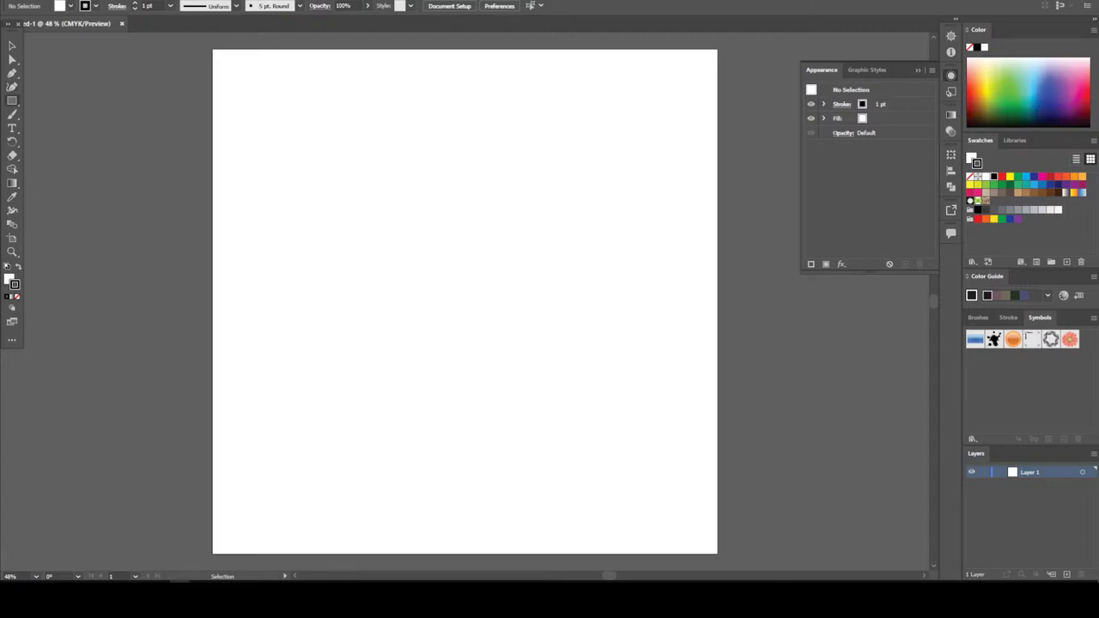
Place the man's photo on the artboard and reposition it
{"action": "left_click", "coordinate": [12, 114]}
{"action": "left_click_drag", "start_coordinate": [652, 129], "coordinate": [502, 322]}
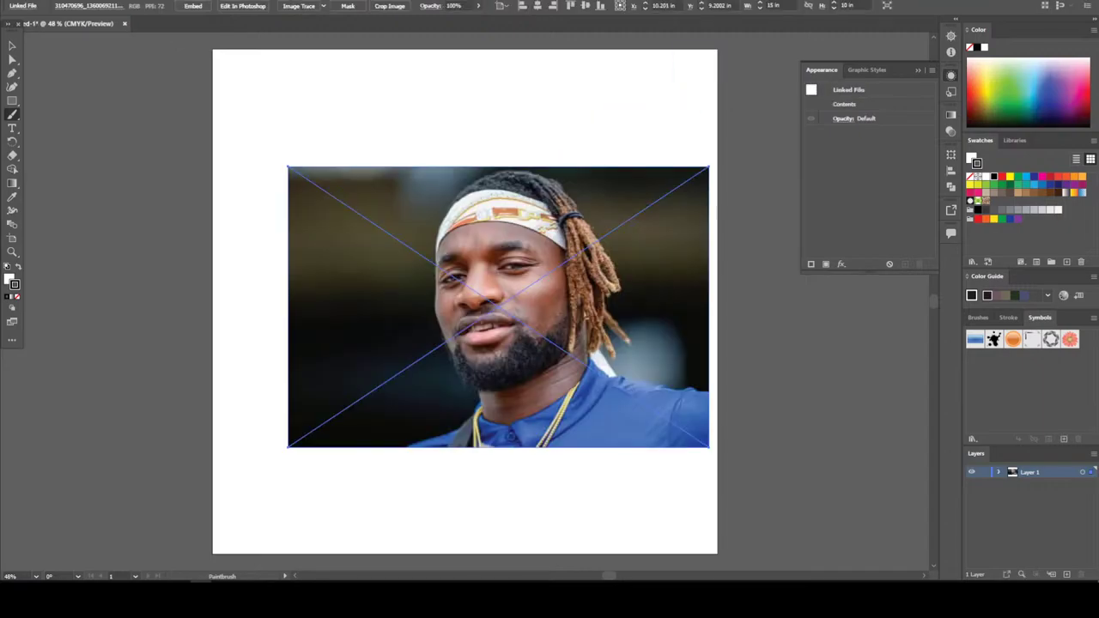
{"action": "key", "text": "v"}
{"action": "left_click_drag", "start_coordinate": [353, 247], "coordinate": [314, 265]}
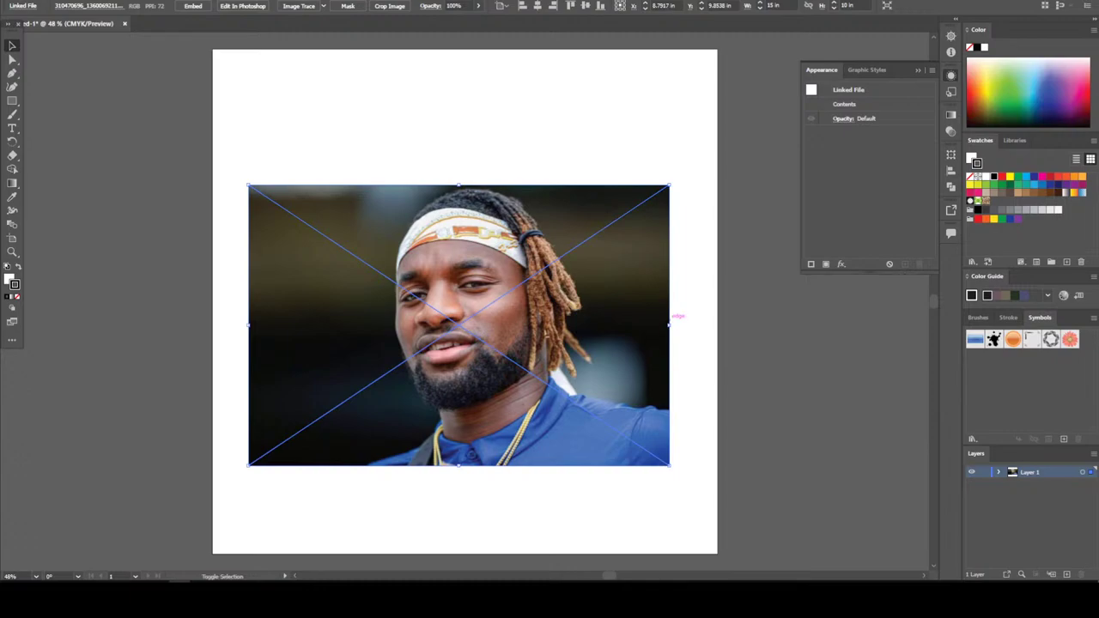
Enlarge the photo proportionally until it overfills the artboard, shifting it up
{"action": "left_click_drag", "start_coordinate": [670, 324], "coordinate": [885, 325]}
{"action": "left_click_drag", "start_coordinate": [799, 327], "coordinate": [675, 378]}
{"action": "left_click_drag", "start_coordinate": [761, 371], "coordinate": [794, 371]}
{"action": "left_click_drag", "start_coordinate": [735, 392], "coordinate": [732, 364]}
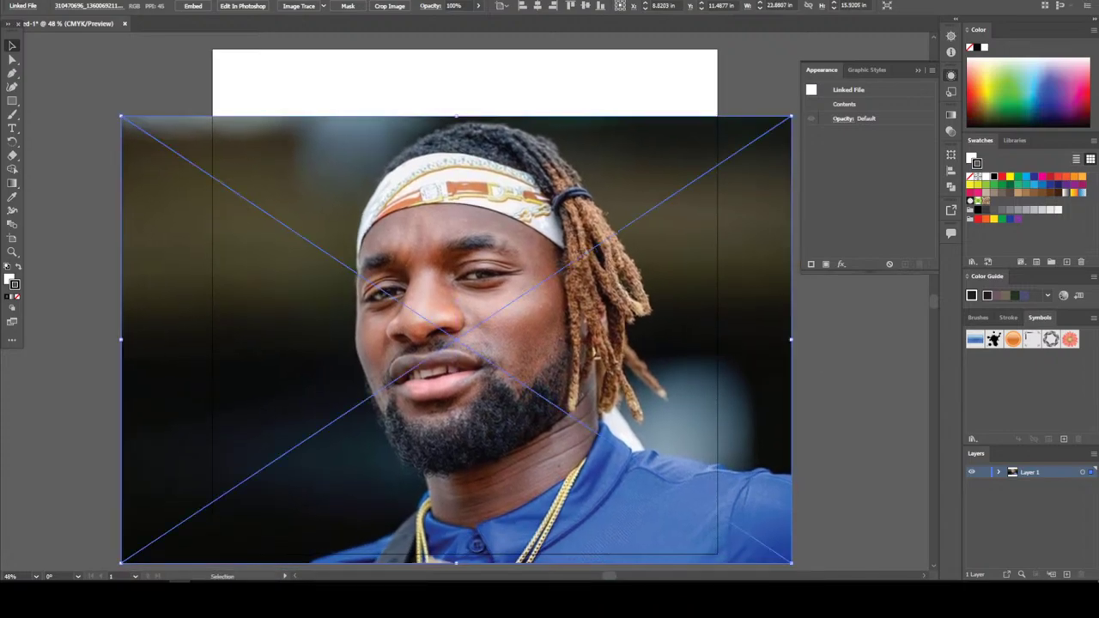
Fade the photo to 49% opacity and deselect it
{"action": "left_click", "coordinate": [478, 5]}
{"action": "left_click_drag", "start_coordinate": [478, 18], "coordinate": [454, 19]}
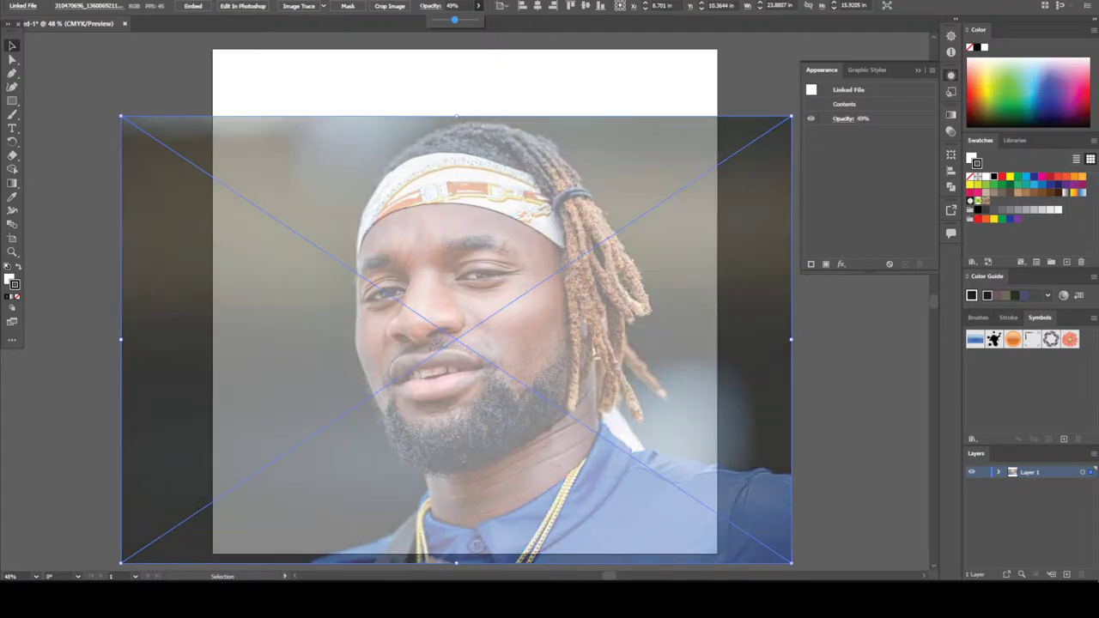
{"action": "key", "text": "ctrl+shift+a"}
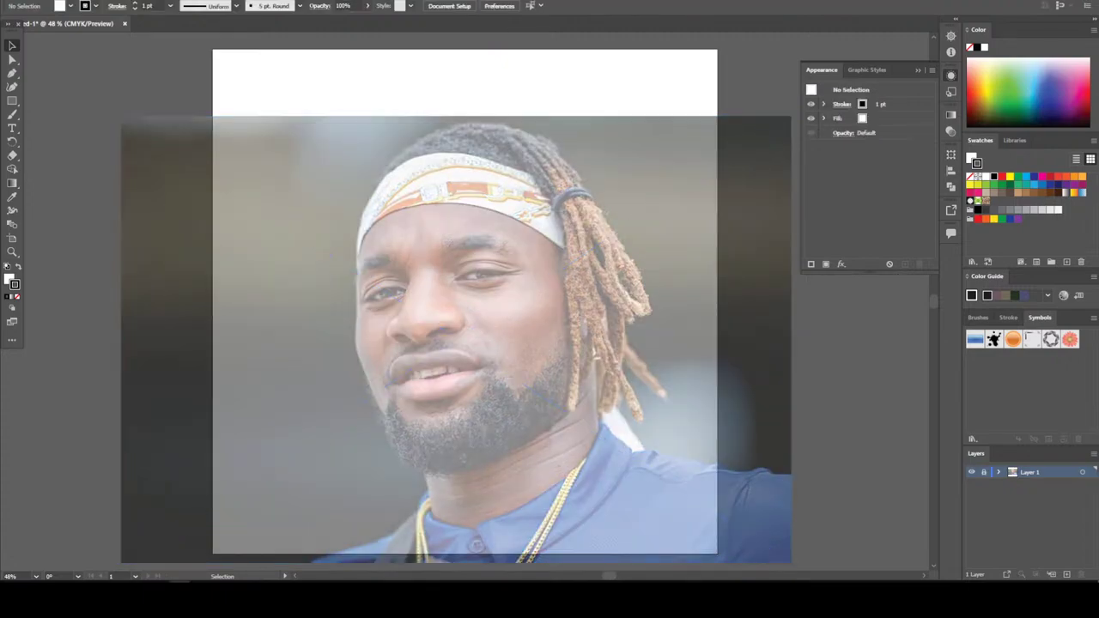
Add a new layer above the photo and start a new Calligraphic brush
{"action": "left_click", "coordinate": [1066, 574]}
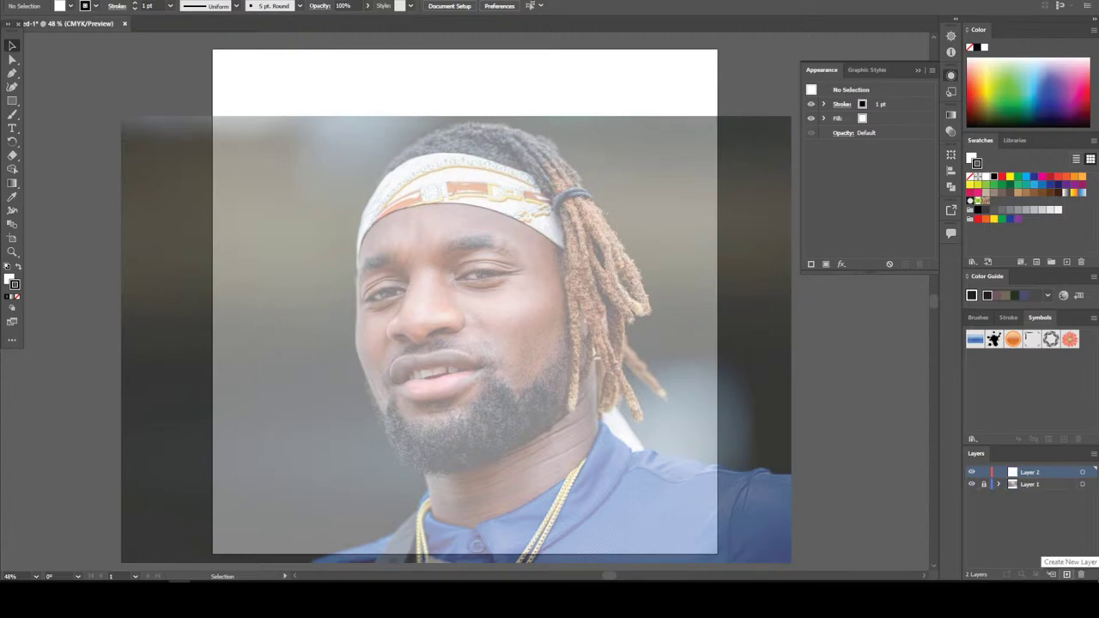
{"action": "key", "text": "b"}
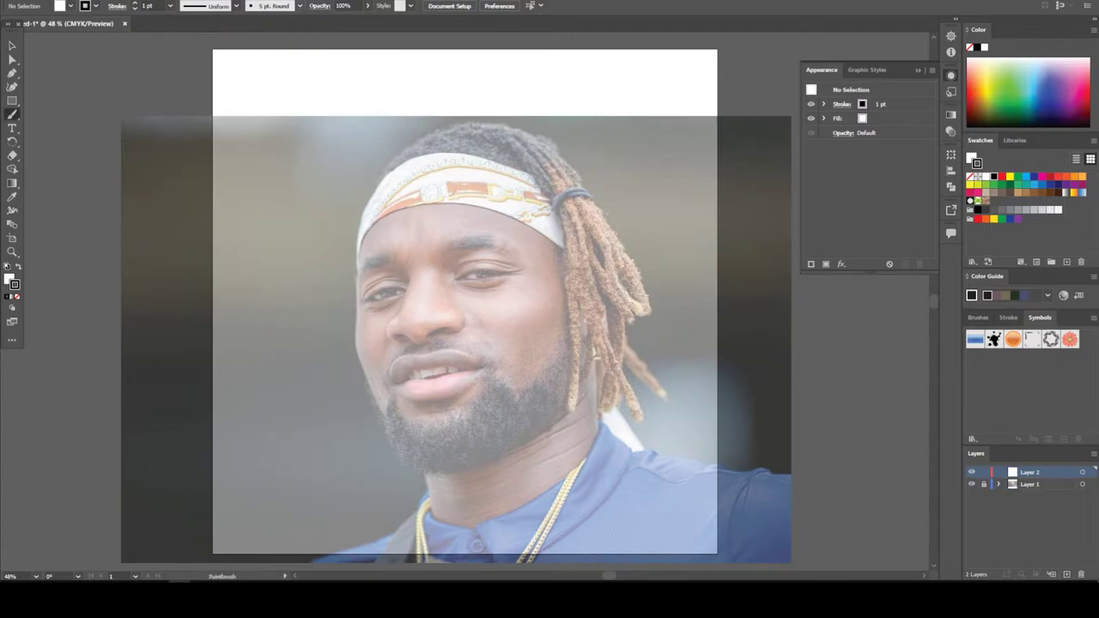
{"action": "left_click", "coordinate": [299, 6]}
{"action": "left_click", "coordinate": [271, 94]}
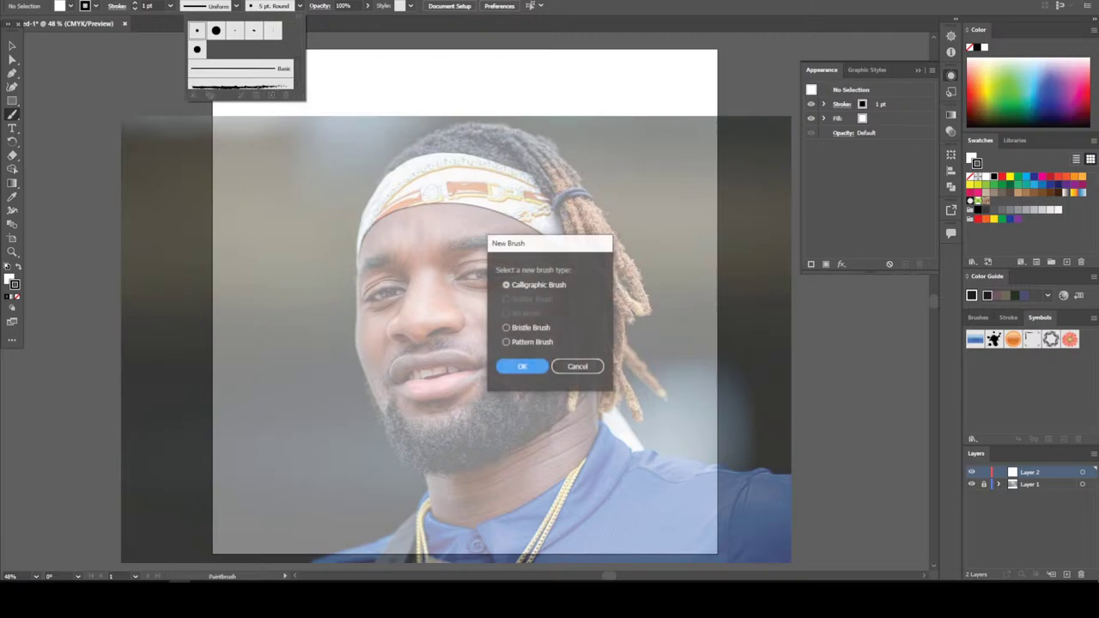
{"action": "key", "text": "Return"}
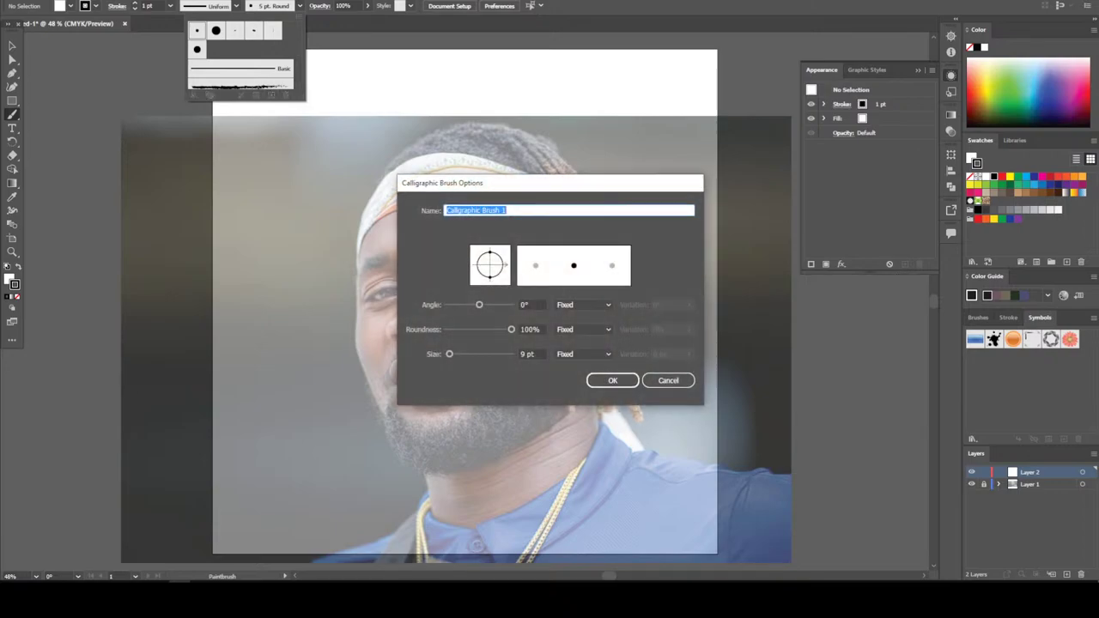
Give the brush pressure-driven size 3 pt with 3 pt variation and save it
{"action": "left_click", "coordinate": [584, 354]}
{"action": "left_click", "coordinate": [577, 392]}
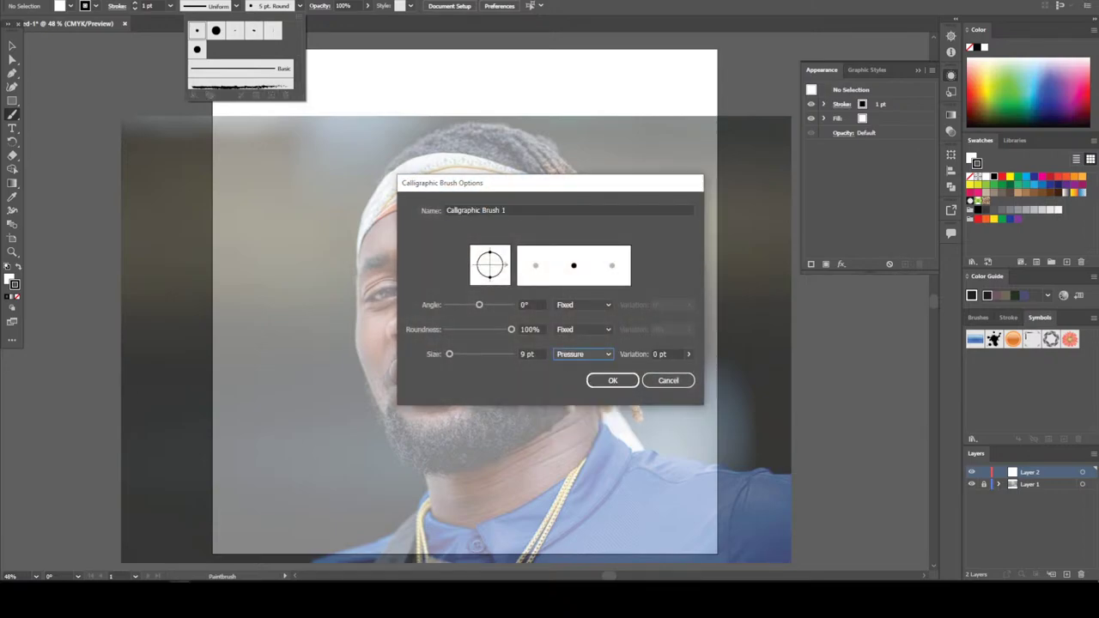
{"action": "left_click", "coordinate": [532, 354]}
{"action": "type", "text": "3"}
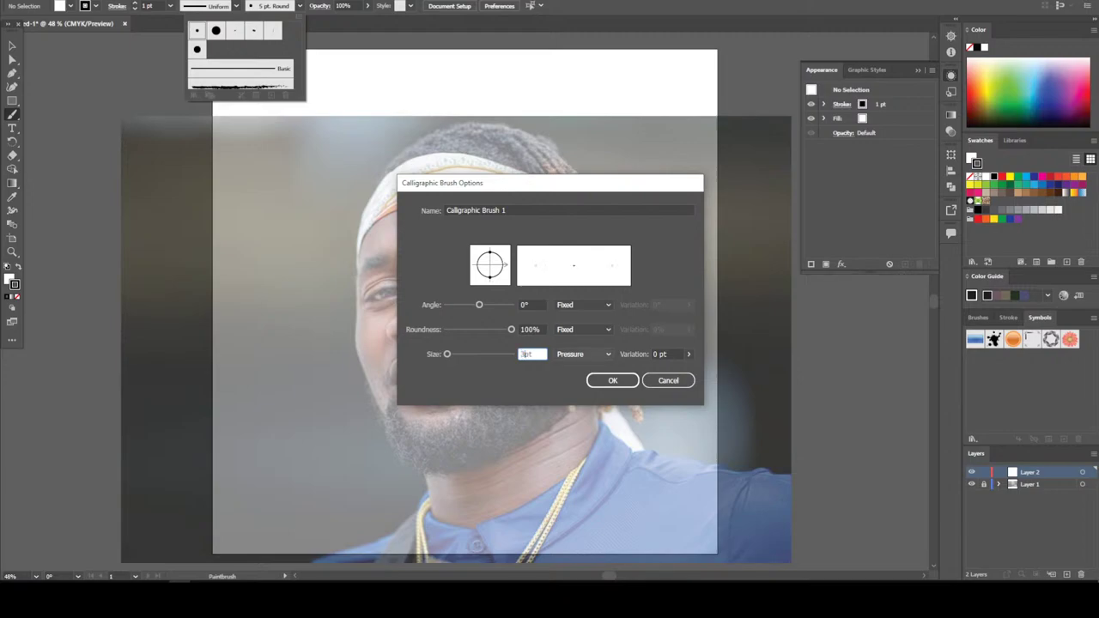
{"action": "key", "text": "Tab"}
{"action": "type", "text": "3"}
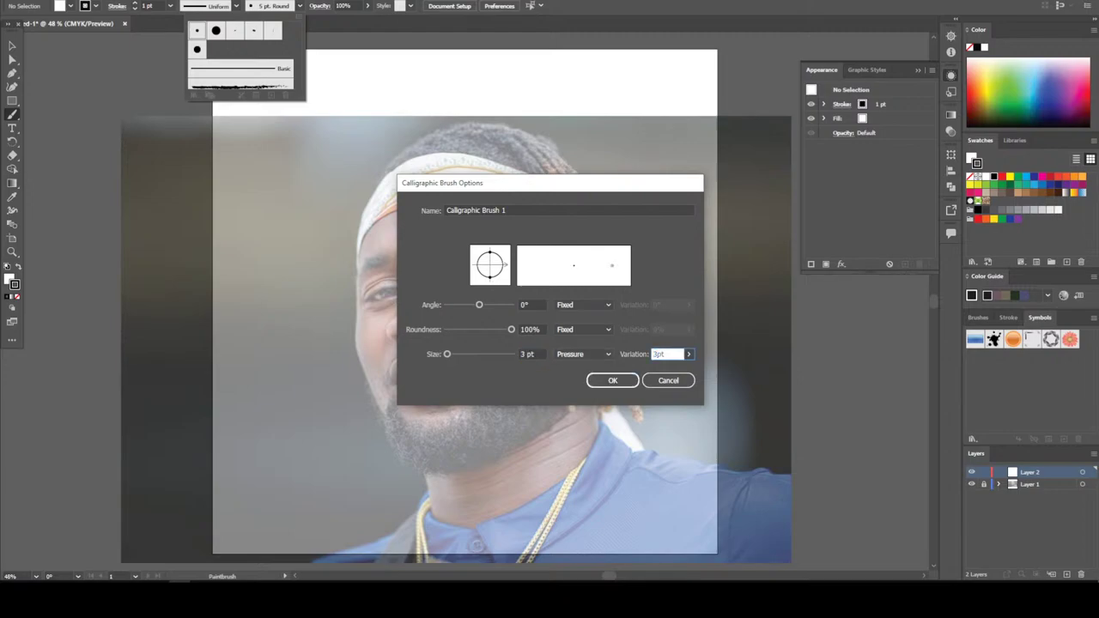
{"action": "key", "text": "Return"}
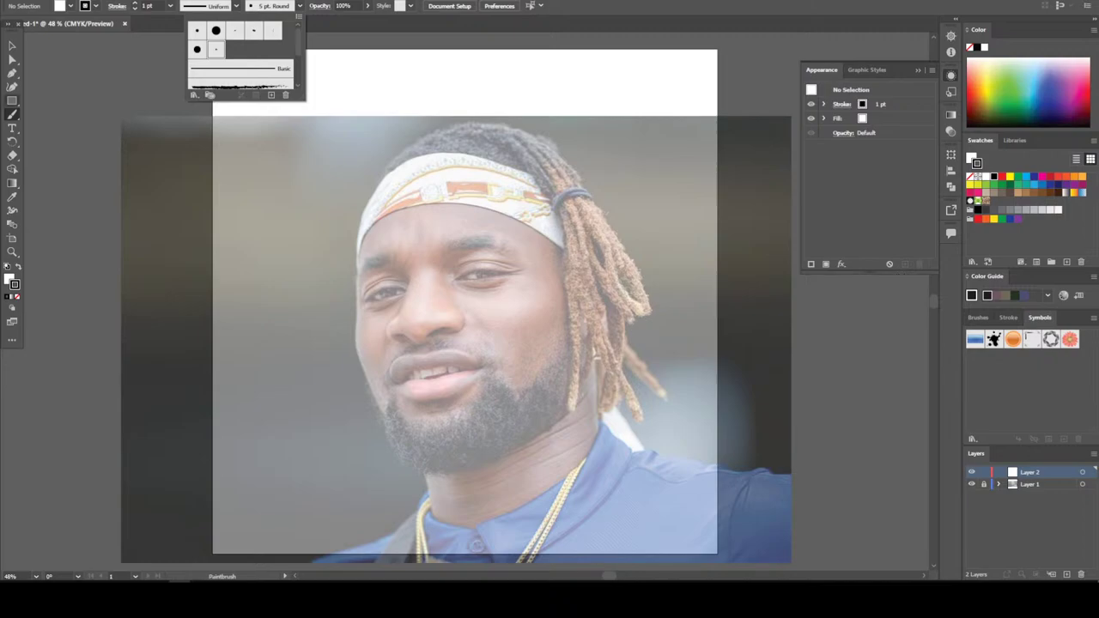
Set the brush stroke weight to 2 pt and draw test strokes
{"action": "left_click_drag", "start_coordinate": [164, 150], "coordinate": [144, 193]}
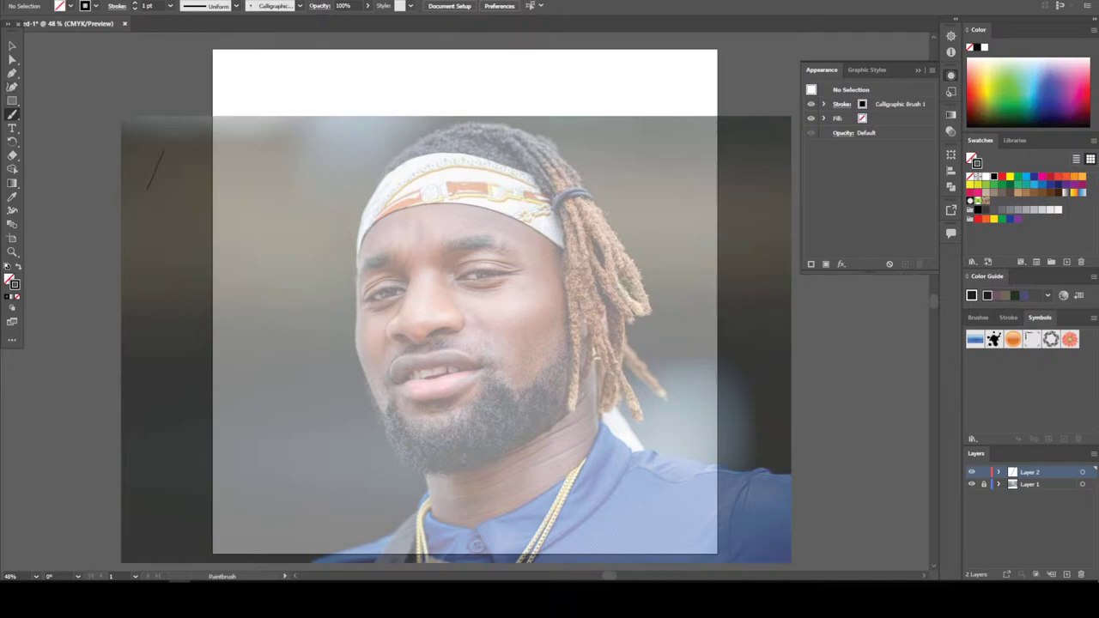
{"action": "left_click", "coordinate": [170, 6]}
{"action": "left_click", "coordinate": [176, 69]}
{"action": "left_click_drag", "start_coordinate": [178, 110], "coordinate": [154, 191]}
Trace the left nostril curve, the nose's left outer edge and its right nostril and side
{"action": "scroll", "coordinate": [559, 362], "scroll_direction": "up", "scroll_amount": 5}
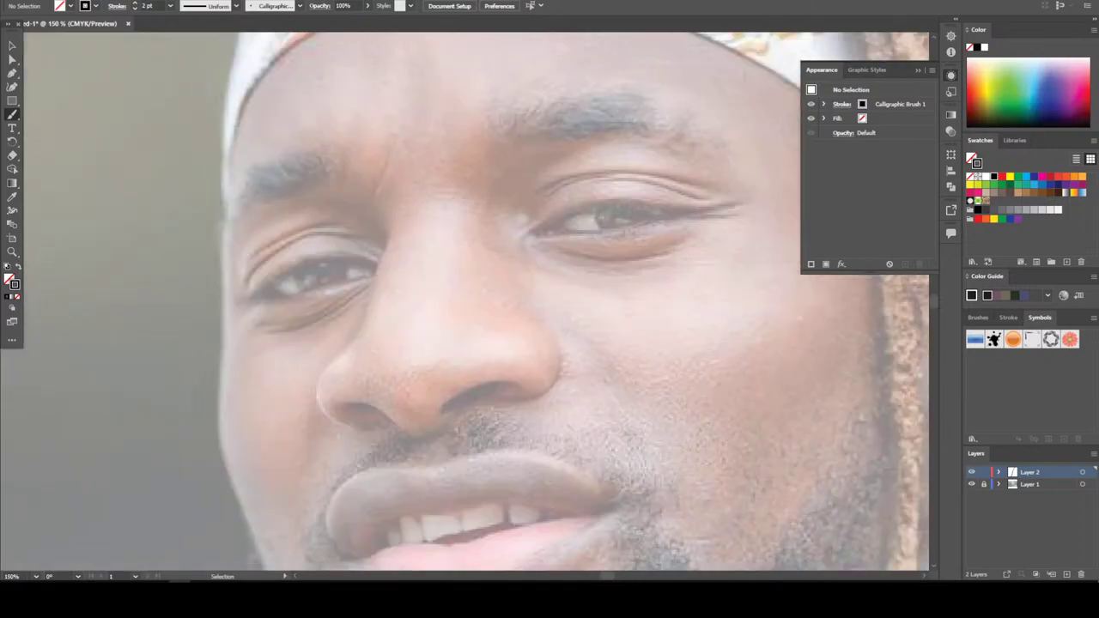
{"action": "scroll", "coordinate": [559, 362], "scroll_direction": "up", "scroll_amount": 3}
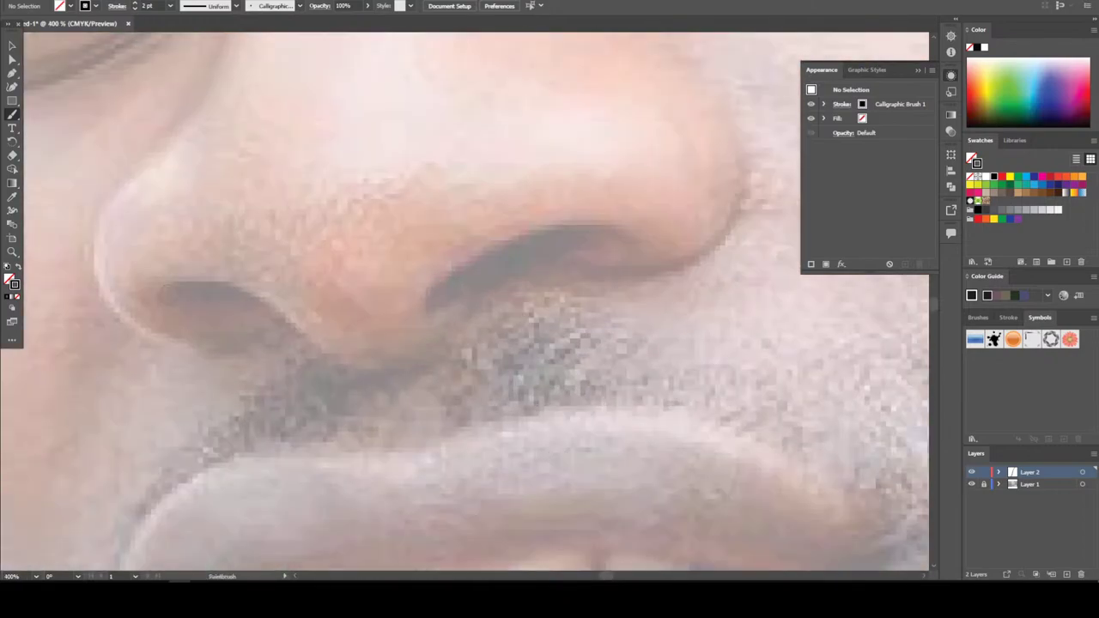
{"action": "mouse_move", "coordinate": [166, 300]}
{"action": "left_mouse_down"}
{"action": "mouse_move", "coordinate": [217, 281]}
{"action": "mouse_move", "coordinate": [346, 369]}
{"action": "mouse_move", "coordinate": [398, 366]}
{"action": "mouse_move", "coordinate": [454, 321]}
{"action": "mouse_move", "coordinate": [464, 305]}
{"action": "mouse_move", "coordinate": [435, 296]}
{"action": "mouse_move", "coordinate": [475, 263]}
{"action": "mouse_move", "coordinate": [527, 235]}
{"action": "mouse_move", "coordinate": [633, 241]}
{"action": "left_mouse_up"}
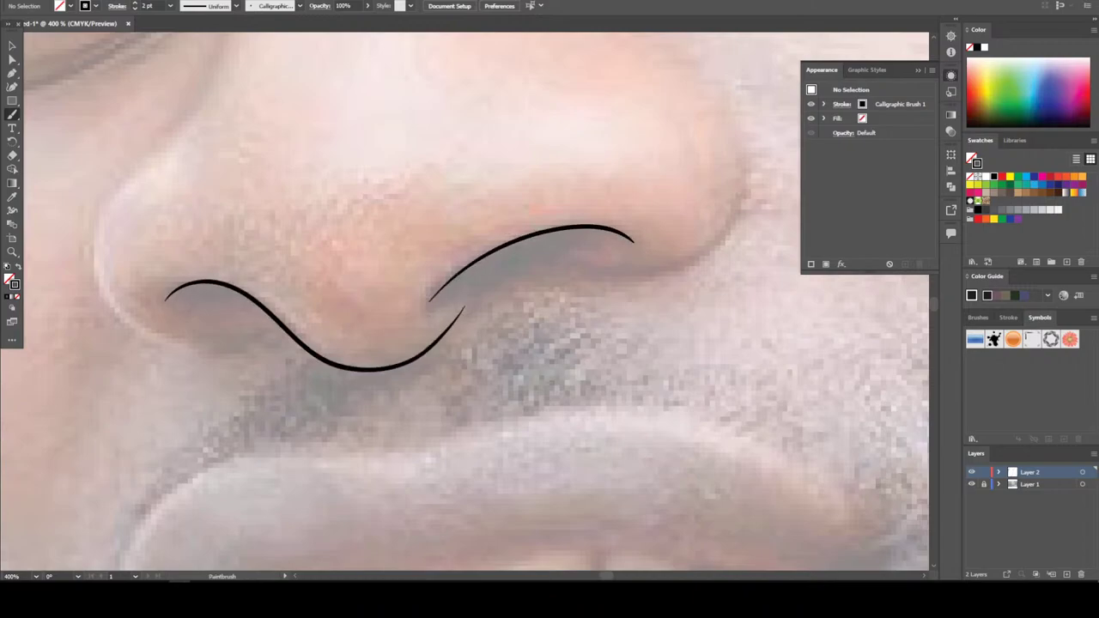
{"action": "scroll", "coordinate": [76, 253], "scroll_direction": "up", "scroll_amount": 3}
{"action": "mouse_move", "coordinate": [230, 120]}
{"action": "left_mouse_down"}
{"action": "mouse_move", "coordinate": [191, 222]}
{"action": "mouse_move", "coordinate": [106, 324]}
{"action": "mouse_move", "coordinate": [100, 359]}
{"action": "mouse_move", "coordinate": [103, 389]}
{"action": "mouse_move", "coordinate": [137, 437]}
{"action": "mouse_move", "coordinate": [183, 456]}
{"action": "mouse_move", "coordinate": [244, 449]}
{"action": "left_mouse_up"}
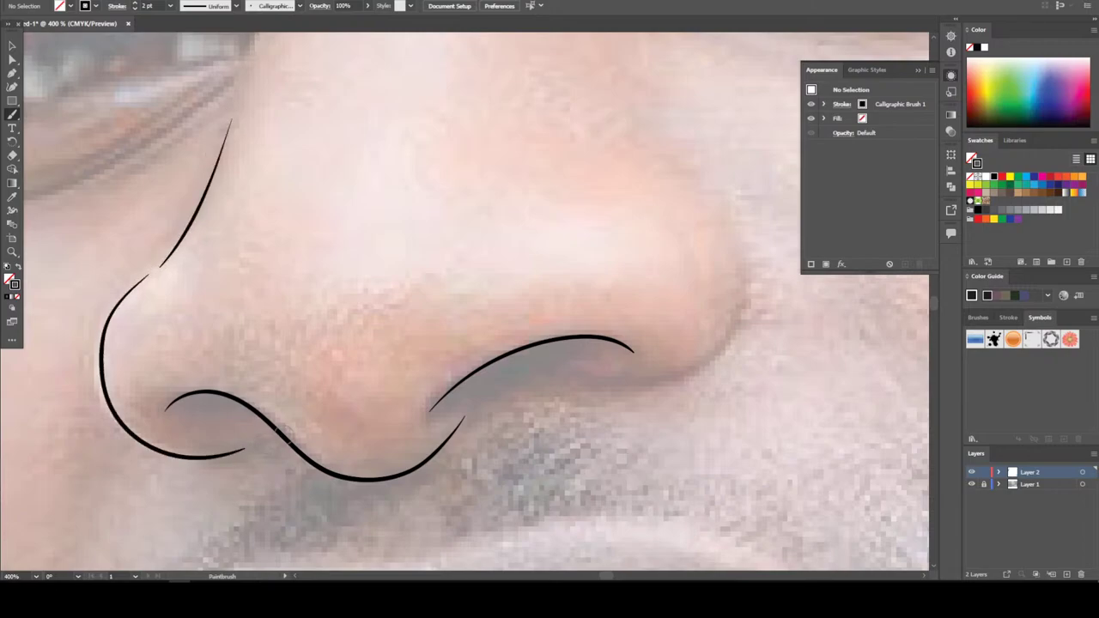
{"action": "mouse_move", "coordinate": [565, 370]}
{"action": "left_mouse_down"}
{"action": "mouse_move", "coordinate": [639, 384]}
{"action": "mouse_move", "coordinate": [704, 365]}
{"action": "mouse_move", "coordinate": [738, 319]}
{"action": "mouse_move", "coordinate": [746, 253]}
{"action": "mouse_move", "coordinate": [730, 219]}
{"action": "mouse_move", "coordinate": [628, 151]}
{"action": "left_mouse_up"}
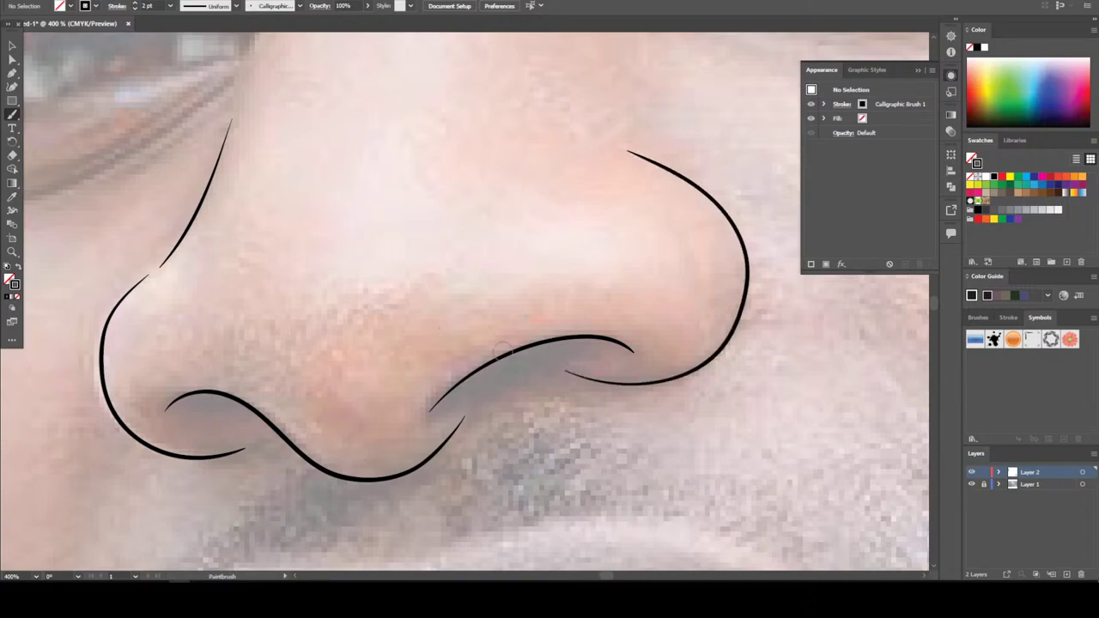
Extend the line up the left side of the bridge and stroke the right nostril opening
{"action": "scroll", "coordinate": [537, 416], "scroll_direction": "down", "scroll_amount": 4}
{"action": "scroll", "coordinate": [538, 417], "scroll_direction": "up", "scroll_amount": 4}
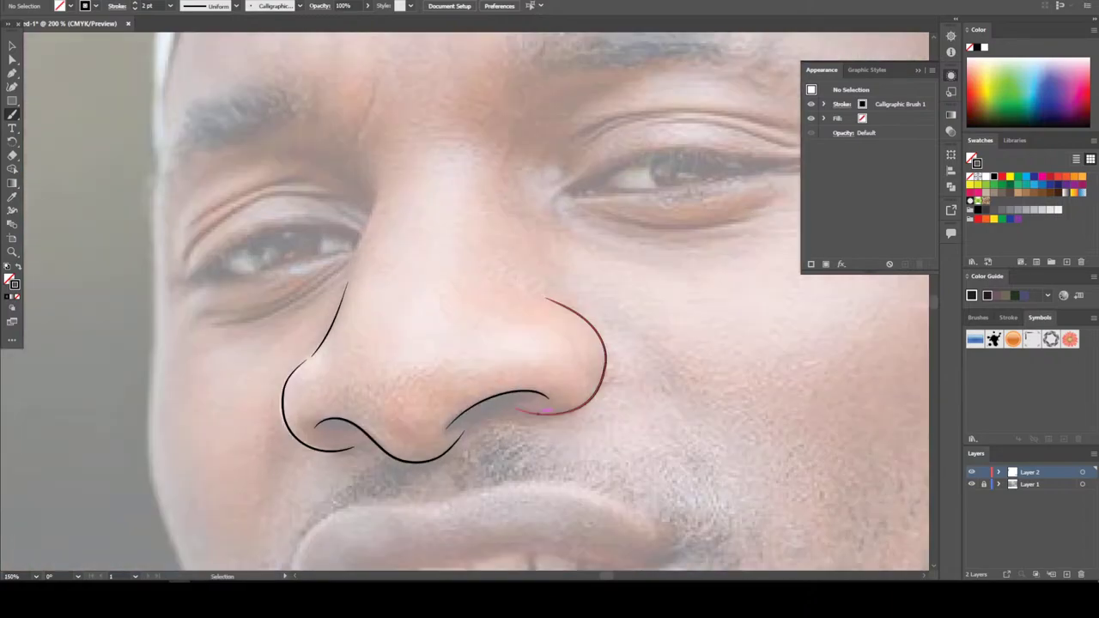
{"action": "scroll", "coordinate": [537, 416], "scroll_direction": "up", "scroll_amount": 2}
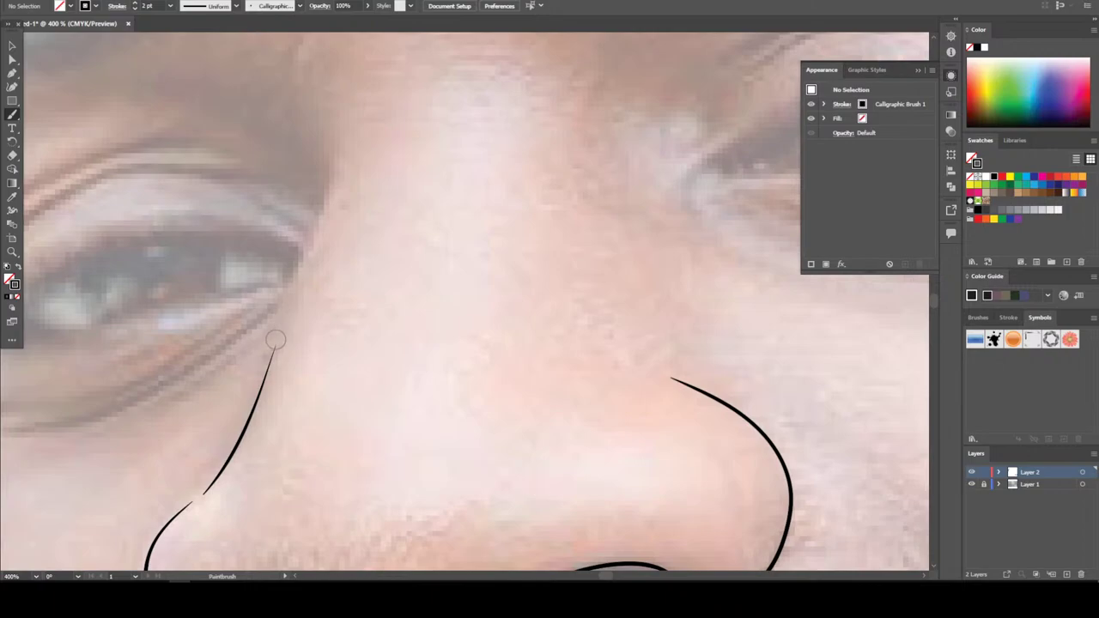
{"action": "mouse_move", "coordinate": [277, 337]}
{"action": "left_mouse_down"}
{"action": "mouse_move", "coordinate": [321, 196]}
{"action": "mouse_move", "coordinate": [305, 152]}
{"action": "left_mouse_up"}
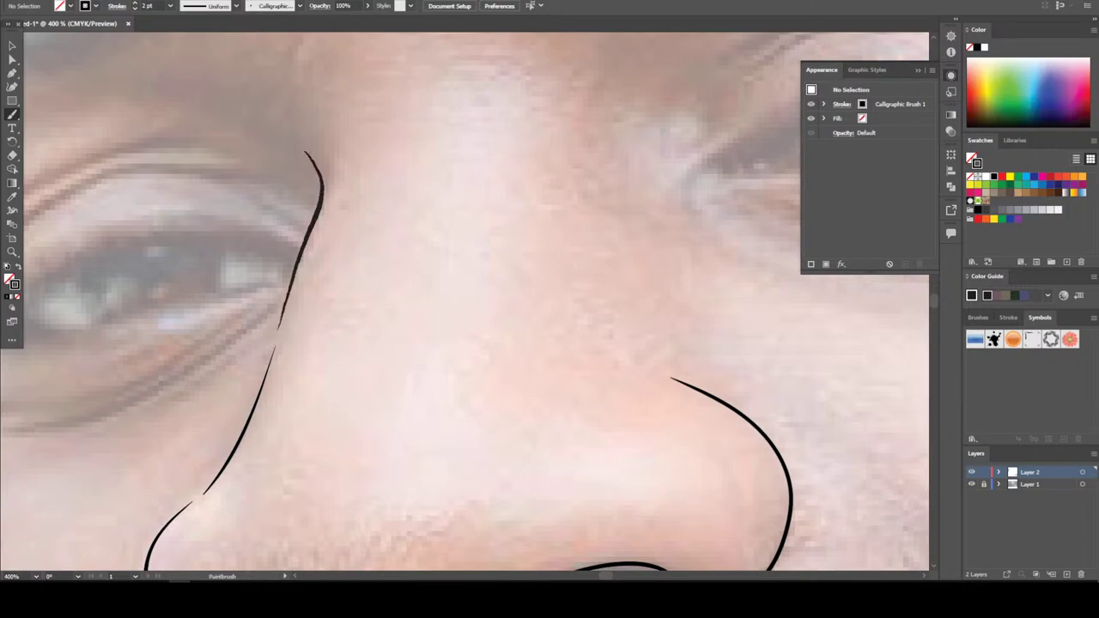
{"action": "scroll", "coordinate": [499, 444], "scroll_direction": "down", "scroll_amount": 3}
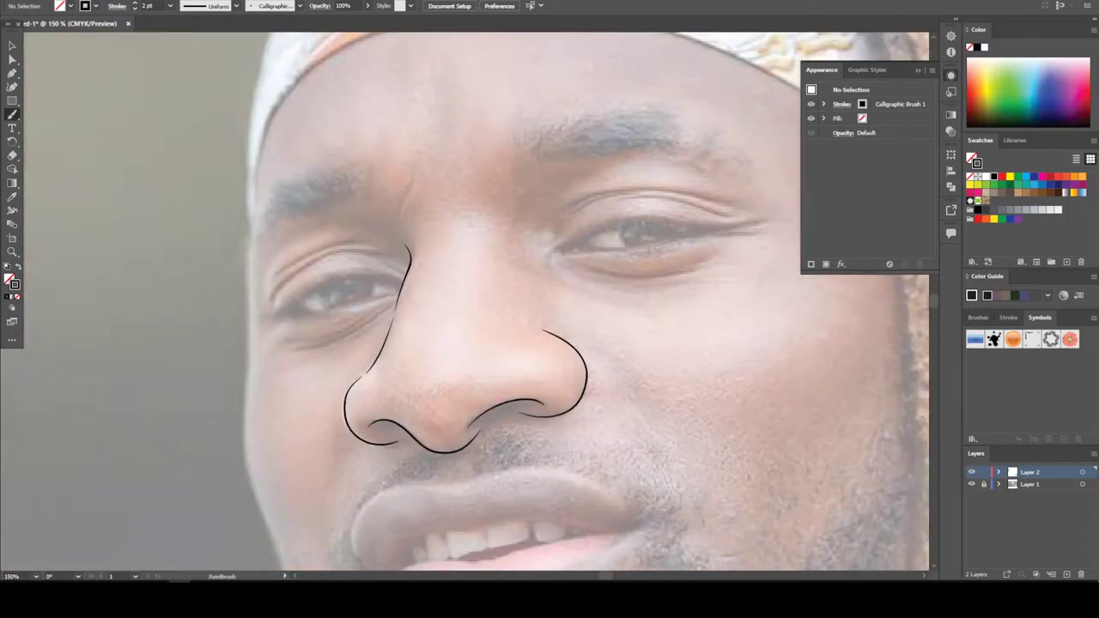
{"action": "scroll", "coordinate": [478, 432], "scroll_direction": "up", "scroll_amount": 1}
{"action": "scroll", "coordinate": [478, 431], "scroll_direction": "down", "scroll_amount": 3}
{"action": "scroll", "coordinate": [478, 432], "scroll_direction": "up", "scroll_amount": 3}
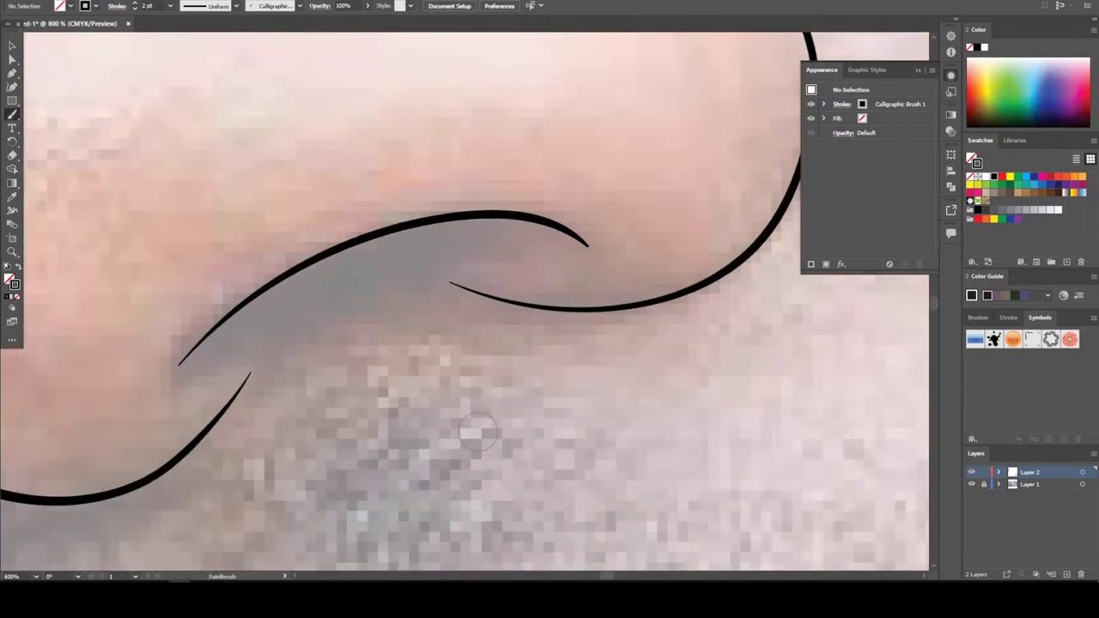
{"action": "scroll", "coordinate": [478, 488], "scroll_direction": "up", "scroll_amount": 1}
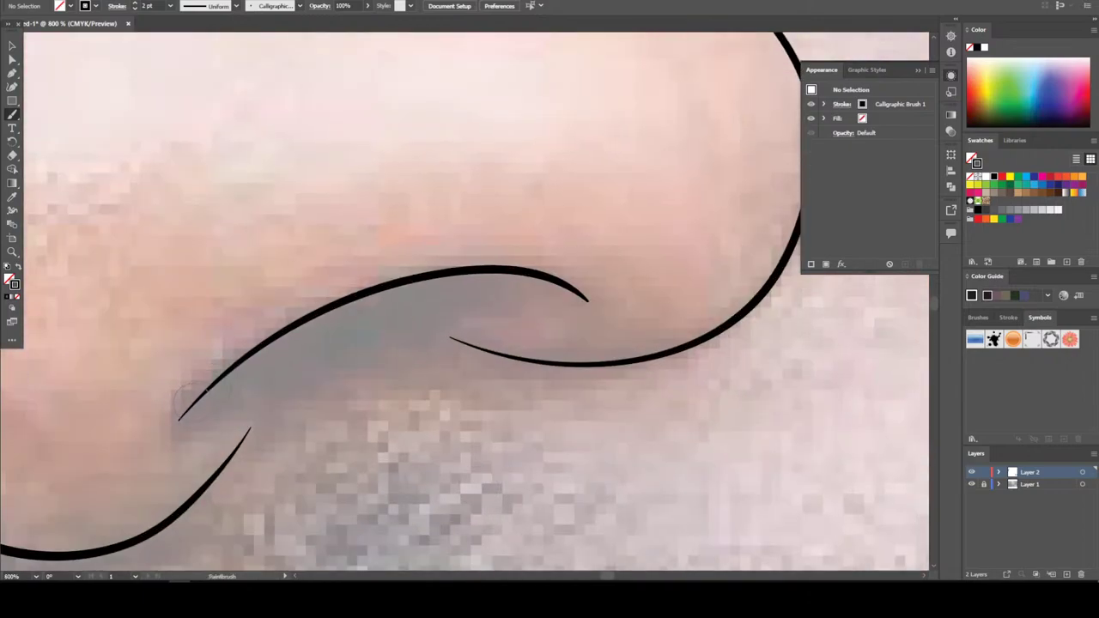
{"action": "mouse_move", "coordinate": [202, 393]}
{"action": "left_mouse_down"}
{"action": "mouse_move", "coordinate": [431, 319]}
{"action": "mouse_move", "coordinate": [516, 273]}
{"action": "left_mouse_up"}
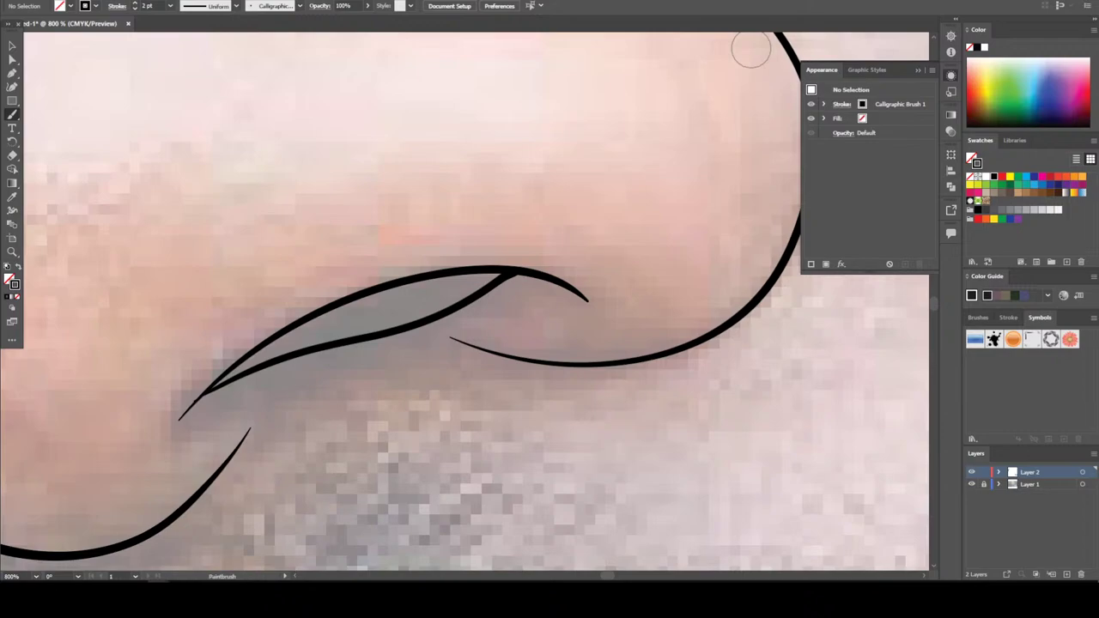
Add a stroke inside the left nostril curve
{"action": "key", "text": "ctrl+minus"}
{"action": "key", "text": "ctrl+minus"}
{"action": "key", "text": "ctrl+minus"}
{"action": "key", "text": "ctrl+minus"}
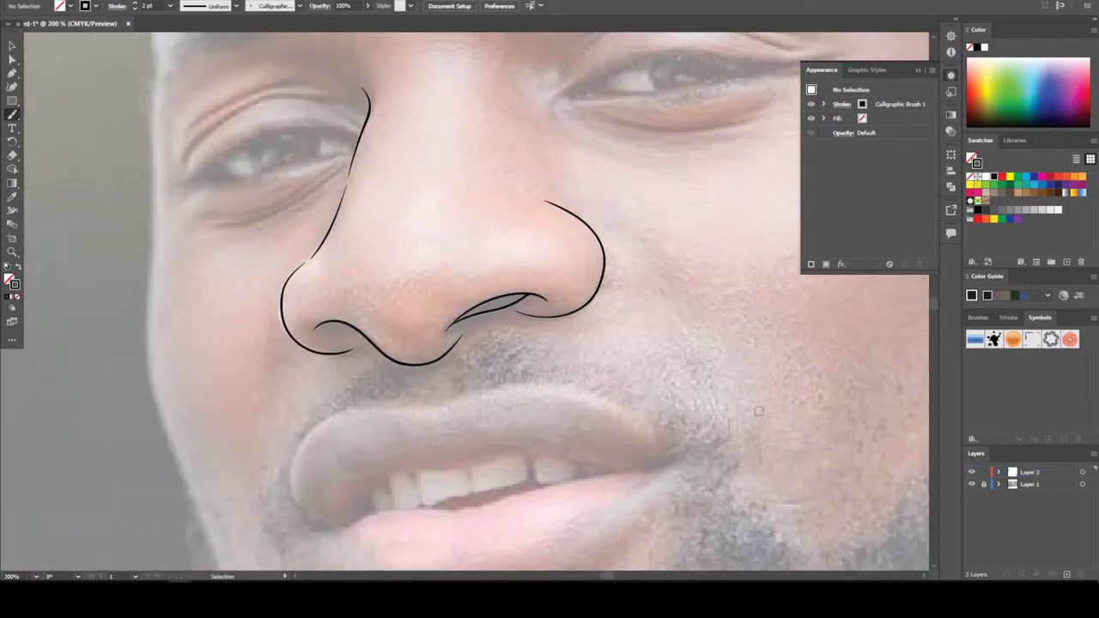
{"action": "key", "text": "ctrl+plus"}
{"action": "scroll", "coordinate": [760, 411], "scroll_direction": "left", "scroll_amount": 5}
{"action": "key", "text": "ctrl+plus"}
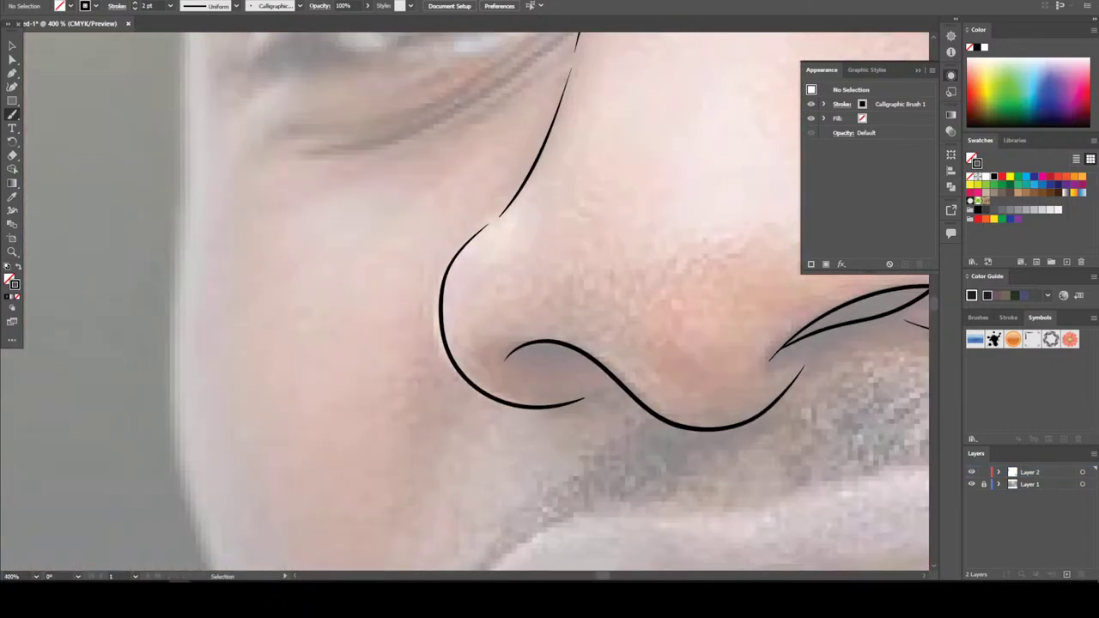
{"action": "key", "text": "ctrl+plus"}
{"action": "key", "text": "ctrl+plus"}
{"action": "key", "text": "ctrl+plus"}
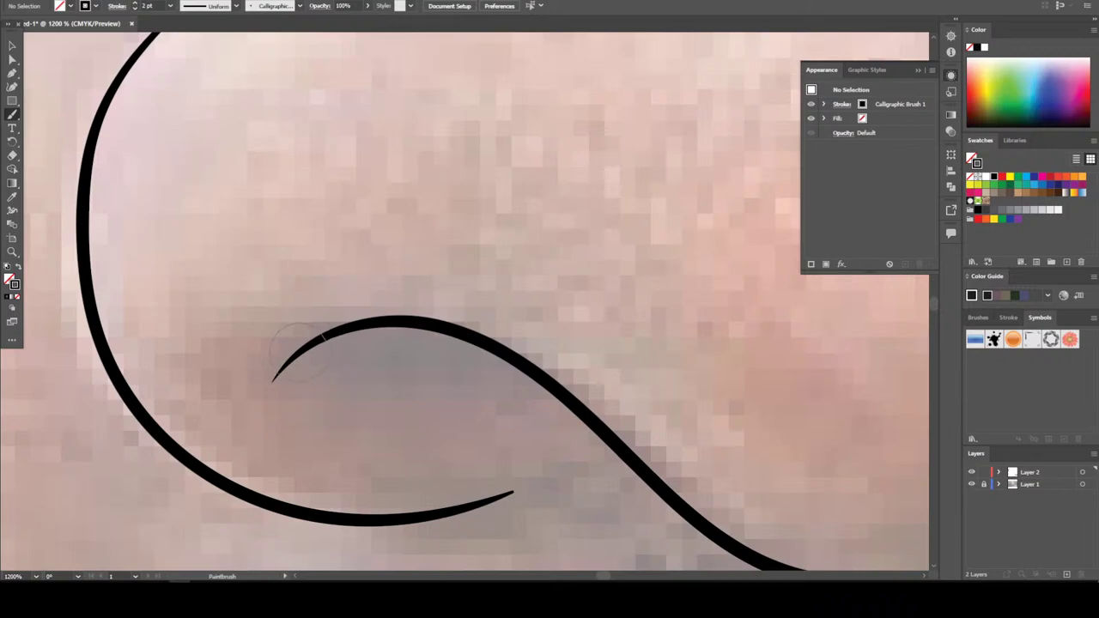
{"action": "mouse_move", "coordinate": [299, 348]}
{"action": "left_mouse_down"}
{"action": "mouse_move", "coordinate": [389, 371]}
{"action": "mouse_move", "coordinate": [489, 367]}
{"action": "mouse_move", "coordinate": [554, 387]}
{"action": "left_mouse_up"}
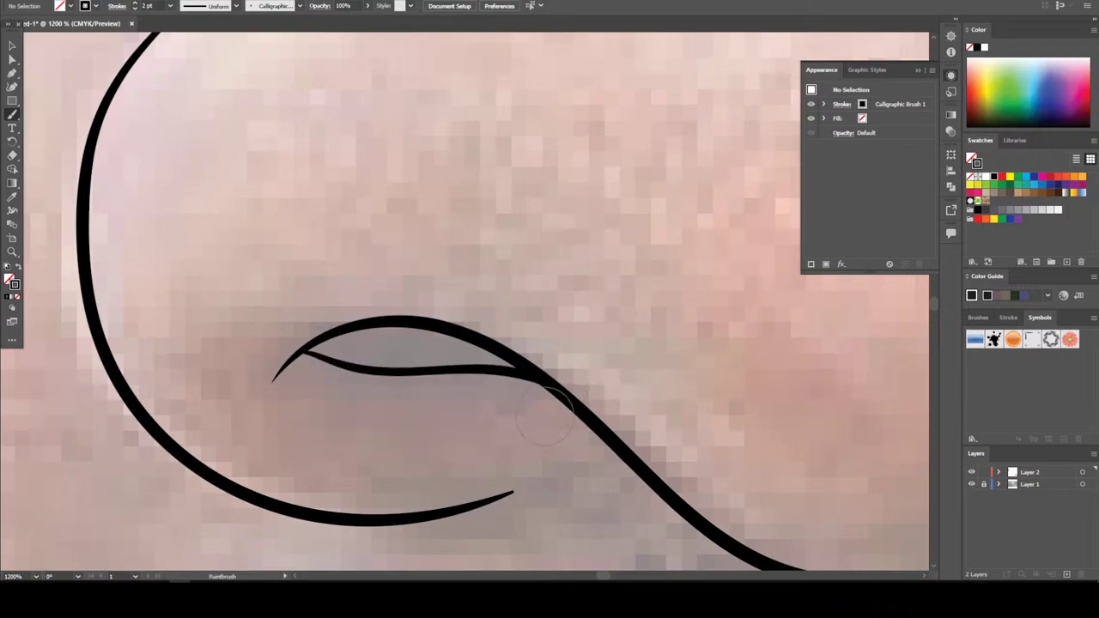
{"action": "key", "text": "ctrl+minus"}
{"action": "key", "text": "ctrl+minus"}
{"action": "key", "text": "ctrl+minus"}
{"action": "key", "text": "ctrl+minus"}
{"action": "key", "text": "ctrl+minus"}
{"action": "key", "text": "ctrl+minus"}
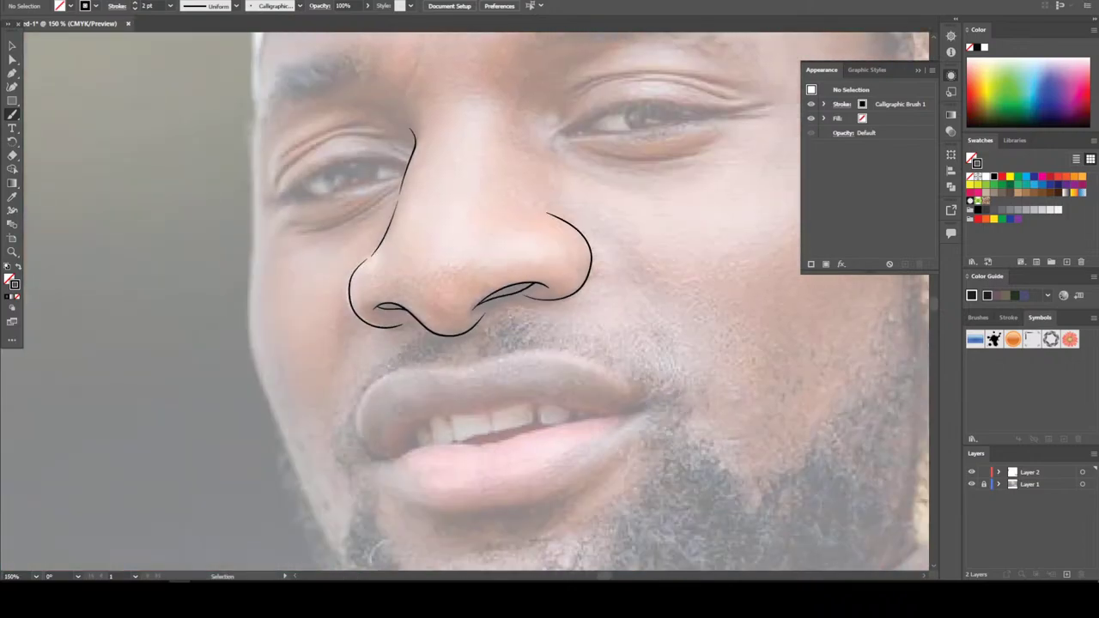
{"action": "key", "text": "ctrl+plus"}
{"action": "key", "text": "ctrl+plus"}
{"action": "key", "text": "ctrl+plus"}
{"action": "scroll", "coordinate": [543, 415], "scroll_direction": "down", "scroll_amount": 3}
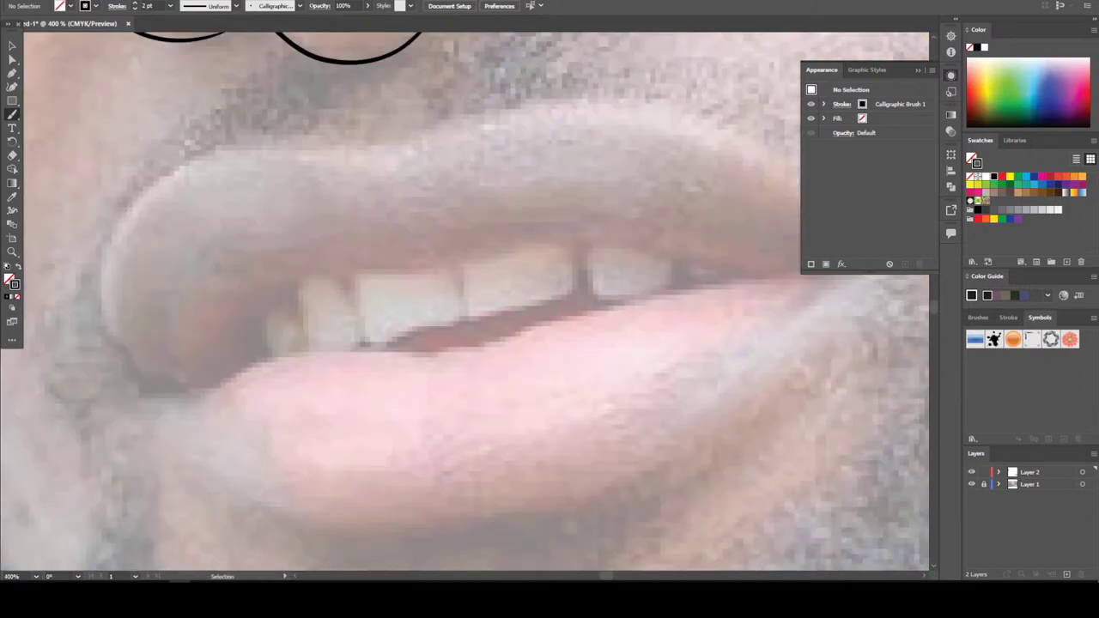
Trace the upper lip where it meets the teeth and its outline to the corner
{"action": "scroll", "coordinate": [543, 415], "scroll_direction": "up", "scroll_amount": 1}
{"action": "key", "text": "ctrl+minus"}
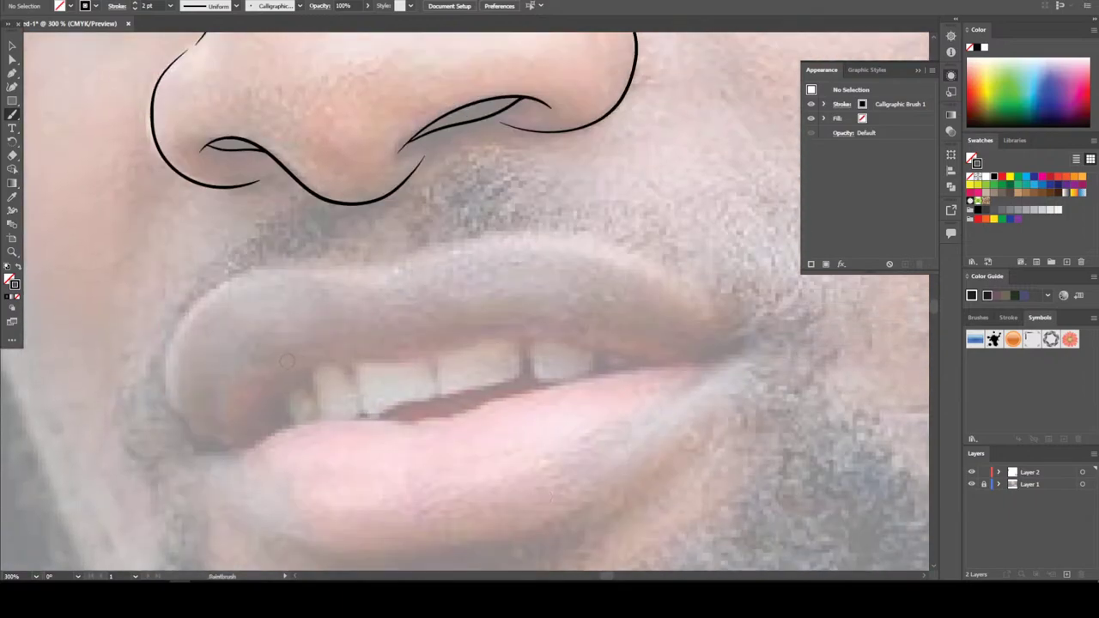
{"action": "mouse_move", "coordinate": [295, 358]}
{"action": "left_mouse_down"}
{"action": "mouse_move", "coordinate": [423, 353]}
{"action": "mouse_move", "coordinate": [532, 329]}
{"action": "mouse_move", "coordinate": [660, 359]}
{"action": "mouse_move", "coordinate": [728, 343]}
{"action": "left_mouse_up"}
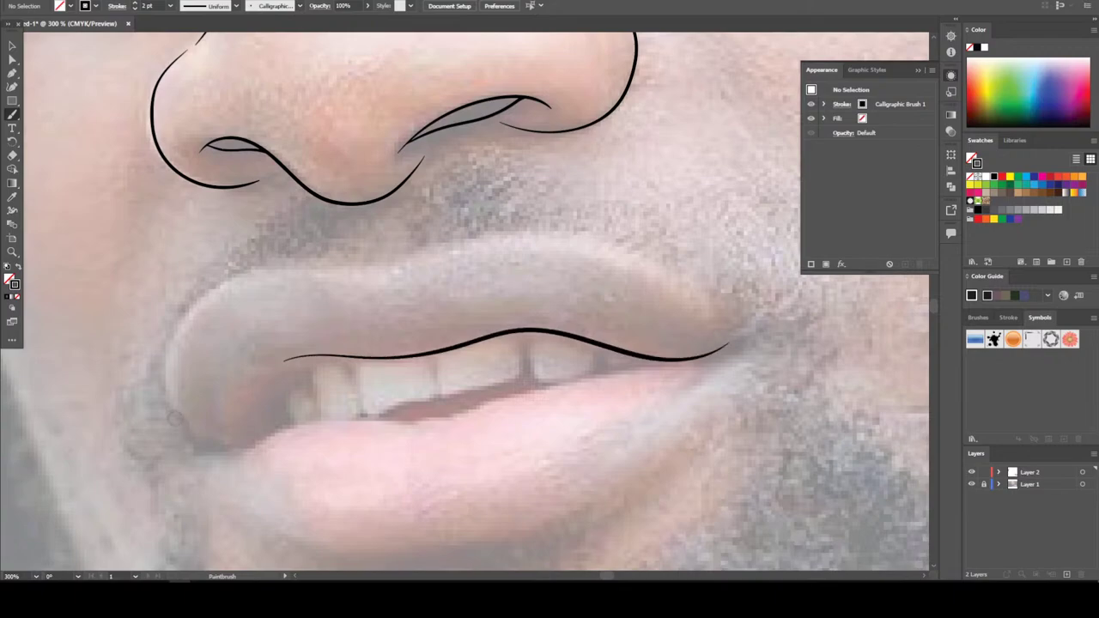
{"action": "mouse_move", "coordinate": [330, 356]}
{"action": "left_mouse_down"}
{"action": "mouse_move", "coordinate": [282, 394]}
{"action": "mouse_move", "coordinate": [280, 425]}
{"action": "mouse_move", "coordinate": [257, 441]}
{"action": "mouse_move", "coordinate": [213, 447]}
{"action": "mouse_move", "coordinate": [173, 396]}
{"action": "mouse_move", "coordinate": [182, 315]}
{"action": "mouse_move", "coordinate": [244, 269]}
{"action": "mouse_move", "coordinate": [328, 269]}
{"action": "mouse_move", "coordinate": [494, 229]}
{"action": "mouse_move", "coordinate": [599, 245]}
{"action": "mouse_move", "coordinate": [723, 292]}
{"action": "mouse_move", "coordinate": [754, 325]}
{"action": "mouse_move", "coordinate": [743, 345]}
{"action": "left_mouse_up"}
Close the gap at the right lip corner
{"action": "key", "text": "ctrl+minus"}
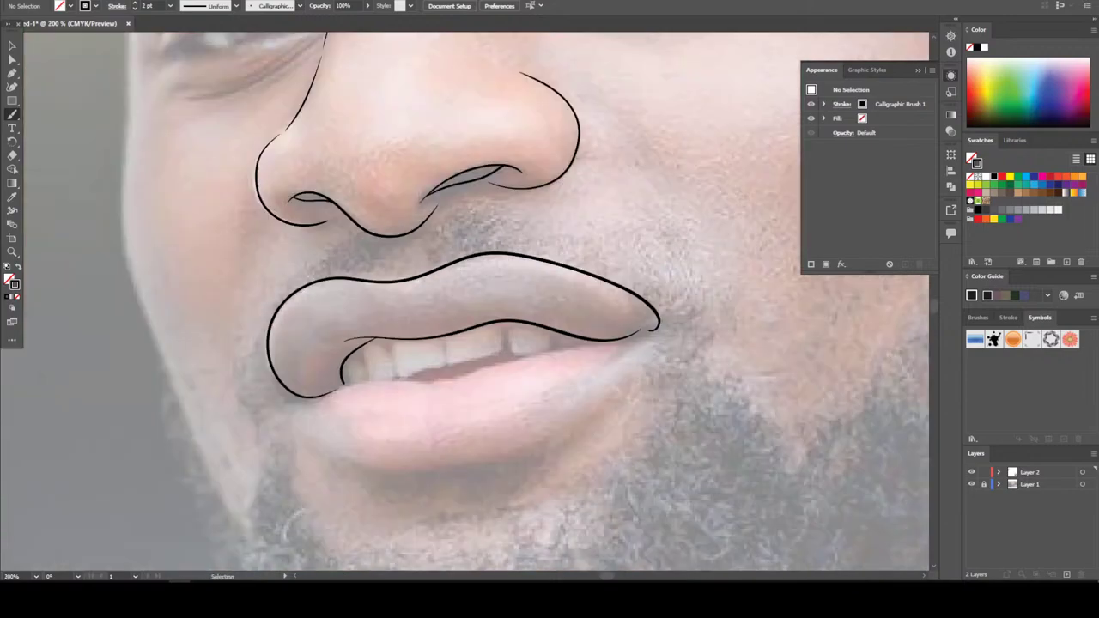
{"action": "scroll", "coordinate": [564, 473], "scroll_direction": "right", "scroll_amount": 2}
{"action": "key", "text": "ctrl+plus"}
{"action": "key", "text": "ctrl+plus"}
{"action": "scroll", "coordinate": [750, 309], "scroll_direction": "up", "scroll_amount": 4}
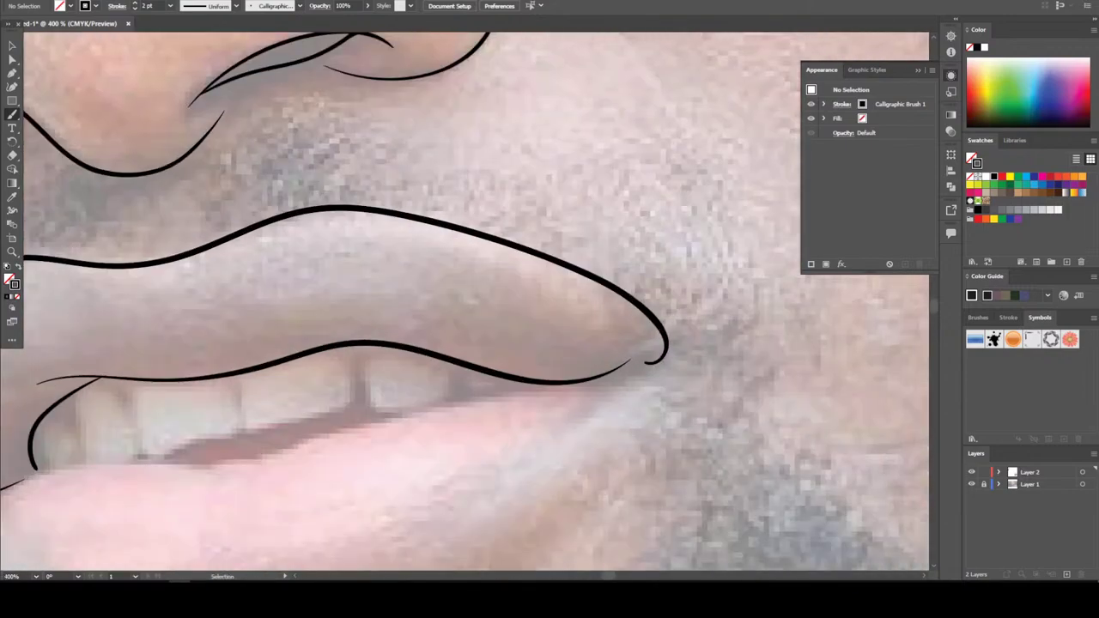
{"action": "scroll", "coordinate": [552, 489], "scroll_direction": "right", "scroll_amount": 2}
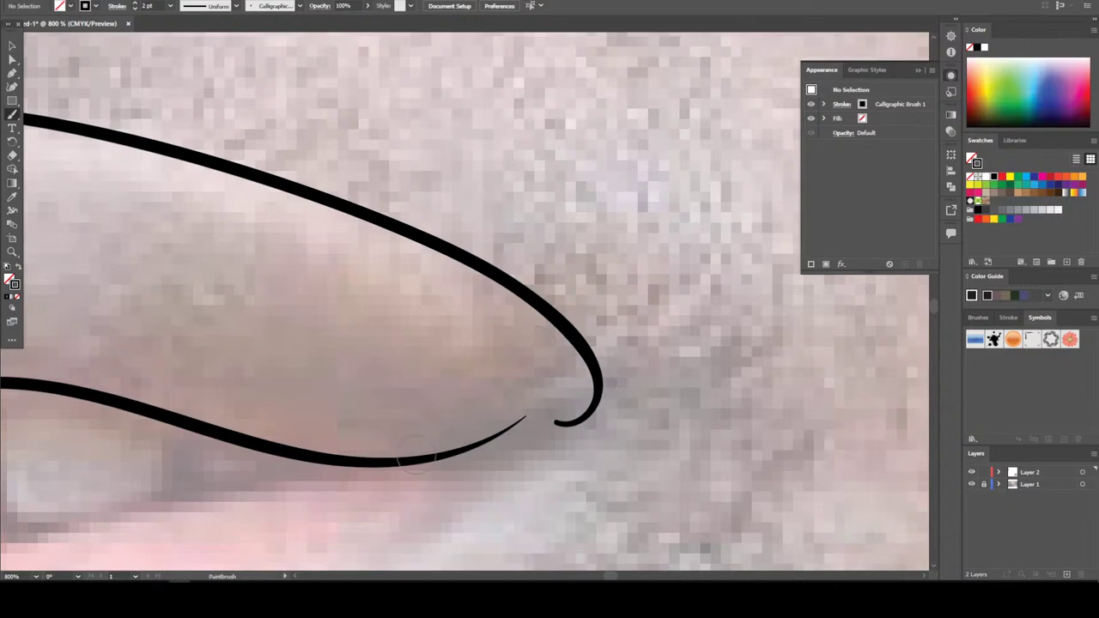
{"action": "mouse_move", "coordinate": [410, 457]}
{"action": "left_mouse_down"}
{"action": "mouse_move", "coordinate": [580, 418]}
{"action": "mouse_move", "coordinate": [598, 383]}
{"action": "left_mouse_up"}
Outline the lower lip's top edge and bottom curve out to the corner
{"action": "key", "text": "ctrl+minus"}
{"action": "key", "text": "ctrl+minus"}
{"action": "key", "text": "ctrl+minus"}
{"action": "key", "text": "ctrl+minus"}
{"action": "key", "text": "ctrl+minus"}
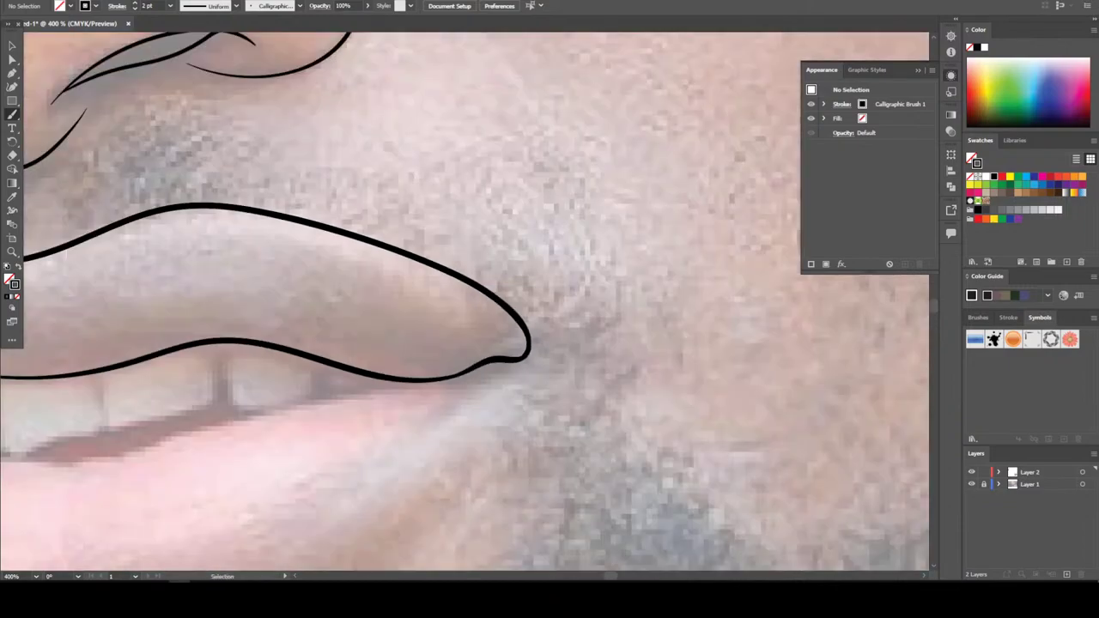
{"action": "key", "text": "ctrl+plus"}
{"action": "key", "text": "ctrl+plus"}
{"action": "key", "text": "ctrl+plus"}
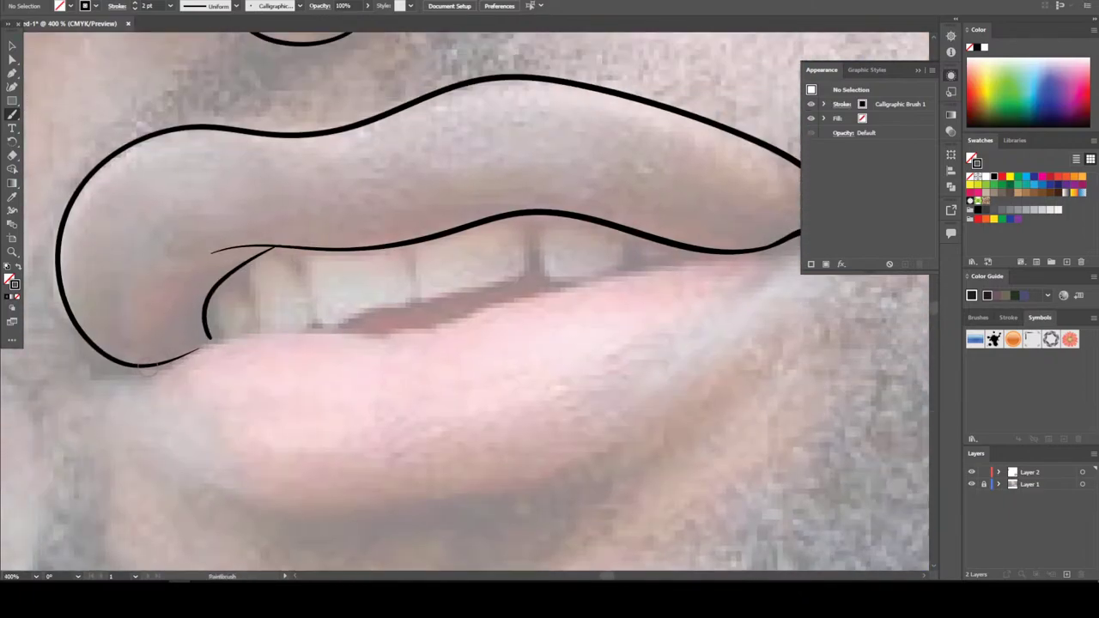
{"action": "mouse_move", "coordinate": [154, 366]}
{"action": "left_mouse_down"}
{"action": "mouse_move", "coordinate": [228, 335]}
{"action": "mouse_move", "coordinate": [428, 328]}
{"action": "mouse_move", "coordinate": [756, 249]}
{"action": "left_mouse_up"}
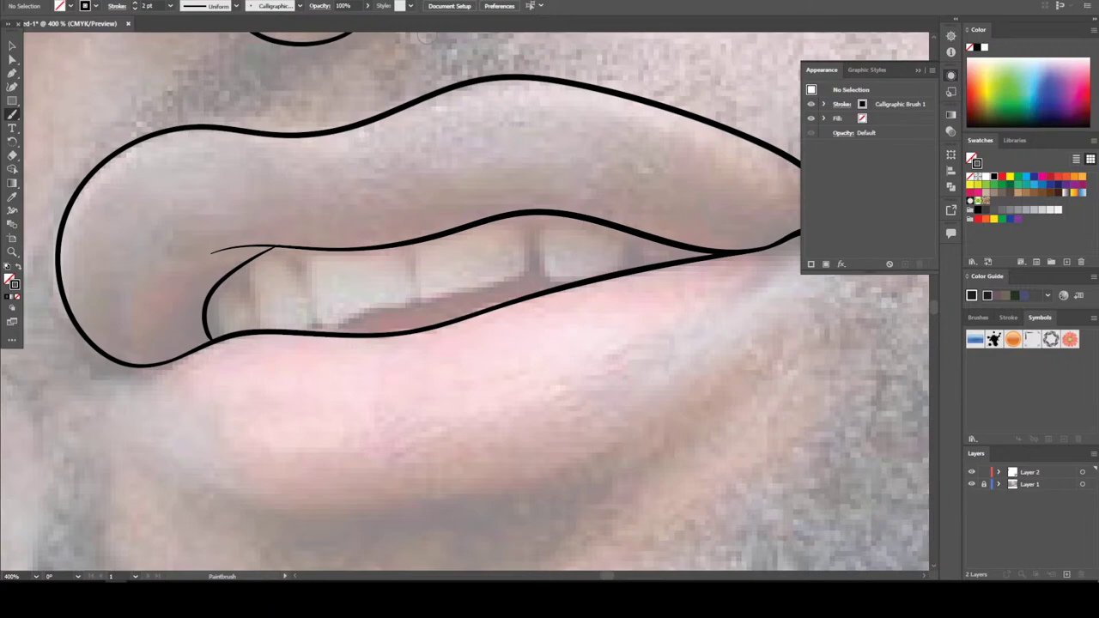
{"action": "scroll", "coordinate": [427, 36], "scroll_direction": "down", "scroll_amount": 4}
{"action": "scroll", "coordinate": [730, 436], "scroll_direction": "up", "scroll_amount": 4}
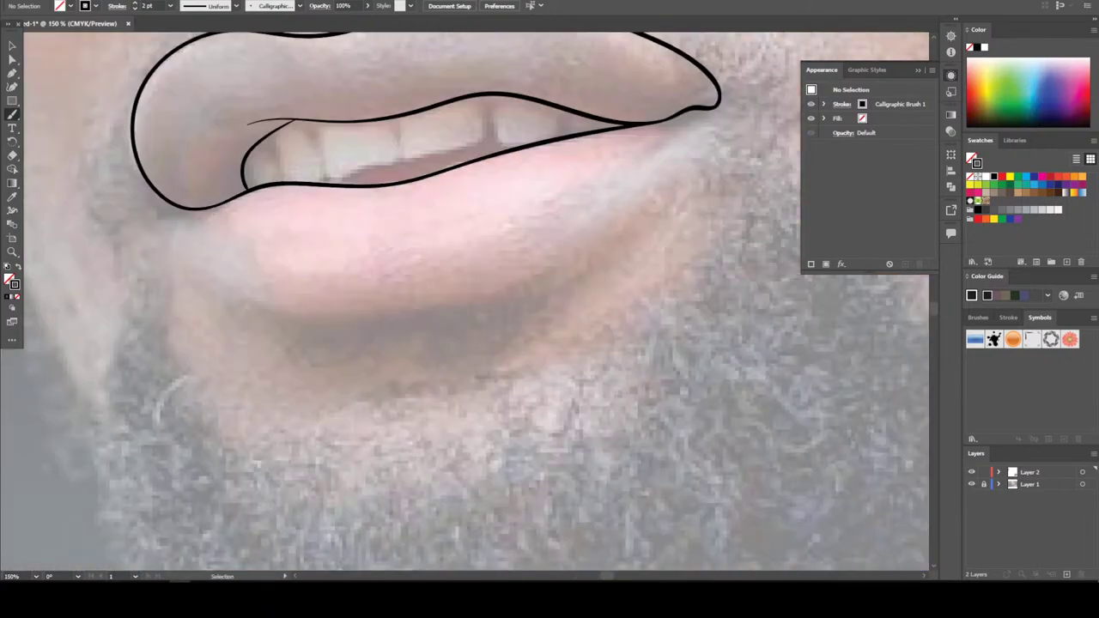
{"action": "scroll", "coordinate": [730, 436], "scroll_direction": "up", "scroll_amount": 3}
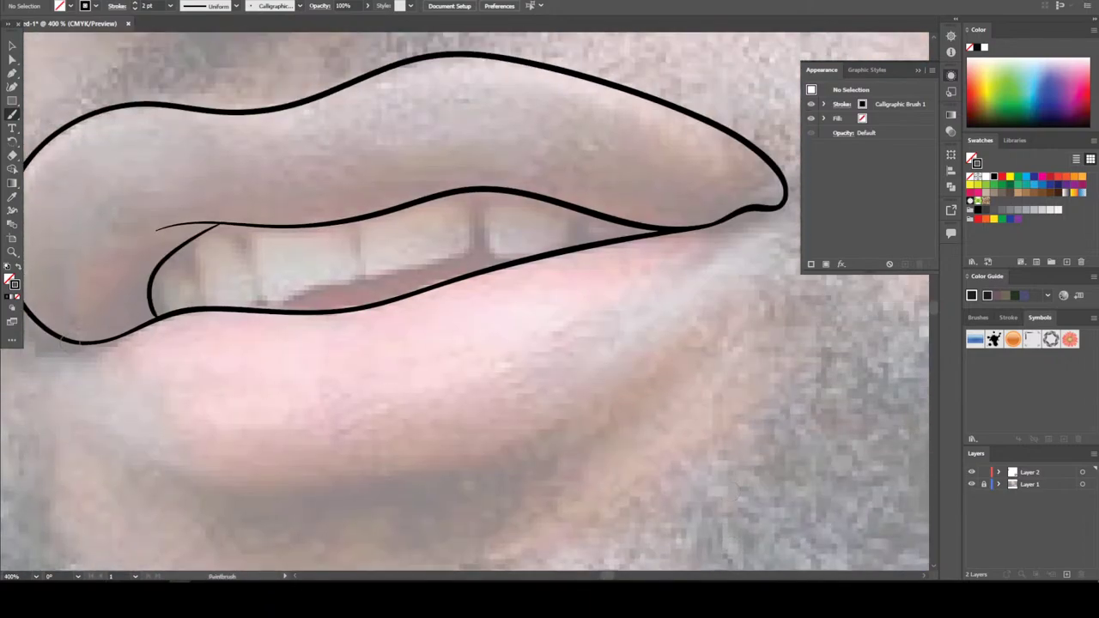
{"action": "mouse_move", "coordinate": [67, 341]}
{"action": "left_mouse_down"}
{"action": "mouse_move", "coordinate": [154, 451]}
{"action": "mouse_move", "coordinate": [200, 480]}
{"action": "mouse_move", "coordinate": [293, 496]}
{"action": "mouse_move", "coordinate": [469, 473]}
{"action": "left_mouse_up"}
{"action": "left_click_drag", "start_coordinate": [558, 427], "coordinate": [760, 216]}
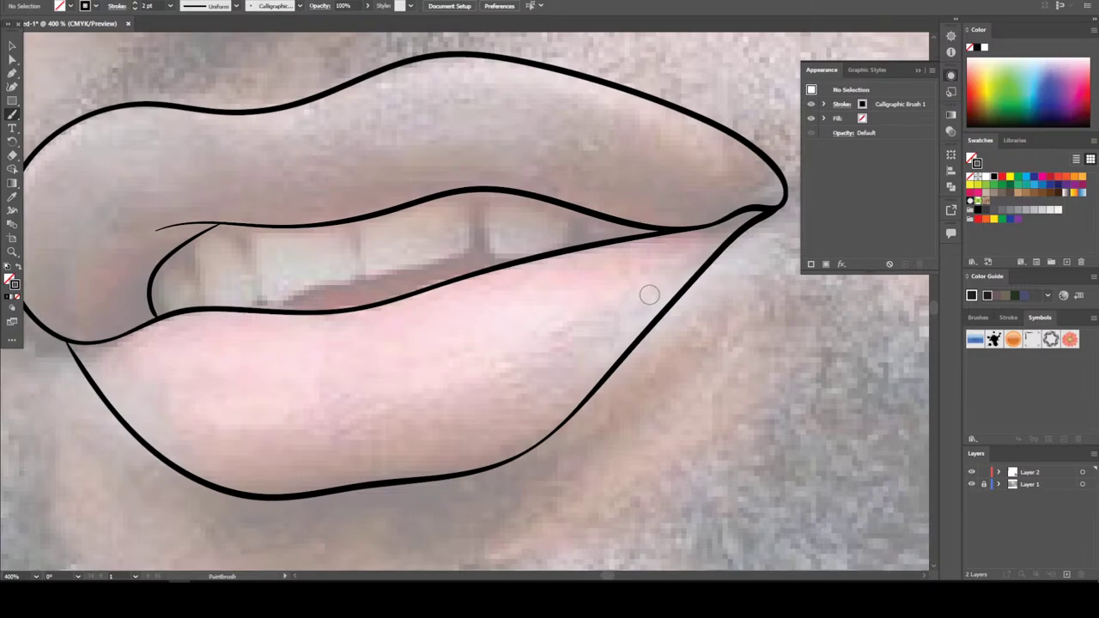
Draw the mouth opening line above the lower teeth
{"action": "key", "text": "ctrl+1"}
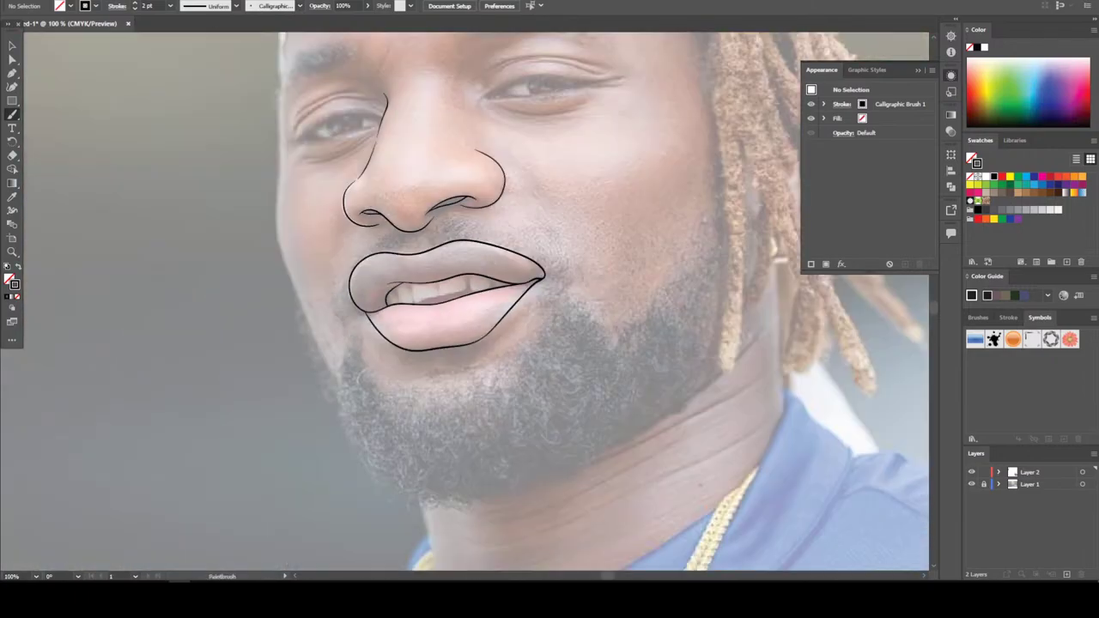
{"action": "scroll", "coordinate": [408, 289], "scroll_direction": "up", "scroll_amount": 8}
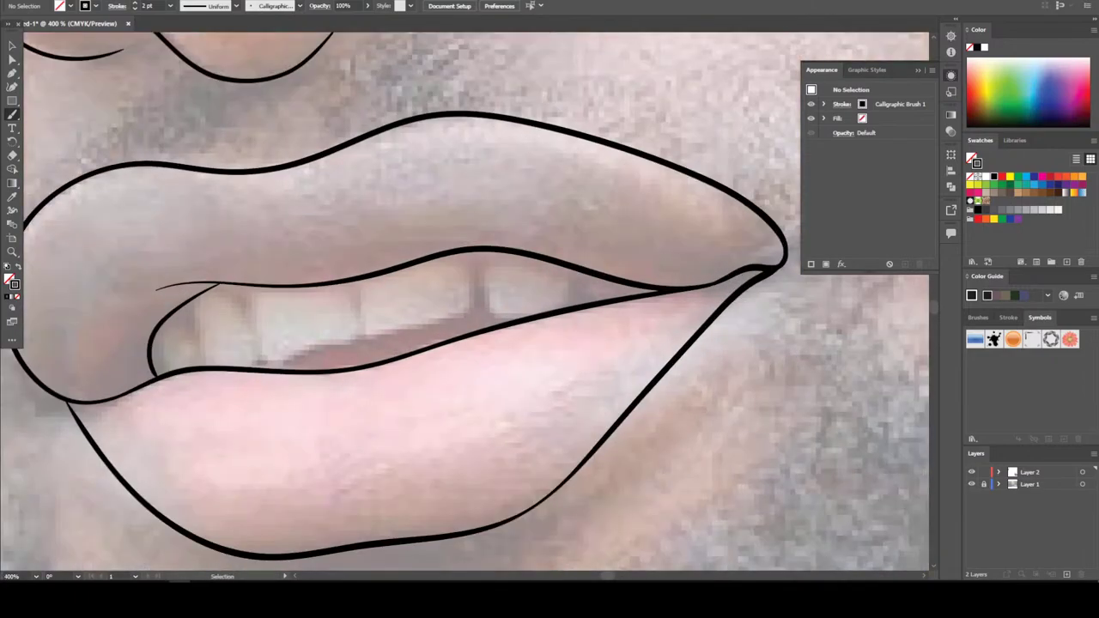
{"action": "scroll", "coordinate": [606, 427], "scroll_direction": "up", "scroll_amount": 2}
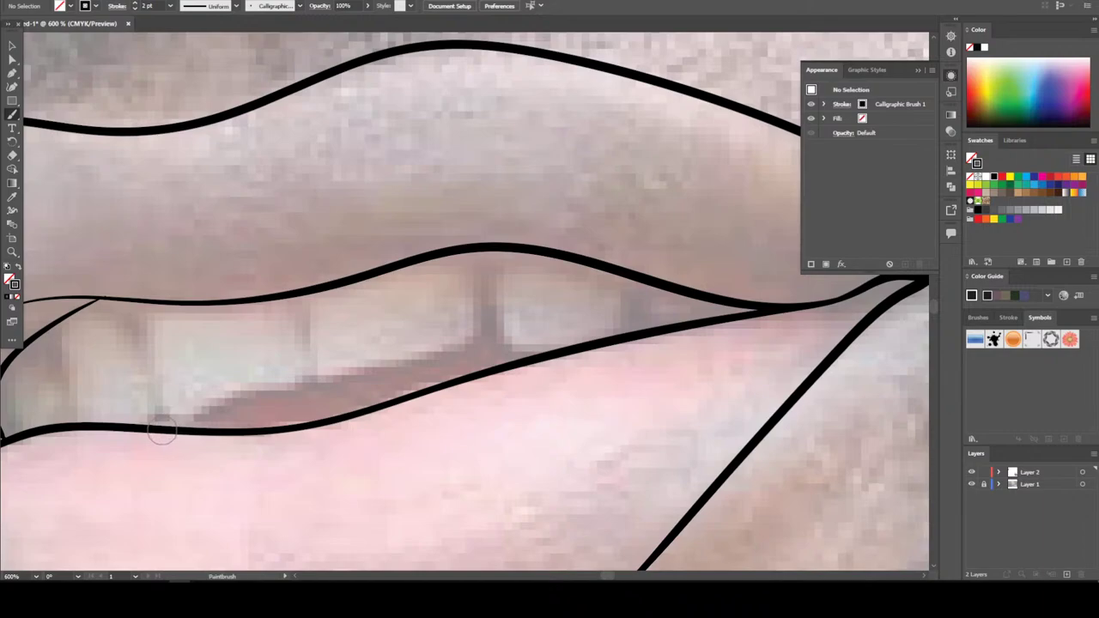
{"action": "left_click_drag", "start_coordinate": [172, 424], "coordinate": [249, 401]}
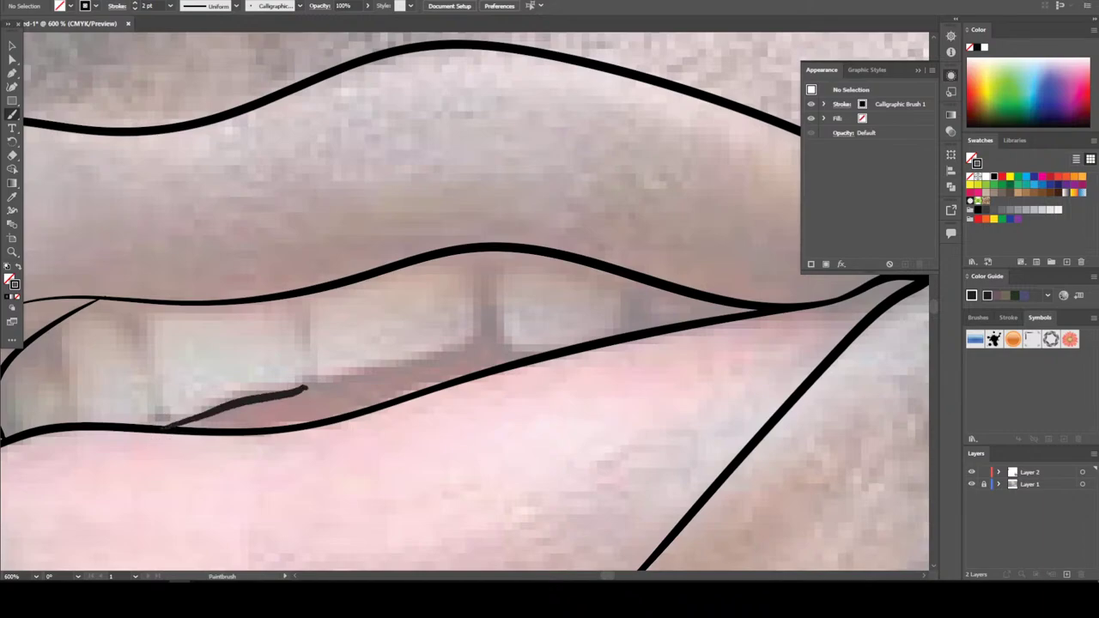
{"action": "mouse_move", "coordinate": [348, 385]}
{"action": "left_mouse_down"}
{"action": "mouse_move", "coordinate": [465, 360]}
{"action": "mouse_move", "coordinate": [485, 345]}
{"action": "mouse_move", "coordinate": [528, 360]}
{"action": "left_mouse_up"}
{"action": "scroll", "coordinate": [519, 347], "scroll_direction": "down", "scroll_amount": 7}
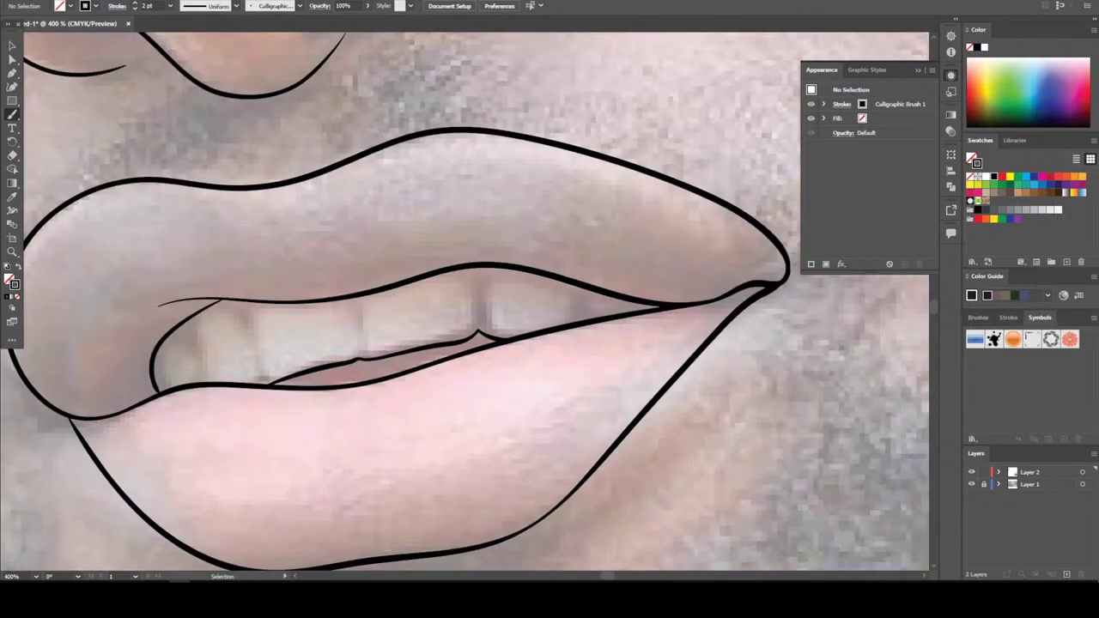
Trace the left eye's upper and lower eyelids to the corner
{"action": "scroll", "coordinate": [413, 242], "scroll_direction": "up", "scroll_amount": 5}
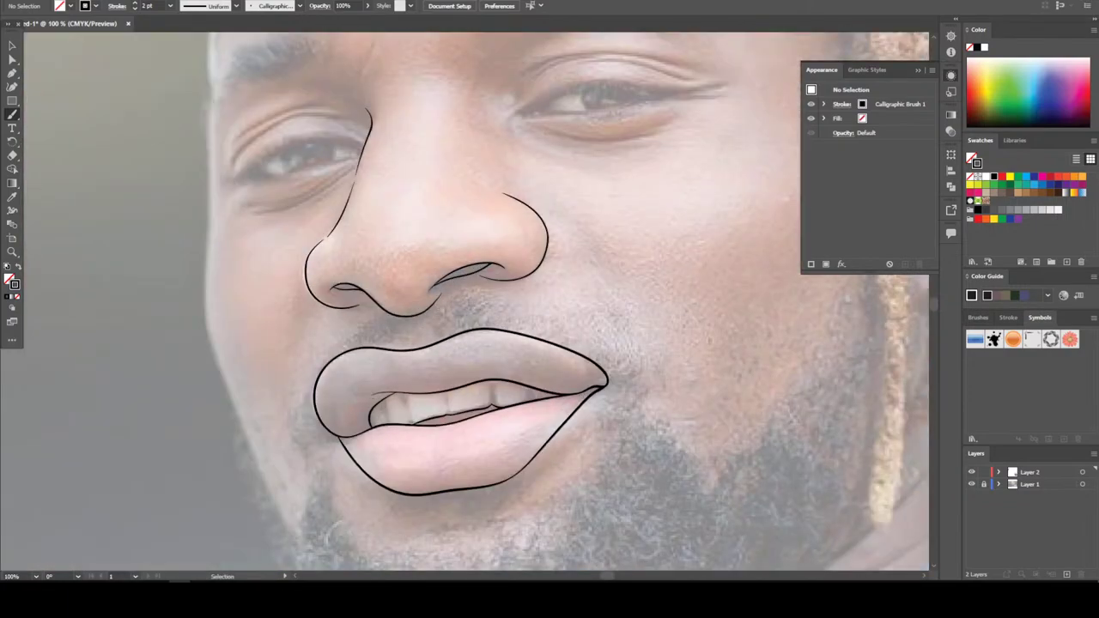
{"action": "scroll", "coordinate": [609, 395], "scroll_direction": "up", "scroll_amount": 2}
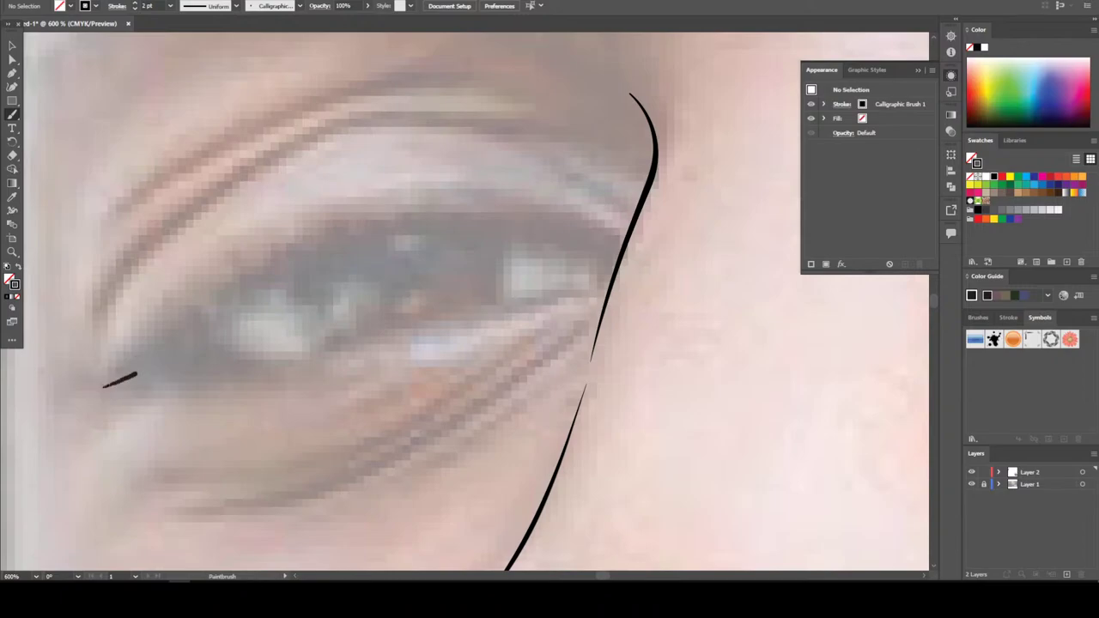
{"action": "mouse_move", "coordinate": [136, 376]}
{"action": "left_mouse_down"}
{"action": "mouse_move", "coordinate": [266, 273]}
{"action": "mouse_move", "coordinate": [345, 233]}
{"action": "mouse_move", "coordinate": [482, 210]}
{"action": "mouse_move", "coordinate": [535, 217]}
{"action": "mouse_move", "coordinate": [612, 252]}
{"action": "left_mouse_up"}
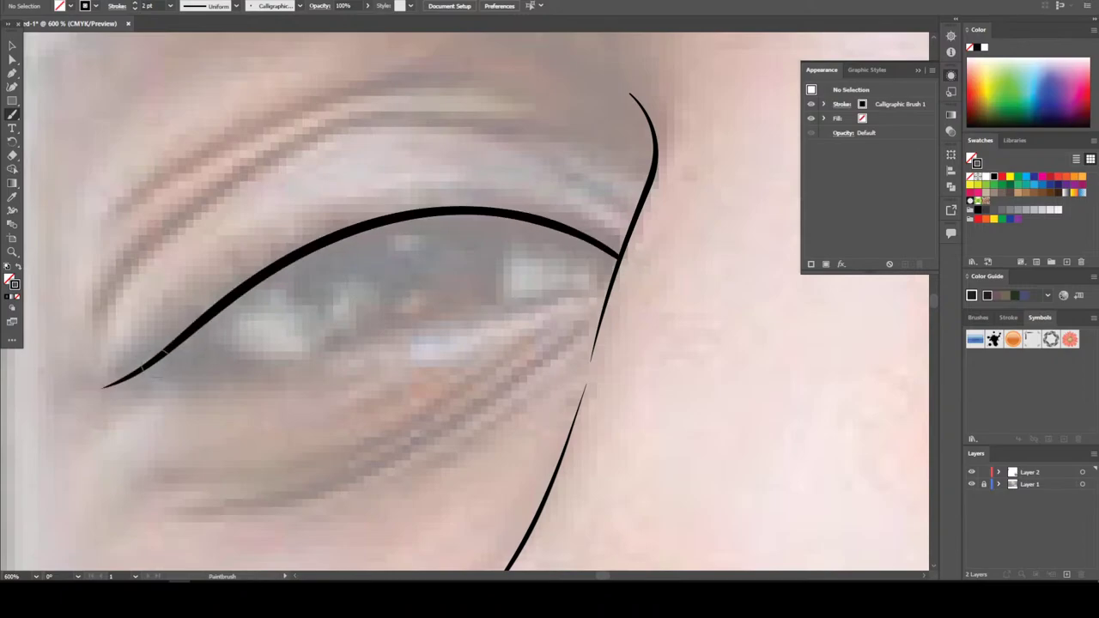
{"action": "mouse_move", "coordinate": [181, 355]}
{"action": "left_mouse_down"}
{"action": "mouse_move", "coordinate": [316, 355]}
{"action": "mouse_move", "coordinate": [447, 307]}
{"action": "left_mouse_up"}
{"action": "left_click_drag", "start_coordinate": [512, 296], "coordinate": [612, 282]}
Trace the right eye's upper lid from the inner corner and the lower lid joining it
{"action": "key", "text": "ctrl+minus"}
{"action": "key", "text": "ctrl+minus"}
{"action": "key", "text": "ctrl+minus"}
{"action": "key", "text": "ctrl+minus"}
{"action": "key", "text": "ctrl+minus"}
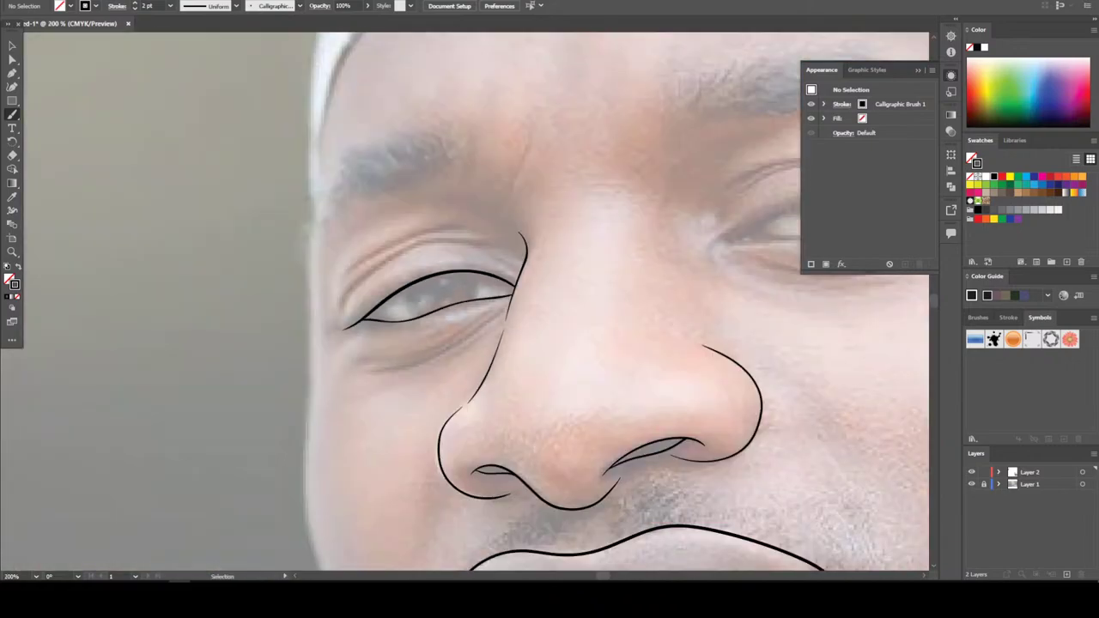
{"action": "key", "text": "ctrl+plus"}
{"action": "key", "text": "ctrl+plus"}
{"action": "key", "text": "ctrl+plus"}
{"action": "key", "text": "ctrl+plus"}
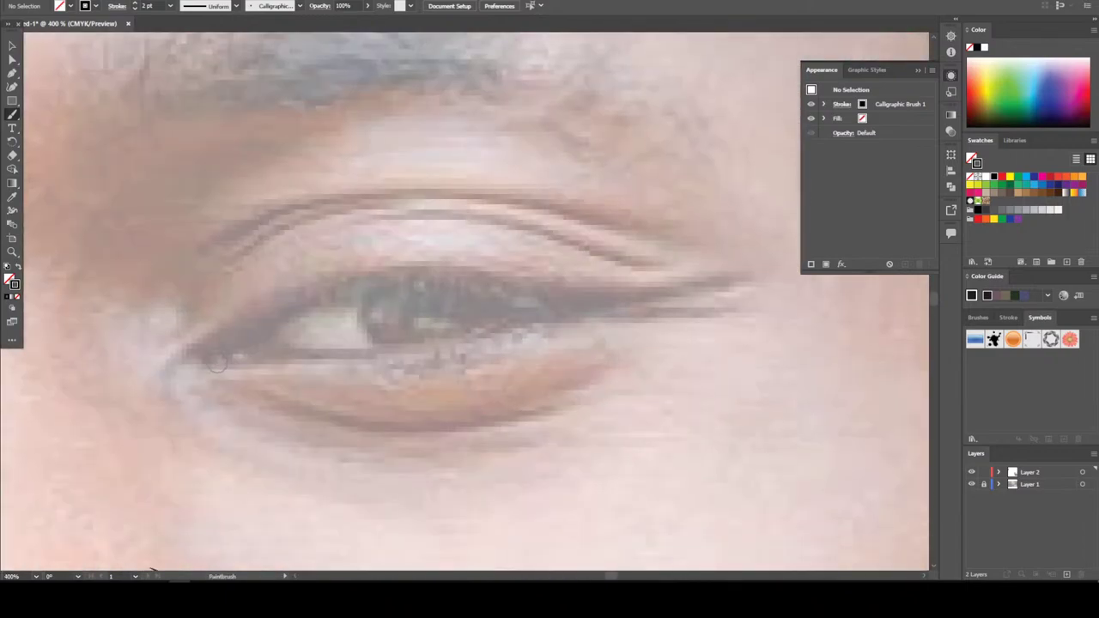
{"action": "mouse_move", "coordinate": [237, 335]}
{"action": "left_mouse_down"}
{"action": "mouse_move", "coordinate": [327, 289]}
{"action": "mouse_move", "coordinate": [429, 275]}
{"action": "mouse_move", "coordinate": [627, 300]}
{"action": "mouse_move", "coordinate": [690, 295]}
{"action": "left_mouse_up"}
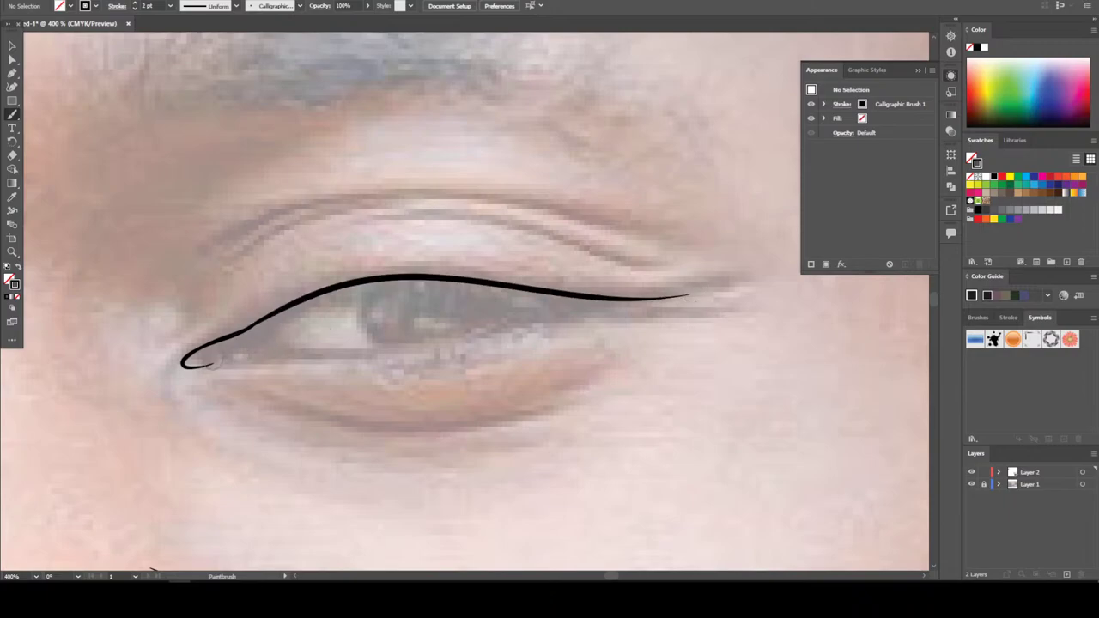
{"action": "left_click_drag", "start_coordinate": [370, 349], "coordinate": [612, 299]}
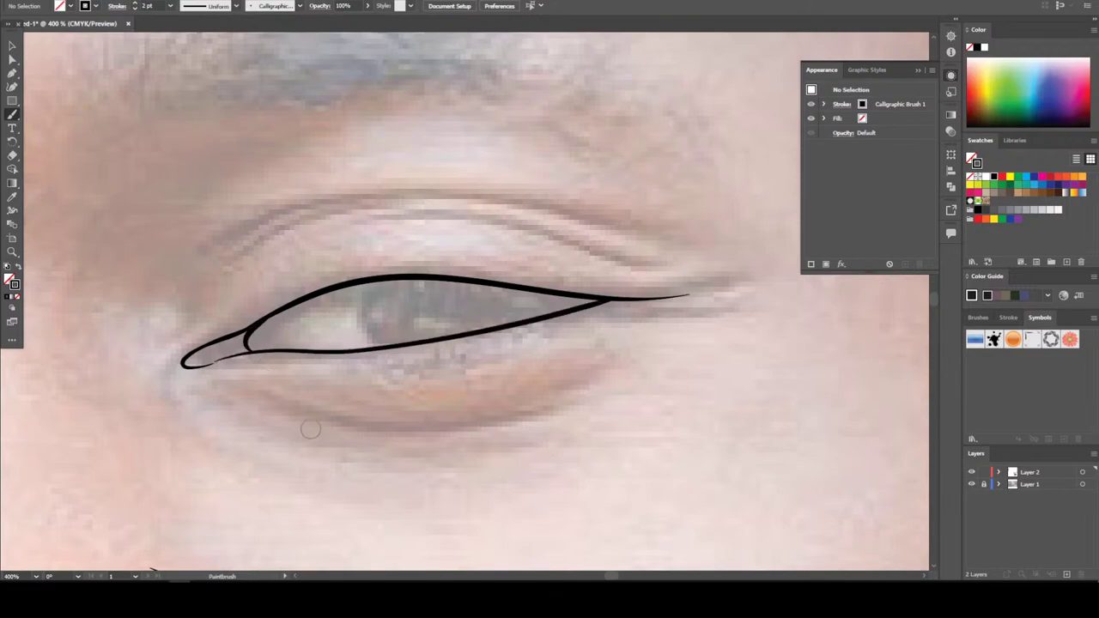
{"action": "key", "text": "ctrl+minus"}
{"action": "key", "text": "ctrl+minus"}
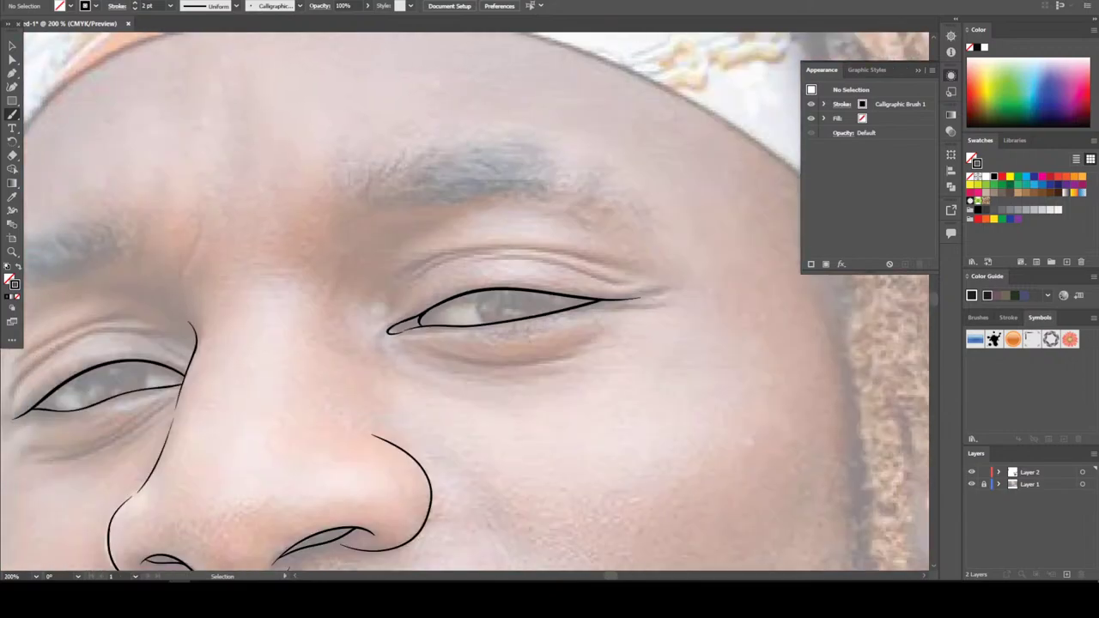
Close the inner corner of the left eye
{"action": "scroll", "coordinate": [465, 302], "scroll_direction": "up", "scroll_amount": 3}
{"action": "key", "text": "ctrl+plus"}
{"action": "scroll", "coordinate": [200, 419], "scroll_direction": "up", "scroll_amount": 8}
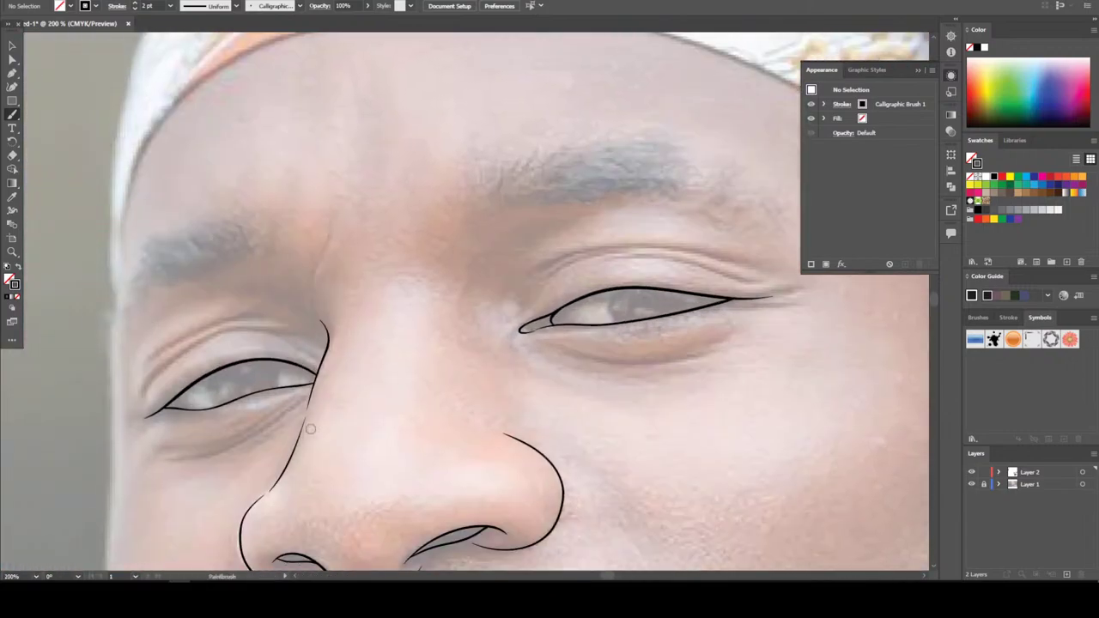
{"action": "scroll", "coordinate": [307, 478], "scroll_direction": "up", "scroll_amount": 2}
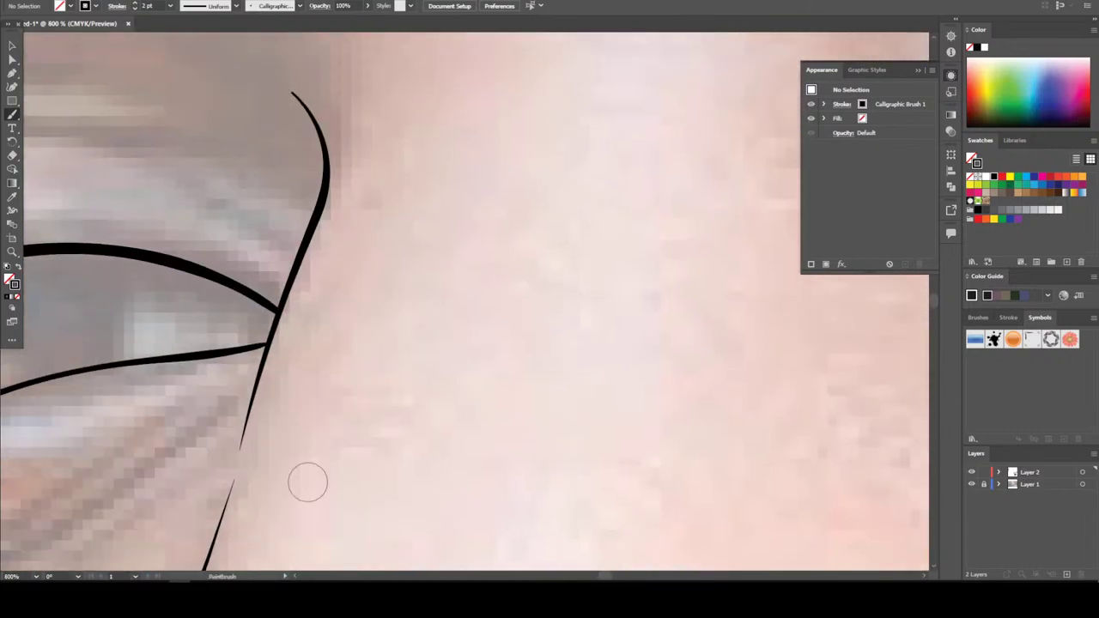
{"action": "mouse_move", "coordinate": [245, 345]}
{"action": "left_mouse_down"}
{"action": "mouse_move", "coordinate": [259, 313]}
{"action": "mouse_move", "coordinate": [246, 291]}
{"action": "left_mouse_up"}
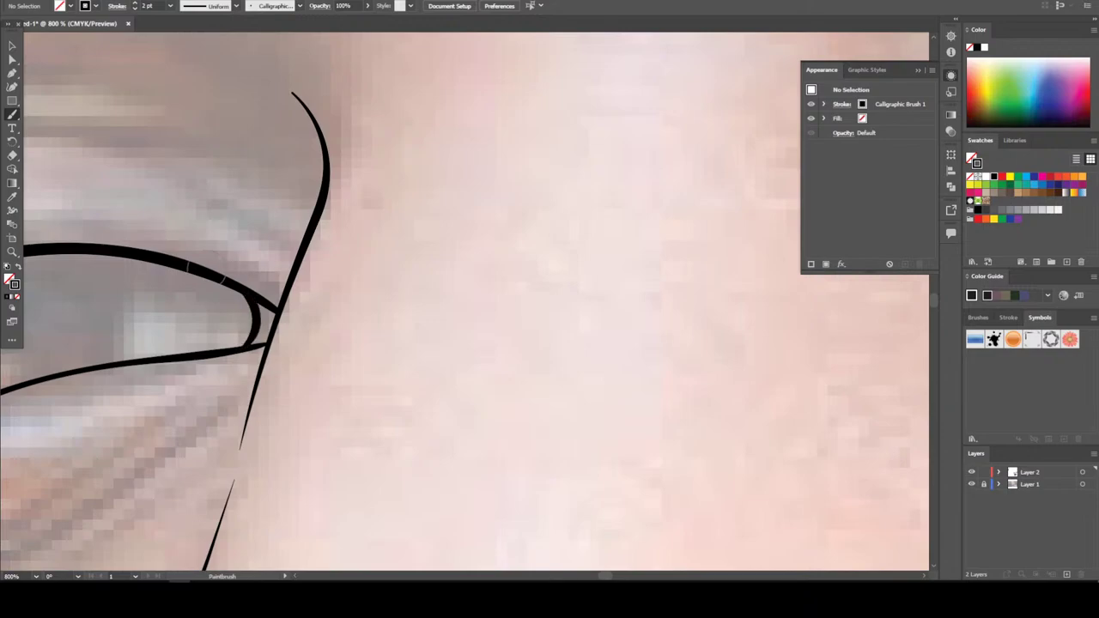
Add two crease lines above the eye and the fold under it
{"action": "scroll", "coordinate": [180, 305], "scroll_direction": "down", "scroll_amount": 4}
{"action": "scroll", "coordinate": [71, 395], "scroll_direction": "up", "scroll_amount": 4}
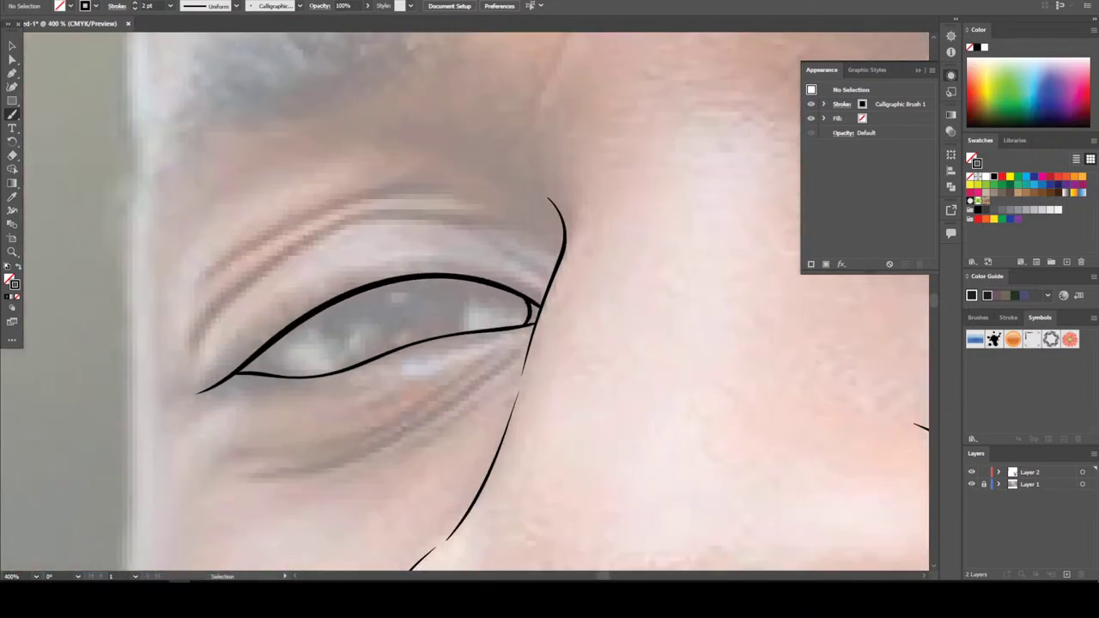
{"action": "mouse_move", "coordinate": [48, 434]}
{"action": "left_mouse_down"}
{"action": "mouse_move", "coordinate": [83, 367]}
{"action": "mouse_move", "coordinate": [146, 310]}
{"action": "mouse_move", "coordinate": [296, 229]}
{"action": "mouse_move", "coordinate": [425, 215]}
{"action": "mouse_move", "coordinate": [501, 230]}
{"action": "mouse_move", "coordinate": [443, 230]}
{"action": "mouse_move", "coordinate": [537, 270]}
{"action": "mouse_move", "coordinate": [570, 303]}
{"action": "left_mouse_up"}
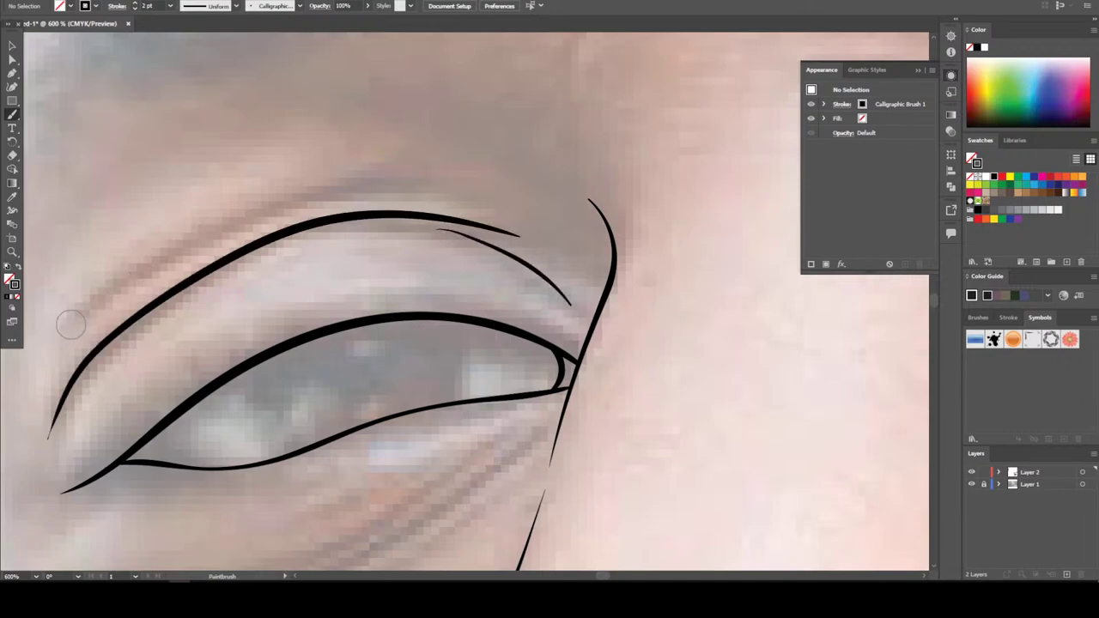
{"action": "mouse_move", "coordinate": [75, 318]}
{"action": "left_mouse_down"}
{"action": "mouse_move", "coordinate": [220, 227]}
{"action": "mouse_move", "coordinate": [392, 184]}
{"action": "mouse_move", "coordinate": [443, 188]}
{"action": "left_mouse_up"}
{"action": "scroll", "coordinate": [398, 253], "scroll_direction": "down", "scroll_amount": 3}
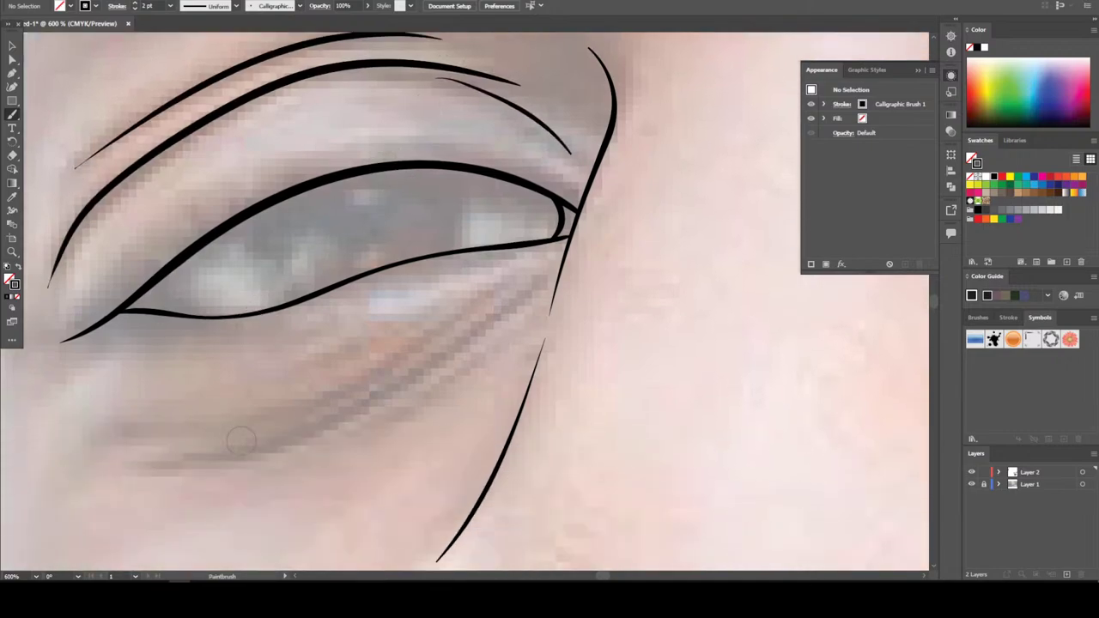
{"action": "mouse_move", "coordinate": [182, 453]}
{"action": "left_mouse_down"}
{"action": "mouse_move", "coordinate": [249, 445]}
{"action": "mouse_move", "coordinate": [354, 413]}
{"action": "mouse_move", "coordinate": [515, 294]}
{"action": "mouse_move", "coordinate": [526, 301]}
{"action": "mouse_move", "coordinate": [546, 274]}
{"action": "left_mouse_up"}
Draw the line under the right eye's lower lid and the crease above its upper lid
{"action": "key", "text": "ctrl+minus"}
{"action": "key", "text": "ctrl+minus"}
{"action": "key", "text": "ctrl+minus"}
{"action": "key", "text": "ctrl+minus"}
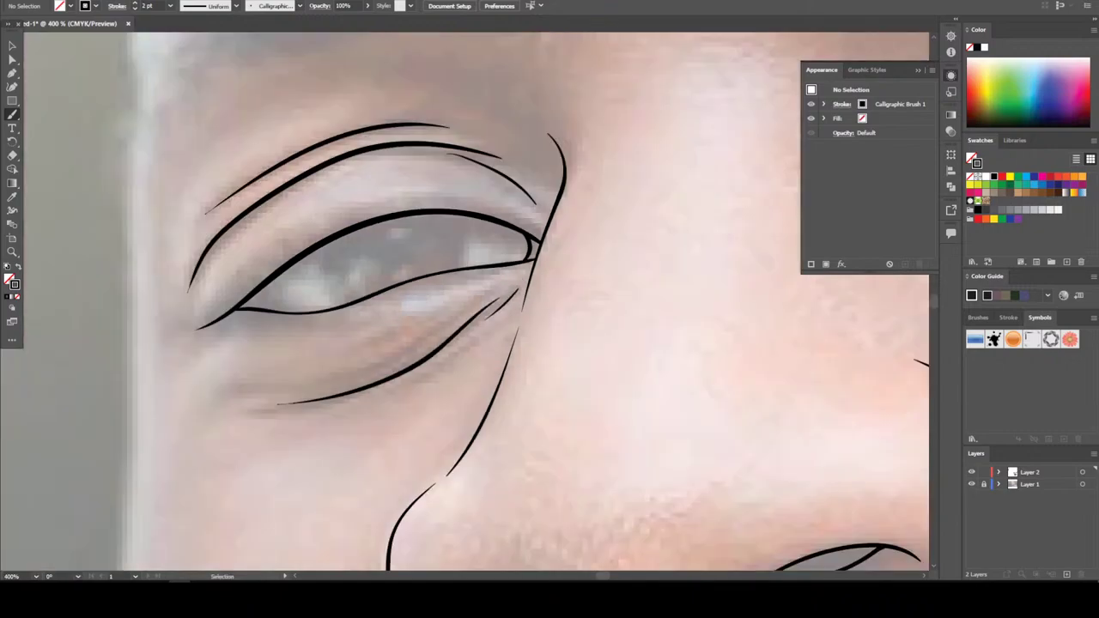
{"action": "key", "text": "ctrl+plus"}
{"action": "key", "text": "ctrl+plus"}
{"action": "key", "text": "ctrl+plus"}
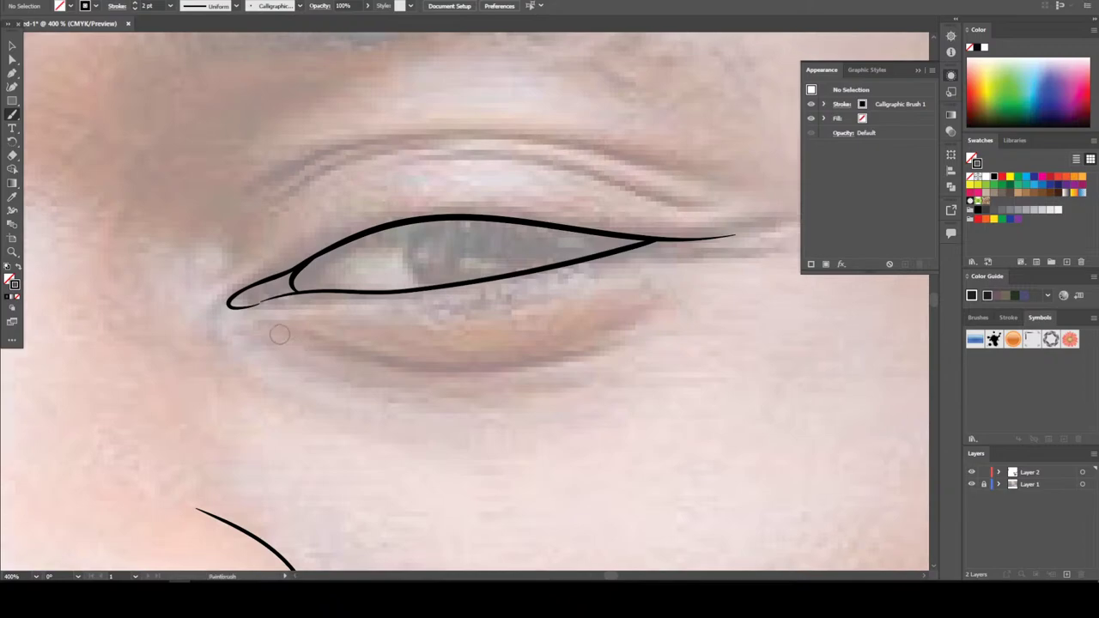
{"action": "mouse_move", "coordinate": [366, 352]}
{"action": "left_mouse_down"}
{"action": "mouse_move", "coordinate": [443, 372]}
{"action": "mouse_move", "coordinate": [545, 373]}
{"action": "mouse_move", "coordinate": [582, 359]}
{"action": "left_mouse_up"}
{"action": "scroll", "coordinate": [234, 367], "scroll_direction": "up", "scroll_amount": 3}
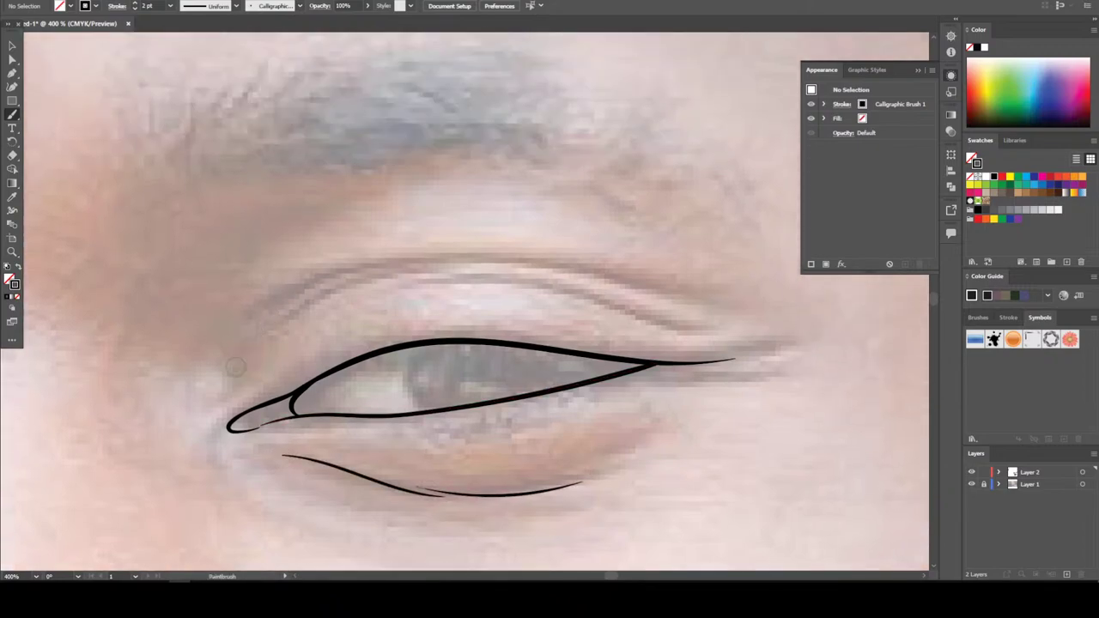
{"action": "mouse_move", "coordinate": [289, 307]}
{"action": "left_mouse_down"}
{"action": "mouse_move", "coordinate": [308, 290]}
{"action": "mouse_move", "coordinate": [432, 256]}
{"action": "mouse_move", "coordinate": [559, 263]}
{"action": "mouse_move", "coordinate": [693, 311]}
{"action": "left_mouse_up"}
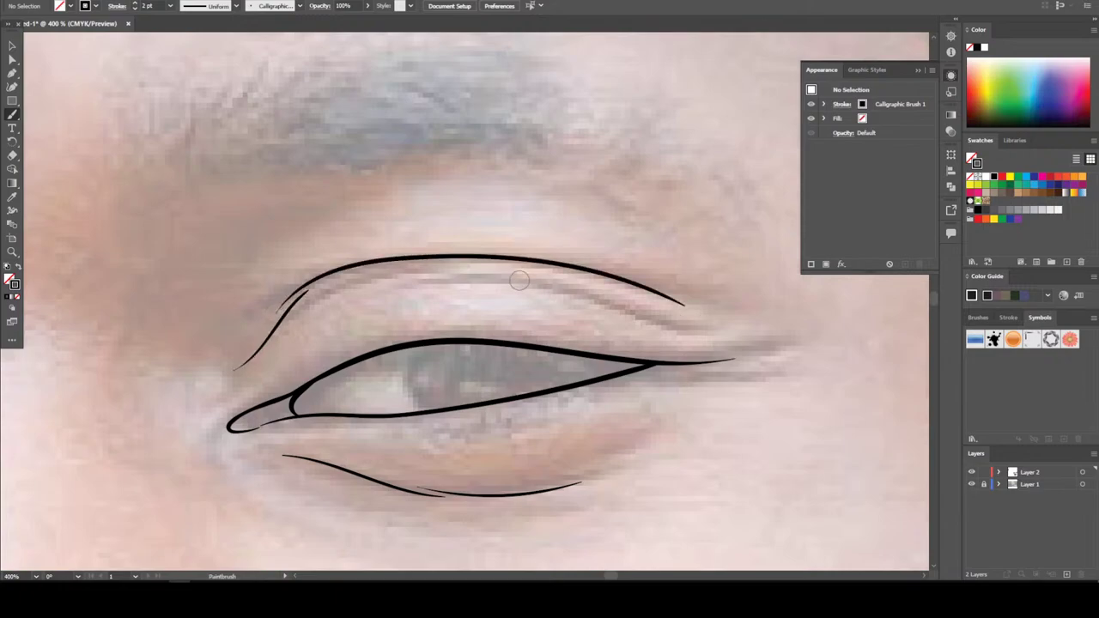
{"action": "left_click_drag", "start_coordinate": [616, 300], "coordinate": [728, 328]}
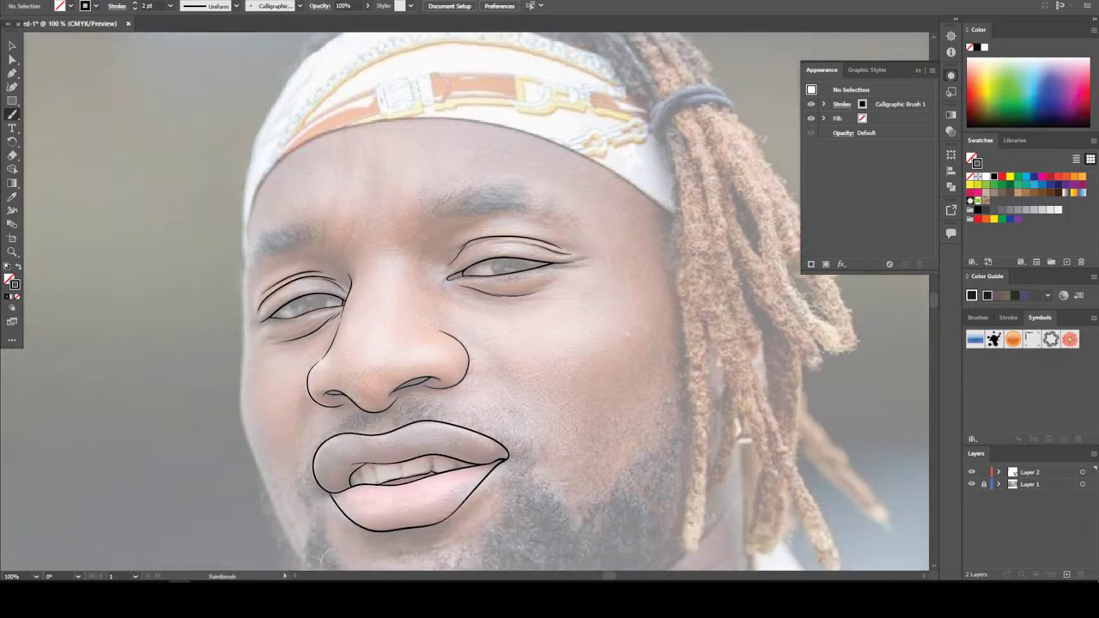
{"action": "left_click", "coordinate": [972, 484]}
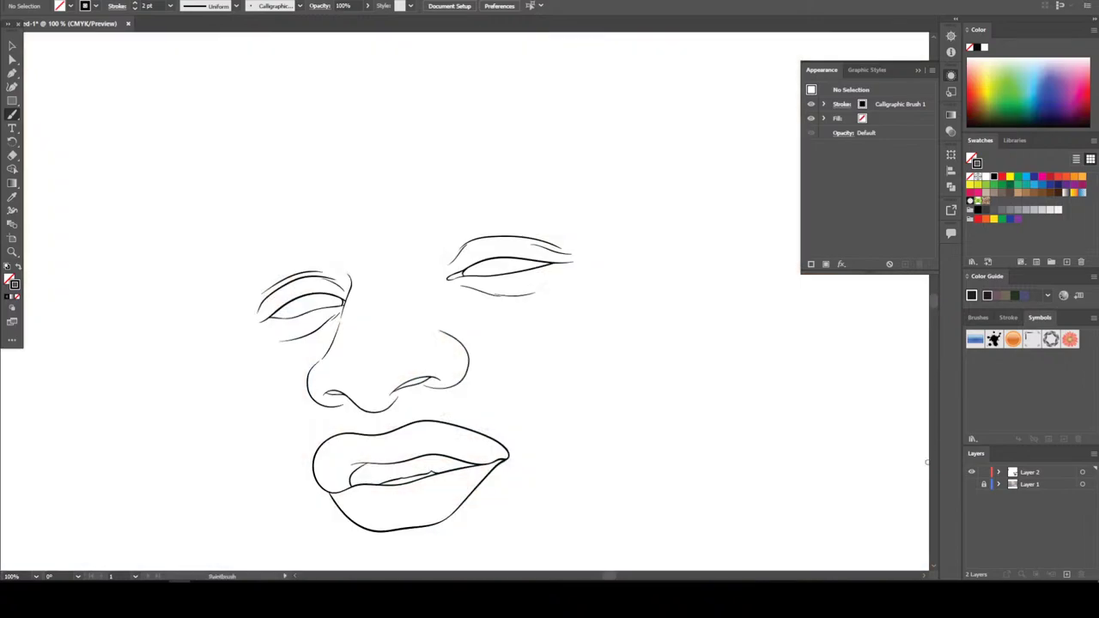
{"action": "key", "text": "ctrl+minus"}
{"action": "key", "text": "ctrl+minus"}
{"action": "key", "text": "ctrl+plus"}
{"action": "key", "text": "ctrl+plus"}
{"action": "key", "text": "ctrl+plus"}
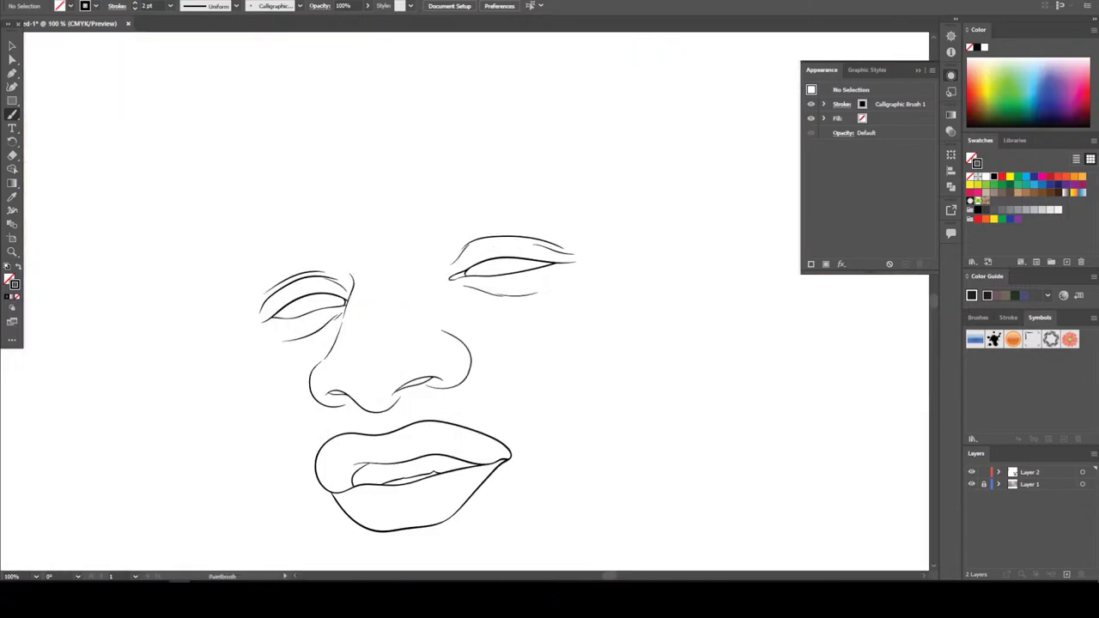
{"action": "left_click", "coordinate": [973, 485]}
{"action": "scroll", "coordinate": [552, 284], "scroll_direction": "down", "scroll_amount": 4}
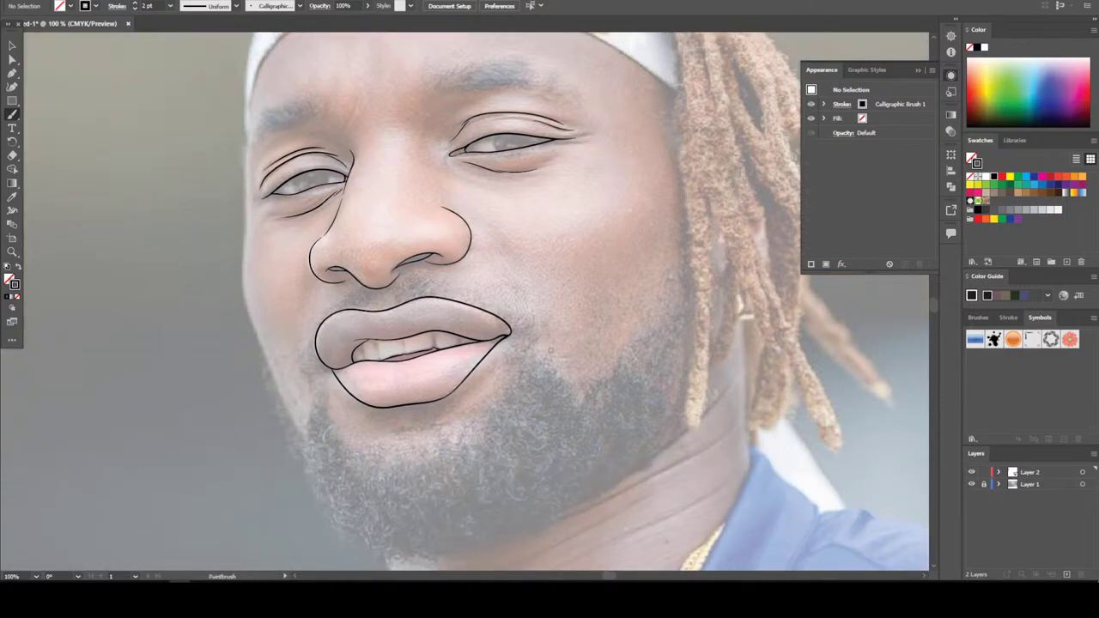
Undo the thin cheek stroke and set the brush stroke weight to 4 pt
{"action": "scroll", "coordinate": [550, 350], "scroll_direction": "down", "scroll_amount": 1}
{"action": "key", "text": "ctrl+minus"}
{"action": "key", "text": "ctrl+plus"}
{"action": "key", "text": "ctrl+plus"}
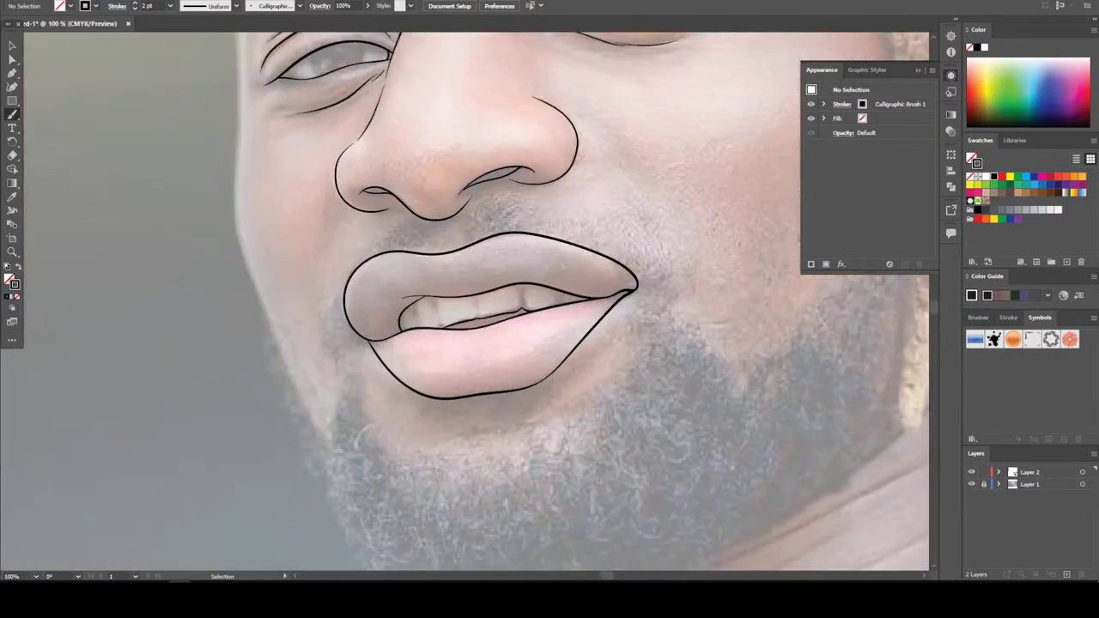
{"action": "scroll", "coordinate": [550, 392], "scroll_direction": "up", "scroll_amount": 1}
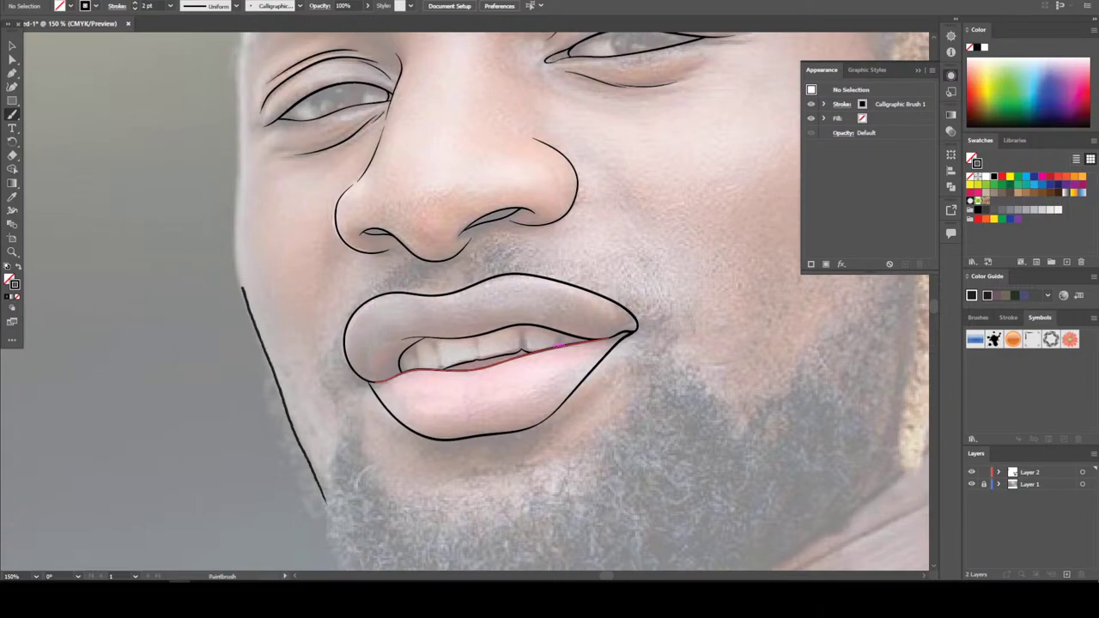
{"action": "left_click_drag", "start_coordinate": [236, 237], "coordinate": [235, 215]}
{"action": "key", "text": "ctrl+z"}
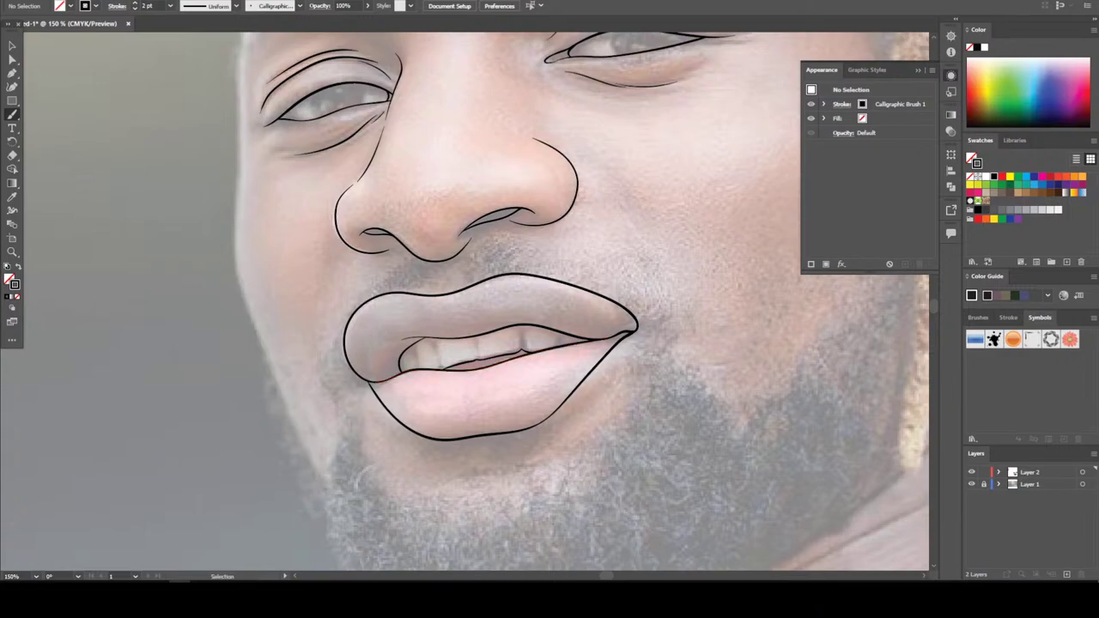
{"action": "left_click", "coordinate": [170, 5]}
{"action": "left_click", "coordinate": [189, 112]}
Paint the face's left outline from the jaw up the temple to the headband
{"action": "left_click_drag", "start_coordinate": [300, 447], "coordinate": [269, 368]}
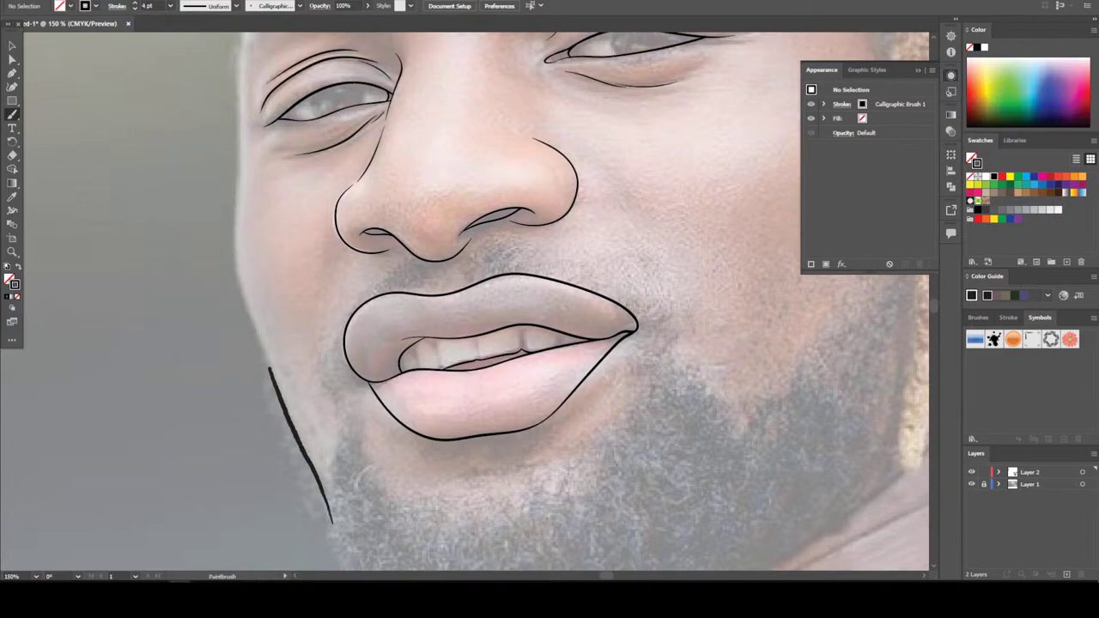
{"action": "left_click_drag", "start_coordinate": [238, 175], "coordinate": [240, 73]}
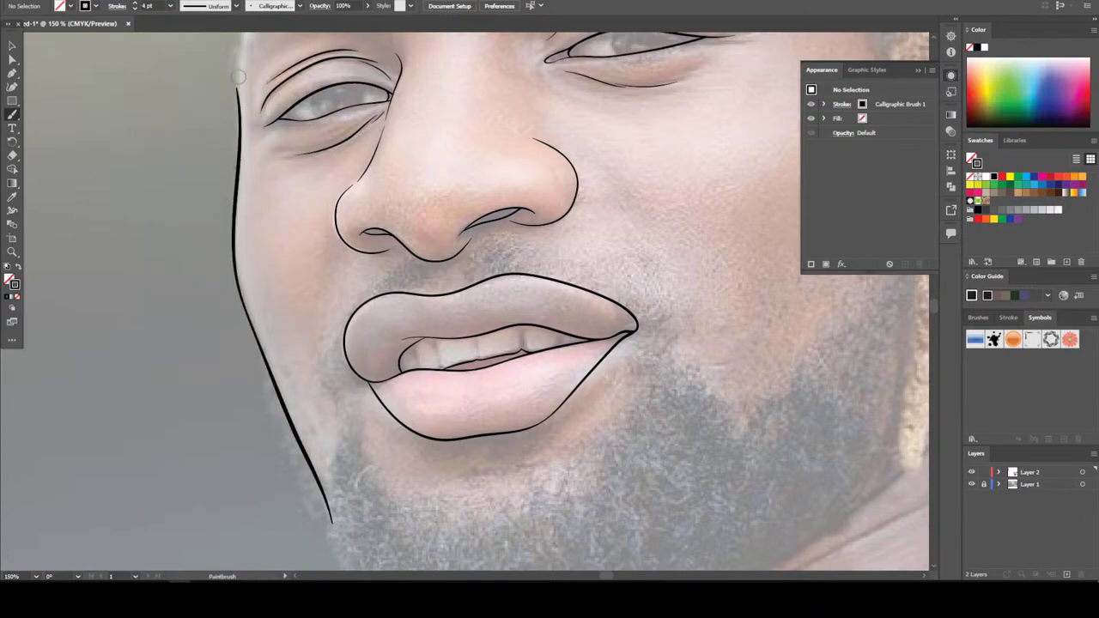
{"action": "scroll", "coordinate": [575, 301], "scroll_direction": "up", "scroll_amount": 3}
{"action": "key", "text": "ctrl+equal"}
{"action": "scroll", "coordinate": [550, 300], "scroll_direction": "up", "scroll_amount": 3}
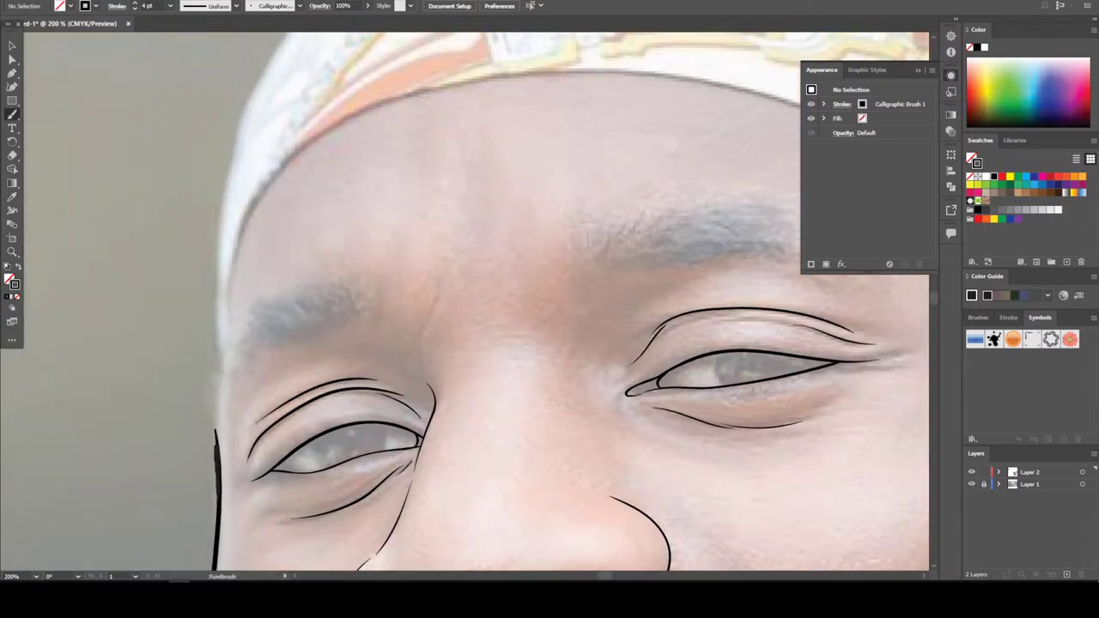
{"action": "left_click_drag", "start_coordinate": [228, 331], "coordinate": [231, 266]}
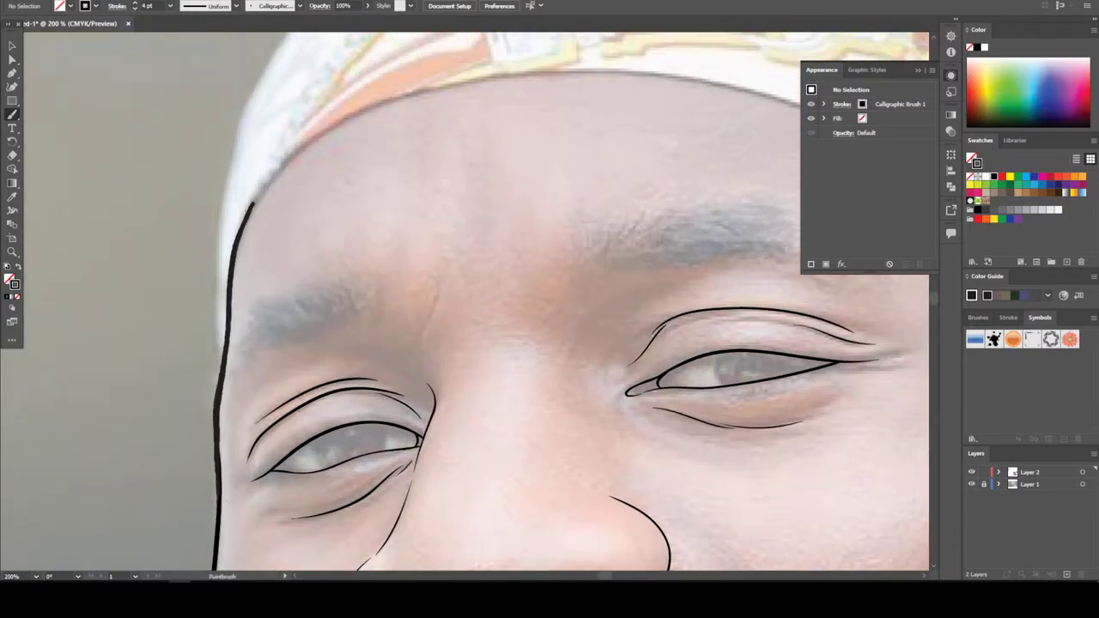
{"action": "left_click_drag", "start_coordinate": [254, 204], "coordinate": [299, 159]}
{"action": "key", "text": "ctrl+minus"}
{"action": "key", "text": "ctrl+minus"}
{"action": "key", "text": "ctrl+minus"}
{"action": "key", "text": "ctrl+minus"}
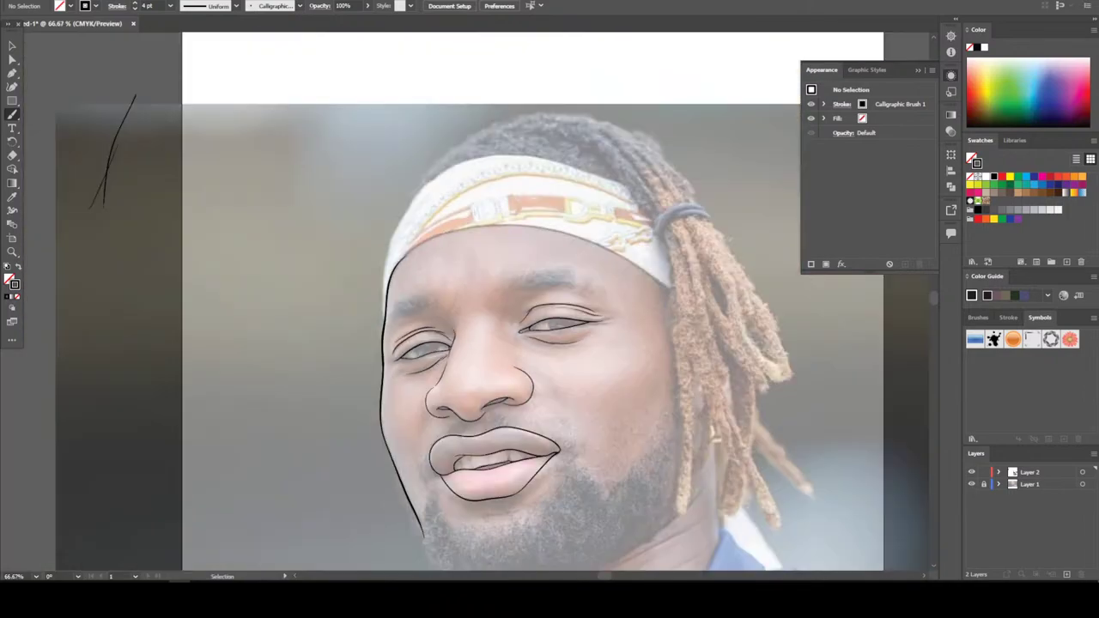
Paint the jawline along the beard's lower edge
{"action": "key", "text": "ctrl+plus"}
{"action": "key", "text": "ctrl+plus"}
{"action": "key", "text": "ctrl+plus"}
{"action": "scroll", "coordinate": [477, 305], "scroll_direction": "down", "scroll_amount": 4}
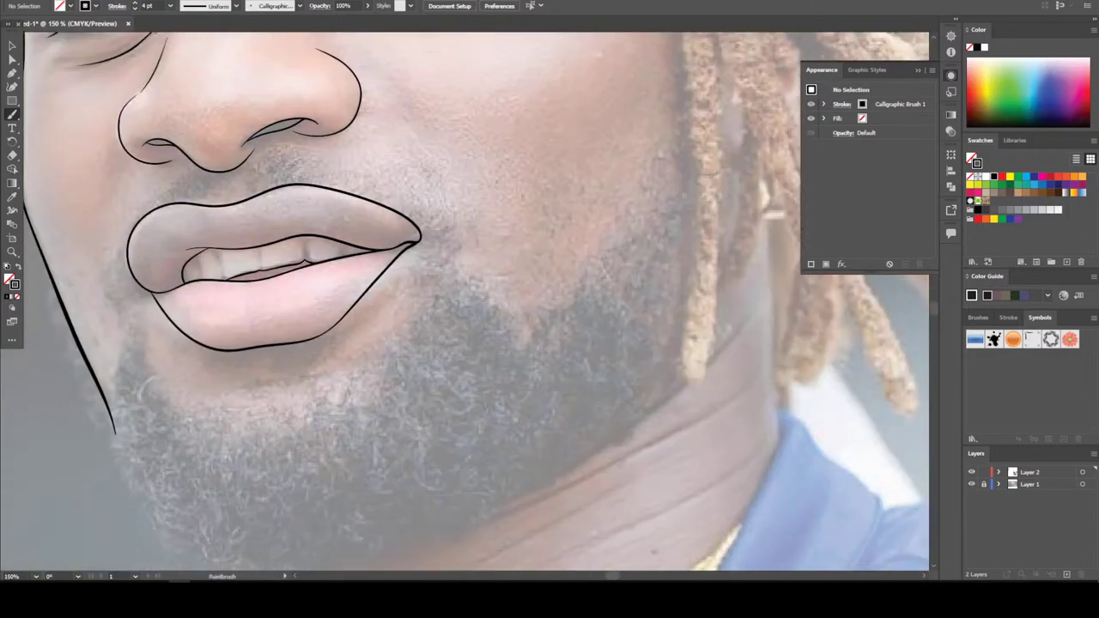
{"action": "mouse_move", "coordinate": [129, 365]}
{"action": "left_mouse_down"}
{"action": "mouse_move", "coordinate": [228, 438]}
{"action": "mouse_move", "coordinate": [441, 414]}
{"action": "mouse_move", "coordinate": [609, 313]}
{"action": "mouse_move", "coordinate": [689, 228]}
{"action": "left_mouse_up"}
{"action": "scroll", "coordinate": [476, 301], "scroll_direction": "down", "scroll_amount": 3}
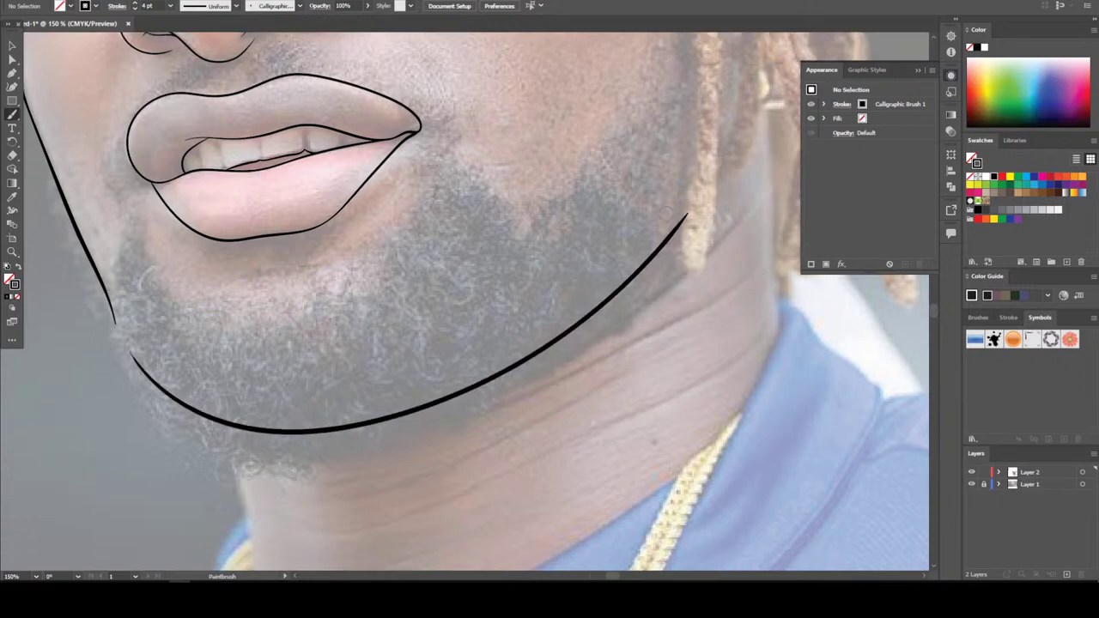
Draw the left side of the neck down to the collar
{"action": "key", "text": "ctrl+minus"}
{"action": "key", "text": "ctrl+minus"}
{"action": "key", "text": "ctrl+plus"}
{"action": "key", "text": "ctrl+plus"}
{"action": "key", "text": "ctrl+plus"}
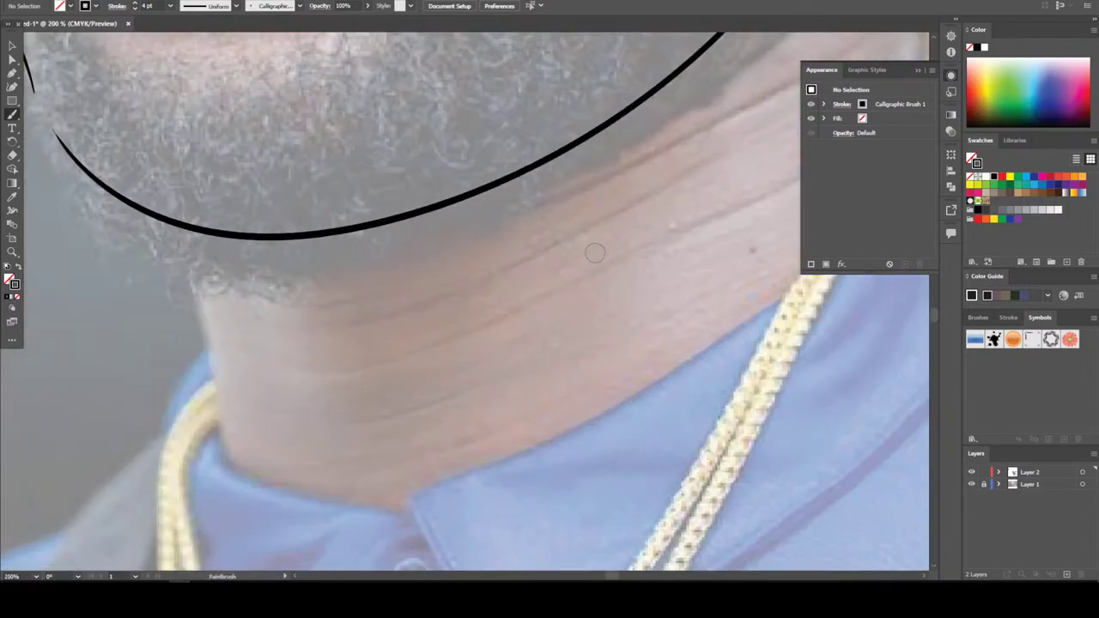
{"action": "left_click_drag", "start_coordinate": [221, 453], "coordinate": [172, 227]}
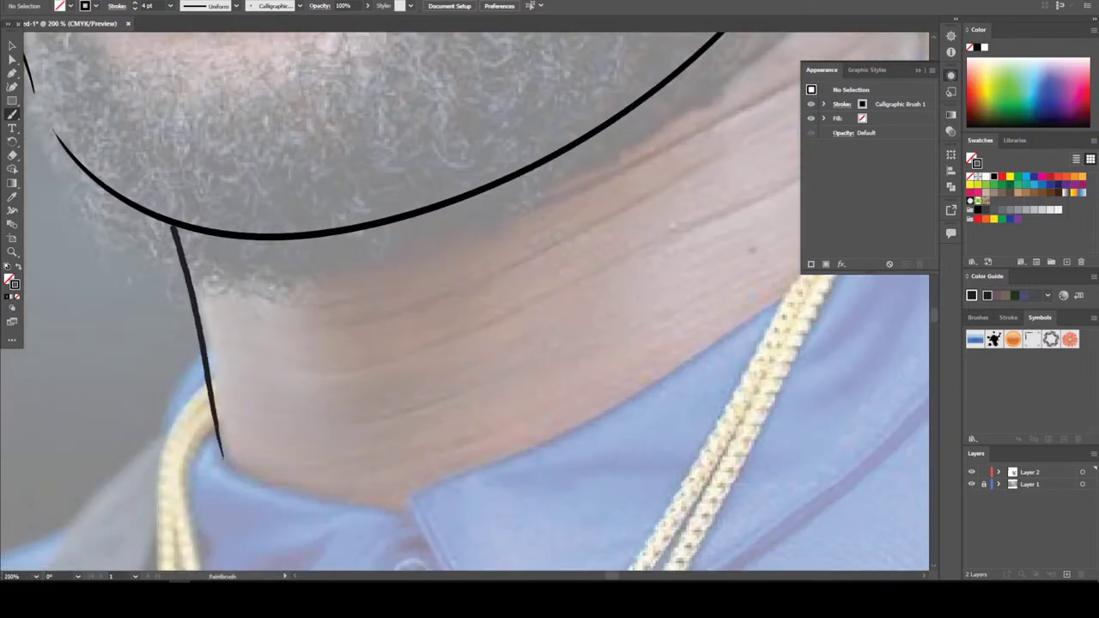
{"action": "key", "text": "ctrl+minus"}
{"action": "key", "text": "ctrl+minus"}
{"action": "key", "text": "ctrl+minus"}
{"action": "key", "text": "ctrl+minus"}
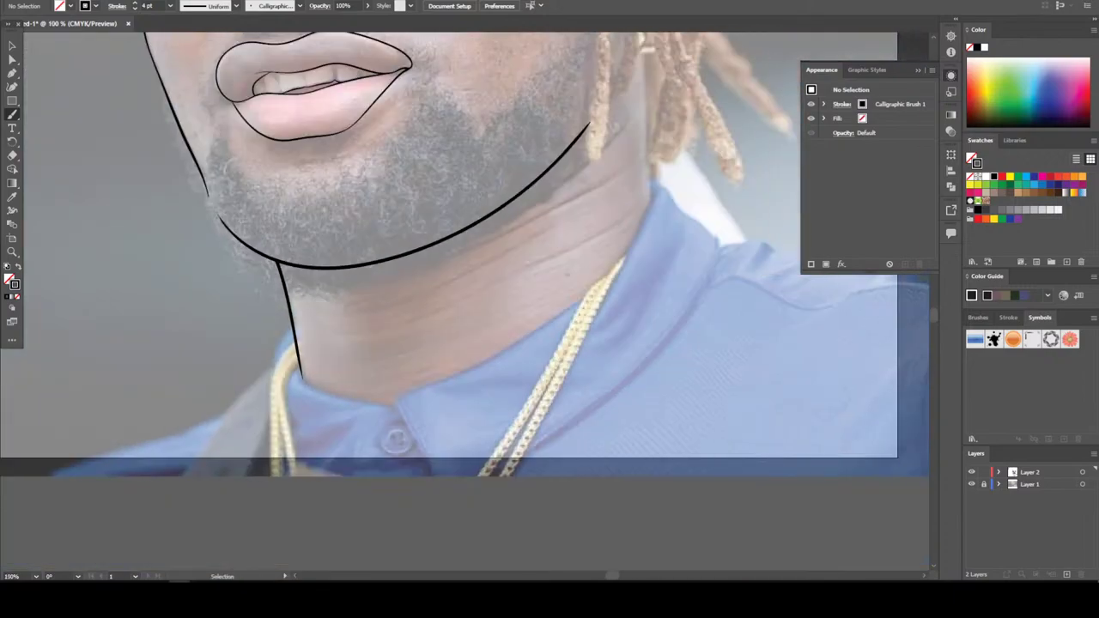
Trace the headband's lower edge across the forehead and the head's left edge up it
{"action": "key", "text": "ctrl+plus"}
{"action": "key", "text": "ctrl+plus"}
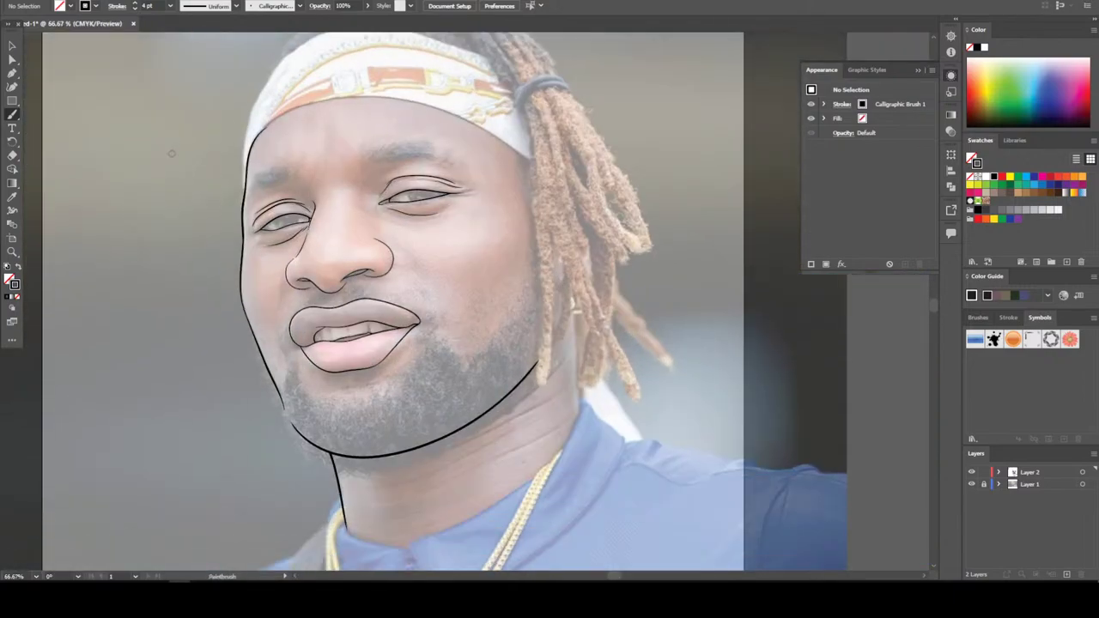
{"action": "scroll", "coordinate": [177, 246], "scroll_direction": "up", "scroll_amount": 5}
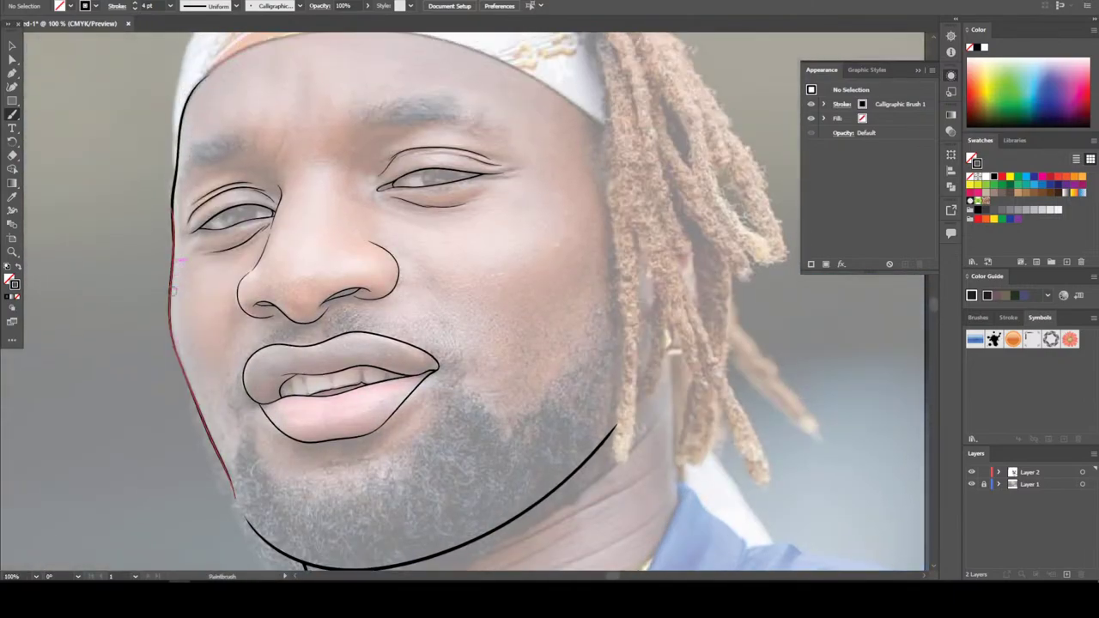
{"action": "key", "text": "ctrl+plus"}
{"action": "scroll", "coordinate": [172, 264], "scroll_direction": "up", "scroll_amount": 1}
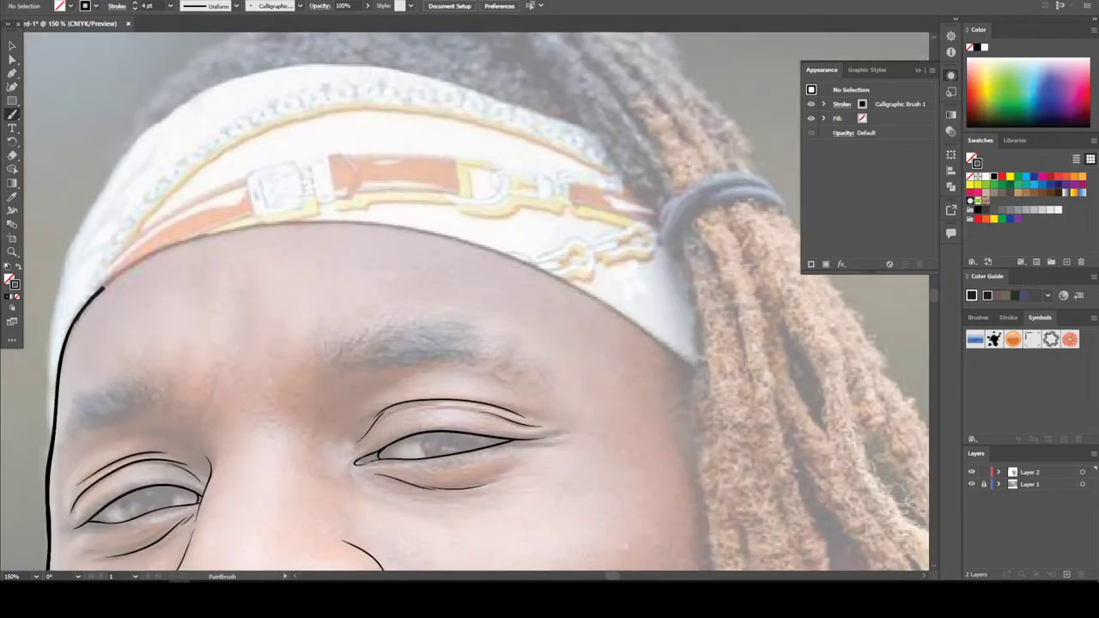
{"action": "mouse_move", "coordinate": [150, 261]}
{"action": "left_mouse_down"}
{"action": "mouse_move", "coordinate": [257, 230]}
{"action": "mouse_move", "coordinate": [413, 232]}
{"action": "mouse_move", "coordinate": [585, 287]}
{"action": "mouse_move", "coordinate": [701, 373]}
{"action": "left_mouse_up"}
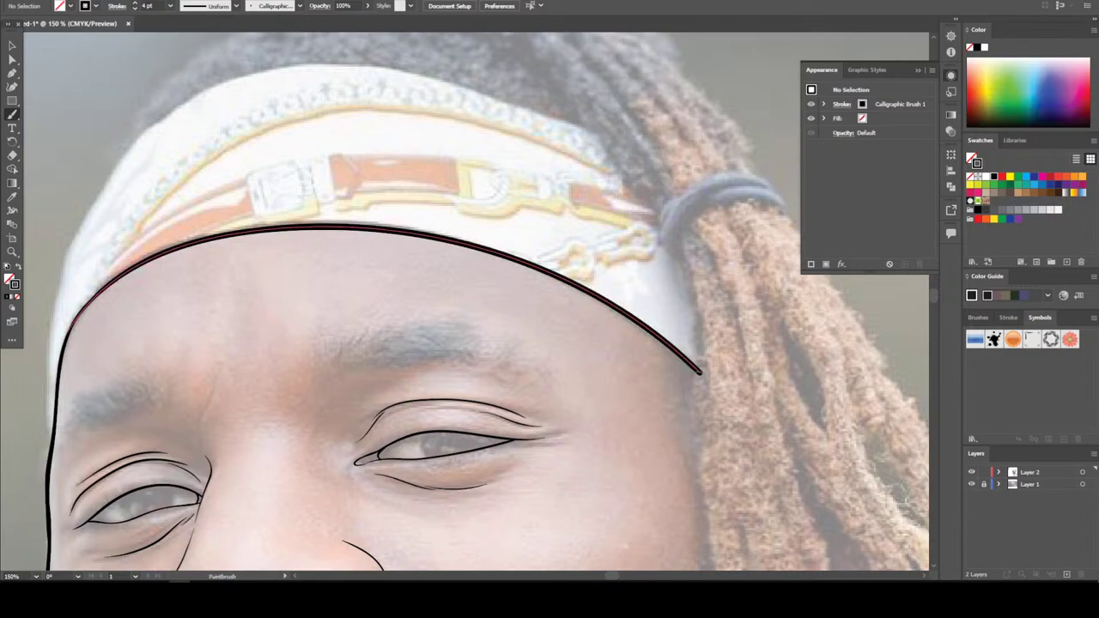
{"action": "scroll", "coordinate": [573, 450], "scroll_direction": "down", "scroll_amount": 3}
{"action": "scroll", "coordinate": [573, 450], "scroll_direction": "up", "scroll_amount": 4}
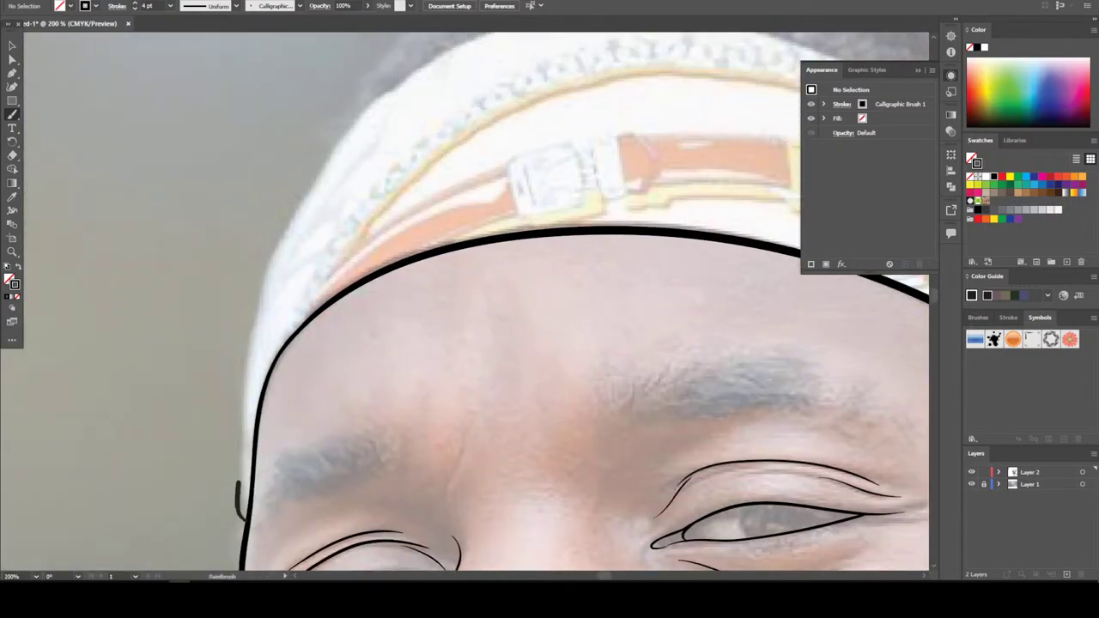
{"action": "mouse_move", "coordinate": [241, 409]}
{"action": "left_mouse_down"}
{"action": "mouse_move", "coordinate": [248, 326]}
{"action": "mouse_move", "coordinate": [272, 246]}
{"action": "mouse_move", "coordinate": [358, 108]}
{"action": "mouse_move", "coordinate": [388, 88]}
{"action": "left_mouse_up"}
Trace the top edge of the headband
{"action": "key", "text": "ctrl+minus"}
{"action": "key", "text": "ctrl+minus"}
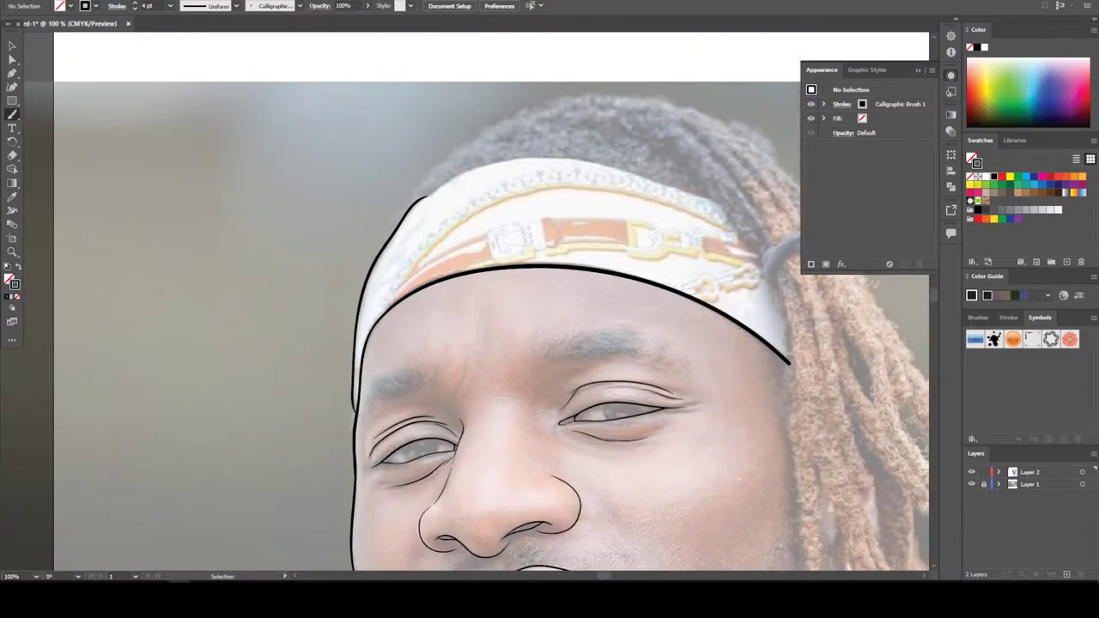
{"action": "key", "text": "ctrl+plus"}
{"action": "key", "text": "ctrl+plus"}
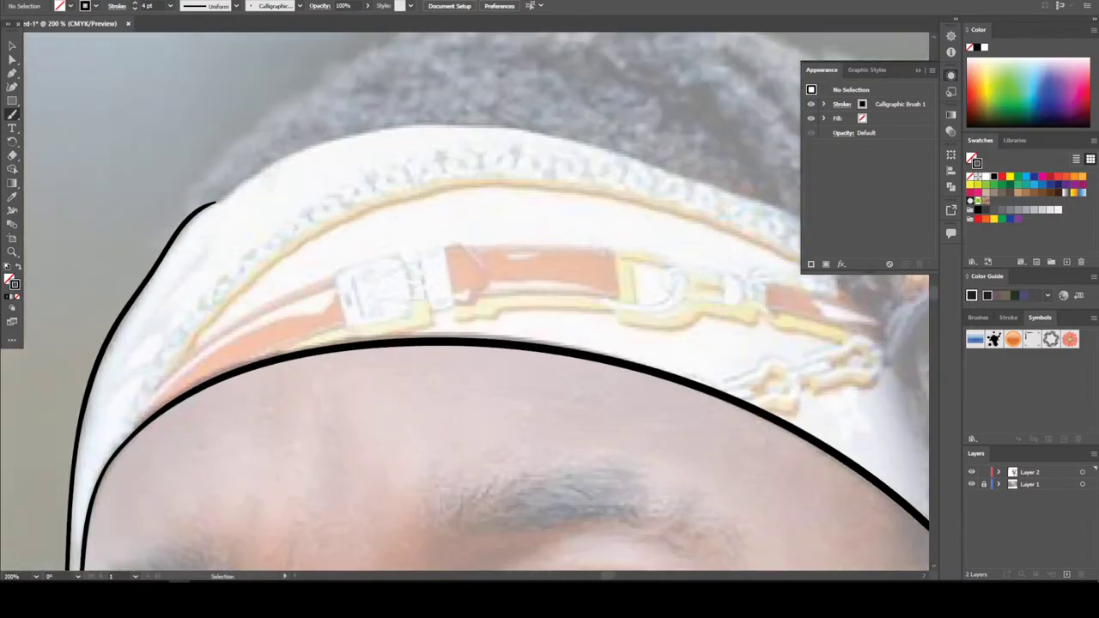
{"action": "scroll", "coordinate": [527, 287], "scroll_direction": "up", "scroll_amount": 2}
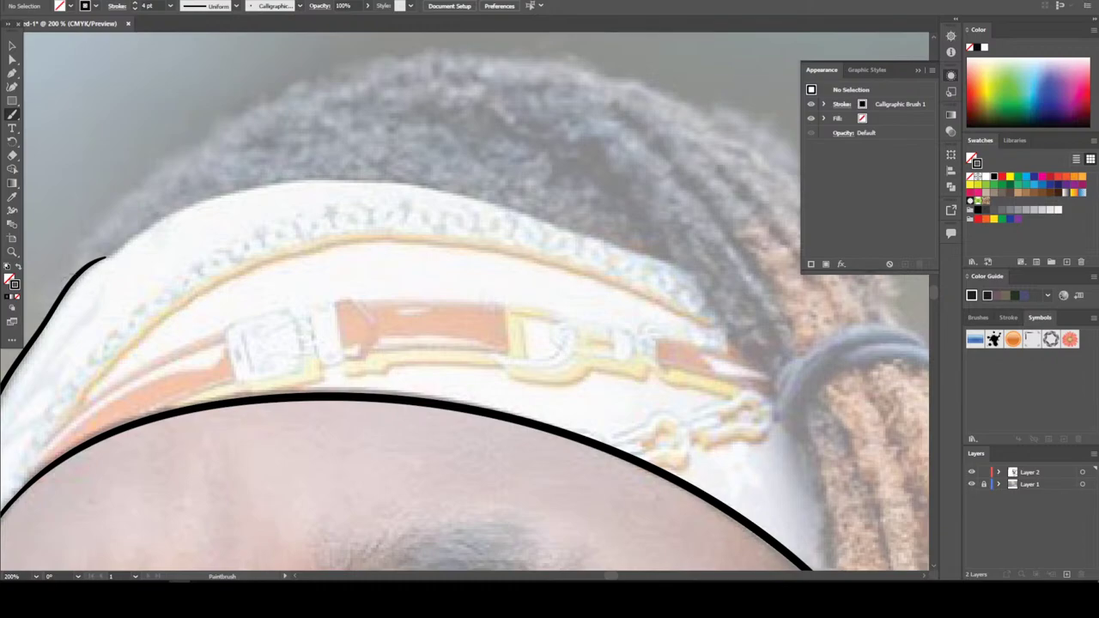
{"action": "mouse_move", "coordinate": [105, 258]}
{"action": "left_mouse_down"}
{"action": "mouse_move", "coordinate": [187, 207]}
{"action": "mouse_move", "coordinate": [284, 184]}
{"action": "mouse_move", "coordinate": [402, 183]}
{"action": "mouse_move", "coordinate": [538, 214]}
{"action": "mouse_move", "coordinate": [697, 280]}
{"action": "left_mouse_up"}
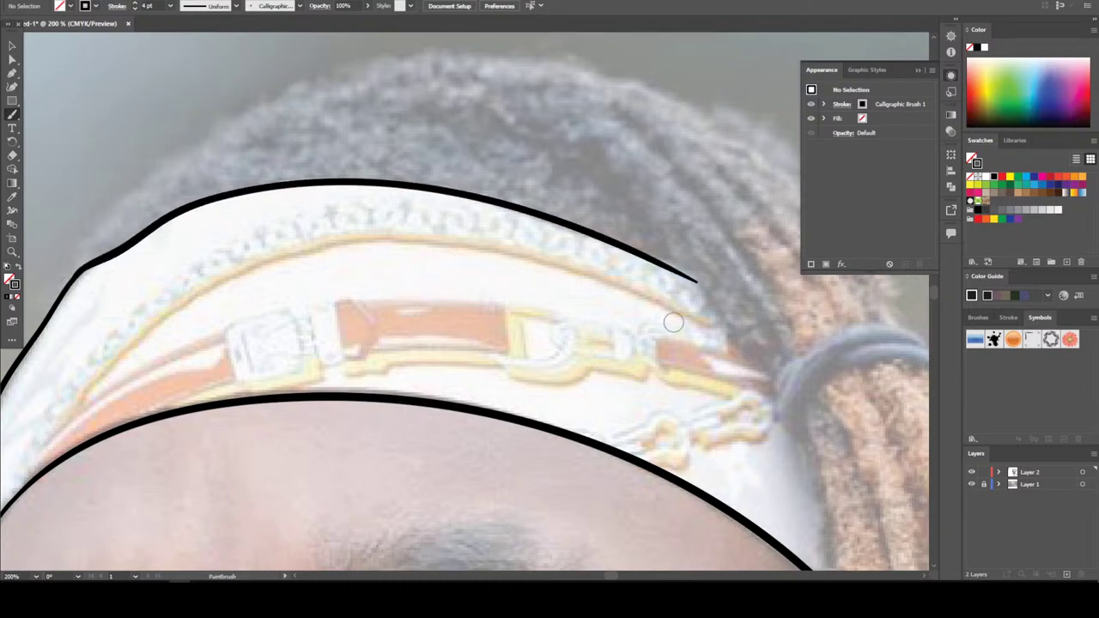
{"action": "key", "text": "ctrl+minus"}
{"action": "key", "text": "ctrl+minus"}
{"action": "key", "text": "ctrl+minus"}
{"action": "key", "text": "ctrl+minus"}
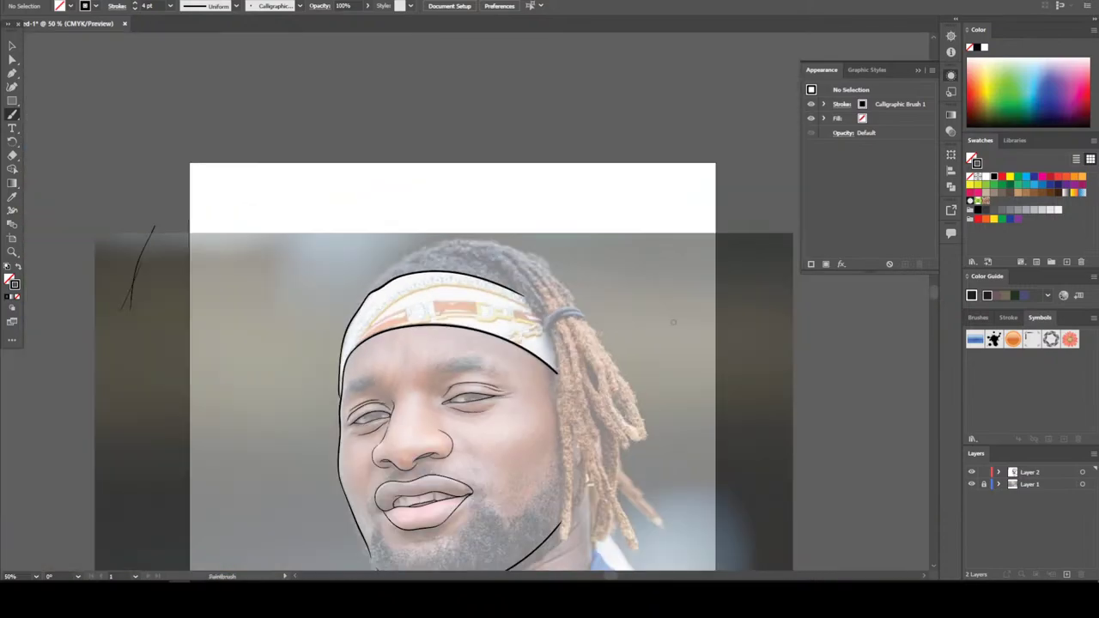
Redraw the right neck line down past the collar, ending in a leftward curl beside the chain
{"action": "key", "text": "ctrl+minus"}
{"action": "scroll", "coordinate": [673, 322], "scroll_direction": "down", "scroll_amount": 2}
{"action": "key", "text": "ctrl+plus"}
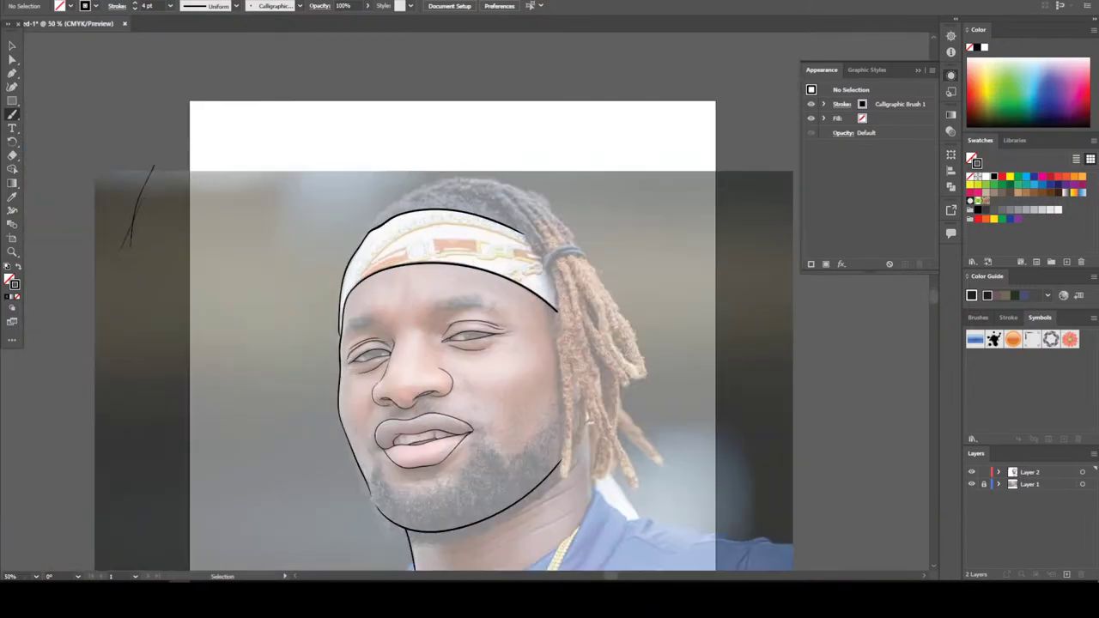
{"action": "key", "text": "ctrl+plus"}
{"action": "scroll", "coordinate": [527, 431], "scroll_direction": "down", "scroll_amount": 3}
{"action": "key", "text": "ctrl+plus"}
{"action": "key", "text": "ctrl+plus"}
{"action": "key", "text": "ctrl+plus"}
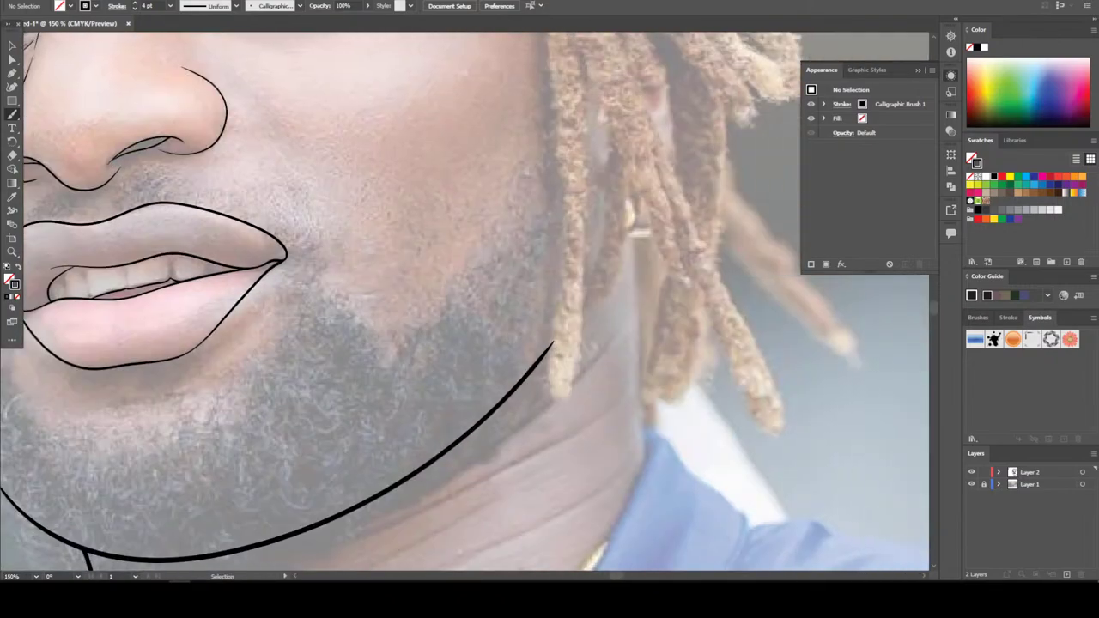
{"action": "mouse_move", "coordinate": [618, 501]}
{"action": "left_mouse_down"}
{"action": "mouse_move", "coordinate": [563, 462]}
{"action": "mouse_move", "coordinate": [552, 163]}
{"action": "left_mouse_up"}
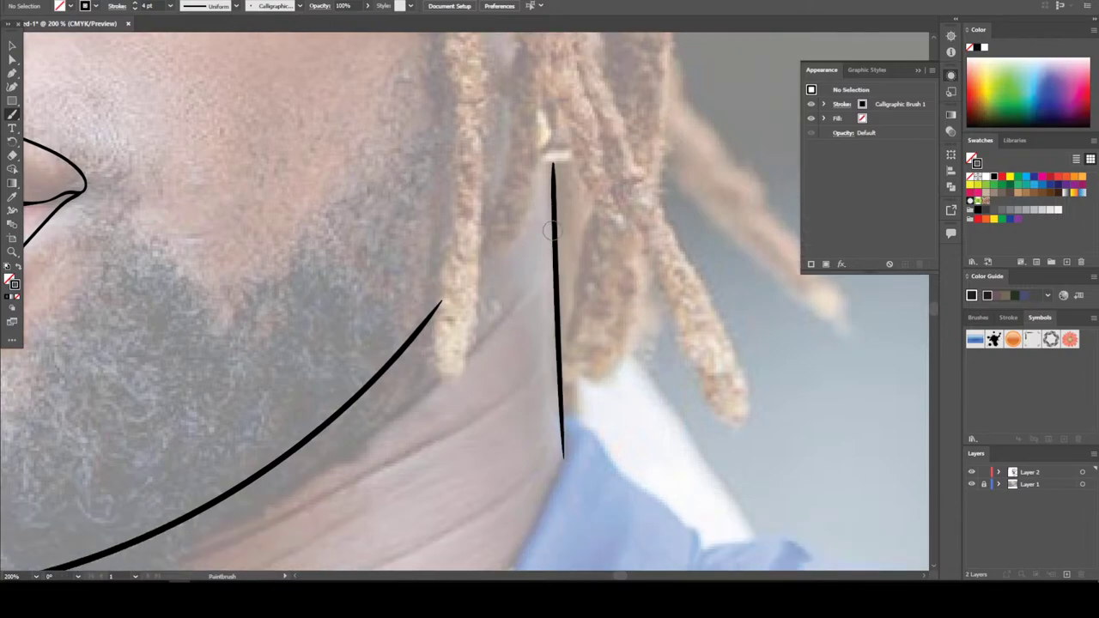
{"action": "key", "text": "ctrl+minus"}
{"action": "key", "text": "ctrl+minus"}
{"action": "key", "text": "ctrl+minus"}
{"action": "key", "text": "ctrl+plus"}
{"action": "key", "text": "ctrl+plus"}
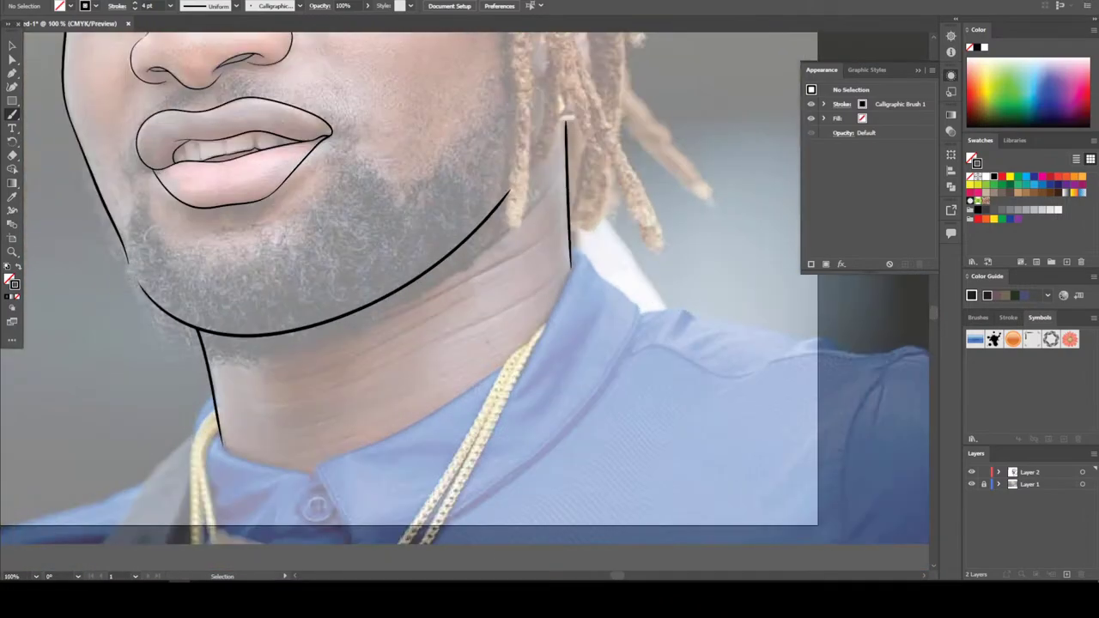
{"action": "key", "text": "ctrl+plus"}
{"action": "key", "text": "ctrl+plus"}
{"action": "key", "text": "ctrl+plus"}
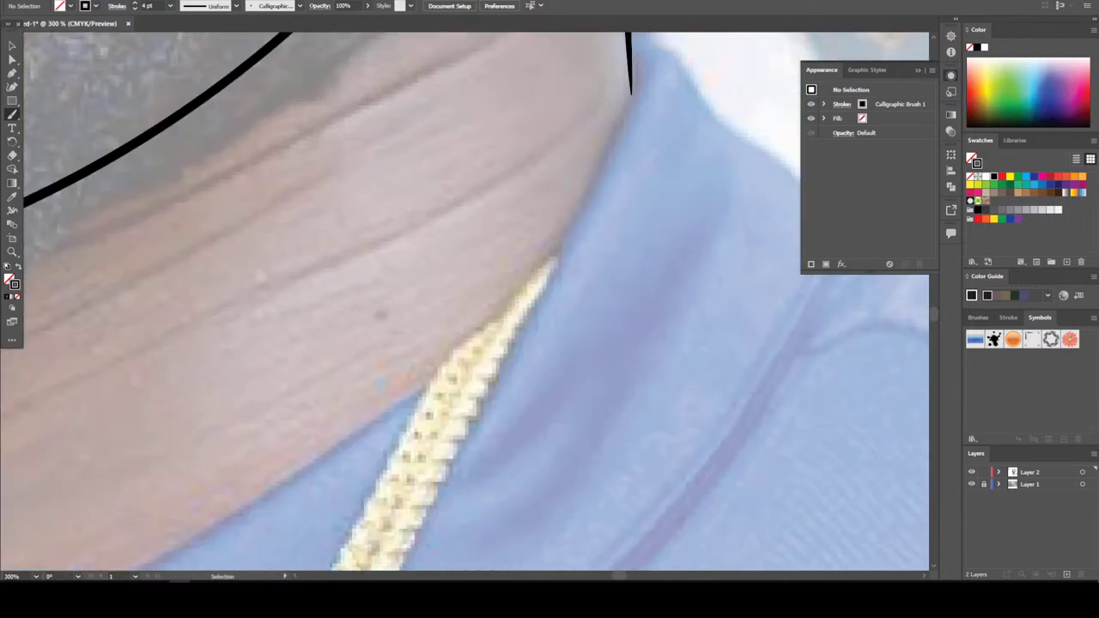
{"action": "scroll", "coordinate": [465, 301], "scroll_direction": "up", "scroll_amount": 3}
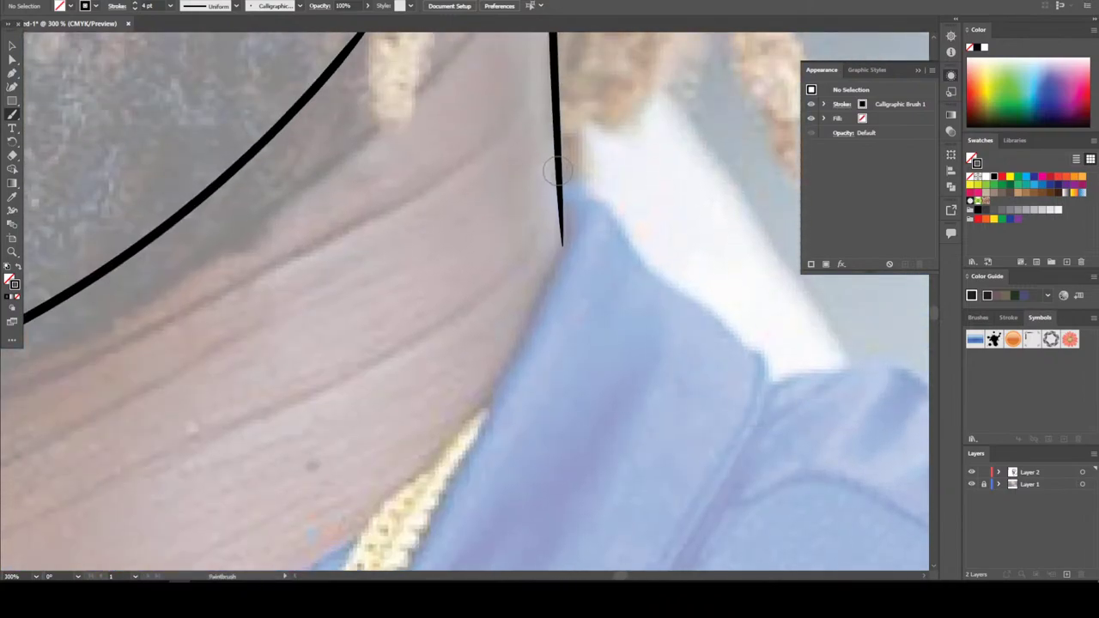
{"action": "left_click_drag", "start_coordinate": [563, 245], "coordinate": [572, 318]}
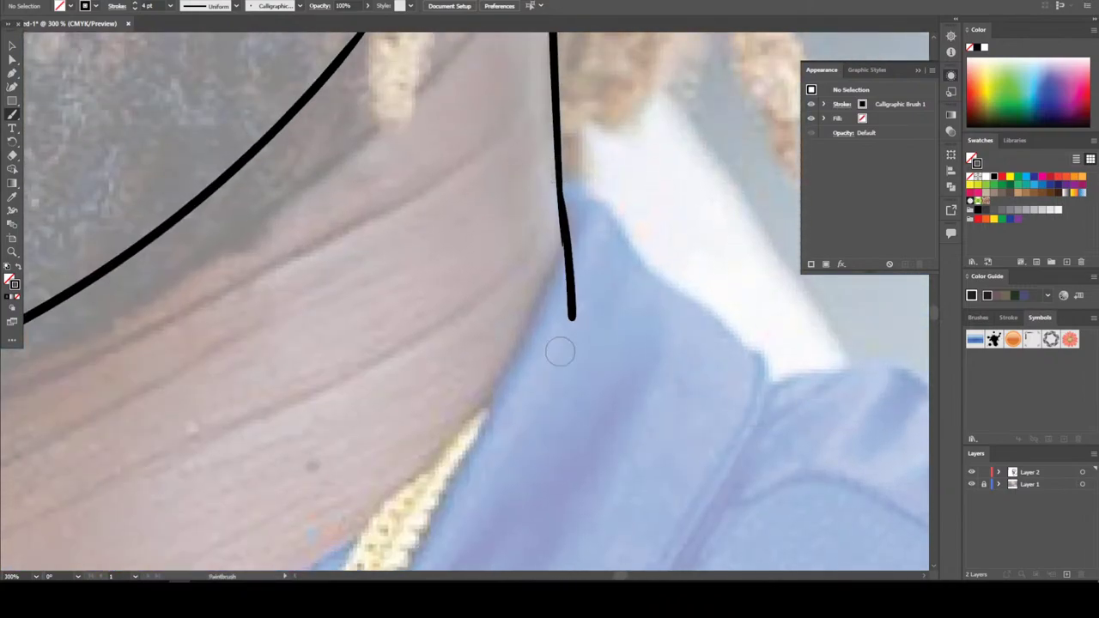
{"action": "key", "text": "ctrl+z"}
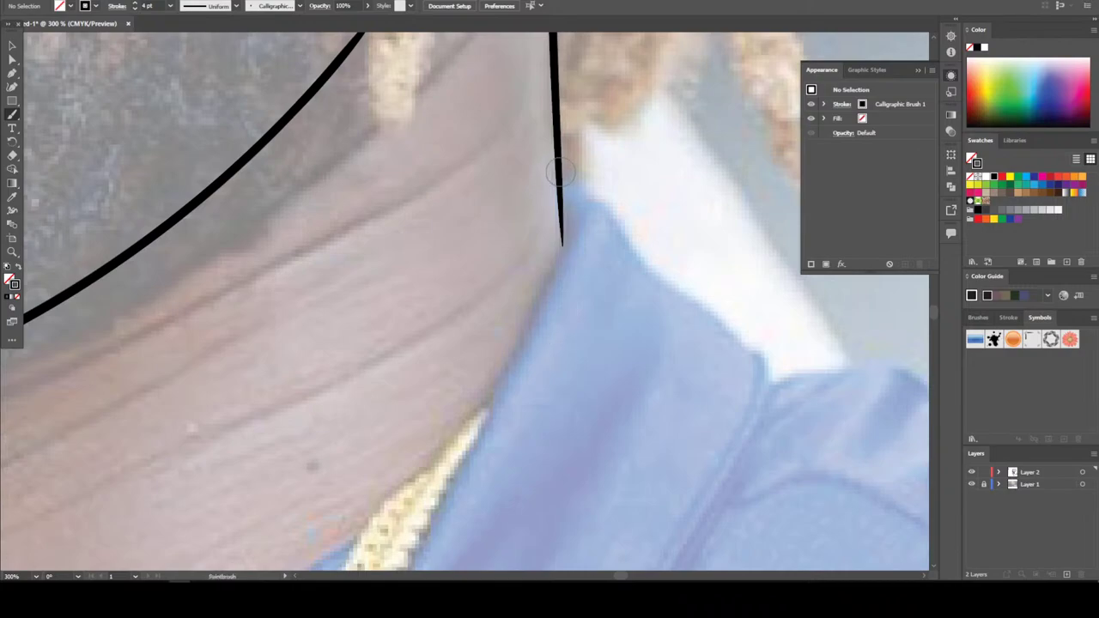
{"action": "mouse_move", "coordinate": [560, 185]}
{"action": "left_mouse_down"}
{"action": "mouse_move", "coordinate": [576, 366]}
{"action": "mouse_move", "coordinate": [488, 410]}
{"action": "mouse_move", "coordinate": [462, 478]}
{"action": "mouse_move", "coordinate": [462, 537]}
{"action": "left_mouse_up"}
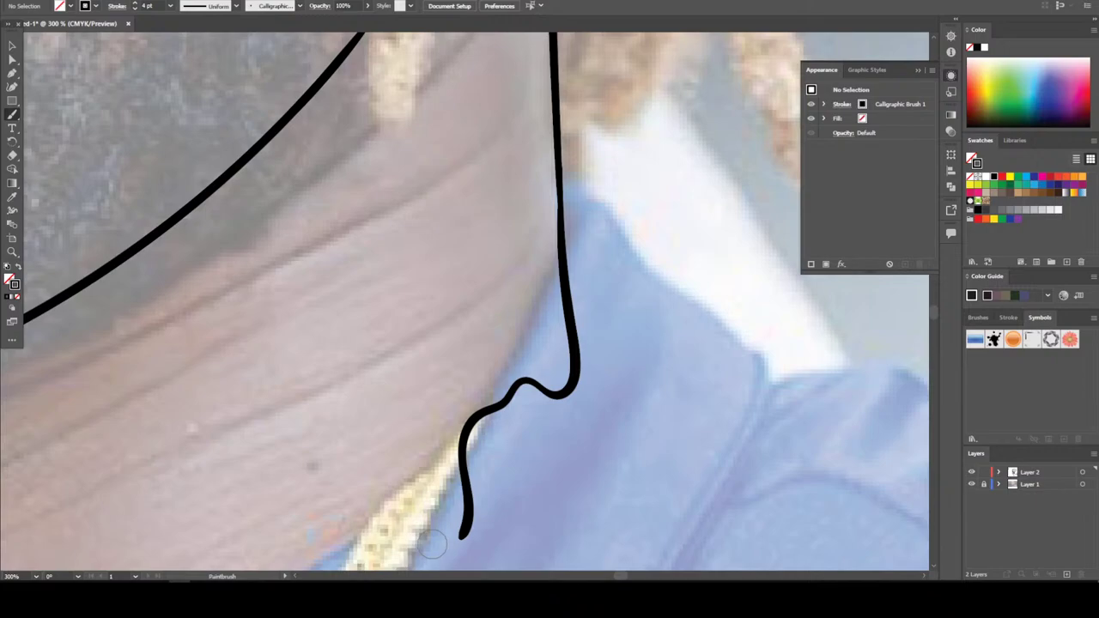
Continue the neck line leftward into wavy drips along the collar
{"action": "key", "text": "ctrl+minus"}
{"action": "key", "text": "ctrl+minus"}
{"action": "key", "text": "ctrl+minus"}
{"action": "key", "text": "ctrl+minus"}
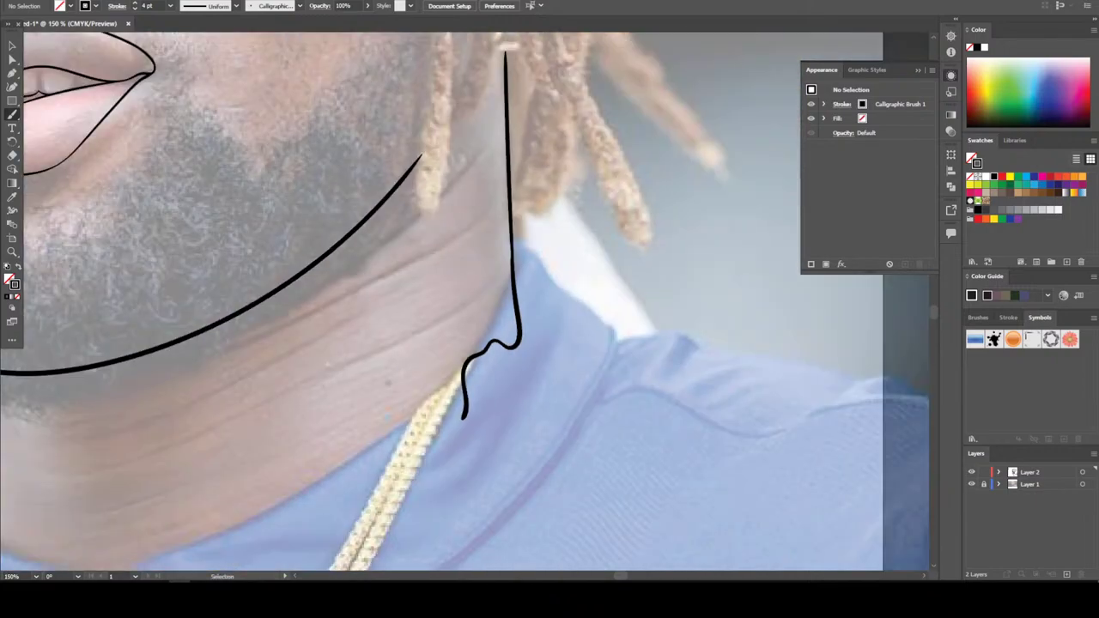
{"action": "scroll", "coordinate": [378, 305], "scroll_direction": "down", "scroll_amount": 1}
{"action": "key", "text": "ctrl+plus"}
{"action": "key", "text": "ctrl+plus"}
{"action": "key", "text": "ctrl+plus"}
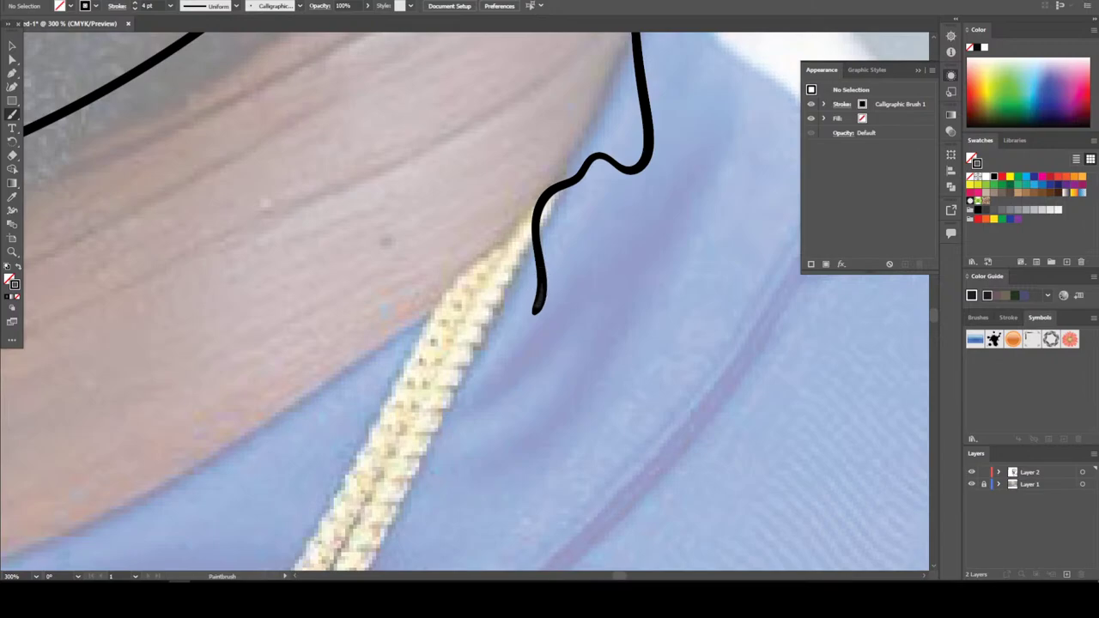
{"action": "mouse_move", "coordinate": [515, 316]}
{"action": "left_mouse_down"}
{"action": "mouse_move", "coordinate": [422, 319]}
{"action": "mouse_move", "coordinate": [423, 432]}
{"action": "mouse_move", "coordinate": [388, 460]}
{"action": "mouse_move", "coordinate": [371, 392]}
{"action": "mouse_move", "coordinate": [365, 411]}
{"action": "mouse_move", "coordinate": [342, 421]}
{"action": "mouse_move", "coordinate": [290, 414]}
{"action": "mouse_move", "coordinate": [257, 450]}
{"action": "mouse_move", "coordinate": [208, 464]}
{"action": "mouse_move", "coordinate": [186, 538]}
{"action": "left_mouse_up"}
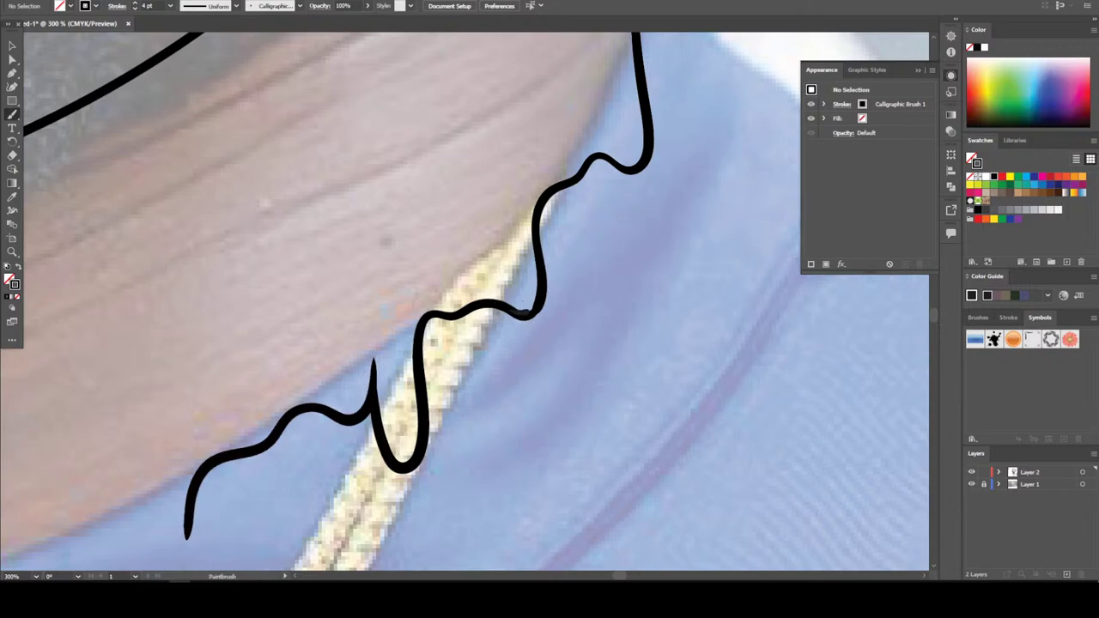
Extend the dripping line further left along the collar
{"action": "key", "text": "ctrl+minus"}
{"action": "key", "text": "ctrl+minus"}
{"action": "key", "text": "ctrl+minus"}
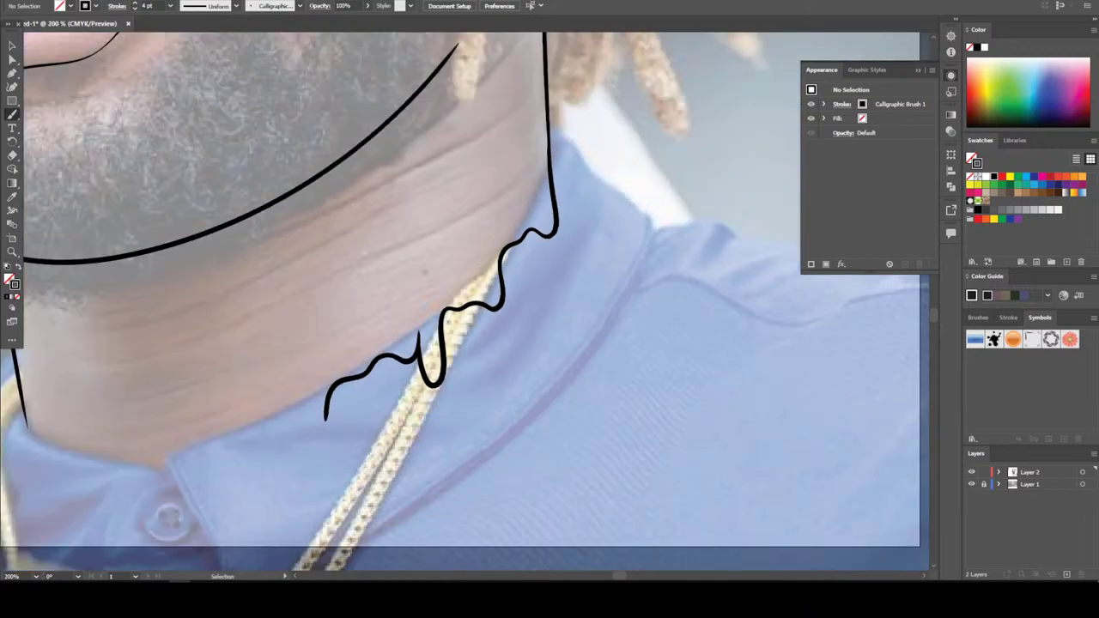
{"action": "key", "text": "ctrl+minus"}
{"action": "key", "text": "ctrl+plus"}
{"action": "key", "text": "ctrl+plus"}
{"action": "key", "text": "ctrl+plus"}
{"action": "key", "text": "ctrl+plus"}
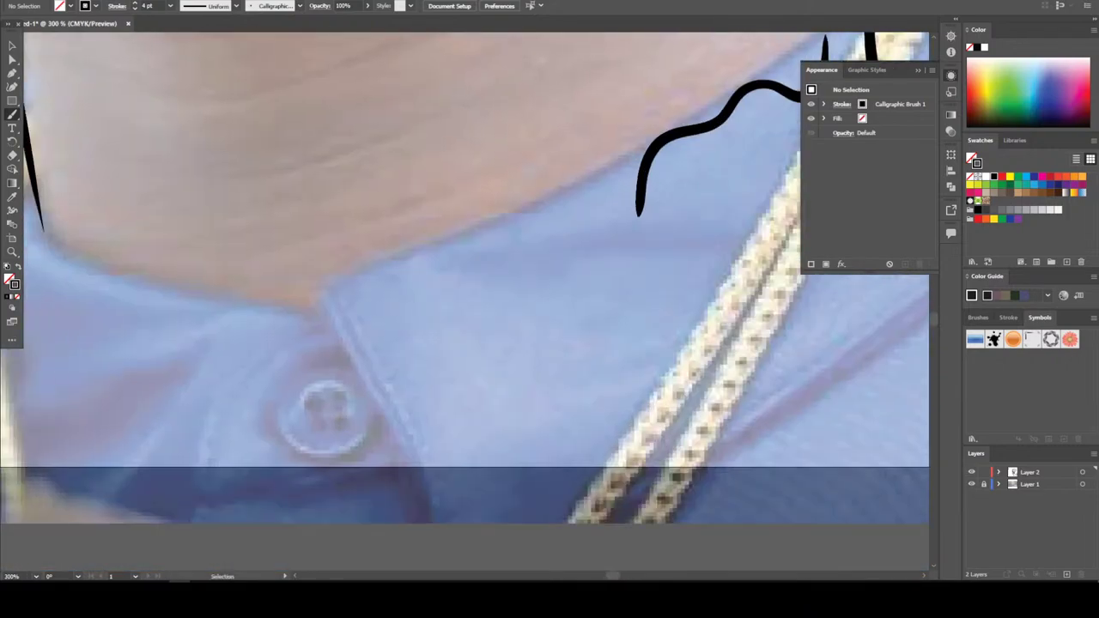
{"action": "left_click_drag", "start_coordinate": [647, 162], "coordinate": [661, 230]}
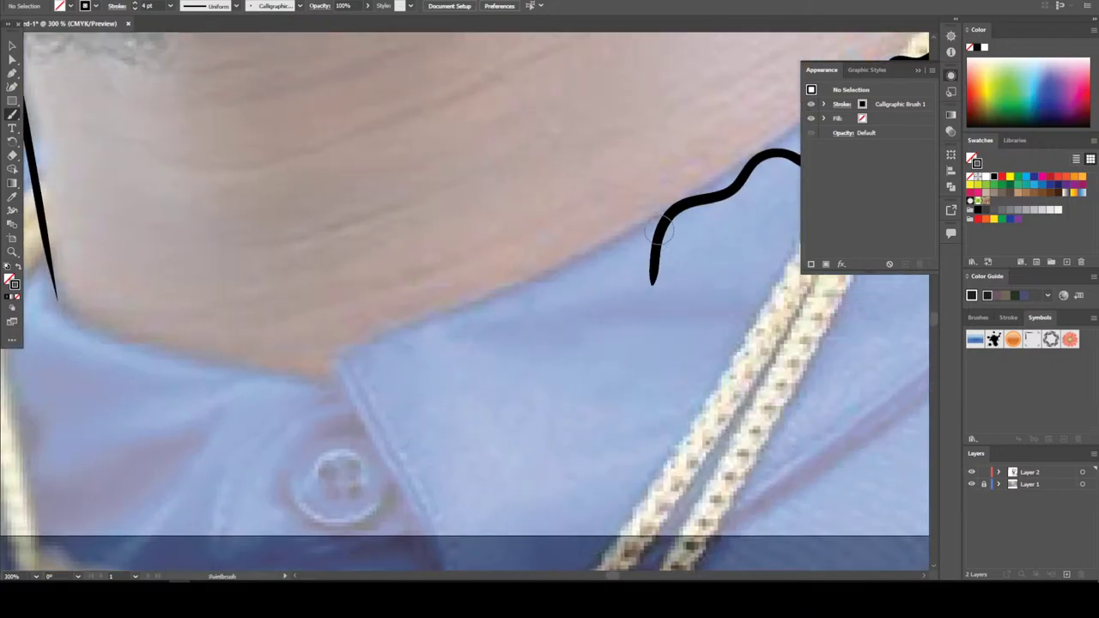
{"action": "mouse_move", "coordinate": [653, 282]}
{"action": "left_mouse_down"}
{"action": "mouse_move", "coordinate": [644, 343]}
{"action": "mouse_move", "coordinate": [589, 324]}
{"action": "mouse_move", "coordinate": [559, 291]}
{"action": "mouse_move", "coordinate": [522, 285]}
{"action": "mouse_move", "coordinate": [459, 331]}
{"action": "mouse_move", "coordinate": [463, 437]}
{"action": "mouse_move", "coordinate": [435, 463]}
{"action": "mouse_move", "coordinate": [430, 362]}
{"action": "mouse_move", "coordinate": [428, 401]}
{"action": "mouse_move", "coordinate": [401, 413]}
{"action": "mouse_move", "coordinate": [381, 364]}
{"action": "mouse_move", "coordinate": [333, 354]}
{"action": "mouse_move", "coordinate": [297, 378]}
{"action": "mouse_move", "coordinate": [290, 438]}
{"action": "mouse_move", "coordinate": [257, 446]}
{"action": "mouse_move", "coordinate": [233, 363]}
{"action": "left_mouse_up"}
Draw the remaining drips across the neck base to meet the left neck line
{"action": "key", "text": "ctrl+minus"}
{"action": "key", "text": "ctrl+minus"}
{"action": "key", "text": "ctrl+minus"}
{"action": "key", "text": "ctrl+minus"}
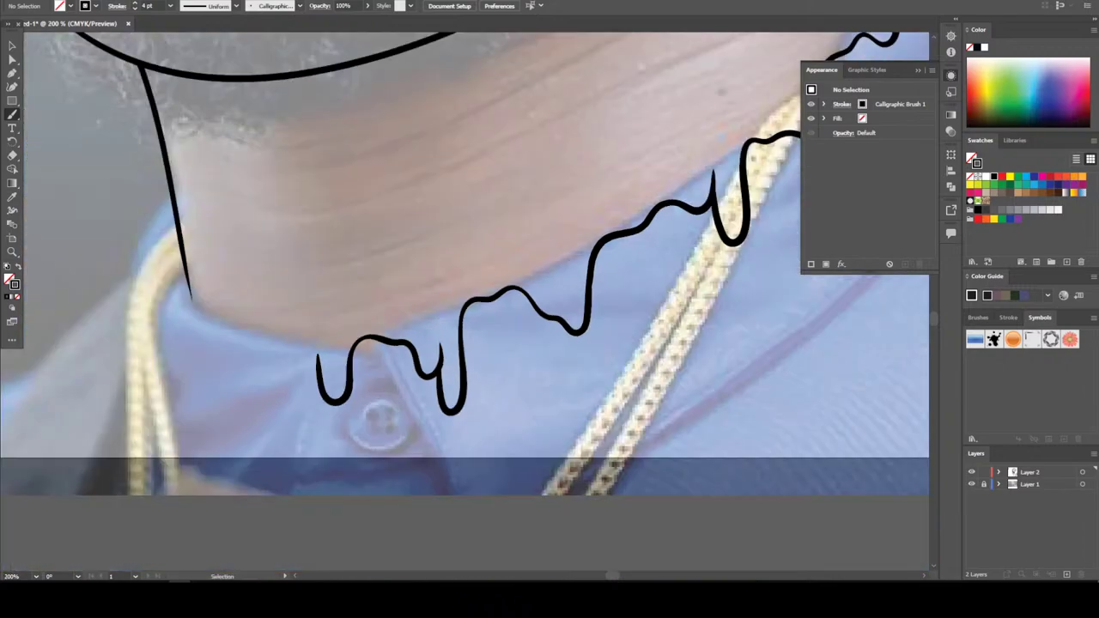
{"action": "key", "text": "ctrl+plus"}
{"action": "key", "text": "ctrl+plus"}
{"action": "key", "text": "ctrl+plus"}
{"action": "key", "text": "ctrl+plus"}
{"action": "key", "text": "ctrl+plus"}
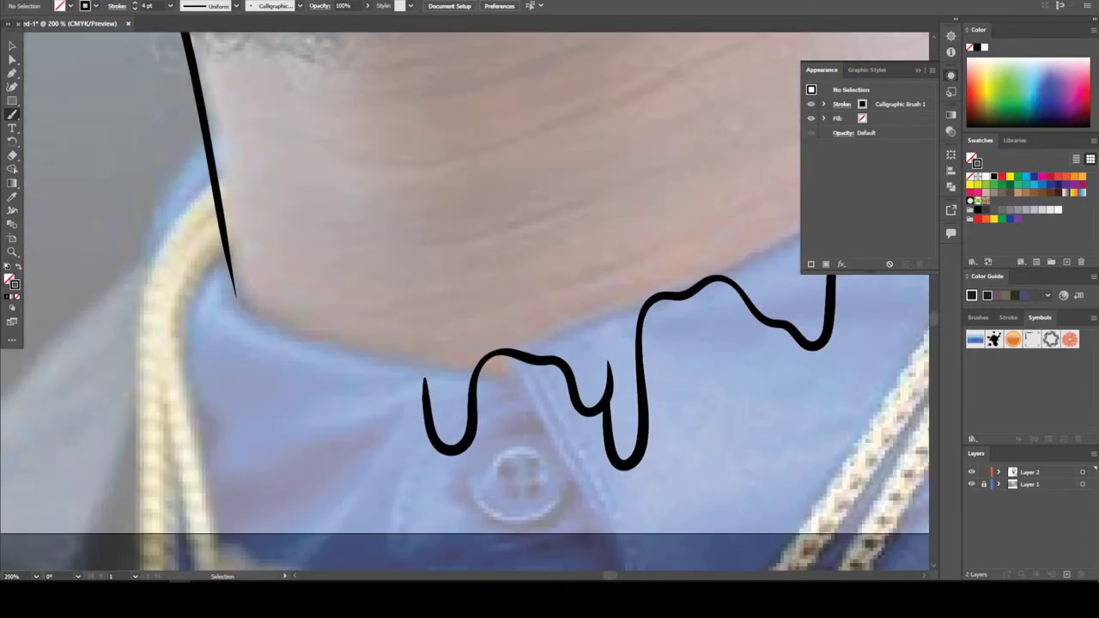
{"action": "mouse_move", "coordinate": [409, 378]}
{"action": "left_mouse_down"}
{"action": "mouse_move", "coordinate": [371, 430]}
{"action": "mouse_move", "coordinate": [346, 389]}
{"action": "mouse_move", "coordinate": [301, 374]}
{"action": "mouse_move", "coordinate": [264, 397]}
{"action": "mouse_move", "coordinate": [268, 486]}
{"action": "mouse_move", "coordinate": [235, 505]}
{"action": "mouse_move", "coordinate": [213, 436]}
{"action": "mouse_move", "coordinate": [200, 316]}
{"action": "mouse_move", "coordinate": [185, 384]}
{"action": "mouse_move", "coordinate": [163, 373]}
{"action": "mouse_move", "coordinate": [124, 110]}
{"action": "left_mouse_up"}
{"action": "key", "text": "ctrl+minus"}
{"action": "key", "text": "ctrl+minus"}
{"action": "key", "text": "ctrl+minus"}
{"action": "key", "text": "ctrl+minus"}
{"action": "key", "text": "ctrl+minus"}
{"action": "key", "text": "ctrl+minus"}
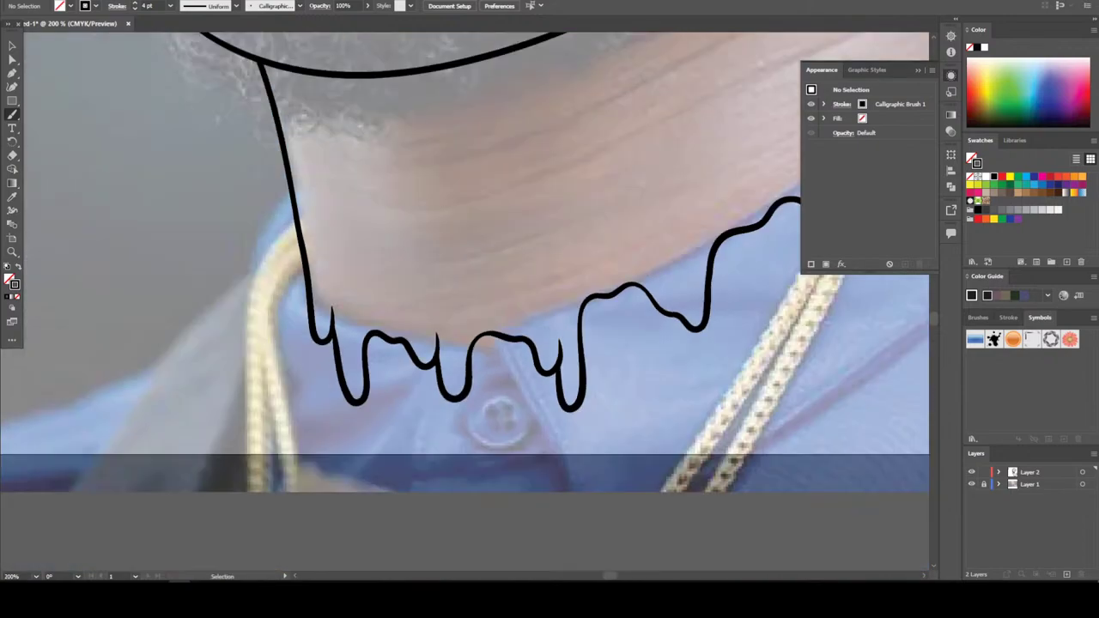
{"action": "scroll", "coordinate": [515, 258], "scroll_direction": "up", "scroll_amount": 2}
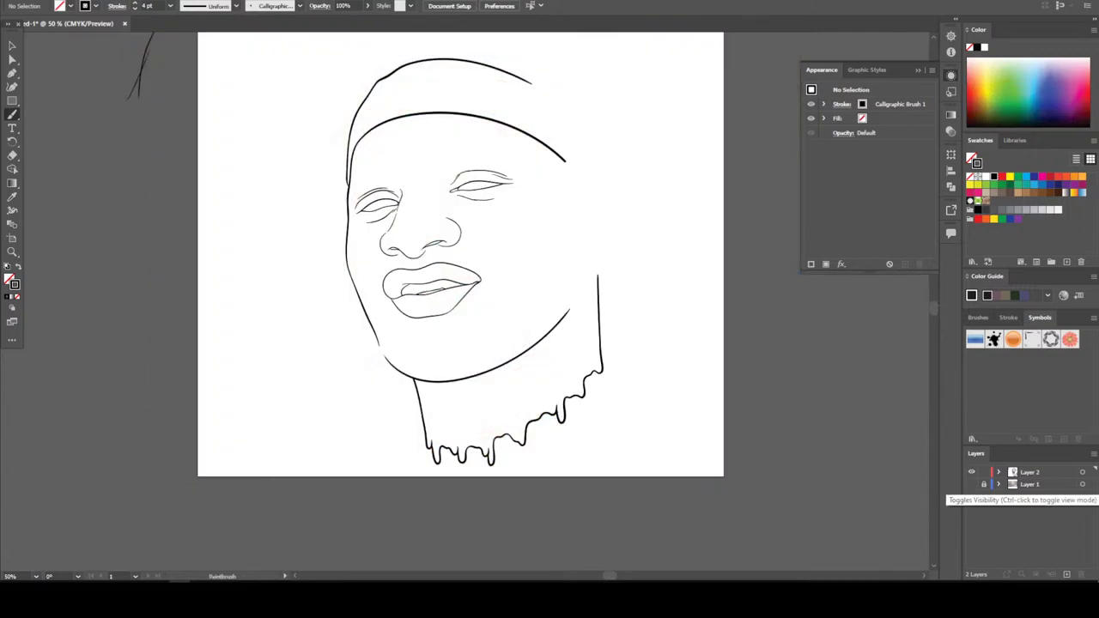
{"action": "key", "text": "ctrl+minus"}
{"action": "key", "text": "ctrl+plus"}
{"action": "key", "text": "ctrl+plus"}
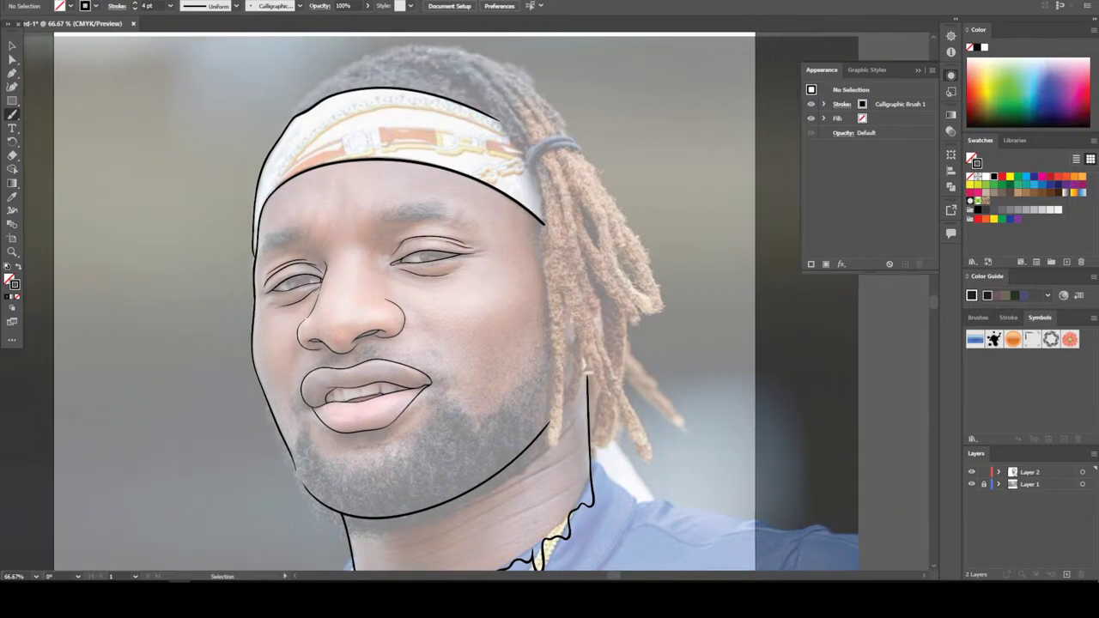
{"action": "key", "text": "ctrl+plus"}
{"action": "key", "text": "ctrl+plus"}
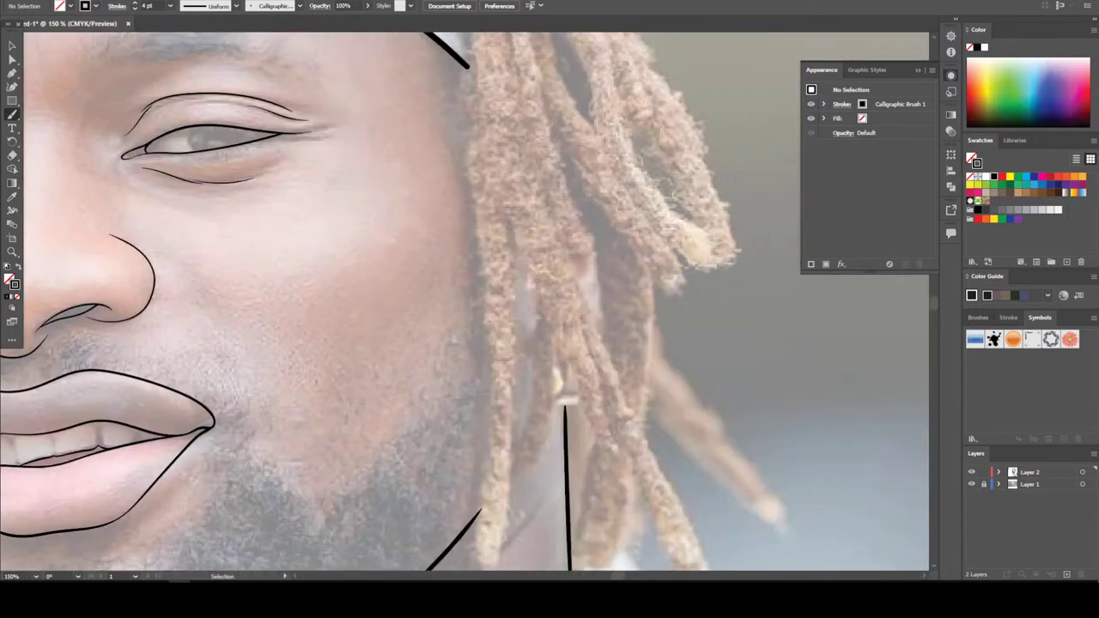
{"action": "key", "text": "ctrl+minus"}
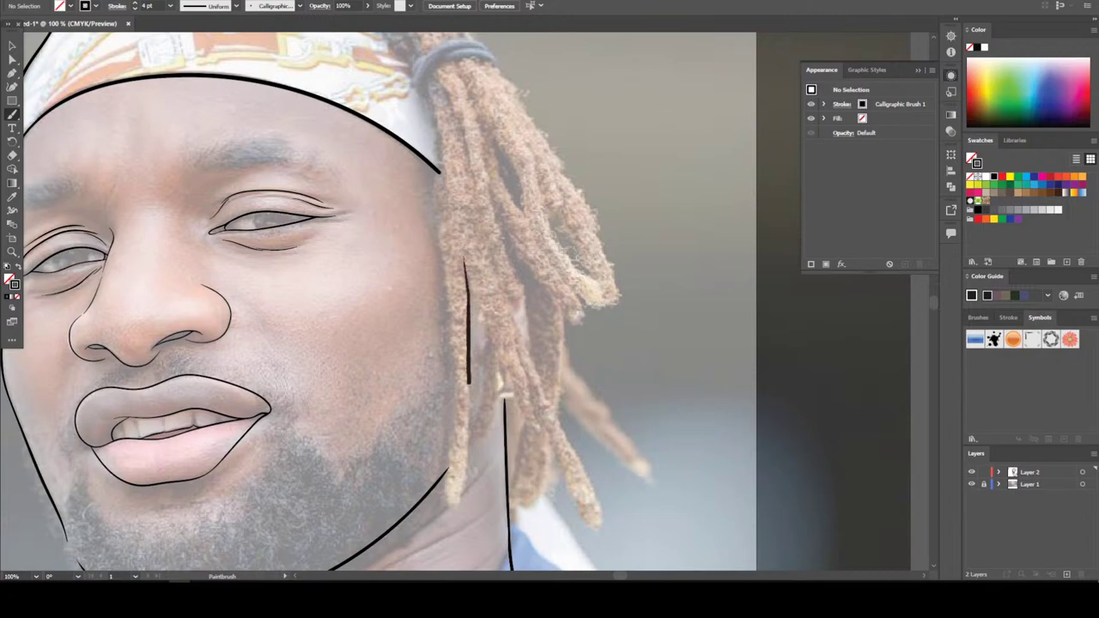
{"action": "left_click_drag", "start_coordinate": [469, 383], "coordinate": [466, 468]}
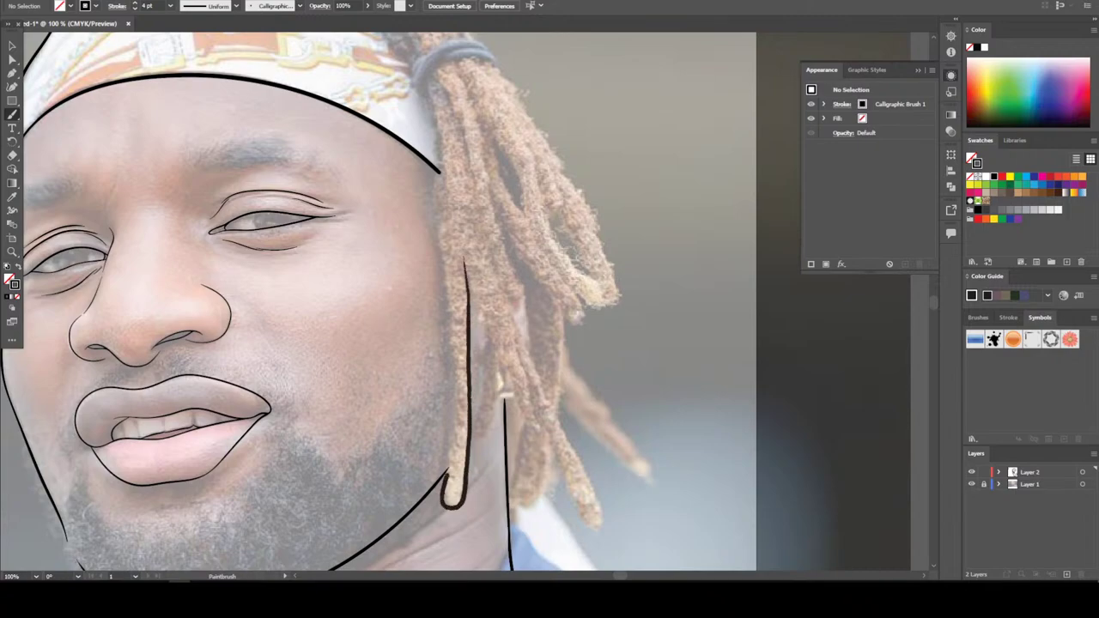
{"action": "left_click_drag", "start_coordinate": [452, 371], "coordinate": [435, 218]}
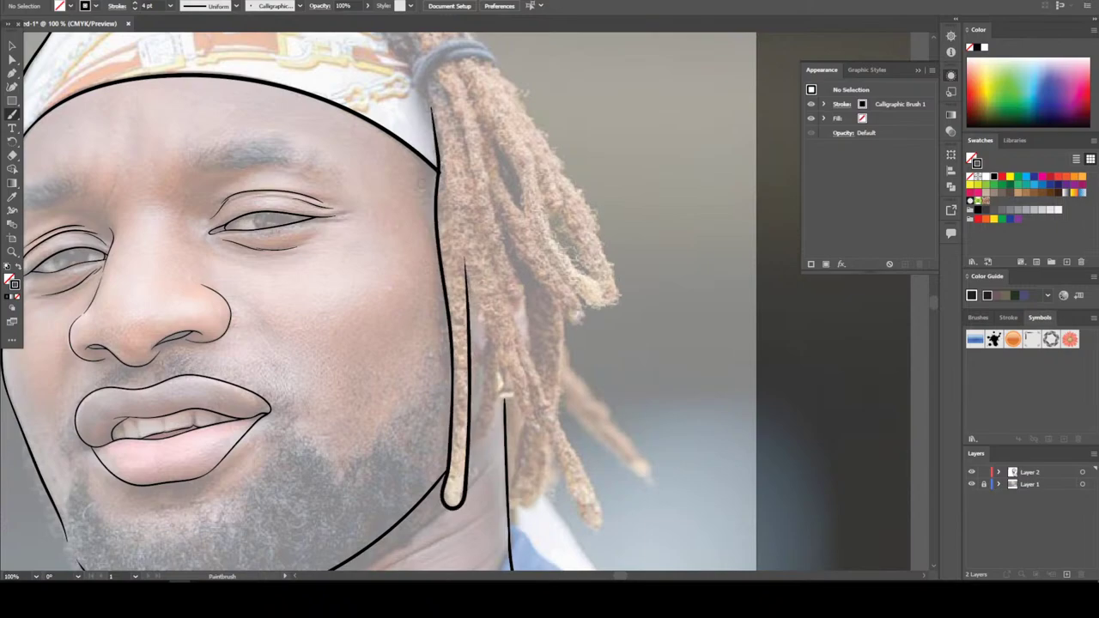
{"action": "scroll", "coordinate": [401, 301], "scroll_direction": "up", "scroll_amount": 1}
{"action": "key", "text": "ctrl+equal"}
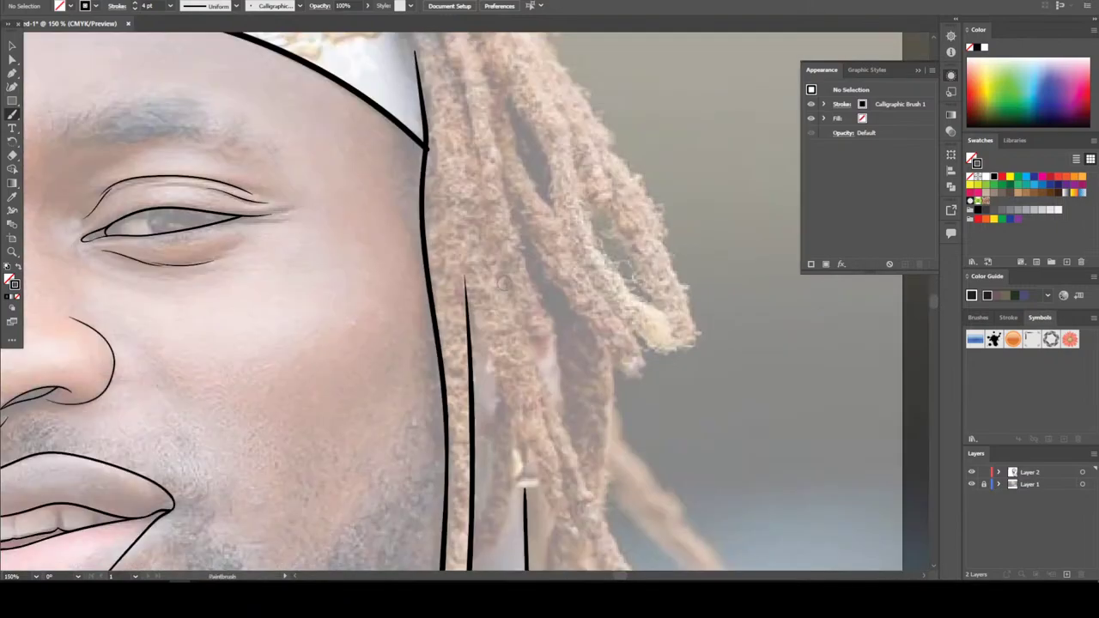
{"action": "key", "text": "ctrl+z"}
{"action": "key", "text": "ctrl+z"}
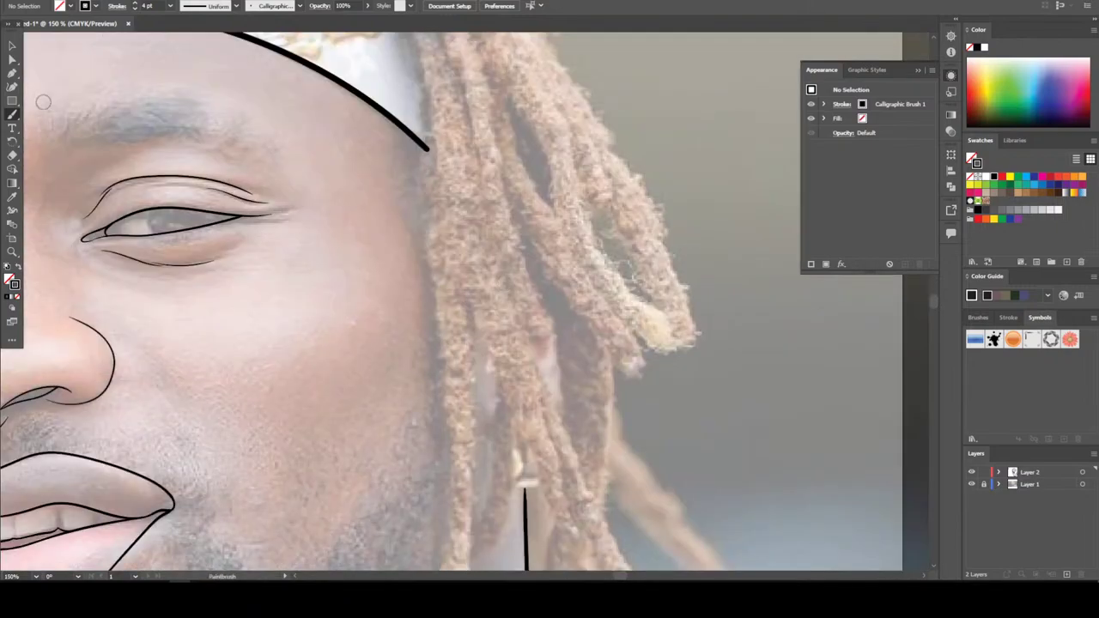
{"action": "double_click", "coordinate": [12, 117]}
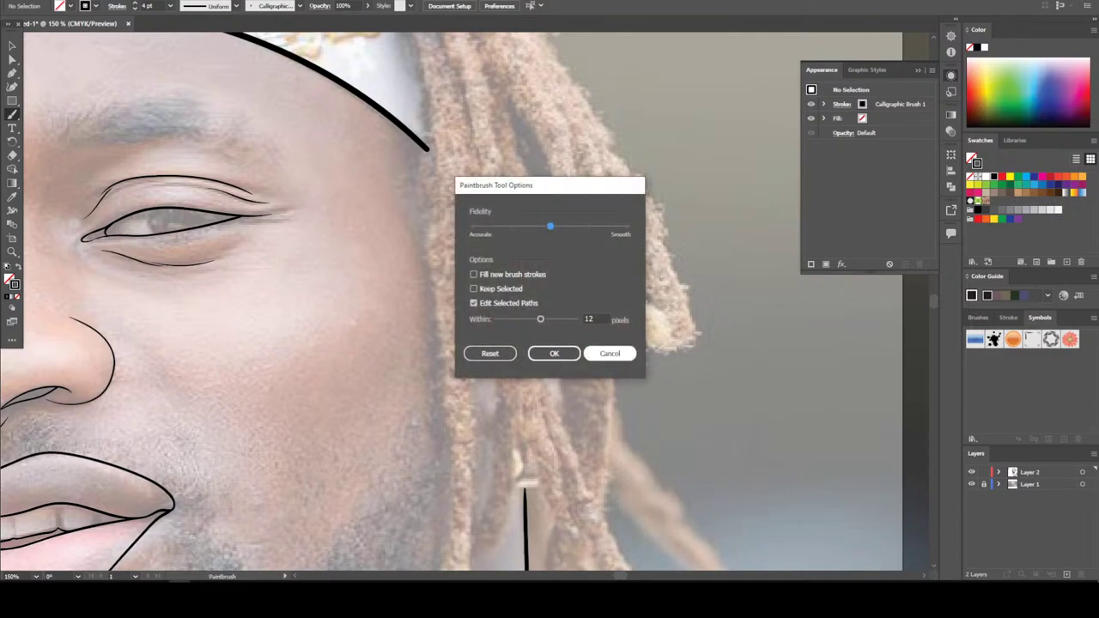
{"action": "key", "text": "Escape"}
{"action": "scroll", "coordinate": [59, 121], "scroll_direction": "down", "scroll_amount": 3}
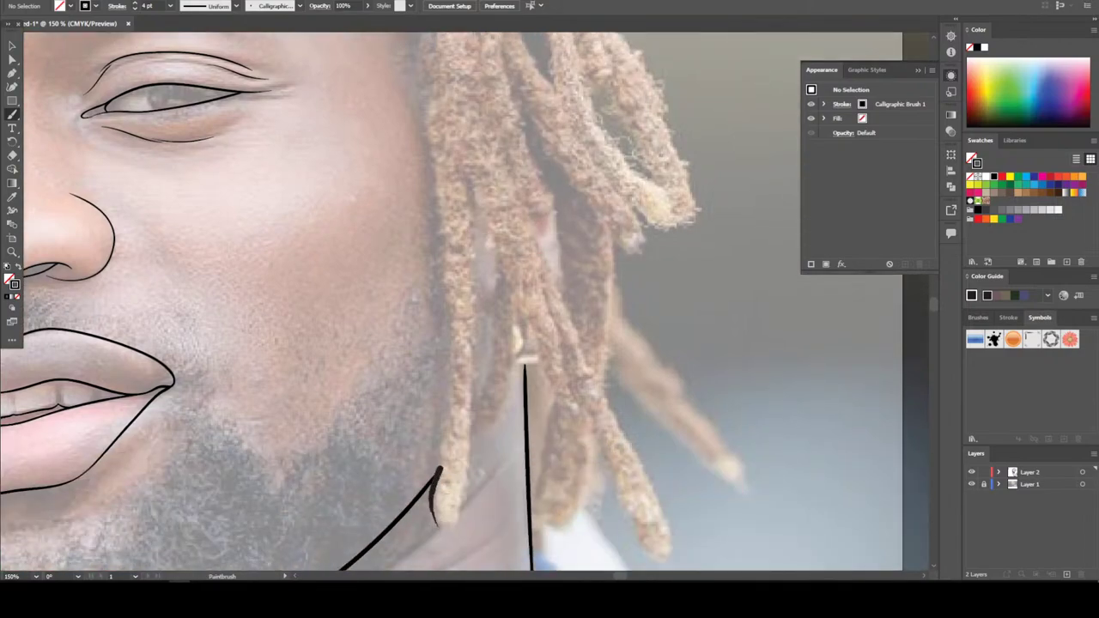
Extend the jaw line beside the dreadlocks and trace the face edge up to the headband
{"action": "left_click_drag", "start_coordinate": [442, 383], "coordinate": [445, 359]}
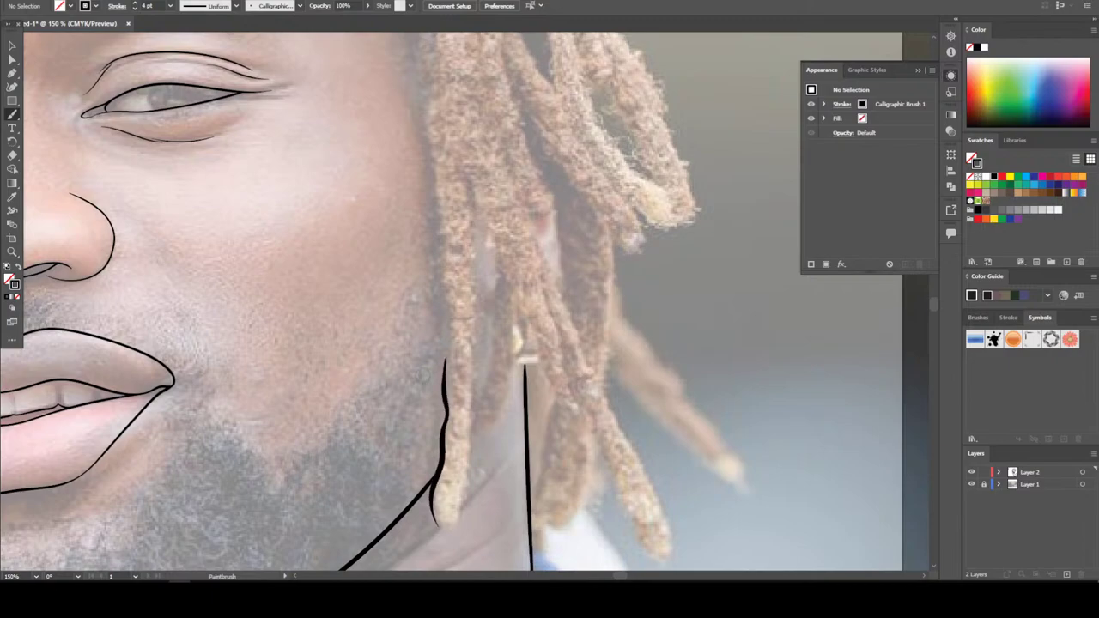
{"action": "scroll", "coordinate": [447, 360], "scroll_direction": "down", "scroll_amount": 3}
{"action": "scroll", "coordinate": [447, 360], "scroll_direction": "up", "scroll_amount": 4}
{"action": "scroll", "coordinate": [447, 300], "scroll_direction": "up", "scroll_amount": 2}
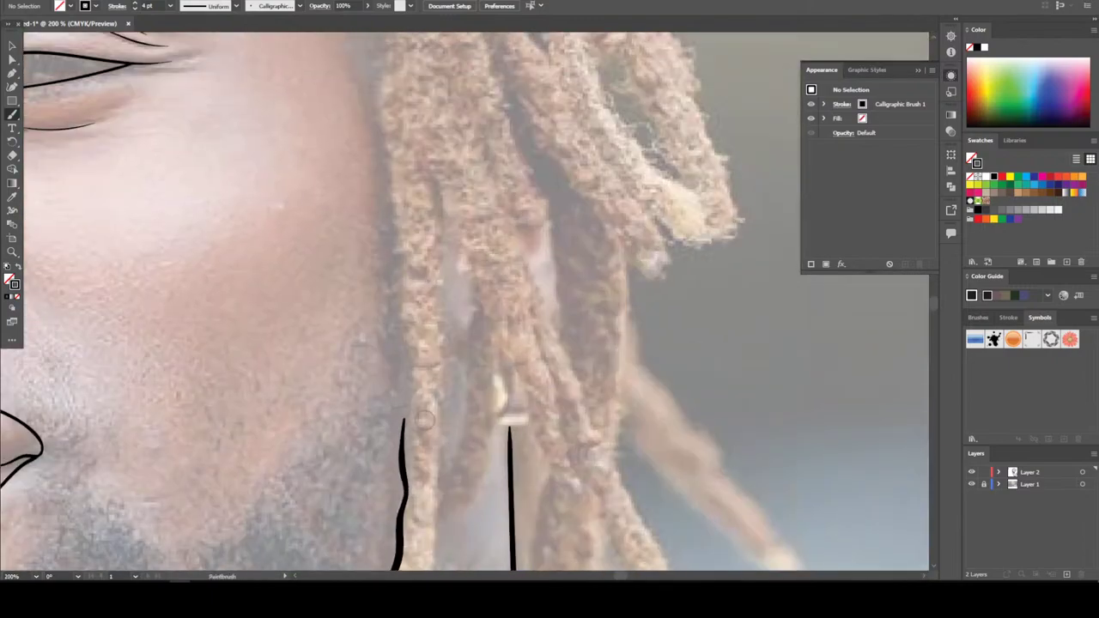
{"action": "left_click_drag", "start_coordinate": [406, 437], "coordinate": [394, 290]}
{"action": "scroll", "coordinate": [393, 290], "scroll_direction": "up", "scroll_amount": 3}
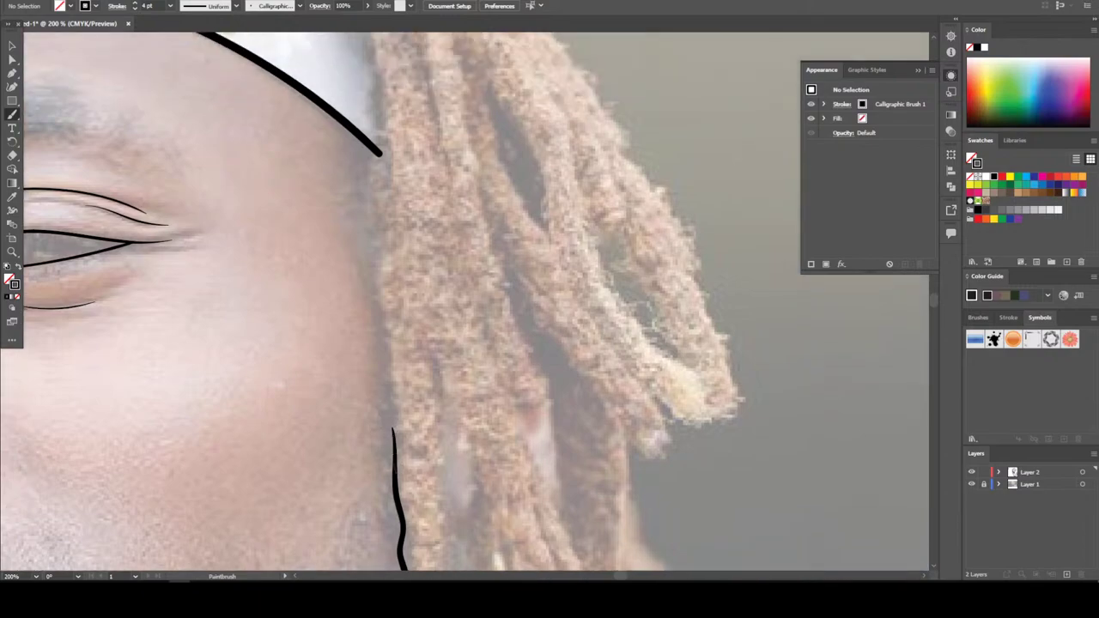
{"action": "mouse_move", "coordinate": [393, 429]}
{"action": "left_mouse_down"}
{"action": "mouse_move", "coordinate": [361, 229]}
{"action": "mouse_move", "coordinate": [379, 154]}
{"action": "mouse_move", "coordinate": [375, 96]}
{"action": "left_mouse_up"}
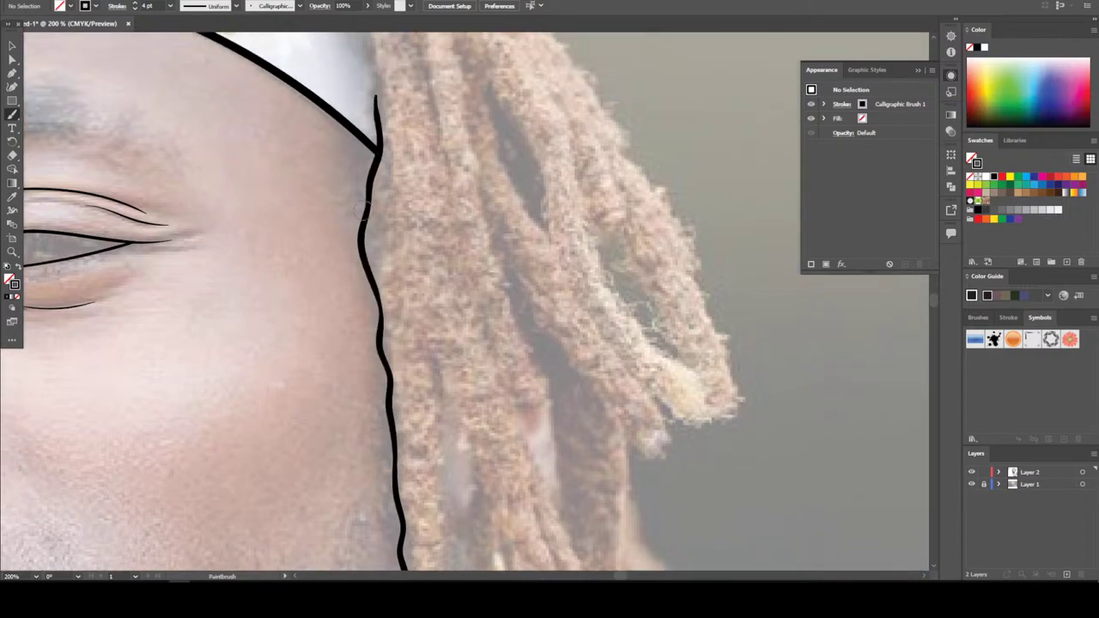
Draw the hairline edge up toward the hair tie
{"action": "scroll", "coordinate": [364, 211], "scroll_direction": "down", "scroll_amount": 3}
{"action": "scroll", "coordinate": [365, 210], "scroll_direction": "up", "scroll_amount": 1}
{"action": "scroll", "coordinate": [364, 211], "scroll_direction": "up", "scroll_amount": 3}
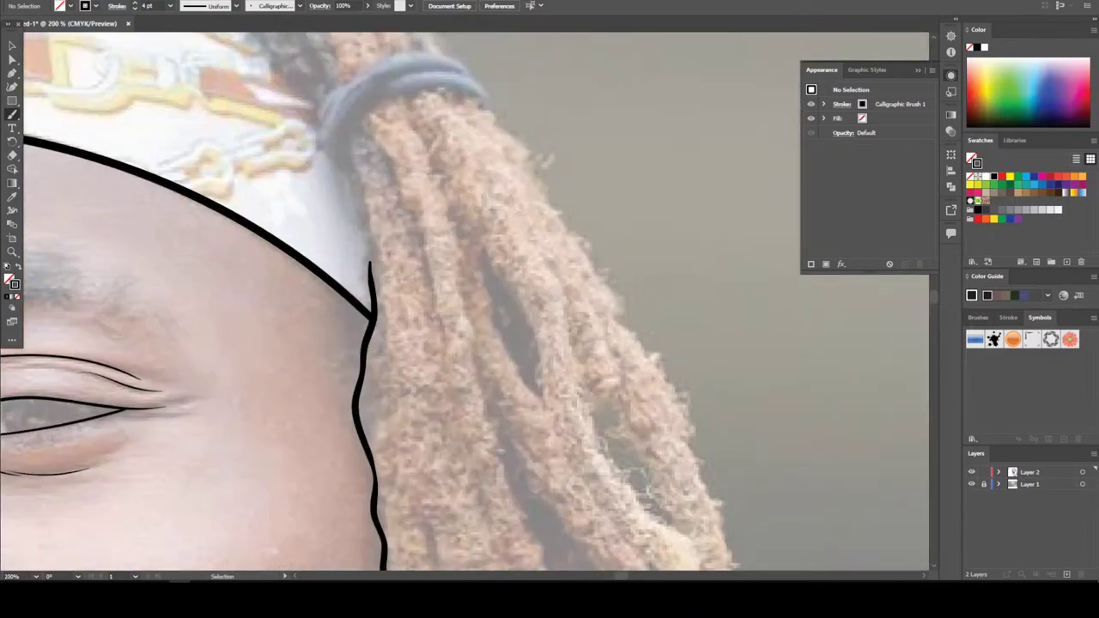
{"action": "scroll", "coordinate": [464, 301], "scroll_direction": "up", "scroll_amount": 2}
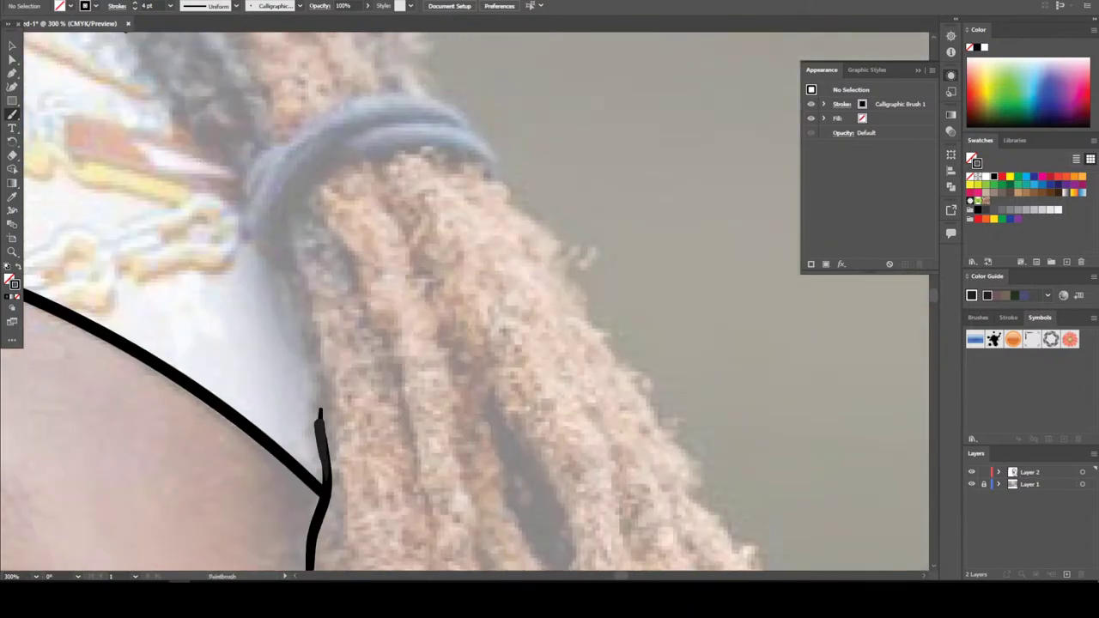
{"action": "mouse_move", "coordinate": [321, 419]}
{"action": "left_mouse_down"}
{"action": "mouse_move", "coordinate": [281, 259]}
{"action": "mouse_move", "coordinate": [281, 212]}
{"action": "left_mouse_up"}
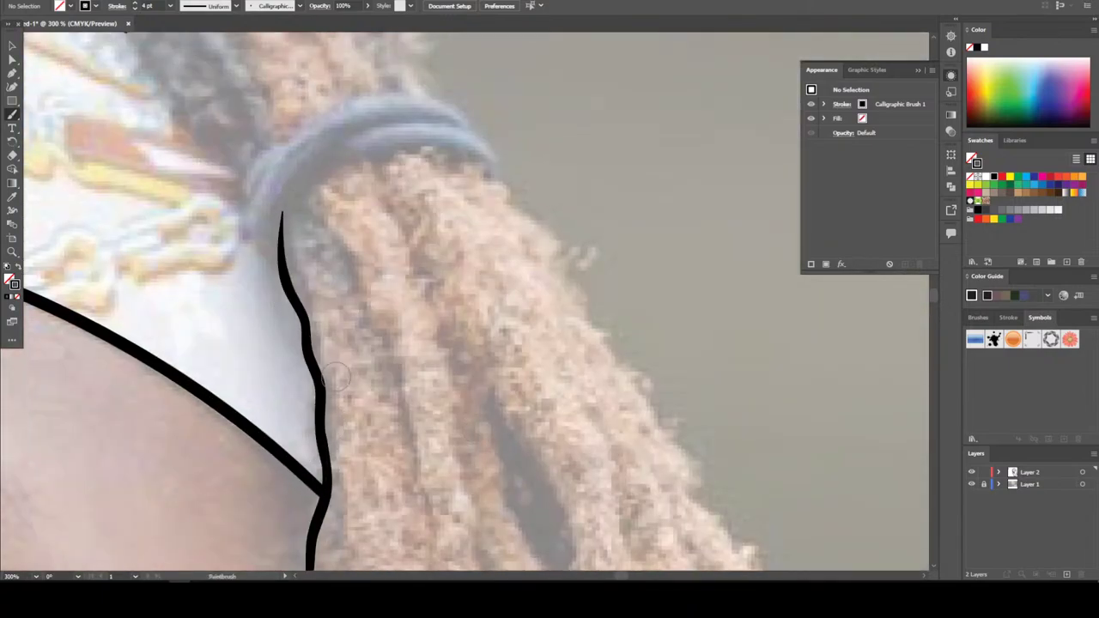
Trace the right edge of a hair strand upward beside the face
{"action": "scroll", "coordinate": [335, 375], "scroll_direction": "down", "scroll_amount": 4}
{"action": "scroll", "coordinate": [335, 375], "scroll_direction": "up", "scroll_amount": 1}
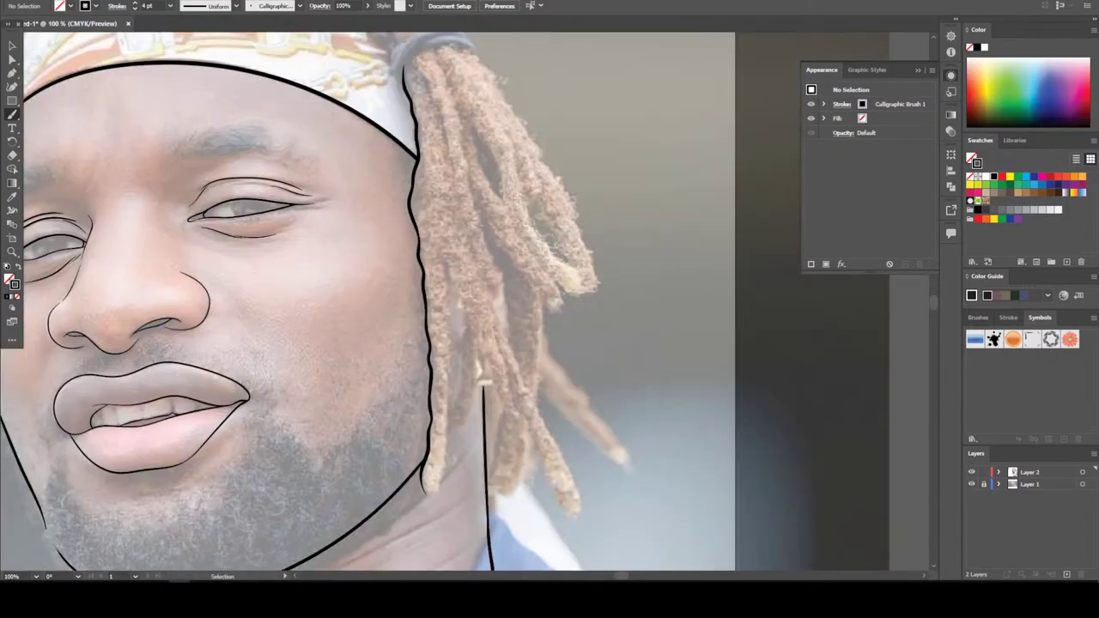
{"action": "scroll", "coordinate": [367, 396], "scroll_direction": "up", "scroll_amount": 2}
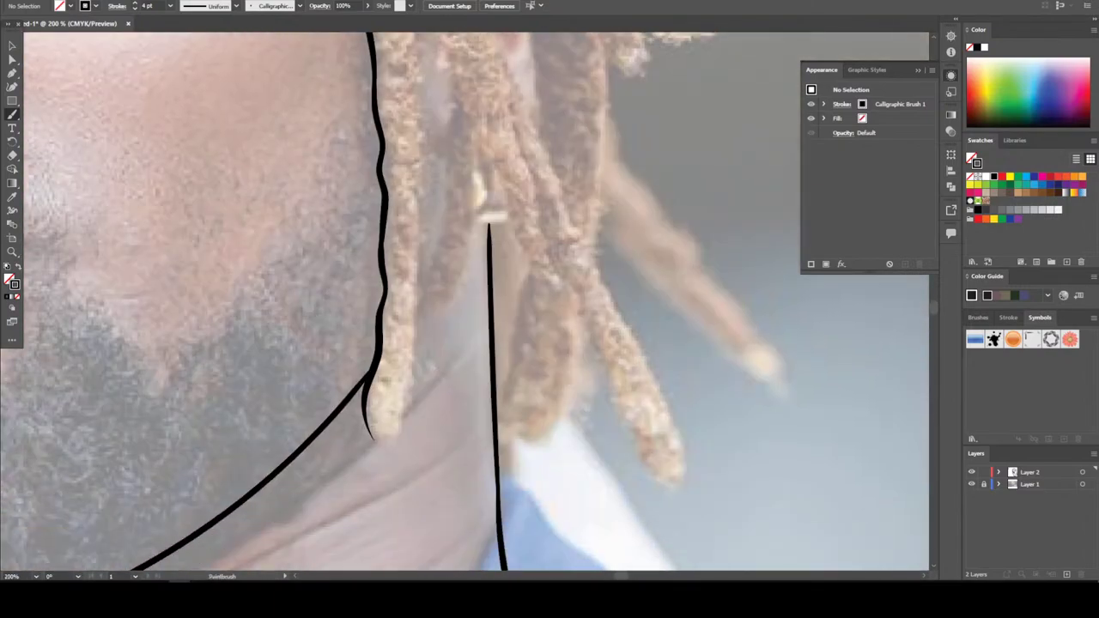
{"action": "left_click_drag", "start_coordinate": [407, 429], "coordinate": [428, 220]}
{"action": "scroll", "coordinate": [412, 344], "scroll_direction": "up", "scroll_amount": 3}
{"action": "scroll", "coordinate": [406, 356], "scroll_direction": "up", "scroll_amount": 3}
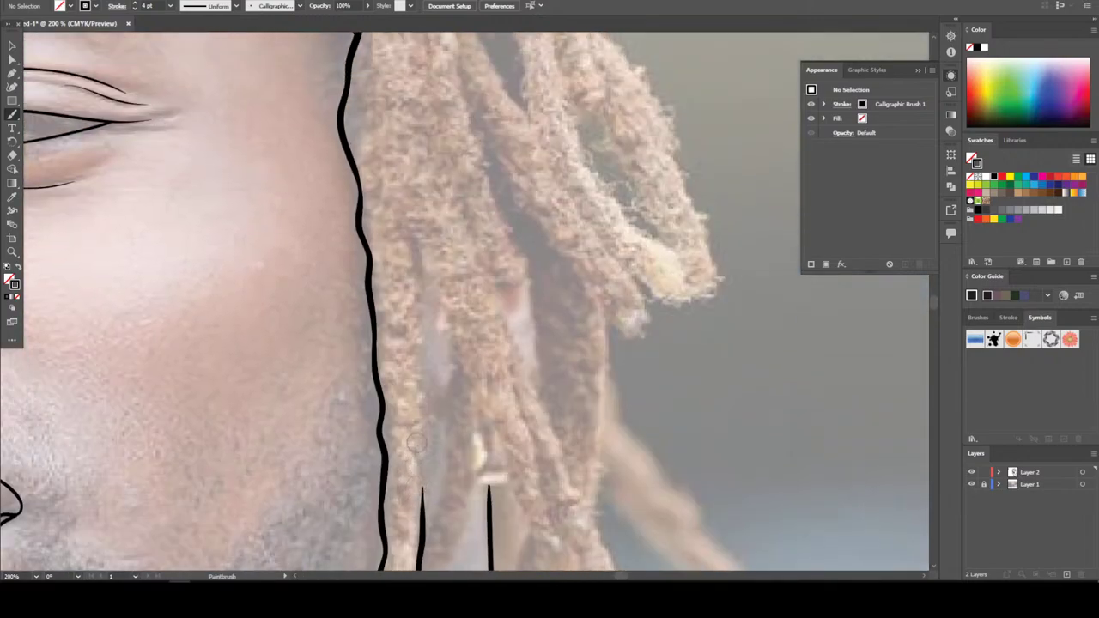
{"action": "left_click_drag", "start_coordinate": [426, 447], "coordinate": [429, 392]}
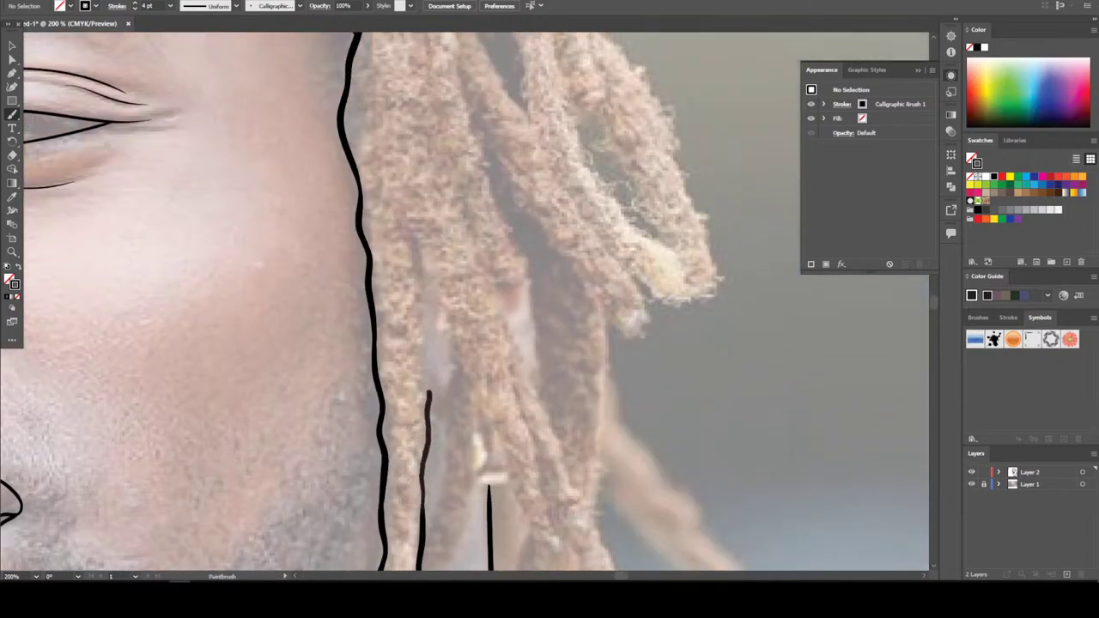
{"action": "left_click_drag", "start_coordinate": [422, 285], "coordinate": [415, 215]}
Draw a line beside the hair strand up to its tip
{"action": "scroll", "coordinate": [408, 258], "scroll_direction": "down", "scroll_amount": 1}
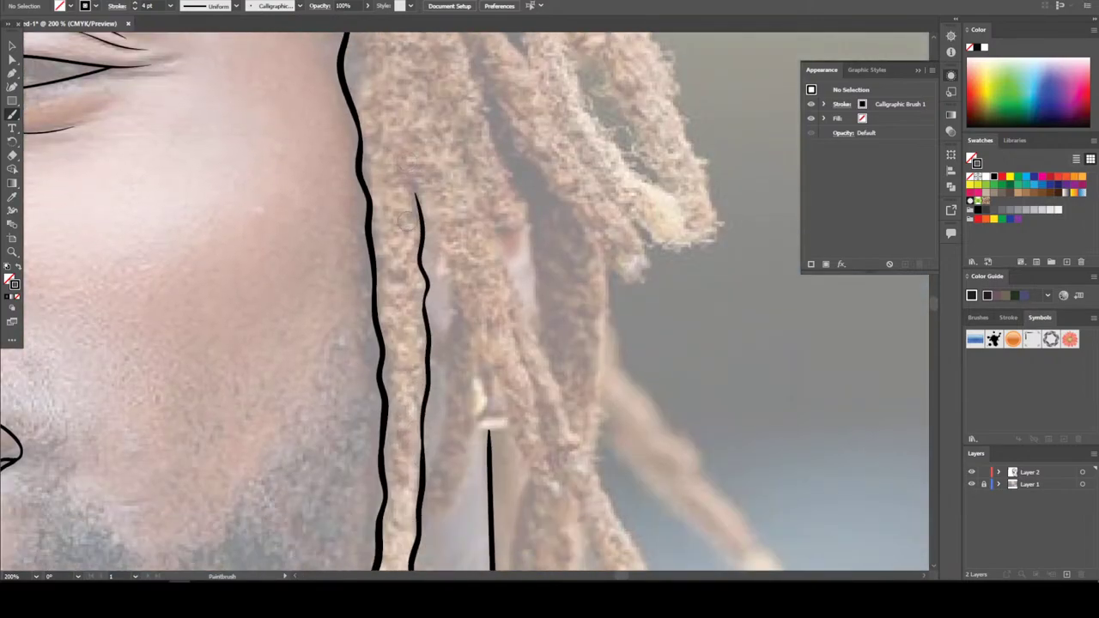
{"action": "left_click_drag", "start_coordinate": [430, 458], "coordinate": [446, 385]}
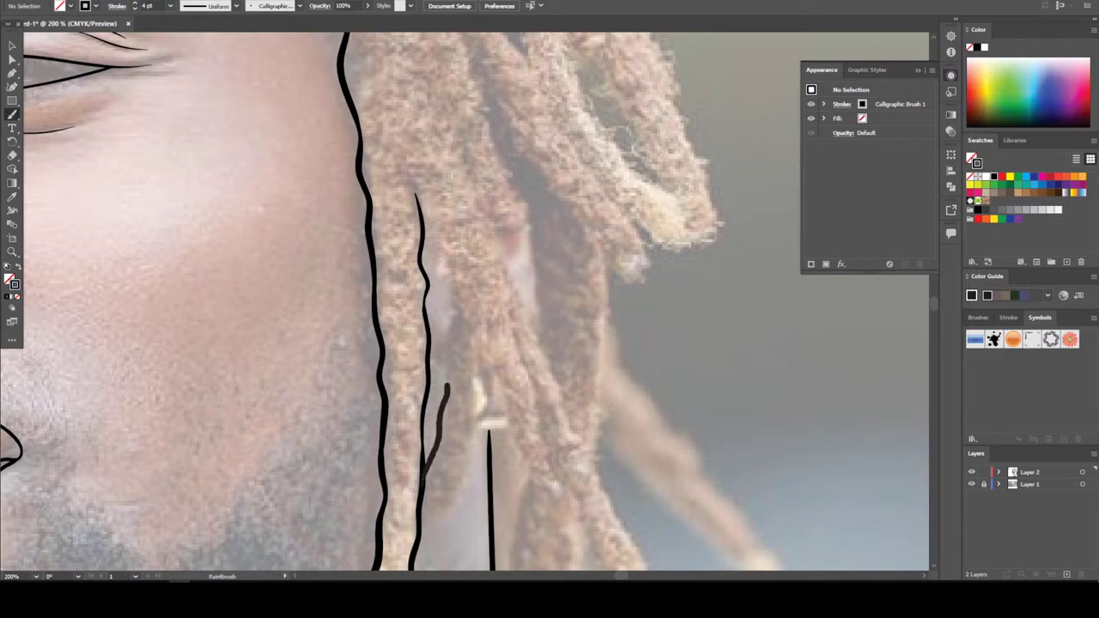
{"action": "left_click_drag", "start_coordinate": [450, 323], "coordinate": [442, 260]}
{"action": "left_click_drag", "start_coordinate": [416, 195], "coordinate": [418, 197]}
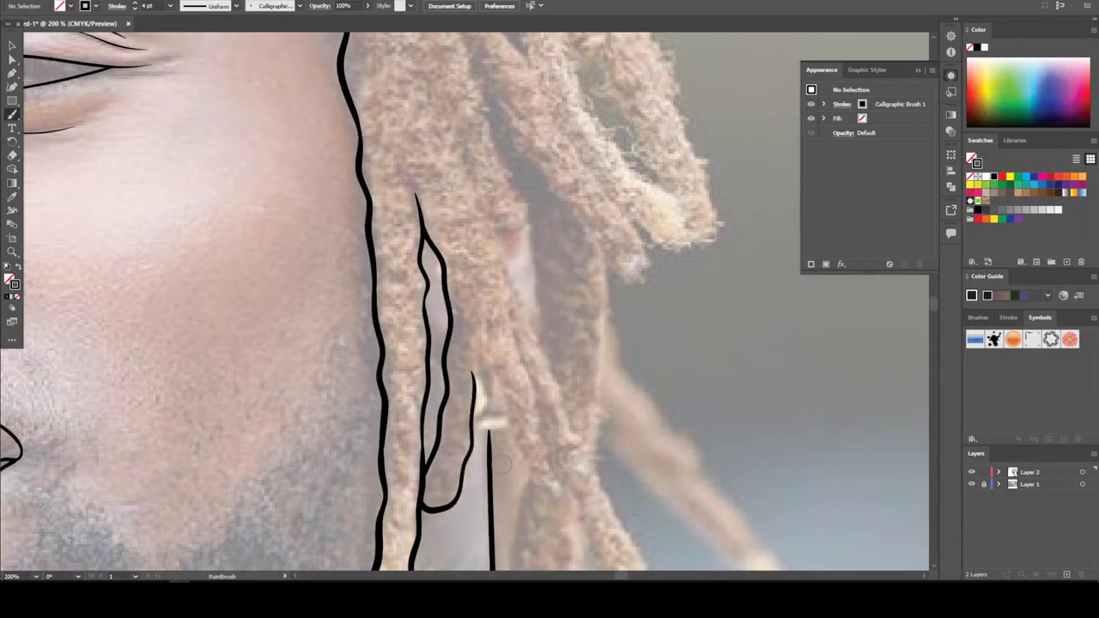
Extend the thin hair line upward along the edge
{"action": "scroll", "coordinate": [647, 558], "scroll_direction": "down", "scroll_amount": 3}
{"action": "scroll", "coordinate": [650, 533], "scroll_direction": "up", "scroll_amount": 3}
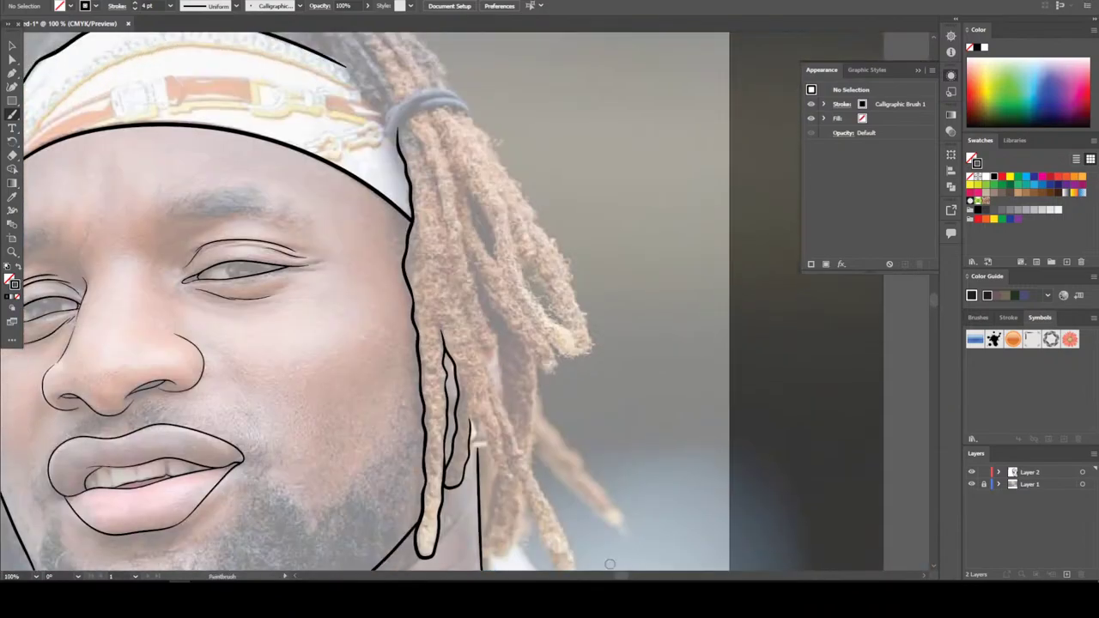
{"action": "scroll", "coordinate": [609, 537], "scroll_direction": "up", "scroll_amount": 3}
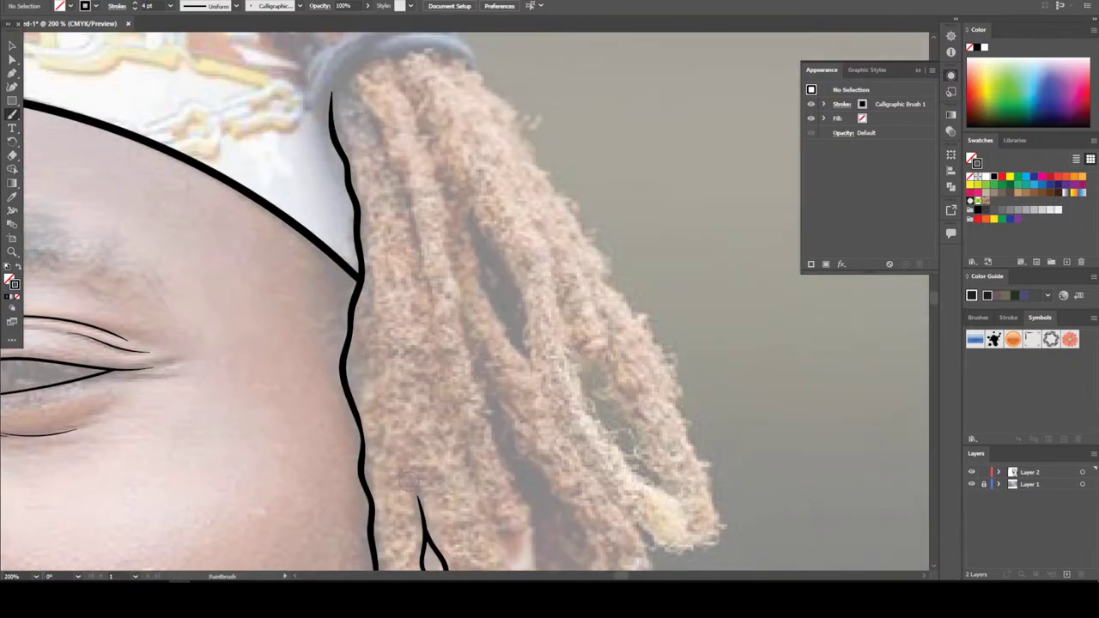
{"action": "left_click_drag", "start_coordinate": [388, 428], "coordinate": [376, 357]}
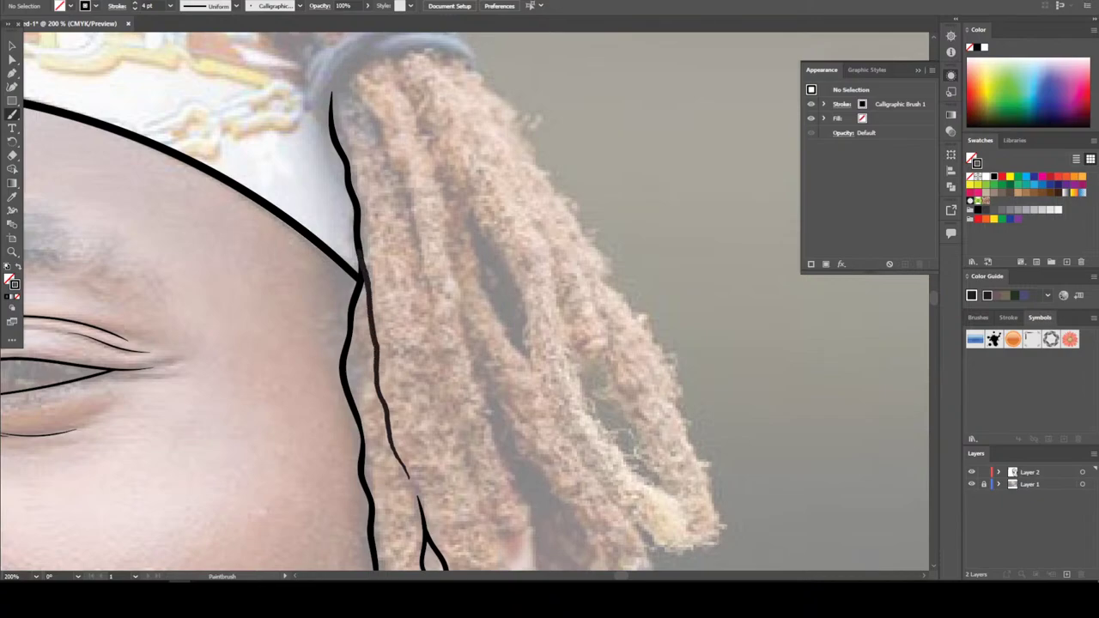
Draw a strand line up through the dreadlocks to just below the hair tie
{"action": "scroll", "coordinate": [465, 501], "scroll_direction": "up", "scroll_amount": 1}
{"action": "left_click_drag", "start_coordinate": [465, 497], "coordinate": [437, 412]}
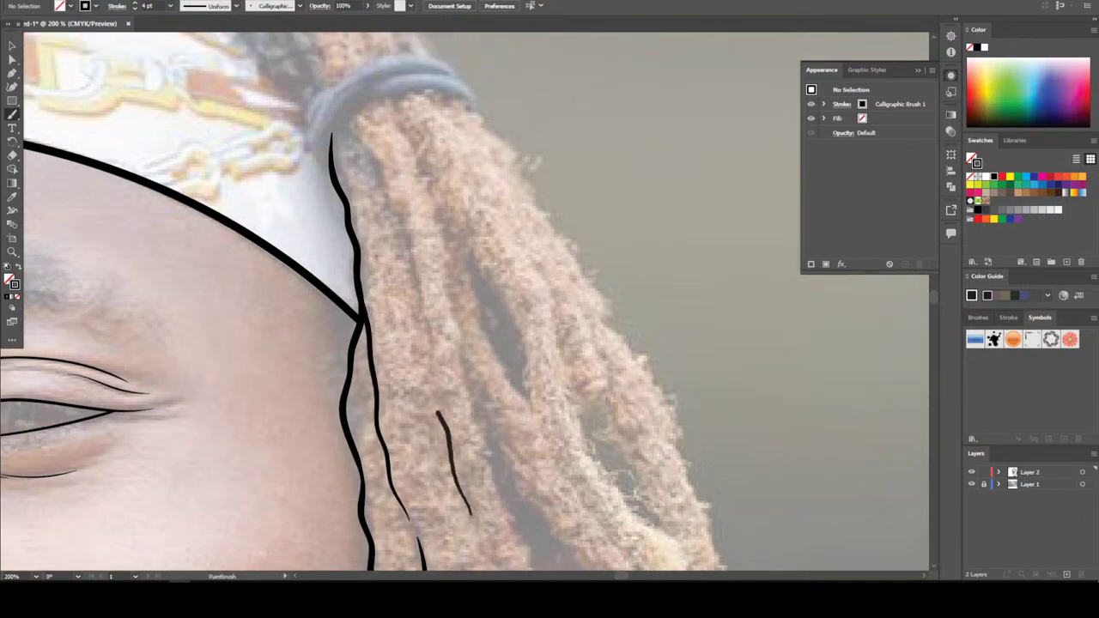
{"action": "left_click_drag", "start_coordinate": [426, 365], "coordinate": [422, 332]}
{"action": "left_click_drag", "start_coordinate": [413, 286], "coordinate": [395, 216]}
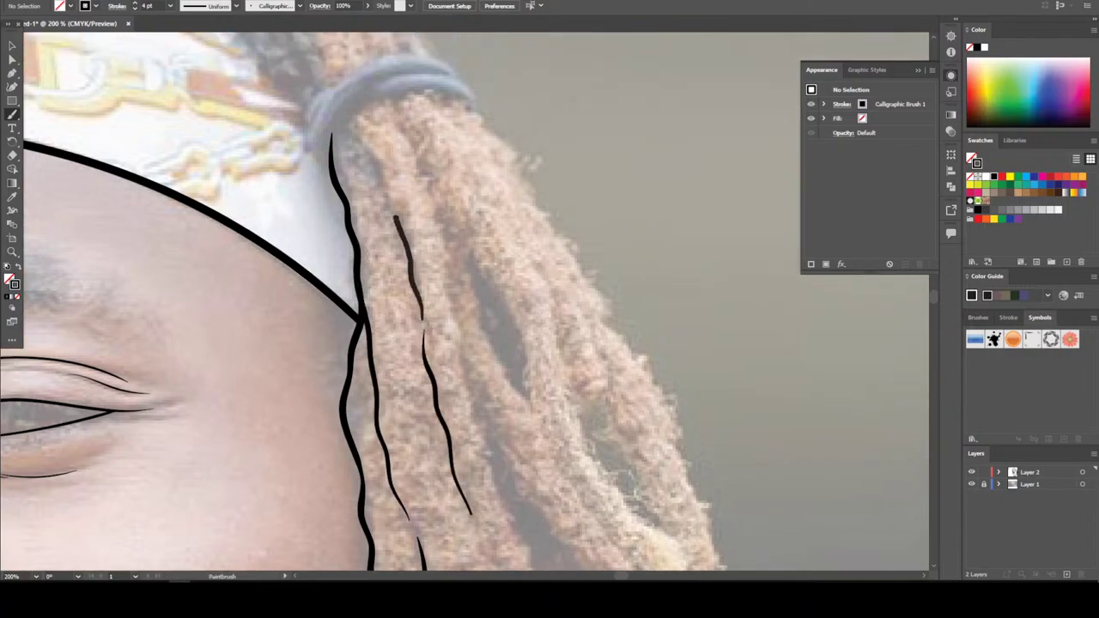
{"action": "left_click_drag", "start_coordinate": [368, 155], "coordinate": [352, 122]}
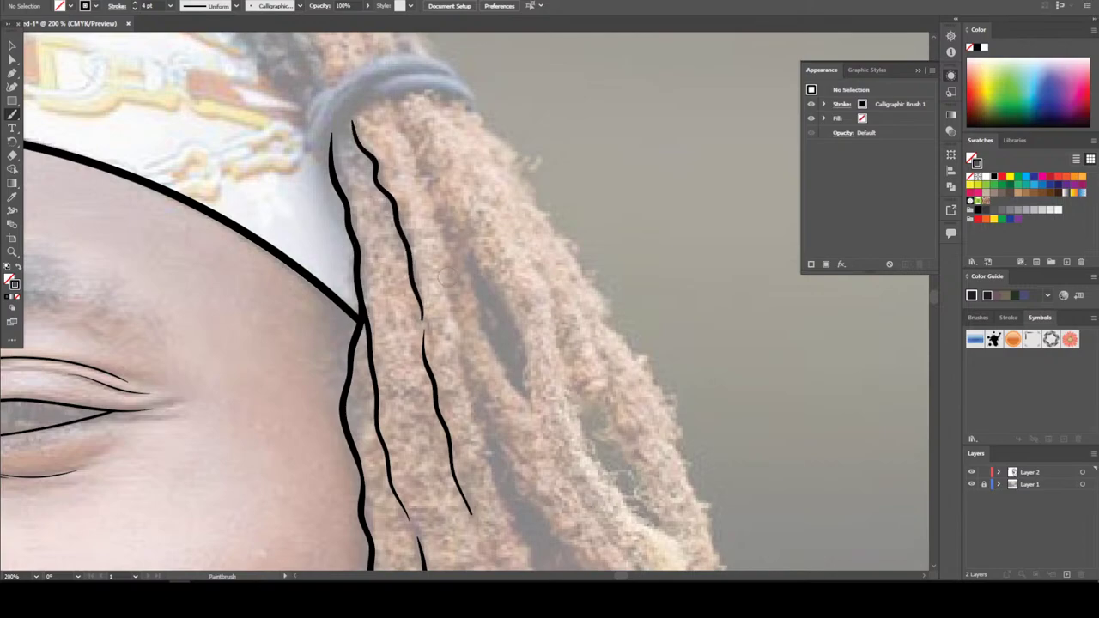
{"action": "key", "text": "ctrl+minus"}
{"action": "key", "text": "ctrl+minus"}
{"action": "key", "text": "ctrl+minus"}
{"action": "key", "text": "ctrl+minus"}
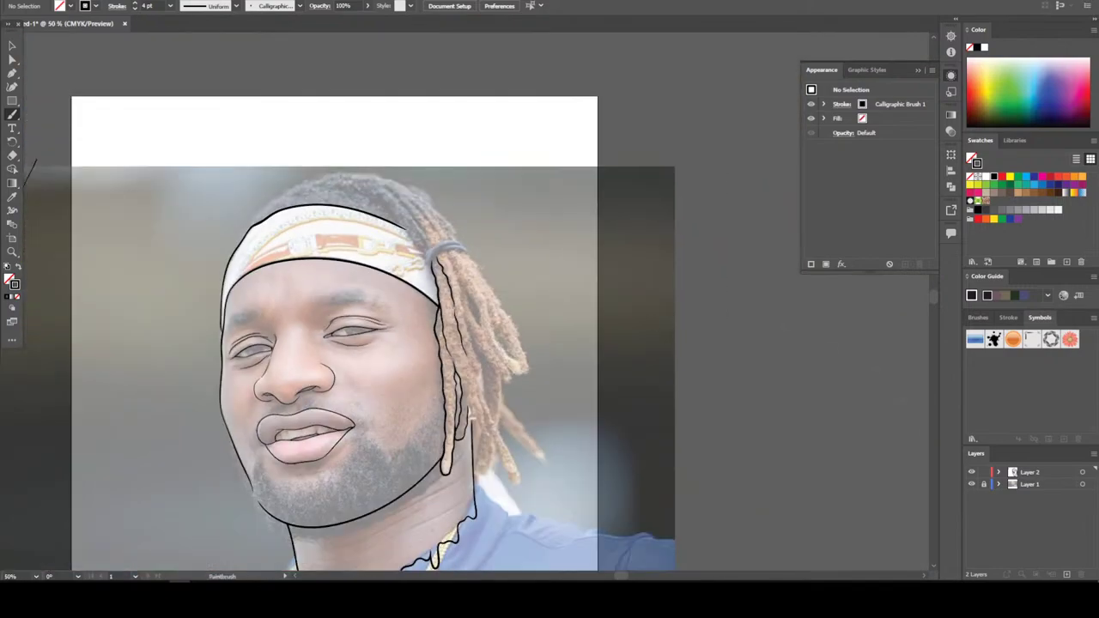
Hide the photo to check the line art alone, then show it again
{"action": "key", "text": "ctrl+shift+w"}
{"action": "key", "text": "ctrl+minus"}
{"action": "key", "text": "ctrl+minus"}
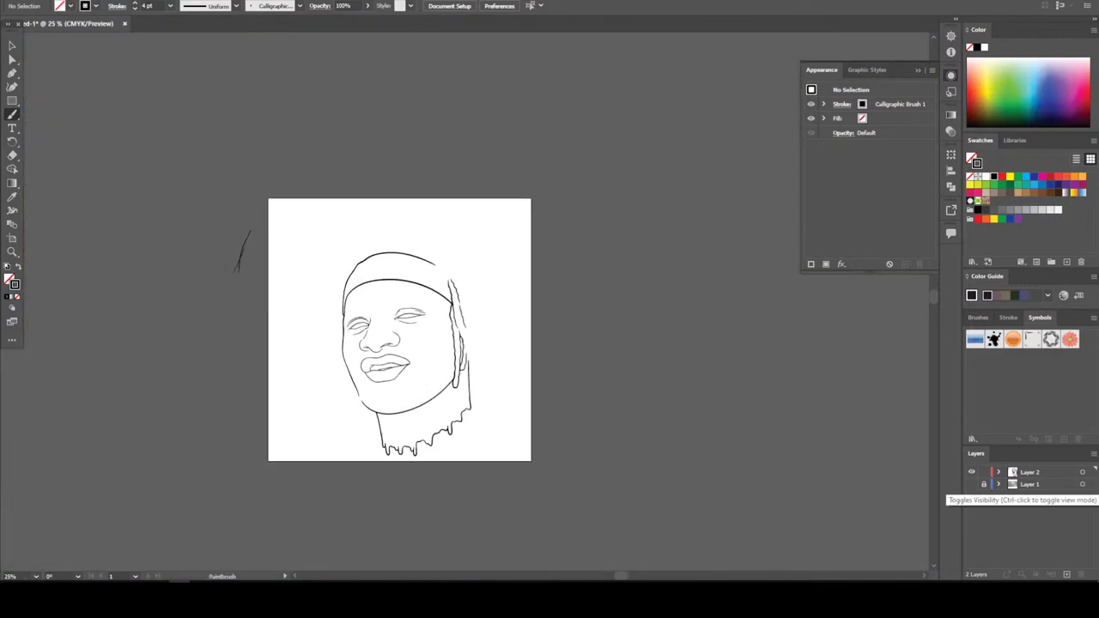
{"action": "key", "text": "ctrl+plus"}
{"action": "key", "text": "ctrl+plus"}
Draw a curve around the dreadlock strand beside the earring
{"action": "key", "text": "ctrl+plus"}
{"action": "key", "text": "ctrl+shift+w"}
{"action": "scroll", "coordinate": [387, 301], "scroll_direction": "left", "scroll_amount": 3}
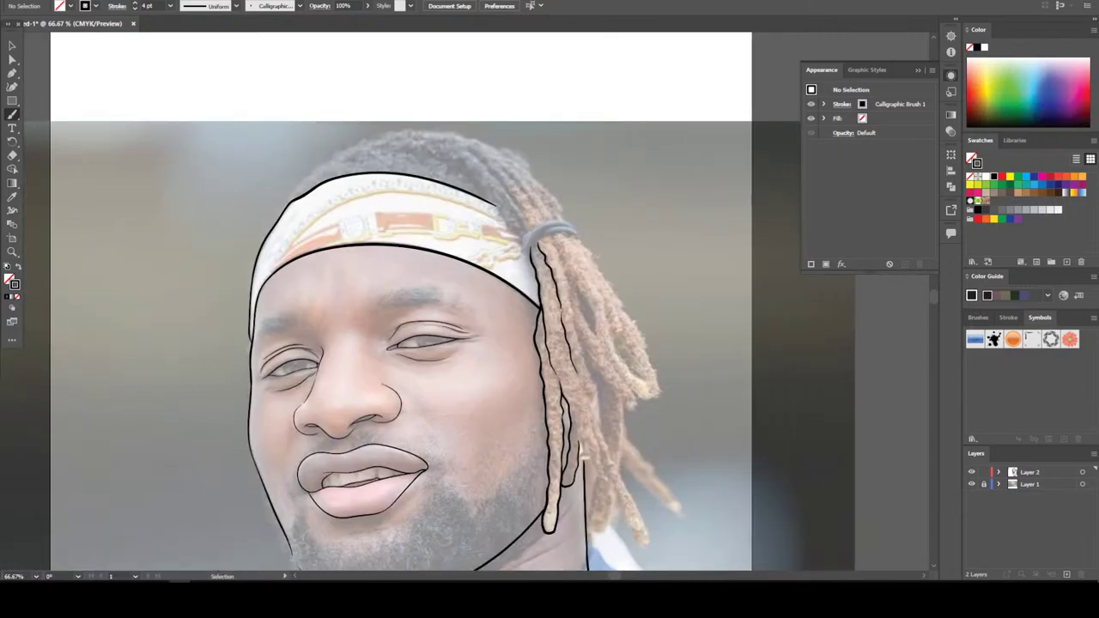
{"action": "scroll", "coordinate": [387, 300], "scroll_direction": "down", "scroll_amount": 4}
{"action": "scroll", "coordinate": [539, 416], "scroll_direction": "right", "scroll_amount": 2}
{"action": "key", "text": "ctrl+plus"}
{"action": "key", "text": "ctrl+plus"}
{"action": "key", "text": "ctrl+plus"}
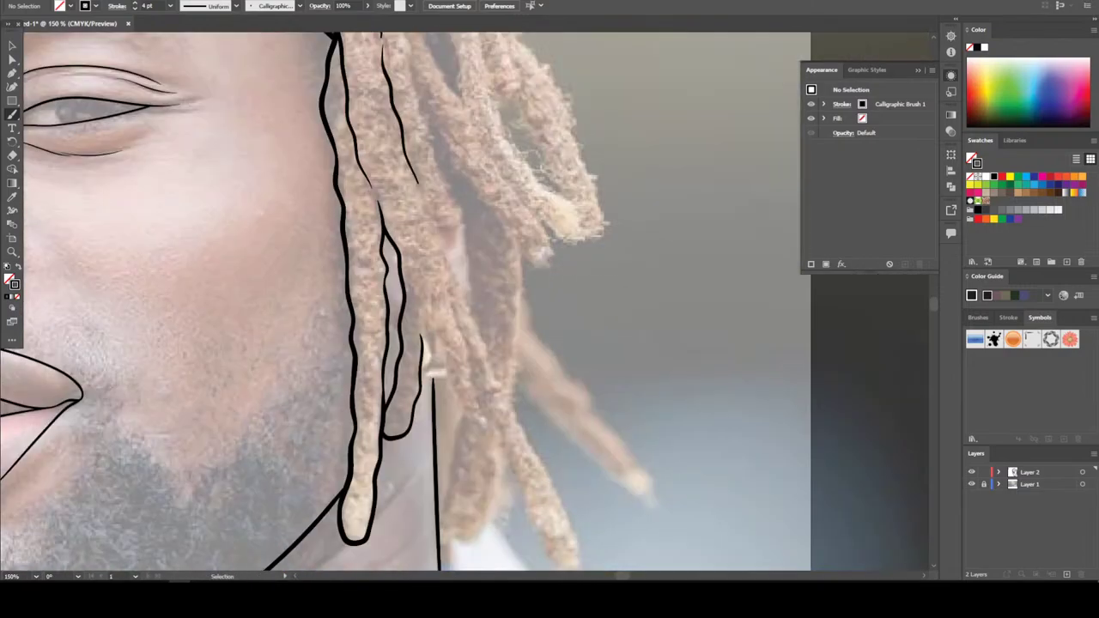
{"action": "scroll", "coordinate": [532, 455], "scroll_direction": "down", "scroll_amount": 2}
{"action": "key", "text": "ctrl+plus"}
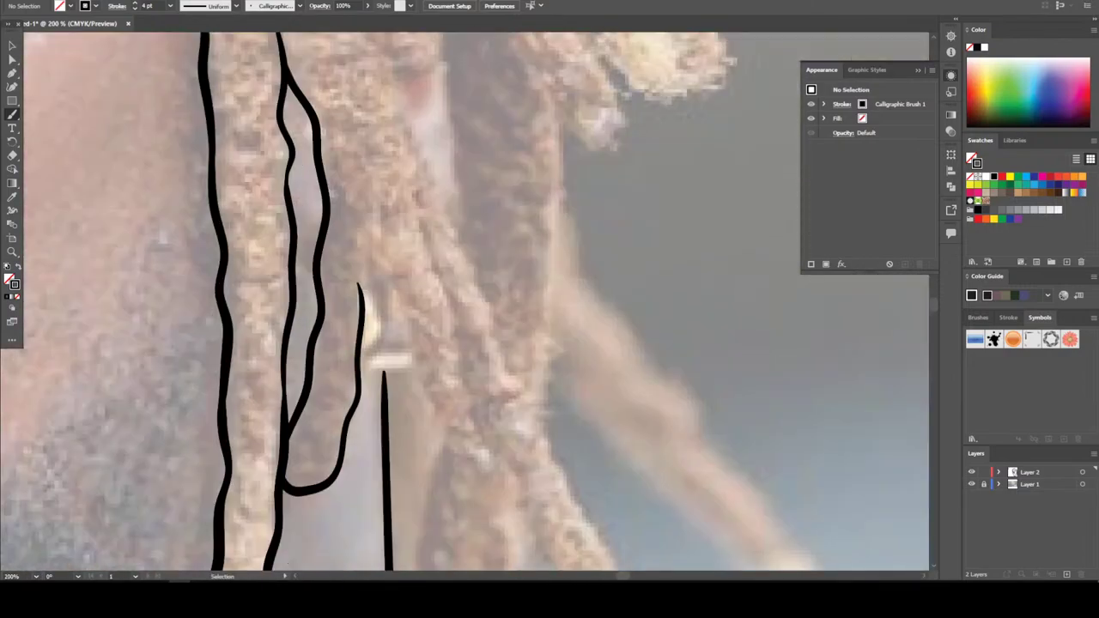
{"action": "key", "text": "ctrl+plus"}
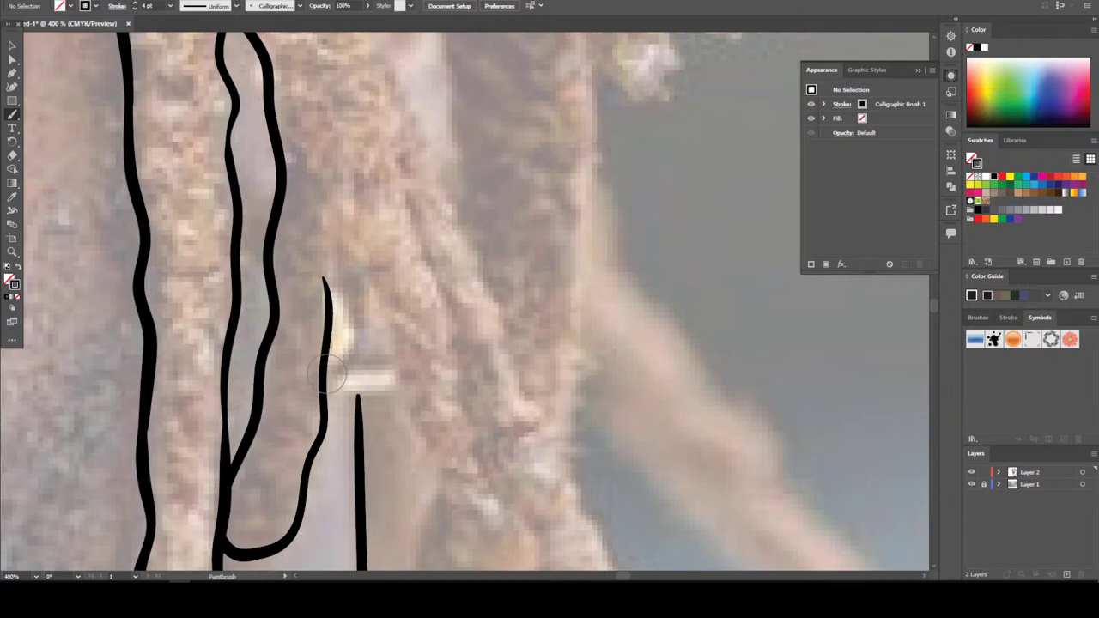
{"action": "mouse_move", "coordinate": [332, 397]}
{"action": "left_mouse_down"}
{"action": "mouse_move", "coordinate": [378, 391]}
{"action": "mouse_move", "coordinate": [391, 335]}
{"action": "mouse_move", "coordinate": [361, 238]}
{"action": "left_mouse_up"}
Add strand lines and a looping strand outline up through the dreadlocks
{"action": "scroll", "coordinate": [339, 262], "scroll_direction": "up", "scroll_amount": 2}
{"action": "scroll", "coordinate": [339, 267], "scroll_direction": "up", "scroll_amount": 3}
{"action": "mouse_move", "coordinate": [362, 419]}
{"action": "left_mouse_down"}
{"action": "mouse_move", "coordinate": [335, 296]}
{"action": "mouse_move", "coordinate": [246, 130]}
{"action": "left_mouse_up"}
{"action": "scroll", "coordinate": [331, 419], "scroll_direction": "up", "scroll_amount": 10}
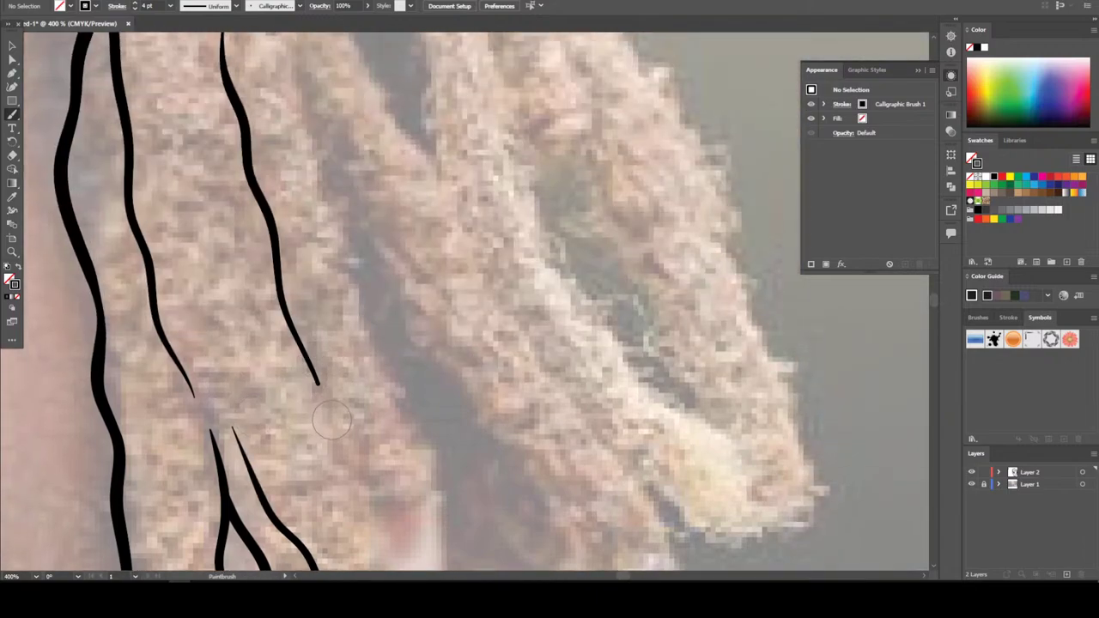
{"action": "mouse_move", "coordinate": [332, 419]}
{"action": "left_mouse_down"}
{"action": "mouse_move", "coordinate": [352, 488]}
{"action": "mouse_move", "coordinate": [384, 507]}
{"action": "mouse_move", "coordinate": [430, 474]}
{"action": "mouse_move", "coordinate": [358, 300]}
{"action": "mouse_move", "coordinate": [342, 199]}
{"action": "left_mouse_up"}
{"action": "scroll", "coordinate": [341, 207], "scroll_direction": "up", "scroll_amount": 3}
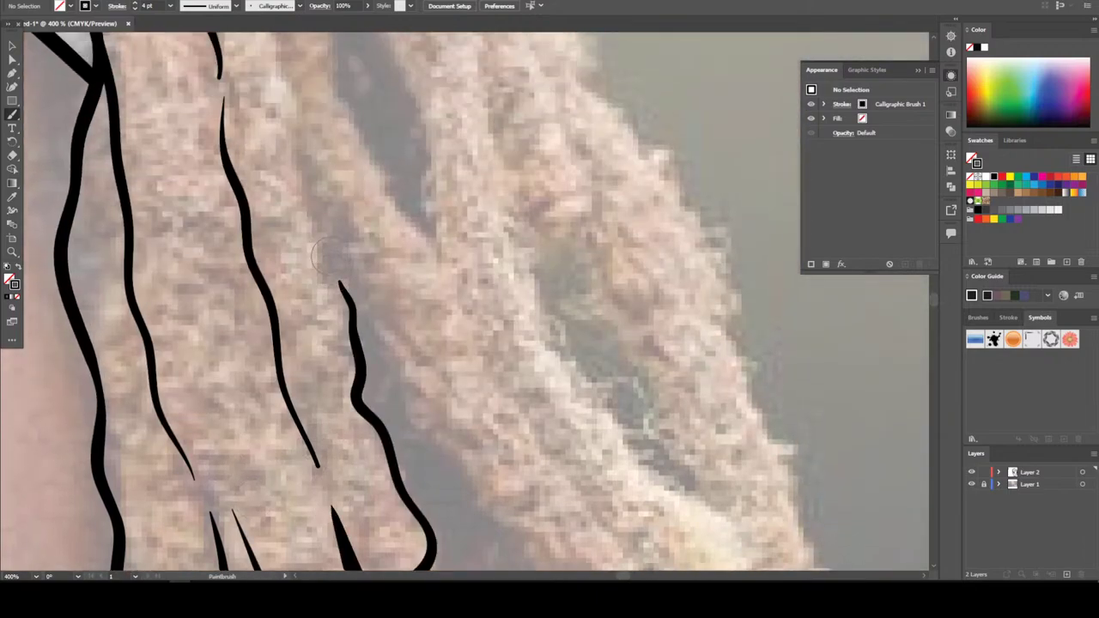
{"action": "left_click_drag", "start_coordinate": [328, 288], "coordinate": [271, 105]}
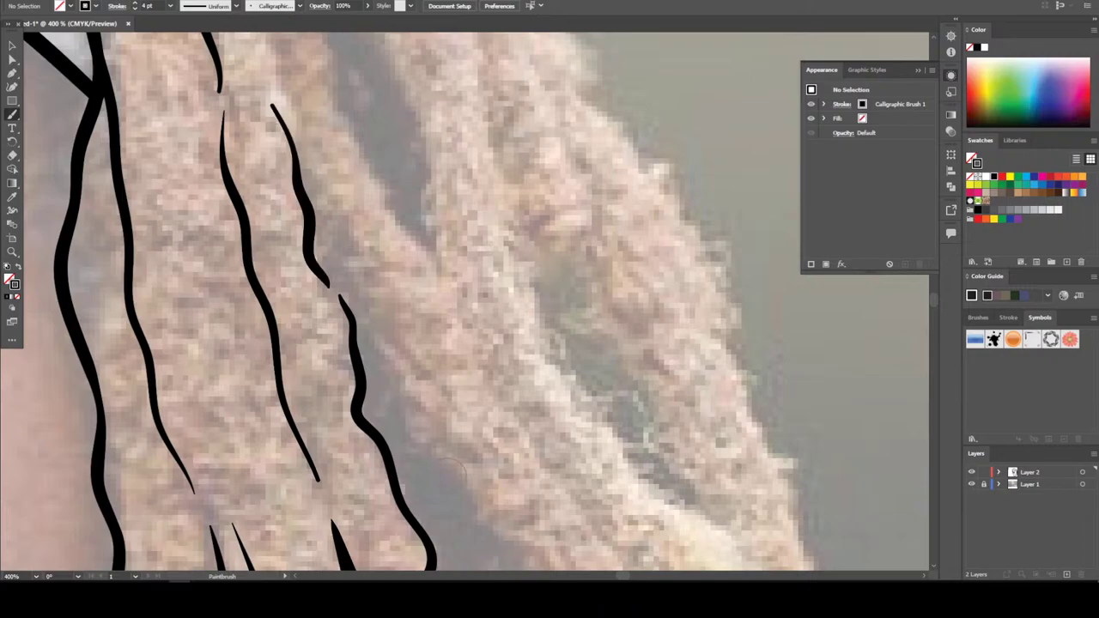
Outline the outer right edge of the dreadlocks from the hair tie downward
{"action": "key", "text": "ctrl+1"}
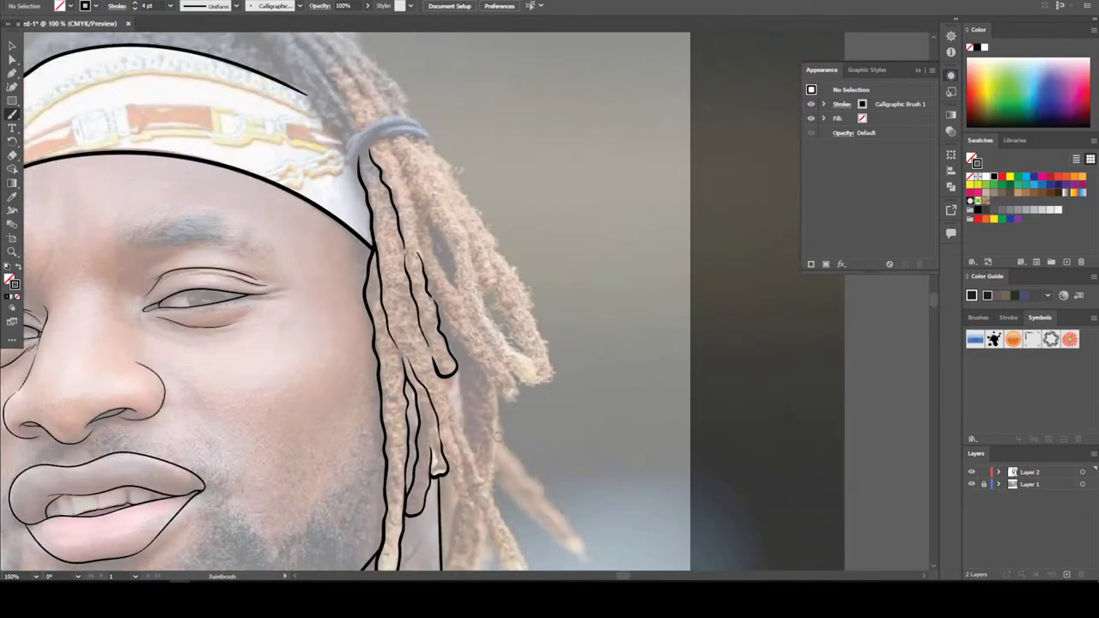
{"action": "key", "text": "ctrl+equal"}
{"action": "scroll", "coordinate": [498, 489], "scroll_direction": "up", "scroll_amount": 3}
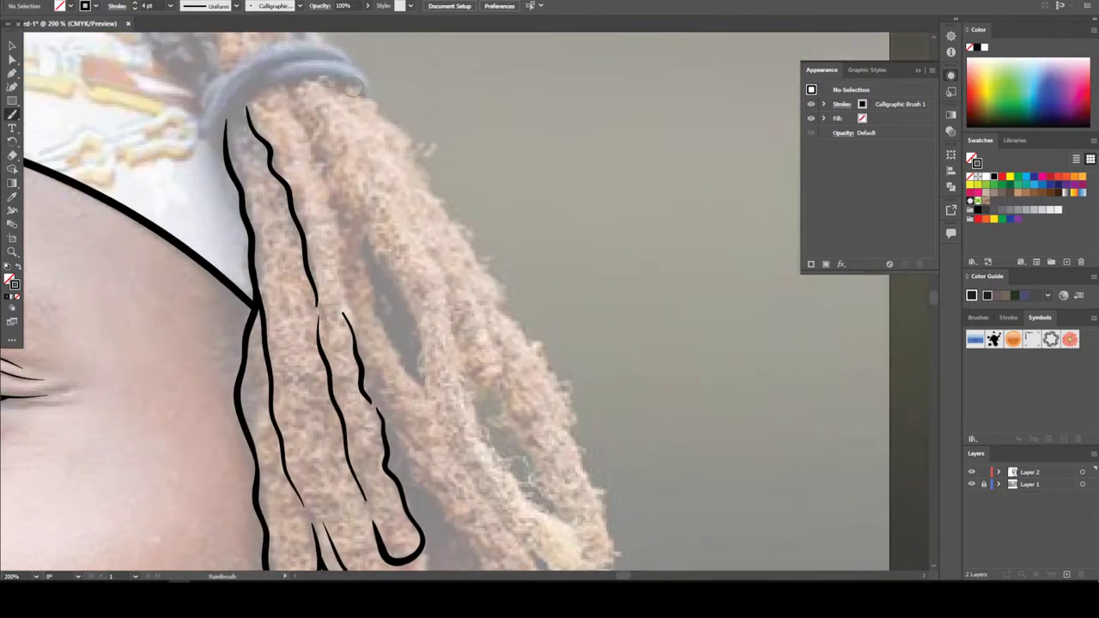
{"action": "mouse_move", "coordinate": [358, 89]}
{"action": "left_mouse_down"}
{"action": "mouse_move", "coordinate": [435, 180]}
{"action": "mouse_move", "coordinate": [566, 398]}
{"action": "mouse_move", "coordinate": [574, 449]}
{"action": "mouse_move", "coordinate": [615, 538]}
{"action": "left_mouse_up"}
{"action": "key", "text": "ctrl+minus"}
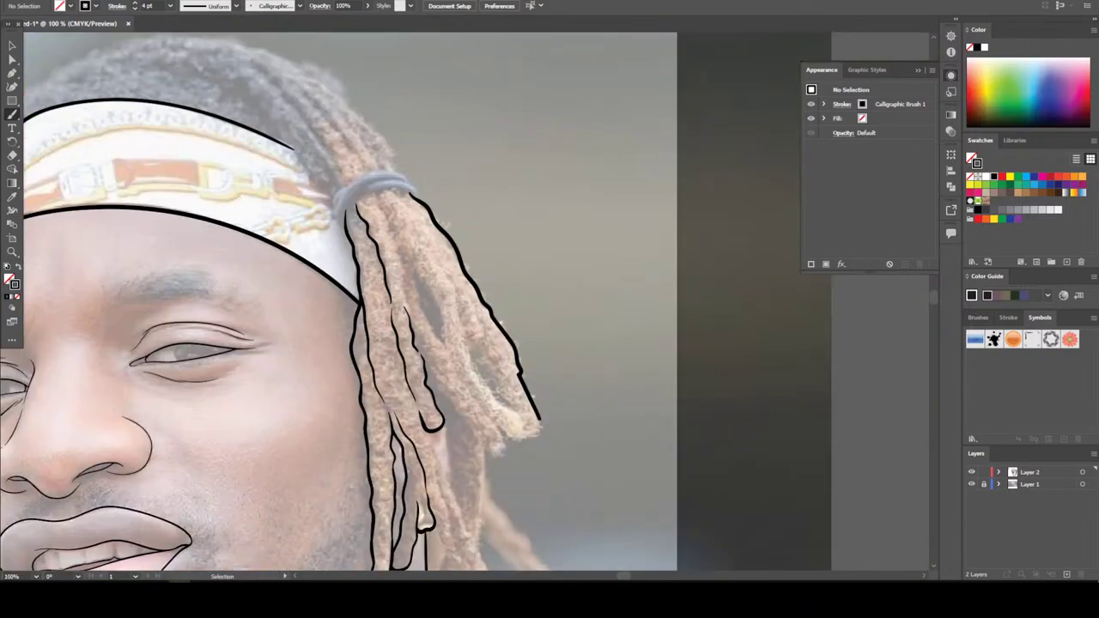
{"action": "key", "text": "ctrl+minus"}
{"action": "key", "text": "ctrl+plus"}
{"action": "key", "text": "ctrl+plus"}
{"action": "key", "text": "ctrl+plus"}
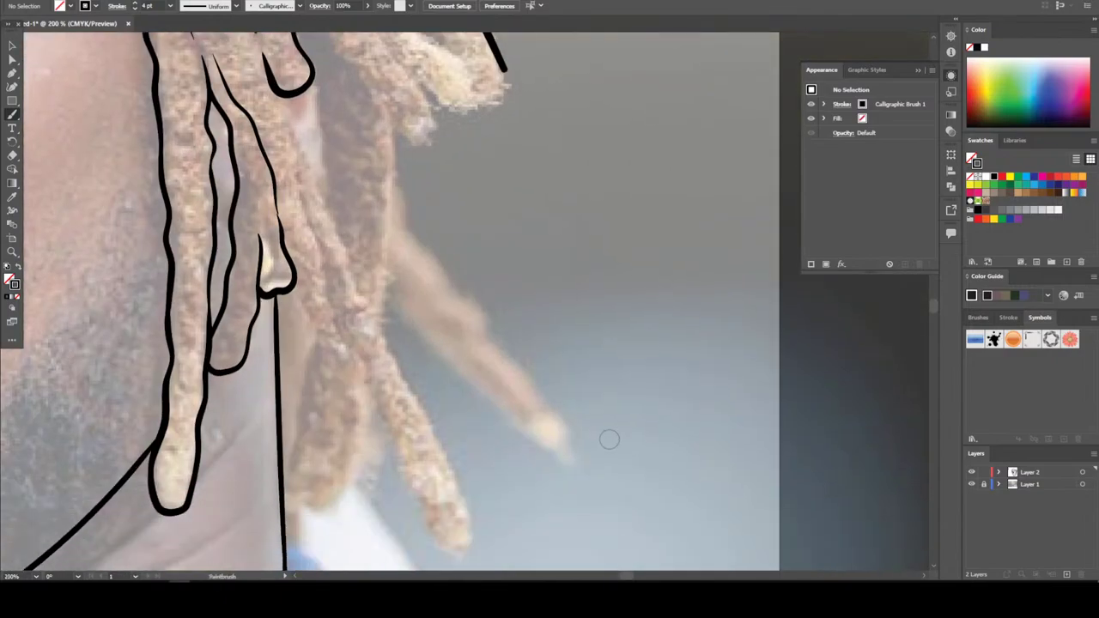
Outline a dreadlock tip below the earring as a closed, rounded shape
{"action": "left_click_drag", "start_coordinate": [296, 289], "coordinate": [329, 357]}
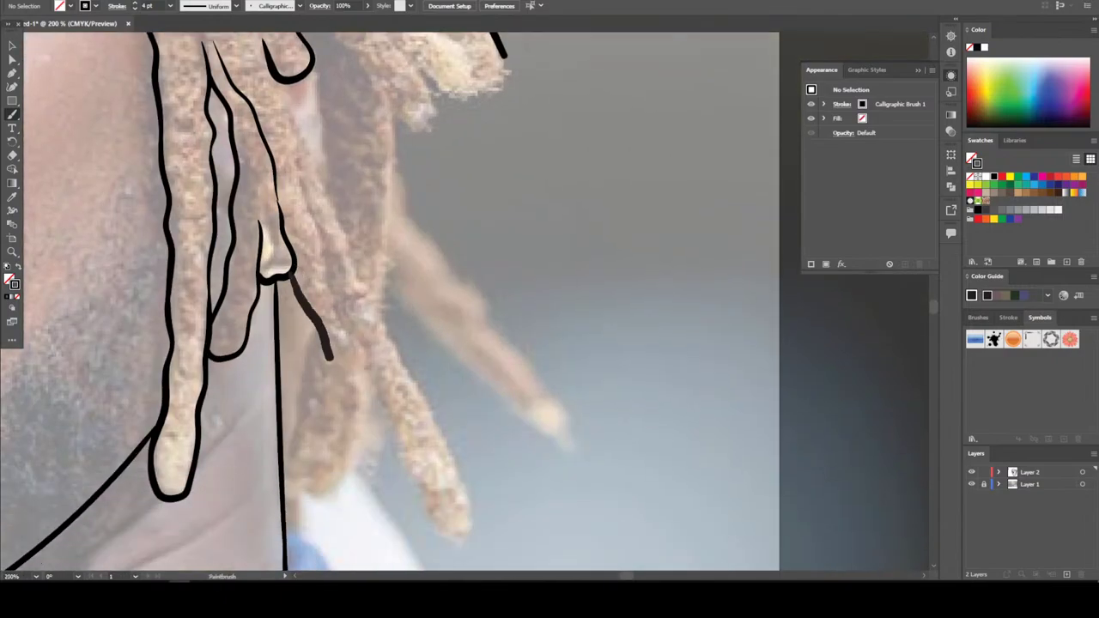
{"action": "left_click_drag", "start_coordinate": [348, 309], "coordinate": [323, 266]}
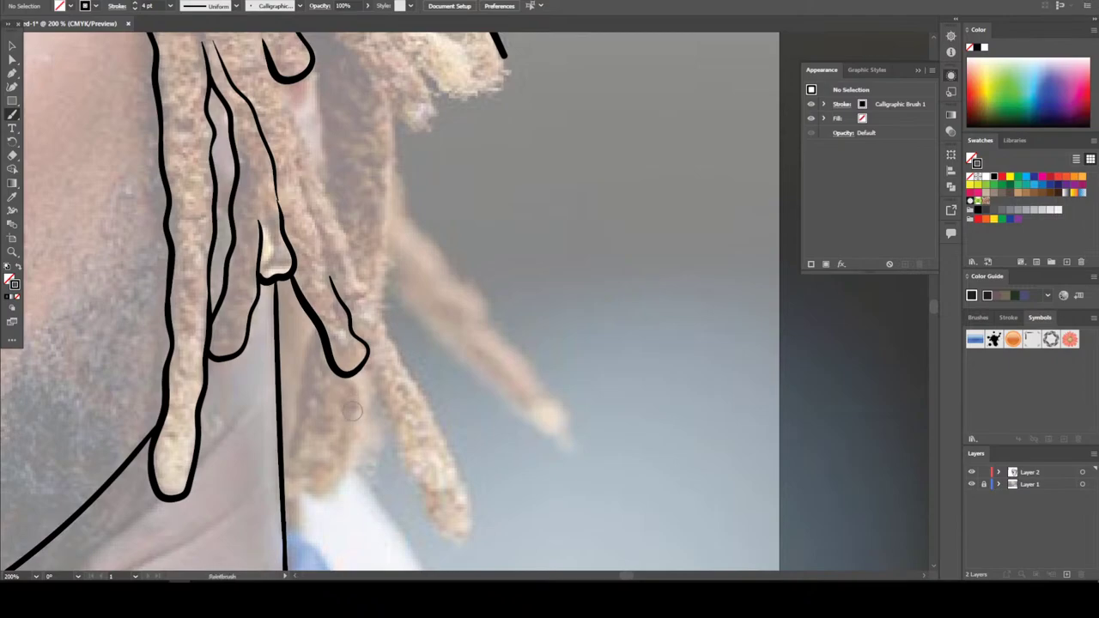
{"action": "mouse_move", "coordinate": [363, 364]}
{"action": "left_mouse_down"}
{"action": "mouse_move", "coordinate": [322, 496]}
{"action": "mouse_move", "coordinate": [285, 494]}
{"action": "left_mouse_up"}
{"action": "left_click_drag", "start_coordinate": [285, 455], "coordinate": [309, 316]}
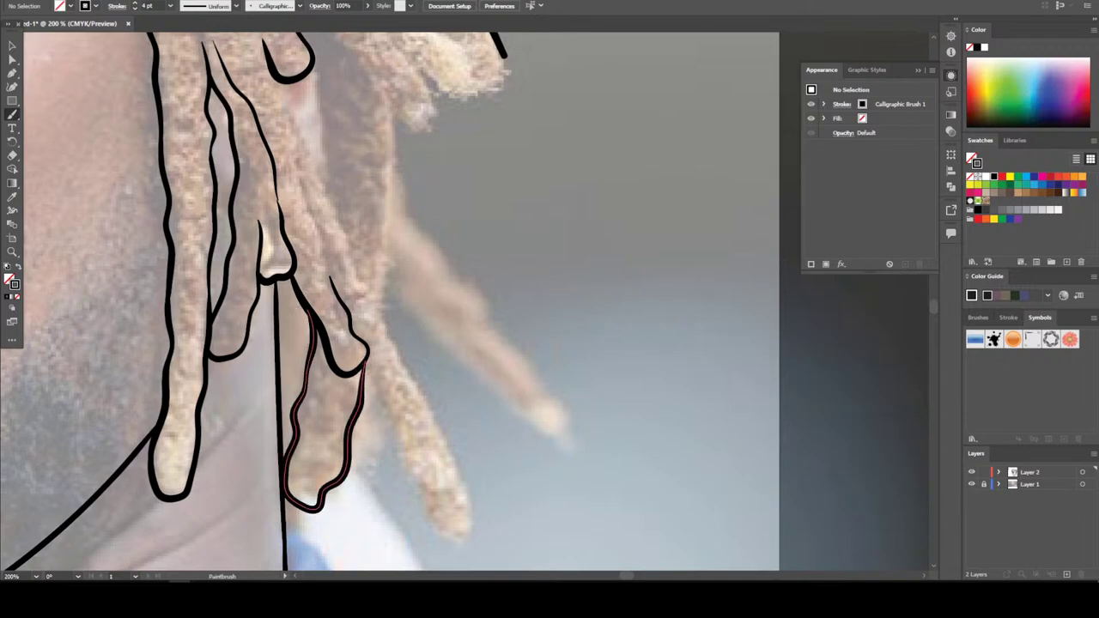
Outline the longest dreadlock tip and run a line up its outer edge
{"action": "mouse_move", "coordinate": [363, 364]}
{"action": "left_mouse_down"}
{"action": "mouse_move", "coordinate": [438, 543]}
{"action": "mouse_move", "coordinate": [464, 544]}
{"action": "mouse_move", "coordinate": [476, 521]}
{"action": "mouse_move", "coordinate": [468, 486]}
{"action": "mouse_move", "coordinate": [379, 311]}
{"action": "left_mouse_up"}
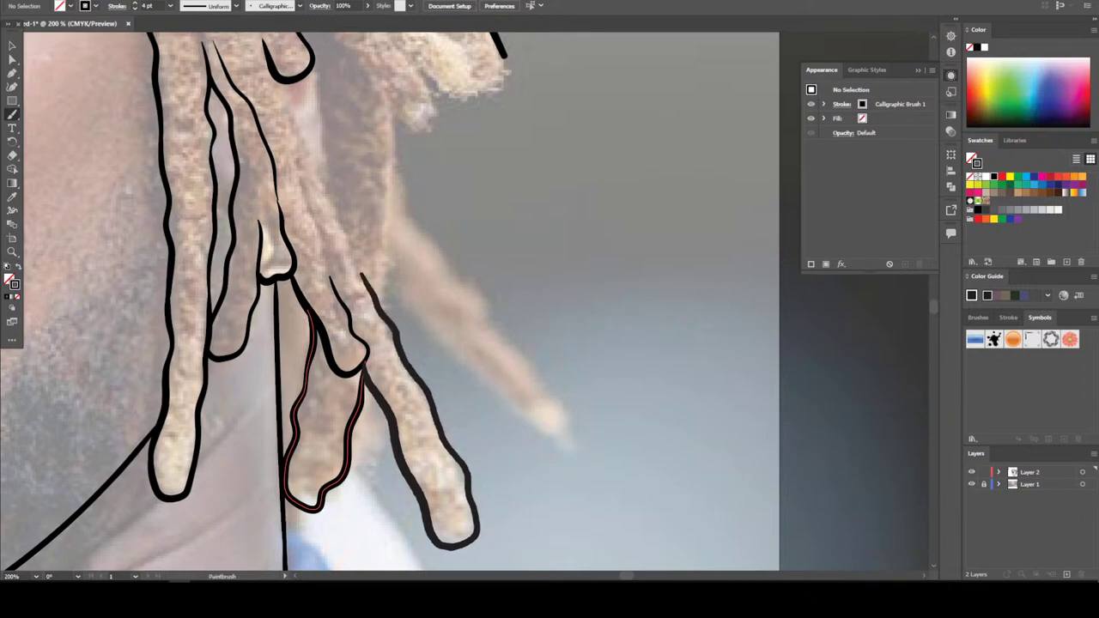
{"action": "left_click_drag", "start_coordinate": [360, 275], "coordinate": [355, 263]}
{"action": "left_click_drag", "start_coordinate": [385, 300], "coordinate": [390, 106]}
Trace two dreadlock edges upward at close zoom
{"action": "key", "text": "ctrl+minus"}
{"action": "key", "text": "ctrl+minus"}
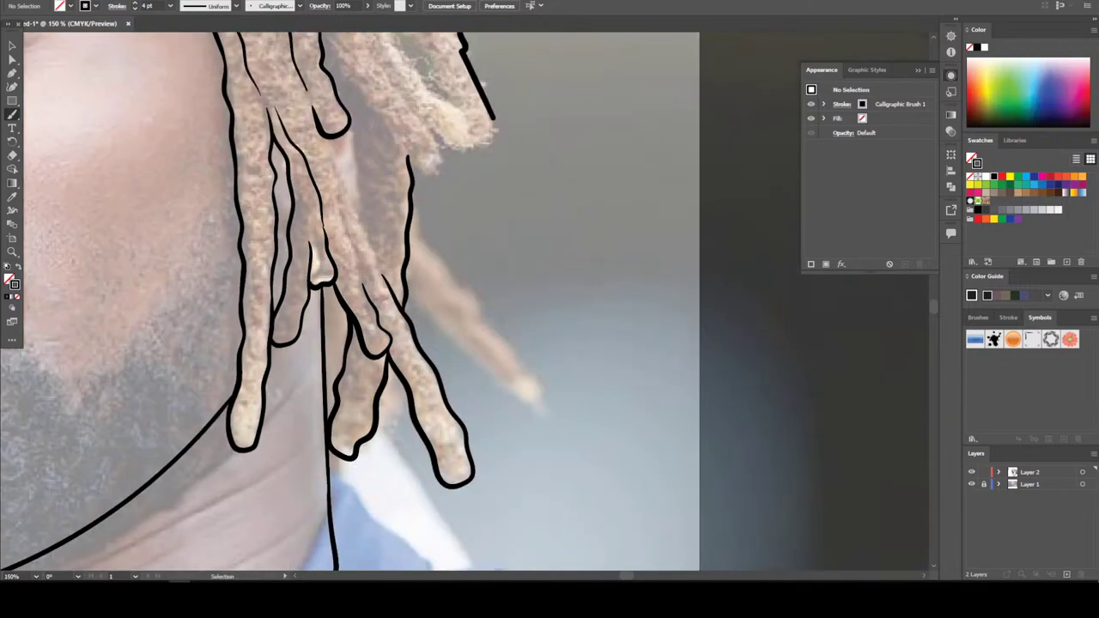
{"action": "key", "text": "ctrl+plus"}
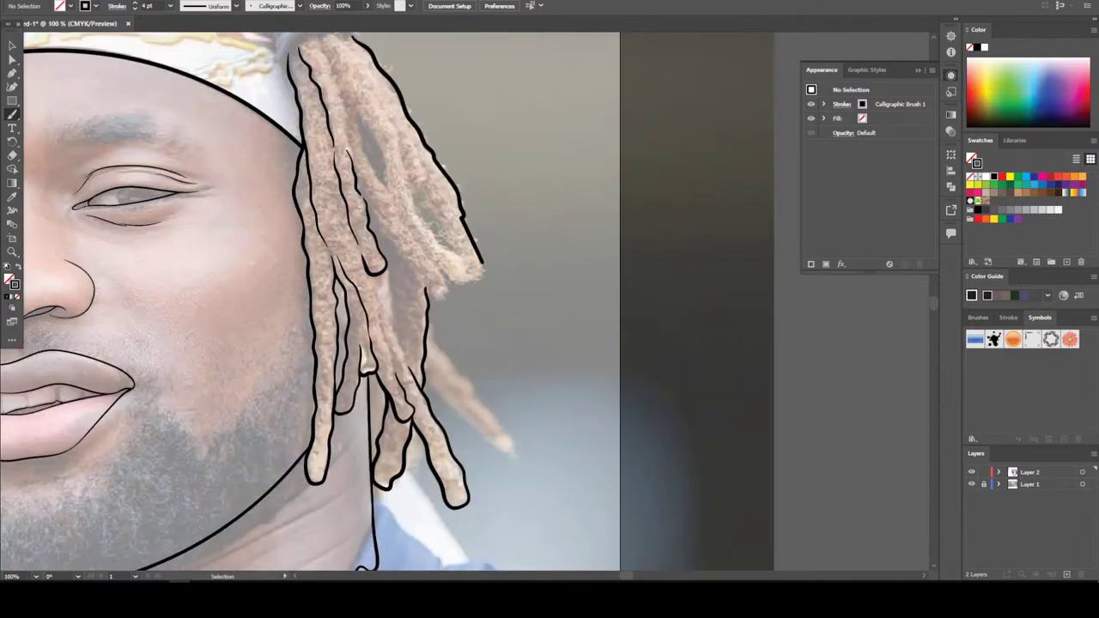
{"action": "key", "text": "ctrl+plus"}
{"action": "key", "text": "ctrl+plus"}
{"action": "key", "text": "ctrl+plus"}
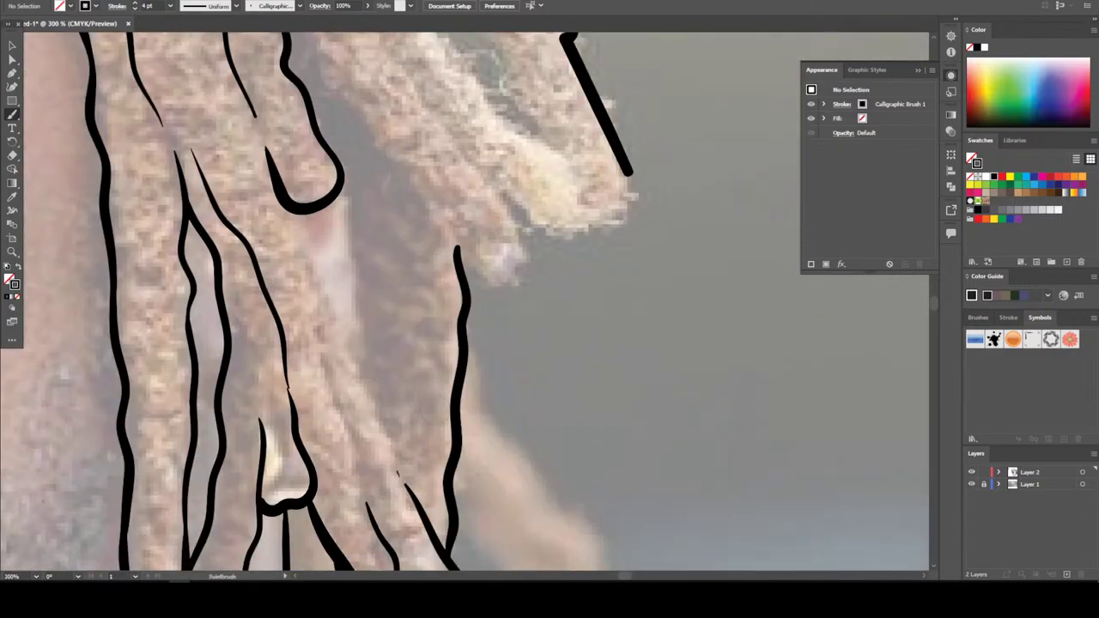
{"action": "mouse_move", "coordinate": [396, 474]}
{"action": "left_mouse_down"}
{"action": "mouse_move", "coordinate": [305, 262]}
{"action": "mouse_move", "coordinate": [287, 204]}
{"action": "left_mouse_up"}
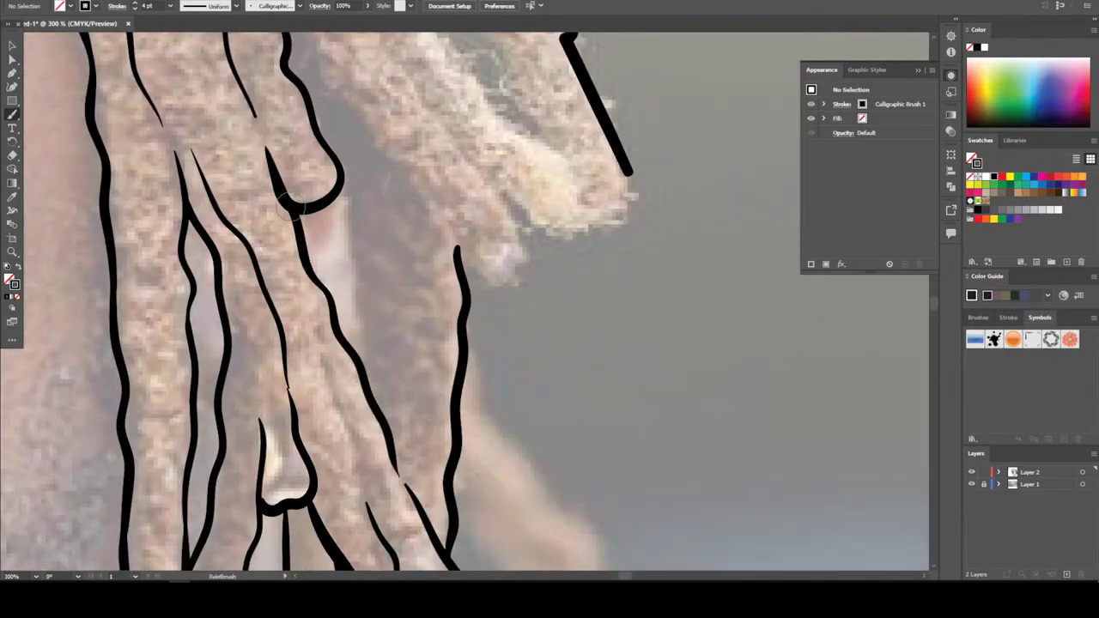
{"action": "left_click_drag", "start_coordinate": [366, 385], "coordinate": [339, 194]}
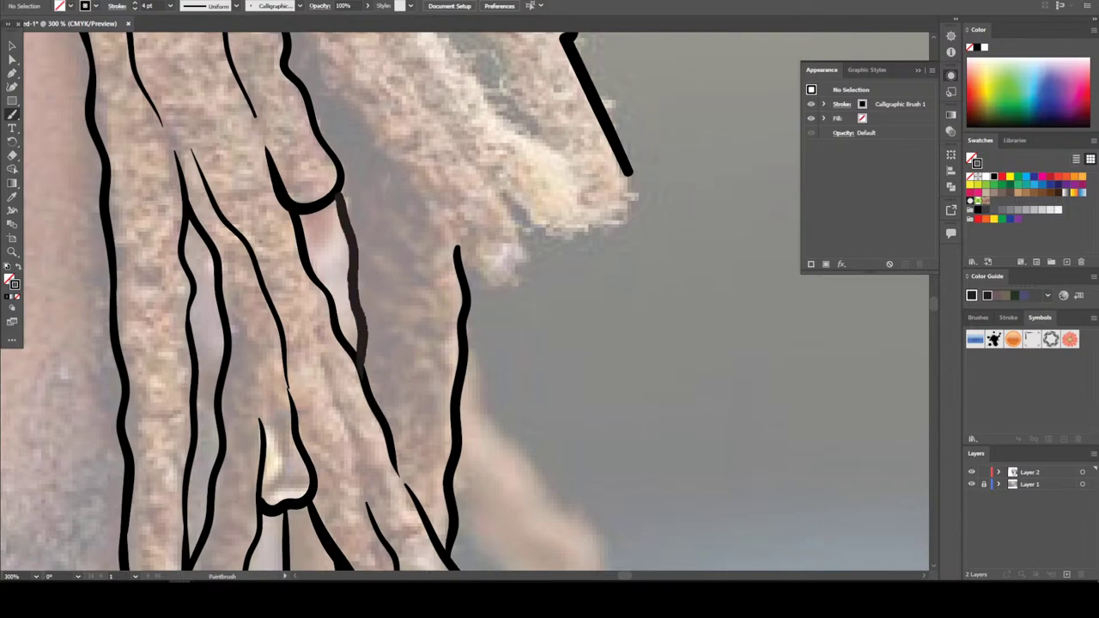
{"action": "scroll", "coordinate": [335, 186], "scroll_direction": "up", "scroll_amount": 5}
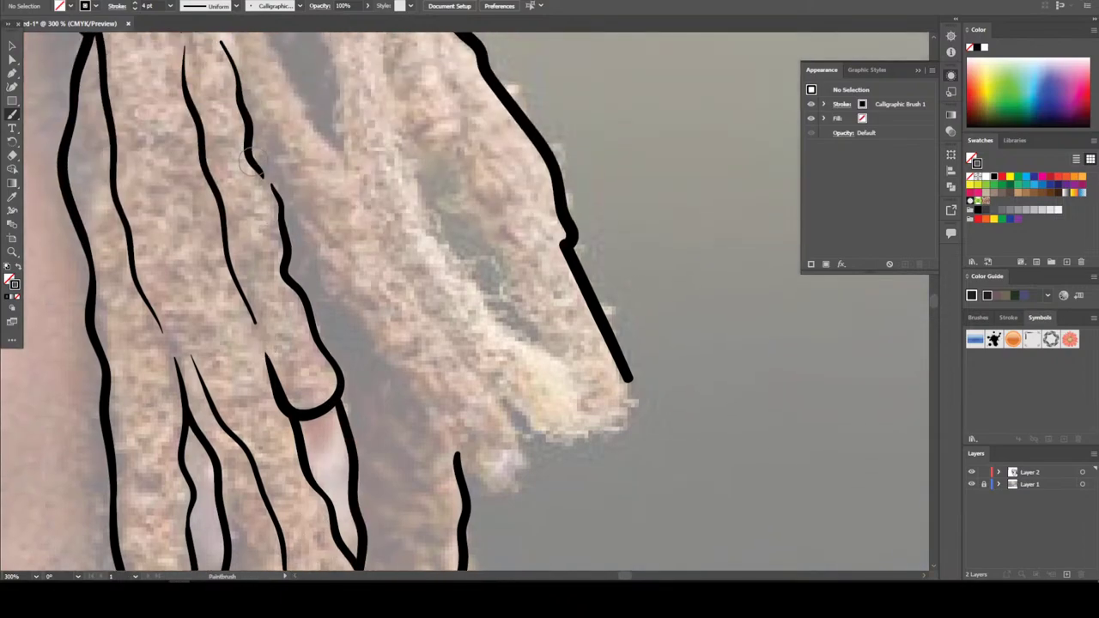
Trace the outer dreadlocks down to their tips and close each with a rounded end
{"action": "mouse_move", "coordinate": [259, 168]}
{"action": "left_mouse_down"}
{"action": "mouse_move", "coordinate": [319, 288]}
{"action": "mouse_move", "coordinate": [426, 426]}
{"action": "mouse_move", "coordinate": [459, 449]}
{"action": "mouse_move", "coordinate": [473, 481]}
{"action": "left_mouse_up"}
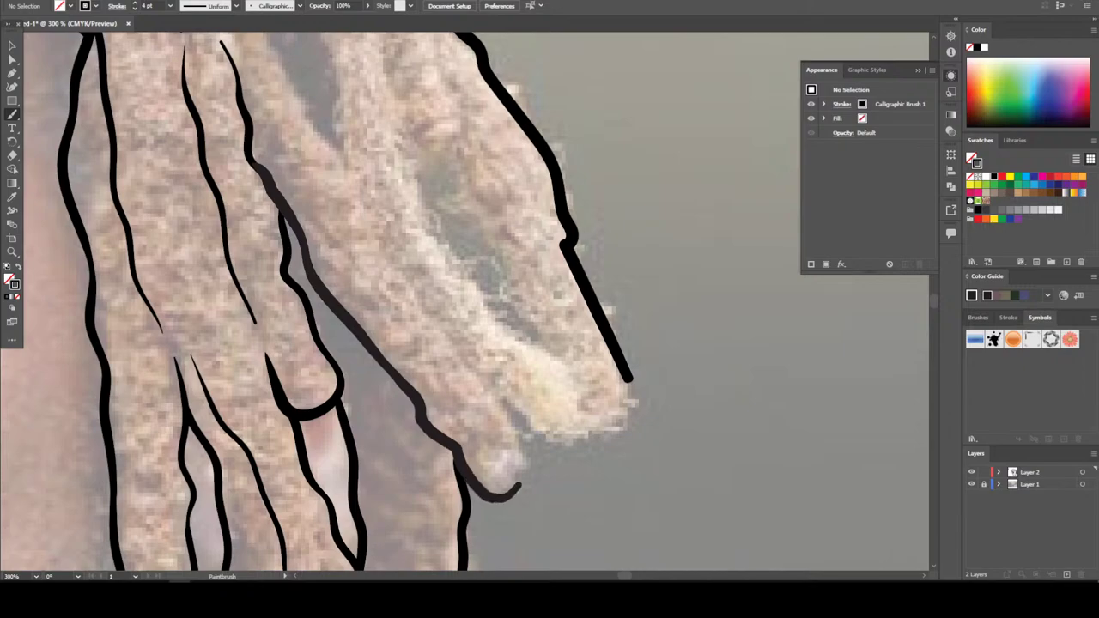
{"action": "left_click_drag", "start_coordinate": [511, 427], "coordinate": [509, 423]}
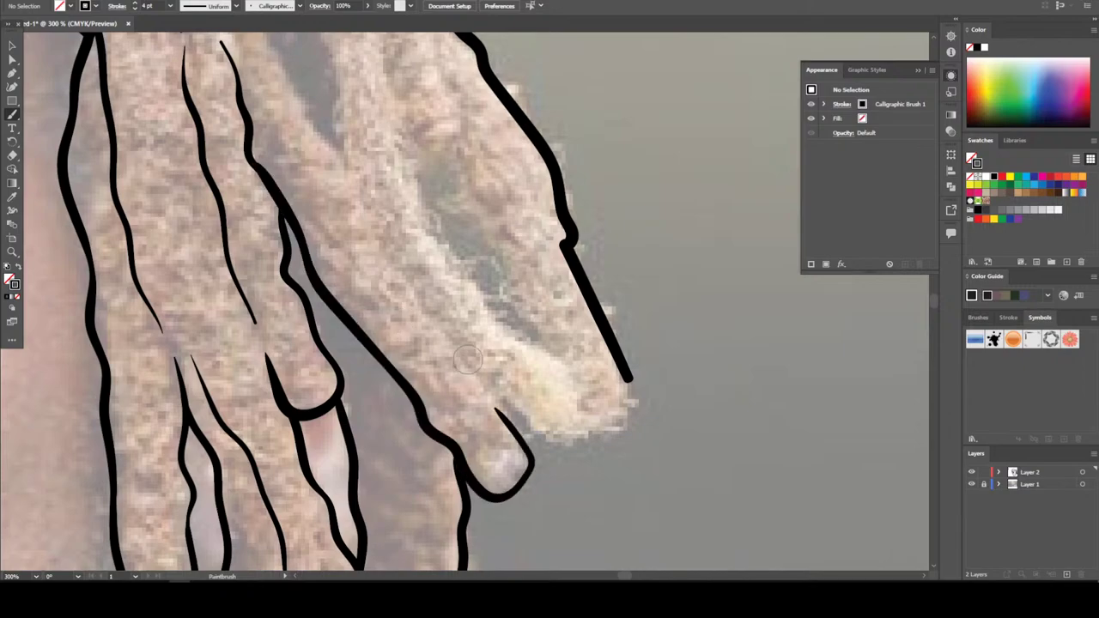
{"action": "mouse_move", "coordinate": [445, 336]}
{"action": "left_mouse_down"}
{"action": "mouse_move", "coordinate": [495, 416]}
{"action": "mouse_move", "coordinate": [563, 453]}
{"action": "mouse_move", "coordinate": [583, 434]}
{"action": "left_mouse_up"}
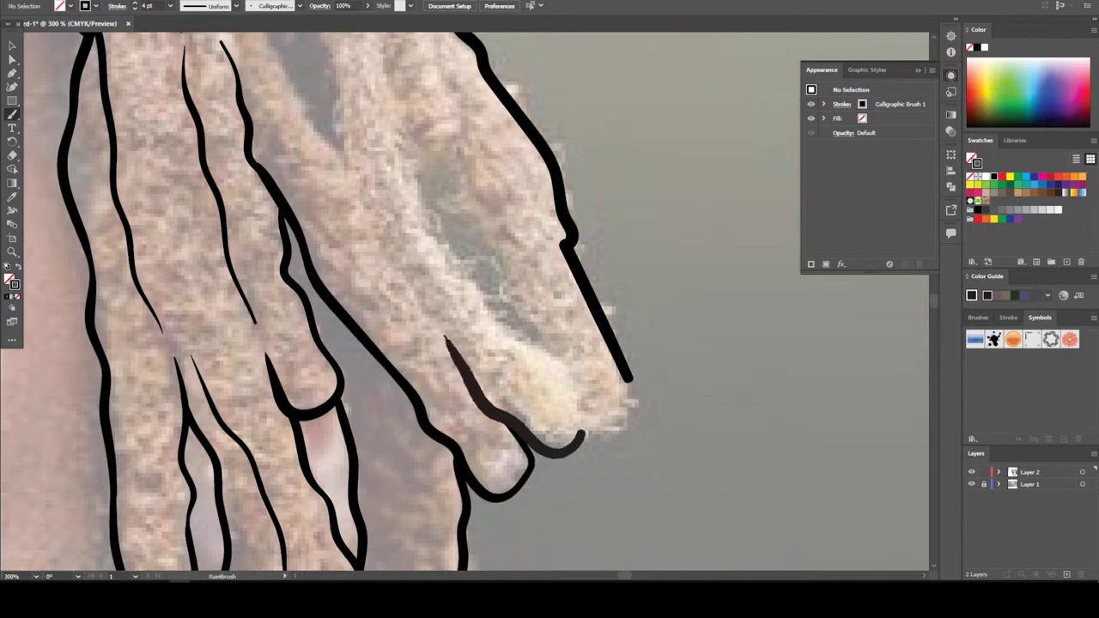
{"action": "left_click_drag", "start_coordinate": [547, 350], "coordinate": [529, 336]}
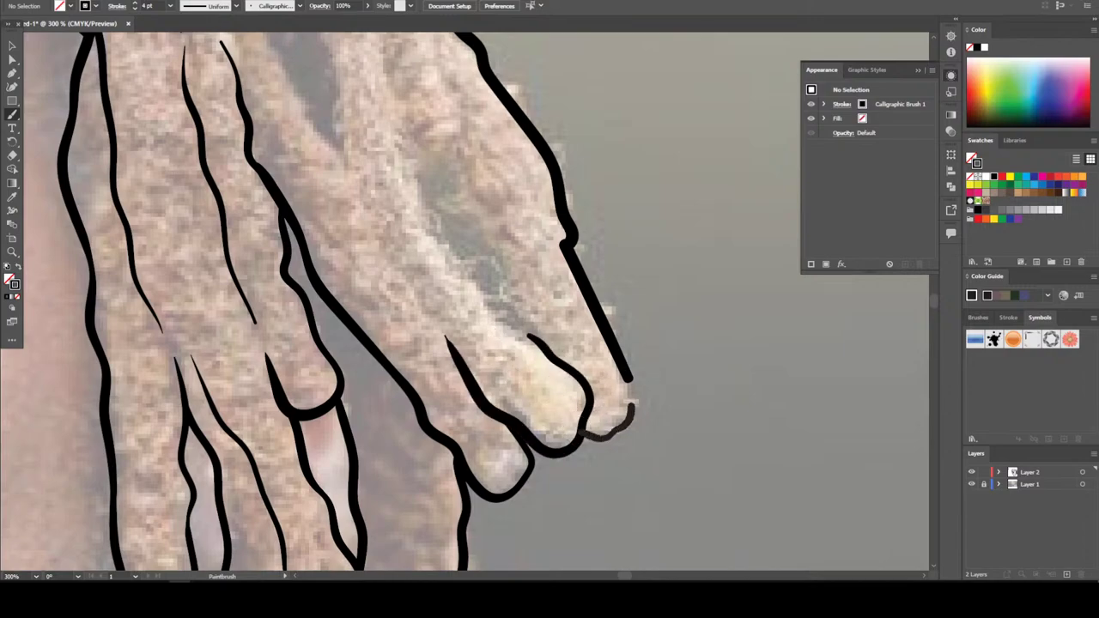
{"action": "left_click_drag", "start_coordinate": [630, 378], "coordinate": [627, 361]}
{"action": "key", "text": "ctrl+minus"}
{"action": "key", "text": "ctrl+minus"}
{"action": "key", "text": "ctrl+minus"}
{"action": "key", "text": "ctrl+minus"}
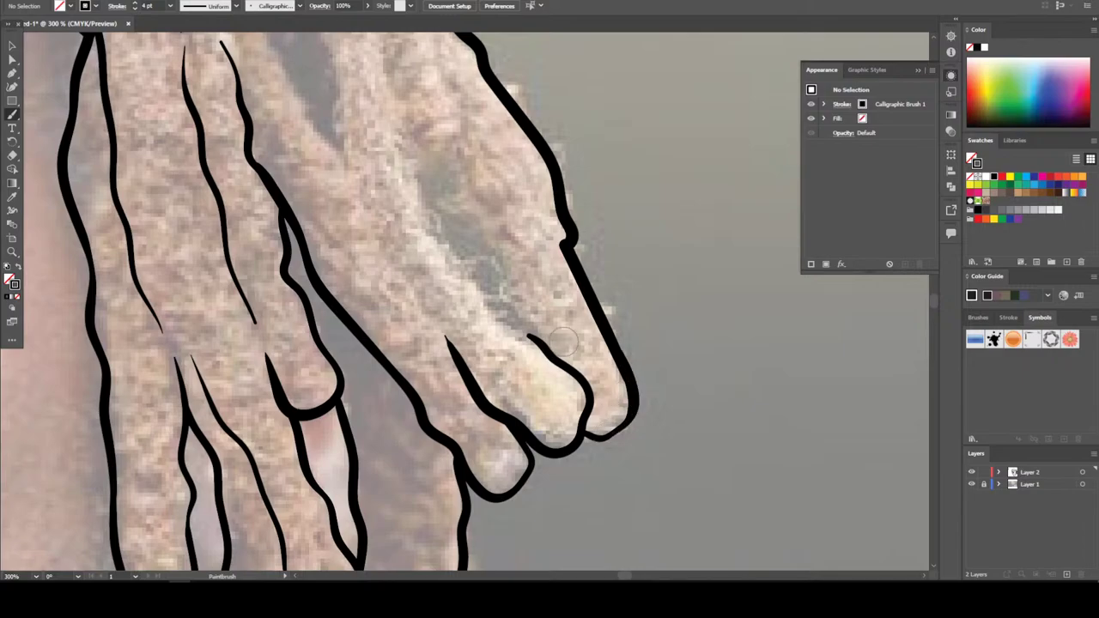
{"action": "key", "text": "ctrl+plus"}
{"action": "key", "text": "ctrl+plus"}
{"action": "key", "text": "ctrl+plus"}
{"action": "key", "text": "ctrl+plus"}
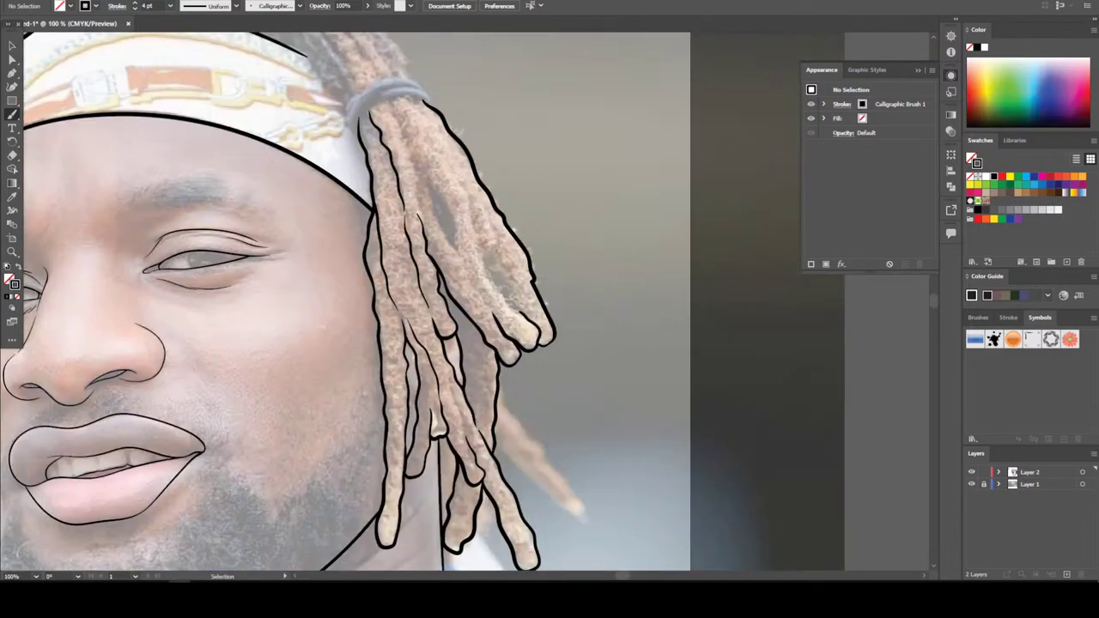
Paint strand lines up the dreadlocks toward the top of the hair
{"action": "scroll", "coordinate": [640, 461], "scroll_direction": "up", "scroll_amount": 3}
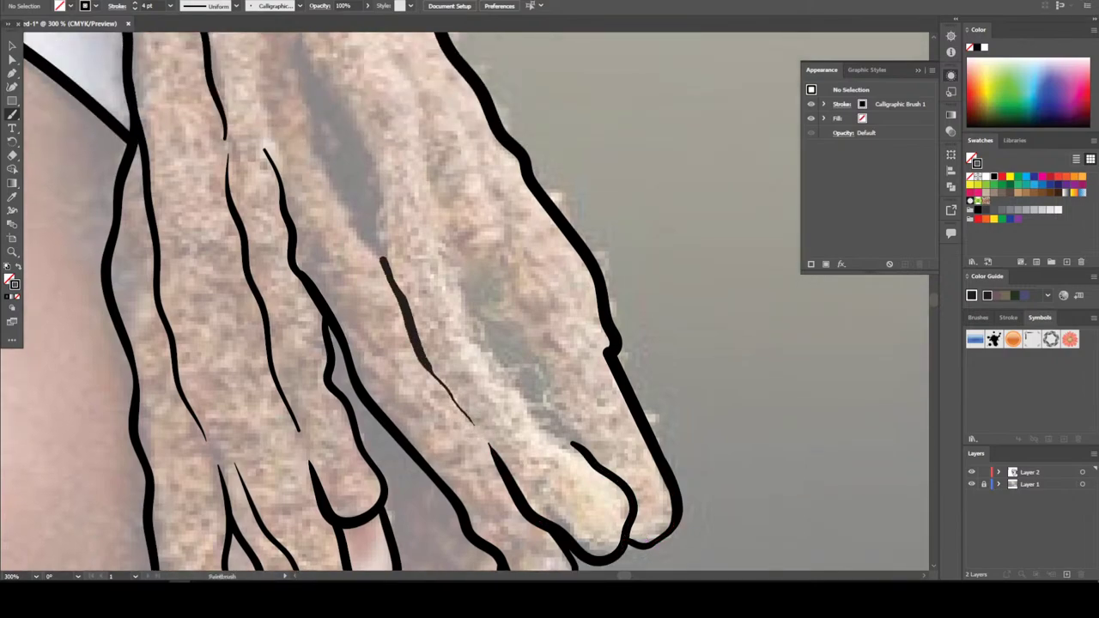
{"action": "left_click_drag", "start_coordinate": [382, 257], "coordinate": [359, 237]}
{"action": "left_click_drag", "start_coordinate": [324, 183], "coordinate": [300, 101]}
{"action": "scroll", "coordinate": [270, 210], "scroll_direction": "up", "scroll_amount": 3}
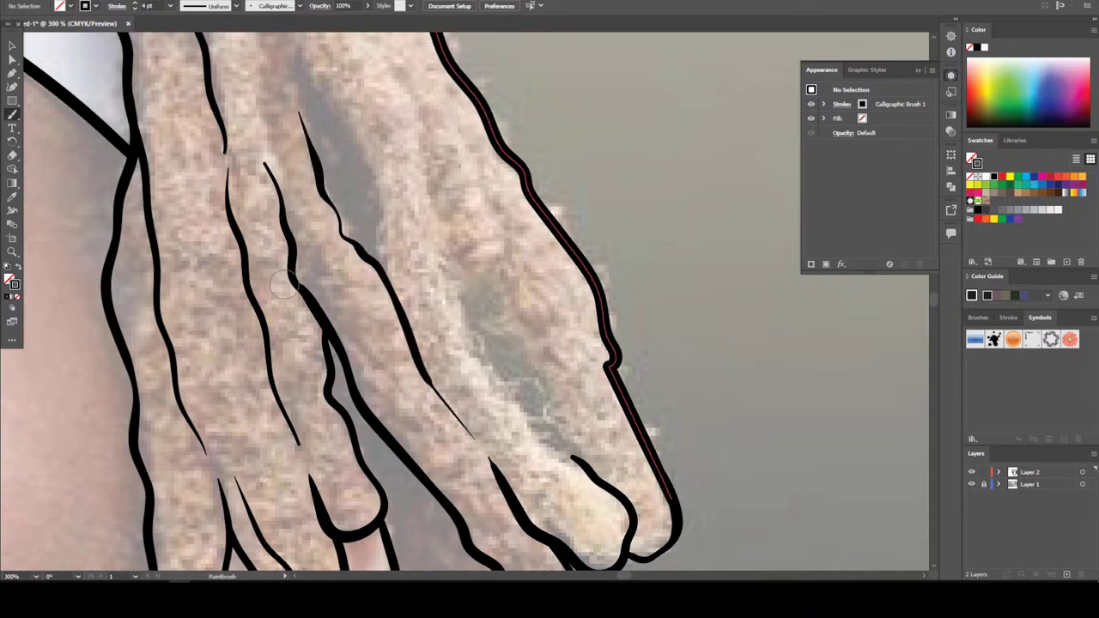
{"action": "mouse_move", "coordinate": [548, 531]}
{"action": "left_mouse_down"}
{"action": "mouse_move", "coordinate": [465, 414]}
{"action": "mouse_move", "coordinate": [434, 318]}
{"action": "left_mouse_up"}
{"action": "mouse_move", "coordinate": [430, 302]}
{"action": "left_mouse_down"}
{"action": "mouse_move", "coordinate": [425, 241]}
{"action": "mouse_move", "coordinate": [388, 174]}
{"action": "left_mouse_up"}
Add three more strand lines reaching up to the hair tie
{"action": "scroll", "coordinate": [270, 338], "scroll_direction": "up", "scroll_amount": 4}
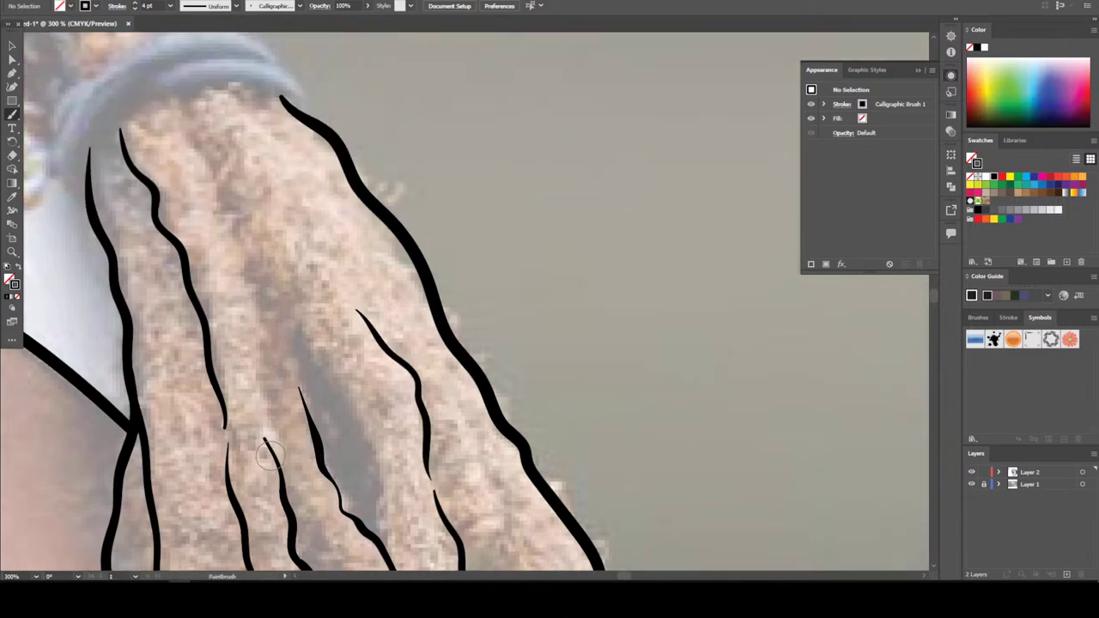
{"action": "mouse_move", "coordinate": [262, 417]}
{"action": "left_mouse_down"}
{"action": "mouse_move", "coordinate": [264, 318]}
{"action": "mouse_move", "coordinate": [246, 244]}
{"action": "mouse_move", "coordinate": [208, 153]}
{"action": "mouse_move", "coordinate": [153, 104]}
{"action": "left_mouse_up"}
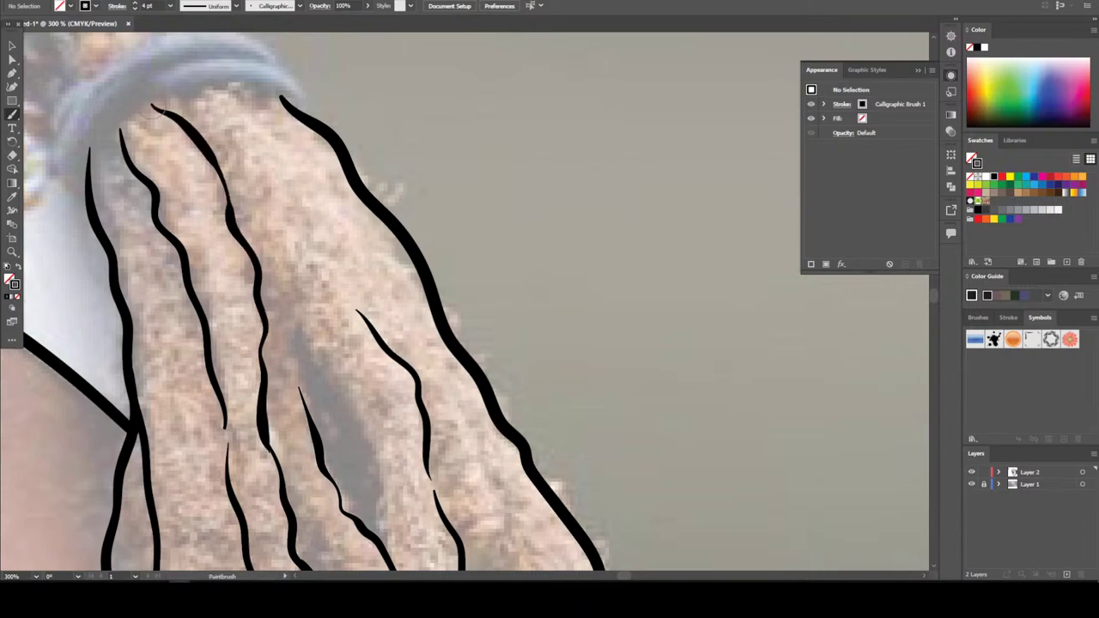
{"action": "mouse_move", "coordinate": [376, 539]}
{"action": "left_mouse_down"}
{"action": "mouse_move", "coordinate": [362, 457]}
{"action": "mouse_move", "coordinate": [309, 352]}
{"action": "left_mouse_up"}
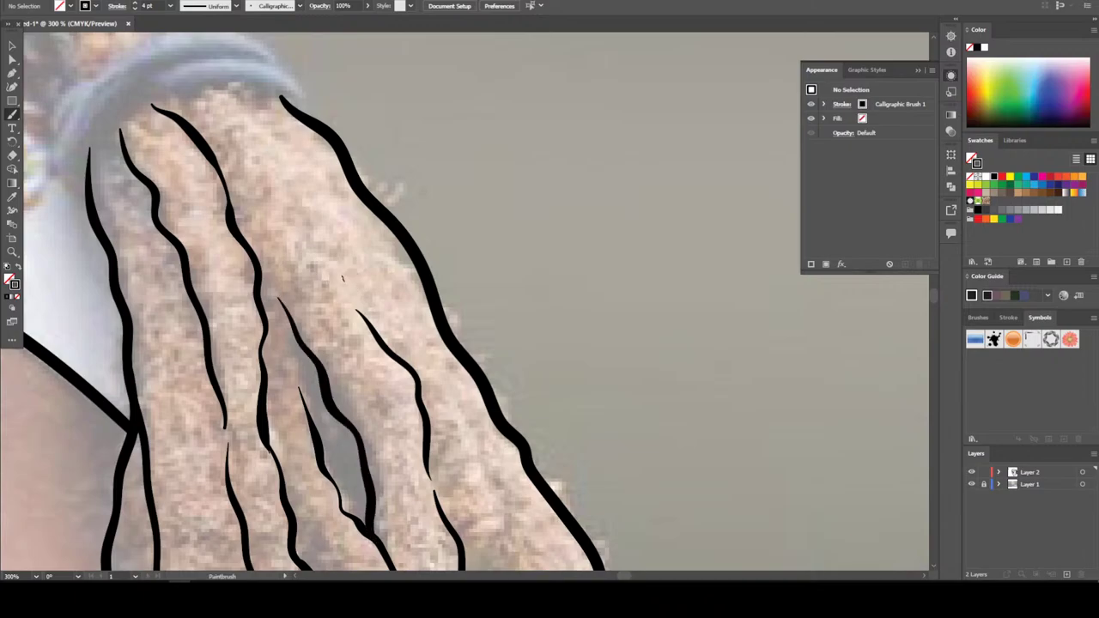
{"action": "mouse_move", "coordinate": [341, 277]}
{"action": "left_mouse_down"}
{"action": "mouse_move", "coordinate": [316, 189]}
{"action": "mouse_move", "coordinate": [222, 88]}
{"action": "mouse_move", "coordinate": [196, 86]}
{"action": "left_mouse_up"}
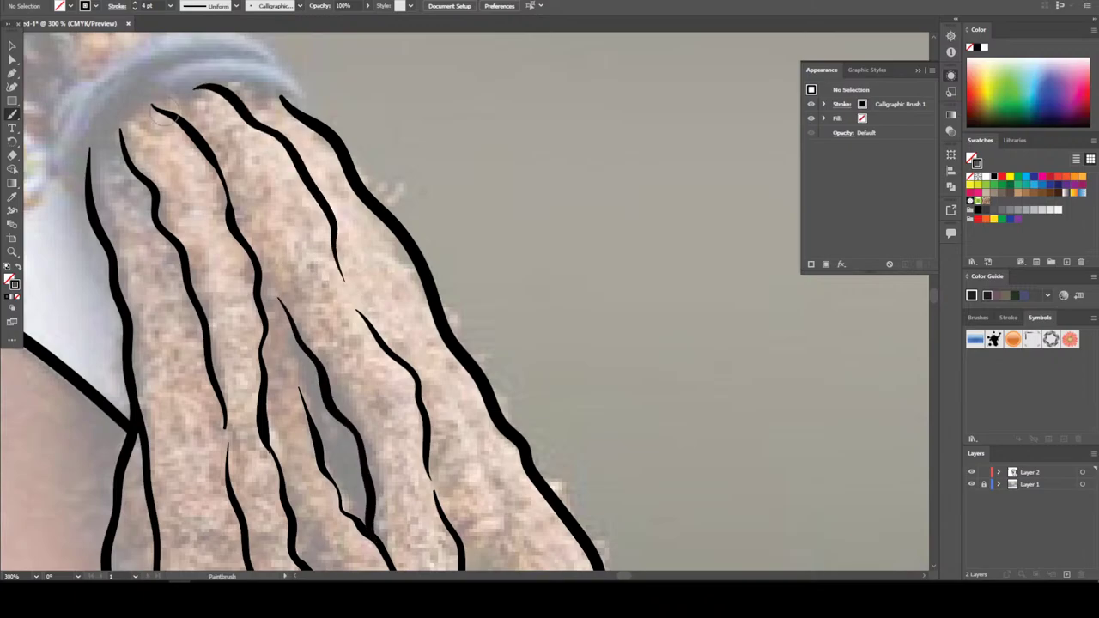
Bridge the gap in a broken dreadlock line, then zoom out to 66.67%
{"action": "key", "text": "ctrl+minus"}
{"action": "key", "text": "ctrl+minus"}
{"action": "key", "text": "ctrl+minus"}
{"action": "key", "text": "ctrl+minus"}
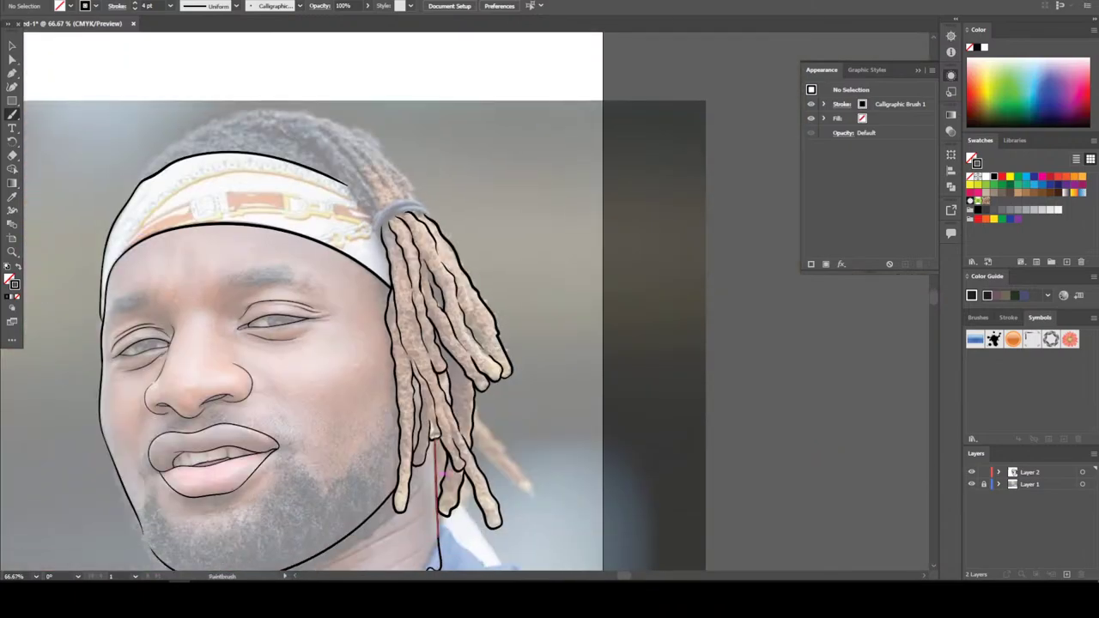
{"action": "key", "text": "ctrl+plus"}
{"action": "key", "text": "ctrl+plus"}
{"action": "key", "text": "ctrl+plus"}
{"action": "key", "text": "ctrl+plus"}
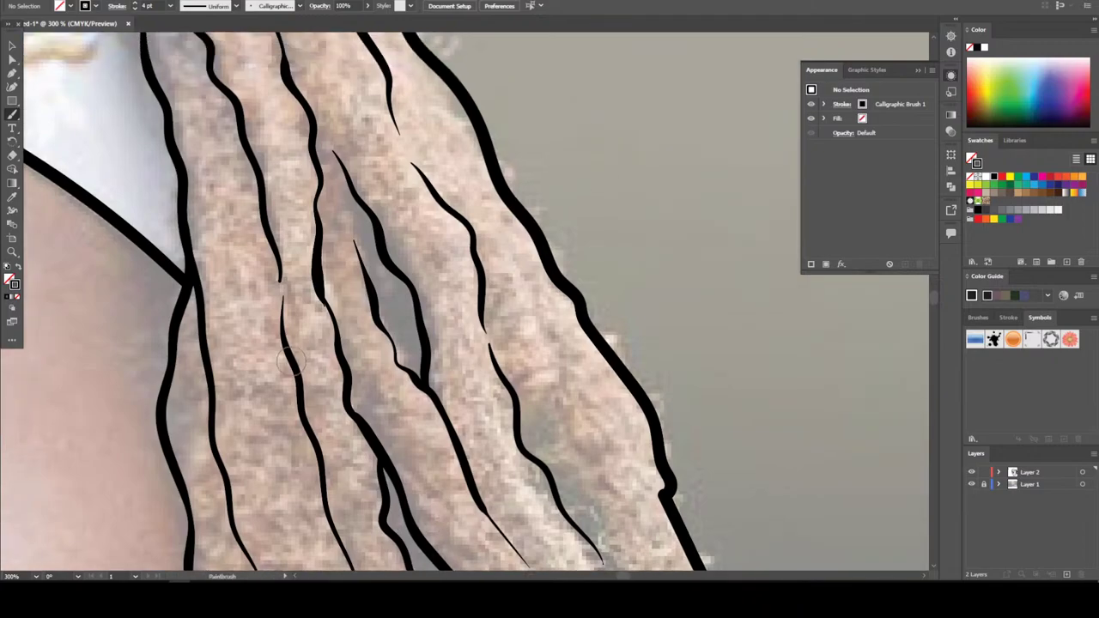
{"action": "left_click_drag", "start_coordinate": [285, 320], "coordinate": [273, 237]}
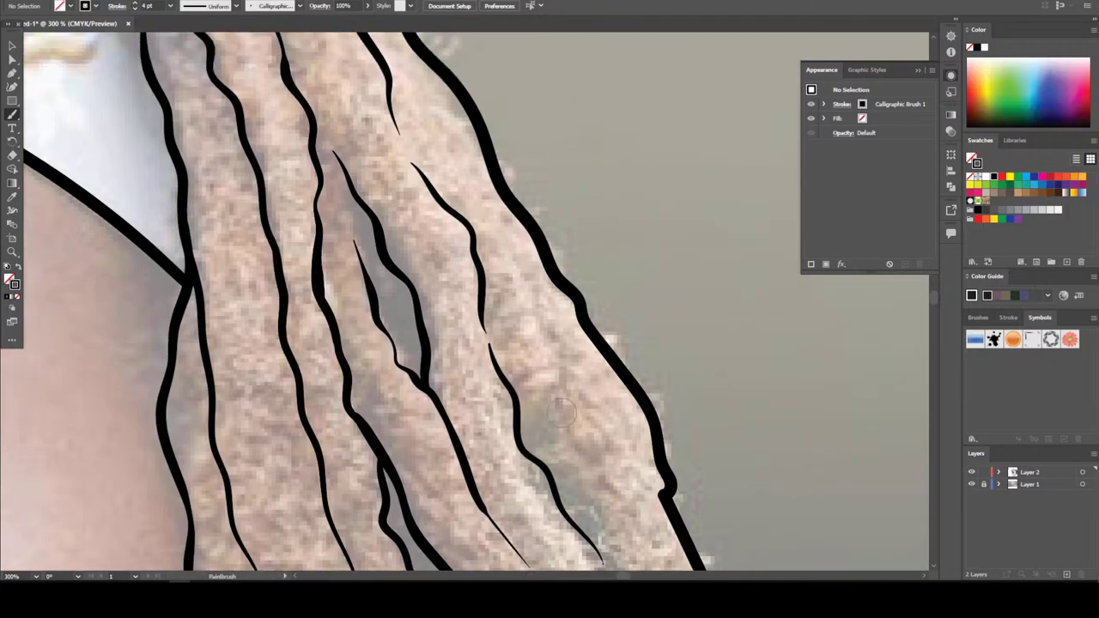
{"action": "key", "text": "ctrl+minus"}
{"action": "key", "text": "ctrl+minus"}
{"action": "key", "text": "ctrl+minus"}
{"action": "key", "text": "ctrl+minus"}
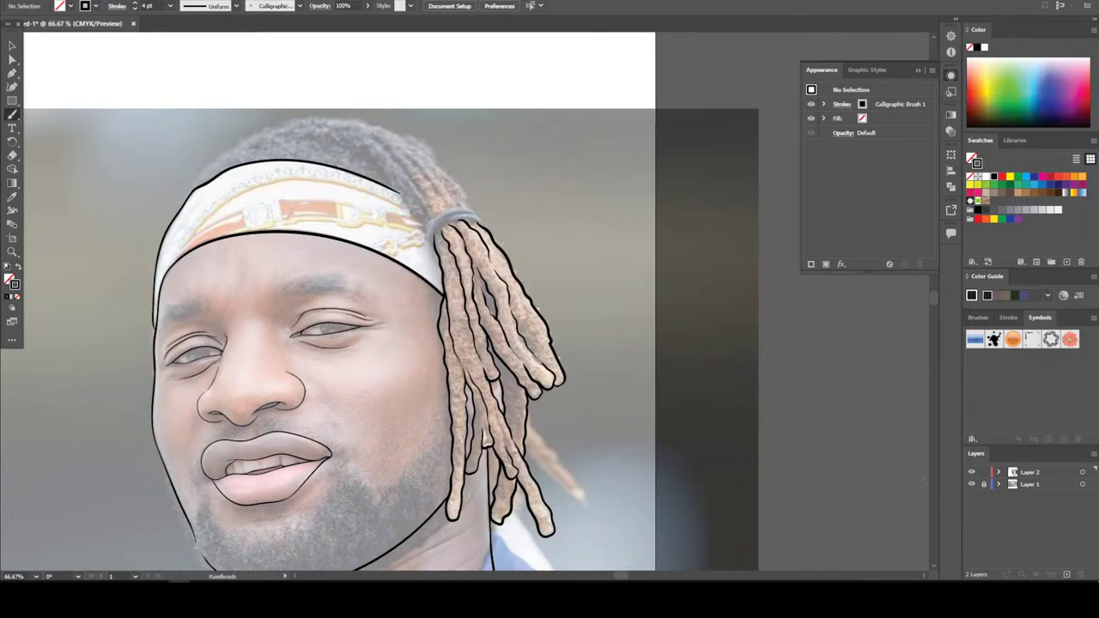
Hide Layer 1 to preview the line art, then show it again
{"action": "left_click", "coordinate": [971, 485]}
{"action": "key", "text": "ctrl+minus"}
{"action": "key", "text": "ctrl+minus"}
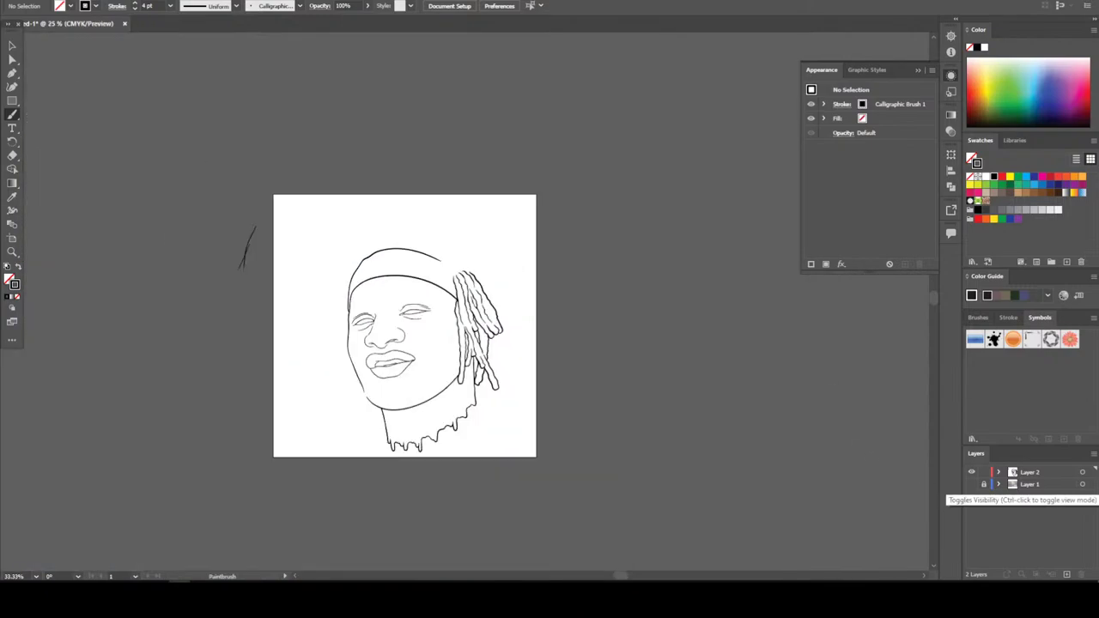
{"action": "key", "text": "ctrl+plus"}
{"action": "key", "text": "ctrl+plus"}
{"action": "key", "text": "ctrl+plus"}
{"action": "left_click", "coordinate": [971, 485]}
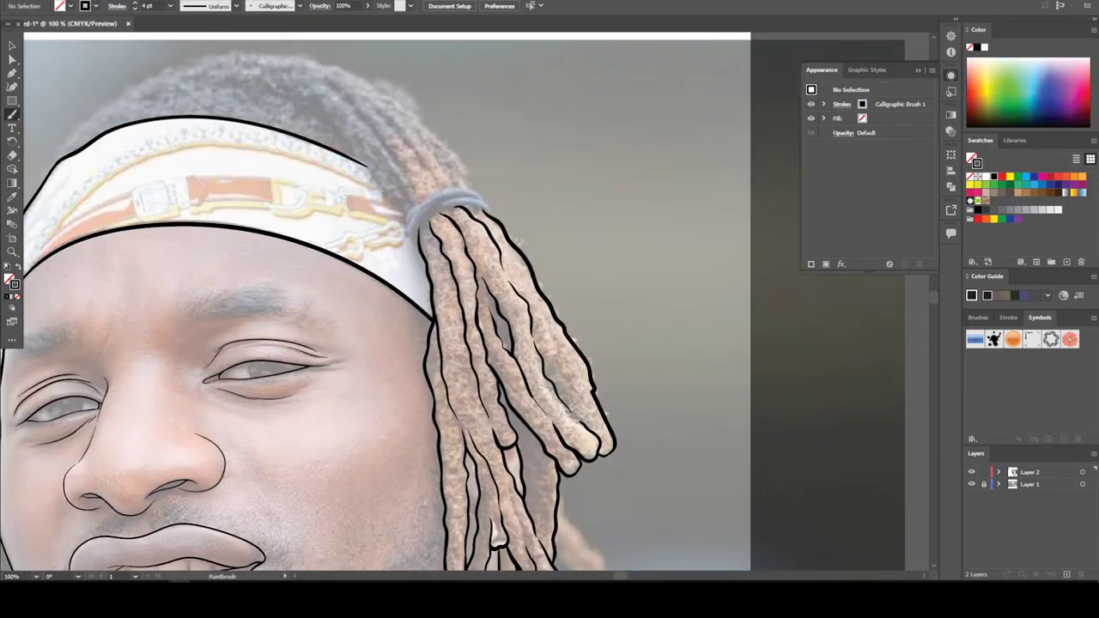
{"action": "key", "text": "ctrl+plus"}
{"action": "key", "text": "ctrl+plus"}
{"action": "key", "text": "ctrl+plus"}
{"action": "key", "text": "ctrl+plus"}
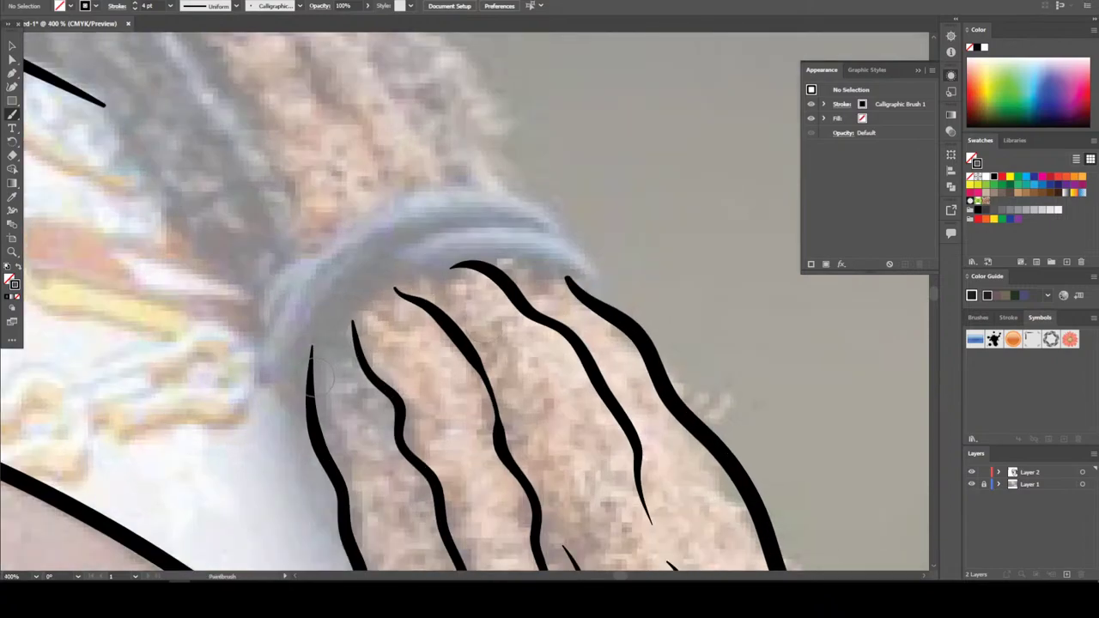
Paint stacked arched bands over the strand tops to form the hair tie
{"action": "mouse_move", "coordinate": [311, 351]}
{"action": "left_mouse_down"}
{"action": "mouse_move", "coordinate": [336, 321]}
{"action": "mouse_move", "coordinate": [356, 329]}
{"action": "mouse_move", "coordinate": [359, 297]}
{"action": "mouse_move", "coordinate": [376, 286]}
{"action": "mouse_move", "coordinate": [418, 305]}
{"action": "mouse_move", "coordinate": [407, 280]}
{"action": "mouse_move", "coordinate": [430, 265]}
{"action": "mouse_move", "coordinate": [567, 281]}
{"action": "mouse_move", "coordinate": [534, 260]}
{"action": "mouse_move", "coordinate": [481, 265]}
{"action": "left_mouse_up"}
{"action": "scroll", "coordinate": [151, 351], "scroll_direction": "up", "scroll_amount": 1}
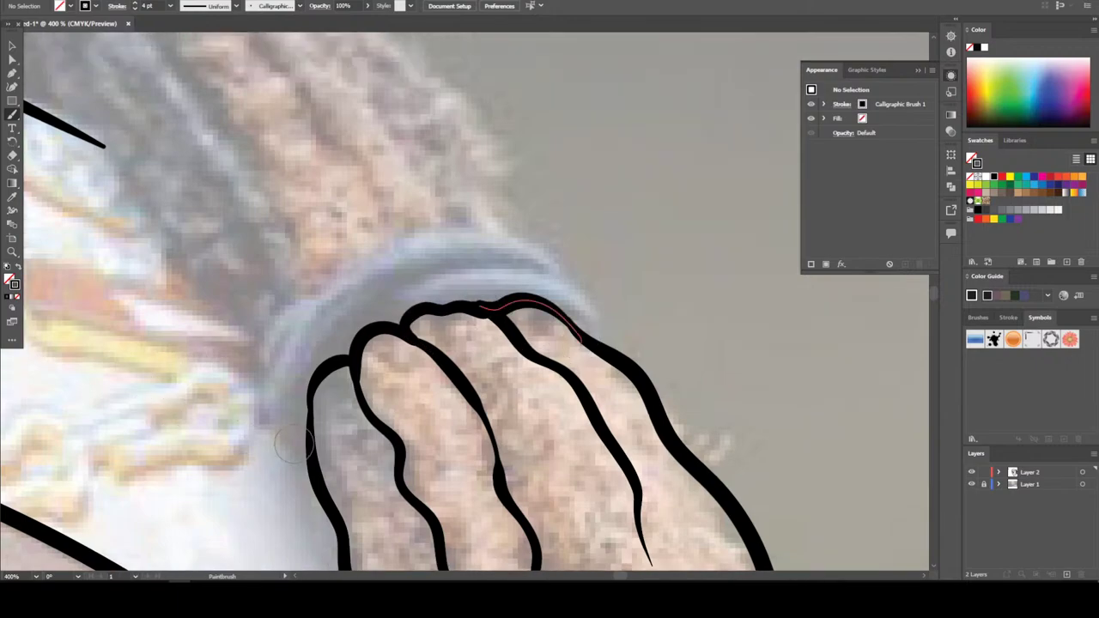
{"action": "mouse_move", "coordinate": [344, 359]}
{"action": "left_mouse_down"}
{"action": "mouse_move", "coordinate": [402, 292]}
{"action": "mouse_move", "coordinate": [464, 267]}
{"action": "mouse_move", "coordinate": [582, 290]}
{"action": "mouse_move", "coordinate": [604, 345]}
{"action": "left_mouse_up"}
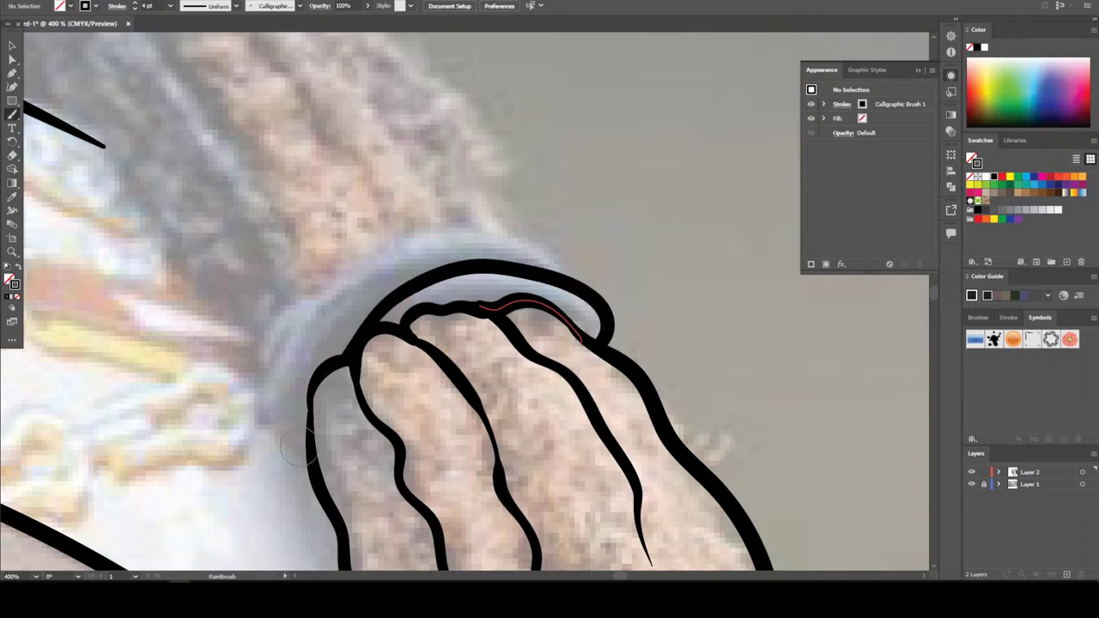
{"action": "mouse_move", "coordinate": [303, 455]}
{"action": "left_mouse_down"}
{"action": "mouse_move", "coordinate": [278, 373]}
{"action": "mouse_move", "coordinate": [306, 324]}
{"action": "mouse_move", "coordinate": [367, 273]}
{"action": "mouse_move", "coordinate": [433, 241]}
{"action": "mouse_move", "coordinate": [488, 232]}
{"action": "mouse_move", "coordinate": [566, 271]}
{"action": "left_mouse_up"}
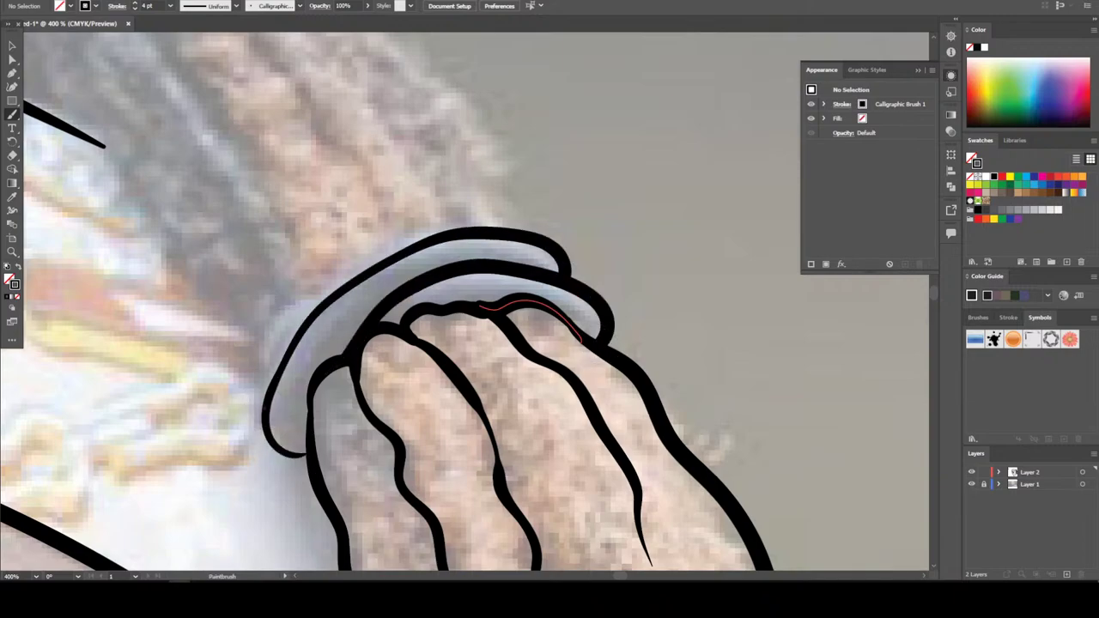
{"action": "mouse_move", "coordinate": [251, 405]}
{"action": "left_mouse_down"}
{"action": "mouse_move", "coordinate": [268, 323]}
{"action": "mouse_move", "coordinate": [321, 271]}
{"action": "mouse_move", "coordinate": [439, 229]}
{"action": "mouse_move", "coordinate": [488, 228]}
{"action": "left_mouse_up"}
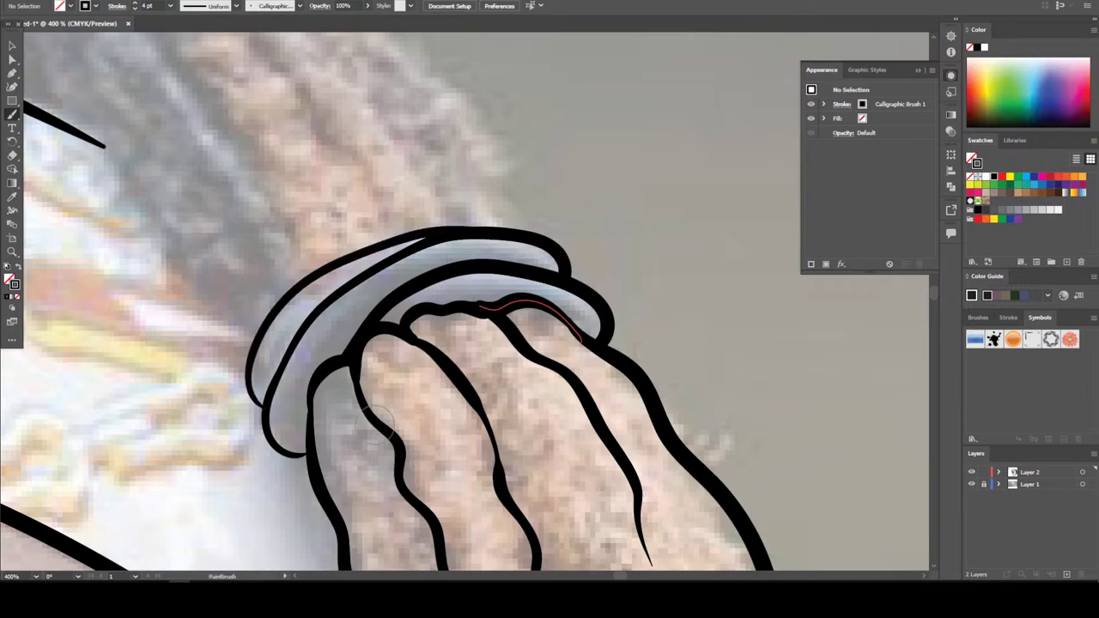
{"action": "scroll", "coordinate": [384, 416], "scroll_direction": "down", "scroll_amount": 4}
Draw a thick calligraphic outer contour arcing over the crown of the hair down to the hair tie
{"action": "scroll", "coordinate": [384, 468], "scroll_direction": "up", "scroll_amount": 2}
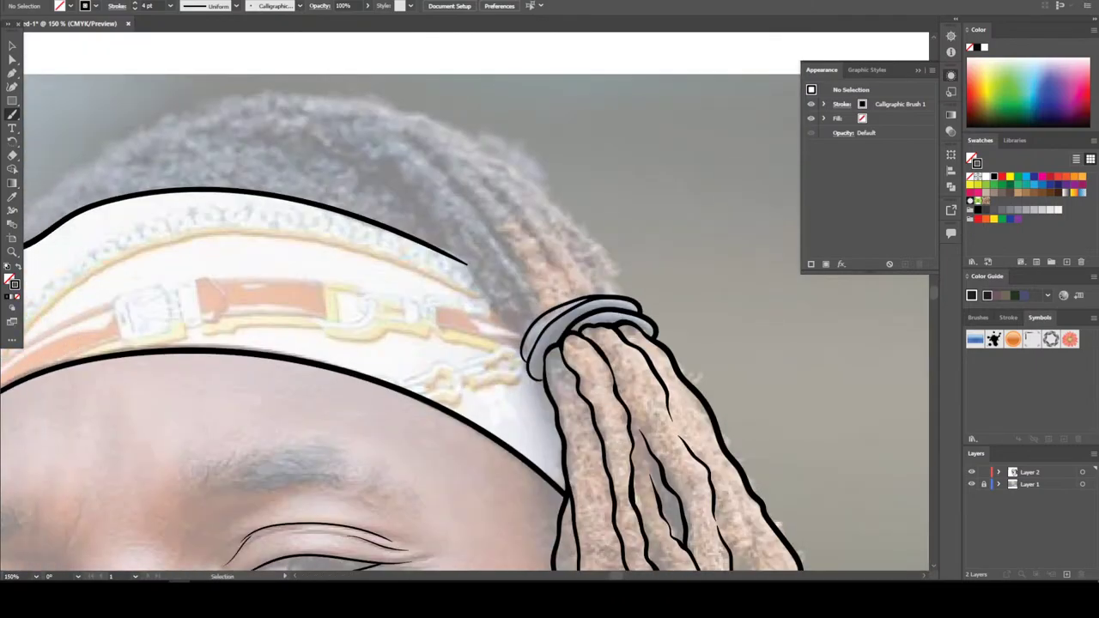
{"action": "left_click_drag", "start_coordinate": [384, 468], "coordinate": [383, 510]}
{"action": "mouse_move", "coordinate": [175, 182]}
{"action": "left_mouse_down"}
{"action": "mouse_move", "coordinate": [255, 191]}
{"action": "mouse_move", "coordinate": [364, 228]}
{"action": "mouse_move", "coordinate": [461, 318]}
{"action": "mouse_move", "coordinate": [559, 458]}
{"action": "left_mouse_up"}
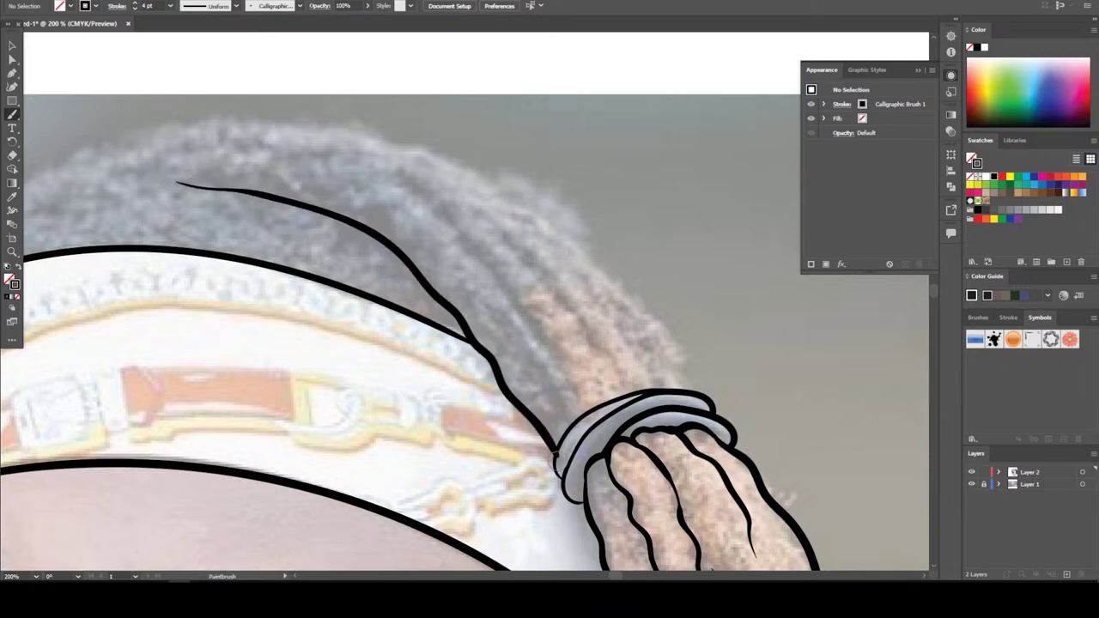
{"action": "scroll", "coordinate": [598, 508], "scroll_direction": "down", "scroll_amount": 3}
{"action": "scroll", "coordinate": [598, 508], "scroll_direction": "up", "scroll_amount": 3}
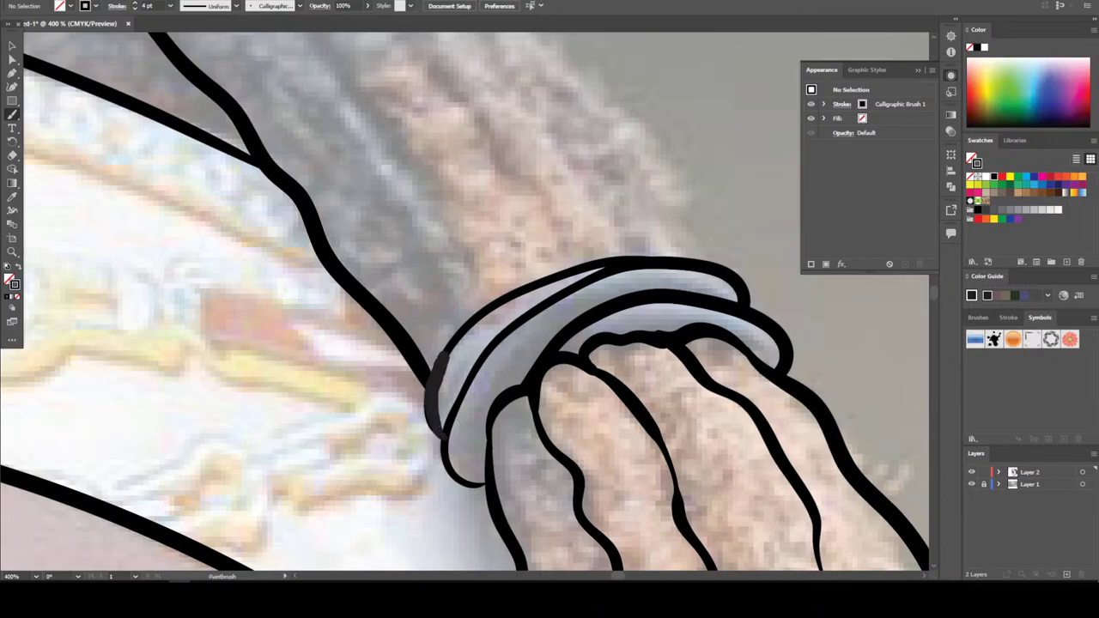
{"action": "scroll", "coordinate": [452, 371], "scroll_direction": "down", "scroll_amount": 5}
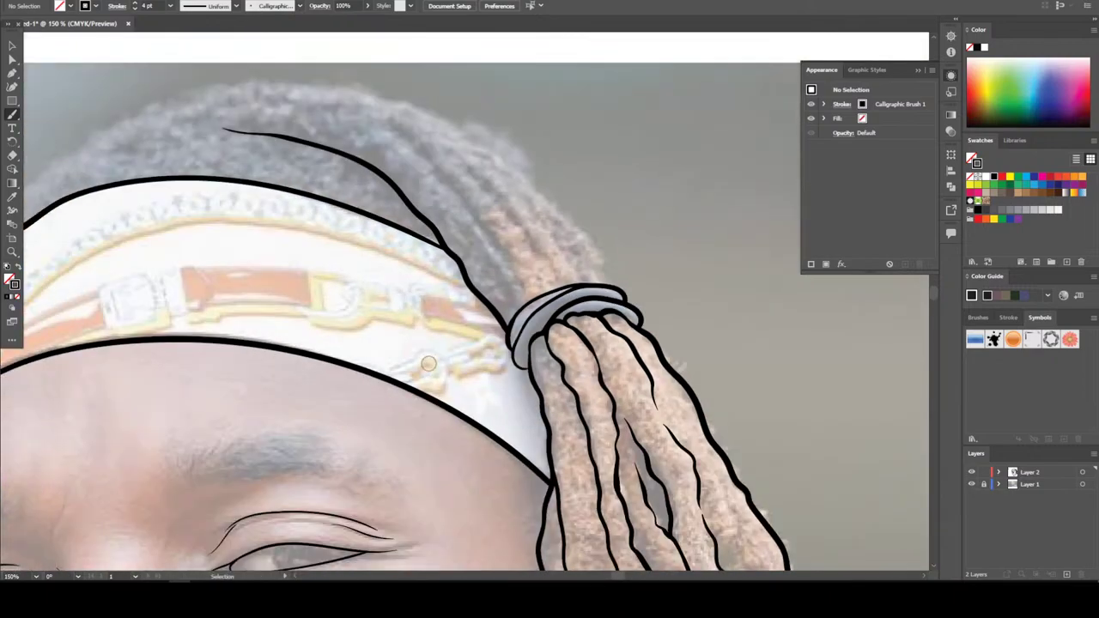
{"action": "scroll", "coordinate": [421, 427], "scroll_direction": "up", "scroll_amount": 2}
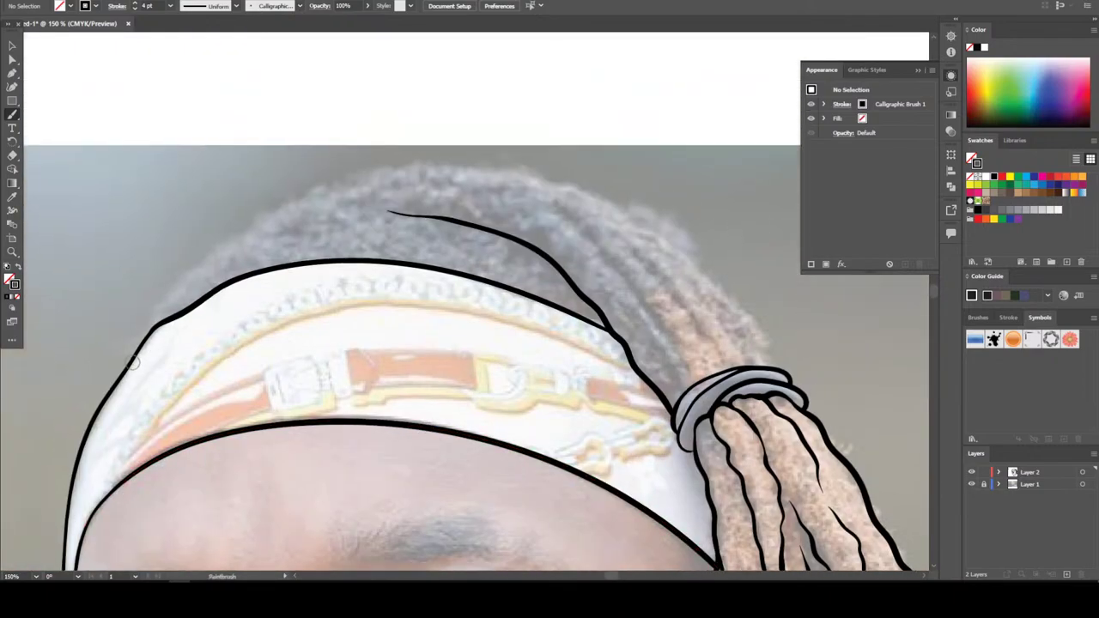
{"action": "mouse_move", "coordinate": [131, 354]}
{"action": "left_mouse_down"}
{"action": "mouse_move", "coordinate": [182, 274]}
{"action": "mouse_move", "coordinate": [229, 236]}
{"action": "mouse_move", "coordinate": [323, 179]}
{"action": "mouse_move", "coordinate": [377, 168]}
{"action": "mouse_move", "coordinate": [535, 175]}
{"action": "mouse_move", "coordinate": [652, 213]}
{"action": "mouse_move", "coordinate": [703, 256]}
{"action": "left_mouse_up"}
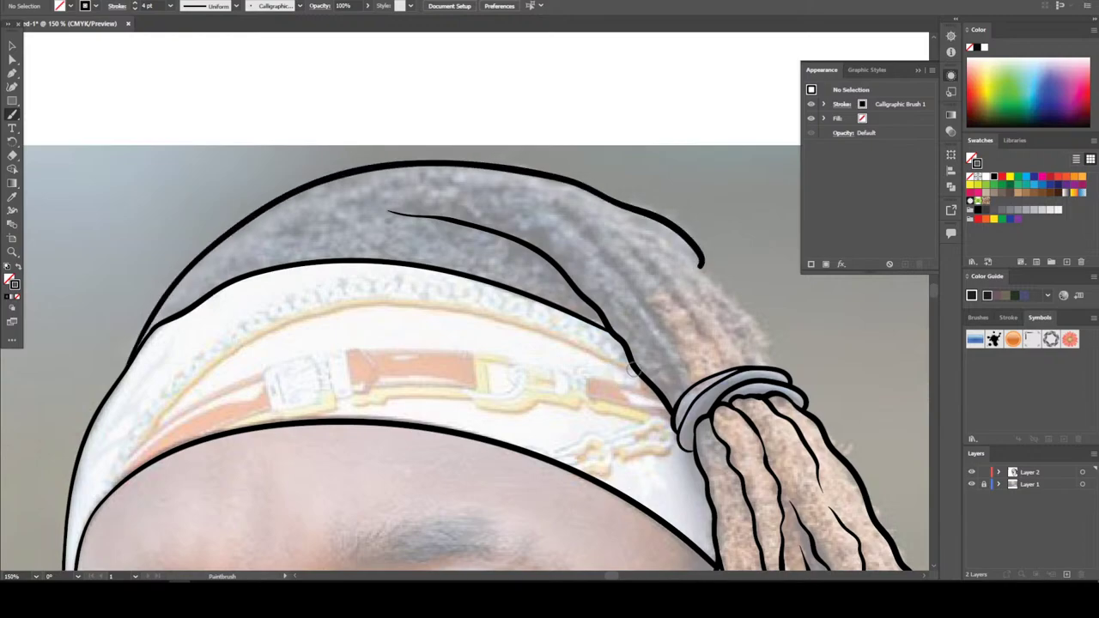
Paint a thin strand line inside the hair outline
{"action": "key", "text": "ctrl+minus"}
{"action": "key", "text": "ctrl+minus"}
{"action": "key", "text": "ctrl+minus"}
{"action": "key", "text": "ctrl+plus"}
{"action": "key", "text": "ctrl+plus"}
{"action": "key", "text": "ctrl+plus"}
{"action": "key", "text": "ctrl+plus"}
{"action": "key", "text": "ctrl+plus"}
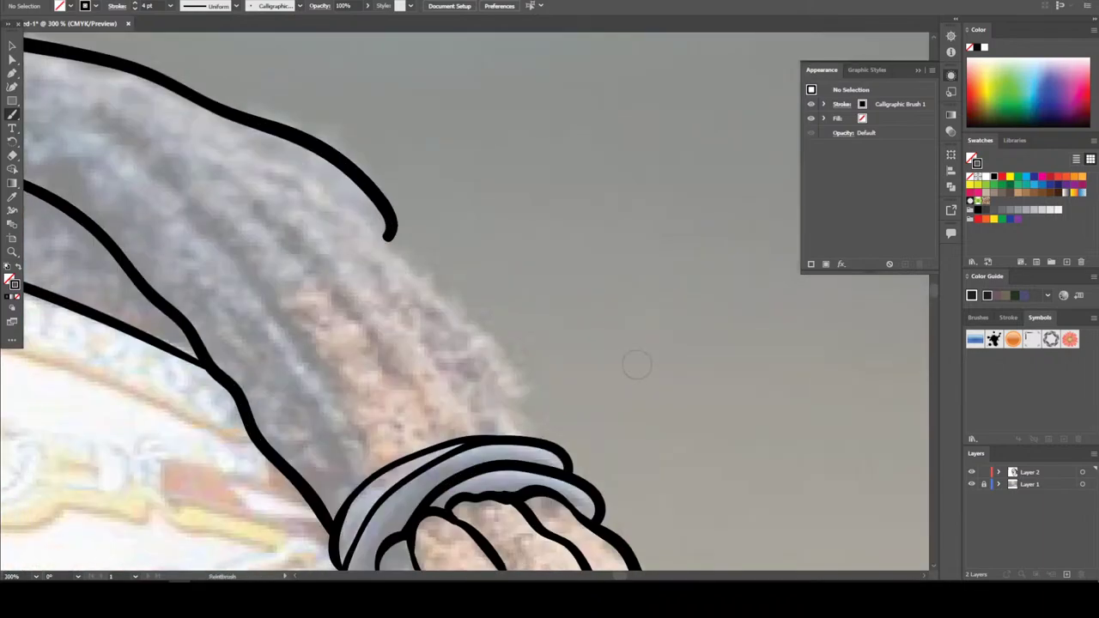
{"action": "mouse_move", "coordinate": [206, 137]}
{"action": "left_mouse_down"}
{"action": "mouse_move", "coordinate": [322, 183]}
{"action": "mouse_move", "coordinate": [415, 260]}
{"action": "mouse_move", "coordinate": [522, 393]}
{"action": "mouse_move", "coordinate": [533, 443]}
{"action": "mouse_move", "coordinate": [551, 444]}
{"action": "mouse_move", "coordinate": [534, 421]}
{"action": "mouse_move", "coordinate": [550, 442]}
{"action": "mouse_move", "coordinate": [528, 427]}
{"action": "mouse_move", "coordinate": [520, 434]}
{"action": "mouse_move", "coordinate": [567, 455]}
{"action": "left_mouse_up"}
{"action": "key", "text": "ctrl+minus"}
{"action": "key", "text": "ctrl+minus"}
{"action": "key", "text": "ctrl+minus"}
{"action": "key", "text": "ctrl+minus"}
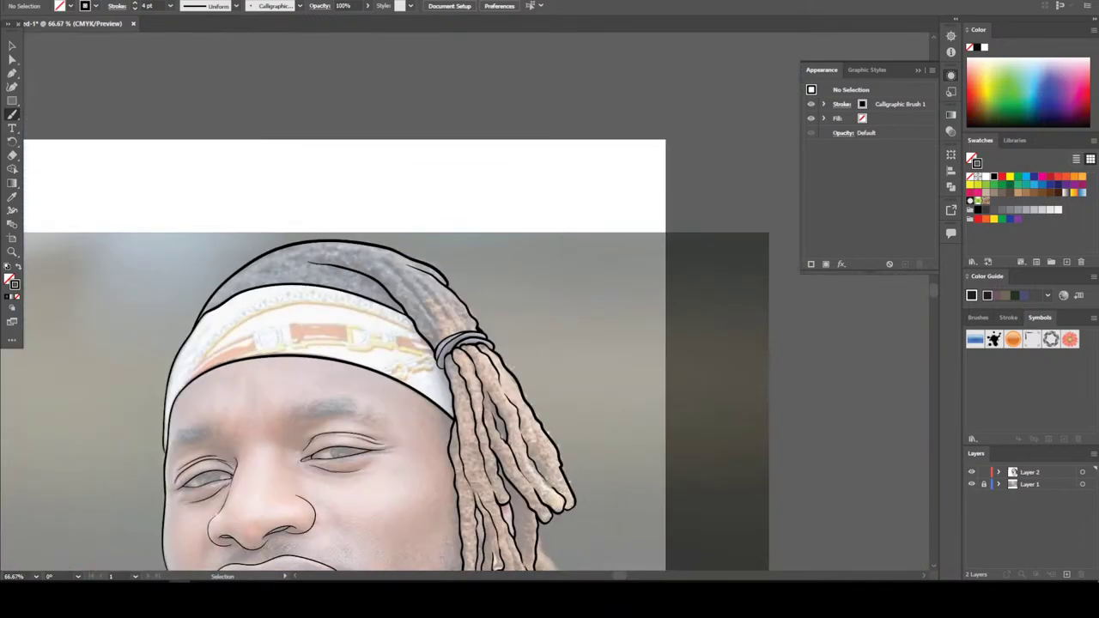
Trace strand fold lines across the top of the hair and down toward the hair tie
{"action": "key", "text": "ctrl+plus"}
{"action": "key", "text": "ctrl+plus"}
{"action": "key", "text": "ctrl+plus"}
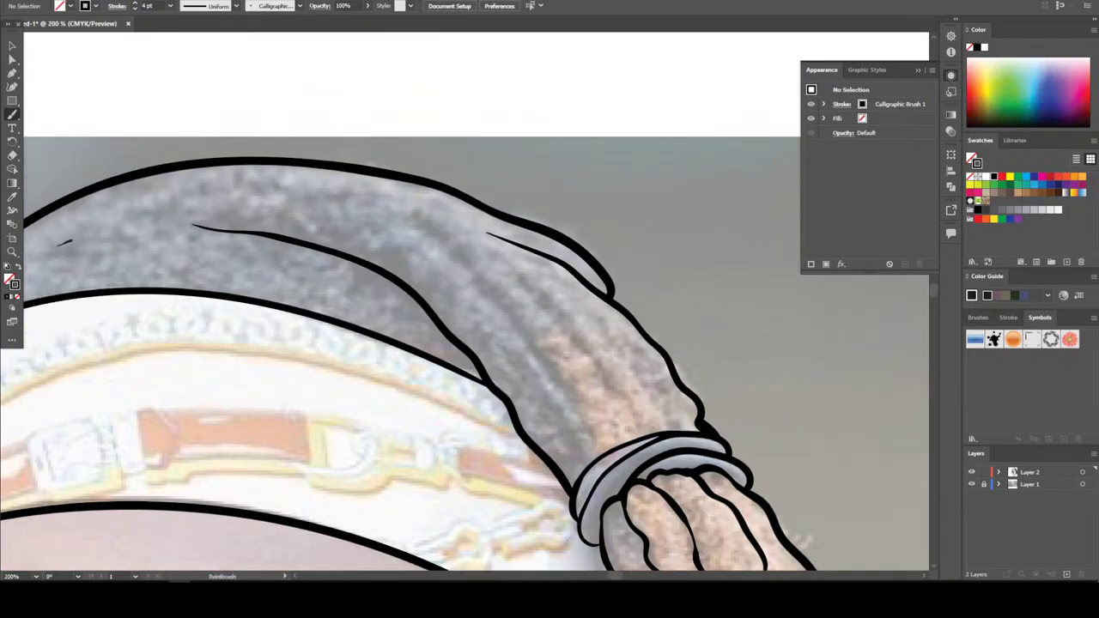
{"action": "mouse_move", "coordinate": [131, 210]}
{"action": "left_mouse_down"}
{"action": "mouse_move", "coordinate": [269, 188]}
{"action": "mouse_move", "coordinate": [342, 200]}
{"action": "mouse_move", "coordinate": [447, 239]}
{"action": "left_mouse_up"}
{"action": "left_click_drag", "start_coordinate": [485, 281], "coordinate": [592, 446]}
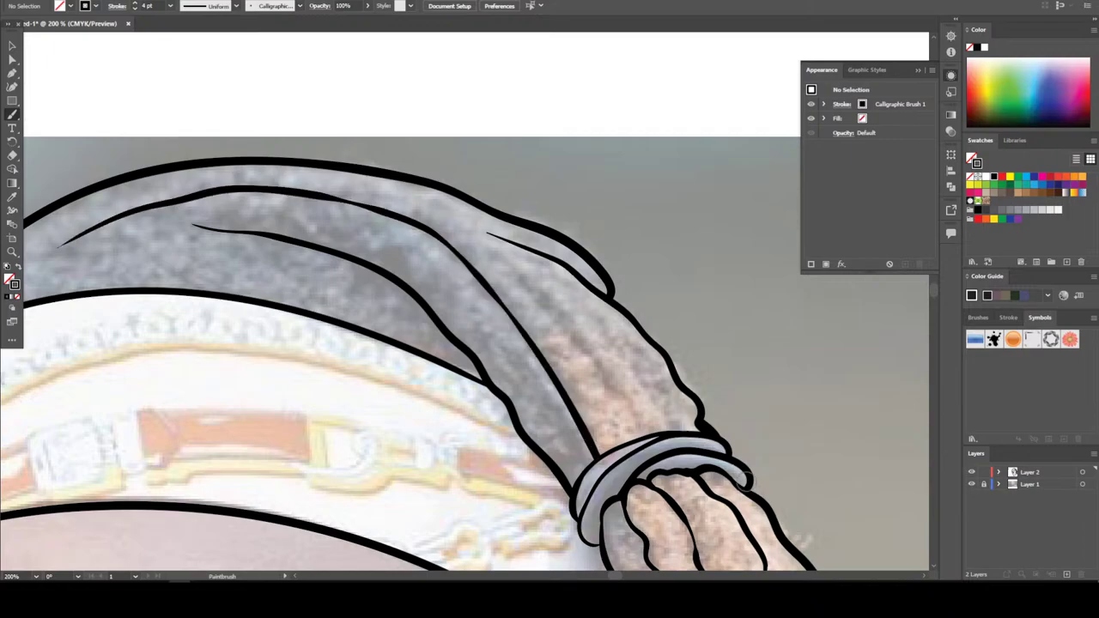
{"action": "key", "text": "ctrl+minus"}
{"action": "key", "text": "ctrl+minus"}
{"action": "scroll", "coordinate": [726, 462], "scroll_direction": "down", "scroll_amount": 1}
{"action": "key", "text": "ctrl+plus"}
{"action": "key", "text": "ctrl+plus"}
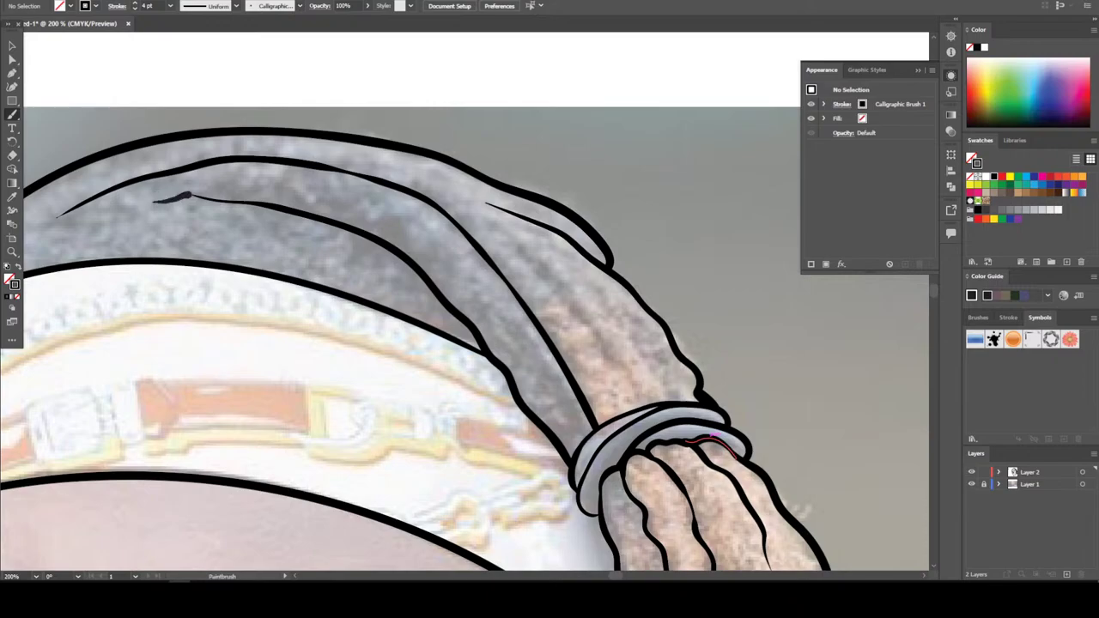
{"action": "left_click_drag", "start_coordinate": [280, 209], "coordinate": [282, 209]}
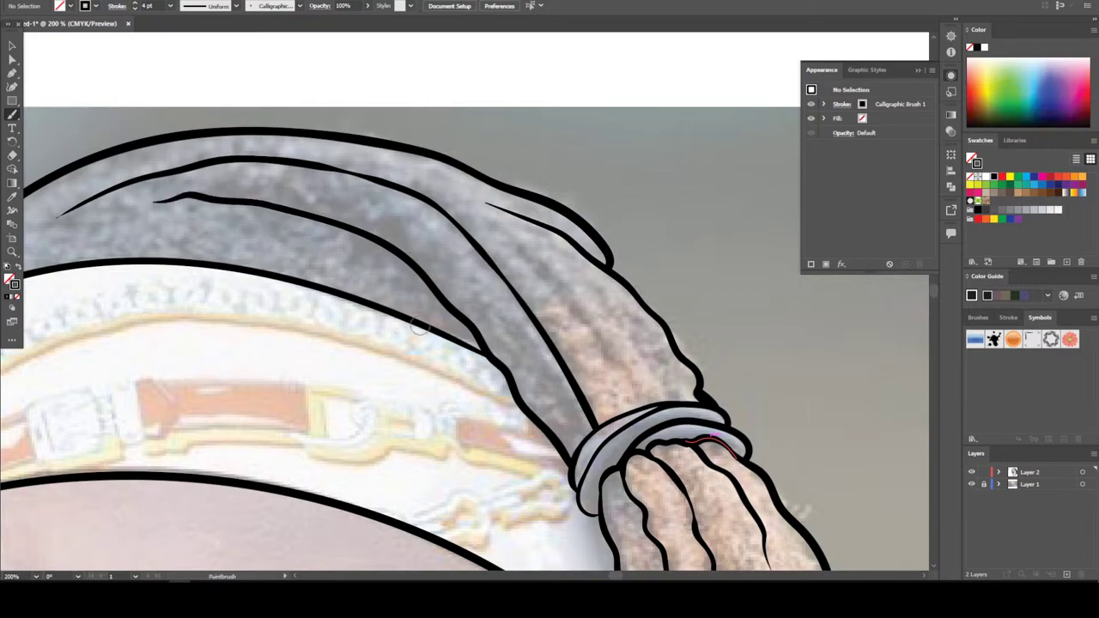
Add a long strand line down the hair fold to the tie and a short one near its top
{"action": "key", "text": "ctrl+minus"}
{"action": "key", "text": "ctrl+minus"}
{"action": "key", "text": "ctrl+plus"}
{"action": "key", "text": "ctrl+plus"}
{"action": "key", "text": "ctrl+plus"}
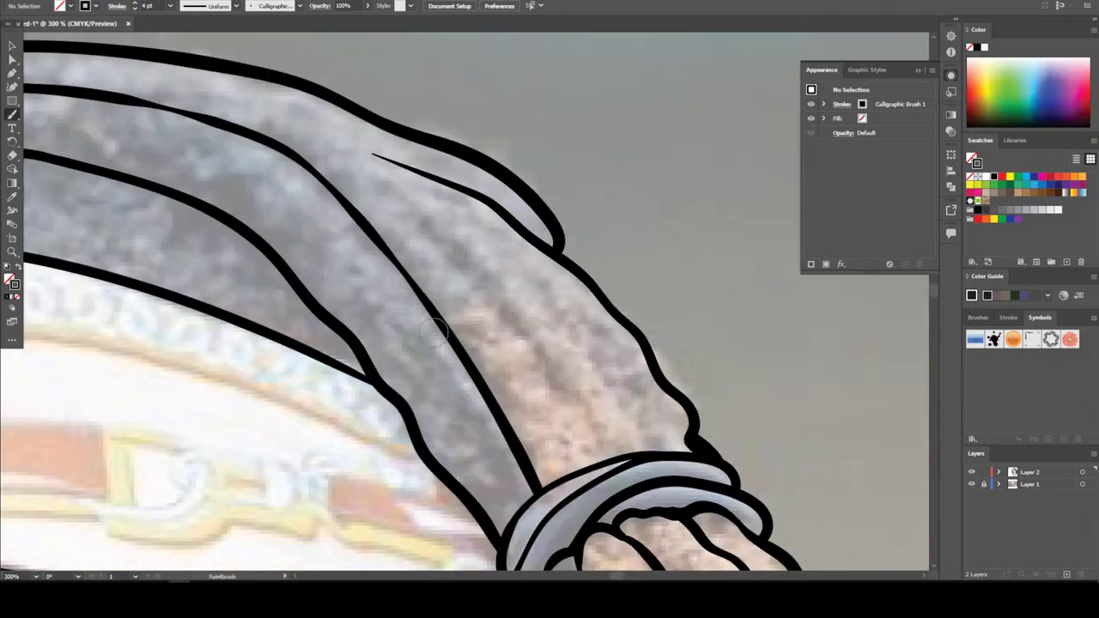
{"action": "mouse_move", "coordinate": [286, 152]}
{"action": "left_mouse_down"}
{"action": "mouse_move", "coordinate": [449, 235]}
{"action": "mouse_move", "coordinate": [554, 374]}
{"action": "mouse_move", "coordinate": [597, 459]}
{"action": "left_mouse_up"}
{"action": "mouse_move", "coordinate": [374, 189]}
{"action": "left_mouse_down"}
{"action": "mouse_move", "coordinate": [470, 227]}
{"action": "mouse_move", "coordinate": [523, 269]}
{"action": "mouse_move", "coordinate": [641, 428]}
{"action": "mouse_move", "coordinate": [694, 454]}
{"action": "left_mouse_up"}
{"action": "key", "text": "ctrl+minus"}
{"action": "key", "text": "ctrl+minus"}
{"action": "key", "text": "ctrl+minus"}
{"action": "key", "text": "ctrl+minus"}
{"action": "key", "text": "ctrl+minus"}
{"action": "key", "text": "ctrl+minus"}
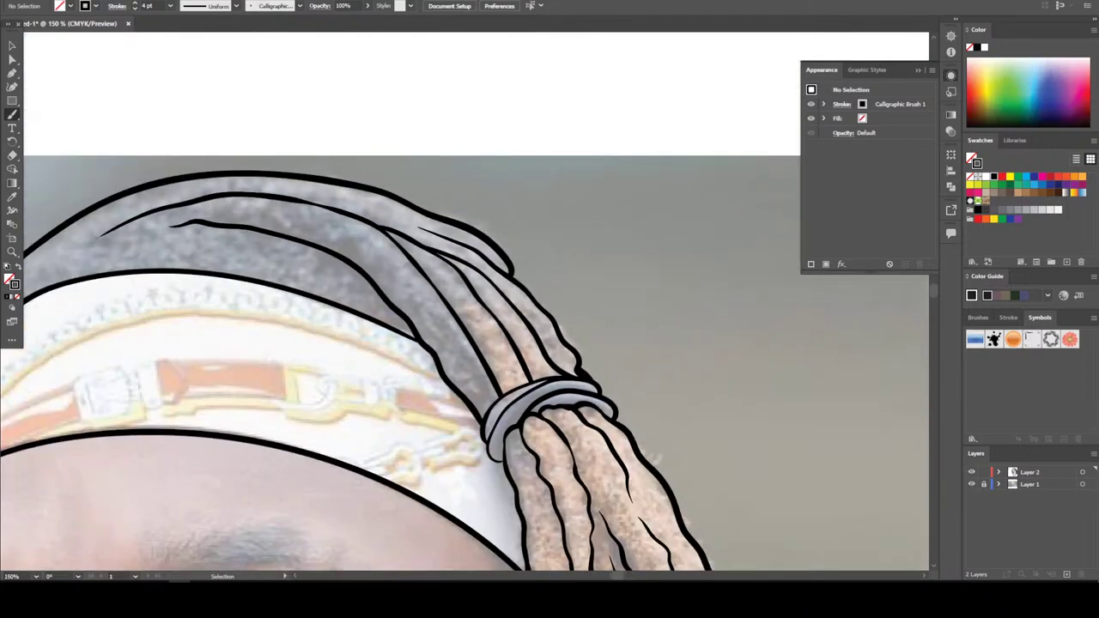
{"action": "scroll", "coordinate": [464, 378], "scroll_direction": "down", "scroll_amount": 1}
Hide the reference photo layer to review the line art, then show it again
{"action": "key", "text": "ctrl+plus"}
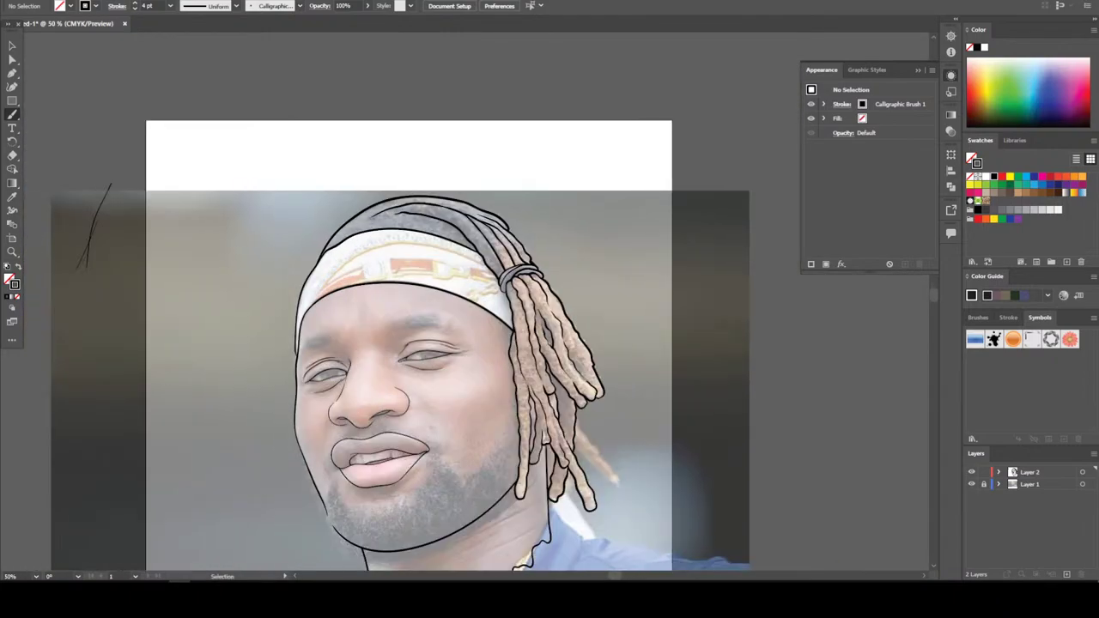
{"action": "key", "text": "ctrl+plus"}
{"action": "scroll", "coordinate": [801, 398], "scroll_direction": "down", "scroll_amount": 1}
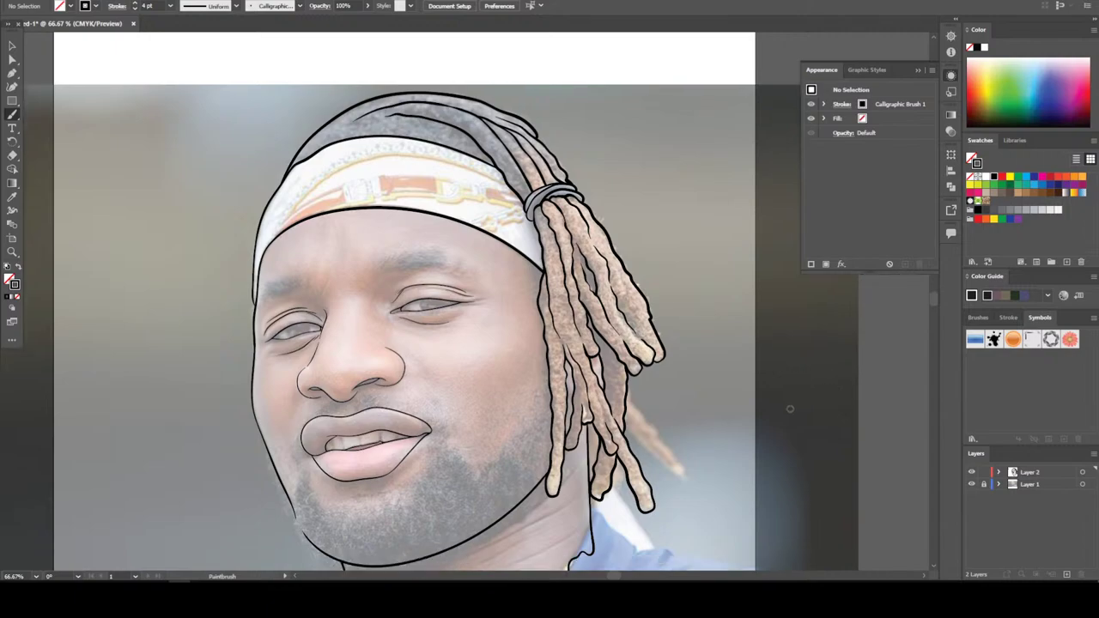
{"action": "key", "text": "ctrl+minus"}
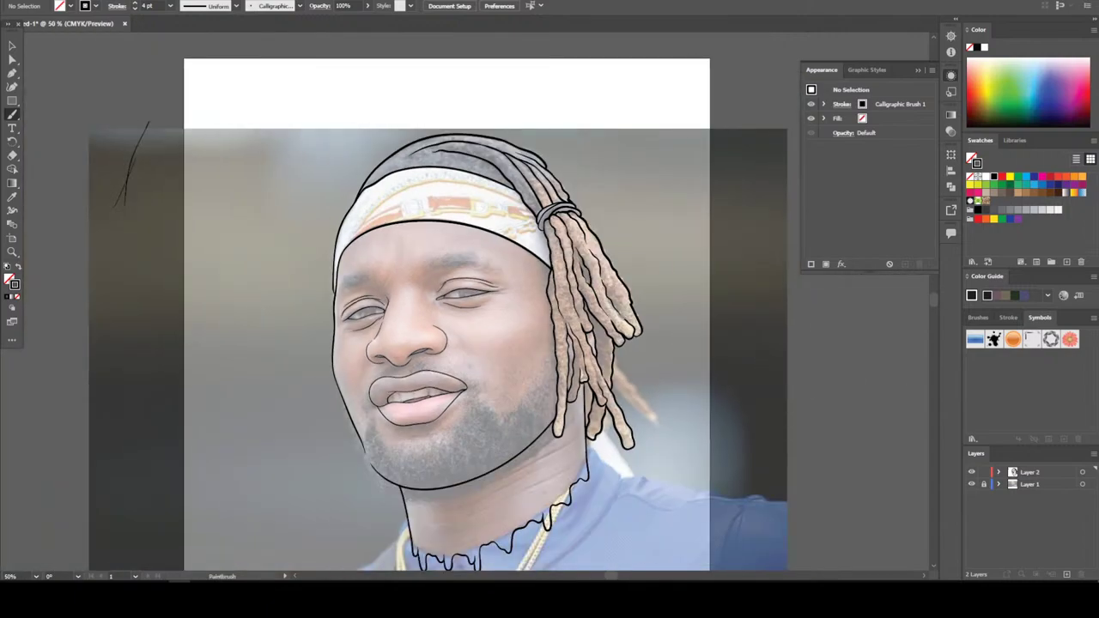
{"action": "left_click", "coordinate": [972, 484]}
{"action": "key", "text": "ctrl+minus"}
{"action": "key", "text": "ctrl+minus"}
{"action": "key", "text": "ctrl+plus"}
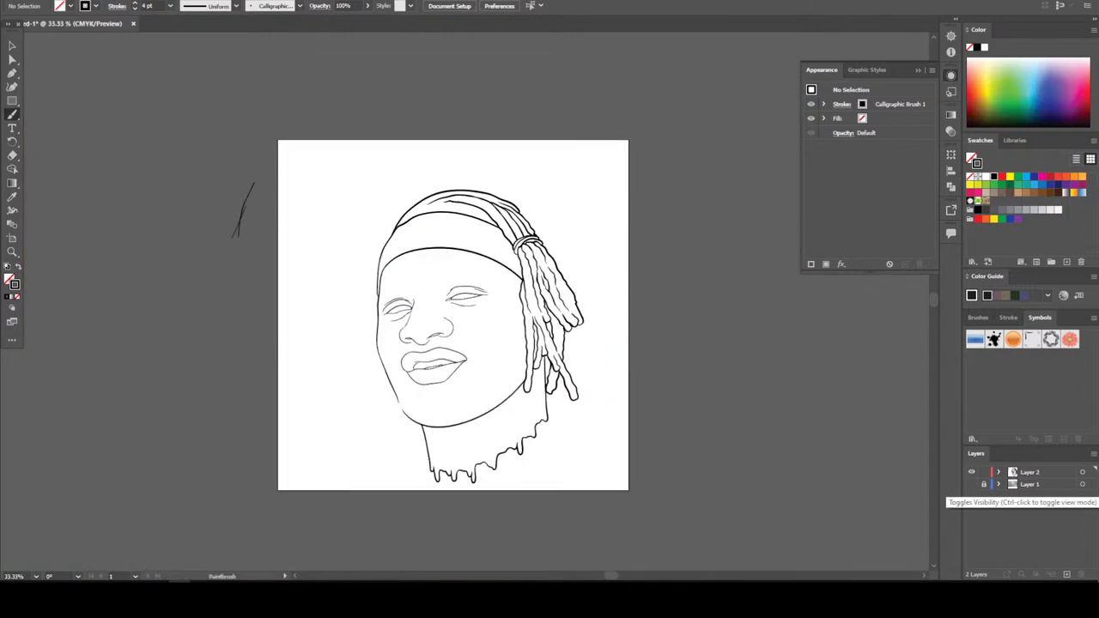
{"action": "key", "text": "ctrl+plus"}
{"action": "key", "text": "ctrl+plus"}
{"action": "left_click", "coordinate": [971, 485]}
Zoom in on the first eye and paint the right and left iris edges
{"action": "key", "text": "ctrl+plus"}
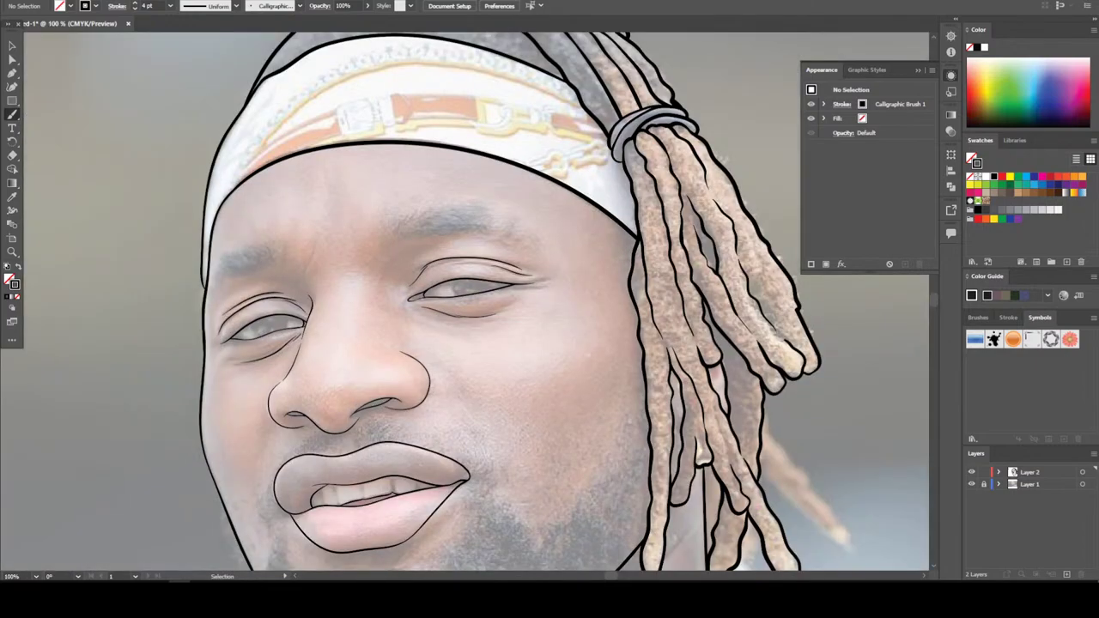
{"action": "key", "text": "ctrl+plus"}
{"action": "key", "text": "ctrl+plus"}
{"action": "key", "text": "ctrl+plus"}
{"action": "scroll", "coordinate": [618, 540], "scroll_direction": "up", "scroll_amount": 1}
{"action": "key", "text": "ctrl+plus"}
{"action": "key", "text": "ctrl+plus"}
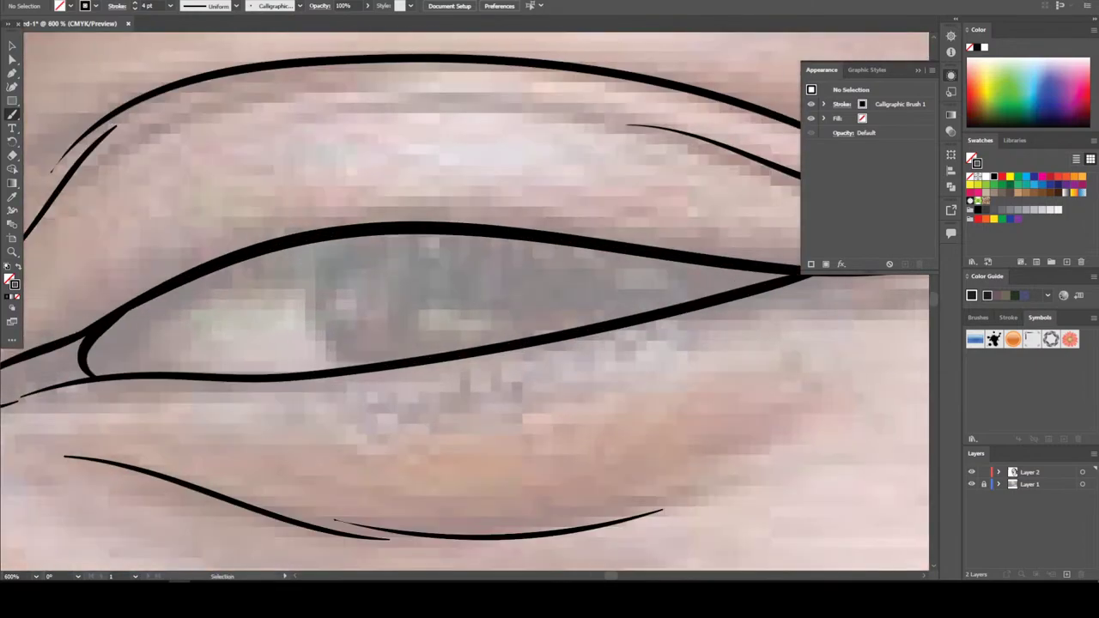
{"action": "key", "text": "ctrl+plus"}
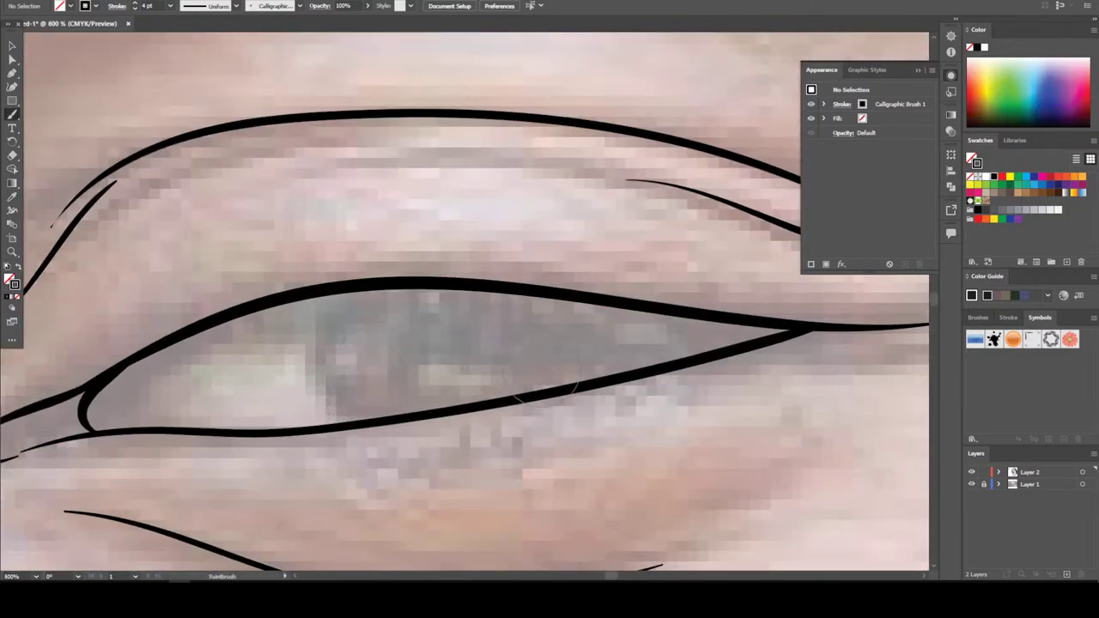
{"action": "mouse_move", "coordinate": [563, 388]}
{"action": "left_mouse_down"}
{"action": "mouse_move", "coordinate": [601, 372]}
{"action": "mouse_move", "coordinate": [635, 311]}
{"action": "left_mouse_up"}
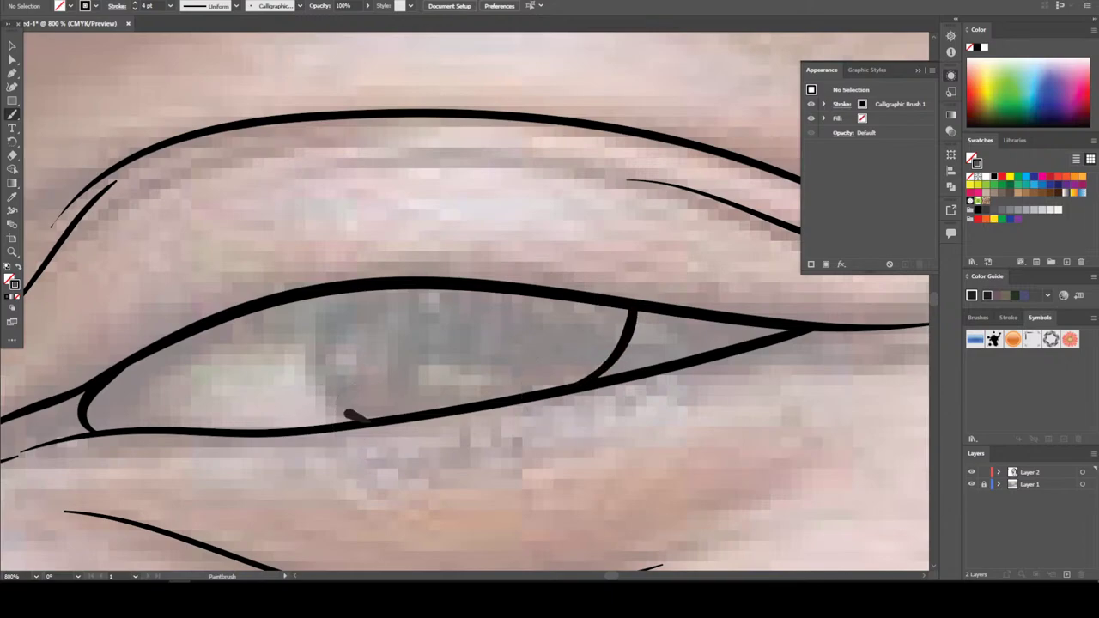
{"action": "mouse_move", "coordinate": [347, 413]}
{"action": "left_mouse_down"}
{"action": "mouse_move", "coordinate": [321, 382]}
{"action": "mouse_move", "coordinate": [303, 291]}
{"action": "left_mouse_up"}
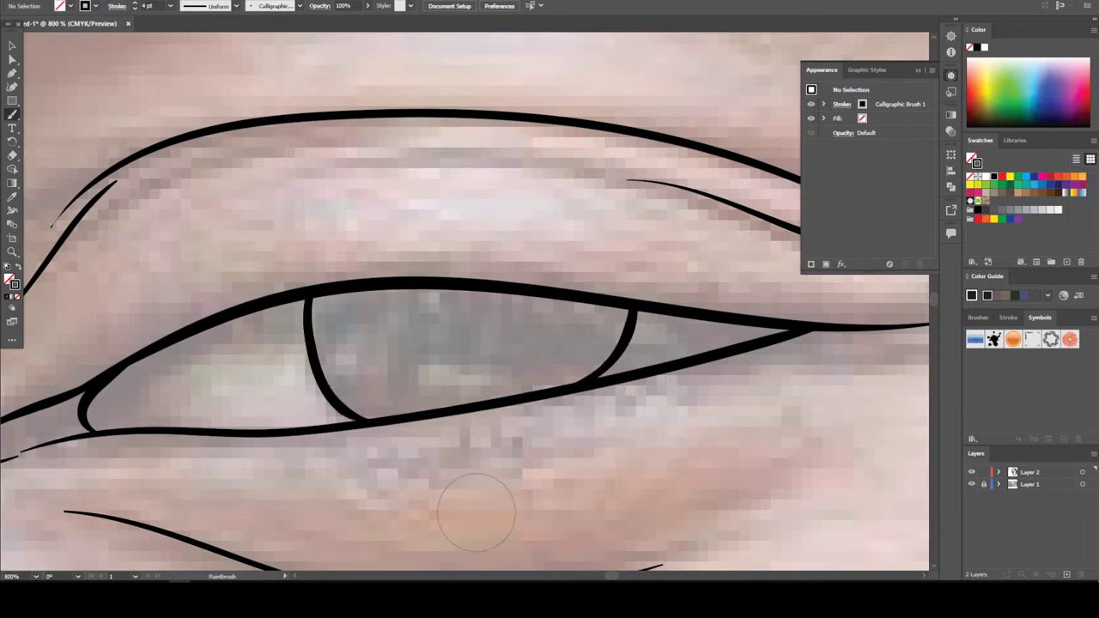
Paint the left and right iris edges in the other eye
{"action": "scroll", "coordinate": [477, 513], "scroll_direction": "down", "scroll_amount": 6}
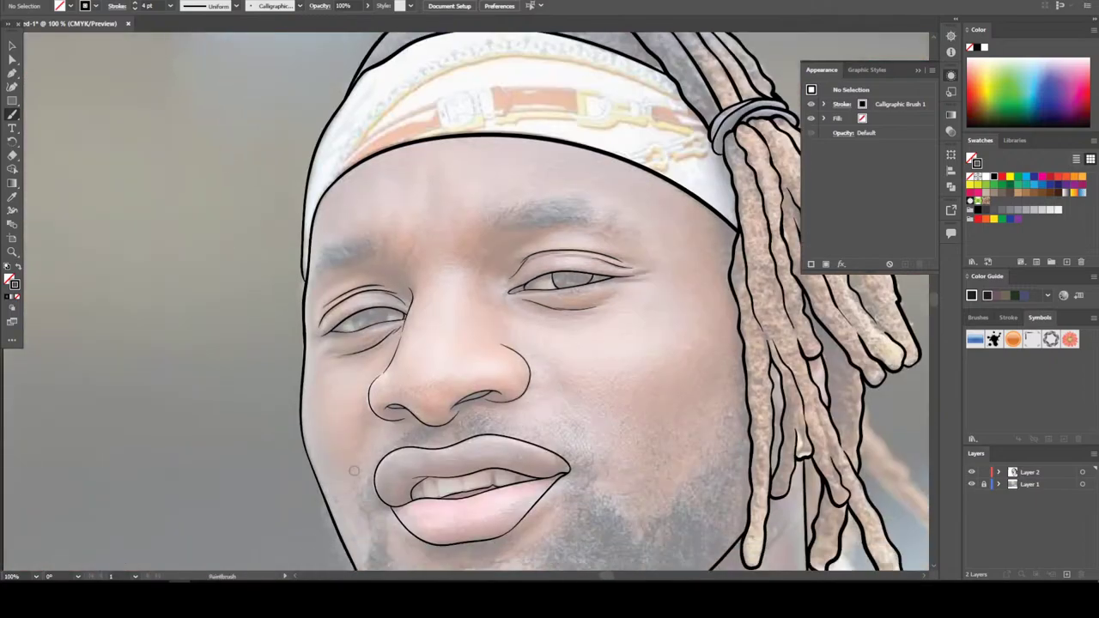
{"action": "scroll", "coordinate": [354, 471], "scroll_direction": "up", "scroll_amount": 4}
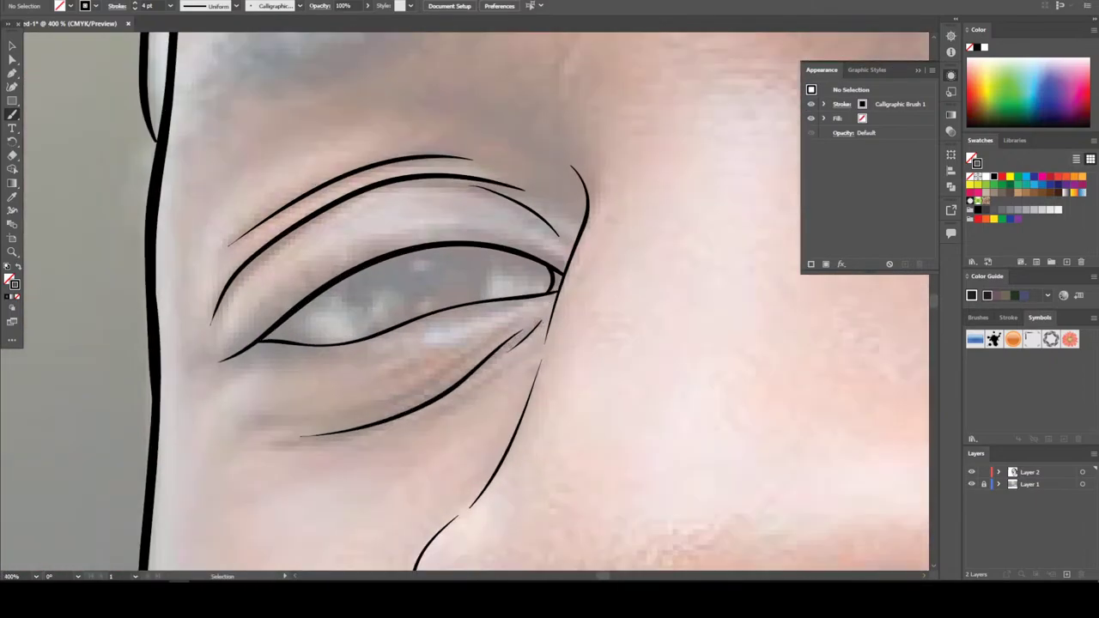
{"action": "scroll", "coordinate": [352, 485], "scroll_direction": "up", "scroll_amount": 2}
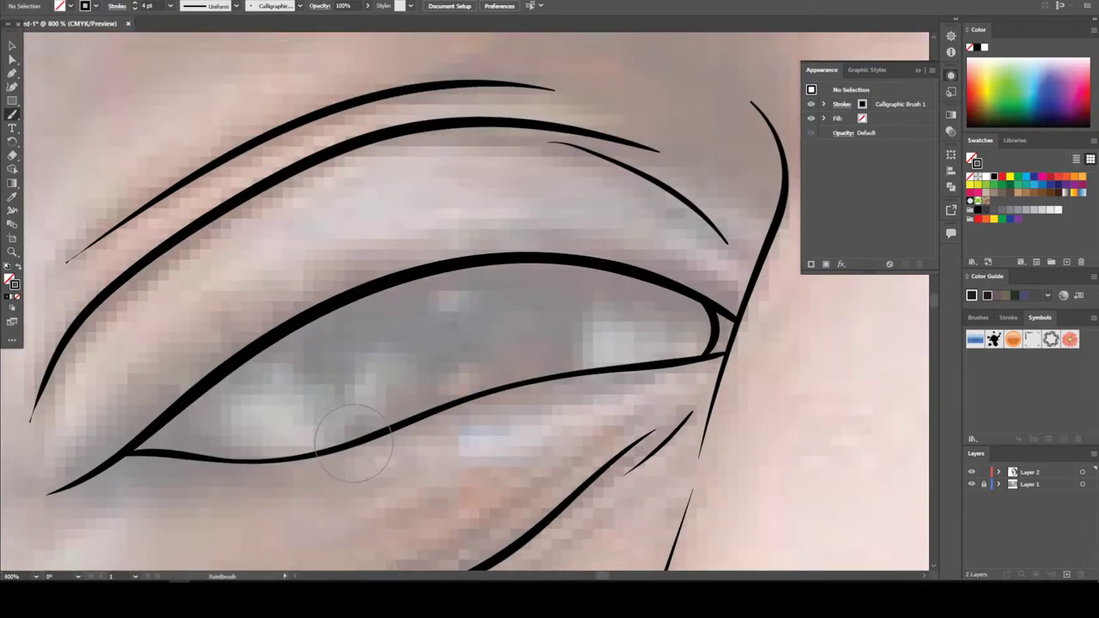
{"action": "mouse_move", "coordinate": [333, 434]}
{"action": "left_mouse_down"}
{"action": "mouse_move", "coordinate": [306, 410]}
{"action": "mouse_move", "coordinate": [280, 337]}
{"action": "left_mouse_up"}
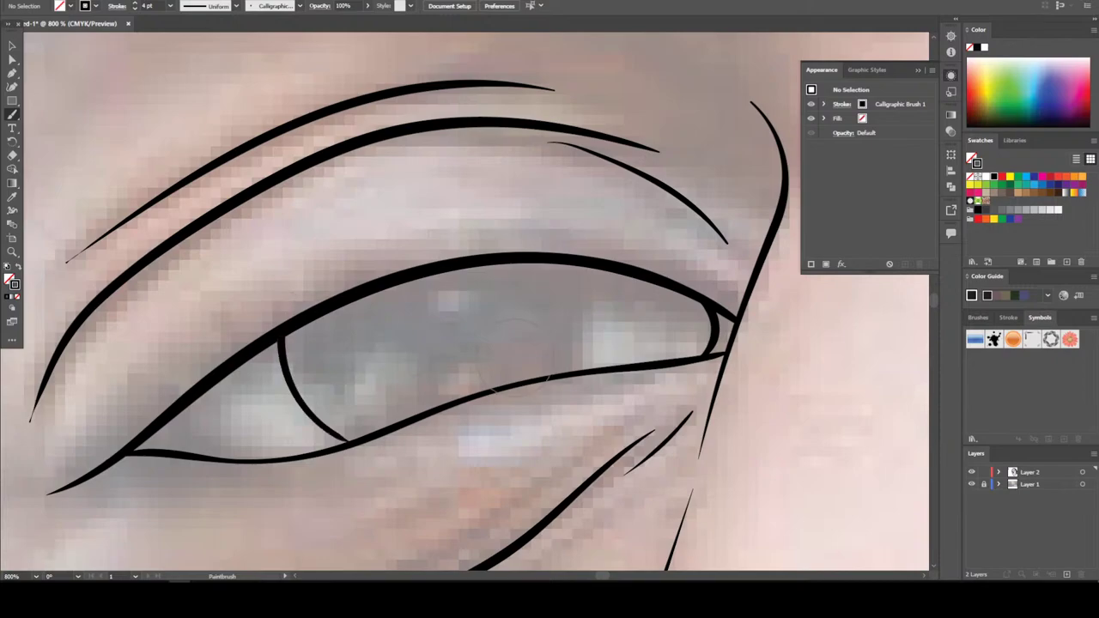
{"action": "mouse_move", "coordinate": [536, 383]}
{"action": "left_mouse_down"}
{"action": "mouse_move", "coordinate": [571, 342]}
{"action": "mouse_move", "coordinate": [578, 265]}
{"action": "left_mouse_up"}
{"action": "scroll", "coordinate": [476, 442], "scroll_direction": "down", "scroll_amount": 6}
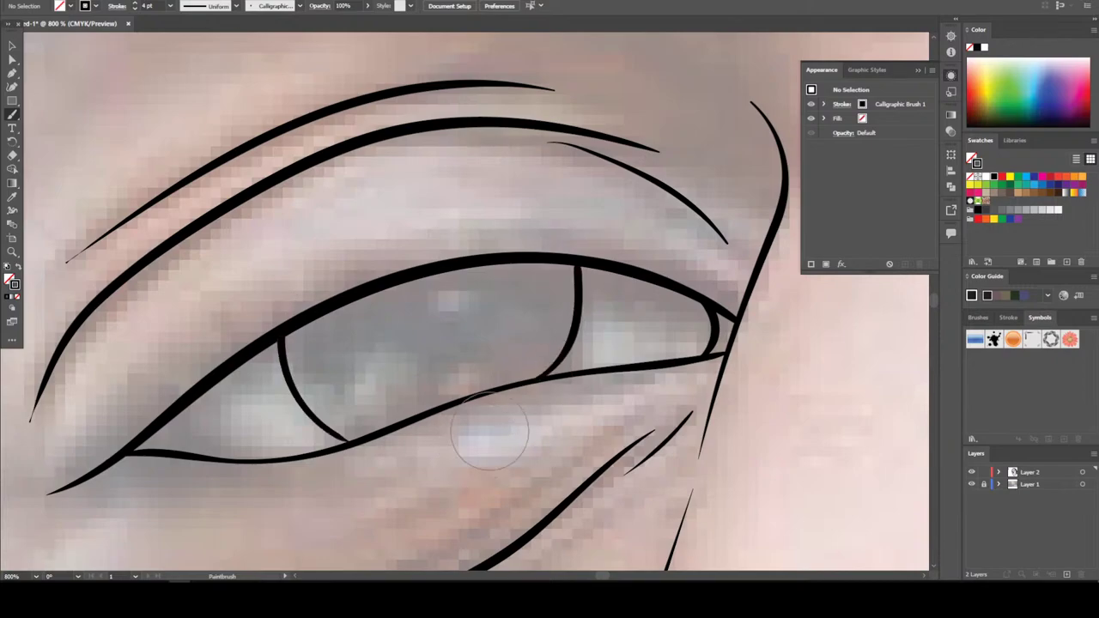
Hide the reference photo layer to review the finished face, hair and neck outlines
{"action": "scroll", "coordinate": [438, 292], "scroll_direction": "down", "scroll_amount": 1}
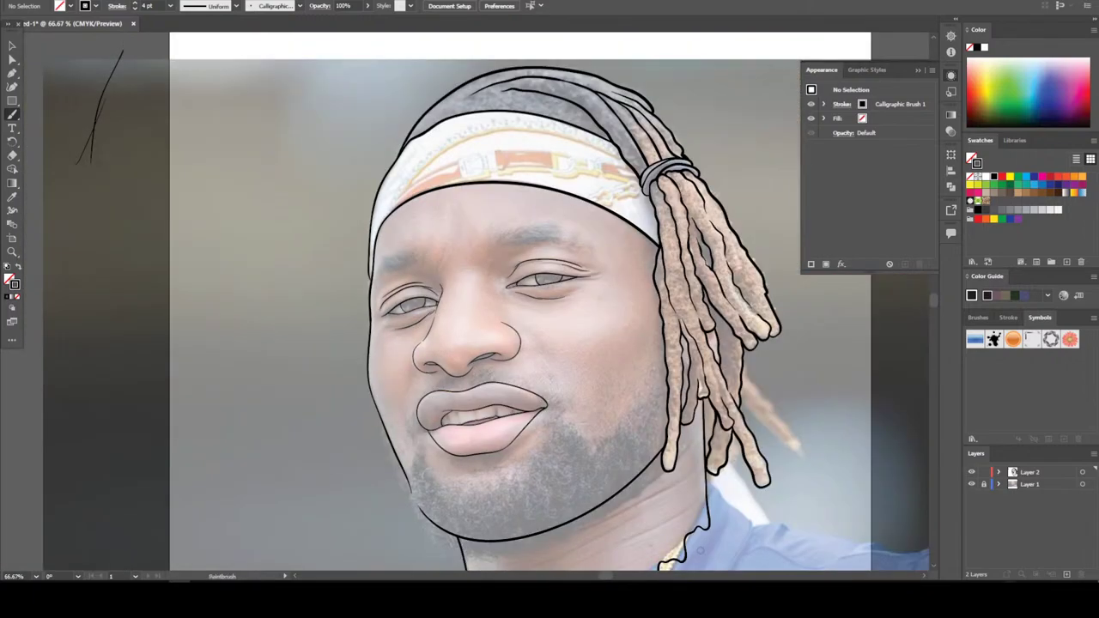
{"action": "left_click", "coordinate": [972, 484]}
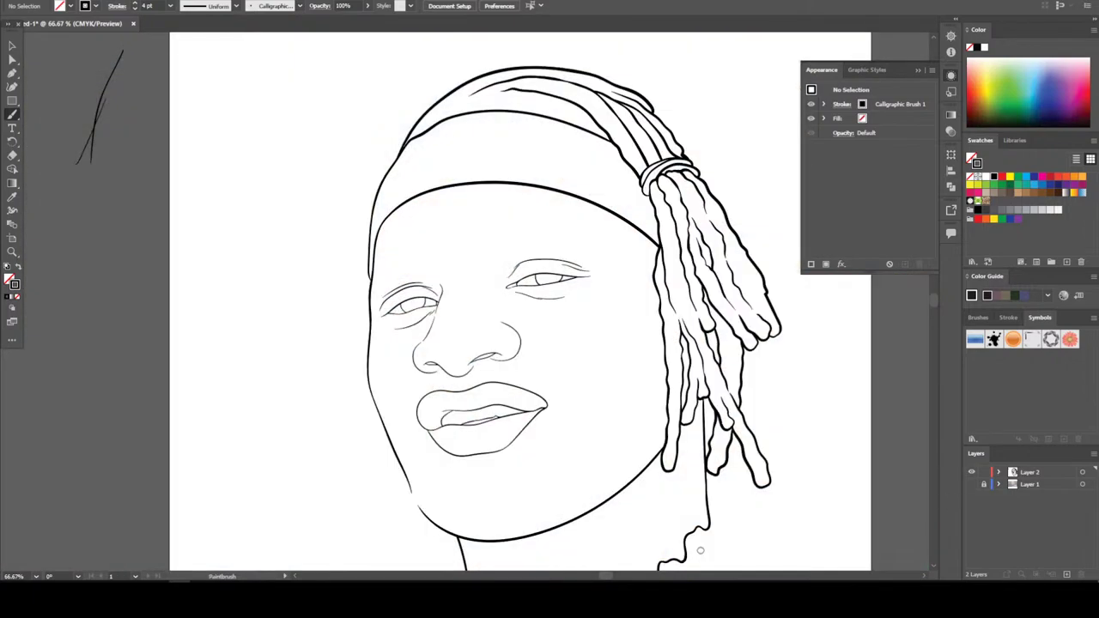
{"action": "scroll", "coordinate": [466, 283], "scroll_direction": "down", "scroll_amount": 4}
{"action": "scroll", "coordinate": [466, 283], "scroll_direction": "up", "scroll_amount": 2}
{"action": "scroll", "coordinate": [465, 297], "scroll_direction": "up", "scroll_amount": 1}
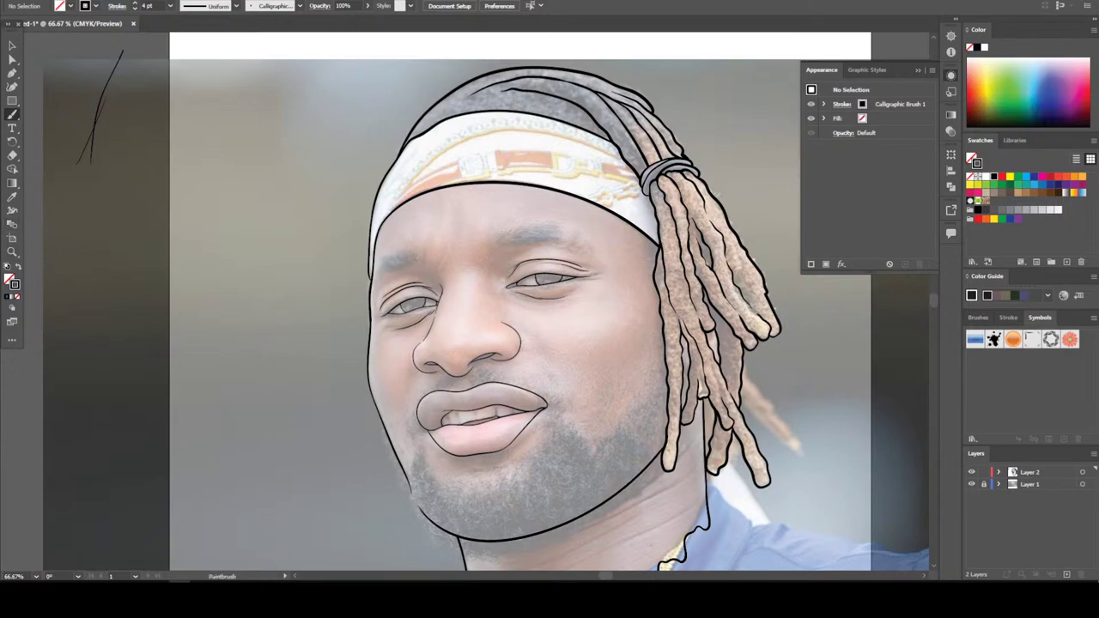
Swap to a black fill with no stroke and choose the Pencil tool, zoomed on the chin
{"action": "key", "text": "shift+x"}
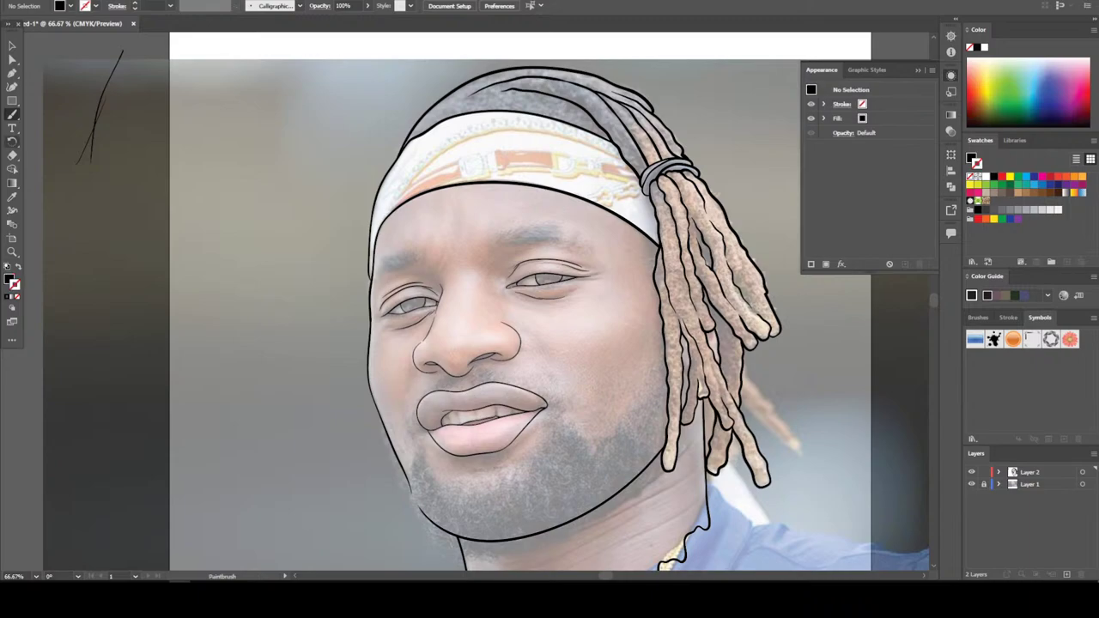
{"action": "left_click_drag", "start_coordinate": [12, 114], "coordinate": [69, 142]}
{"action": "key", "text": "ctrl+minus"}
{"action": "scroll", "coordinate": [498, 301], "scroll_direction": "down", "scroll_amount": 2}
{"action": "key", "text": "ctrl+plus"}
{"action": "key", "text": "ctrl+plus"}
{"action": "key", "text": "ctrl+plus"}
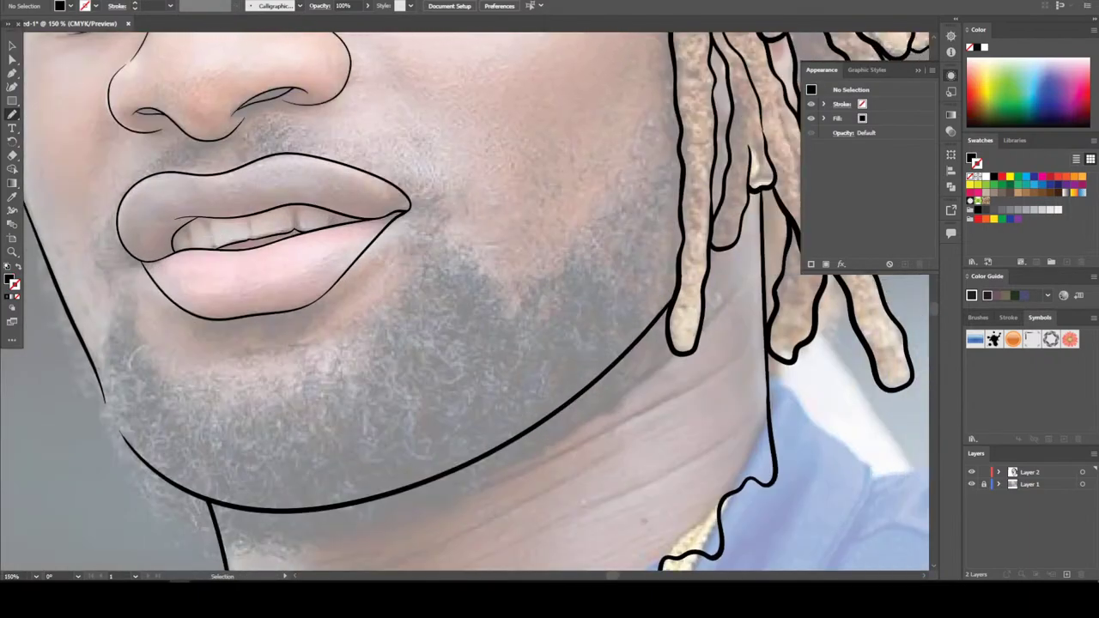
{"action": "scroll", "coordinate": [475, 301], "scroll_direction": "down", "scroll_amount": 1}
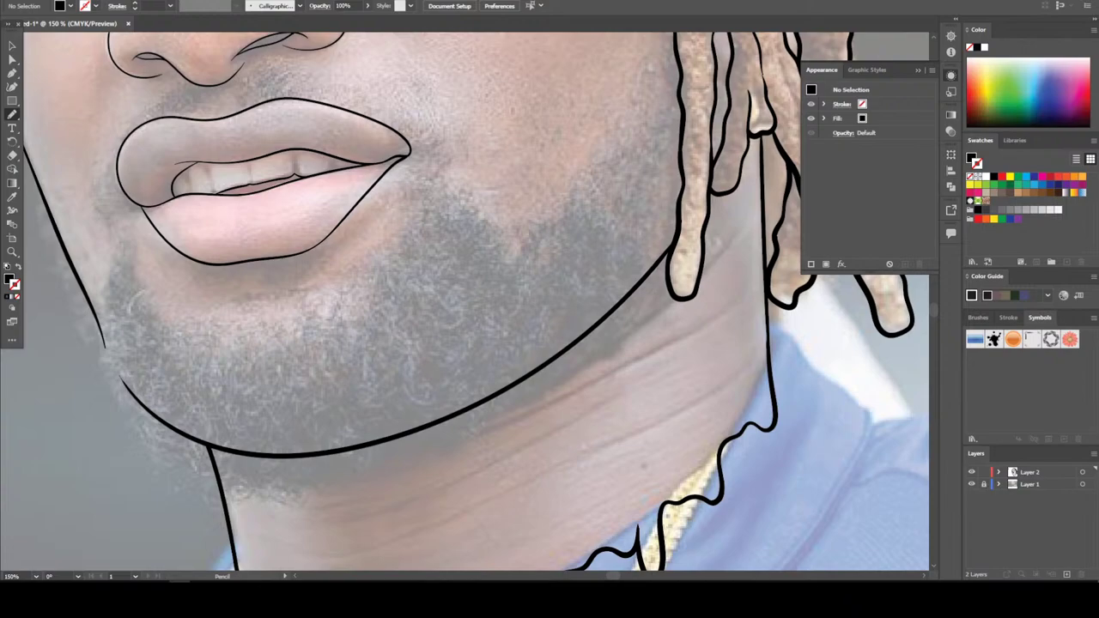
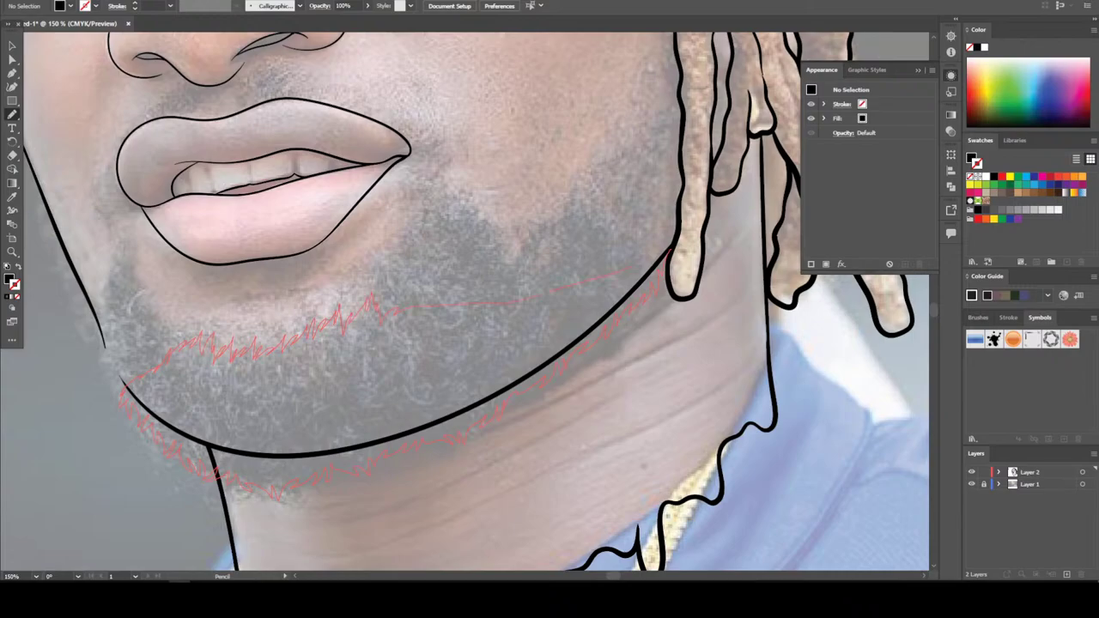
Close the spiky lower-beard outline into a solid black fill, then hide and reshow the photo to check it
{"action": "left_click_drag", "start_coordinate": [663, 256], "coordinate": [668, 251]}
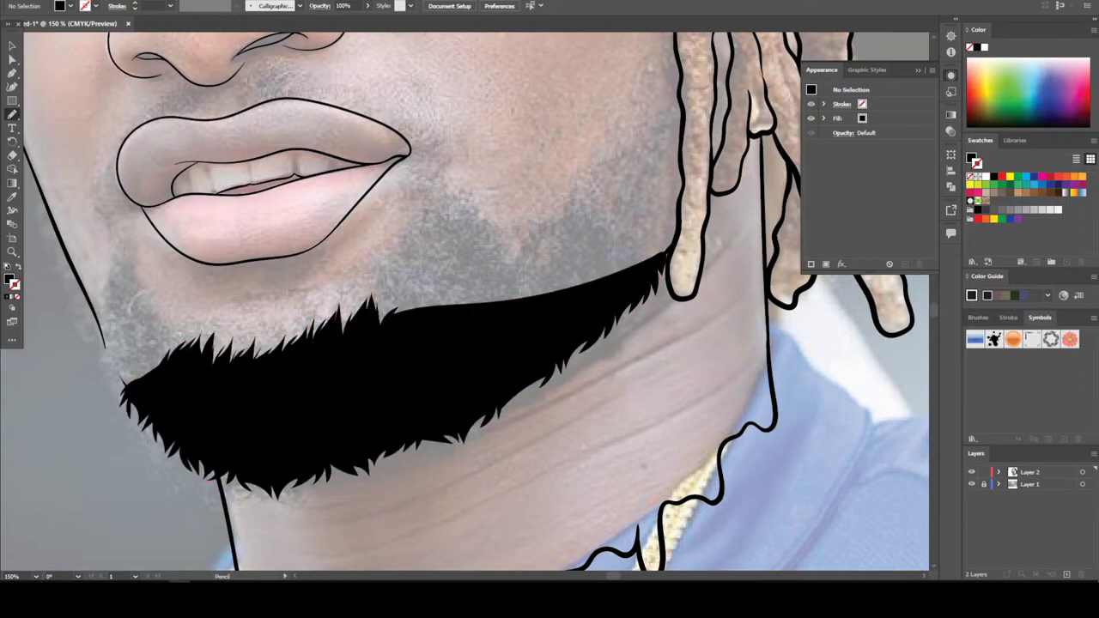
{"action": "key", "text": "ctrl+minus"}
{"action": "key", "text": "ctrl+minus"}
{"action": "key", "text": "ctrl+minus"}
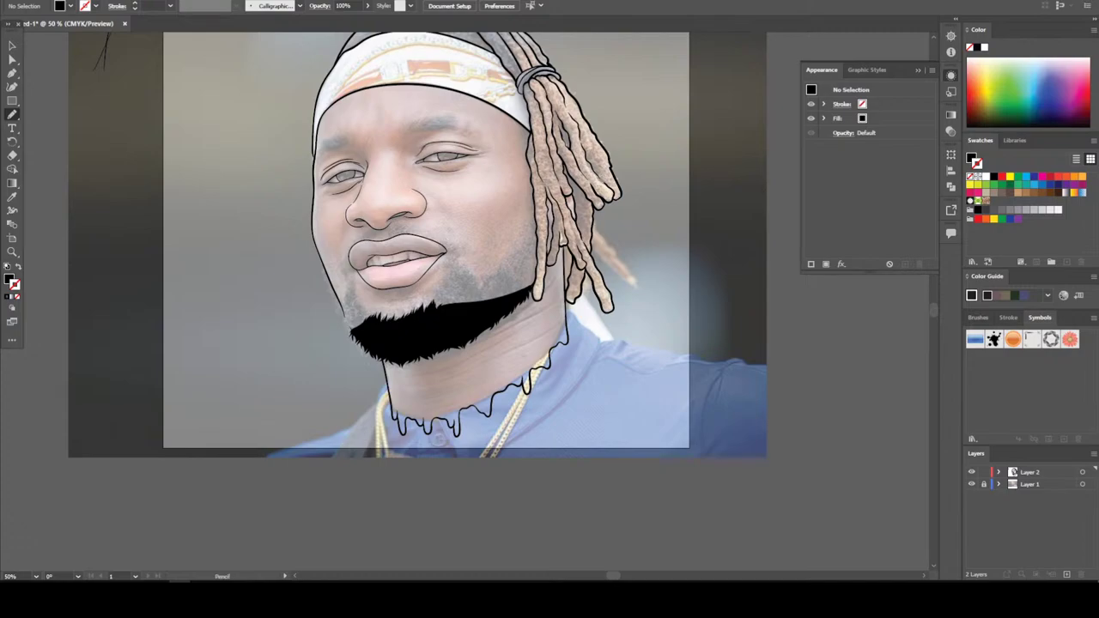
{"action": "left_click", "coordinate": [971, 484]}
{"action": "key", "text": "ctrl+minus"}
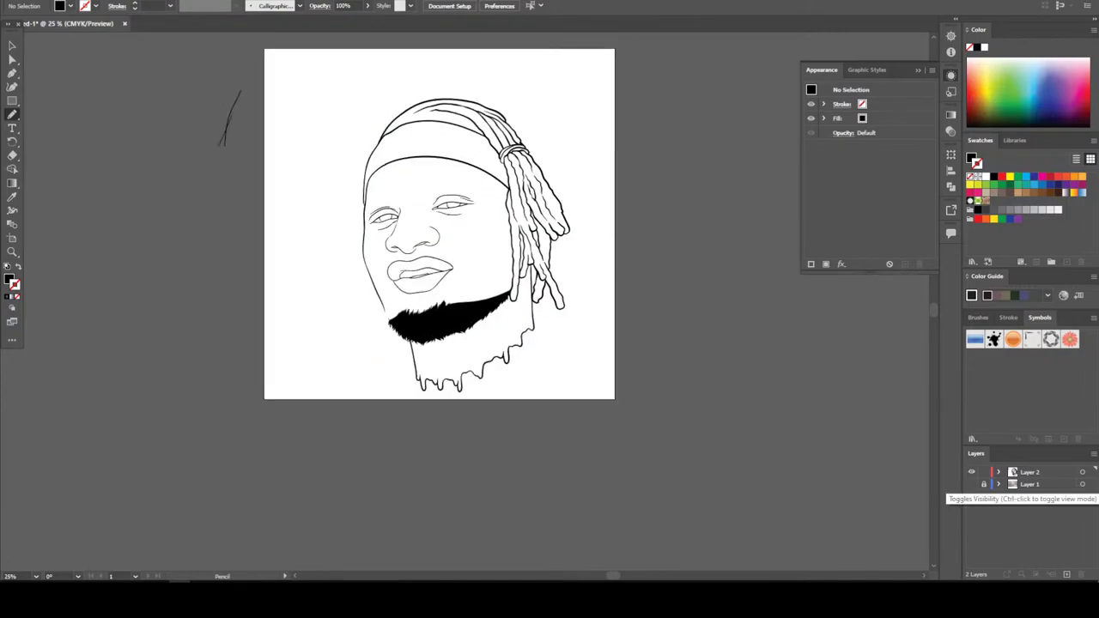
{"action": "key", "text": "ctrl+plus"}
{"action": "key", "text": "ctrl+plus"}
{"action": "key", "text": "ctrl+plus"}
{"action": "left_click", "coordinate": [972, 485]}
{"action": "key", "text": "ctrl+plus"}
{"action": "key", "text": "ctrl+plus"}
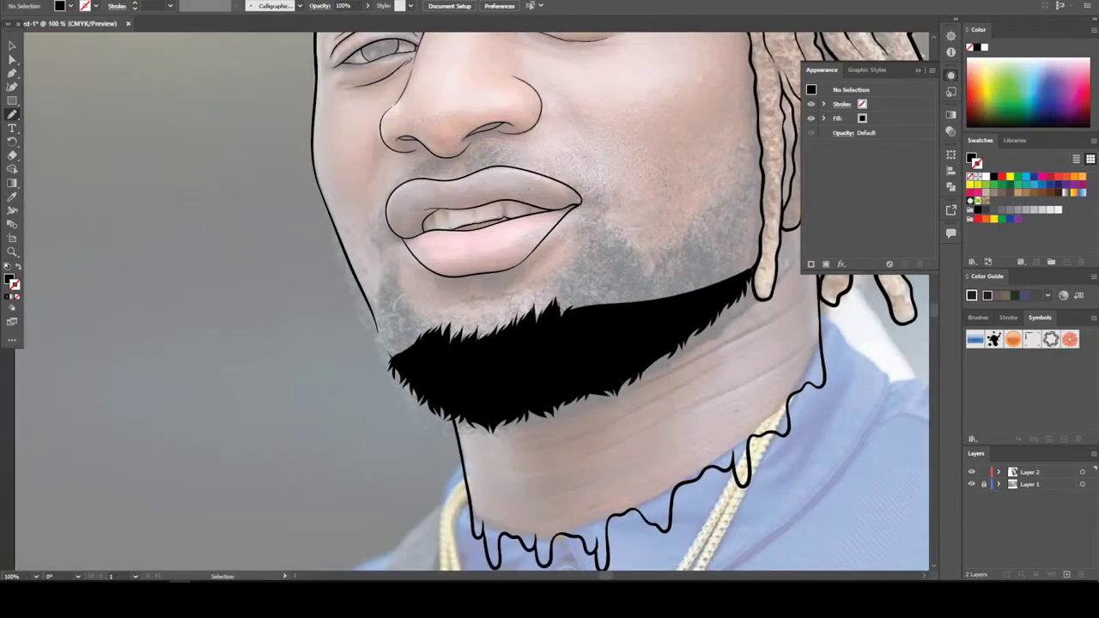
{"action": "scroll", "coordinate": [570, 302], "scroll_direction": "up", "scroll_amount": 2}
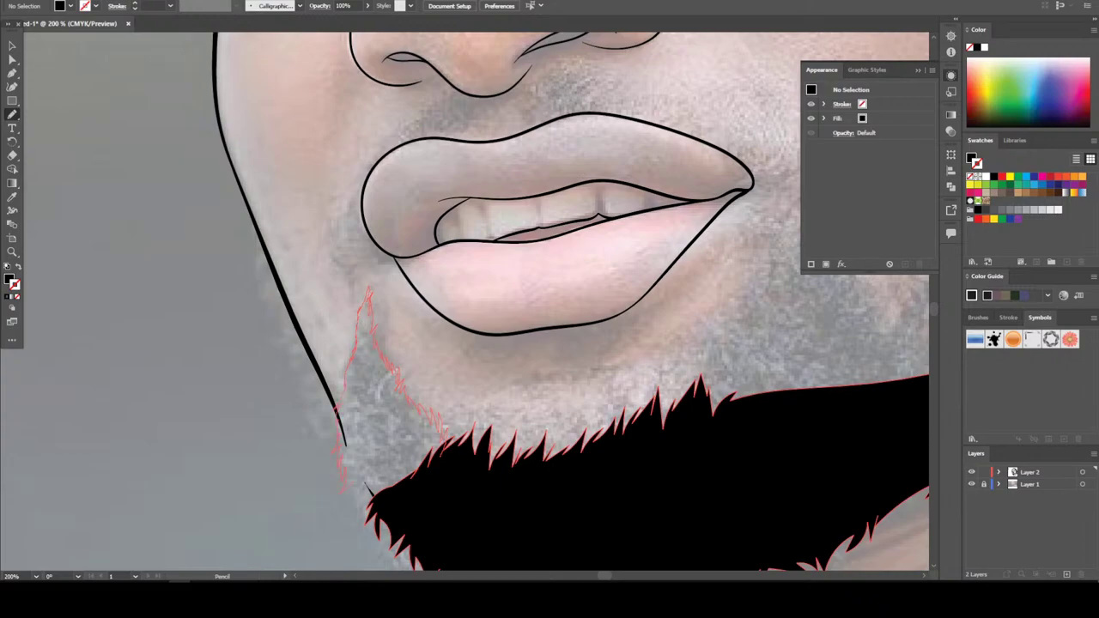
Close the side beard outline into a solid black shape
{"action": "left_click_drag", "start_coordinate": [369, 508], "coordinate": [385, 513]}
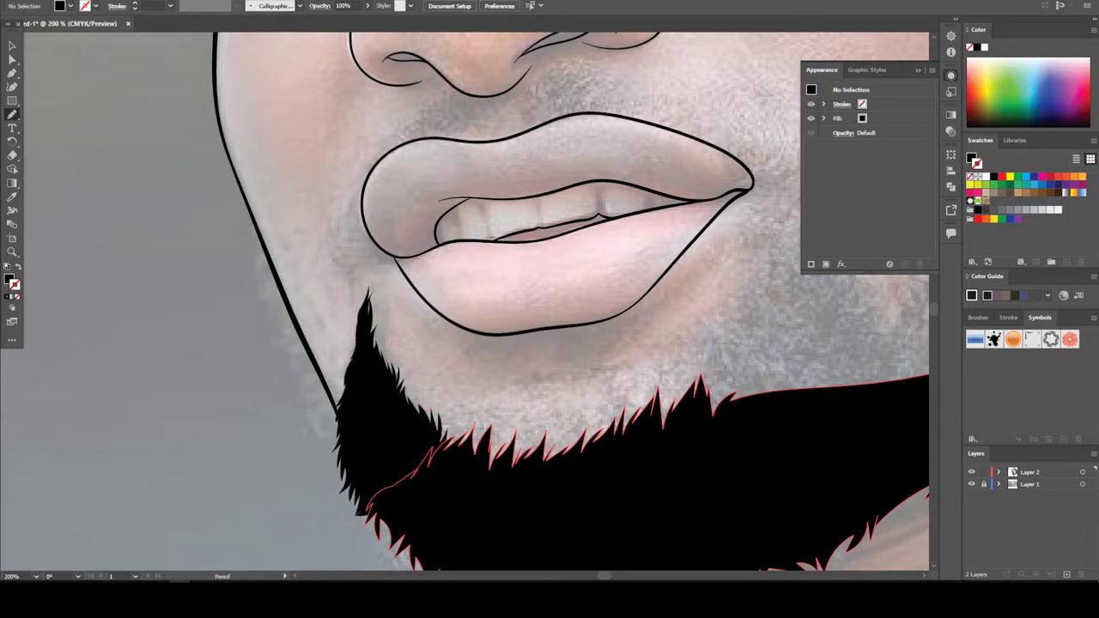
{"action": "scroll", "coordinate": [464, 301], "scroll_direction": "down", "scroll_amount": 5}
{"action": "scroll", "coordinate": [463, 300], "scroll_direction": "up", "scroll_amount": 4}
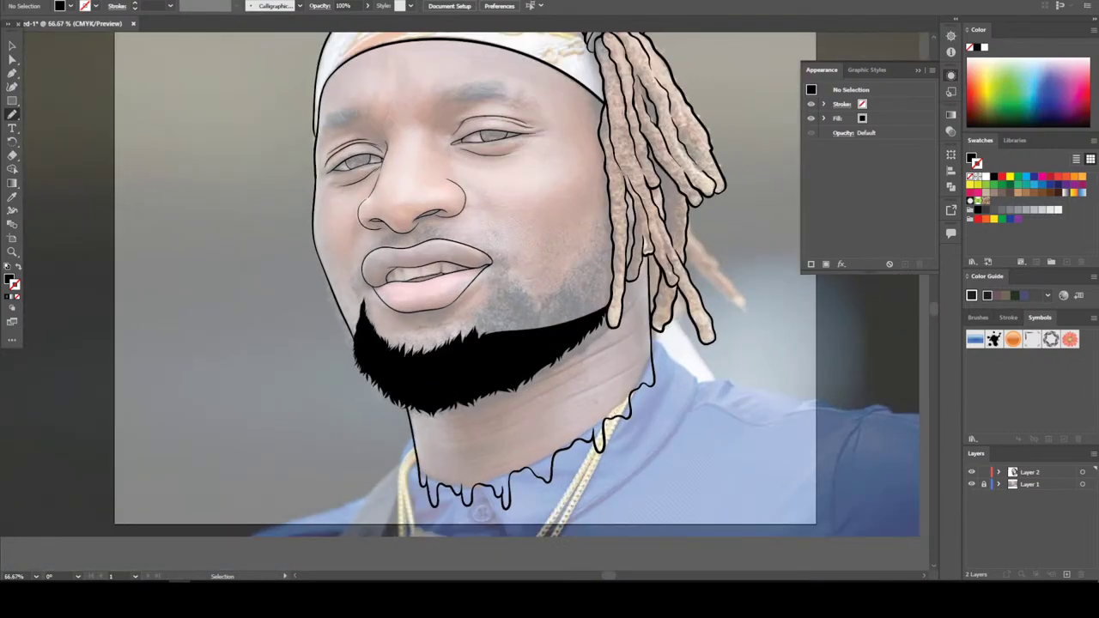
{"action": "scroll", "coordinate": [455, 267], "scroll_direction": "up", "scroll_amount": 1}
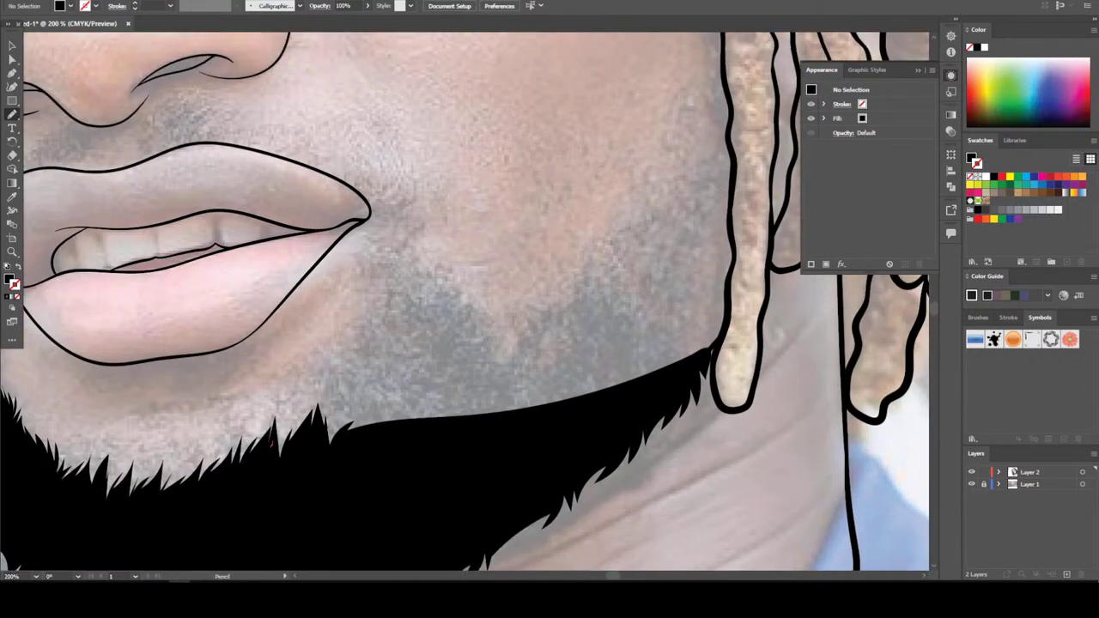
Trace a spiky beard extension up the left cheek and close it into the fill
{"action": "left_click_drag", "start_coordinate": [289, 417], "coordinate": [305, 397]}
{"action": "mouse_move", "coordinate": [435, 319]}
{"action": "left_mouse_down"}
{"action": "mouse_move", "coordinate": [427, 383]}
{"action": "mouse_move", "coordinate": [404, 438]}
{"action": "left_mouse_up"}
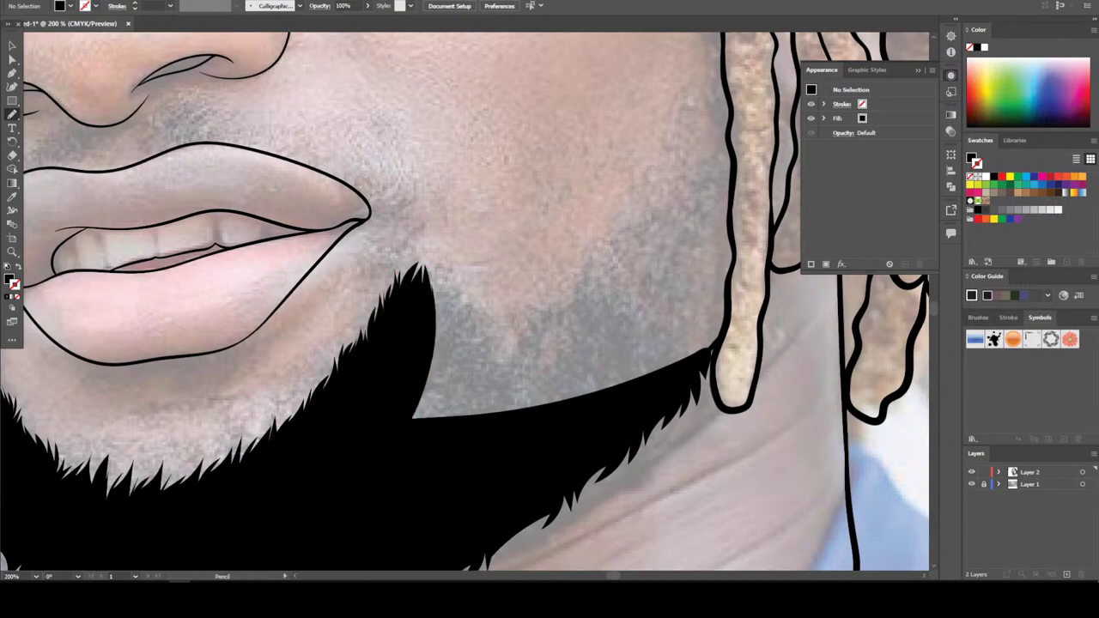
{"action": "key", "text": "ctrl+minus"}
{"action": "key", "text": "ctrl+minus"}
{"action": "key", "text": "ctrl+minus"}
{"action": "key", "text": "ctrl+plus"}
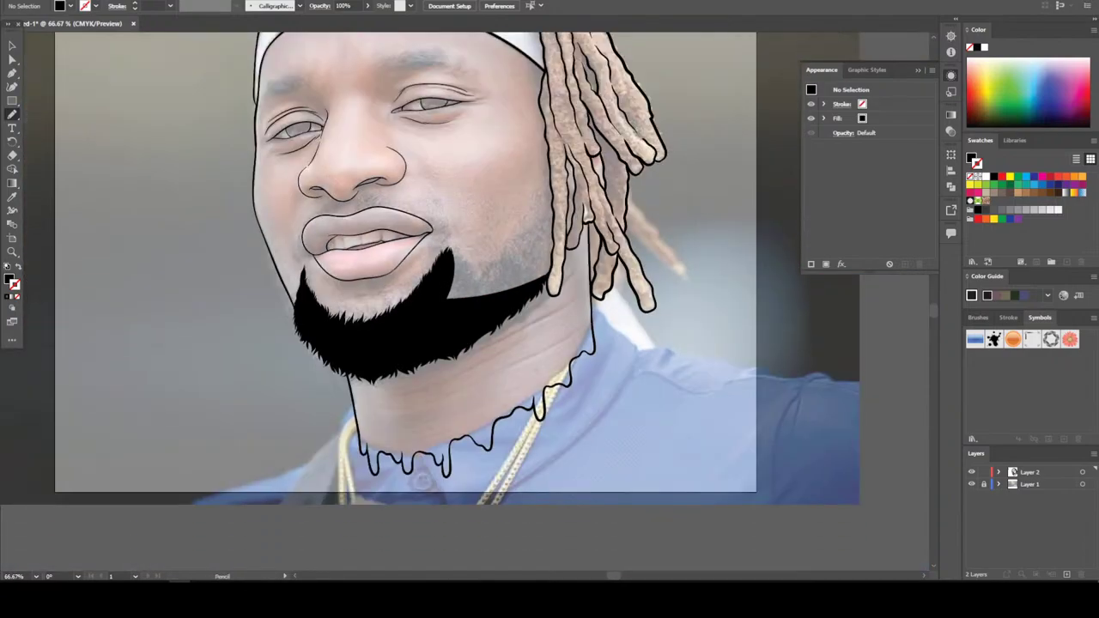
{"action": "key", "text": "ctrl+plus"}
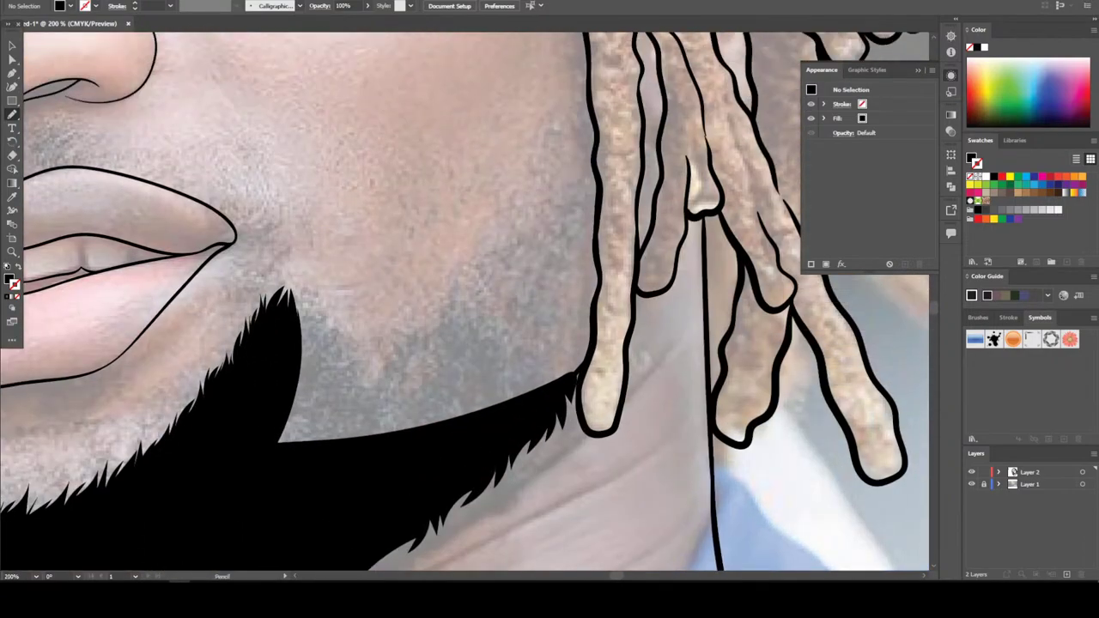
Add hair spikes along the beard's top edge and fill the small white gap
{"action": "left_click_drag", "start_coordinate": [296, 452], "coordinate": [378, 442]}
{"action": "mouse_move", "coordinate": [306, 308]}
{"action": "left_mouse_down"}
{"action": "mouse_move", "coordinate": [292, 326]}
{"action": "mouse_move", "coordinate": [280, 440]}
{"action": "left_mouse_up"}
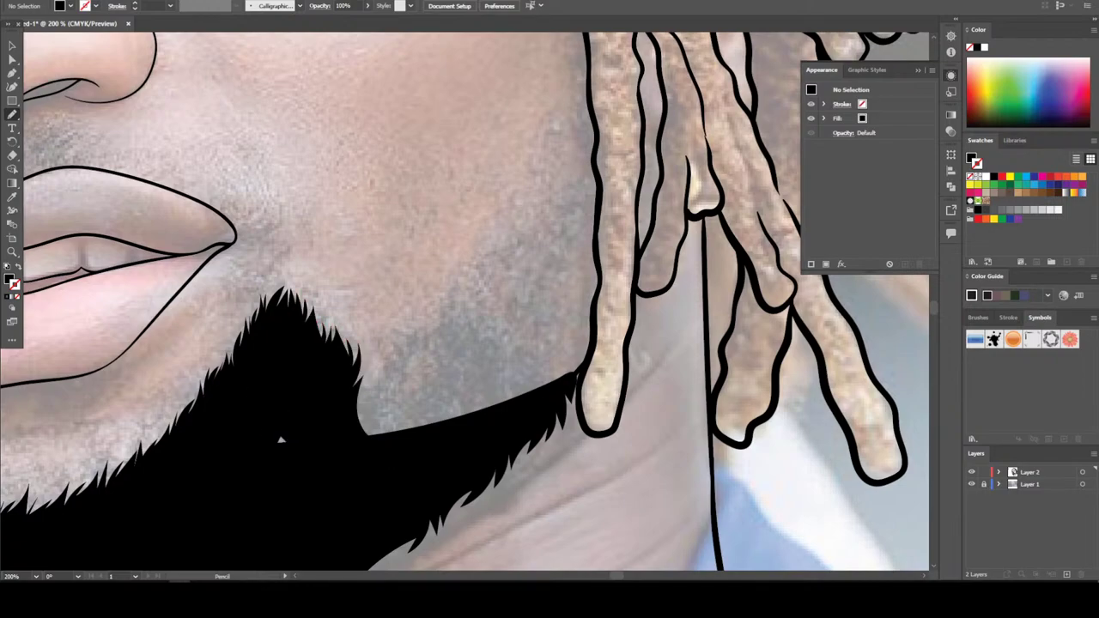
{"action": "left_click", "coordinate": [281, 440]}
{"action": "scroll", "coordinate": [550, 343], "scroll_direction": "down", "scroll_amount": 4}
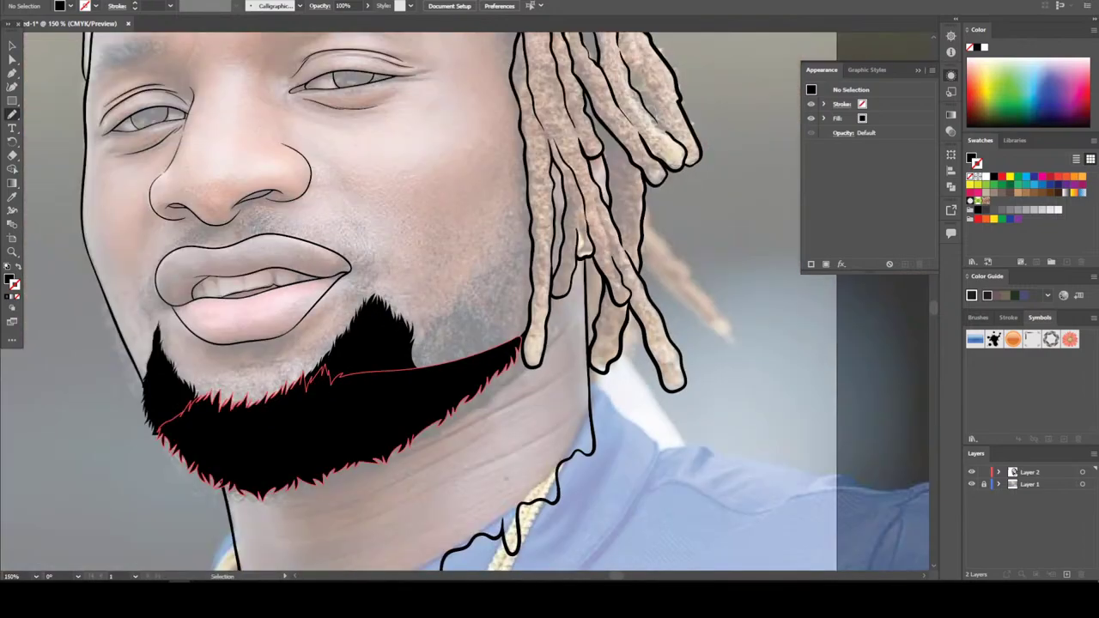
{"action": "scroll", "coordinate": [549, 386], "scroll_direction": "up", "scroll_amount": 6}
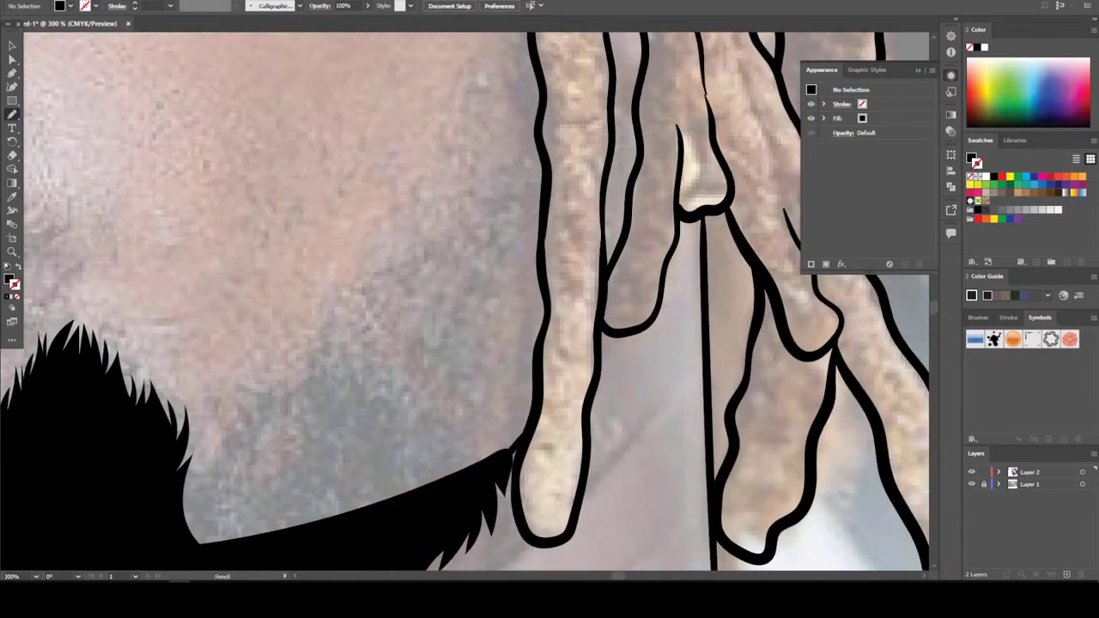
{"action": "scroll", "coordinate": [465, 301], "scroll_direction": "down", "scroll_amount": 2}
Extend the black beard up beside the dreadlock as a closed spiky shape
{"action": "mouse_move", "coordinate": [495, 430]}
{"action": "left_mouse_down"}
{"action": "mouse_move", "coordinate": [521, 387]}
{"action": "mouse_move", "coordinate": [537, 322]}
{"action": "mouse_move", "coordinate": [537, 212]}
{"action": "left_mouse_up"}
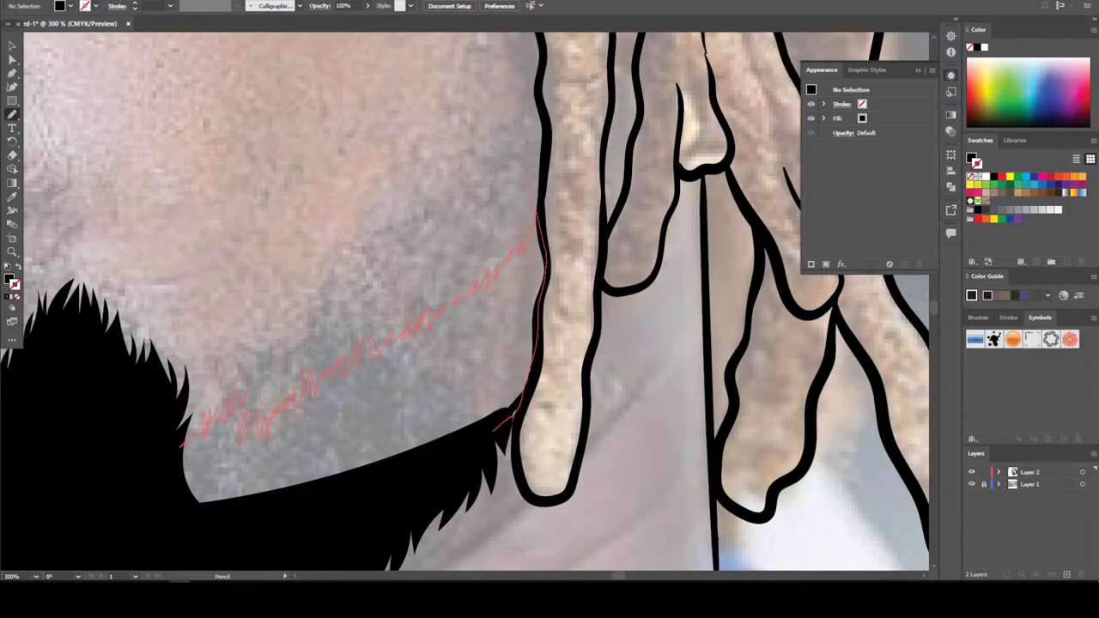
{"action": "mouse_move", "coordinate": [182, 442]}
{"action": "left_mouse_down"}
{"action": "mouse_move", "coordinate": [270, 522]}
{"action": "mouse_move", "coordinate": [382, 479]}
{"action": "left_mouse_up"}
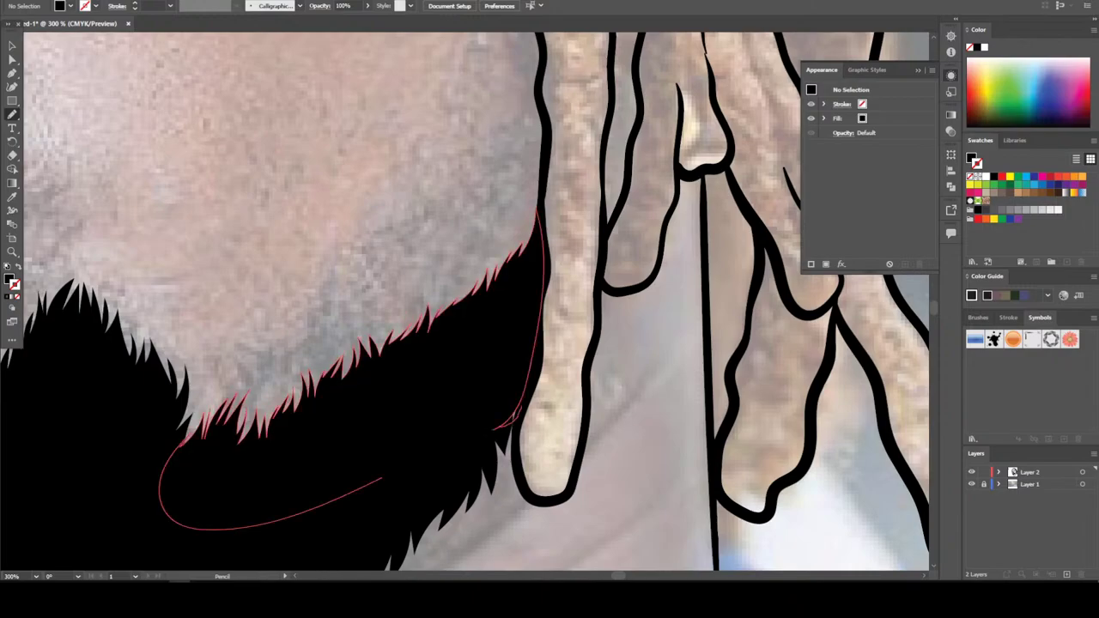
{"action": "key", "text": "ctrl+minus"}
{"action": "key", "text": "ctrl+minus"}
{"action": "key", "text": "ctrl+minus"}
{"action": "key", "text": "ctrl+minus"}
{"action": "key", "text": "ctrl+minus"}
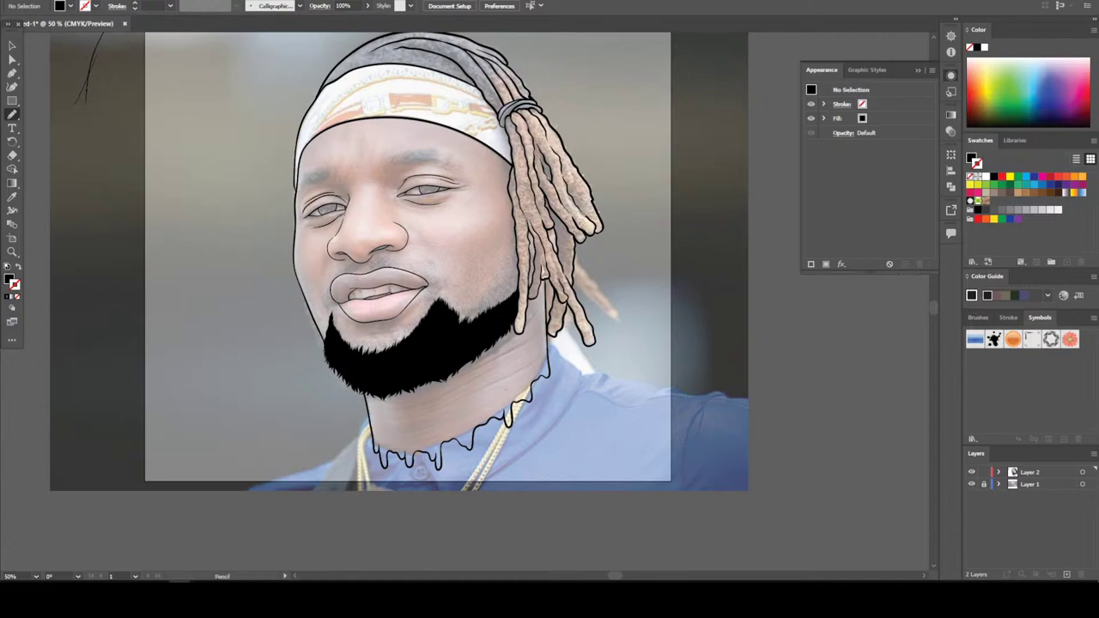
{"action": "key", "text": "ctrl+plus"}
{"action": "key", "text": "ctrl+plus"}
{"action": "key", "text": "ctrl+plus"}
{"action": "key", "text": "ctrl+plus"}
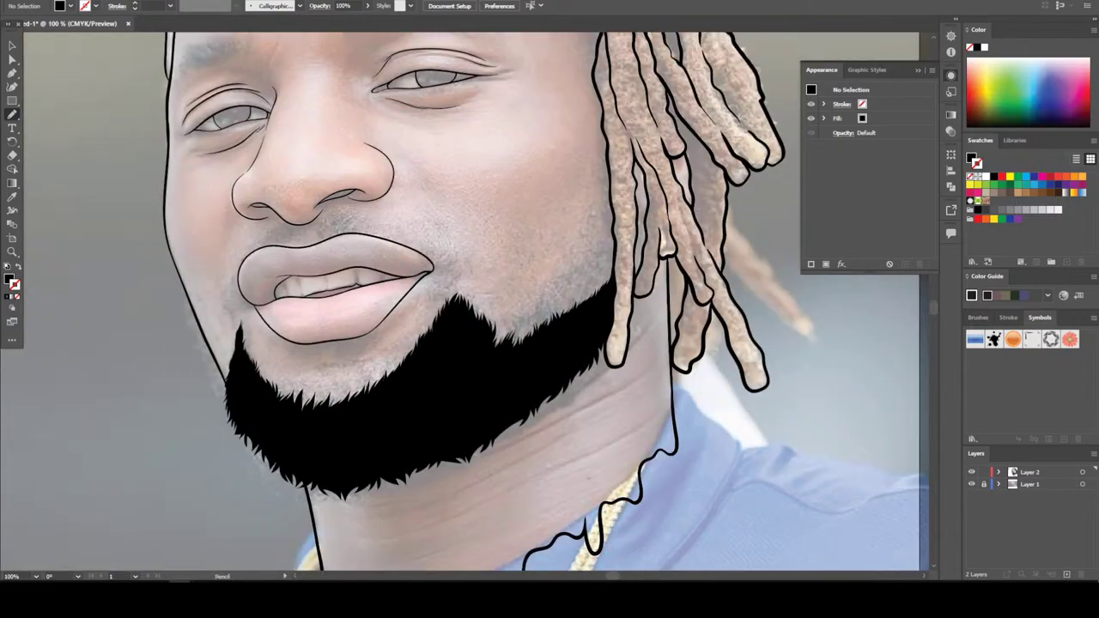
{"action": "scroll", "coordinate": [476, 301], "scroll_direction": "up", "scroll_amount": 3}
{"action": "scroll", "coordinate": [477, 302], "scroll_direction": "left", "scroll_amount": 3}
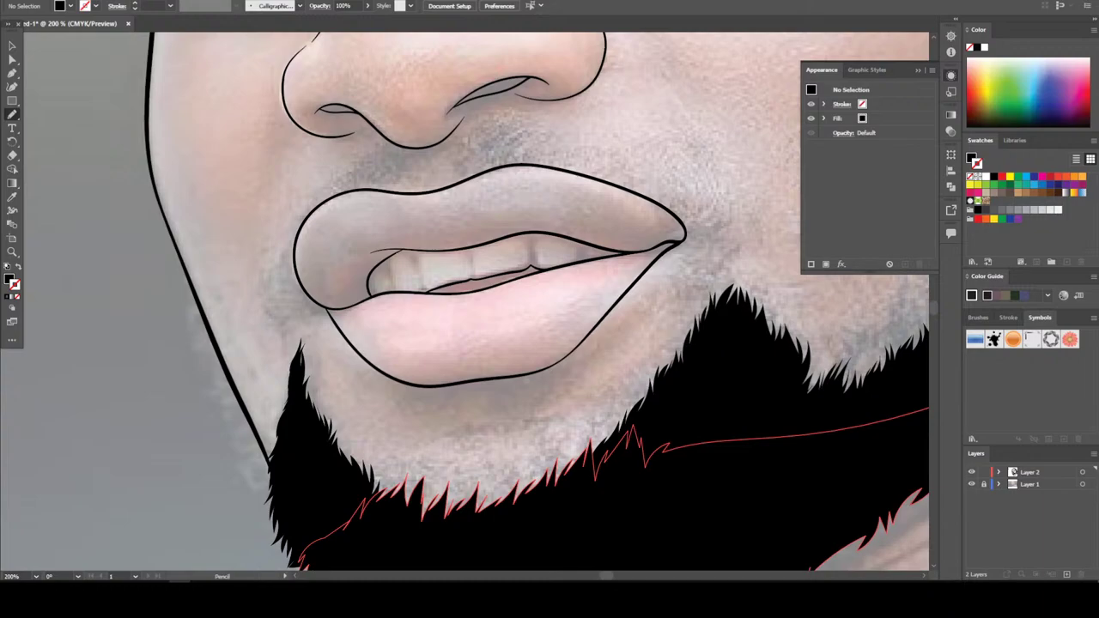
Trace beard hair along the left jaw edge and close it into the fill
{"action": "mouse_move", "coordinate": [278, 474]}
{"action": "left_mouse_down"}
{"action": "mouse_move", "coordinate": [274, 443]}
{"action": "mouse_move", "coordinate": [201, 313]}
{"action": "left_mouse_up"}
{"action": "left_click_drag", "start_coordinate": [265, 499], "coordinate": [280, 512]}
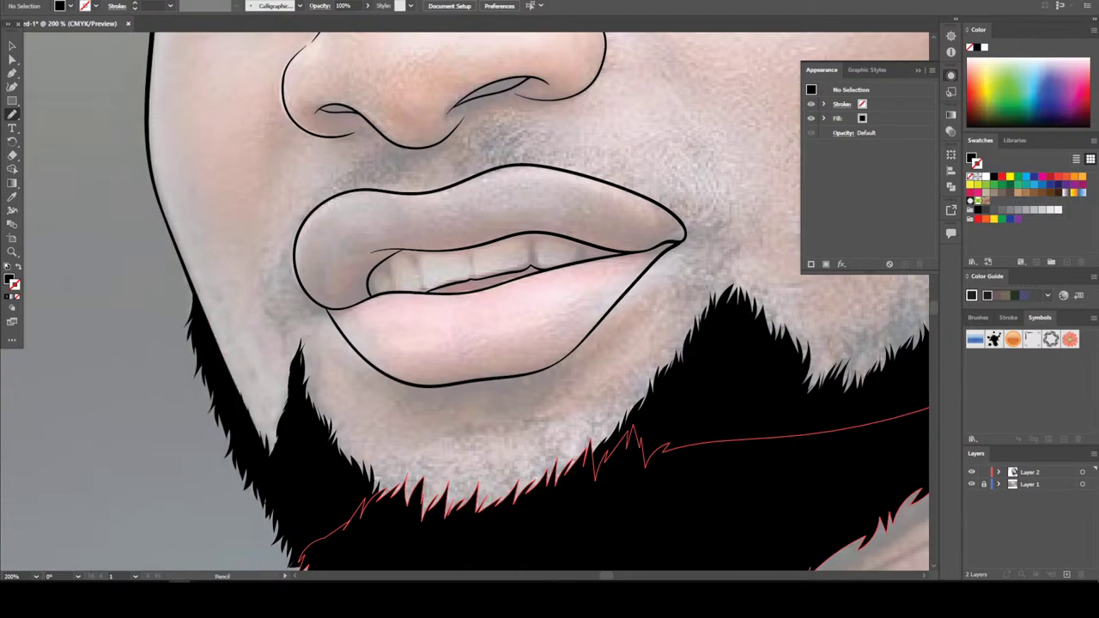
{"action": "scroll", "coordinate": [379, 492], "scroll_direction": "down", "scroll_amount": 3}
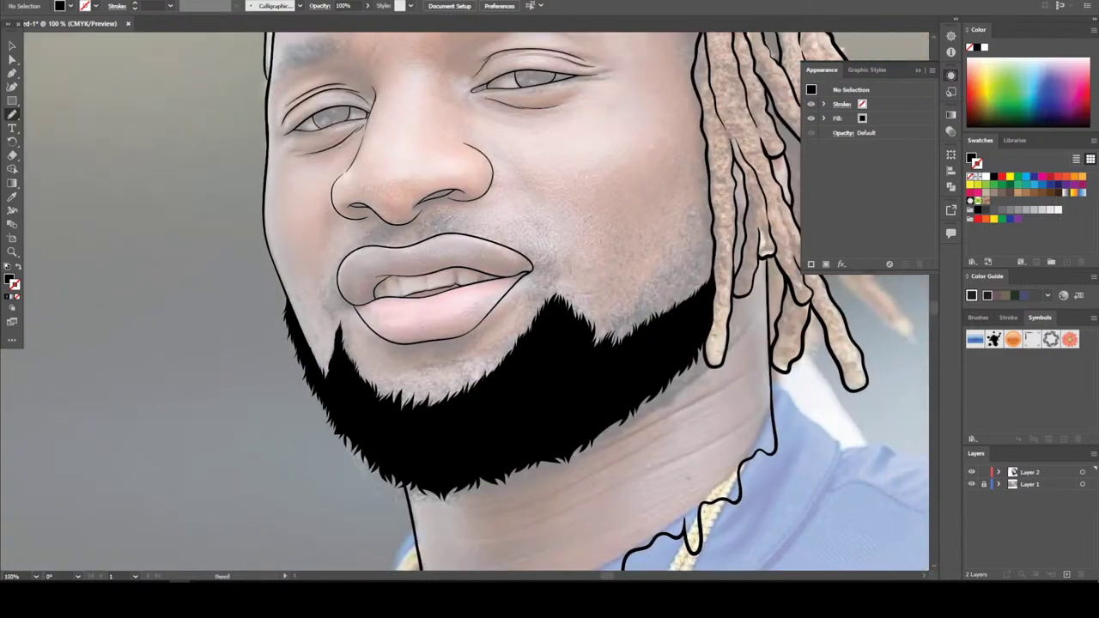
{"action": "scroll", "coordinate": [374, 302], "scroll_direction": "down", "scroll_amount": 1}
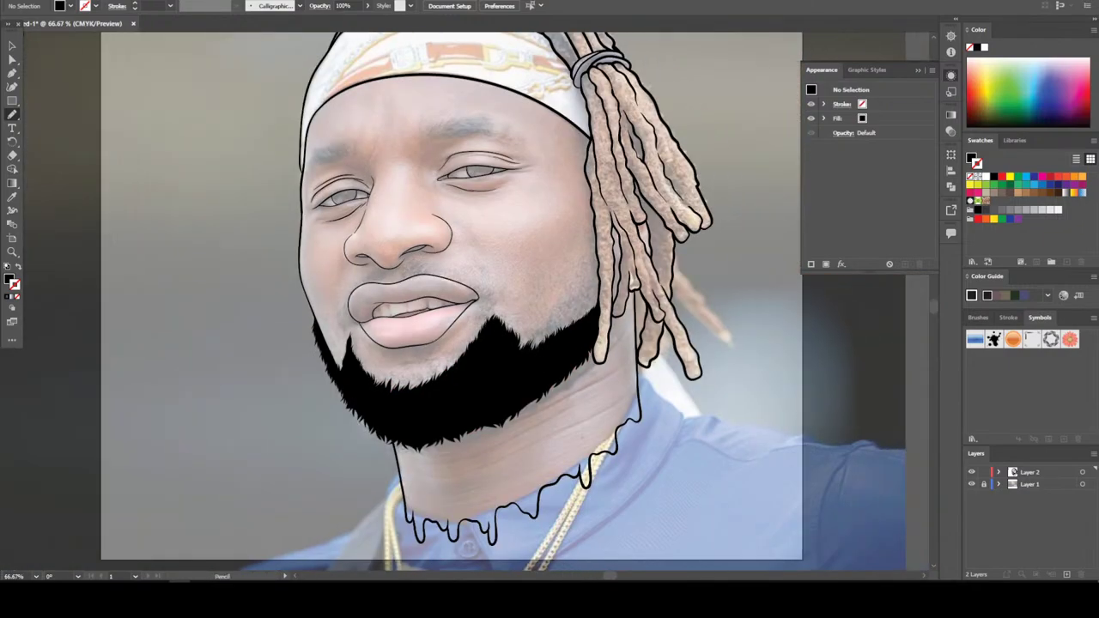
Hide the photo to review the line art, then show it again and zoom to 200%
{"action": "left_click", "coordinate": [972, 484]}
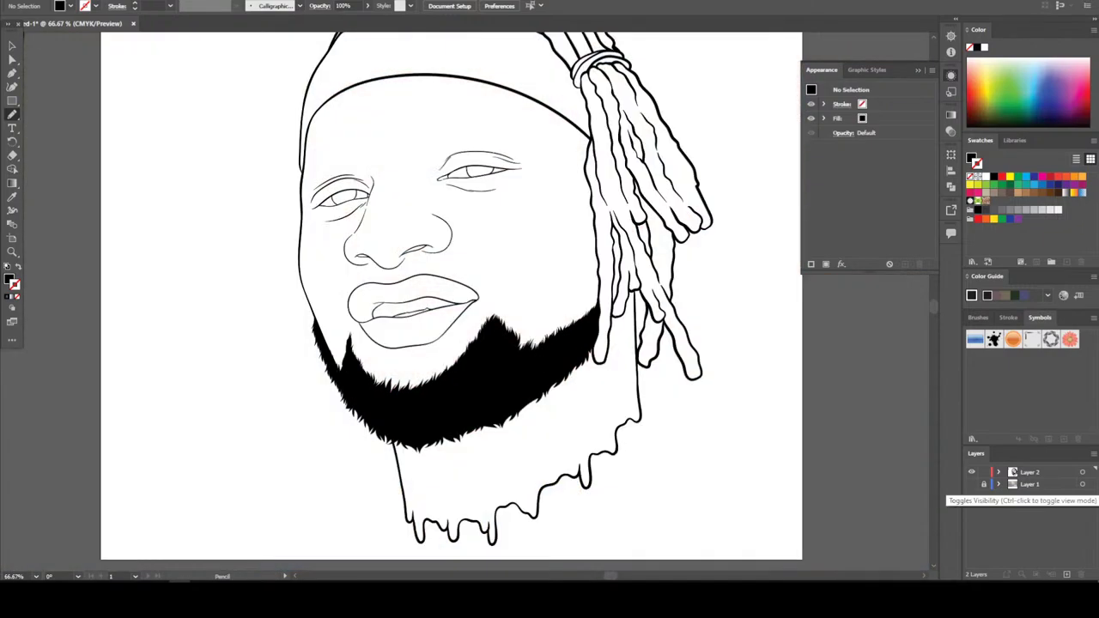
{"action": "key", "text": "ctrl+minus"}
{"action": "key", "text": "ctrl+minus"}
{"action": "key", "text": "ctrl+plus"}
{"action": "key", "text": "ctrl+plus"}
{"action": "key", "text": "ctrl+plus"}
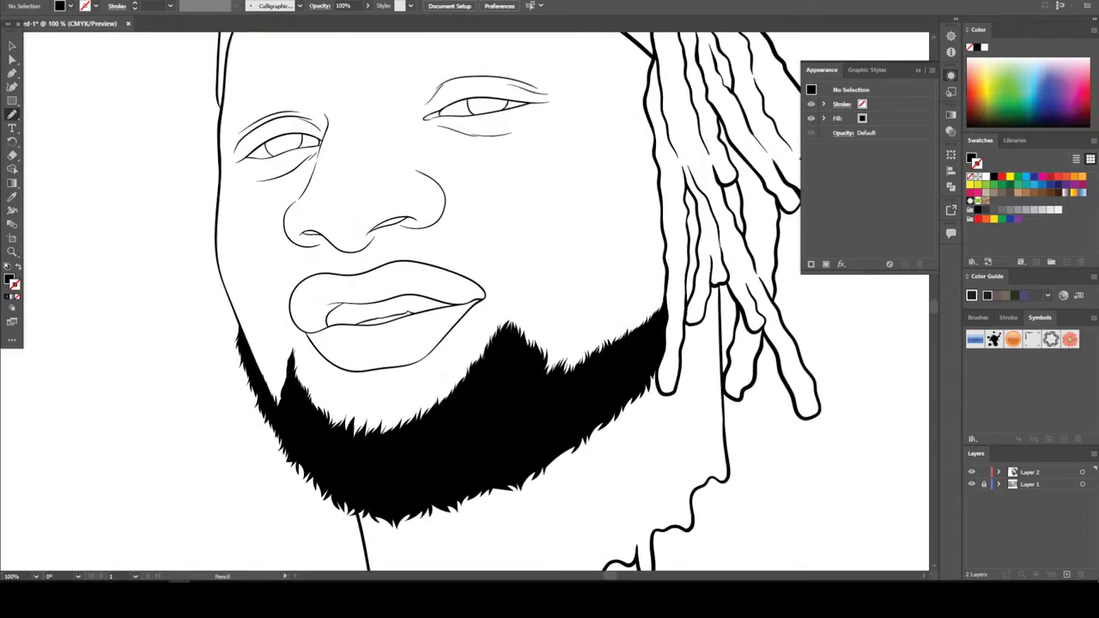
{"action": "left_click", "coordinate": [973, 484]}
{"action": "key", "text": "ctrl+plus"}
{"action": "key", "text": "ctrl+plus"}
{"action": "key", "text": "ctrl+plus"}
{"action": "key", "text": "ctrl+plus"}
{"action": "key", "text": "ctrl+plus"}
{"action": "key", "text": "ctrl+plus"}
{"action": "key", "text": "ctrl+plus"}
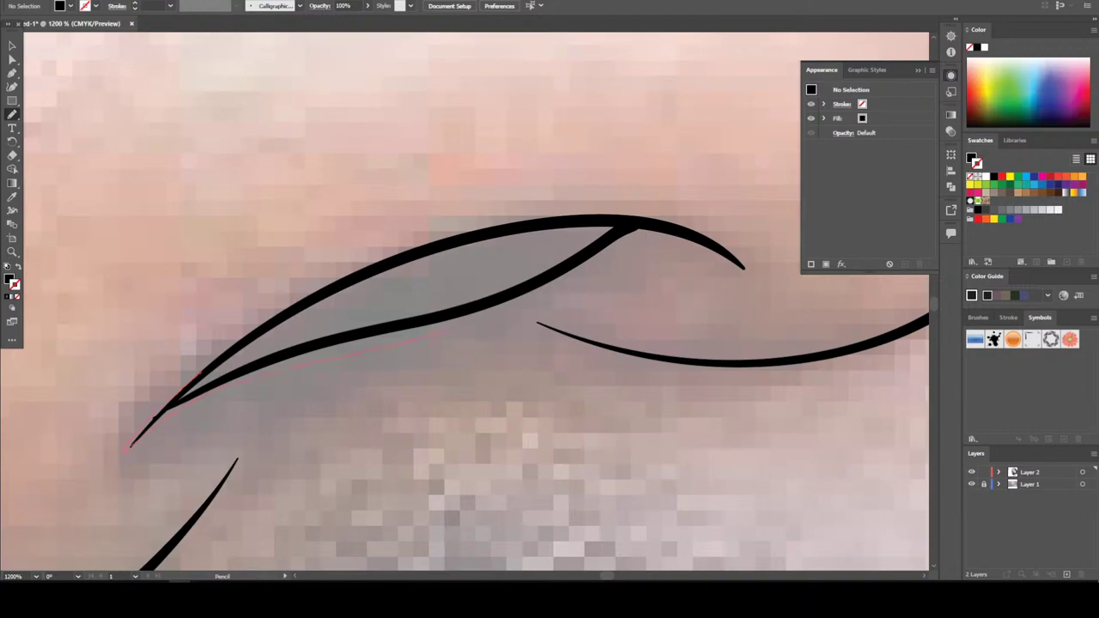
Trace the right nostril as a closed solid black shape
{"action": "mouse_move", "coordinate": [542, 284]}
{"action": "left_mouse_down"}
{"action": "mouse_move", "coordinate": [632, 230]}
{"action": "mouse_move", "coordinate": [599, 221]}
{"action": "mouse_move", "coordinate": [421, 251]}
{"action": "mouse_move", "coordinate": [283, 311]}
{"action": "mouse_move", "coordinate": [542, 283]}
{"action": "left_mouse_up"}
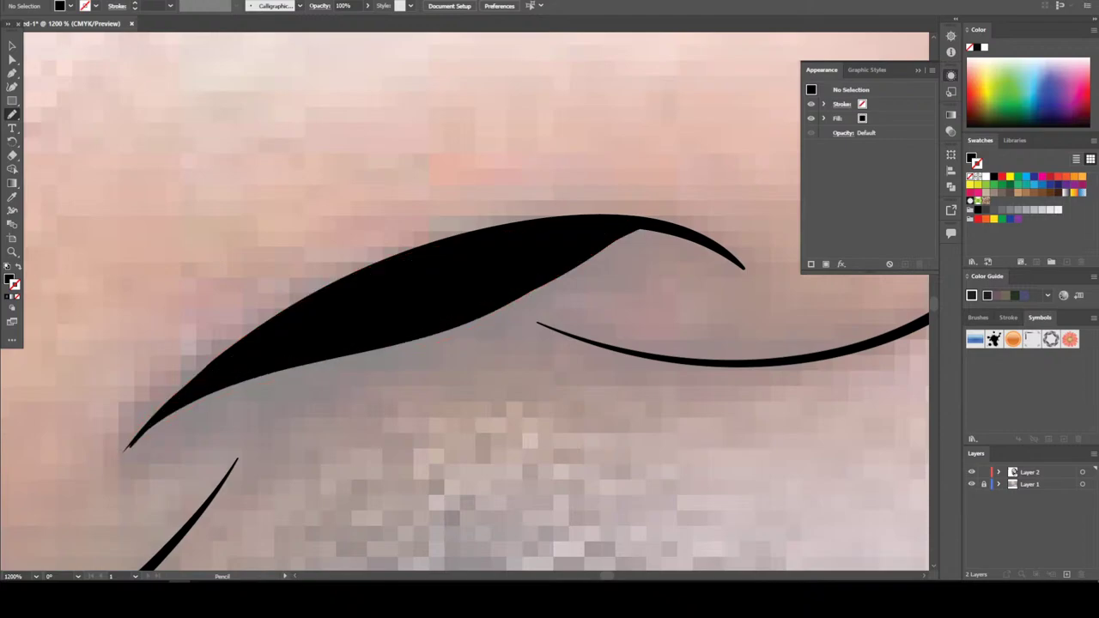
{"action": "left_click_drag", "start_coordinate": [161, 413], "coordinate": [147, 424]}
{"action": "left_click_drag", "start_coordinate": [118, 457], "coordinate": [206, 390]}
{"action": "key", "text": "ctrl+minus"}
{"action": "key", "text": "ctrl+minus"}
{"action": "key", "text": "ctrl+minus"}
Zoom in to 600% and fill the left nostril solid black
{"action": "key", "text": "ctrl+plus"}
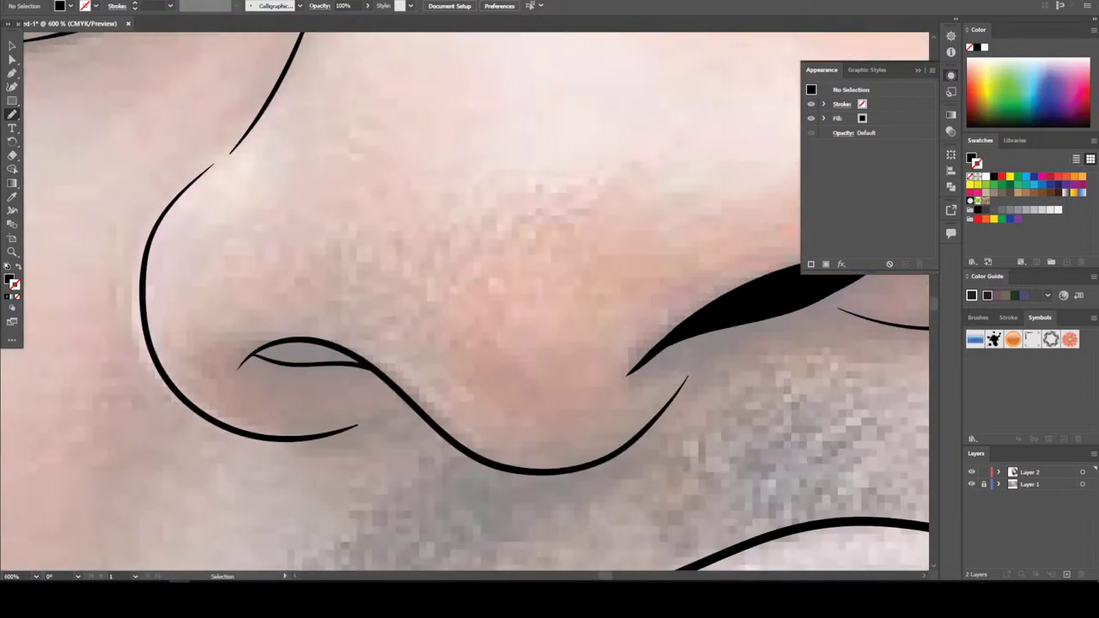
{"action": "key", "text": "ctrl+plus"}
{"action": "key", "text": "ctrl+plus"}
{"action": "key", "text": "ctrl+plus"}
{"action": "mouse_move", "coordinate": [117, 325]}
{"action": "left_mouse_down"}
{"action": "mouse_move", "coordinate": [77, 350]}
{"action": "mouse_move", "coordinate": [155, 365]}
{"action": "left_mouse_up"}
{"action": "mouse_move", "coordinate": [301, 387]}
{"action": "left_mouse_down"}
{"action": "mouse_move", "coordinate": [442, 406]}
{"action": "mouse_move", "coordinate": [344, 329]}
{"action": "mouse_move", "coordinate": [255, 299]}
{"action": "mouse_move", "coordinate": [195, 296]}
{"action": "mouse_move", "coordinate": [129, 316]}
{"action": "left_mouse_up"}
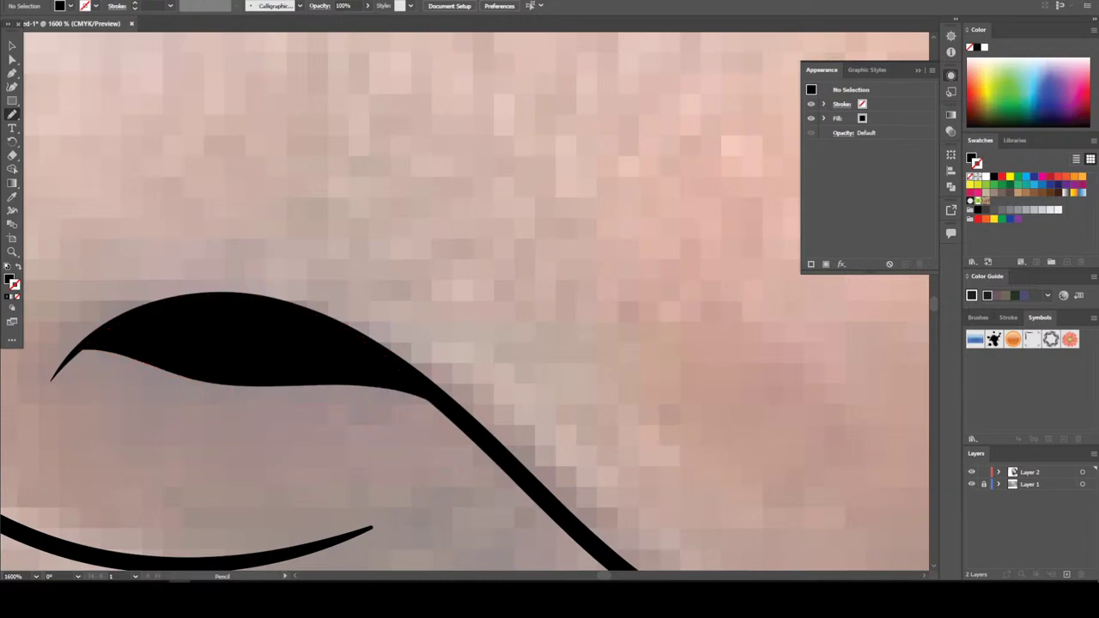
{"action": "key", "text": "ctrl+minus"}
{"action": "key", "text": "ctrl+minus"}
{"action": "key", "text": "ctrl+minus"}
{"action": "key", "text": "ctrl+minus"}
{"action": "key", "text": "ctrl+minus"}
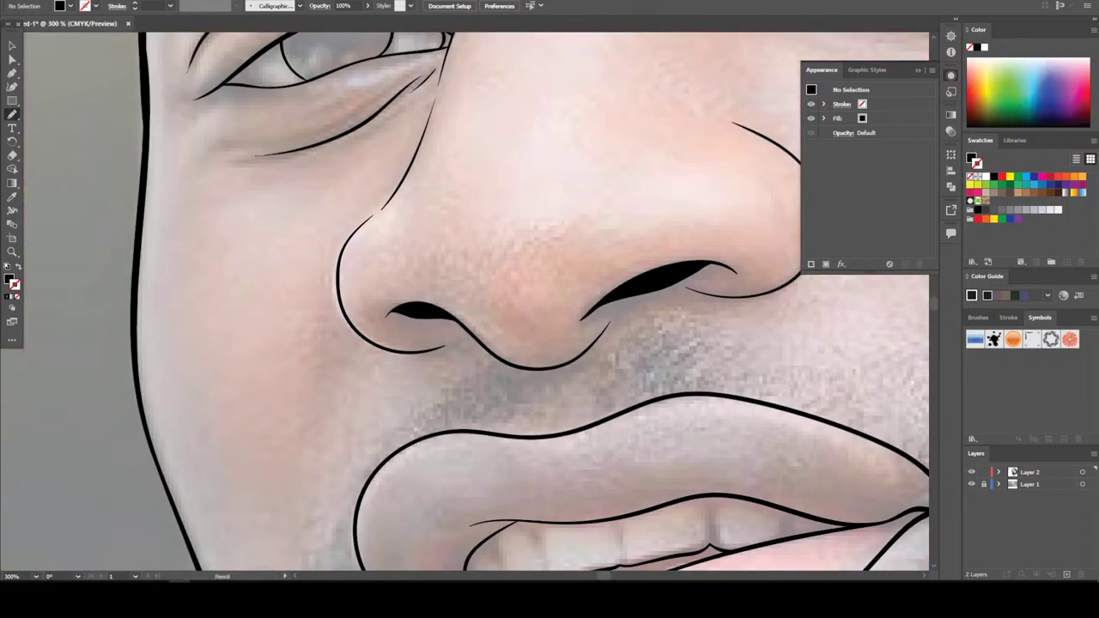
Zoom in on the right eye and trace its lower eyelid and inner corner
{"action": "key", "text": "ctrl+minus"}
{"action": "scroll", "coordinate": [472, 300], "scroll_direction": "up", "scroll_amount": 2}
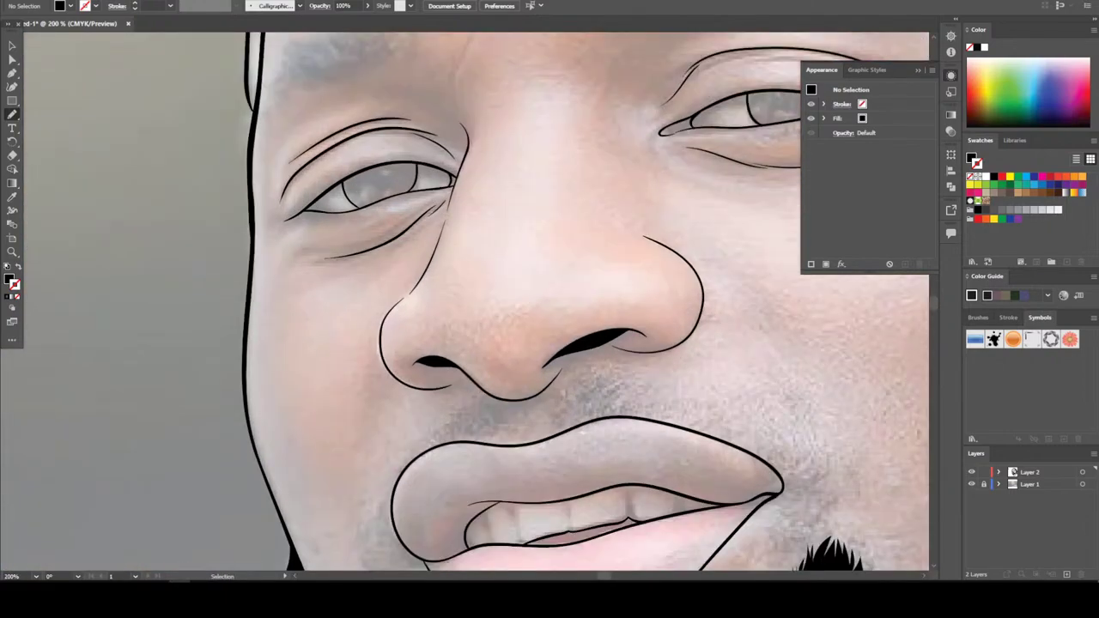
{"action": "scroll", "coordinate": [472, 301], "scroll_direction": "right", "scroll_amount": 2}
{"action": "scroll", "coordinate": [473, 301], "scroll_direction": "right", "scroll_amount": 2}
{"action": "scroll", "coordinate": [472, 301], "scroll_direction": "up", "scroll_amount": 2}
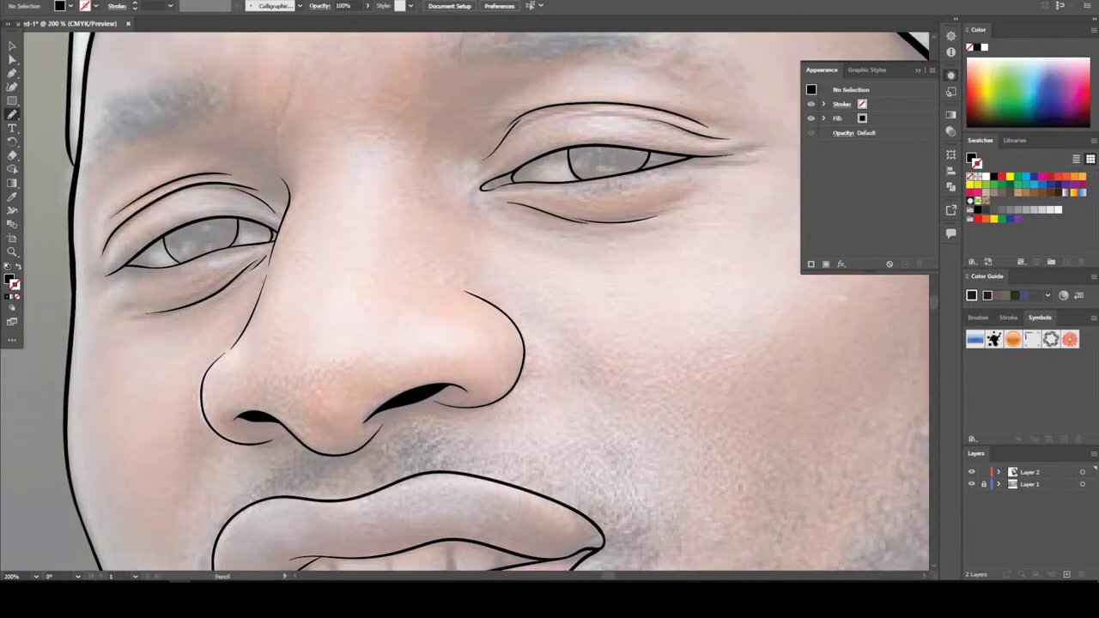
{"action": "key", "text": "ctrl+plus"}
{"action": "key", "text": "ctrl+plus"}
{"action": "scroll", "coordinate": [465, 301], "scroll_direction": "right", "scroll_amount": 2}
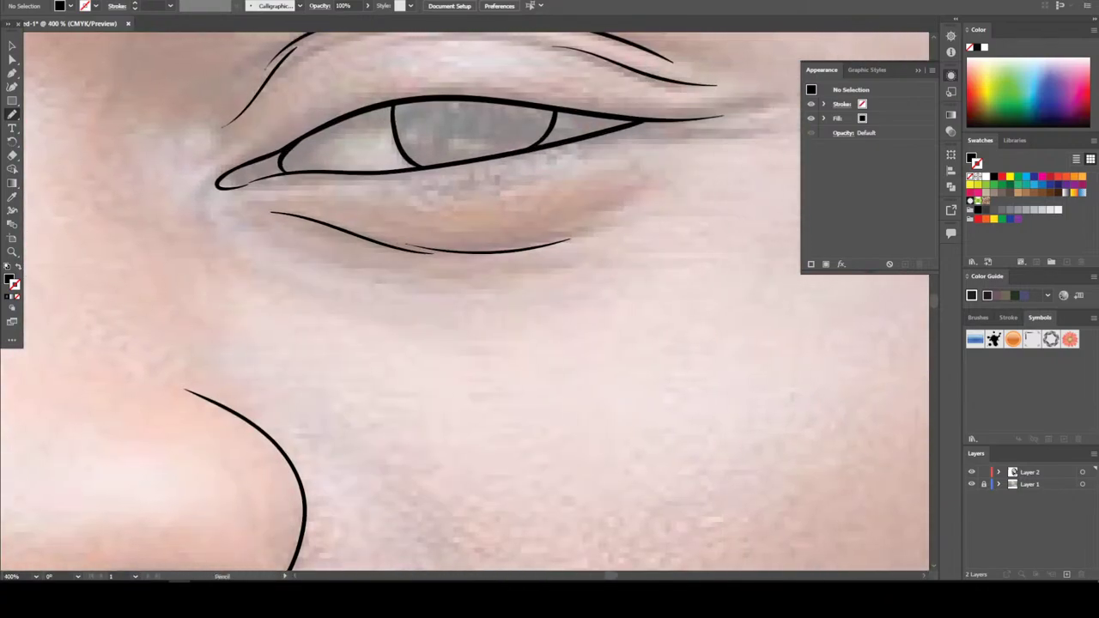
{"action": "scroll", "coordinate": [465, 302], "scroll_direction": "up", "scroll_amount": 1}
{"action": "key", "text": "ctrl+plus"}
{"action": "scroll", "coordinate": [464, 301], "scroll_direction": "up", "scroll_amount": 2}
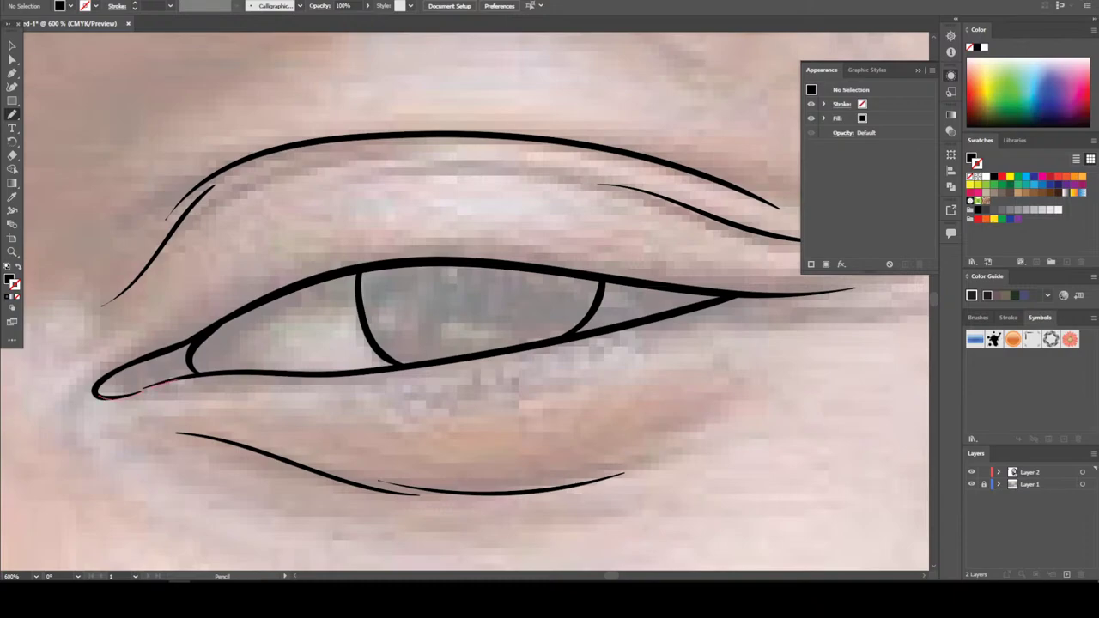
{"action": "left_click_drag", "start_coordinate": [154, 385], "coordinate": [204, 375]}
{"action": "mouse_move", "coordinate": [104, 391]}
{"action": "left_mouse_down"}
{"action": "mouse_move", "coordinate": [185, 346]}
{"action": "mouse_move", "coordinate": [188, 364]}
{"action": "left_mouse_up"}
Outline the iris along the upper eyelid and close it into a solid black shape
{"action": "mouse_move", "coordinate": [357, 301]}
{"action": "left_mouse_down"}
{"action": "mouse_move", "coordinate": [371, 342]}
{"action": "mouse_move", "coordinate": [393, 360]}
{"action": "mouse_move", "coordinate": [560, 338]}
{"action": "mouse_move", "coordinate": [600, 292]}
{"action": "left_mouse_up"}
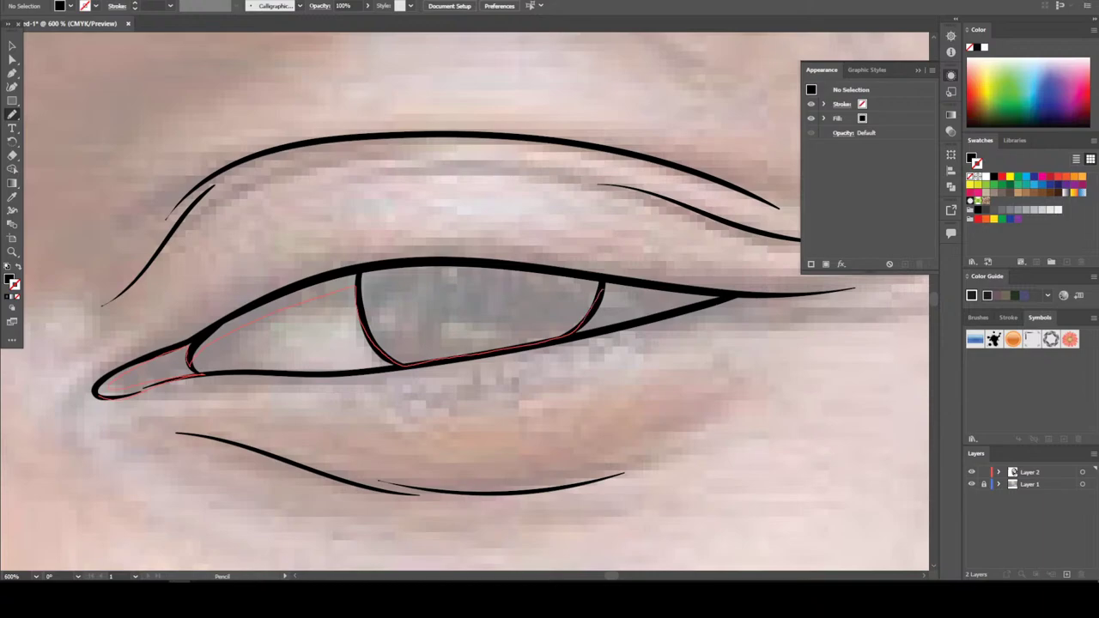
{"action": "left_click_drag", "start_coordinate": [677, 308], "coordinate": [718, 301]}
{"action": "left_click_drag", "start_coordinate": [788, 296], "coordinate": [529, 264]}
{"action": "mouse_move", "coordinate": [335, 271]}
{"action": "left_mouse_down"}
{"action": "mouse_move", "coordinate": [110, 371]}
{"action": "mouse_move", "coordinate": [96, 391]}
{"action": "mouse_move", "coordinate": [141, 387]}
{"action": "left_mouse_up"}
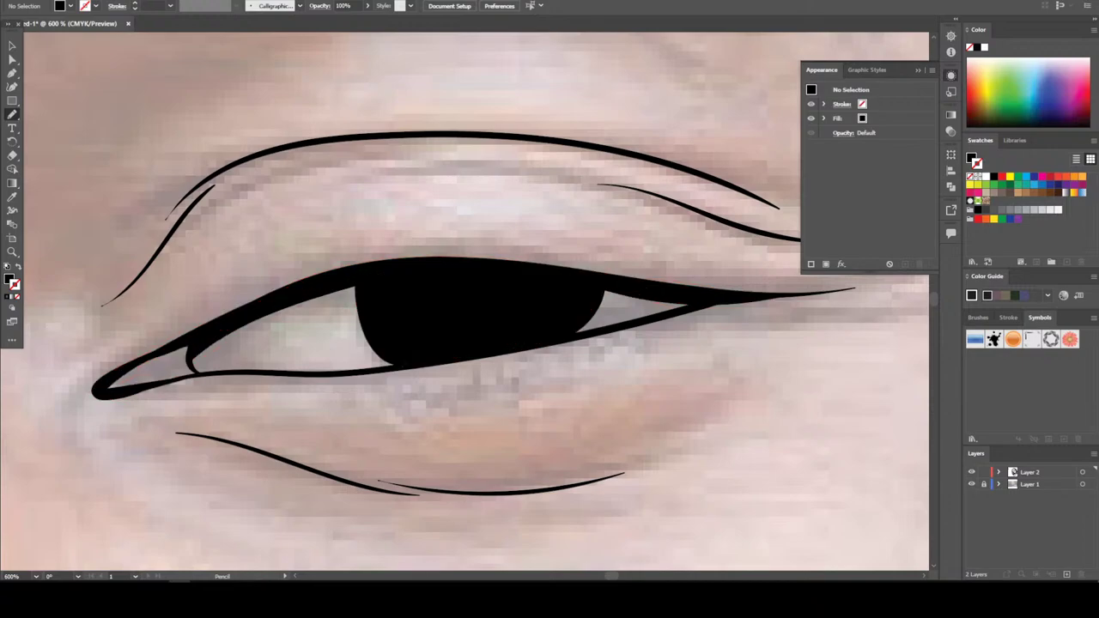
{"action": "key", "text": "ctrl+minus"}
{"action": "key", "text": "ctrl+minus"}
{"action": "key", "text": "ctrl+minus"}
{"action": "key", "text": "ctrl+minus"}
{"action": "key", "text": "ctrl+minus"}
{"action": "key", "text": "ctrl+minus"}
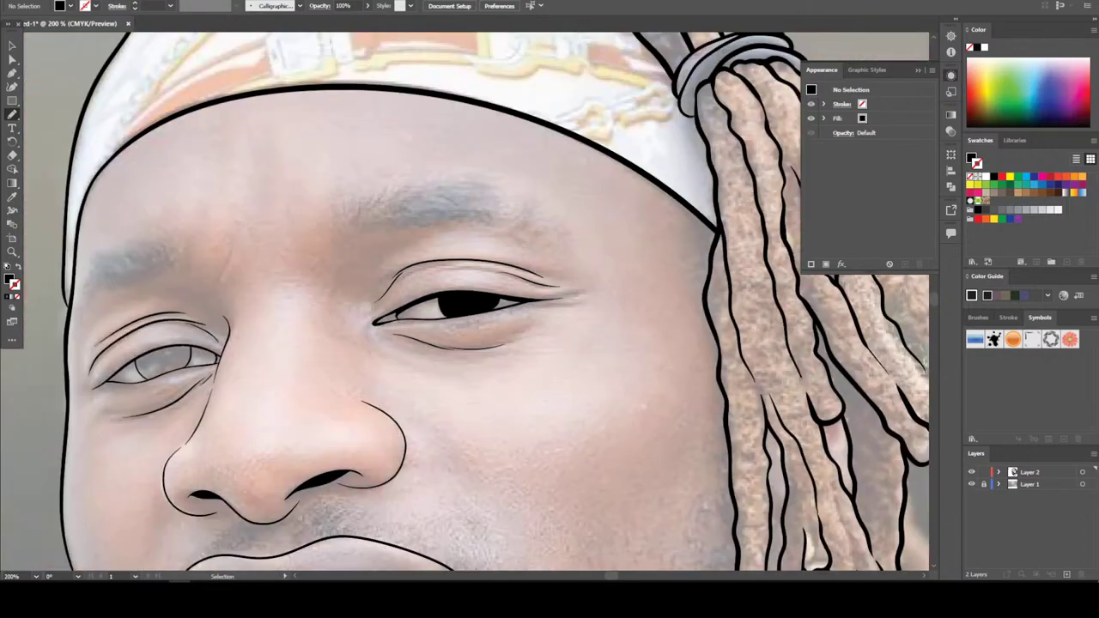
Trace the left eye's lower eyelid and iris into a closed solid black shape
{"action": "key", "text": "ctrl+plus"}
{"action": "key", "text": "ctrl+plus"}
{"action": "key", "text": "ctrl+plus"}
{"action": "key", "text": "ctrl+plus"}
{"action": "key", "text": "ctrl+plus"}
{"action": "key", "text": "ctrl+plus"}
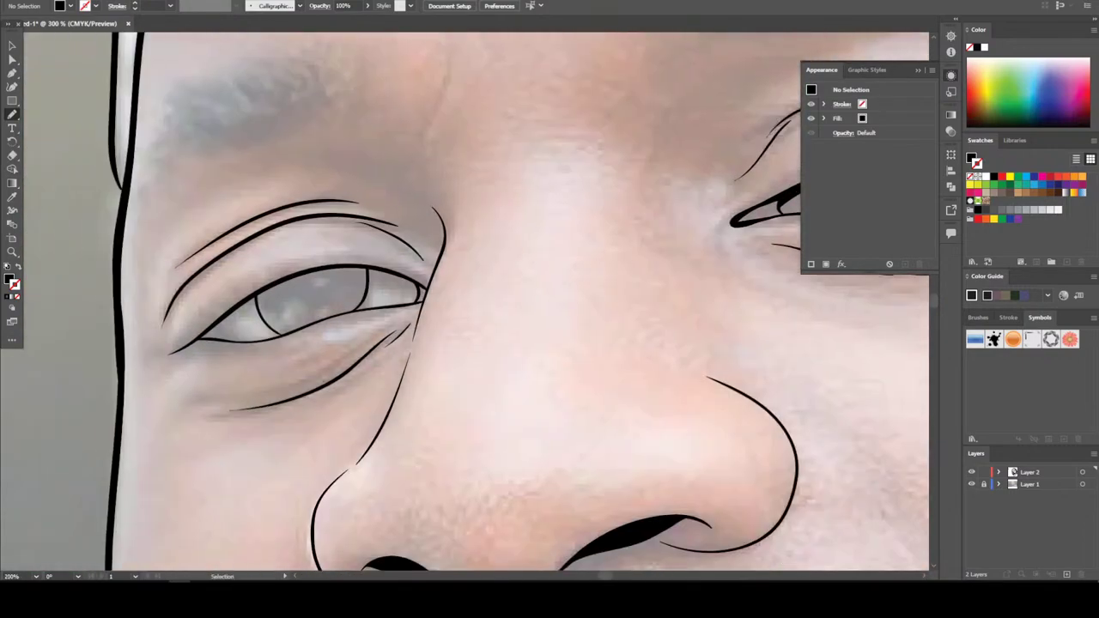
{"action": "scroll", "coordinate": [462, 302], "scroll_direction": "up", "scroll_amount": 1}
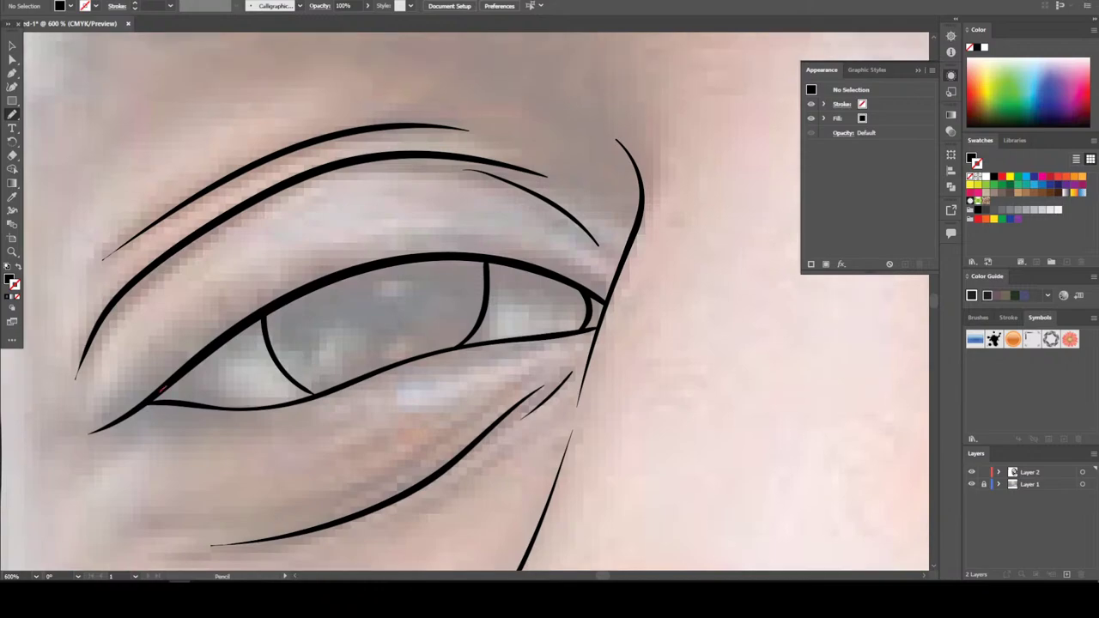
{"action": "left_click_drag", "start_coordinate": [162, 389], "coordinate": [115, 421]}
{"action": "mouse_move", "coordinate": [263, 332]}
{"action": "left_mouse_down"}
{"action": "mouse_move", "coordinate": [309, 391]}
{"action": "mouse_move", "coordinate": [454, 347]}
{"action": "mouse_move", "coordinate": [479, 316]}
{"action": "mouse_move", "coordinate": [487, 282]}
{"action": "left_mouse_up"}
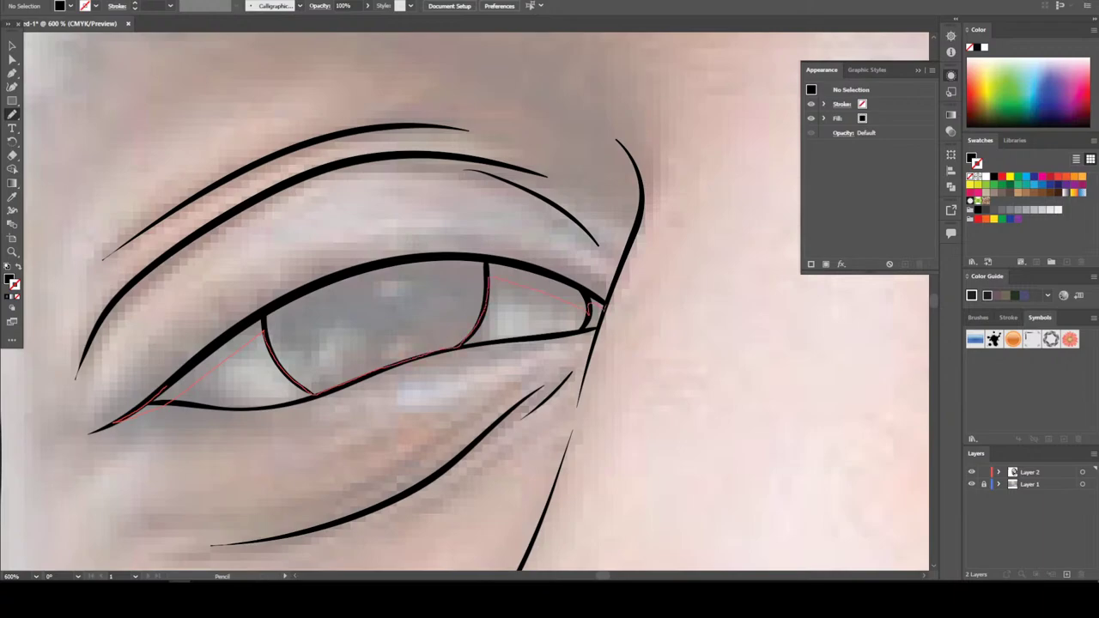
{"action": "mouse_move", "coordinate": [601, 300]}
{"action": "left_mouse_down"}
{"action": "mouse_move", "coordinate": [550, 270]}
{"action": "mouse_move", "coordinate": [371, 268]}
{"action": "mouse_move", "coordinate": [307, 294]}
{"action": "mouse_move", "coordinate": [163, 391]}
{"action": "left_mouse_up"}
{"action": "mouse_move", "coordinate": [163, 391]}
{"action": "left_mouse_down"}
{"action": "mouse_move", "coordinate": [375, 280]}
{"action": "mouse_move", "coordinate": [316, 279]}
{"action": "left_mouse_up"}
Round off the iris bottom and touch up the inner eye-corner line
{"action": "mouse_move", "coordinate": [289, 352]}
{"action": "left_mouse_down"}
{"action": "mouse_move", "coordinate": [297, 380]}
{"action": "mouse_move", "coordinate": [335, 388]}
{"action": "mouse_move", "coordinate": [364, 372]}
{"action": "mouse_move", "coordinate": [325, 393]}
{"action": "left_mouse_up"}
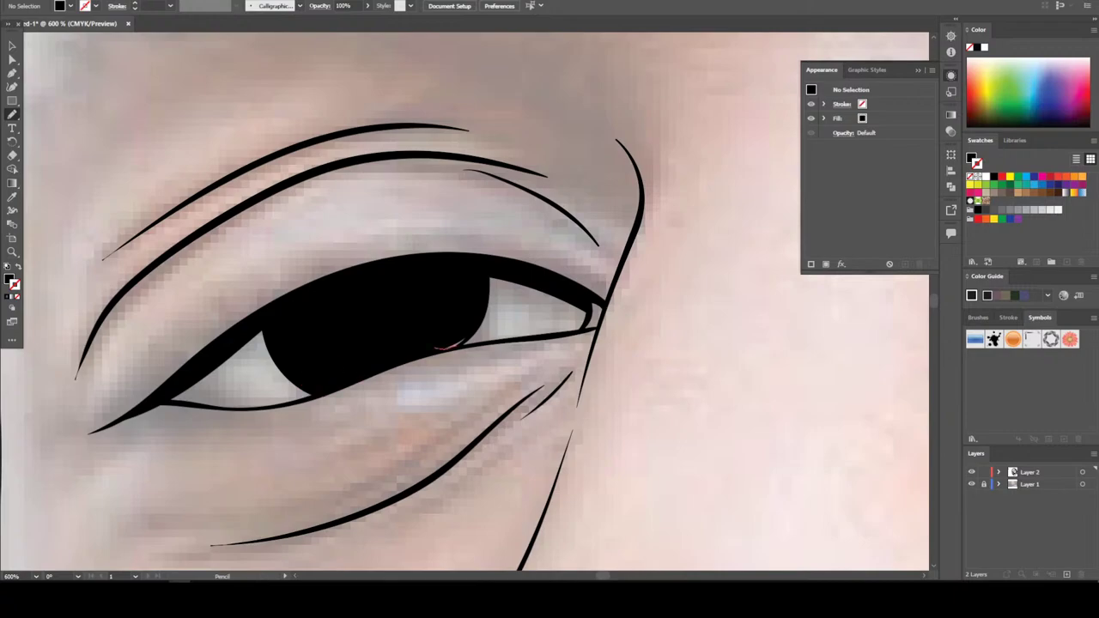
{"action": "left_click_drag", "start_coordinate": [469, 342], "coordinate": [472, 325]}
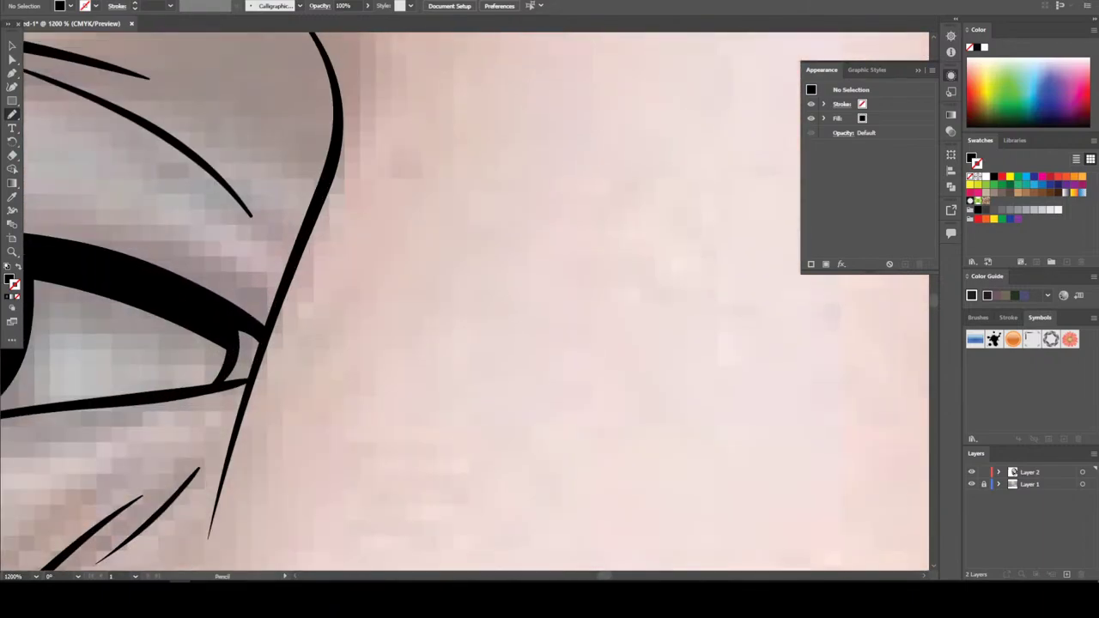
{"action": "mouse_move", "coordinate": [254, 368]}
{"action": "left_mouse_down"}
{"action": "mouse_move", "coordinate": [258, 347]}
{"action": "mouse_move", "coordinate": [234, 340]}
{"action": "mouse_move", "coordinate": [247, 321]}
{"action": "mouse_move", "coordinate": [246, 363]}
{"action": "mouse_move", "coordinate": [258, 336]}
{"action": "left_mouse_up"}
Zoom out to the whole head and trace along the left cheek outline
{"action": "key", "text": "ctrl+1"}
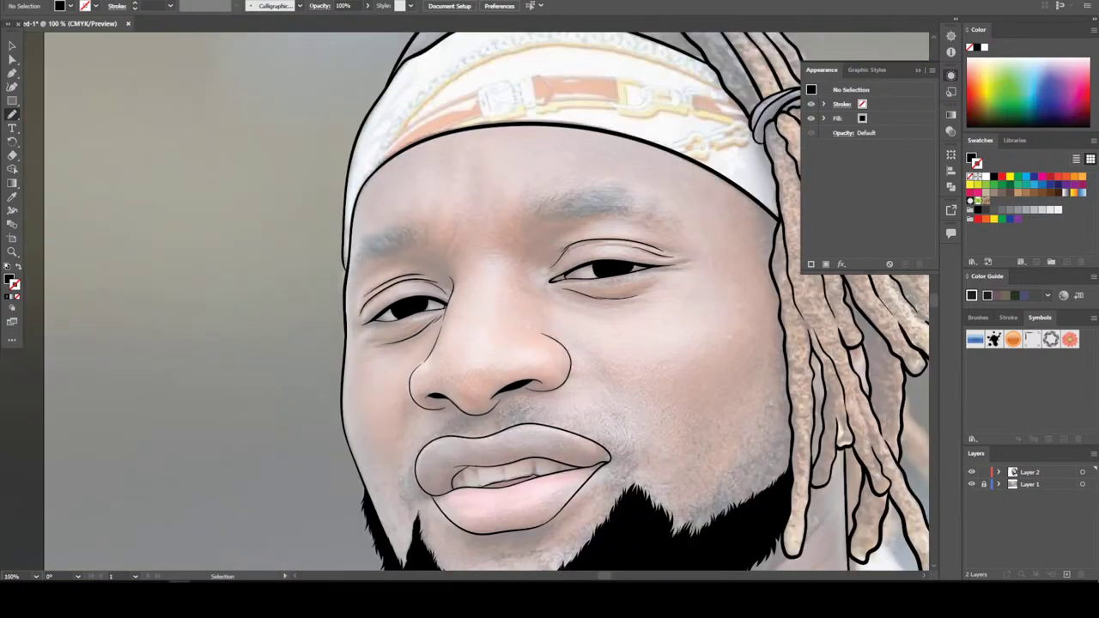
{"action": "key", "text": "ctrl+minus"}
{"action": "left_click_drag", "start_coordinate": [358, 301], "coordinate": [399, 493]}
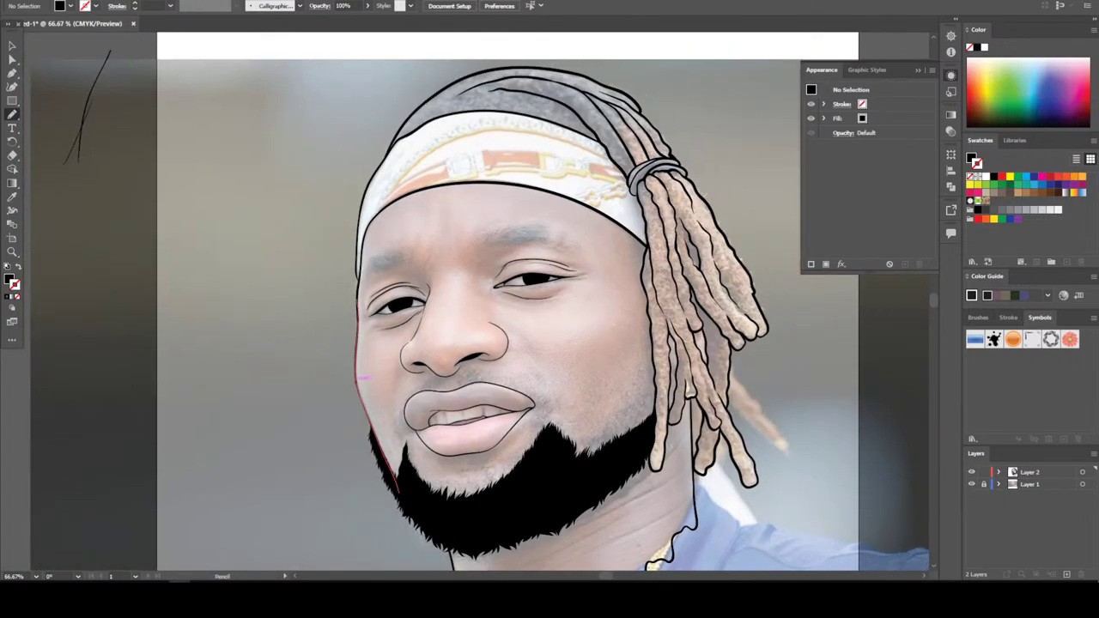
Hide the reference photo to check the line art, then show it and zoom toward the mouth
{"action": "left_click", "coordinate": [973, 484]}
{"action": "key", "text": "ctrl+minus"}
{"action": "key", "text": "ctrl+minus"}
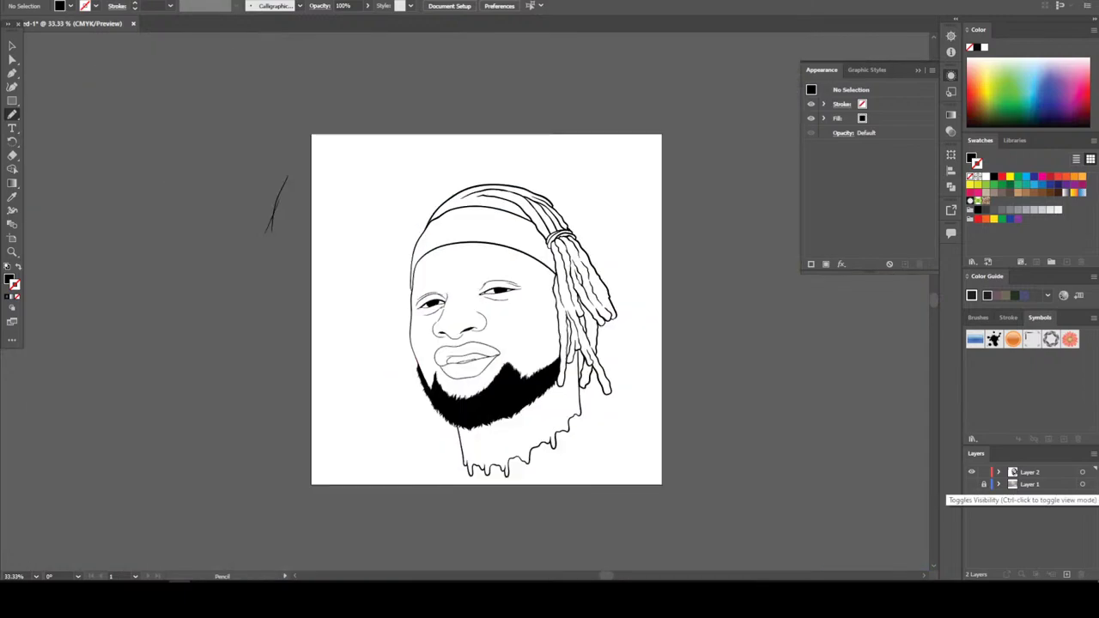
{"action": "key", "text": "ctrl+plus"}
{"action": "key", "text": "ctrl+plus"}
{"action": "key", "text": "ctrl+plus"}
{"action": "left_click", "coordinate": [972, 484]}
{"action": "key", "text": "ctrl+plus"}
{"action": "key", "text": "ctrl+plus"}
{"action": "key", "text": "ctrl+plus"}
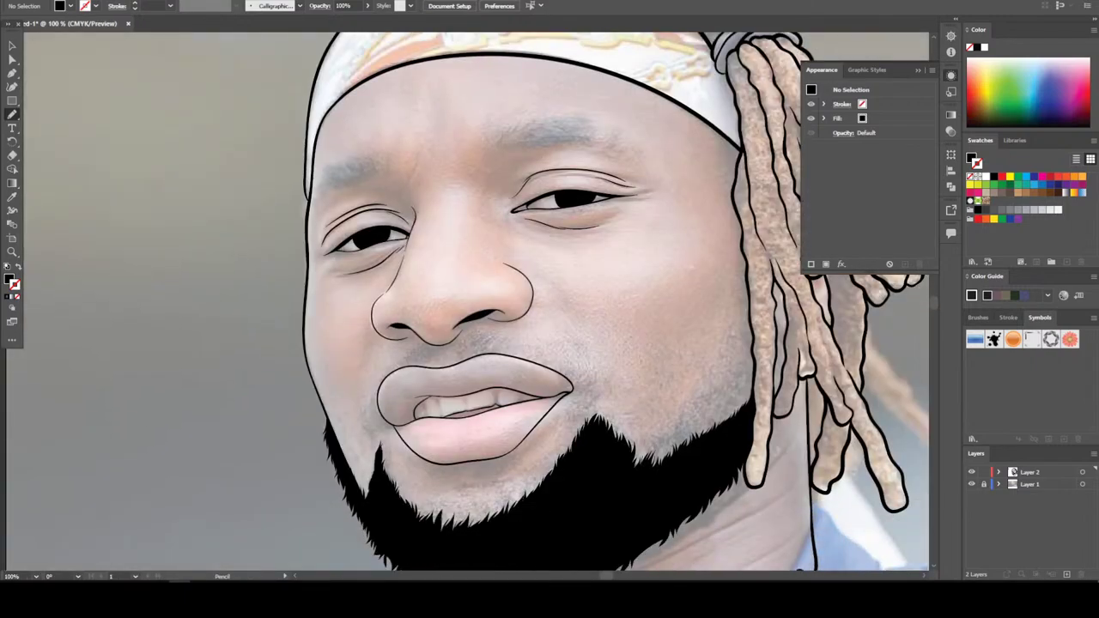
Trace the dark gap between teeth and lower lip as a solid black shape
{"action": "scroll", "coordinate": [466, 302], "scroll_direction": "down", "scroll_amount": 2}
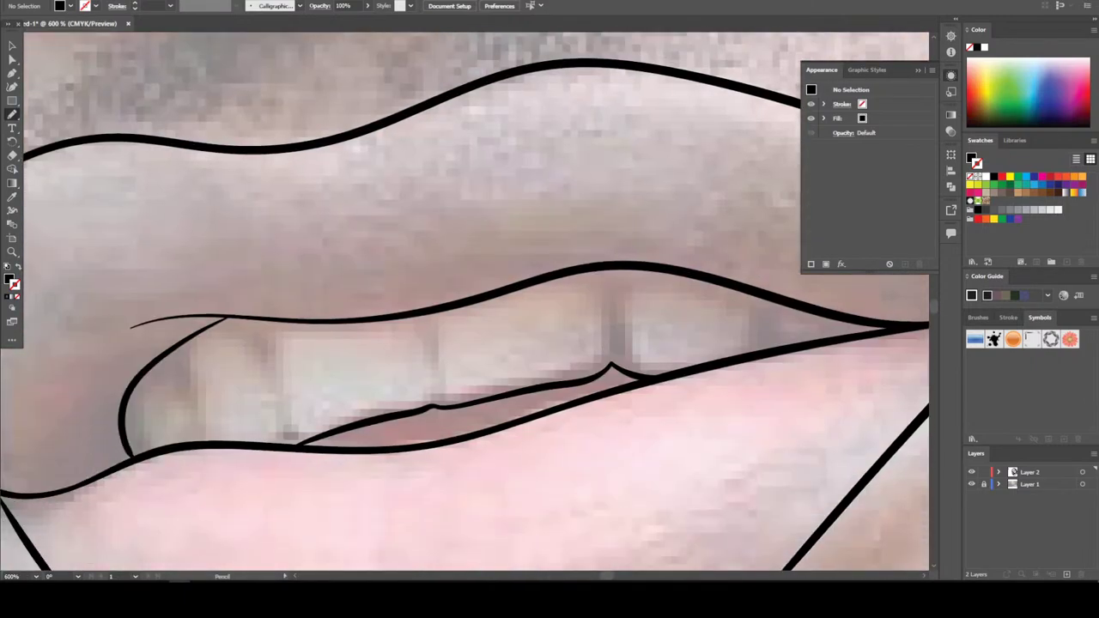
{"action": "mouse_move", "coordinate": [298, 449]}
{"action": "left_mouse_down"}
{"action": "mouse_move", "coordinate": [453, 442]}
{"action": "mouse_move", "coordinate": [655, 381]}
{"action": "mouse_move", "coordinate": [613, 368]}
{"action": "mouse_move", "coordinate": [293, 446]}
{"action": "left_mouse_up"}
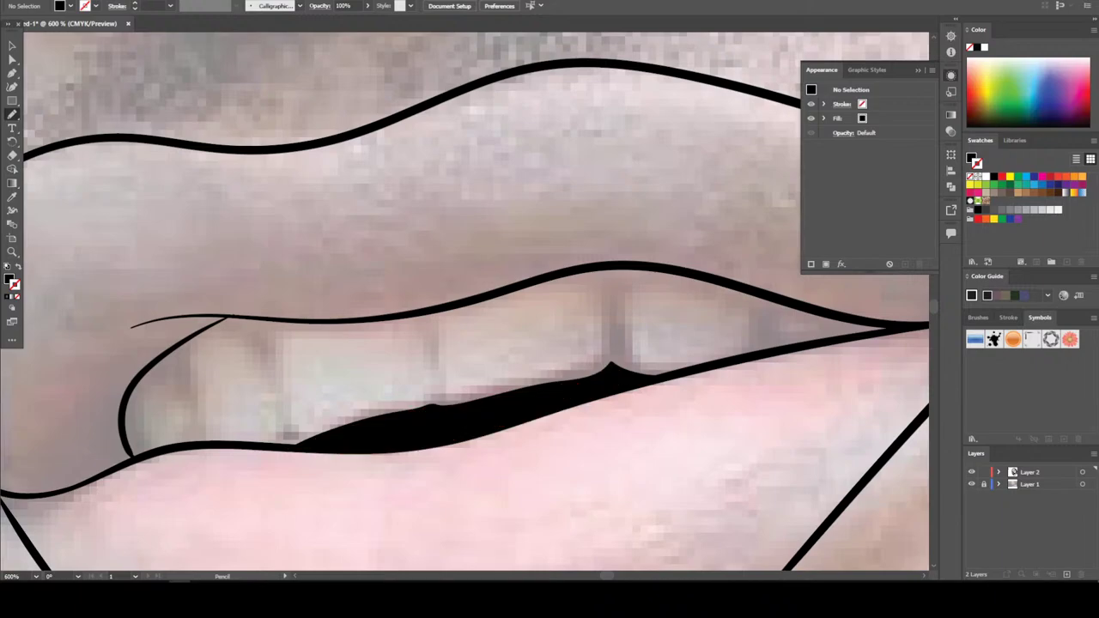
{"action": "scroll", "coordinate": [462, 396], "scroll_direction": "down", "scroll_amount": 6}
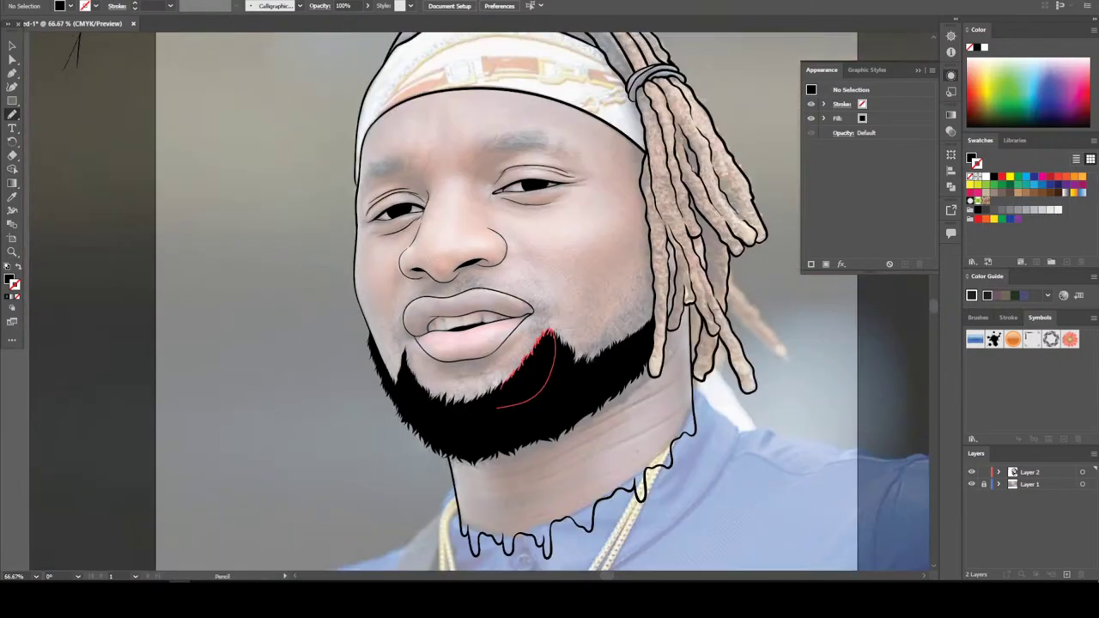
Draw the left eyebrow as a spiky black shape with extra hairs at its tip
{"action": "scroll", "coordinate": [372, 228], "scroll_direction": "up", "scroll_amount": 5}
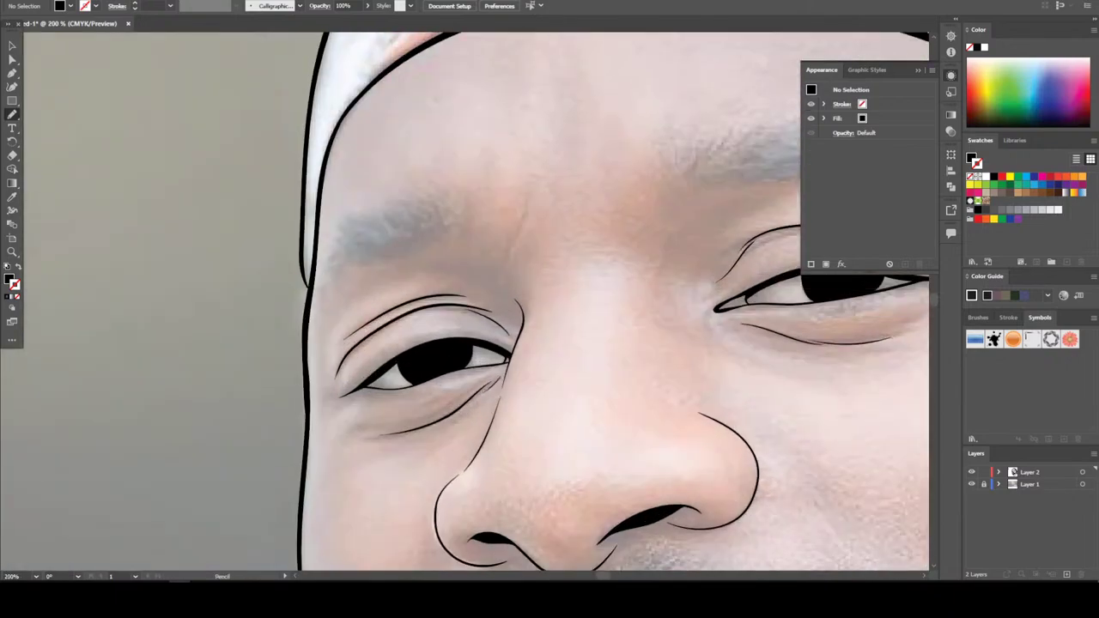
{"action": "scroll", "coordinate": [473, 301], "scroll_direction": "up", "scroll_amount": 3}
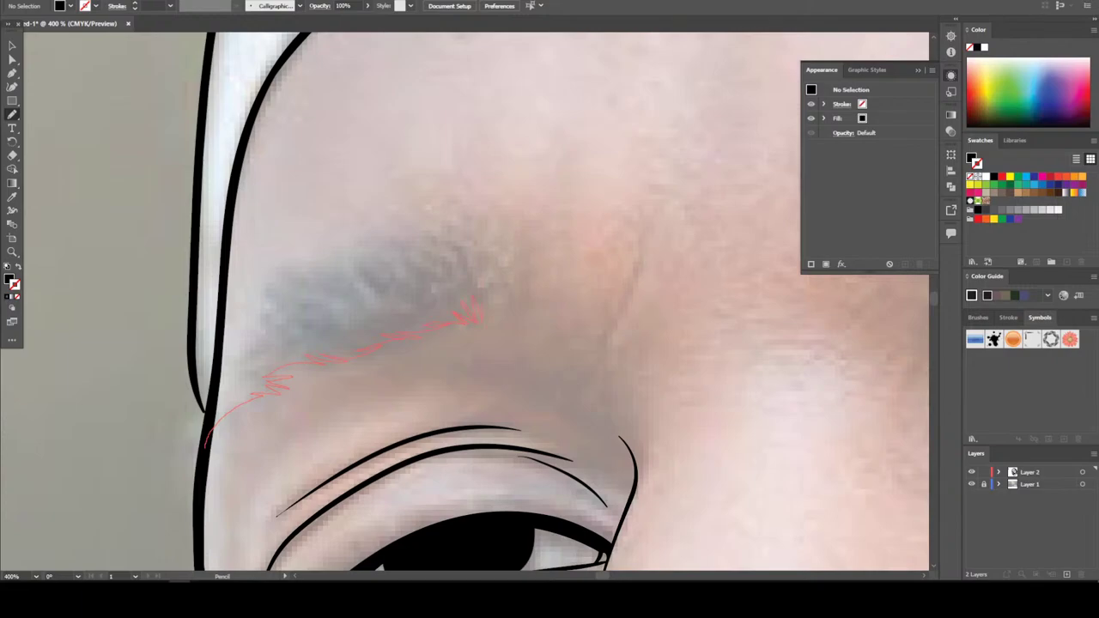
{"action": "mouse_move", "coordinate": [503, 297]}
{"action": "left_mouse_down"}
{"action": "mouse_move", "coordinate": [488, 225]}
{"action": "mouse_move", "coordinate": [447, 218]}
{"action": "mouse_move", "coordinate": [283, 270]}
{"action": "mouse_move", "coordinate": [285, 285]}
{"action": "mouse_move", "coordinate": [261, 293]}
{"action": "left_mouse_up"}
{"action": "left_click_drag", "start_coordinate": [271, 291], "coordinate": [253, 317]}
{"action": "left_click_drag", "start_coordinate": [282, 315], "coordinate": [256, 332]}
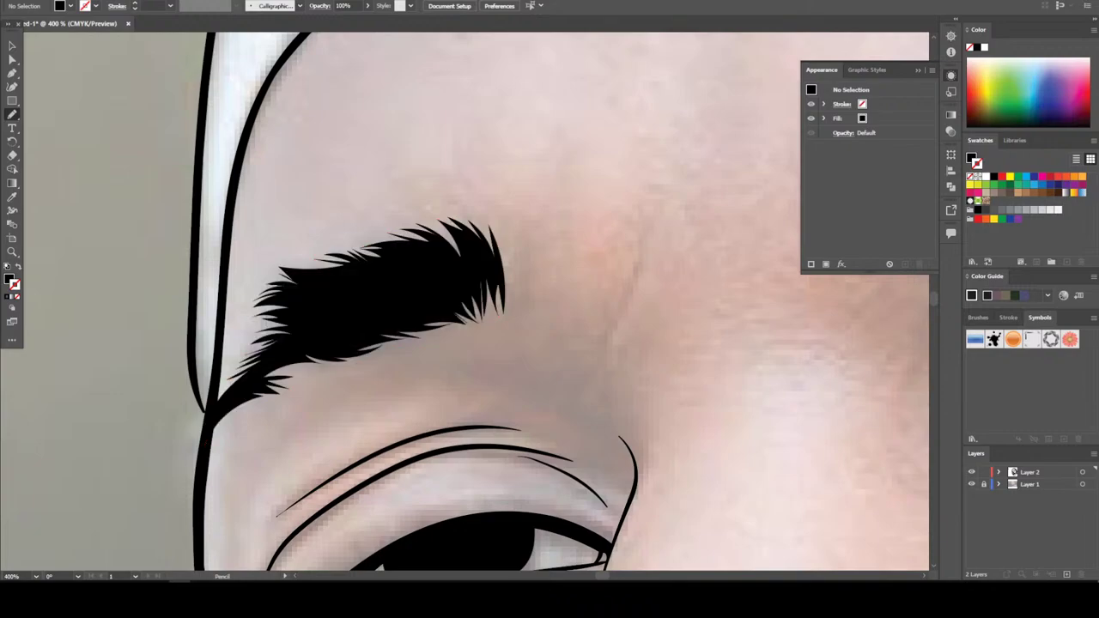
{"action": "key", "text": "ctrl+minus"}
{"action": "key", "text": "ctrl+minus"}
{"action": "key", "text": "ctrl+minus"}
{"action": "key", "text": "ctrl+minus"}
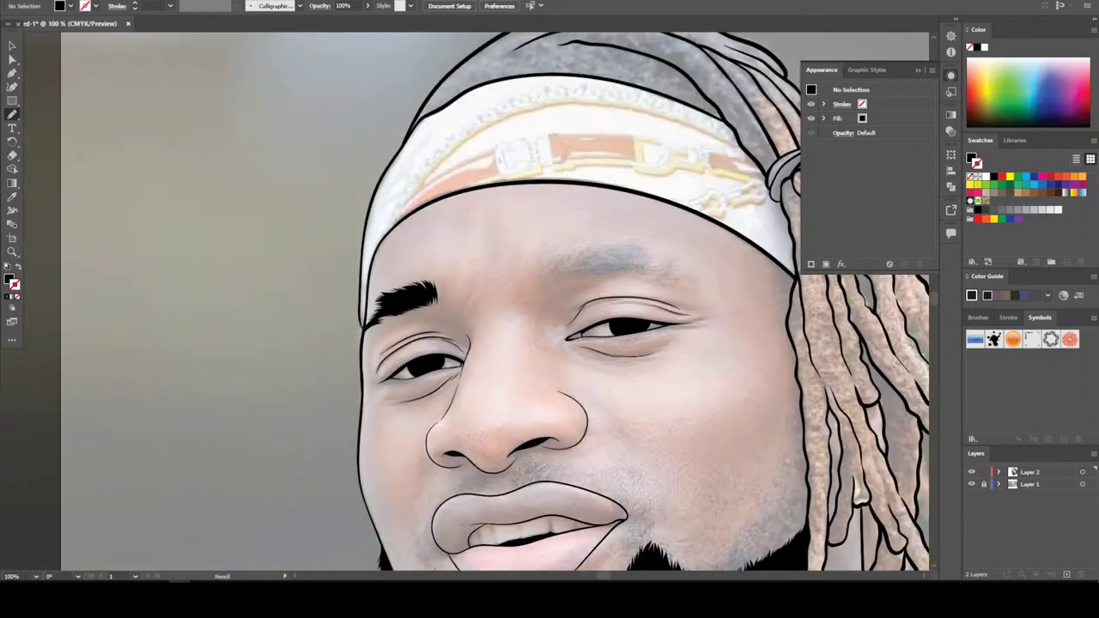
Refine the eyebrow's lower edge and extend the face outline below it
{"action": "key", "text": "ctrl+equal"}
{"action": "key", "text": "ctrl+equal"}
{"action": "key", "text": "ctrl+equal"}
{"action": "key", "text": "ctrl+equal"}
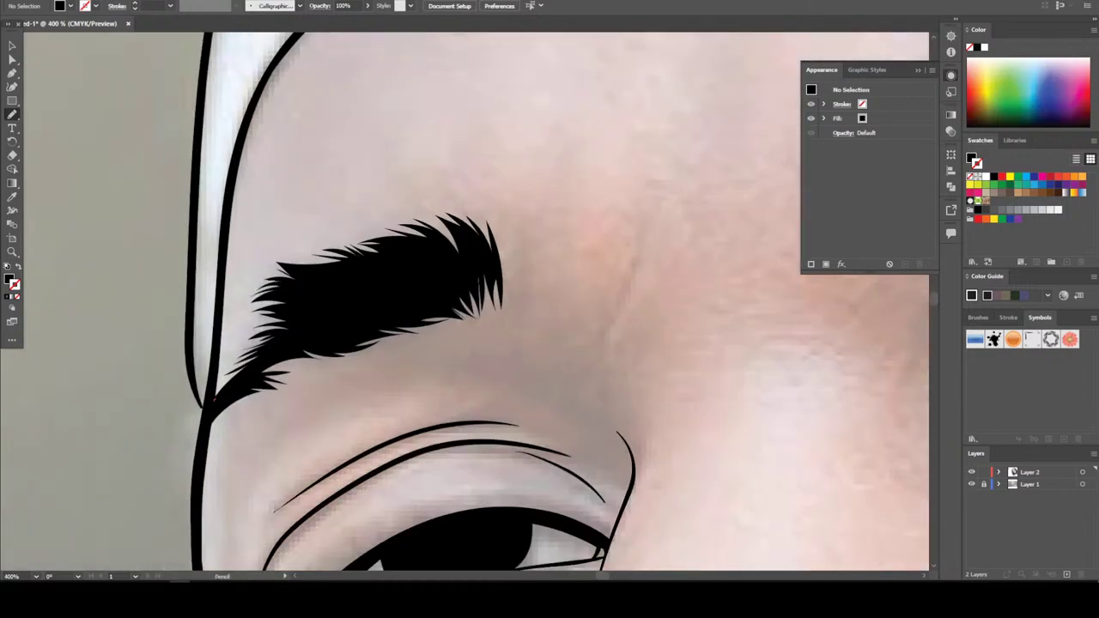
{"action": "mouse_move", "coordinate": [216, 398]}
{"action": "left_mouse_down"}
{"action": "mouse_move", "coordinate": [265, 332]}
{"action": "mouse_move", "coordinate": [258, 306]}
{"action": "mouse_move", "coordinate": [326, 299]}
{"action": "mouse_move", "coordinate": [331, 321]}
{"action": "left_mouse_up"}
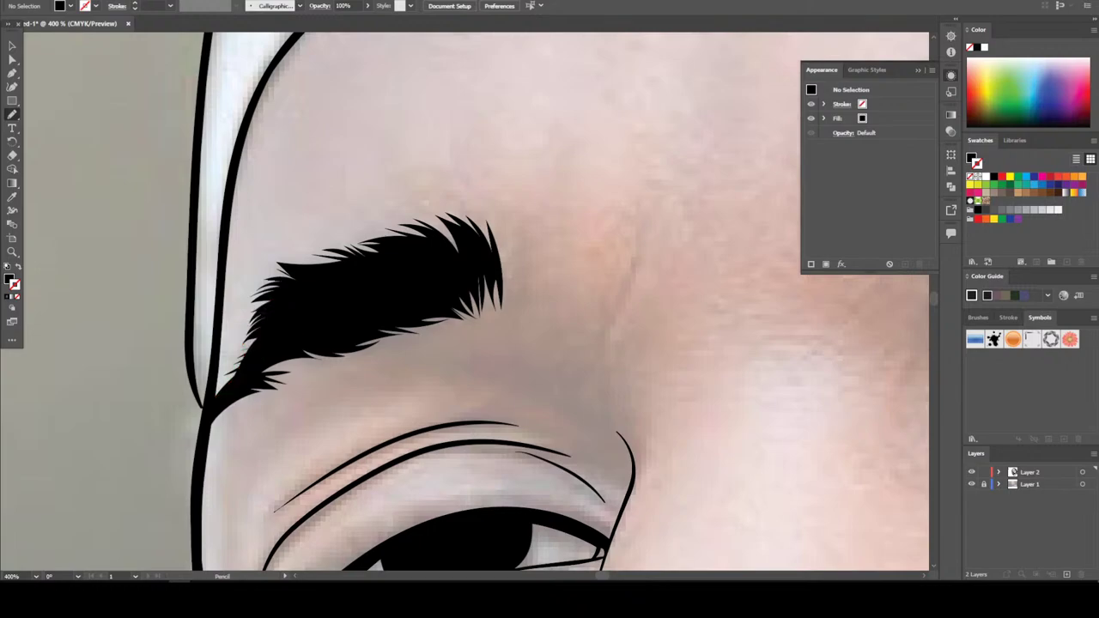
{"action": "mouse_move", "coordinate": [208, 389]}
{"action": "left_mouse_down"}
{"action": "mouse_move", "coordinate": [201, 424]}
{"action": "mouse_move", "coordinate": [189, 378]}
{"action": "mouse_move", "coordinate": [203, 401]}
{"action": "mouse_move", "coordinate": [215, 339]}
{"action": "left_mouse_up"}
{"action": "scroll", "coordinate": [387, 292], "scroll_direction": "down", "scroll_amount": 6}
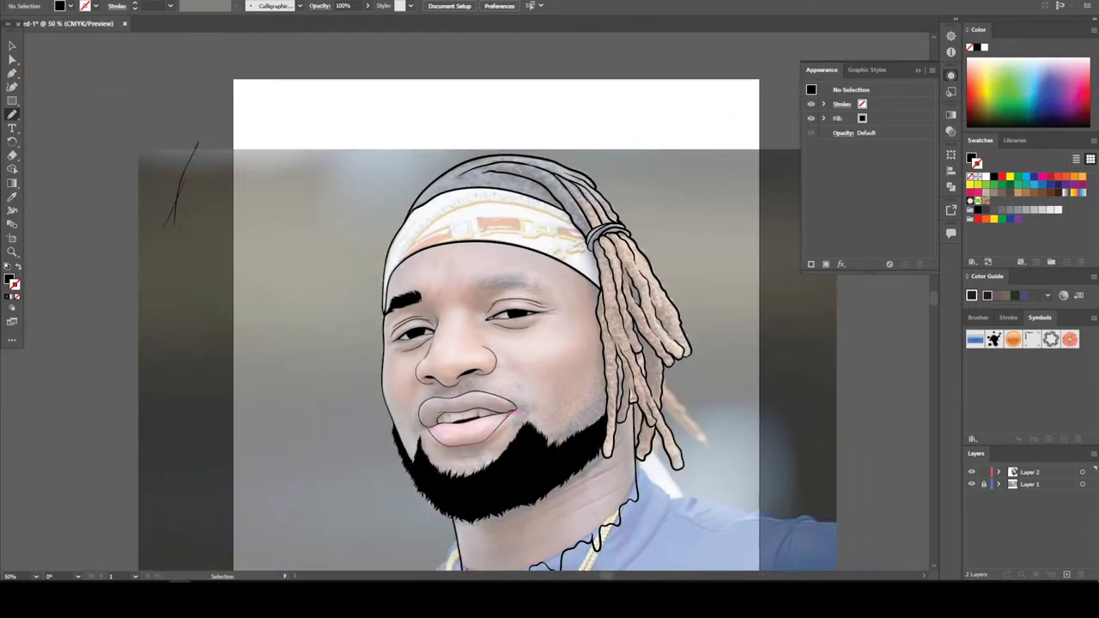
Hide and reshow the reference photo, then zoom in on the right eye
{"action": "left_click", "coordinate": [971, 485]}
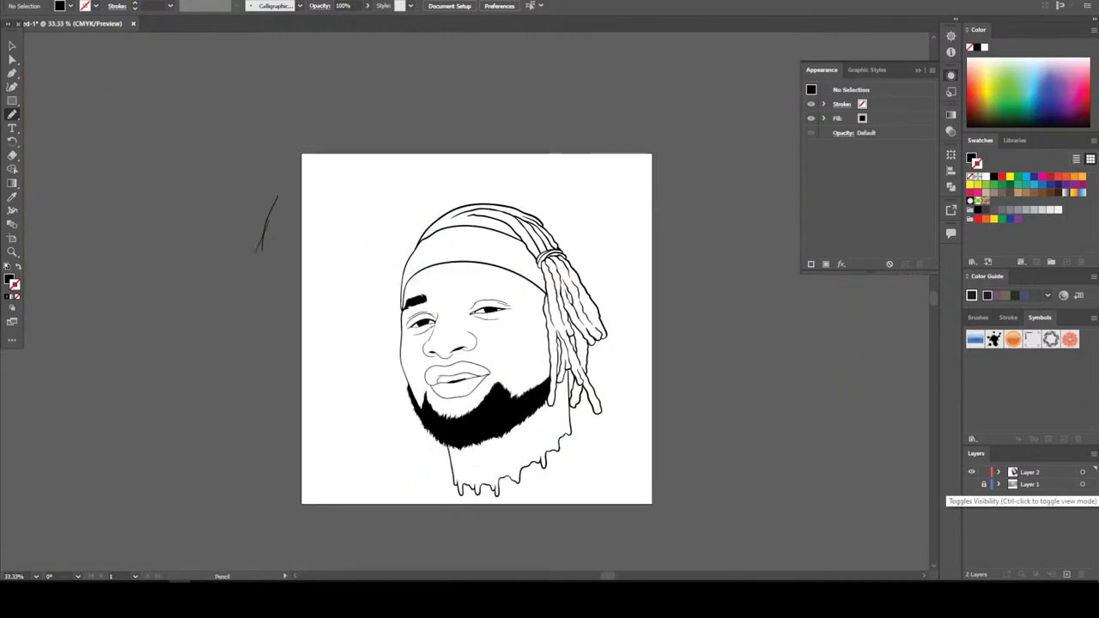
{"action": "key", "text": "ctrl+equal"}
{"action": "key", "text": "ctrl+equal"}
{"action": "key", "text": "ctrl+equal"}
{"action": "left_click", "coordinate": [972, 484]}
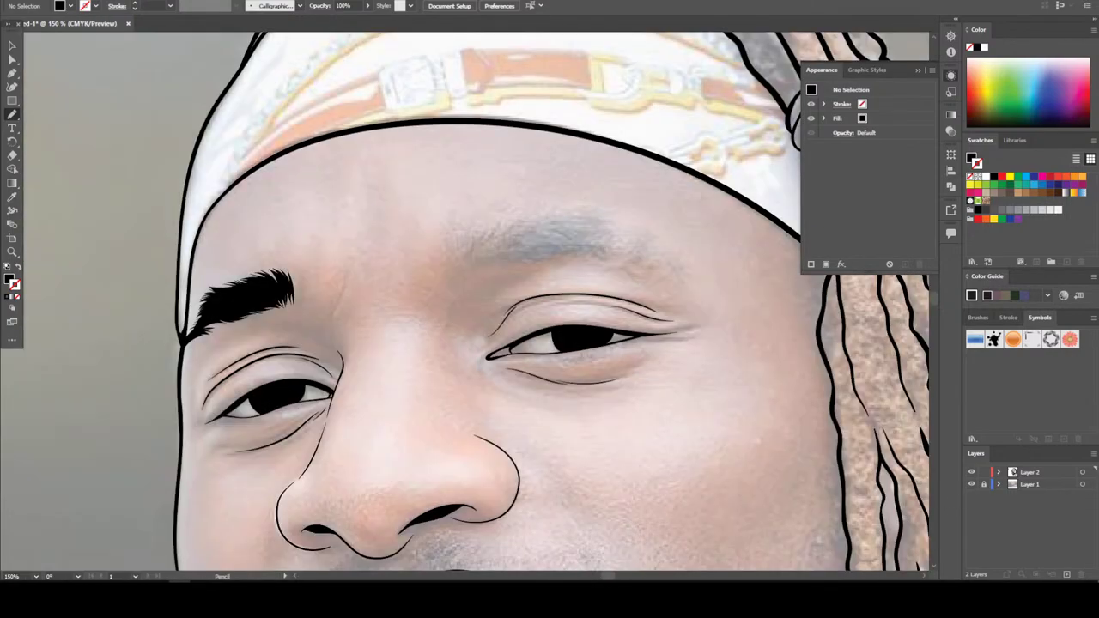
{"action": "key", "text": "ctrl+equal"}
{"action": "key", "text": "ctrl+equal"}
Try hair strokes along the right eyebrow, undoing the unsatisfactory attempts
{"action": "scroll", "coordinate": [464, 300], "scroll_direction": "up", "scroll_amount": 1}
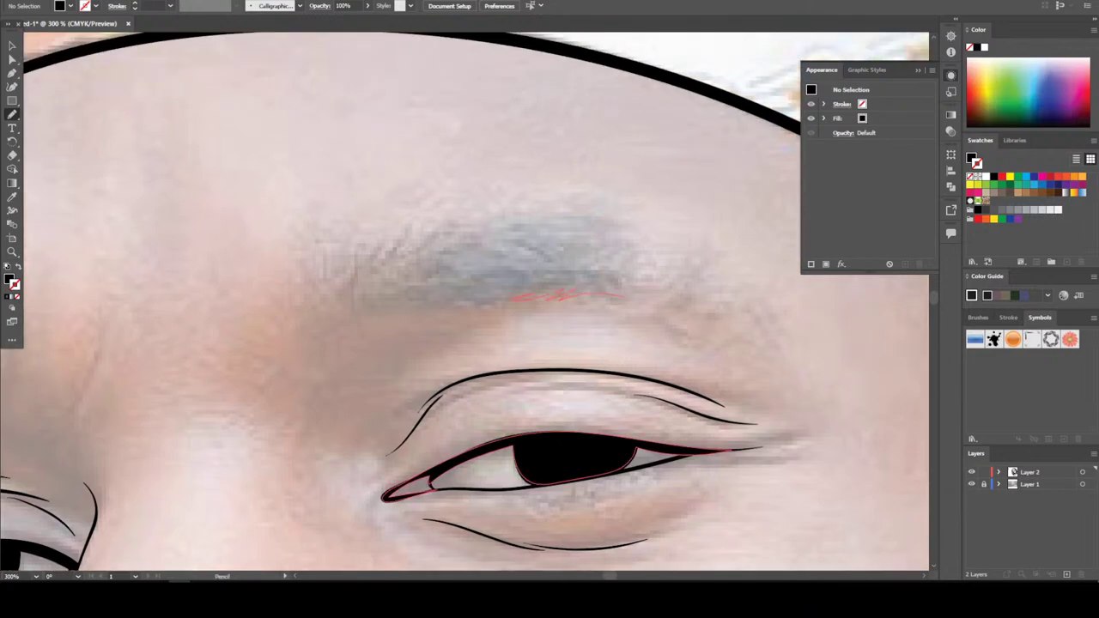
{"action": "left_click_drag", "start_coordinate": [434, 300], "coordinate": [363, 309]}
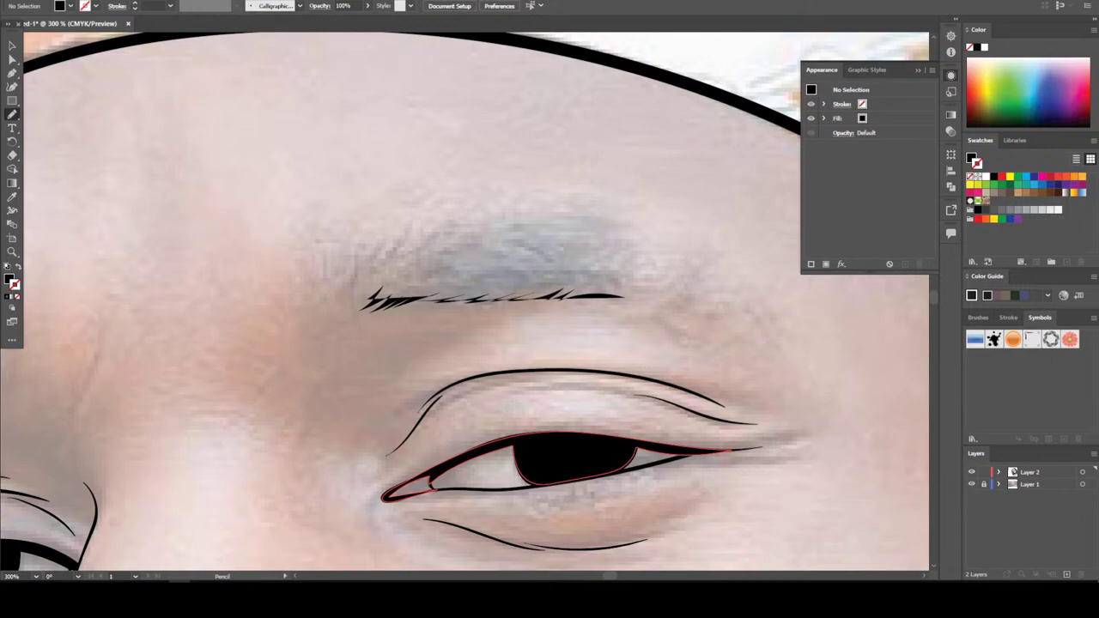
{"action": "key", "text": "ctrl+z"}
{"action": "key", "text": "ctrl+z"}
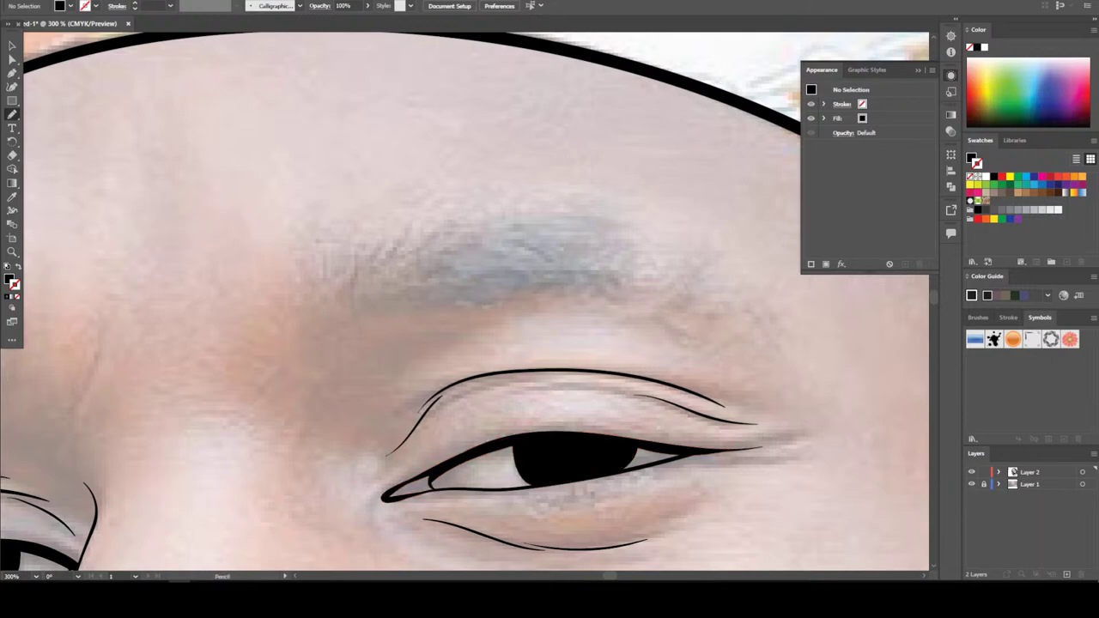
{"action": "left_click_drag", "start_coordinate": [576, 301], "coordinate": [541, 300]}
{"action": "left_click_drag", "start_coordinate": [411, 300], "coordinate": [371, 295]}
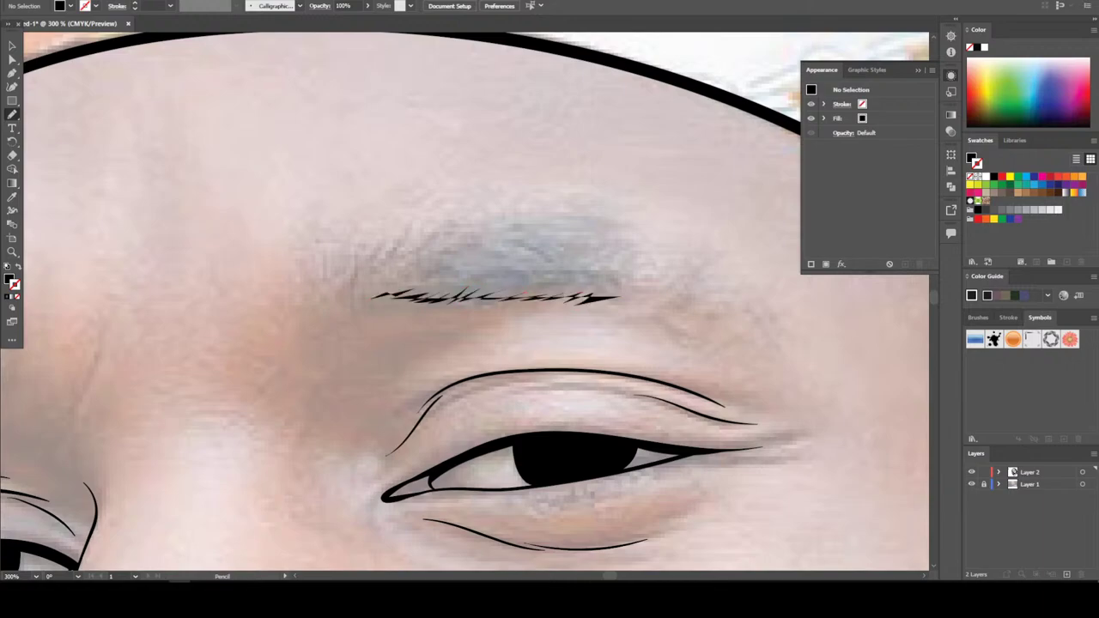
{"action": "key", "text": "ctrl+z"}
{"action": "key", "text": "ctrl+z"}
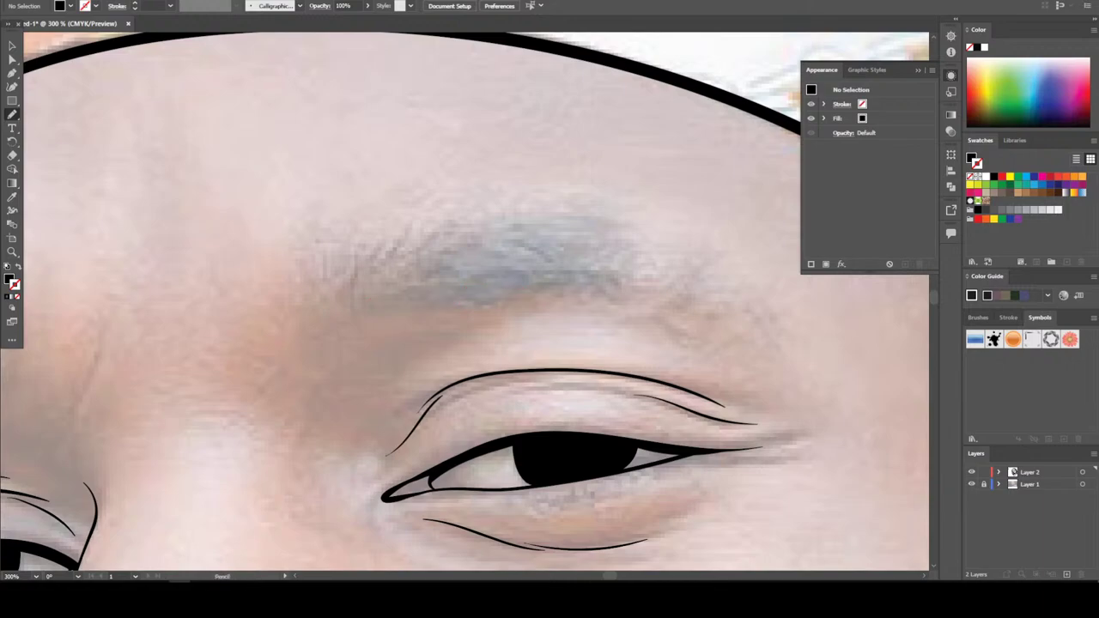
Trace the right eyebrow's jagged lower and spiky top edges, adding hairs at its inner end
{"action": "left_click_drag", "start_coordinate": [592, 291], "coordinate": [556, 303]}
{"action": "mouse_move", "coordinate": [437, 239]}
{"action": "left_mouse_down"}
{"action": "mouse_move", "coordinate": [539, 212]}
{"action": "mouse_move", "coordinate": [645, 242]}
{"action": "mouse_move", "coordinate": [632, 275]}
{"action": "mouse_move", "coordinate": [647, 257]}
{"action": "left_mouse_up"}
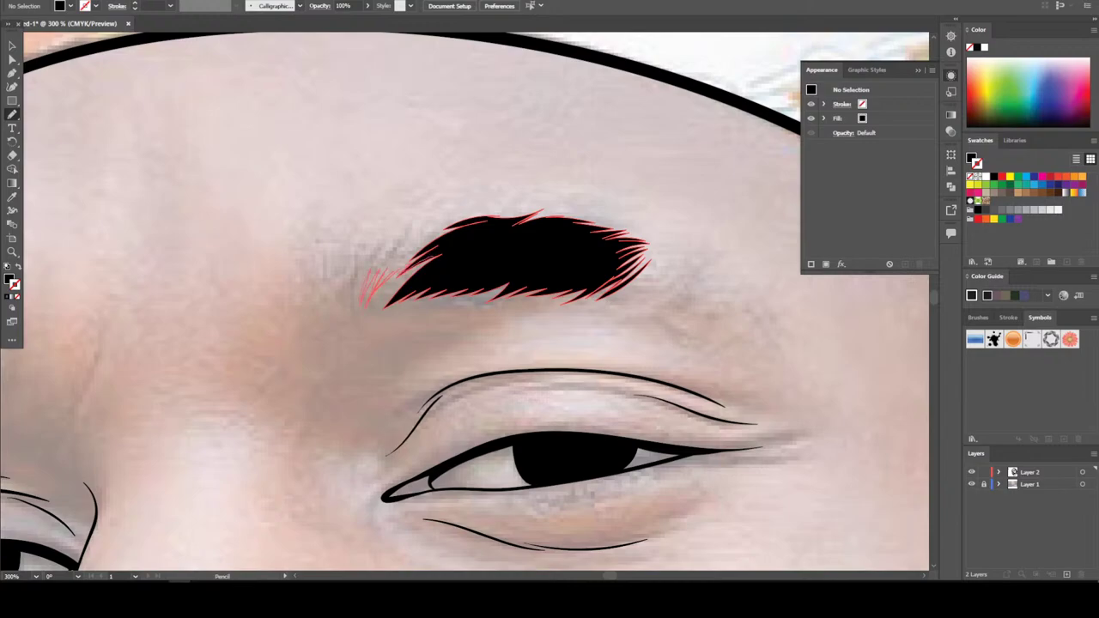
{"action": "mouse_move", "coordinate": [361, 295]}
{"action": "left_mouse_down"}
{"action": "mouse_move", "coordinate": [371, 240]}
{"action": "mouse_move", "coordinate": [416, 240]}
{"action": "mouse_move", "coordinate": [421, 250]}
{"action": "mouse_move", "coordinate": [404, 268]}
{"action": "mouse_move", "coordinate": [436, 229]}
{"action": "left_mouse_up"}
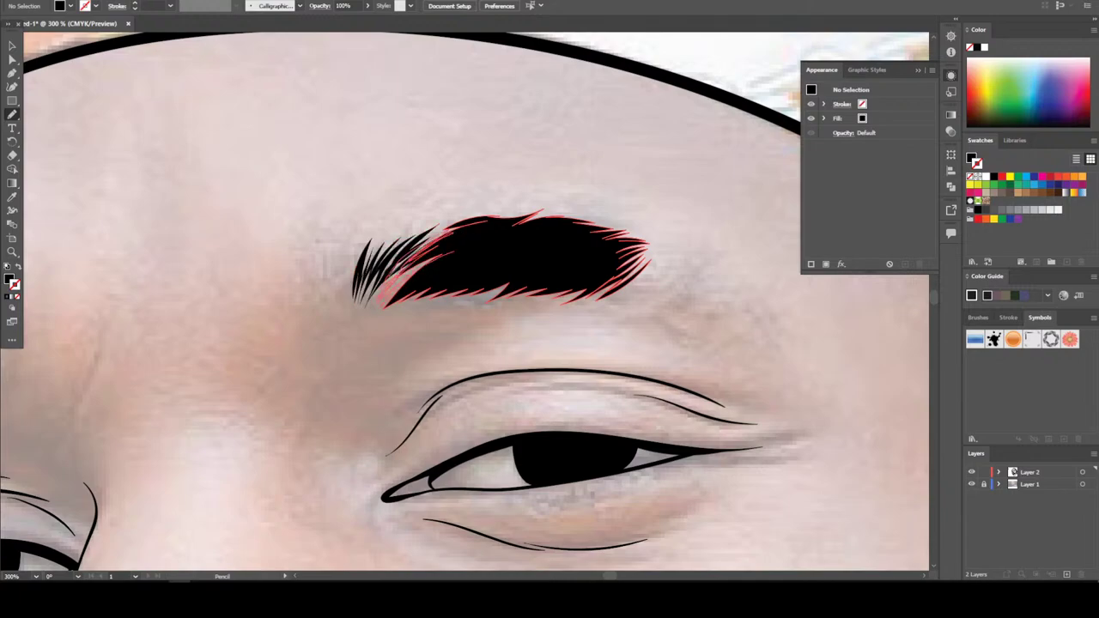
{"action": "left_click_drag", "start_coordinate": [381, 300], "coordinate": [452, 230]}
{"action": "key", "text": "ctrl+minus"}
{"action": "key", "text": "ctrl+minus"}
{"action": "key", "text": "ctrl+minus"}
{"action": "key", "text": "ctrl+minus"}
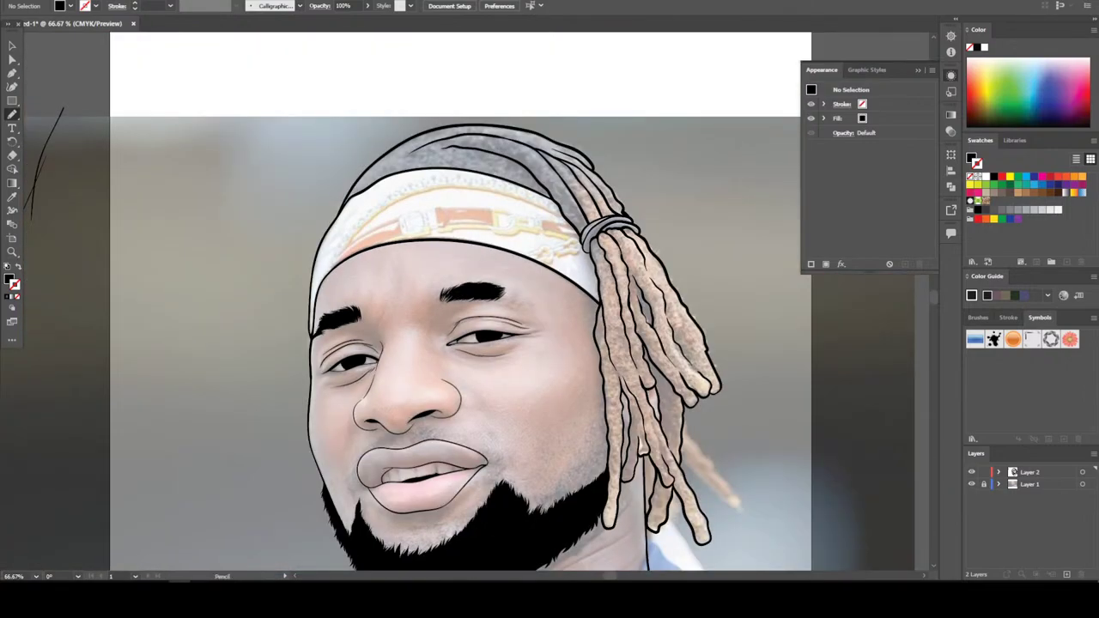
Hide the reference photo to review the line art, then show it again and zoom in on the eyebrow
{"action": "left_click", "coordinate": [972, 484]}
{"action": "key", "text": "ctrl+minus"}
{"action": "key", "text": "ctrl+minus"}
{"action": "key", "text": "ctrl+plus"}
{"action": "key", "text": "ctrl+plus"}
{"action": "key", "text": "ctrl+plus"}
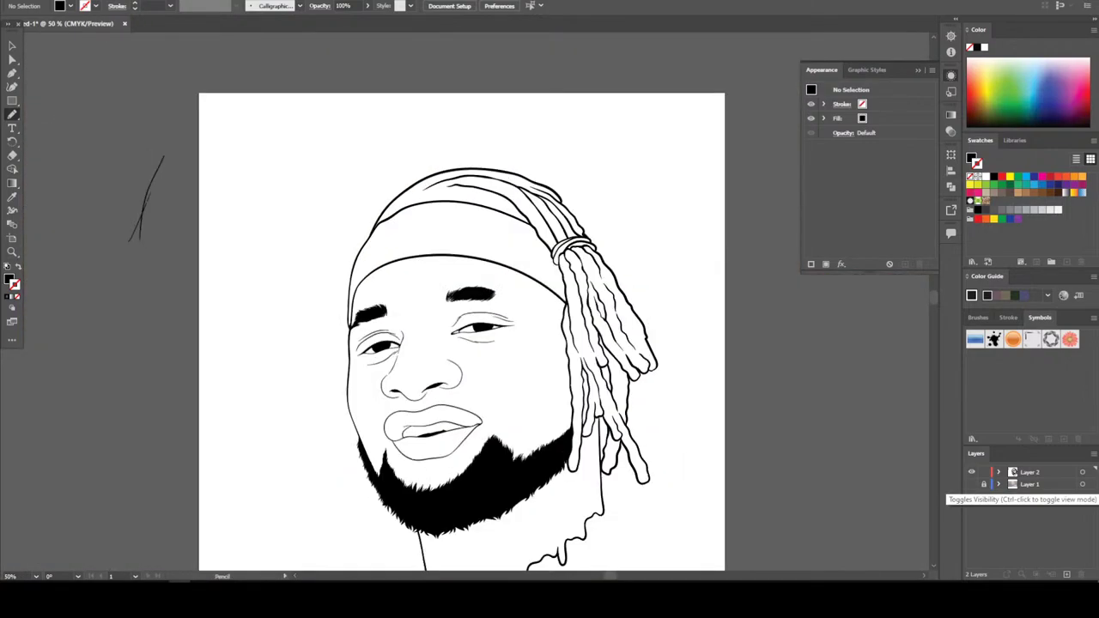
{"action": "key", "text": "ctrl+plus"}
{"action": "left_click", "coordinate": [973, 485]}
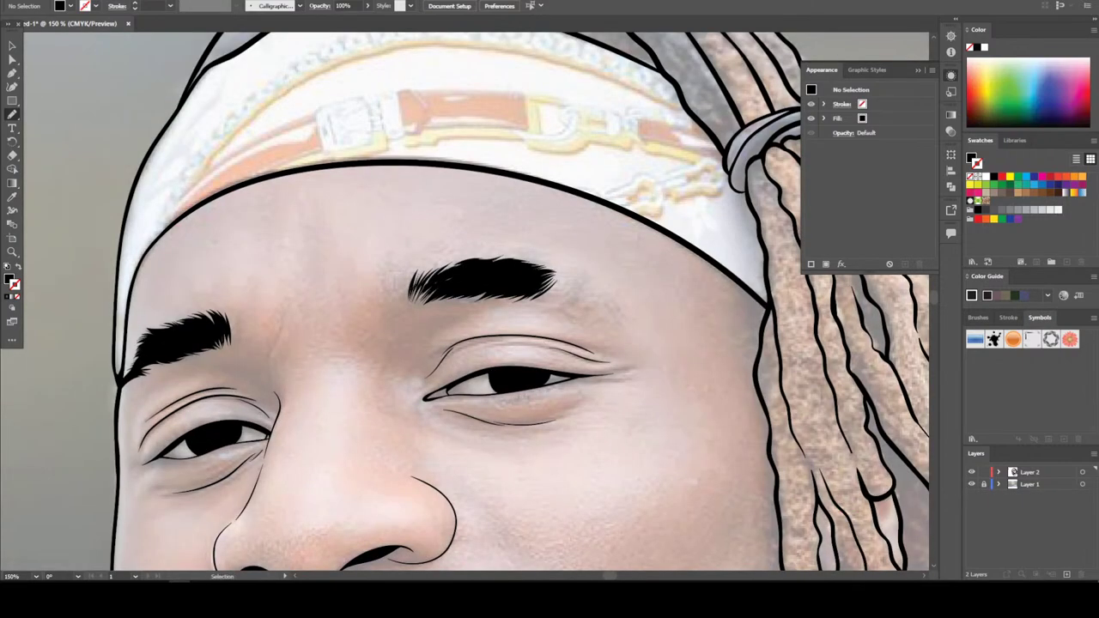
{"action": "key", "text": "ctrl+plus"}
{"action": "key", "text": "ctrl+plus"}
{"action": "key", "text": "ctrl+plus"}
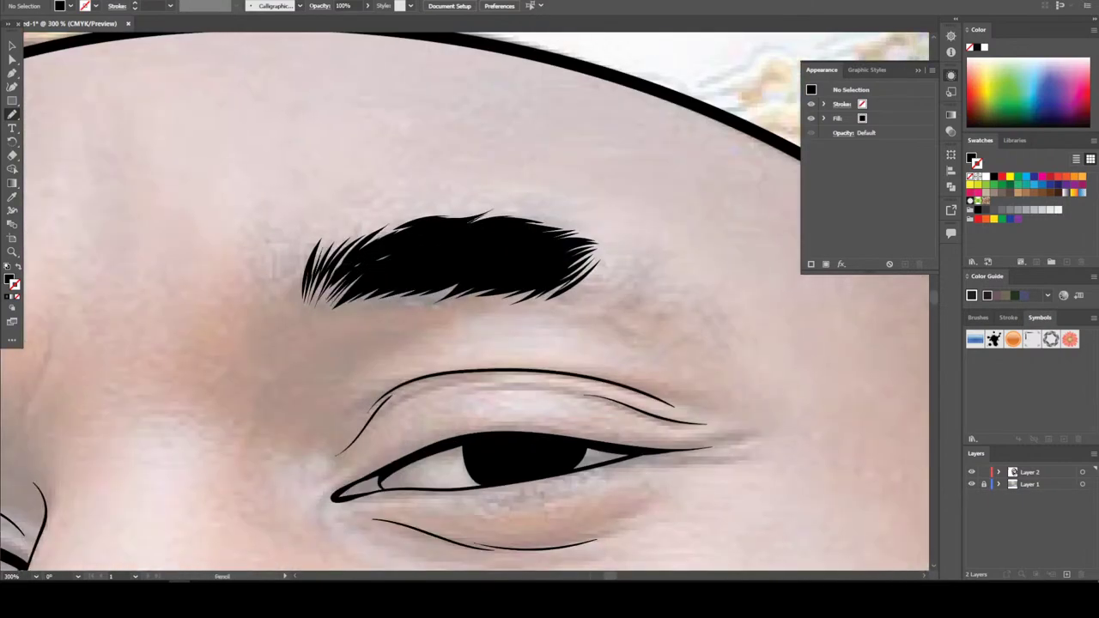
Draw three fine Pencil hair strokes at the right eyebrow's inner end
{"action": "mouse_move", "coordinate": [296, 266]}
{"action": "left_mouse_down"}
{"action": "mouse_move", "coordinate": [293, 288]}
{"action": "mouse_move", "coordinate": [282, 290]}
{"action": "mouse_move", "coordinate": [286, 273]}
{"action": "left_mouse_up"}
{"action": "mouse_move", "coordinate": [283, 268]}
{"action": "left_mouse_down"}
{"action": "mouse_move", "coordinate": [288, 288]}
{"action": "mouse_move", "coordinate": [304, 292]}
{"action": "left_mouse_up"}
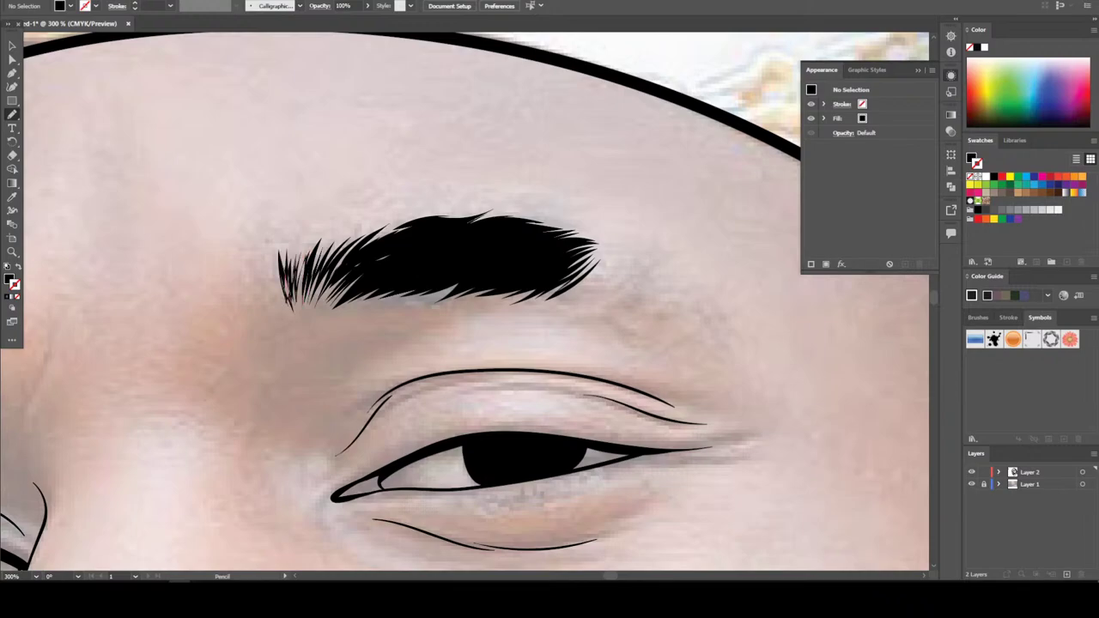
{"action": "mouse_move", "coordinate": [280, 243]}
{"action": "left_mouse_down"}
{"action": "mouse_move", "coordinate": [287, 298]}
{"action": "mouse_move", "coordinate": [311, 296]}
{"action": "mouse_move", "coordinate": [337, 257]}
{"action": "left_mouse_up"}
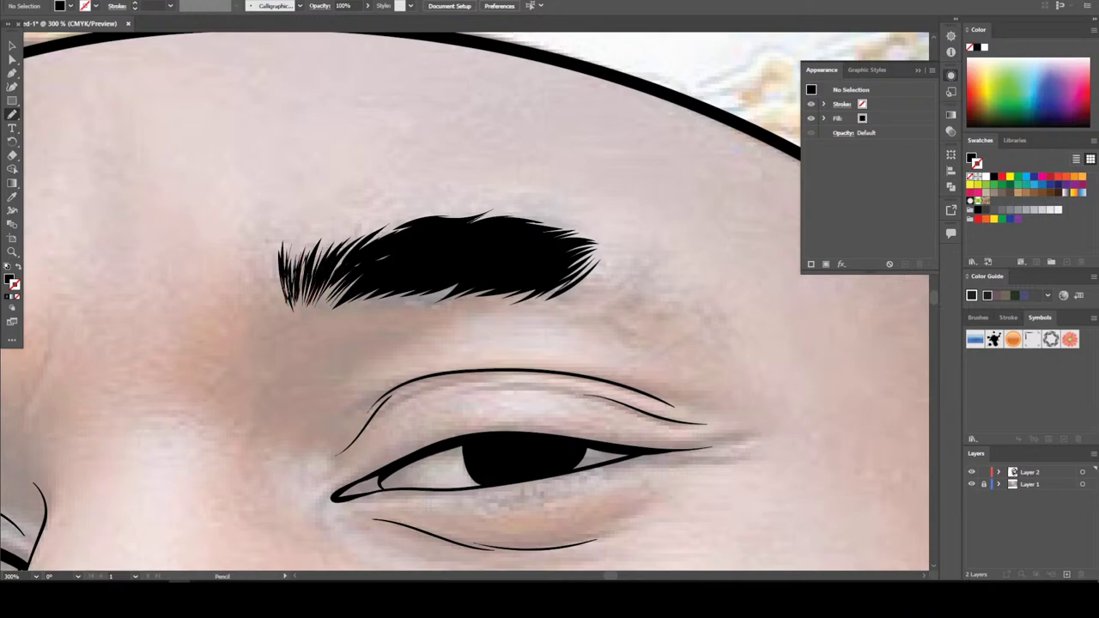
{"action": "key", "text": "ctrl+minus"}
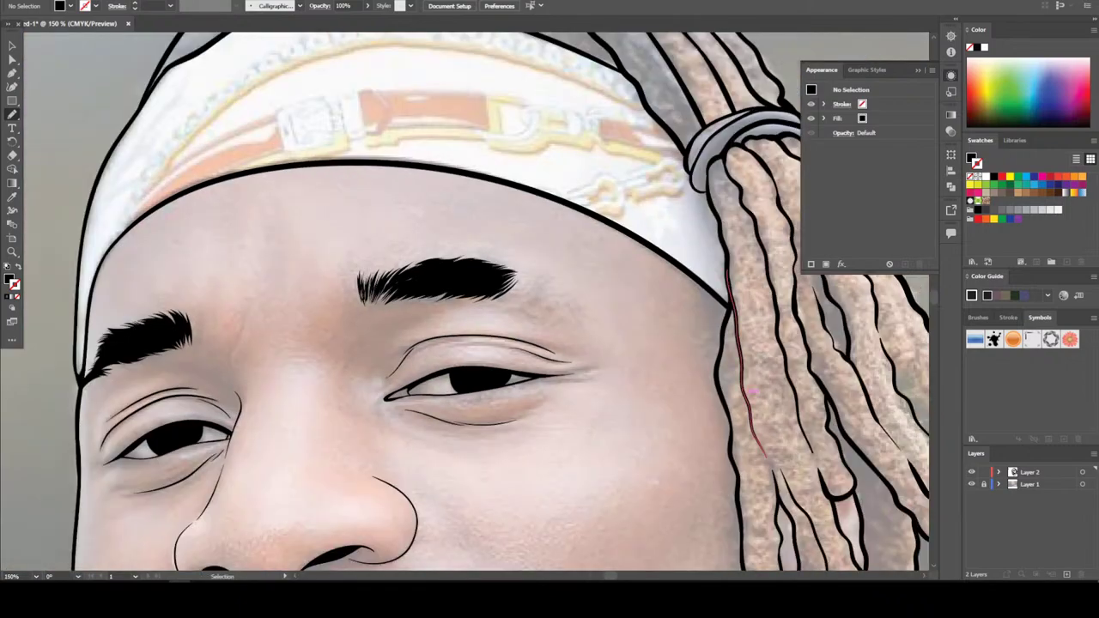
{"action": "scroll", "coordinate": [464, 300], "scroll_direction": "right", "scroll_amount": 2}
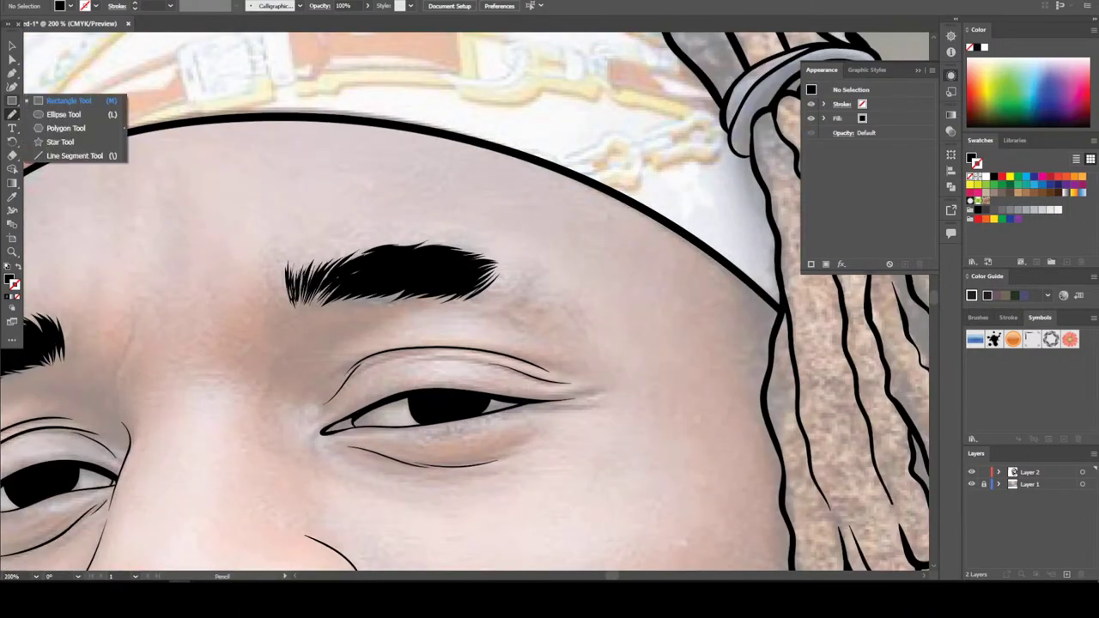
Switch to the Paintbrush with a black stroke and paint thin hairs at the eyebrow's inner end
{"action": "left_click", "coordinate": [12, 114]}
{"action": "left_click", "coordinate": [38, 114]}
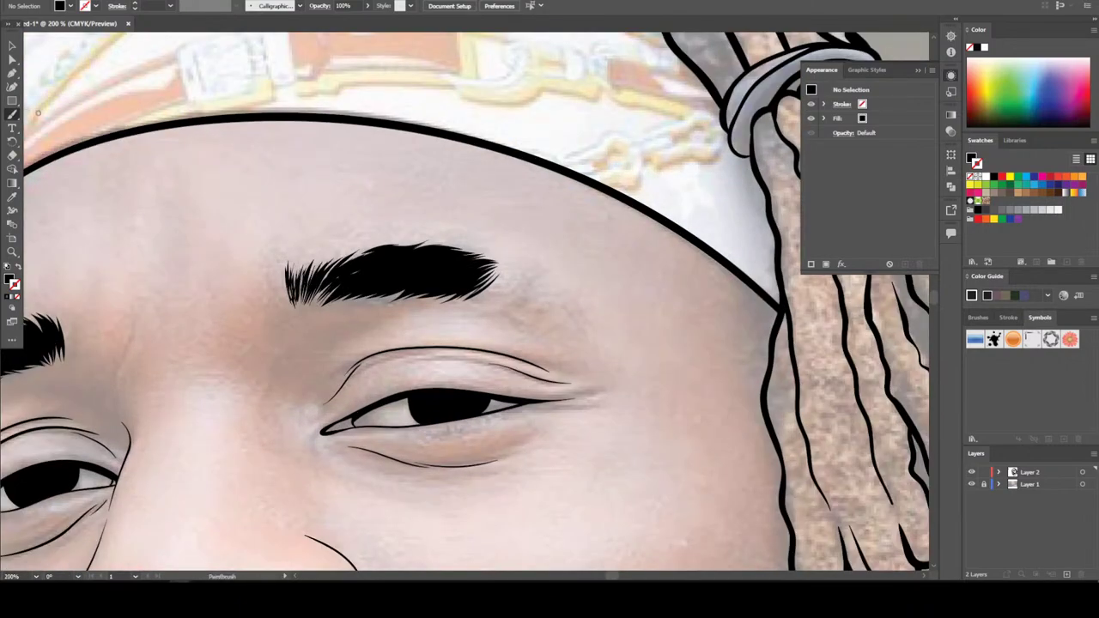
{"action": "key", "text": "shift+x"}
{"action": "mouse_move", "coordinate": [304, 280]}
{"action": "left_mouse_down"}
{"action": "mouse_move", "coordinate": [293, 257]}
{"action": "mouse_move", "coordinate": [290, 269]}
{"action": "left_mouse_up"}
{"action": "left_click_drag", "start_coordinate": [290, 308], "coordinate": [283, 265]}
{"action": "left_click_drag", "start_coordinate": [280, 297], "coordinate": [276, 261]}
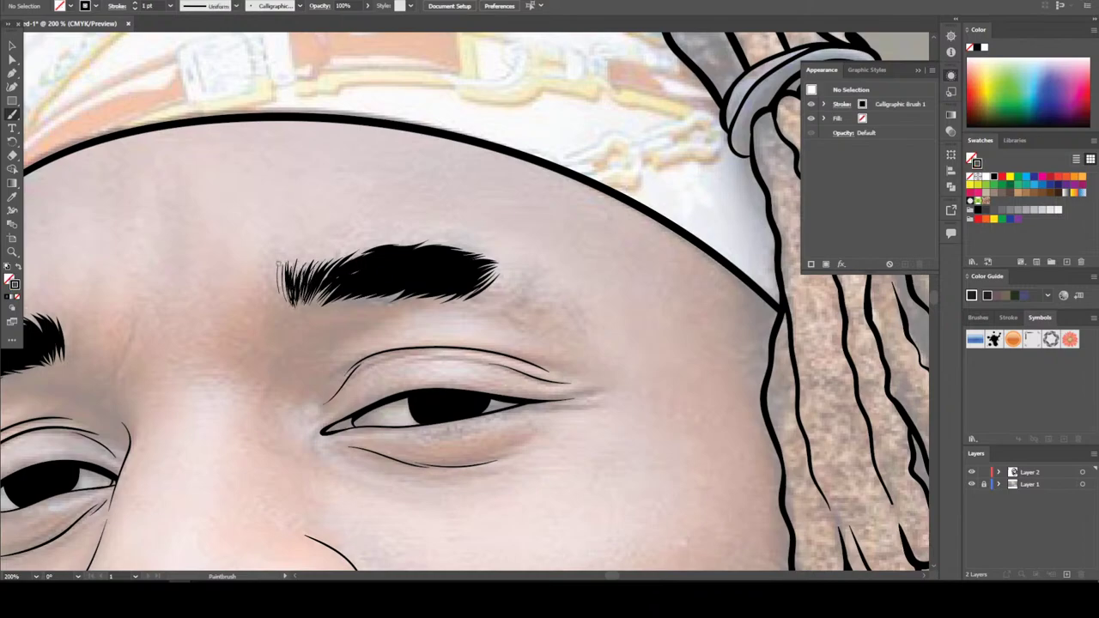
Paint four thin hair strokes tapering off the right eyebrow's outer tail
{"action": "mouse_move", "coordinate": [569, 313]}
{"action": "left_mouse_down"}
{"action": "mouse_move", "coordinate": [498, 307]}
{"action": "mouse_move", "coordinate": [554, 305]}
{"action": "mouse_move", "coordinate": [499, 297]}
{"action": "mouse_move", "coordinate": [523, 277]}
{"action": "left_mouse_up"}
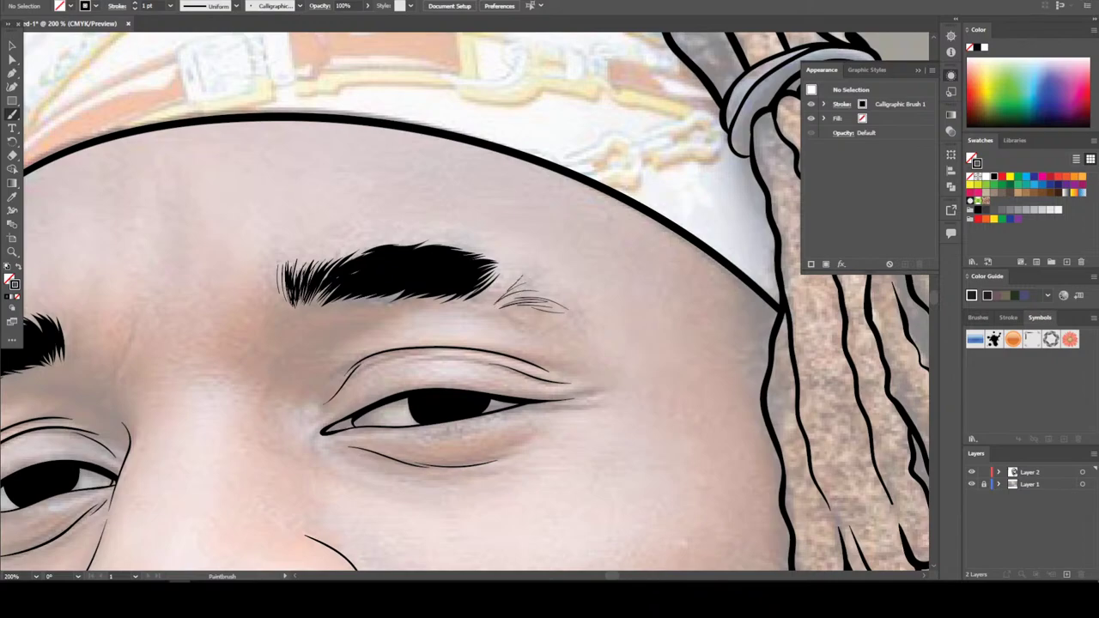
{"action": "mouse_move", "coordinate": [481, 306]}
{"action": "left_mouse_down"}
{"action": "mouse_move", "coordinate": [513, 285]}
{"action": "mouse_move", "coordinate": [528, 294]}
{"action": "mouse_move", "coordinate": [493, 306]}
{"action": "mouse_move", "coordinate": [537, 288]}
{"action": "mouse_move", "coordinate": [500, 300]}
{"action": "mouse_move", "coordinate": [521, 279]}
{"action": "left_mouse_up"}
{"action": "mouse_move", "coordinate": [572, 321]}
{"action": "left_mouse_down"}
{"action": "mouse_move", "coordinate": [502, 304]}
{"action": "mouse_move", "coordinate": [529, 296]}
{"action": "mouse_move", "coordinate": [513, 297]}
{"action": "mouse_move", "coordinate": [527, 276]}
{"action": "left_mouse_up"}
{"action": "mouse_move", "coordinate": [479, 302]}
{"action": "left_mouse_down"}
{"action": "mouse_move", "coordinate": [510, 285]}
{"action": "mouse_move", "coordinate": [499, 265]}
{"action": "mouse_move", "coordinate": [502, 275]}
{"action": "left_mouse_up"}
{"action": "key", "text": "ctrl+minus"}
{"action": "key", "text": "ctrl+minus"}
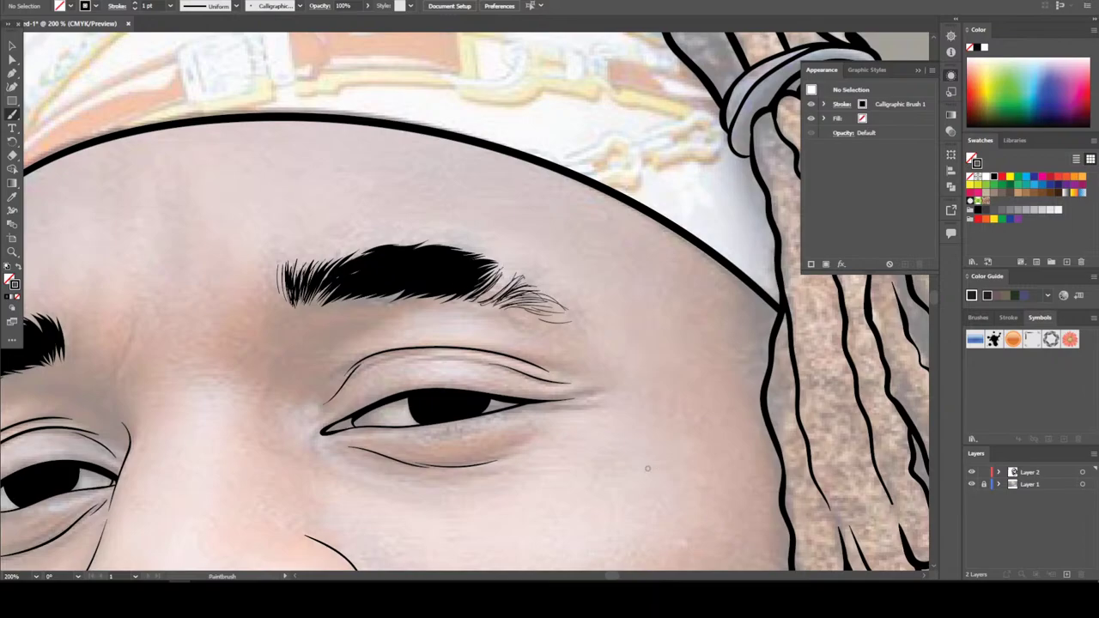
{"action": "key", "text": "ctrl+minus"}
{"action": "scroll", "coordinate": [481, 318], "scroll_direction": "down", "scroll_amount": 1}
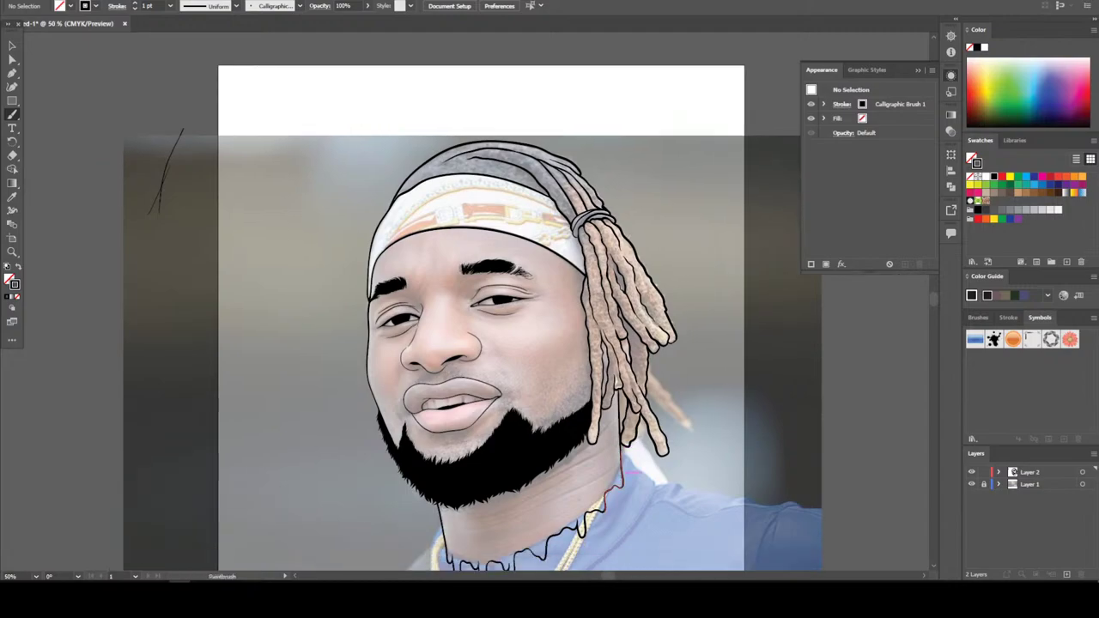
Hide the reference photo to review the line art, then show it again
{"action": "left_click", "coordinate": [973, 484]}
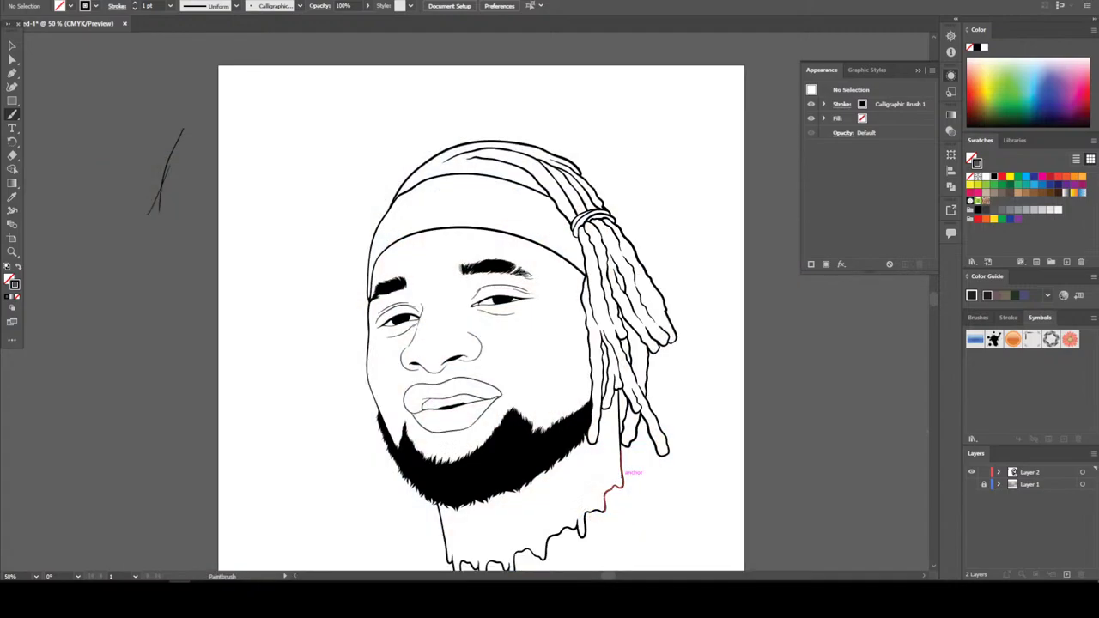
{"action": "key", "text": "ctrl+minus"}
{"action": "key", "text": "ctrl+plus"}
{"action": "key", "text": "ctrl+plus"}
{"action": "key", "text": "ctrl+plus"}
{"action": "key", "text": "ctrl+plus"}
{"action": "key", "text": "ctrl+plus"}
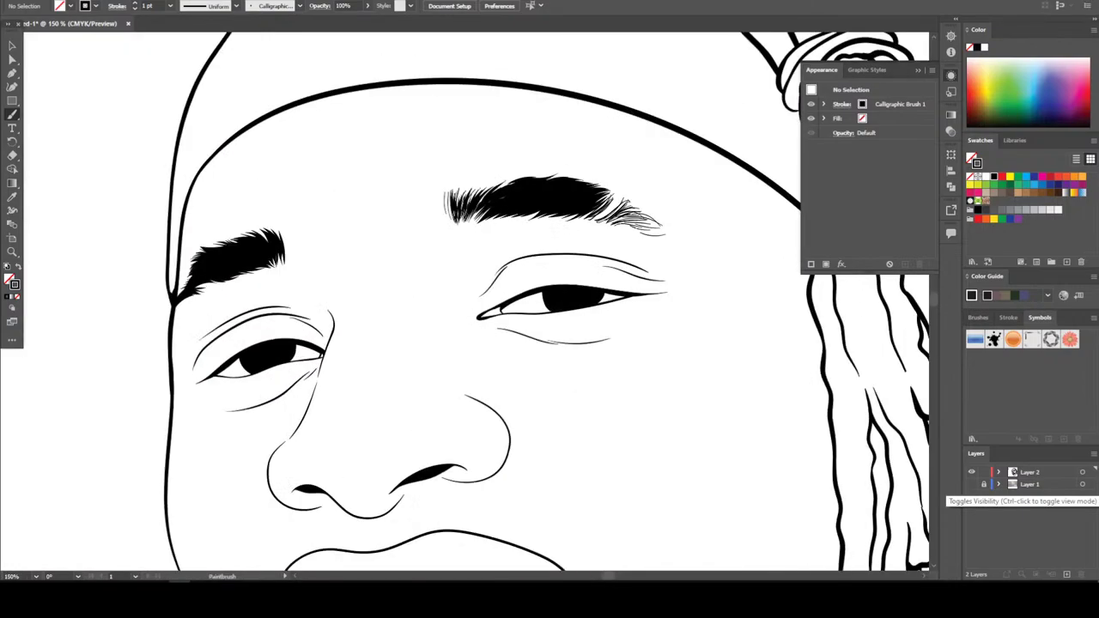
{"action": "left_click", "coordinate": [972, 484]}
Paint hair strokes at the left eyebrow's inner and outer ends
{"action": "mouse_move", "coordinate": [221, 251]}
{"action": "left_mouse_down"}
{"action": "mouse_move", "coordinate": [237, 210]}
{"action": "mouse_move", "coordinate": [213, 206]}
{"action": "left_mouse_up"}
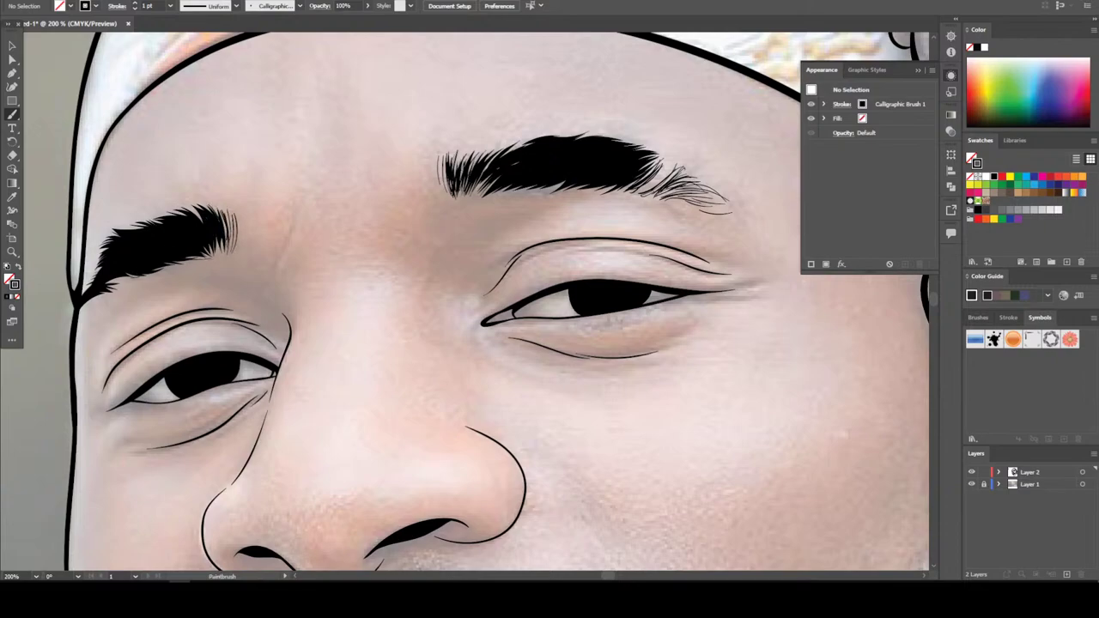
{"action": "left_click_drag", "start_coordinate": [133, 276], "coordinate": [98, 291]}
{"action": "key", "text": "ctrl+minus"}
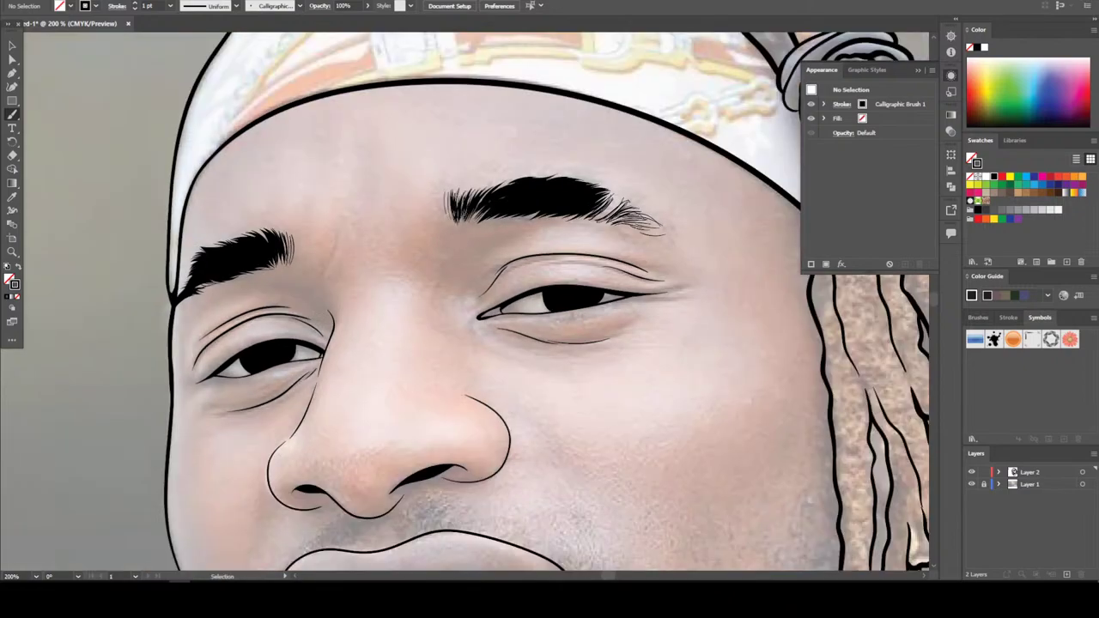
{"action": "key", "text": "ctrl+minus"}
{"action": "scroll", "coordinate": [476, 301], "scroll_direction": "down", "scroll_amount": 3}
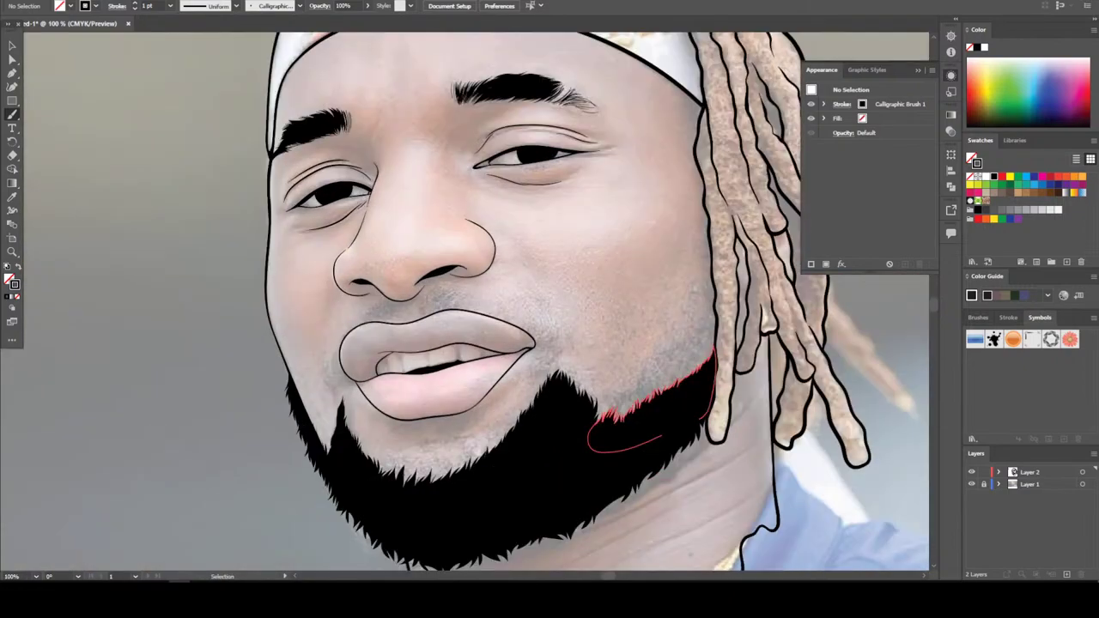
{"action": "key", "text": "ctrl+minus"}
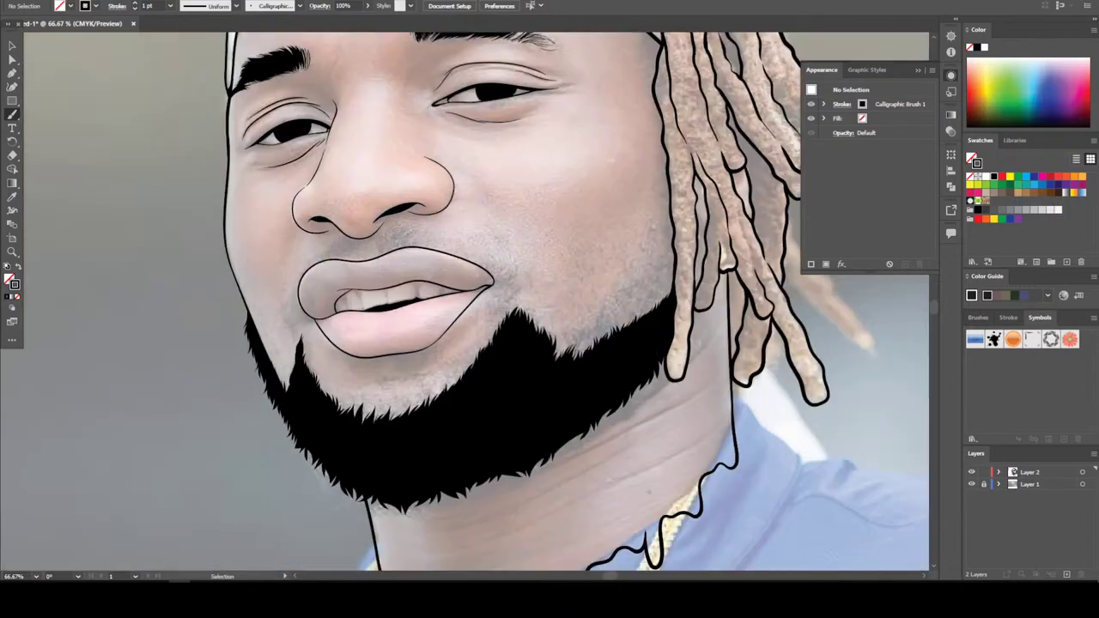
{"action": "key", "text": "ctrl+plus"}
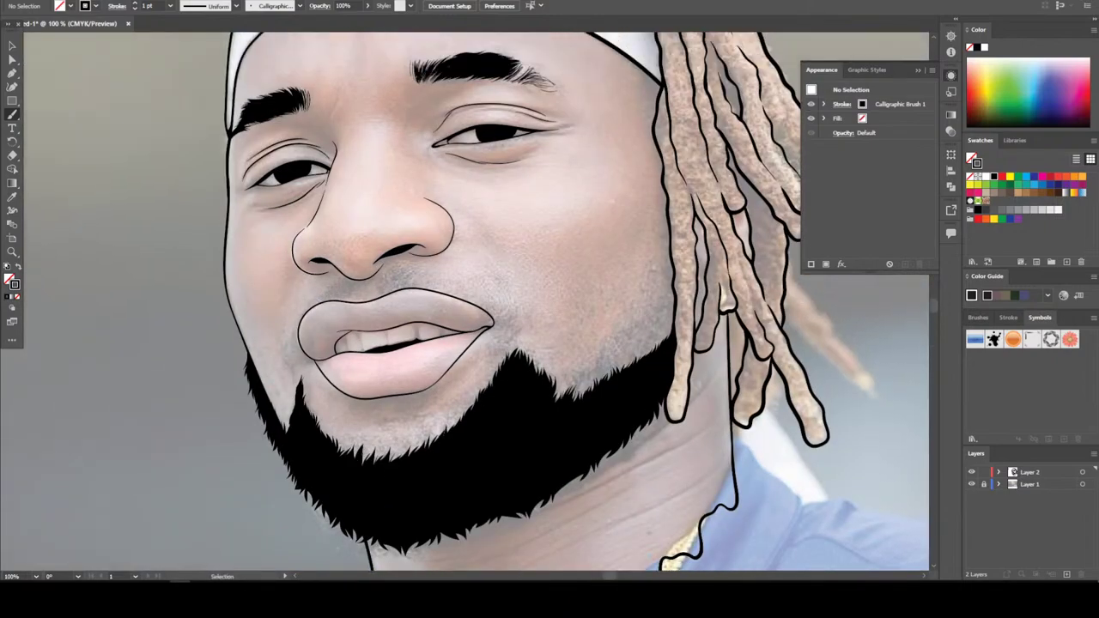
Zoom in on the beard and set the brush stroke weight to 3 pt
{"action": "key", "text": "ctrl+plus"}
{"action": "scroll", "coordinate": [640, 429], "scroll_direction": "down", "scroll_amount": 1}
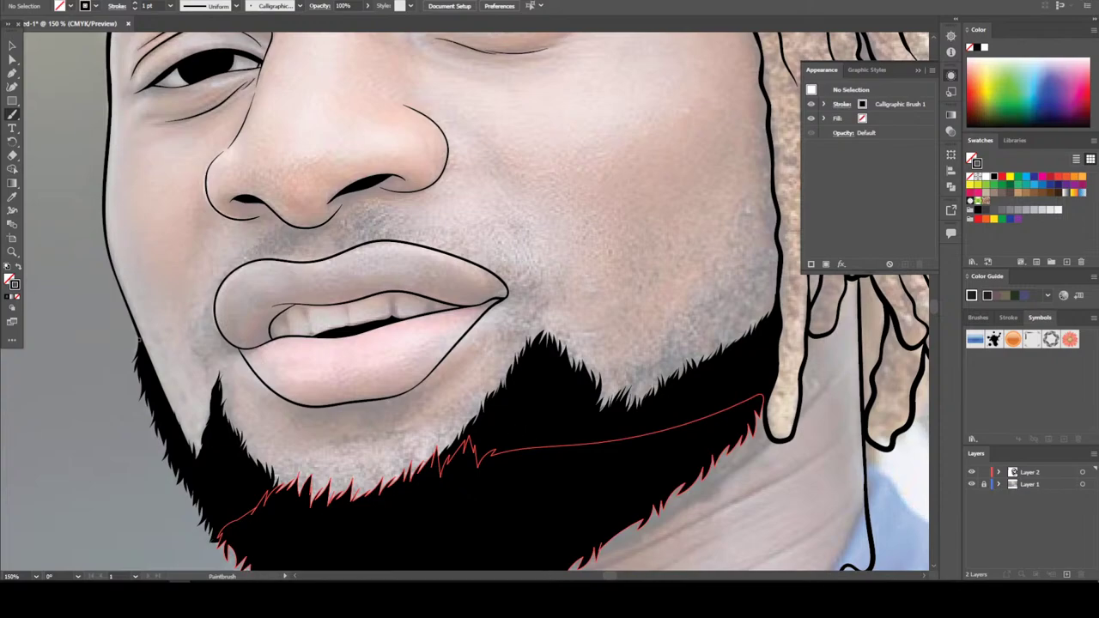
{"action": "scroll", "coordinate": [463, 301], "scroll_direction": "down", "scroll_amount": 2}
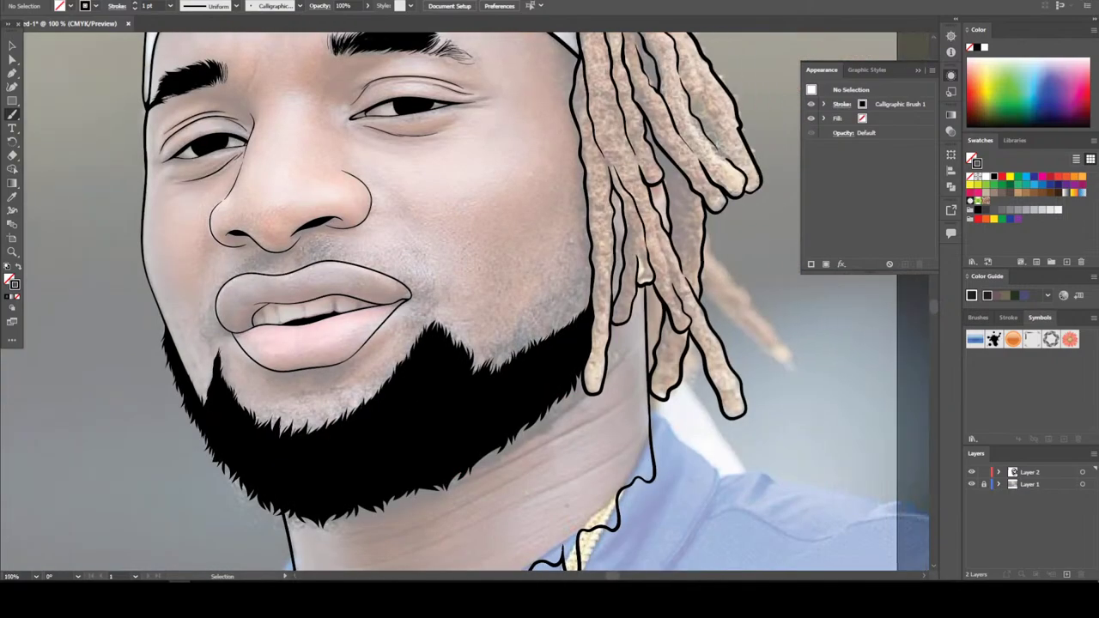
{"action": "scroll", "coordinate": [565, 508], "scroll_direction": "up", "scroll_amount": 2}
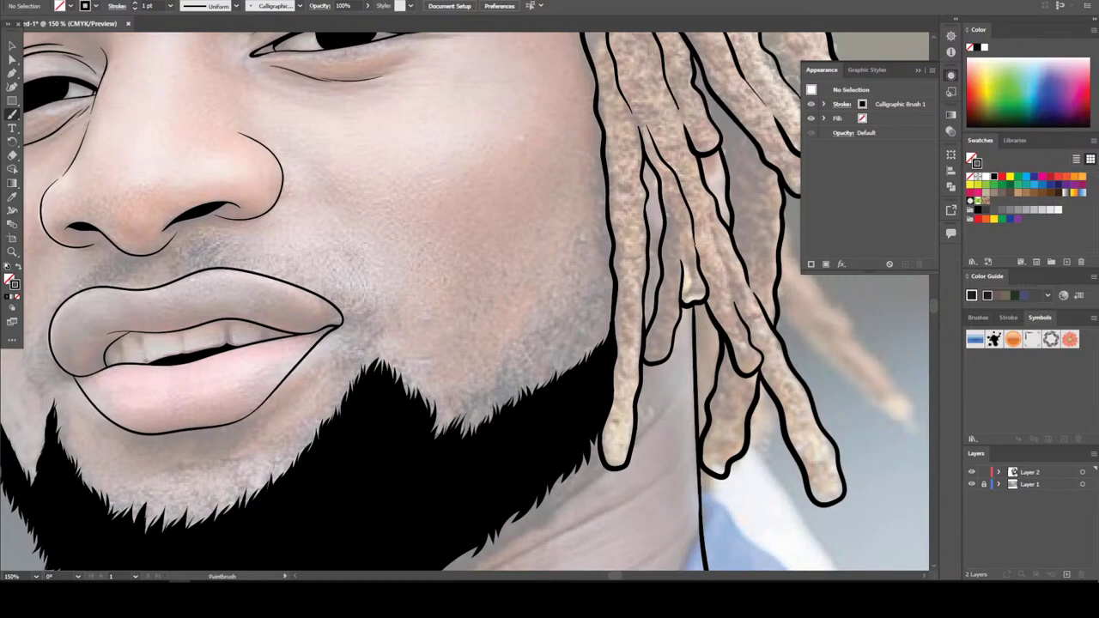
{"action": "left_click", "coordinate": [170, 6]}
{"action": "left_click", "coordinate": [182, 94]}
{"action": "scroll", "coordinate": [730, 540], "scroll_direction": "down", "scroll_amount": 2}
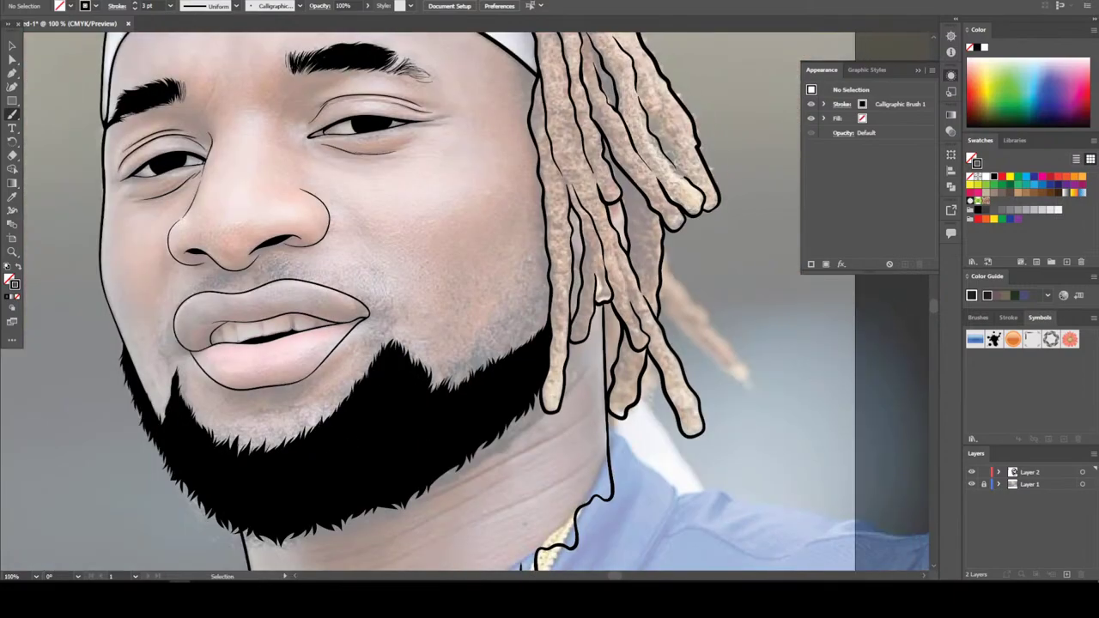
{"action": "scroll", "coordinate": [730, 540], "scroll_direction": "up", "scroll_amount": 3}
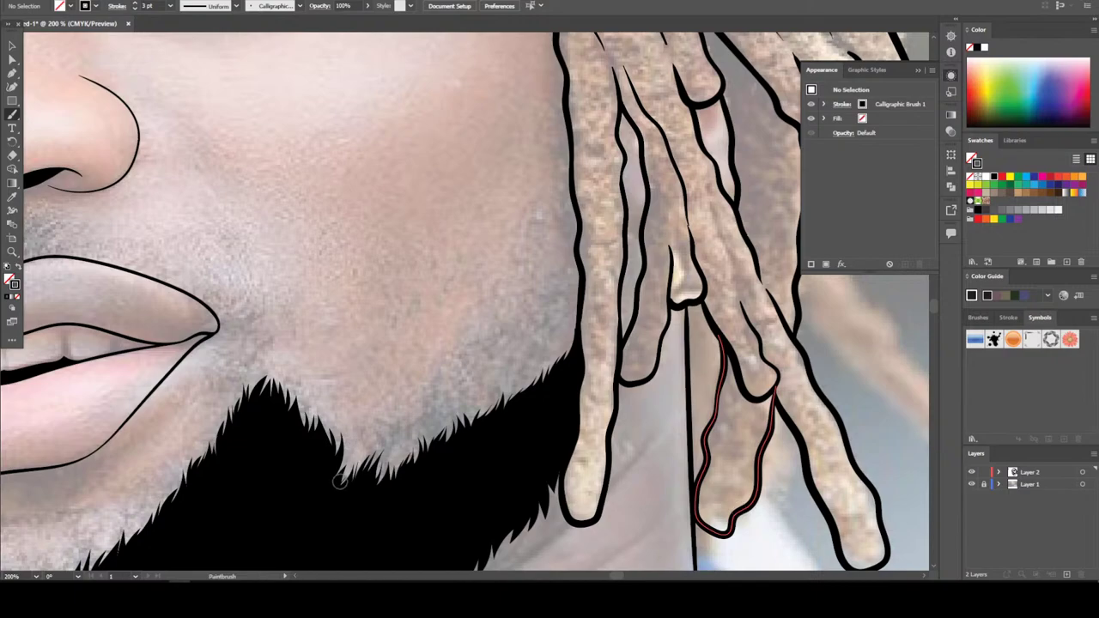
Paint short hair strokes along the right part of the beard's upper edge
{"action": "mouse_move", "coordinate": [363, 455]}
{"action": "left_mouse_down"}
{"action": "mouse_move", "coordinate": [397, 431]}
{"action": "mouse_move", "coordinate": [437, 393]}
{"action": "mouse_move", "coordinate": [433, 375]}
{"action": "mouse_move", "coordinate": [494, 335]}
{"action": "left_mouse_up"}
{"action": "mouse_move", "coordinate": [490, 367]}
{"action": "left_mouse_down"}
{"action": "mouse_move", "coordinate": [503, 330]}
{"action": "mouse_move", "coordinate": [507, 343]}
{"action": "left_mouse_up"}
{"action": "left_click_drag", "start_coordinate": [501, 359], "coordinate": [519, 310]}
{"action": "left_click_drag", "start_coordinate": [516, 345], "coordinate": [528, 306]}
{"action": "left_click_drag", "start_coordinate": [523, 340], "coordinate": [537, 314]}
{"action": "left_click_drag", "start_coordinate": [534, 344], "coordinate": [542, 305]}
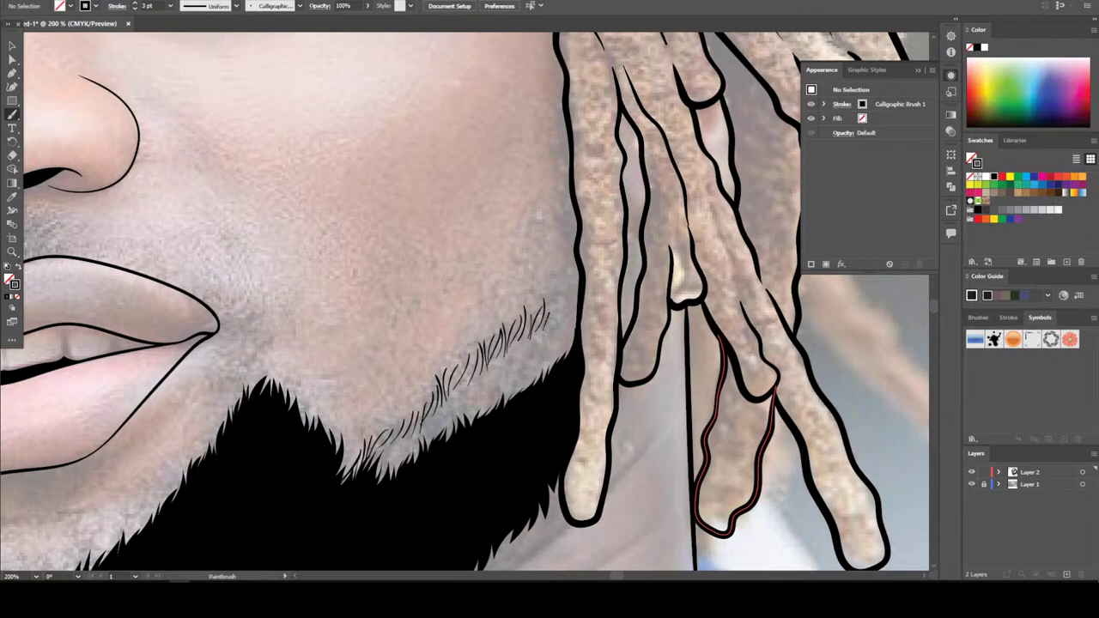
{"action": "left_click_drag", "start_coordinate": [548, 326], "coordinate": [564, 284]}
{"action": "left_click_drag", "start_coordinate": [557, 309], "coordinate": [574, 249]}
{"action": "left_click_drag", "start_coordinate": [550, 345], "coordinate": [562, 313]}
{"action": "mouse_move", "coordinate": [539, 348]}
{"action": "left_mouse_down"}
{"action": "mouse_move", "coordinate": [553, 326]}
{"action": "mouse_move", "coordinate": [532, 334]}
{"action": "left_mouse_up"}
{"action": "left_click_drag", "start_coordinate": [507, 378], "coordinate": [521, 335]}
{"action": "mouse_move", "coordinate": [493, 374]}
{"action": "left_mouse_down"}
{"action": "mouse_move", "coordinate": [511, 344]}
{"action": "mouse_move", "coordinate": [493, 359]}
{"action": "left_mouse_up"}
{"action": "left_click_drag", "start_coordinate": [469, 391], "coordinate": [483, 362]}
{"action": "left_click_drag", "start_coordinate": [459, 390], "coordinate": [475, 368]}
{"action": "mouse_move", "coordinate": [446, 408]}
{"action": "left_mouse_down"}
{"action": "mouse_move", "coordinate": [461, 376]}
{"action": "mouse_move", "coordinate": [455, 390]}
{"action": "left_mouse_up"}
{"action": "left_click_drag", "start_coordinate": [436, 420], "coordinate": [446, 399]}
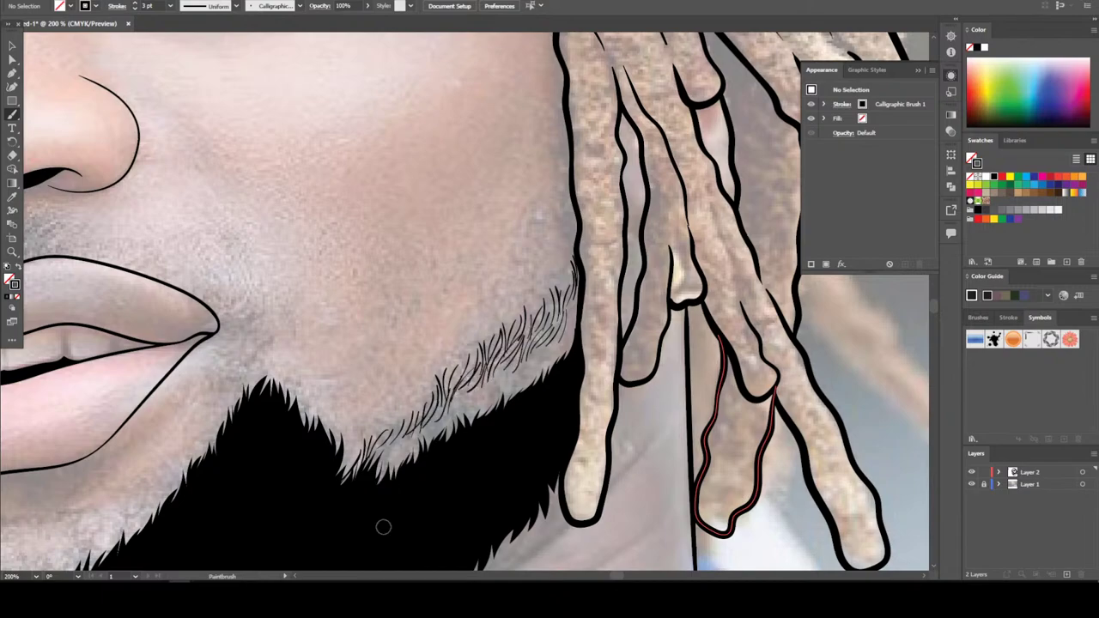
Continue the hair strokes leftward along the beard's top edge across the cheek
{"action": "scroll", "coordinate": [383, 528], "scroll_direction": "down", "scroll_amount": 3}
{"action": "scroll", "coordinate": [397, 506], "scroll_direction": "up", "scroll_amount": 3}
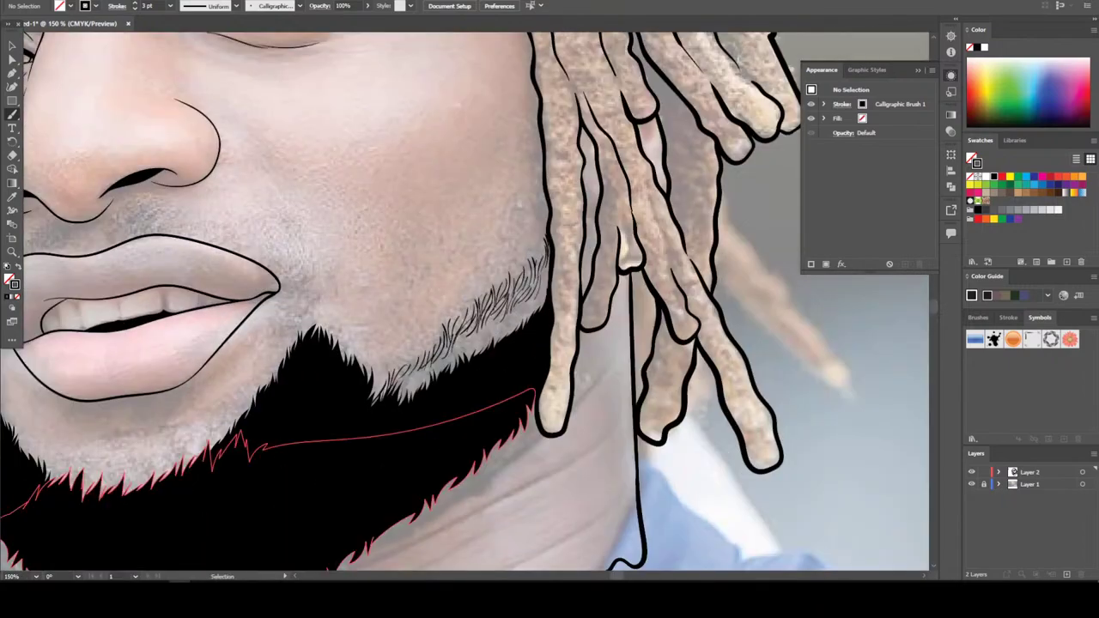
{"action": "mouse_move", "coordinate": [513, 347]}
{"action": "left_mouse_down"}
{"action": "mouse_move", "coordinate": [523, 316]}
{"action": "mouse_move", "coordinate": [505, 332]}
{"action": "left_mouse_up"}
{"action": "mouse_move", "coordinate": [471, 375]}
{"action": "left_mouse_down"}
{"action": "mouse_move", "coordinate": [491, 334]}
{"action": "mouse_move", "coordinate": [472, 342]}
{"action": "left_mouse_up"}
{"action": "mouse_move", "coordinate": [437, 374]}
{"action": "left_mouse_down"}
{"action": "mouse_move", "coordinate": [464, 352]}
{"action": "mouse_move", "coordinate": [444, 358]}
{"action": "left_mouse_up"}
{"action": "mouse_move", "coordinate": [418, 398]}
{"action": "left_mouse_down"}
{"action": "mouse_move", "coordinate": [434, 364]}
{"action": "mouse_move", "coordinate": [416, 380]}
{"action": "left_mouse_up"}
{"action": "mouse_move", "coordinate": [390, 410]}
{"action": "left_mouse_down"}
{"action": "mouse_move", "coordinate": [412, 383]}
{"action": "mouse_move", "coordinate": [403, 387]}
{"action": "left_mouse_up"}
{"action": "left_click_drag", "start_coordinate": [373, 418], "coordinate": [397, 390]}
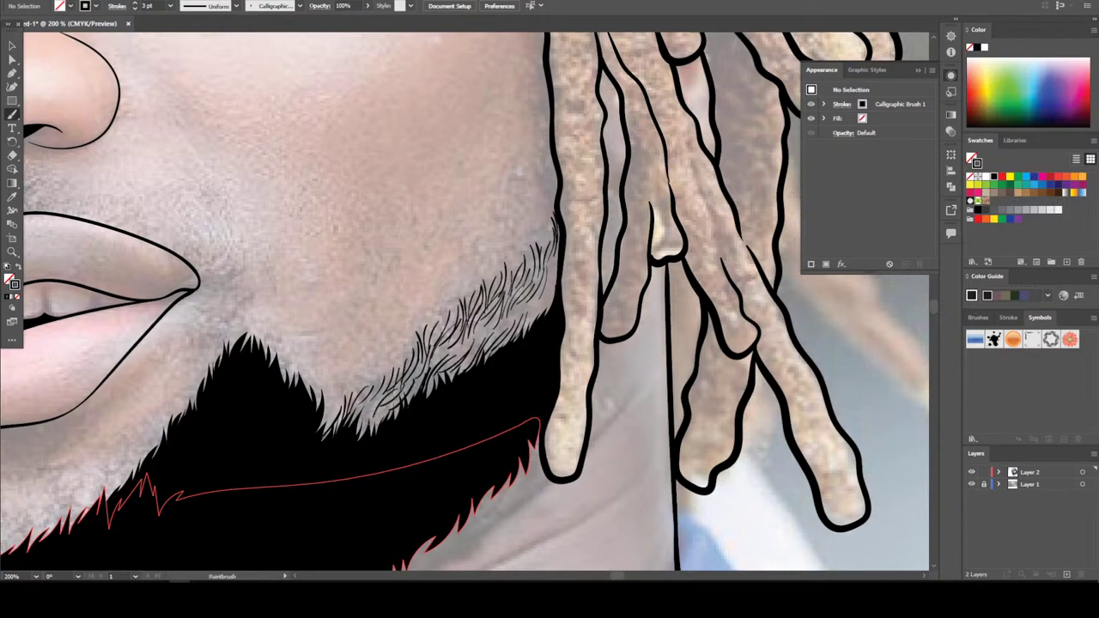
{"action": "left_click_drag", "start_coordinate": [357, 431], "coordinate": [373, 402]}
{"action": "left_click_drag", "start_coordinate": [351, 424], "coordinate": [386, 404]}
{"action": "mouse_move", "coordinate": [342, 436]}
{"action": "left_mouse_down"}
{"action": "mouse_move", "coordinate": [361, 404]}
{"action": "mouse_move", "coordinate": [337, 395]}
{"action": "left_mouse_up"}
{"action": "left_click_drag", "start_coordinate": [309, 440], "coordinate": [326, 407]}
Hide the template photo to check the line art, then bring it back
{"action": "key", "text": "ctrl+minus"}
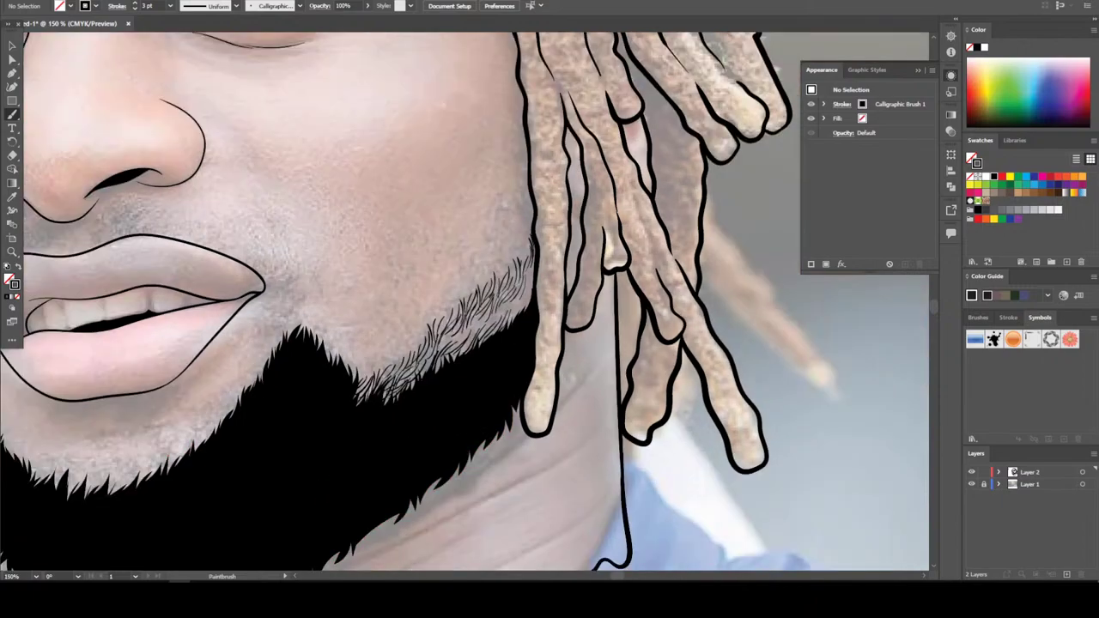
{"action": "key", "text": "ctrl+shift+w"}
{"action": "key", "text": "ctrl+minus"}
{"action": "key", "text": "ctrl+minus"}
{"action": "key", "text": "ctrl+minus"}
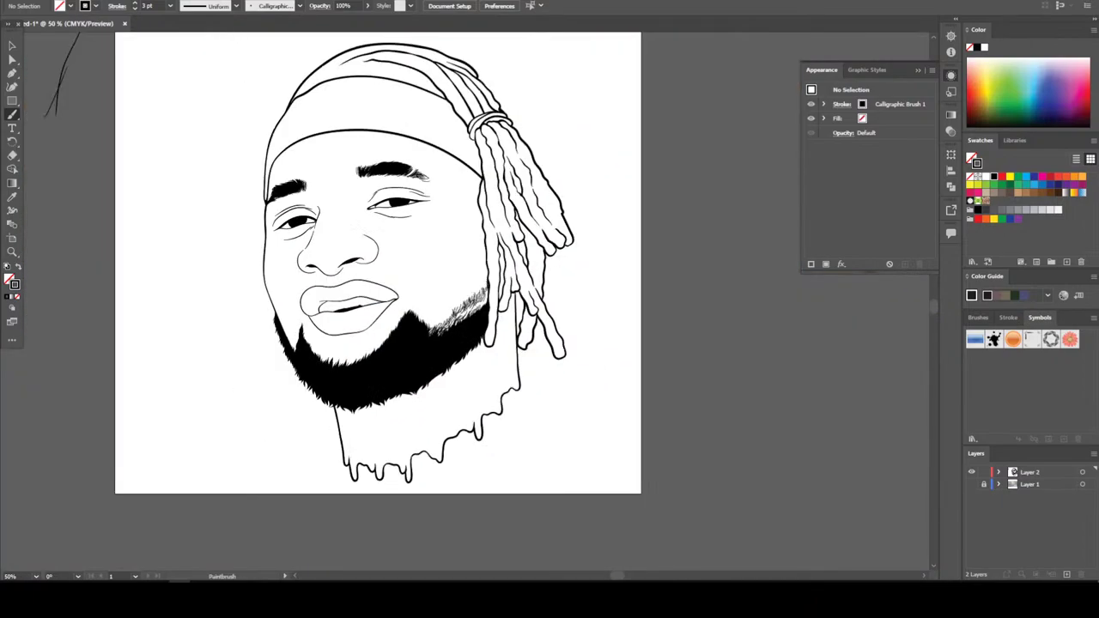
{"action": "key", "text": "ctrl+plus"}
{"action": "key", "text": "ctrl+plus"}
{"action": "key", "text": "ctrl+plus"}
{"action": "key", "text": "ctrl+shift+w"}
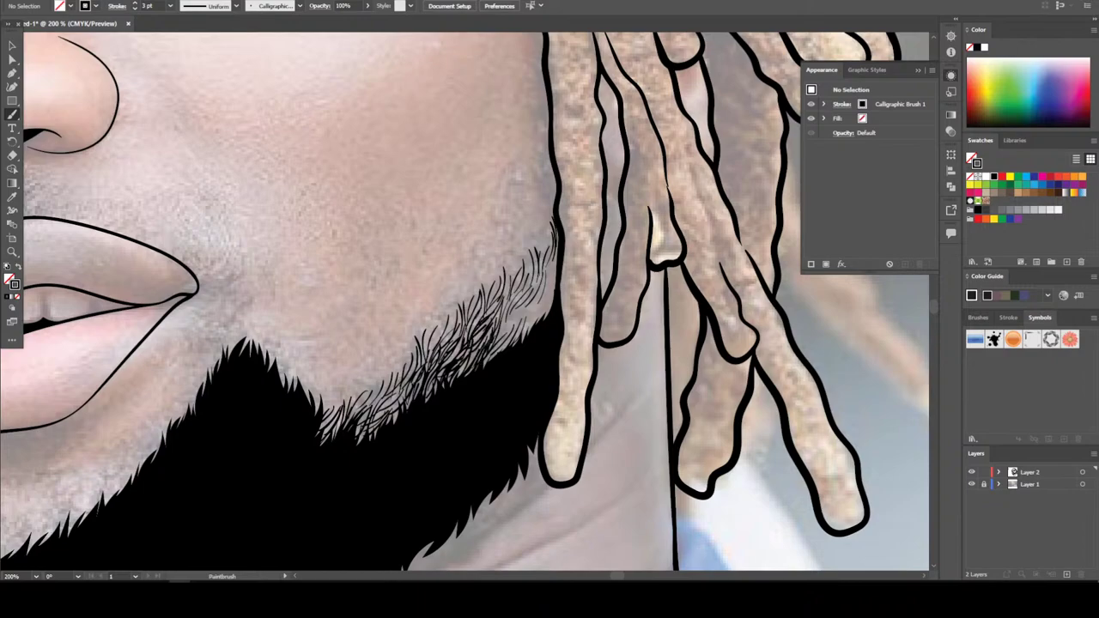
Add four more fine hair strokes at the beard's right edge beside the dreadlock
{"action": "left_click_drag", "start_coordinate": [502, 343], "coordinate": [514, 307]}
{"action": "mouse_move", "coordinate": [510, 341]}
{"action": "left_mouse_down"}
{"action": "mouse_move", "coordinate": [533, 295]}
{"action": "mouse_move", "coordinate": [562, 287]}
{"action": "mouse_move", "coordinate": [551, 283]}
{"action": "mouse_move", "coordinate": [563, 256]}
{"action": "mouse_move", "coordinate": [553, 260]}
{"action": "left_mouse_up"}
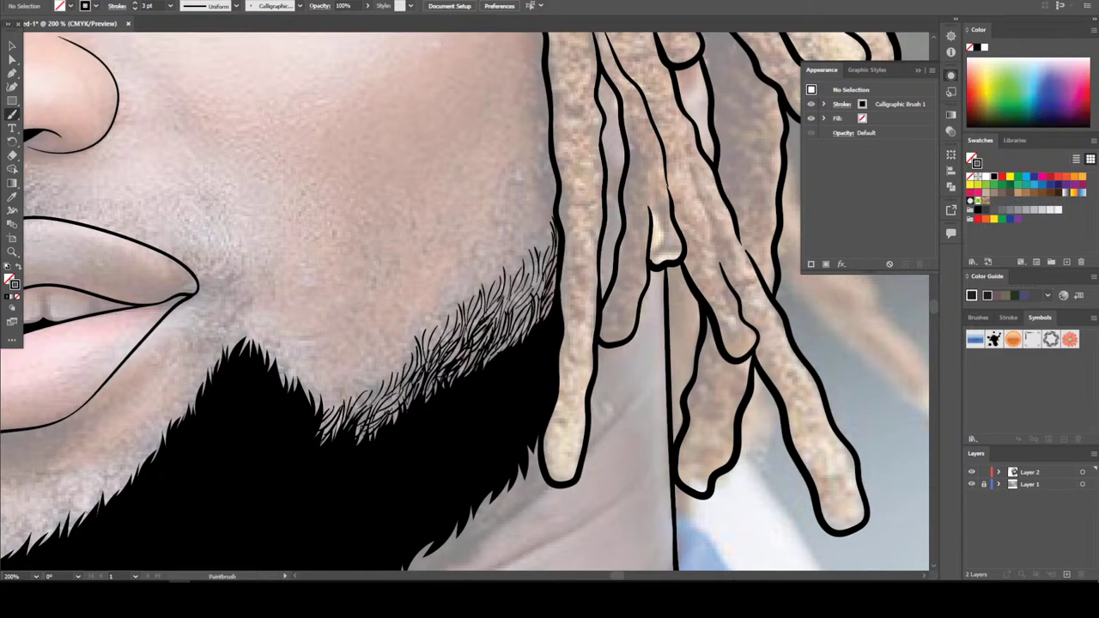
{"action": "mouse_move", "coordinate": [545, 301]}
{"action": "left_mouse_down"}
{"action": "mouse_move", "coordinate": [562, 260]}
{"action": "mouse_move", "coordinate": [539, 268]}
{"action": "left_mouse_up"}
{"action": "mouse_move", "coordinate": [517, 314]}
{"action": "left_mouse_down"}
{"action": "mouse_move", "coordinate": [533, 276]}
{"action": "mouse_move", "coordinate": [527, 286]}
{"action": "left_mouse_up"}
{"action": "key", "text": "ctrl+minus"}
{"action": "key", "text": "ctrl+minus"}
{"action": "key", "text": "ctrl+minus"}
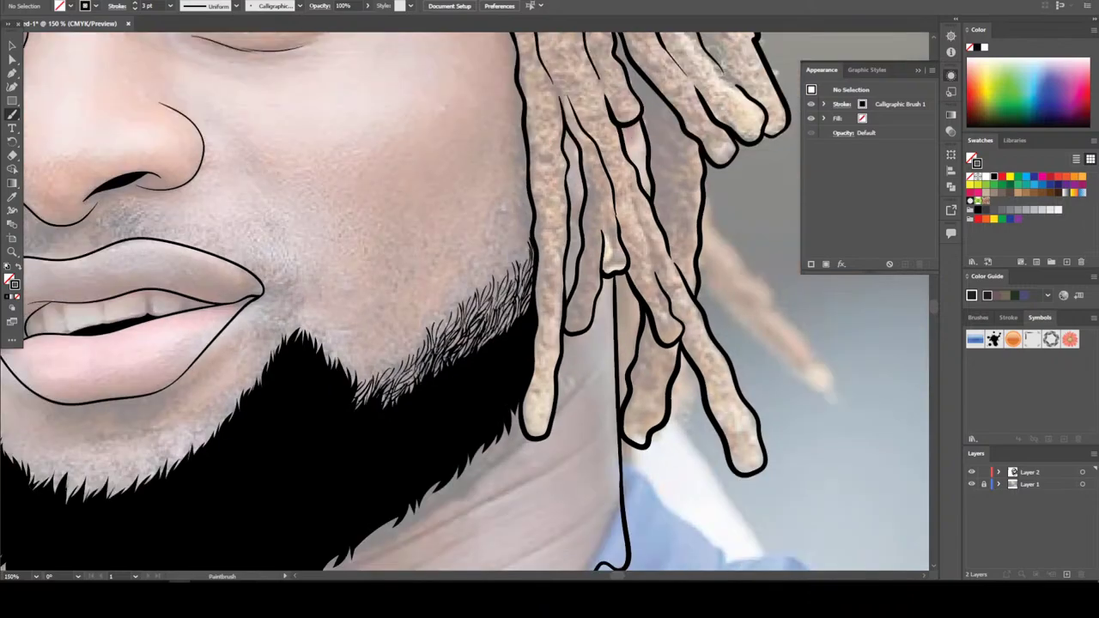
{"action": "key", "text": "ctrl+1"}
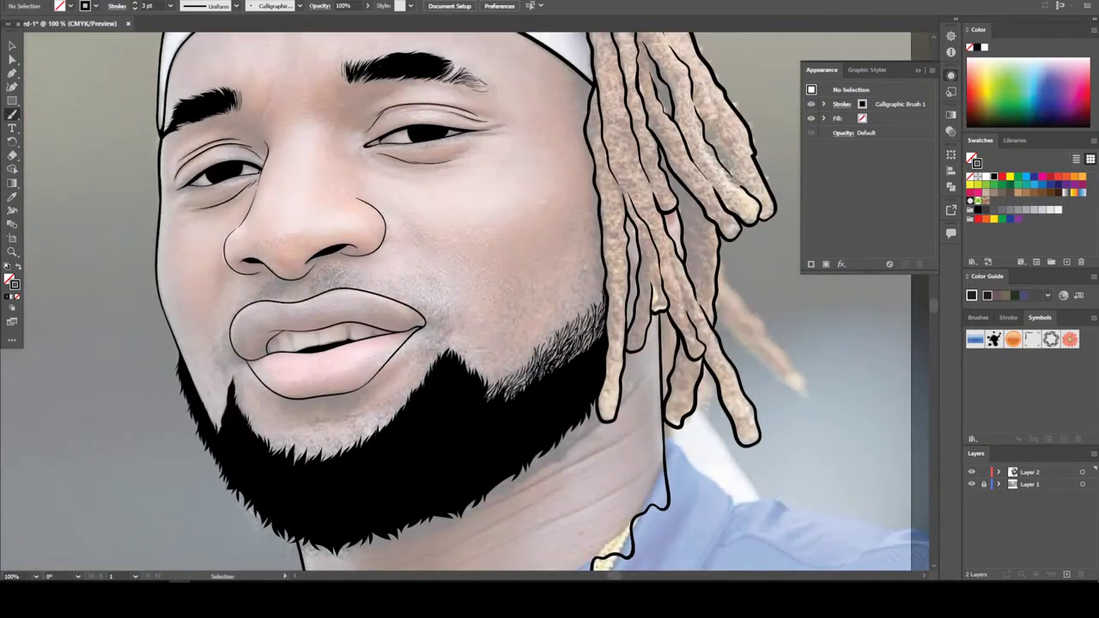
{"action": "key", "text": "ctrl+plus"}
{"action": "key", "text": "ctrl+plus"}
{"action": "key", "text": "ctrl+plus"}
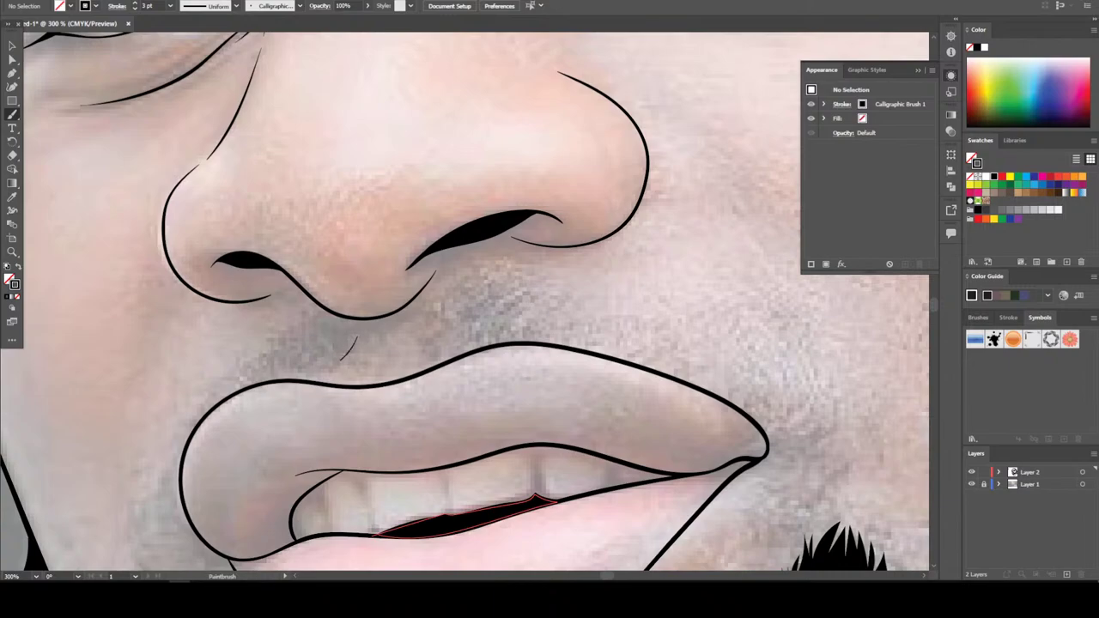
Paint many short hair strokes forming the moustache's left half, reaching toward the lip corner
{"action": "mouse_move", "coordinate": [345, 330]}
{"action": "left_mouse_down"}
{"action": "mouse_move", "coordinate": [318, 378]}
{"action": "mouse_move", "coordinate": [306, 383]}
{"action": "mouse_move", "coordinate": [302, 366]}
{"action": "left_mouse_up"}
{"action": "left_click_drag", "start_coordinate": [323, 320], "coordinate": [292, 366]}
{"action": "mouse_move", "coordinate": [320, 317]}
{"action": "left_mouse_down"}
{"action": "mouse_move", "coordinate": [289, 363]}
{"action": "mouse_move", "coordinate": [297, 342]}
{"action": "left_mouse_up"}
{"action": "left_click_drag", "start_coordinate": [304, 333], "coordinate": [273, 374]}
{"action": "left_click_drag", "start_coordinate": [287, 334], "coordinate": [263, 372]}
{"action": "mouse_move", "coordinate": [273, 343]}
{"action": "left_mouse_down"}
{"action": "mouse_move", "coordinate": [249, 375]}
{"action": "mouse_move", "coordinate": [252, 353]}
{"action": "mouse_move", "coordinate": [229, 392]}
{"action": "left_mouse_up"}
{"action": "mouse_move", "coordinate": [249, 366]}
{"action": "left_mouse_down"}
{"action": "mouse_move", "coordinate": [215, 402]}
{"action": "mouse_move", "coordinate": [237, 390]}
{"action": "left_mouse_up"}
{"action": "mouse_move", "coordinate": [270, 371]}
{"action": "left_mouse_down"}
{"action": "mouse_move", "coordinate": [244, 388]}
{"action": "mouse_move", "coordinate": [270, 375]}
{"action": "left_mouse_up"}
{"action": "mouse_move", "coordinate": [295, 351]}
{"action": "left_mouse_down"}
{"action": "mouse_move", "coordinate": [271, 378]}
{"action": "mouse_move", "coordinate": [288, 375]}
{"action": "left_mouse_up"}
{"action": "left_click_drag", "start_coordinate": [317, 338], "coordinate": [297, 371]}
{"action": "left_click_drag", "start_coordinate": [324, 319], "coordinate": [318, 334]}
{"action": "left_click_drag", "start_coordinate": [294, 347], "coordinate": [273, 369]}
{"action": "left_click_drag", "start_coordinate": [297, 328], "coordinate": [280, 353]}
{"action": "left_click_drag", "start_coordinate": [280, 338], "coordinate": [253, 368]}
{"action": "left_click_drag", "start_coordinate": [271, 340], "coordinate": [225, 398]}
{"action": "left_click_drag", "start_coordinate": [246, 362], "coordinate": [206, 411]}
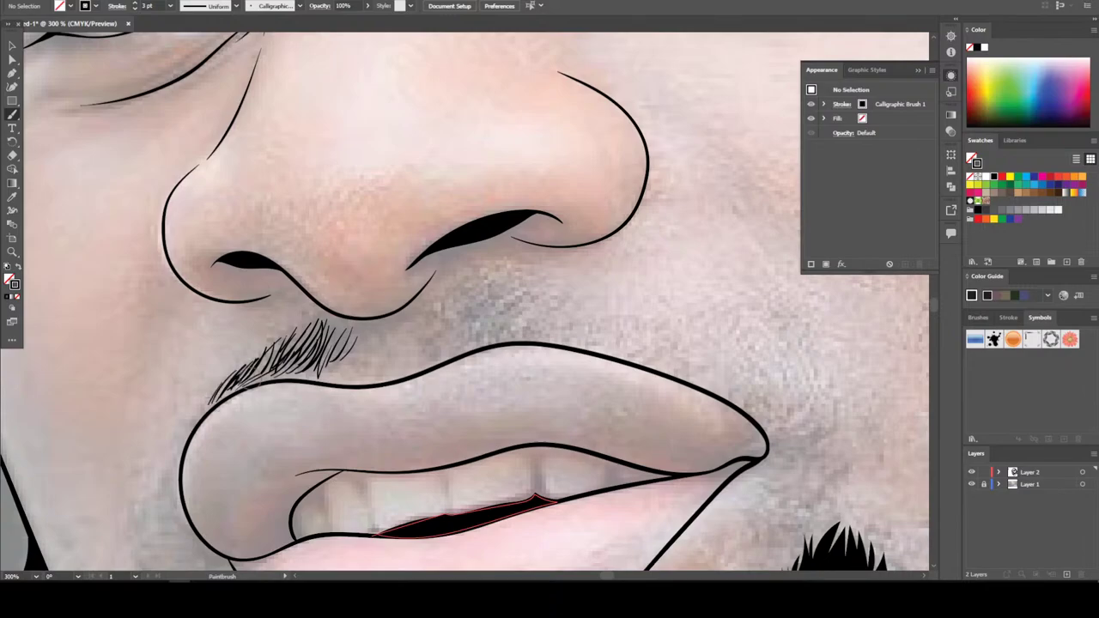
{"action": "left_click_drag", "start_coordinate": [280, 342], "coordinate": [256, 373]}
{"action": "left_click_drag", "start_coordinate": [304, 310], "coordinate": [282, 355]}
{"action": "left_click_drag", "start_coordinate": [328, 325], "coordinate": [307, 360]}
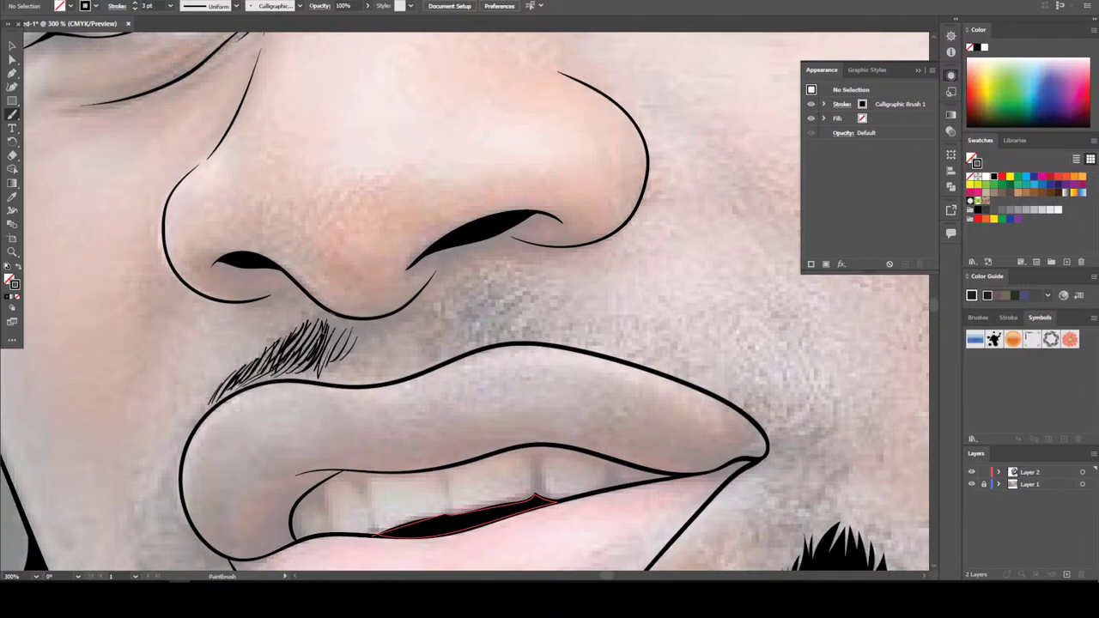
Paint the moustache's other half with overlapping short strokes under the nose
{"action": "scroll", "coordinate": [351, 438], "scroll_direction": "down", "scroll_amount": 5}
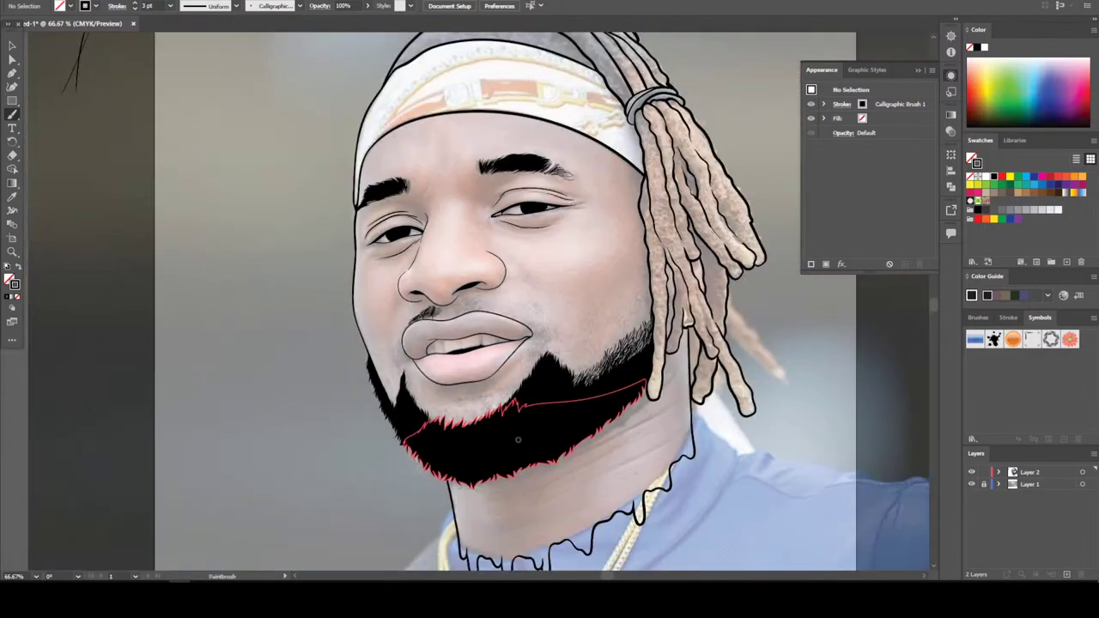
{"action": "scroll", "coordinate": [442, 300], "scroll_direction": "up", "scroll_amount": 2}
{"action": "scroll", "coordinate": [465, 307], "scroll_direction": "up", "scroll_amount": 2}
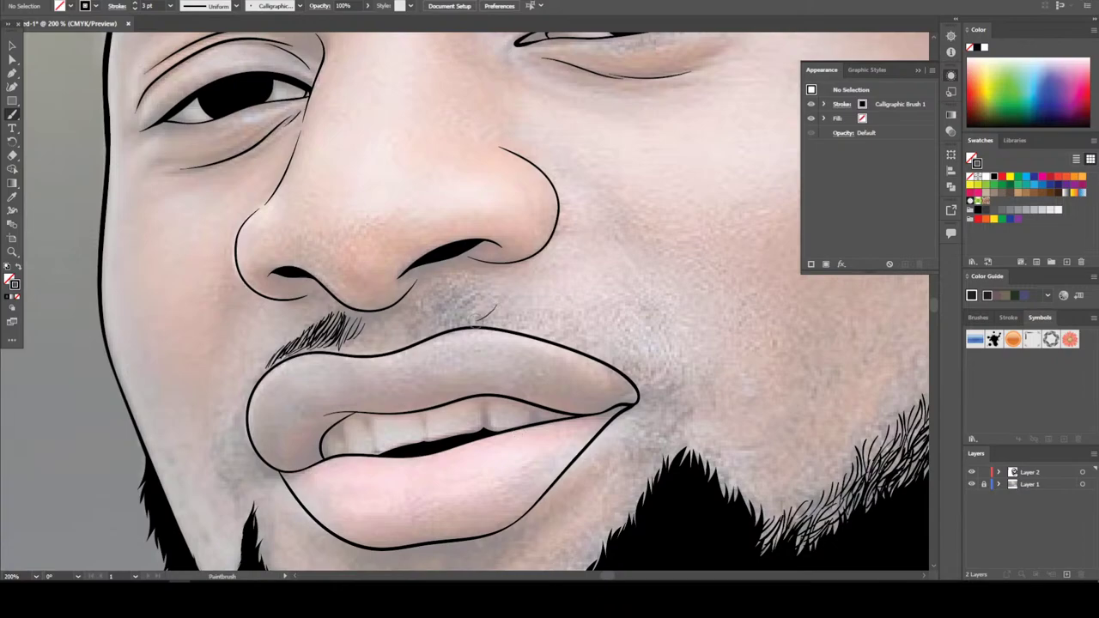
{"action": "left_click_drag", "start_coordinate": [481, 302], "coordinate": [464, 319]}
{"action": "left_click_drag", "start_coordinate": [477, 308], "coordinate": [431, 333]}
{"action": "left_click_drag", "start_coordinate": [481, 285], "coordinate": [426, 332]}
{"action": "left_click_drag", "start_coordinate": [450, 309], "coordinate": [406, 345]}
{"action": "left_click_drag", "start_coordinate": [448, 297], "coordinate": [409, 342]}
{"action": "left_click_drag", "start_coordinate": [450, 294], "coordinate": [393, 354]}
{"action": "mouse_move", "coordinate": [410, 311]}
{"action": "left_mouse_down"}
{"action": "mouse_move", "coordinate": [385, 347]}
{"action": "mouse_move", "coordinate": [395, 338]}
{"action": "left_mouse_up"}
{"action": "mouse_move", "coordinate": [433, 288]}
{"action": "left_mouse_down"}
{"action": "mouse_move", "coordinate": [407, 326]}
{"action": "mouse_move", "coordinate": [427, 307]}
{"action": "left_mouse_up"}
{"action": "left_click_drag", "start_coordinate": [469, 277], "coordinate": [409, 316]}
{"action": "mouse_move", "coordinate": [415, 301]}
{"action": "left_mouse_down"}
{"action": "mouse_move", "coordinate": [400, 342]}
{"action": "mouse_move", "coordinate": [407, 333]}
{"action": "left_mouse_up"}
{"action": "left_click_drag", "start_coordinate": [459, 294], "coordinate": [443, 323]}
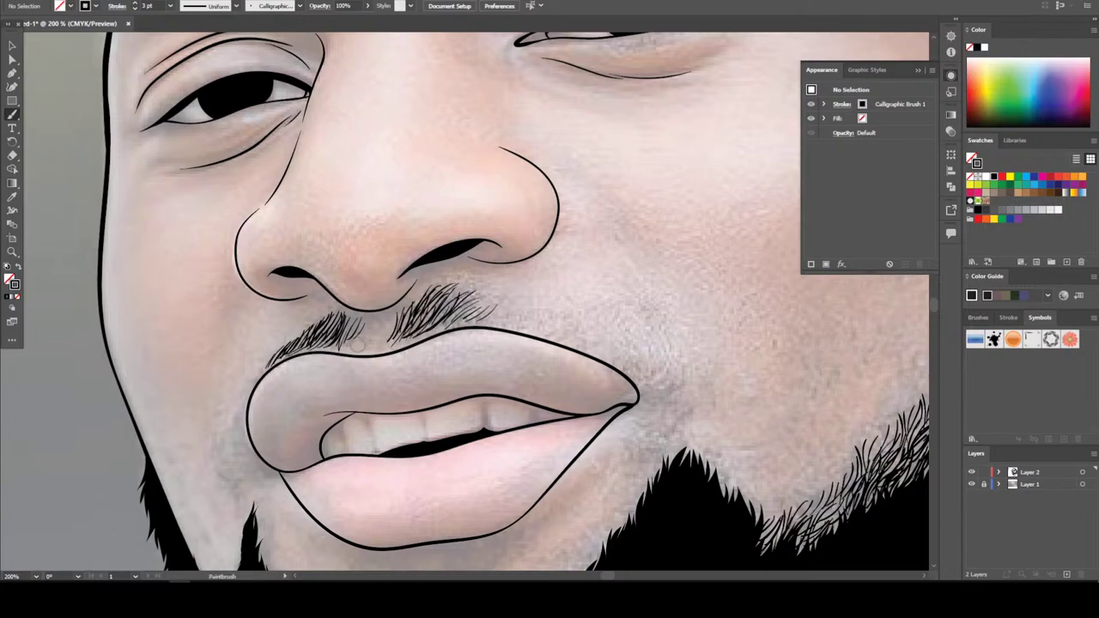
Add four more short strokes to fill out the moustache's left part
{"action": "mouse_move", "coordinate": [374, 319]}
{"action": "left_mouse_down"}
{"action": "mouse_move", "coordinate": [354, 349]}
{"action": "mouse_move", "coordinate": [338, 344]}
{"action": "left_mouse_up"}
{"action": "left_click_drag", "start_coordinate": [361, 316], "coordinate": [335, 343]}
{"action": "left_click_drag", "start_coordinate": [353, 312], "coordinate": [333, 347]}
{"action": "left_click_drag", "start_coordinate": [345, 307], "coordinate": [323, 335]}
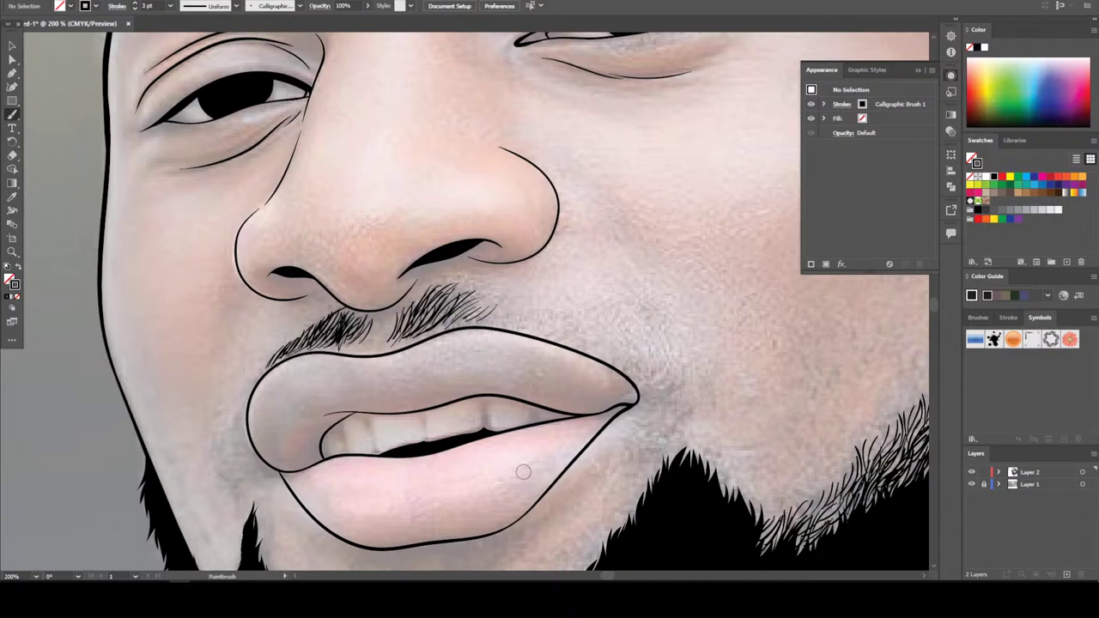
{"action": "key", "text": "ctrl+minus"}
{"action": "scroll", "coordinate": [521, 455], "scroll_direction": "down", "scroll_amount": 2}
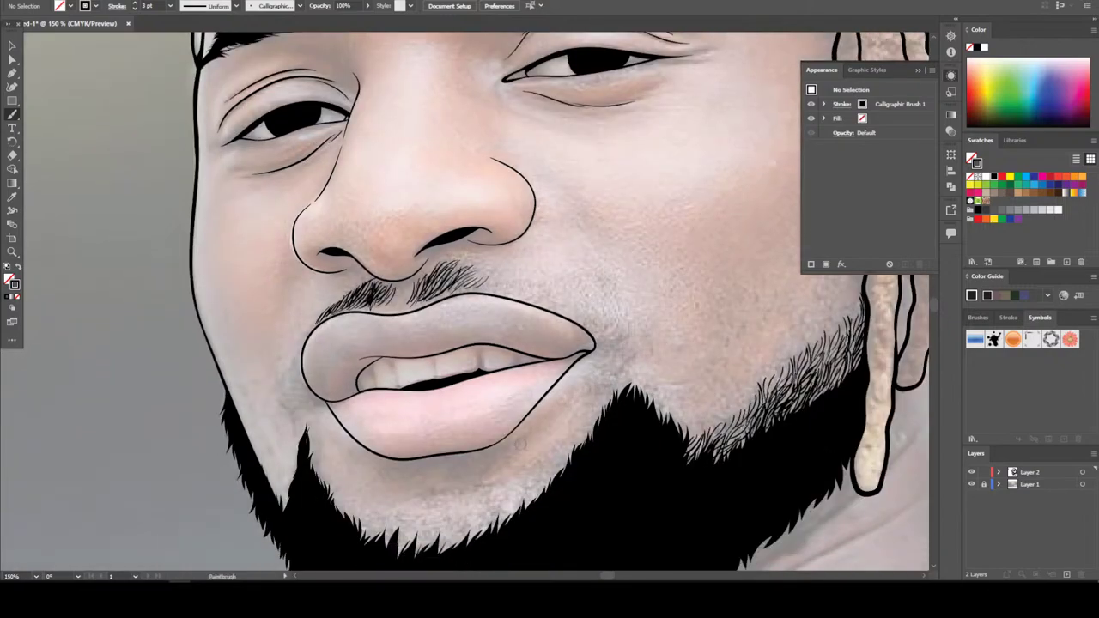
Zoom in on the moustache and set the Paintbrush stroke weight to 1 pt
{"action": "key", "text": "ctrl+minus"}
{"action": "key", "text": "ctrl+plus"}
{"action": "key", "text": "ctrl+plus"}
{"action": "key", "text": "ctrl+plus"}
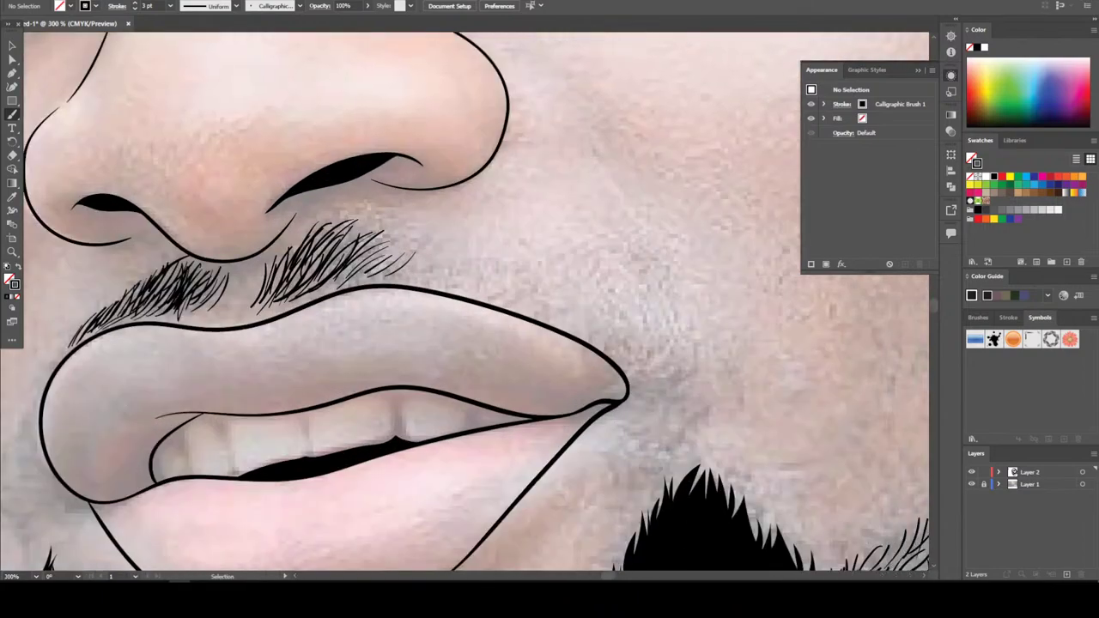
{"action": "scroll", "coordinate": [372, 275], "scroll_direction": "right", "scroll_amount": 3}
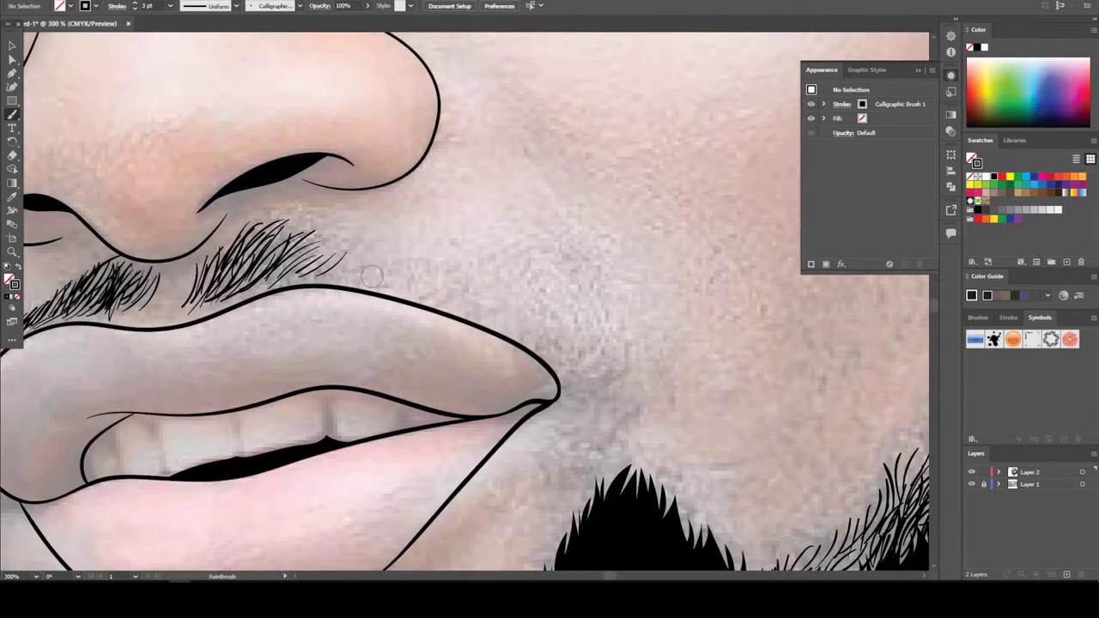
{"action": "left_click_drag", "start_coordinate": [402, 266], "coordinate": [354, 280]}
{"action": "left_click", "coordinate": [170, 6]}
{"action": "left_click", "coordinate": [190, 56]}
Paint fine 1 pt hair strokes into the right and upper moustache
{"action": "left_click_drag", "start_coordinate": [399, 257], "coordinate": [318, 279]}
{"action": "left_click_drag", "start_coordinate": [347, 243], "coordinate": [304, 278]}
{"action": "mouse_move", "coordinate": [333, 244]}
{"action": "left_mouse_down"}
{"action": "mouse_move", "coordinate": [295, 278]}
{"action": "mouse_move", "coordinate": [272, 273]}
{"action": "left_mouse_up"}
{"action": "mouse_move", "coordinate": [316, 241]}
{"action": "left_mouse_down"}
{"action": "mouse_move", "coordinate": [259, 281]}
{"action": "mouse_move", "coordinate": [266, 261]}
{"action": "left_mouse_up"}
{"action": "left_click_drag", "start_coordinate": [293, 240], "coordinate": [247, 278]}
{"action": "scroll", "coordinate": [256, 413], "scroll_direction": "down", "scroll_amount": 4}
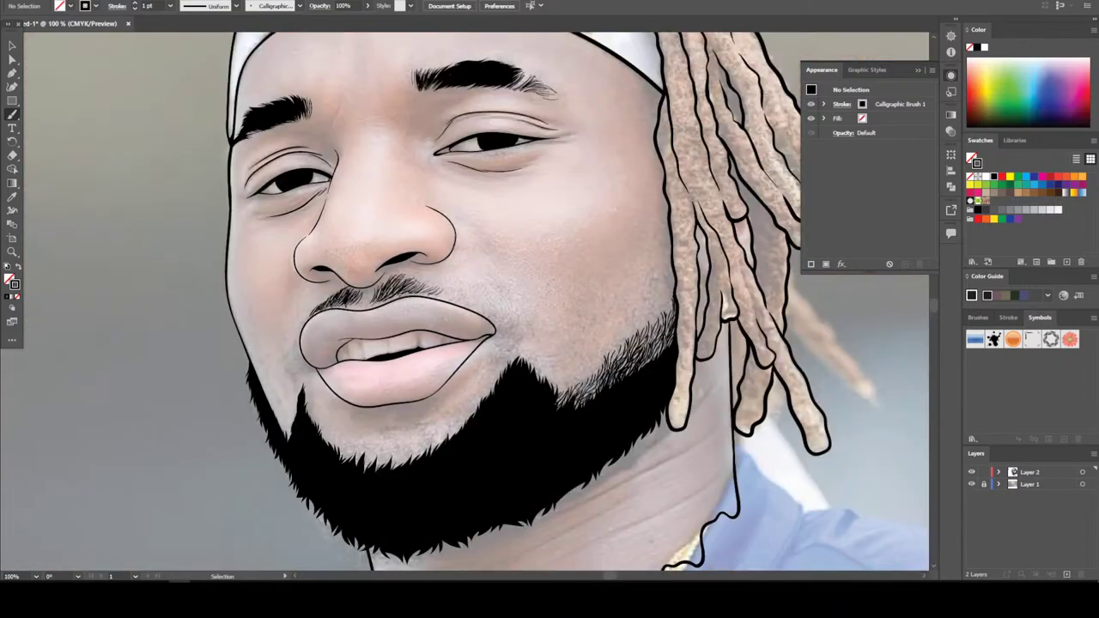
{"action": "scroll", "coordinate": [304, 450], "scroll_direction": "up", "scroll_amount": 4}
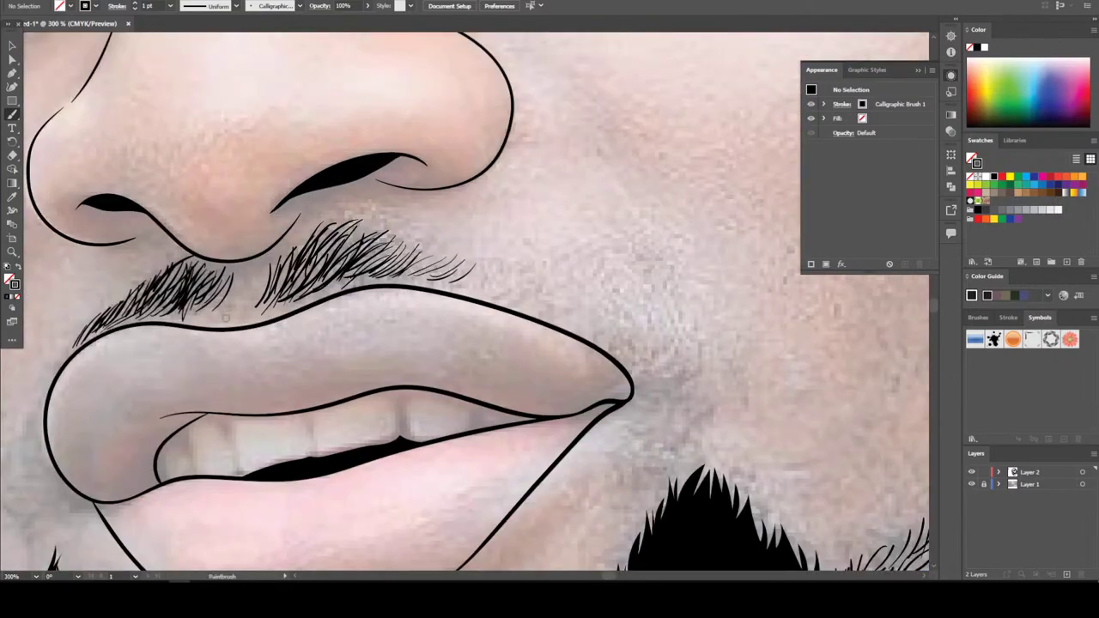
Fill the moustache gap and its left half with thin hair strokes
{"action": "left_click_drag", "start_coordinate": [238, 287], "coordinate": [226, 319]}
{"action": "scroll", "coordinate": [464, 300], "scroll_direction": "down", "scroll_amount": 1}
{"action": "scroll", "coordinate": [464, 301], "scroll_direction": "up", "scroll_amount": 1}
{"action": "mouse_move", "coordinate": [222, 267]}
{"action": "left_mouse_down"}
{"action": "mouse_move", "coordinate": [190, 297]}
{"action": "mouse_move", "coordinate": [157, 296]}
{"action": "left_mouse_up"}
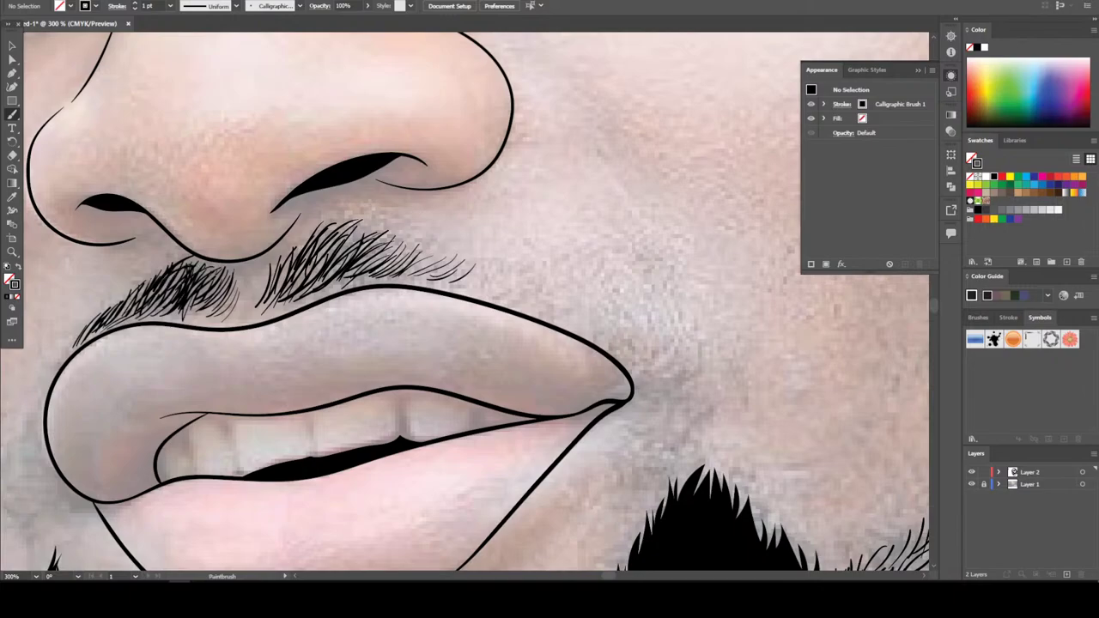
{"action": "left_click_drag", "start_coordinate": [192, 264], "coordinate": [170, 290]}
{"action": "left_click_drag", "start_coordinate": [179, 271], "coordinate": [160, 297]}
{"action": "scroll", "coordinate": [224, 452], "scroll_direction": "down", "scroll_amount": 4}
{"action": "scroll", "coordinate": [224, 452], "scroll_direction": "up", "scroll_amount": 1}
{"action": "scroll", "coordinate": [467, 490], "scroll_direction": "up", "scroll_amount": 1}
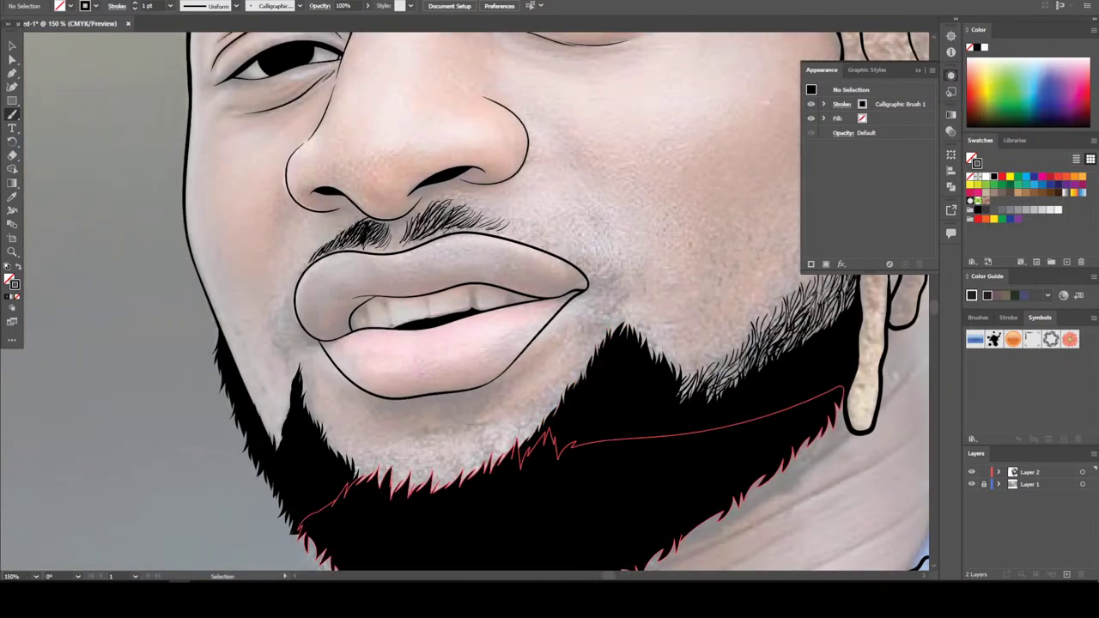
{"action": "scroll", "coordinate": [467, 490], "scroll_direction": "up", "scroll_amount": 2}
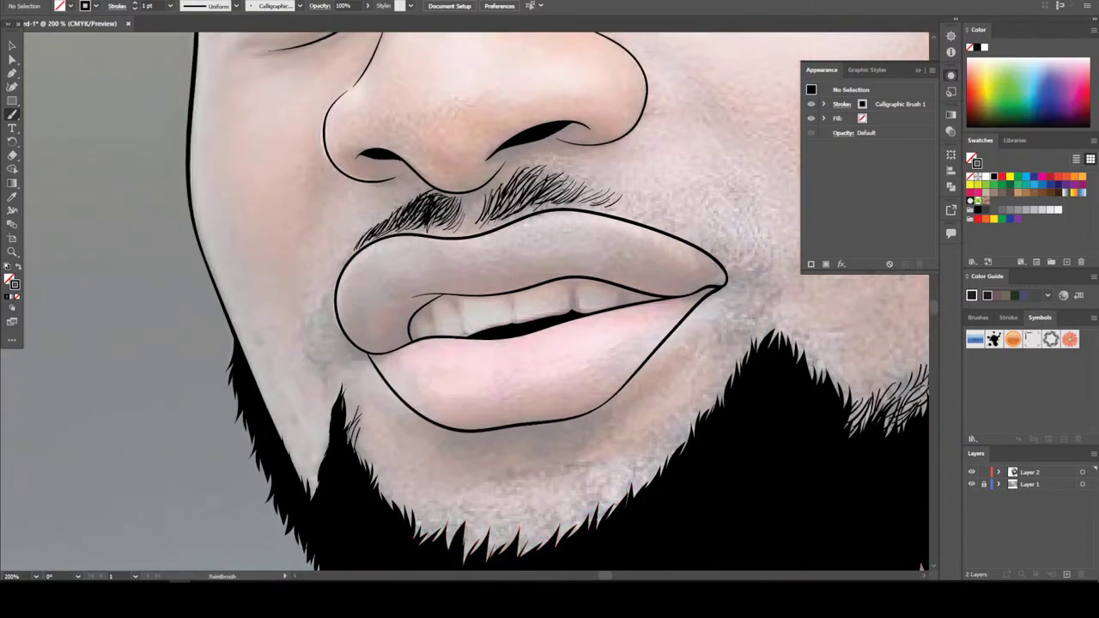
Add thin strands linking the beard's upper-left edge to the lip corner
{"action": "left_click_drag", "start_coordinate": [364, 415], "coordinate": [347, 389]}
{"action": "left_click_drag", "start_coordinate": [353, 413], "coordinate": [346, 400]}
{"action": "left_click_drag", "start_coordinate": [343, 392], "coordinate": [333, 363]}
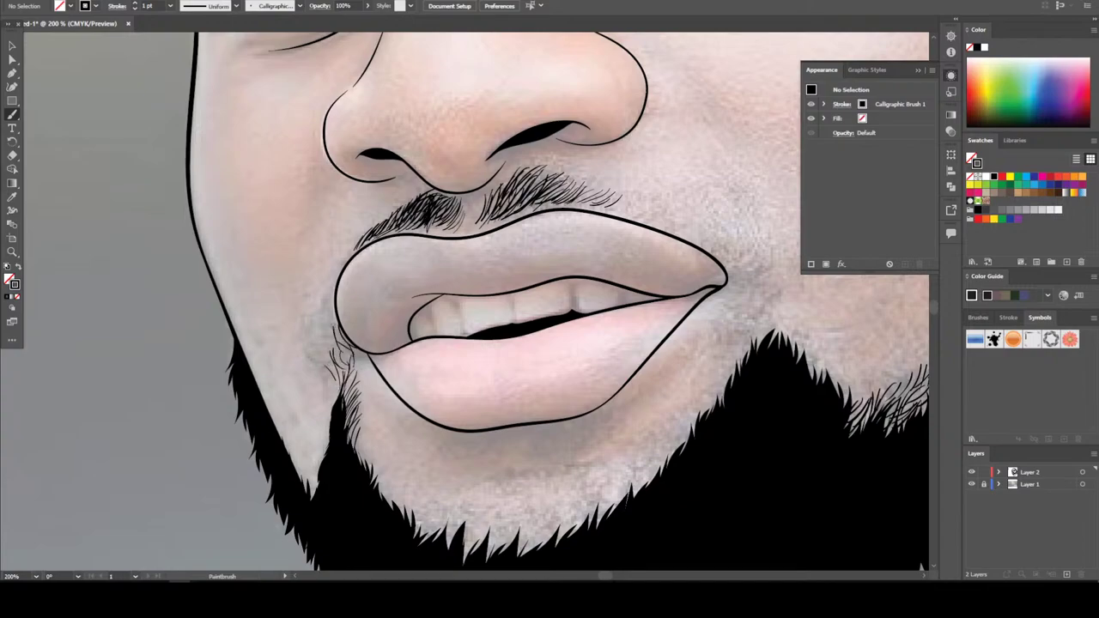
{"action": "left_click_drag", "start_coordinate": [340, 357], "coordinate": [323, 309]}
{"action": "left_click_drag", "start_coordinate": [346, 359], "coordinate": [321, 299]}
{"action": "left_click_drag", "start_coordinate": [324, 344], "coordinate": [316, 311]}
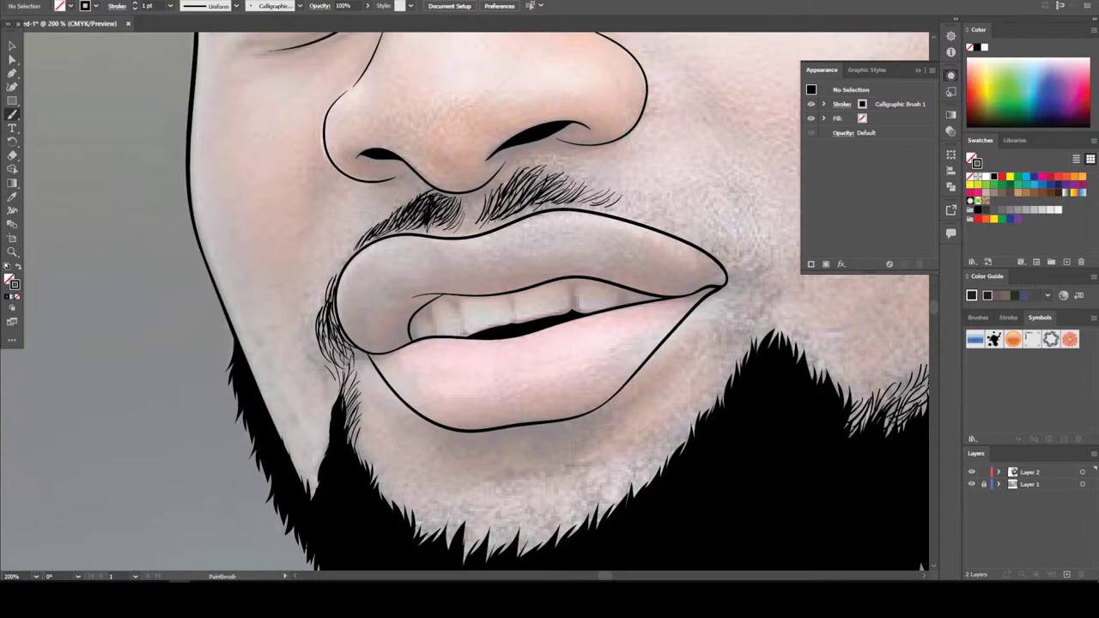
{"action": "left_click_drag", "start_coordinate": [346, 282], "coordinate": [335, 256]}
{"action": "key", "text": "ctrl+minus"}
{"action": "key", "text": "ctrl+minus"}
{"action": "key", "text": "ctrl+minus"}
{"action": "key", "text": "ctrl+minus"}
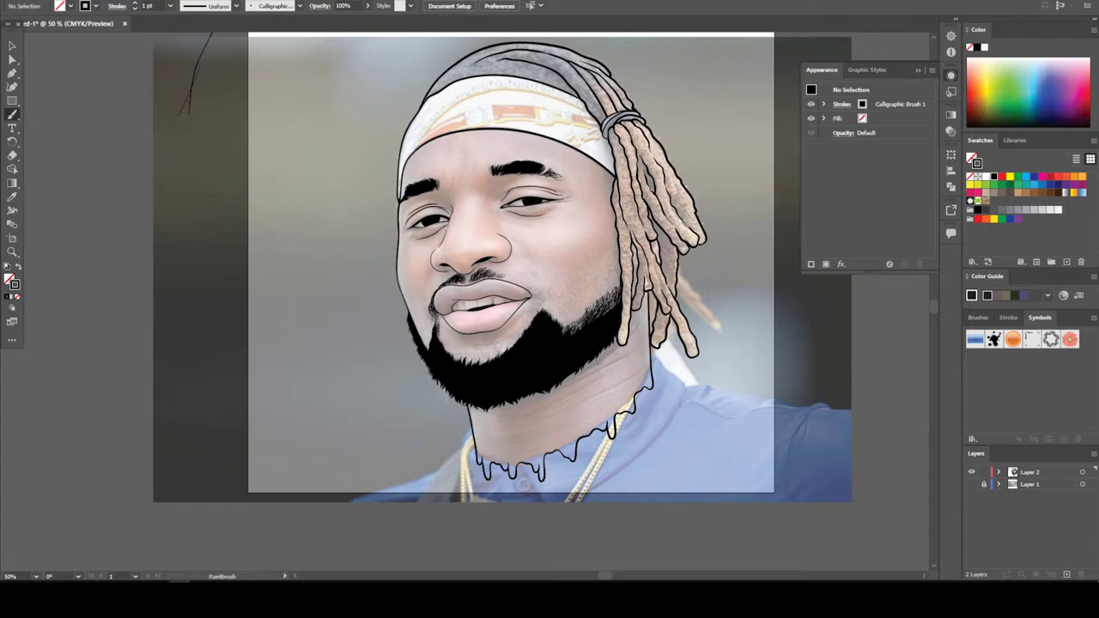
Hide the reference photo to check the line art, then restore it and zoom onto the mouth
{"action": "key", "text": "ctrl+shift+w"}
{"action": "key", "text": "ctrl+minus"}
{"action": "key", "text": "ctrl+plus"}
{"action": "key", "text": "ctrl+plus"}
{"action": "key", "text": "ctrl+plus"}
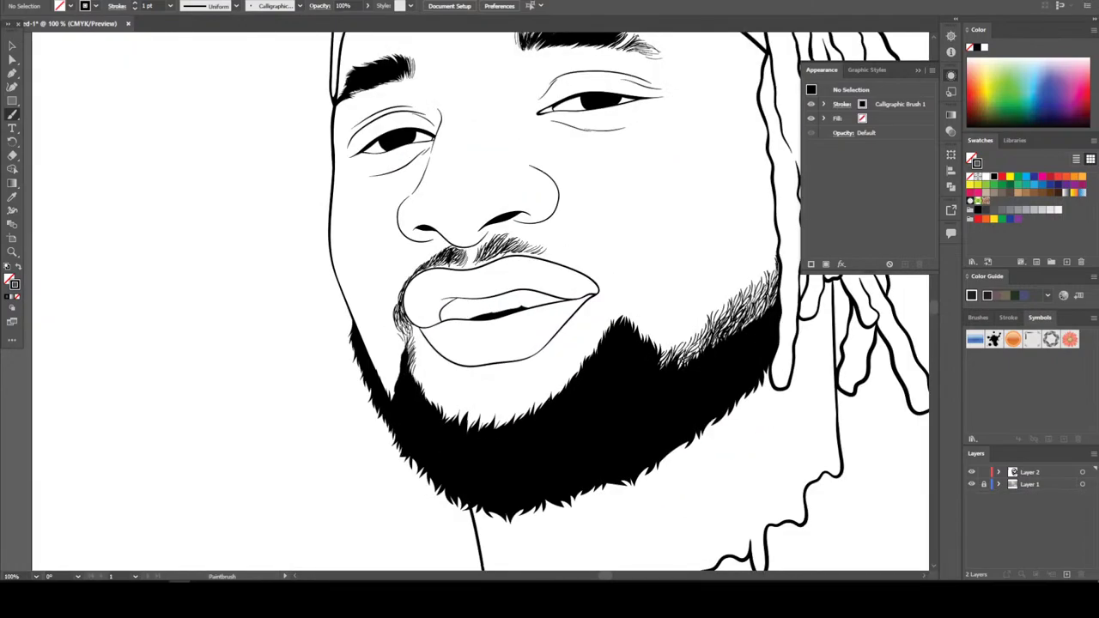
{"action": "key", "text": "ctrl+shift+w"}
{"action": "key", "text": "ctrl+plus"}
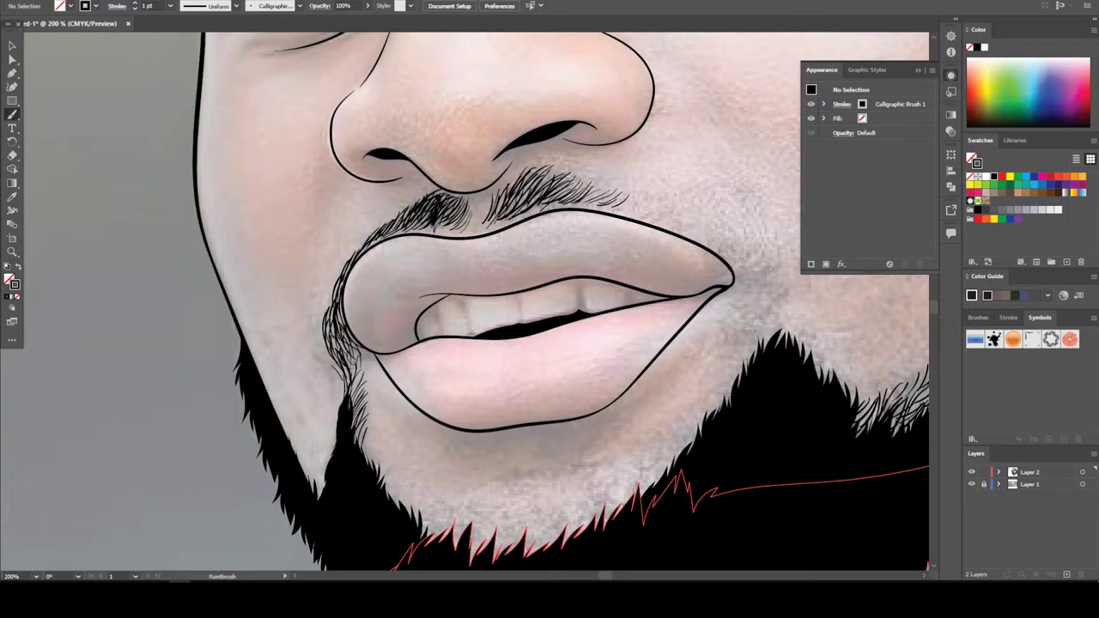
{"action": "scroll", "coordinate": [535, 514], "scroll_direction": "down", "scroll_amount": 3}
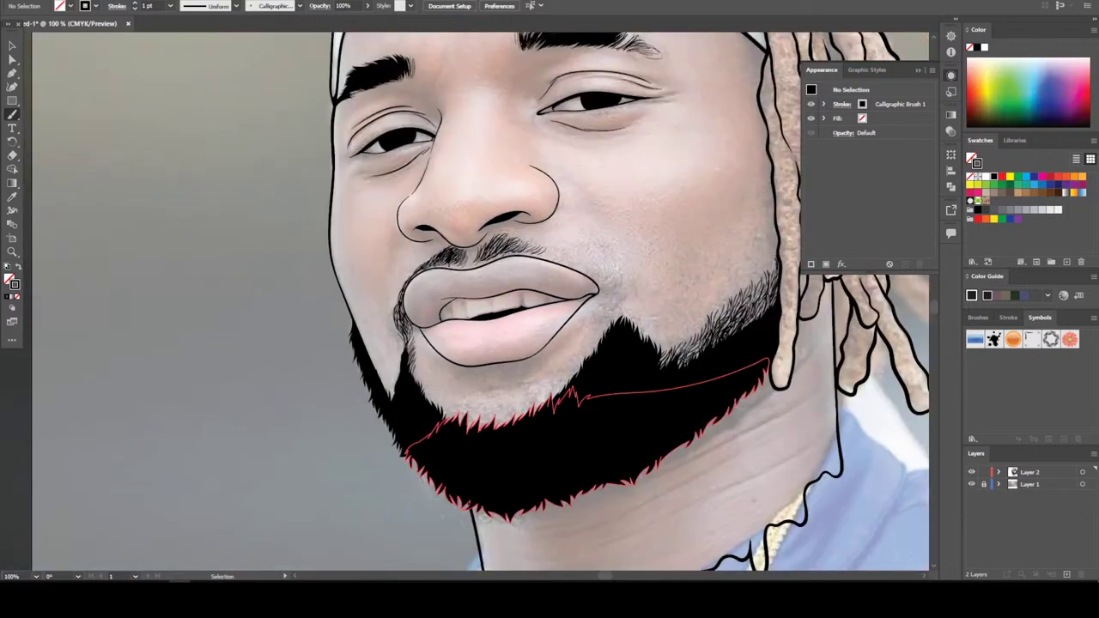
{"action": "scroll", "coordinate": [535, 514], "scroll_direction": "up", "scroll_amount": 3}
{"action": "scroll", "coordinate": [535, 515], "scroll_direction": "up", "scroll_amount": 4}
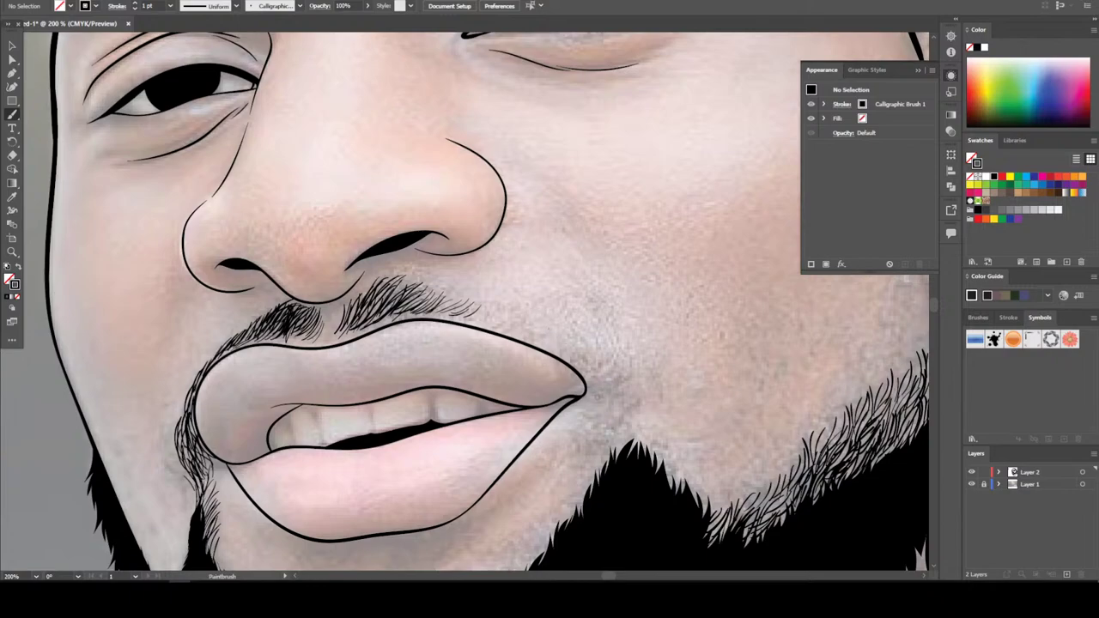
Paint thin strands beside the right lip corner, extending leftward
{"action": "left_click_drag", "start_coordinate": [602, 397], "coordinate": [590, 337]}
{"action": "left_click_drag", "start_coordinate": [590, 374], "coordinate": [571, 324]}
{"action": "left_click_drag", "start_coordinate": [570, 356], "coordinate": [558, 312]}
{"action": "mouse_move", "coordinate": [555, 347]}
{"action": "left_mouse_down"}
{"action": "mouse_move", "coordinate": [550, 311]}
{"action": "mouse_move", "coordinate": [549, 322]}
{"action": "left_mouse_up"}
{"action": "left_click_drag", "start_coordinate": [544, 342], "coordinate": [526, 309]}
{"action": "left_click_drag", "start_coordinate": [537, 323], "coordinate": [520, 311]}
{"action": "left_click_drag", "start_coordinate": [529, 333], "coordinate": [501, 299]}
Continue thin hair strands leftward along the upper lip
{"action": "left_click_drag", "start_coordinate": [506, 325], "coordinate": [483, 302]}
{"action": "left_click_drag", "start_coordinate": [499, 322], "coordinate": [472, 310]}
{"action": "left_click_drag", "start_coordinate": [487, 320], "coordinate": [461, 297]}
{"action": "left_click_drag", "start_coordinate": [491, 316], "coordinate": [449, 294]}
{"action": "left_click_drag", "start_coordinate": [472, 303], "coordinate": [434, 285]}
{"action": "mouse_move", "coordinate": [452, 299]}
{"action": "left_mouse_down"}
{"action": "mouse_move", "coordinate": [427, 279]}
{"action": "mouse_move", "coordinate": [414, 285]}
{"action": "left_mouse_up"}
{"action": "left_click_drag", "start_coordinate": [436, 292], "coordinate": [410, 280]}
Add strands above the beard's peak and leftward from the mouth corner
{"action": "key", "text": "ctrl+minus"}
{"action": "key", "text": "ctrl+minus"}
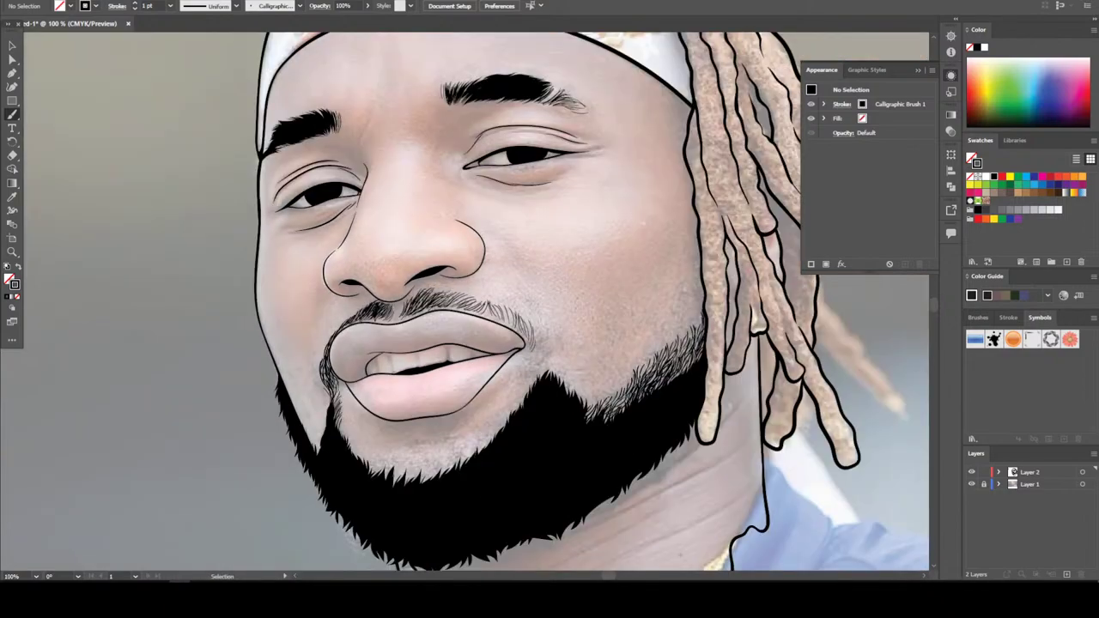
{"action": "key", "text": "ctrl+minus"}
{"action": "key", "text": "ctrl+plus"}
{"action": "key", "text": "ctrl+plus"}
{"action": "key", "text": "ctrl+plus"}
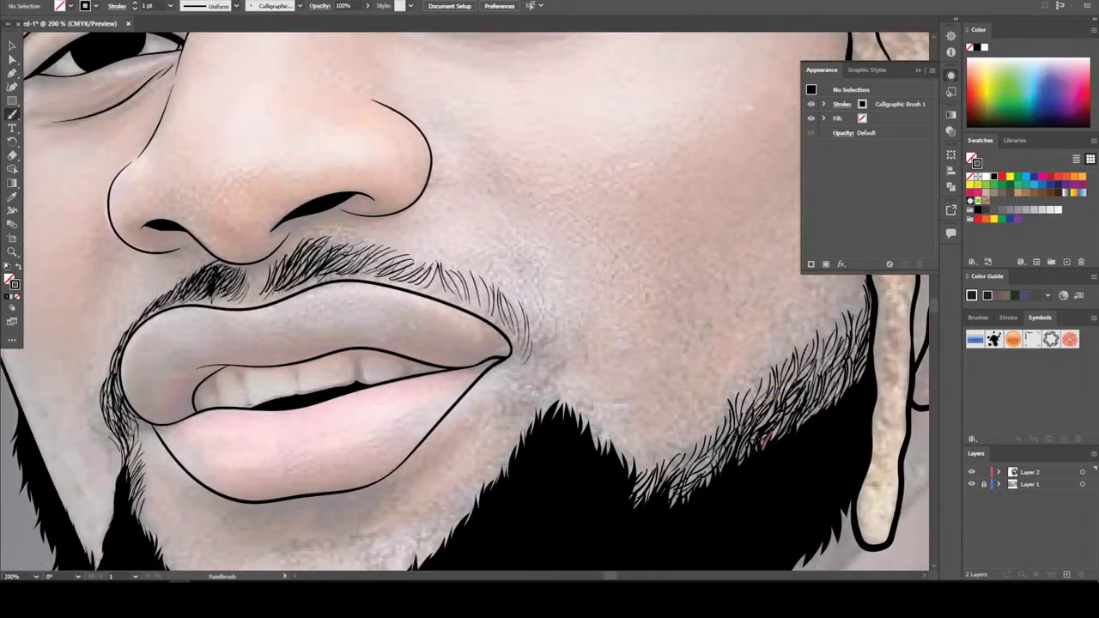
{"action": "left_click_drag", "start_coordinate": [557, 410], "coordinate": [544, 358]}
{"action": "mouse_move", "coordinate": [558, 382]}
{"action": "left_mouse_down"}
{"action": "mouse_move", "coordinate": [540, 357]}
{"action": "mouse_move", "coordinate": [542, 327]}
{"action": "left_mouse_up"}
{"action": "left_click_drag", "start_coordinate": [542, 363], "coordinate": [534, 318]}
{"action": "mouse_move", "coordinate": [534, 342]}
{"action": "left_mouse_down"}
{"action": "mouse_move", "coordinate": [524, 305]}
{"action": "mouse_move", "coordinate": [510, 302]}
{"action": "left_mouse_up"}
{"action": "left_click_drag", "start_coordinate": [516, 336], "coordinate": [504, 296]}
{"action": "left_click_drag", "start_coordinate": [506, 308], "coordinate": [495, 287]}
Add moustache strands above and beside the upper lip
{"action": "left_click_drag", "start_coordinate": [496, 313], "coordinate": [483, 276]}
{"action": "left_click_drag", "start_coordinate": [484, 303], "coordinate": [454, 264]}
{"action": "left_click_drag", "start_coordinate": [473, 304], "coordinate": [451, 266]}
{"action": "mouse_move", "coordinate": [464, 302]}
{"action": "left_mouse_down"}
{"action": "mouse_move", "coordinate": [449, 270]}
{"action": "mouse_move", "coordinate": [464, 271]}
{"action": "mouse_move", "coordinate": [445, 261]}
{"action": "left_mouse_up"}
{"action": "left_click_drag", "start_coordinate": [452, 297], "coordinate": [431, 255]}
{"action": "left_click_drag", "start_coordinate": [438, 289], "coordinate": [409, 251]}
{"action": "mouse_move", "coordinate": [412, 278]}
{"action": "left_mouse_down"}
{"action": "mouse_move", "coordinate": [395, 255]}
{"action": "mouse_move", "coordinate": [370, 253]}
{"action": "left_mouse_up"}
{"action": "scroll", "coordinate": [509, 499], "scroll_direction": "down", "scroll_amount": 4}
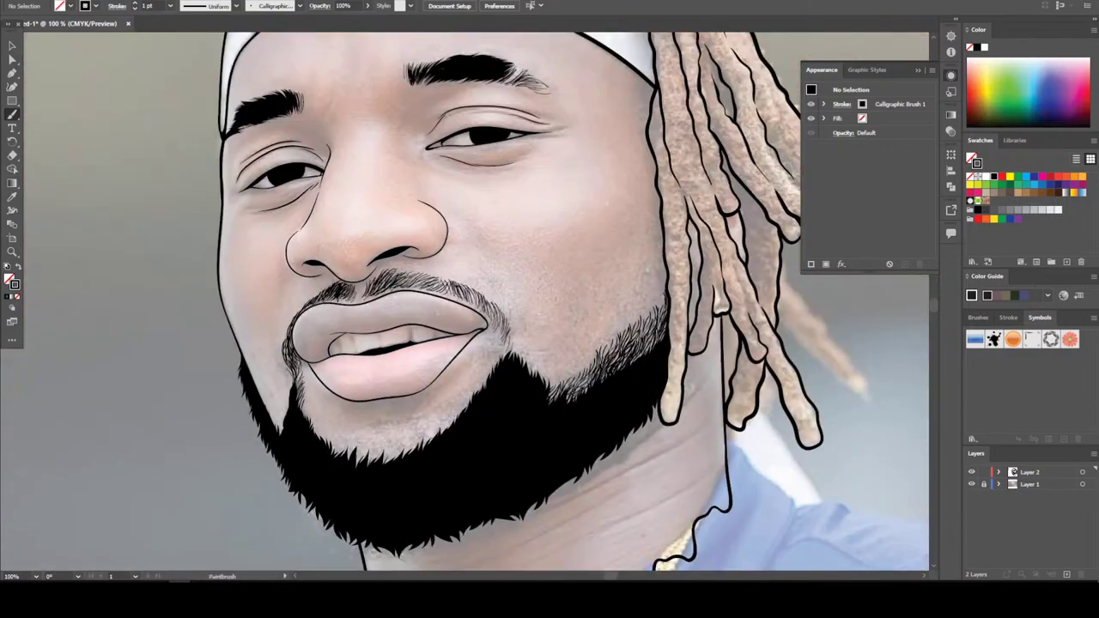
{"action": "scroll", "coordinate": [626, 536], "scroll_direction": "up", "scroll_amount": 4}
{"action": "scroll", "coordinate": [626, 535], "scroll_direction": "up", "scroll_amount": 1}
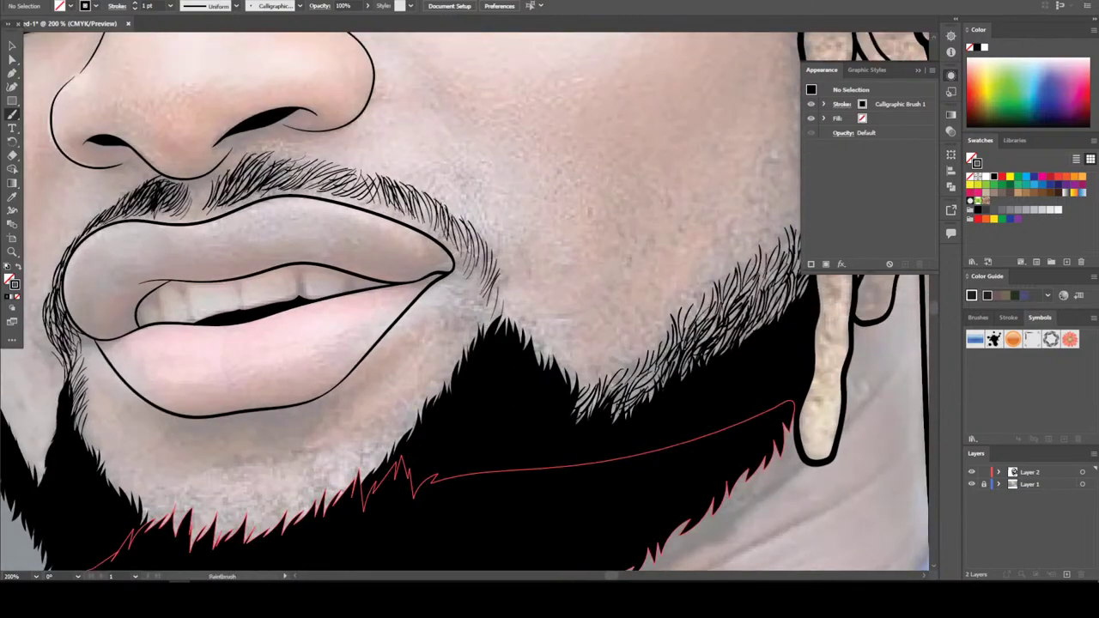
Paint short hair strands up and along the beard's upper edge
{"action": "left_click_drag", "start_coordinate": [471, 335], "coordinate": [488, 306]}
{"action": "left_click_drag", "start_coordinate": [467, 291], "coordinate": [448, 286]}
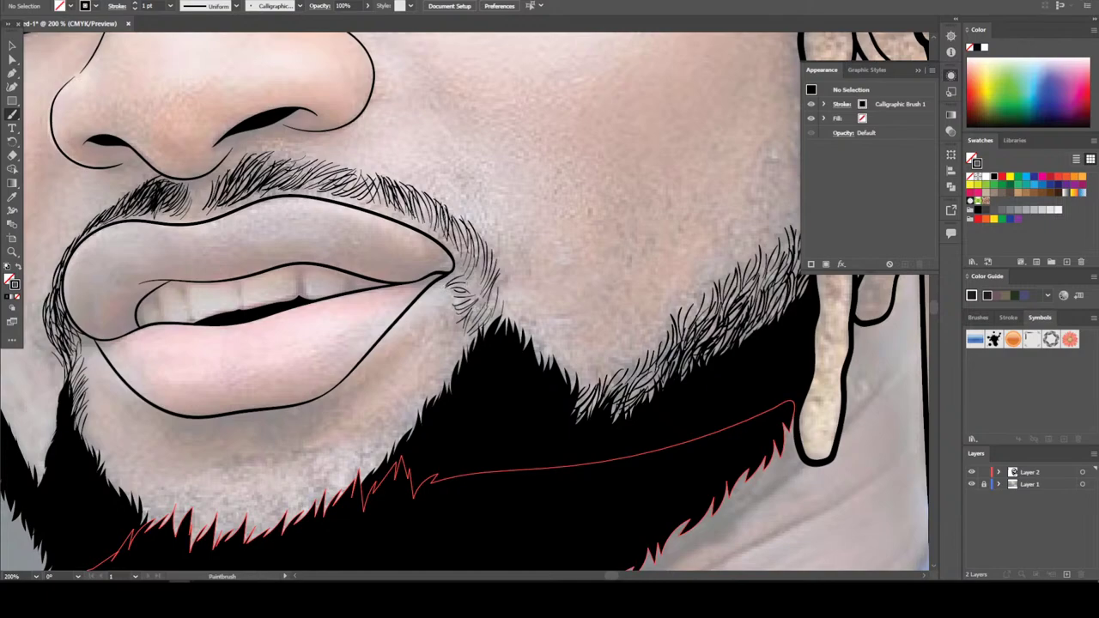
{"action": "mouse_move", "coordinate": [478, 319]}
{"action": "left_mouse_down"}
{"action": "mouse_move", "coordinate": [478, 270]}
{"action": "mouse_move", "coordinate": [456, 264]}
{"action": "mouse_move", "coordinate": [472, 234]}
{"action": "left_mouse_up"}
{"action": "left_click_drag", "start_coordinate": [475, 266], "coordinate": [466, 226]}
{"action": "scroll", "coordinate": [468, 275], "scroll_direction": "down", "scroll_amount": 5}
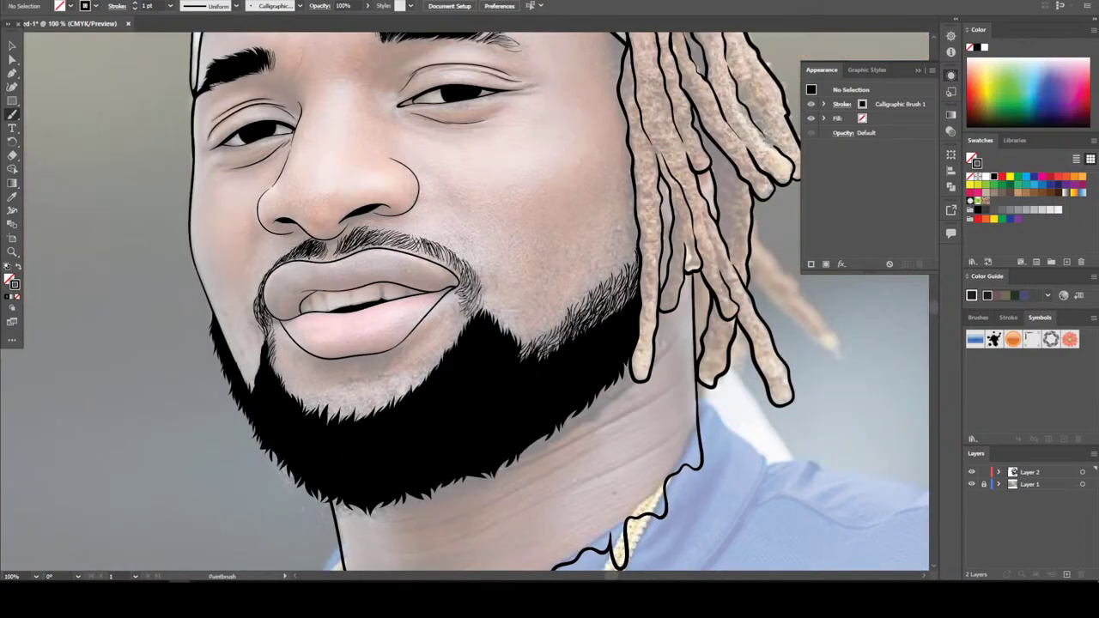
{"action": "scroll", "coordinate": [468, 275], "scroll_direction": "up", "scroll_amount": 5}
{"action": "scroll", "coordinate": [417, 340], "scroll_direction": "down", "scroll_amount": 2}
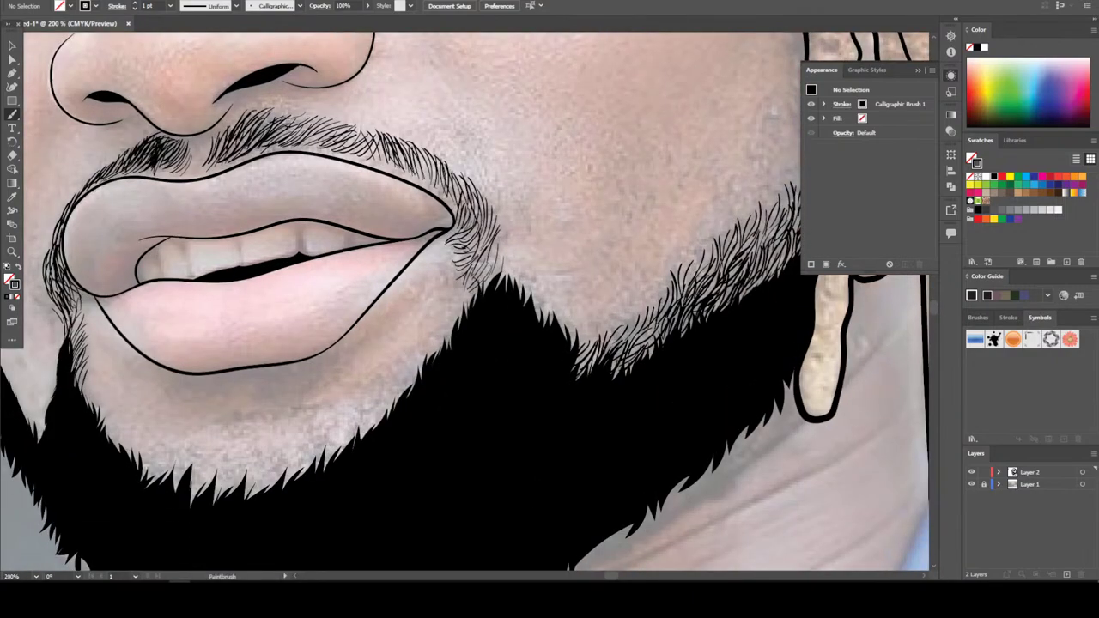
{"action": "left_click_drag", "start_coordinate": [476, 287], "coordinate": [464, 294]}
{"action": "left_click_drag", "start_coordinate": [443, 348], "coordinate": [439, 327]}
{"action": "mouse_move", "coordinate": [430, 371]}
{"action": "left_mouse_down"}
{"action": "mouse_move", "coordinate": [426, 340]}
{"action": "mouse_move", "coordinate": [416, 350]}
{"action": "left_mouse_up"}
{"action": "left_click_drag", "start_coordinate": [408, 392], "coordinate": [403, 364]}
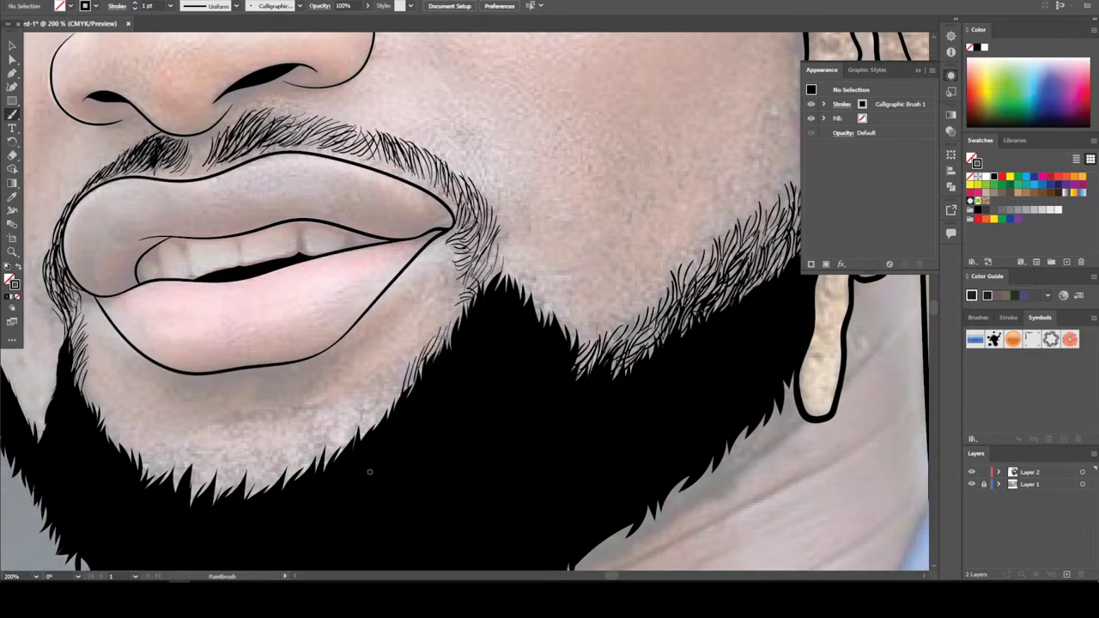
{"action": "scroll", "coordinate": [317, 515], "scroll_direction": "down", "scroll_amount": 4}
Set the stroke weight to 2 pt and paint short strokes along the right beard edge
{"action": "scroll", "coordinate": [321, 513], "scroll_direction": "up", "scroll_amount": 3}
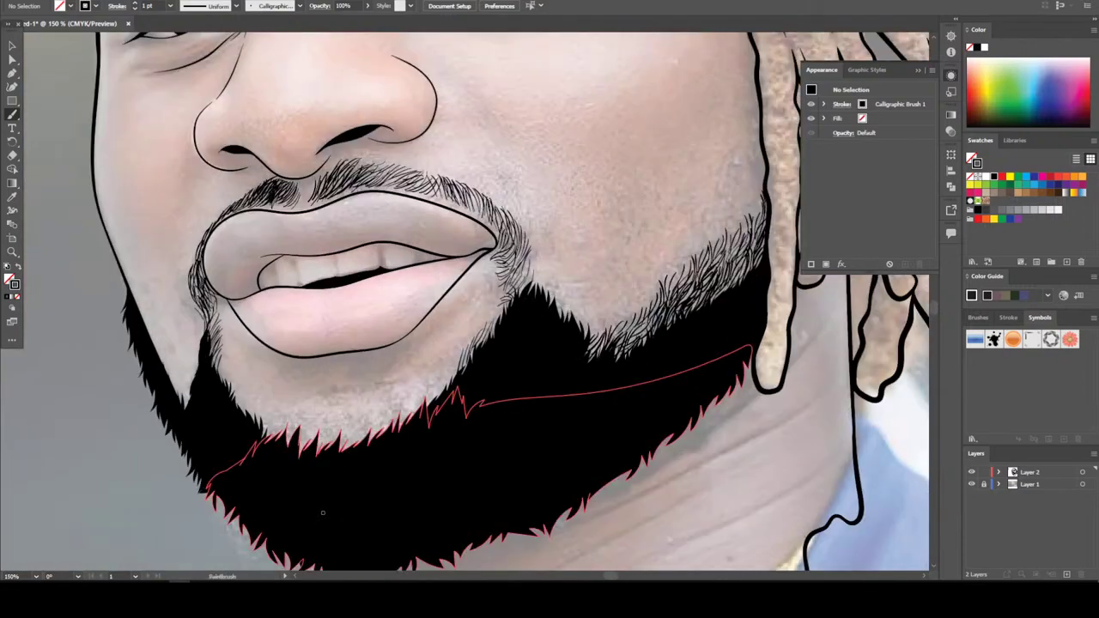
{"action": "left_click", "coordinate": [170, 6]}
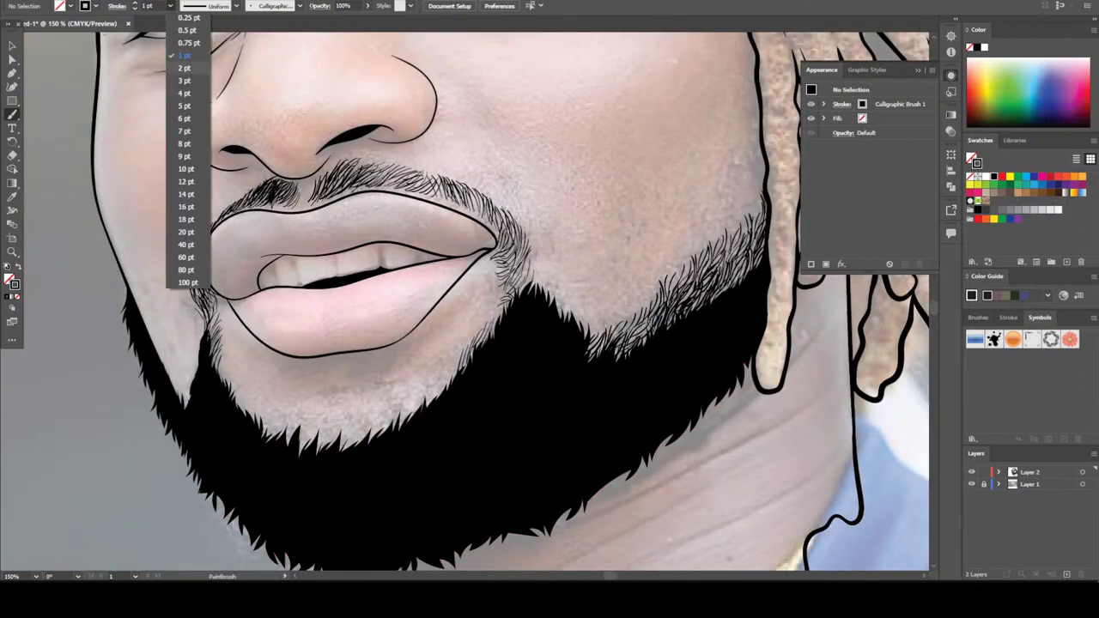
{"action": "left_click", "coordinate": [184, 67]}
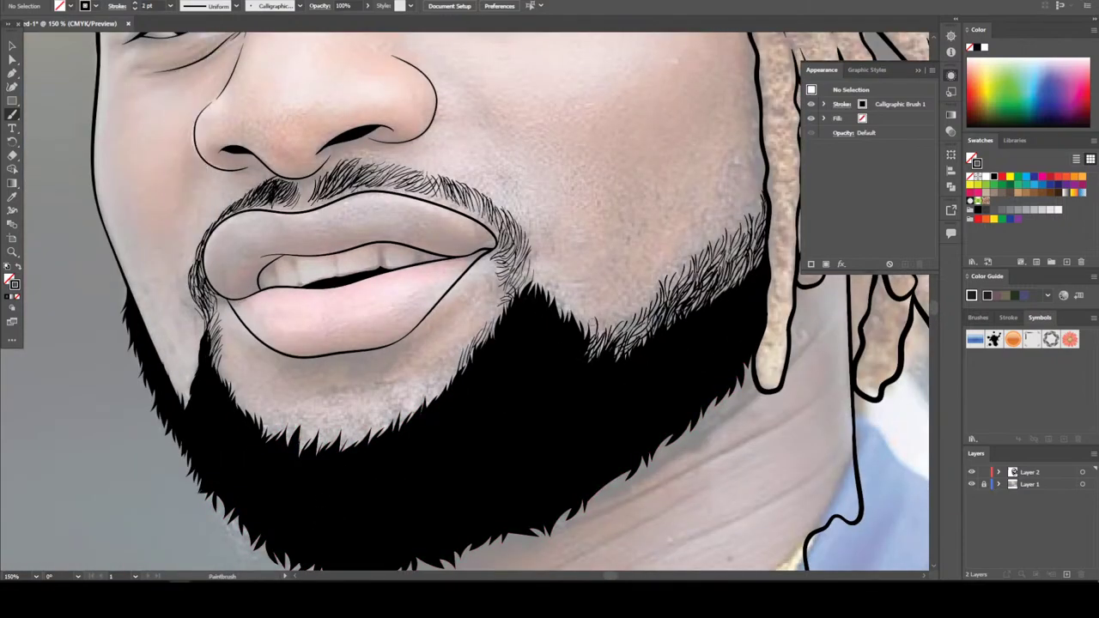
{"action": "left_click_drag", "start_coordinate": [587, 340], "coordinate": [577, 321]}
{"action": "left_click_drag", "start_coordinate": [576, 317], "coordinate": [556, 297]}
{"action": "left_click_drag", "start_coordinate": [556, 301], "coordinate": [547, 282]}
{"action": "left_click_drag", "start_coordinate": [554, 294], "coordinate": [535, 272]}
{"action": "left_click_drag", "start_coordinate": [546, 304], "coordinate": [539, 294]}
{"action": "left_click_drag", "start_coordinate": [544, 292], "coordinate": [529, 273]}
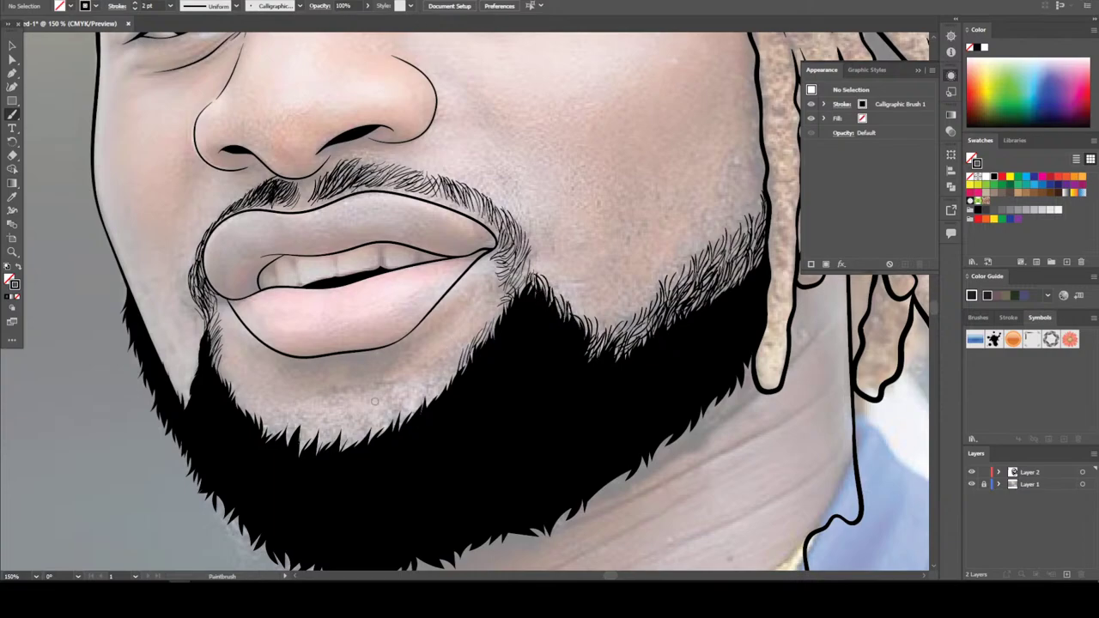
Fringe the beard's top edge below the lip with short strokes, working leftward
{"action": "mouse_move", "coordinate": [441, 398]}
{"action": "left_mouse_down"}
{"action": "mouse_move", "coordinate": [437, 374]}
{"action": "mouse_move", "coordinate": [447, 369]}
{"action": "mouse_move", "coordinate": [429, 373]}
{"action": "left_mouse_up"}
{"action": "mouse_move", "coordinate": [422, 423]}
{"action": "left_mouse_down"}
{"action": "mouse_move", "coordinate": [403, 391]}
{"action": "mouse_move", "coordinate": [381, 405]}
{"action": "left_mouse_up"}
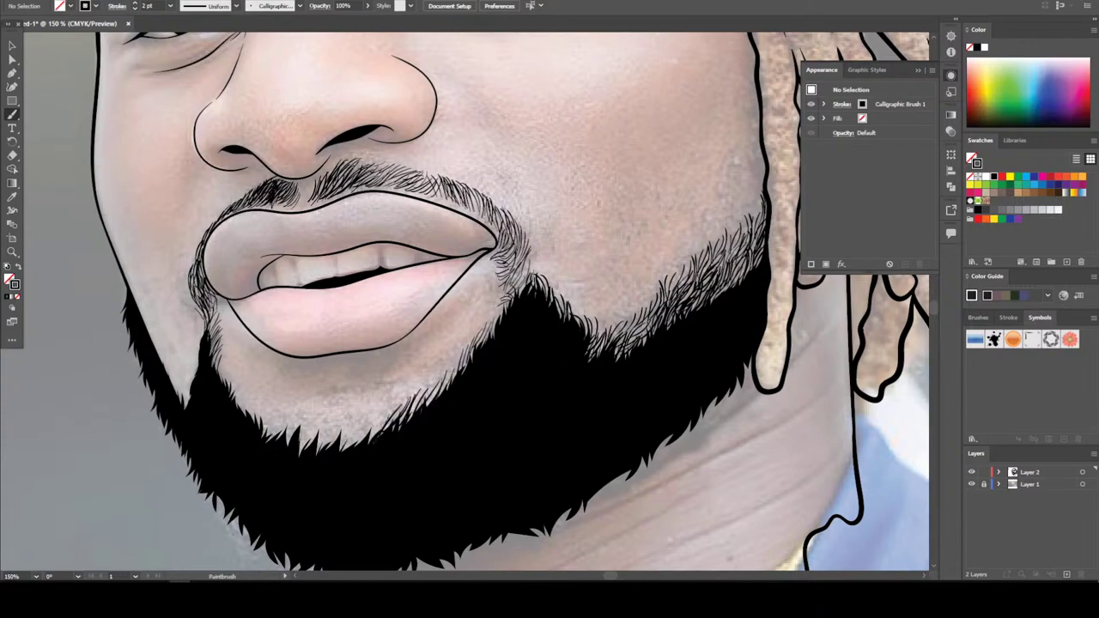
{"action": "mouse_move", "coordinate": [381, 446]}
{"action": "left_mouse_down"}
{"action": "mouse_move", "coordinate": [375, 408]}
{"action": "mouse_move", "coordinate": [342, 425]}
{"action": "left_mouse_up"}
{"action": "left_click_drag", "start_coordinate": [352, 459], "coordinate": [332, 421]}
{"action": "left_click_drag", "start_coordinate": [330, 447], "coordinate": [319, 421]}
{"action": "mouse_move", "coordinate": [330, 448]}
{"action": "left_mouse_down"}
{"action": "mouse_move", "coordinate": [316, 422]}
{"action": "mouse_move", "coordinate": [304, 424]}
{"action": "left_mouse_up"}
{"action": "mouse_move", "coordinate": [309, 456]}
{"action": "left_mouse_down"}
{"action": "mouse_move", "coordinate": [301, 423]}
{"action": "mouse_move", "coordinate": [311, 422]}
{"action": "left_mouse_up"}
{"action": "mouse_move", "coordinate": [316, 454]}
{"action": "left_mouse_down"}
{"action": "mouse_move", "coordinate": [306, 424]}
{"action": "mouse_move", "coordinate": [284, 417]}
{"action": "left_mouse_up"}
{"action": "mouse_move", "coordinate": [297, 438]}
{"action": "left_mouse_down"}
{"action": "mouse_move", "coordinate": [280, 411]}
{"action": "mouse_move", "coordinate": [289, 417]}
{"action": "left_mouse_up"}
{"action": "mouse_move", "coordinate": [298, 439]}
{"action": "left_mouse_down"}
{"action": "mouse_move", "coordinate": [287, 419]}
{"action": "mouse_move", "coordinate": [319, 424]}
{"action": "mouse_move", "coordinate": [266, 412]}
{"action": "left_mouse_up"}
{"action": "mouse_move", "coordinate": [273, 434]}
{"action": "left_mouse_down"}
{"action": "mouse_move", "coordinate": [263, 413]}
{"action": "mouse_move", "coordinate": [273, 423]}
{"action": "left_mouse_up"}
{"action": "mouse_move", "coordinate": [273, 421]}
{"action": "left_mouse_down"}
{"action": "mouse_move", "coordinate": [265, 402]}
{"action": "mouse_move", "coordinate": [231, 385]}
{"action": "left_mouse_up"}
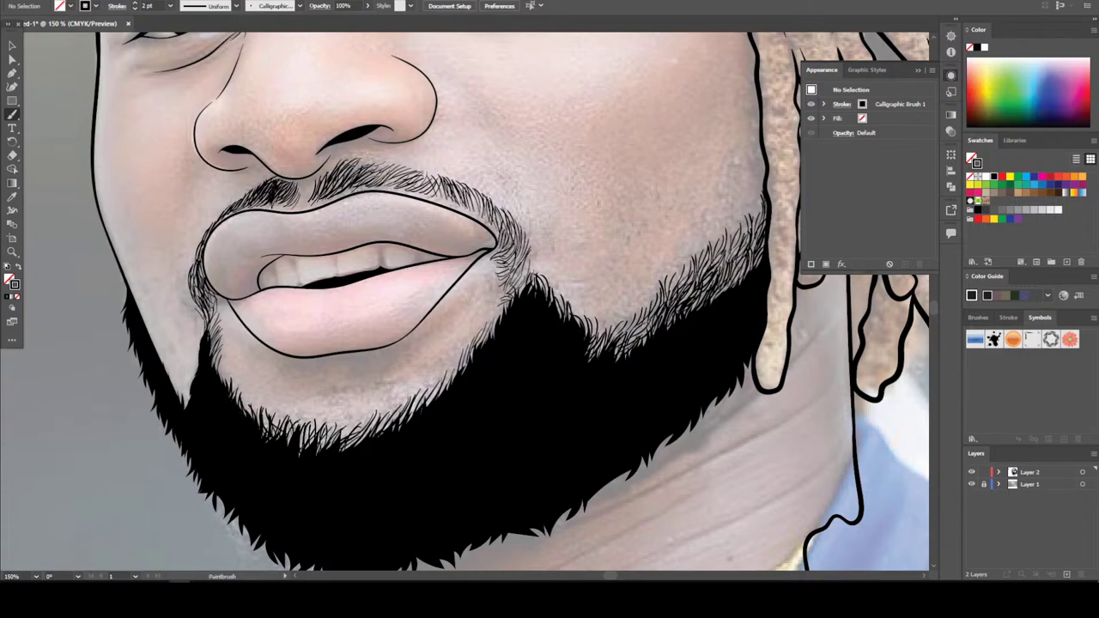
{"action": "key", "text": "ctrl+minus"}
{"action": "key", "text": "ctrl+minus"}
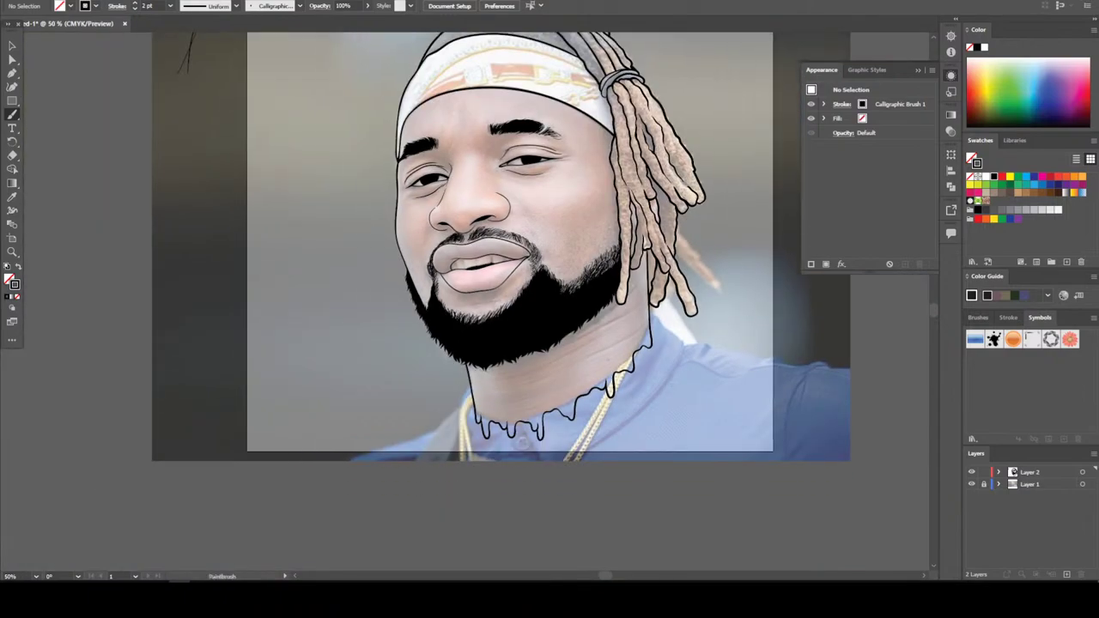
Zoom onto the lips and switch to the Pencil Tool with black fill, no stroke
{"action": "key", "text": "ctrl+plus"}
{"action": "key", "text": "ctrl+plus"}
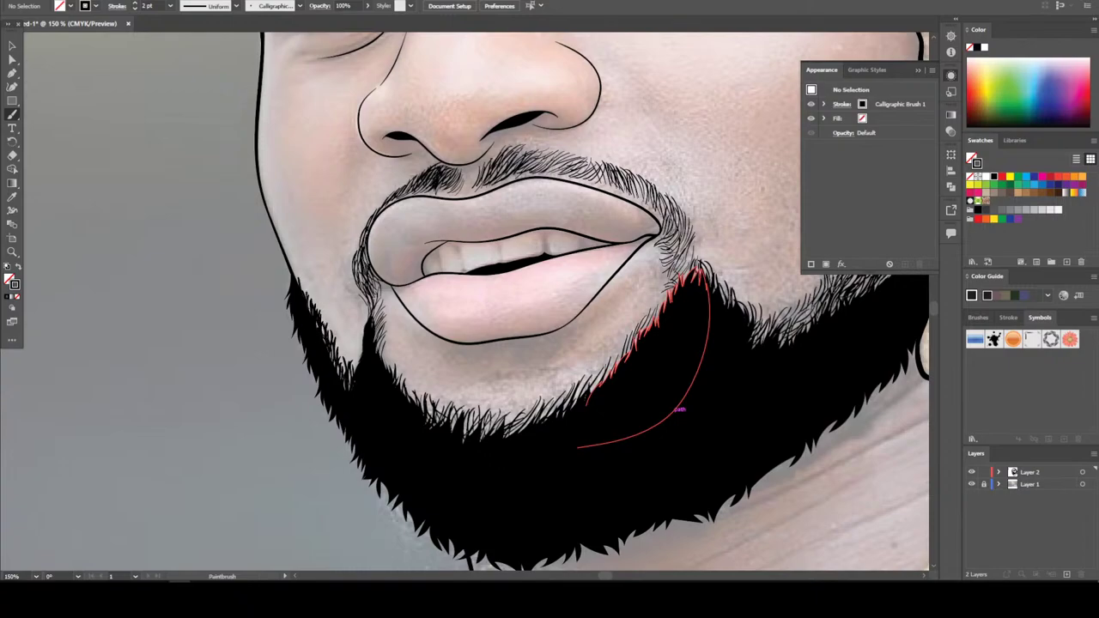
{"action": "key", "text": "ctrl+0"}
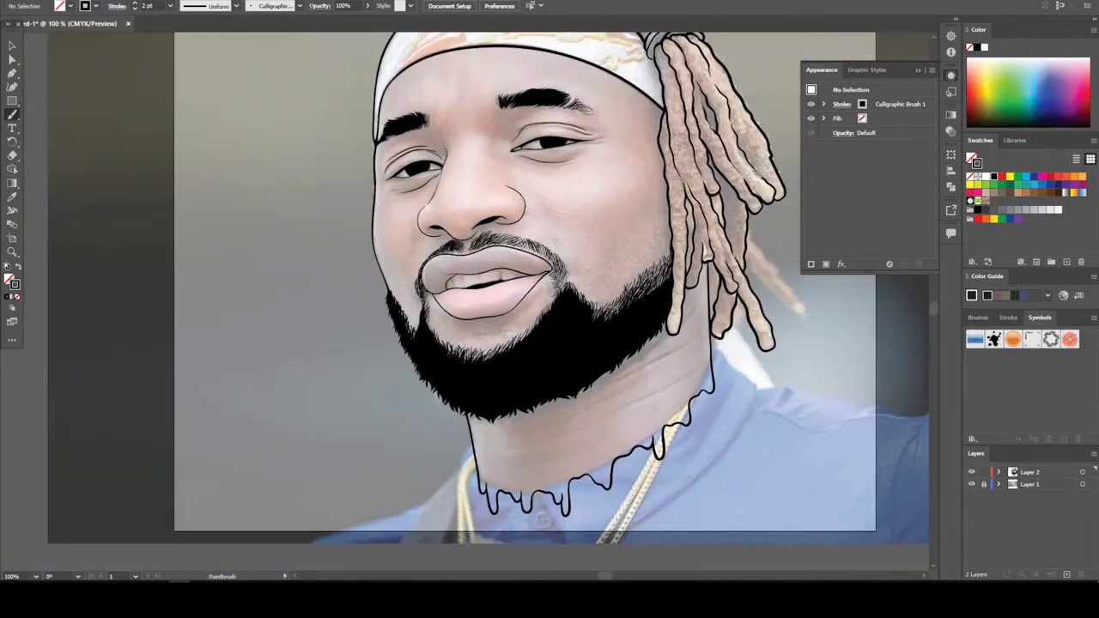
{"action": "key", "text": "ctrl+1"}
{"action": "key", "text": "ctrl+plus"}
{"action": "key", "text": "ctrl+plus"}
{"action": "key", "text": "ctrl+plus"}
{"action": "key", "text": "ctrl+plus"}
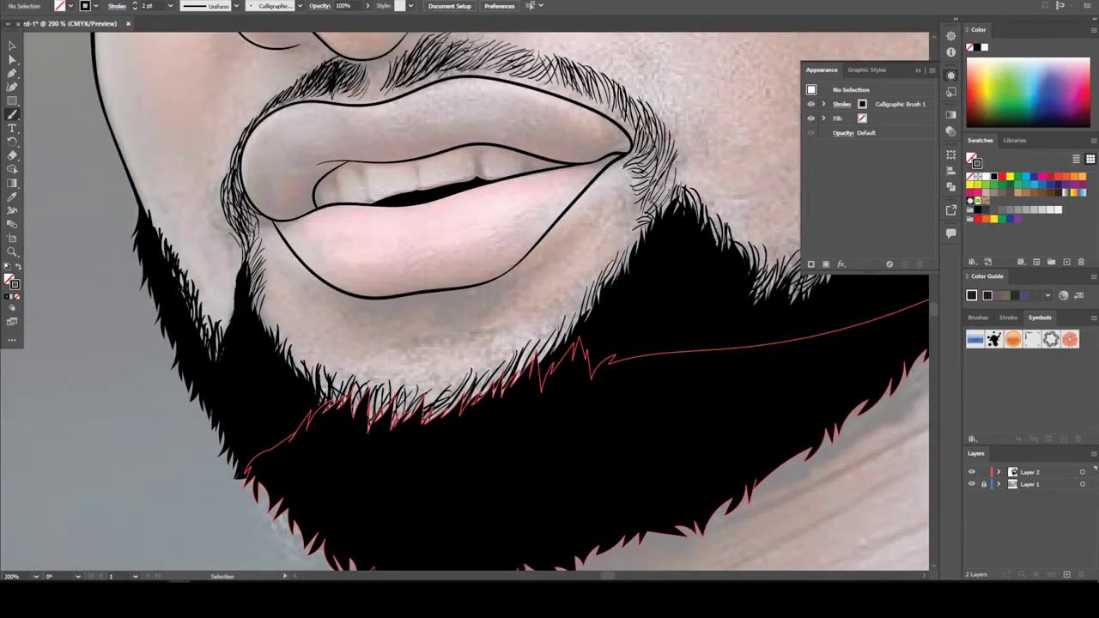
{"action": "scroll", "coordinate": [678, 479], "scroll_direction": "right", "scroll_amount": 2}
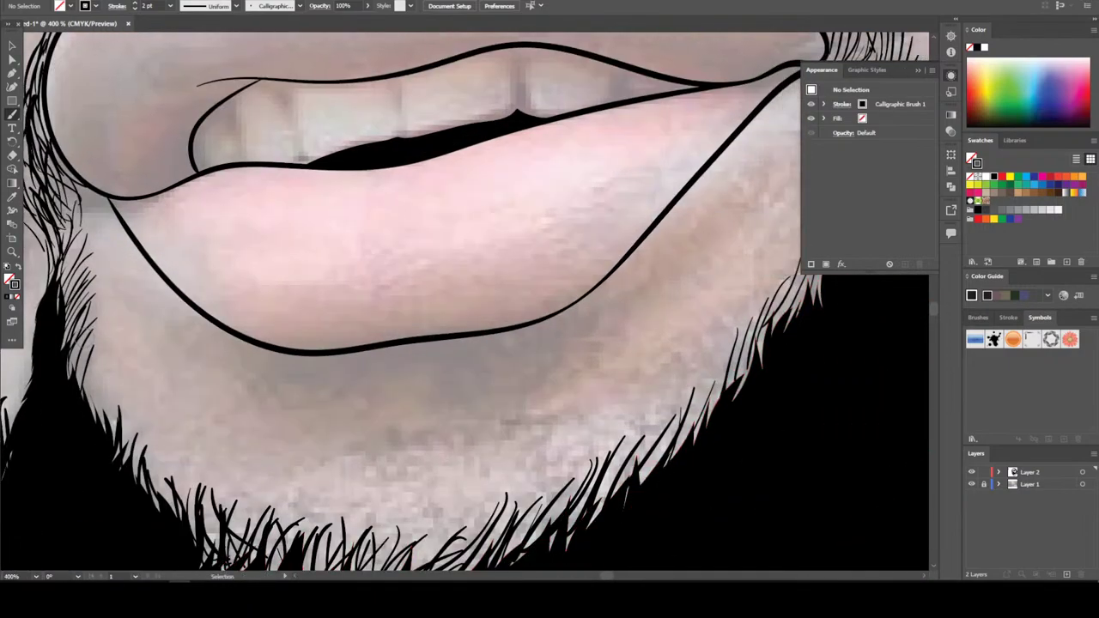
{"action": "mouse_move", "coordinate": [12, 114]}
{"action": "left_mouse_down"}
{"action": "mouse_move", "coordinate": [52, 129]}
{"action": "mouse_move", "coordinate": [51, 143]}
{"action": "left_mouse_up"}
{"action": "key", "text": "shift+x"}
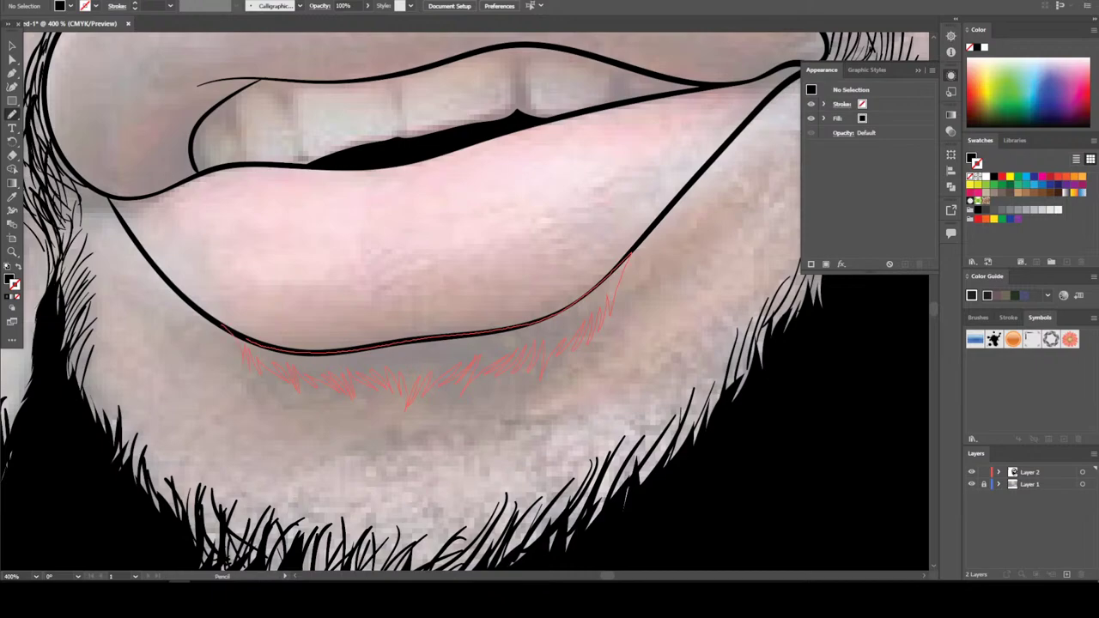
Draw spiky black chin-hair shapes under the lip, at the lip corner and right beard edge
{"action": "left_click_drag", "start_coordinate": [227, 330], "coordinate": [229, 332]}
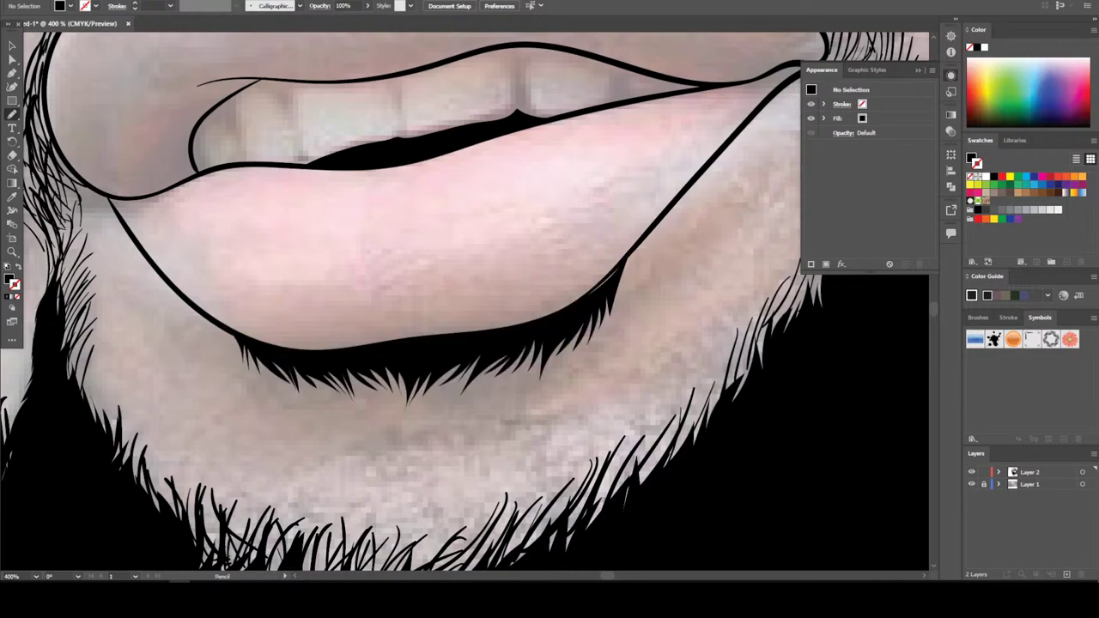
{"action": "left_click_drag", "start_coordinate": [592, 300], "coordinate": [611, 275]}
{"action": "scroll", "coordinate": [472, 301], "scroll_direction": "down", "scroll_amount": 3}
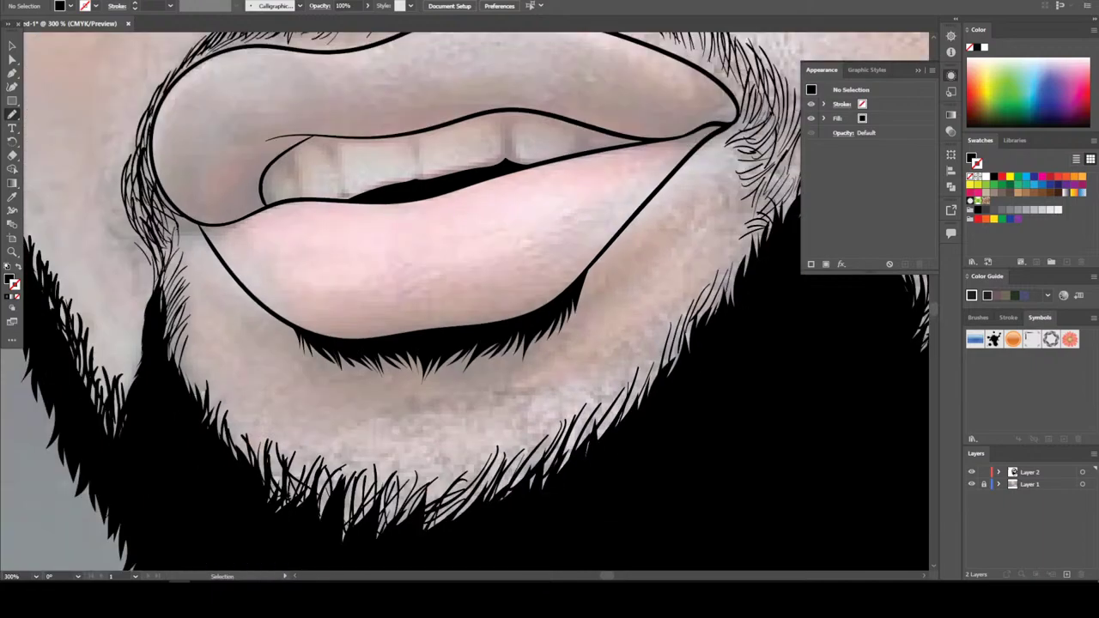
{"action": "left_click_drag", "start_coordinate": [550, 378], "coordinate": [541, 425]}
{"action": "scroll", "coordinate": [473, 300], "scroll_direction": "down", "scroll_amount": 5}
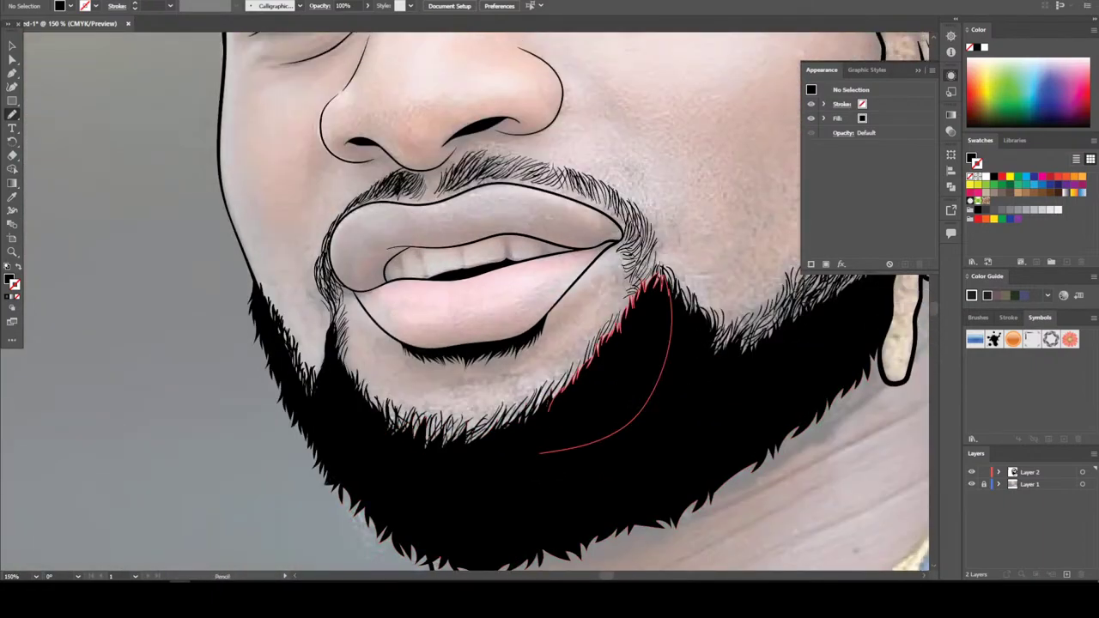
{"action": "scroll", "coordinate": [472, 301], "scroll_direction": "up", "scroll_amount": 3}
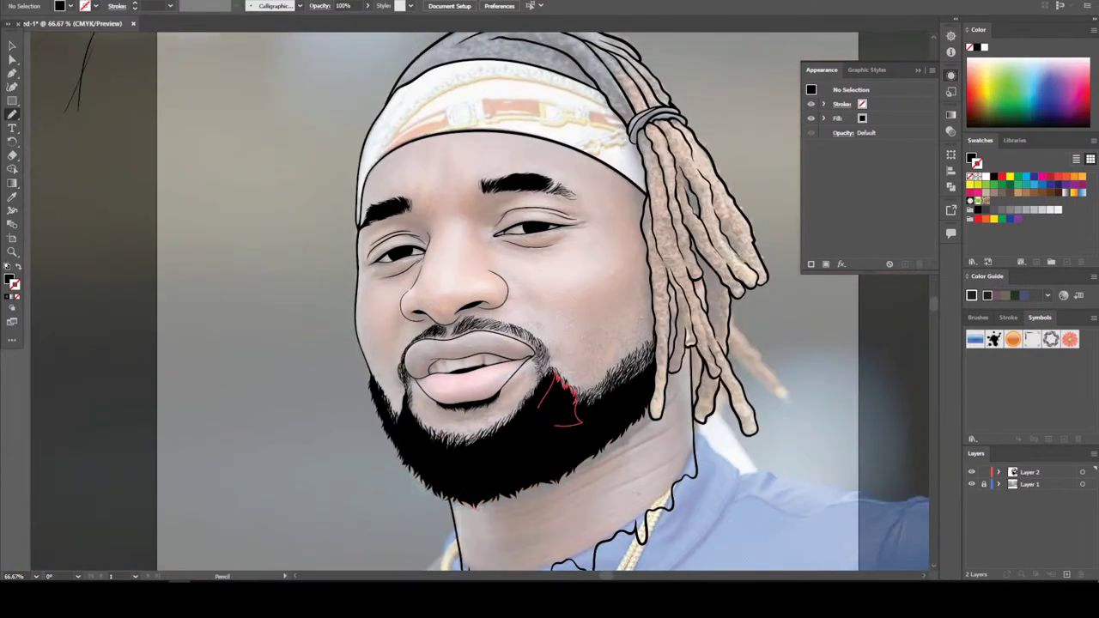
{"action": "scroll", "coordinate": [393, 432], "scroll_direction": "down", "scroll_amount": 2}
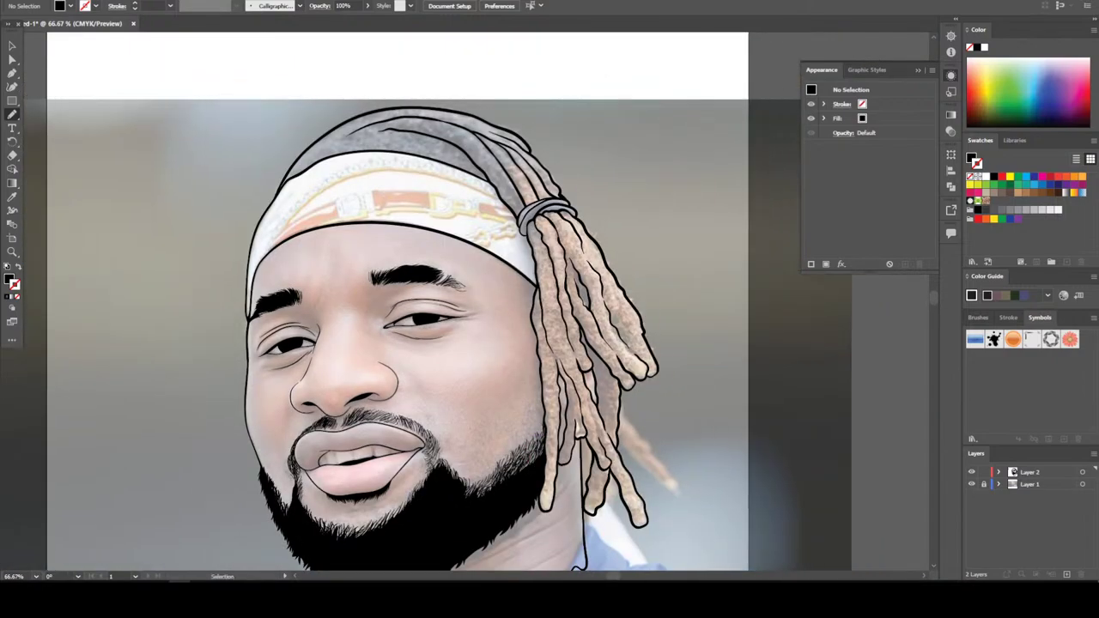
{"action": "scroll", "coordinate": [425, 301], "scroll_direction": "down", "scroll_amount": 3}
{"action": "scroll", "coordinate": [425, 300], "scroll_direction": "down", "scroll_amount": 1}
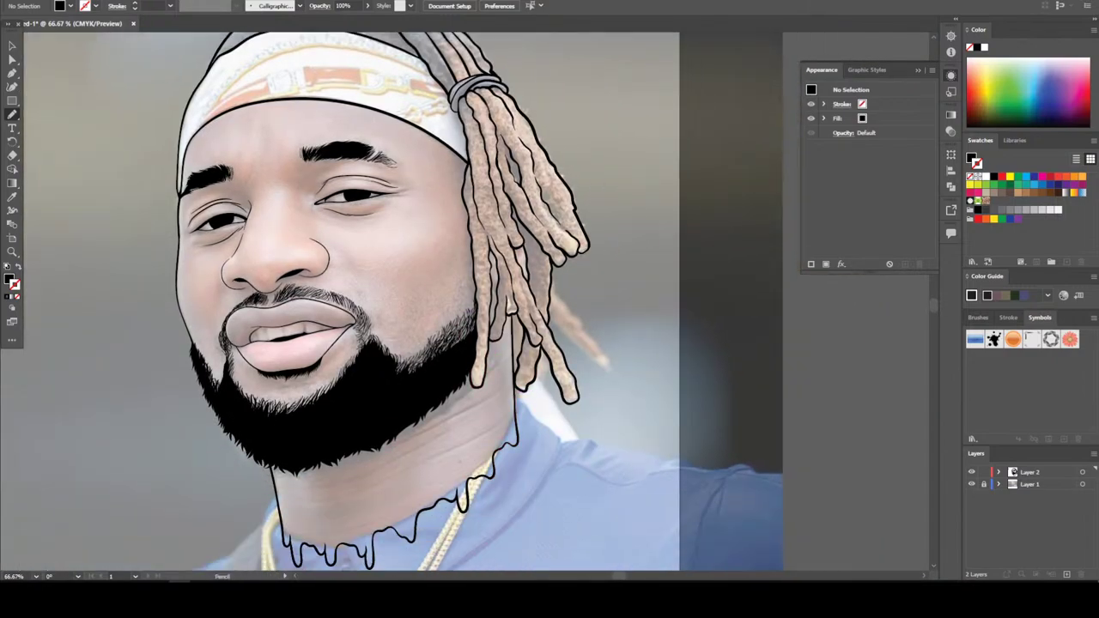
Trace the stray right-hand dreadlock with a 4 pt black Paintbrush stroke
{"action": "left_click", "coordinate": [12, 113]}
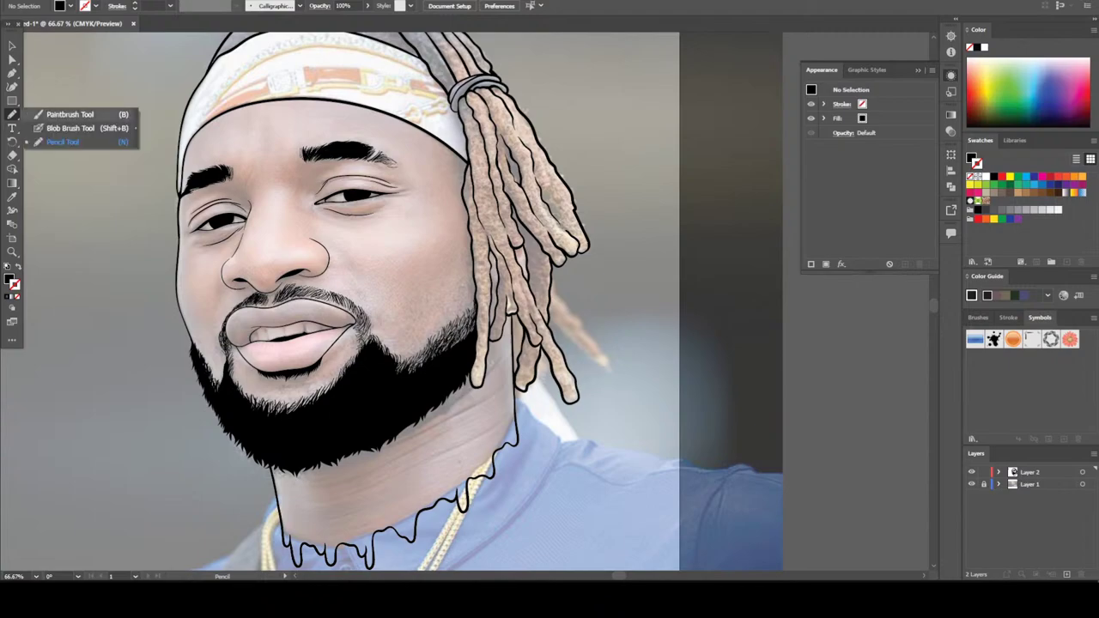
{"action": "left_click", "coordinate": [61, 142]}
{"action": "scroll", "coordinate": [541, 360], "scroll_direction": "down", "scroll_amount": 1}
{"action": "scroll", "coordinate": [541, 360], "scroll_direction": "up", "scroll_amount": 5}
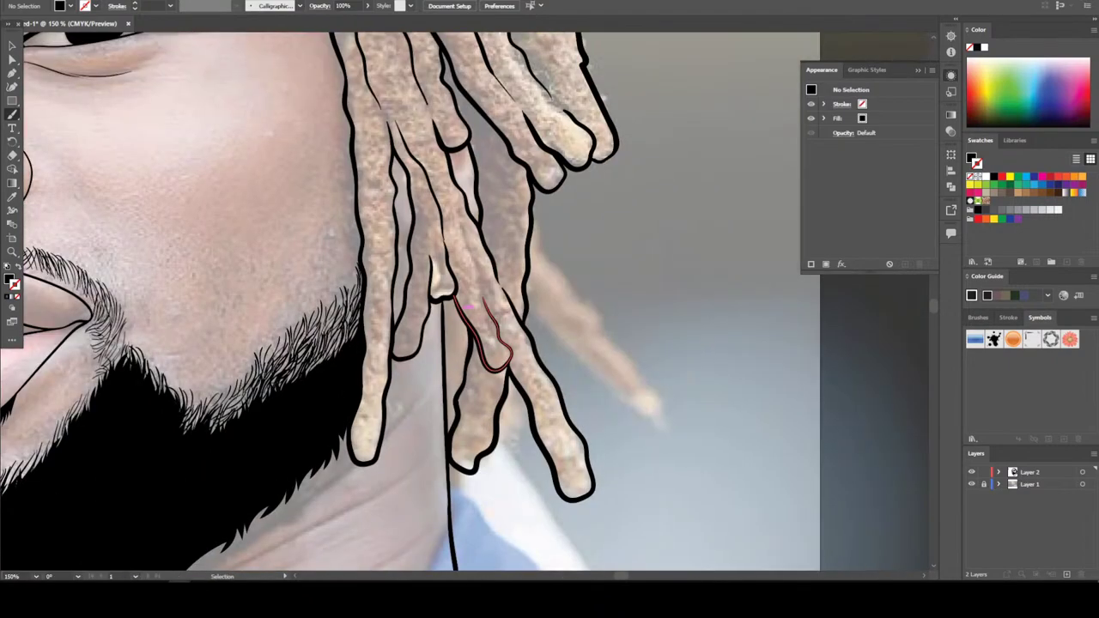
{"action": "scroll", "coordinate": [513, 366], "scroll_direction": "up", "scroll_amount": 3}
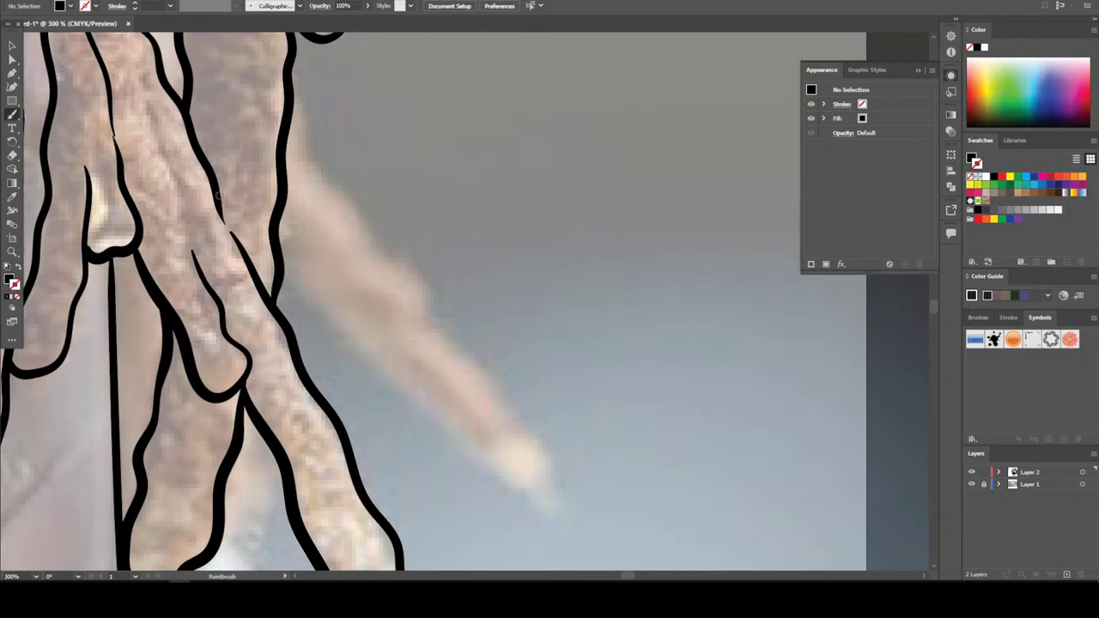
{"action": "key", "text": "shift+x"}
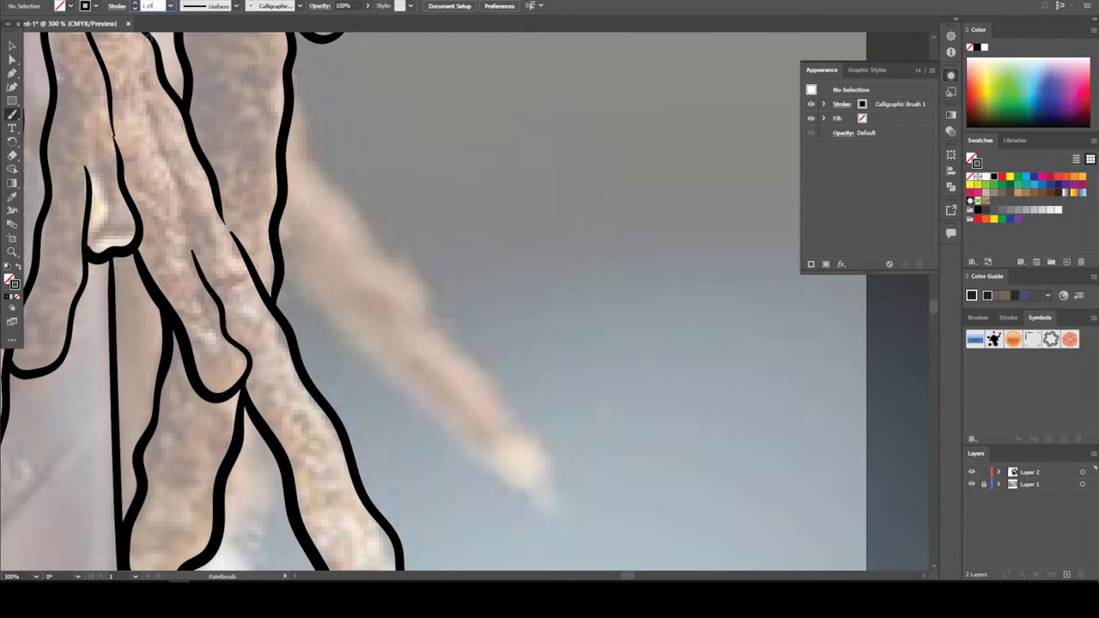
{"action": "left_click", "coordinate": [170, 6]}
{"action": "left_click", "coordinate": [196, 94]}
{"action": "mouse_move", "coordinate": [279, 253]}
{"action": "left_mouse_down"}
{"action": "mouse_move", "coordinate": [421, 410]}
{"action": "mouse_move", "coordinate": [551, 517]}
{"action": "mouse_move", "coordinate": [569, 474]}
{"action": "mouse_move", "coordinate": [460, 332]}
{"action": "mouse_move", "coordinate": [292, 151]}
{"action": "mouse_move", "coordinate": [276, 86]}
{"action": "left_mouse_up"}
{"action": "key", "text": "ctrl+minus"}
{"action": "key", "text": "ctrl+minus"}
{"action": "key", "text": "ctrl+minus"}
{"action": "key", "text": "ctrl+minus"}
{"action": "key", "text": "ctrl+minus"}
{"action": "key", "text": "ctrl+minus"}
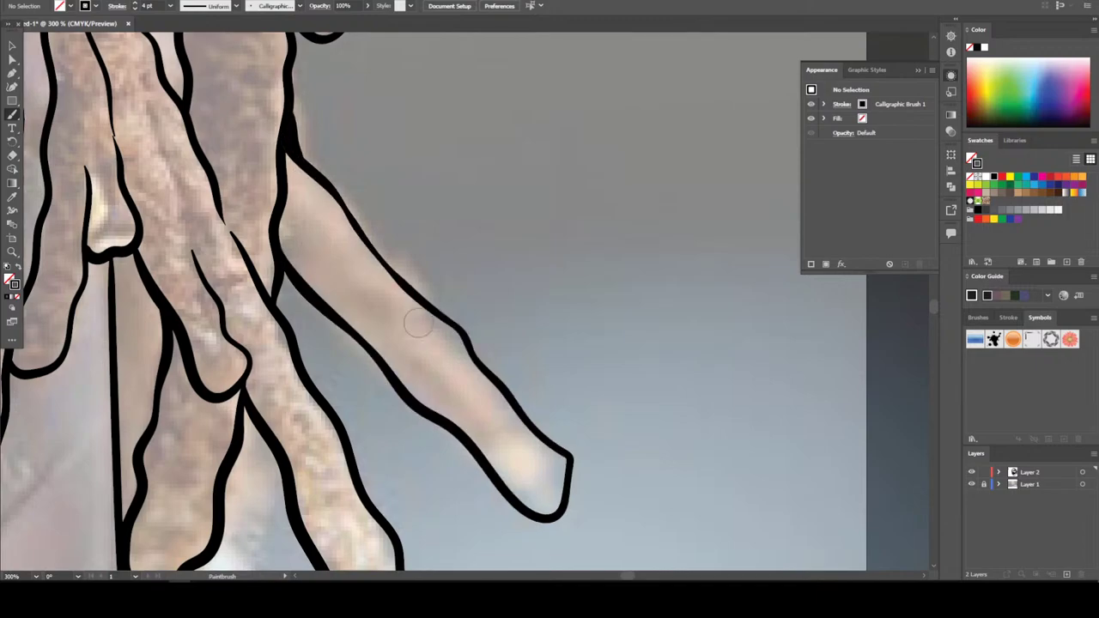
Zoom in on the forehead and brush two hair strokes along the headband's top edge
{"action": "key", "text": "ctrl+plus"}
{"action": "key", "text": "ctrl+plus"}
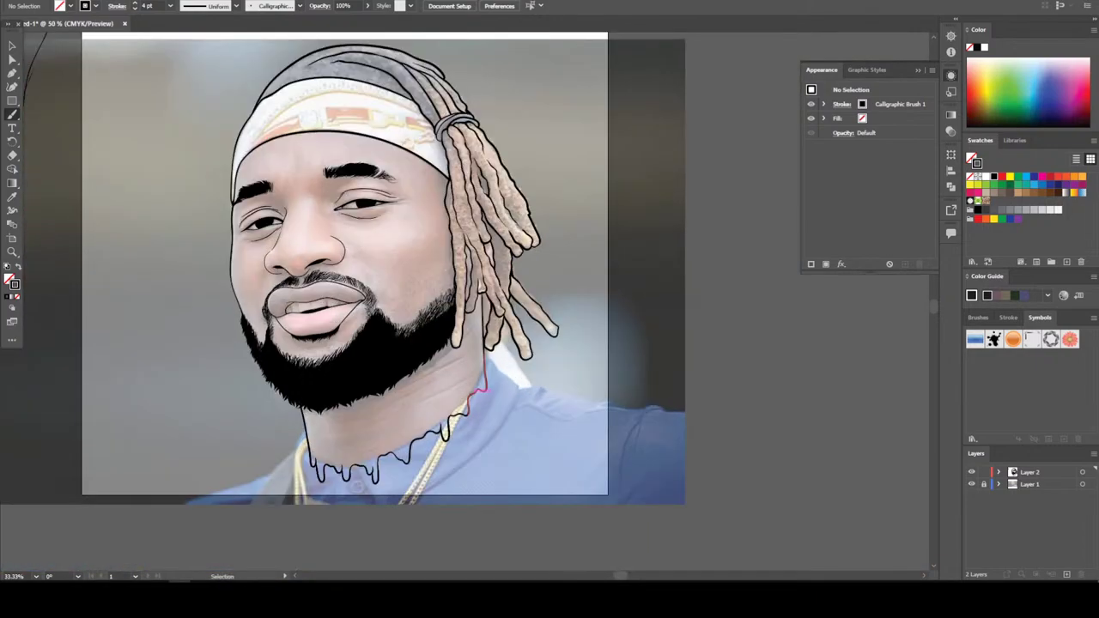
{"action": "scroll", "coordinate": [471, 520], "scroll_direction": "up", "scroll_amount": 3}
{"action": "scroll", "coordinate": [471, 520], "scroll_direction": "up", "scroll_amount": 2}
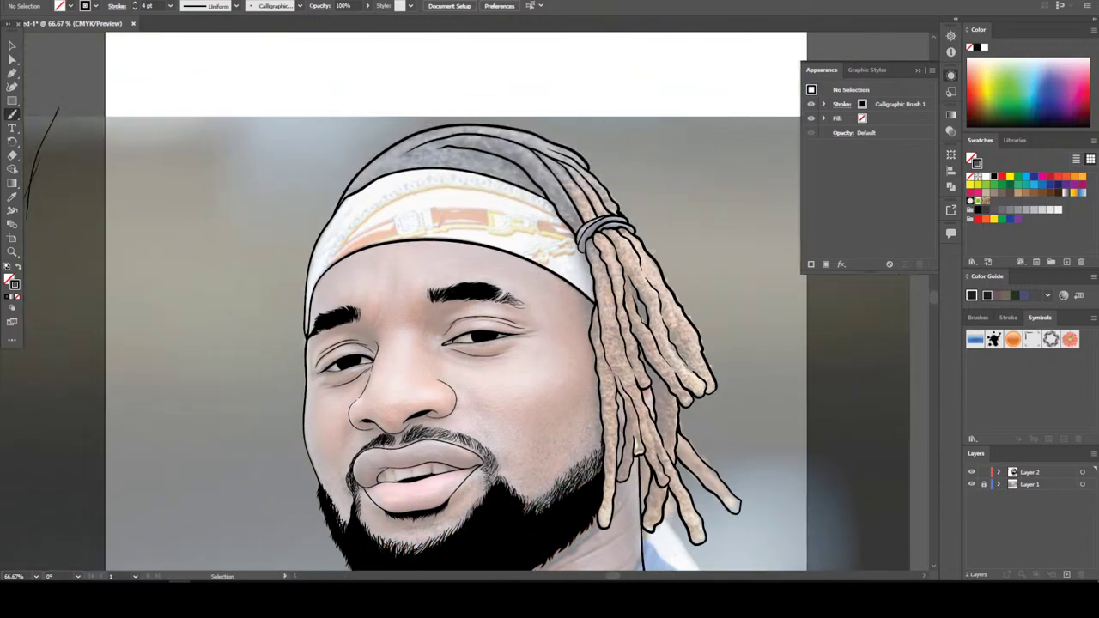
{"action": "key", "text": "ctrl+plus"}
{"action": "key", "text": "ctrl+plus"}
{"action": "scroll", "coordinate": [471, 395], "scroll_direction": "up", "scroll_amount": 2}
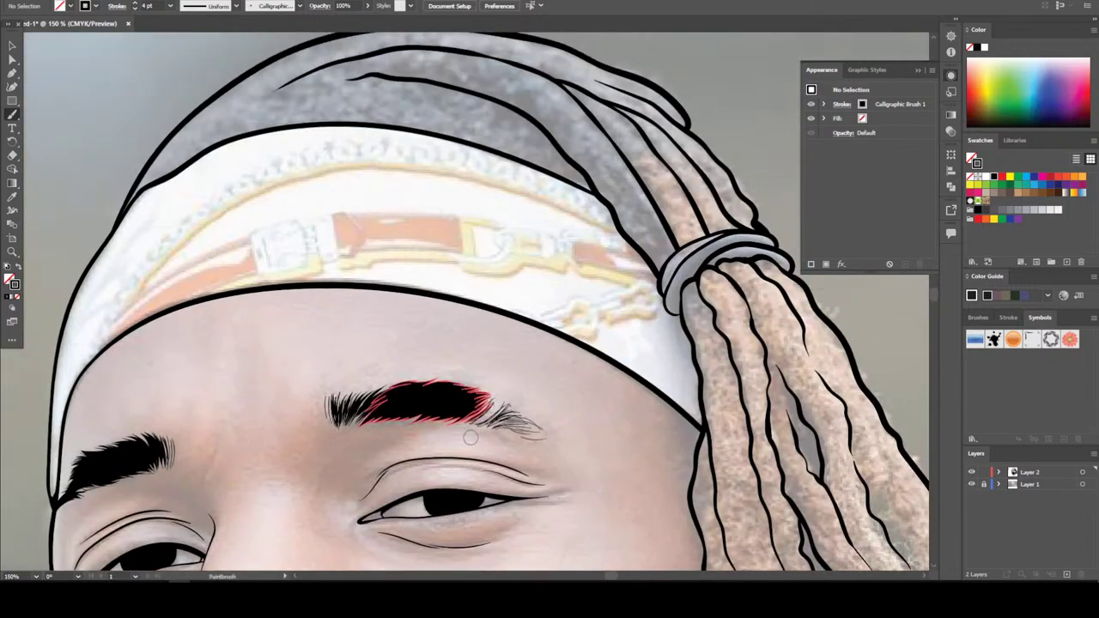
{"action": "mouse_move", "coordinate": [242, 151]}
{"action": "left_mouse_down"}
{"action": "mouse_move", "coordinate": [302, 141]}
{"action": "mouse_move", "coordinate": [459, 158]}
{"action": "left_mouse_up"}
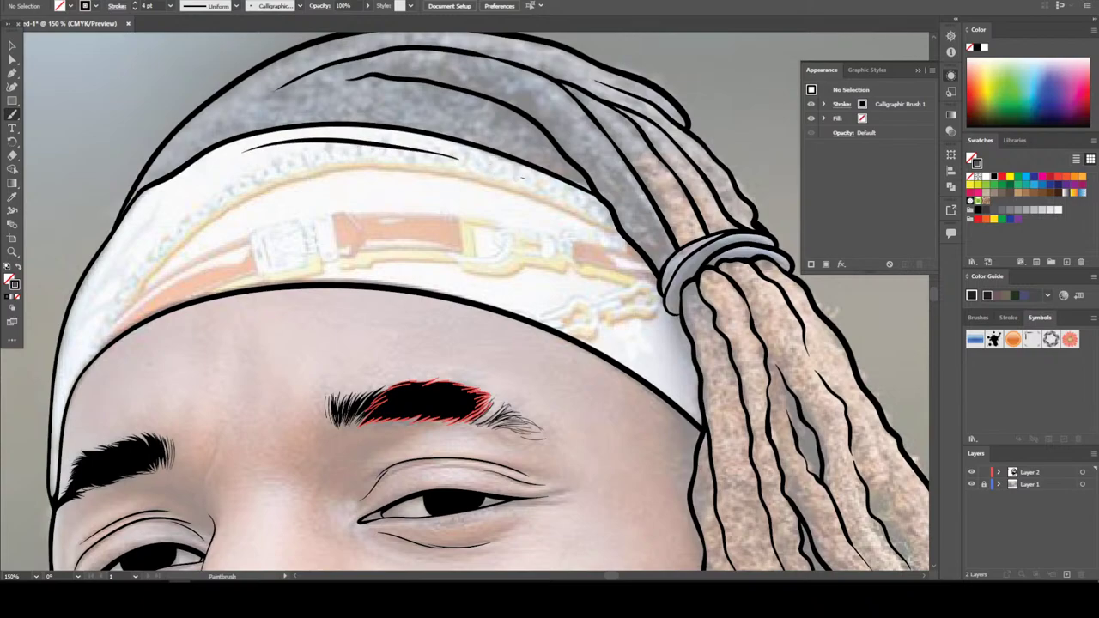
{"action": "left_click_drag", "start_coordinate": [519, 178], "coordinate": [617, 221]}
Paint a long tapered hair strand above the headband, then zoom out to the full artboard
{"action": "scroll", "coordinate": [582, 249], "scroll_direction": "up", "scroll_amount": 5}
{"action": "scroll", "coordinate": [375, 412], "scroll_direction": "down", "scroll_amount": 2}
{"action": "scroll", "coordinate": [375, 413], "scroll_direction": "right", "scroll_amount": 2}
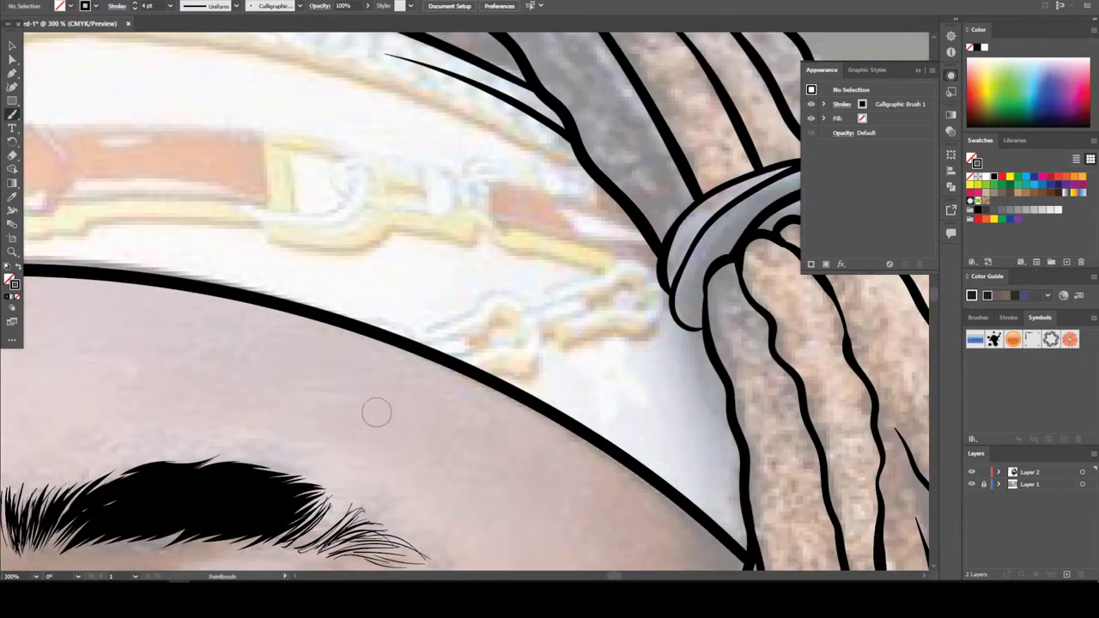
{"action": "mouse_move", "coordinate": [744, 440]}
{"action": "left_mouse_down"}
{"action": "mouse_move", "coordinate": [728, 416]}
{"action": "mouse_move", "coordinate": [606, 337]}
{"action": "mouse_move", "coordinate": [378, 243]}
{"action": "left_mouse_up"}
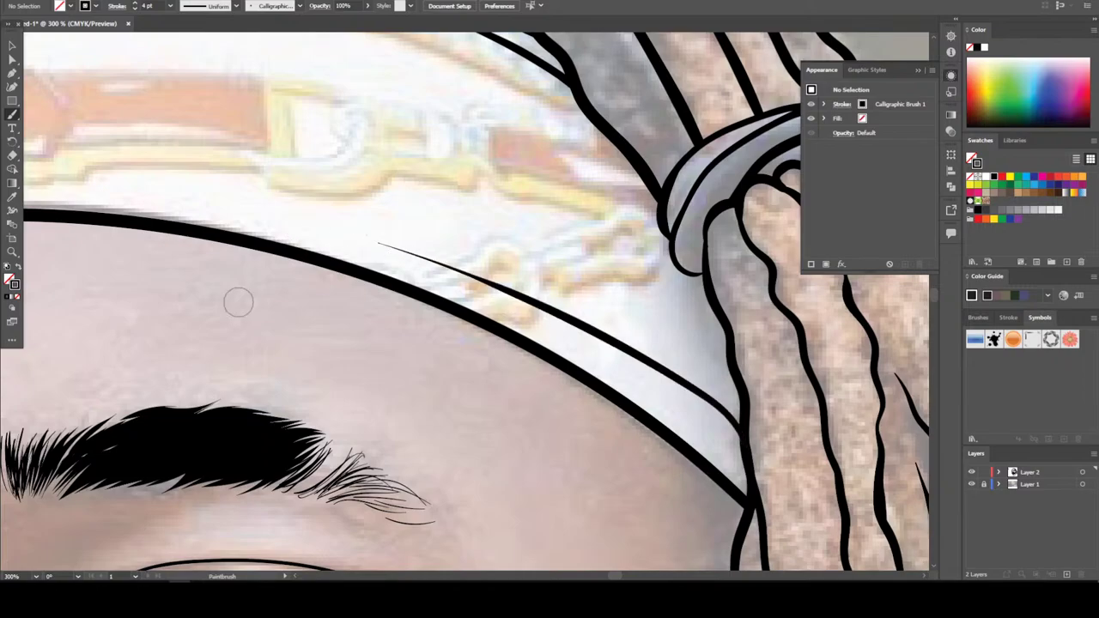
{"action": "key", "text": "ctrl+minus"}
{"action": "key", "text": "ctrl+minus"}
{"action": "key", "text": "ctrl+minus"}
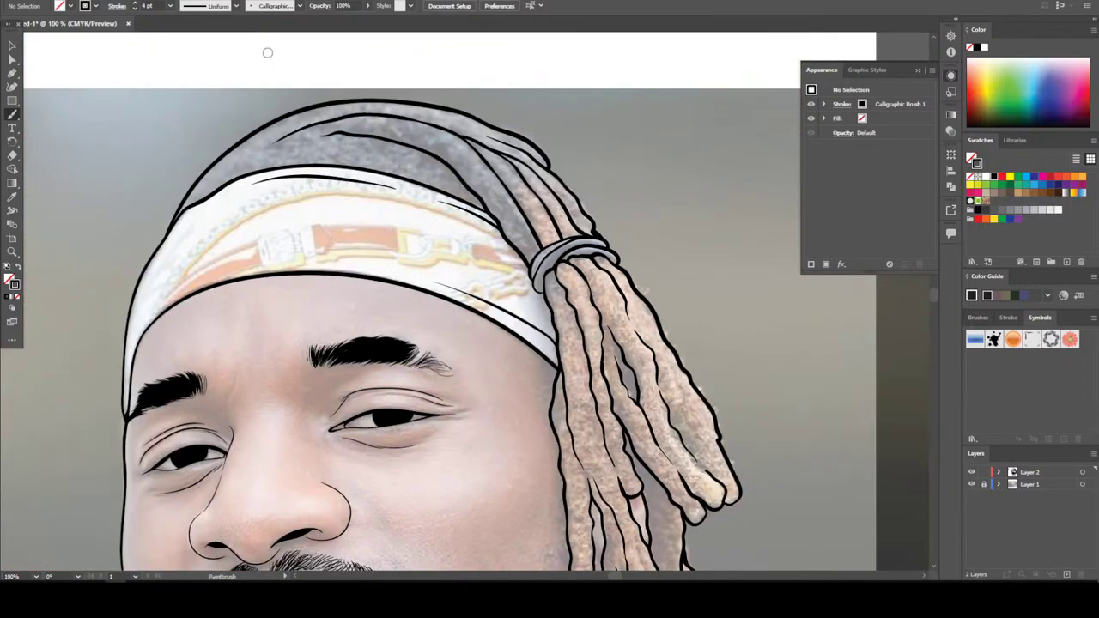
{"action": "key", "text": "ctrl+minus"}
{"action": "key", "text": "ctrl+minus"}
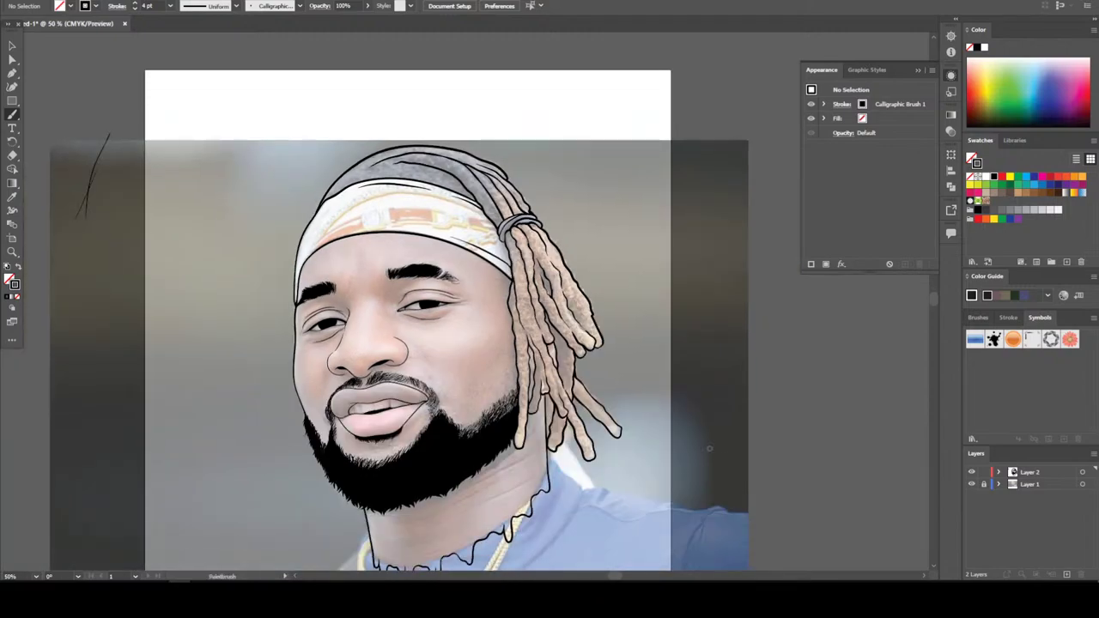
Zoom in on the beard and brush spiky hair strokes along its bottom edge, right to left
{"action": "scroll", "coordinate": [709, 448], "scroll_direction": "down", "scroll_amount": 2}
{"action": "key", "text": "ctrl+plus"}
{"action": "key", "text": "ctrl+plus"}
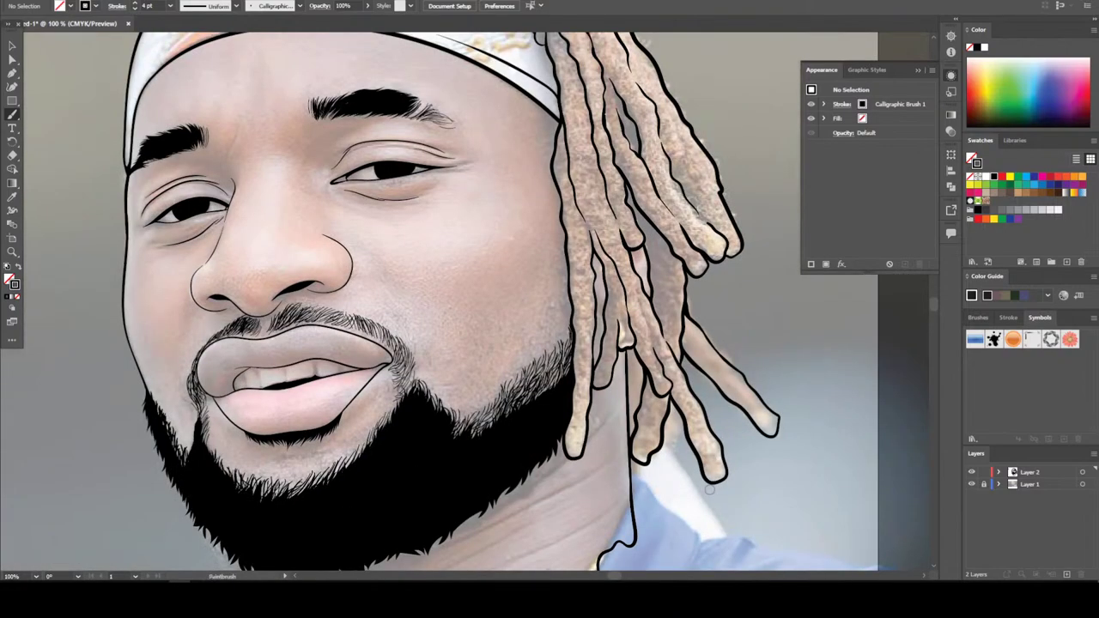
{"action": "scroll", "coordinate": [672, 541], "scroll_direction": "down", "scroll_amount": 1}
{"action": "scroll", "coordinate": [672, 541], "scroll_direction": "down", "scroll_amount": 5}
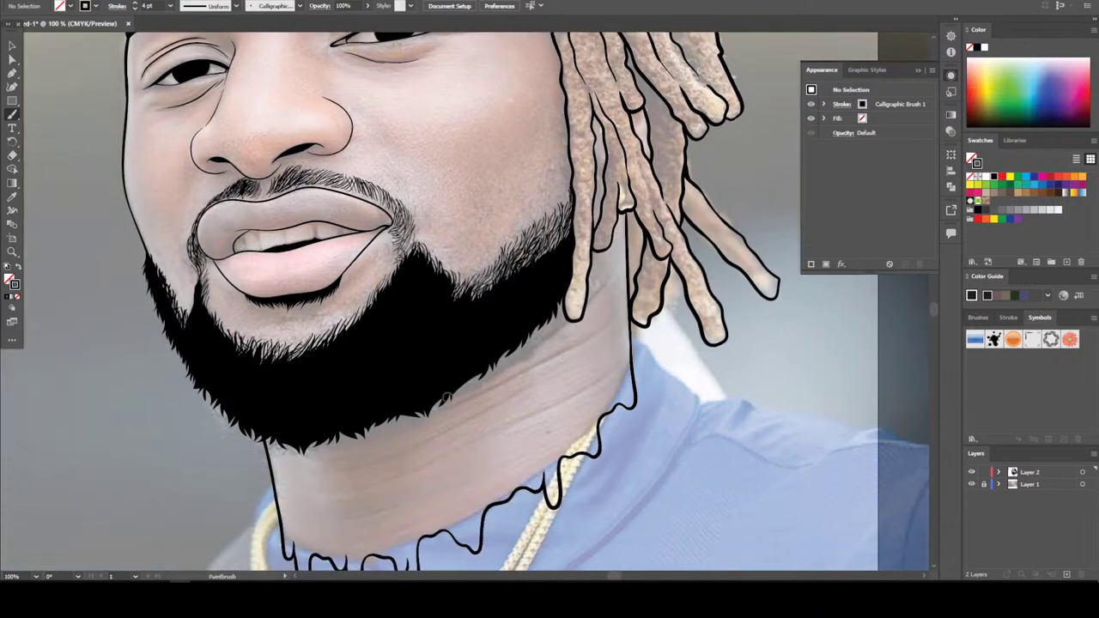
{"action": "key", "text": "ctrl+plus"}
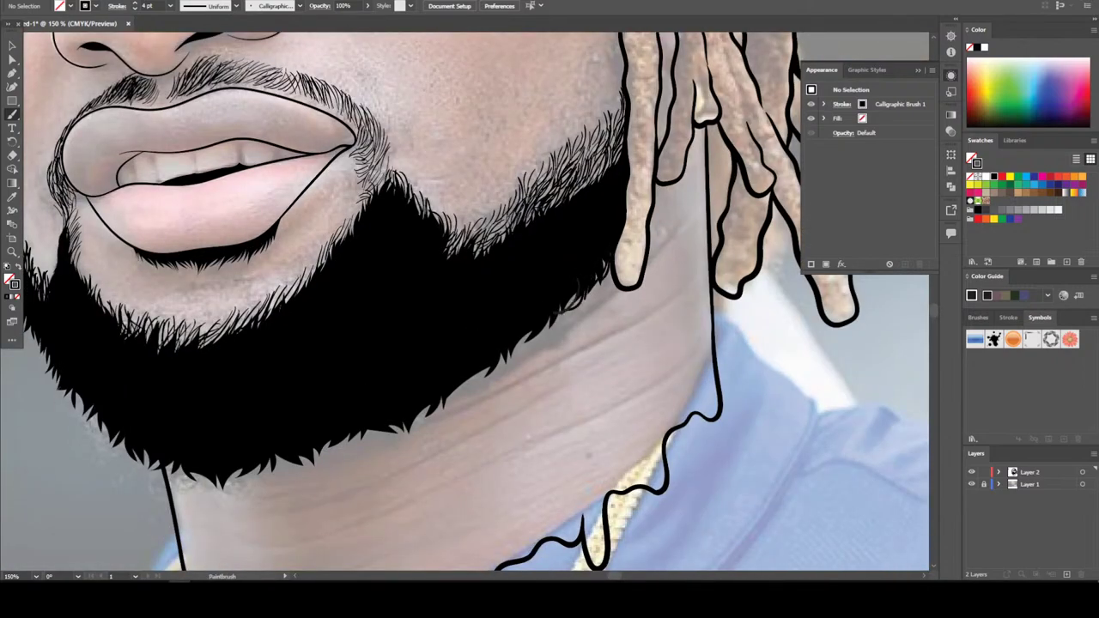
{"action": "left_click_drag", "start_coordinate": [508, 343], "coordinate": [500, 367]}
{"action": "mouse_move", "coordinate": [524, 324]}
{"action": "left_mouse_down"}
{"action": "mouse_move", "coordinate": [512, 354]}
{"action": "mouse_move", "coordinate": [446, 383]}
{"action": "mouse_move", "coordinate": [429, 411]}
{"action": "left_mouse_up"}
{"action": "mouse_move", "coordinate": [459, 369]}
{"action": "left_mouse_down"}
{"action": "mouse_move", "coordinate": [424, 402]}
{"action": "mouse_move", "coordinate": [465, 372]}
{"action": "mouse_move", "coordinate": [431, 403]}
{"action": "mouse_move", "coordinate": [400, 401]}
{"action": "mouse_move", "coordinate": [390, 434]}
{"action": "mouse_move", "coordinate": [322, 455]}
{"action": "mouse_move", "coordinate": [294, 448]}
{"action": "mouse_move", "coordinate": [300, 462]}
{"action": "mouse_move", "coordinate": [285, 473]}
{"action": "mouse_move", "coordinate": [291, 465]}
{"action": "mouse_move", "coordinate": [252, 471]}
{"action": "left_mouse_up"}
{"action": "left_click_drag", "start_coordinate": [254, 467], "coordinate": [206, 489]}
{"action": "mouse_move", "coordinate": [226, 463]}
{"action": "left_mouse_down"}
{"action": "mouse_move", "coordinate": [197, 486]}
{"action": "mouse_move", "coordinate": [163, 485]}
{"action": "mouse_move", "coordinate": [139, 455]}
{"action": "mouse_move", "coordinate": [136, 466]}
{"action": "left_mouse_up"}
{"action": "left_click_drag", "start_coordinate": [163, 455], "coordinate": [136, 469]}
{"action": "left_click_drag", "start_coordinate": [121, 436], "coordinate": [91, 415]}
Add hair strokes up the beard's left edge along the jawline
{"action": "scroll", "coordinate": [276, 519], "scroll_direction": "down", "scroll_amount": 4}
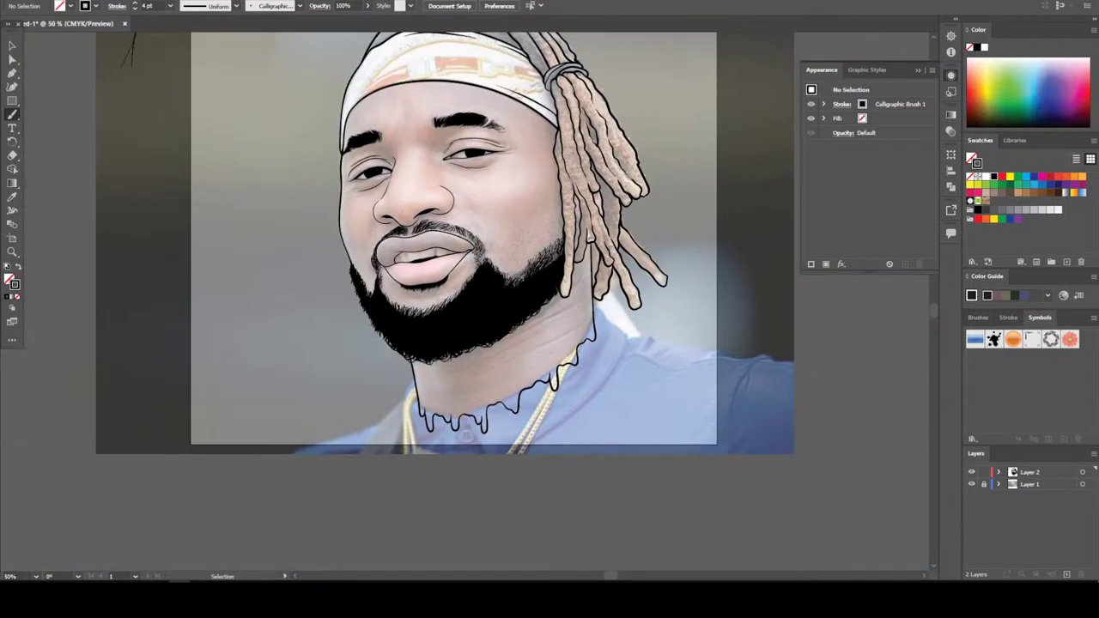
{"action": "scroll", "coordinate": [412, 525], "scroll_direction": "up", "scroll_amount": 4}
{"action": "scroll", "coordinate": [412, 525], "scroll_direction": "up", "scroll_amount": 1}
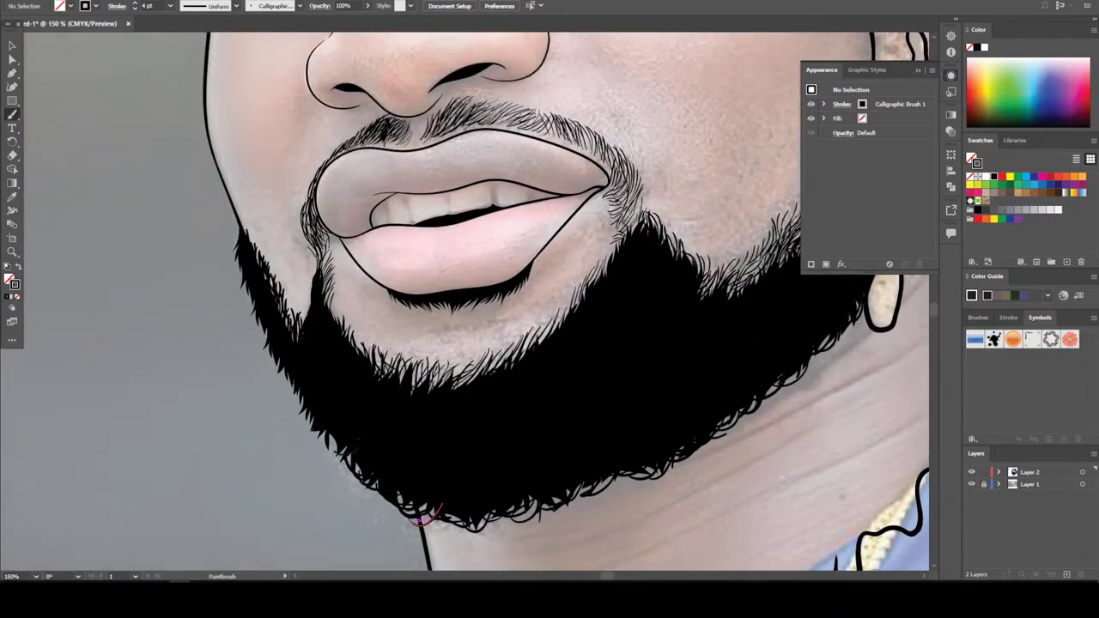
{"action": "mouse_move", "coordinate": [323, 439]}
{"action": "left_mouse_down"}
{"action": "mouse_move", "coordinate": [308, 401]}
{"action": "mouse_move", "coordinate": [275, 362]}
{"action": "mouse_move", "coordinate": [239, 259]}
{"action": "left_mouse_up"}
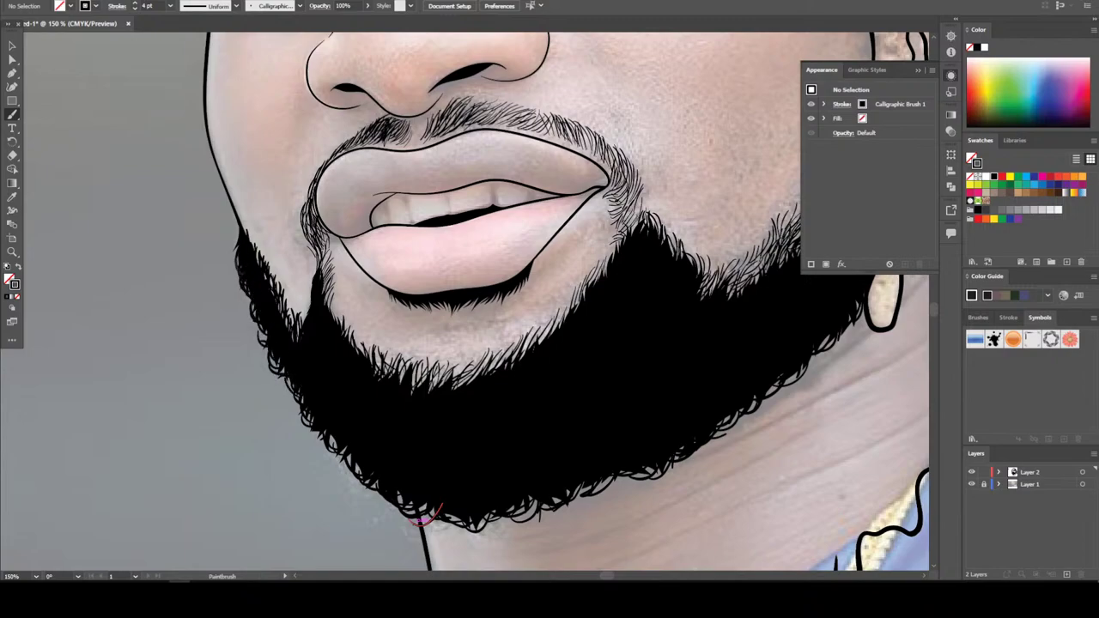
{"action": "scroll", "coordinate": [425, 516], "scroll_direction": "down", "scroll_amount": 3}
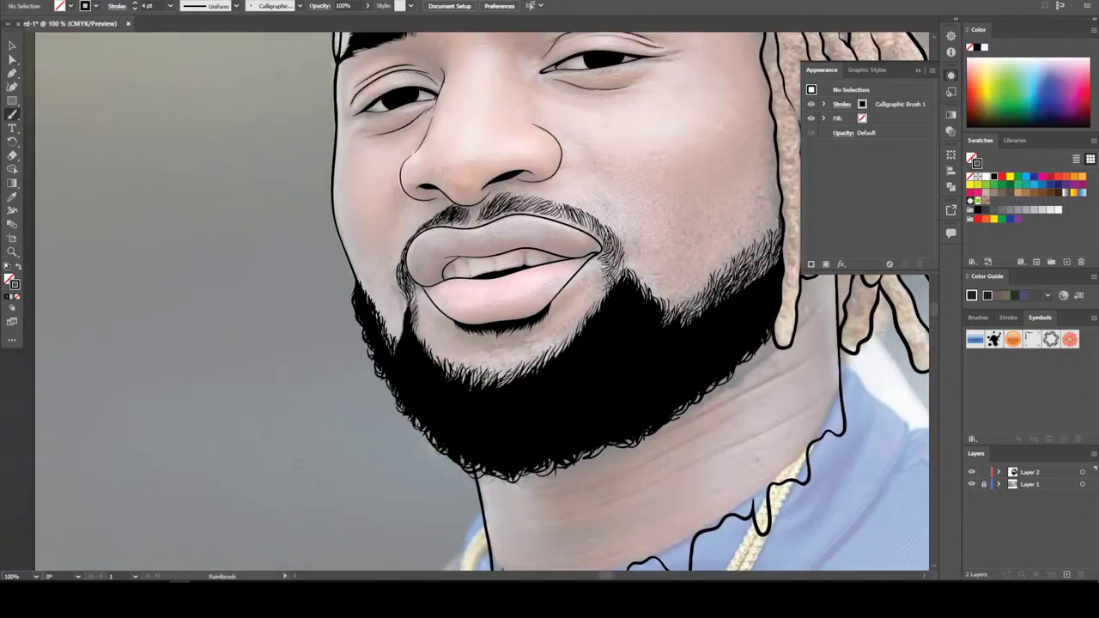
{"action": "scroll", "coordinate": [327, 361], "scroll_direction": "up", "scroll_amount": 6}
{"action": "mouse_move", "coordinate": [314, 378]}
{"action": "left_mouse_down"}
{"action": "mouse_move", "coordinate": [308, 336]}
{"action": "mouse_move", "coordinate": [295, 345]}
{"action": "mouse_move", "coordinate": [301, 292]}
{"action": "left_mouse_up"}
{"action": "left_click_drag", "start_coordinate": [316, 338], "coordinate": [306, 296]}
Brush short hair strokes up the beard edge beside the lips toward the nose
{"action": "key", "text": "ctrl+minus"}
{"action": "key", "text": "ctrl+minus"}
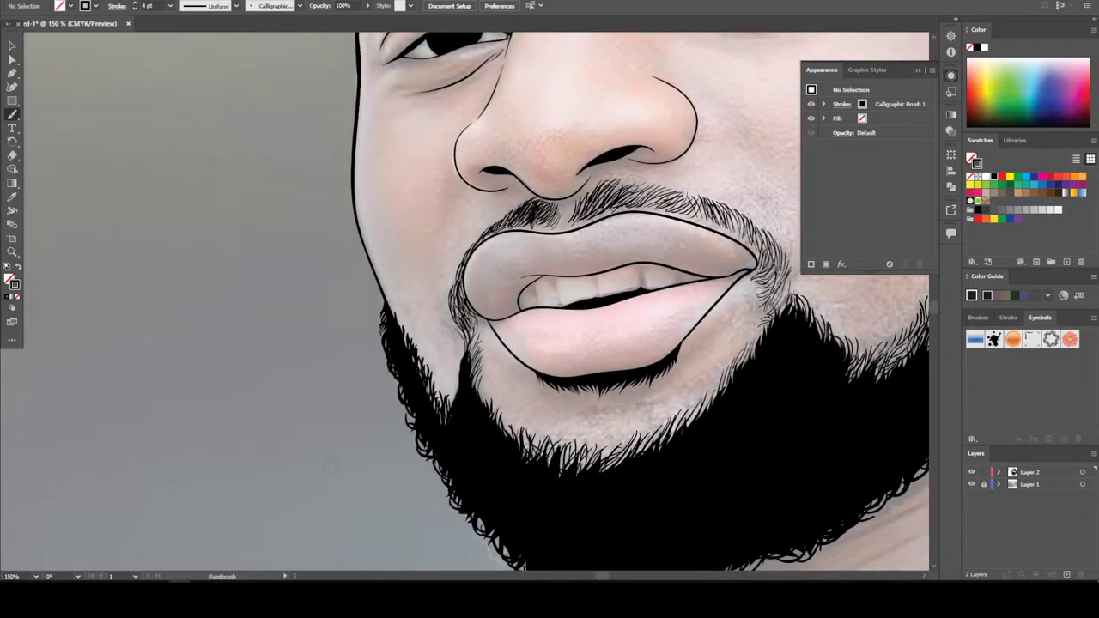
{"action": "key", "text": "ctrl+minus"}
{"action": "scroll", "coordinate": [335, 472], "scroll_direction": "down", "scroll_amount": 1}
{"action": "key", "text": "ctrl+plus"}
{"action": "key", "text": "ctrl+plus"}
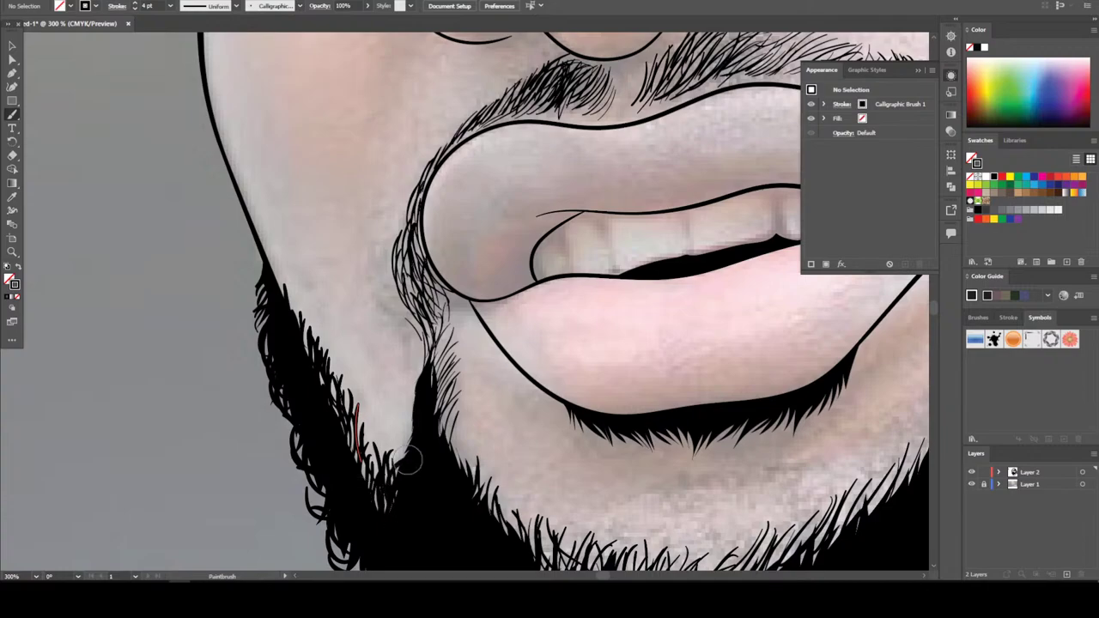
{"action": "mouse_move", "coordinate": [411, 463]}
{"action": "left_mouse_down"}
{"action": "mouse_move", "coordinate": [400, 435]}
{"action": "mouse_move", "coordinate": [414, 429]}
{"action": "mouse_move", "coordinate": [410, 410]}
{"action": "mouse_move", "coordinate": [431, 378]}
{"action": "left_mouse_up"}
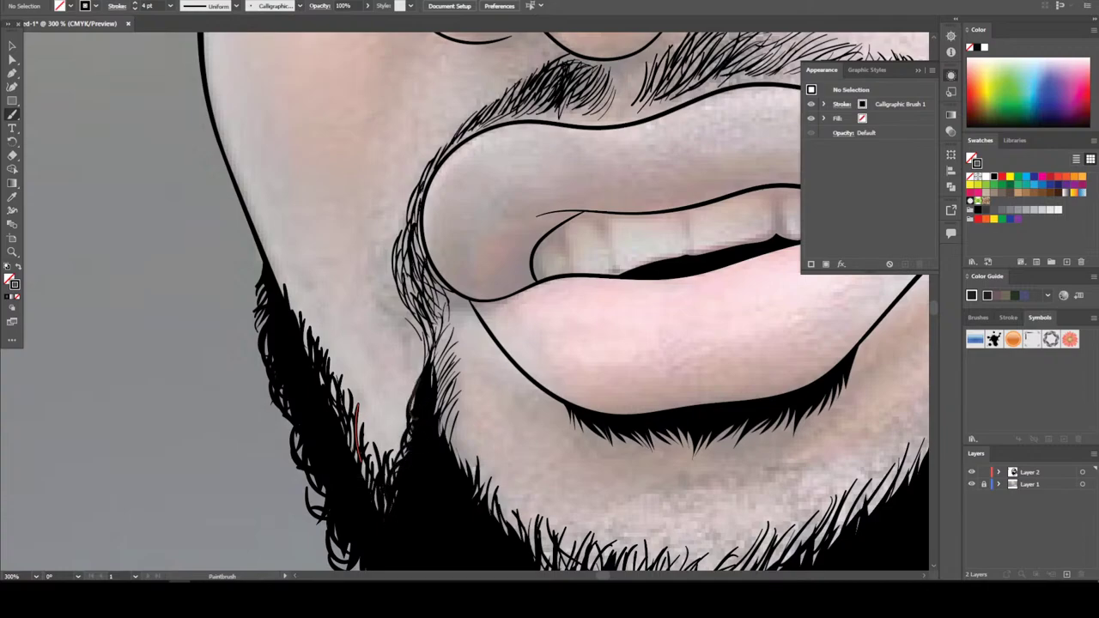
{"action": "left_click_drag", "start_coordinate": [414, 419], "coordinate": [428, 354]}
{"action": "mouse_move", "coordinate": [404, 394]}
{"action": "left_mouse_down"}
{"action": "mouse_move", "coordinate": [424, 335]}
{"action": "mouse_move", "coordinate": [410, 327]}
{"action": "mouse_move", "coordinate": [403, 258]}
{"action": "left_mouse_up"}
{"action": "mouse_move", "coordinate": [419, 304]}
{"action": "left_mouse_down"}
{"action": "mouse_move", "coordinate": [419, 234]}
{"action": "mouse_move", "coordinate": [409, 227]}
{"action": "left_mouse_up"}
{"action": "left_click_drag", "start_coordinate": [421, 270], "coordinate": [410, 196]}
{"action": "left_click_drag", "start_coordinate": [414, 237], "coordinate": [416, 181]}
{"action": "scroll", "coordinate": [446, 443], "scroll_direction": "down", "scroll_amount": 5}
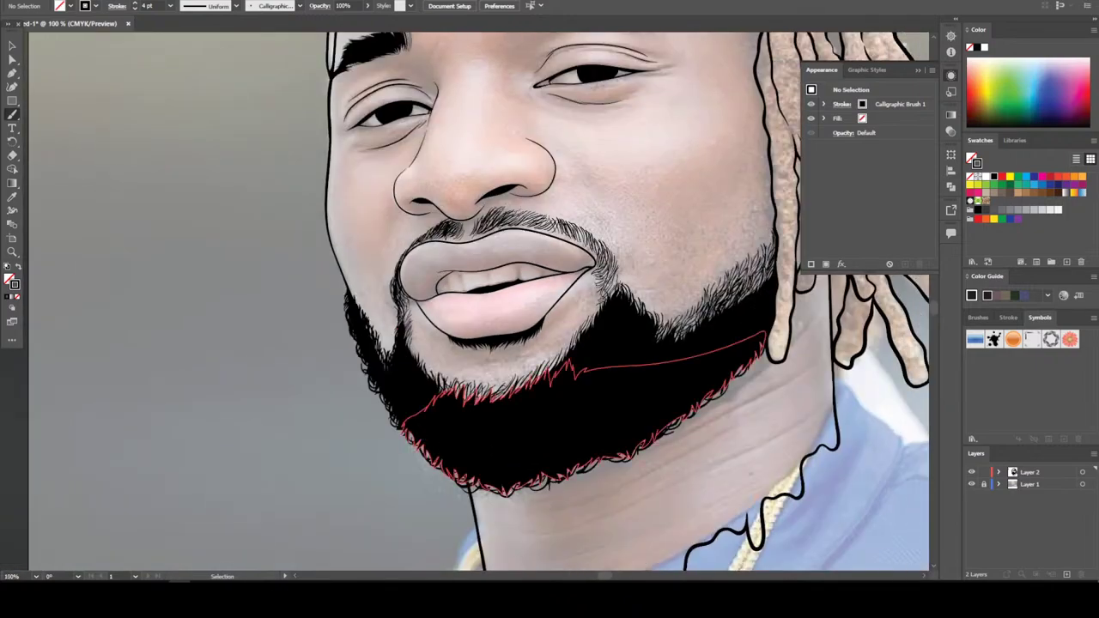
{"action": "scroll", "coordinate": [462, 478], "scroll_direction": "down", "scroll_amount": 2}
{"action": "scroll", "coordinate": [462, 477], "scroll_direction": "right", "scroll_amount": 1}
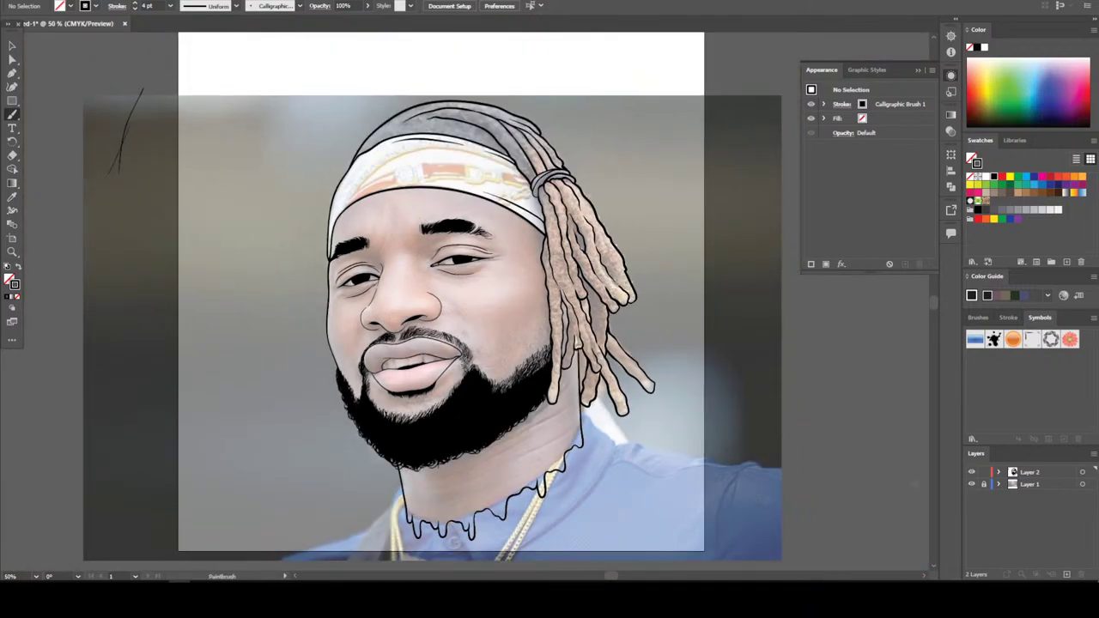
{"action": "scroll", "coordinate": [468, 301], "scroll_direction": "up", "scroll_amount": 3}
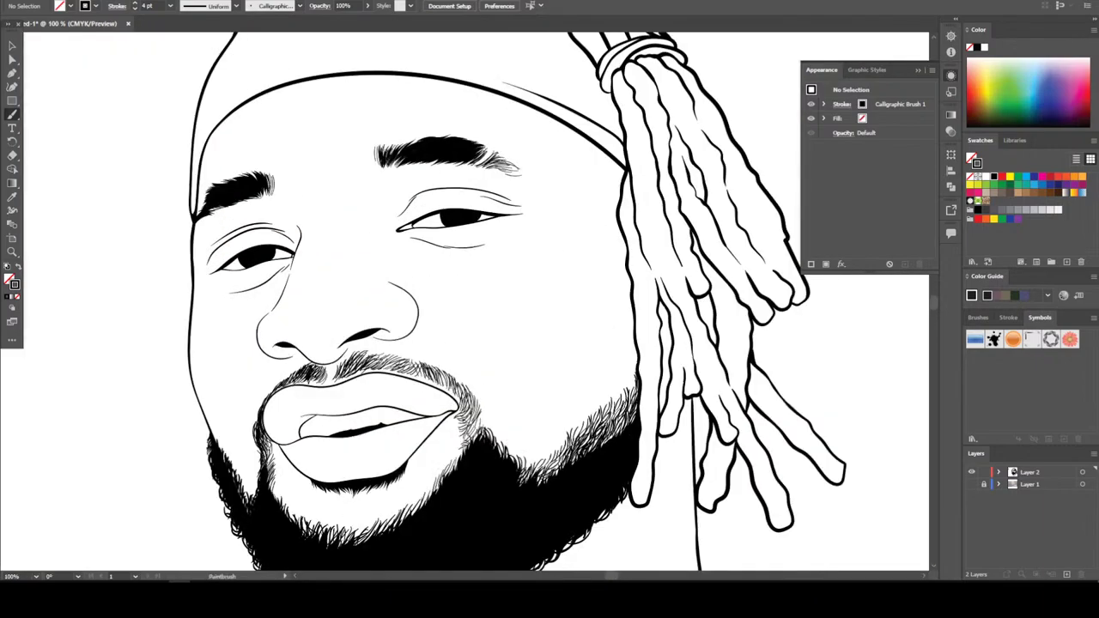
{"action": "scroll", "coordinate": [556, 475], "scroll_direction": "up", "scroll_amount": 3}
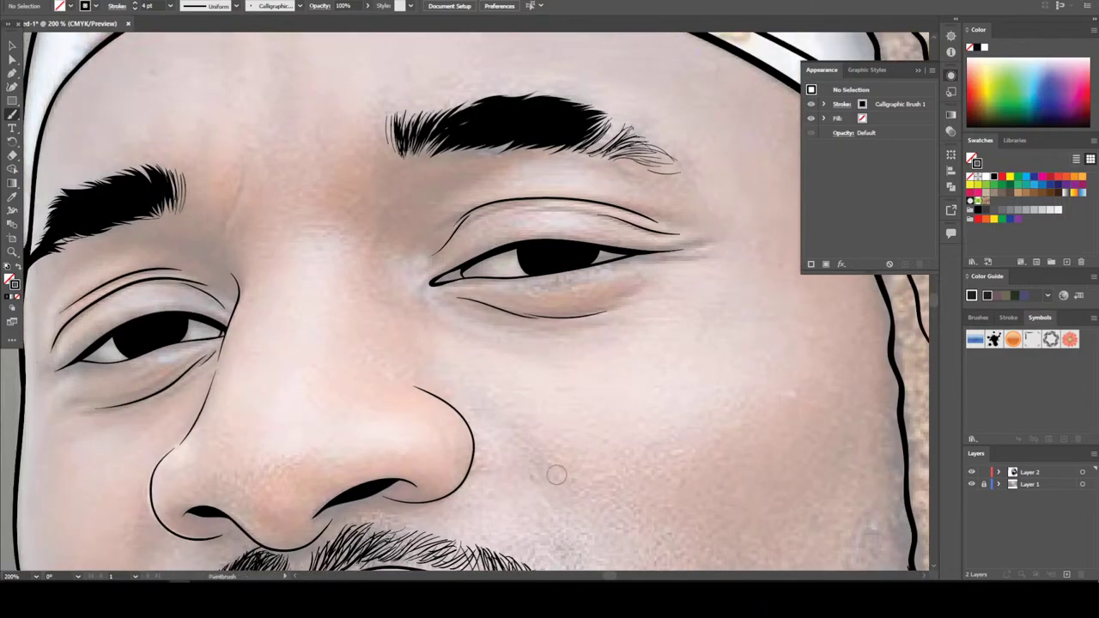
Set the brush stroke weight to 0.75 pt in the Control bar
{"action": "left_click_drag", "start_coordinate": [557, 475], "coordinate": [556, 544]}
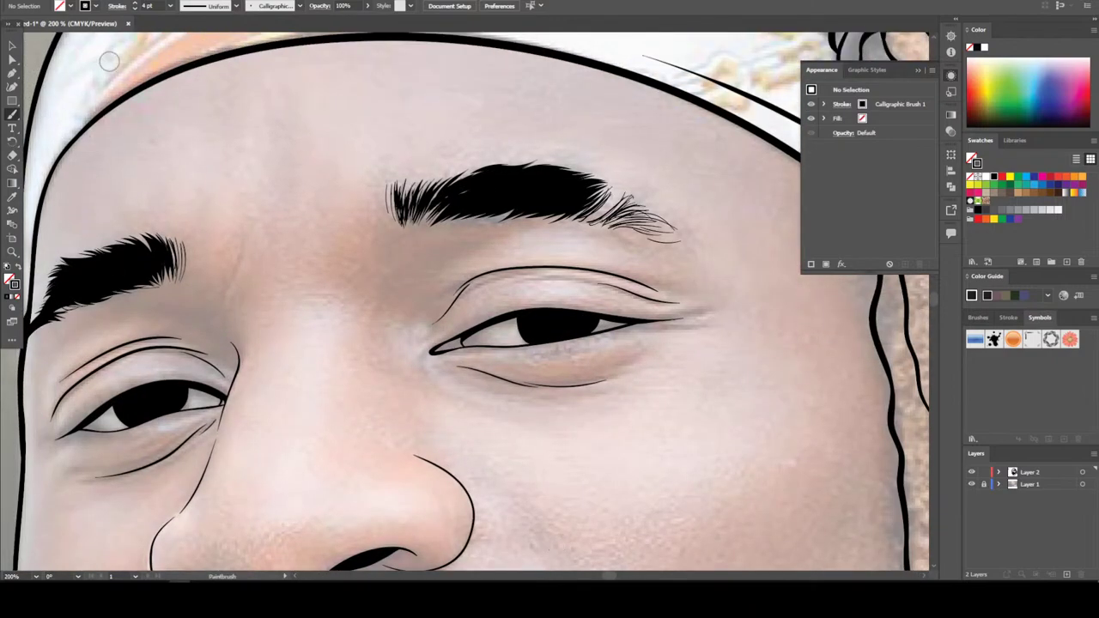
{"action": "left_click", "coordinate": [169, 6]}
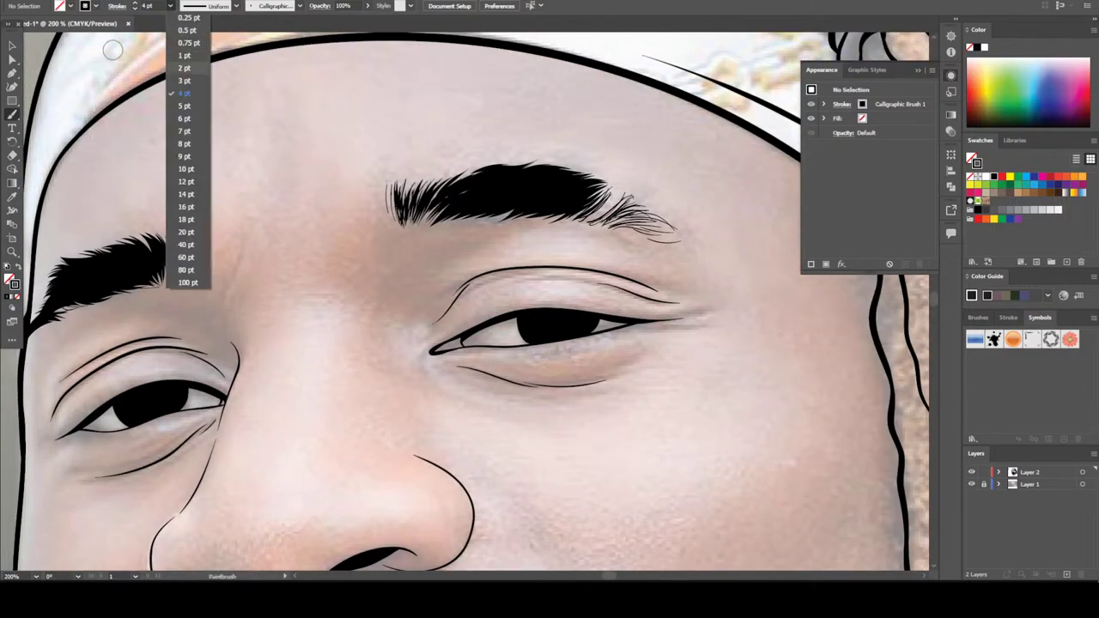
{"action": "left_click", "coordinate": [191, 43]}
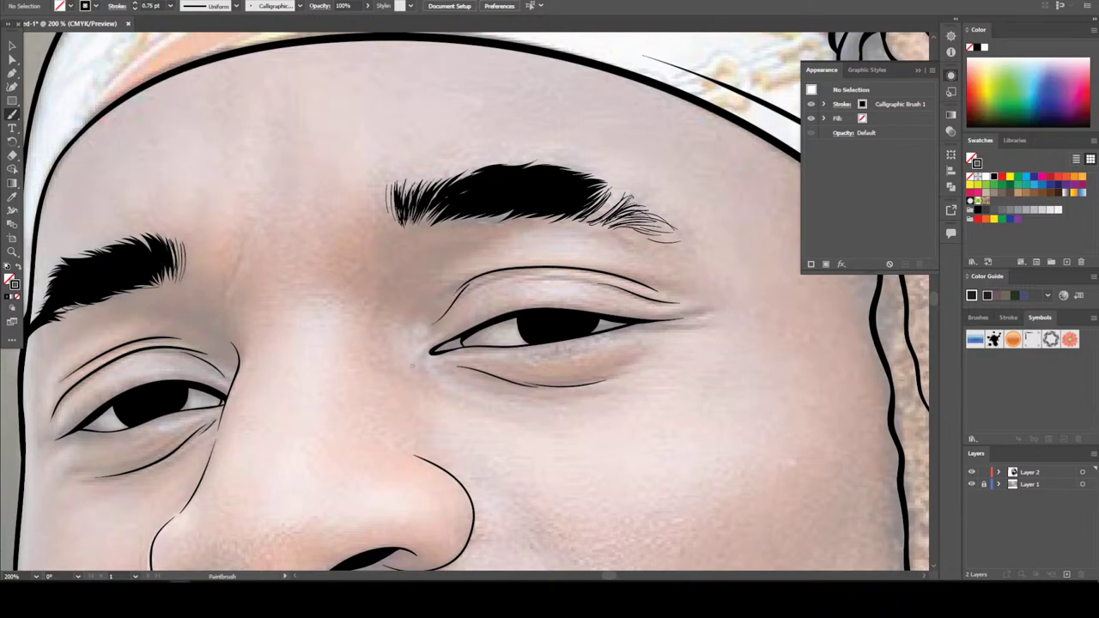
Extend the crease line under the right eye upward, then zoom out to the whole portrait
{"action": "scroll", "coordinate": [479, 388], "scroll_direction": "up", "scroll_amount": 1}
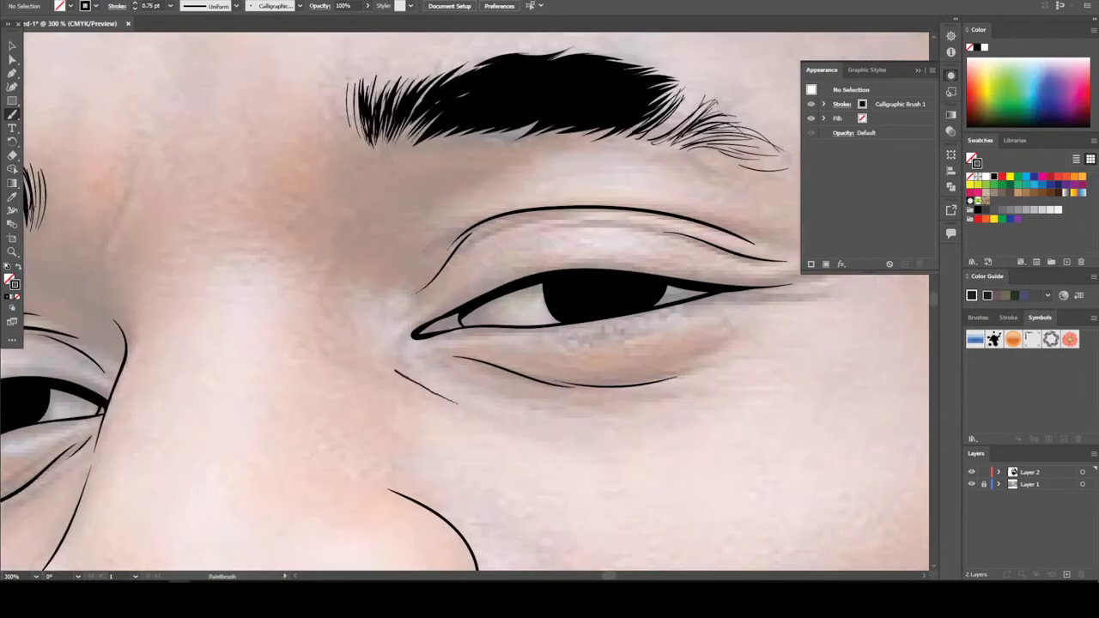
{"action": "left_click_drag", "start_coordinate": [367, 340], "coordinate": [362, 314]}
{"action": "scroll", "coordinate": [601, 301], "scroll_direction": "down", "scroll_amount": 5}
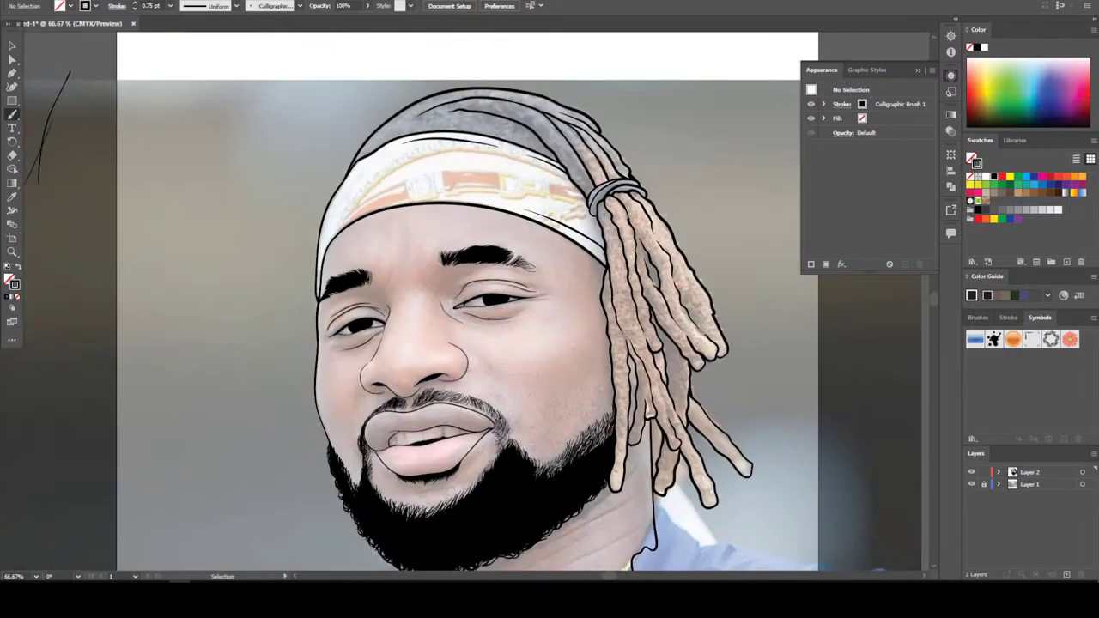
{"action": "scroll", "coordinate": [485, 451], "scroll_direction": "up", "scroll_amount": 2}
{"action": "scroll", "coordinate": [369, 515], "scroll_direction": "down", "scroll_amount": 1}
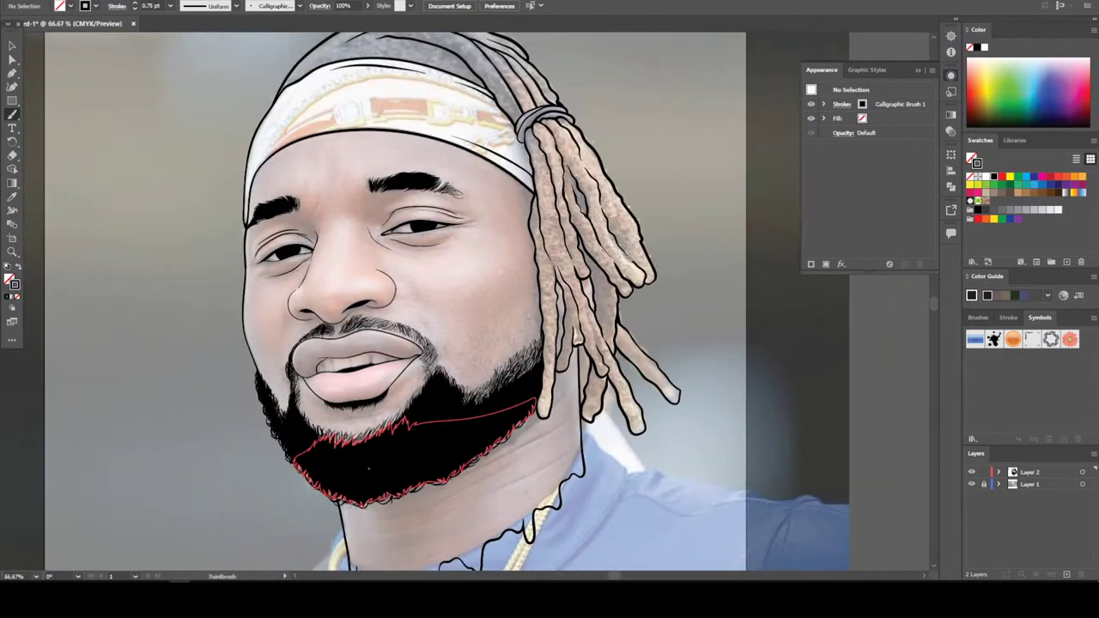
{"action": "scroll", "coordinate": [369, 515], "scroll_direction": "up", "scroll_amount": 3}
{"action": "key", "text": "b"}
{"action": "scroll", "coordinate": [369, 536], "scroll_direction": "up", "scroll_amount": 1}
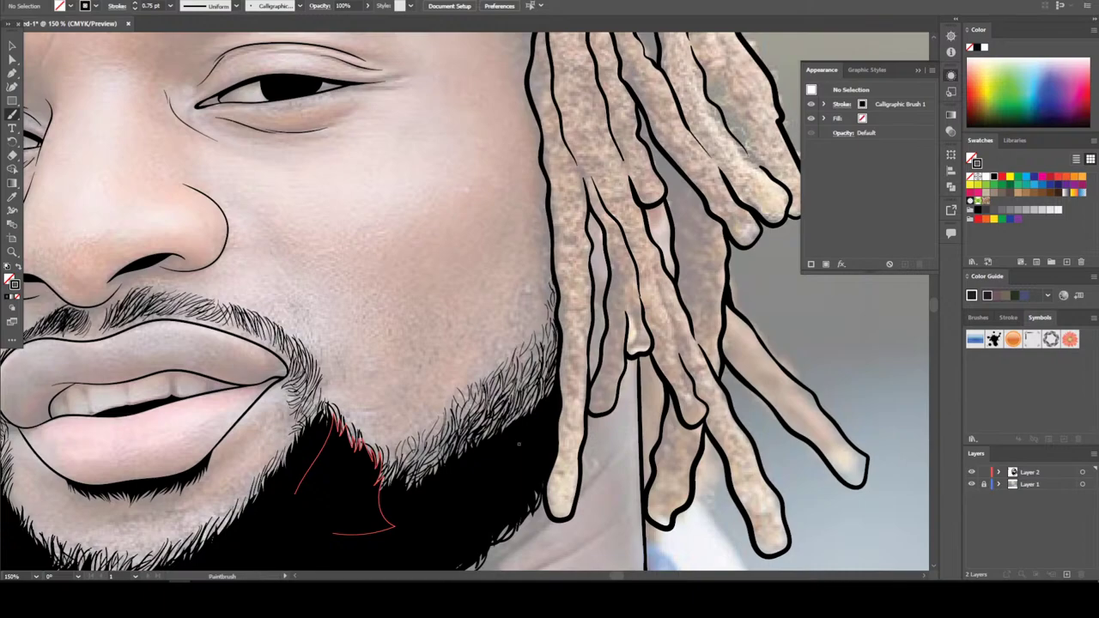
{"action": "key", "text": "ctrl+minus"}
{"action": "key", "text": "ctrl+minus"}
{"action": "key", "text": "ctrl+minus"}
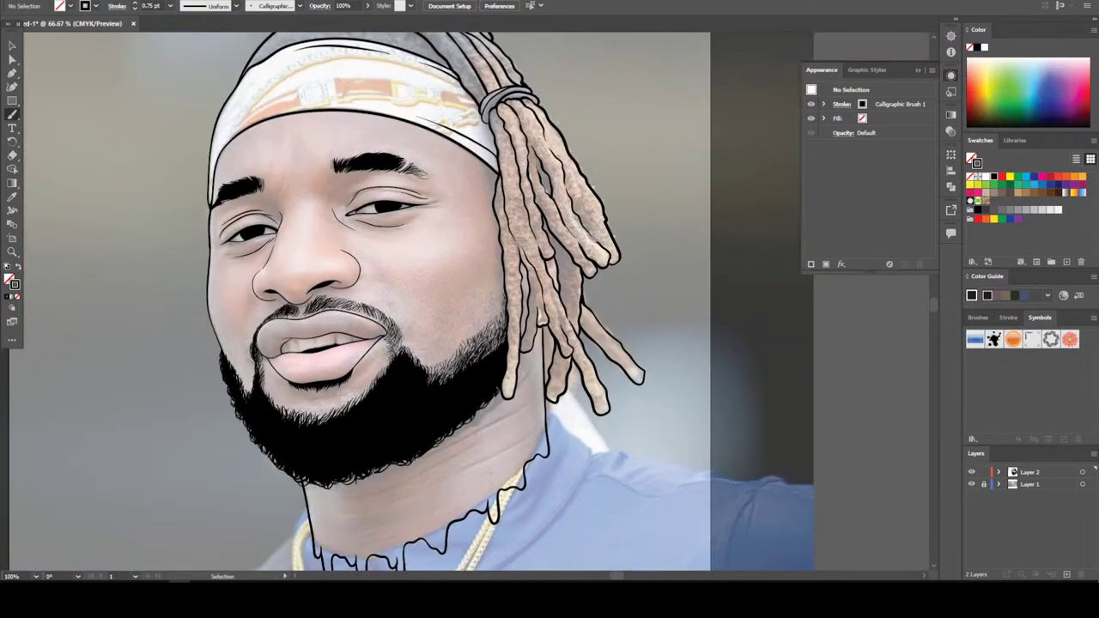
Zoom in on the mouth and trace the top and left edges of the upper teeth
{"action": "scroll", "coordinate": [378, 284], "scroll_direction": "up", "scroll_amount": 2}
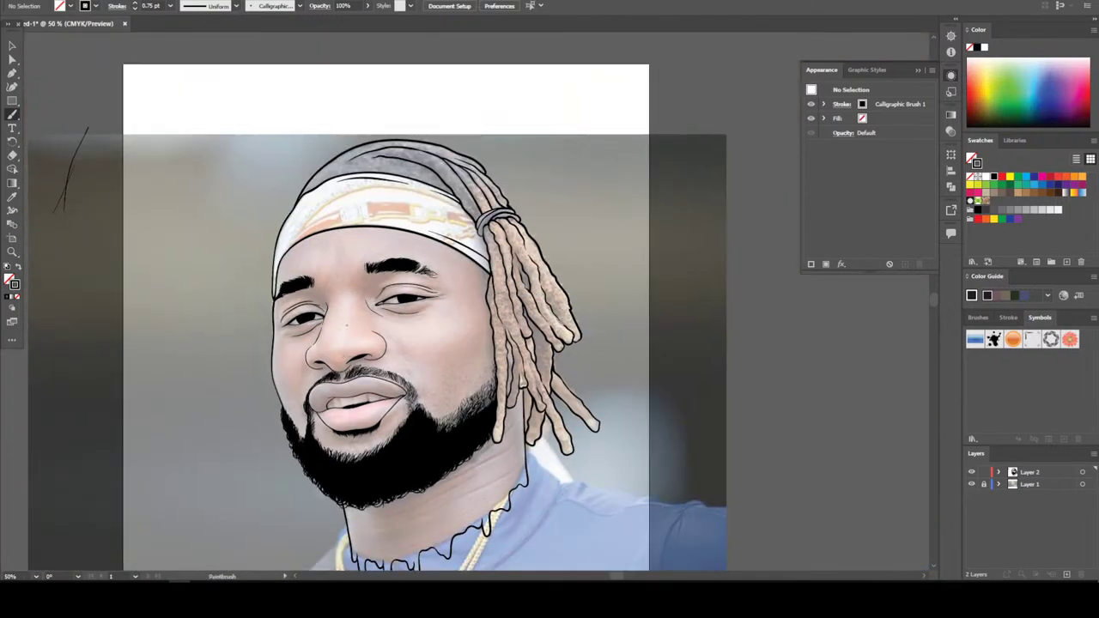
{"action": "scroll", "coordinate": [378, 284], "scroll_direction": "down", "scroll_amount": 3}
{"action": "key", "text": "ctrl+plus"}
{"action": "key", "text": "ctrl+plus"}
{"action": "scroll", "coordinate": [464, 301], "scroll_direction": "up", "scroll_amount": 1}
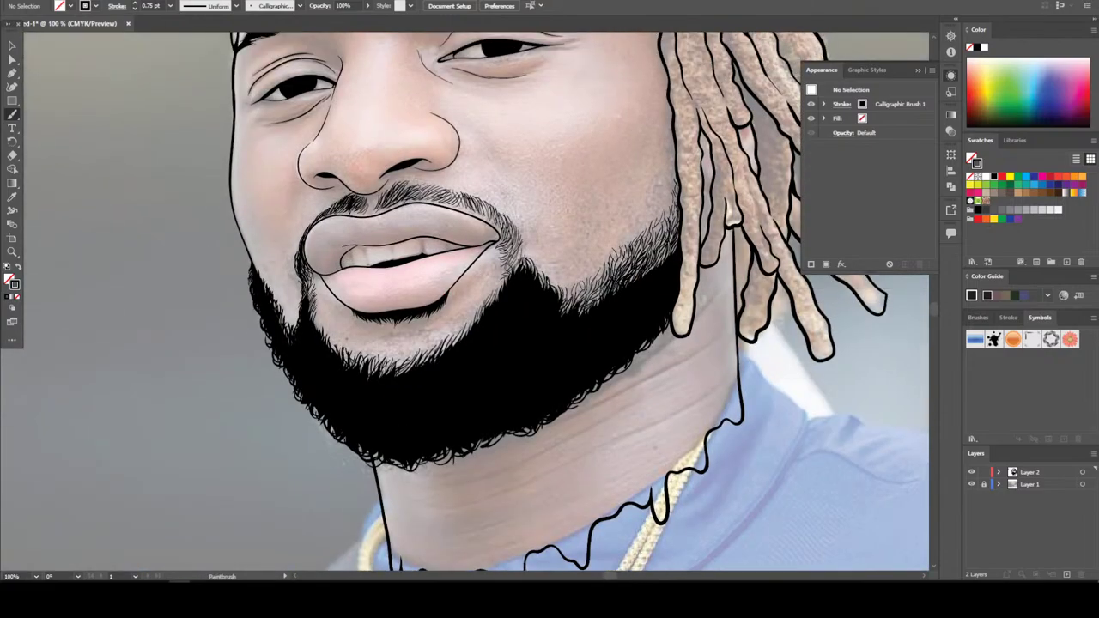
{"action": "key", "text": "ctrl+plus"}
{"action": "key", "text": "ctrl+plus"}
{"action": "key", "text": "ctrl+plus"}
{"action": "key", "text": "ctrl+plus"}
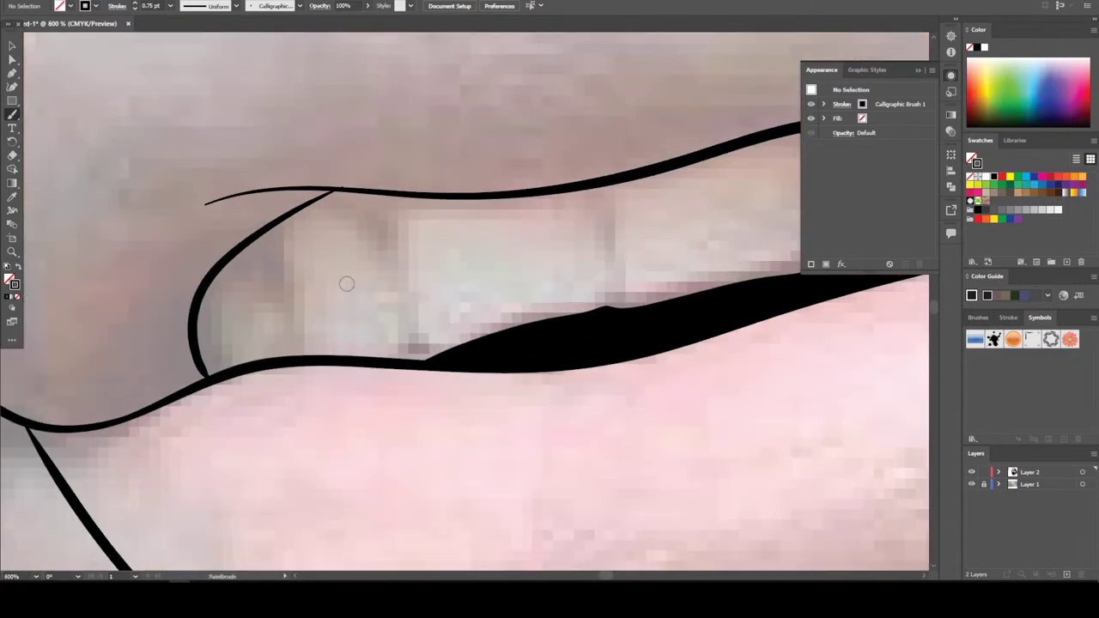
{"action": "key", "text": "ctrl+plus"}
{"action": "scroll", "coordinate": [346, 380], "scroll_direction": "up", "scroll_amount": 1}
{"action": "scroll", "coordinate": [464, 301], "scroll_direction": "down", "scroll_amount": 1}
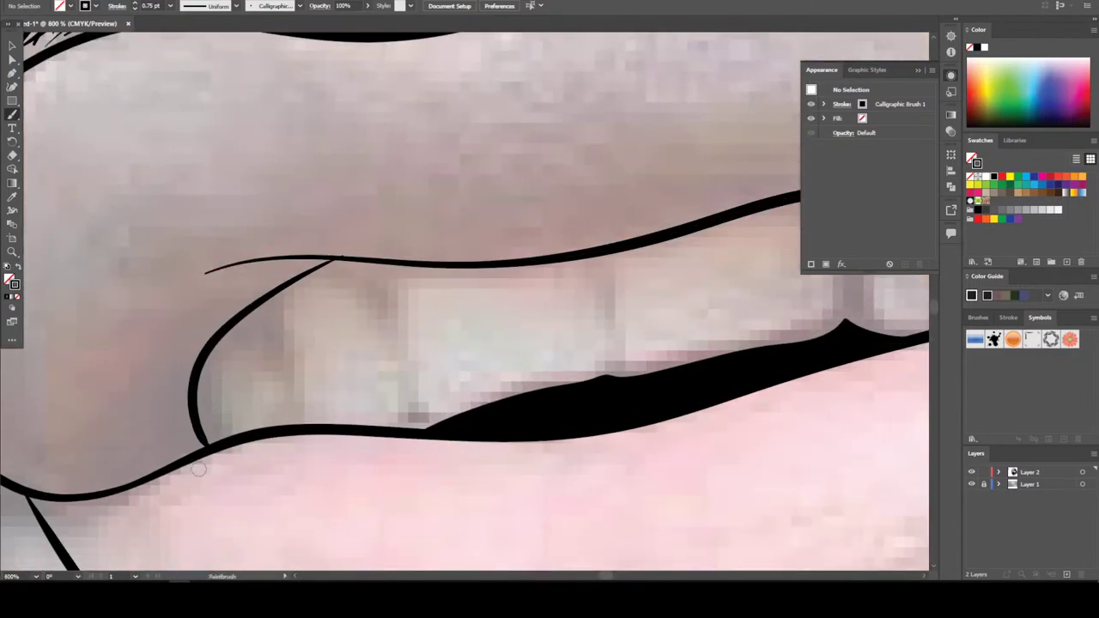
{"action": "key", "text": "ctrl+plus"}
{"action": "scroll", "coordinate": [198, 486], "scroll_direction": "up", "scroll_amount": 1}
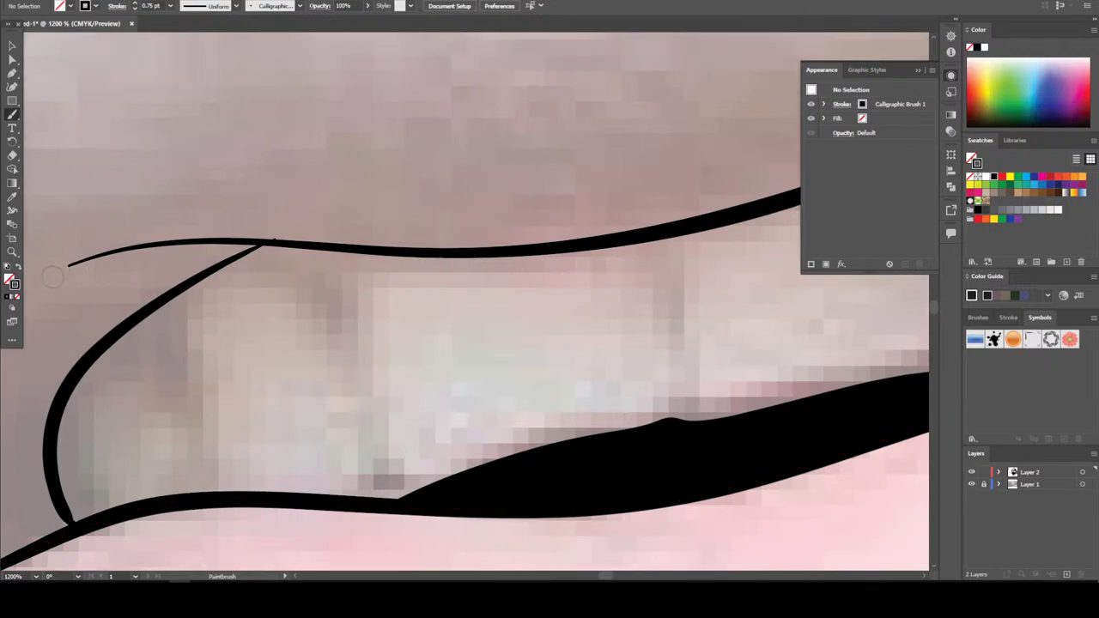
{"action": "mouse_move", "coordinate": [51, 276]}
{"action": "left_mouse_down"}
{"action": "mouse_move", "coordinate": [110, 250]}
{"action": "mouse_move", "coordinate": [209, 240]}
{"action": "mouse_move", "coordinate": [551, 249]}
{"action": "left_mouse_up"}
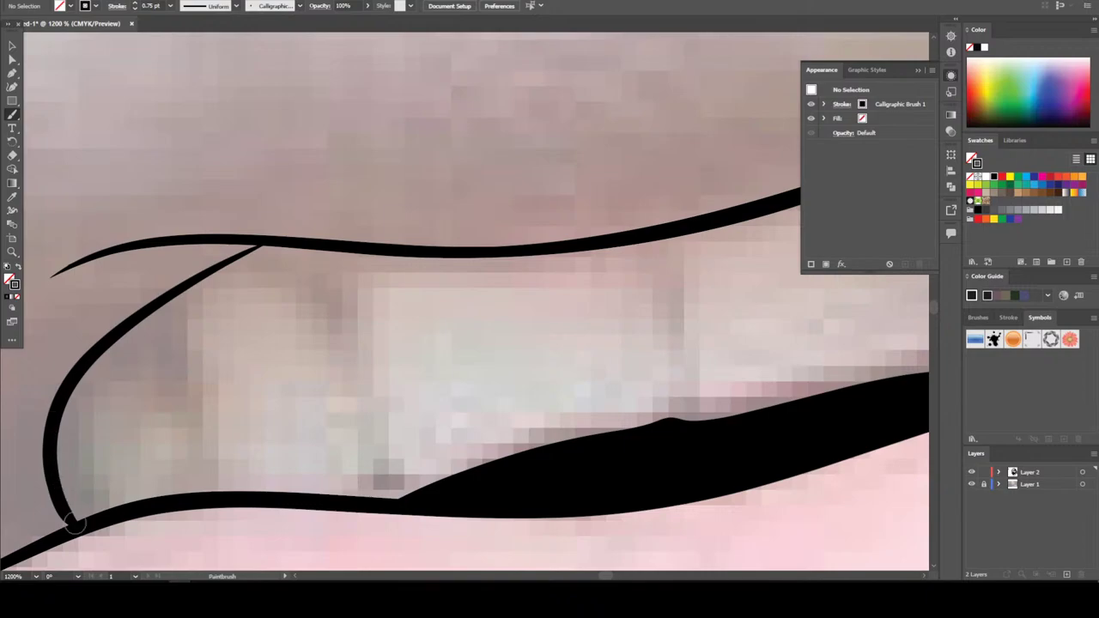
{"action": "mouse_move", "coordinate": [64, 520]}
{"action": "left_mouse_down"}
{"action": "mouse_move", "coordinate": [49, 409]}
{"action": "mouse_move", "coordinate": [67, 372]}
{"action": "mouse_move", "coordinate": [147, 303]}
{"action": "mouse_move", "coordinate": [259, 244]}
{"action": "left_mouse_up"}
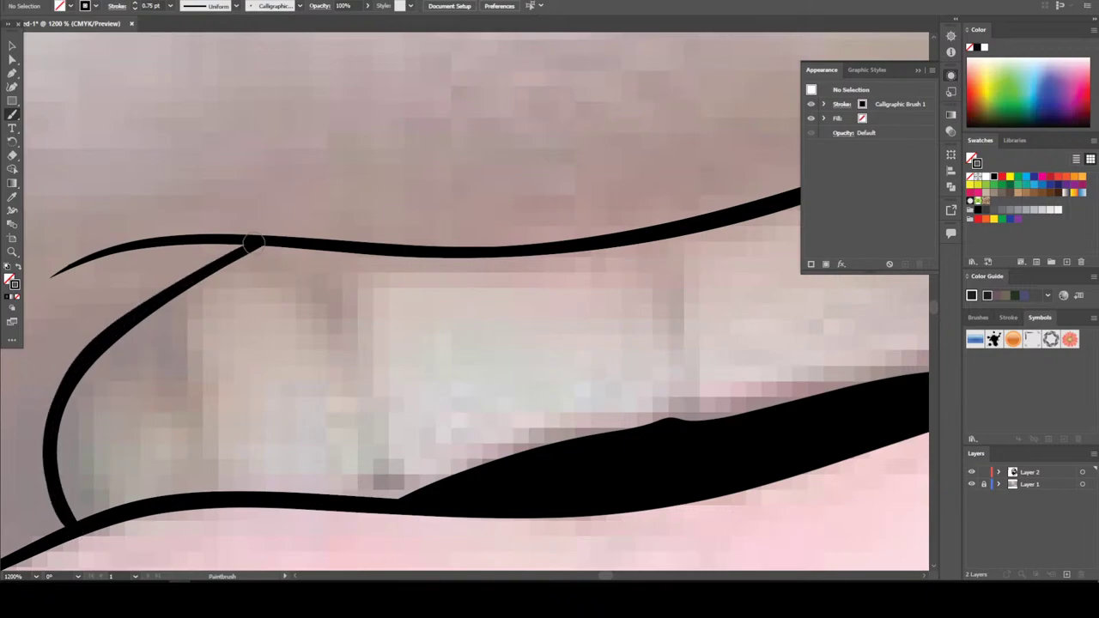
Draw two small hooked strokes marking the separations between the left teeth
{"action": "key", "text": "ctrl+minus"}
{"action": "key", "text": "ctrl+minus"}
{"action": "key", "text": "ctrl+minus"}
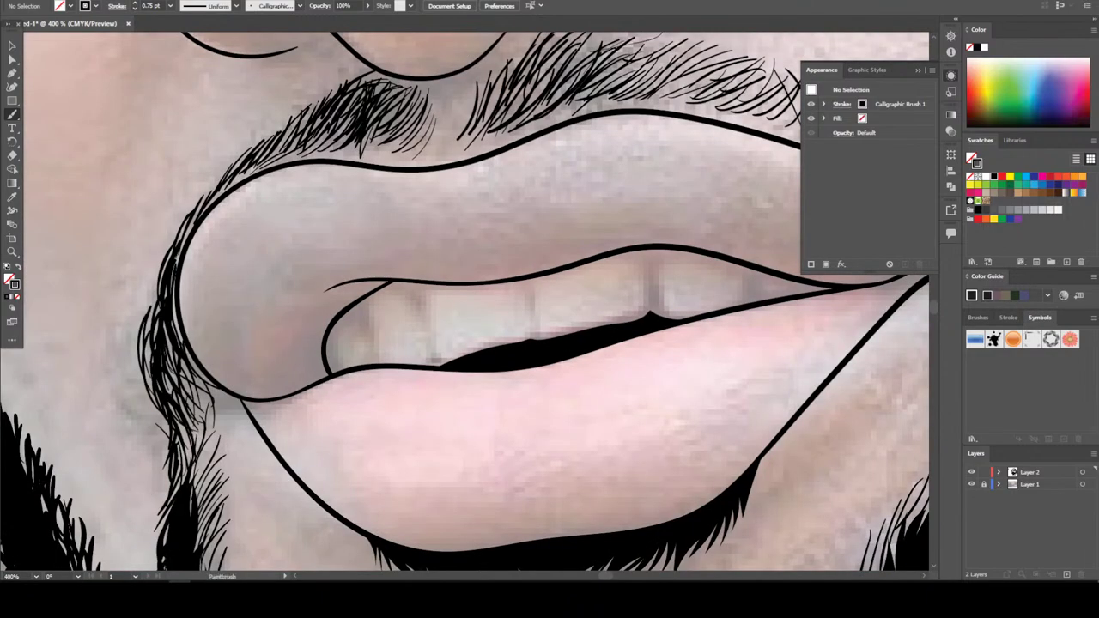
{"action": "key", "text": "ctrl+minus"}
{"action": "key", "text": "ctrl+minus"}
{"action": "scroll", "coordinate": [464, 301], "scroll_direction": "up", "scroll_amount": 6}
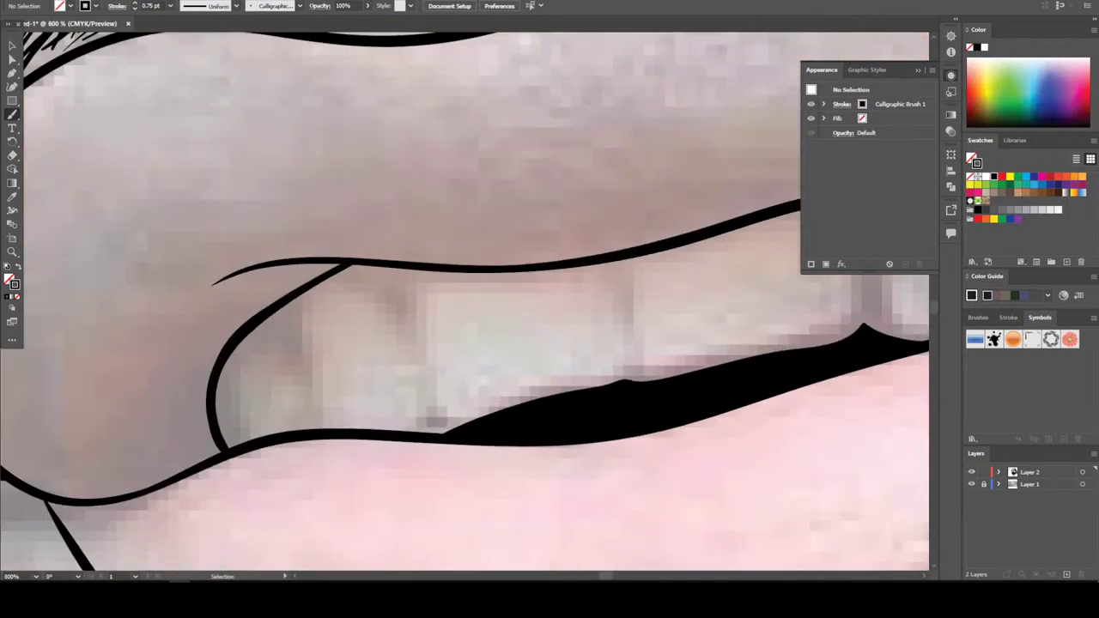
{"action": "key", "text": "ctrl+plus"}
{"action": "mouse_move", "coordinate": [124, 353]}
{"action": "left_mouse_down"}
{"action": "mouse_move", "coordinate": [176, 347]}
{"action": "mouse_move", "coordinate": [225, 386]}
{"action": "mouse_move", "coordinate": [225, 284]}
{"action": "left_mouse_up"}
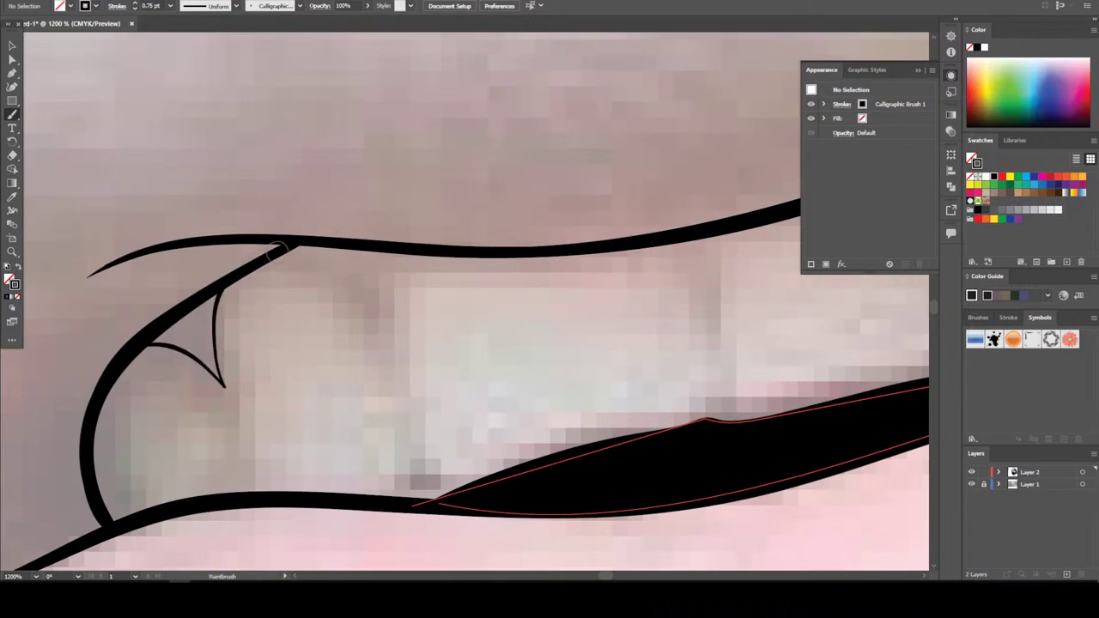
{"action": "mouse_move", "coordinate": [276, 252]}
{"action": "left_mouse_down"}
{"action": "mouse_move", "coordinate": [335, 278]}
{"action": "mouse_move", "coordinate": [365, 309]}
{"action": "mouse_move", "coordinate": [382, 251]}
{"action": "left_mouse_up"}
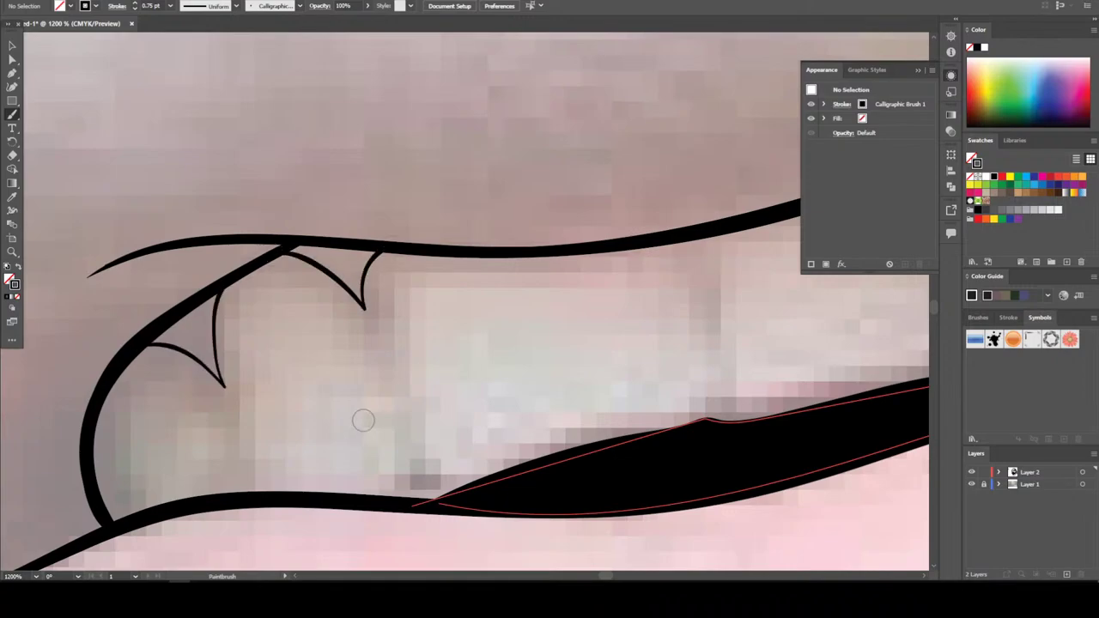
Add a small notch stroke to the upper lip line and zoom out to the face
{"action": "key", "text": "ctrl+minus"}
{"action": "key", "text": "ctrl+minus"}
{"action": "key", "text": "ctrl+minus"}
{"action": "key", "text": "ctrl+minus"}
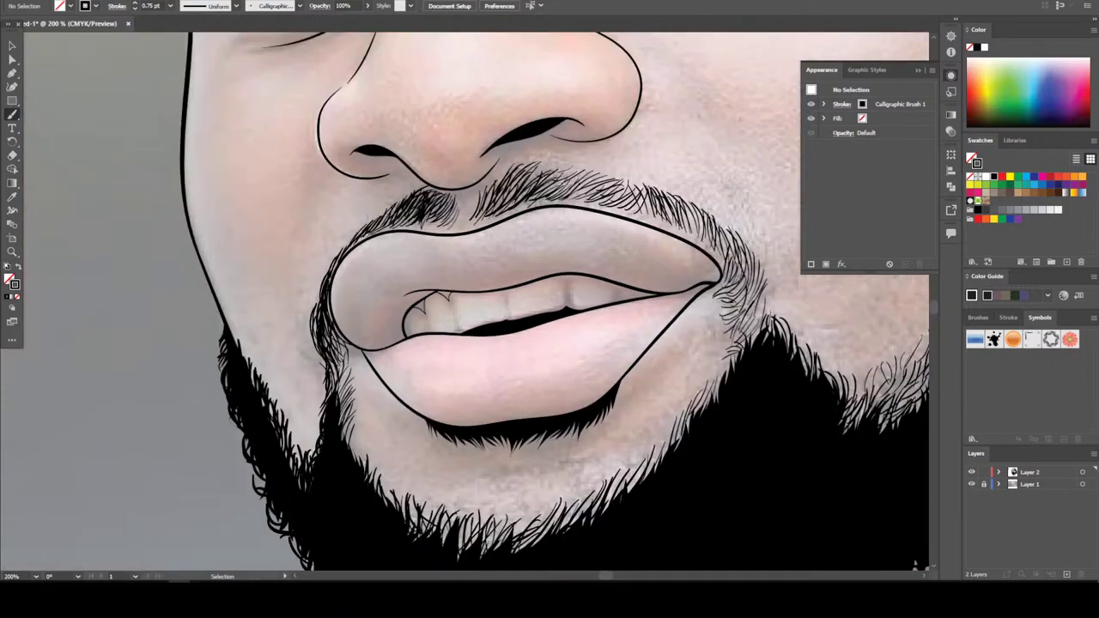
{"action": "key", "text": "ctrl+plus"}
{"action": "key", "text": "ctrl+plus"}
{"action": "key", "text": "ctrl+plus"}
{"action": "scroll", "coordinate": [422, 417], "scroll_direction": "up", "scroll_amount": 2}
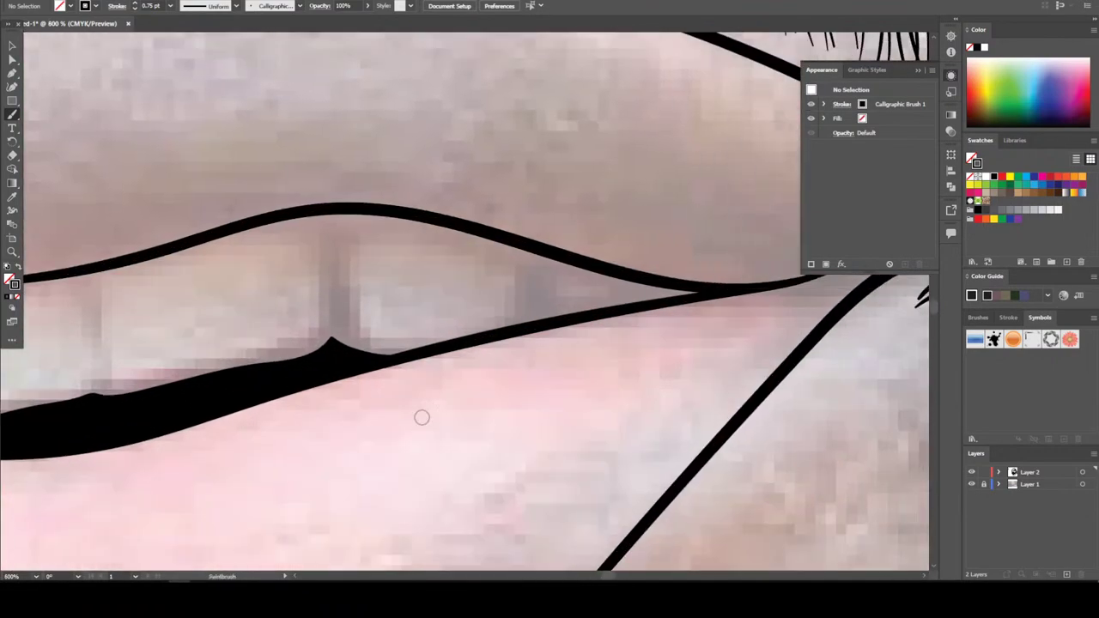
{"action": "scroll", "coordinate": [422, 487], "scroll_direction": "up", "scroll_amount": 1}
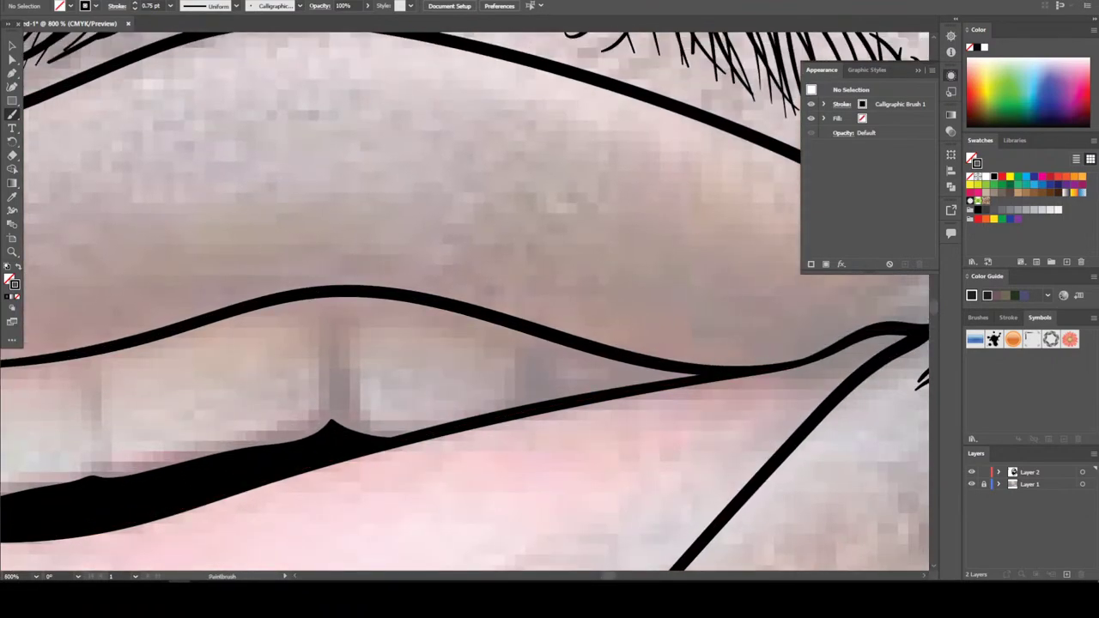
{"action": "left_click_drag", "start_coordinate": [336, 297], "coordinate": [339, 296]}
{"action": "key", "text": "ctrl+minus"}
{"action": "key", "text": "ctrl+minus"}
{"action": "key", "text": "ctrl+minus"}
{"action": "key", "text": "ctrl+minus"}
{"action": "key", "text": "ctrl+minus"}
{"action": "key", "text": "ctrl+minus"}
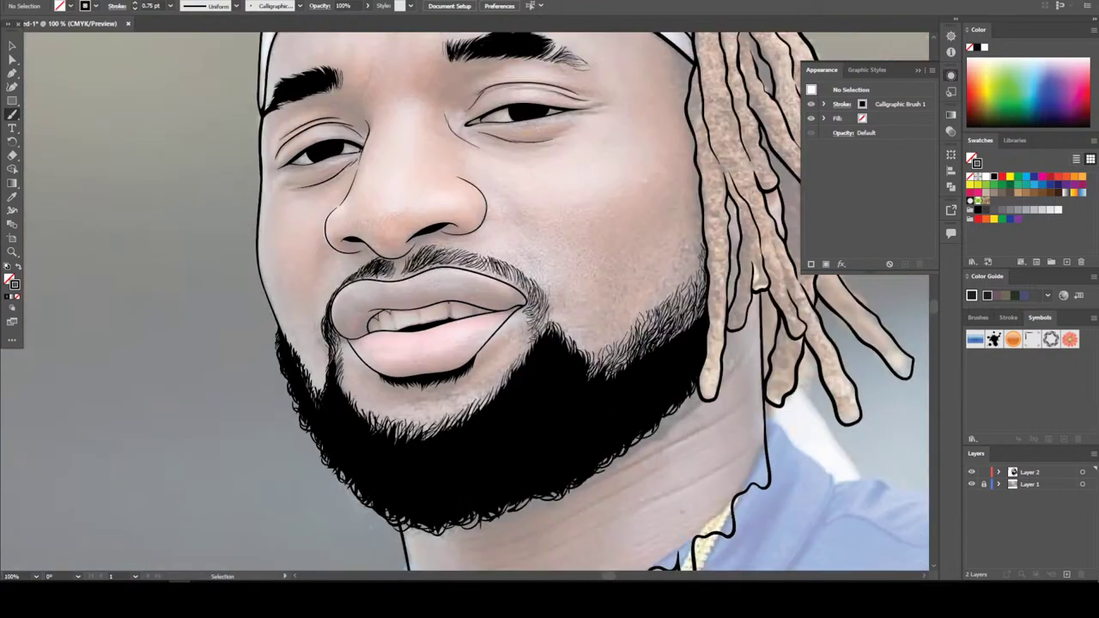
Preview the line art without the photo, restore it, and draw a V stroke at the lip centre
{"action": "scroll", "coordinate": [592, 301], "scroll_direction": "up", "scroll_amount": 1}
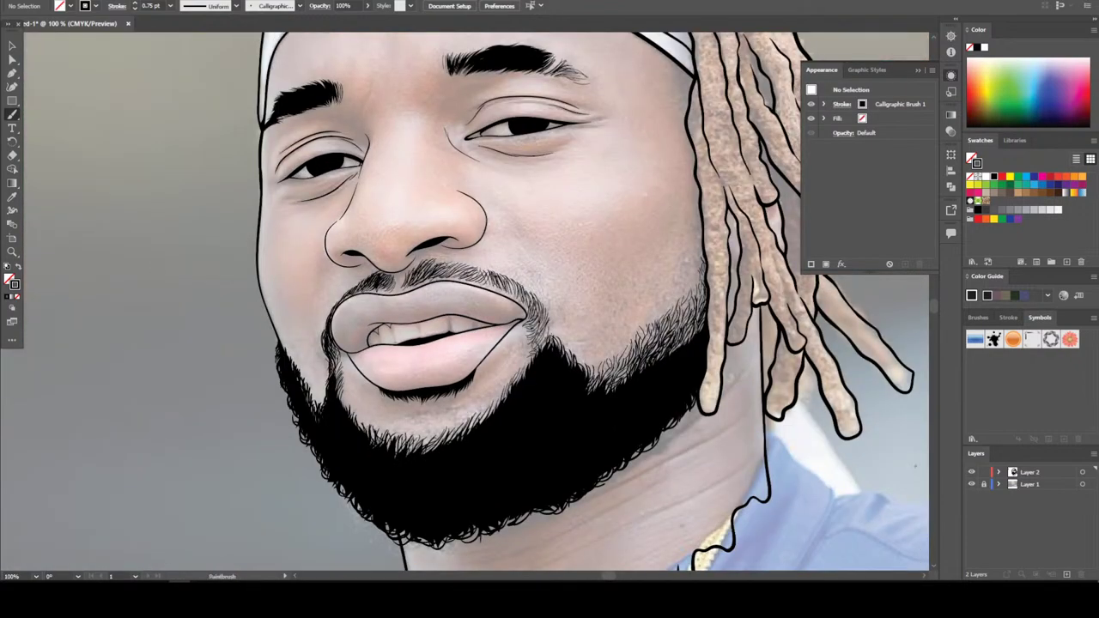
{"action": "key", "text": "ctrl+0"}
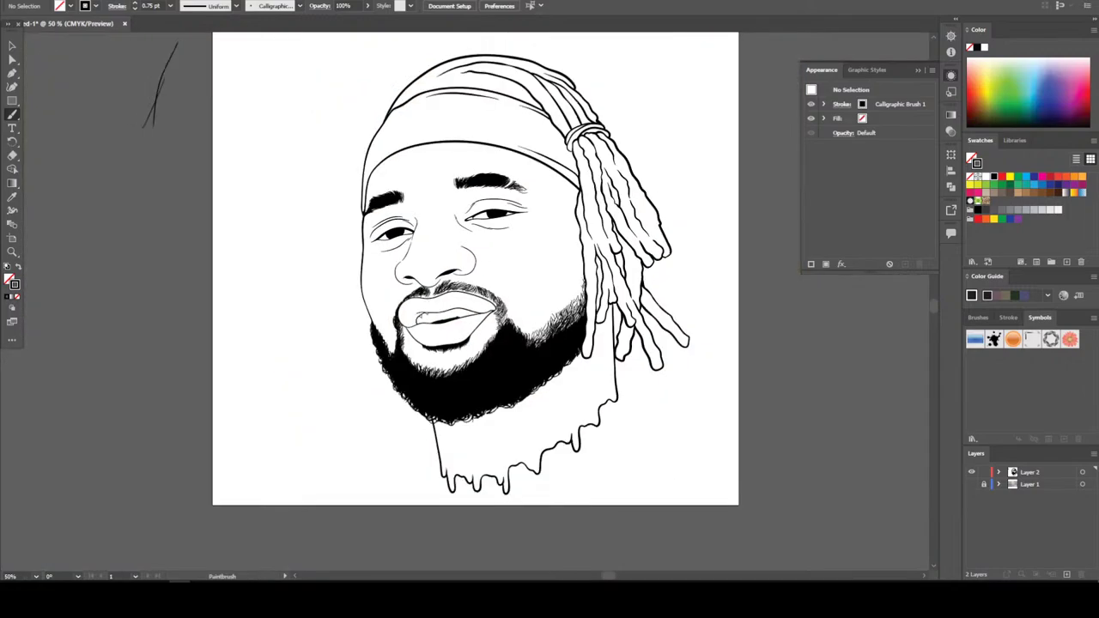
{"action": "key", "text": "ctrl+plus"}
{"action": "key", "text": "ctrl+plus"}
{"action": "key", "text": "ctrl+shift+w"}
{"action": "key", "text": "ctrl+plus"}
{"action": "key", "text": "ctrl+plus"}
{"action": "key", "text": "ctrl+plus"}
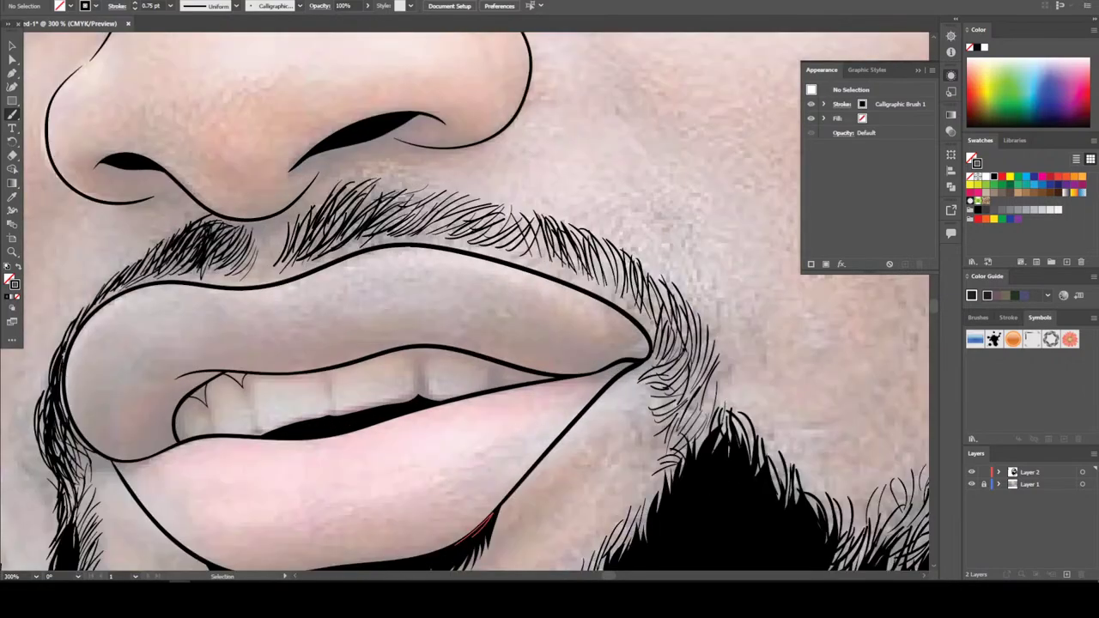
{"action": "scroll", "coordinate": [493, 481], "scroll_direction": "down", "scroll_amount": 1}
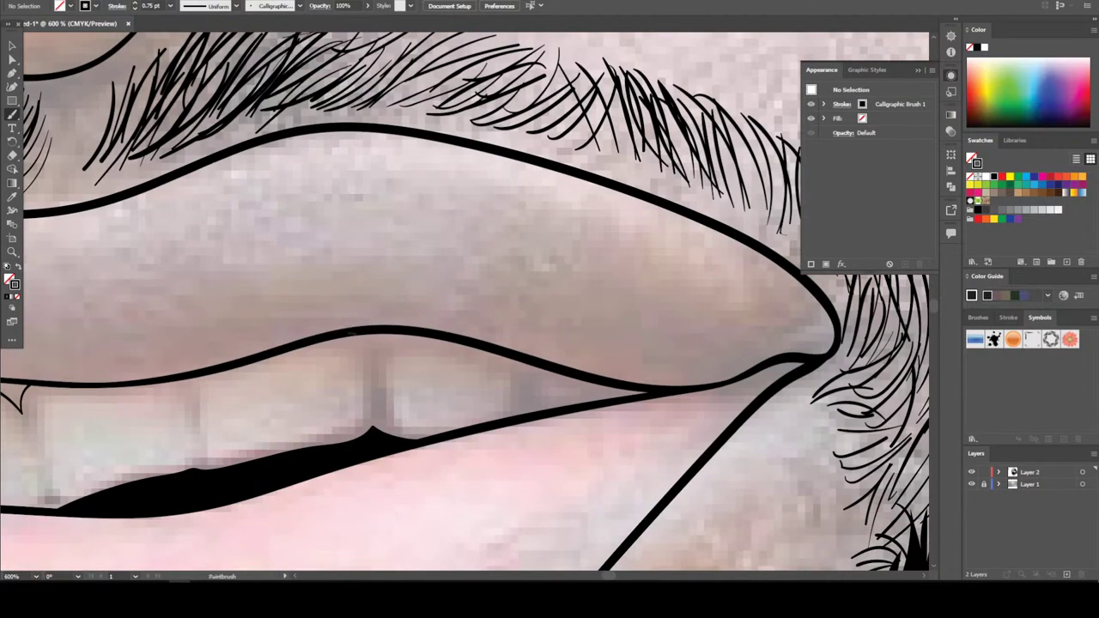
{"action": "left_click_drag", "start_coordinate": [378, 336], "coordinate": [383, 334]}
Draw a tapered stroke extending from the right lip corner, then review the mouth and beard
{"action": "key", "text": "ctrl+minus"}
{"action": "key", "text": "ctrl+minus"}
{"action": "key", "text": "ctrl+minus"}
{"action": "scroll", "coordinate": [518, 429], "scroll_direction": "right", "scroll_amount": 3}
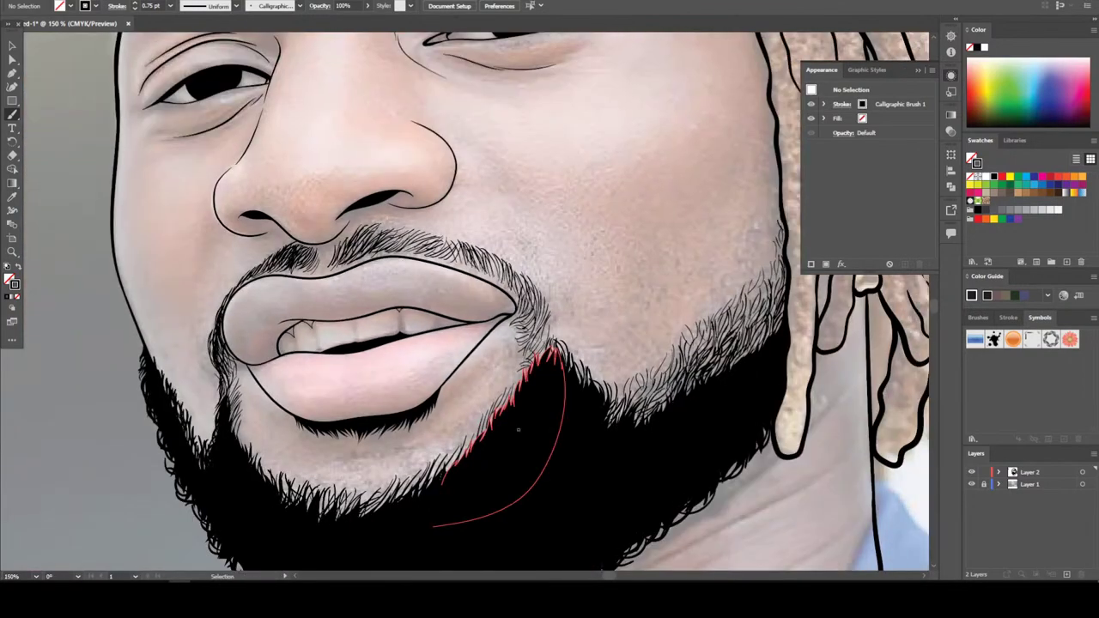
{"action": "key", "text": "ctrl+plus"}
{"action": "key", "text": "ctrl+plus"}
{"action": "key", "text": "ctrl+plus"}
{"action": "key", "text": "ctrl+plus"}
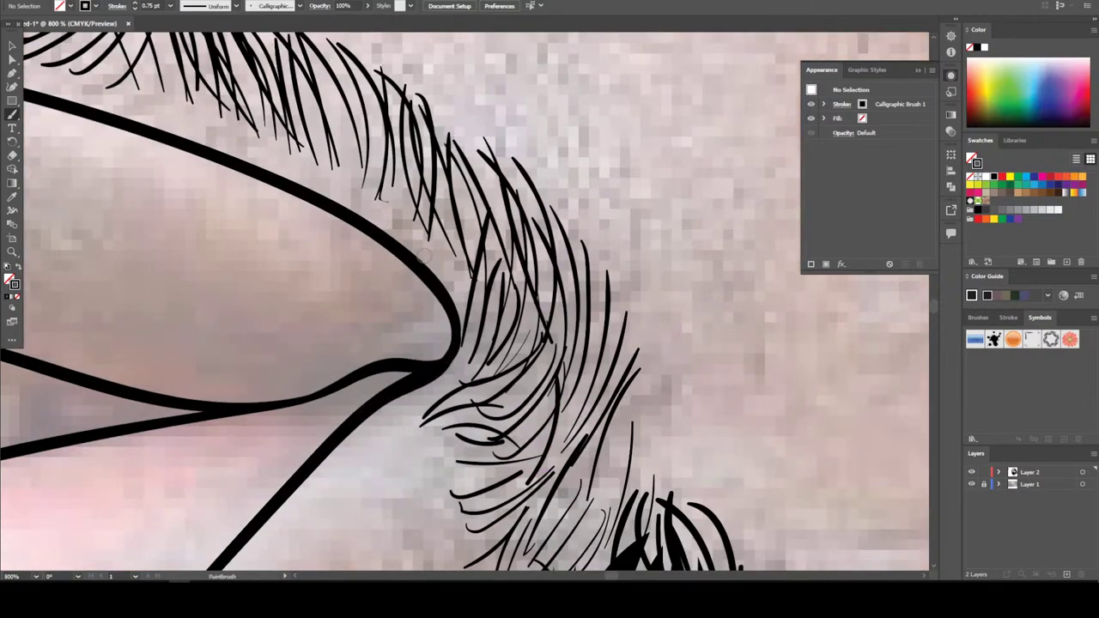
{"action": "mouse_move", "coordinate": [442, 364]}
{"action": "left_mouse_down"}
{"action": "mouse_move", "coordinate": [397, 360]}
{"action": "mouse_move", "coordinate": [318, 338]}
{"action": "left_mouse_up"}
{"action": "key", "text": "ctrl+minus"}
{"action": "key", "text": "ctrl+minus"}
{"action": "key", "text": "ctrl+minus"}
{"action": "key", "text": "ctrl+minus"}
{"action": "key", "text": "ctrl+minus"}
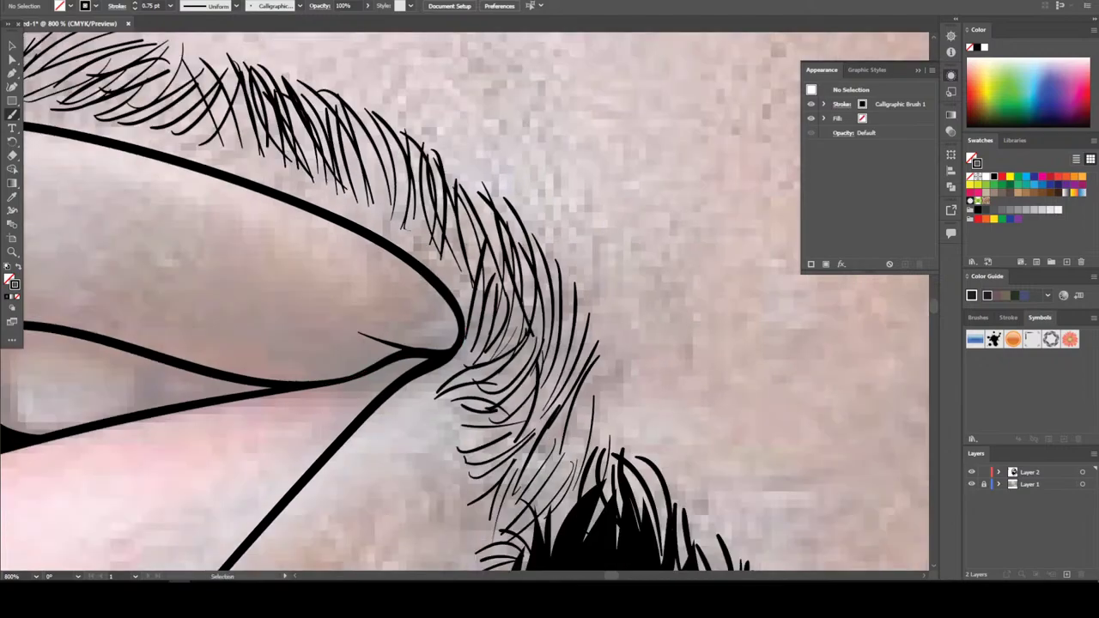
{"action": "key", "text": "ctrl+minus"}
{"action": "key", "text": "ctrl+minus"}
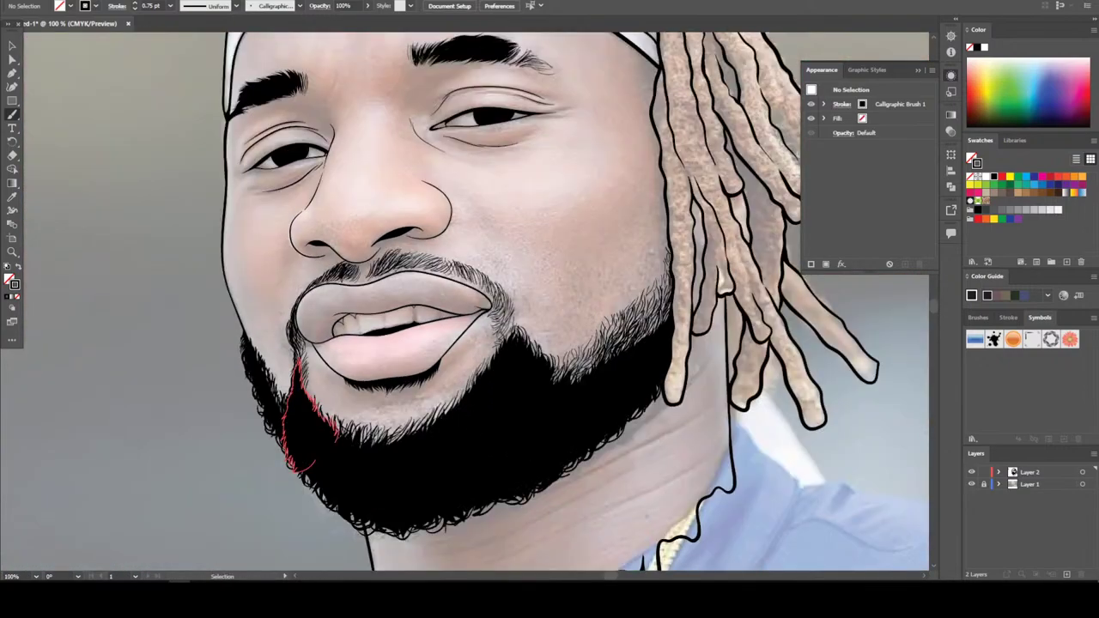
{"action": "scroll", "coordinate": [464, 301], "scroll_direction": "up", "scroll_amount": 3}
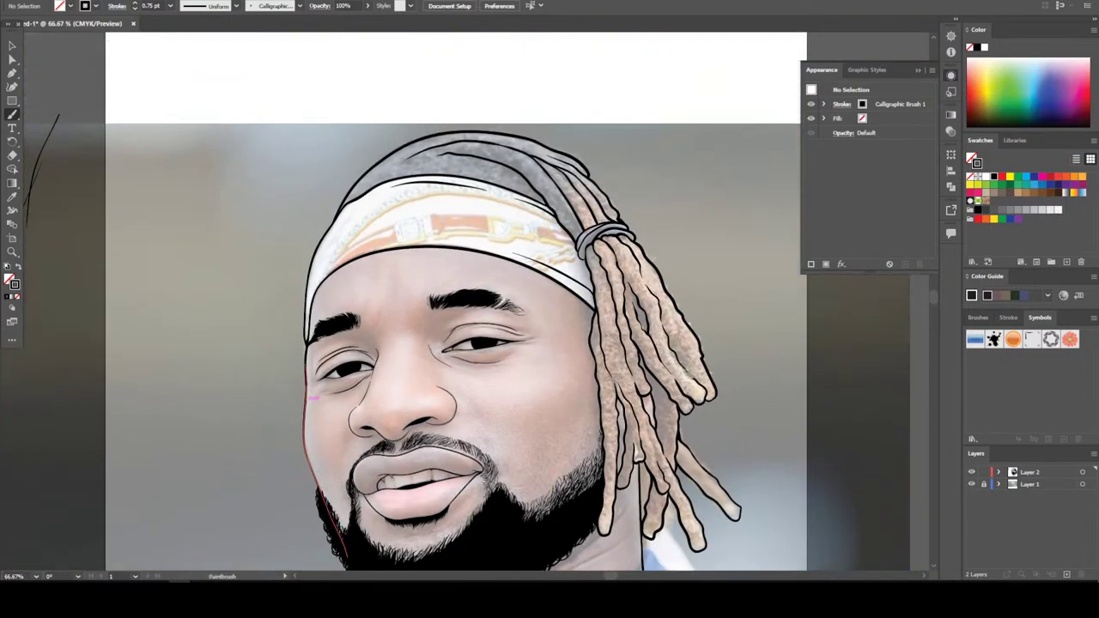
{"action": "scroll", "coordinate": [455, 327], "scroll_direction": "down", "scroll_amount": 2}
{"action": "key", "text": "ctrl+plus"}
{"action": "scroll", "coordinate": [463, 300], "scroll_direction": "down", "scroll_amount": 5}
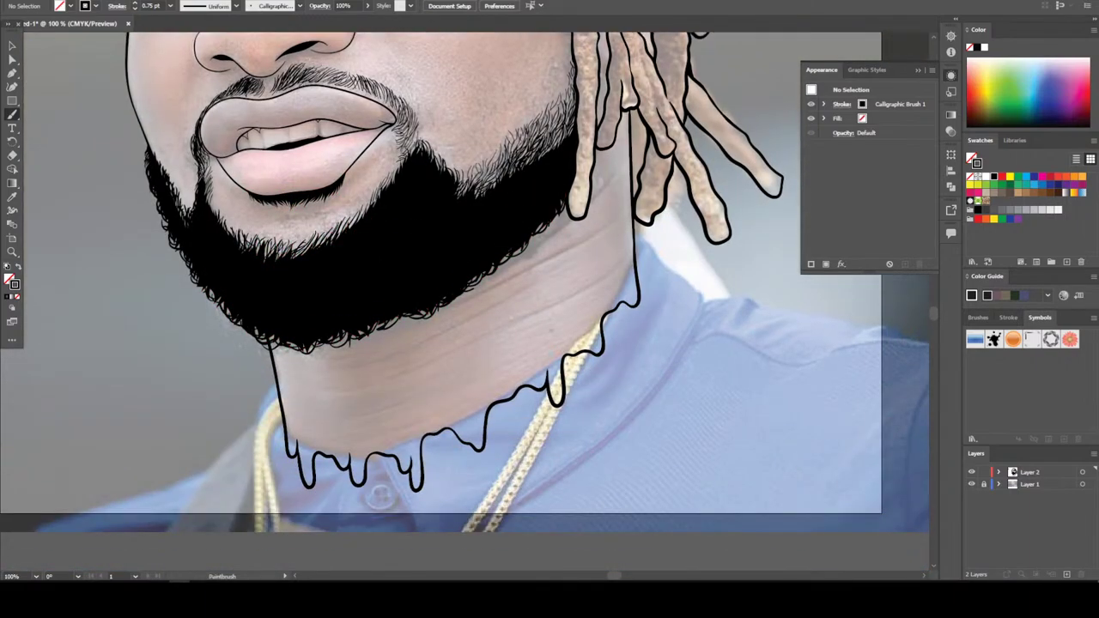
Set a black fill with no stroke and close the first drip outline so it fills black
{"action": "left_click", "coordinate": [18, 266]}
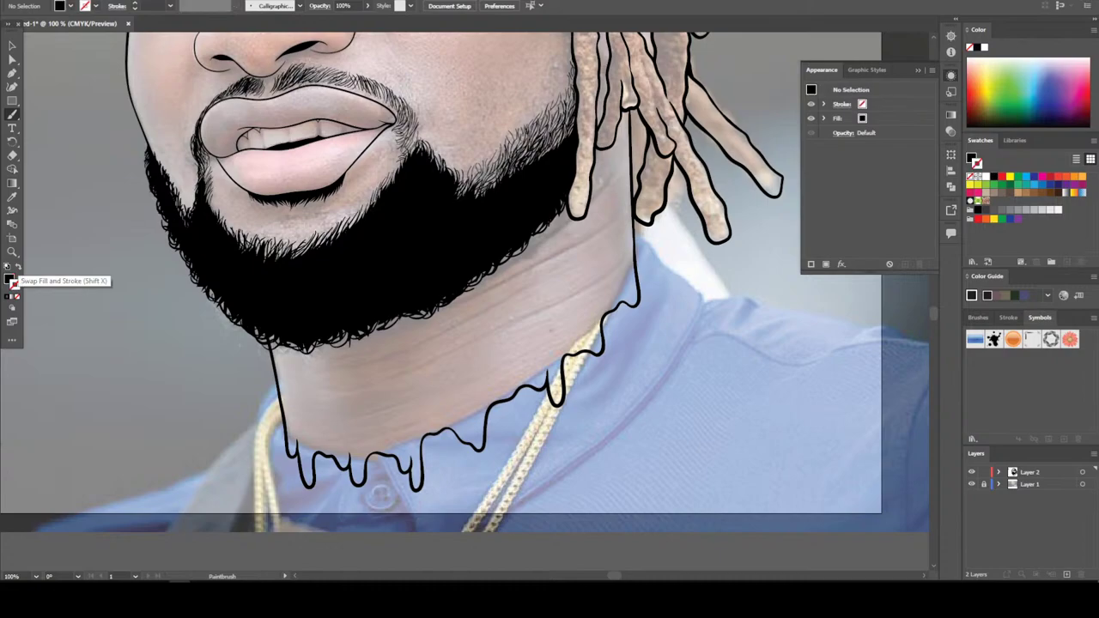
{"action": "mouse_move", "coordinate": [12, 114]}
{"action": "left_mouse_down"}
{"action": "mouse_move", "coordinate": [43, 115]}
{"action": "mouse_move", "coordinate": [52, 142]}
{"action": "left_mouse_up"}
{"action": "scroll", "coordinate": [463, 275], "scroll_direction": "down", "scroll_amount": 1}
{"action": "scroll", "coordinate": [475, 421], "scroll_direction": "up", "scroll_amount": 4}
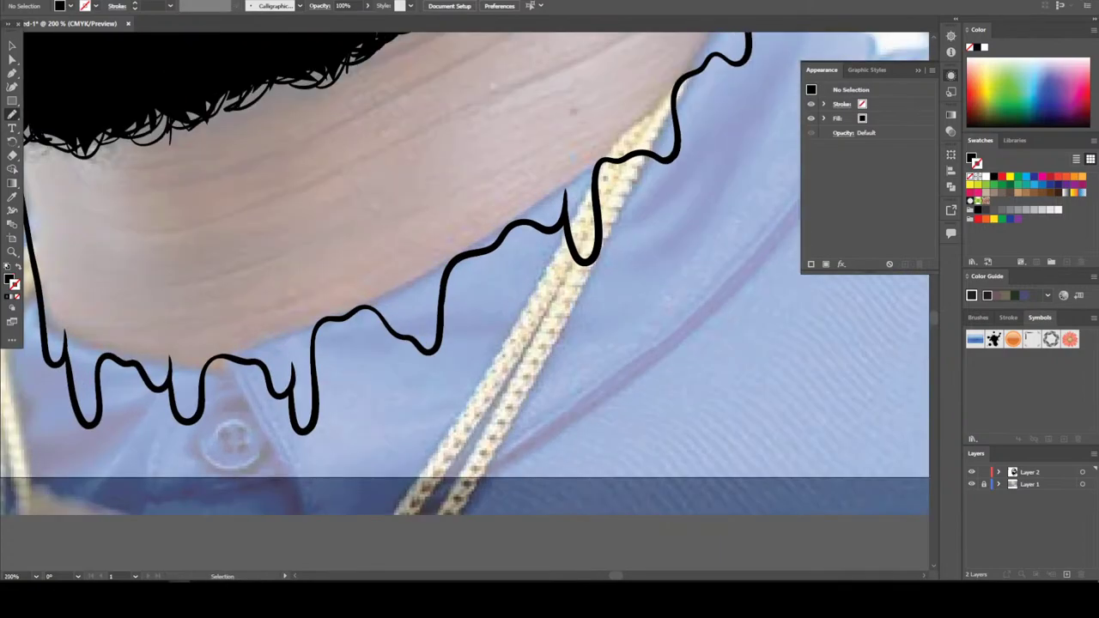
{"action": "scroll", "coordinate": [472, 296], "scroll_direction": "up", "scroll_amount": 1}
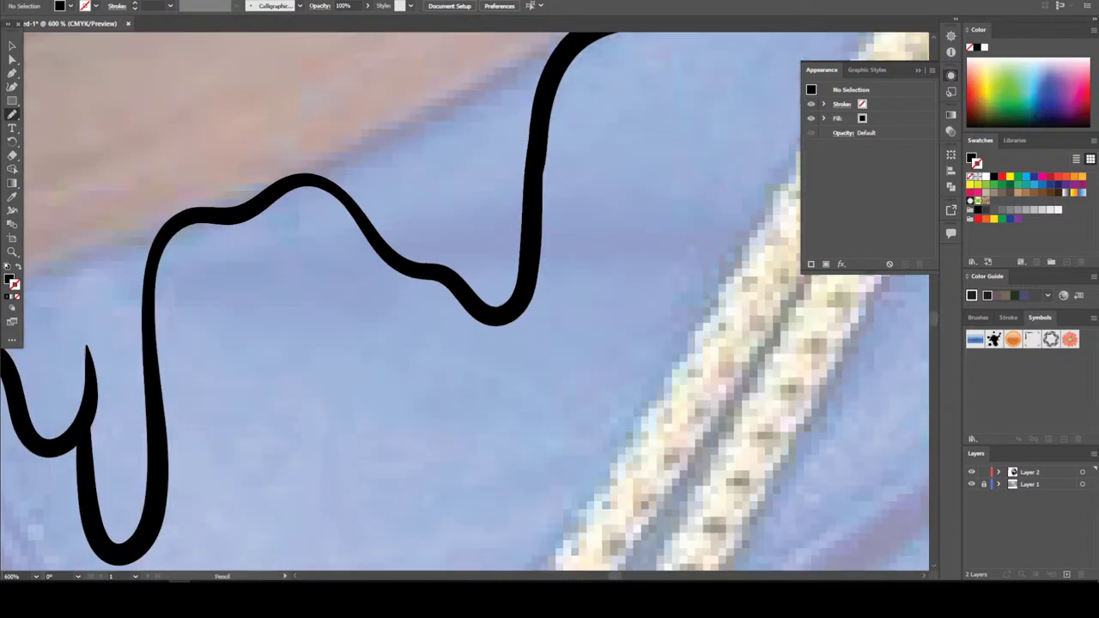
{"action": "scroll", "coordinate": [464, 300], "scroll_direction": "down", "scroll_amount": 2}
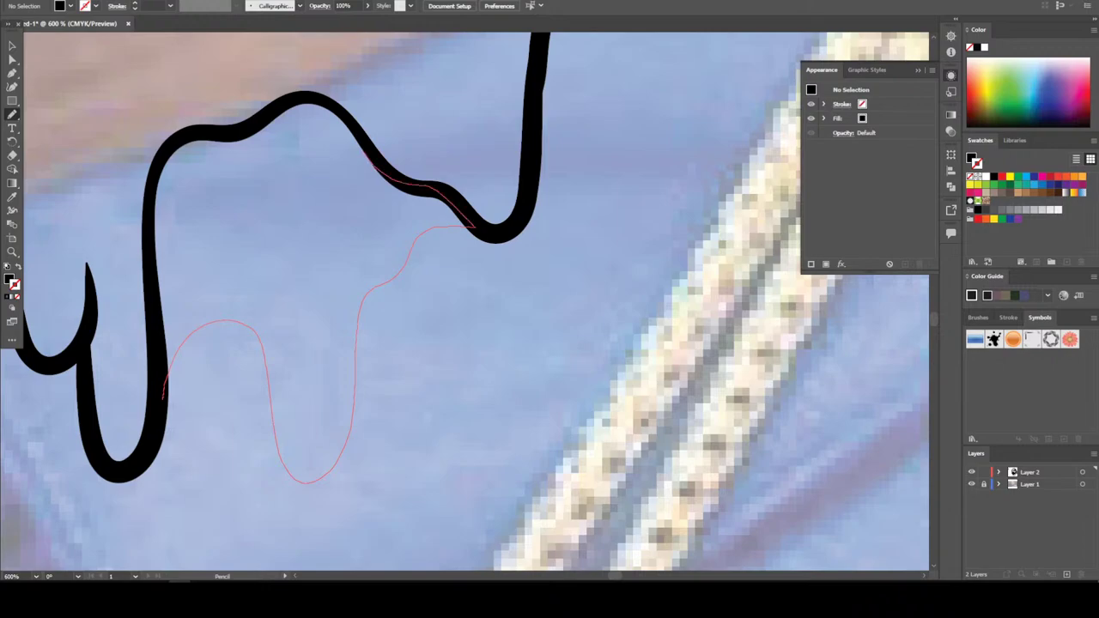
{"action": "mouse_move", "coordinate": [267, 117]}
{"action": "left_mouse_down"}
{"action": "mouse_move", "coordinate": [168, 148]}
{"action": "mouse_move", "coordinate": [146, 196]}
{"action": "mouse_move", "coordinate": [161, 385]}
{"action": "left_mouse_up"}
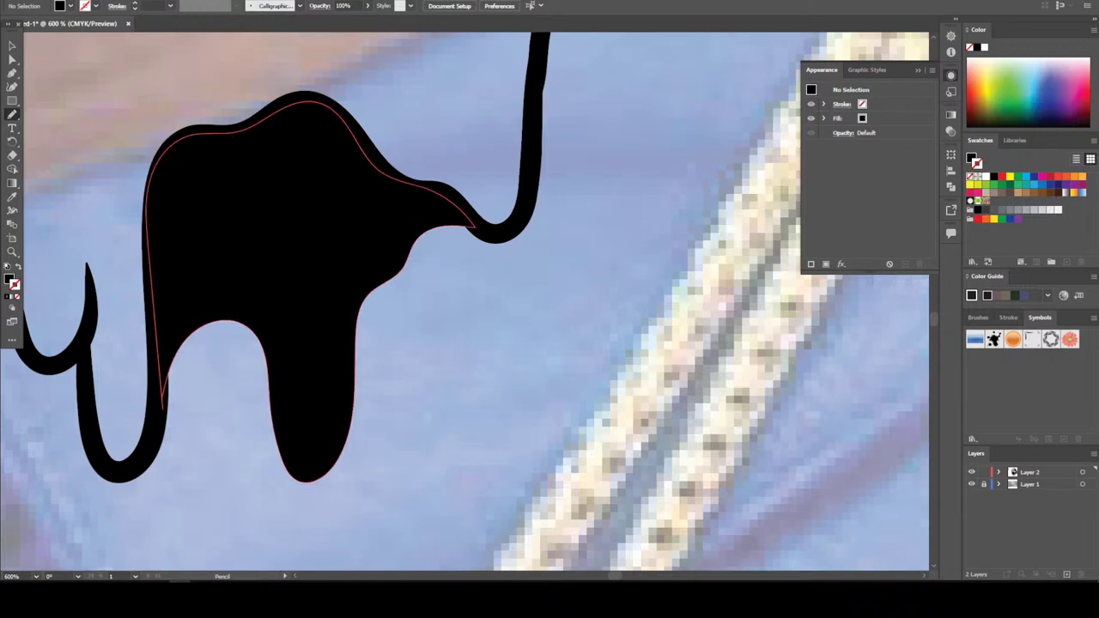
{"action": "key", "text": "ctrl+minus"}
{"action": "key", "text": "ctrl+minus"}
{"action": "key", "text": "ctrl+minus"}
{"action": "key", "text": "ctrl+minus"}
{"action": "key", "text": "ctrl+minus"}
{"action": "key", "text": "ctrl+minus"}
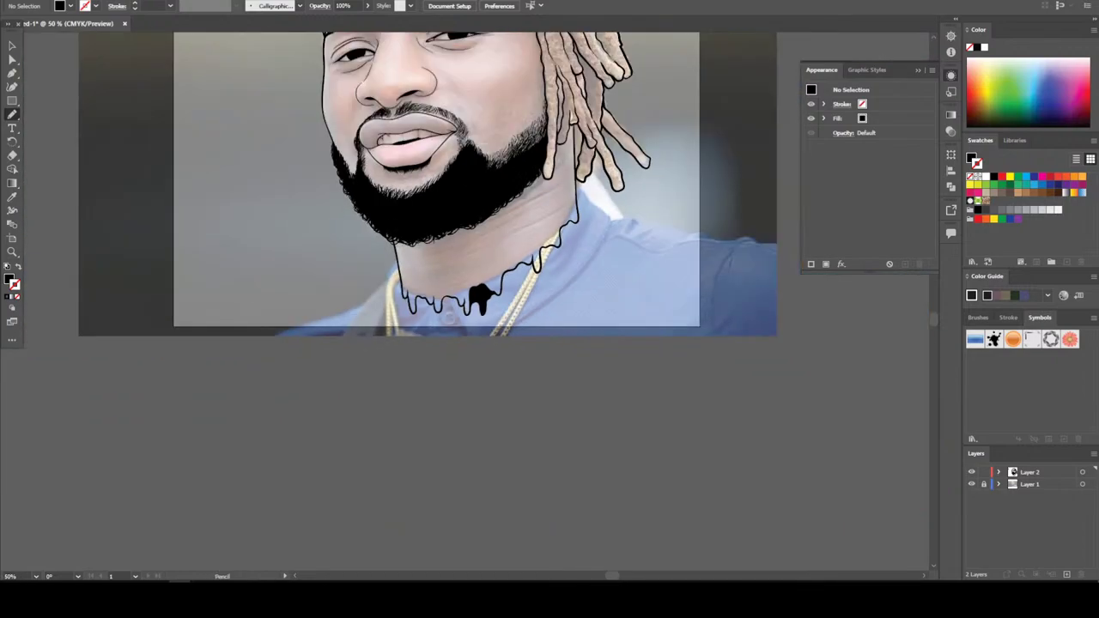
{"action": "scroll", "coordinate": [485, 369], "scroll_direction": "up", "scroll_amount": 8}
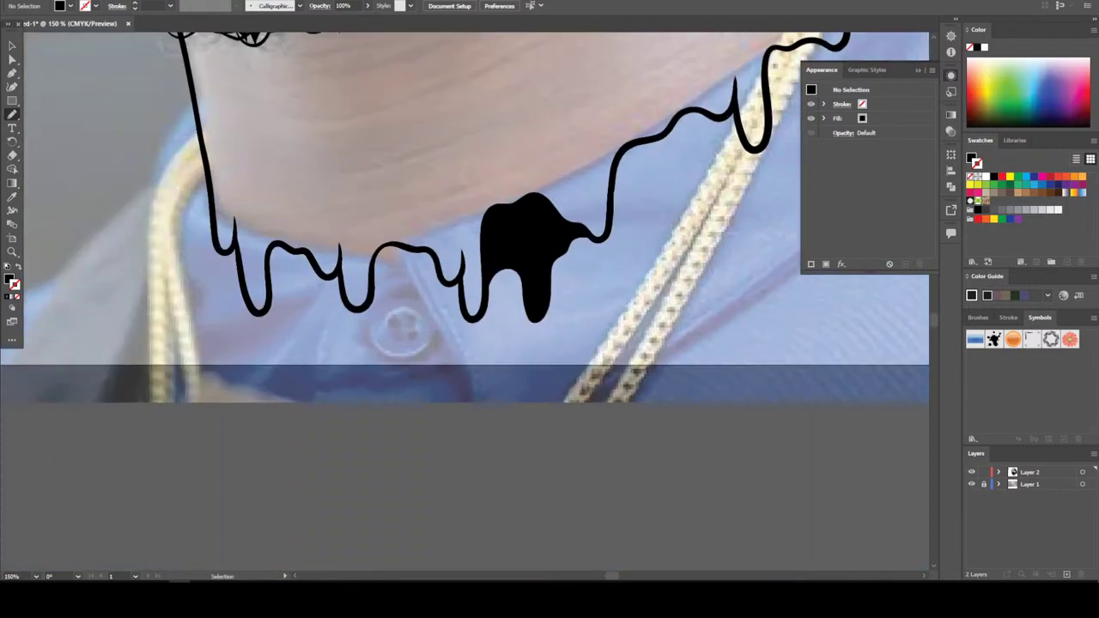
{"action": "scroll", "coordinate": [464, 266], "scroll_direction": "left", "scroll_amount": 3}
{"action": "scroll", "coordinate": [464, 266], "scroll_direction": "up", "scroll_amount": 3}
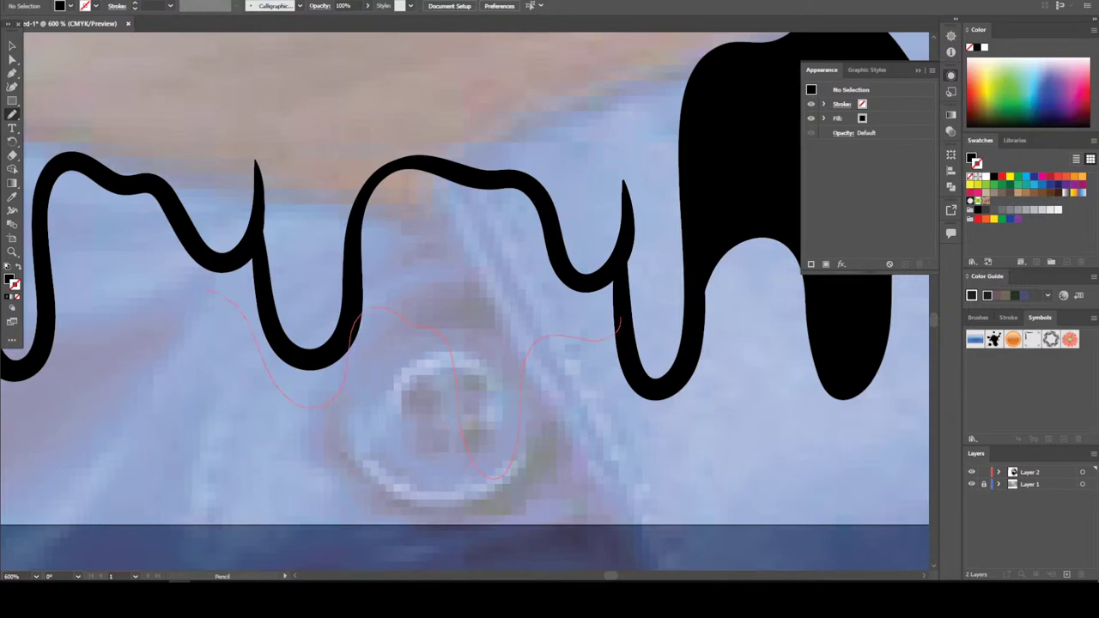
Trace a closed filled outline along the left neck drips, then zoom in on the rope
{"action": "left_click_drag", "start_coordinate": [44, 297], "coordinate": [43, 205]}
{"action": "mouse_move", "coordinate": [174, 211]}
{"action": "left_mouse_down"}
{"action": "mouse_move", "coordinate": [202, 254]}
{"action": "mouse_move", "coordinate": [255, 253]}
{"action": "mouse_move", "coordinate": [286, 345]}
{"action": "mouse_move", "coordinate": [322, 357]}
{"action": "mouse_move", "coordinate": [352, 323]}
{"action": "mouse_move", "coordinate": [356, 232]}
{"action": "left_mouse_up"}
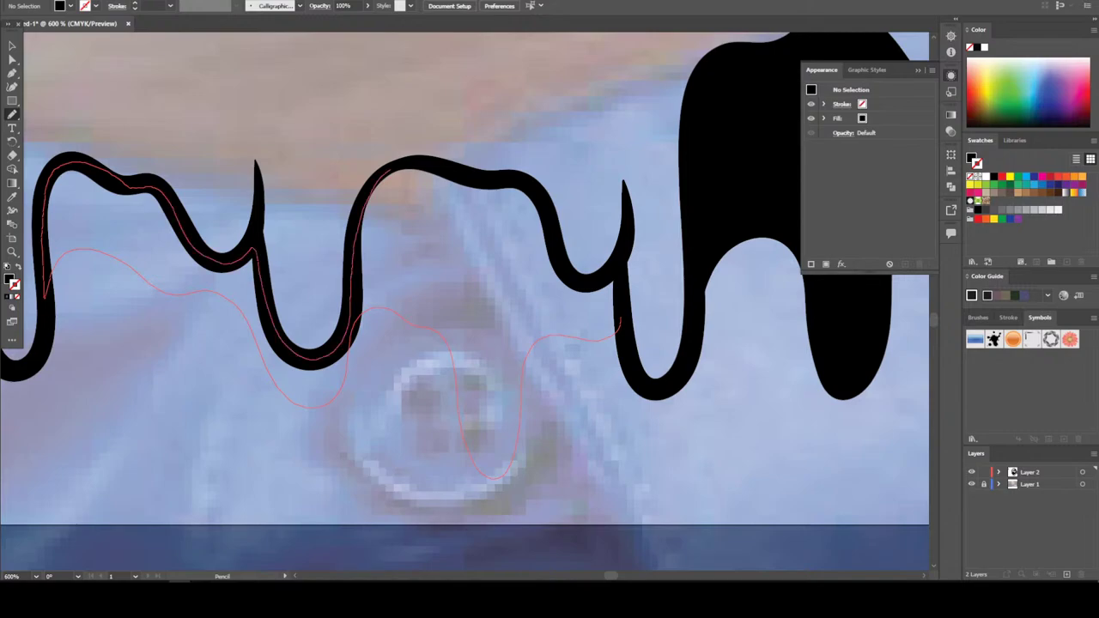
{"action": "mouse_move", "coordinate": [450, 170]}
{"action": "left_mouse_down"}
{"action": "mouse_move", "coordinate": [538, 194]}
{"action": "mouse_move", "coordinate": [554, 235]}
{"action": "left_mouse_up"}
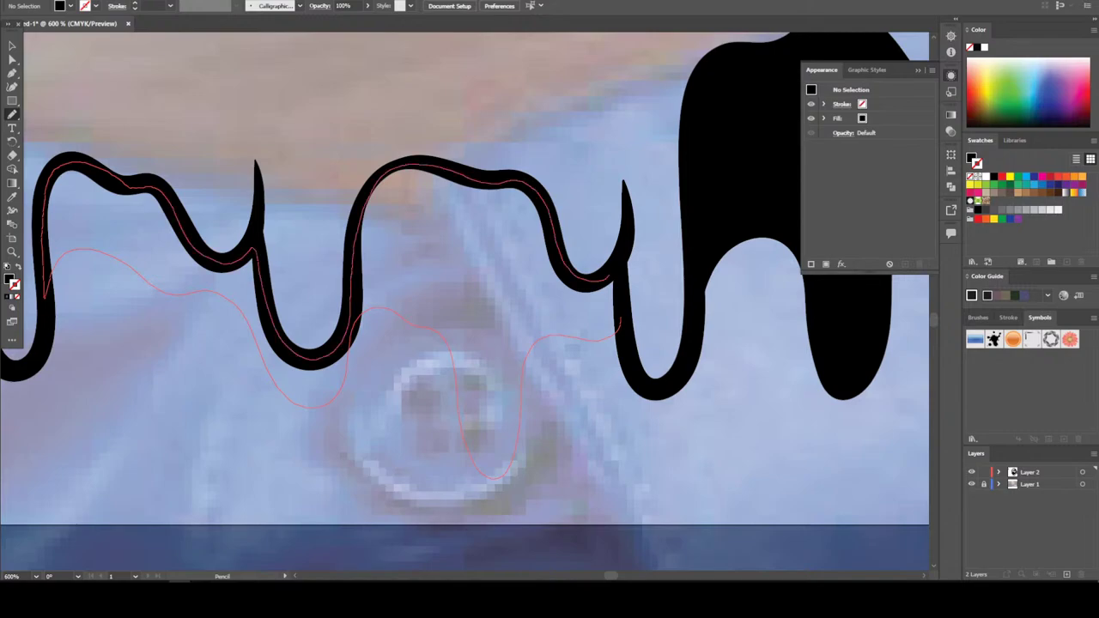
{"action": "left_click_drag", "start_coordinate": [618, 331], "coordinate": [619, 332]}
{"action": "key", "text": "v"}
{"action": "key", "text": "ctrl+1"}
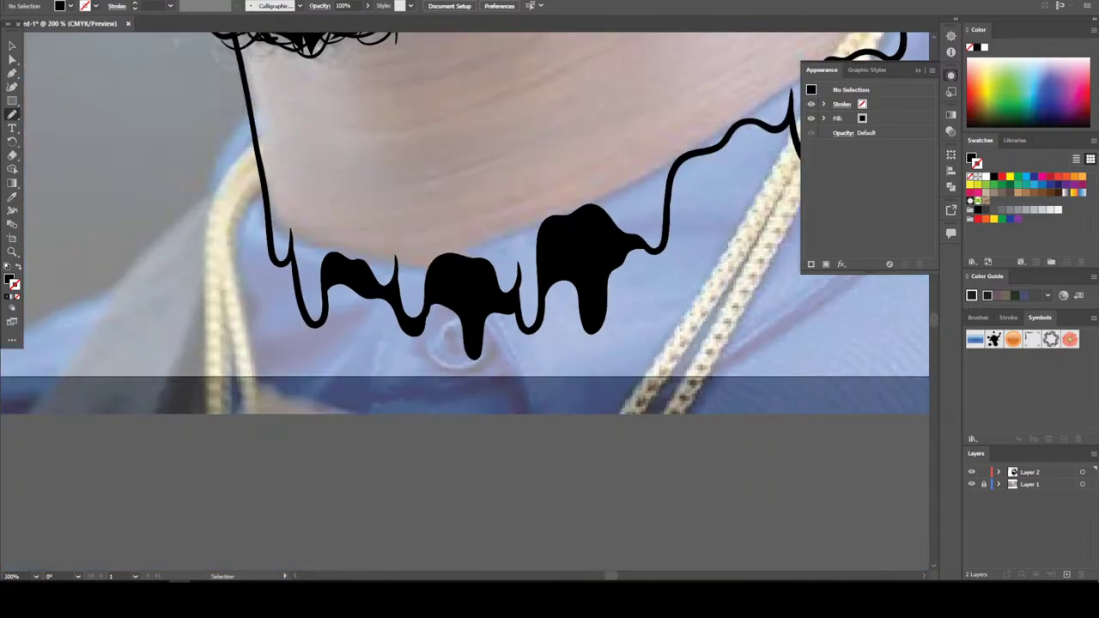
{"action": "key", "text": "ctrl+plus"}
{"action": "key", "text": "ctrl+plus"}
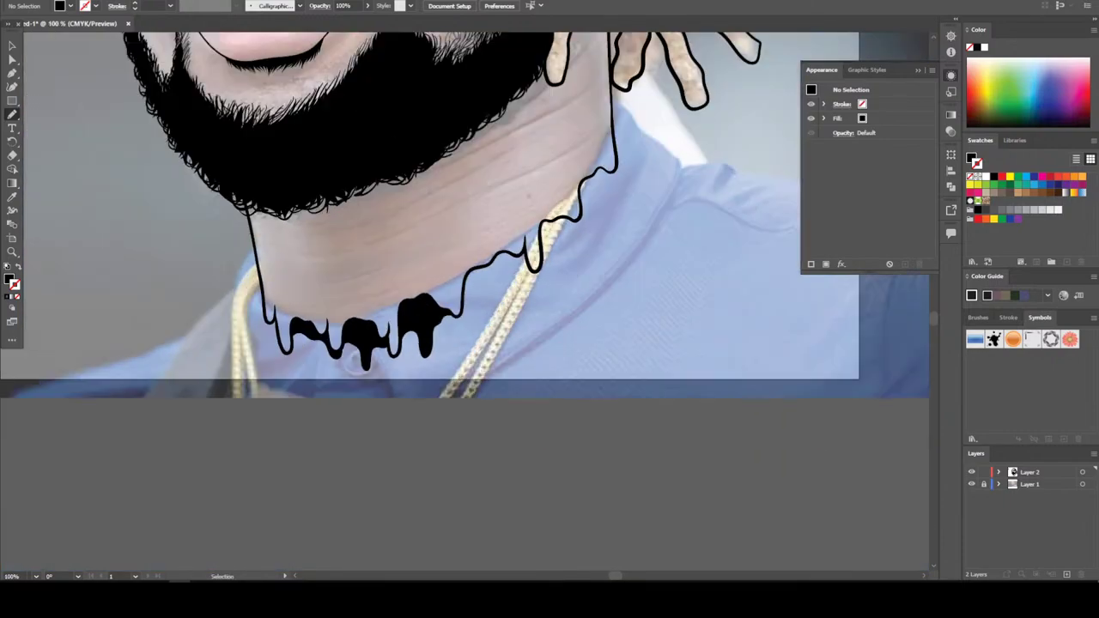
{"action": "key", "text": "ctrl+plus"}
{"action": "key", "text": "ctrl+plus"}
{"action": "key", "text": "ctrl+plus"}
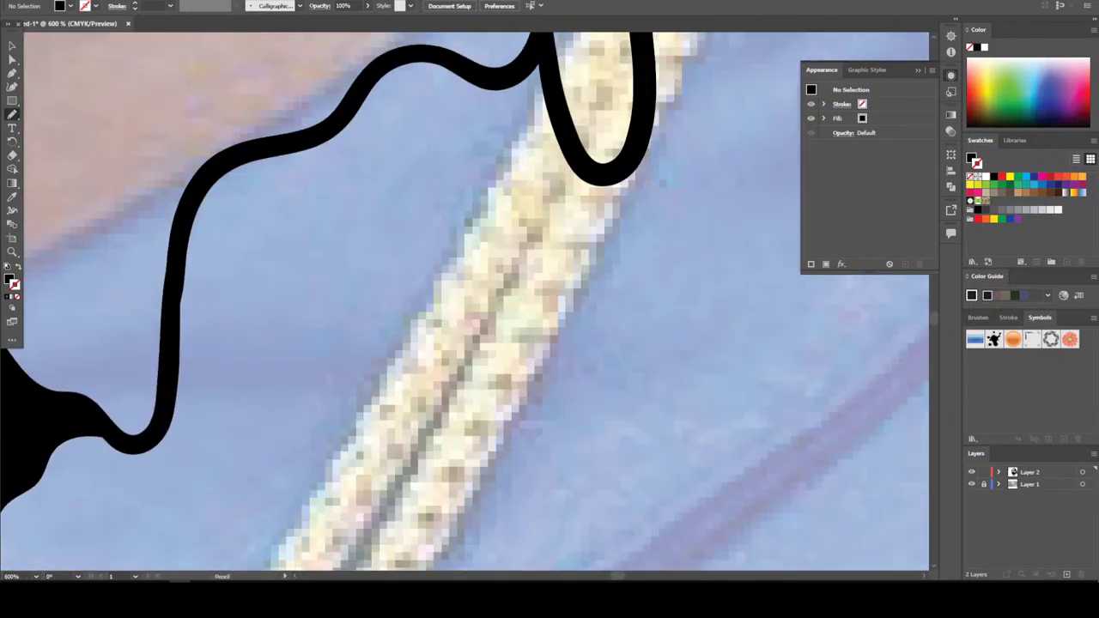
With the Pencil, trace drip fill outlines up along the rope and drip edge
{"action": "key", "text": "n"}
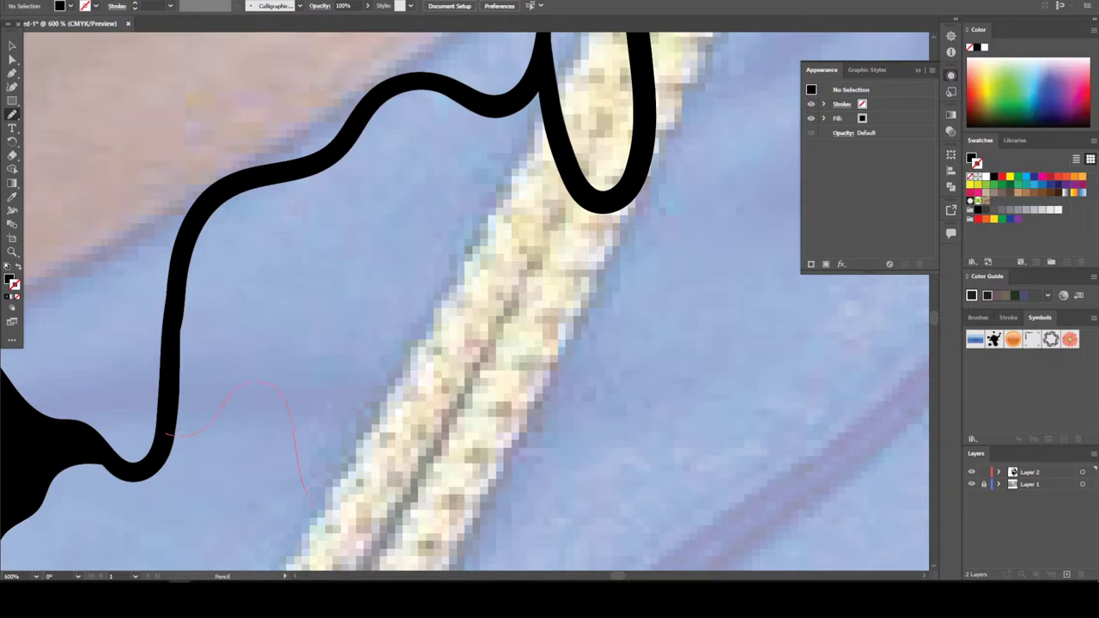
{"action": "mouse_move", "coordinate": [408, 266]}
{"action": "left_mouse_down"}
{"action": "mouse_move", "coordinate": [527, 222]}
{"action": "mouse_move", "coordinate": [542, 91]}
{"action": "mouse_move", "coordinate": [421, 83]}
{"action": "mouse_move", "coordinate": [339, 146]}
{"action": "mouse_move", "coordinate": [221, 194]}
{"action": "mouse_move", "coordinate": [174, 305]}
{"action": "mouse_move", "coordinate": [169, 429]}
{"action": "left_mouse_up"}
{"action": "scroll", "coordinate": [464, 301], "scroll_direction": "down", "scroll_amount": 3}
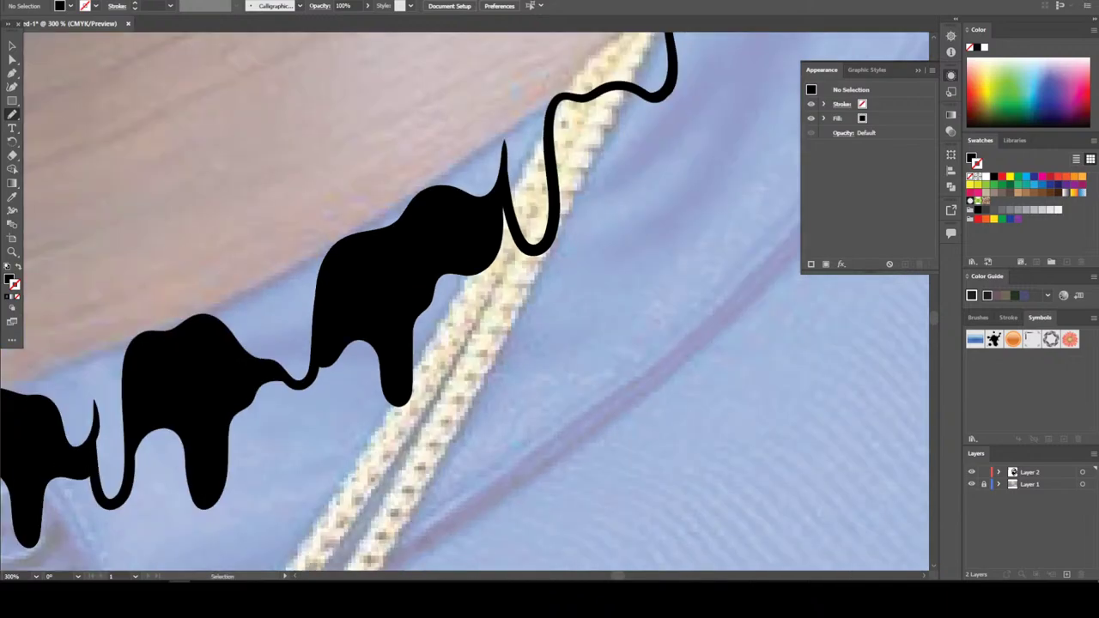
{"action": "scroll", "coordinate": [541, 373], "scroll_direction": "up", "scroll_amount": 2}
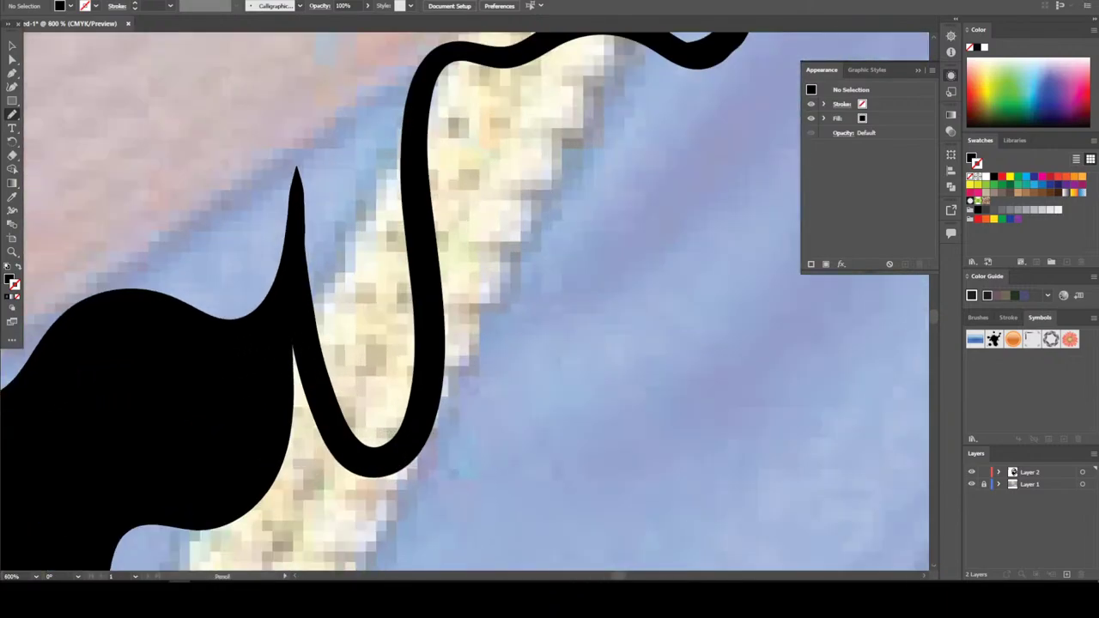
{"action": "mouse_move", "coordinate": [101, 557]}
{"action": "left_mouse_down"}
{"action": "mouse_move", "coordinate": [236, 531]}
{"action": "mouse_move", "coordinate": [273, 497]}
{"action": "mouse_move", "coordinate": [301, 415]}
{"action": "mouse_move", "coordinate": [314, 412]}
{"action": "mouse_move", "coordinate": [301, 316]}
{"action": "mouse_move", "coordinate": [231, 374]}
{"action": "left_mouse_up"}
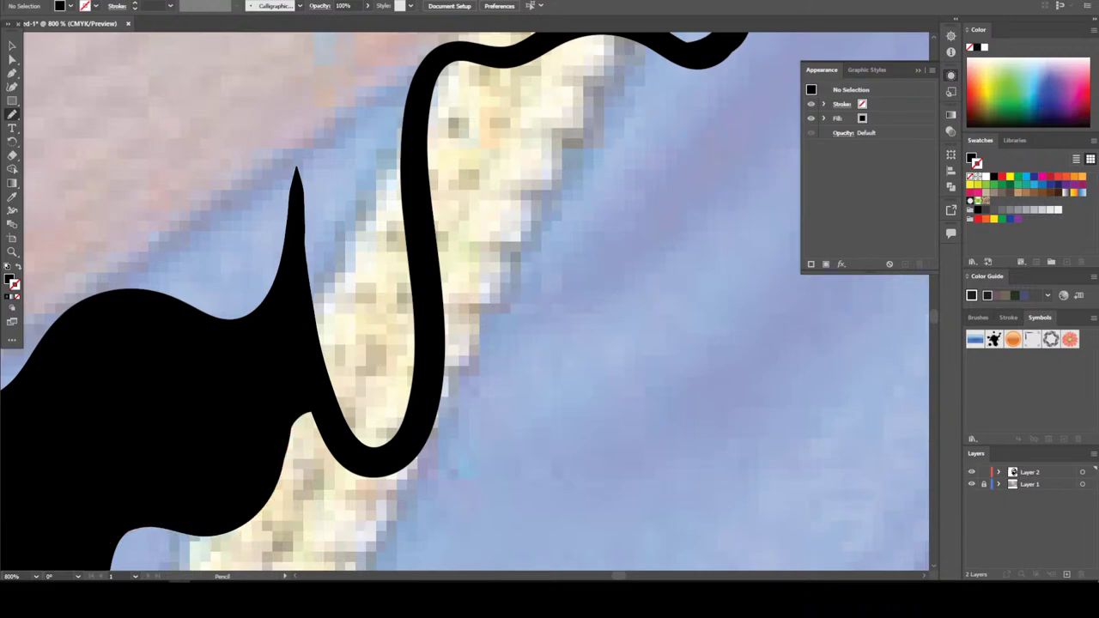
{"action": "key", "text": "ctrl+minus"}
{"action": "key", "text": "ctrl+minus"}
{"action": "key", "text": "ctrl+minus"}
{"action": "key", "text": "ctrl+minus"}
{"action": "key", "text": "ctrl+minus"}
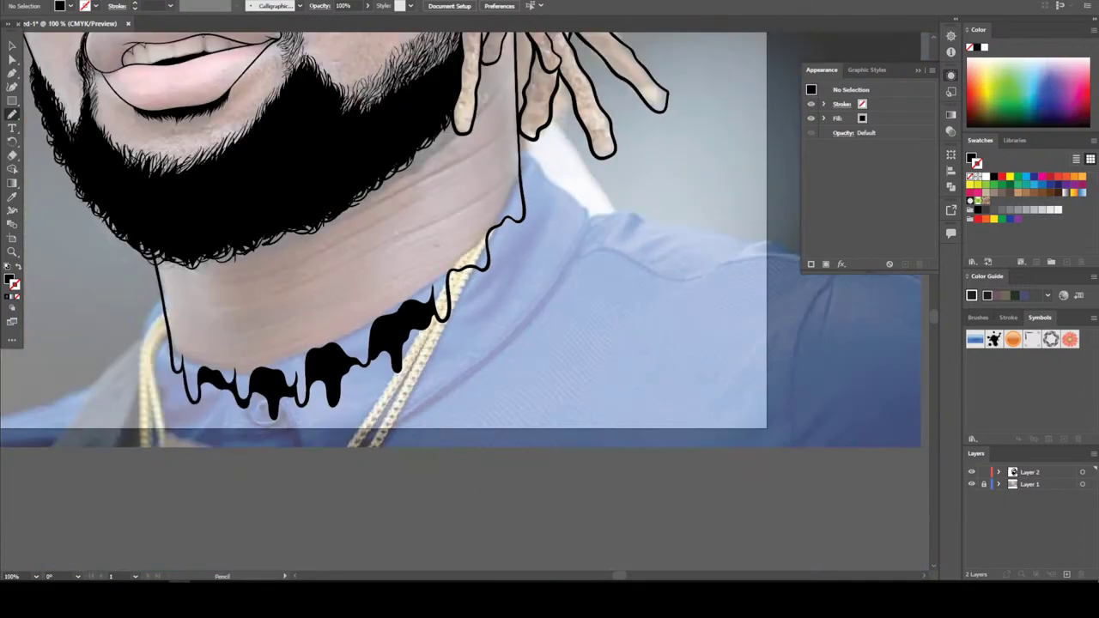
Trace a closed fill shape up along the wavy neck stroke beside the chain and check it
{"action": "key", "text": "ctrl+plus"}
{"action": "key", "text": "ctrl+plus"}
{"action": "key", "text": "ctrl+plus"}
{"action": "scroll", "coordinate": [465, 303], "scroll_direction": "up", "scroll_amount": 1}
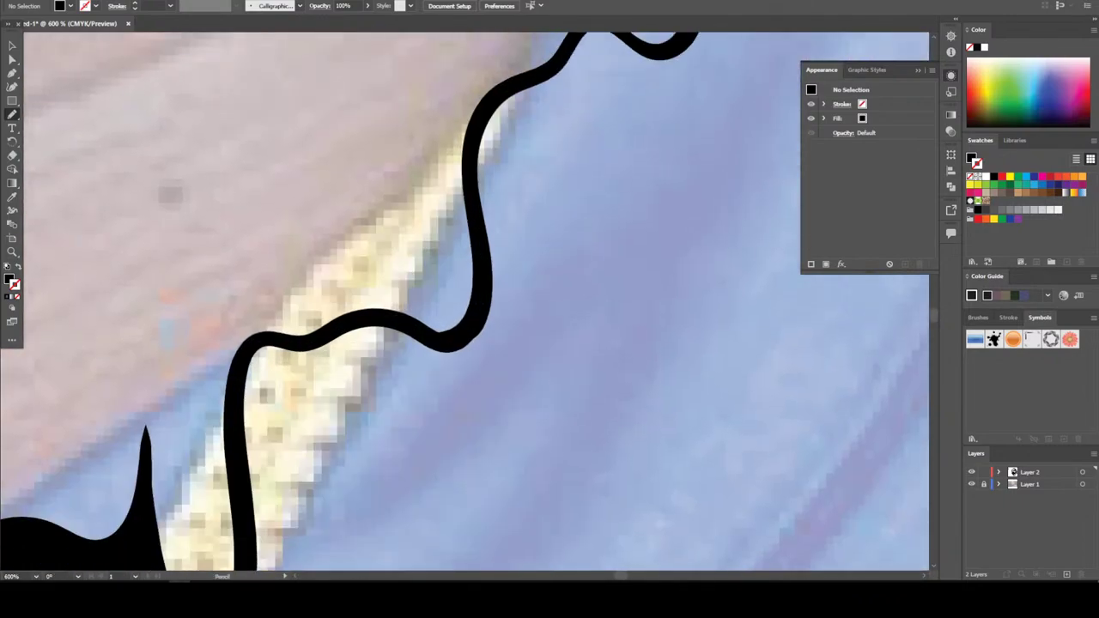
{"action": "scroll", "coordinate": [465, 302], "scroll_direction": "left", "scroll_amount": 2}
{"action": "scroll", "coordinate": [465, 302], "scroll_direction": "down", "scroll_amount": 1}
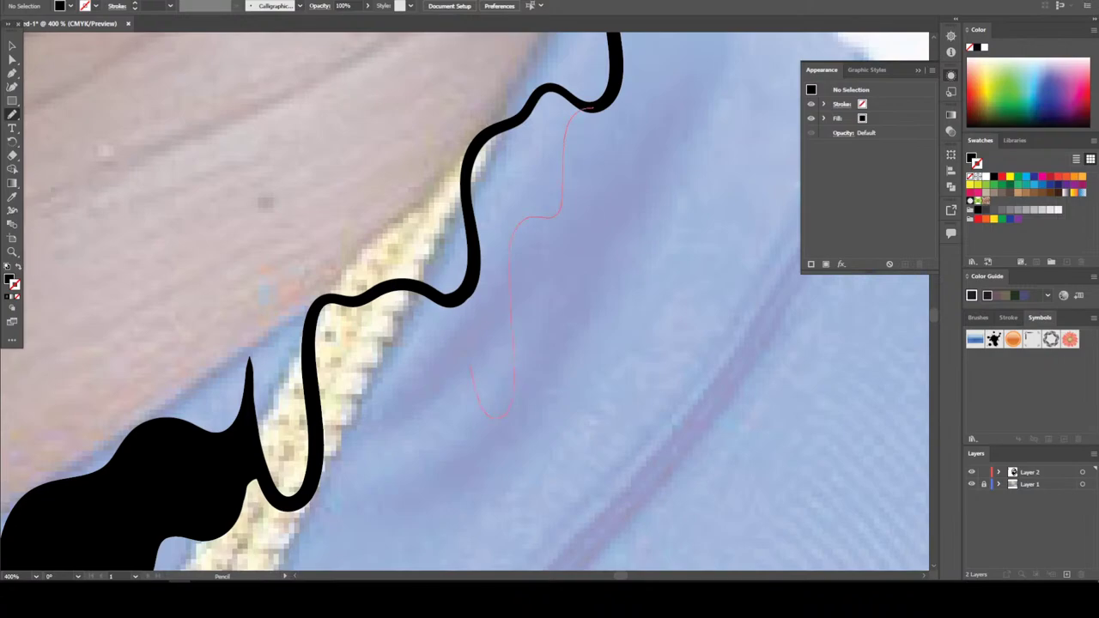
{"action": "mouse_move", "coordinate": [412, 327]}
{"action": "left_mouse_down"}
{"action": "mouse_move", "coordinate": [374, 317]}
{"action": "mouse_move", "coordinate": [354, 356]}
{"action": "left_mouse_up"}
{"action": "left_click_drag", "start_coordinate": [315, 405], "coordinate": [311, 320]}
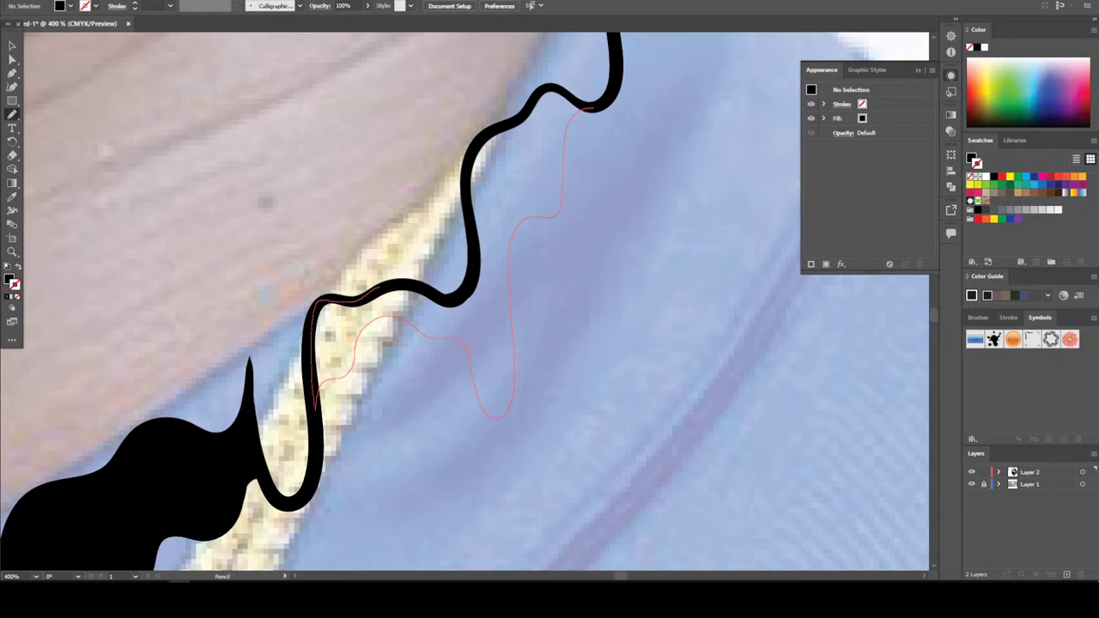
{"action": "mouse_move", "coordinate": [423, 290]}
{"action": "left_mouse_down"}
{"action": "mouse_move", "coordinate": [461, 294]}
{"action": "mouse_move", "coordinate": [472, 262]}
{"action": "mouse_move", "coordinate": [499, 130]}
{"action": "left_mouse_up"}
{"action": "left_click_drag", "start_coordinate": [591, 108], "coordinate": [600, 102]}
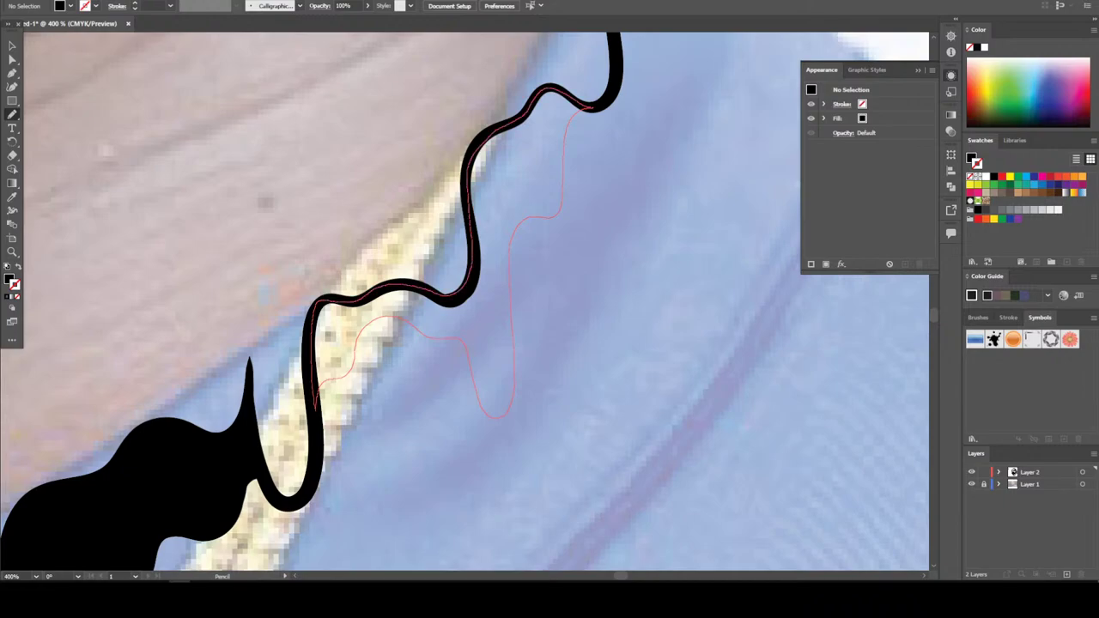
{"action": "key", "text": "ctrl+minus"}
{"action": "key", "text": "ctrl+minus"}
{"action": "key", "text": "ctrl+minus"}
{"action": "key", "text": "ctrl+minus"}
{"action": "key", "text": "ctrl+minus"}
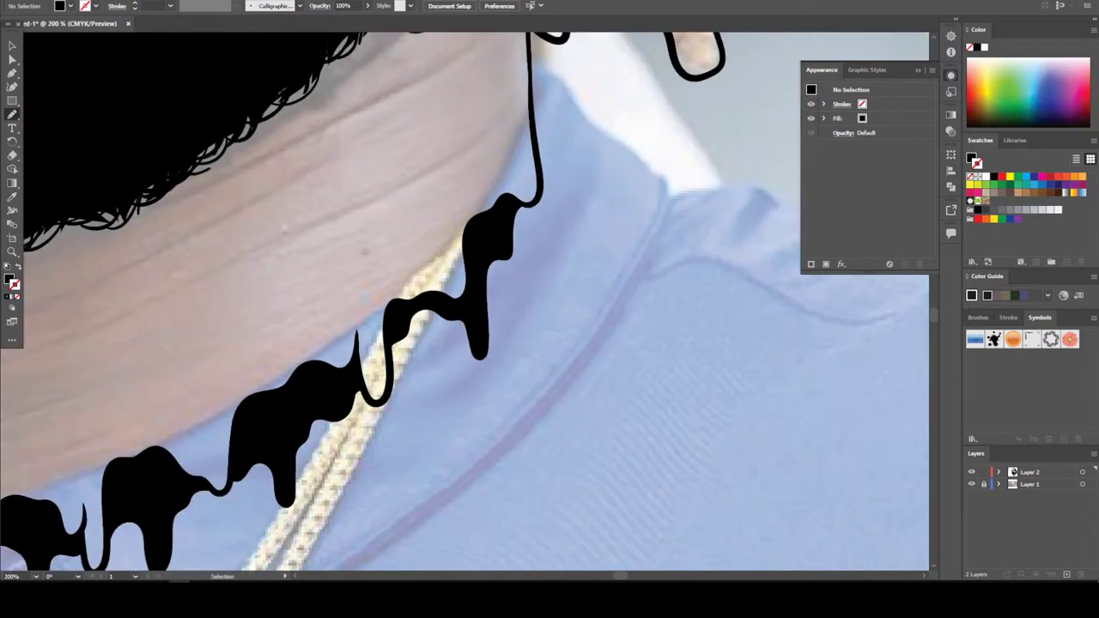
At 300% zoom on the cap, pencil spiky black hair strands along the headband and upper curve
{"action": "scroll", "coordinate": [405, 226], "scroll_direction": "up", "scroll_amount": 2}
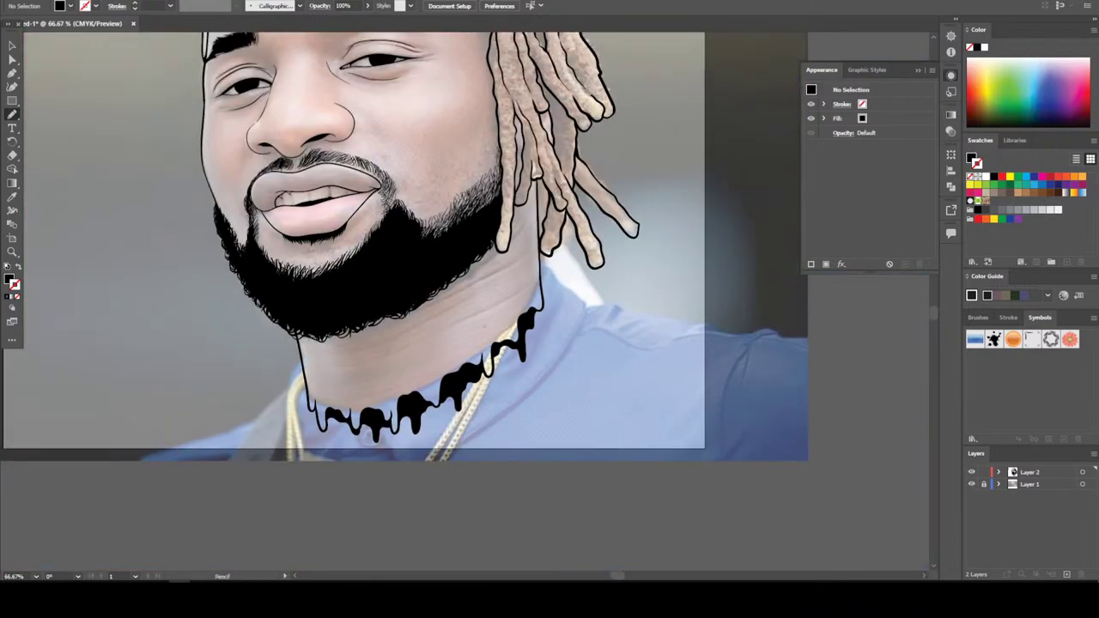
{"action": "key", "text": "ctrl+plus"}
{"action": "key", "text": "ctrl+plus"}
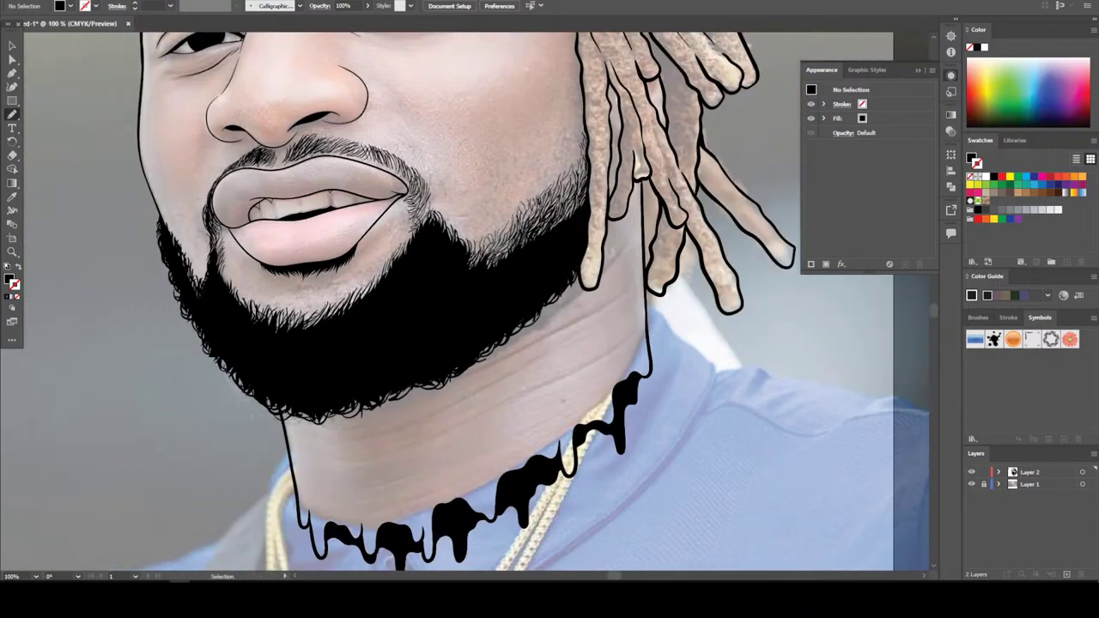
{"action": "key", "text": "ctrl+minus"}
{"action": "key", "text": "ctrl+minus"}
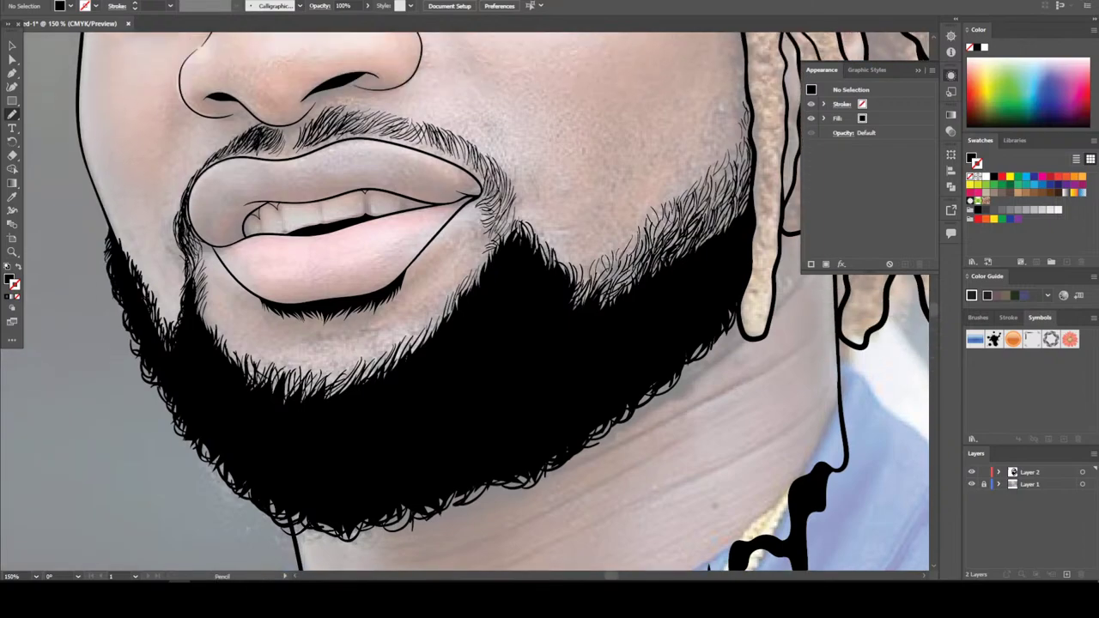
{"action": "scroll", "coordinate": [468, 300], "scroll_direction": "up", "scroll_amount": 4}
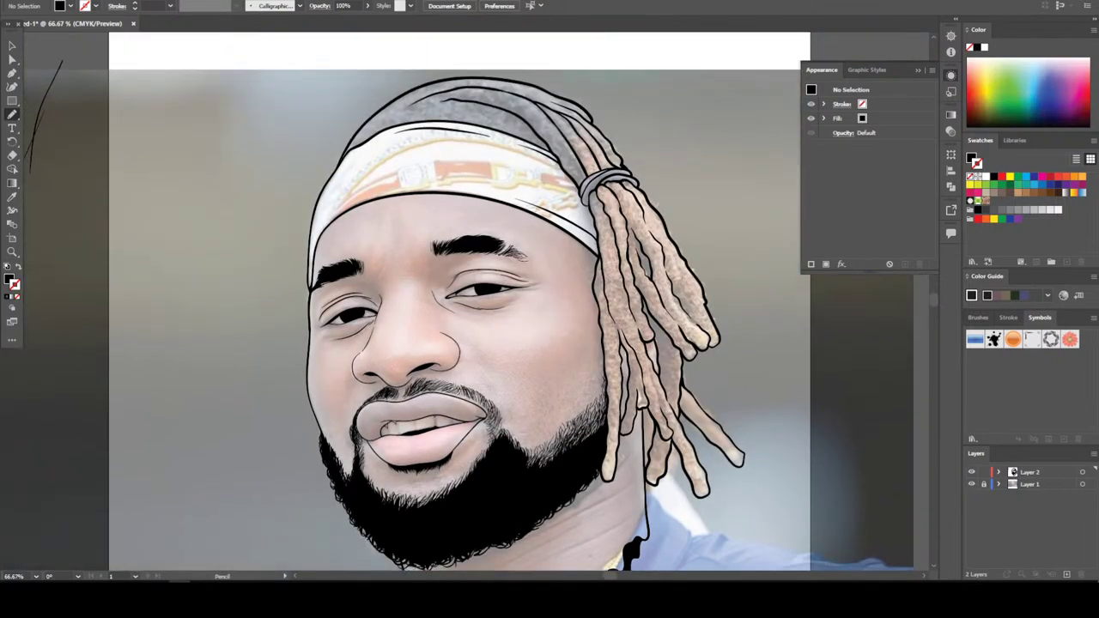
{"action": "key", "text": "ctrl+plus"}
{"action": "key", "text": "ctrl+plus"}
{"action": "scroll", "coordinate": [475, 302], "scroll_direction": "up", "scroll_amount": 3}
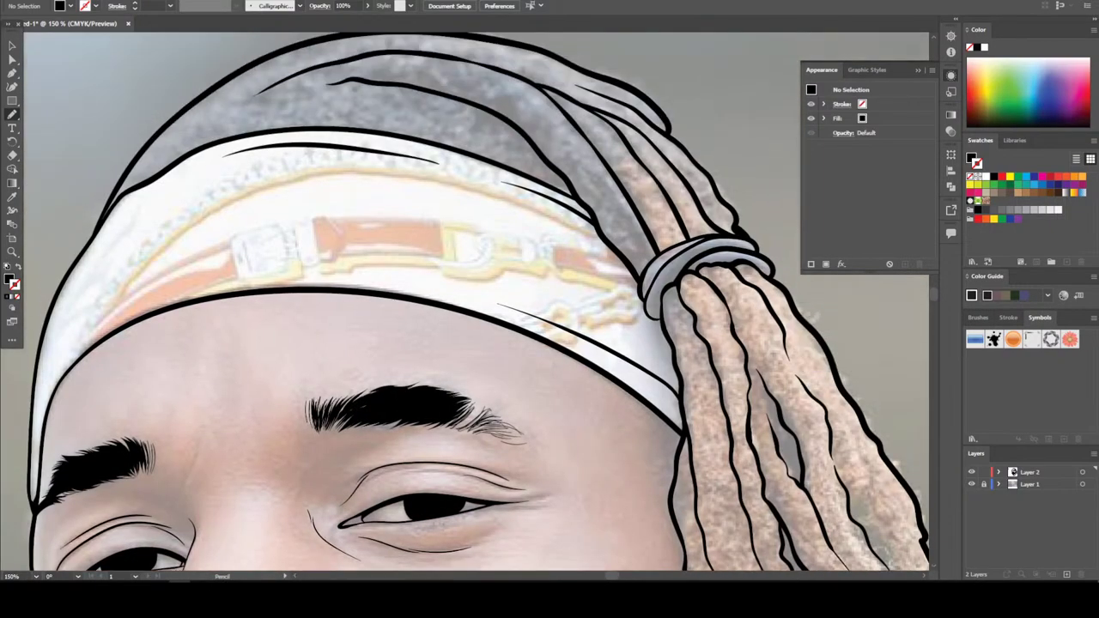
{"action": "scroll", "coordinate": [475, 301], "scroll_direction": "up", "scroll_amount": 3}
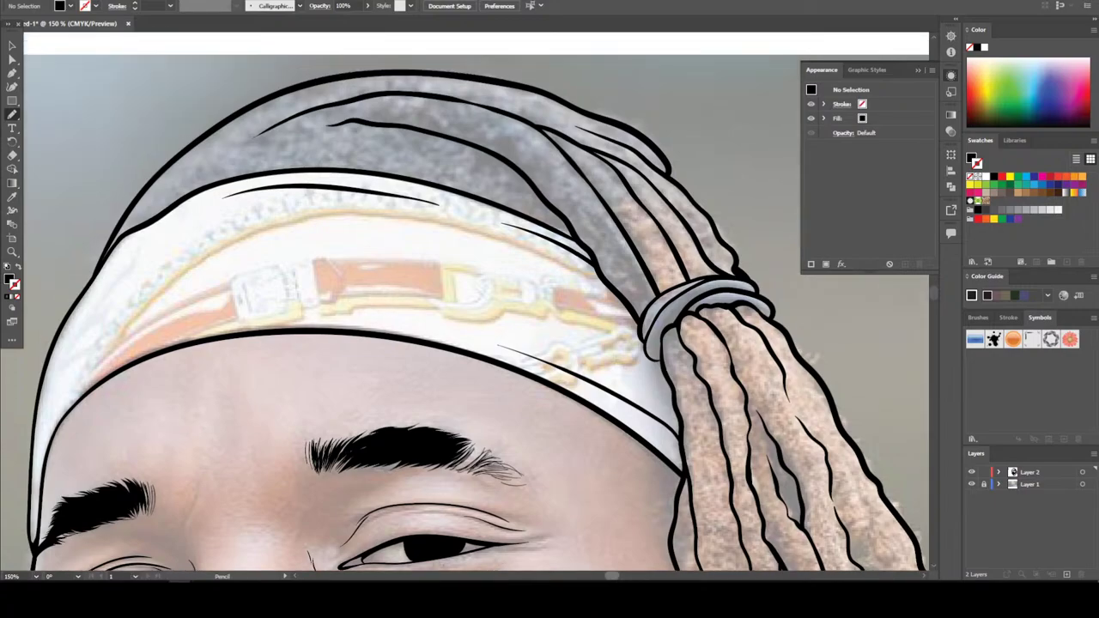
{"action": "key", "text": "ctrl+plus"}
{"action": "key", "text": "ctrl+plus"}
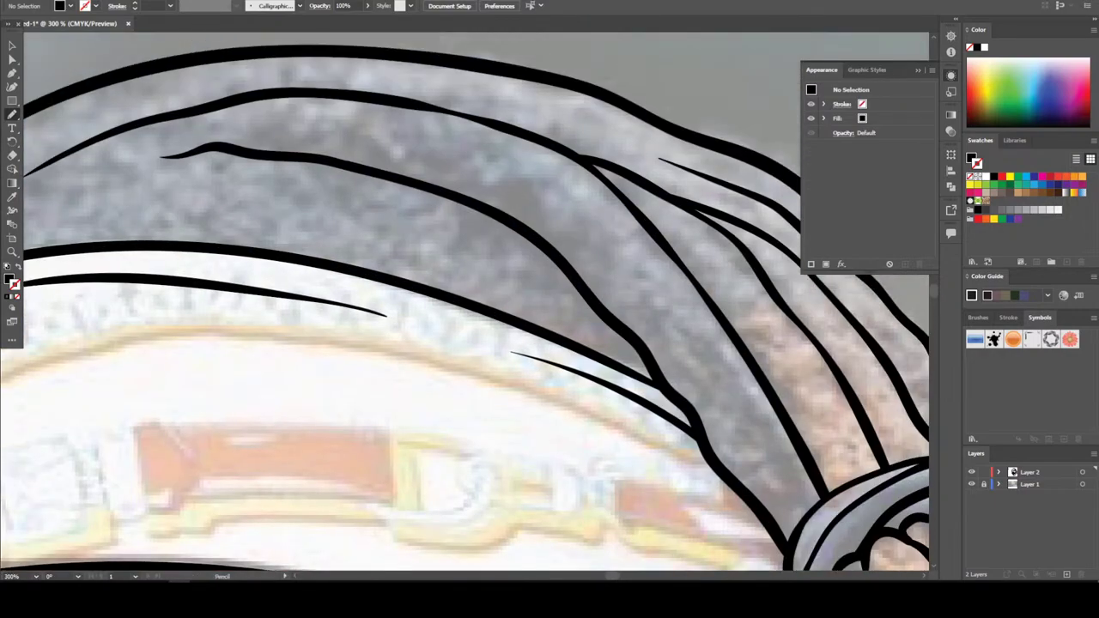
{"action": "left_click_drag", "start_coordinate": [658, 386], "coordinate": [374, 279]}
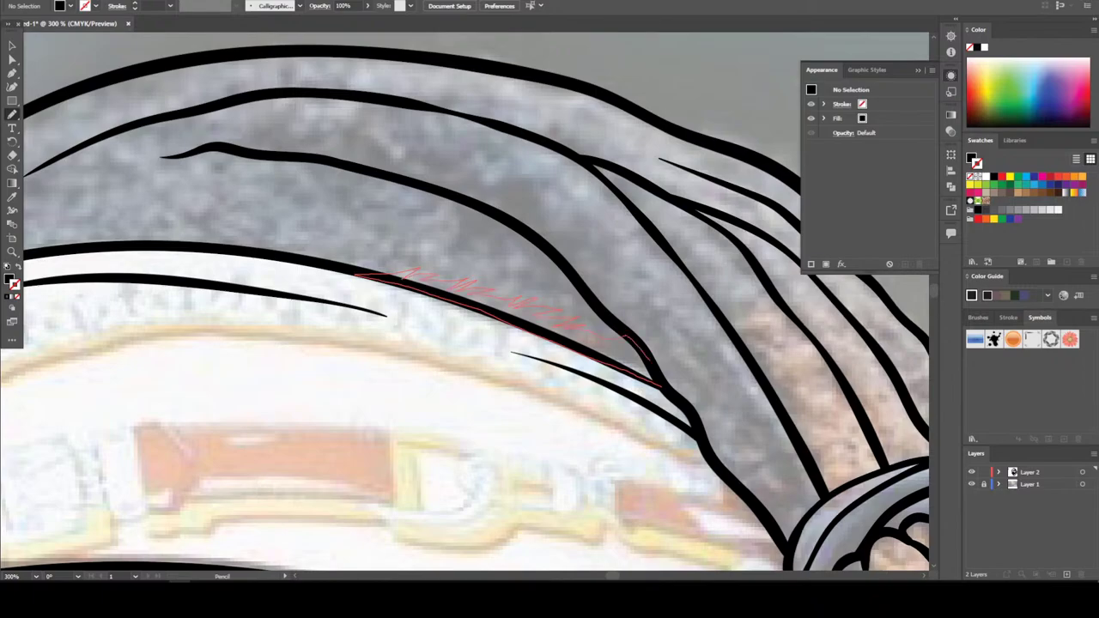
{"action": "scroll", "coordinate": [466, 301], "scroll_direction": "up", "scroll_amount": 1}
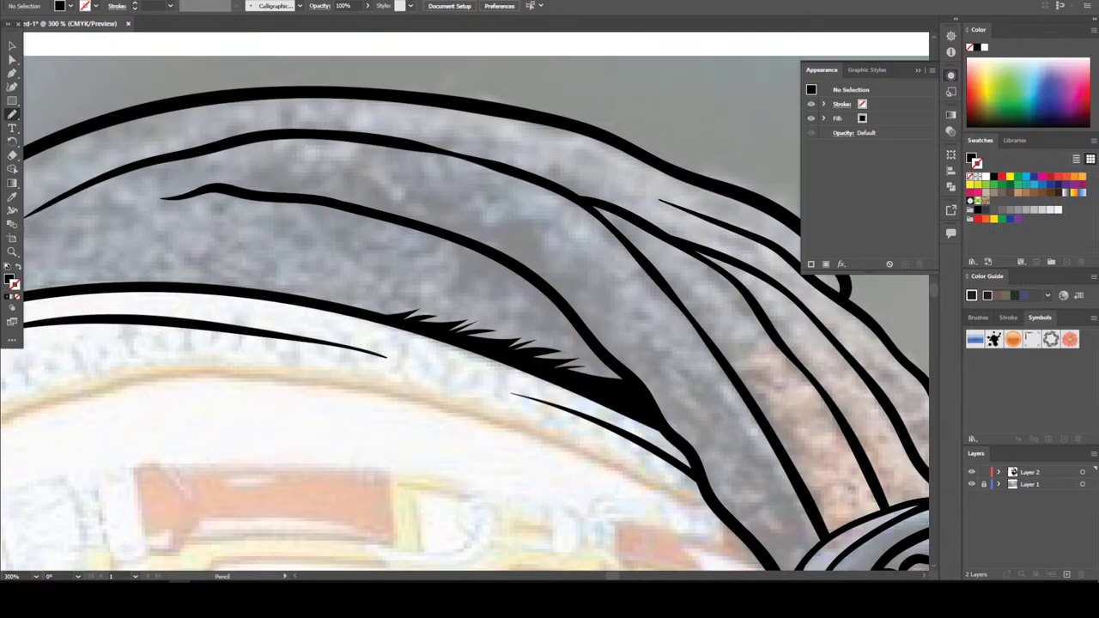
{"action": "left_click_drag", "start_coordinate": [571, 318], "coordinate": [609, 357]}
{"action": "mouse_move", "coordinate": [163, 197]}
{"action": "left_mouse_down"}
{"action": "mouse_move", "coordinate": [271, 200]}
{"action": "mouse_move", "coordinate": [447, 234]}
{"action": "mouse_move", "coordinate": [532, 283]}
{"action": "mouse_move", "coordinate": [601, 343]}
{"action": "left_mouse_up"}
Hide Layer 1's photo to preview the line art, then show the reference photo again
{"action": "key", "text": "ctrl+minus"}
{"action": "key", "text": "ctrl+minus"}
{"action": "key", "text": "ctrl+minus"}
{"action": "key", "text": "ctrl+minus"}
{"action": "key", "text": "ctrl+minus"}
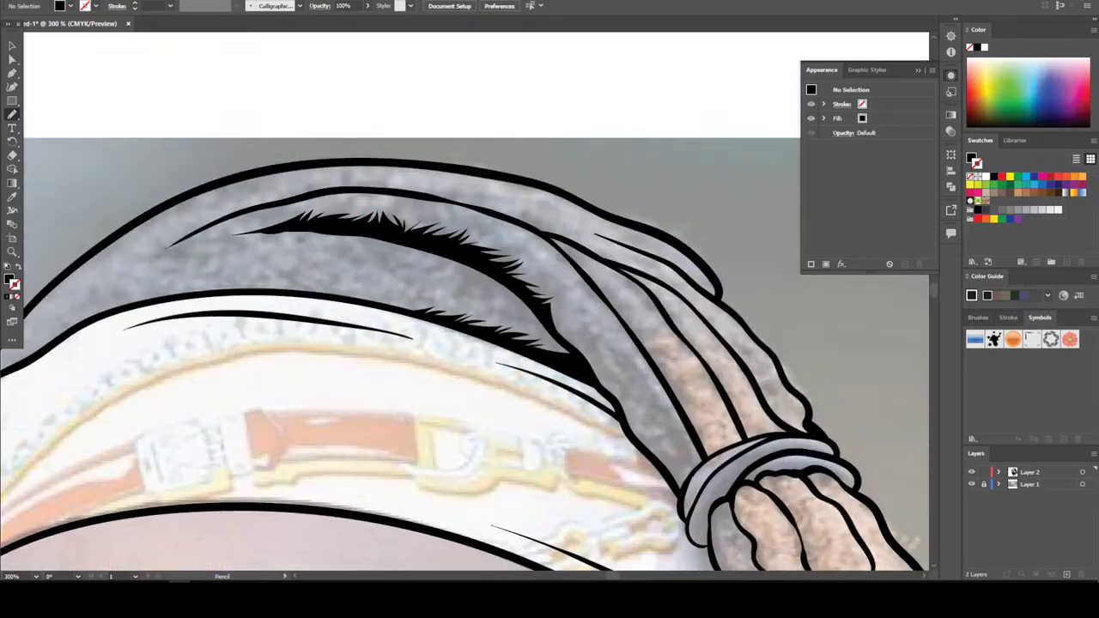
{"action": "scroll", "coordinate": [420, 361], "scroll_direction": "down", "scroll_amount": 2}
{"action": "key", "text": "ctrl+plus"}
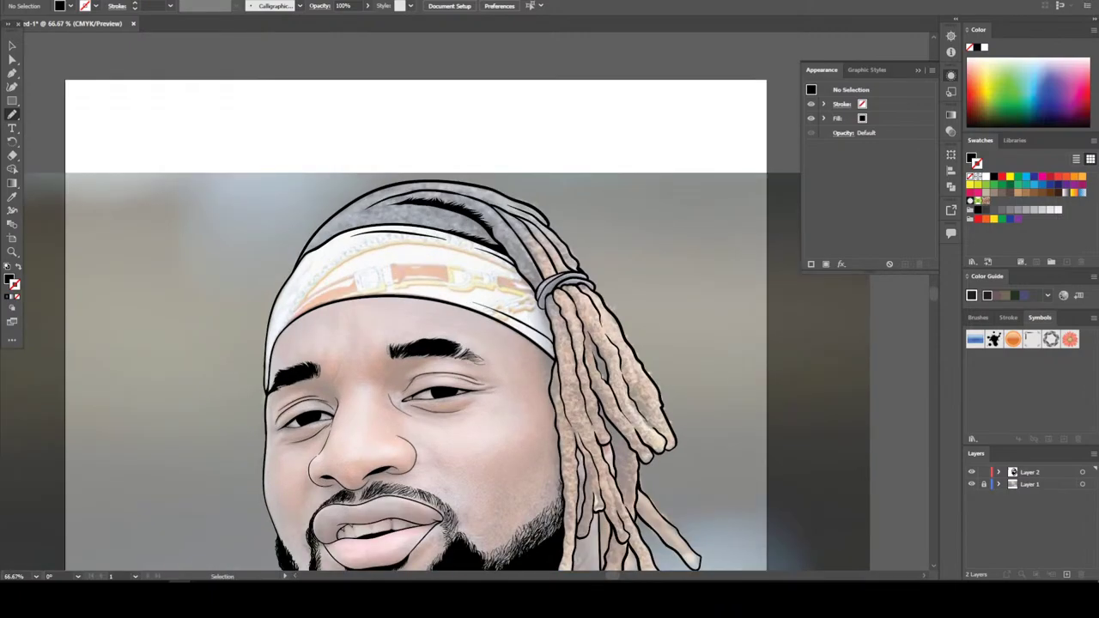
{"action": "key", "text": "ctrl+plus"}
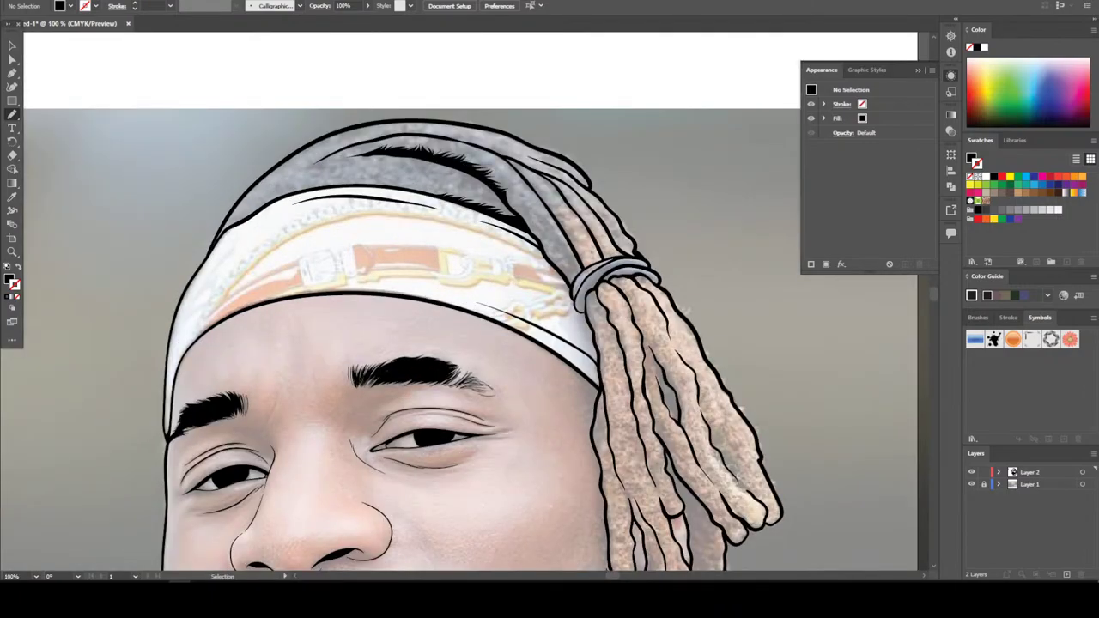
{"action": "left_click", "coordinate": [971, 484]}
{"action": "key", "text": "ctrl+minus"}
{"action": "key", "text": "ctrl+minus"}
{"action": "key", "text": "ctrl+minus"}
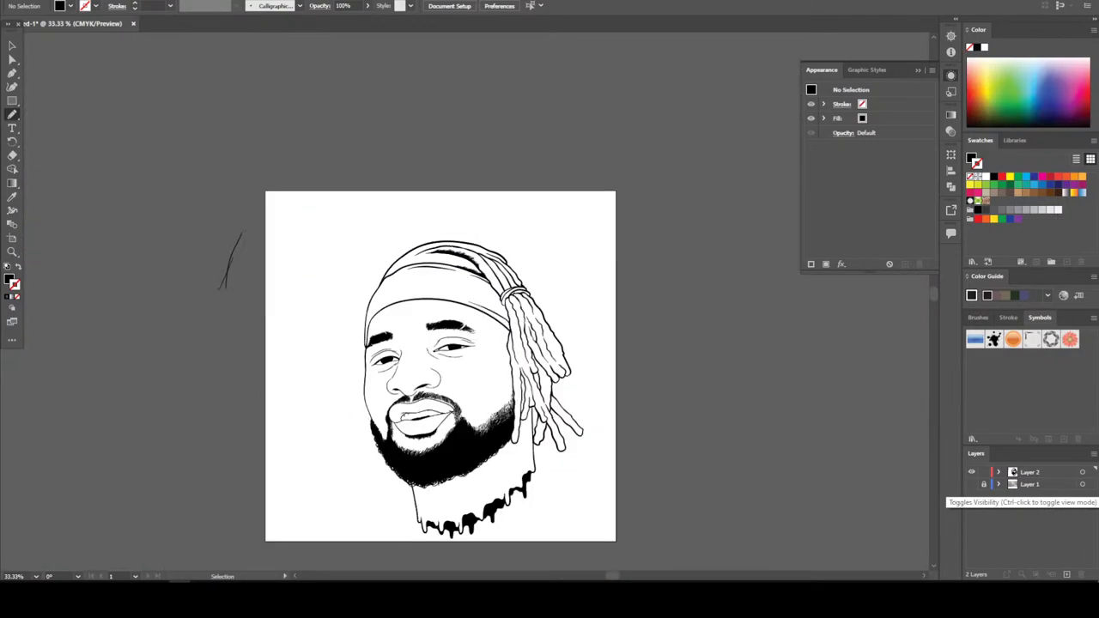
{"action": "key", "text": "ctrl+plus"}
{"action": "key", "text": "ctrl+plus"}
{"action": "key", "text": "ctrl+plus"}
{"action": "key", "text": "ctrl+minus"}
{"action": "left_click", "coordinate": [972, 484]}
{"action": "key", "text": "ctrl+minus"}
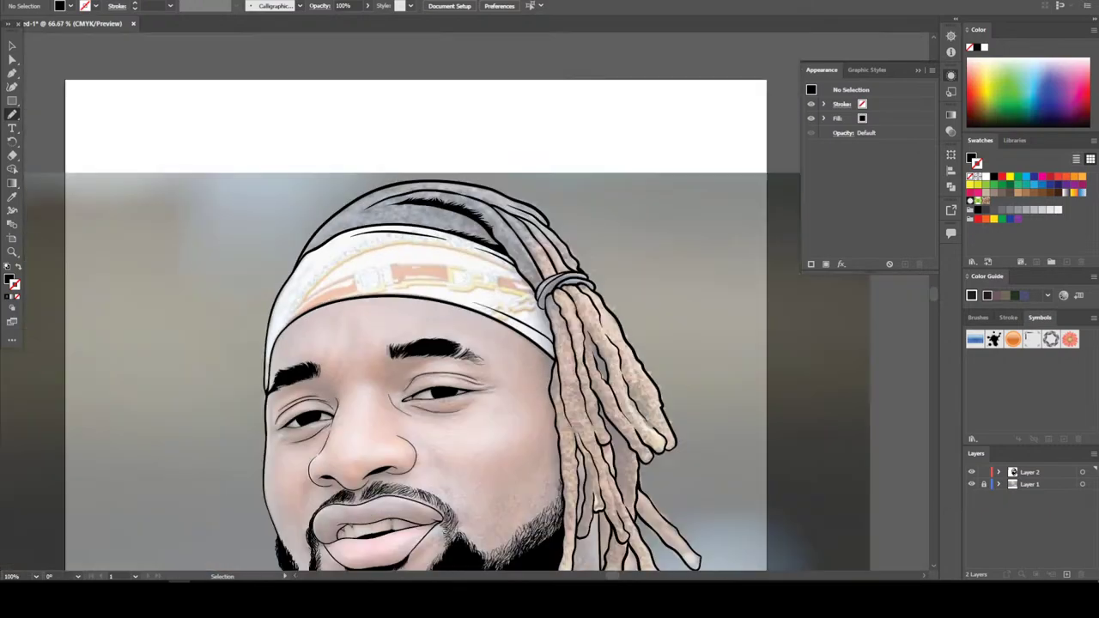
Pencil a spiky hair strand leftward along the cap's upper guide line
{"action": "key", "text": "ctrl+plus"}
{"action": "key", "text": "ctrl+plus"}
{"action": "key", "text": "ctrl+plus"}
{"action": "scroll", "coordinate": [467, 301], "scroll_direction": "up", "scroll_amount": 3}
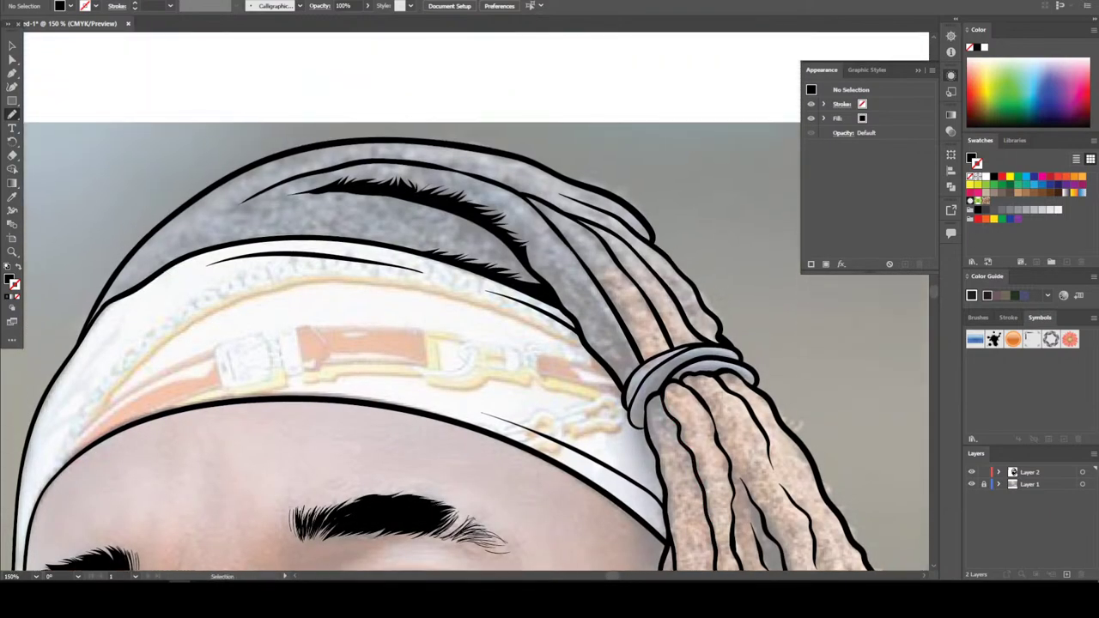
{"action": "key", "text": "ctrl+plus"}
{"action": "key", "text": "ctrl+plus"}
{"action": "scroll", "coordinate": [465, 312], "scroll_direction": "up", "scroll_amount": 3}
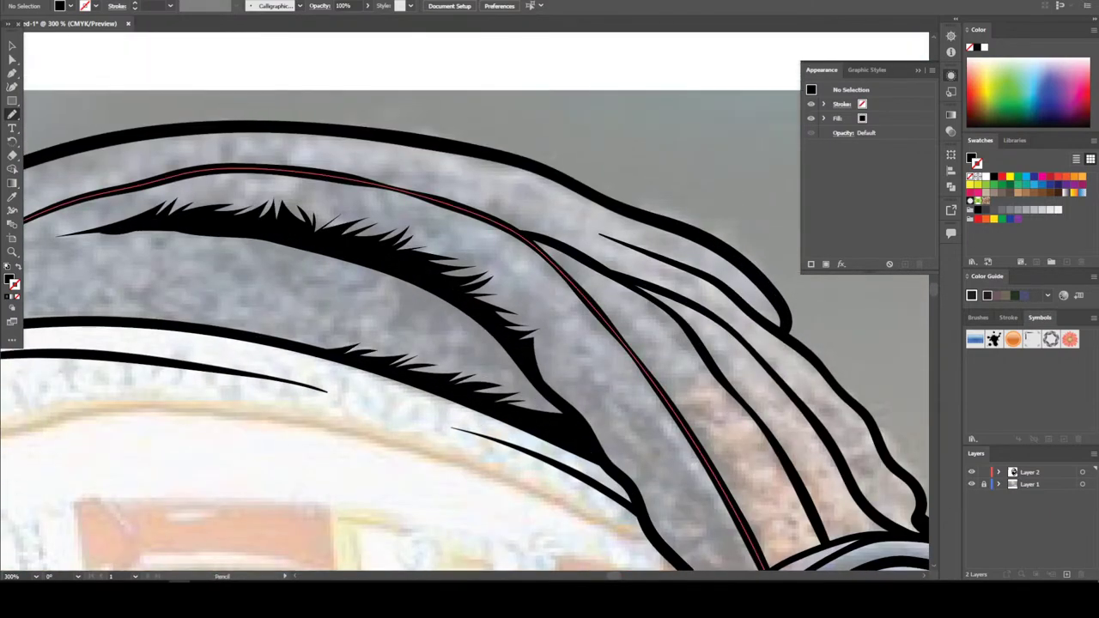
{"action": "left_click_drag", "start_coordinate": [318, 177], "coordinate": [482, 217]}
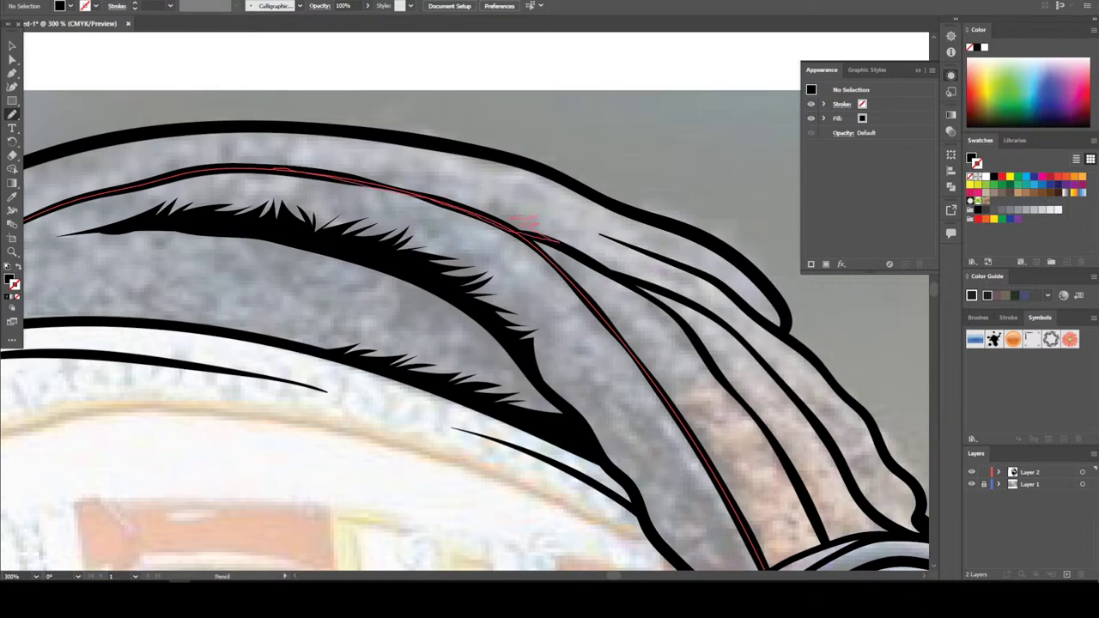
{"action": "left_click_drag", "start_coordinate": [491, 204], "coordinate": [455, 194]}
{"action": "left_click_drag", "start_coordinate": [374, 170], "coordinate": [358, 164]}
{"action": "left_click_drag", "start_coordinate": [249, 158], "coordinate": [241, 159]}
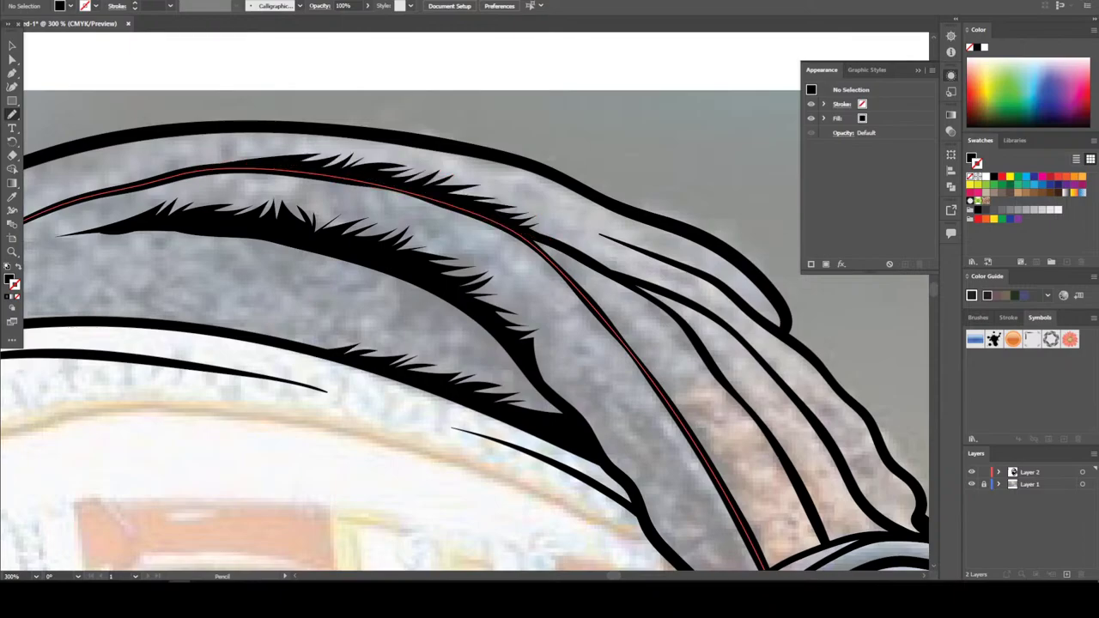
Start a shading stroke tracing down along the dreadlock's edge
{"action": "key", "text": "ctrl+1"}
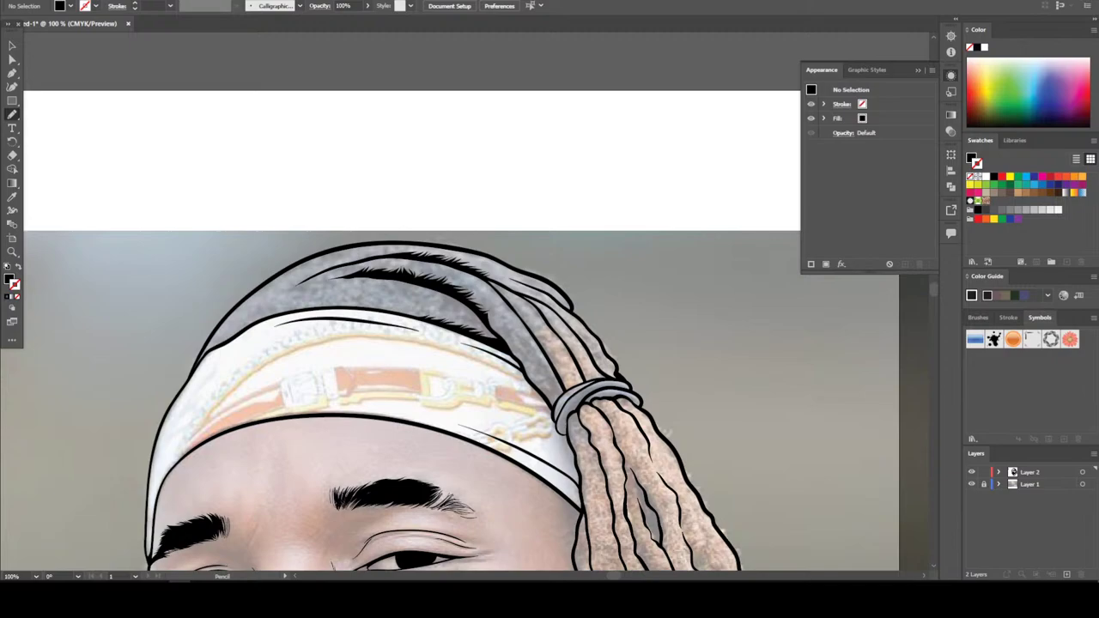
{"action": "scroll", "coordinate": [580, 437], "scroll_direction": "up", "scroll_amount": 6}
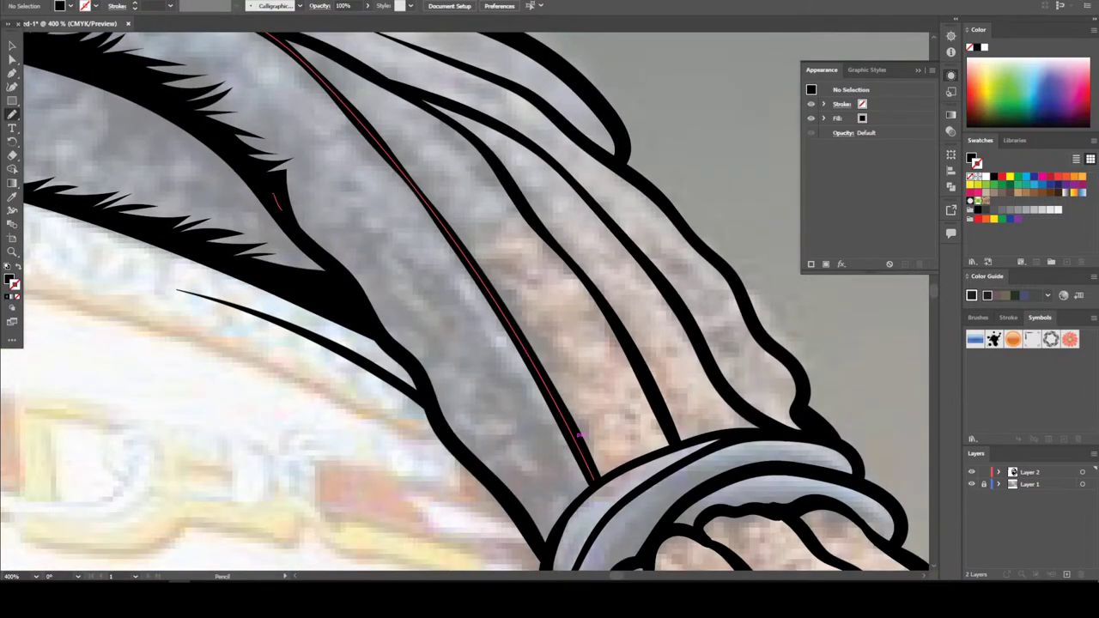
{"action": "mouse_move", "coordinate": [280, 207]}
{"action": "left_mouse_down"}
{"action": "mouse_move", "coordinate": [421, 381]}
{"action": "mouse_move", "coordinate": [462, 453]}
{"action": "mouse_move", "coordinate": [543, 541]}
{"action": "left_mouse_up"}
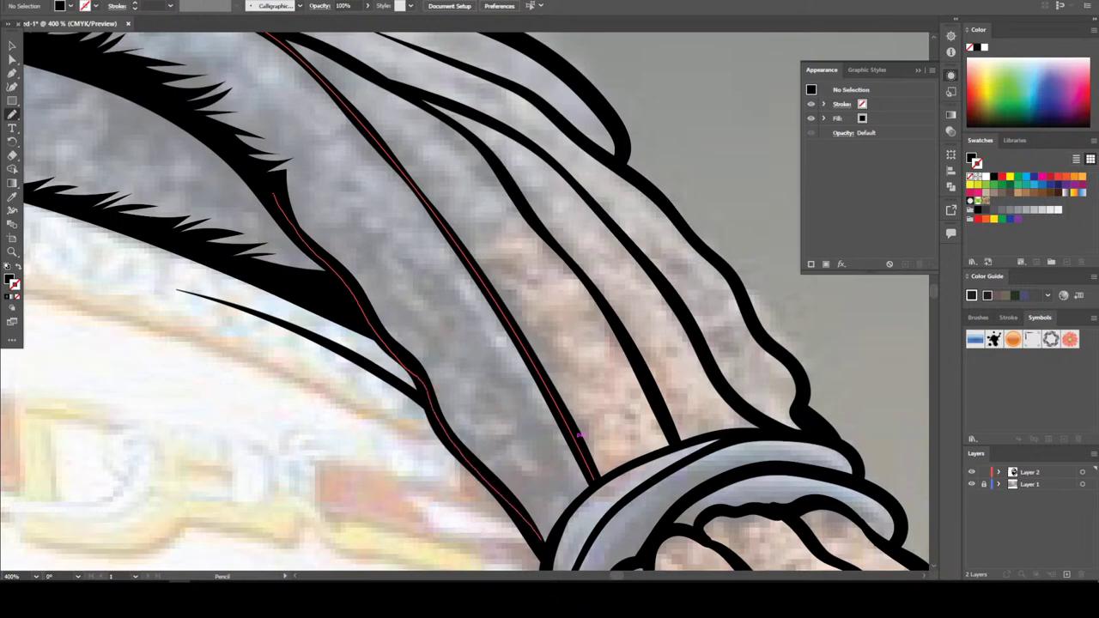
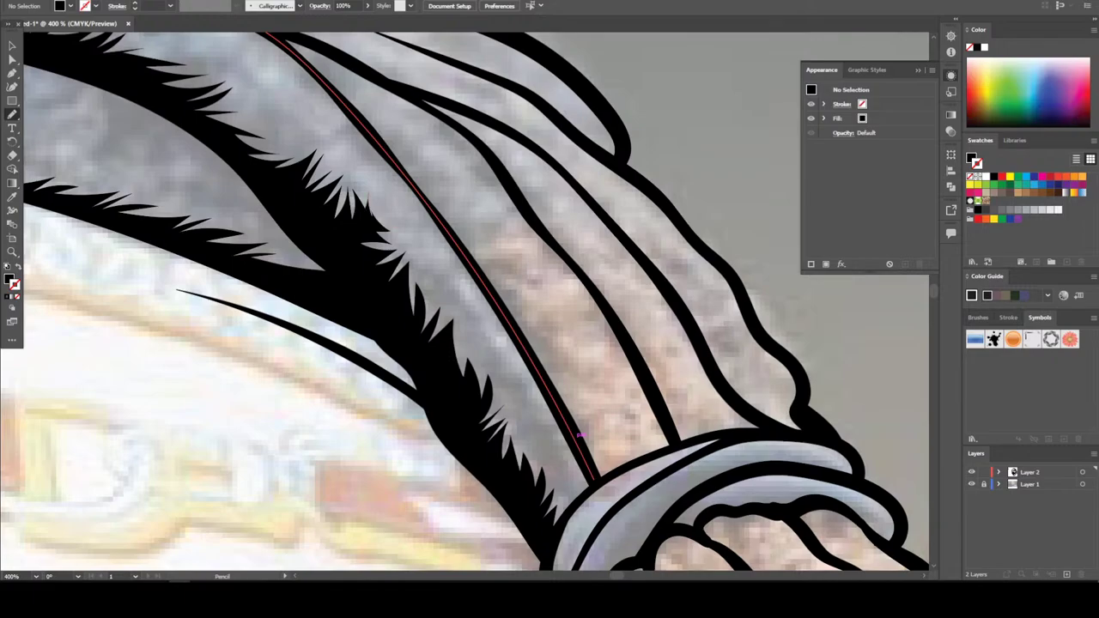
Hide the photo template so only the line art shows
{"action": "scroll", "coordinate": [580, 436], "scroll_direction": "down", "scroll_amount": 10}
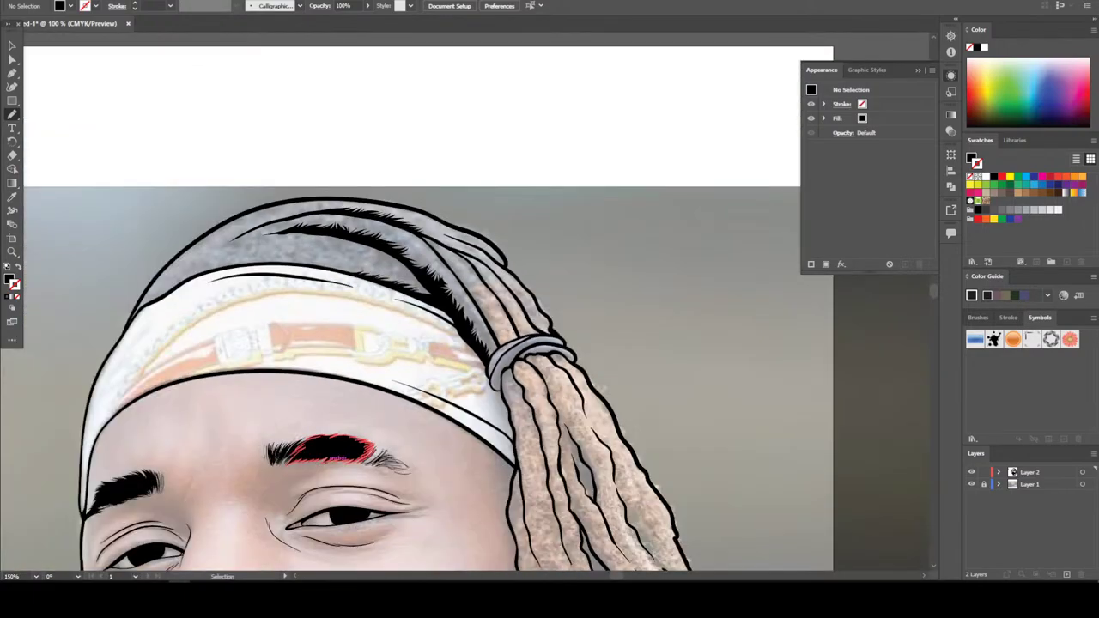
{"action": "scroll", "coordinate": [461, 427], "scroll_direction": "up", "scroll_amount": 1}
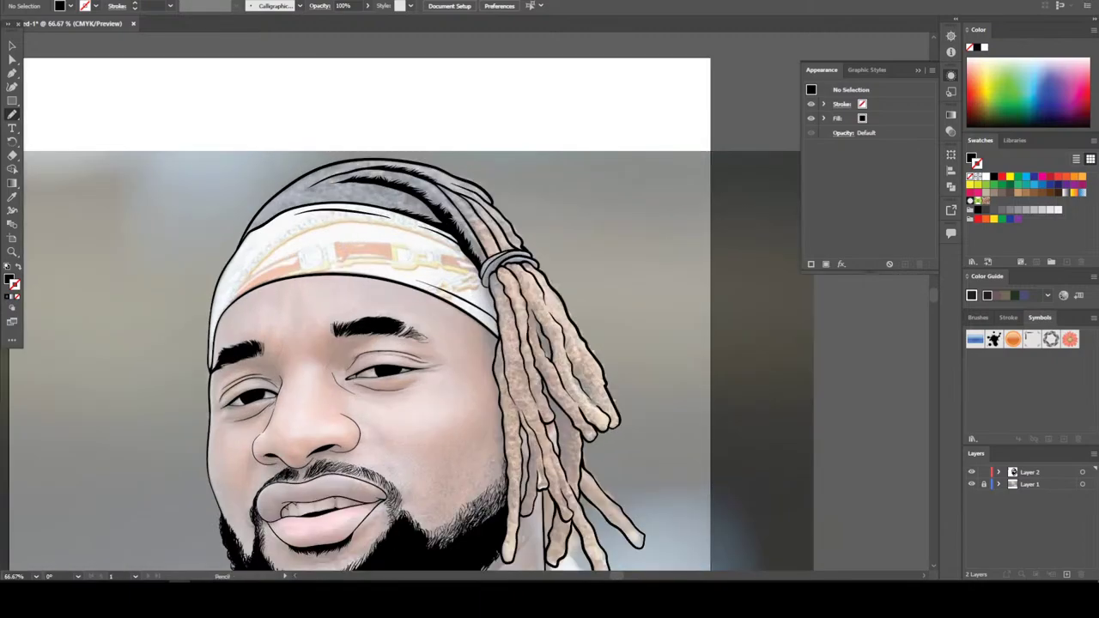
{"action": "scroll", "coordinate": [461, 428], "scroll_direction": "down", "scroll_amount": 1}
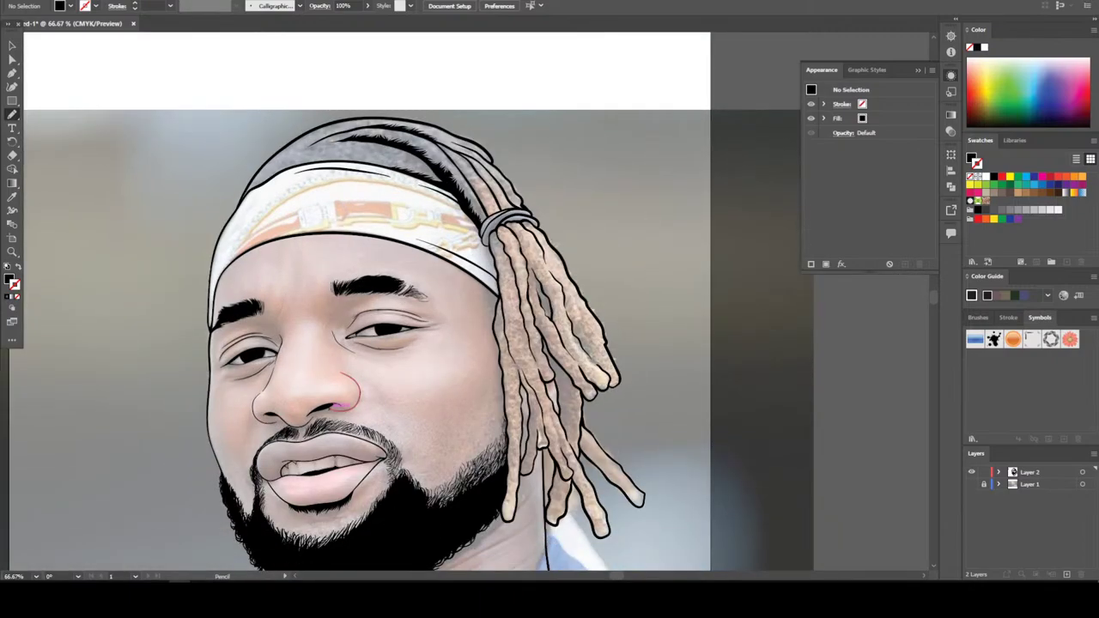
{"action": "key", "text": "ctrl+shift+w"}
Draw two spiky hair strands along the locks above the headband
{"action": "scroll", "coordinate": [466, 307], "scroll_direction": "down", "scroll_amount": 2}
{"action": "scroll", "coordinate": [467, 307], "scroll_direction": "up", "scroll_amount": 3}
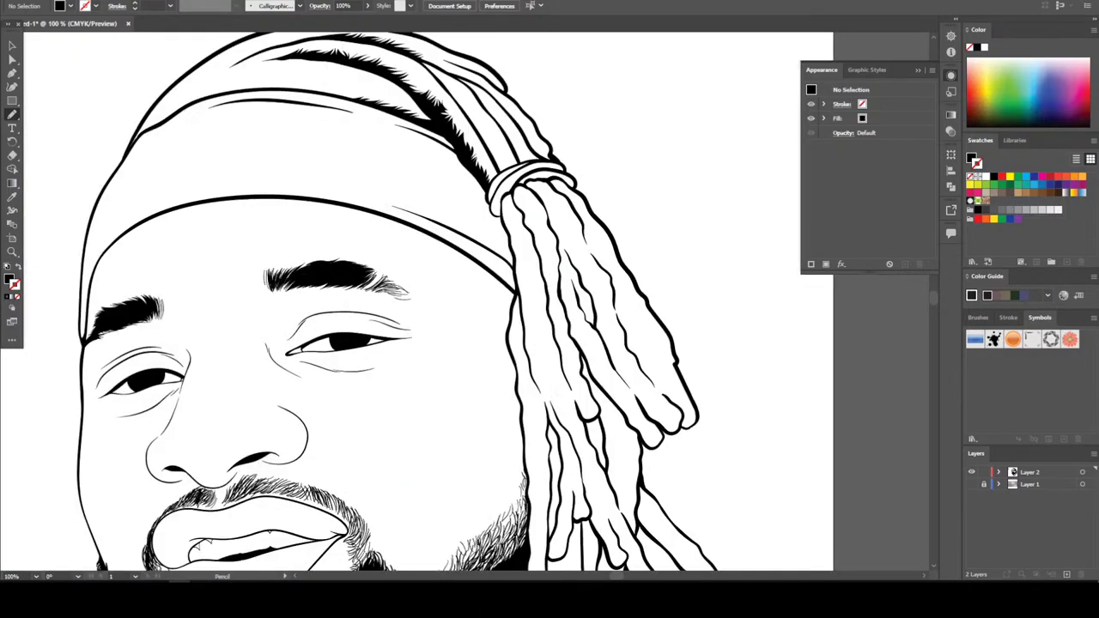
{"action": "scroll", "coordinate": [412, 301], "scroll_direction": "up", "scroll_amount": 2}
{"action": "scroll", "coordinate": [413, 301], "scroll_direction": "up", "scroll_amount": 2}
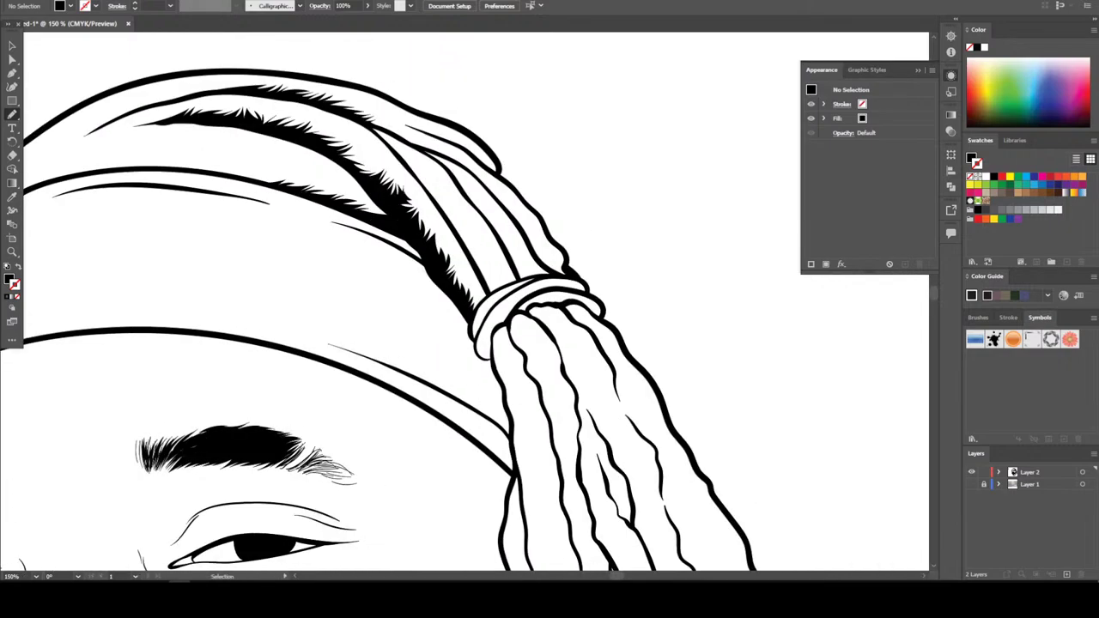
{"action": "scroll", "coordinate": [412, 300], "scroll_direction": "up", "scroll_amount": 2}
{"action": "scroll", "coordinate": [412, 301], "scroll_direction": "up", "scroll_amount": 2}
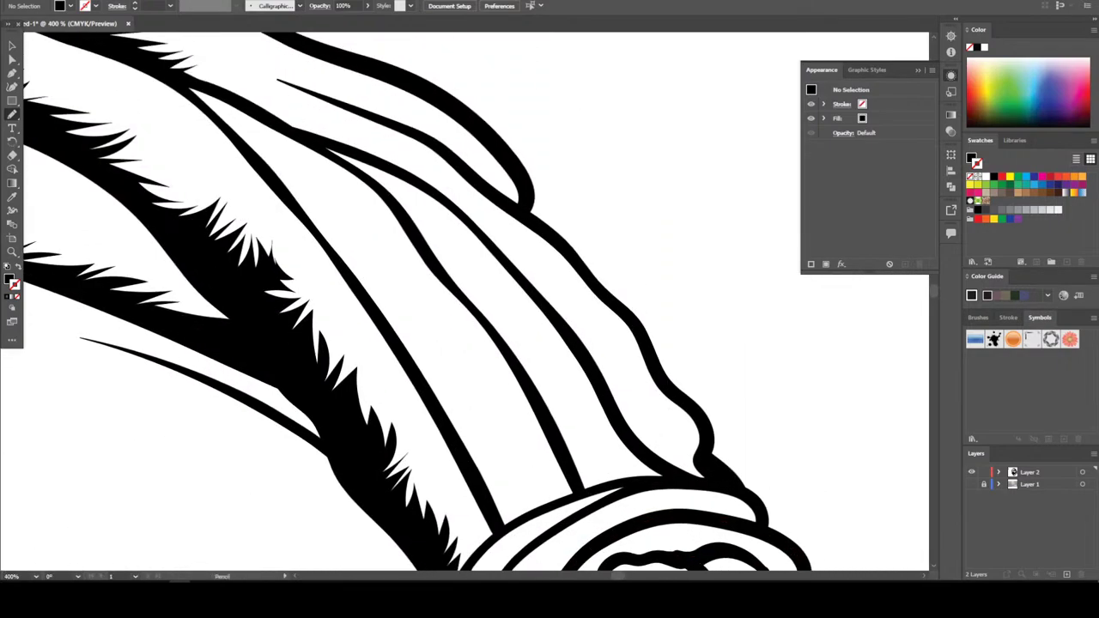
{"action": "mouse_move", "coordinate": [265, 170]}
{"action": "left_mouse_down"}
{"action": "mouse_move", "coordinate": [427, 397]}
{"action": "mouse_move", "coordinate": [491, 520]}
{"action": "mouse_move", "coordinate": [517, 501]}
{"action": "mouse_move", "coordinate": [479, 380]}
{"action": "mouse_move", "coordinate": [457, 375]}
{"action": "mouse_move", "coordinate": [344, 205]}
{"action": "mouse_move", "coordinate": [267, 165]}
{"action": "left_mouse_up"}
{"action": "mouse_move", "coordinate": [400, 215]}
{"action": "left_mouse_down"}
{"action": "mouse_move", "coordinate": [532, 399]}
{"action": "mouse_move", "coordinate": [578, 491]}
{"action": "mouse_move", "coordinate": [668, 484]}
{"action": "mouse_move", "coordinate": [596, 461]}
{"action": "mouse_move", "coordinate": [611, 456]}
{"action": "mouse_move", "coordinate": [581, 445]}
{"action": "mouse_move", "coordinate": [563, 418]}
{"action": "mouse_move", "coordinate": [570, 392]}
{"action": "mouse_move", "coordinate": [509, 332]}
{"action": "mouse_move", "coordinate": [517, 315]}
{"action": "mouse_move", "coordinate": [484, 298]}
{"action": "mouse_move", "coordinate": [401, 210]}
{"action": "left_mouse_up"}
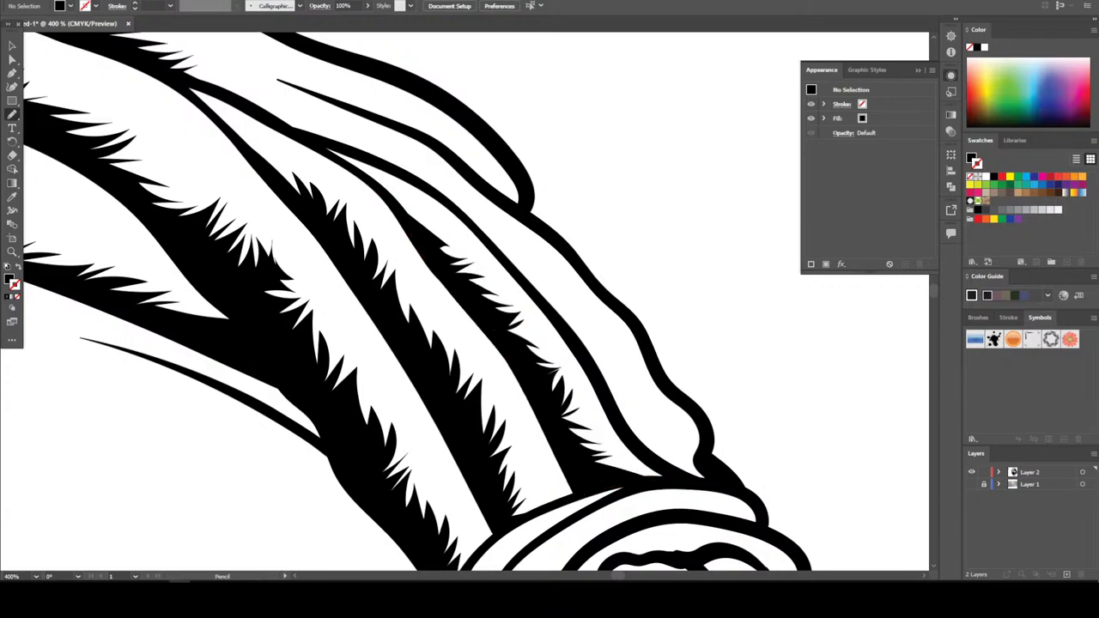
Draw a freehand hair strand along the upper lock with the Pencil tool
{"action": "scroll", "coordinate": [629, 443], "scroll_direction": "down", "scroll_amount": 3}
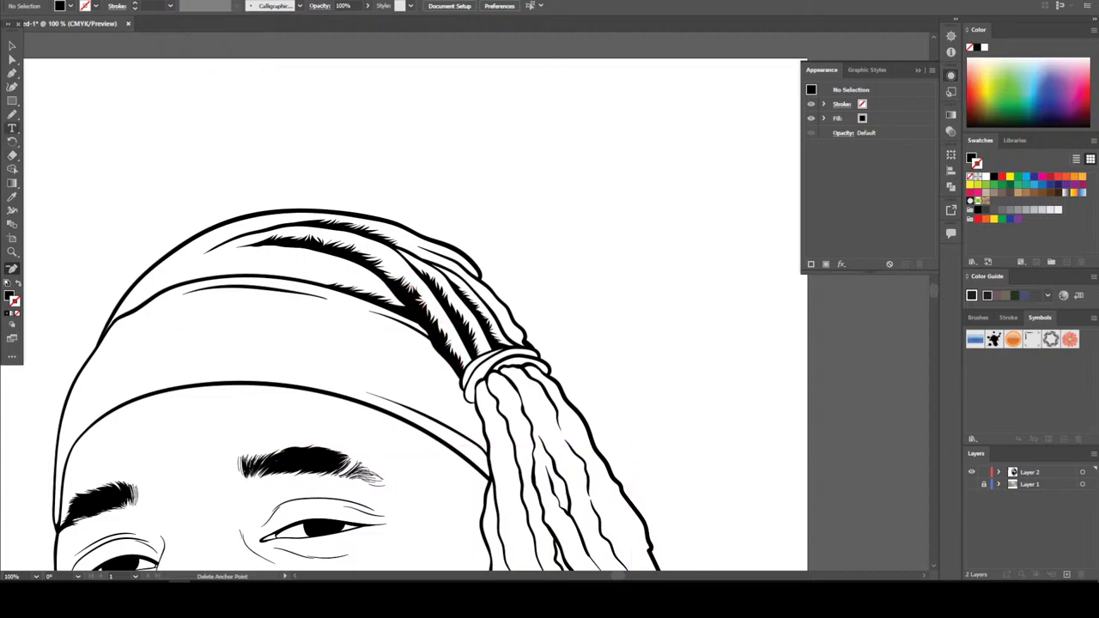
{"action": "left_click", "coordinate": [12, 114]}
{"action": "scroll", "coordinate": [463, 279], "scroll_direction": "up", "scroll_amount": 4}
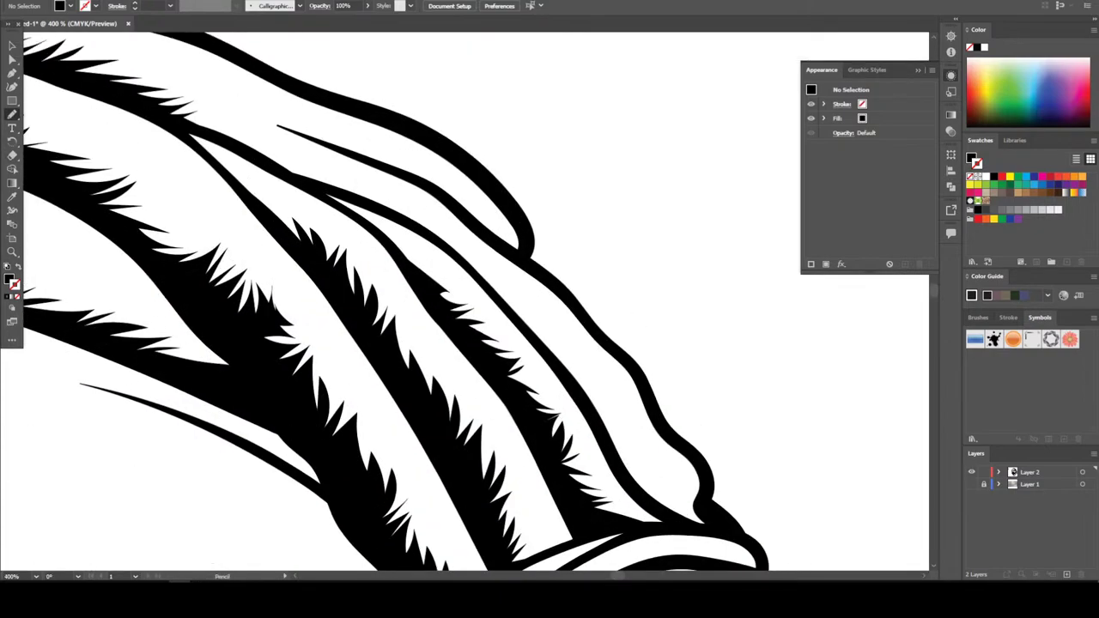
{"action": "mouse_move", "coordinate": [307, 183]}
{"action": "left_mouse_down"}
{"action": "mouse_move", "coordinate": [392, 213]}
{"action": "mouse_move", "coordinate": [453, 255]}
{"action": "mouse_move", "coordinate": [650, 499]}
{"action": "mouse_move", "coordinate": [694, 530]}
{"action": "mouse_move", "coordinate": [617, 438]}
{"action": "mouse_move", "coordinate": [560, 343]}
{"action": "mouse_move", "coordinate": [454, 237]}
{"action": "mouse_move", "coordinate": [314, 158]}
{"action": "mouse_move", "coordinate": [201, 131]}
{"action": "left_mouse_up"}
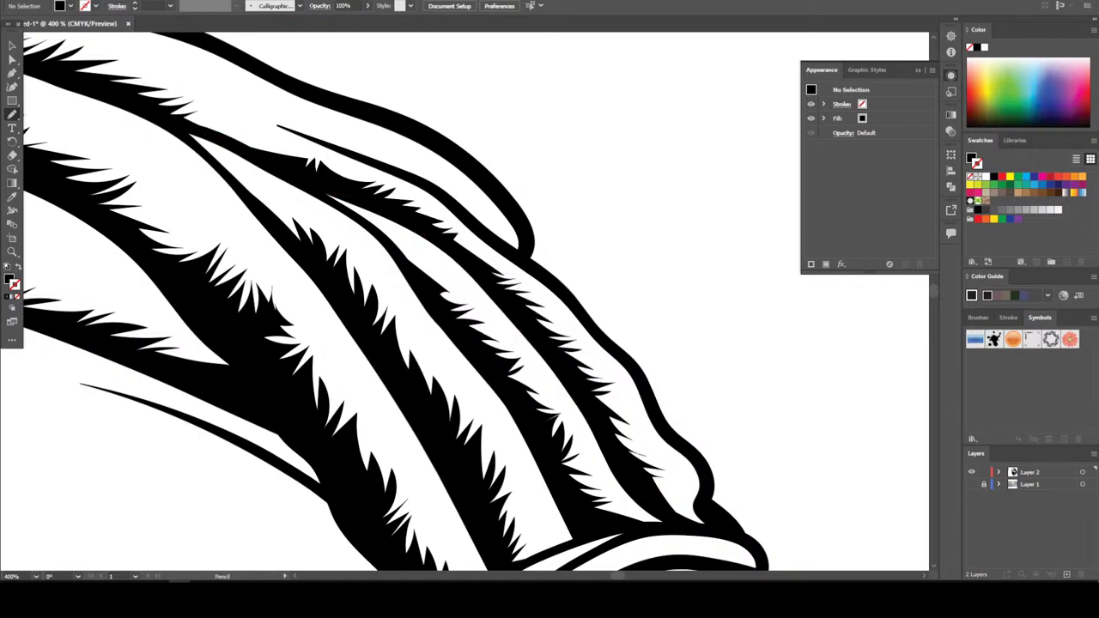
{"action": "key", "text": "ctrl+minus"}
{"action": "key", "text": "ctrl+minus"}
{"action": "key", "text": "ctrl+minus"}
{"action": "key", "text": "ctrl+minus"}
{"action": "key", "text": "ctrl+minus"}
{"action": "key", "text": "ctrl+minus"}
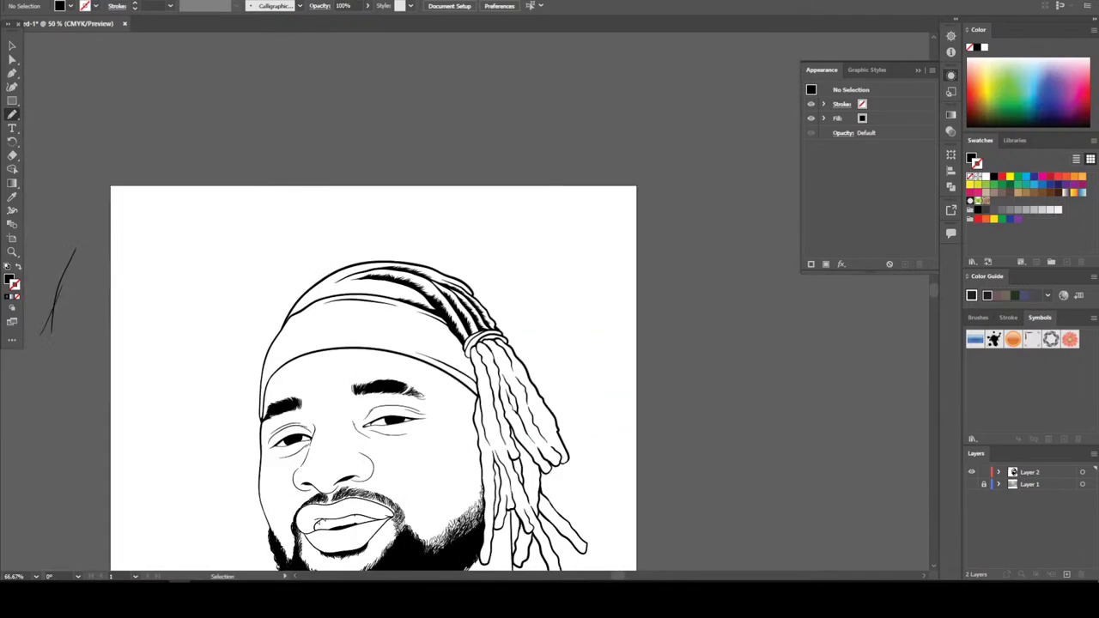
Zoom in on the hair and draw a spiky strand along the lower lock
{"action": "scroll", "coordinate": [373, 365], "scroll_direction": "down", "scroll_amount": 1}
{"action": "key", "text": "ctrl+plus"}
{"action": "key", "text": "ctrl+plus"}
{"action": "key", "text": "ctrl+plus"}
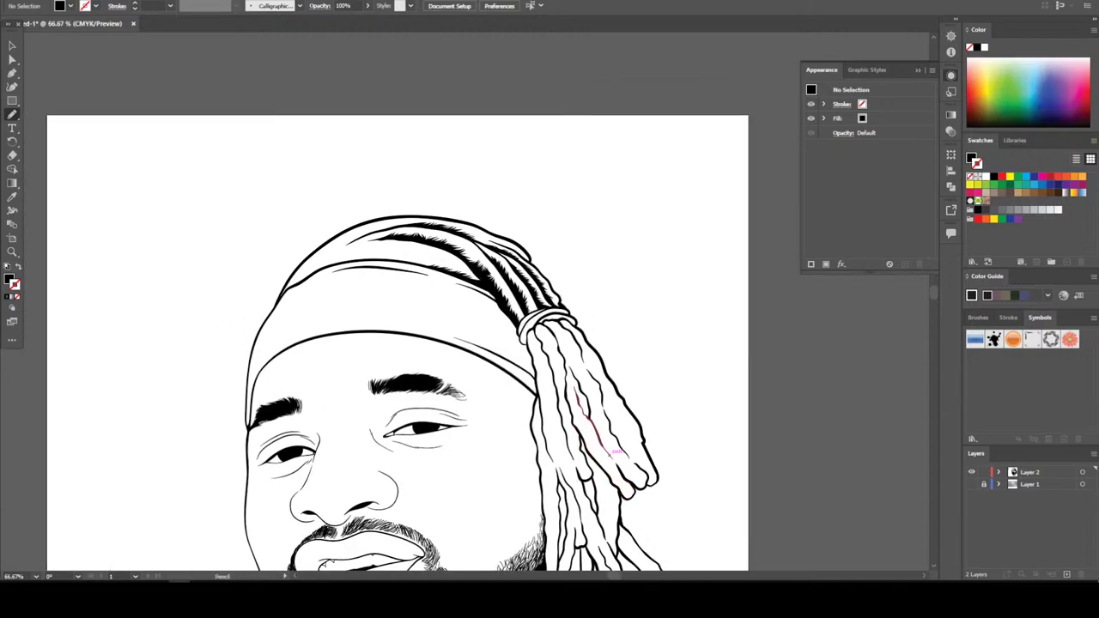
{"action": "left_click_drag", "start_coordinate": [455, 386], "coordinate": [616, 452]}
{"action": "scroll", "coordinate": [617, 452], "scroll_direction": "up", "scroll_amount": 2}
{"action": "key", "text": "ctrl+plus"}
{"action": "key", "text": "ctrl+plus"}
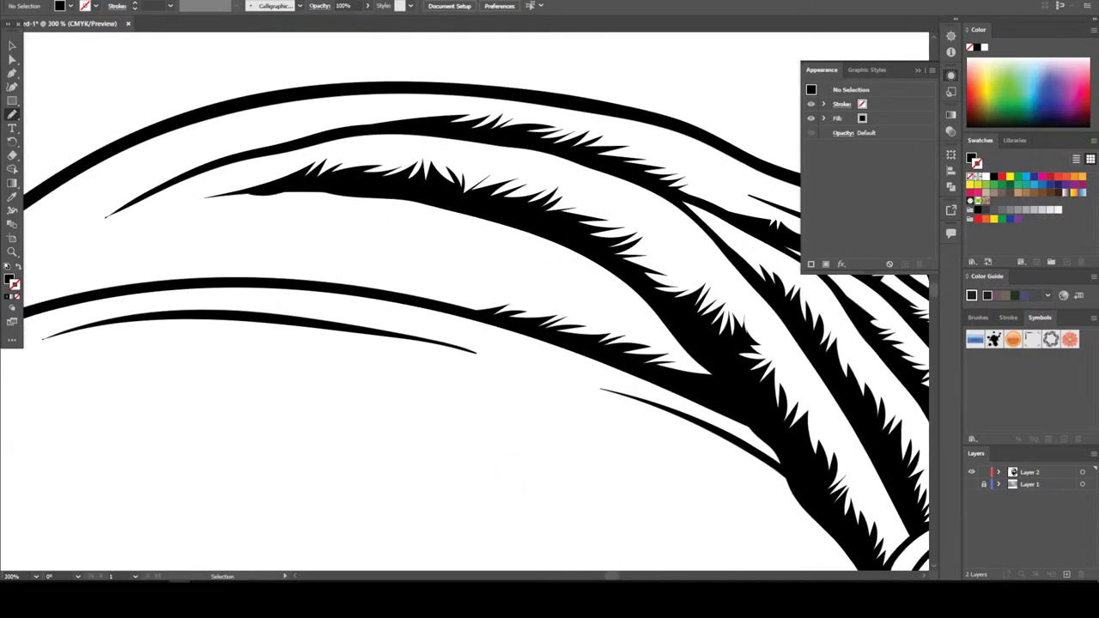
{"action": "mouse_move", "coordinate": [404, 338]}
{"action": "left_mouse_down"}
{"action": "mouse_move", "coordinate": [586, 375]}
{"action": "mouse_move", "coordinate": [612, 356]}
{"action": "mouse_move", "coordinate": [584, 362]}
{"action": "mouse_move", "coordinate": [569, 356]}
{"action": "mouse_move", "coordinate": [577, 344]}
{"action": "mouse_move", "coordinate": [510, 321]}
{"action": "mouse_move", "coordinate": [378, 308]}
{"action": "mouse_move", "coordinate": [422, 273]}
{"action": "mouse_move", "coordinate": [393, 275]}
{"action": "mouse_move", "coordinate": [403, 266]}
{"action": "mouse_move", "coordinate": [325, 294]}
{"action": "mouse_move", "coordinate": [346, 268]}
{"action": "mouse_move", "coordinate": [302, 297]}
{"action": "mouse_move", "coordinate": [260, 287]}
{"action": "mouse_move", "coordinate": [254, 271]}
{"action": "mouse_move", "coordinate": [202, 284]}
{"action": "mouse_move", "coordinate": [191, 273]}
{"action": "mouse_move", "coordinate": [83, 310]}
{"action": "mouse_move", "coordinate": [45, 340]}
{"action": "mouse_move", "coordinate": [273, 327]}
{"action": "mouse_move", "coordinate": [427, 344]}
{"action": "mouse_move", "coordinate": [361, 290]}
{"action": "left_mouse_up"}
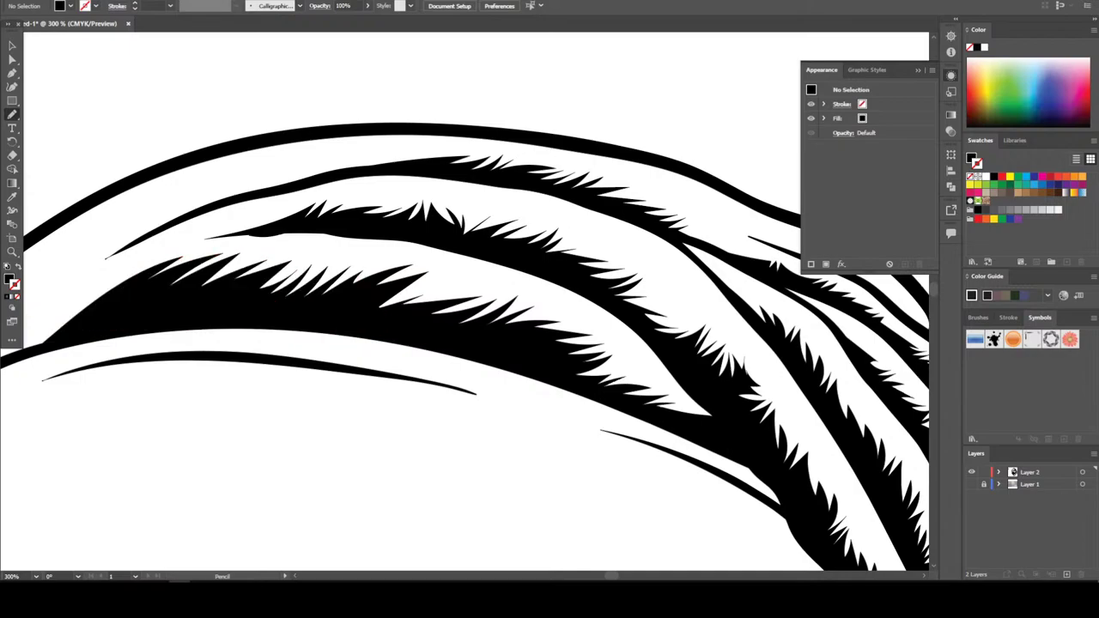
Draw a long zigzag hair strand along the lock, extending it leftward
{"action": "key", "text": "ctrl+minus"}
{"action": "key", "text": "ctrl+minus"}
{"action": "key", "text": "ctrl+minus"}
{"action": "key", "text": "ctrl+minus"}
{"action": "key", "text": "ctrl+minus"}
{"action": "key", "text": "ctrl+minus"}
{"action": "key", "text": "ctrl+minus"}
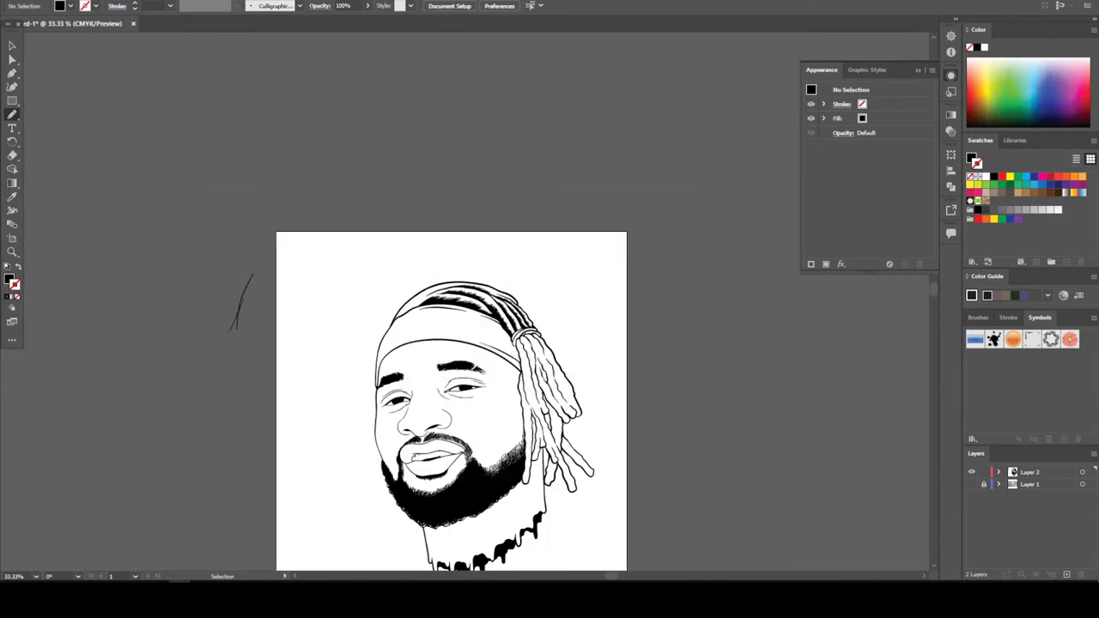
{"action": "key", "text": "ctrl+plus"}
{"action": "key", "text": "ctrl+plus"}
{"action": "key", "text": "ctrl+plus"}
{"action": "key", "text": "ctrl+plus"}
{"action": "key", "text": "ctrl+plus"}
{"action": "key", "text": "ctrl+plus"}
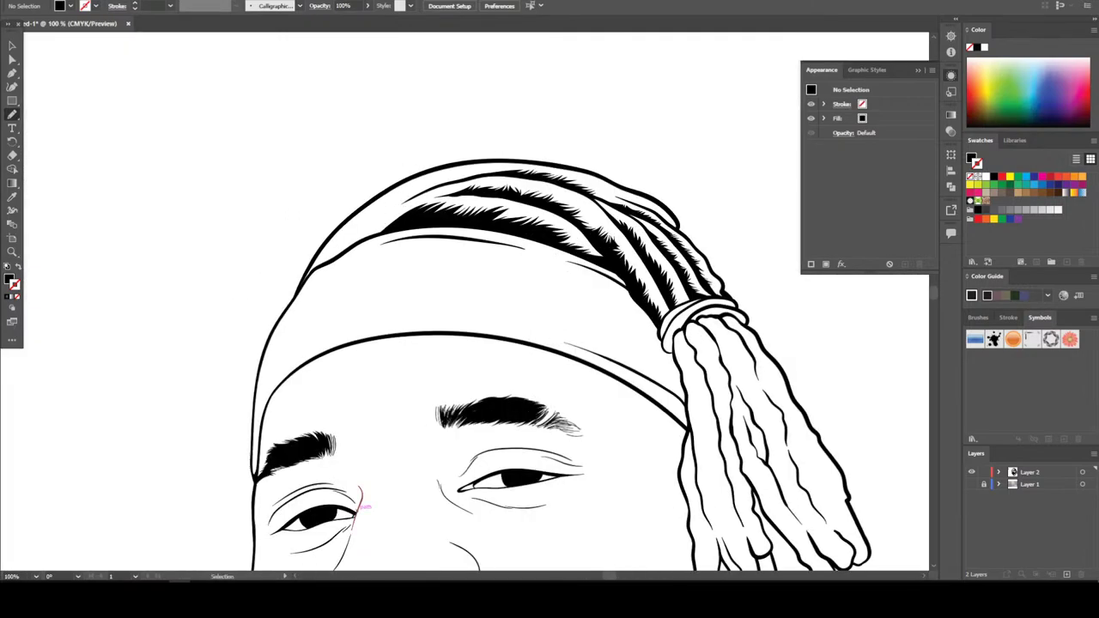
{"action": "key", "text": "ctrl+plus"}
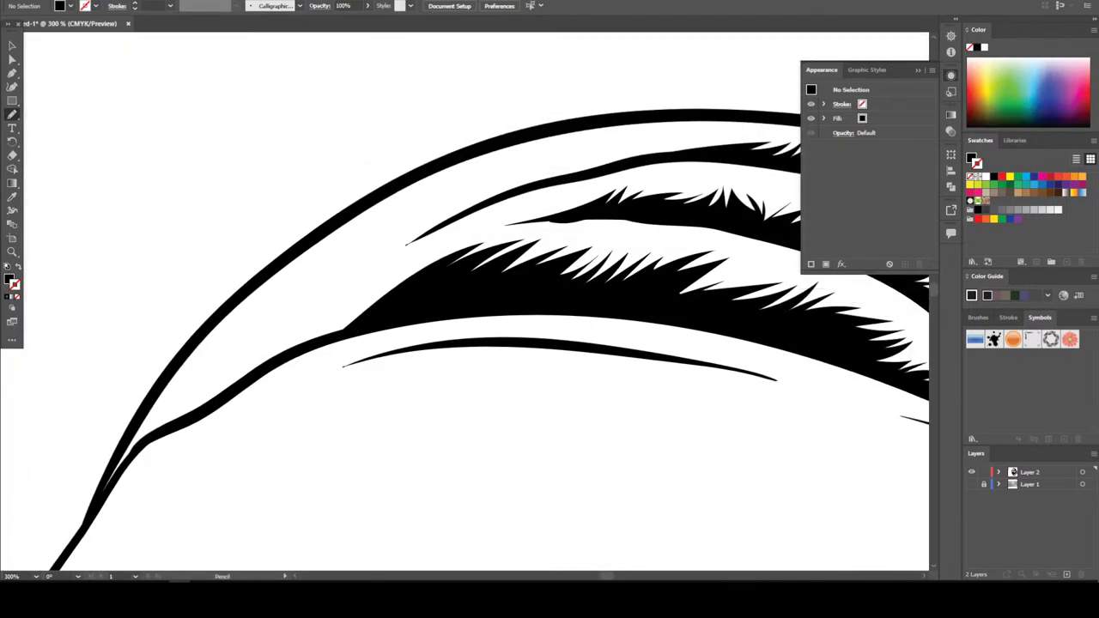
{"action": "mouse_move", "coordinate": [404, 290]}
{"action": "left_mouse_down"}
{"action": "mouse_move", "coordinate": [412, 273]}
{"action": "mouse_move", "coordinate": [391, 266]}
{"action": "mouse_move", "coordinate": [451, 225]}
{"action": "mouse_move", "coordinate": [618, 163]}
{"action": "left_mouse_up"}
{"action": "mouse_move", "coordinate": [516, 184]}
{"action": "left_mouse_down"}
{"action": "mouse_move", "coordinate": [338, 245]}
{"action": "mouse_move", "coordinate": [255, 335]}
{"action": "mouse_move", "coordinate": [191, 369]}
{"action": "mouse_move", "coordinate": [148, 436]}
{"action": "mouse_move", "coordinate": [335, 339]}
{"action": "left_mouse_up"}
Add two more zigzag strands along the lock edge and between the locks
{"action": "scroll", "coordinate": [478, 292], "scroll_direction": "down", "scroll_amount": 3}
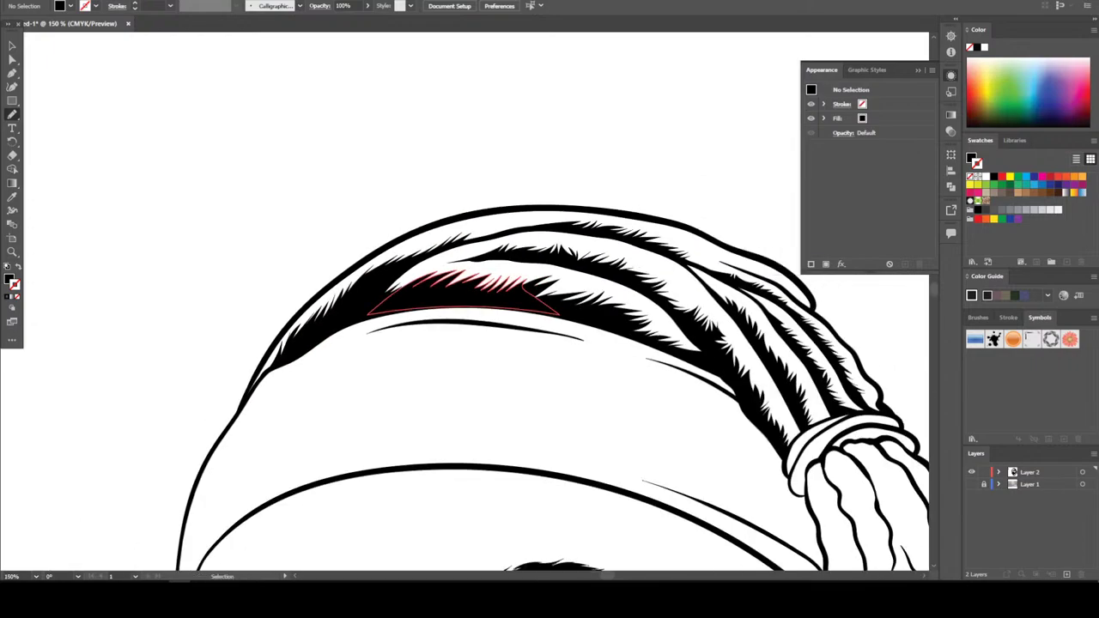
{"action": "scroll", "coordinate": [477, 292], "scroll_direction": "up", "scroll_amount": 3}
{"action": "scroll", "coordinate": [479, 294], "scroll_direction": "up", "scroll_amount": 2}
{"action": "scroll", "coordinate": [479, 294], "scroll_direction": "right", "scroll_amount": 3}
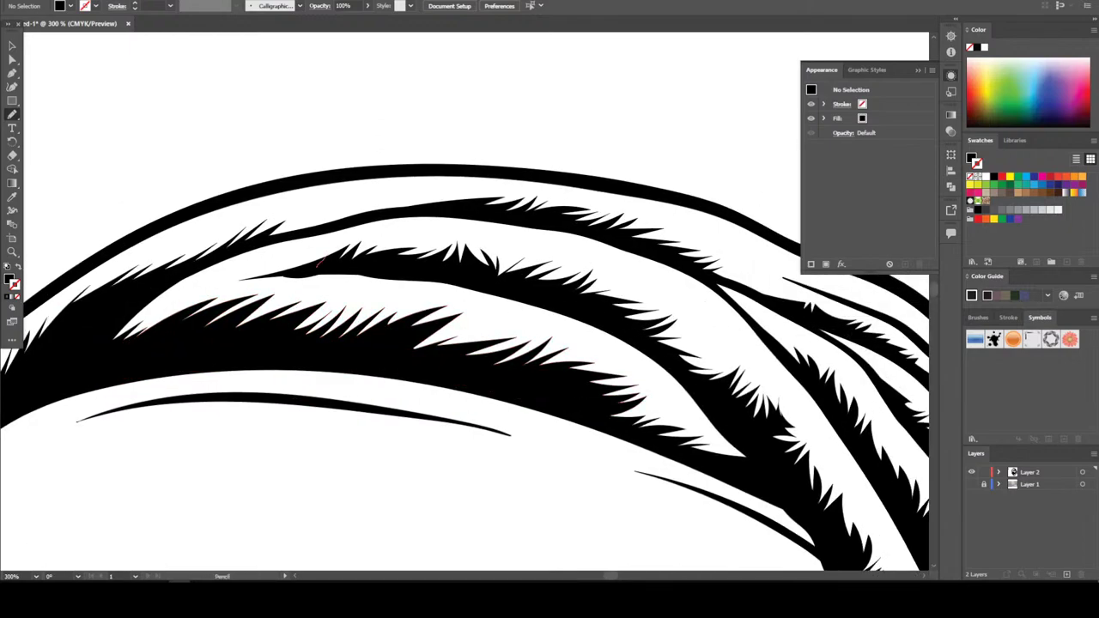
{"action": "mouse_move", "coordinate": [335, 248]}
{"action": "left_mouse_down"}
{"action": "mouse_move", "coordinate": [219, 282]}
{"action": "mouse_move", "coordinate": [347, 272]}
{"action": "left_mouse_up"}
{"action": "mouse_move", "coordinate": [252, 241]}
{"action": "left_mouse_down"}
{"action": "mouse_move", "coordinate": [440, 206]}
{"action": "mouse_move", "coordinate": [372, 198]}
{"action": "mouse_move", "coordinate": [276, 214]}
{"action": "mouse_move", "coordinate": [163, 265]}
{"action": "left_mouse_up"}
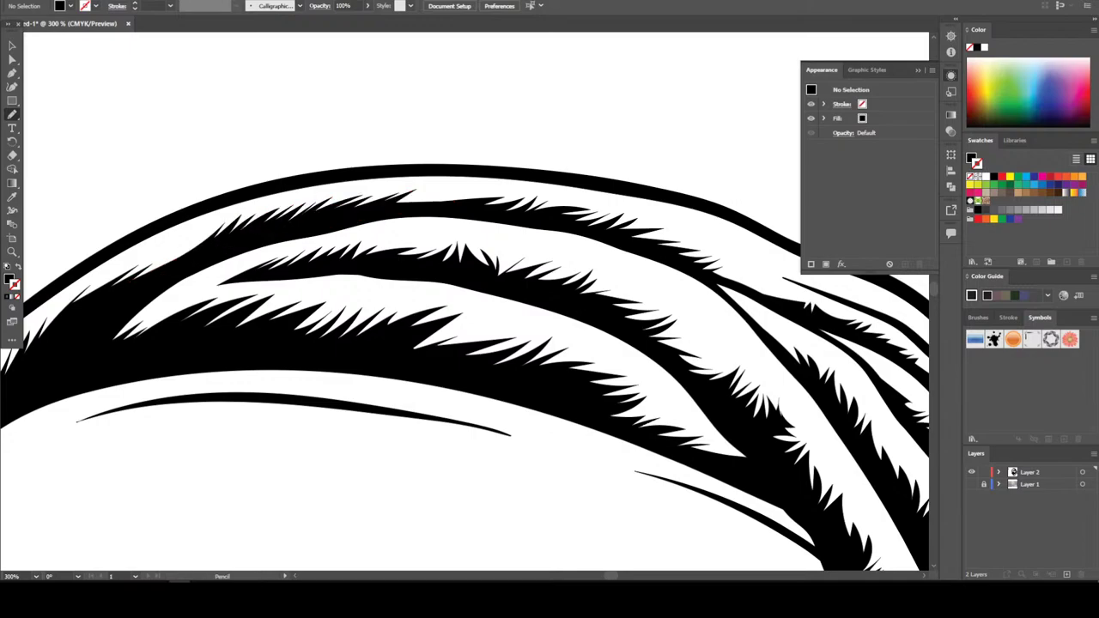
Draw a hair strand along the top lock's edge
{"action": "key", "text": "ctrl+minus"}
{"action": "key", "text": "ctrl+minus"}
{"action": "key", "text": "ctrl+minus"}
{"action": "key", "text": "ctrl+minus"}
{"action": "key", "text": "ctrl+minus"}
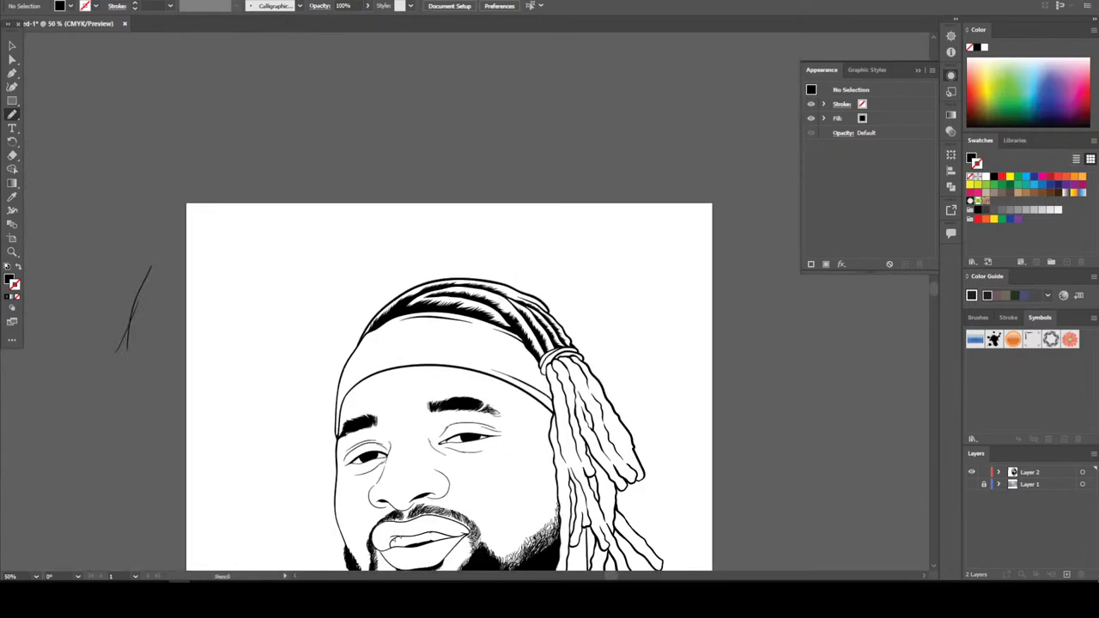
{"action": "scroll", "coordinate": [449, 361], "scroll_direction": "down", "scroll_amount": 2}
{"action": "key", "text": "ctrl+plus"}
{"action": "key", "text": "ctrl+plus"}
{"action": "key", "text": "ctrl+plus"}
{"action": "key", "text": "ctrl+plus"}
{"action": "key", "text": "ctrl+plus"}
{"action": "key", "text": "ctrl+plus"}
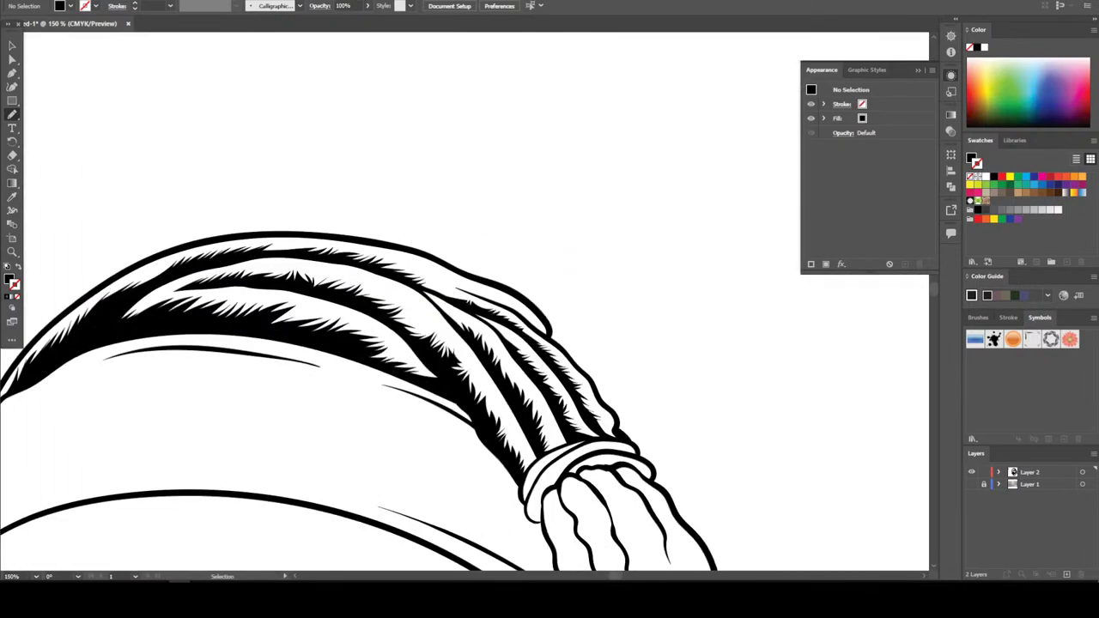
{"action": "mouse_move", "coordinate": [251, 246]}
{"action": "left_mouse_down"}
{"action": "mouse_move", "coordinate": [393, 273]}
{"action": "mouse_move", "coordinate": [565, 347]}
{"action": "mouse_move", "coordinate": [545, 316]}
{"action": "mouse_move", "coordinate": [411, 257]}
{"action": "mouse_move", "coordinate": [341, 245]}
{"action": "mouse_move", "coordinate": [297, 212]}
{"action": "mouse_move", "coordinate": [162, 207]}
{"action": "left_mouse_up"}
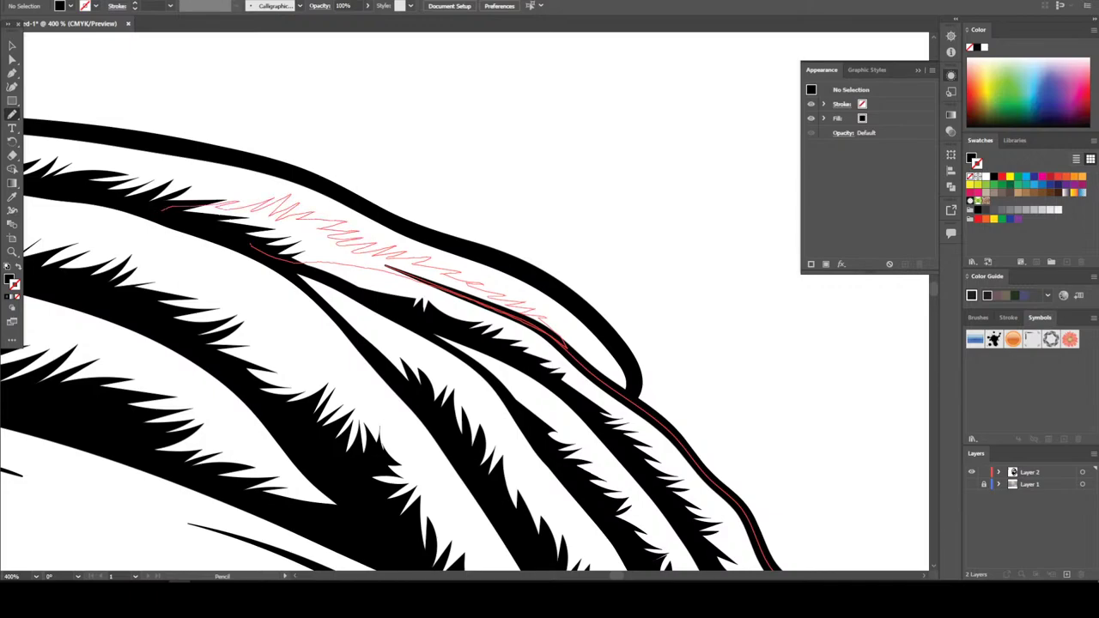
{"action": "key", "text": "ctrl+minus"}
{"action": "key", "text": "ctrl+minus"}
{"action": "key", "text": "ctrl+minus"}
{"action": "key", "text": "ctrl+minus"}
{"action": "key", "text": "ctrl+minus"}
{"action": "key", "text": "ctrl+minus"}
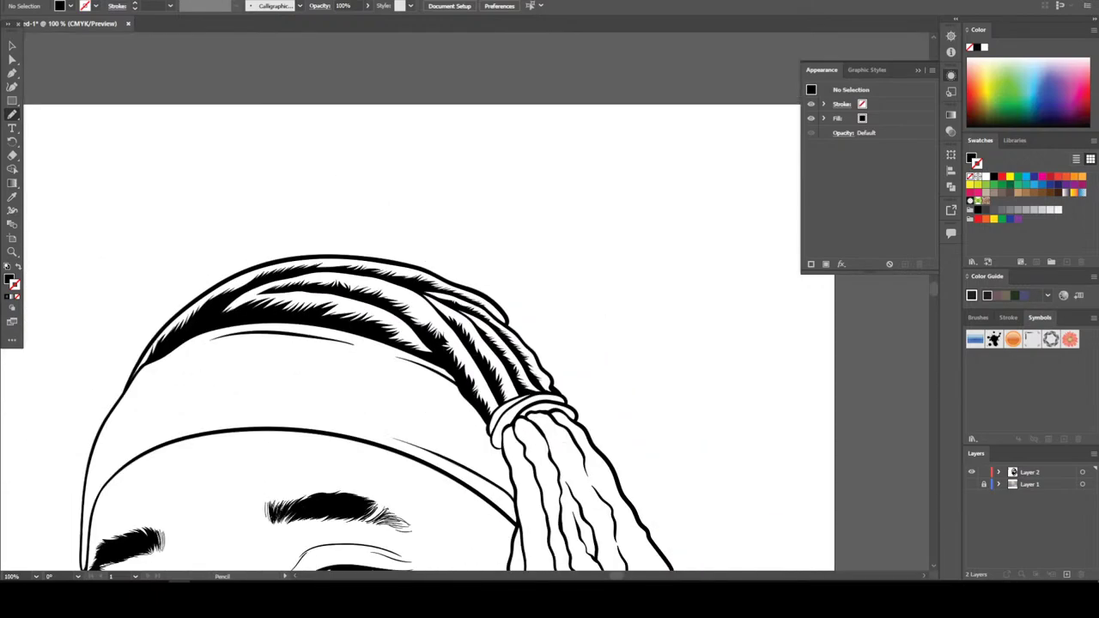
Zoom in on the dreadlock ends and draw an edge line and a black shadow between locks
{"action": "scroll", "coordinate": [386, 378], "scroll_direction": "down", "scroll_amount": 3}
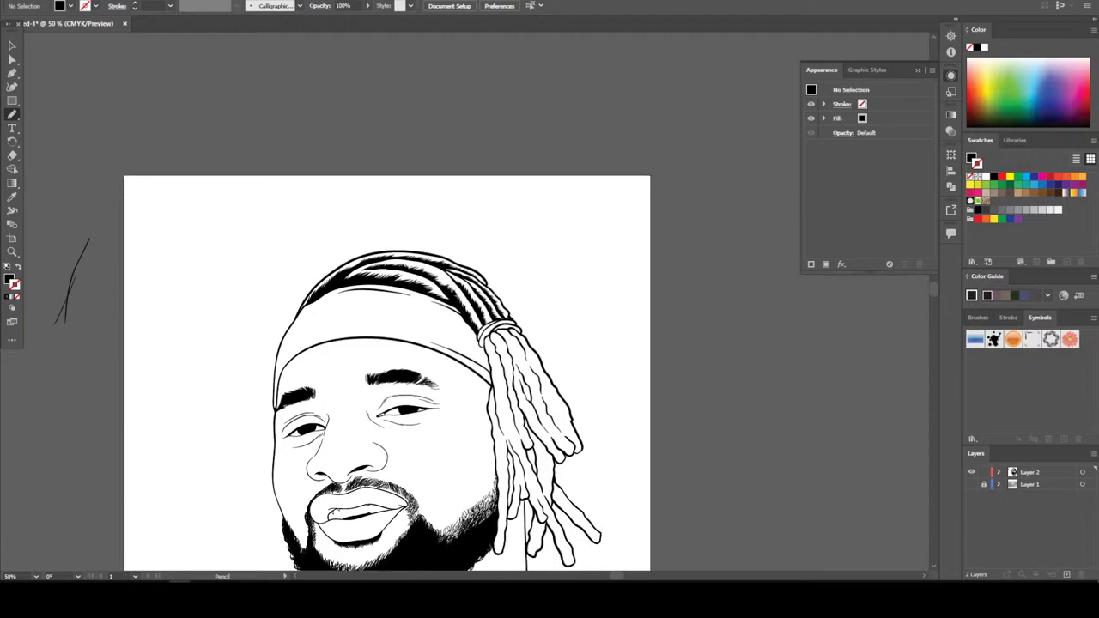
{"action": "scroll", "coordinate": [387, 378], "scroll_direction": "down", "scroll_amount": 2}
{"action": "scroll", "coordinate": [386, 378], "scroll_direction": "down", "scroll_amount": 2}
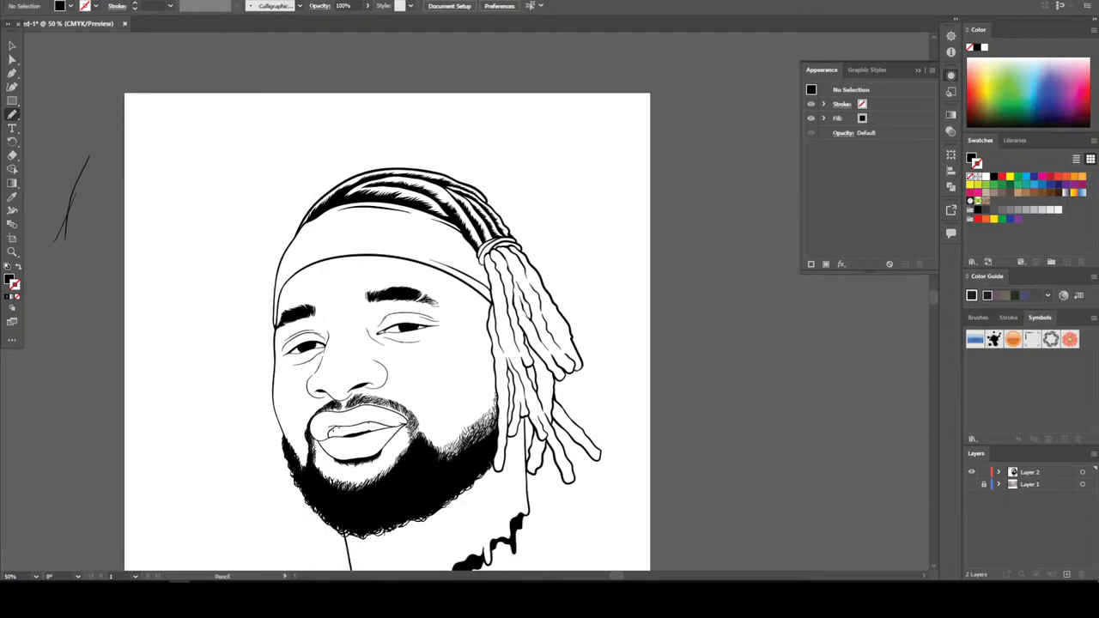
{"action": "key", "text": "ctrl+plus"}
{"action": "scroll", "coordinate": [387, 378], "scroll_direction": "down", "scroll_amount": 4}
{"action": "scroll", "coordinate": [386, 377], "scroll_direction": "down", "scroll_amount": 2}
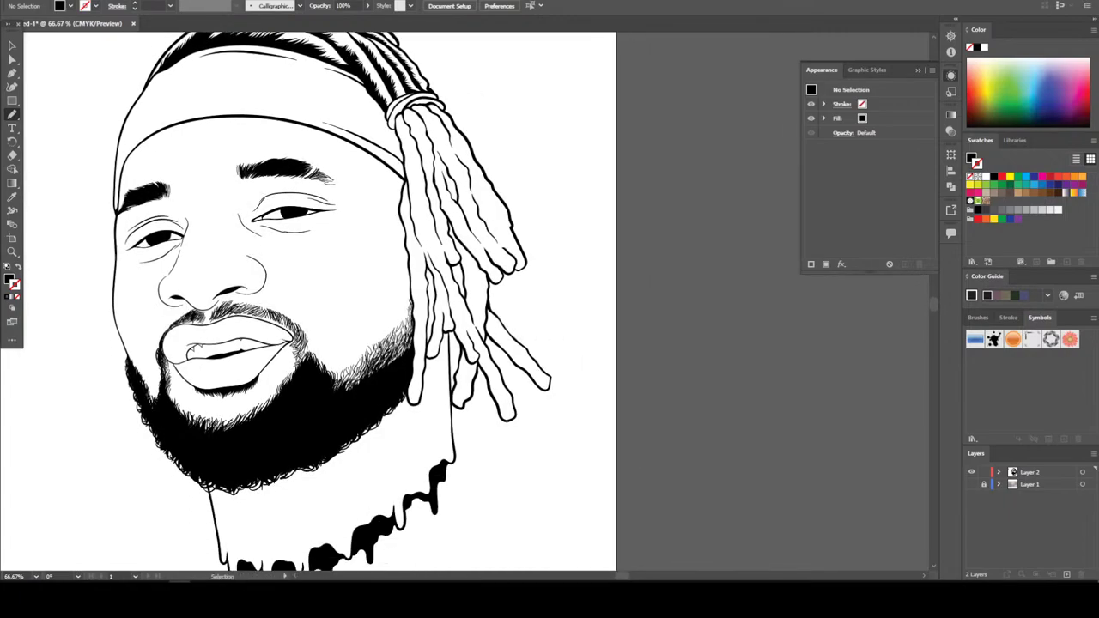
{"action": "scroll", "coordinate": [387, 378], "scroll_direction": "up", "scroll_amount": 1}
{"action": "key", "text": "ctrl+plus"}
{"action": "key", "text": "ctrl+plus"}
{"action": "key", "text": "ctrl+plus"}
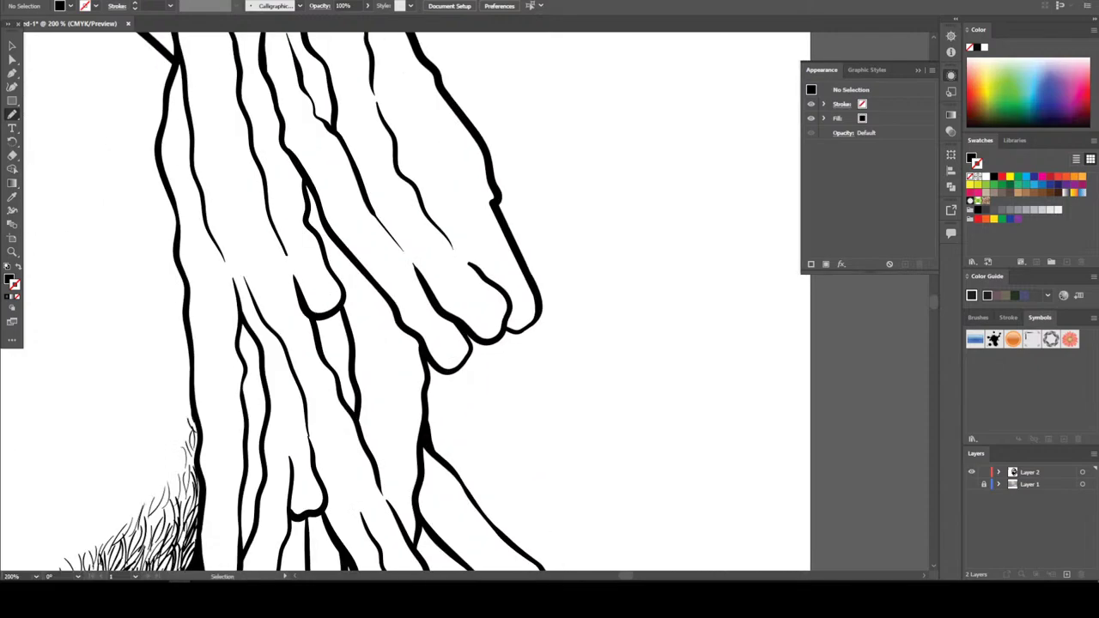
{"action": "key", "text": "ctrl+plus"}
{"action": "scroll", "coordinate": [387, 378], "scroll_direction": "down", "scroll_amount": 2}
{"action": "scroll", "coordinate": [387, 300], "scroll_direction": "up", "scroll_amount": 1}
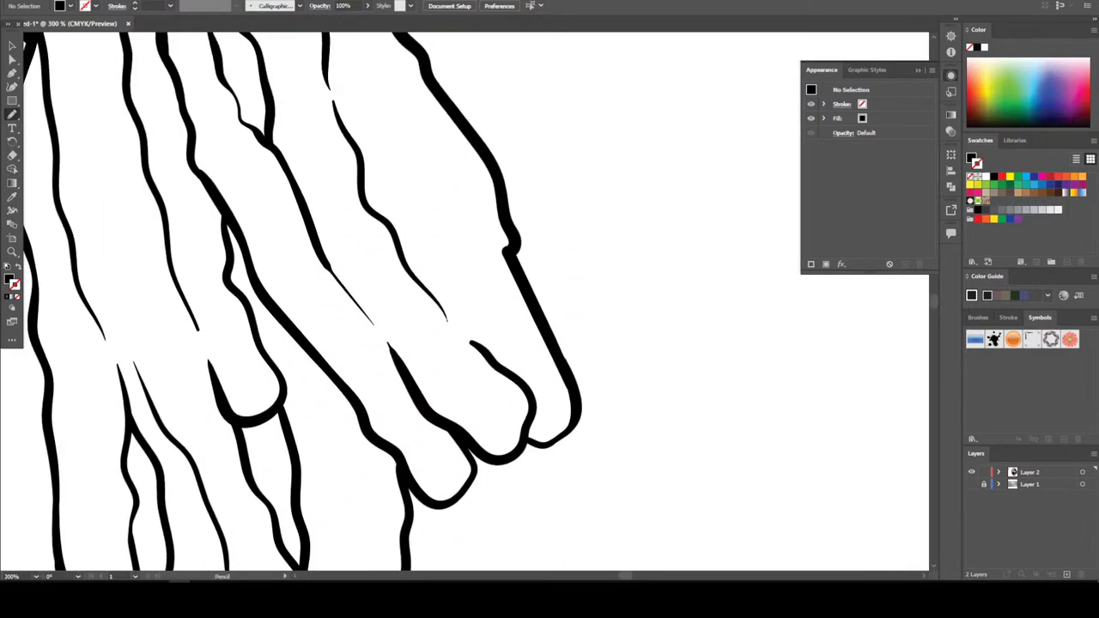
{"action": "scroll", "coordinate": [386, 300], "scroll_direction": "left", "scroll_amount": 2}
{"action": "scroll", "coordinate": [386, 301], "scroll_direction": "down", "scroll_amount": 2}
{"action": "key", "text": "ctrl+plus"}
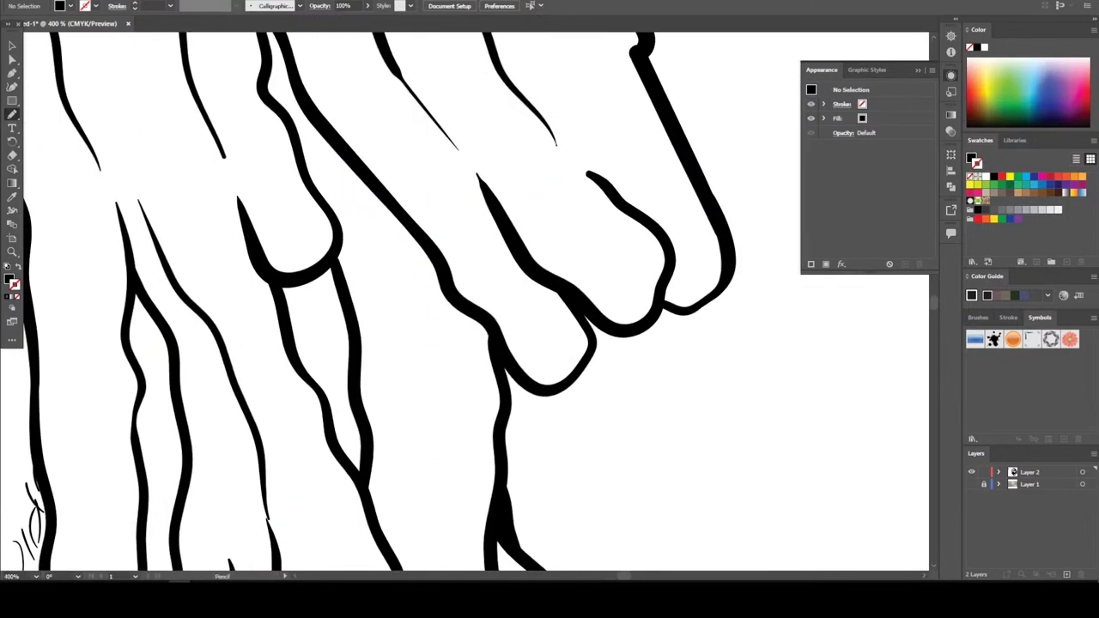
{"action": "scroll", "coordinate": [387, 301], "scroll_direction": "up", "scroll_amount": 1}
{"action": "mouse_move", "coordinate": [330, 269]}
{"action": "left_mouse_down"}
{"action": "mouse_move", "coordinate": [365, 508]}
{"action": "mouse_move", "coordinate": [402, 466]}
{"action": "mouse_move", "coordinate": [374, 314]}
{"action": "mouse_move", "coordinate": [388, 257]}
{"action": "mouse_move", "coordinate": [360, 232]}
{"action": "mouse_move", "coordinate": [292, 99]}
{"action": "mouse_move", "coordinate": [283, 112]}
{"action": "mouse_move", "coordinate": [340, 270]}
{"action": "left_mouse_up"}
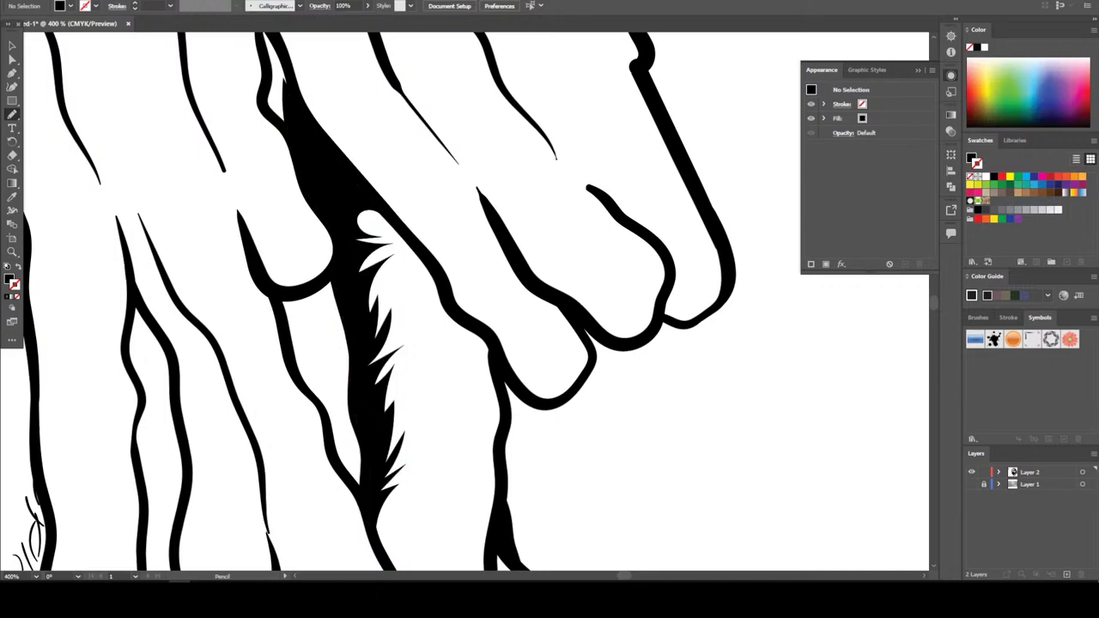
{"action": "scroll", "coordinate": [378, 300], "scroll_direction": "up", "scroll_amount": 5}
{"action": "mouse_move", "coordinate": [264, 251]}
{"action": "left_mouse_down"}
{"action": "mouse_move", "coordinate": [259, 160]}
{"action": "mouse_move", "coordinate": [295, 283]}
{"action": "left_mouse_up"}
Trace another black shadow shape in the gap between strands
{"action": "key", "text": "ctrl+minus"}
{"action": "key", "text": "ctrl+minus"}
{"action": "key", "text": "ctrl+minus"}
{"action": "key", "text": "ctrl+minus"}
{"action": "key", "text": "ctrl+minus"}
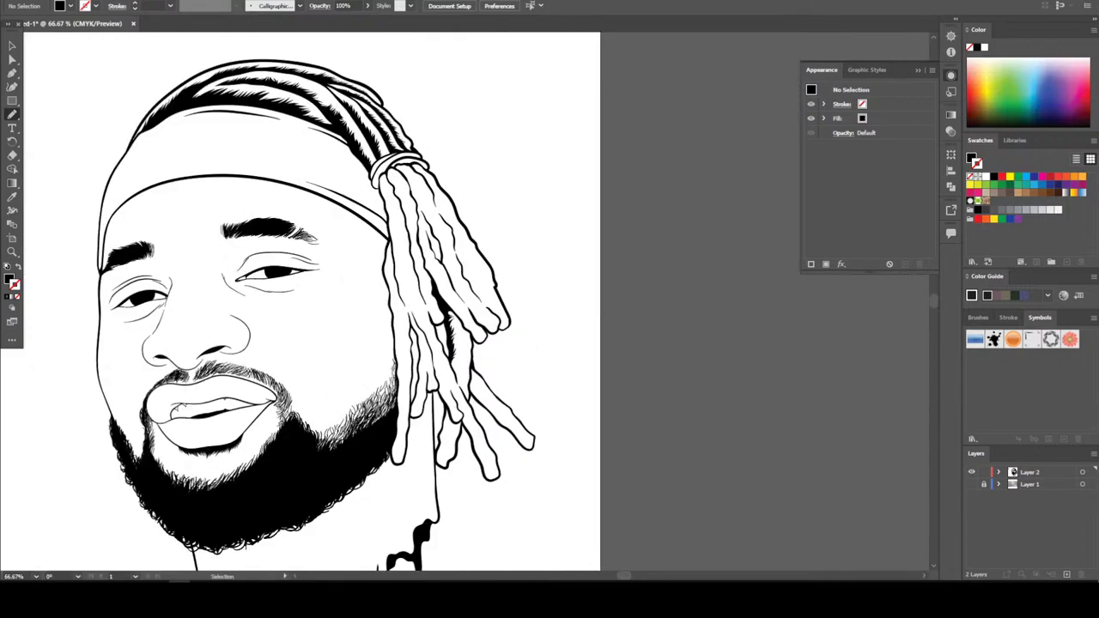
{"action": "key", "text": "ctrl+plus"}
{"action": "key", "text": "ctrl+plus"}
{"action": "key", "text": "ctrl+plus"}
{"action": "key", "text": "ctrl+plus"}
{"action": "key", "text": "ctrl+plus"}
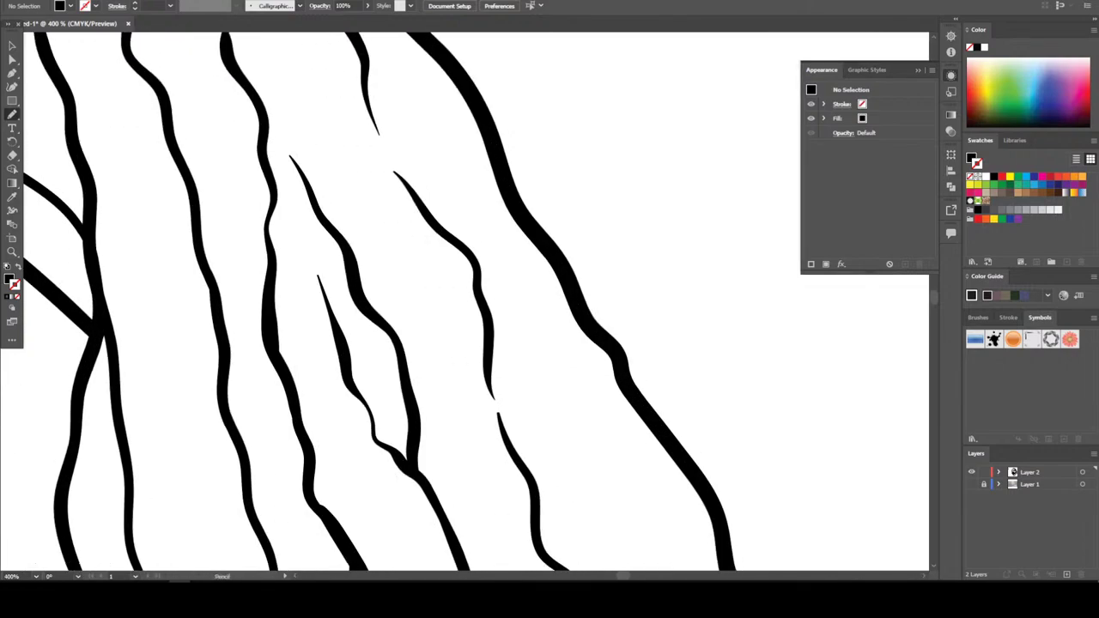
{"action": "scroll", "coordinate": [472, 300], "scroll_direction": "up", "scroll_amount": 2}
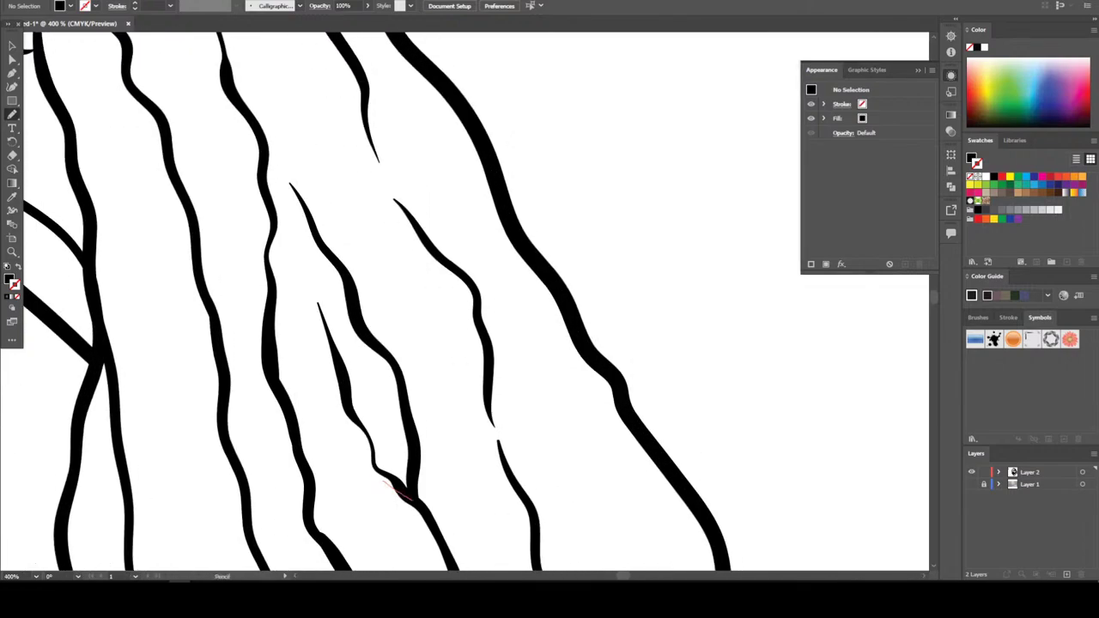
{"action": "left_click_drag", "start_coordinate": [366, 445], "coordinate": [337, 406]}
{"action": "mouse_move", "coordinate": [325, 342]}
{"action": "left_mouse_down"}
{"action": "mouse_move", "coordinate": [308, 286]}
{"action": "mouse_move", "coordinate": [309, 224]}
{"action": "mouse_move", "coordinate": [398, 374]}
{"action": "mouse_move", "coordinate": [418, 499]}
{"action": "left_mouse_up"}
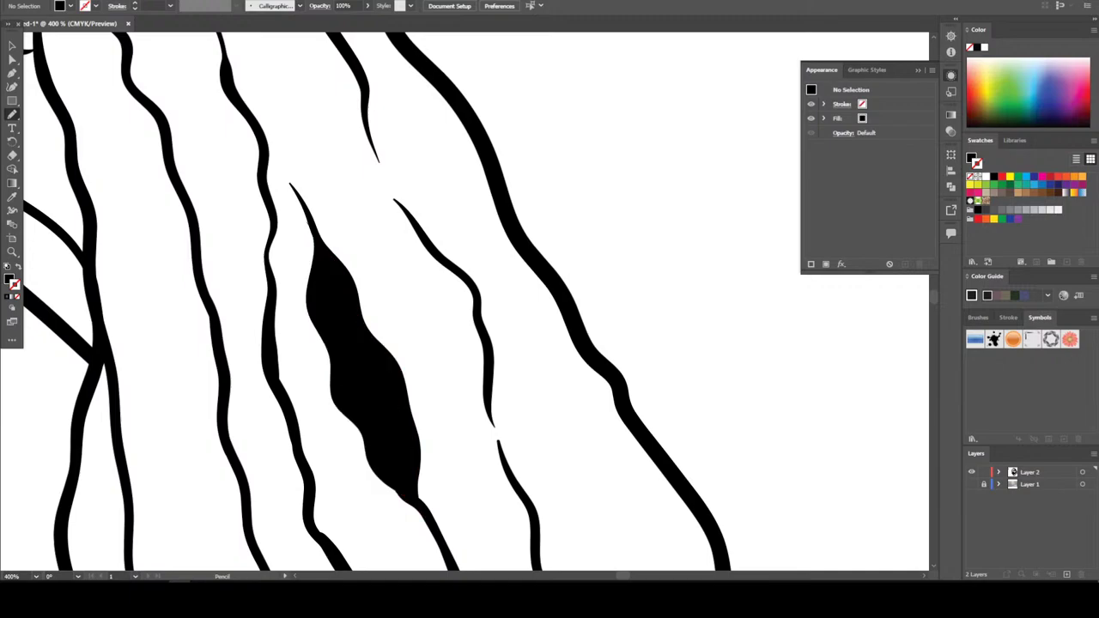
Trace the dreadlock's left outline and add spiky fur along its left side
{"action": "scroll", "coordinate": [430, 300], "scroll_direction": "down", "scroll_amount": 4}
{"action": "scroll", "coordinate": [301, 301], "scroll_direction": "up", "scroll_amount": 2}
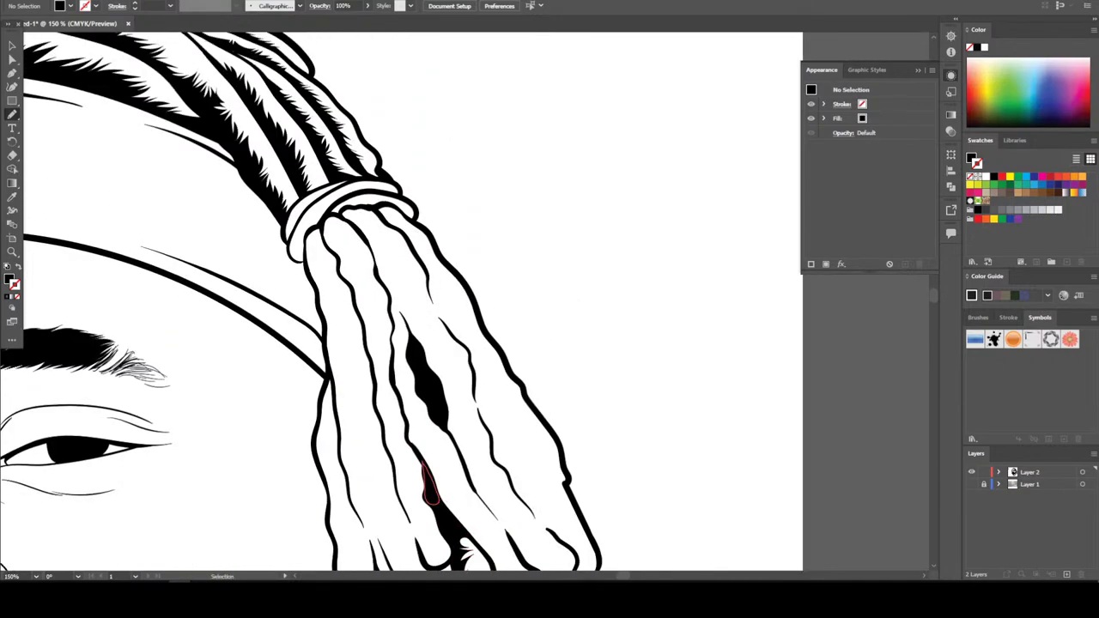
{"action": "scroll", "coordinate": [429, 387], "scroll_direction": "up", "scroll_amount": 3}
{"action": "scroll", "coordinate": [344, 301], "scroll_direction": "up", "scroll_amount": 2}
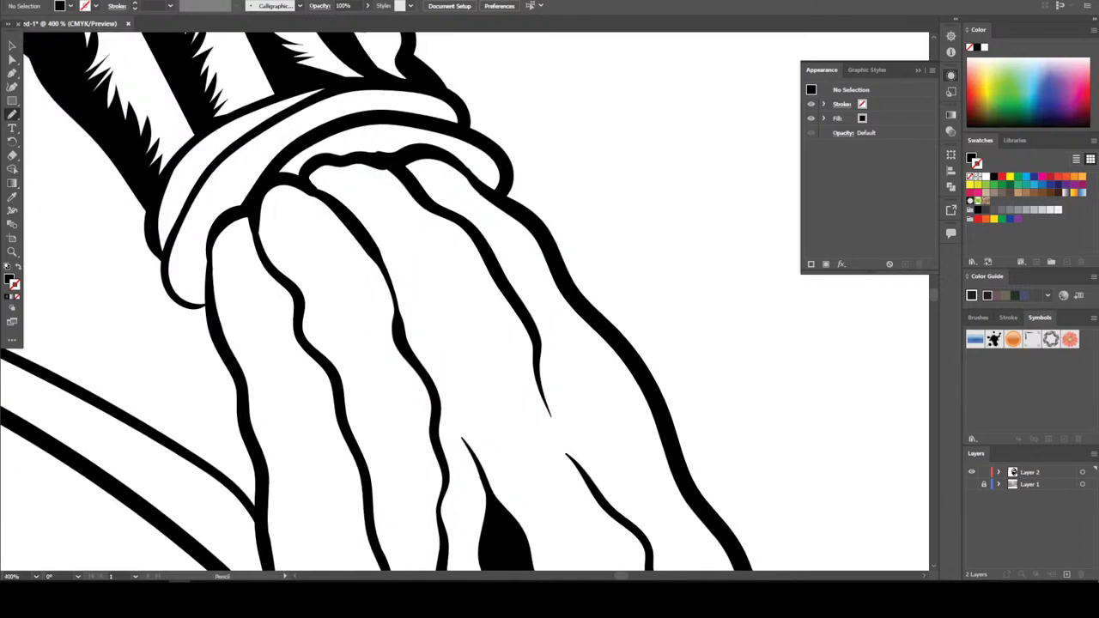
{"action": "mouse_move", "coordinate": [207, 261]}
{"action": "left_mouse_down"}
{"action": "mouse_move", "coordinate": [216, 330]}
{"action": "mouse_move", "coordinate": [248, 402]}
{"action": "mouse_move", "coordinate": [269, 400]}
{"action": "mouse_move", "coordinate": [292, 495]}
{"action": "mouse_move", "coordinate": [300, 408]}
{"action": "mouse_move", "coordinate": [277, 336]}
{"action": "mouse_move", "coordinate": [285, 316]}
{"action": "mouse_move", "coordinate": [265, 331]}
{"action": "left_mouse_up"}
{"action": "mouse_move", "coordinate": [291, 289]}
{"action": "left_mouse_down"}
{"action": "mouse_move", "coordinate": [250, 212]}
{"action": "mouse_move", "coordinate": [216, 225]}
{"action": "left_mouse_up"}
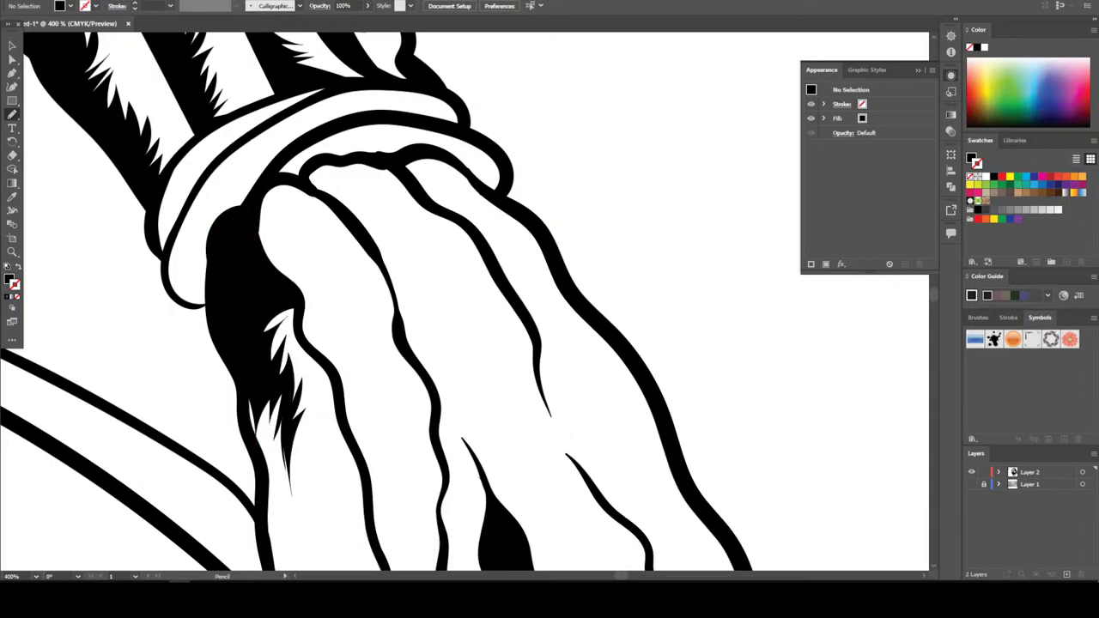
{"action": "mouse_move", "coordinate": [266, 363]}
{"action": "left_mouse_down"}
{"action": "mouse_move", "coordinate": [296, 316]}
{"action": "mouse_move", "coordinate": [269, 301]}
{"action": "left_mouse_up"}
{"action": "key", "text": "ctrl+minus"}
{"action": "key", "text": "ctrl+minus"}
{"action": "key", "text": "ctrl+minus"}
{"action": "key", "text": "ctrl+minus"}
{"action": "key", "text": "ctrl+minus"}
{"action": "key", "text": "ctrl+minus"}
{"action": "scroll", "coordinate": [31, 153], "scroll_direction": "down", "scroll_amount": 2}
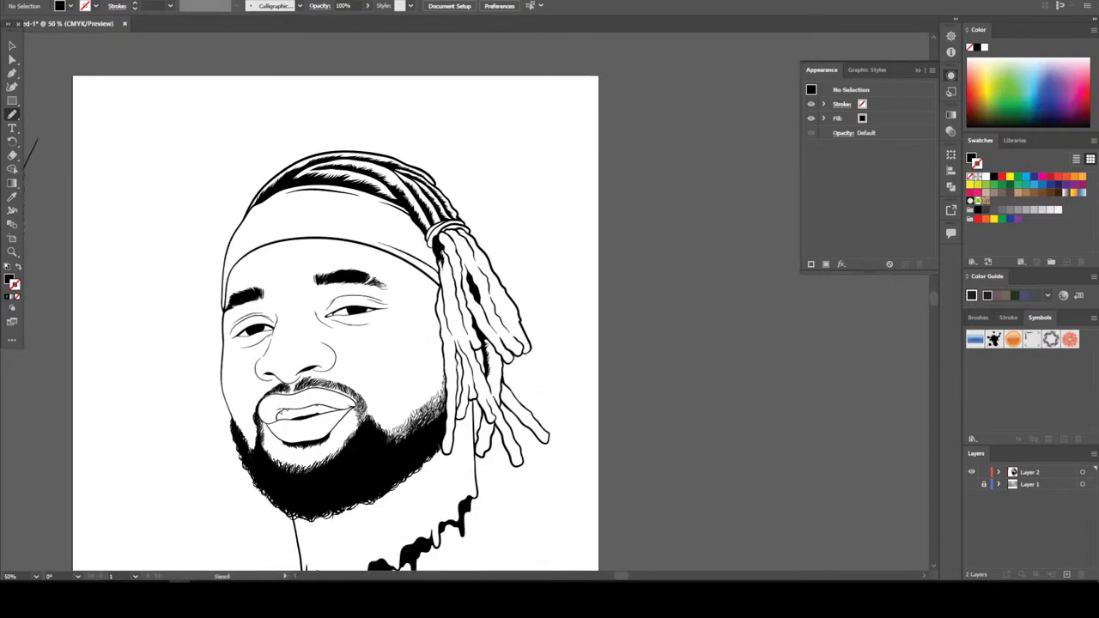
Show the reference photo and draw a spiky stroke along the dreadlock crease
{"action": "left_click", "coordinate": [971, 485]}
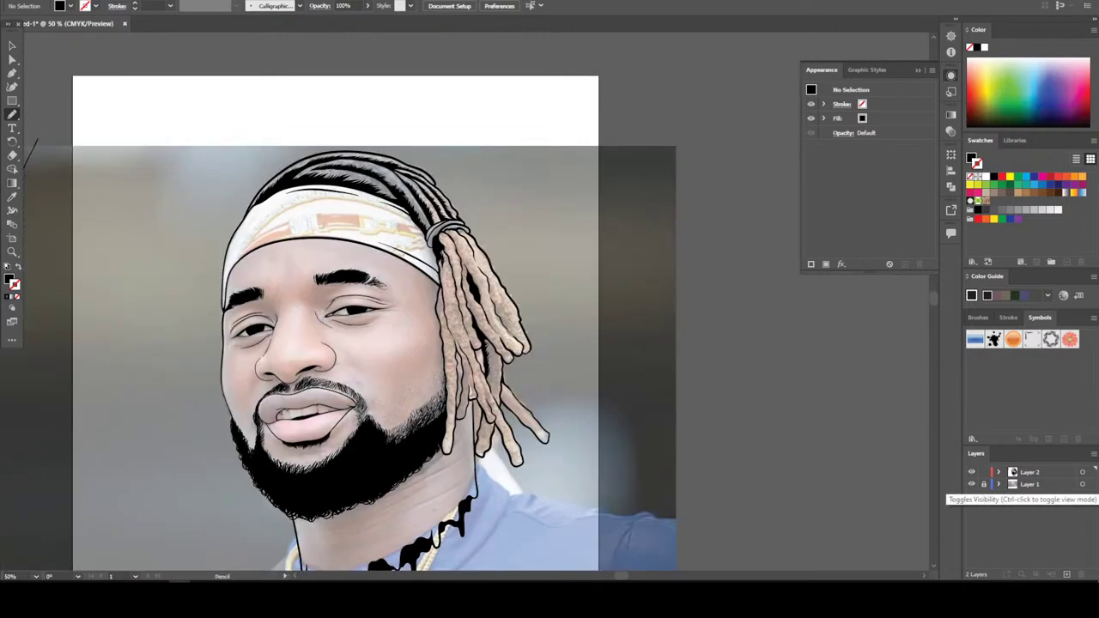
{"action": "key", "text": "ctrl+plus"}
{"action": "key", "text": "ctrl+plus"}
{"action": "key", "text": "ctrl+plus"}
{"action": "key", "text": "ctrl+plus"}
{"action": "key", "text": "ctrl+plus"}
{"action": "key", "text": "ctrl+plus"}
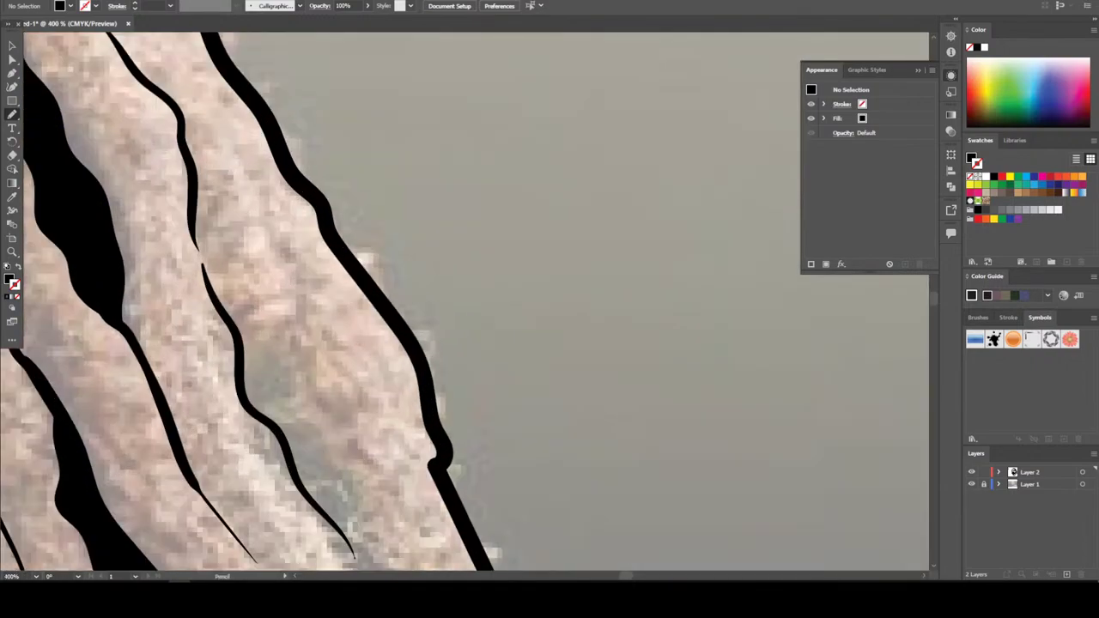
{"action": "scroll", "coordinate": [261, 302], "scroll_direction": "down", "scroll_amount": 4}
{"action": "key", "text": "n"}
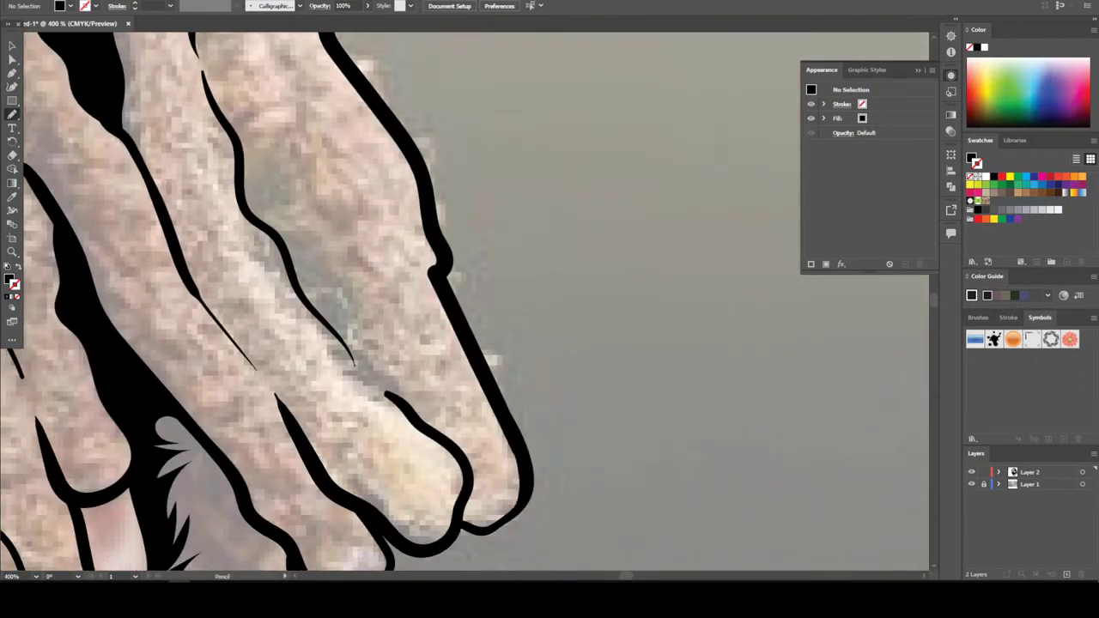
{"action": "mouse_move", "coordinate": [191, 290]}
{"action": "left_mouse_down"}
{"action": "mouse_move", "coordinate": [318, 468]}
{"action": "mouse_move", "coordinate": [388, 520]}
{"action": "left_mouse_up"}
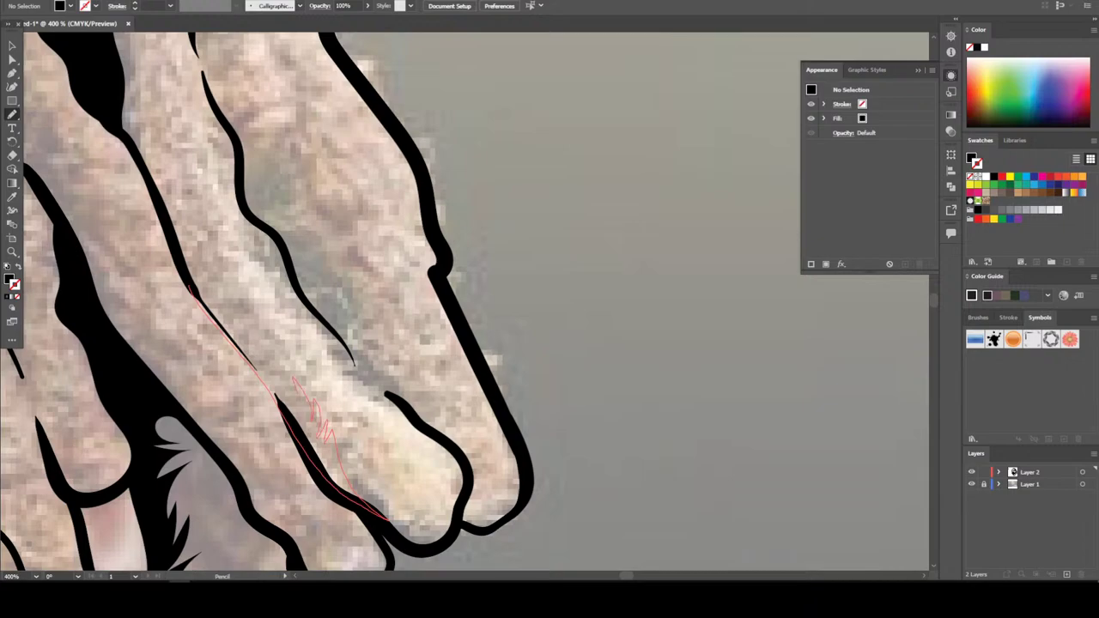
{"action": "left_click_drag", "start_coordinate": [389, 520], "coordinate": [388, 520]}
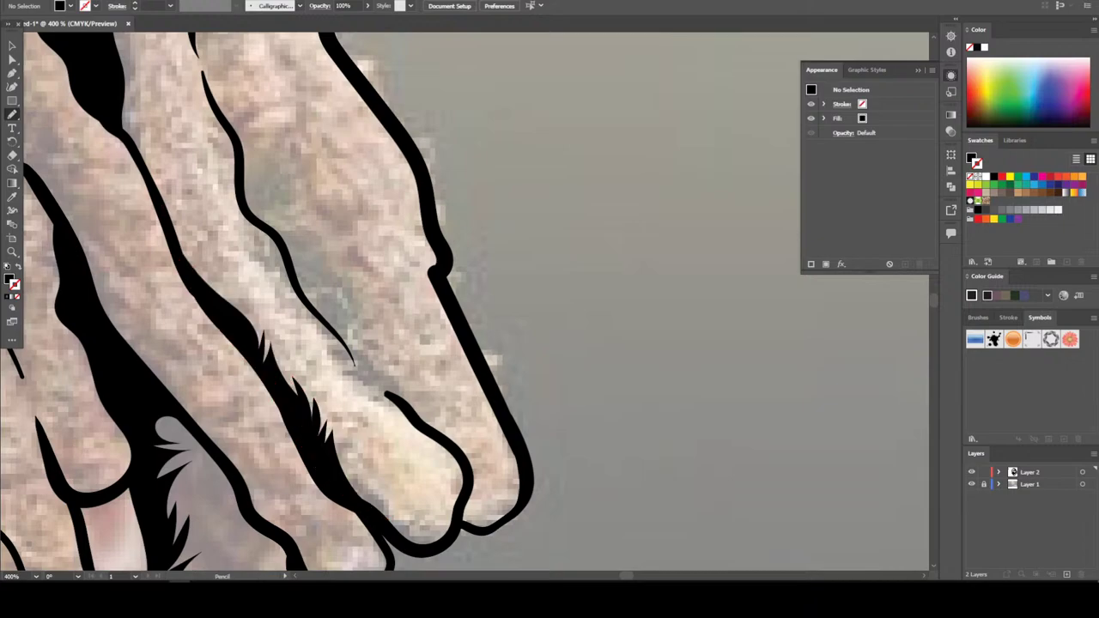
Add more spiky crease strokes down the strand and along the lower crease
{"action": "scroll", "coordinate": [388, 520], "scroll_direction": "up", "scroll_amount": 3}
{"action": "left_click_drag", "start_coordinate": [193, 155], "coordinate": [209, 230]}
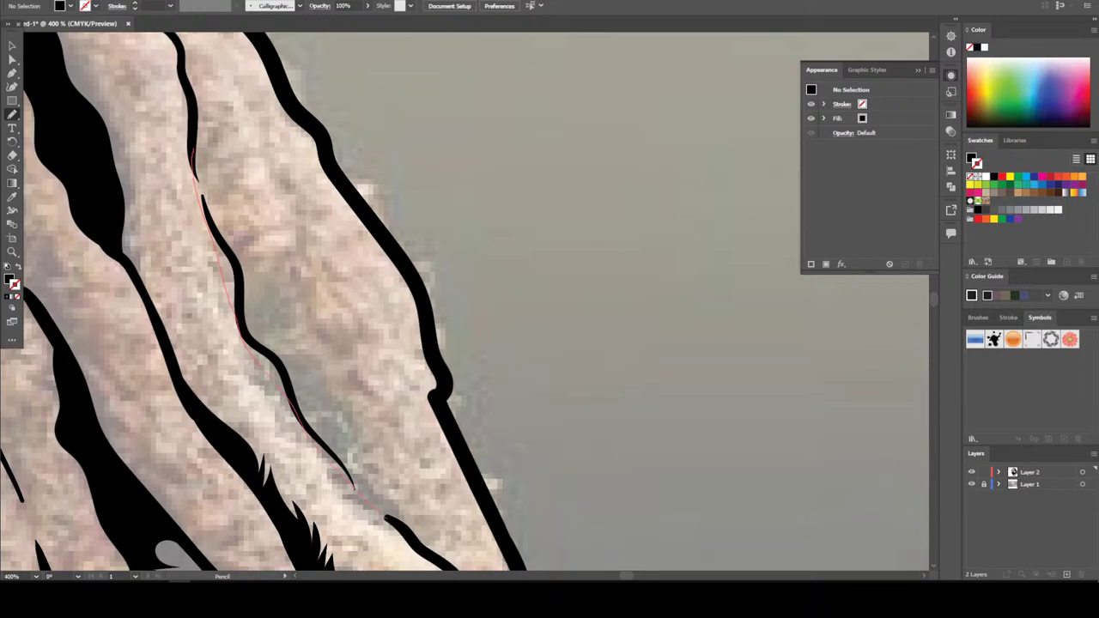
{"action": "left_click_drag", "start_coordinate": [386, 519], "coordinate": [421, 547]}
{"action": "left_click_drag", "start_coordinate": [420, 547], "coordinate": [421, 547]}
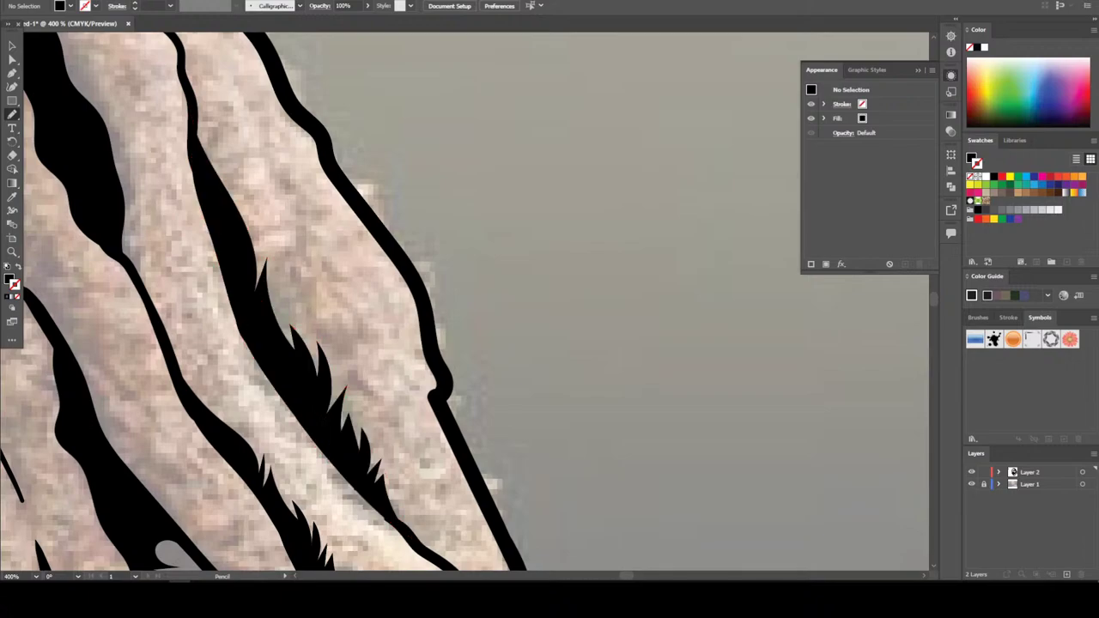
{"action": "left_click_drag", "start_coordinate": [329, 440], "coordinate": [401, 532]}
Draw two filled black shadow strands beside the dreadlock, following its lower edge
{"action": "scroll", "coordinate": [464, 300], "scroll_direction": "down", "scroll_amount": 5}
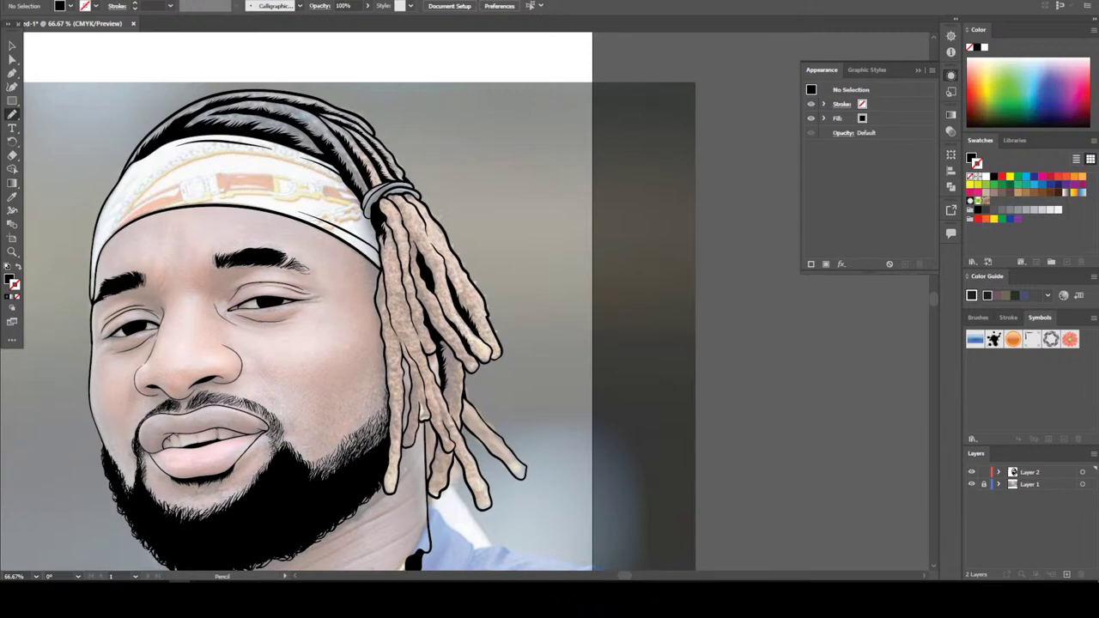
{"action": "scroll", "coordinate": [462, 532], "scroll_direction": "up", "scroll_amount": 5}
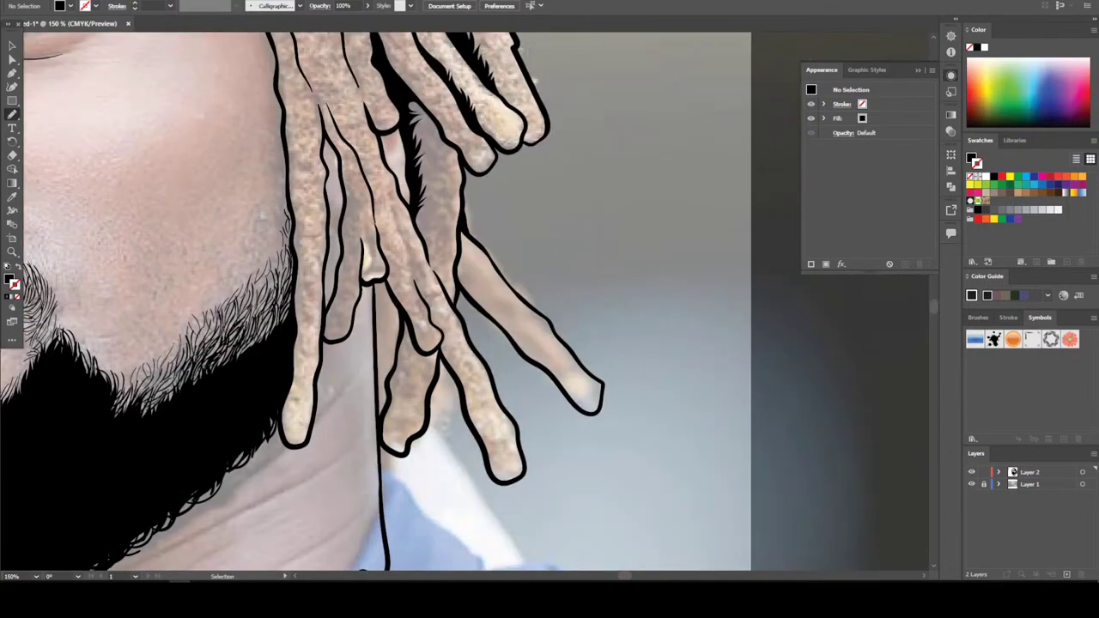
{"action": "scroll", "coordinate": [354, 164], "scroll_direction": "up", "scroll_amount": 5}
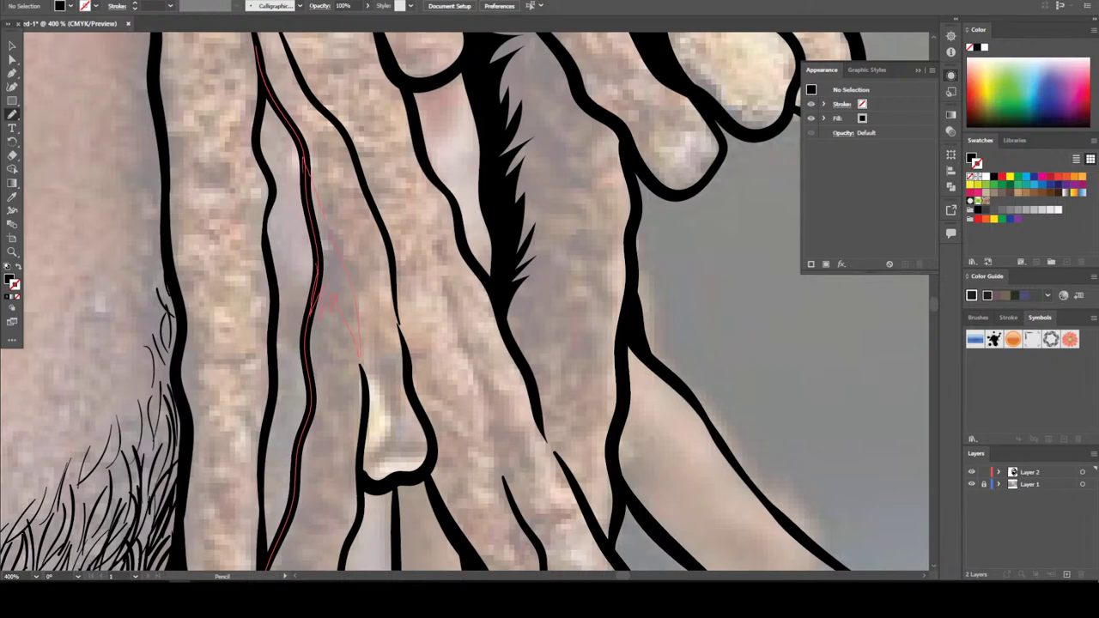
{"action": "left_click_drag", "start_coordinate": [360, 358], "coordinate": [305, 159]}
{"action": "key", "text": "ctrl+minus"}
{"action": "key", "text": "ctrl+minus"}
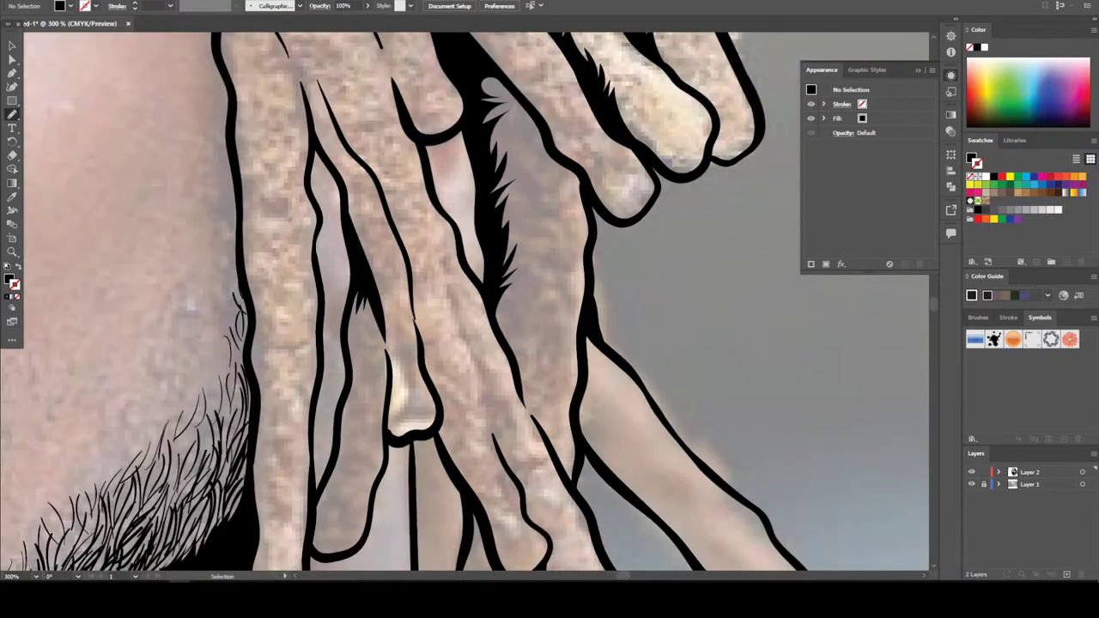
{"action": "scroll", "coordinate": [464, 300], "scroll_direction": "down", "scroll_amount": 3}
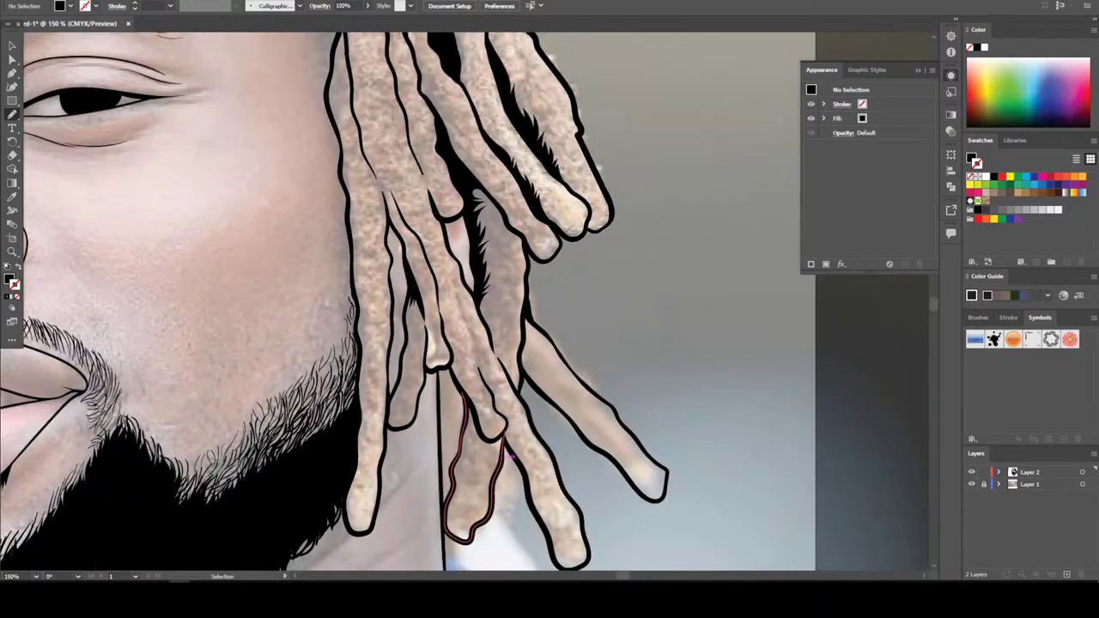
{"action": "scroll", "coordinate": [464, 301], "scroll_direction": "up", "scroll_amount": 3}
{"action": "scroll", "coordinate": [553, 249], "scroll_direction": "up", "scroll_amount": 3}
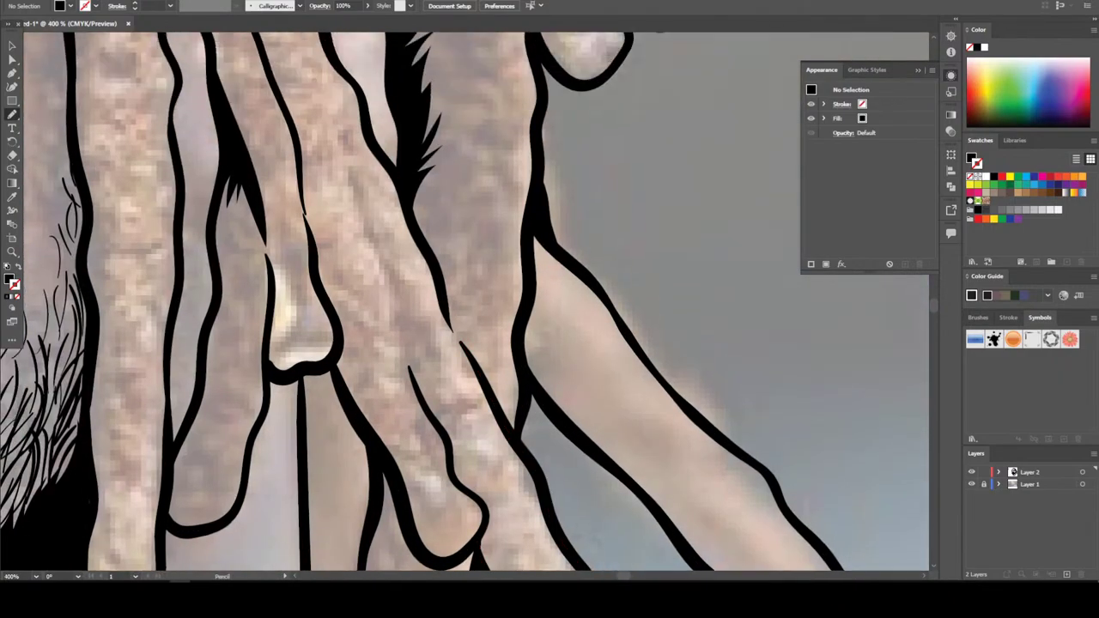
{"action": "left_click_drag", "start_coordinate": [461, 397], "coordinate": [546, 568]}
{"action": "scroll", "coordinate": [546, 515], "scroll_direction": "up", "scroll_amount": 1}
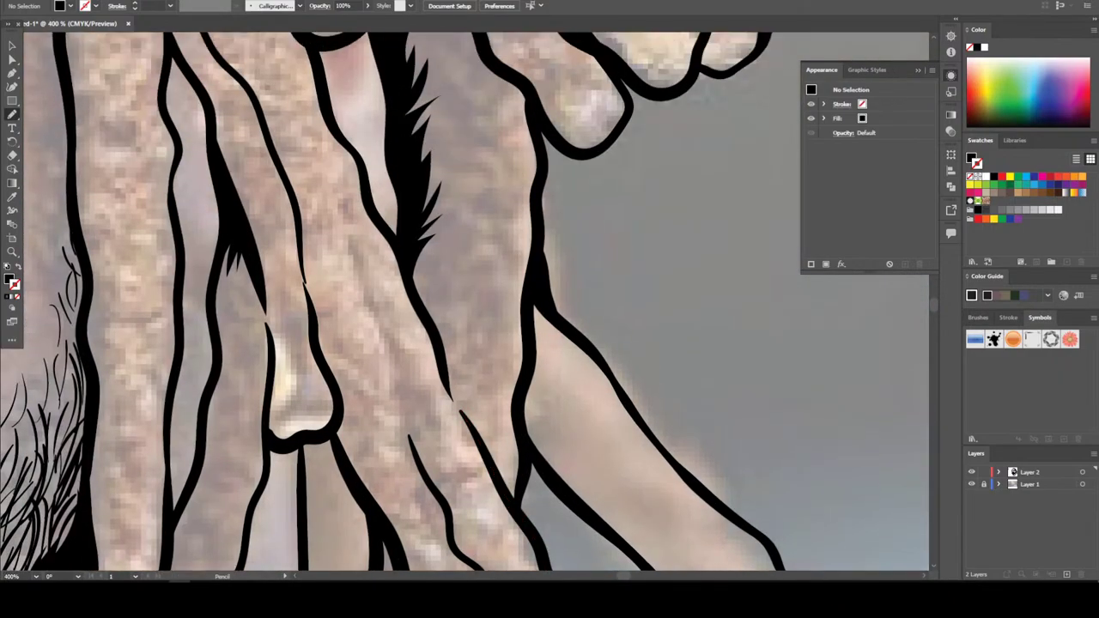
{"action": "mouse_move", "coordinate": [388, 365]}
{"action": "left_mouse_down"}
{"action": "mouse_move", "coordinate": [352, 283]}
{"action": "mouse_move", "coordinate": [331, 182]}
{"action": "left_mouse_up"}
{"action": "left_click_drag", "start_coordinate": [325, 172], "coordinate": [325, 172]}
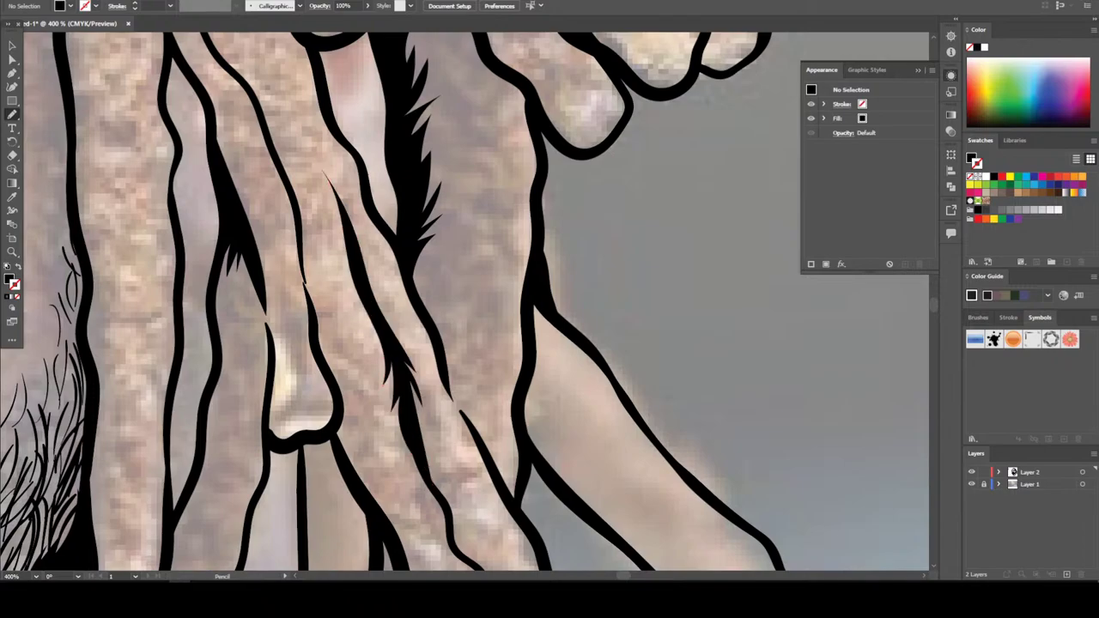
Trace a stroke along the edge of a dreadlock tip
{"action": "key", "text": "ctrl+minus"}
{"action": "key", "text": "ctrl+minus"}
{"action": "key", "text": "ctrl+minus"}
{"action": "key", "text": "ctrl+minus"}
{"action": "key", "text": "ctrl+minus"}
{"action": "key", "text": "ctrl+minus"}
{"action": "key", "text": "ctrl+1"}
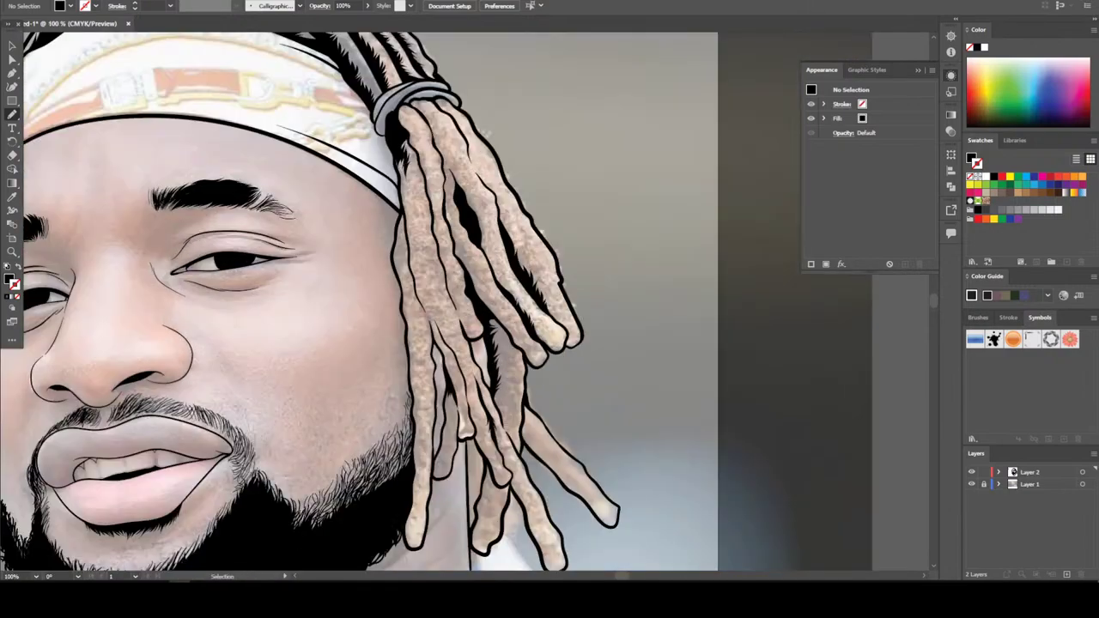
{"action": "key", "text": "ctrl+plus"}
{"action": "key", "text": "ctrl+plus"}
{"action": "key", "text": "ctrl+plus"}
{"action": "key", "text": "ctrl+plus"}
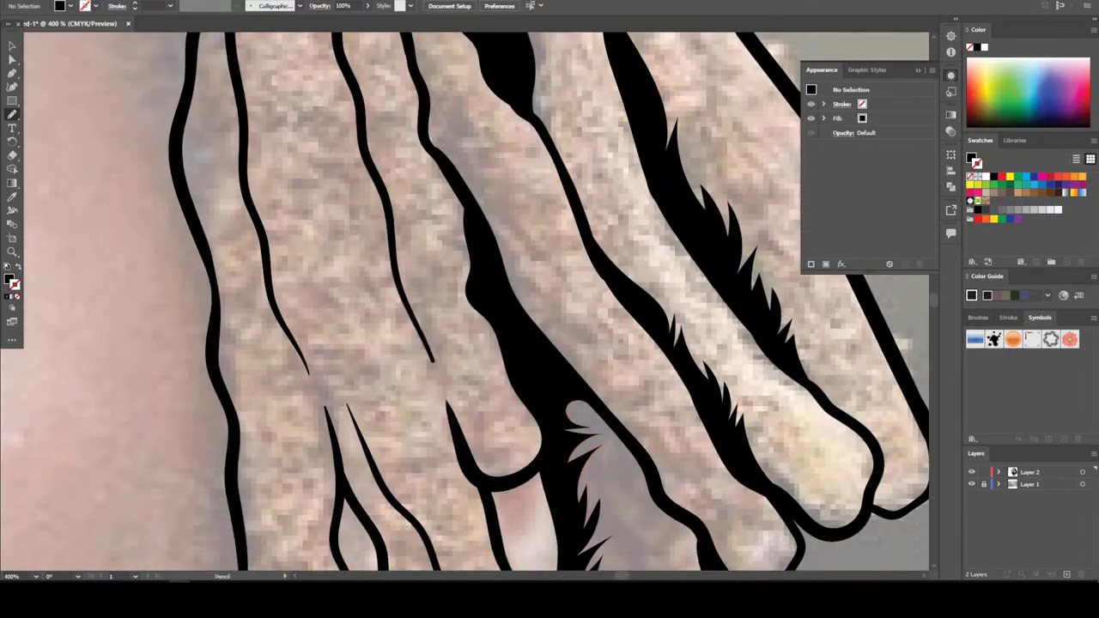
{"action": "scroll", "coordinate": [463, 301], "scroll_direction": "down", "scroll_amount": 1}
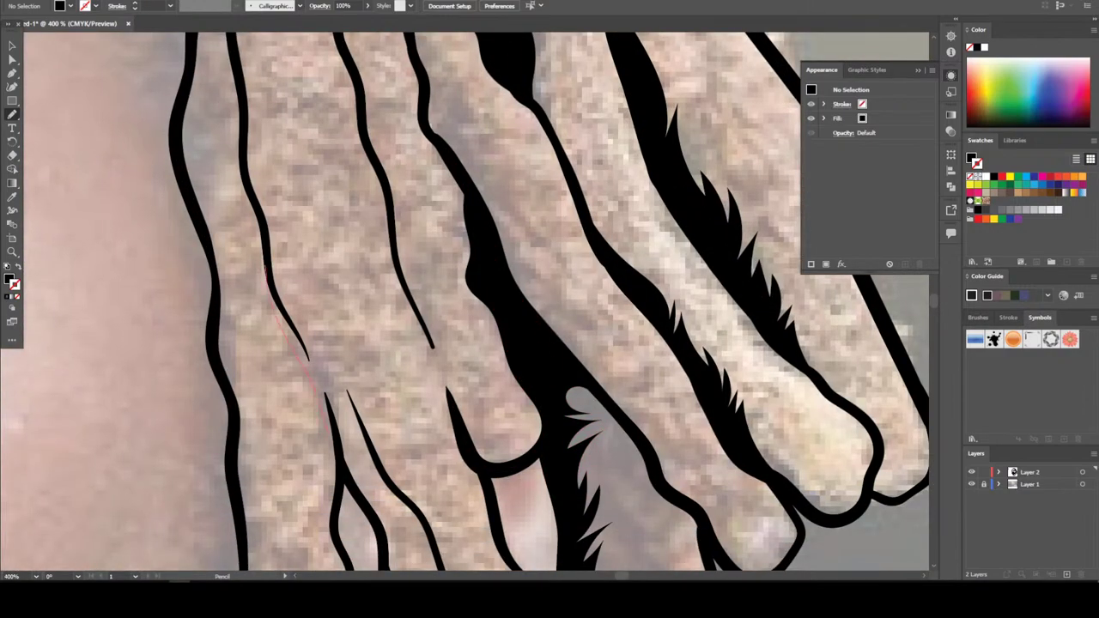
{"action": "left_click_drag", "start_coordinate": [333, 447], "coordinate": [370, 507]}
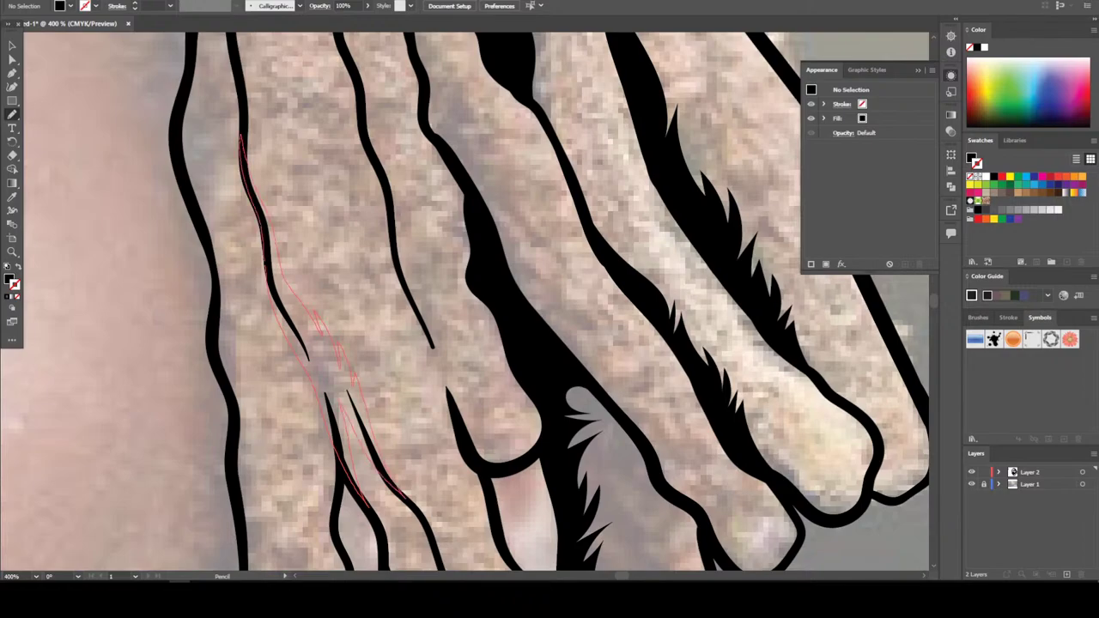
Draw a black shadow along the left strand's outline
{"action": "scroll", "coordinate": [464, 300], "scroll_direction": "down", "scroll_amount": 5}
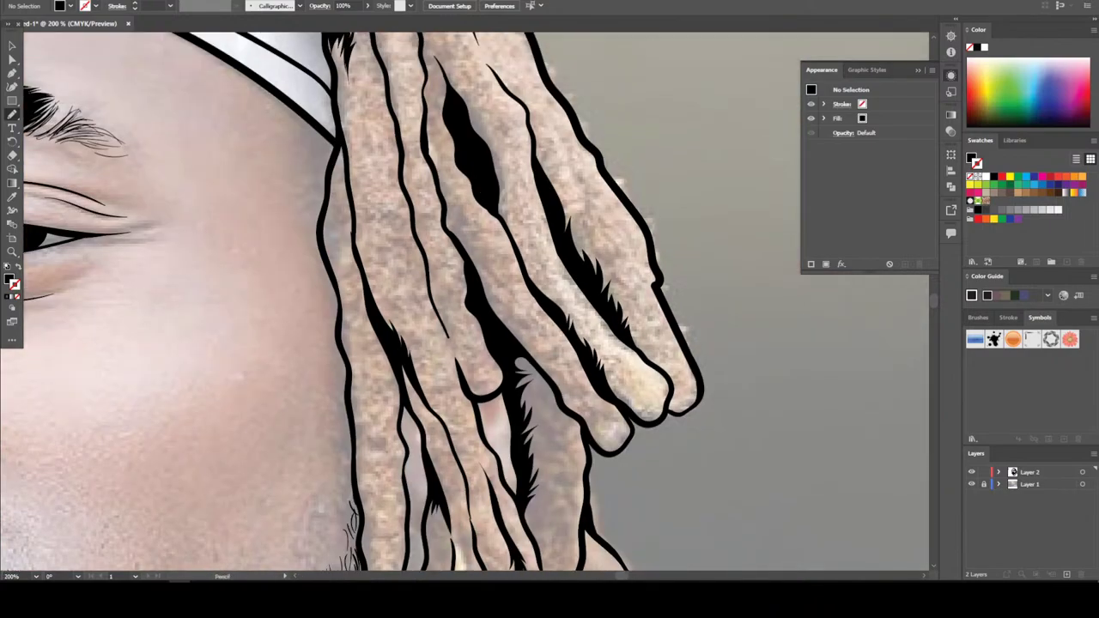
{"action": "scroll", "coordinate": [464, 301], "scroll_direction": "up", "scroll_amount": 5}
{"action": "left_click_drag", "start_coordinate": [283, 515], "coordinate": [277, 91]}
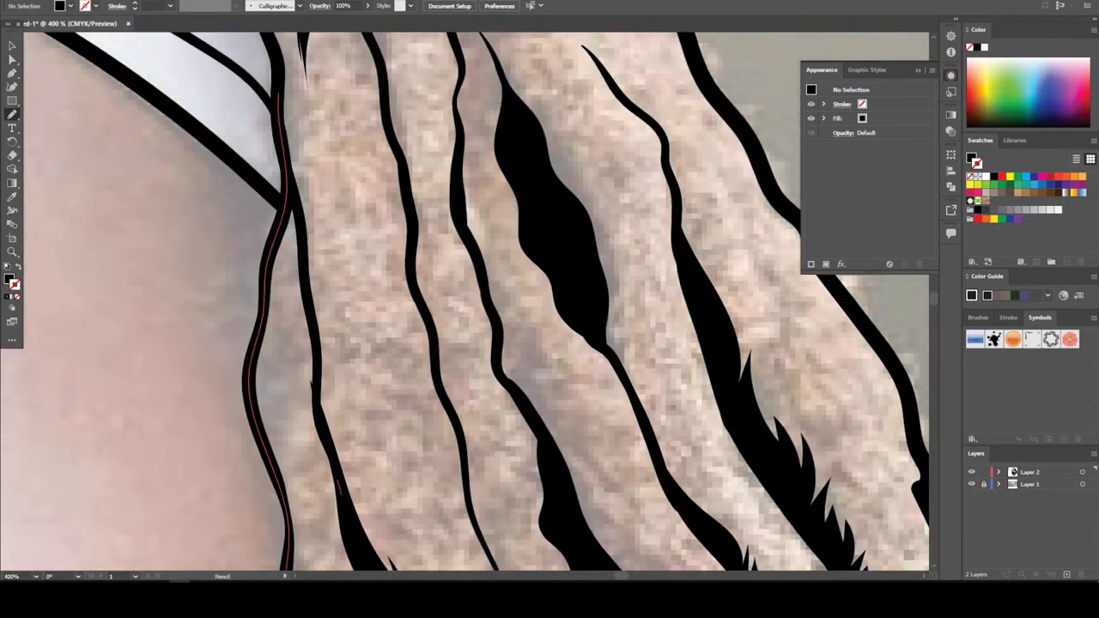
{"action": "left_click_drag", "start_coordinate": [306, 293], "coordinate": [320, 371]}
{"action": "left_click_drag", "start_coordinate": [307, 297], "coordinate": [306, 294]}
{"action": "key", "text": "ctrl+1"}
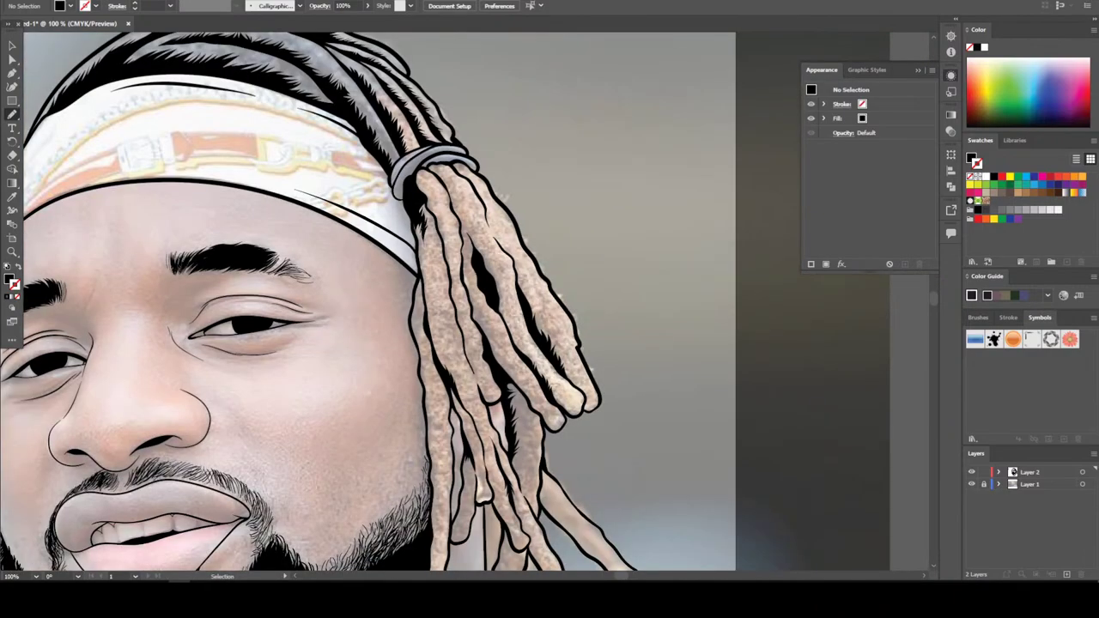
{"action": "key", "text": "ctrl+minus"}
{"action": "key", "text": "ctrl+minus"}
{"action": "key", "text": "ctrl+equal"}
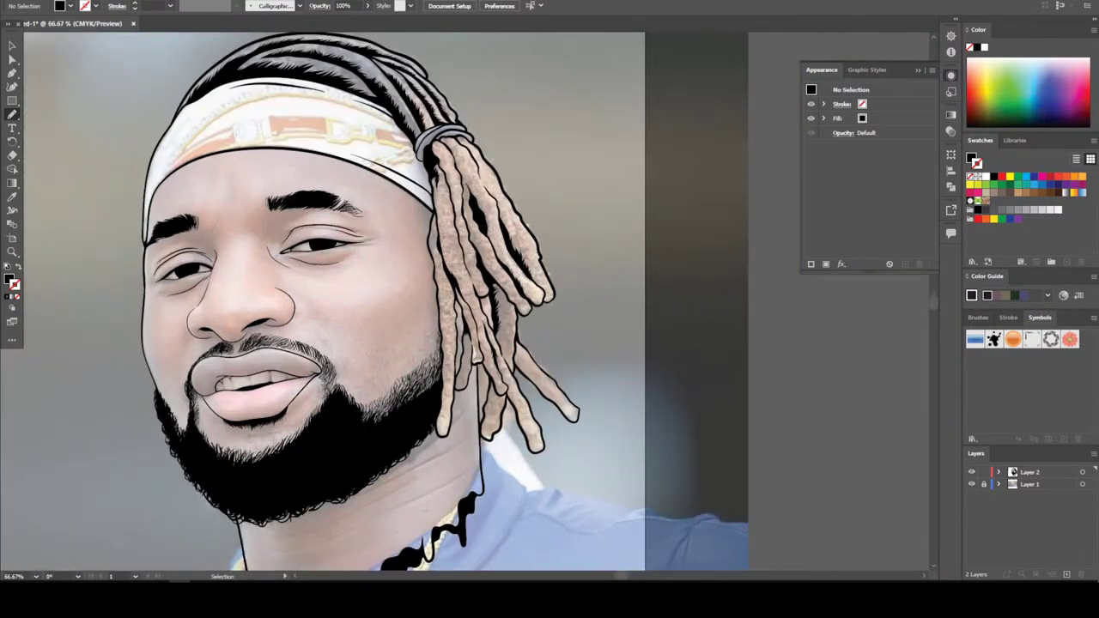
Briefly hide the photo reference to check the line art, then show it again
{"action": "key", "text": "ctrl+shift+w"}
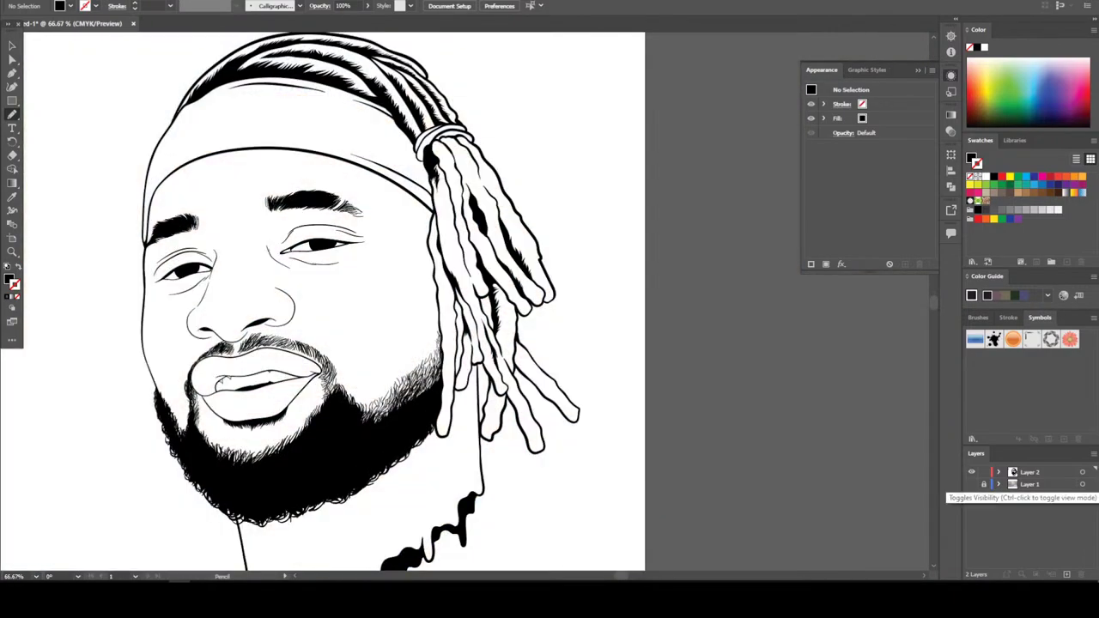
{"action": "key", "text": "ctrl+minus"}
{"action": "key", "text": "ctrl+equal"}
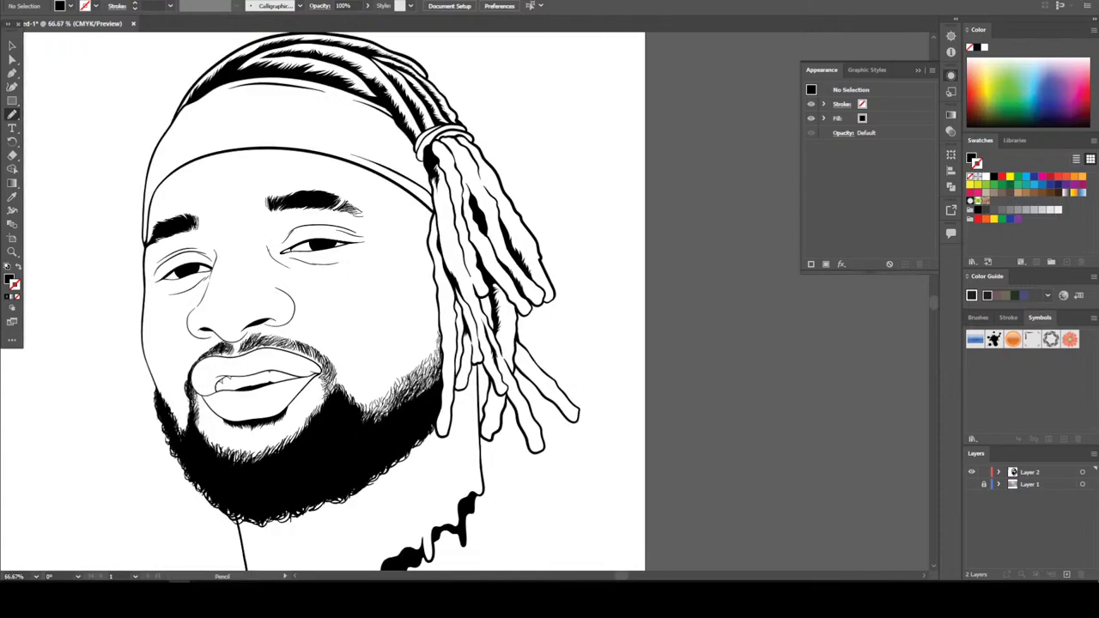
{"action": "key", "text": "ctrl+shift+w"}
Draw a thin stroke along the headband strap edge
{"action": "key", "text": "ctrl+equal"}
{"action": "key", "text": "ctrl+equal"}
{"action": "key", "text": "ctrl+equal"}
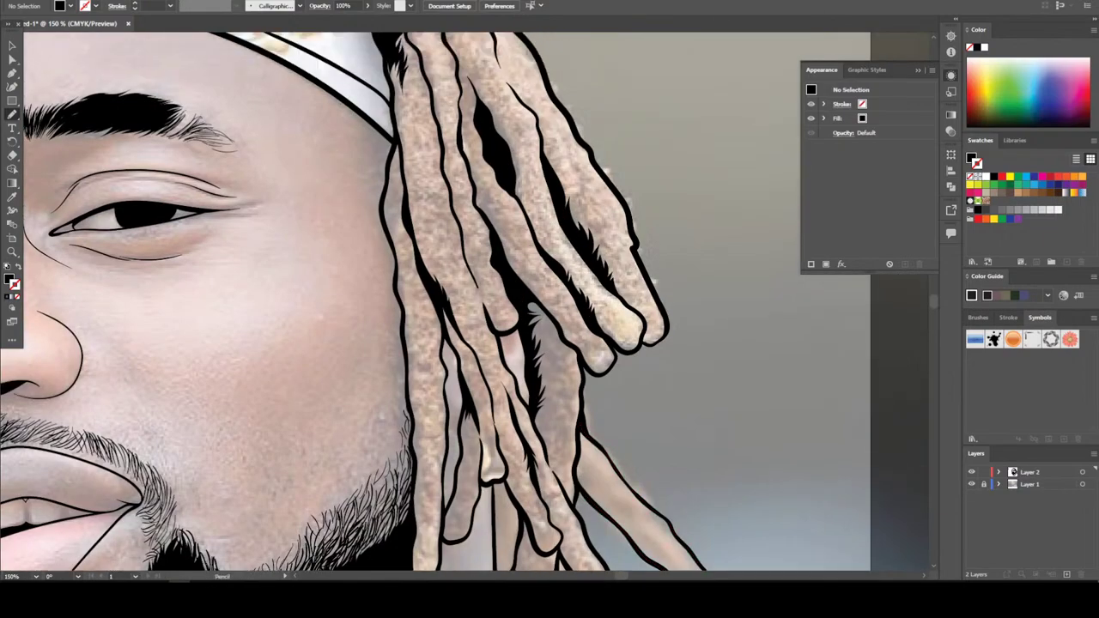
{"action": "scroll", "coordinate": [463, 301], "scroll_direction": "up", "scroll_amount": 3}
{"action": "key", "text": "ctrl+equal"}
{"action": "key", "text": "ctrl+equal"}
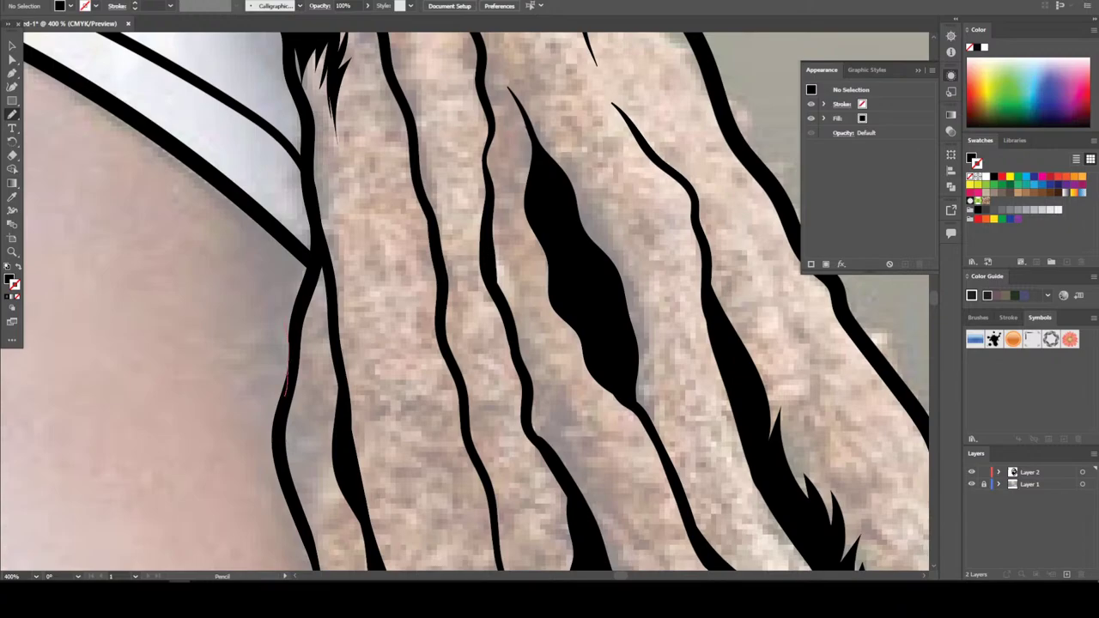
{"action": "mouse_move", "coordinate": [269, 225]}
{"action": "left_mouse_down"}
{"action": "mouse_move", "coordinate": [308, 265]}
{"action": "mouse_move", "coordinate": [290, 374]}
{"action": "left_mouse_up"}
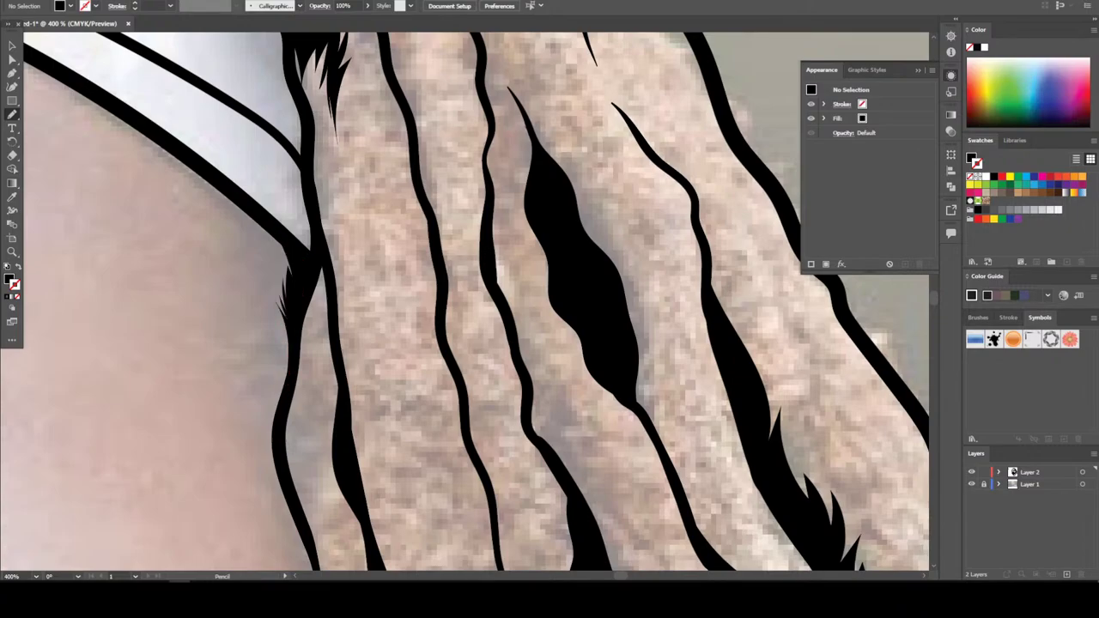
Trace a black shadow strand down a dreadlock, closing it around the tip
{"action": "key", "text": "ctrl+minus"}
{"action": "key", "text": "ctrl+minus"}
{"action": "key", "text": "ctrl+minus"}
{"action": "key", "text": "ctrl+minus"}
{"action": "key", "text": "ctrl+minus"}
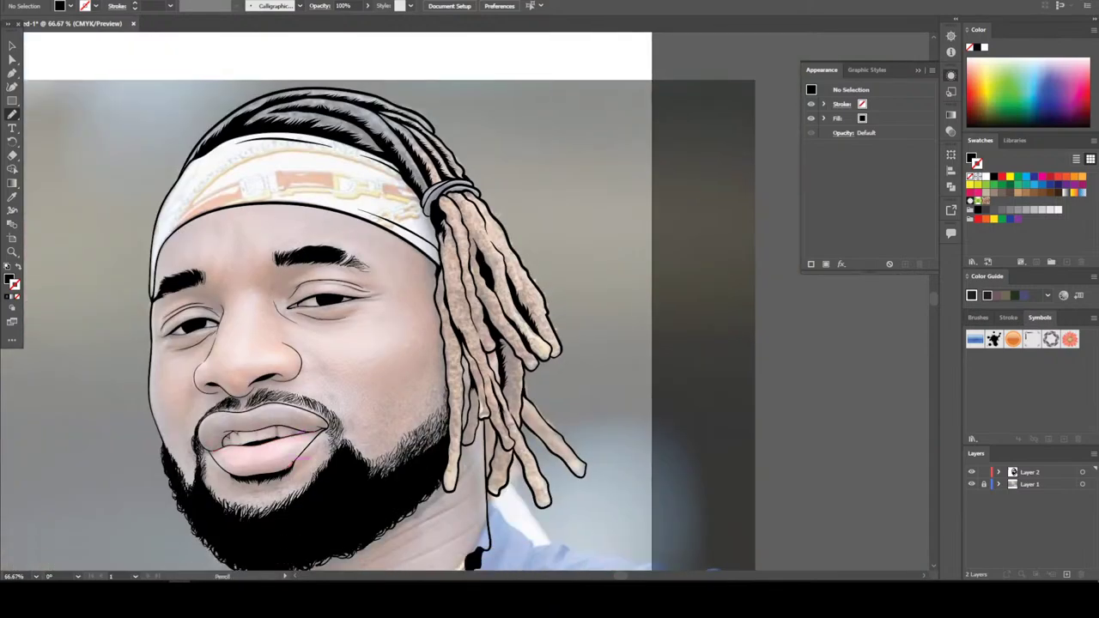
{"action": "key", "text": "ctrl+plus"}
{"action": "key", "text": "ctrl+plus"}
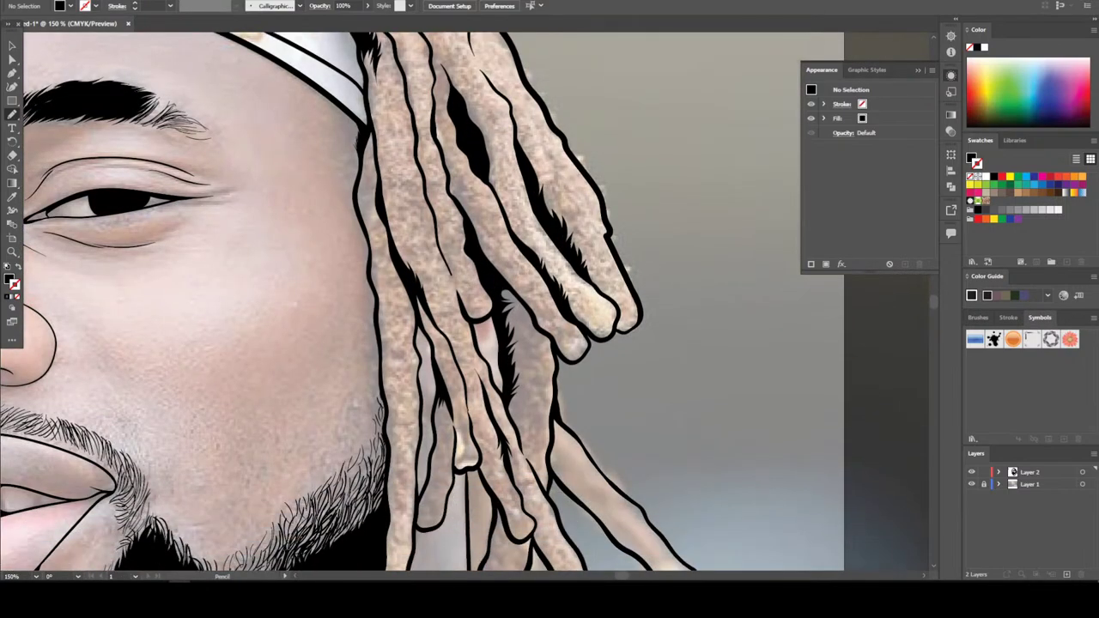
{"action": "key", "text": "ctrl+plus"}
{"action": "key", "text": "ctrl+plus"}
{"action": "key", "text": "ctrl+plus"}
{"action": "left_click_drag", "start_coordinate": [365, 430], "coordinate": [393, 516]}
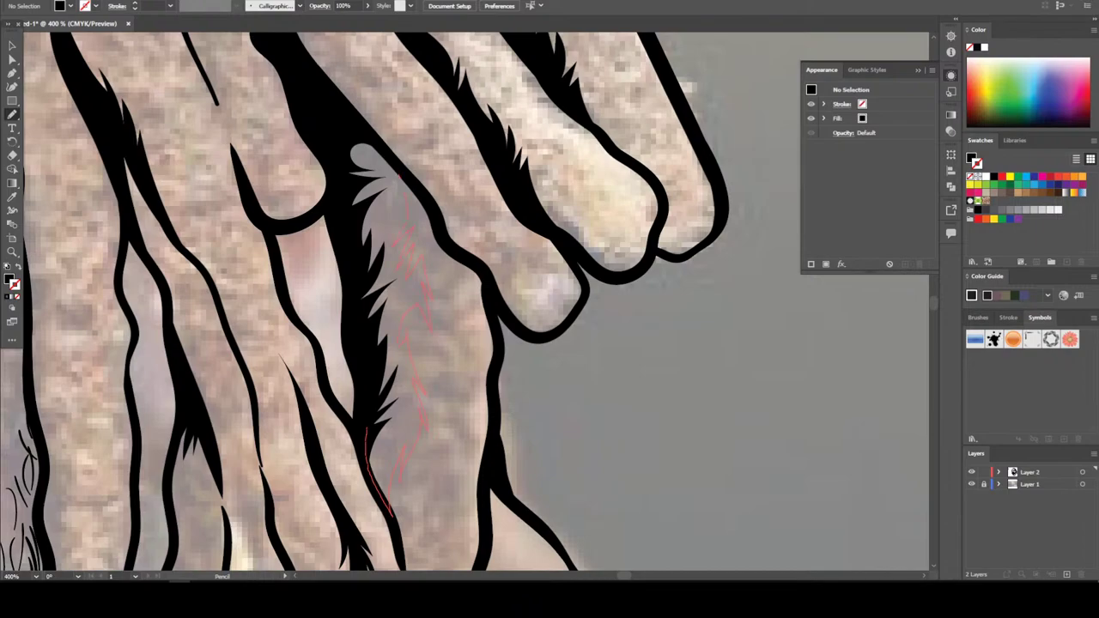
{"action": "mouse_move", "coordinate": [397, 172]}
{"action": "left_mouse_down"}
{"action": "mouse_move", "coordinate": [346, 122]}
{"action": "mouse_move", "coordinate": [344, 206]}
{"action": "left_mouse_up"}
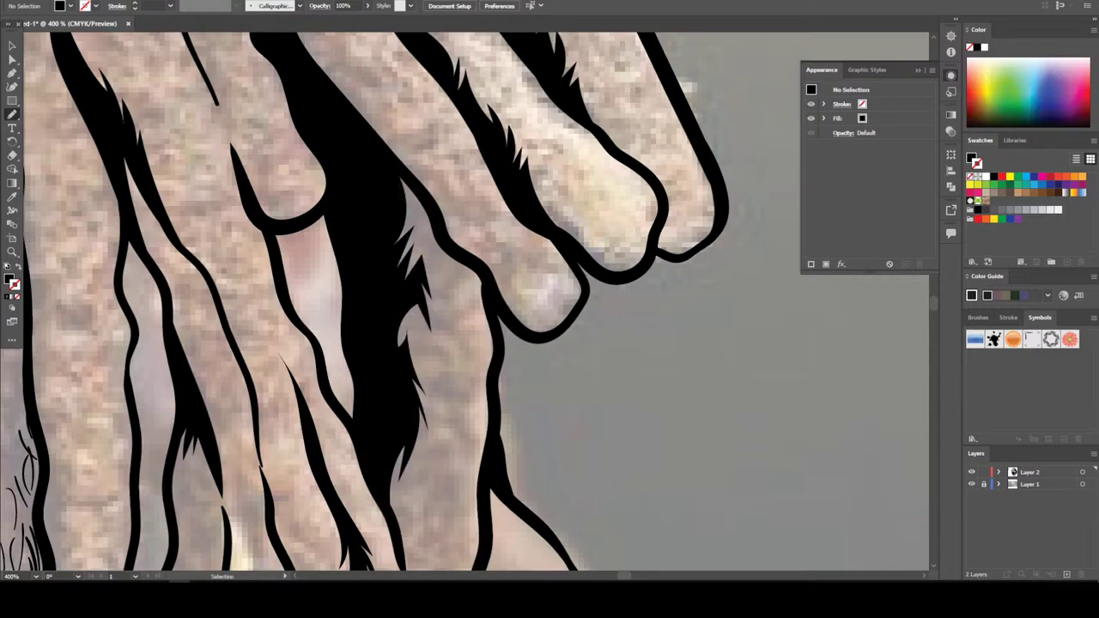
Draw black hair strands between the lower dreadlocks along their edges
{"action": "key", "text": "ctrl+minus"}
{"action": "key", "text": "ctrl+minus"}
{"action": "key", "text": "ctrl+minus"}
{"action": "key", "text": "ctrl+minus"}
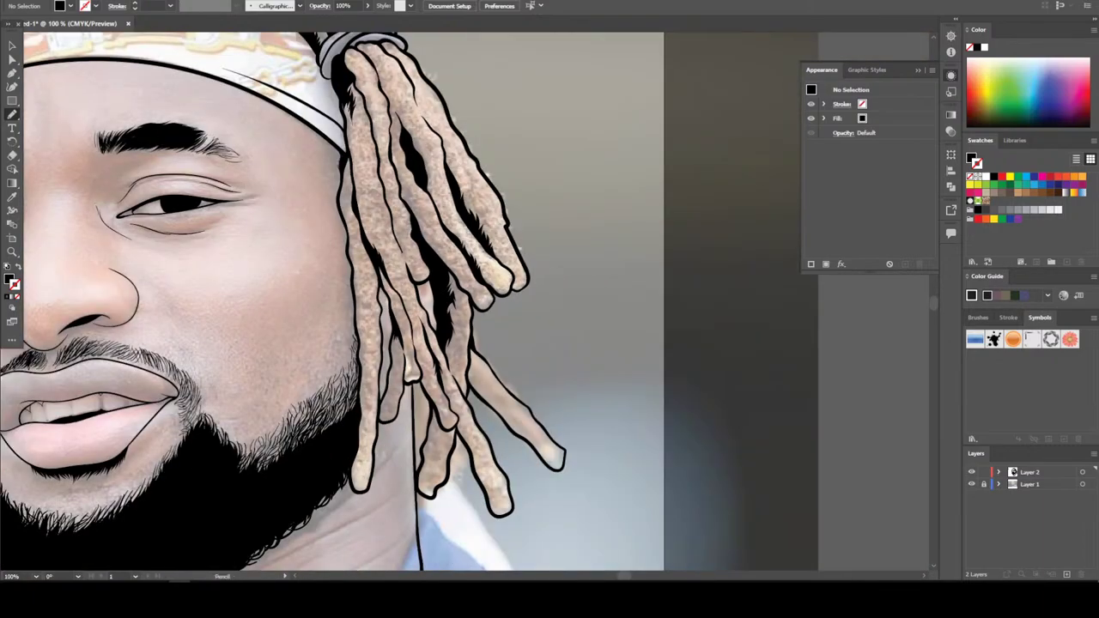
{"action": "scroll", "coordinate": [456, 338], "scroll_direction": "up", "scroll_amount": 6}
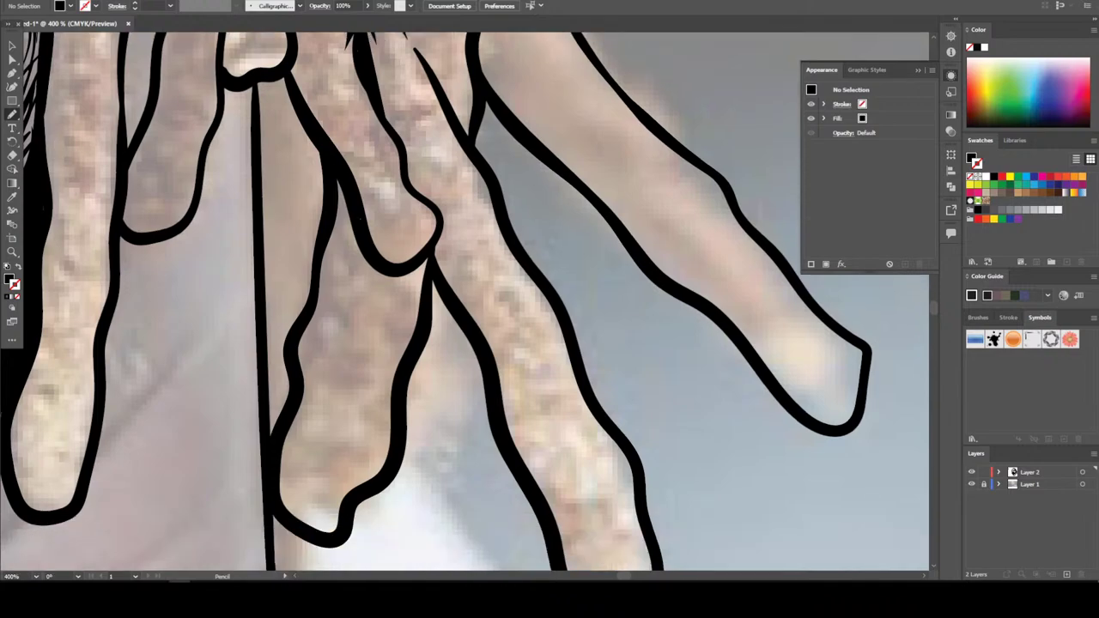
{"action": "mouse_move", "coordinate": [360, 220]}
{"action": "left_mouse_down"}
{"action": "mouse_move", "coordinate": [330, 155]}
{"action": "mouse_move", "coordinate": [330, 220]}
{"action": "mouse_move", "coordinate": [302, 316]}
{"action": "left_mouse_up"}
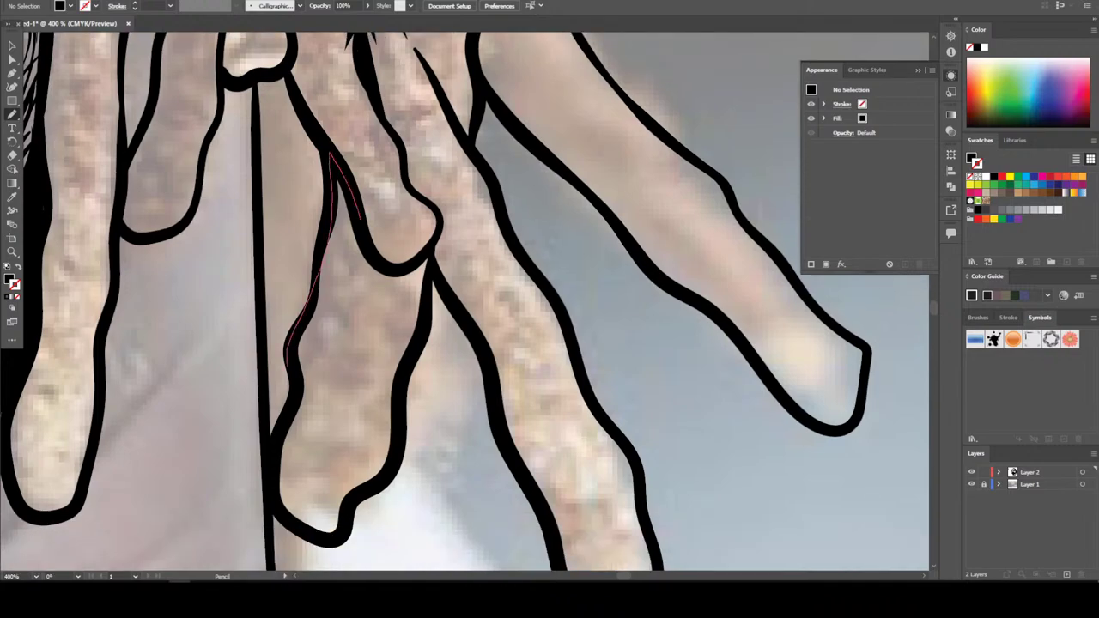
{"action": "mouse_move", "coordinate": [288, 354]}
{"action": "left_mouse_down"}
{"action": "mouse_move", "coordinate": [269, 481]}
{"action": "mouse_move", "coordinate": [292, 519]}
{"action": "left_mouse_up"}
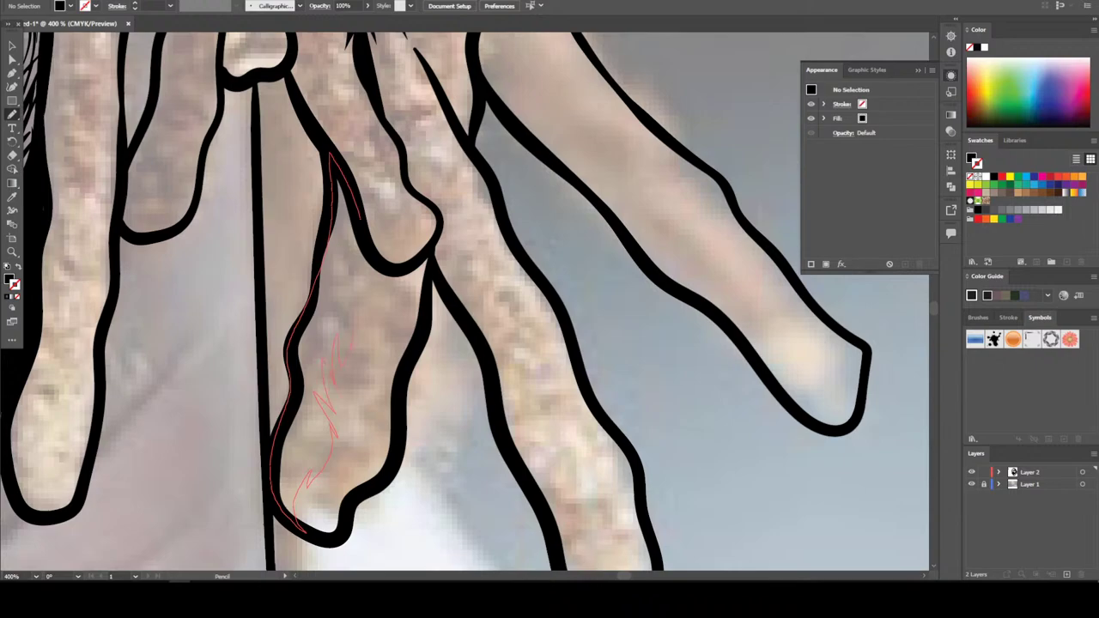
{"action": "left_click_drag", "start_coordinate": [367, 296], "coordinate": [361, 257]}
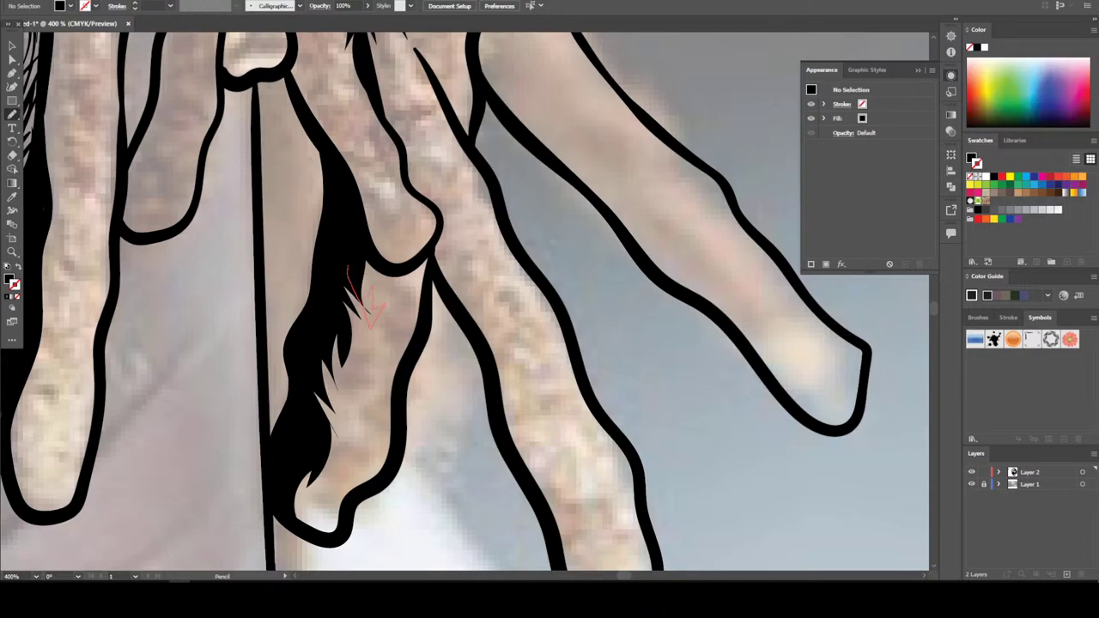
{"action": "left_click_drag", "start_coordinate": [369, 322], "coordinate": [348, 268]}
{"action": "key", "text": "ctrl+minus"}
{"action": "key", "text": "ctrl+minus"}
{"action": "key", "text": "ctrl+minus"}
{"action": "key", "text": "ctrl+minus"}
{"action": "key", "text": "ctrl+minus"}
{"action": "key", "text": "ctrl+minus"}
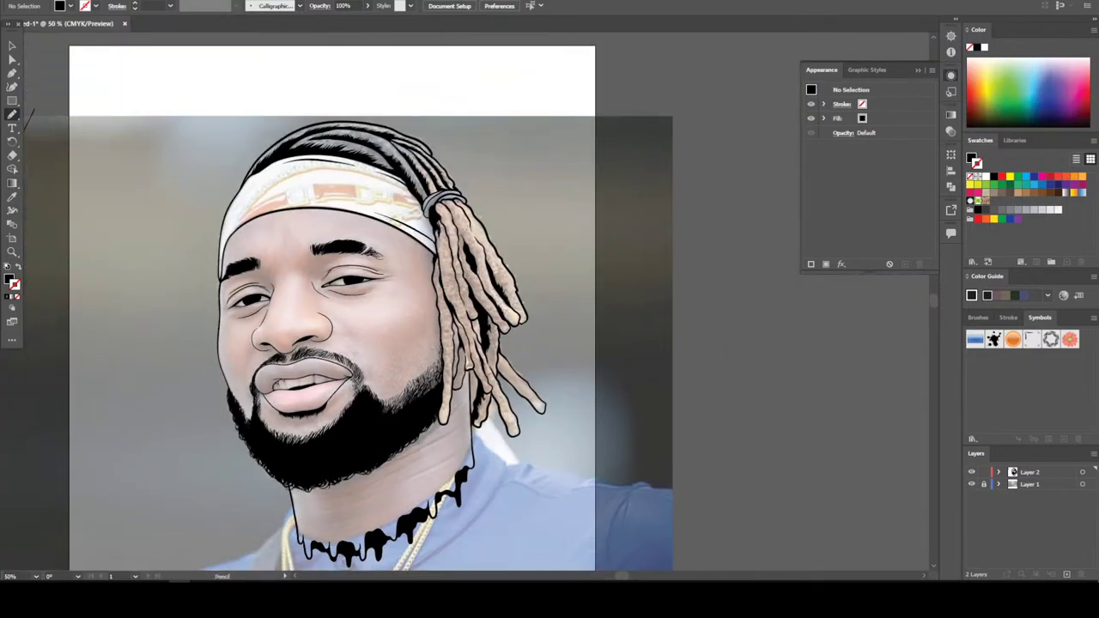
Draw black calligraphic Pencil strokes that bridge the gaps between the dreadlock hair lines
{"action": "key", "text": "ctrl+plus"}
{"action": "key", "text": "ctrl+plus"}
{"action": "key", "text": "ctrl+plus"}
{"action": "key", "text": "ctrl+plus"}
{"action": "key", "text": "ctrl+plus"}
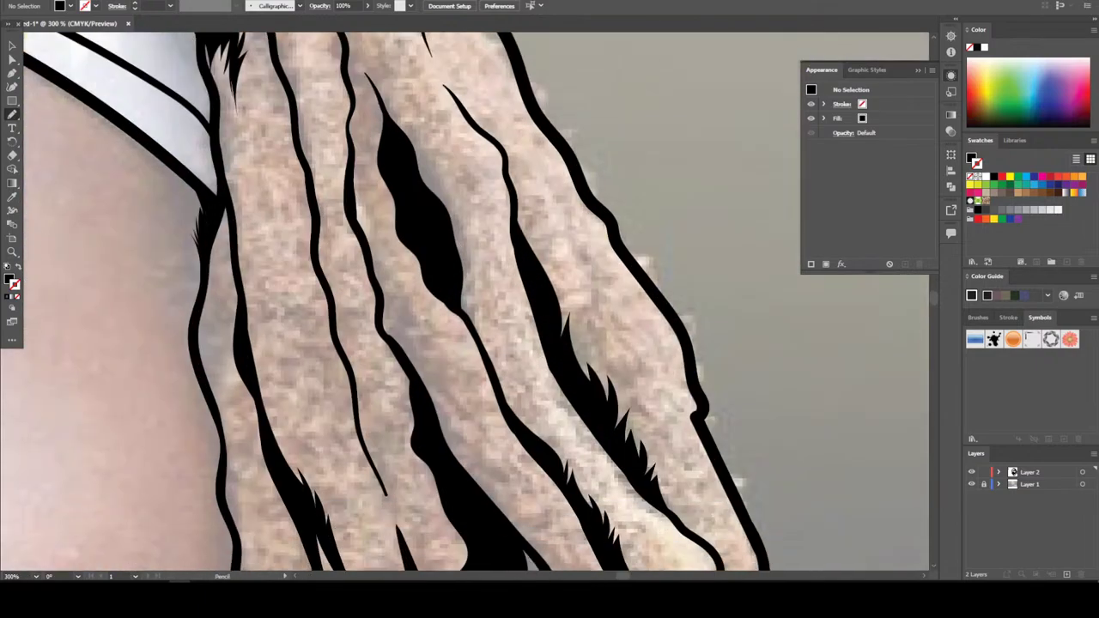
{"action": "scroll", "coordinate": [549, 301], "scroll_direction": "down", "scroll_amount": 5}
{"action": "key", "text": "ctrl+plus"}
{"action": "left_click_drag", "start_coordinate": [614, 369], "coordinate": [726, 365]}
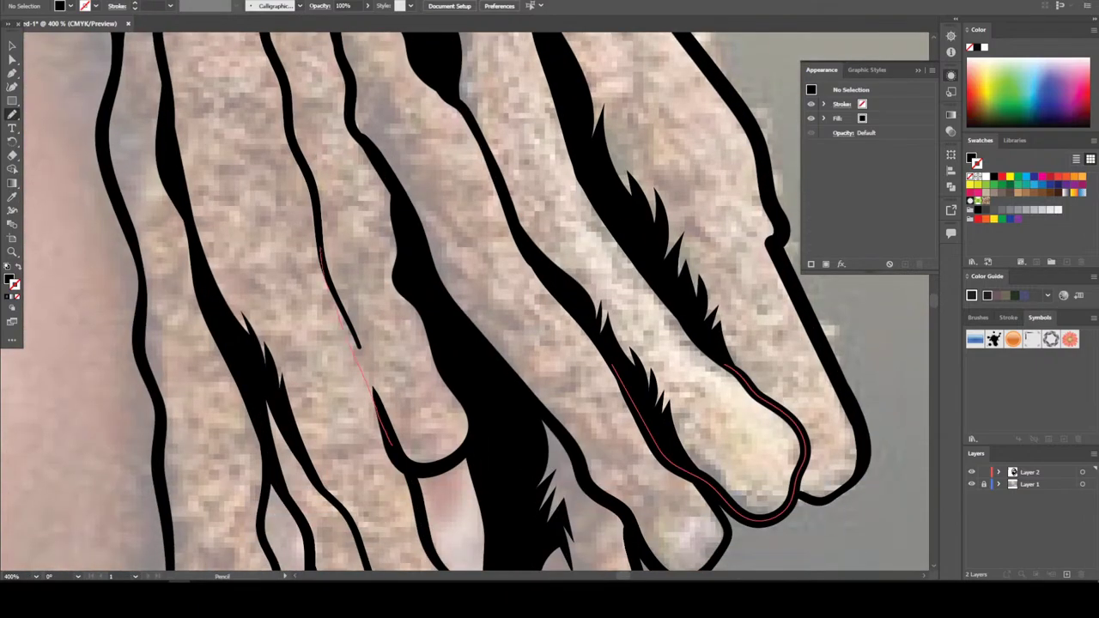
{"action": "left_click_drag", "start_coordinate": [320, 249], "coordinate": [393, 445]}
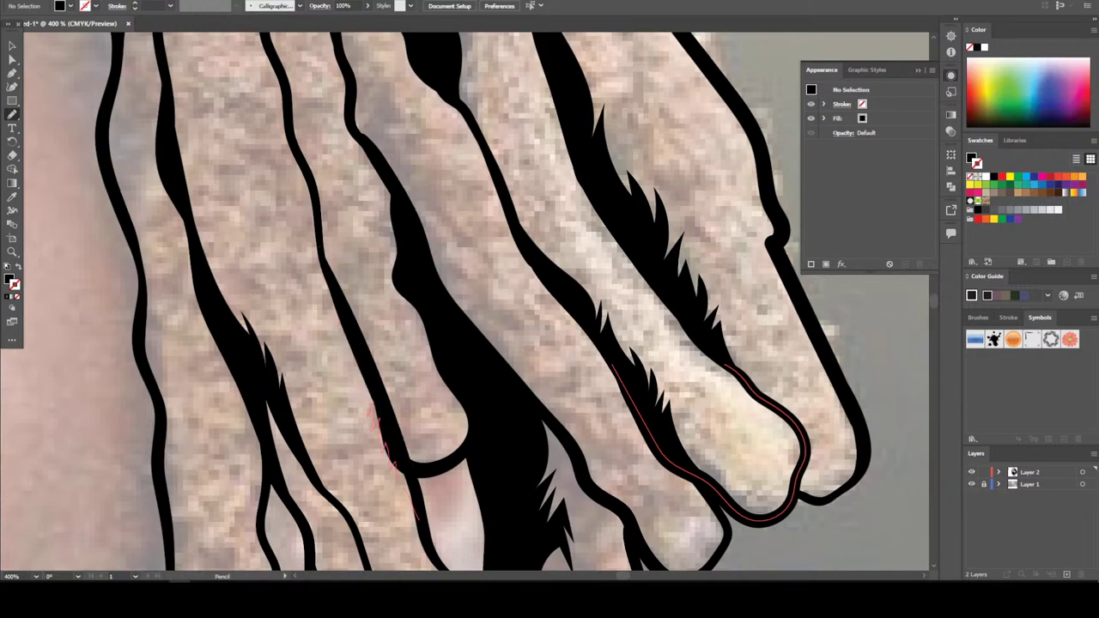
{"action": "left_click_drag", "start_coordinate": [326, 273], "coordinate": [416, 486]}
{"action": "scroll", "coordinate": [416, 486], "scroll_direction": "up", "scroll_amount": 3}
{"action": "scroll", "coordinate": [446, 302], "scroll_direction": "up", "scroll_amount": 2}
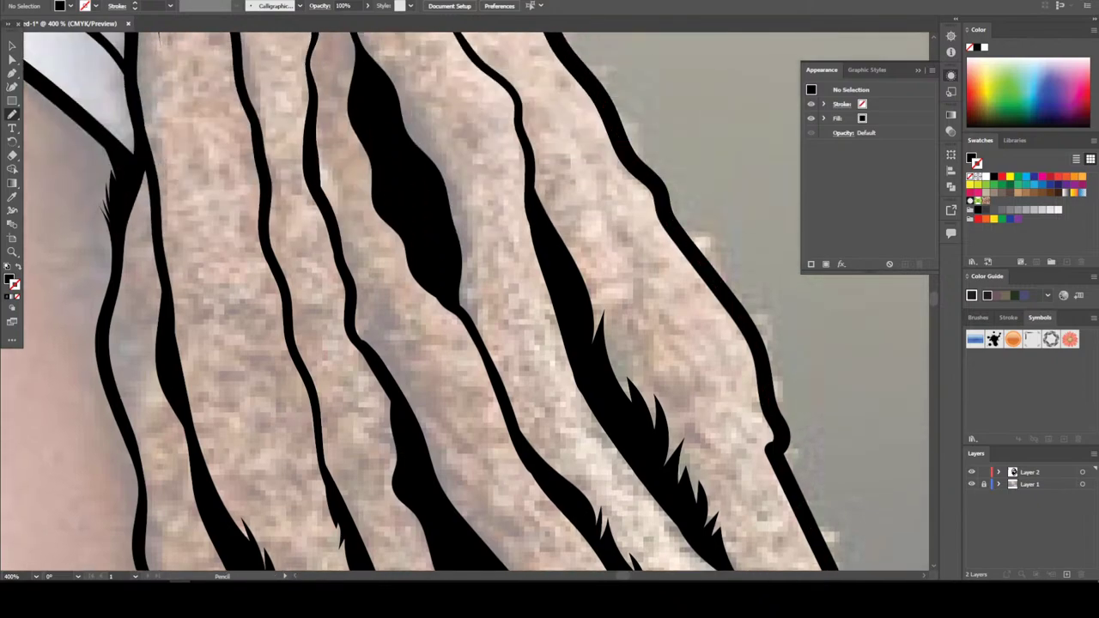
{"action": "left_click_drag", "start_coordinate": [354, 335], "coordinate": [405, 421]}
{"action": "scroll", "coordinate": [420, 300], "scroll_direction": "up", "scroll_amount": 4}
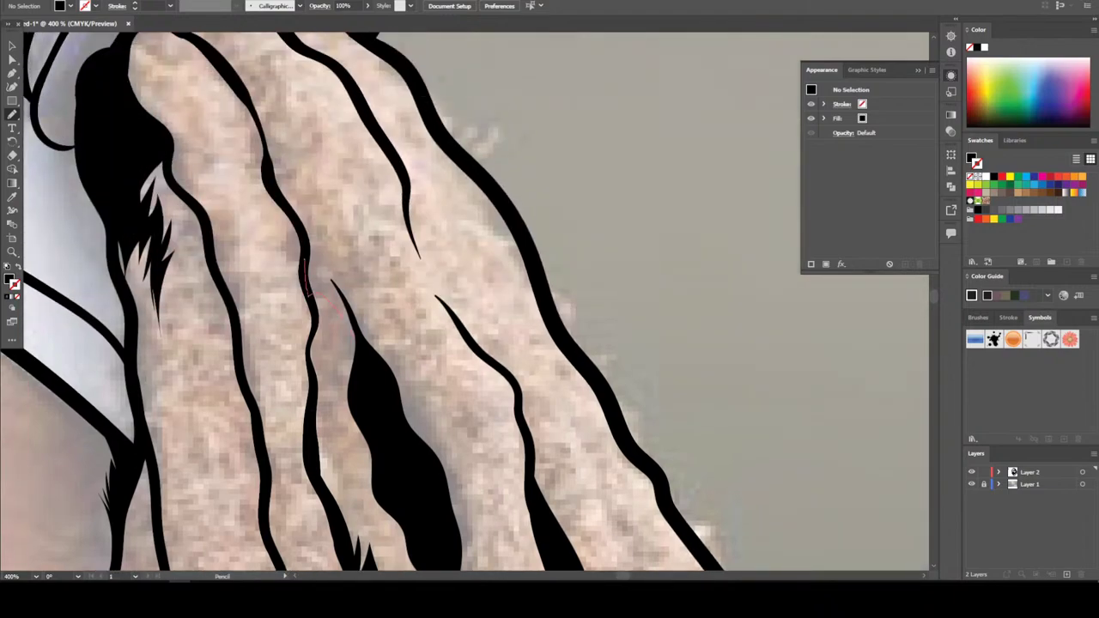
{"action": "left_click_drag", "start_coordinate": [338, 297], "coordinate": [371, 378]}
Add a calligraphic stroke along the headband's upper edge
{"action": "key", "text": "ctrl+minus"}
{"action": "key", "text": "ctrl+minus"}
{"action": "key", "text": "ctrl+minus"}
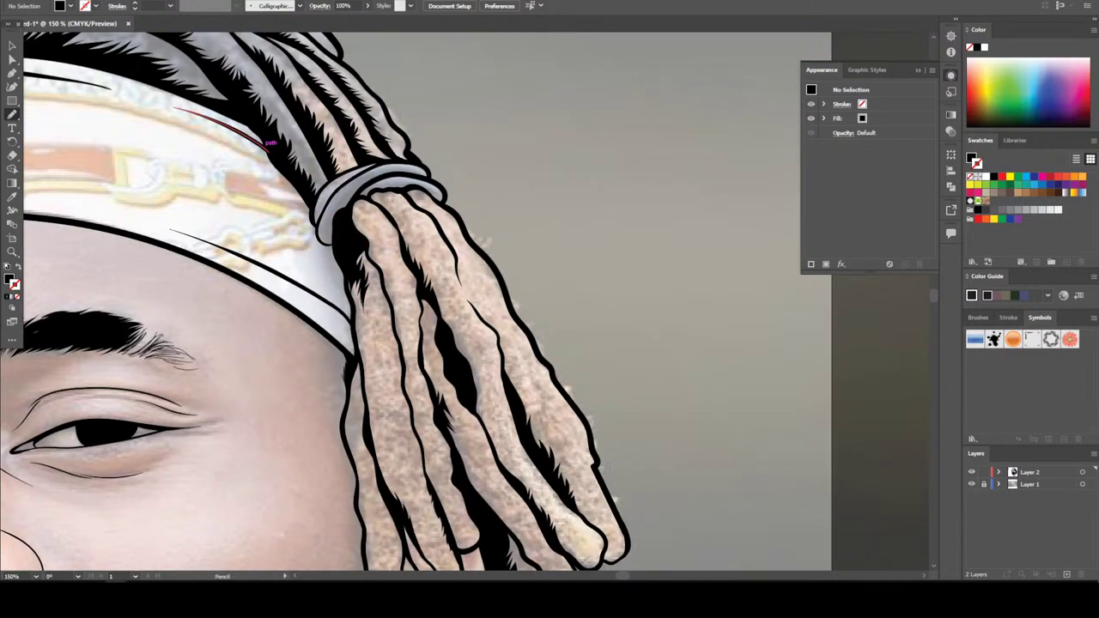
{"action": "left_click_drag", "start_coordinate": [268, 143], "coordinate": [266, 145]}
{"action": "key", "text": "ctrl+minus"}
{"action": "key", "text": "ctrl+minus"}
{"action": "key", "text": "ctrl+minus"}
{"action": "scroll", "coordinate": [412, 344], "scroll_direction": "left", "scroll_amount": 2}
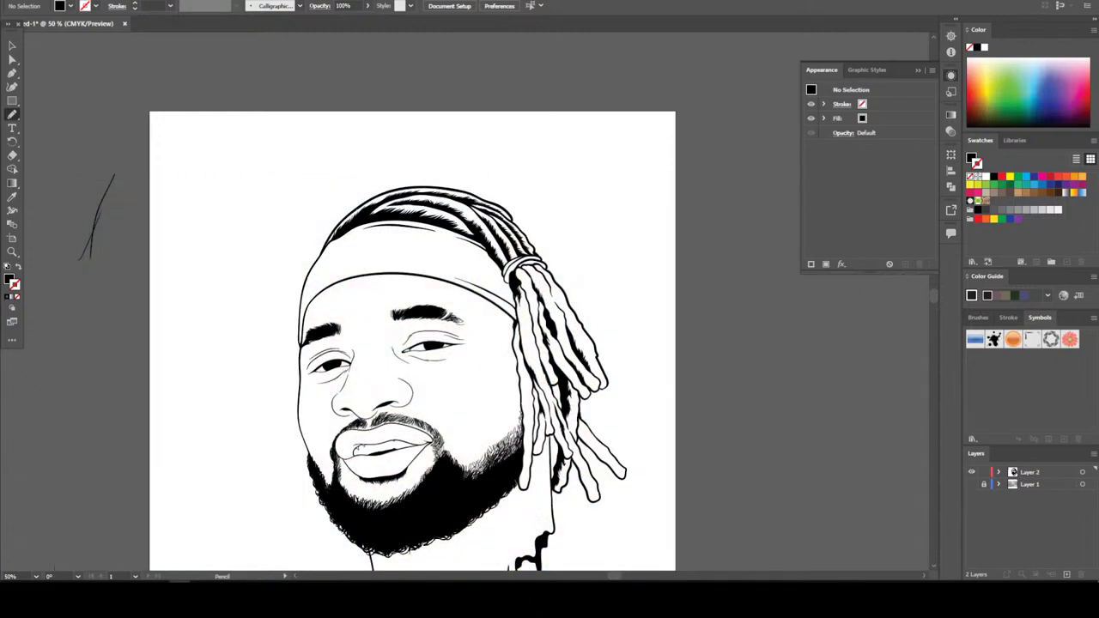
Hide the photo reference and thicken the headband's inner side edge and upper curve
{"action": "key", "text": "ctrl+plus"}
{"action": "key", "text": "ctrl+plus"}
{"action": "key", "text": "ctrl+plus"}
{"action": "key", "text": "ctrl+plus"}
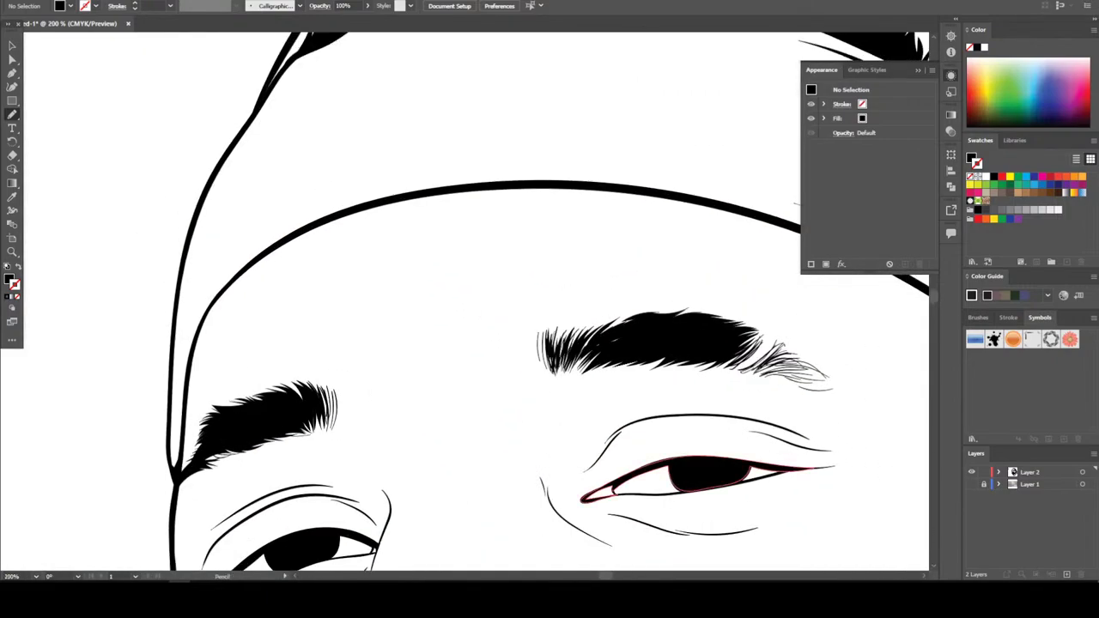
{"action": "key", "text": "ctrl+minus"}
{"action": "key", "text": "ctrl+plus"}
{"action": "key", "text": "ctrl+plus"}
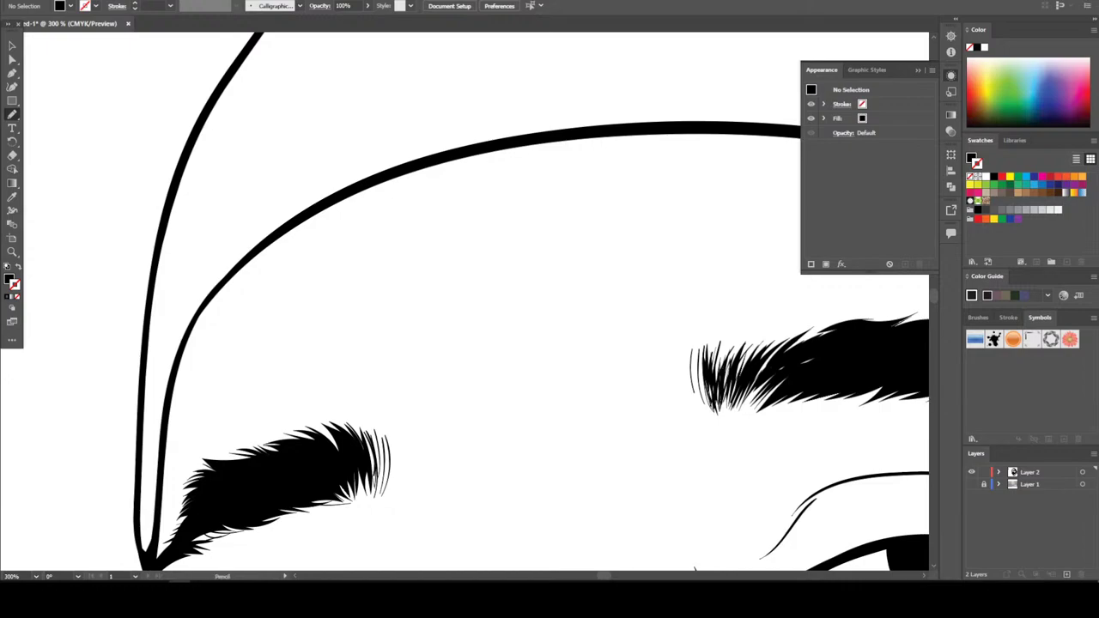
{"action": "mouse_move", "coordinate": [186, 331]}
{"action": "left_mouse_down"}
{"action": "mouse_move", "coordinate": [172, 390]}
{"action": "mouse_move", "coordinate": [194, 338]}
{"action": "left_mouse_up"}
{"action": "left_click_drag", "start_coordinate": [227, 287], "coordinate": [377, 178]}
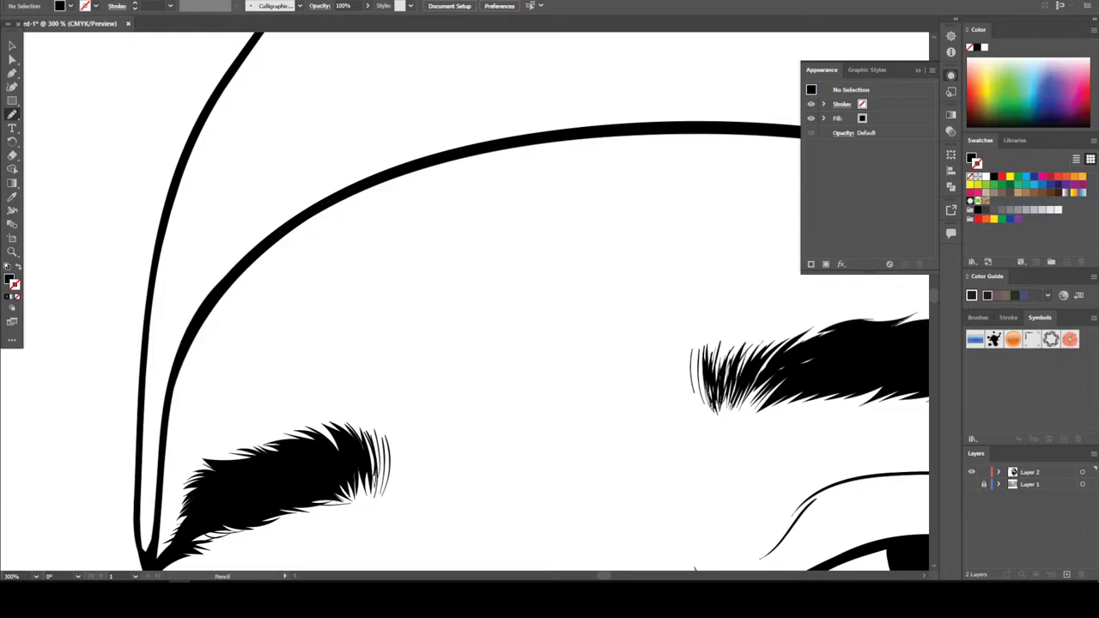
Show the photo reference again and start a stroke along the beard's lower edge
{"action": "key", "text": "ctrl+minus"}
{"action": "key", "text": "ctrl+minus"}
{"action": "key", "text": "ctrl+minus"}
{"action": "key", "text": "ctrl+minus"}
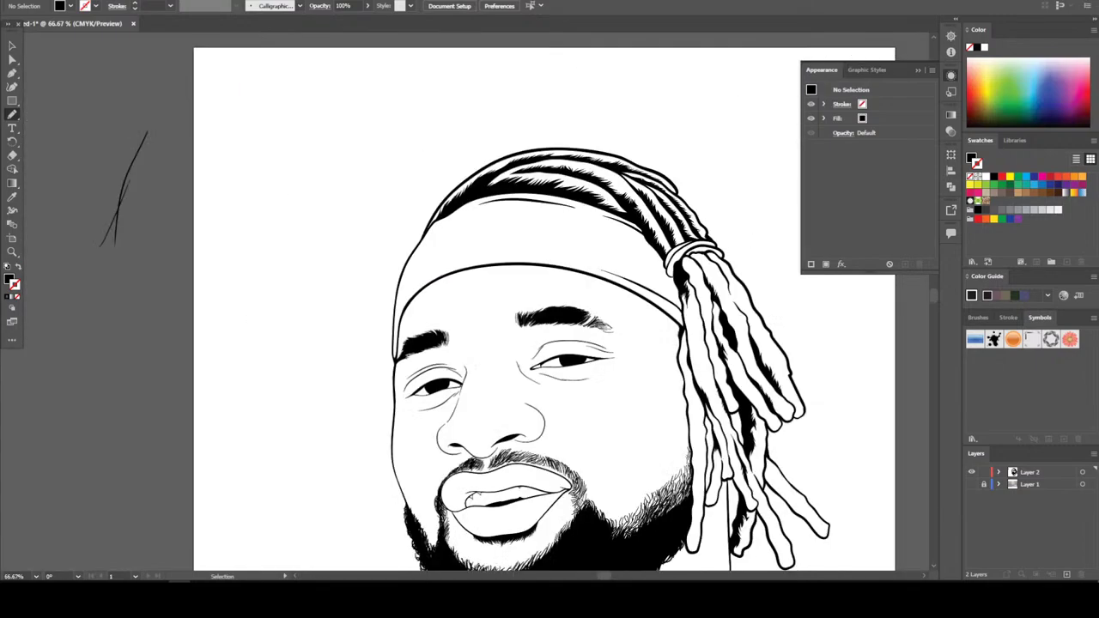
{"action": "key", "text": "ctrl+minus"}
{"action": "key", "text": "ctrl+minus"}
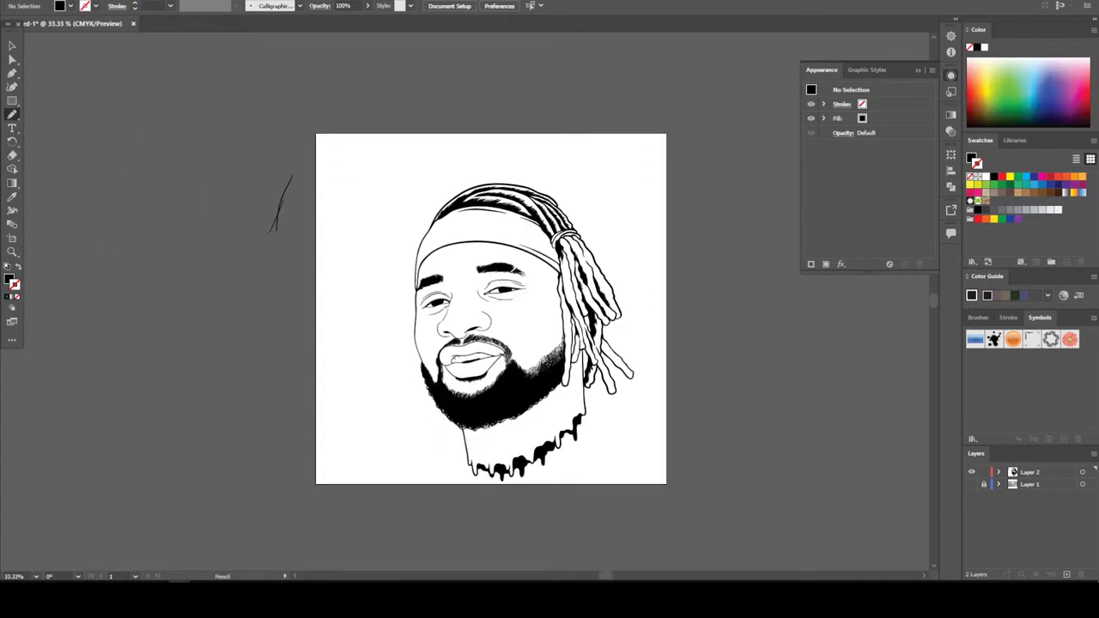
{"action": "key", "text": "ctrl+plus"}
{"action": "scroll", "coordinate": [504, 309], "scroll_direction": "down", "scroll_amount": 5}
{"action": "key", "text": "ctrl+plus"}
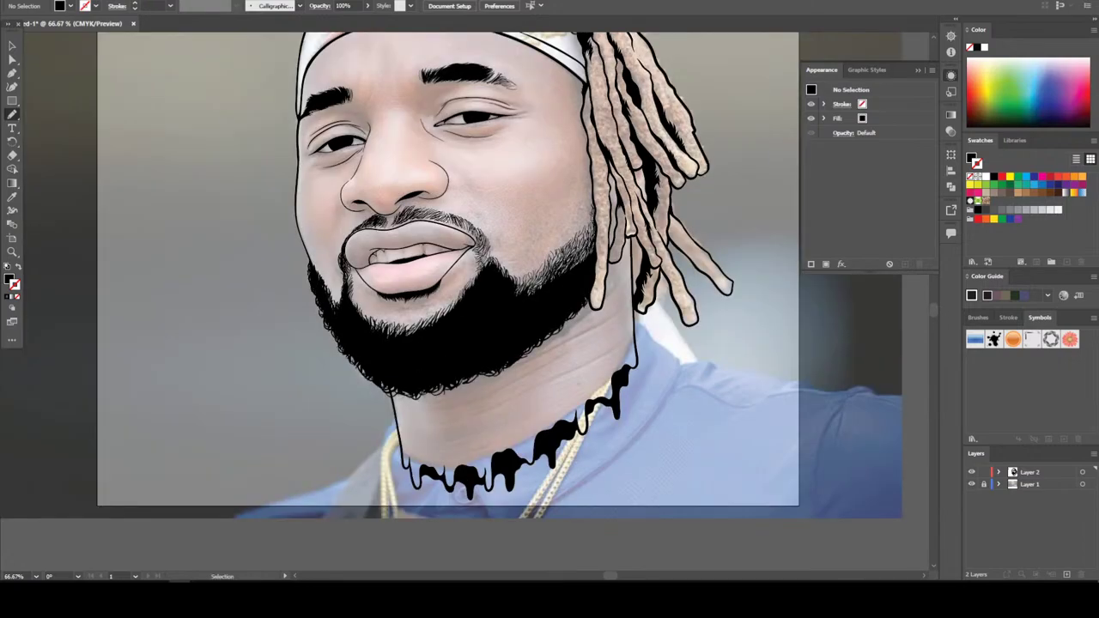
{"action": "key", "text": "ctrl+plus"}
{"action": "key", "text": "ctrl+plus"}
{"action": "key", "text": "ctrl+plus"}
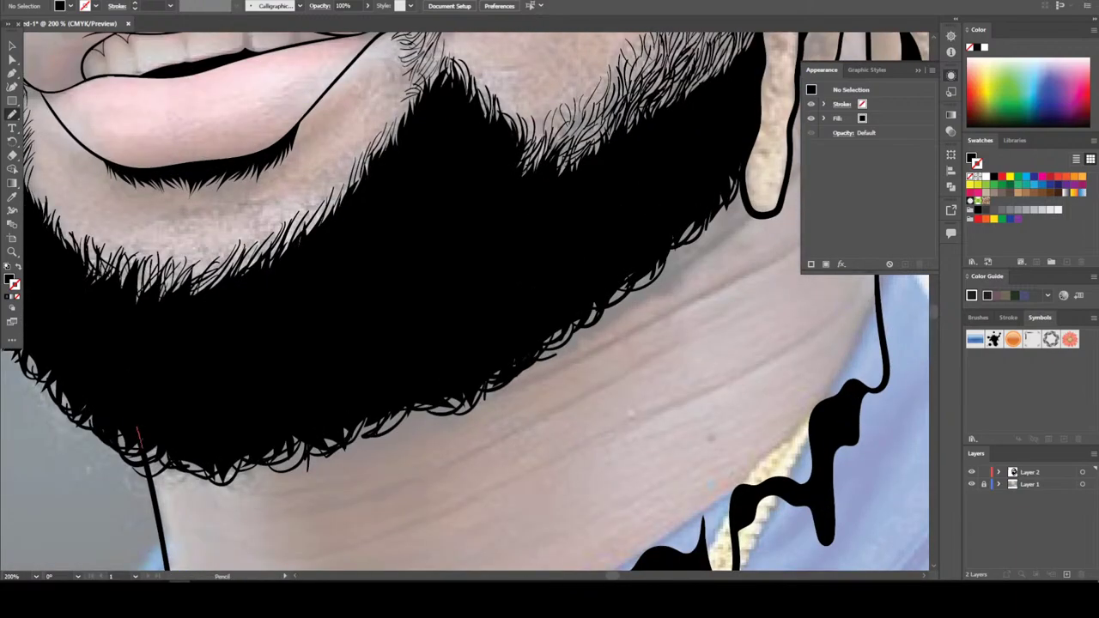
{"action": "left_click_drag", "start_coordinate": [139, 438], "coordinate": [200, 463]}
Complete the curly stroke along the beard's lower edge and review the whole face
{"action": "mouse_move", "coordinate": [469, 396]}
{"action": "left_mouse_down"}
{"action": "mouse_move", "coordinate": [554, 352]}
{"action": "mouse_move", "coordinate": [637, 273]}
{"action": "left_mouse_up"}
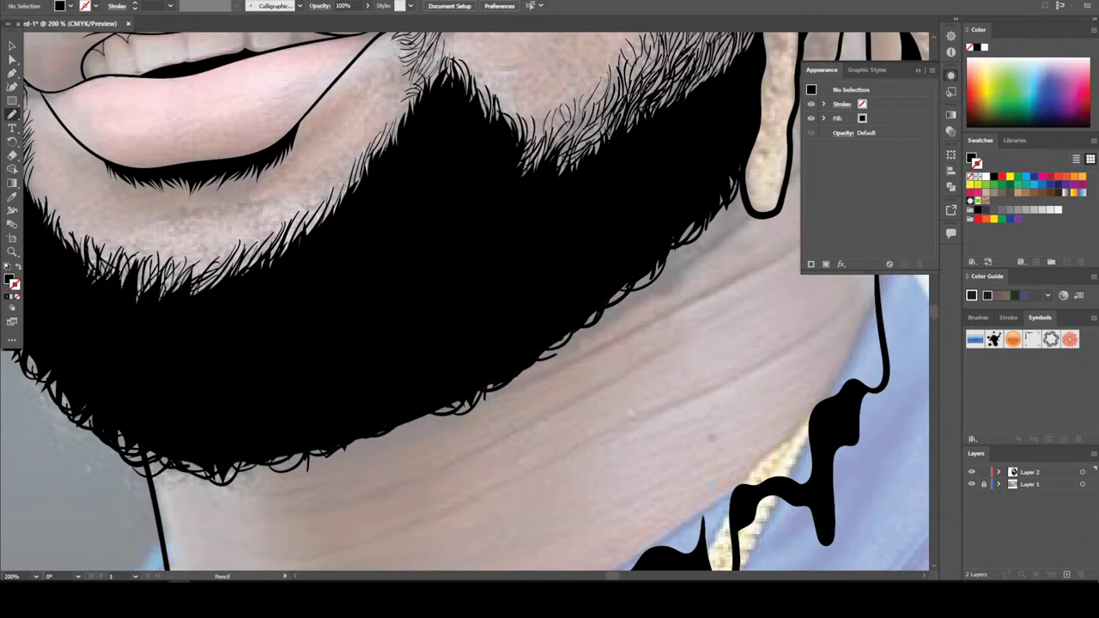
{"action": "key", "text": "ctrl+minus"}
{"action": "key", "text": "ctrl+minus"}
{"action": "key", "text": "ctrl+minus"}
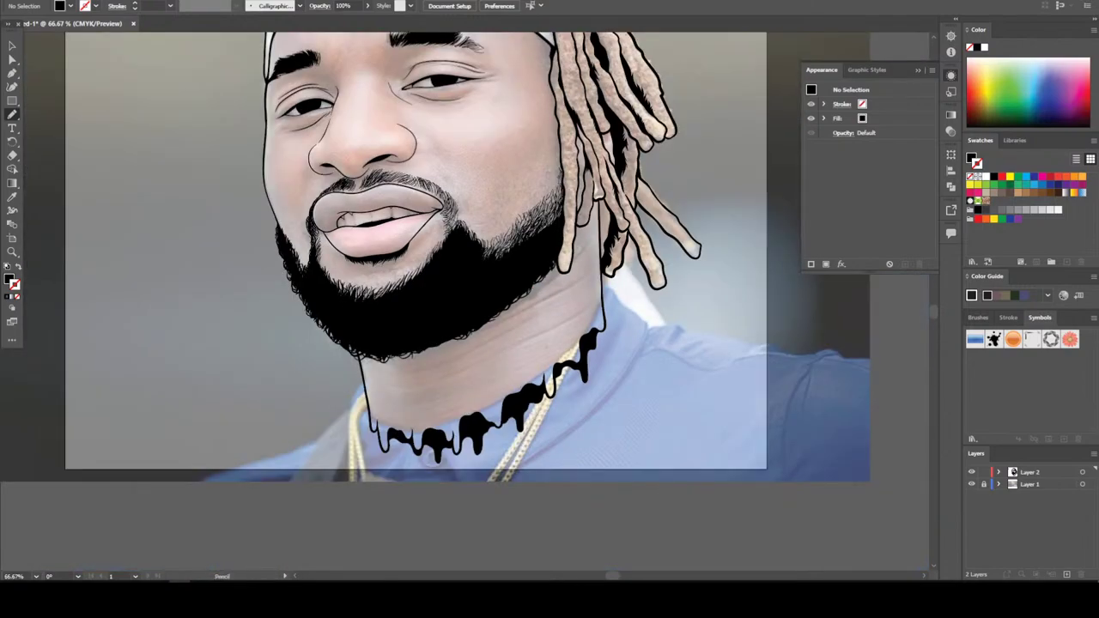
{"action": "scroll", "coordinate": [416, 258], "scroll_direction": "up", "scroll_amount": 2}
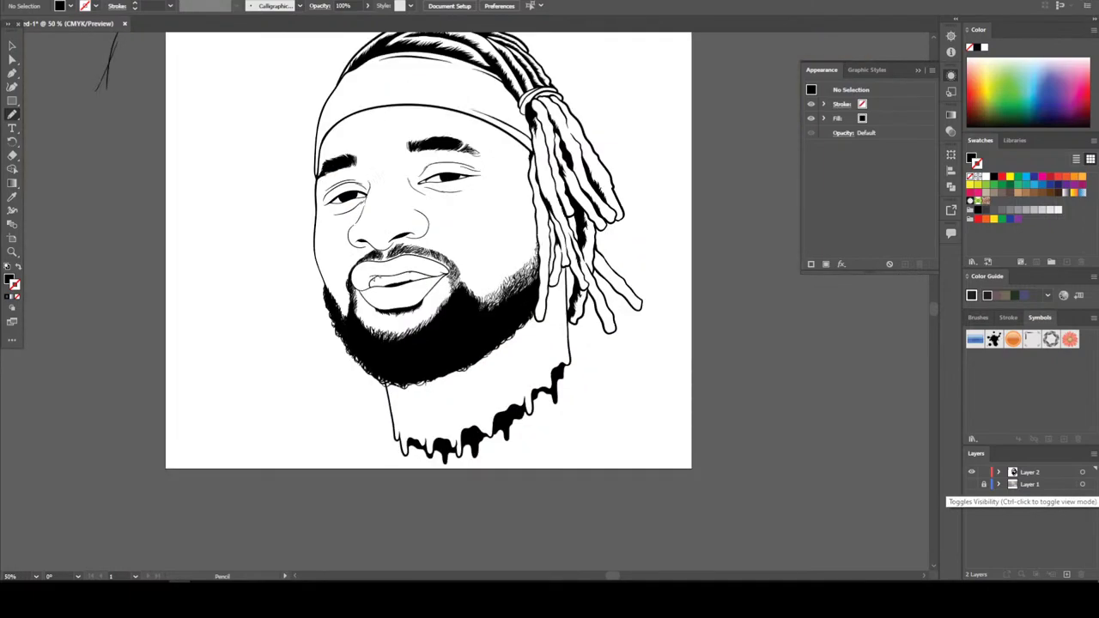
{"action": "scroll", "coordinate": [429, 301], "scroll_direction": "up", "scroll_amount": 2}
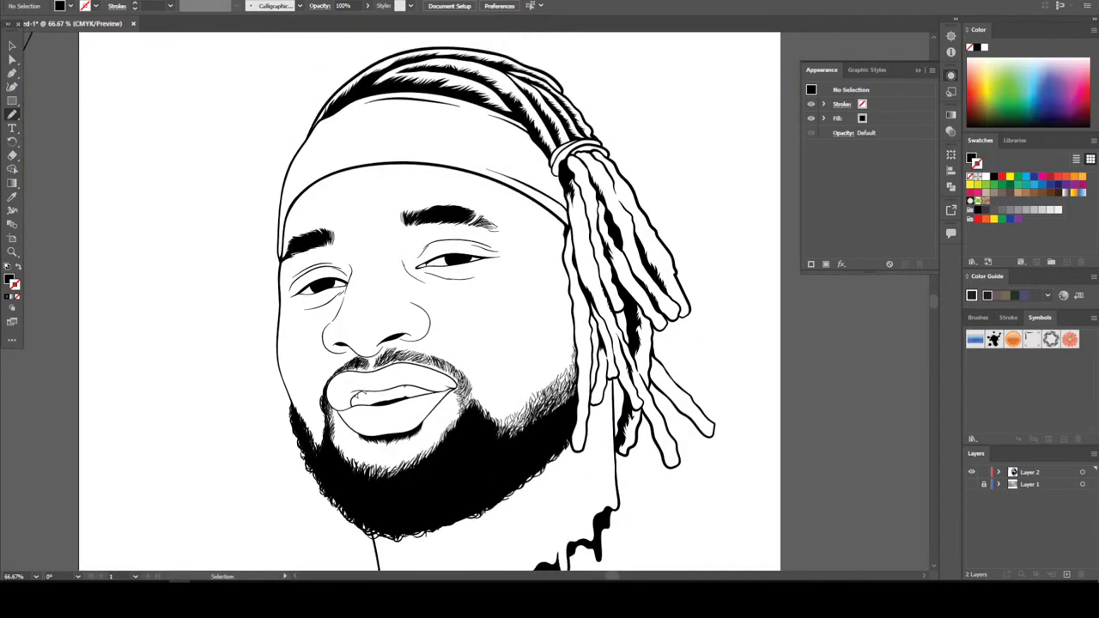
{"action": "scroll", "coordinate": [412, 301], "scroll_direction": "down", "scroll_amount": 1}
{"action": "scroll", "coordinate": [433, 386], "scroll_direction": "up", "scroll_amount": 4}
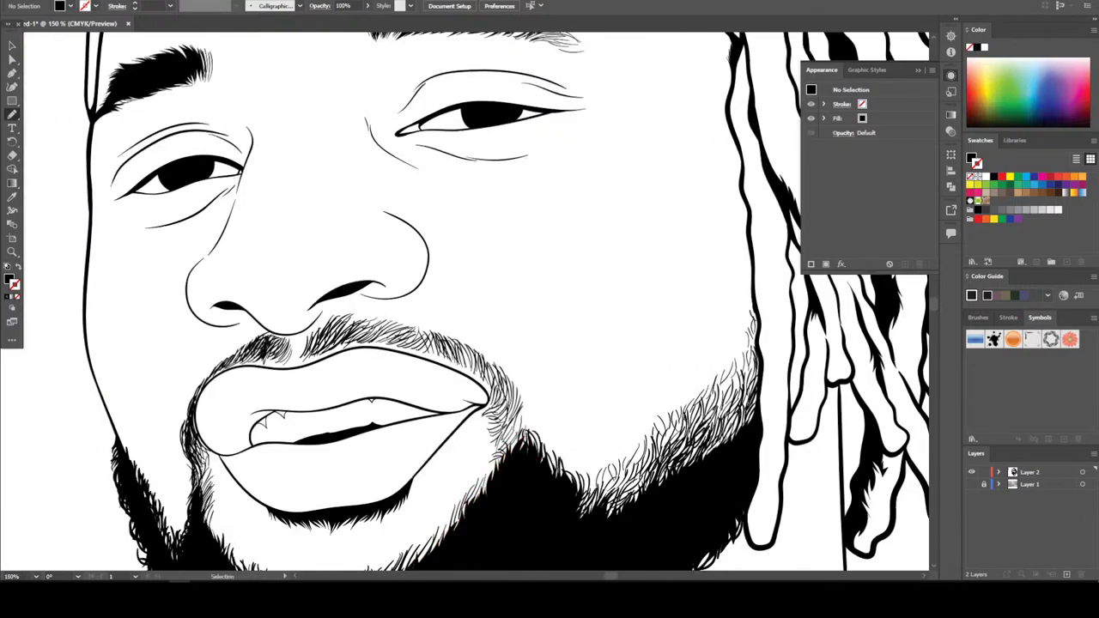
With the Paintbrush set to black stroke and no fill, paint hairs along the moustache's upper edge
{"action": "left_click", "coordinate": [12, 114]}
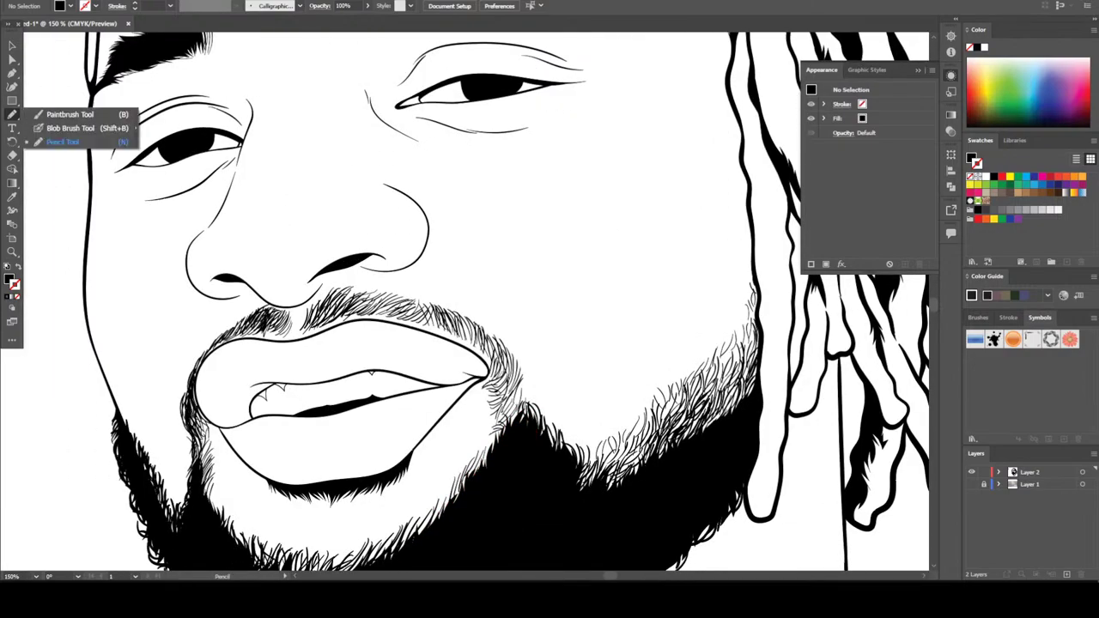
{"action": "key", "text": "ctrl+equal"}
{"action": "key", "text": "ctrl+equal"}
{"action": "key", "text": "ctrl+equal"}
{"action": "key", "text": "ctrl+equal"}
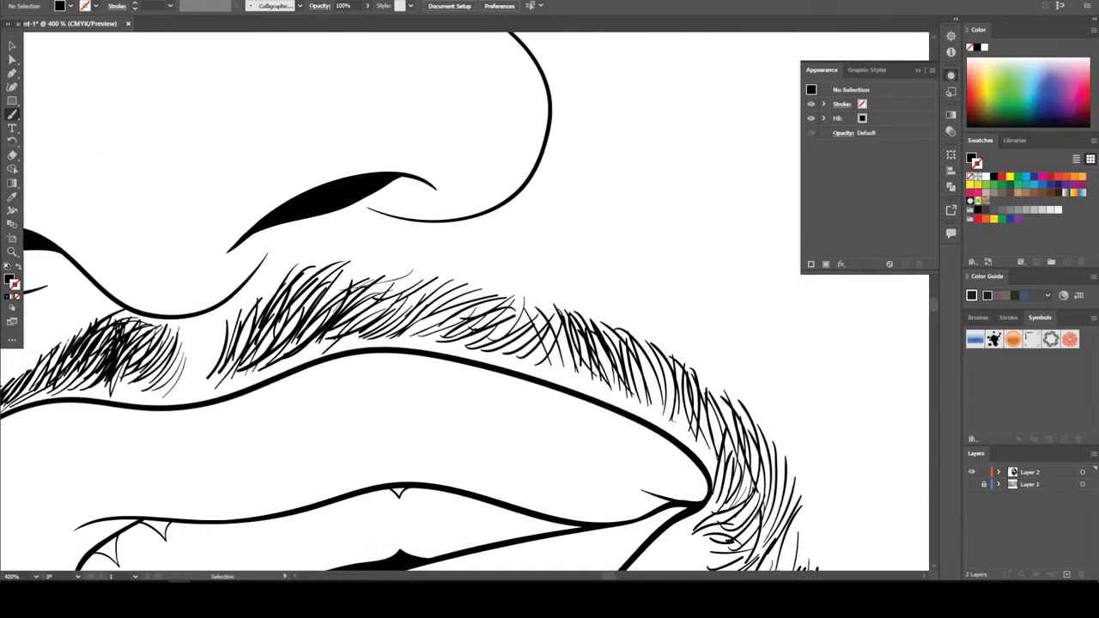
{"action": "key", "text": "shift+x"}
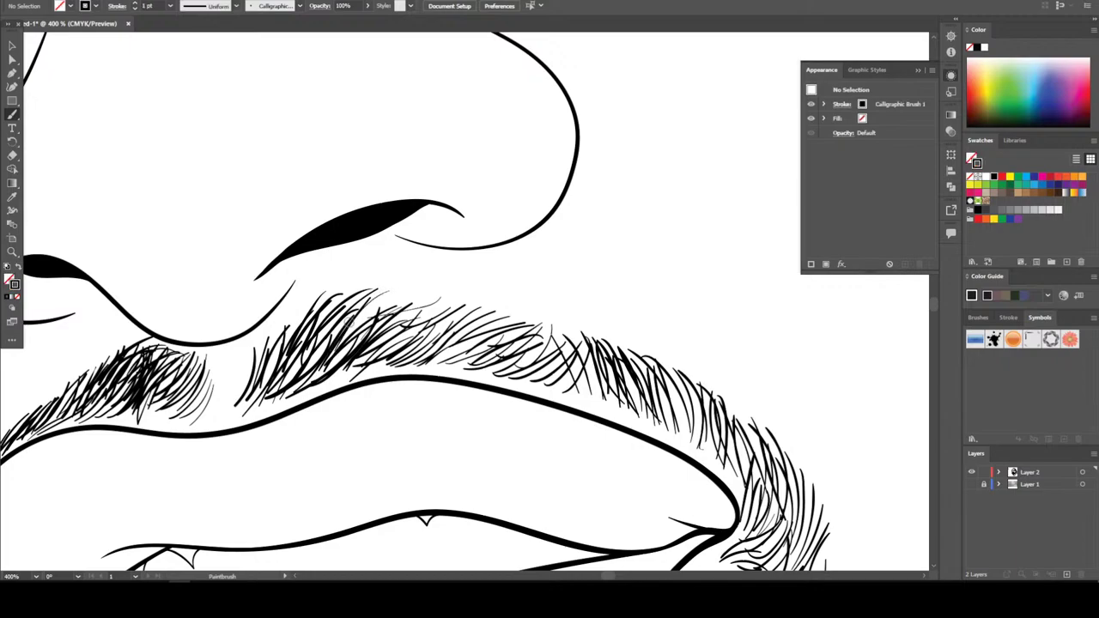
{"action": "left_click_drag", "start_coordinate": [388, 281], "coordinate": [345, 307]}
{"action": "left_click_drag", "start_coordinate": [334, 323], "coordinate": [388, 273]}
{"action": "left_click_drag", "start_coordinate": [328, 314], "coordinate": [374, 270]}
{"action": "left_click_drag", "start_coordinate": [316, 325], "coordinate": [374, 269]}
{"action": "left_click_drag", "start_coordinate": [333, 300], "coordinate": [362, 267]}
{"action": "mouse_move", "coordinate": [324, 302]}
{"action": "left_mouse_down"}
{"action": "mouse_move", "coordinate": [362, 265]}
{"action": "mouse_move", "coordinate": [353, 271]}
{"action": "left_mouse_up"}
{"action": "left_click_drag", "start_coordinate": [318, 311], "coordinate": [339, 285]}
{"action": "left_click_drag", "start_coordinate": [301, 328], "coordinate": [347, 274]}
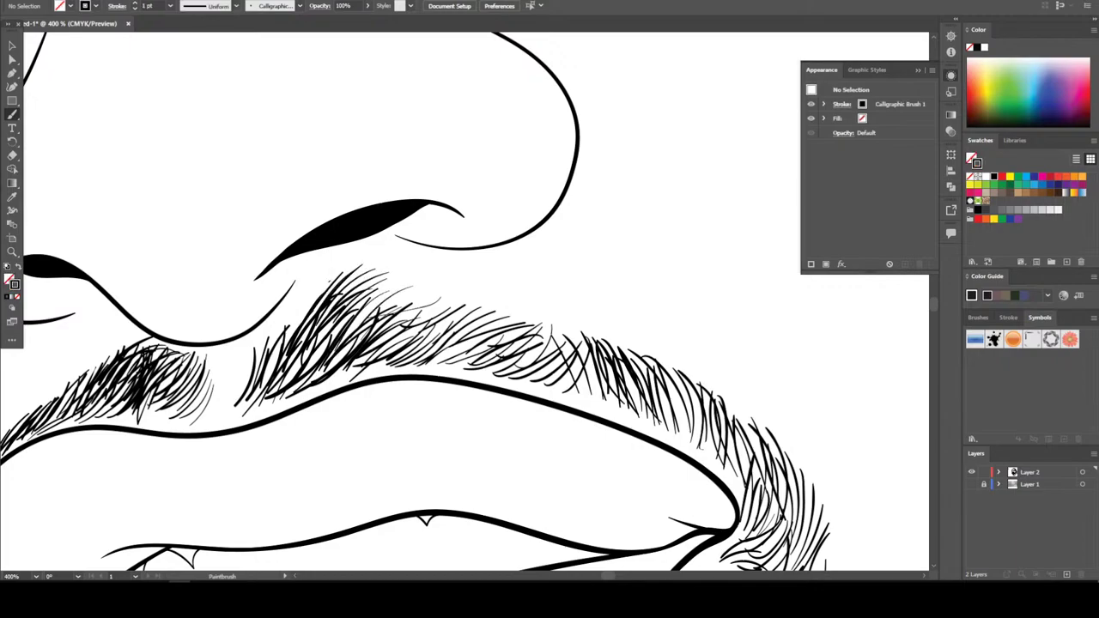
{"action": "left_click_drag", "start_coordinate": [284, 352], "coordinate": [328, 281]}
{"action": "left_click_drag", "start_coordinate": [287, 327], "coordinate": [314, 288]}
{"action": "left_click_drag", "start_coordinate": [276, 350], "coordinate": [302, 303]}
Add fine hair strokes along the moustache's left edge out to its left end
{"action": "left_click_drag", "start_coordinate": [261, 373], "coordinate": [292, 307]}
{"action": "mouse_move", "coordinate": [247, 380]}
{"action": "left_mouse_down"}
{"action": "mouse_move", "coordinate": [275, 321]}
{"action": "mouse_move", "coordinate": [262, 328]}
{"action": "left_mouse_up"}
{"action": "mouse_move", "coordinate": [240, 386]}
{"action": "left_mouse_down"}
{"action": "mouse_move", "coordinate": [261, 333]}
{"action": "mouse_move", "coordinate": [252, 339]}
{"action": "left_mouse_up"}
{"action": "left_click_drag", "start_coordinate": [232, 388], "coordinate": [249, 333]}
{"action": "left_click_drag", "start_coordinate": [234, 359], "coordinate": [252, 332]}
{"action": "left_click_drag", "start_coordinate": [213, 379], "coordinate": [232, 357]}
{"action": "mouse_move", "coordinate": [203, 375]}
{"action": "left_mouse_down"}
{"action": "mouse_move", "coordinate": [231, 344]}
{"action": "mouse_move", "coordinate": [220, 347]}
{"action": "left_mouse_up"}
{"action": "left_click_drag", "start_coordinate": [204, 371], "coordinate": [218, 348]}
{"action": "left_click_drag", "start_coordinate": [180, 386], "coordinate": [215, 347]}
{"action": "mouse_move", "coordinate": [190, 371]}
{"action": "left_mouse_down"}
{"action": "mouse_move", "coordinate": [211, 341]}
{"action": "mouse_move", "coordinate": [201, 346]}
{"action": "left_mouse_up"}
{"action": "mouse_move", "coordinate": [164, 375]}
{"action": "left_mouse_down"}
{"action": "mouse_move", "coordinate": [194, 349]}
{"action": "mouse_move", "coordinate": [180, 349]}
{"action": "left_mouse_up"}
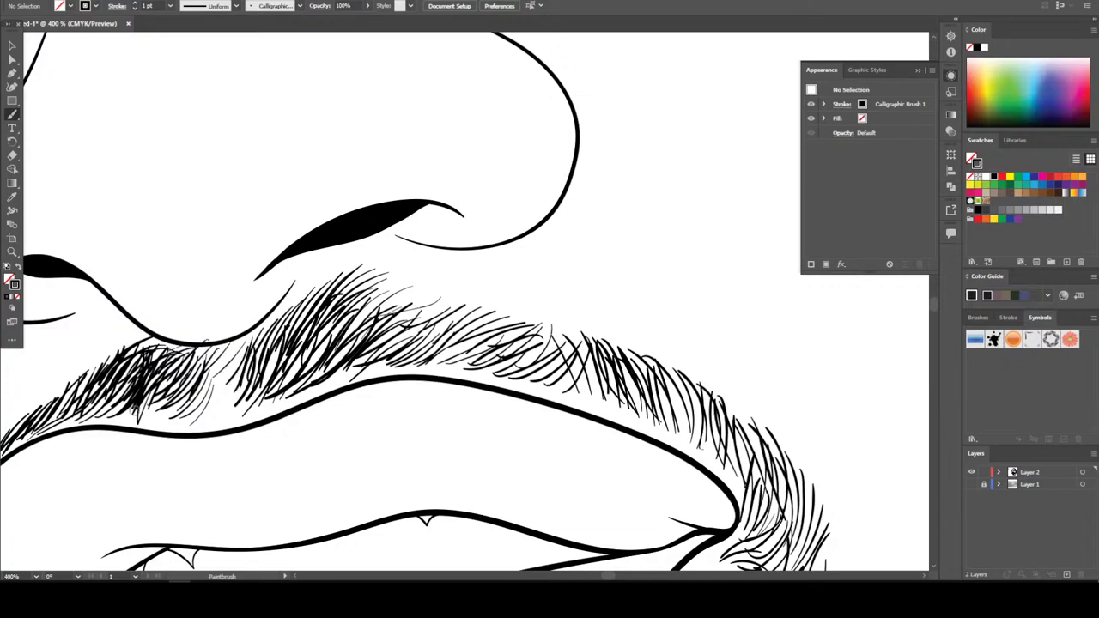
{"action": "left_click", "coordinate": [134, 429], "text": "ctrl"}
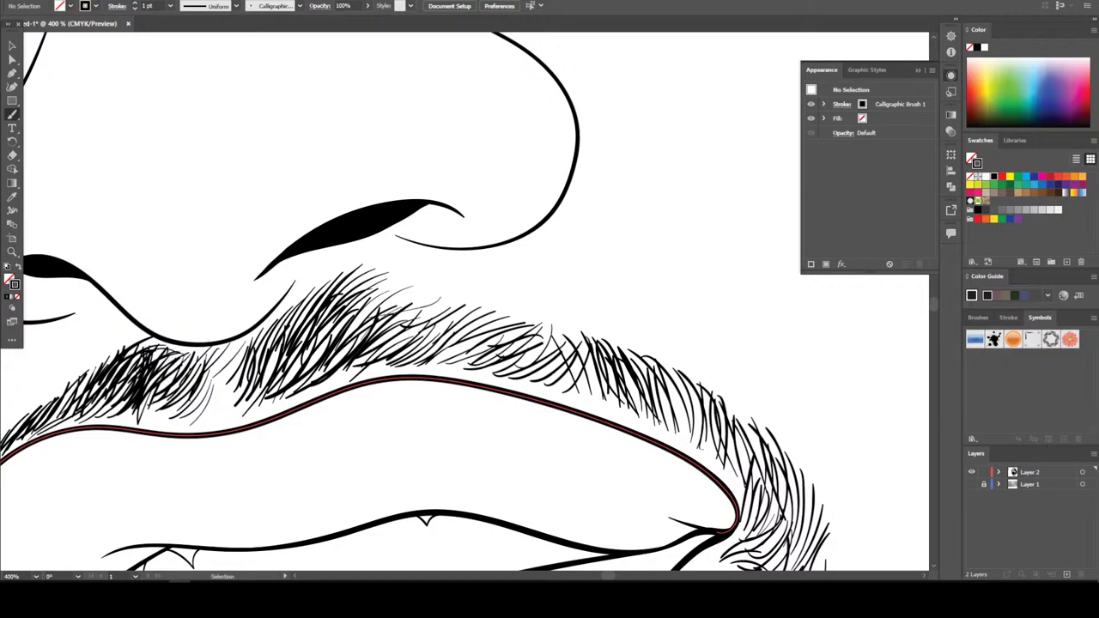
{"action": "mouse_move", "coordinate": [182, 369]}
{"action": "left_mouse_down"}
{"action": "mouse_move", "coordinate": [201, 347]}
{"action": "mouse_move", "coordinate": [170, 344]}
{"action": "left_mouse_up"}
{"action": "mouse_move", "coordinate": [120, 371]}
{"action": "left_mouse_down"}
{"action": "mouse_move", "coordinate": [164, 344]}
{"action": "mouse_move", "coordinate": [130, 361]}
{"action": "left_mouse_up"}
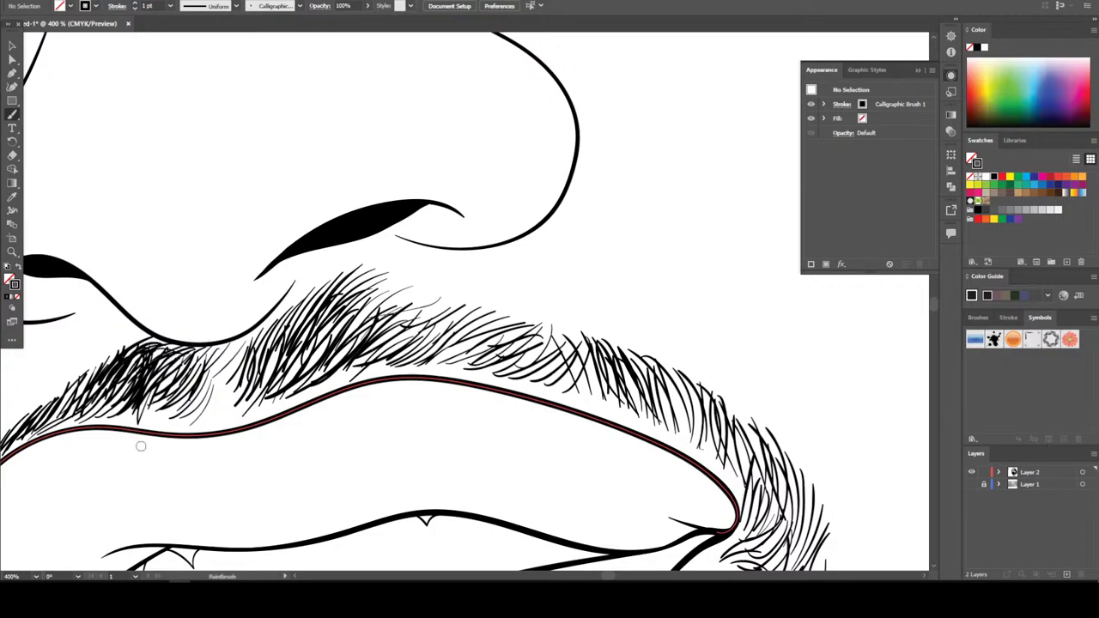
Add hair strokes to the beard edge beside the right mouth corner
{"action": "key", "text": "ctrl+minus"}
{"action": "key", "text": "ctrl+minus"}
{"action": "key", "text": "ctrl+minus"}
{"action": "key", "text": "ctrl+minus"}
{"action": "key", "text": "ctrl+minus"}
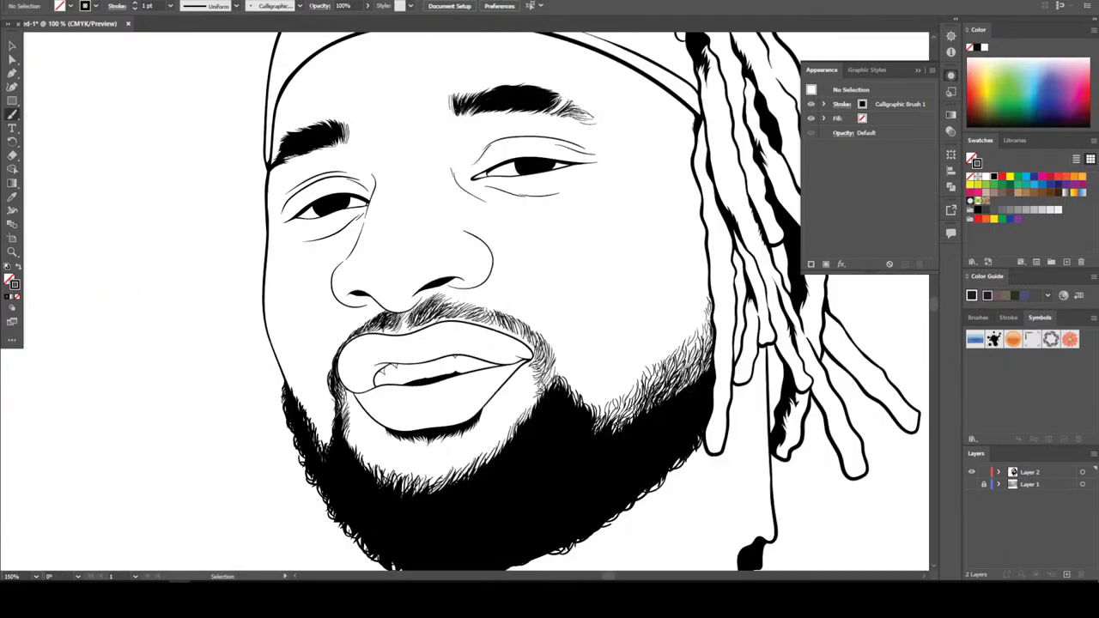
{"action": "key", "text": "ctrl+plus"}
{"action": "key", "text": "ctrl+plus"}
{"action": "key", "text": "ctrl+plus"}
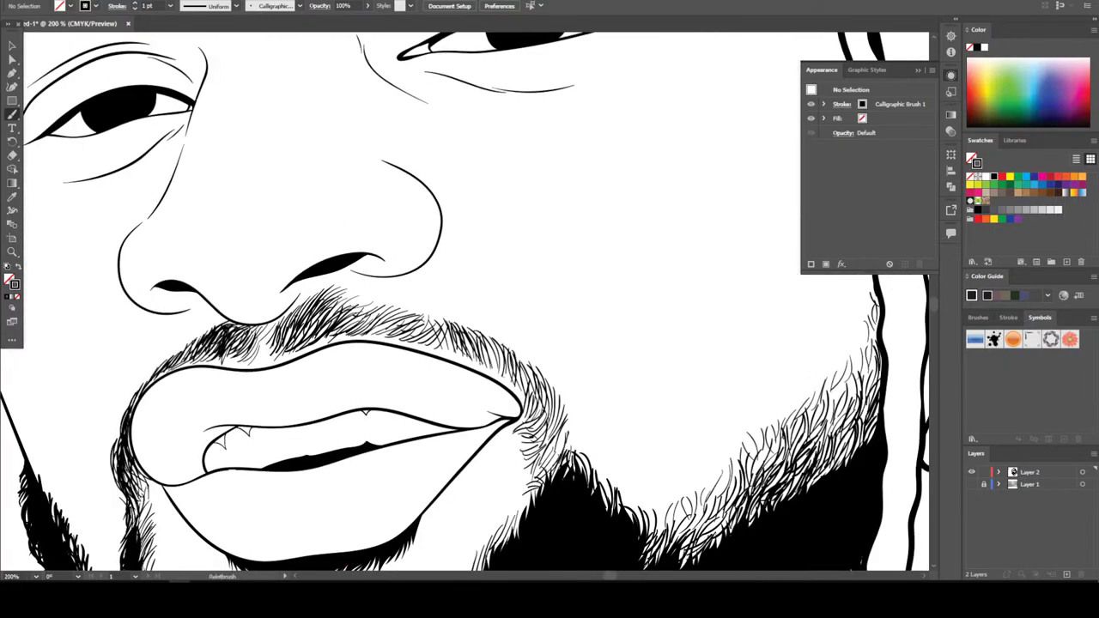
{"action": "left_click_drag", "start_coordinate": [556, 445], "coordinate": [546, 407]}
{"action": "left_click_drag", "start_coordinate": [571, 453], "coordinate": [548, 373]}
{"action": "mouse_move", "coordinate": [557, 400]}
{"action": "left_mouse_down"}
{"action": "mouse_move", "coordinate": [548, 371]}
{"action": "mouse_move", "coordinate": [524, 352]}
{"action": "left_mouse_up"}
{"action": "mouse_move", "coordinate": [528, 369]}
{"action": "left_mouse_down"}
{"action": "mouse_move", "coordinate": [522, 341]}
{"action": "mouse_move", "coordinate": [540, 348]}
{"action": "left_mouse_up"}
{"action": "left_click_drag", "start_coordinate": [543, 369], "coordinate": [529, 352]}
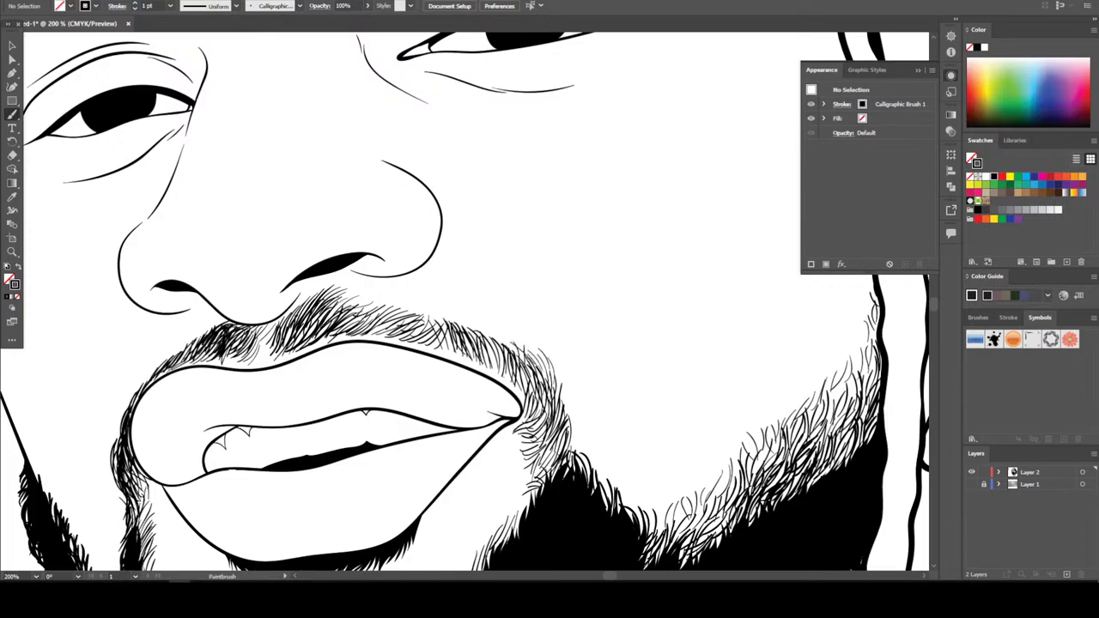
Add hair strokes to the beard edge left of the lips and the moustache's centre-left
{"action": "key", "text": "ctrl+minus"}
{"action": "key", "text": "ctrl+minus"}
{"action": "key", "text": "ctrl+minus"}
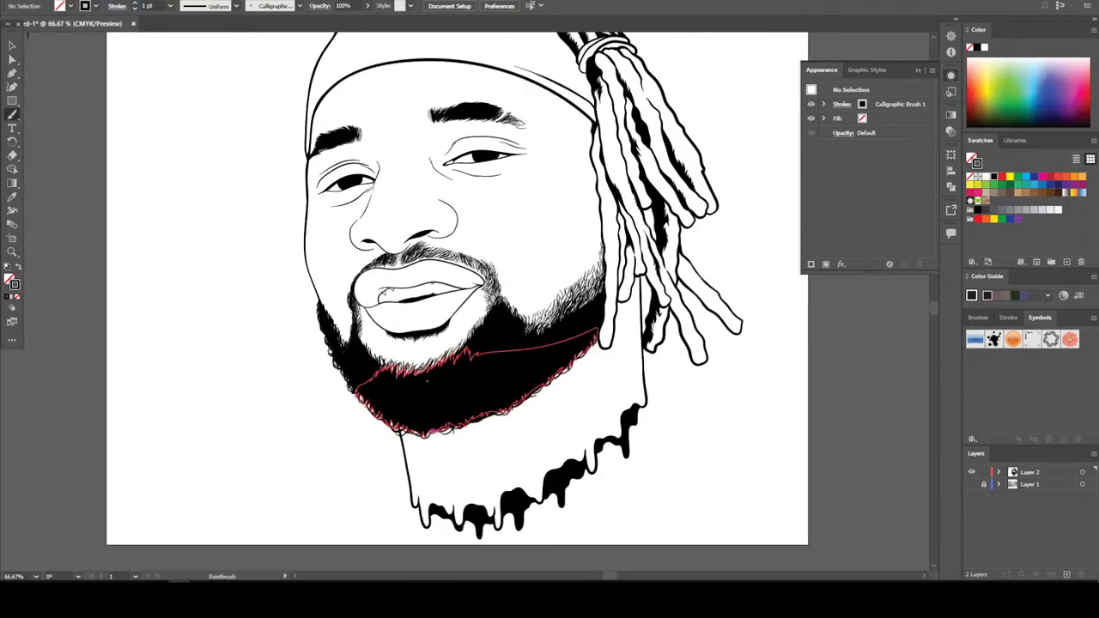
{"action": "key", "text": "ctrl+plus"}
{"action": "key", "text": "ctrl+plus"}
{"action": "key", "text": "ctrl+plus"}
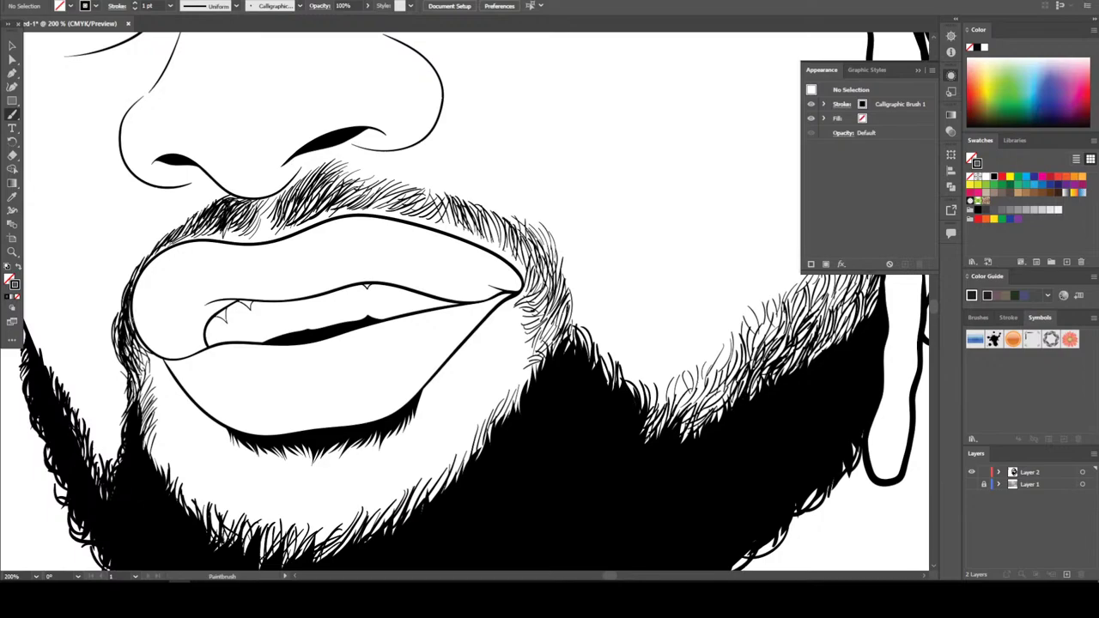
{"action": "mouse_move", "coordinate": [128, 308]}
{"action": "left_mouse_down"}
{"action": "mouse_move", "coordinate": [121, 278]}
{"action": "mouse_move", "coordinate": [141, 244]}
{"action": "mouse_move", "coordinate": [190, 210]}
{"action": "left_mouse_up"}
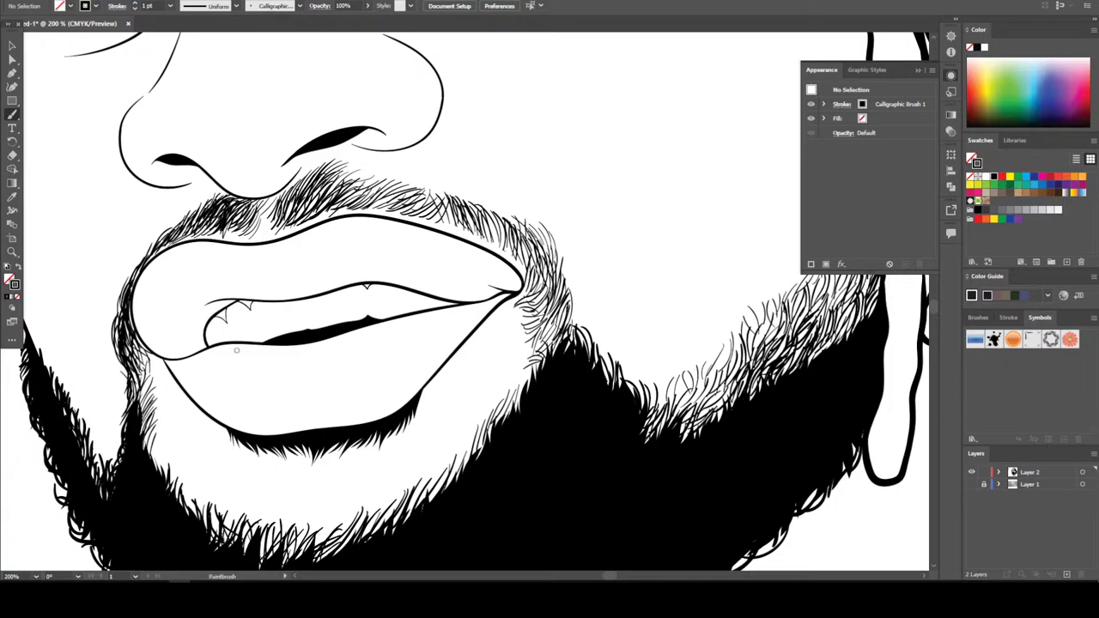
{"action": "scroll", "coordinate": [236, 350], "scroll_direction": "down", "scroll_amount": 3}
{"action": "scroll", "coordinate": [236, 350], "scroll_direction": "up", "scroll_amount": 5}
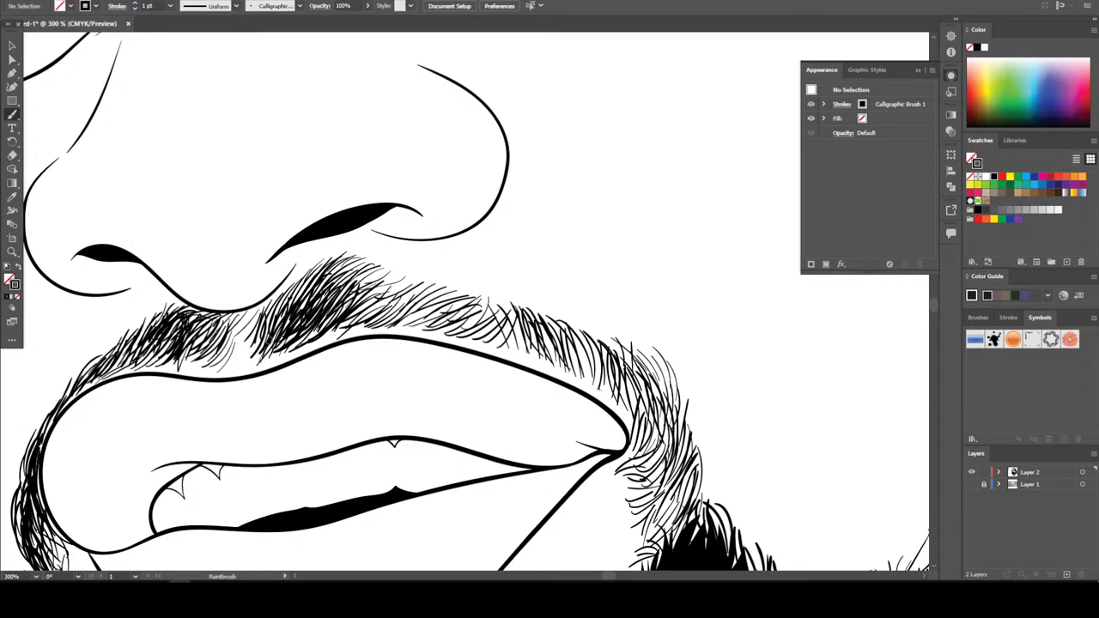
{"action": "mouse_move", "coordinate": [232, 340]}
{"action": "left_mouse_down"}
{"action": "mouse_move", "coordinate": [206, 371]}
{"action": "mouse_move", "coordinate": [181, 368]}
{"action": "left_mouse_up"}
{"action": "key", "text": "v"}
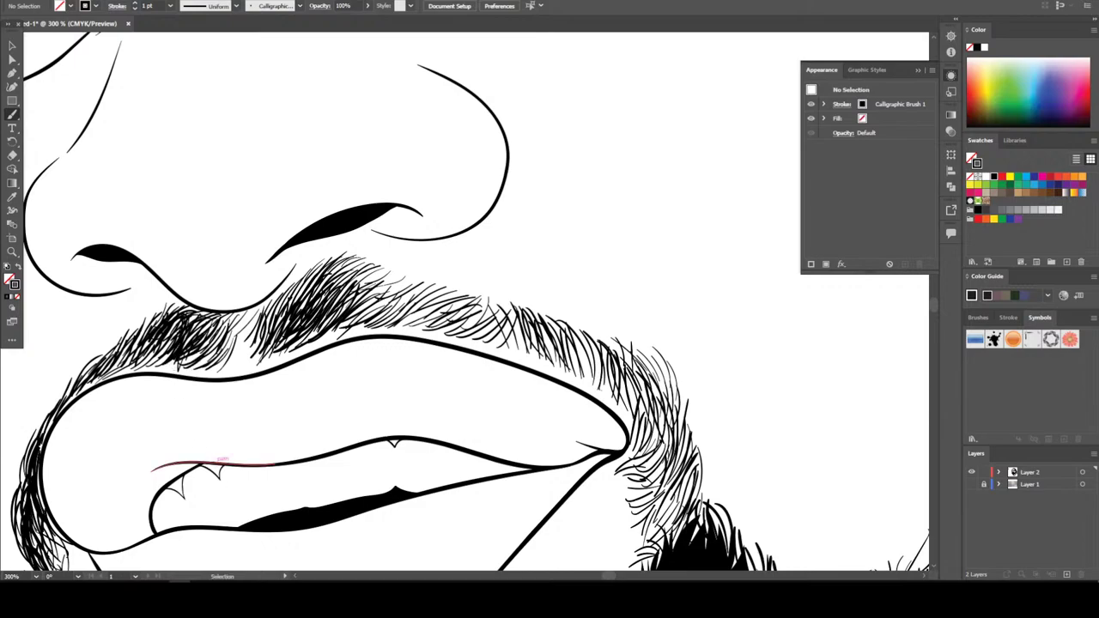
{"action": "key", "text": "ctrl+1"}
{"action": "scroll", "coordinate": [320, 543], "scroll_direction": "up", "scroll_amount": 2}
Add hair strokes along the right eyebrow's lower edge and top edge
{"action": "scroll", "coordinate": [321, 543], "scroll_direction": "up", "scroll_amount": 1}
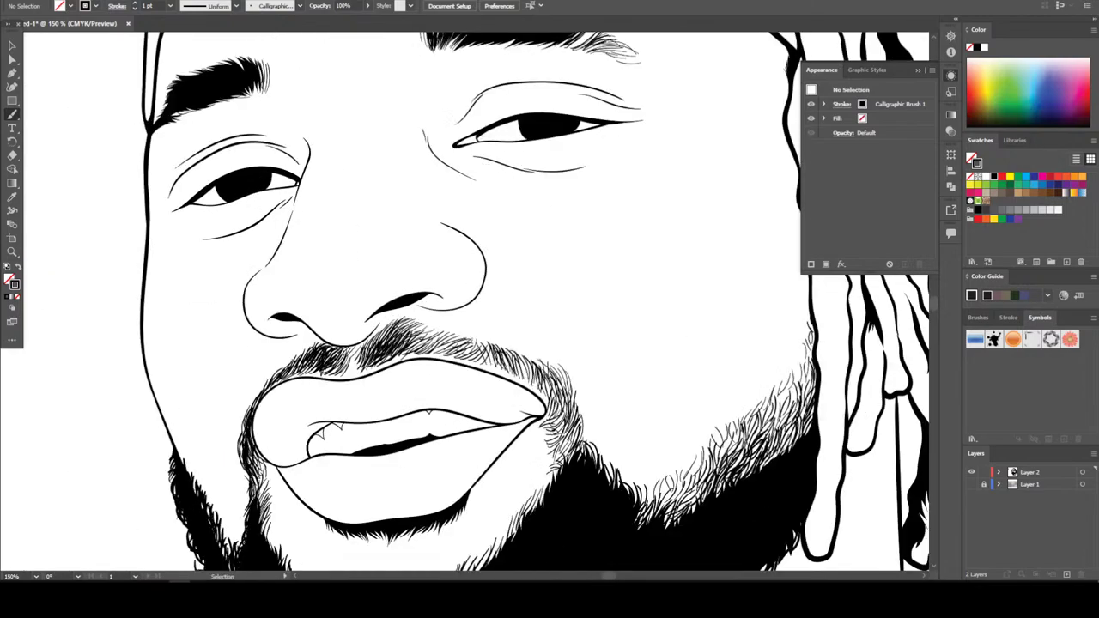
{"action": "scroll", "coordinate": [320, 542], "scroll_direction": "up", "scroll_amount": 2}
{"action": "key", "text": "ctrl+equal"}
{"action": "key", "text": "ctrl+equal"}
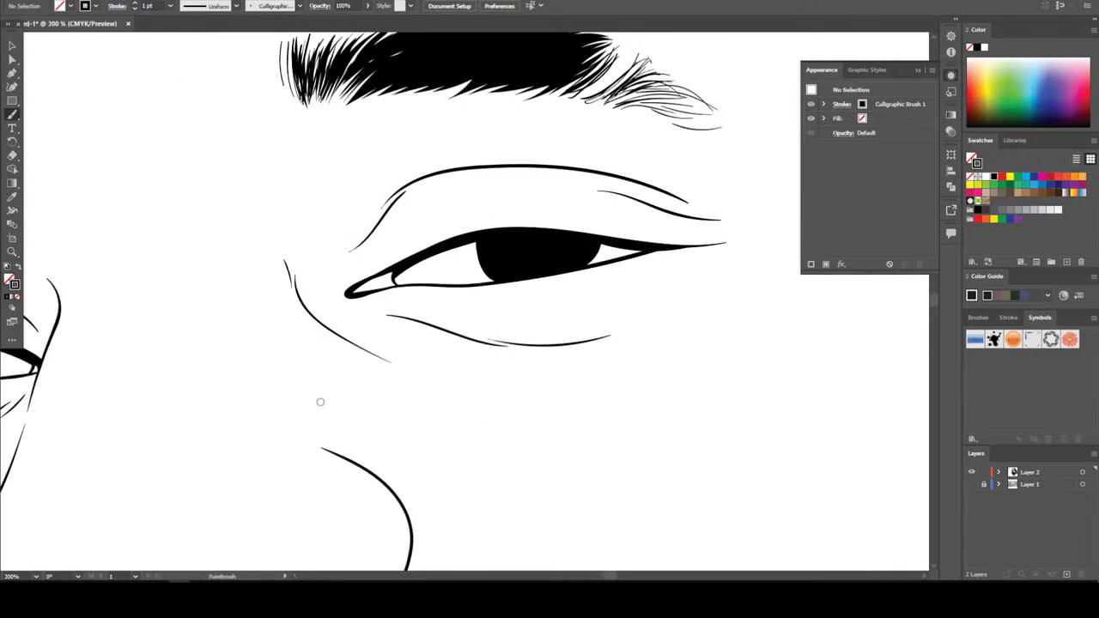
{"action": "scroll", "coordinate": [319, 397], "scroll_direction": "up", "scroll_amount": 3}
{"action": "key", "text": "ctrl+equal"}
{"action": "scroll", "coordinate": [318, 441], "scroll_direction": "up", "scroll_amount": 1}
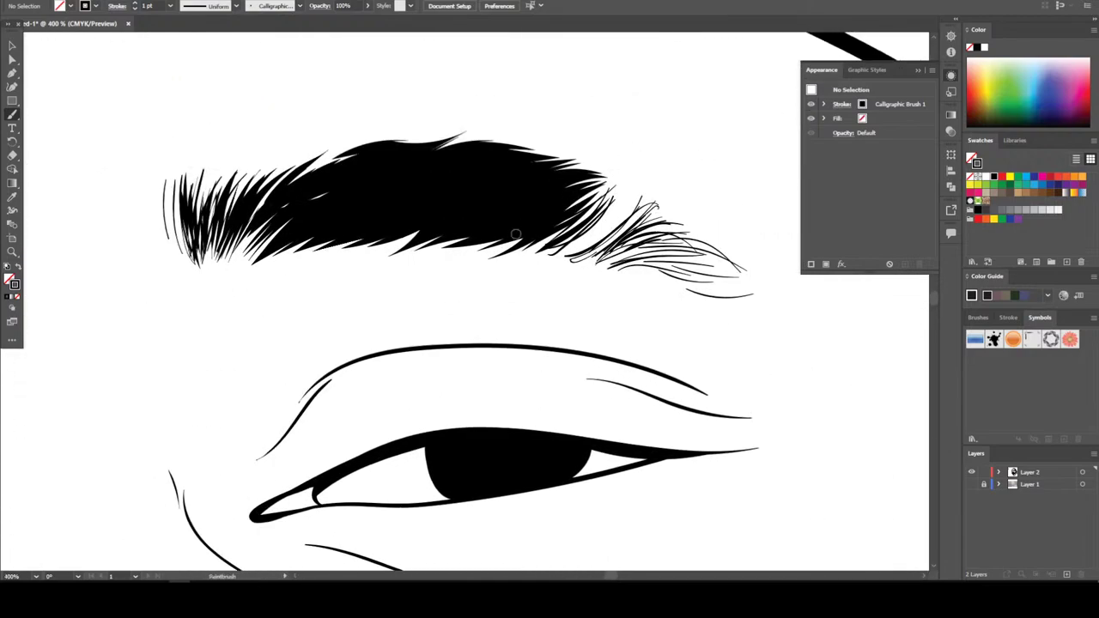
{"action": "mouse_move", "coordinate": [516, 227]}
{"action": "left_mouse_down"}
{"action": "mouse_move", "coordinate": [470, 254]}
{"action": "mouse_move", "coordinate": [293, 249]}
{"action": "left_mouse_up"}
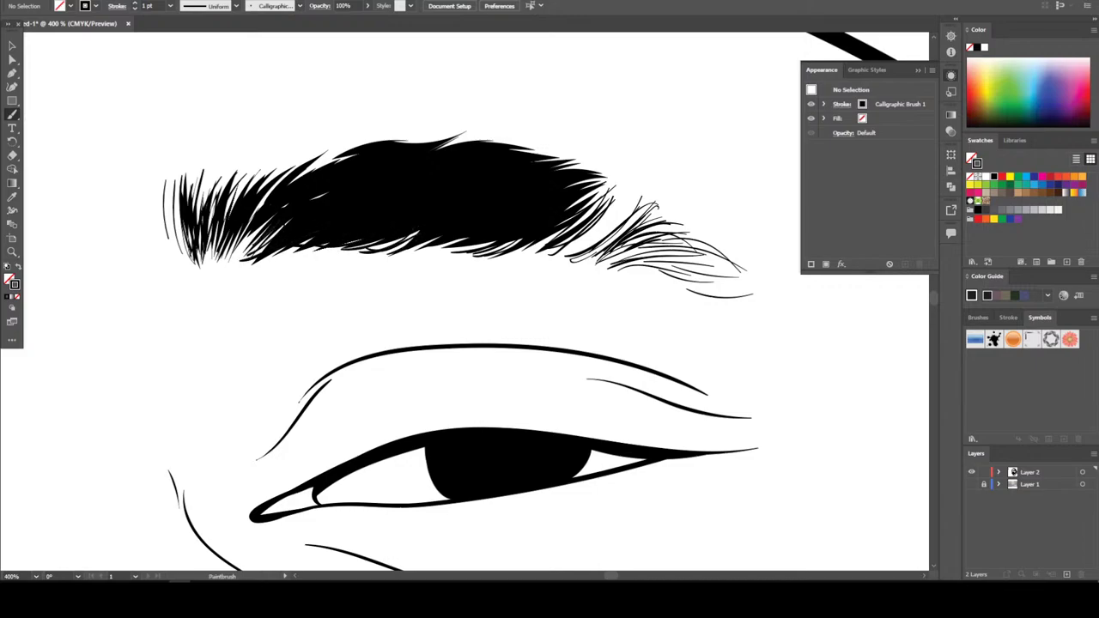
{"action": "mouse_move", "coordinate": [345, 156]}
{"action": "left_mouse_down"}
{"action": "mouse_move", "coordinate": [260, 198]}
{"action": "mouse_move", "coordinate": [221, 200]}
{"action": "left_mouse_up"}
{"action": "left_click_drag", "start_coordinate": [598, 173], "coordinate": [433, 143]}
{"action": "mouse_move", "coordinate": [512, 142]}
{"action": "left_mouse_down"}
{"action": "mouse_move", "coordinate": [434, 146]}
{"action": "mouse_move", "coordinate": [449, 141]}
{"action": "left_mouse_up"}
{"action": "left_click_drag", "start_coordinate": [494, 132], "coordinate": [421, 140]}
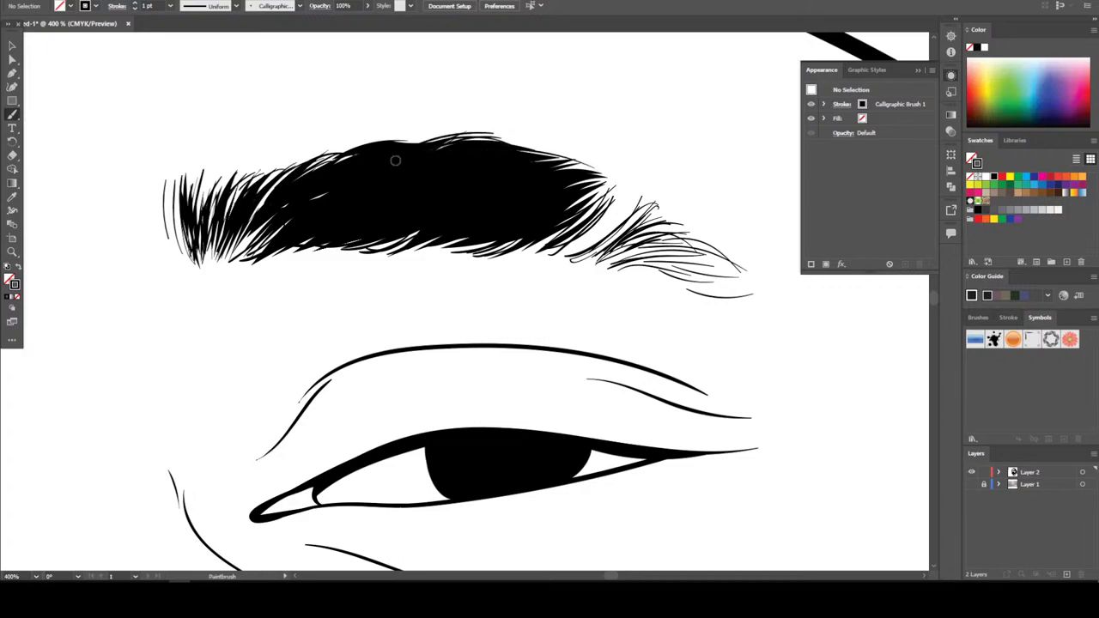
{"action": "mouse_move", "coordinate": [610, 190]}
{"action": "left_mouse_down"}
{"action": "mouse_move", "coordinate": [568, 206]}
{"action": "mouse_move", "coordinate": [574, 187]}
{"action": "left_mouse_up"}
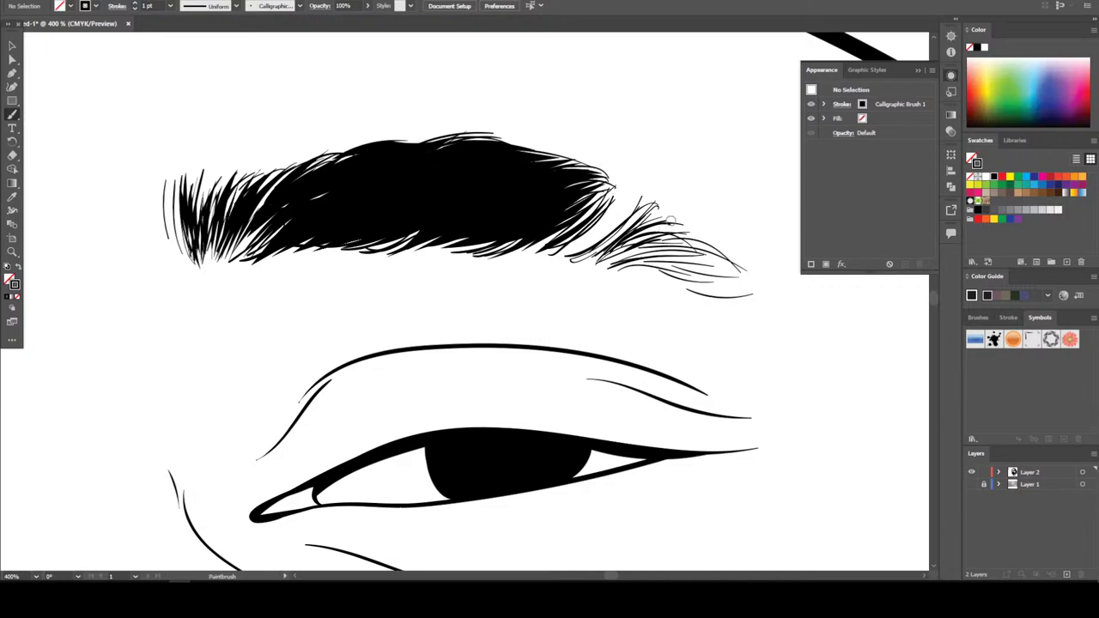
Fringe the eyebrow's tail with several fine hair strokes
{"action": "left_click_drag", "start_coordinate": [657, 210], "coordinate": [600, 247]}
{"action": "mouse_move", "coordinate": [683, 232]}
{"action": "left_mouse_down"}
{"action": "mouse_move", "coordinate": [617, 213]}
{"action": "mouse_move", "coordinate": [606, 242]}
{"action": "left_mouse_up"}
{"action": "mouse_move", "coordinate": [661, 216]}
{"action": "left_mouse_down"}
{"action": "mouse_move", "coordinate": [605, 255]}
{"action": "mouse_move", "coordinate": [619, 230]}
{"action": "left_mouse_up"}
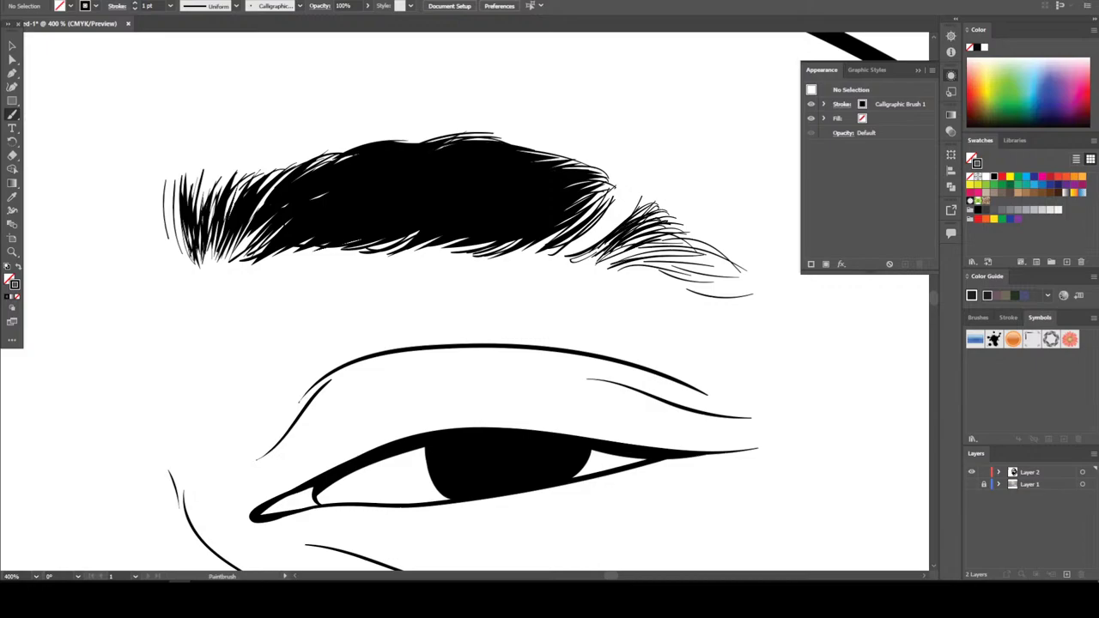
{"action": "left_click_drag", "start_coordinate": [692, 229], "coordinate": [608, 260]}
{"action": "left_click_drag", "start_coordinate": [692, 254], "coordinate": [601, 261]}
{"action": "mouse_move", "coordinate": [673, 237]}
{"action": "left_mouse_down"}
{"action": "mouse_move", "coordinate": [615, 250]}
{"action": "mouse_move", "coordinate": [627, 245]}
{"action": "left_mouse_up"}
Add hair strokes along the left eyebrow's underside, left end and upper edge
{"action": "scroll", "coordinate": [564, 365], "scroll_direction": "down", "scroll_amount": 4}
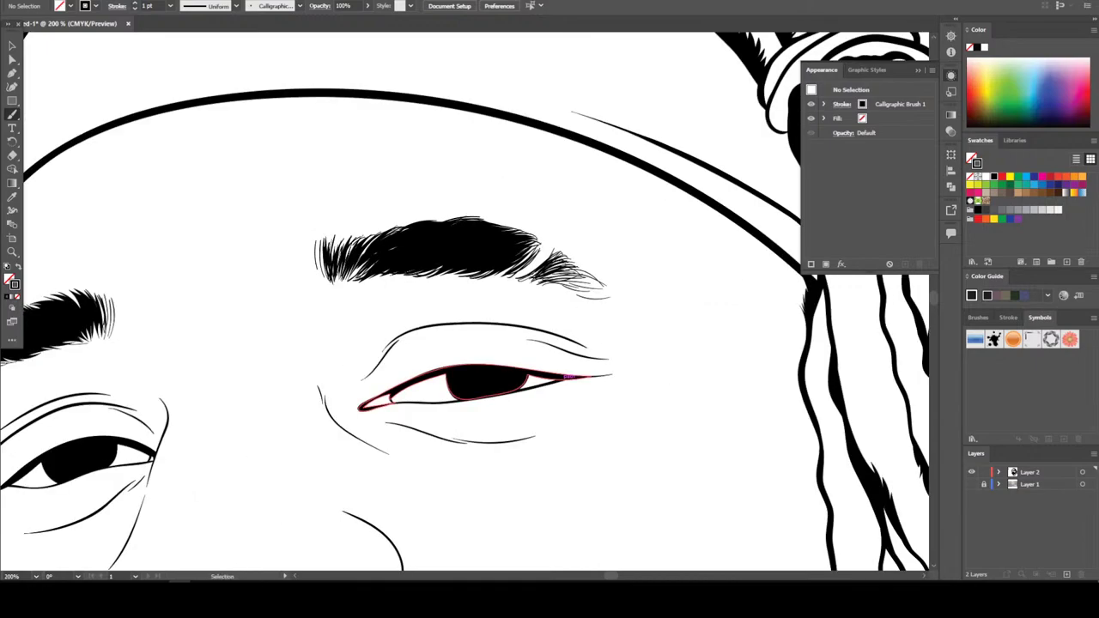
{"action": "scroll", "coordinate": [265, 267], "scroll_direction": "up", "scroll_amount": 5}
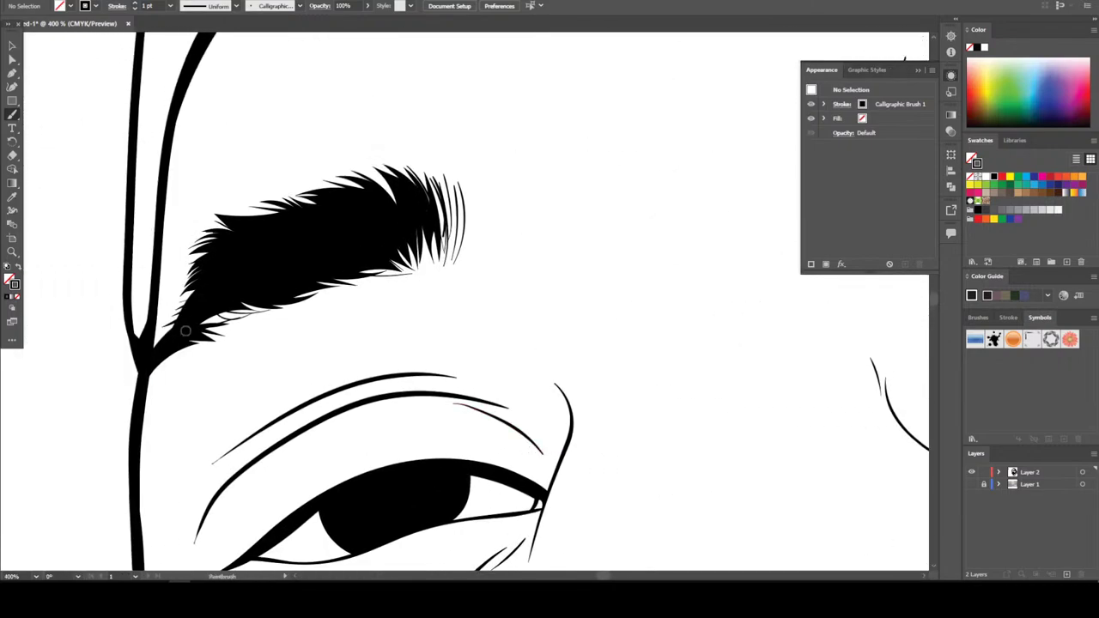
{"action": "mouse_move", "coordinate": [193, 328]}
{"action": "left_mouse_down"}
{"action": "mouse_move", "coordinate": [258, 311]}
{"action": "mouse_move", "coordinate": [235, 307]}
{"action": "mouse_move", "coordinate": [337, 285]}
{"action": "left_mouse_up"}
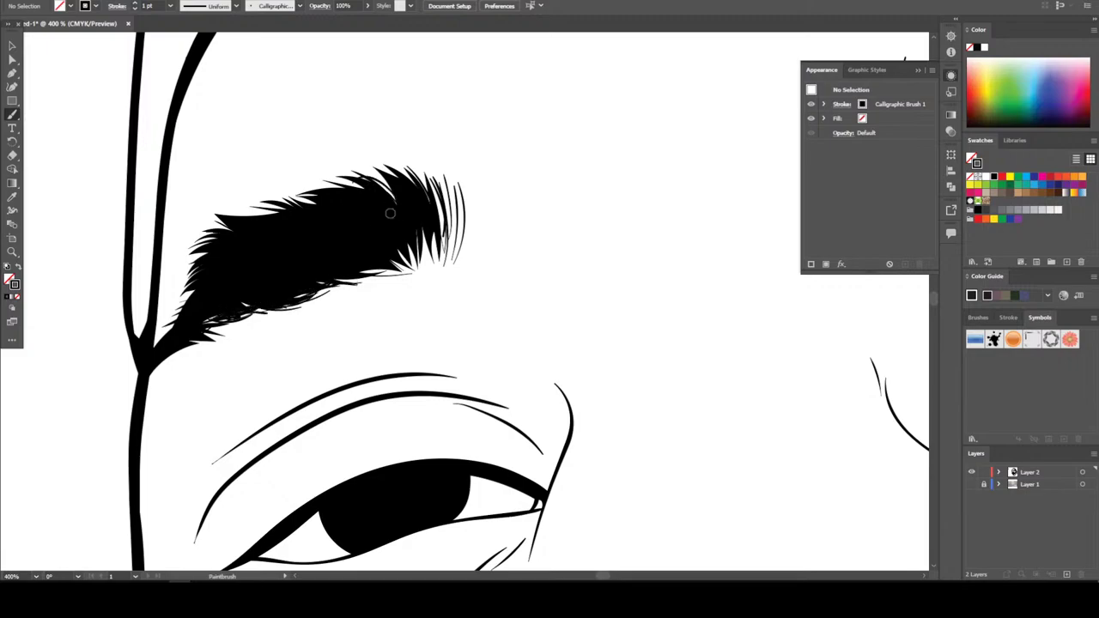
{"action": "mouse_move", "coordinate": [390, 213]}
{"action": "left_mouse_down"}
{"action": "mouse_move", "coordinate": [347, 194]}
{"action": "mouse_move", "coordinate": [219, 220]}
{"action": "mouse_move", "coordinate": [197, 244]}
{"action": "mouse_move", "coordinate": [177, 312]}
{"action": "left_mouse_up"}
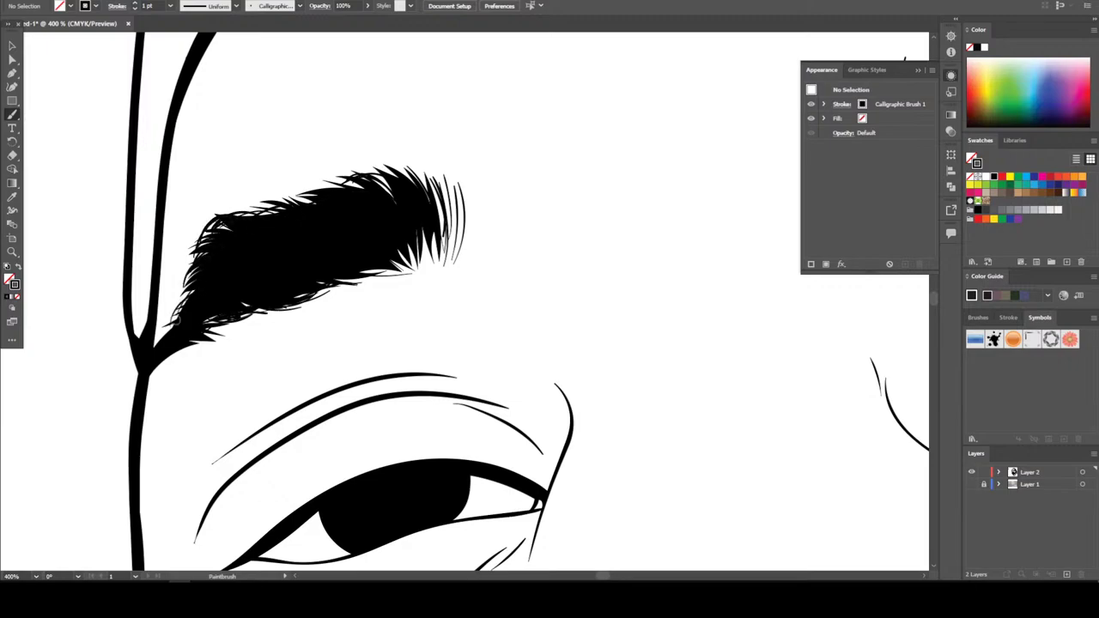
{"action": "mouse_move", "coordinate": [206, 276]}
{"action": "left_mouse_down"}
{"action": "mouse_move", "coordinate": [175, 320]}
{"action": "mouse_move", "coordinate": [181, 299]}
{"action": "left_mouse_up"}
{"action": "left_click_drag", "start_coordinate": [199, 254], "coordinate": [182, 285]}
{"action": "mouse_move", "coordinate": [268, 213]}
{"action": "left_mouse_down"}
{"action": "mouse_move", "coordinate": [206, 246]}
{"action": "mouse_move", "coordinate": [210, 235]}
{"action": "left_mouse_up"}
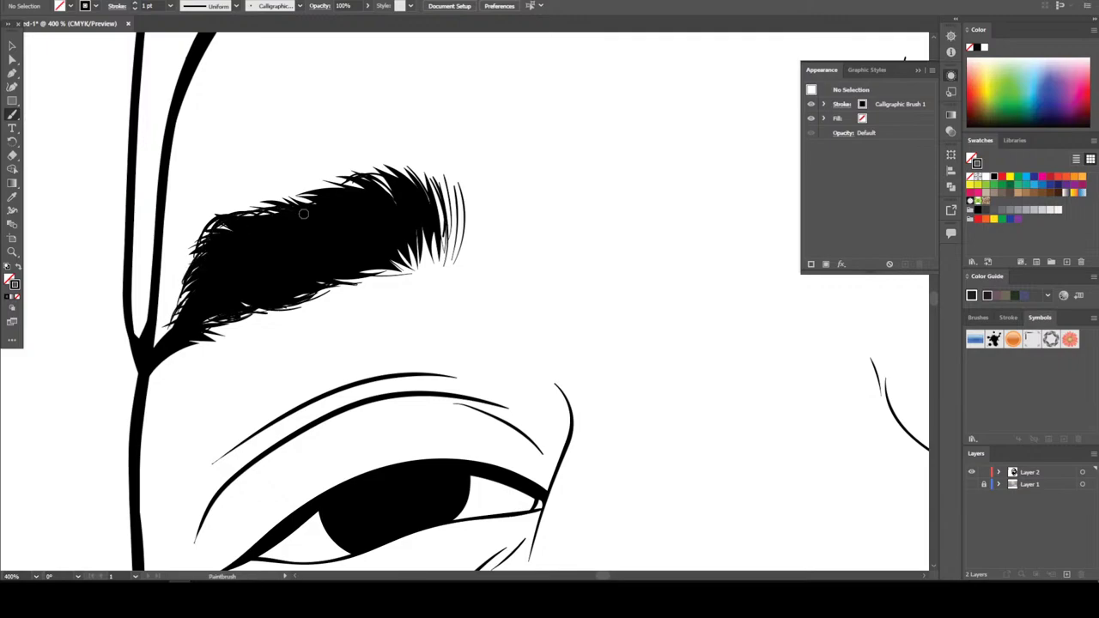
{"action": "left_click_drag", "start_coordinate": [314, 201], "coordinate": [262, 211]}
{"action": "left_click_drag", "start_coordinate": [343, 187], "coordinate": [301, 201]}
{"action": "key", "text": "v"}
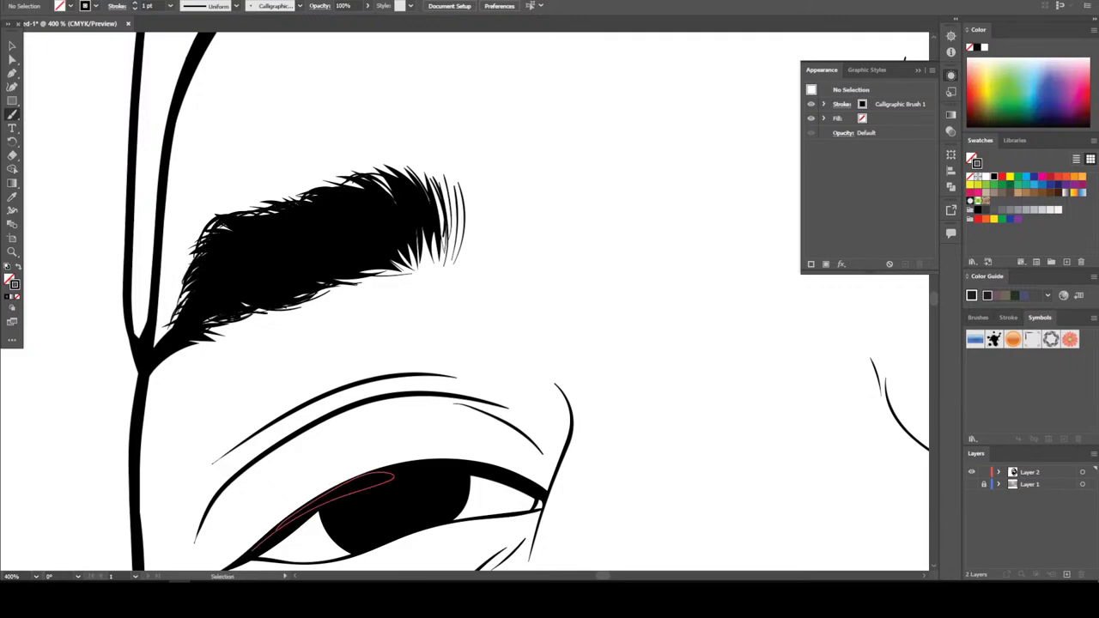
{"action": "key", "text": "ctrl+0"}
Retrace the side and lower curve of the nose with the Paintbrush
{"action": "key", "text": "ctrl+1"}
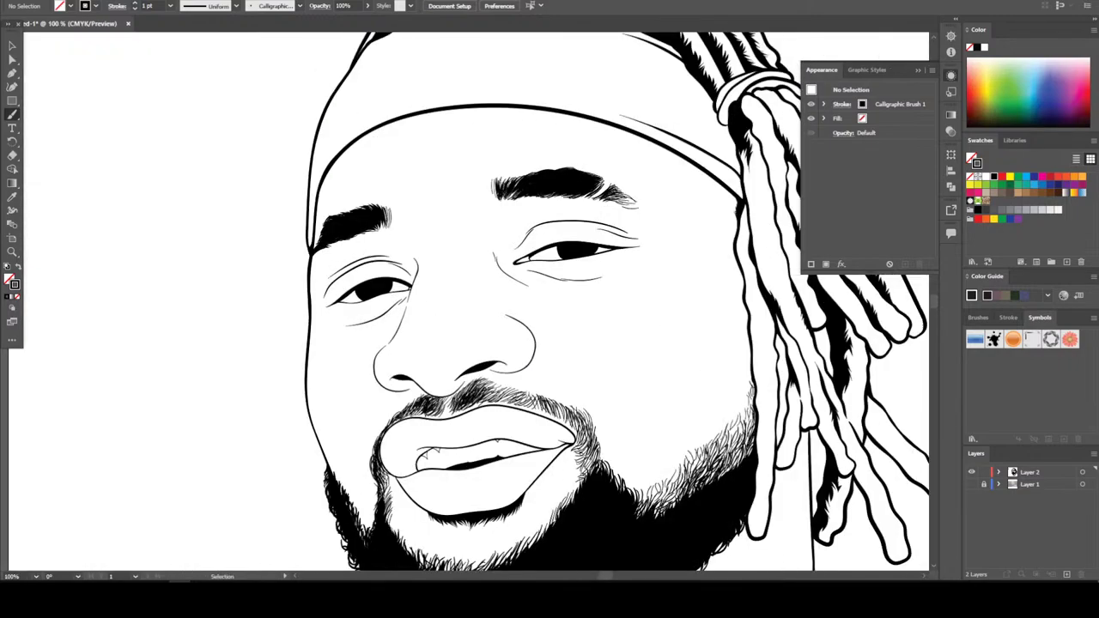
{"action": "key", "text": "ctrl+equal"}
{"action": "key", "text": "ctrl+equal"}
{"action": "key", "text": "ctrl+equal"}
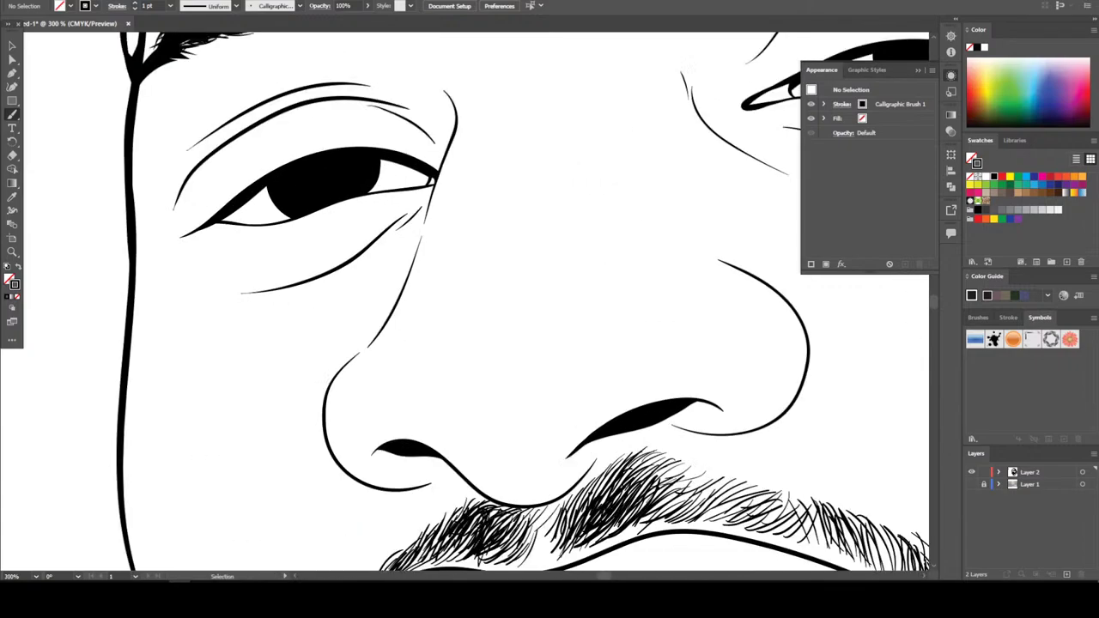
{"action": "key", "text": "ctrl+equal"}
{"action": "key", "text": "ctrl+equal"}
{"action": "key", "text": "b"}
{"action": "scroll", "coordinate": [365, 470], "scroll_direction": "up", "scroll_amount": 1}
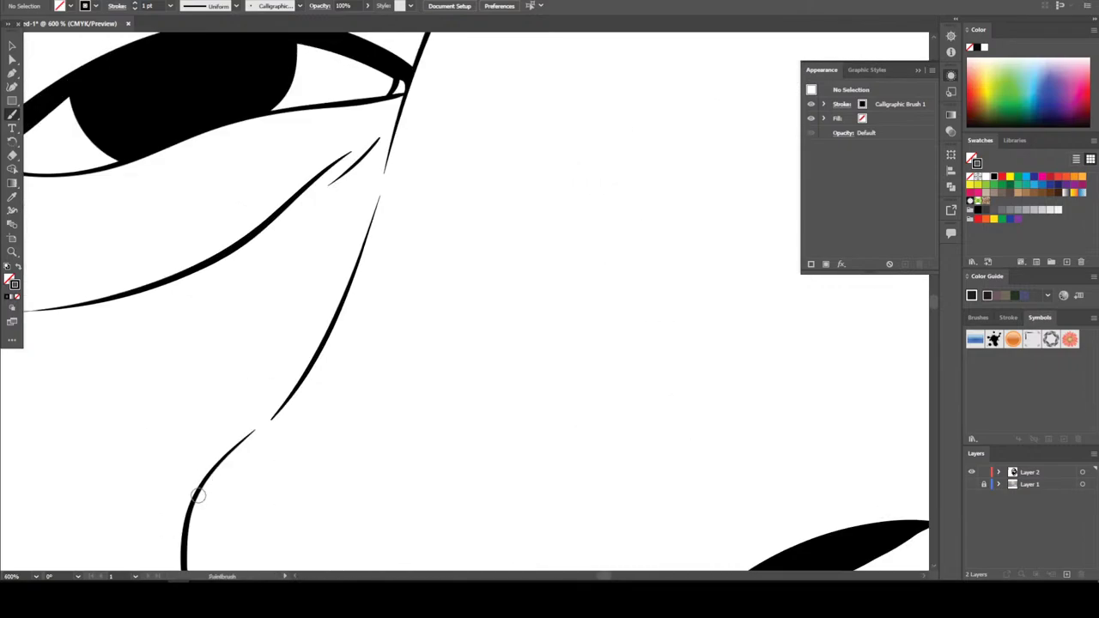
{"action": "mouse_move", "coordinate": [253, 433]}
{"action": "left_mouse_down"}
{"action": "mouse_move", "coordinate": [311, 359]}
{"action": "mouse_move", "coordinate": [342, 292]}
{"action": "mouse_move", "coordinate": [410, 80]}
{"action": "left_mouse_up"}
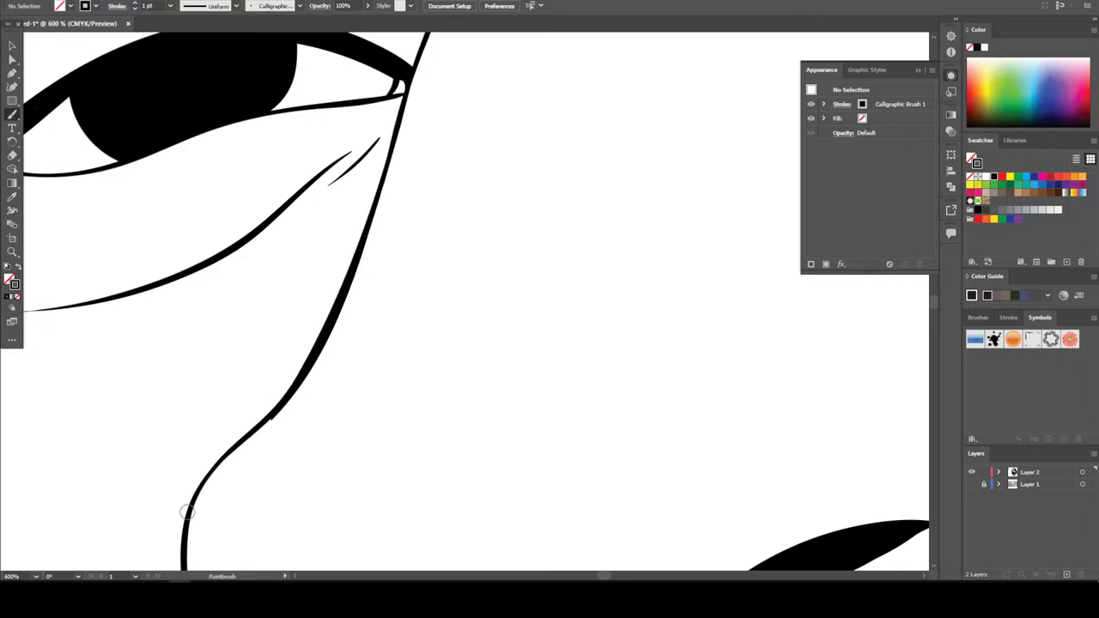
{"action": "left_click_drag", "start_coordinate": [189, 509], "coordinate": [304, 369]}
Try a small tapered line under the upper lip, then undo it
{"action": "key", "text": "ctrl+minus"}
{"action": "key", "text": "ctrl+minus"}
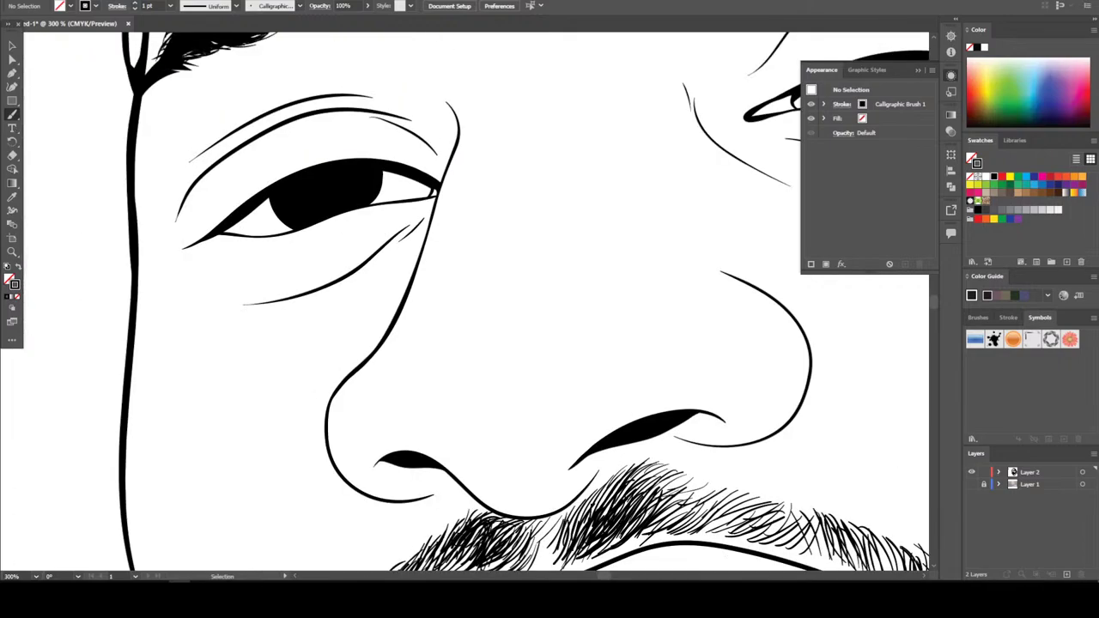
{"action": "key", "text": "ctrl+minus"}
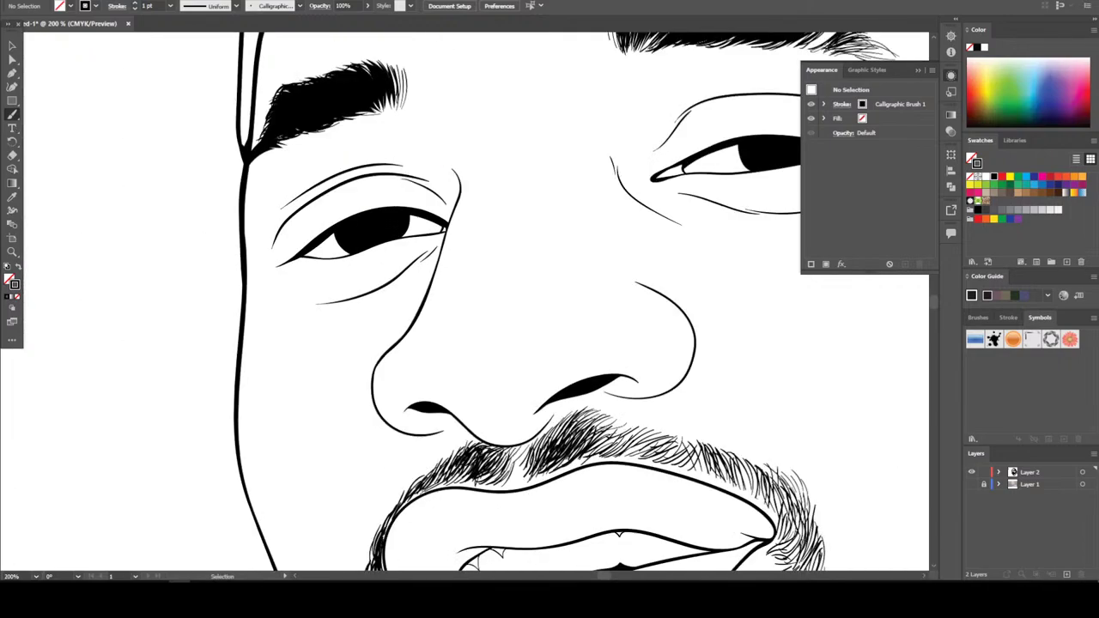
{"action": "key", "text": "ctrl+minus"}
{"action": "key", "text": "ctrl+minus"}
{"action": "key", "text": "ctrl+minus"}
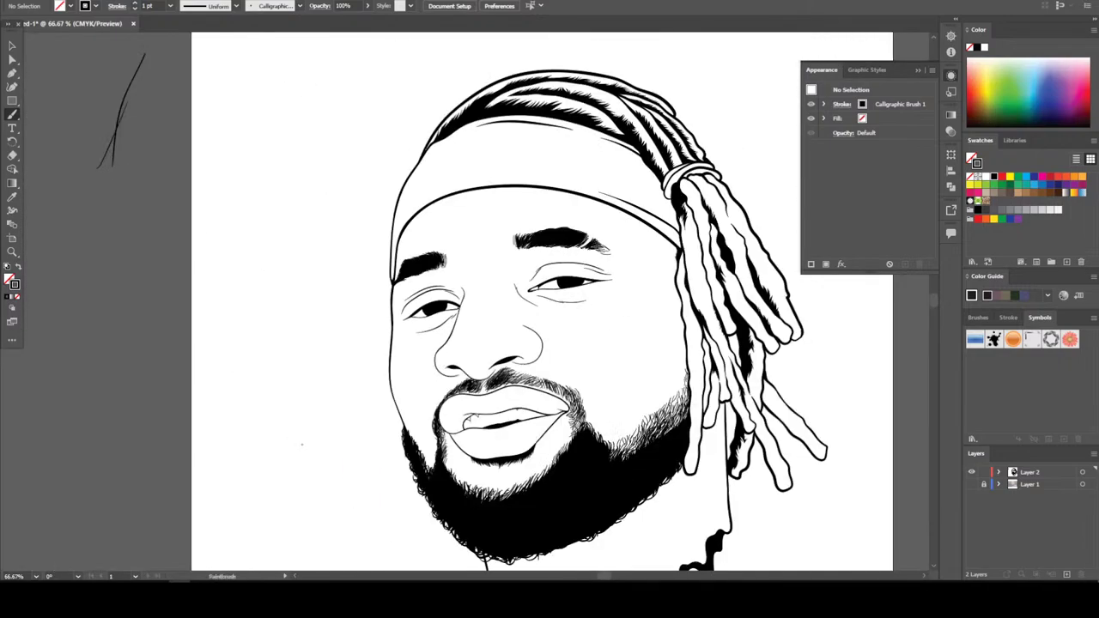
{"action": "key", "text": "ctrl+plus"}
{"action": "scroll", "coordinate": [302, 334], "scroll_direction": "down", "scroll_amount": 5}
{"action": "scroll", "coordinate": [301, 334], "scroll_direction": "down", "scroll_amount": 3}
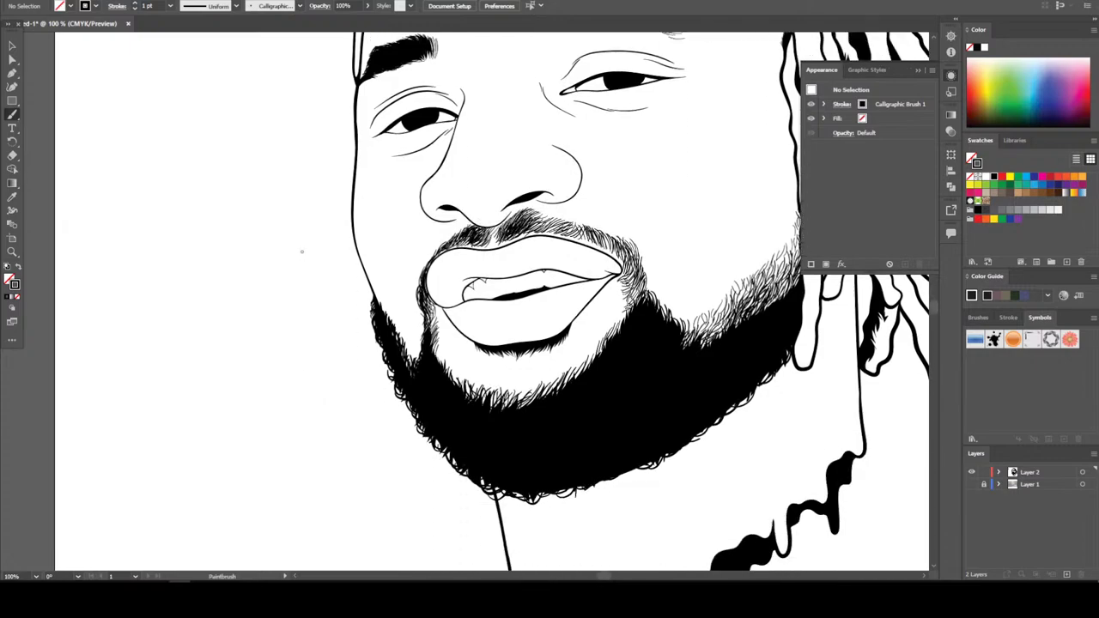
{"action": "key", "text": "ctrl+plus"}
{"action": "key", "text": "ctrl+plus"}
{"action": "key", "text": "ctrl+plus"}
{"action": "key", "text": "ctrl+plus"}
{"action": "key", "text": "ctrl+plus"}
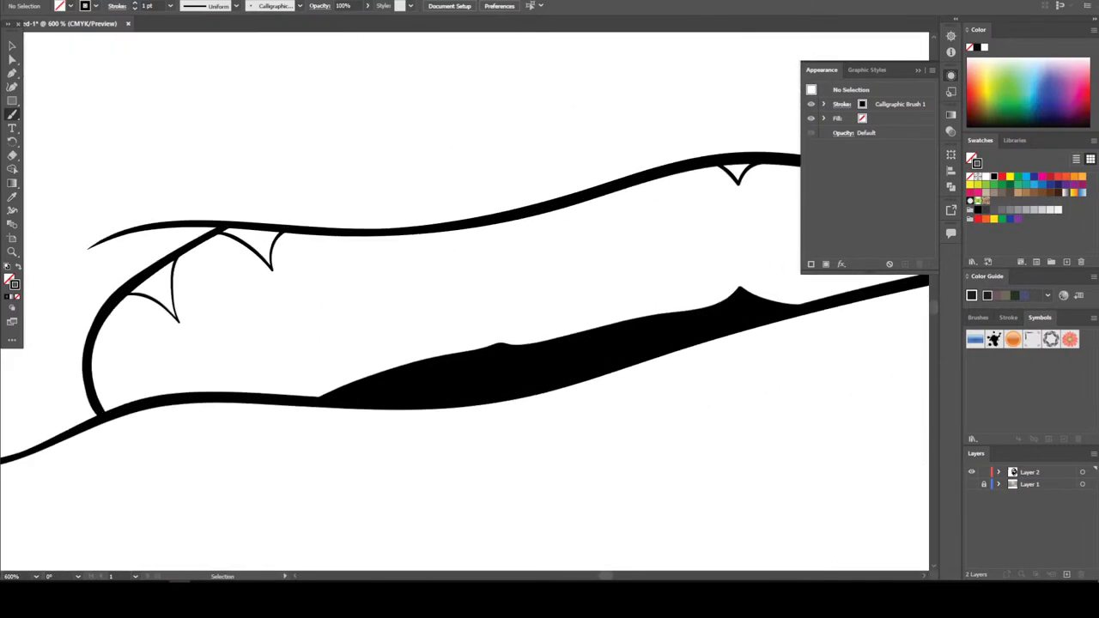
{"action": "key", "text": "ctrl+plus"}
{"action": "key", "text": "ctrl+plus"}
{"action": "scroll", "coordinate": [300, 480], "scroll_direction": "up", "scroll_amount": 1}
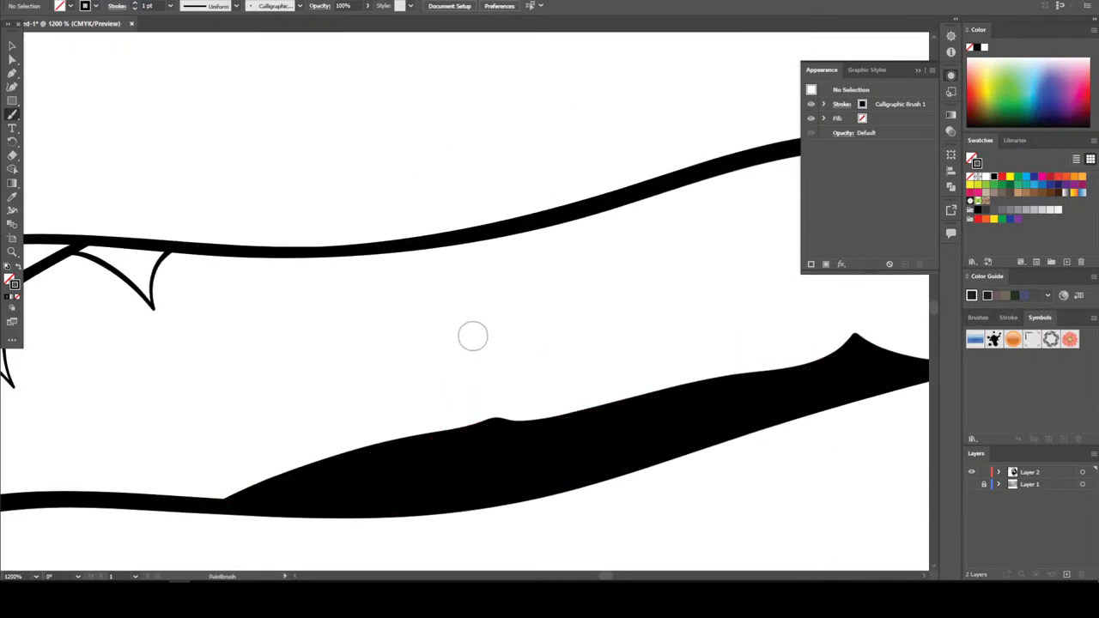
{"action": "left_click_drag", "start_coordinate": [470, 329], "coordinate": [462, 243]}
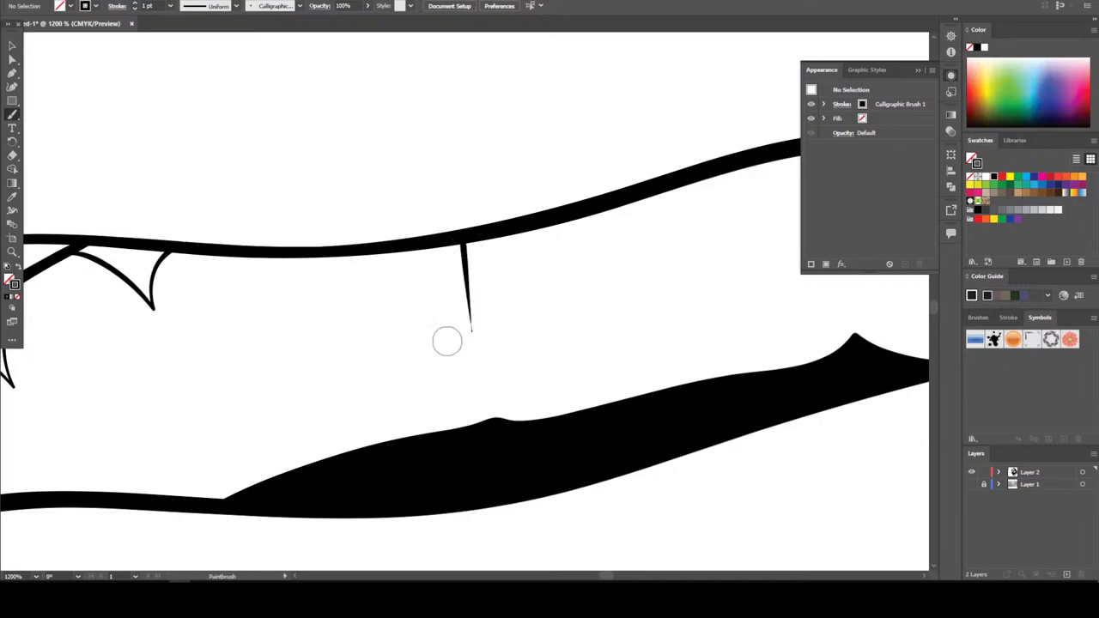
{"action": "key", "text": "ctrl+minus"}
{"action": "key", "text": "ctrl+minus"}
{"action": "key", "text": "ctrl+minus"}
{"action": "key", "text": "ctrl+minus"}
{"action": "key", "text": "ctrl+minus"}
{"action": "key", "text": "ctrl+minus"}
{"action": "key", "text": "ctrl+minus"}
{"action": "key", "text": "ctrl+minus"}
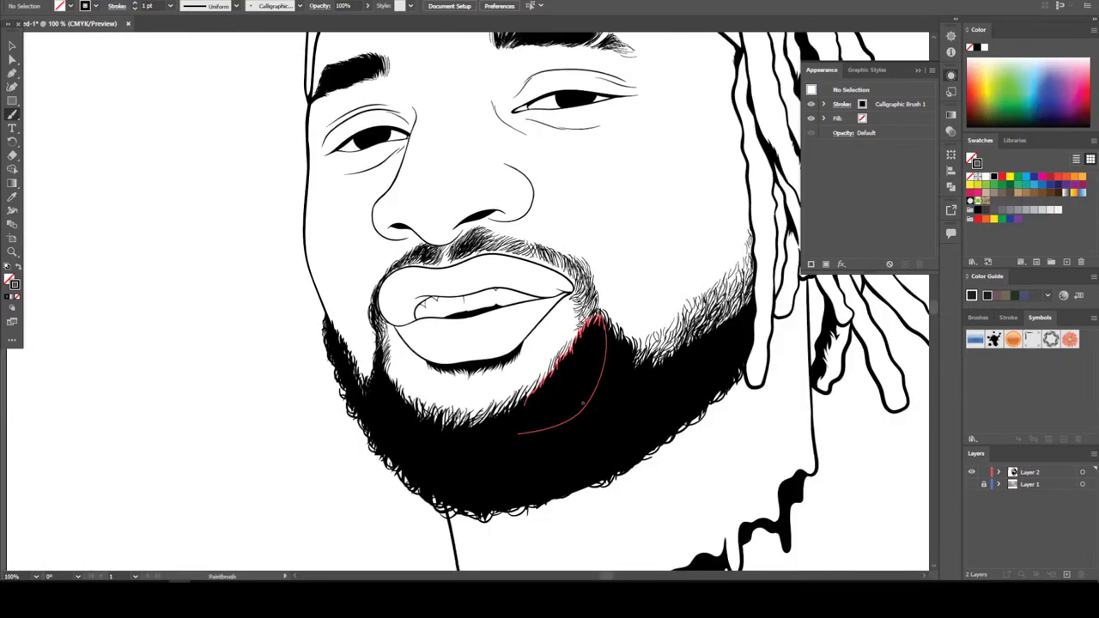
{"action": "key", "text": "ctrl+minus"}
{"action": "key", "text": "ctrl+plus"}
{"action": "key", "text": "ctrl+plus"}
{"action": "key", "text": "ctrl+plus"}
{"action": "key", "text": "ctrl+plus"}
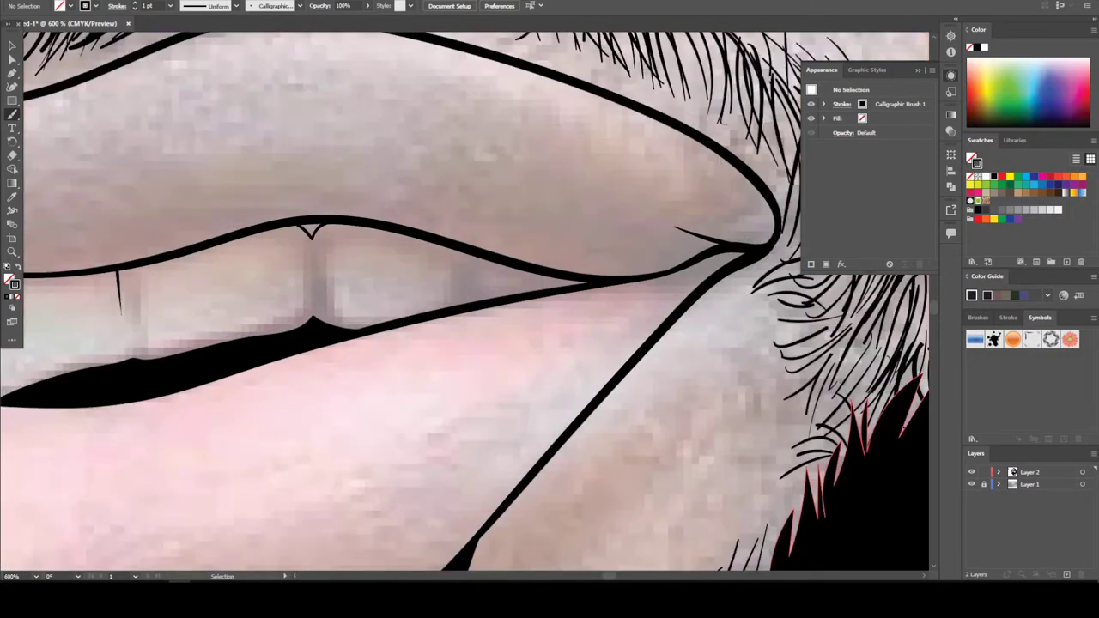
{"action": "key", "text": "ctrl+shift+w"}
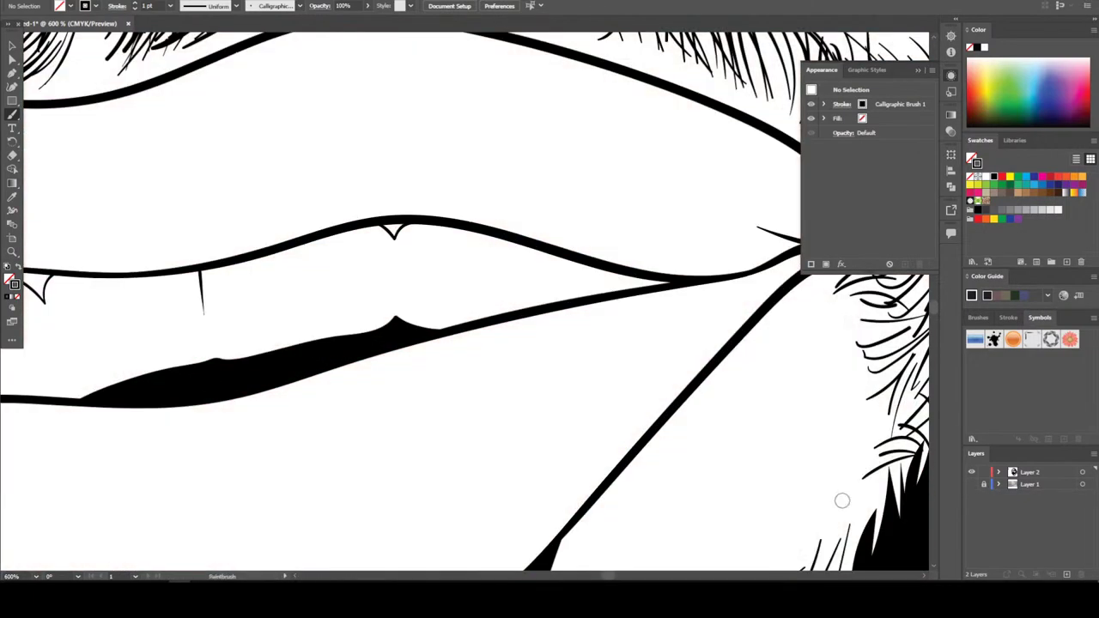
{"action": "key", "text": "ctrl+z"}
Show the reference photo and paint two 2 pt crease lines along the neck below the beard
{"action": "key", "text": "ctrl+minus"}
{"action": "key", "text": "ctrl+minus"}
{"action": "key", "text": "ctrl+minus"}
{"action": "key", "text": "ctrl+minus"}
{"action": "key", "text": "ctrl+minus"}
{"action": "key", "text": "ctrl+minus"}
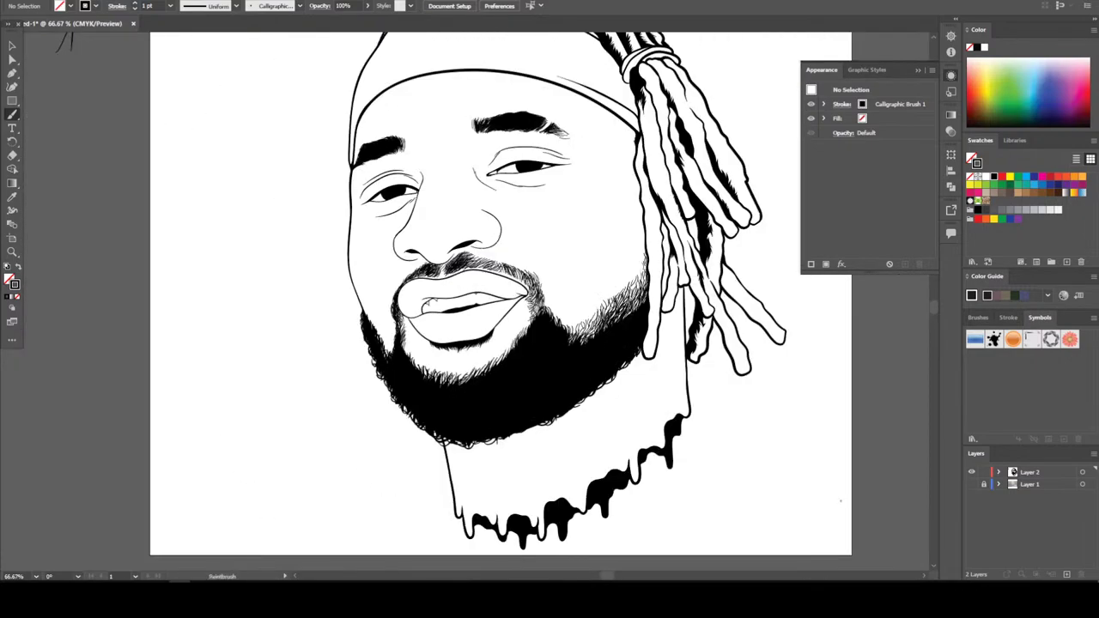
{"action": "scroll", "coordinate": [500, 294], "scroll_direction": "down", "scroll_amount": 1}
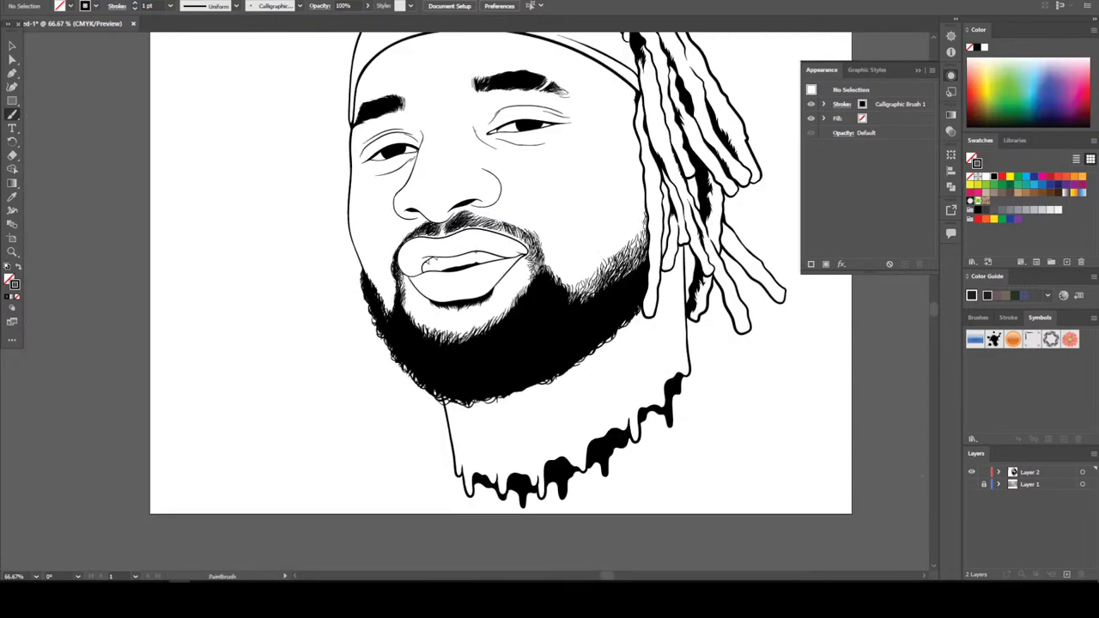
{"action": "left_click", "coordinate": [972, 484]}
{"action": "key", "text": "ctrl+plus"}
{"action": "key", "text": "ctrl+plus"}
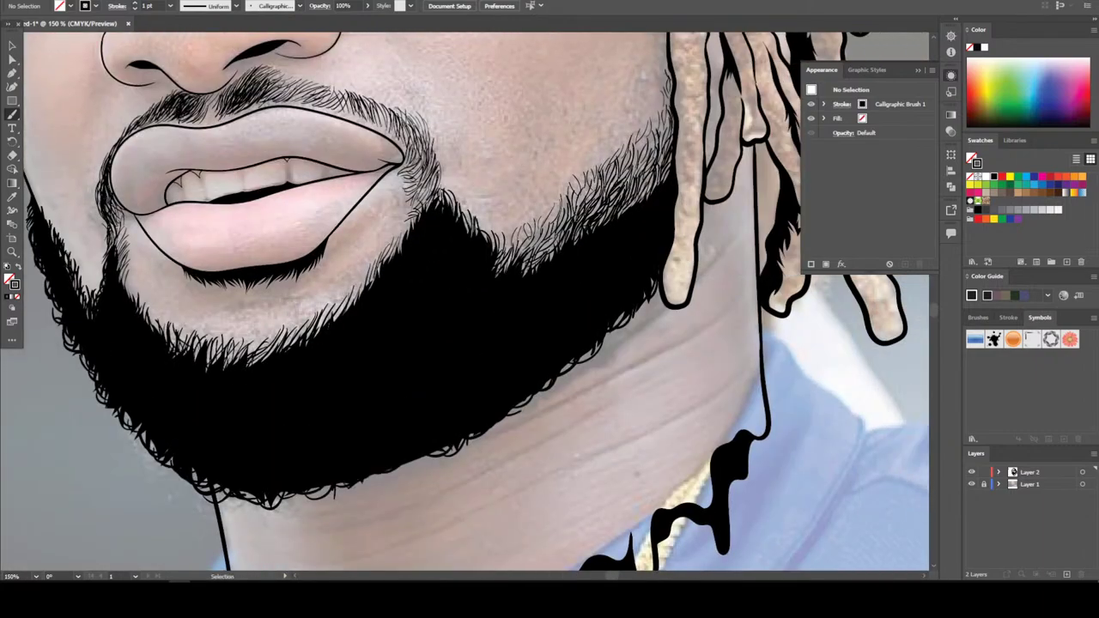
{"action": "key", "text": "ctrl+plus"}
{"action": "key", "text": "b"}
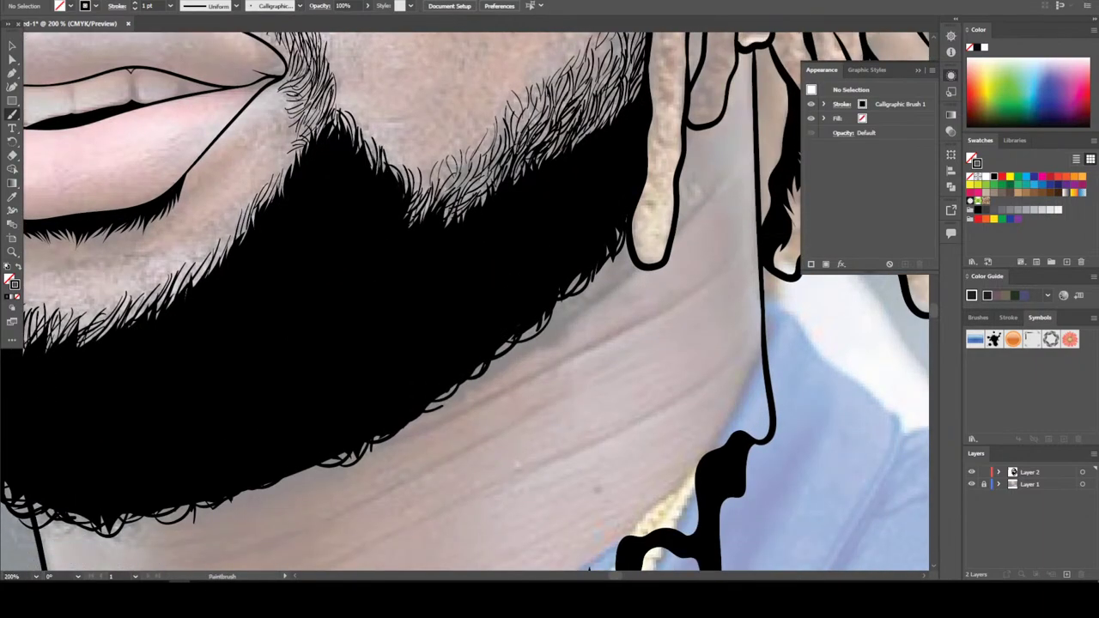
{"action": "mouse_move", "coordinate": [382, 454]}
{"action": "left_mouse_down"}
{"action": "mouse_move", "coordinate": [527, 390]}
{"action": "mouse_move", "coordinate": [620, 335]}
{"action": "left_mouse_up"}
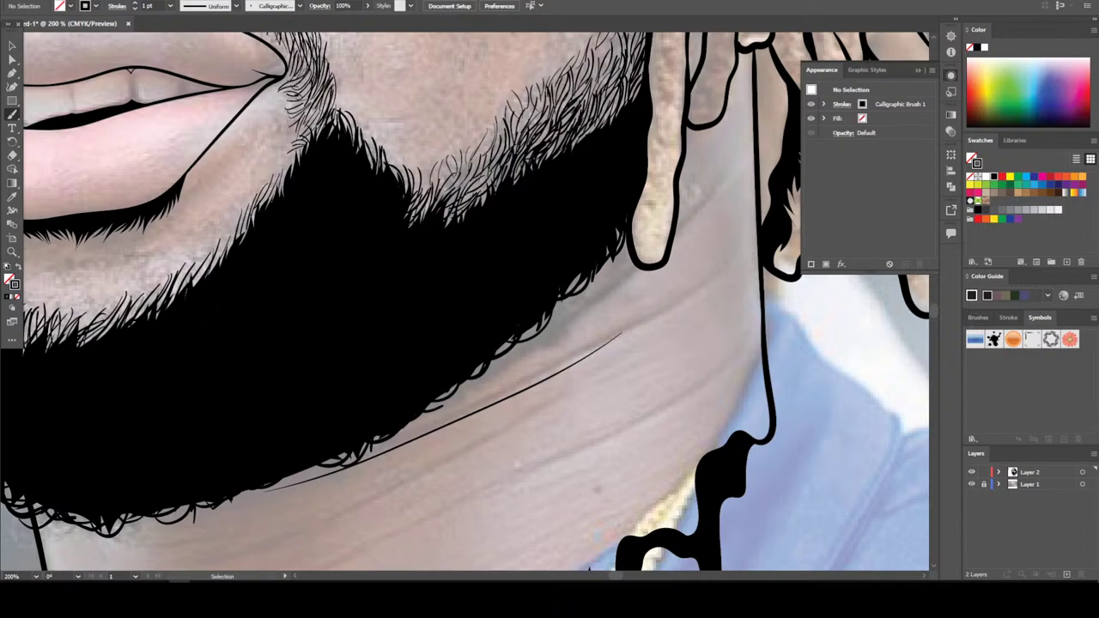
{"action": "key", "text": "ctrl+z"}
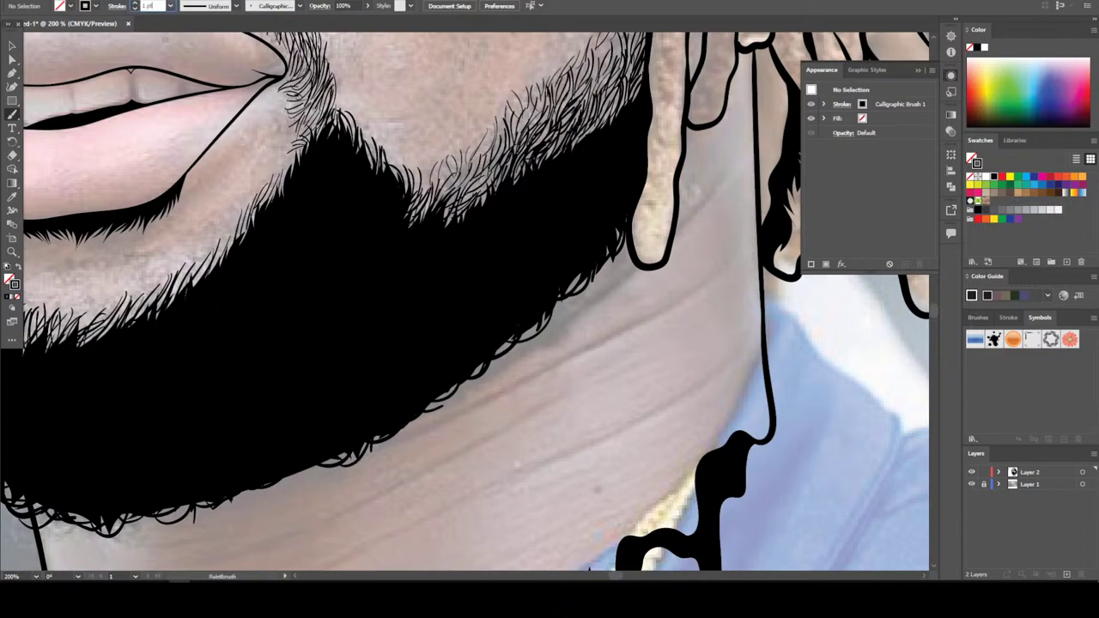
{"action": "left_click", "coordinate": [170, 6]}
{"action": "left_click", "coordinate": [182, 69]}
{"action": "mouse_move", "coordinate": [361, 433]}
{"action": "left_mouse_down"}
{"action": "mouse_move", "coordinate": [525, 346]}
{"action": "mouse_move", "coordinate": [615, 282]}
{"action": "left_mouse_up"}
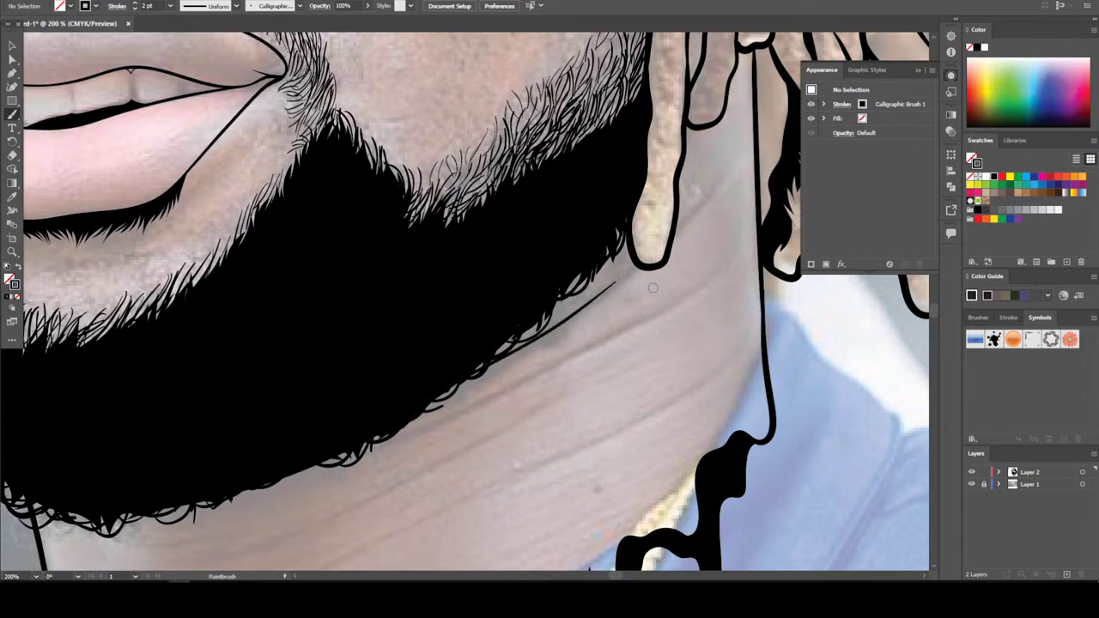
{"action": "mouse_move", "coordinate": [665, 307]}
{"action": "left_mouse_down"}
{"action": "mouse_move", "coordinate": [558, 367]}
{"action": "mouse_move", "coordinate": [324, 464]}
{"action": "left_mouse_up"}
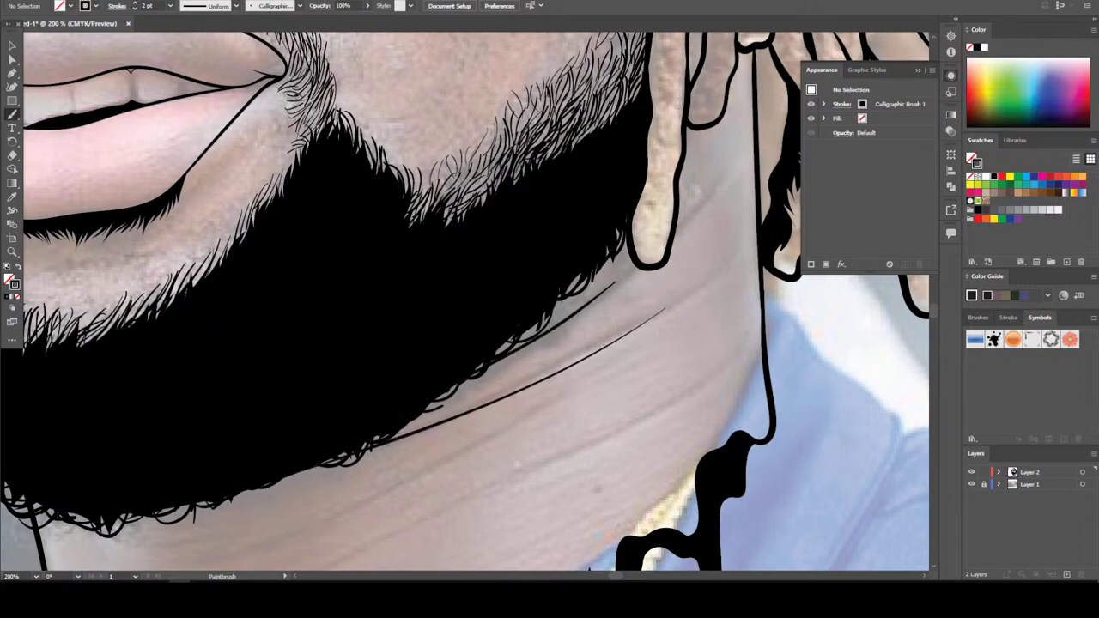
Hide the reference photo and delete the stray stroke beside the artboard
{"action": "key", "text": "ctrl+minus"}
{"action": "key", "text": "ctrl+minus"}
{"action": "key", "text": "ctrl+minus"}
{"action": "key", "text": "ctrl+minus"}
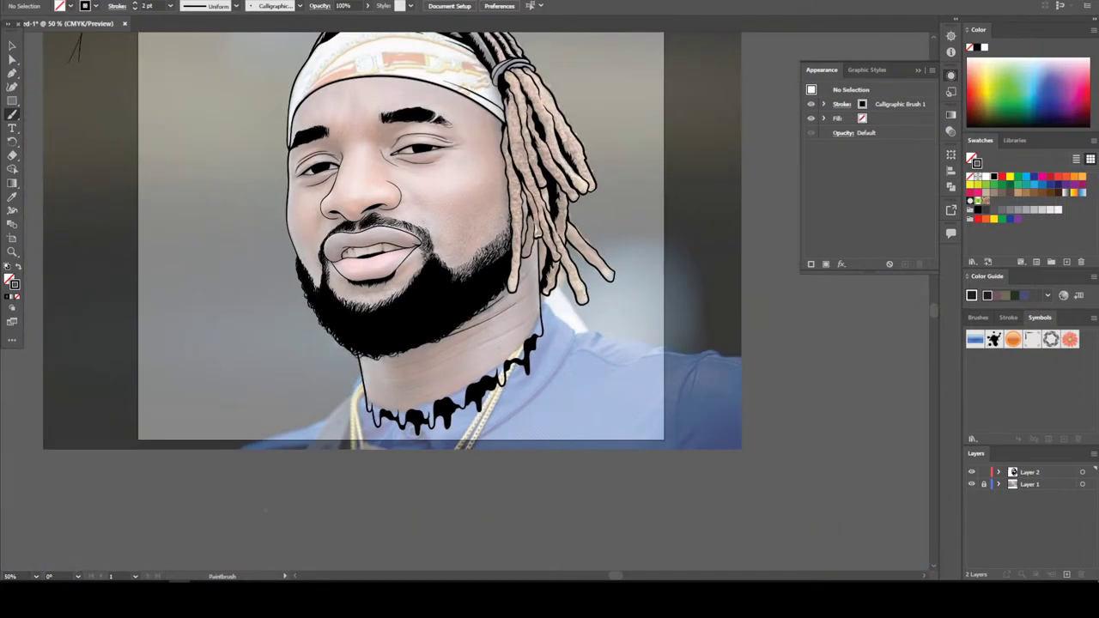
{"action": "scroll", "coordinate": [392, 261], "scroll_direction": "up", "scroll_amount": 3}
{"action": "scroll", "coordinate": [393, 295], "scroll_direction": "up", "scroll_amount": 2}
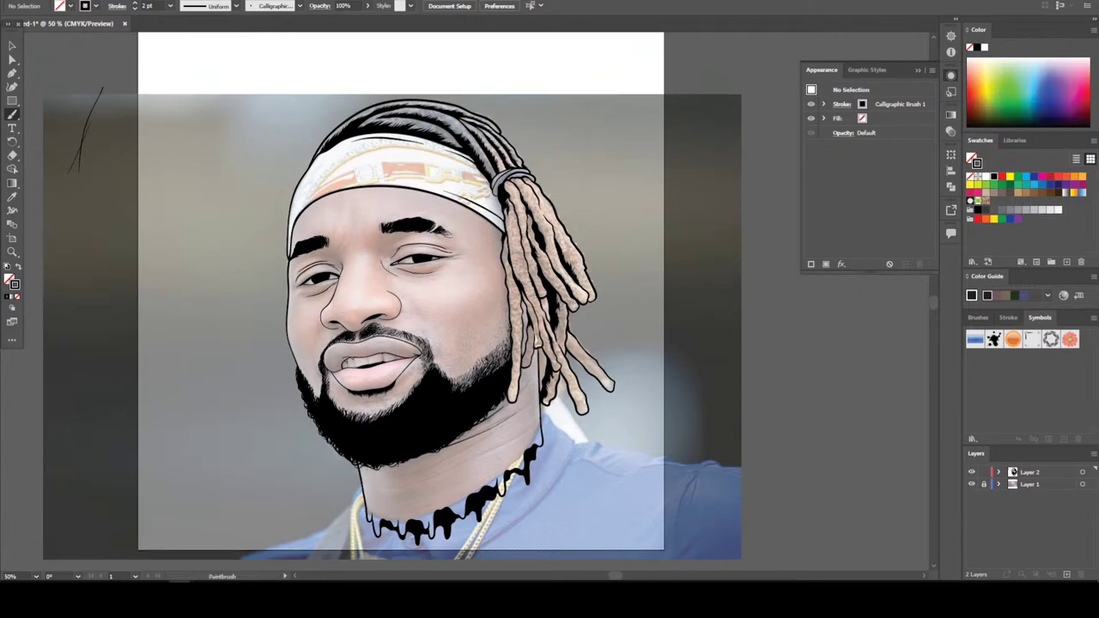
{"action": "key", "text": "ctrl+shift+w"}
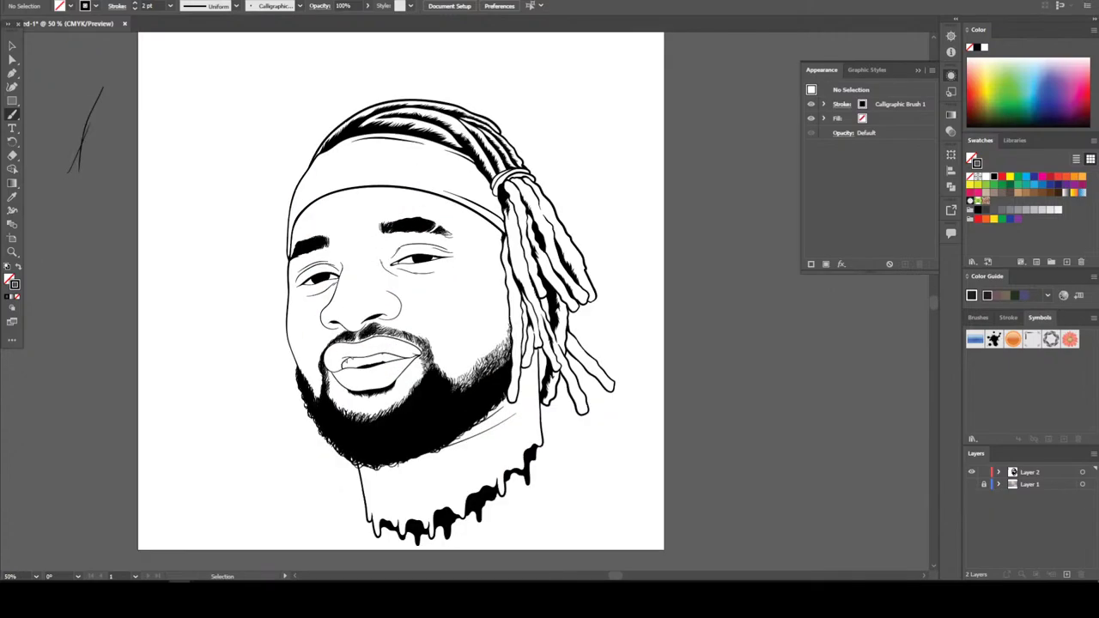
{"action": "scroll", "coordinate": [683, 447], "scroll_direction": "left", "scroll_amount": 2}
{"action": "scroll", "coordinate": [682, 446], "scroll_direction": "down", "scroll_amount": 2}
{"action": "scroll", "coordinate": [682, 447], "scroll_direction": "up", "scroll_amount": 2}
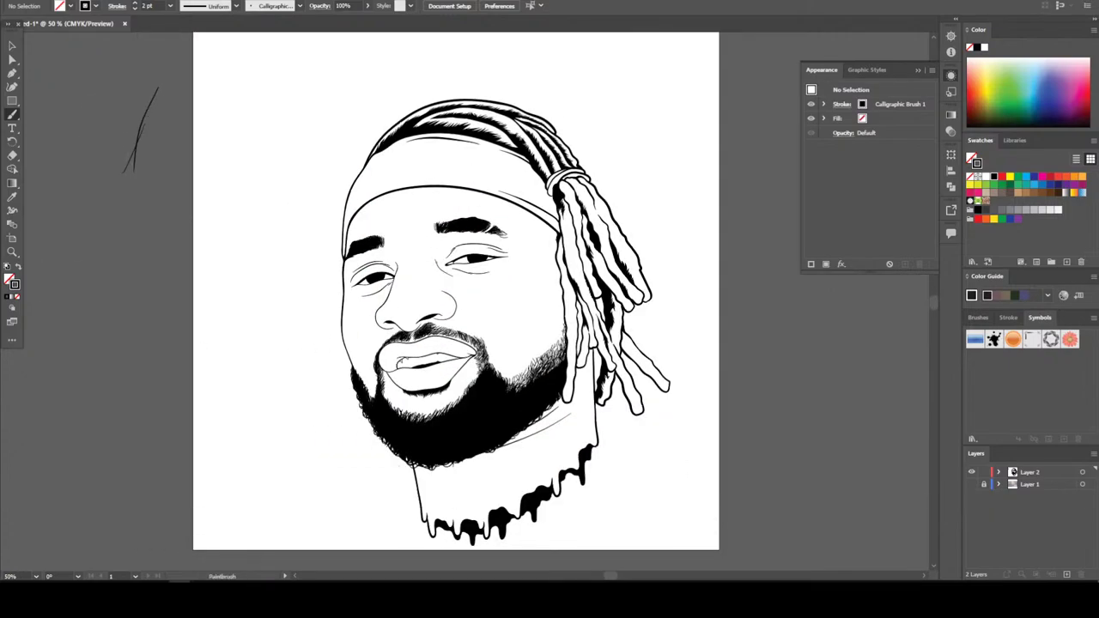
{"action": "key", "text": "v"}
{"action": "left_click", "coordinate": [141, 128]}
{"action": "key", "text": "Delete"}
{"action": "scroll", "coordinate": [456, 302], "scroll_direction": "up", "scroll_amount": 1}
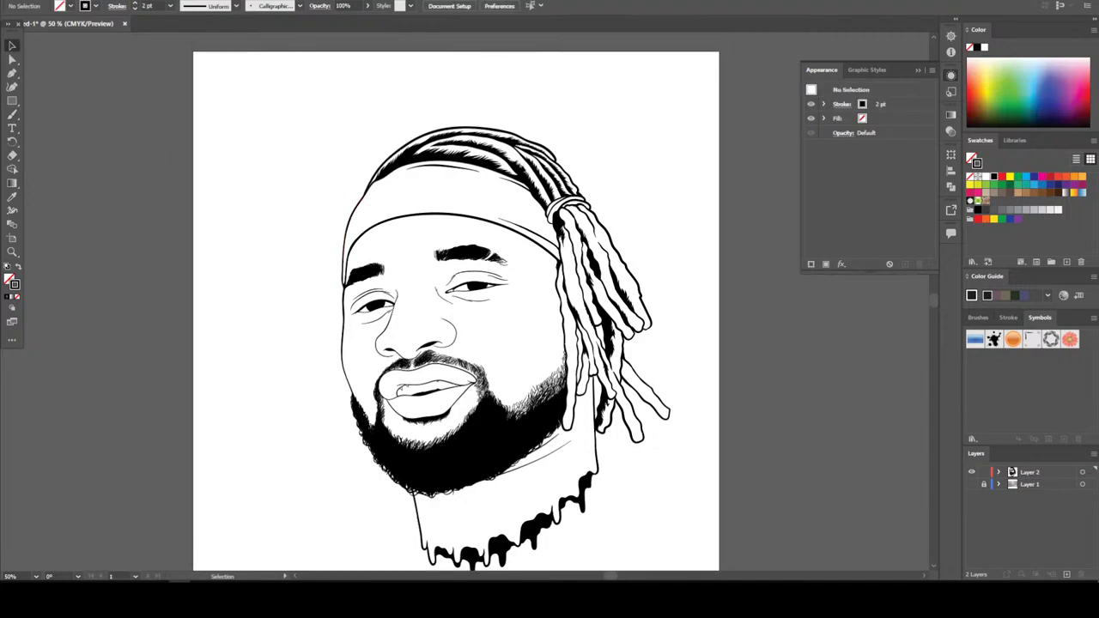
Select all the portrait line art and expand the brush strokes' appearance into shapes
{"action": "left_click_drag", "start_coordinate": [395, 193], "coordinate": [679, 549]}
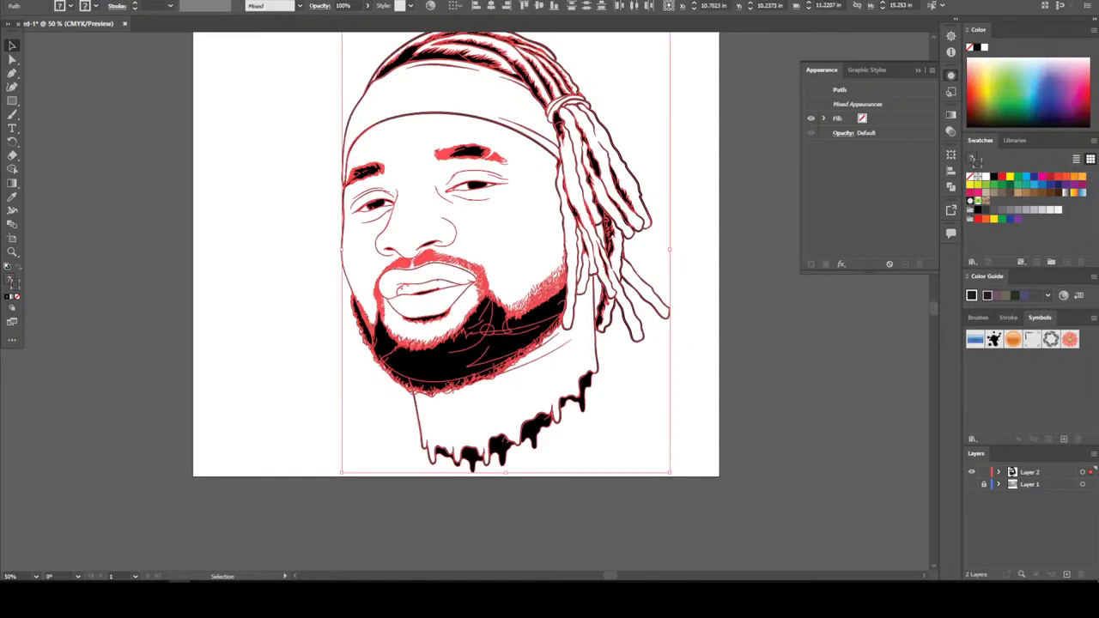
{"action": "scroll", "coordinate": [412, 262], "scroll_direction": "up", "scroll_amount": 1}
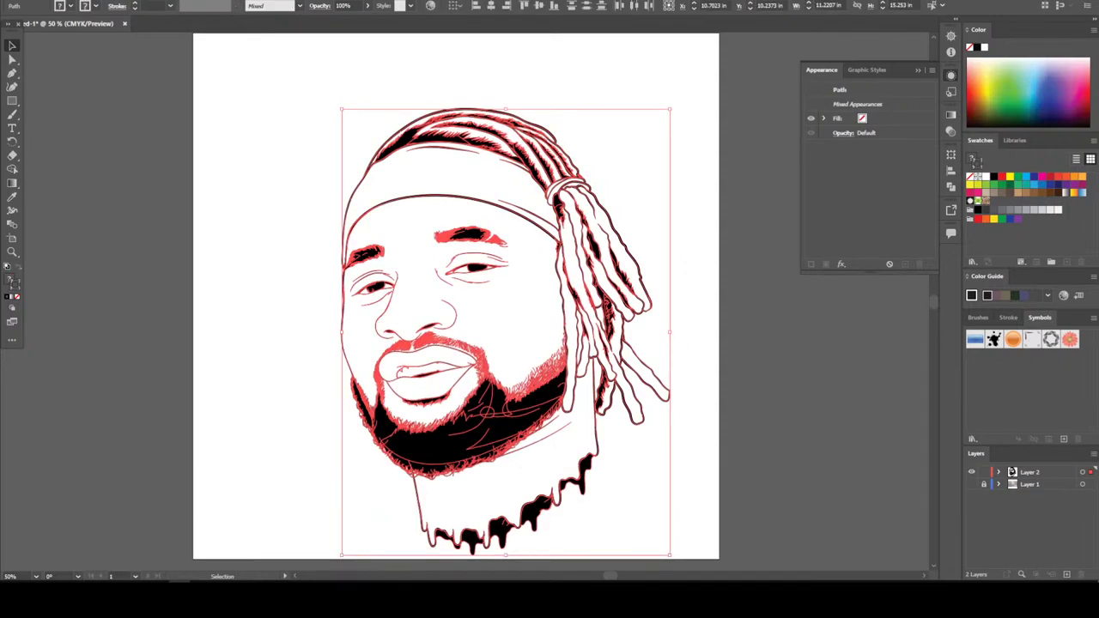
{"action": "key", "text": "alt+o"}
{"action": "left_click", "coordinate": [146, 132]}
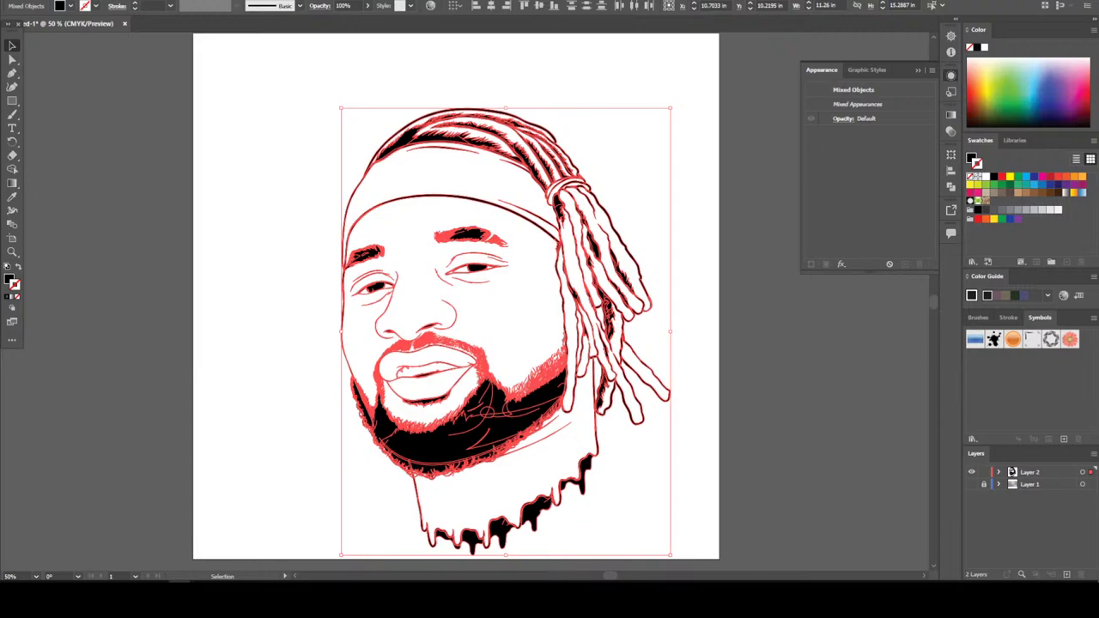
Apply Pathfinder Merge to the expanded line art, then deselect
{"action": "key", "text": "alt+w"}
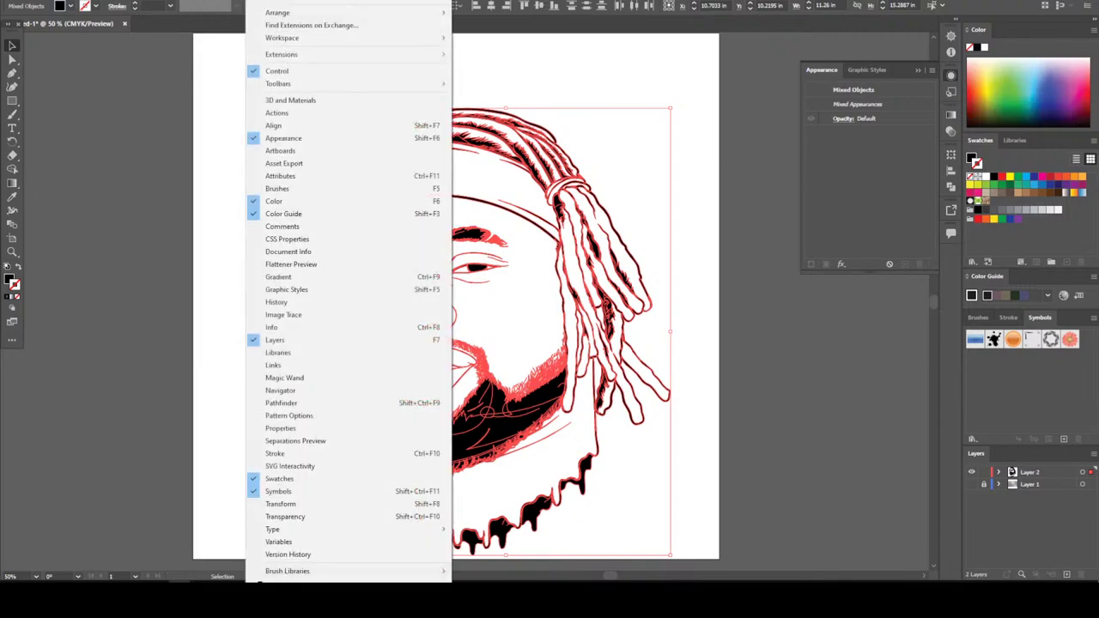
{"action": "key", "text": "Down"}
{"action": "key", "text": "Down"}
{"action": "key", "text": "Down"}
{"action": "key", "text": "Down"}
{"action": "key", "text": "Down"}
{"action": "key", "text": "Down"}
{"action": "key", "text": "Down"}
{"action": "key", "text": "Down"}
{"action": "key", "text": "Down"}
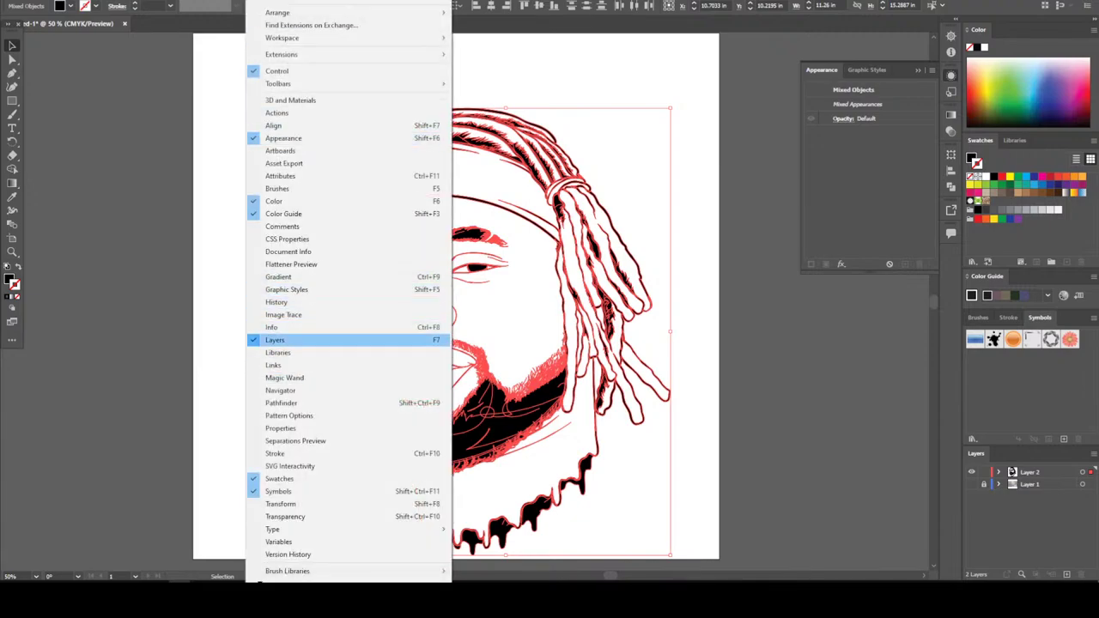
{"action": "key", "text": "Return"}
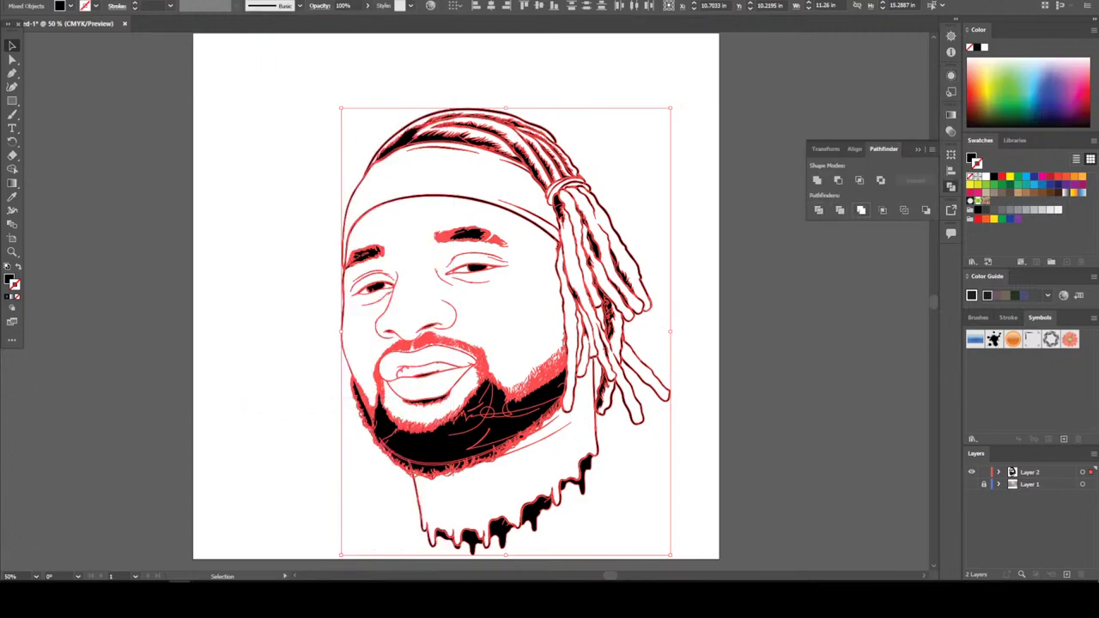
{"action": "left_click", "coordinate": [861, 210]}
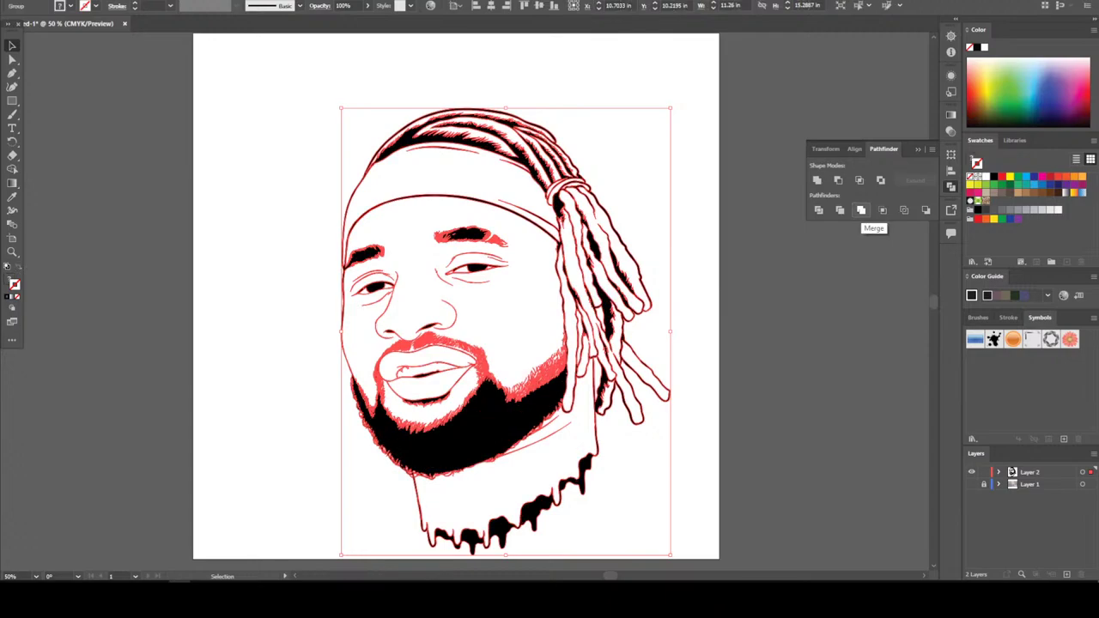
{"action": "key", "text": "ctrl+shift+a"}
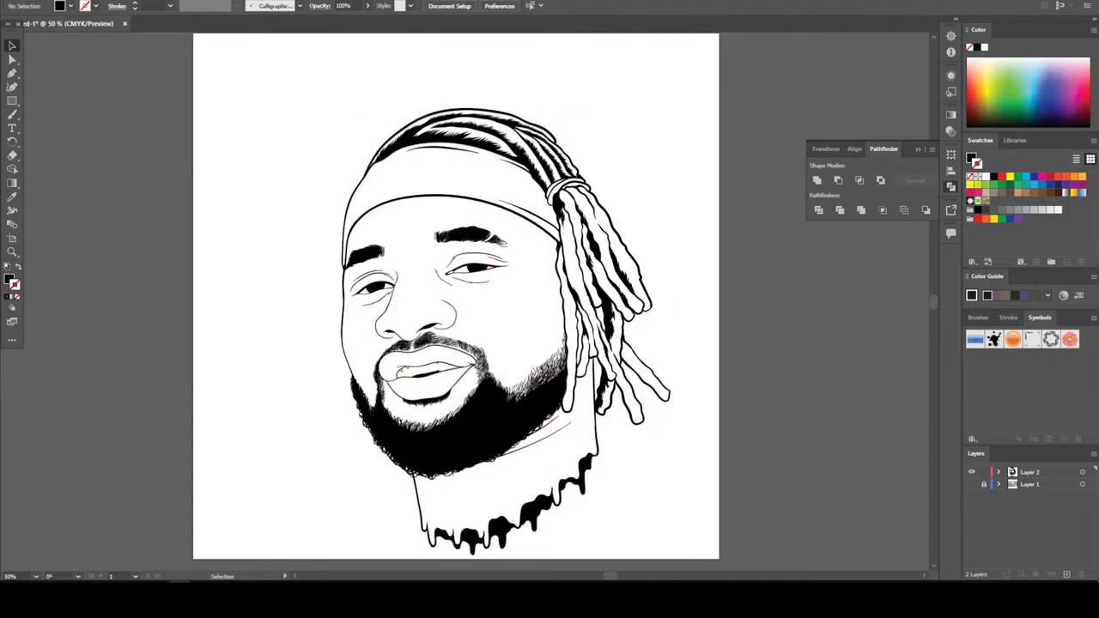
Duplicate Layer 2 and choose Other Library from the swatch libraries list
{"action": "left_click_drag", "start_coordinate": [1031, 472], "coordinate": [1067, 574]}
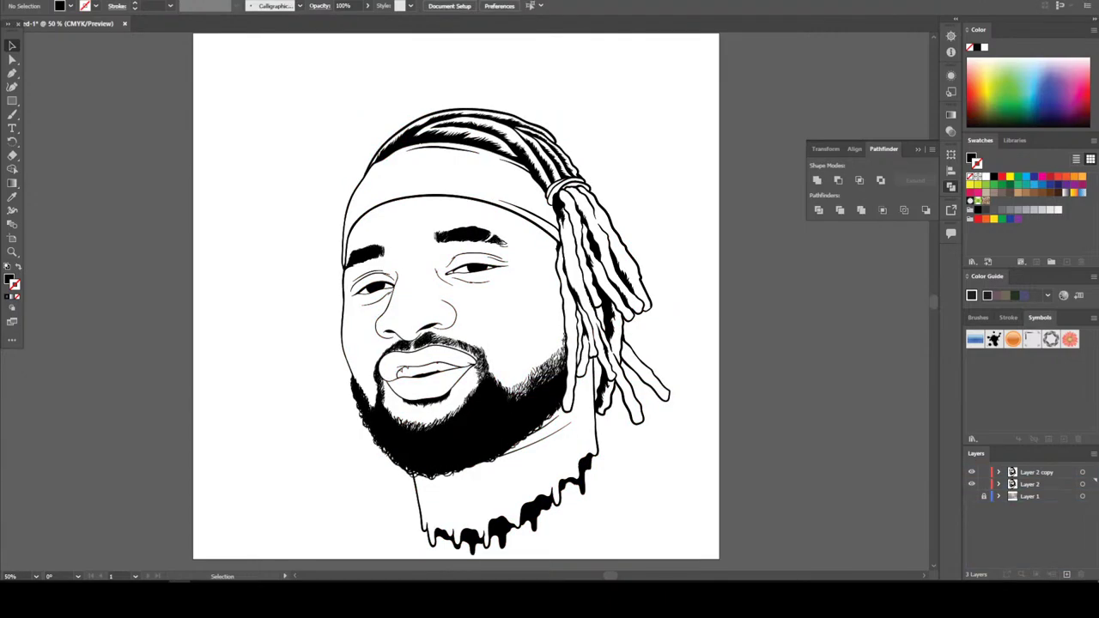
{"action": "left_click", "coordinate": [1030, 485]}
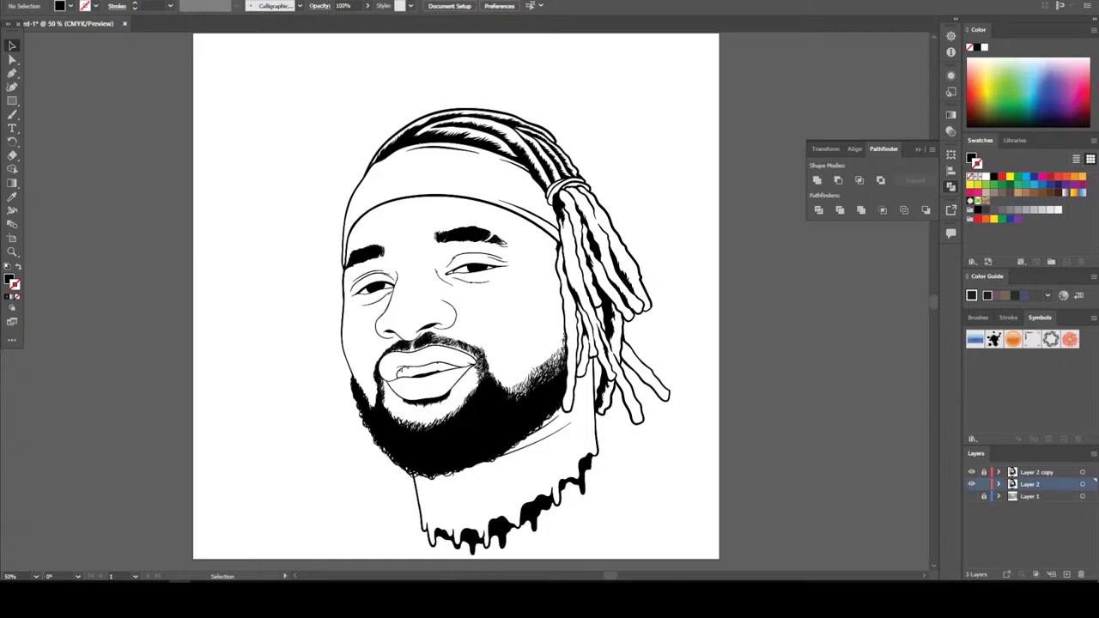
{"action": "left_click", "coordinate": [972, 261]}
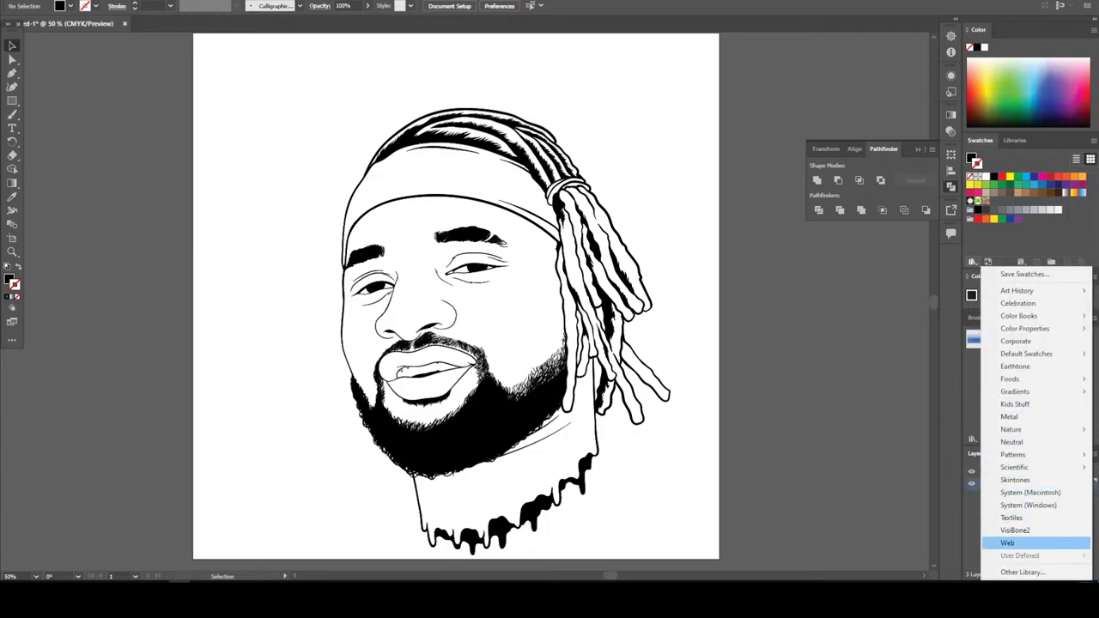
{"action": "left_click", "coordinate": [1026, 574]}
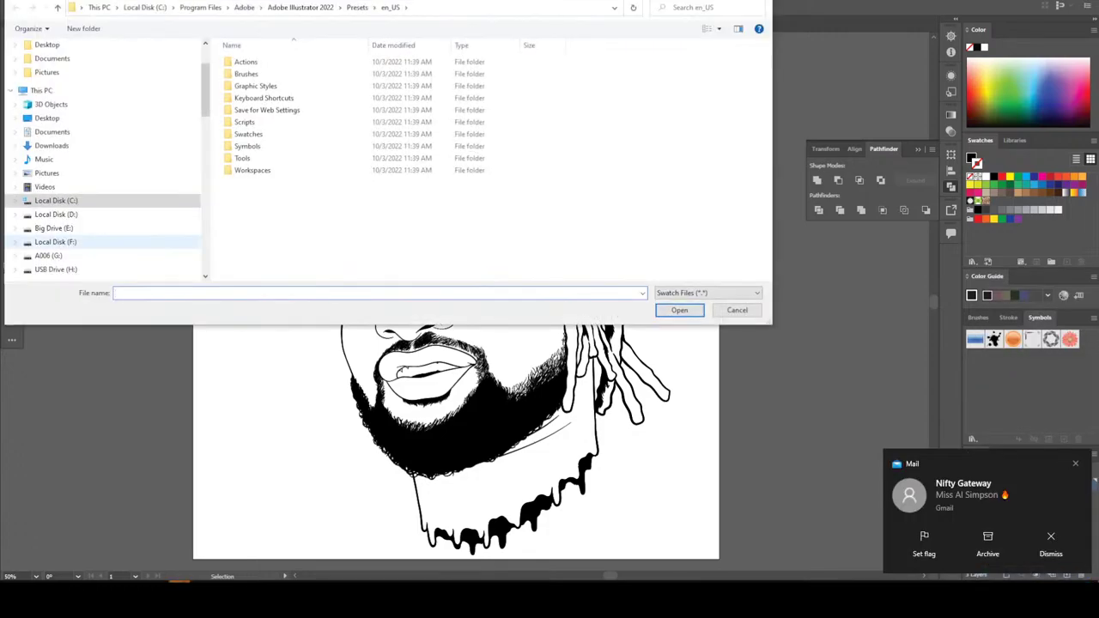
Load CHIWORLD SKIN TONES #1 from pc files > New folder, dock it, and pick a reddish skin tone
{"action": "left_click", "coordinate": [48, 256]}
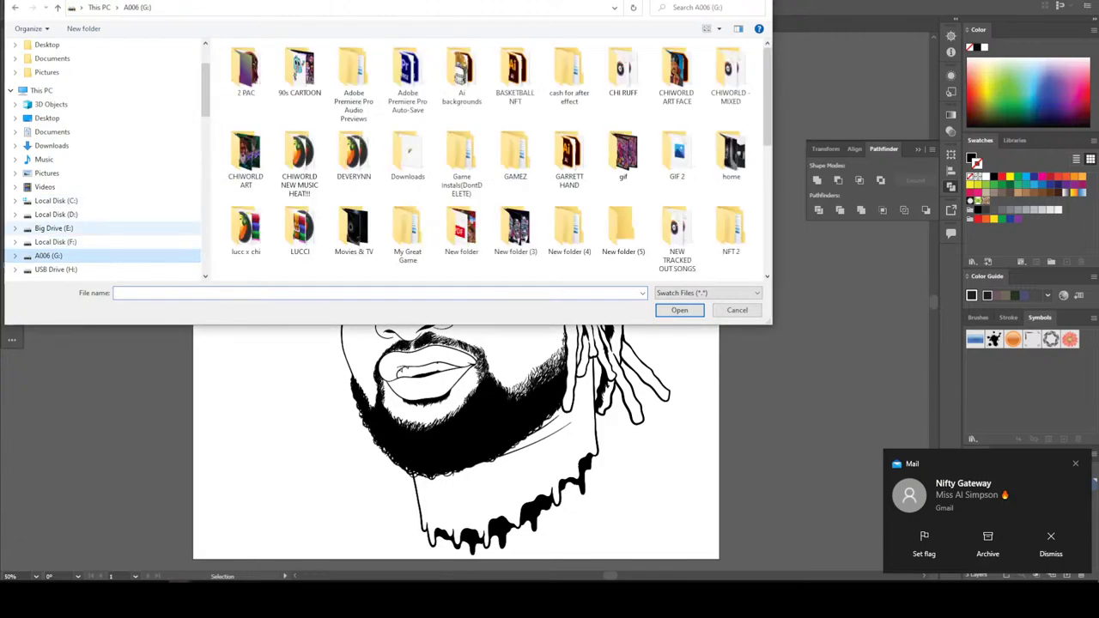
{"action": "scroll", "coordinate": [300, 142], "scroll_direction": "down", "scroll_amount": 6}
{"action": "scroll", "coordinate": [300, 142], "scroll_direction": "up", "scroll_amount": 4}
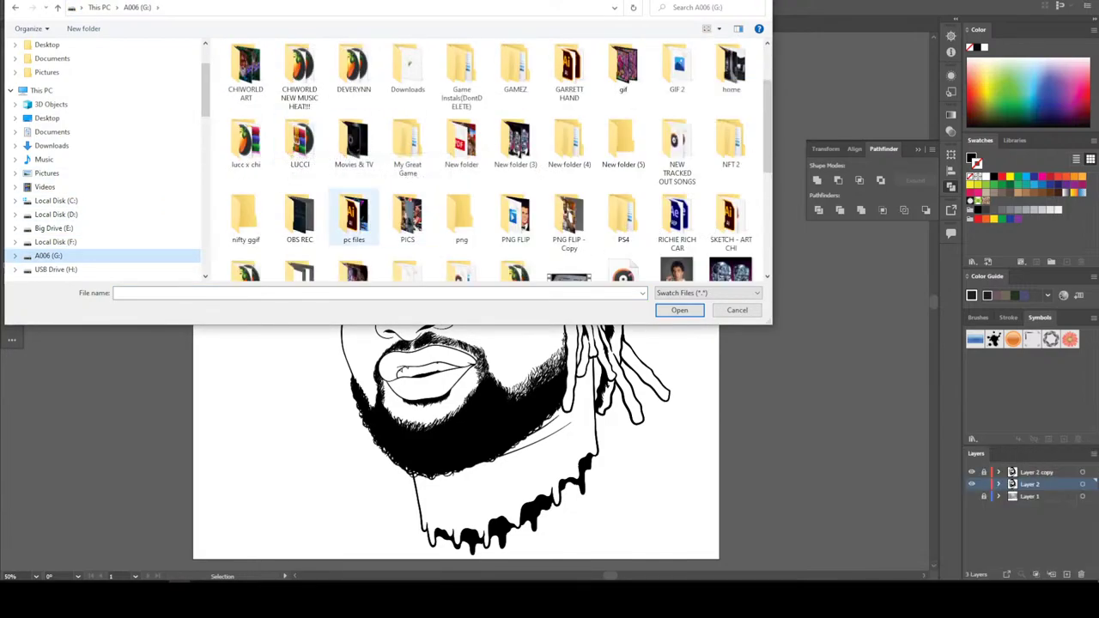
{"action": "double_click", "coordinate": [354, 216]}
{"action": "scroll", "coordinate": [384, 176], "scroll_direction": "down", "scroll_amount": 4}
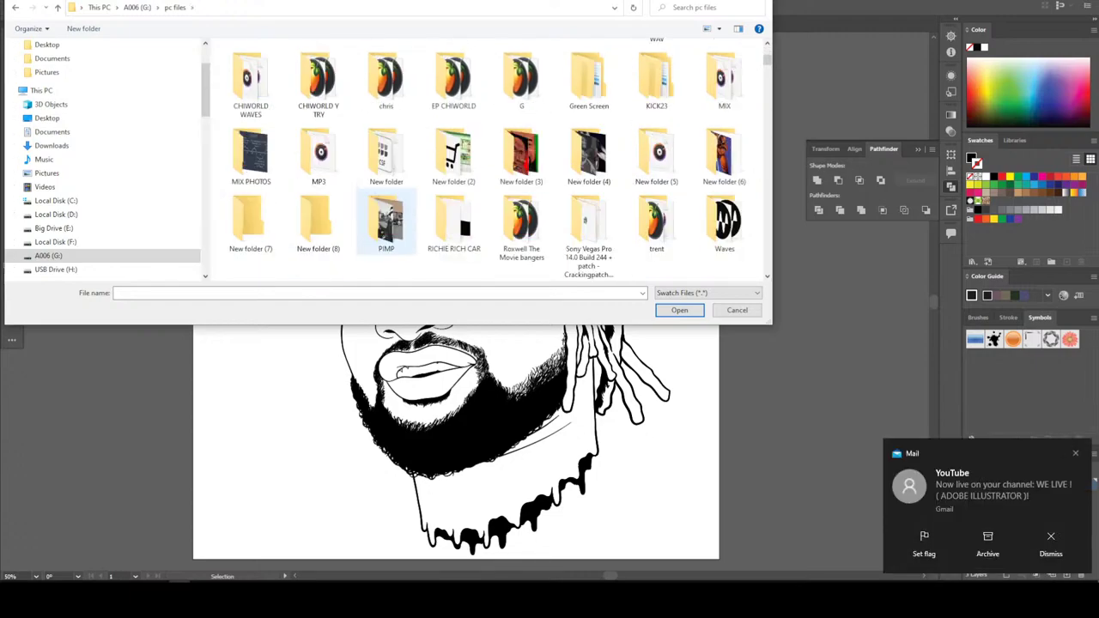
{"action": "double_click", "coordinate": [385, 155]}
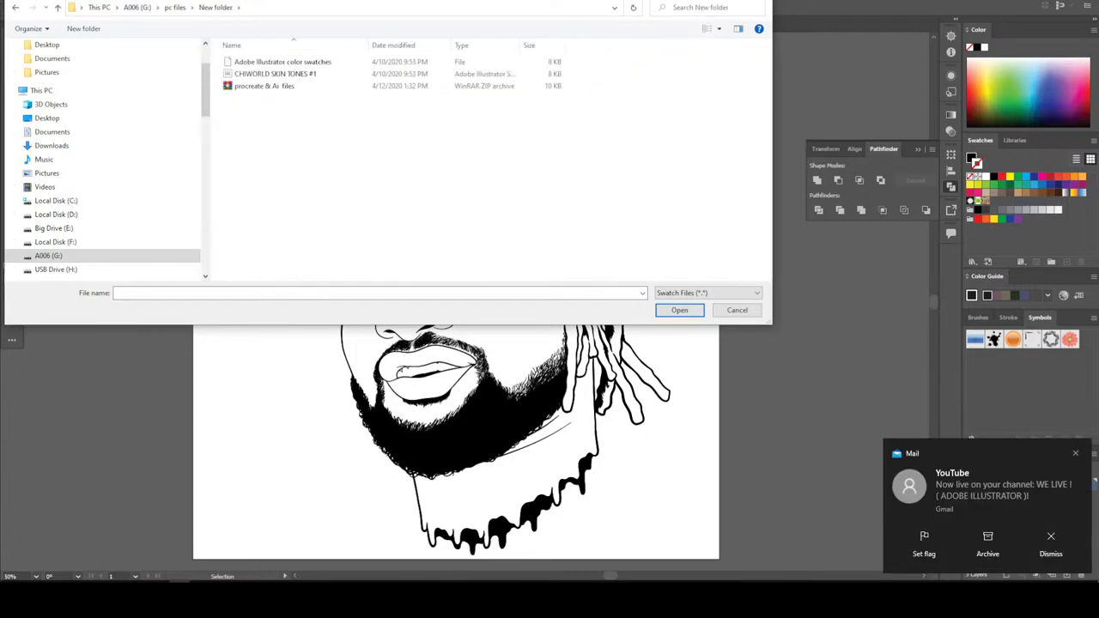
{"action": "double_click", "coordinate": [275, 74]}
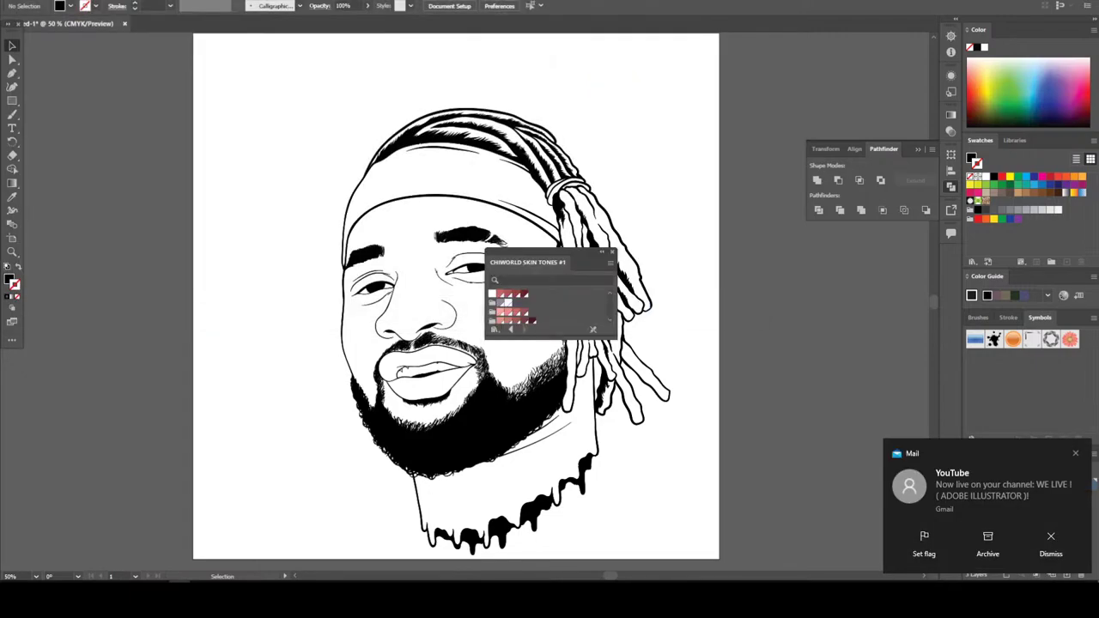
{"action": "left_click_drag", "start_coordinate": [541, 262], "coordinate": [996, 140]}
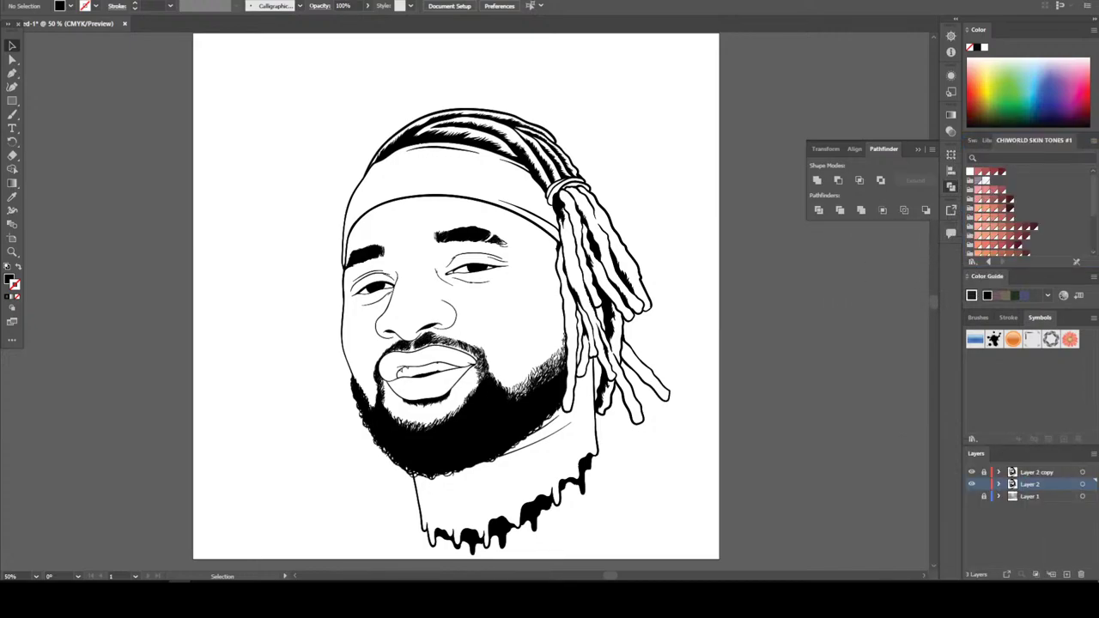
{"action": "scroll", "coordinate": [1002, 211], "scroll_direction": "down", "scroll_amount": 3}
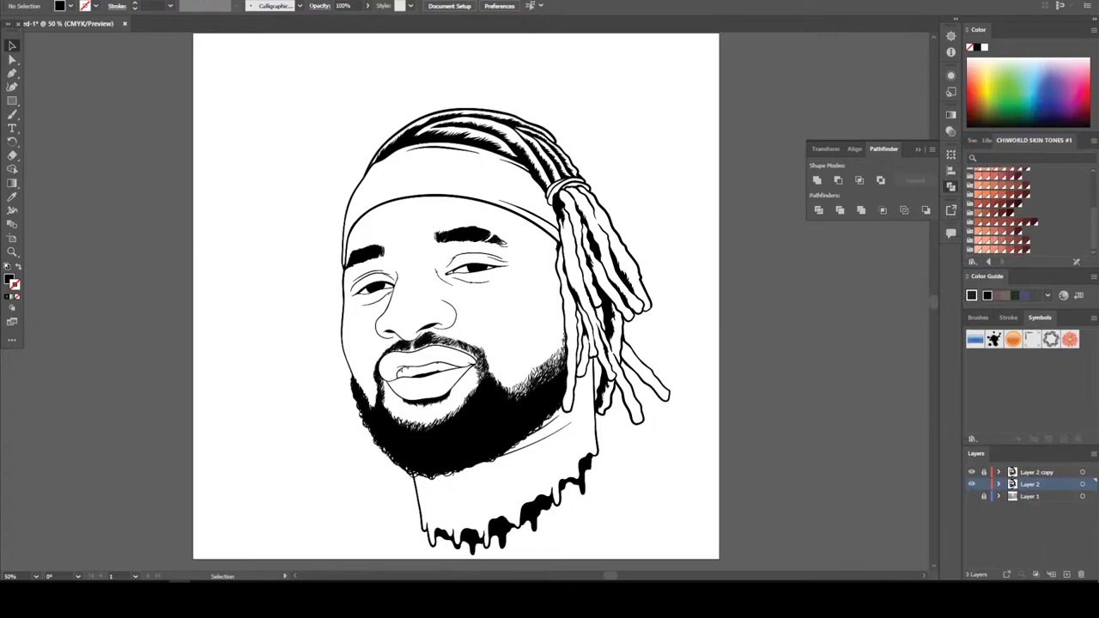
{"action": "left_click", "coordinate": [979, 221]}
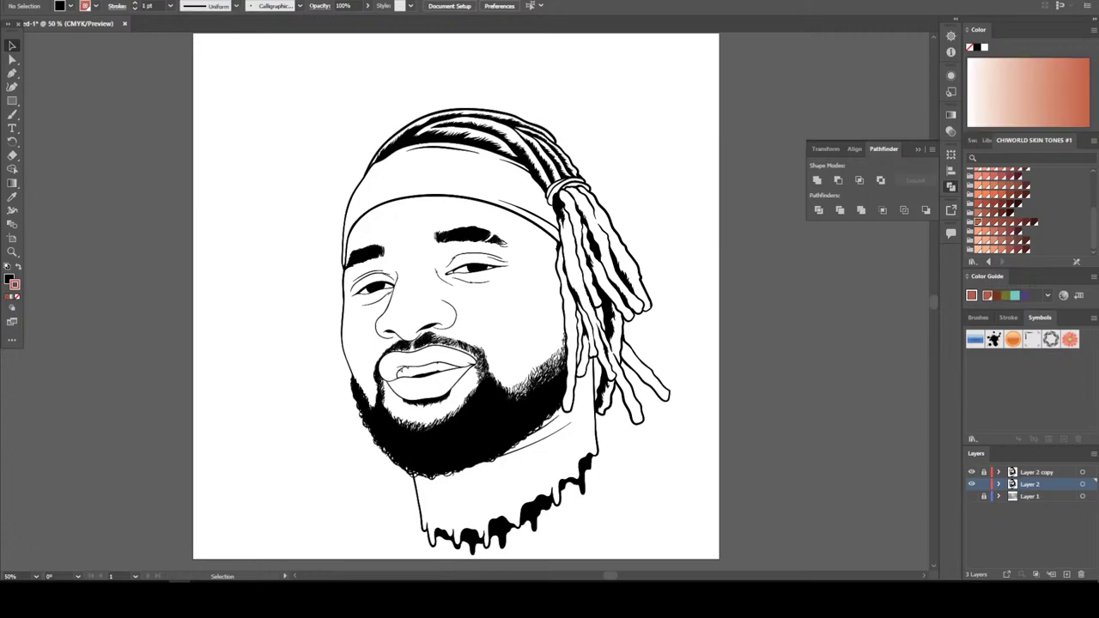
Draw a skin-tone filled rectangle covering the whole portrait
{"action": "key", "text": "z"}
{"action": "key", "text": "shift+x"}
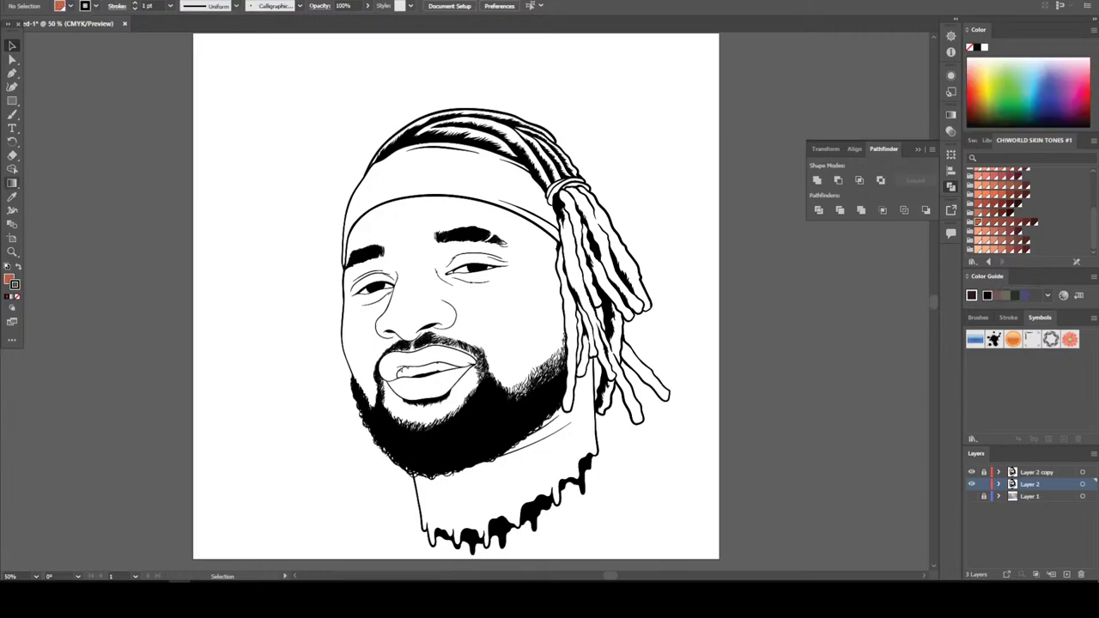
{"action": "key", "text": "m"}
{"action": "left_click", "coordinate": [12, 101]}
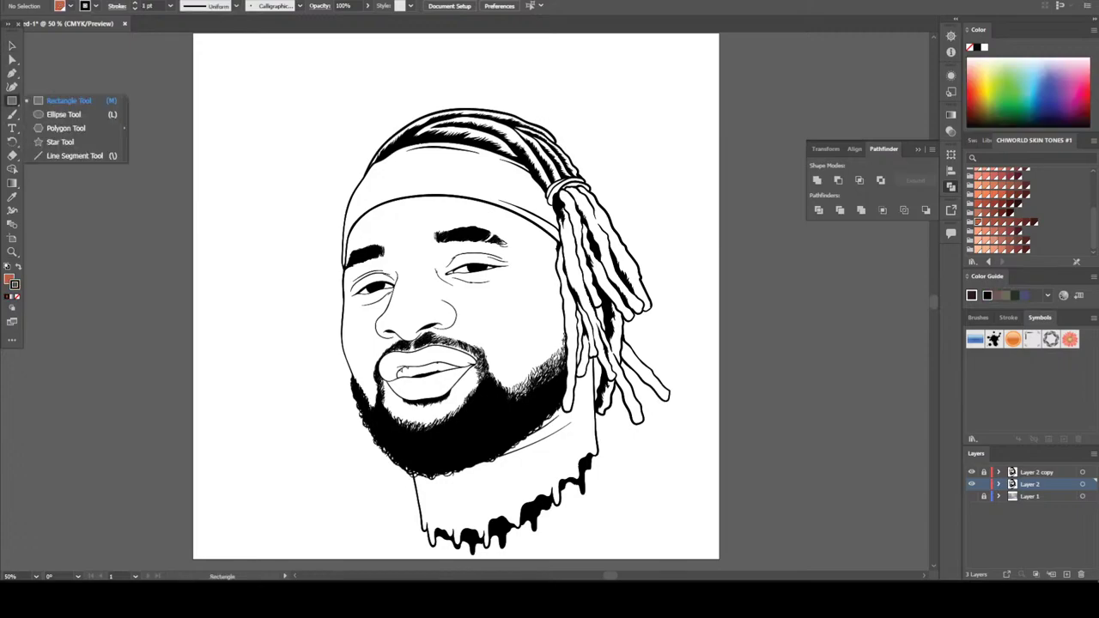
{"action": "left_click", "coordinate": [60, 100]}
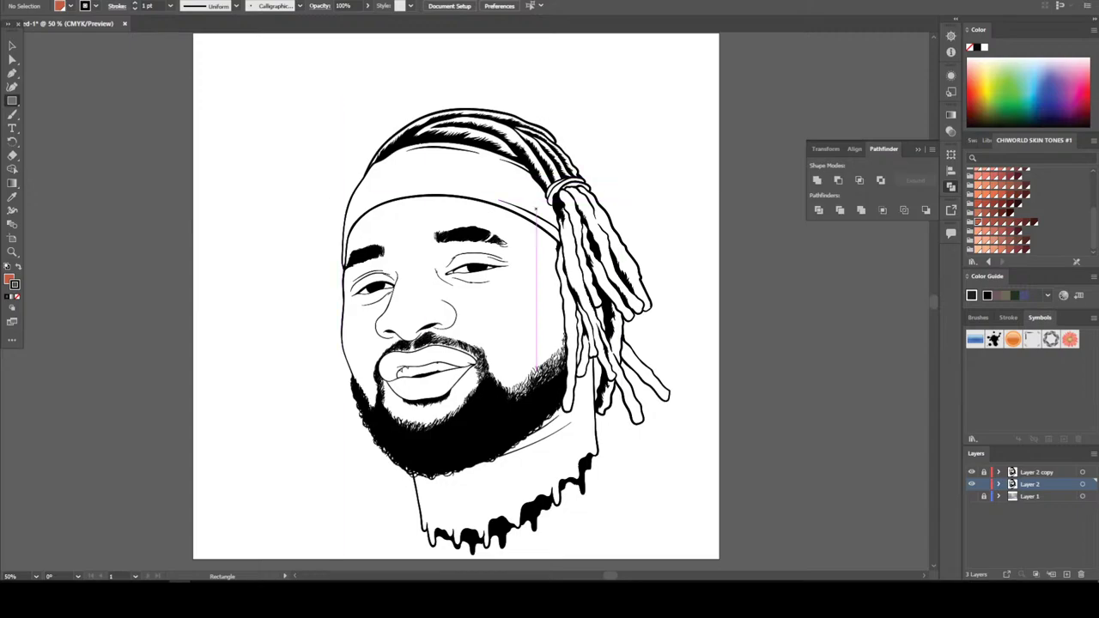
{"action": "left_click_drag", "start_coordinate": [286, 81], "coordinate": [731, 522]}
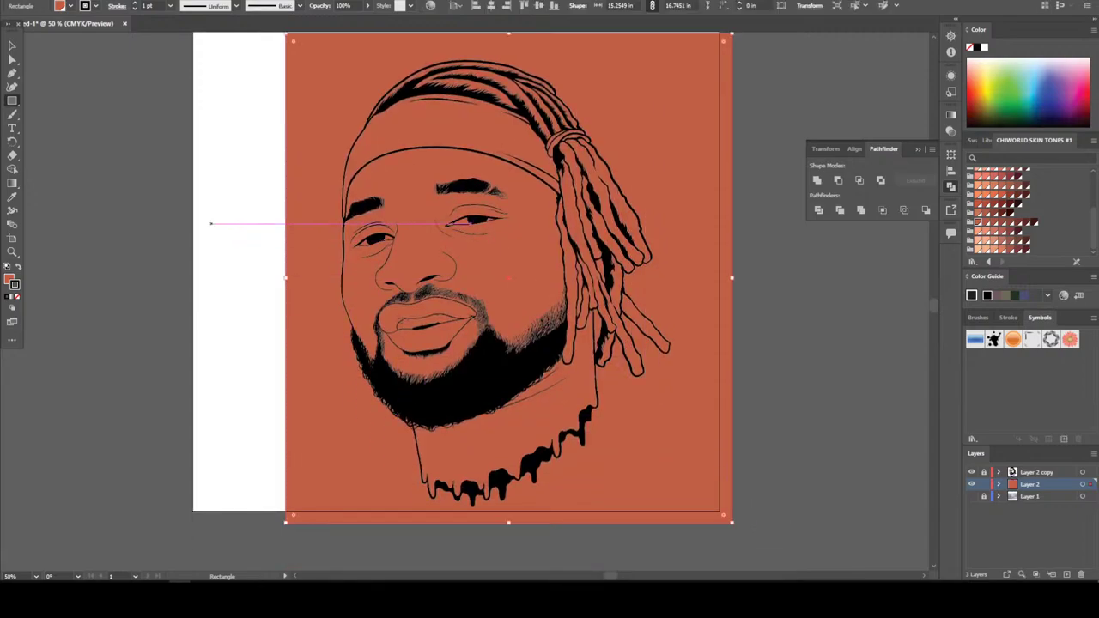
Give the rectangle a matching skin-tone outline and send it behind the line art
{"action": "key", "text": "v"}
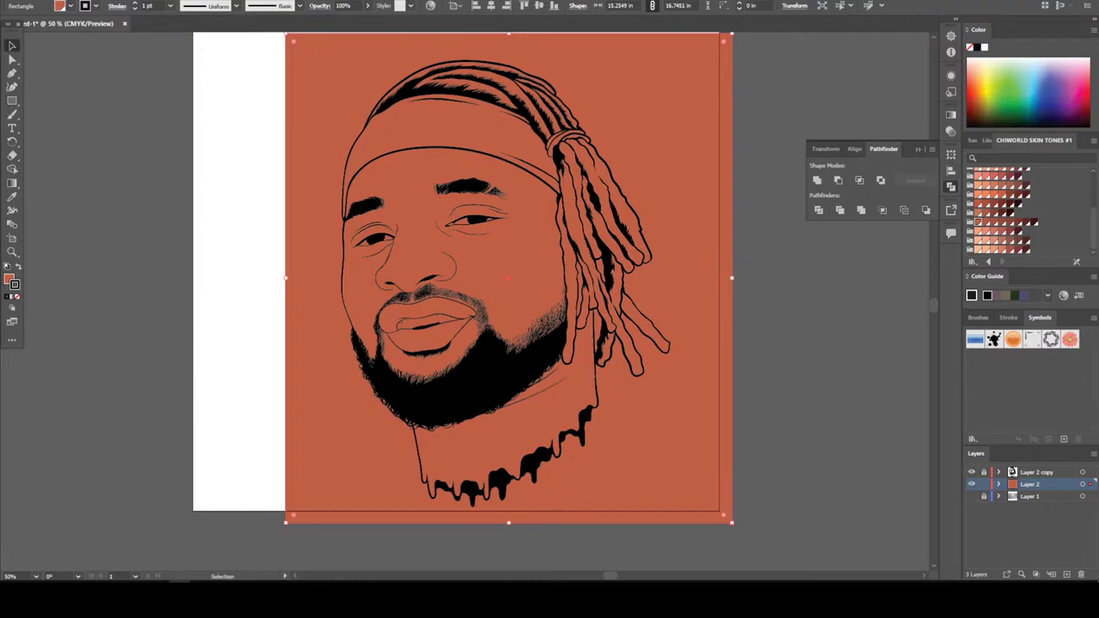
{"action": "left_click", "coordinate": [978, 203]}
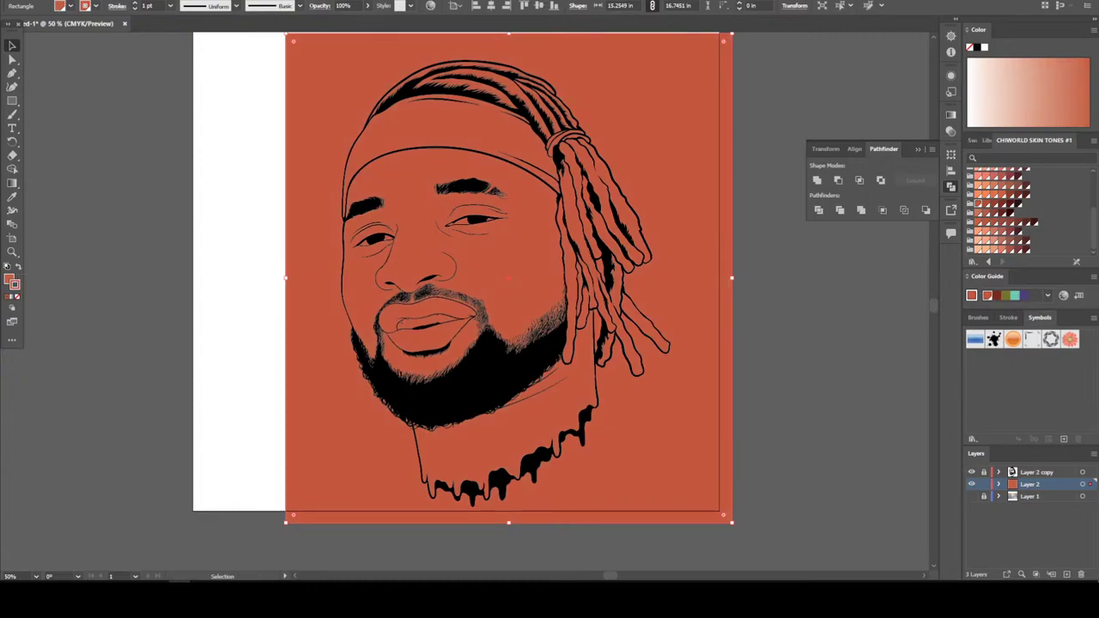
{"action": "right_click", "coordinate": [740, 143]}
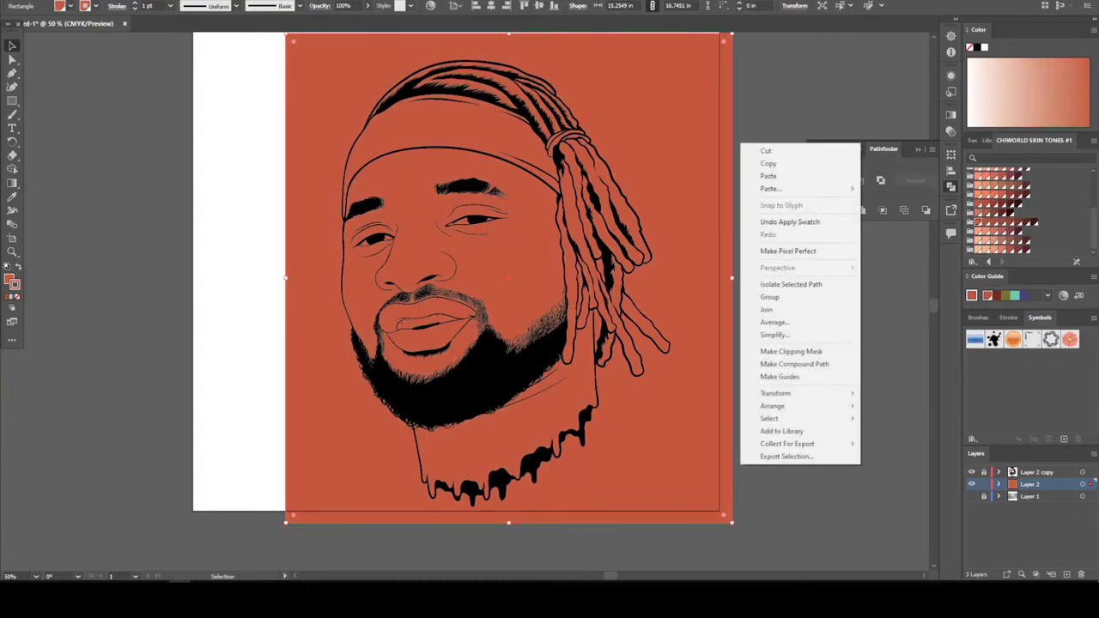
{"action": "right_click", "coordinate": [714, 143]}
{"action": "mouse_move", "coordinate": [778, 406]}
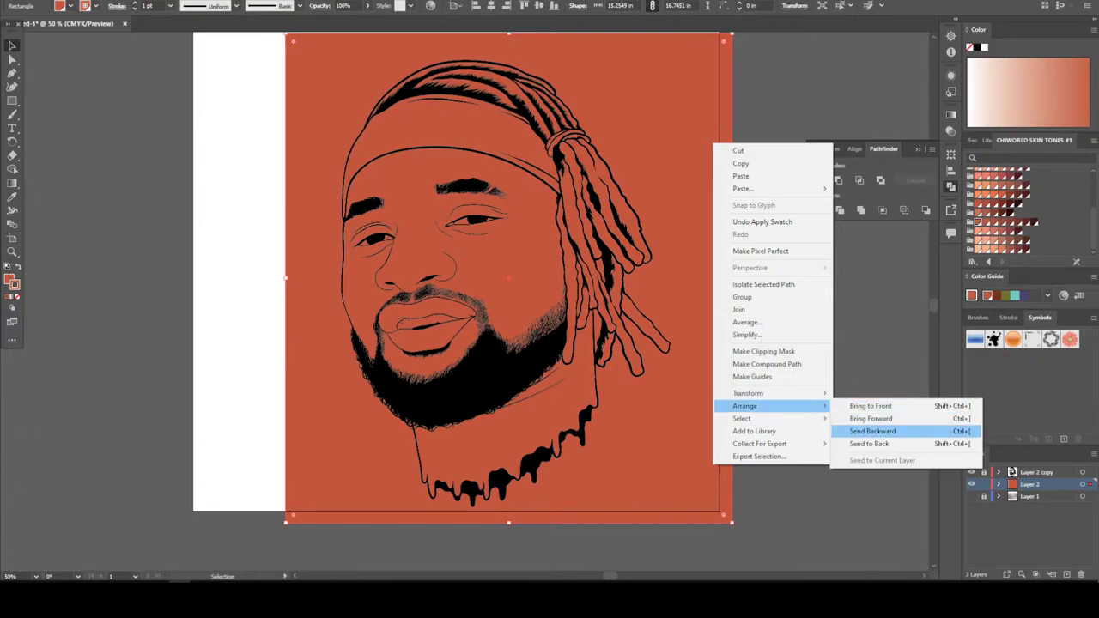
{"action": "left_click", "coordinate": [869, 444]}
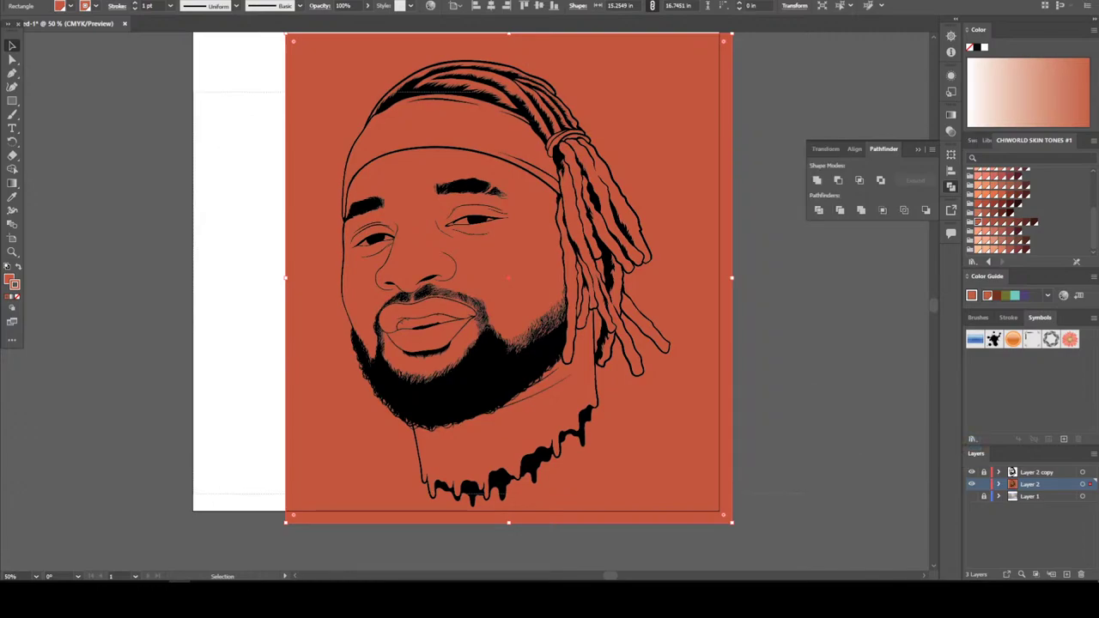
Select all the artwork and isolate the group for editing individual paths
{"action": "key", "text": "ctrl+a"}
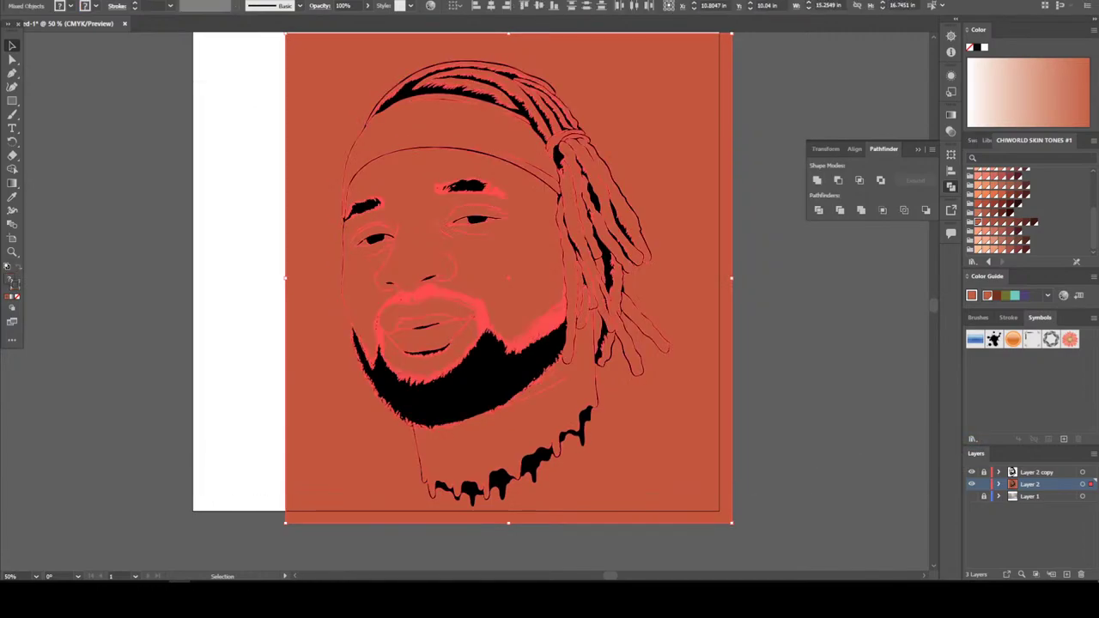
{"action": "right_click", "coordinate": [630, 147]}
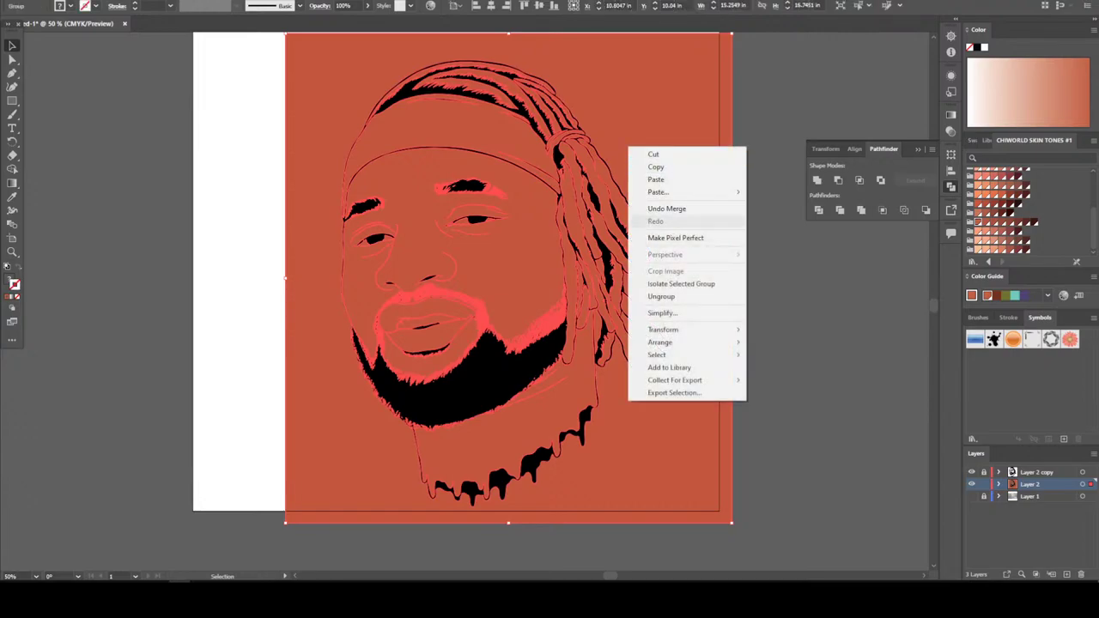
{"action": "left_click", "coordinate": [666, 283]}
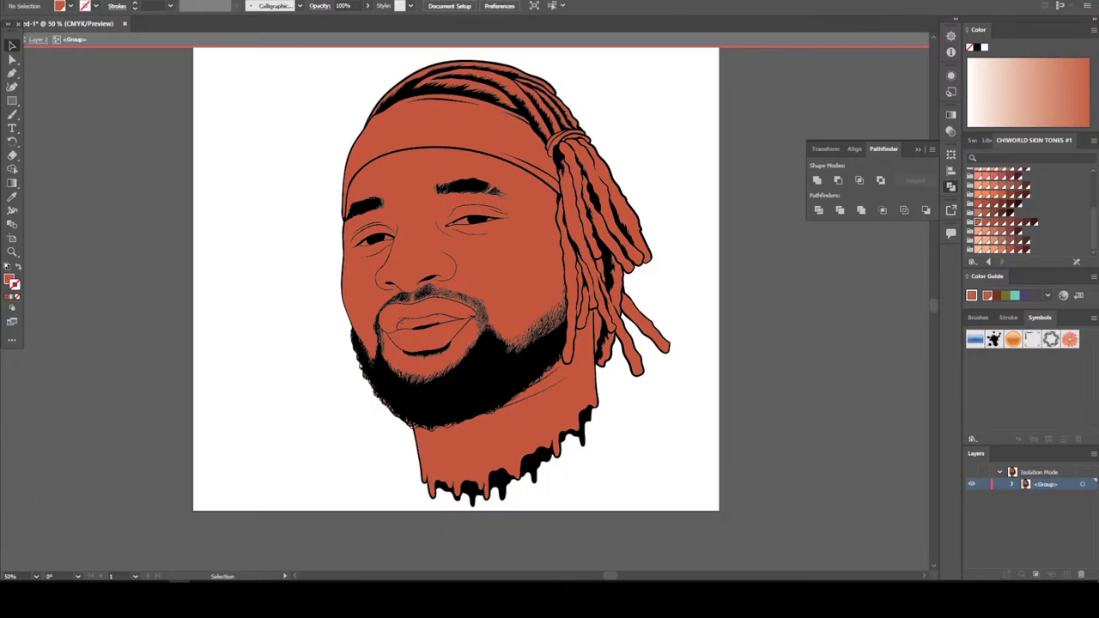
{"action": "key", "text": "a"}
{"action": "scroll", "coordinate": [456, 284], "scroll_direction": "up", "scroll_amount": 2}
Exit isolation mode and expand Layer 2 and its group in the Layers panel
{"action": "scroll", "coordinate": [687, 284], "scroll_direction": "down", "scroll_amount": 2}
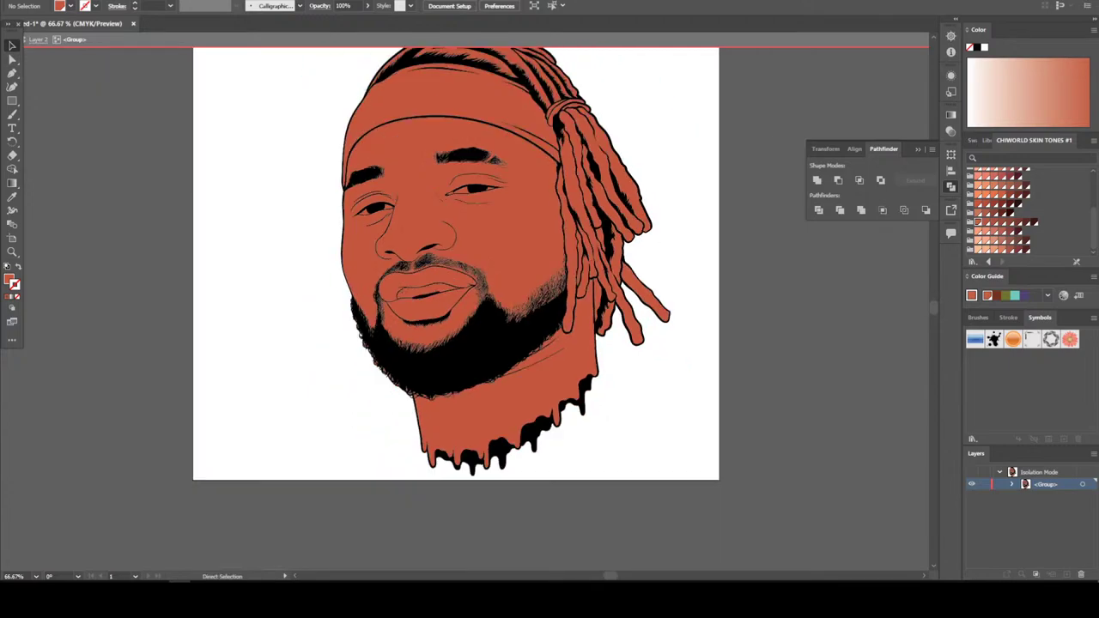
{"action": "key", "text": "v"}
{"action": "key", "text": "Escape"}
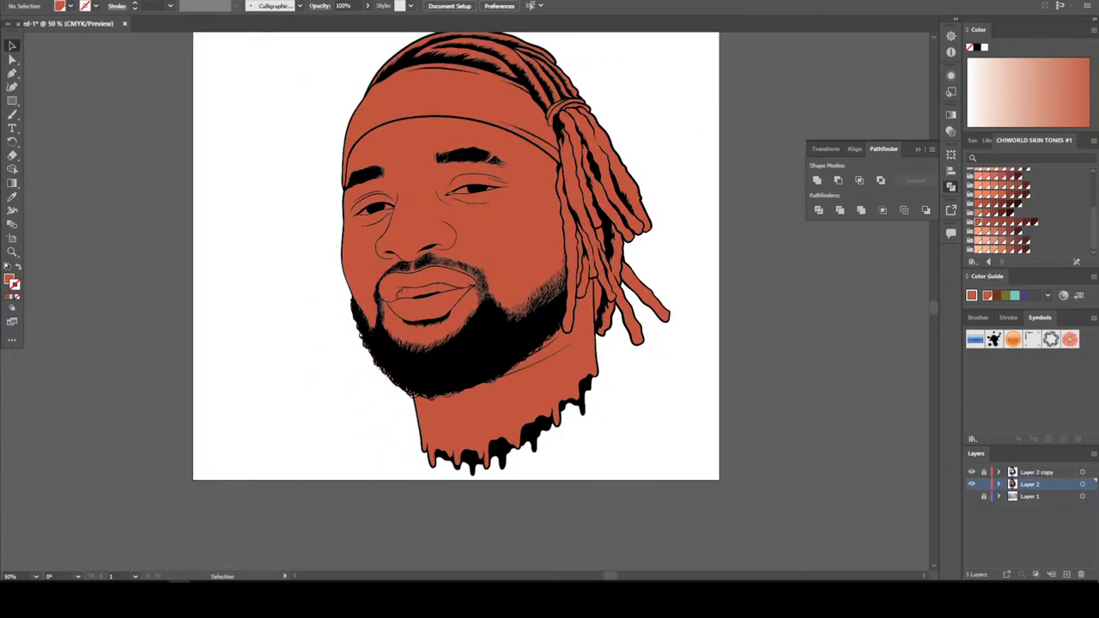
{"action": "left_click", "coordinate": [999, 484]}
{"action": "left_click", "coordinate": [1011, 496]}
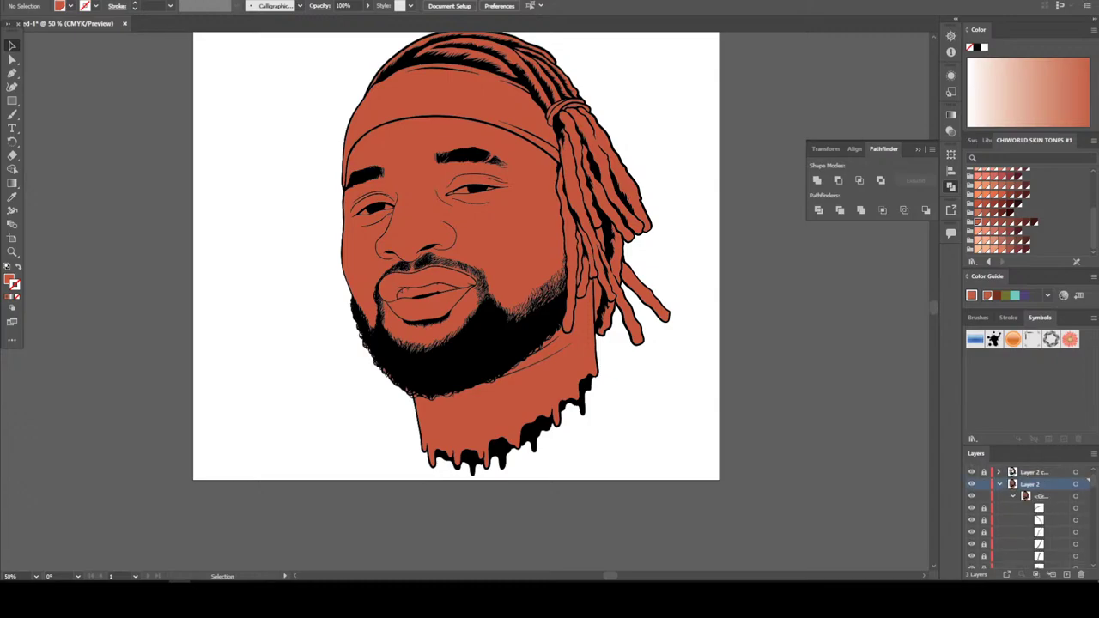
Zoom into the beard and trial-select anchor points along its left edge
{"action": "scroll", "coordinate": [455, 258], "scroll_direction": "down", "scroll_amount": 1}
{"action": "key", "text": "ctrl+plus"}
{"action": "key", "text": "a"}
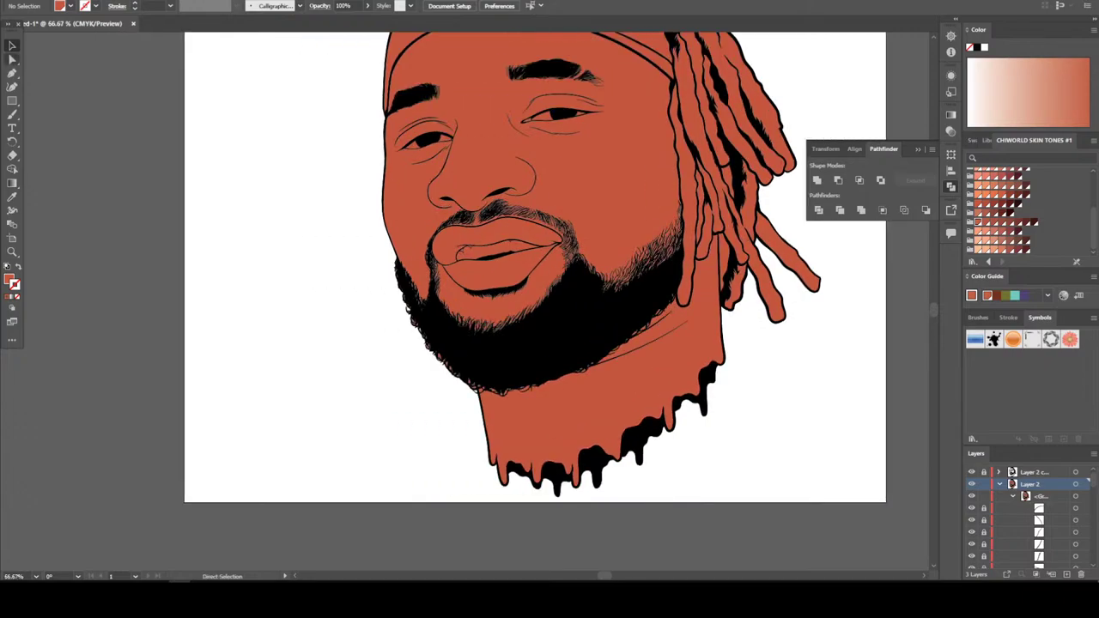
{"action": "key", "text": "ctrl+plus"}
{"action": "key", "text": "ctrl+plus"}
{"action": "key", "text": "ctrl+plus"}
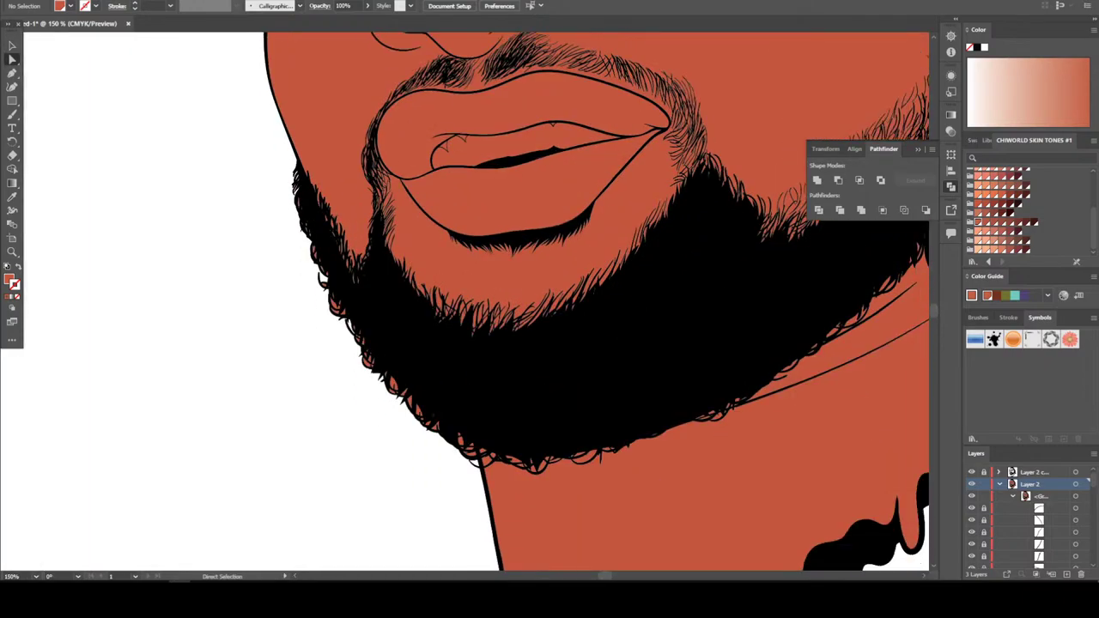
{"action": "key", "text": "ctrl+plus"}
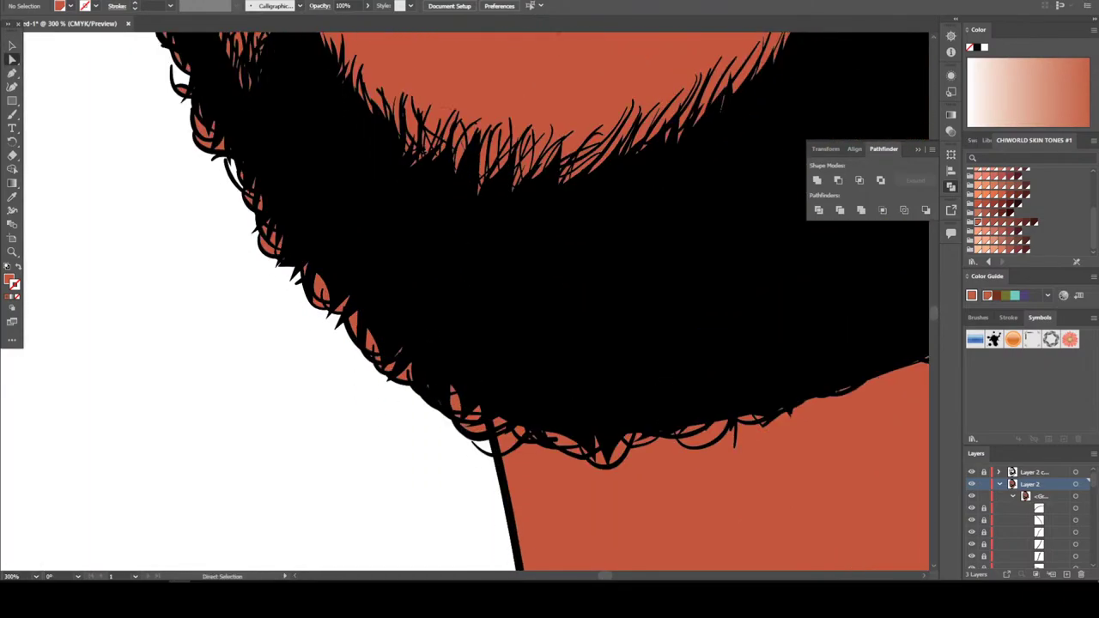
{"action": "left_click_drag", "start_coordinate": [344, 473], "coordinate": [477, 337]}
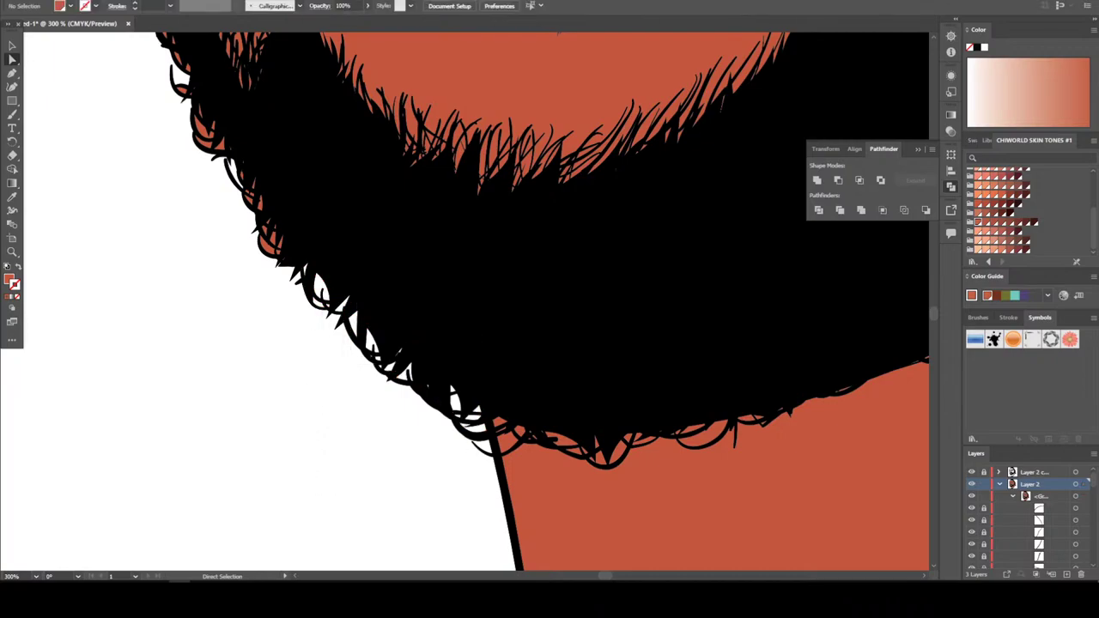
{"action": "scroll", "coordinate": [296, 307], "scroll_direction": "up", "scroll_amount": 2}
{"action": "key", "text": "ctrl+minus"}
{"action": "key", "text": "ctrl+minus"}
{"action": "key", "text": "ctrl+plus"}
{"action": "key", "text": "ctrl+plus"}
{"action": "key", "text": "ctrl+plus"}
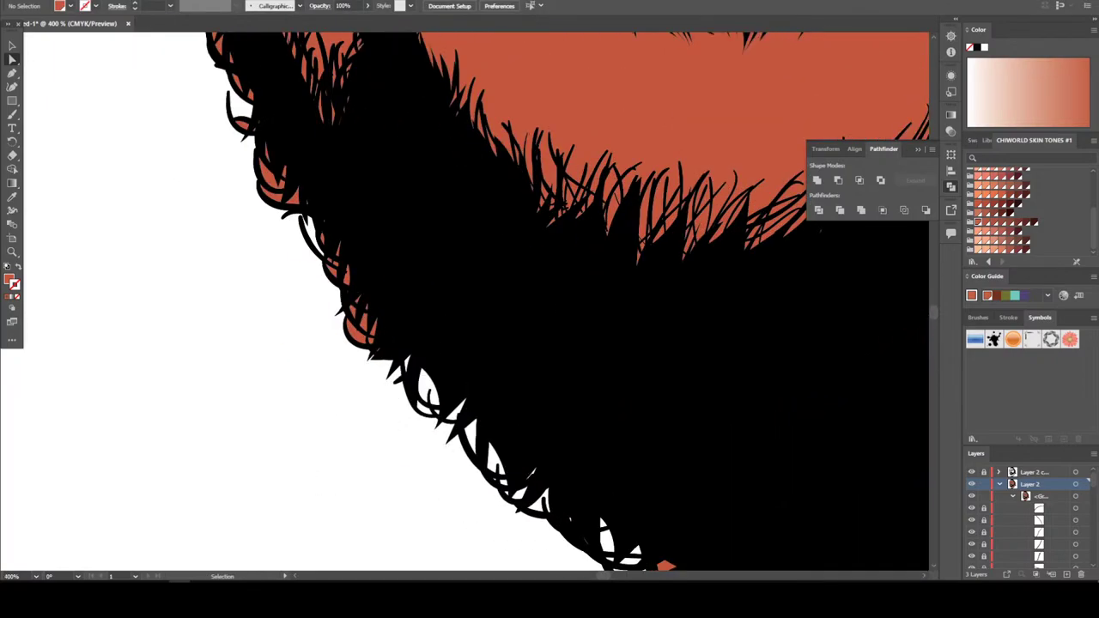
{"action": "left_click_drag", "start_coordinate": [301, 399], "coordinate": [391, 219]}
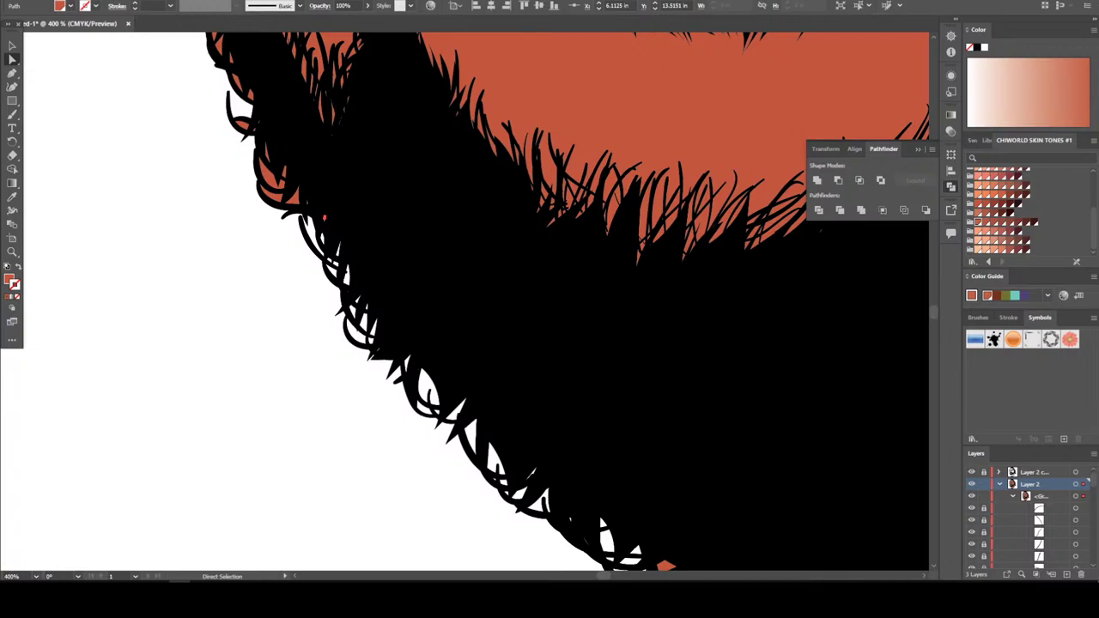
{"action": "key", "text": "ctrl+shift+a"}
Marquee-select and delete the stray orange curls on the beard's left edge
{"action": "key", "text": "ctrl+minus"}
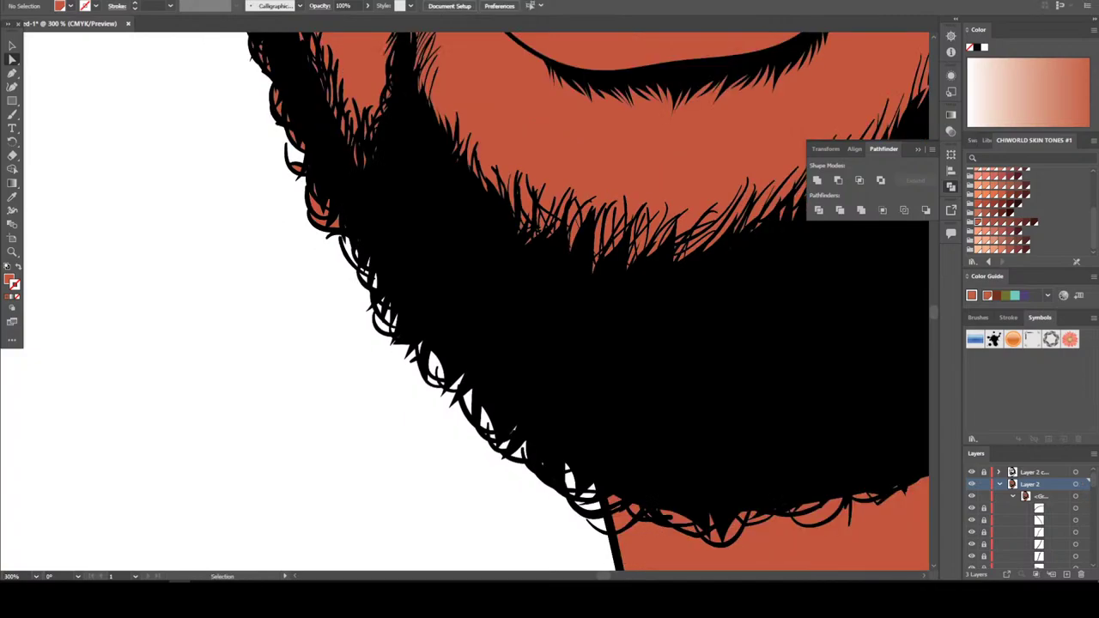
{"action": "scroll", "coordinate": [472, 301], "scroll_direction": "up", "scroll_amount": 3}
{"action": "key", "text": "ctrl+plus"}
{"action": "key", "text": "a"}
{"action": "left_click_drag", "start_coordinate": [218, 510], "coordinate": [311, 259]}
{"action": "key", "text": "Delete"}
{"action": "left_click", "coordinate": [275, 206]}
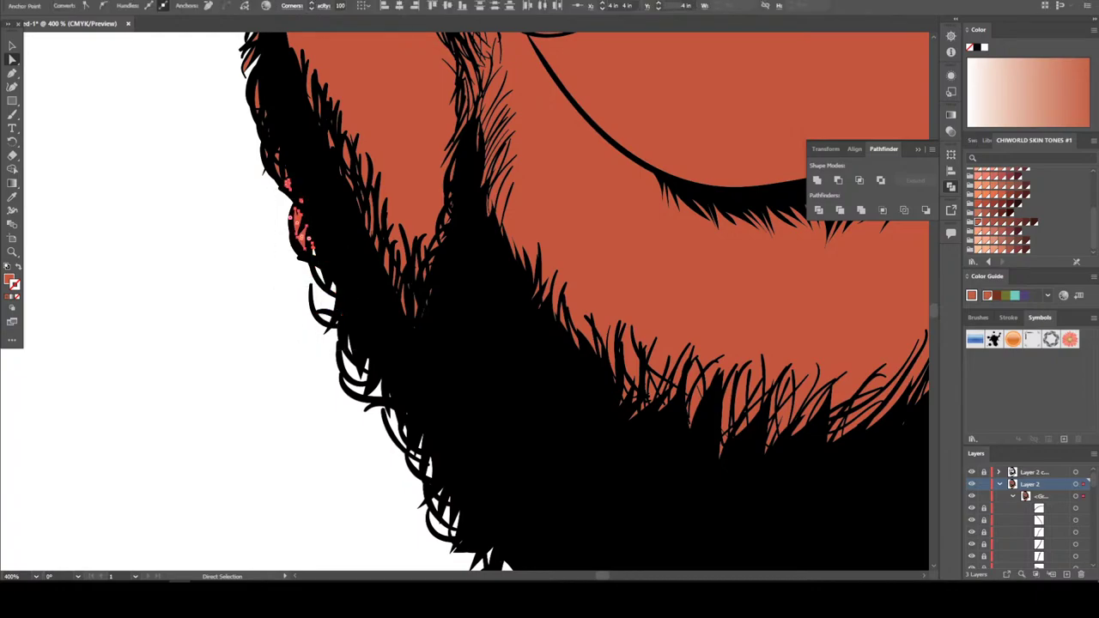
{"action": "scroll", "coordinate": [275, 206], "scroll_direction": "up", "scroll_amount": 2}
{"action": "scroll", "coordinate": [584, 301], "scroll_direction": "up", "scroll_amount": 3}
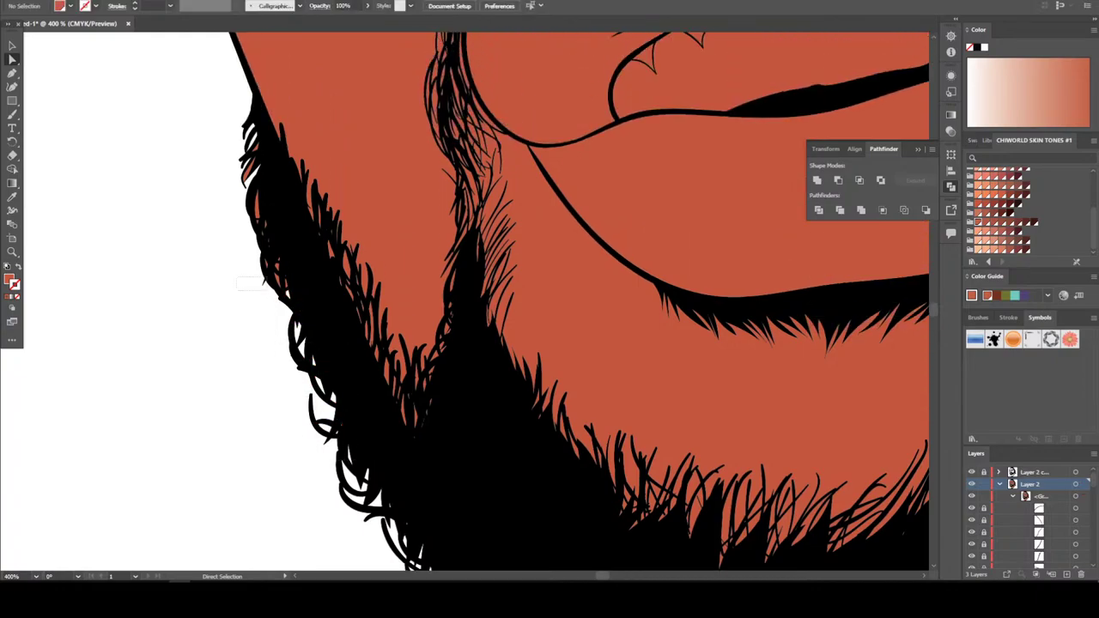
{"action": "left_click_drag", "start_coordinate": [289, 290], "coordinate": [290, 292]}
{"action": "left_click_drag", "start_coordinate": [207, 135], "coordinate": [271, 257]}
{"action": "key", "text": "ctrl+minus"}
{"action": "key", "text": "ctrl+minus"}
{"action": "key", "text": "ctrl+minus"}
{"action": "key", "text": "ctrl+minus"}
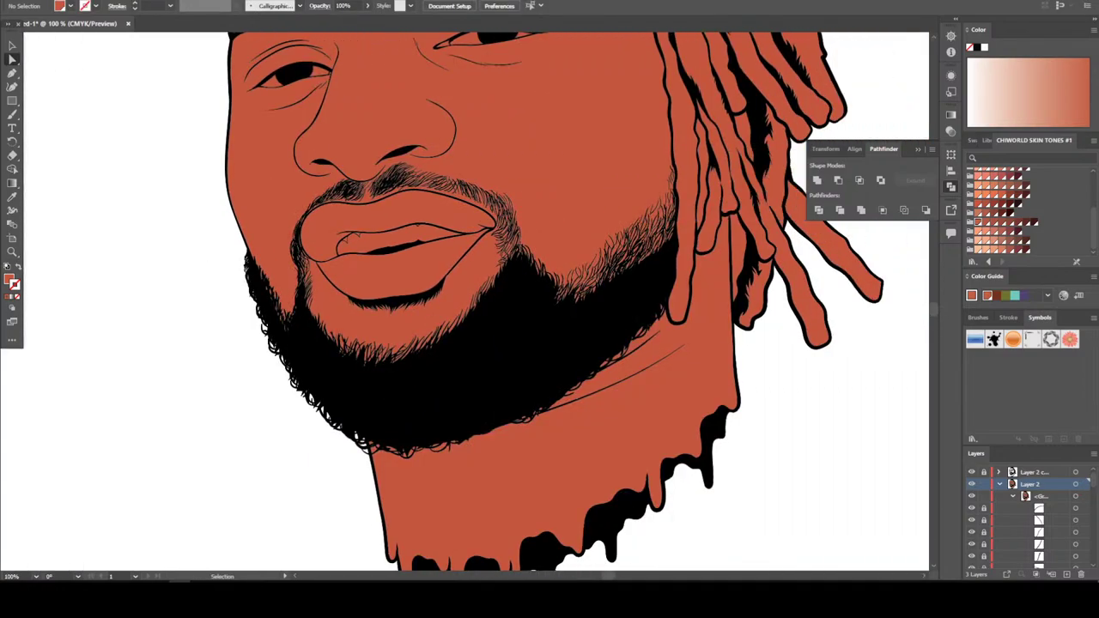
{"action": "key", "text": "ctrl+minus"}
{"action": "scroll", "coordinate": [449, 300], "scroll_direction": "up", "scroll_amount": 2}
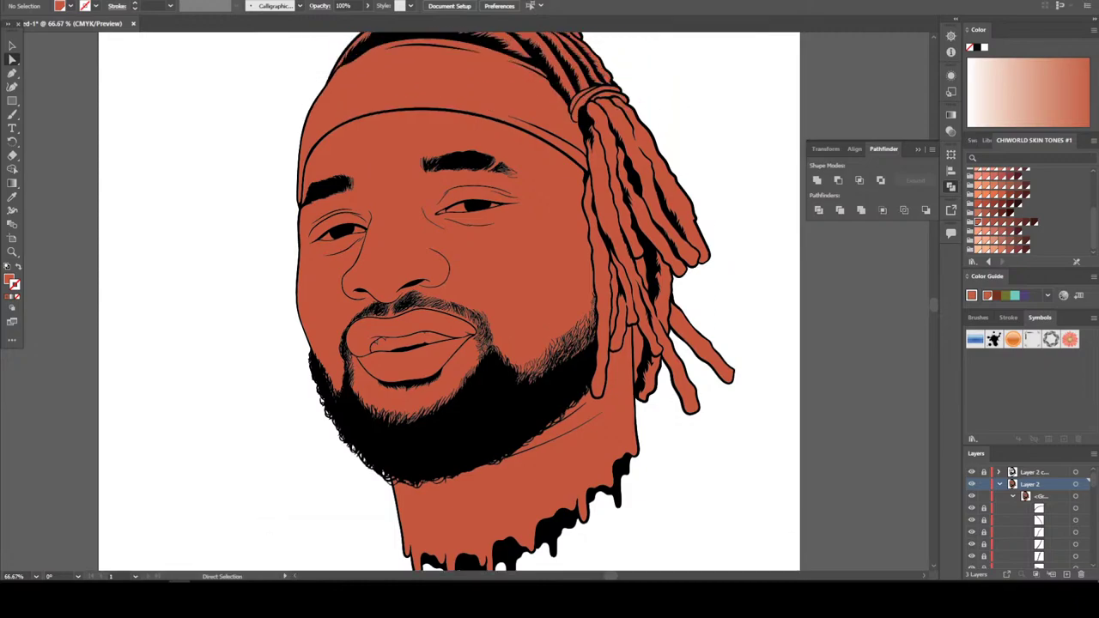
Isolate the artwork group and select both eye whites and the teeth
{"action": "left_click", "coordinate": [12, 46]}
{"action": "key", "text": "ctrl+plus"}
{"action": "key", "text": "ctrl+plus"}
{"action": "key", "text": "ctrl+plus"}
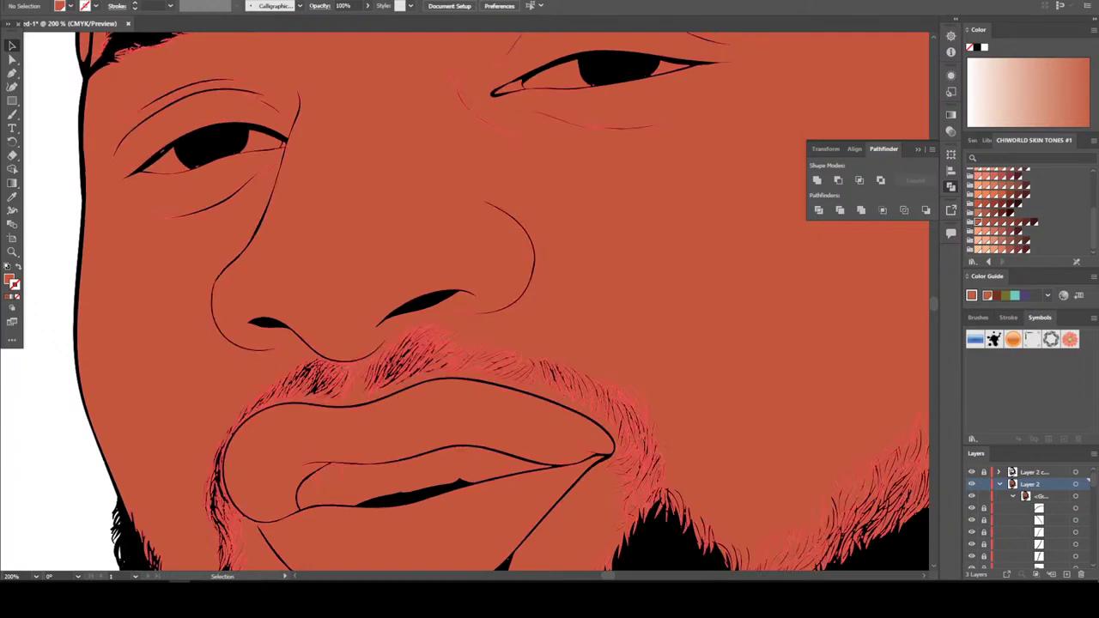
{"action": "right_click", "coordinate": [664, 70]}
{"action": "left_click", "coordinate": [716, 222]}
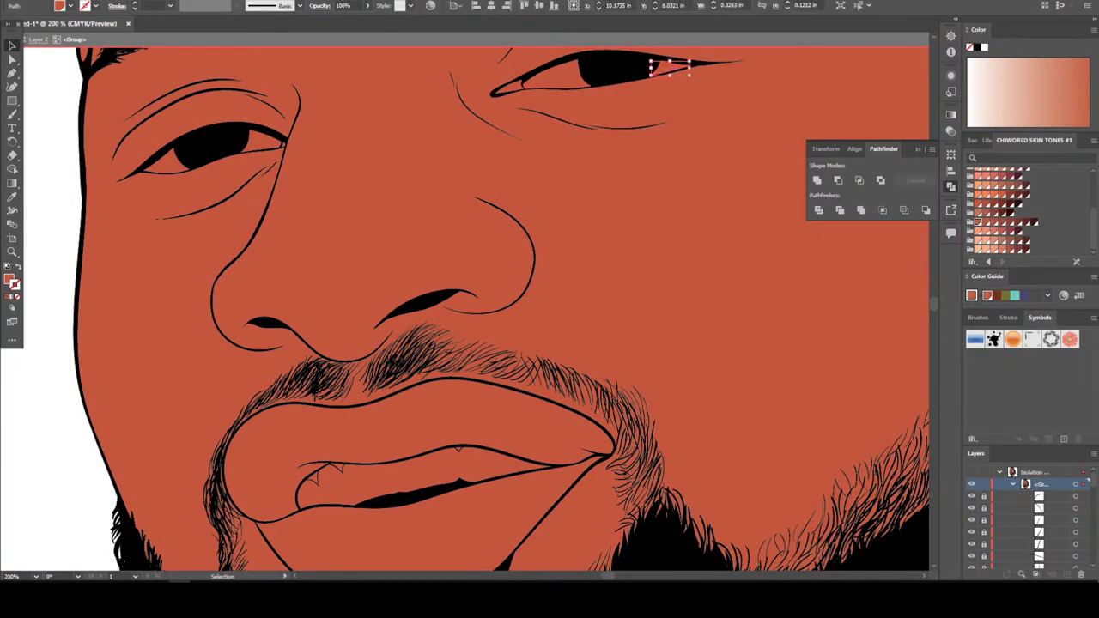
{"action": "left_click", "coordinate": [670, 67]}
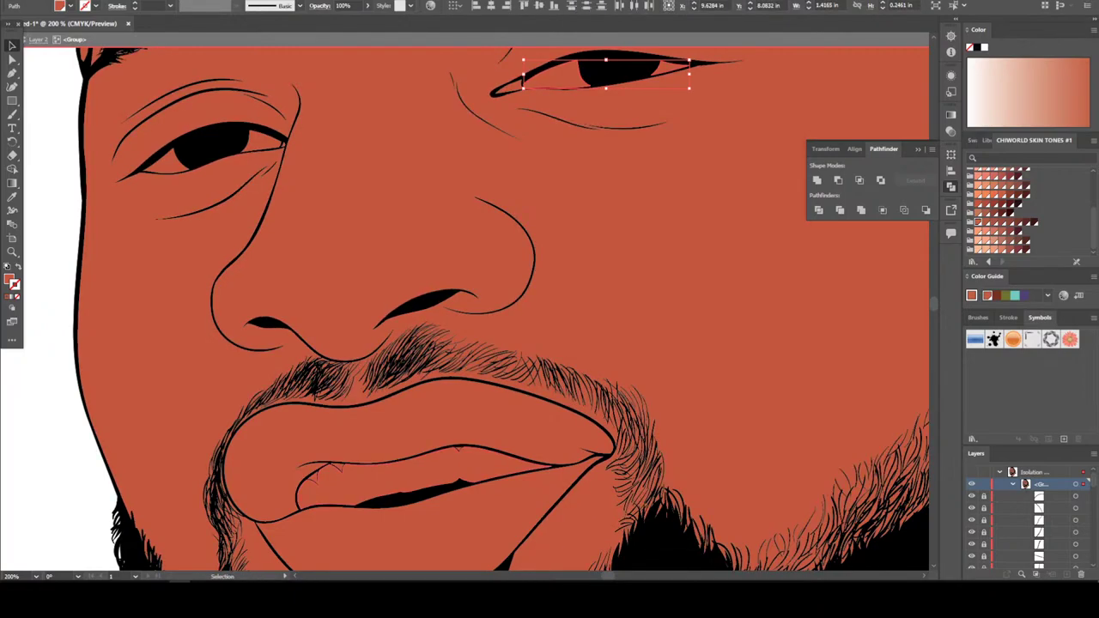
{"action": "left_click", "coordinate": [343, 505], "text": "shift"}
{"action": "key", "text": "ctrl+a"}
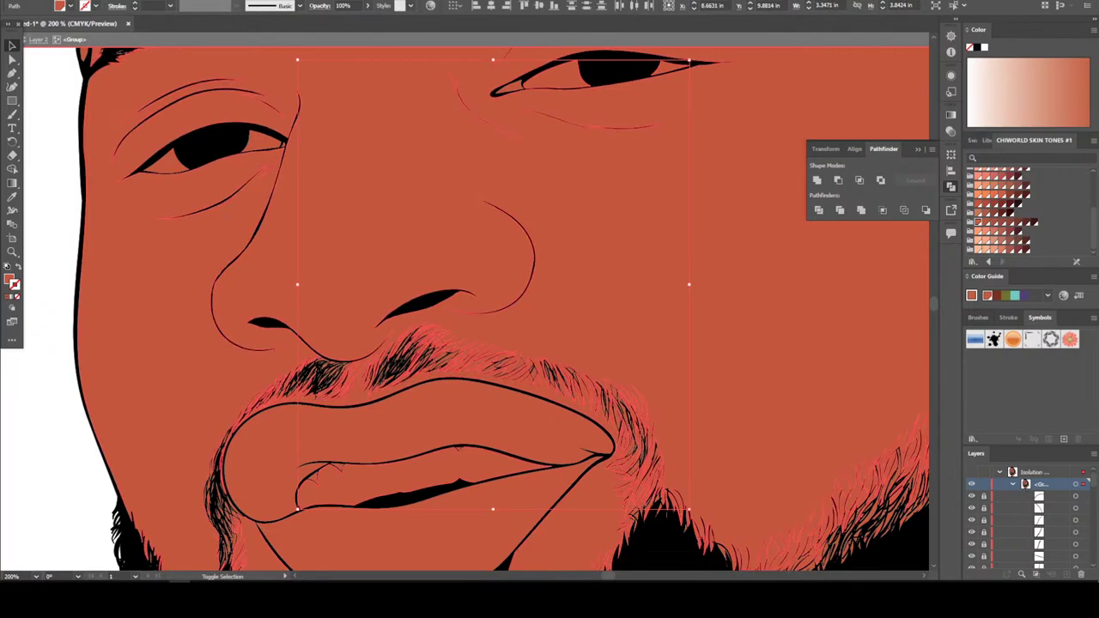
{"action": "key", "text": "ctrl+h"}
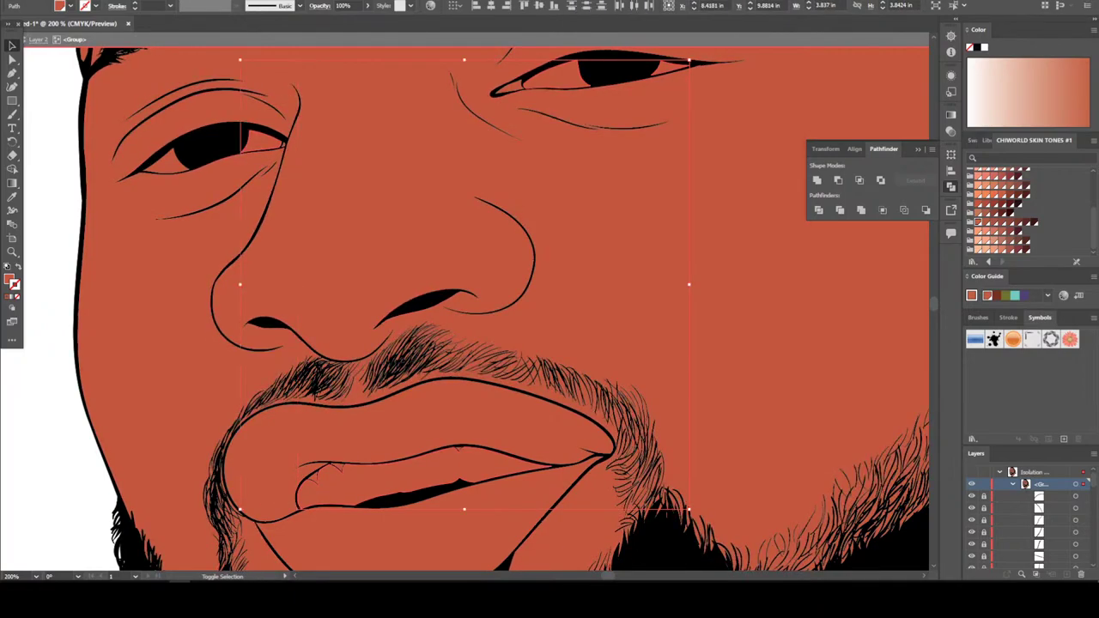
{"action": "left_click", "coordinate": [172, 164], "text": "shift"}
Fill the eye and teeth shapes white with no stroke, then fit the artboard
{"action": "scroll", "coordinate": [1001, 210], "scroll_direction": "up", "scroll_amount": 3}
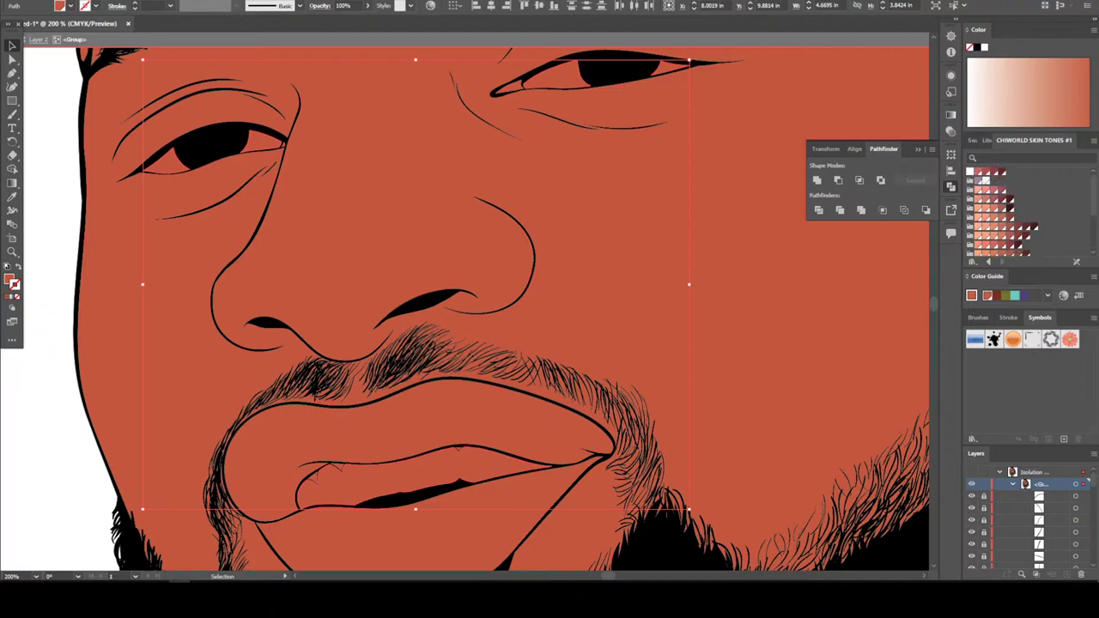
{"action": "left_click", "coordinate": [985, 179]}
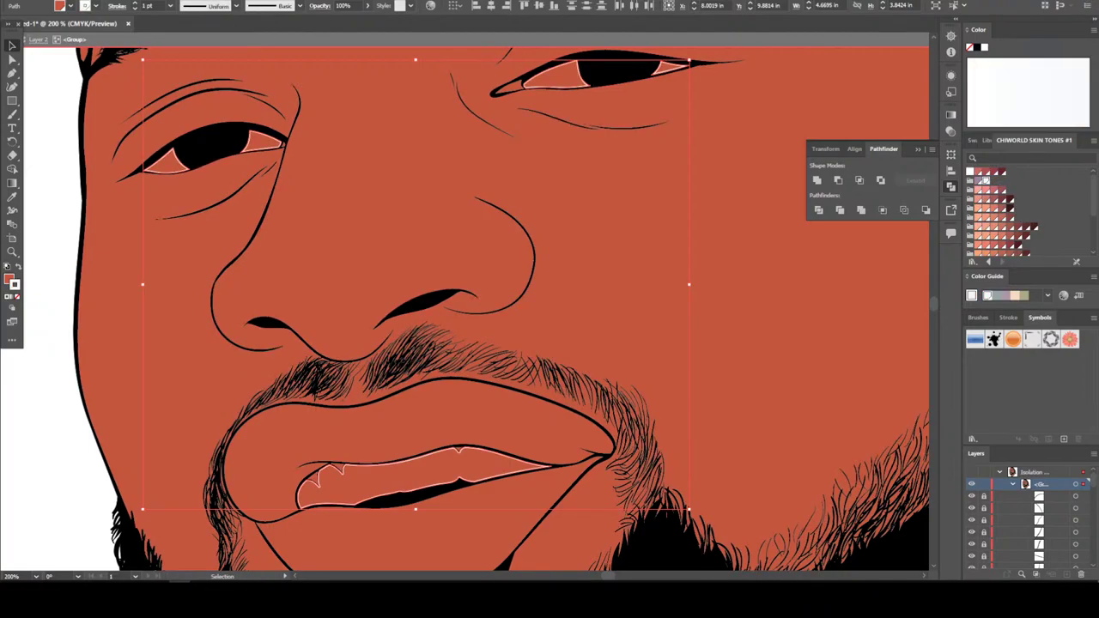
{"action": "key", "text": "shift+x"}
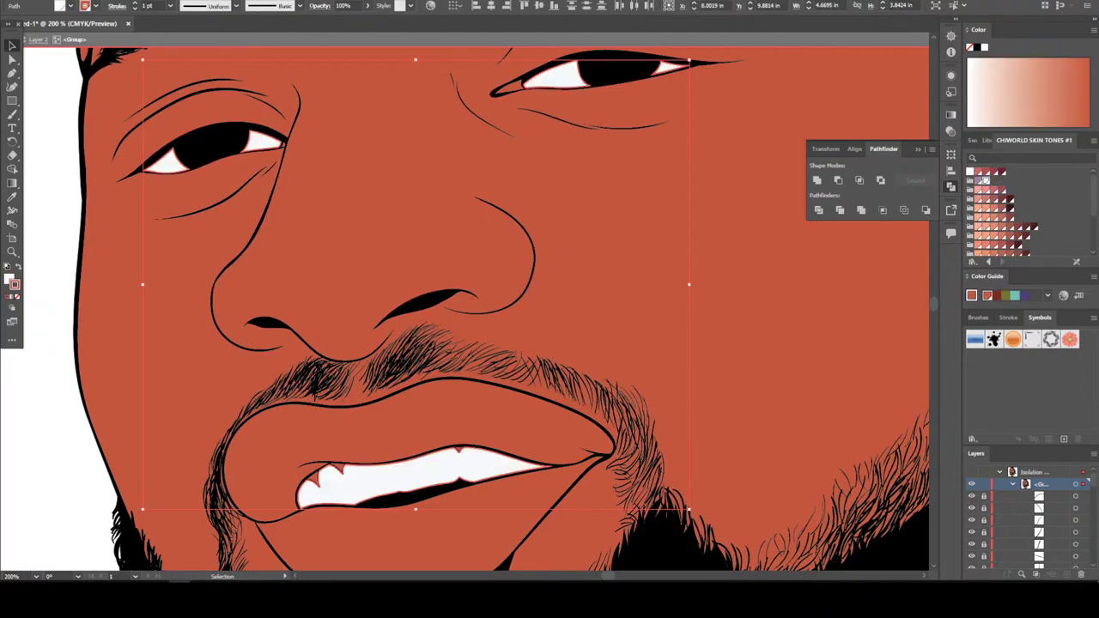
{"action": "key", "text": "slash"}
{"action": "key", "text": "ctrl+shift+a"}
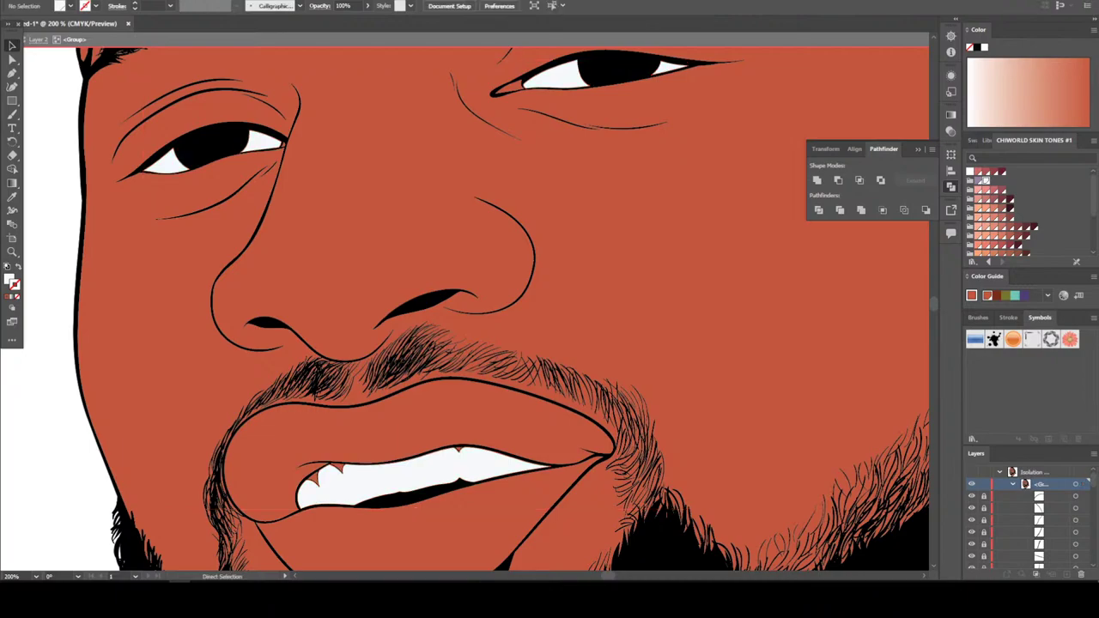
{"action": "key", "text": "ctrl+0"}
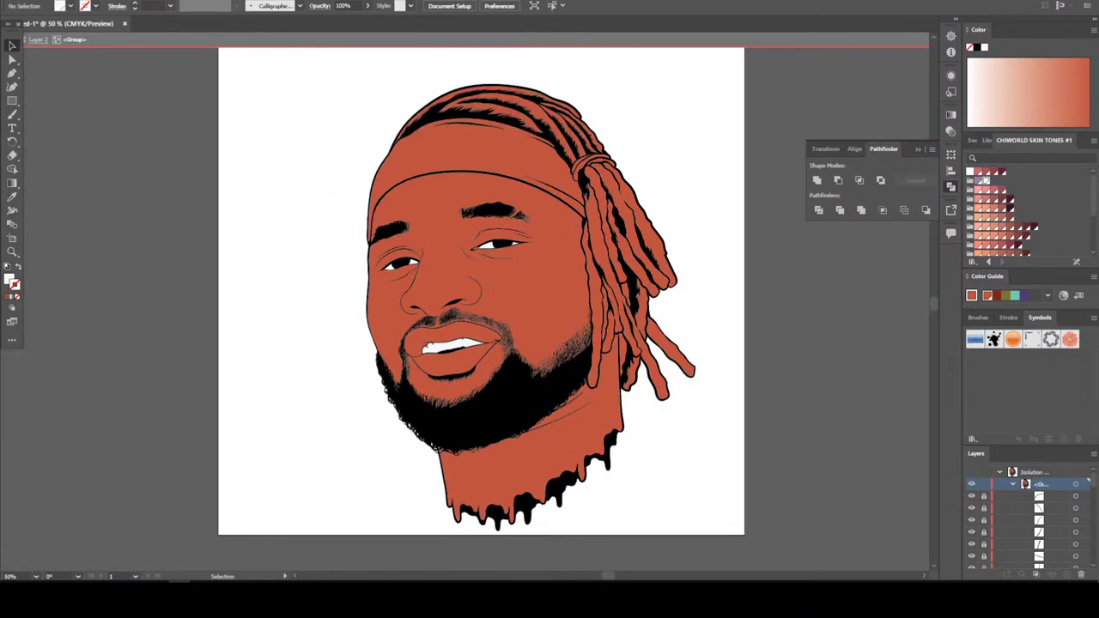
Fill the top-of-head hair strands dark brown #2B2121 and remove their outline
{"action": "key", "text": "ctrl+equal"}
{"action": "key", "text": "ctrl+equal"}
{"action": "key", "text": "ctrl+equal"}
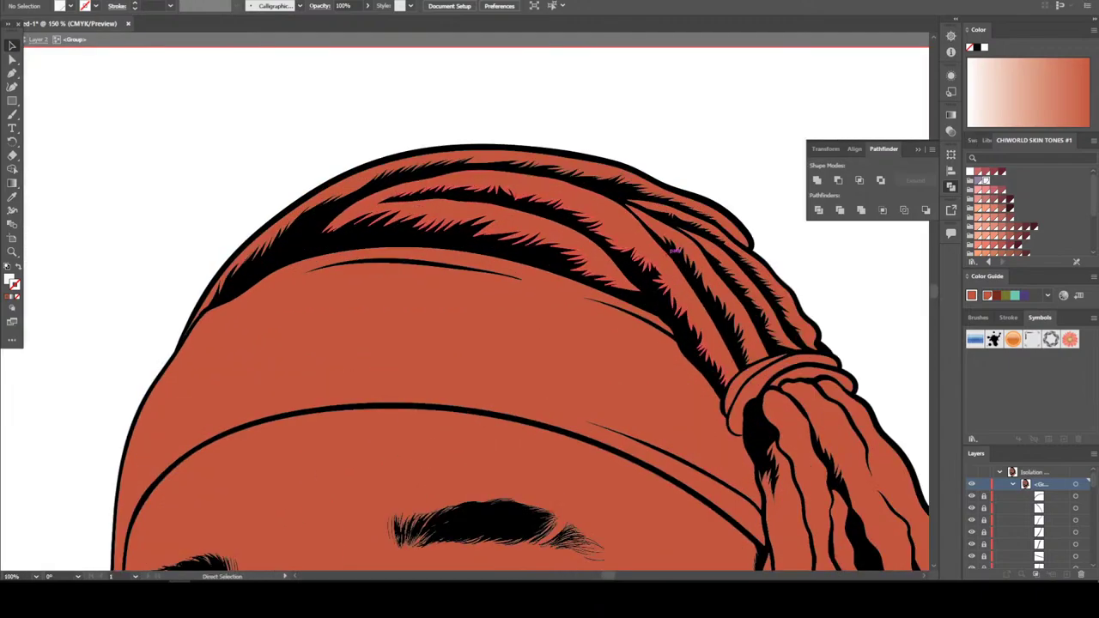
{"action": "key", "text": "v"}
{"action": "left_click_drag", "start_coordinate": [505, 99], "coordinate": [766, 249]}
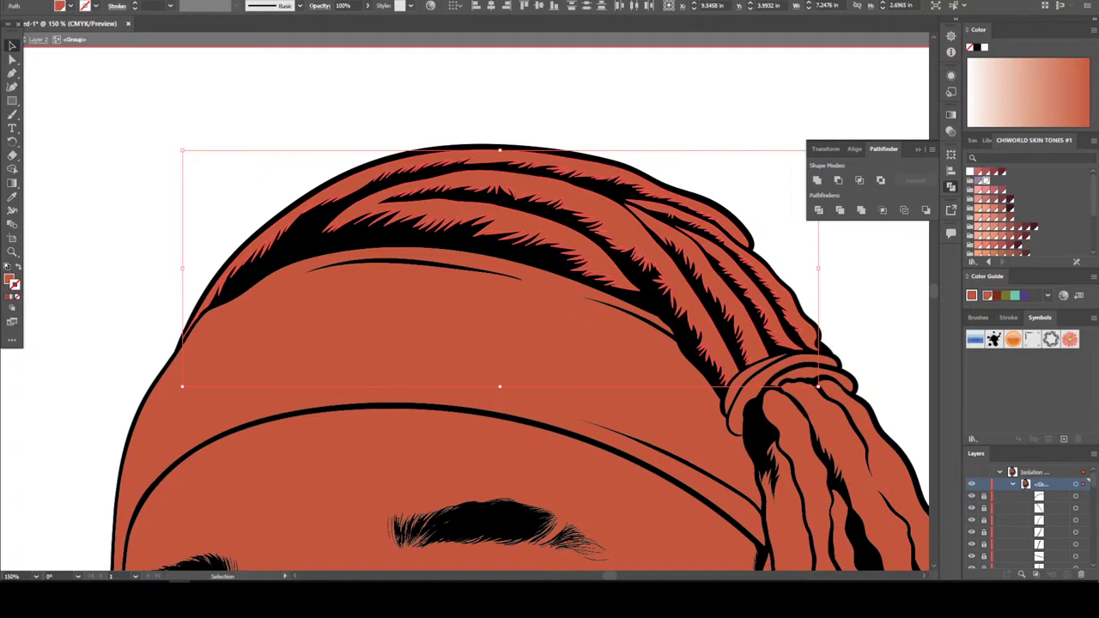
{"action": "double_click", "coordinate": [12, 281]}
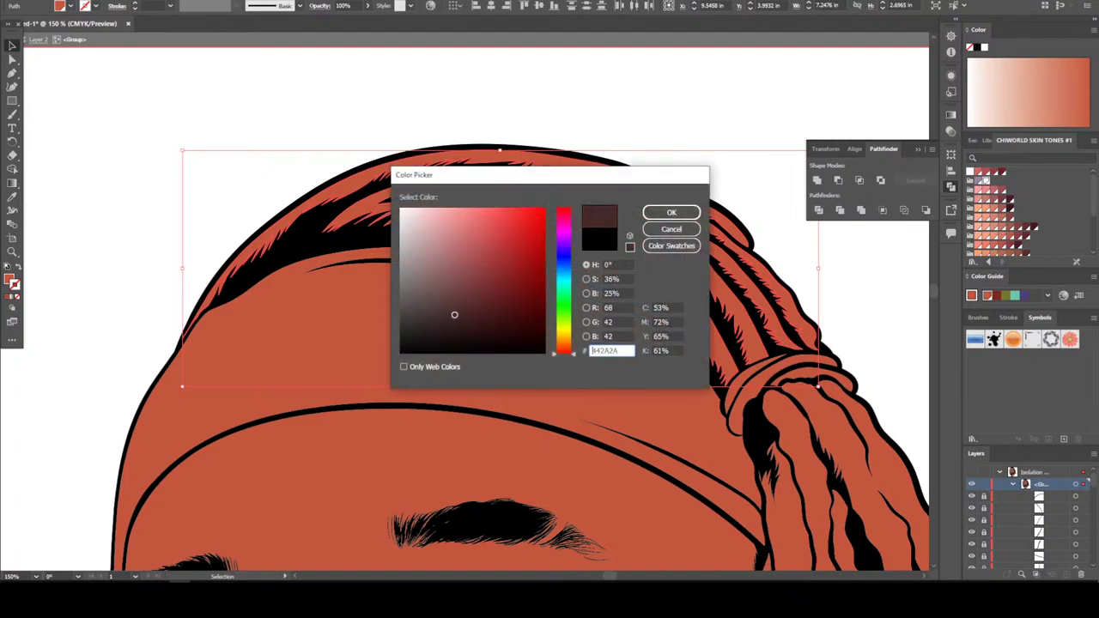
{"action": "left_click_drag", "start_coordinate": [433, 328], "coordinate": [433, 317]}
{"action": "left_click", "coordinate": [672, 212]}
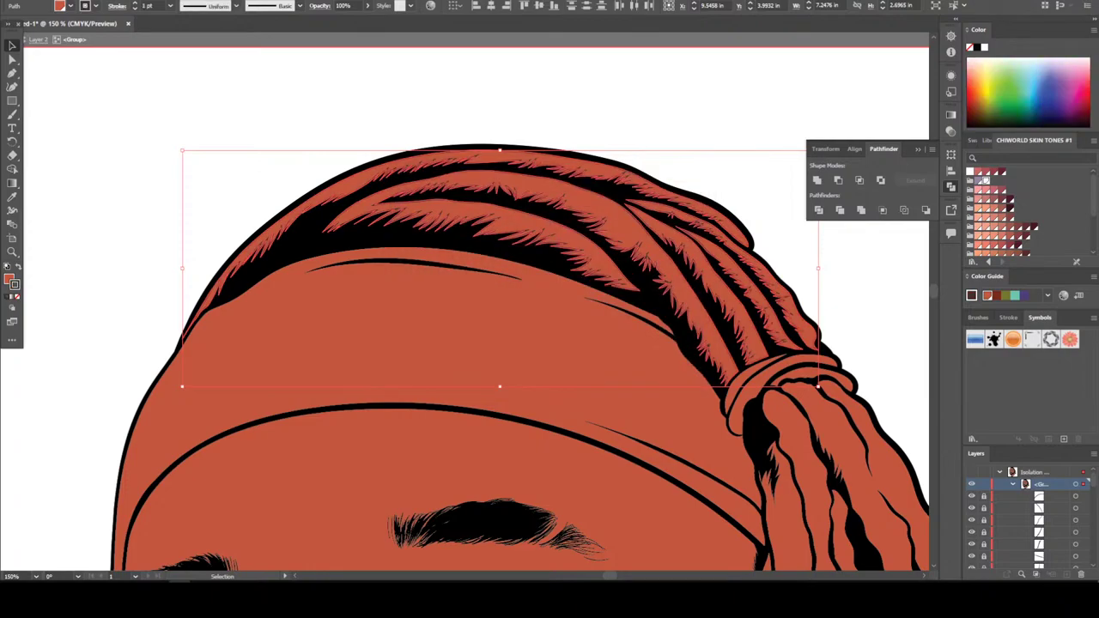
{"action": "key", "text": "shift+x"}
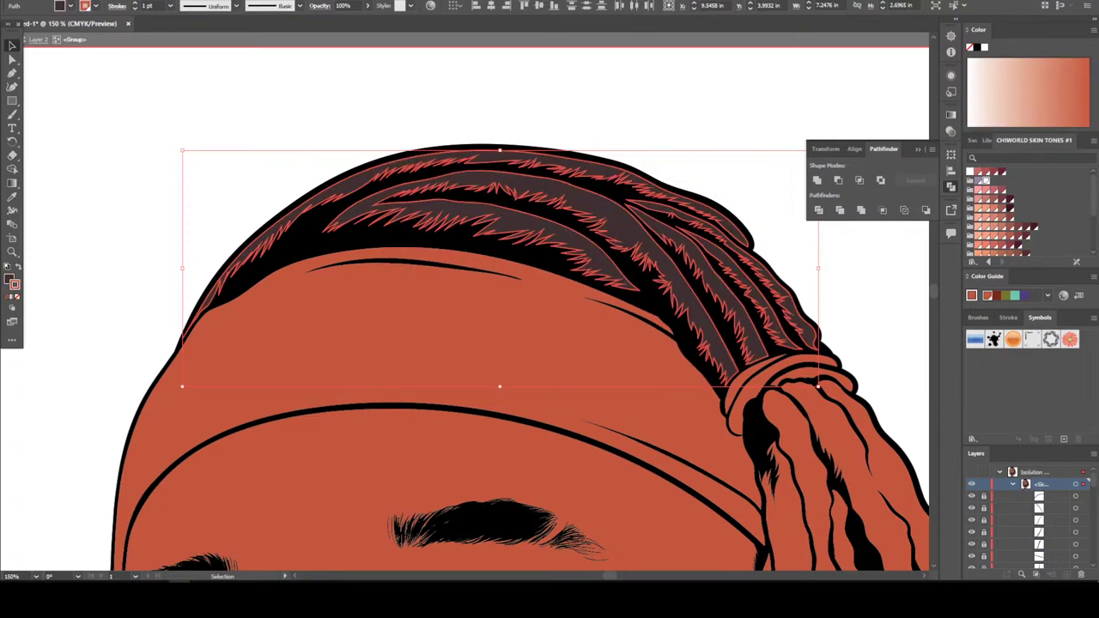
{"action": "key", "text": "slash"}
{"action": "key", "text": "ctrl+shift+a"}
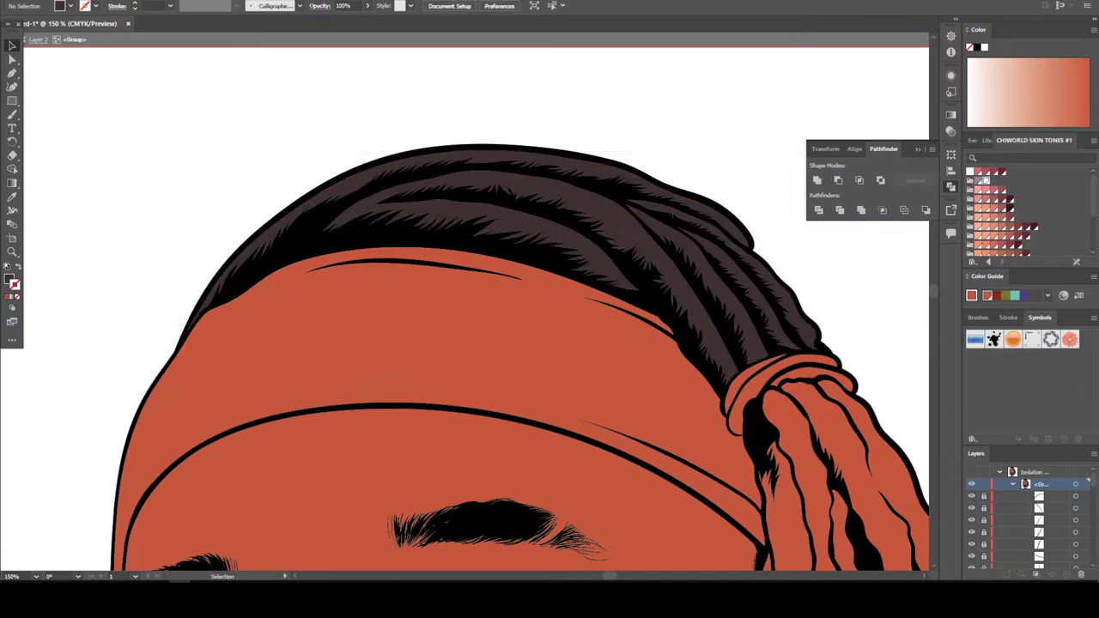
{"action": "key", "text": "ctrl+minus"}
{"action": "key", "text": "ctrl+minus"}
{"action": "key", "text": "ctrl+minus"}
{"action": "key", "text": "ctrl+minus"}
{"action": "key", "text": "ctrl+minus"}
{"action": "scroll", "coordinate": [416, 392], "scroll_direction": "right", "scroll_amount": 1}
{"action": "key", "text": "ctrl+plus"}
{"action": "key", "text": "ctrl+plus"}
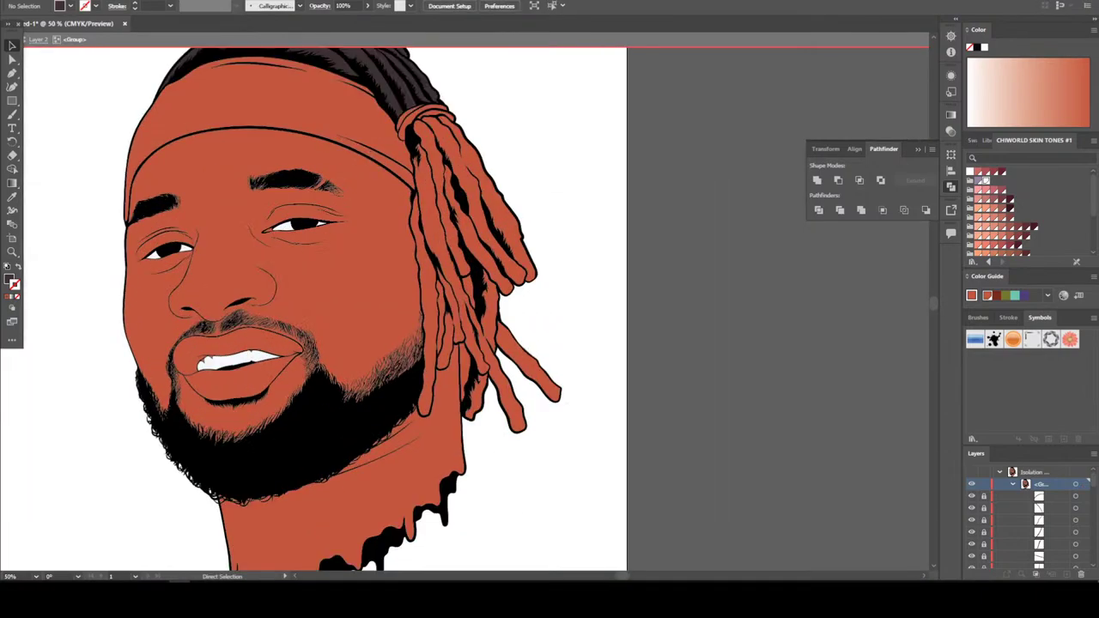
{"action": "key", "text": "ctrl+plus"}
{"action": "key", "text": "ctrl+plus"}
{"action": "key", "text": "ctrl+plus"}
Fill the selected dreadlock strands with orange #CC713E
{"action": "scroll", "coordinate": [376, 314], "scroll_direction": "up", "scroll_amount": 3}
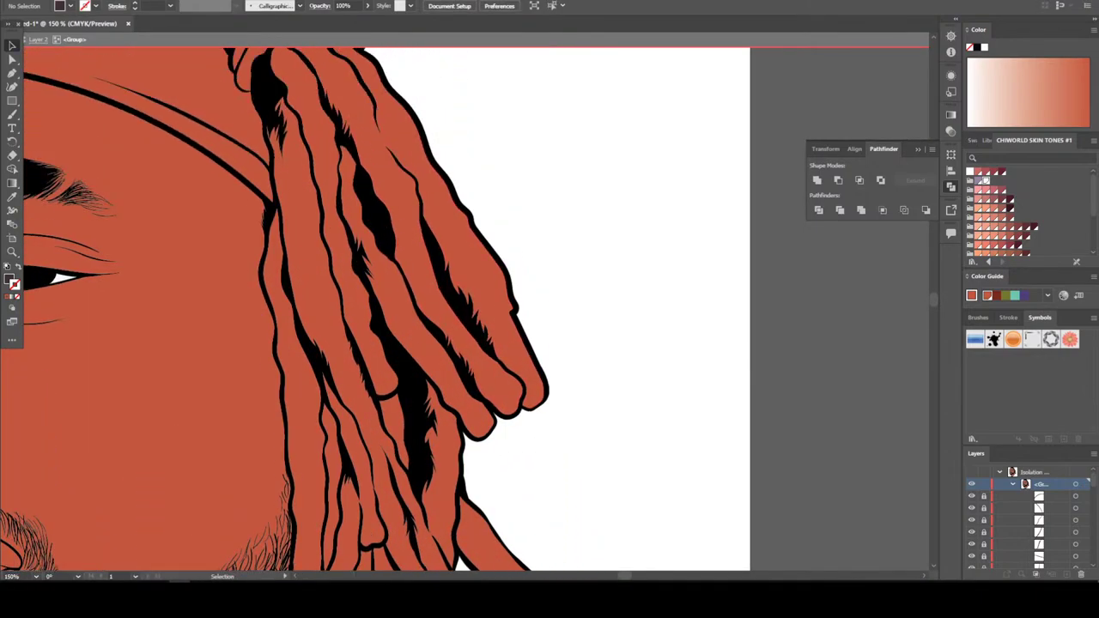
{"action": "left_click_drag", "start_coordinate": [654, 444], "coordinate": [387, 248]}
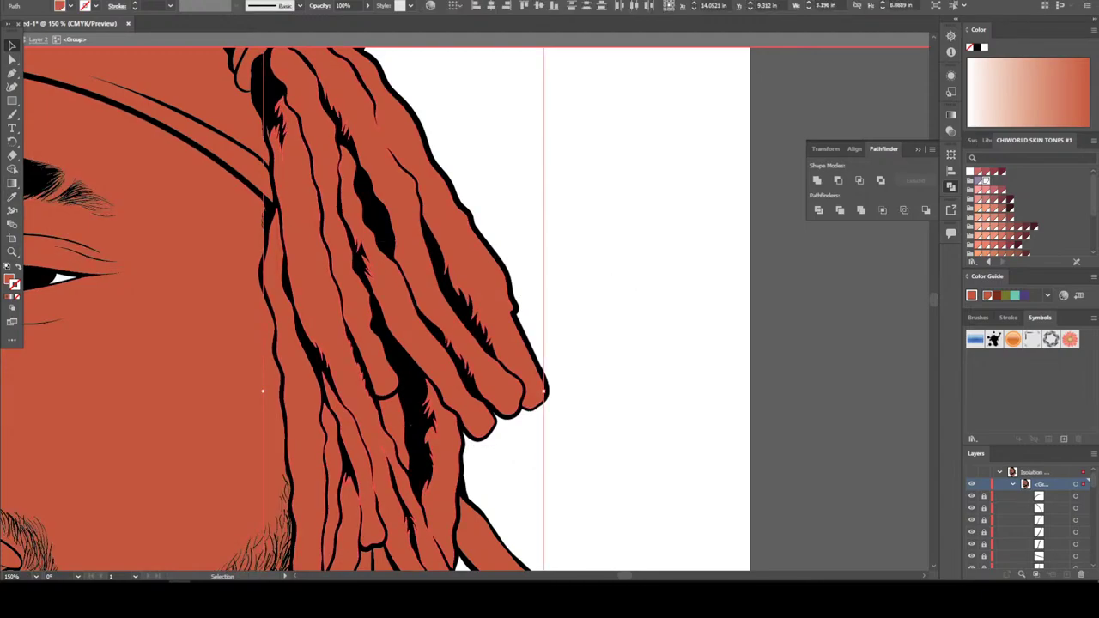
{"action": "double_click", "coordinate": [11, 278]}
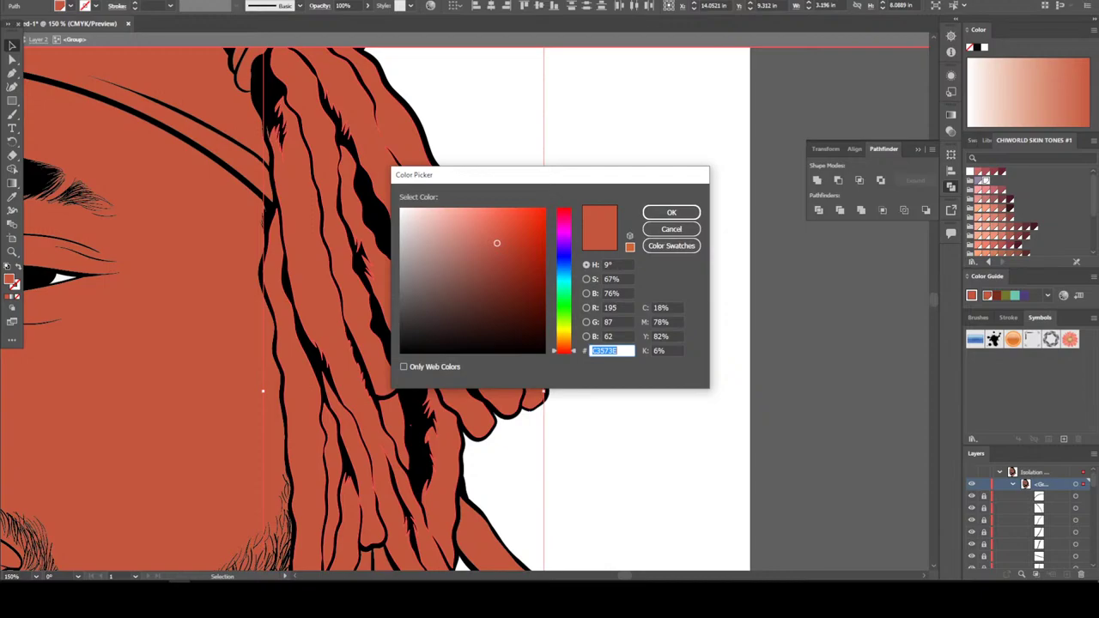
{"action": "type", "text": "C16F40C16B3D"}
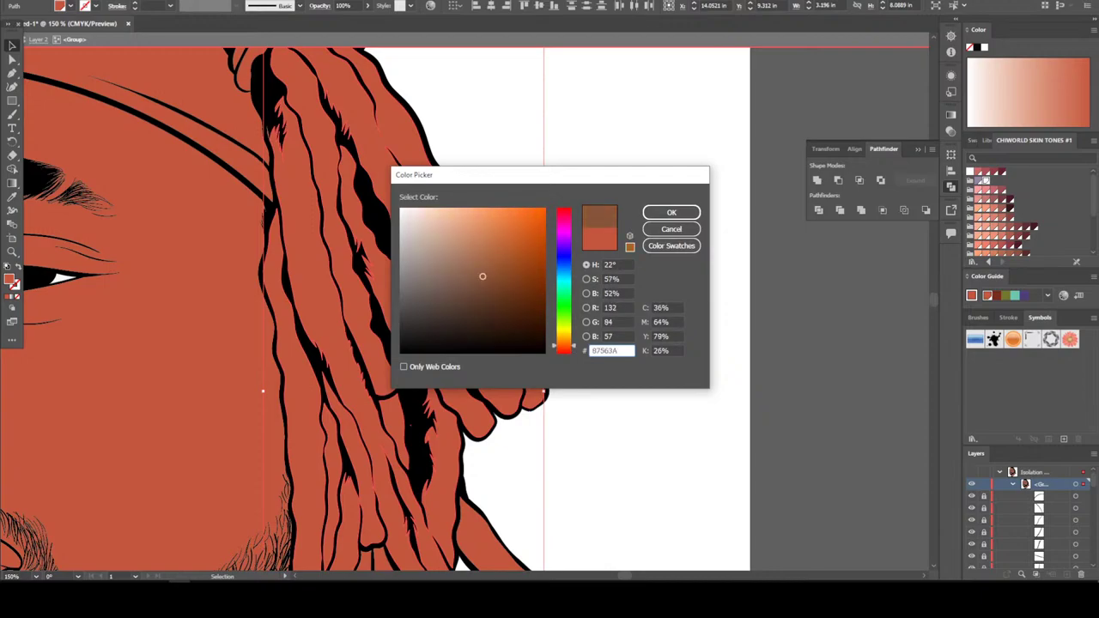
{"action": "left_click_drag", "start_coordinate": [499, 243], "coordinate": [502, 237]}
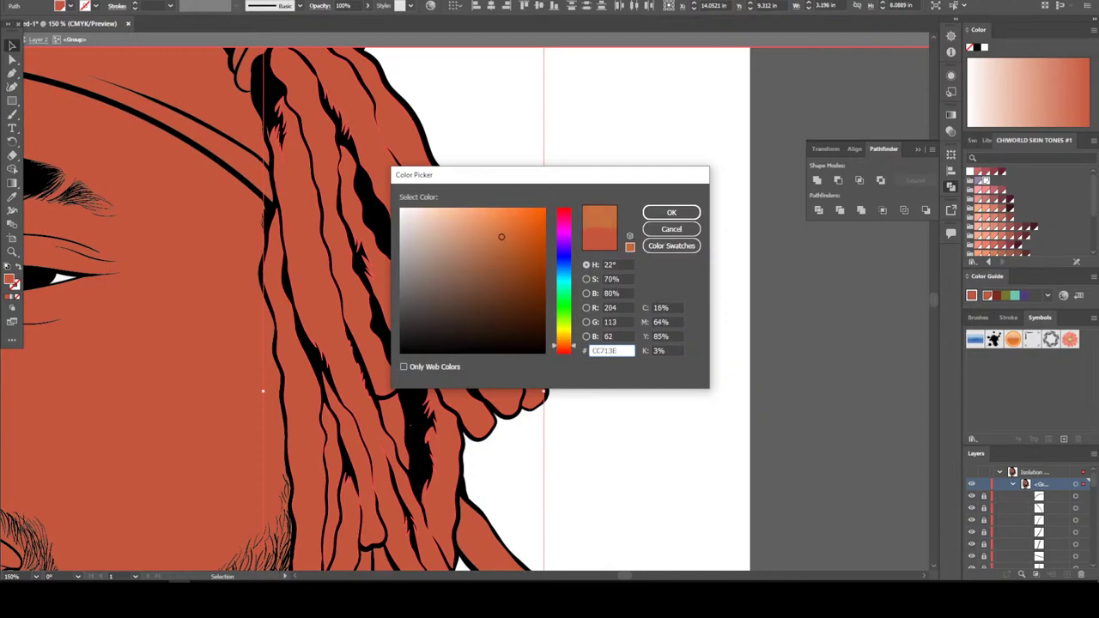
{"action": "left_click", "coordinate": [672, 212]}
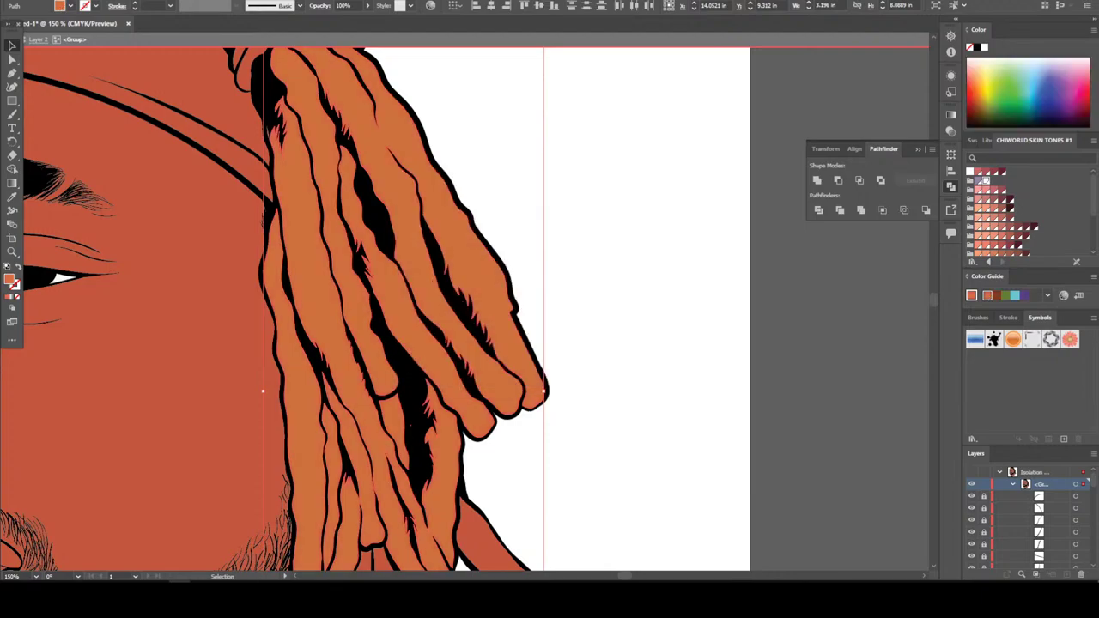
{"action": "key", "text": "ctrl+shift+a"}
{"action": "key", "text": "ctrl+minus"}
{"action": "key", "text": "ctrl+minus"}
{"action": "key", "text": "ctrl+minus"}
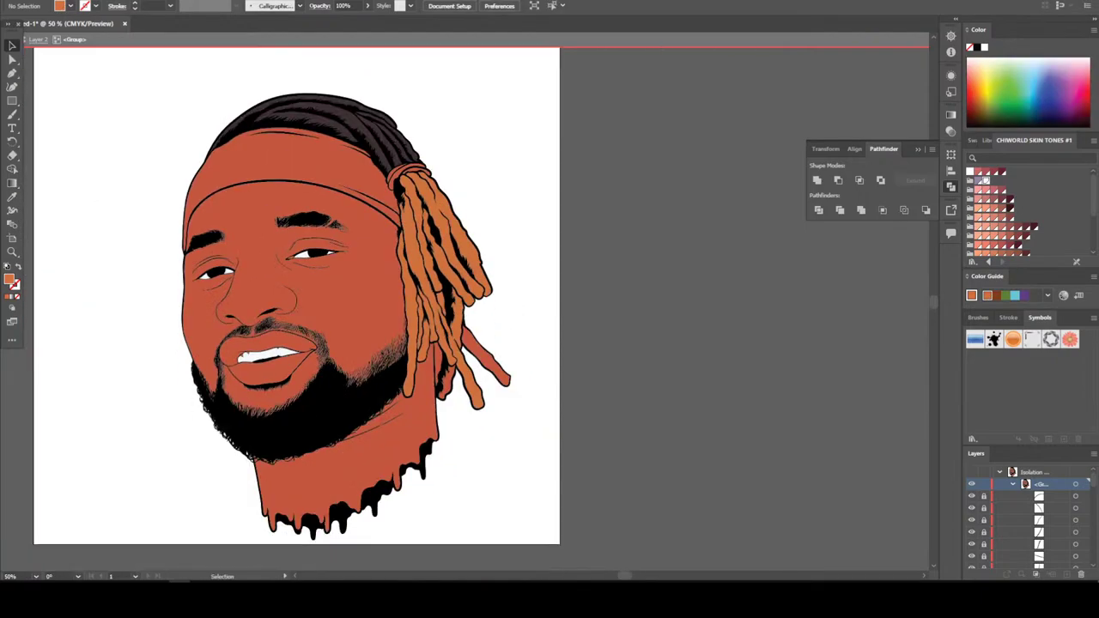
{"action": "key", "text": "ctrl+plus"}
{"action": "key", "text": "ctrl+plus"}
{"action": "key", "text": "ctrl+plus"}
{"action": "key", "text": "ctrl+plus"}
Copy the same orange onto the remaining red dreadlock strands with the Eyedropper
{"action": "left_click_drag", "start_coordinate": [704, 337], "coordinate": [522, 192]}
{"action": "left_click_drag", "start_coordinate": [382, 194], "coordinate": [382, 194]}
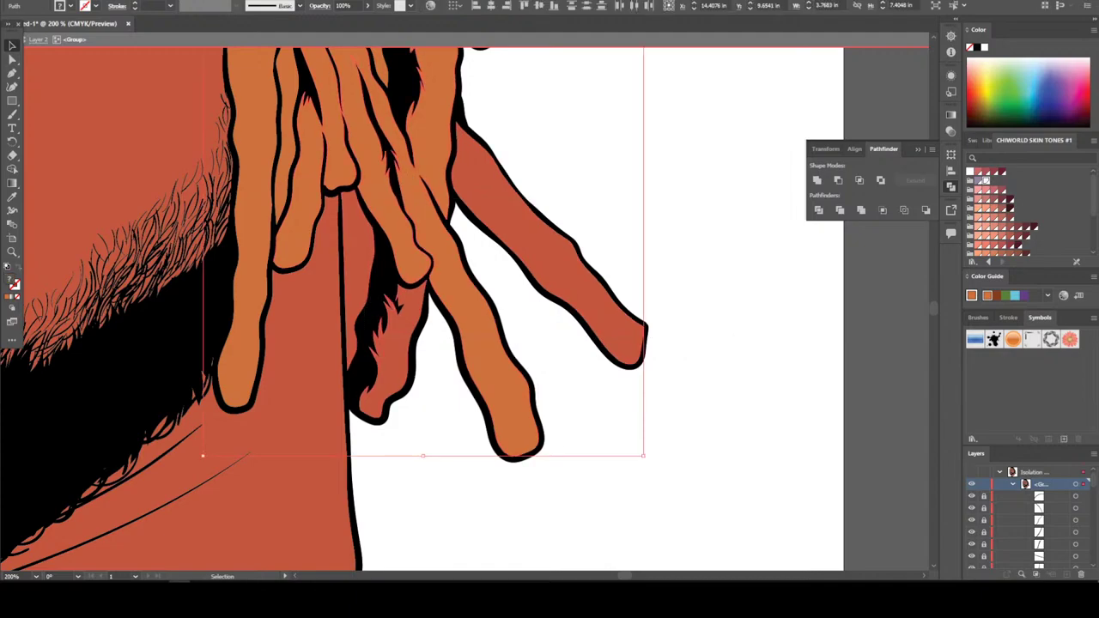
{"action": "key", "text": "i"}
{"action": "left_click", "coordinate": [249, 326]}
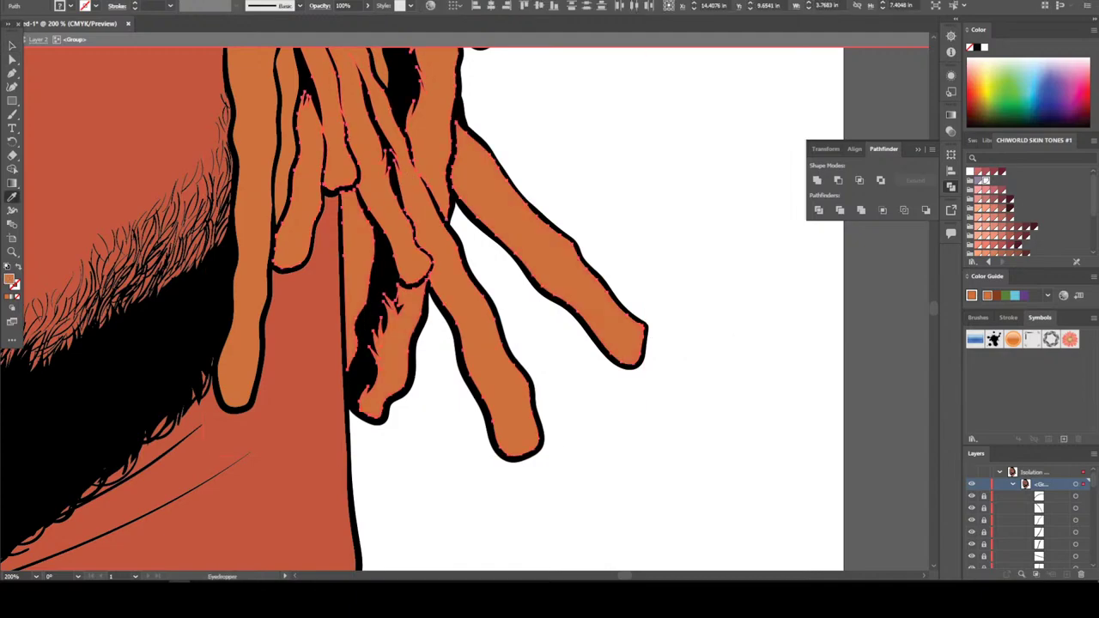
{"action": "key", "text": "v"}
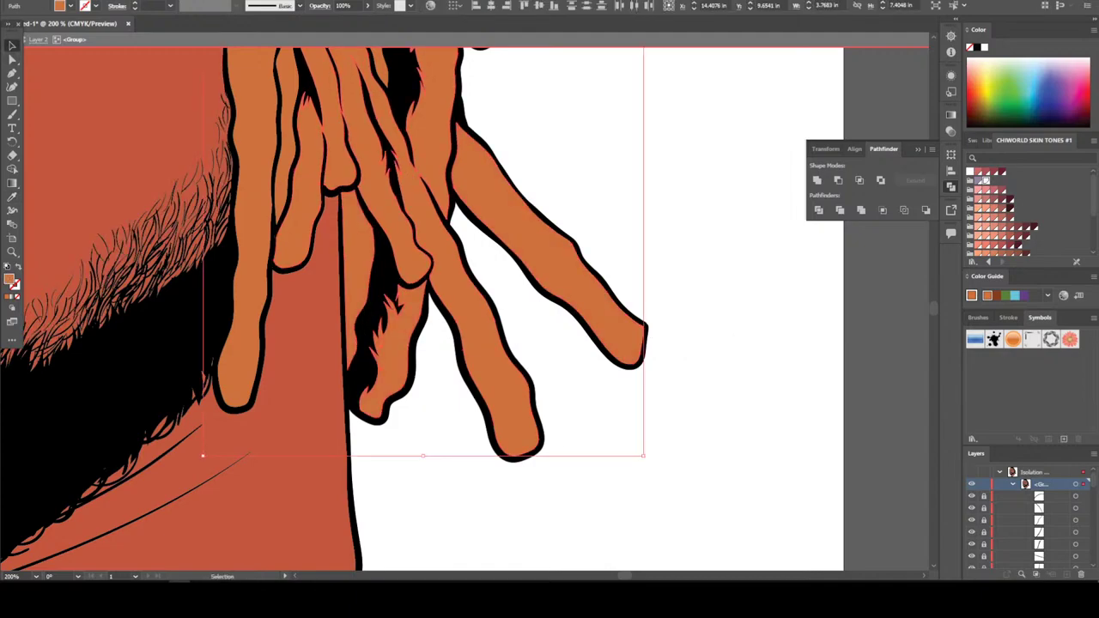
{"action": "key", "text": "ctrl+shift+a"}
{"action": "key", "text": "ctrl+minus"}
{"action": "key", "text": "ctrl+minus"}
{"action": "key", "text": "ctrl+minus"}
{"action": "key", "text": "ctrl+minus"}
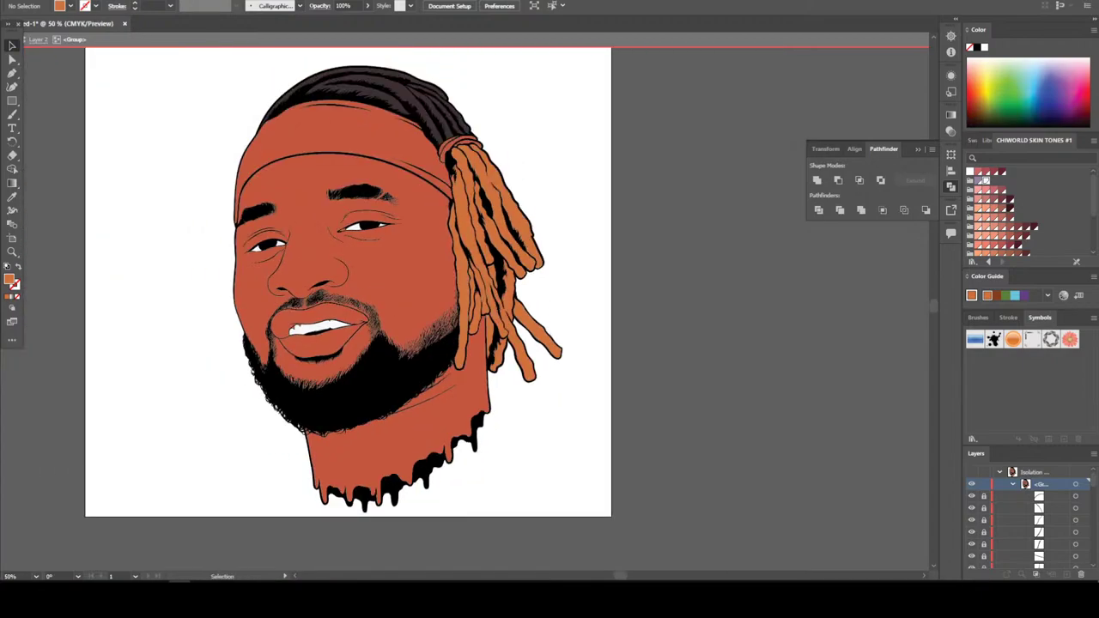
Fill the hair tie and headband together with muted grey #68605F
{"action": "scroll", "coordinate": [458, 60], "scroll_direction": "up", "scroll_amount": 3}
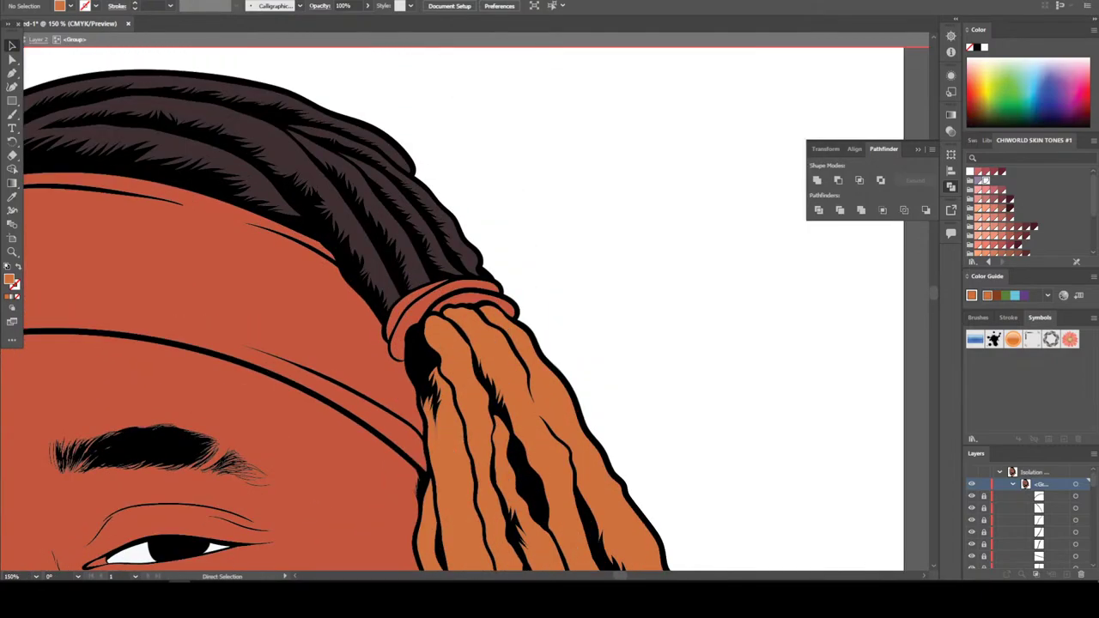
{"action": "key", "text": "ctrl+plus"}
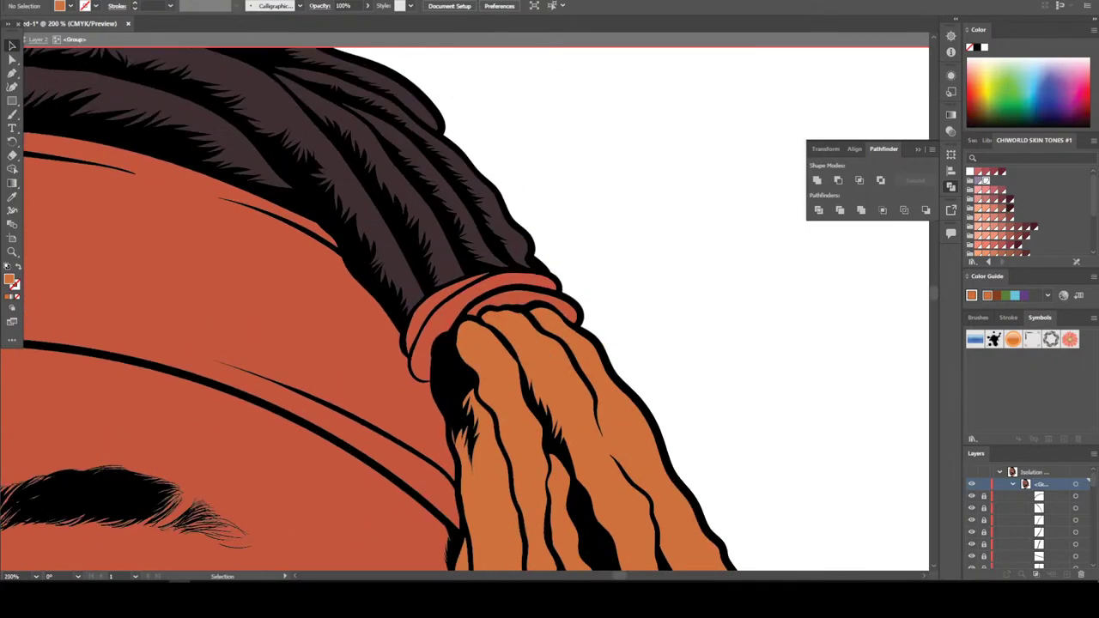
{"action": "left_click", "coordinate": [437, 293]}
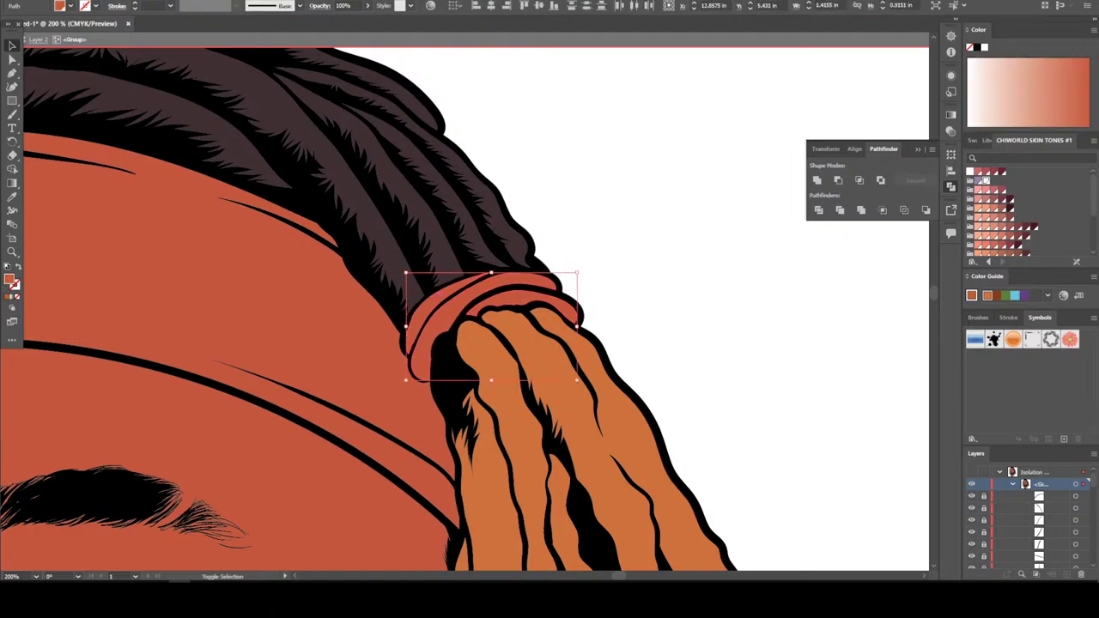
{"action": "left_click", "coordinate": [241, 371], "text": "shift"}
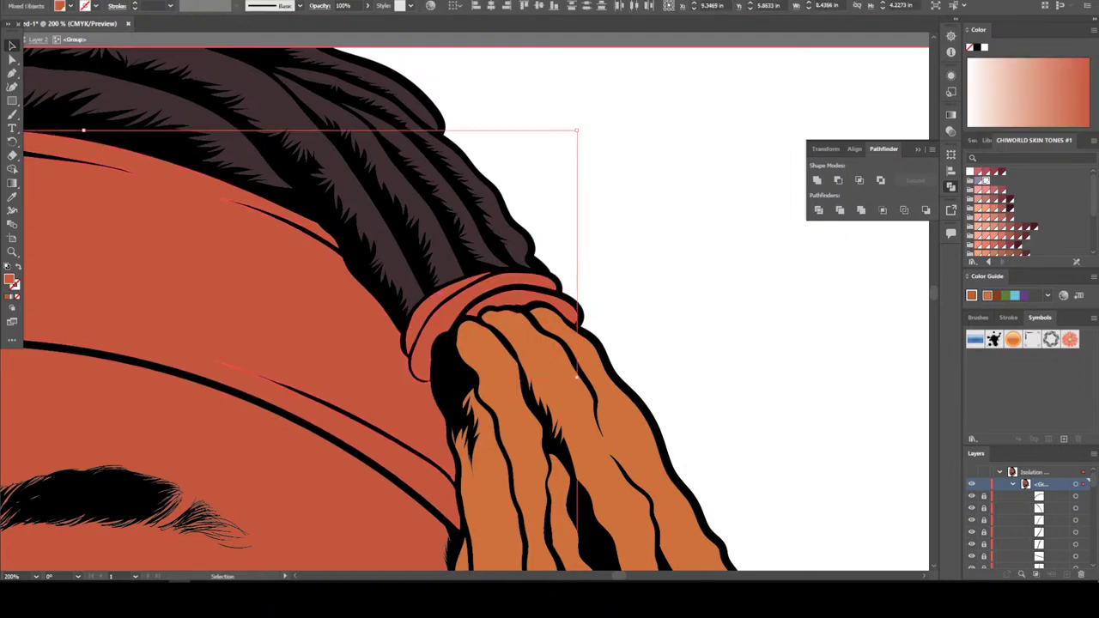
{"action": "double_click", "coordinate": [9, 279]}
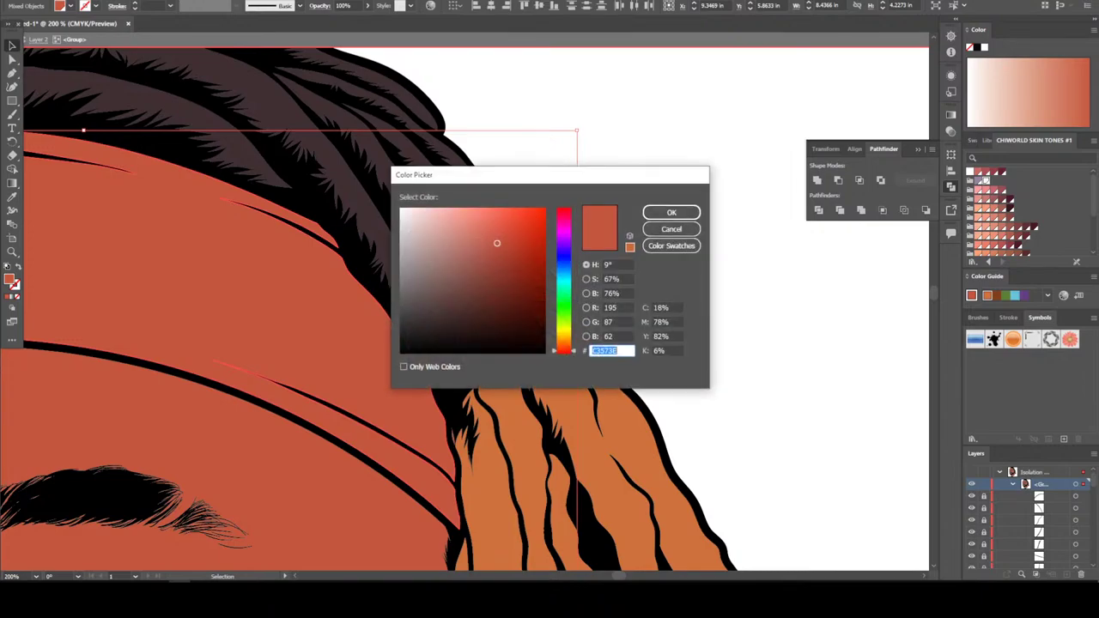
{"action": "left_click", "coordinate": [432, 302]}
{"action": "left_click", "coordinate": [421, 296]}
{"action": "mouse_move", "coordinate": [422, 295]}
{"action": "left_mouse_down"}
{"action": "mouse_move", "coordinate": [411, 283]}
{"action": "mouse_move", "coordinate": [411, 293]}
{"action": "left_mouse_up"}
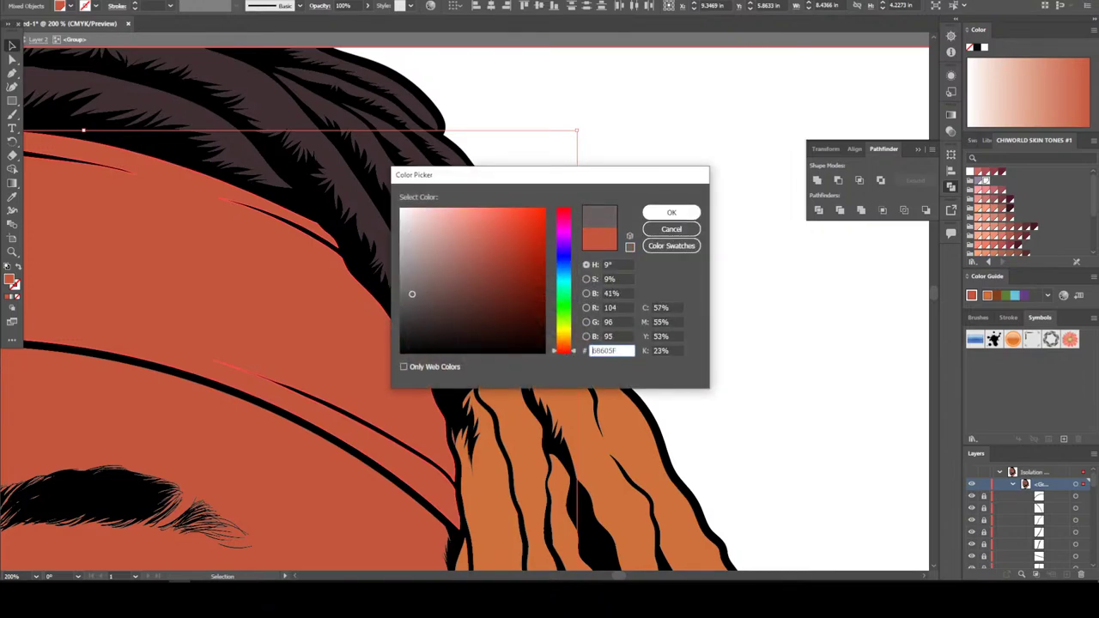
{"action": "left_click", "coordinate": [672, 213]}
Inspect the stray path between the eyes with Direct Selection, then deselect it
{"action": "key", "text": "ctrl+shift+a"}
{"action": "key", "text": "ctrl+minus"}
{"action": "key", "text": "ctrl+minus"}
{"action": "key", "text": "ctrl+minus"}
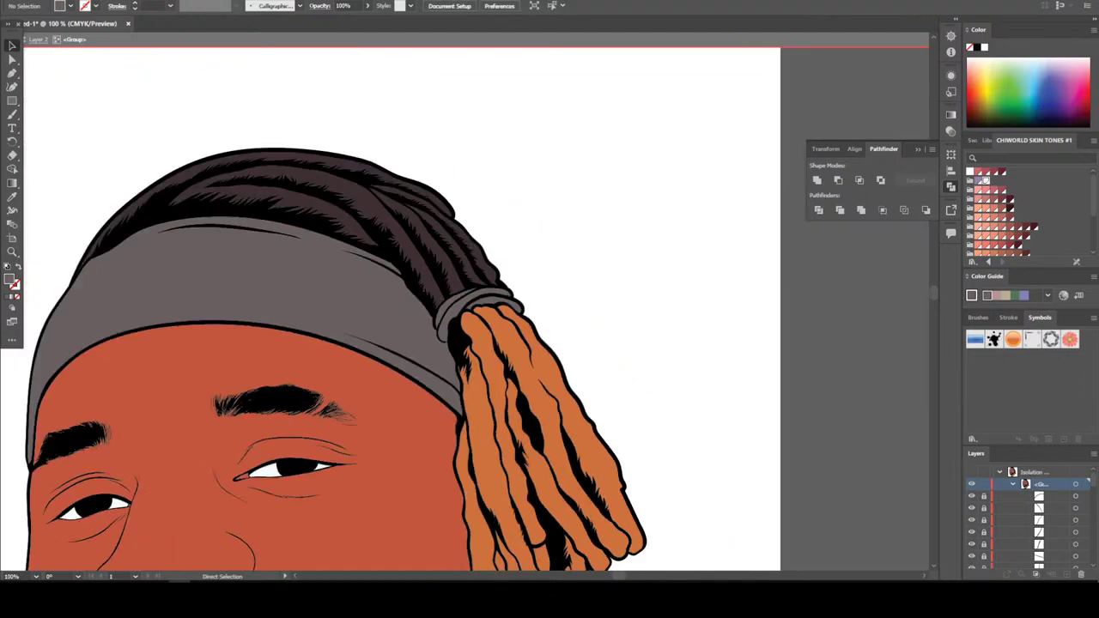
{"action": "scroll", "coordinate": [393, 326], "scroll_direction": "down", "scroll_amount": 4}
{"action": "scroll", "coordinate": [305, 317], "scroll_direction": "up", "scroll_amount": 5}
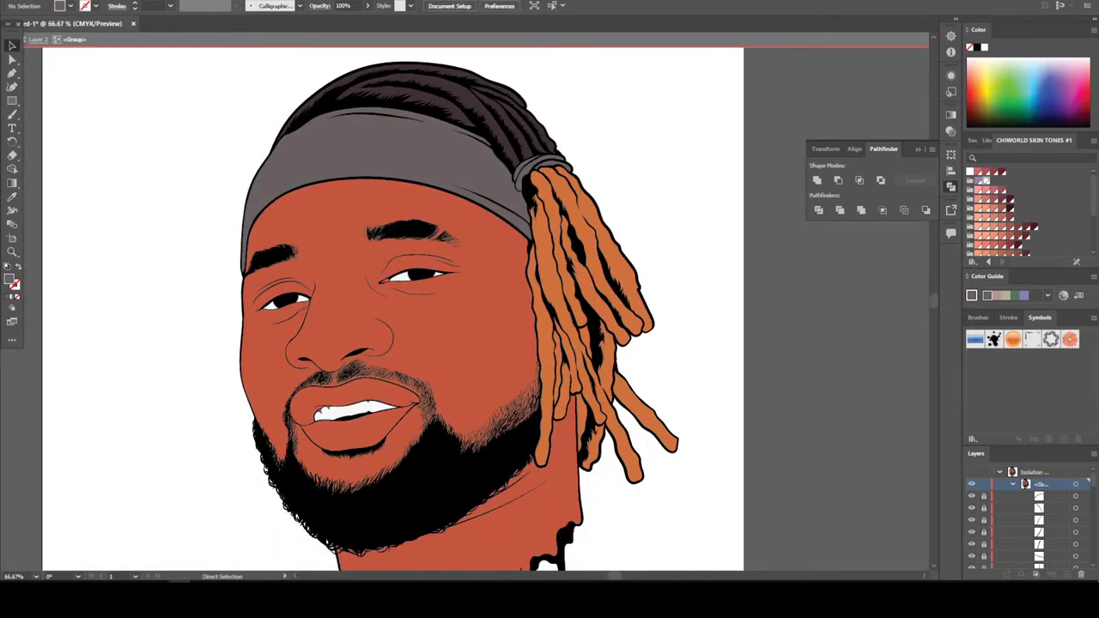
{"action": "scroll", "coordinate": [474, 284], "scroll_direction": "up", "scroll_amount": 1}
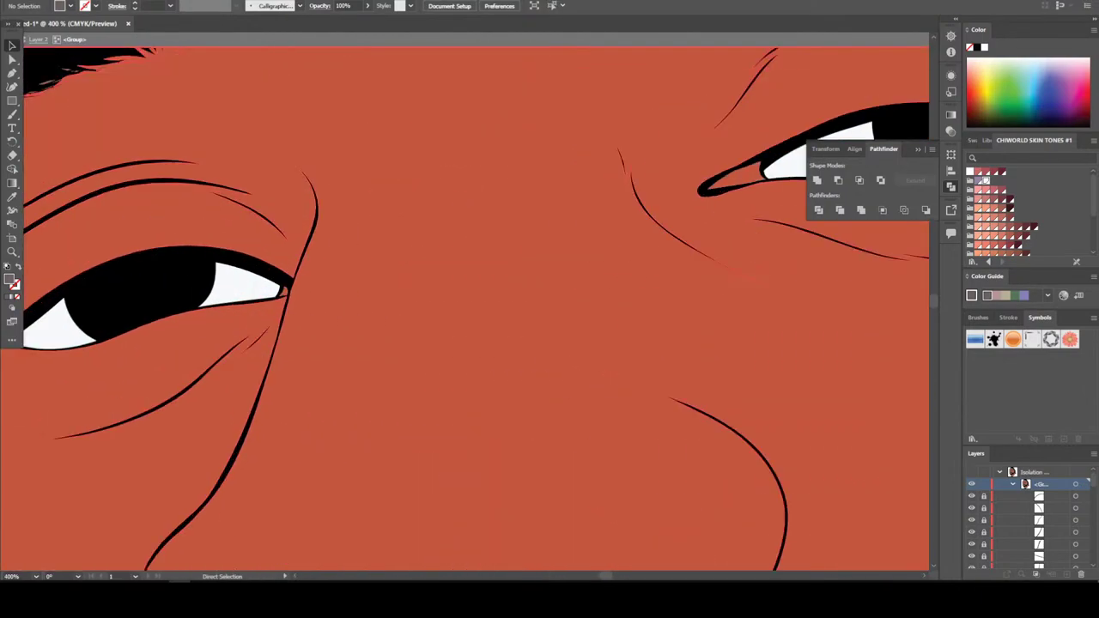
{"action": "left_click", "coordinate": [705, 174]}
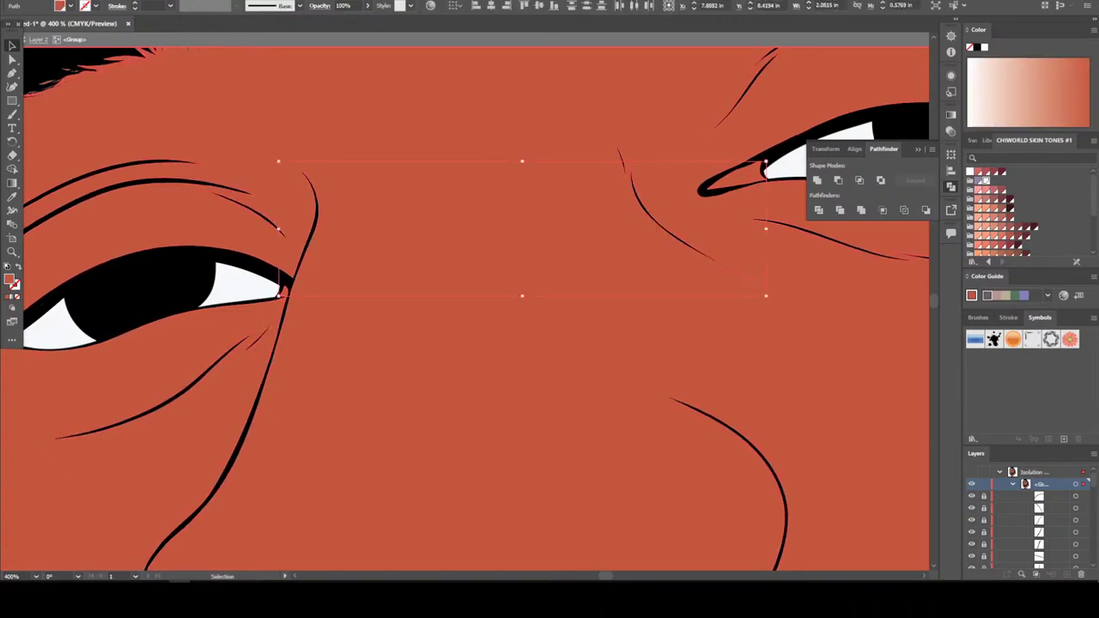
{"action": "key", "text": "a"}
{"action": "scroll", "coordinate": [294, 520], "scroll_direction": "down", "scroll_amount": 1}
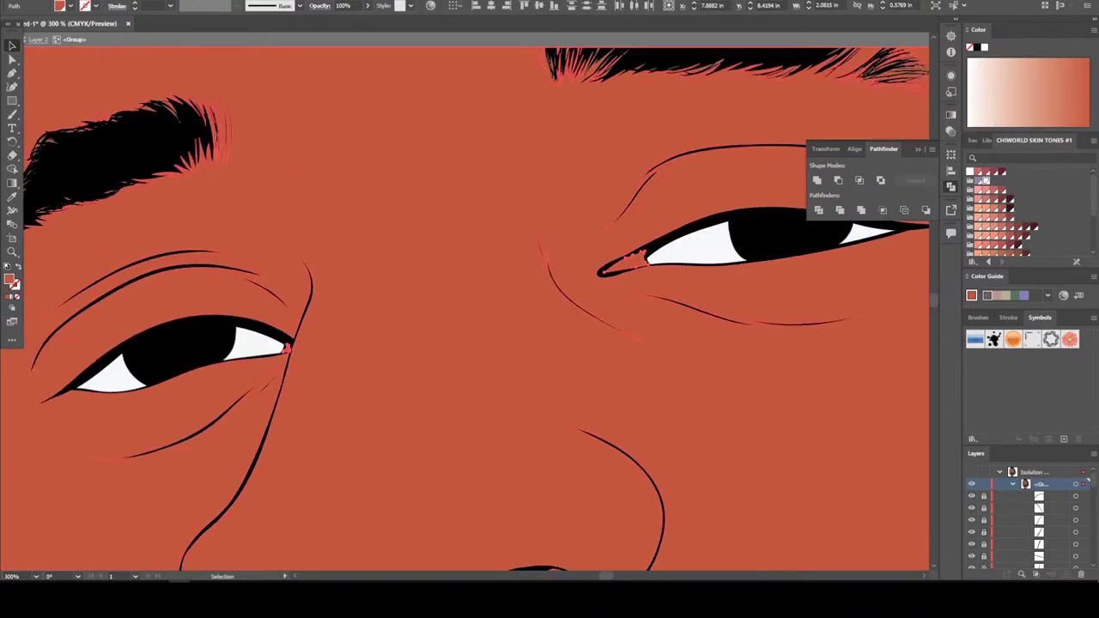
{"action": "key", "text": "v"}
{"action": "key", "text": "ctrl+minus"}
{"action": "key", "text": "ctrl+minus"}
{"action": "key", "text": "ctrl+minus"}
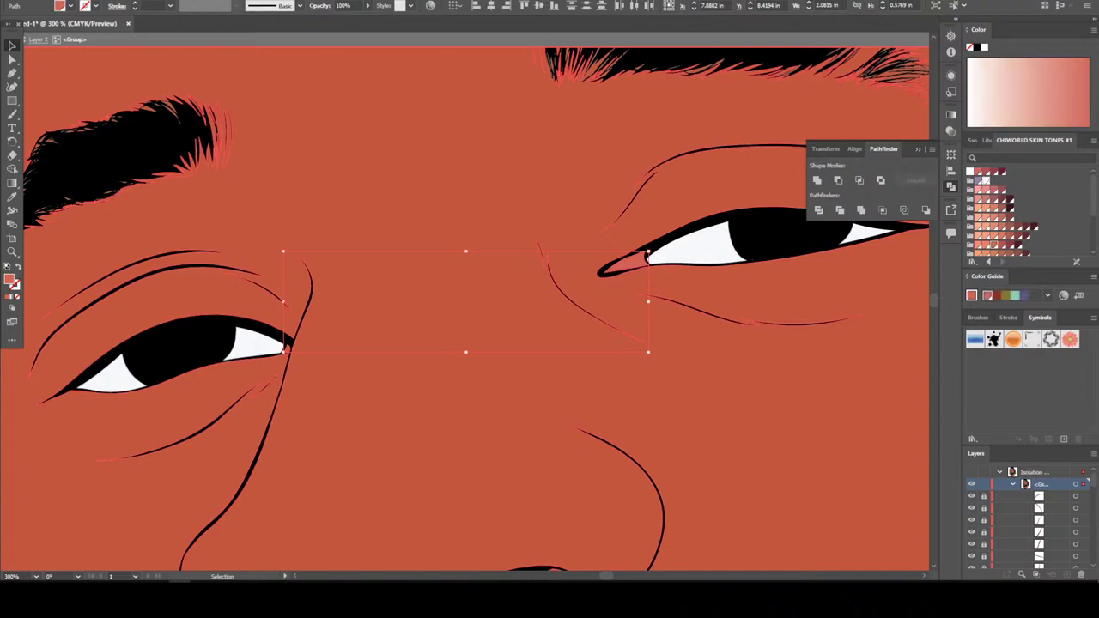
{"action": "key", "text": "ctrl+shift+a"}
Colour the upper lip maroon and the lower lip a deeper pinkish red
{"action": "key", "text": "ctrl+minus"}
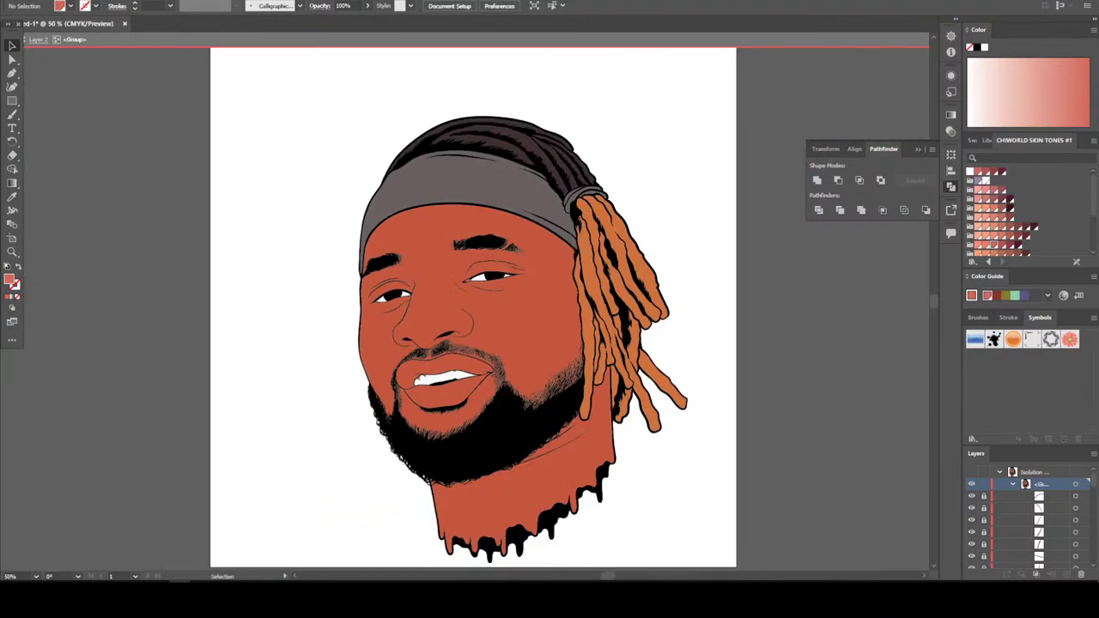
{"action": "scroll", "coordinate": [473, 326], "scroll_direction": "down", "scroll_amount": 2}
{"action": "key", "text": "ctrl+plus"}
{"action": "key", "text": "ctrl+plus"}
{"action": "key", "text": "ctrl+plus"}
{"action": "key", "text": "a"}
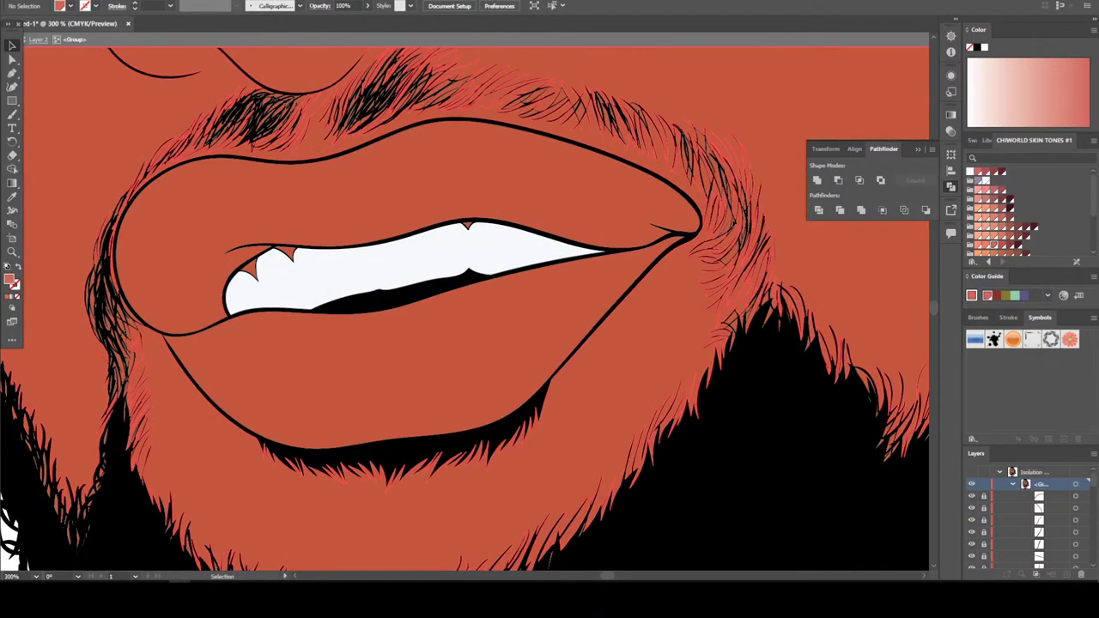
{"action": "left_click", "coordinate": [404, 176]}
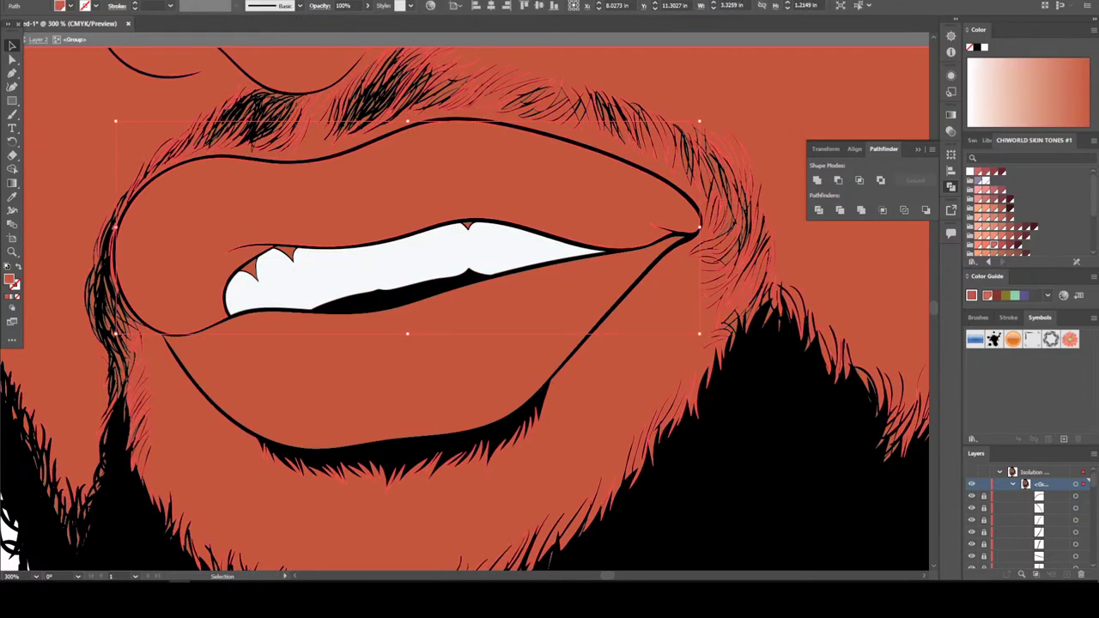
{"action": "left_click", "coordinate": [1000, 251]}
{"action": "left_click", "coordinate": [997, 295]}
{"action": "left_click", "coordinate": [386, 378]}
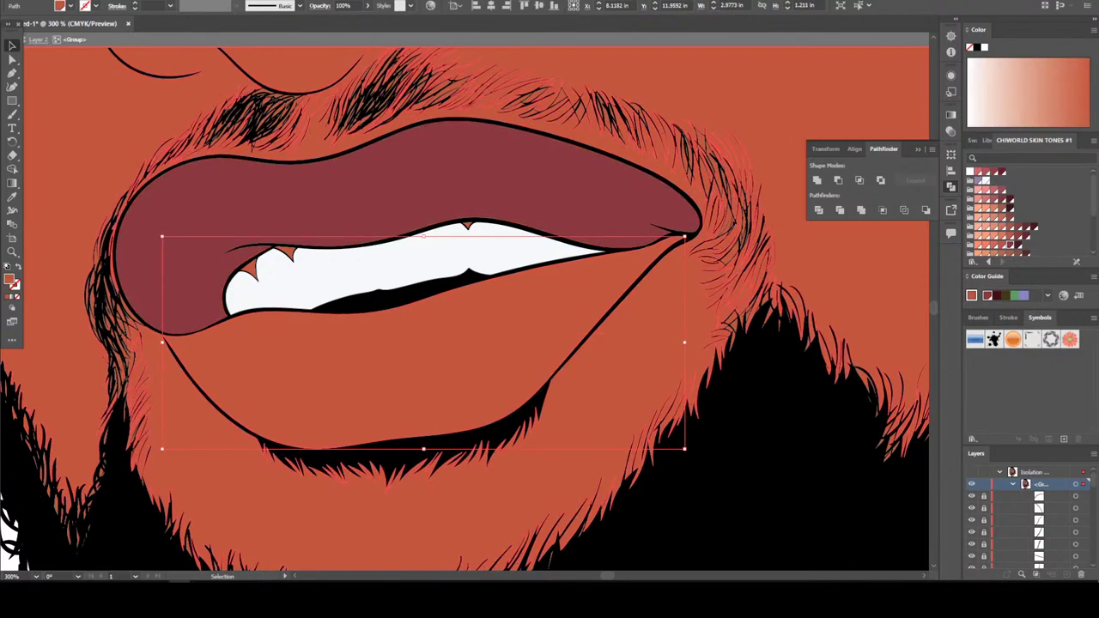
{"action": "left_click", "coordinate": [1011, 245]}
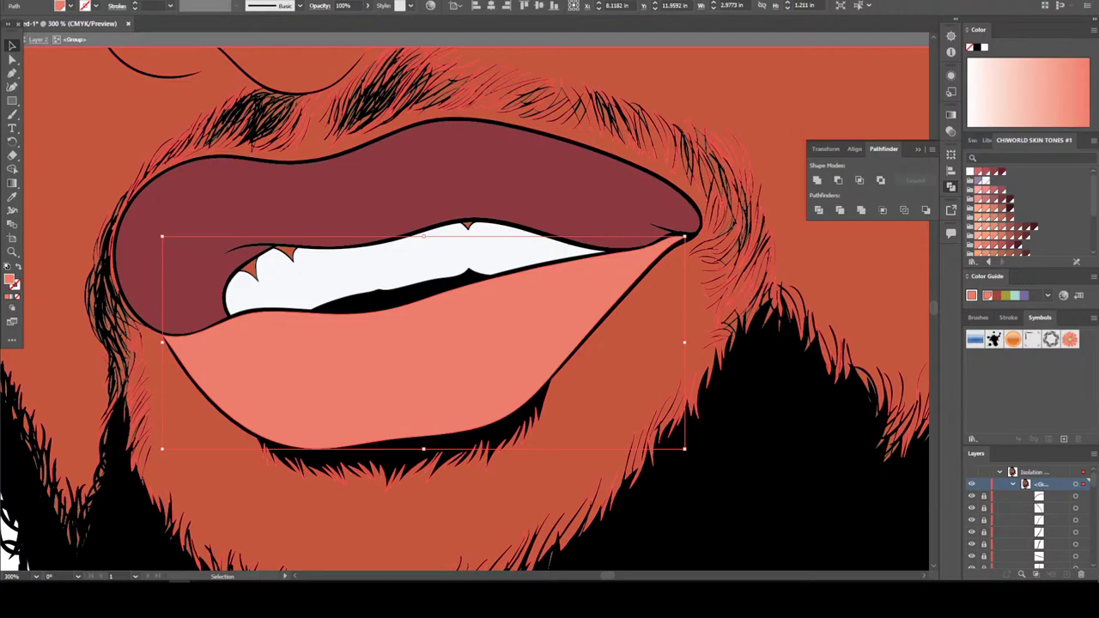
{"action": "left_click", "coordinate": [1000, 245]}
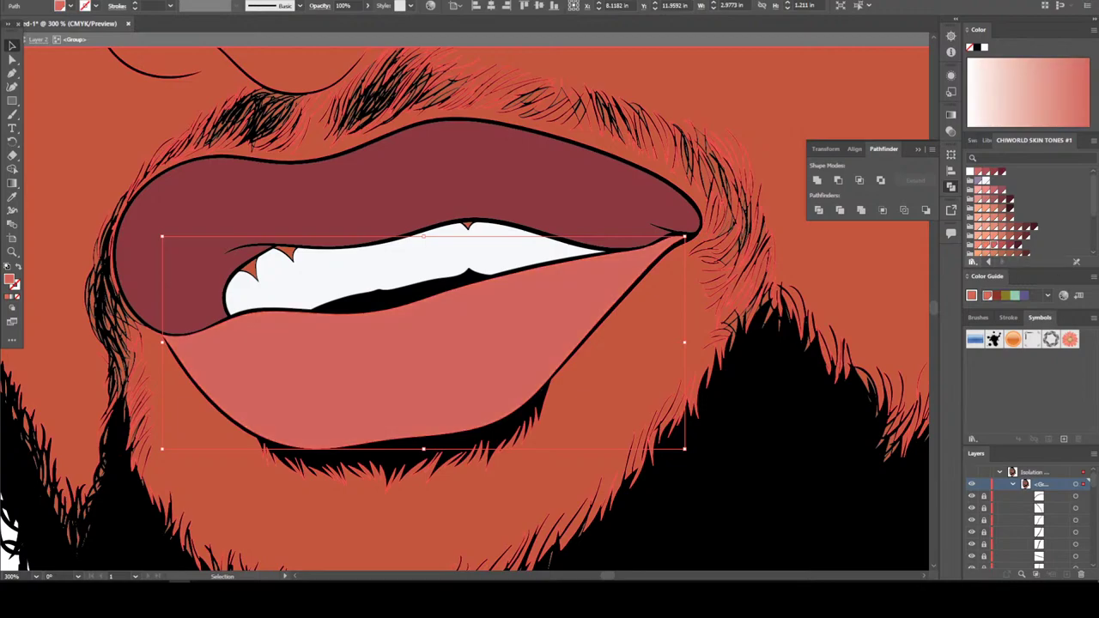
{"action": "key", "text": "ctrl+shift+a"}
{"action": "key", "text": "ctrl+minus"}
{"action": "key", "text": "ctrl+minus"}
{"action": "key", "text": "ctrl+minus"}
Select the two left fangs and the middle upper fang, then deselect to view the head
{"action": "key", "text": "ctrl+plus"}
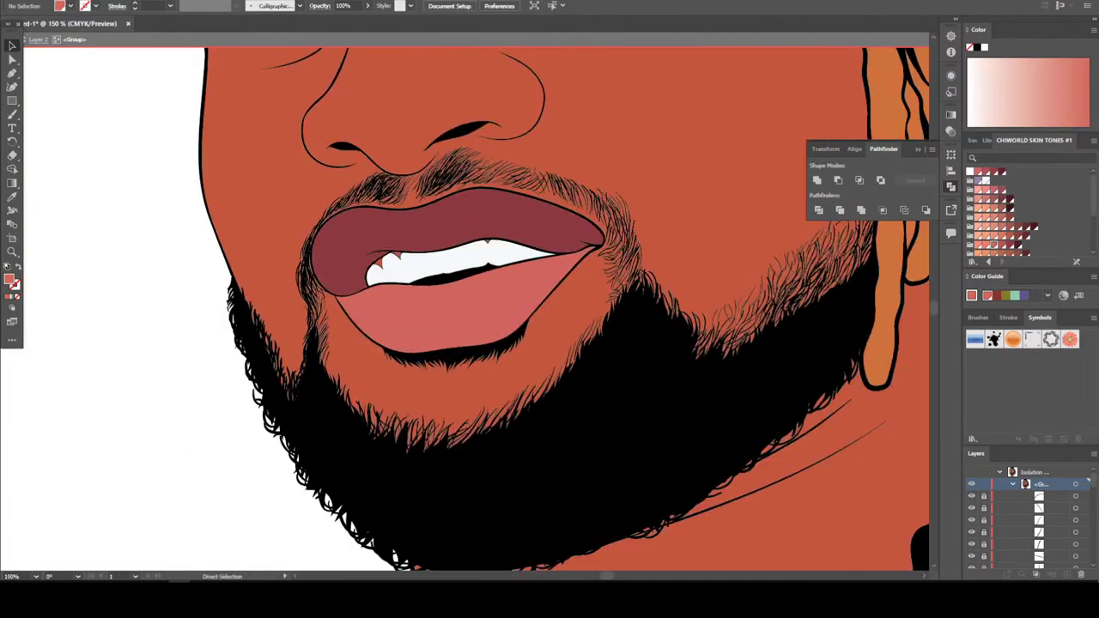
{"action": "key", "text": "ctrl+plus"}
{"action": "key", "text": "ctrl+plus"}
{"action": "key", "text": "ctrl+plus"}
{"action": "key", "text": "ctrl+plus"}
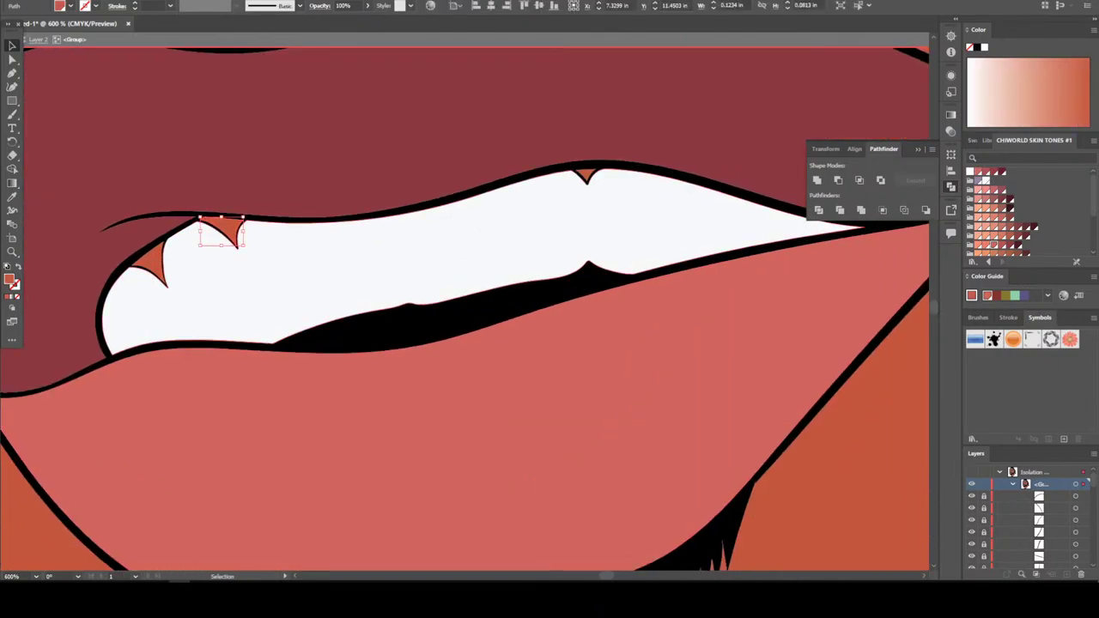
{"action": "left_click", "coordinate": [225, 234]}
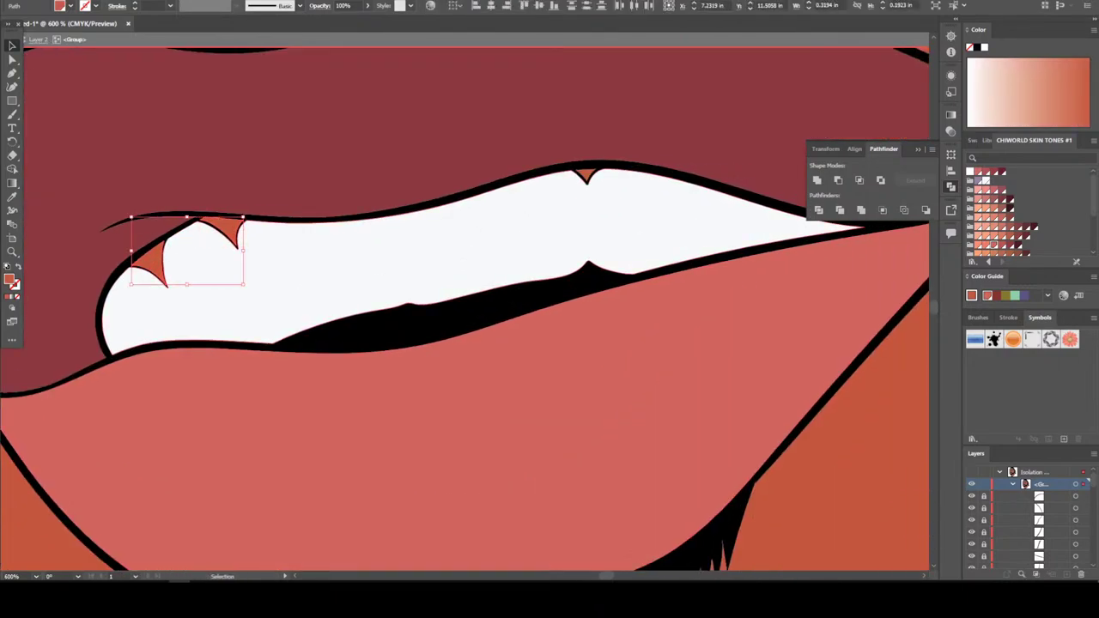
{"action": "left_click", "coordinate": [587, 176], "text": "shift"}
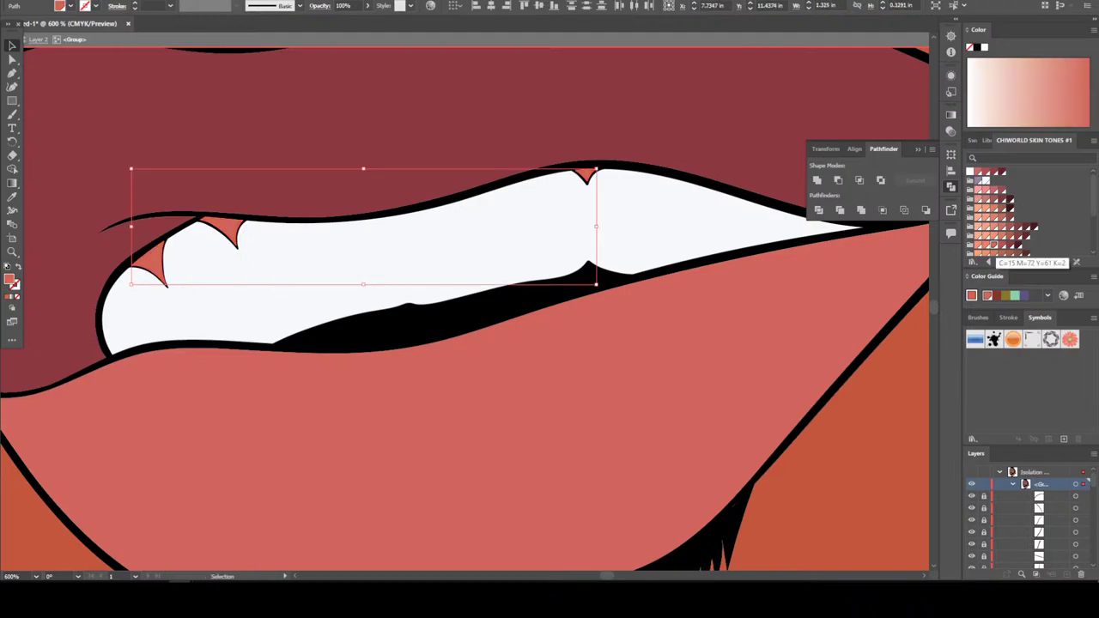
{"action": "key", "text": "ctrl+minus"}
{"action": "key", "text": "ctrl+minus"}
{"action": "key", "text": "ctrl+minus"}
{"action": "key", "text": "ctrl+minus"}
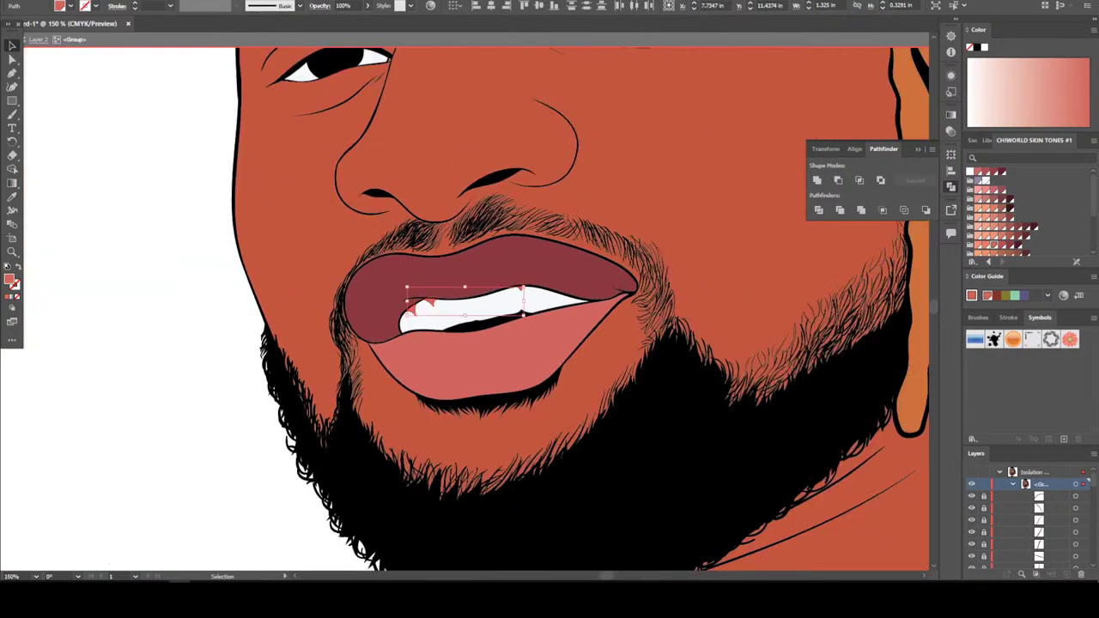
{"action": "key", "text": "ctrl+shift+a"}
{"action": "key", "text": "ctrl+minus"}
{"action": "key", "text": "ctrl+minus"}
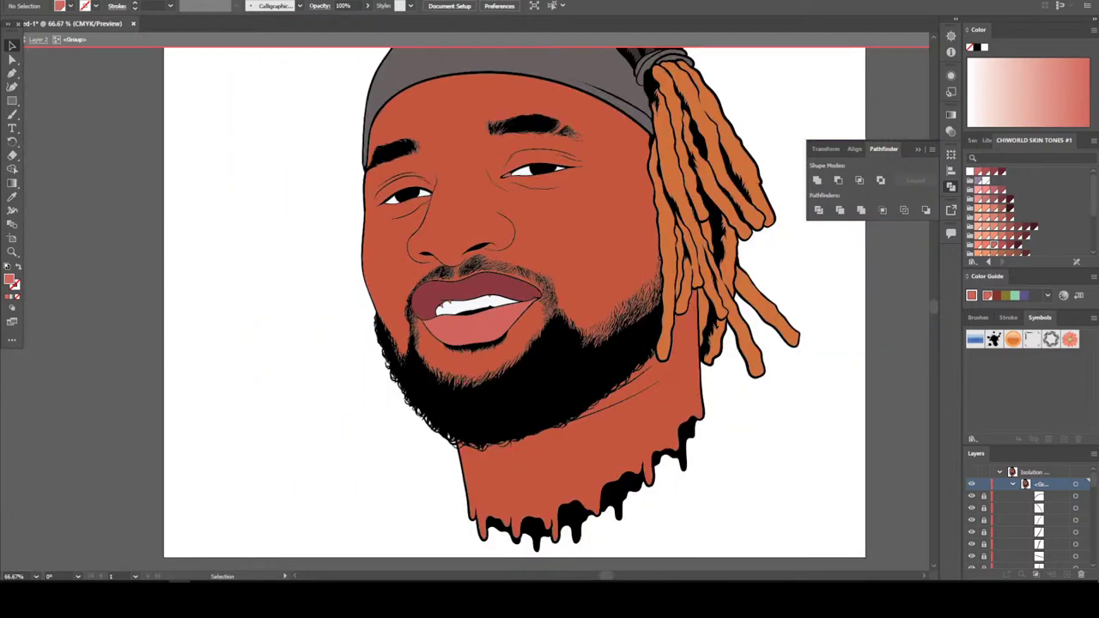
Exit isolation mode and zoom out to the full artboard
{"action": "key", "text": "Escape"}
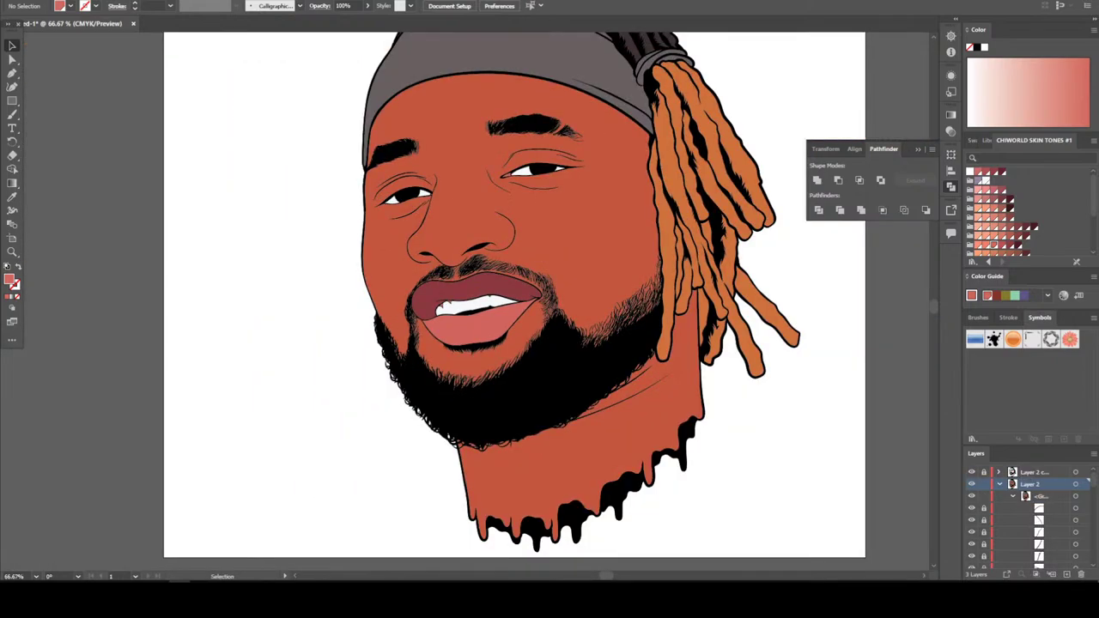
{"action": "key", "text": "ctrl+minus"}
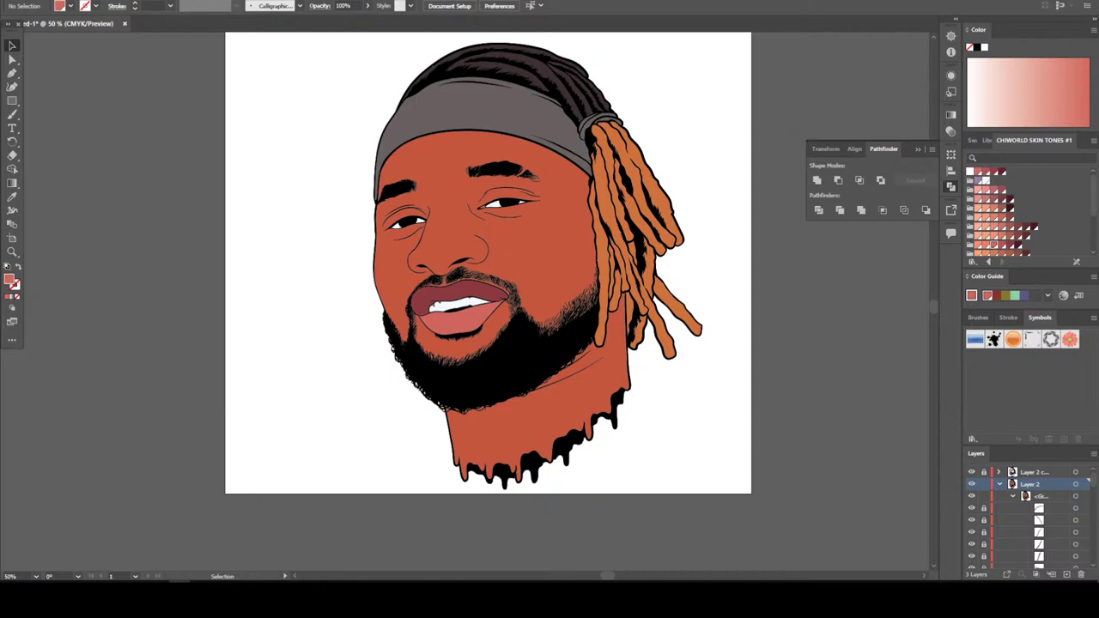
{"action": "key", "text": "ctrl+plus"}
{"action": "key", "text": "ctrl+minus"}
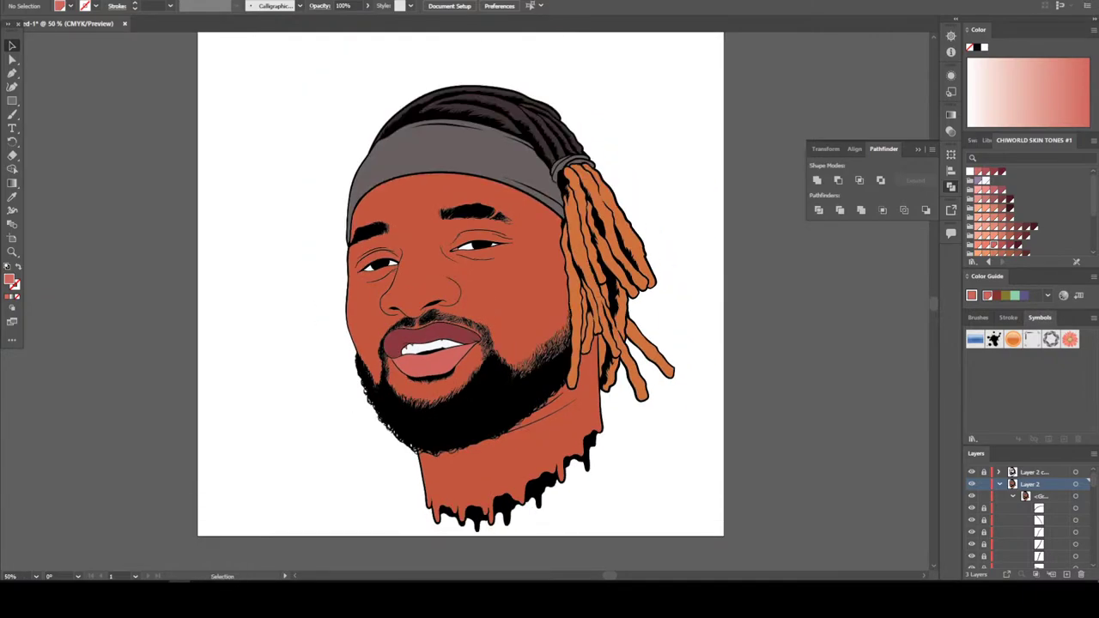
Duplicate Layer 2 into Layer 2 copy 2 and select the new layer
{"action": "left_click", "coordinate": [1000, 484]}
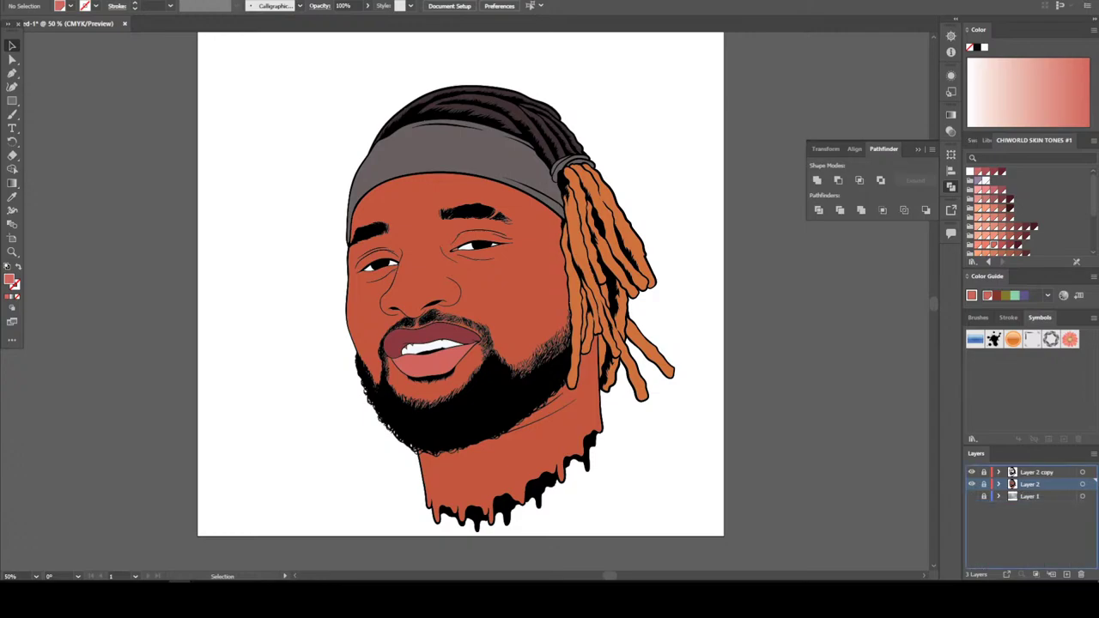
{"action": "key", "text": "Delete"}
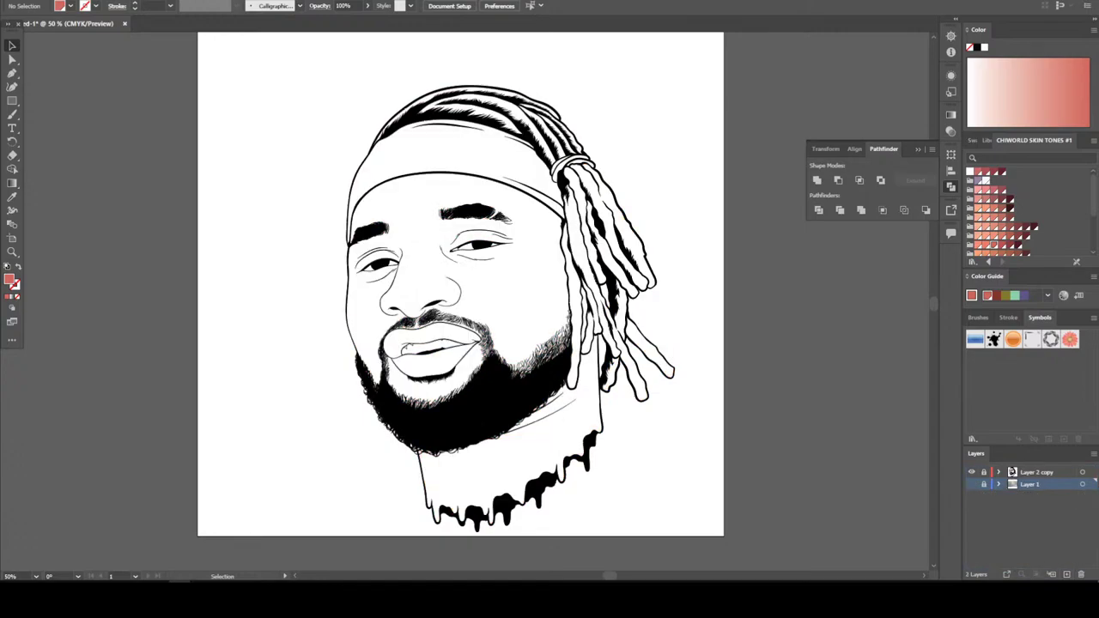
{"action": "key", "text": "ctrl+z"}
{"action": "left_click", "coordinate": [1043, 485]}
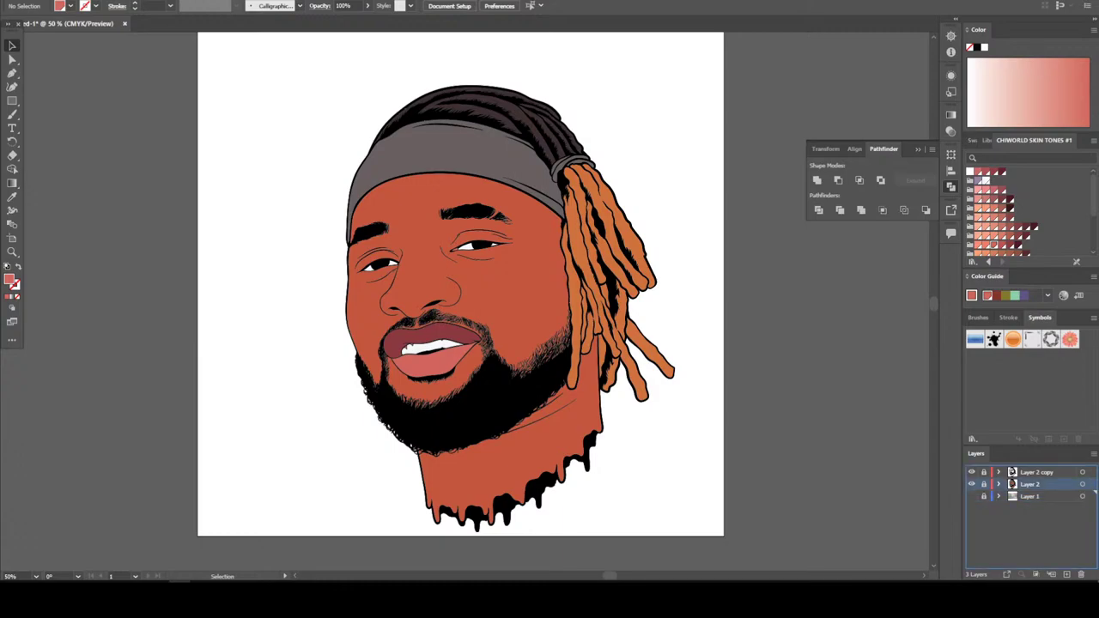
{"action": "left_click_drag", "start_coordinate": [1044, 485], "coordinate": [1067, 574]}
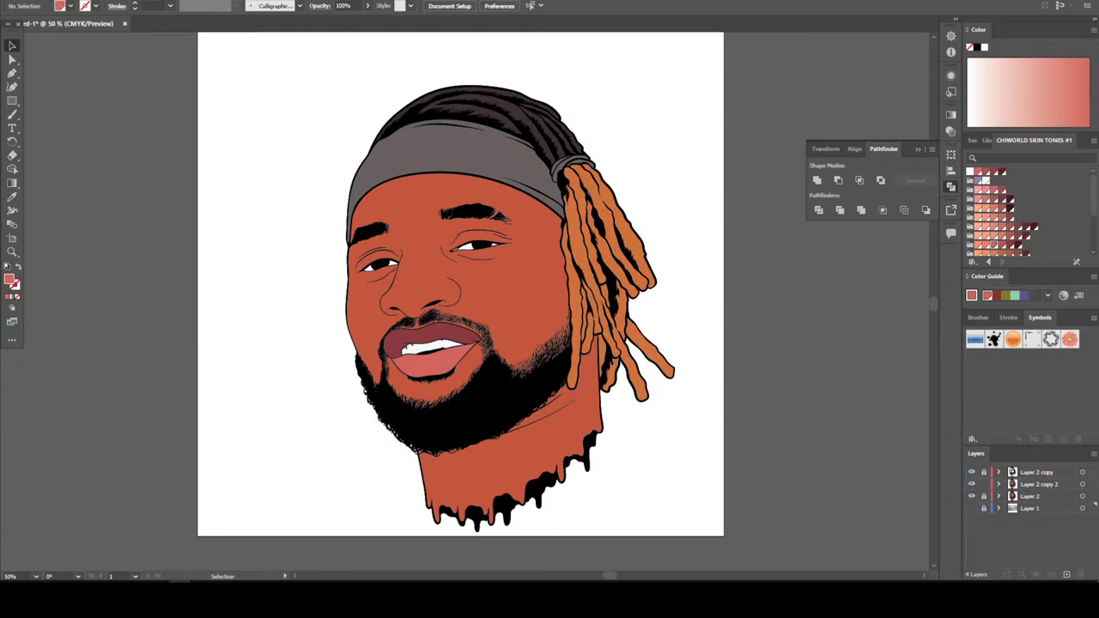
{"action": "left_click", "coordinate": [1095, 483]}
Select all paths in Layer 2 copy 2 with Direct Selection, then deselect them
{"action": "key", "text": "ctrl+equal"}
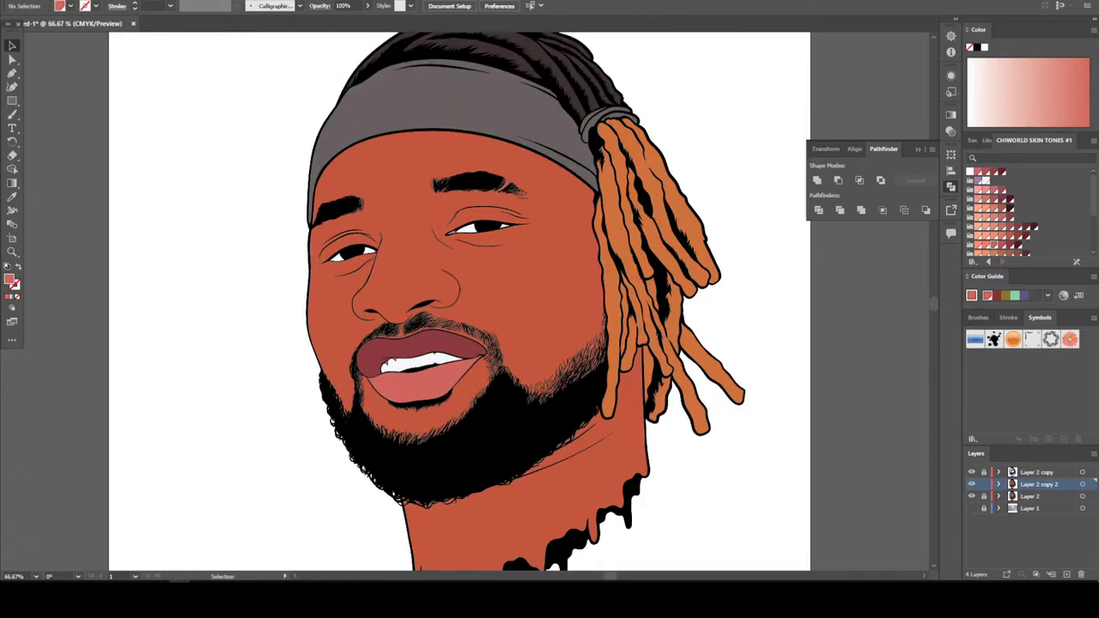
{"action": "scroll", "coordinate": [464, 300], "scroll_direction": "down", "scroll_amount": 2}
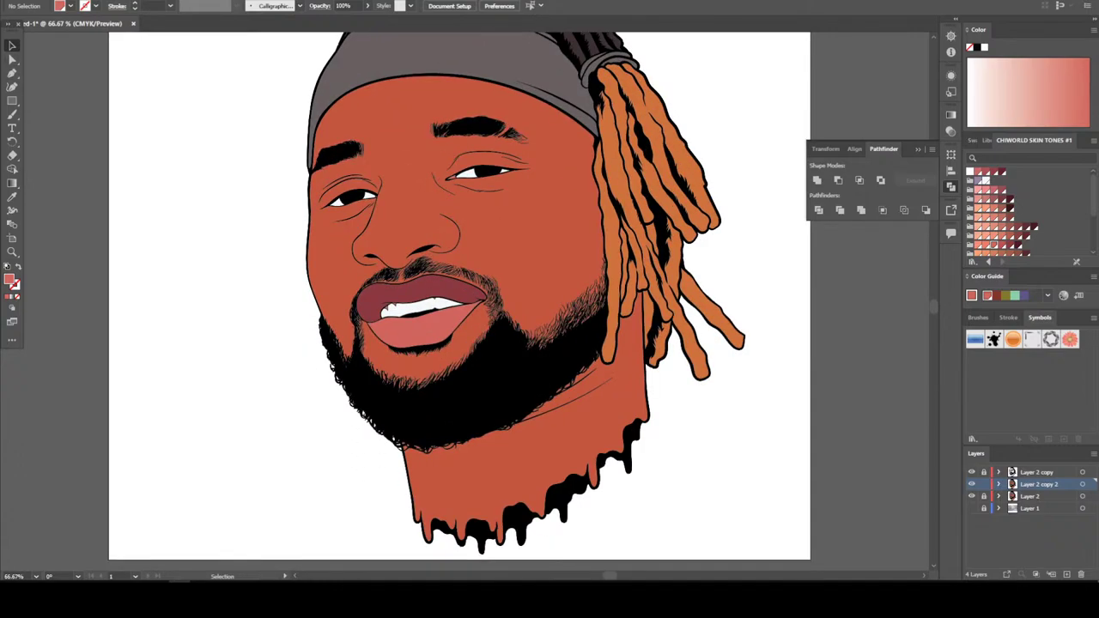
{"action": "key", "text": "a"}
{"action": "key", "text": "ctrl+a"}
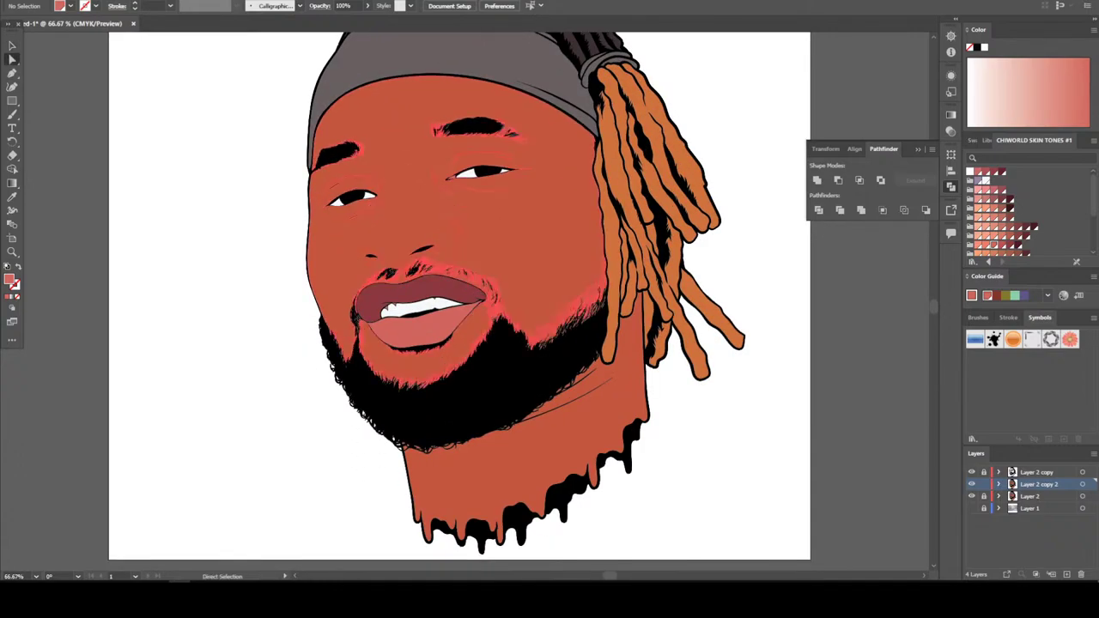
{"action": "key", "text": "ctrl+shift+a"}
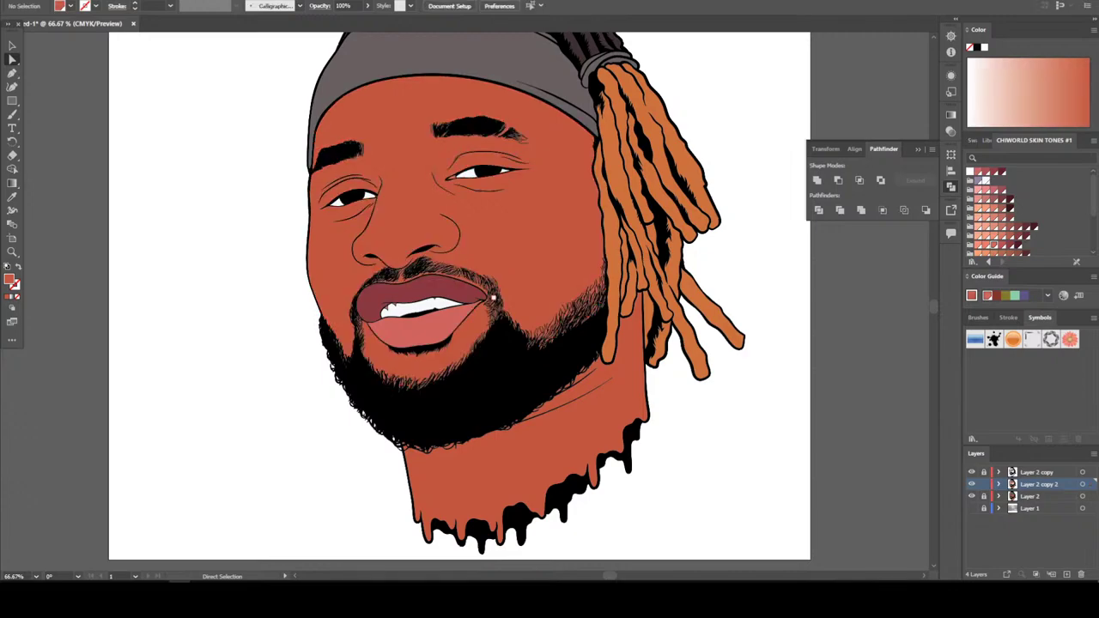
Hide Layer 2 and delete the orange fills along the lower and right beard edges
{"action": "left_click", "coordinate": [971, 496]}
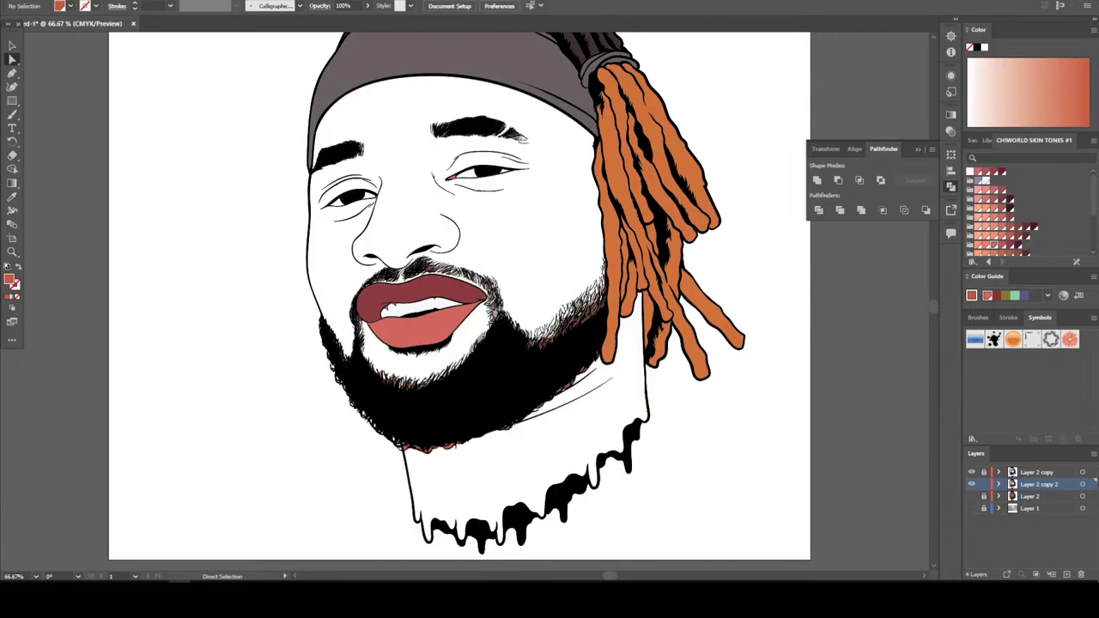
{"action": "scroll", "coordinate": [459, 297], "scroll_direction": "down", "scroll_amount": 2}
{"action": "key", "text": "ctrl+plus"}
{"action": "key", "text": "ctrl+plus"}
{"action": "left_click_drag", "start_coordinate": [234, 548], "coordinate": [552, 331]}
{"action": "key", "text": "Delete"}
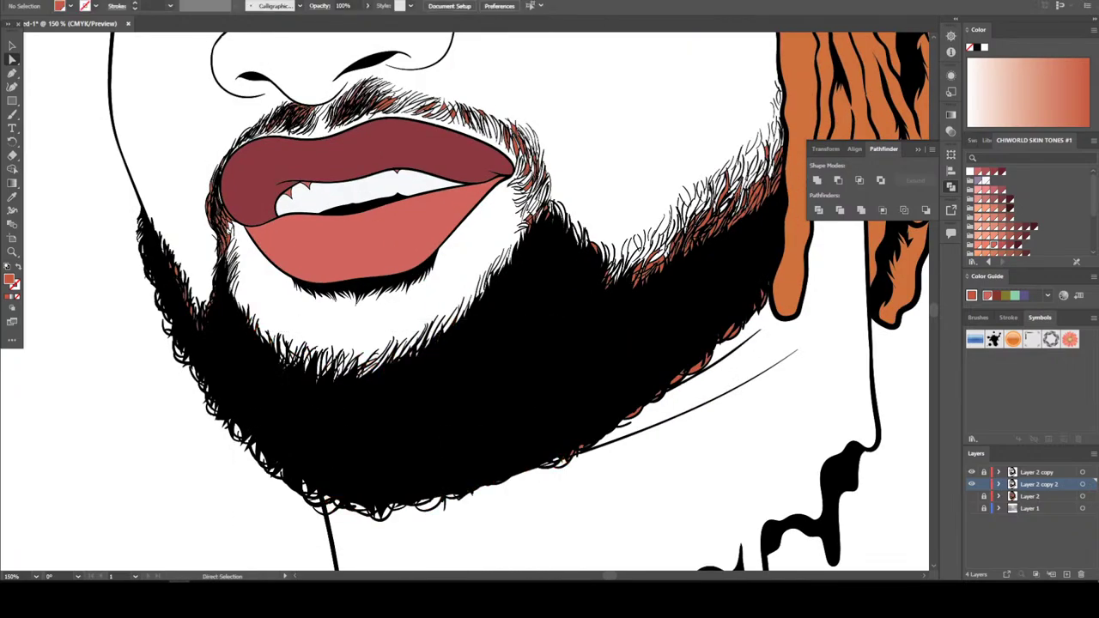
{"action": "left_click_drag", "start_coordinate": [555, 501], "coordinate": [695, 169]}
{"action": "key", "text": "Delete"}
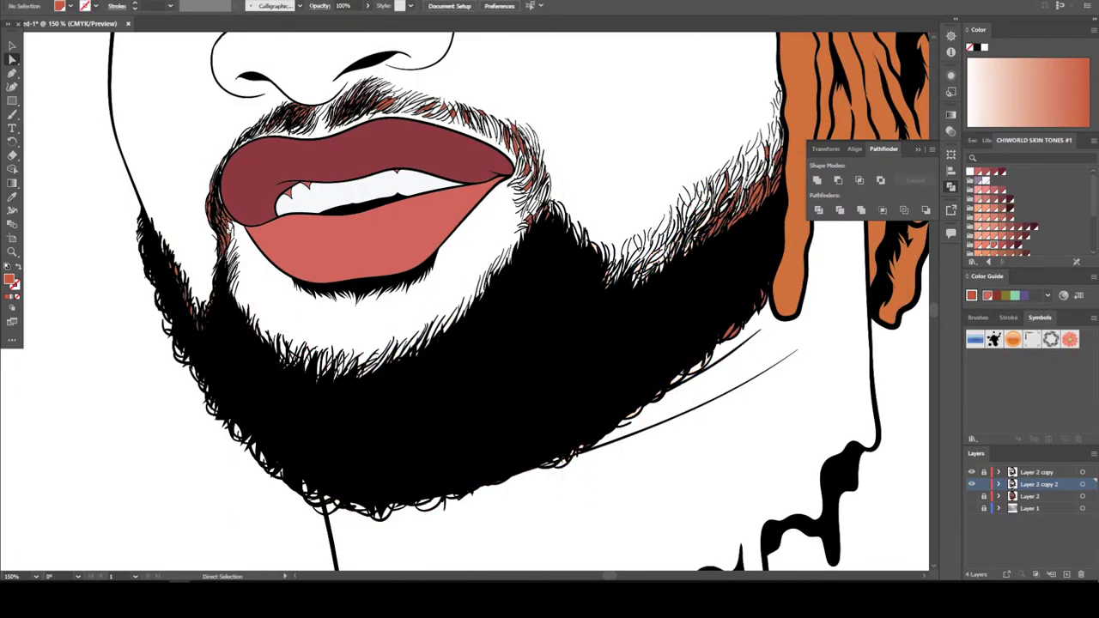
Delete the leftover reddish hair strokes beside the beard's right edge and dreadlocks
{"action": "left_click_drag", "start_coordinate": [614, 429], "coordinate": [747, 240]}
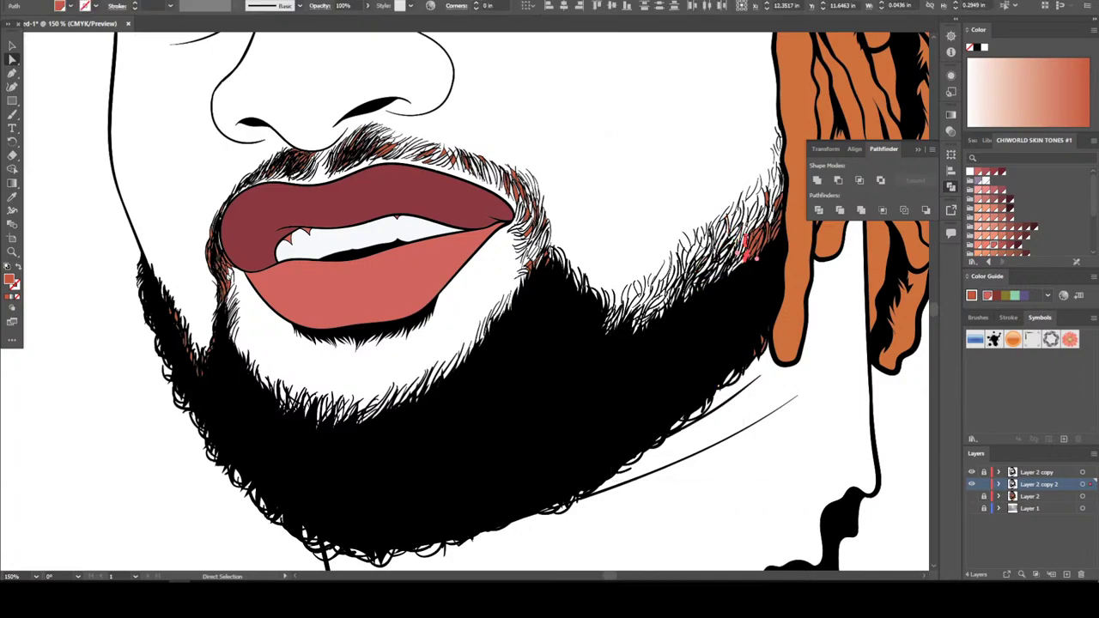
{"action": "scroll", "coordinate": [747, 241], "scroll_direction": "up", "scroll_amount": 4}
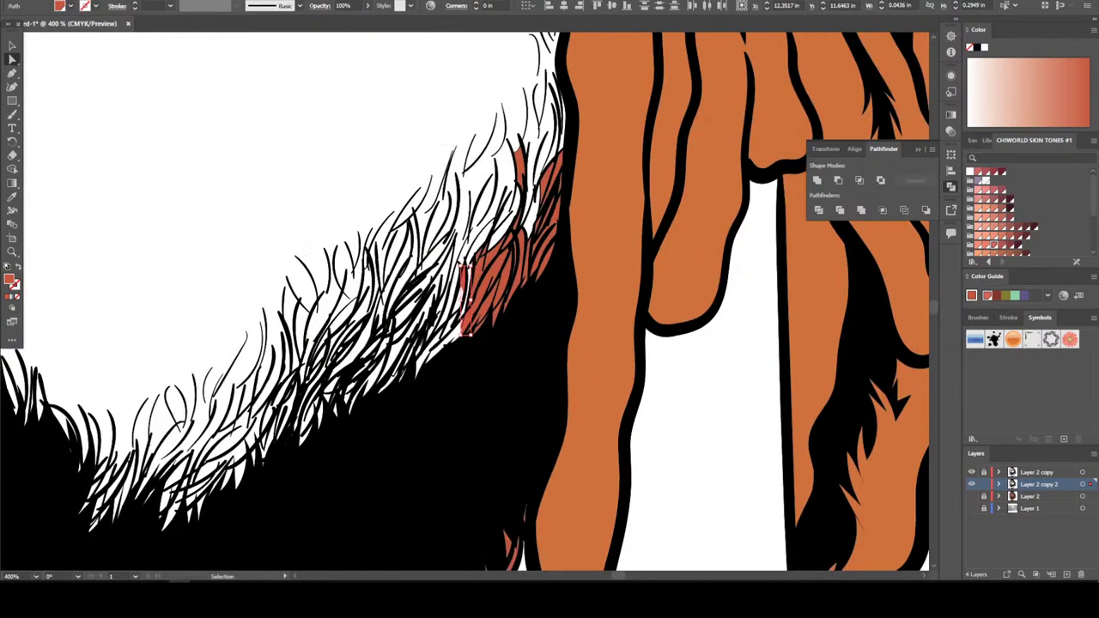
{"action": "left_click_drag", "start_coordinate": [403, 342], "coordinate": [562, 105]}
{"action": "scroll", "coordinate": [563, 301], "scroll_direction": "down", "scroll_amount": 5}
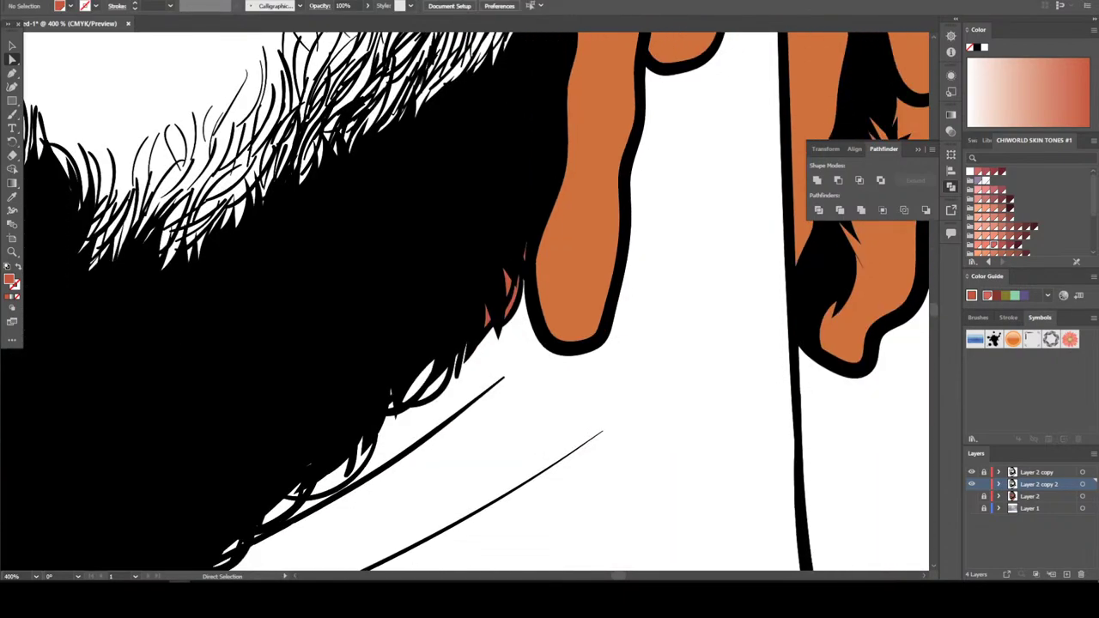
{"action": "left_click_drag", "start_coordinate": [448, 337], "coordinate": [526, 217]}
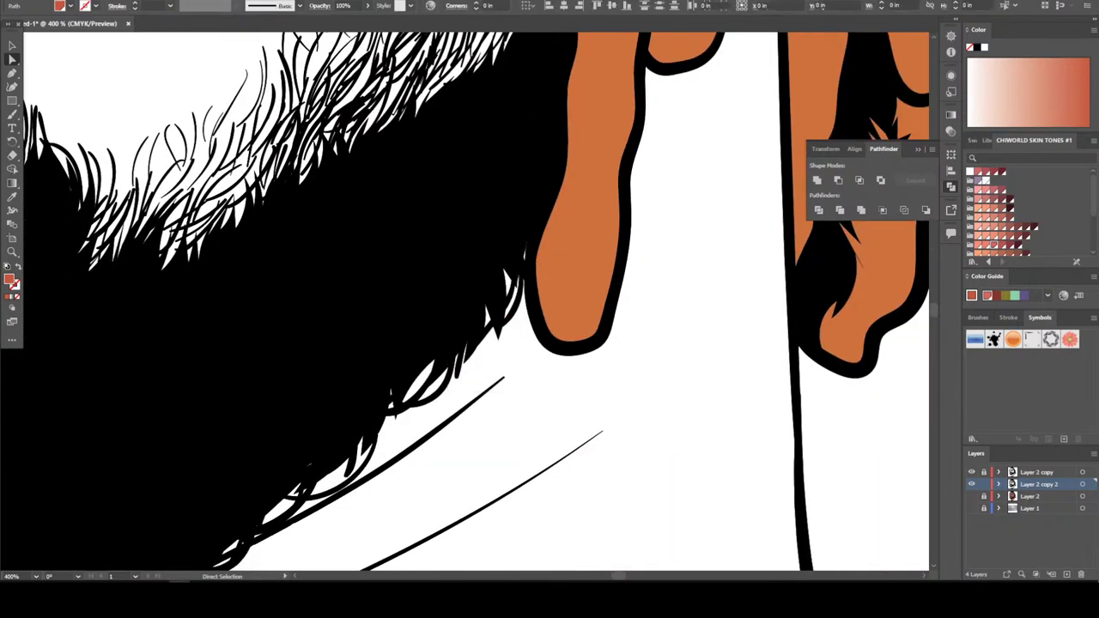
{"action": "key", "text": "Delete"}
Check the beard's left edge, the nose-to-lip area and right edge for stray fills
{"action": "scroll", "coordinate": [463, 301], "scroll_direction": "down", "scroll_amount": 5}
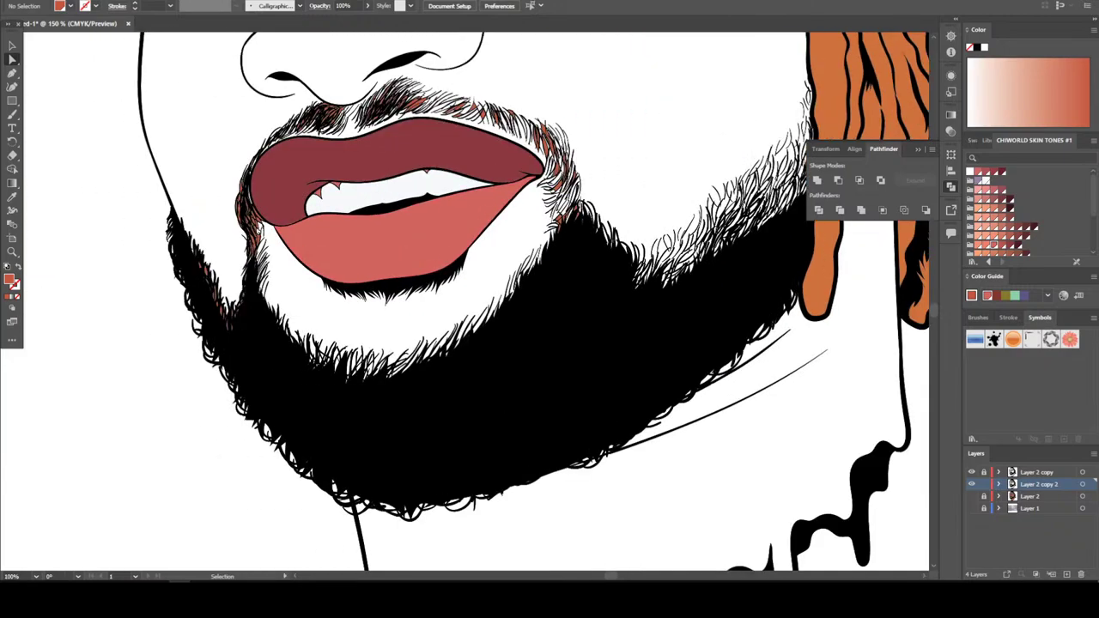
{"action": "key", "text": "a"}
{"action": "left_click_drag", "start_coordinate": [147, 393], "coordinate": [268, 187]}
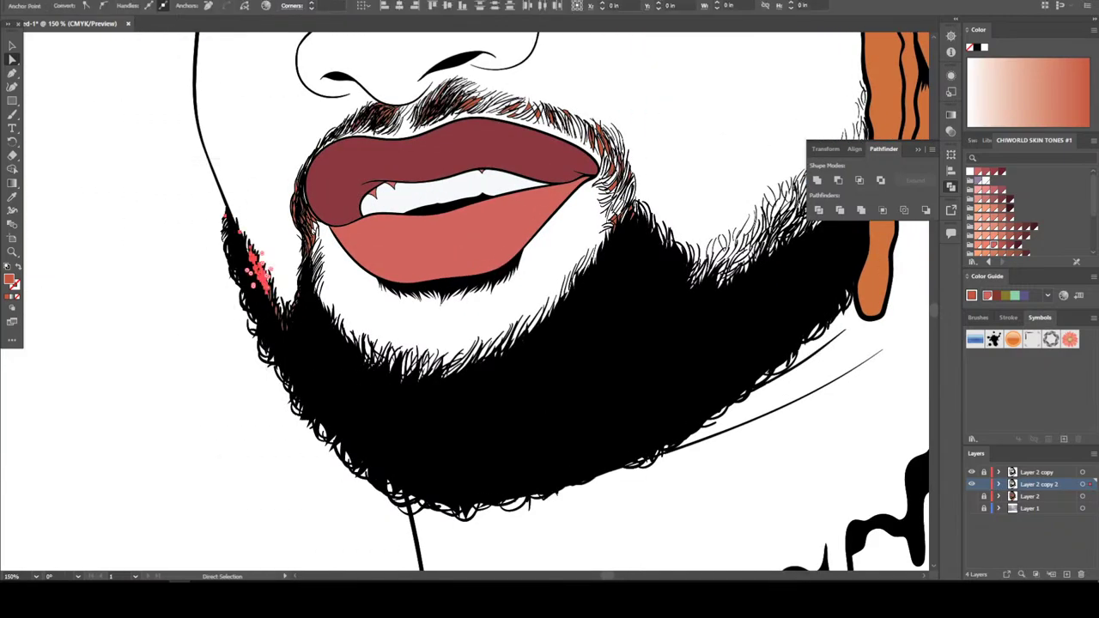
{"action": "left_click_drag", "start_coordinate": [201, 425], "coordinate": [319, 222]}
{"action": "key", "text": "ctrl+shift+a"}
{"action": "scroll", "coordinate": [473, 301], "scroll_direction": "up", "scroll_amount": 3}
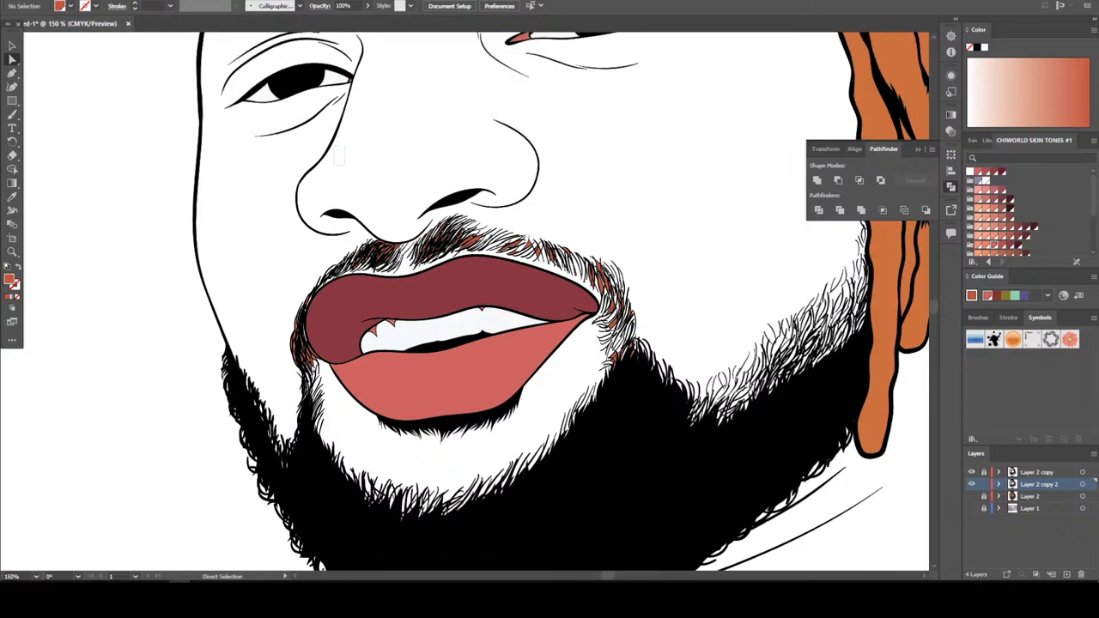
{"action": "left_click_drag", "start_coordinate": [334, 147], "coordinate": [572, 242]}
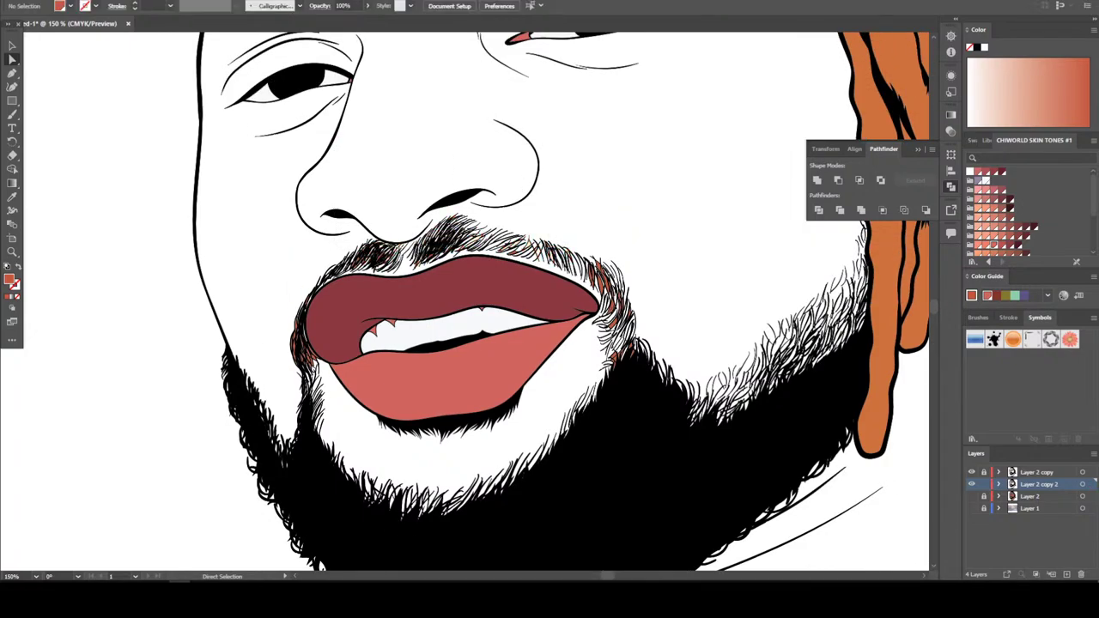
{"action": "mouse_move", "coordinate": [691, 398]}
{"action": "left_mouse_down"}
{"action": "mouse_move", "coordinate": [611, 294]}
{"action": "mouse_move", "coordinate": [603, 240]}
{"action": "mouse_move", "coordinate": [692, 398]}
{"action": "left_mouse_up"}
{"action": "scroll", "coordinate": [627, 279], "scroll_direction": "up", "scroll_amount": 1}
{"action": "key", "text": "ctrl+plus"}
{"action": "key", "text": "ctrl+plus"}
{"action": "key", "text": "ctrl+plus"}
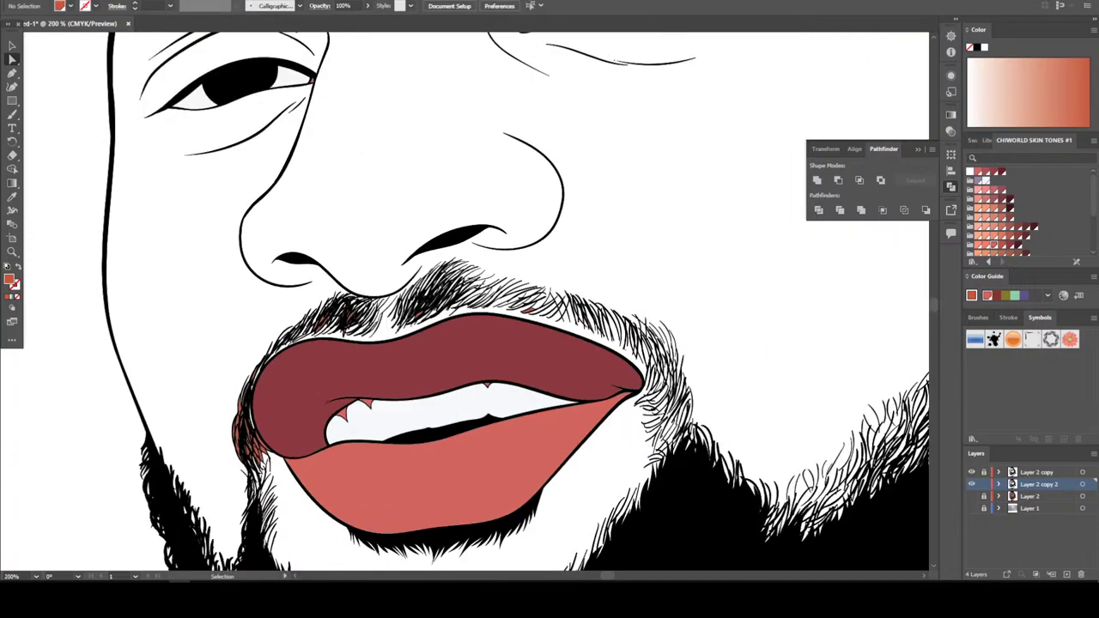
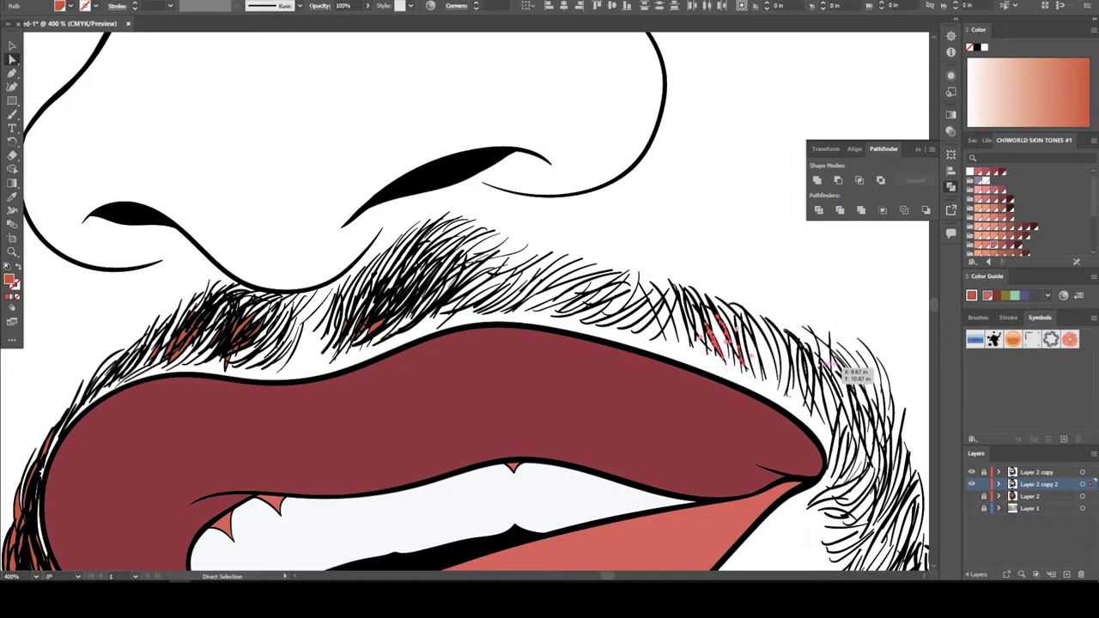
Delete the stray orange fills among the moustache strands
{"action": "key", "text": "ctrl+plus"}
{"action": "key", "text": "ctrl+plus"}
{"action": "key", "text": "ctrl+plus"}
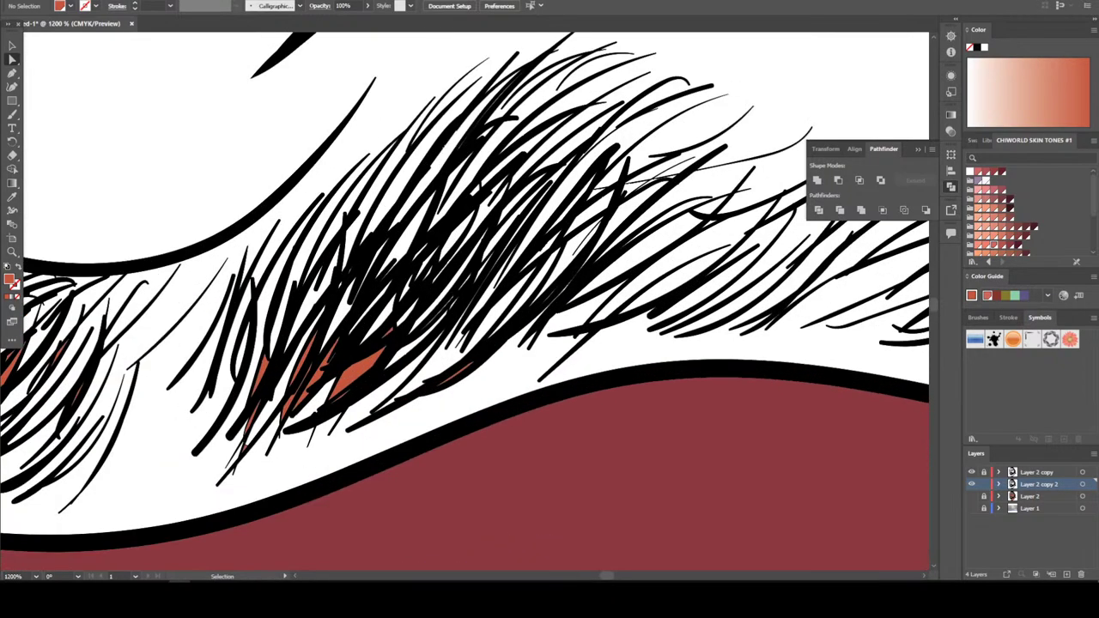
{"action": "key", "text": "Delete"}
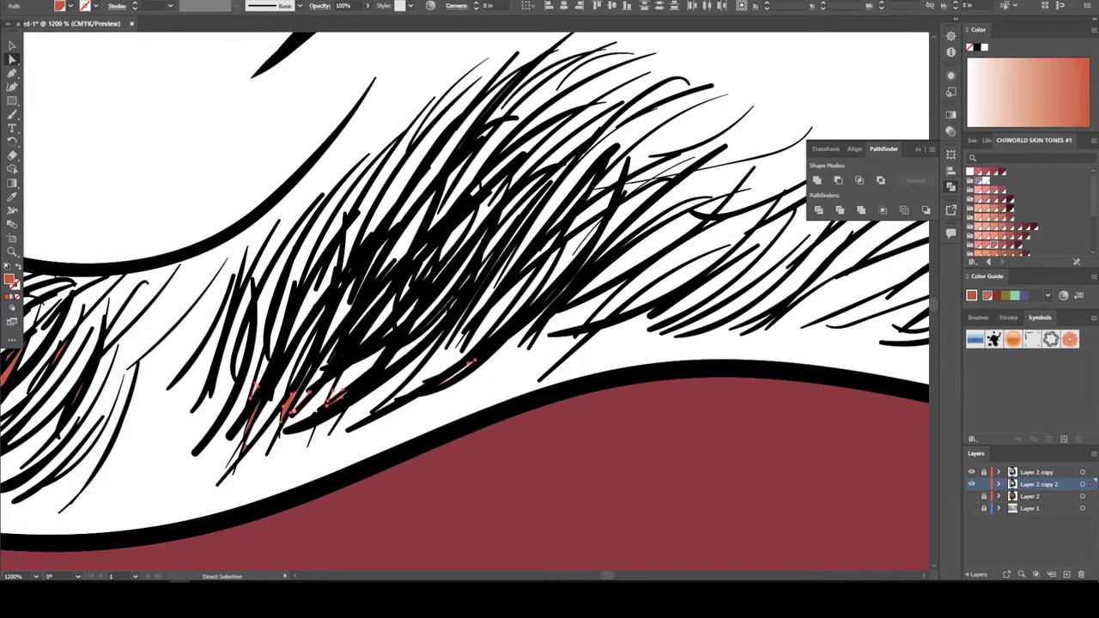
{"action": "left_click_drag", "start_coordinate": [164, 348], "coordinate": [286, 465]}
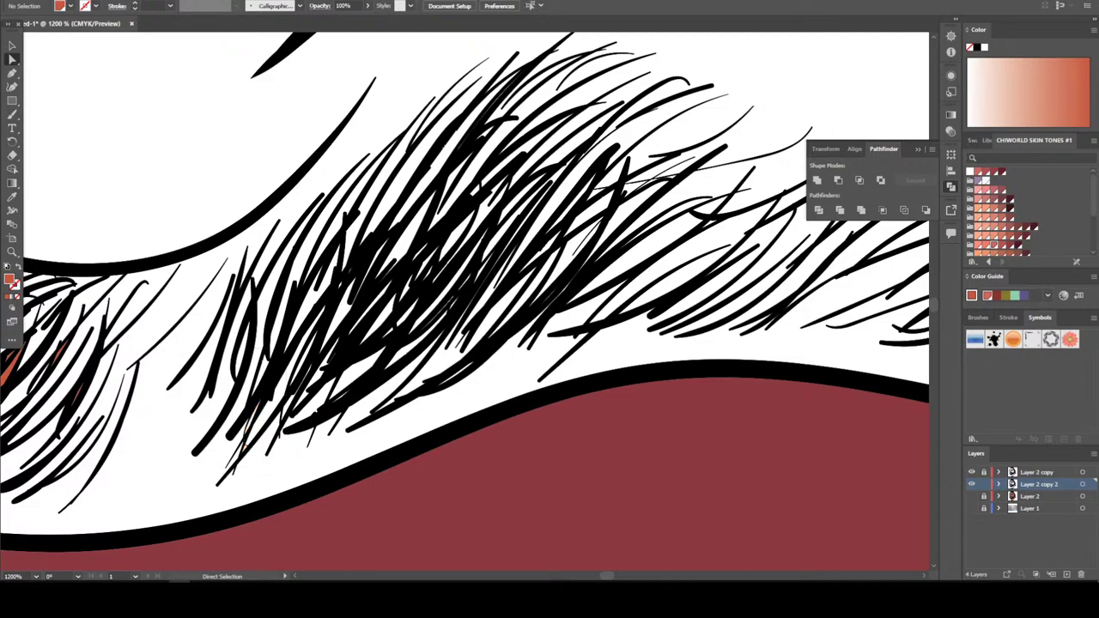
{"action": "key", "text": "ctrl+minus"}
{"action": "scroll", "coordinate": [464, 300], "scroll_direction": "left", "scroll_amount": 3}
{"action": "scroll", "coordinate": [463, 300], "scroll_direction": "left", "scroll_amount": 2}
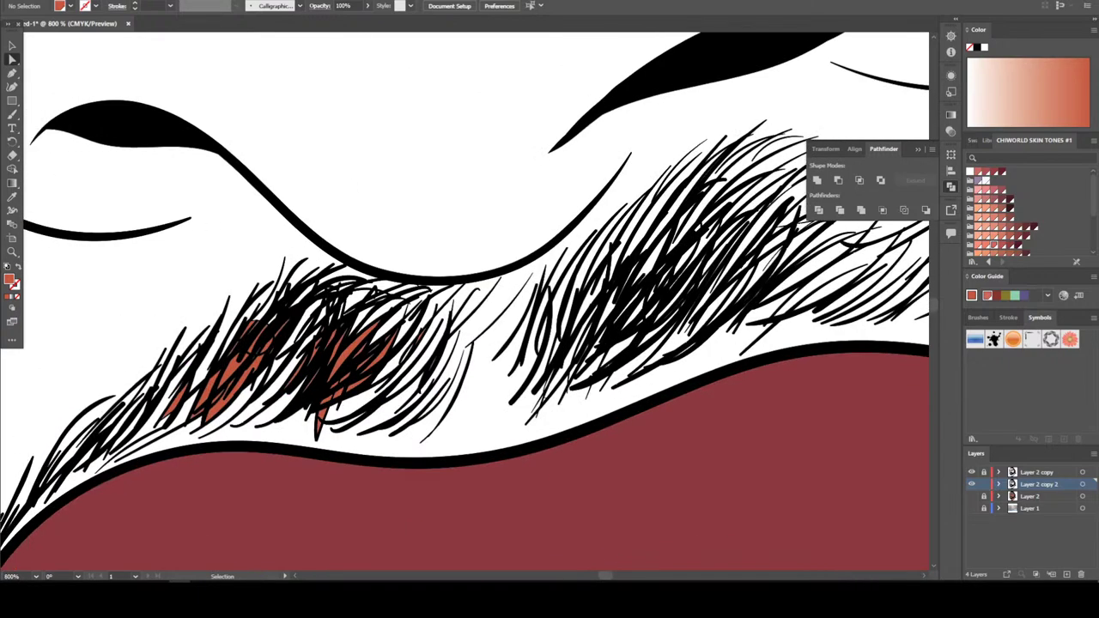
{"action": "key", "text": "Delete"}
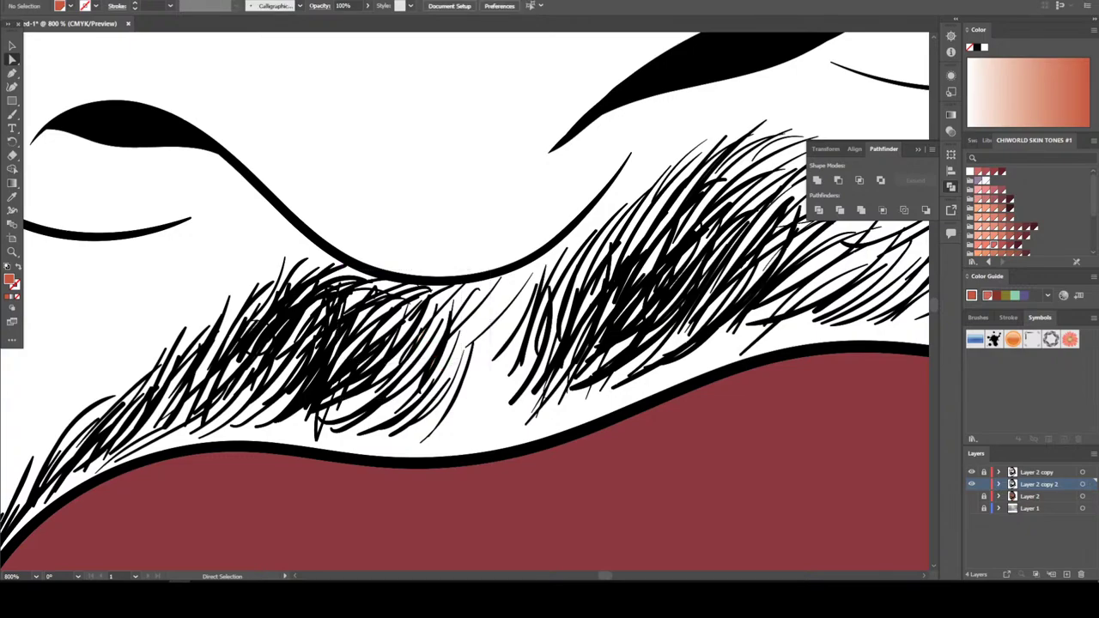
Remove the orange hair fills in the beard beside the left corner of the lips
{"action": "key", "text": "ctrl+minus"}
{"action": "key", "text": "ctrl+minus"}
{"action": "key", "text": "ctrl+minus"}
{"action": "key", "text": "ctrl+minus"}
{"action": "scroll", "coordinate": [464, 301], "scroll_direction": "down", "scroll_amount": 5}
{"action": "key", "text": "ctrl+plus"}
{"action": "key", "text": "ctrl+plus"}
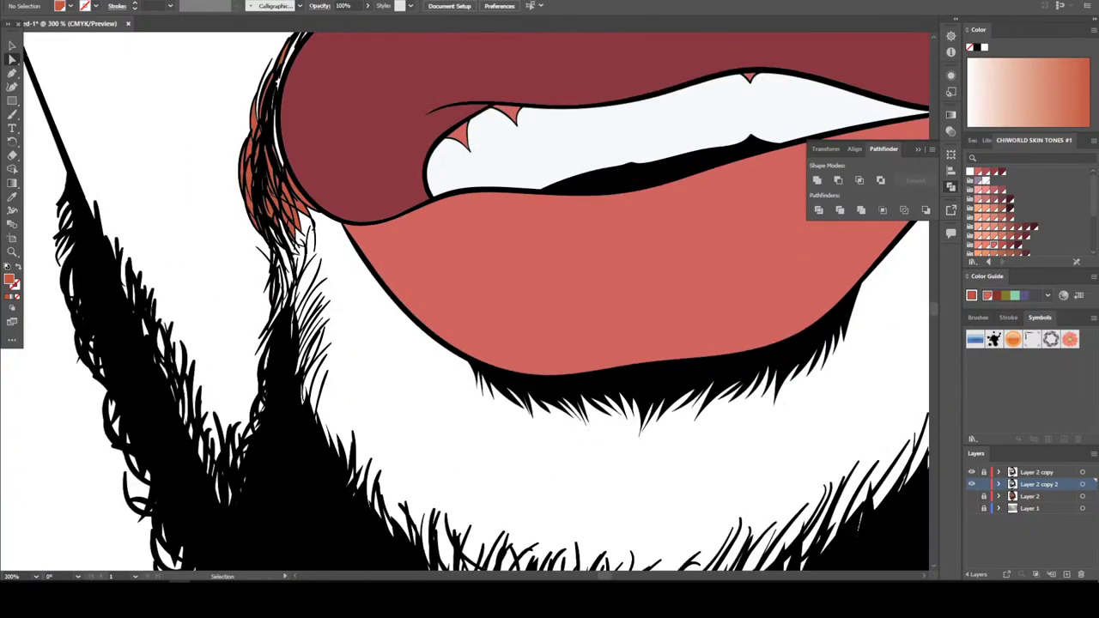
{"action": "scroll", "coordinate": [463, 301], "scroll_direction": "left", "scroll_amount": 2}
{"action": "key", "text": "ctrl+plus"}
{"action": "key", "text": "ctrl+plus"}
{"action": "key", "text": "ctrl+plus"}
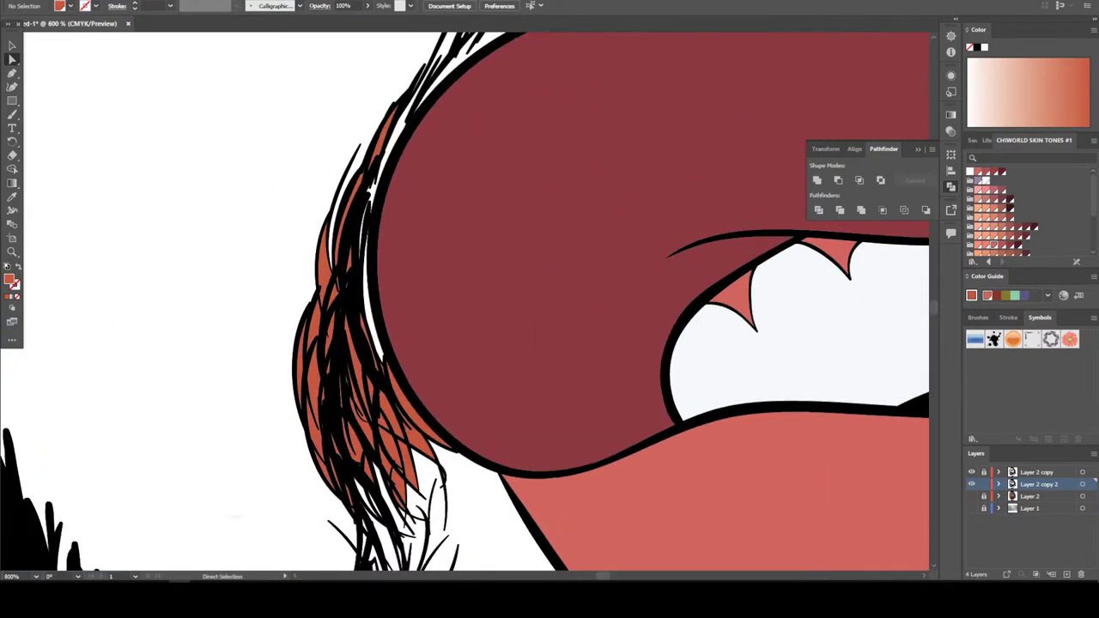
{"action": "left_click_drag", "start_coordinate": [232, 516], "coordinate": [352, 439]}
{"action": "left_click_drag", "start_coordinate": [461, 456], "coordinate": [462, 456]}
{"action": "key", "text": "Delete"}
{"action": "key", "text": "Delete"}
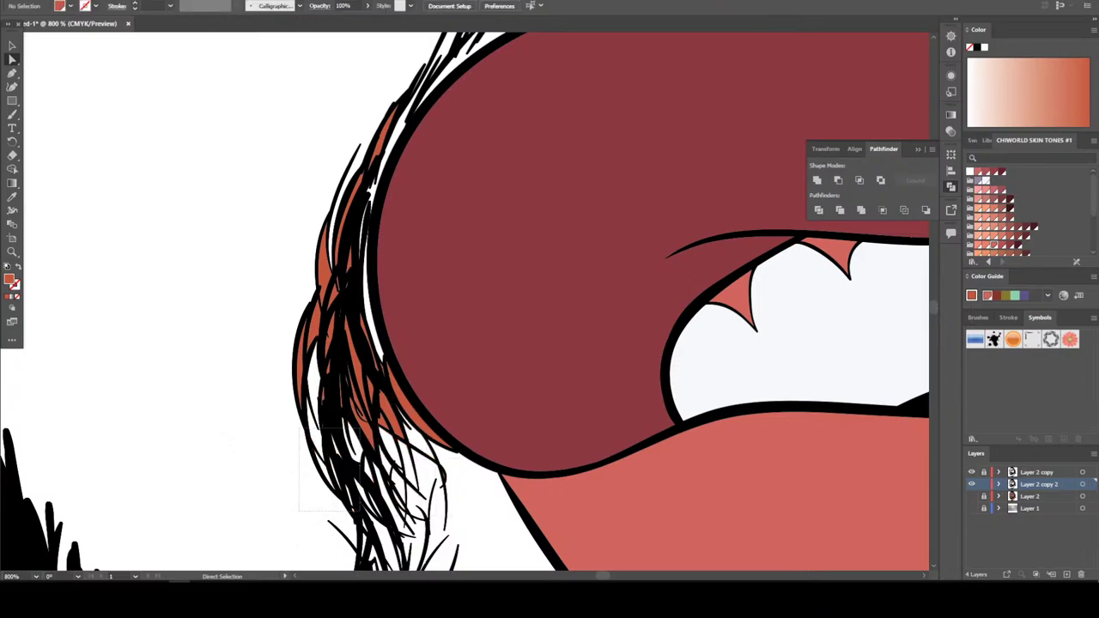
Delete the remaining orange fills in the beard and its upper strands
{"action": "left_click", "coordinate": [361, 391]}
{"action": "key", "text": "Delete"}
{"action": "left_click_drag", "start_coordinate": [268, 459], "coordinate": [373, 51]}
{"action": "key", "text": "Delete"}
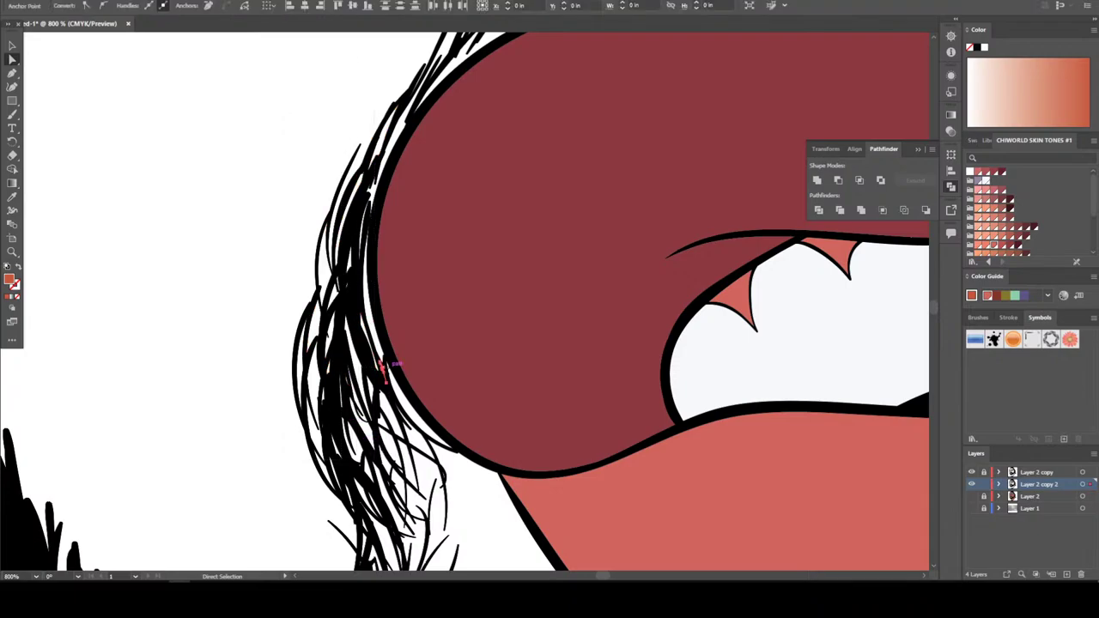
{"action": "key", "text": "ctrl+minus"}
{"action": "key", "text": "ctrl+minus"}
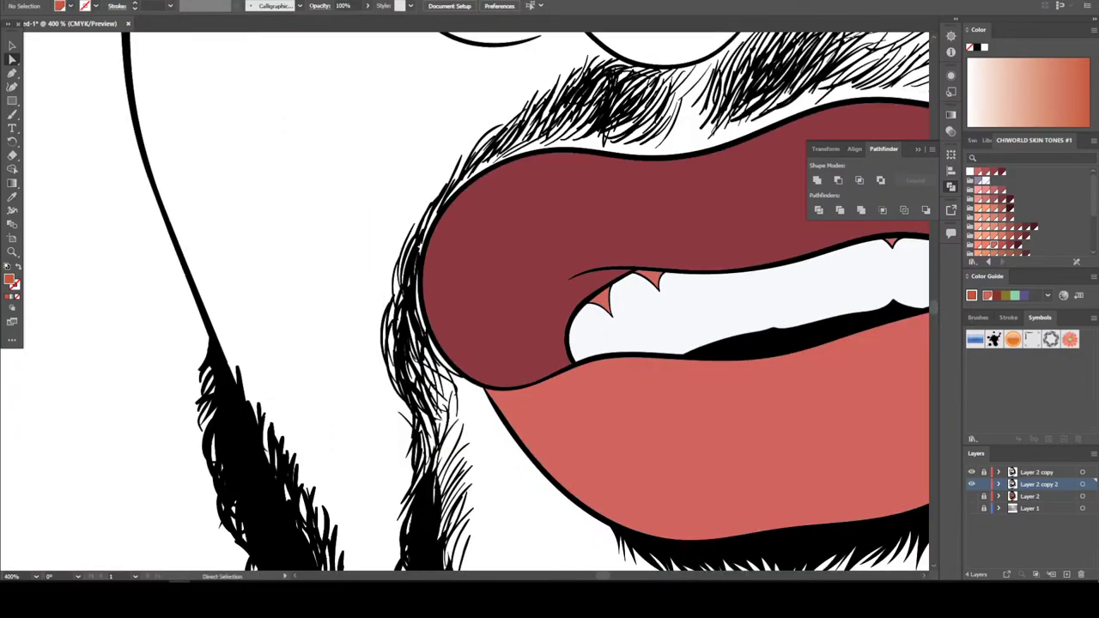
{"action": "key", "text": "ctrl+minus"}
{"action": "key", "text": "ctrl+minus"}
{"action": "key", "text": "ctrl+minus"}
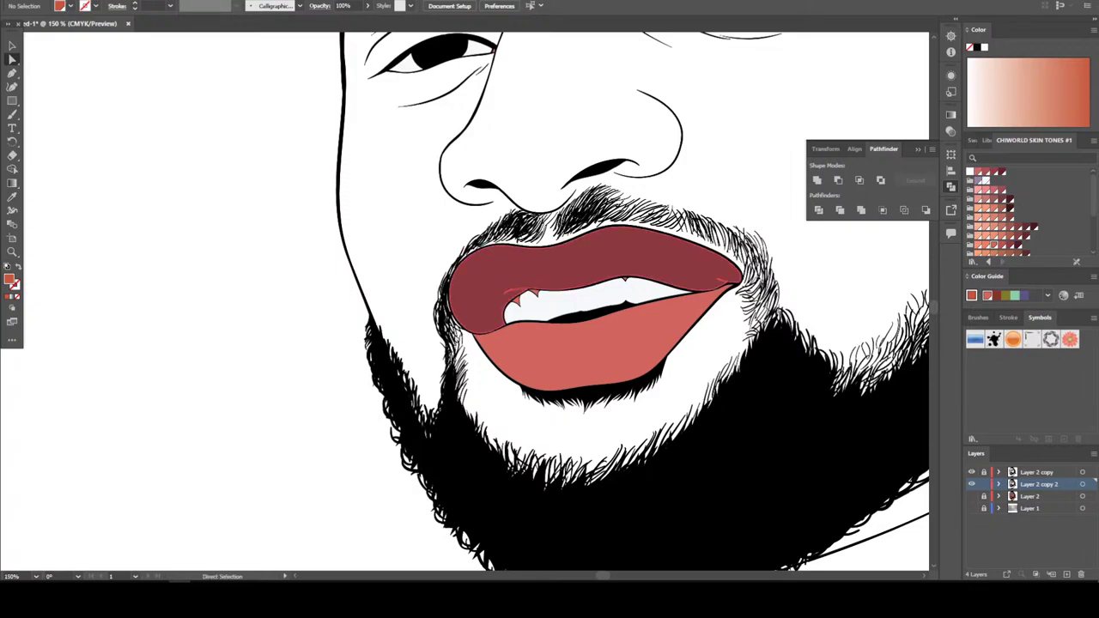
{"action": "key", "text": "ctrl+minus"}
{"action": "key", "text": "ctrl+minus"}
{"action": "scroll", "coordinate": [463, 301], "scroll_direction": "up", "scroll_amount": 3}
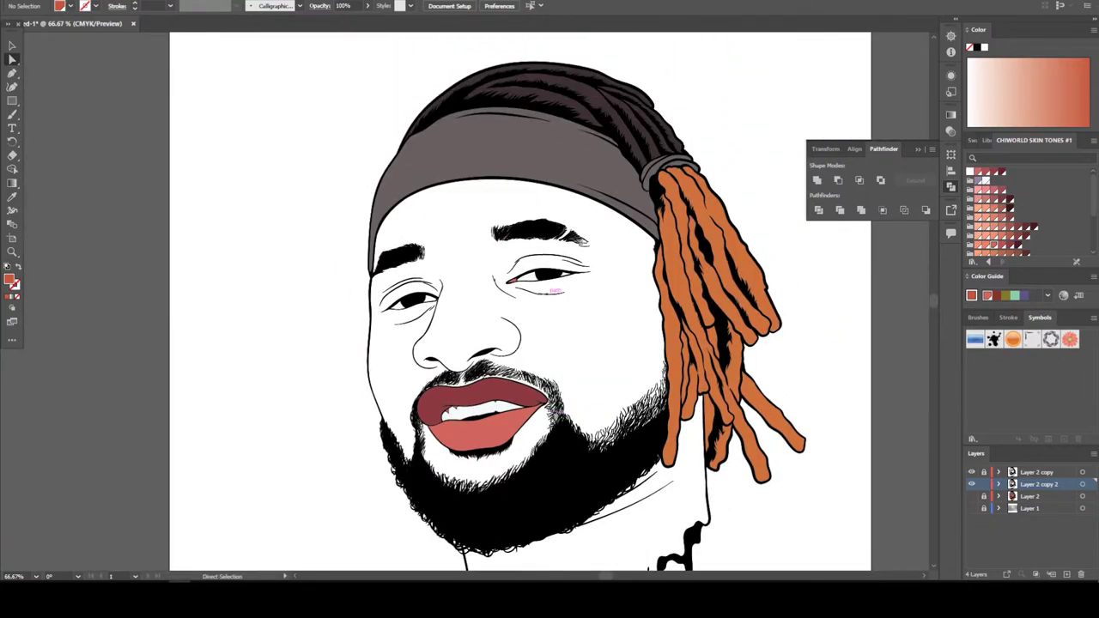
Clear the orange fills from the tip of the right eyebrow
{"action": "key", "text": "ctrl+plus"}
{"action": "key", "text": "ctrl+plus"}
{"action": "key", "text": "ctrl+plus"}
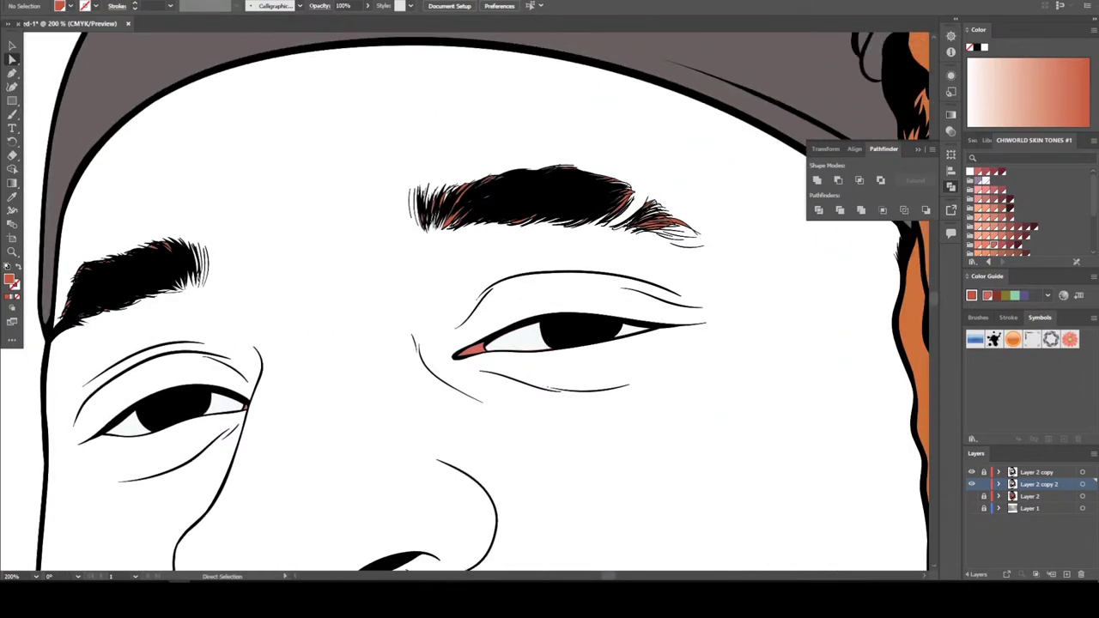
{"action": "left_click_drag", "start_coordinate": [631, 211], "coordinate": [713, 284]}
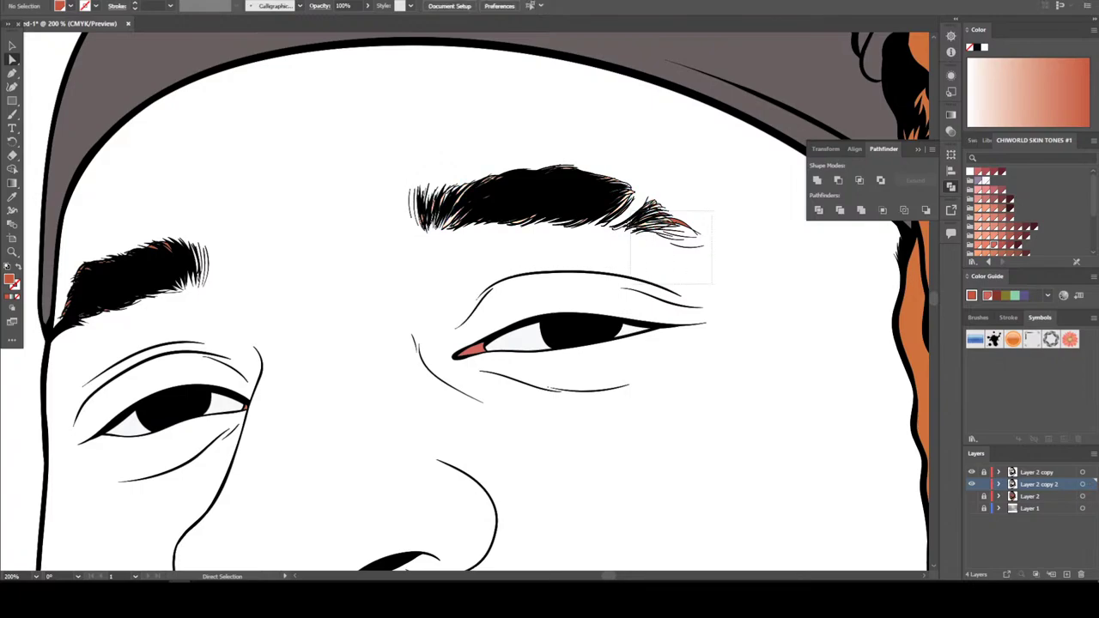
{"action": "key", "text": "ctrl+shift+a"}
{"action": "key", "text": "ctrl+minus"}
Remove the orange fills throughout the left eyebrow strands, leaving it solid black
{"action": "scroll", "coordinate": [575, 300], "scroll_direction": "left", "scroll_amount": 2}
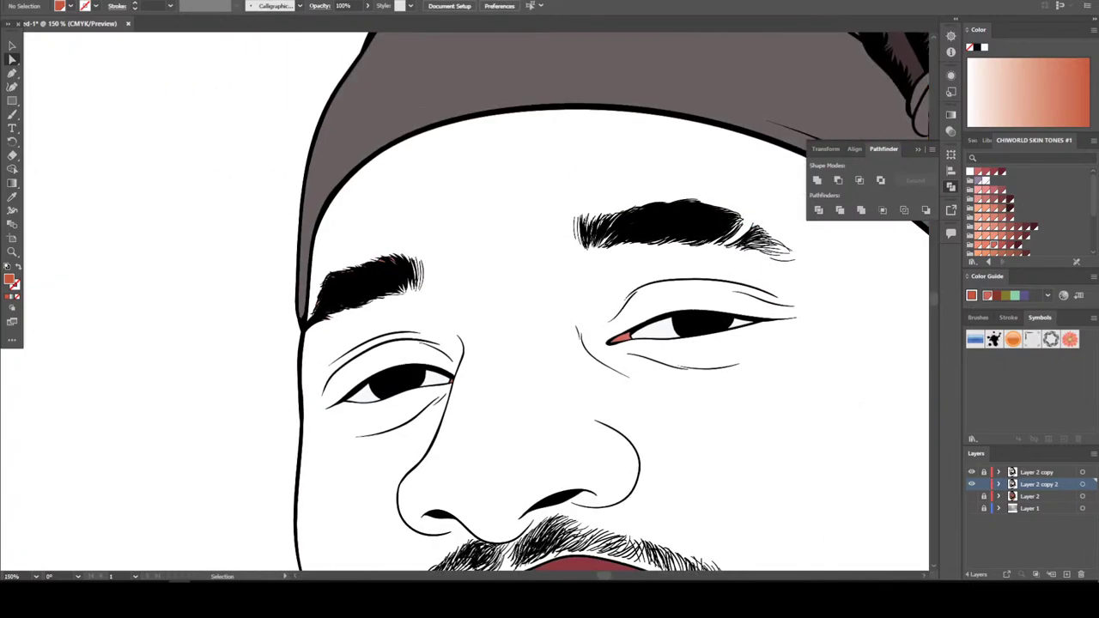
{"action": "scroll", "coordinate": [358, 264], "scroll_direction": "up", "scroll_amount": 4}
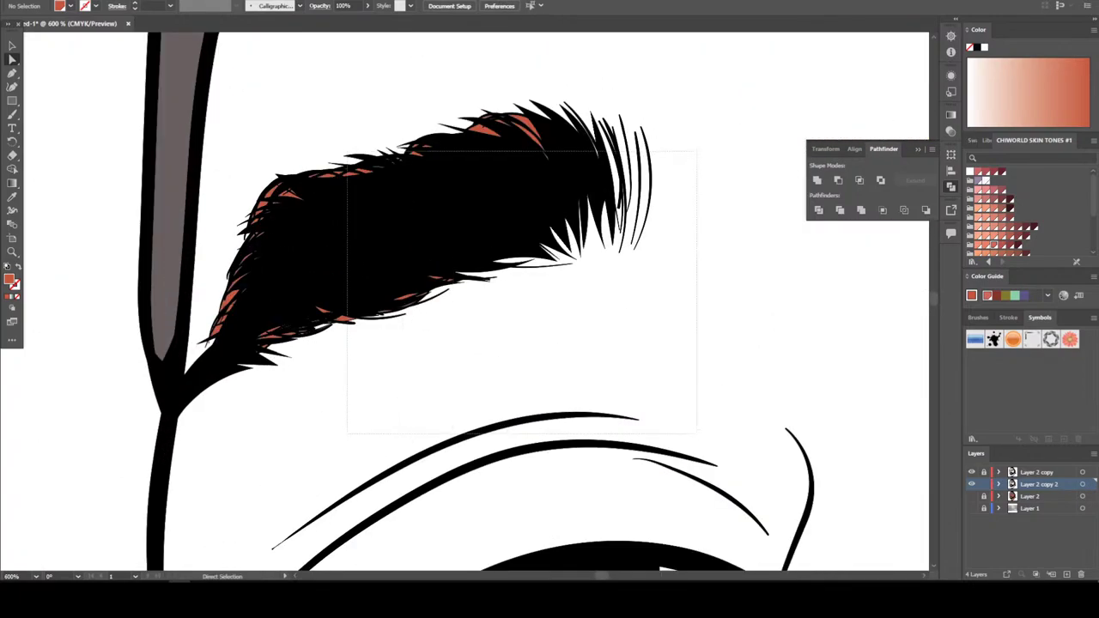
{"action": "left_click_drag", "start_coordinate": [697, 152], "coordinate": [481, 105]}
{"action": "left_click_drag", "start_coordinate": [221, 447], "coordinate": [427, 149]}
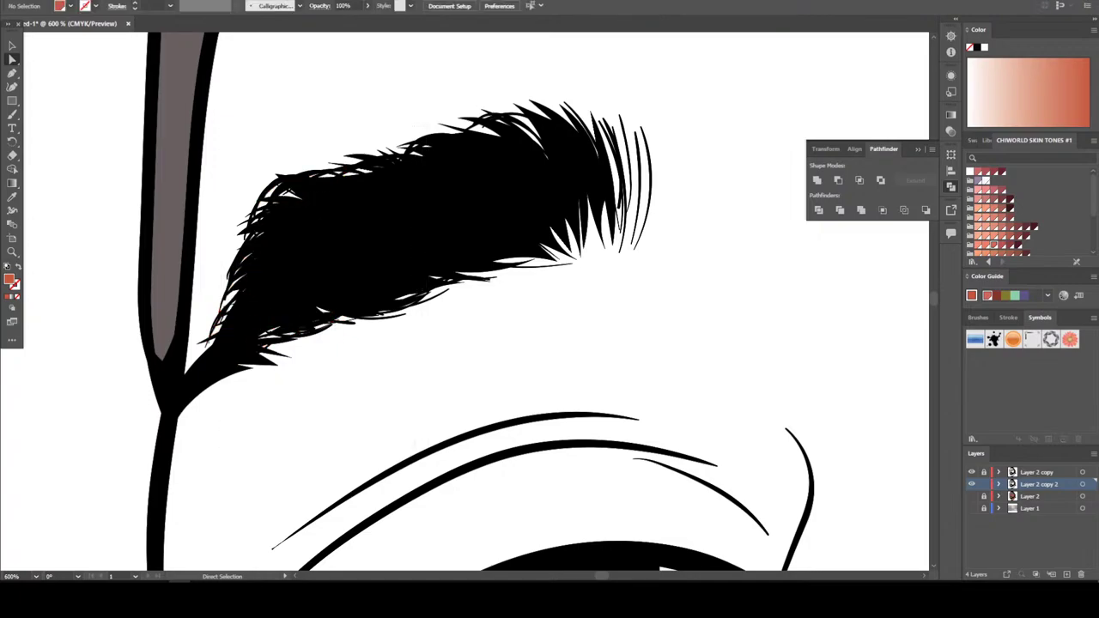
{"action": "key", "text": "ctrl+minus"}
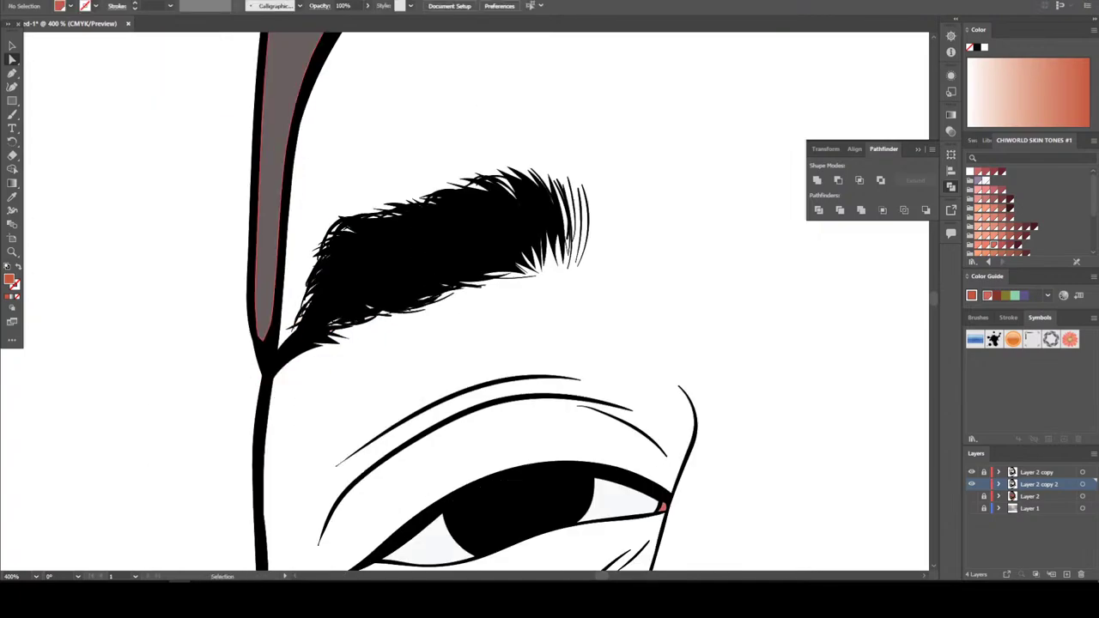
{"action": "key", "text": "ctrl+minus"}
{"action": "key", "text": "ctrl+minus"}
{"action": "key", "text": "ctrl+minus"}
{"action": "key", "text": "ctrl+minus"}
{"action": "key", "text": "ctrl+minus"}
{"action": "key", "text": "ctrl+minus"}
{"action": "key", "text": "ctrl+minus"}
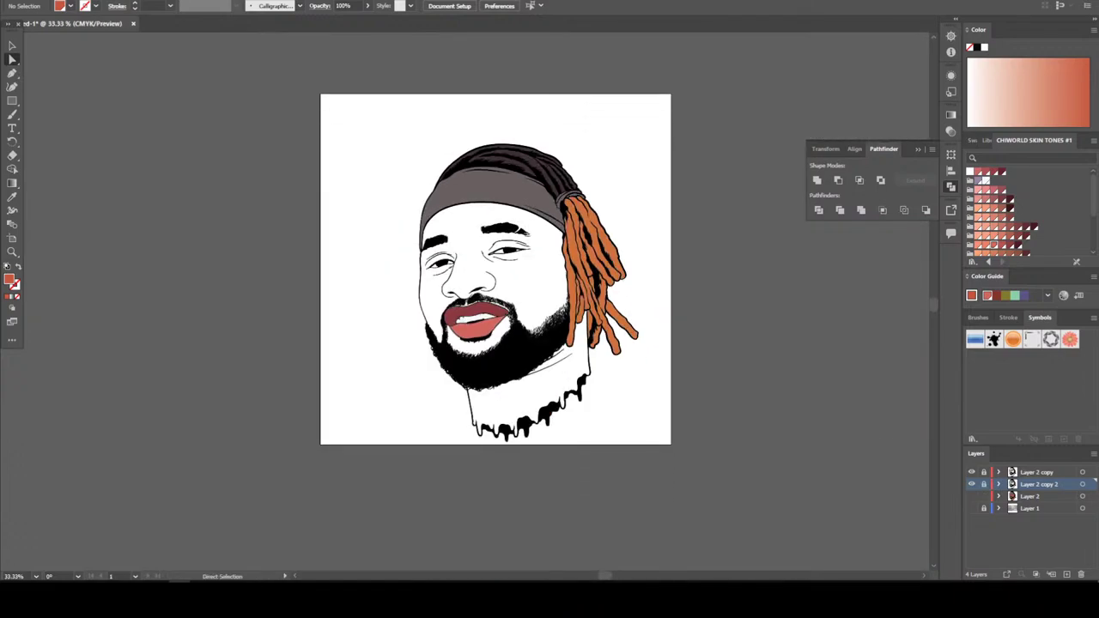
Show Layer 2's orange skin fill and add new Layer 5 above it
{"action": "left_click", "coordinate": [972, 497]}
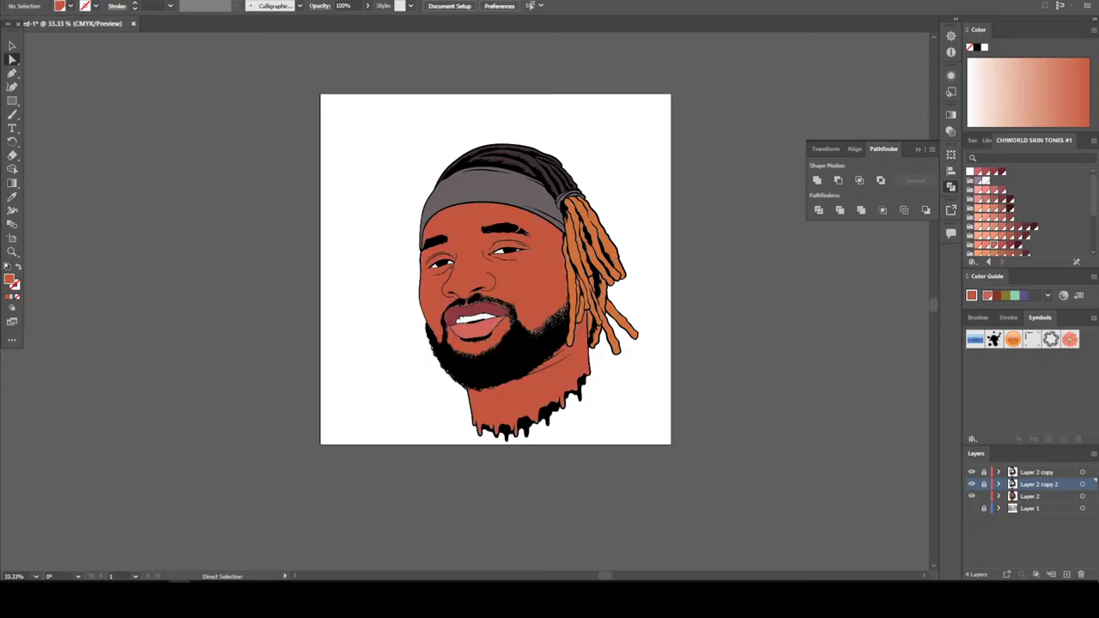
{"action": "left_click", "coordinate": [1034, 497]}
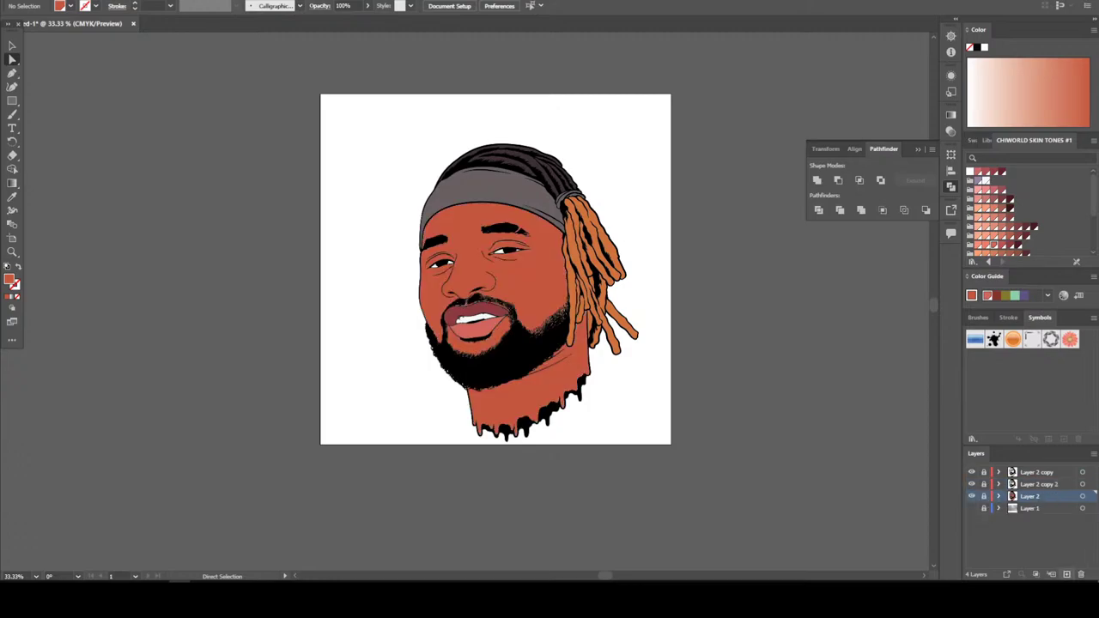
{"action": "left_click", "coordinate": [1066, 574]}
Choose a darker red-brown skin swatch and the Paintbrush tool
{"action": "key", "text": "ctrl+plus"}
{"action": "key", "text": "ctrl+plus"}
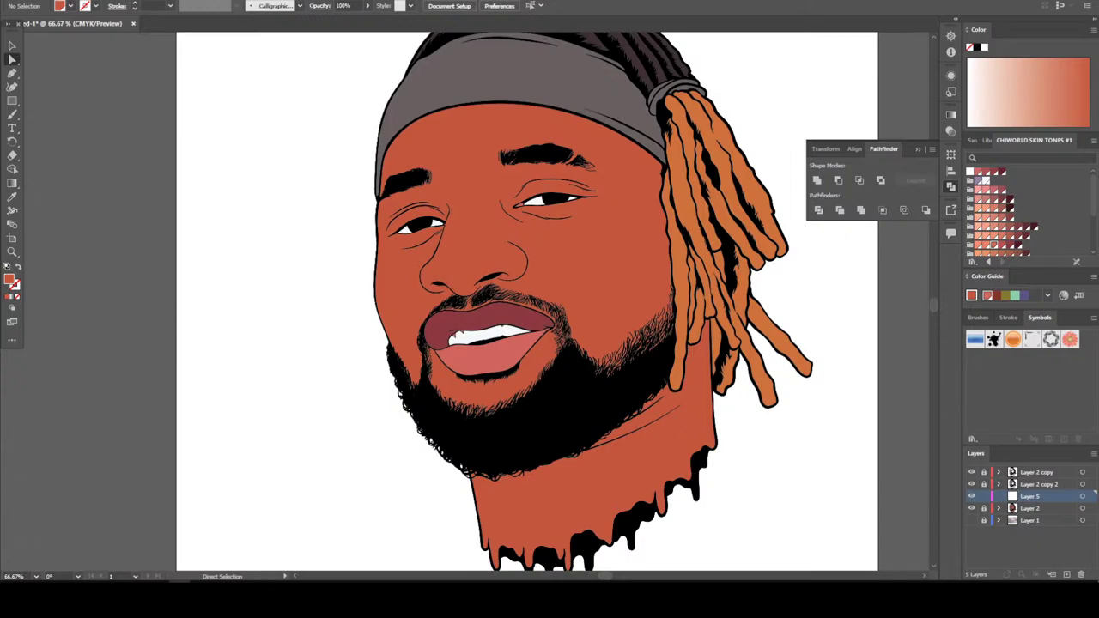
{"action": "scroll", "coordinate": [1003, 212], "scroll_direction": "down", "scroll_amount": 2}
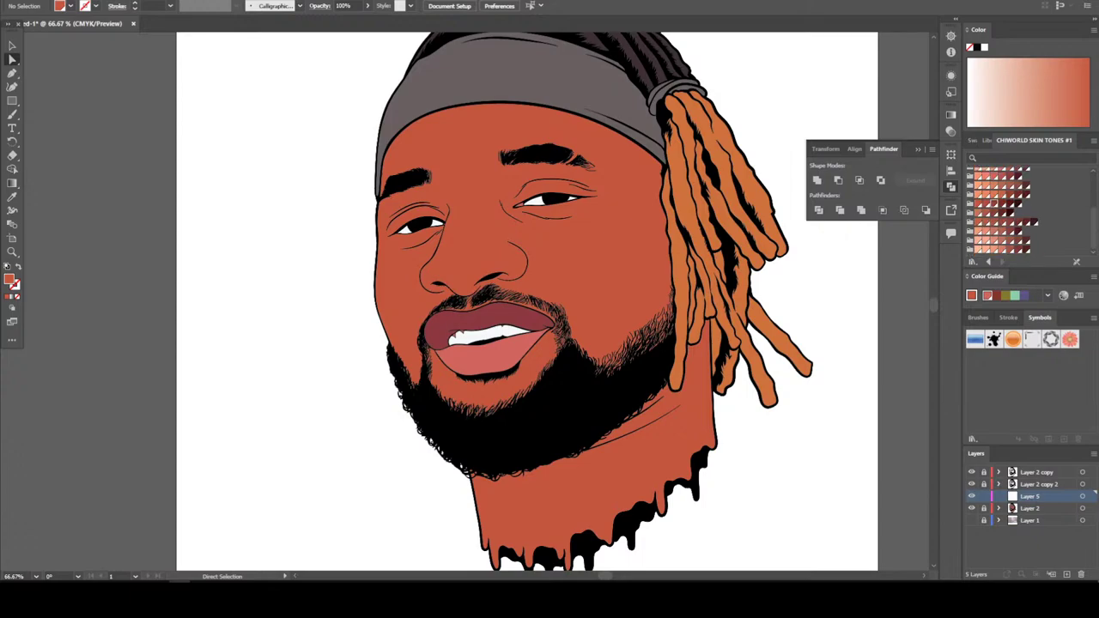
{"action": "left_click", "coordinate": [995, 203]}
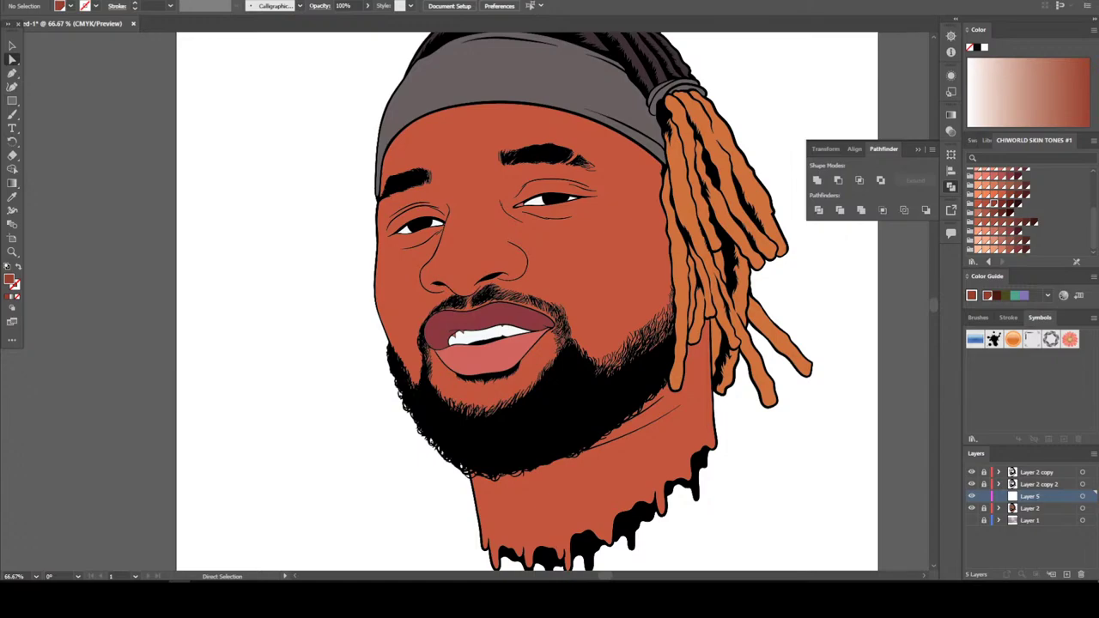
{"action": "left_click", "coordinate": [12, 114]}
{"action": "left_click", "coordinate": [68, 114]}
Draw a dark red-brown shadow shape along the underside of the nose on Layer 5
{"action": "scroll", "coordinate": [493, 296], "scroll_direction": "up", "scroll_amount": 8}
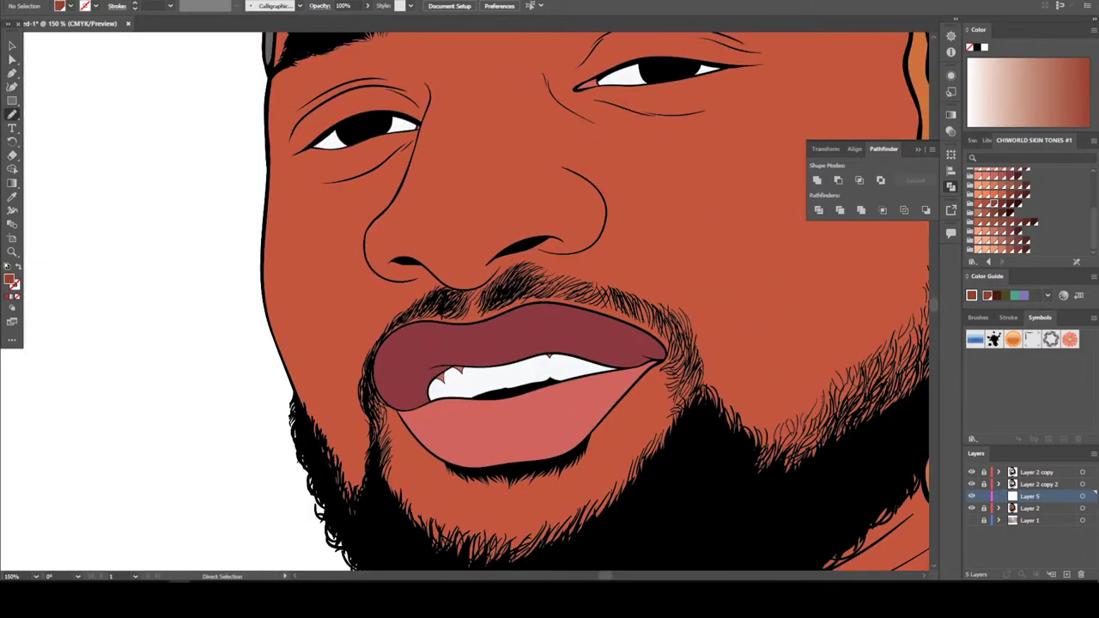
{"action": "scroll", "coordinate": [493, 297], "scroll_direction": "up", "scroll_amount": 3}
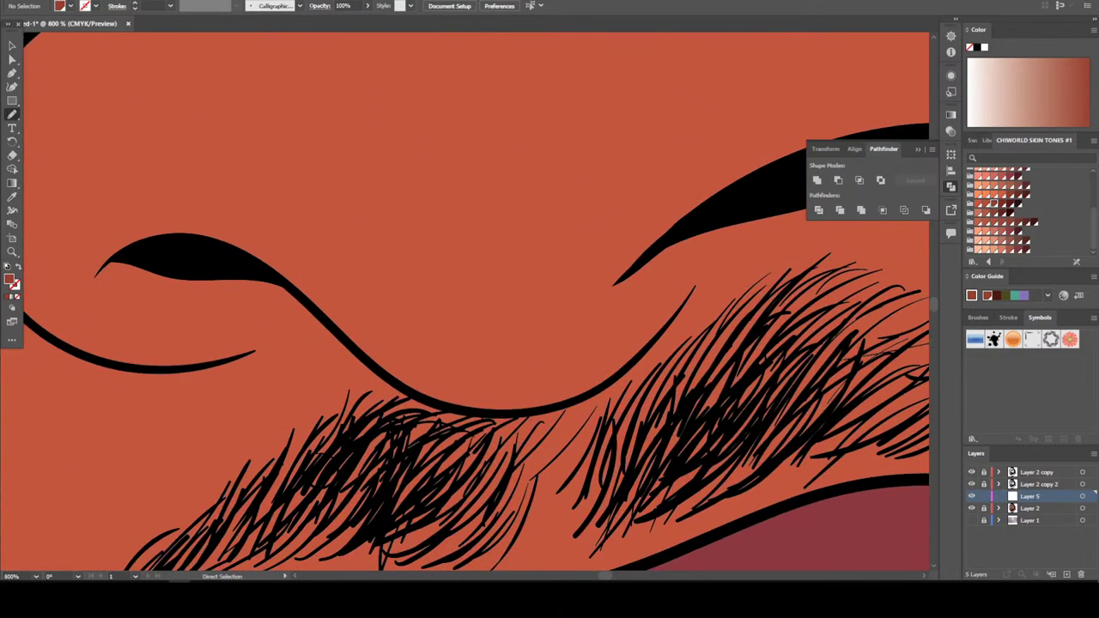
{"action": "scroll", "coordinate": [493, 296], "scroll_direction": "down", "scroll_amount": 2}
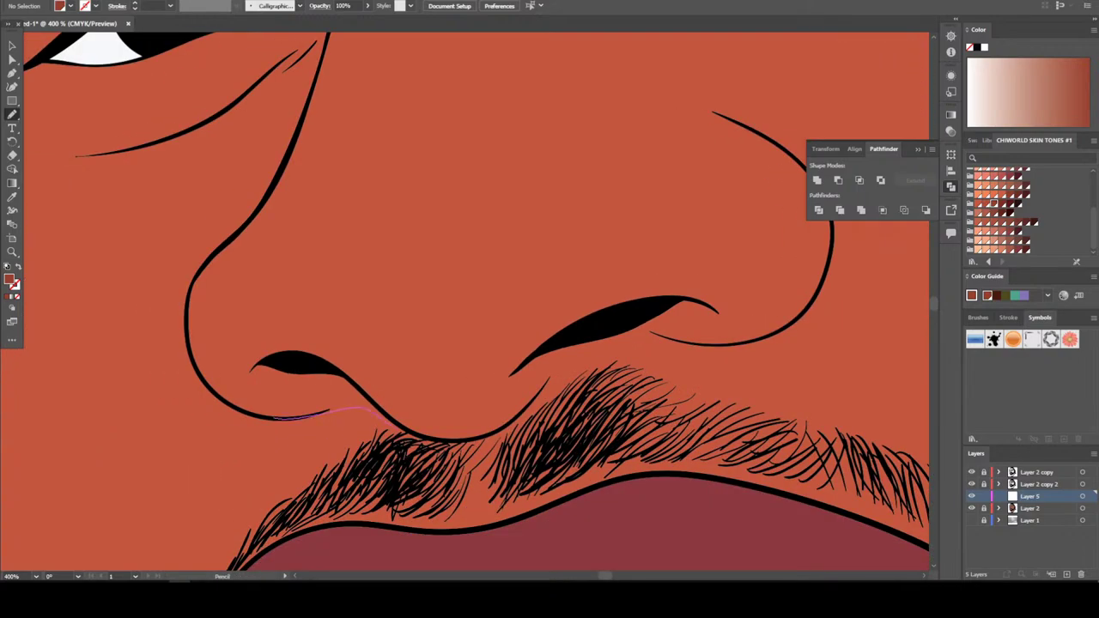
{"action": "left_click_drag", "start_coordinate": [371, 409], "coordinate": [465, 443]}
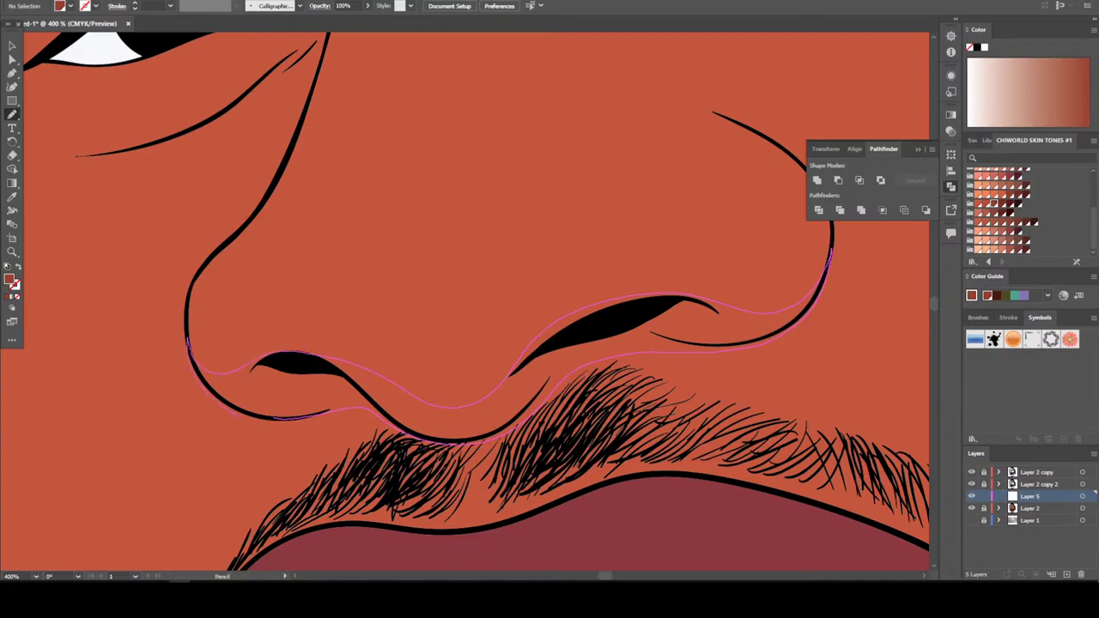
{"action": "key", "text": "ctrl+minus"}
{"action": "key", "text": "ctrl+minus"}
{"action": "key", "text": "ctrl+minus"}
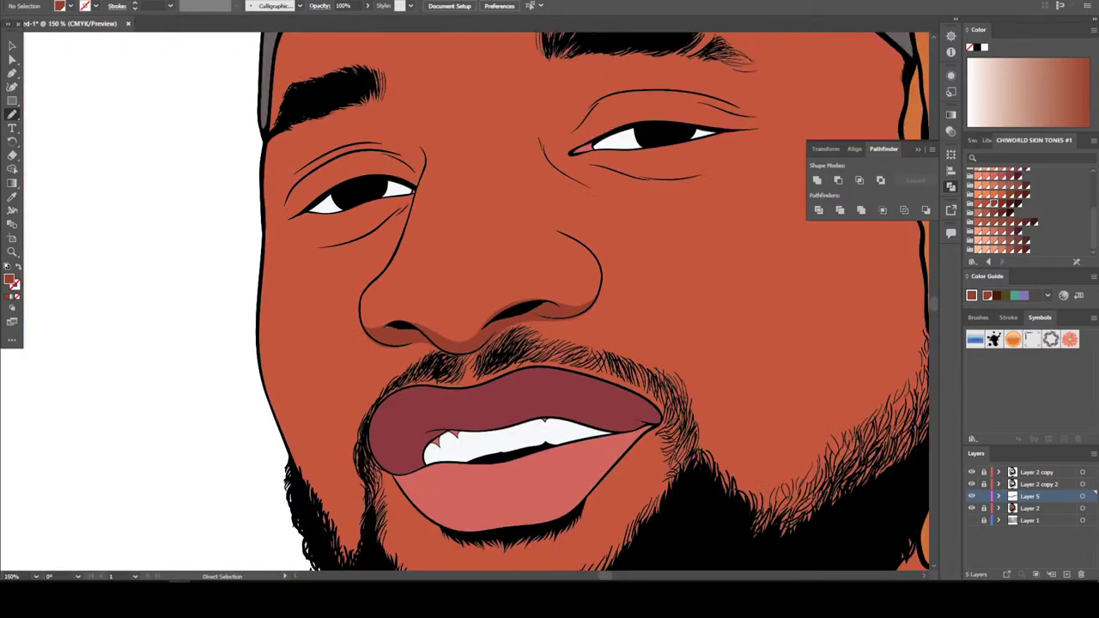
{"action": "key", "text": "ctrl+minus"}
{"action": "key", "text": "ctrl+minus"}
{"action": "key", "text": "ctrl+plus"}
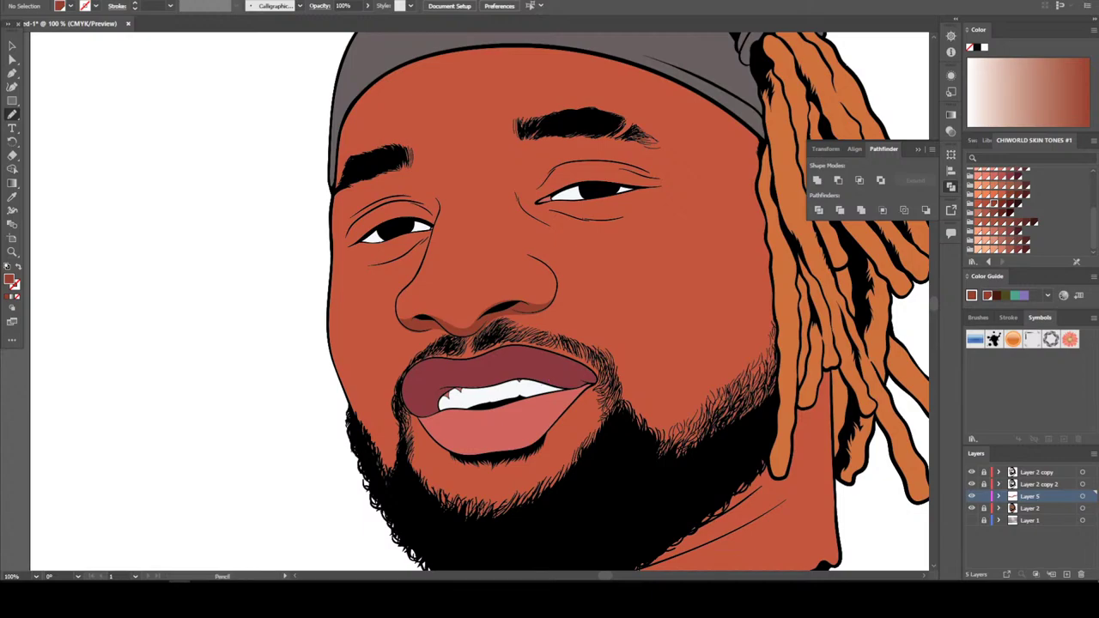
{"action": "key", "text": "v"}
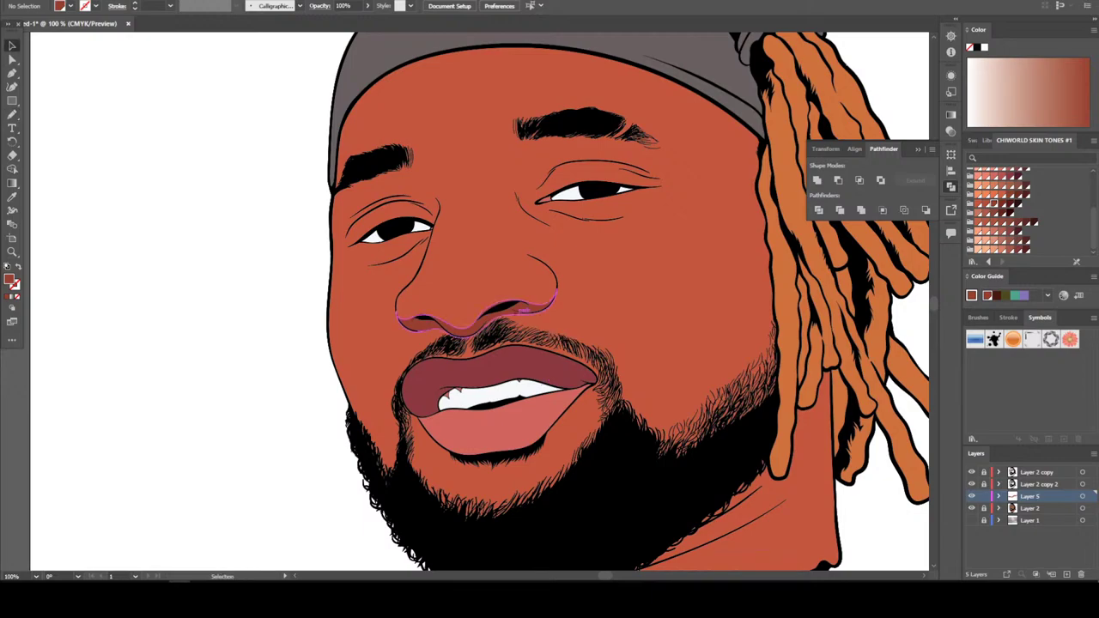
{"action": "left_click", "coordinate": [525, 311]}
{"action": "key", "text": "ctrl+minus"}
{"action": "key", "text": "ctrl+plus"}
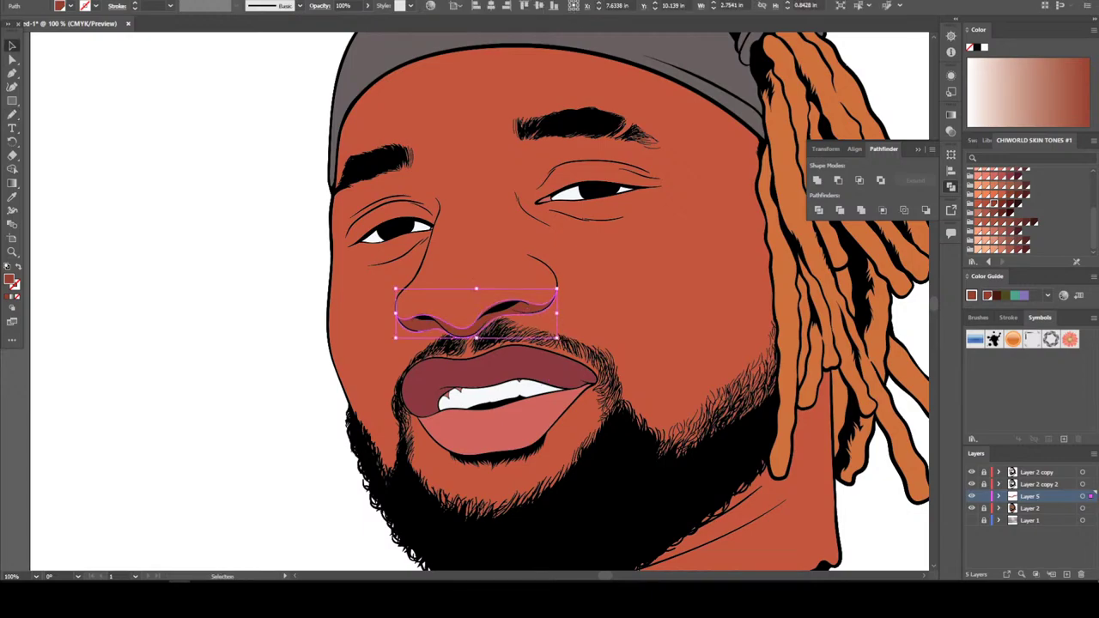
{"action": "key", "text": "ctrl+minus"}
Pencil a dark-red shadow down the neck's left edge up to the beard
{"action": "key", "text": "ctrl+minus"}
{"action": "left_click", "coordinate": [798, 412]}
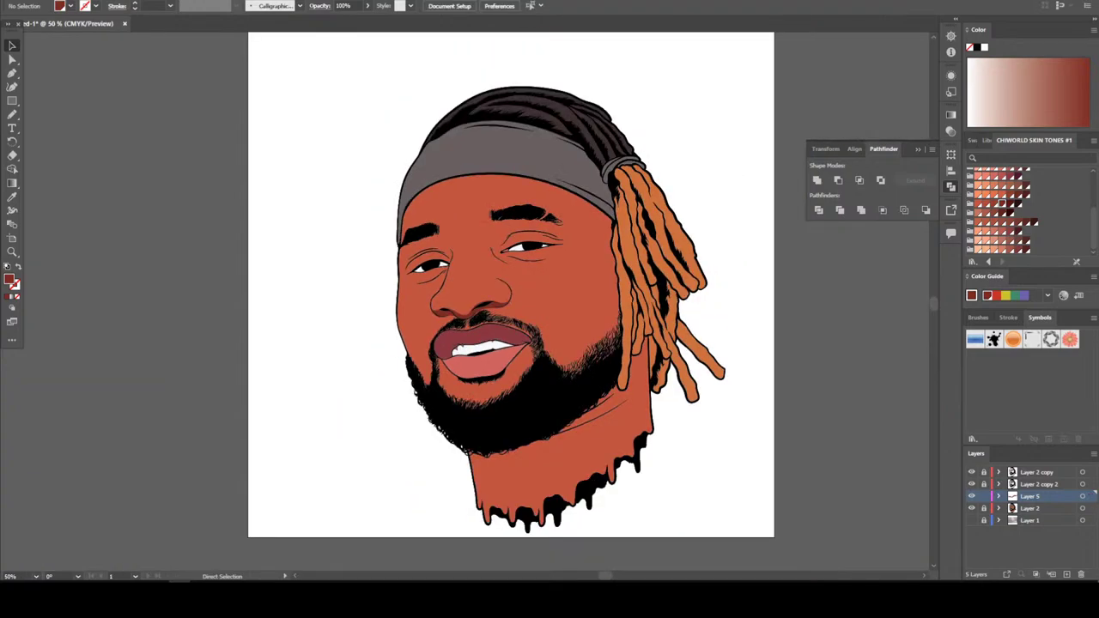
{"action": "key", "text": "ctrl+minus"}
{"action": "key", "text": "ctrl+plus"}
{"action": "key", "text": "ctrl+plus"}
{"action": "scroll", "coordinate": [464, 258], "scroll_direction": "down", "scroll_amount": 2}
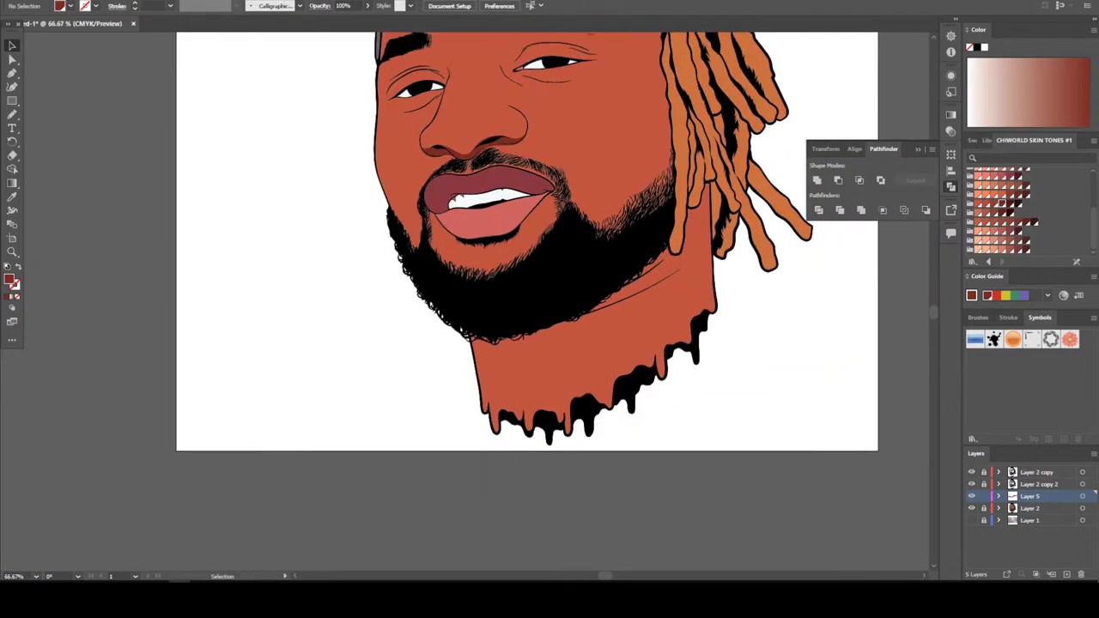
{"action": "key", "text": "ctrl+plus"}
{"action": "key", "text": "ctrl+plus"}
{"action": "scroll", "coordinate": [731, 399], "scroll_direction": "down", "scroll_amount": 3}
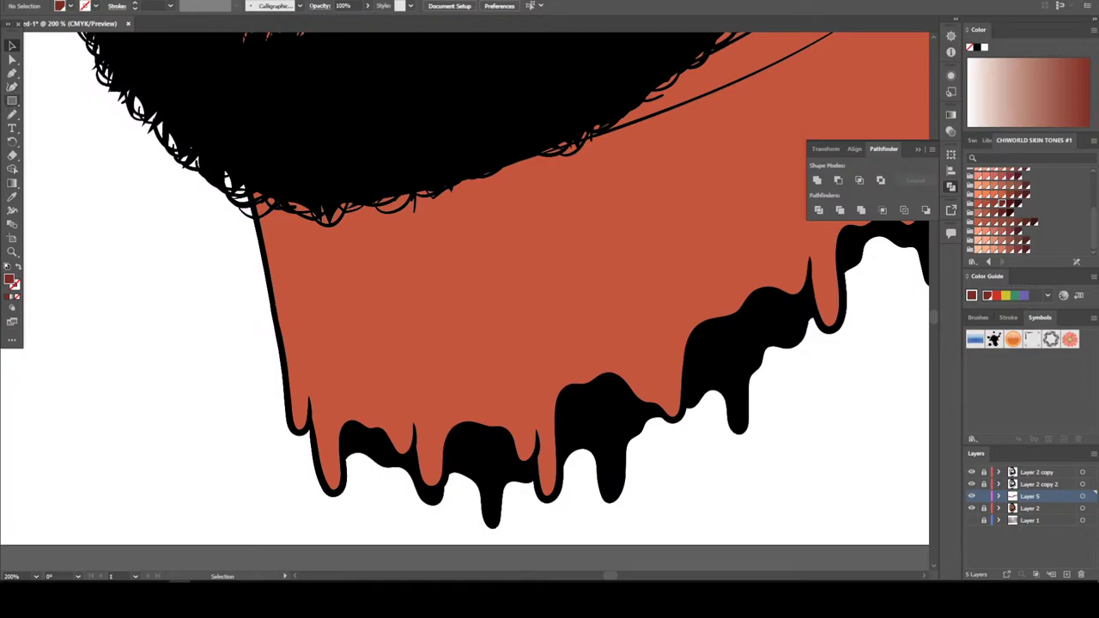
{"action": "left_click", "coordinate": [12, 114]}
{"action": "left_click_drag", "start_coordinate": [255, 210], "coordinate": [261, 247]}
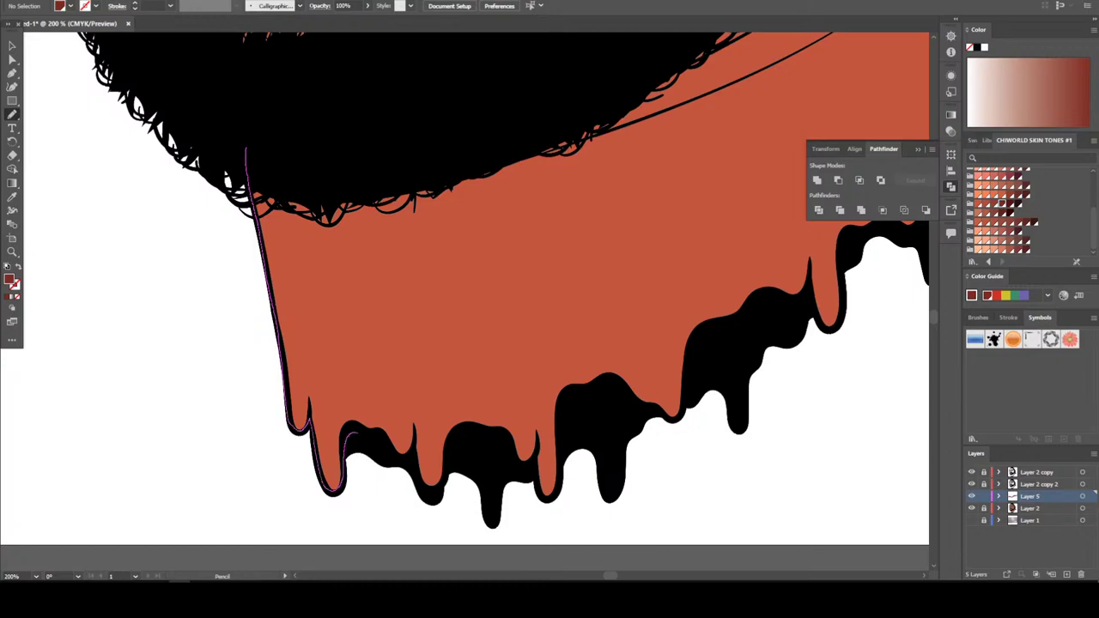
{"action": "left_click_drag", "start_coordinate": [352, 433], "coordinate": [393, 457]}
{"action": "left_click_drag", "start_coordinate": [350, 375], "coordinate": [336, 141]}
Draw a closed shadow shape along the beard's lower edge
{"action": "key", "text": "ctrl+minus"}
{"action": "key", "text": "ctrl+minus"}
{"action": "key", "text": "ctrl+minus"}
{"action": "key", "text": "ctrl+minus"}
{"action": "key", "text": "ctrl+minus"}
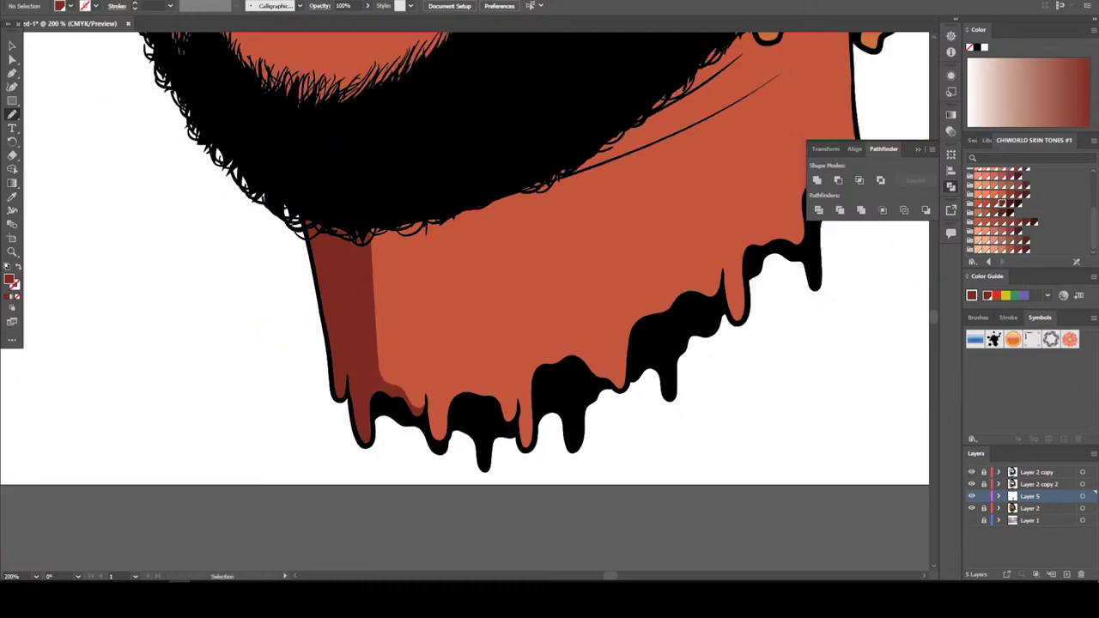
{"action": "key", "text": "ctrl+plus"}
{"action": "key", "text": "ctrl+plus"}
{"action": "key", "text": "ctrl+plus"}
{"action": "key", "text": "ctrl+plus"}
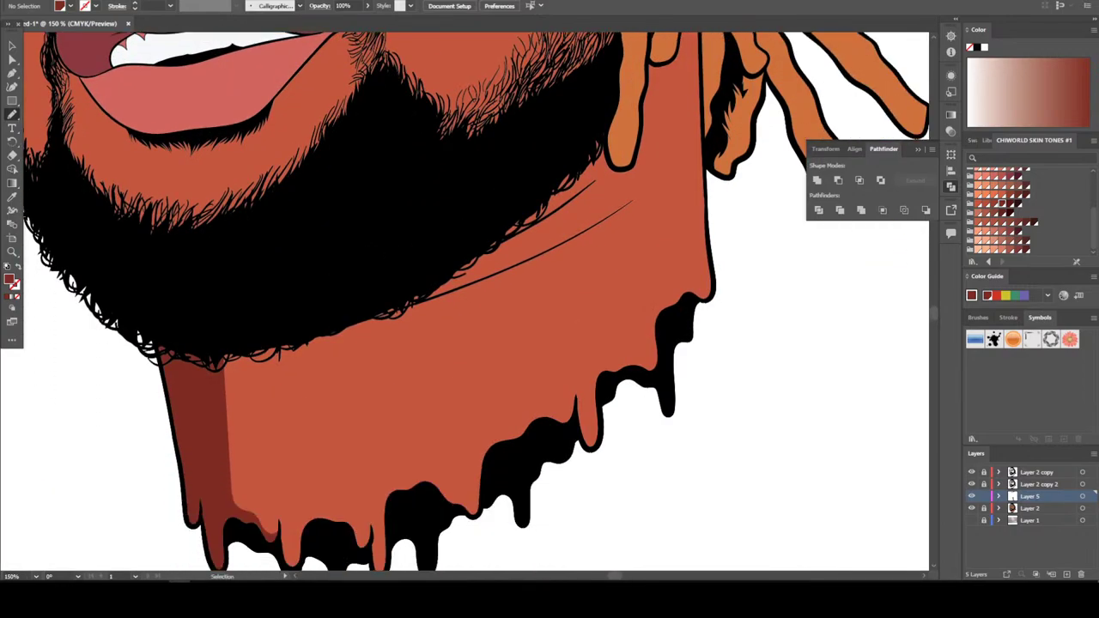
{"action": "key", "text": "ctrl+plus"}
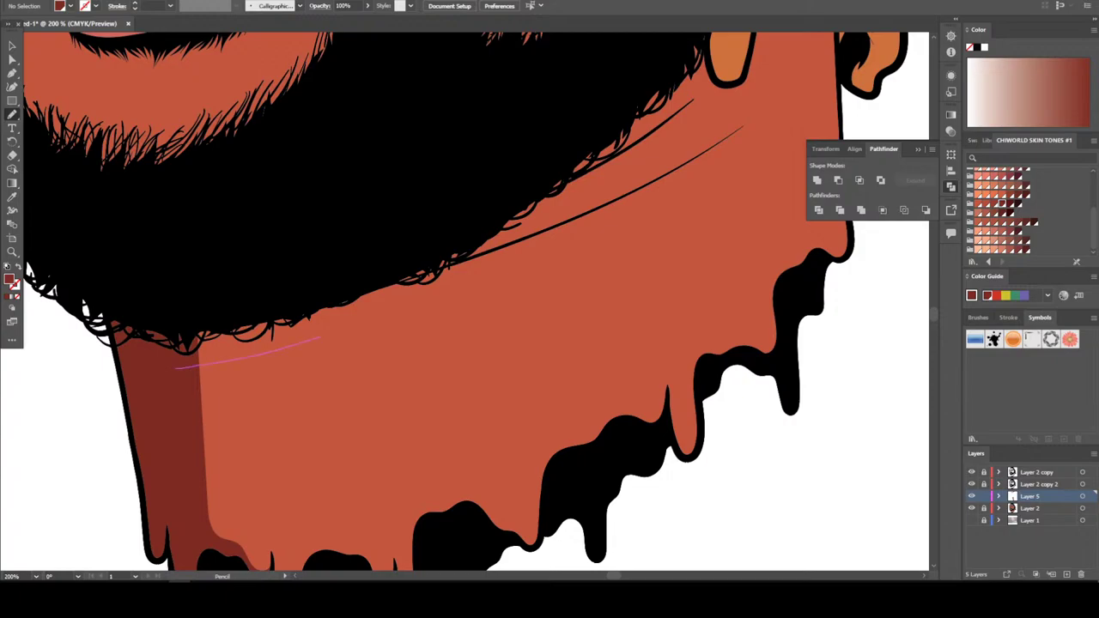
{"action": "left_click_drag", "start_coordinate": [319, 338], "coordinate": [457, 288]}
{"action": "mouse_move", "coordinate": [636, 191]}
{"action": "left_mouse_down"}
{"action": "mouse_move", "coordinate": [478, 182]}
{"action": "mouse_move", "coordinate": [292, 236]}
{"action": "left_mouse_up"}
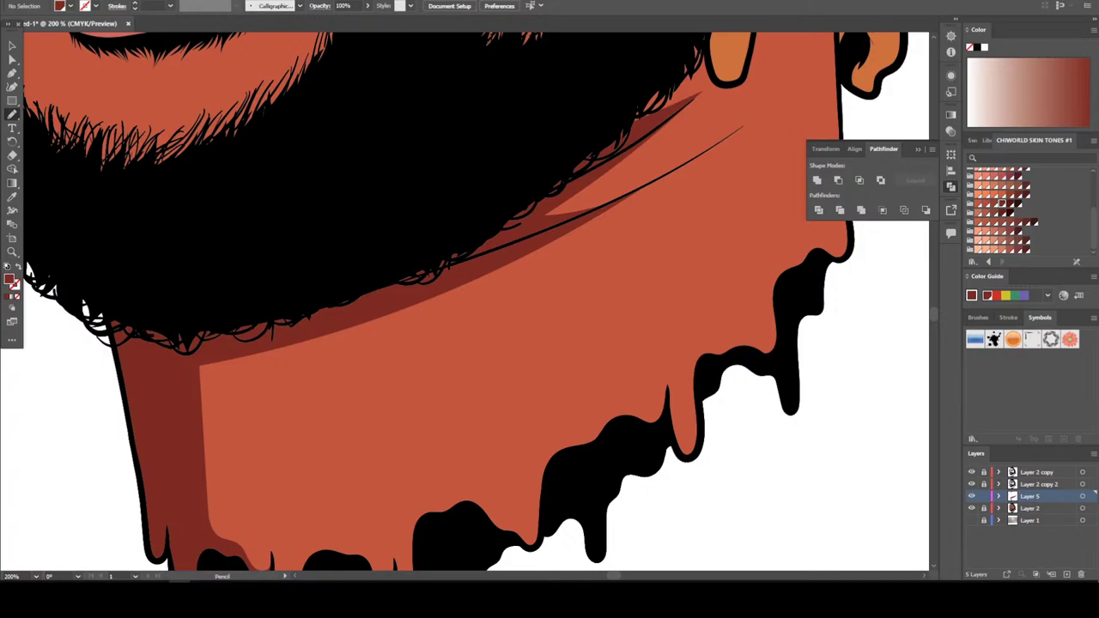
Add another shadow below the beard line extending up toward the jawline
{"action": "key", "text": "ctrl+minus"}
{"action": "key", "text": "ctrl+minus"}
{"action": "key", "text": "ctrl+minus"}
{"action": "key", "text": "ctrl+plus"}
{"action": "key", "text": "ctrl+plus"}
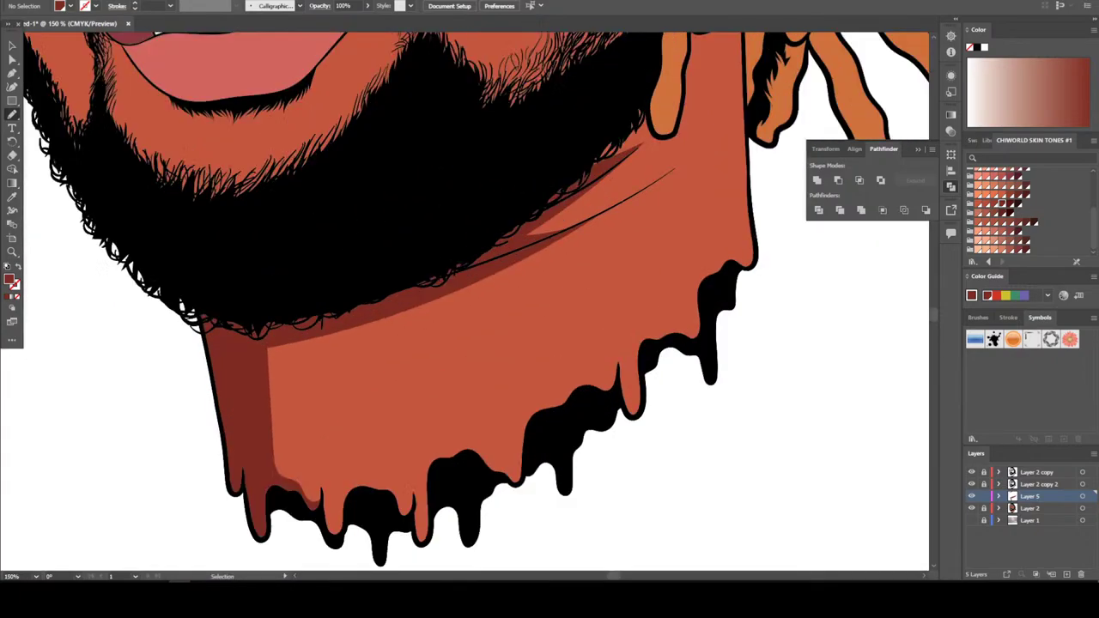
{"action": "key", "text": "ctrl+plus"}
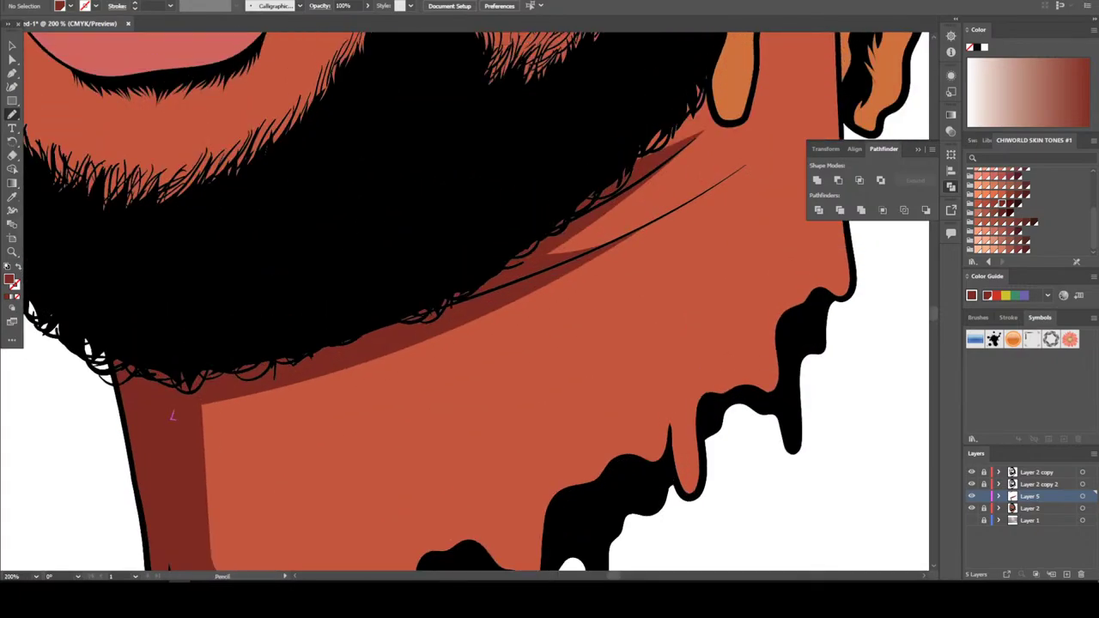
{"action": "left_click_drag", "start_coordinate": [172, 418], "coordinate": [292, 396]}
{"action": "mouse_move", "coordinate": [383, 368]}
{"action": "left_mouse_down"}
{"action": "mouse_move", "coordinate": [439, 345]}
{"action": "mouse_move", "coordinate": [508, 286]}
{"action": "left_mouse_up"}
Shade the jaw with a shadow running toward the dreadlocks
{"action": "key", "text": "ctrl+minus"}
{"action": "key", "text": "ctrl+minus"}
{"action": "key", "text": "ctrl+minus"}
{"action": "key", "text": "ctrl+minus"}
{"action": "key", "text": "ctrl+minus"}
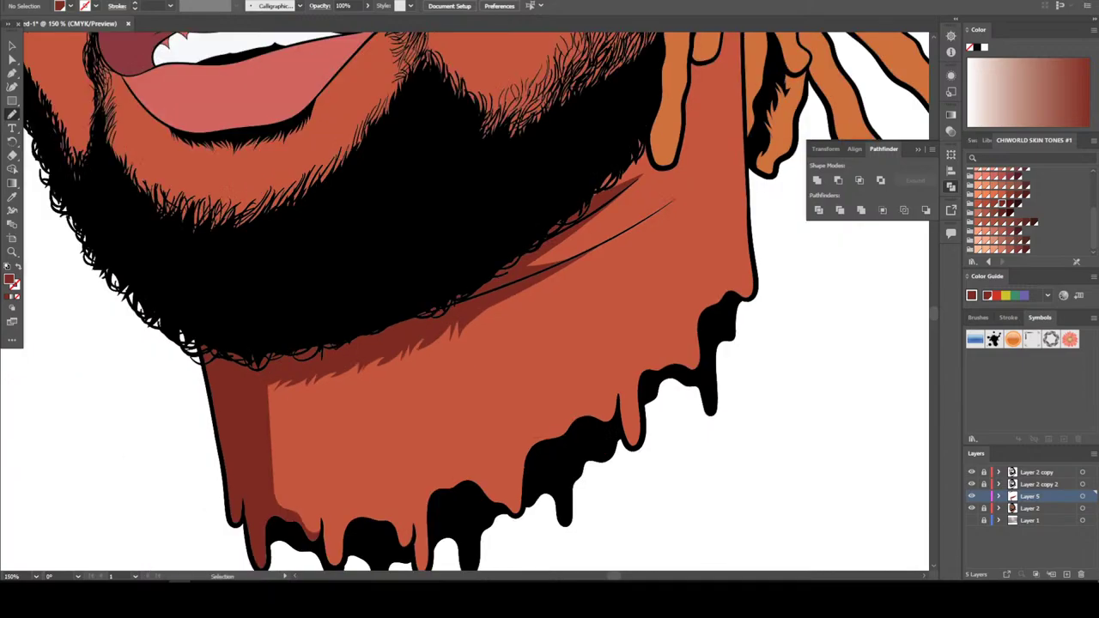
{"action": "key", "text": "ctrl+plus"}
{"action": "key", "text": "ctrl+plus"}
{"action": "key", "text": "ctrl+plus"}
{"action": "key", "text": "ctrl+plus"}
{"action": "key", "text": "ctrl+plus"}
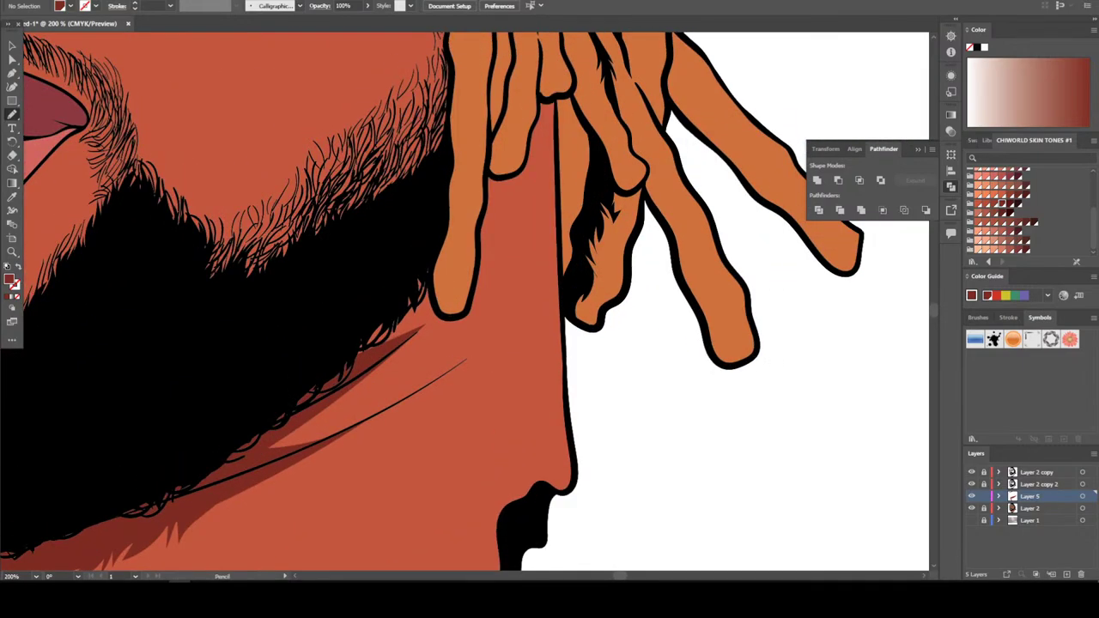
{"action": "left_click_drag", "start_coordinate": [239, 469], "coordinate": [354, 396]}
{"action": "mouse_move", "coordinate": [507, 251]}
{"action": "left_mouse_down"}
{"action": "mouse_move", "coordinate": [511, 188]}
{"action": "mouse_move", "coordinate": [496, 130]}
{"action": "left_mouse_up"}
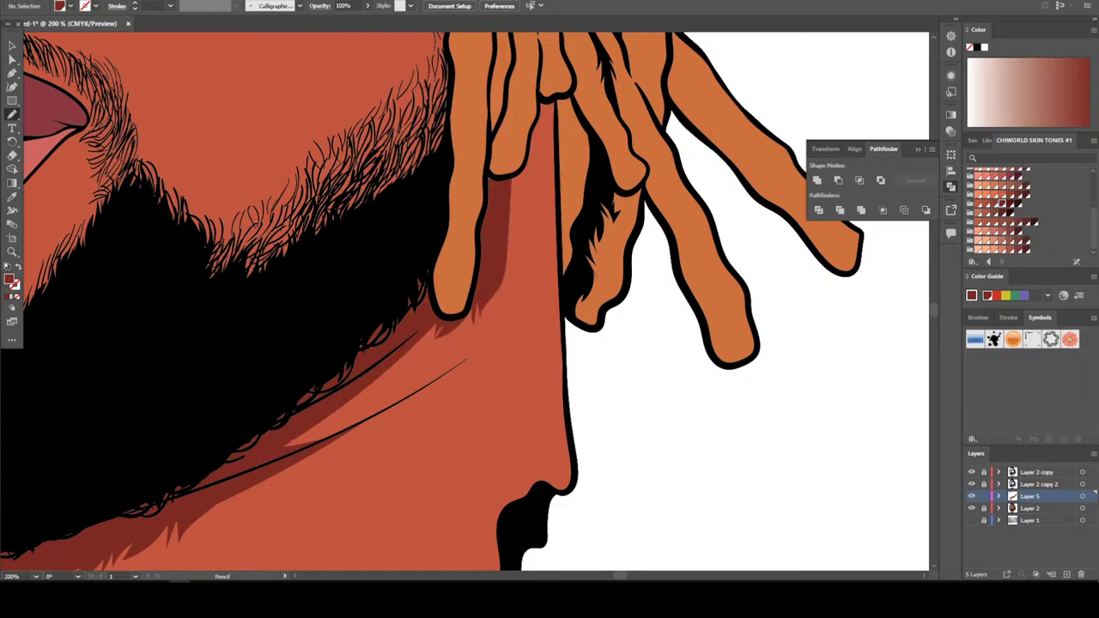
Add the shadow cast by the dreadlock tip onto the neck
{"action": "key", "text": "ctrl+minus"}
{"action": "key", "text": "ctrl+minus"}
{"action": "key", "text": "ctrl+minus"}
{"action": "key", "text": "ctrl+minus"}
{"action": "key", "text": "ctrl+plus"}
{"action": "key", "text": "ctrl+plus"}
{"action": "key", "text": "ctrl+plus"}
{"action": "key", "text": "ctrl+plus"}
{"action": "key", "text": "ctrl+plus"}
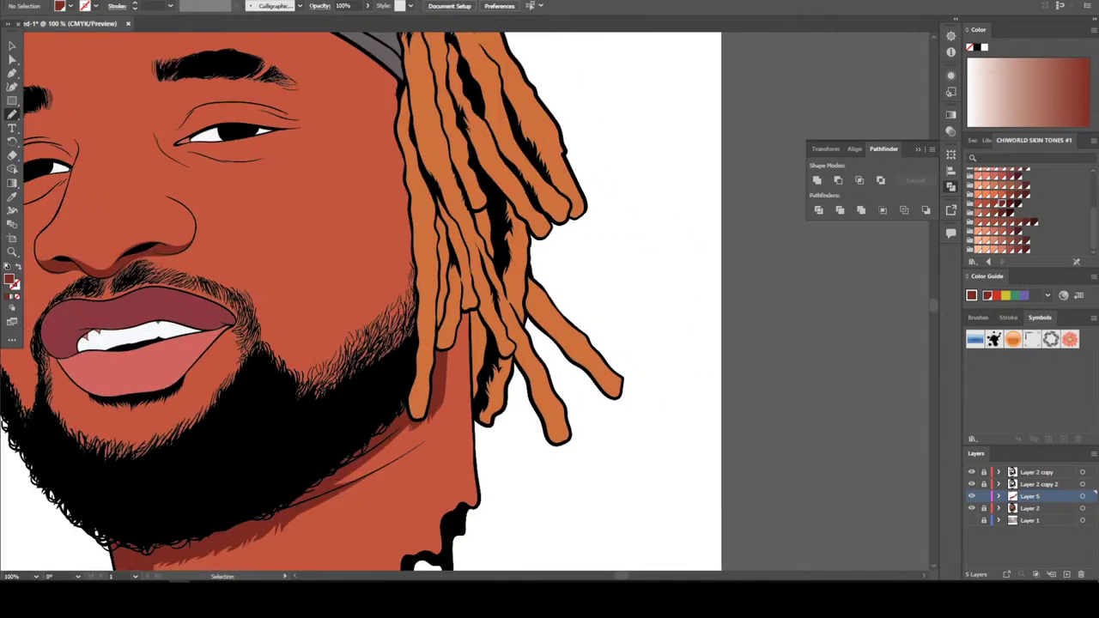
{"action": "scroll", "coordinate": [464, 301], "scroll_direction": "down", "scroll_amount": 3}
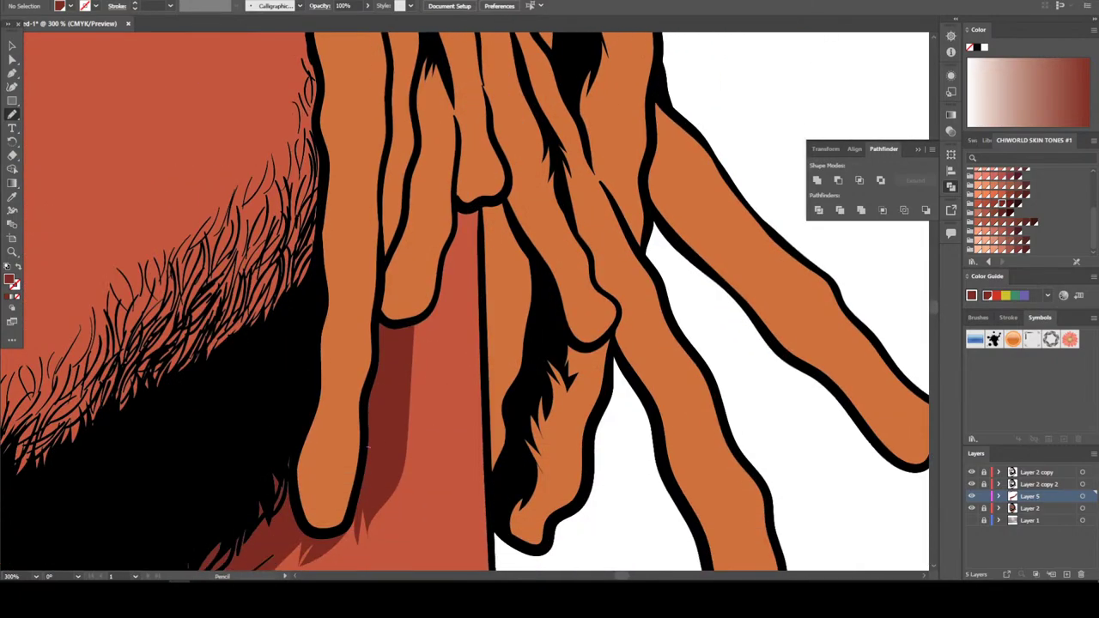
{"action": "mouse_move", "coordinate": [367, 447]}
{"action": "left_mouse_down"}
{"action": "mouse_move", "coordinate": [435, 445]}
{"action": "mouse_move", "coordinate": [435, 415]}
{"action": "left_mouse_up"}
{"action": "mouse_move", "coordinate": [486, 319]}
{"action": "left_mouse_down"}
{"action": "mouse_move", "coordinate": [496, 195]}
{"action": "mouse_move", "coordinate": [405, 220]}
{"action": "left_mouse_up"}
{"action": "key", "text": "ctrl+minus"}
{"action": "key", "text": "ctrl+minus"}
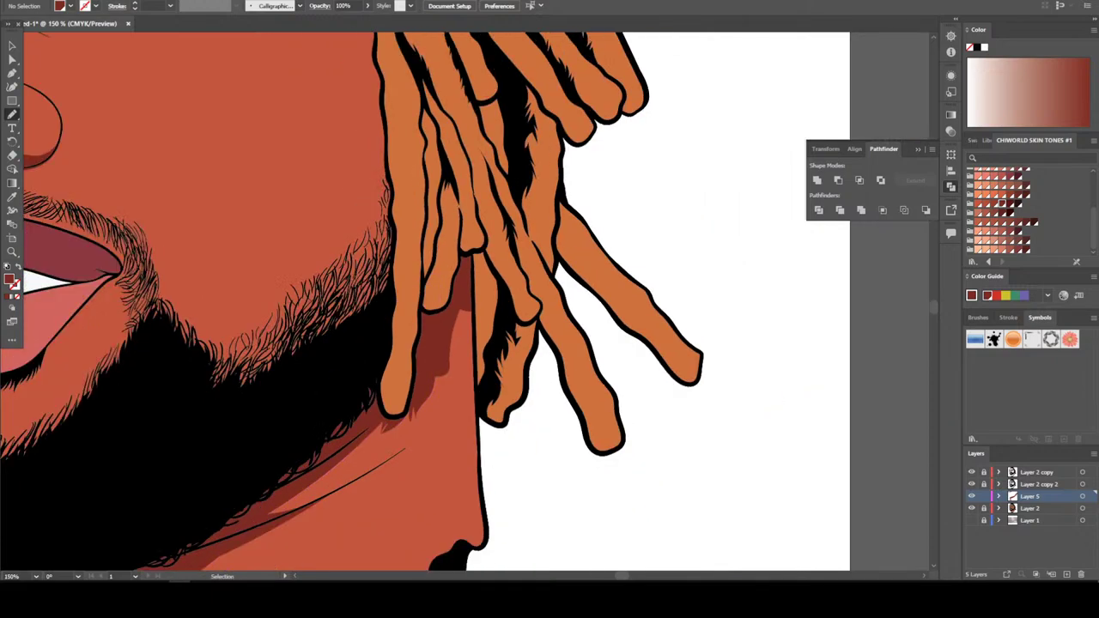
{"action": "scroll", "coordinate": [463, 301], "scroll_direction": "left", "scroll_amount": 3}
{"action": "key", "text": "ctrl+minus"}
{"action": "key", "text": "ctrl+minus"}
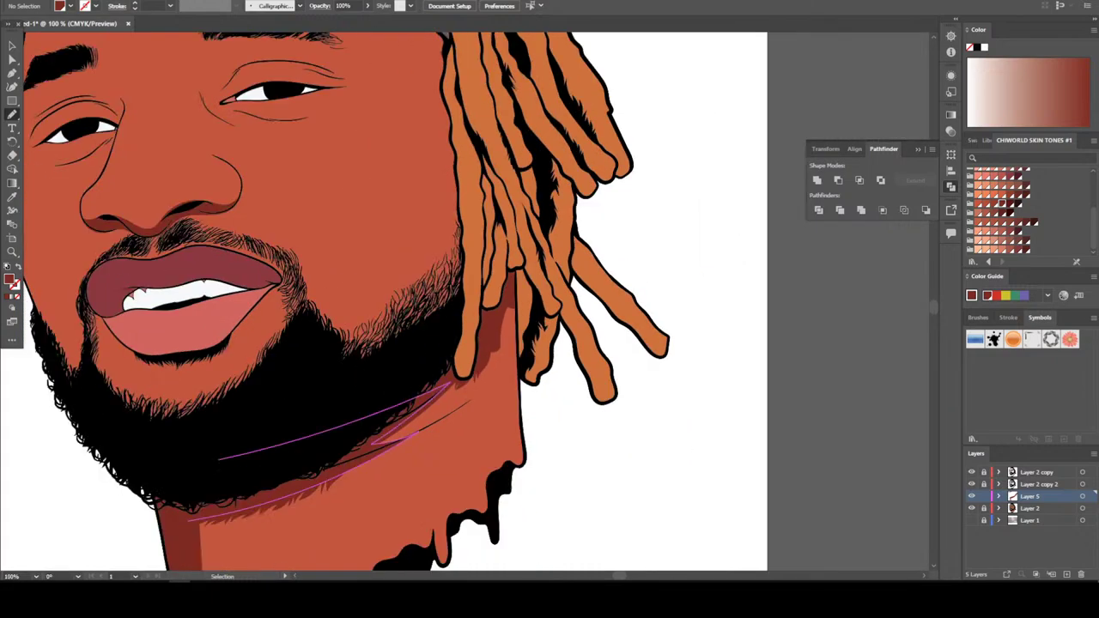
{"action": "scroll", "coordinate": [408, 301], "scroll_direction": "left", "scroll_amount": 4}
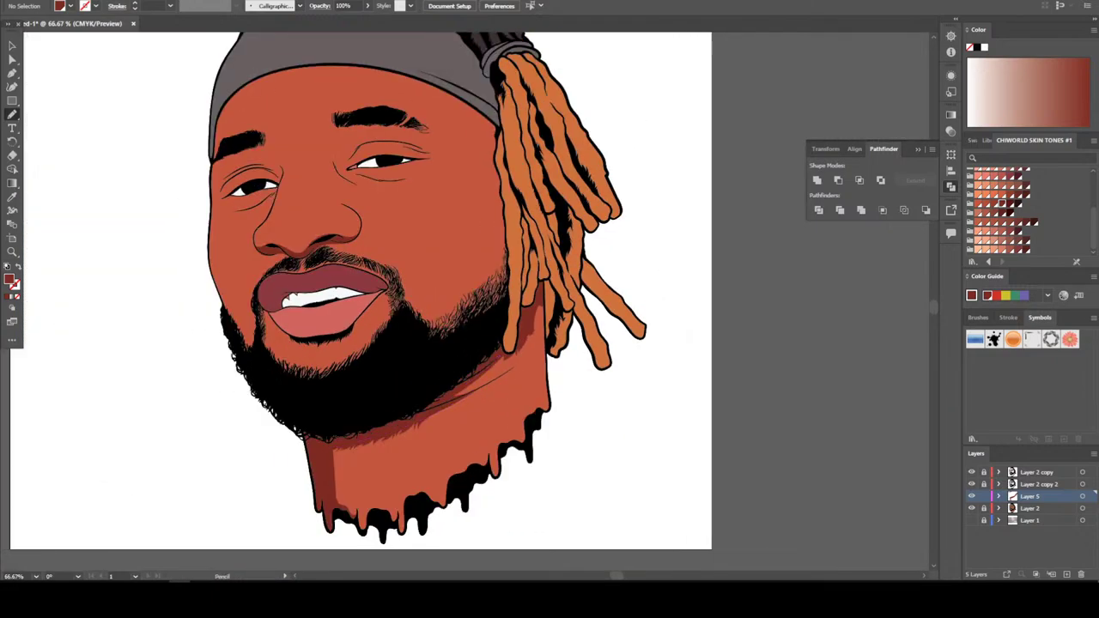
Expand Layer 5 to list its shadow paths and zoom in on the mouth and beard
{"action": "scroll", "coordinate": [360, 300], "scroll_direction": "up", "scroll_amount": 1}
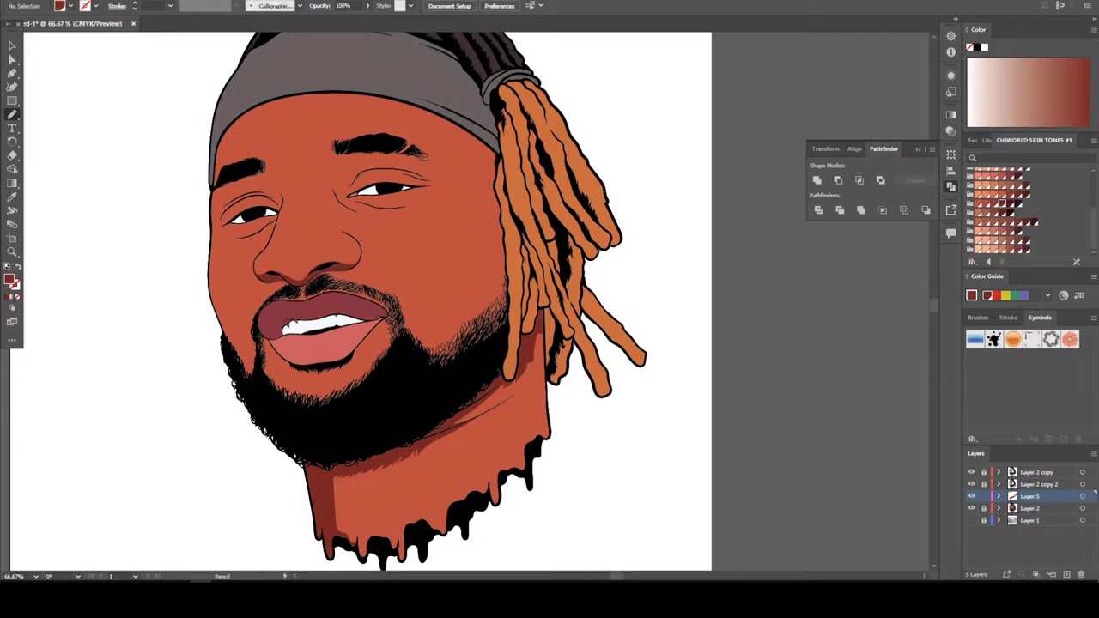
{"action": "key", "text": "ctrl+minus"}
{"action": "key", "text": "ctrl+minus"}
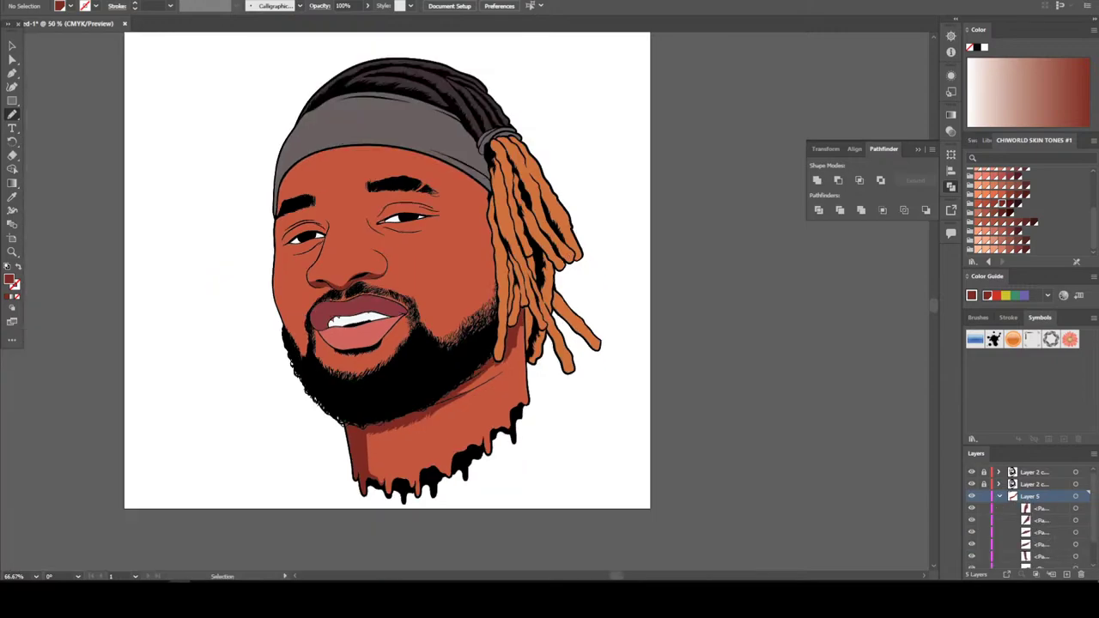
{"action": "key", "text": "ctrl+plus"}
{"action": "key", "text": "ctrl+plus"}
{"action": "key", "text": "ctrl+plus"}
{"action": "key", "text": "ctrl+plus"}
{"action": "key", "text": "ctrl+plus"}
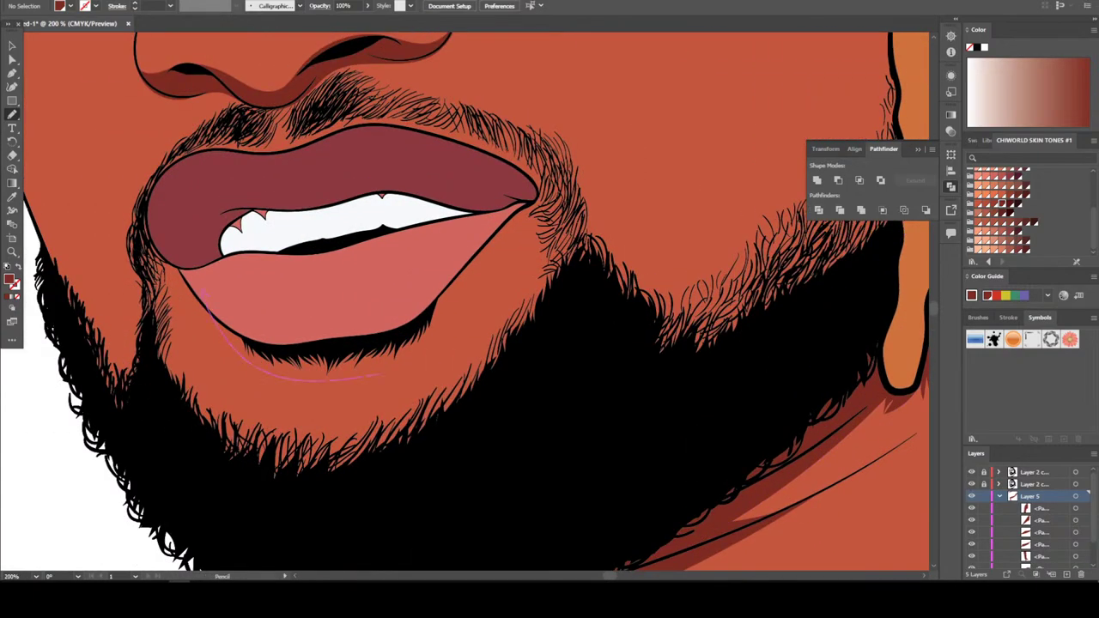
Close the shadow under the lower lip and add a shadow over the moustache beneath the nose
{"action": "left_click_drag", "start_coordinate": [429, 342], "coordinate": [513, 203]}
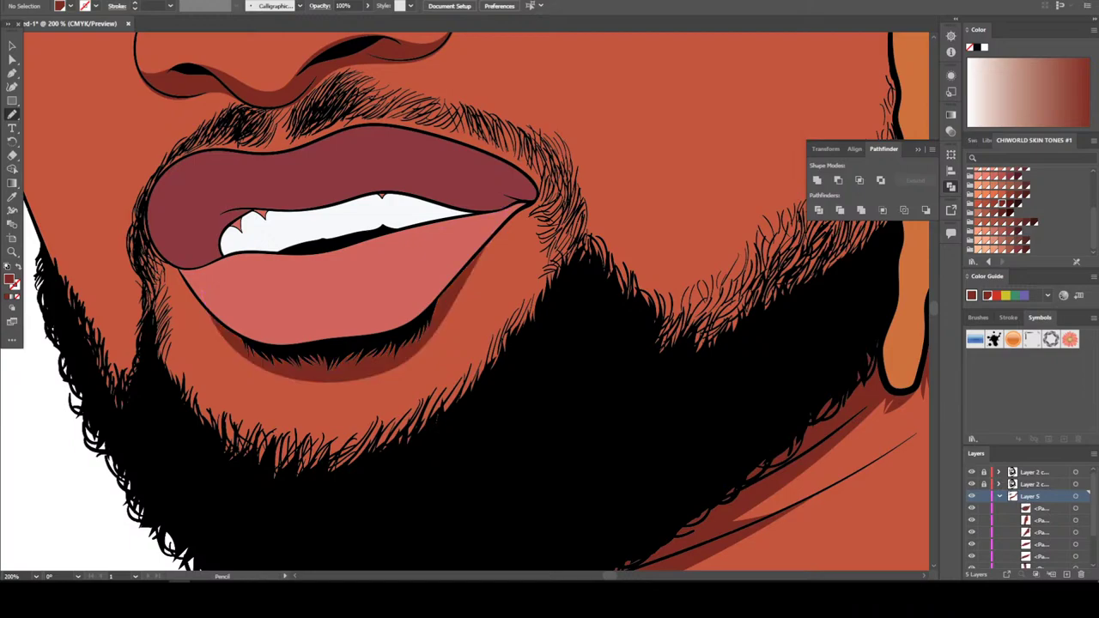
{"action": "scroll", "coordinate": [464, 300], "scroll_direction": "up", "scroll_amount": 5}
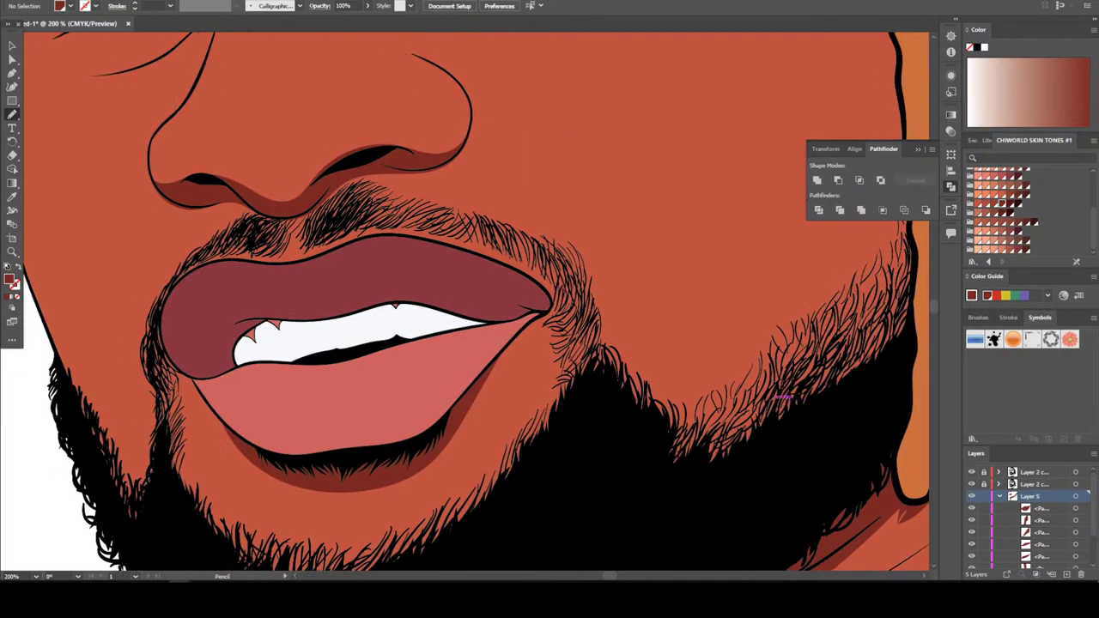
{"action": "scroll", "coordinate": [394, 174], "scroll_direction": "up", "scroll_amount": 3}
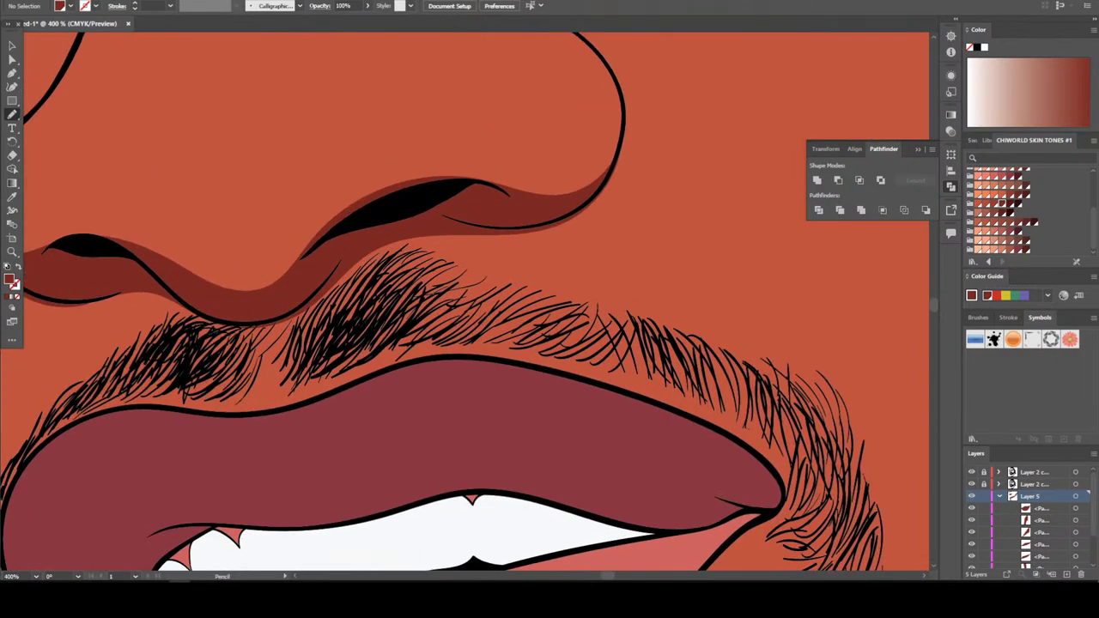
{"action": "mouse_move", "coordinate": [398, 235]}
{"action": "left_mouse_down"}
{"action": "mouse_move", "coordinate": [353, 311]}
{"action": "mouse_move", "coordinate": [284, 378]}
{"action": "mouse_move", "coordinate": [390, 246]}
{"action": "left_mouse_up"}
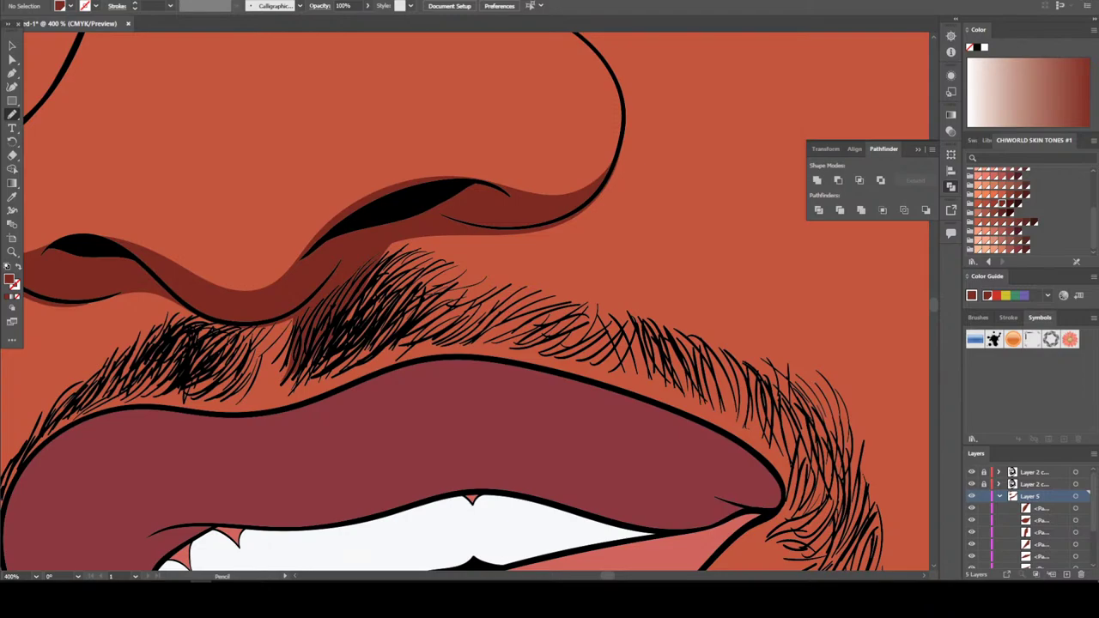
{"action": "key", "text": "ctrl+minus"}
{"action": "key", "text": "ctrl+minus"}
{"action": "key", "text": "ctrl+minus"}
{"action": "key", "text": "ctrl+minus"}
{"action": "key", "text": "ctrl+minus"}
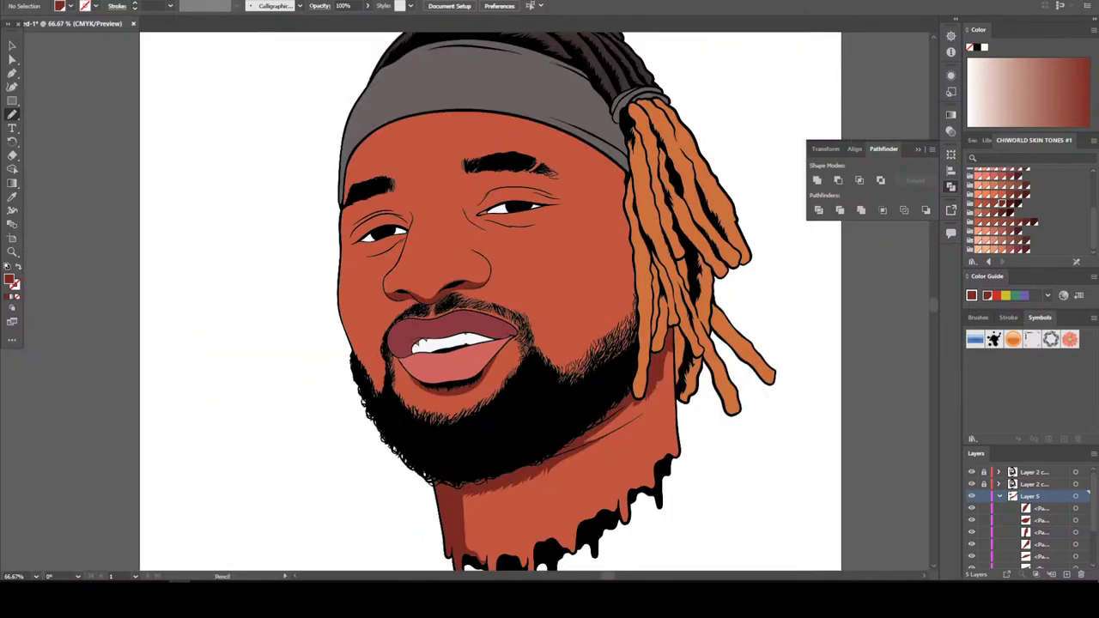
Draw a closed dark-red shadow under the right eyebrow along the eyelid crease to the inner corner
{"action": "key", "text": "ctrl+plus"}
{"action": "key", "text": "ctrl+plus"}
{"action": "key", "text": "ctrl+plus"}
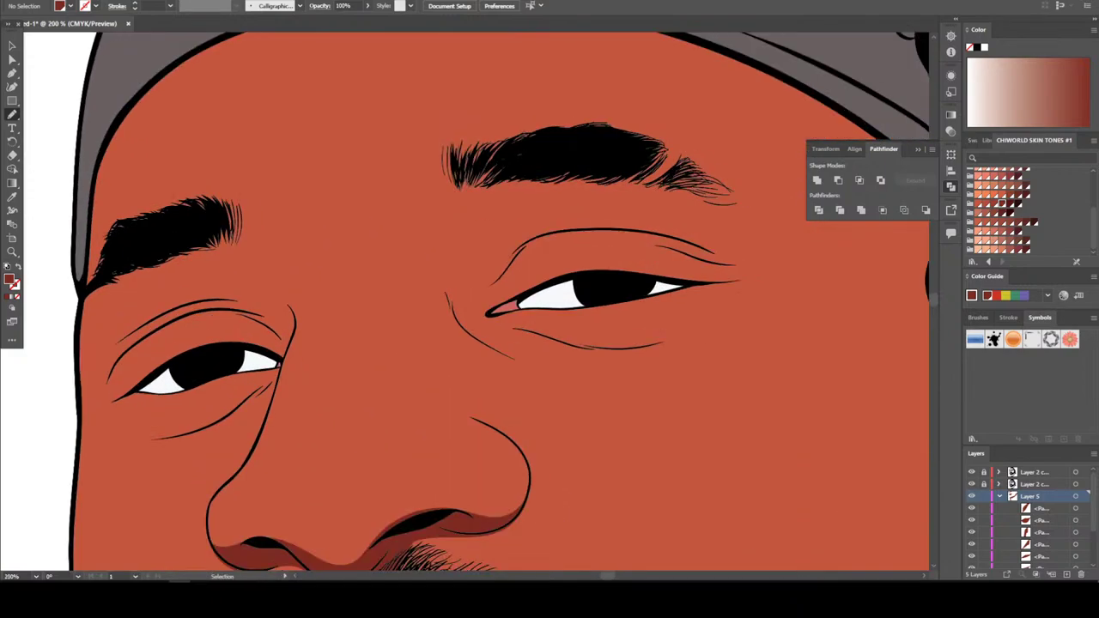
{"action": "key", "text": "ctrl+plus"}
{"action": "key", "text": "ctrl+plus"}
{"action": "scroll", "coordinate": [464, 301], "scroll_direction": "up", "scroll_amount": 3}
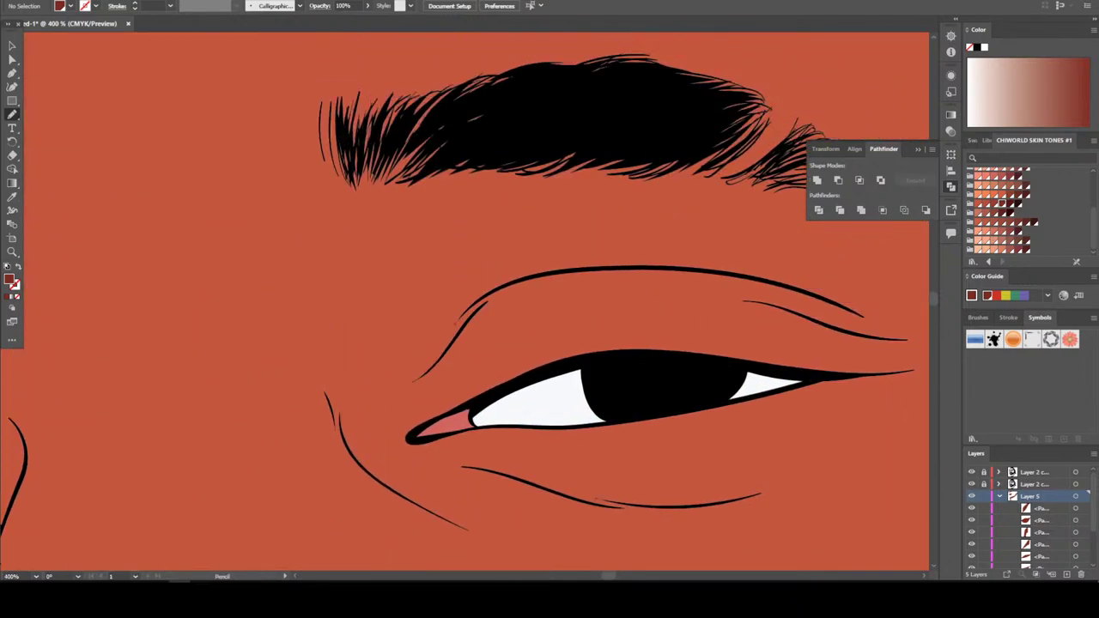
{"action": "left_click_drag", "start_coordinate": [634, 142], "coordinate": [496, 196]}
{"action": "left_click_drag", "start_coordinate": [480, 288], "coordinate": [561, 272]}
{"action": "mouse_move", "coordinate": [300, 302]}
{"action": "left_mouse_down"}
{"action": "mouse_move", "coordinate": [309, 256]}
{"action": "mouse_move", "coordinate": [402, 148]}
{"action": "mouse_move", "coordinate": [602, 140]}
{"action": "left_mouse_up"}
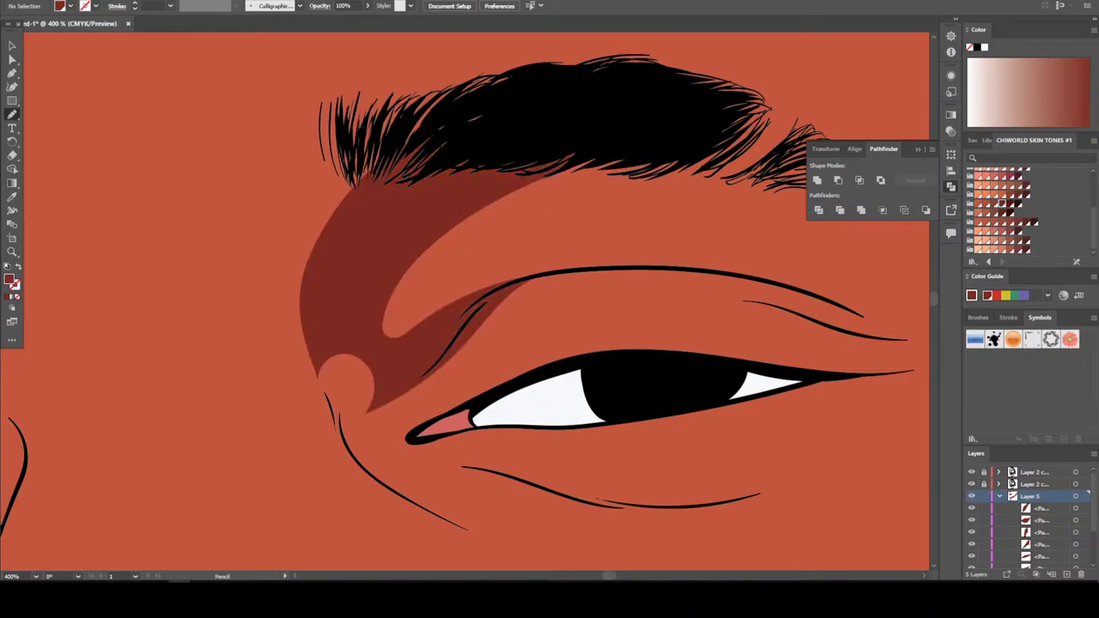
{"action": "key", "text": "ctrl+minus"}
{"action": "key", "text": "ctrl+minus"}
{"action": "key", "text": "ctrl+minus"}
{"action": "key", "text": "ctrl+minus"}
{"action": "key", "text": "ctrl+minus"}
{"action": "key", "text": "ctrl+minus"}
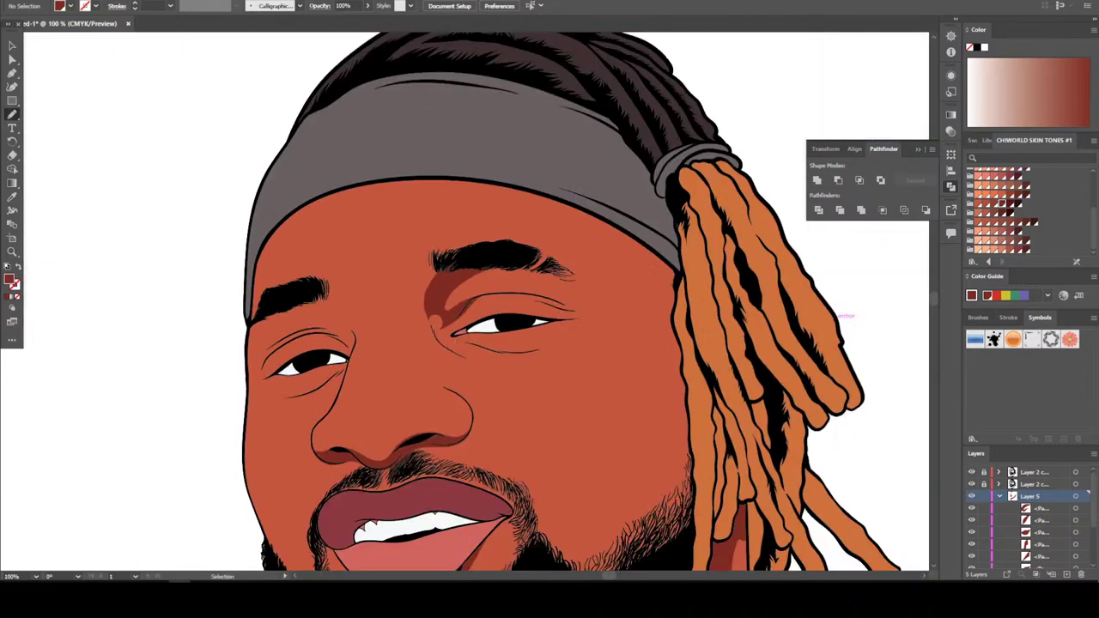
{"action": "key", "text": "ctrl+plus"}
{"action": "key", "text": "ctrl+plus"}
{"action": "key", "text": "ctrl+plus"}
{"action": "key", "text": "ctrl+plus"}
{"action": "key", "text": "ctrl+plus"}
{"action": "key", "text": "ctrl+plus"}
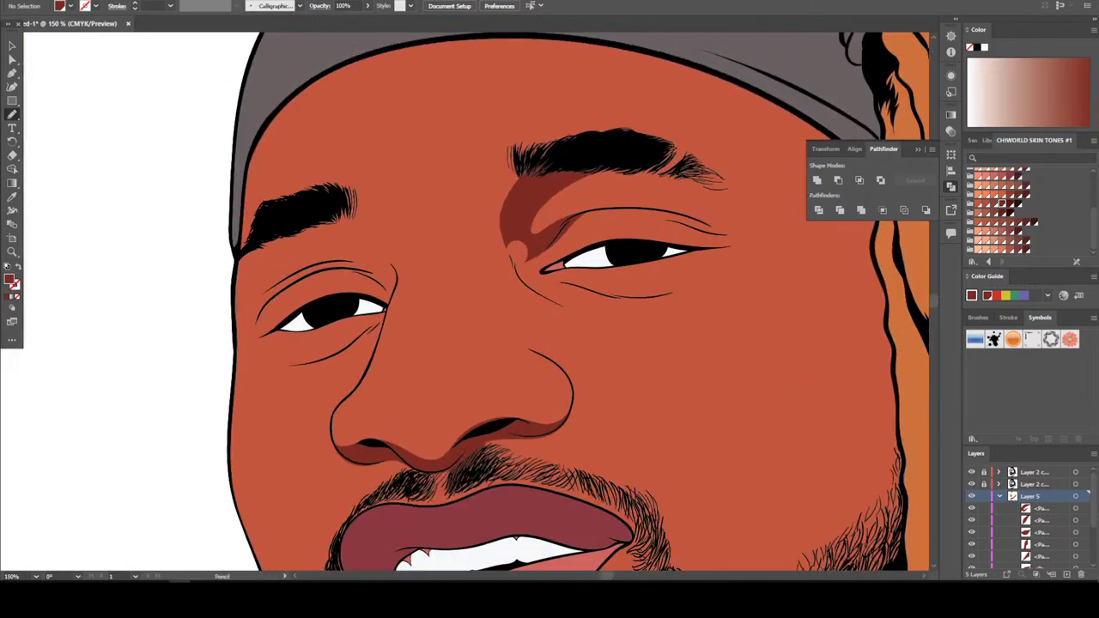
Outline a shadow from the left eye's inner corner up over the brow ridge
{"action": "scroll", "coordinate": [486, 302], "scroll_direction": "up", "scroll_amount": 4}
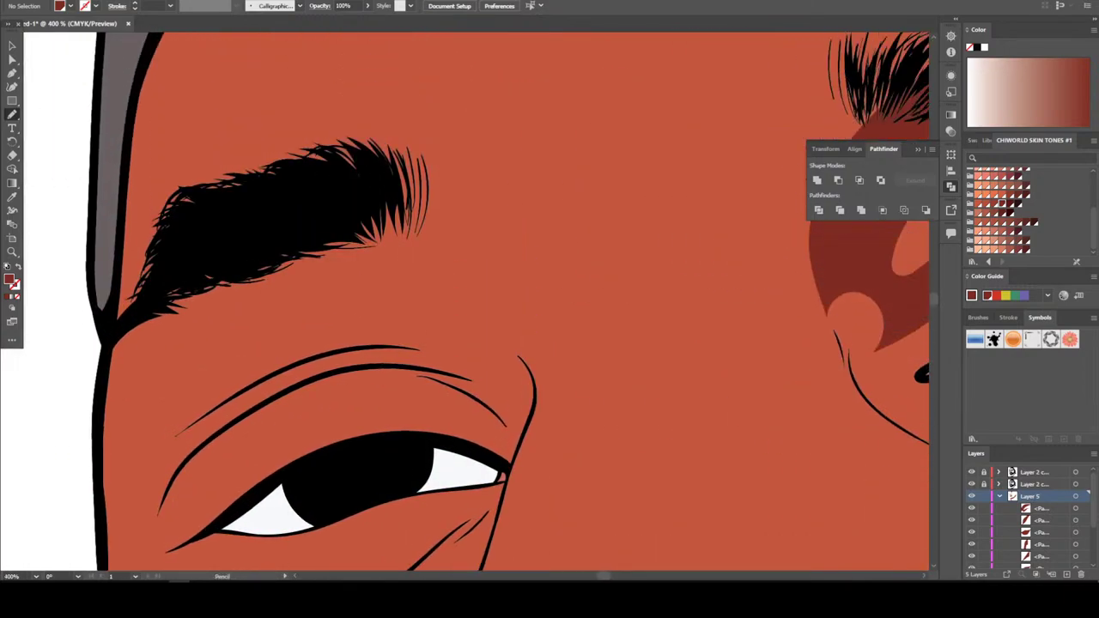
{"action": "left_click_drag", "start_coordinate": [505, 475], "coordinate": [521, 445]}
{"action": "mouse_move", "coordinate": [536, 397]}
{"action": "left_mouse_down"}
{"action": "mouse_move", "coordinate": [518, 338]}
{"action": "mouse_move", "coordinate": [465, 276]}
{"action": "mouse_move", "coordinate": [403, 225]}
{"action": "mouse_move", "coordinate": [345, 203]}
{"action": "mouse_move", "coordinate": [227, 248]}
{"action": "mouse_move", "coordinate": [339, 290]}
{"action": "mouse_move", "coordinate": [363, 319]}
{"action": "mouse_move", "coordinate": [258, 380]}
{"action": "mouse_move", "coordinate": [307, 362]}
{"action": "left_mouse_up"}
{"action": "left_click_drag", "start_coordinate": [438, 354], "coordinate": [335, 370]}
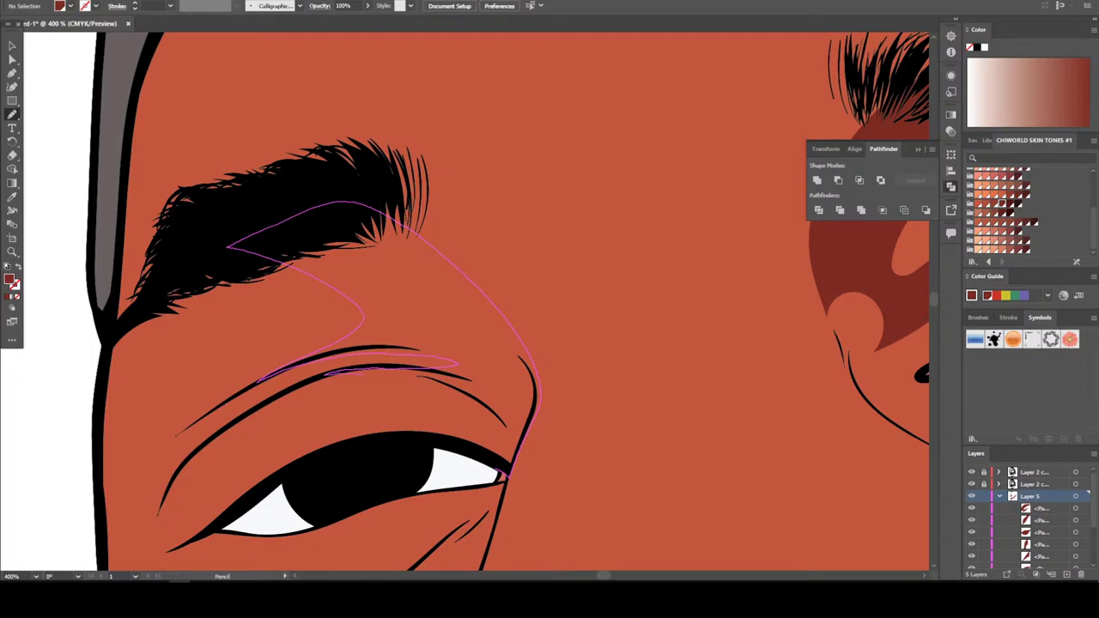
{"action": "mouse_move", "coordinate": [461, 388]}
{"action": "left_mouse_down"}
{"action": "mouse_move", "coordinate": [483, 403]}
{"action": "mouse_move", "coordinate": [464, 395]}
{"action": "mouse_move", "coordinate": [438, 455]}
{"action": "left_mouse_up"}
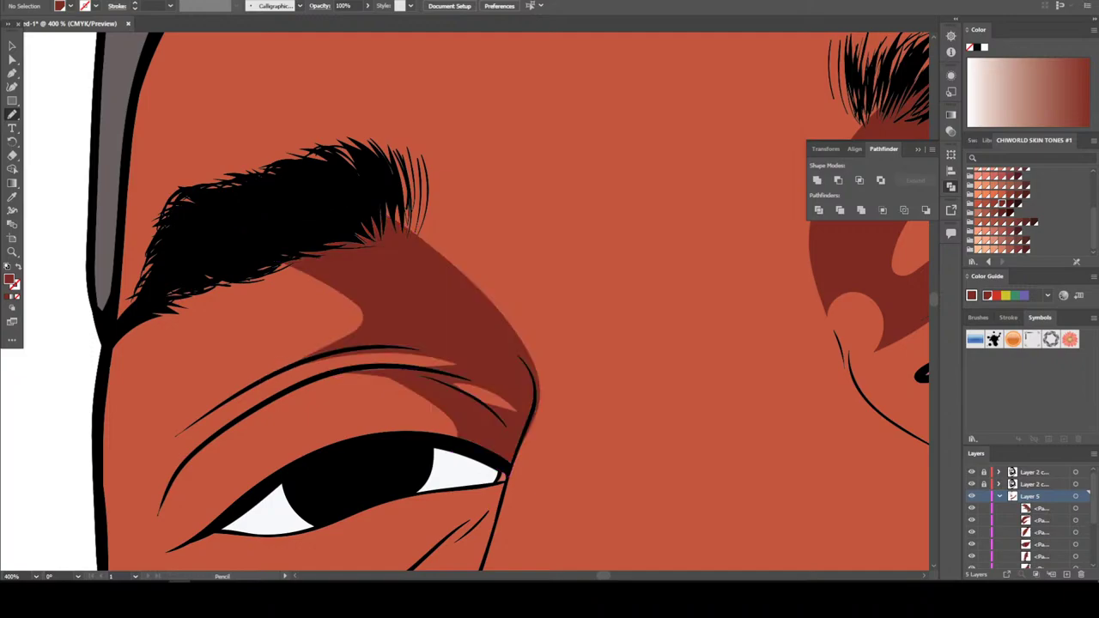
Add a second filled shadow along the left eyelid crease
{"action": "mouse_move", "coordinate": [459, 414]}
{"action": "left_mouse_down"}
{"action": "mouse_move", "coordinate": [342, 382]}
{"action": "mouse_move", "coordinate": [275, 395]}
{"action": "left_mouse_up"}
{"action": "left_click_drag", "start_coordinate": [431, 369], "coordinate": [500, 424]}
{"action": "left_click_drag", "start_coordinate": [450, 391], "coordinate": [502, 419]}
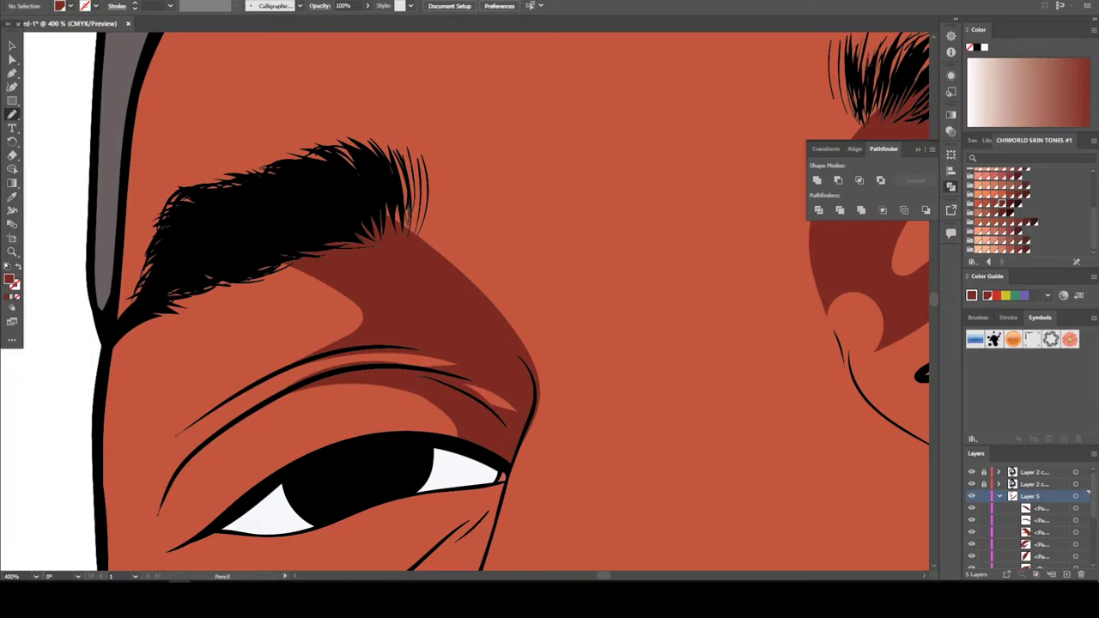
{"action": "key", "text": "ctrl+minus"}
{"action": "key", "text": "ctrl+minus"}
{"action": "key", "text": "ctrl+minus"}
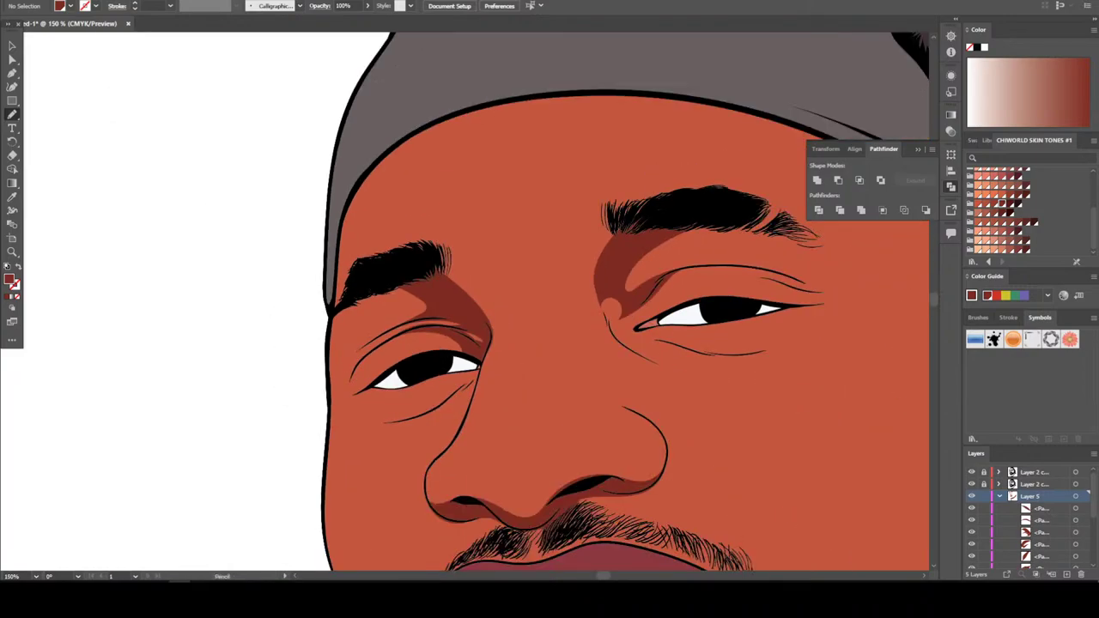
Begin redrawing the top edge of the right eye's brow shadow
{"action": "key", "text": "ctrl+minus"}
{"action": "key", "text": "ctrl+minus"}
{"action": "key", "text": "ctrl+minus"}
{"action": "scroll", "coordinate": [533, 301], "scroll_direction": "down", "scroll_amount": 2}
{"action": "key", "text": "ctrl+plus"}
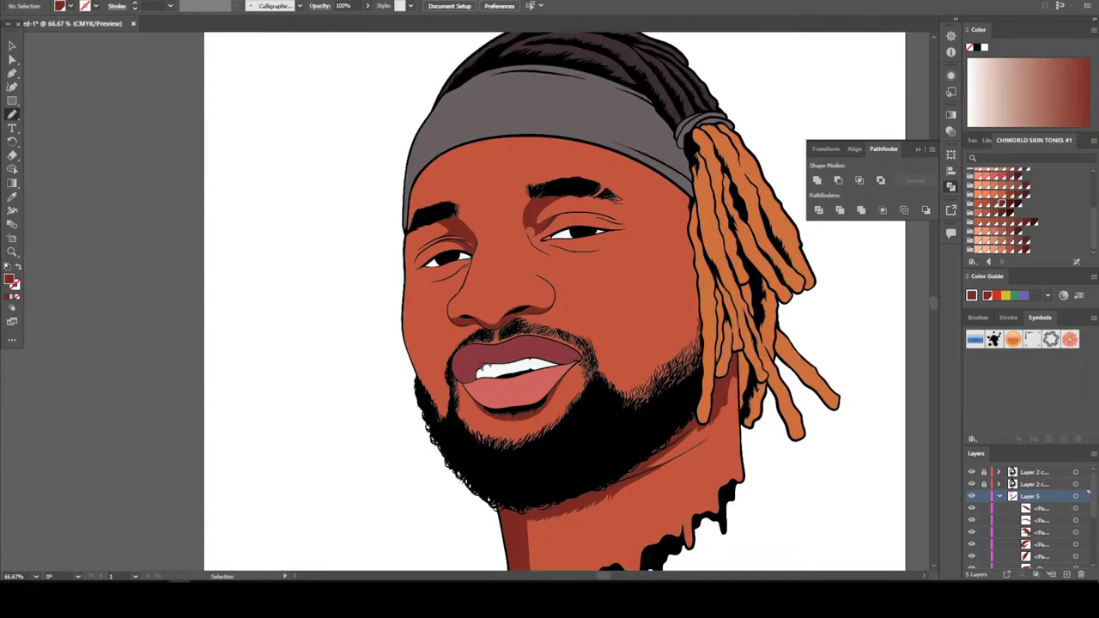
{"action": "key", "text": "ctrl+plus"}
{"action": "scroll", "coordinate": [554, 300], "scroll_direction": "up", "scroll_amount": 4}
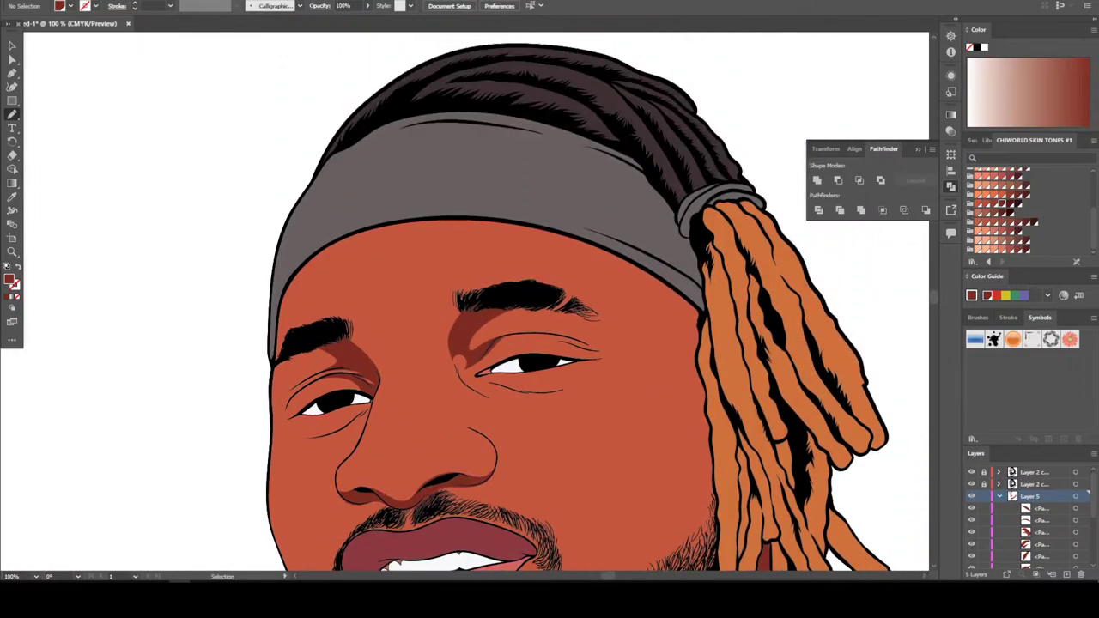
{"action": "key", "text": "ctrl+plus"}
{"action": "key", "text": "ctrl+plus"}
{"action": "key", "text": "ctrl+plus"}
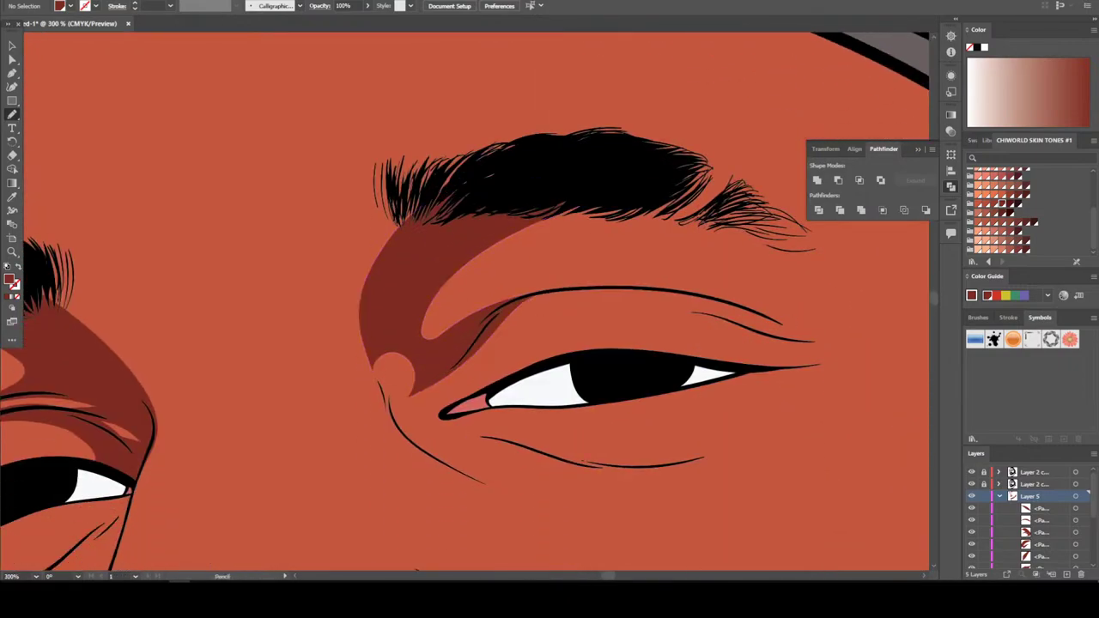
{"action": "mouse_move", "coordinate": [366, 342]}
{"action": "left_mouse_down"}
{"action": "mouse_move", "coordinate": [363, 277]}
{"action": "mouse_move", "coordinate": [399, 185]}
{"action": "mouse_move", "coordinate": [502, 148]}
{"action": "mouse_move", "coordinate": [553, 153]}
{"action": "left_mouse_up"}
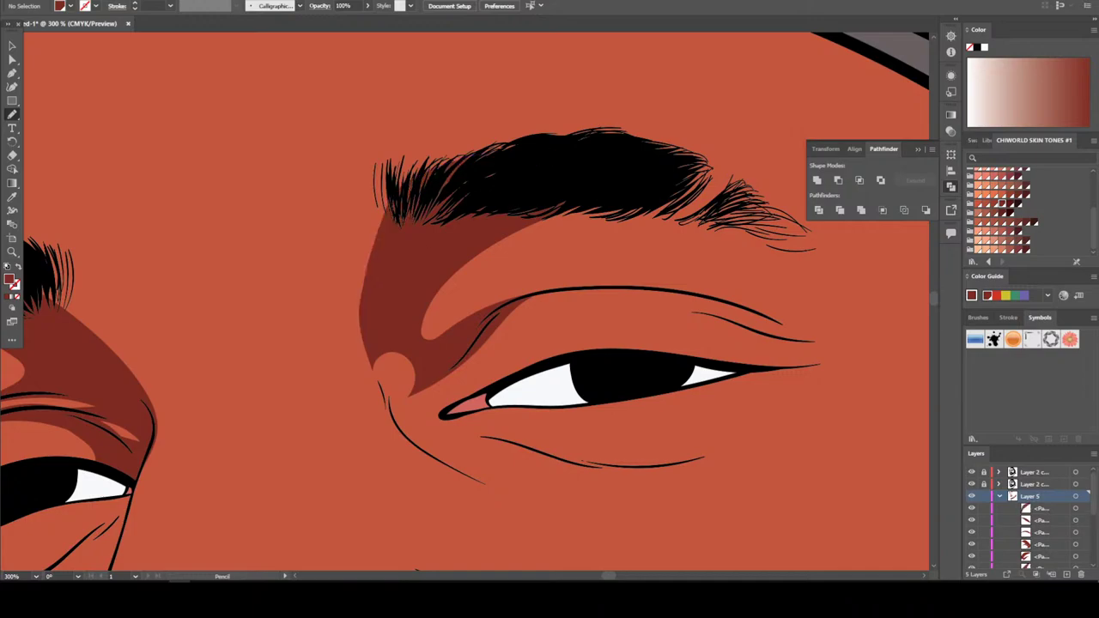
Reshape the lower edge of the right brow shadow back up to the brow
{"action": "key", "text": "ctrl+minus"}
{"action": "key", "text": "ctrl+minus"}
{"action": "key", "text": "ctrl+minus"}
{"action": "key", "text": "ctrl+minus"}
{"action": "scroll", "coordinate": [540, 310], "scroll_direction": "down", "scroll_amount": 1}
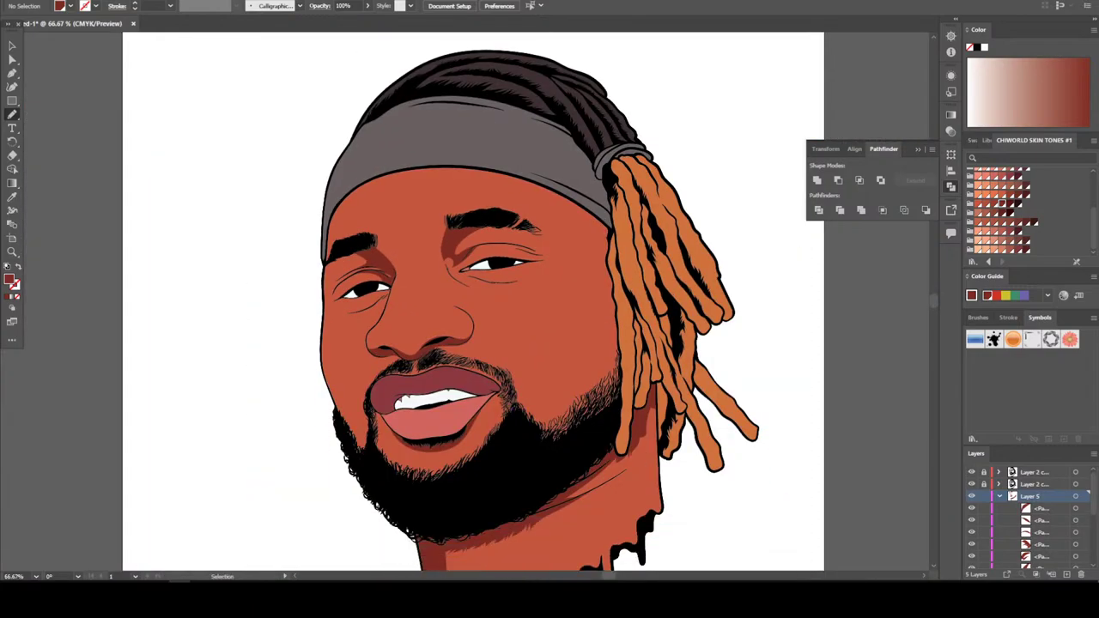
{"action": "key", "text": "ctrl+plus"}
{"action": "key", "text": "ctrl+plus"}
{"action": "key", "text": "ctrl+plus"}
{"action": "key", "text": "ctrl+plus"}
{"action": "key", "text": "ctrl+plus"}
{"action": "key", "text": "ctrl+plus"}
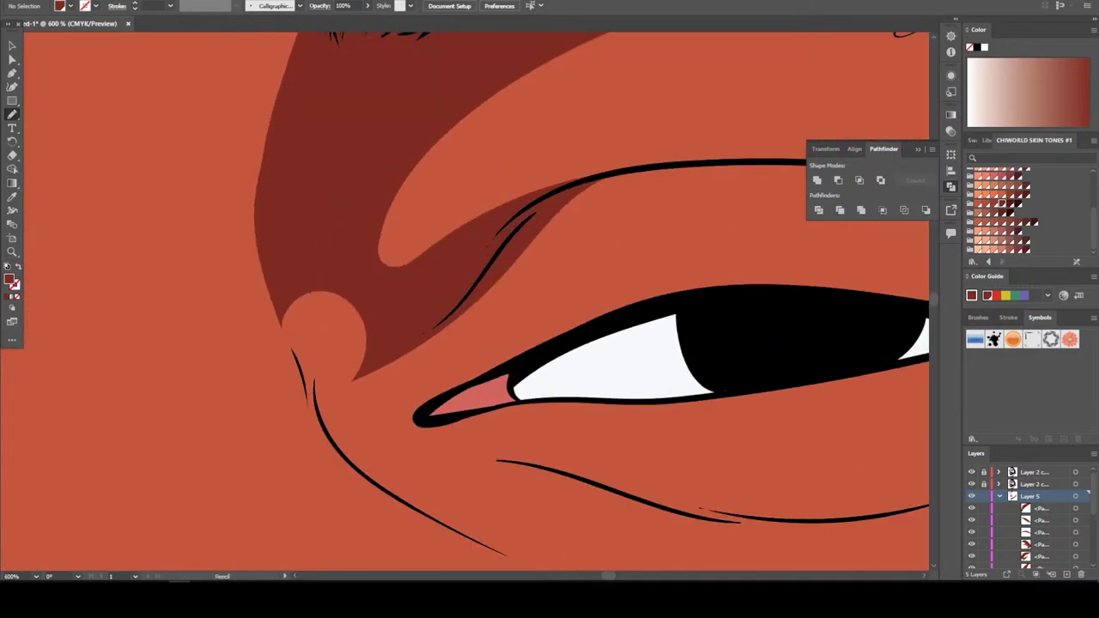
{"action": "left_click_drag", "start_coordinate": [478, 292], "coordinate": [355, 385]}
{"action": "left_click_drag", "start_coordinate": [284, 368], "coordinate": [249, 267]}
{"action": "mouse_move", "coordinate": [265, 135]}
{"action": "left_mouse_down"}
{"action": "mouse_move", "coordinate": [294, 72]}
{"action": "mouse_move", "coordinate": [297, 219]}
{"action": "mouse_move", "coordinate": [354, 291]}
{"action": "mouse_move", "coordinate": [432, 315]}
{"action": "left_mouse_up"}
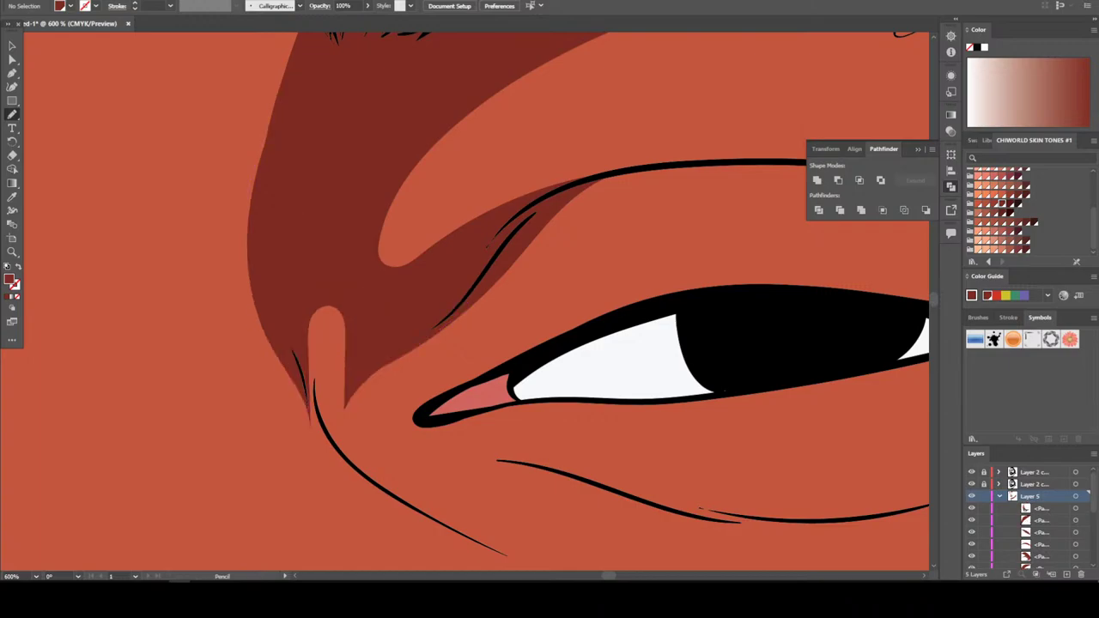
{"action": "key", "text": "ctrl+minus"}
{"action": "key", "text": "ctrl+minus"}
{"action": "key", "text": "ctrl+minus"}
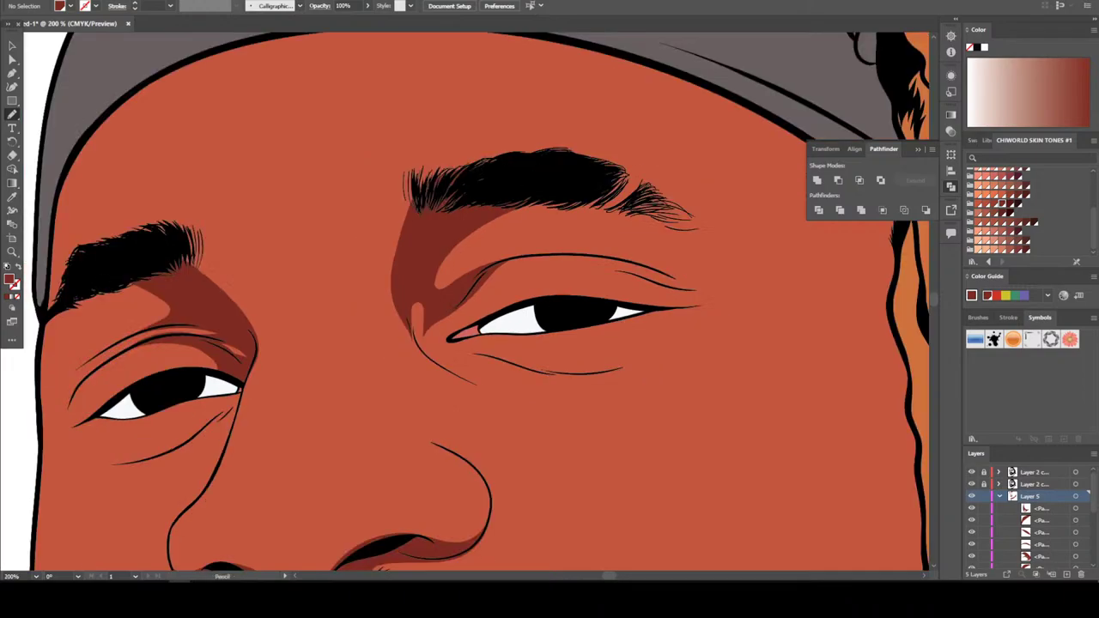
{"action": "key", "text": "ctrl+minus"}
{"action": "key", "text": "ctrl+minus"}
{"action": "key", "text": "ctrl+minus"}
Draw a thin dark red shadow band across the forehead beneath the headband's edge
{"action": "scroll", "coordinate": [540, 318], "scroll_direction": "down", "scroll_amount": 2}
{"action": "key", "text": "ctrl+plus"}
{"action": "key", "text": "ctrl+plus"}
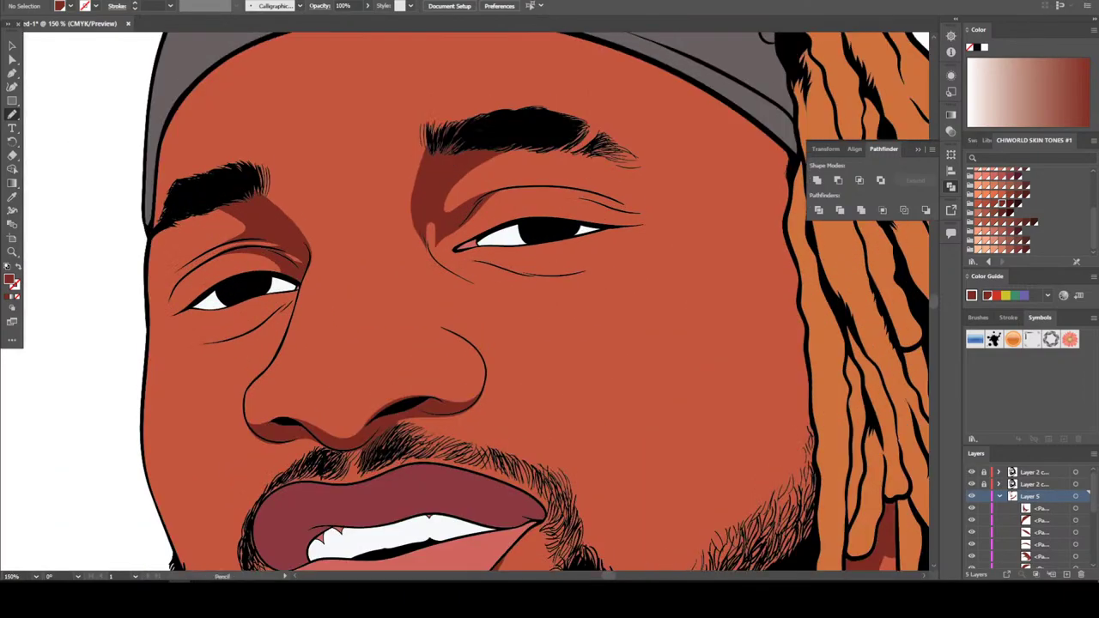
{"action": "scroll", "coordinate": [535, 301], "scroll_direction": "up", "scroll_amount": 3}
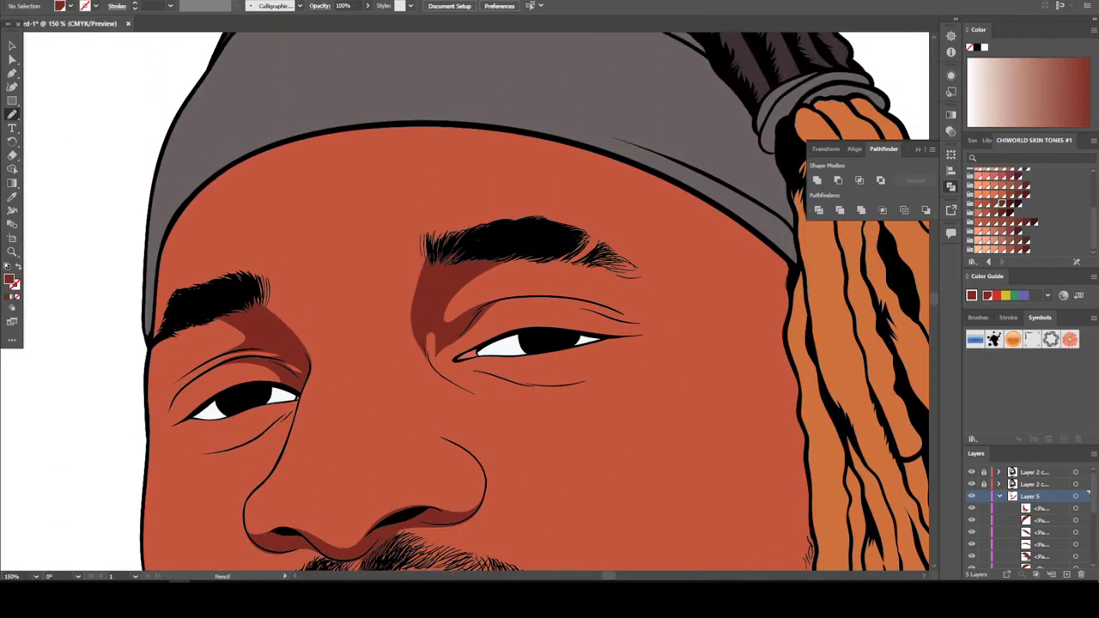
{"action": "left_click_drag", "start_coordinate": [161, 209], "coordinate": [152, 283]}
{"action": "left_click_drag", "start_coordinate": [352, 136], "coordinate": [545, 145]}
{"action": "mouse_move", "coordinate": [700, 208]}
{"action": "left_mouse_down"}
{"action": "mouse_move", "coordinate": [794, 273]}
{"action": "mouse_move", "coordinate": [666, 172]}
{"action": "mouse_move", "coordinate": [271, 98]}
{"action": "mouse_move", "coordinate": [164, 209]}
{"action": "left_mouse_up"}
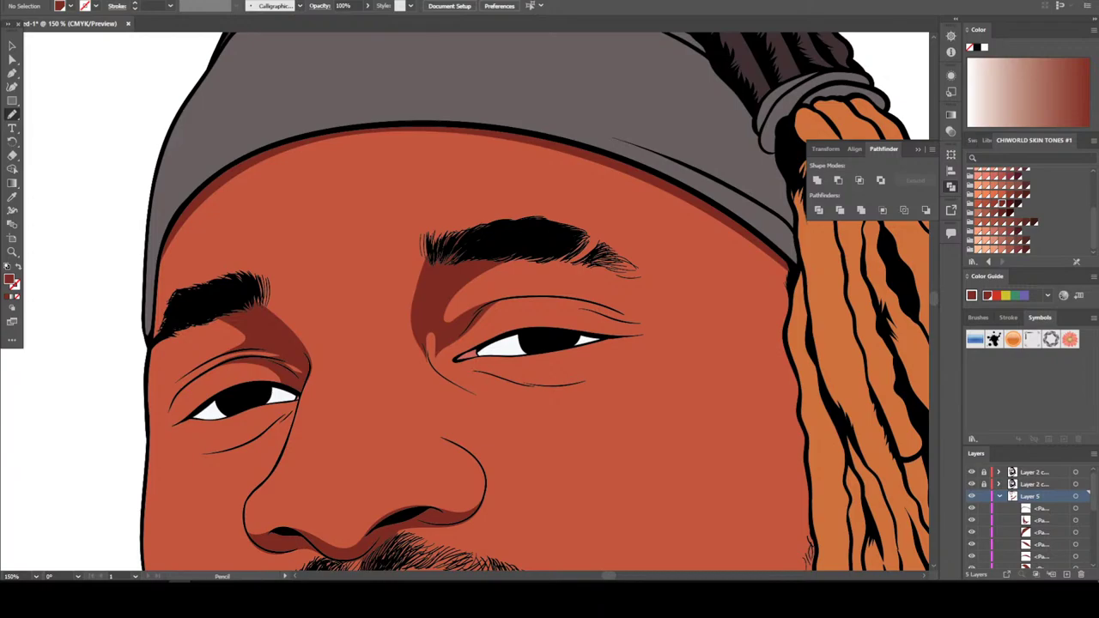
{"action": "key", "text": "ctrl+minus"}
{"action": "key", "text": "ctrl+minus"}
{"action": "scroll", "coordinate": [472, 309], "scroll_direction": "down", "scroll_amount": 1}
Draw a closed dark red shadow from the beard edge up the face edge to the hair
{"action": "key", "text": "ctrl+1"}
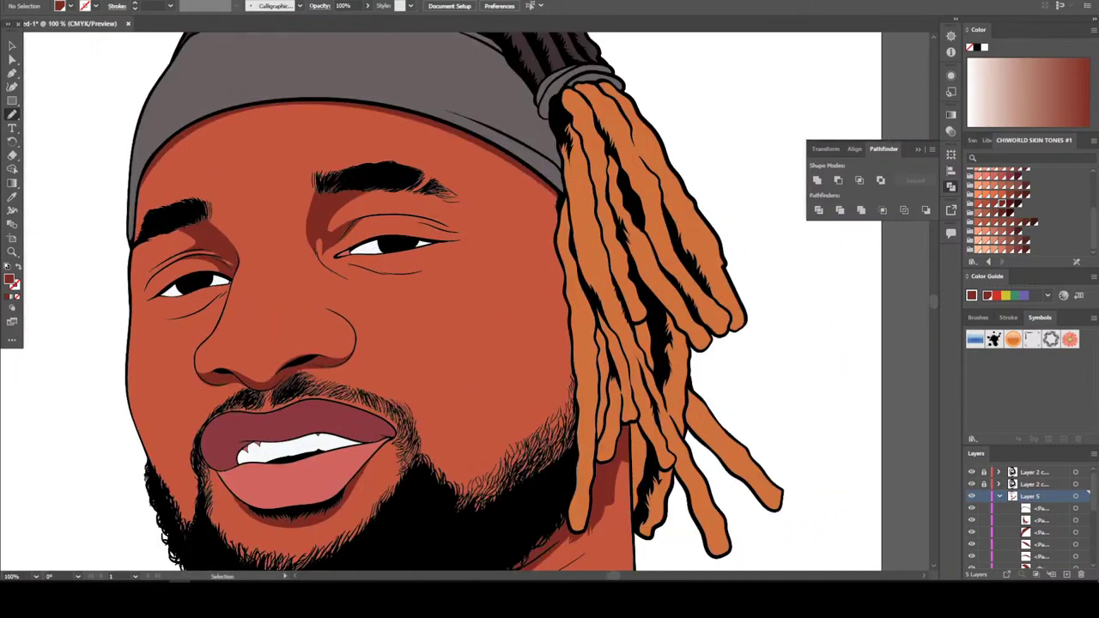
{"action": "key", "text": "ctrl+plus"}
{"action": "mouse_move", "coordinate": [575, 462]}
{"action": "left_mouse_down"}
{"action": "mouse_move", "coordinate": [531, 526]}
{"action": "mouse_move", "coordinate": [547, 503]}
{"action": "mouse_move", "coordinate": [543, 438]}
{"action": "left_mouse_up"}
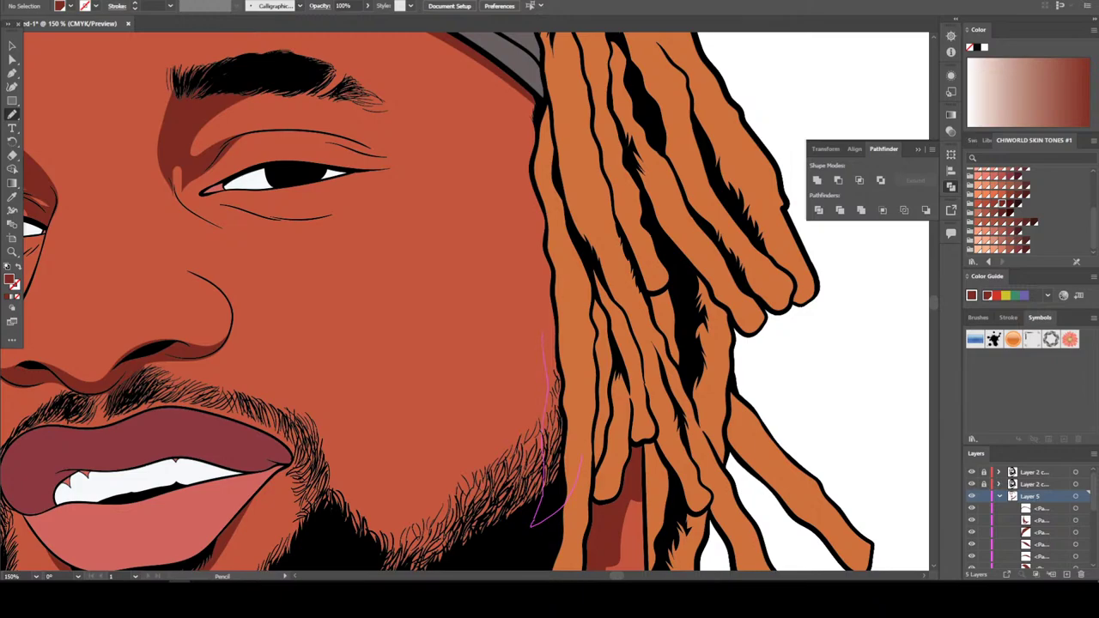
{"action": "left_click_drag", "start_coordinate": [534, 275], "coordinate": [534, 232]}
{"action": "left_click_drag", "start_coordinate": [539, 86], "coordinate": [541, 79]}
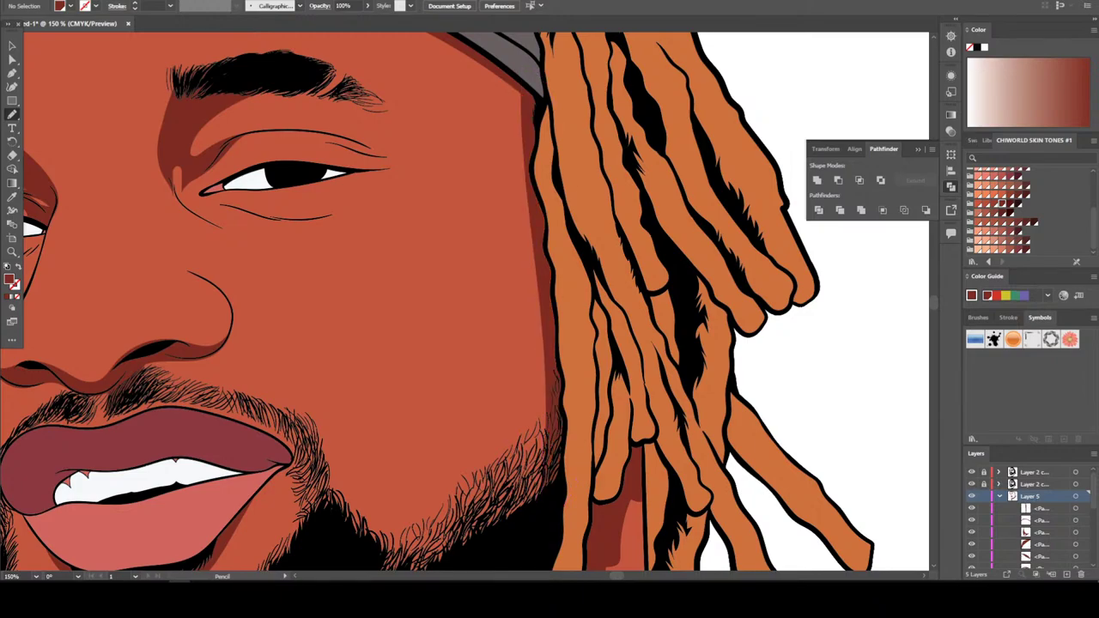
Draw a second closed dark red shadow shape along the right cheek edge
{"action": "key", "text": "ctrl+minus"}
{"action": "key", "text": "ctrl+plus"}
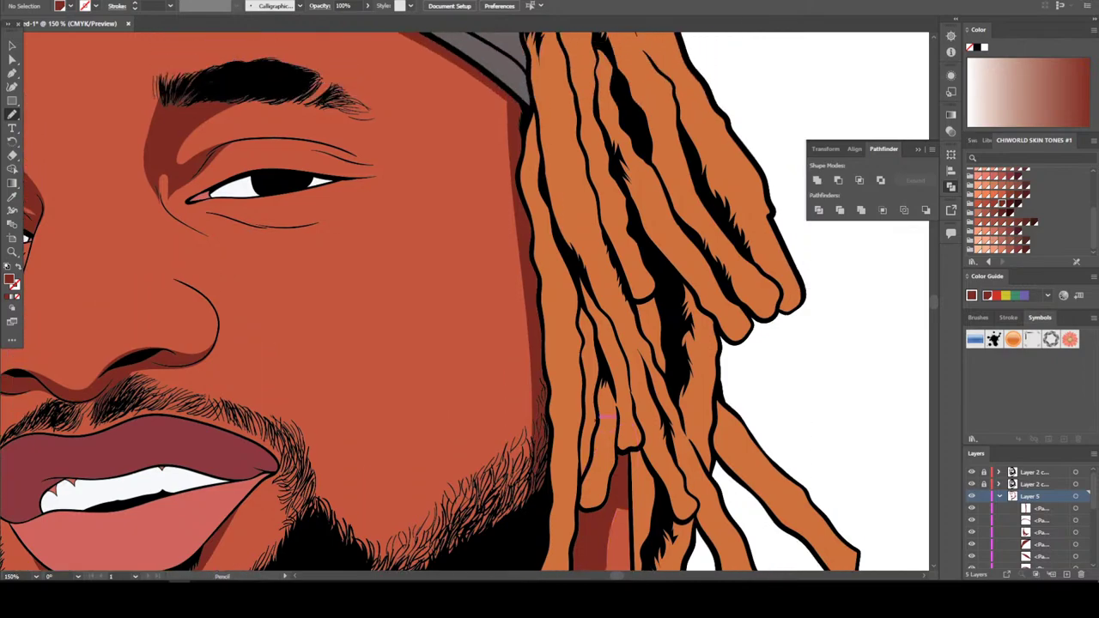
{"action": "left_click_drag", "start_coordinate": [518, 521], "coordinate": [524, 474]}
{"action": "left_click_drag", "start_coordinate": [521, 314], "coordinate": [517, 267]}
{"action": "mouse_move", "coordinate": [504, 151]}
{"action": "left_mouse_down"}
{"action": "mouse_move", "coordinate": [504, 86]}
{"action": "mouse_move", "coordinate": [536, 76]}
{"action": "left_mouse_up"}
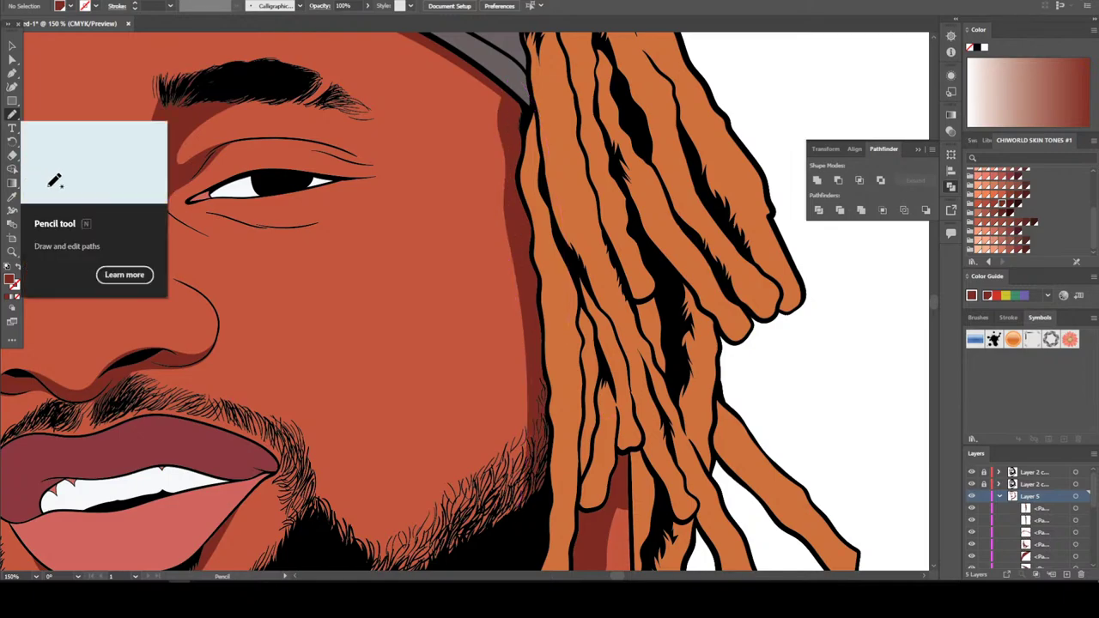
Set the Pencil tool's Fidelity one notch closer to Accurate
{"action": "double_click", "coordinate": [12, 114]}
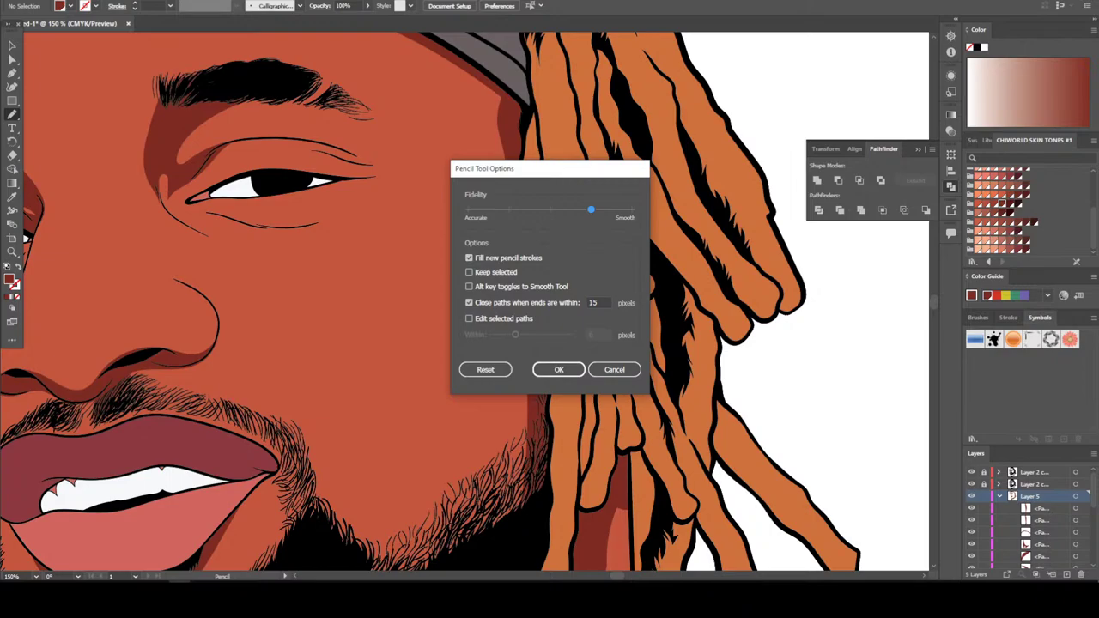
{"action": "left_click_drag", "start_coordinate": [591, 209], "coordinate": [550, 209]}
{"action": "left_click", "coordinate": [558, 369]}
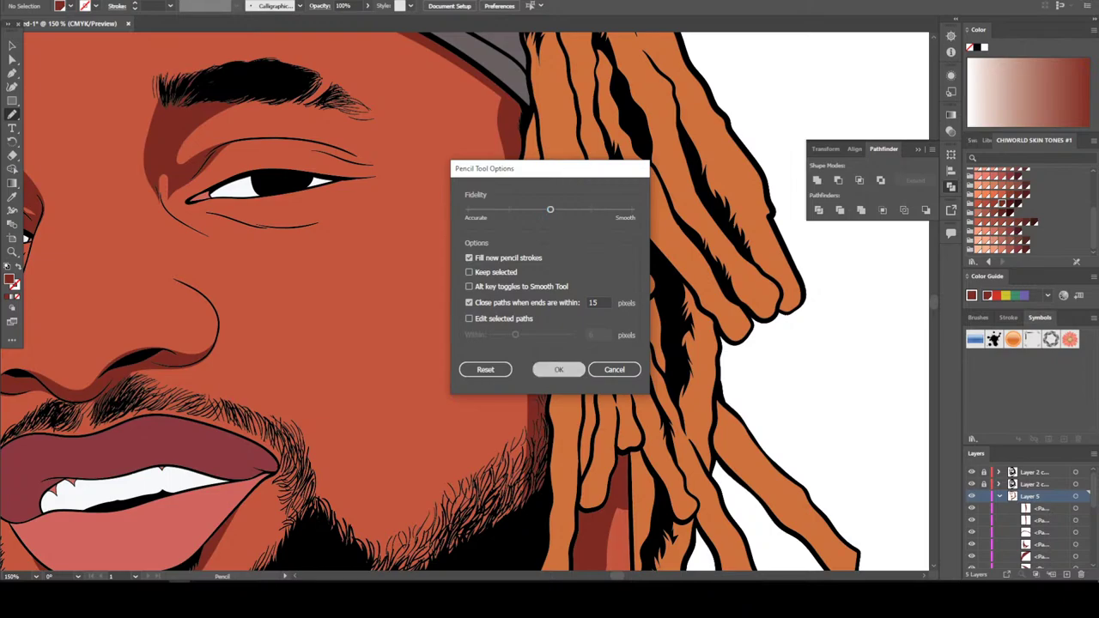
Pencil additional shading up the jaw edge, extending it past the cheek
{"action": "scroll", "coordinate": [431, 302], "scroll_direction": "down", "scroll_amount": 2}
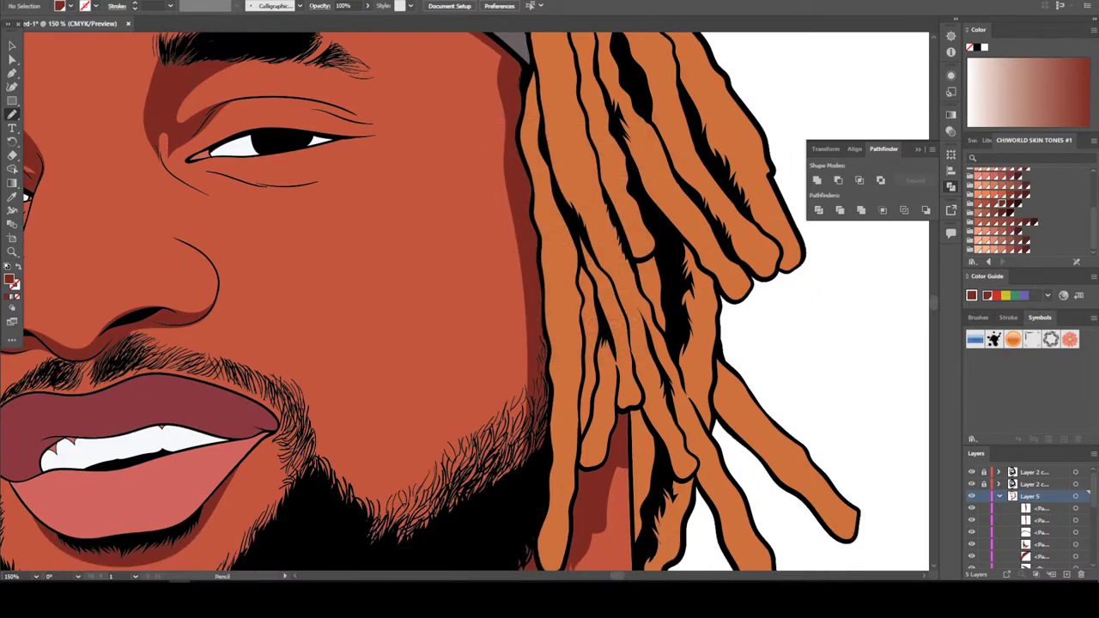
{"action": "mouse_move", "coordinate": [550, 440]}
{"action": "left_mouse_down"}
{"action": "mouse_move", "coordinate": [505, 478]}
{"action": "mouse_move", "coordinate": [529, 391]}
{"action": "mouse_move", "coordinate": [529, 335]}
{"action": "left_mouse_up"}
{"action": "left_click_drag", "start_coordinate": [516, 204], "coordinate": [532, 213]}
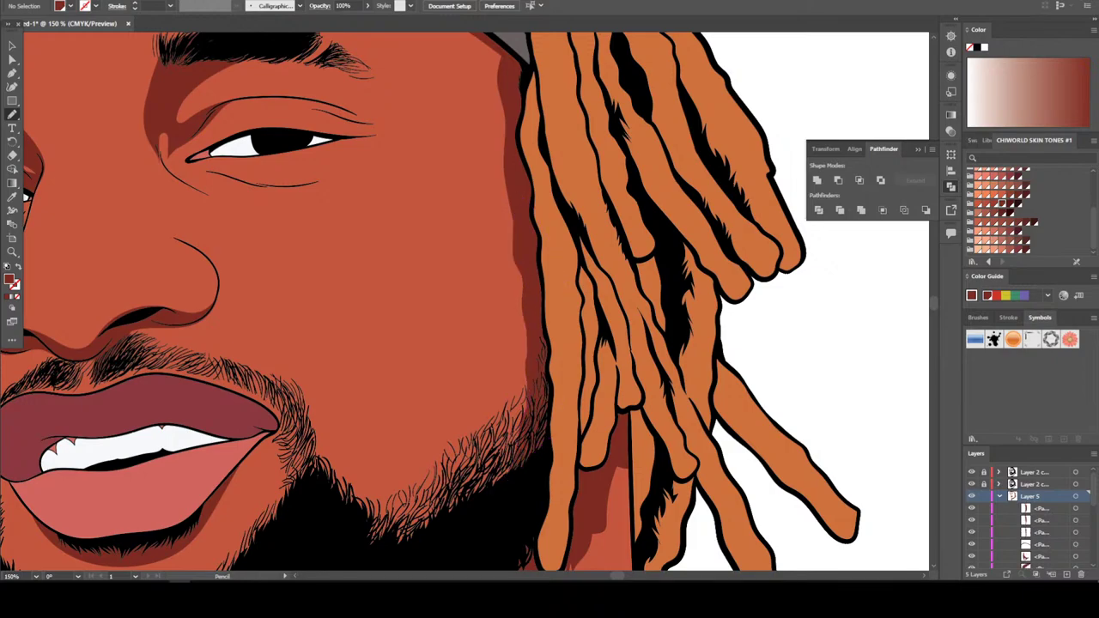
{"action": "key", "text": "ctrl+minus"}
{"action": "key", "text": "ctrl+minus"}
{"action": "key", "text": "ctrl+minus"}
Draw a darker red rim along the right eye's lower lid from the inner corner
{"action": "key", "text": "ctrl+plus"}
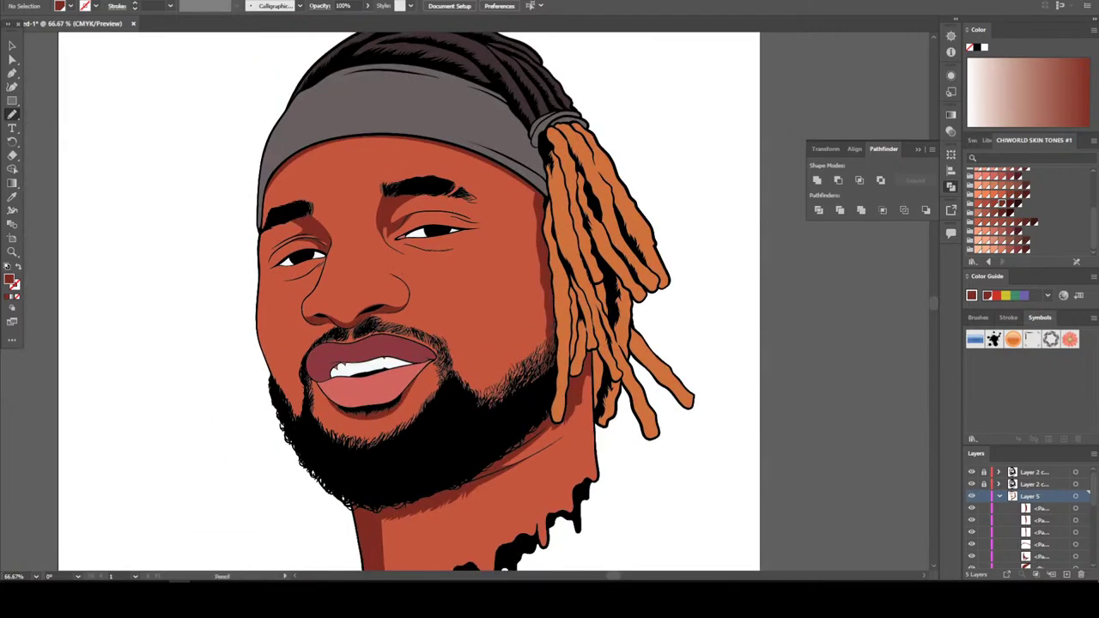
{"action": "key", "text": "ctrl+plus"}
{"action": "key", "text": "ctrl+plus"}
{"action": "key", "text": "ctrl+plus"}
{"action": "key", "text": "ctrl+plus"}
{"action": "key", "text": "ctrl+plus"}
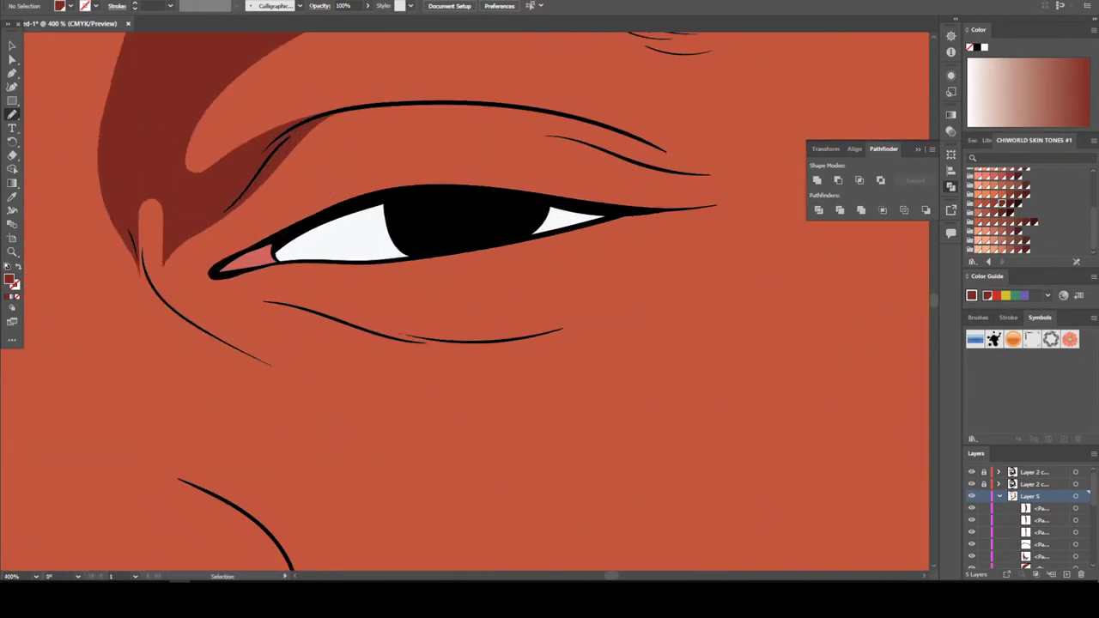
{"action": "scroll", "coordinate": [464, 301], "scroll_direction": "up", "scroll_amount": 2}
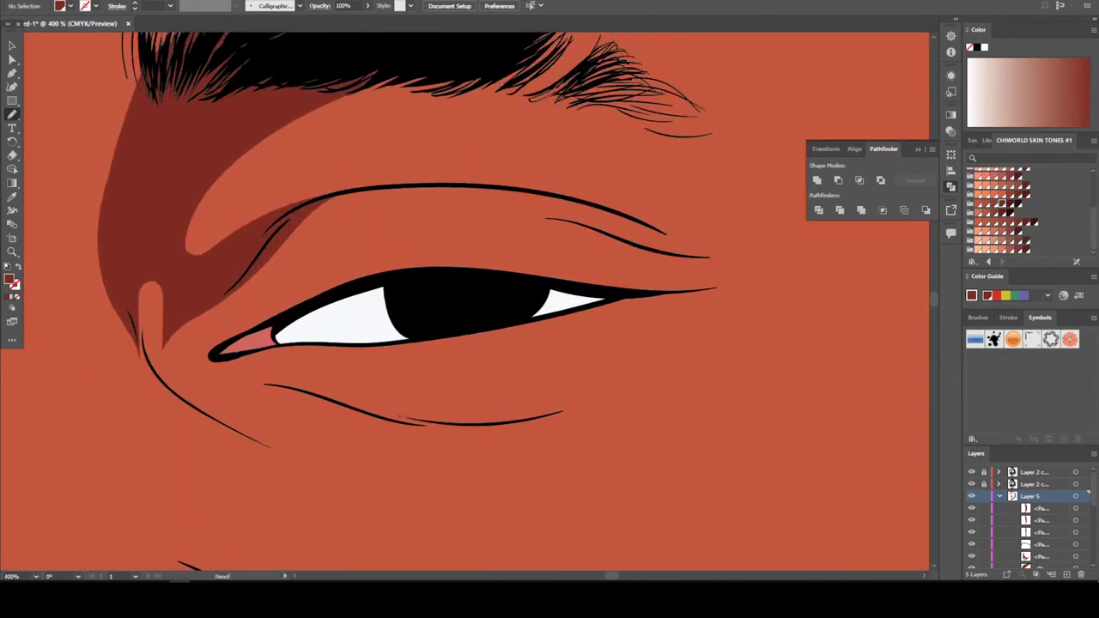
{"action": "left_click_drag", "start_coordinate": [236, 354], "coordinate": [273, 347]}
{"action": "left_click_drag", "start_coordinate": [383, 348], "coordinate": [470, 342]}
{"action": "left_click_drag", "start_coordinate": [568, 320], "coordinate": [646, 294]}
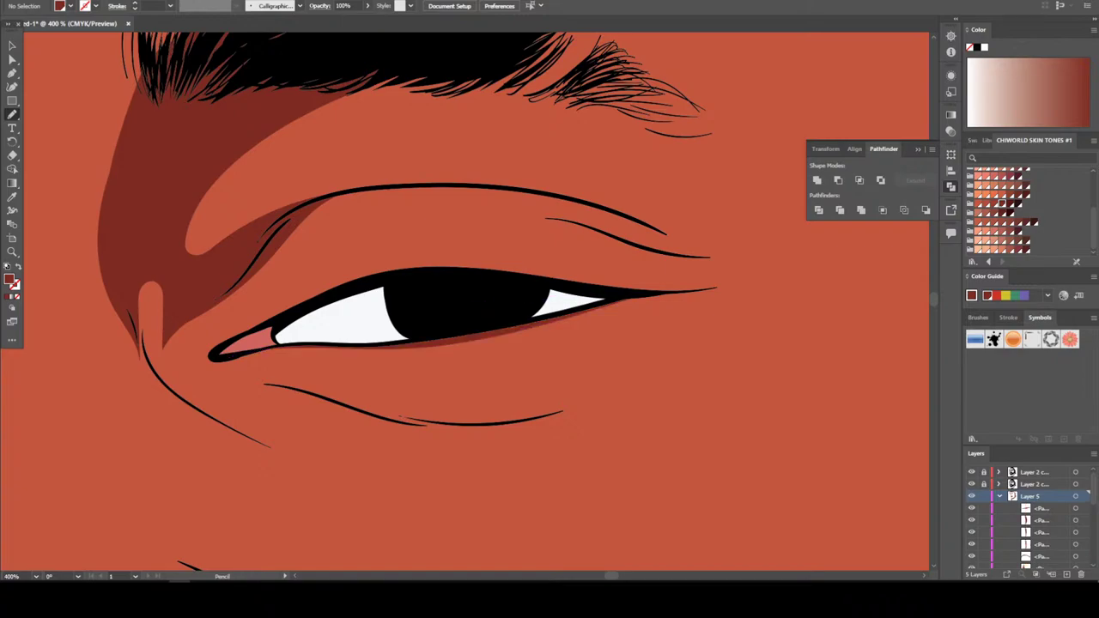
Draw a closed shadow shape along the right eye's upper eyelid crease
{"action": "scroll", "coordinate": [463, 301], "scroll_direction": "up", "scroll_amount": 2}
{"action": "key", "text": "ctrl+minus"}
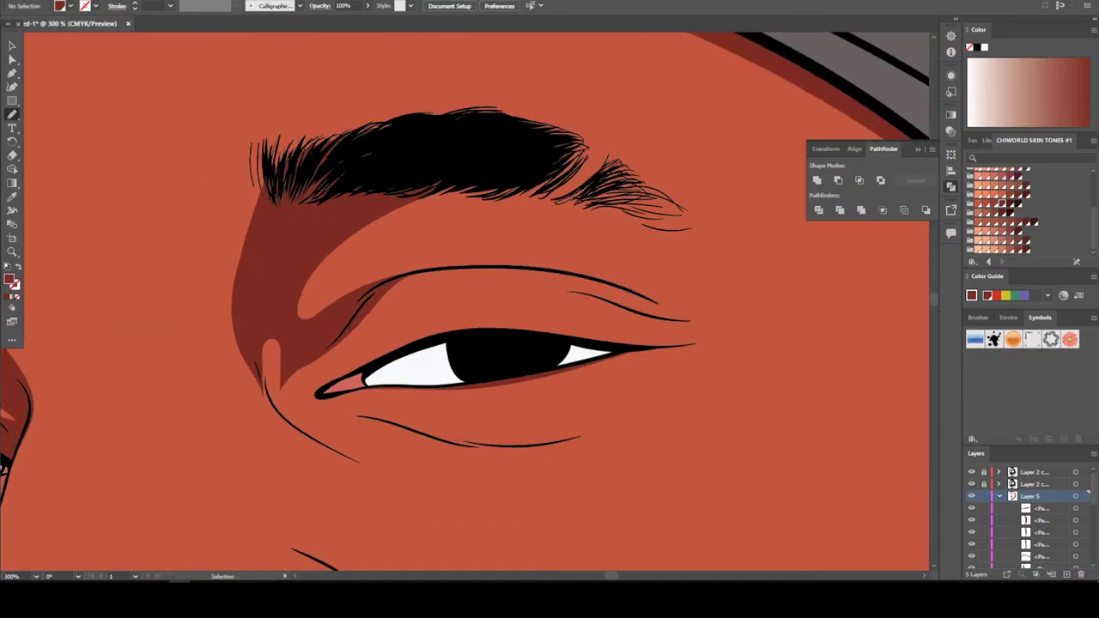
{"action": "key", "text": "ctrl+equal"}
{"action": "key", "text": "ctrl+equal"}
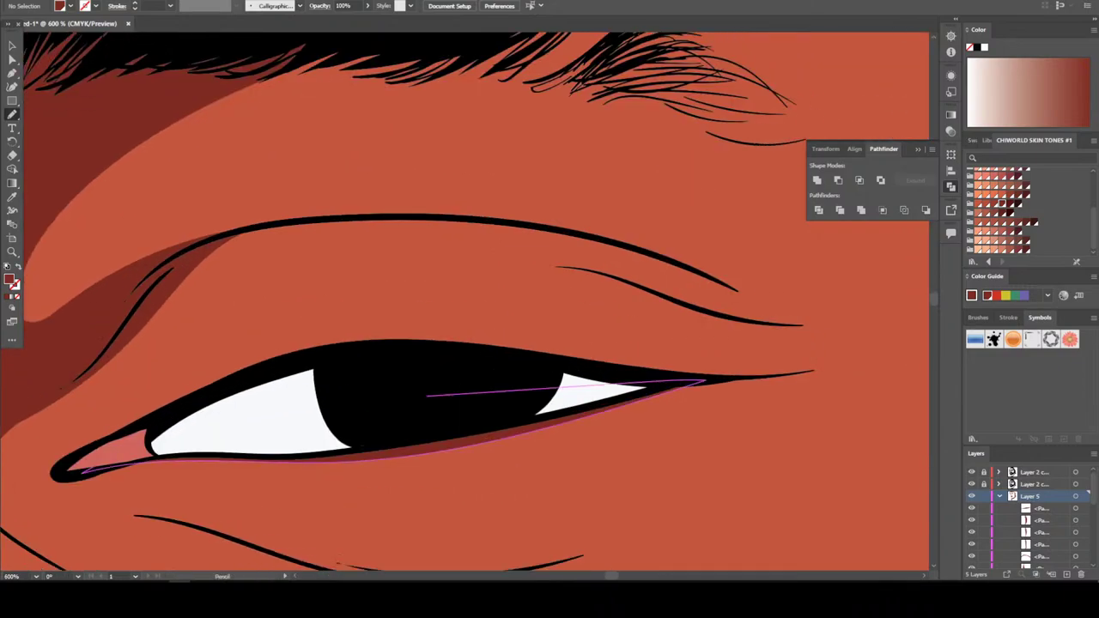
{"action": "mouse_move", "coordinate": [170, 276]}
{"action": "left_mouse_down"}
{"action": "mouse_move", "coordinate": [239, 243]}
{"action": "mouse_move", "coordinate": [327, 225]}
{"action": "mouse_move", "coordinate": [439, 222]}
{"action": "mouse_move", "coordinate": [584, 237]}
{"action": "mouse_move", "coordinate": [814, 311]}
{"action": "left_mouse_up"}
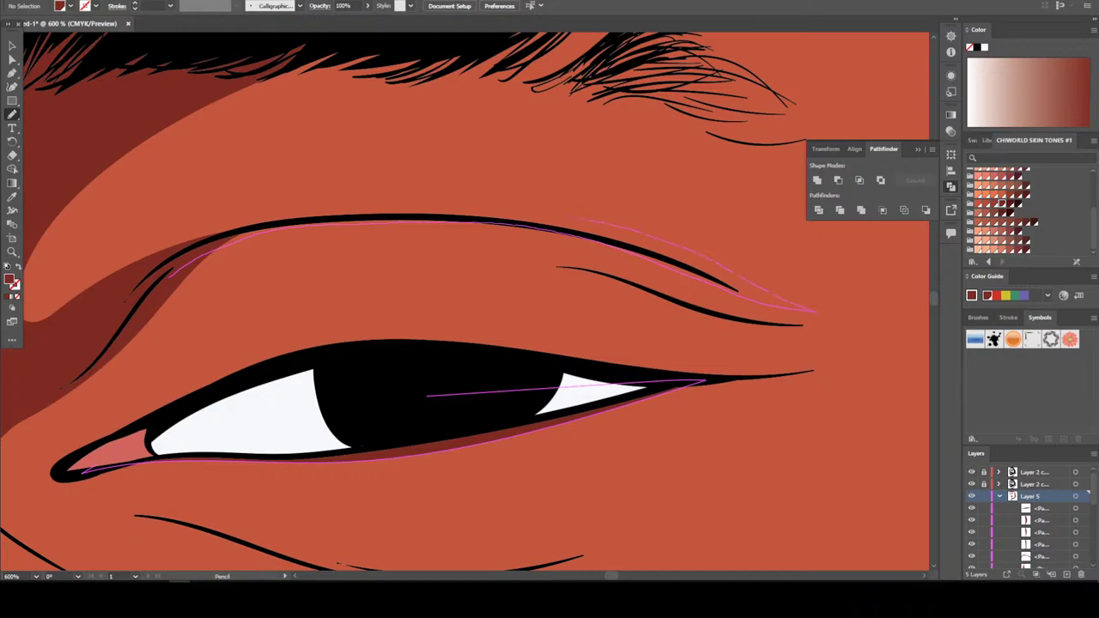
{"action": "left_click_drag", "start_coordinate": [576, 218], "coordinate": [343, 208]}
{"action": "left_click_drag", "start_coordinate": [150, 250], "coordinate": [170, 275]}
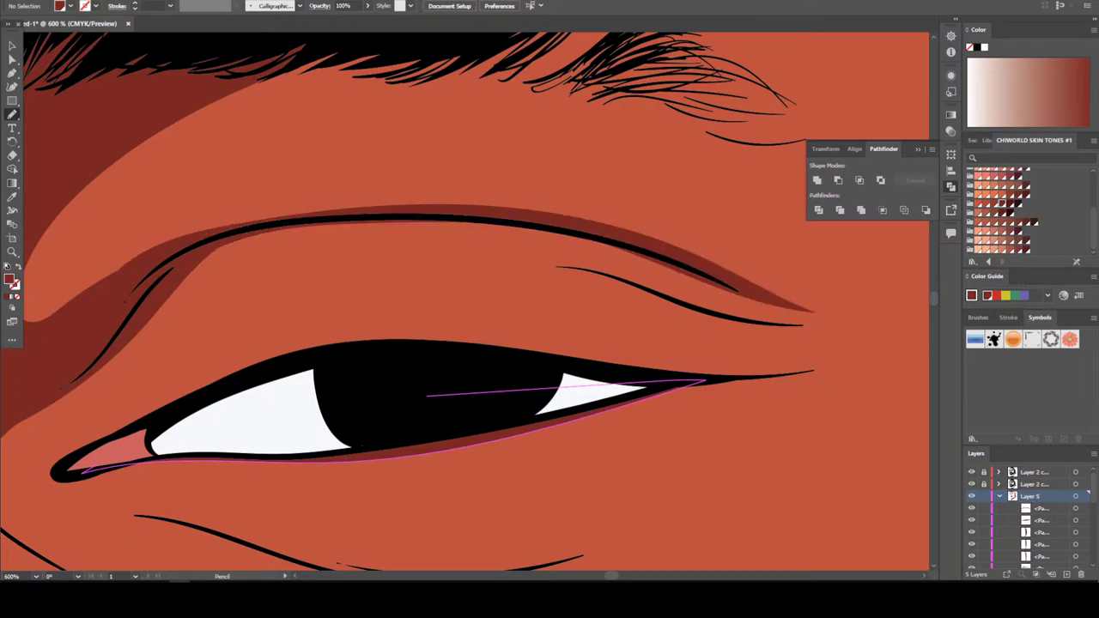
Draw a closed dark-red crease shadow along the right eye's lower lid
{"action": "left_click_drag", "start_coordinate": [504, 267], "coordinate": [584, 271]}
{"action": "mouse_move", "coordinate": [695, 312]}
{"action": "left_mouse_down"}
{"action": "mouse_move", "coordinate": [812, 334]}
{"action": "mouse_move", "coordinate": [608, 270]}
{"action": "left_mouse_up"}
{"action": "left_click_drag", "start_coordinate": [486, 266], "coordinate": [468, 267]}
{"action": "key", "text": "ctrl+minus"}
{"action": "key", "text": "ctrl+minus"}
{"action": "key", "text": "ctrl+minus"}
{"action": "key", "text": "ctrl+minus"}
{"action": "key", "text": "ctrl+minus"}
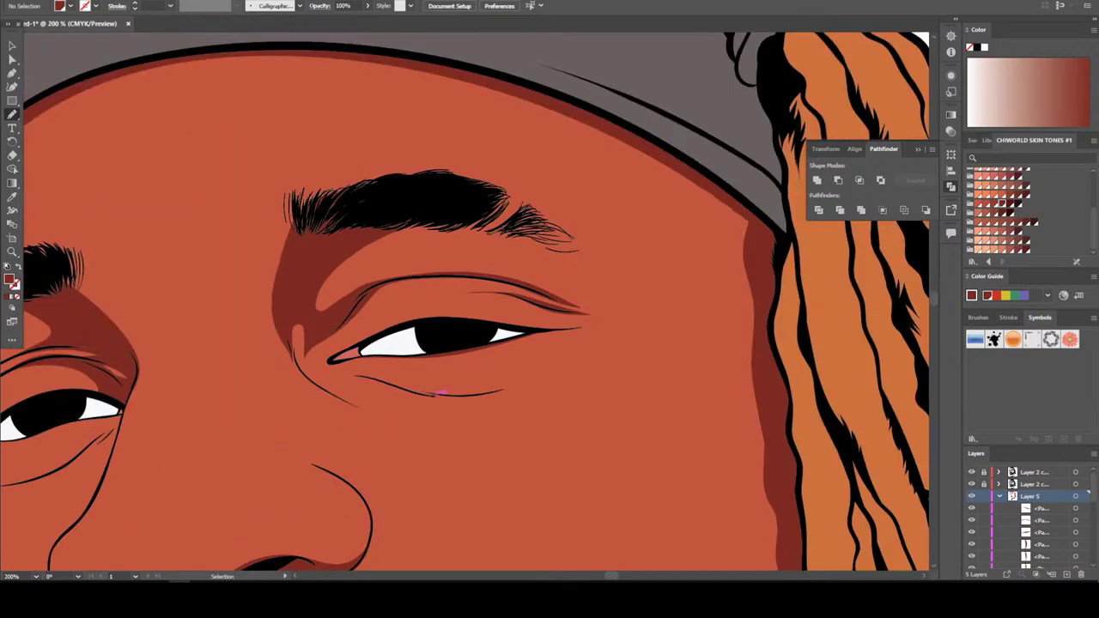
Draw dark-red shadows along the left eye's upper lid crease and under the brow
{"action": "key", "text": "ctrl+minus"}
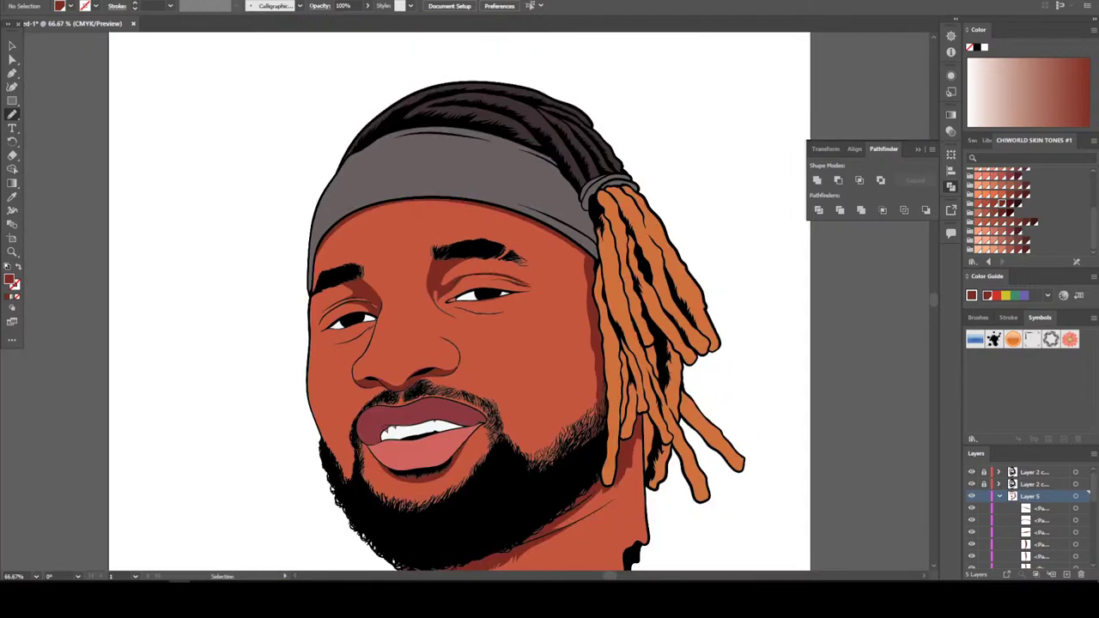
{"action": "key", "text": "ctrl+plus"}
{"action": "key", "text": "ctrl+plus"}
{"action": "key", "text": "ctrl+plus"}
{"action": "key", "text": "ctrl+plus"}
{"action": "key", "text": "ctrl+plus"}
{"action": "key", "text": "ctrl+plus"}
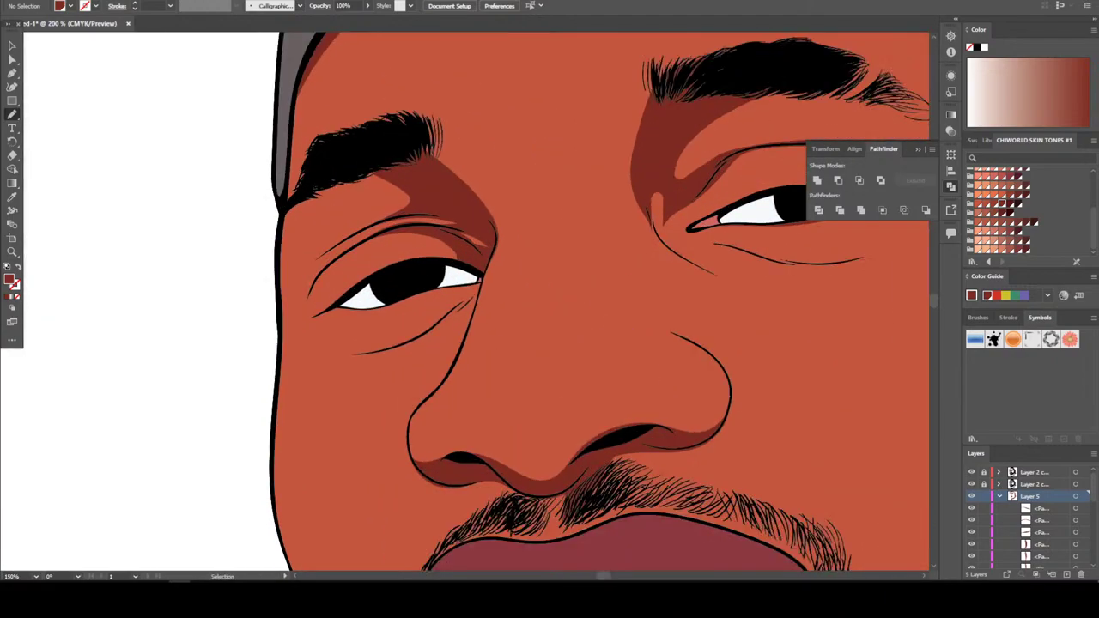
{"action": "scroll", "coordinate": [559, 301], "scroll_direction": "up", "scroll_amount": 2}
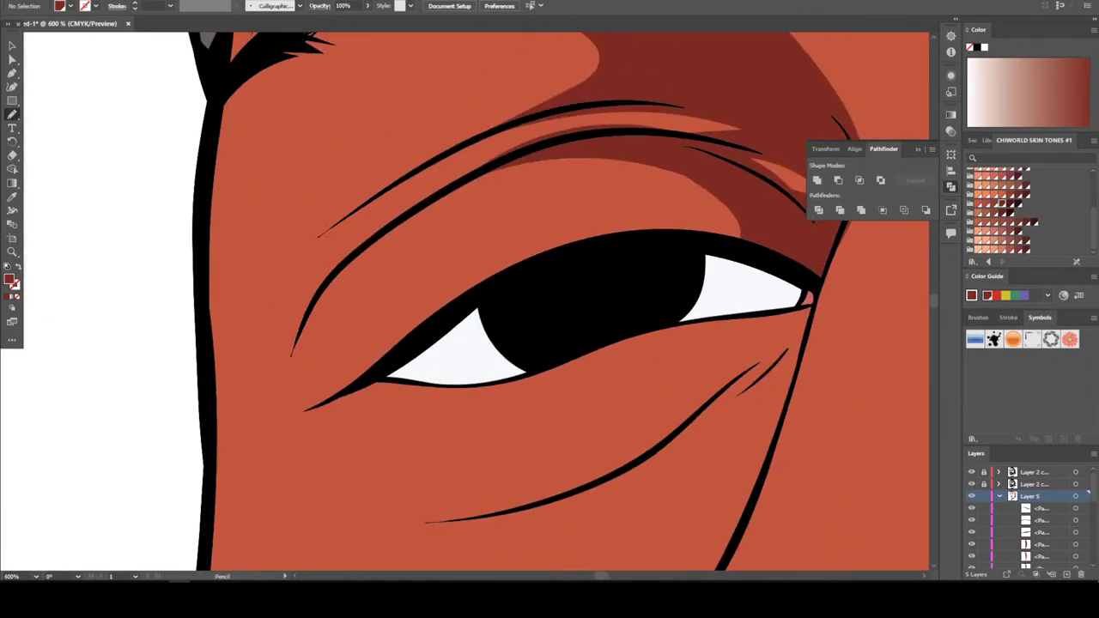
{"action": "mouse_move", "coordinate": [760, 257]}
{"action": "left_mouse_down"}
{"action": "mouse_move", "coordinate": [728, 256]}
{"action": "mouse_move", "coordinate": [726, 237]}
{"action": "left_mouse_up"}
{"action": "left_click_drag", "start_coordinate": [671, 179], "coordinate": [558, 171]}
{"action": "left_click_drag", "start_coordinate": [291, 356], "coordinate": [266, 399]}
{"action": "left_click_drag", "start_coordinate": [581, 104], "coordinate": [429, 170]}
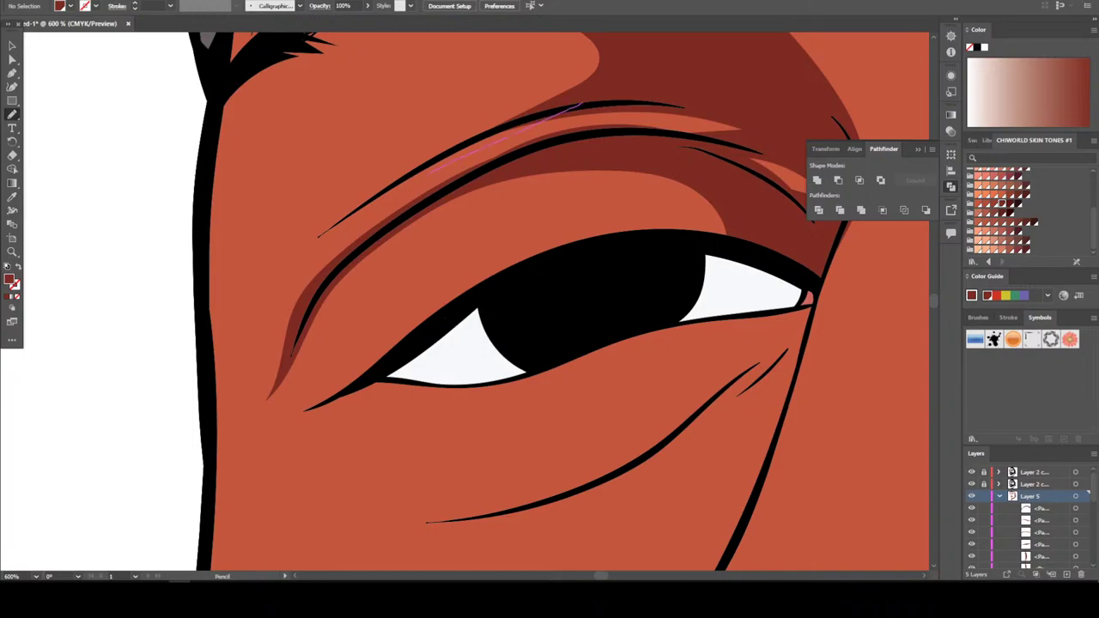
{"action": "mouse_move", "coordinate": [285, 271]}
{"action": "left_mouse_down"}
{"action": "mouse_move", "coordinate": [271, 282]}
{"action": "mouse_move", "coordinate": [403, 163]}
{"action": "mouse_move", "coordinate": [583, 102]}
{"action": "left_mouse_up"}
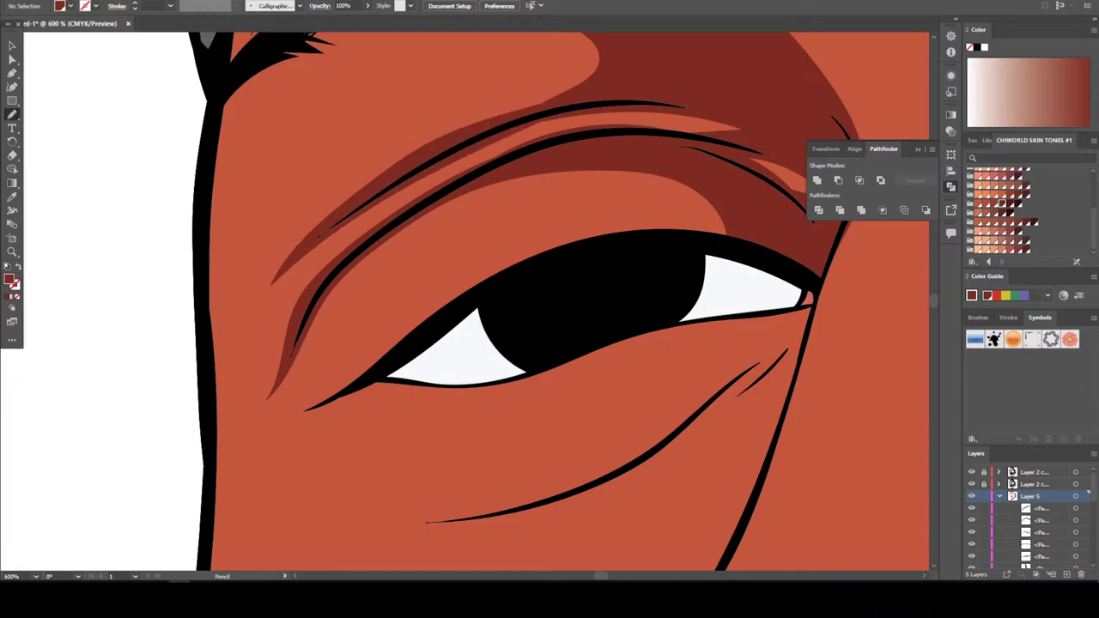
Draw a closed dark-red shadow curving beneath the left eye's lower lid
{"action": "scroll", "coordinate": [526, 301], "scroll_direction": "down", "scroll_amount": 2}
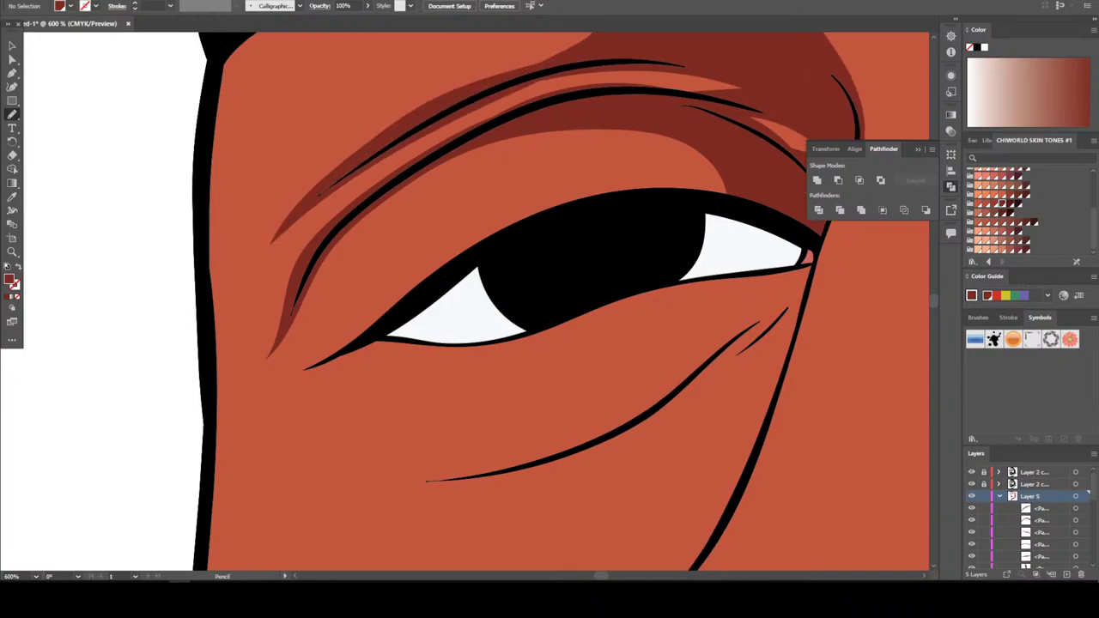
{"action": "left_click_drag", "start_coordinate": [808, 291], "coordinate": [782, 327]}
{"action": "left_click_drag", "start_coordinate": [715, 376], "coordinate": [641, 424]}
{"action": "left_click_drag", "start_coordinate": [500, 481], "coordinate": [393, 483]}
{"action": "mouse_move", "coordinate": [334, 462]}
{"action": "left_mouse_down"}
{"action": "mouse_move", "coordinate": [409, 467]}
{"action": "mouse_move", "coordinate": [555, 433]}
{"action": "mouse_move", "coordinate": [700, 343]}
{"action": "left_mouse_up"}
{"action": "left_click_drag", "start_coordinate": [806, 293], "coordinate": [800, 301]}
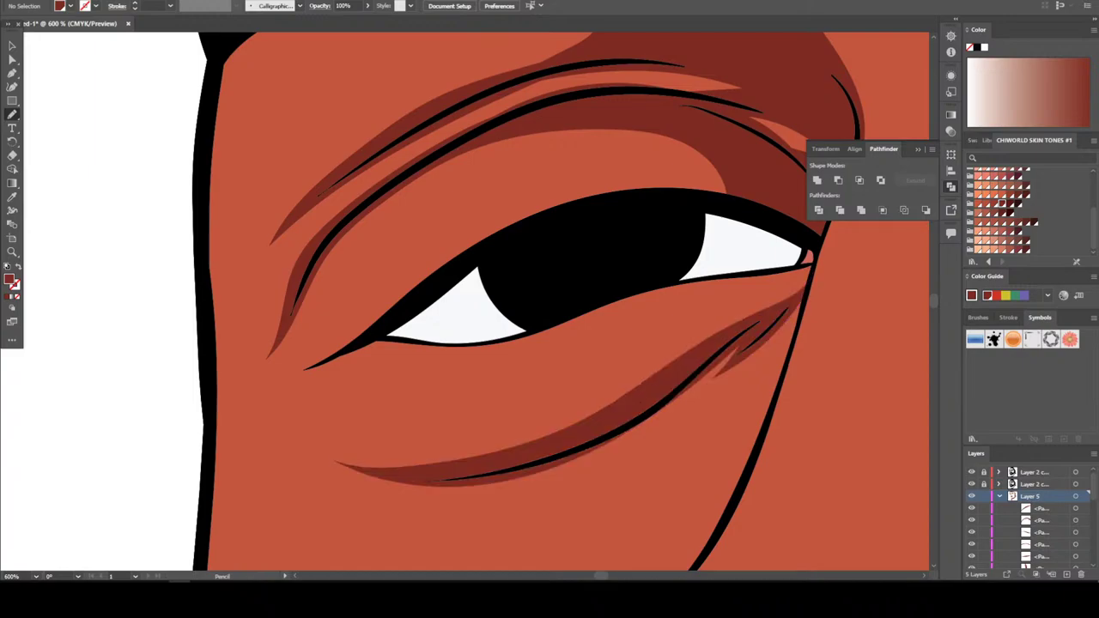
{"action": "key", "text": "ctrl+0"}
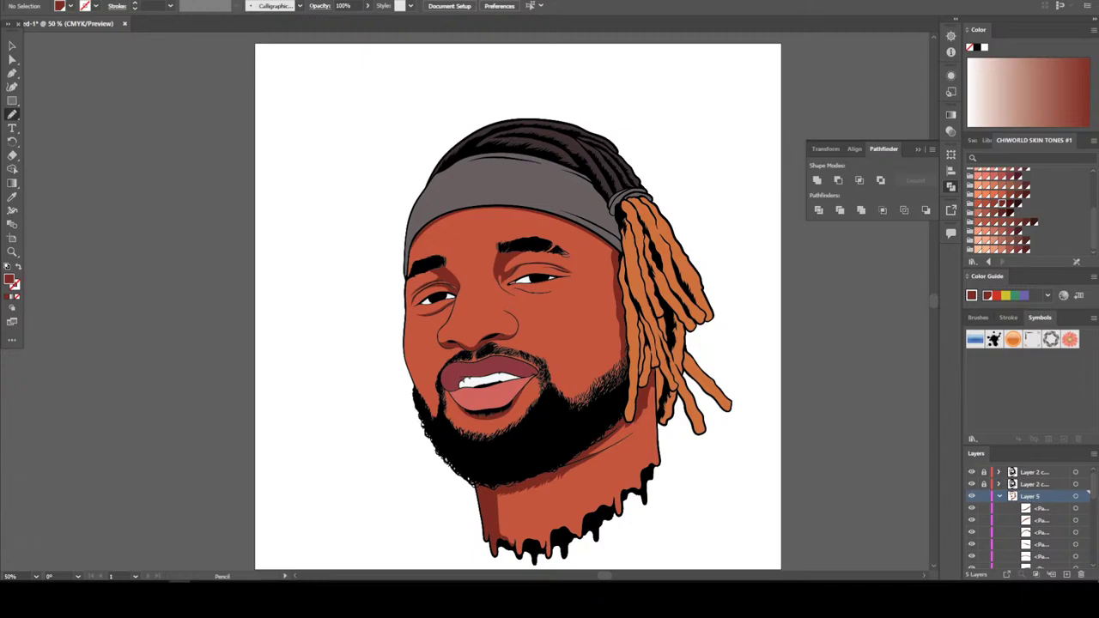
Collapse Layer 5 and create a new Layer 6 for more shading
{"action": "left_click", "coordinate": [999, 497]}
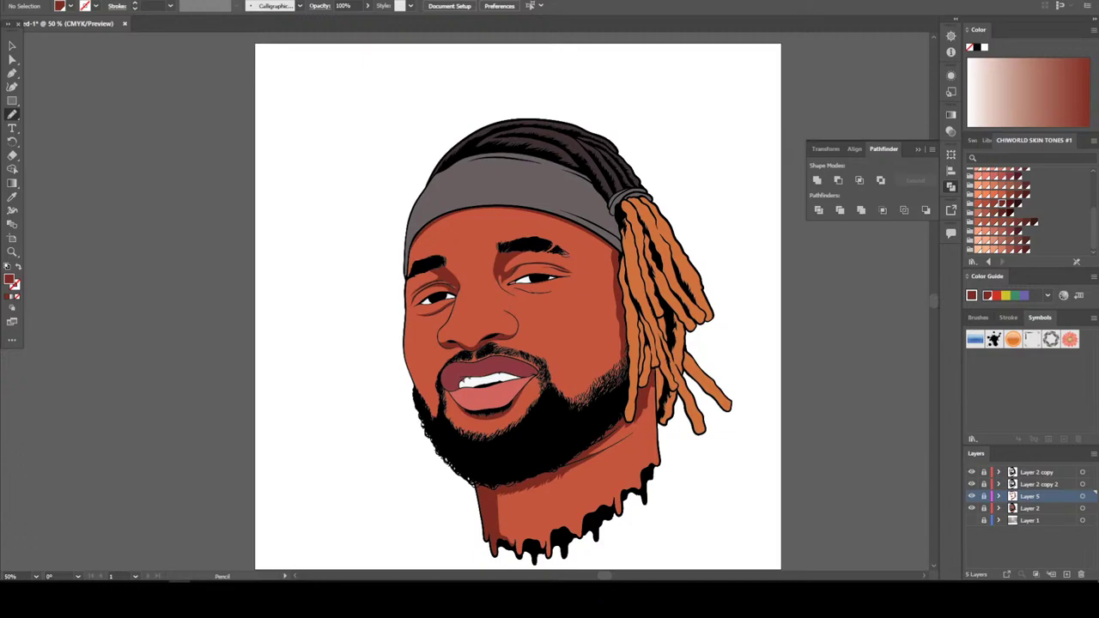
{"action": "left_click", "coordinate": [1030, 508]}
{"action": "key", "text": "ctrl+l"}
{"action": "key", "text": "ctrl+minus"}
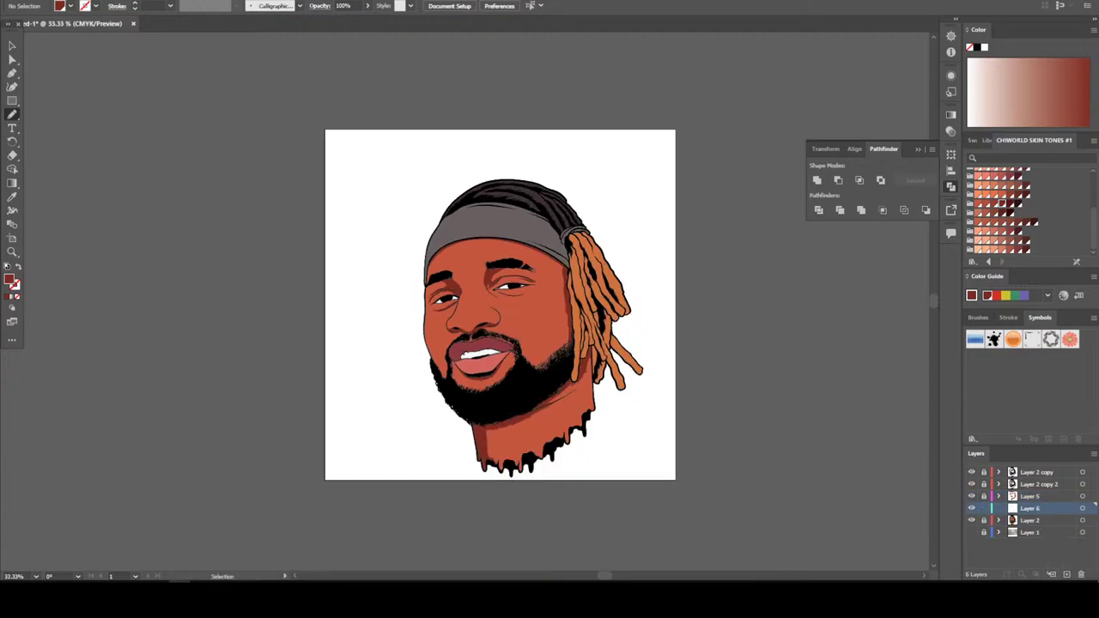
{"action": "key", "text": "ctrl+plus"}
{"action": "key", "text": "ctrl+plus"}
{"action": "key", "text": "n"}
{"action": "key", "text": "ctrl+plus"}
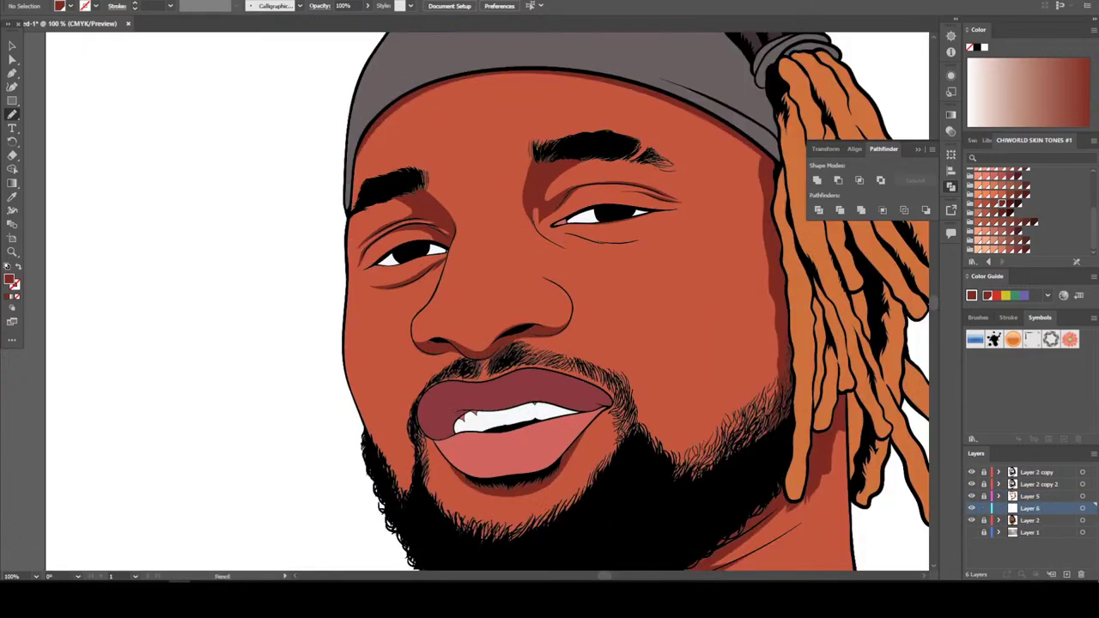
Draw a lighter skin-tone shape wrapping the underside of the nose around the nostrils
{"action": "key", "text": "ctrl+minus"}
{"action": "key", "text": "ctrl+minus"}
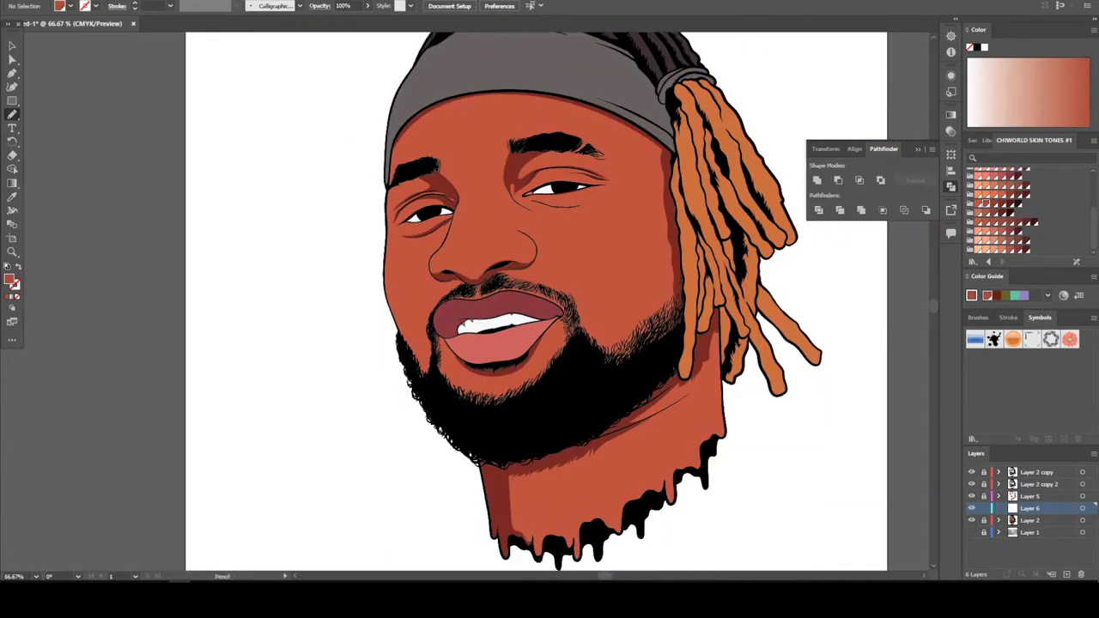
{"action": "key", "text": "ctrl+plus"}
{"action": "key", "text": "ctrl+plus"}
{"action": "key", "text": "ctrl+plus"}
{"action": "key", "text": "ctrl+plus"}
{"action": "key", "text": "ctrl+plus"}
{"action": "key", "text": "n"}
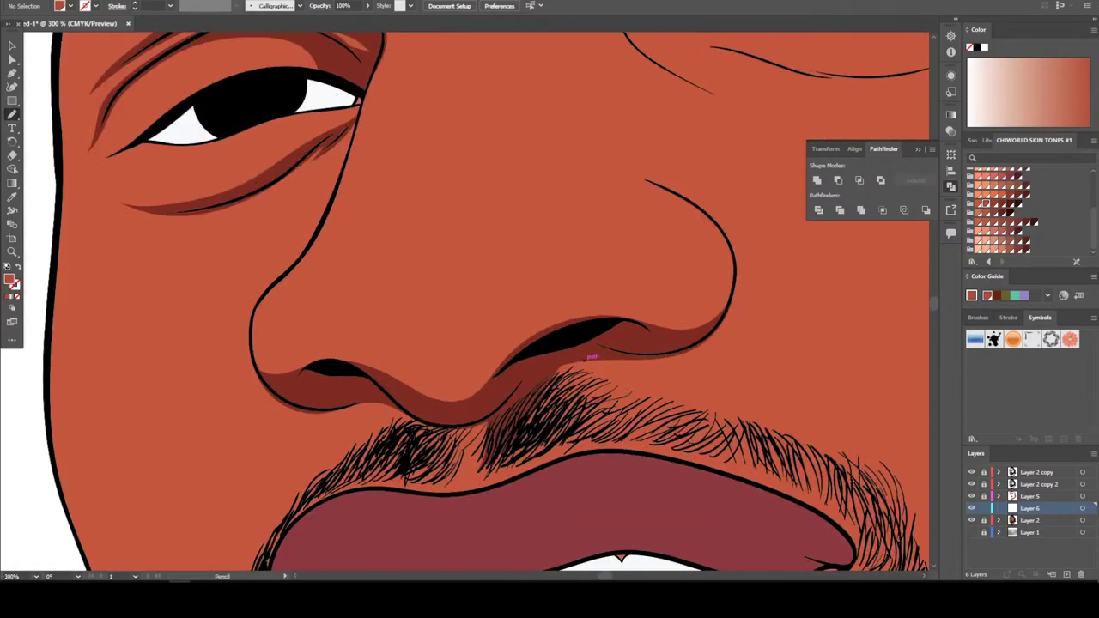
{"action": "mouse_move", "coordinate": [570, 352]}
{"action": "left_mouse_down"}
{"action": "mouse_move", "coordinate": [709, 333]}
{"action": "mouse_move", "coordinate": [734, 288]}
{"action": "mouse_move", "coordinate": [734, 254]}
{"action": "mouse_move", "coordinate": [734, 272]}
{"action": "mouse_move", "coordinate": [687, 306]}
{"action": "mouse_move", "coordinate": [601, 299]}
{"action": "mouse_move", "coordinate": [514, 313]}
{"action": "mouse_move", "coordinate": [461, 341]}
{"action": "mouse_move", "coordinate": [342, 346]}
{"action": "mouse_move", "coordinate": [447, 405]}
{"action": "left_mouse_up"}
{"action": "scroll", "coordinate": [591, 358], "scroll_direction": "down", "scroll_amount": 4}
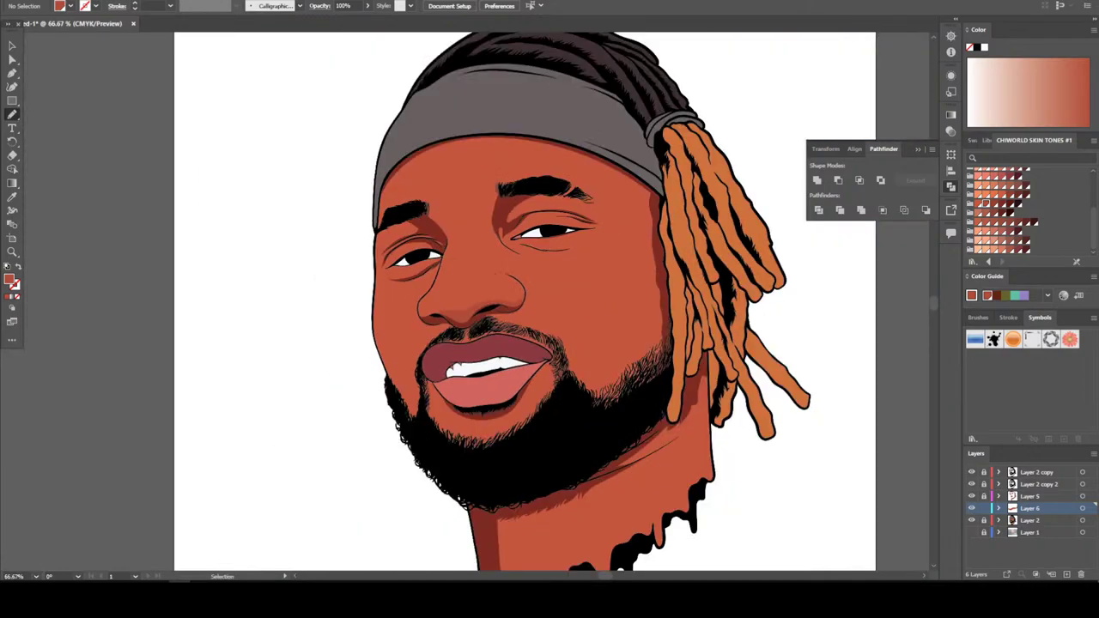
{"action": "scroll", "coordinate": [590, 357], "scroll_direction": "up", "scroll_amount": 4}
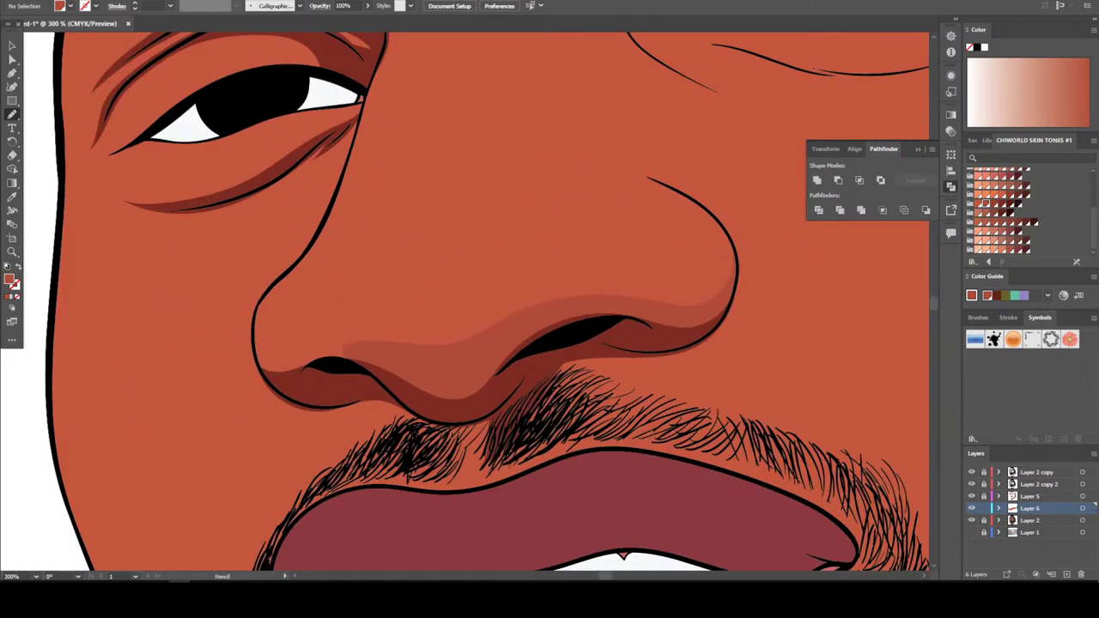
Select the nose shape and try Recolor with Preset, cancelling without changes
{"action": "key", "text": "v"}
{"action": "left_click", "coordinate": [481, 356]}
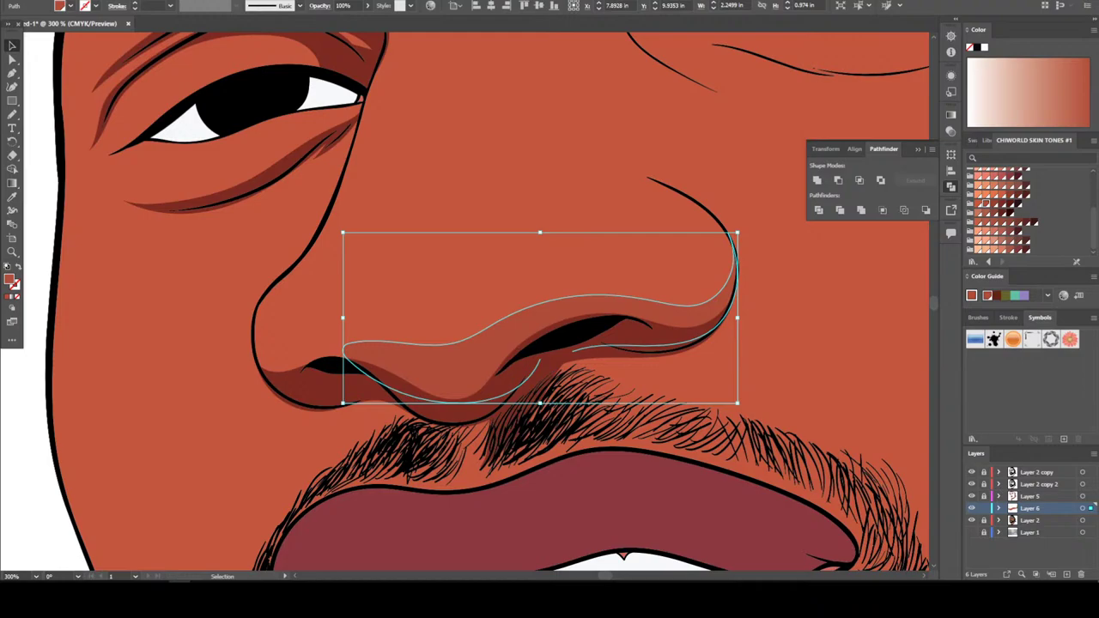
{"action": "key", "text": "ctrl+shift+a"}
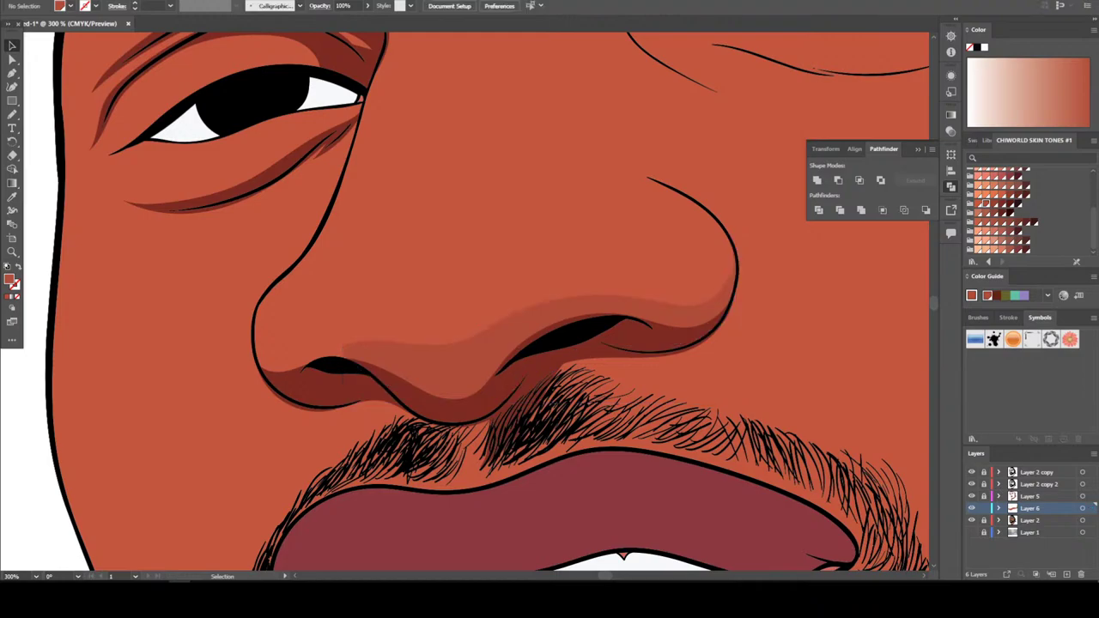
{"action": "left_click", "coordinate": [481, 357]}
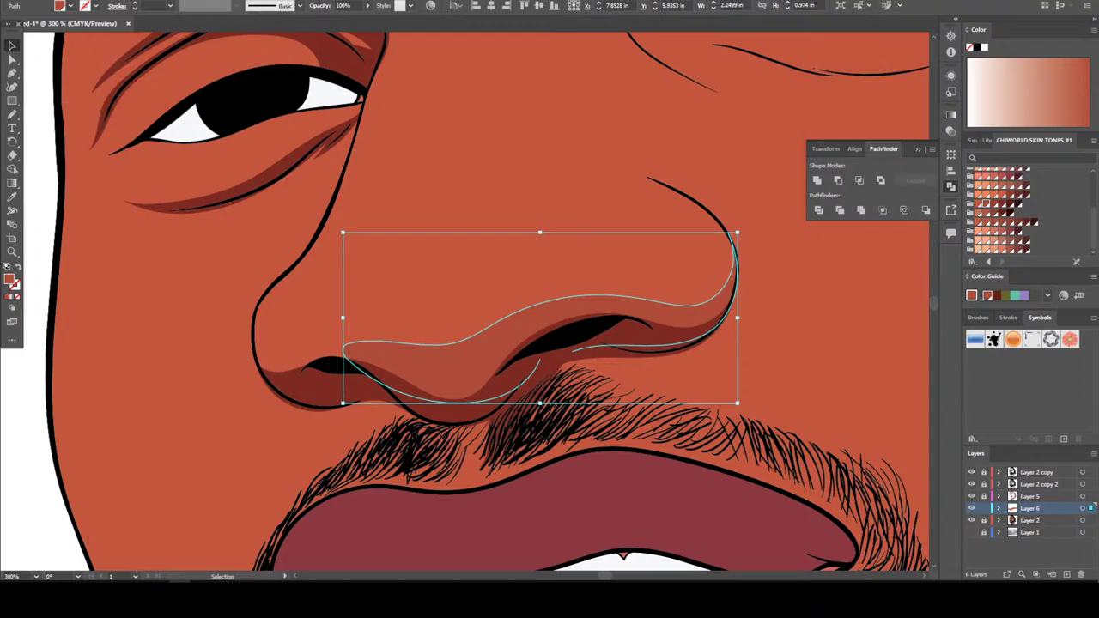
{"action": "key", "text": "alt+e"}
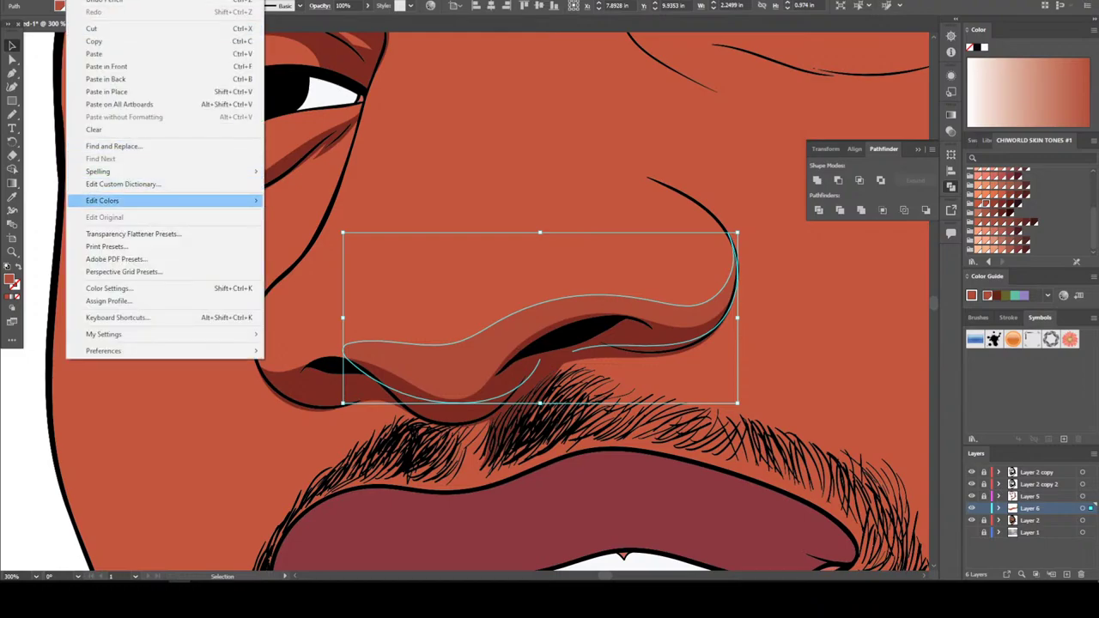
{"action": "mouse_move", "coordinate": [215, 200]}
{"action": "mouse_move", "coordinate": [326, 213]}
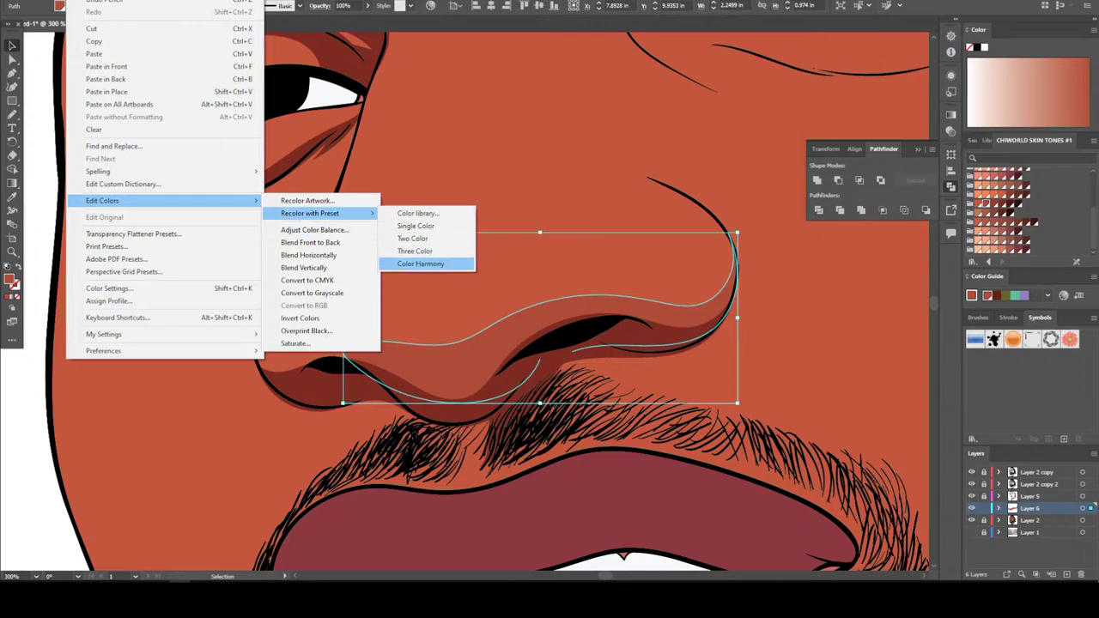
{"action": "left_click", "coordinate": [422, 263]}
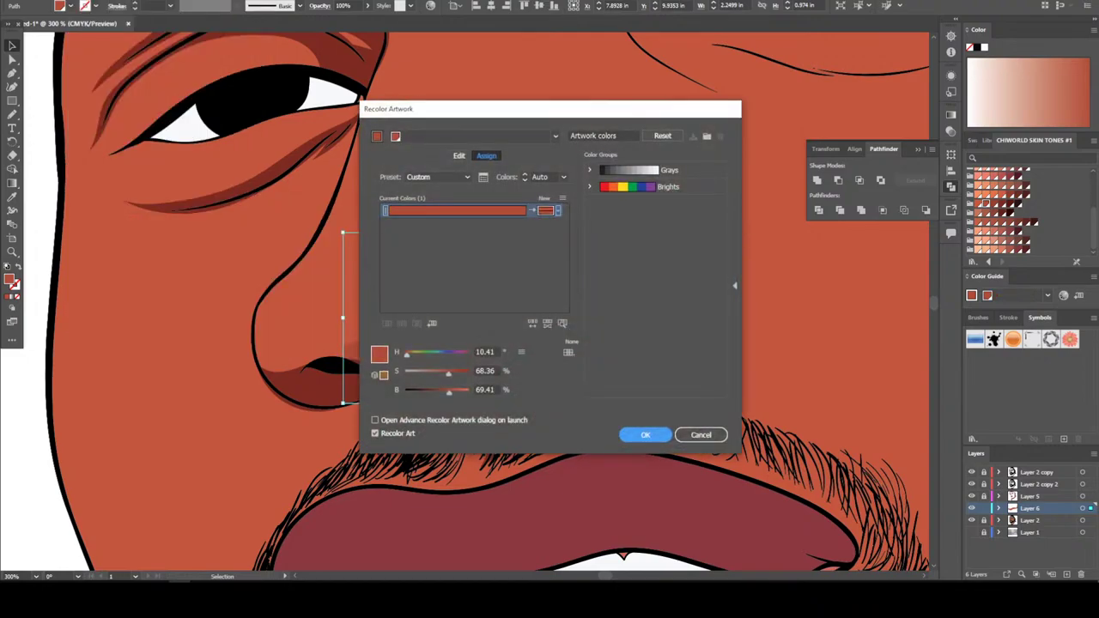
{"action": "left_click", "coordinate": [646, 435]}
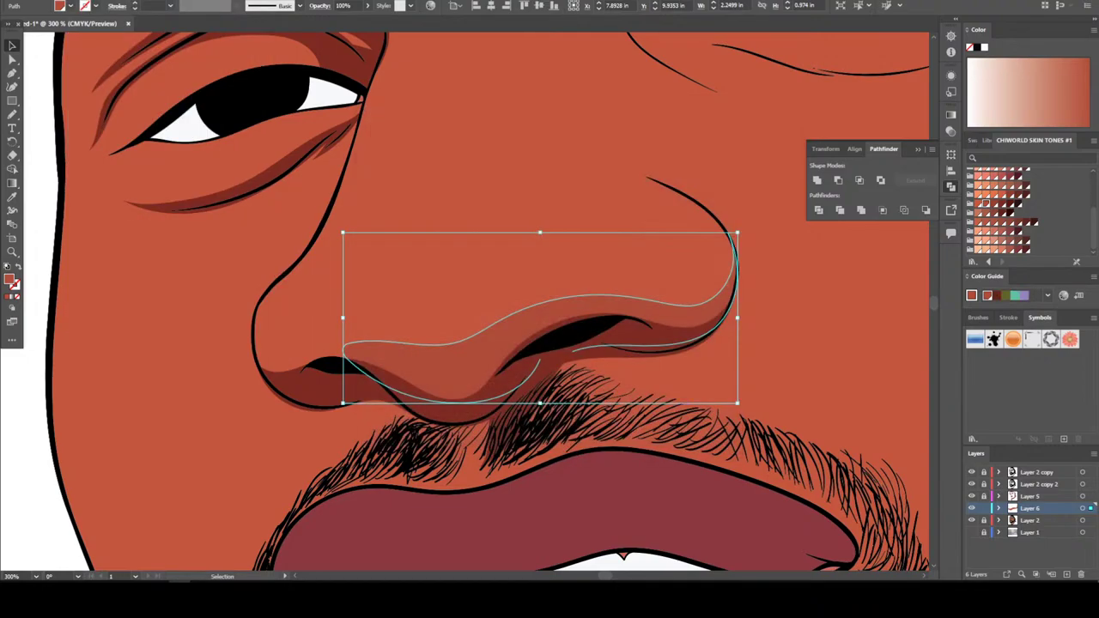
Open Edit > Edit Colors > Adjust Color Balance for the nose shape
{"action": "key", "text": "alt+e"}
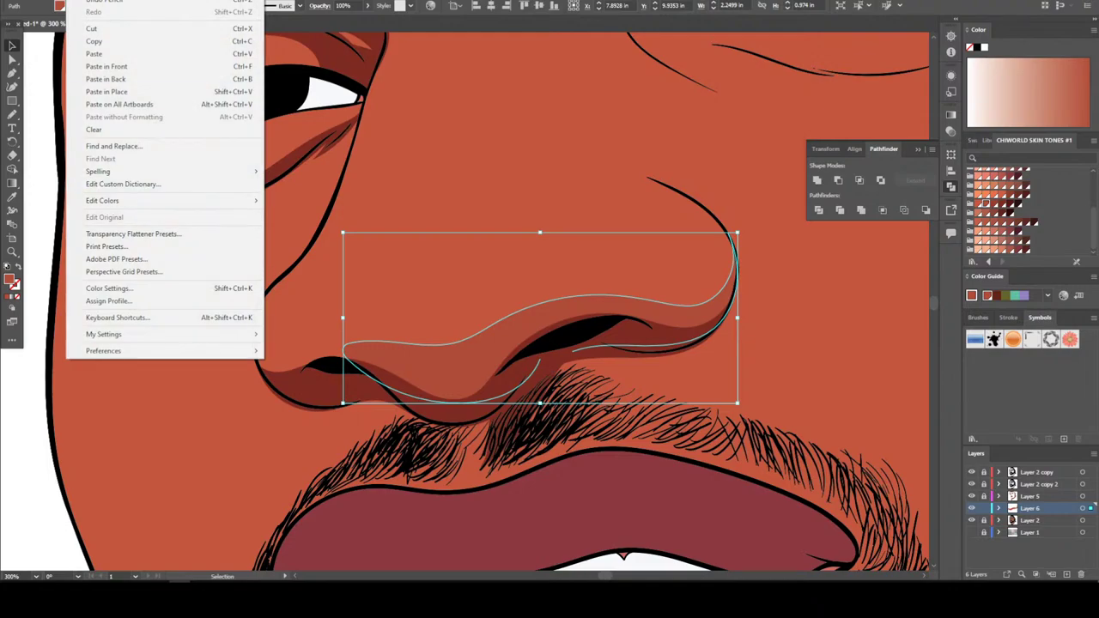
{"action": "mouse_move", "coordinate": [171, 201]}
{"action": "mouse_move", "coordinate": [326, 213]}
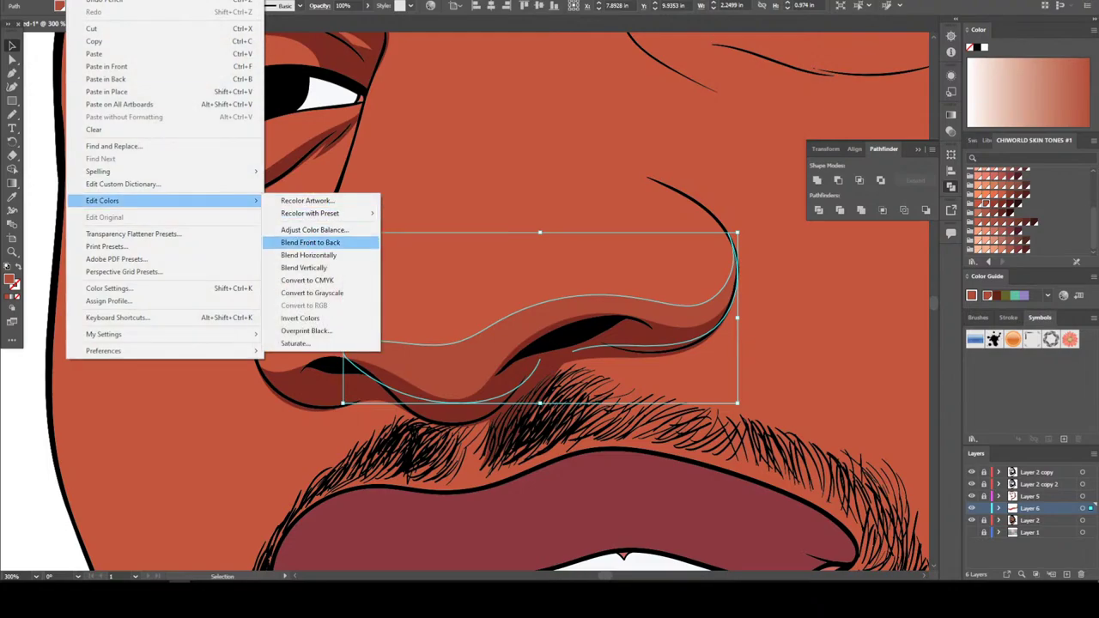
{"action": "left_click", "coordinate": [315, 229]}
Adjust the nose shape's colour in CMYK to Cyan 4%, Magenta 4%, Yellow 6%
{"action": "left_click", "coordinate": [458, 362]}
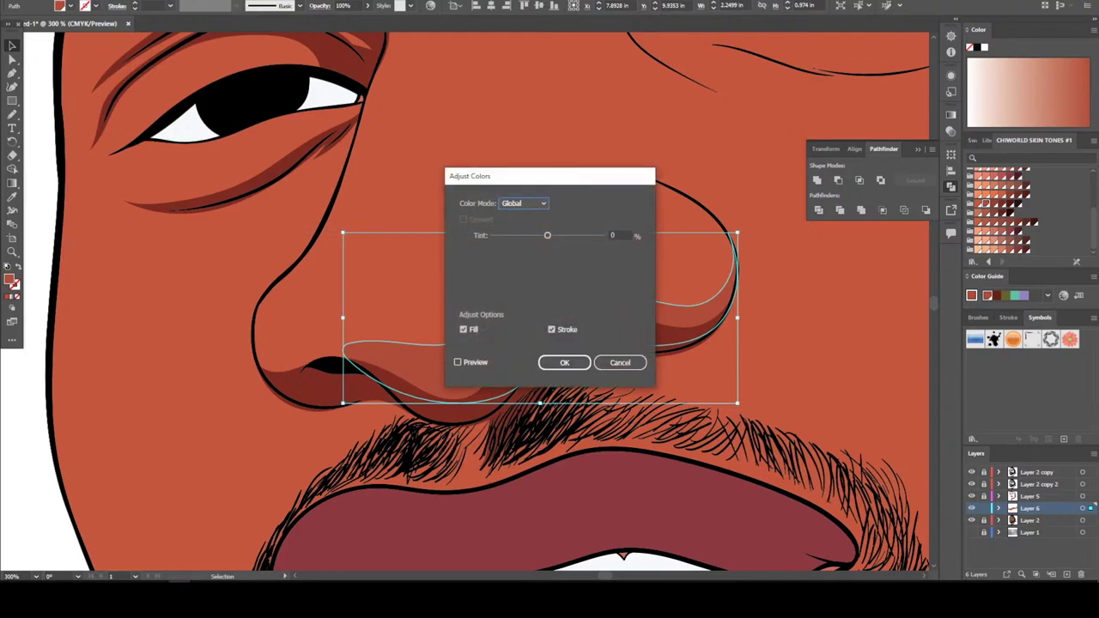
{"action": "left_click", "coordinate": [523, 203]}
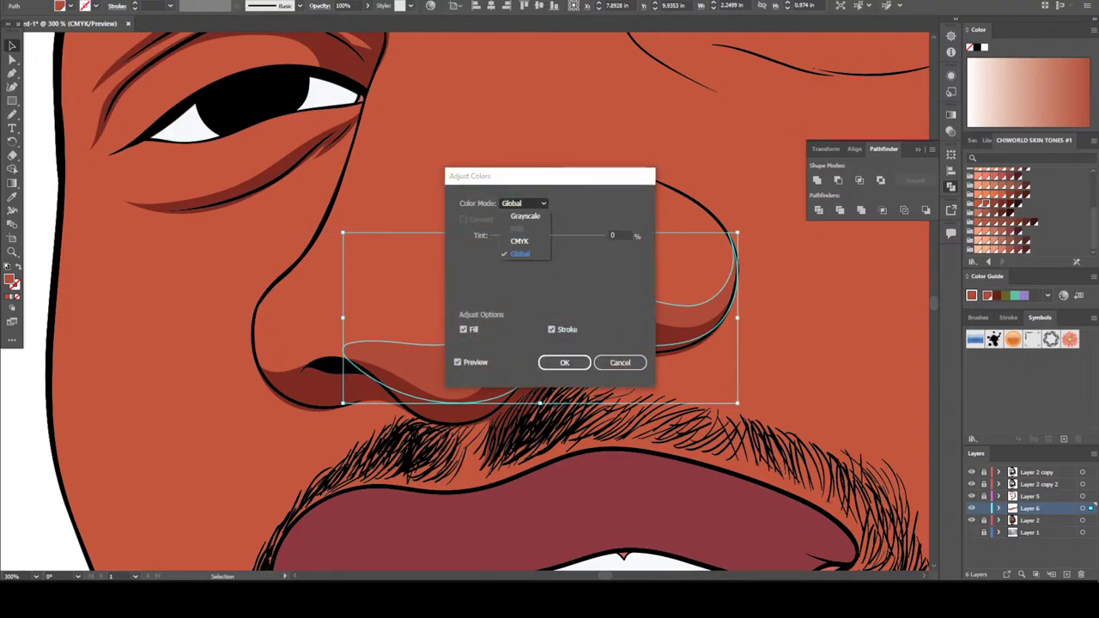
{"action": "left_click", "coordinate": [524, 241]}
{"action": "left_click", "coordinate": [464, 219]}
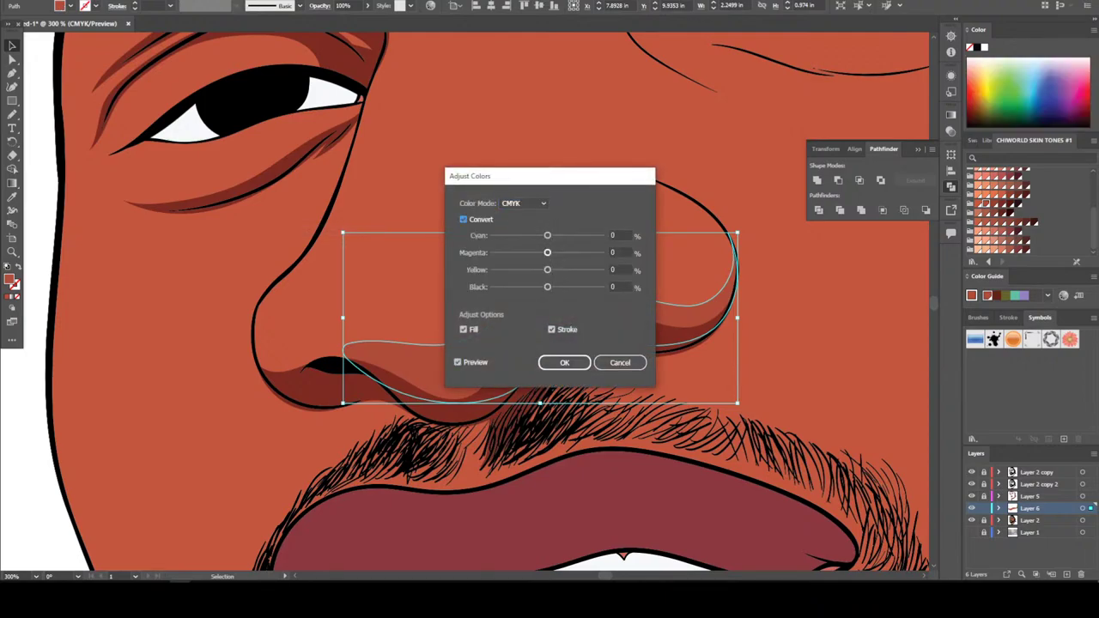
{"action": "left_click_drag", "start_coordinate": [515, 177], "coordinate": [849, 295]}
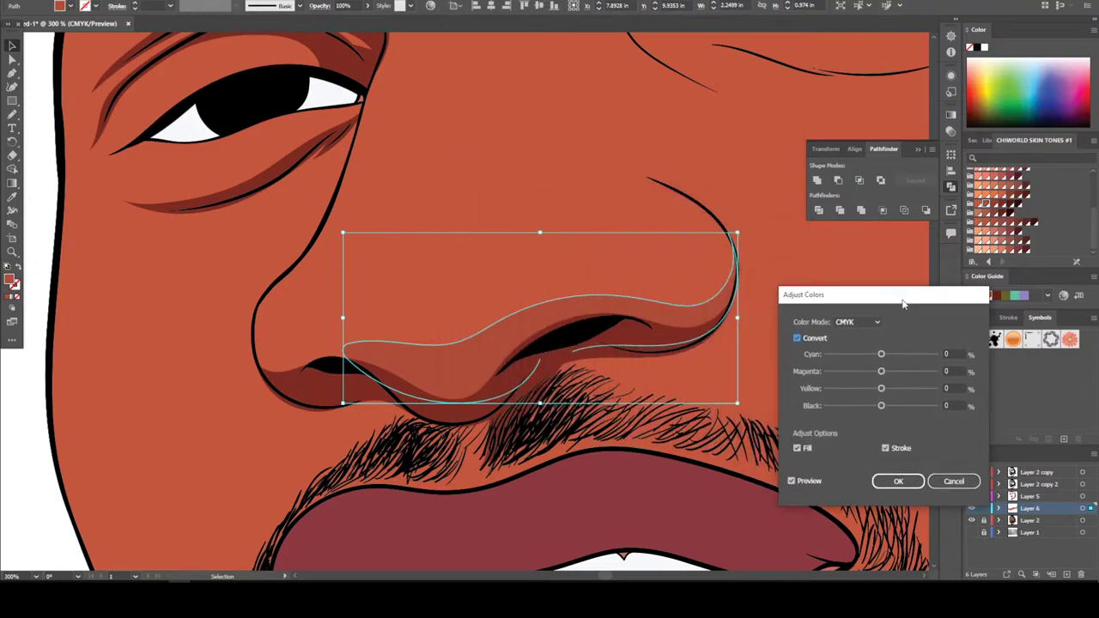
{"action": "mouse_move", "coordinate": [881, 388]}
{"action": "left_mouse_down"}
{"action": "mouse_move", "coordinate": [884, 354]}
{"action": "mouse_move", "coordinate": [882, 388]}
{"action": "left_mouse_up"}
{"action": "left_click_drag", "start_coordinate": [882, 371], "coordinate": [883, 371]}
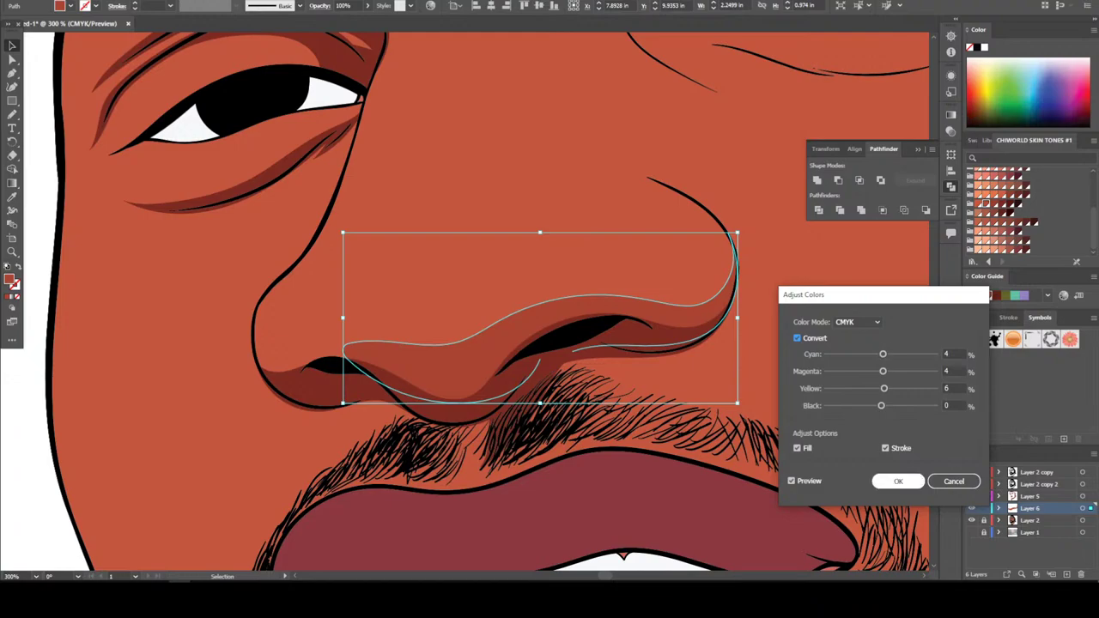
{"action": "left_click", "coordinate": [898, 481]}
Deselect the shape and zoom in close on the nose
{"action": "key", "text": "ctrl+shift+a"}
{"action": "key", "text": "ctrl+0"}
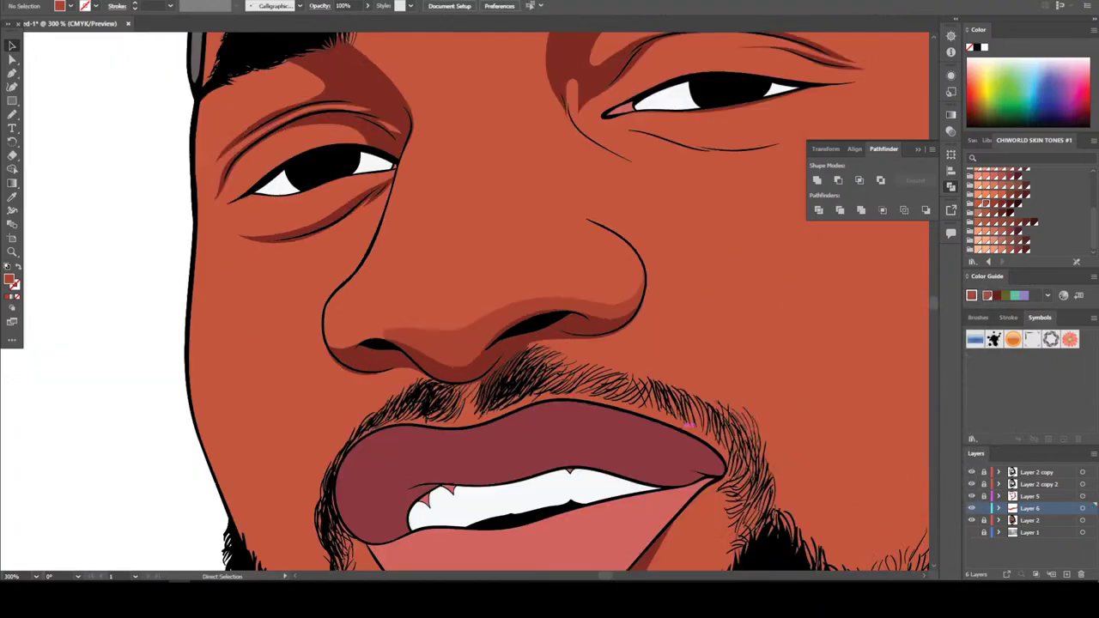
{"action": "key", "text": "ctrl+equal"}
{"action": "key", "text": "ctrl+equal"}
{"action": "key", "text": "ctrl+equal"}
{"action": "key", "text": "ctrl+equal"}
{"action": "key", "text": "ctrl+equal"}
{"action": "key", "text": "ctrl+equal"}
{"action": "key", "text": "n"}
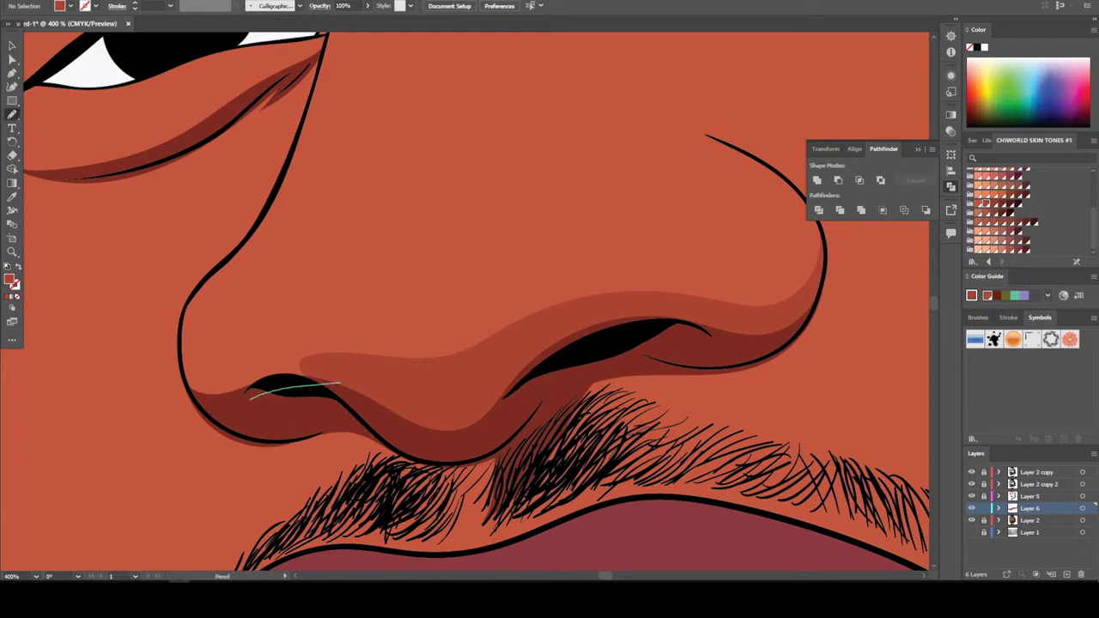
Draw a small closed shape along the left nostril's lower edge
{"action": "key", "text": "i"}
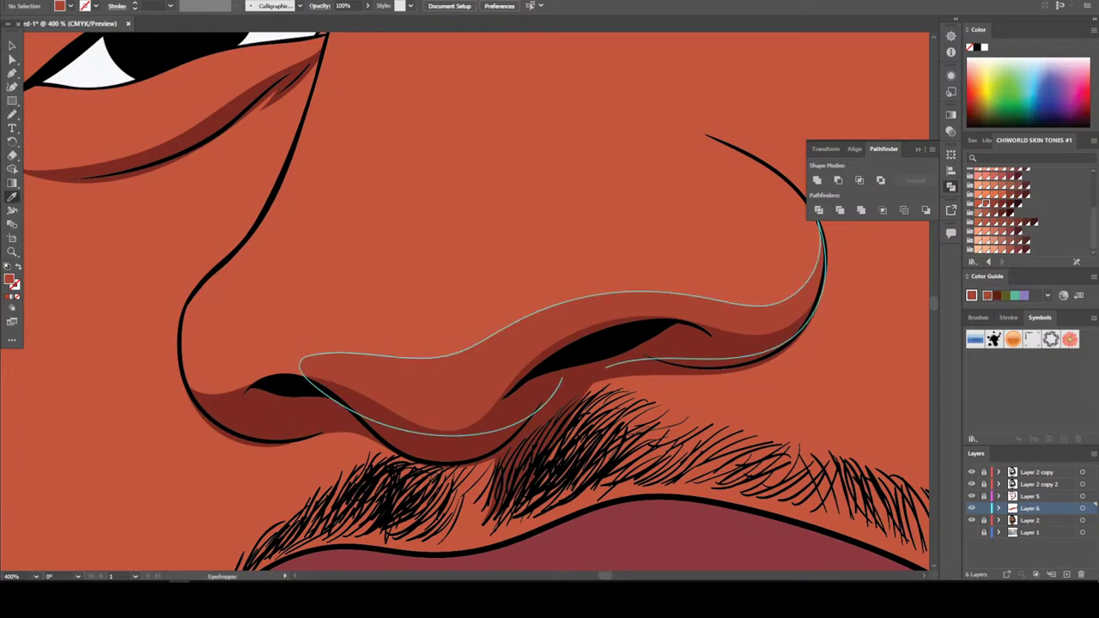
{"action": "key", "text": "n"}
{"action": "mouse_move", "coordinate": [387, 391]}
{"action": "left_mouse_down"}
{"action": "mouse_move", "coordinate": [216, 413]}
{"action": "mouse_move", "coordinate": [192, 386]}
{"action": "mouse_move", "coordinate": [185, 346]}
{"action": "mouse_move", "coordinate": [197, 316]}
{"action": "mouse_move", "coordinate": [211, 343]}
{"action": "mouse_move", "coordinate": [265, 335]}
{"action": "mouse_move", "coordinate": [290, 348]}
{"action": "mouse_move", "coordinate": [267, 288]}
{"action": "mouse_move", "coordinate": [287, 213]}
{"action": "mouse_move", "coordinate": [303, 298]}
{"action": "mouse_move", "coordinate": [342, 335]}
{"action": "mouse_move", "coordinate": [407, 344]}
{"action": "mouse_move", "coordinate": [456, 334]}
{"action": "mouse_move", "coordinate": [583, 272]}
{"action": "mouse_move", "coordinate": [481, 370]}
{"action": "left_mouse_up"}
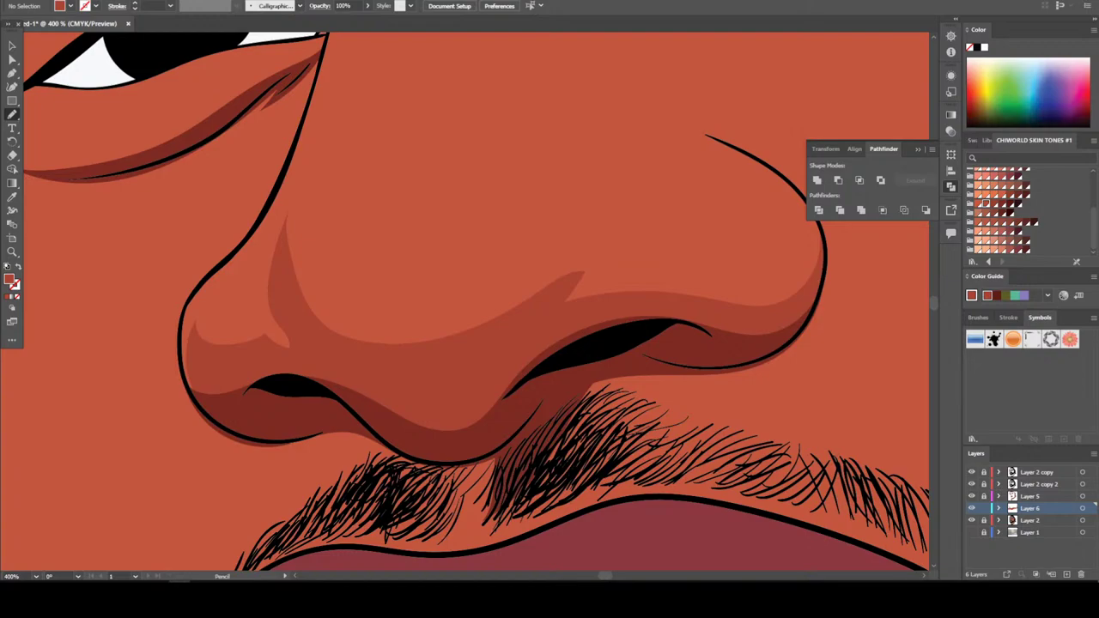
{"action": "mouse_move", "coordinate": [267, 329]}
{"action": "left_mouse_down"}
{"action": "mouse_move", "coordinate": [228, 347]}
{"action": "mouse_move", "coordinate": [297, 356]}
{"action": "mouse_move", "coordinate": [294, 347]}
{"action": "left_mouse_up"}
Draw a darker shadow strip down the left side of the nose bridge and shading under the nostrils
{"action": "key", "text": "ctrl+minus"}
{"action": "key", "text": "ctrl+minus"}
{"action": "key", "text": "ctrl+minus"}
{"action": "key", "text": "ctrl+minus"}
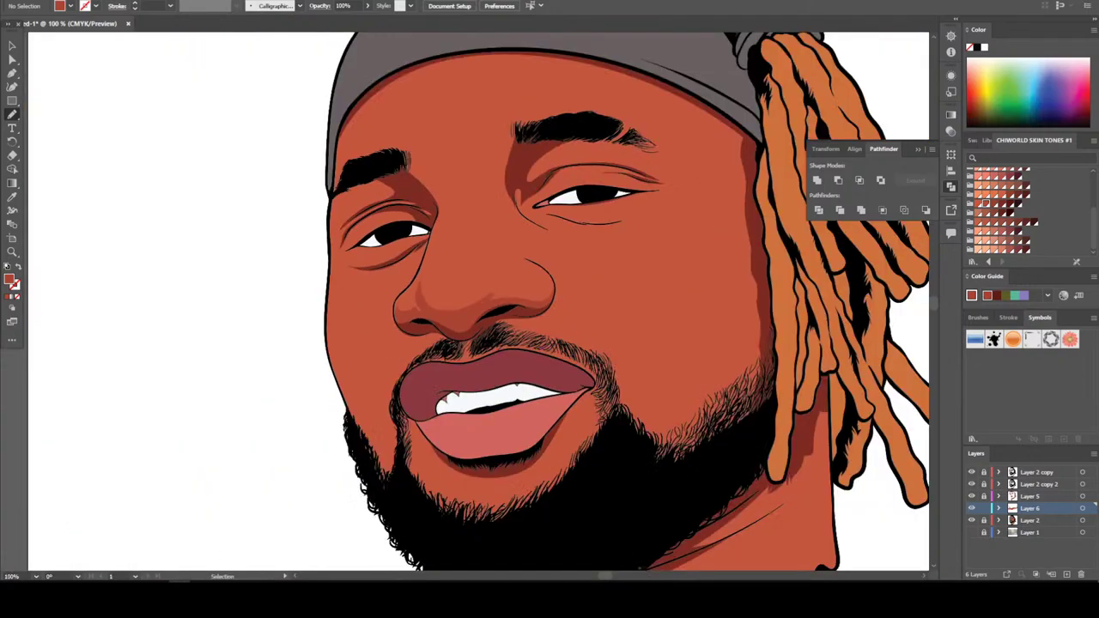
{"action": "key", "text": "ctrl+plus"}
{"action": "key", "text": "ctrl+plus"}
{"action": "key", "text": "ctrl+plus"}
{"action": "key", "text": "ctrl+plus"}
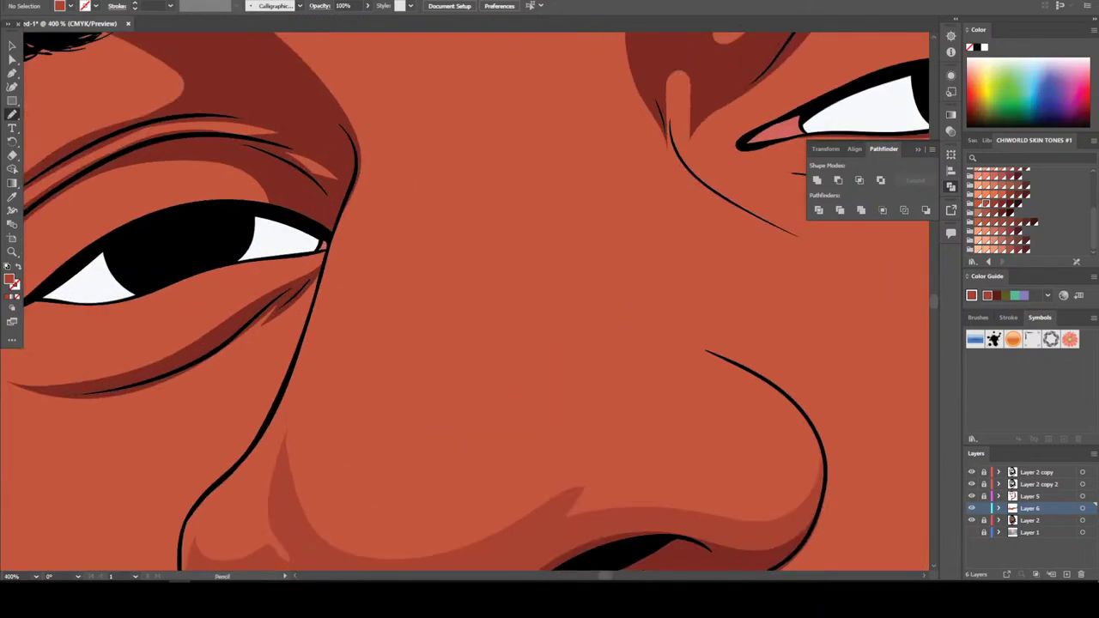
{"action": "mouse_move", "coordinate": [353, 159]}
{"action": "left_mouse_down"}
{"action": "mouse_move", "coordinate": [283, 391]}
{"action": "mouse_move", "coordinate": [238, 464]}
{"action": "mouse_move", "coordinate": [304, 356]}
{"action": "mouse_move", "coordinate": [289, 416]}
{"action": "mouse_move", "coordinate": [392, 181]}
{"action": "left_mouse_up"}
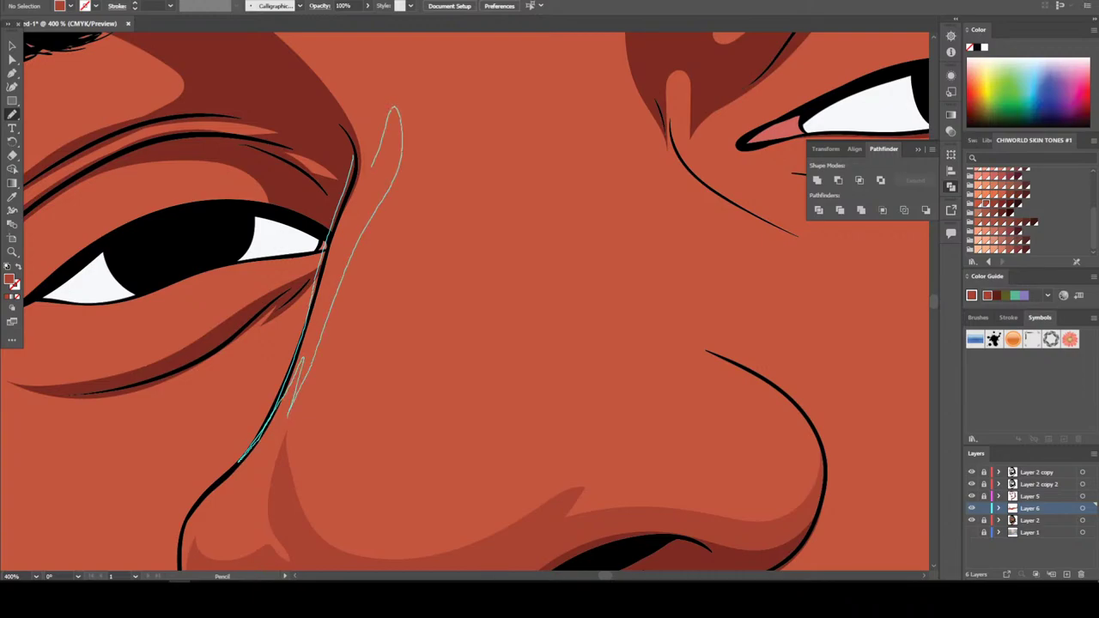
{"action": "left_click_drag", "start_coordinate": [331, 249], "coordinate": [391, 109]}
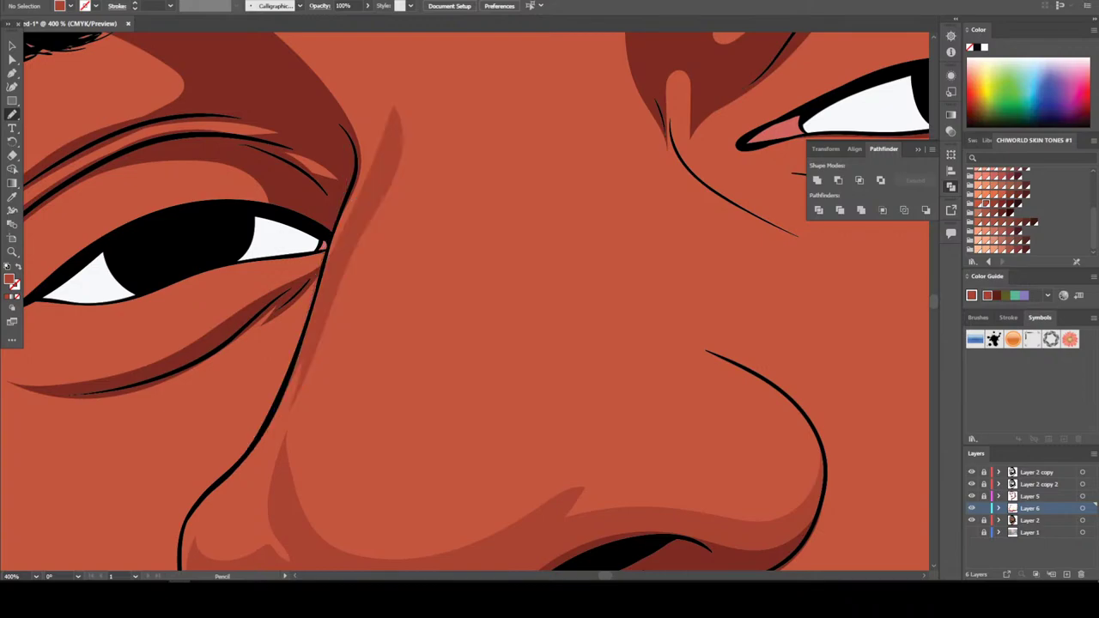
{"action": "key", "text": "ctrl+minus"}
{"action": "key", "text": "ctrl+minus"}
{"action": "key", "text": "ctrl+minus"}
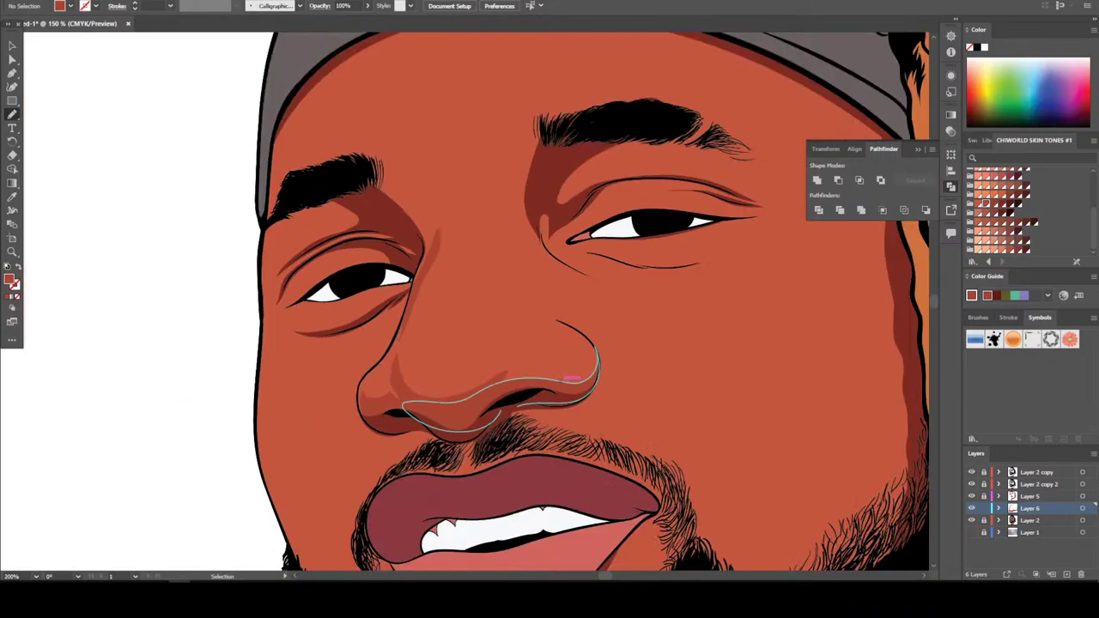
{"action": "mouse_move", "coordinate": [565, 346]}
{"action": "left_mouse_down"}
{"action": "mouse_move", "coordinate": [568, 373]}
{"action": "mouse_move", "coordinate": [566, 349]}
{"action": "left_mouse_up"}
{"action": "key", "text": "ctrl+minus"}
{"action": "key", "text": "ctrl+minus"}
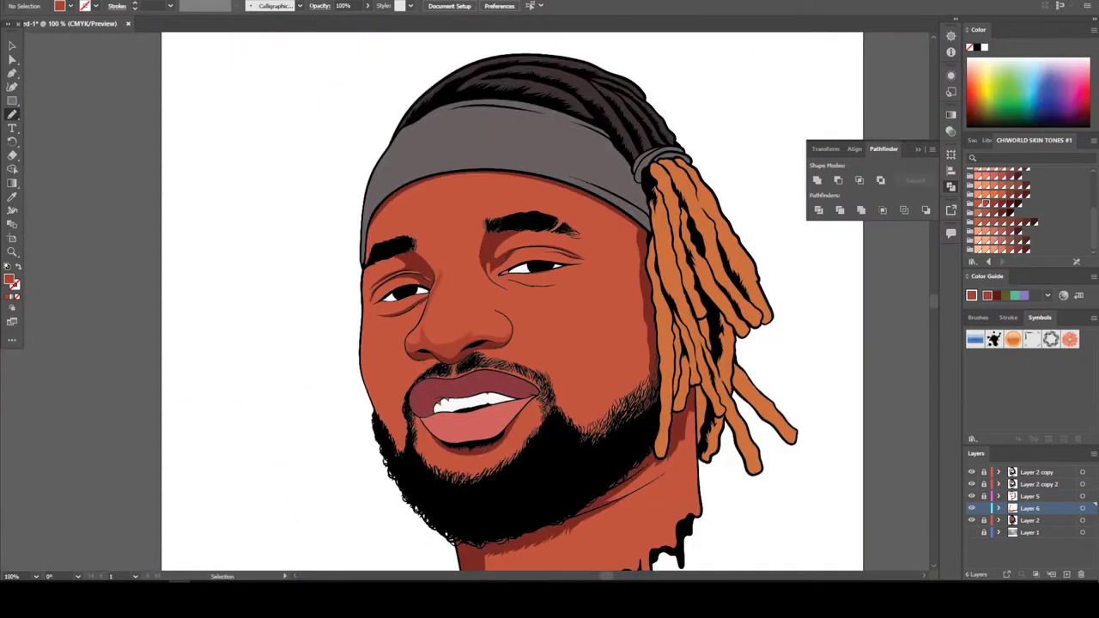
{"action": "key", "text": "ctrl+plus"}
{"action": "key", "text": "ctrl+plus"}
{"action": "scroll", "coordinate": [571, 306], "scroll_direction": "up", "scroll_amount": 1}
Draw a closed shadow shape between the brows running down the nose bridge
{"action": "key", "text": "ctrl+plus"}
{"action": "key", "text": "ctrl+plus"}
{"action": "key", "text": "ctrl+plus"}
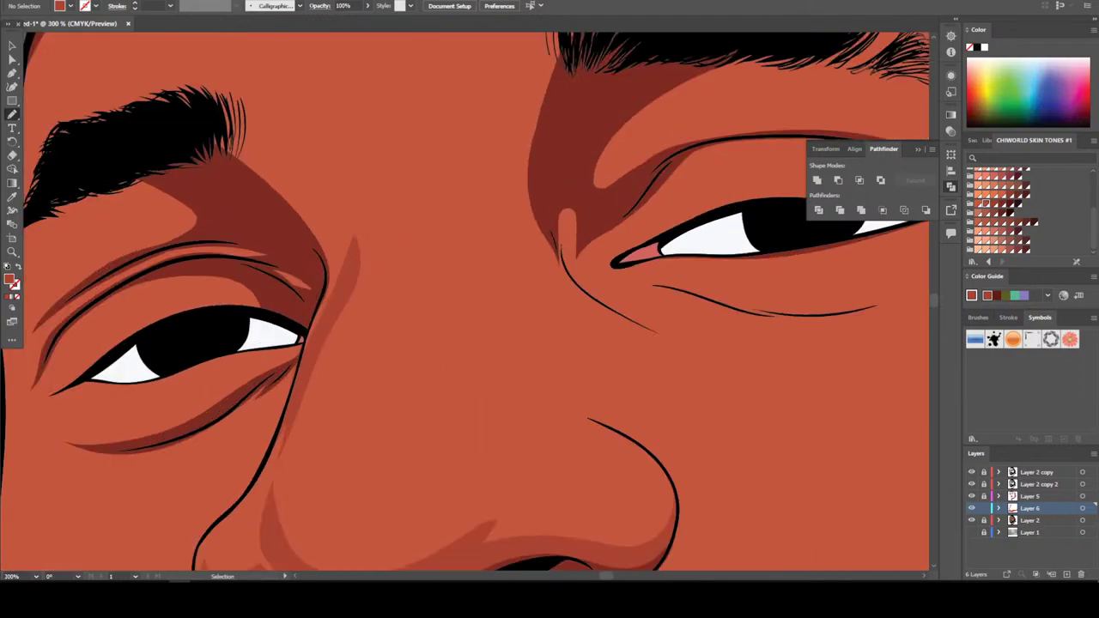
{"action": "scroll", "coordinate": [464, 301], "scroll_direction": "up", "scroll_amount": 2}
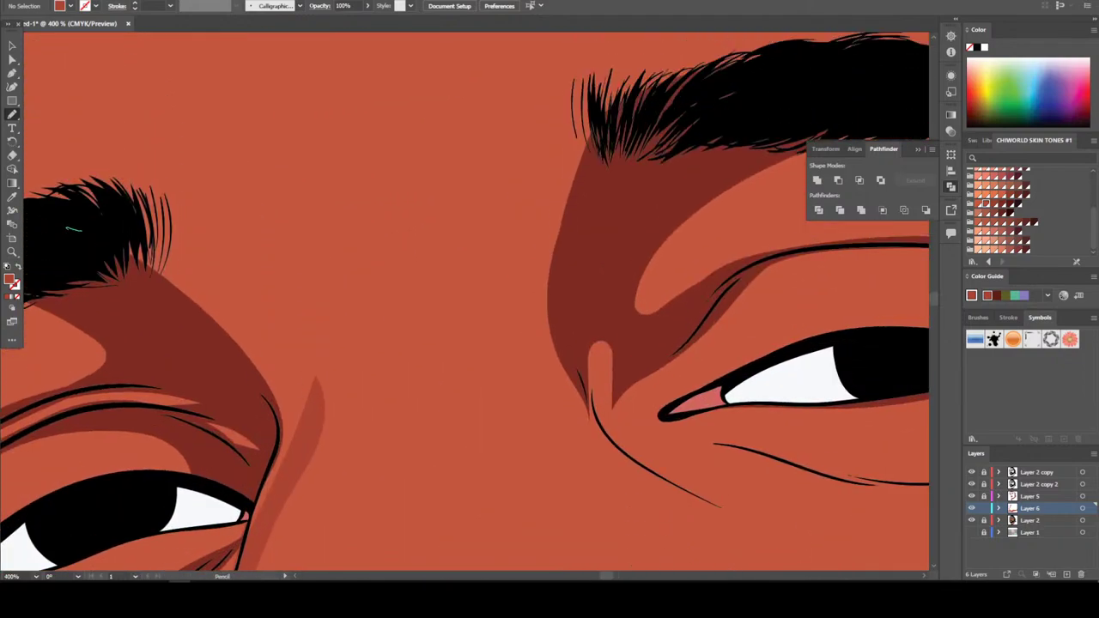
{"action": "mouse_move", "coordinate": [82, 230]}
{"action": "left_mouse_down"}
{"action": "mouse_move", "coordinate": [285, 383]}
{"action": "mouse_move", "coordinate": [302, 421]}
{"action": "mouse_move", "coordinate": [278, 501]}
{"action": "left_mouse_up"}
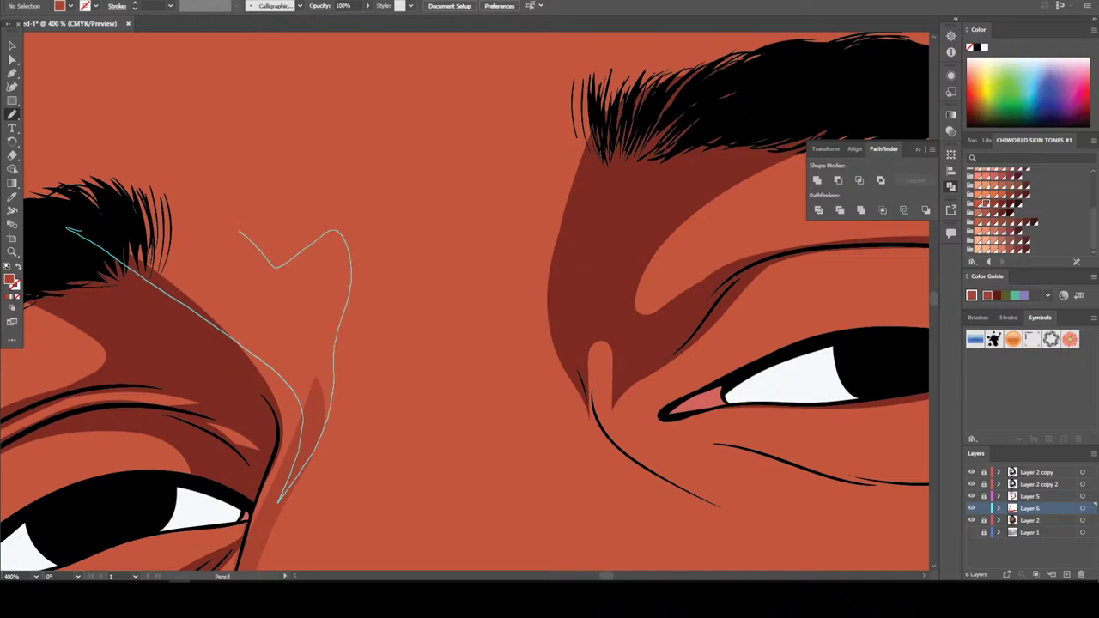
{"action": "mouse_move", "coordinate": [239, 232]}
{"action": "left_mouse_down"}
{"action": "mouse_move", "coordinate": [143, 161]}
{"action": "mouse_move", "coordinate": [69, 199]}
{"action": "left_mouse_up"}
Draw a closed shadow shape along the nose's right edge
{"action": "key", "text": "ctrl+1"}
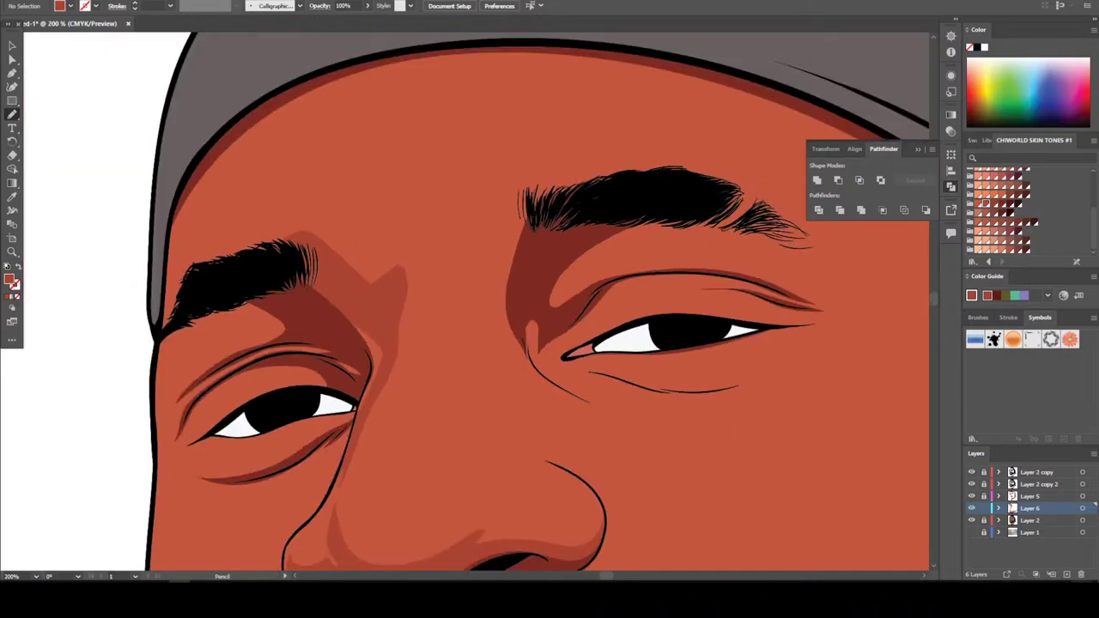
{"action": "scroll", "coordinate": [616, 302], "scroll_direction": "down", "scroll_amount": 2}
{"action": "key", "text": "ctrl+plus"}
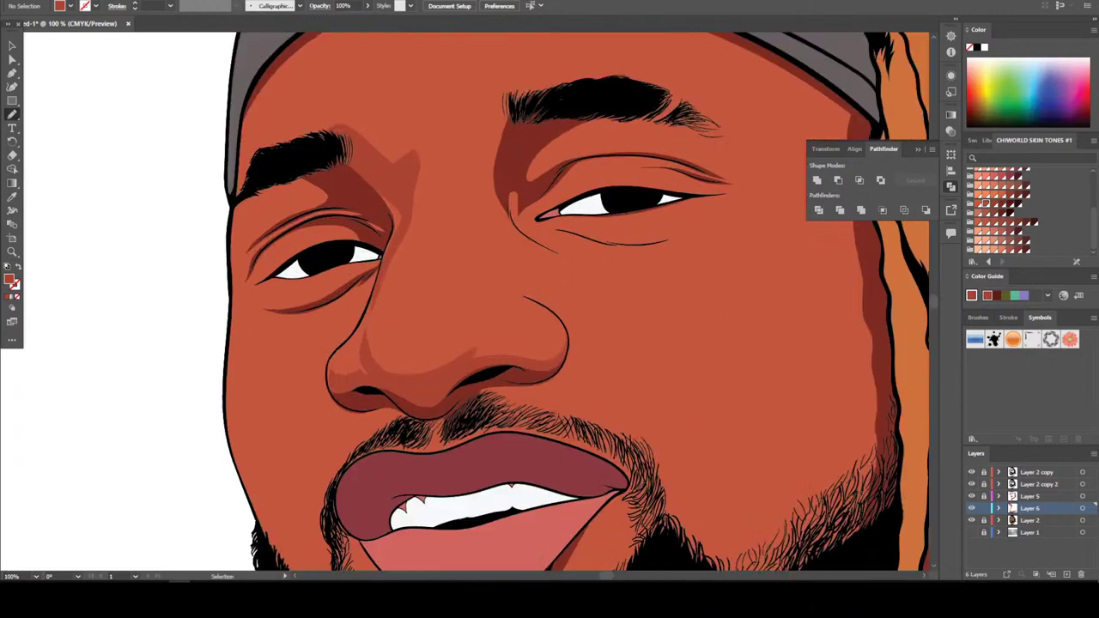
{"action": "key", "text": "ctrl+plus"}
{"action": "key", "text": "ctrl+plus"}
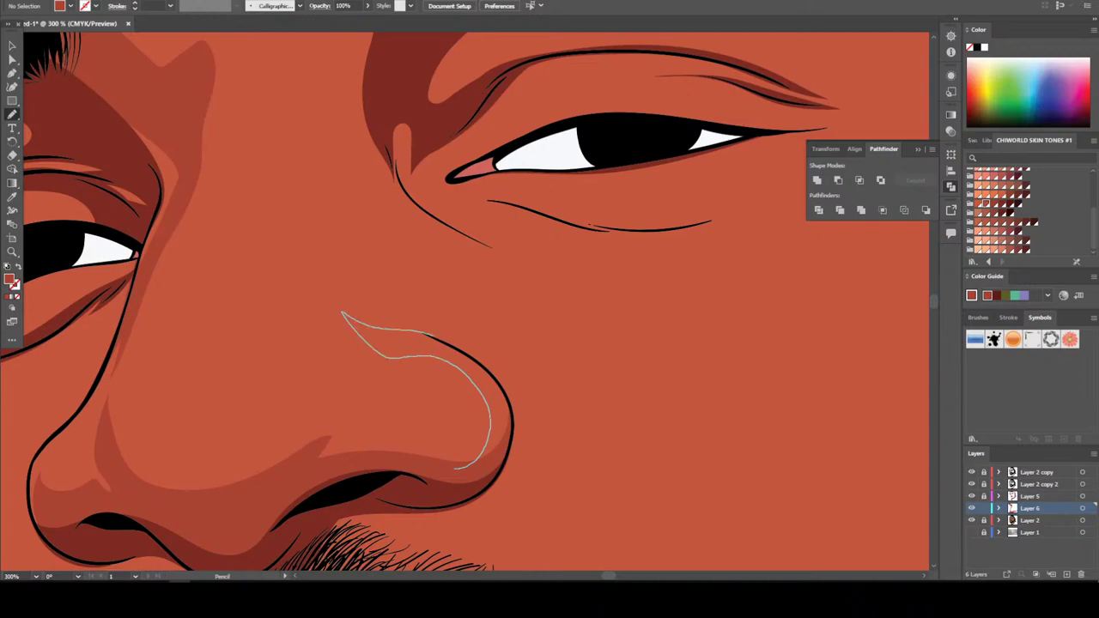
{"action": "mouse_move", "coordinate": [497, 373]}
{"action": "left_mouse_down"}
{"action": "mouse_move", "coordinate": [515, 409]}
{"action": "mouse_move", "coordinate": [511, 449]}
{"action": "mouse_move", "coordinate": [480, 472]}
{"action": "left_mouse_up"}
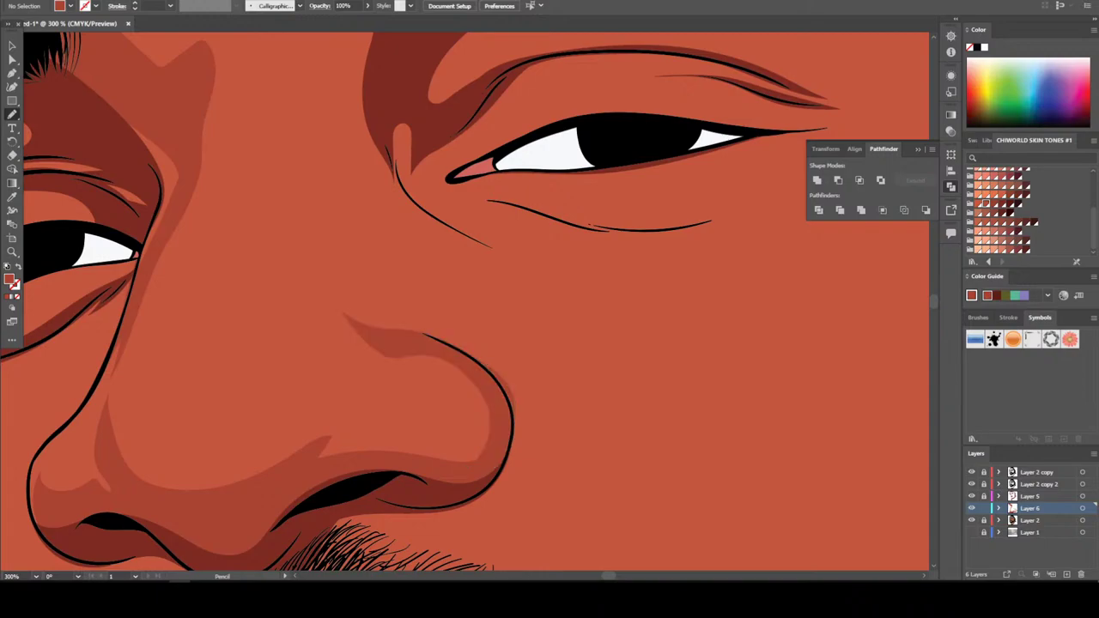
Draw shadows beside the right eye's inner corner and from the nose bridge into the brow
{"action": "key", "text": "ctrl+0"}
{"action": "key", "text": "ctrl+plus"}
{"action": "key", "text": "ctrl+plus"}
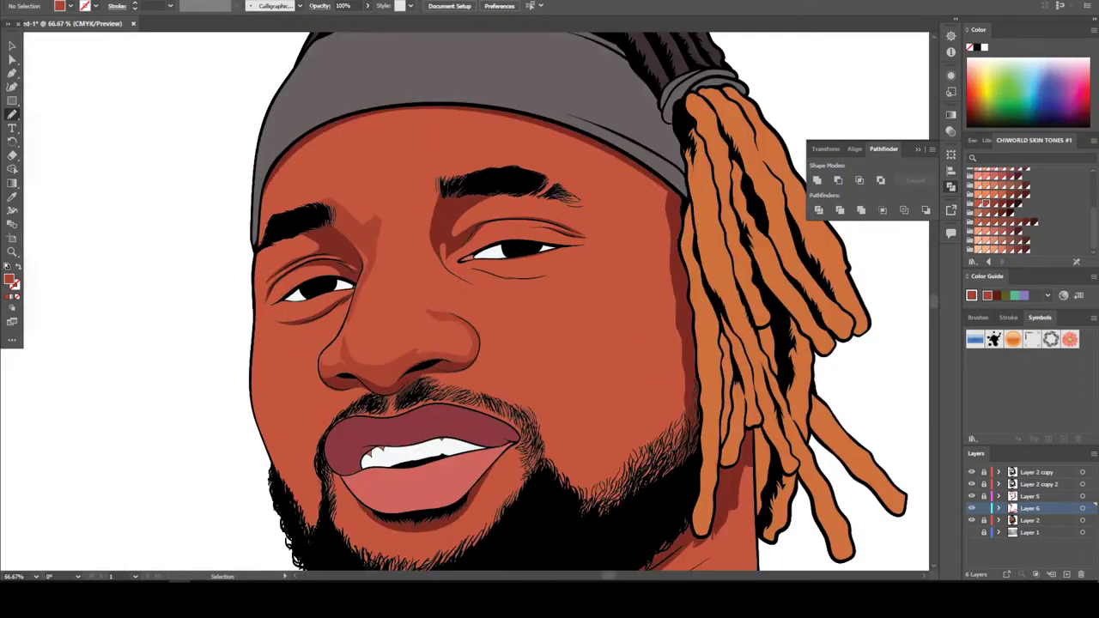
{"action": "key", "text": "ctrl+plus"}
{"action": "key", "text": "ctrl+plus"}
{"action": "key", "text": "ctrl+plus"}
{"action": "key", "text": "ctrl+plus"}
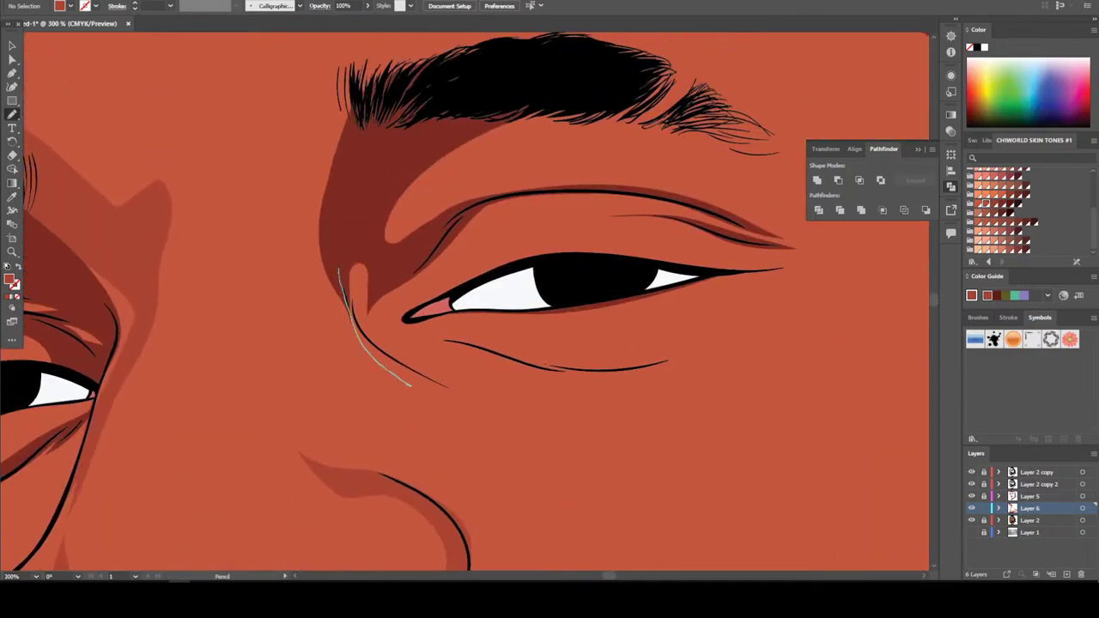
{"action": "left_click_drag", "start_coordinate": [411, 385], "coordinate": [323, 339]}
{"action": "mouse_move", "coordinate": [242, 180]}
{"action": "left_mouse_down"}
{"action": "mouse_move", "coordinate": [337, 92]}
{"action": "mouse_move", "coordinate": [368, 79]}
{"action": "mouse_move", "coordinate": [382, 133]}
{"action": "left_mouse_up"}
{"action": "key", "text": "ctrl+minus"}
{"action": "key", "text": "ctrl+minus"}
{"action": "key", "text": "ctrl+minus"}
{"action": "key", "text": "ctrl+minus"}
{"action": "key", "text": "ctrl+minus"}
{"action": "key", "text": "ctrl+minus"}
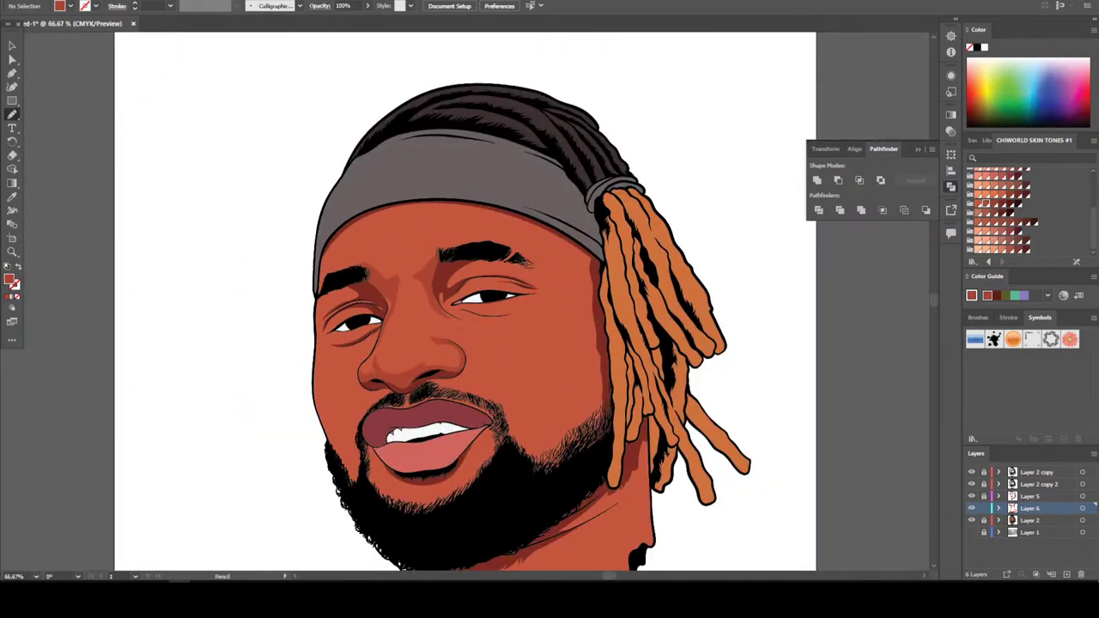
{"action": "key", "text": "ctrl+plus"}
{"action": "key", "text": "ctrl+plus"}
{"action": "key", "text": "ctrl+plus"}
{"action": "key", "text": "ctrl+plus"}
{"action": "key", "text": "ctrl+plus"}
{"action": "key", "text": "ctrl+plus"}
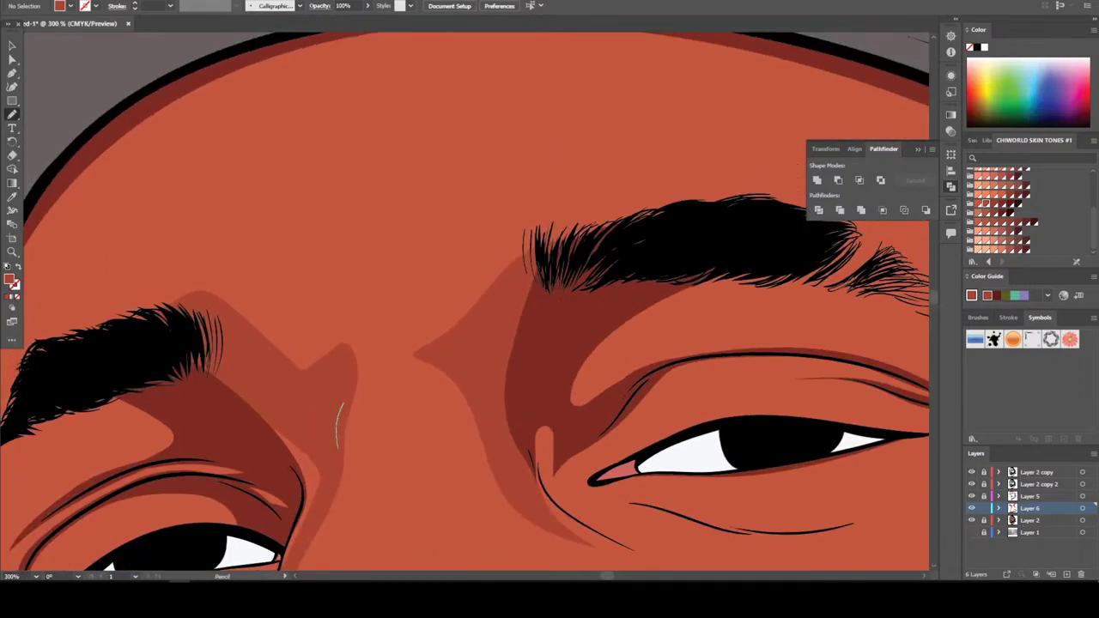
{"action": "mouse_move", "coordinate": [396, 372]}
{"action": "left_mouse_down"}
{"action": "mouse_move", "coordinate": [487, 429]}
{"action": "mouse_move", "coordinate": [479, 380]}
{"action": "mouse_move", "coordinate": [557, 256]}
{"action": "mouse_move", "coordinate": [525, 256]}
{"action": "mouse_move", "coordinate": [399, 313]}
{"action": "mouse_move", "coordinate": [325, 321]}
{"action": "mouse_move", "coordinate": [193, 292]}
{"action": "mouse_move", "coordinate": [107, 341]}
{"action": "mouse_move", "coordinate": [211, 354]}
{"action": "left_mouse_up"}
Draw a lighter highlight shape down the nose bridge to the tip
{"action": "key", "text": "ctrl+minus"}
{"action": "key", "text": "ctrl+minus"}
{"action": "key", "text": "ctrl+minus"}
{"action": "key", "text": "ctrl+minus"}
{"action": "key", "text": "ctrl+minus"}
{"action": "key", "text": "ctrl+minus"}
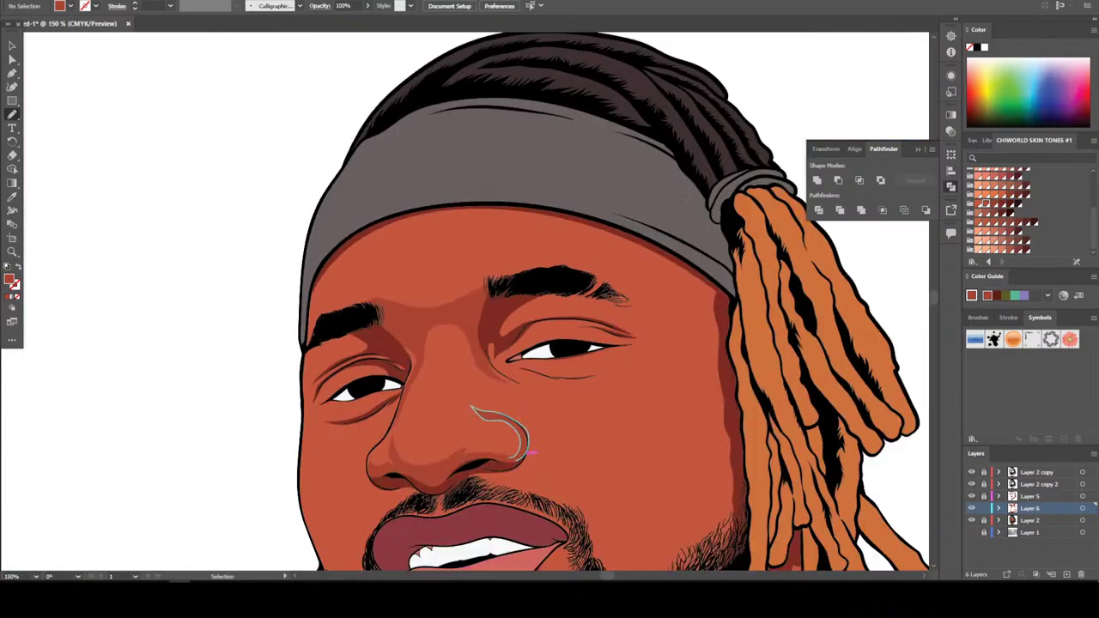
{"action": "key", "text": "ctrl+plus"}
{"action": "key", "text": "ctrl+plus"}
{"action": "key", "text": "ctrl+plus"}
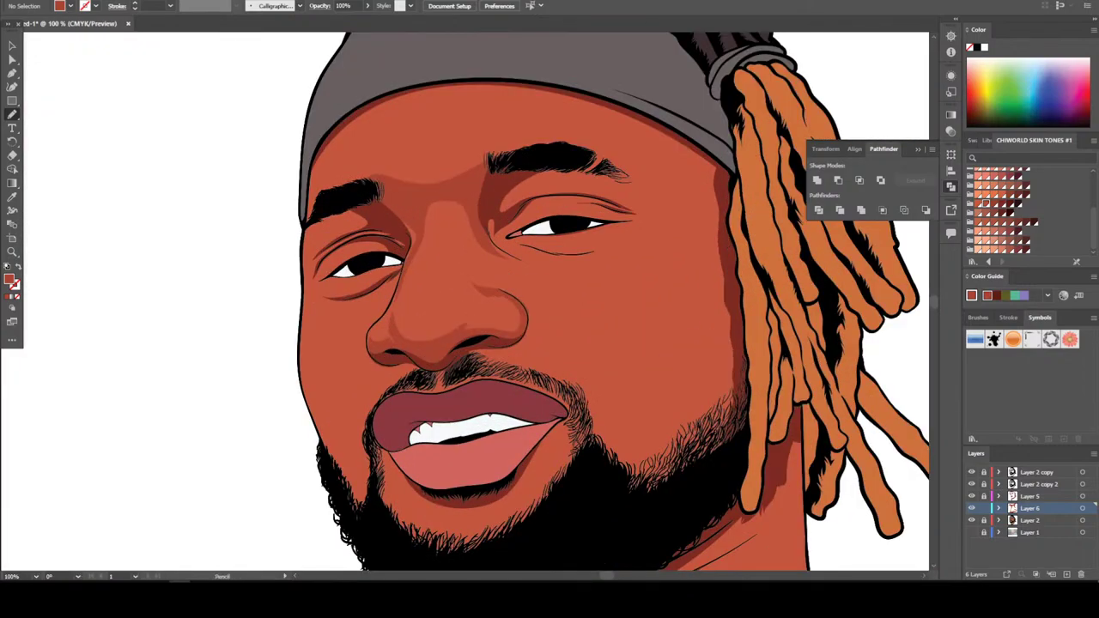
{"action": "scroll", "coordinate": [613, 301], "scroll_direction": "down", "scroll_amount": 1}
{"action": "key", "text": "ctrl+plus"}
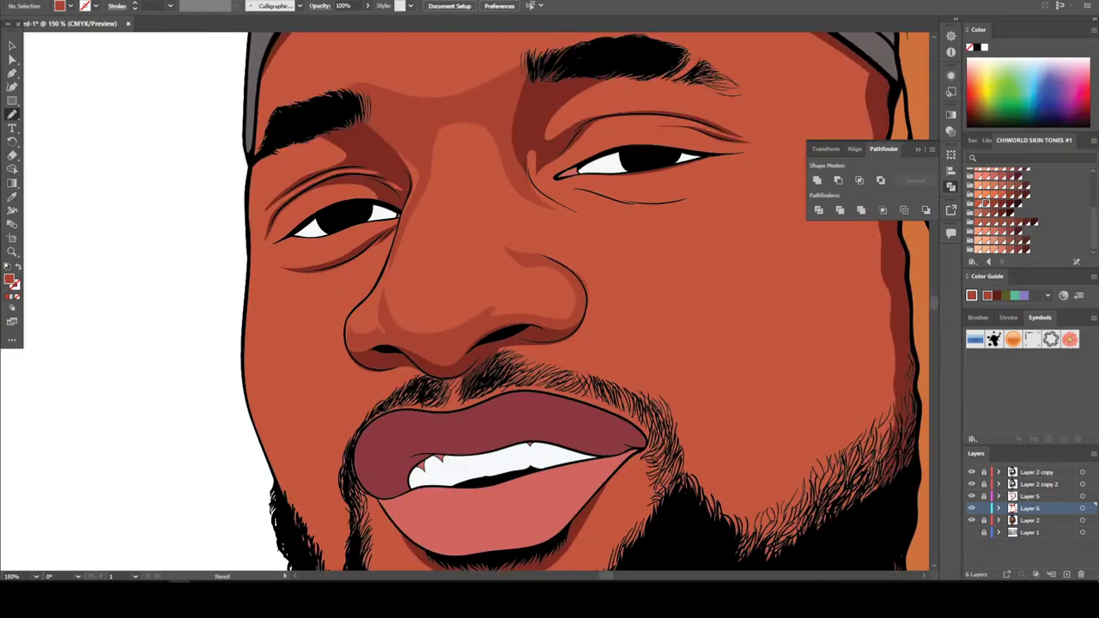
{"action": "key", "text": "ctrl+plus"}
{"action": "key", "text": "ctrl+plus"}
{"action": "key", "text": "ctrl+plus"}
{"action": "key", "text": "ctrl+plus"}
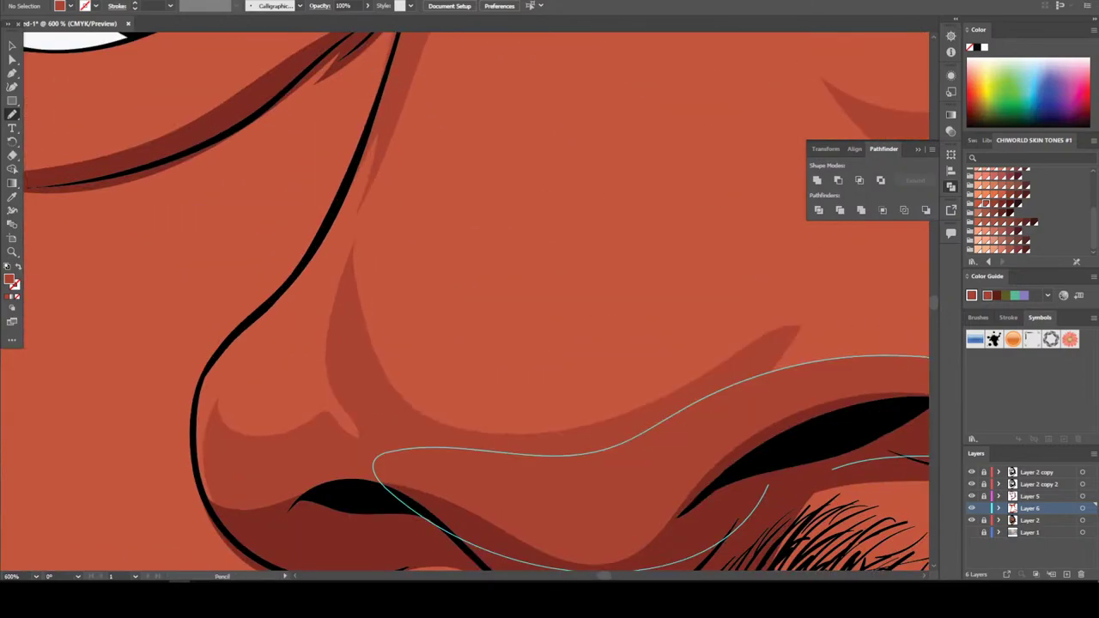
{"action": "mouse_move", "coordinate": [259, 451]}
{"action": "left_mouse_down"}
{"action": "mouse_move", "coordinate": [241, 374]}
{"action": "mouse_move", "coordinate": [336, 262]}
{"action": "mouse_move", "coordinate": [339, 340]}
{"action": "left_mouse_up"}
{"action": "mouse_move", "coordinate": [362, 208]}
{"action": "left_mouse_down"}
{"action": "mouse_move", "coordinate": [380, 129]}
{"action": "mouse_move", "coordinate": [331, 225]}
{"action": "mouse_move", "coordinate": [219, 374]}
{"action": "mouse_move", "coordinate": [203, 429]}
{"action": "mouse_move", "coordinate": [210, 481]}
{"action": "left_mouse_up"}
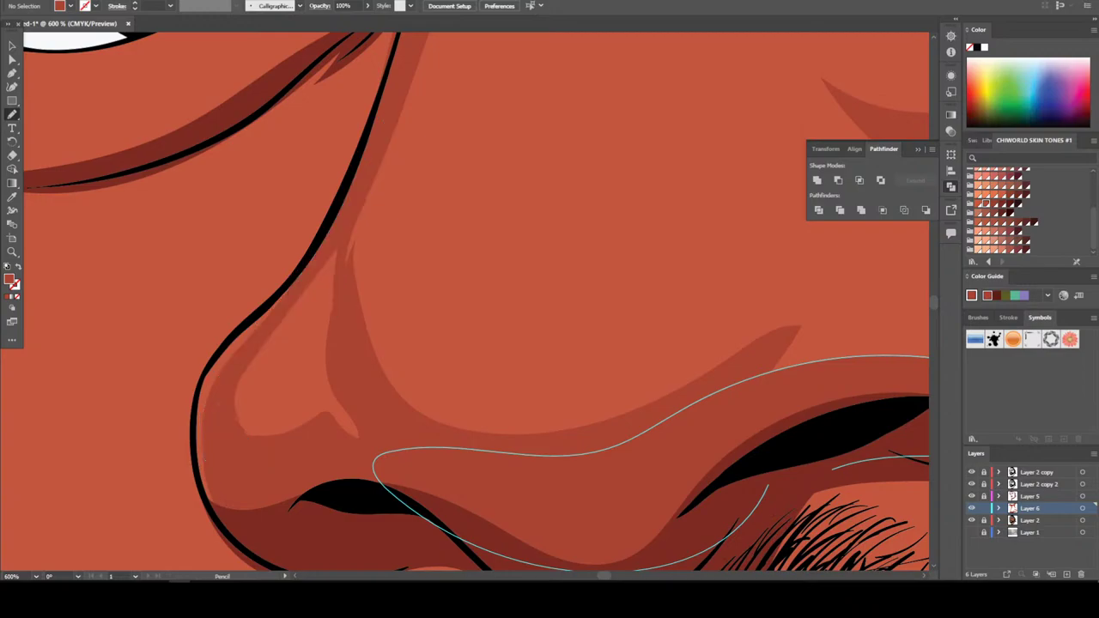
{"action": "key", "text": "ctrl+minus"}
{"action": "key", "text": "ctrl+minus"}
{"action": "key", "text": "ctrl+minus"}
{"action": "key", "text": "ctrl+minus"}
{"action": "key", "text": "ctrl+minus"}
{"action": "key", "text": "ctrl+plus"}
{"action": "key", "text": "ctrl+plus"}
{"action": "key", "text": "ctrl+plus"}
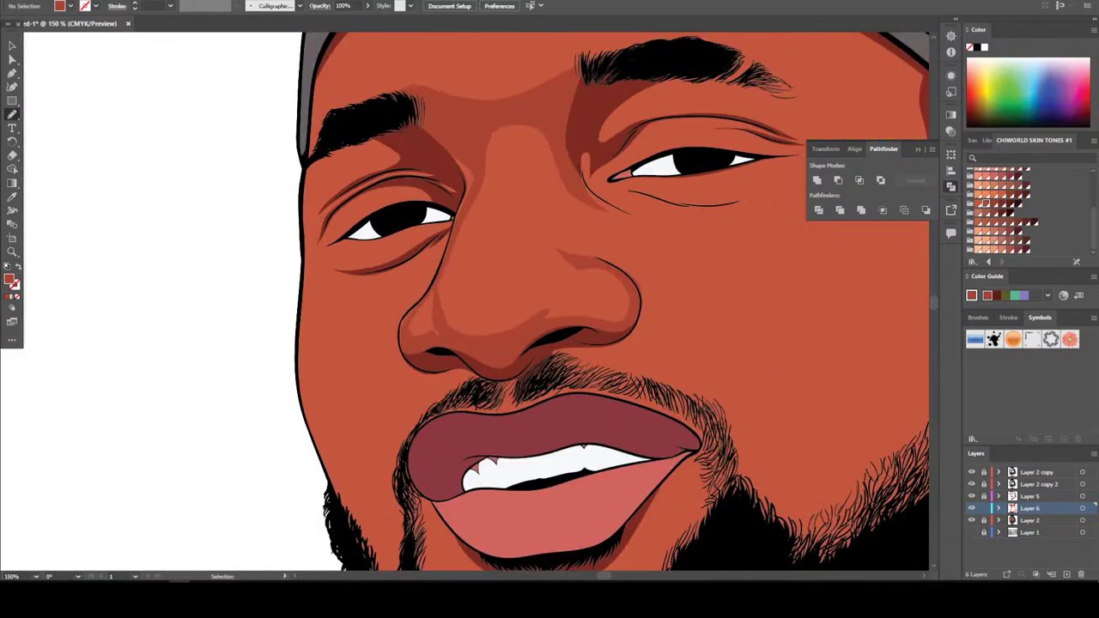
{"action": "key", "text": "ctrl+plus"}
{"action": "key", "text": "ctrl+plus"}
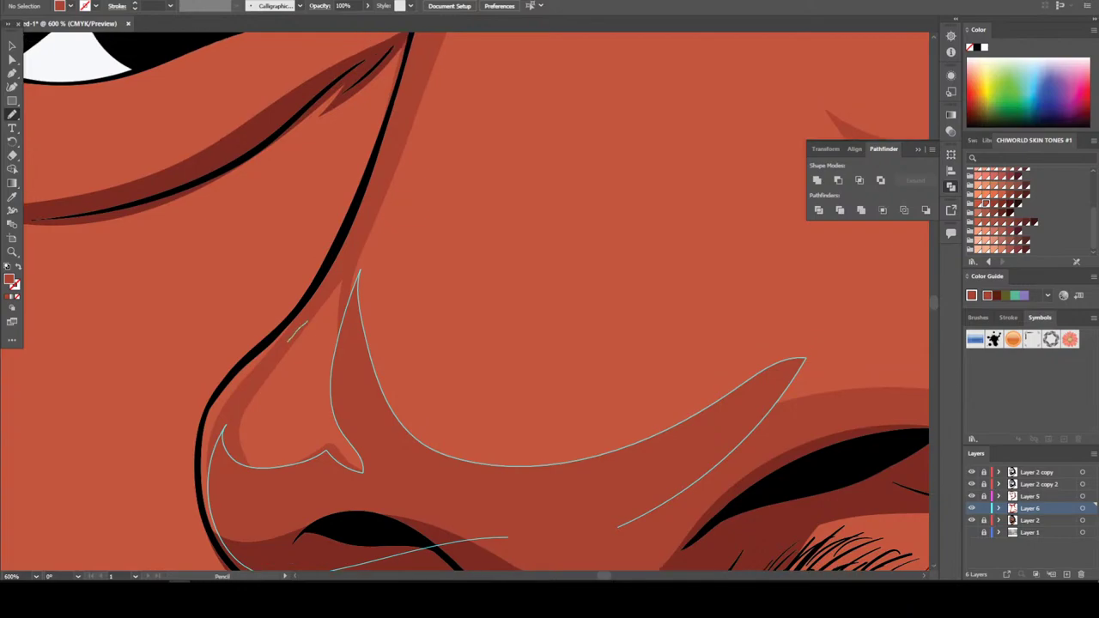
{"action": "mouse_move", "coordinate": [356, 434]}
{"action": "left_mouse_down"}
{"action": "mouse_move", "coordinate": [378, 160]}
{"action": "mouse_move", "coordinate": [318, 292]}
{"action": "left_mouse_up"}
{"action": "key", "text": "ctrl+minus"}
{"action": "key", "text": "ctrl+minus"}
{"action": "key", "text": "ctrl+minus"}
{"action": "key", "text": "ctrl+minus"}
{"action": "key", "text": "ctrl+minus"}
{"action": "key", "text": "ctrl+minus"}
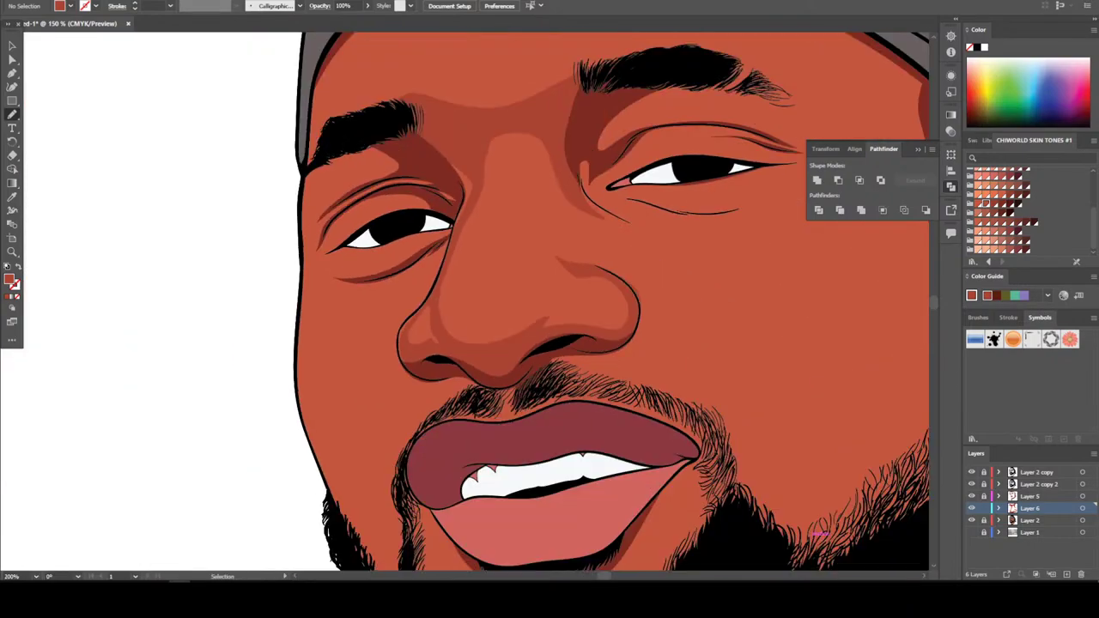
{"action": "key", "text": "ctrl+plus"}
{"action": "key", "text": "ctrl+plus"}
{"action": "key", "text": "ctrl+plus"}
{"action": "key", "text": "ctrl+plus"}
{"action": "key", "text": "ctrl+plus"}
{"action": "key", "text": "ctrl+plus"}
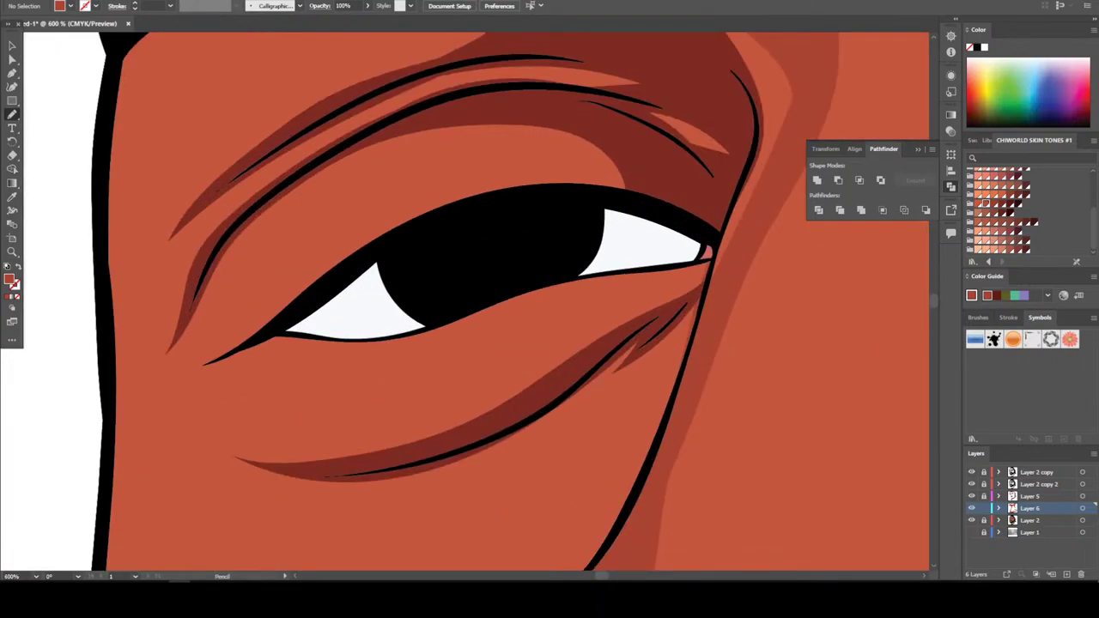
Draw shadow shapes along the lower-lid crease and the upper-lid crease of the left eye
{"action": "left_click_drag", "start_coordinate": [601, 350], "coordinate": [703, 287]}
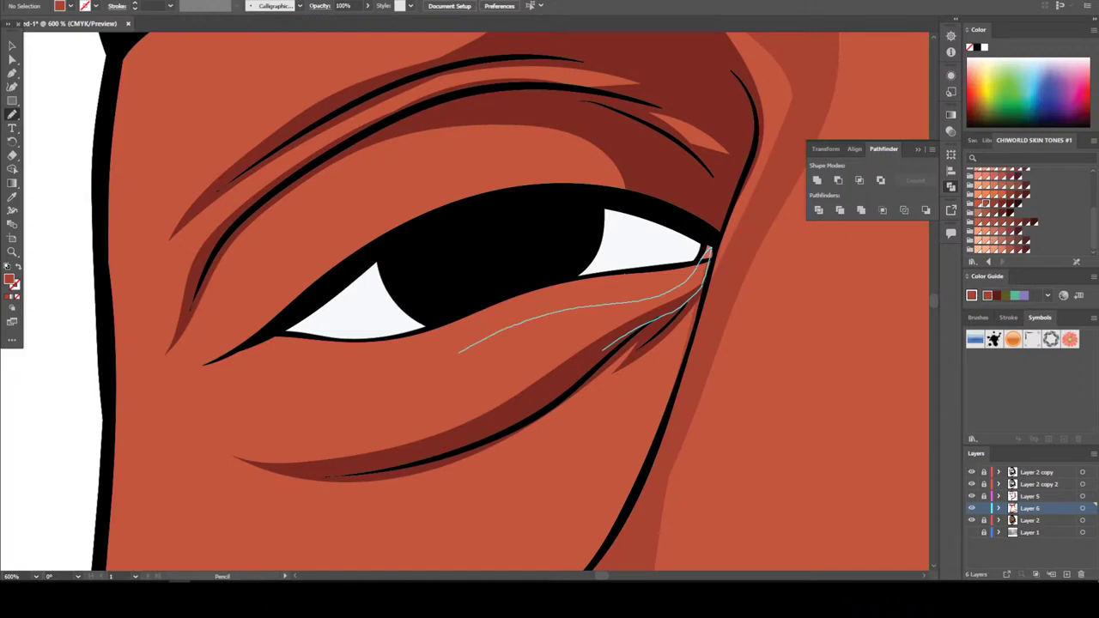
{"action": "mouse_move", "coordinate": [348, 390]}
{"action": "left_mouse_down"}
{"action": "mouse_move", "coordinate": [254, 388]}
{"action": "mouse_move", "coordinate": [167, 450]}
{"action": "mouse_move", "coordinate": [280, 469]}
{"action": "mouse_move", "coordinate": [519, 405]}
{"action": "mouse_move", "coordinate": [601, 350]}
{"action": "left_mouse_up"}
{"action": "scroll", "coordinate": [550, 301], "scroll_direction": "up", "scroll_amount": 3}
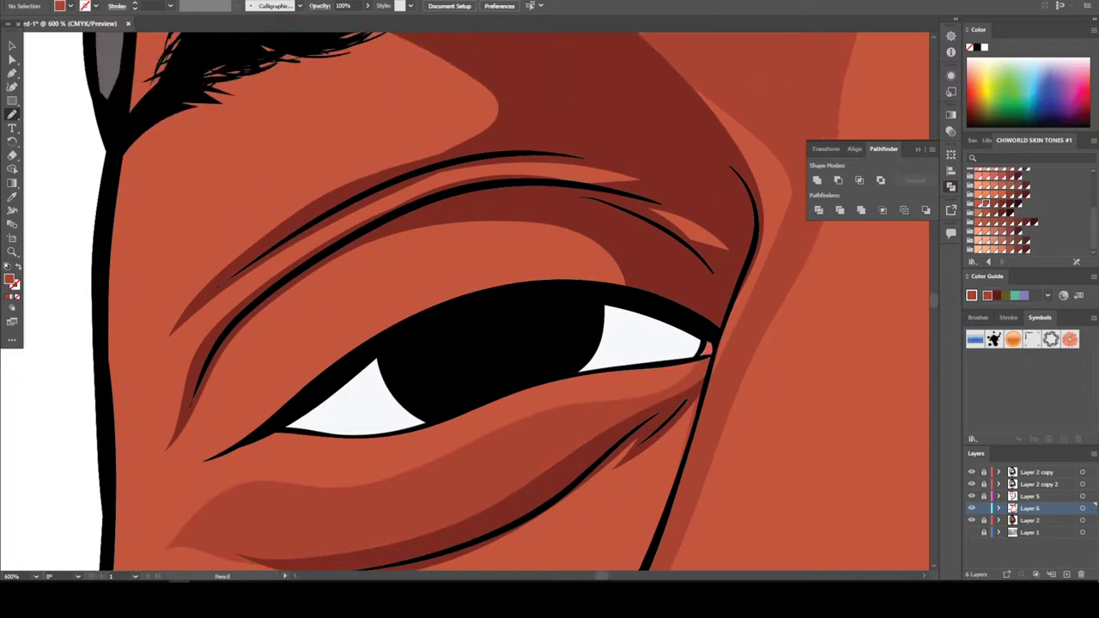
{"action": "mouse_move", "coordinate": [654, 283]}
{"action": "left_mouse_down"}
{"action": "mouse_move", "coordinate": [589, 260]}
{"action": "mouse_move", "coordinate": [466, 279]}
{"action": "mouse_move", "coordinate": [371, 313]}
{"action": "mouse_move", "coordinate": [286, 368]}
{"action": "mouse_move", "coordinate": [160, 480]}
{"action": "left_mouse_up"}
{"action": "scroll", "coordinate": [507, 300], "scroll_direction": "up", "scroll_amount": 2}
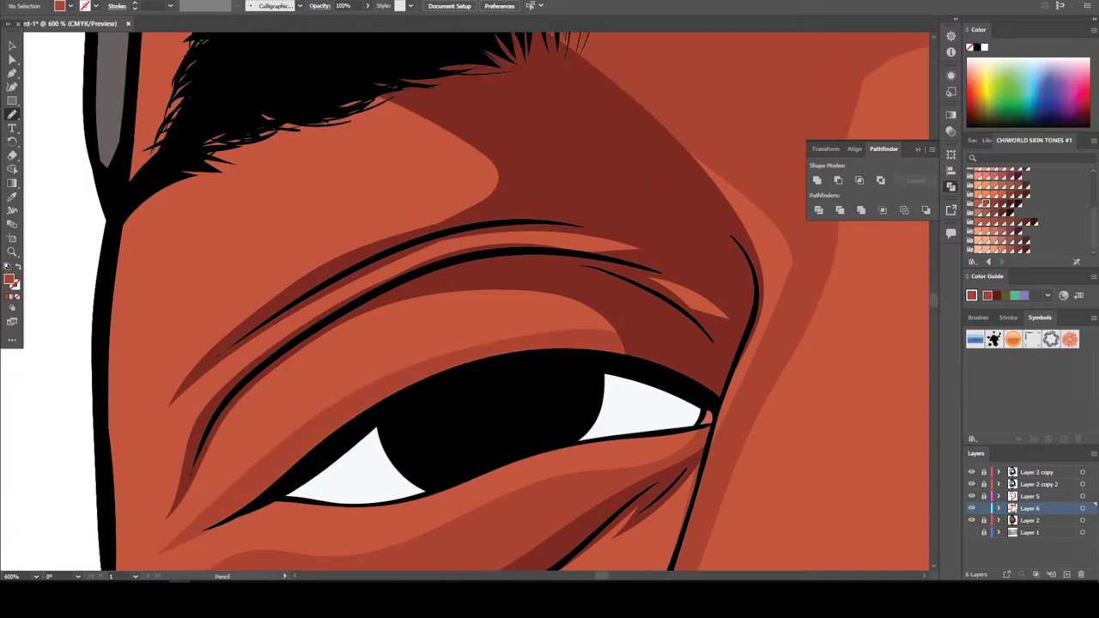
{"action": "mouse_move", "coordinate": [429, 378]}
{"action": "left_mouse_down"}
{"action": "mouse_move", "coordinate": [455, 296]}
{"action": "mouse_move", "coordinate": [322, 322]}
{"action": "mouse_move", "coordinate": [636, 376]}
{"action": "left_mouse_up"}
{"action": "scroll", "coordinate": [636, 376], "scroll_direction": "up", "scroll_amount": 2}
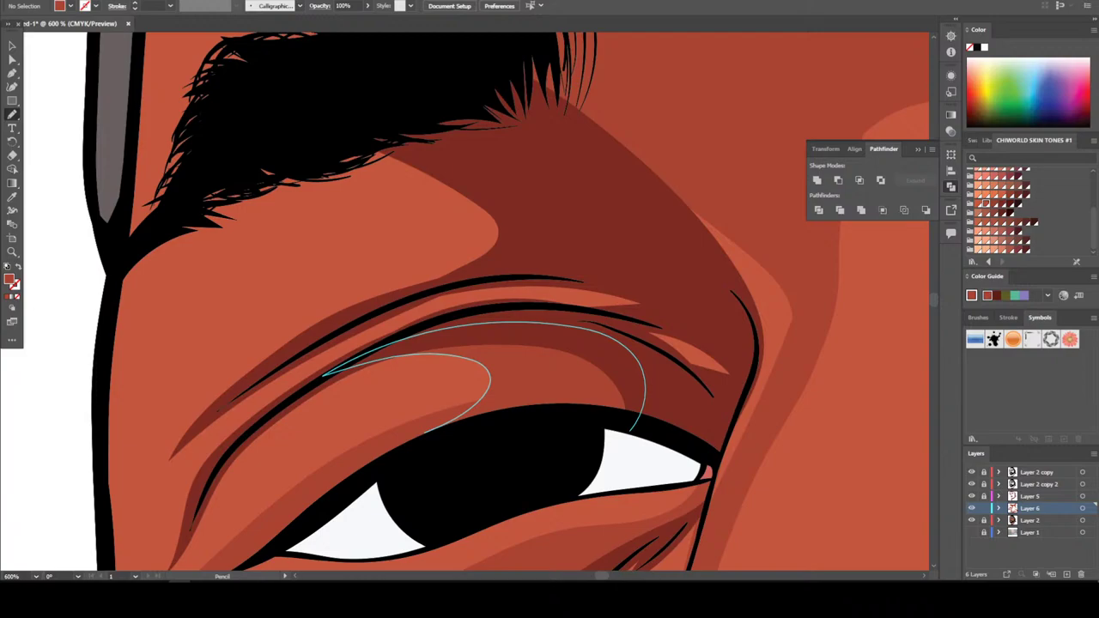
{"action": "mouse_move", "coordinate": [668, 310]}
{"action": "left_mouse_down"}
{"action": "mouse_move", "coordinate": [417, 332]}
{"action": "mouse_move", "coordinate": [498, 280]}
{"action": "mouse_move", "coordinate": [410, 297]}
{"action": "mouse_move", "coordinate": [240, 383]}
{"action": "mouse_move", "coordinate": [386, 242]}
{"action": "mouse_move", "coordinate": [280, 229]}
{"action": "mouse_move", "coordinate": [134, 365]}
{"action": "mouse_move", "coordinate": [101, 434]}
{"action": "mouse_move", "coordinate": [159, 225]}
{"action": "mouse_move", "coordinate": [549, 103]}
{"action": "left_mouse_up"}
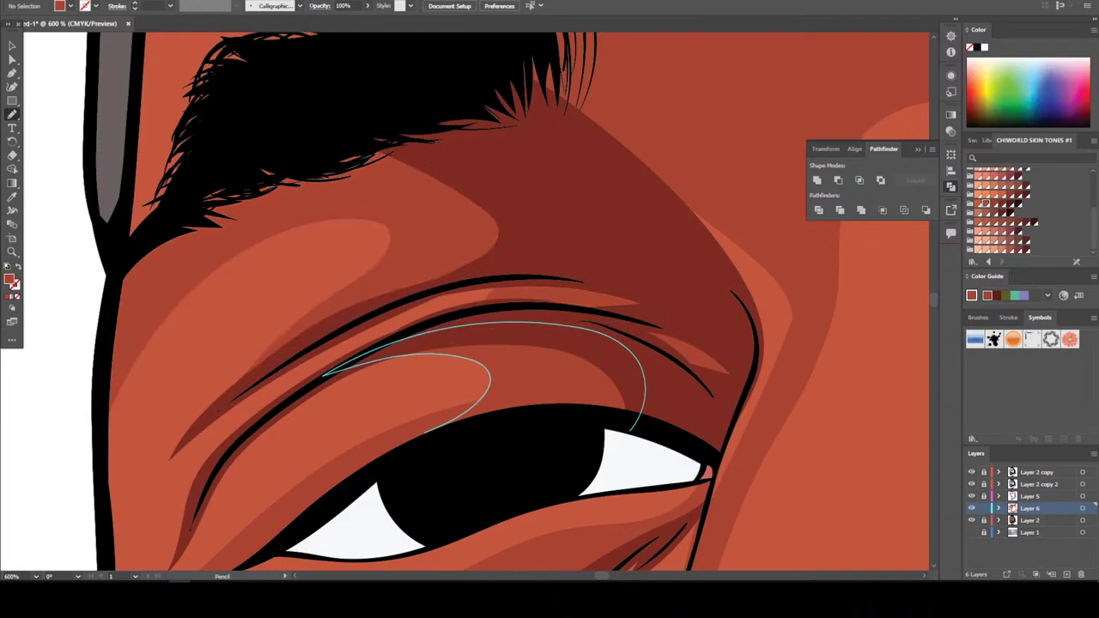
Add a shadow shape beneath the left eyebrow
{"action": "key", "text": "ctrl+minus"}
{"action": "key", "text": "ctrl+minus"}
{"action": "key", "text": "ctrl+minus"}
{"action": "key", "text": "ctrl+minus"}
{"action": "key", "text": "ctrl+minus"}
{"action": "key", "text": "ctrl+minus"}
{"action": "key", "text": "ctrl+minus"}
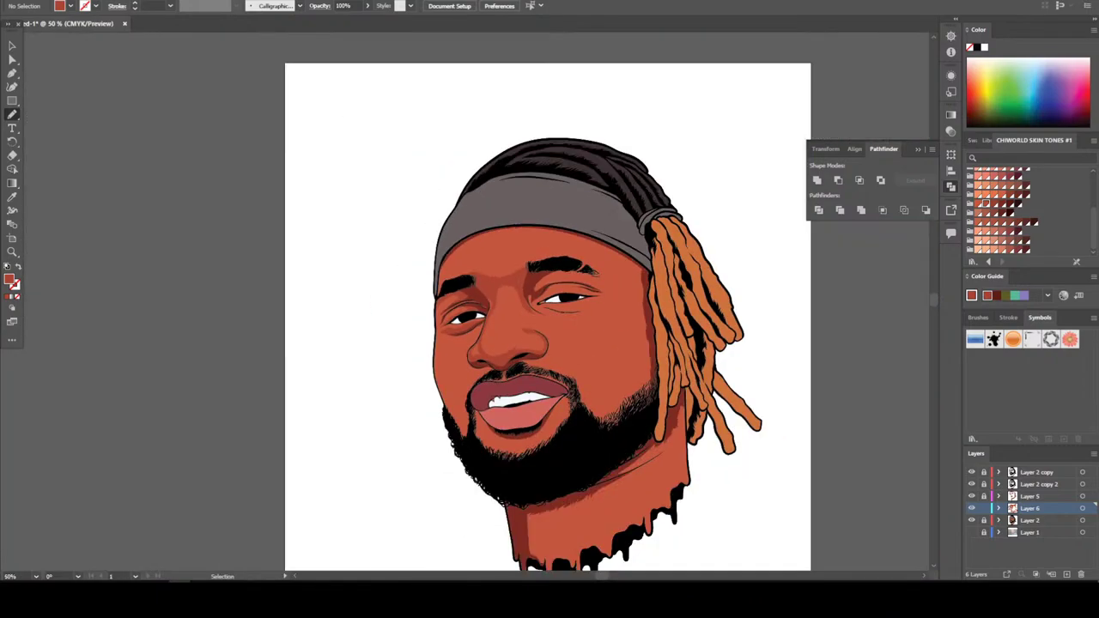
{"action": "key", "text": "ctrl+plus"}
{"action": "key", "text": "ctrl+plus"}
{"action": "key", "text": "ctrl+plus"}
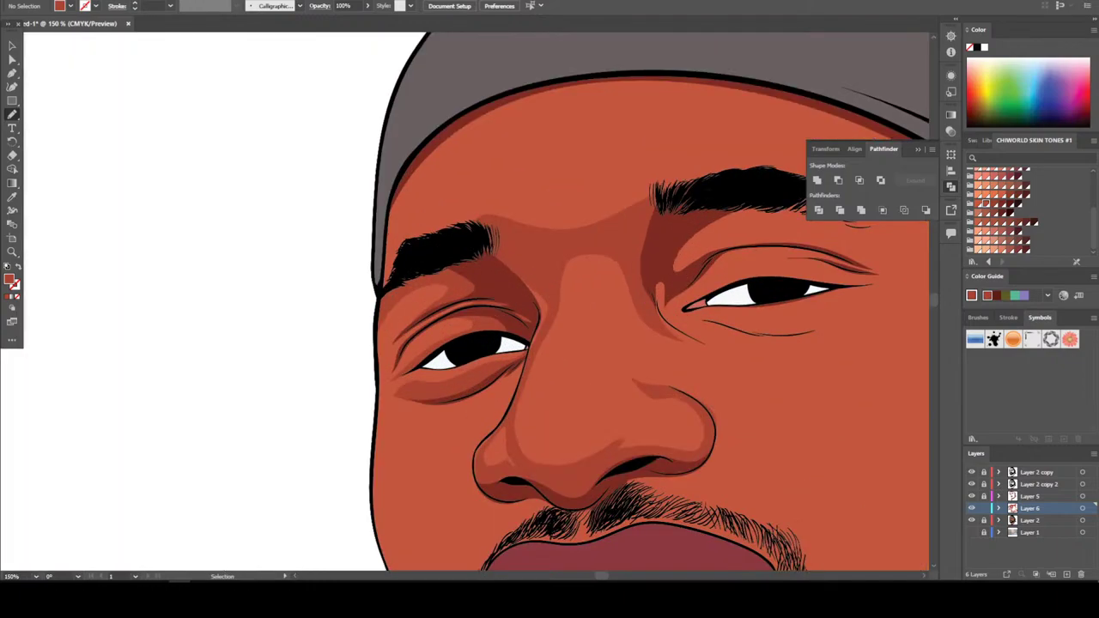
{"action": "key", "text": "ctrl+plus"}
{"action": "key", "text": "ctrl+plus"}
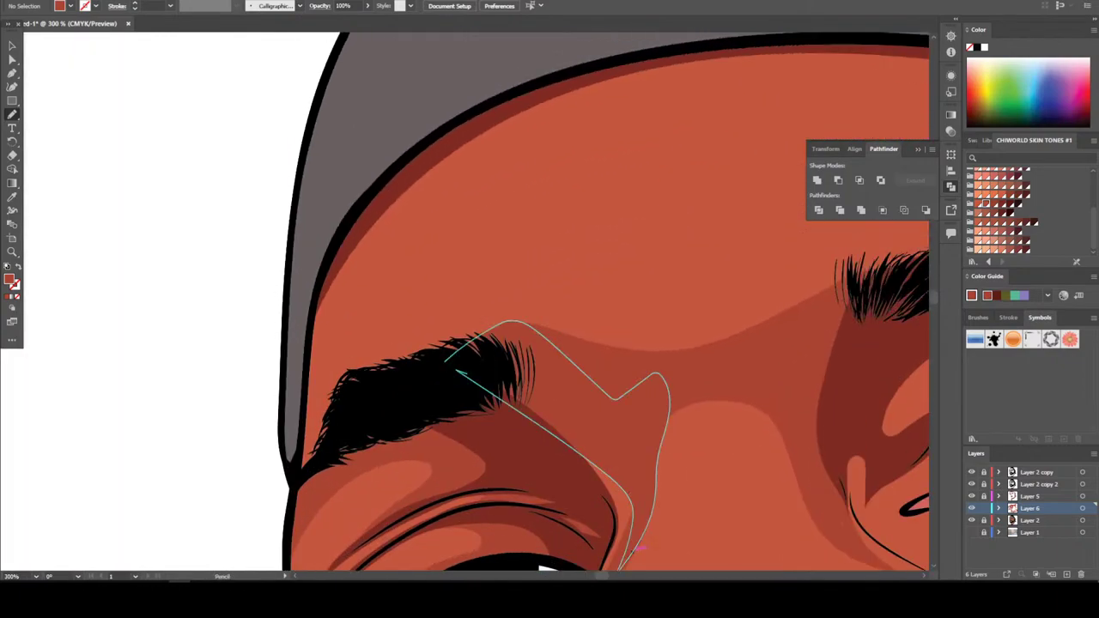
{"action": "mouse_move", "coordinate": [344, 448]}
{"action": "left_mouse_down"}
{"action": "mouse_move", "coordinate": [464, 371]}
{"action": "mouse_move", "coordinate": [529, 350]}
{"action": "mouse_move", "coordinate": [473, 343]}
{"action": "mouse_move", "coordinate": [433, 354]}
{"action": "mouse_move", "coordinate": [398, 222]}
{"action": "mouse_move", "coordinate": [506, 103]}
{"action": "mouse_move", "coordinate": [304, 287]}
{"action": "mouse_move", "coordinate": [287, 398]}
{"action": "mouse_move", "coordinate": [312, 464]}
{"action": "mouse_move", "coordinate": [345, 447]}
{"action": "left_mouse_up"}
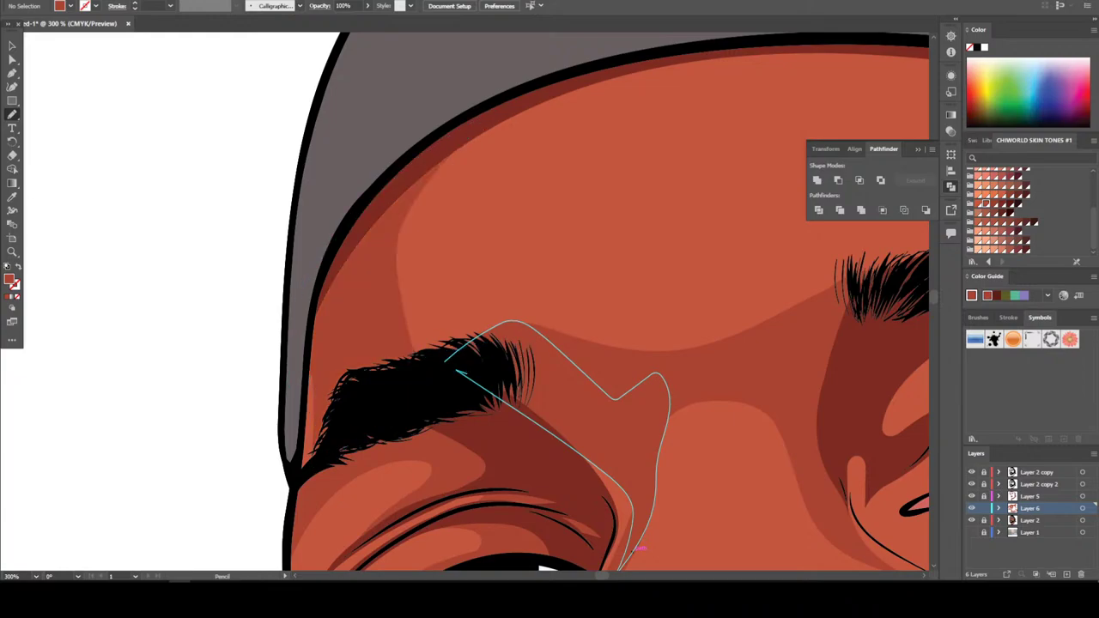
Draw crease shadows by the inner eye corner, extending along the upper eyelid
{"action": "key", "text": "ctrl+minus"}
{"action": "key", "text": "ctrl+minus"}
{"action": "key", "text": "ctrl+minus"}
{"action": "key", "text": "ctrl+minus"}
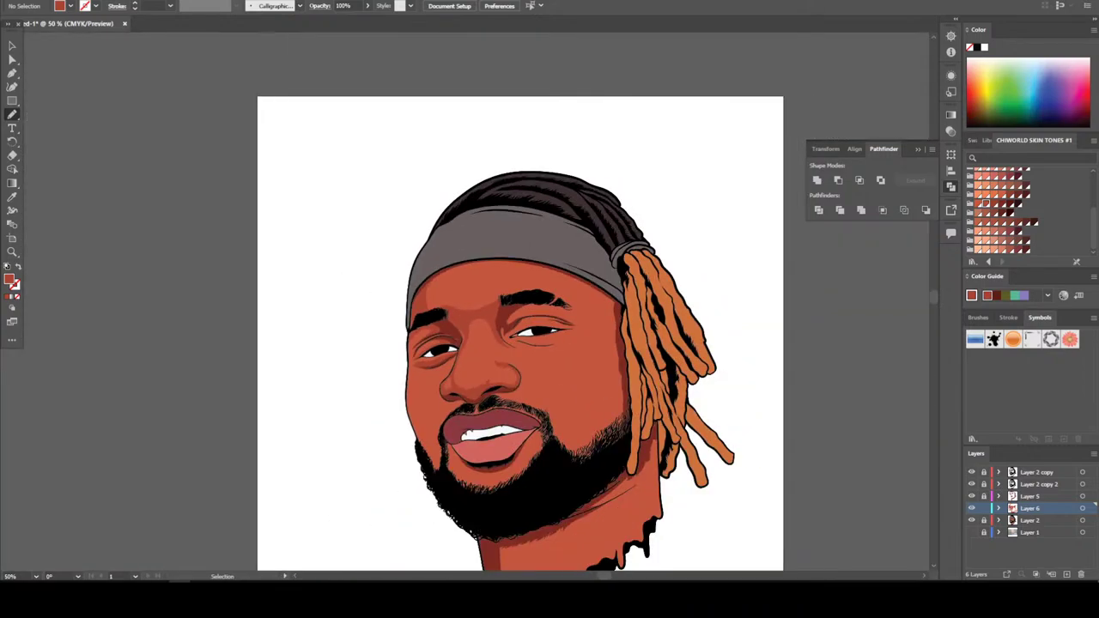
{"action": "scroll", "coordinate": [509, 340], "scroll_direction": "up", "scroll_amount": 5}
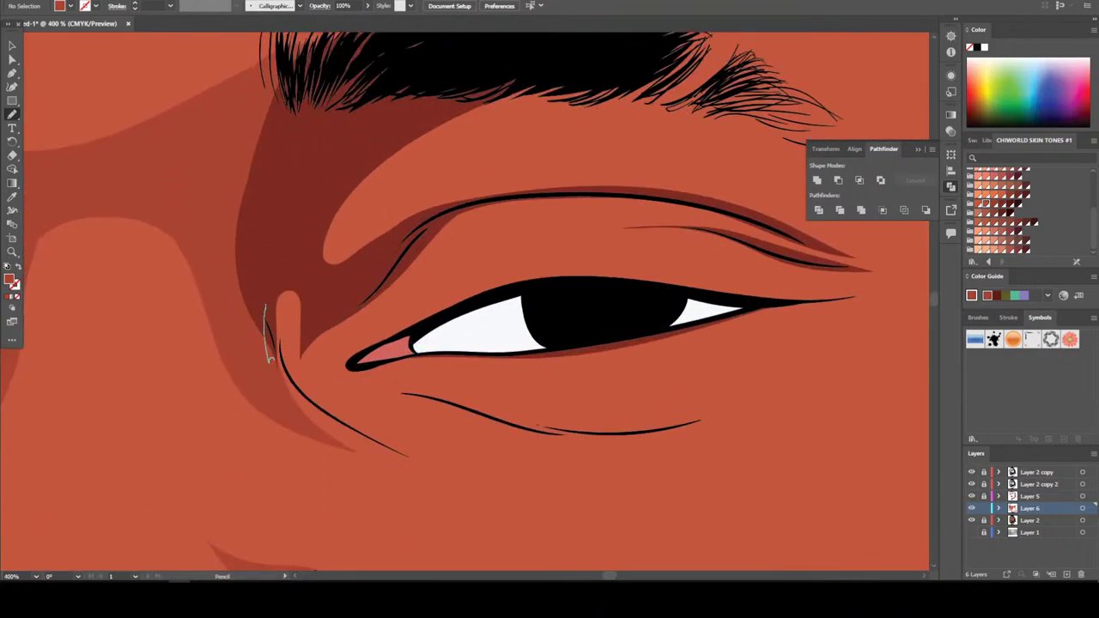
{"action": "mouse_move", "coordinate": [273, 361]}
{"action": "left_mouse_down"}
{"action": "mouse_move", "coordinate": [352, 435]}
{"action": "mouse_move", "coordinate": [462, 480]}
{"action": "mouse_move", "coordinate": [423, 470]}
{"action": "mouse_move", "coordinate": [304, 388]}
{"action": "left_mouse_up"}
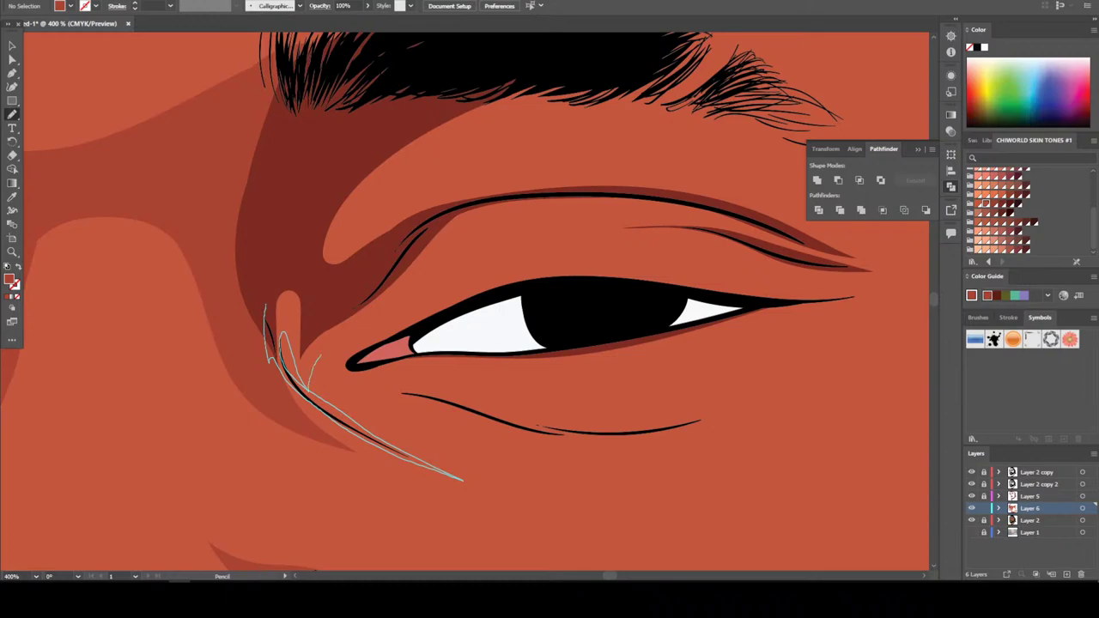
{"action": "left_click_drag", "start_coordinate": [351, 360], "coordinate": [540, 303]}
{"action": "mouse_move", "coordinate": [455, 305]}
{"action": "left_mouse_down"}
{"action": "mouse_move", "coordinate": [436, 268]}
{"action": "mouse_move", "coordinate": [478, 230]}
{"action": "left_mouse_up"}
{"action": "mouse_move", "coordinate": [556, 210]}
{"action": "left_mouse_down"}
{"action": "mouse_move", "coordinate": [690, 192]}
{"action": "mouse_move", "coordinate": [441, 177]}
{"action": "mouse_move", "coordinate": [460, 140]}
{"action": "mouse_move", "coordinate": [568, 77]}
{"action": "mouse_move", "coordinate": [459, 84]}
{"action": "mouse_move", "coordinate": [313, 175]}
{"action": "left_mouse_up"}
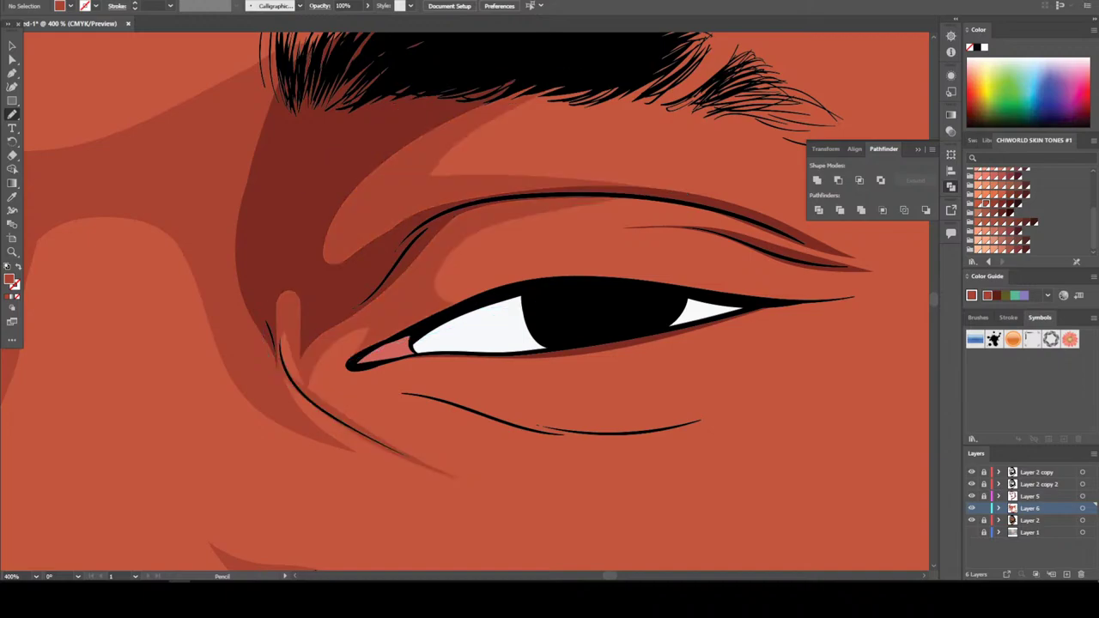
Shade the right eye's upper lid, adding a light band and brow-to-corner shading
{"action": "key", "text": "ctrl+minus"}
{"action": "key", "text": "ctrl+minus"}
{"action": "key", "text": "ctrl+minus"}
{"action": "key", "text": "ctrl+minus"}
{"action": "key", "text": "ctrl+minus"}
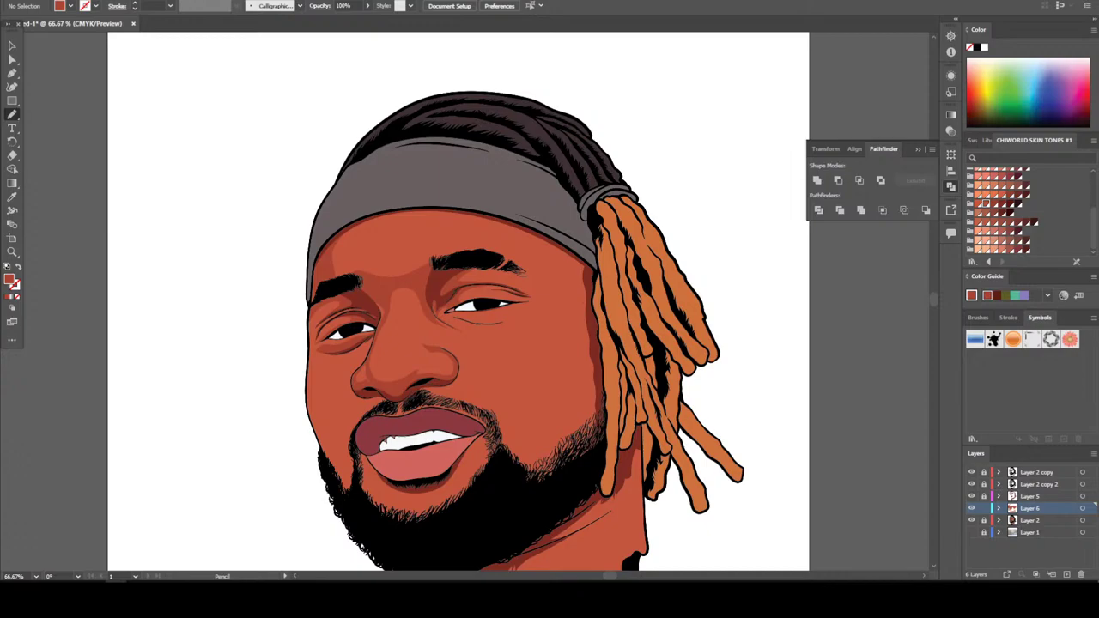
{"action": "key", "text": "ctrl+minus"}
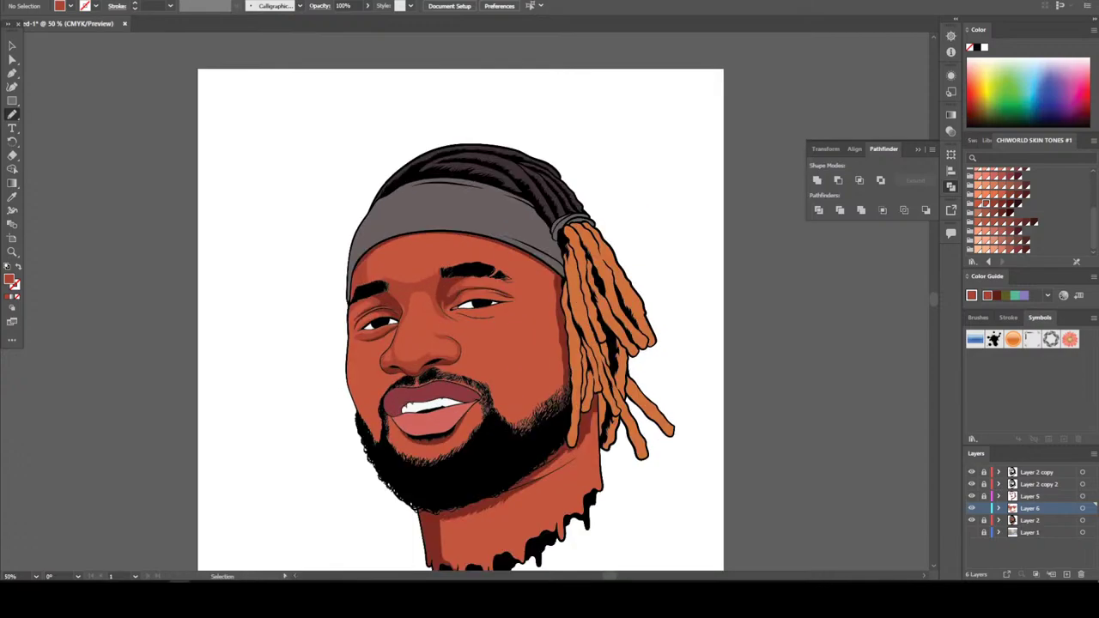
{"action": "key", "text": "ctrl+plus"}
{"action": "key", "text": "ctrl+plus"}
{"action": "key", "text": "ctrl+plus"}
{"action": "key", "text": "ctrl+plus"}
{"action": "scroll", "coordinate": [468, 302], "scroll_direction": "up", "scroll_amount": 2}
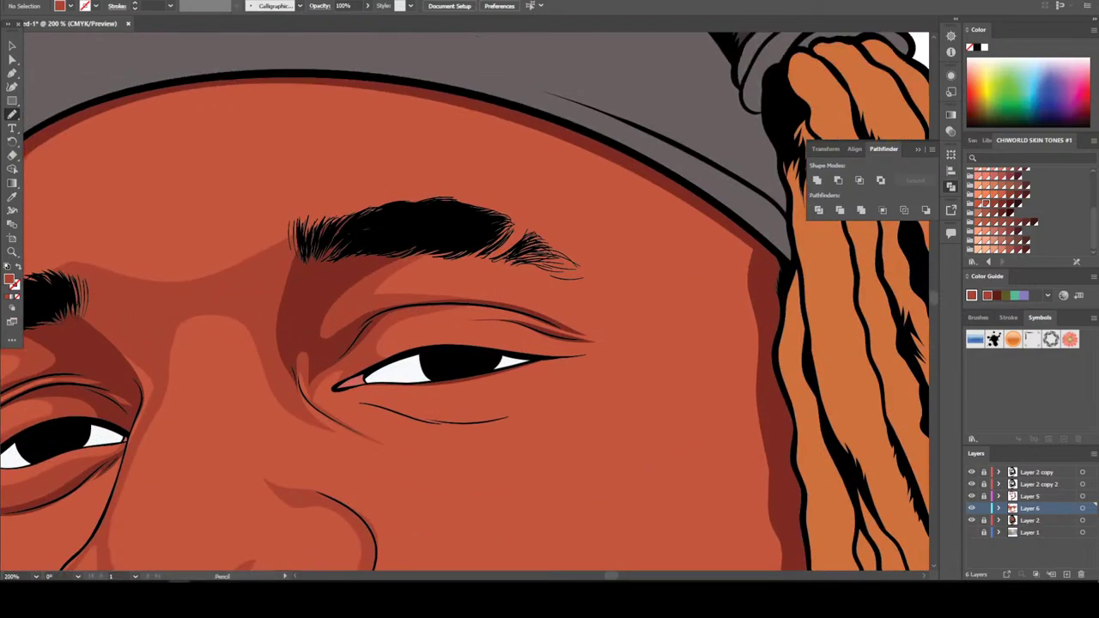
{"action": "key", "text": "ctrl+plus"}
{"action": "mouse_move", "coordinate": [410, 399]}
{"action": "left_mouse_down"}
{"action": "mouse_move", "coordinate": [541, 376]}
{"action": "mouse_move", "coordinate": [371, 343]}
{"action": "mouse_move", "coordinate": [699, 385]}
{"action": "mouse_move", "coordinate": [605, 419]}
{"action": "mouse_move", "coordinate": [409, 398]}
{"action": "left_mouse_up"}
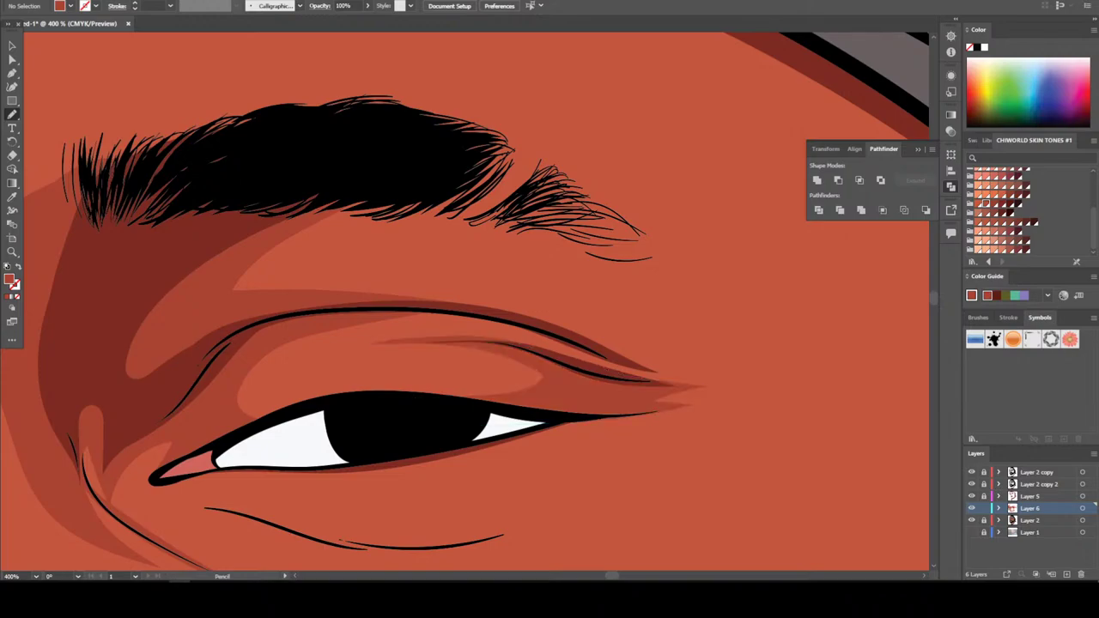
{"action": "mouse_move", "coordinate": [423, 307]}
{"action": "left_mouse_down"}
{"action": "mouse_move", "coordinate": [657, 372]}
{"action": "mouse_move", "coordinate": [594, 227]}
{"action": "mouse_move", "coordinate": [420, 163]}
{"action": "mouse_move", "coordinate": [306, 186]}
{"action": "mouse_move", "coordinate": [247, 230]}
{"action": "mouse_move", "coordinate": [376, 212]}
{"action": "mouse_move", "coordinate": [545, 274]}
{"action": "mouse_move", "coordinate": [464, 302]}
{"action": "mouse_move", "coordinate": [304, 299]}
{"action": "left_mouse_up"}
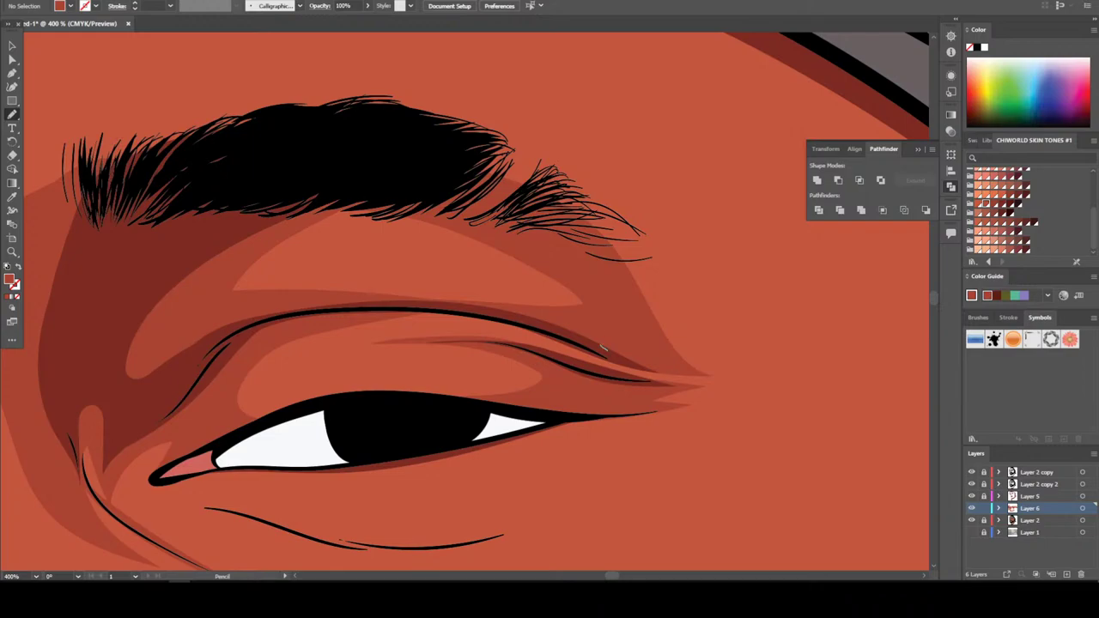
{"action": "mouse_move", "coordinate": [554, 235]}
{"action": "left_mouse_down"}
{"action": "mouse_move", "coordinate": [628, 304]}
{"action": "mouse_move", "coordinate": [622, 294]}
{"action": "mouse_move", "coordinate": [656, 271]}
{"action": "mouse_move", "coordinate": [559, 185]}
{"action": "mouse_move", "coordinate": [521, 182]}
{"action": "left_mouse_up"}
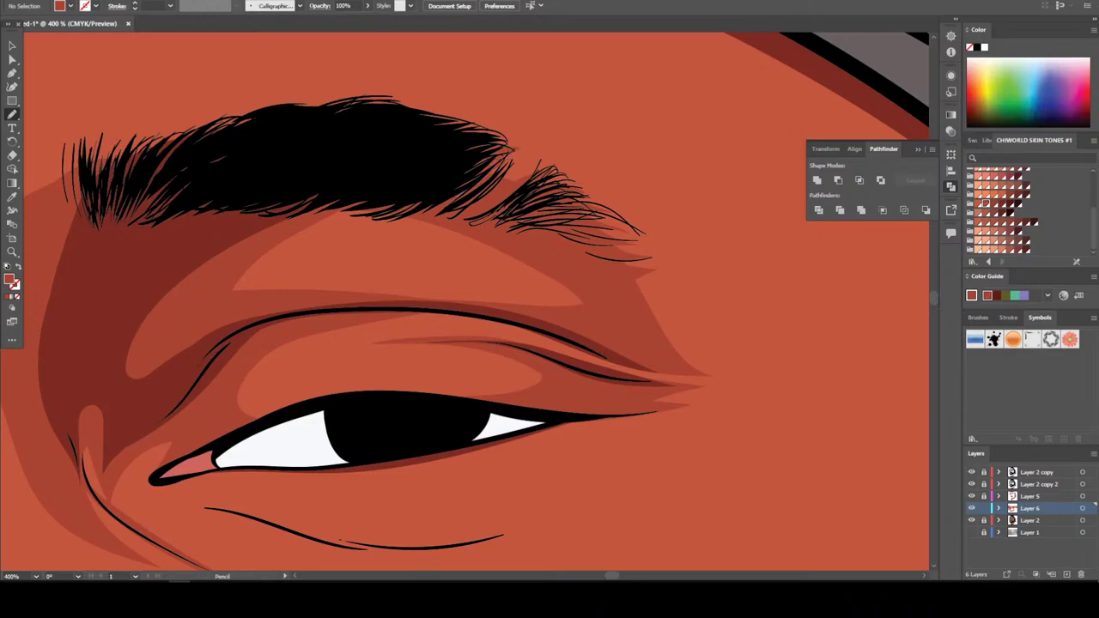
Add a darker shadow beneath the right eye's lower lid
{"action": "key", "text": "ctrl+0"}
{"action": "key", "text": "ctrl+equal"}
{"action": "key", "text": "ctrl+equal"}
{"action": "key", "text": "ctrl+equal"}
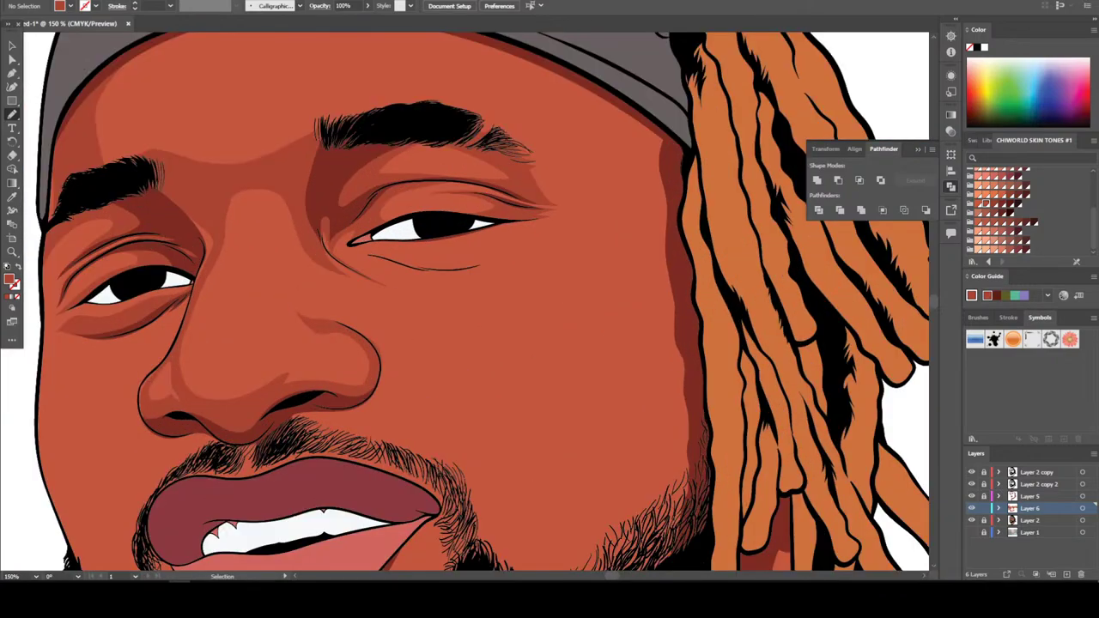
{"action": "key", "text": "ctrl+equal"}
{"action": "key", "text": "ctrl+equal"}
{"action": "key", "text": "ctrl+equal"}
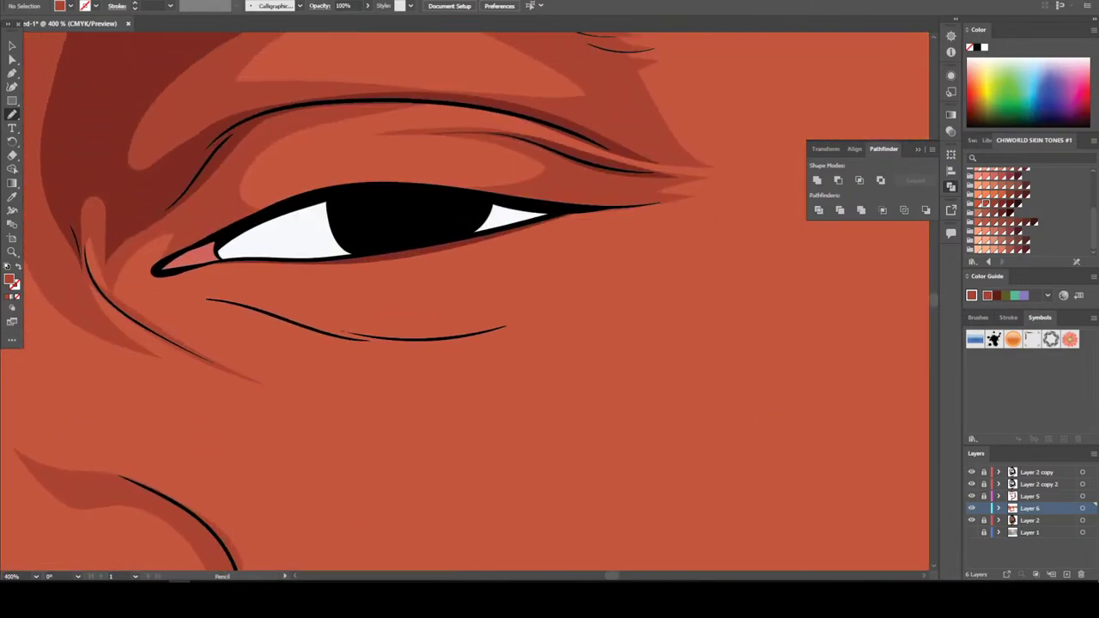
{"action": "mouse_move", "coordinate": [198, 299]}
{"action": "left_mouse_down"}
{"action": "mouse_move", "coordinate": [397, 346]}
{"action": "mouse_move", "coordinate": [471, 342]}
{"action": "mouse_move", "coordinate": [564, 305]}
{"action": "mouse_move", "coordinate": [602, 275]}
{"action": "mouse_move", "coordinate": [563, 286]}
{"action": "mouse_move", "coordinate": [614, 247]}
{"action": "mouse_move", "coordinate": [321, 292]}
{"action": "mouse_move", "coordinate": [154, 294]}
{"action": "left_mouse_up"}
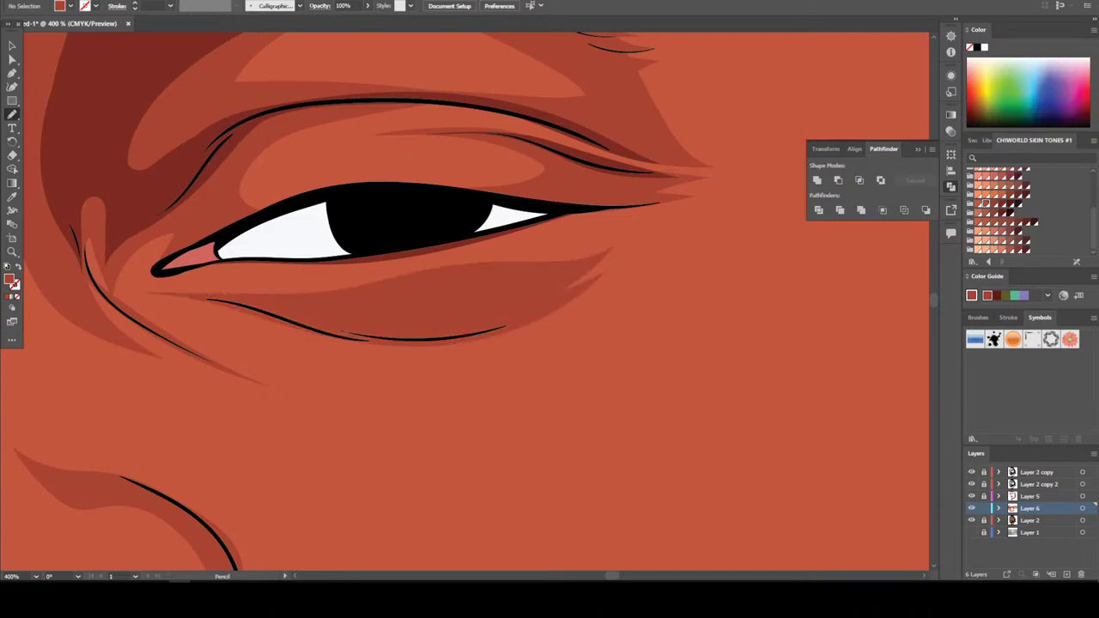
{"action": "key", "text": "ctrl+minus"}
{"action": "key", "text": "ctrl+minus"}
{"action": "key", "text": "ctrl+minus"}
{"action": "key", "text": "ctrl+minus"}
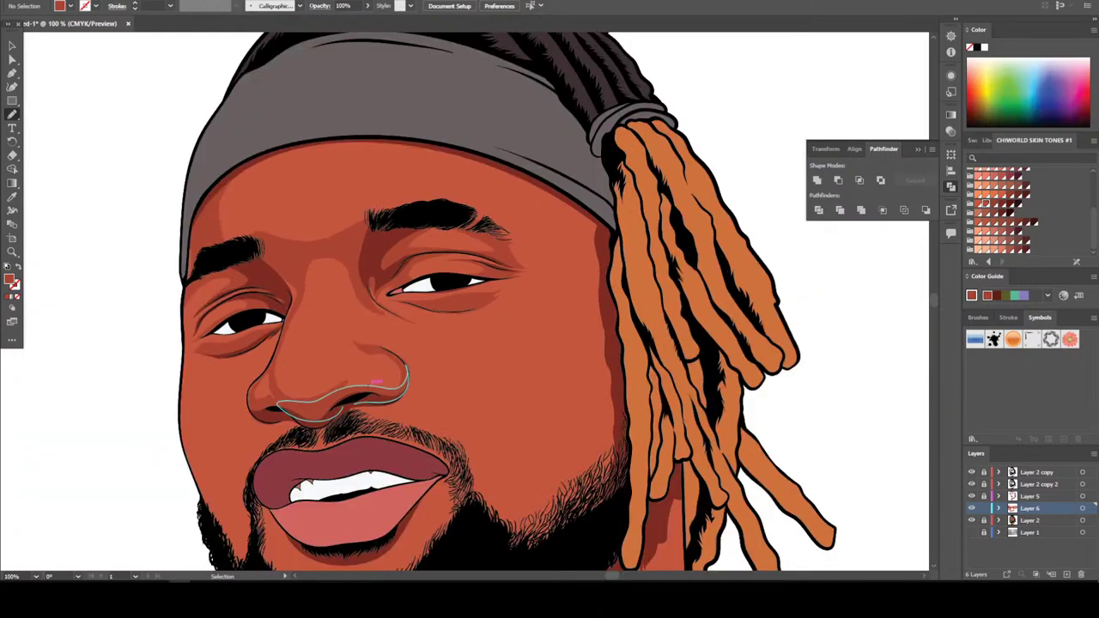
Draw a first shadow shape on the forehead between the brows
{"action": "key", "text": "ctrl+minus"}
{"action": "key", "text": "ctrl+minus"}
{"action": "key", "text": "ctrl+plus"}
{"action": "key", "text": "ctrl+plus"}
{"action": "key", "text": "ctrl+plus"}
{"action": "key", "text": "ctrl+plus"}
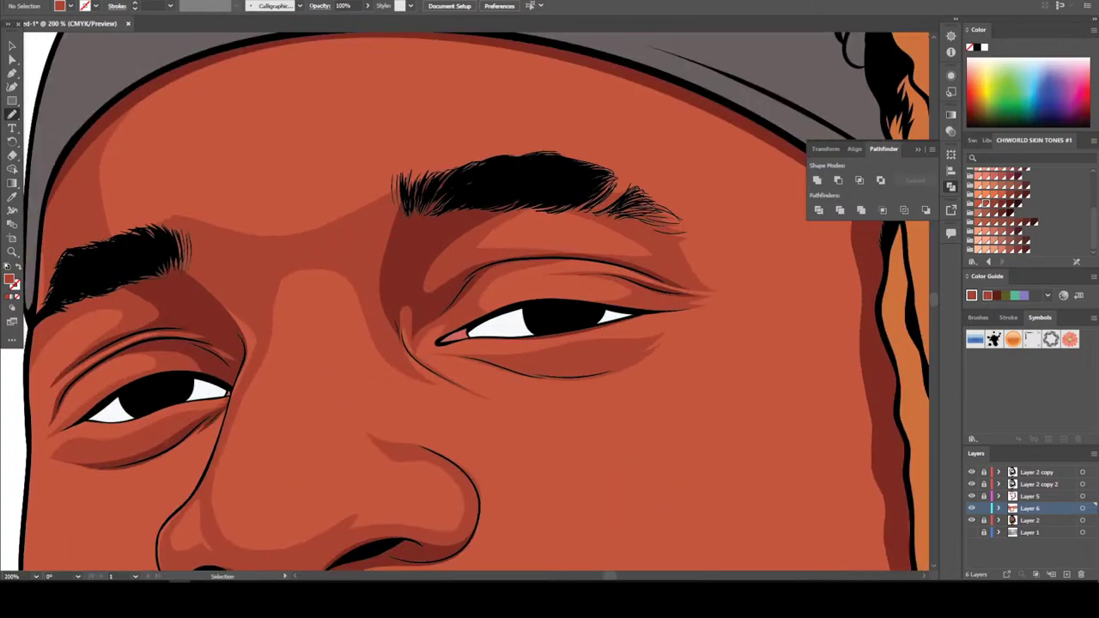
{"action": "key", "text": "ctrl+plus"}
{"action": "scroll", "coordinate": [465, 302], "scroll_direction": "left", "scroll_amount": 3}
{"action": "scroll", "coordinate": [464, 301], "scroll_direction": "up", "scroll_amount": 1}
{"action": "key", "text": "n"}
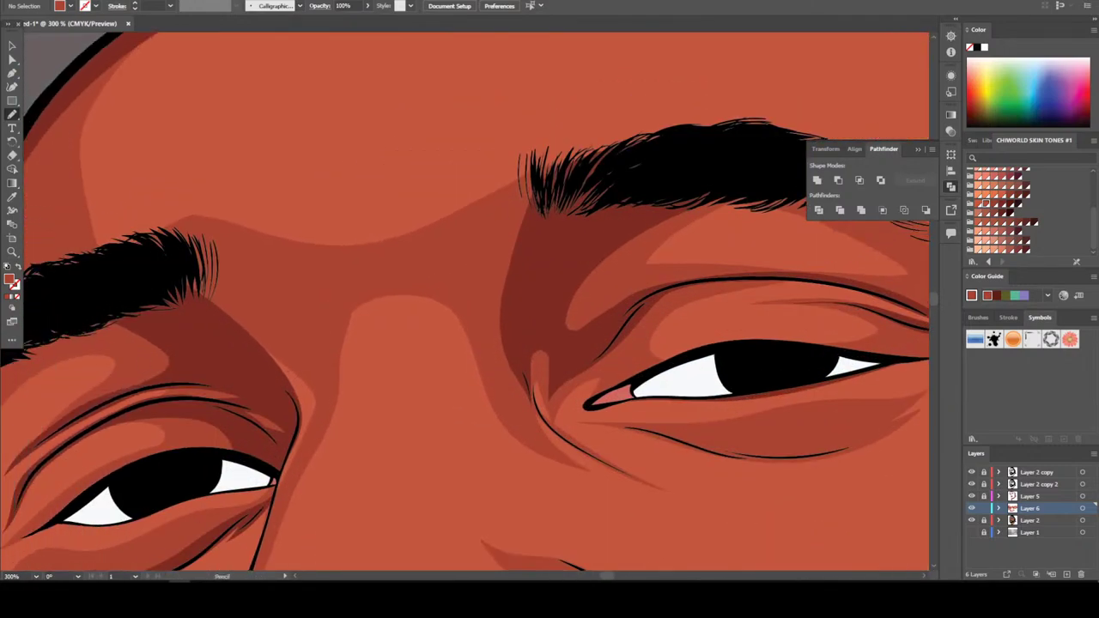
{"action": "left_click_drag", "start_coordinate": [323, 345], "coordinate": [324, 422]}
{"action": "mouse_move", "coordinate": [392, 302]}
{"action": "left_mouse_down"}
{"action": "mouse_move", "coordinate": [454, 318]}
{"action": "mouse_move", "coordinate": [472, 337]}
{"action": "left_mouse_up"}
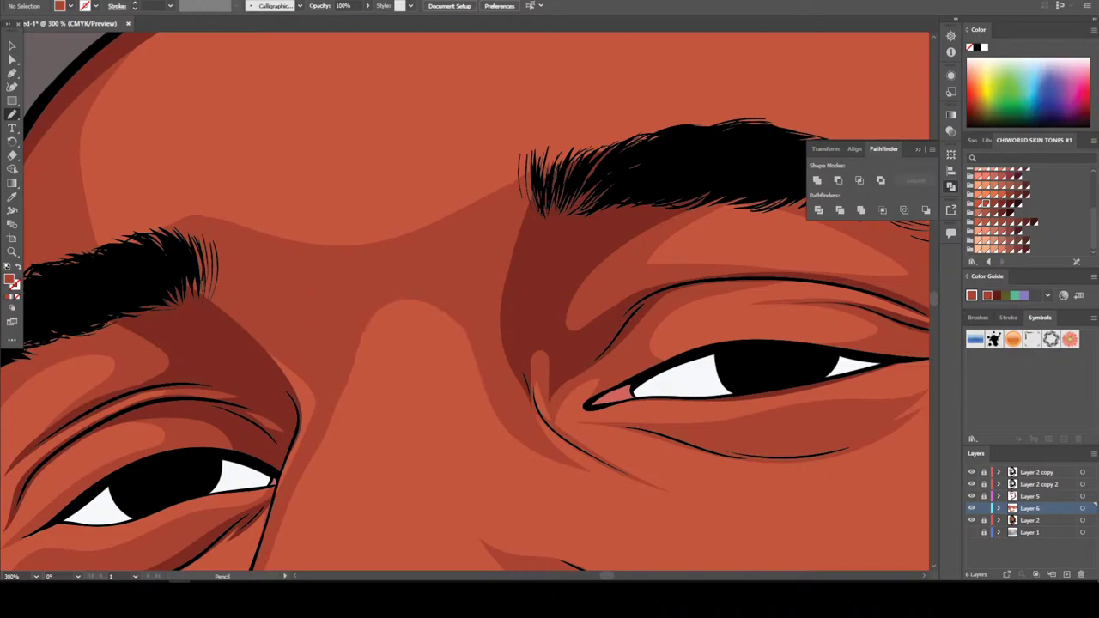
Finish the darker forehead shadow and add a pointed crease shape above the left eyebrow
{"action": "scroll", "coordinate": [472, 337], "scroll_direction": "up", "scroll_amount": 3}
{"action": "scroll", "coordinate": [464, 302], "scroll_direction": "up", "scroll_amount": 2}
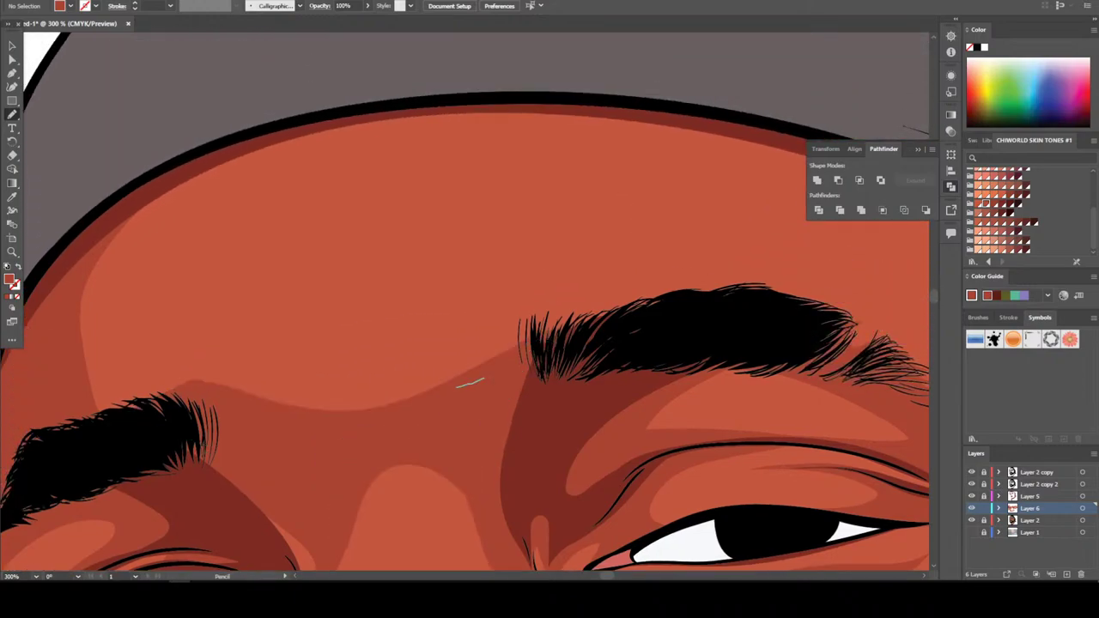
{"action": "mouse_move", "coordinate": [456, 387]}
{"action": "left_mouse_down"}
{"action": "mouse_move", "coordinate": [422, 383]}
{"action": "mouse_move", "coordinate": [402, 337]}
{"action": "mouse_move", "coordinate": [402, 286]}
{"action": "mouse_move", "coordinate": [386, 386]}
{"action": "mouse_move", "coordinate": [386, 428]}
{"action": "left_mouse_up"}
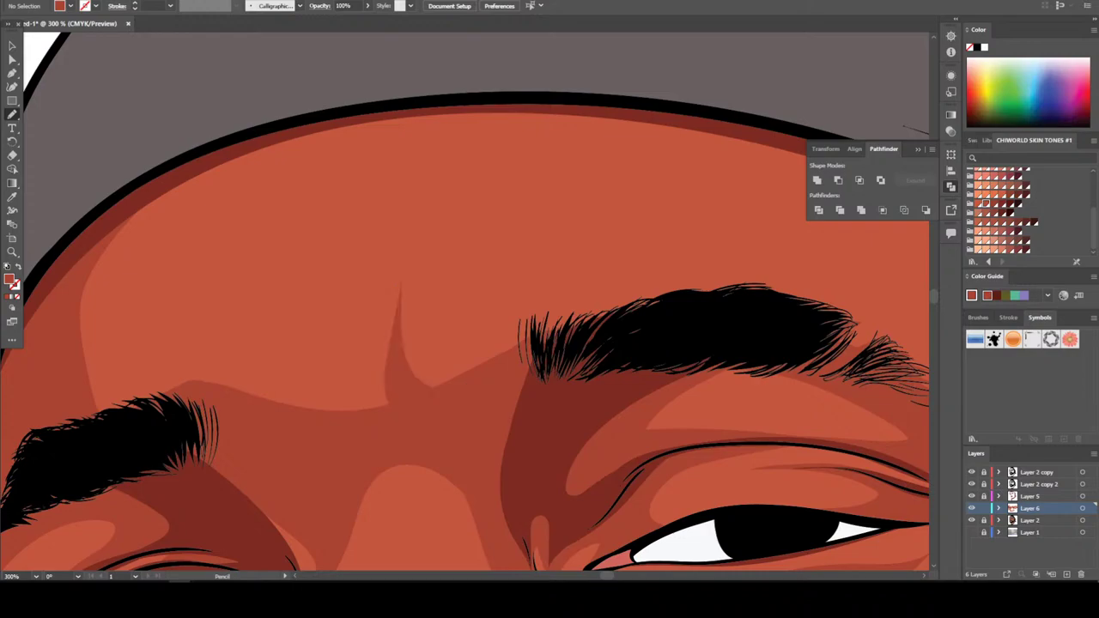
{"action": "mouse_move", "coordinate": [237, 425]}
{"action": "left_mouse_down"}
{"action": "mouse_move", "coordinate": [324, 435]}
{"action": "mouse_move", "coordinate": [299, 423]}
{"action": "mouse_move", "coordinate": [389, 427]}
{"action": "mouse_move", "coordinate": [362, 409]}
{"action": "mouse_move", "coordinate": [352, 242]}
{"action": "mouse_move", "coordinate": [333, 367]}
{"action": "mouse_move", "coordinate": [238, 417]}
{"action": "mouse_move", "coordinate": [307, 414]}
{"action": "mouse_move", "coordinate": [219, 384]}
{"action": "left_mouse_up"}
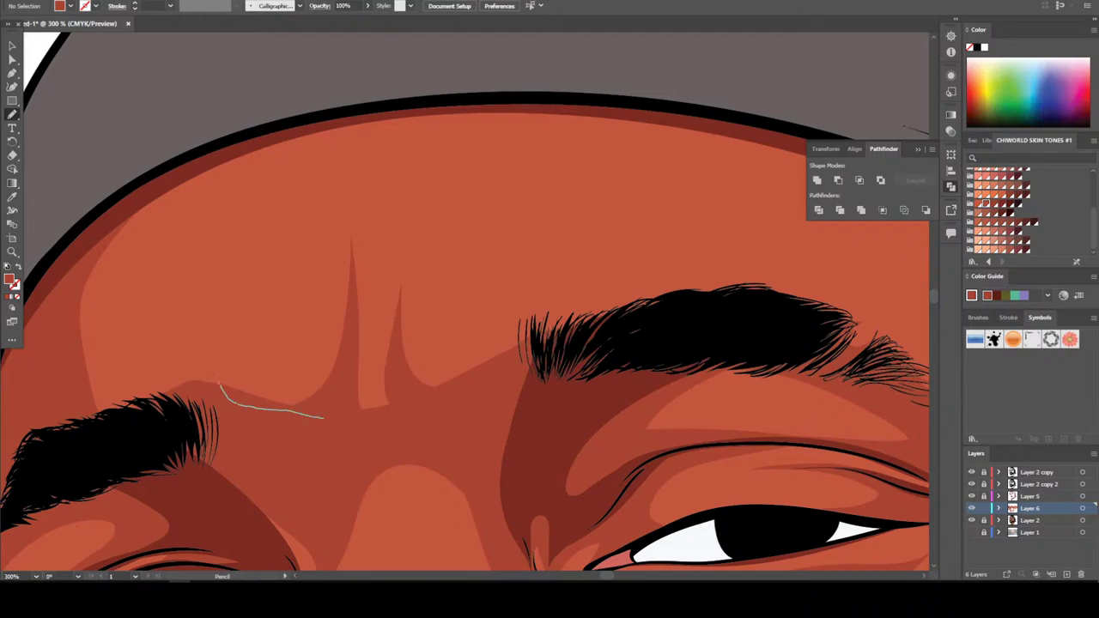
{"action": "mouse_move", "coordinate": [204, 342]}
{"action": "left_mouse_down"}
{"action": "mouse_move", "coordinate": [178, 383]}
{"action": "mouse_move", "coordinate": [101, 419]}
{"action": "mouse_move", "coordinate": [232, 424]}
{"action": "left_mouse_up"}
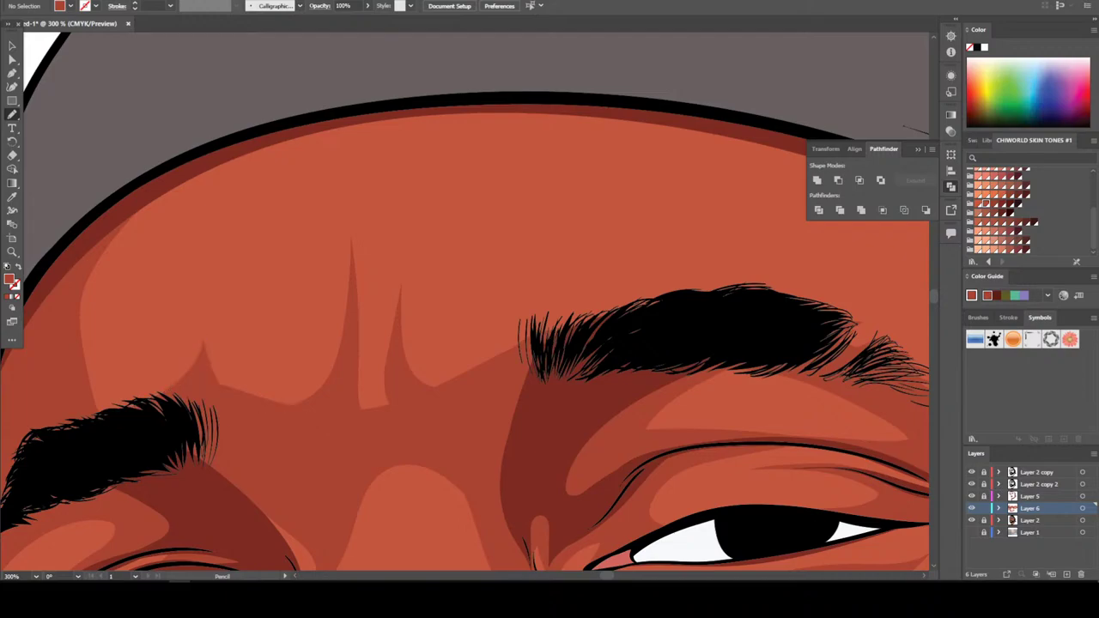
{"action": "key", "text": "ctrl+minus"}
{"action": "key", "text": "ctrl+minus"}
{"action": "key", "text": "ctrl+minus"}
{"action": "key", "text": "ctrl+minus"}
{"action": "key", "text": "ctrl+minus"}
{"action": "key", "text": "ctrl+minus"}
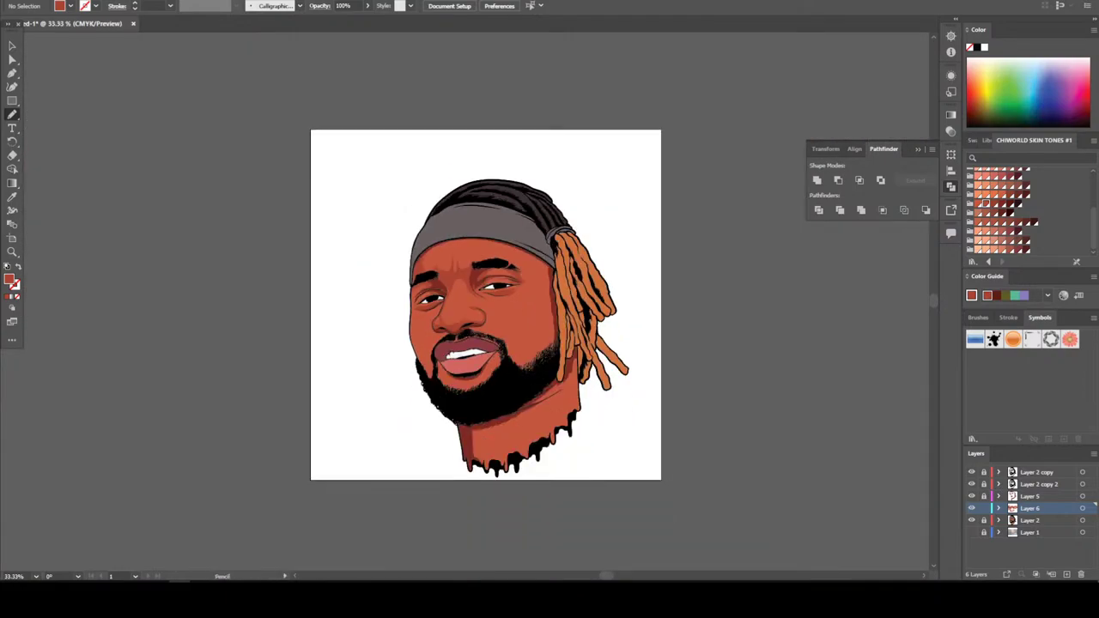
Sketch shading strokes along the beard edge and near the upper lip
{"action": "key", "text": "ctrl+plus"}
{"action": "key", "text": "ctrl+plus"}
{"action": "key", "text": "ctrl+plus"}
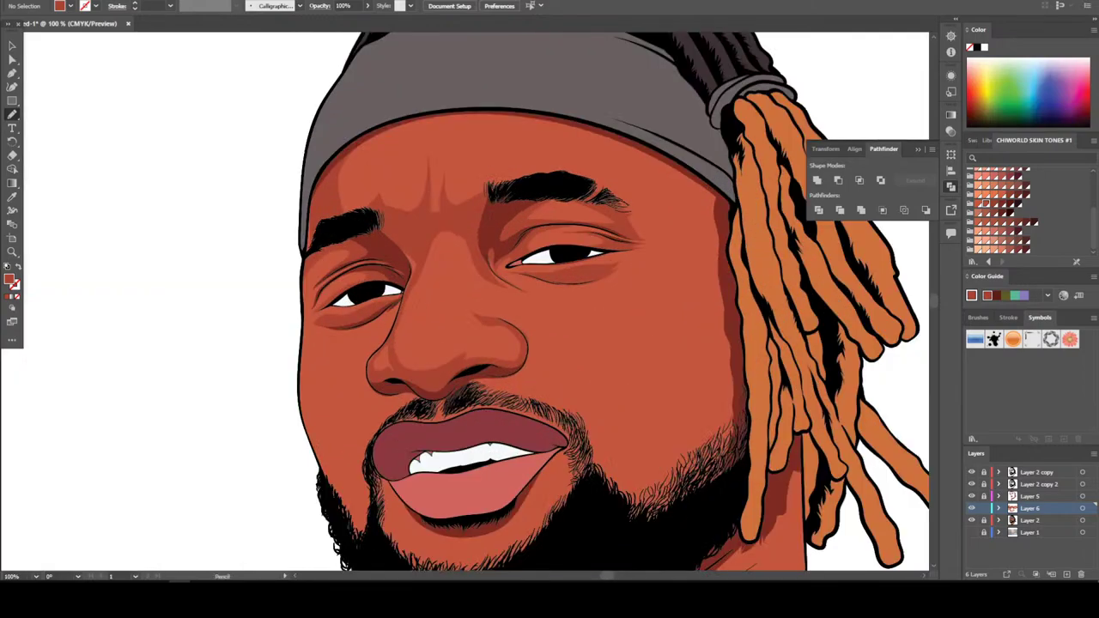
{"action": "scroll", "coordinate": [611, 300], "scroll_direction": "down", "scroll_amount": 2}
{"action": "key", "text": "ctrl+plus"}
{"action": "key", "text": "ctrl+plus"}
{"action": "scroll", "coordinate": [530, 302], "scroll_direction": "down", "scroll_amount": 1}
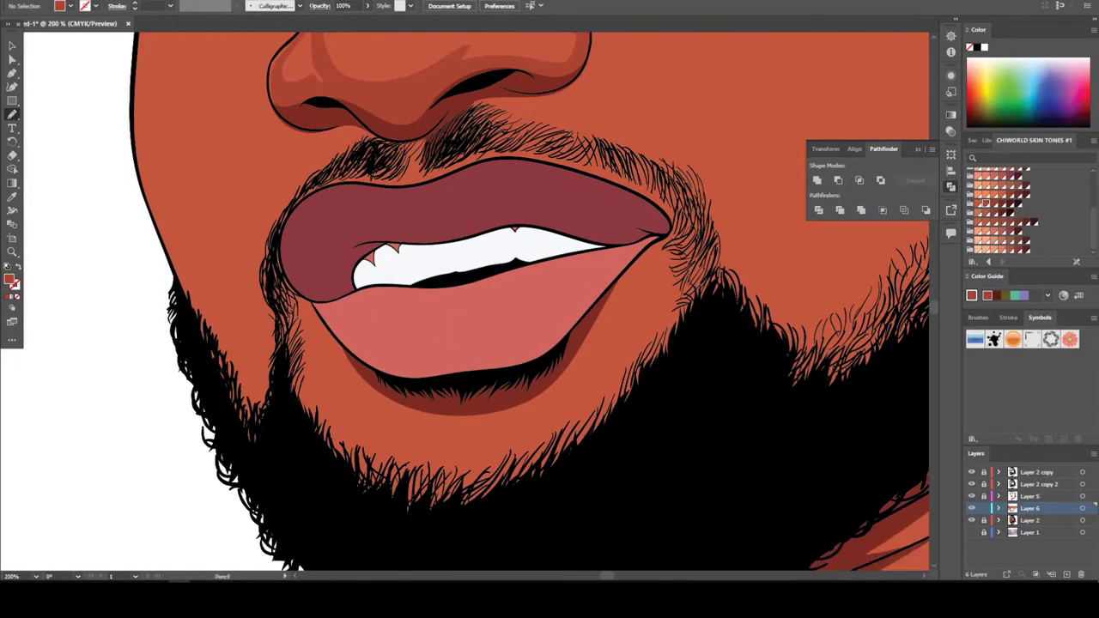
{"action": "mouse_move", "coordinate": [291, 440]}
{"action": "left_mouse_down"}
{"action": "mouse_move", "coordinate": [321, 477]}
{"action": "mouse_move", "coordinate": [430, 525]}
{"action": "mouse_move", "coordinate": [356, 480]}
{"action": "mouse_move", "coordinate": [342, 443]}
{"action": "mouse_move", "coordinate": [360, 424]}
{"action": "mouse_move", "coordinate": [529, 411]}
{"action": "mouse_move", "coordinate": [612, 381]}
{"action": "left_mouse_up"}
{"action": "mouse_move", "coordinate": [615, 397]}
{"action": "left_mouse_down"}
{"action": "mouse_move", "coordinate": [694, 292]}
{"action": "mouse_move", "coordinate": [631, 350]}
{"action": "mouse_move", "coordinate": [584, 360]}
{"action": "mouse_move", "coordinate": [635, 292]}
{"action": "mouse_move", "coordinate": [663, 226]}
{"action": "mouse_move", "coordinate": [412, 284]}
{"action": "mouse_move", "coordinate": [296, 266]}
{"action": "mouse_move", "coordinate": [333, 380]}
{"action": "mouse_move", "coordinate": [285, 359]}
{"action": "mouse_move", "coordinate": [285, 428]}
{"action": "left_mouse_up"}
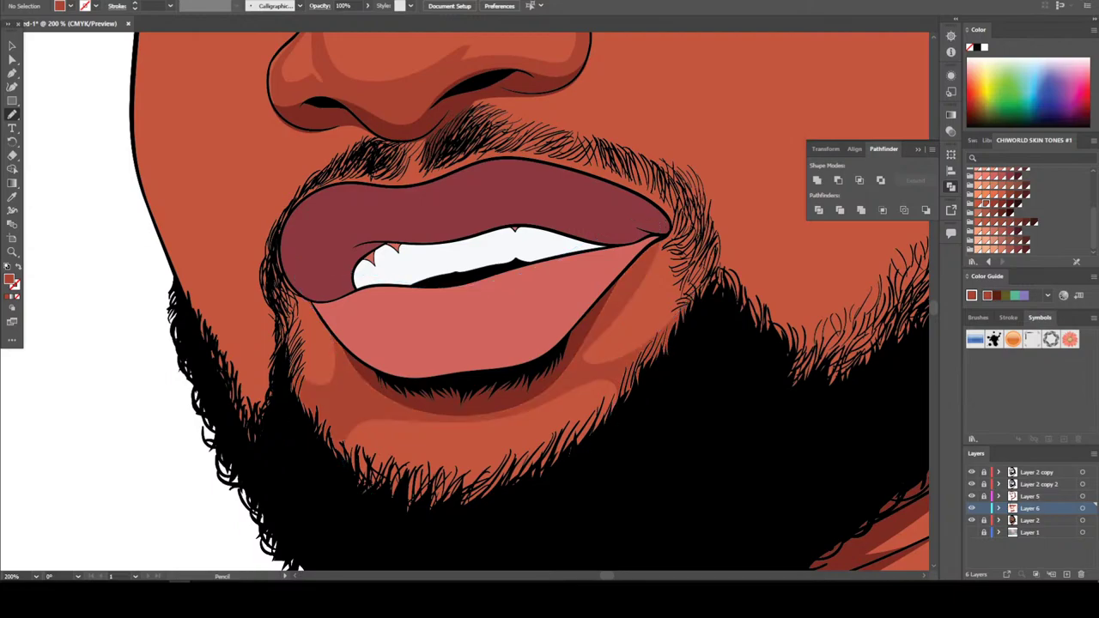
{"action": "key", "text": "ctrl+minus"}
{"action": "key", "text": "ctrl+minus"}
{"action": "key", "text": "ctrl+minus"}
{"action": "key", "text": "ctrl+minus"}
{"action": "key", "text": "ctrl+plus"}
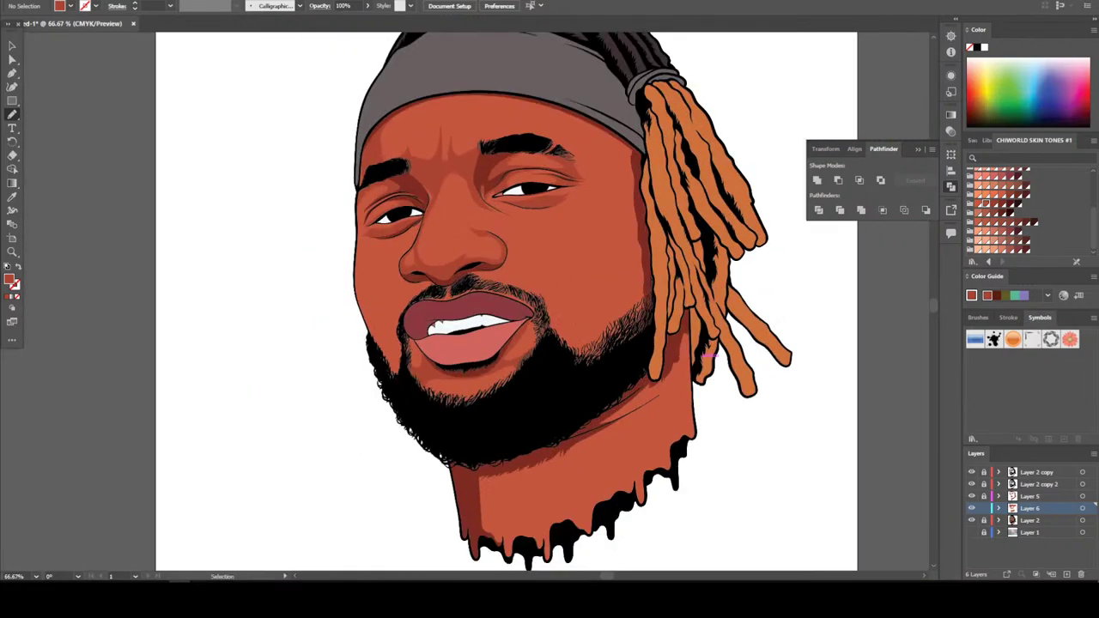
{"action": "key", "text": "ctrl+plus"}
{"action": "key", "text": "ctrl+plus"}
{"action": "key", "text": "ctrl+plus"}
{"action": "key", "text": "ctrl+plus"}
{"action": "scroll", "coordinate": [491, 303], "scroll_direction": "up", "scroll_amount": 1}
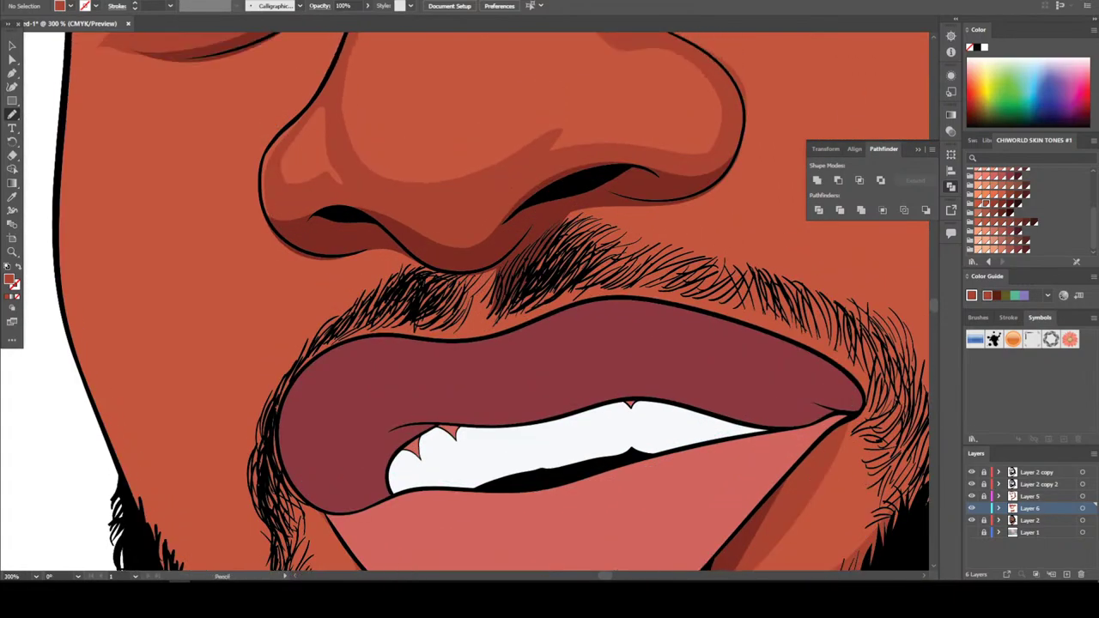
{"action": "mouse_move", "coordinate": [349, 367]}
{"action": "left_mouse_down"}
{"action": "mouse_move", "coordinate": [444, 359]}
{"action": "mouse_move", "coordinate": [454, 300]}
{"action": "mouse_move", "coordinate": [472, 340]}
{"action": "mouse_move", "coordinate": [558, 318]}
{"action": "mouse_move", "coordinate": [594, 191]}
{"action": "mouse_move", "coordinate": [412, 251]}
{"action": "mouse_move", "coordinate": [333, 243]}
{"action": "mouse_move", "coordinate": [331, 307]}
{"action": "mouse_move", "coordinate": [297, 374]}
{"action": "left_mouse_up"}
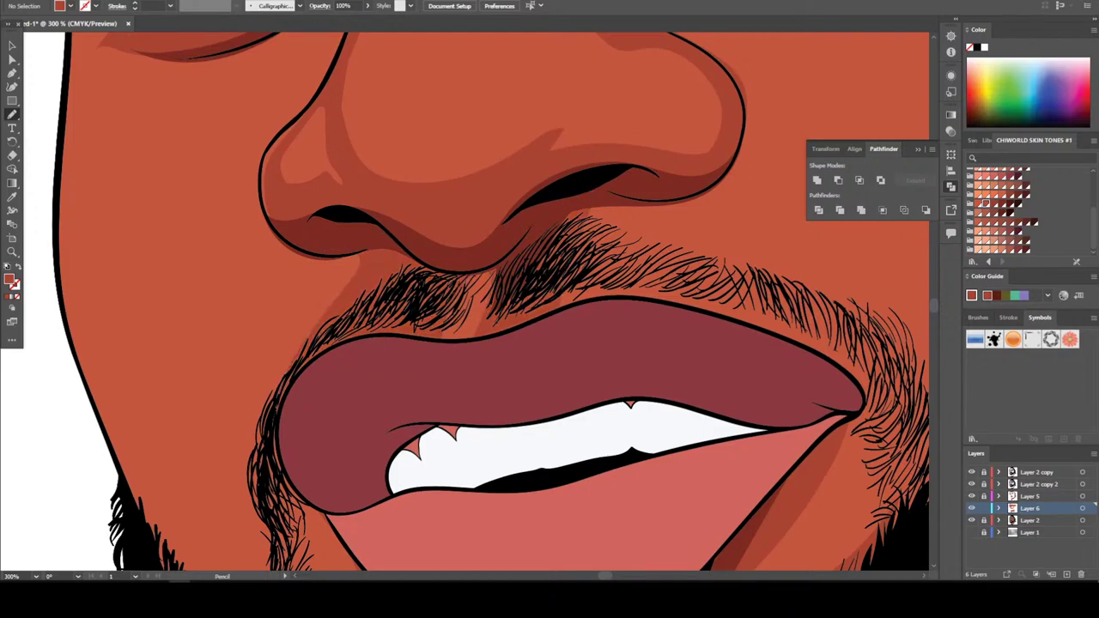
Close the shading shape from the chin along the lower lip up beside the nose
{"action": "key", "text": "ctrl+minus"}
{"action": "key", "text": "ctrl+minus"}
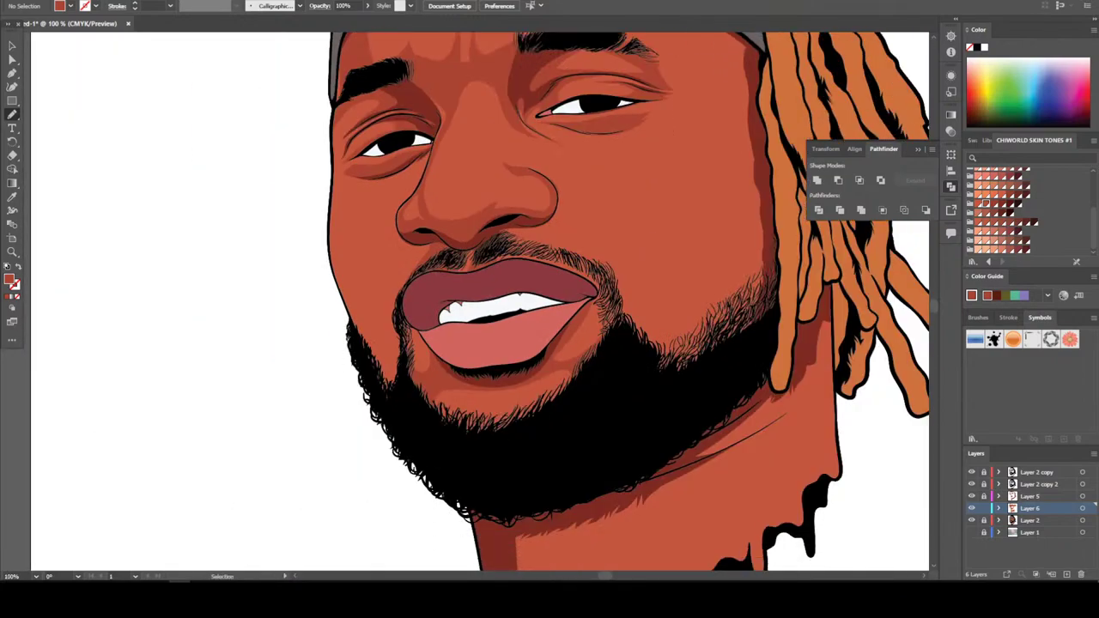
{"action": "key", "text": "ctrl+equal"}
{"action": "key", "text": "ctrl+equal"}
{"action": "scroll", "coordinate": [589, 301], "scroll_direction": "up", "scroll_amount": 2}
{"action": "mouse_move", "coordinate": [336, 500]}
{"action": "left_mouse_down"}
{"action": "mouse_move", "coordinate": [352, 537]}
{"action": "mouse_move", "coordinate": [417, 505]}
{"action": "left_mouse_up"}
{"action": "mouse_move", "coordinate": [416, 464]}
{"action": "left_mouse_down"}
{"action": "mouse_move", "coordinate": [442, 435]}
{"action": "mouse_move", "coordinate": [466, 448]}
{"action": "mouse_move", "coordinate": [426, 368]}
{"action": "mouse_move", "coordinate": [435, 328]}
{"action": "mouse_move", "coordinate": [393, 359]}
{"action": "mouse_move", "coordinate": [385, 304]}
{"action": "mouse_move", "coordinate": [416, 229]}
{"action": "left_mouse_up"}
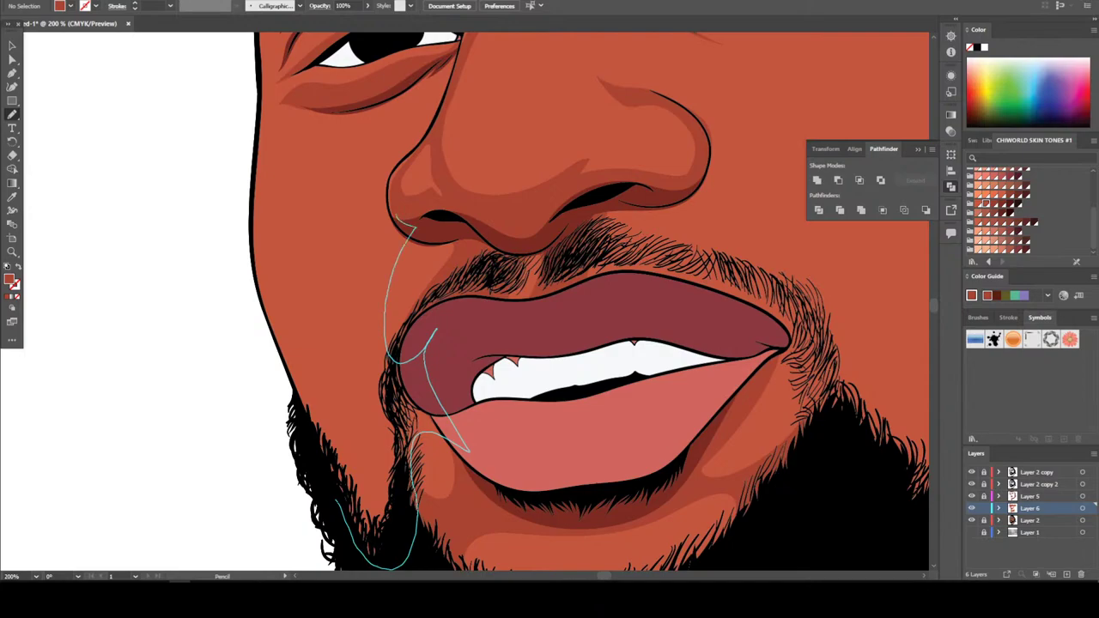
{"action": "mouse_move", "coordinate": [422, 148]}
{"action": "left_mouse_down"}
{"action": "mouse_move", "coordinate": [445, 97]}
{"action": "mouse_move", "coordinate": [383, 181]}
{"action": "mouse_move", "coordinate": [356, 325]}
{"action": "mouse_move", "coordinate": [336, 341]}
{"action": "mouse_move", "coordinate": [286, 272]}
{"action": "mouse_move", "coordinate": [270, 125]}
{"action": "mouse_move", "coordinate": [263, 167]}
{"action": "mouse_move", "coordinate": [276, 305]}
{"action": "mouse_move", "coordinate": [367, 562]}
{"action": "left_mouse_up"}
{"action": "key", "text": "ctrl+0"}
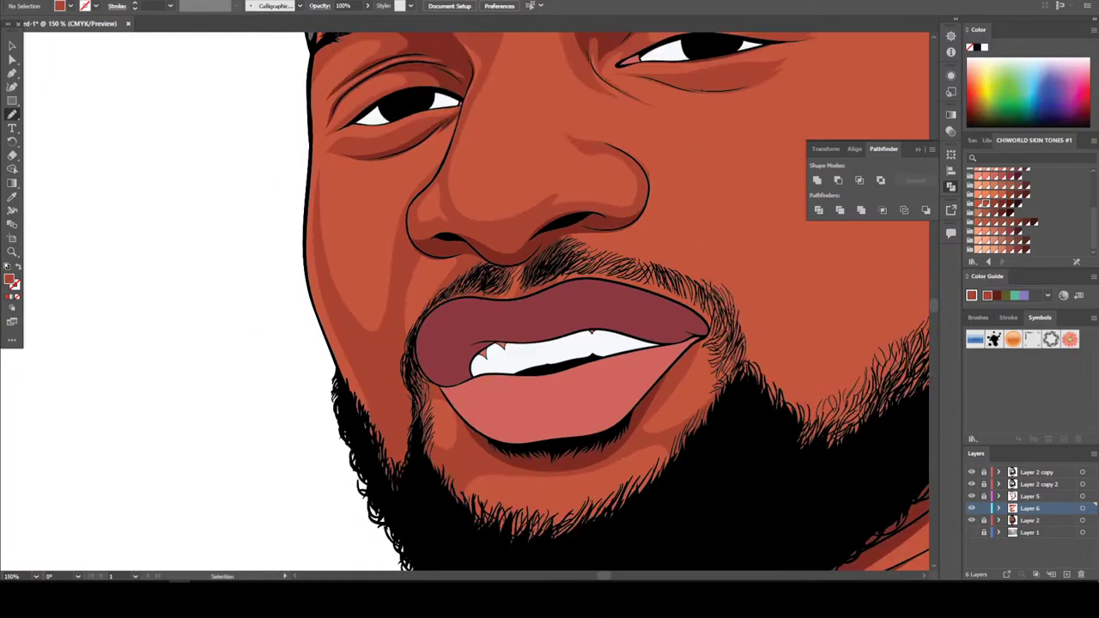
{"action": "key", "text": "ctrl+minus"}
{"action": "key", "text": "ctrl+plus"}
{"action": "key", "text": "ctrl+plus"}
{"action": "key", "text": "ctrl+plus"}
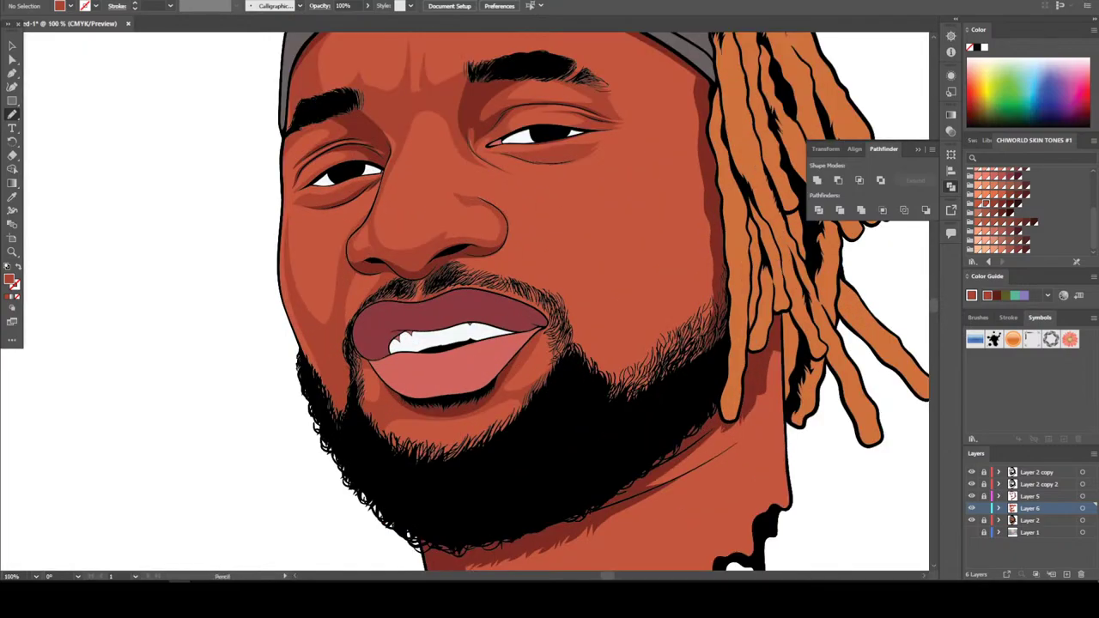
Draw a broad shadow shape on the right cheek along the dreadlocks' edge
{"action": "scroll", "coordinate": [536, 303], "scroll_direction": "right", "scroll_amount": 2}
{"action": "scroll", "coordinate": [535, 303], "scroll_direction": "up", "scroll_amount": 2}
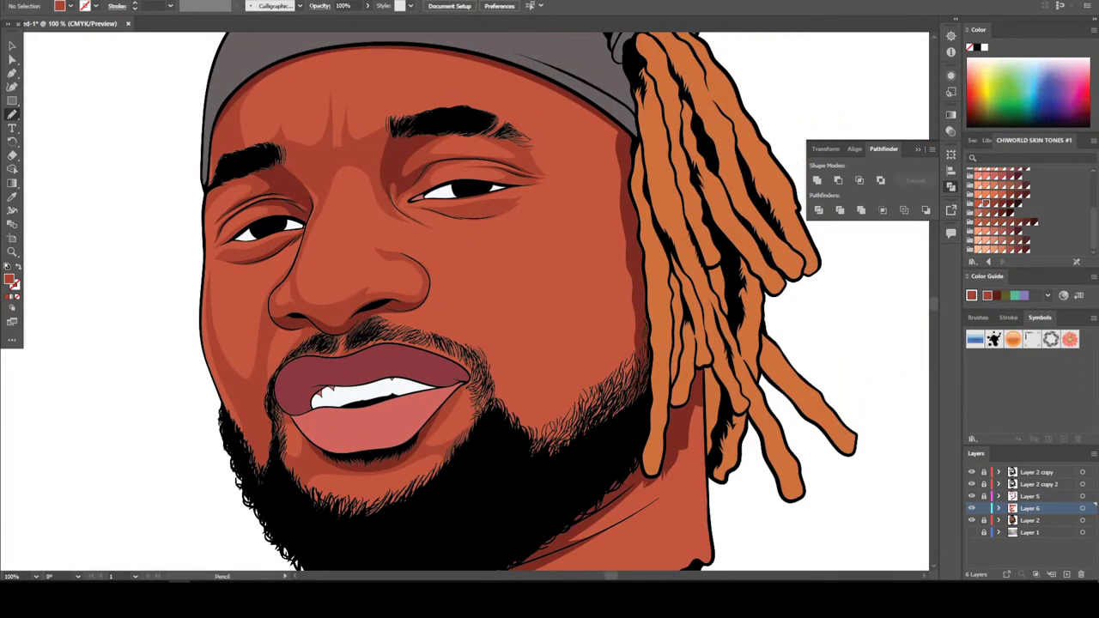
{"action": "left_click_drag", "start_coordinate": [504, 457], "coordinate": [541, 359]}
{"action": "mouse_move", "coordinate": [513, 311]}
{"action": "left_mouse_down"}
{"action": "mouse_move", "coordinate": [594, 286]}
{"action": "mouse_move", "coordinate": [609, 241]}
{"action": "left_mouse_up"}
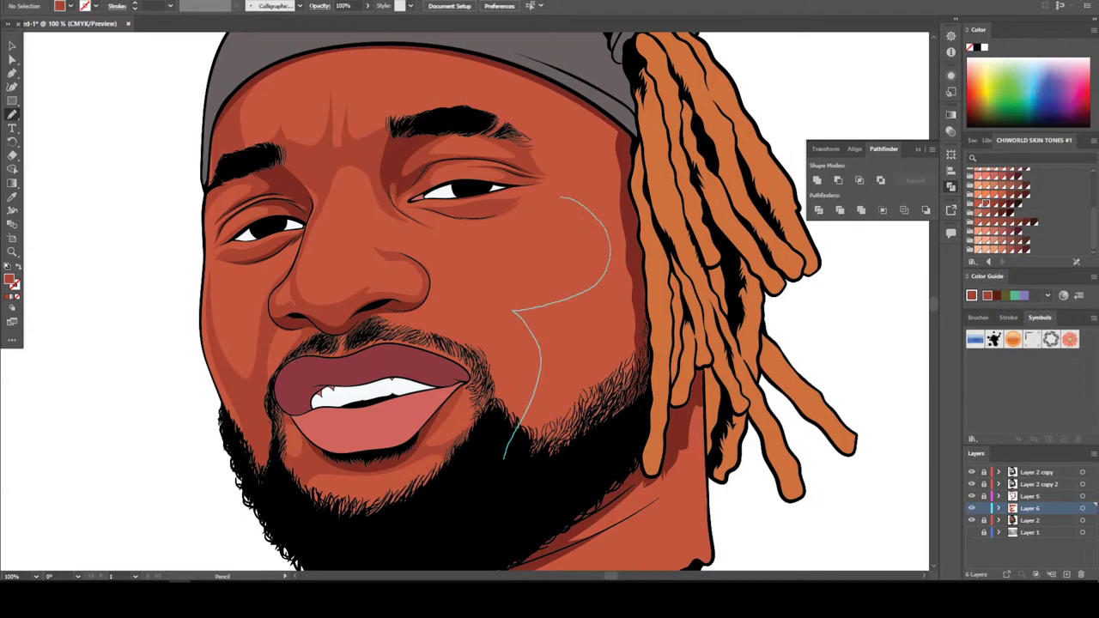
{"action": "mouse_move", "coordinate": [582, 142]}
{"action": "left_mouse_down"}
{"action": "mouse_move", "coordinate": [608, 100]}
{"action": "mouse_move", "coordinate": [644, 321]}
{"action": "mouse_move", "coordinate": [618, 308]}
{"action": "mouse_move", "coordinate": [556, 420]}
{"action": "mouse_move", "coordinate": [613, 395]}
{"action": "mouse_move", "coordinate": [558, 467]}
{"action": "mouse_move", "coordinate": [511, 457]}
{"action": "left_mouse_up"}
Add a filled shadow shape beside the right eye's outer corner
{"action": "key", "text": "ctrl+minus"}
{"action": "key", "text": "ctrl+minus"}
{"action": "key", "text": "ctrl+minus"}
{"action": "key", "text": "ctrl+minus"}
{"action": "key", "text": "ctrl+minus"}
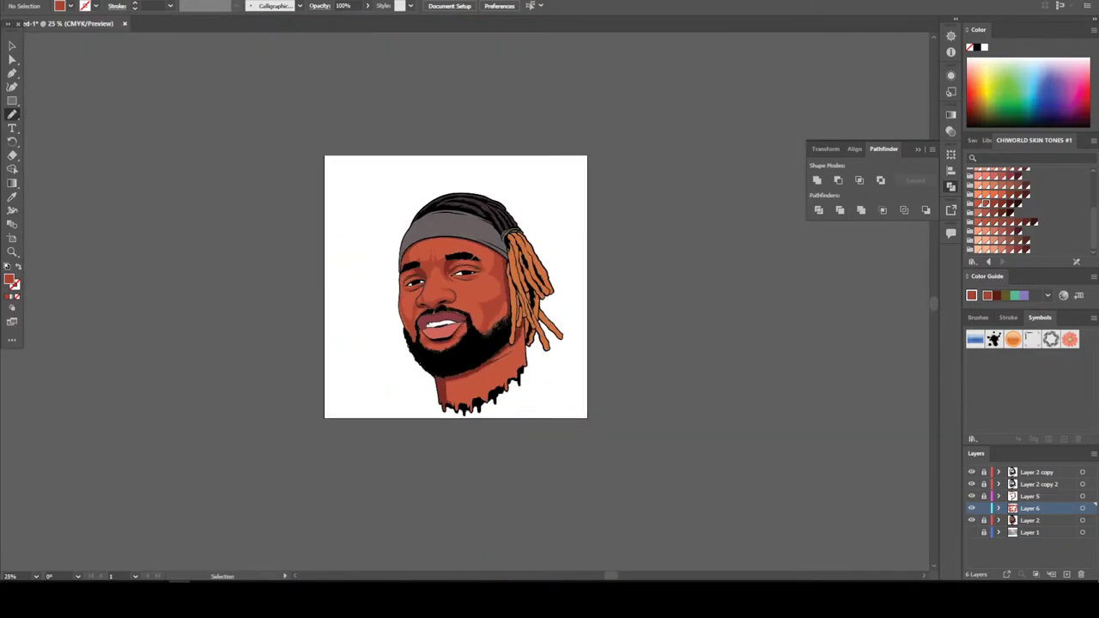
{"action": "key", "text": "ctrl+plus"}
{"action": "key", "text": "ctrl+plus"}
{"action": "key", "text": "ctrl+plus"}
{"action": "key", "text": "ctrl+plus"}
{"action": "key", "text": "ctrl+plus"}
{"action": "key", "text": "ctrl+plus"}
{"action": "key", "text": "ctrl+plus"}
{"action": "key", "text": "ctrl+plus"}
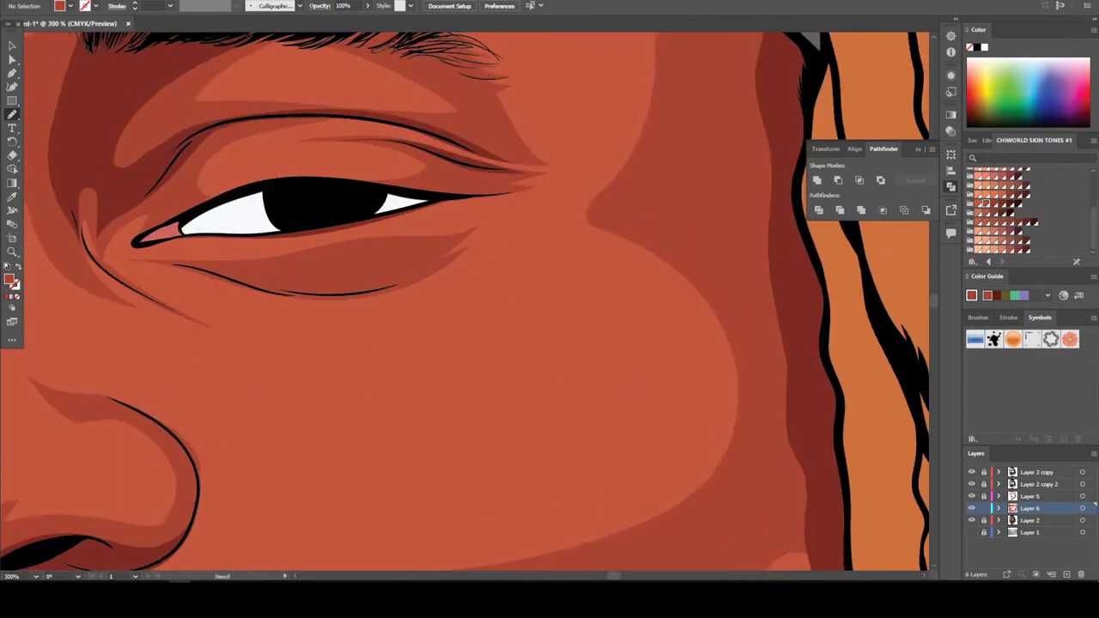
{"action": "scroll", "coordinate": [464, 300], "scroll_direction": "up", "scroll_amount": 2}
{"action": "mouse_move", "coordinate": [662, 330]}
{"action": "left_mouse_down"}
{"action": "mouse_move", "coordinate": [525, 330]}
{"action": "mouse_move", "coordinate": [572, 274]}
{"action": "mouse_move", "coordinate": [482, 275]}
{"action": "mouse_move", "coordinate": [583, 253]}
{"action": "mouse_move", "coordinate": [584, 225]}
{"action": "left_mouse_up"}
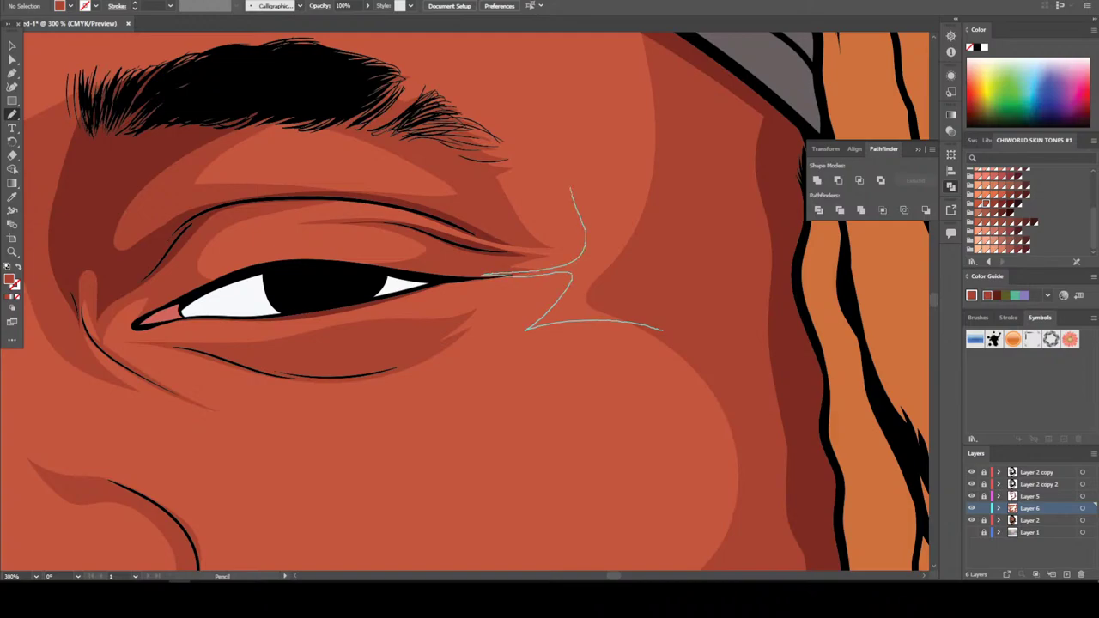
{"action": "mouse_move", "coordinate": [567, 156]}
{"action": "left_mouse_down"}
{"action": "mouse_move", "coordinate": [609, 187]}
{"action": "mouse_move", "coordinate": [641, 145]}
{"action": "mouse_move", "coordinate": [660, 71]}
{"action": "mouse_move", "coordinate": [680, 283]}
{"action": "left_mouse_up"}
{"action": "key", "text": "ctrl+minus"}
{"action": "key", "text": "ctrl+minus"}
{"action": "key", "text": "ctrl+minus"}
{"action": "key", "text": "ctrl+minus"}
{"action": "key", "text": "ctrl+minus"}
{"action": "key", "text": "ctrl+minus"}
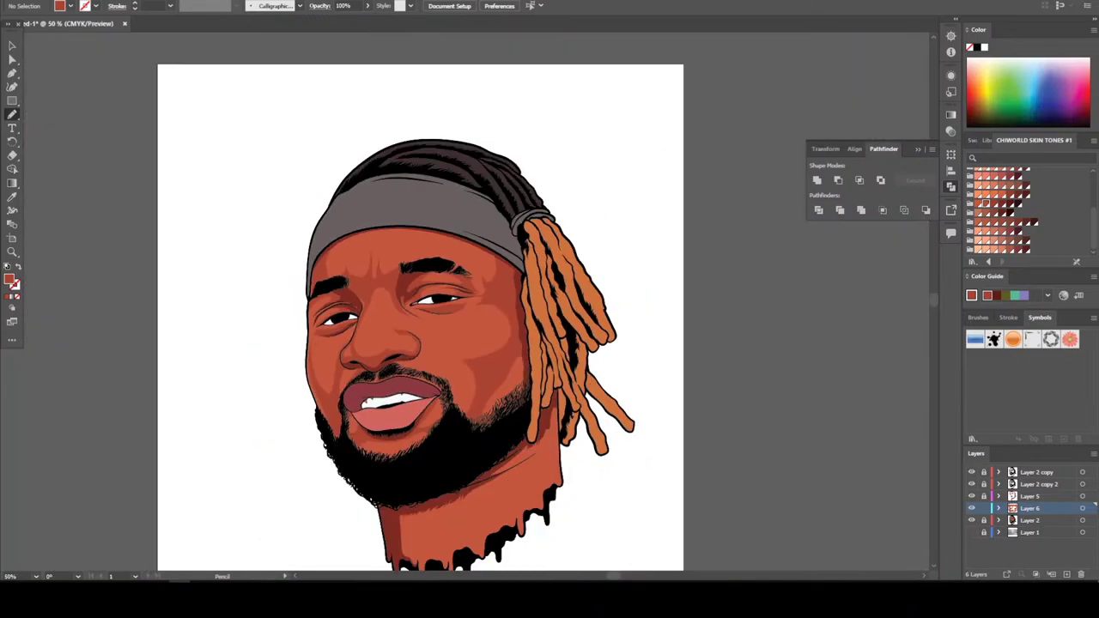
Draw a shading shape down the neck's left edge toward the drips
{"action": "key", "text": "ctrl+plus"}
{"action": "key", "text": "ctrl+plus"}
{"action": "key", "text": "ctrl+plus"}
{"action": "key", "text": "ctrl+plus"}
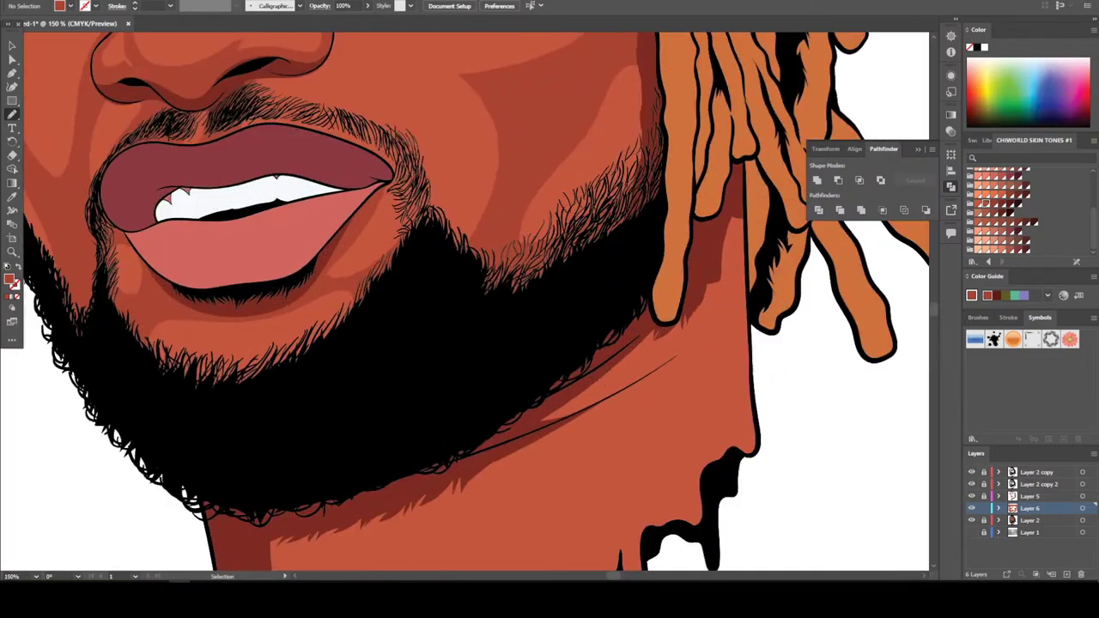
{"action": "scroll", "coordinate": [184, 272], "scroll_direction": "down", "scroll_amount": 5}
{"action": "mouse_move", "coordinate": [255, 400]}
{"action": "left_mouse_down"}
{"action": "mouse_move", "coordinate": [267, 446]}
{"action": "mouse_move", "coordinate": [312, 472]}
{"action": "left_mouse_up"}
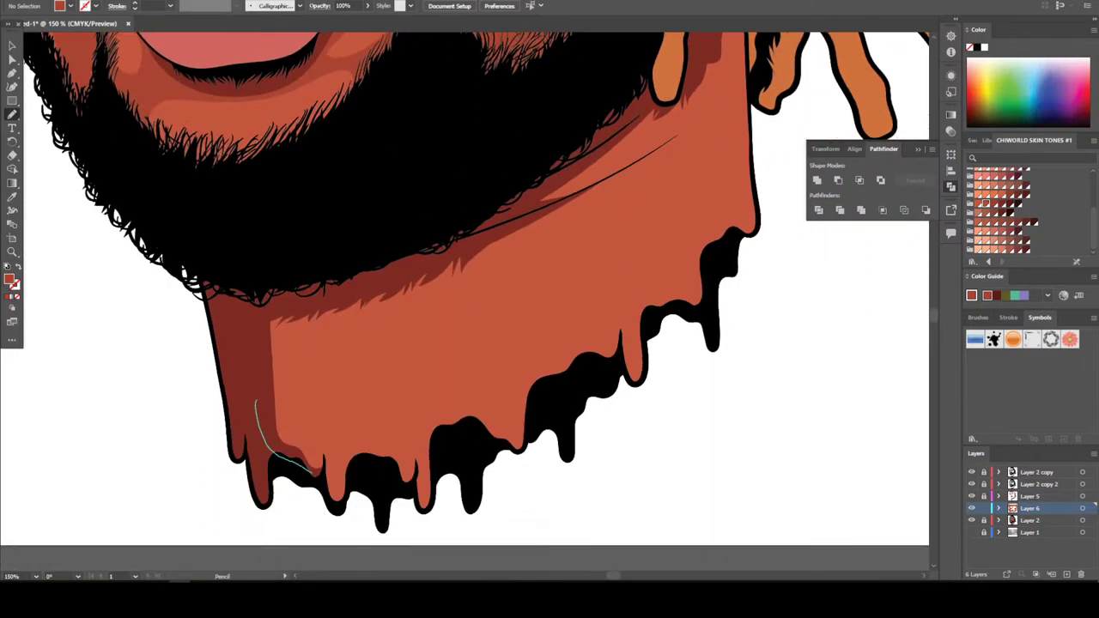
{"action": "mouse_move", "coordinate": [342, 507]}
{"action": "left_mouse_down"}
{"action": "mouse_move", "coordinate": [358, 470]}
{"action": "mouse_move", "coordinate": [401, 482]}
{"action": "mouse_move", "coordinate": [375, 459]}
{"action": "mouse_move", "coordinate": [363, 404]}
{"action": "mouse_move", "coordinate": [372, 314]}
{"action": "mouse_move", "coordinate": [401, 296]}
{"action": "mouse_move", "coordinate": [412, 314]}
{"action": "mouse_move", "coordinate": [423, 417]}
{"action": "mouse_move", "coordinate": [435, 359]}
{"action": "mouse_move", "coordinate": [525, 200]}
{"action": "mouse_move", "coordinate": [302, 273]}
{"action": "left_mouse_up"}
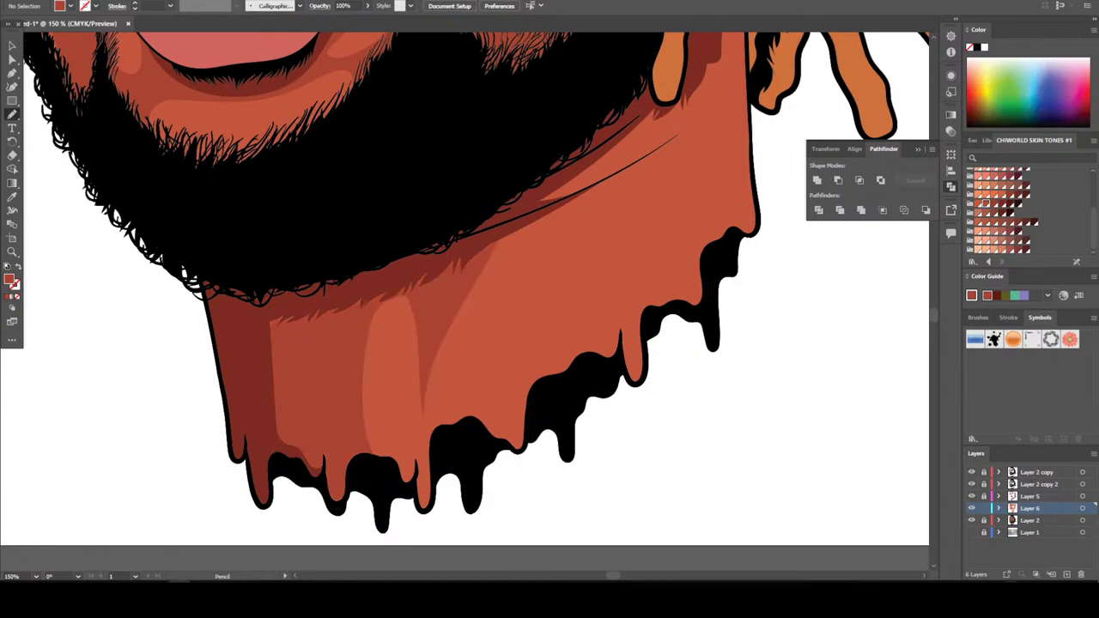
{"action": "key", "text": "ctrl+0"}
{"action": "key", "text": "ctrl+1"}
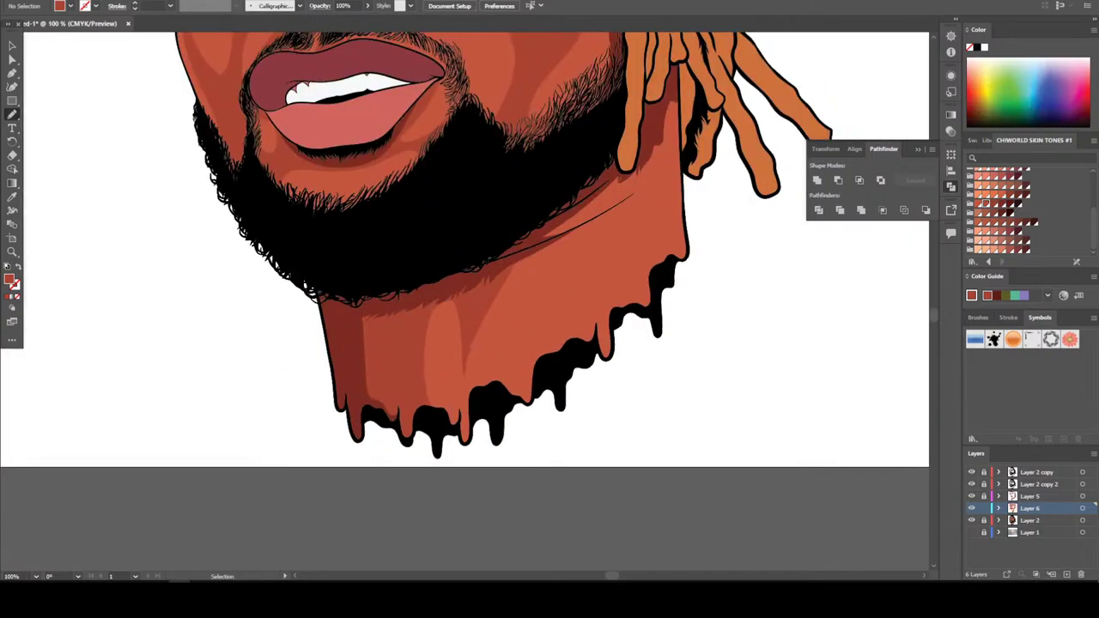
{"action": "key", "text": "ctrl+equal"}
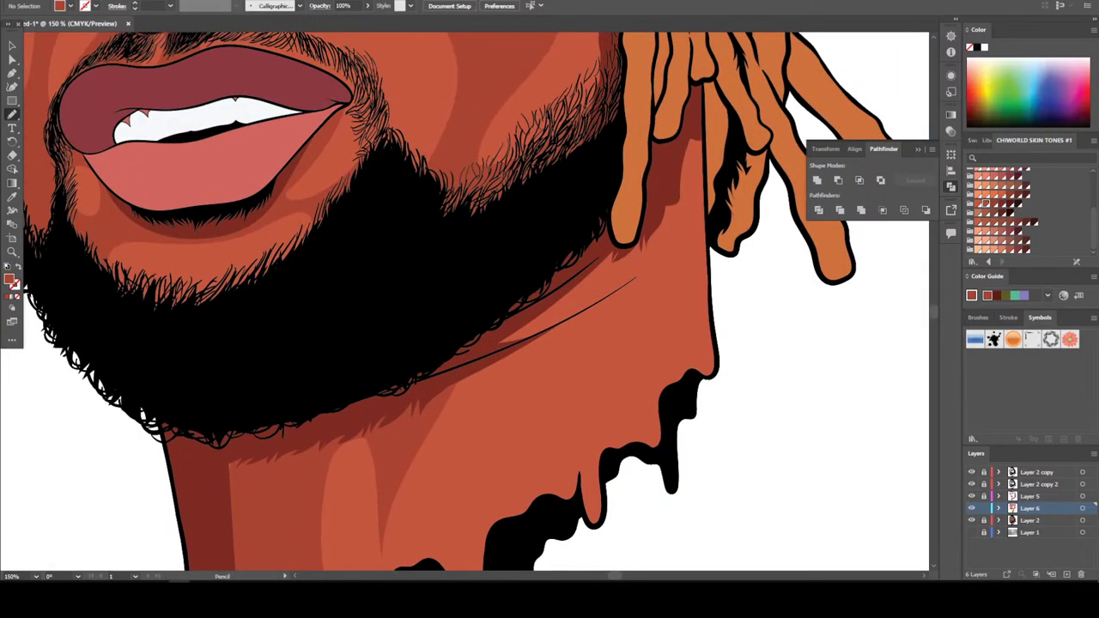
Draw a jaw shadow reaching up to the hair and down the neck
{"action": "mouse_move", "coordinate": [432, 381]}
{"action": "left_mouse_down"}
{"action": "mouse_move", "coordinate": [409, 457]}
{"action": "mouse_move", "coordinate": [588, 323]}
{"action": "mouse_move", "coordinate": [657, 251]}
{"action": "mouse_move", "coordinate": [558, 309]}
{"action": "left_mouse_up"}
{"action": "scroll", "coordinate": [476, 302], "scroll_direction": "up", "scroll_amount": 2}
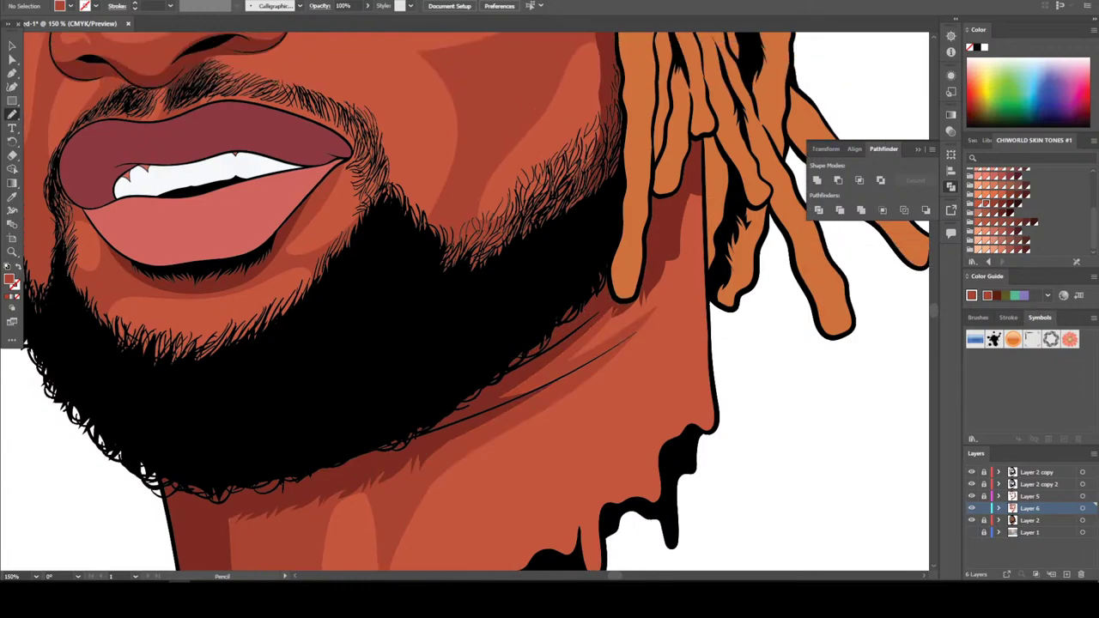
{"action": "mouse_move", "coordinate": [634, 266]}
{"action": "left_mouse_down"}
{"action": "mouse_move", "coordinate": [569, 378]}
{"action": "mouse_move", "coordinate": [608, 368]}
{"action": "mouse_move", "coordinate": [630, 409]}
{"action": "mouse_move", "coordinate": [638, 470]}
{"action": "mouse_move", "coordinate": [615, 508]}
{"action": "mouse_move", "coordinate": [656, 507]}
{"action": "mouse_move", "coordinate": [689, 438]}
{"action": "mouse_move", "coordinate": [692, 158]}
{"action": "left_mouse_up"}
{"action": "key", "text": "ctrl+minus"}
{"action": "key", "text": "ctrl+minus"}
{"action": "key", "text": "ctrl+minus"}
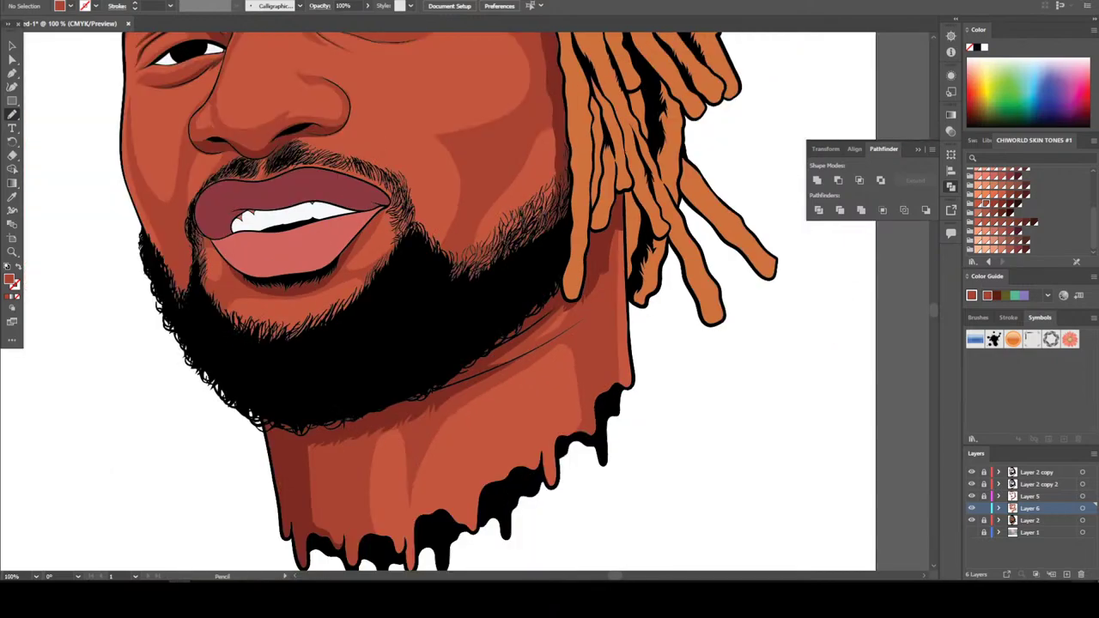
{"action": "key", "text": "ctrl+minus"}
{"action": "key", "text": "ctrl+plus"}
{"action": "key", "text": "ctrl+plus"}
{"action": "key", "text": "ctrl+plus"}
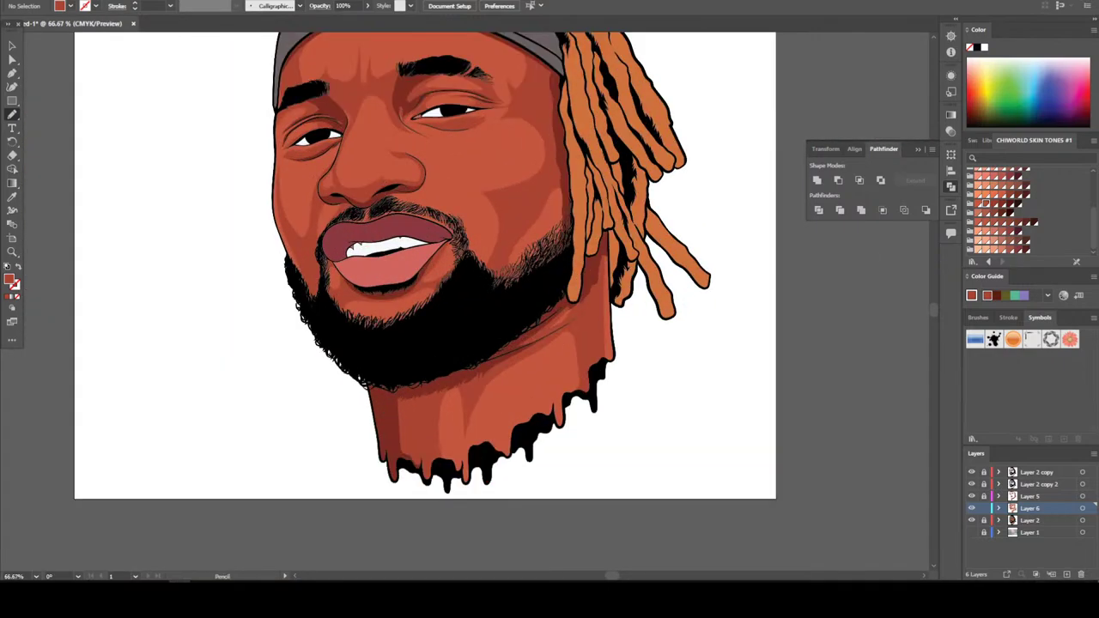
{"action": "key", "text": "ctrl+plus"}
{"action": "key", "text": "ctrl+plus"}
{"action": "key", "text": "ctrl+plus"}
Outline shading along the drip edge and add a highlight shape on the neck
{"action": "scroll", "coordinate": [464, 301], "scroll_direction": "down", "scroll_amount": 2}
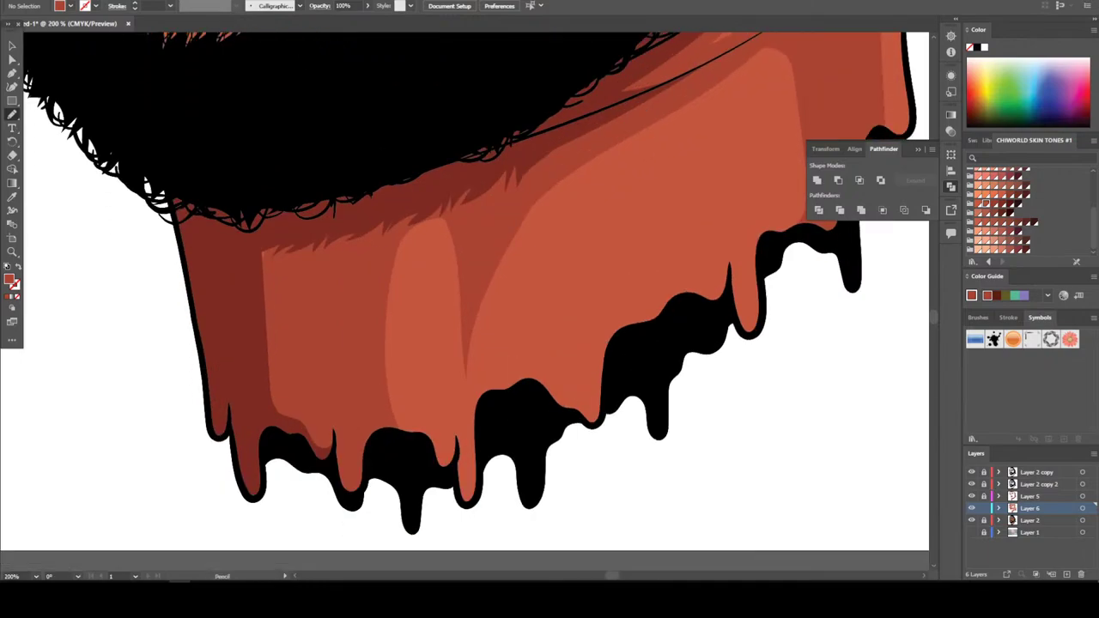
{"action": "left_click_drag", "start_coordinate": [409, 459], "coordinate": [443, 479]}
{"action": "mouse_move", "coordinate": [488, 407]}
{"action": "left_mouse_down"}
{"action": "mouse_move", "coordinate": [526, 381]}
{"action": "mouse_move", "coordinate": [490, 383]}
{"action": "mouse_move", "coordinate": [482, 348]}
{"action": "mouse_move", "coordinate": [519, 242]}
{"action": "mouse_move", "coordinate": [574, 152]}
{"action": "mouse_move", "coordinate": [498, 159]}
{"action": "mouse_move", "coordinate": [337, 253]}
{"action": "mouse_move", "coordinate": [340, 378]}
{"action": "left_mouse_up"}
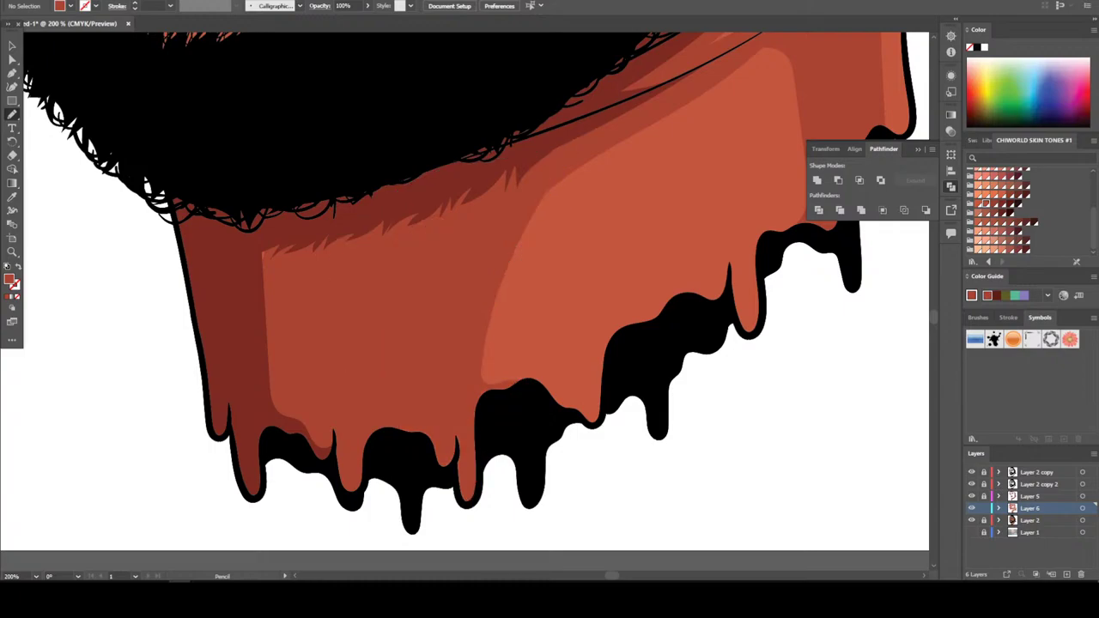
{"action": "key", "text": "ctrl+minus"}
{"action": "key", "text": "ctrl+minus"}
{"action": "key", "text": "ctrl+minus"}
{"action": "key", "text": "ctrl+plus"}
{"action": "key", "text": "ctrl+plus"}
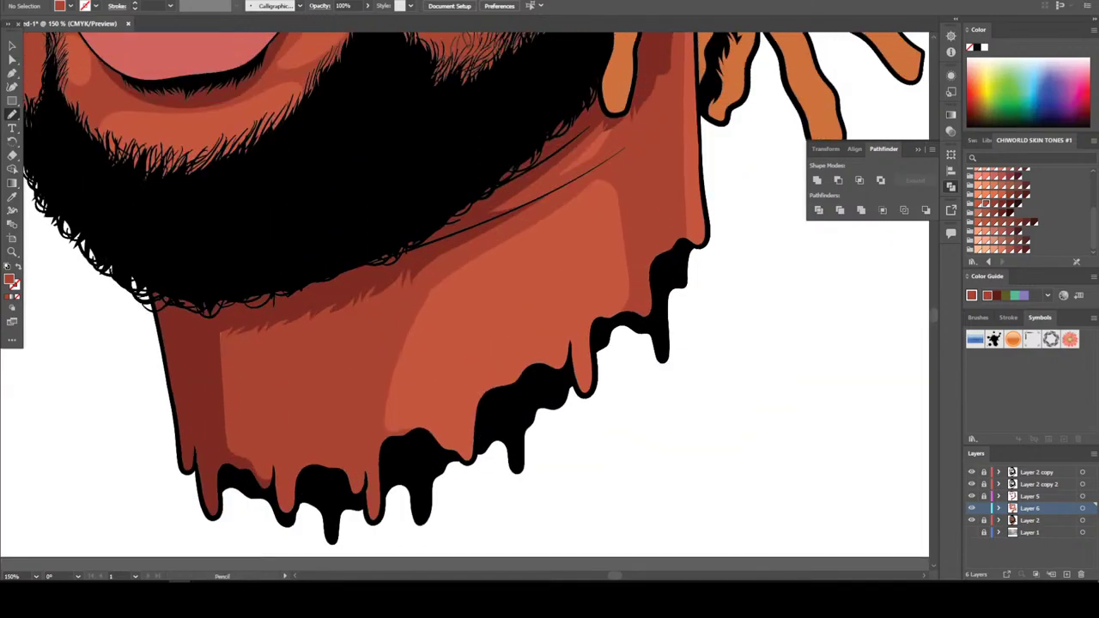
{"action": "mouse_move", "coordinate": [401, 299]}
{"action": "left_mouse_down"}
{"action": "mouse_move", "coordinate": [364, 420]}
{"action": "mouse_move", "coordinate": [398, 367]}
{"action": "mouse_move", "coordinate": [488, 294]}
{"action": "mouse_move", "coordinate": [436, 309]}
{"action": "mouse_move", "coordinate": [449, 290]}
{"action": "mouse_move", "coordinate": [580, 180]}
{"action": "left_mouse_up"}
{"action": "key", "text": "ctrl+minus"}
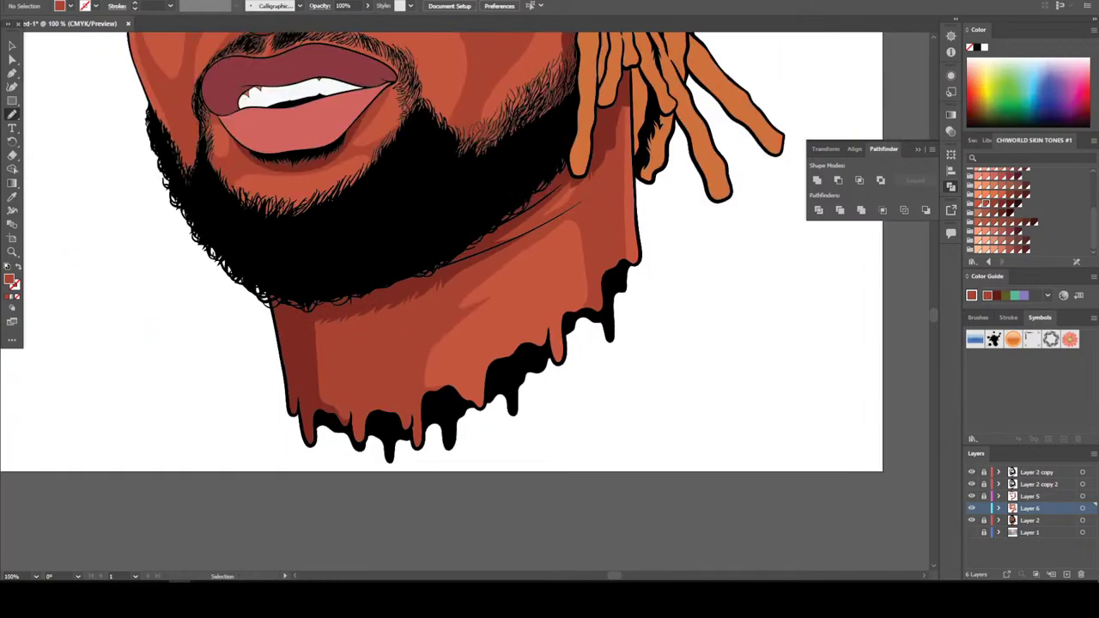
{"action": "key", "text": "ctrl+minus"}
{"action": "key", "text": "ctrl+minus"}
Extend the cheek highlight around the mouth and add shading beside the nose
{"action": "key", "text": "ctrl+plus"}
{"action": "key", "text": "ctrl+plus"}
{"action": "key", "text": "ctrl+plus"}
{"action": "key", "text": "ctrl+plus"}
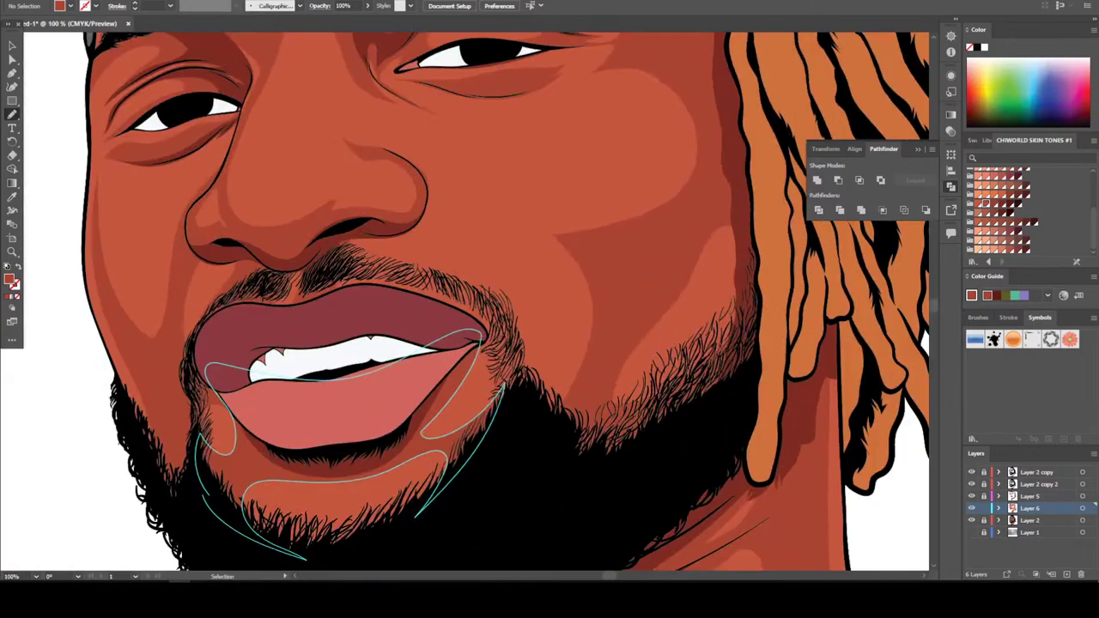
{"action": "mouse_move", "coordinate": [723, 215]}
{"action": "left_mouse_down"}
{"action": "mouse_move", "coordinate": [691, 328]}
{"action": "mouse_move", "coordinate": [586, 422]}
{"action": "mouse_move", "coordinate": [710, 371]}
{"action": "mouse_move", "coordinate": [732, 162]}
{"action": "left_mouse_up"}
{"action": "key", "text": "ctrl+minus"}
{"action": "key", "text": "ctrl+minus"}
{"action": "key", "text": "ctrl+minus"}
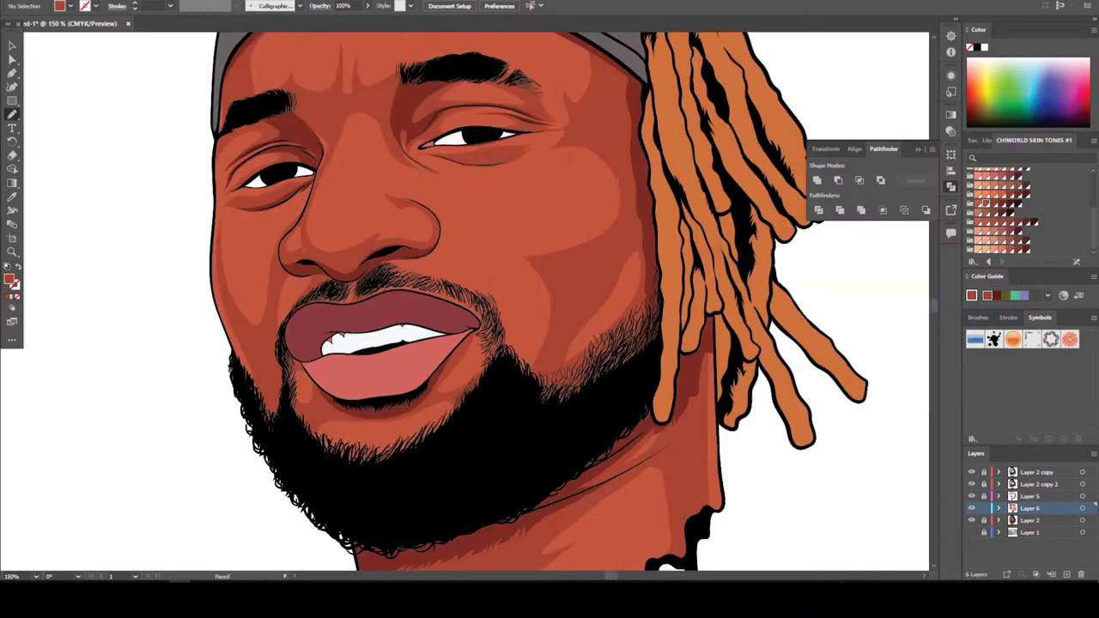
{"action": "key", "text": "ctrl+plus"}
{"action": "key", "text": "ctrl+plus"}
{"action": "key", "text": "ctrl+plus"}
{"action": "key", "text": "ctrl+plus"}
{"action": "key", "text": "ctrl+plus"}
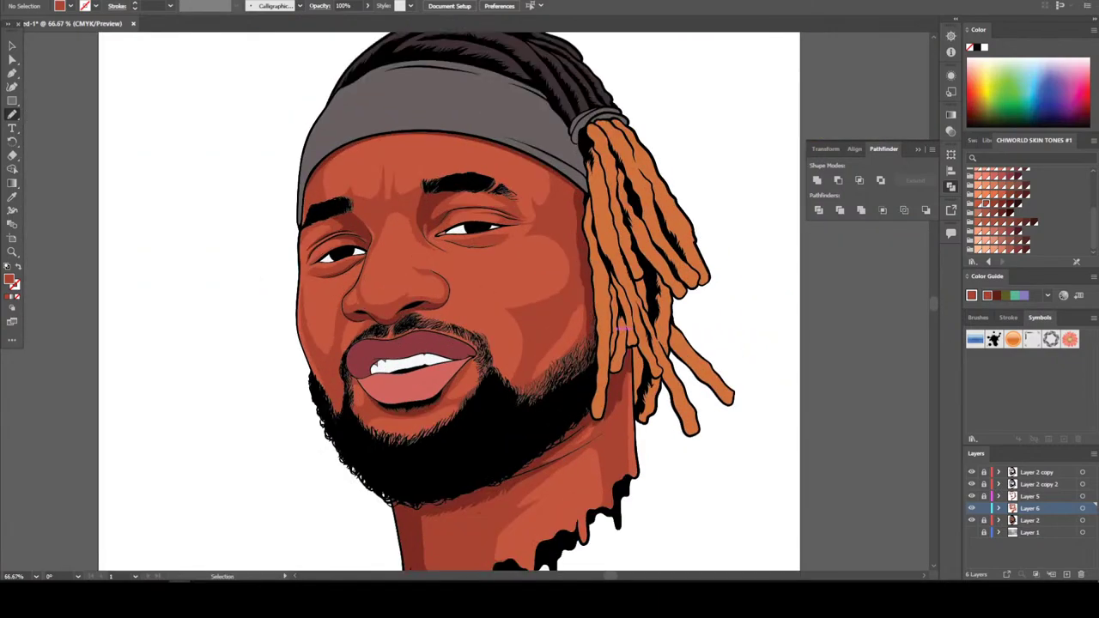
{"action": "scroll", "coordinate": [465, 305], "scroll_direction": "up", "scroll_amount": 2}
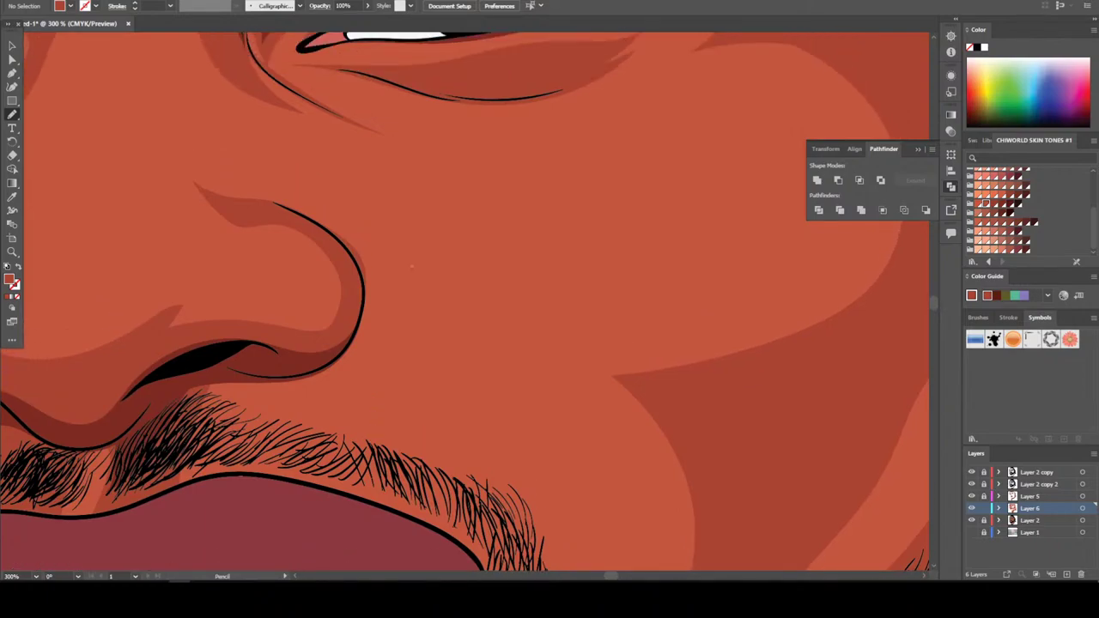
{"action": "mouse_move", "coordinate": [412, 267]}
{"action": "left_mouse_down"}
{"action": "mouse_move", "coordinate": [454, 321]}
{"action": "mouse_move", "coordinate": [506, 359]}
{"action": "mouse_move", "coordinate": [452, 285]}
{"action": "mouse_move", "coordinate": [400, 253]}
{"action": "left_mouse_up"}
{"action": "key", "text": "ctrl+0"}
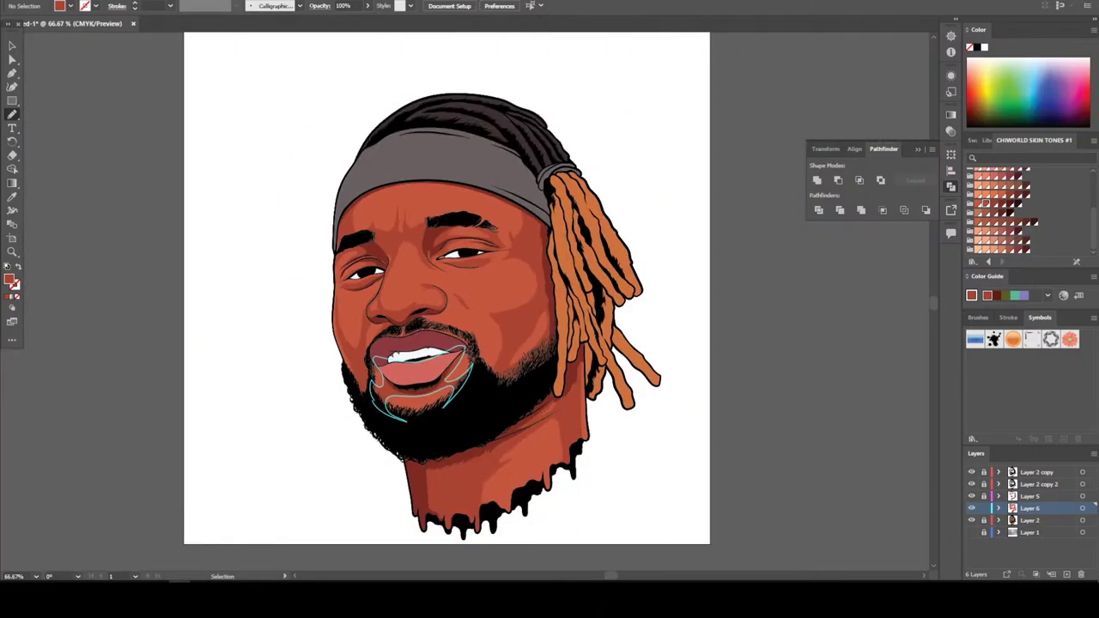
{"action": "key", "text": "ctrl+equal"}
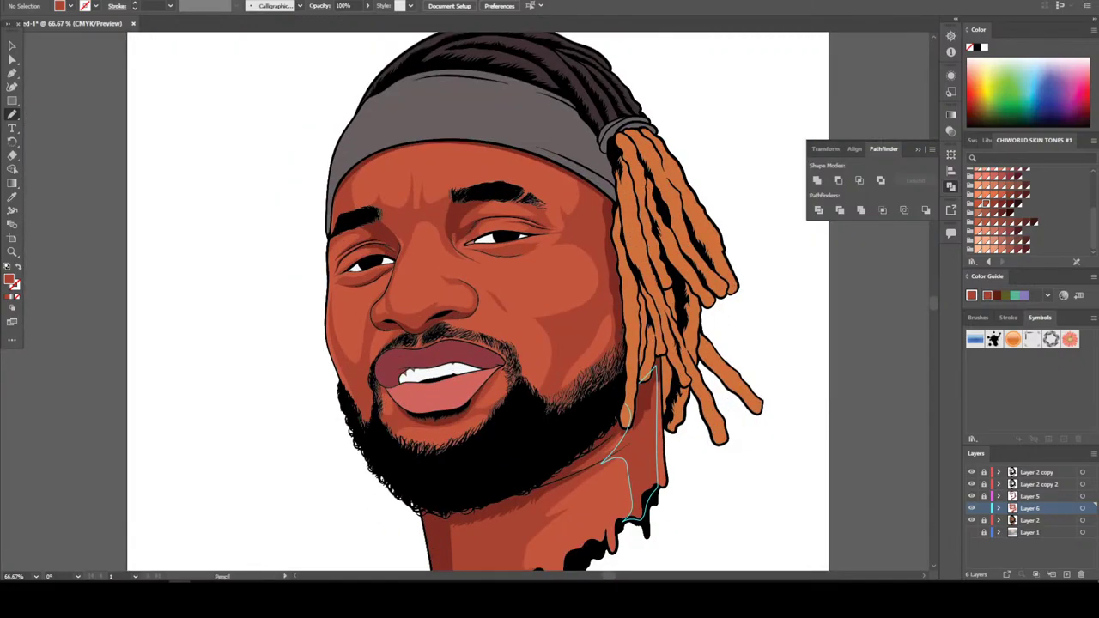
{"action": "key", "text": "ctrl+minus"}
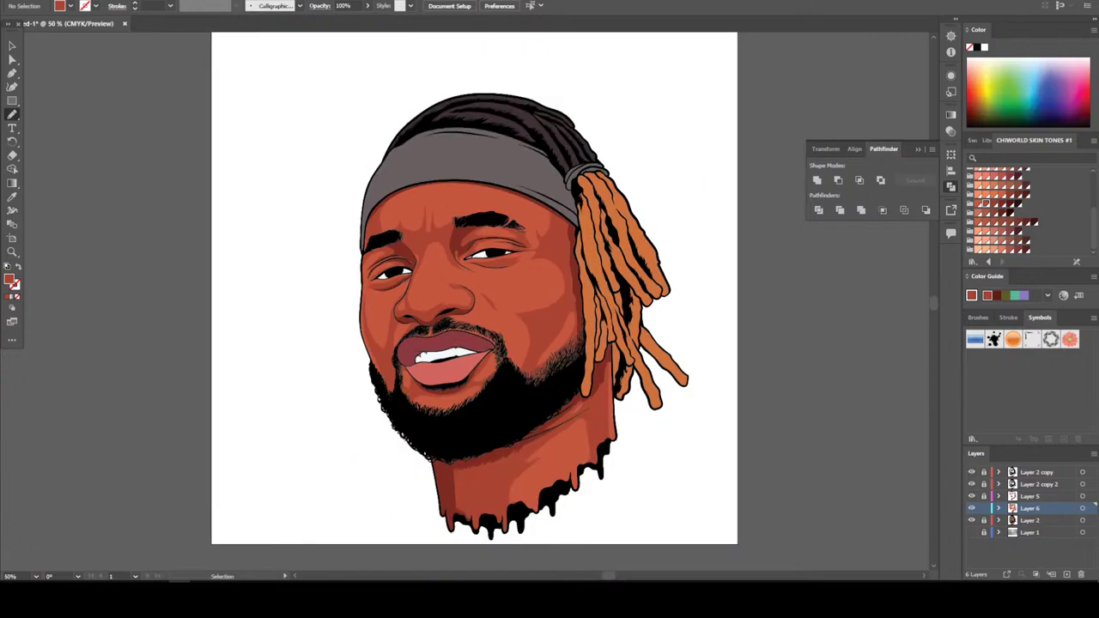
{"action": "scroll", "coordinate": [488, 327], "scroll_direction": "up", "scroll_amount": 1}
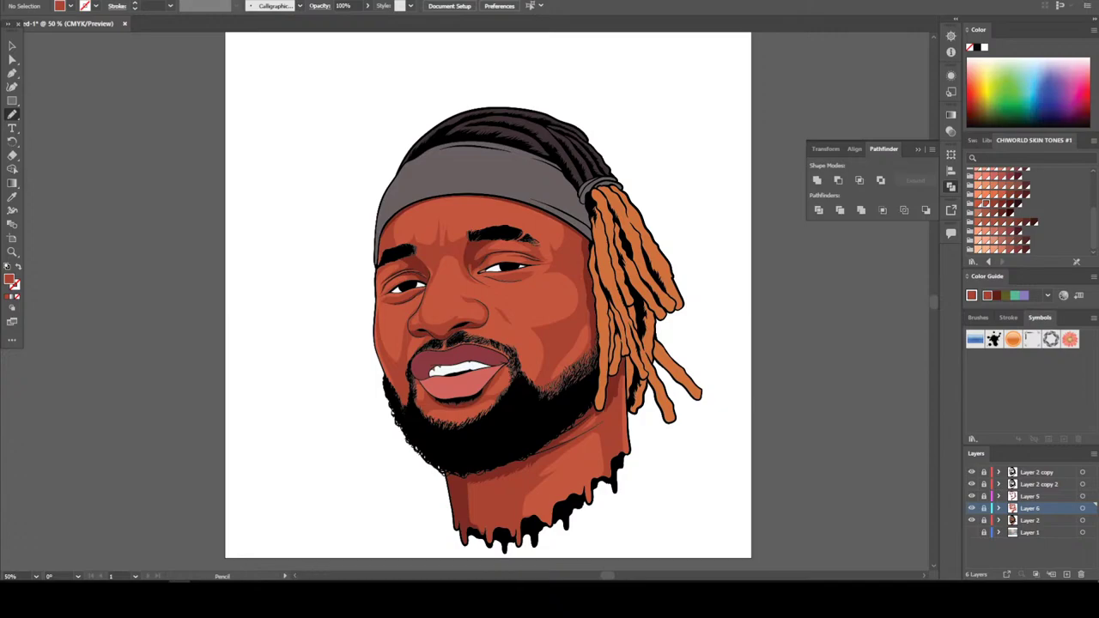
Create a new layer, Layer 7, above Layer 2
{"action": "left_click", "coordinate": [1035, 520]}
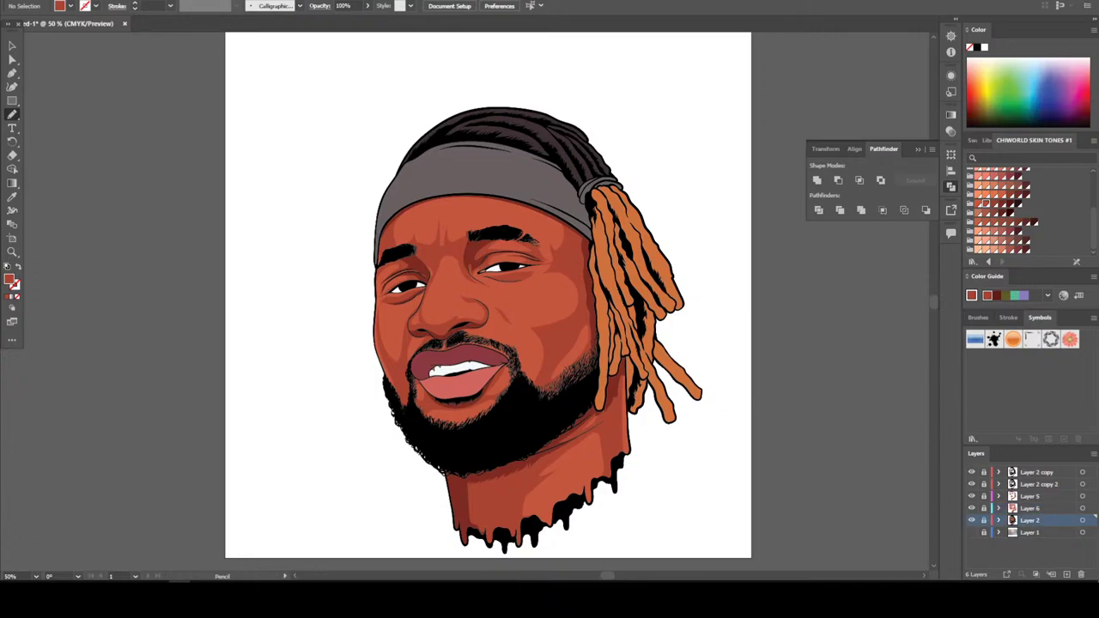
{"action": "left_click", "coordinate": [1066, 574]}
{"action": "key", "text": "ctrl+plus"}
{"action": "key", "text": "ctrl+plus"}
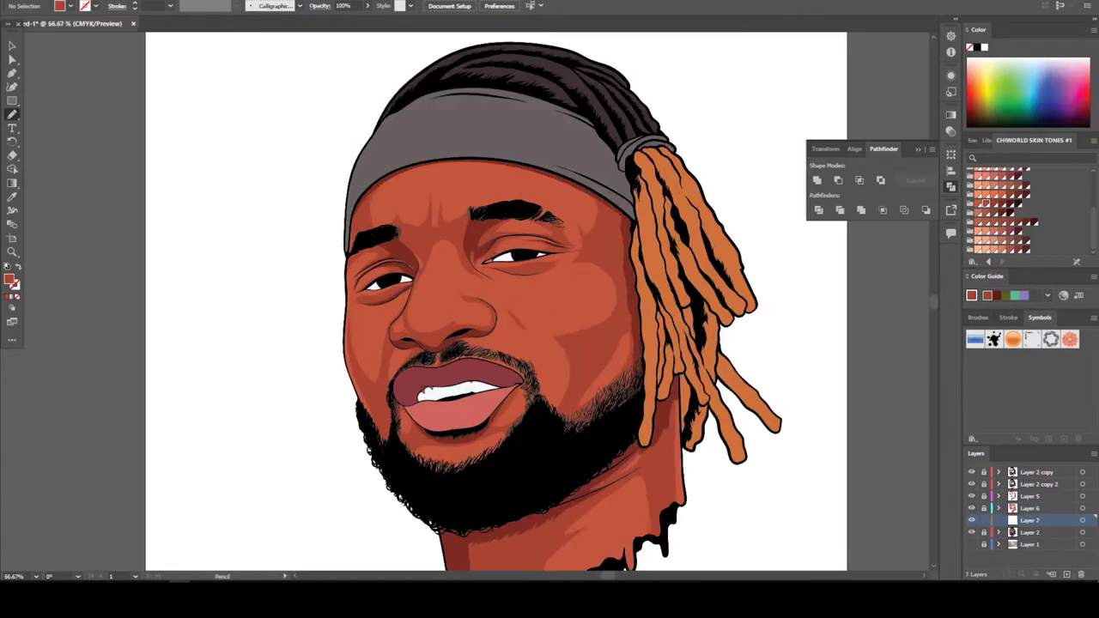
{"action": "key", "text": "ctrl+minus"}
{"action": "key", "text": "ctrl+minus"}
Sample the face's skin colour and darken it slightly toward orange in the Color Picker
{"action": "key", "text": "n"}
{"action": "scroll", "coordinate": [487, 320], "scroll_direction": "down", "scroll_amount": 1}
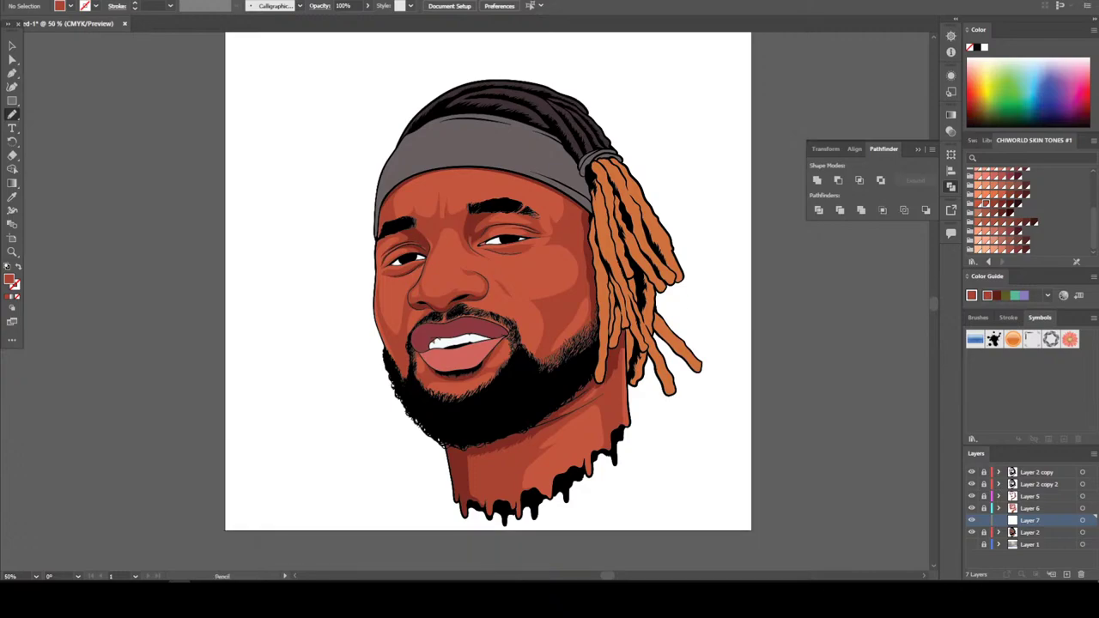
{"action": "key", "text": "i"}
{"action": "key", "text": "ctrl+plus"}
{"action": "key", "text": "ctrl+plus"}
{"action": "key", "text": "ctrl+plus"}
{"action": "key", "text": "ctrl+plus"}
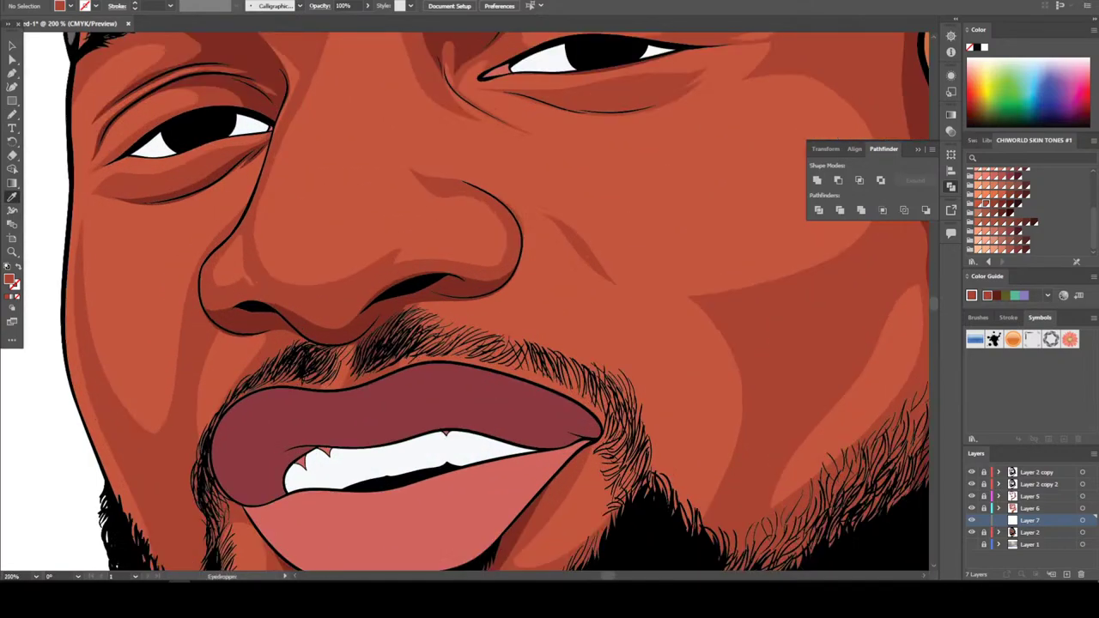
{"action": "left_click", "coordinate": [979, 204]}
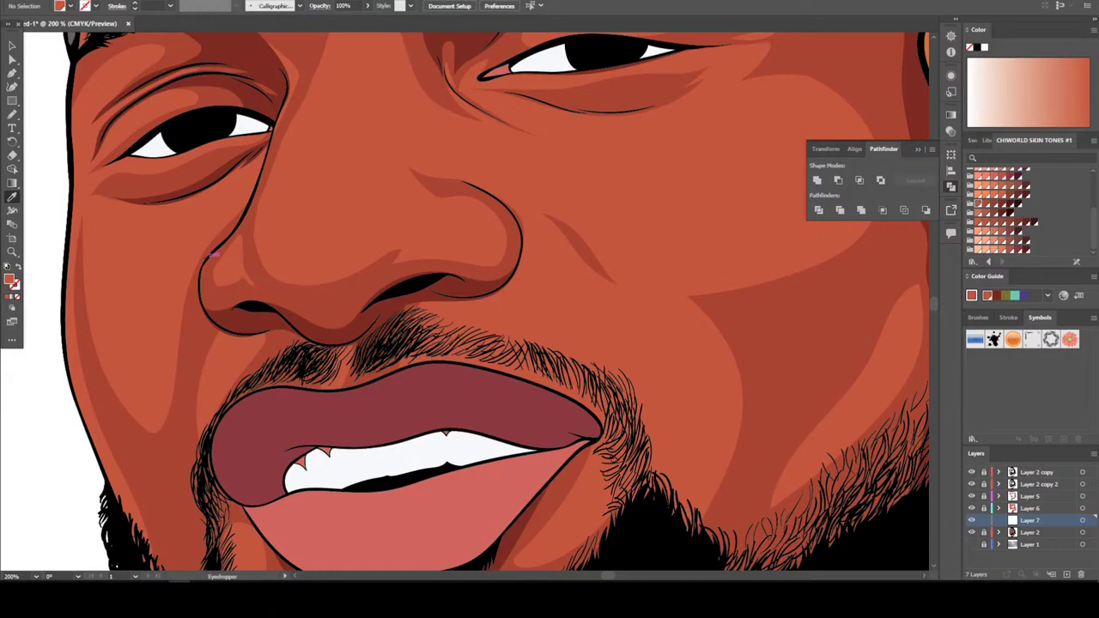
{"action": "double_click", "coordinate": [10, 280]}
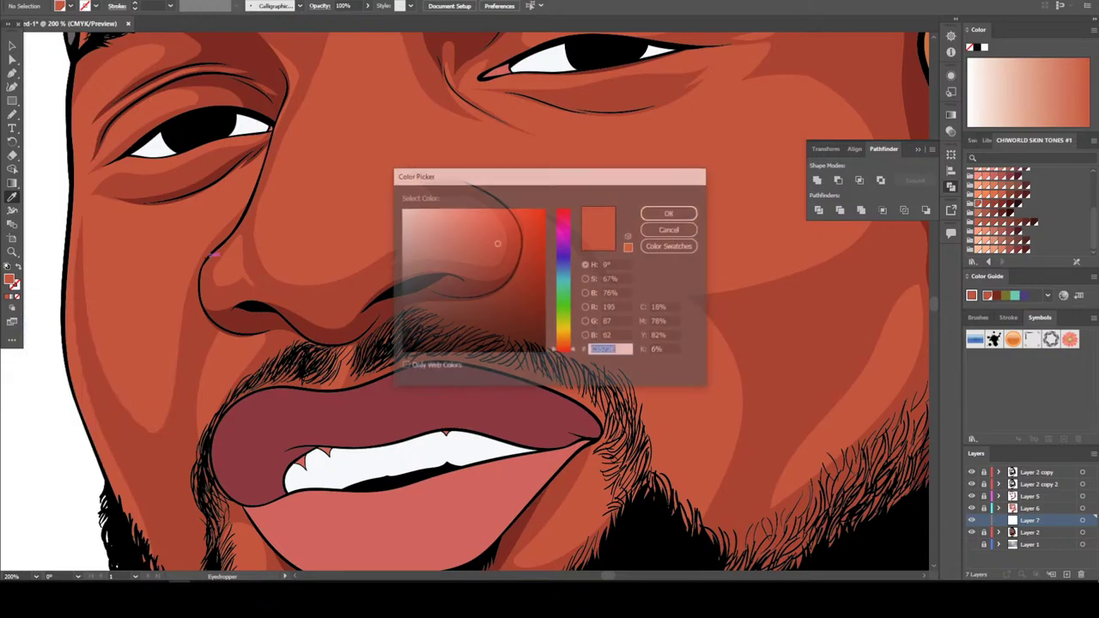
{"action": "left_click_drag", "start_coordinate": [496, 243], "coordinate": [495, 250]}
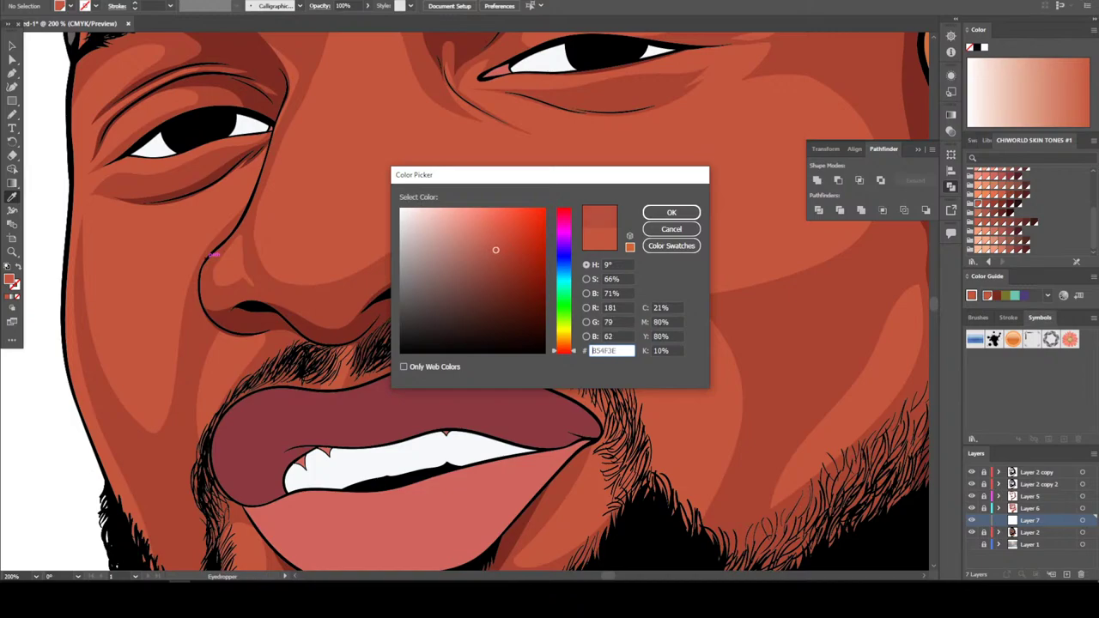
{"action": "left_click_drag", "start_coordinate": [563, 351], "coordinate": [563, 349]}
{"action": "left_click_drag", "start_coordinate": [495, 250], "coordinate": [498, 256]}
{"action": "key", "text": "Return"}
Draw the shading shape around the nose bridge and tip, then select it
{"action": "scroll", "coordinate": [318, 223], "scroll_direction": "up", "scroll_amount": 2}
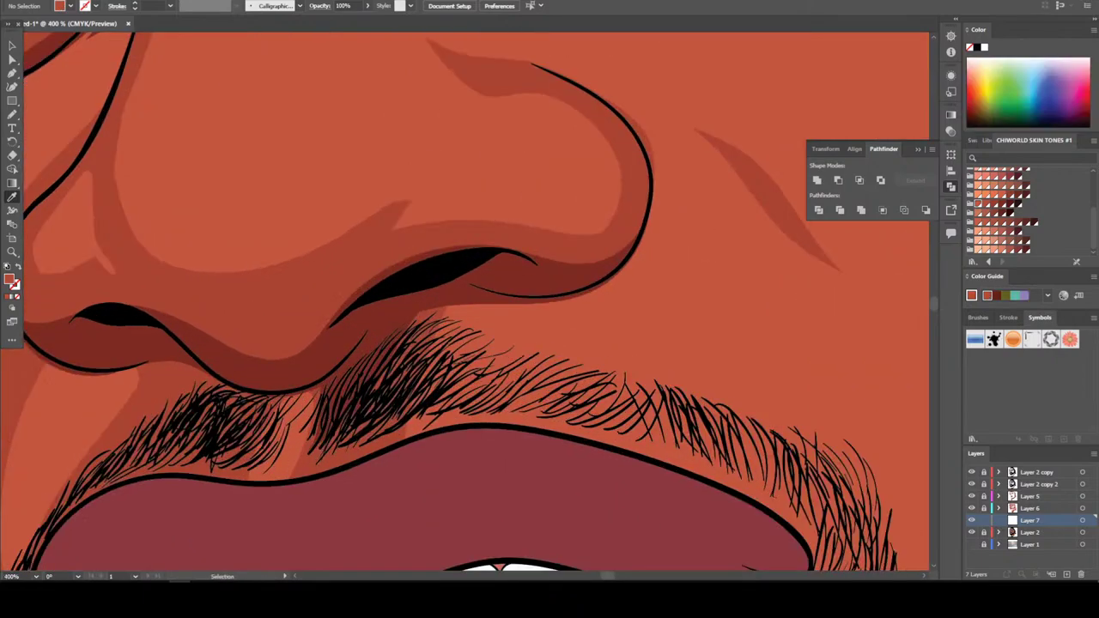
{"action": "left_click_drag", "start_coordinate": [24, 76], "coordinate": [24, 214]}
{"action": "key", "text": "n"}
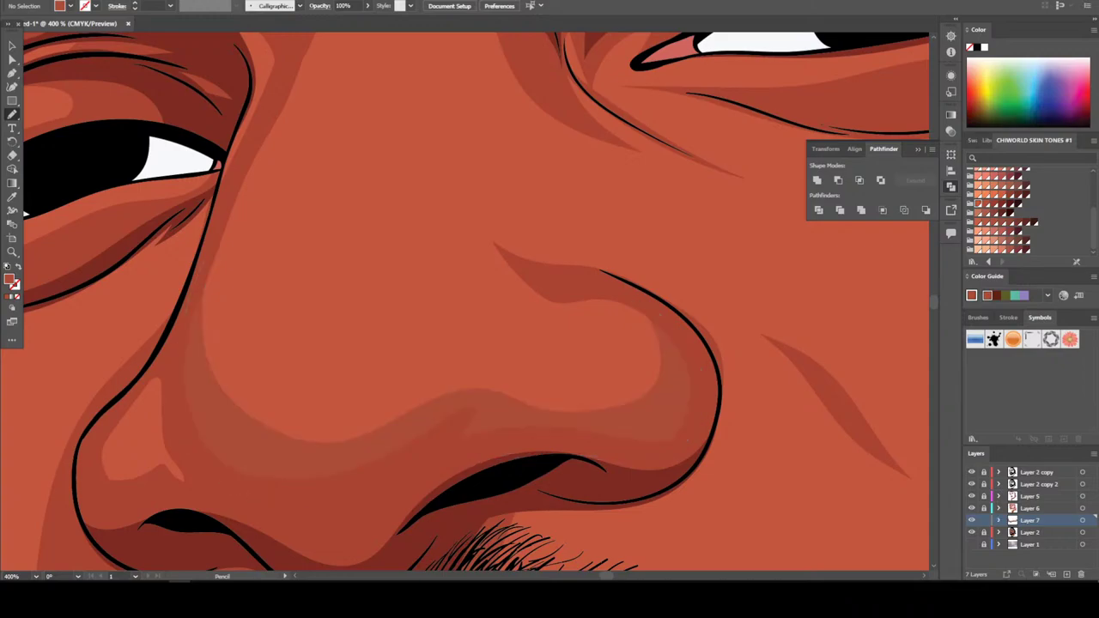
{"action": "left_click", "coordinate": [12, 46]}
{"action": "key", "text": "ctrl+a"}
Fill the nose-tip shape with the face's base orange using the Eyedropper
{"action": "key", "text": "i"}
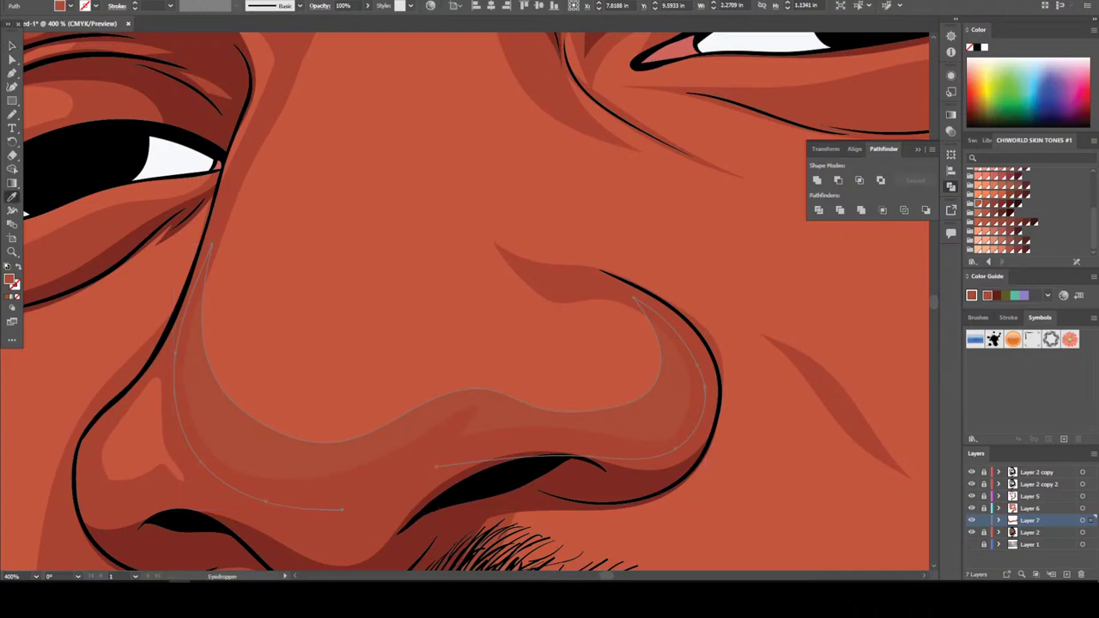
{"action": "left_click", "coordinate": [24, 214]}
{"action": "key", "text": "alt+e"}
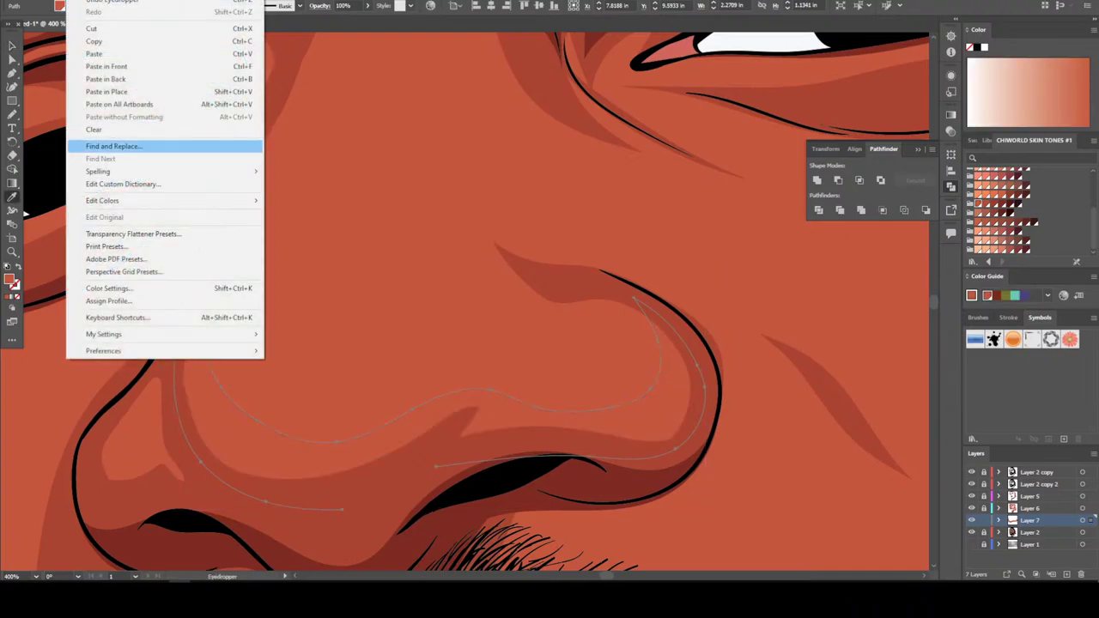
{"action": "mouse_move", "coordinate": [171, 200]}
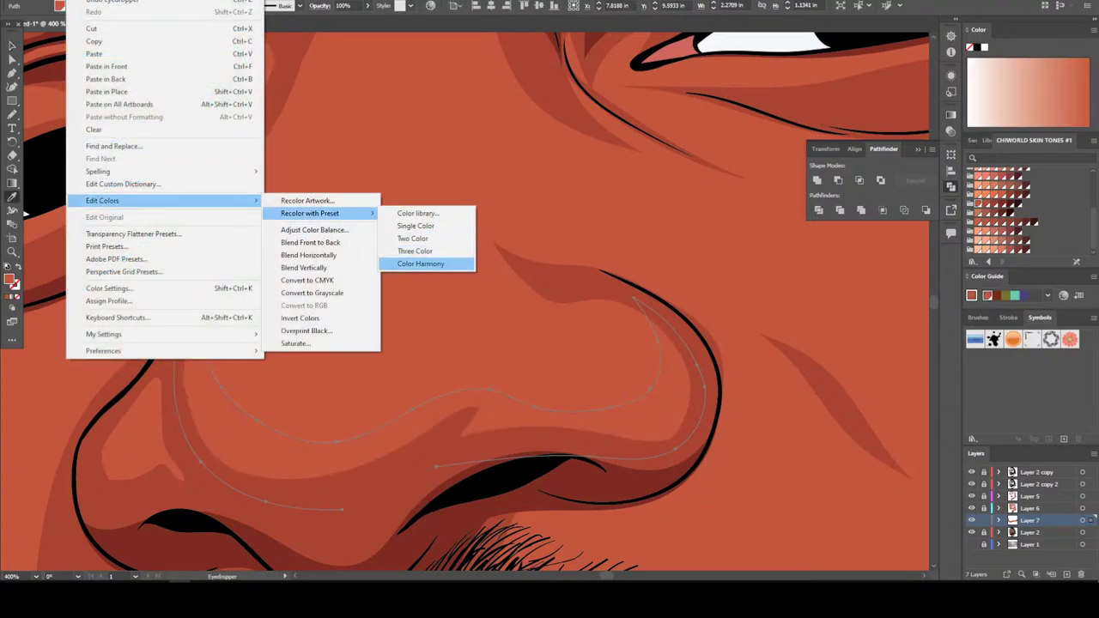
{"action": "left_click", "coordinate": [315, 229]}
{"action": "key", "text": "Return"}
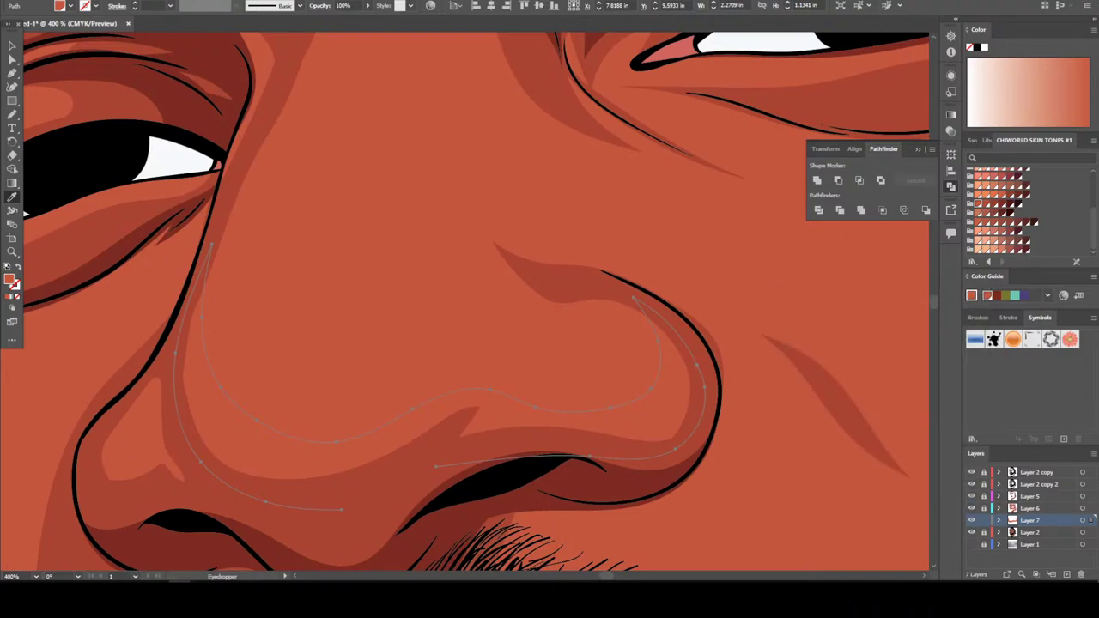
Open Adjust Color Balance with preview on, CMYK colour mode and Convert enabled
{"action": "key", "text": "alt+e"}
{"action": "key", "text": "Right"}
{"action": "key", "text": "Down"}
{"action": "key", "text": "Down"}
{"action": "key", "text": "Down"}
{"action": "key", "text": "Return"}
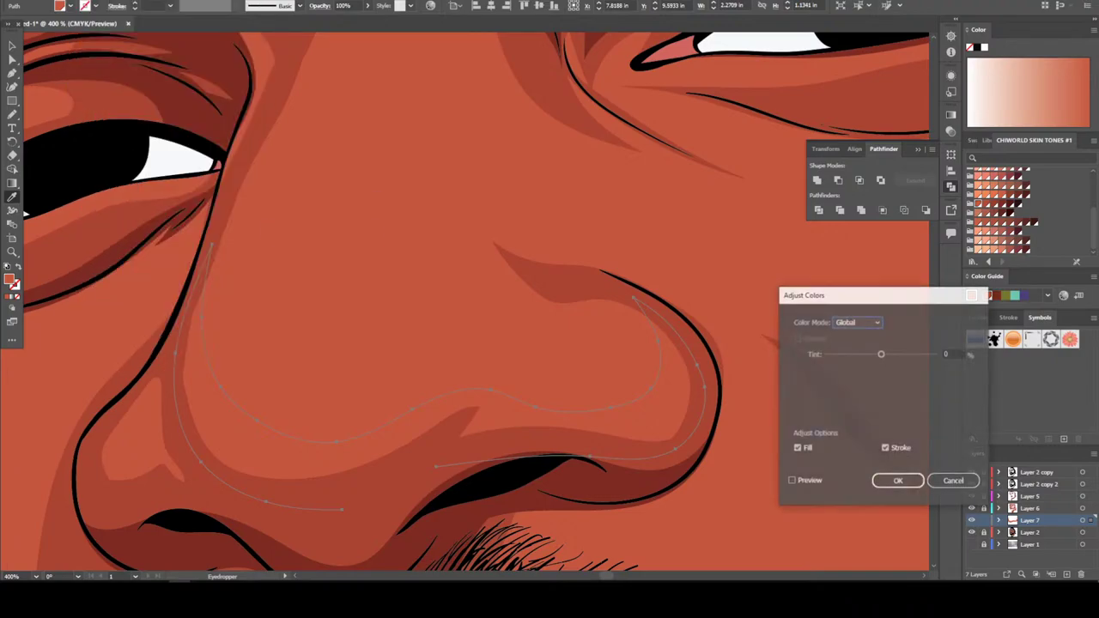
{"action": "key", "text": "Tab"}
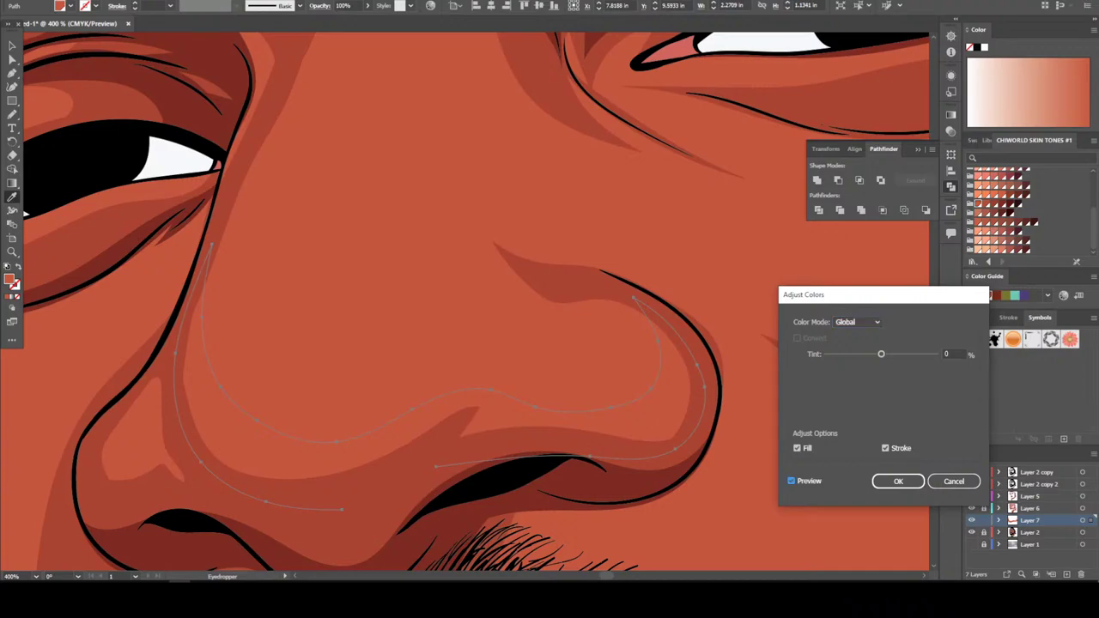
{"action": "key", "text": "shift+Tab"}
{"action": "key", "text": "alt+Down"}
{"action": "left_click", "coordinate": [853, 360]}
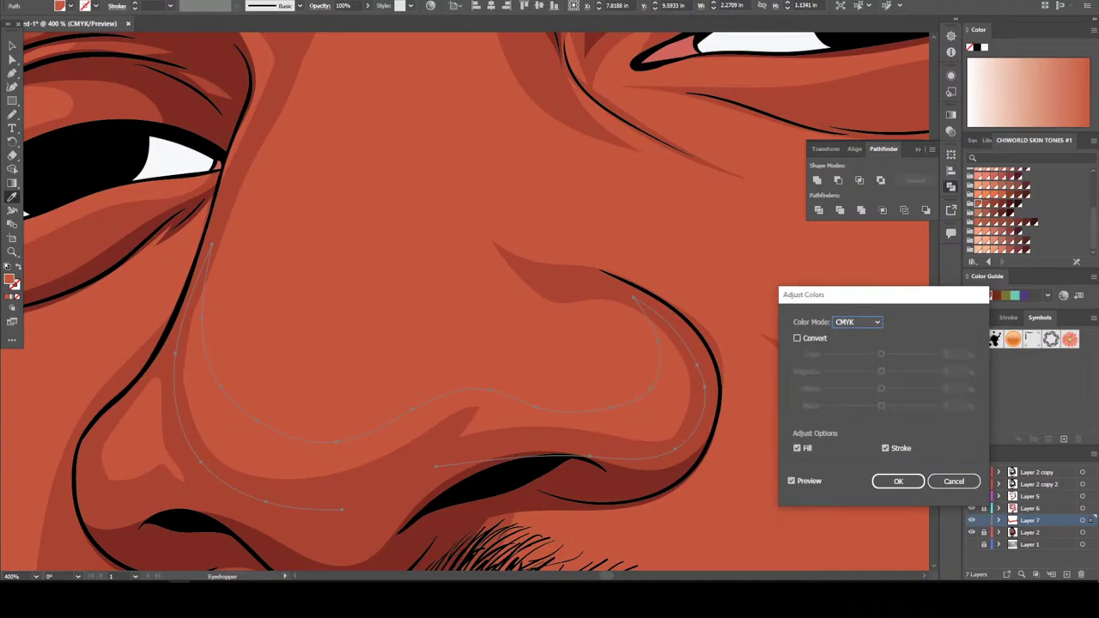
{"action": "left_click", "coordinate": [797, 338]}
Shift the nose band to Cyan 8%, Magenta 5%, Yellow 9%, Black -2% and apply
{"action": "left_click_drag", "start_coordinate": [881, 353], "coordinate": [883, 389]}
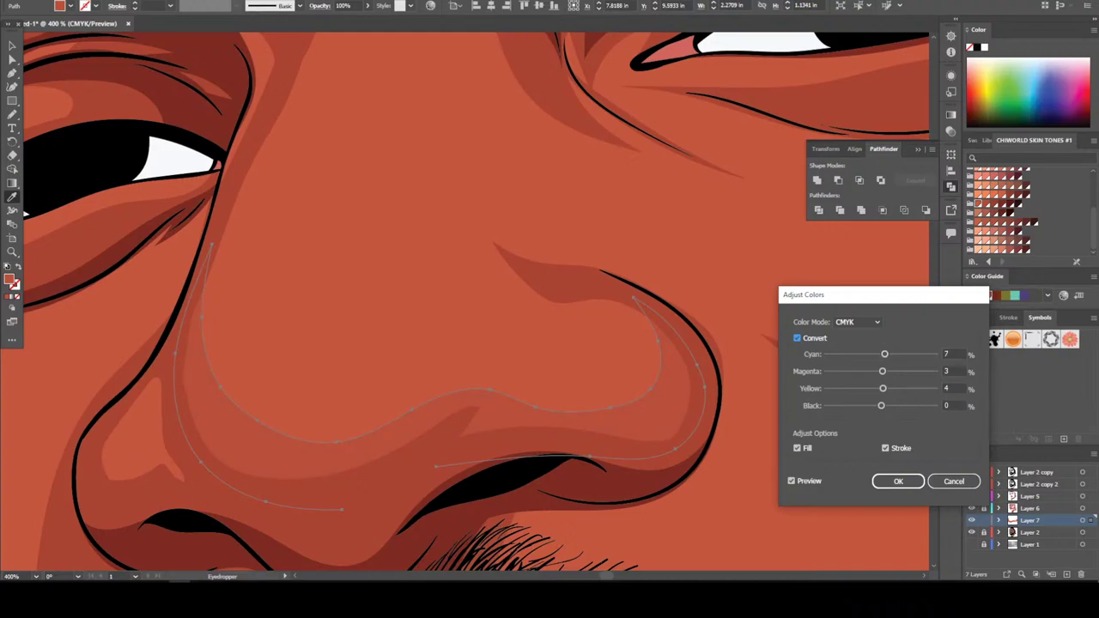
{"action": "left_click_drag", "start_coordinate": [881, 405], "coordinate": [880, 405]}
{"action": "left_click_drag", "start_coordinate": [884, 353], "coordinate": [887, 353]}
{"action": "left_click_drag", "start_coordinate": [880, 405], "coordinate": [885, 388]}
{"action": "left_click_drag", "start_coordinate": [882, 371], "coordinate": [882, 371]}
{"action": "left_click_drag", "start_coordinate": [883, 388], "coordinate": [884, 354]}
{"action": "left_click", "coordinate": [898, 480]}
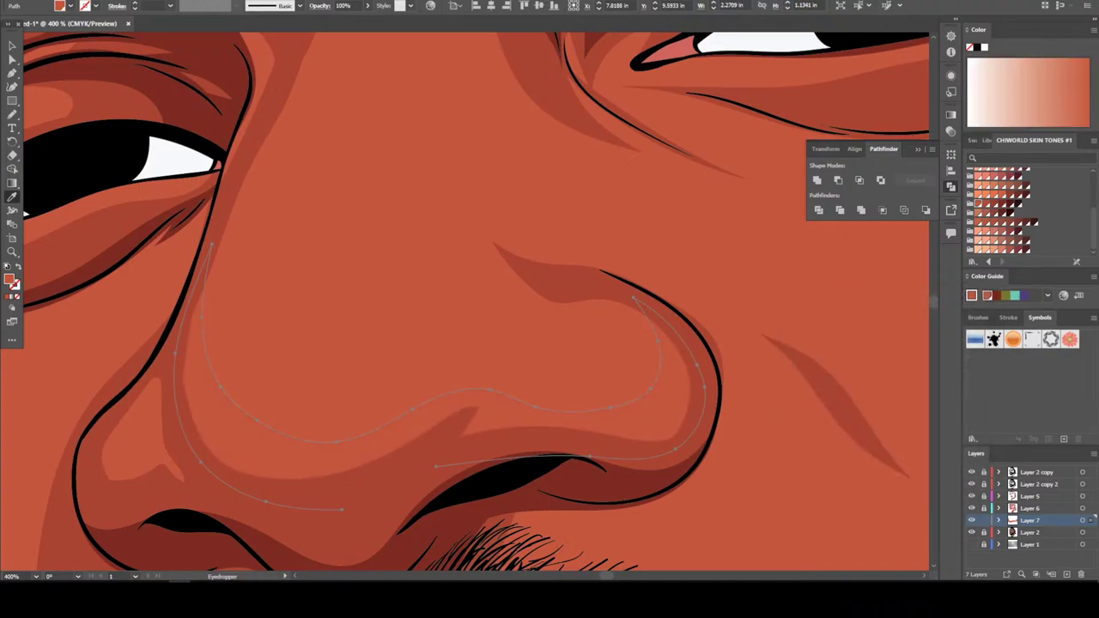
Deselect the nose shape and zoom to review the face, then back onto the nose
{"action": "key", "text": "ctrl+shift+a"}
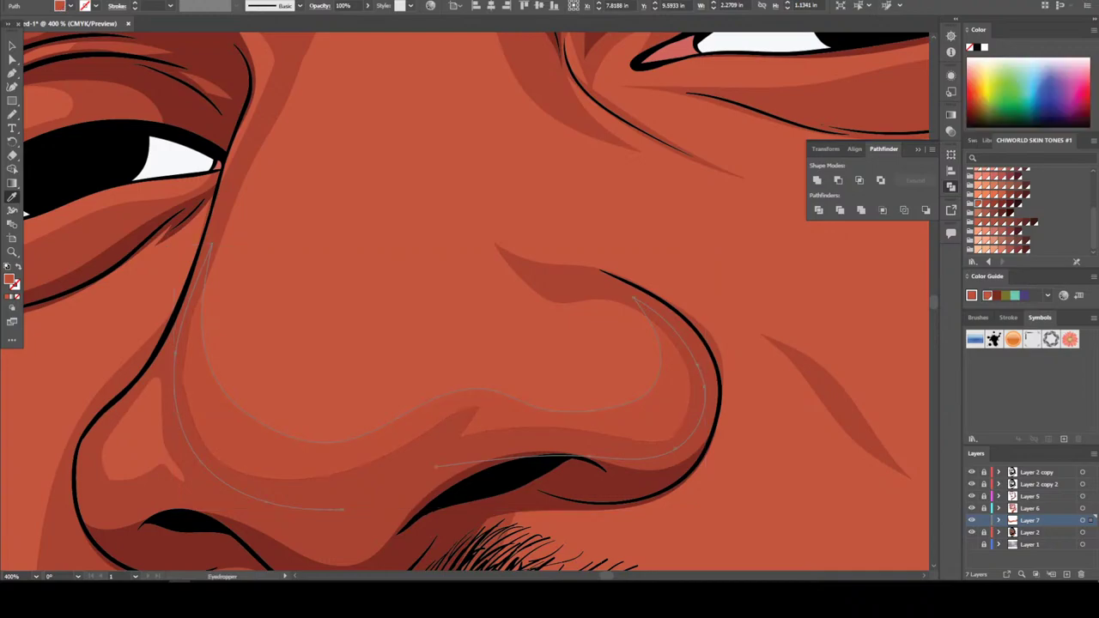
{"action": "key", "text": "a"}
{"action": "key", "text": "ctrl+shift+a"}
{"action": "key", "text": "ctrl+1"}
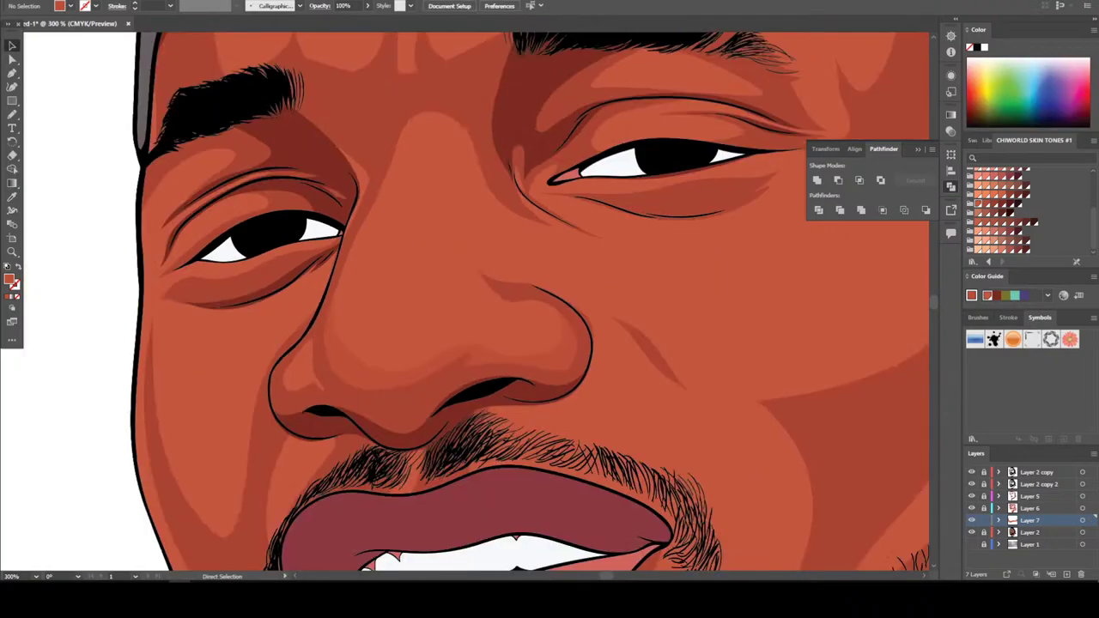
{"action": "key", "text": "ctrl+minus"}
{"action": "key", "text": "ctrl+equal"}
{"action": "key", "text": "ctrl+equal"}
{"action": "key", "text": "ctrl+equal"}
{"action": "key", "text": "ctrl+equal"}
{"action": "key", "text": "ctrl+equal"}
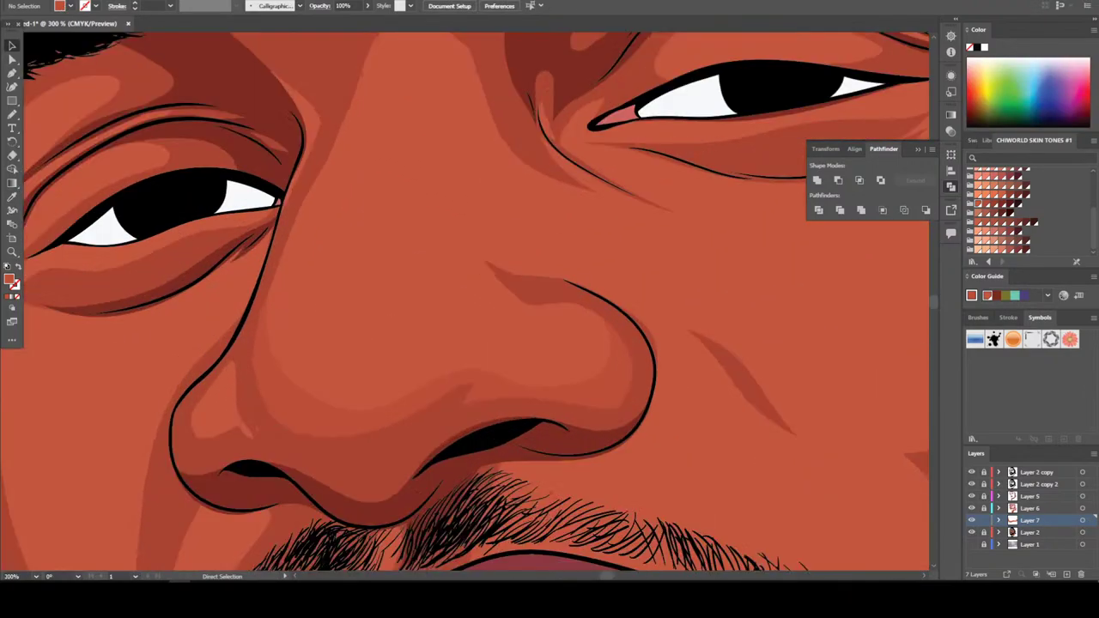
{"action": "scroll", "coordinate": [476, 302], "scroll_direction": "up", "scroll_amount": 1}
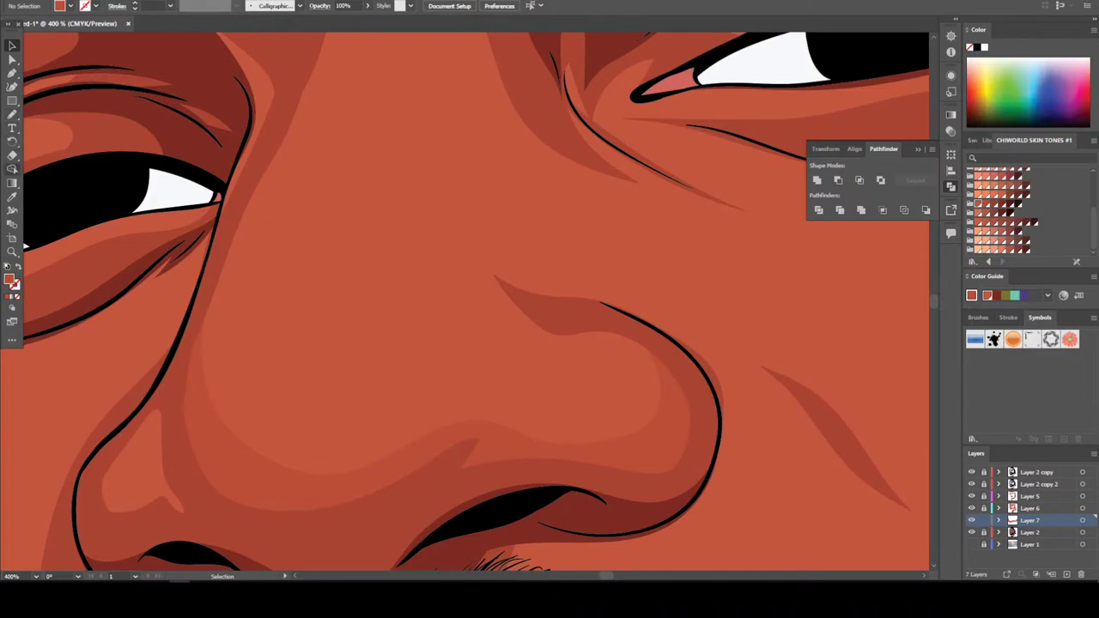
Draw a Pencil shade shape up the nose bridge and down the nose's left side
{"action": "left_click", "coordinate": [12, 197]}
{"action": "key", "text": "n"}
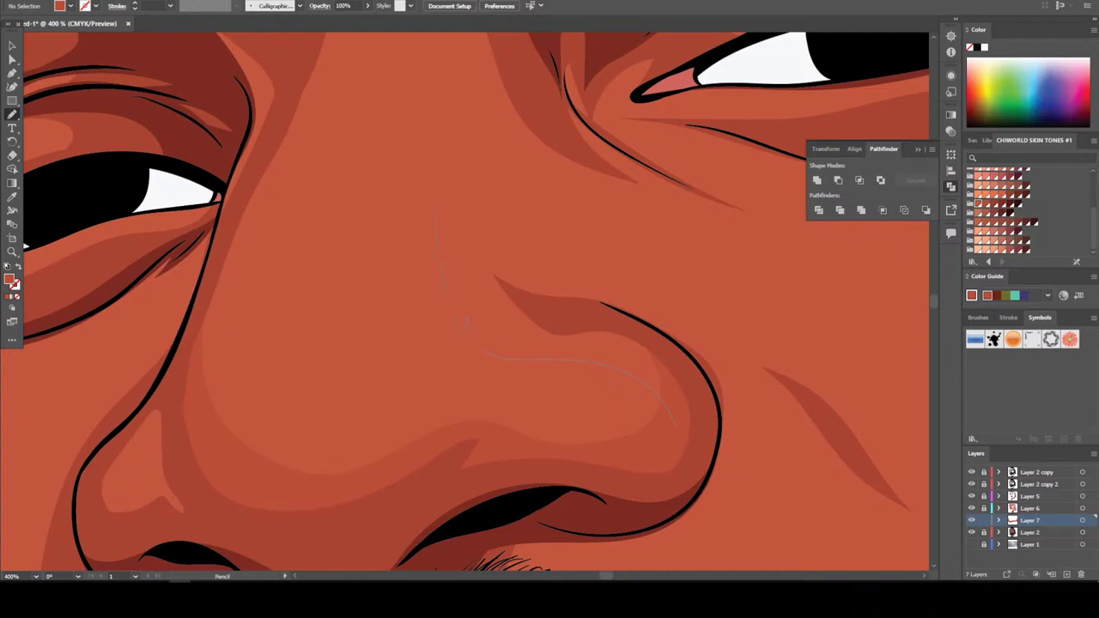
{"action": "key", "text": "ctrl+minus"}
{"action": "key", "text": "ctrl+minus"}
{"action": "key", "text": "ctrl+minus"}
{"action": "key", "text": "ctrl+plus"}
{"action": "key", "text": "ctrl+plus"}
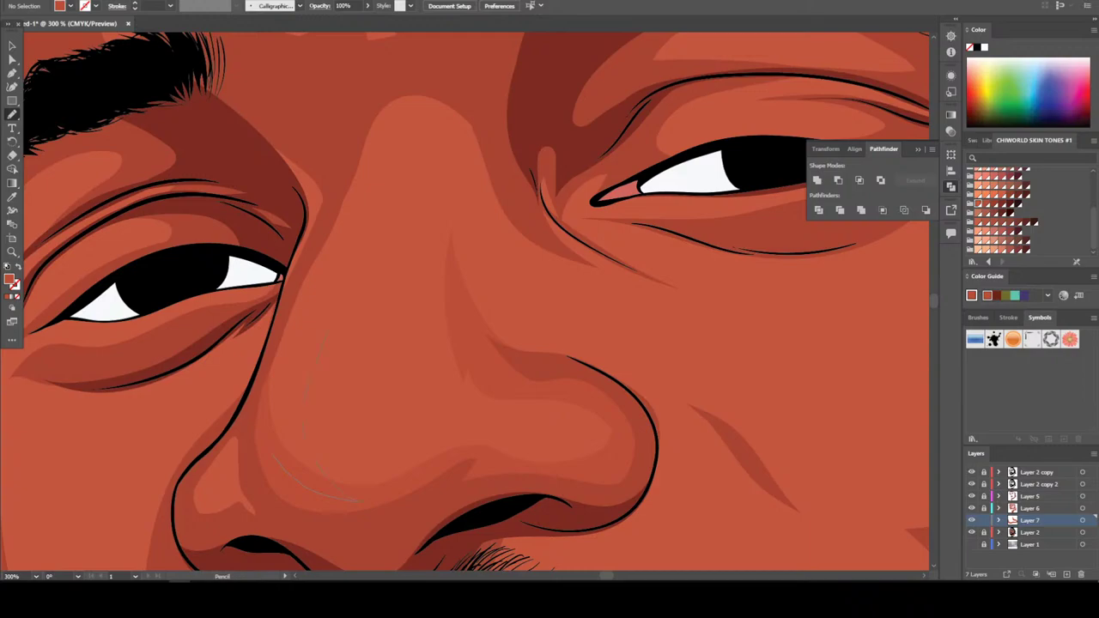
{"action": "mouse_move", "coordinate": [398, 170]}
{"action": "left_mouse_down"}
{"action": "mouse_move", "coordinate": [417, 99]}
{"action": "mouse_move", "coordinate": [375, 86]}
{"action": "mouse_move", "coordinate": [352, 152]}
{"action": "left_mouse_up"}
{"action": "left_click_drag", "start_coordinate": [365, 500], "coordinate": [371, 498]}
Check the new shade against the whole head, then zoom in on the nose and moustache
{"action": "key", "text": "ctrl+minus"}
{"action": "key", "text": "ctrl+minus"}
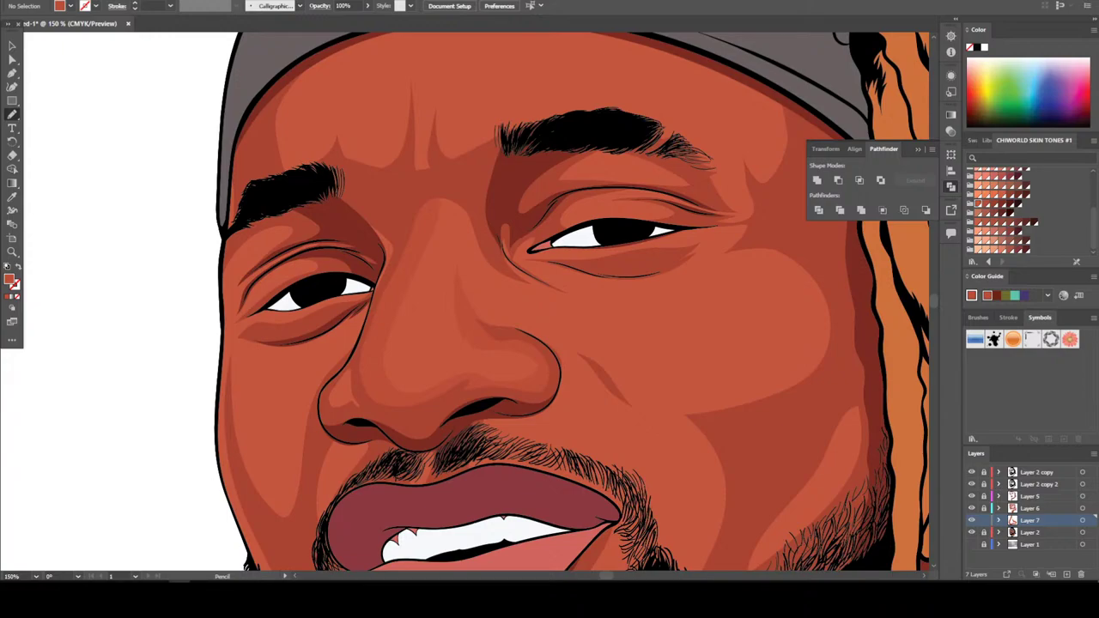
{"action": "key", "text": "ctrl+minus"}
{"action": "key", "text": "ctrl+plus"}
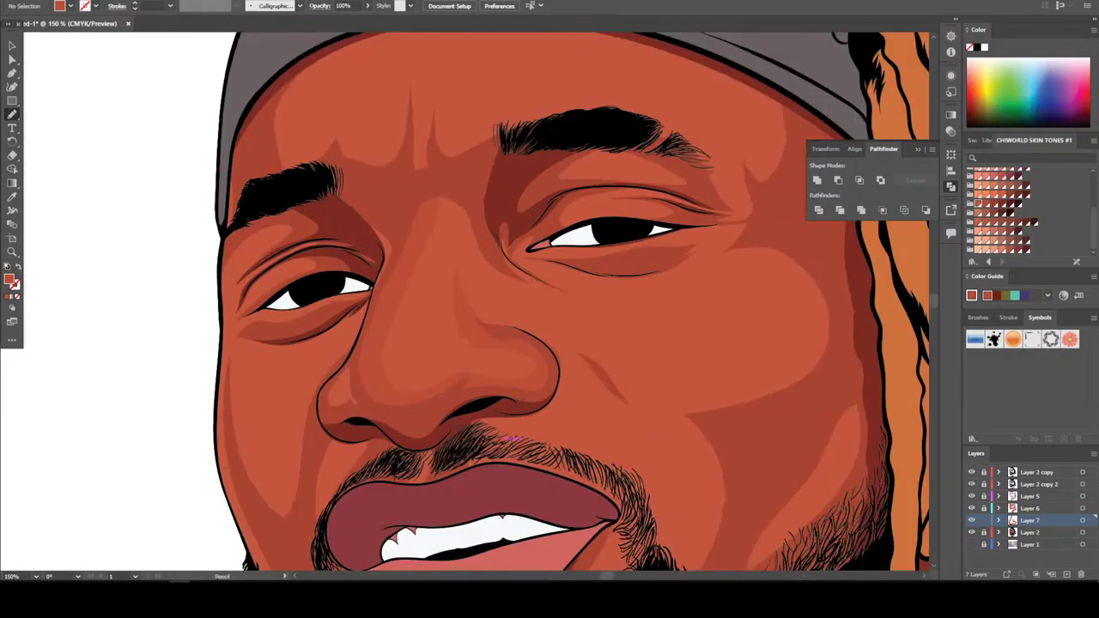
{"action": "scroll", "coordinate": [570, 301], "scroll_direction": "down", "scroll_amount": 2}
{"action": "key", "text": "ctrl+minus"}
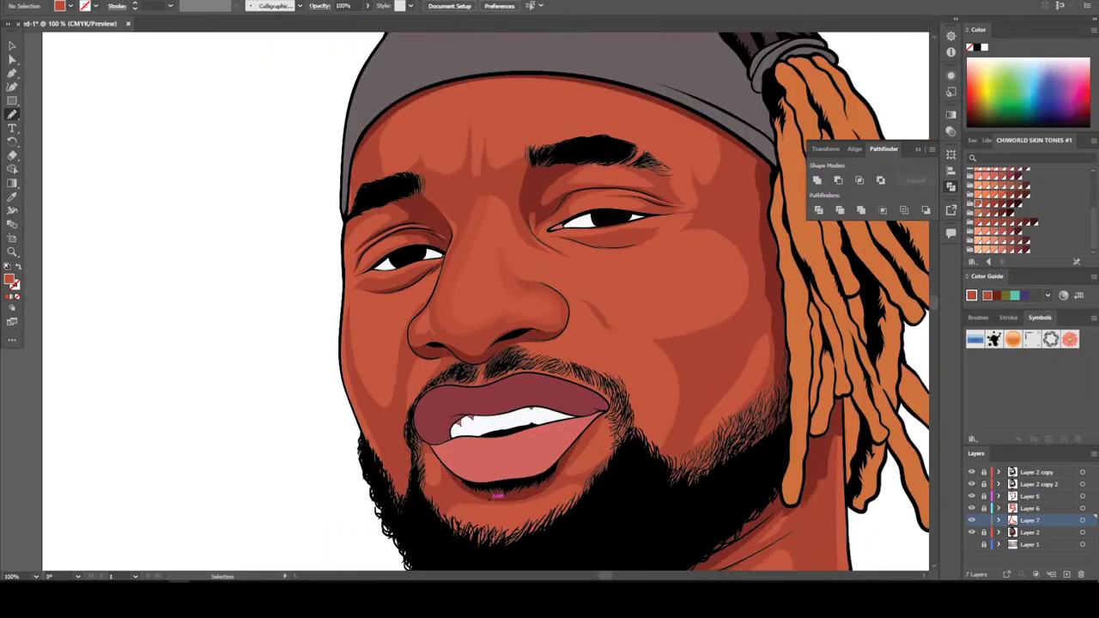
{"action": "scroll", "coordinate": [500, 496], "scroll_direction": "down", "scroll_amount": 1}
{"action": "key", "text": "ctrl+plus"}
{"action": "key", "text": "ctrl+plus"}
{"action": "key", "text": "ctrl+plus"}
{"action": "key", "text": "ctrl+plus"}
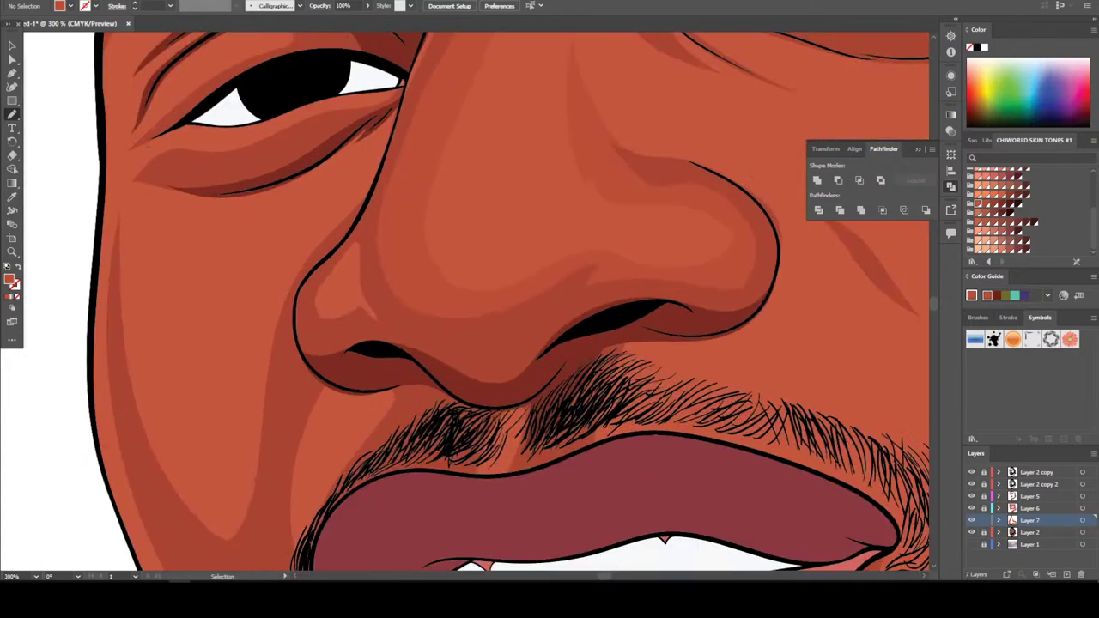
{"action": "scroll", "coordinate": [489, 494], "scroll_direction": "up", "scroll_amount": 1}
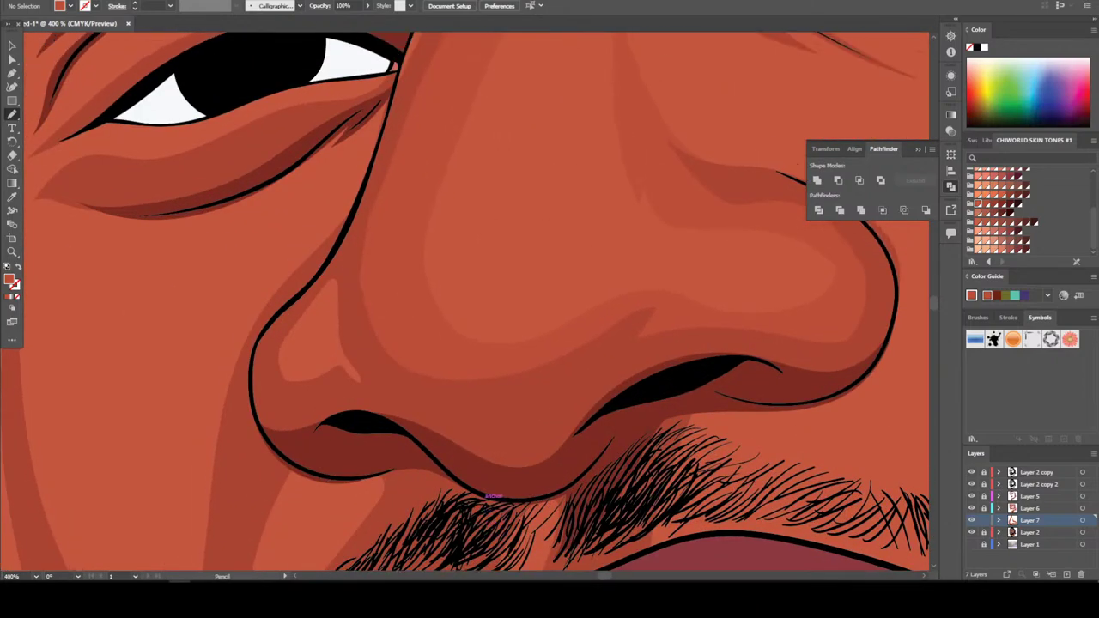
Draw a shade stroke along the nostril, then undo it
{"action": "left_click_drag", "start_coordinate": [277, 392], "coordinate": [372, 341]}
{"action": "key", "text": "ctrl+z"}
{"action": "scroll", "coordinate": [490, 495], "scroll_direction": "down", "scroll_amount": 5}
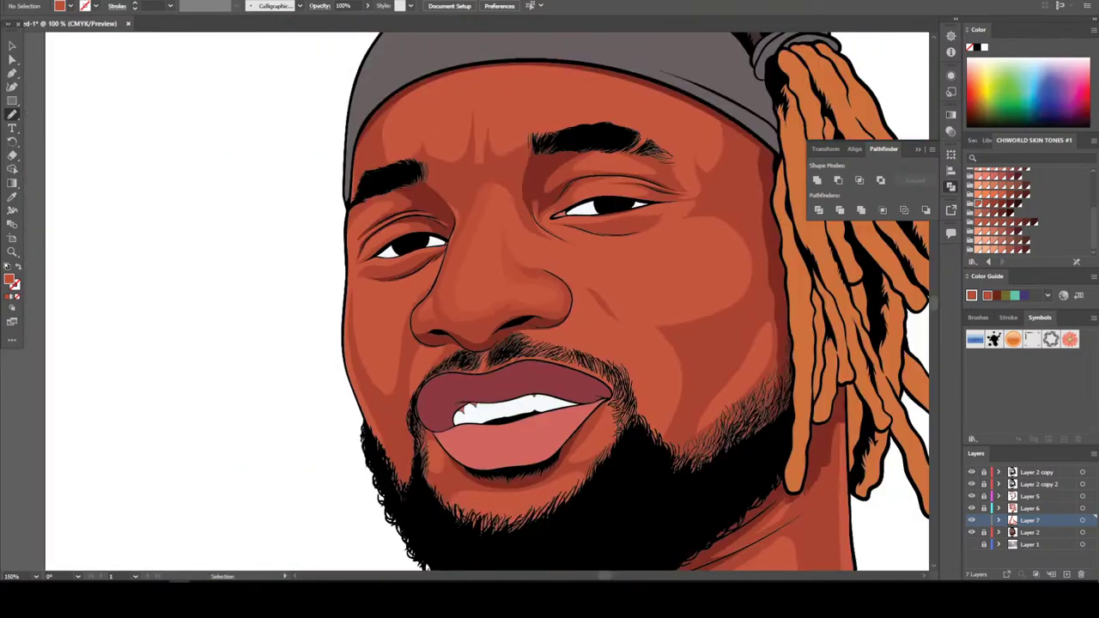
{"action": "scroll", "coordinate": [404, 481], "scroll_direction": "up", "scroll_amount": 1}
{"action": "scroll", "coordinate": [403, 481], "scroll_direction": "up", "scroll_amount": 2}
{"action": "scroll", "coordinate": [404, 478], "scroll_direction": "up", "scroll_amount": 3}
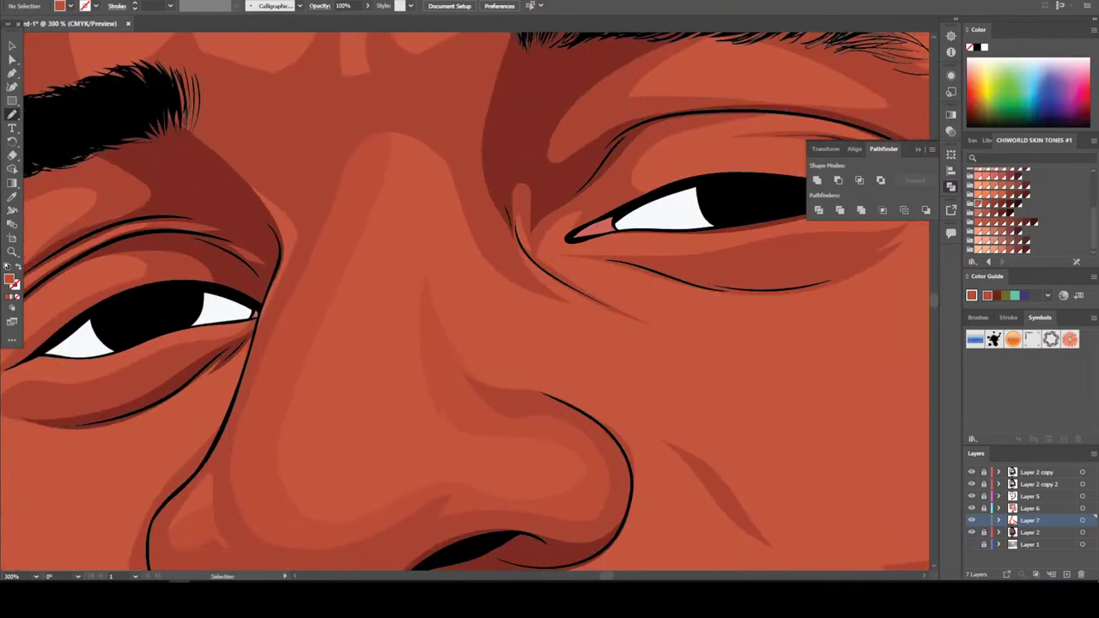
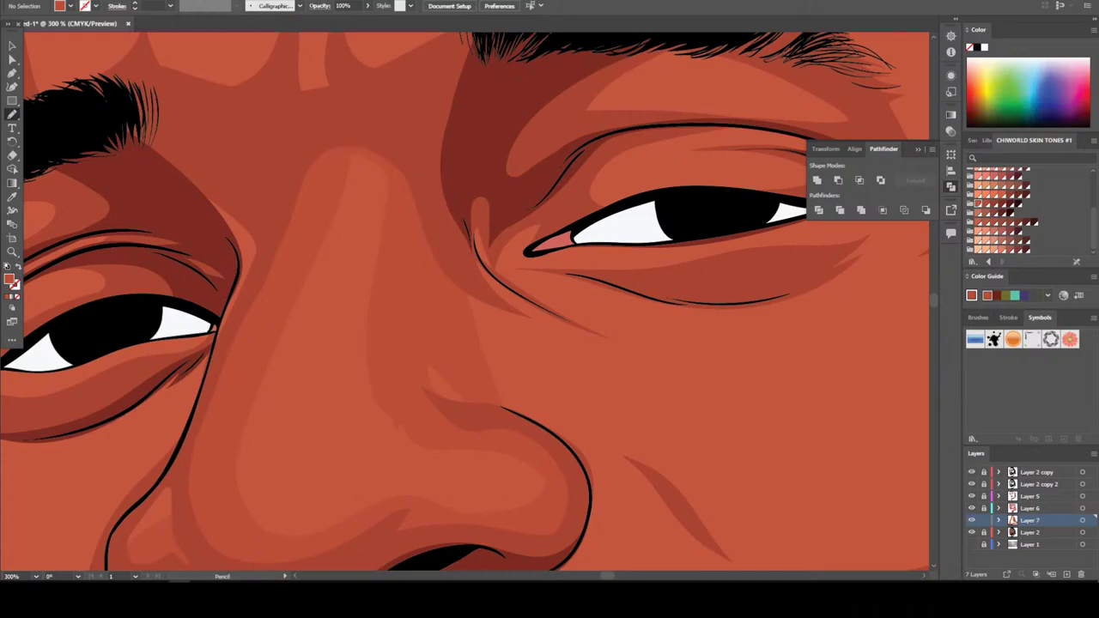
Trace a skin-tone shading path down the side of the nose with the Pencil
{"action": "key", "text": "ctrl+0"}
{"action": "key", "text": "ctrl+equal"}
{"action": "key", "text": "ctrl+equal"}
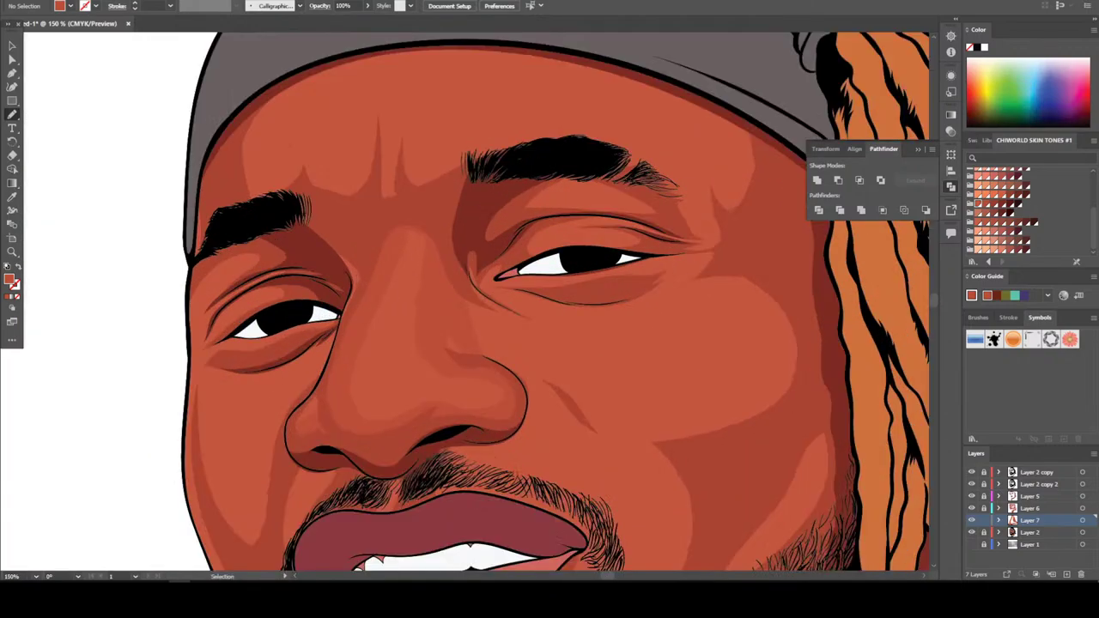
{"action": "key", "text": "ctrl+minus"}
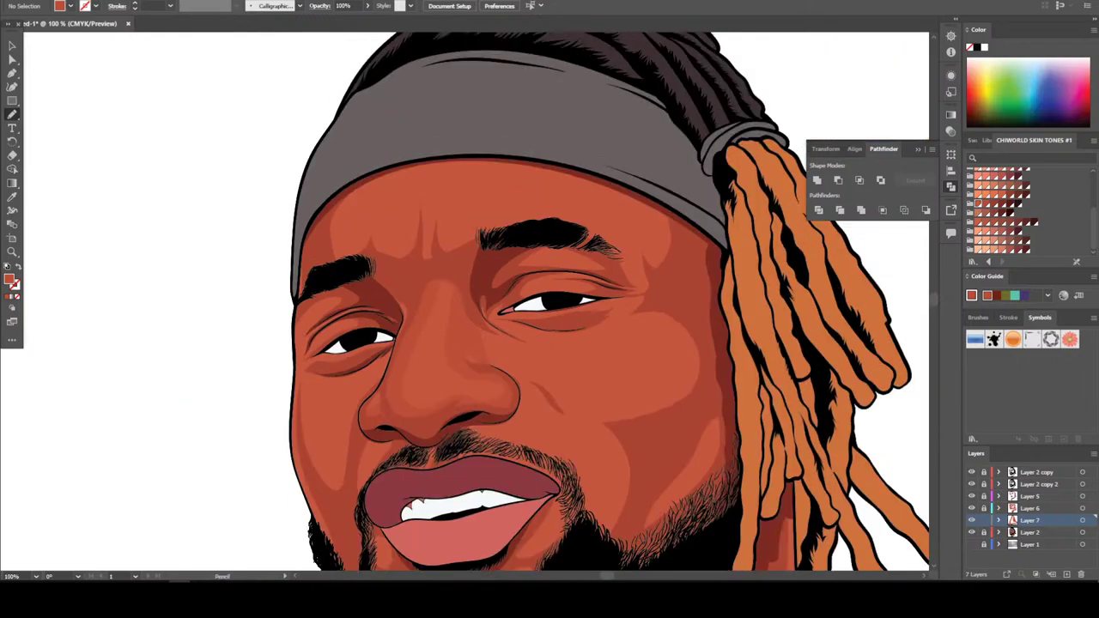
{"action": "key", "text": "ctrl+equal"}
{"action": "key", "text": "ctrl+equal"}
{"action": "key", "text": "ctrl+equal"}
{"action": "key", "text": "ctrl+equal"}
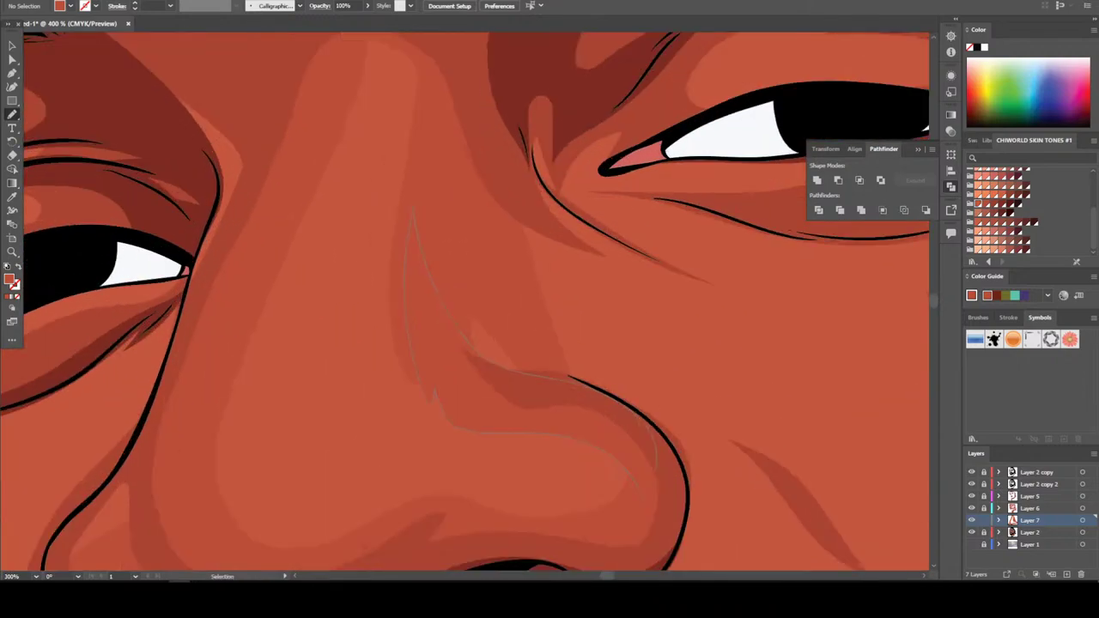
{"action": "scroll", "coordinate": [464, 300], "scroll_direction": "up", "scroll_amount": 1}
{"action": "left_click_drag", "start_coordinate": [410, 187], "coordinate": [595, 413]}
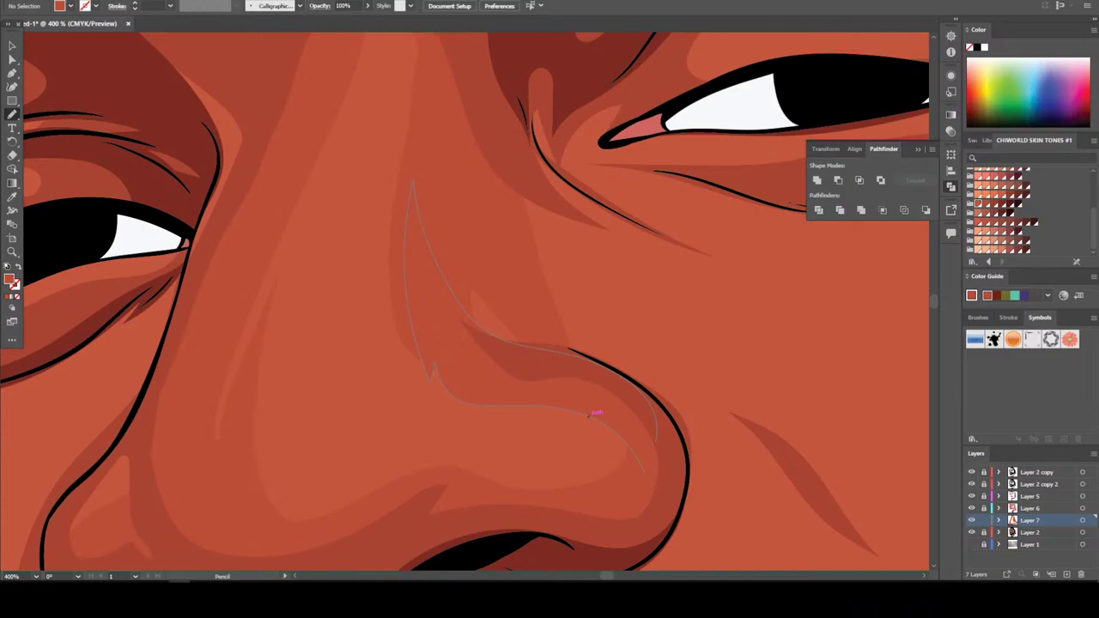
Trace a shading path across the brow area, then zoom out to the full portrait
{"action": "key", "text": "ctrl+minus"}
{"action": "key", "text": "ctrl+minus"}
{"action": "key", "text": "ctrl+minus"}
{"action": "key", "text": "ctrl+minus"}
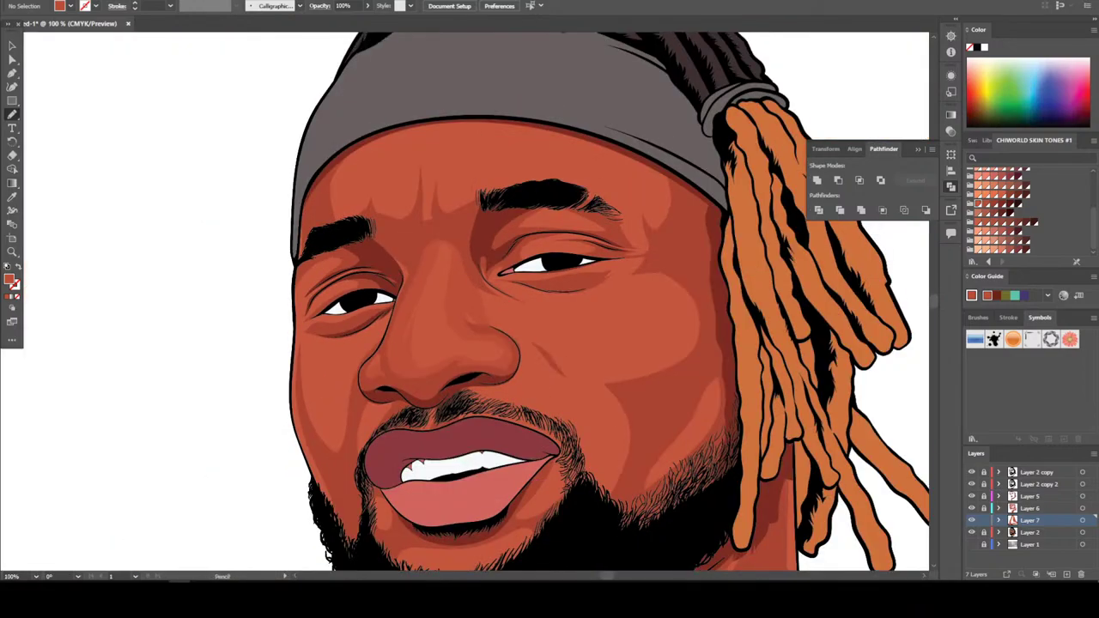
{"action": "key", "text": "ctrl+plus"}
{"action": "key", "text": "ctrl+plus"}
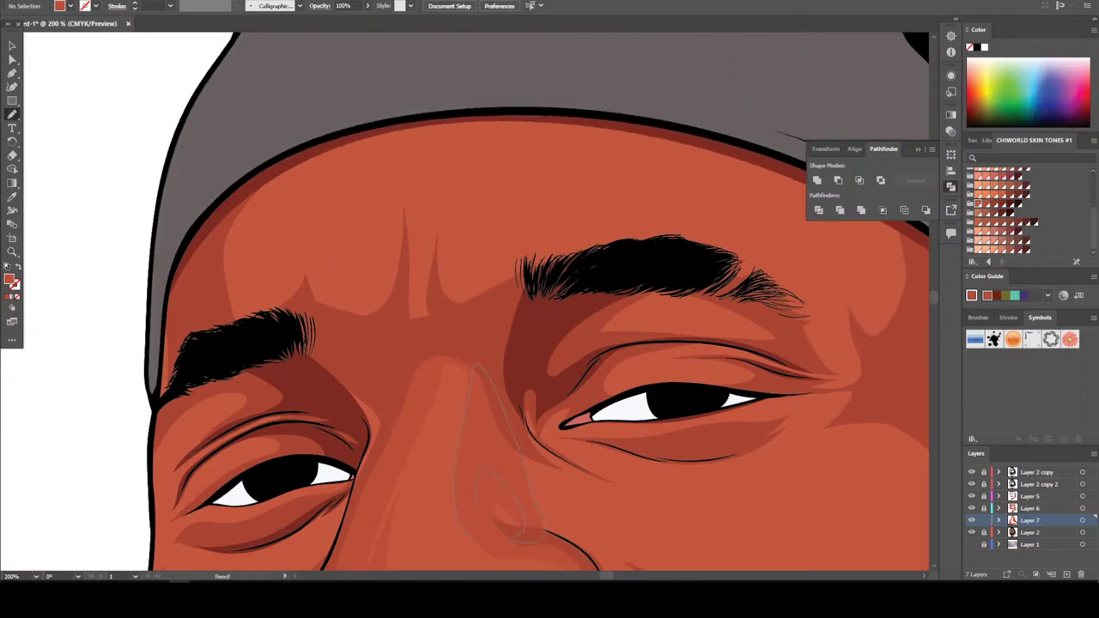
{"action": "key", "text": "ctrl+plus"}
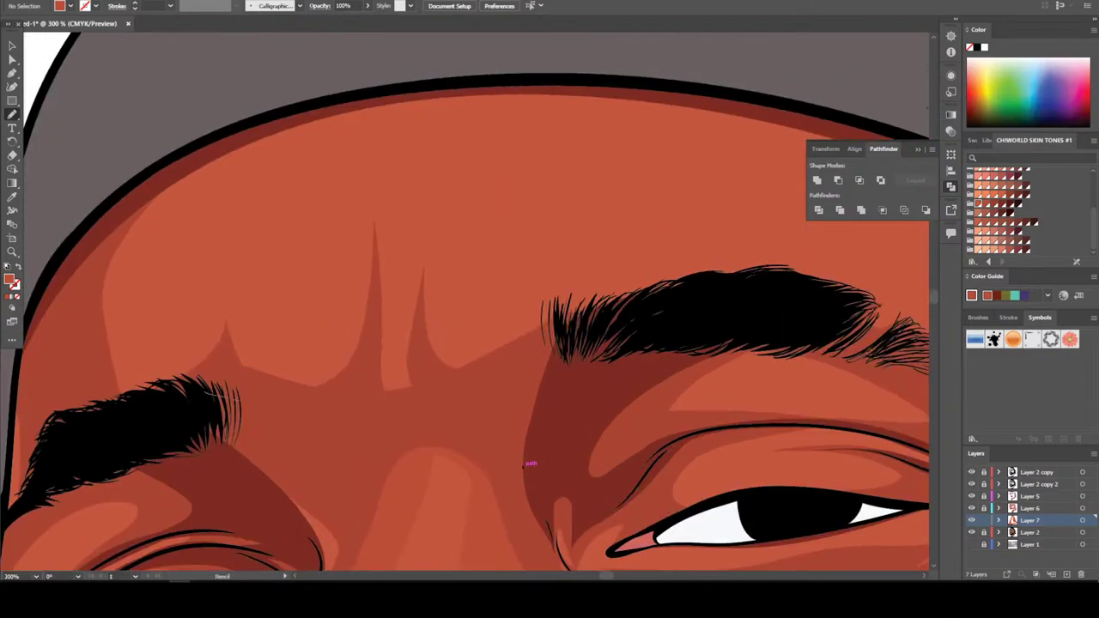
{"action": "mouse_move", "coordinate": [370, 421]}
{"action": "left_mouse_down"}
{"action": "mouse_move", "coordinate": [468, 393]}
{"action": "mouse_move", "coordinate": [646, 309]}
{"action": "mouse_move", "coordinate": [584, 310]}
{"action": "left_mouse_up"}
{"action": "key", "text": "ctrl+shift+a"}
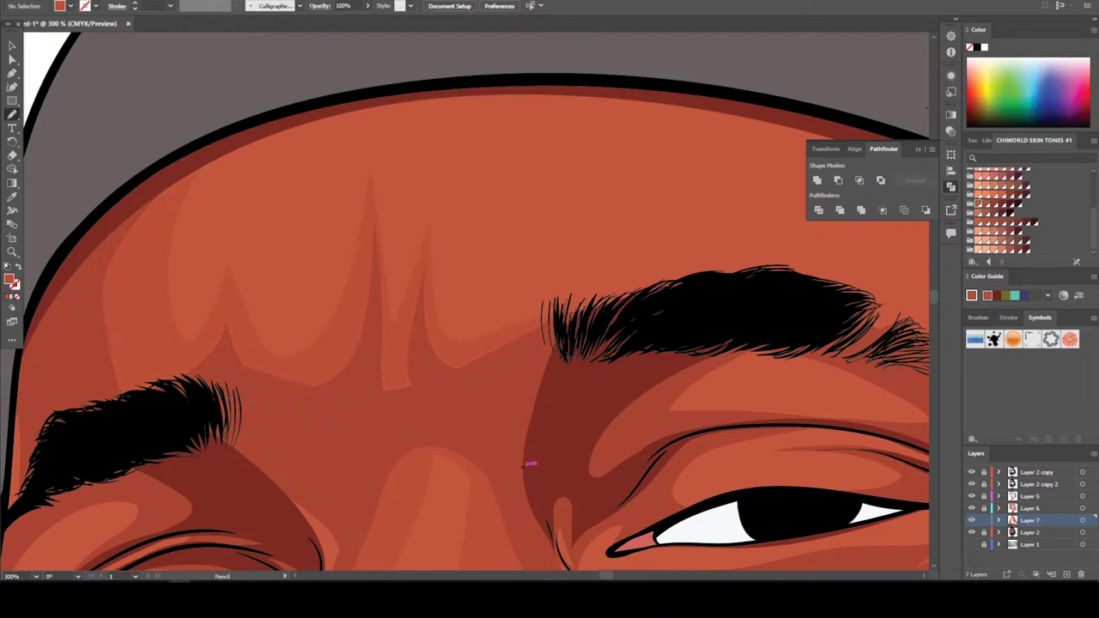
{"action": "key", "text": "ctrl+minus"}
{"action": "key", "text": "ctrl+minus"}
{"action": "key", "text": "ctrl+minus"}
{"action": "key", "text": "ctrl+minus"}
{"action": "key", "text": "ctrl+minus"}
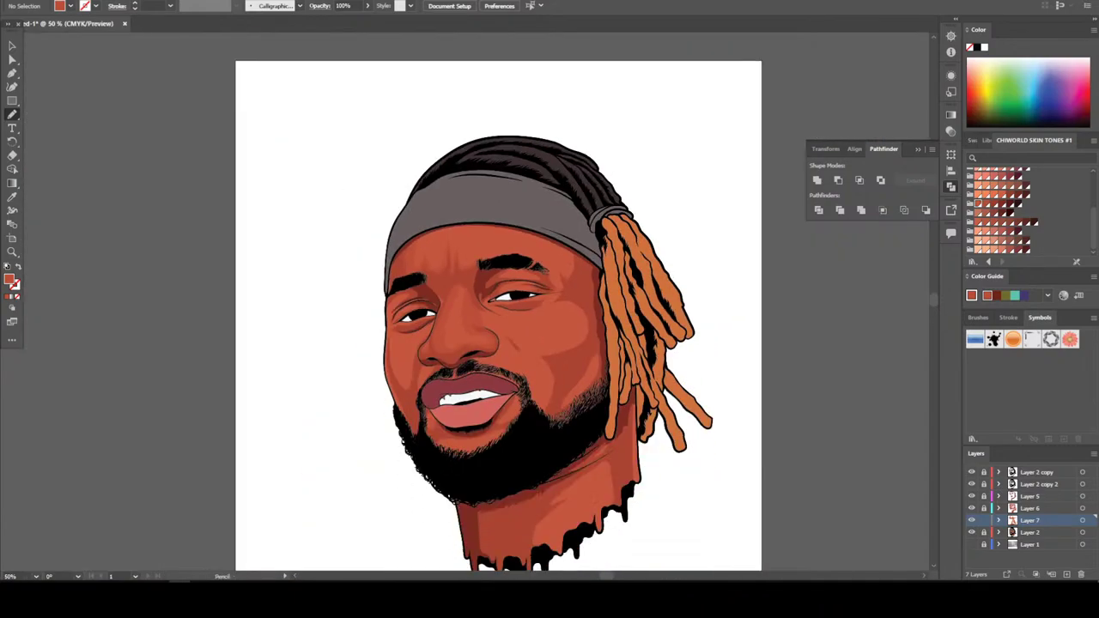
Sketch trial crease strokes over the eye and upper eyelid, then undo them
{"action": "key", "text": "ctrl+plus"}
{"action": "key", "text": "ctrl+plus"}
{"action": "key", "text": "ctrl+minus"}
{"action": "scroll", "coordinate": [551, 298], "scroll_direction": "up", "scroll_amount": 3}
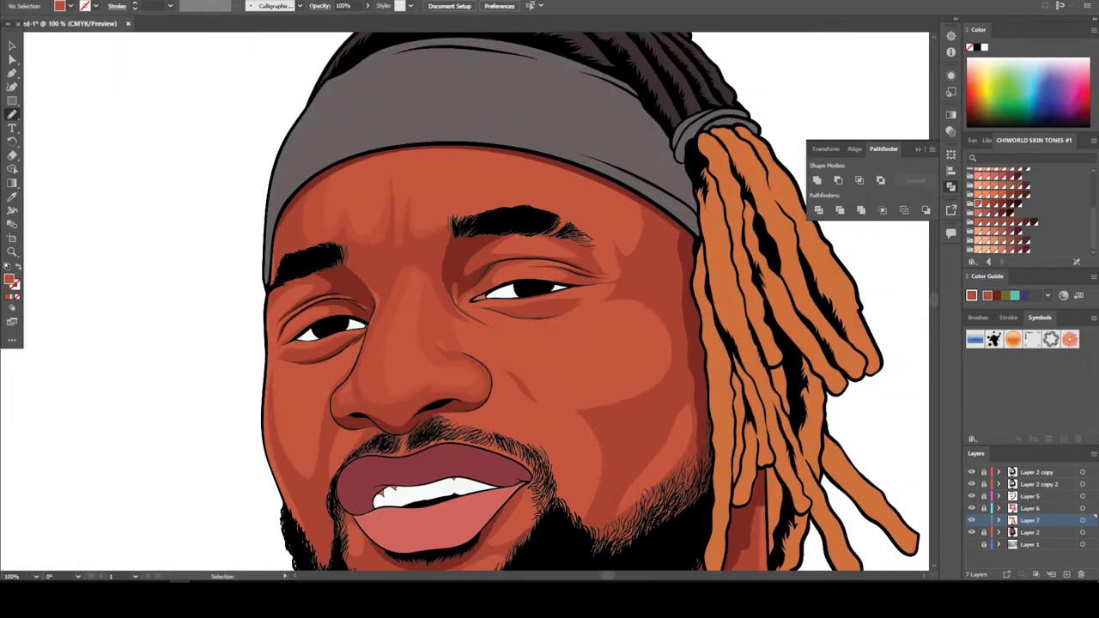
{"action": "scroll", "coordinate": [463, 300], "scroll_direction": "up", "scroll_amount": 3}
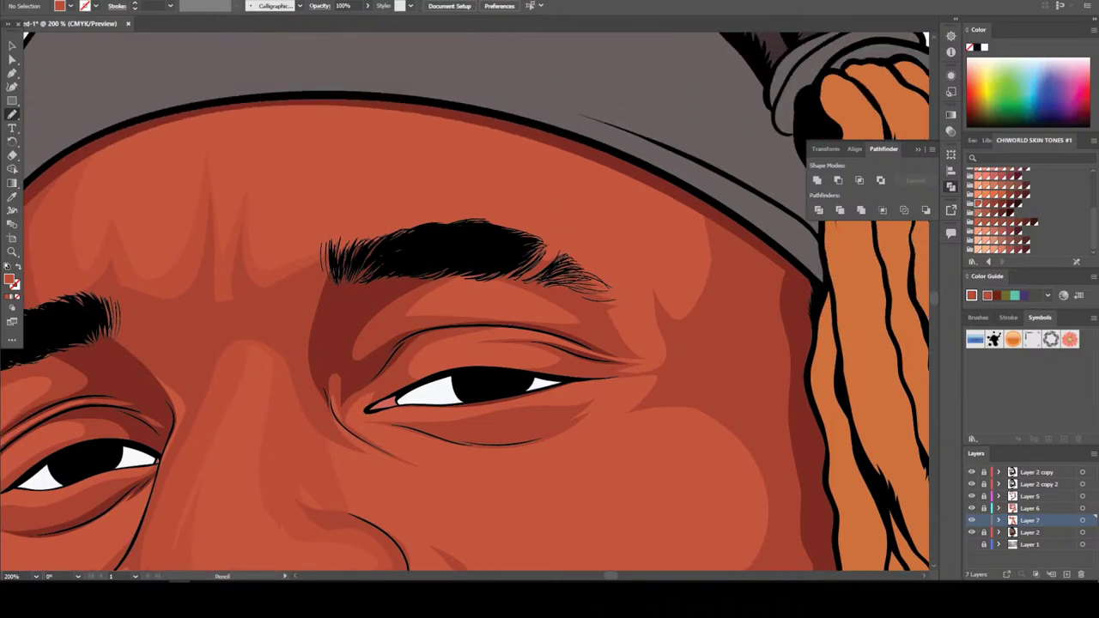
{"action": "left_click_drag", "start_coordinate": [397, 399], "coordinate": [477, 377]}
{"action": "key", "text": "ctrl+z"}
{"action": "left_click_drag", "start_coordinate": [438, 327], "coordinate": [536, 329]}
{"action": "key", "text": "ctrl+z"}
{"action": "scroll", "coordinate": [464, 300], "scroll_direction": "up", "scroll_amount": 2}
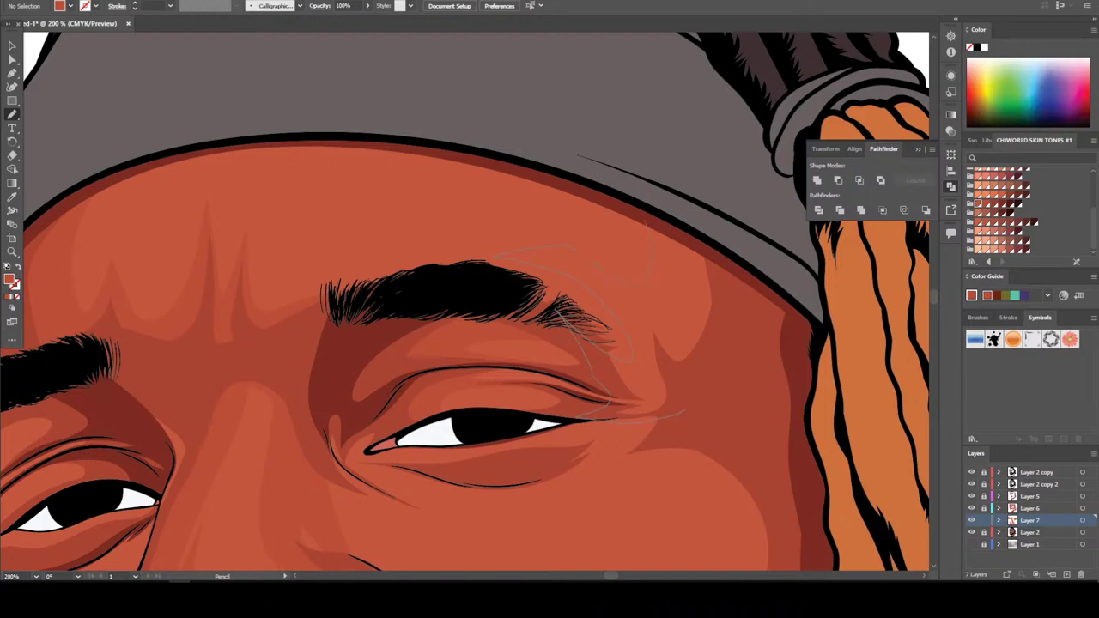
{"action": "key", "text": "ctrl+z"}
Draw a thin tapered black stroke along the lower-eyelid crease under the right-side eye
{"action": "key", "text": "ctrl+0"}
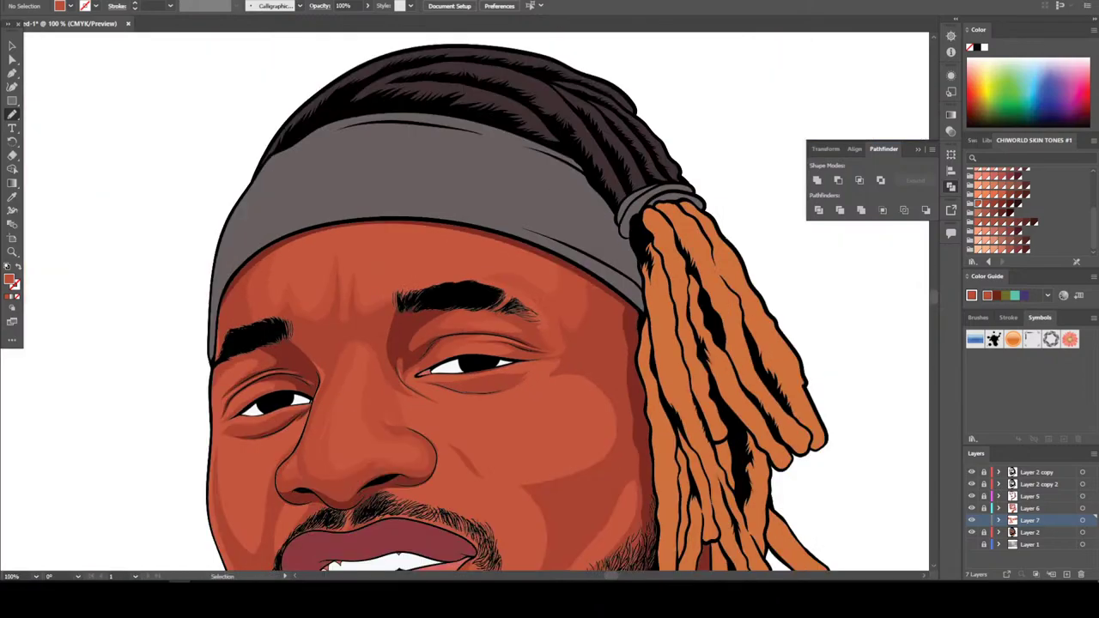
{"action": "key", "text": "ctrl+1"}
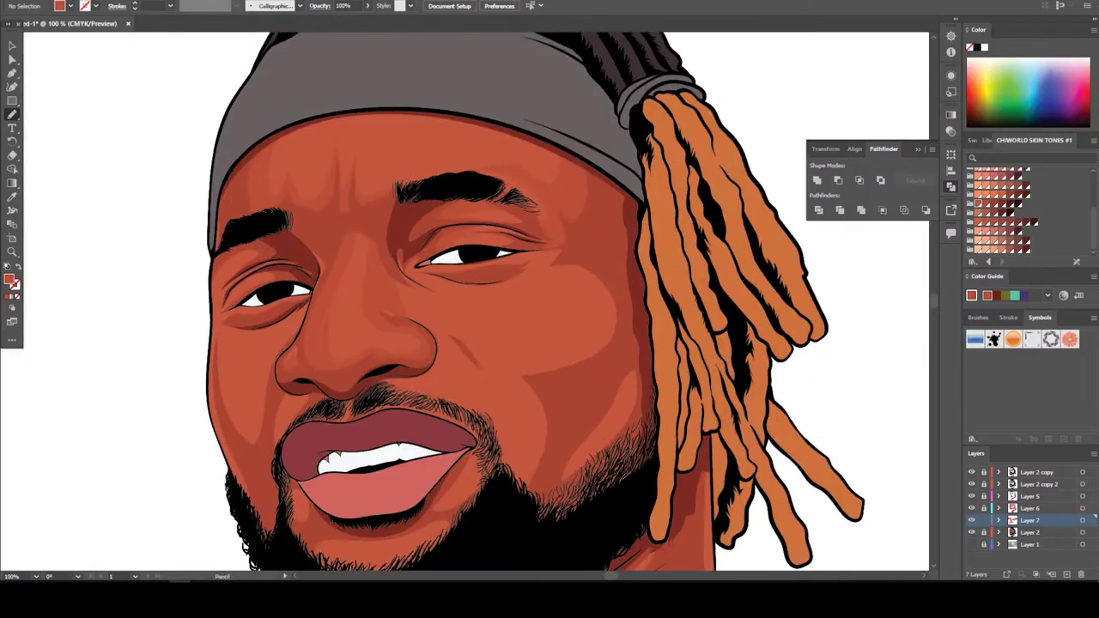
{"action": "key", "text": "ctrl+plus"}
{"action": "key", "text": "ctrl+plus"}
{"action": "key", "text": "ctrl+plus"}
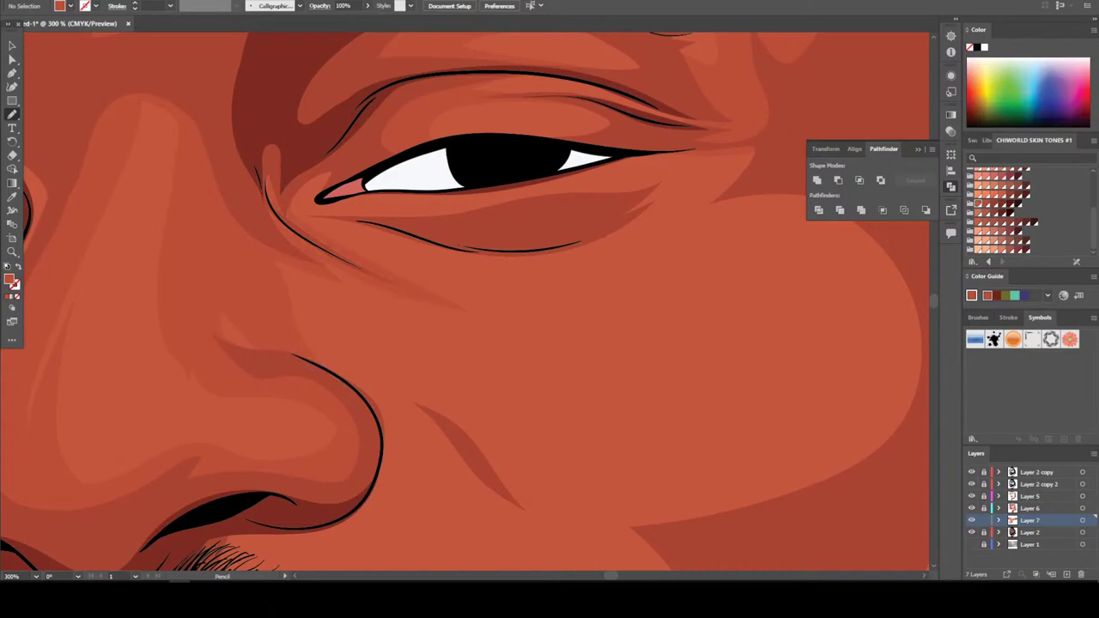
{"action": "scroll", "coordinate": [463, 300], "scroll_direction": "up", "scroll_amount": 3}
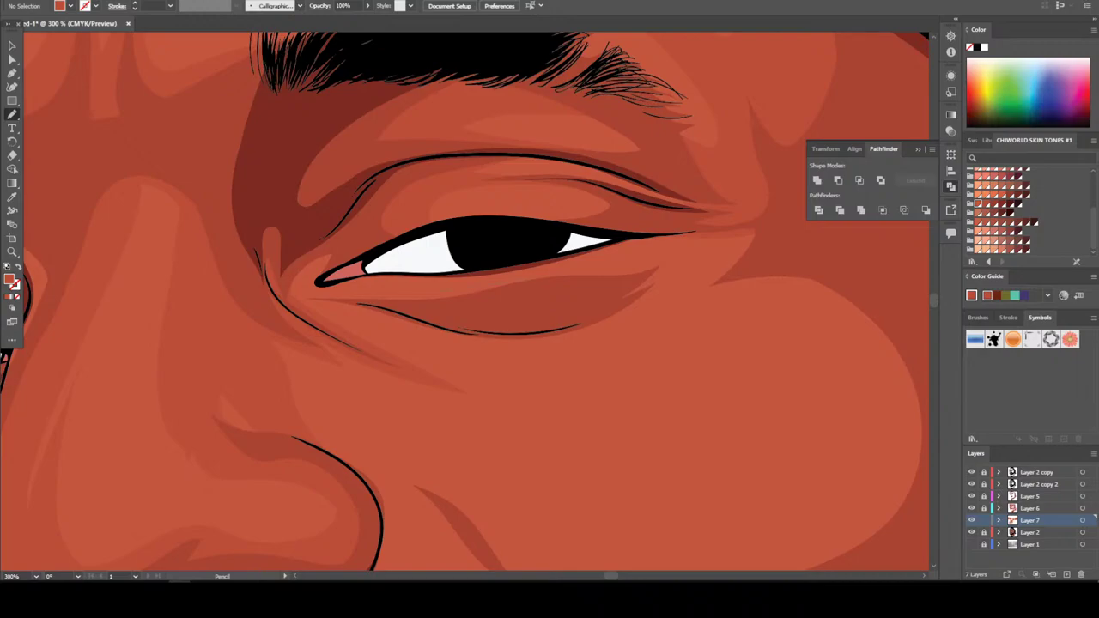
{"action": "left_click_drag", "start_coordinate": [307, 297], "coordinate": [557, 335]}
{"action": "left_click_drag", "start_coordinate": [687, 250], "coordinate": [695, 249]}
Trace cheek shading up toward the lip corner and along the upper lip
{"action": "key", "text": "ctrl+minus"}
{"action": "key", "text": "ctrl+minus"}
{"action": "key", "text": "ctrl+minus"}
{"action": "key", "text": "ctrl+minus"}
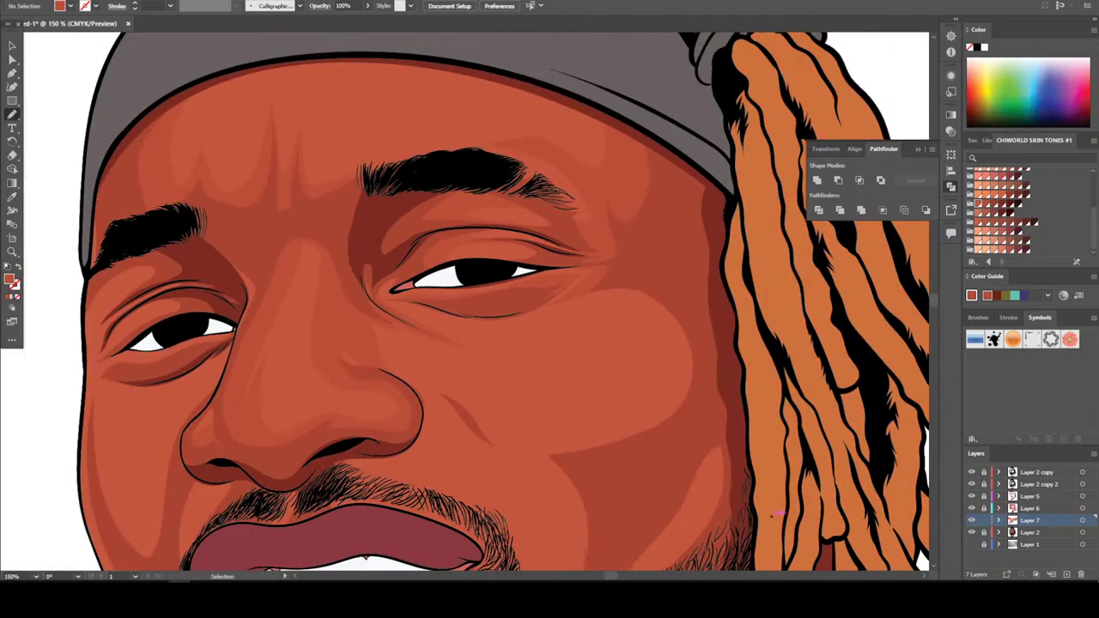
{"action": "key", "text": "ctrl+plus"}
{"action": "key", "text": "ctrl+plus"}
{"action": "key", "text": "ctrl+plus"}
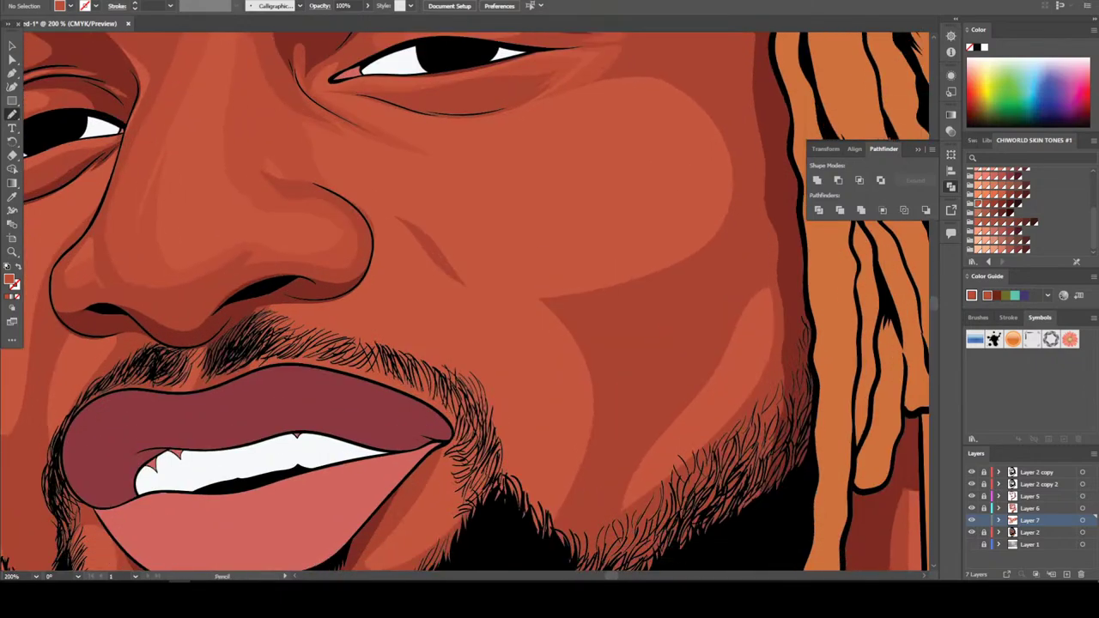
{"action": "left_click_drag", "start_coordinate": [615, 414], "coordinate": [479, 502]}
{"action": "mouse_move", "coordinate": [458, 442]}
{"action": "left_mouse_down"}
{"action": "mouse_move", "coordinate": [439, 417]}
{"action": "mouse_move", "coordinate": [351, 401]}
{"action": "left_mouse_up"}
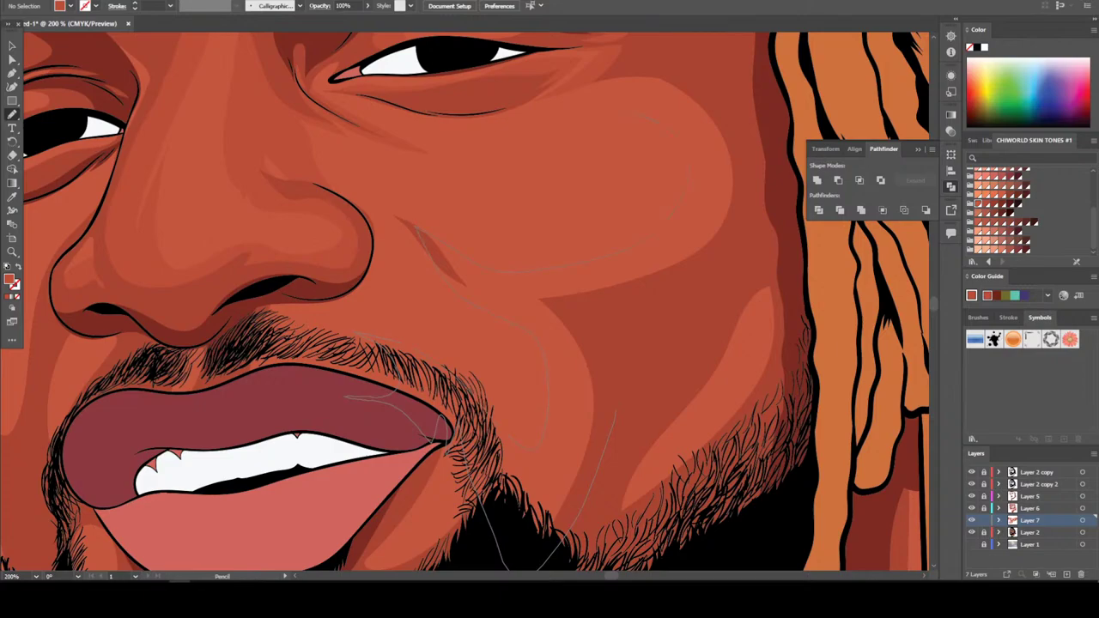
{"action": "left_click_drag", "start_coordinate": [603, 75], "coordinate": [670, 70]}
{"action": "left_click_drag", "start_coordinate": [644, 412], "coordinate": [739, 249]}
Close a darker shading sliver on the cheek beside the nose
{"action": "key", "text": "ctrl+minus"}
{"action": "key", "text": "ctrl+minus"}
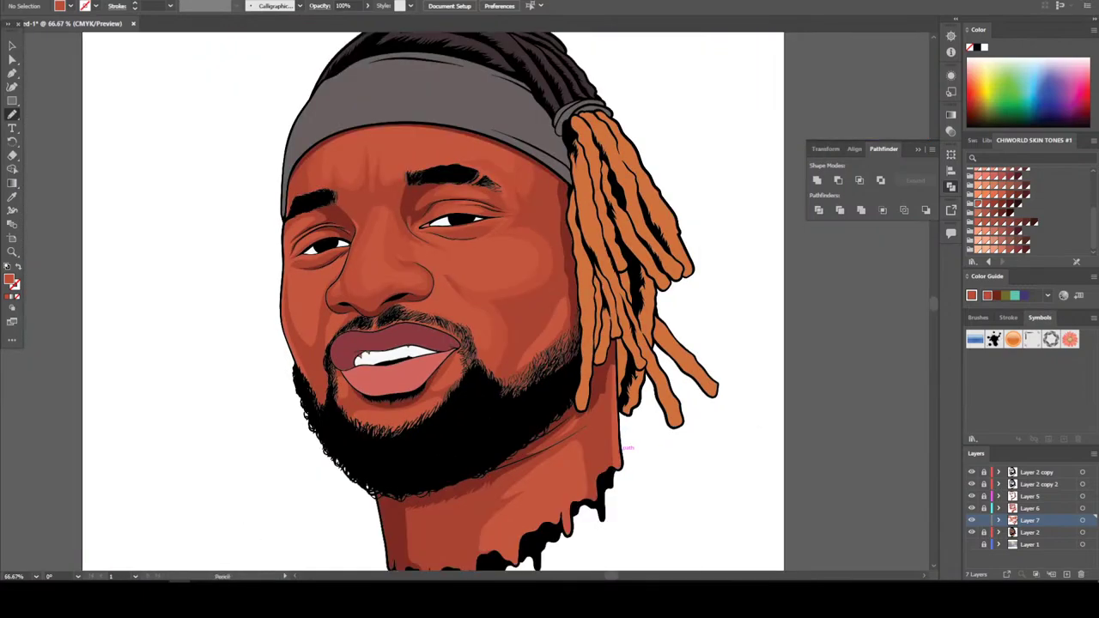
{"action": "key", "text": "ctrl+plus"}
{"action": "key", "text": "ctrl+plus"}
{"action": "scroll", "coordinate": [480, 300], "scroll_direction": "up", "scroll_amount": 1}
{"action": "key", "text": "ctrl+plus"}
{"action": "key", "text": "ctrl+plus"}
{"action": "key", "text": "ctrl+plus"}
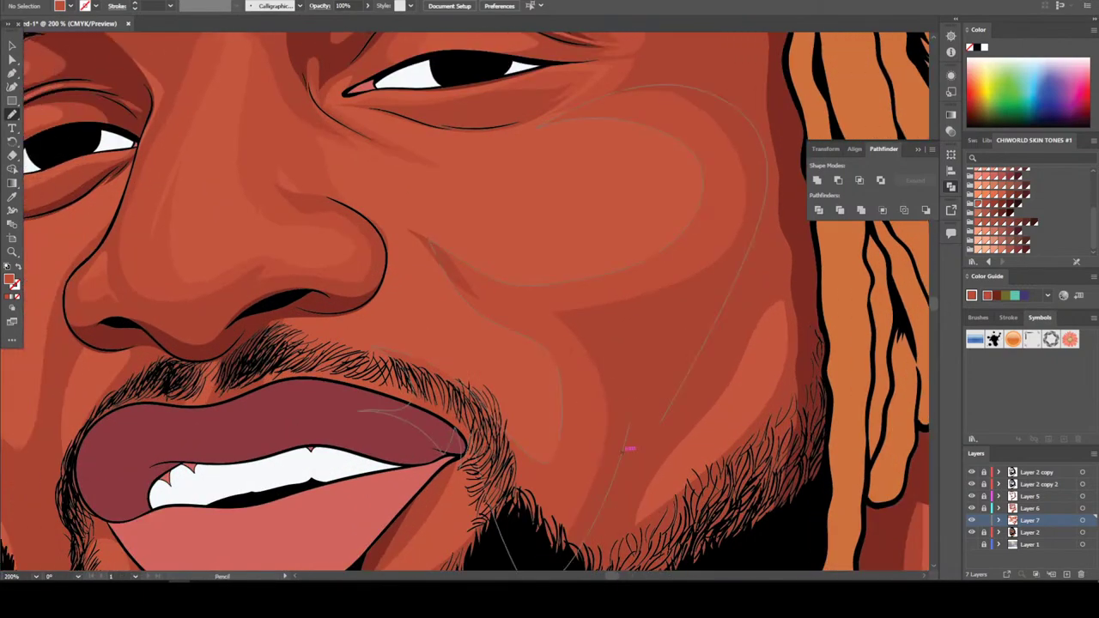
{"action": "scroll", "coordinate": [464, 302], "scroll_direction": "up", "scroll_amount": 1}
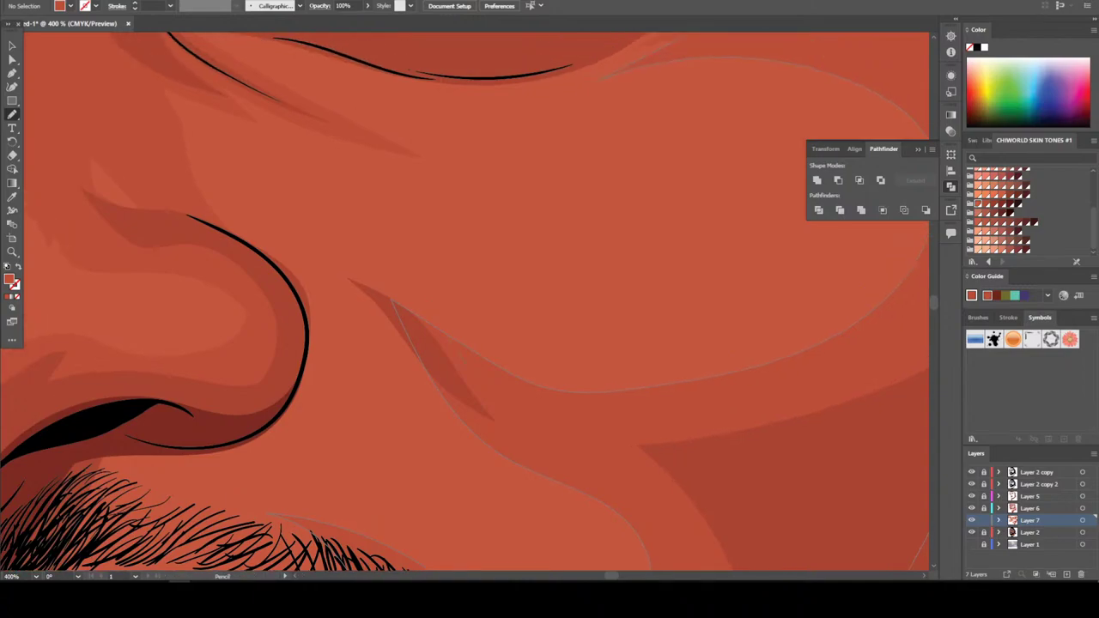
{"action": "left_click_drag", "start_coordinate": [391, 299], "coordinate": [292, 253]}
{"action": "left_click_drag", "start_coordinate": [486, 354], "coordinate": [517, 371]}
Trace shading strokes from the lower lip down along the beard edge
{"action": "key", "text": "ctrl+1"}
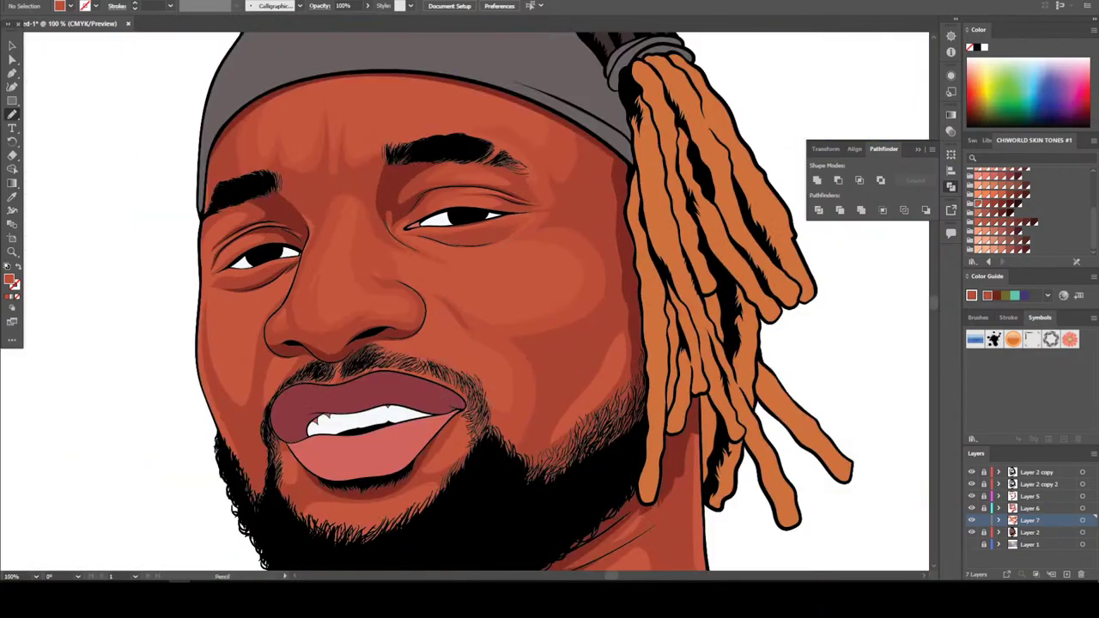
{"action": "key", "text": "ctrl+minus"}
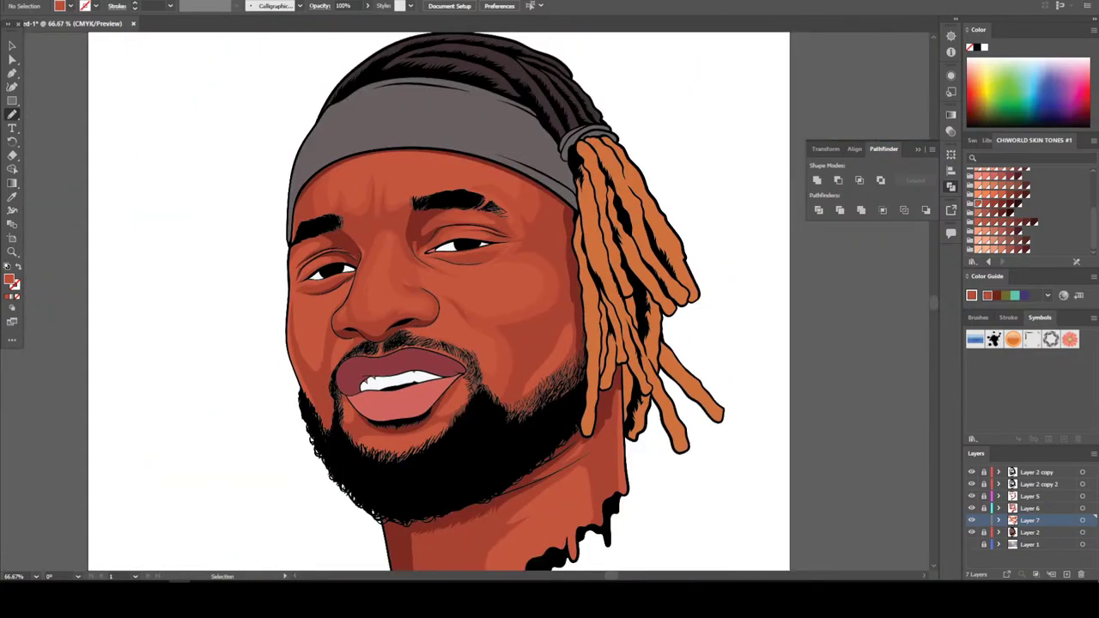
{"action": "key", "text": "ctrl+plus"}
{"action": "key", "text": "ctrl+plus"}
{"action": "scroll", "coordinate": [644, 510], "scroll_direction": "down", "scroll_amount": 1}
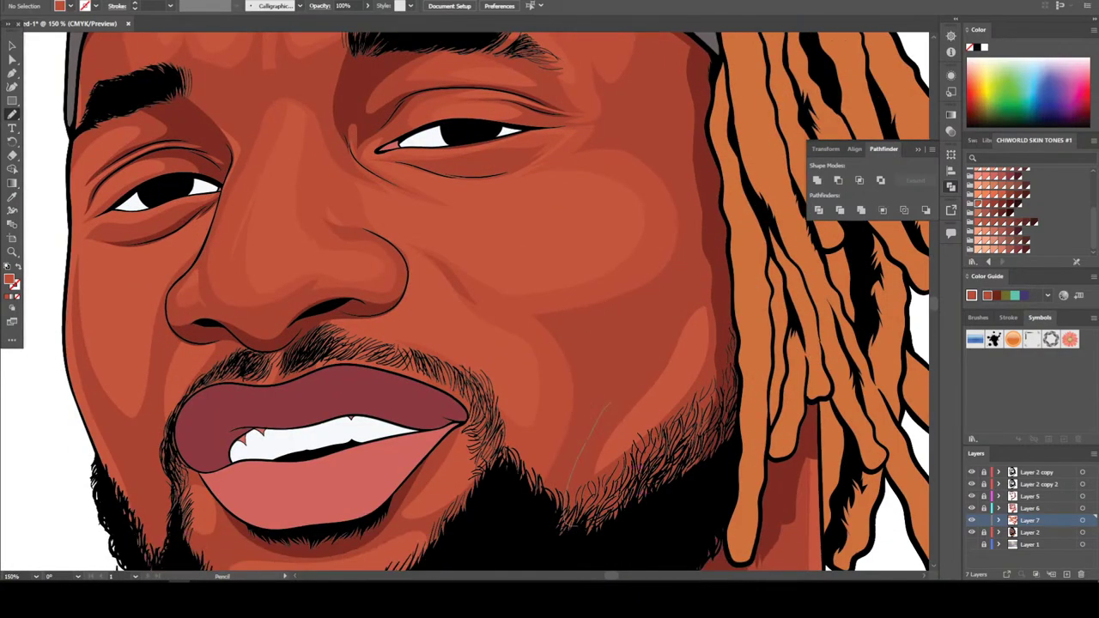
{"action": "key", "text": "ctrl+minus"}
{"action": "key", "text": "ctrl+minus"}
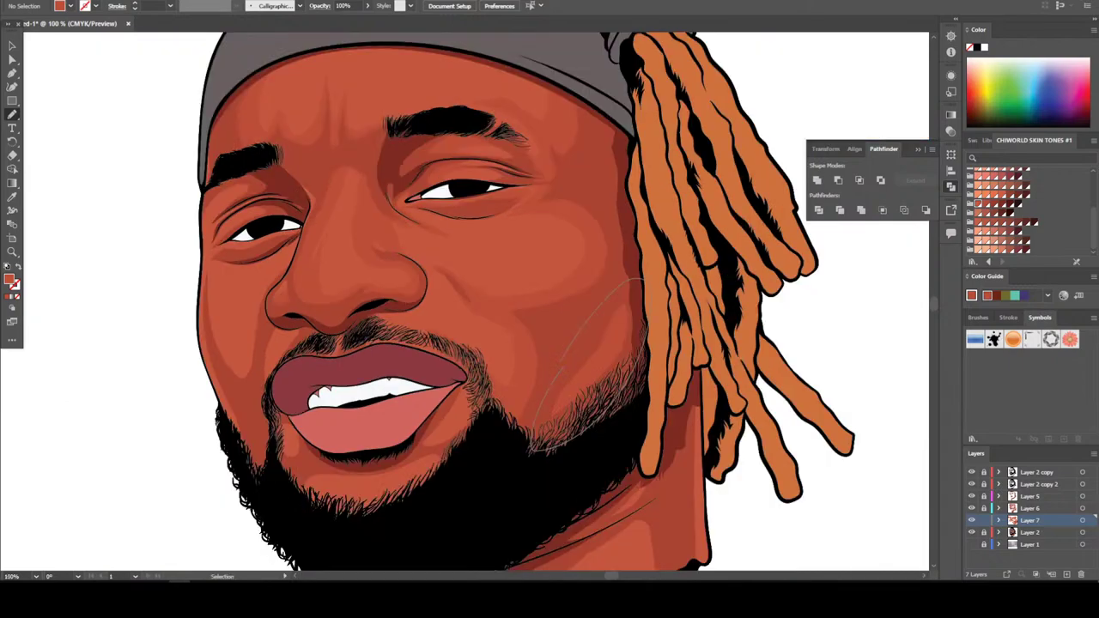
{"action": "key", "text": "ctrl+minus"}
{"action": "key", "text": "ctrl+plus"}
{"action": "key", "text": "ctrl+plus"}
{"action": "key", "text": "ctrl+plus"}
{"action": "key", "text": "ctrl+plus"}
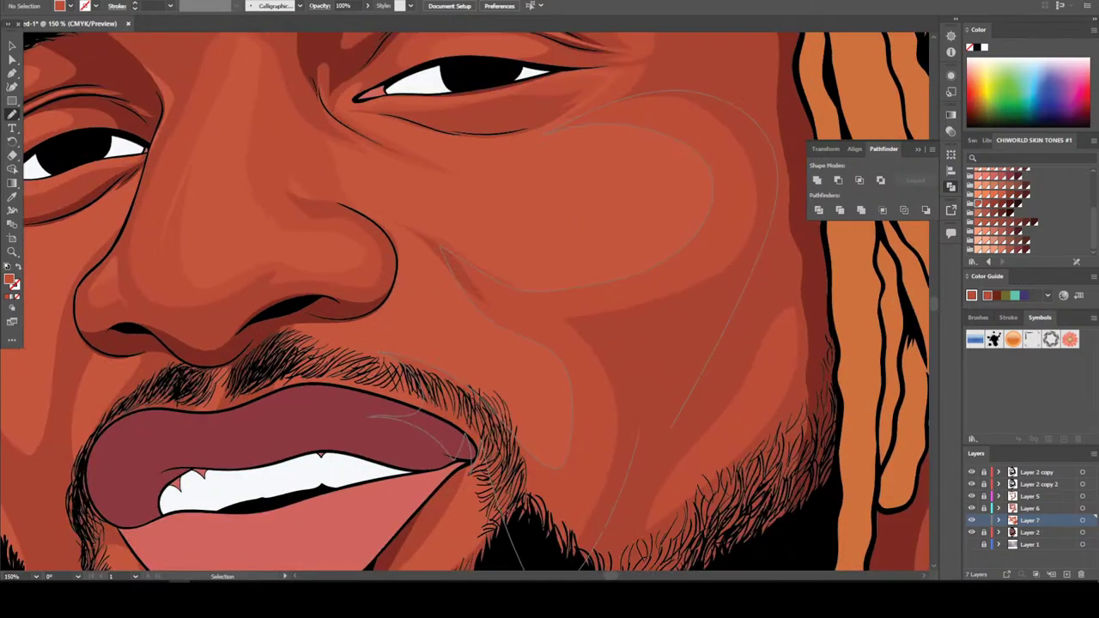
{"action": "scroll", "coordinate": [612, 401], "scroll_direction": "down", "scroll_amount": 1}
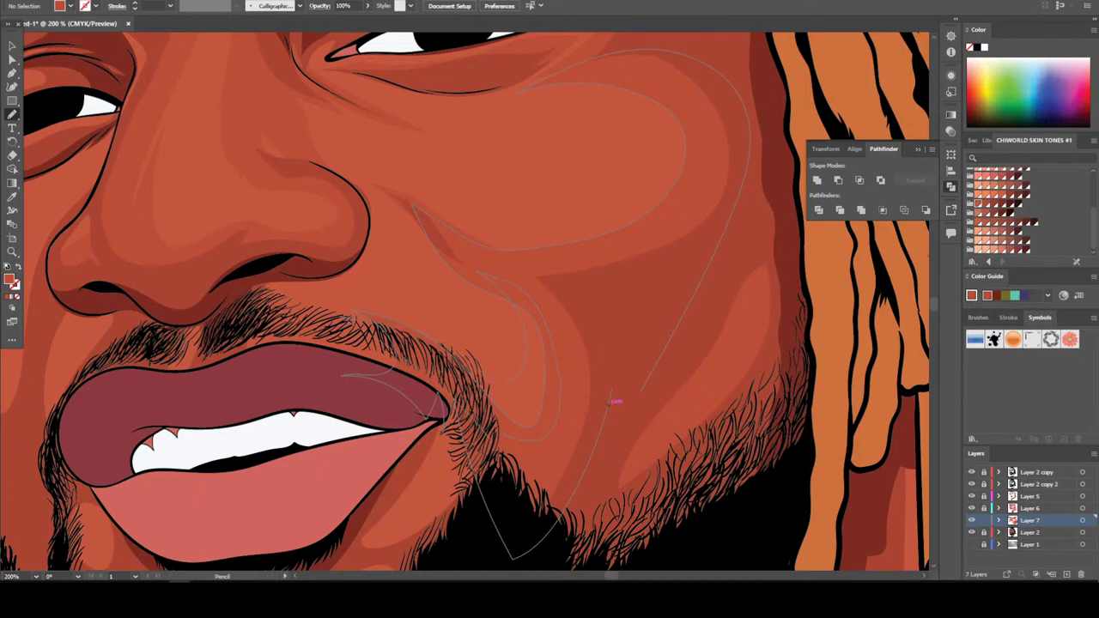
{"action": "scroll", "coordinate": [613, 401], "scroll_direction": "down", "scroll_amount": 3}
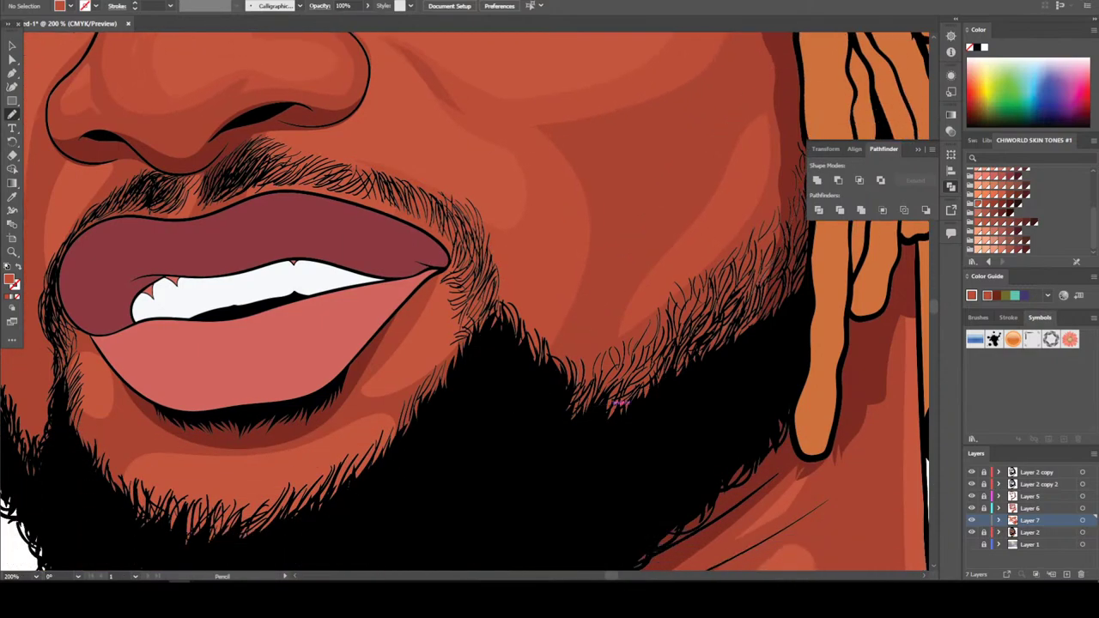
{"action": "mouse_move", "coordinate": [321, 414]}
{"action": "left_mouse_down"}
{"action": "mouse_move", "coordinate": [438, 389]}
{"action": "mouse_move", "coordinate": [483, 279]}
{"action": "left_mouse_up"}
{"action": "left_click_drag", "start_coordinate": [420, 403], "coordinate": [362, 497]}
{"action": "mouse_move", "coordinate": [213, 537]}
{"action": "left_mouse_down"}
{"action": "mouse_move", "coordinate": [124, 549]}
{"action": "mouse_move", "coordinate": [210, 416]}
{"action": "mouse_move", "coordinate": [352, 397]}
{"action": "left_mouse_up"}
{"action": "key", "text": "ctrl+minus"}
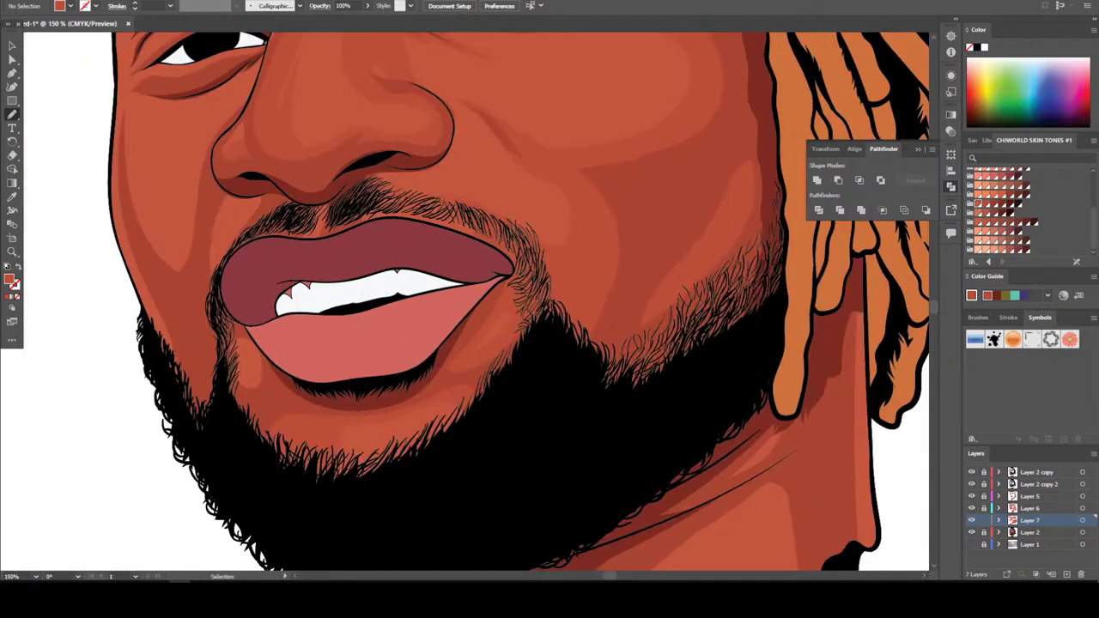
Draw a shading shape along the upper lip around the moustache
{"action": "scroll", "coordinate": [233, 329], "scroll_direction": "up", "scroll_amount": 3}
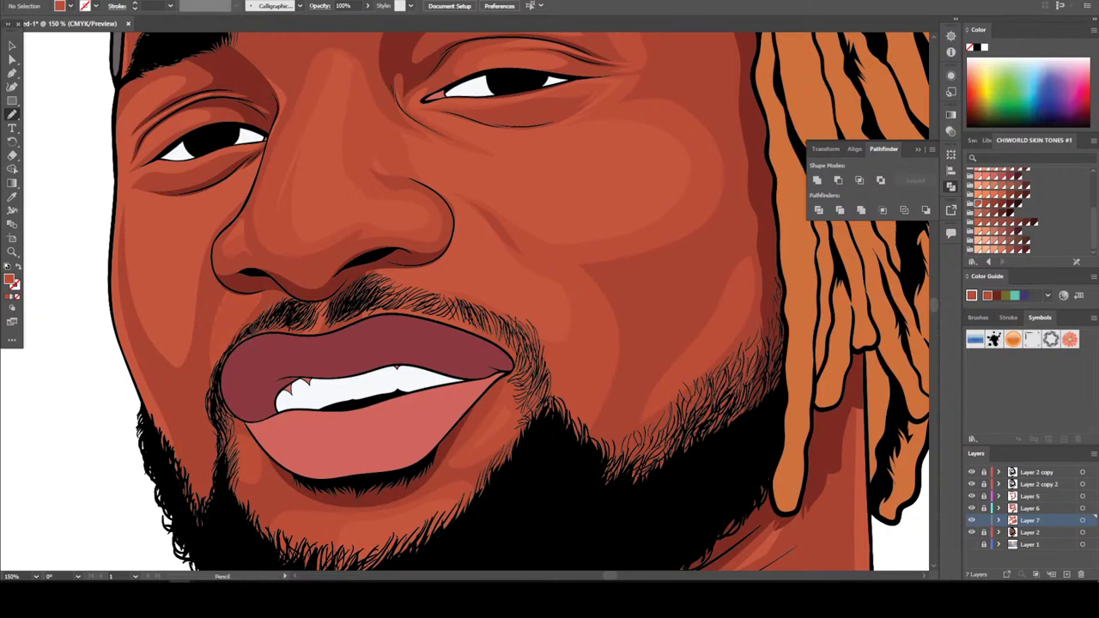
{"action": "scroll", "coordinate": [391, 359], "scroll_direction": "down", "scroll_amount": 3}
{"action": "scroll", "coordinate": [391, 359], "scroll_direction": "up", "scroll_amount": 5}
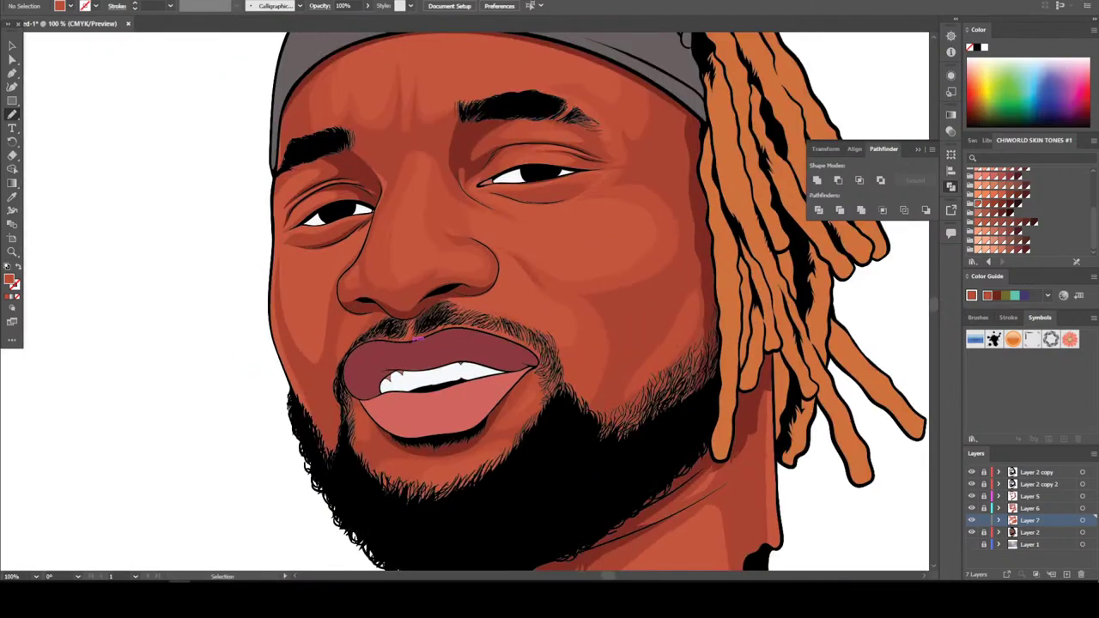
{"action": "mouse_move", "coordinate": [322, 388]}
{"action": "left_mouse_down"}
{"action": "mouse_move", "coordinate": [577, 419]}
{"action": "mouse_move", "coordinate": [631, 369]}
{"action": "left_mouse_up"}
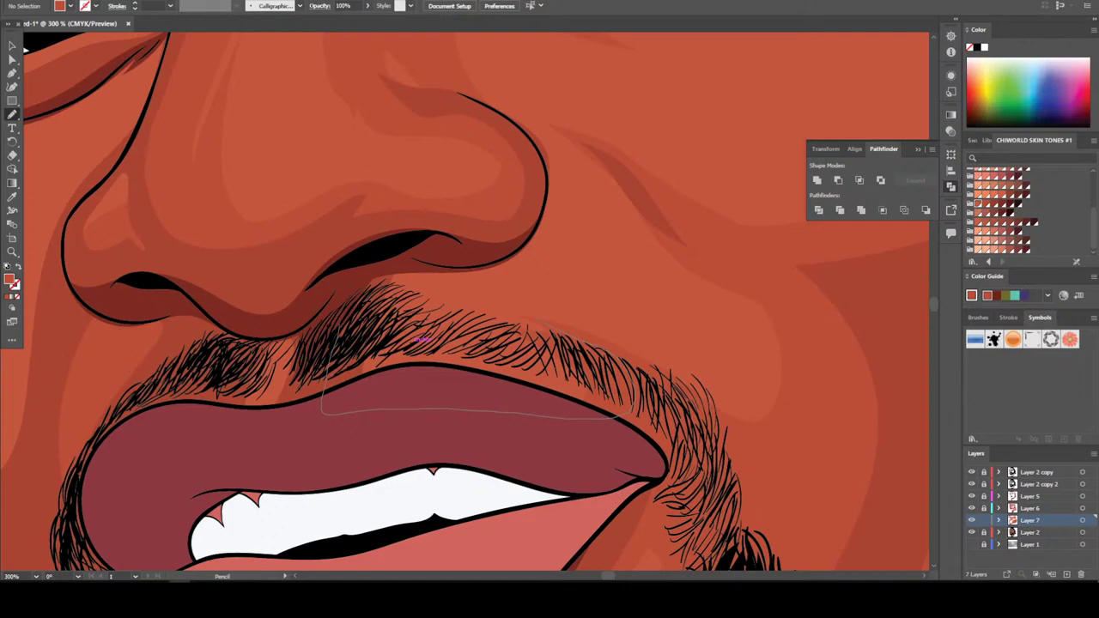
{"action": "mouse_move", "coordinate": [546, 190]}
{"action": "left_mouse_down"}
{"action": "mouse_move", "coordinate": [438, 288]}
{"action": "mouse_move", "coordinate": [333, 342]}
{"action": "left_mouse_up"}
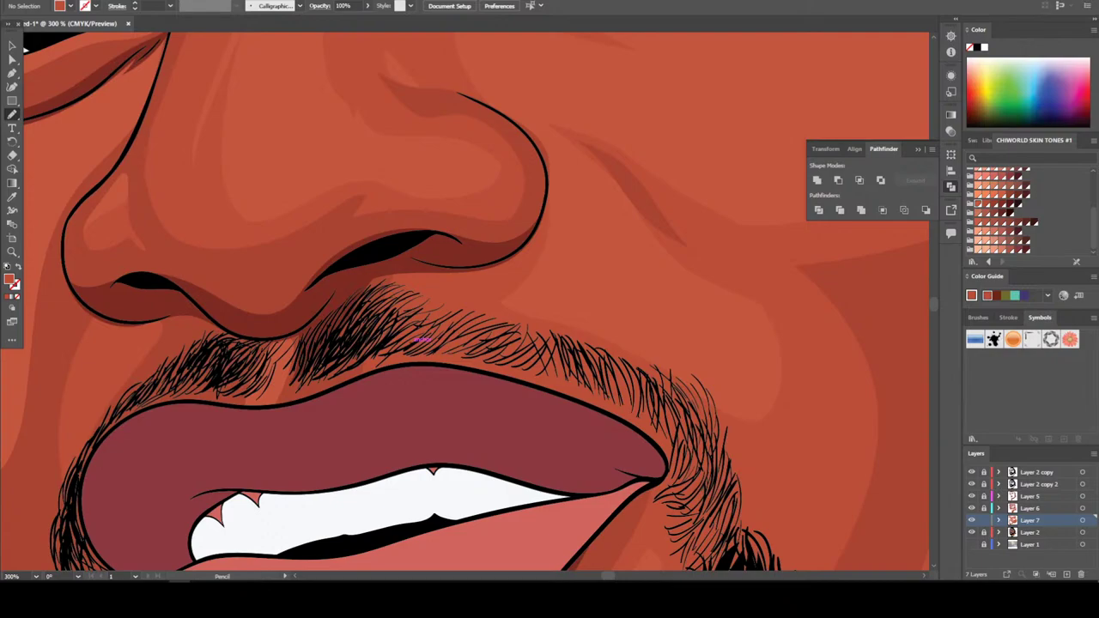
Add a shading shape beside the nose and undo a faulty forehead loop
{"action": "key", "text": "ctrl+minus"}
{"action": "key", "text": "ctrl+minus"}
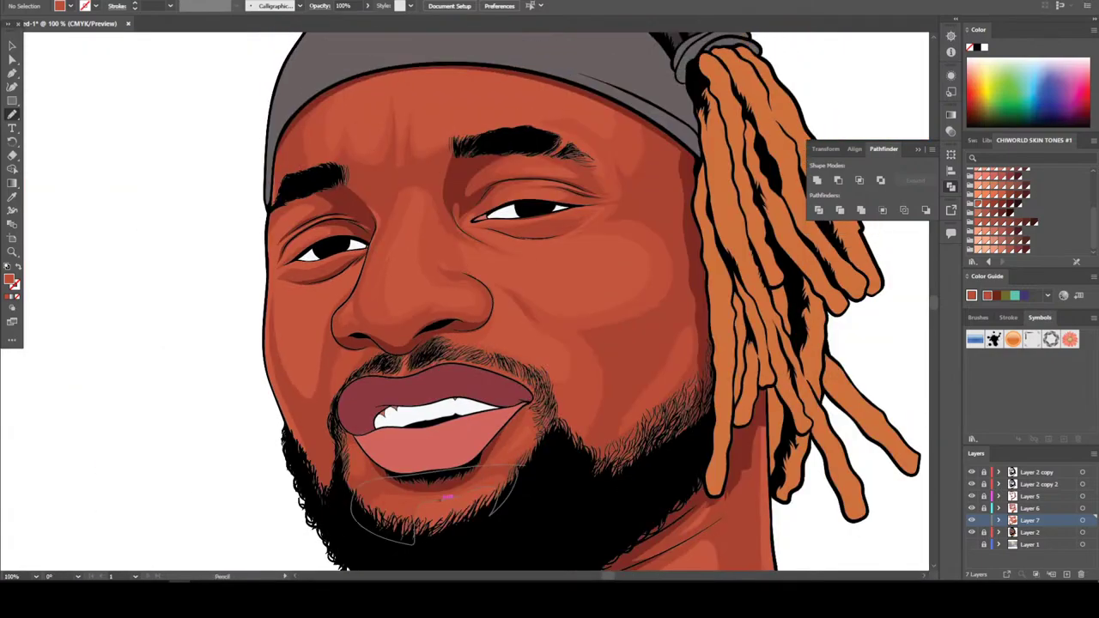
{"action": "key", "text": "ctrl+plus"}
{"action": "key", "text": "ctrl+plus"}
{"action": "key", "text": "ctrl+plus"}
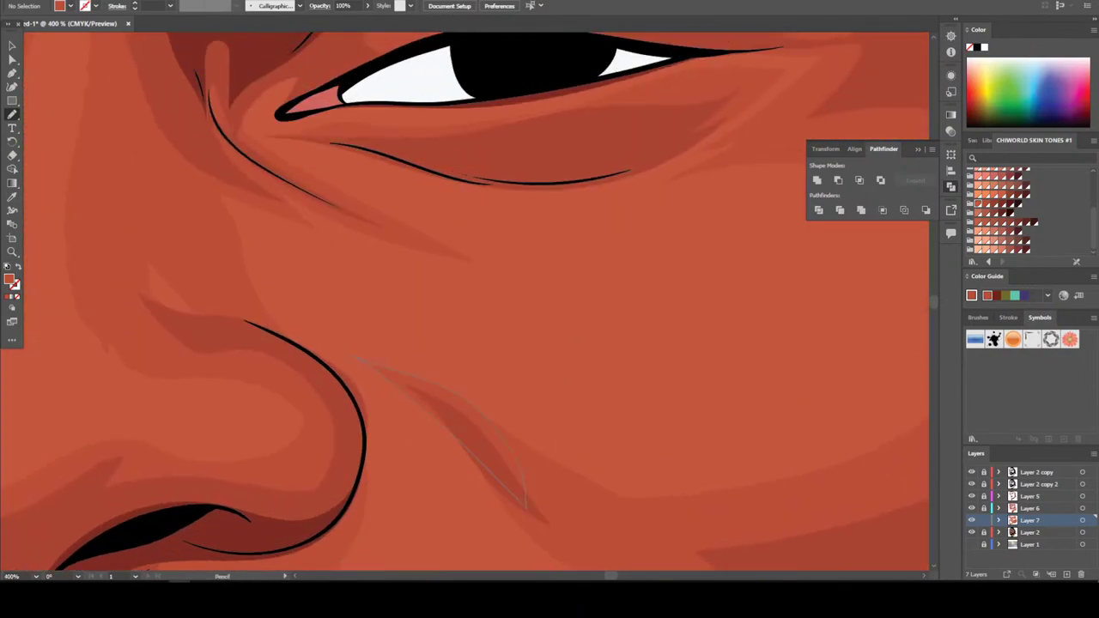
{"action": "left_click_drag", "start_coordinate": [243, 320], "coordinate": [234, 301]}
{"action": "key", "text": "ctrl+0"}
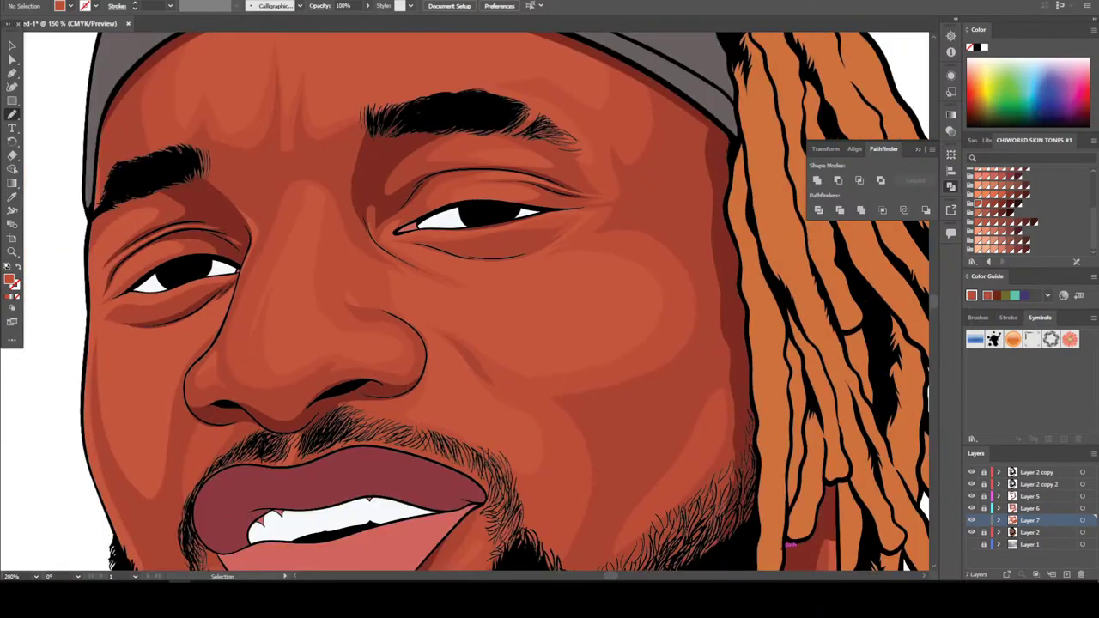
{"action": "key", "text": "ctrl+plus"}
{"action": "key", "text": "ctrl+plus"}
{"action": "key", "text": "ctrl+plus"}
{"action": "key", "text": "ctrl+plus"}
{"action": "key", "text": "ctrl+plus"}
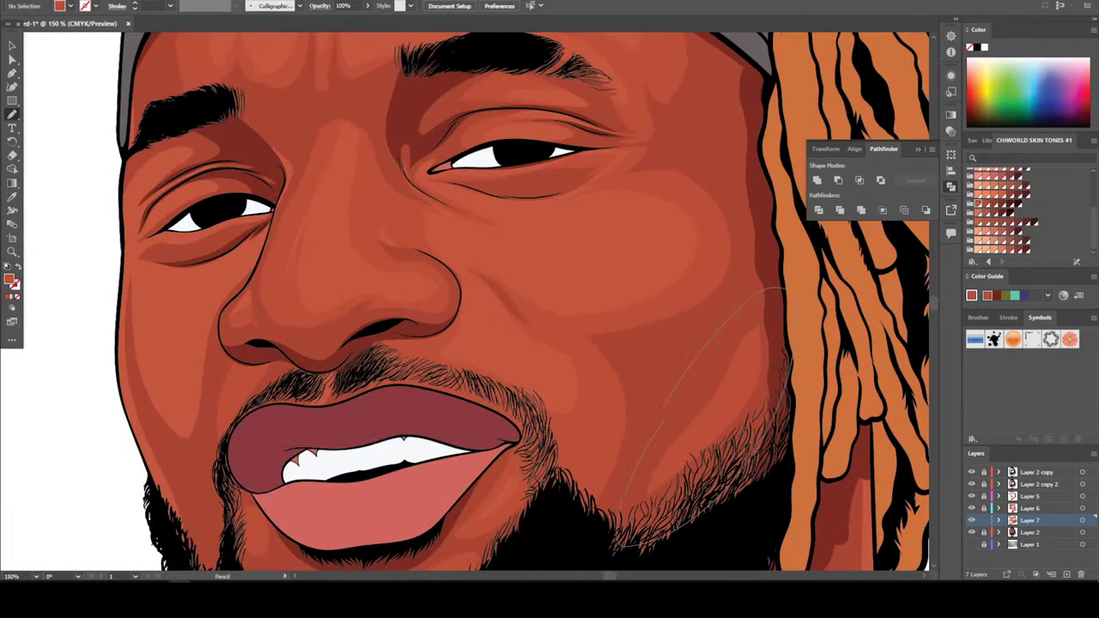
{"action": "key", "text": "ctrl+plus"}
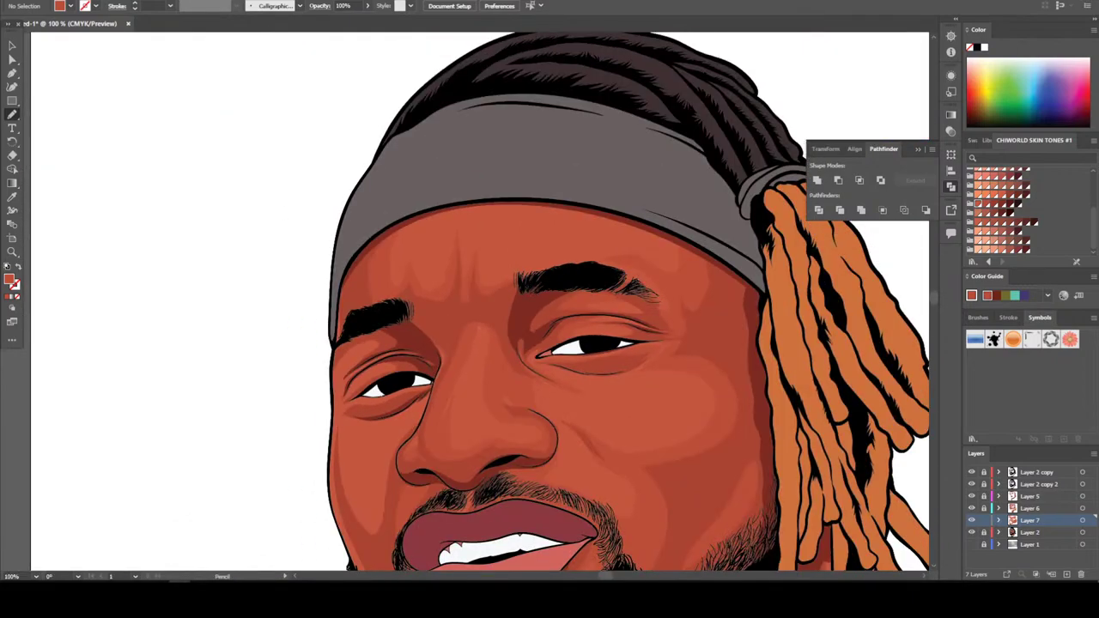
{"action": "scroll", "coordinate": [258, 375], "scroll_direction": "up", "scroll_amount": 2}
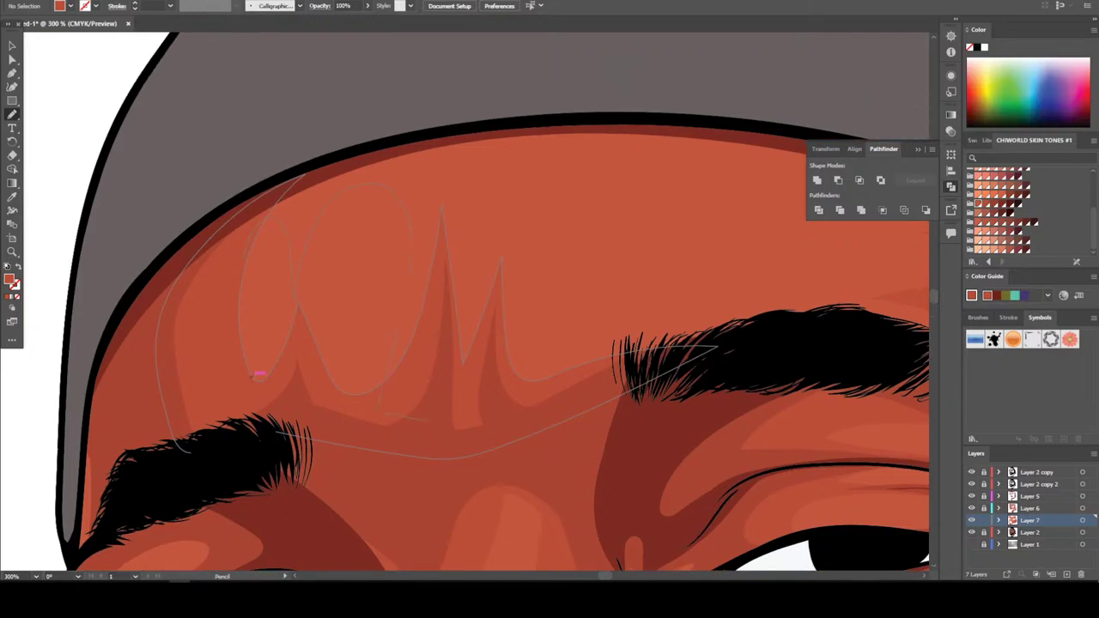
{"action": "key", "text": "ctrl+z"}
Try a shading stroke under the left eye, then undo it
{"action": "key", "text": "ctrl+minus"}
{"action": "key", "text": "ctrl+minus"}
{"action": "key", "text": "ctrl+minus"}
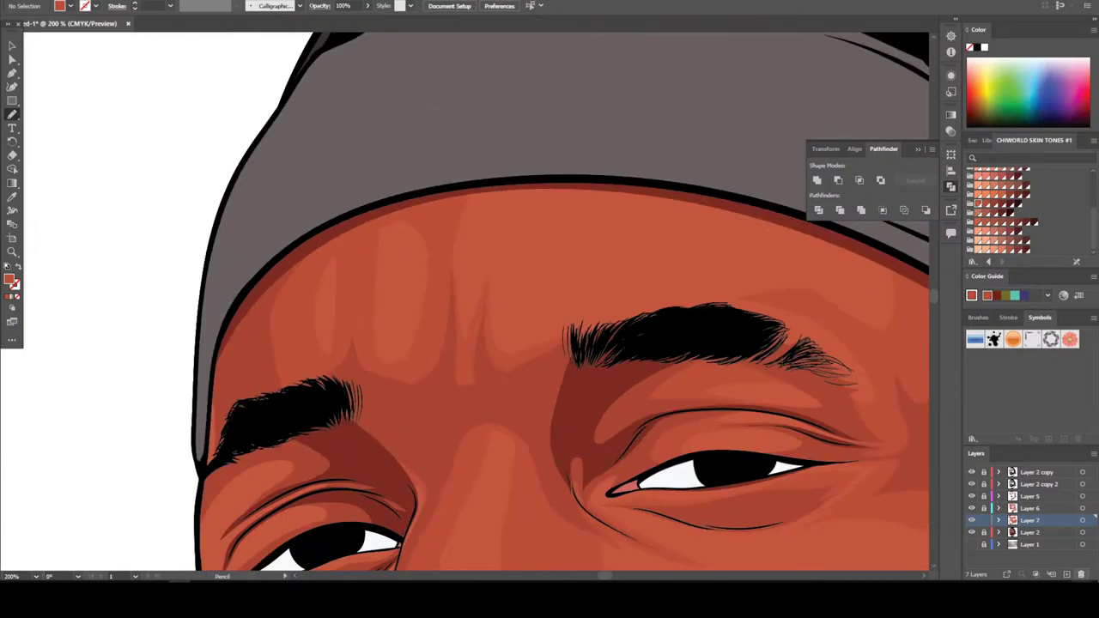
{"action": "key", "text": "ctrl+minus"}
{"action": "key", "text": "ctrl+minus"}
{"action": "scroll", "coordinate": [495, 342], "scroll_direction": "down", "scroll_amount": 1}
{"action": "key", "text": "ctrl+plus"}
{"action": "key", "text": "ctrl+plus"}
{"action": "key", "text": "ctrl+plus"}
{"action": "key", "text": "ctrl+plus"}
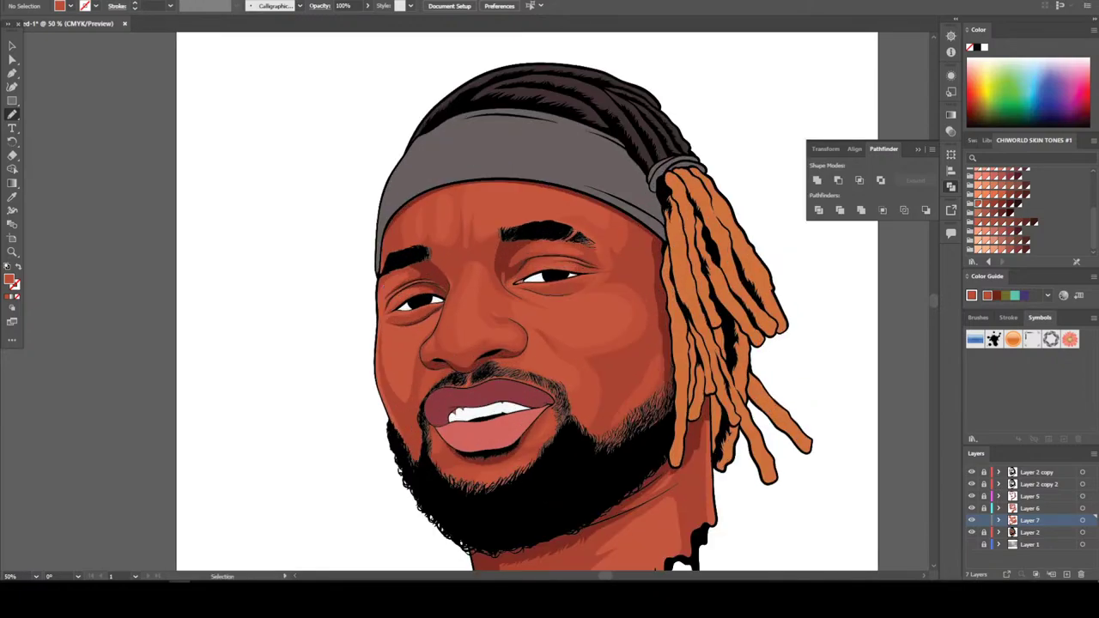
{"action": "key", "text": "ctrl+plus"}
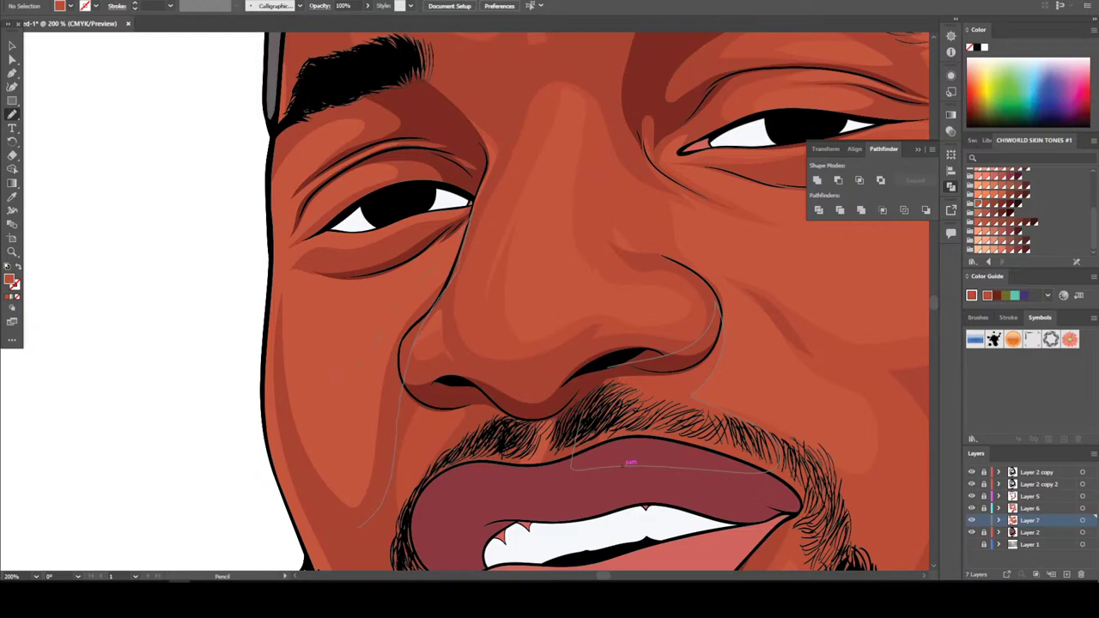
{"action": "left_click_drag", "start_coordinate": [352, 277], "coordinate": [423, 242]}
{"action": "key", "text": "ctrl+z"}
Zoom in on the left eye and try a highlight stroke at its inner corner, undoing it
{"action": "key", "text": "ctrl+minus"}
{"action": "key", "text": "ctrl+minus"}
{"action": "key", "text": "ctrl+equal"}
{"action": "key", "text": "ctrl+equal"}
{"action": "key", "text": "ctrl+equal"}
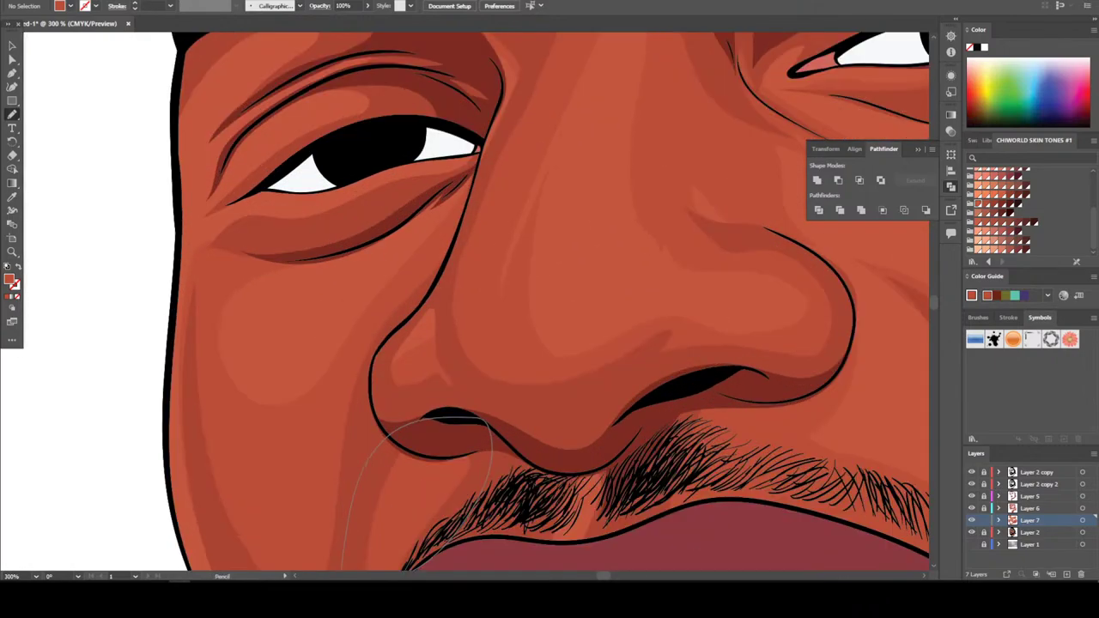
{"action": "scroll", "coordinate": [545, 301], "scroll_direction": "up", "scroll_amount": 3}
{"action": "scroll", "coordinate": [545, 301], "scroll_direction": "left", "scroll_amount": 3}
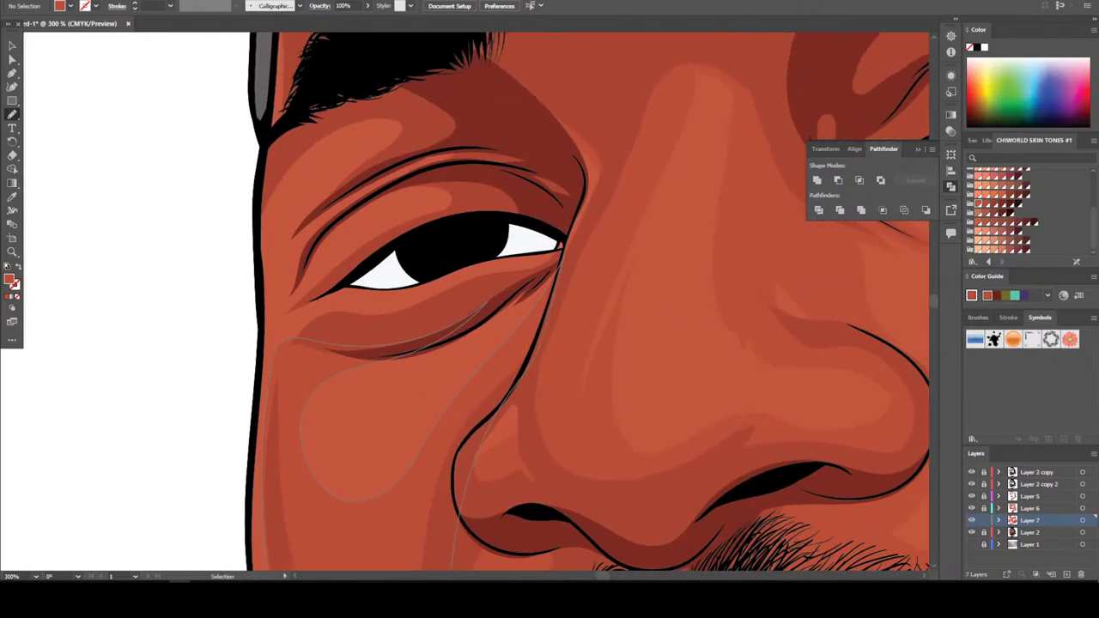
{"action": "scroll", "coordinate": [567, 301], "scroll_direction": "up", "scroll_amount": 2}
{"action": "scroll", "coordinate": [566, 300], "scroll_direction": "left", "scroll_amount": 2}
{"action": "key", "text": "ctrl+equal"}
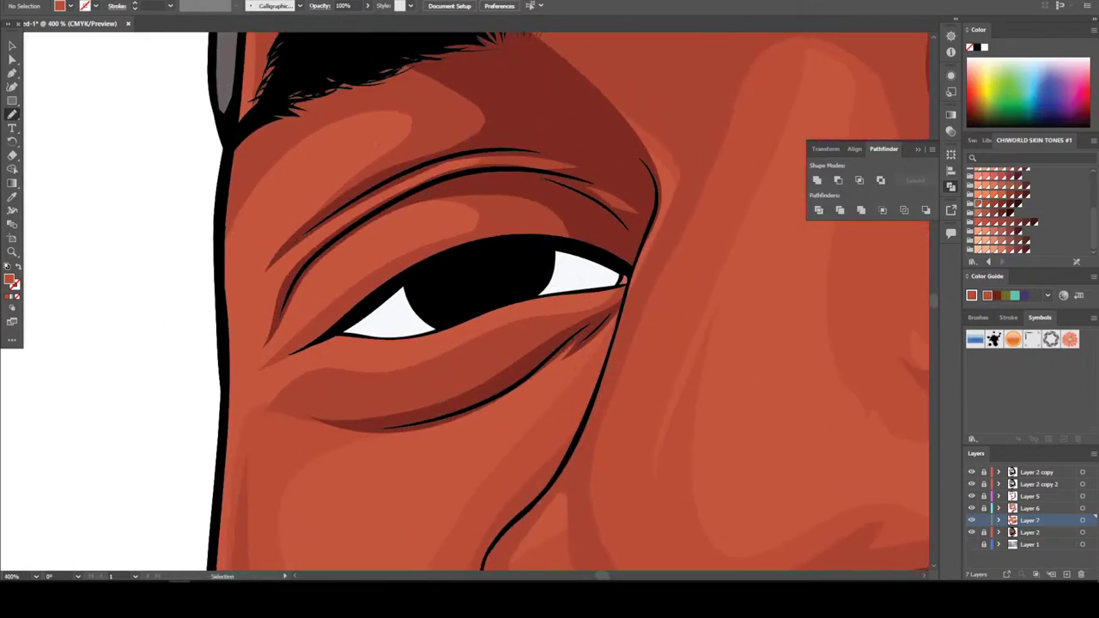
{"action": "scroll", "coordinate": [567, 300], "scroll_direction": "up", "scroll_amount": 1}
{"action": "key", "text": "ctrl+minus"}
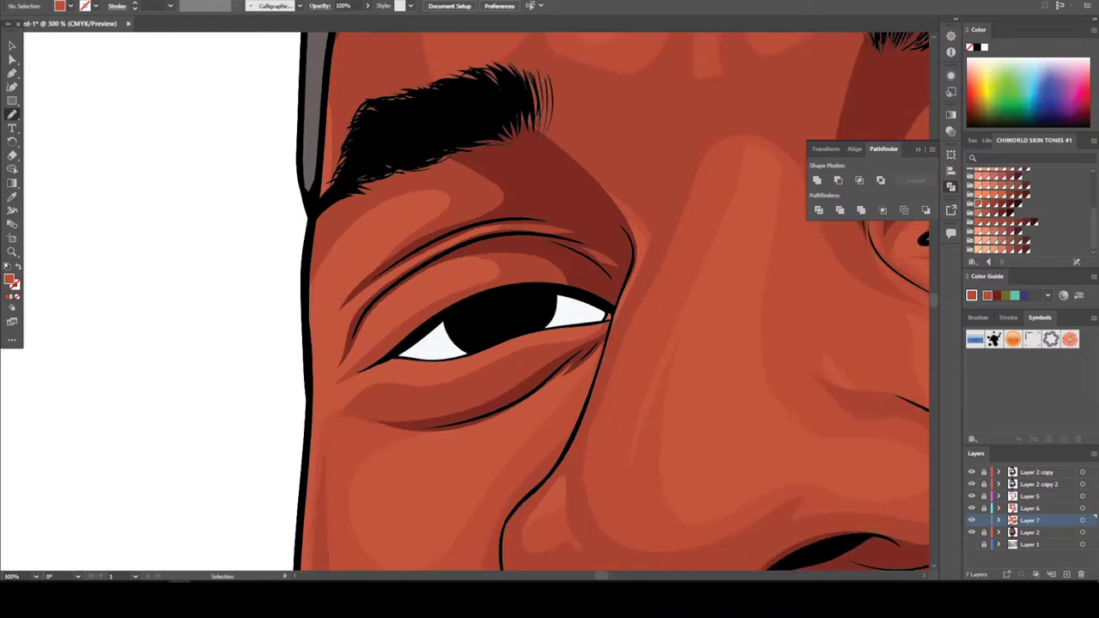
{"action": "key", "text": "ctrl+equal"}
{"action": "key", "text": "ctrl+equal"}
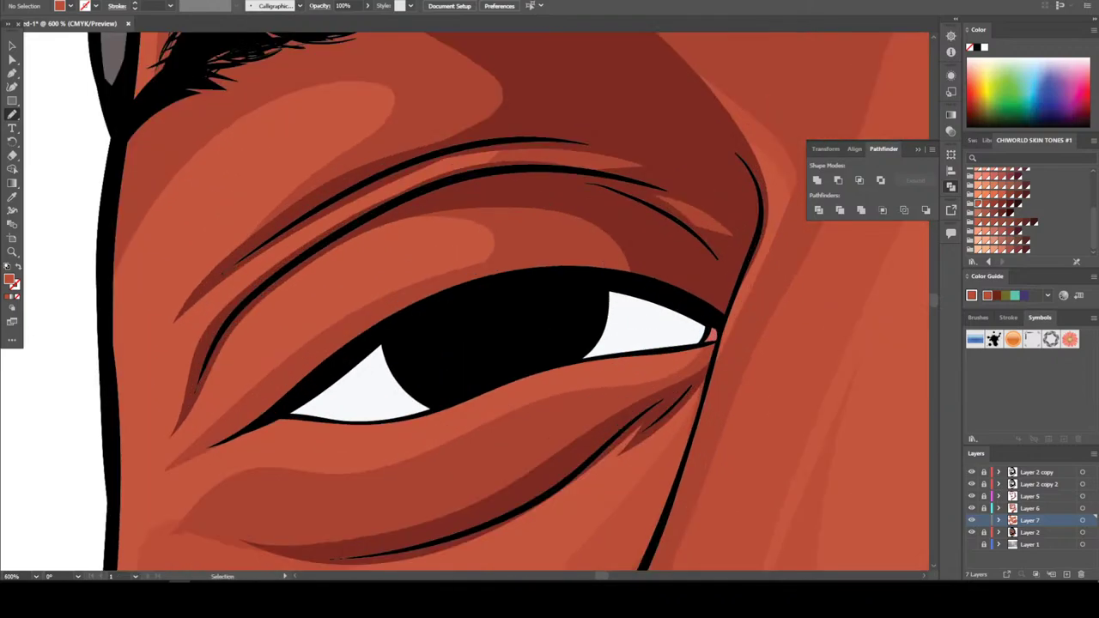
{"action": "key", "text": "ctrl+minus"}
{"action": "scroll", "coordinate": [571, 302], "scroll_direction": "down", "scroll_amount": 1}
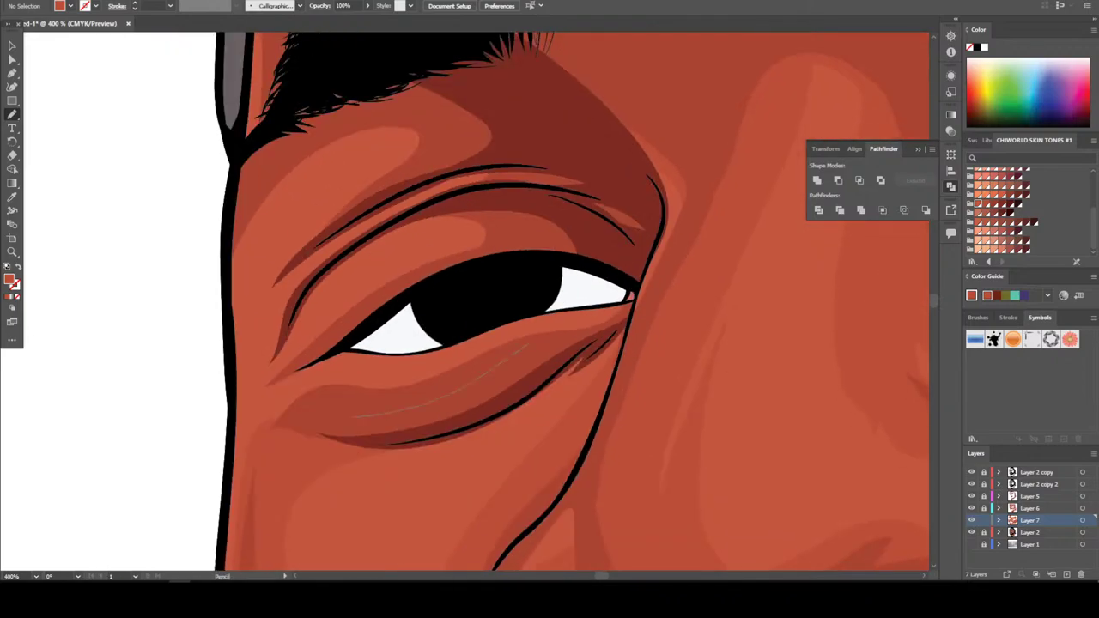
{"action": "mouse_move", "coordinate": [371, 356]}
{"action": "left_mouse_down"}
{"action": "mouse_move", "coordinate": [401, 334]}
{"action": "mouse_move", "coordinate": [347, 341]}
{"action": "left_mouse_up"}
{"action": "key", "text": "ctrl+z"}
Draw strokes along the left eye's corner and upper eyelid crease, redrawing the failed ones
{"action": "scroll", "coordinate": [571, 301], "scroll_direction": "up", "scroll_amount": 1}
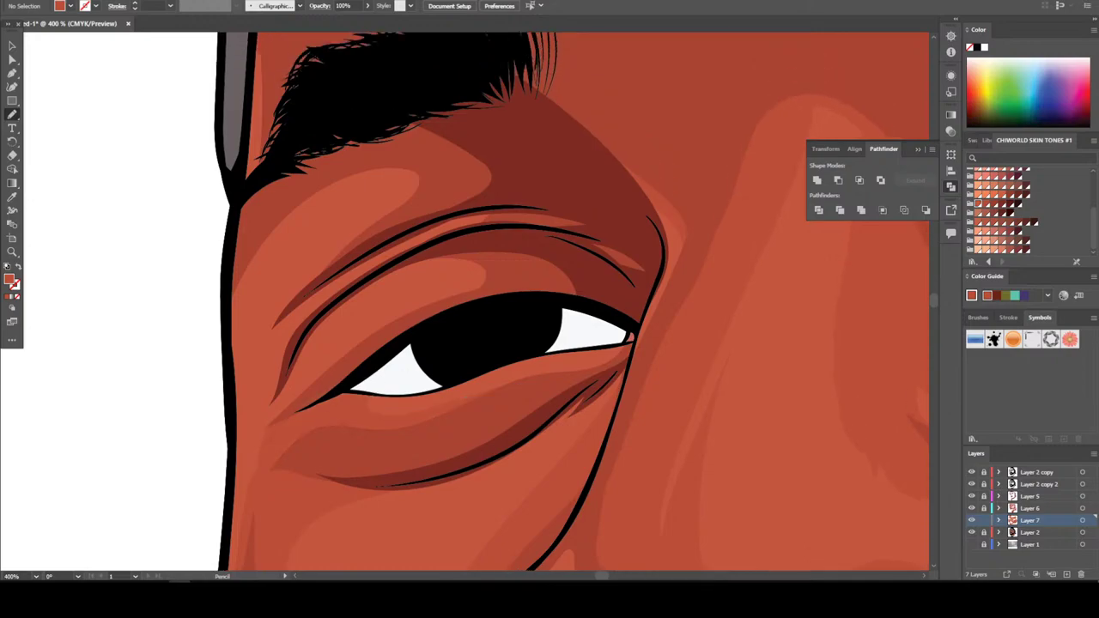
{"action": "left_click_drag", "start_coordinate": [324, 400], "coordinate": [375, 352]}
{"action": "left_click_drag", "start_coordinate": [335, 301], "coordinate": [289, 343]}
{"action": "key", "text": "ctrl+shift+a"}
{"action": "left_click_drag", "start_coordinate": [309, 296], "coordinate": [345, 256]}
{"action": "left_click_drag", "start_coordinate": [290, 305], "coordinate": [399, 206]}
{"action": "key", "text": "ctrl+shift+a"}
{"action": "left_click_drag", "start_coordinate": [339, 385], "coordinate": [404, 377]}
Draw a shading shape along the forehead
{"action": "key", "text": "ctrl+0"}
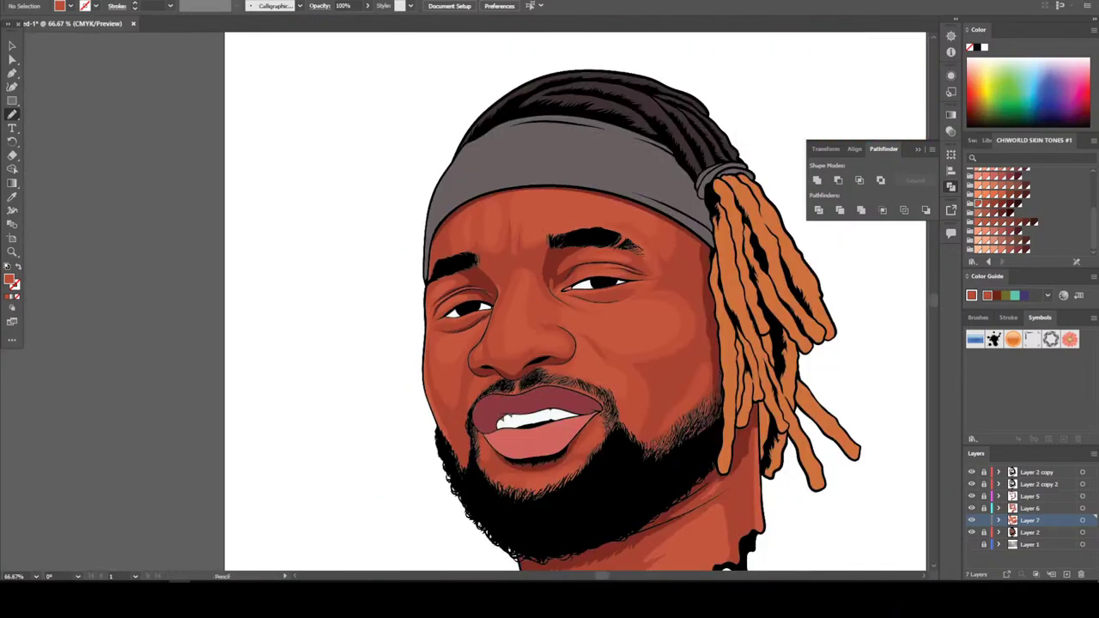
{"action": "scroll", "coordinate": [536, 219], "scroll_direction": "up", "scroll_amount": 5}
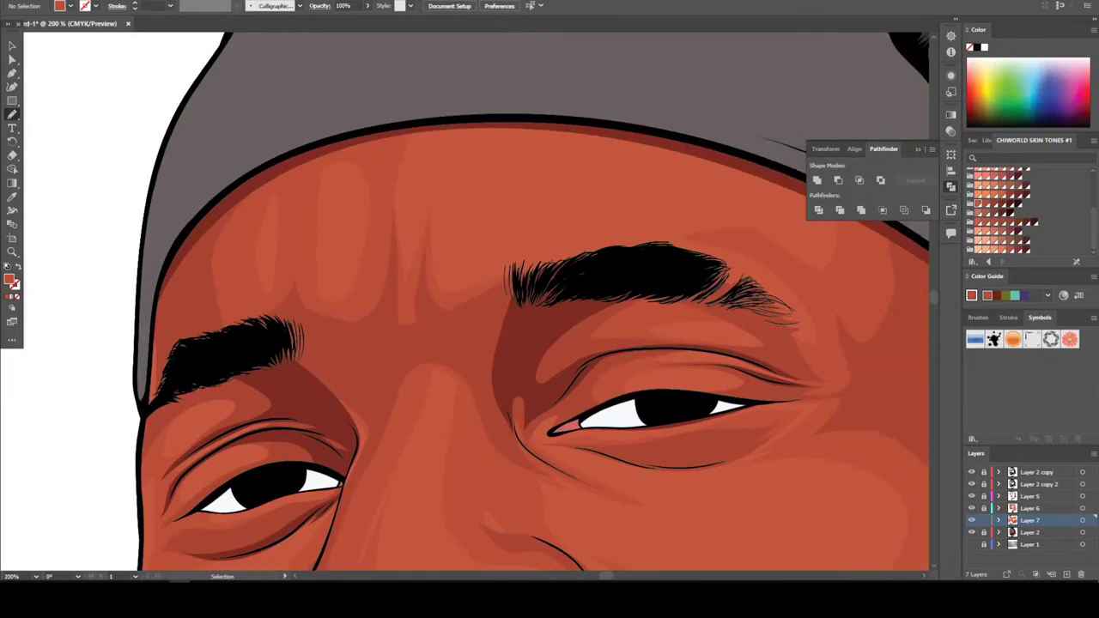
{"action": "left_click_drag", "start_coordinate": [532, 301], "coordinate": [465, 397]}
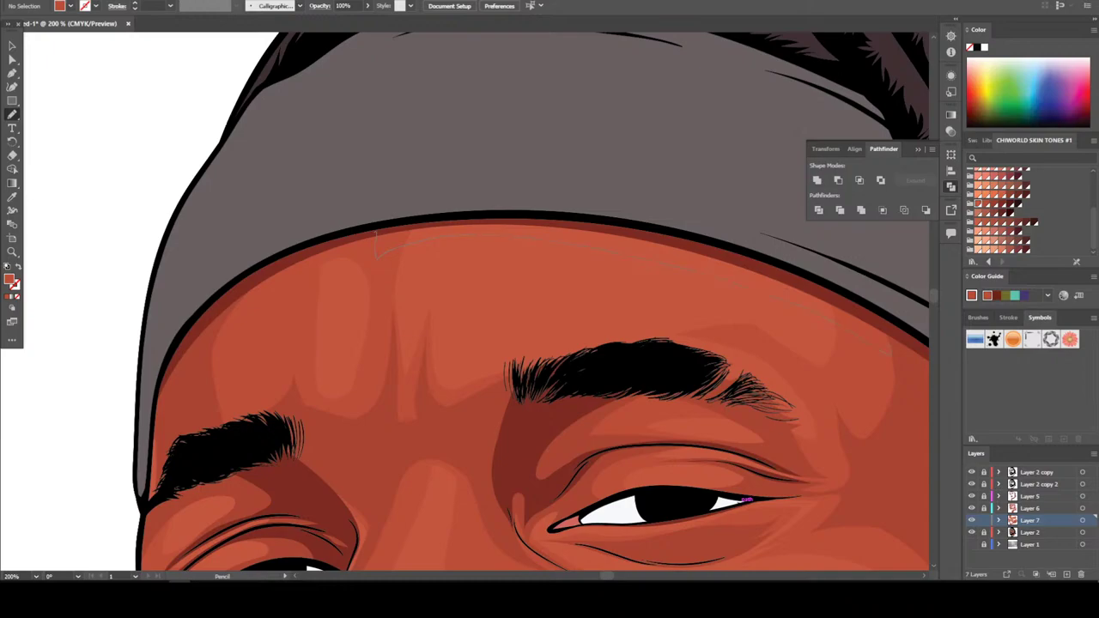
{"action": "left_click_drag", "start_coordinate": [375, 232], "coordinate": [889, 350]}
Add a shading stroke over a neck drip's top edge, redoing a faulty first attempt
{"action": "key", "text": "ctrl+minus"}
{"action": "key", "text": "ctrl+minus"}
{"action": "key", "text": "ctrl+minus"}
{"action": "key", "text": "ctrl+minus"}
{"action": "key", "text": "ctrl+minus"}
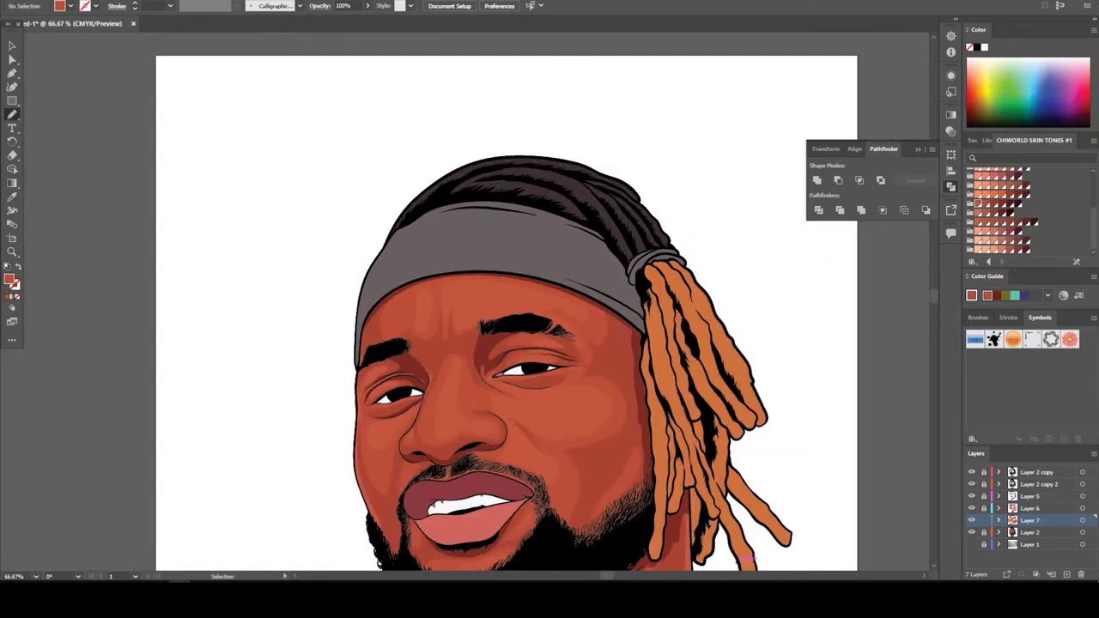
{"action": "scroll", "coordinate": [486, 327], "scroll_direction": "down", "scroll_amount": 2}
{"action": "scroll", "coordinate": [486, 327], "scroll_direction": "down", "scroll_amount": 2}
{"action": "key", "text": "ctrl+plus"}
{"action": "key", "text": "ctrl+plus"}
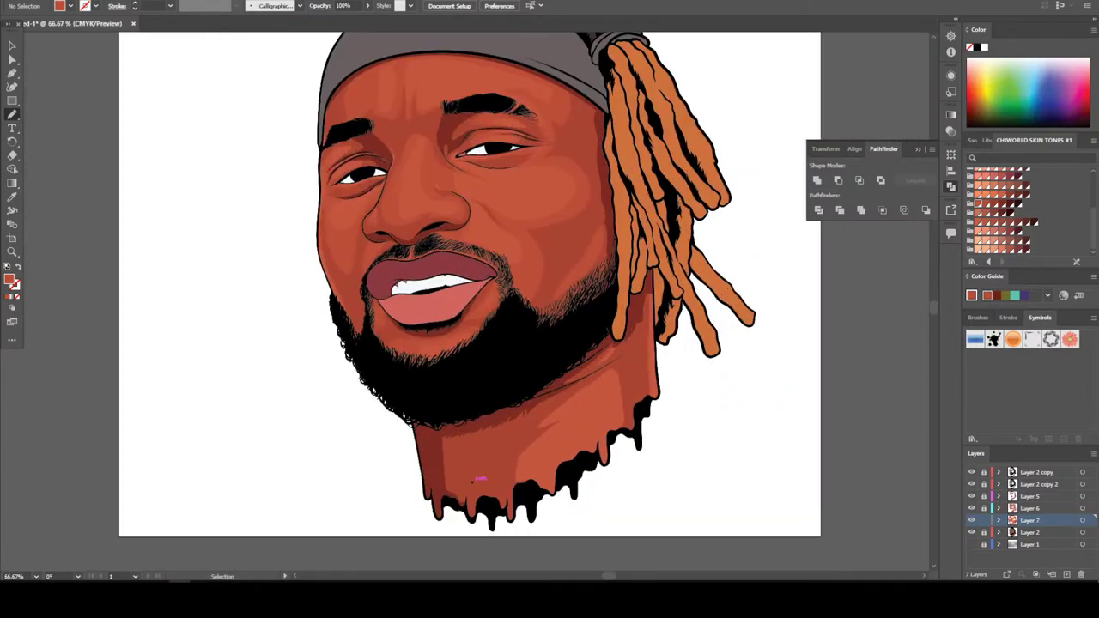
{"action": "scroll", "coordinate": [477, 477], "scroll_direction": "up", "scroll_amount": 2}
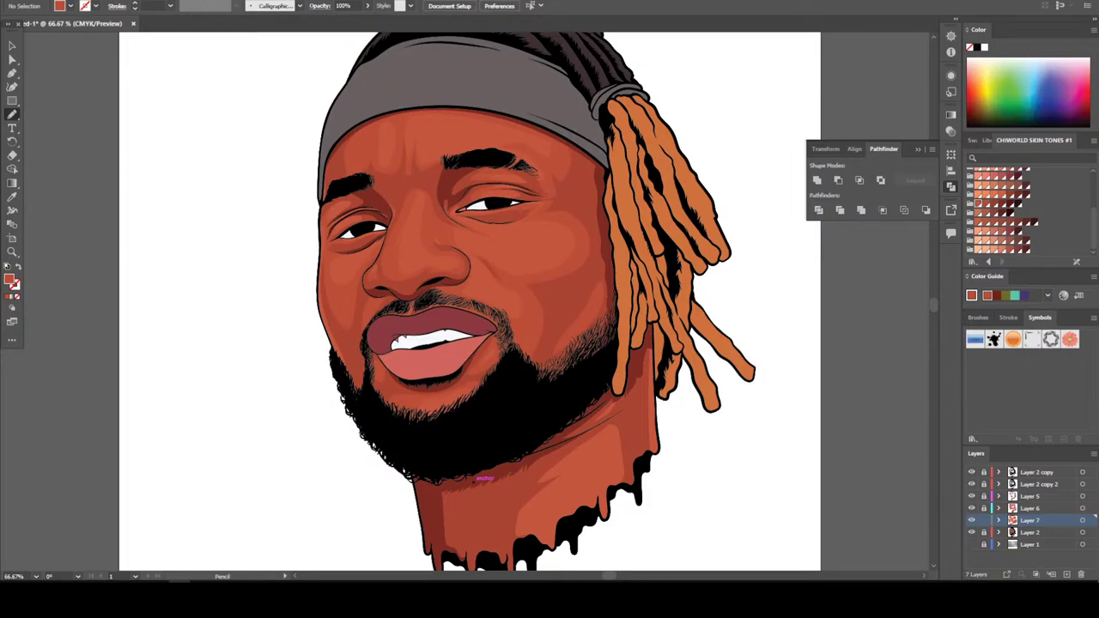
{"action": "scroll", "coordinate": [481, 476], "scroll_direction": "down", "scroll_amount": 2}
{"action": "key", "text": "ctrl+plus"}
{"action": "key", "text": "ctrl+plus"}
{"action": "scroll", "coordinate": [481, 476], "scroll_direction": "down", "scroll_amount": 3}
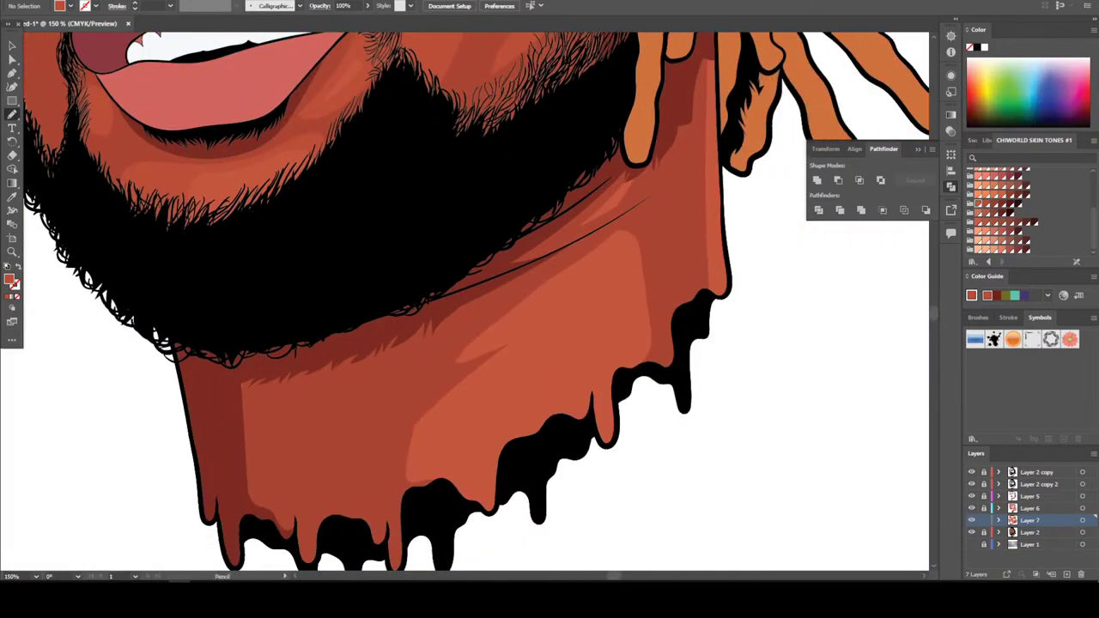
{"action": "left_click_drag", "start_coordinate": [399, 473], "coordinate": [464, 502]}
{"action": "key", "text": "ctrl+z"}
{"action": "mouse_move", "coordinate": [439, 478]}
{"action": "left_mouse_down"}
{"action": "mouse_move", "coordinate": [478, 504]}
{"action": "mouse_move", "coordinate": [548, 439]}
{"action": "left_mouse_up"}
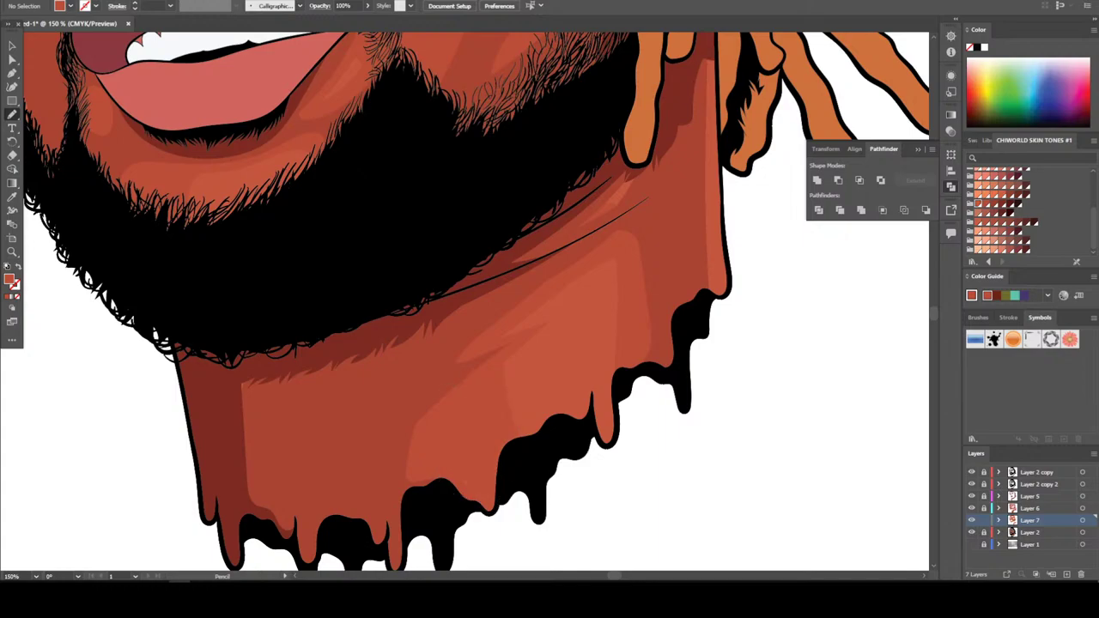
Lock Layer 7, create Layer 8 and move it higher in the layer stack
{"action": "key", "text": "ctrl+minus"}
{"action": "key", "text": "ctrl+minus"}
{"action": "key", "text": "ctrl+minus"}
{"action": "key", "text": "ctrl+minus"}
{"action": "key", "text": "ctrl+plus"}
{"action": "key", "text": "ctrl+plus"}
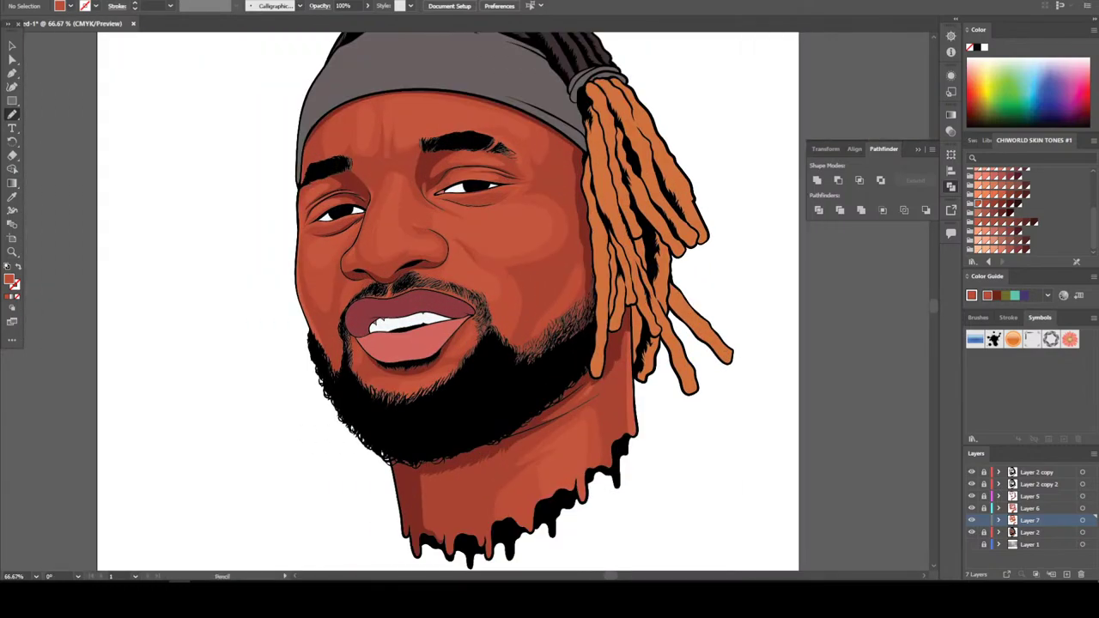
{"action": "key", "text": "ctrl+plus"}
{"action": "key", "text": "ctrl+plus"}
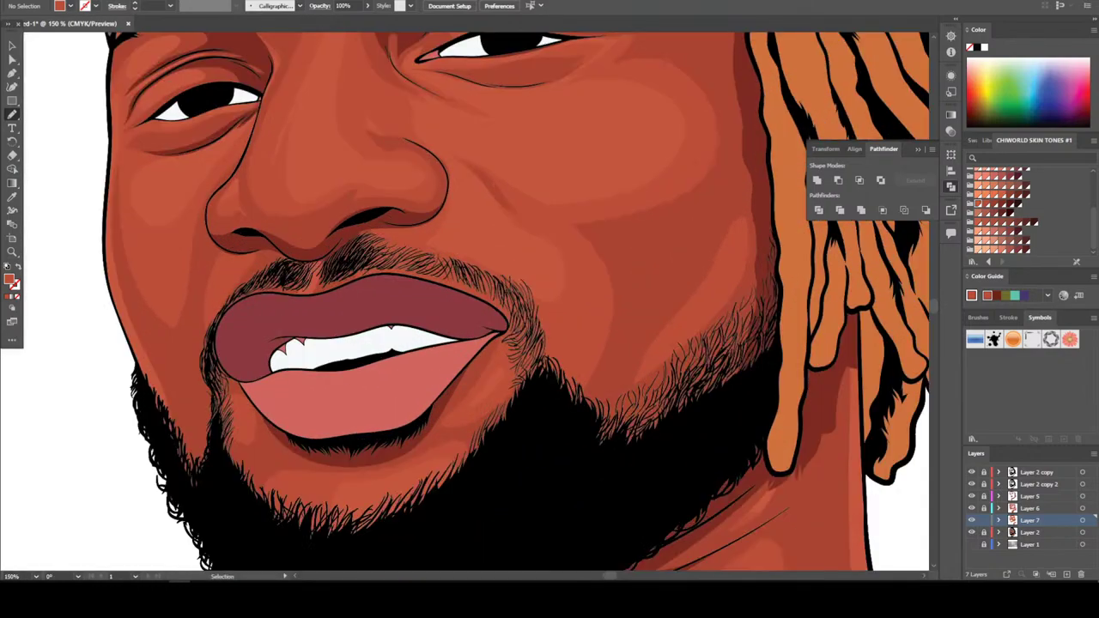
{"action": "key", "text": "ctrl+minus"}
{"action": "key", "text": "ctrl+minus"}
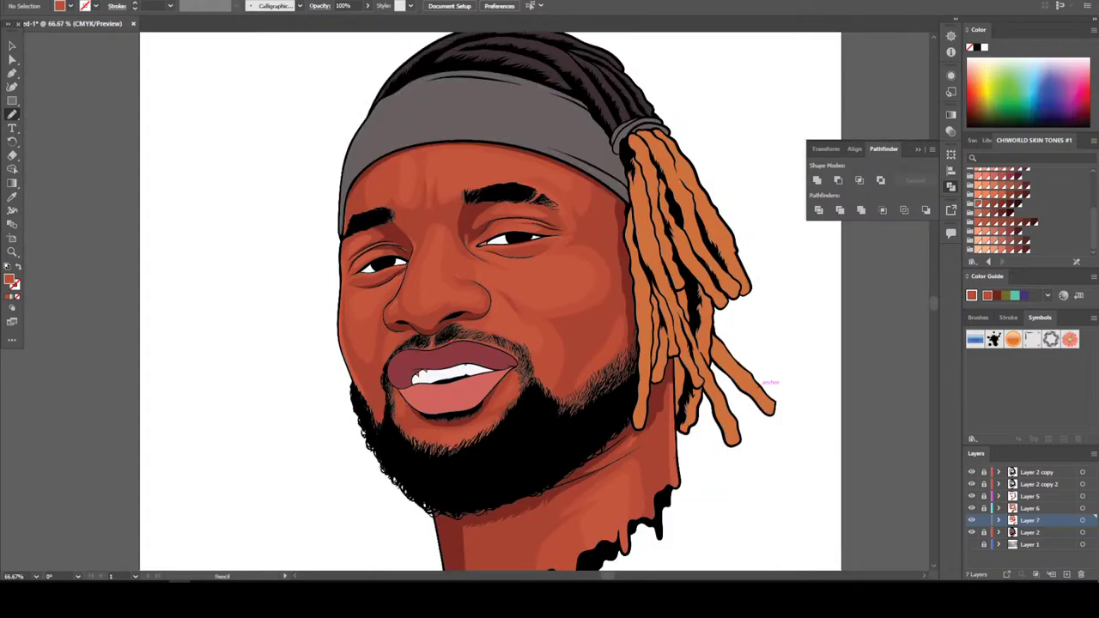
{"action": "left_click", "coordinate": [984, 520]}
{"action": "left_click", "coordinate": [1066, 573]}
{"action": "left_click_drag", "start_coordinate": [1029, 521], "coordinate": [1030, 507]}
{"action": "key", "text": "ctrl+0"}
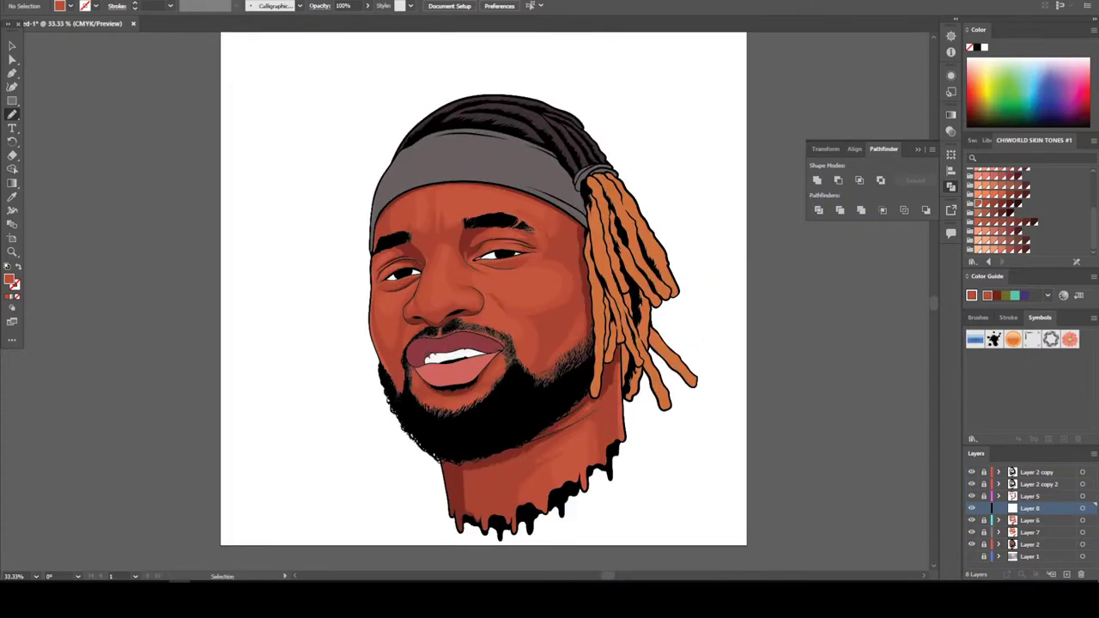
Save the portrait on the computer as the Illustrator file 'king' with default options
{"action": "key", "text": "ctrl+1"}
{"action": "key", "text": "ctrl+plus"}
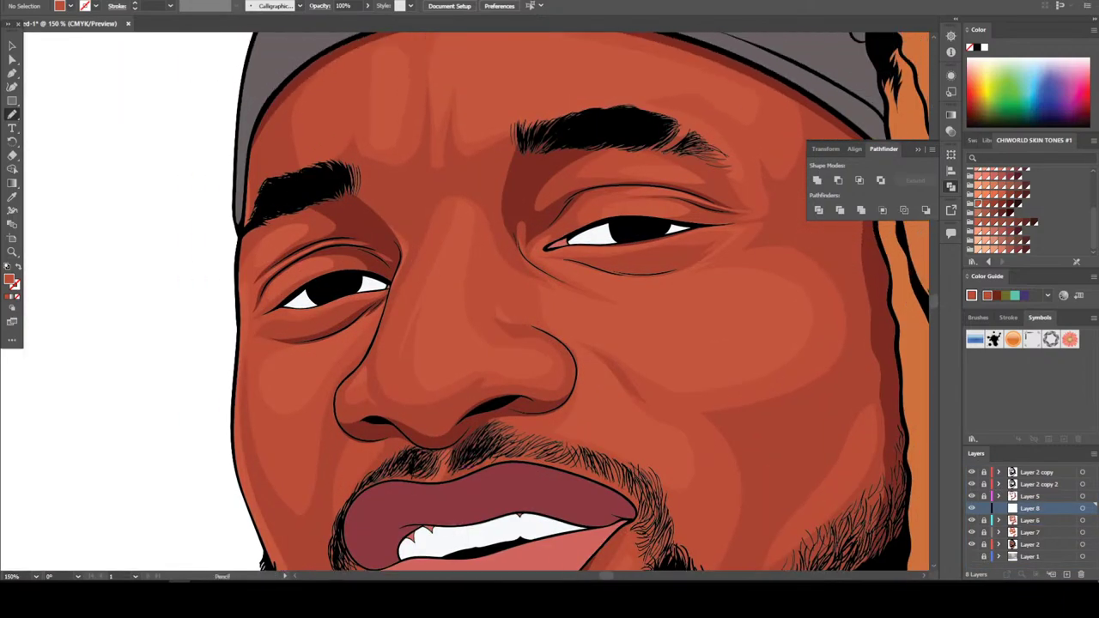
{"action": "key", "text": "alt+f"}
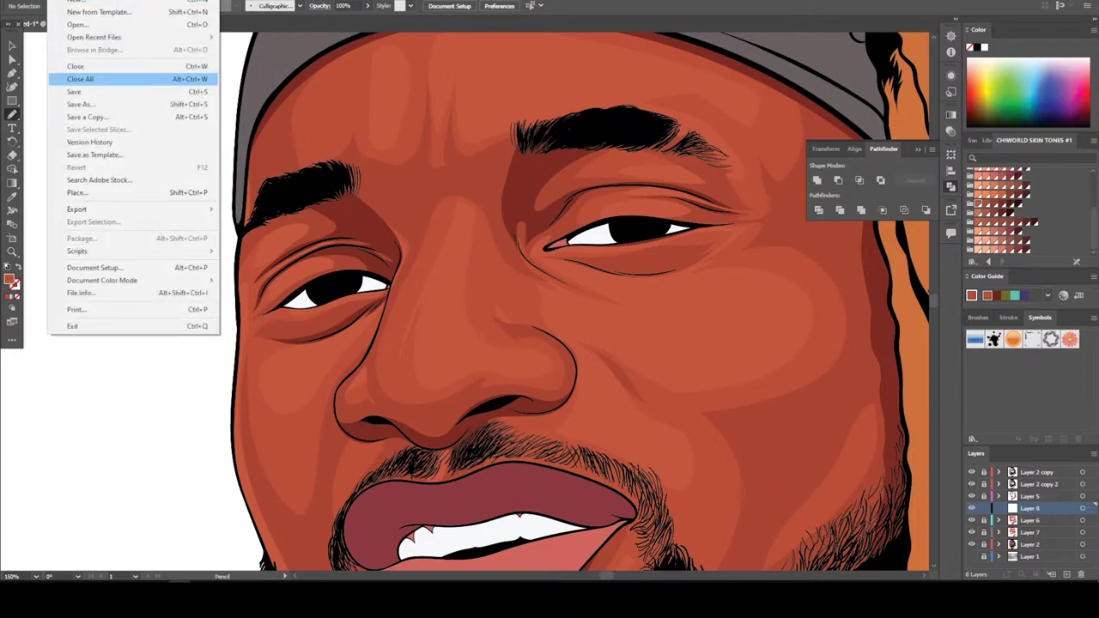
{"action": "key", "text": "Down"}
{"action": "key", "text": "Return"}
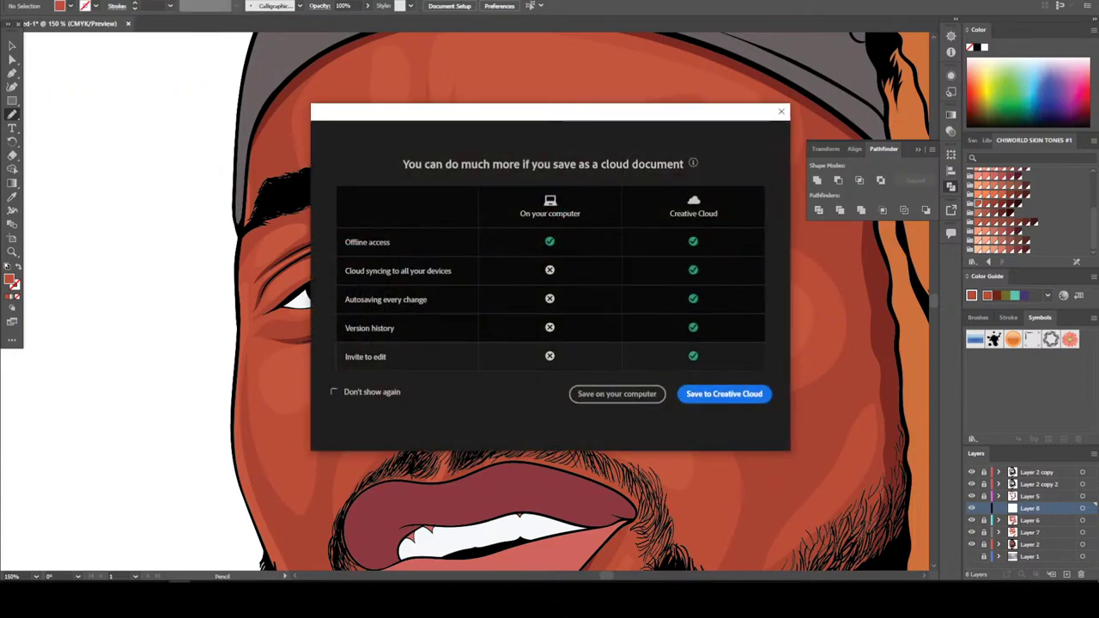
{"action": "left_click", "coordinate": [616, 393]}
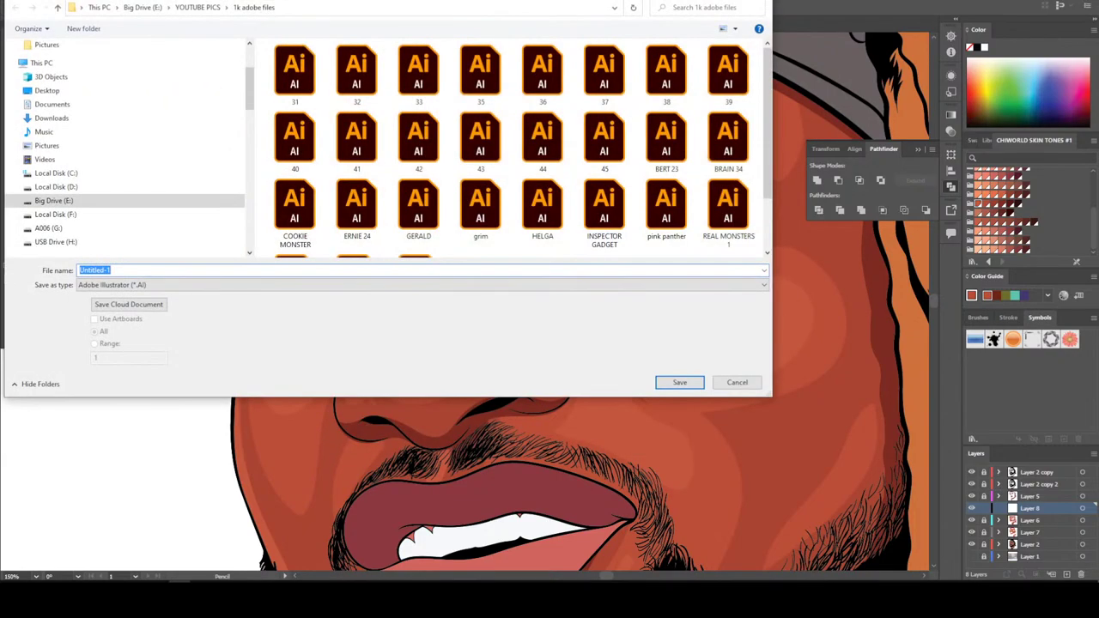
{"action": "type", "text": "king"}
{"action": "key", "text": "Return"}
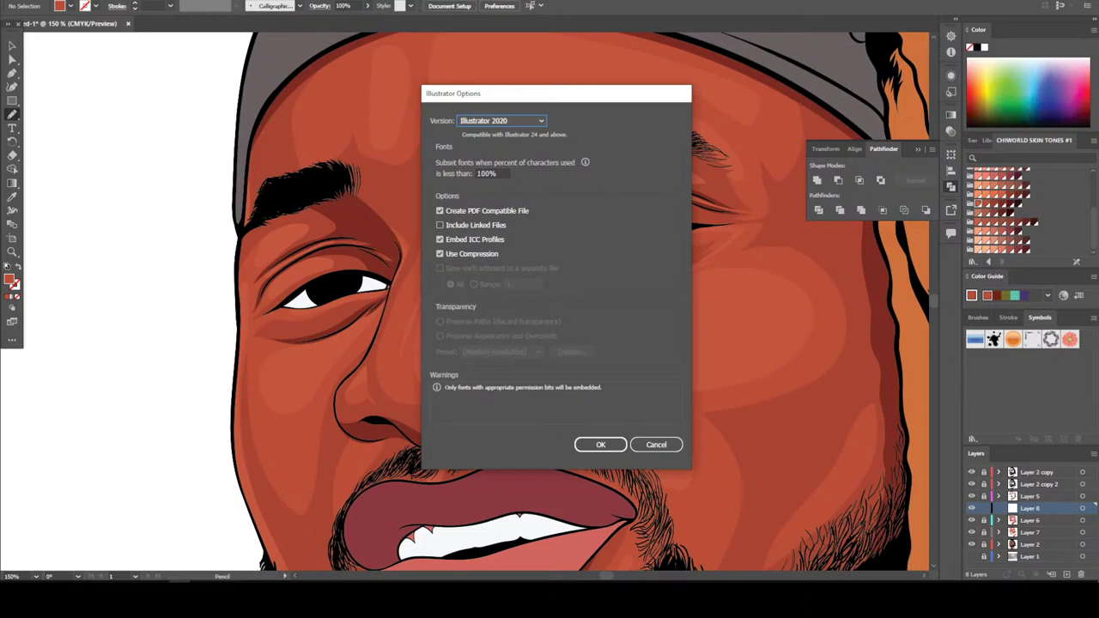
{"action": "key", "text": "Return"}
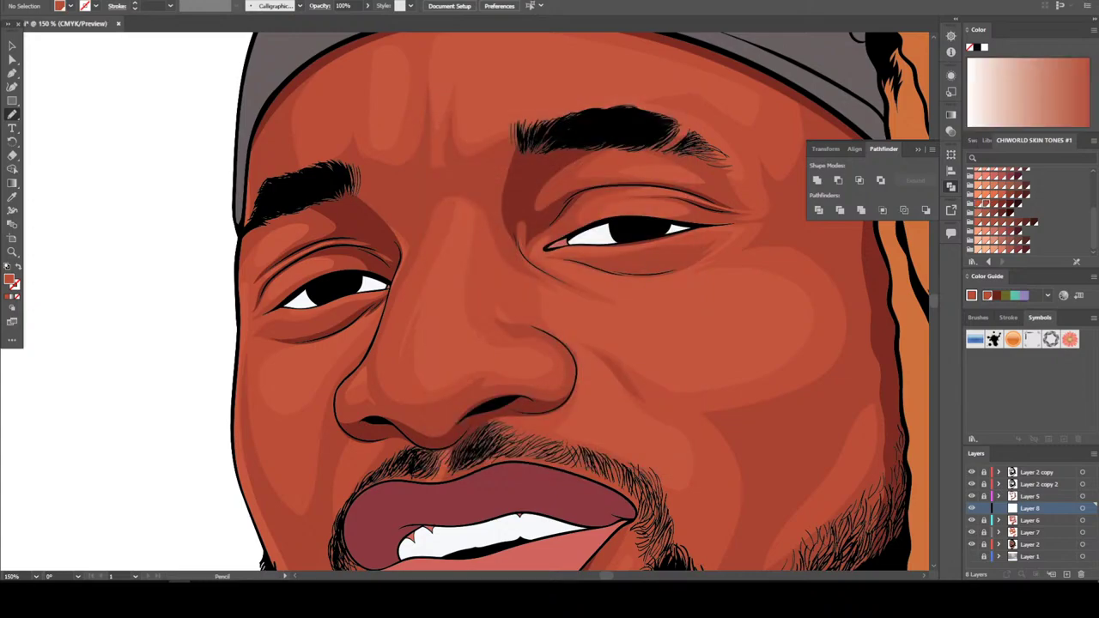
Draw a lighter highlight and a darker shadow shape above the left eyelid
{"action": "scroll", "coordinate": [494, 241], "scroll_direction": "up", "scroll_amount": 1}
{"action": "scroll", "coordinate": [494, 241], "scroll_direction": "up", "scroll_amount": 3}
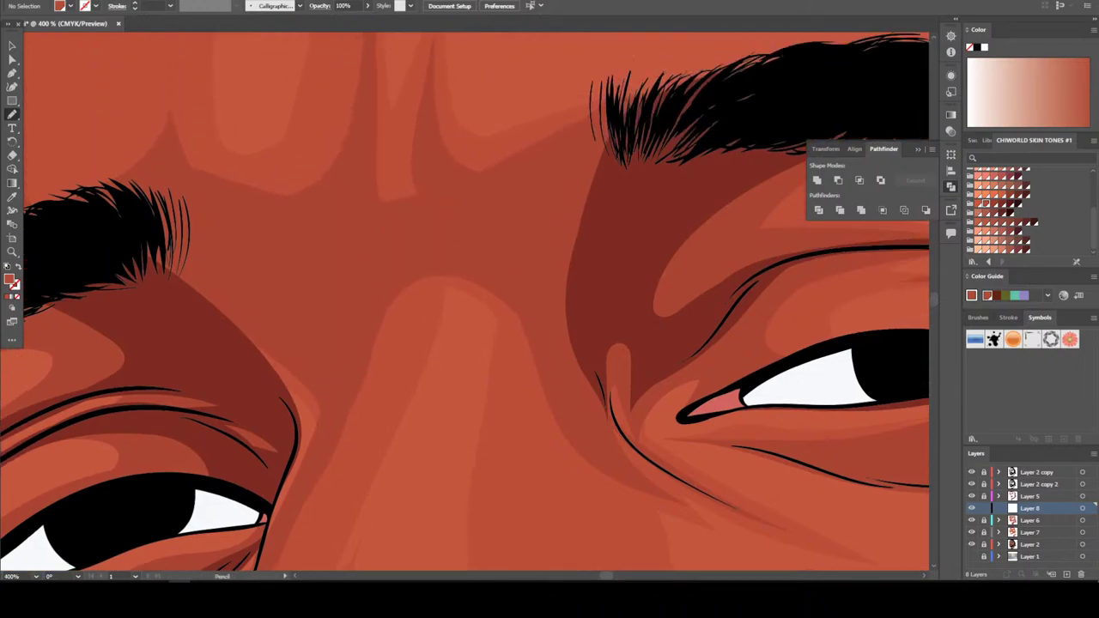
{"action": "mouse_move", "coordinate": [262, 336]}
{"action": "left_mouse_down"}
{"action": "mouse_move", "coordinate": [249, 273]}
{"action": "mouse_move", "coordinate": [253, 331]}
{"action": "left_mouse_up"}
{"action": "left_click", "coordinate": [989, 203]}
{"action": "left_click_drag", "start_coordinate": [257, 339], "coordinate": [254, 330]}
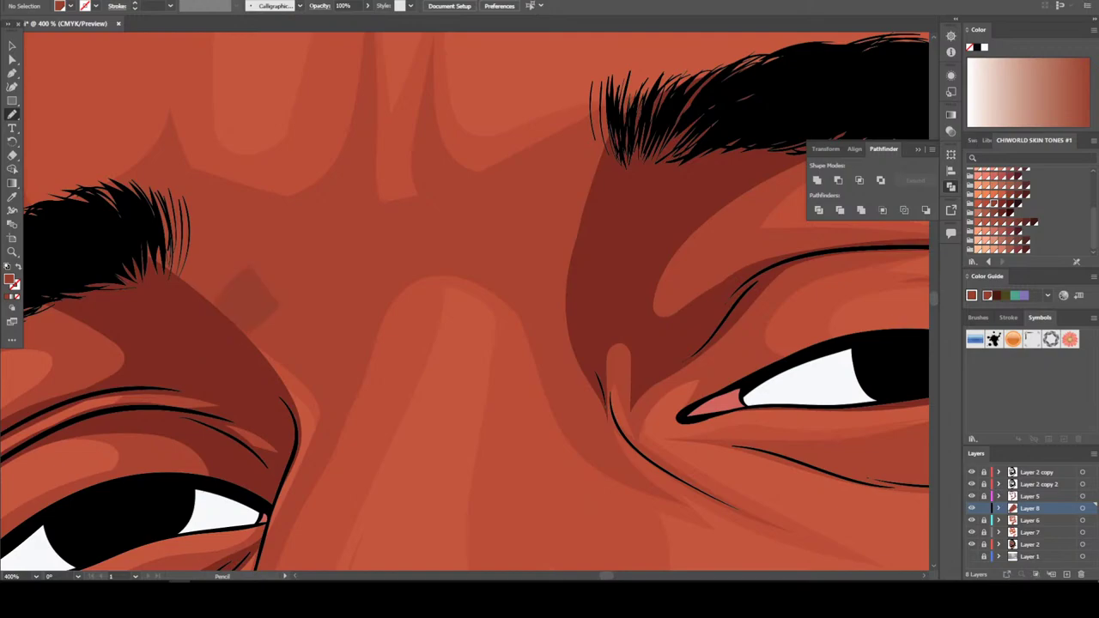
Draw a thin shading line along the nose edge, then select all with the Selection tool
{"action": "scroll", "coordinate": [464, 301], "scroll_direction": "down", "scroll_amount": 3}
{"action": "scroll", "coordinate": [257, 258], "scroll_direction": "up", "scroll_amount": 4}
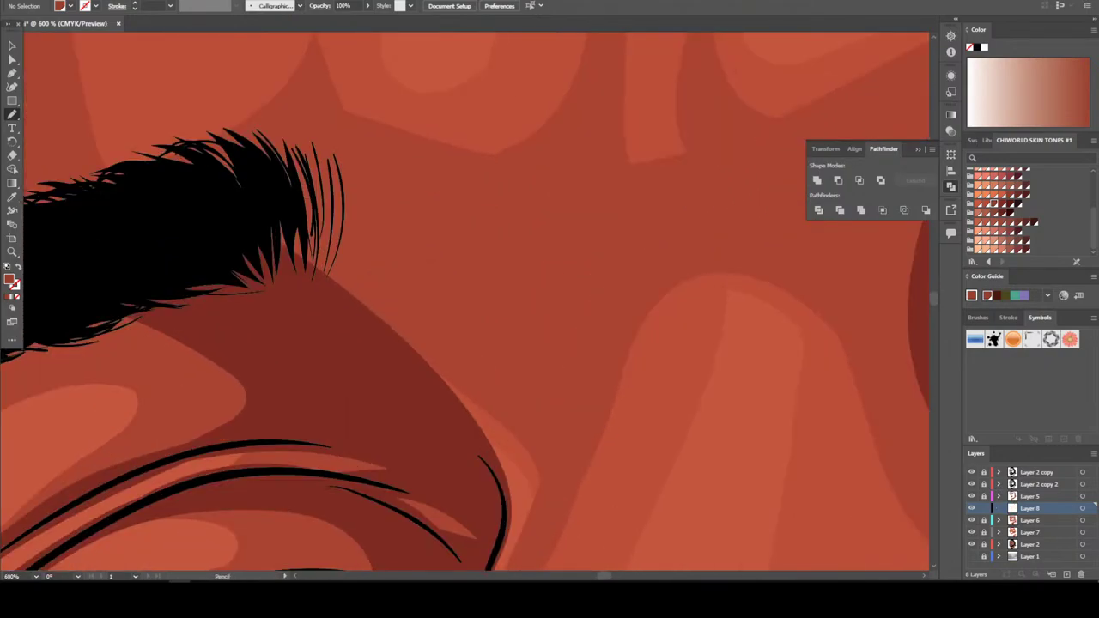
{"action": "mouse_move", "coordinate": [374, 339]}
{"action": "left_mouse_down"}
{"action": "mouse_move", "coordinate": [514, 410]}
{"action": "mouse_move", "coordinate": [540, 472]}
{"action": "mouse_move", "coordinate": [525, 555]}
{"action": "mouse_move", "coordinate": [617, 258]}
{"action": "mouse_move", "coordinate": [562, 230]}
{"action": "mouse_move", "coordinate": [334, 199]}
{"action": "left_mouse_up"}
{"action": "key", "text": "ctrl+minus"}
{"action": "key", "text": "ctrl+minus"}
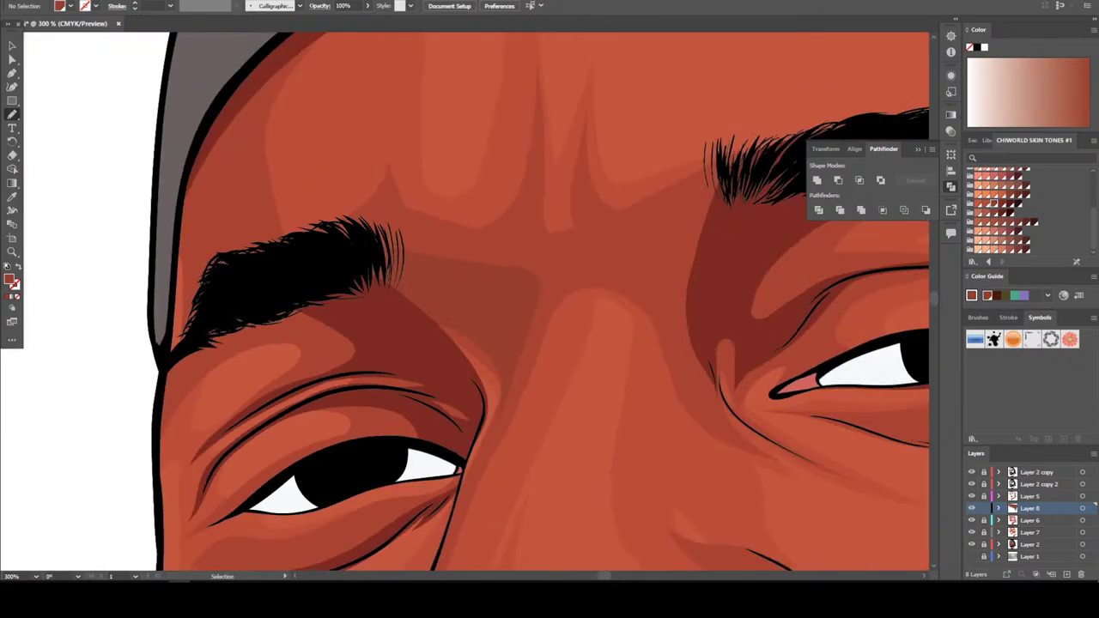
{"action": "key", "text": "ctrl+plus"}
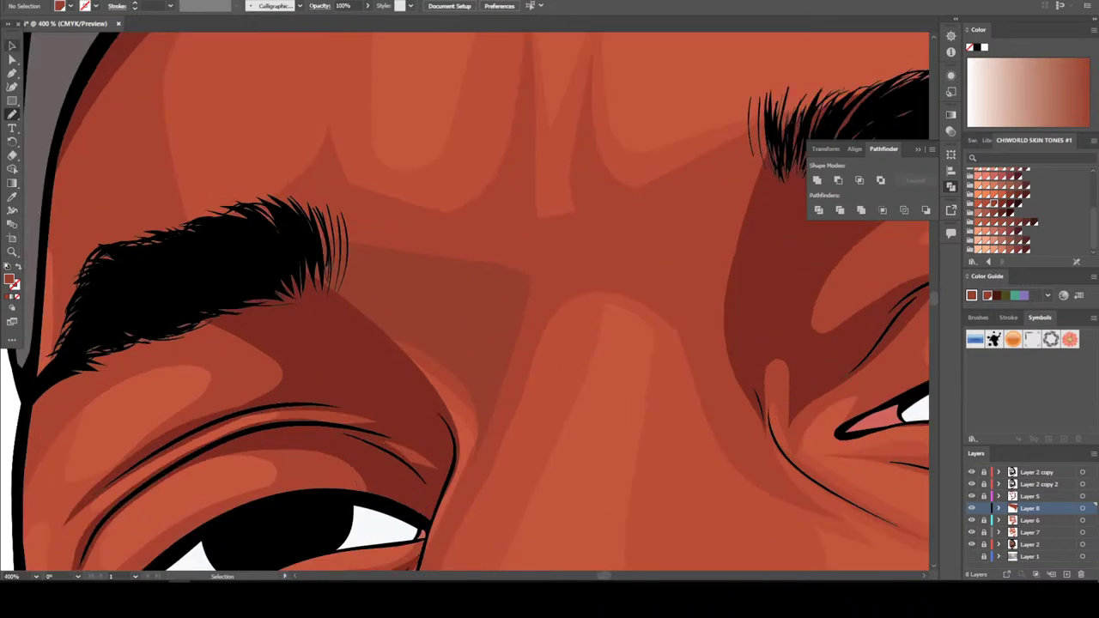
{"action": "key", "text": "v"}
{"action": "key", "text": "ctrl+a"}
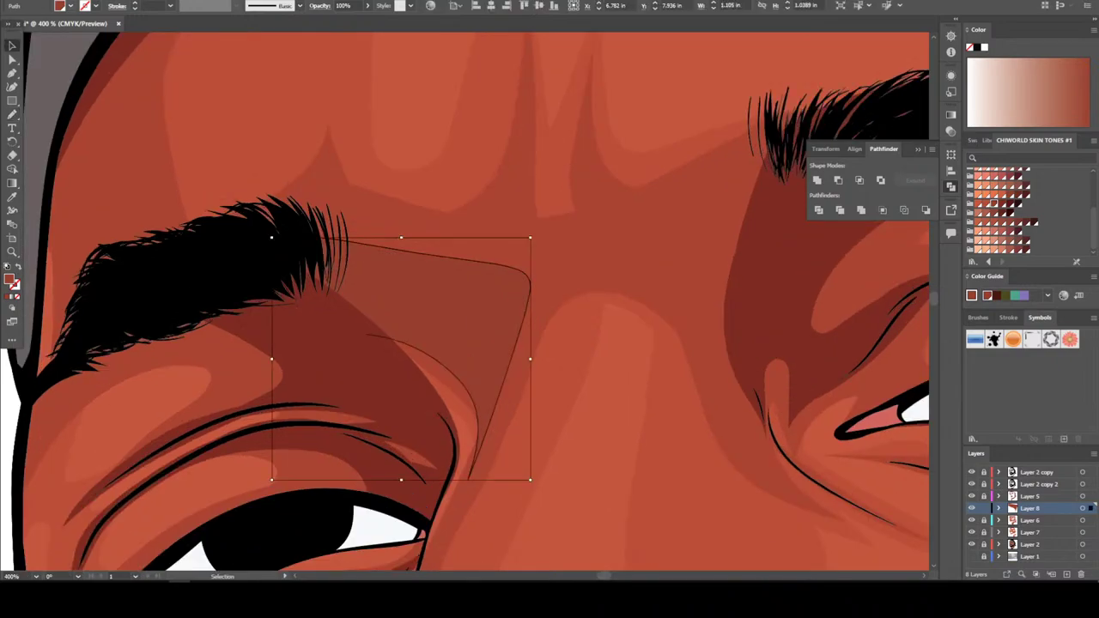
Bring up Edit Colors > Adjust Color Balance for the left-brow shadow shape
{"action": "key", "text": "alt+f"}
{"action": "key", "text": "Right"}
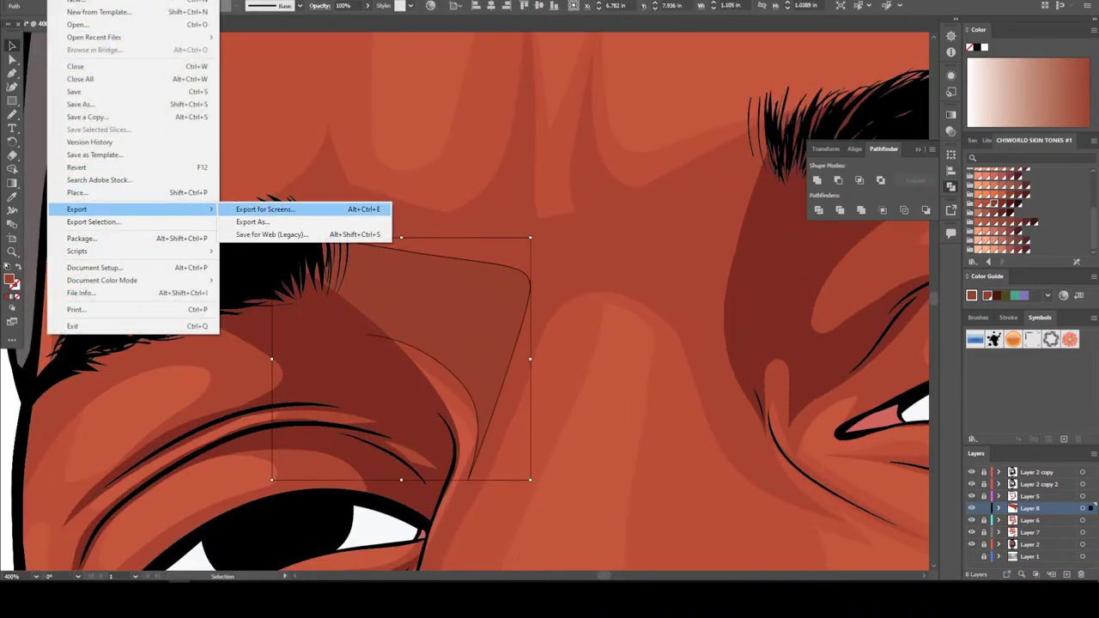
{"action": "key", "text": "Left"}
{"action": "key", "text": "Right"}
{"action": "key", "text": "Down"}
{"action": "key", "text": "Down"}
{"action": "key", "text": "Down"}
{"action": "key", "text": "Down"}
{"action": "key", "text": "Down"}
{"action": "key", "text": "Down"}
{"action": "key", "text": "Down"}
{"action": "key", "text": "Down"}
{"action": "key", "text": "Down"}
{"action": "key", "text": "Down"}
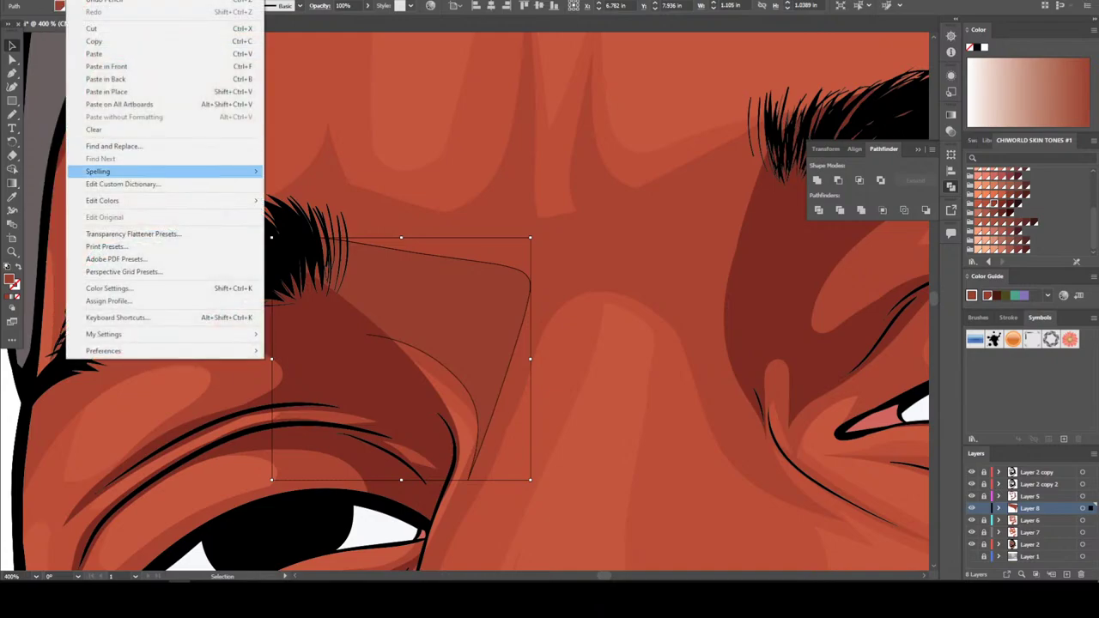
{"action": "key", "text": "Down"}
{"action": "key", "text": "Down"}
{"action": "key", "text": "Right"}
{"action": "key", "text": "Down"}
{"action": "key", "text": "Down"}
{"action": "key", "text": "Return"}
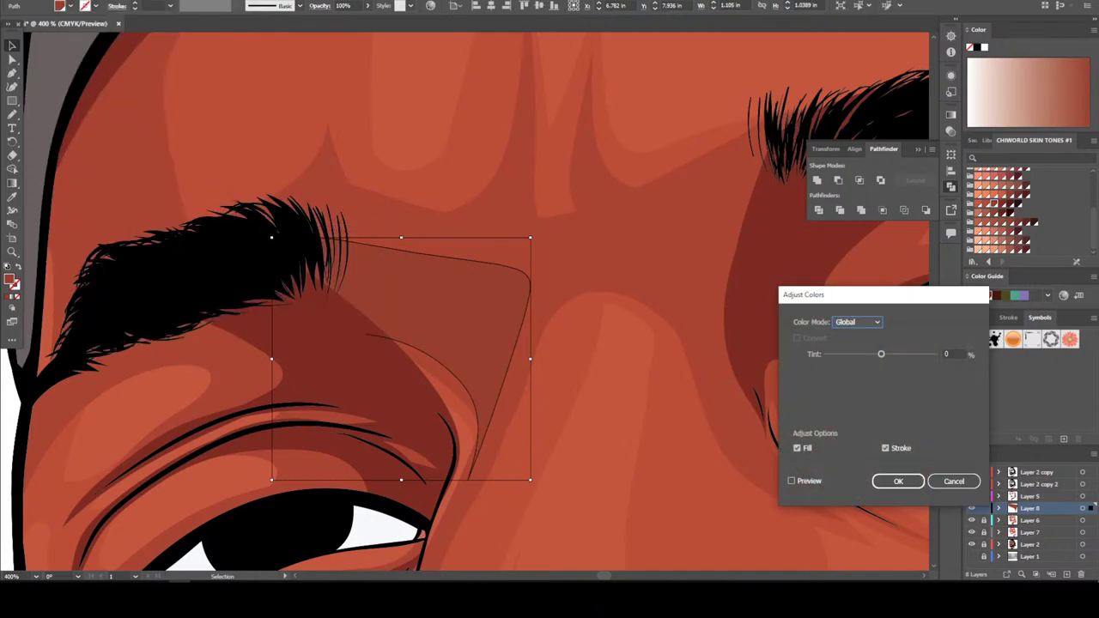
Set the colour balance to CMYK with Magenta 2 and Yellow 2, apply it, and deselect
{"action": "key", "text": "Tab"}
{"action": "key", "text": "shift+Tab"}
{"action": "key", "text": "alt+Down"}
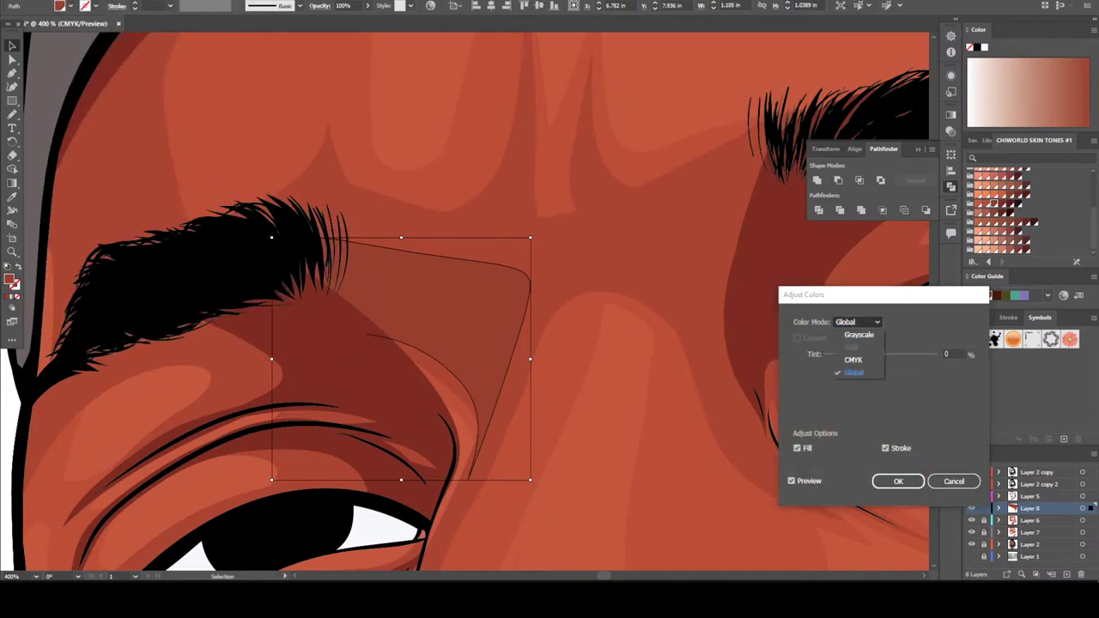
{"action": "key", "text": "Up"}
{"action": "key", "text": "Return"}
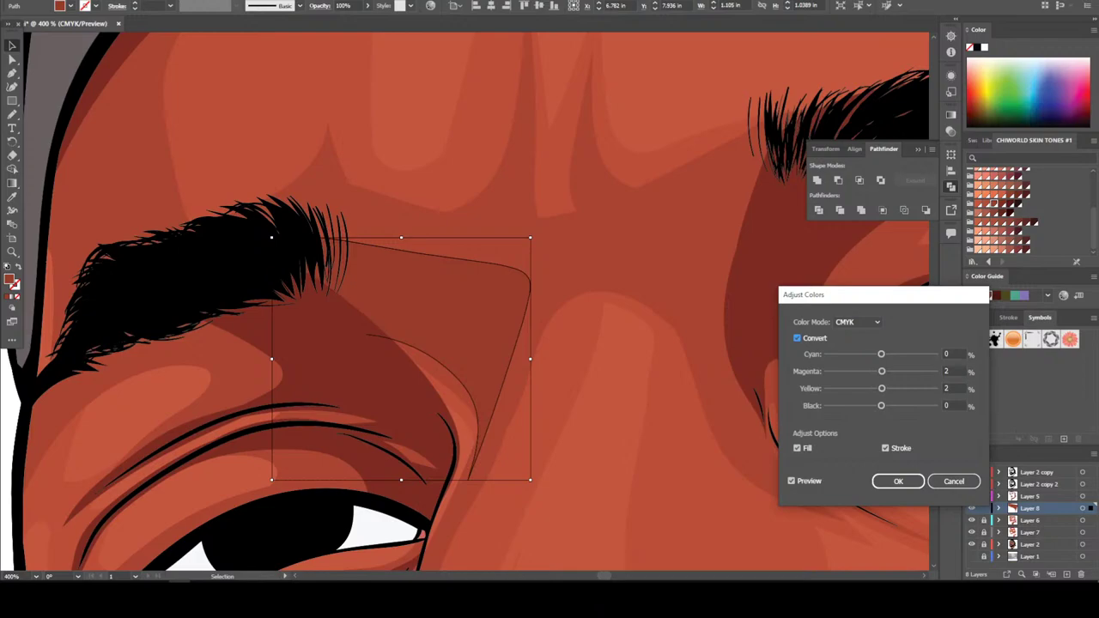
{"action": "key", "text": "ctrl+minus"}
{"action": "left_click", "coordinate": [898, 481]}
{"action": "key", "text": "ctrl+shift+a"}
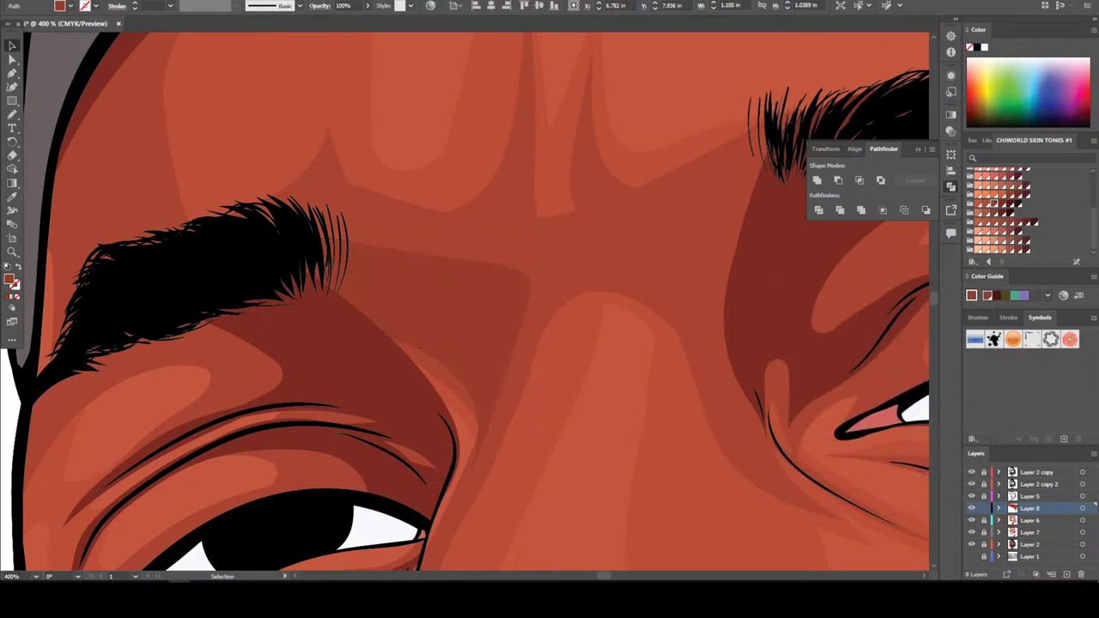
{"action": "scroll", "coordinate": [481, 300], "scroll_direction": "up", "scroll_amount": 2}
Zoom in between the eyebrows, select the shape there, then deselect it
{"action": "key", "text": "ctrl+minus"}
{"action": "key", "text": "ctrl+minus"}
{"action": "key", "text": "ctrl+minus"}
{"action": "key", "text": "ctrl+minus"}
{"action": "key", "text": "ctrl+plus"}
{"action": "key", "text": "ctrl+plus"}
{"action": "key", "text": "ctrl+plus"}
{"action": "key", "text": "ctrl+plus"}
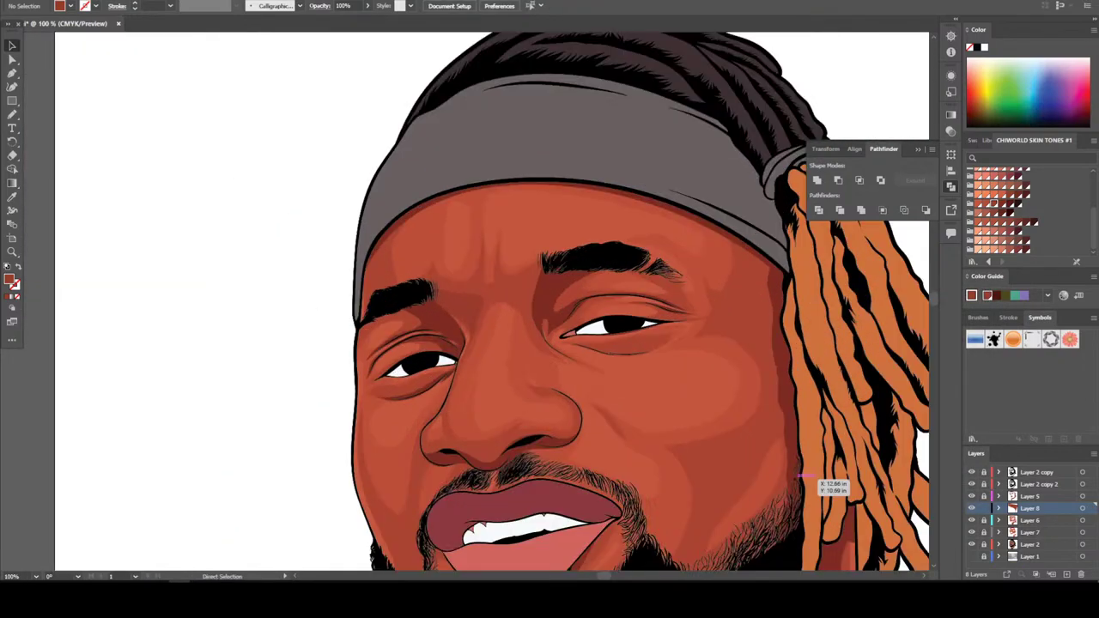
{"action": "key", "text": "ctrl+plus"}
{"action": "key", "text": "ctrl+plus"}
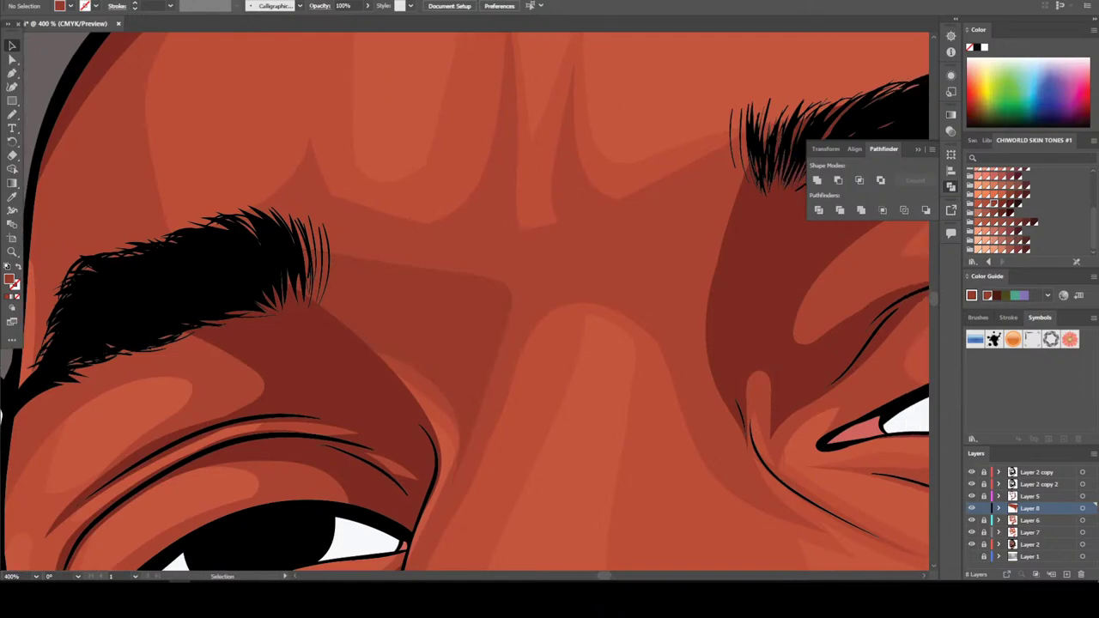
{"action": "left_click", "coordinate": [421, 360]}
{"action": "key", "text": "ctrl+shift+a"}
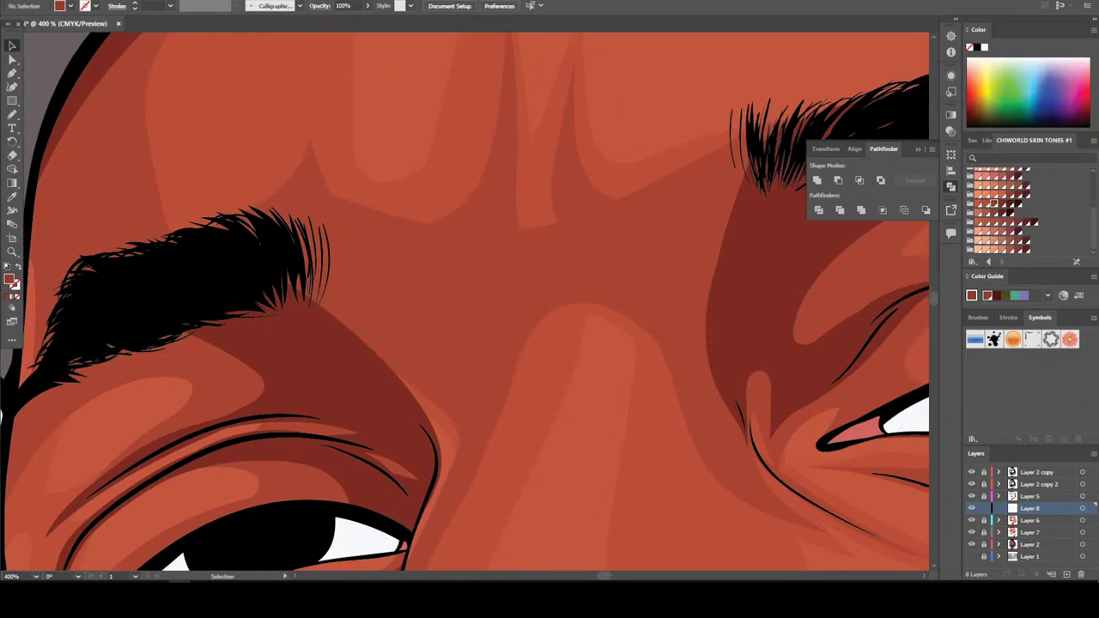
With the Pencil, draw shading strokes along the nose's underside and right edge
{"action": "key", "text": "t"}
{"action": "key", "text": "n"}
{"action": "scroll", "coordinate": [465, 300], "scroll_direction": "down", "scroll_amount": 3}
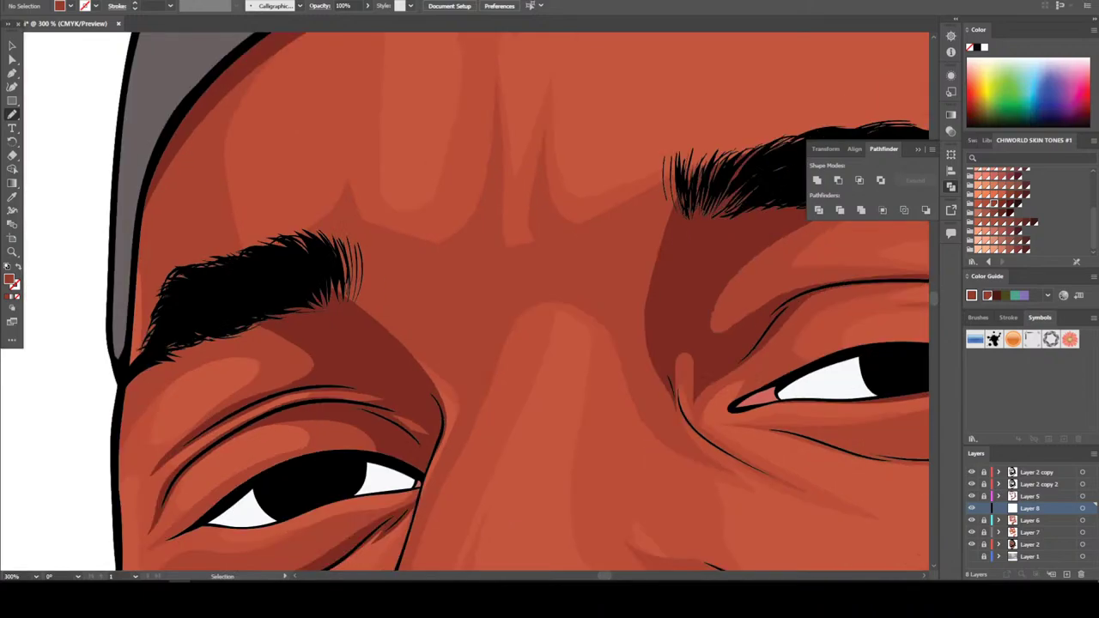
{"action": "scroll", "coordinate": [464, 300], "scroll_direction": "down", "scroll_amount": 3}
{"action": "scroll", "coordinate": [465, 301], "scroll_direction": "up", "scroll_amount": 2}
{"action": "scroll", "coordinate": [465, 300], "scroll_direction": "up", "scroll_amount": 1}
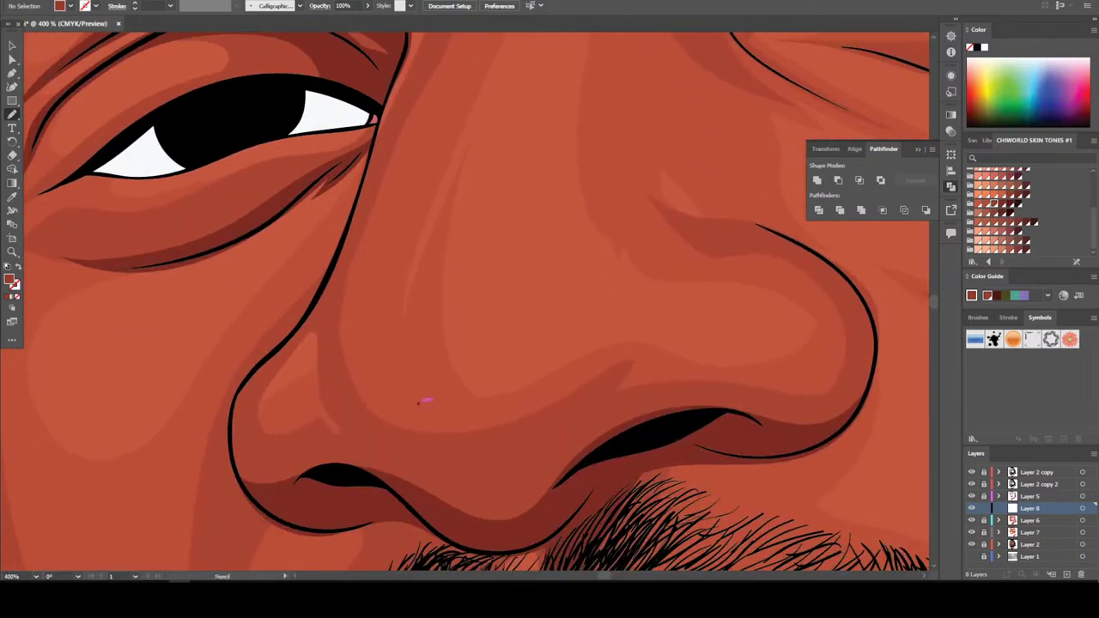
{"action": "scroll", "coordinate": [464, 300], "scroll_direction": "down", "scroll_amount": 1}
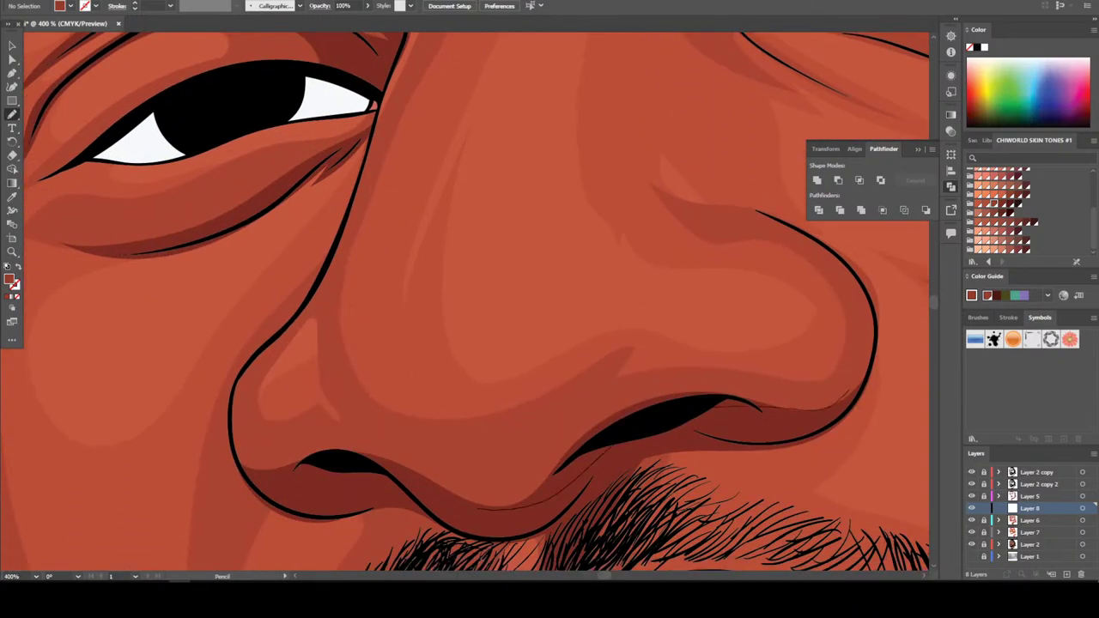
{"action": "mouse_move", "coordinate": [859, 377]}
{"action": "left_mouse_down"}
{"action": "mouse_move", "coordinate": [626, 389]}
{"action": "mouse_move", "coordinate": [545, 425]}
{"action": "mouse_move", "coordinate": [470, 442]}
{"action": "mouse_move", "coordinate": [365, 413]}
{"action": "mouse_move", "coordinate": [383, 460]}
{"action": "left_mouse_up"}
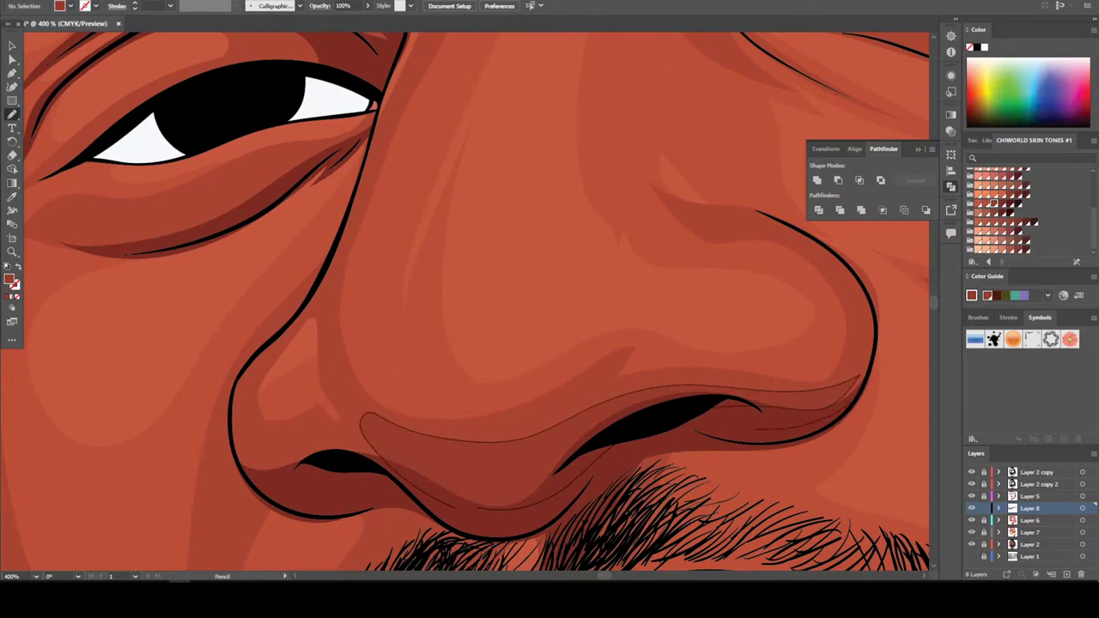
{"action": "mouse_move", "coordinate": [845, 266]}
{"action": "left_mouse_down"}
{"action": "mouse_move", "coordinate": [866, 375]}
{"action": "mouse_move", "coordinate": [819, 402]}
{"action": "left_mouse_up"}
{"action": "left_click_drag", "start_coordinate": [864, 306], "coordinate": [790, 402]}
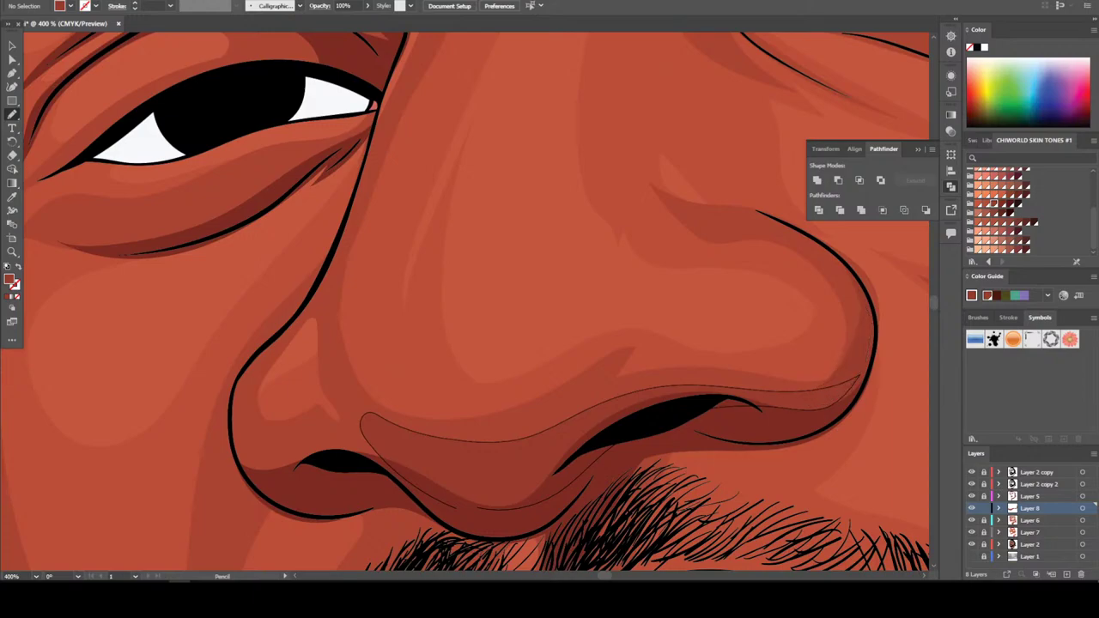
{"action": "scroll", "coordinate": [464, 301], "scroll_direction": "down", "scroll_amount": 2}
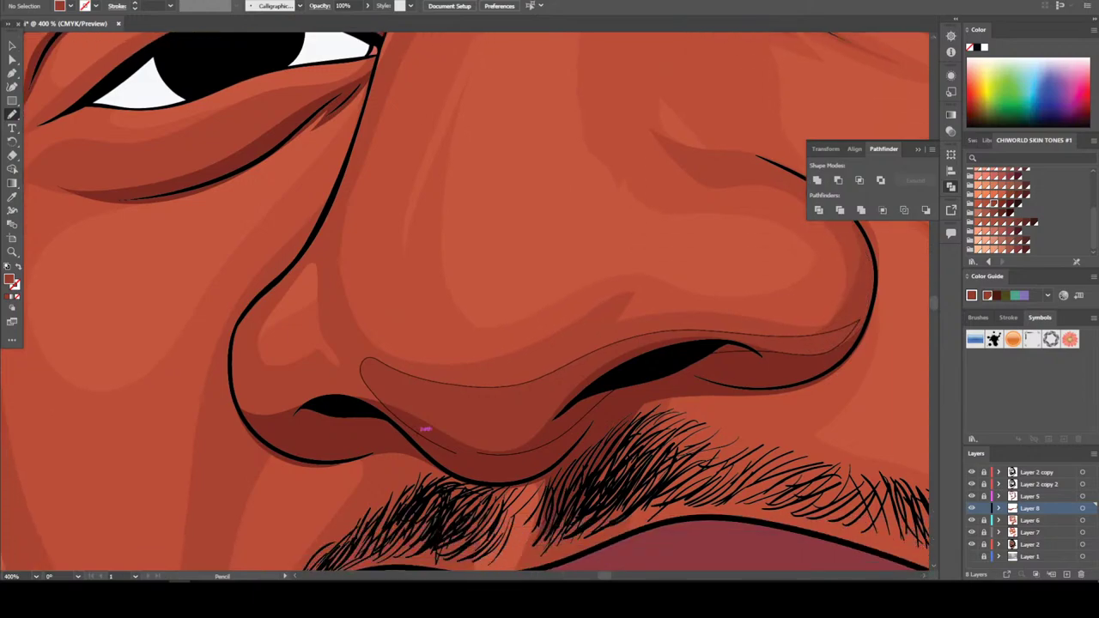
Close a darker shadow shape along the nose's lower edge and add a thin stroke beside the outline
{"action": "key", "text": "ctrl+minus"}
{"action": "key", "text": "ctrl+minus"}
{"action": "key", "text": "ctrl+minus"}
{"action": "key", "text": "ctrl+plus"}
{"action": "key", "text": "ctrl+plus"}
{"action": "key", "text": "ctrl+plus"}
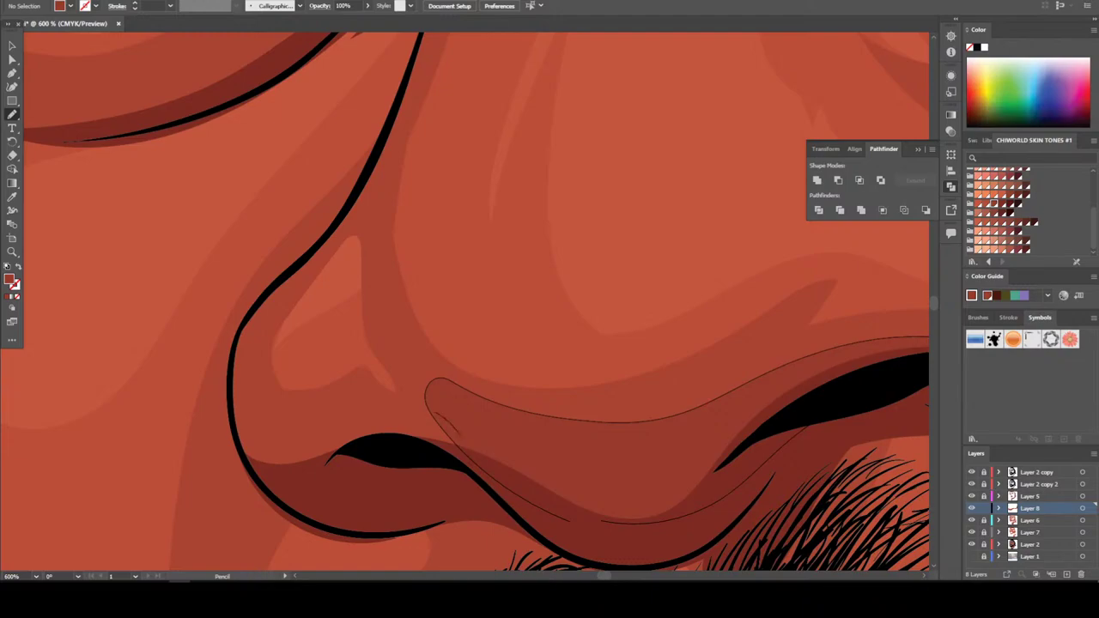
{"action": "mouse_move", "coordinate": [436, 402]}
{"action": "left_mouse_down"}
{"action": "mouse_move", "coordinate": [282, 411]}
{"action": "mouse_move", "coordinate": [249, 381]}
{"action": "mouse_move", "coordinate": [241, 333]}
{"action": "mouse_move", "coordinate": [308, 484]}
{"action": "mouse_move", "coordinate": [460, 474]}
{"action": "left_mouse_up"}
{"action": "key", "text": "ctrl+shift+a"}
{"action": "scroll", "coordinate": [463, 301], "scroll_direction": "down", "scroll_amount": 4}
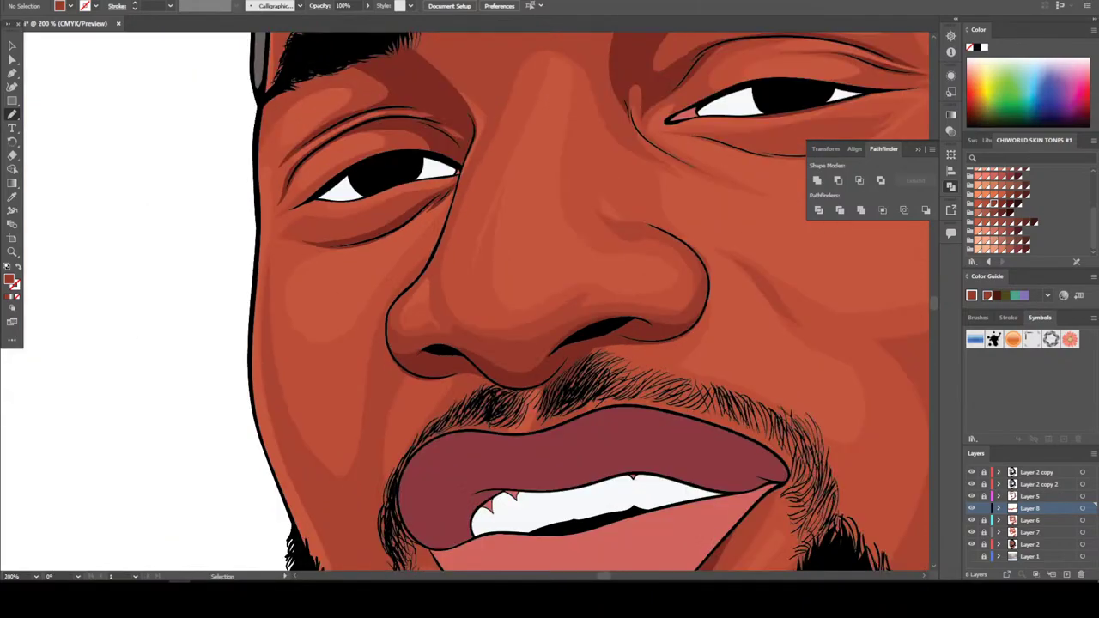
{"action": "scroll", "coordinate": [464, 300], "scroll_direction": "up", "scroll_amount": 3}
{"action": "scroll", "coordinate": [541, 283], "scroll_direction": "up", "scroll_amount": 2}
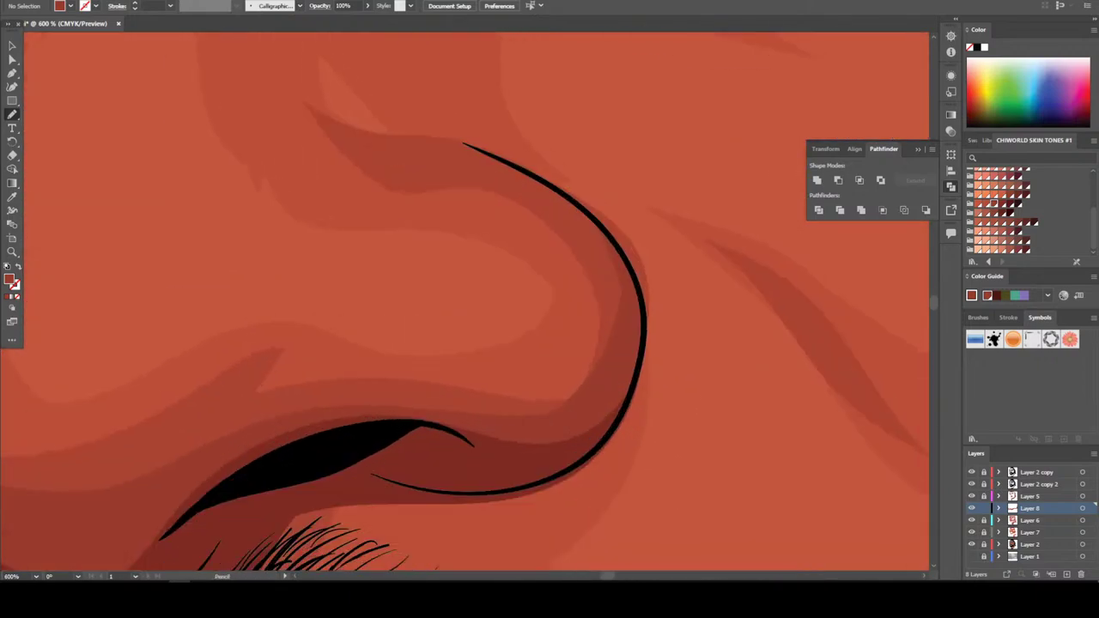
{"action": "mouse_move", "coordinate": [602, 412]}
{"action": "left_mouse_down"}
{"action": "mouse_move", "coordinate": [467, 455]}
{"action": "mouse_move", "coordinate": [556, 414]}
{"action": "mouse_move", "coordinate": [601, 352]}
{"action": "mouse_move", "coordinate": [569, 249]}
{"action": "mouse_move", "coordinate": [490, 192]}
{"action": "mouse_move", "coordinate": [413, 169]}
{"action": "mouse_move", "coordinate": [519, 191]}
{"action": "mouse_move", "coordinate": [626, 280]}
{"action": "mouse_move", "coordinate": [602, 438]}
{"action": "left_mouse_up"}
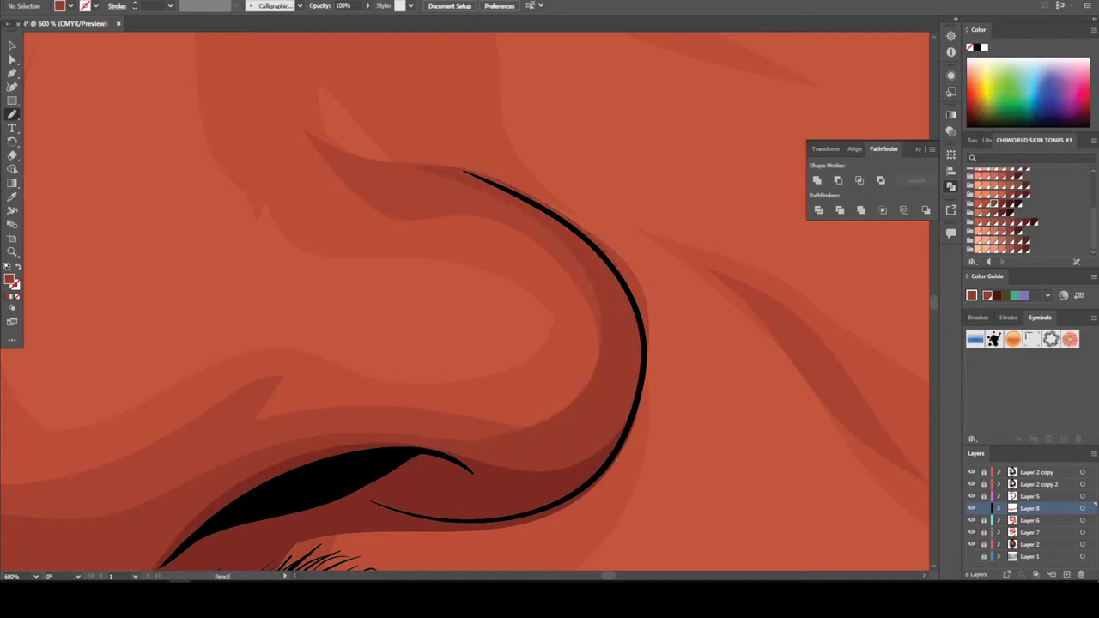
{"action": "key", "text": "ctrl+minus"}
{"action": "key", "text": "ctrl+minus"}
{"action": "key", "text": "ctrl+minus"}
{"action": "key", "text": "ctrl+minus"}
{"action": "key", "text": "ctrl+minus"}
{"action": "key", "text": "ctrl+minus"}
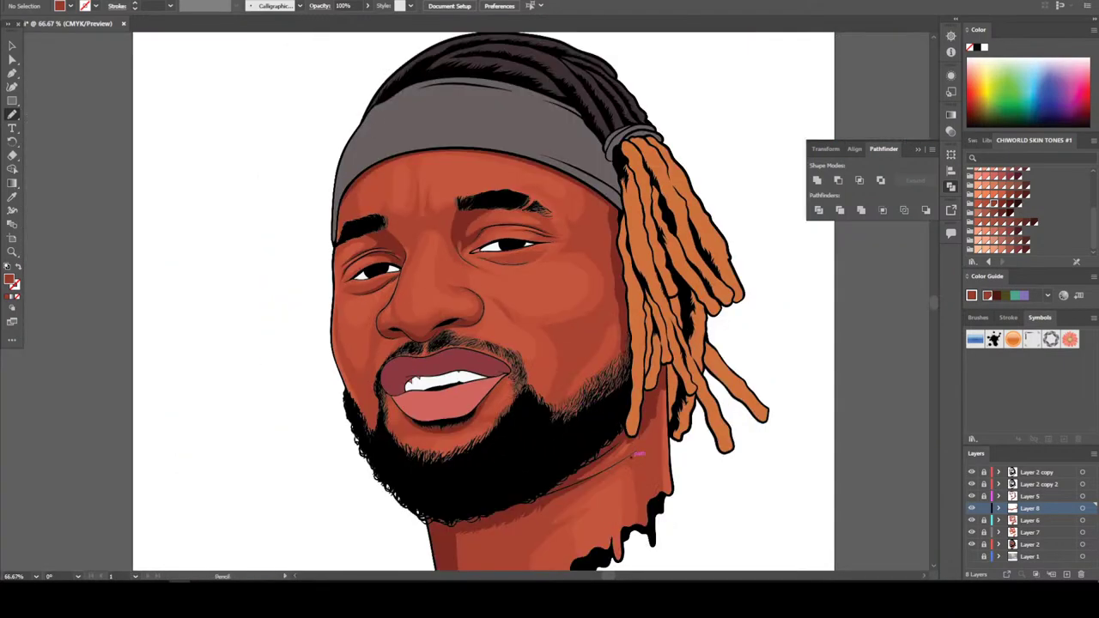
Draw two shading strokes beside the eye socket
{"action": "key", "text": "ctrl+minus"}
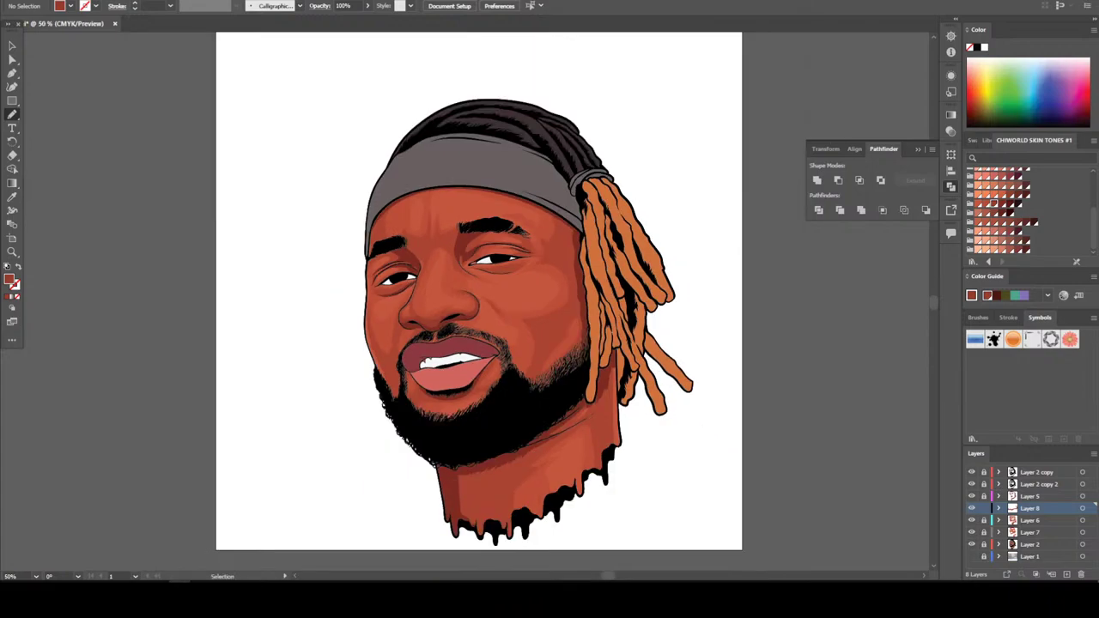
{"action": "key", "text": "ctrl+plus"}
{"action": "key", "text": "ctrl+plus"}
{"action": "key", "text": "ctrl+plus"}
{"action": "key", "text": "ctrl+plus"}
{"action": "key", "text": "ctrl+plus"}
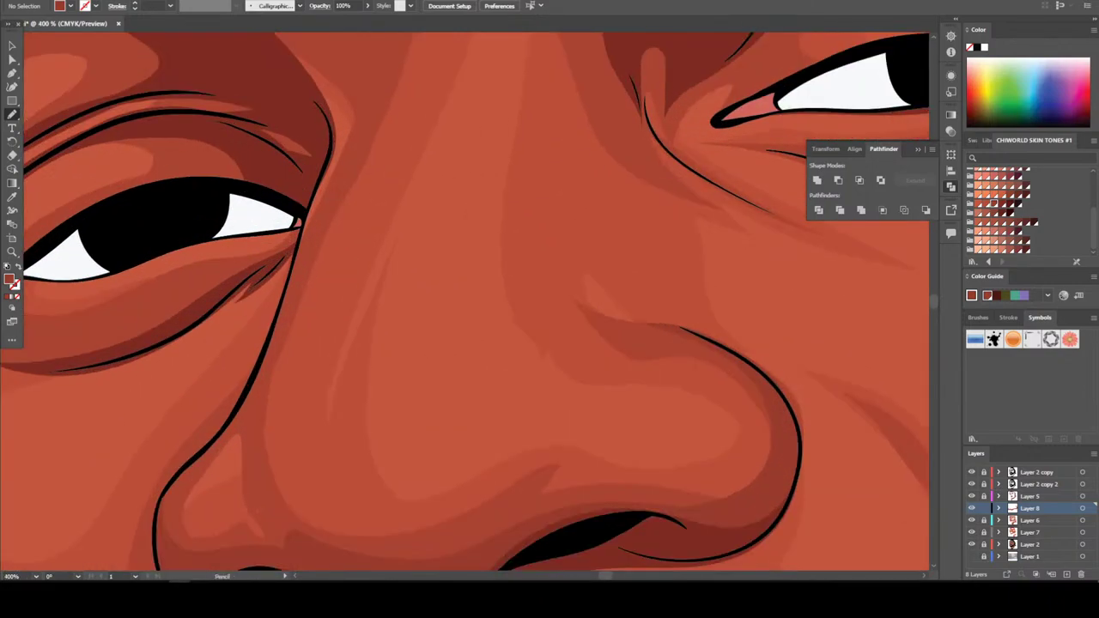
{"action": "mouse_move", "coordinate": [220, 147]}
{"action": "left_mouse_down"}
{"action": "mouse_move", "coordinate": [307, 190]}
{"action": "mouse_move", "coordinate": [345, 284]}
{"action": "mouse_move", "coordinate": [289, 424]}
{"action": "left_mouse_up"}
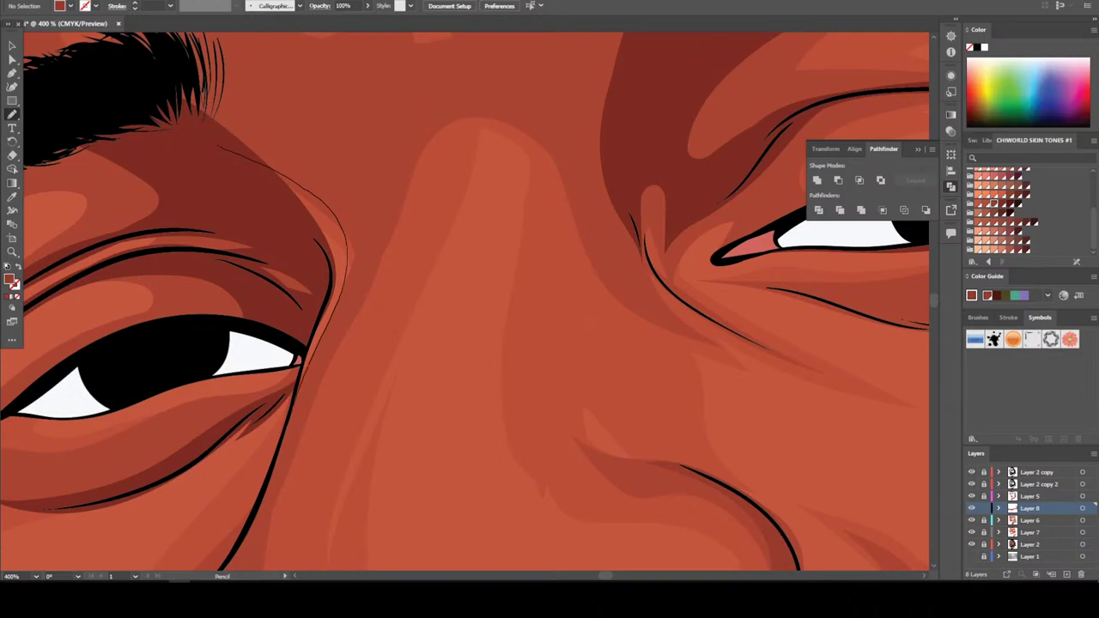
{"action": "mouse_move", "coordinate": [270, 481]}
{"action": "left_mouse_down"}
{"action": "mouse_move", "coordinate": [357, 294]}
{"action": "mouse_move", "coordinate": [366, 183]}
{"action": "mouse_move", "coordinate": [226, 64]}
{"action": "left_mouse_up"}
Draw a closed dark shading shape between the brows
{"action": "key", "text": "ctrl+minus"}
{"action": "key", "text": "ctrl+minus"}
{"action": "key", "text": "ctrl+minus"}
{"action": "key", "text": "ctrl+minus"}
{"action": "key", "text": "ctrl+minus"}
{"action": "key", "text": "ctrl+minus"}
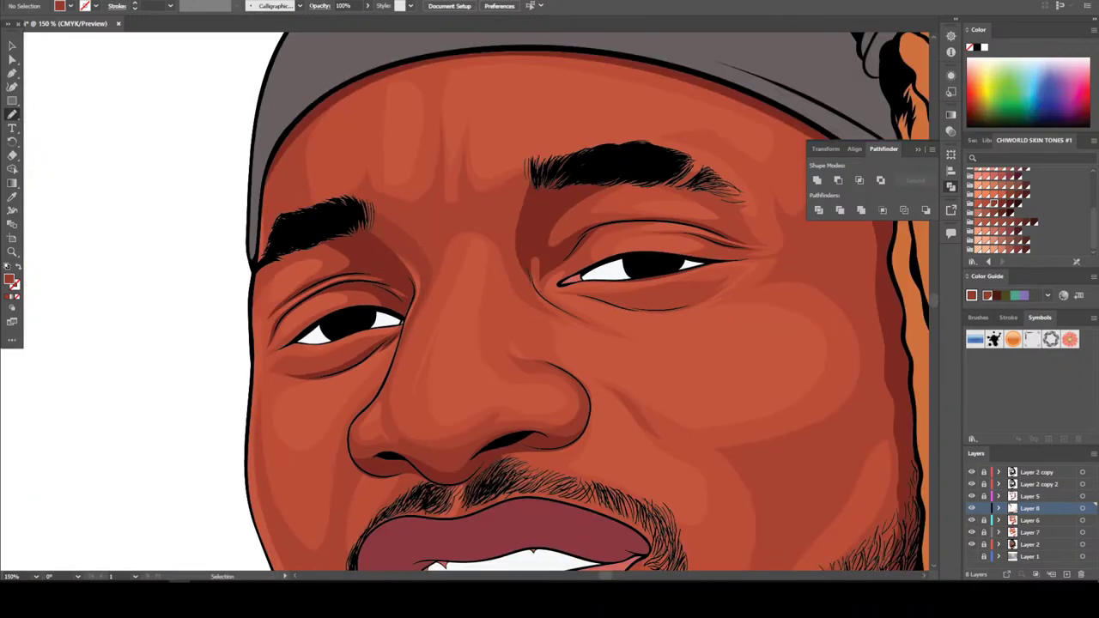
{"action": "key", "text": "ctrl+plus"}
{"action": "key", "text": "ctrl+plus"}
{"action": "key", "text": "ctrl+plus"}
{"action": "key", "text": "ctrl+plus"}
{"action": "key", "text": "ctrl+plus"}
{"action": "key", "text": "ctrl+plus"}
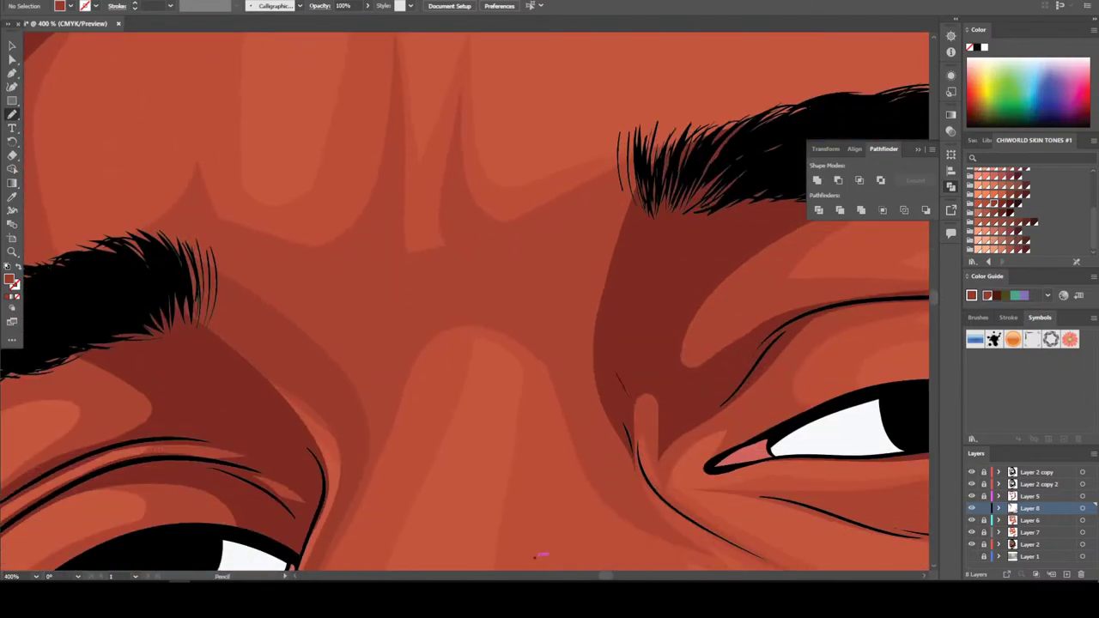
{"action": "mouse_move", "coordinate": [655, 522]}
{"action": "left_mouse_down"}
{"action": "mouse_move", "coordinate": [583, 441]}
{"action": "mouse_move", "coordinate": [568, 374]}
{"action": "left_mouse_up"}
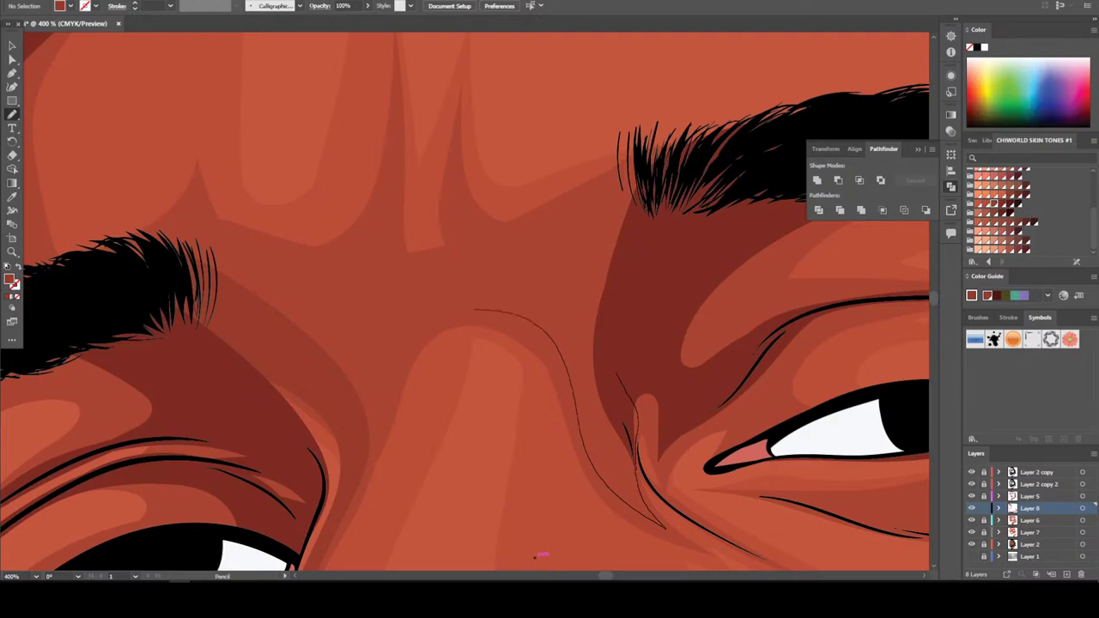
{"action": "mouse_move", "coordinate": [506, 290]}
{"action": "left_mouse_down"}
{"action": "mouse_move", "coordinate": [529, 234]}
{"action": "mouse_move", "coordinate": [639, 168]}
{"action": "left_mouse_up"}
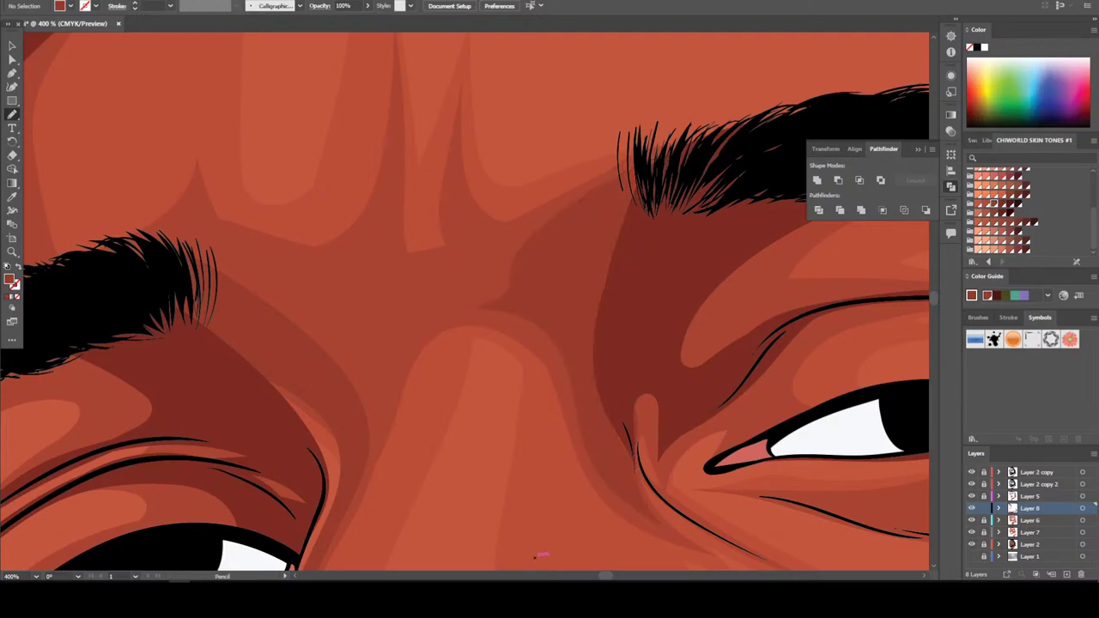
Add a shading shape along the forehead beside the headband
{"action": "key", "text": "ctrl+minus"}
{"action": "key", "text": "ctrl+minus"}
{"action": "key", "text": "ctrl+minus"}
{"action": "key", "text": "ctrl+minus"}
{"action": "key", "text": "ctrl+minus"}
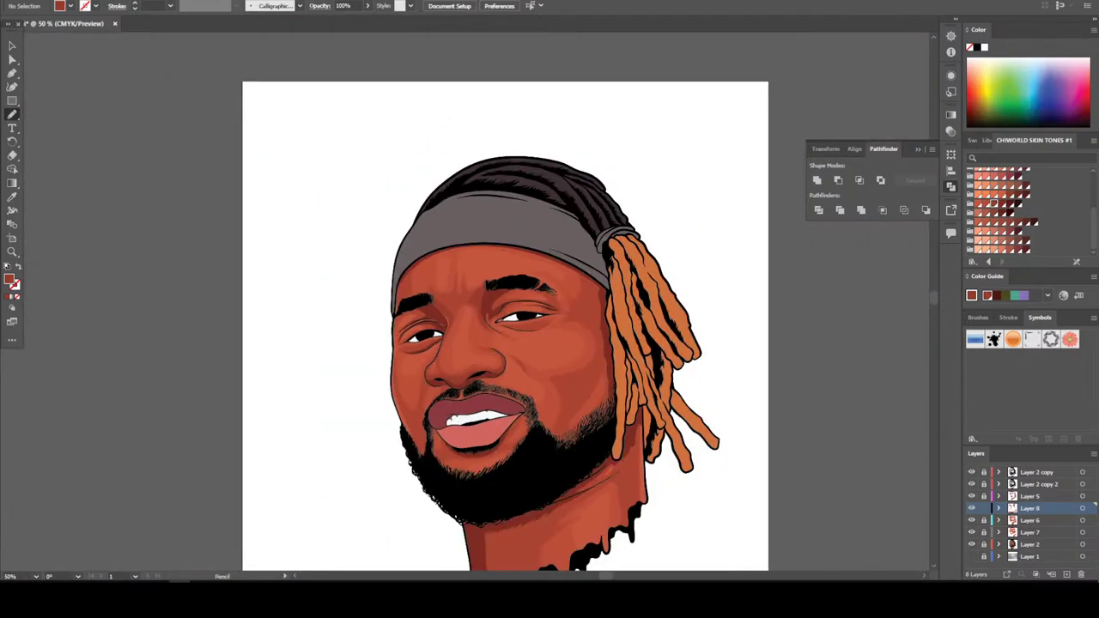
{"action": "key", "text": "ctrl+plus"}
{"action": "key", "text": "ctrl+plus"}
{"action": "key", "text": "ctrl+plus"}
{"action": "key", "text": "ctrl+plus"}
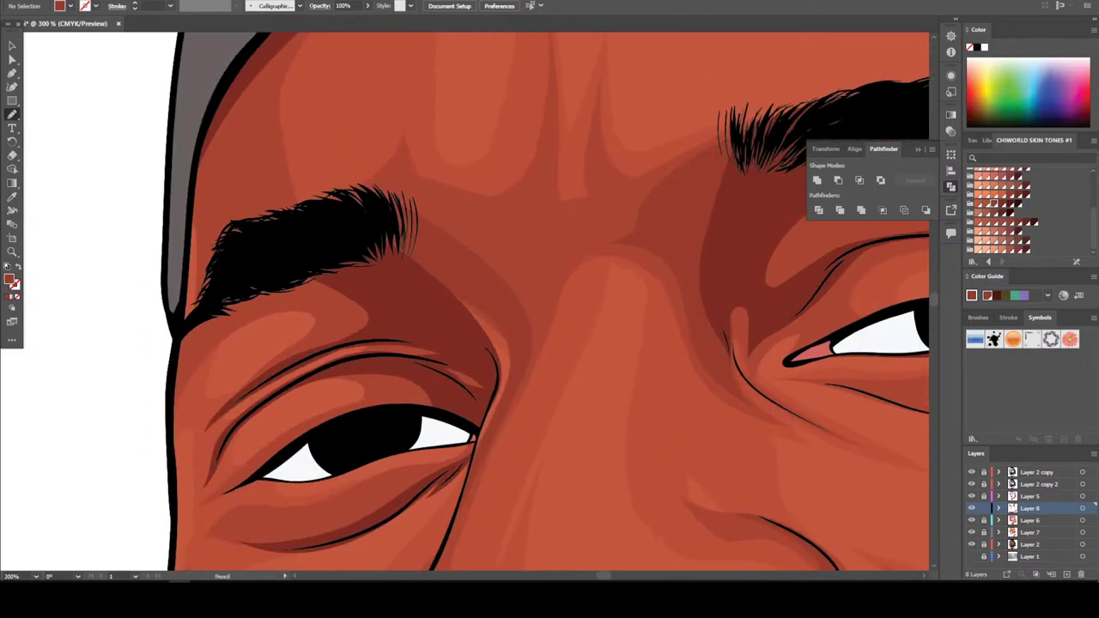
{"action": "scroll", "coordinate": [545, 300], "scroll_direction": "up", "scroll_amount": 2}
{"action": "mouse_move", "coordinate": [284, 262]}
{"action": "left_mouse_down"}
{"action": "mouse_move", "coordinate": [233, 86]}
{"action": "mouse_move", "coordinate": [209, 254]}
{"action": "mouse_move", "coordinate": [283, 297]}
{"action": "left_mouse_up"}
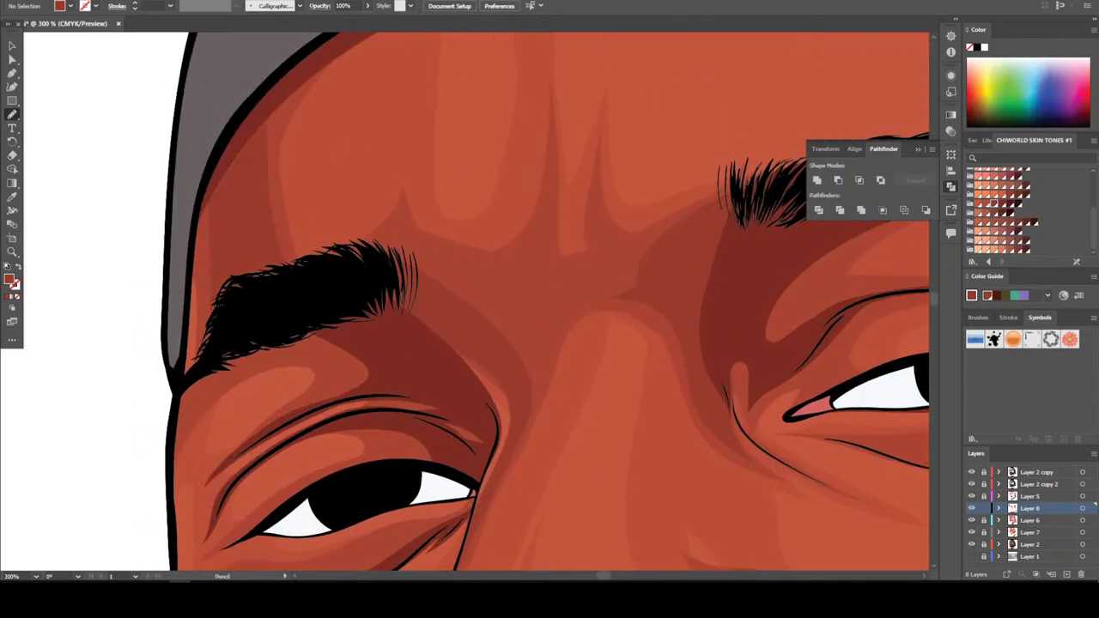
{"action": "key", "text": "ctrl+minus"}
{"action": "key", "text": "ctrl+minus"}
{"action": "key", "text": "ctrl+minus"}
{"action": "key", "text": "ctrl+minus"}
{"action": "key", "text": "ctrl+minus"}
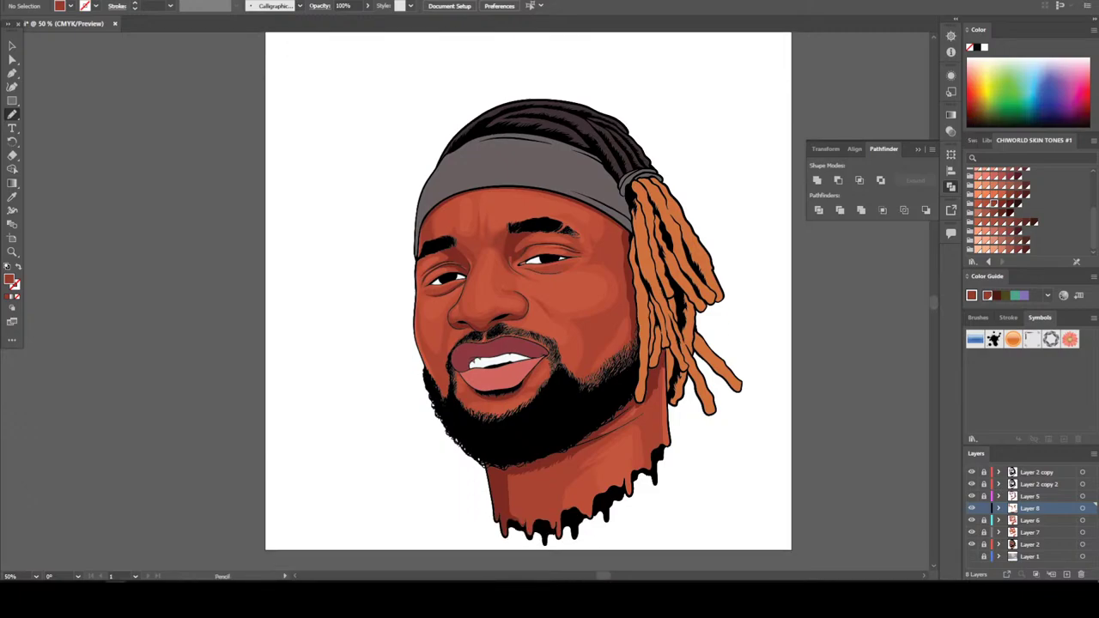
Draw two shading strokes down the cheek, then undo them
{"action": "key", "text": "ctrl+minus"}
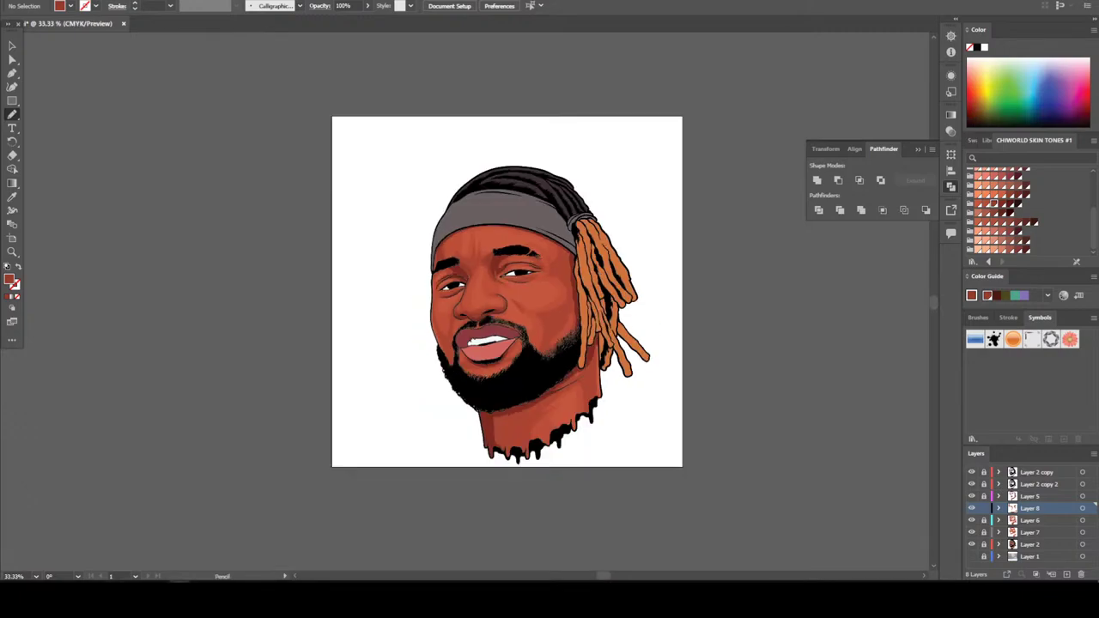
{"action": "key", "text": "ctrl+plus"}
{"action": "key", "text": "ctrl+plus"}
{"action": "key", "text": "ctrl+plus"}
{"action": "key", "text": "ctrl+plus"}
{"action": "scroll", "coordinate": [465, 301], "scroll_direction": "down", "scroll_amount": 1}
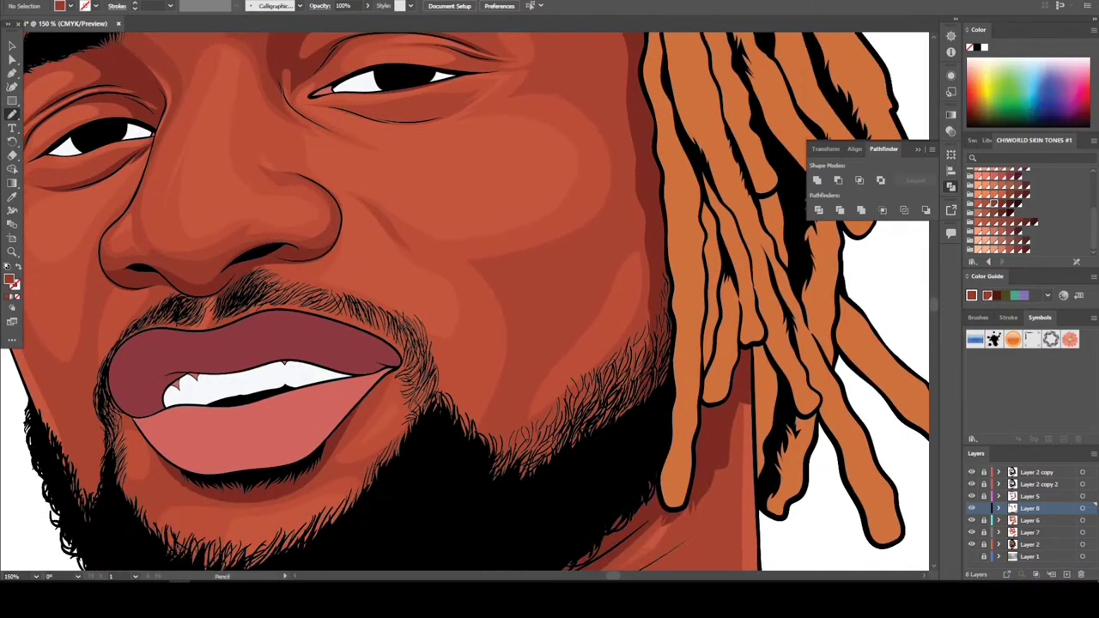
{"action": "mouse_move", "coordinate": [662, 326]}
{"action": "left_mouse_down"}
{"action": "mouse_move", "coordinate": [541, 455]}
{"action": "mouse_move", "coordinate": [545, 421]}
{"action": "mouse_move", "coordinate": [606, 342]}
{"action": "mouse_move", "coordinate": [662, 182]}
{"action": "left_mouse_up"}
{"action": "mouse_move", "coordinate": [662, 145]}
{"action": "left_mouse_down"}
{"action": "mouse_move", "coordinate": [611, 265]}
{"action": "mouse_move", "coordinate": [557, 307]}
{"action": "mouse_move", "coordinate": [520, 357]}
{"action": "mouse_move", "coordinate": [485, 461]}
{"action": "left_mouse_up"}
{"action": "key", "text": "ctrl+z"}
{"action": "key", "text": "ctrl+z"}
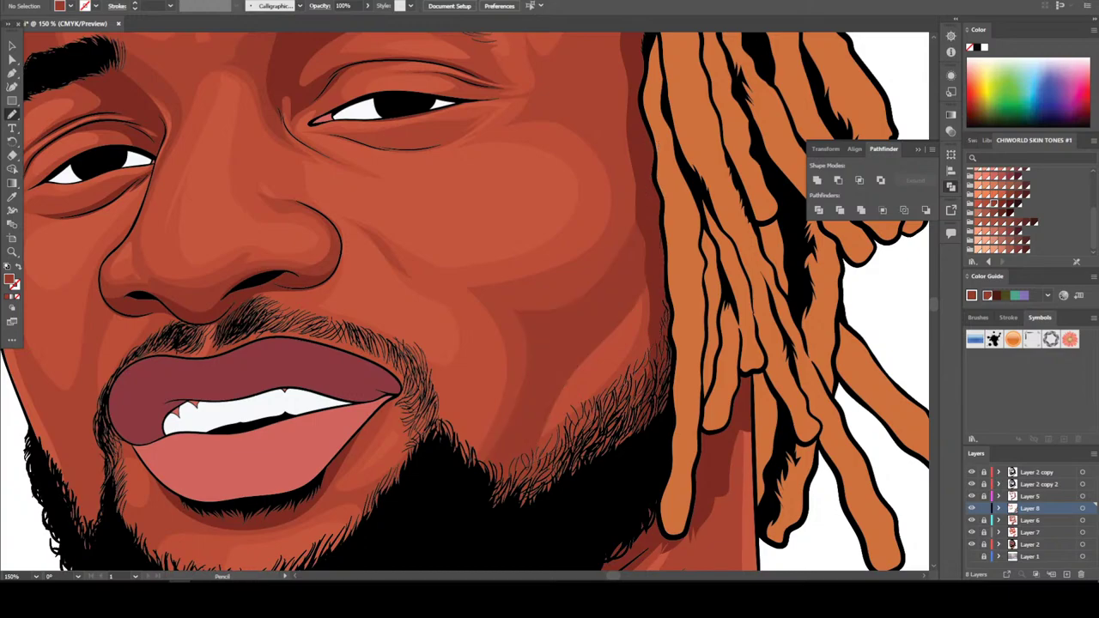
Draw shading strokes around the chin and lower lip
{"action": "scroll", "coordinate": [447, 485], "scroll_direction": "down", "scroll_amount": 4}
{"action": "scroll", "coordinate": [447, 486], "scroll_direction": "up", "scroll_amount": 4}
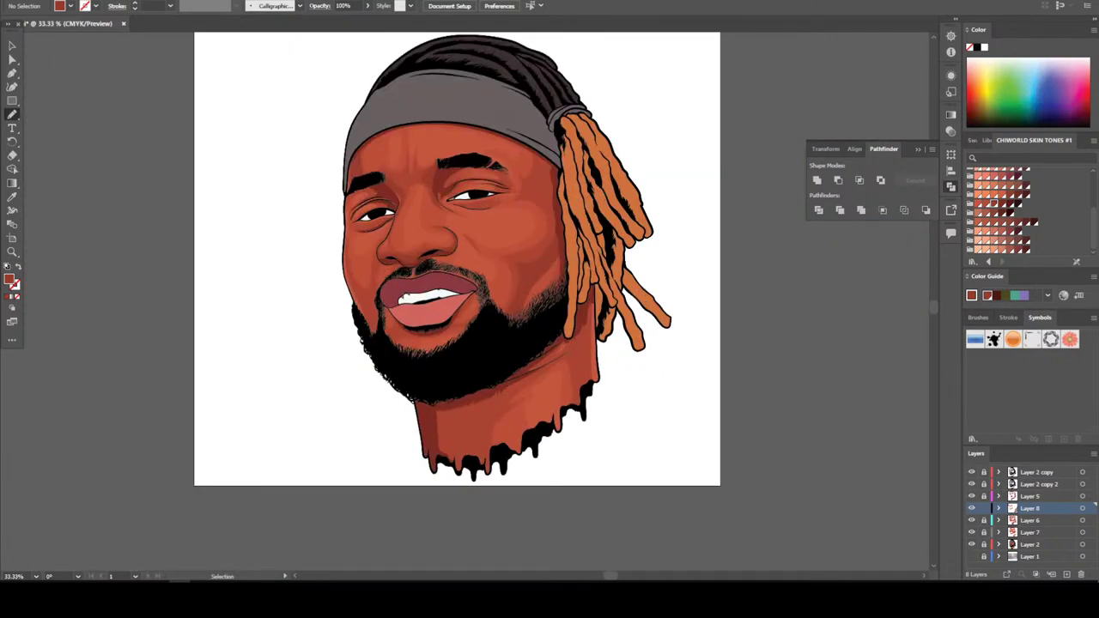
{"action": "scroll", "coordinate": [445, 483], "scroll_direction": "up", "scroll_amount": 2}
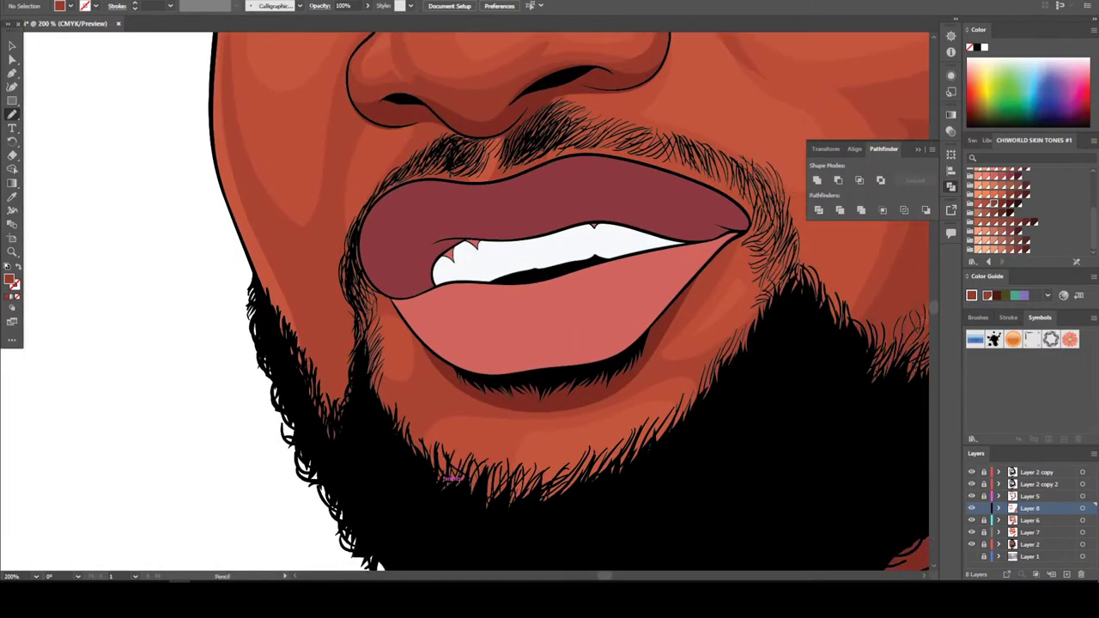
{"action": "mouse_move", "coordinate": [455, 463]}
{"action": "left_mouse_down"}
{"action": "mouse_move", "coordinate": [505, 424]}
{"action": "mouse_move", "coordinate": [591, 414]}
{"action": "left_mouse_up"}
{"action": "mouse_move", "coordinate": [672, 283]}
{"action": "left_mouse_down"}
{"action": "mouse_move", "coordinate": [668, 306]}
{"action": "mouse_move", "coordinate": [452, 342]}
{"action": "mouse_move", "coordinate": [422, 364]}
{"action": "left_mouse_up"}
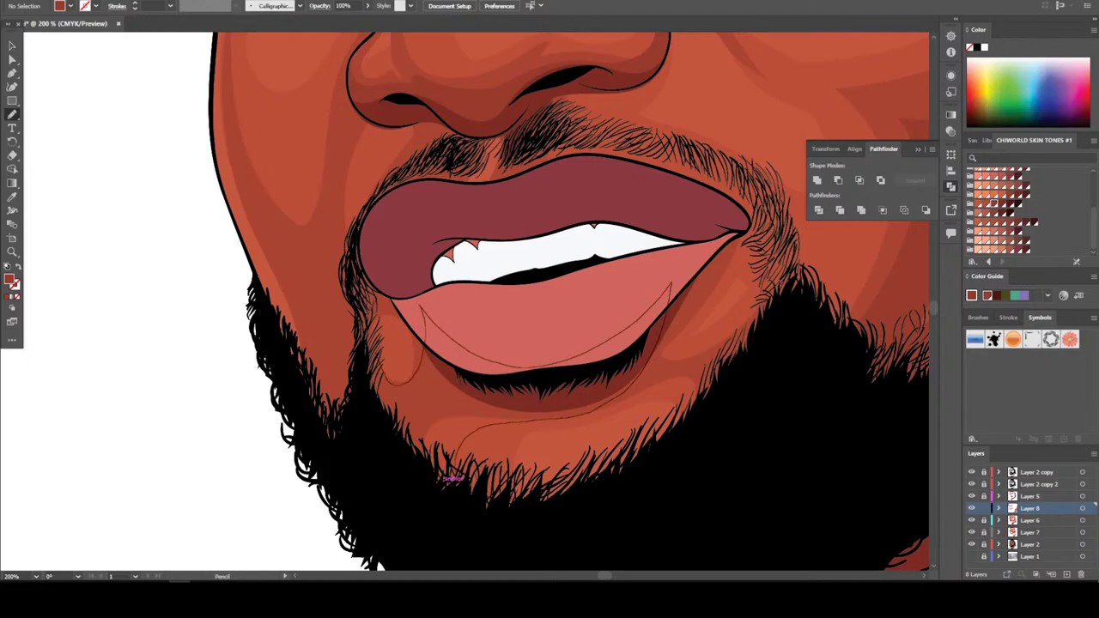
{"action": "left_click_drag", "start_coordinate": [389, 317], "coordinate": [451, 368]}
{"action": "left_click_drag", "start_coordinate": [433, 316], "coordinate": [360, 244]}
Shade the cheek beside the lips and extend it up along the jaw
{"action": "key", "text": "ctrl+minus"}
{"action": "key", "text": "ctrl+minus"}
{"action": "key", "text": "ctrl+minus"}
{"action": "key", "text": "ctrl+minus"}
{"action": "key", "text": "ctrl+minus"}
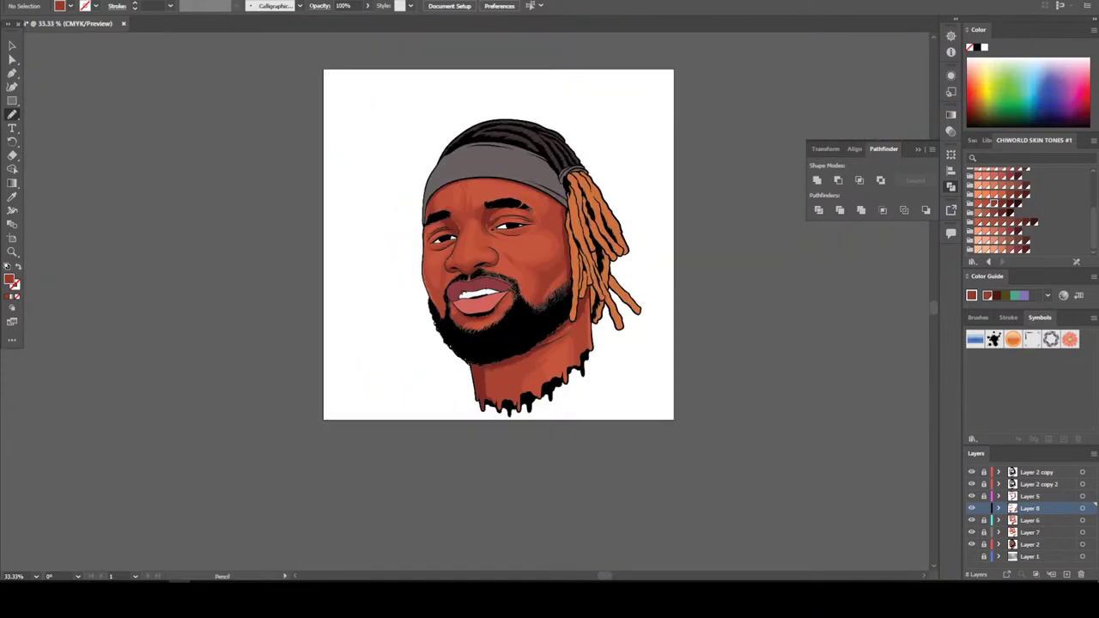
{"action": "key", "text": "ctrl+plus"}
{"action": "key", "text": "ctrl+plus"}
{"action": "key", "text": "ctrl+plus"}
{"action": "key", "text": "ctrl+plus"}
{"action": "key", "text": "ctrl+plus"}
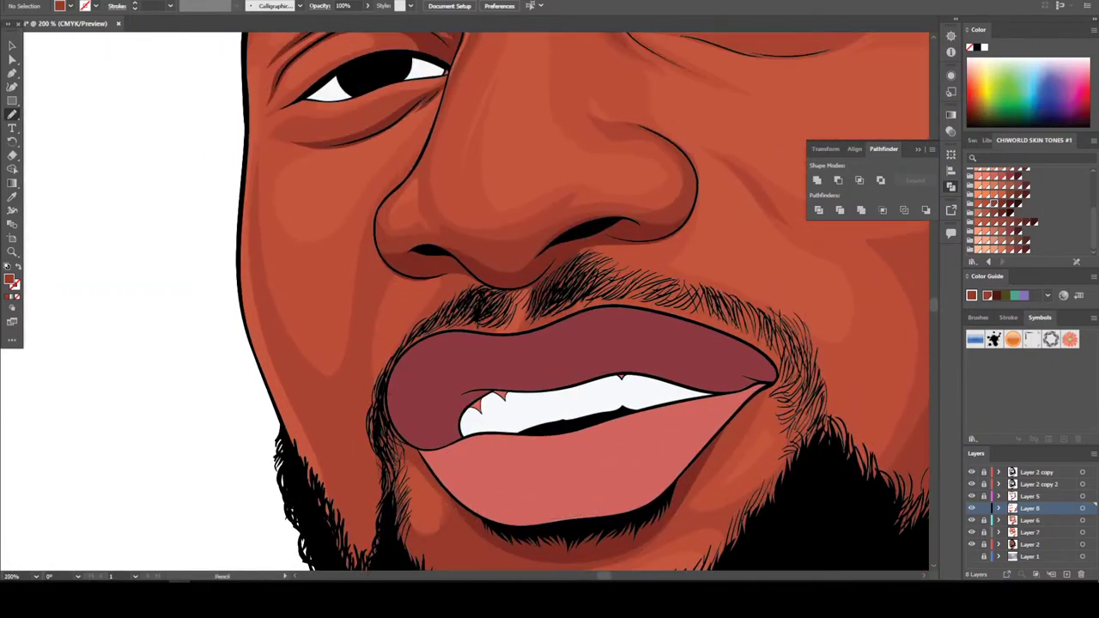
{"action": "scroll", "coordinate": [582, 301], "scroll_direction": "down", "scroll_amount": 1}
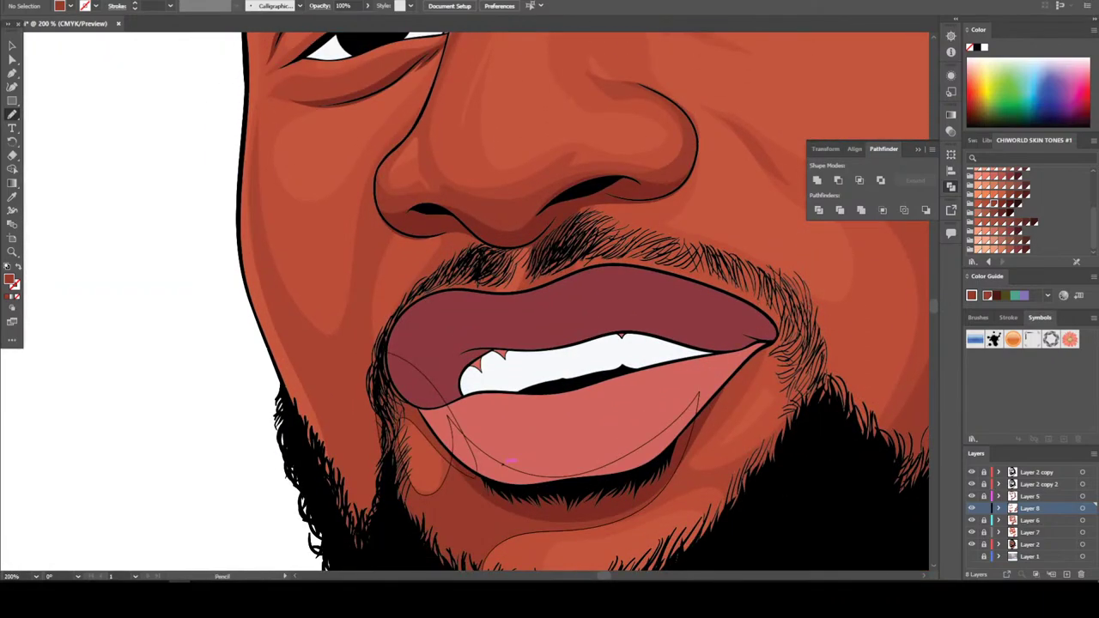
{"action": "left_click_drag", "start_coordinate": [359, 390], "coordinate": [365, 284]}
{"action": "mouse_move", "coordinate": [327, 350]}
{"action": "left_mouse_down"}
{"action": "mouse_move", "coordinate": [291, 311]}
{"action": "mouse_move", "coordinate": [266, 220]}
{"action": "mouse_move", "coordinate": [262, 106]}
{"action": "mouse_move", "coordinate": [246, 248]}
{"action": "mouse_move", "coordinate": [301, 423]}
{"action": "mouse_move", "coordinate": [354, 513]}
{"action": "left_mouse_up"}
{"action": "key", "text": "ctrl+minus"}
{"action": "key", "text": "ctrl+minus"}
{"action": "key", "text": "ctrl+minus"}
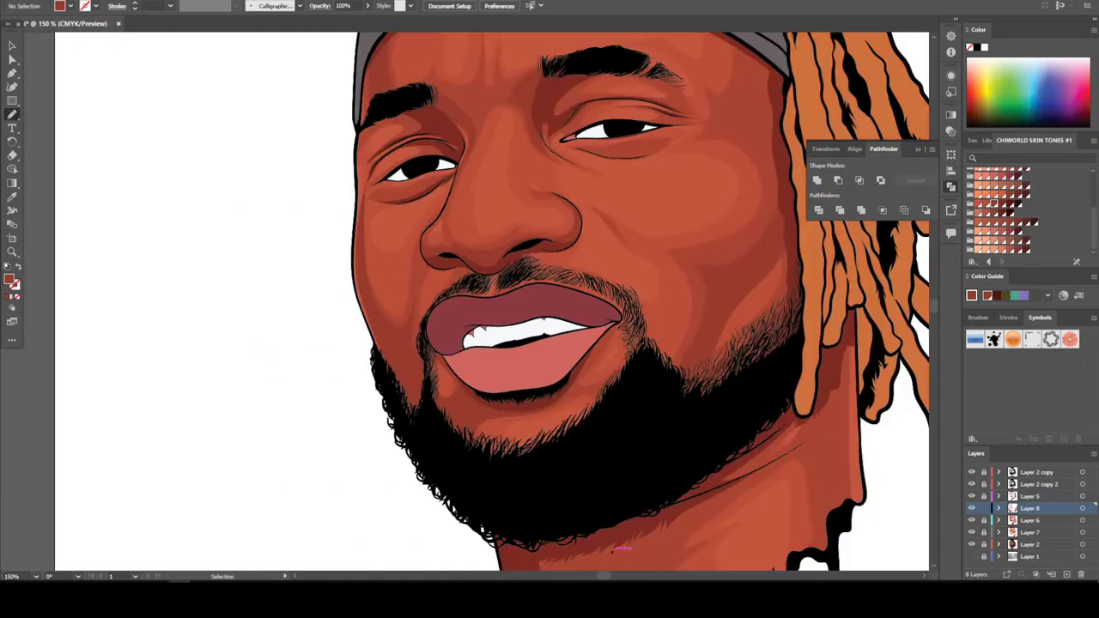
{"action": "key", "text": "ctrl+plus"}
{"action": "key", "text": "ctrl+plus"}
{"action": "key", "text": "ctrl+plus"}
{"action": "key", "text": "ctrl+plus"}
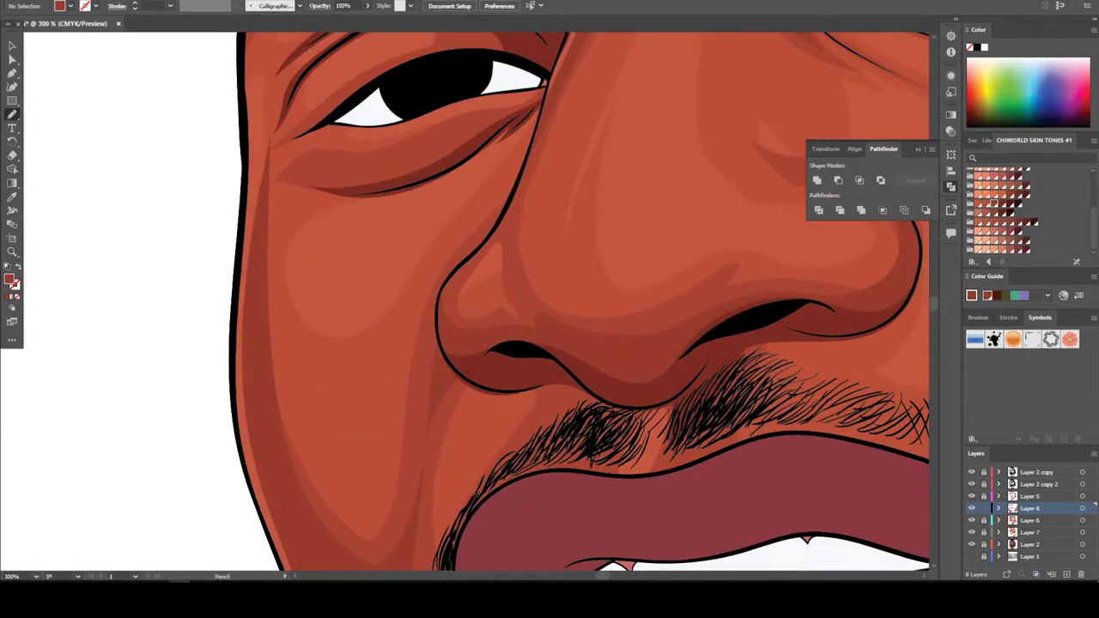
Draw shading up the cheek, under the lower eyelid and above the upper eyelid
{"action": "scroll", "coordinate": [579, 301], "scroll_direction": "up", "scroll_amount": 5}
{"action": "scroll", "coordinate": [580, 301], "scroll_direction": "up", "scroll_amount": 1}
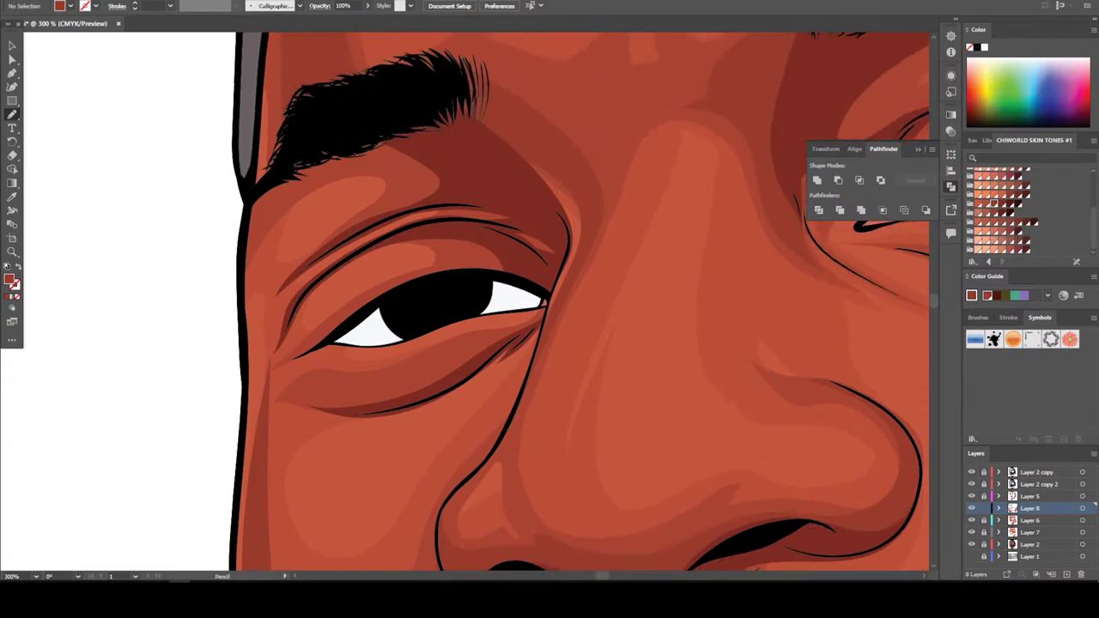
{"action": "mouse_move", "coordinate": [259, 505]}
{"action": "left_mouse_down"}
{"action": "mouse_move", "coordinate": [266, 447]}
{"action": "mouse_move", "coordinate": [320, 418]}
{"action": "mouse_move", "coordinate": [366, 416]}
{"action": "left_mouse_up"}
{"action": "left_click_drag", "start_coordinate": [505, 334], "coordinate": [317, 383]}
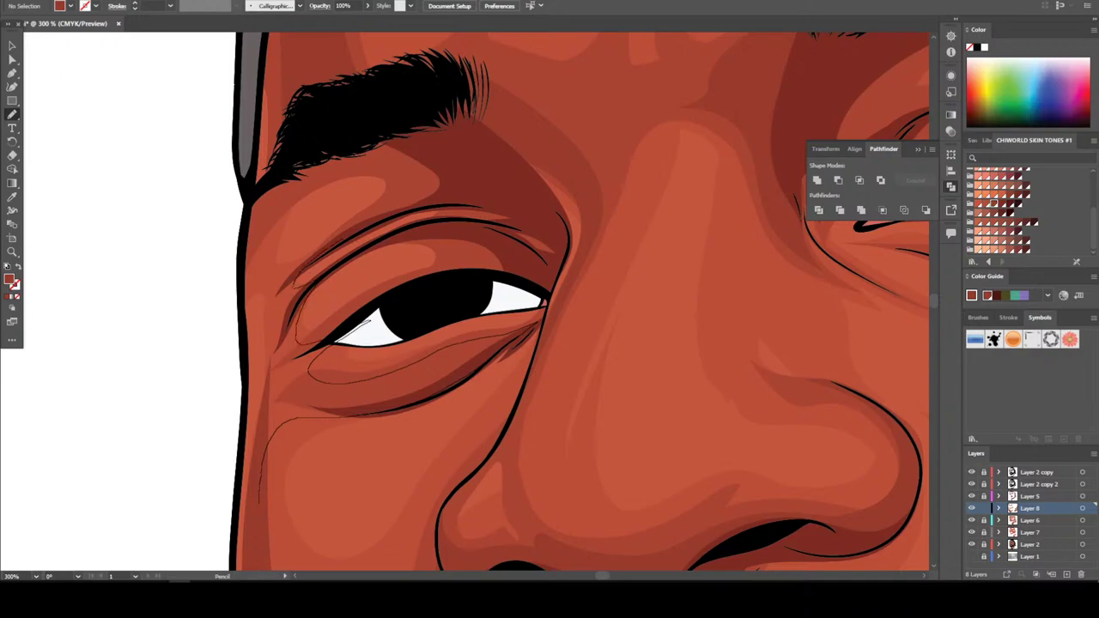
{"action": "mouse_move", "coordinate": [342, 236]}
{"action": "left_mouse_down"}
{"action": "mouse_move", "coordinate": [276, 269]}
{"action": "mouse_move", "coordinate": [292, 209]}
{"action": "mouse_move", "coordinate": [359, 169]}
{"action": "mouse_move", "coordinate": [412, 199]}
{"action": "mouse_move", "coordinate": [434, 136]}
{"action": "left_mouse_up"}
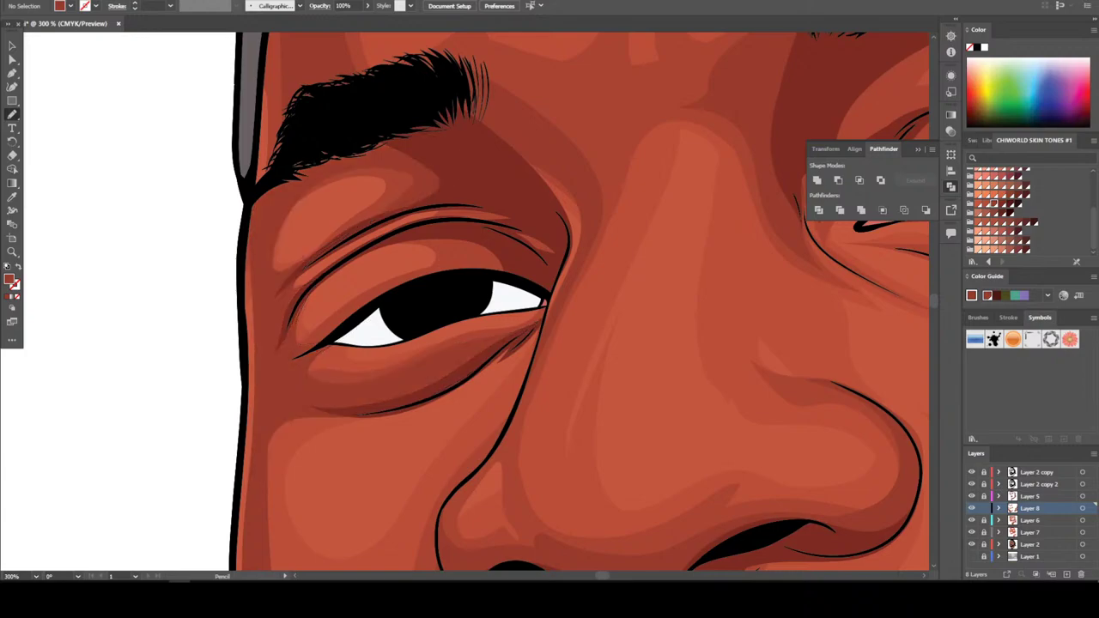
Add shading along the face's left edge and a shape across the forehead
{"action": "key", "text": "ctrl+minus"}
{"action": "key", "text": "ctrl+minus"}
{"action": "key", "text": "ctrl+minus"}
{"action": "key", "text": "ctrl+minus"}
{"action": "key", "text": "ctrl+minus"}
{"action": "key", "text": "ctrl+minus"}
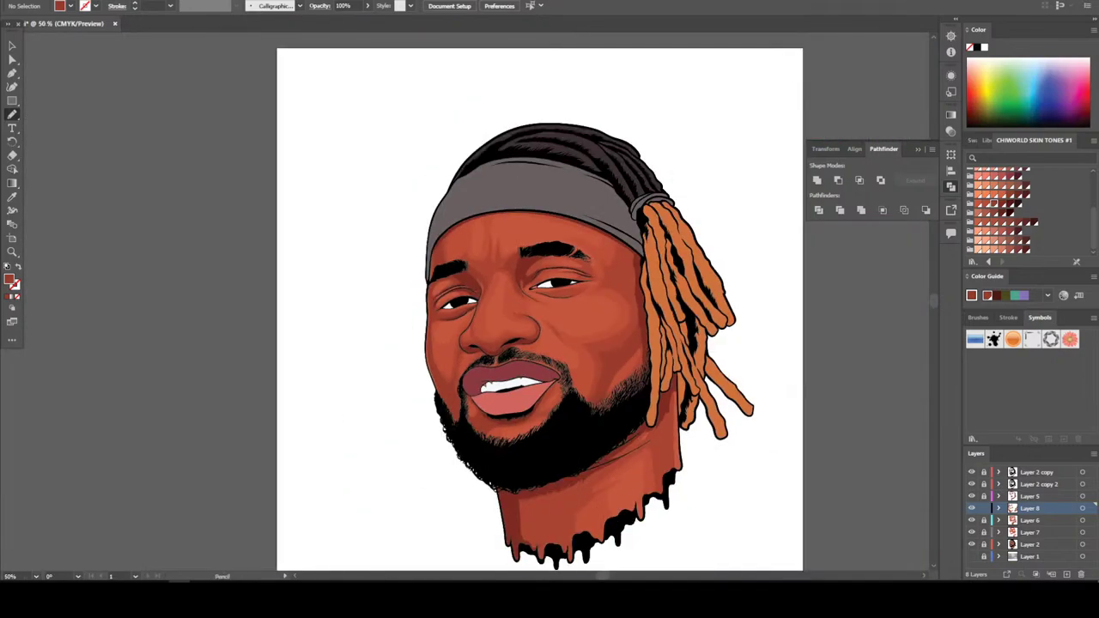
{"action": "key", "text": "ctrl+equal"}
{"action": "key", "text": "ctrl+equal"}
{"action": "key", "text": "ctrl+equal"}
{"action": "key", "text": "ctrl+equal"}
{"action": "key", "text": "ctrl+equal"}
{"action": "key", "text": "ctrl+equal"}
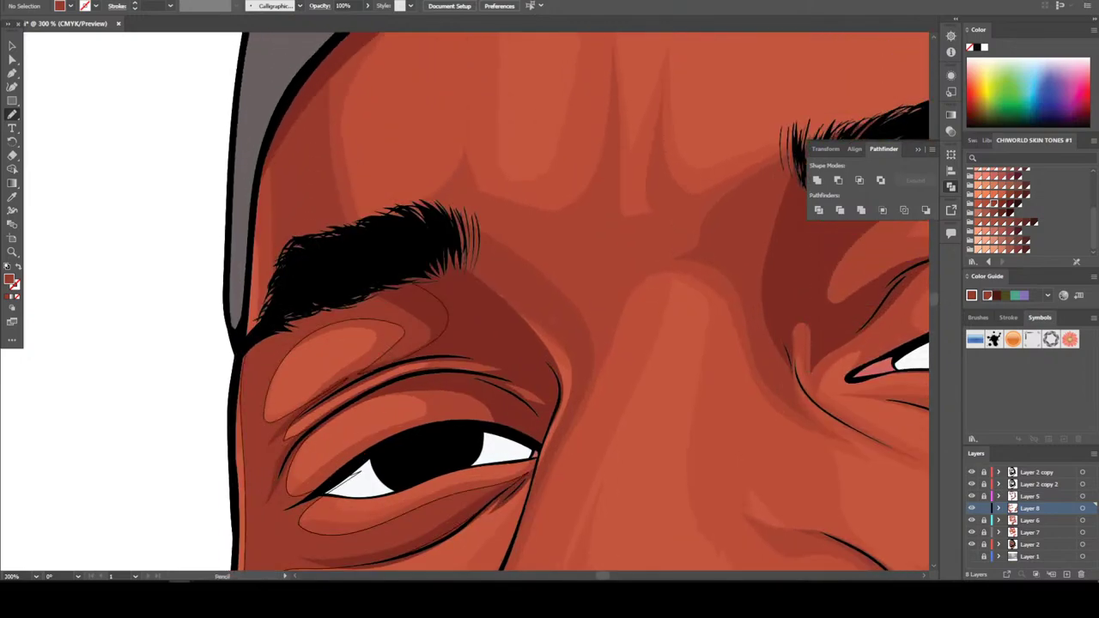
{"action": "left_click_drag", "start_coordinate": [253, 330], "coordinate": [256, 192]}
{"action": "scroll", "coordinate": [449, 516], "scroll_direction": "up", "scroll_amount": 5}
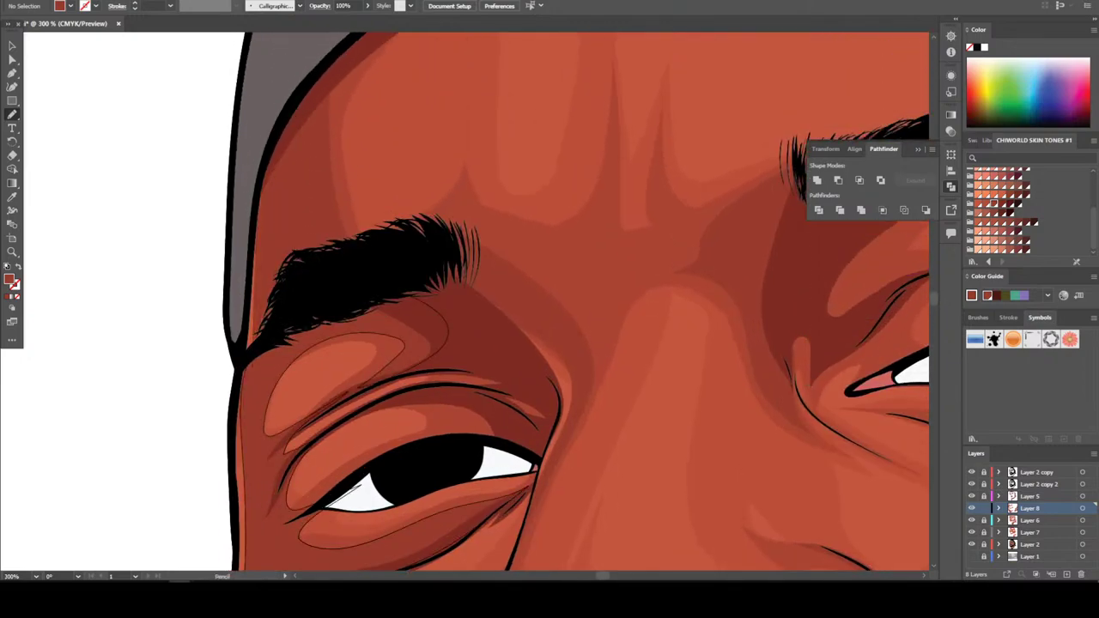
{"action": "mouse_move", "coordinate": [376, 378]}
{"action": "left_mouse_down"}
{"action": "mouse_move", "coordinate": [359, 316]}
{"action": "mouse_move", "coordinate": [373, 213]}
{"action": "mouse_move", "coordinate": [430, 242]}
{"action": "mouse_move", "coordinate": [457, 181]}
{"action": "mouse_move", "coordinate": [563, 103]}
{"action": "mouse_move", "coordinate": [374, 110]}
{"action": "left_mouse_up"}
{"action": "key", "text": "ctrl+0"}
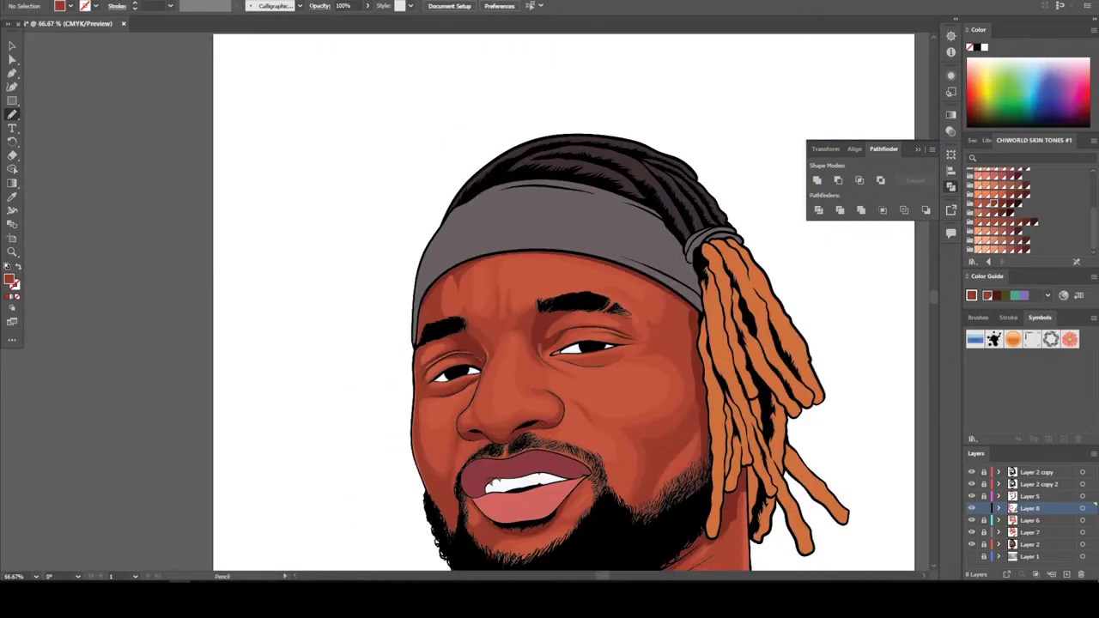
{"action": "scroll", "coordinate": [503, 295], "scroll_direction": "up", "scroll_amount": 6}
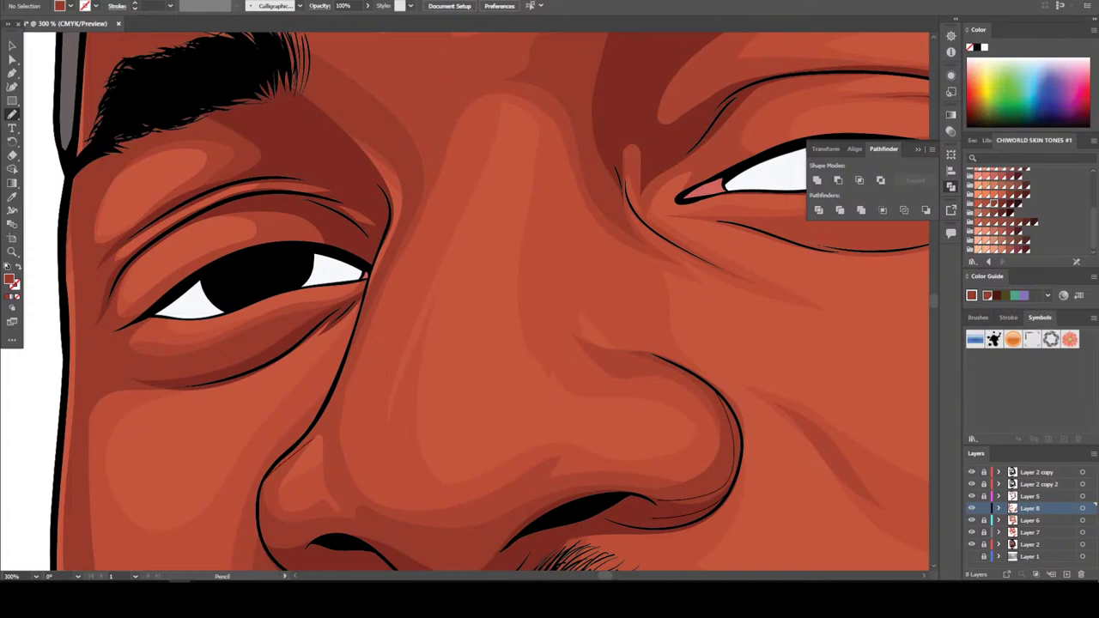
Draw a shading stroke beside the nose
{"action": "mouse_move", "coordinate": [324, 436]}
{"action": "left_mouse_down"}
{"action": "mouse_move", "coordinate": [346, 486]}
{"action": "mouse_move", "coordinate": [360, 373]}
{"action": "mouse_move", "coordinate": [418, 190]}
{"action": "mouse_move", "coordinate": [354, 335]}
{"action": "mouse_move", "coordinate": [326, 433]}
{"action": "mouse_move", "coordinate": [318, 403]}
{"action": "mouse_move", "coordinate": [337, 328]}
{"action": "mouse_move", "coordinate": [266, 380]}
{"action": "mouse_move", "coordinate": [370, 280]}
{"action": "left_mouse_up"}
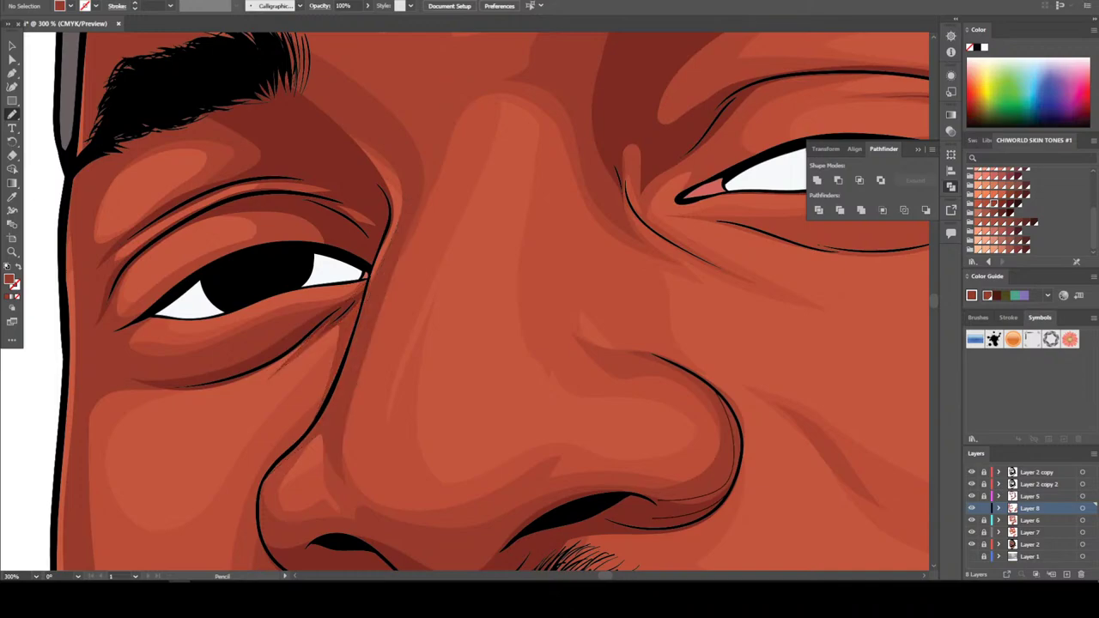
{"action": "key", "text": "ctrl+0"}
{"action": "key", "text": "ctrl+equal"}
{"action": "key", "text": "ctrl+equal"}
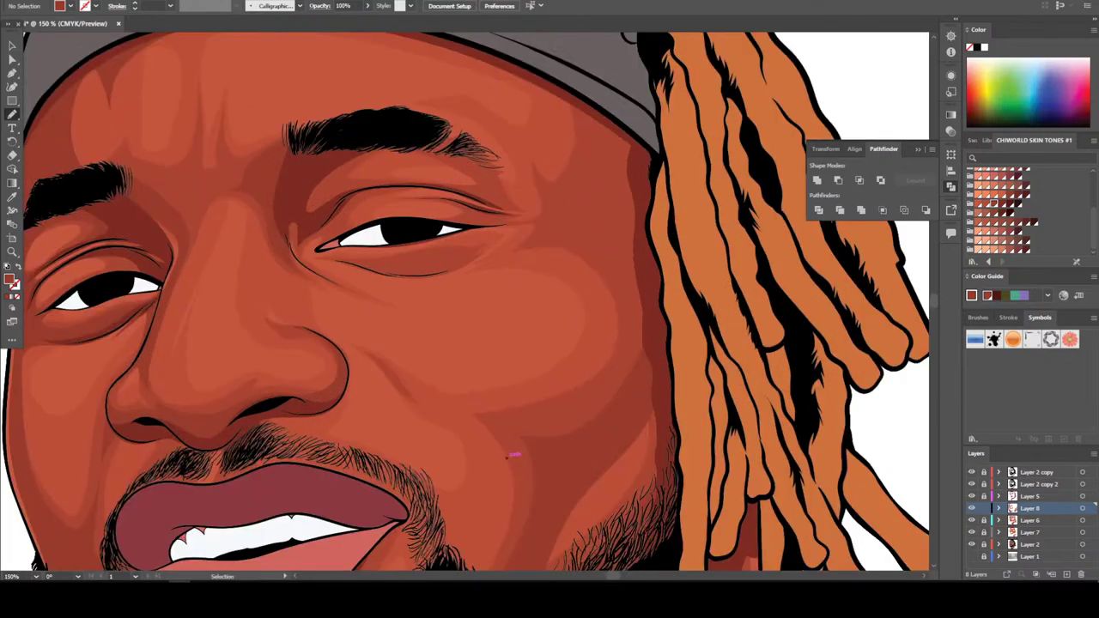
{"action": "key", "text": "ctrl+equal"}
{"action": "key", "text": "ctrl+equal"}
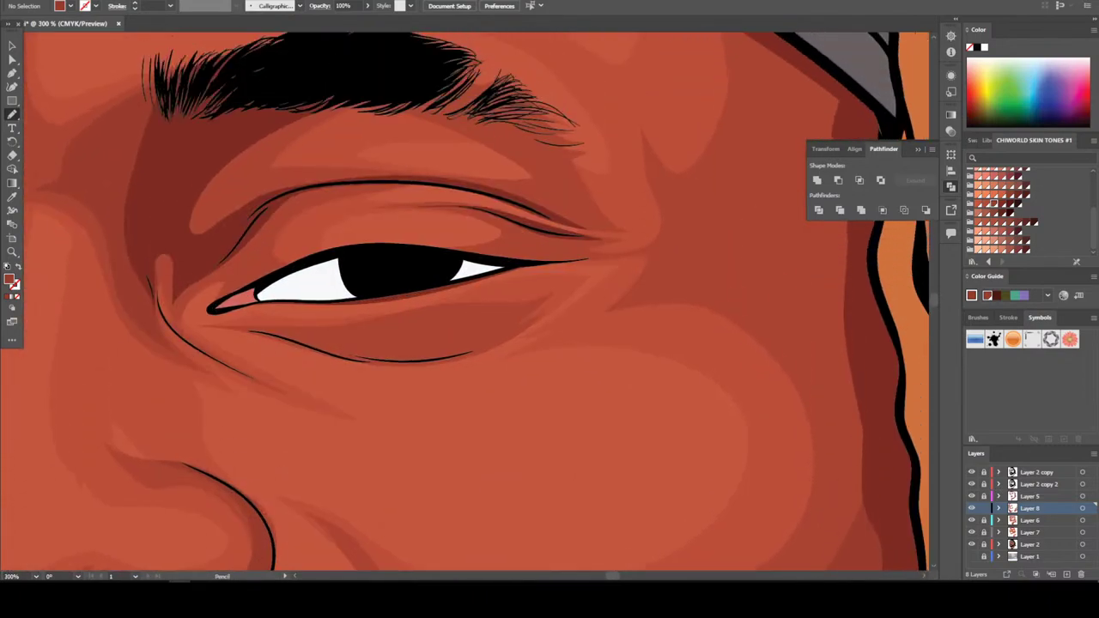
Trace shading under the right eye's lower lid and at its corner, then delete the sketch strokes
{"action": "mouse_move", "coordinate": [250, 332]}
{"action": "left_mouse_down"}
{"action": "mouse_move", "coordinate": [389, 362]}
{"action": "mouse_move", "coordinate": [487, 347]}
{"action": "mouse_move", "coordinate": [558, 297]}
{"action": "mouse_move", "coordinate": [371, 334]}
{"action": "mouse_move", "coordinate": [227, 325]}
{"action": "left_mouse_up"}
{"action": "scroll", "coordinate": [477, 302], "scroll_direction": "up", "scroll_amount": 2}
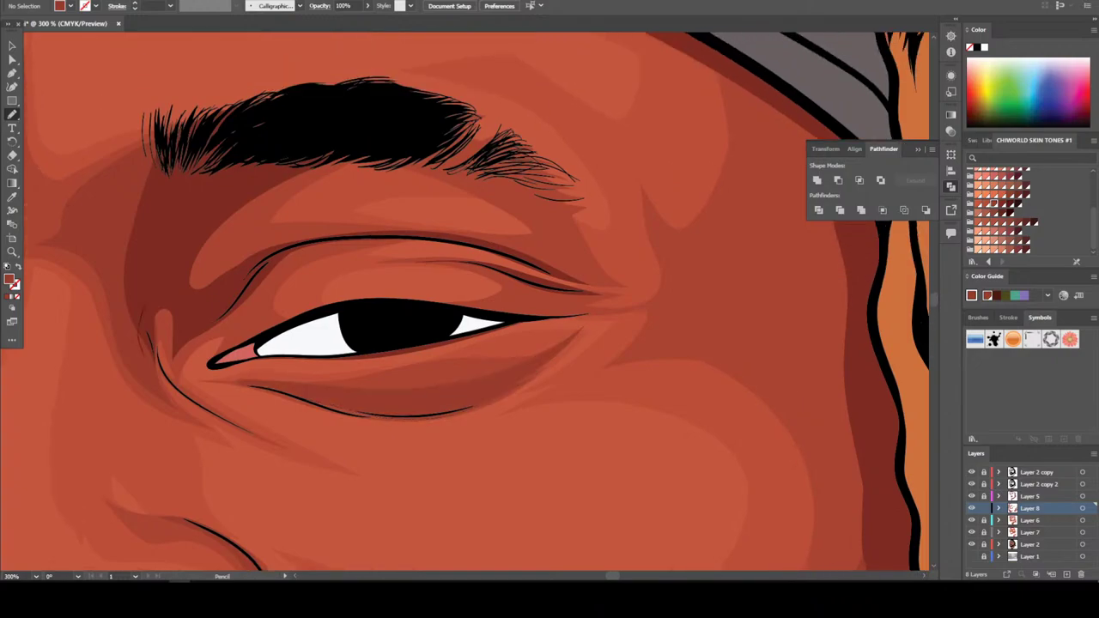
{"action": "mouse_move", "coordinate": [144, 357]}
{"action": "left_mouse_down"}
{"action": "mouse_move", "coordinate": [187, 400]}
{"action": "mouse_move", "coordinate": [172, 385]}
{"action": "mouse_move", "coordinate": [232, 325]}
{"action": "mouse_move", "coordinate": [237, 356]}
{"action": "mouse_move", "coordinate": [312, 324]}
{"action": "mouse_move", "coordinate": [311, 251]}
{"action": "left_mouse_up"}
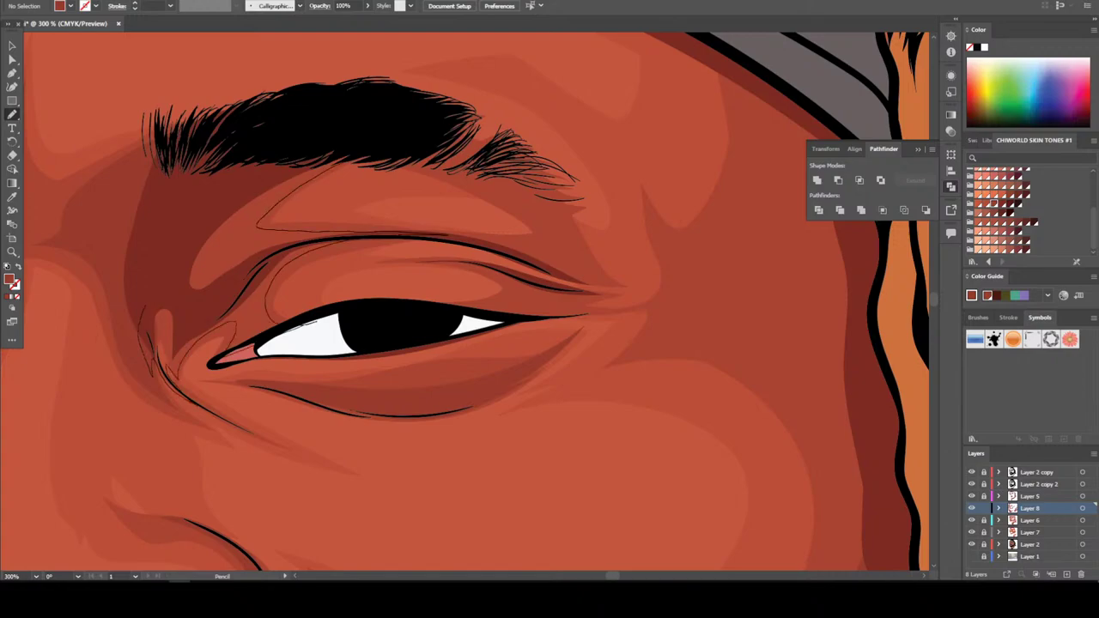
{"action": "key", "text": "ctrl+a"}
{"action": "key", "text": "Delete"}
{"action": "key", "text": "ctrl+0"}
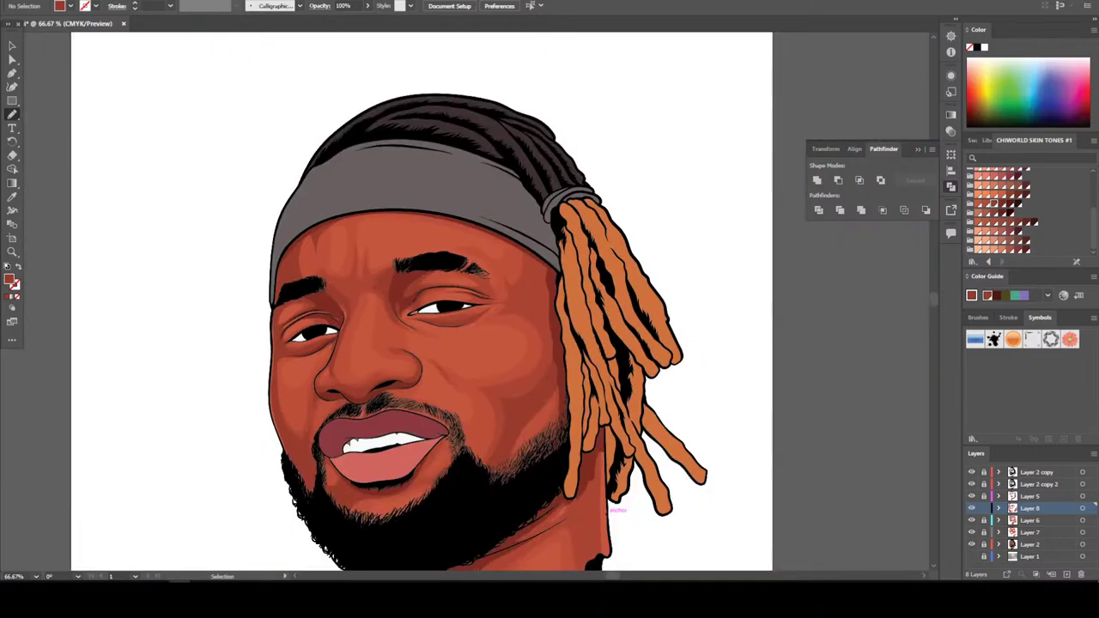
{"action": "key", "text": "ctrl+equal"}
{"action": "key", "text": "ctrl+equal"}
{"action": "key", "text": "ctrl+minus"}
{"action": "key", "text": "ctrl+minus"}
{"action": "key", "text": "ctrl+minus"}
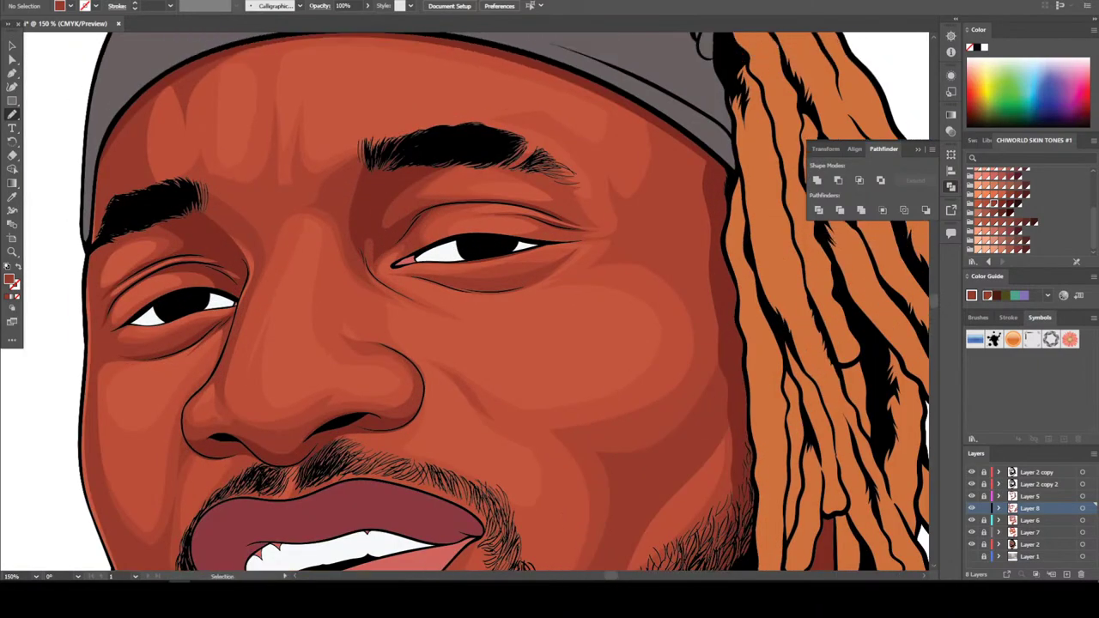
{"action": "key", "text": "ctrl+equal"}
{"action": "key", "text": "ctrl+equal"}
{"action": "key", "text": "ctrl+equal"}
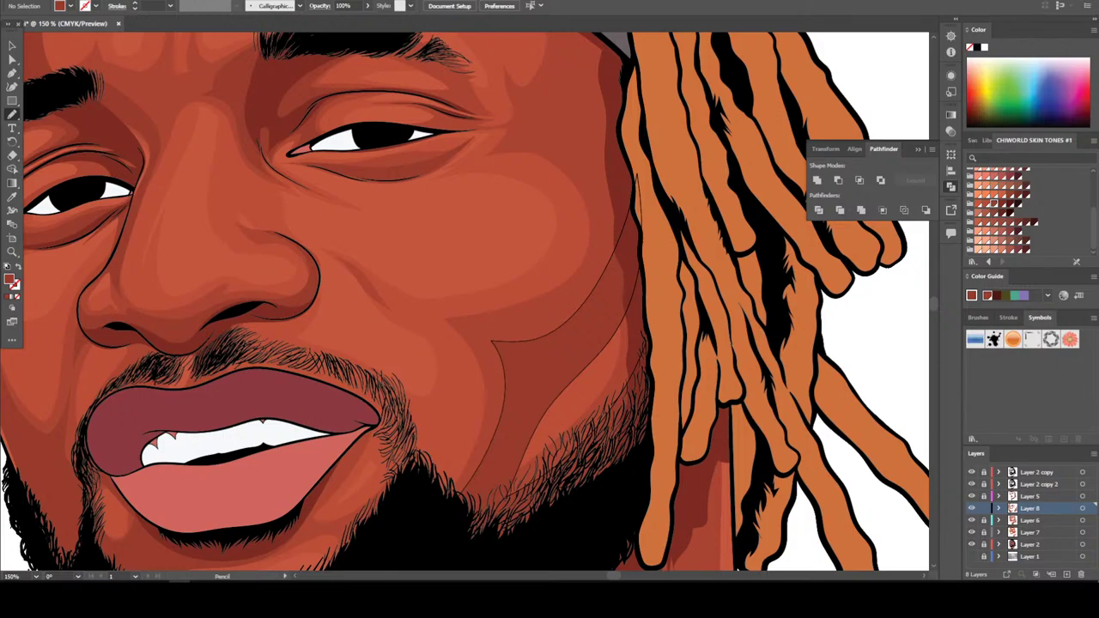
Zoom to the chin and neck and draw shading strokes along the neck
{"action": "key", "text": "ctrl+minus"}
{"action": "key", "text": "ctrl+minus"}
{"action": "key", "text": "ctrl+minus"}
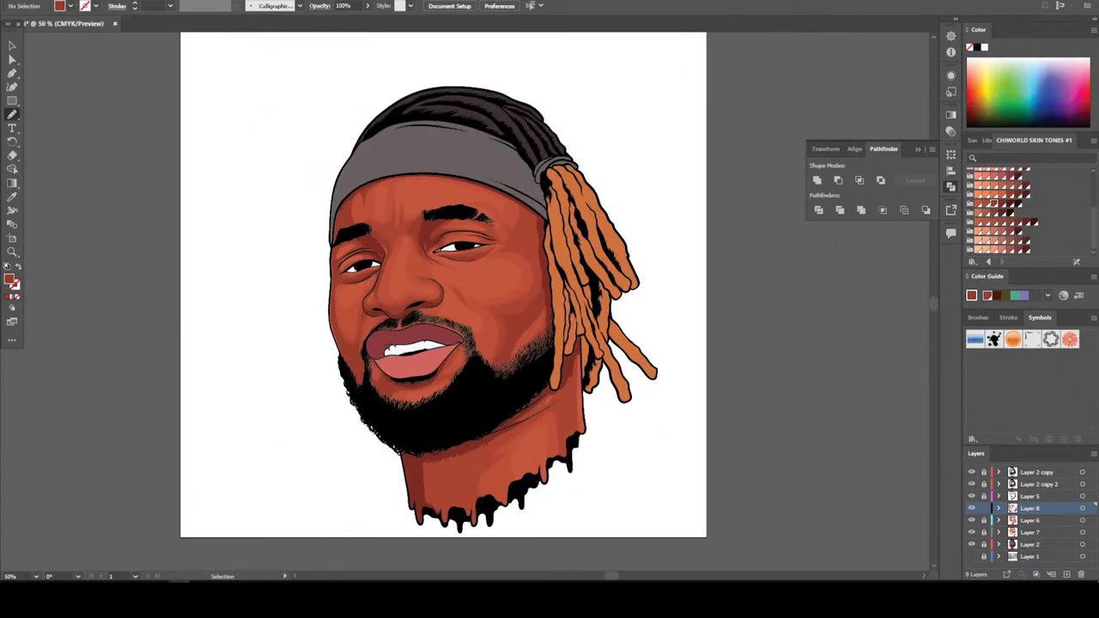
{"action": "scroll", "coordinate": [443, 284], "scroll_direction": "down", "scroll_amount": 2}
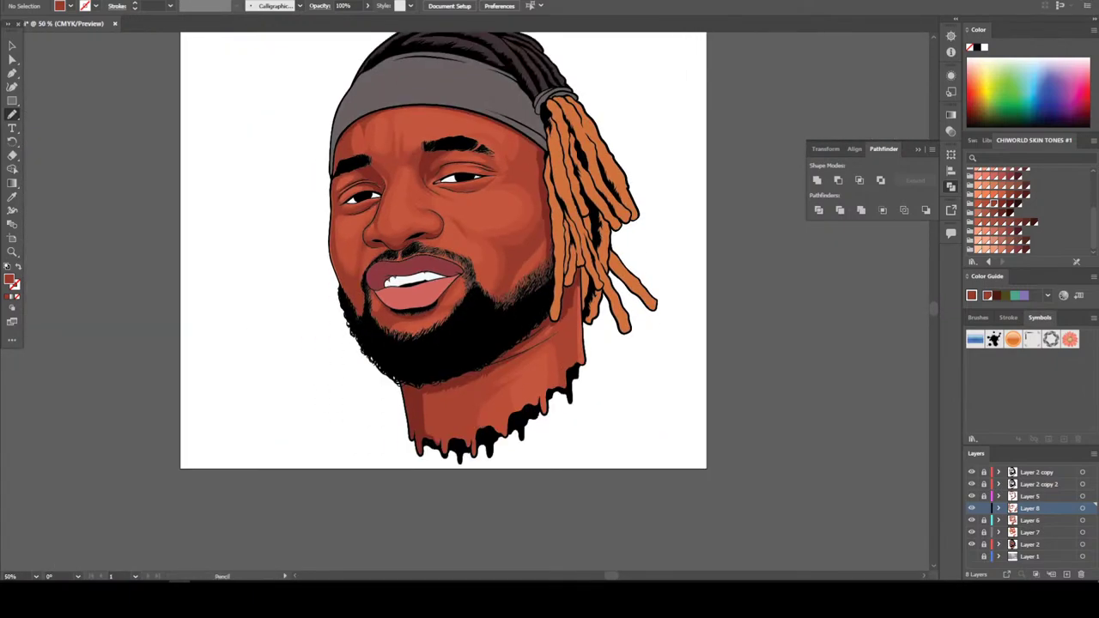
{"action": "key", "text": "ctrl+equal"}
{"action": "key", "text": "ctrl+equal"}
{"action": "key", "text": "ctrl+equal"}
{"action": "key", "text": "ctrl+equal"}
{"action": "scroll", "coordinate": [476, 301], "scroll_direction": "down", "scroll_amount": 1}
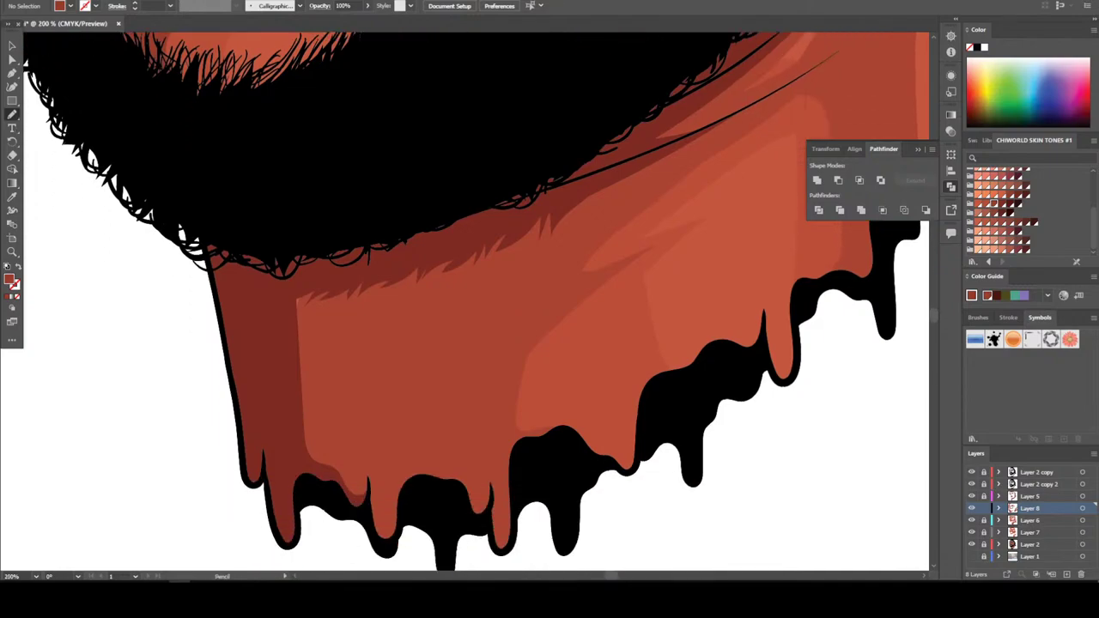
{"action": "left_click_drag", "start_coordinate": [281, 404], "coordinate": [316, 477]}
{"action": "mouse_move", "coordinate": [471, 393]}
{"action": "left_mouse_down"}
{"action": "mouse_move", "coordinate": [447, 464]}
{"action": "mouse_move", "coordinate": [464, 378]}
{"action": "mouse_move", "coordinate": [488, 337]}
{"action": "mouse_move", "coordinate": [558, 285]}
{"action": "mouse_move", "coordinate": [508, 300]}
{"action": "mouse_move", "coordinate": [658, 158]}
{"action": "left_mouse_up"}
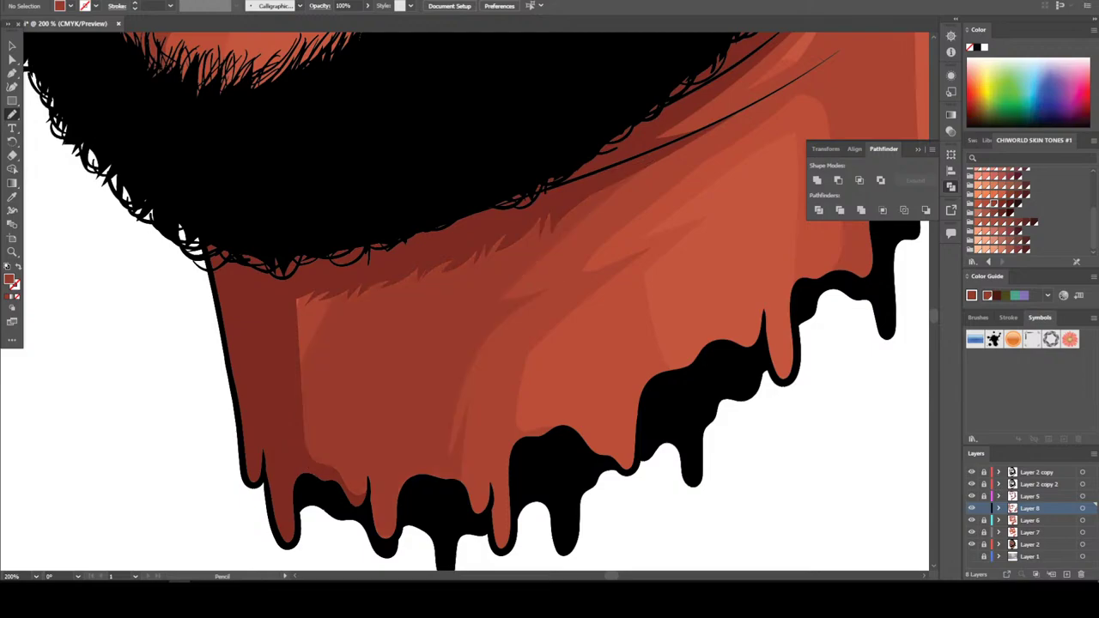
Add a darker shadow shape across the neck beneath the beard
{"action": "mouse_move", "coordinate": [292, 399]}
{"action": "left_mouse_down"}
{"action": "mouse_move", "coordinate": [348, 273]}
{"action": "mouse_move", "coordinate": [300, 297]}
{"action": "left_mouse_up"}
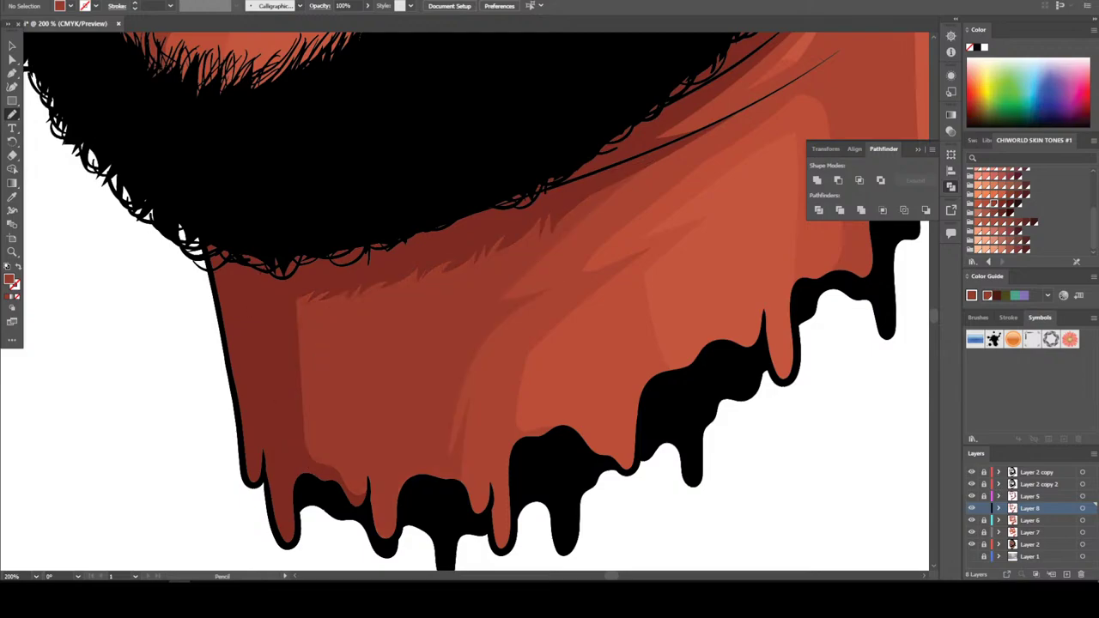
{"action": "key", "text": "ctrl+minus"}
{"action": "key", "text": "ctrl+minus"}
{"action": "key", "text": "ctrl+minus"}
{"action": "key", "text": "ctrl+minus"}
{"action": "key", "text": "ctrl+minus"}
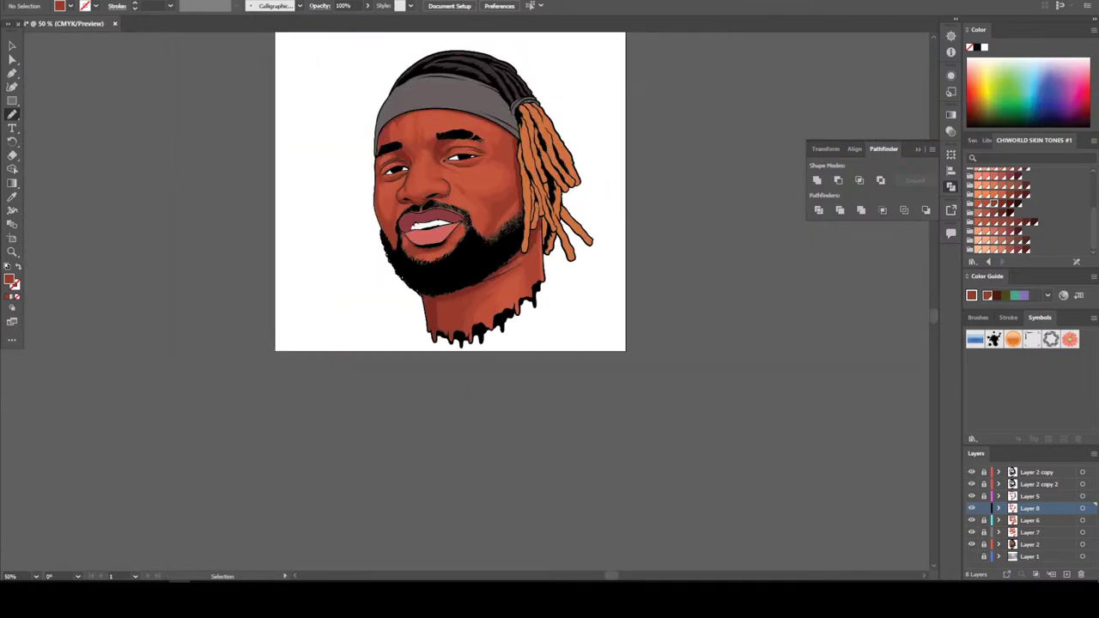
{"action": "key", "text": "ctrl+plus"}
{"action": "key", "text": "ctrl+plus"}
{"action": "scroll", "coordinate": [436, 301], "scroll_direction": "up", "scroll_amount": 1}
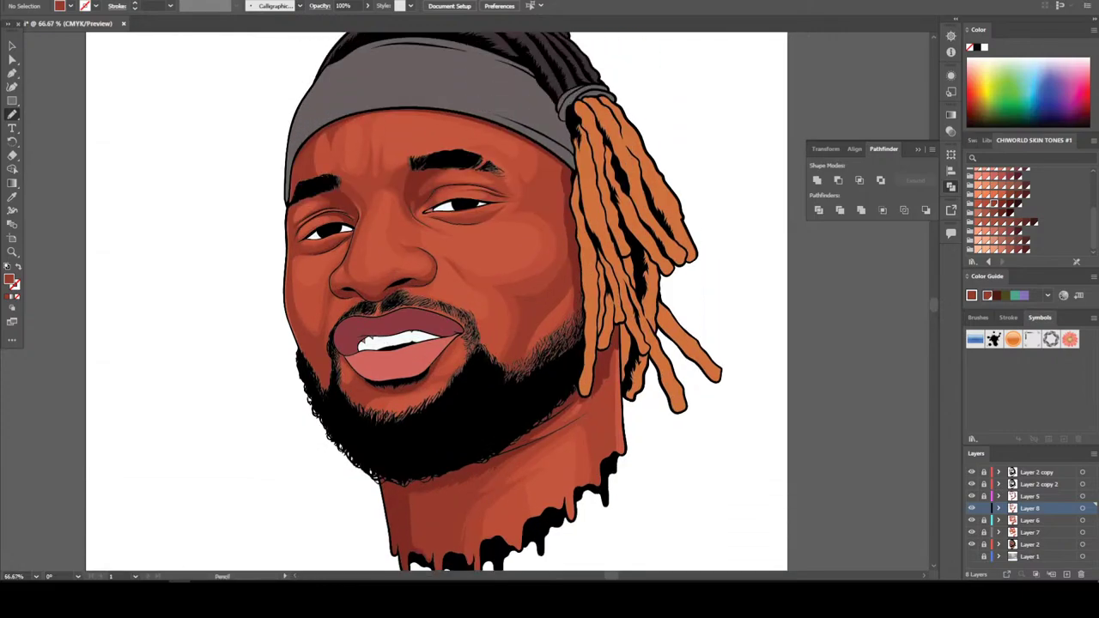
{"action": "key", "text": "ctrl+minus"}
{"action": "key", "text": "ctrl+plus"}
Unlock Layer 6 and make it the active layer
{"action": "left_click", "coordinate": [984, 521]}
{"action": "left_click", "coordinate": [1035, 520]}
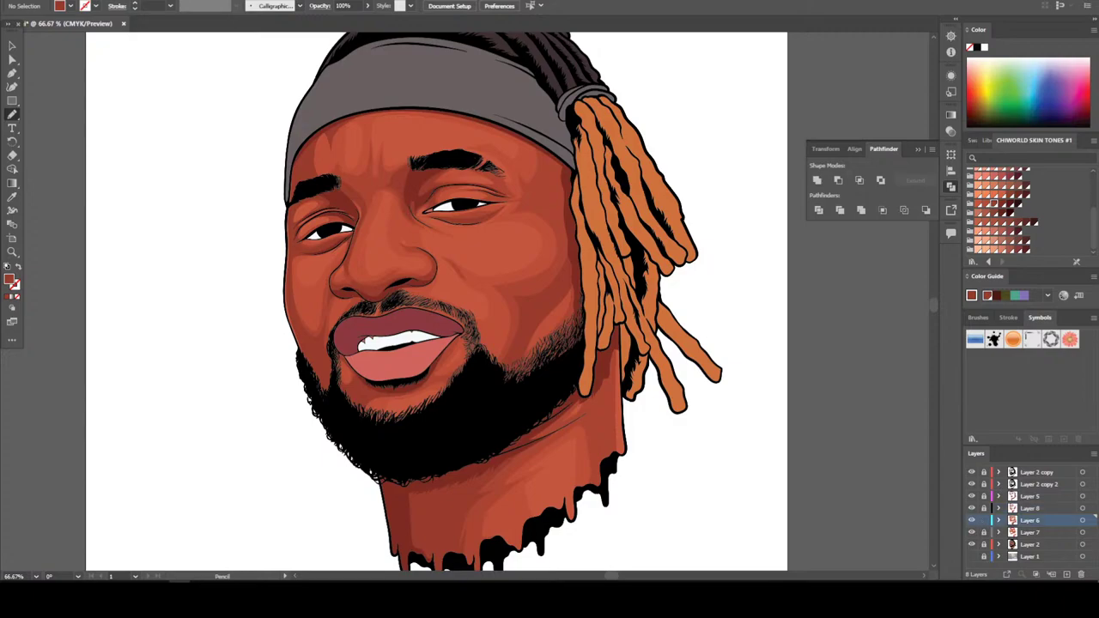
{"action": "key", "text": "ctrl+plus"}
{"action": "key", "text": "ctrl+plus"}
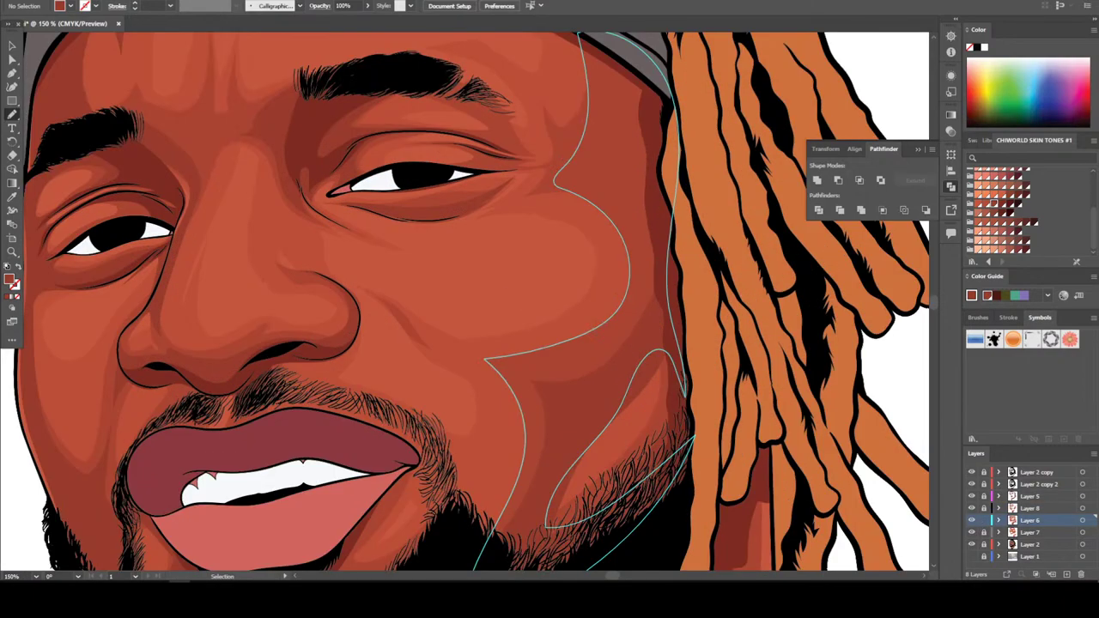
{"action": "key", "text": "ctrl+minus"}
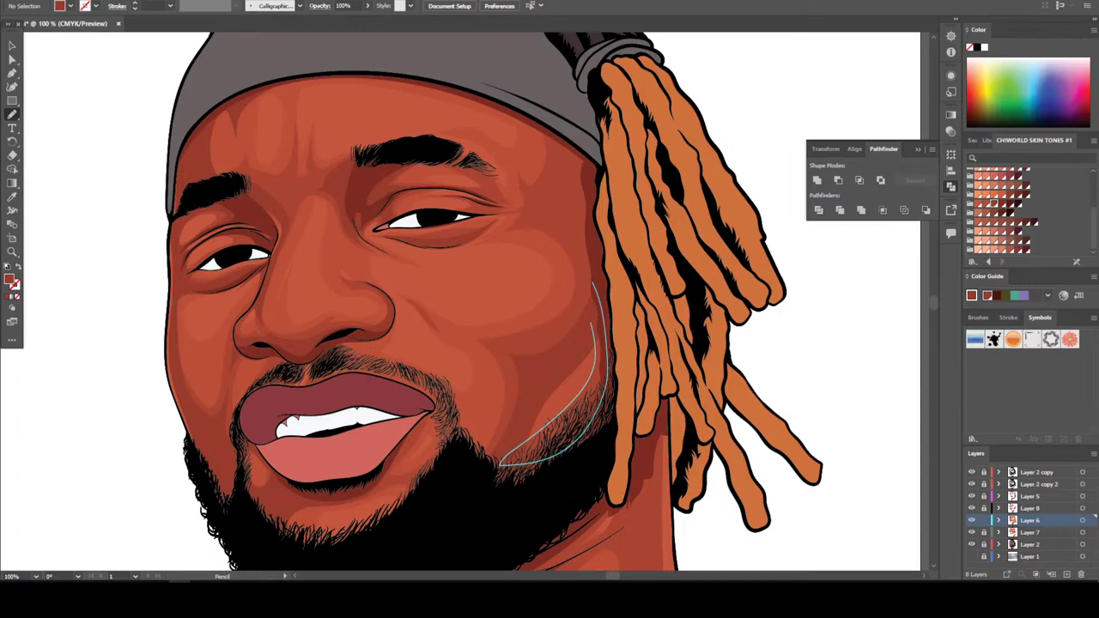
Sample the cheek's skin colour with the Eyedropper and return to the Pencil
{"action": "key", "text": "i"}
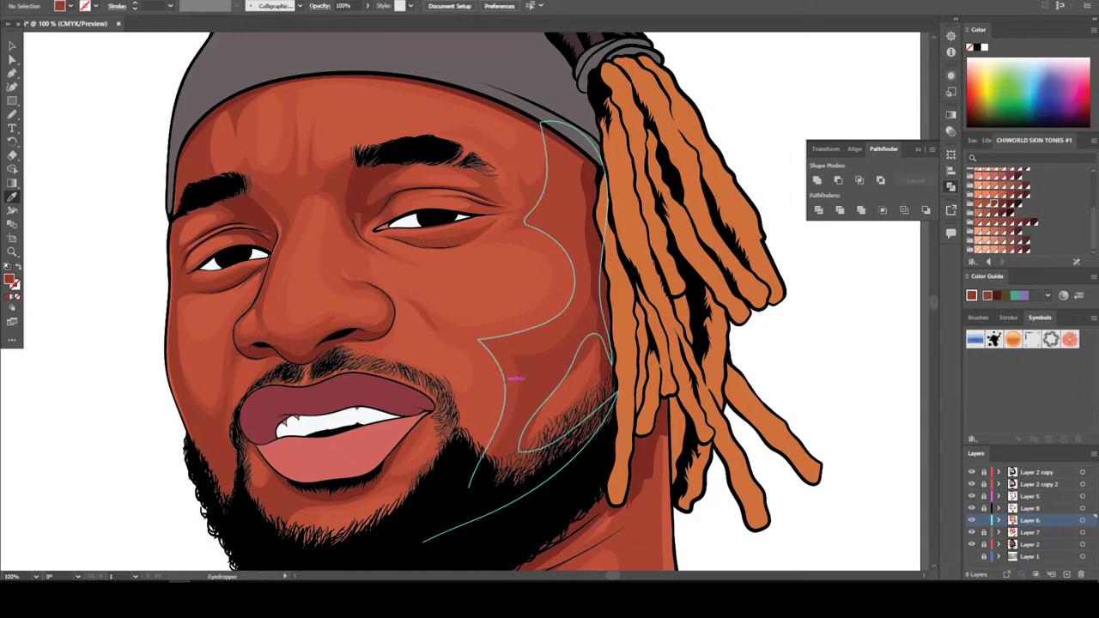
{"action": "left_click", "coordinate": [506, 379]}
{"action": "key", "text": "n"}
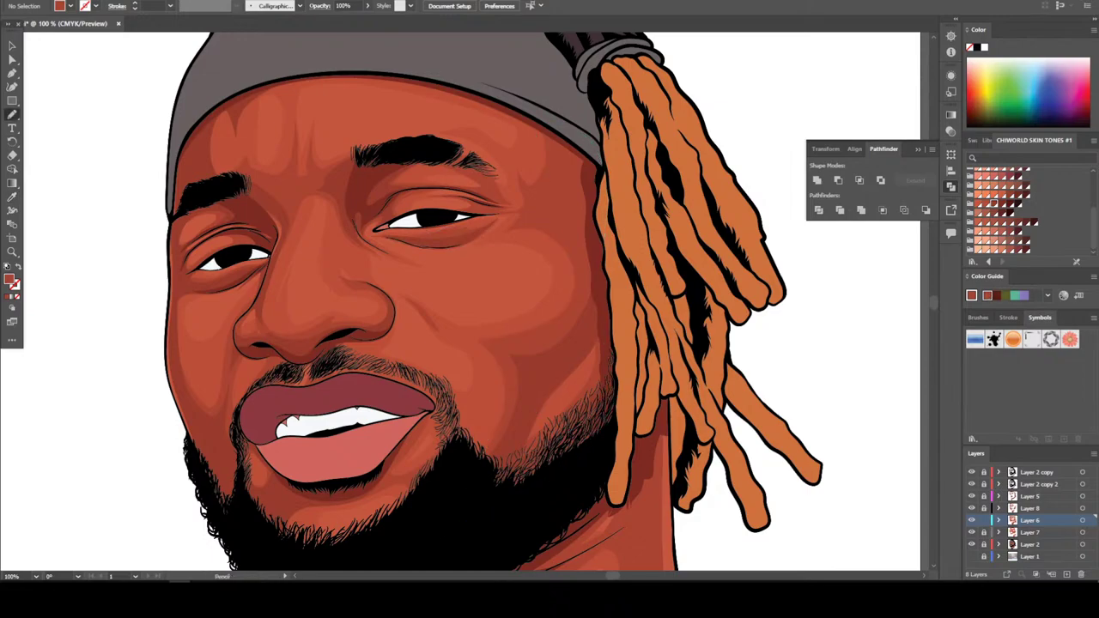
{"action": "key", "text": "ctrl+minus"}
{"action": "key", "text": "ctrl+plus"}
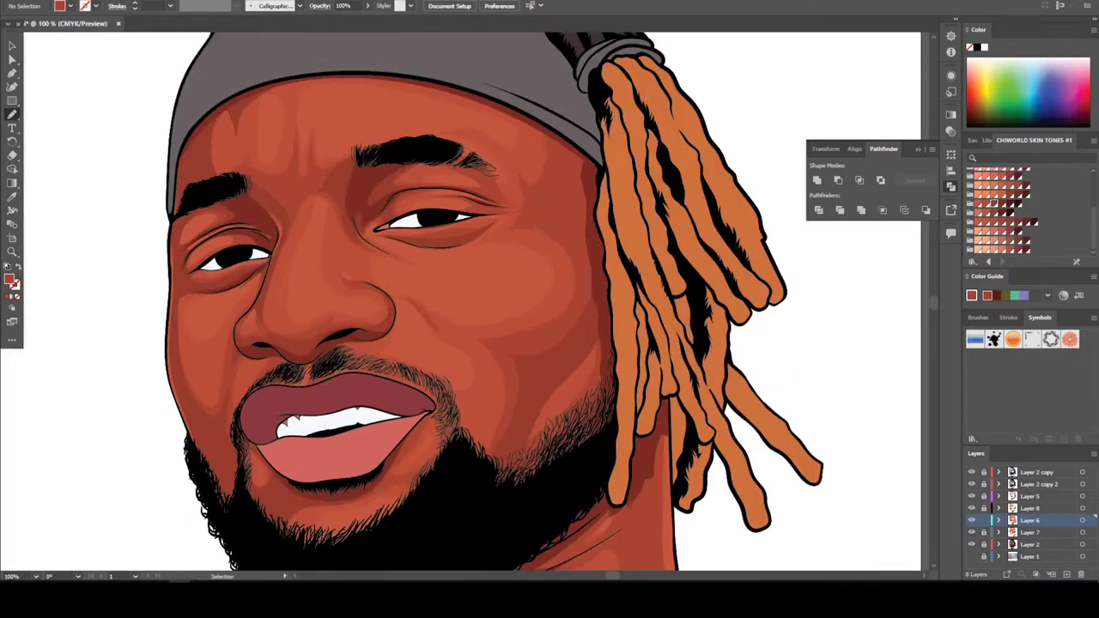
{"action": "scroll", "coordinate": [494, 301], "scroll_direction": "down", "scroll_amount": 2}
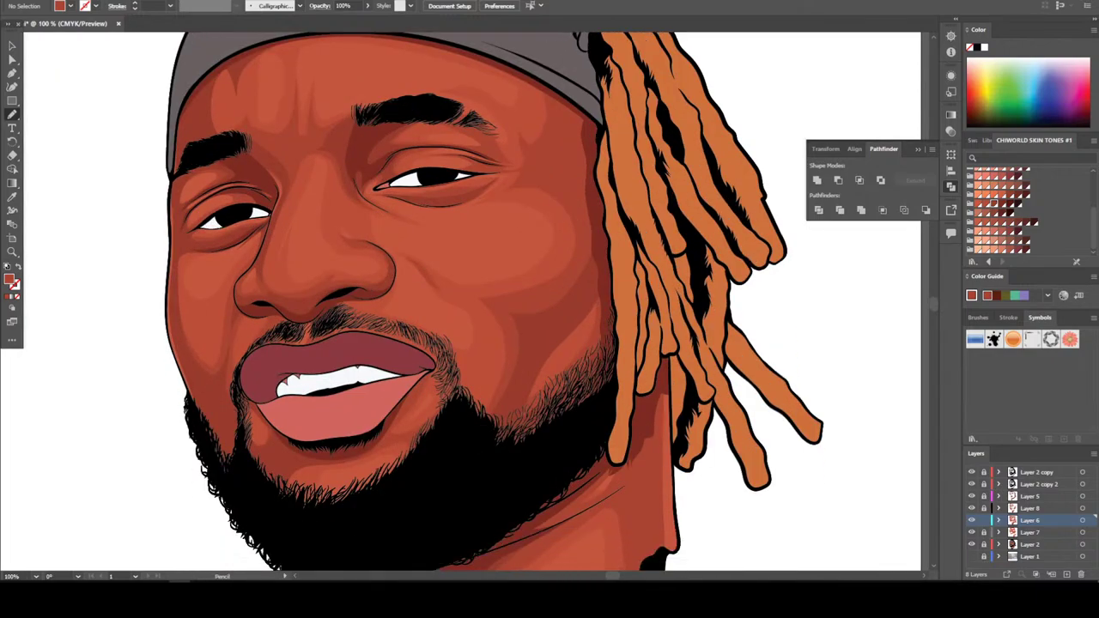
{"action": "scroll", "coordinate": [493, 301], "scroll_direction": "down", "scroll_amount": 1}
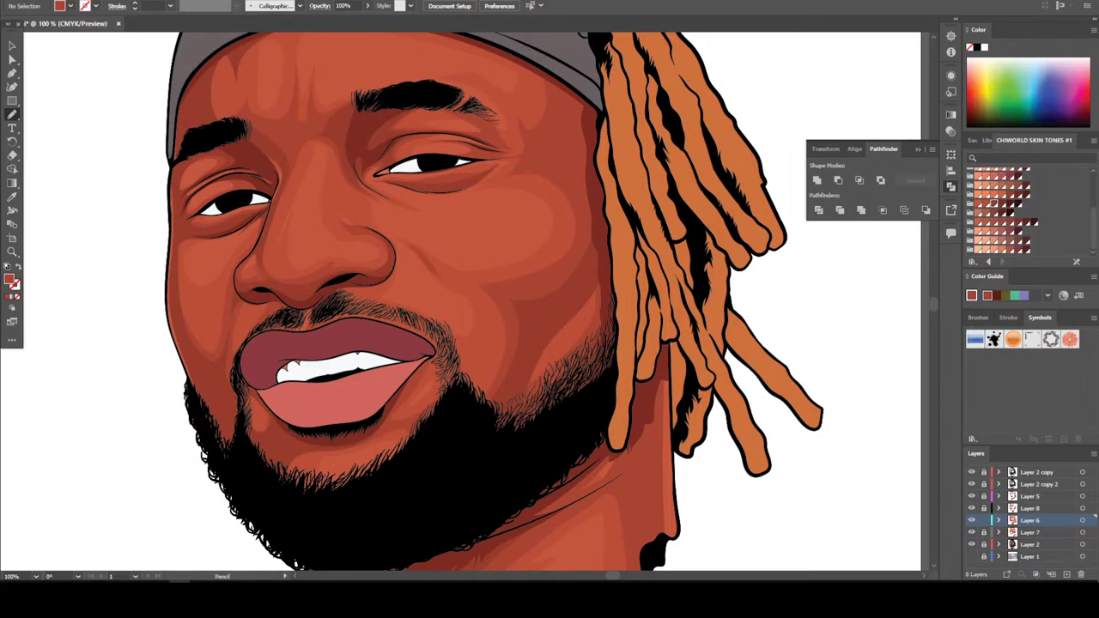
{"action": "key", "text": "ctrl+0"}
{"action": "key", "text": "ctrl+equal"}
{"action": "key", "text": "ctrl+equal"}
{"action": "key", "text": "ctrl+equal"}
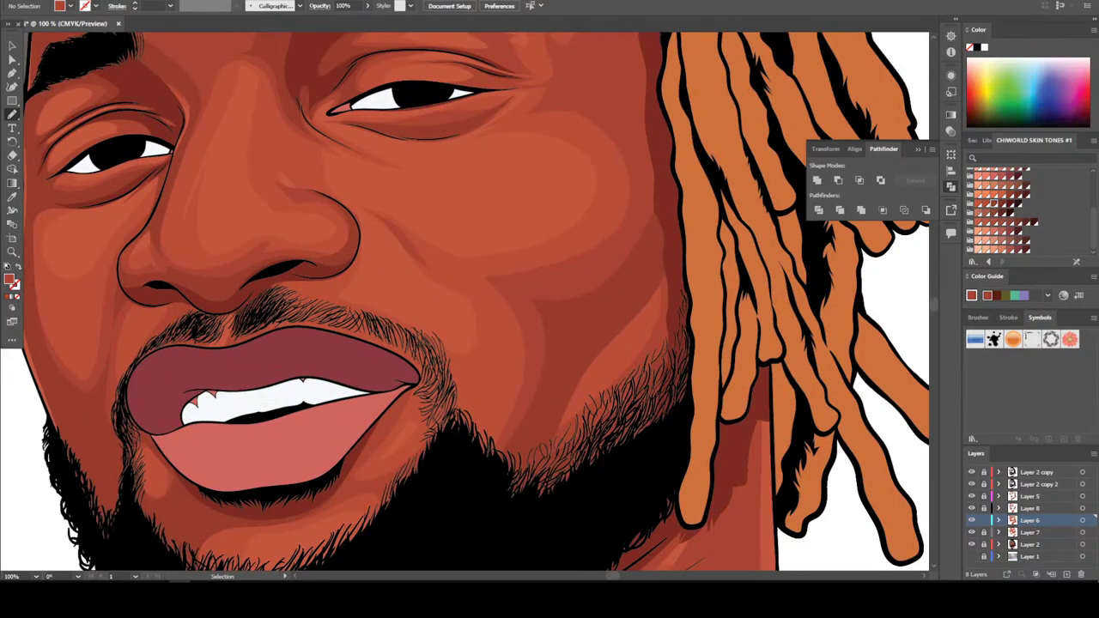
{"action": "key", "text": "ctrl+equal"}
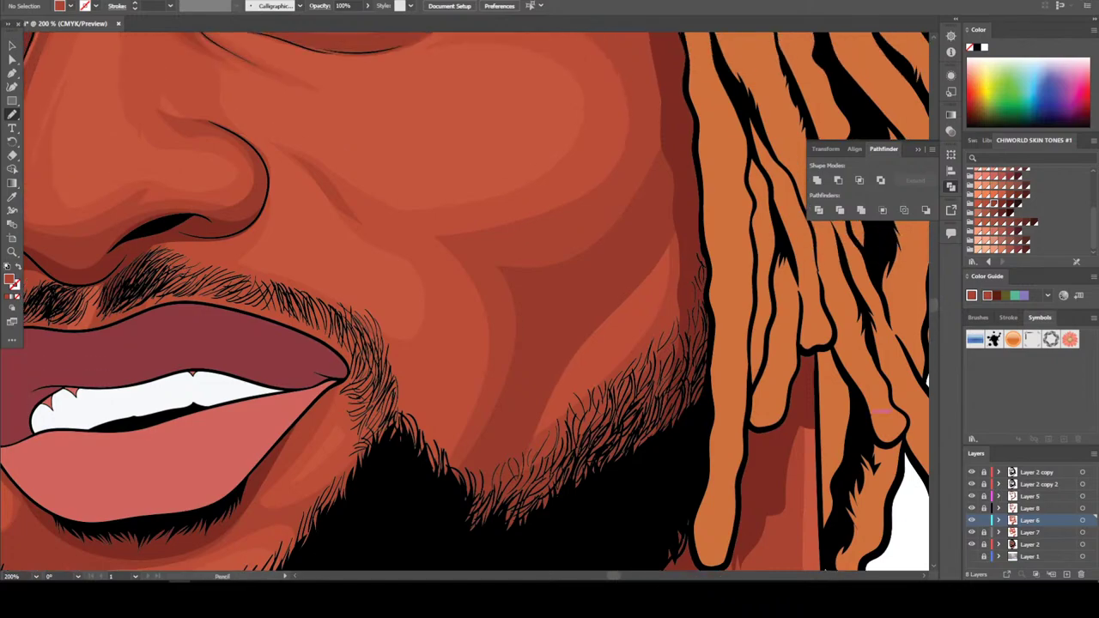
{"action": "mouse_move", "coordinate": [502, 397]}
{"action": "left_mouse_down"}
{"action": "mouse_move", "coordinate": [466, 477]}
{"action": "mouse_move", "coordinate": [398, 493]}
{"action": "mouse_move", "coordinate": [380, 482]}
{"action": "mouse_move", "coordinate": [452, 347]}
{"action": "mouse_move", "coordinate": [447, 280]}
{"action": "mouse_move", "coordinate": [385, 220]}
{"action": "mouse_move", "coordinate": [505, 222]}
{"action": "mouse_move", "coordinate": [571, 204]}
{"action": "mouse_move", "coordinate": [619, 173]}
{"action": "mouse_move", "coordinate": [592, 223]}
{"action": "left_mouse_up"}
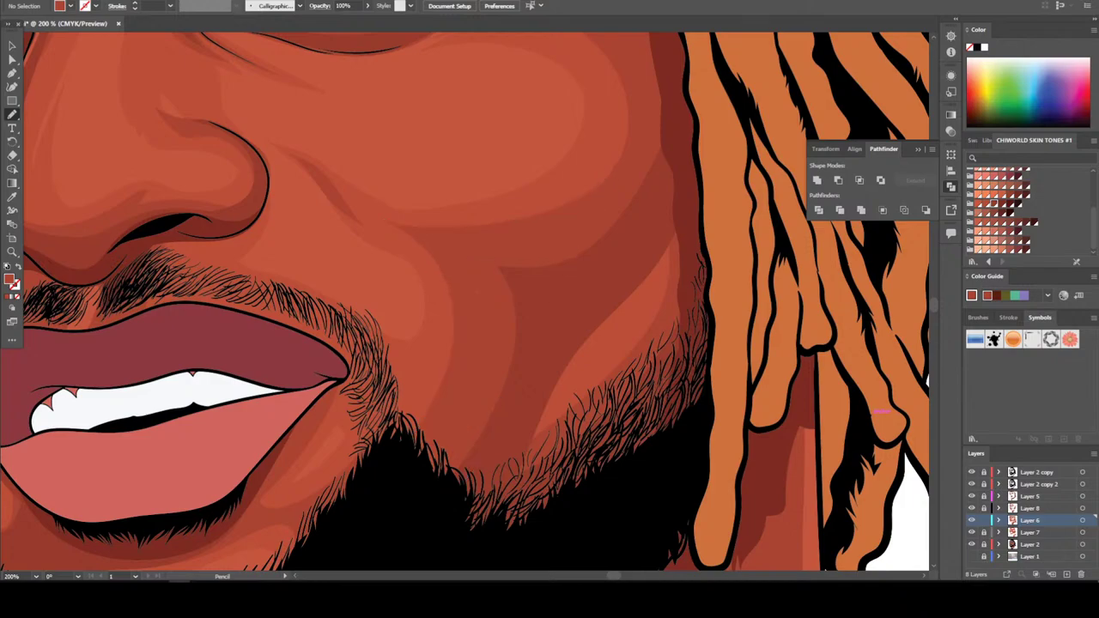
{"action": "key", "text": "ctrl+minus"}
{"action": "key", "text": "ctrl+minus"}
{"action": "key", "text": "ctrl+minus"}
{"action": "key", "text": "ctrl+minus"}
{"action": "key", "text": "ctrl+minus"}
{"action": "key", "text": "ctrl+minus"}
{"action": "key", "text": "ctrl+plus"}
{"action": "key", "text": "ctrl+plus"}
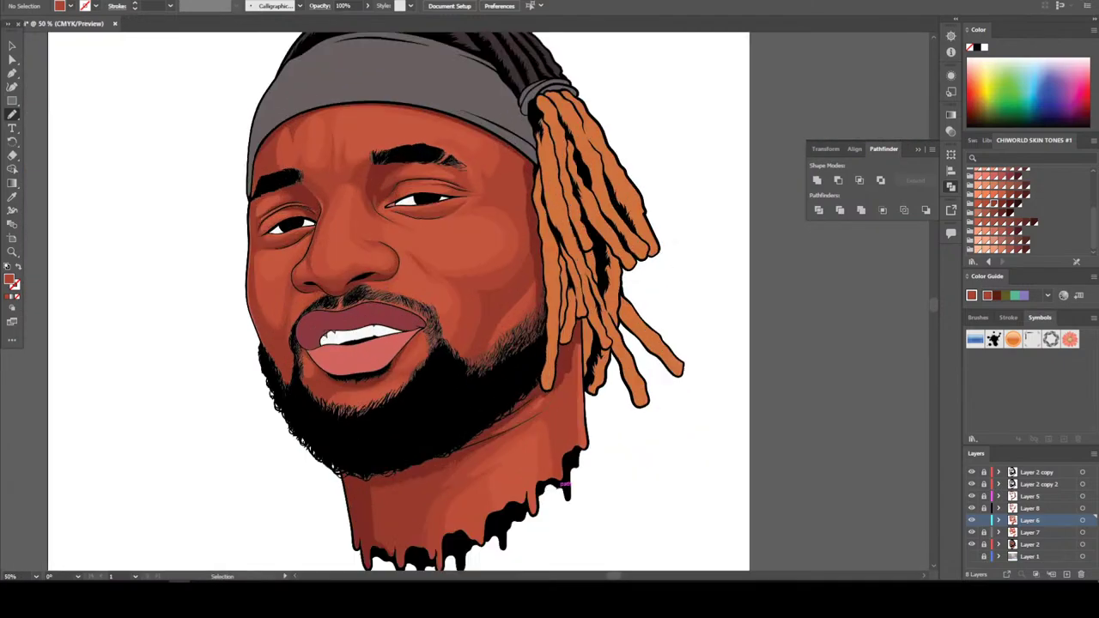
{"action": "key", "text": "ctrl+plus"}
{"action": "key", "text": "ctrl+plus"}
{"action": "key", "text": "ctrl+plus"}
{"action": "key", "text": "ctrl+plus"}
{"action": "key", "text": "ctrl+plus"}
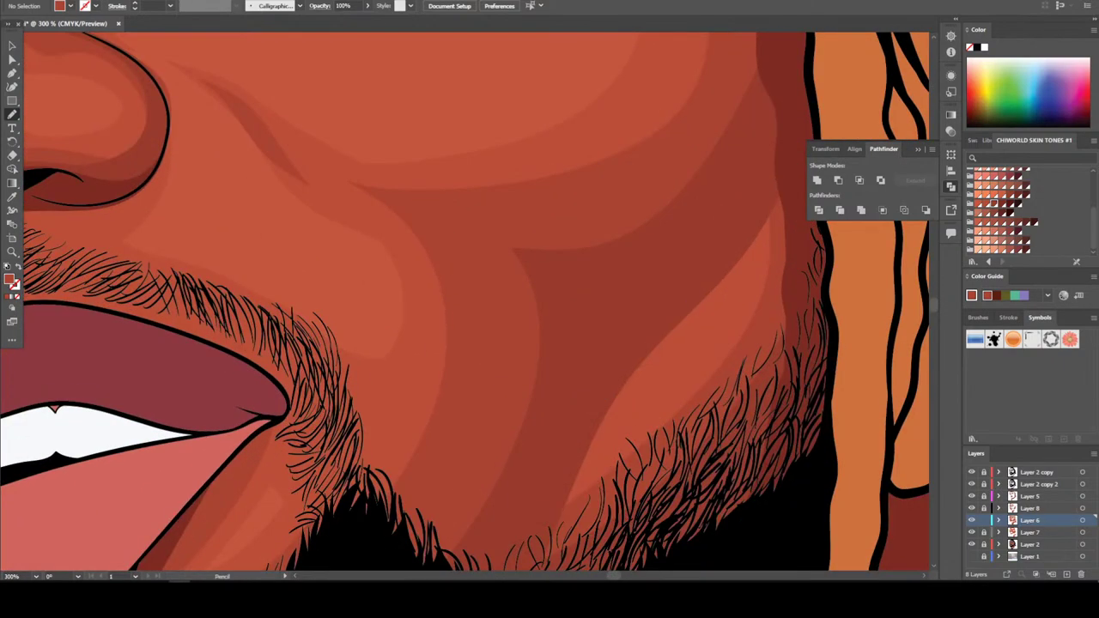
{"action": "mouse_move", "coordinate": [452, 285]}
{"action": "left_mouse_down"}
{"action": "mouse_move", "coordinate": [420, 401]}
{"action": "mouse_move", "coordinate": [355, 418]}
{"action": "mouse_move", "coordinate": [282, 308]}
{"action": "mouse_move", "coordinate": [176, 267]}
{"action": "mouse_move", "coordinate": [221, 347]}
{"action": "mouse_move", "coordinate": [251, 359]}
{"action": "mouse_move", "coordinate": [273, 388]}
{"action": "mouse_move", "coordinate": [268, 419]}
{"action": "mouse_move", "coordinate": [289, 431]}
{"action": "mouse_move", "coordinate": [305, 546]}
{"action": "mouse_move", "coordinate": [397, 525]}
{"action": "mouse_move", "coordinate": [453, 386]}
{"action": "left_mouse_up"}
{"action": "key", "text": "ctrl+minus"}
{"action": "key", "text": "ctrl+minus"}
{"action": "key", "text": "ctrl+minus"}
{"action": "key", "text": "ctrl+minus"}
{"action": "key", "text": "ctrl+minus"}
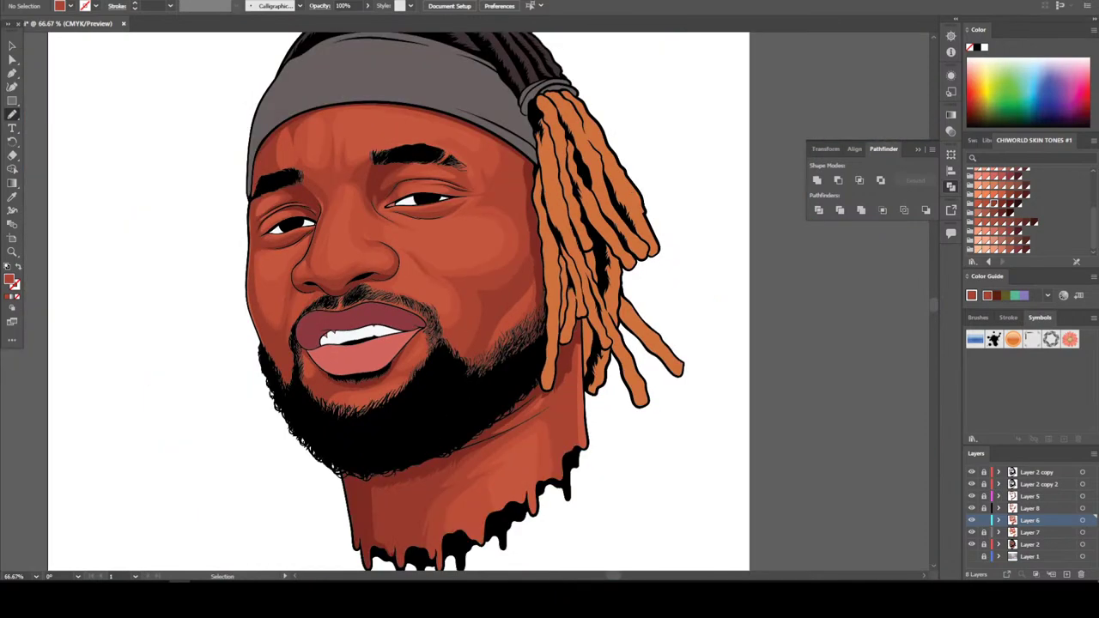
{"action": "scroll", "coordinate": [415, 297], "scroll_direction": "up", "scroll_amount": 1}
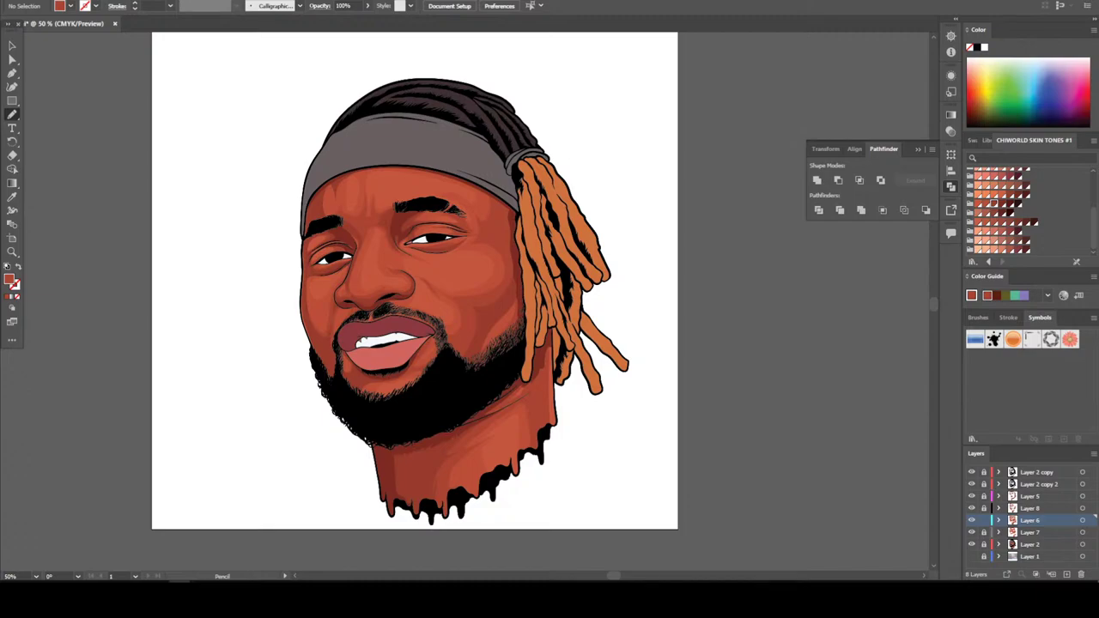
{"action": "scroll", "coordinate": [415, 297], "scroll_direction": "up", "scroll_amount": 3}
{"action": "key", "text": "ctrl+minus"}
{"action": "key", "text": "ctrl+plus"}
{"action": "key", "text": "ctrl+plus"}
{"action": "key", "text": "ctrl+plus"}
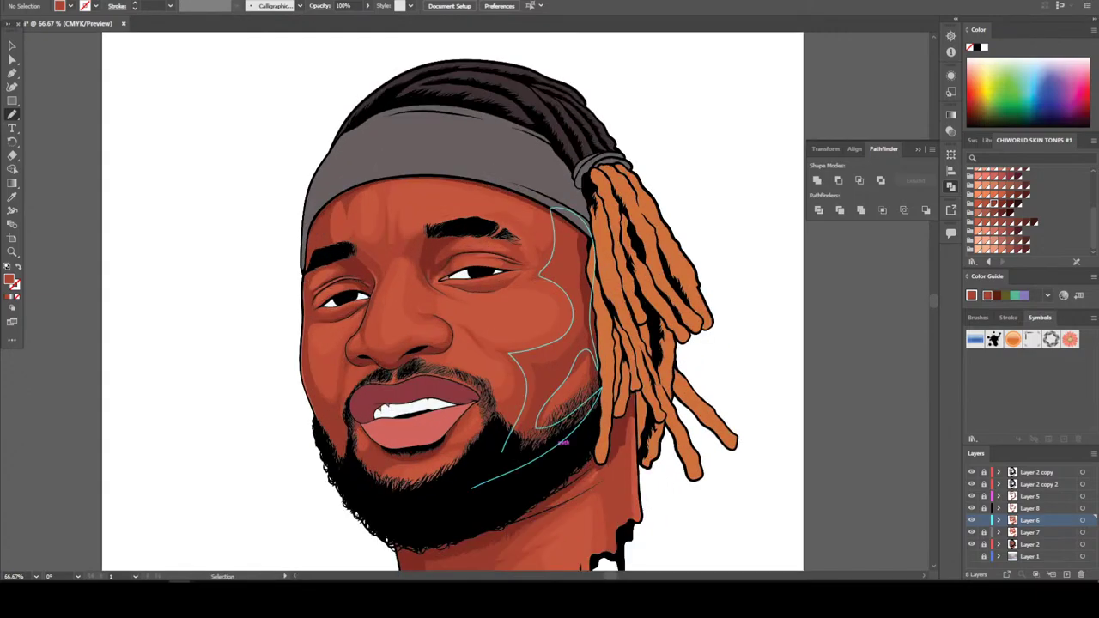
{"action": "scroll", "coordinate": [547, 301], "scroll_direction": "down", "scroll_amount": 2}
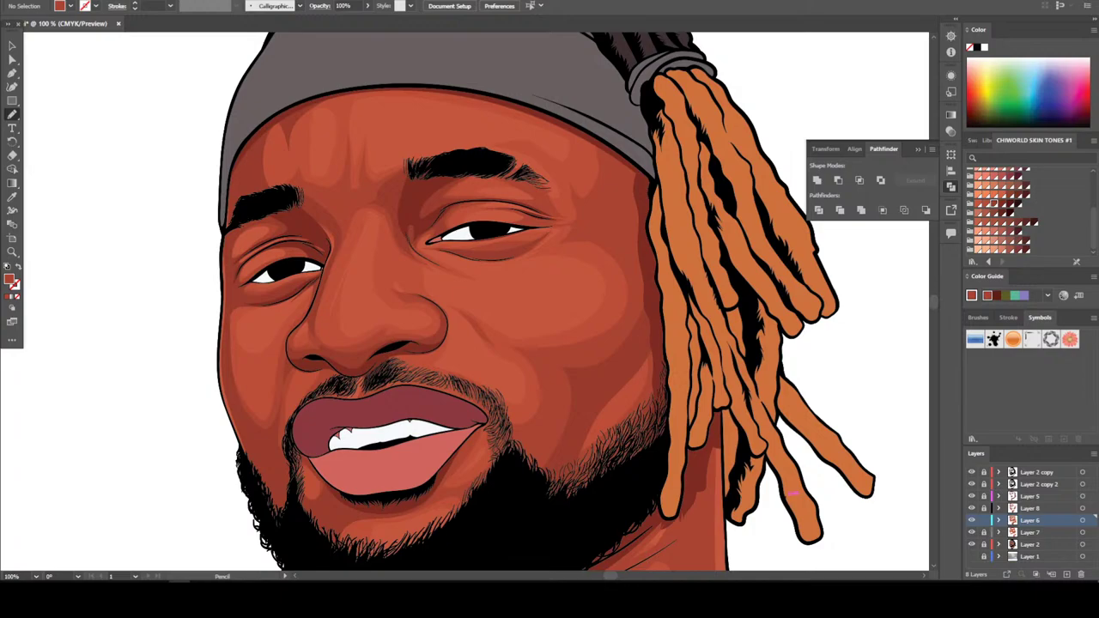
On Layer 7, sample the nose shading colour and draw a shading stroke along the upper nose
{"action": "left_click", "coordinate": [1093, 532]}
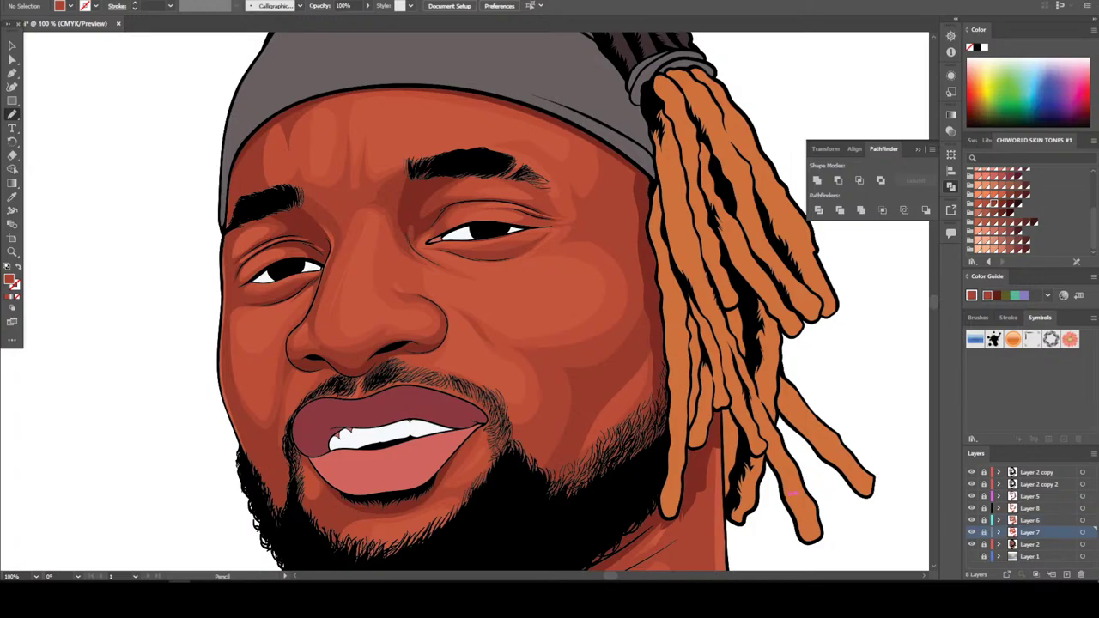
{"action": "key", "text": "ctrl+plus"}
{"action": "key", "text": "ctrl+plus"}
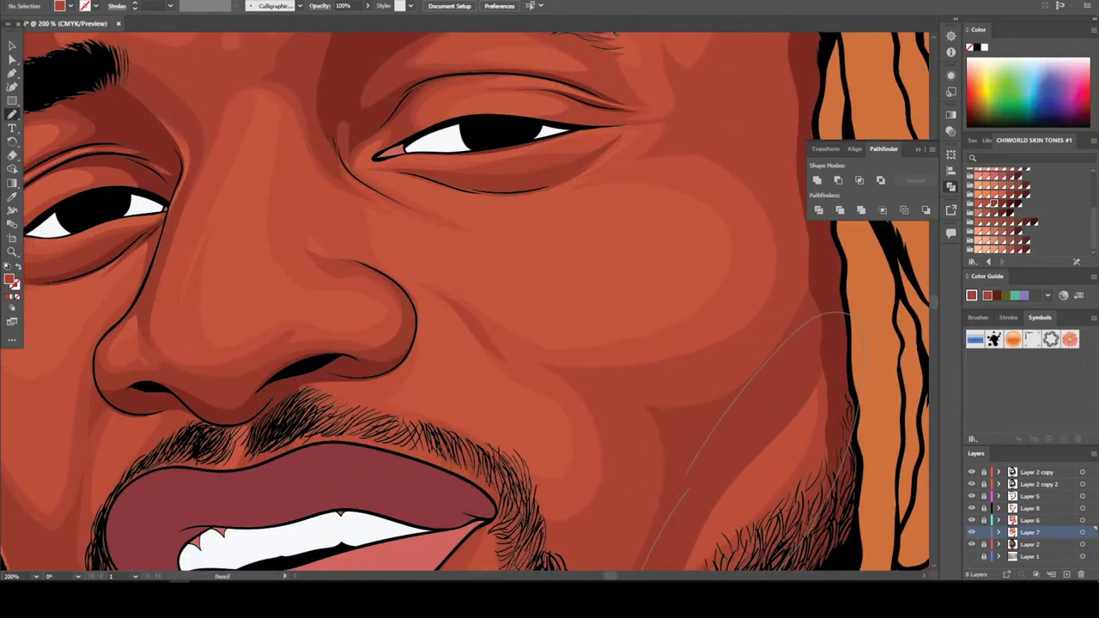
{"action": "left_click", "coordinate": [12, 197]}
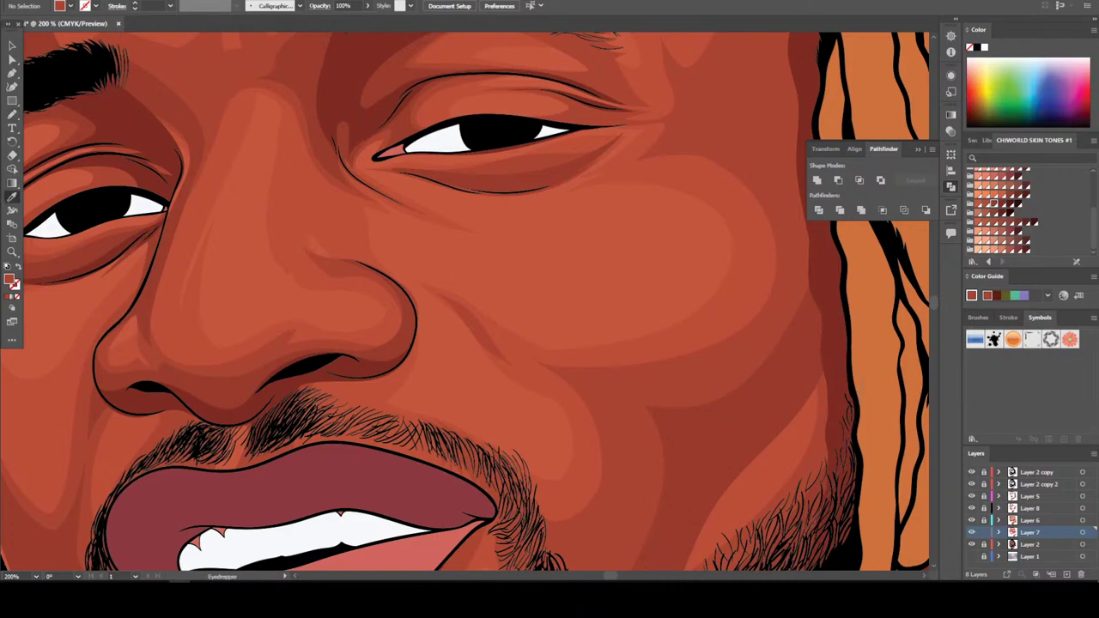
{"action": "left_click", "coordinate": [396, 316]}
{"action": "left_click", "coordinate": [12, 114]}
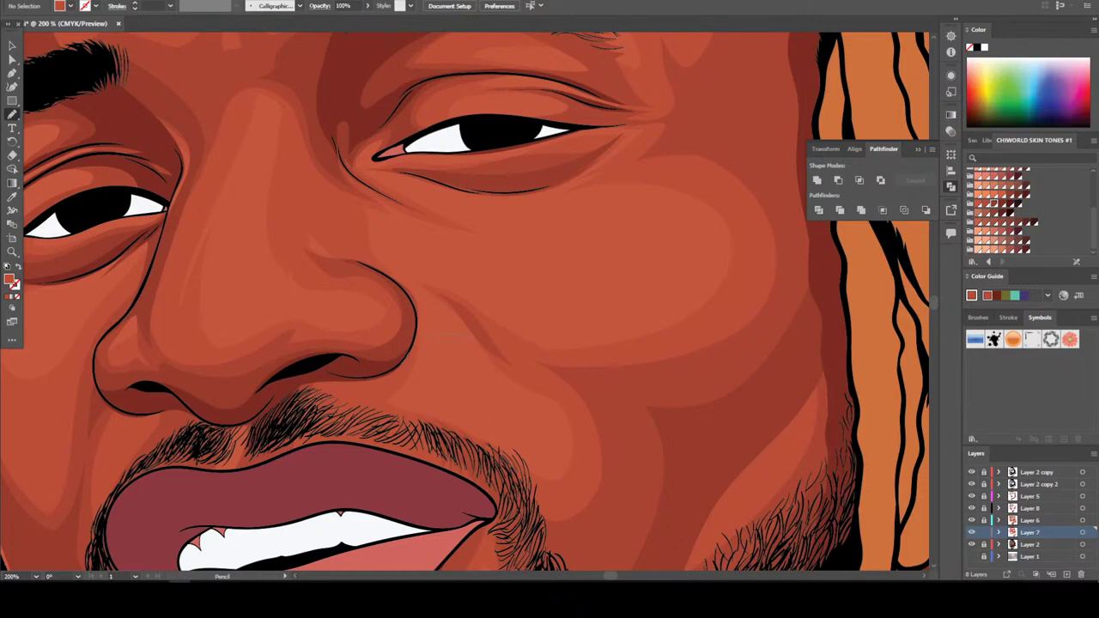
{"action": "left_click_drag", "start_coordinate": [412, 299], "coordinate": [397, 285]}
Zoom between the full artboard, 100% and 200% to review the nose and cheek shading
{"action": "key", "text": "ctrl+0"}
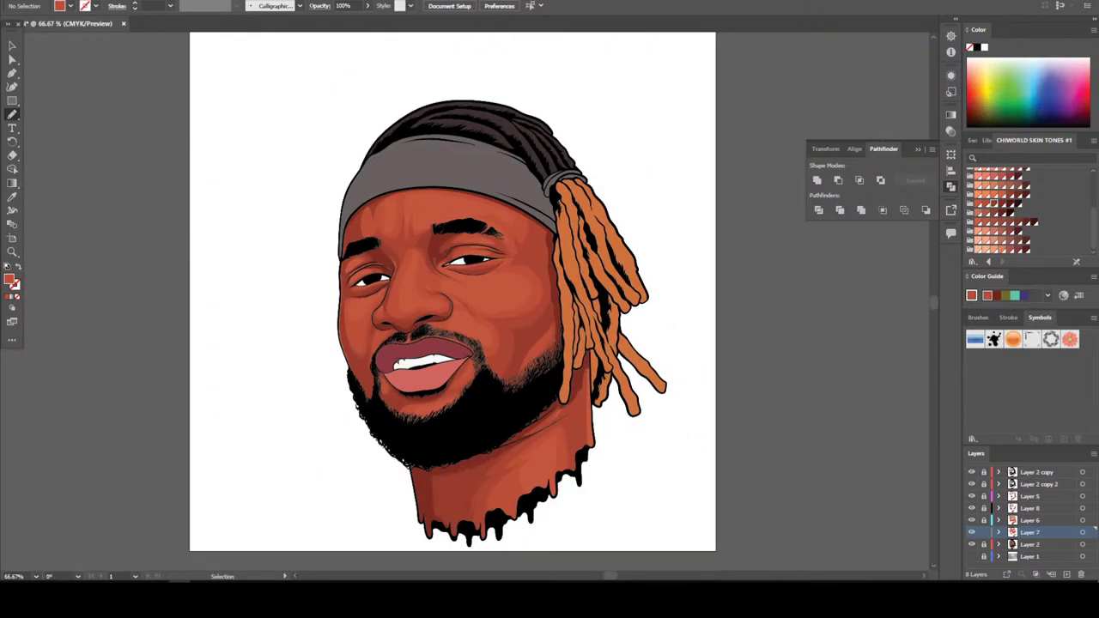
{"action": "key", "text": "ctrl+1"}
{"action": "key", "text": "ctrl+="}
{"action": "key", "text": "ctrl+="}
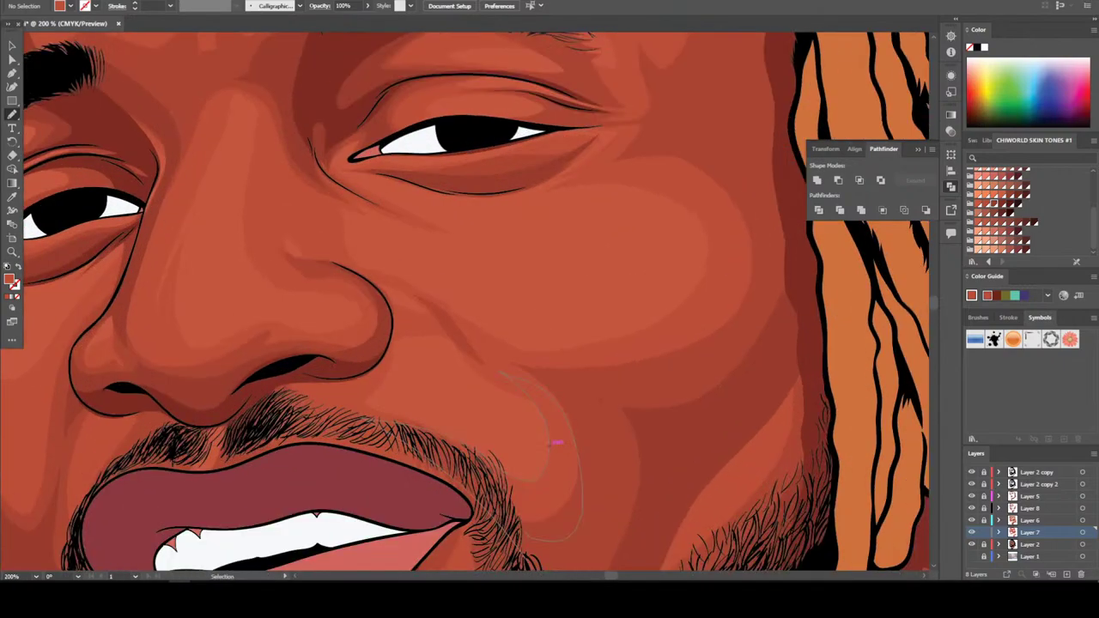
{"action": "scroll", "coordinate": [559, 442], "scroll_direction": "up", "scroll_amount": 3}
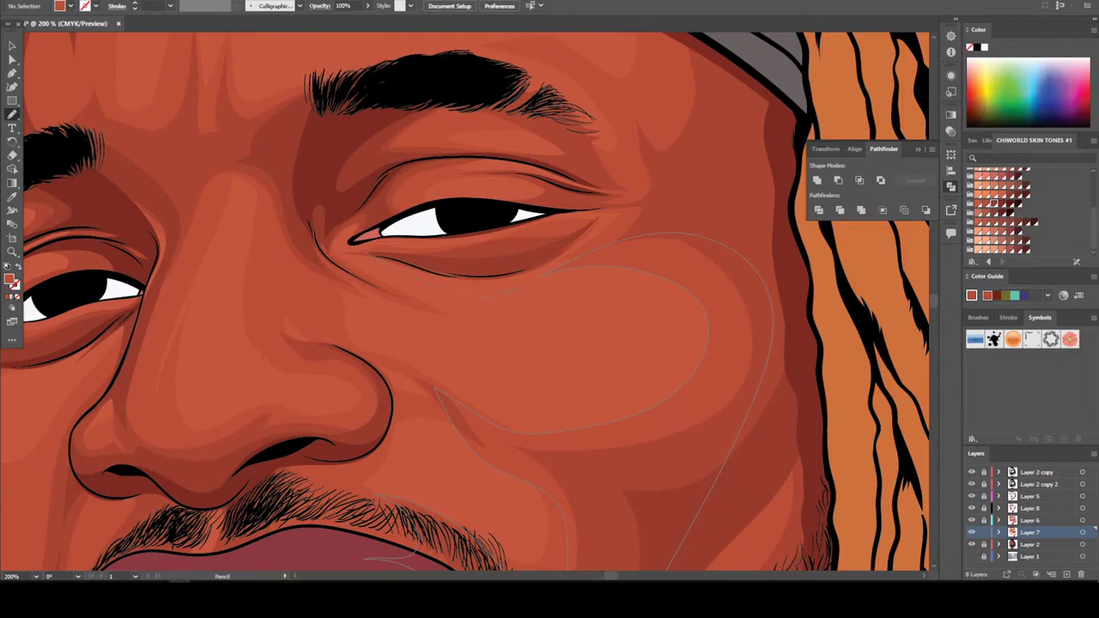
{"action": "key", "text": "ctrl+minus"}
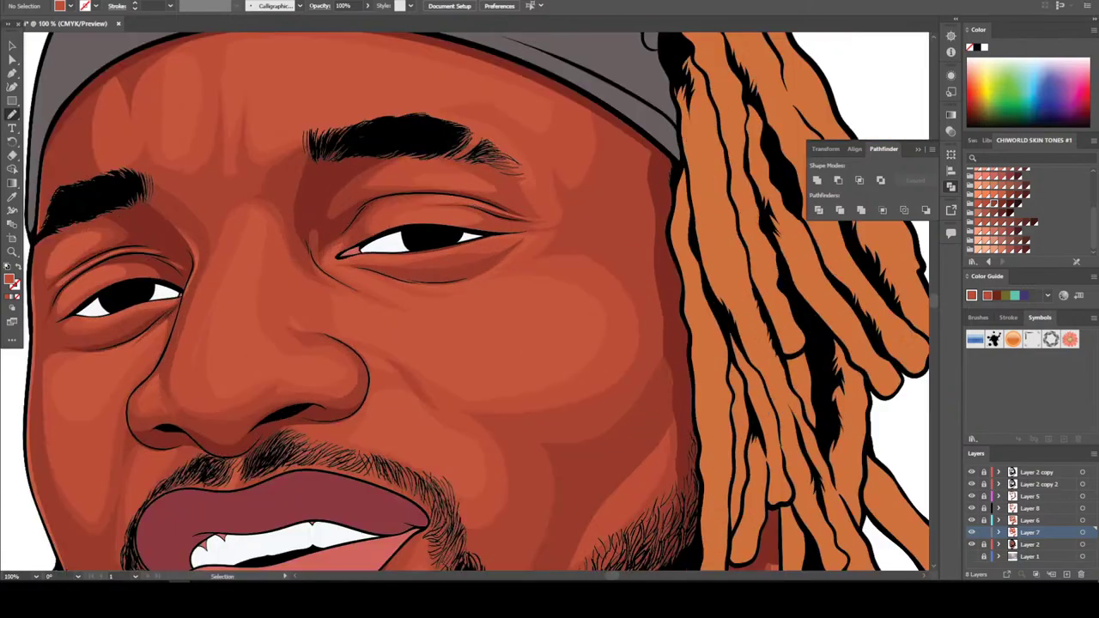
{"action": "key", "text": "ctrl+equal"}
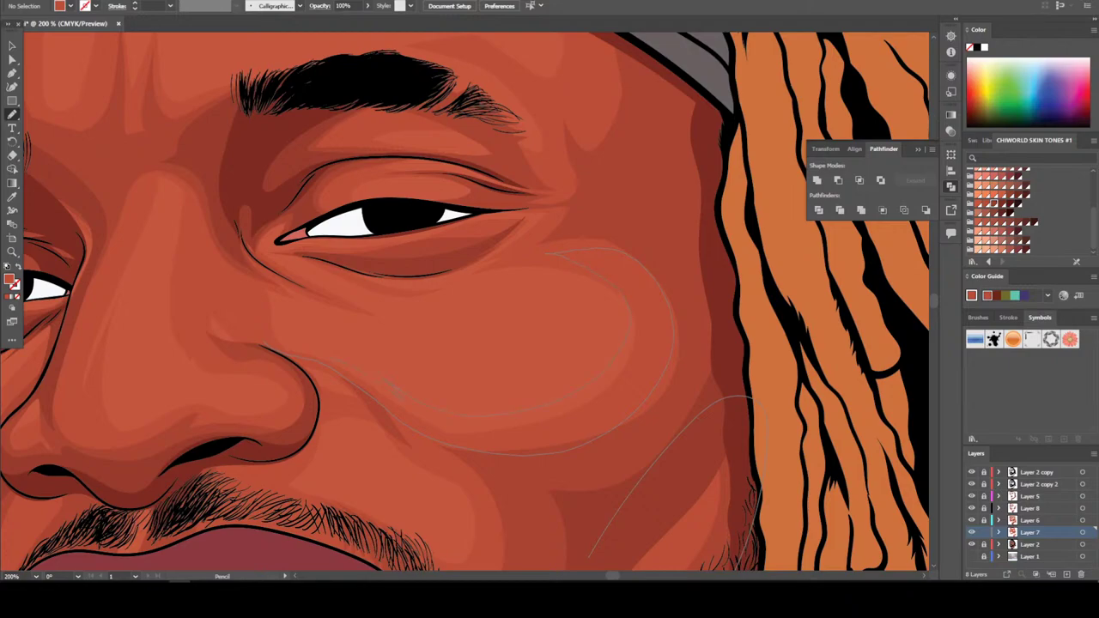
{"action": "key", "text": "ctrl+0"}
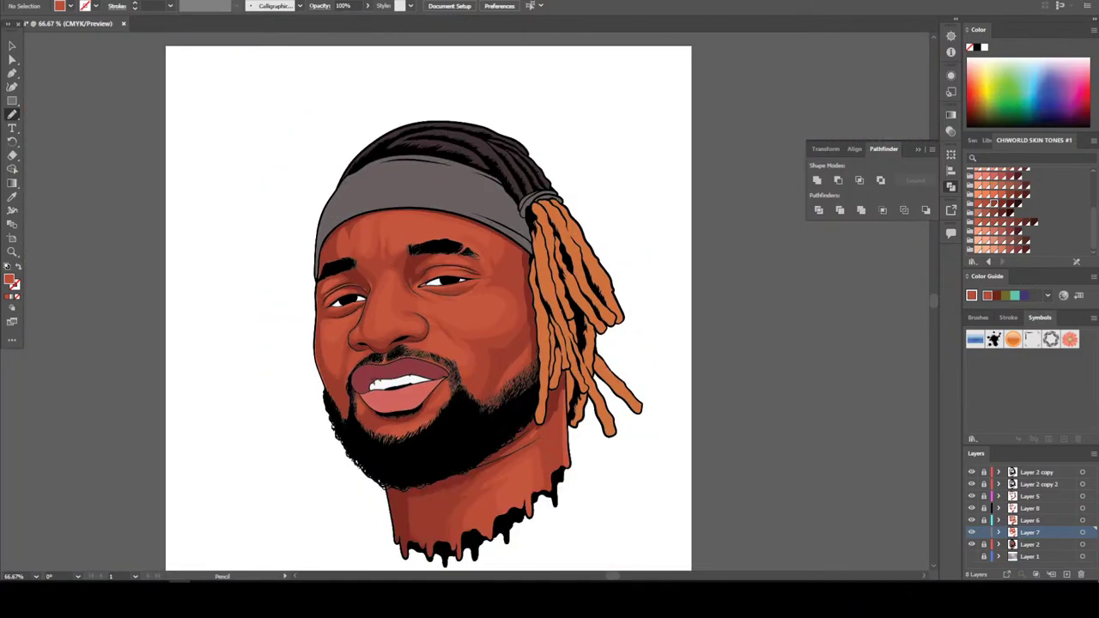
{"action": "key", "text": "ctrl+1"}
Inspect the brow and face at different zoom levels, then undo the last shading stroke
{"action": "key", "text": "ctrl+equal"}
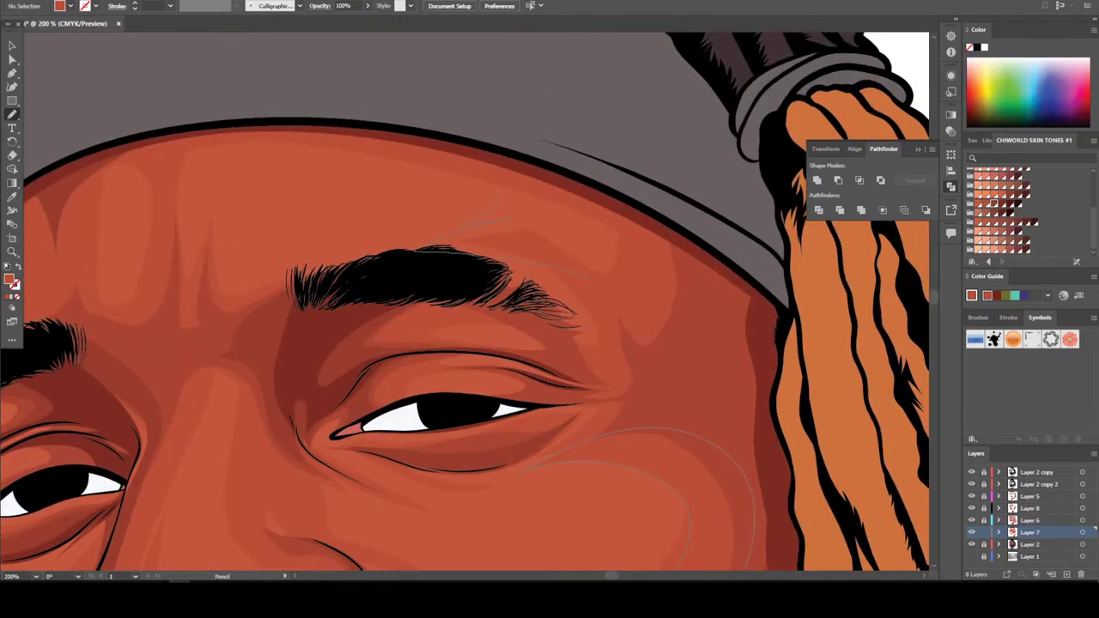
{"action": "key", "text": "ctrl+minus"}
{"action": "key", "text": "ctrl+minus"}
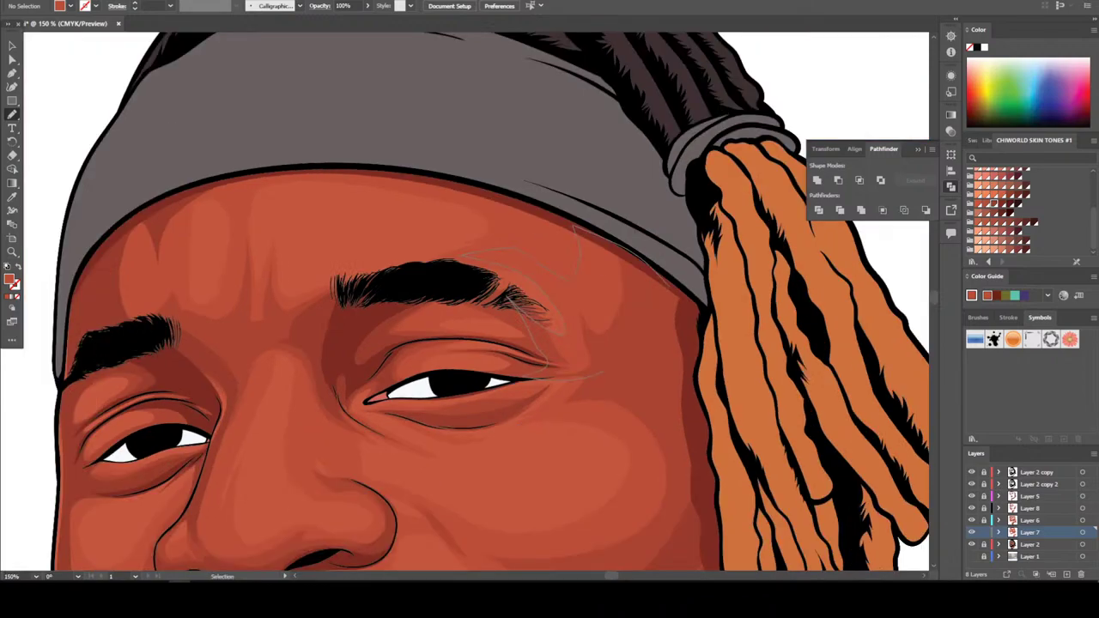
{"action": "key", "text": "ctrl+minus"}
{"action": "key", "text": "ctrl+minus"}
{"action": "key", "text": "ctrl+equal"}
{"action": "key", "text": "ctrl+equal"}
{"action": "key", "text": "ctrl+equal"}
{"action": "key", "text": "ctrl+equal"}
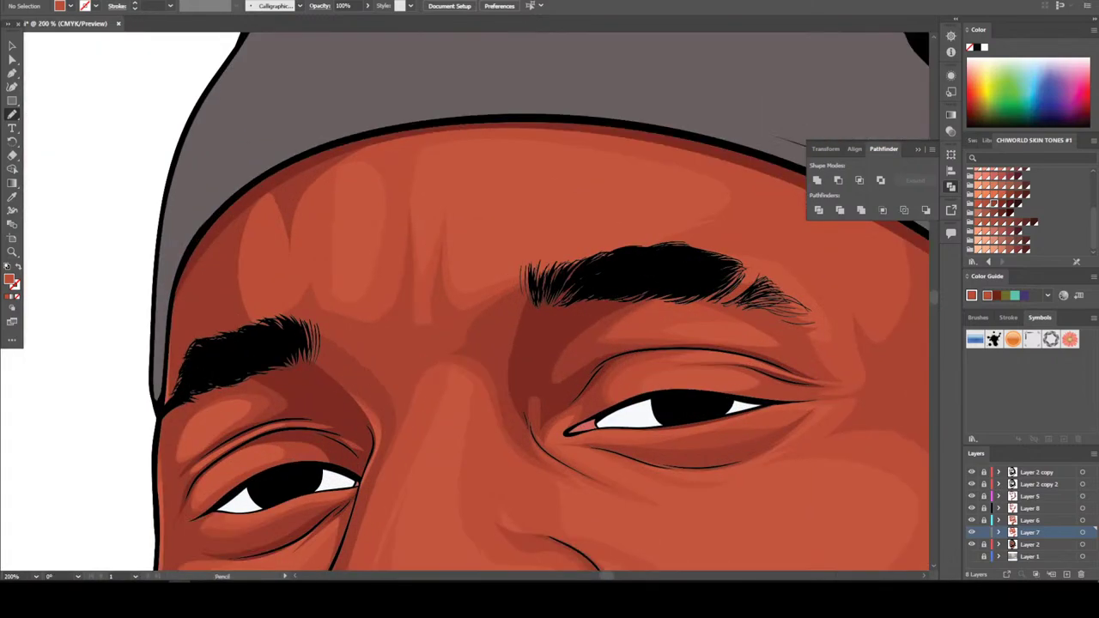
{"action": "key", "text": "ctrl+minus"}
{"action": "key", "text": "ctrl+minus"}
{"action": "key", "text": "ctrl+minus"}
{"action": "scroll", "coordinate": [550, 310], "scroll_direction": "down", "scroll_amount": 2}
{"action": "scroll", "coordinate": [549, 310], "scroll_direction": "down", "scroll_amount": 2}
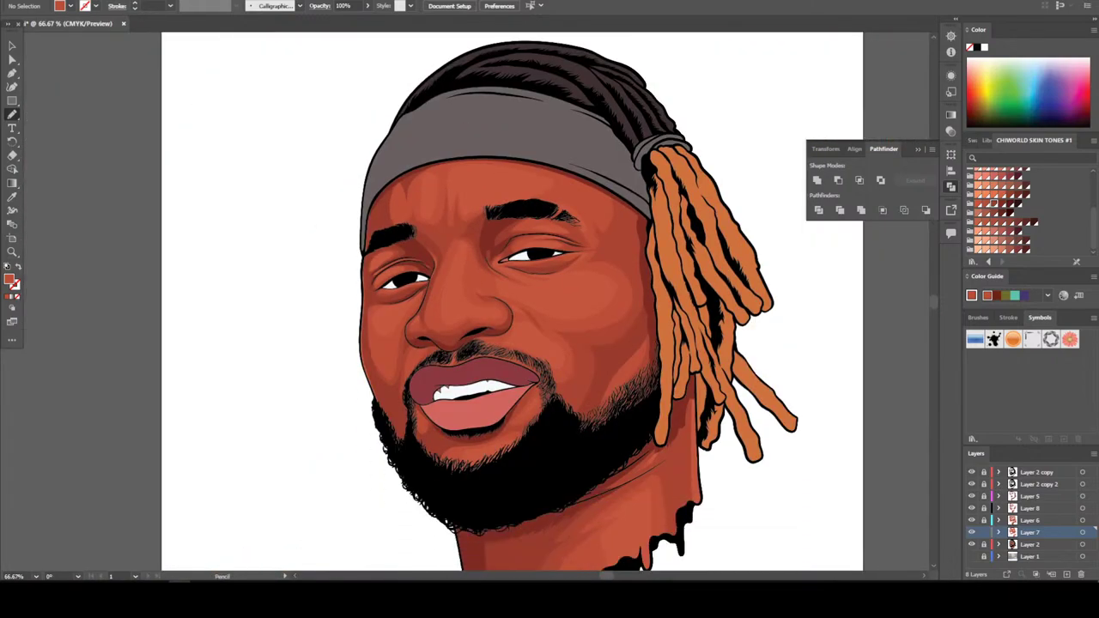
{"action": "key", "text": "ctrl+minus"}
{"action": "key", "text": "ctrl+equal"}
{"action": "key", "text": "ctrl+equal"}
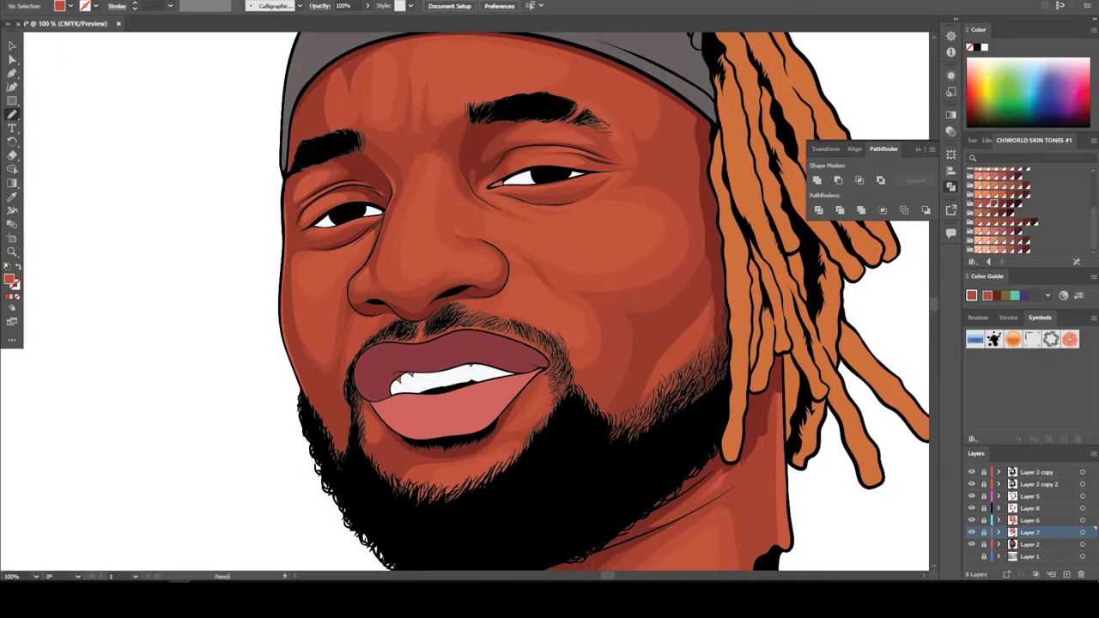
{"action": "key", "text": "ctrl+z"}
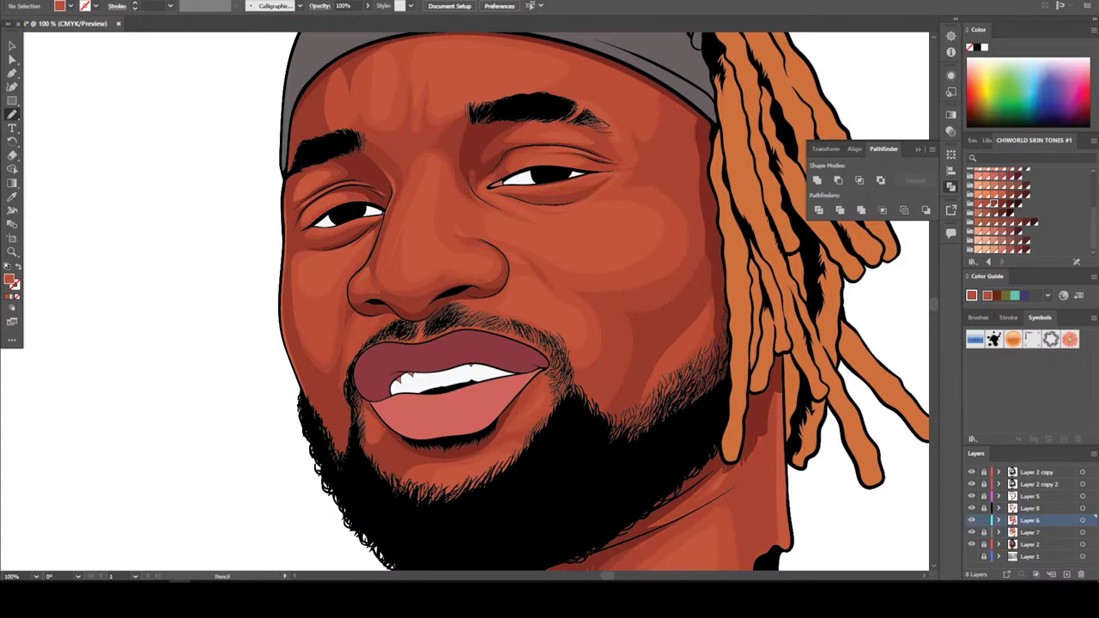
Sample the skin shade near the eyebrow and draw a shading stroke over the left eyebrow
{"action": "key", "text": "ctrl+plus"}
{"action": "key", "text": "ctrl+plus"}
{"action": "scroll", "coordinate": [582, 301], "scroll_direction": "up", "scroll_amount": 3}
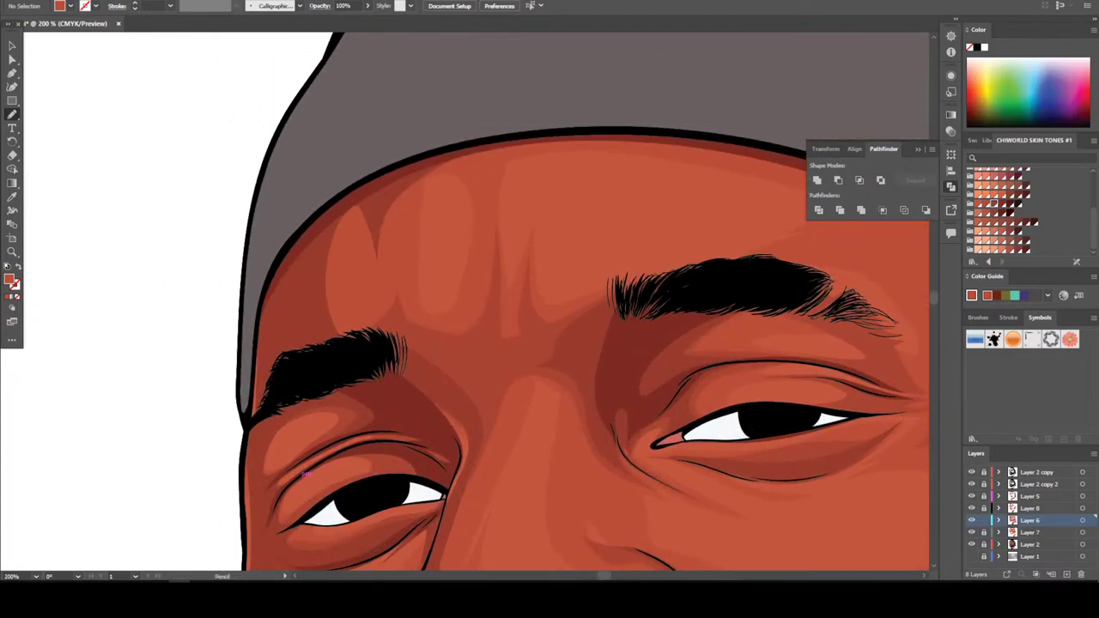
{"action": "left_click", "coordinate": [12, 196]}
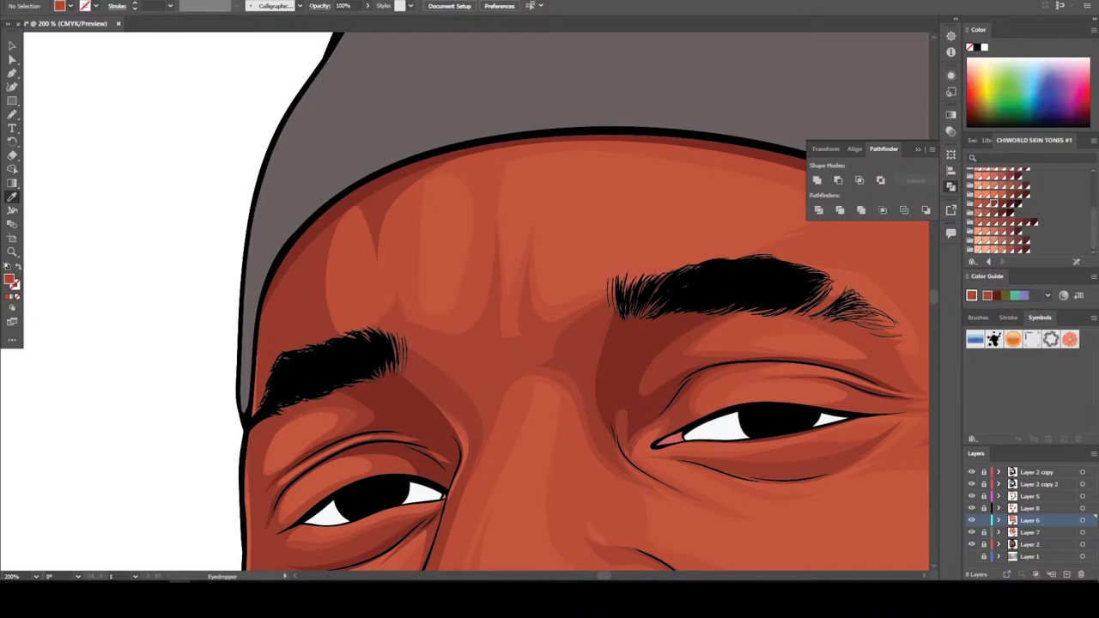
{"action": "left_click", "coordinate": [12, 114]}
{"action": "mouse_move", "coordinate": [312, 338]}
{"action": "left_mouse_down"}
{"action": "mouse_move", "coordinate": [395, 339]}
{"action": "mouse_move", "coordinate": [356, 301]}
{"action": "mouse_move", "coordinate": [359, 236]}
{"action": "mouse_move", "coordinate": [382, 335]}
{"action": "mouse_move", "coordinate": [420, 349]}
{"action": "mouse_move", "coordinate": [404, 231]}
{"action": "mouse_move", "coordinate": [410, 186]}
{"action": "mouse_move", "coordinate": [429, 156]}
{"action": "left_mouse_up"}
Shade the left eye's lower eyelid, upper eyelid crease and under-eye crease
{"action": "scroll", "coordinate": [600, 479], "scroll_direction": "down", "scroll_amount": 2}
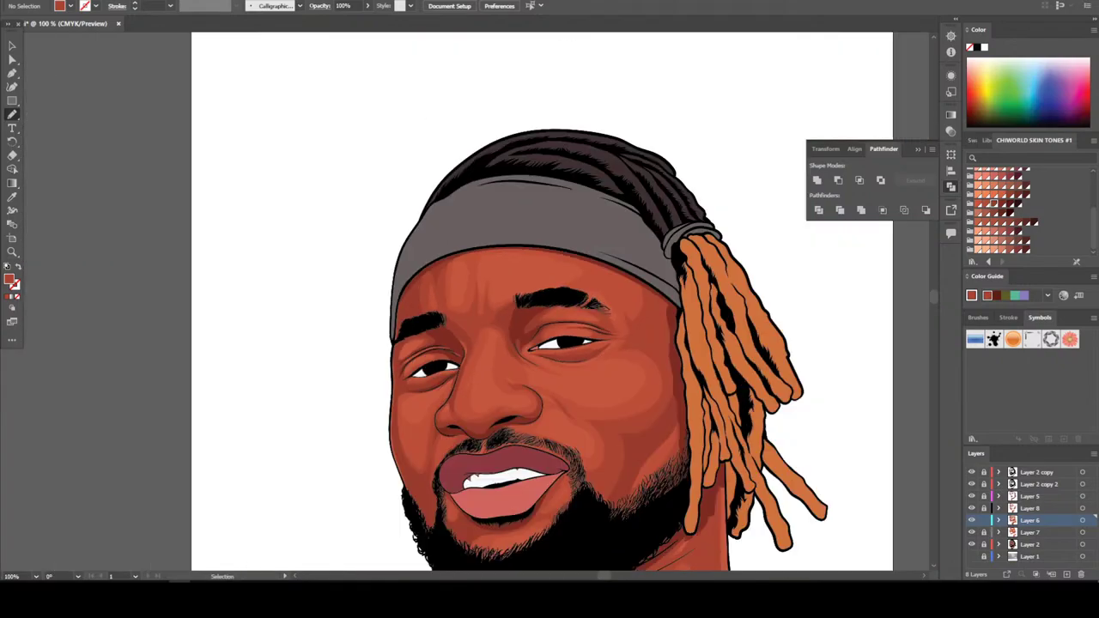
{"action": "scroll", "coordinate": [399, 294], "scroll_direction": "up", "scroll_amount": 4}
{"action": "scroll", "coordinate": [183, 427], "scroll_direction": "up", "scroll_amount": 2}
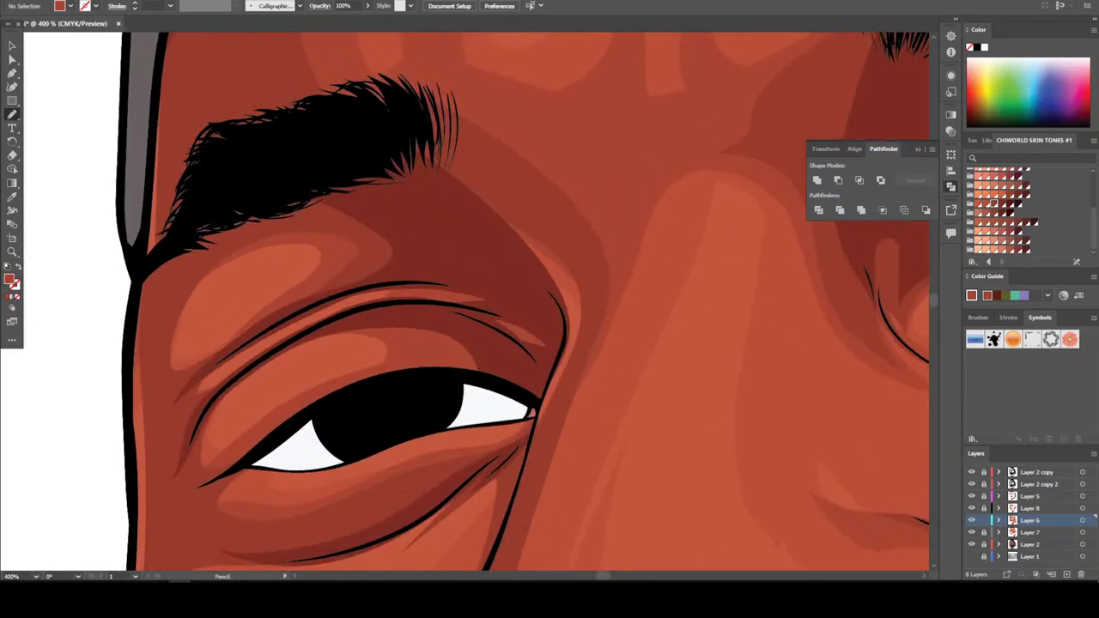
{"action": "mouse_move", "coordinate": [183, 427]}
{"action": "left_mouse_down"}
{"action": "mouse_move", "coordinate": [180, 481]}
{"action": "mouse_move", "coordinate": [307, 415]}
{"action": "mouse_move", "coordinate": [251, 409]}
{"action": "mouse_move", "coordinate": [305, 334]}
{"action": "mouse_move", "coordinate": [200, 413]}
{"action": "mouse_move", "coordinate": [280, 318]}
{"action": "left_mouse_up"}
{"action": "mouse_move", "coordinate": [170, 402]}
{"action": "left_mouse_down"}
{"action": "mouse_move", "coordinate": [277, 318]}
{"action": "mouse_move", "coordinate": [215, 270]}
{"action": "mouse_move", "coordinate": [285, 218]}
{"action": "left_mouse_up"}
{"action": "scroll", "coordinate": [453, 304], "scroll_direction": "down", "scroll_amount": 5}
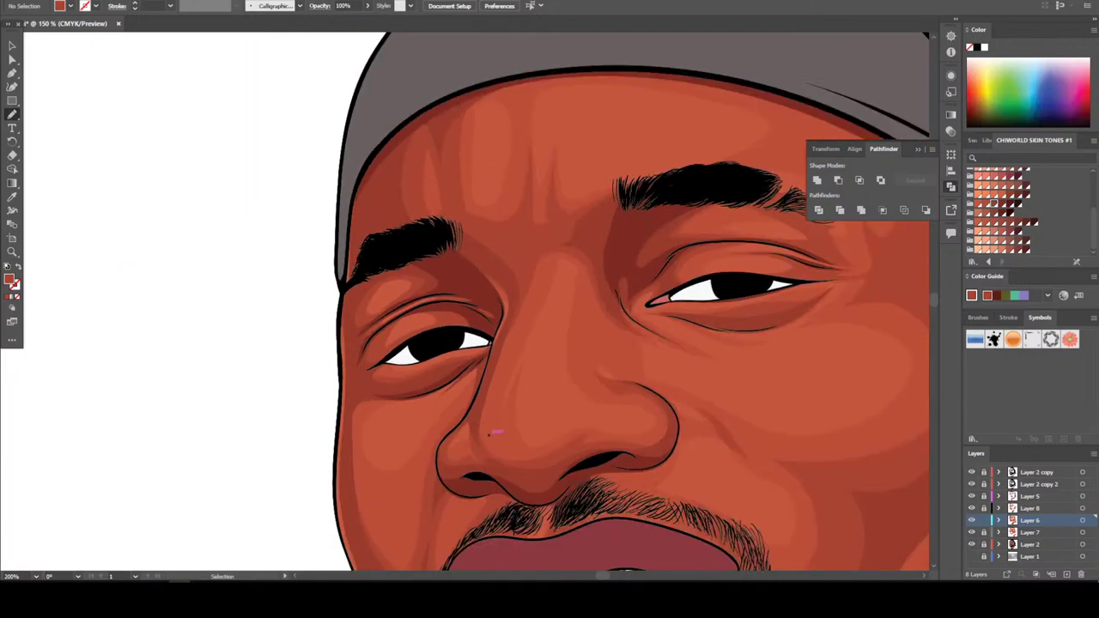
{"action": "scroll", "coordinate": [467, 386], "scroll_direction": "up", "scroll_amount": 4}
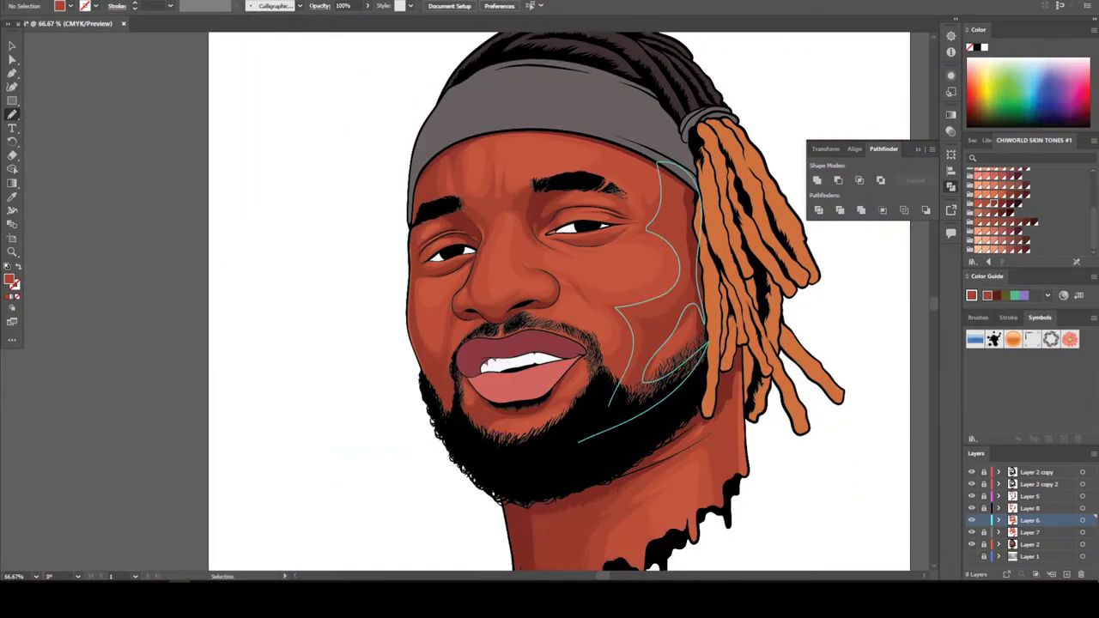
{"action": "scroll", "coordinate": [567, 300], "scroll_direction": "down", "scroll_amount": 1}
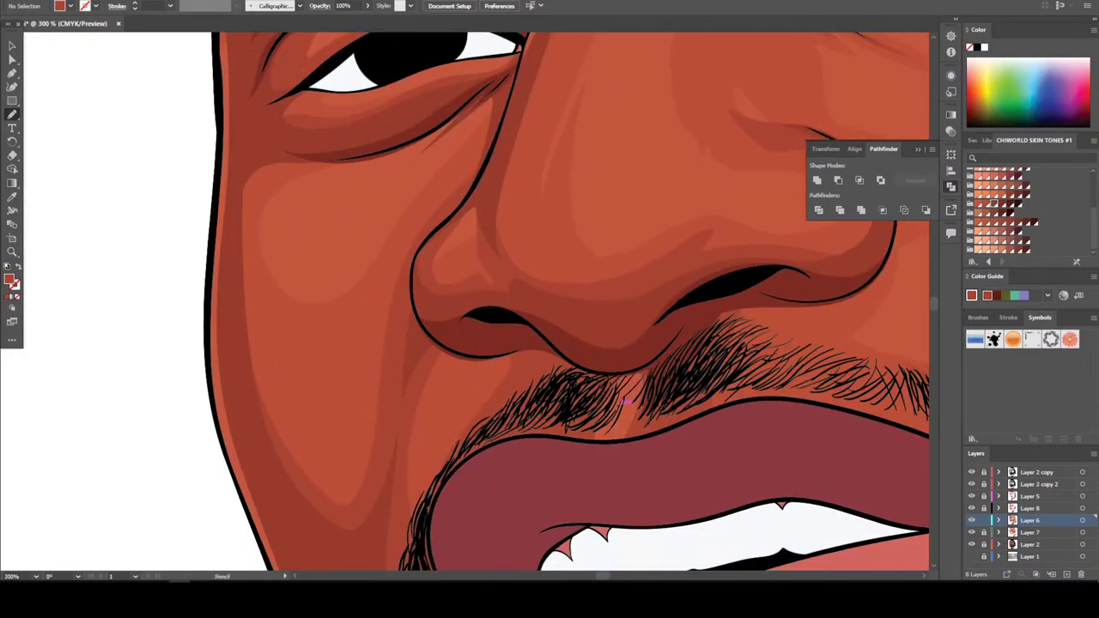
{"action": "mouse_move", "coordinate": [234, 223]}
{"action": "left_mouse_down"}
{"action": "mouse_move", "coordinate": [237, 185]}
{"action": "mouse_move", "coordinate": [263, 153]}
{"action": "mouse_move", "coordinate": [406, 125]}
{"action": "mouse_move", "coordinate": [278, 189]}
{"action": "mouse_move", "coordinate": [265, 227]}
{"action": "mouse_move", "coordinate": [278, 365]}
{"action": "mouse_move", "coordinate": [327, 464]}
{"action": "mouse_move", "coordinate": [355, 480]}
{"action": "mouse_move", "coordinate": [372, 473]}
{"action": "mouse_move", "coordinate": [404, 409]}
{"action": "mouse_move", "coordinate": [394, 468]}
{"action": "mouse_move", "coordinate": [350, 556]}
{"action": "mouse_move", "coordinate": [282, 496]}
{"action": "mouse_move", "coordinate": [237, 321]}
{"action": "left_mouse_up"}
Draw a shading shape under the right eyebrow
{"action": "key", "text": "ctrl+minus"}
{"action": "key", "text": "ctrl+minus"}
{"action": "key", "text": "ctrl+minus"}
{"action": "key", "text": "ctrl+minus"}
{"action": "key", "text": "ctrl+minus"}
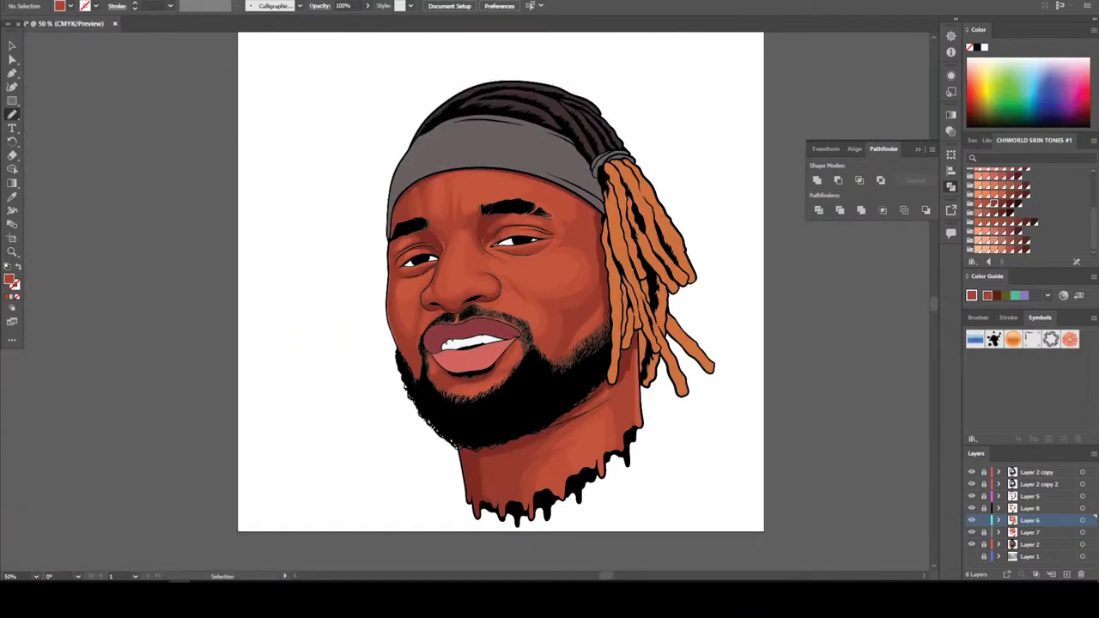
{"action": "key", "text": "ctrl+plus"}
{"action": "key", "text": "ctrl+plus"}
{"action": "key", "text": "ctrl+plus"}
{"action": "scroll", "coordinate": [464, 301], "scroll_direction": "up", "scroll_amount": 3}
{"action": "key", "text": "ctrl+plus"}
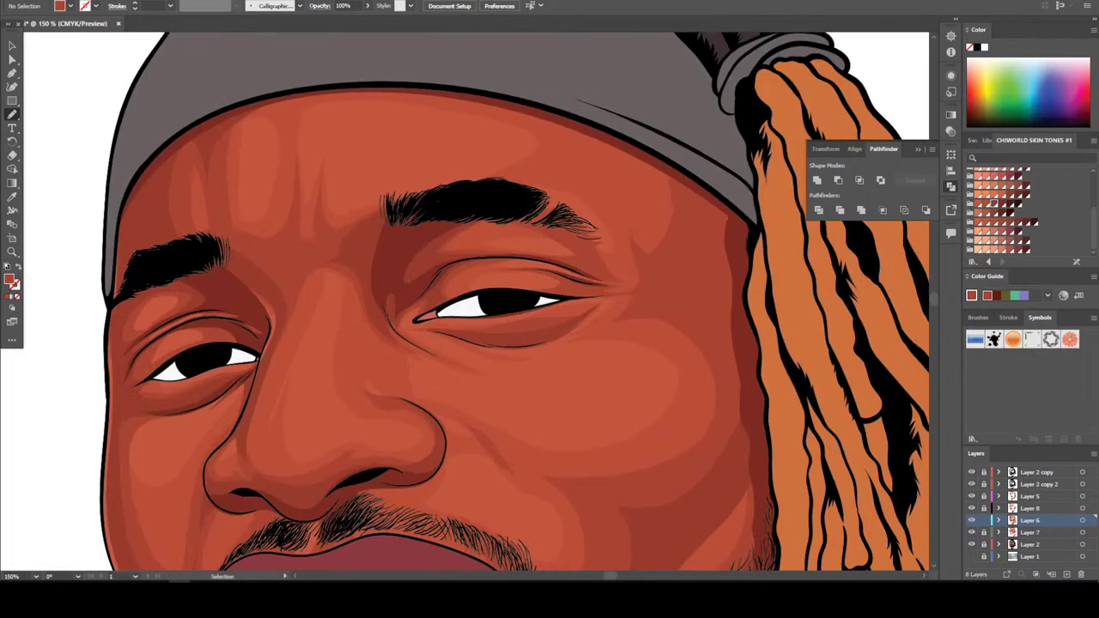
{"action": "scroll", "coordinate": [464, 301], "scroll_direction": "up", "scroll_amount": 2}
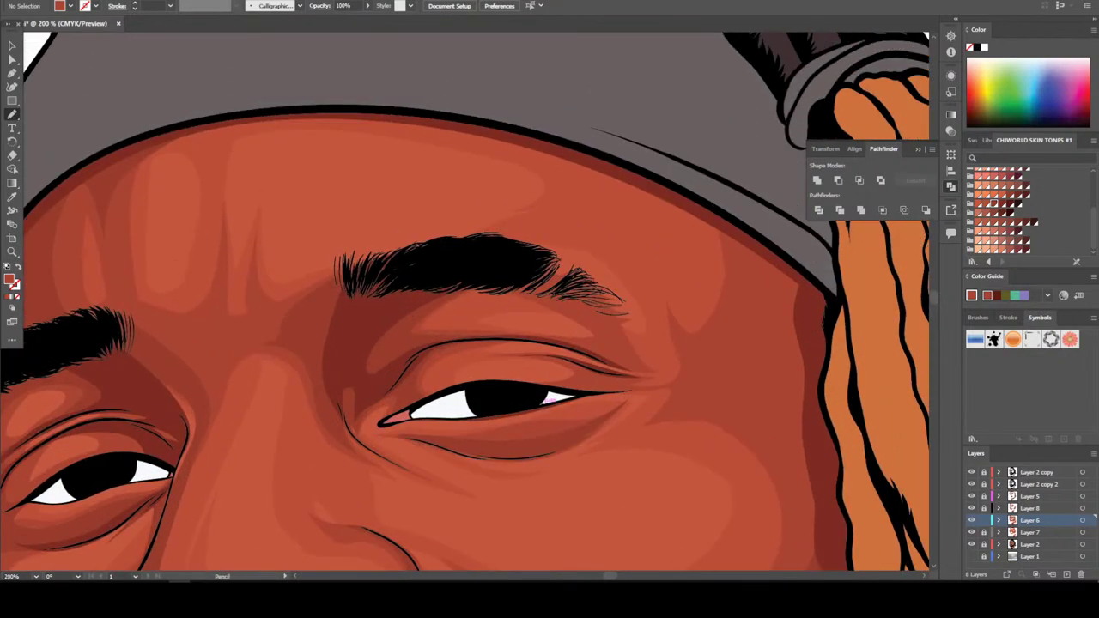
{"action": "mouse_move", "coordinate": [383, 311]}
{"action": "left_mouse_down"}
{"action": "mouse_move", "coordinate": [581, 307]}
{"action": "mouse_move", "coordinate": [474, 268]}
{"action": "mouse_move", "coordinate": [412, 283]}
{"action": "left_mouse_up"}
Review the whole portrait at 50% and make Layer 5 the working layer
{"action": "key", "text": "ctrl+minus"}
{"action": "key", "text": "ctrl+minus"}
{"action": "key", "text": "ctrl+minus"}
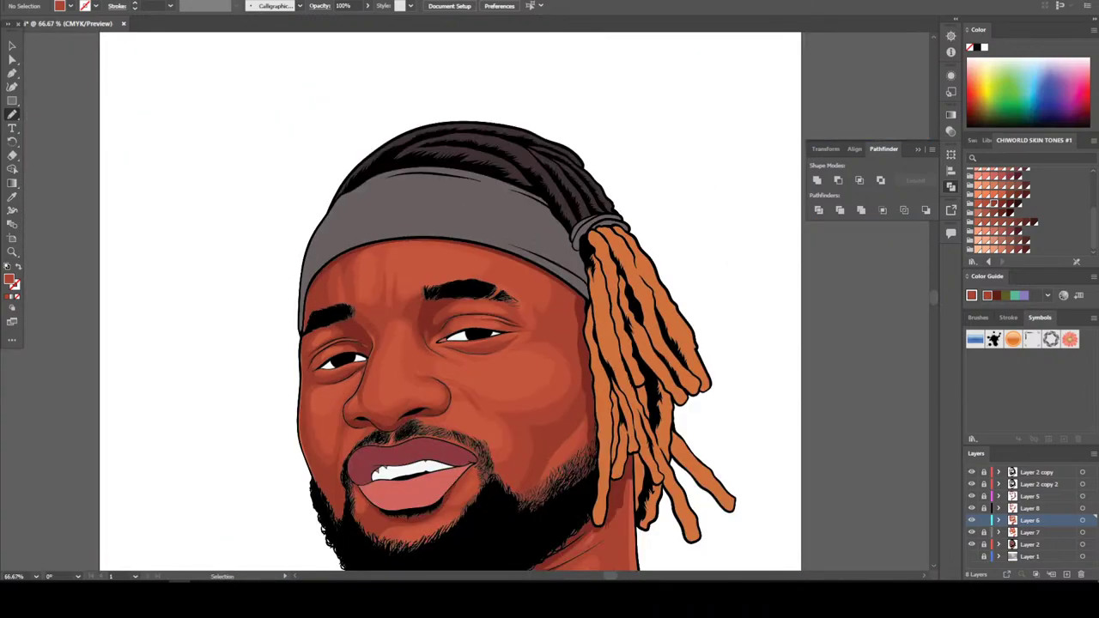
{"action": "key", "text": "ctrl+minus"}
{"action": "scroll", "coordinate": [516, 300], "scroll_direction": "left", "scroll_amount": 2}
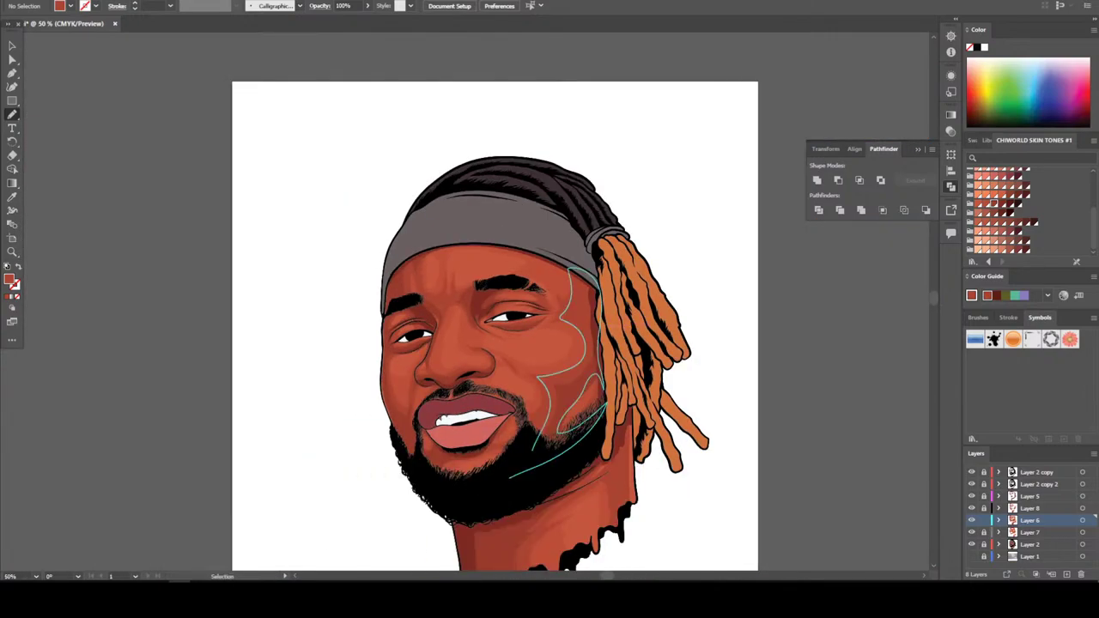
{"action": "scroll", "coordinate": [516, 301], "scroll_direction": "down", "scroll_amount": 1}
{"action": "key", "text": "ctrl+plus"}
{"action": "key", "text": "ctrl+minus"}
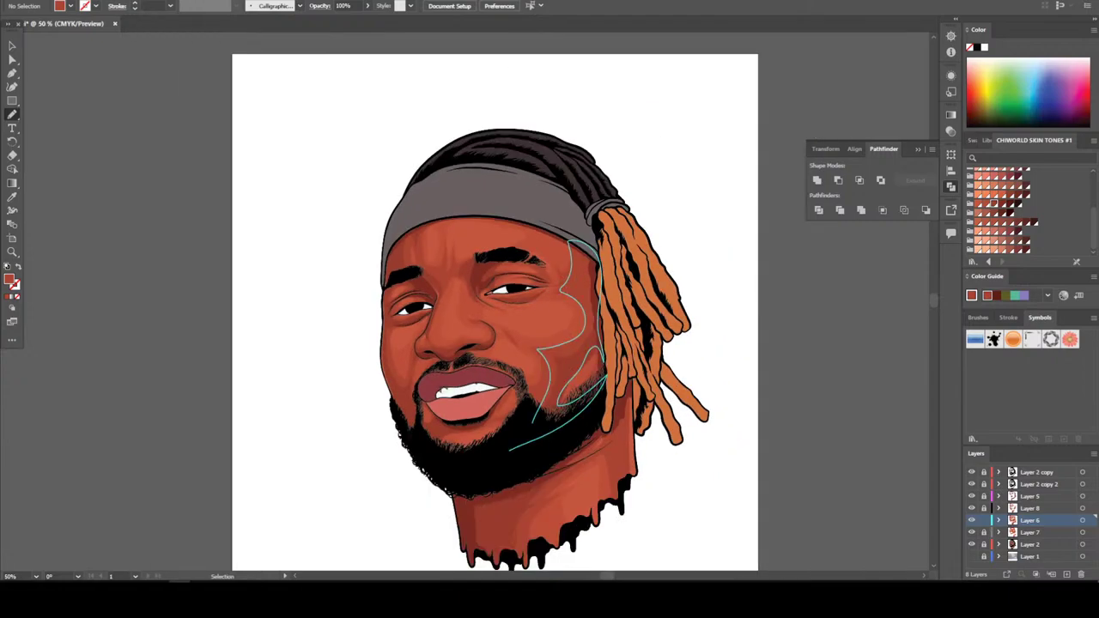
{"action": "scroll", "coordinate": [515, 300], "scroll_direction": "left", "scroll_amount": 2}
{"action": "key", "text": "ctrl+plus"}
{"action": "scroll", "coordinate": [541, 301], "scroll_direction": "down", "scroll_amount": 3}
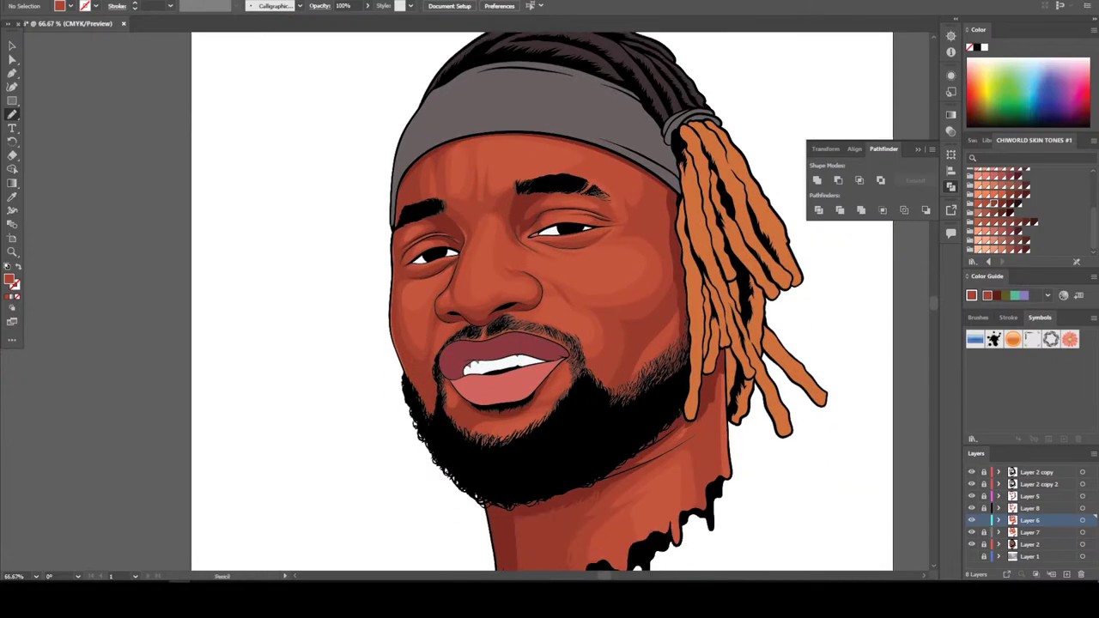
{"action": "scroll", "coordinate": [541, 301], "scroll_direction": "up", "scroll_amount": 1}
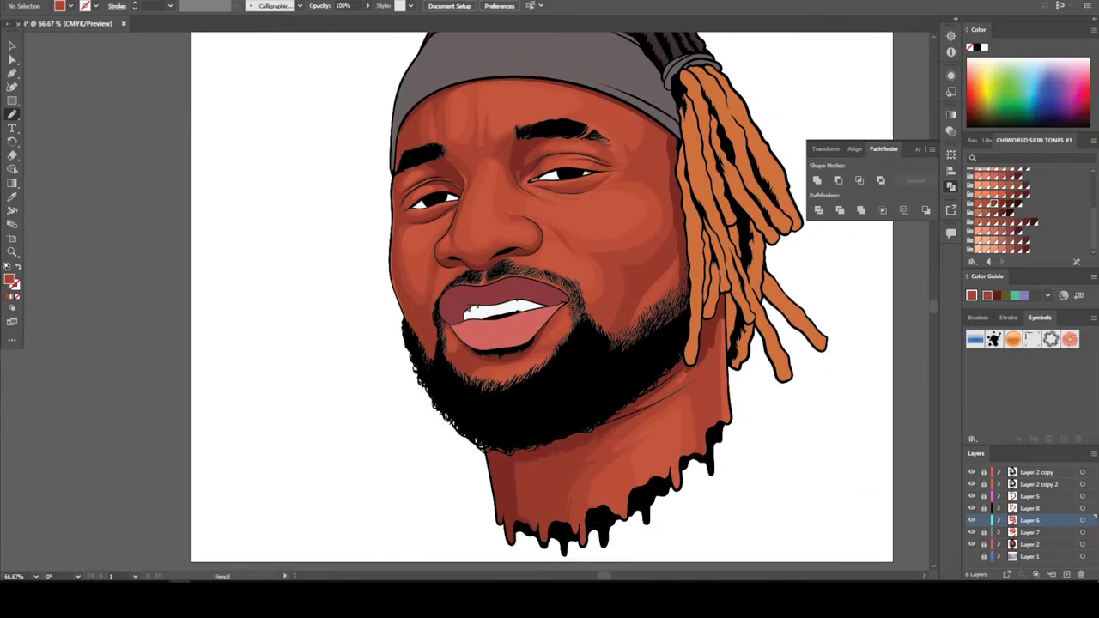
{"action": "scroll", "coordinate": [541, 301], "scroll_direction": "right", "scroll_amount": 2}
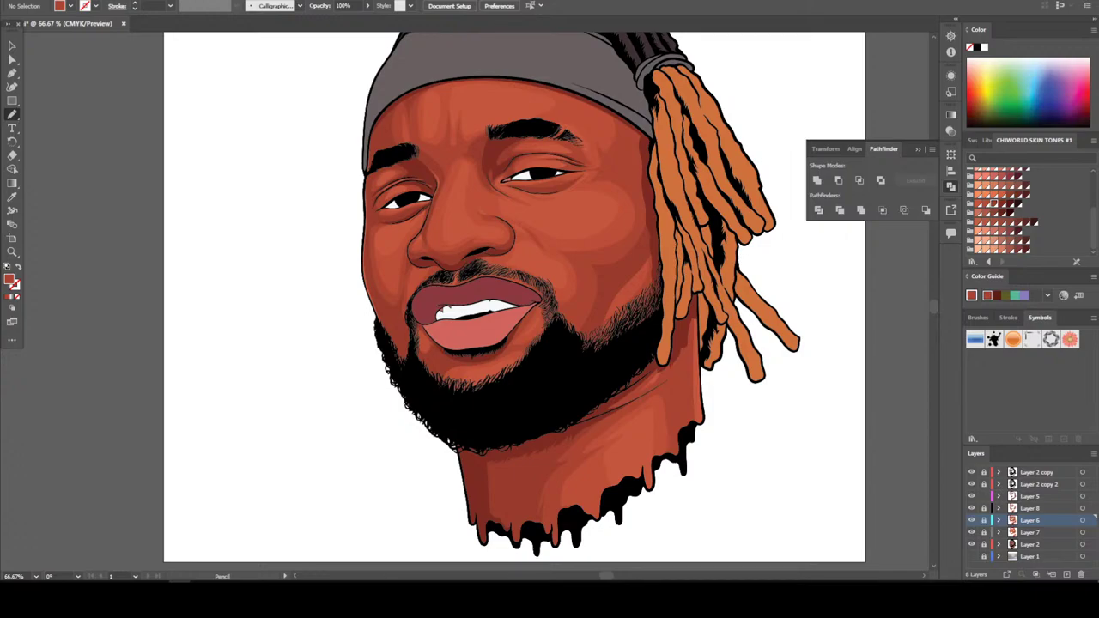
{"action": "left_click", "coordinate": [1030, 496]}
Zoom in on the neck and eyedropper the darker neck red as the fill for the Pencil tool
{"action": "scroll", "coordinate": [515, 297], "scroll_direction": "down", "scroll_amount": 3}
{"action": "key", "text": "ctrl+1"}
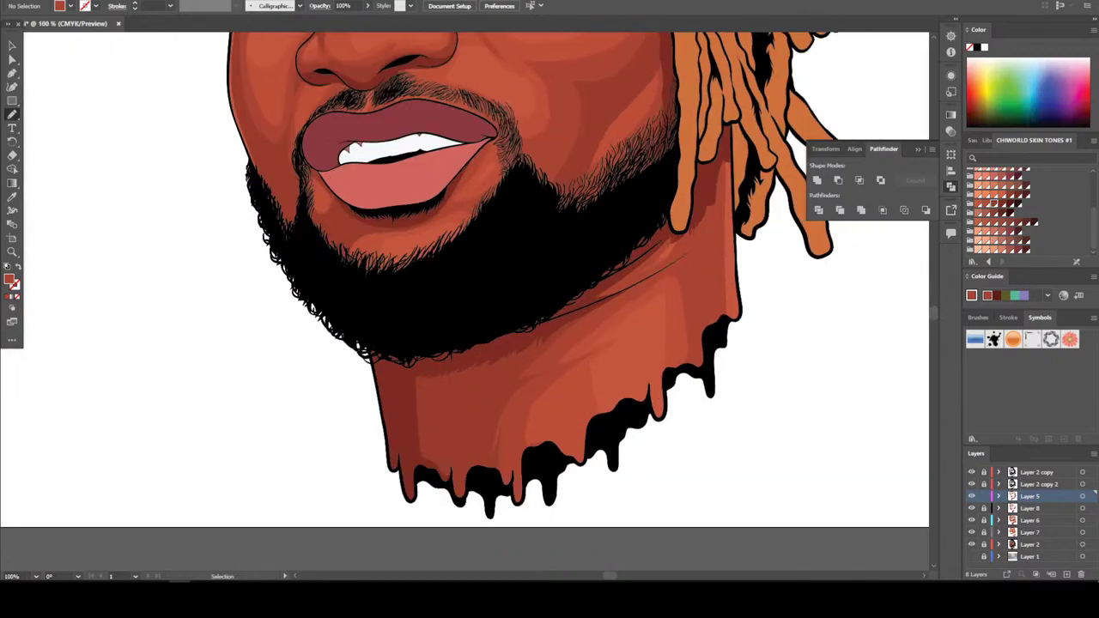
{"action": "key", "text": "n"}
{"action": "key", "text": "ctrl+="}
{"action": "key", "text": "i"}
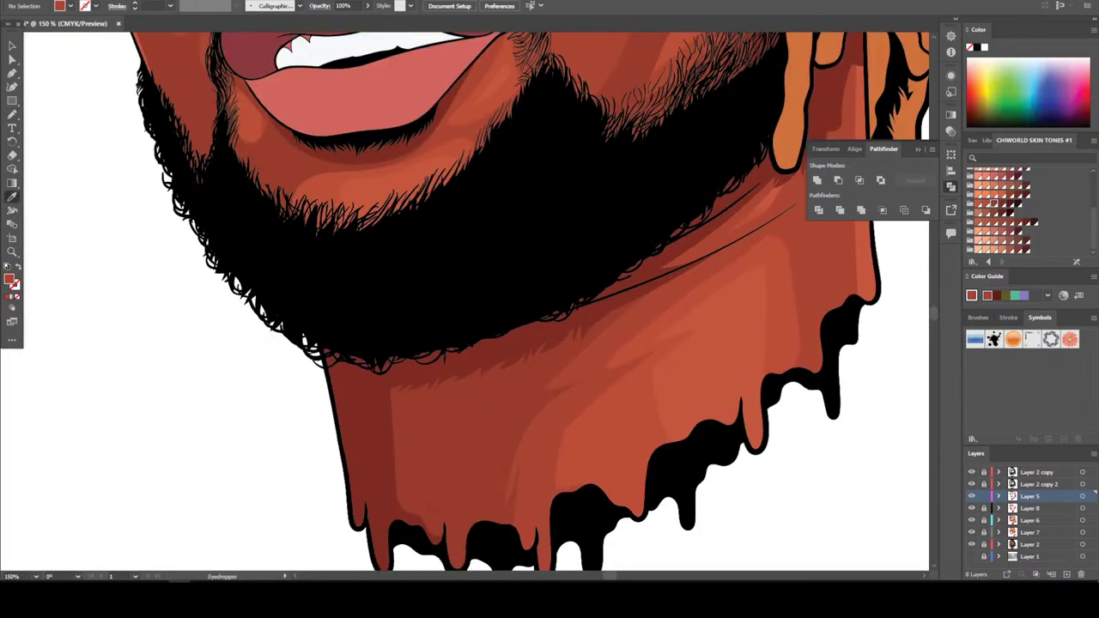
{"action": "left_click", "coordinate": [403, 481]}
{"action": "key", "text": "n"}
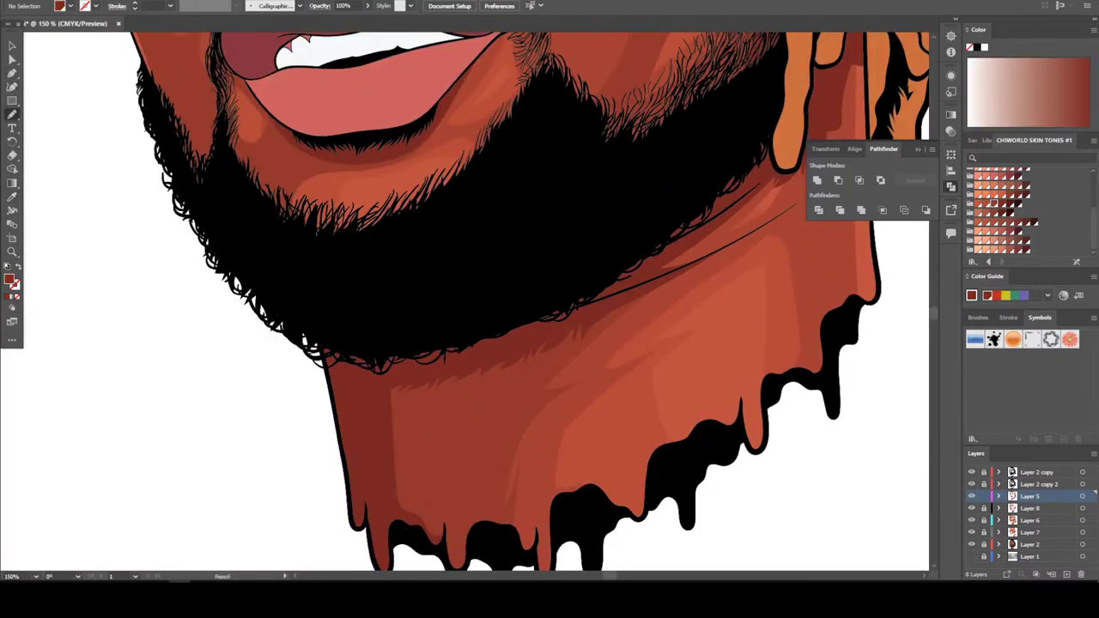
Draw a closed shadow shape on the lower neck following the drips
{"action": "scroll", "coordinate": [380, 421], "scroll_direction": "down", "scroll_amount": 2}
{"action": "mouse_move", "coordinate": [380, 420]}
{"action": "left_mouse_down"}
{"action": "mouse_move", "coordinate": [390, 464]}
{"action": "mouse_move", "coordinate": [412, 488]}
{"action": "left_mouse_up"}
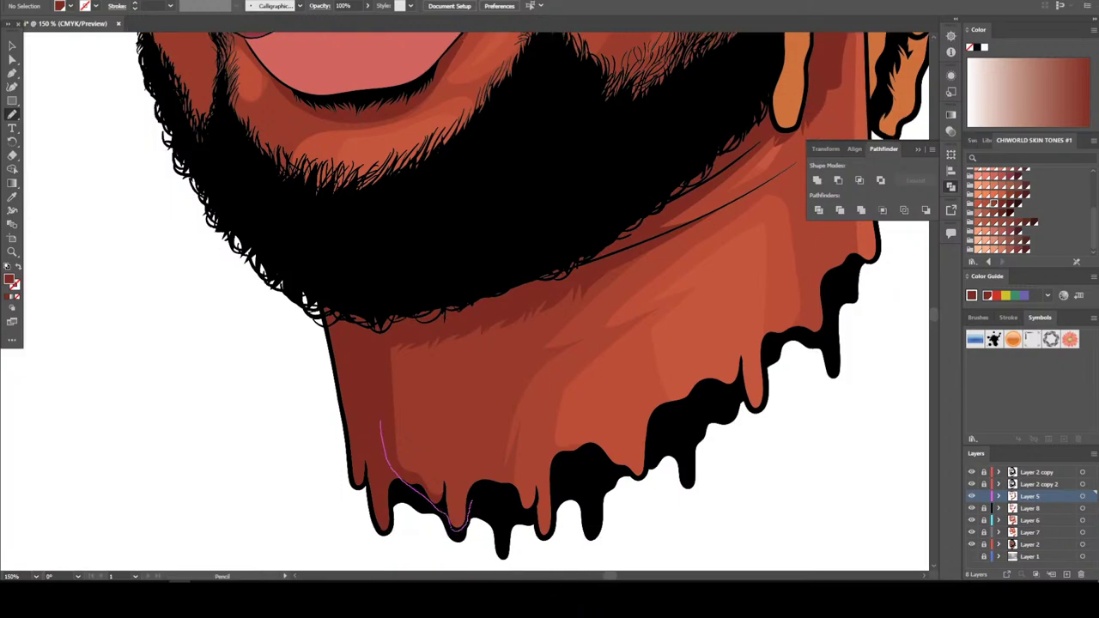
{"action": "mouse_move", "coordinate": [467, 501]}
{"action": "left_mouse_down"}
{"action": "mouse_move", "coordinate": [426, 392]}
{"action": "mouse_move", "coordinate": [596, 271]}
{"action": "left_mouse_up"}
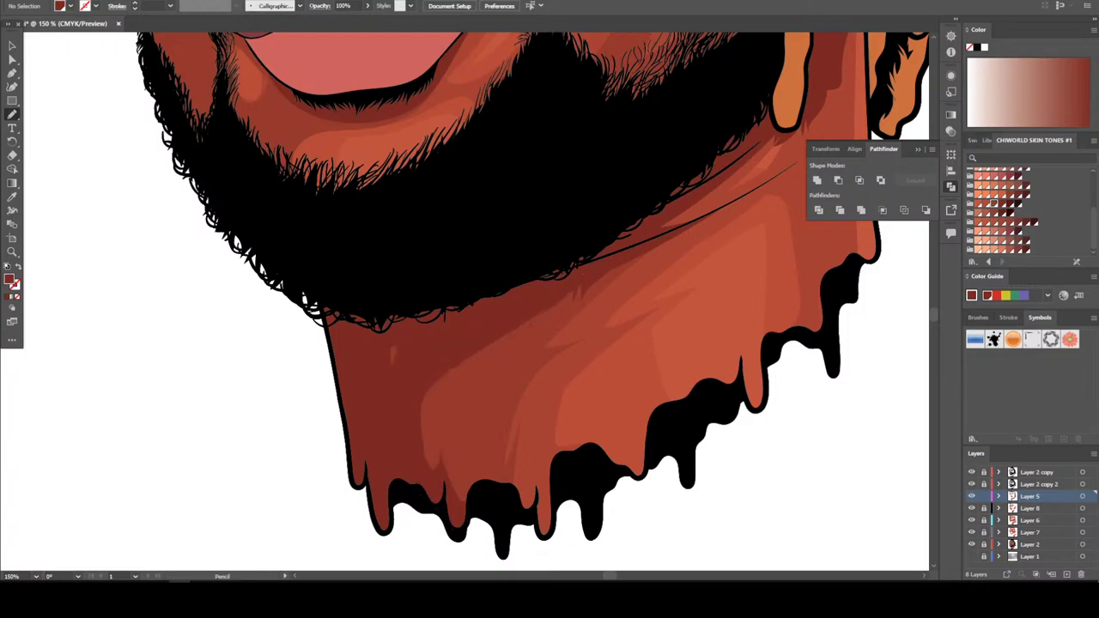
{"action": "mouse_move", "coordinate": [373, 326]}
{"action": "left_mouse_down"}
{"action": "mouse_move", "coordinate": [404, 378]}
{"action": "mouse_move", "coordinate": [393, 354]}
{"action": "left_mouse_up"}
Zoom in on the lips and draw a closed shadow shape beneath the lower lip
{"action": "key", "text": "ctrl+minus"}
{"action": "key", "text": "ctrl+minus"}
{"action": "key", "text": "ctrl+minus"}
{"action": "key", "text": "ctrl+minus"}
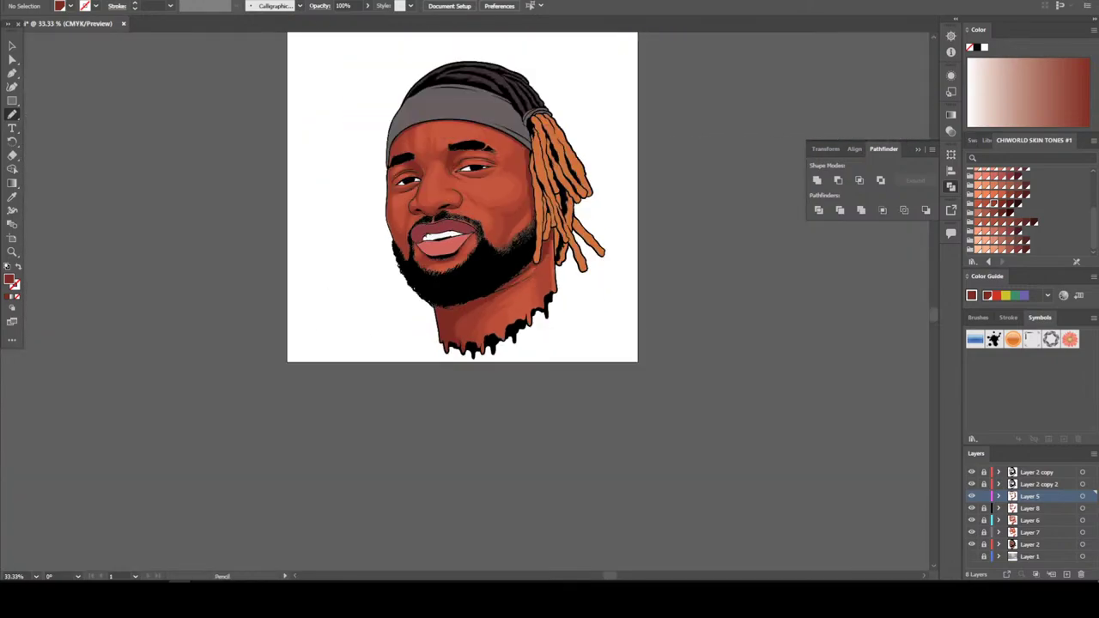
{"action": "scroll", "coordinate": [462, 223], "scroll_direction": "up", "scroll_amount": 3}
{"action": "key", "text": "ctrl+plus"}
{"action": "key", "text": "ctrl+plus"}
{"action": "key", "text": "ctrl+plus"}
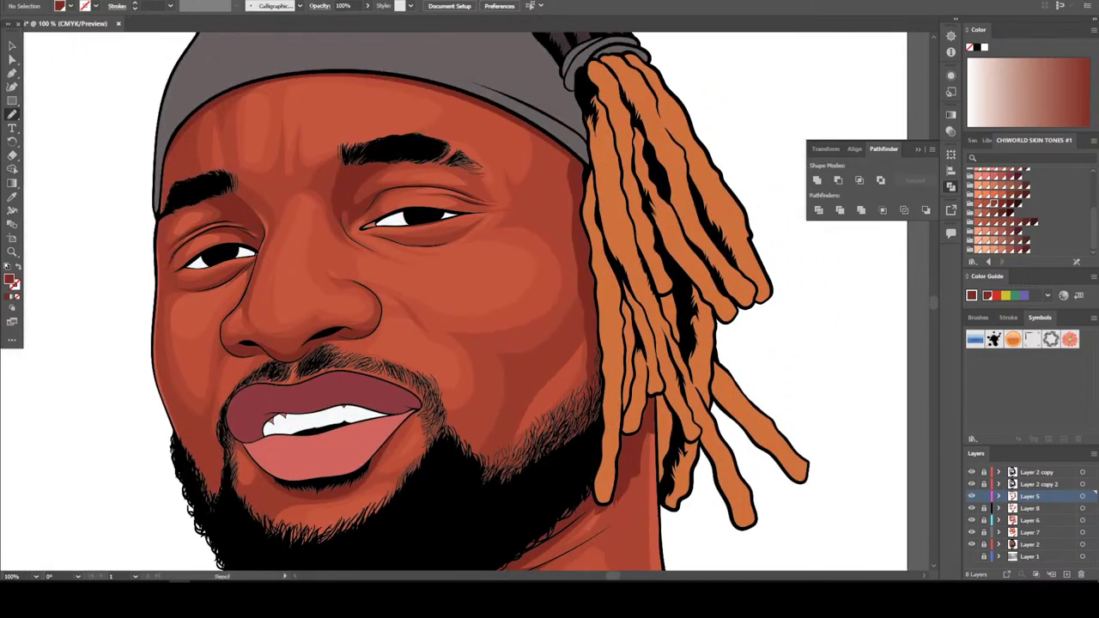
{"action": "scroll", "coordinate": [464, 300], "scroll_direction": "left", "scroll_amount": 2}
{"action": "scroll", "coordinate": [464, 301], "scroll_direction": "down", "scroll_amount": 3}
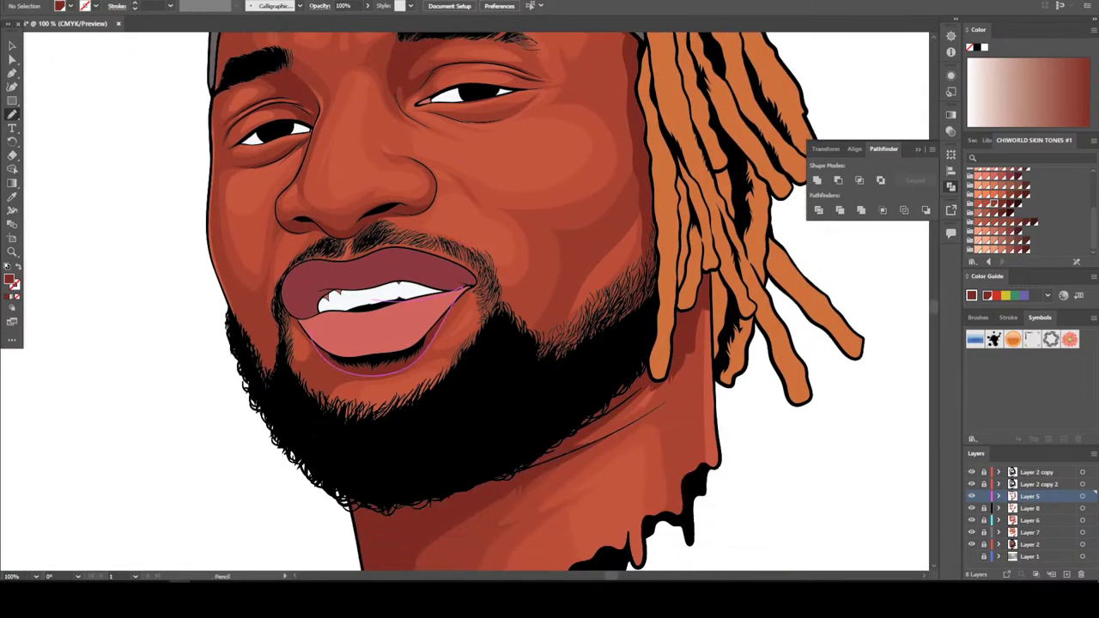
{"action": "key", "text": "ctrl+plus"}
{"action": "key", "text": "ctrl+plus"}
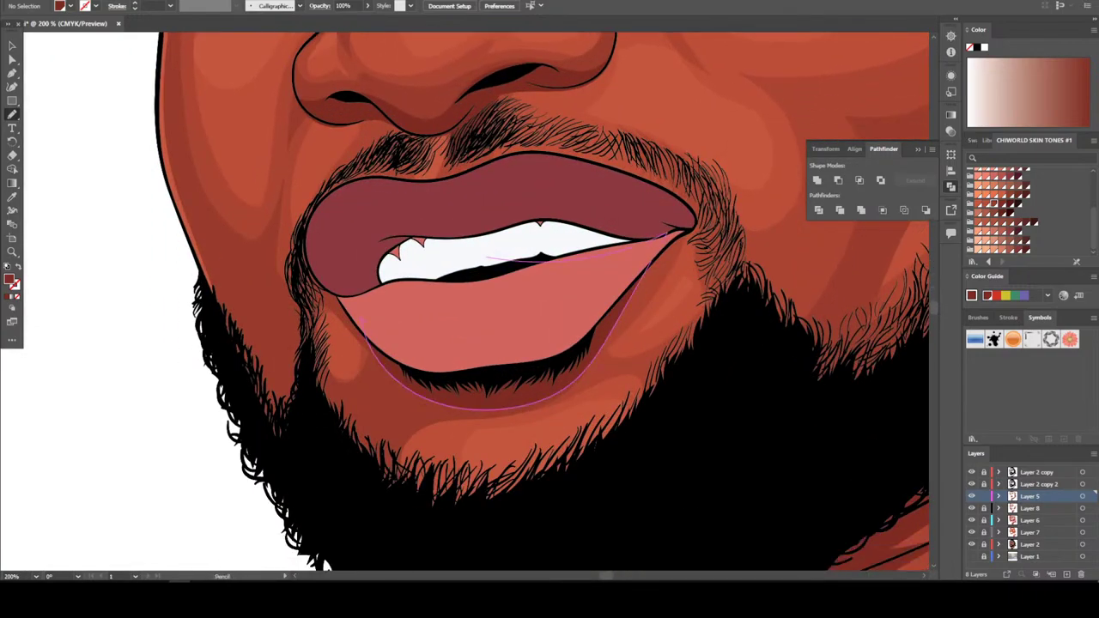
{"action": "mouse_move", "coordinate": [313, 412]}
{"action": "left_mouse_down"}
{"action": "mouse_move", "coordinate": [388, 494]}
{"action": "mouse_move", "coordinate": [379, 434]}
{"action": "mouse_move", "coordinate": [481, 415]}
{"action": "mouse_move", "coordinate": [568, 376]}
{"action": "mouse_move", "coordinate": [524, 327]}
{"action": "left_mouse_up"}
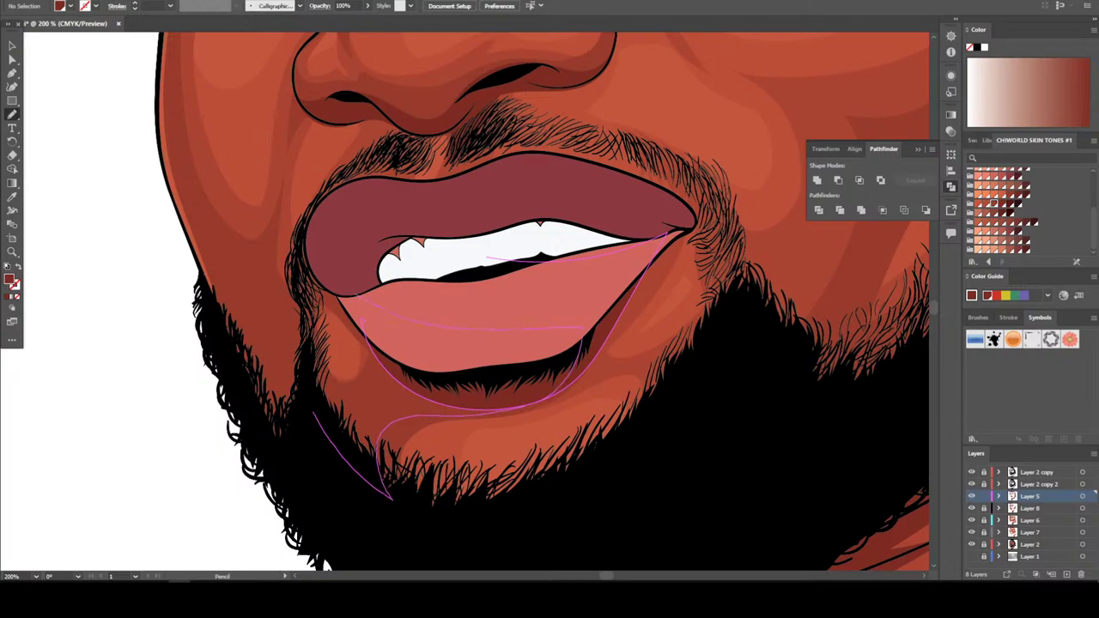
{"action": "mouse_move", "coordinate": [364, 342]}
{"action": "left_mouse_down"}
{"action": "mouse_move", "coordinate": [361, 383]}
{"action": "mouse_move", "coordinate": [325, 345]}
{"action": "left_mouse_up"}
{"action": "mouse_move", "coordinate": [335, 298]}
{"action": "left_mouse_down"}
{"action": "mouse_move", "coordinate": [314, 257]}
{"action": "mouse_move", "coordinate": [297, 284]}
{"action": "left_mouse_up"}
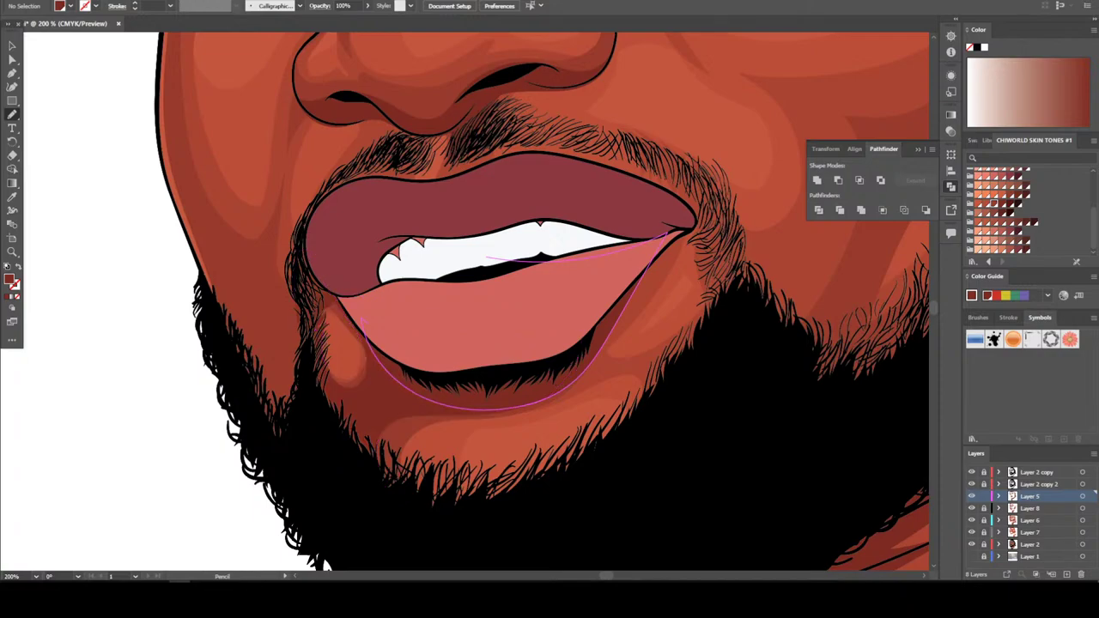
Draw a shadow shape on the left jaw beside the lip corner and review the portrait
{"action": "key", "text": "ctrl+minus"}
{"action": "key", "text": "ctrl+minus"}
{"action": "key", "text": "ctrl+minus"}
{"action": "key", "text": "ctrl+minus"}
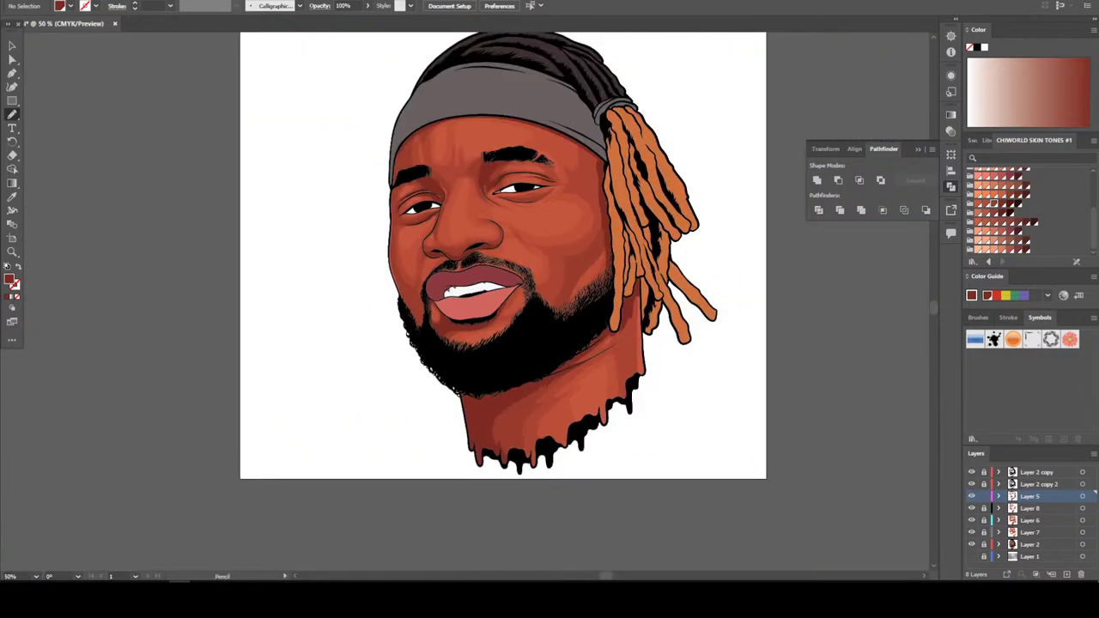
{"action": "key", "text": "ctrl+equal"}
{"action": "key", "text": "ctrl+equal"}
{"action": "key", "text": "ctrl+equal"}
{"action": "key", "text": "ctrl+equal"}
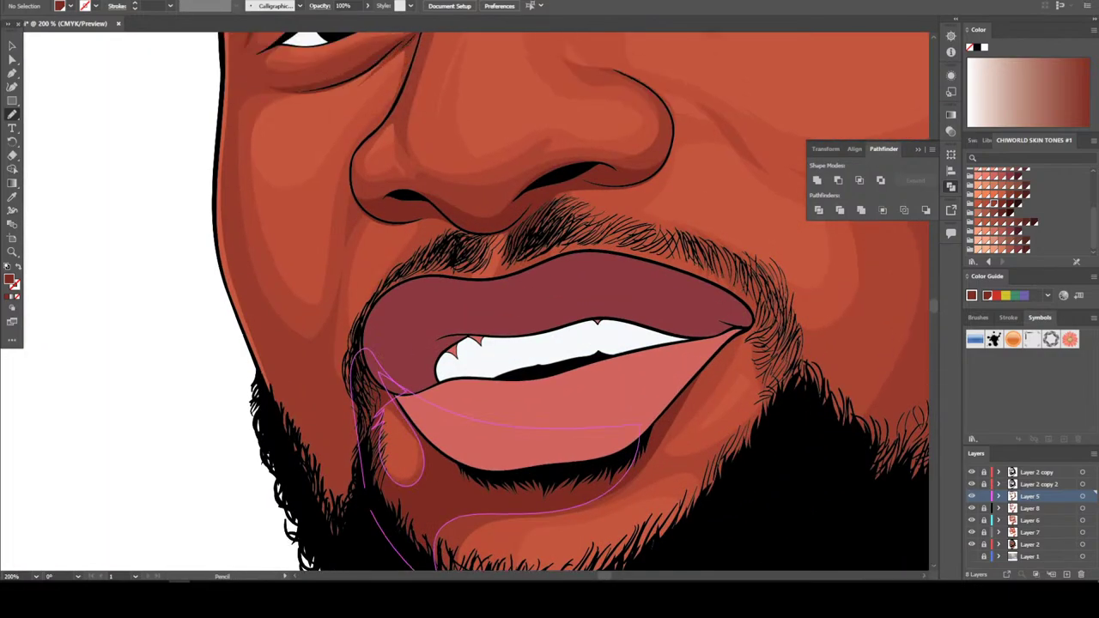
{"action": "mouse_move", "coordinate": [288, 443]}
{"action": "left_mouse_down"}
{"action": "mouse_move", "coordinate": [322, 534]}
{"action": "mouse_move", "coordinate": [367, 468]}
{"action": "mouse_move", "coordinate": [367, 404]}
{"action": "mouse_move", "coordinate": [311, 378]}
{"action": "left_mouse_up"}
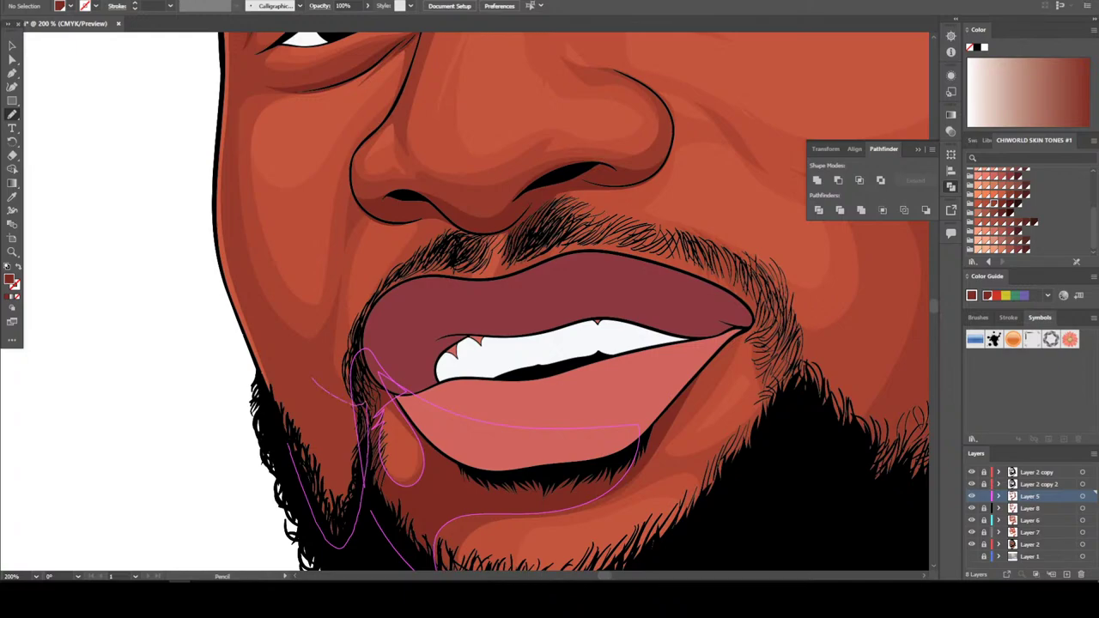
{"action": "left_click_drag", "start_coordinate": [272, 304], "coordinate": [243, 223]}
{"action": "mouse_move", "coordinate": [239, 81]}
{"action": "left_mouse_down"}
{"action": "mouse_move", "coordinate": [224, 201]}
{"action": "mouse_move", "coordinate": [275, 416]}
{"action": "left_mouse_up"}
{"action": "key", "text": "ctrl+minus"}
{"action": "key", "text": "ctrl+minus"}
{"action": "key", "text": "ctrl+minus"}
{"action": "key", "text": "ctrl+minus"}
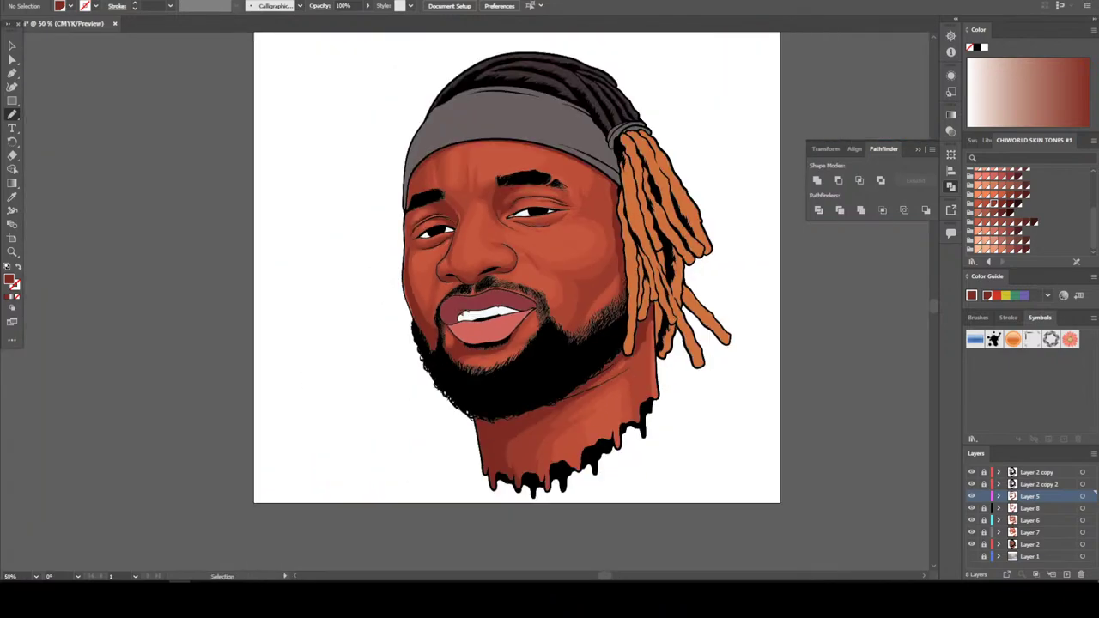
Trace shadows along the left eye's lower lid and inner corner, and under the brow to the headband
{"action": "key", "text": "ctrl+plus"}
{"action": "key", "text": "ctrl+plus"}
{"action": "key", "text": "ctrl+plus"}
{"action": "key", "text": "ctrl+plus"}
{"action": "key", "text": "ctrl+plus"}
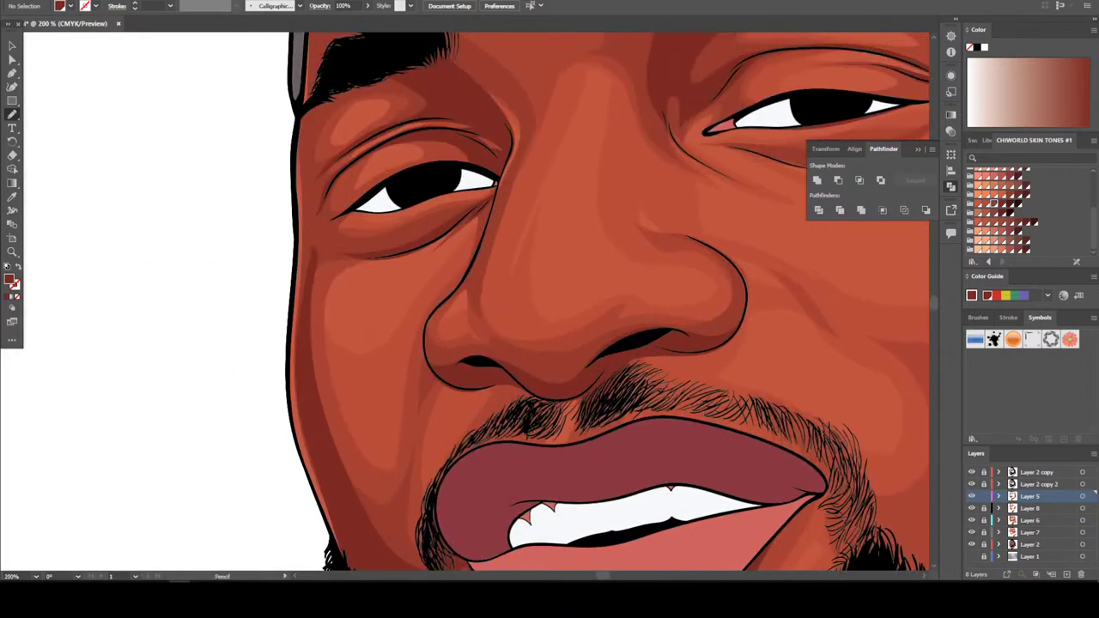
{"action": "key", "text": "ctrl+plus"}
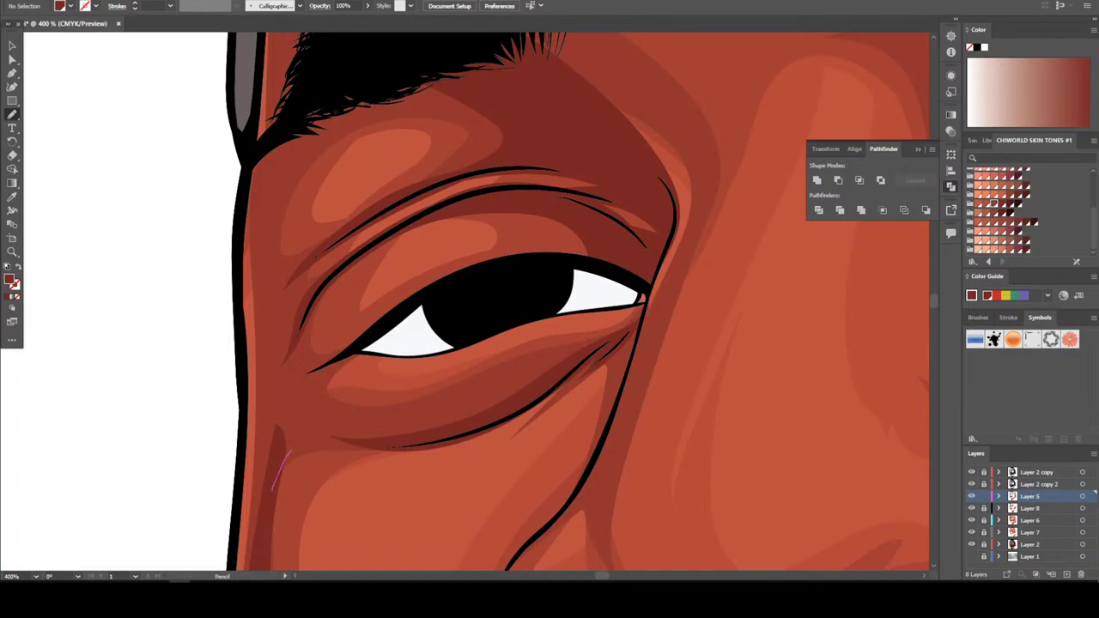
{"action": "mouse_move", "coordinate": [343, 447]}
{"action": "left_mouse_down"}
{"action": "mouse_move", "coordinate": [493, 427]}
{"action": "mouse_move", "coordinate": [556, 377]}
{"action": "mouse_move", "coordinate": [485, 404]}
{"action": "mouse_move", "coordinate": [371, 418]}
{"action": "mouse_move", "coordinate": [325, 395]}
{"action": "mouse_move", "coordinate": [325, 372]}
{"action": "mouse_move", "coordinate": [374, 338]}
{"action": "mouse_move", "coordinate": [345, 346]}
{"action": "left_mouse_up"}
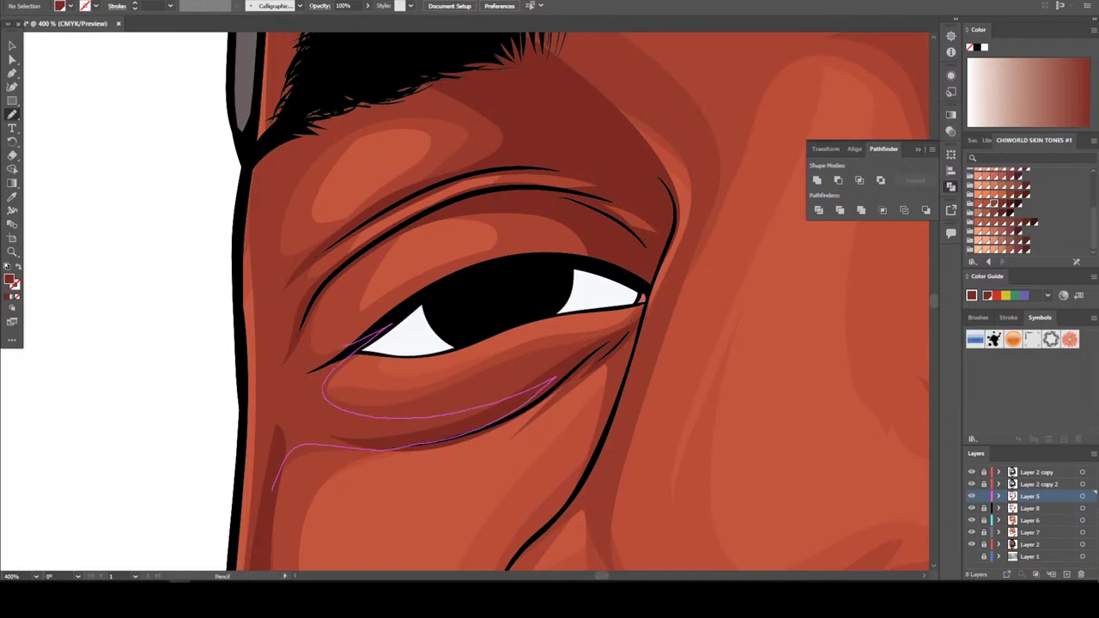
{"action": "mouse_move", "coordinate": [312, 311]}
{"action": "left_mouse_down"}
{"action": "mouse_move", "coordinate": [331, 274]}
{"action": "mouse_move", "coordinate": [295, 299]}
{"action": "mouse_move", "coordinate": [342, 232]}
{"action": "mouse_move", "coordinate": [284, 268]}
{"action": "mouse_move", "coordinate": [273, 220]}
{"action": "mouse_move", "coordinate": [329, 94]}
{"action": "mouse_move", "coordinate": [266, 129]}
{"action": "mouse_move", "coordinate": [253, 157]}
{"action": "mouse_move", "coordinate": [260, 511]}
{"action": "left_mouse_up"}
{"action": "scroll", "coordinate": [576, 300], "scroll_direction": "up", "scroll_amount": 10}
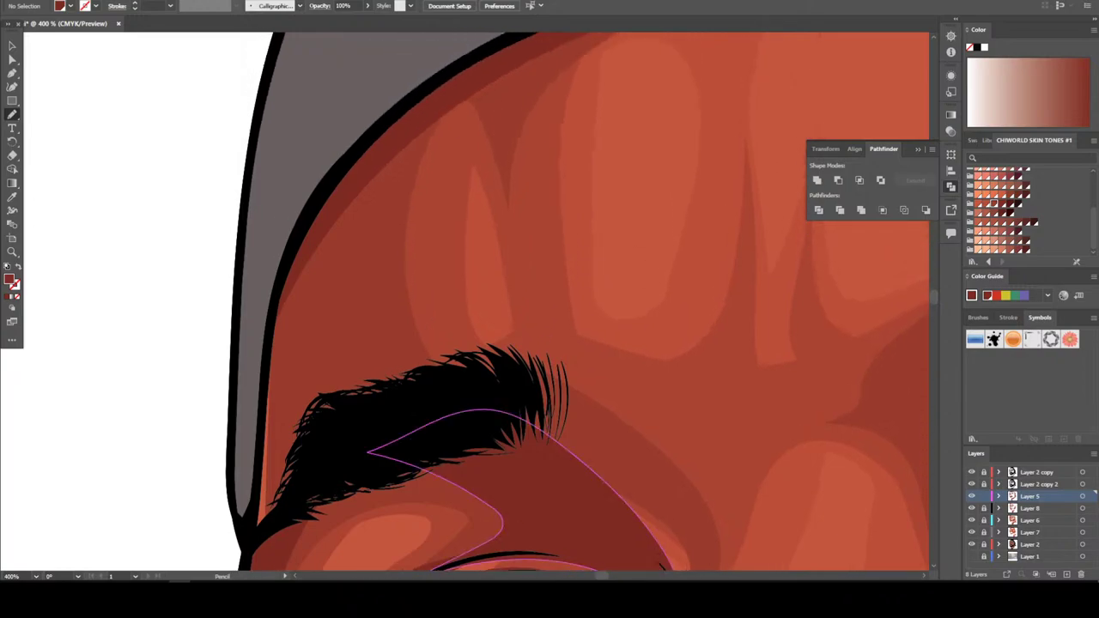
{"action": "mouse_move", "coordinate": [292, 541]}
{"action": "left_mouse_down"}
{"action": "mouse_move", "coordinate": [355, 506]}
{"action": "mouse_move", "coordinate": [506, 473]}
{"action": "mouse_move", "coordinate": [370, 452]}
{"action": "mouse_move", "coordinate": [571, 451]}
{"action": "mouse_move", "coordinate": [574, 389]}
{"action": "left_mouse_up"}
{"action": "mouse_move", "coordinate": [539, 348]}
{"action": "left_mouse_down"}
{"action": "mouse_move", "coordinate": [459, 349]}
{"action": "mouse_move", "coordinate": [397, 367]}
{"action": "mouse_move", "coordinate": [368, 200]}
{"action": "mouse_move", "coordinate": [345, 179]}
{"action": "mouse_move", "coordinate": [285, 249]}
{"action": "mouse_move", "coordinate": [263, 311]}
{"action": "mouse_move", "coordinate": [271, 498]}
{"action": "left_mouse_up"}
Add a shadow path running down beside the left eye
{"action": "key", "text": "ctrl+minus"}
{"action": "key", "text": "ctrl+minus"}
{"action": "key", "text": "ctrl+minus"}
{"action": "key", "text": "ctrl+minus"}
{"action": "key", "text": "ctrl+minus"}
{"action": "key", "text": "ctrl+minus"}
{"action": "key", "text": "ctrl+minus"}
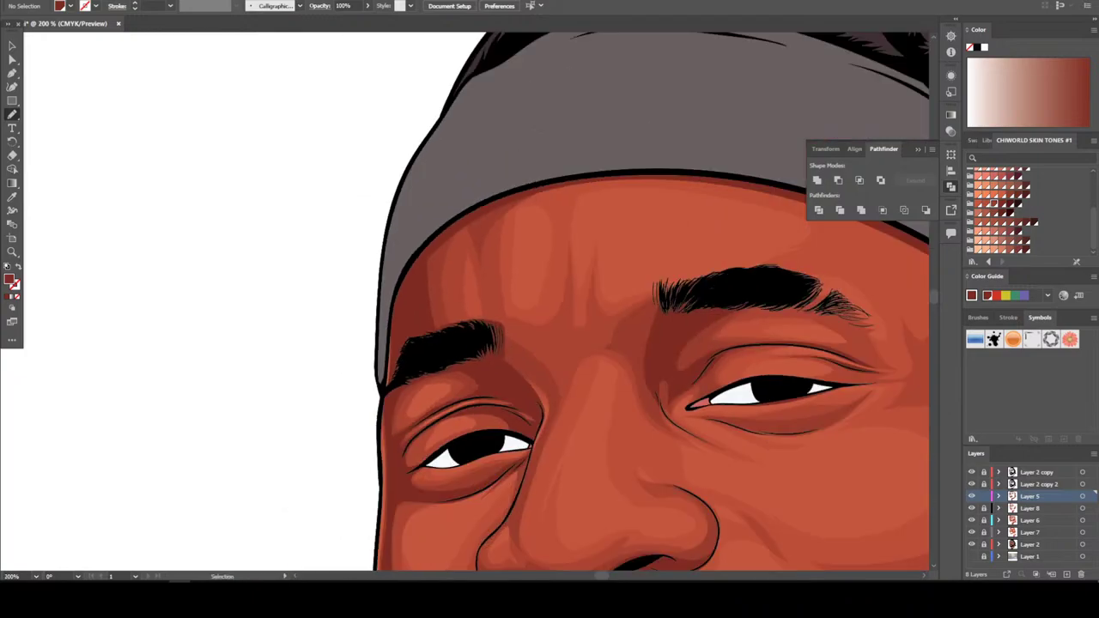
{"action": "key", "text": "ctrl+plus"}
{"action": "key", "text": "ctrl+plus"}
{"action": "key", "text": "ctrl+plus"}
{"action": "key", "text": "ctrl+plus"}
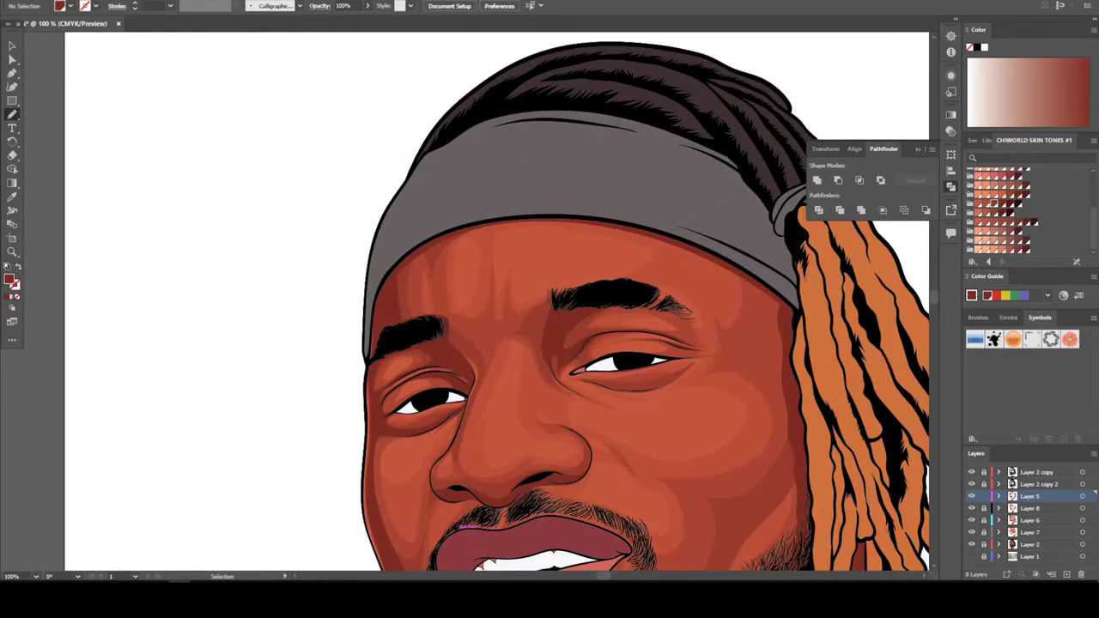
{"action": "key", "text": "ctrl+plus"}
{"action": "key", "text": "ctrl+plus"}
{"action": "key", "text": "ctrl+plus"}
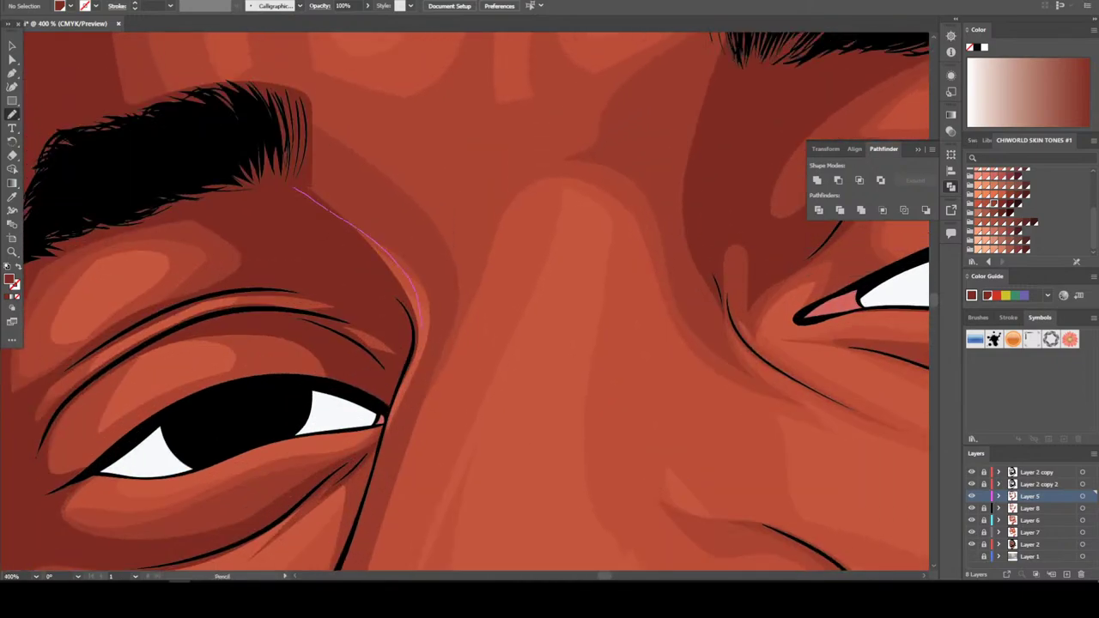
{"action": "mouse_move", "coordinate": [378, 446]}
{"action": "left_mouse_down"}
{"action": "mouse_move", "coordinate": [364, 516]}
{"action": "mouse_move", "coordinate": [434, 333]}
{"action": "mouse_move", "coordinate": [437, 256]}
{"action": "mouse_move", "coordinate": [332, 151]}
{"action": "mouse_move", "coordinate": [254, 110]}
{"action": "left_mouse_up"}
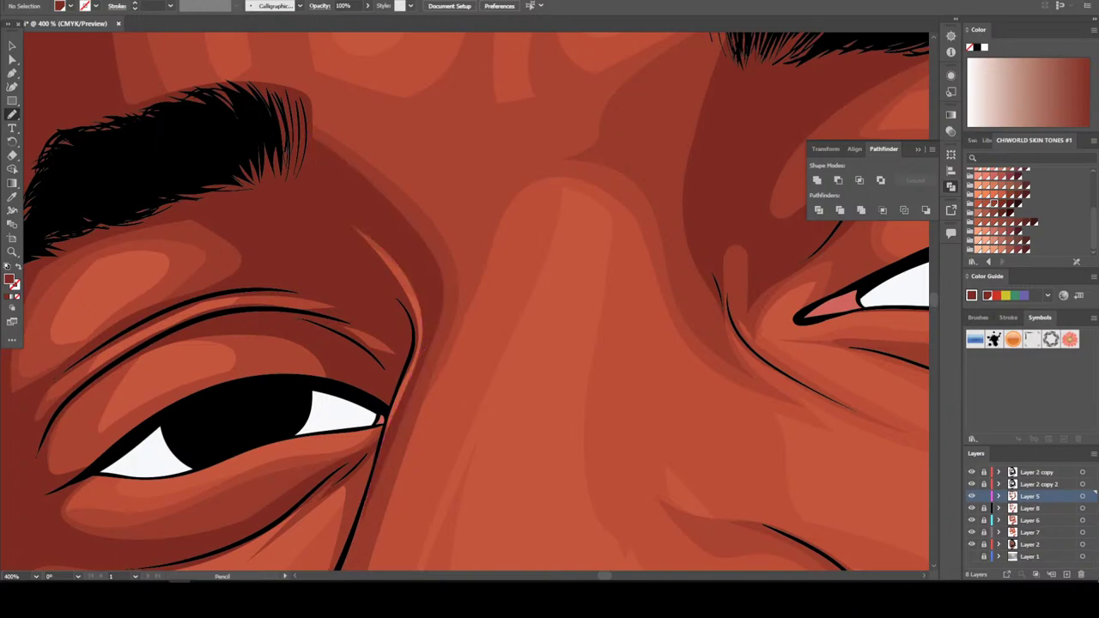
Trace shading along the eye's outer contour and down the side of the nose bridge
{"action": "key", "text": "ctrl+minus"}
{"action": "key", "text": "ctrl+minus"}
{"action": "key", "text": "ctrl+minus"}
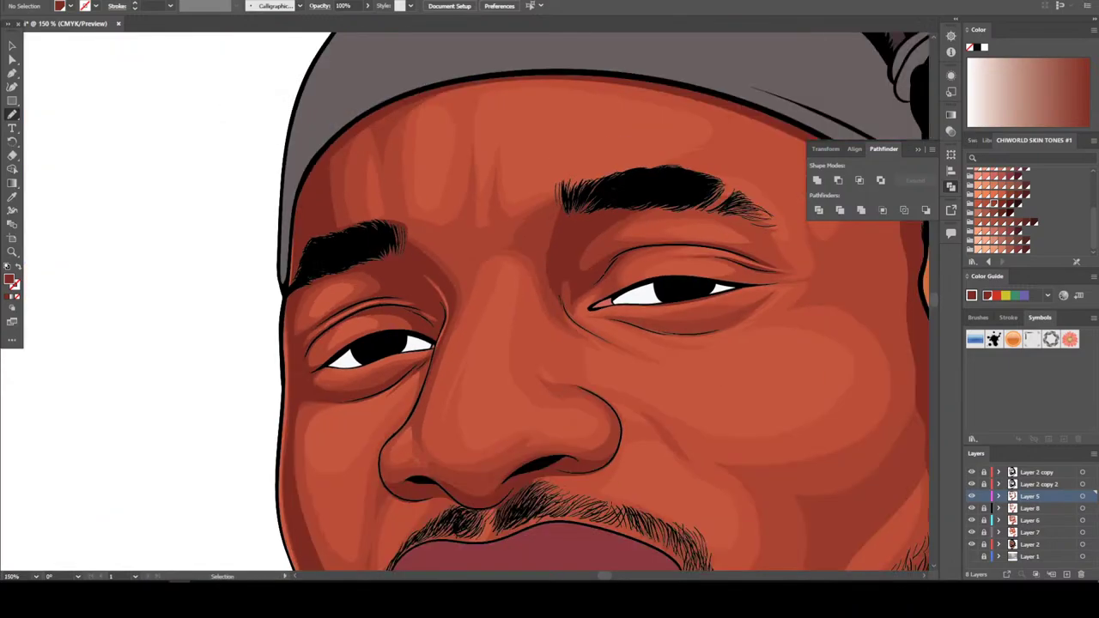
{"action": "key", "text": "ctrl+minus"}
{"action": "key", "text": "ctrl+minus"}
{"action": "key", "text": "ctrl+minus"}
{"action": "key", "text": "ctrl+plus"}
{"action": "key", "text": "ctrl+plus"}
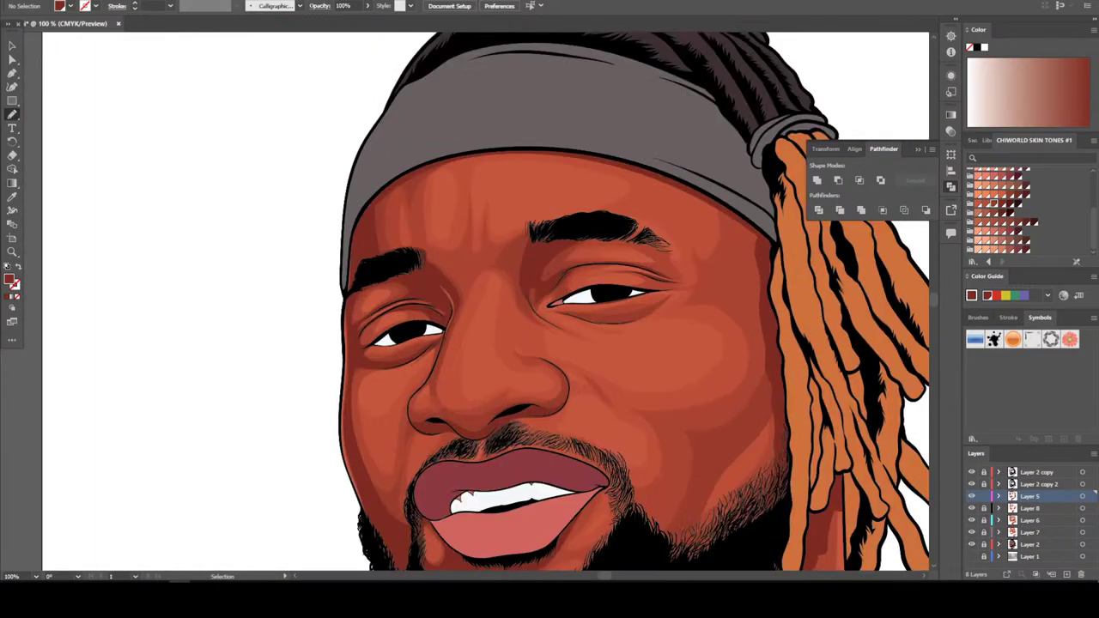
{"action": "scroll", "coordinate": [432, 412], "scroll_direction": "up", "scroll_amount": 5}
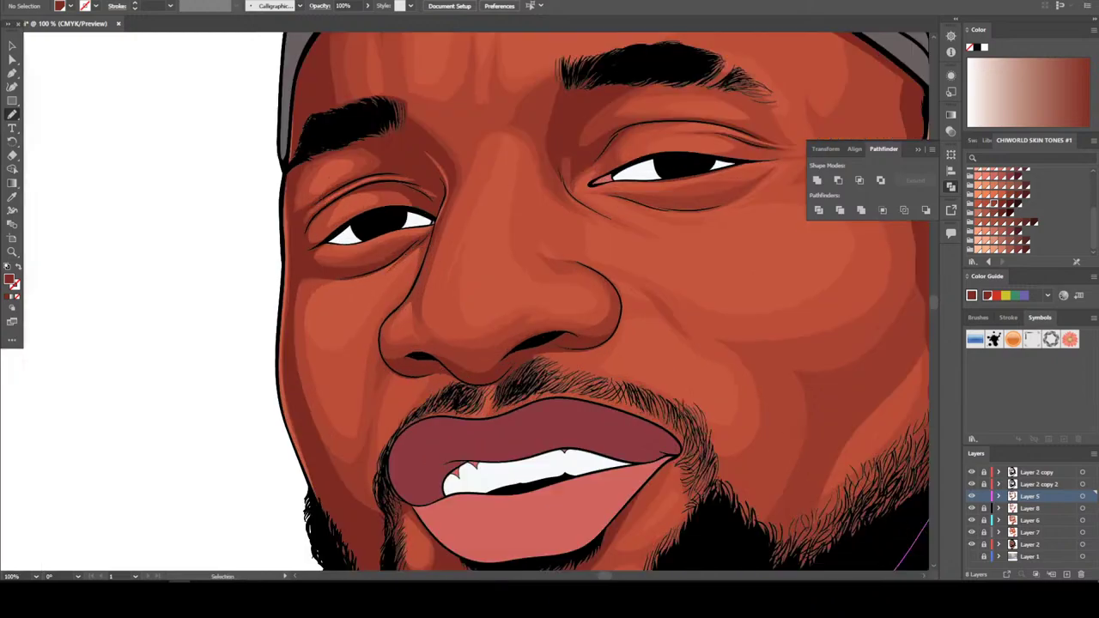
{"action": "scroll", "coordinate": [566, 301], "scroll_direction": "up", "scroll_amount": 3}
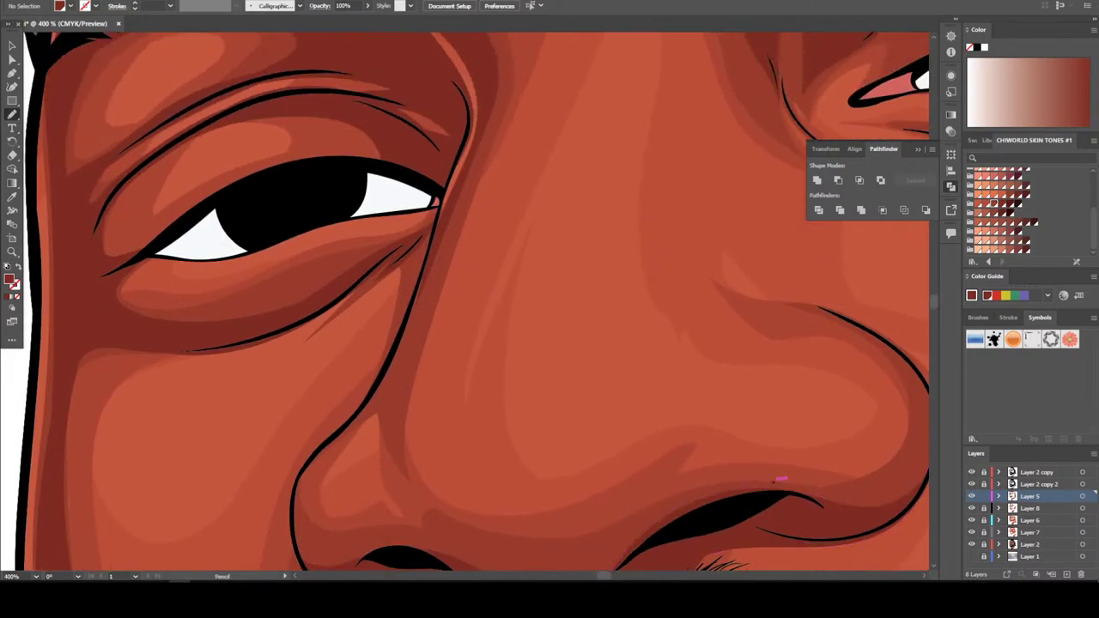
{"action": "left_click_drag", "start_coordinate": [486, 113], "coordinate": [464, 194]}
{"action": "left_click_drag", "start_coordinate": [437, 266], "coordinate": [407, 367]}
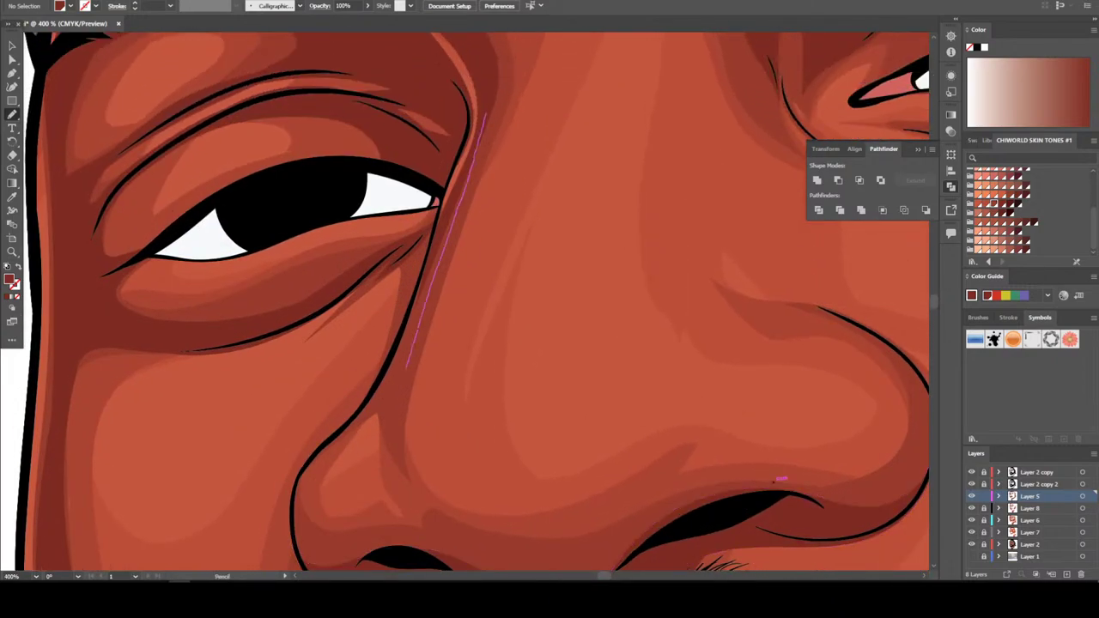
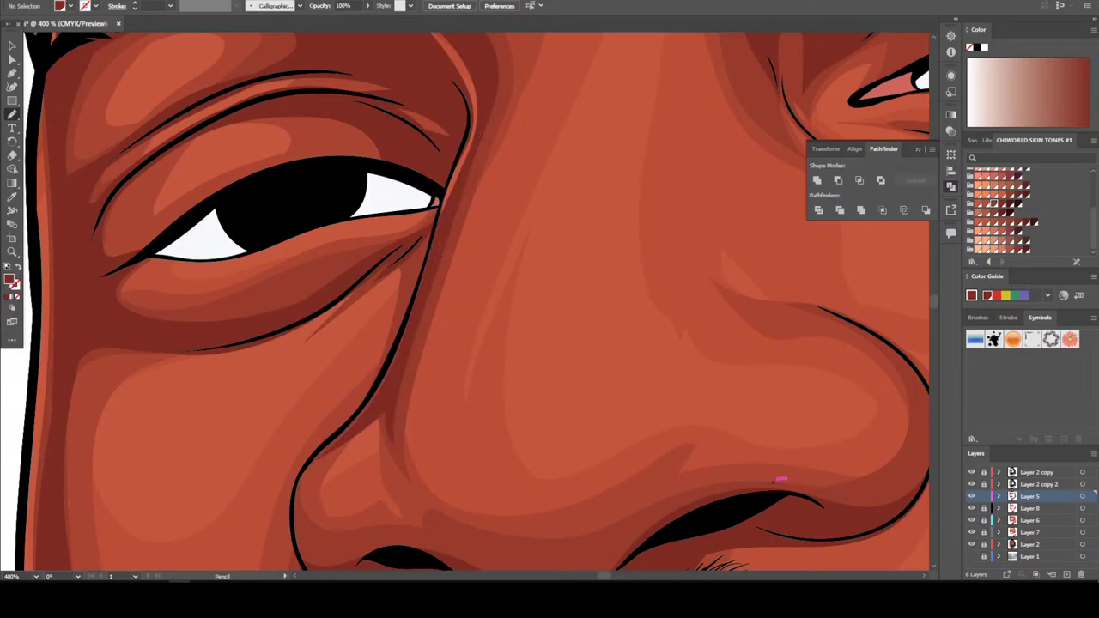
Trace a fine pencil line along the nostril contour
{"action": "key", "text": "ctrl+minus"}
{"action": "key", "text": "ctrl+minus"}
{"action": "key", "text": "ctrl+minus"}
{"action": "key", "text": "ctrl+minus"}
{"action": "key", "text": "ctrl+minus"}
{"action": "key", "text": "ctrl+plus"}
{"action": "key", "text": "ctrl+plus"}
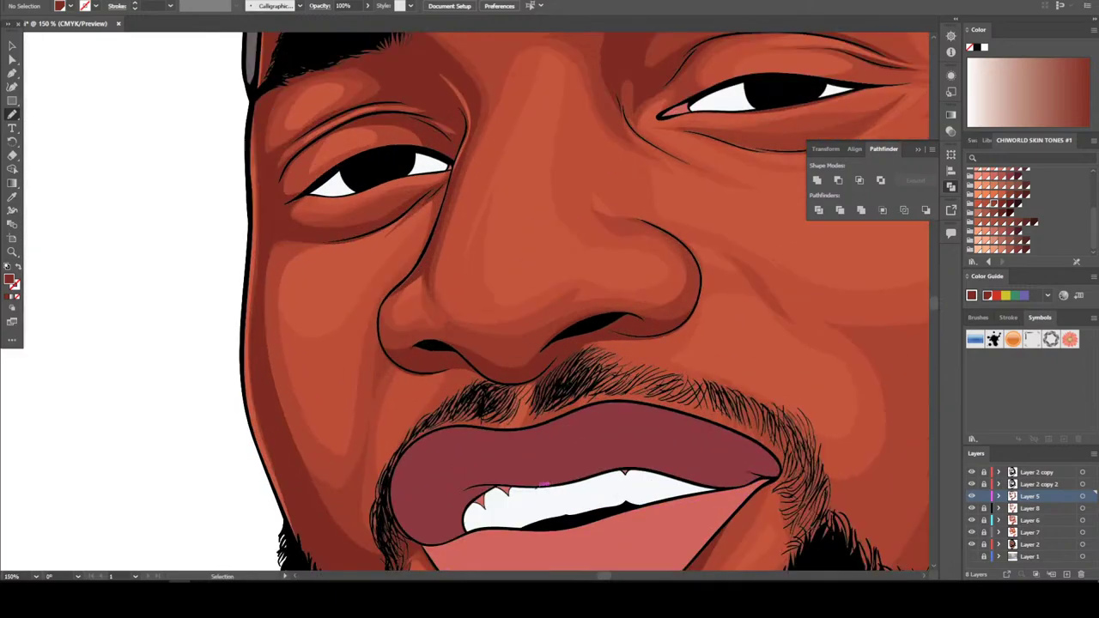
{"action": "key", "text": "ctrl+plus"}
{"action": "key", "text": "ctrl+plus"}
{"action": "key", "text": "ctrl+plus"}
{"action": "key", "text": "ctrl+plus"}
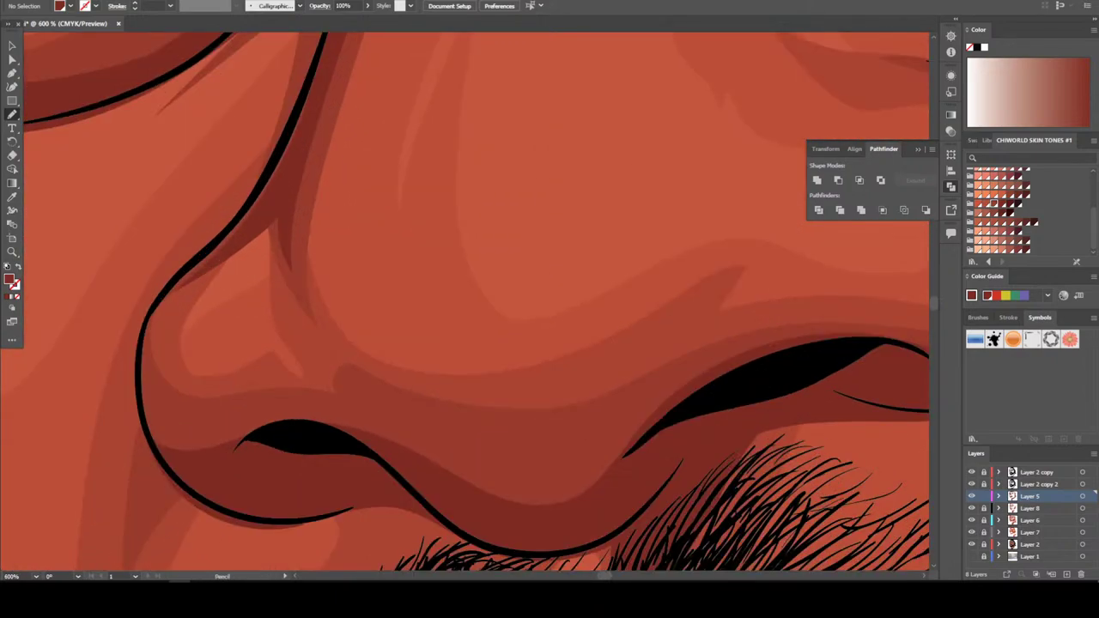
{"action": "mouse_move", "coordinate": [491, 501]}
{"action": "left_mouse_down"}
{"action": "mouse_move", "coordinate": [389, 435]}
{"action": "mouse_move", "coordinate": [503, 458]}
{"action": "mouse_move", "coordinate": [611, 447]}
{"action": "mouse_move", "coordinate": [666, 410]}
{"action": "mouse_move", "coordinate": [541, 512]}
{"action": "left_mouse_up"}
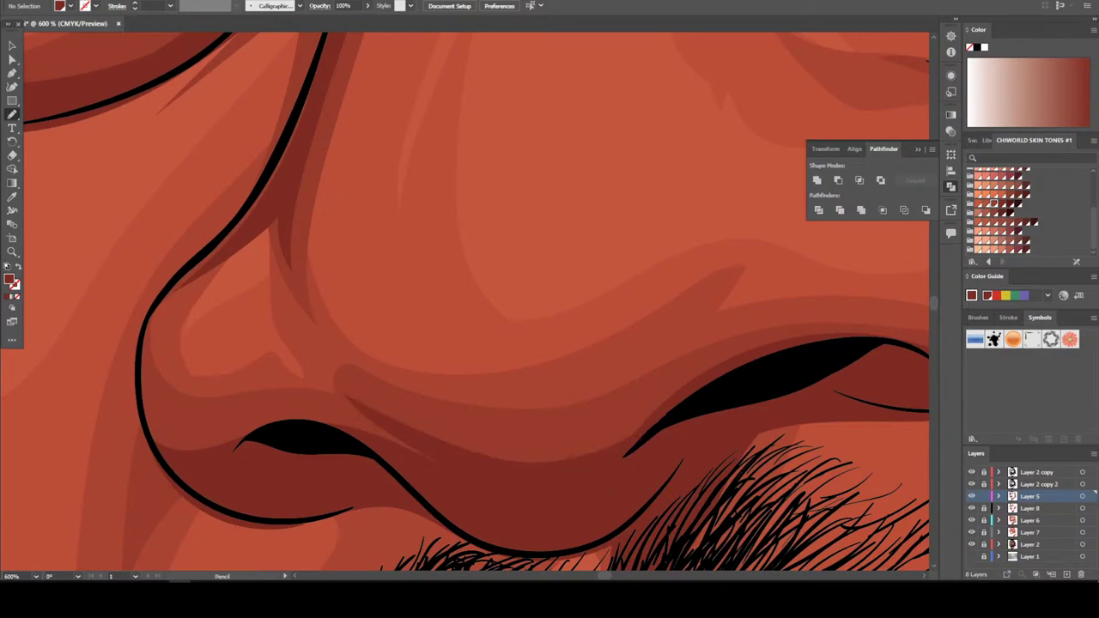
Draw wispy hair strokes along the beard's right edge and up the cheek beside it
{"action": "key", "text": "ctrl+minus"}
{"action": "key", "text": "ctrl+minus"}
{"action": "key", "text": "ctrl+minus"}
{"action": "key", "text": "ctrl+minus"}
{"action": "key", "text": "ctrl+minus"}
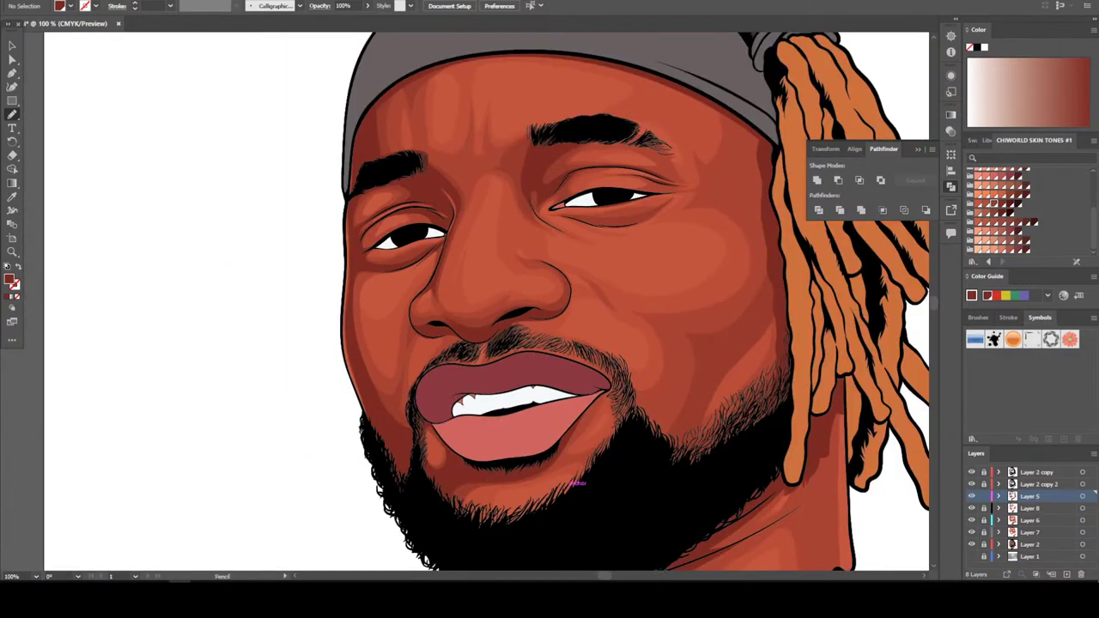
{"action": "key", "text": "ctrl+minus"}
{"action": "key", "text": "ctrl+minus"}
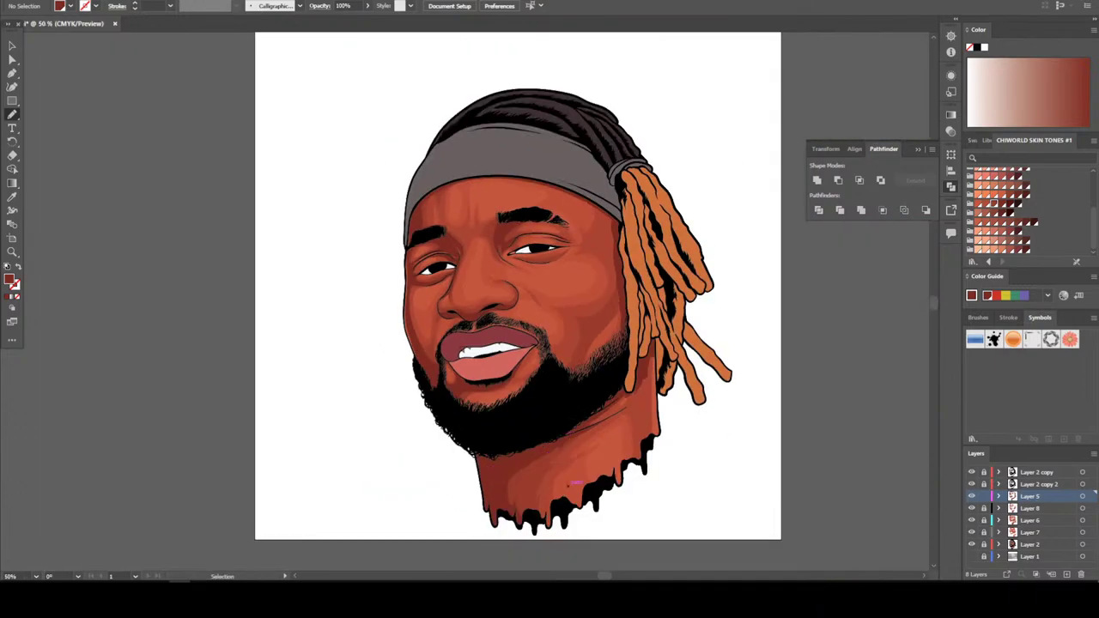
{"action": "key", "text": "ctrl+plus"}
{"action": "key", "text": "ctrl+plus"}
{"action": "key", "text": "ctrl+plus"}
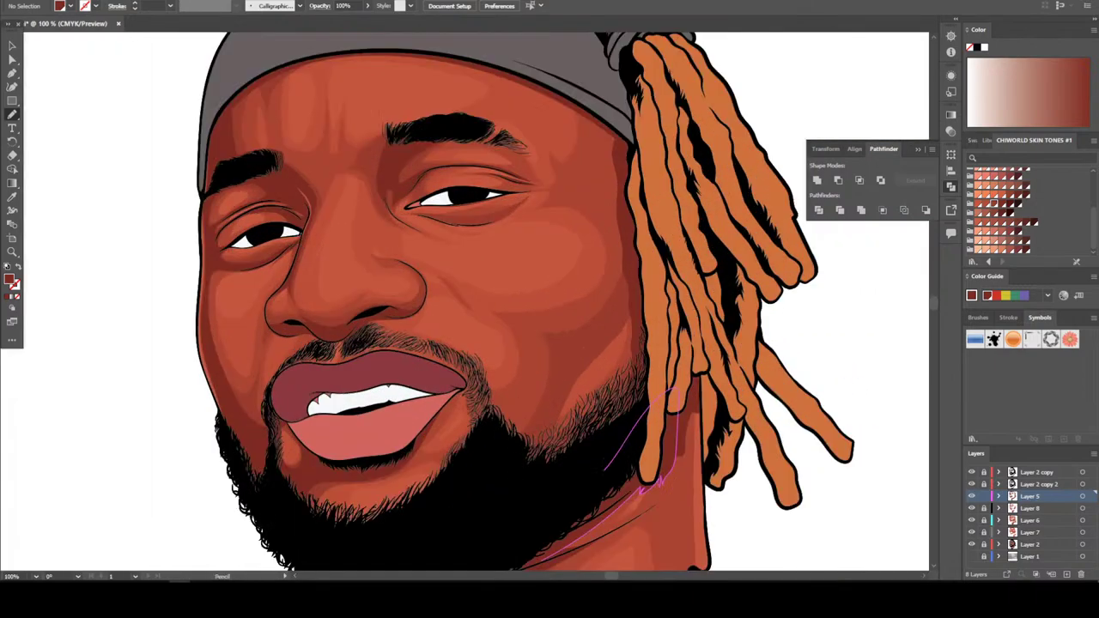
{"action": "key", "text": "ctrl+plus"}
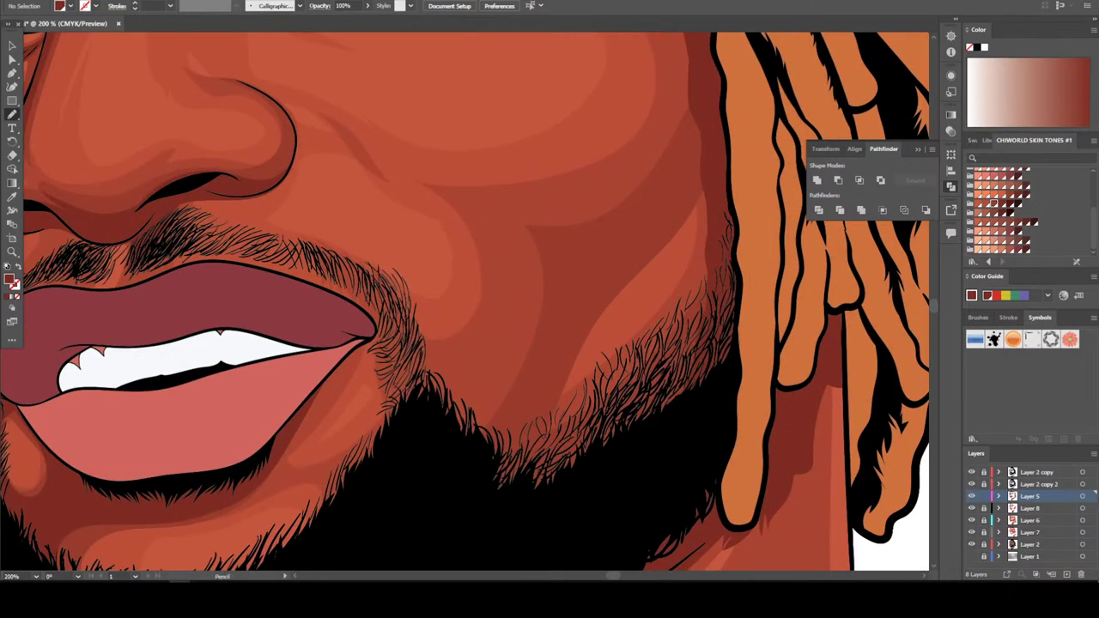
{"action": "mouse_move", "coordinate": [635, 468]}
{"action": "left_mouse_down"}
{"action": "mouse_move", "coordinate": [721, 256]}
{"action": "mouse_move", "coordinate": [652, 340]}
{"action": "mouse_move", "coordinate": [505, 448]}
{"action": "mouse_move", "coordinate": [496, 511]}
{"action": "left_mouse_up"}
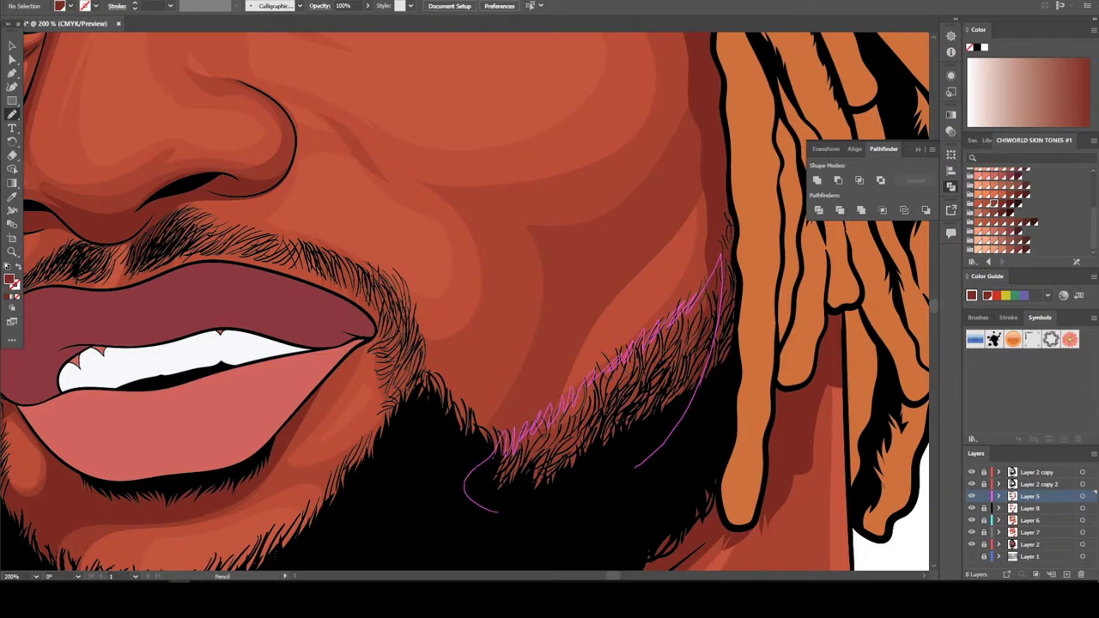
{"action": "scroll", "coordinate": [464, 301], "scroll_direction": "up", "scroll_amount": 3}
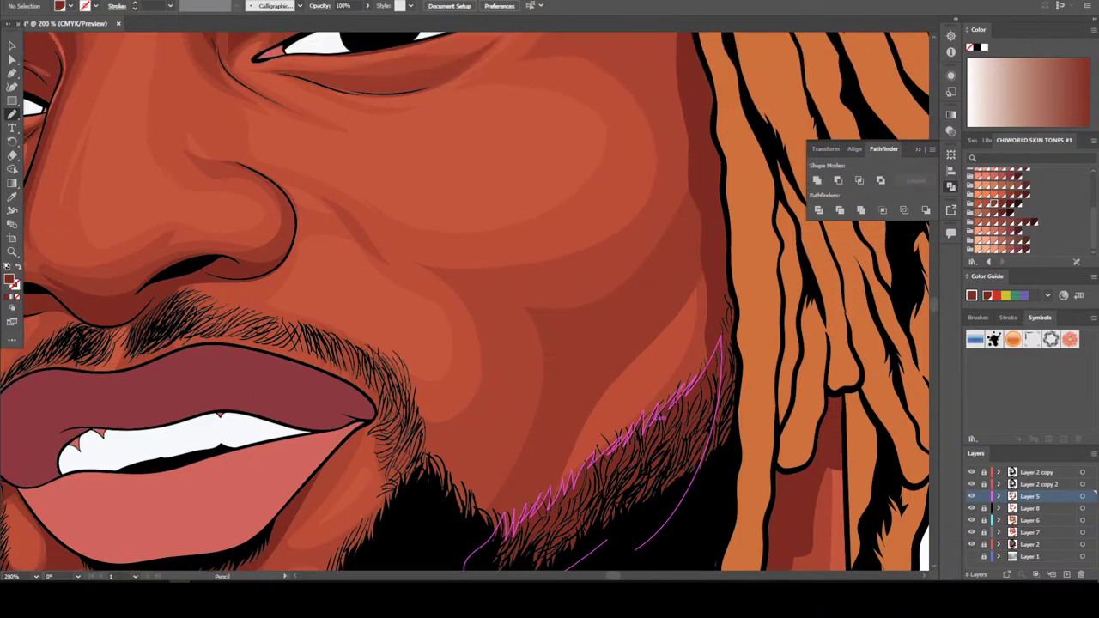
{"action": "left_click_drag", "start_coordinate": [721, 339], "coordinate": [721, 339]}
{"action": "mouse_move", "coordinate": [712, 268]}
{"action": "left_mouse_down"}
{"action": "mouse_move", "coordinate": [584, 397]}
{"action": "mouse_move", "coordinate": [645, 297]}
{"action": "mouse_move", "coordinate": [687, 175]}
{"action": "mouse_move", "coordinate": [685, 82]}
{"action": "left_mouse_up"}
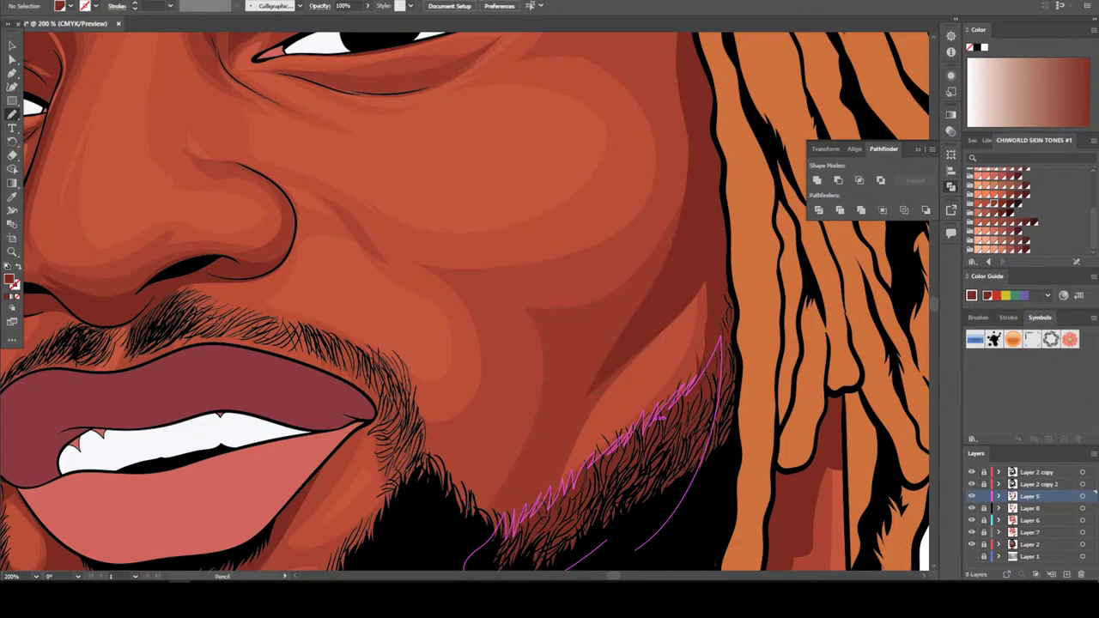
{"action": "key", "text": "ctrl+minus"}
{"action": "key", "text": "ctrl+minus"}
{"action": "key", "text": "ctrl+minus"}
{"action": "key", "text": "ctrl+minus"}
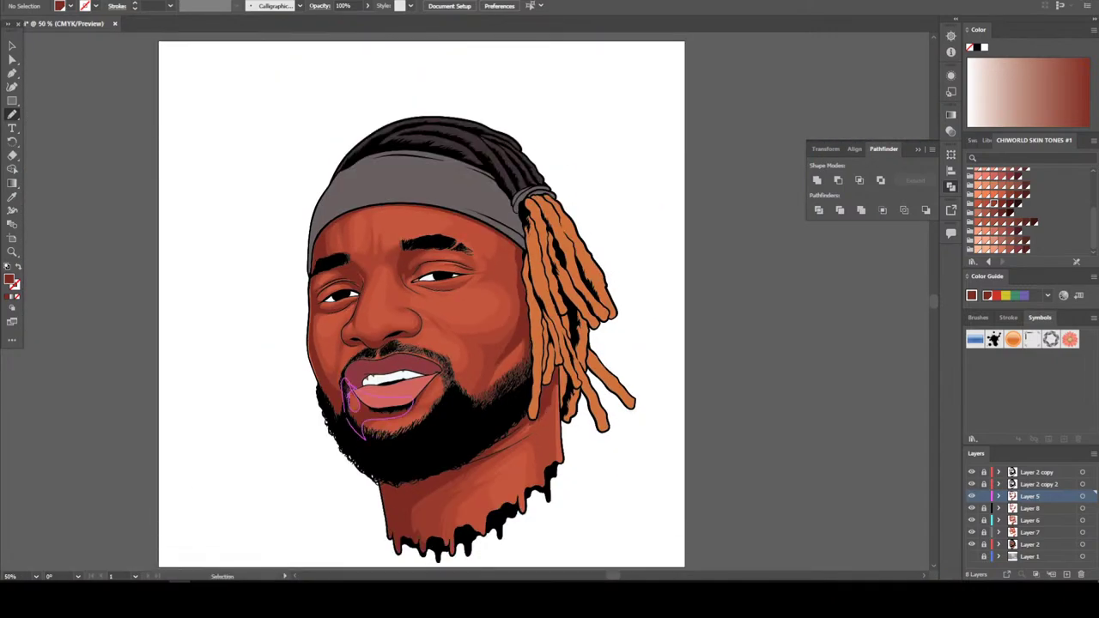
Draw a pencil line along the right eye's lower lid out to the outer corner
{"action": "key", "text": "ctrl+plus"}
{"action": "key", "text": "ctrl+plus"}
{"action": "key", "text": "ctrl+plus"}
{"action": "key", "text": "ctrl+plus"}
{"action": "key", "text": "ctrl+plus"}
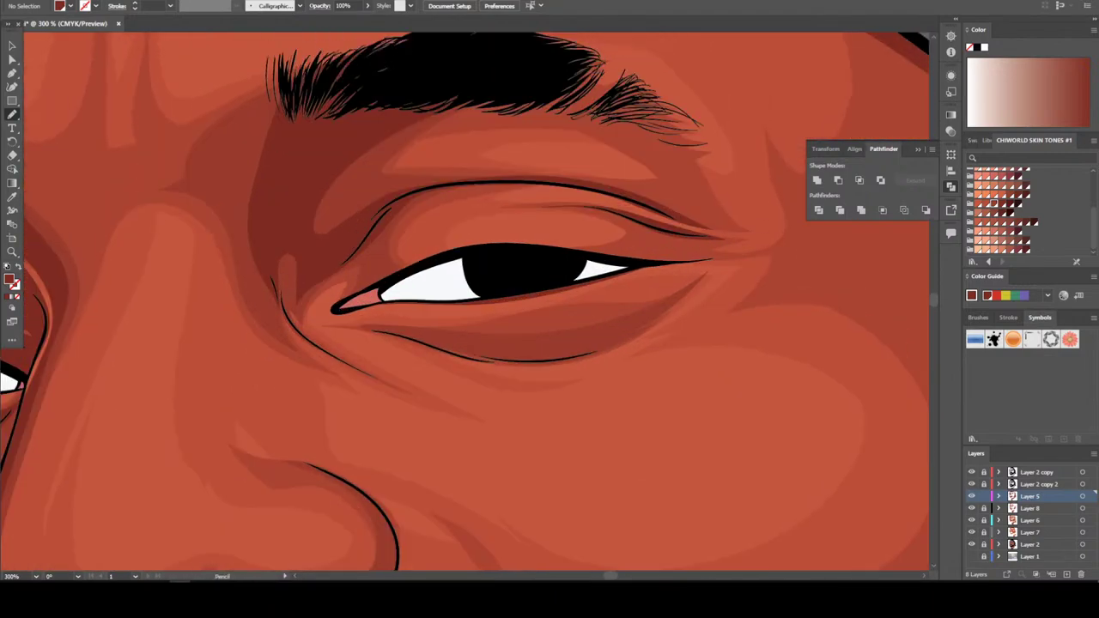
{"action": "key", "text": "ctrl+plus"}
{"action": "key", "text": "ctrl+plus"}
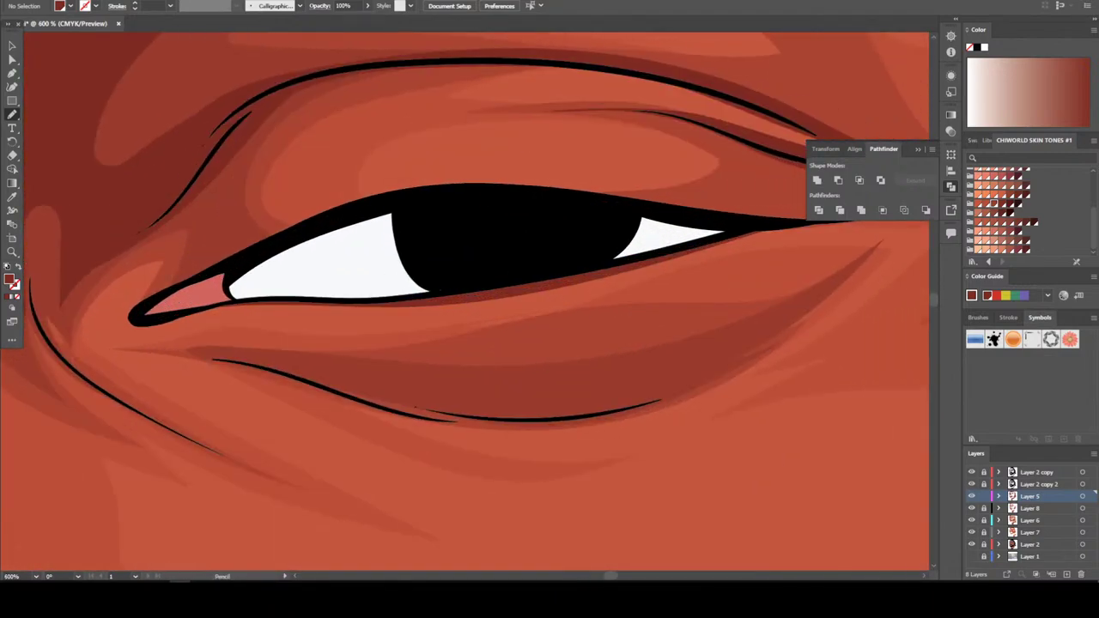
{"action": "left_click_drag", "start_coordinate": [228, 361], "coordinate": [426, 419]}
{"action": "mouse_move", "coordinate": [531, 421]}
{"action": "left_mouse_down"}
{"action": "mouse_move", "coordinate": [629, 411]}
{"action": "mouse_move", "coordinate": [723, 369]}
{"action": "mouse_move", "coordinate": [839, 282]}
{"action": "mouse_move", "coordinate": [697, 359]}
{"action": "mouse_move", "coordinate": [513, 379]}
{"action": "mouse_move", "coordinate": [199, 356]}
{"action": "left_mouse_up"}
Add a stroke beside the inner eye line, running down the black eye line
{"action": "key", "text": "ctrl+minus"}
{"action": "key", "text": "ctrl+minus"}
{"action": "key", "text": "ctrl+minus"}
{"action": "key", "text": "ctrl+minus"}
{"action": "key", "text": "ctrl+minus"}
{"action": "key", "text": "ctrl+minus"}
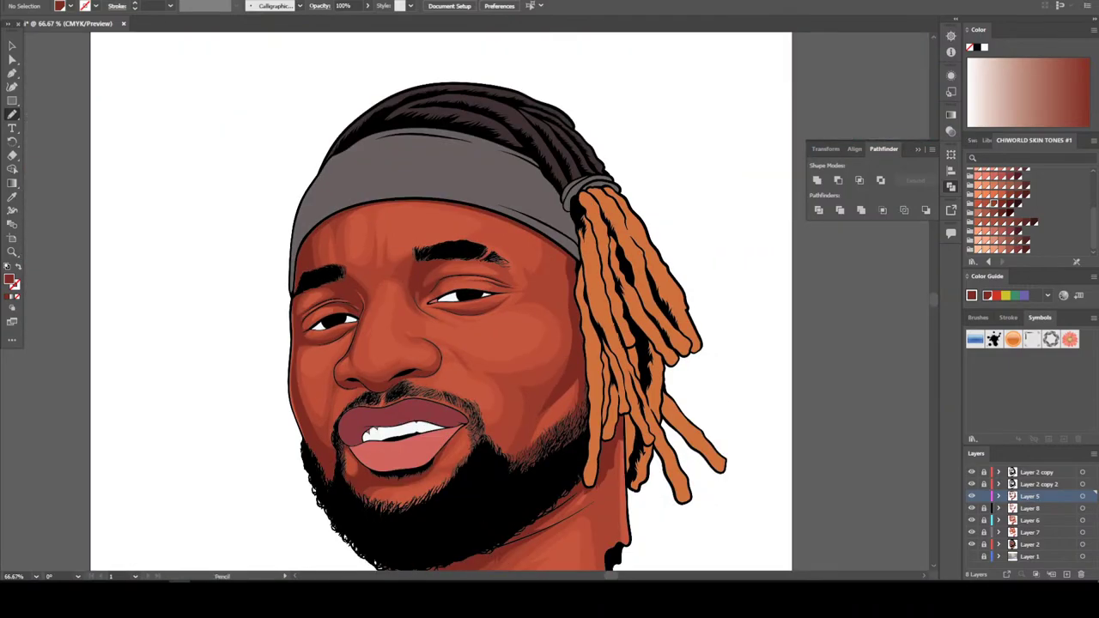
{"action": "key", "text": "ctrl+minus"}
{"action": "key", "text": "ctrl+plus"}
{"action": "key", "text": "ctrl+plus"}
{"action": "key", "text": "ctrl+plus"}
{"action": "key", "text": "ctrl+plus"}
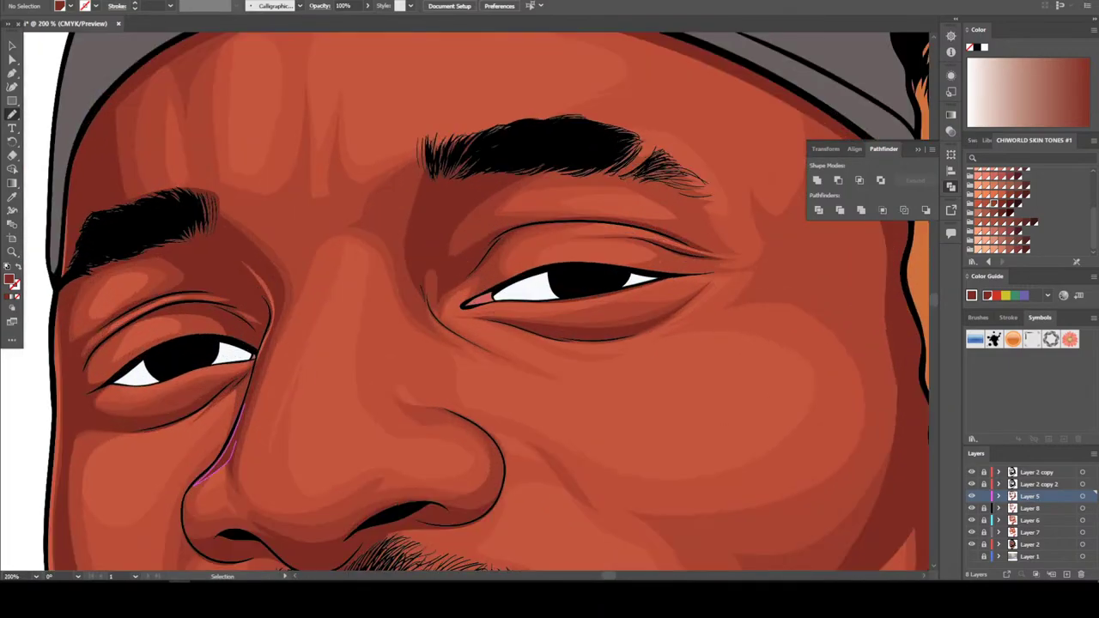
{"action": "key", "text": "ctrl+plus"}
{"action": "key", "text": "ctrl+plus"}
{"action": "key", "text": "ctrl+plus"}
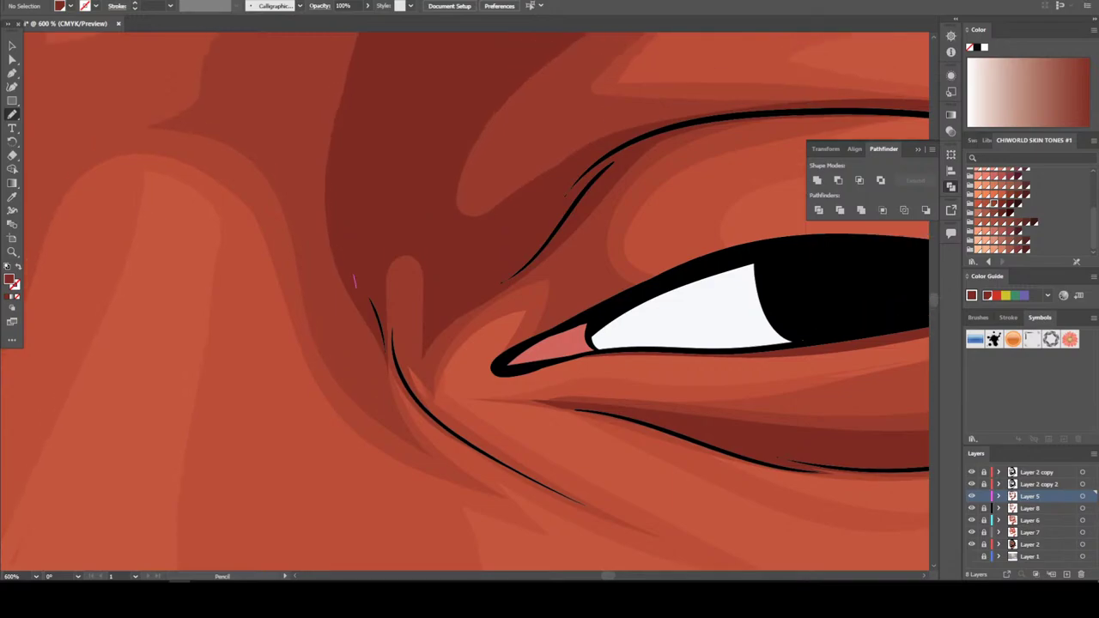
{"action": "left_click_drag", "start_coordinate": [355, 286], "coordinate": [378, 364]}
{"action": "mouse_move", "coordinate": [406, 402]}
{"action": "left_mouse_down"}
{"action": "mouse_move", "coordinate": [462, 440]}
{"action": "mouse_move", "coordinate": [398, 315]}
{"action": "mouse_move", "coordinate": [402, 300]}
{"action": "mouse_move", "coordinate": [428, 383]}
{"action": "mouse_move", "coordinate": [449, 342]}
{"action": "mouse_move", "coordinate": [537, 277]}
{"action": "mouse_move", "coordinate": [554, 278]}
{"action": "mouse_move", "coordinate": [541, 317]}
{"action": "mouse_move", "coordinate": [498, 359]}
{"action": "mouse_move", "coordinate": [801, 249]}
{"action": "mouse_move", "coordinate": [632, 268]}
{"action": "mouse_move", "coordinate": [615, 243]}
{"action": "mouse_move", "coordinate": [623, 193]}
{"action": "mouse_move", "coordinate": [668, 130]}
{"action": "mouse_move", "coordinate": [514, 221]}
{"action": "mouse_move", "coordinate": [422, 236]}
{"action": "mouse_move", "coordinate": [383, 216]}
{"action": "left_mouse_up"}
Draw the inner-corner crease strokes and a line up the cheek contour
{"action": "key", "text": "ctrl+minus"}
{"action": "key", "text": "ctrl+minus"}
{"action": "key", "text": "ctrl+minus"}
{"action": "key", "text": "ctrl+minus"}
{"action": "key", "text": "ctrl+minus"}
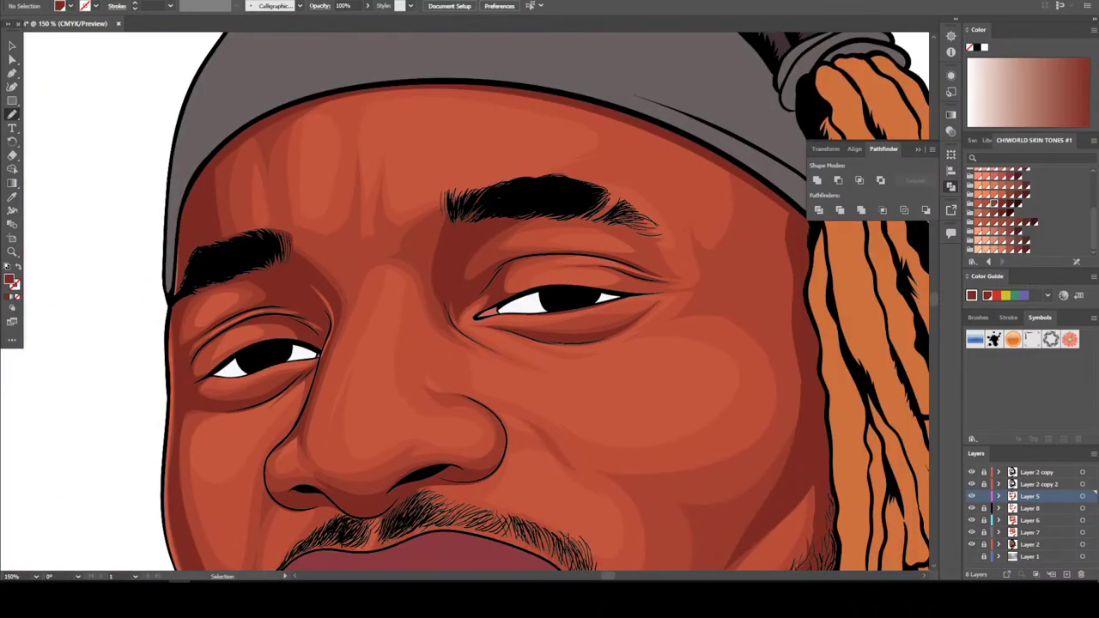
{"action": "key", "text": "ctrl+plus"}
{"action": "key", "text": "ctrl+plus"}
{"action": "key", "text": "ctrl+plus"}
{"action": "key", "text": "ctrl+plus"}
{"action": "key", "text": "ctrl+plus"}
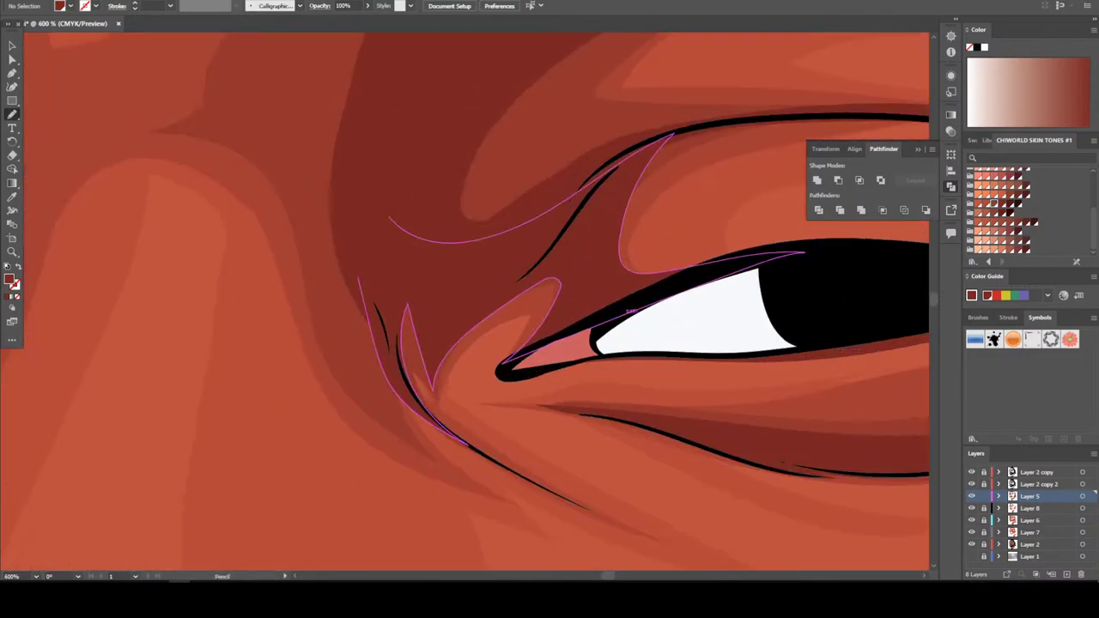
{"action": "left_click_drag", "start_coordinate": [371, 361], "coordinate": [388, 445]}
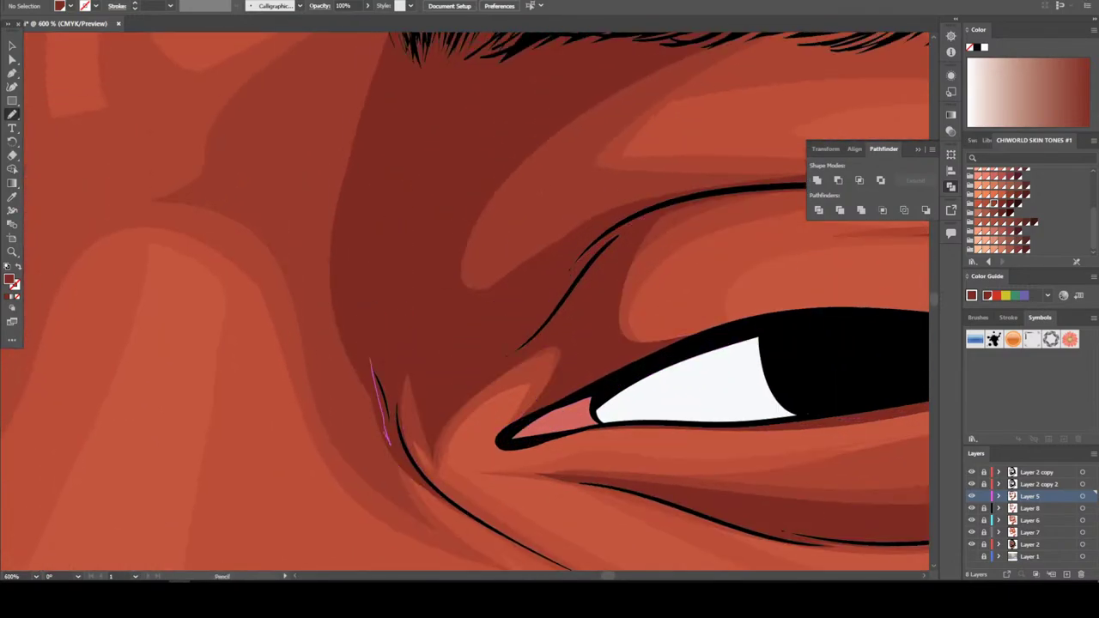
{"action": "mouse_move", "coordinate": [371, 402]}
{"action": "left_mouse_down"}
{"action": "mouse_move", "coordinate": [316, 306]}
{"action": "mouse_move", "coordinate": [349, 428]}
{"action": "left_mouse_up"}
{"action": "mouse_move", "coordinate": [323, 371]}
{"action": "left_mouse_down"}
{"action": "mouse_move", "coordinate": [271, 245]}
{"action": "mouse_move", "coordinate": [201, 191]}
{"action": "mouse_move", "coordinate": [247, 186]}
{"action": "mouse_move", "coordinate": [311, 116]}
{"action": "mouse_move", "coordinate": [298, 182]}
{"action": "mouse_move", "coordinate": [321, 126]}
{"action": "mouse_move", "coordinate": [376, 58]}
{"action": "mouse_move", "coordinate": [397, 87]}
{"action": "left_mouse_up"}
Reframe the view on the face and deselect the stroke with Ctrl+Shift+A
{"action": "key", "text": "ctrl+minus"}
{"action": "key", "text": "ctrl+minus"}
{"action": "key", "text": "ctrl+minus"}
{"action": "key", "text": "ctrl+minus"}
{"action": "key", "text": "ctrl+minus"}
{"action": "key", "text": "ctrl+minus"}
{"action": "key", "text": "ctrl+minus"}
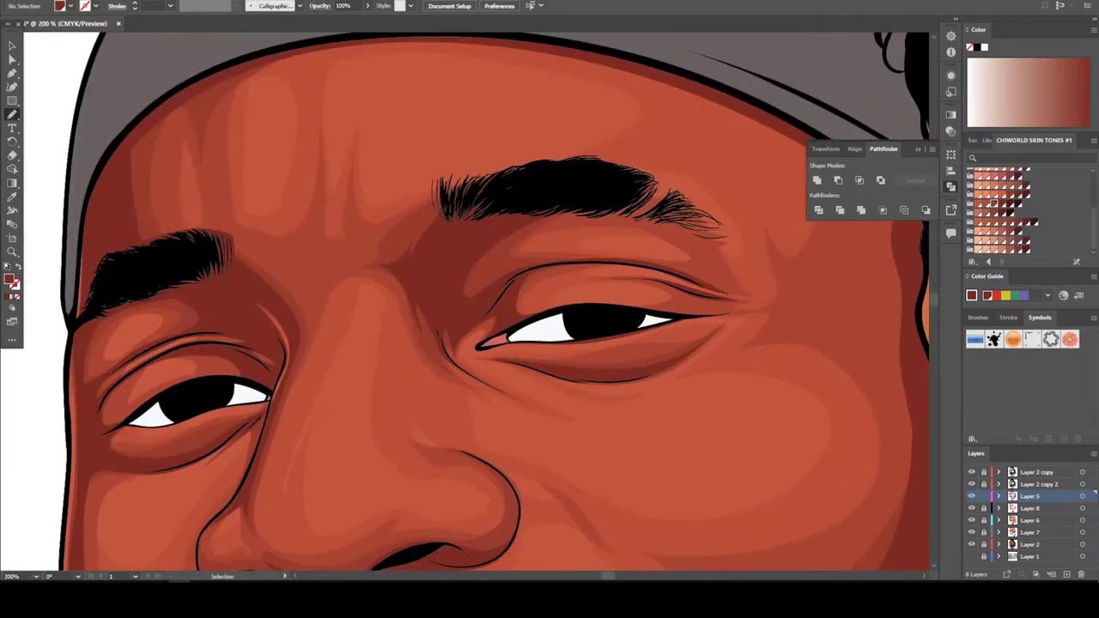
{"action": "key", "text": "ctrl+minus"}
{"action": "key", "text": "ctrl+plus"}
{"action": "key", "text": "ctrl+plus"}
{"action": "key", "text": "ctrl+plus"}
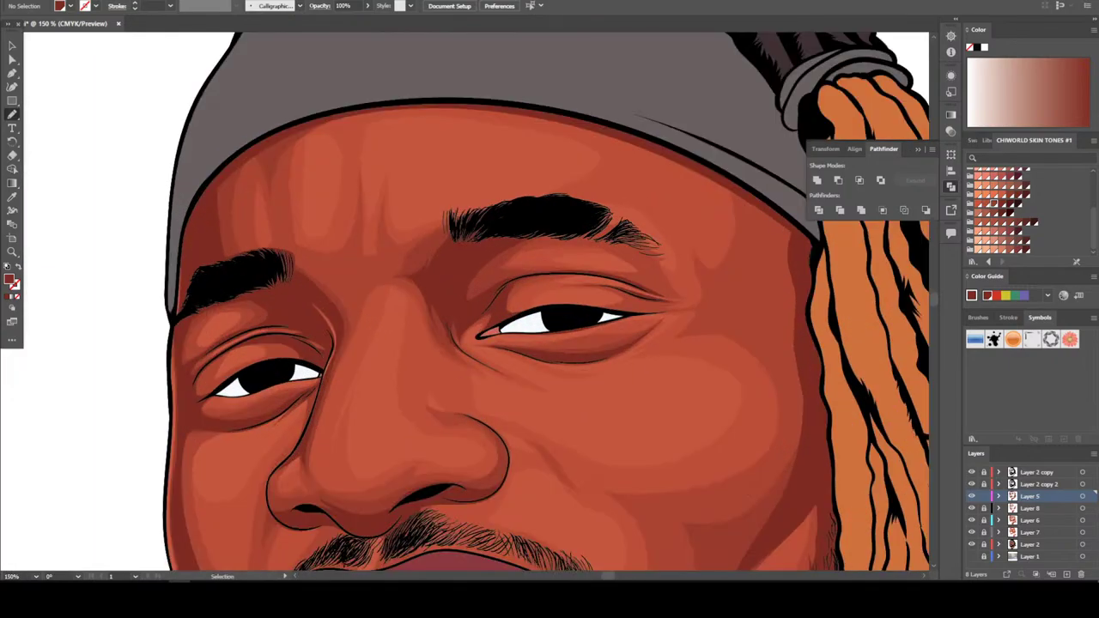
{"action": "key", "text": "ctrl+minus"}
{"action": "key", "text": "ctrl+minus"}
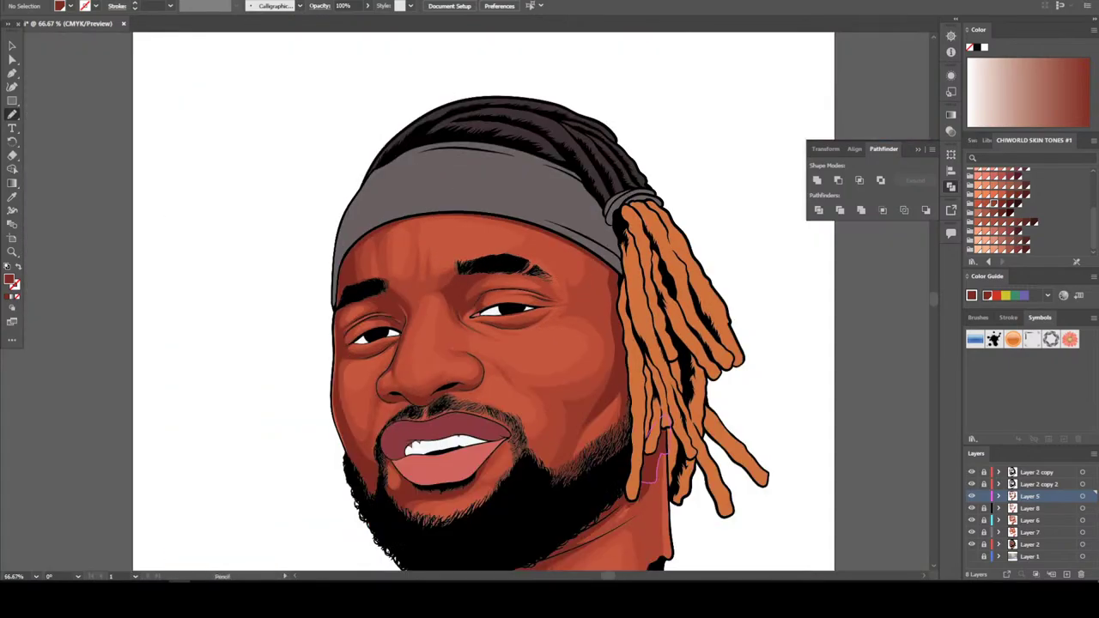
{"action": "scroll", "coordinate": [550, 326], "scroll_direction": "down", "scroll_amount": 1}
{"action": "scroll", "coordinate": [477, 300], "scroll_direction": "right", "scroll_amount": 1}
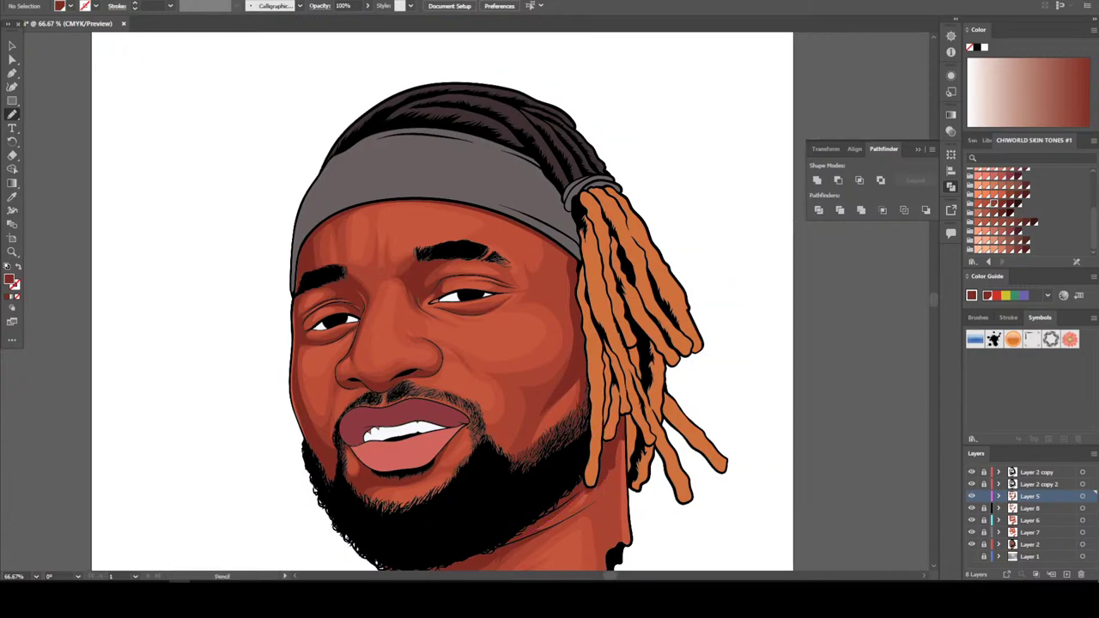
{"action": "key", "text": "ctrl+plus"}
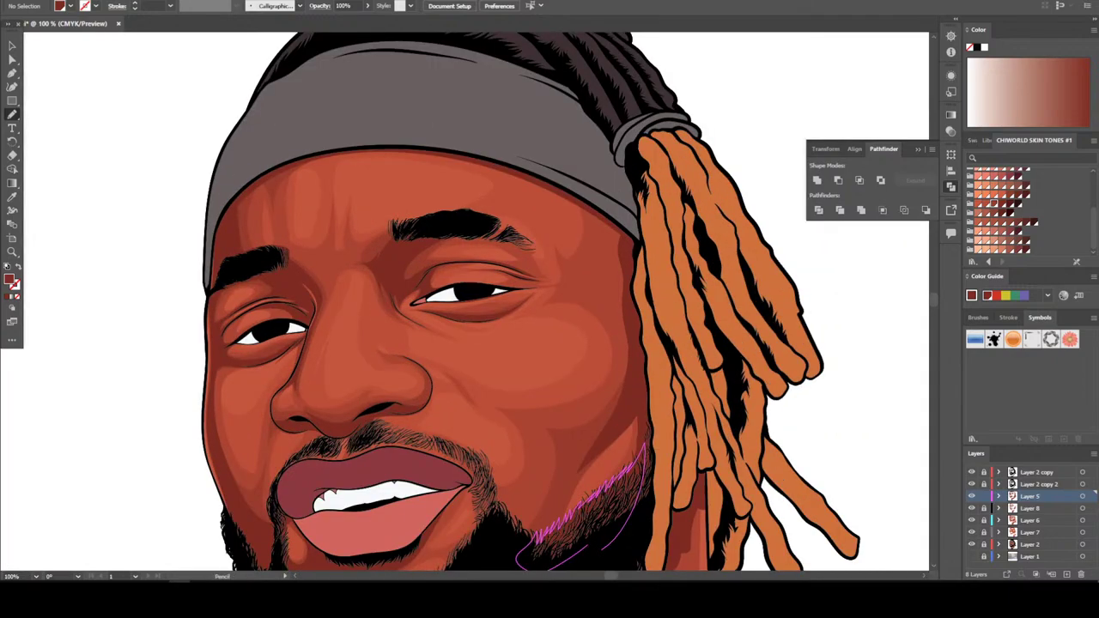
{"action": "key", "text": "ctrl+shift+a"}
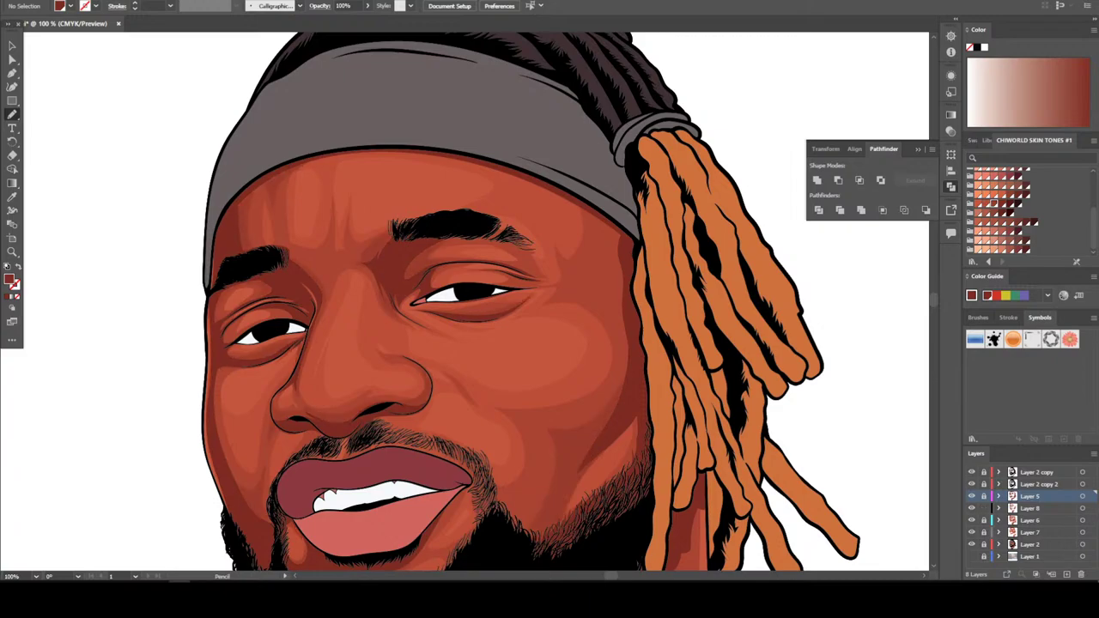
{"action": "scroll", "coordinate": [532, 301], "scroll_direction": "down", "scroll_amount": 3}
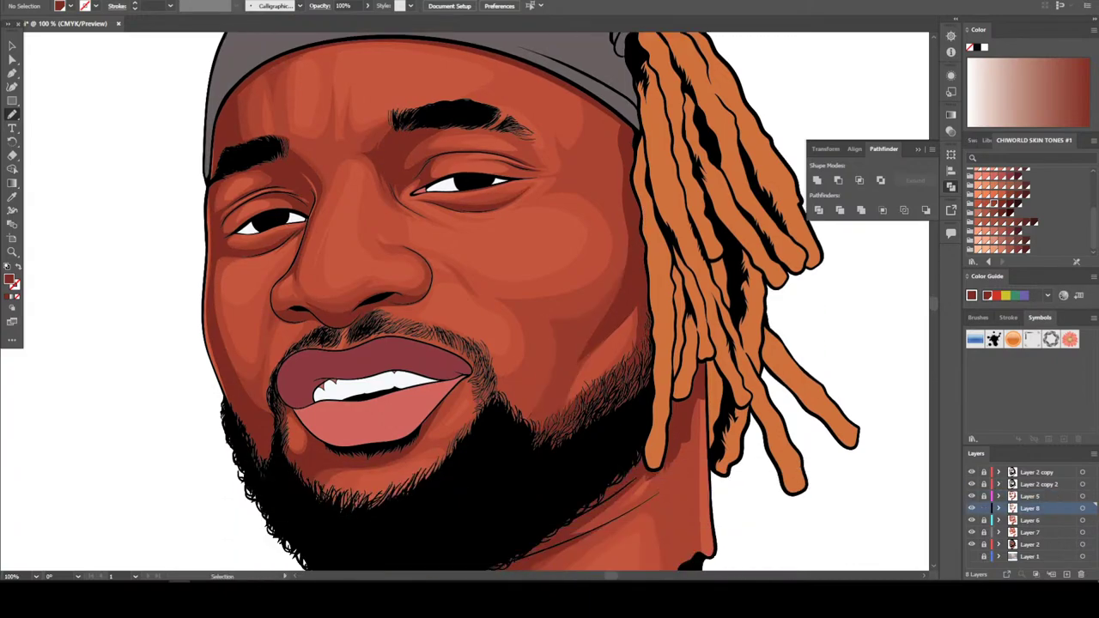
Sample a colour, draw a hair stroke on the cheek above the beard, then undo it
{"action": "key", "text": "ctrl+plus"}
{"action": "key", "text": "i"}
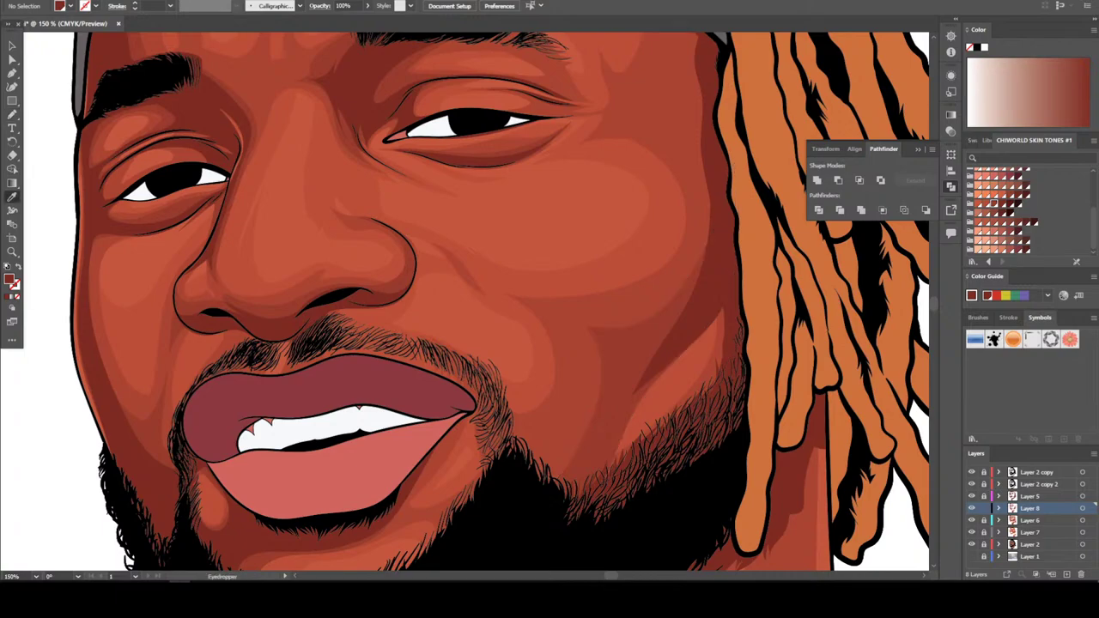
{"action": "key", "text": "n"}
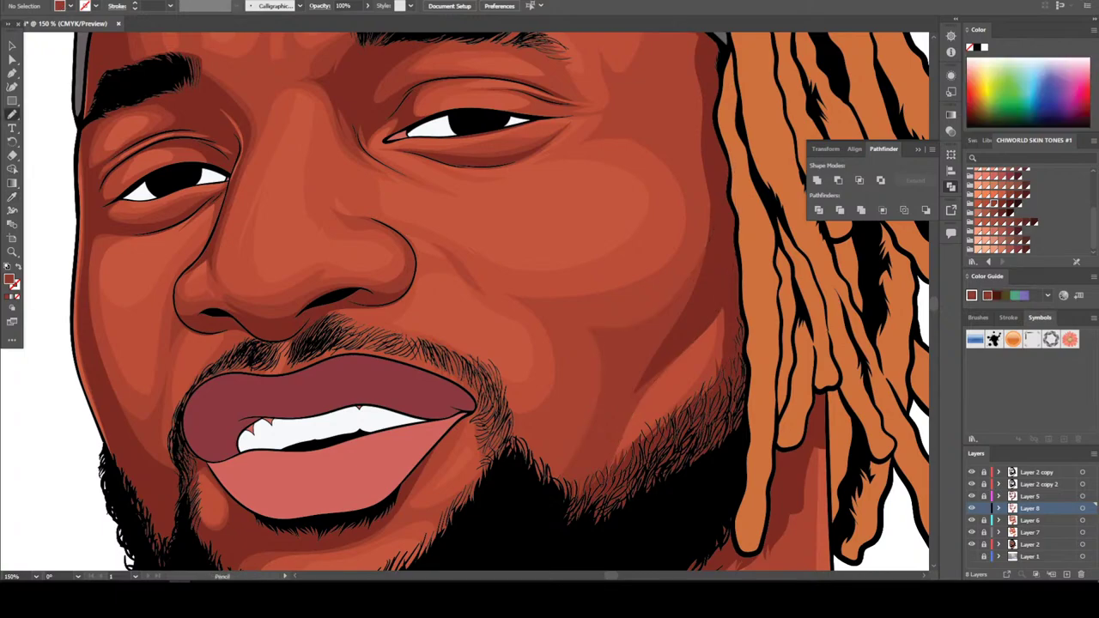
{"action": "mouse_move", "coordinate": [577, 474]}
{"action": "left_mouse_down"}
{"action": "mouse_move", "coordinate": [624, 354]}
{"action": "mouse_move", "coordinate": [588, 411]}
{"action": "mouse_move", "coordinate": [526, 447]}
{"action": "left_mouse_up"}
{"action": "key", "text": "ctrl+z"}
{"action": "key", "text": "ctrl+z"}
Draw a thin pencil stroke down the cheek
{"action": "key", "text": "ctrl+0"}
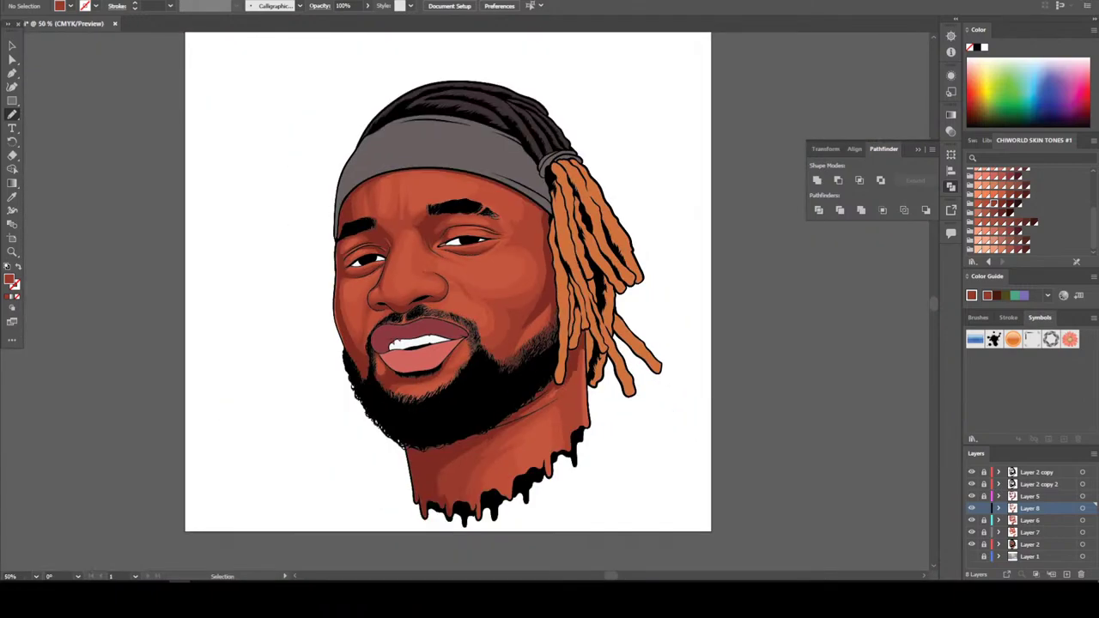
{"action": "key", "text": "ctrl+plus"}
{"action": "key", "text": "ctrl+plus"}
{"action": "key", "text": "ctrl+plus"}
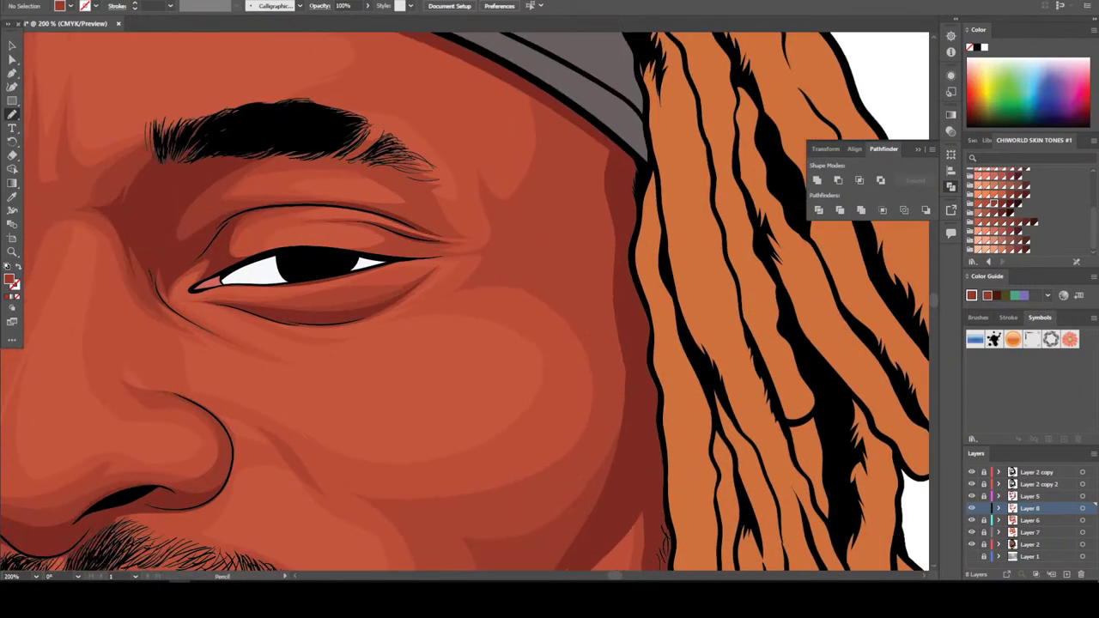
{"action": "mouse_move", "coordinate": [632, 410]}
{"action": "left_mouse_down"}
{"action": "mouse_move", "coordinate": [620, 446]}
{"action": "mouse_move", "coordinate": [543, 539]}
{"action": "mouse_move", "coordinate": [589, 455]}
{"action": "mouse_move", "coordinate": [603, 326]}
{"action": "mouse_move", "coordinate": [599, 370]}
{"action": "mouse_move", "coordinate": [540, 247]}
{"action": "mouse_move", "coordinate": [554, 206]}
{"action": "mouse_move", "coordinate": [546, 95]}
{"action": "mouse_move", "coordinate": [610, 79]}
{"action": "left_mouse_up"}
{"action": "key", "text": "ctrl+minus"}
{"action": "key", "text": "ctrl+minus"}
{"action": "key", "text": "ctrl+minus"}
{"action": "key", "text": "ctrl+minus"}
{"action": "key", "text": "ctrl+minus"}
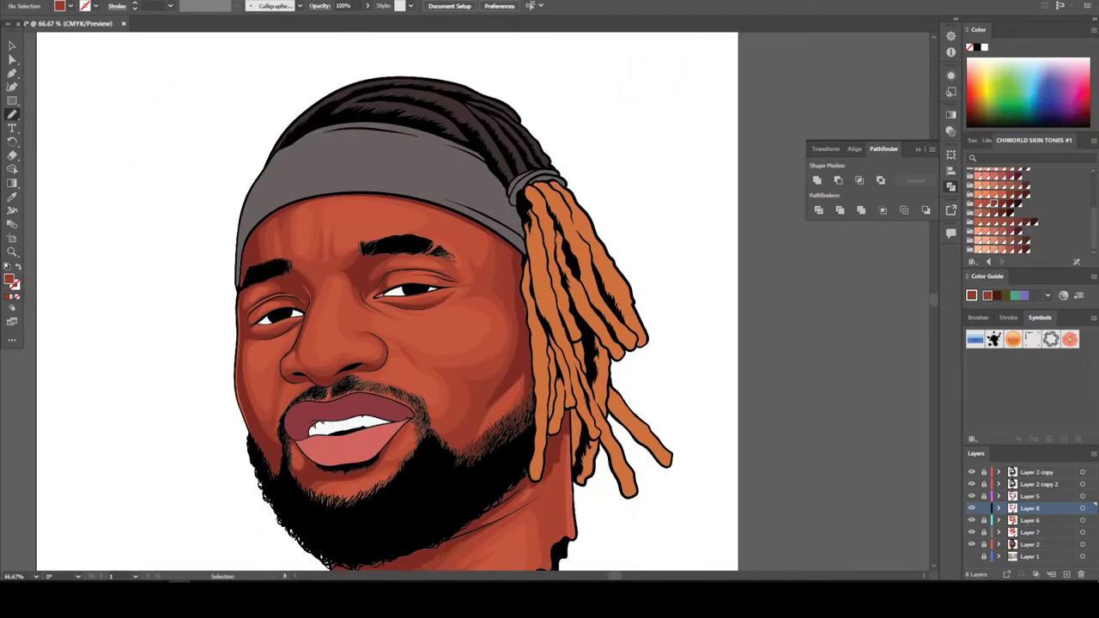
{"action": "key", "text": "ctrl+plus"}
{"action": "key", "text": "ctrl+plus"}
{"action": "key", "text": "ctrl+plus"}
{"action": "key", "text": "ctrl+plus"}
{"action": "key", "text": "ctrl+plus"}
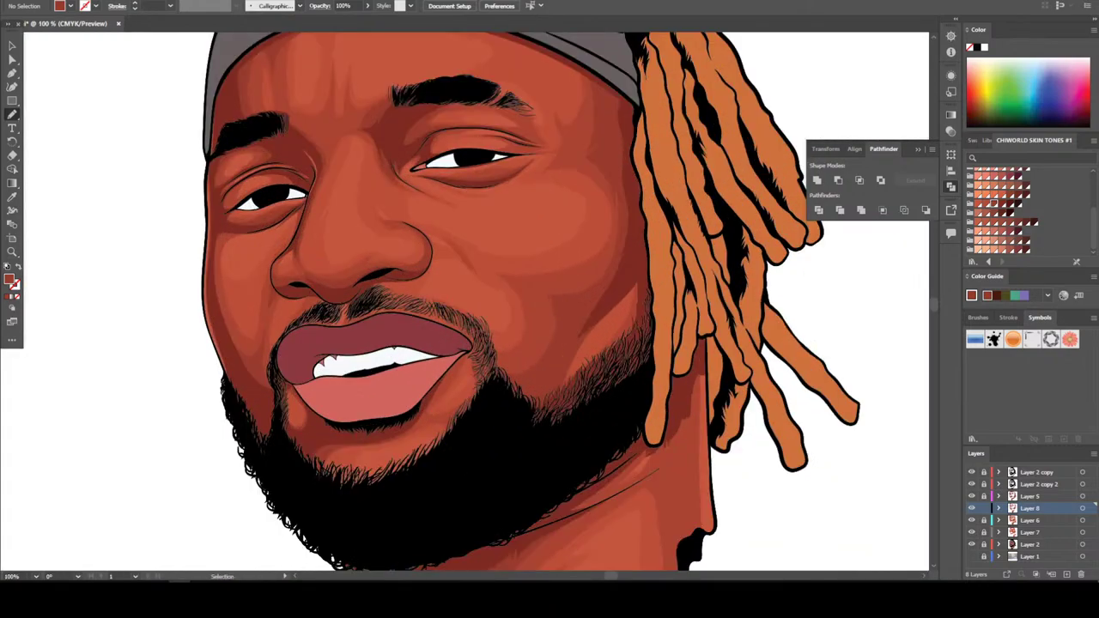
{"action": "key", "text": "ctrl+minus"}
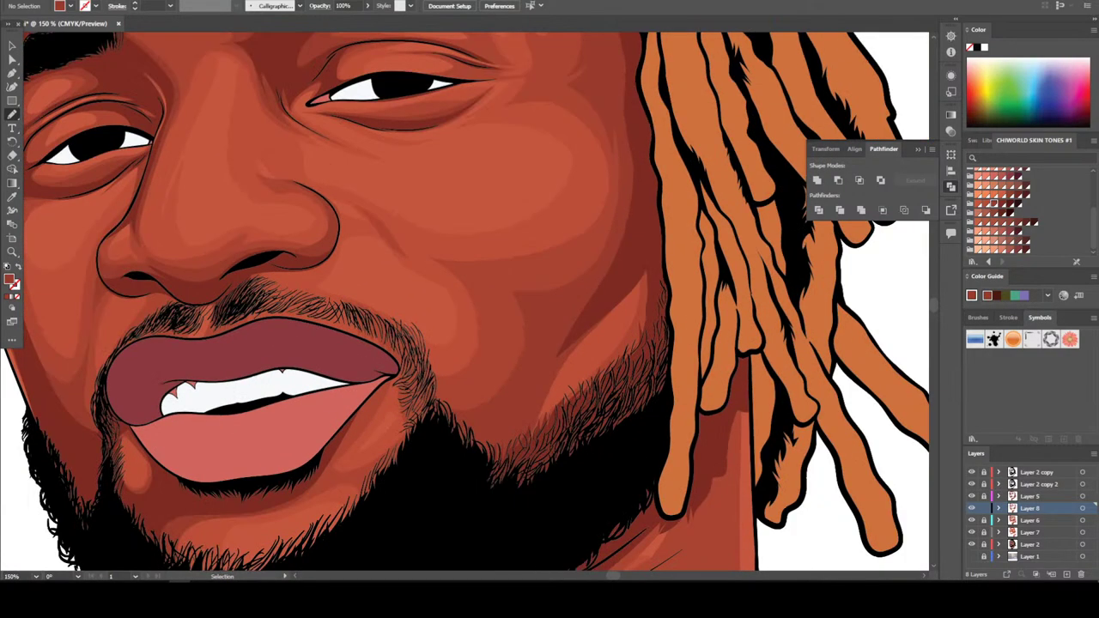
On Layer 6, eyedrop a skin tone and pencil a darker shadow shape beside the beard
{"action": "left_click", "coordinate": [1040, 520]}
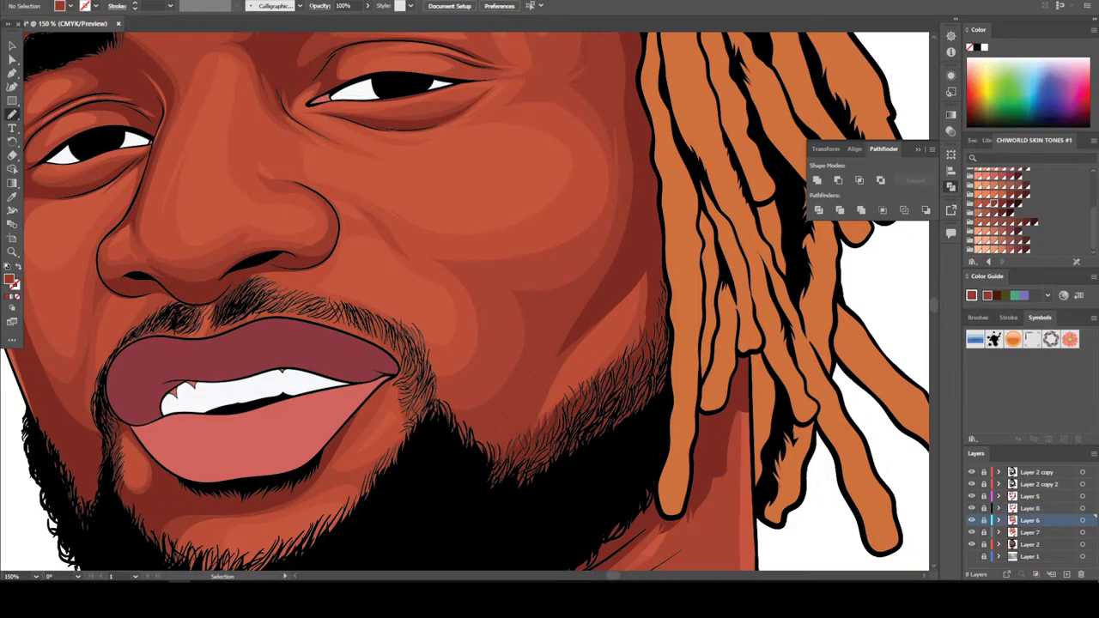
{"action": "key", "text": "ctrl+plus"}
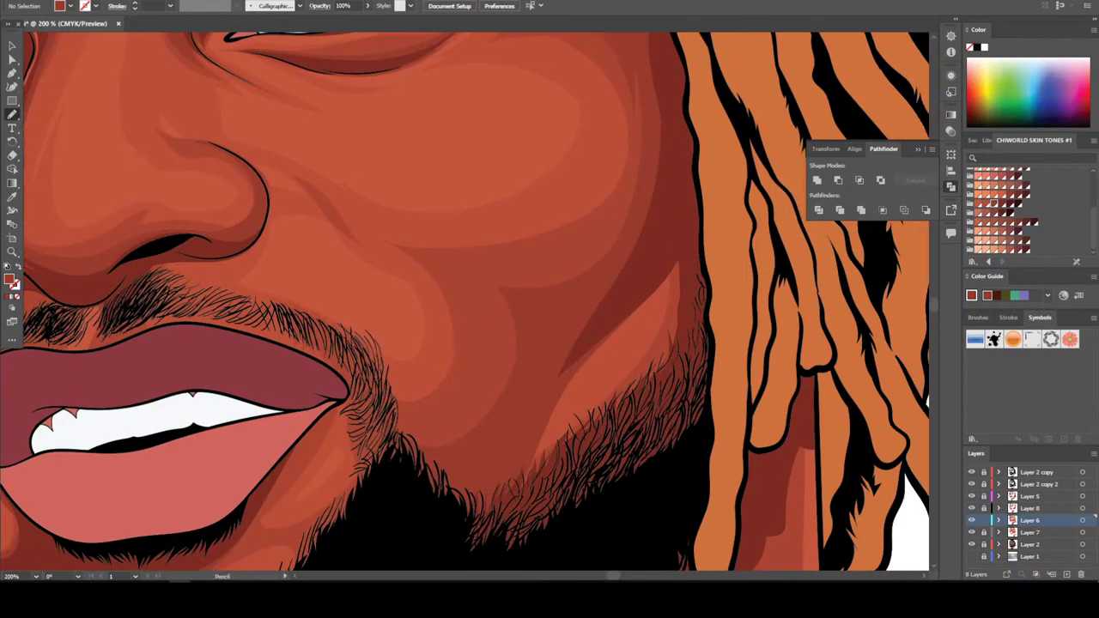
{"action": "key", "text": "i"}
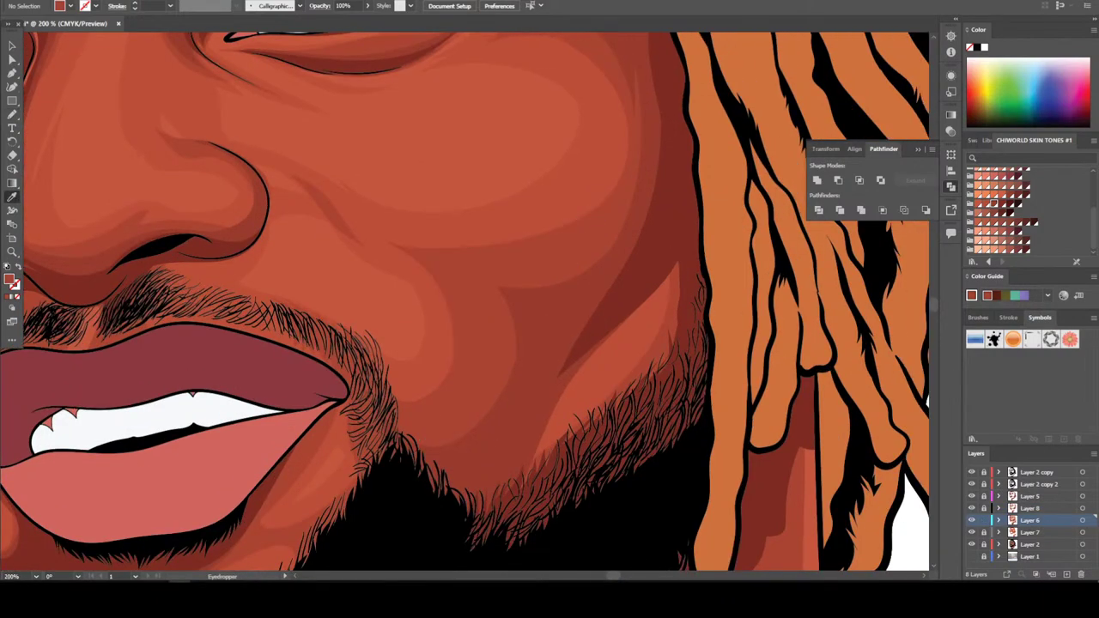
{"action": "key", "text": "n"}
{"action": "mouse_move", "coordinate": [675, 252]}
{"action": "left_mouse_down"}
{"action": "mouse_move", "coordinate": [544, 396]}
{"action": "mouse_move", "coordinate": [666, 309]}
{"action": "mouse_move", "coordinate": [675, 256]}
{"action": "left_mouse_up"}
{"action": "key", "text": "ctrl+0"}
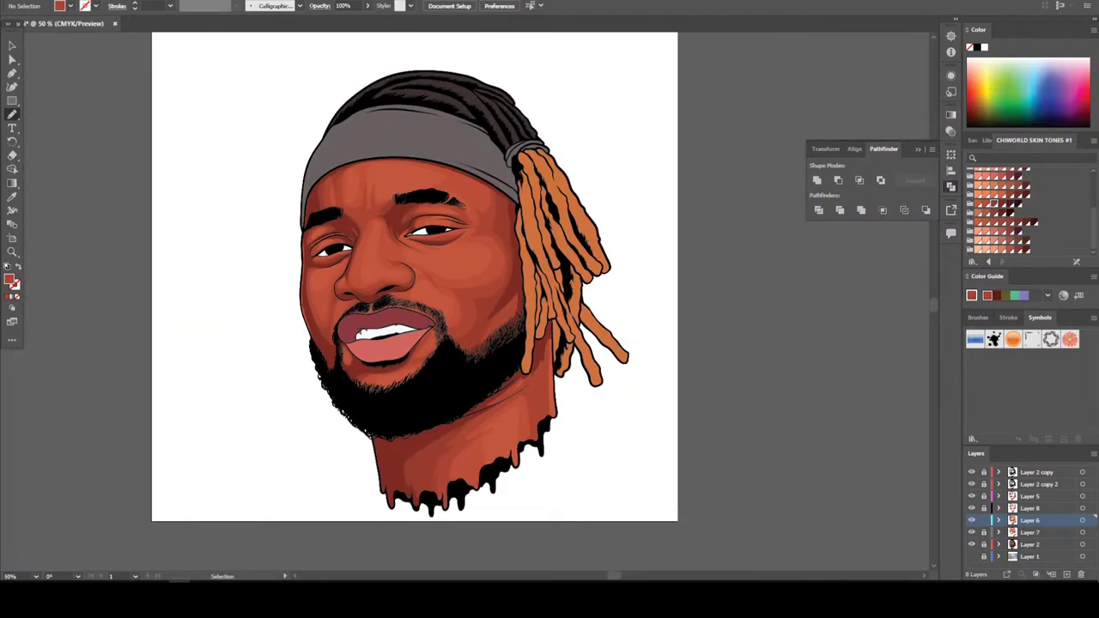
{"action": "key", "text": "ctrl+1"}
{"action": "key", "text": "ctrl+equal"}
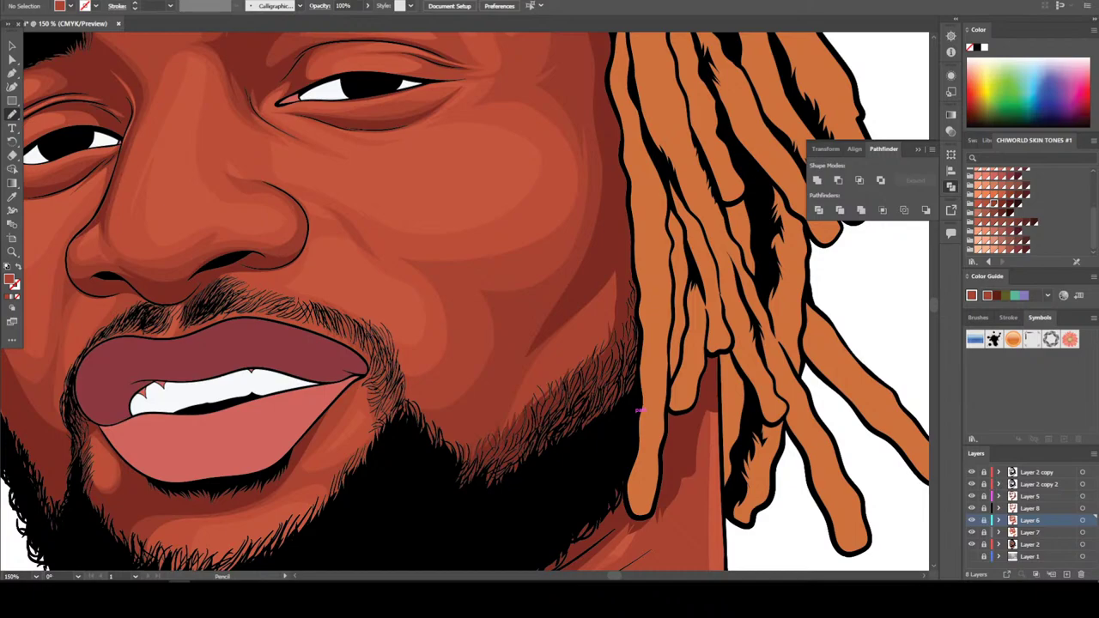
On Layer 8, sample a colour and draw thin strokes down the cheek and along the chin
{"action": "left_click", "coordinate": [1035, 508]}
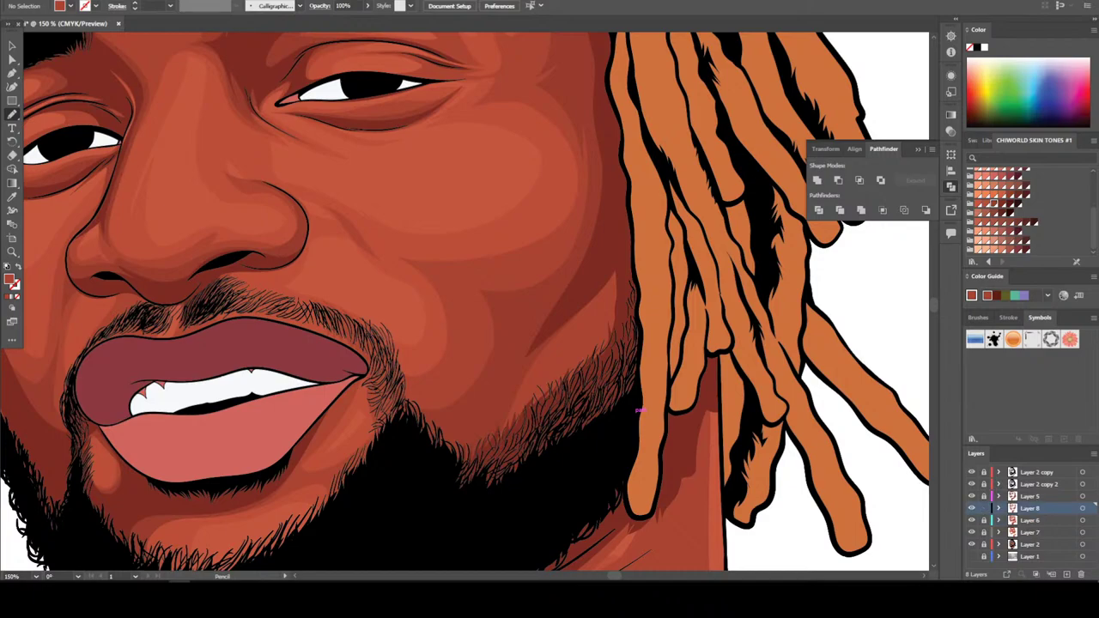
{"action": "key", "text": "i"}
{"action": "key", "text": "n"}
{"action": "mouse_move", "coordinate": [605, 255]}
{"action": "left_mouse_down"}
{"action": "mouse_move", "coordinate": [586, 326]}
{"action": "mouse_move", "coordinate": [488, 421]}
{"action": "mouse_move", "coordinate": [483, 445]}
{"action": "left_mouse_up"}
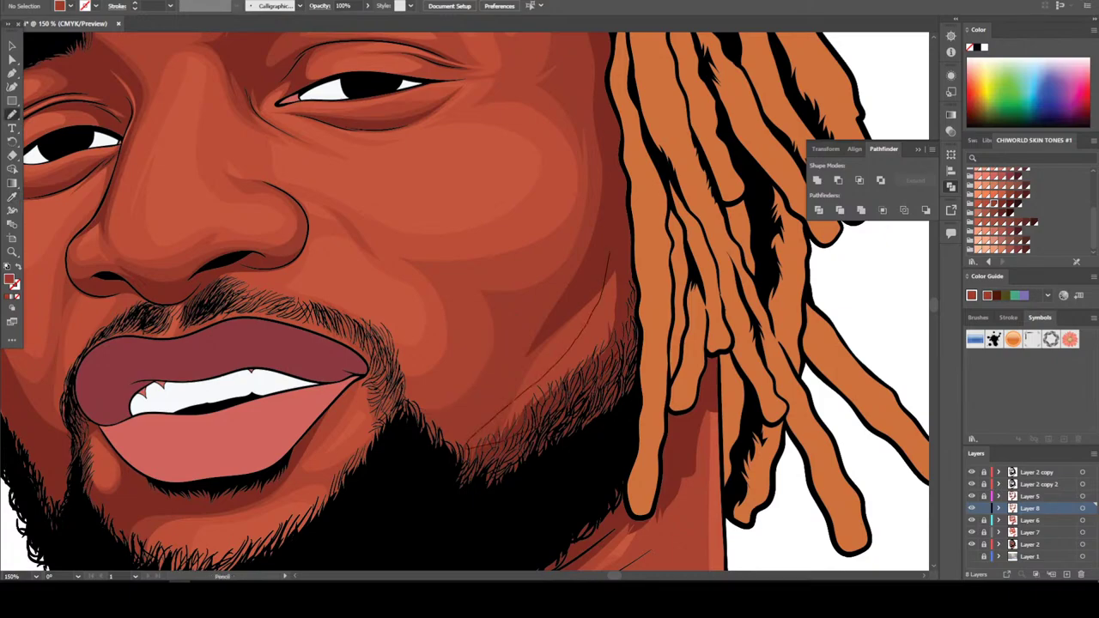
{"action": "key", "text": "ctrl+0"}
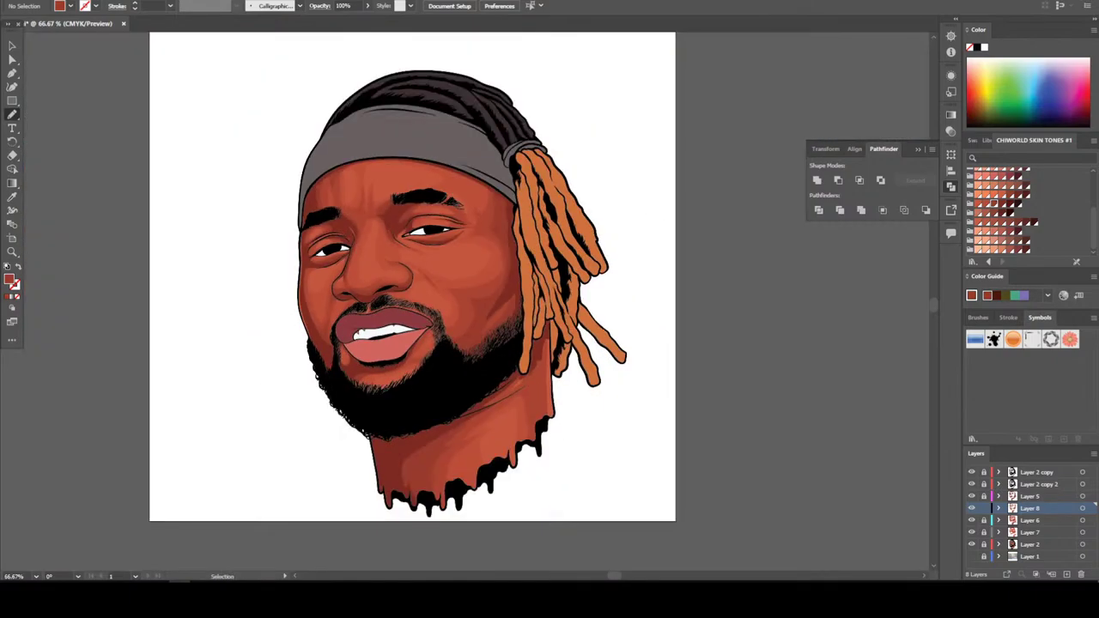
{"action": "scroll", "coordinate": [407, 362], "scroll_direction": "up", "scroll_amount": 5}
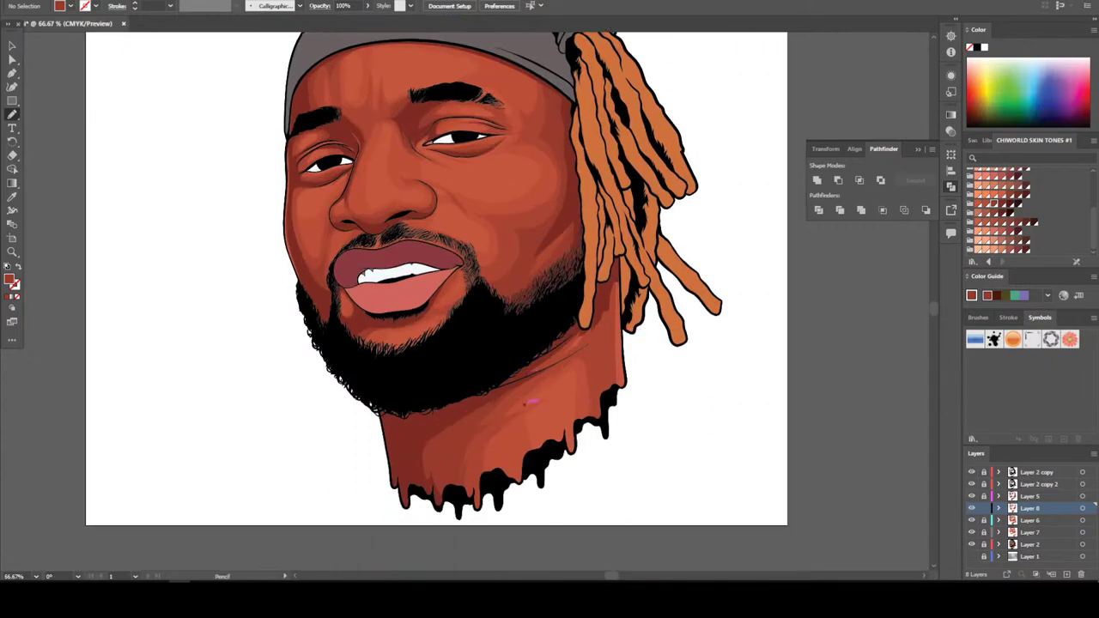
{"action": "scroll", "coordinate": [464, 302], "scroll_direction": "up", "scroll_amount": 1}
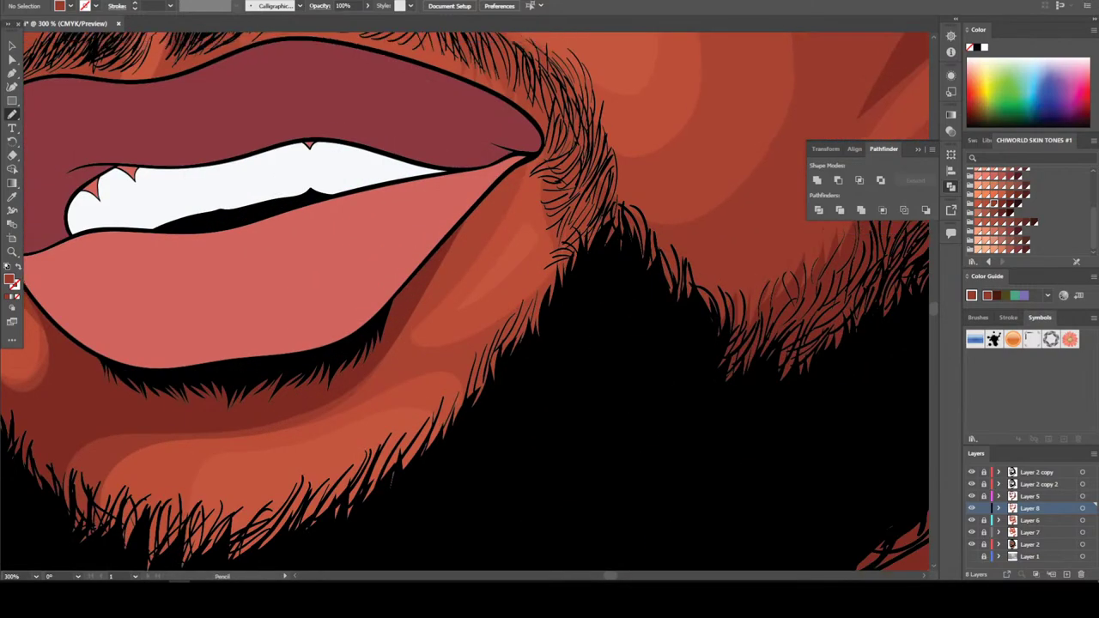
{"action": "mouse_move", "coordinate": [245, 423]}
{"action": "left_mouse_down"}
{"action": "mouse_move", "coordinate": [433, 381]}
{"action": "mouse_move", "coordinate": [452, 402]}
{"action": "mouse_move", "coordinate": [421, 347]}
{"action": "mouse_move", "coordinate": [502, 214]}
{"action": "mouse_move", "coordinate": [528, 144]}
{"action": "left_mouse_up"}
Add a row of fine hair strokes leftward along the beard edge below the lower lip
{"action": "scroll", "coordinate": [464, 301], "scroll_direction": "down", "scroll_amount": 4}
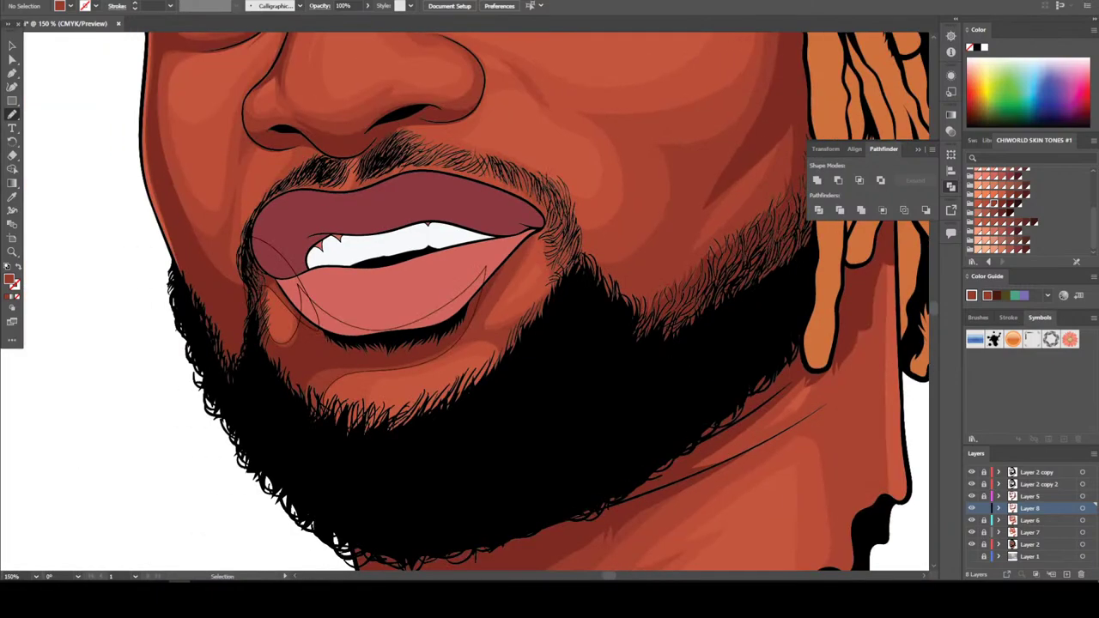
{"action": "scroll", "coordinate": [465, 302], "scroll_direction": "up", "scroll_amount": 4}
{"action": "scroll", "coordinate": [464, 301], "scroll_direction": "down", "scroll_amount": 3}
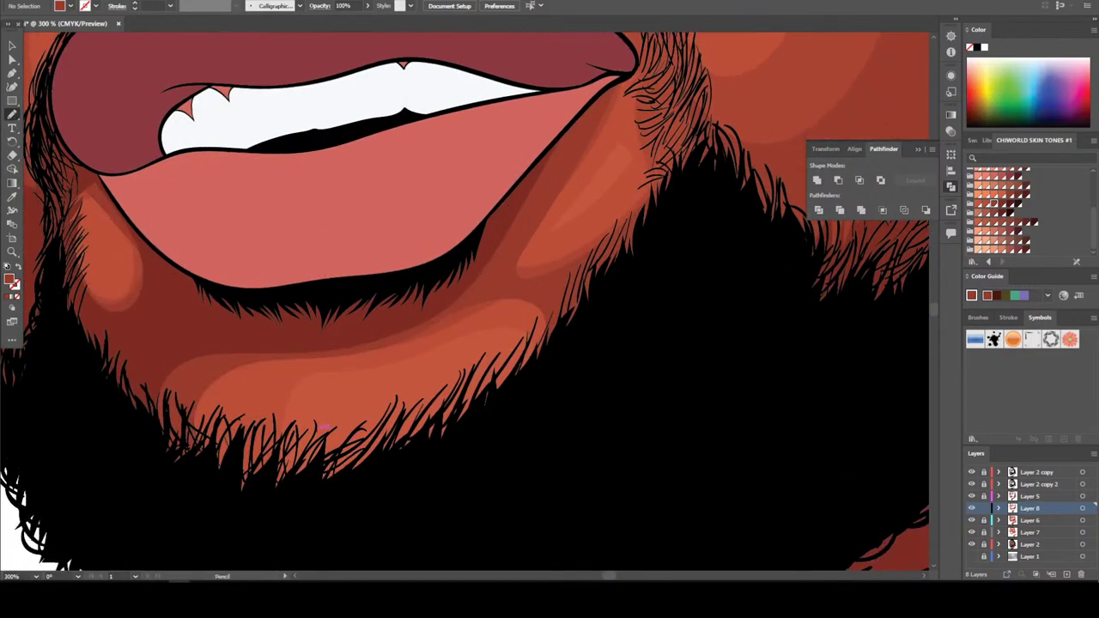
{"action": "left_click_drag", "start_coordinate": [478, 385], "coordinate": [510, 331]}
{"action": "left_click_drag", "start_coordinate": [423, 407], "coordinate": [471, 359]}
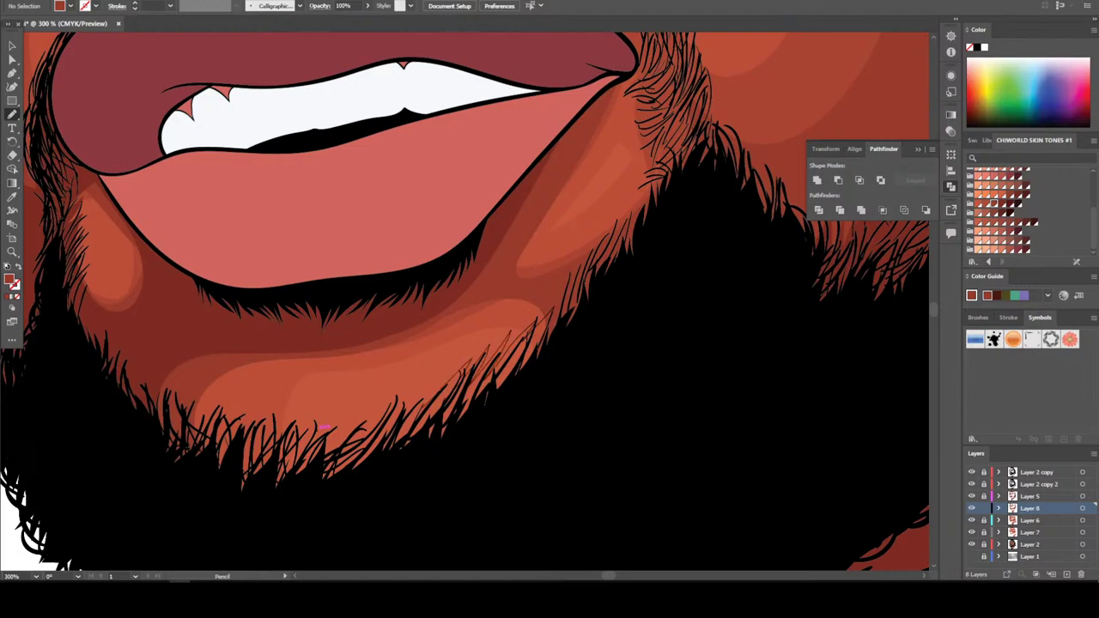
{"action": "left_click_drag", "start_coordinate": [391, 422], "coordinate": [452, 374]}
{"action": "mouse_move", "coordinate": [349, 428]}
{"action": "left_mouse_down"}
{"action": "mouse_move", "coordinate": [415, 390]}
{"action": "mouse_move", "coordinate": [374, 404]}
{"action": "left_mouse_up"}
{"action": "mouse_move", "coordinate": [304, 443]}
{"action": "left_mouse_down"}
{"action": "mouse_move", "coordinate": [347, 402]}
{"action": "mouse_move", "coordinate": [321, 409]}
{"action": "left_mouse_up"}
{"action": "mouse_move", "coordinate": [259, 425]}
{"action": "left_mouse_down"}
{"action": "mouse_move", "coordinate": [311, 411]}
{"action": "mouse_move", "coordinate": [267, 404]}
{"action": "left_mouse_up"}
{"action": "mouse_move", "coordinate": [222, 431]}
{"action": "left_mouse_down"}
{"action": "mouse_move", "coordinate": [251, 390]}
{"action": "mouse_move", "coordinate": [213, 364]}
{"action": "left_mouse_up"}
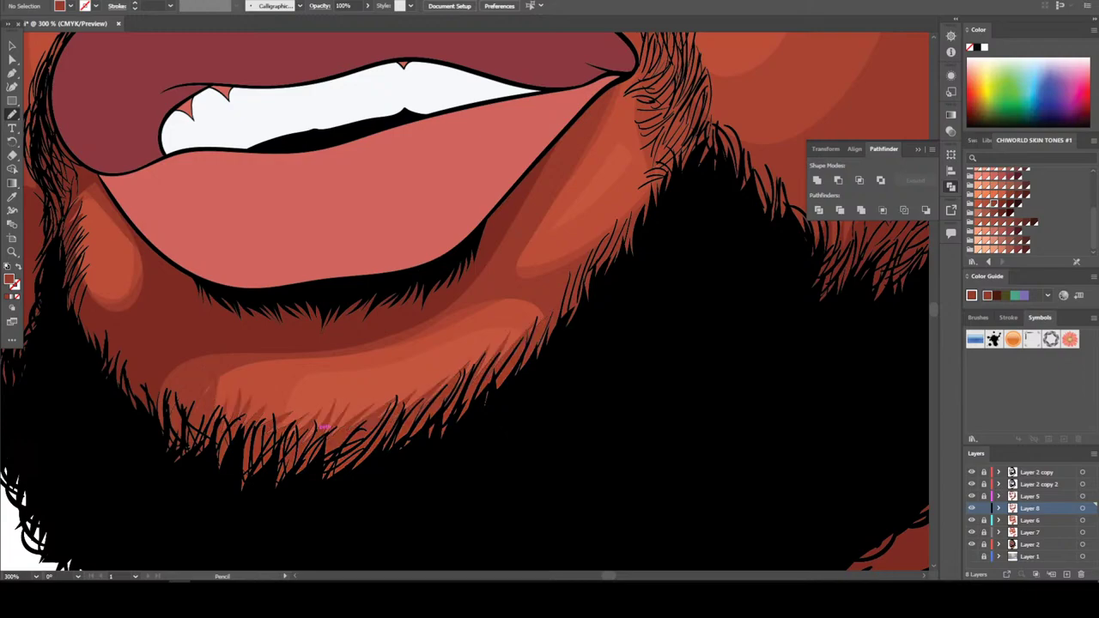
{"action": "key", "text": "ctrl+minus"}
{"action": "key", "text": "ctrl+minus"}
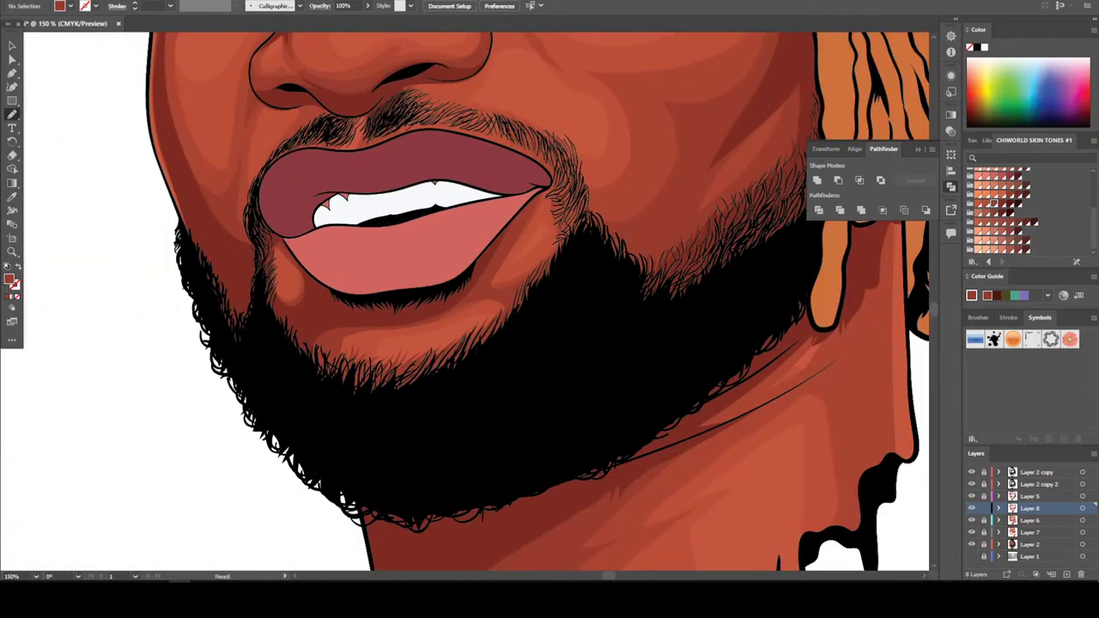
{"action": "key", "text": "ctrl+minus"}
{"action": "key", "text": "ctrl+plus"}
{"action": "key", "text": "ctrl+plus"}
{"action": "key", "text": "ctrl+plus"}
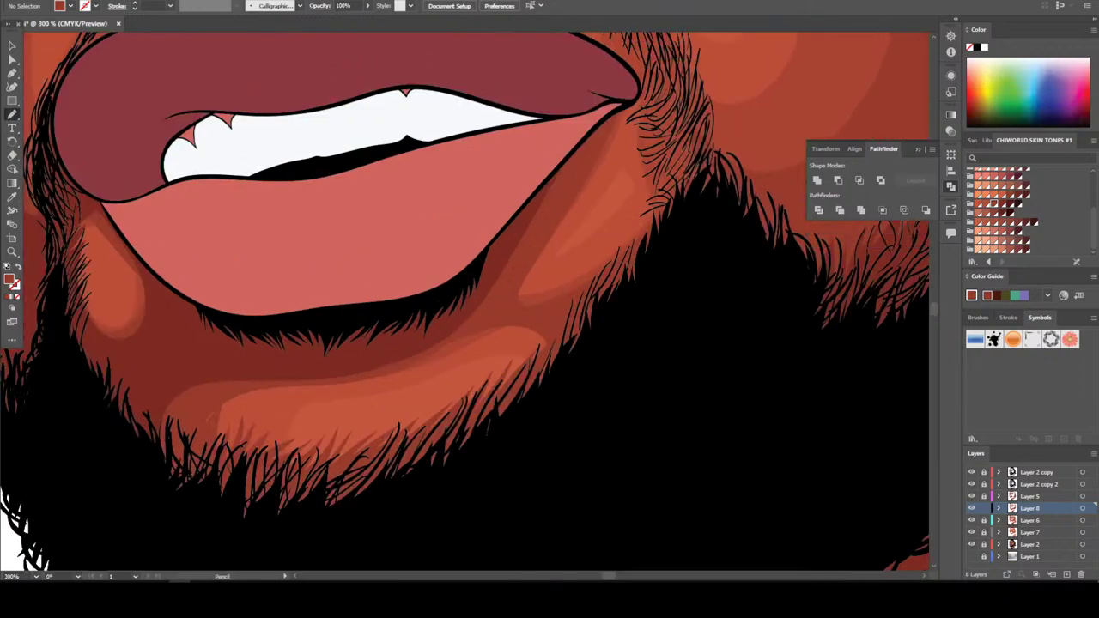
{"action": "key", "text": "ctrl+minus"}
{"action": "key", "text": "ctrl+minus"}
{"action": "key", "text": "ctrl+minus"}
{"action": "key", "text": "ctrl+minus"}
{"action": "key", "text": "ctrl+minus"}
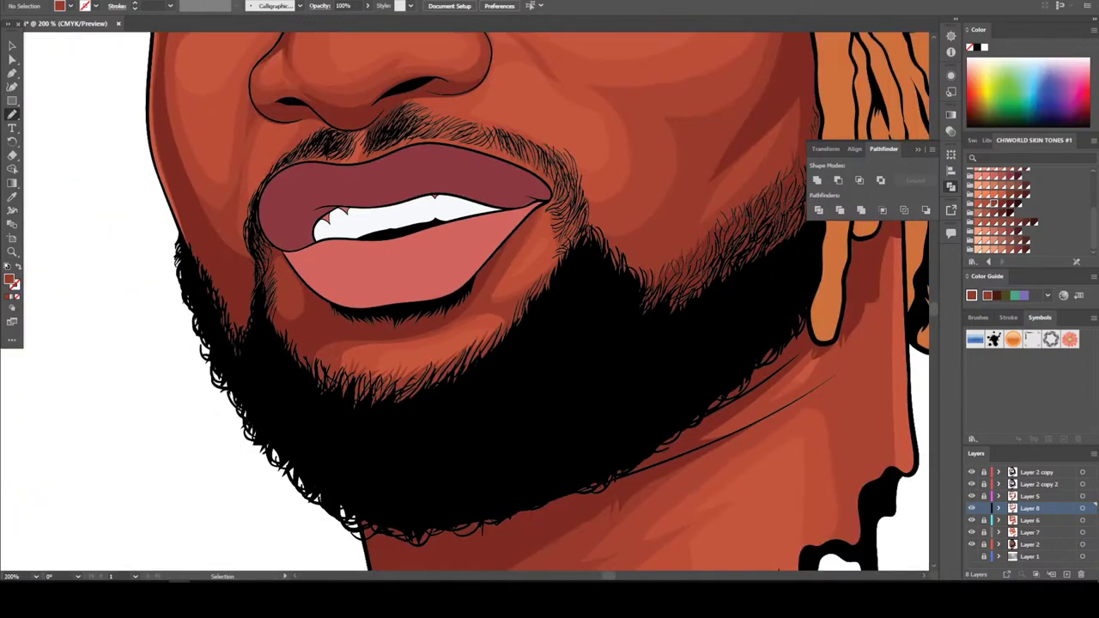
{"action": "key", "text": "ctrl+plus"}
{"action": "key", "text": "ctrl+plus"}
{"action": "key", "text": "ctrl+plus"}
{"action": "key", "text": "ctrl+plus"}
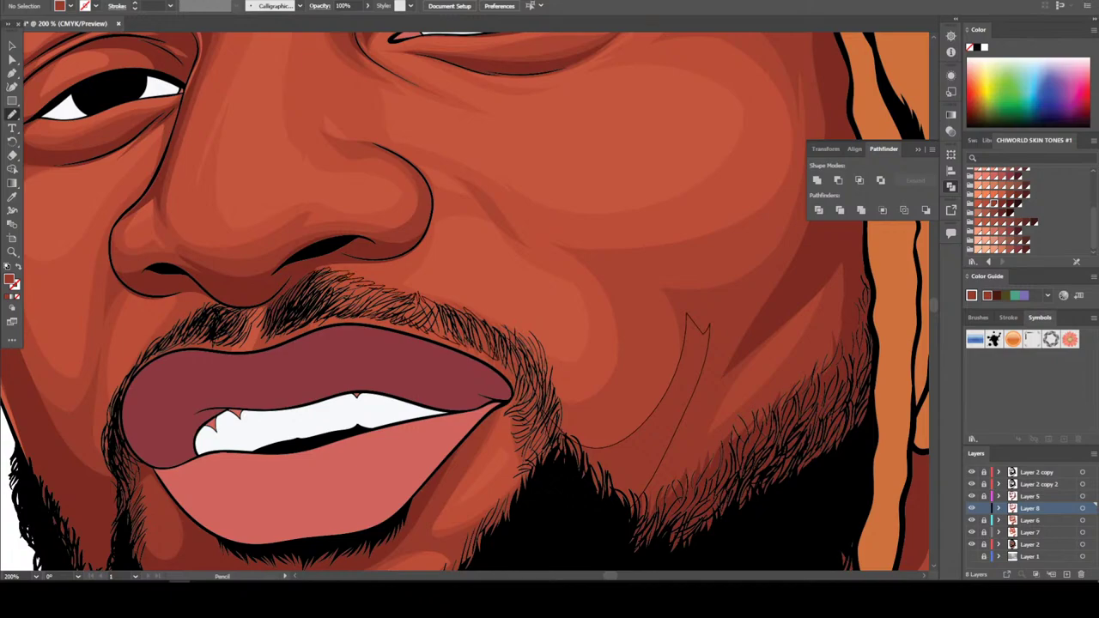
Draw hair strokes under the moustache, then undo the stray ones
{"action": "key", "text": "ctrl+minus"}
{"action": "key", "text": "ctrl+minus"}
{"action": "key", "text": "ctrl+minus"}
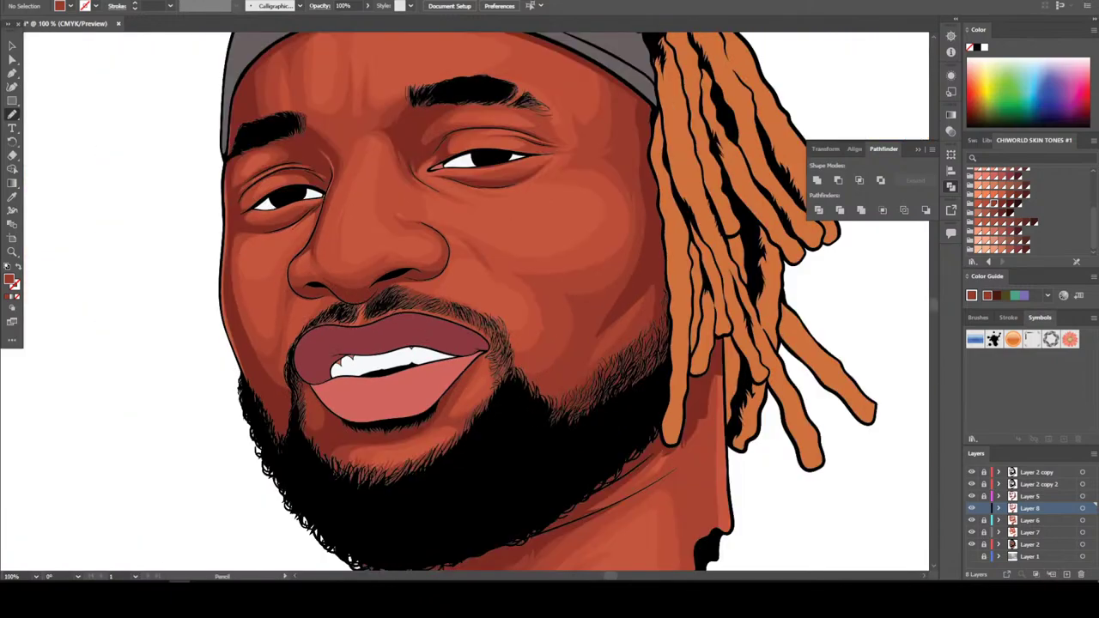
{"action": "key", "text": "ctrl+equal"}
{"action": "key", "text": "ctrl+equal"}
{"action": "key", "text": "ctrl+equal"}
{"action": "key", "text": "ctrl+equal"}
{"action": "key", "text": "ctrl+equal"}
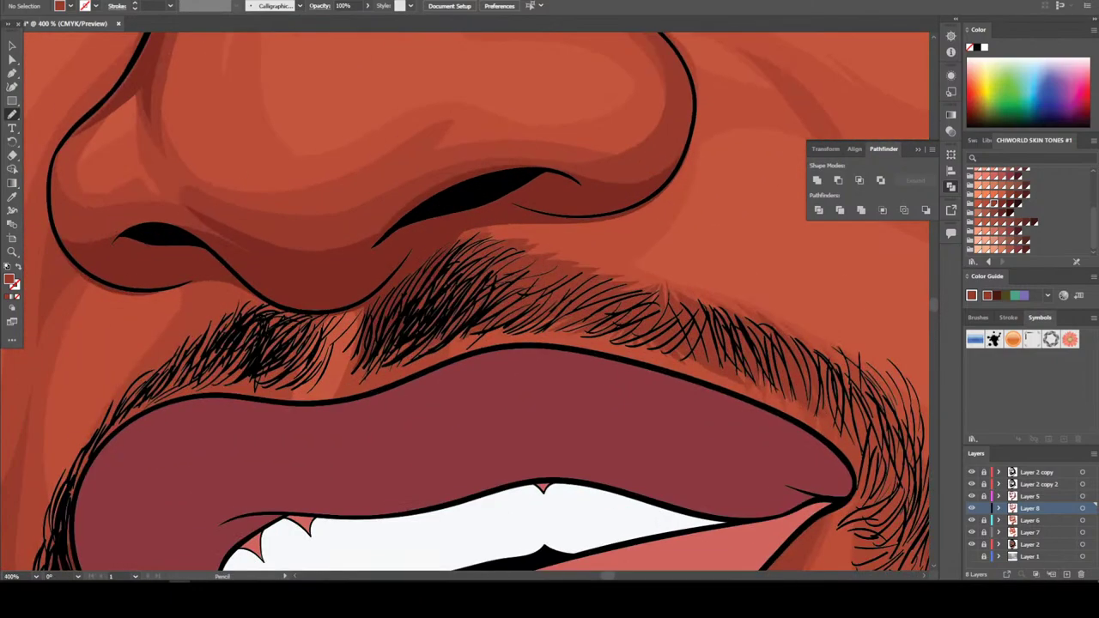
{"action": "left_click_drag", "start_coordinate": [216, 390], "coordinate": [247, 381]}
{"action": "mouse_move", "coordinate": [318, 391]}
{"action": "left_mouse_down"}
{"action": "mouse_move", "coordinate": [357, 325]}
{"action": "mouse_move", "coordinate": [309, 297]}
{"action": "mouse_move", "coordinate": [231, 320]}
{"action": "left_mouse_up"}
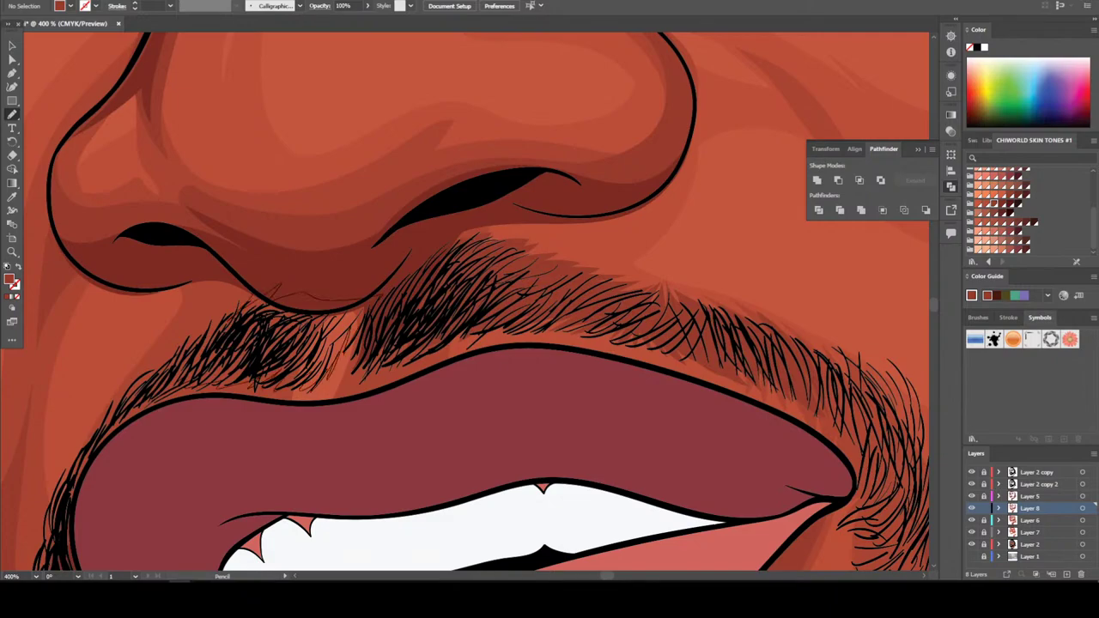
{"action": "key", "text": "ctrl+z"}
{"action": "scroll", "coordinate": [464, 310], "scroll_direction": "down", "scroll_amount": 5}
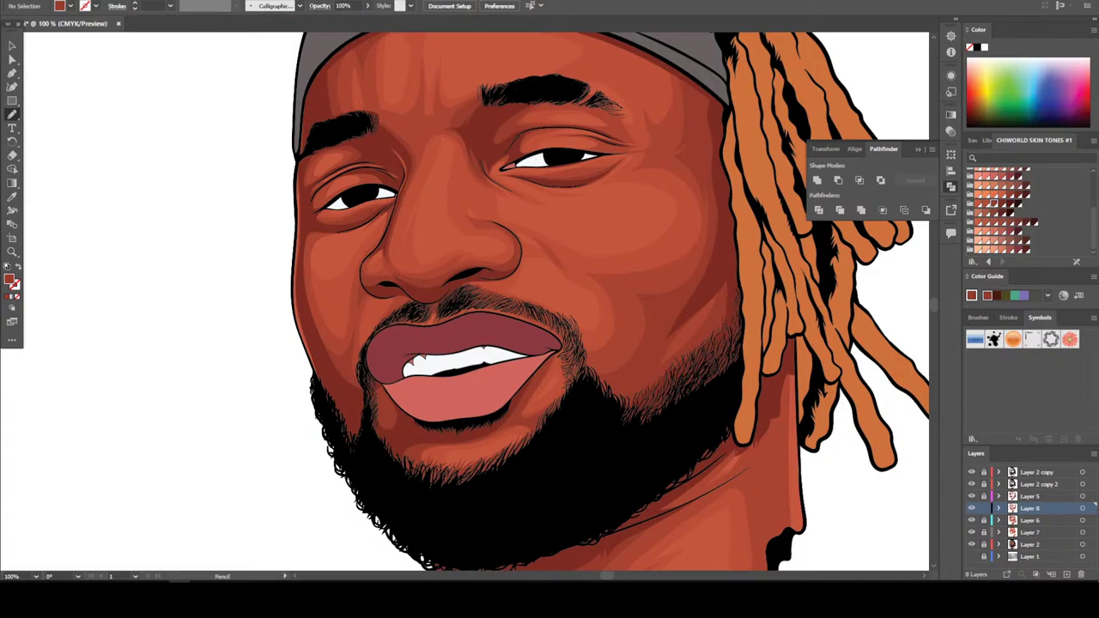
{"action": "scroll", "coordinate": [464, 300], "scroll_direction": "up", "scroll_amount": 2}
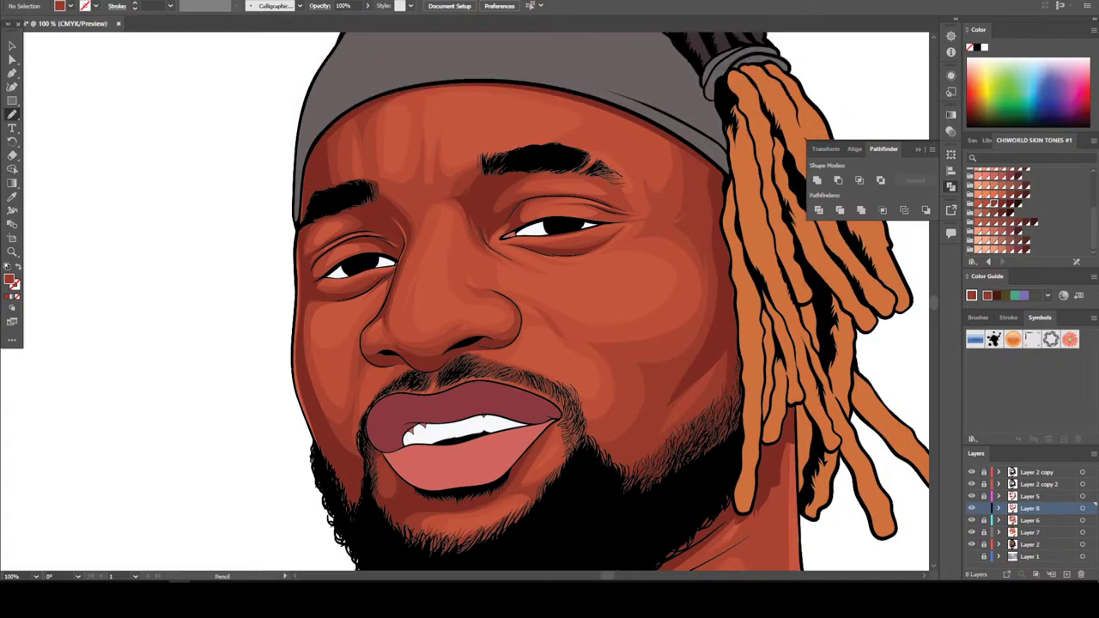
Trace the inner brow contour down beside the nose and a line along the right brow
{"action": "key", "text": "ctrl+equal"}
{"action": "key", "text": "ctrl+equal"}
{"action": "key", "text": "ctrl+equal"}
{"action": "key", "text": "ctrl+equal"}
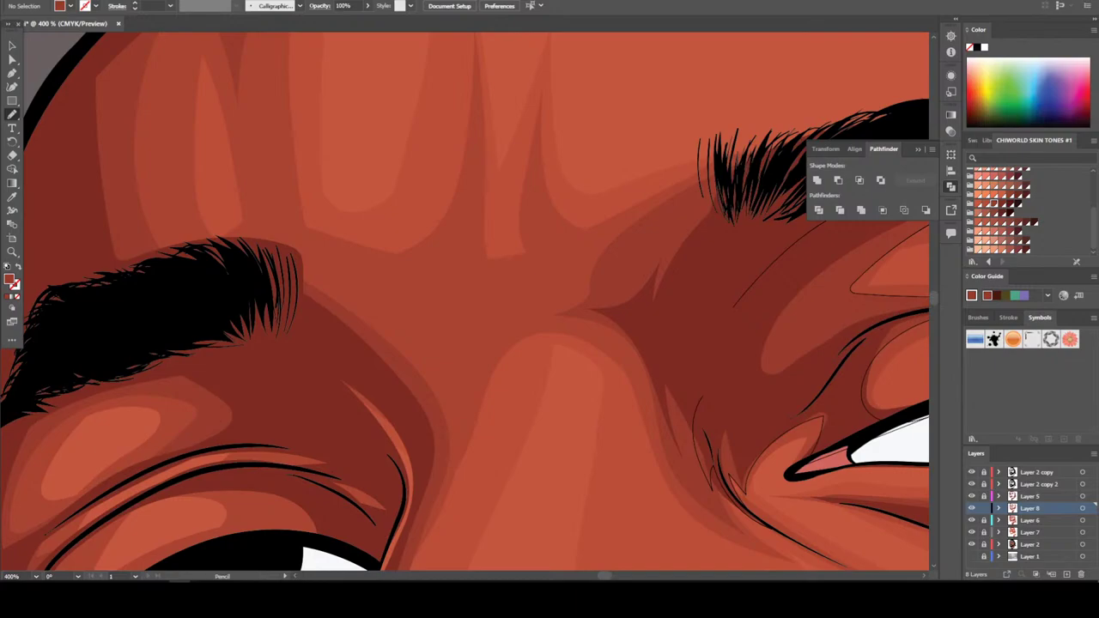
{"action": "key", "text": "ctrl+minus"}
{"action": "key", "text": "ctrl+minus"}
{"action": "key", "text": "ctrl+minus"}
{"action": "key", "text": "ctrl+minus"}
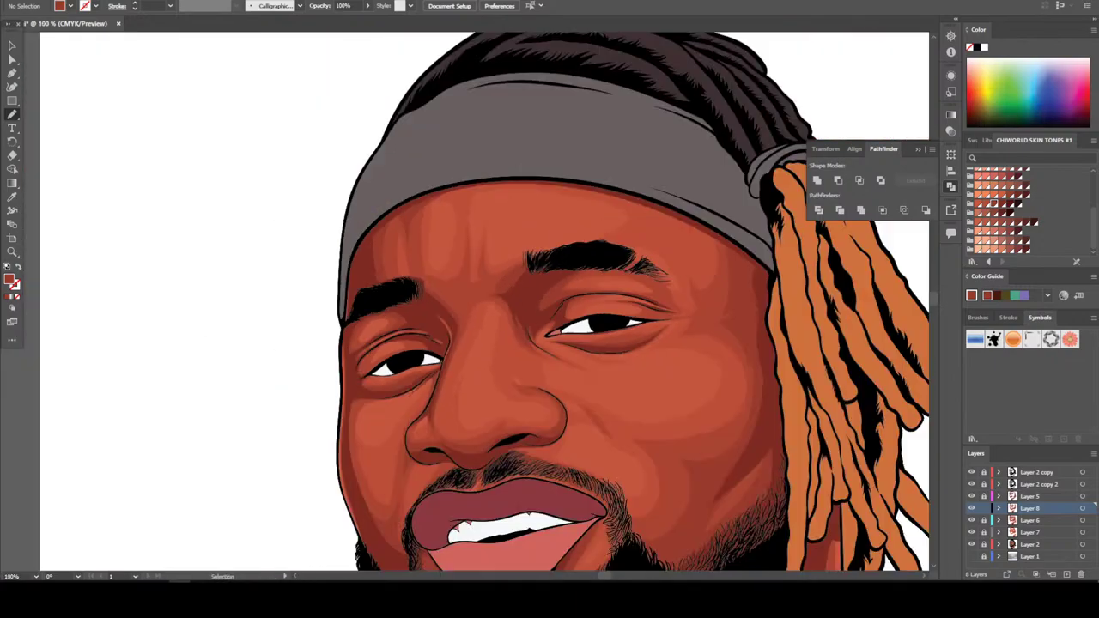
{"action": "key", "text": "ctrl+equal"}
{"action": "key", "text": "ctrl+equal"}
{"action": "key", "text": "ctrl+equal"}
{"action": "key", "text": "ctrl+equal"}
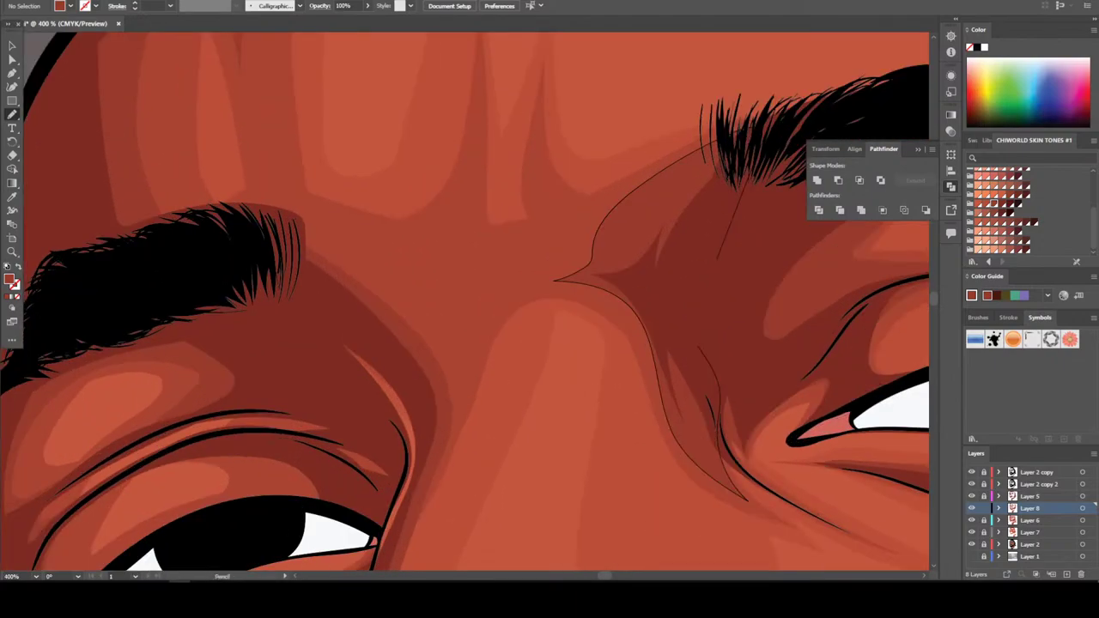
{"action": "mouse_move", "coordinate": [342, 292]}
{"action": "left_mouse_down"}
{"action": "mouse_move", "coordinate": [428, 388]}
{"action": "mouse_move", "coordinate": [439, 461]}
{"action": "mouse_move", "coordinate": [459, 378]}
{"action": "left_mouse_up"}
{"action": "mouse_move", "coordinate": [520, 280]}
{"action": "left_mouse_down"}
{"action": "mouse_move", "coordinate": [471, 281]}
{"action": "mouse_move", "coordinate": [398, 230]}
{"action": "mouse_move", "coordinate": [297, 225]}
{"action": "left_mouse_up"}
Draw a smooth contour line along the neck beneath the beard
{"action": "key", "text": "ctrl+minus"}
{"action": "key", "text": "ctrl+minus"}
{"action": "key", "text": "ctrl+minus"}
{"action": "key", "text": "ctrl+minus"}
{"action": "key", "text": "ctrl+minus"}
{"action": "key", "text": "ctrl+minus"}
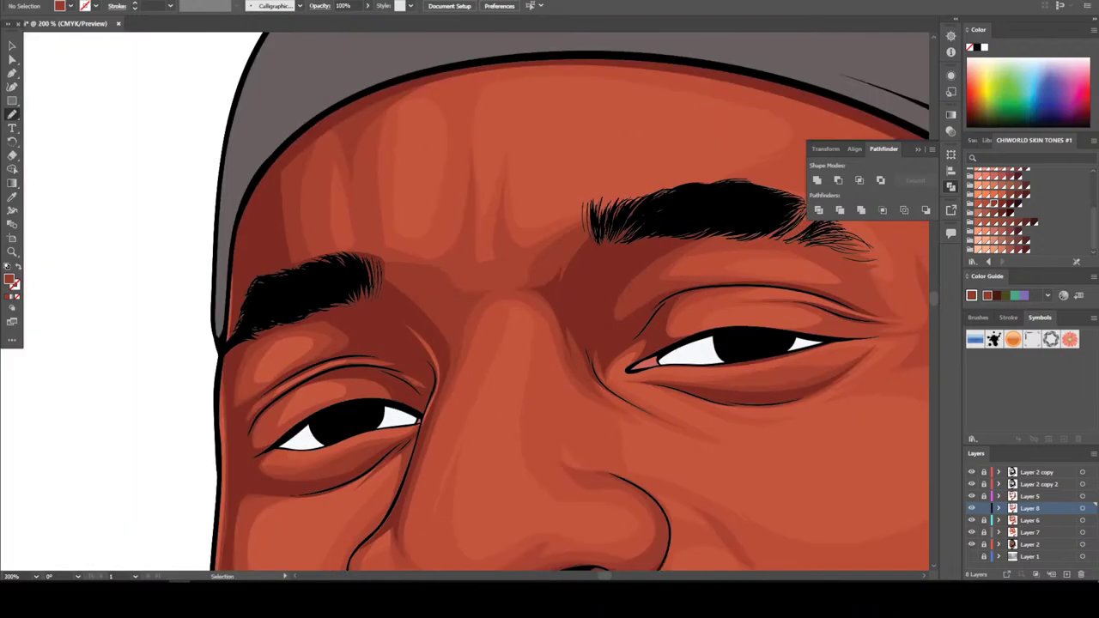
{"action": "key", "text": "ctrl+plus"}
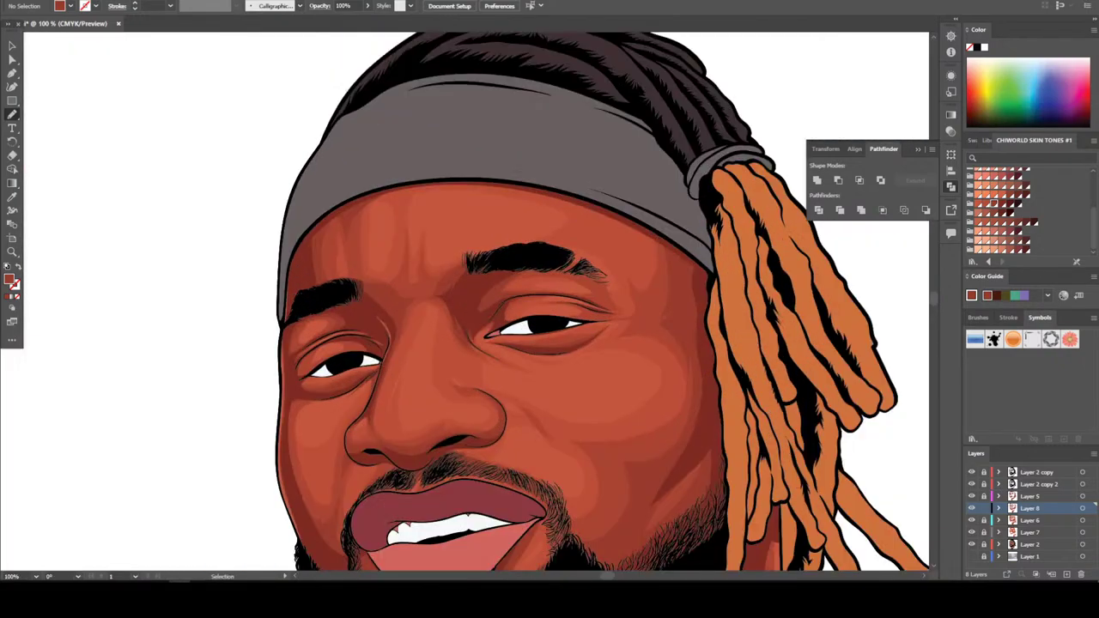
{"action": "key", "text": "ctrl+minus"}
{"action": "scroll", "coordinate": [470, 325], "scroll_direction": "down", "scroll_amount": 1}
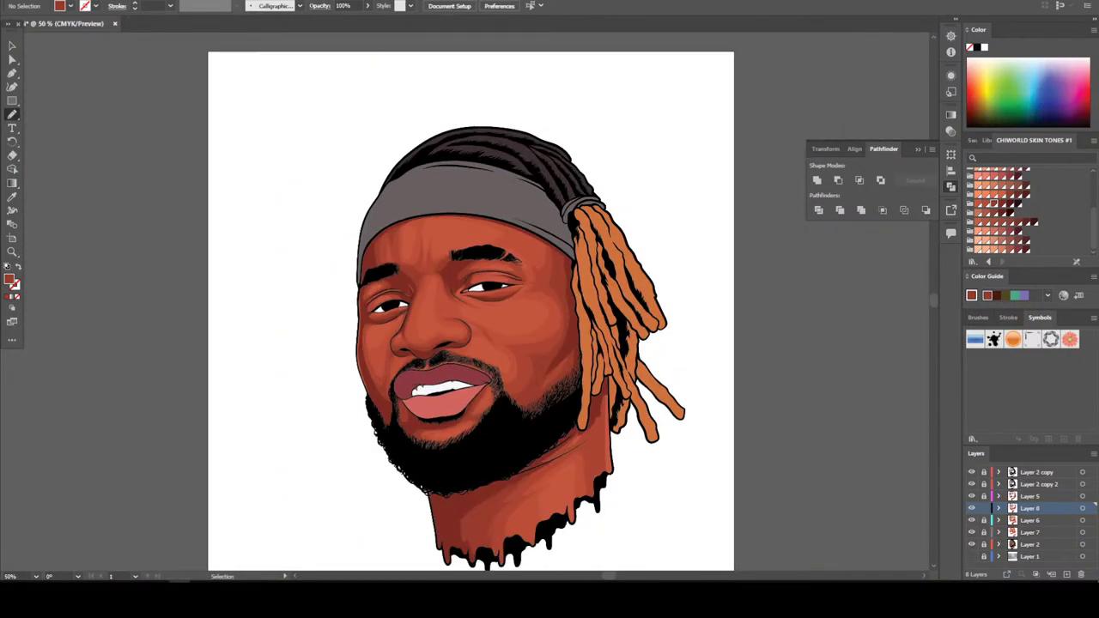
{"action": "key", "text": "ctrl+plus"}
{"action": "scroll", "coordinate": [471, 325], "scroll_direction": "down", "scroll_amount": 1}
{"action": "key", "text": "ctrl+plus"}
{"action": "key", "text": "ctrl+plus"}
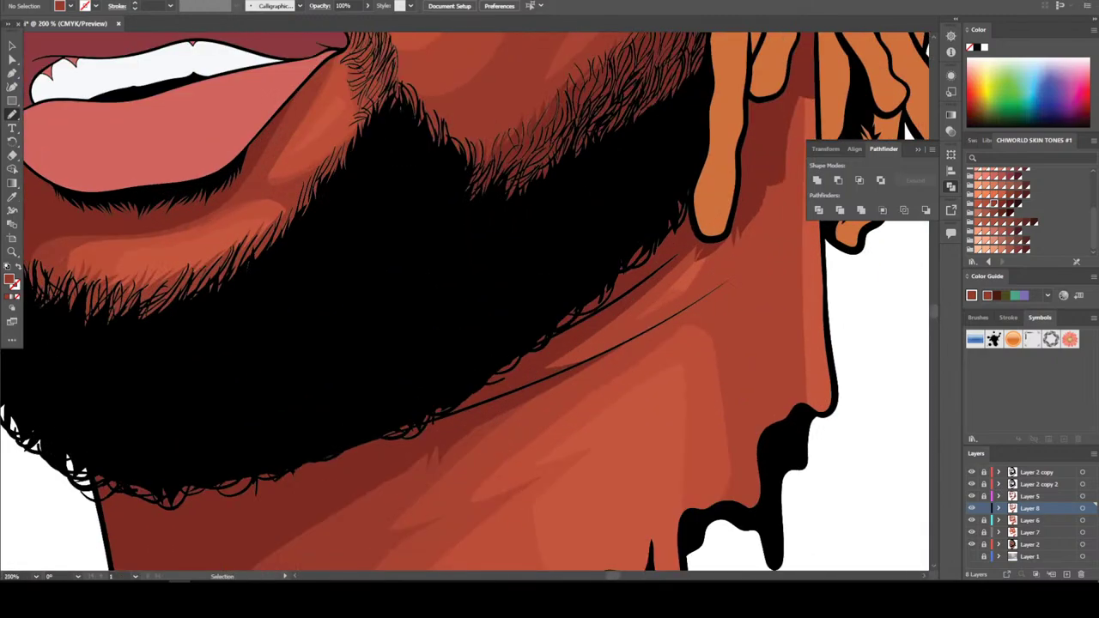
{"action": "key", "text": "ctrl+plus"}
{"action": "key", "text": "n"}
{"action": "mouse_move", "coordinate": [368, 448]}
{"action": "left_mouse_down"}
{"action": "mouse_move", "coordinate": [344, 475]}
{"action": "mouse_move", "coordinate": [561, 373]}
{"action": "mouse_move", "coordinate": [638, 326]}
{"action": "mouse_move", "coordinate": [712, 256]}
{"action": "left_mouse_up"}
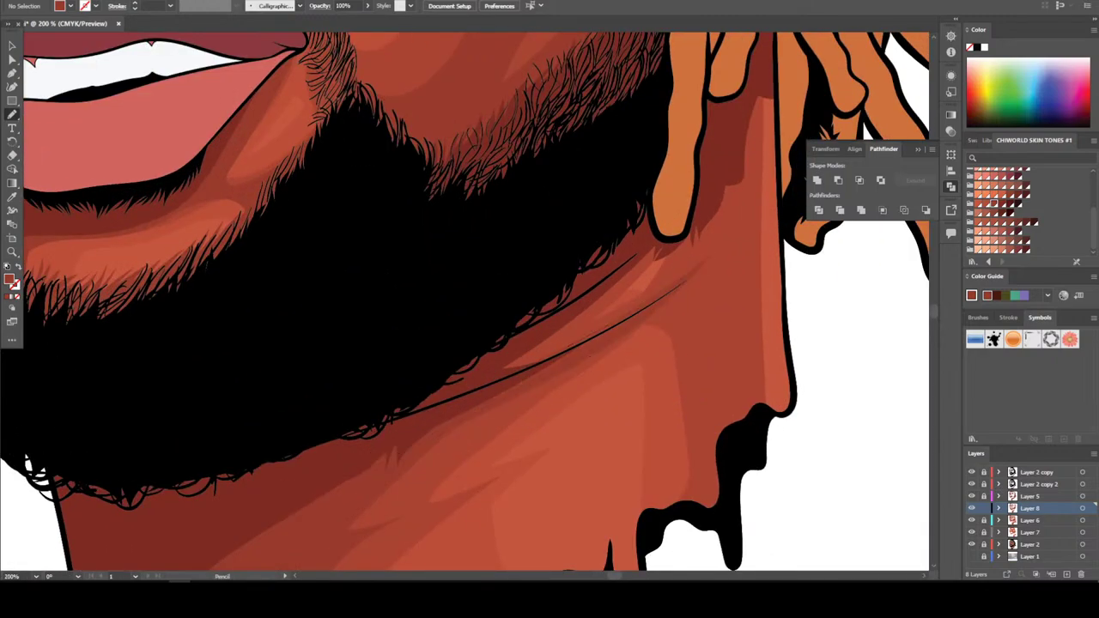
{"action": "mouse_move", "coordinate": [492, 380]}
{"action": "left_mouse_down"}
{"action": "mouse_move", "coordinate": [574, 330]}
{"action": "mouse_move", "coordinate": [677, 228]}
{"action": "left_mouse_up"}
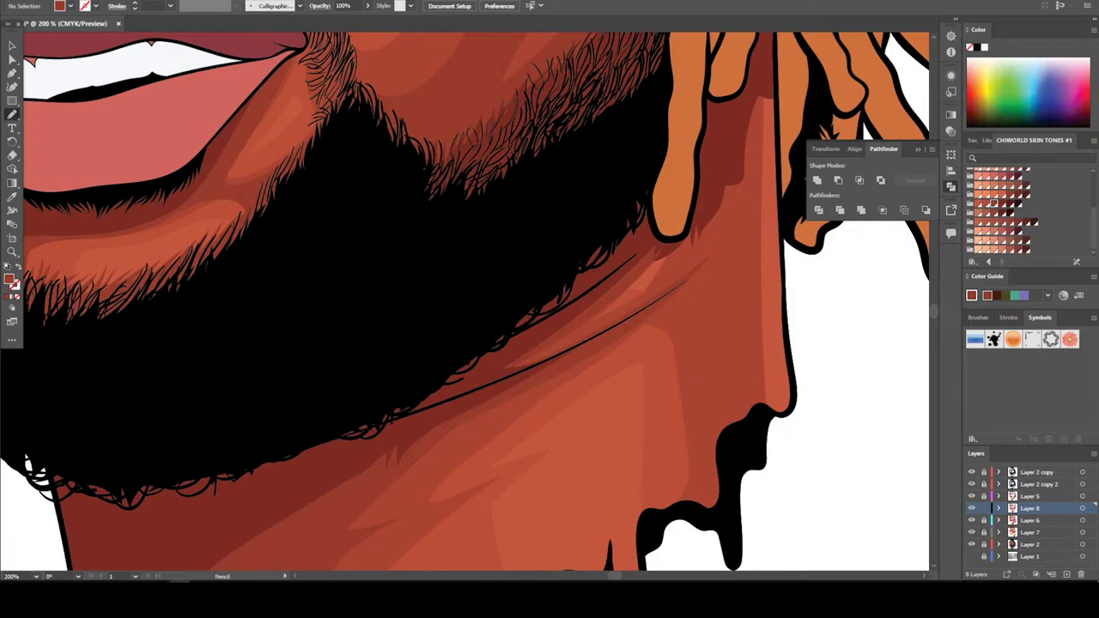
{"action": "key", "text": "ctrl+minus"}
{"action": "key", "text": "ctrl+minus"}
{"action": "key", "text": "ctrl+minus"}
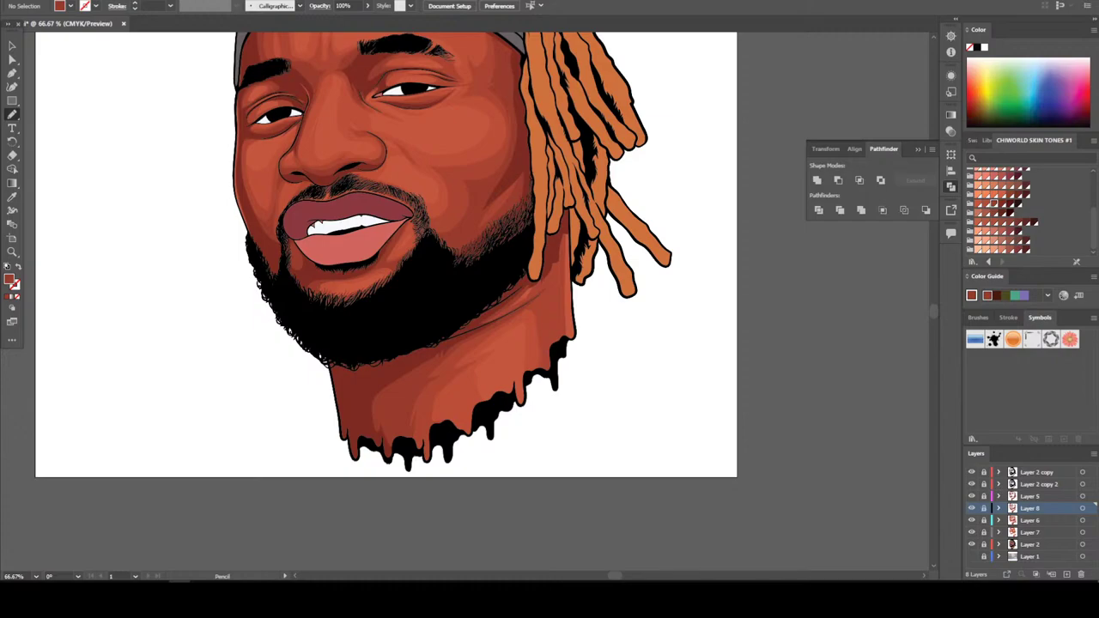
Create Layer 9 and move it between Layer 7 and Layer 2
{"action": "left_click", "coordinate": [1030, 497]}
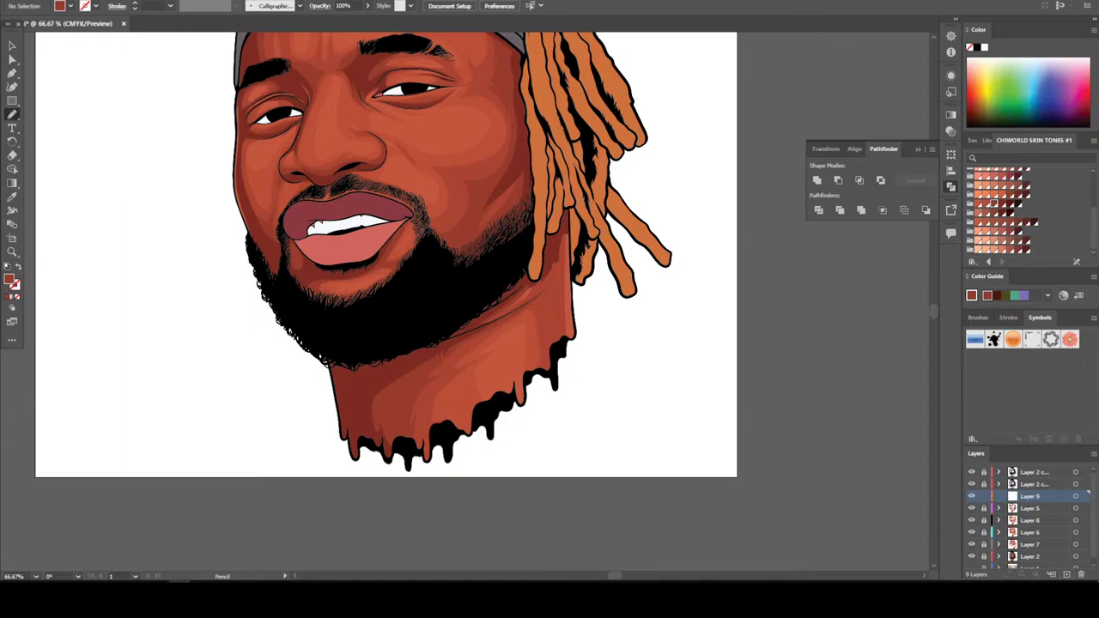
{"action": "left_click_drag", "start_coordinate": [1030, 497], "coordinate": [1031, 550]}
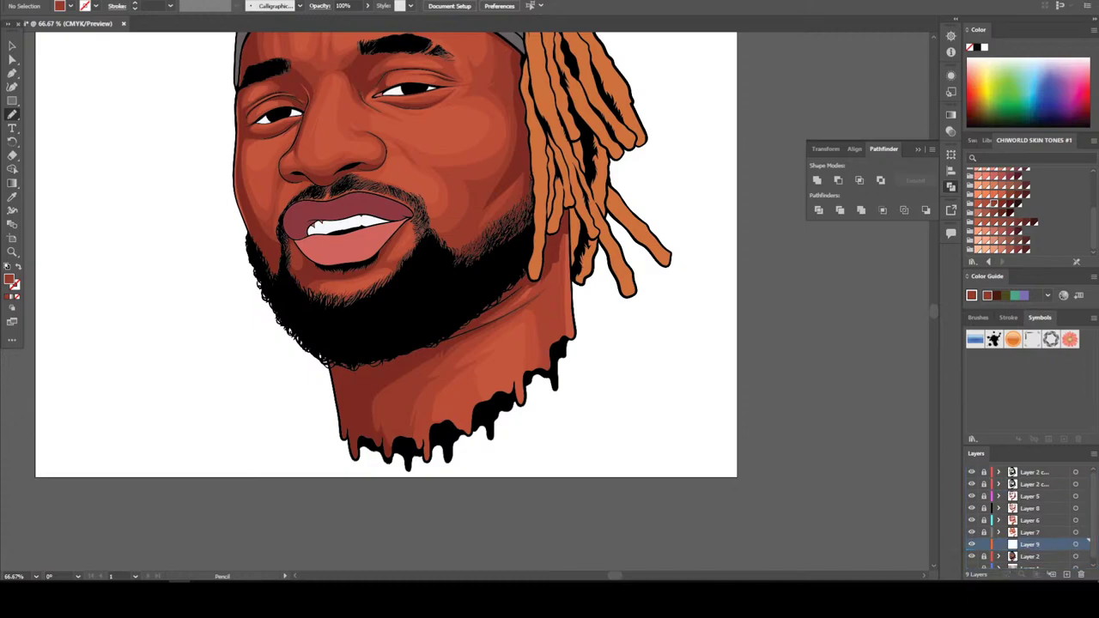
{"action": "scroll", "coordinate": [461, 296], "scroll_direction": "down", "scroll_amount": 1}
{"action": "scroll", "coordinate": [351, 258], "scroll_direction": "up", "scroll_amount": 2}
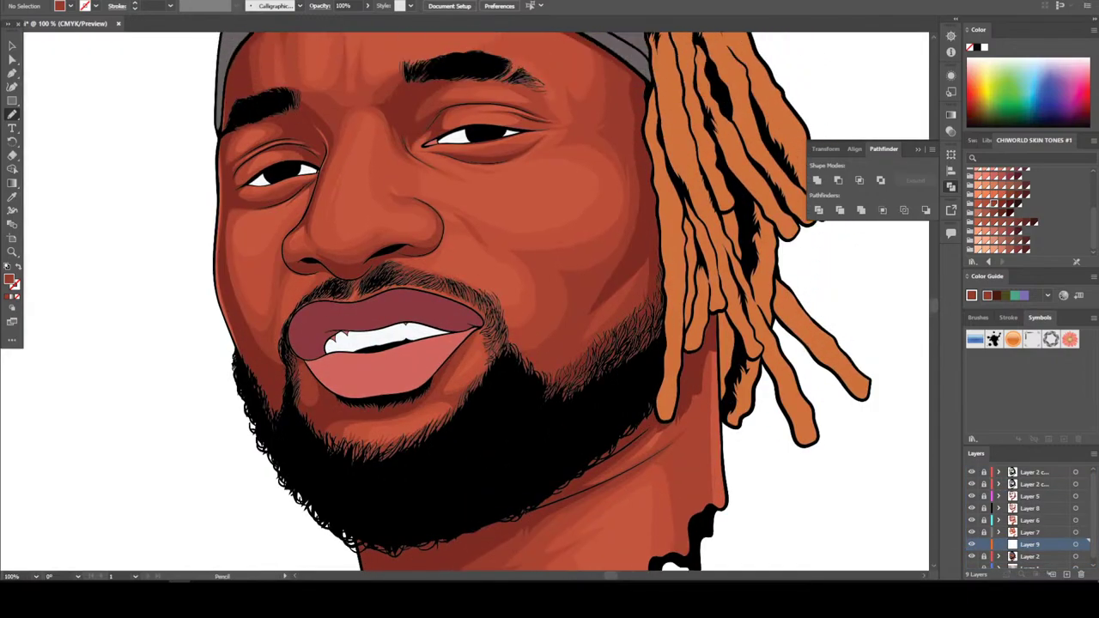
{"action": "scroll", "coordinate": [395, 69], "scroll_direction": "up", "scroll_amount": 2}
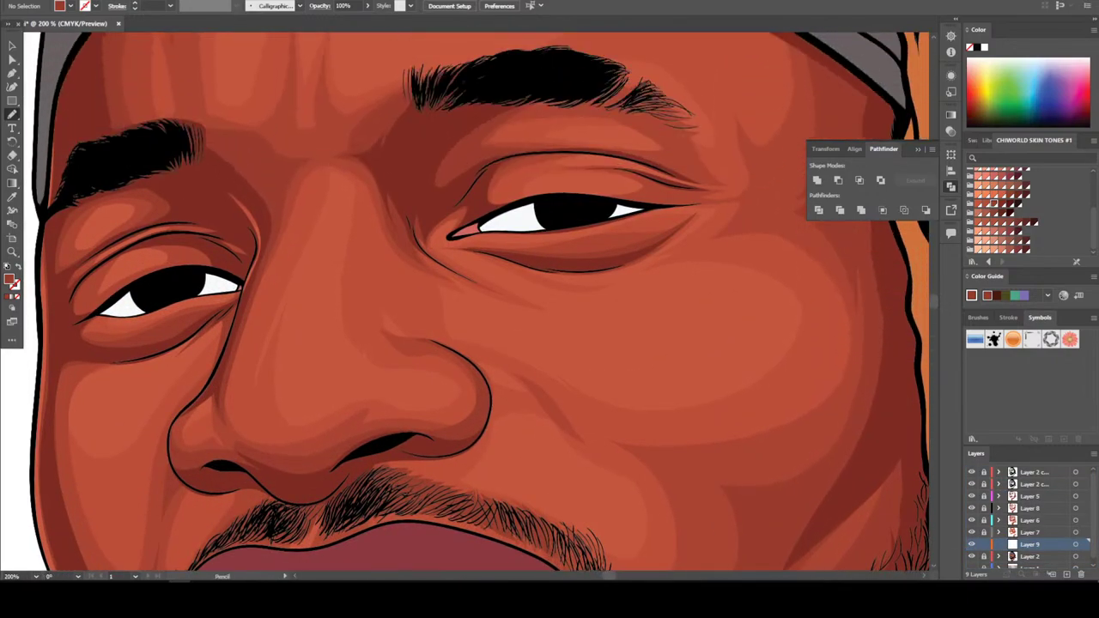
Try fill hex values C17540, C14F40, C15640 and D86852 in the Color Picker, then cancel
{"action": "key", "text": "i"}
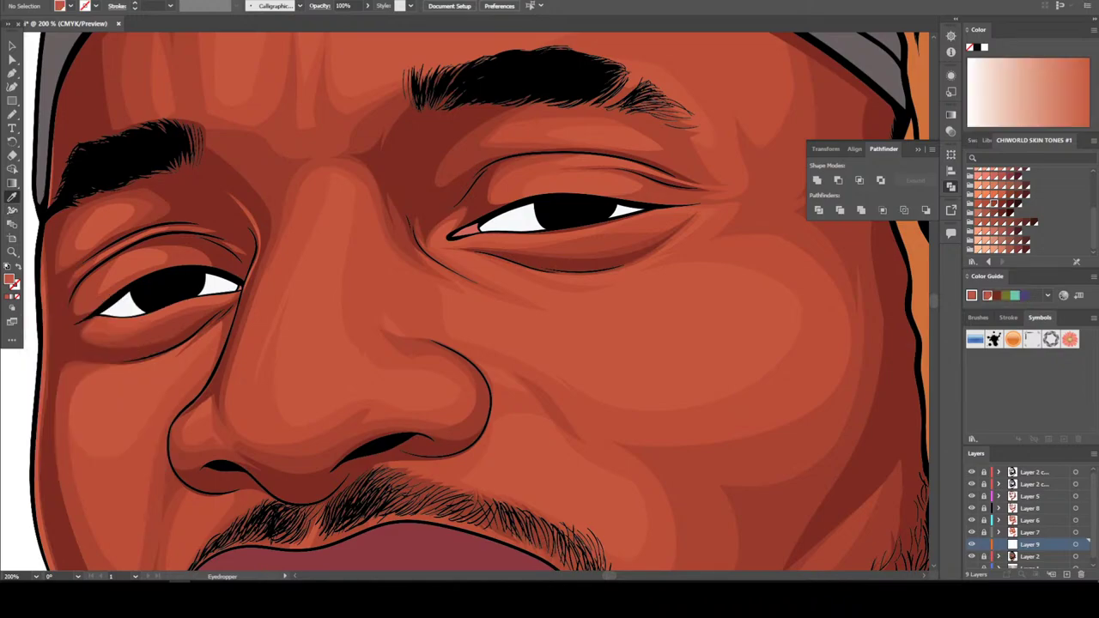
{"action": "double_click", "coordinate": [9, 277]}
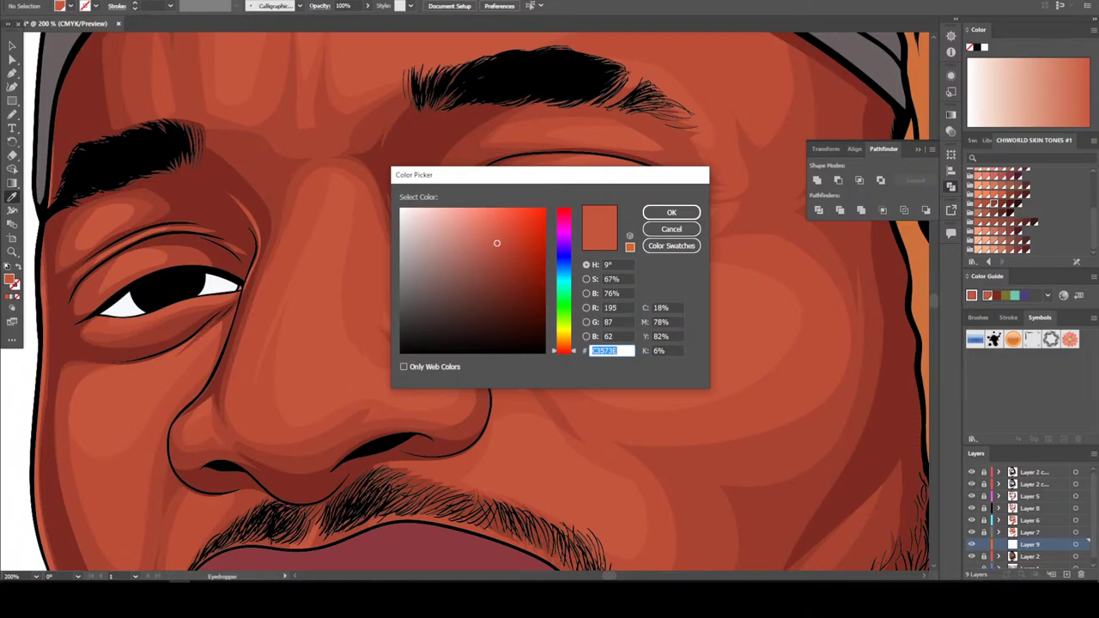
{"action": "type", "text": "C17540C14F40"}
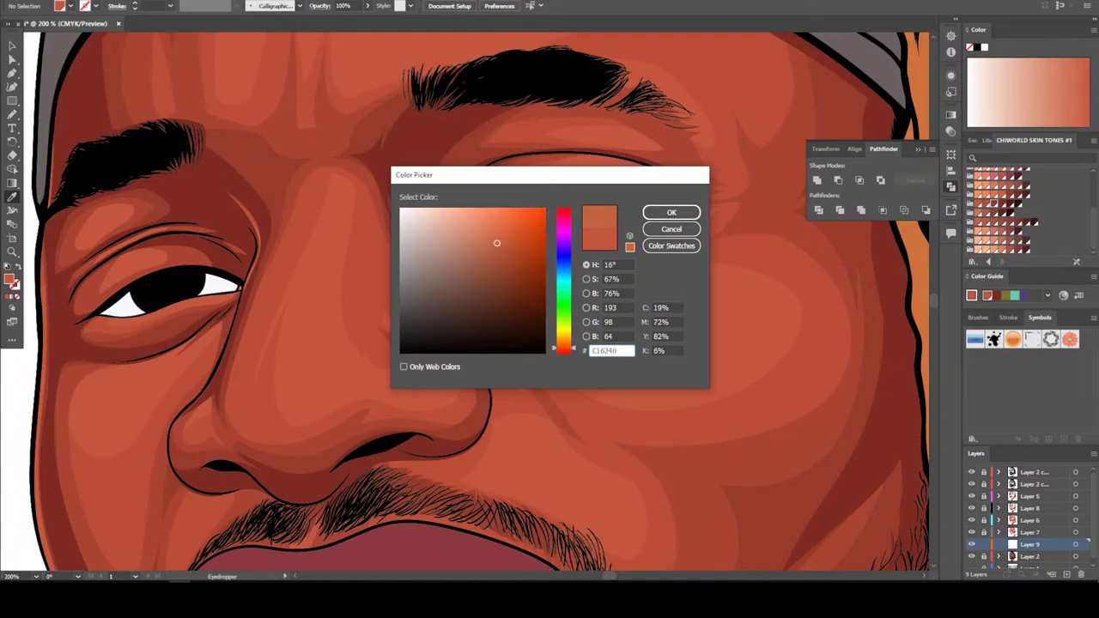
{"action": "type", "text": "C15640"}
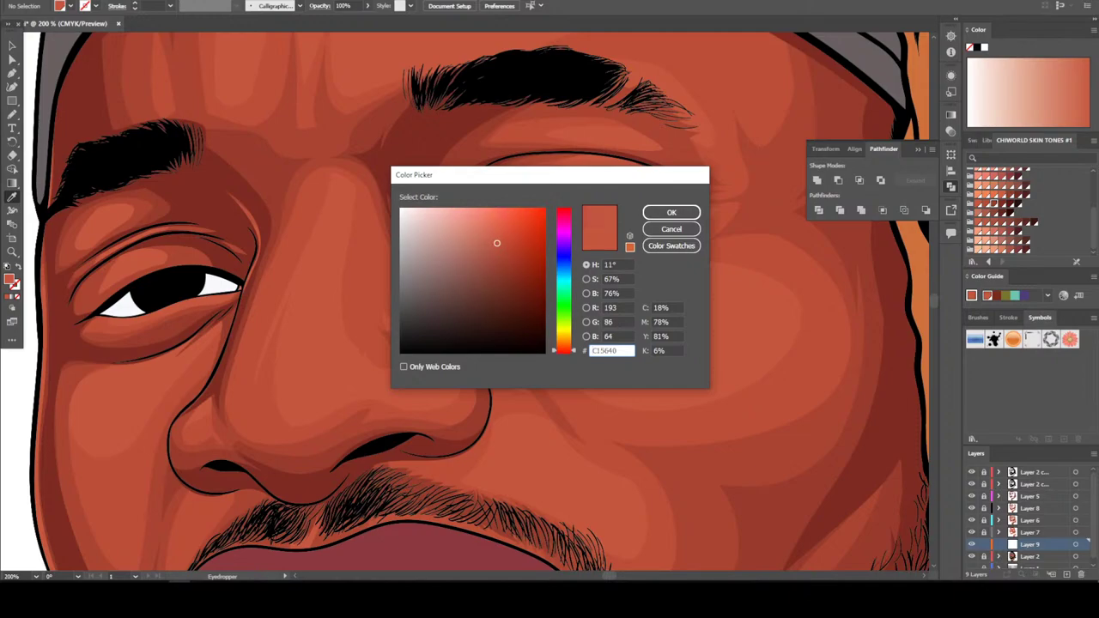
{"action": "type", "text": "D86852"}
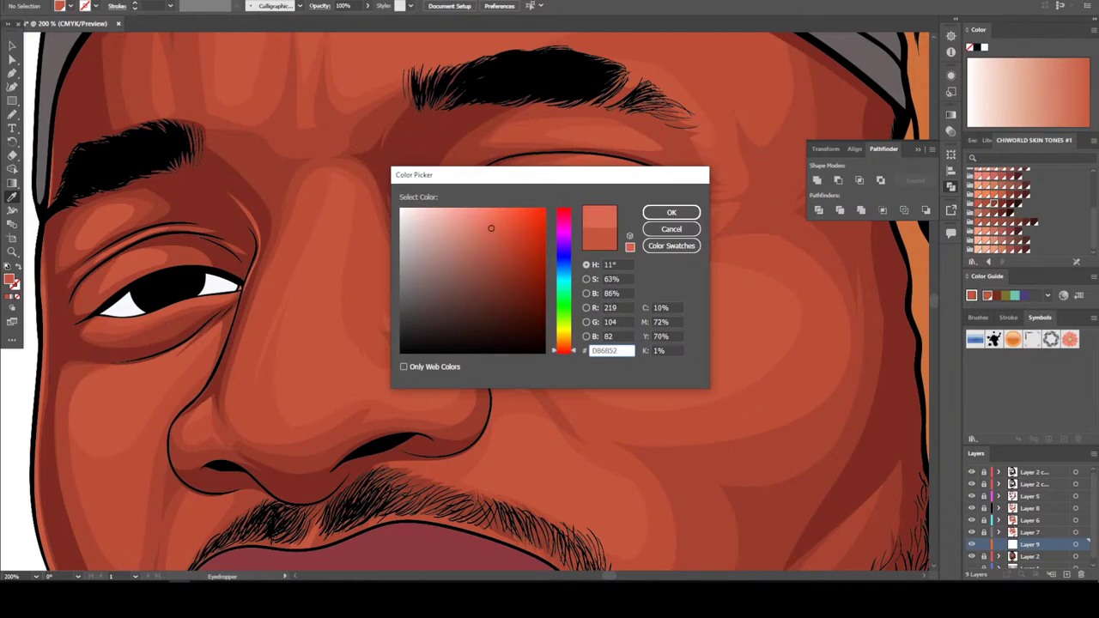
{"action": "left_click", "coordinate": [671, 228]}
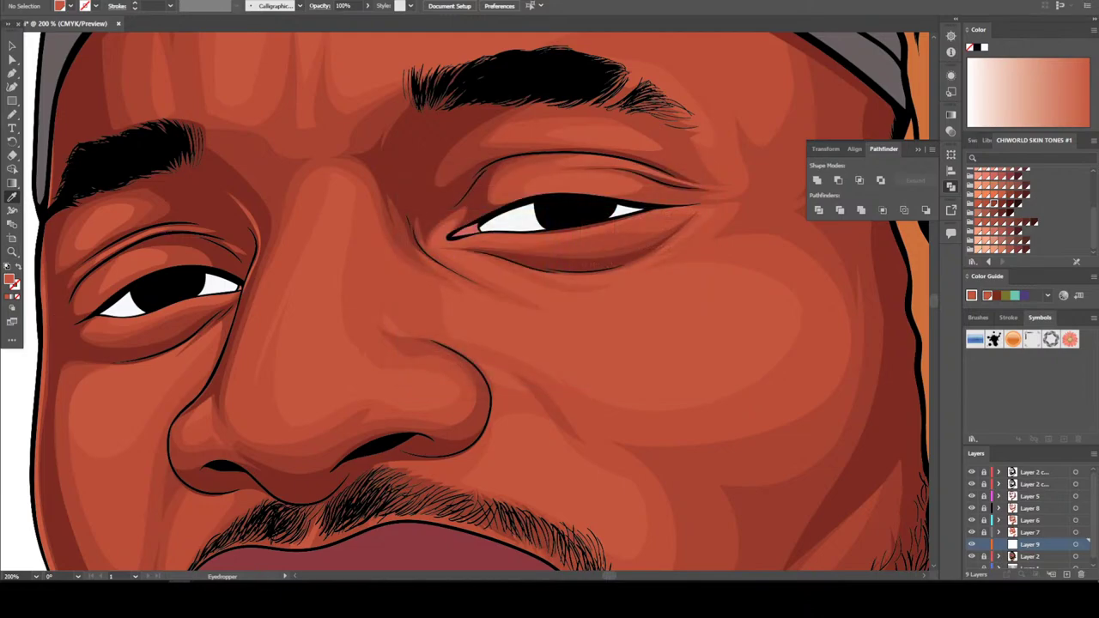
{"action": "left_click", "coordinate": [72, 2]}
Browse the Edit menu and the File > Export options, then close the menus
{"action": "mouse_move", "coordinate": [172, 200]}
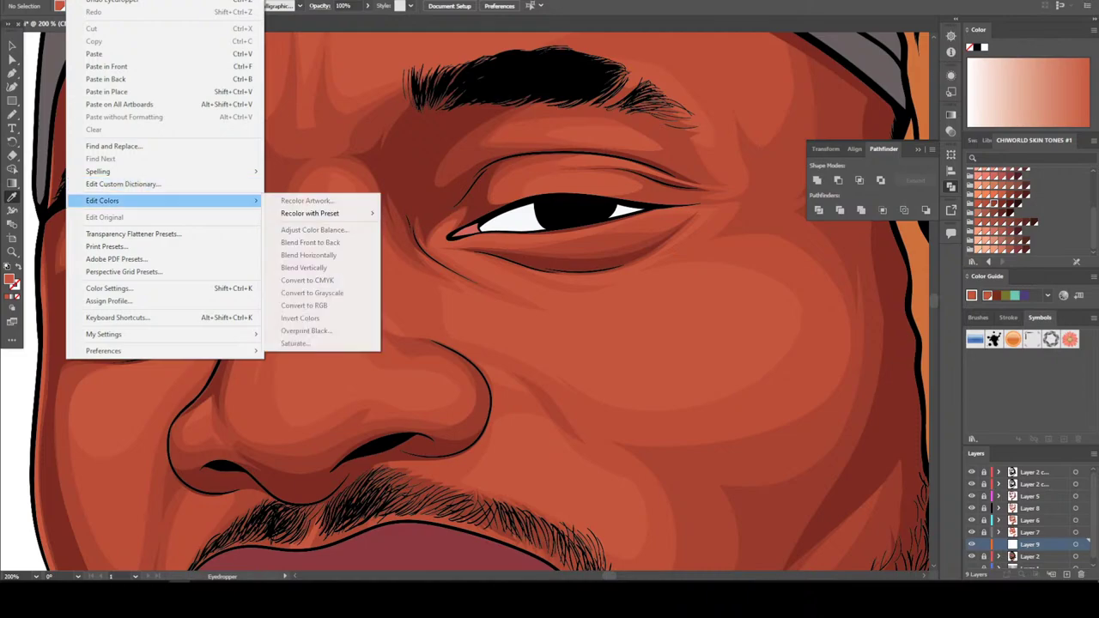
{"action": "mouse_move", "coordinate": [326, 213]}
{"action": "mouse_move", "coordinate": [103, 3]}
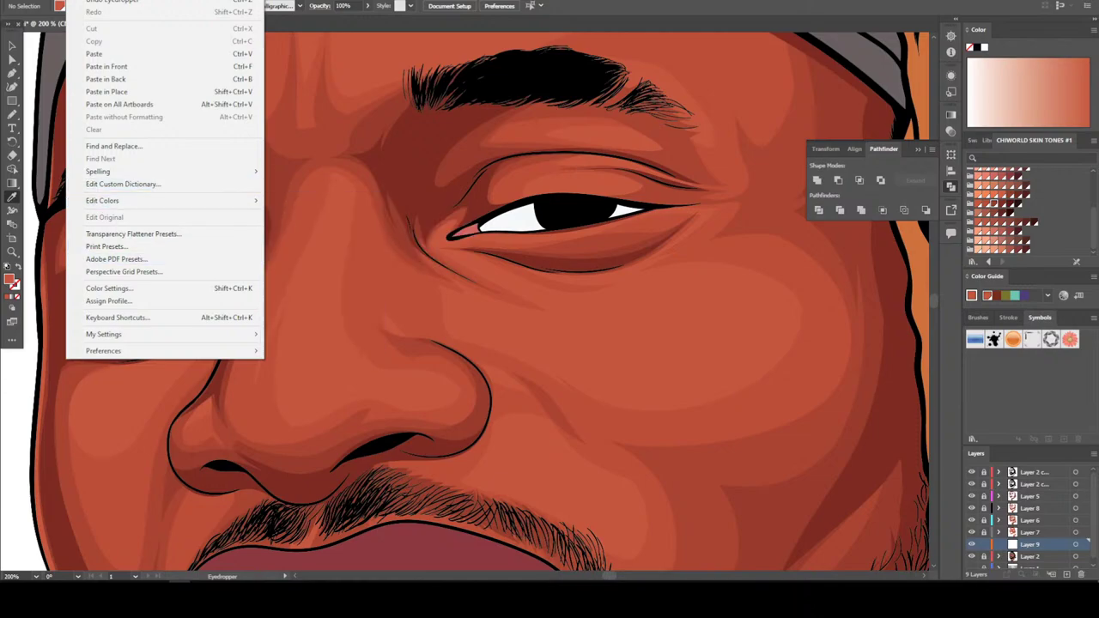
{"action": "key", "text": "Escape"}
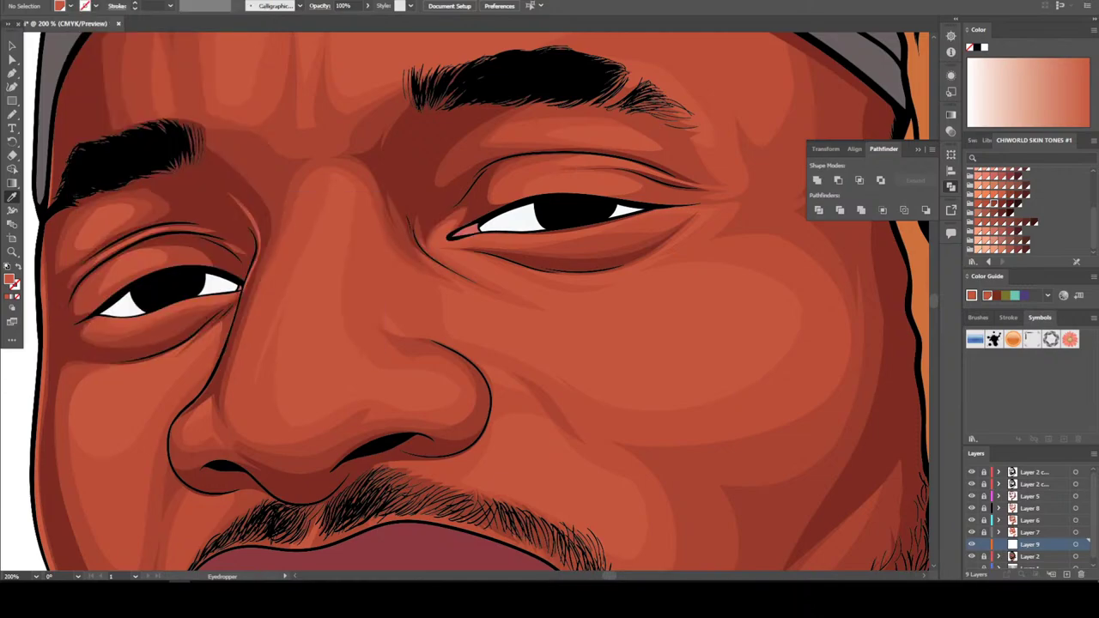
{"action": "key", "text": "alt+f"}
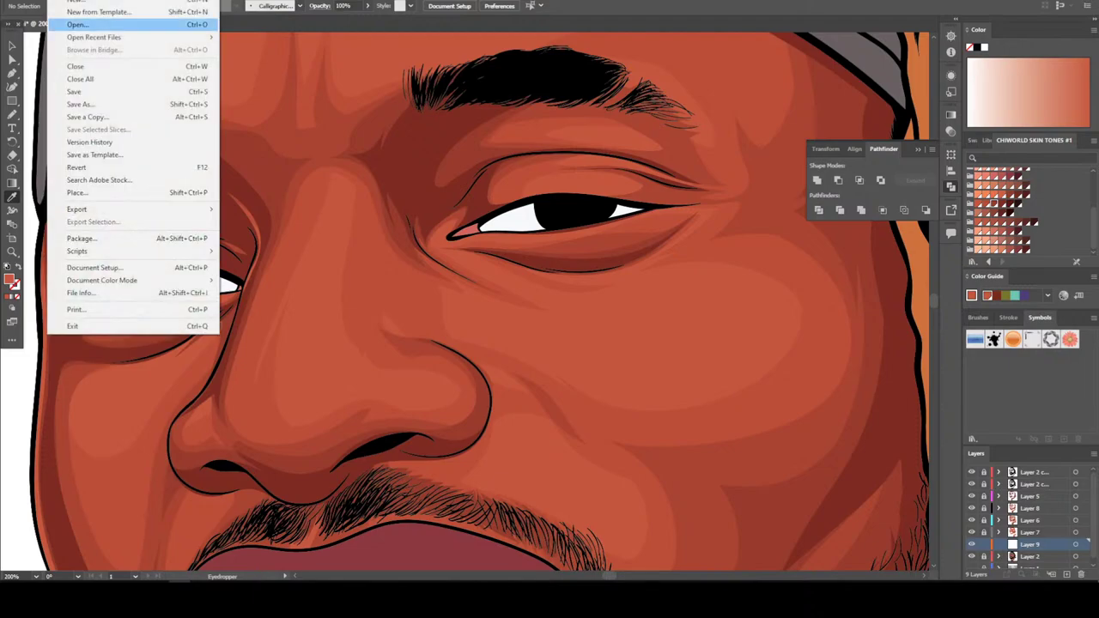
{"action": "mouse_move", "coordinate": [77, 208]}
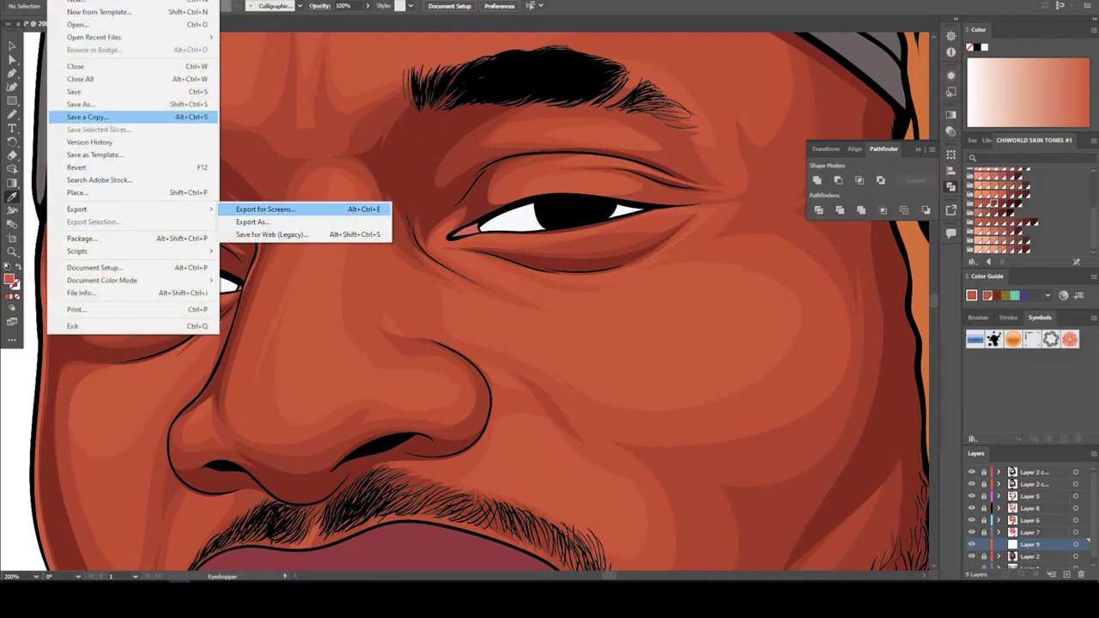
{"action": "key", "text": "Right"}
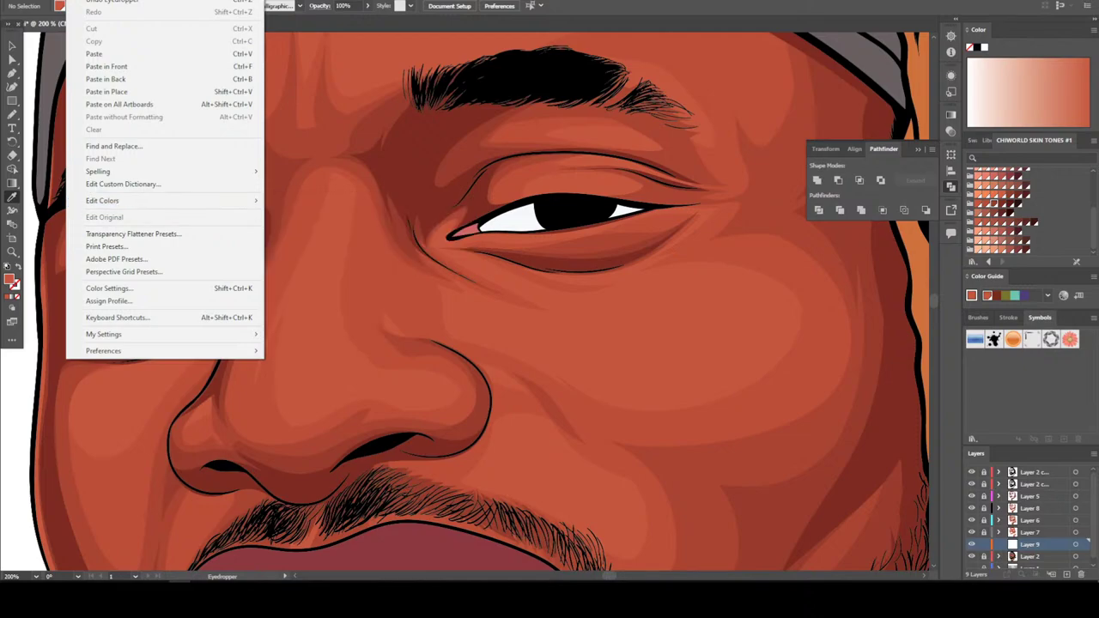
{"action": "key", "text": "Escape"}
Try fill skin tones C16540 and C14C40 in the Color Picker, then cancel without keeping them
{"action": "double_click", "coordinate": [9, 279]}
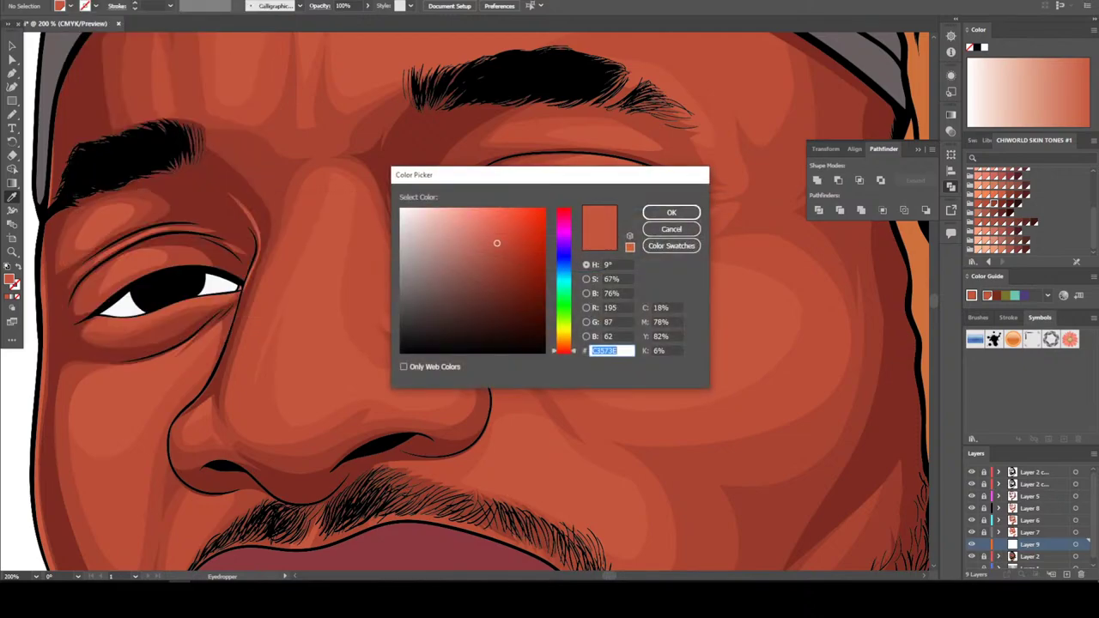
{"action": "type", "text": "C16540"}
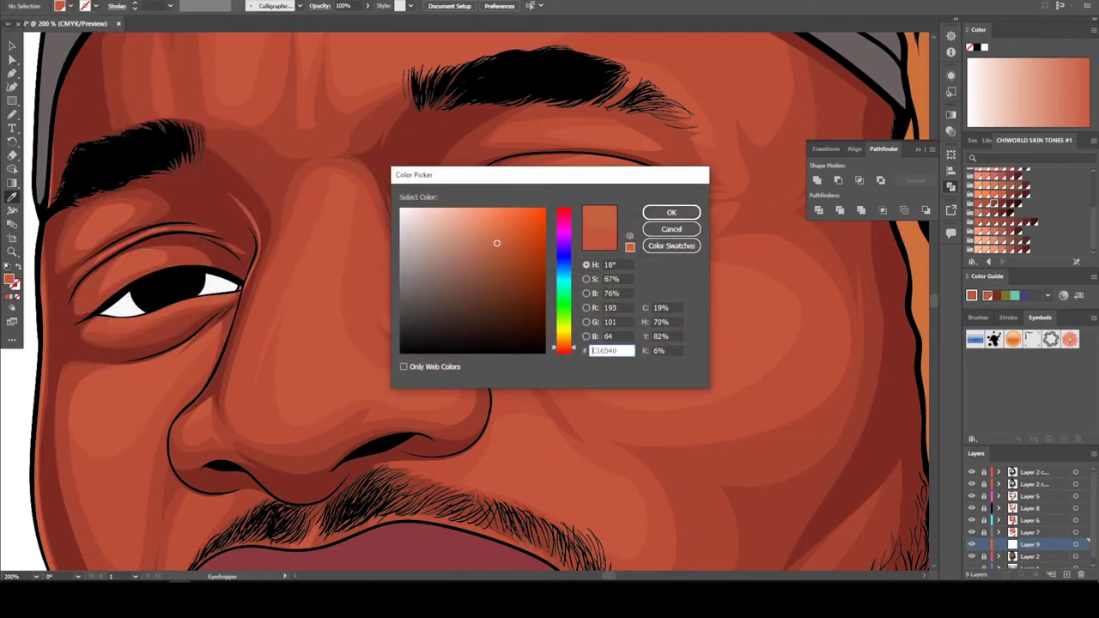
{"action": "type", "text": "C14C40"}
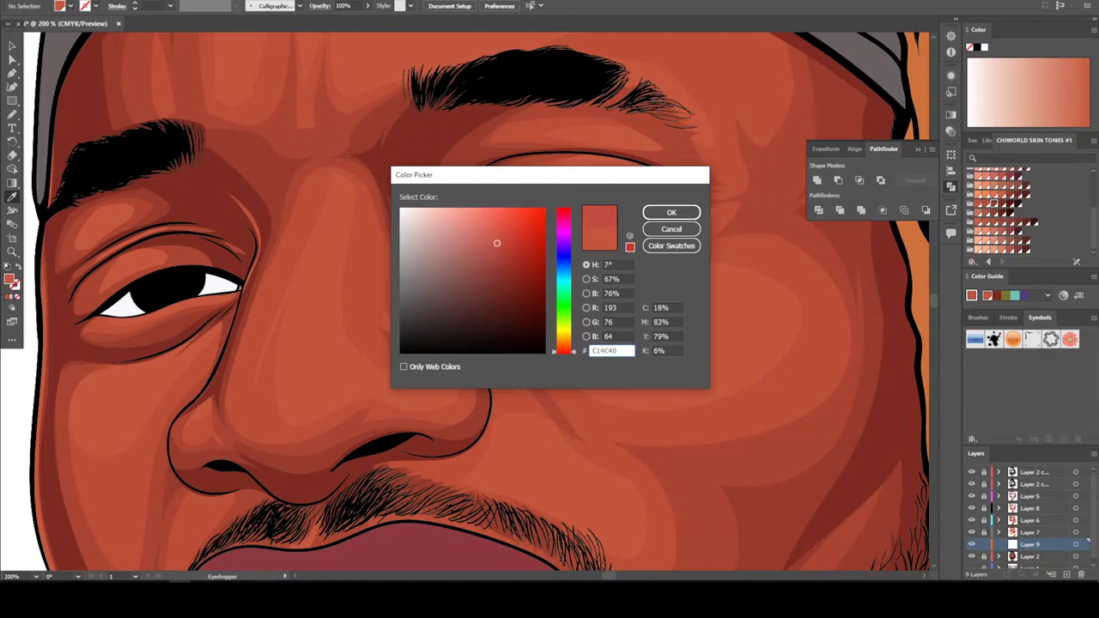
{"action": "key", "text": "ctrl+z"}
{"action": "mouse_move", "coordinate": [497, 243]}
{"action": "left_mouse_down"}
{"action": "mouse_move", "coordinate": [484, 233]}
{"action": "mouse_move", "coordinate": [506, 238]}
{"action": "left_mouse_up"}
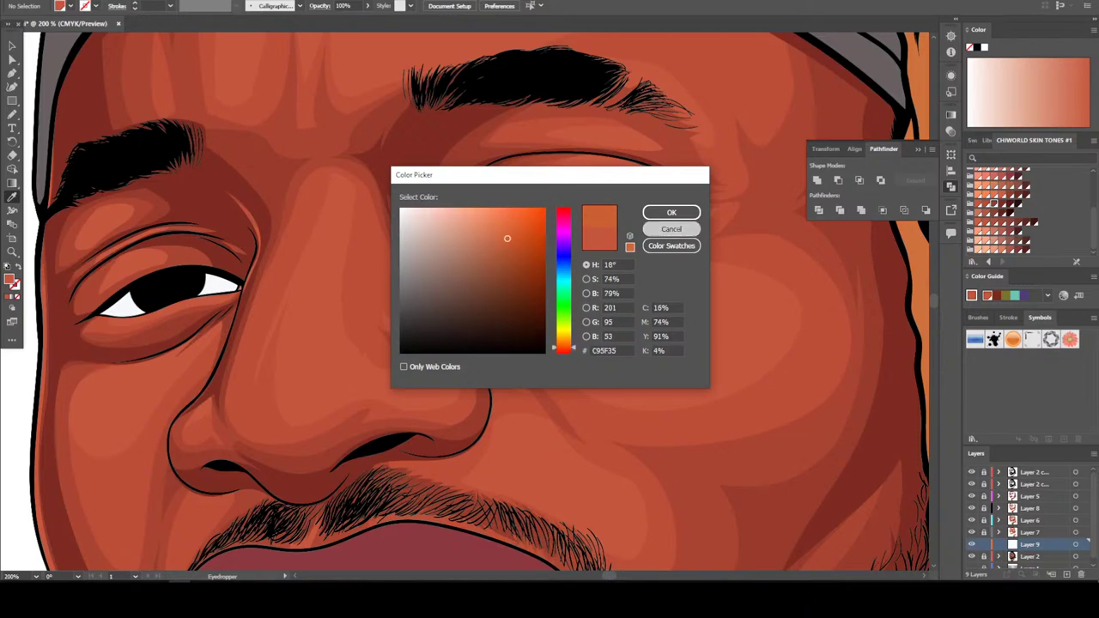
{"action": "left_click", "coordinate": [671, 228]}
Draw a freehand highlight outline over the nose bridge and select it
{"action": "key", "text": "n"}
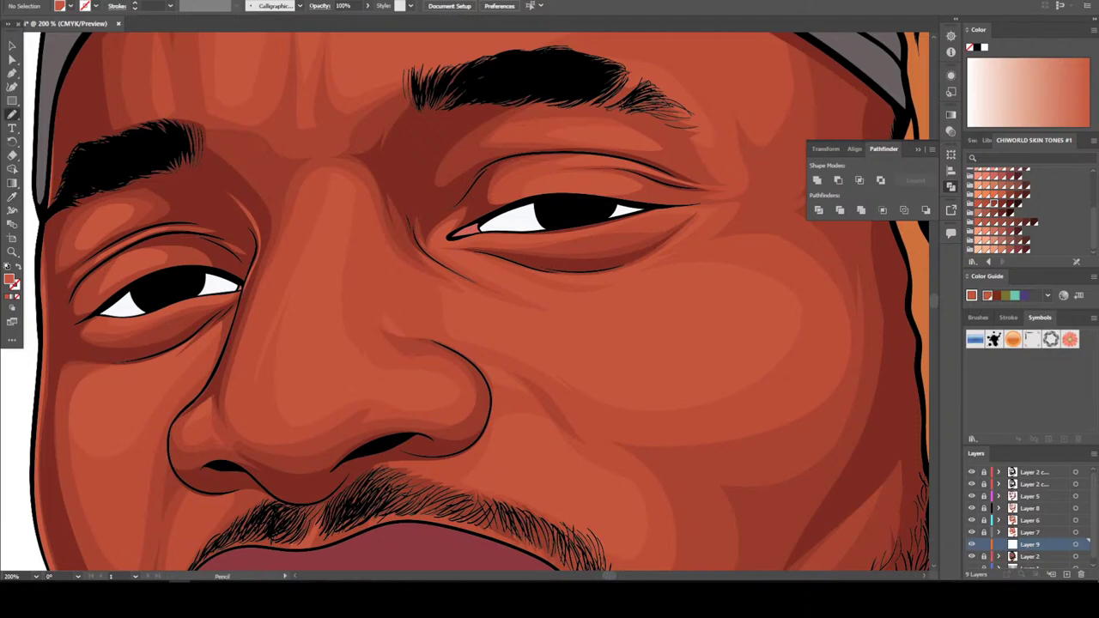
{"action": "key", "text": "ctrl+minus"}
{"action": "key", "text": "ctrl+minus"}
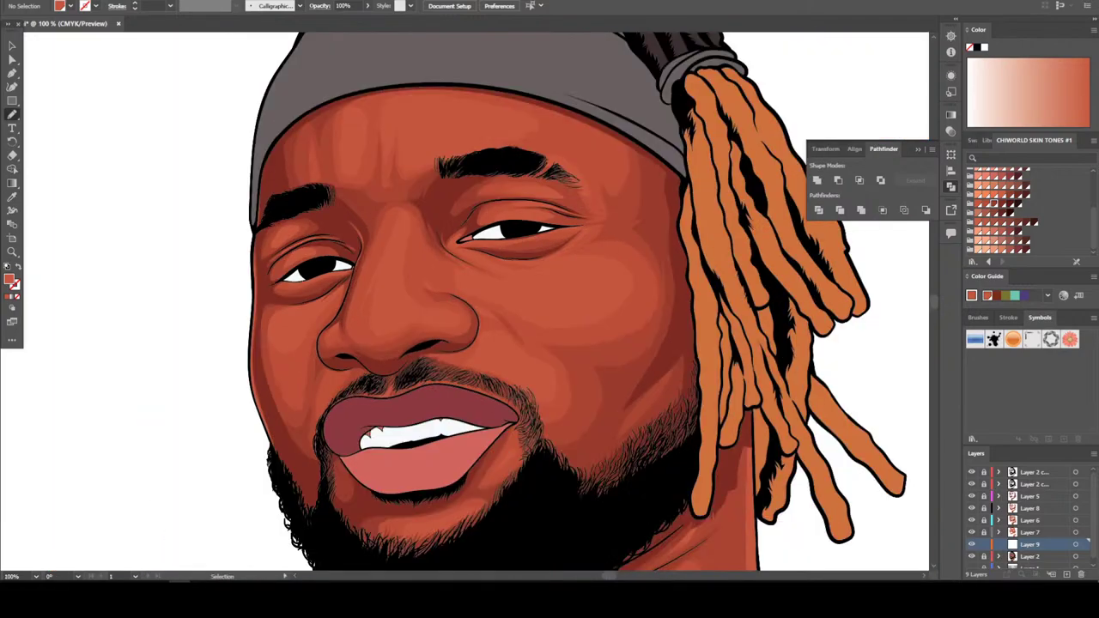
{"action": "key", "text": "ctrl+plus"}
{"action": "key", "text": "ctrl+plus"}
{"action": "key", "text": "ctrl+plus"}
{"action": "key", "text": "ctrl+plus"}
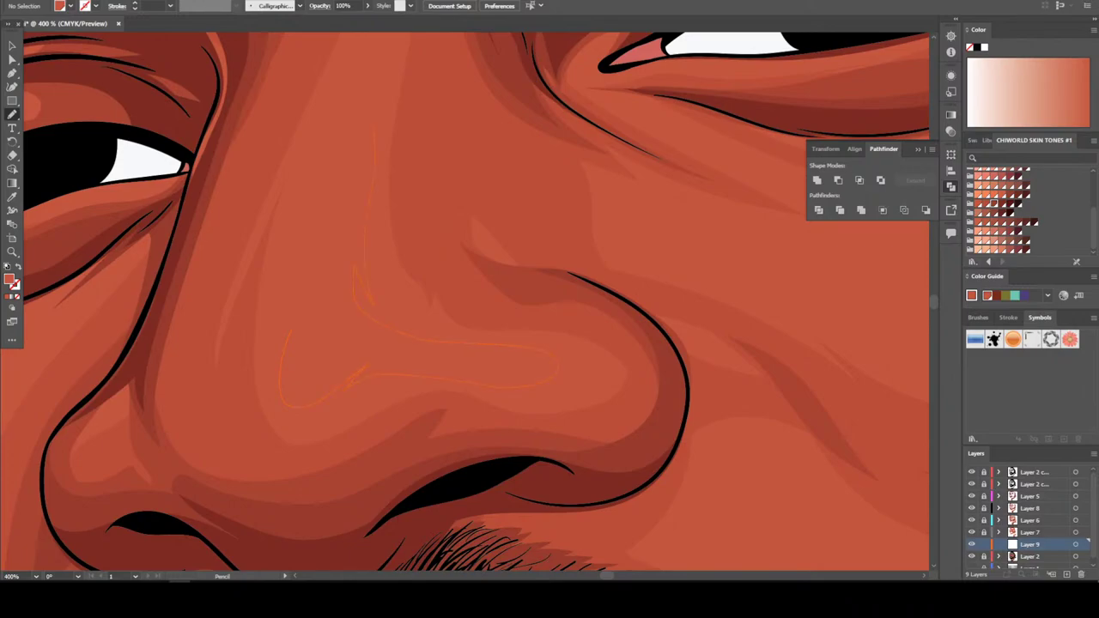
{"action": "key", "text": "v"}
{"action": "key", "text": "ctrl+a"}
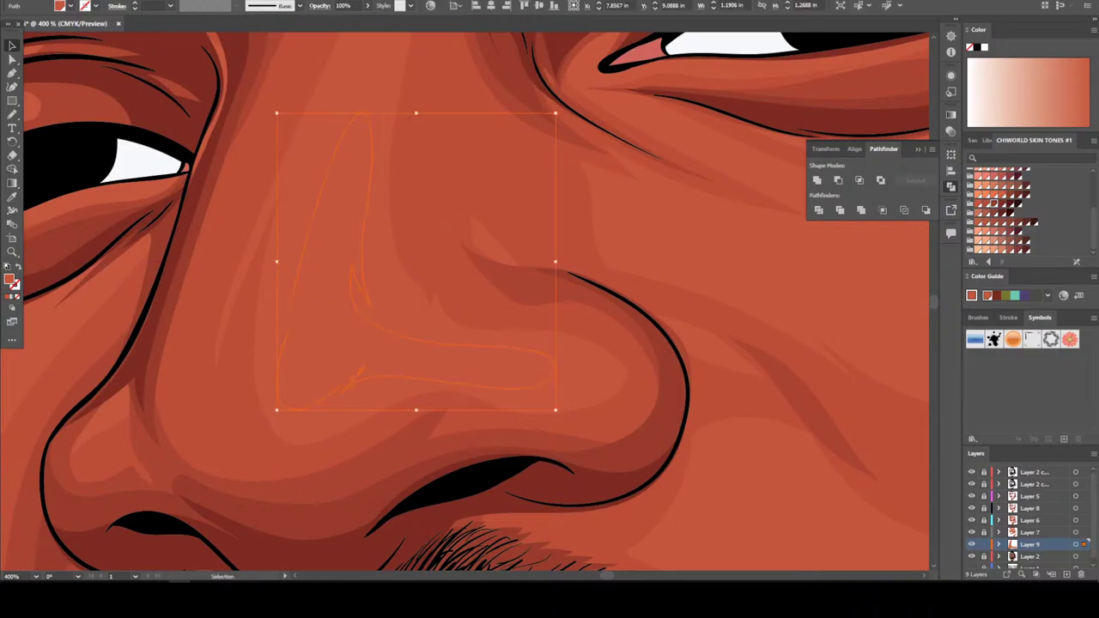
Apply Edit > Edit Colors > Adjust Color Balance to the nose highlight
{"action": "key", "text": "alt+o"}
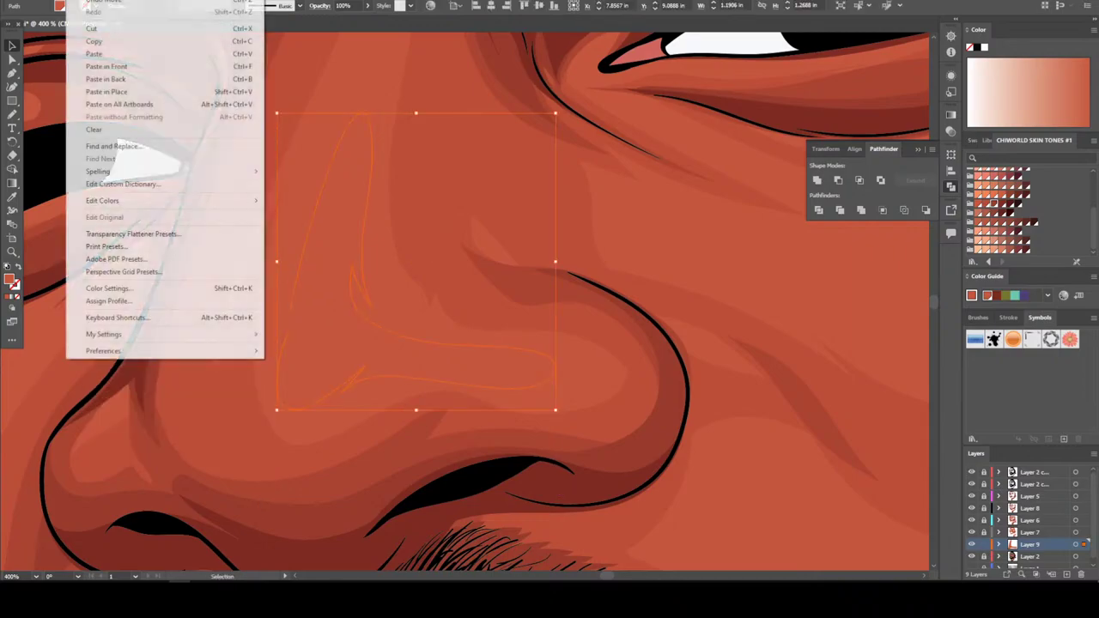
{"action": "key", "text": "Right"}
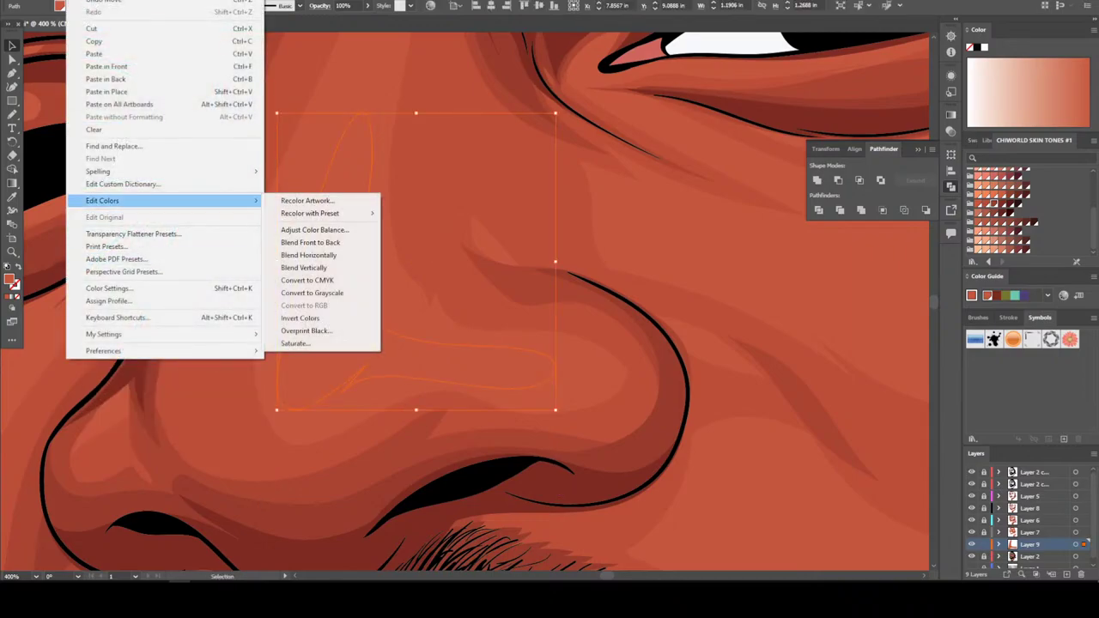
{"action": "key", "text": "Down"}
{"action": "key", "text": "Right"}
{"action": "key", "text": "Down"}
{"action": "key", "text": "Down"}
{"action": "key", "text": "Down"}
{"action": "key", "text": "Down"}
{"action": "key", "text": "Left"}
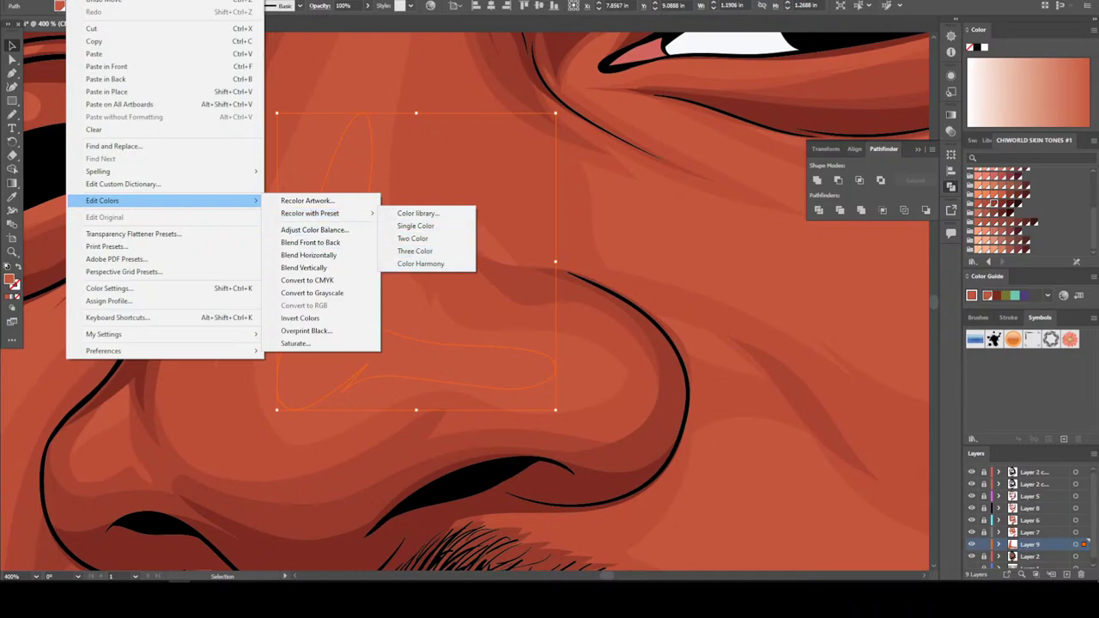
{"action": "key", "text": "Down"}
{"action": "key", "text": "Return"}
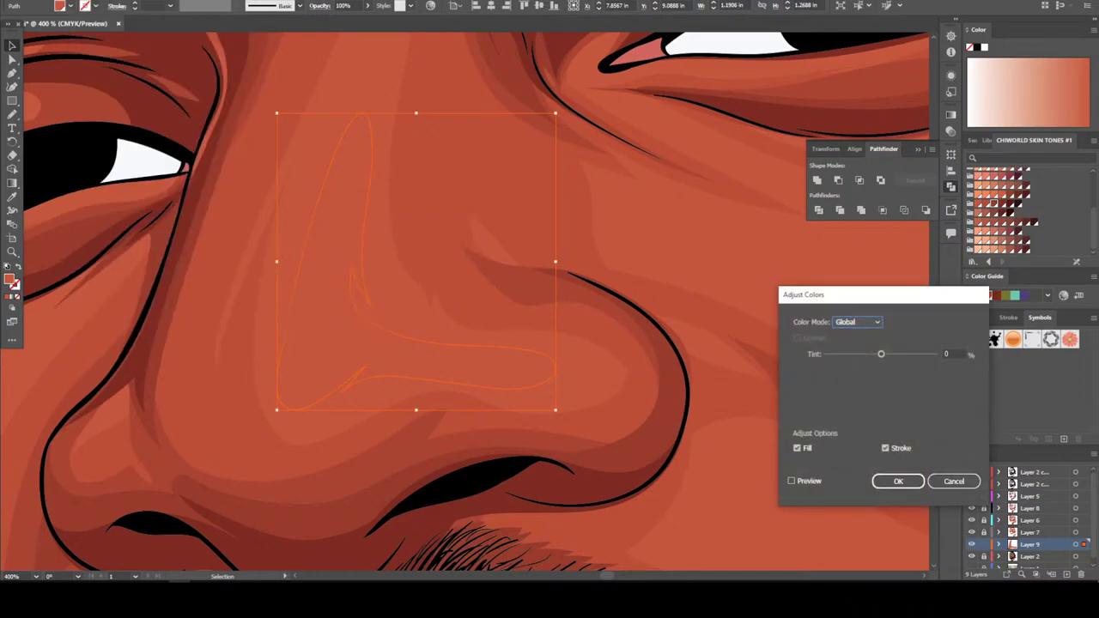
Turn on Preview and switch the Adjust Colors mode to CMYK
{"action": "key", "text": "alt+p"}
{"action": "key", "text": "alt+Down"}
{"action": "key", "text": "Down"}
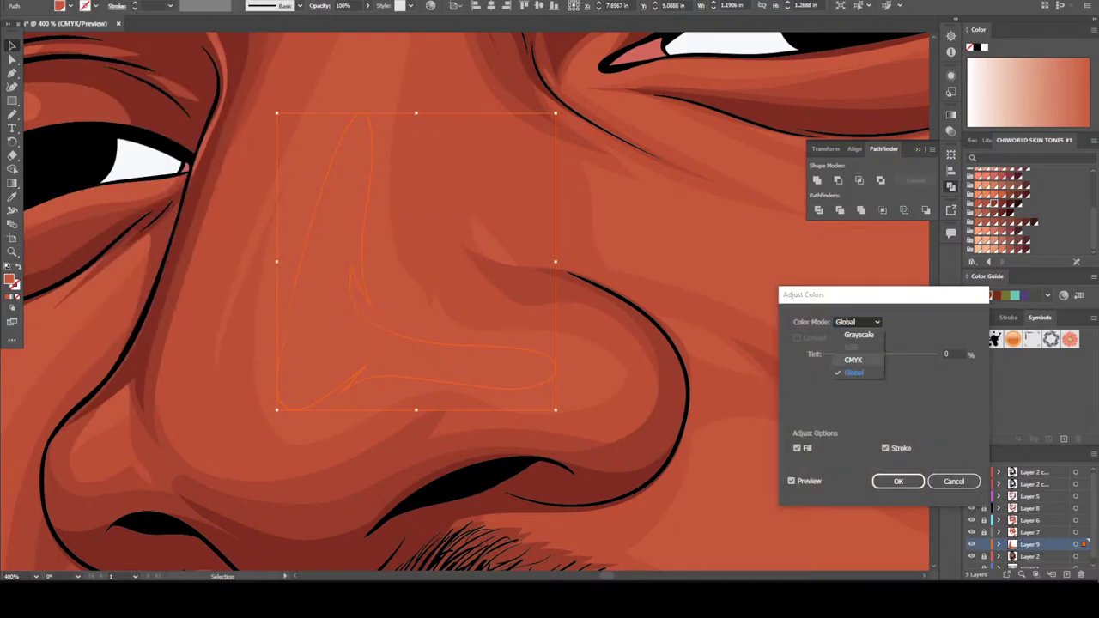
{"action": "key", "text": "Return"}
Make a first pass on the sliders: lower cyan and black, magenta -5, yellow 18
{"action": "key", "text": "Tab"}
{"action": "key", "text": "shift+Down"}
{"action": "key", "text": "Down"}
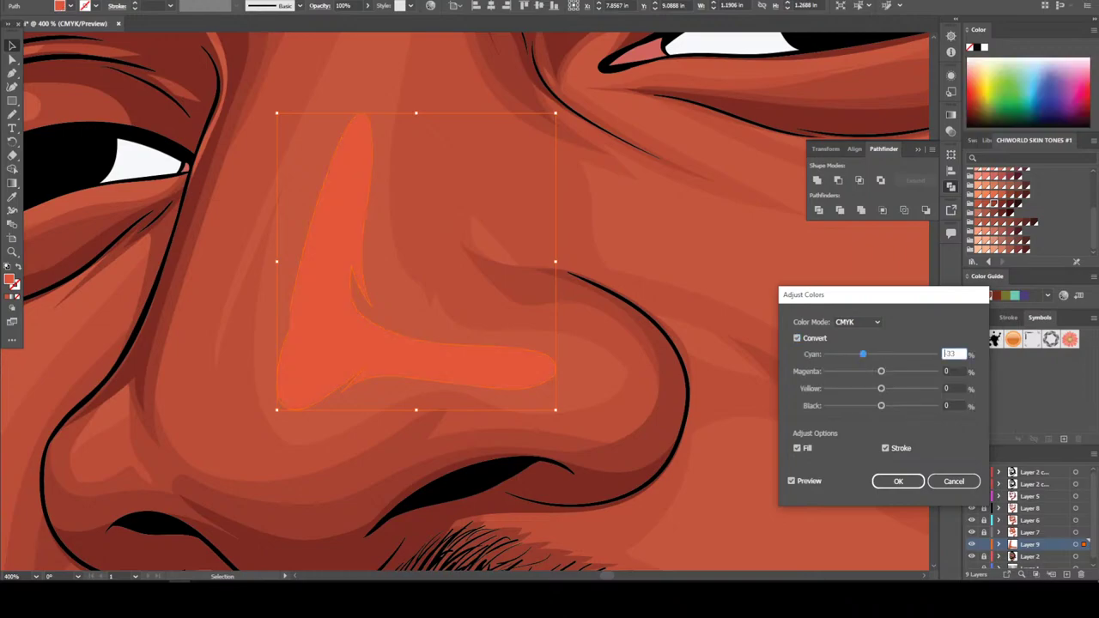
{"action": "key", "text": "Tab"}
{"action": "key", "text": "Tab"}
{"action": "key", "text": "Tab"}
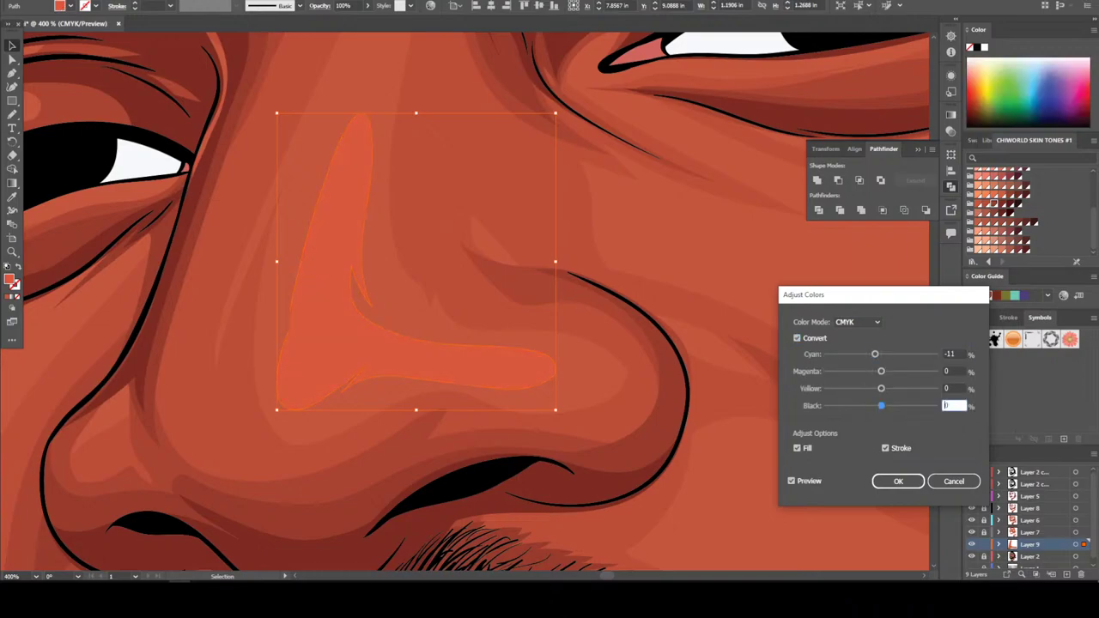
{"action": "key", "text": "shift+Up"}
{"action": "key", "text": "shift+Up"}
{"action": "key", "text": "shift+Up"}
{"action": "key", "text": "shift+Down"}
{"action": "key", "text": "shift+Down"}
{"action": "key", "text": "shift+Down"}
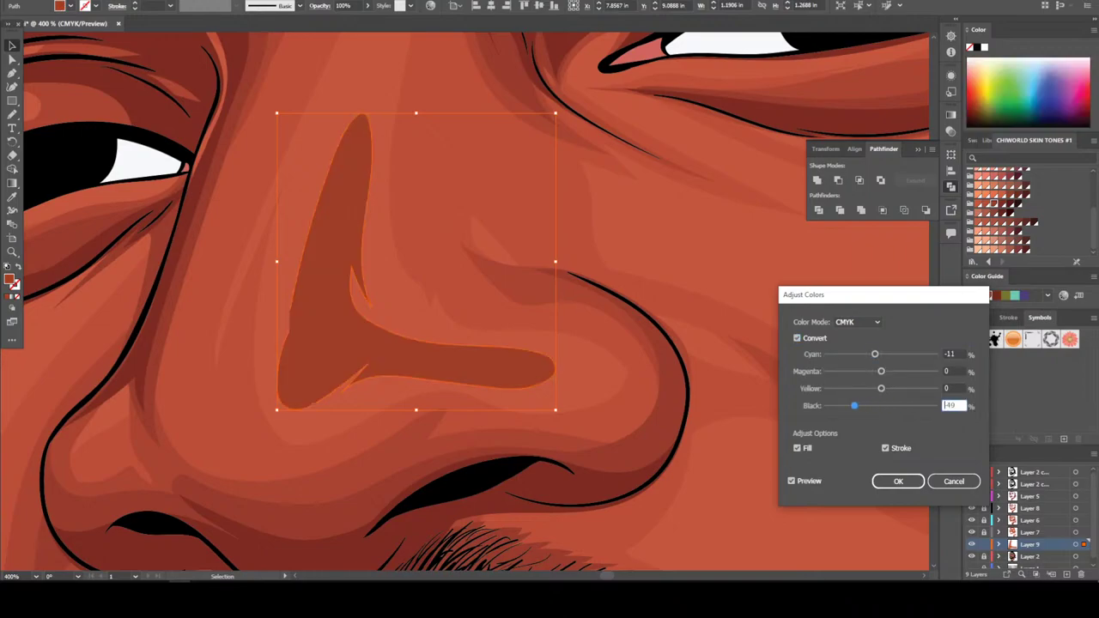
{"action": "key", "text": "shift+Tab"}
{"action": "key", "text": "shift+Tab"}
{"action": "key", "text": "shift+Tab"}
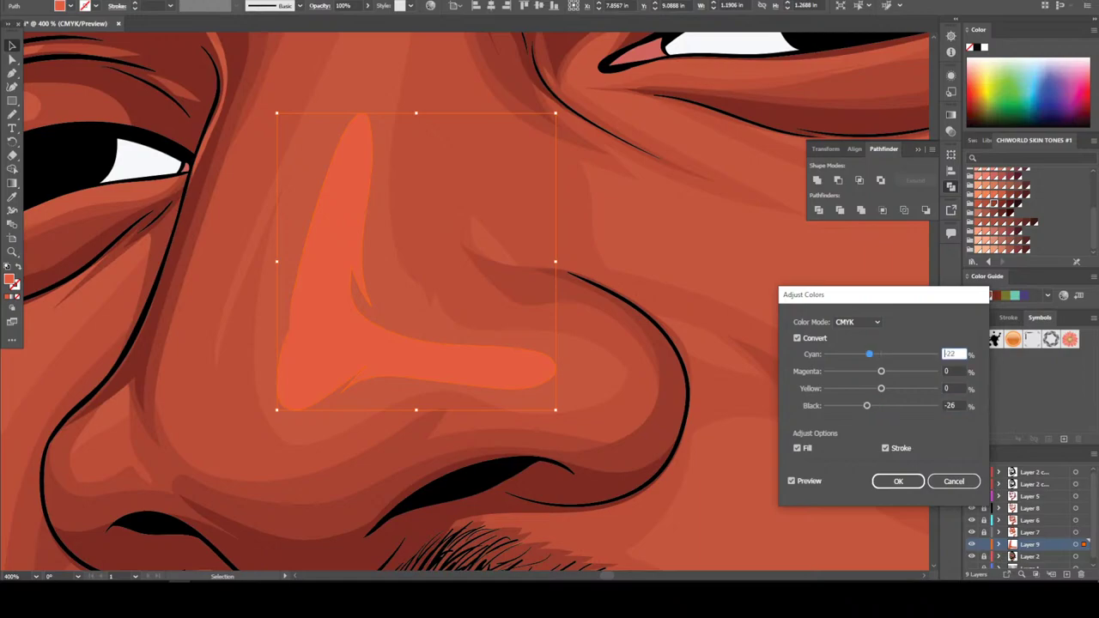
{"action": "key", "text": "shift+Up"}
{"action": "key", "text": "shift+Up"}
{"action": "type", "text": "-5"}
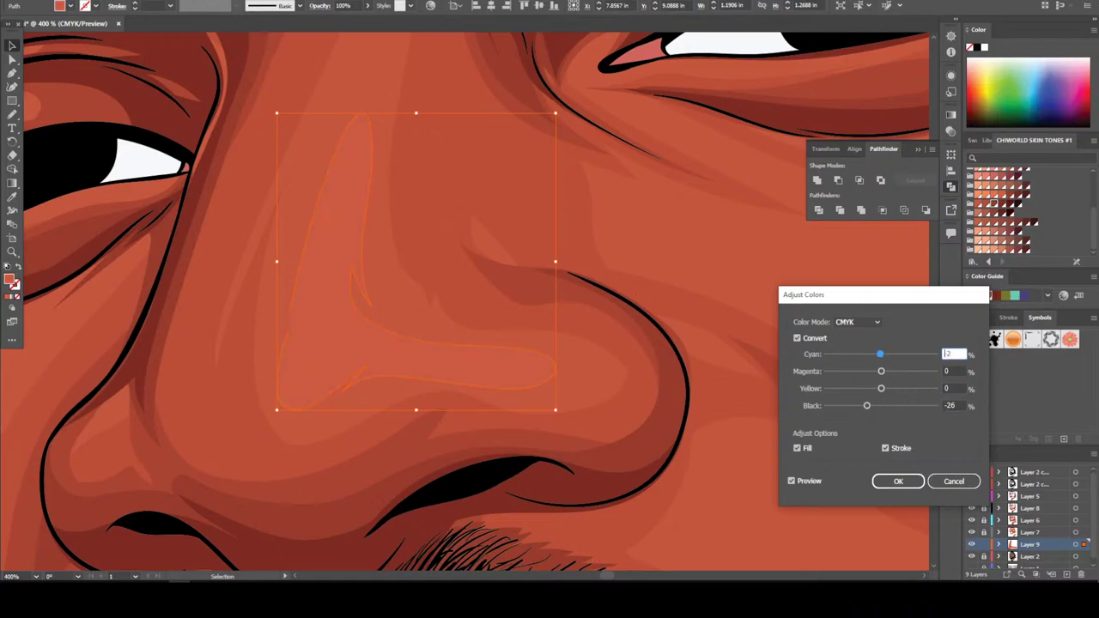
{"action": "key", "text": "Tab"}
{"action": "type", "text": "-5"}
{"action": "key", "text": "Tab"}
{"action": "key", "text": "Up"}
{"action": "key", "text": "Up"}
{"action": "key", "text": "Up"}
{"action": "key", "text": "Up"}
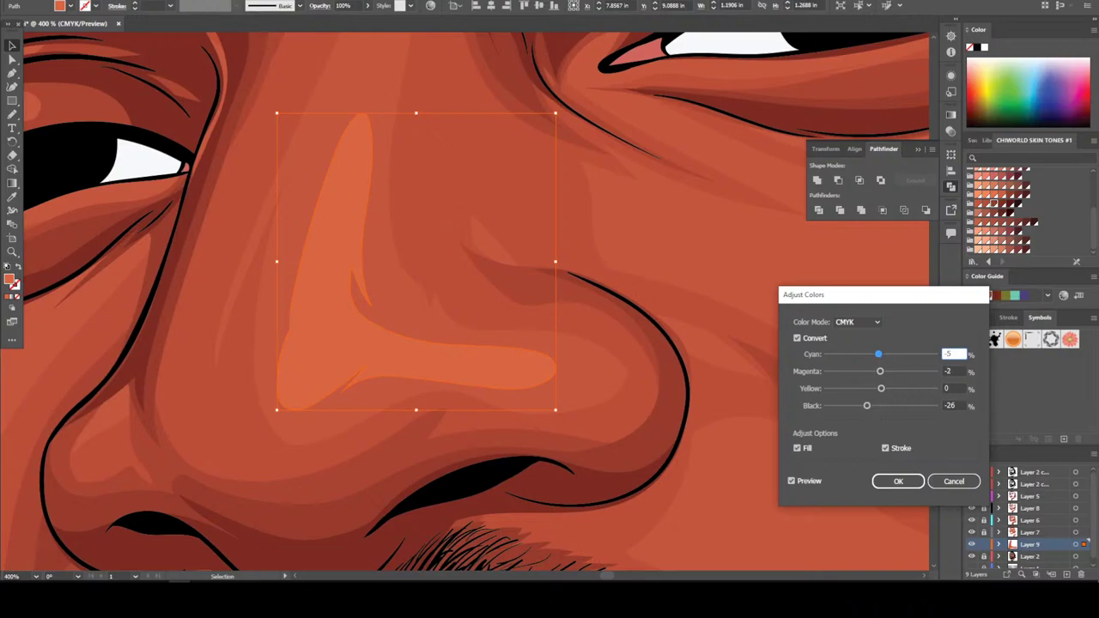
{"action": "key", "text": "Tab"}
{"action": "type", "text": "-26"}
{"action": "key", "text": "BackSpace"}
{"action": "key", "text": "BackSpace"}
{"action": "key", "text": "BackSpace"}
{"action": "type", "text": "18"}
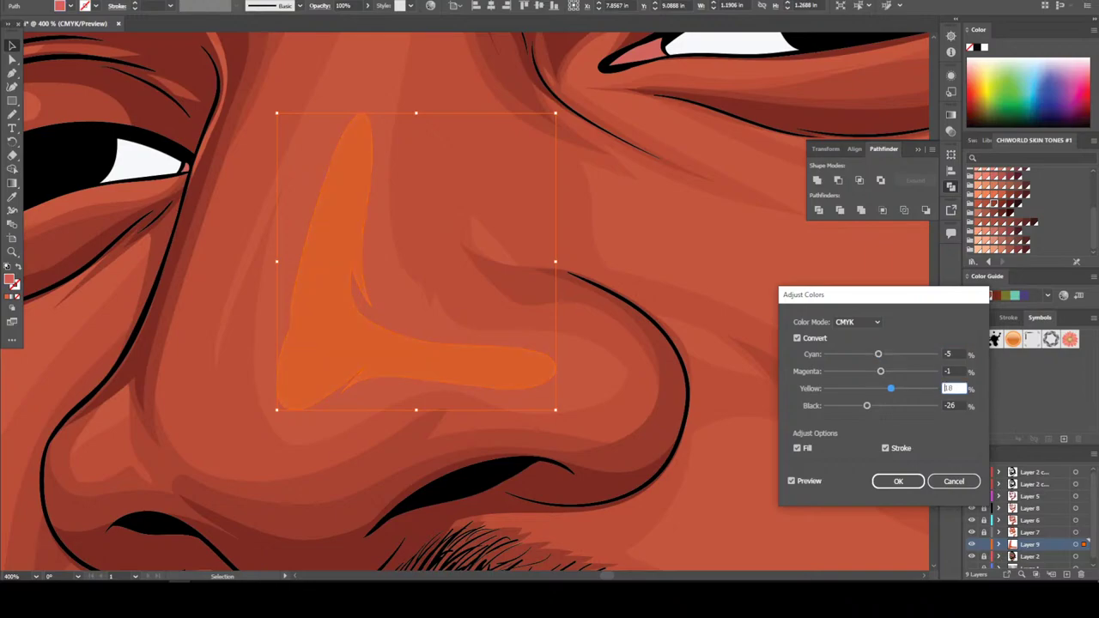
{"action": "key", "text": "Down"}
{"action": "key", "text": "Down"}
{"action": "key", "text": "Down"}
{"action": "key", "text": "Down"}
{"action": "key", "text": "Down"}
{"action": "key", "text": "Down"}
{"action": "key", "text": "Down"}
{"action": "key", "text": "Down"}
{"action": "left_click_drag", "start_coordinate": [881, 371], "coordinate": [879, 354]}
Rework the values toward a brighter highlight: black -4, cyan -28, yellow near -5
{"action": "key", "text": "Tab"}
{"action": "type", "text": "-8"}
{"action": "key", "text": "Return"}
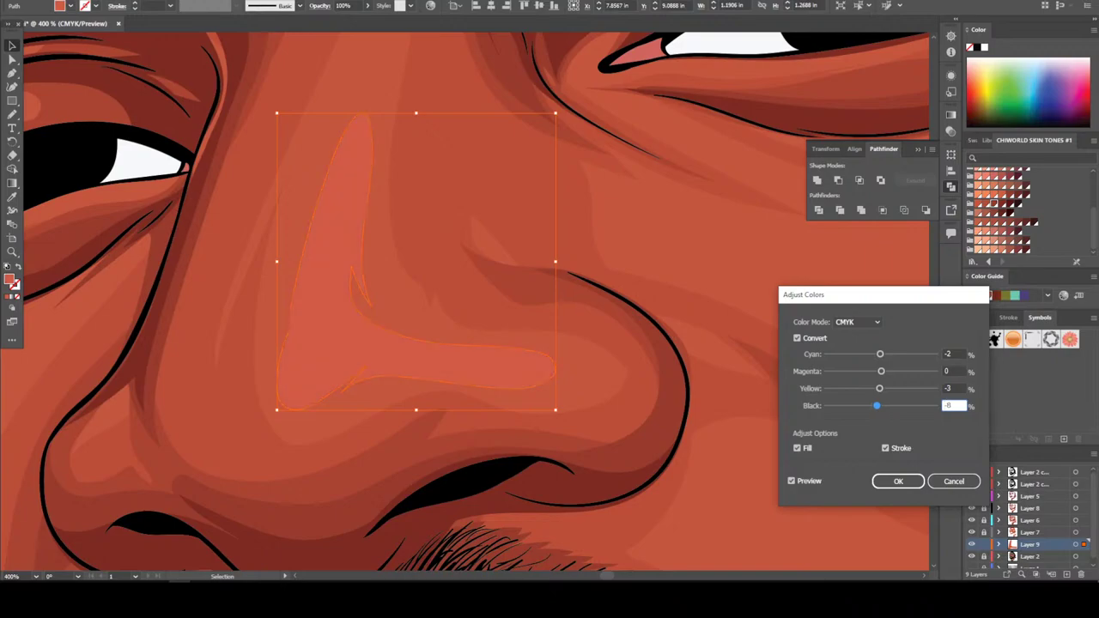
{"action": "type", "text": "-4"}
{"action": "key", "text": "Tab"}
{"action": "type", "text": "-27"}
{"action": "key", "text": "BackSpace"}
{"action": "type", "text": "8"}
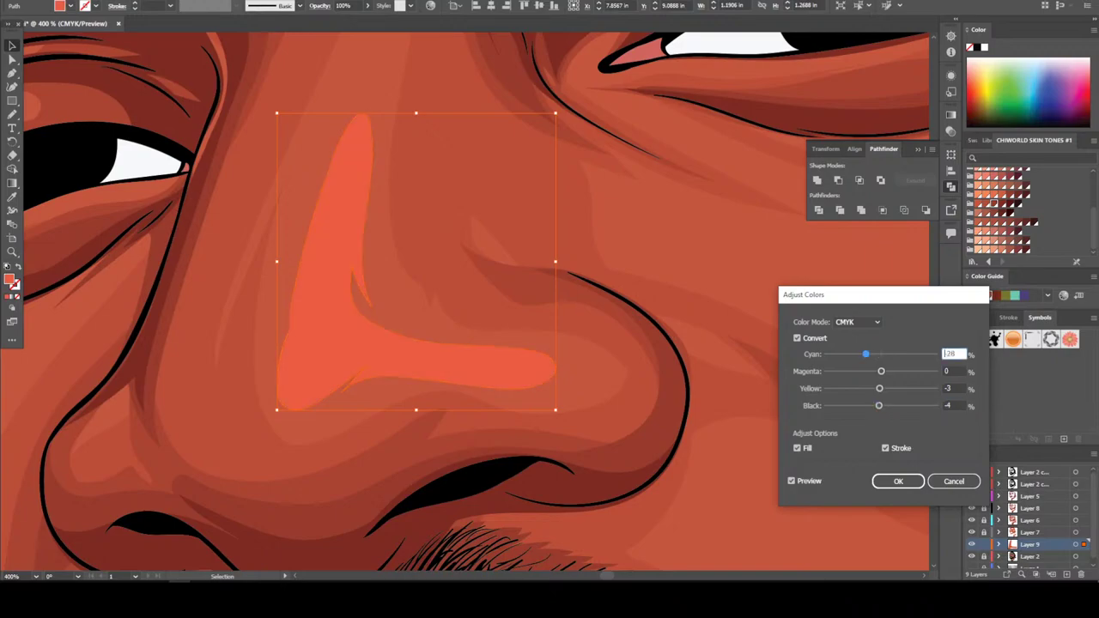
{"action": "key", "text": "Tab"}
{"action": "type", "text": "-1"}
{"action": "key", "text": "Return"}
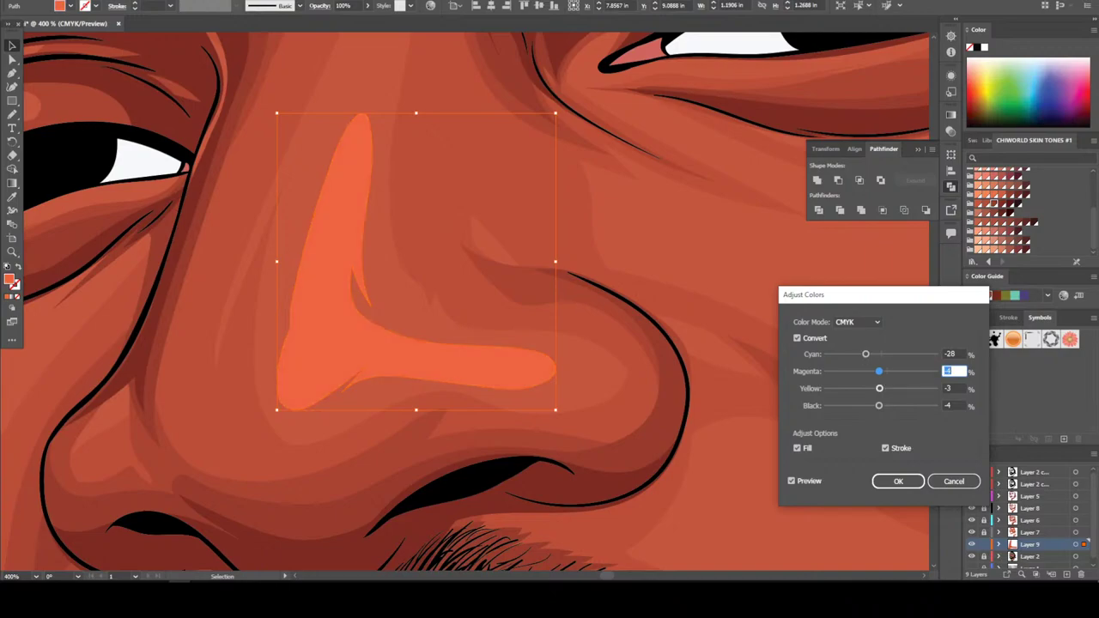
{"action": "key", "text": "Tab"}
{"action": "type", "text": "-7"}
{"action": "key", "text": "Return"}
{"action": "type", "text": "-10"}
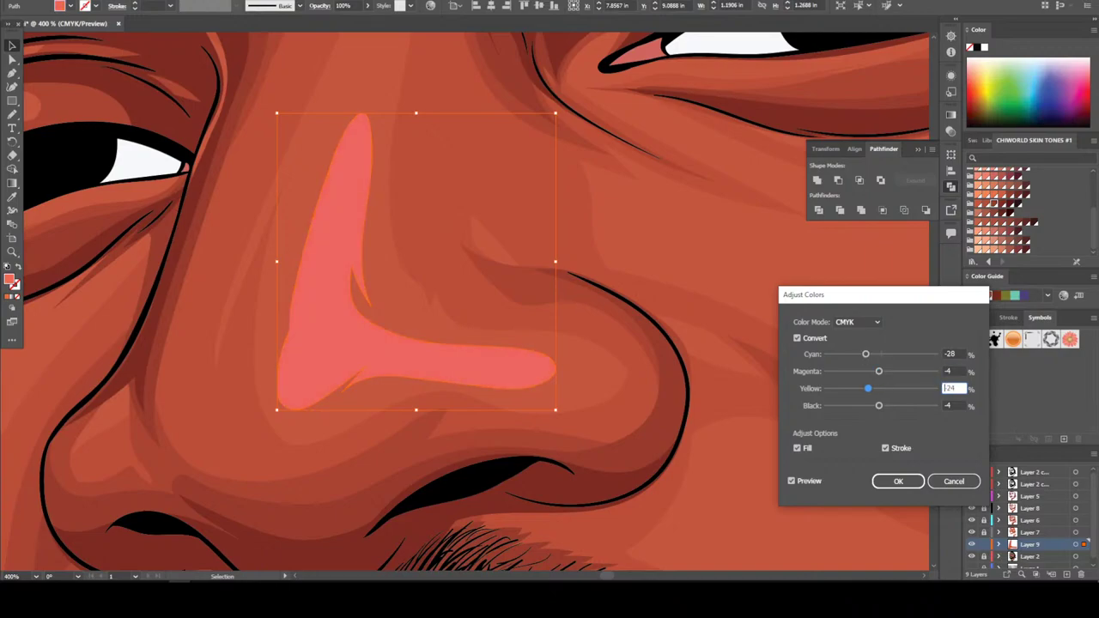
{"action": "key", "text": "Return"}
{"action": "type", "text": "-7"}
{"action": "key", "text": "BackSpace"}
{"action": "type", "text": "5"}
Fine-tune the CMYK shift to C -11, M -3, Y -2, K -4
{"action": "key", "text": "shift+Tab"}
{"action": "type", "text": "-7"}
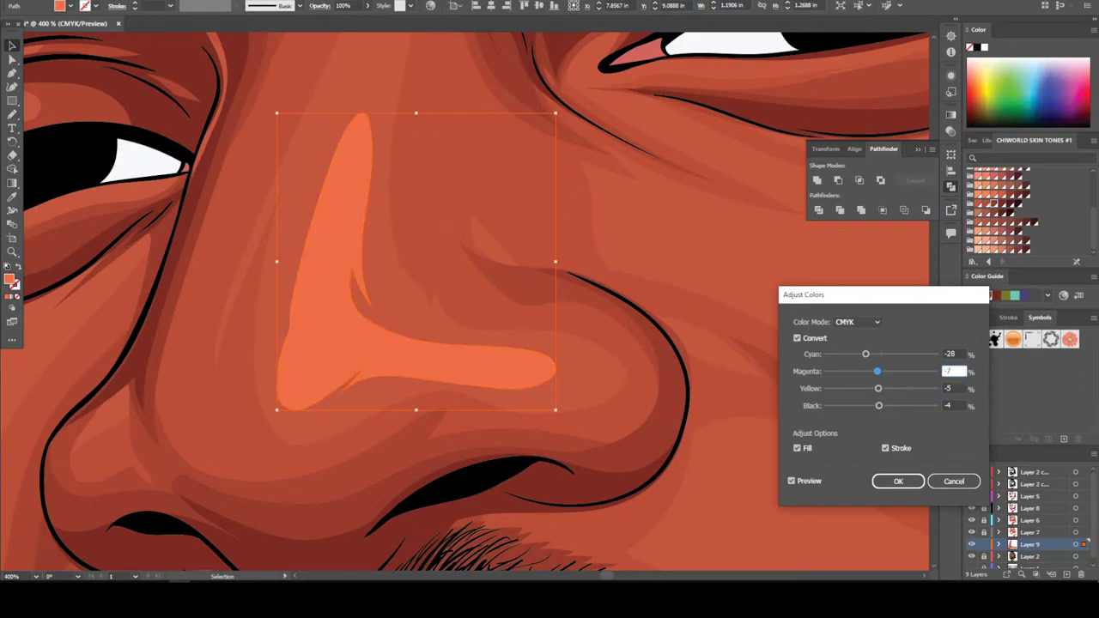
{"action": "key", "text": "BackSpace"}
{"action": "type", "text": "9"}
{"action": "key", "text": "Tab"}
{"action": "key", "text": "Tab"}
{"action": "type", "text": "-6"}
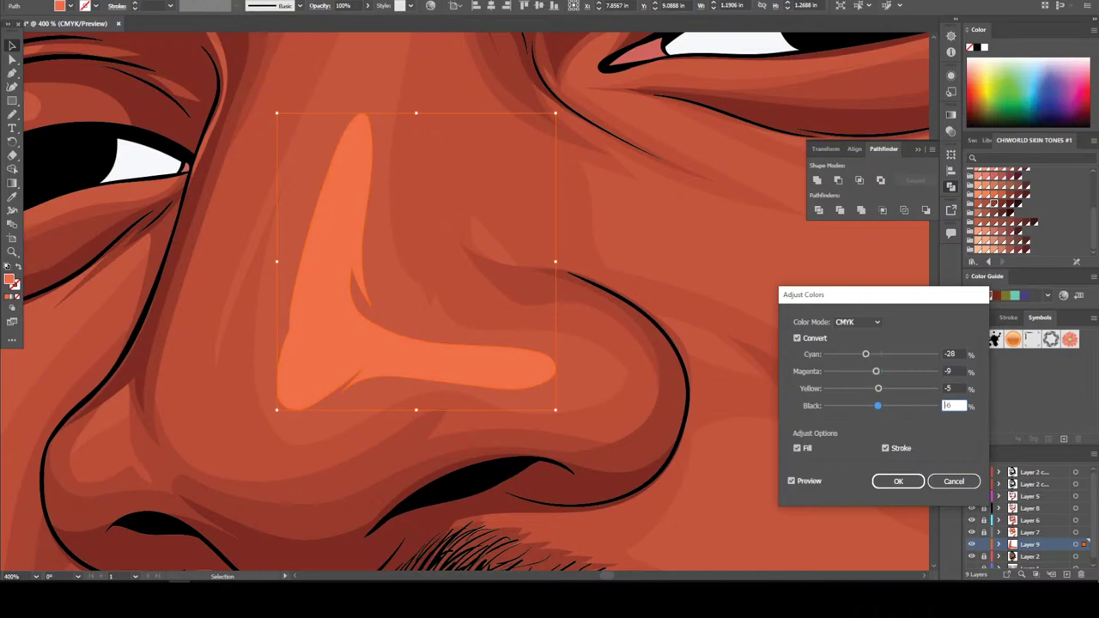
{"action": "key", "text": "shift+Tab"}
{"action": "key", "text": "shift+Tab"}
{"action": "key", "text": "shift+Tab"}
{"action": "type", "text": "-14"}
{"action": "key", "text": "BackSpace"}
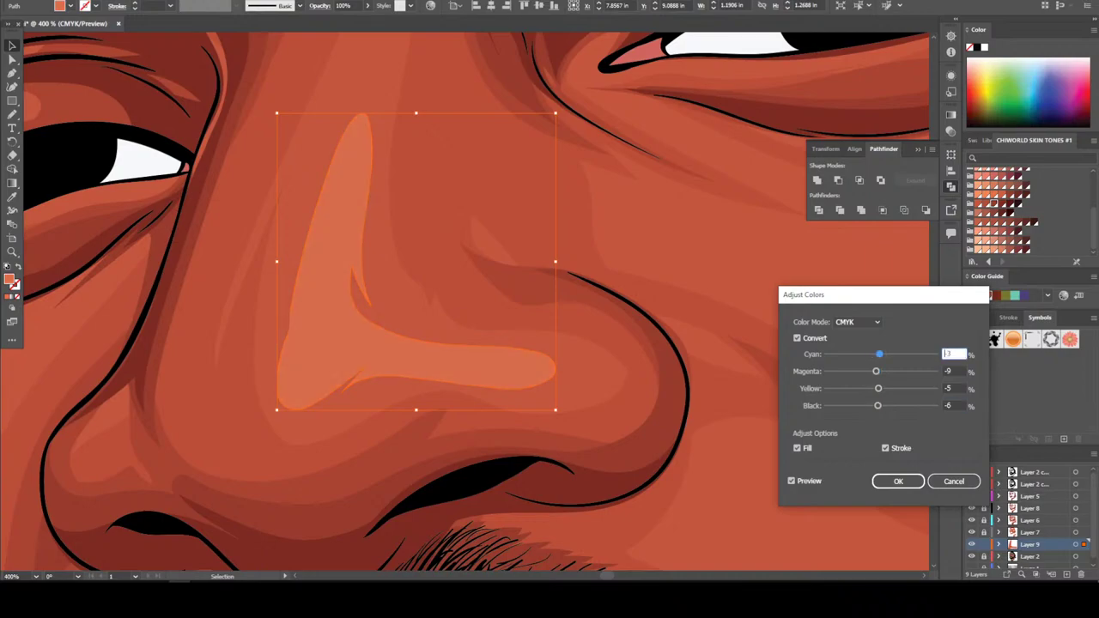
{"action": "type", "text": "8"}
{"action": "key", "text": "BackSpace"}
{"action": "type", "text": "11"}
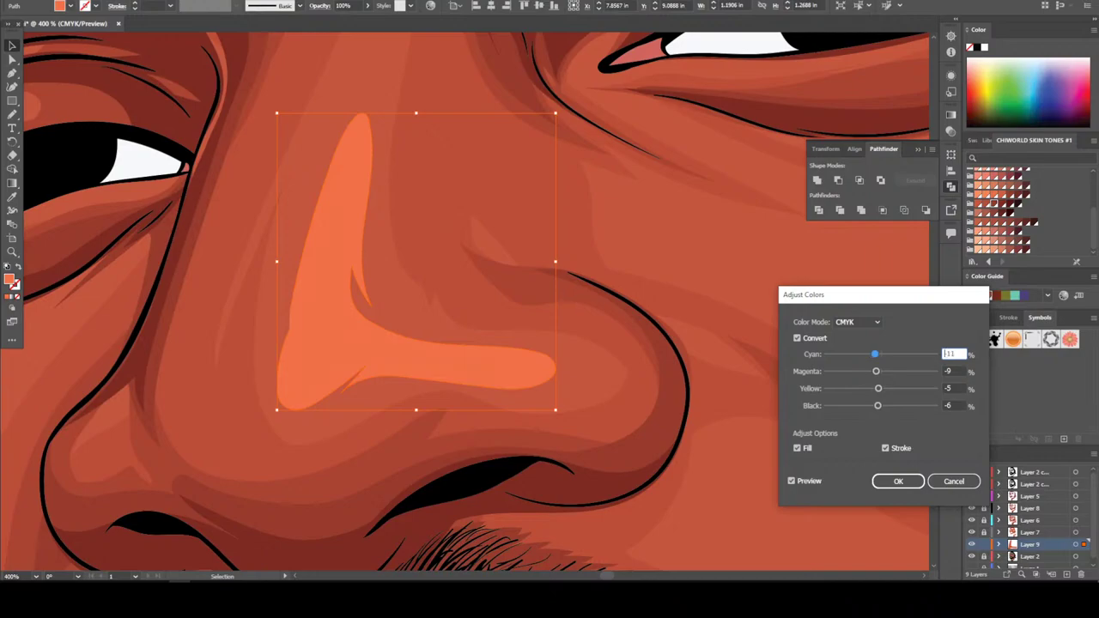
{"action": "key", "text": "Tab"}
{"action": "type", "text": "-5"}
{"action": "key", "text": "shift+Tab"}
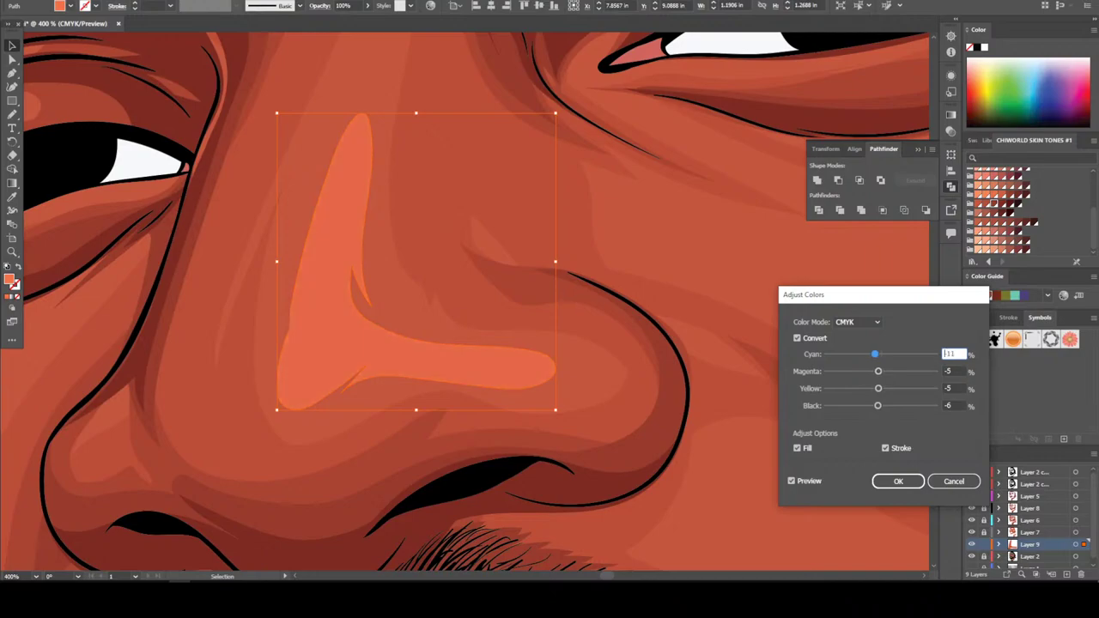
{"action": "key", "text": "Tab"}
{"action": "key", "text": "Tab"}
{"action": "type", "text": "-3"}
{"action": "key", "text": "shift+Tab"}
{"action": "key", "text": "shift+Tab"}
{"action": "key", "text": "Tab"}
{"action": "type", "text": "-2"}
{"action": "key", "text": "shift+Tab"}
{"action": "key", "text": "Tab"}
{"action": "type", "text": "1"}
{"action": "key", "text": "shift+Tab"}
{"action": "key", "text": "Tab"}
{"action": "key", "text": "Tab"}
{"action": "type", "text": "-2"}
{"action": "key", "text": "shift+Tab"}
{"action": "key", "text": "shift+Tab"}
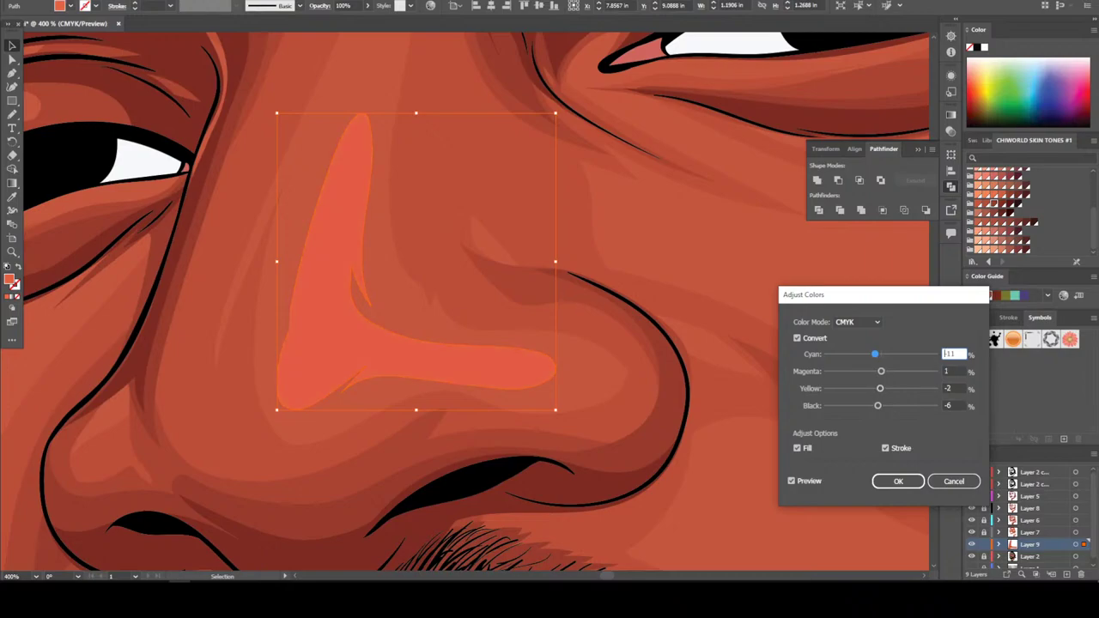
{"action": "key", "text": "Tab"}
{"action": "type", "text": "-4"}
{"action": "key", "text": "shift+Tab"}
{"action": "key", "text": "Tab"}
{"action": "type", "text": "-3"}
{"action": "key", "text": "shift+Tab"}
{"action": "key", "text": "Tab"}
{"action": "key", "text": "Tab"}
{"action": "key", "text": "Tab"}
{"action": "type", "text": "0"}
{"action": "key", "text": "shift+Tab"}
{"action": "key", "text": "shift+Tab"}
{"action": "key", "text": "shift+Tab"}
{"action": "key", "text": "Tab"}
{"action": "key", "text": "Tab"}
{"action": "key", "text": "Tab"}
{"action": "type", "text": "-4"}
{"action": "key", "text": "shift+Tab"}
{"action": "key", "text": "shift+Tab"}
{"action": "key", "text": "shift+Tab"}
Apply the colour adjustment, deselect the nose highlight and zoom out
{"action": "key", "text": "Return"}
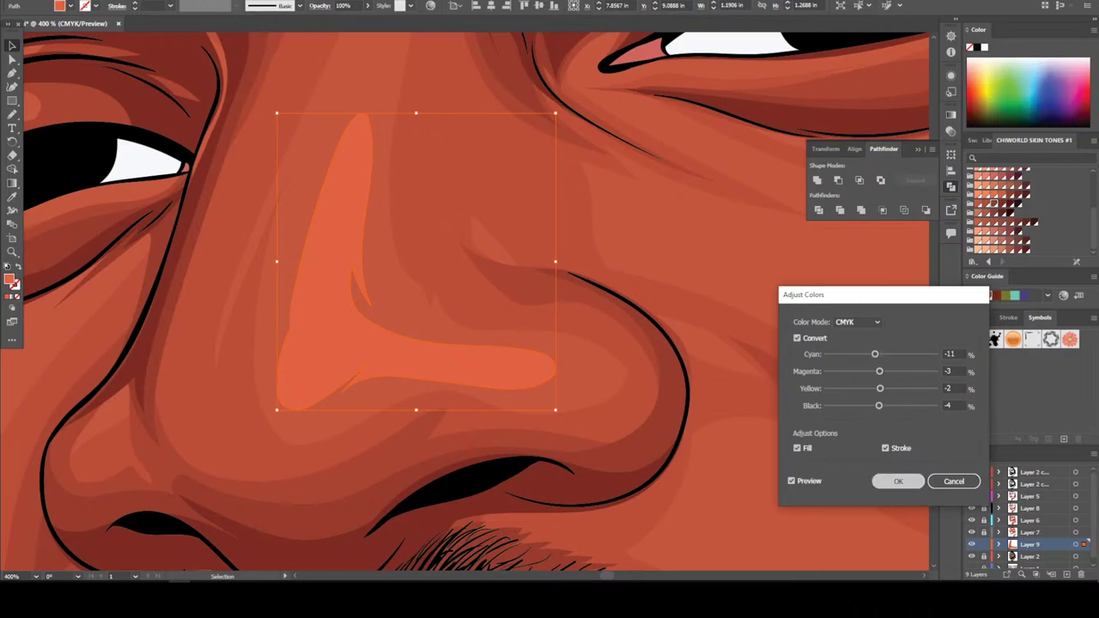
{"action": "key", "text": "ctrl+shift+a"}
{"action": "key", "text": "ctrl+minus"}
{"action": "key", "text": "ctrl+minus"}
{"action": "key", "text": "ctrl+minus"}
{"action": "key", "text": "ctrl+minus"}
{"action": "key", "text": "ctrl+minus"}
{"action": "key", "text": "ctrl+minus"}
{"action": "key", "text": "ctrl+minus"}
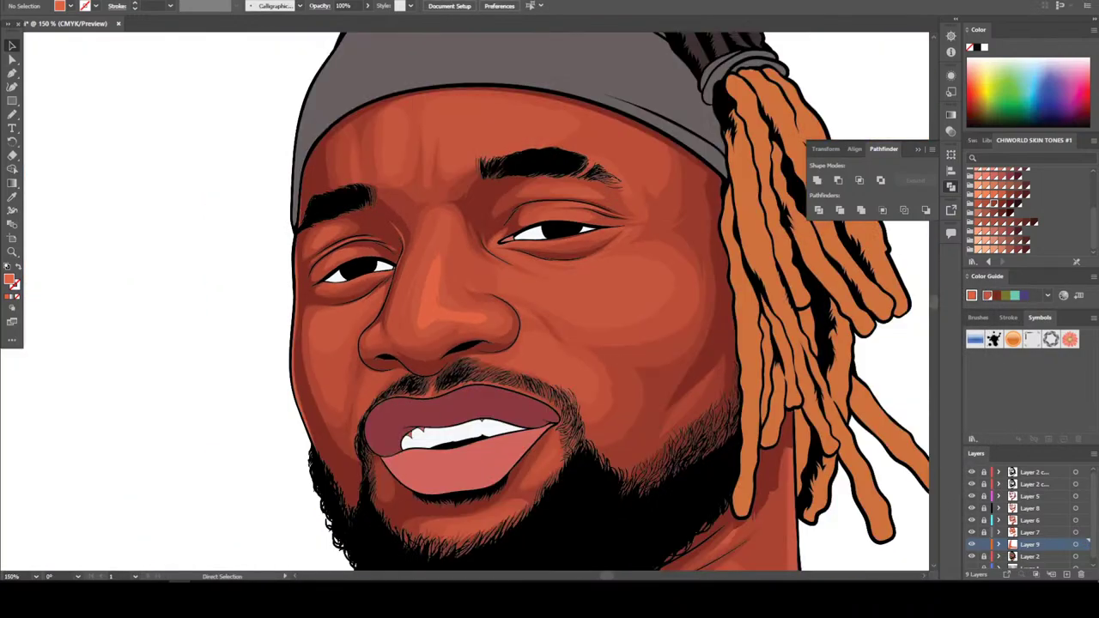
Sample a light skin tone and draw a Pencil highlight along the nose bridge
{"action": "key", "text": "ctrl+plus"}
{"action": "key", "text": "ctrl+plus"}
{"action": "key", "text": "ctrl+plus"}
{"action": "key", "text": "ctrl+plus"}
{"action": "key", "text": "ctrl+plus"}
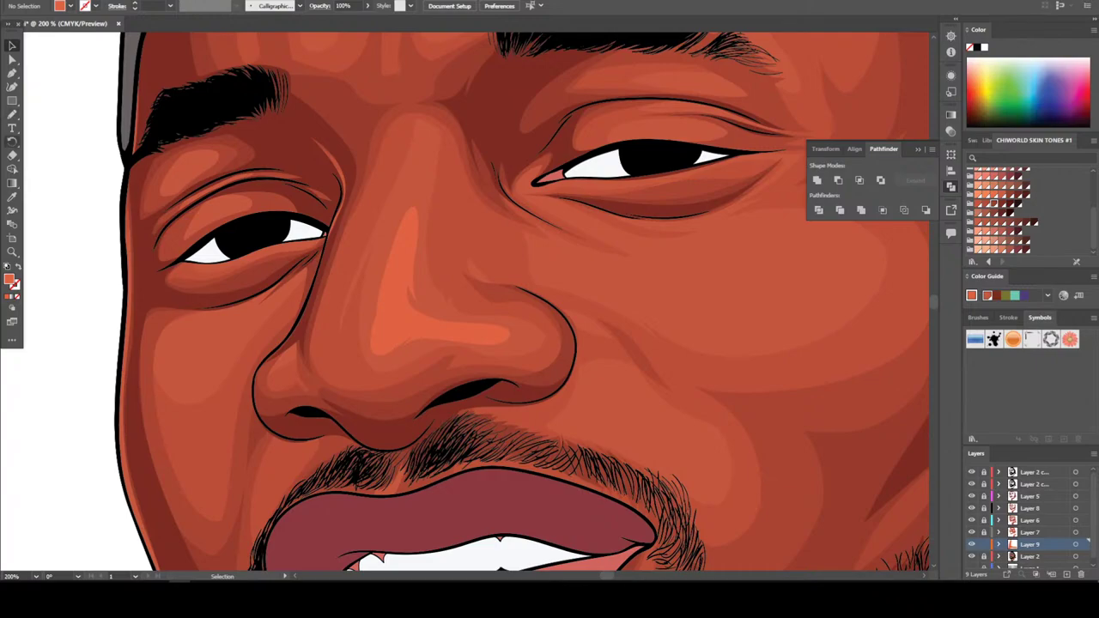
{"action": "left_click", "coordinate": [12, 197]}
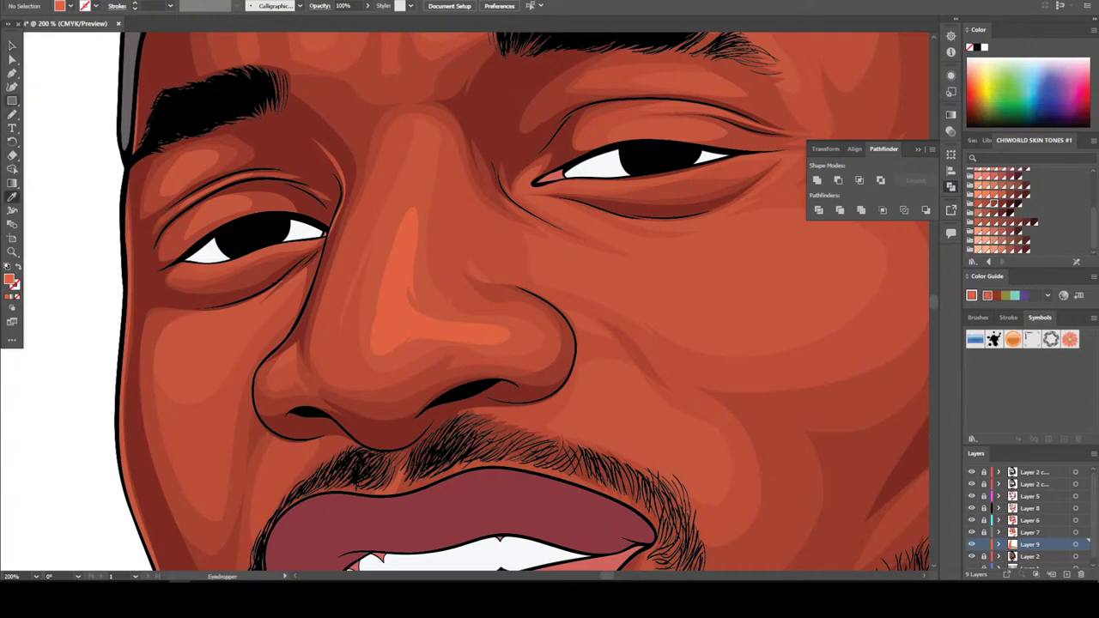
{"action": "key", "text": "n"}
{"action": "left_click_drag", "start_coordinate": [411, 214], "coordinate": [426, 132]}
Draw a highlight shape on the cheek above the mustache
{"action": "key", "text": "ctrl+minus"}
{"action": "key", "text": "ctrl+minus"}
{"action": "key", "text": "ctrl+minus"}
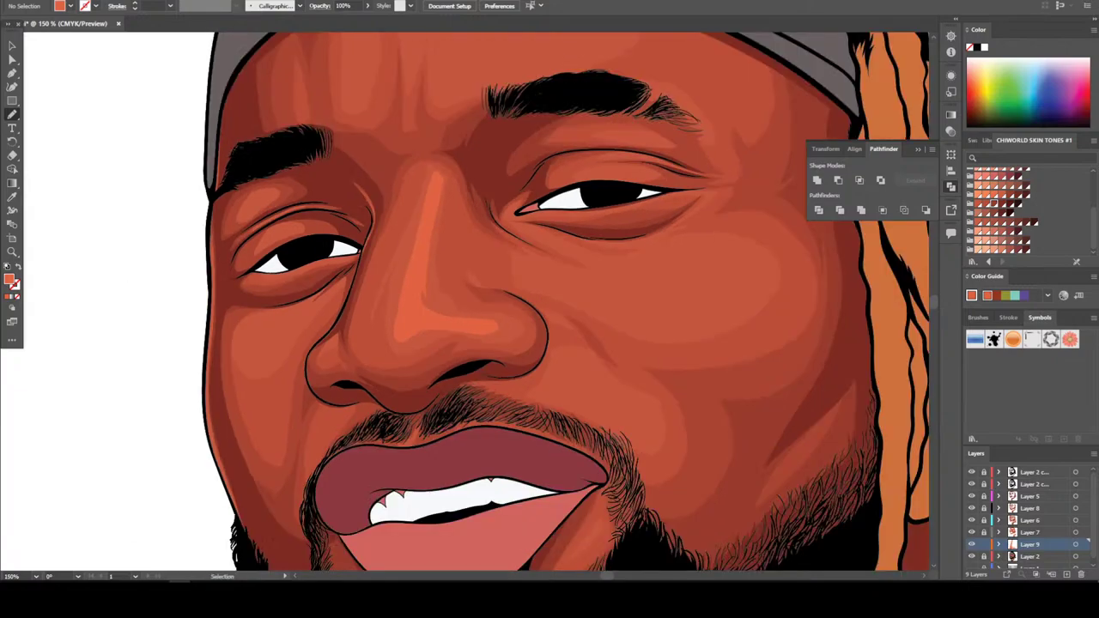
{"action": "key", "text": "ctrl+plus"}
{"action": "key", "text": "ctrl+plus"}
{"action": "key", "text": "ctrl+plus"}
{"action": "key", "text": "ctrl+plus"}
{"action": "scroll", "coordinate": [464, 302], "scroll_direction": "down", "scroll_amount": 1}
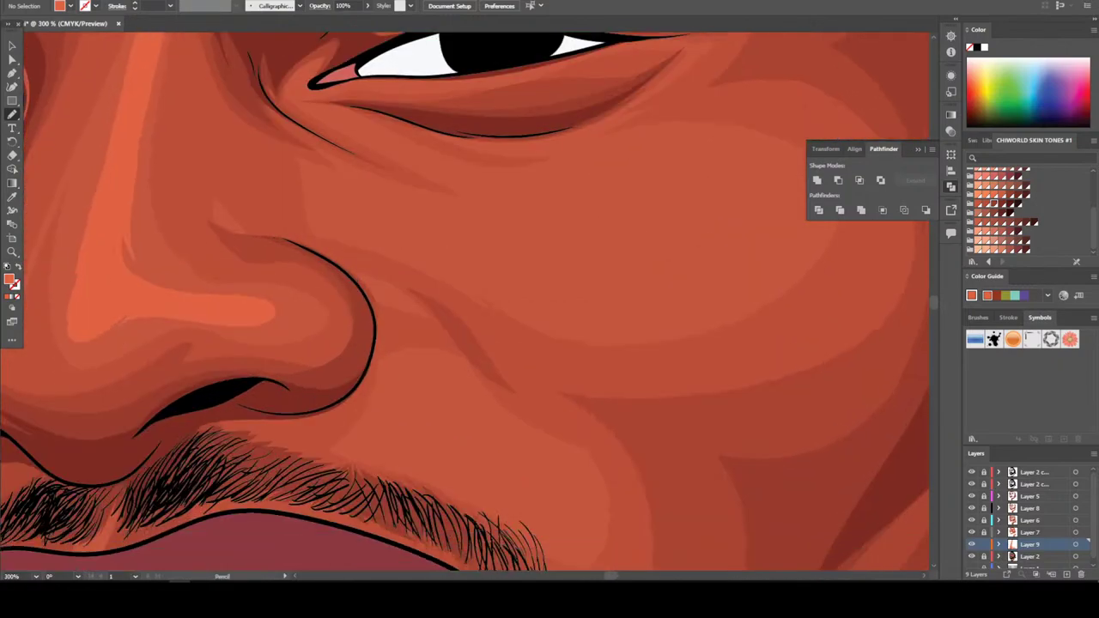
{"action": "mouse_move", "coordinate": [374, 483]}
{"action": "left_mouse_down"}
{"action": "mouse_move", "coordinate": [485, 541]}
{"action": "mouse_move", "coordinate": [493, 534]}
{"action": "left_mouse_up"}
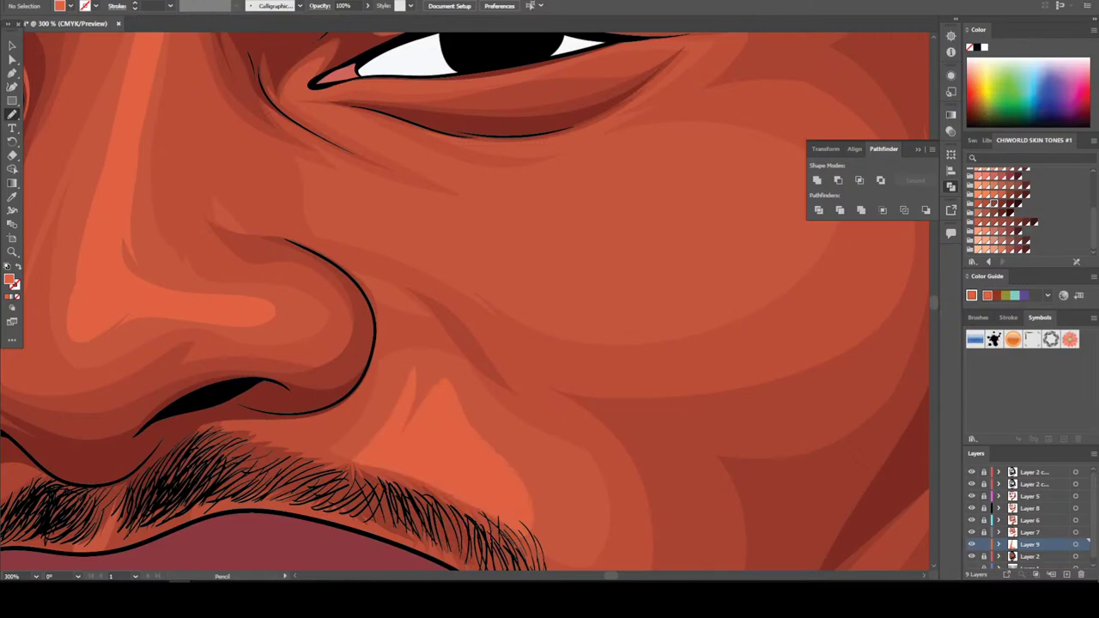
{"action": "scroll", "coordinate": [464, 302], "scroll_direction": "up", "scroll_amount": 2}
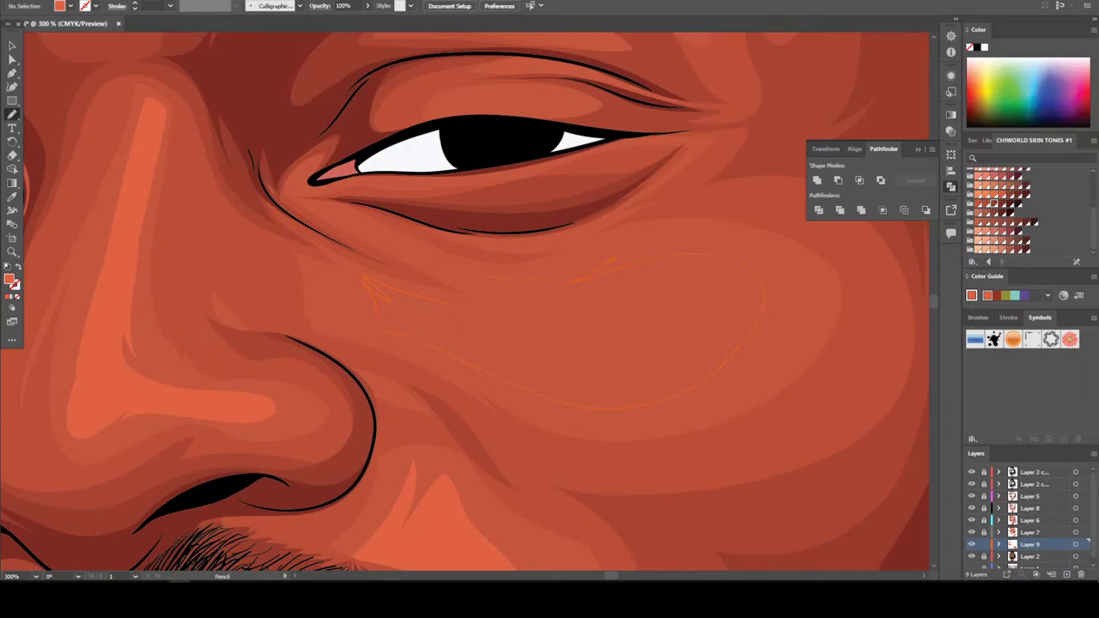
Draw the highlight shape on the cheek under the eye
{"action": "left_click_drag", "start_coordinate": [378, 288], "coordinate": [368, 280]}
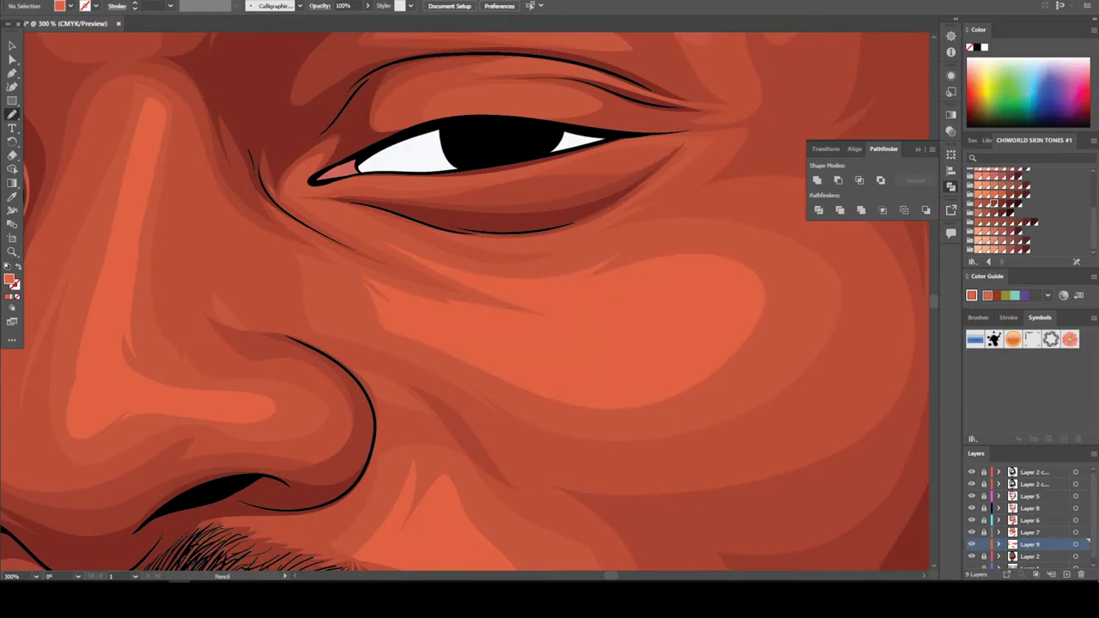
{"action": "left_click_drag", "start_coordinate": [601, 225], "coordinate": [507, 245]}
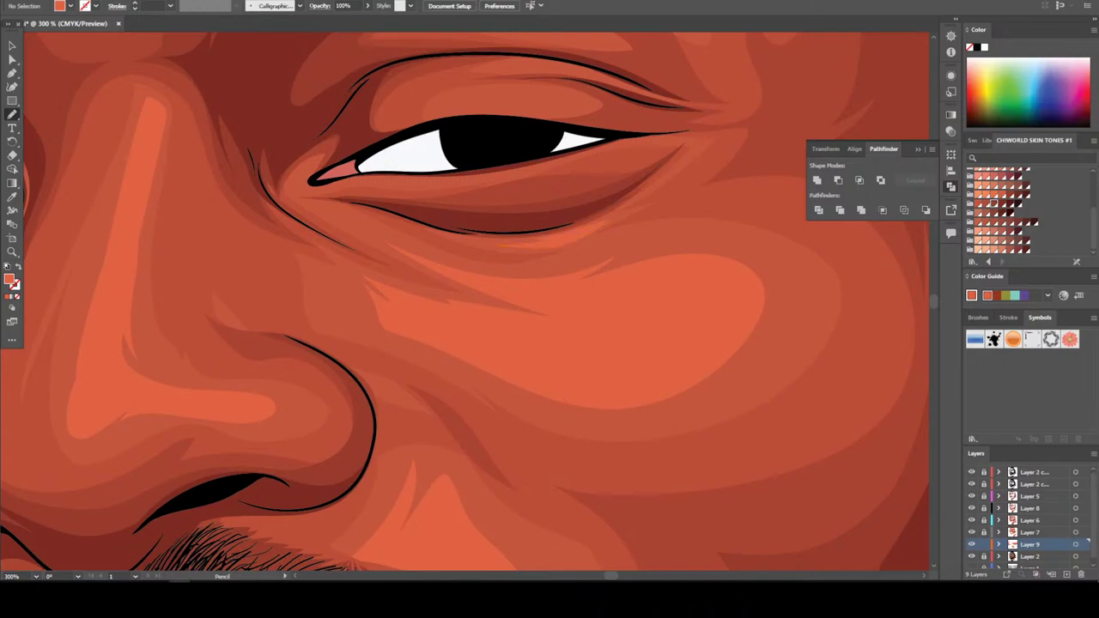
{"action": "key", "text": "ctrl+minus"}
{"action": "key", "text": "ctrl+minus"}
{"action": "key", "text": "ctrl+minus"}
{"action": "key", "text": "ctrl+minus"}
{"action": "key", "text": "ctrl+minus"}
{"action": "key", "text": "ctrl+plus"}
{"action": "key", "text": "ctrl+plus"}
{"action": "key", "text": "ctrl+plus"}
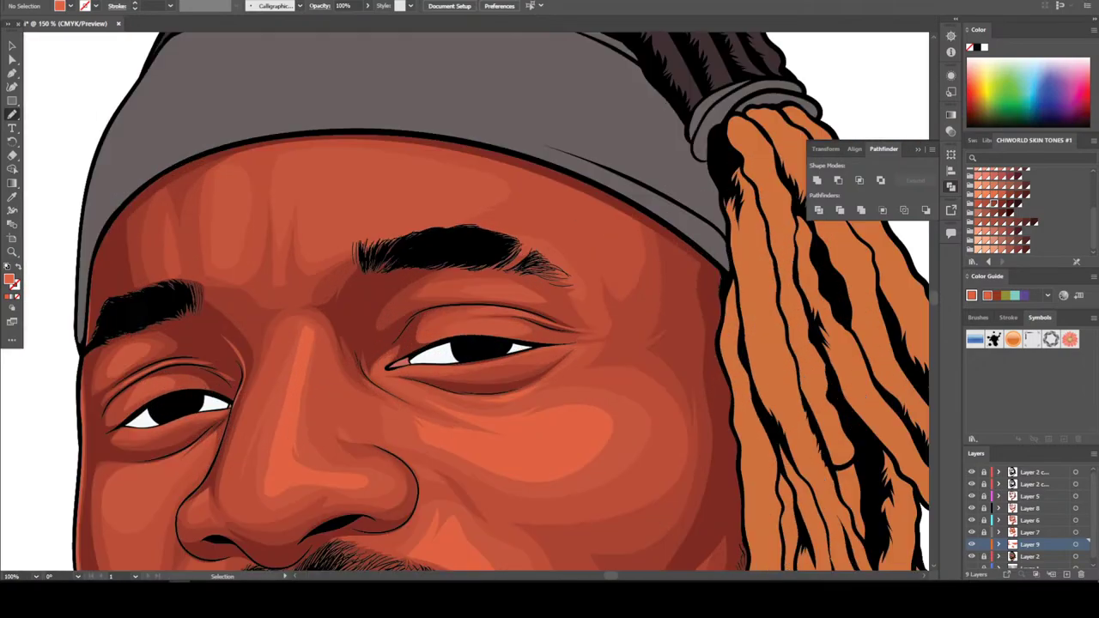
{"action": "key", "text": "ctrl+plus"}
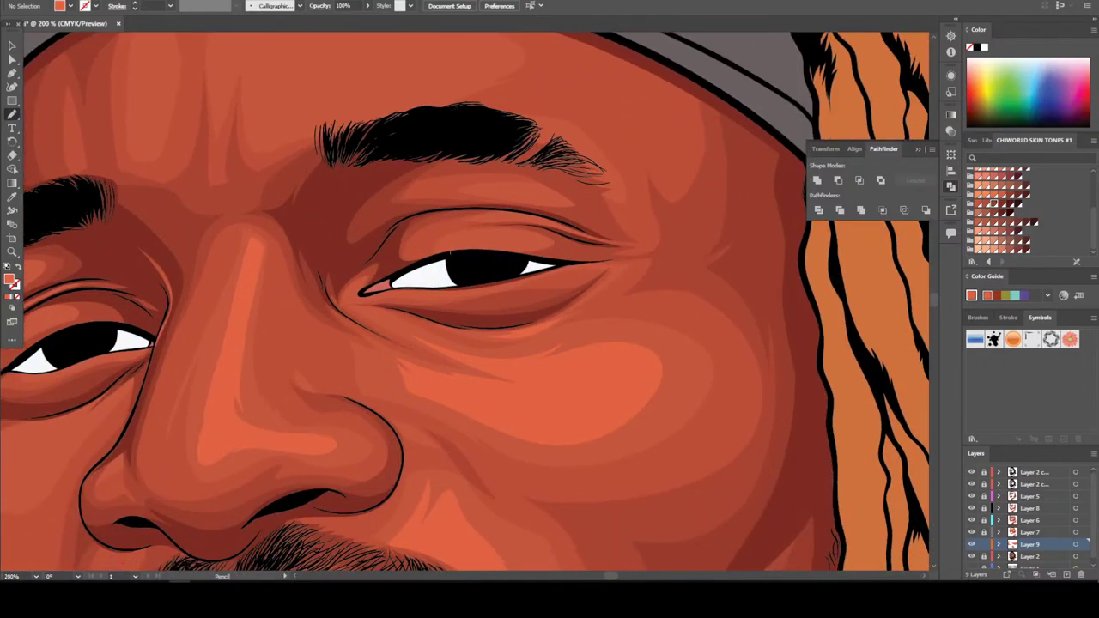
{"action": "left_click_drag", "start_coordinate": [450, 251], "coordinate": [525, 255]}
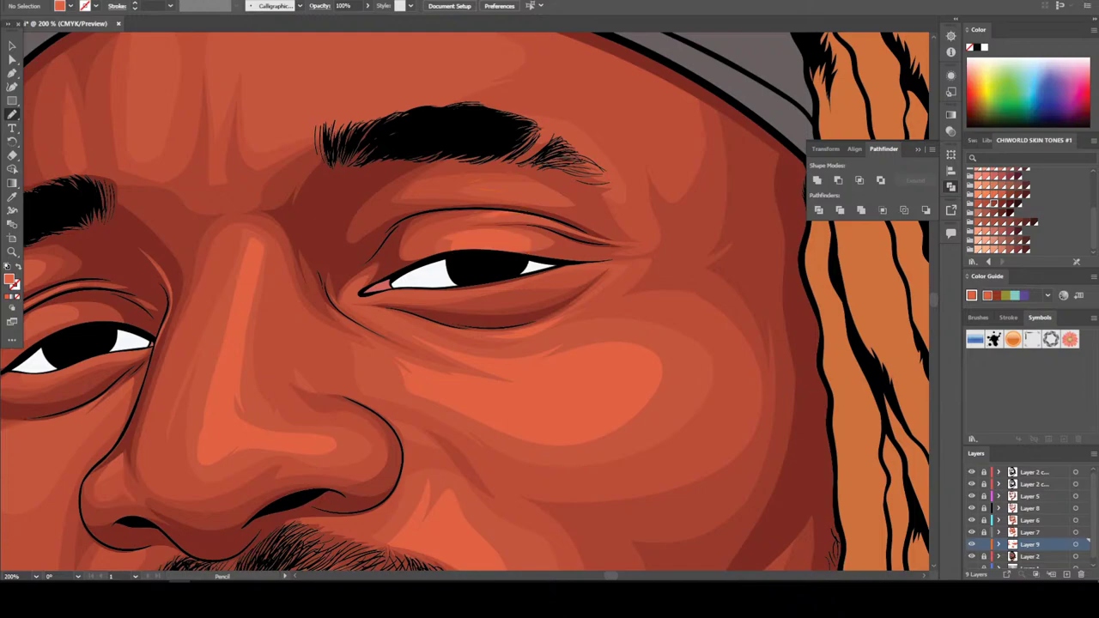
Draw a thin highlight outline across the forehead above the brow
{"action": "scroll", "coordinate": [650, 483], "scroll_direction": "up", "scroll_amount": 5}
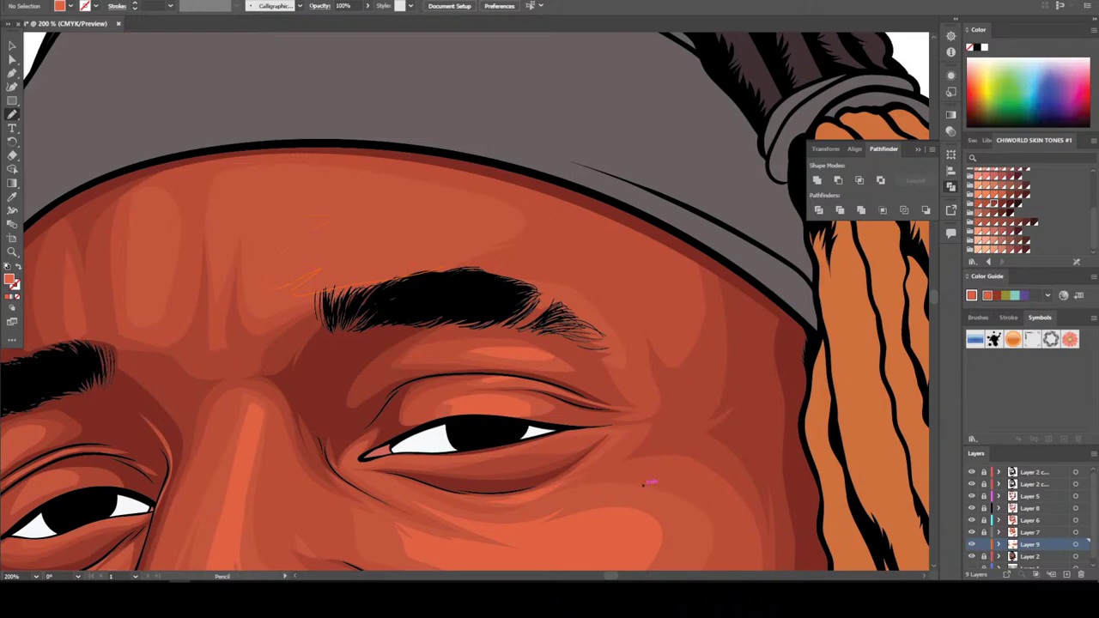
{"action": "mouse_move", "coordinate": [304, 155]}
{"action": "left_mouse_down"}
{"action": "mouse_move", "coordinate": [437, 157]}
{"action": "mouse_move", "coordinate": [519, 183]}
{"action": "left_mouse_up"}
{"action": "key", "text": "ctrl+minus"}
Scroll the view down to the chin and neck area below the beard
{"action": "scroll", "coordinate": [443, 301], "scroll_direction": "down", "scroll_amount": 3}
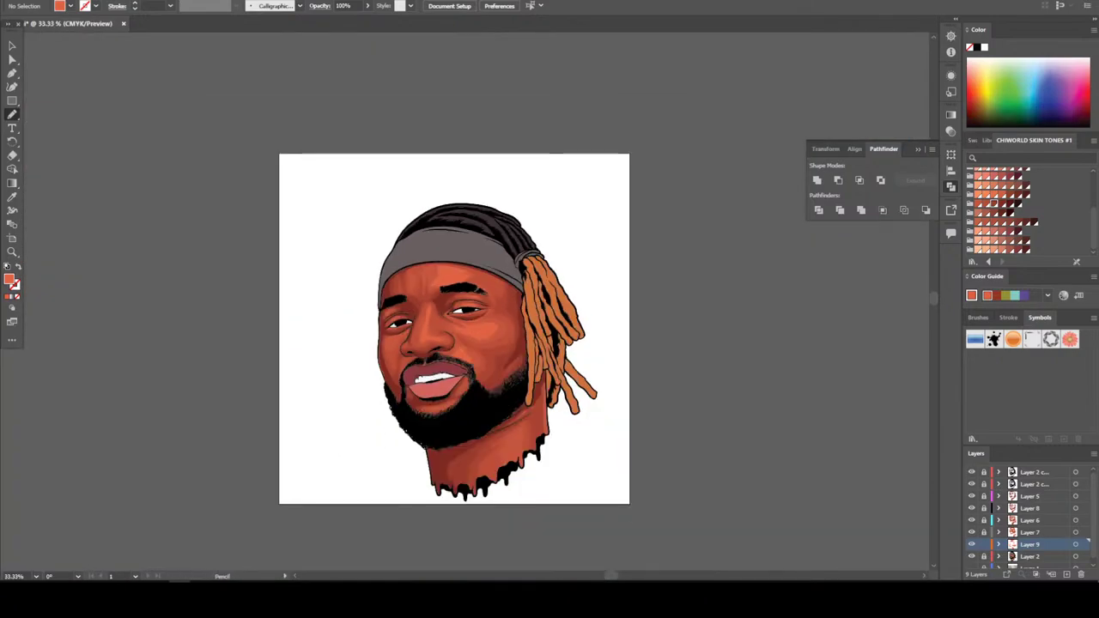
{"action": "scroll", "coordinate": [444, 300], "scroll_direction": "down", "scroll_amount": 1}
{"action": "scroll", "coordinate": [443, 301], "scroll_direction": "up", "scroll_amount": 3}
{"action": "scroll", "coordinate": [443, 301], "scroll_direction": "down", "scroll_amount": 5}
{"action": "scroll", "coordinate": [539, 473], "scroll_direction": "up", "scroll_amount": 5}
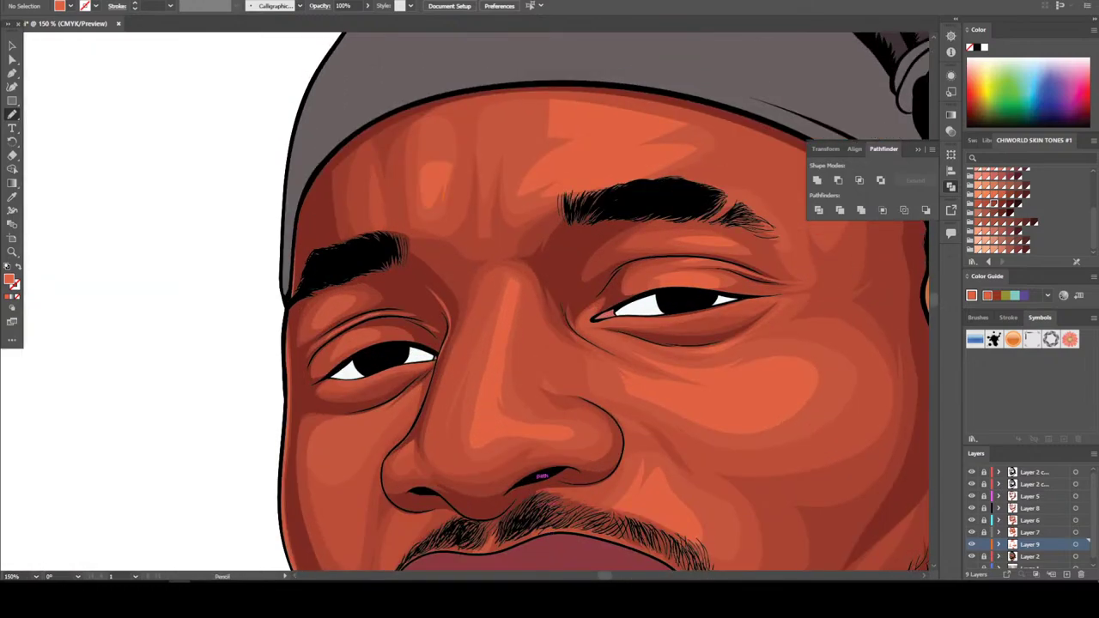
{"action": "scroll", "coordinate": [541, 475], "scroll_direction": "down", "scroll_amount": 2}
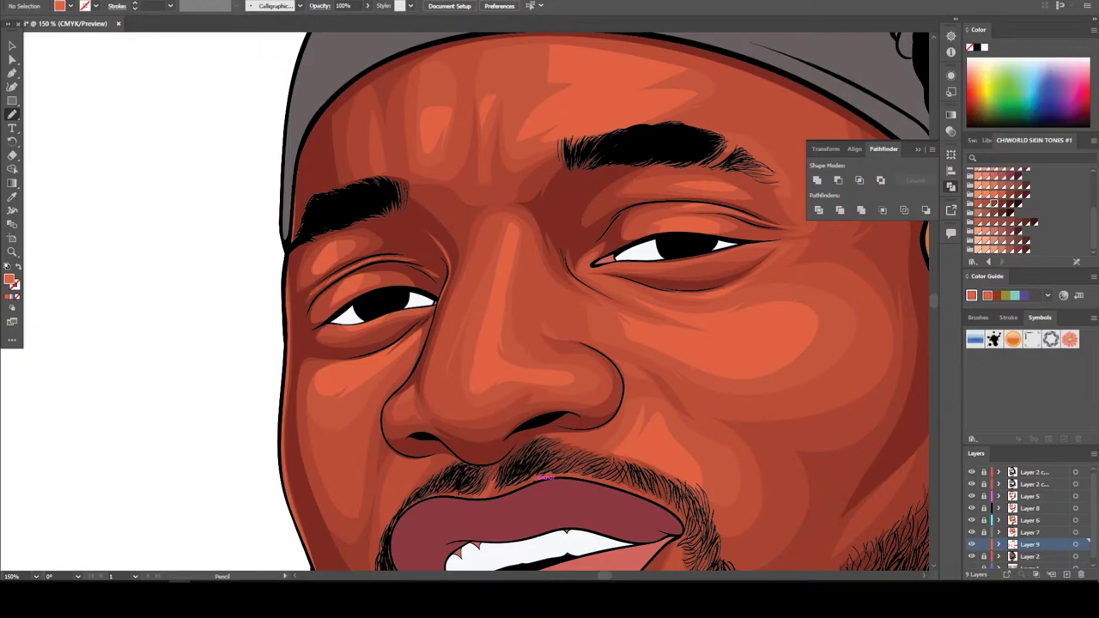
{"action": "scroll", "coordinate": [477, 300], "scroll_direction": "down", "scroll_amount": 6}
{"action": "scroll", "coordinate": [477, 301], "scroll_direction": "up", "scroll_amount": 4}
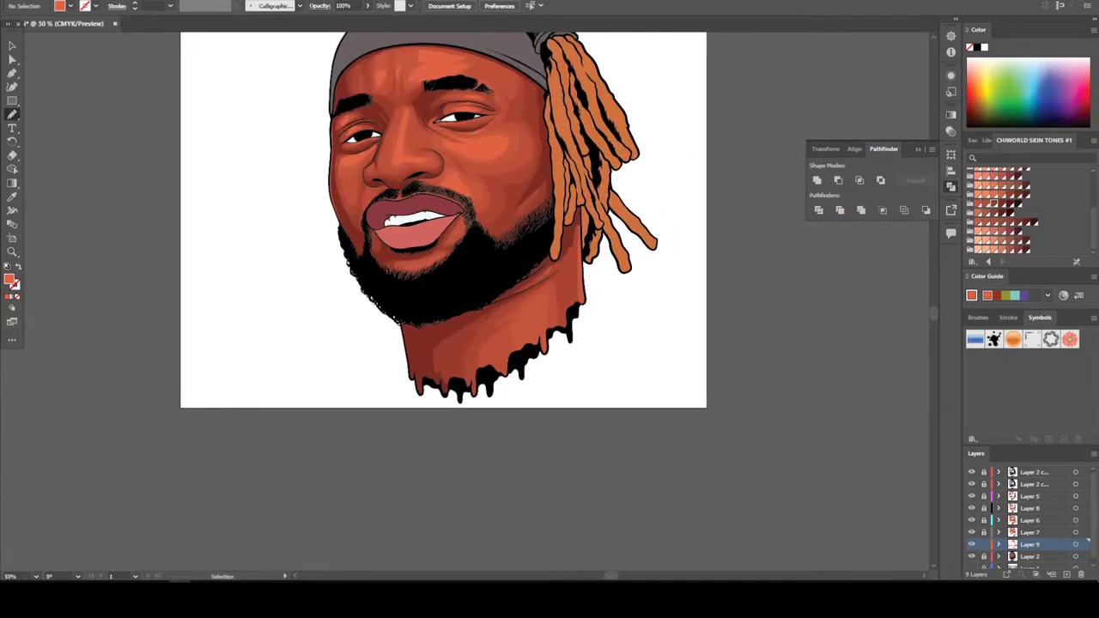
{"action": "scroll", "coordinate": [520, 300], "scroll_direction": "up", "scroll_amount": 3}
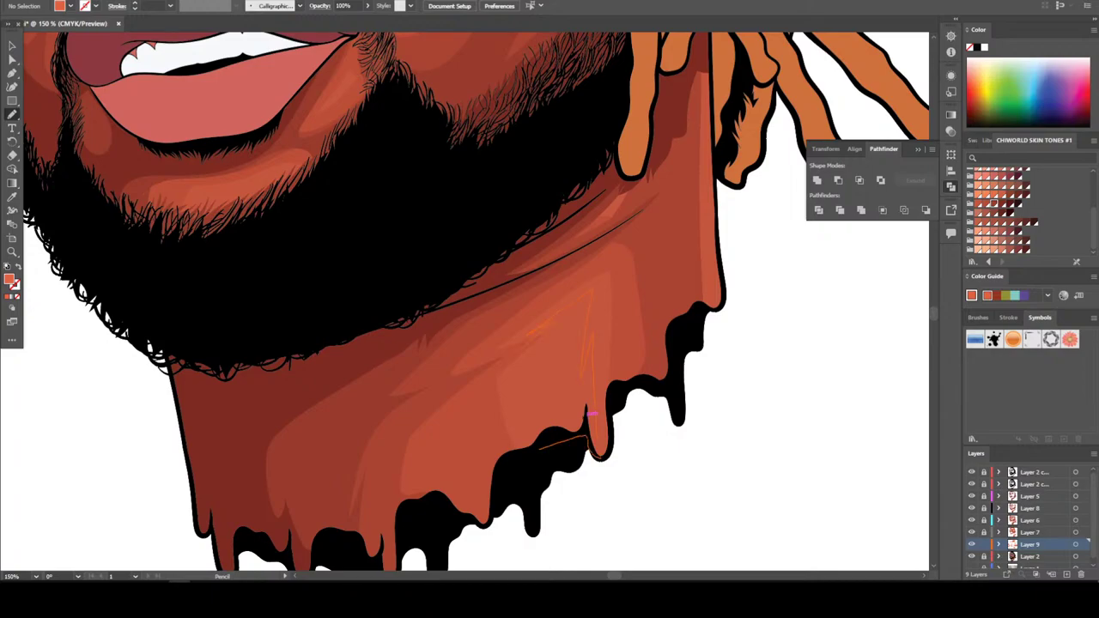
Close the filled neck highlight below the beard and add a thin strip along the neck's right edge
{"action": "left_click_drag", "start_coordinate": [590, 415], "coordinate": [591, 414]}
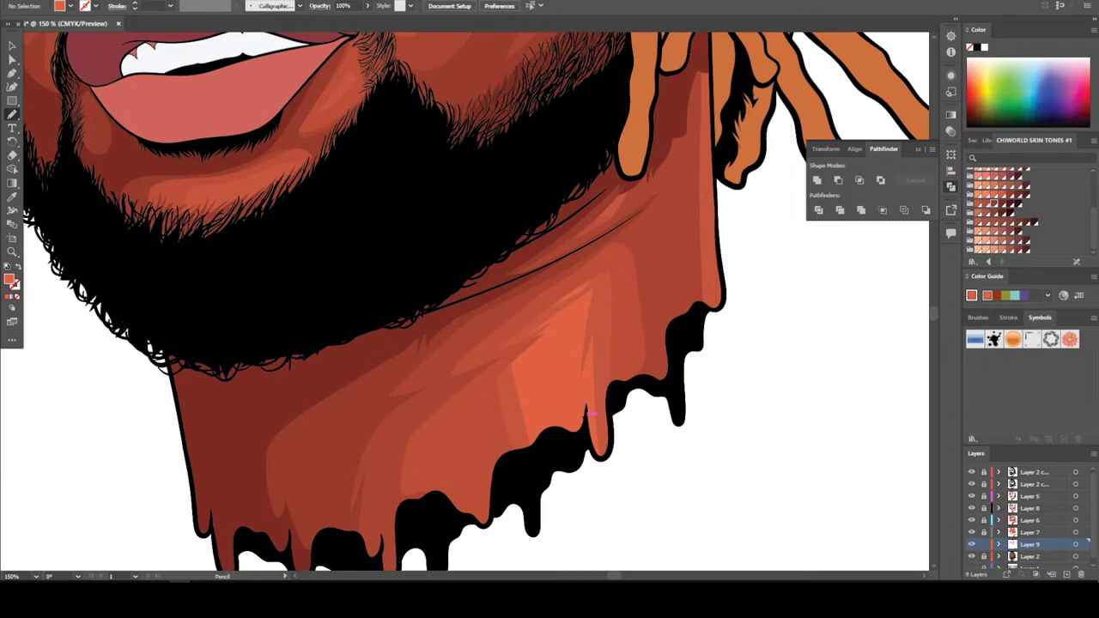
{"action": "scroll", "coordinate": [591, 415], "scroll_direction": "down", "scroll_amount": 3}
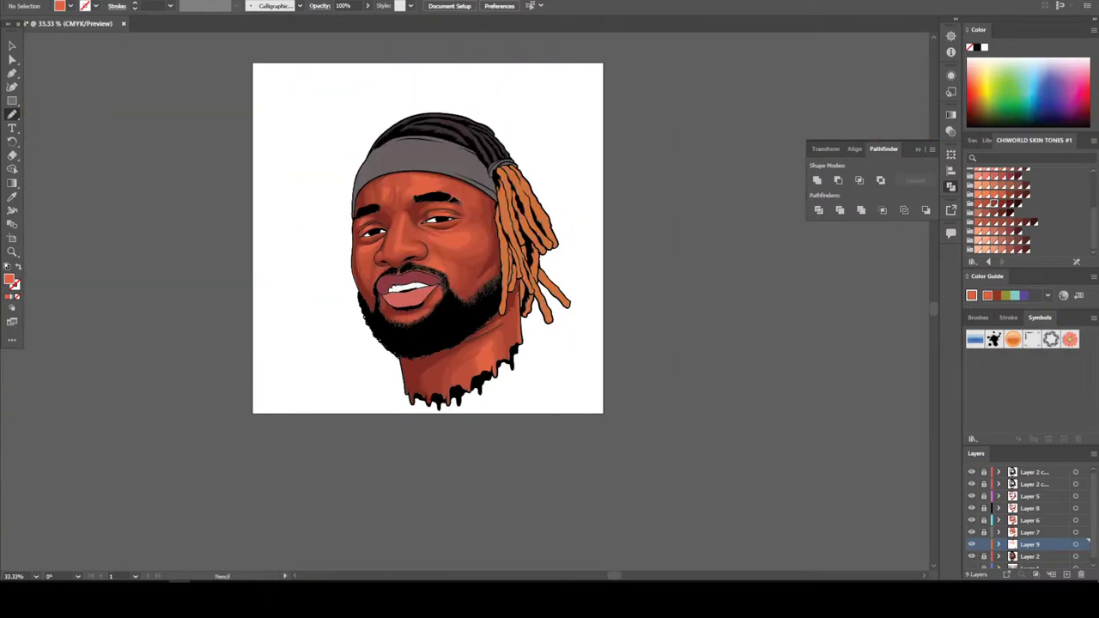
{"action": "scroll", "coordinate": [584, 339], "scroll_direction": "up", "scroll_amount": 4}
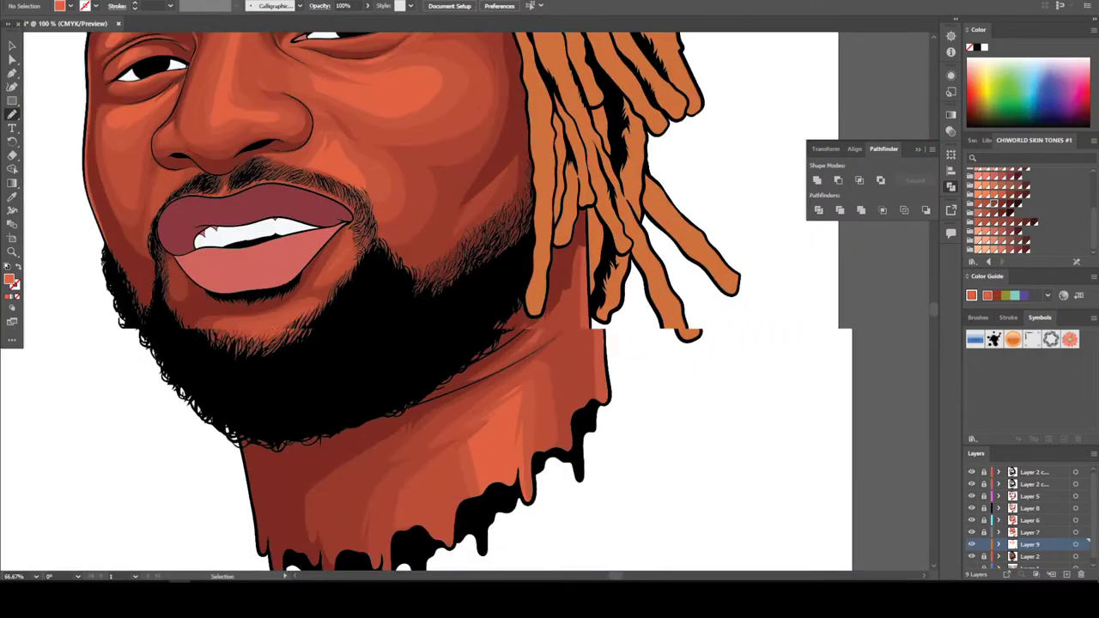
{"action": "scroll", "coordinate": [455, 412], "scroll_direction": "up", "scroll_amount": 1}
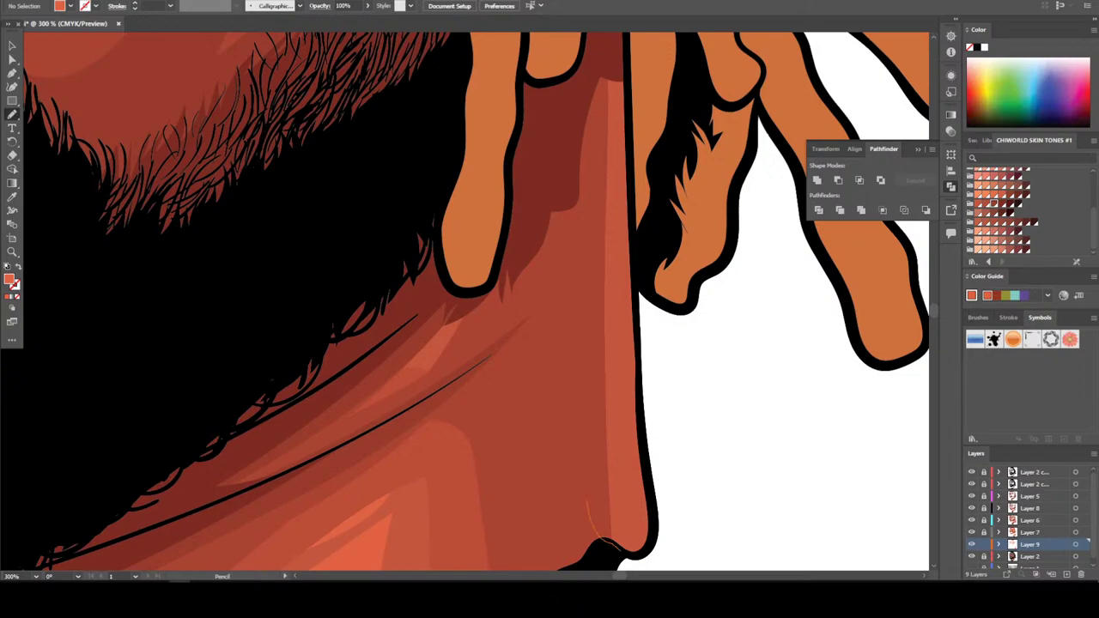
{"action": "mouse_move", "coordinate": [647, 486]}
{"action": "left_mouse_down"}
{"action": "mouse_move", "coordinate": [621, 53]}
{"action": "mouse_move", "coordinate": [611, 79]}
{"action": "left_mouse_up"}
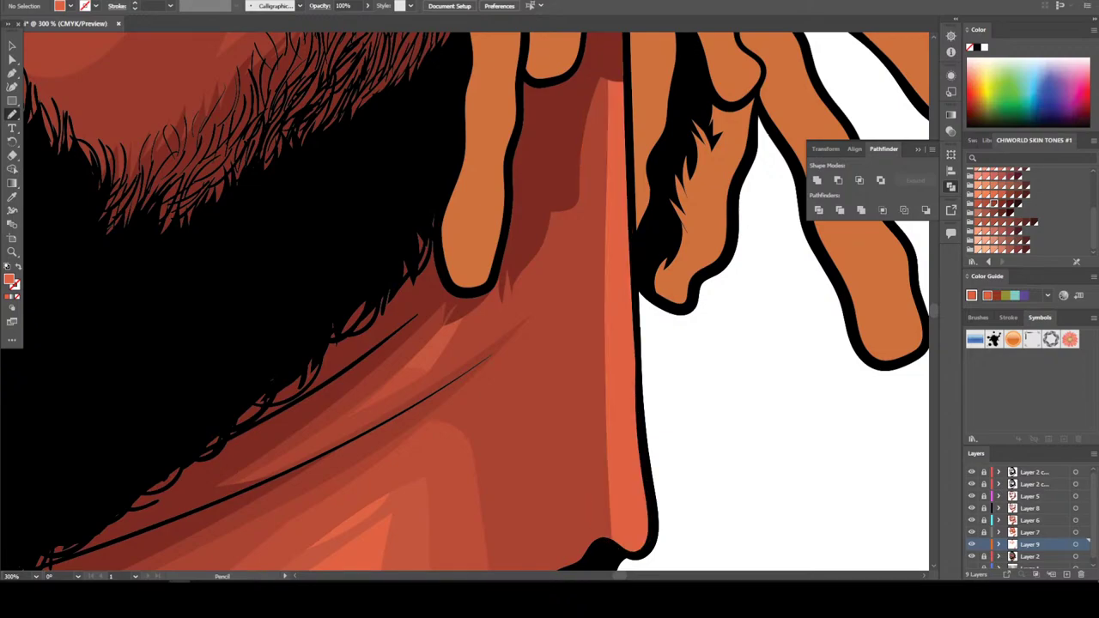
{"action": "key", "text": "ctrl+minus"}
{"action": "key", "text": "ctrl+minus"}
{"action": "key", "text": "ctrl+minus"}
{"action": "key", "text": "ctrl+minus"}
{"action": "key", "text": "ctrl+minus"}
{"action": "key", "text": "ctrl+minus"}
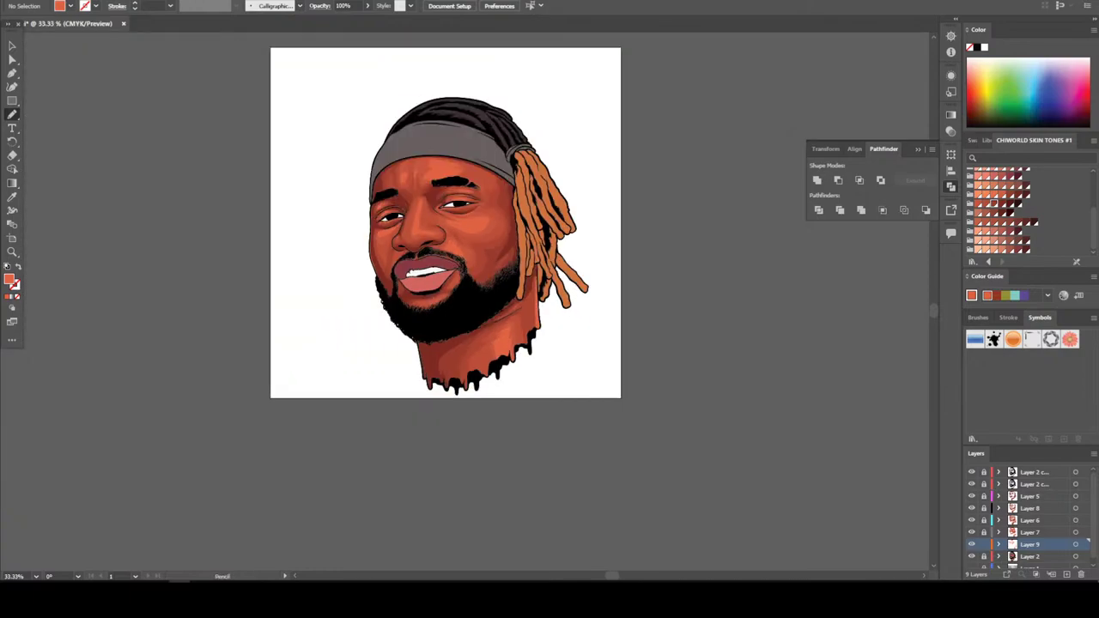
Draw thin Pencil highlight strokes along the eyelid crease beside the left eye's inner corner
{"action": "key", "text": "ctrl+plus"}
{"action": "key", "text": "ctrl+plus"}
{"action": "key", "text": "ctrl+minus"}
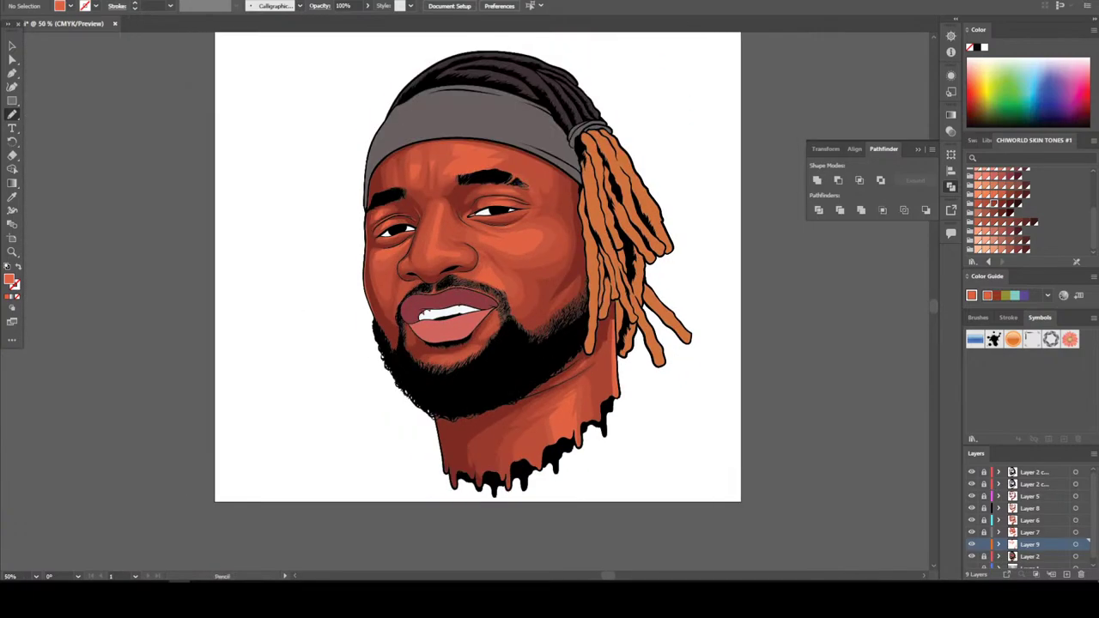
{"action": "key", "text": "ctrl+minus"}
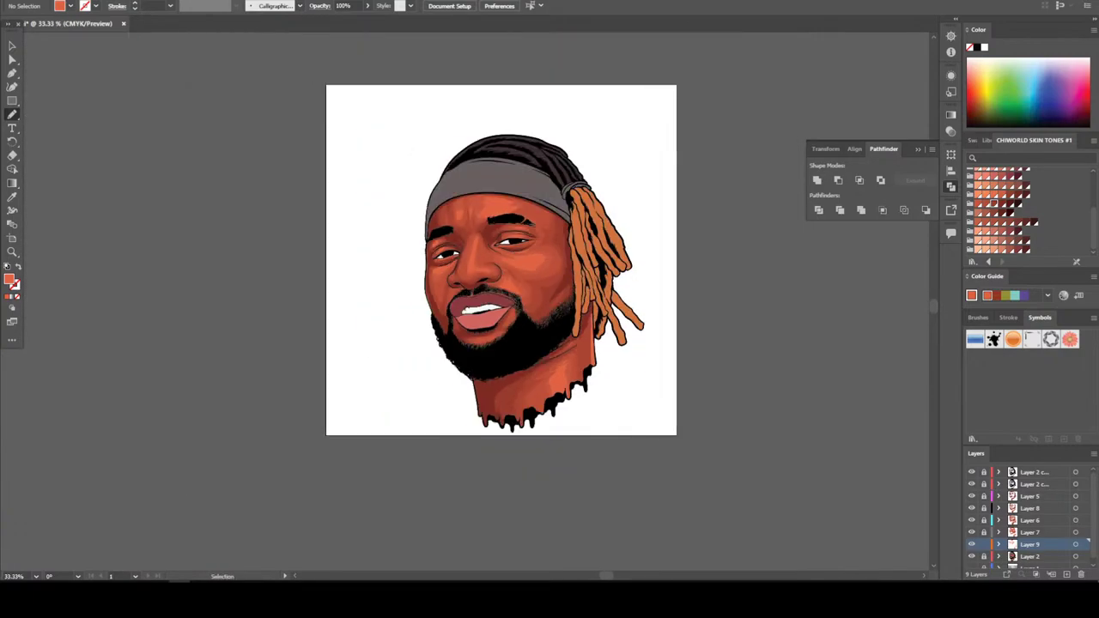
{"action": "key", "text": "ctrl+plus"}
{"action": "key", "text": "ctrl+plus"}
{"action": "key", "text": "ctrl+plus"}
{"action": "key", "text": "ctrl+plus"}
{"action": "key", "text": "ctrl+plus"}
{"action": "key", "text": "ctrl+plus"}
{"action": "scroll", "coordinate": [660, 515], "scroll_direction": "up", "scroll_amount": 2}
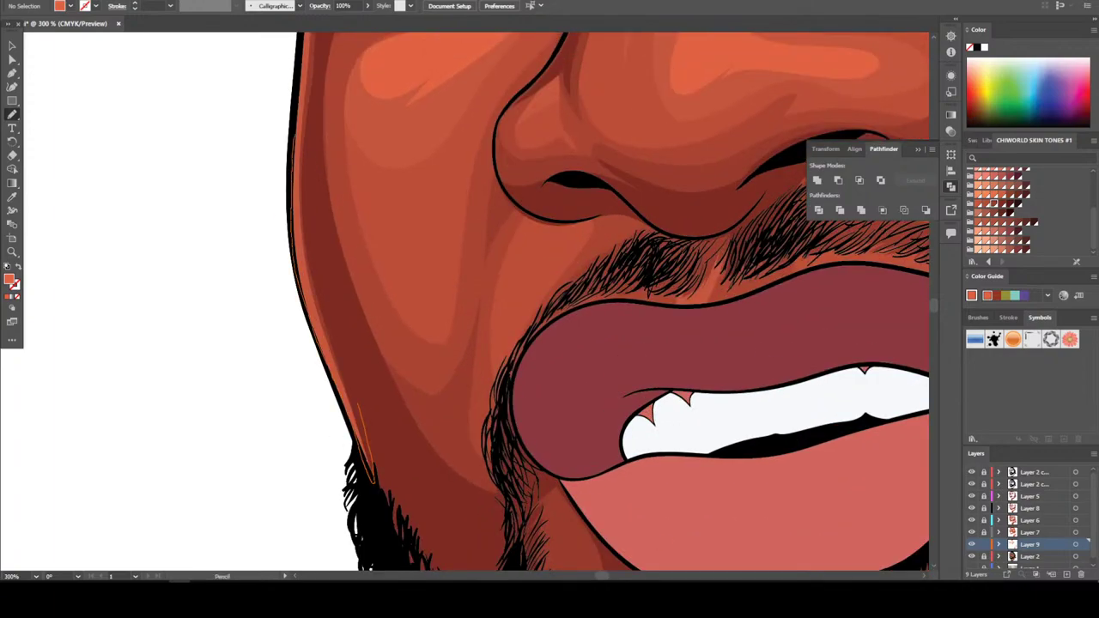
{"action": "scroll", "coordinate": [607, 302], "scroll_direction": "up", "scroll_amount": 5}
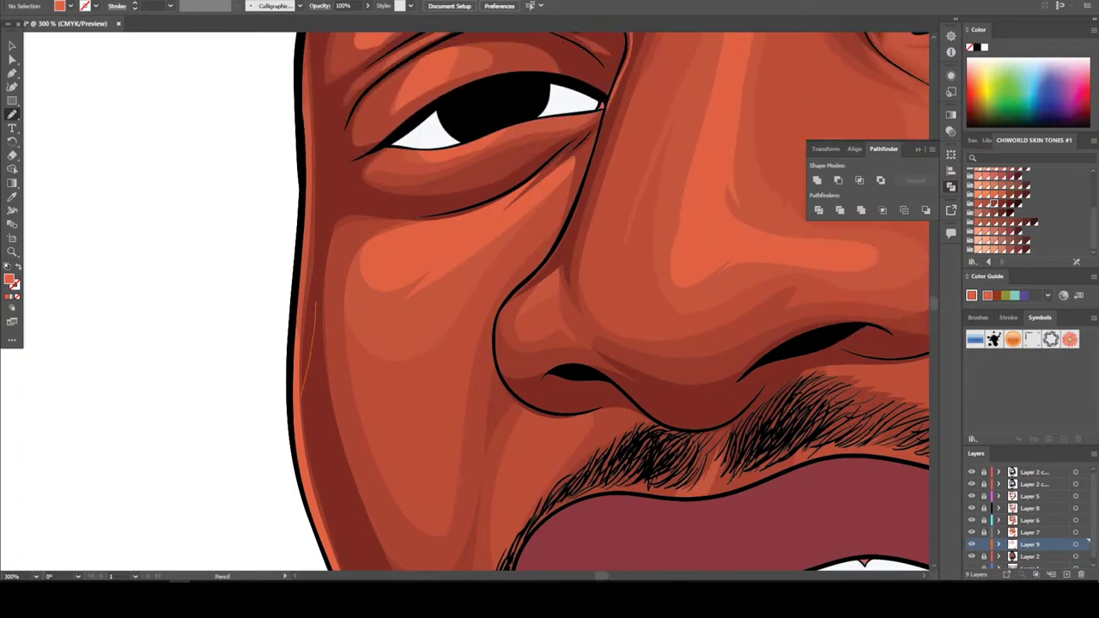
{"action": "scroll", "coordinate": [607, 302], "scroll_direction": "up", "scroll_amount": 4}
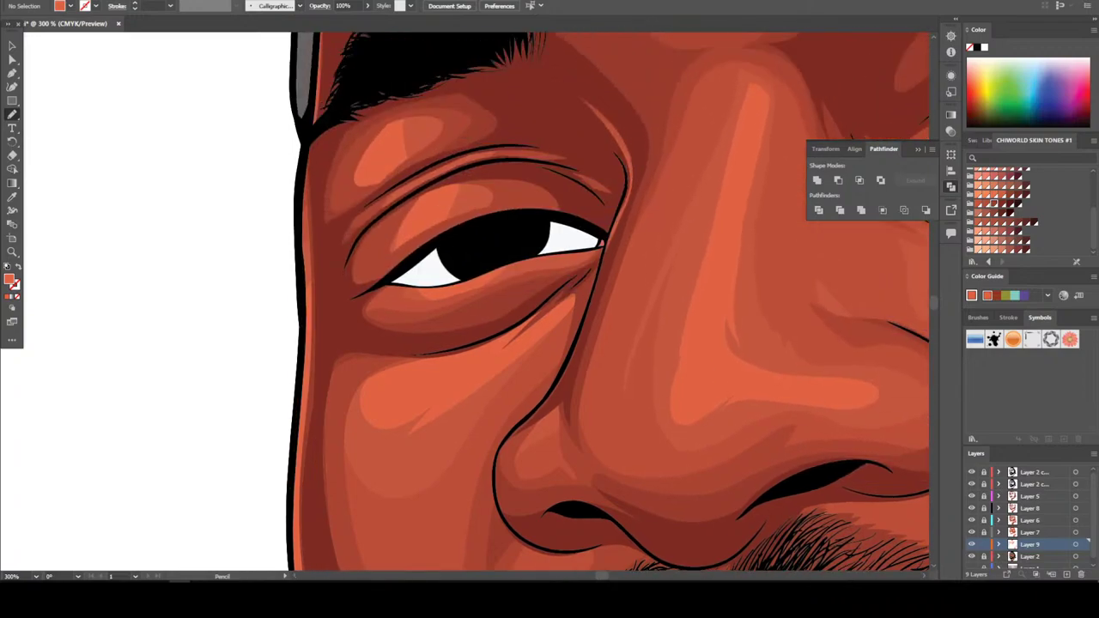
{"action": "scroll", "coordinate": [607, 302], "scroll_direction": "up", "scroll_amount": 4}
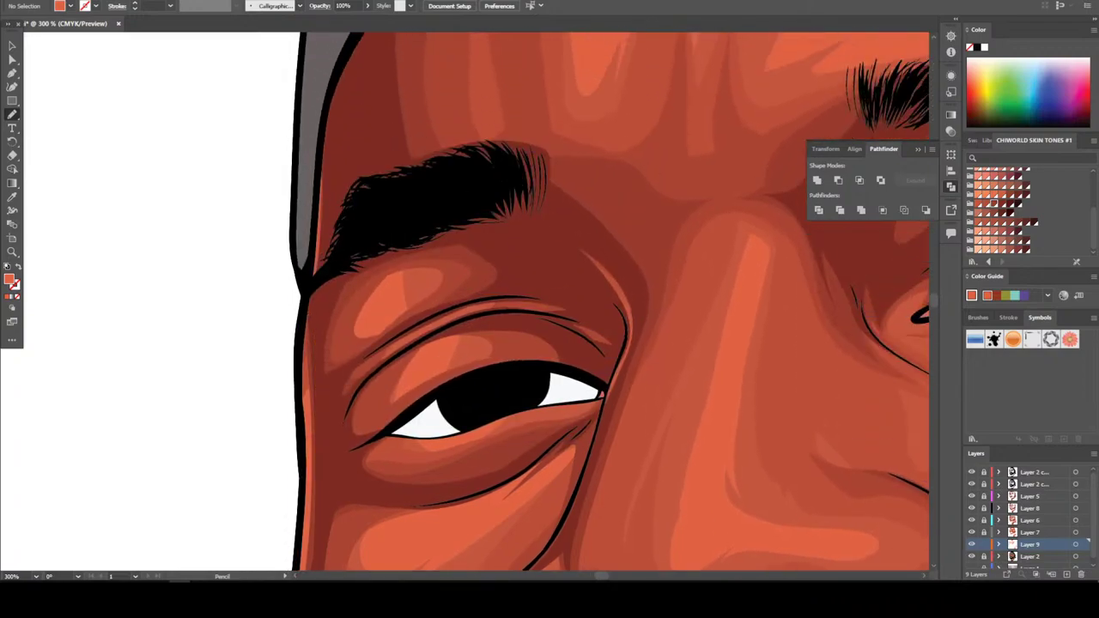
{"action": "key", "text": "ctrl+minus"}
{"action": "key", "text": "ctrl+minus"}
{"action": "key", "text": "ctrl+minus"}
{"action": "key", "text": "ctrl+minus"}
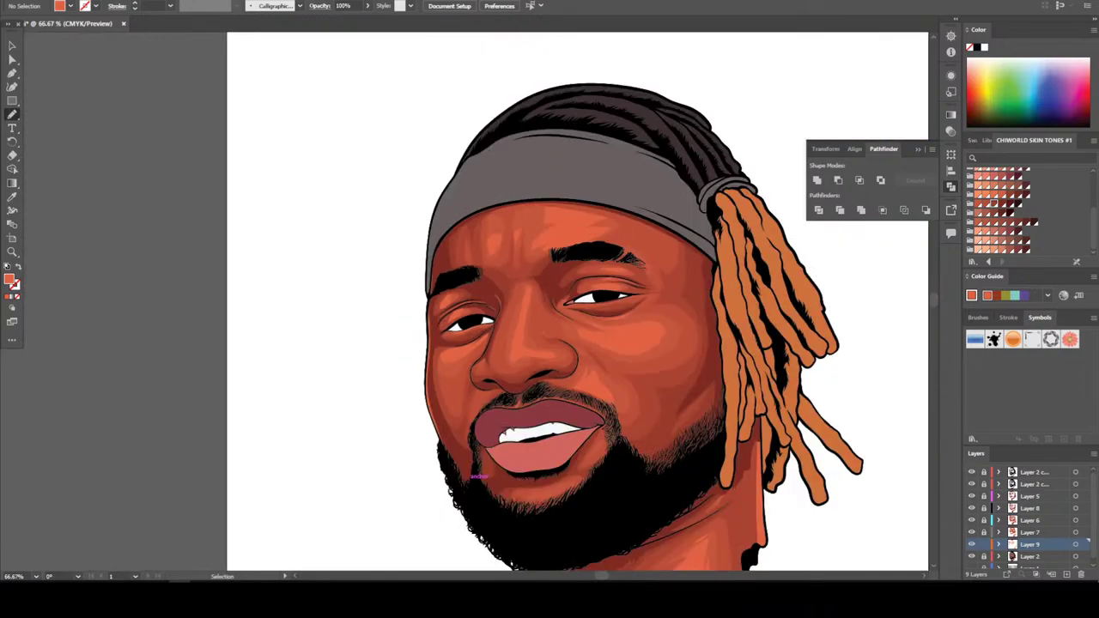
{"action": "key", "text": "ctrl+plus"}
{"action": "key", "text": "ctrl+plus"}
{"action": "key", "text": "ctrl+plus"}
{"action": "key", "text": "ctrl+plus"}
{"action": "key", "text": "ctrl+plus"}
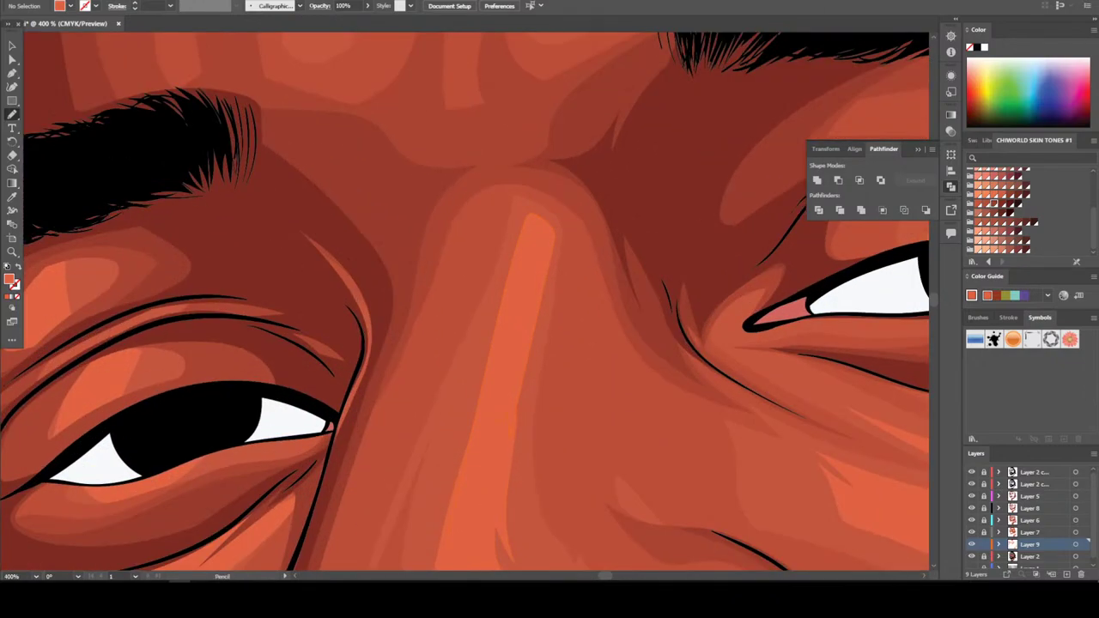
{"action": "left_click_drag", "start_coordinate": [295, 323], "coordinate": [331, 404]}
{"action": "left_click_drag", "start_coordinate": [341, 317], "coordinate": [345, 397]}
{"action": "left_click_drag", "start_coordinate": [331, 434], "coordinate": [329, 438]}
{"action": "key", "text": "ctrl+minus"}
{"action": "key", "text": "ctrl+minus"}
{"action": "key", "text": "ctrl+minus"}
{"action": "key", "text": "ctrl+minus"}
{"action": "key", "text": "ctrl+minus"}
{"action": "key", "text": "ctrl+minus"}
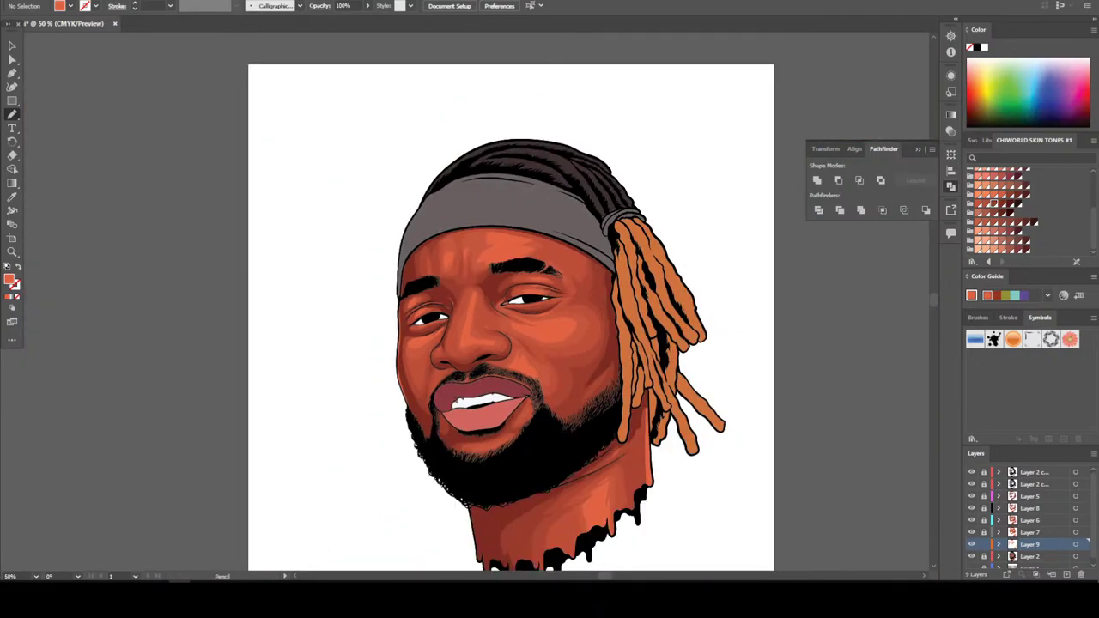
{"action": "scroll", "coordinate": [511, 309], "scroll_direction": "down", "scroll_amount": 2}
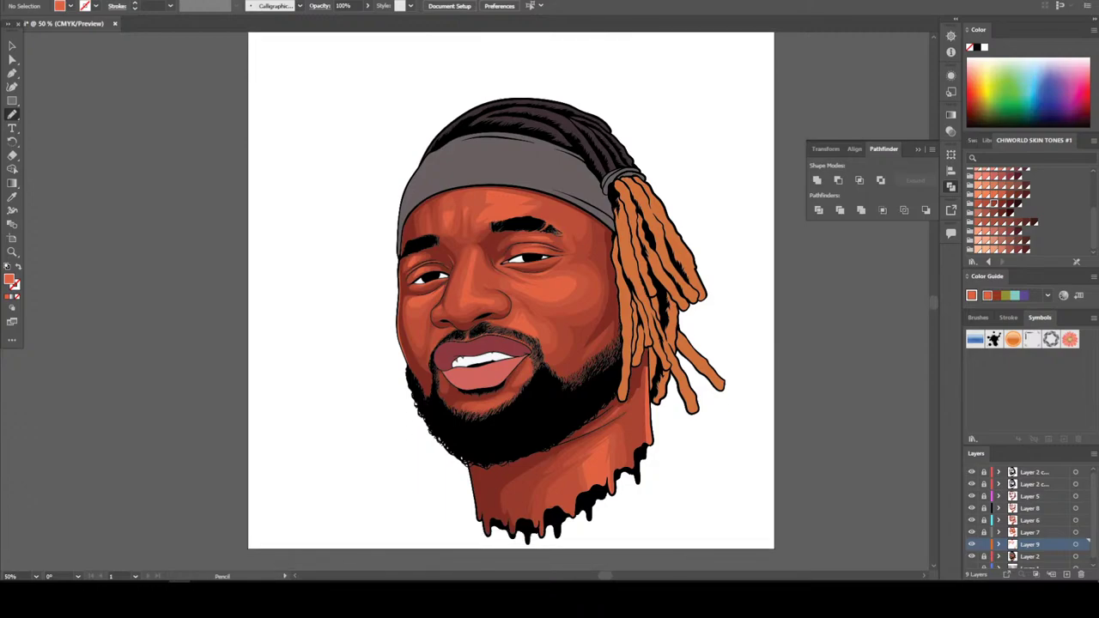
Select the skin highlight shapes across the face and trim them into one group with Pathfinder Trim
{"action": "key", "text": "v"}
{"action": "left_click_drag", "start_coordinate": [346, 92], "coordinate": [712, 491]}
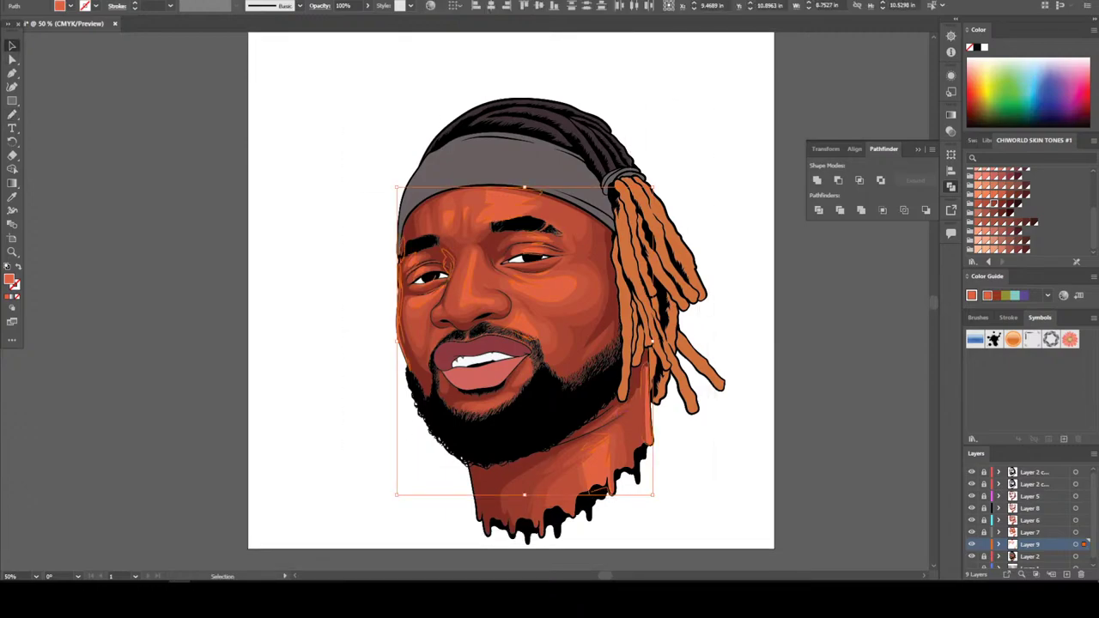
{"action": "left_click", "coordinate": [98, 2]}
{"action": "left_click", "coordinate": [163, 120]}
{"action": "left_click", "coordinate": [861, 210]}
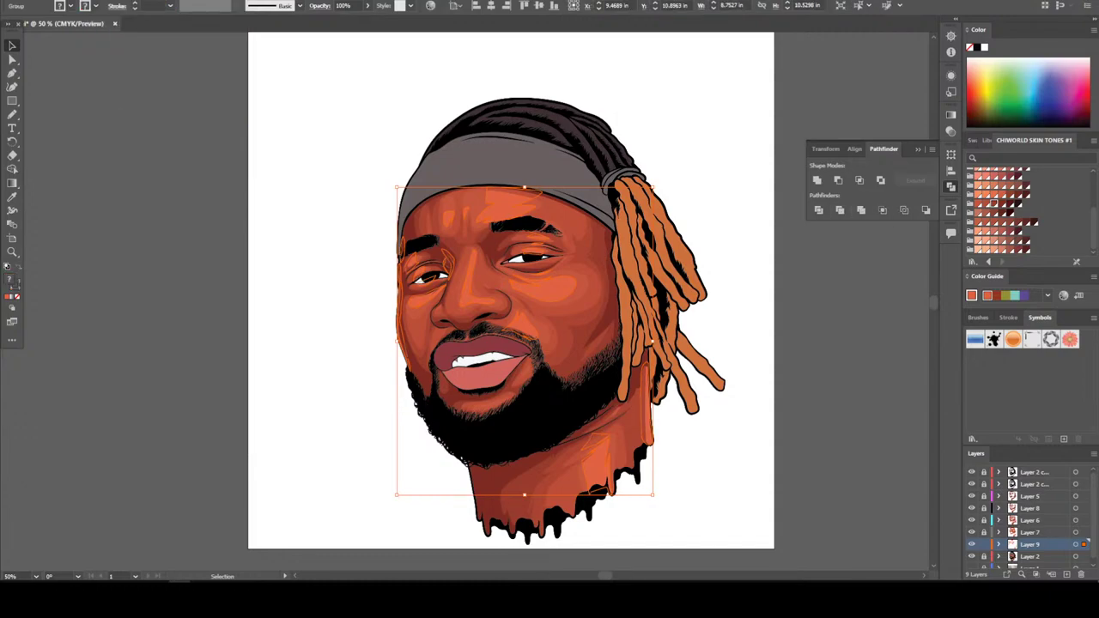
Set the trimmed highlight group's opacity to 54% and deselect it
{"action": "left_click", "coordinate": [368, 6]}
{"action": "left_click_drag", "start_coordinate": [365, 19], "coordinate": [346, 19]}
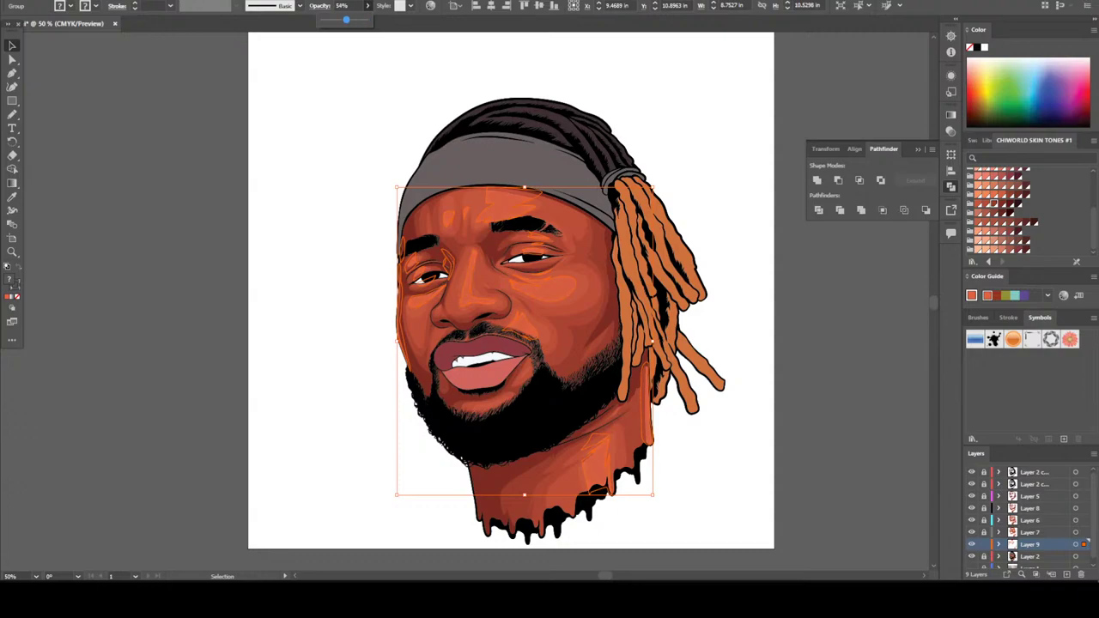
{"action": "key", "text": "ctrl+shift+a"}
{"action": "key", "text": "a"}
{"action": "key", "text": "ctrl+minus"}
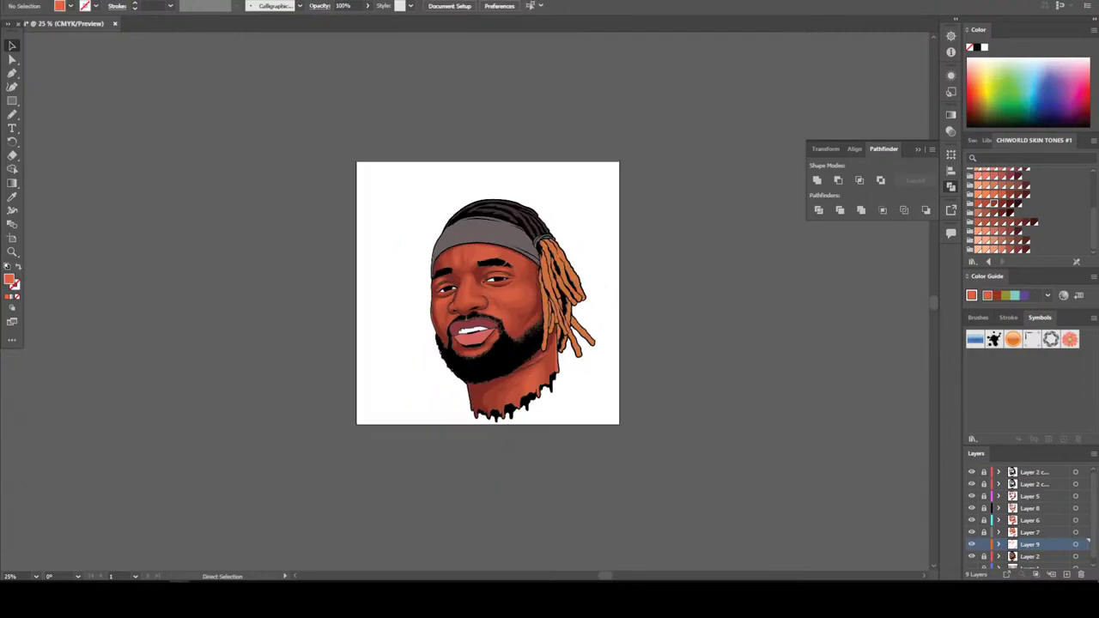
{"action": "key", "text": "ctrl+equal"}
{"action": "key", "text": "ctrl+equal"}
{"action": "key", "text": "ctrl+equal"}
{"action": "key", "text": "ctrl+equal"}
{"action": "key", "text": "ctrl+minus"}
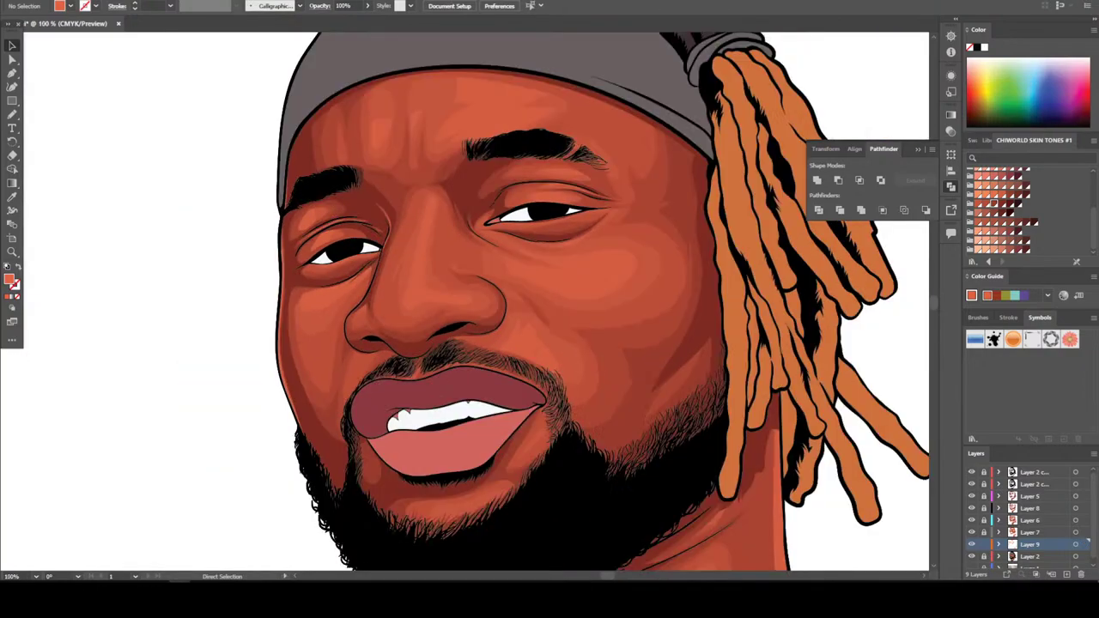
{"action": "key", "text": "ctrl+minus"}
{"action": "scroll", "coordinate": [526, 457], "scroll_direction": "down", "scroll_amount": 2}
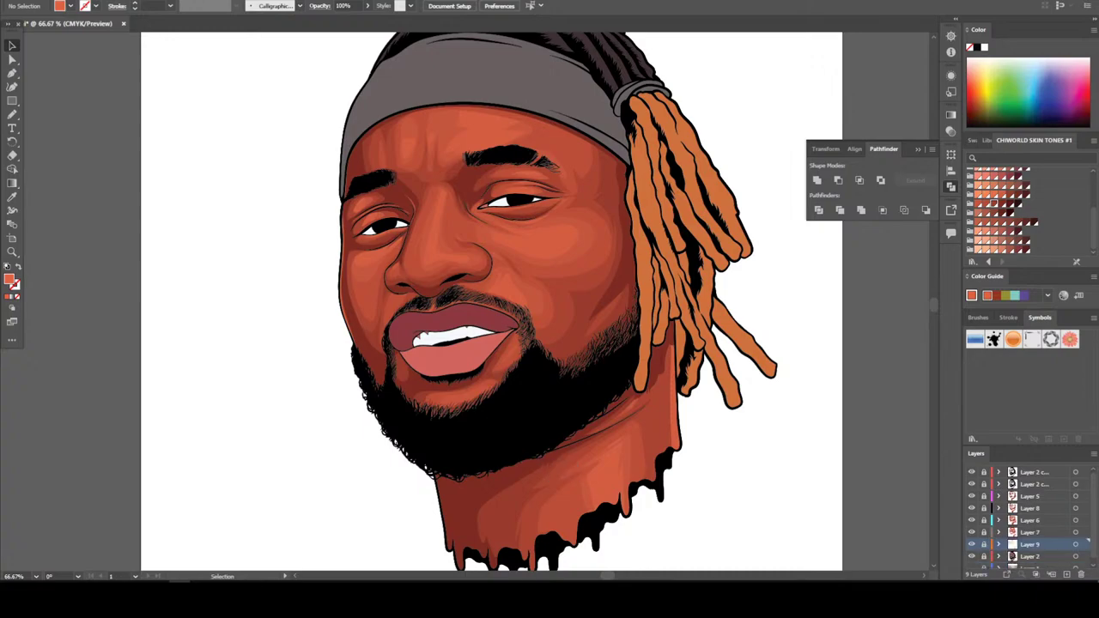
Add a new Layer 10 above an upper layer in the stack
{"action": "left_click", "coordinate": [1035, 484]}
{"action": "left_click", "coordinate": [1067, 574]}
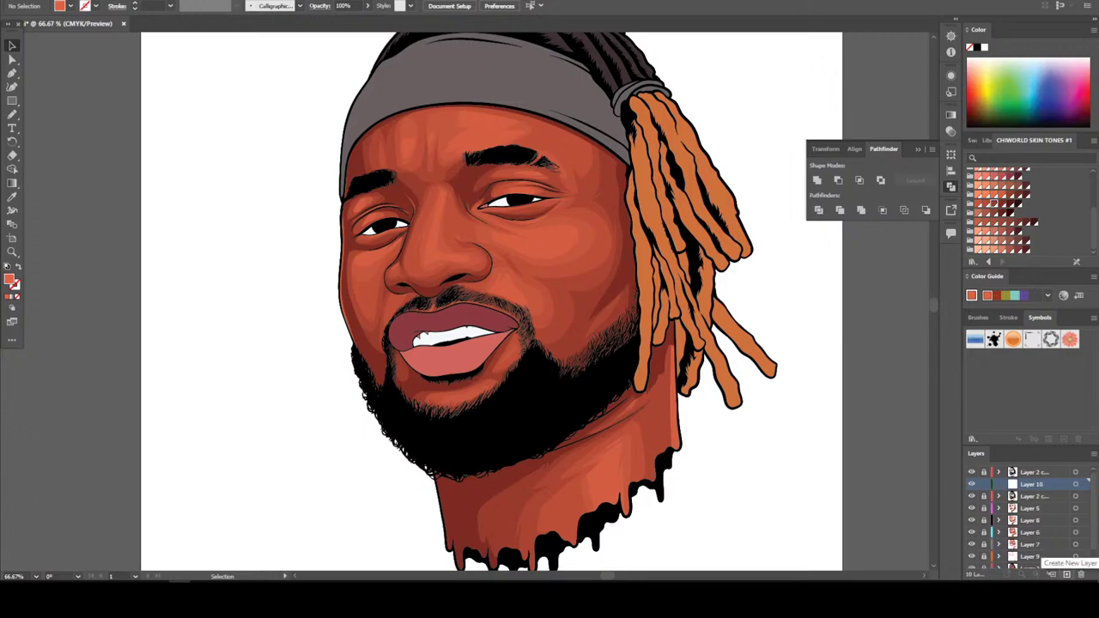
{"action": "key", "text": "ctrl+minus"}
{"action": "key", "text": "ctrl+plus"}
{"action": "key", "text": "ctrl+plus"}
{"action": "key", "text": "ctrl+plus"}
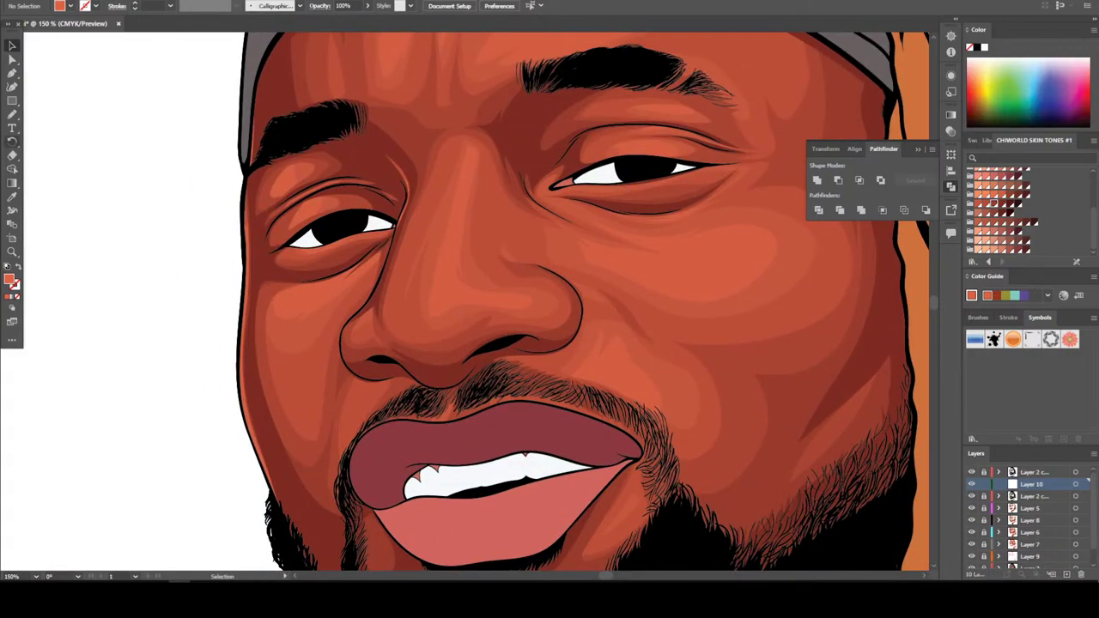
Set up the Paintbrush with an orange stroke, no fill, and 3 pt weight
{"action": "left_click_drag", "start_coordinate": [12, 114], "coordinate": [60, 114]}
{"action": "key", "text": "shift+x"}
{"action": "left_click", "coordinate": [170, 6]}
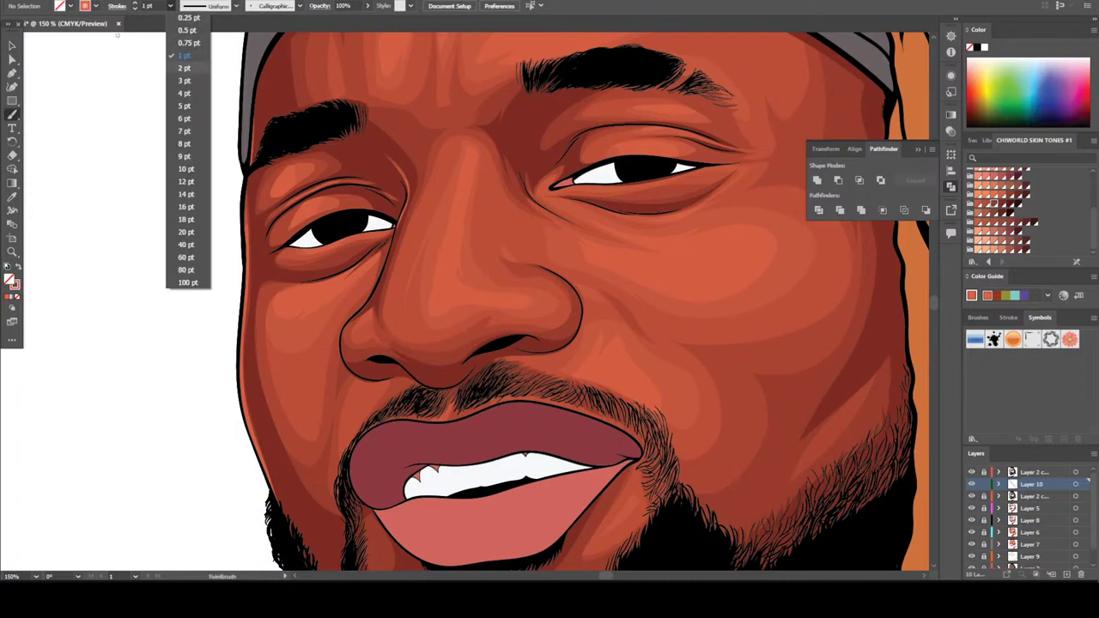
{"action": "left_click", "coordinate": [191, 82]}
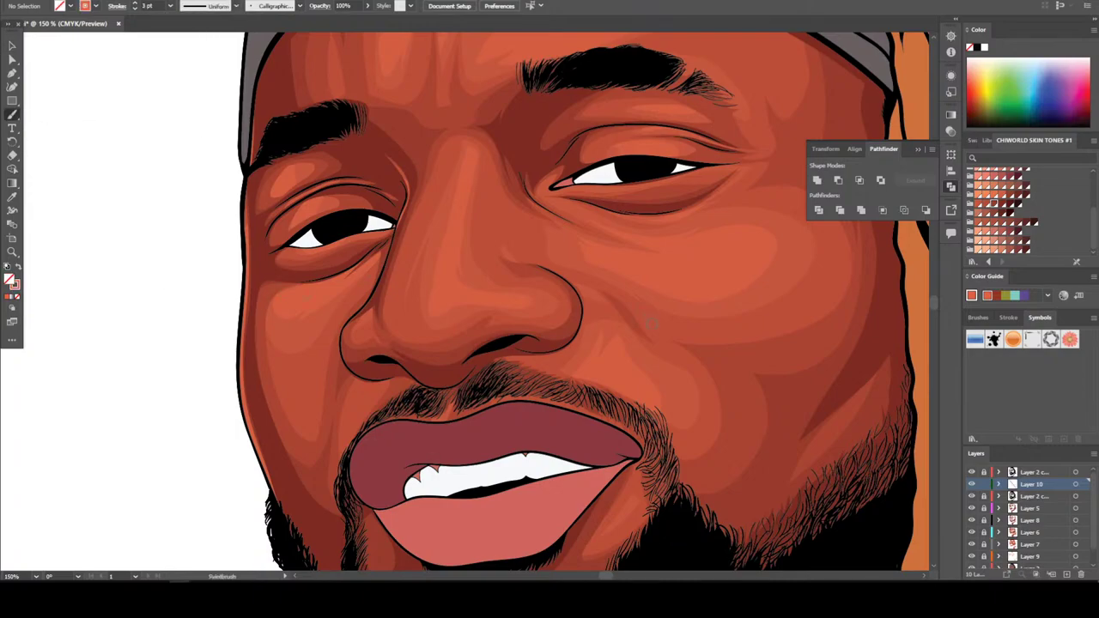
{"action": "scroll", "coordinate": [653, 322], "scroll_direction": "down", "scroll_amount": 2}
{"action": "scroll", "coordinate": [630, 343], "scroll_direction": "up", "scroll_amount": 5}
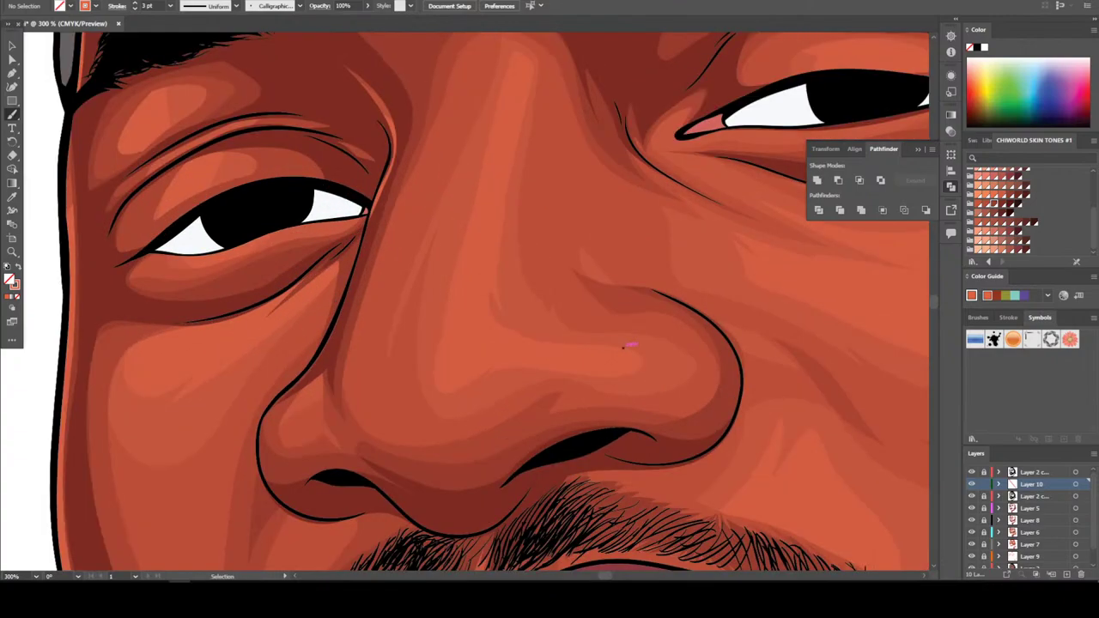
{"action": "scroll", "coordinate": [631, 344], "scroll_direction": "up", "scroll_amount": 3}
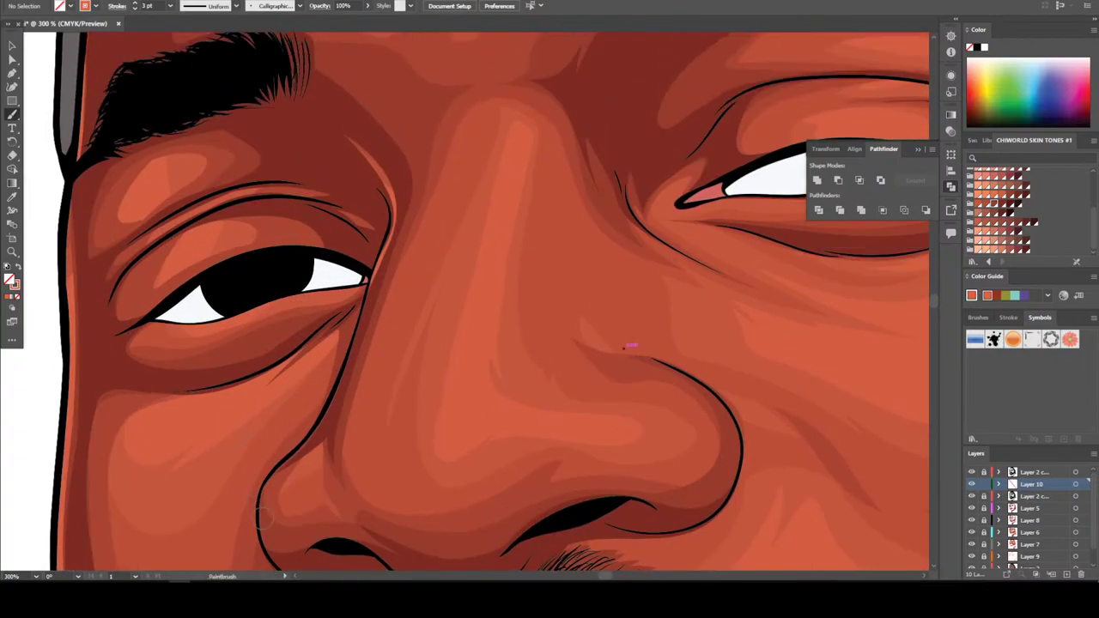
Paint highlights along the side of the nose and up the nose bridge
{"action": "mouse_move", "coordinate": [264, 491]}
{"action": "left_mouse_down"}
{"action": "mouse_move", "coordinate": [340, 387]}
{"action": "mouse_move", "coordinate": [392, 221]}
{"action": "left_mouse_up"}
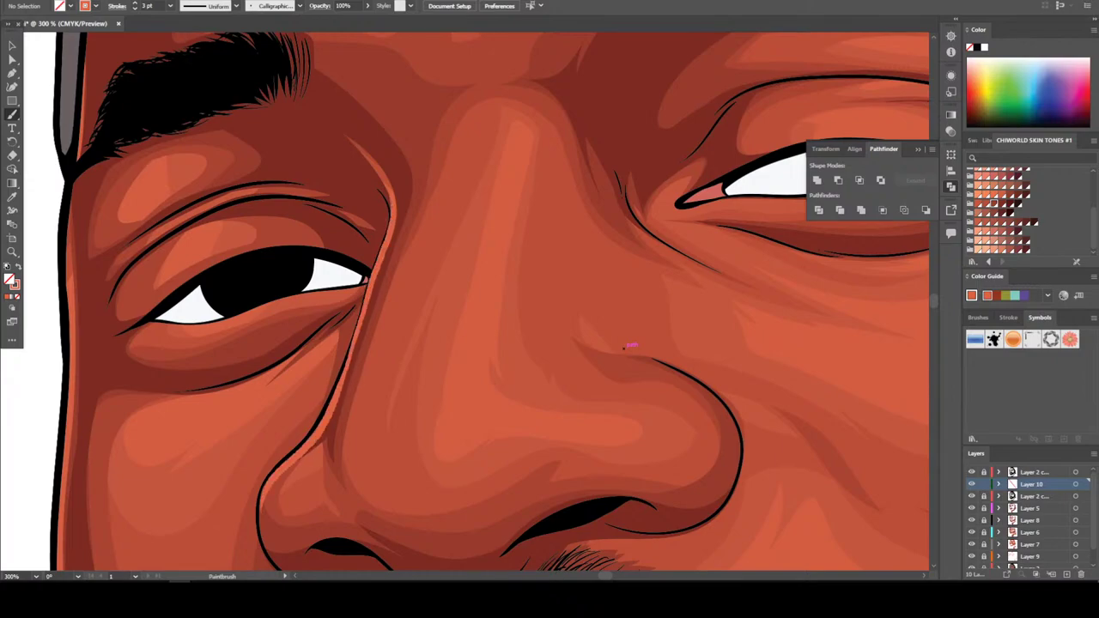
{"action": "key", "text": "ctrl+minus"}
{"action": "key", "text": "ctrl+minus"}
{"action": "key", "text": "ctrl+minus"}
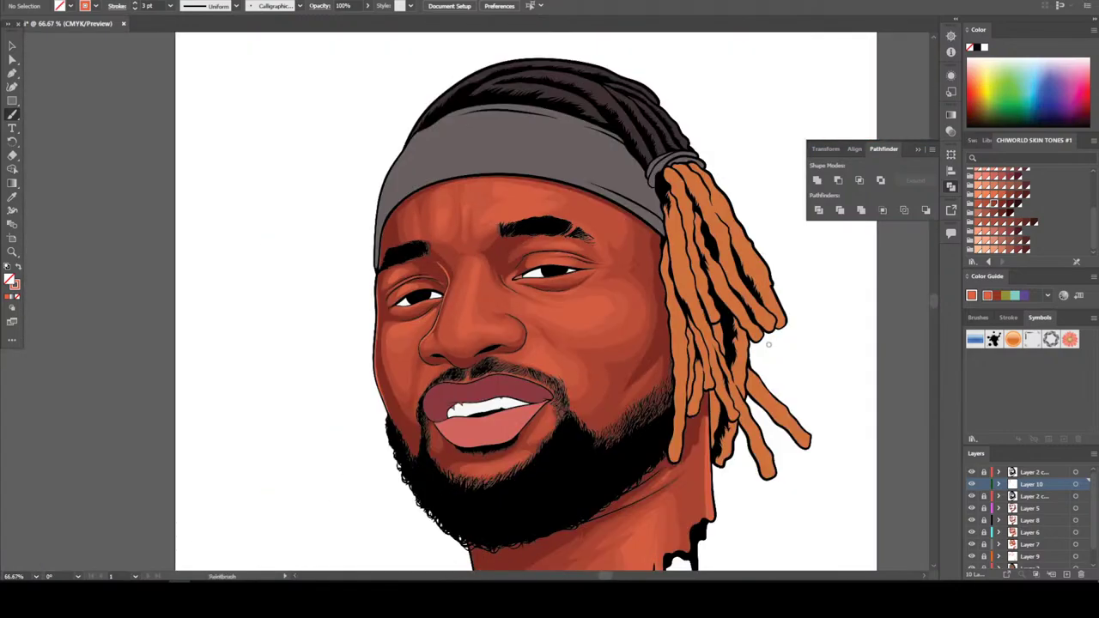
{"action": "key", "text": "ctrl+plus"}
{"action": "key", "text": "ctrl+plus"}
{"action": "key", "text": "ctrl+plus"}
{"action": "scroll", "coordinate": [767, 356], "scroll_direction": "up", "scroll_amount": 1}
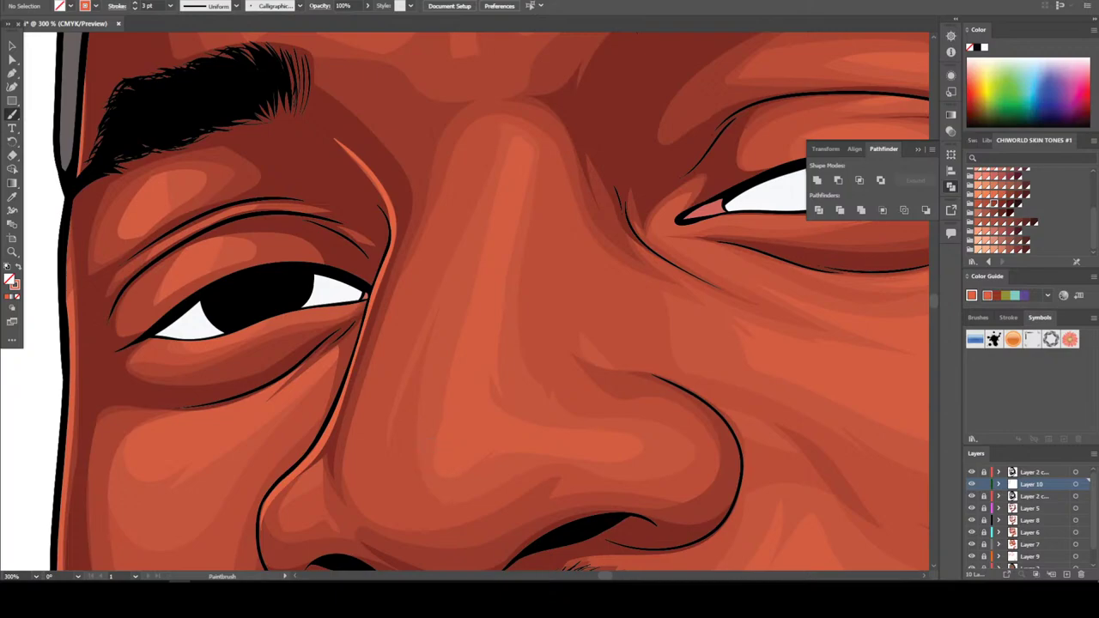
{"action": "left_click_drag", "start_coordinate": [434, 434], "coordinate": [498, 163]}
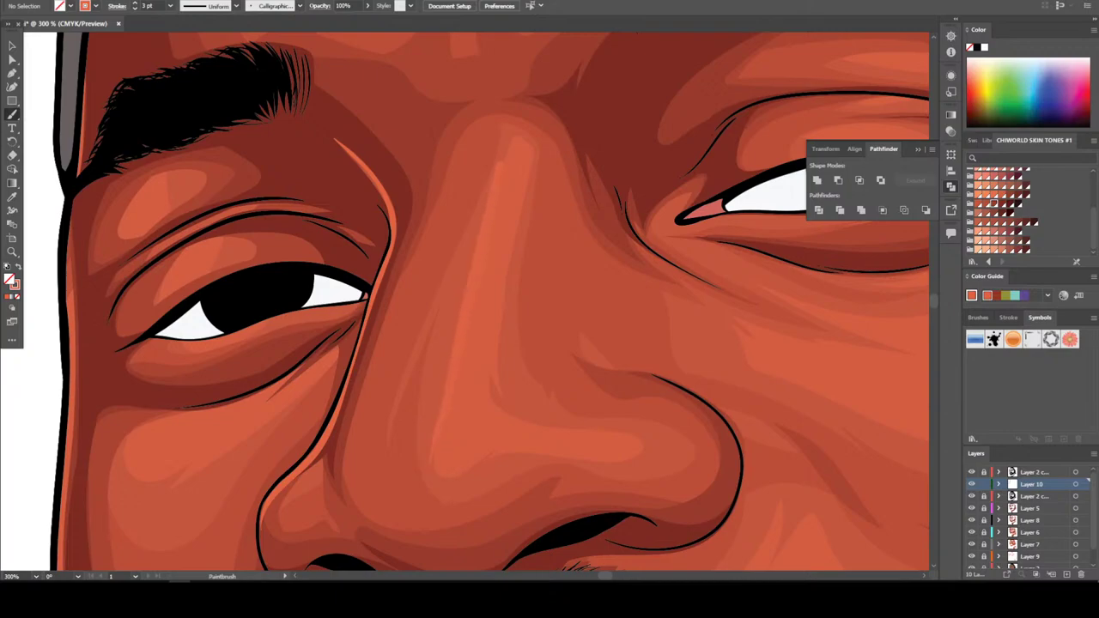
Paint a highlight along the left eyelid crease
{"action": "key", "text": "ctrl+minus"}
{"action": "key", "text": "ctrl+minus"}
{"action": "key", "text": "ctrl+minus"}
{"action": "key", "text": "ctrl+minus"}
{"action": "key", "text": "ctrl+minus"}
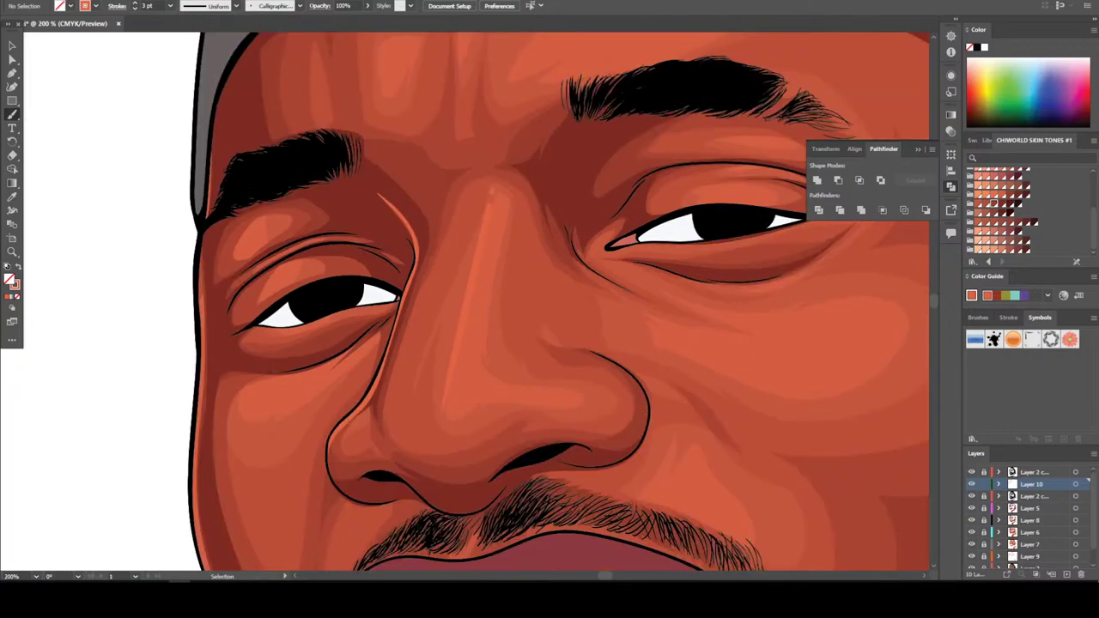
{"action": "key", "text": "ctrl+plus"}
{"action": "key", "text": "ctrl+plus"}
{"action": "key", "text": "ctrl+plus"}
{"action": "key", "text": "b"}
{"action": "key", "text": "ctrl+plus"}
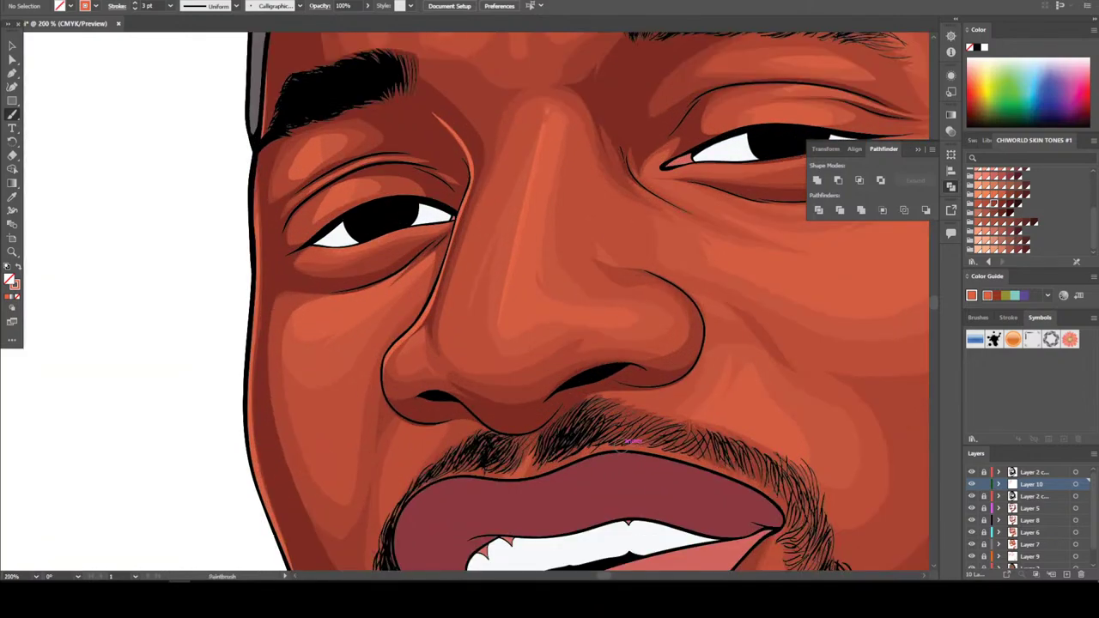
{"action": "key", "text": "ctrl+plus"}
{"action": "key", "text": "ctrl+plus"}
{"action": "key", "text": "ctrl+plus"}
{"action": "scroll", "coordinate": [629, 442], "scroll_direction": "up", "scroll_amount": 2}
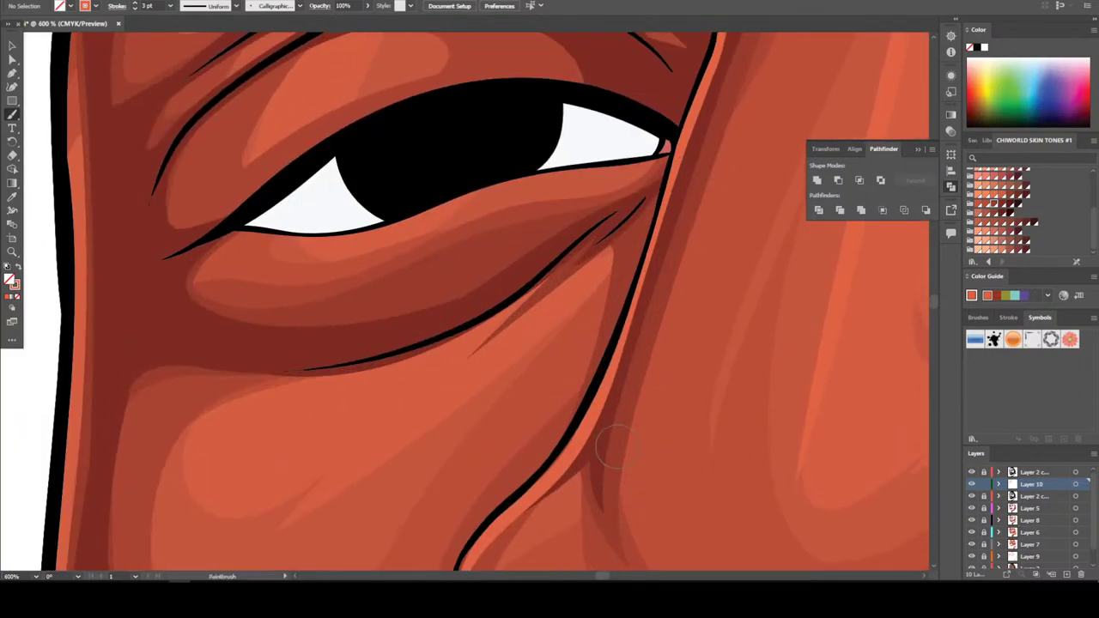
{"action": "scroll", "coordinate": [455, 197], "scroll_direction": "up", "scroll_amount": 6}
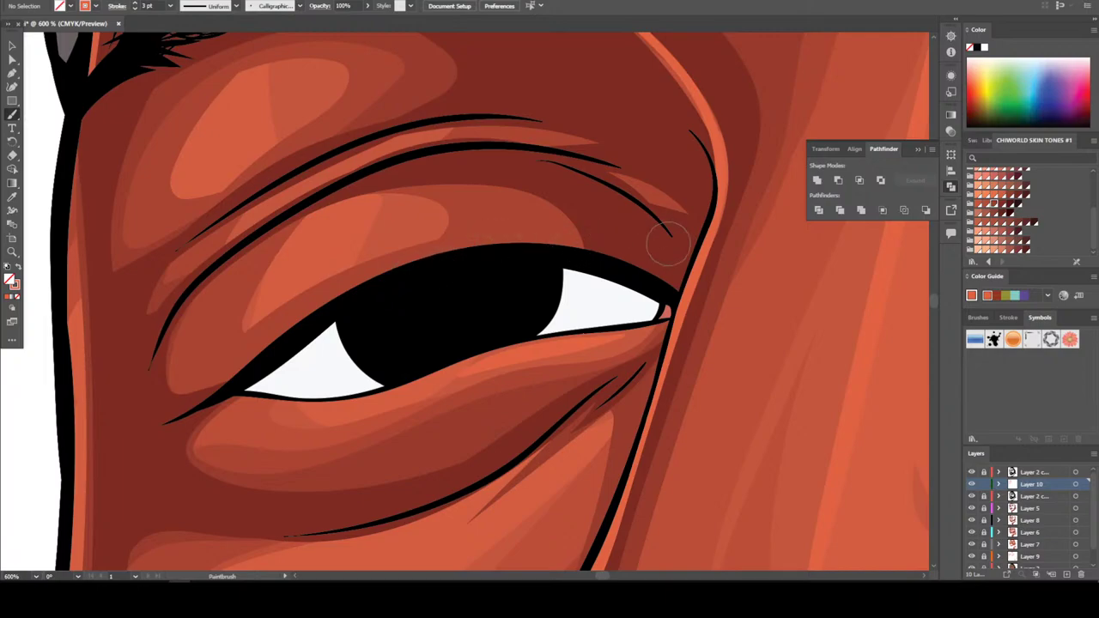
{"action": "mouse_move", "coordinate": [668, 232]}
{"action": "left_mouse_down"}
{"action": "mouse_move", "coordinate": [589, 183]}
{"action": "mouse_move", "coordinate": [445, 165]}
{"action": "left_mouse_up"}
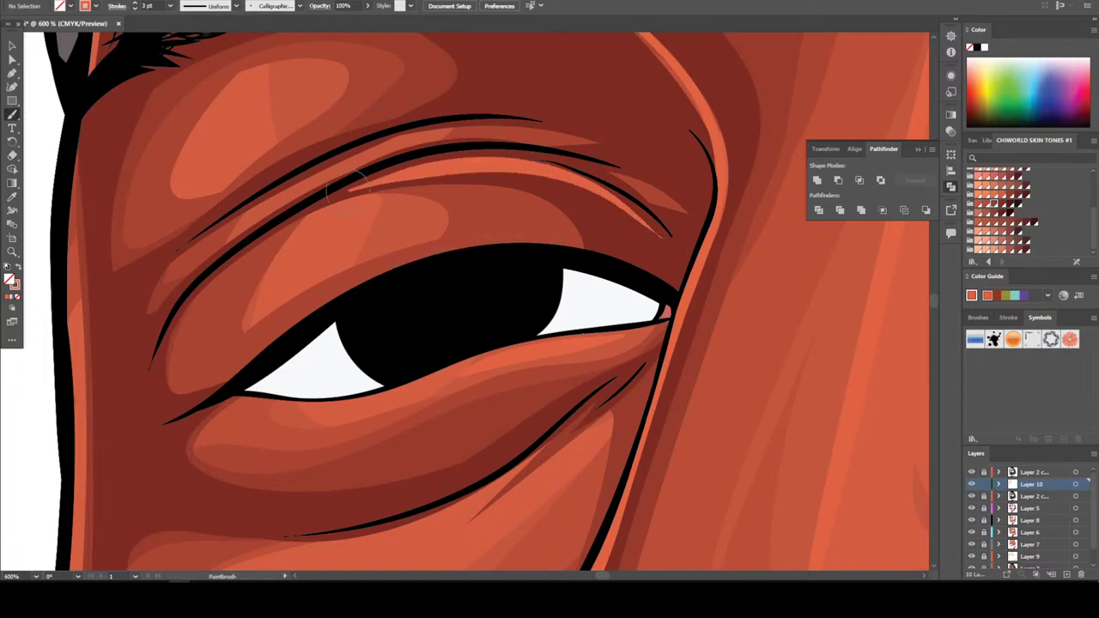
{"action": "key", "text": "ctrl+minus"}
{"action": "key", "text": "ctrl+minus"}
{"action": "key", "text": "ctrl+minus"}
{"action": "key", "text": "ctrl+0"}
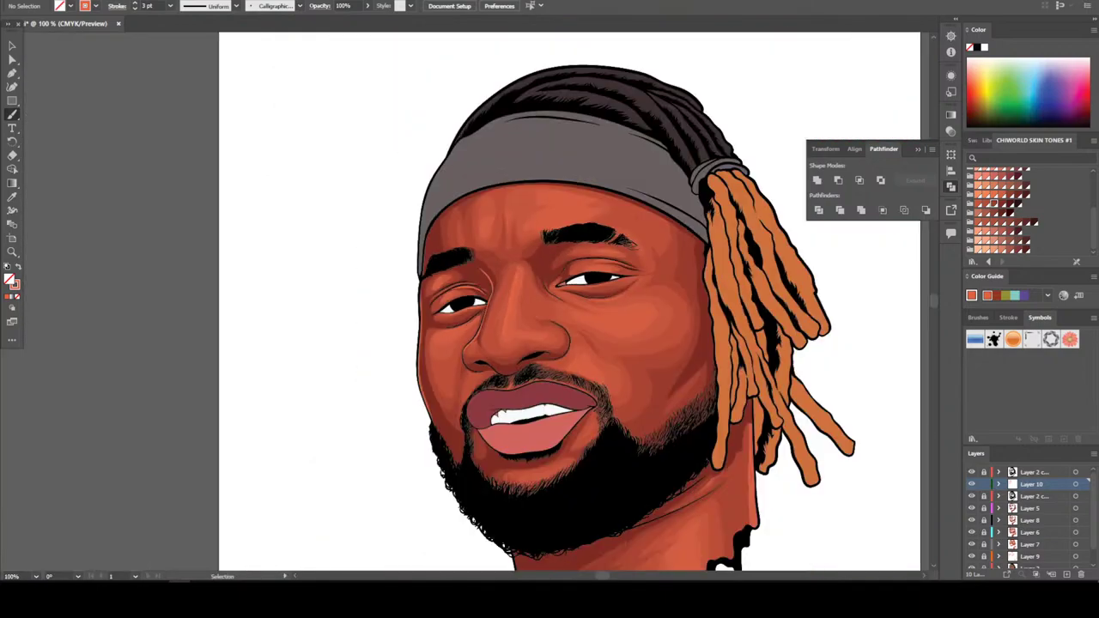
{"action": "key", "text": "ctrl+1"}
Paint two highlights along the other eye's upper eyelid crease and one under the eyebrow
{"action": "key", "text": "ctrl+plus"}
{"action": "key", "text": "ctrl+plus"}
{"action": "key", "text": "ctrl+plus"}
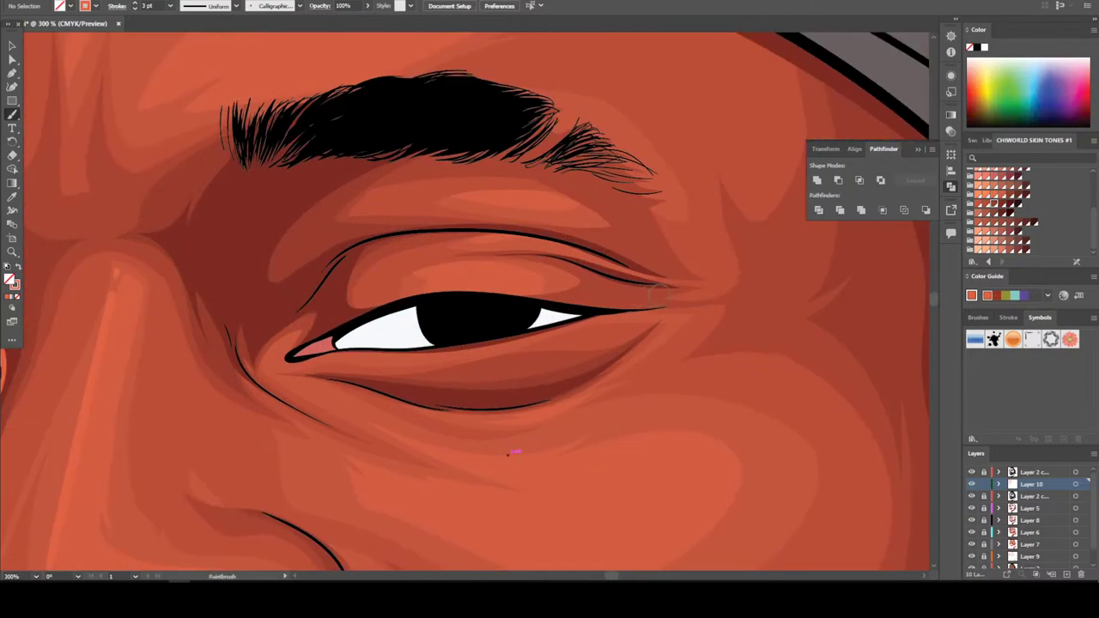
{"action": "mouse_move", "coordinate": [610, 283]}
{"action": "left_mouse_down"}
{"action": "mouse_move", "coordinate": [525, 261]}
{"action": "mouse_move", "coordinate": [397, 269]}
{"action": "left_mouse_up"}
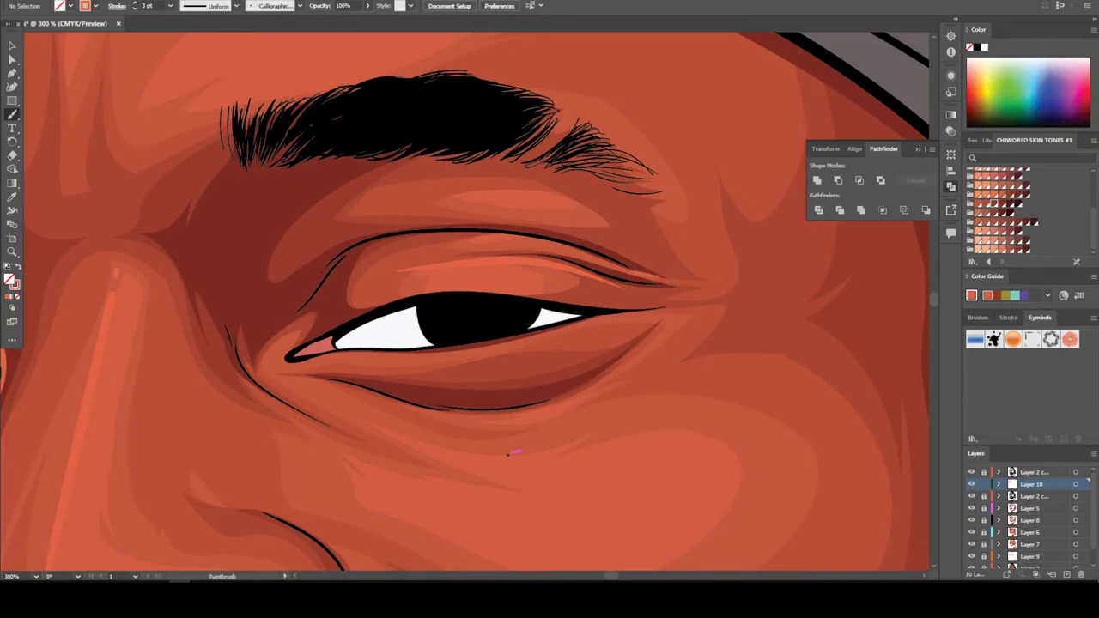
{"action": "mouse_move", "coordinate": [635, 272]}
{"action": "left_mouse_down"}
{"action": "mouse_move", "coordinate": [466, 245]}
{"action": "mouse_move", "coordinate": [414, 251]}
{"action": "left_mouse_up"}
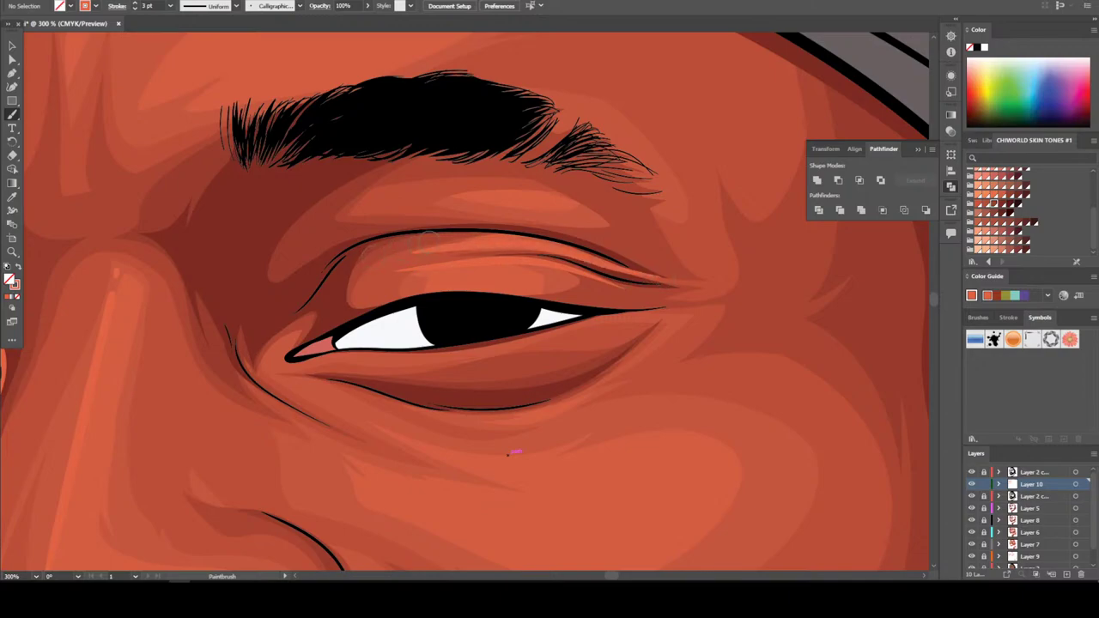
{"action": "scroll", "coordinate": [512, 453], "scroll_direction": "up", "scroll_amount": 2}
{"action": "left_click_drag", "start_coordinate": [558, 232], "coordinate": [411, 228]}
Paint a light orange highlight along the top edge of the upper lip
{"action": "key", "text": "ctrl+minus"}
{"action": "key", "text": "ctrl+minus"}
{"action": "key", "text": "ctrl+minus"}
{"action": "key", "text": "ctrl+minus"}
{"action": "key", "text": "ctrl+minus"}
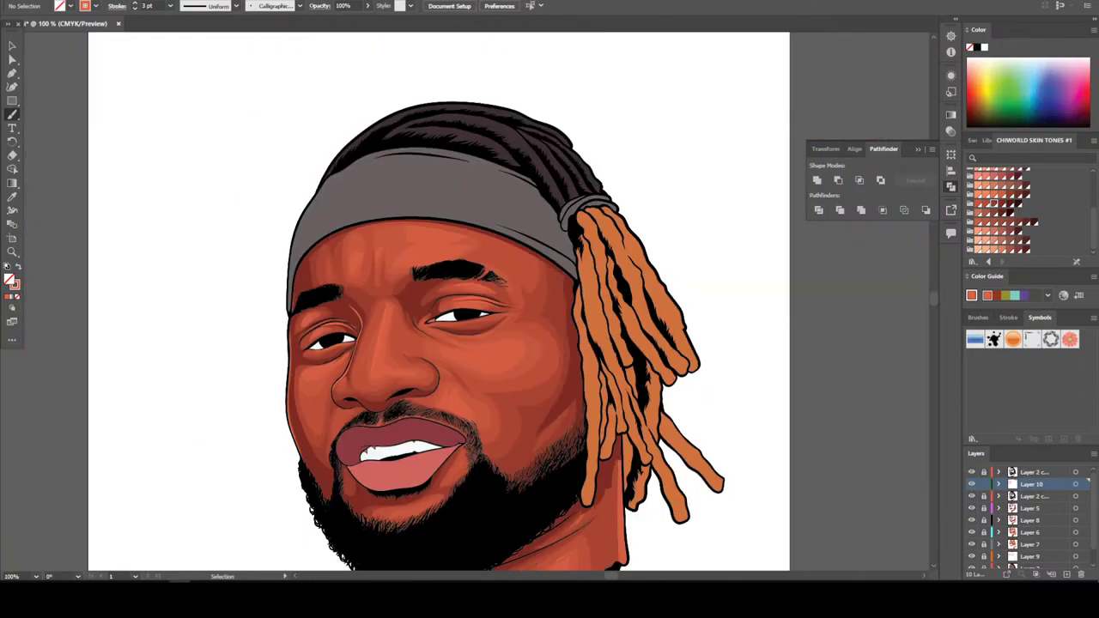
{"action": "key", "text": "ctrl+minus"}
{"action": "key", "text": "ctrl+minus"}
{"action": "key", "text": "ctrl+plus"}
{"action": "key", "text": "ctrl+plus"}
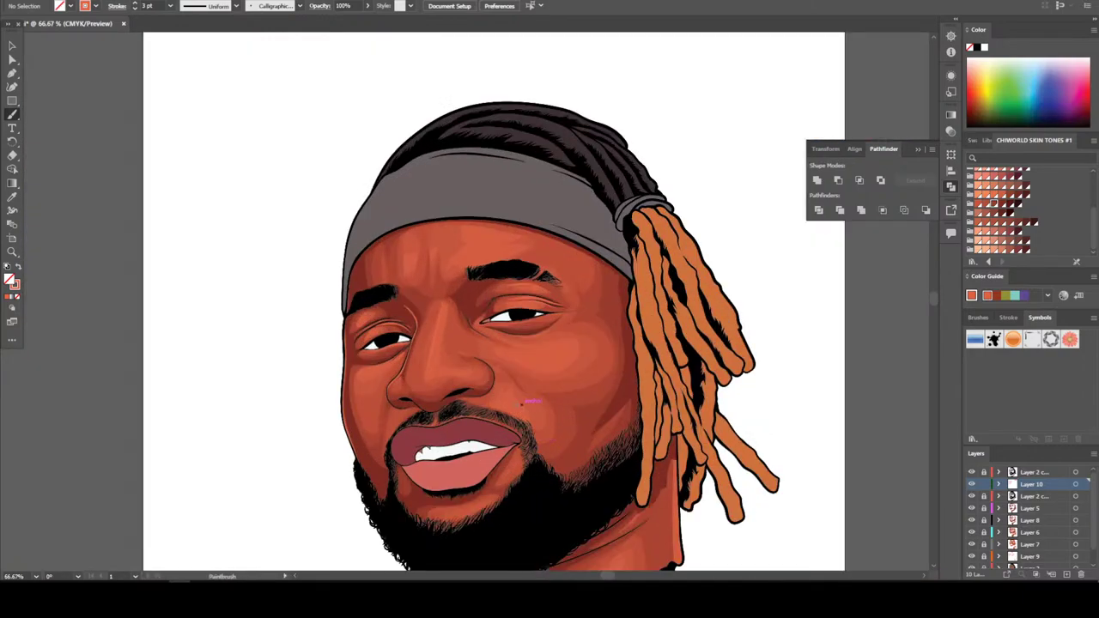
{"action": "key", "text": "v"}
{"action": "key", "text": "ctrl+minus"}
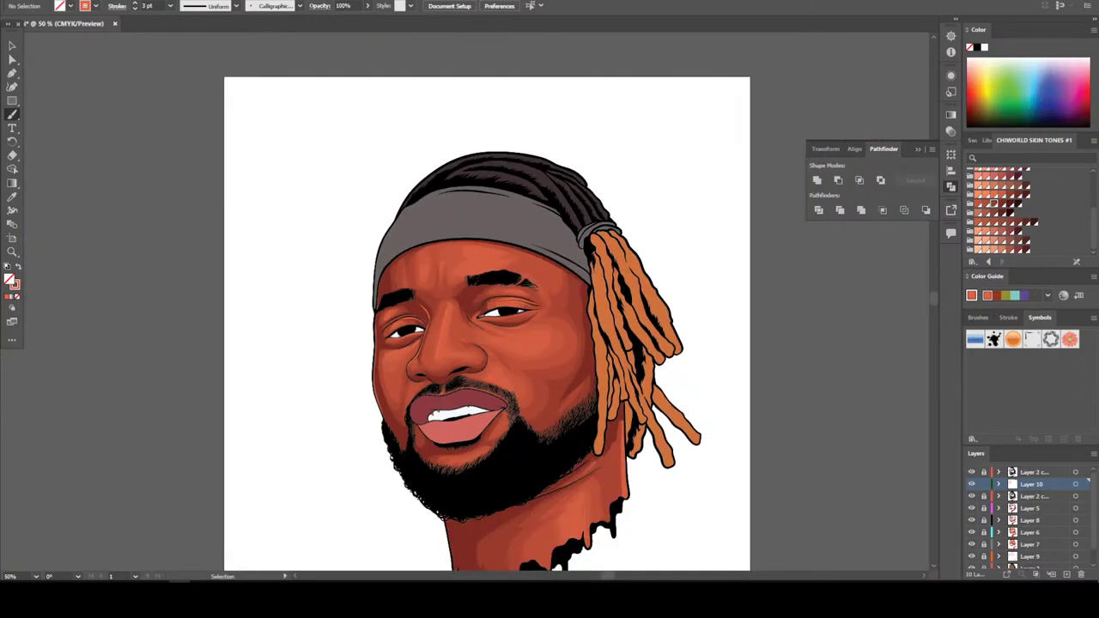
{"action": "key", "text": "ctrl+plus"}
{"action": "key", "text": "ctrl+plus"}
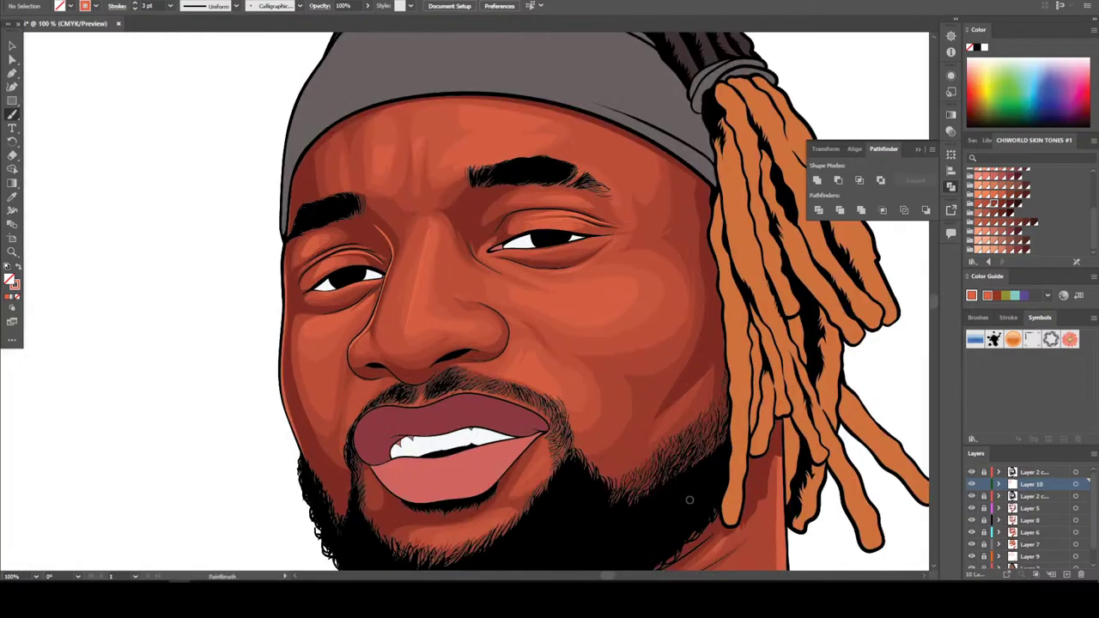
{"action": "key", "text": "ctrl+plus"}
{"action": "key", "text": "ctrl+plus"}
{"action": "key", "text": "ctrl+plus"}
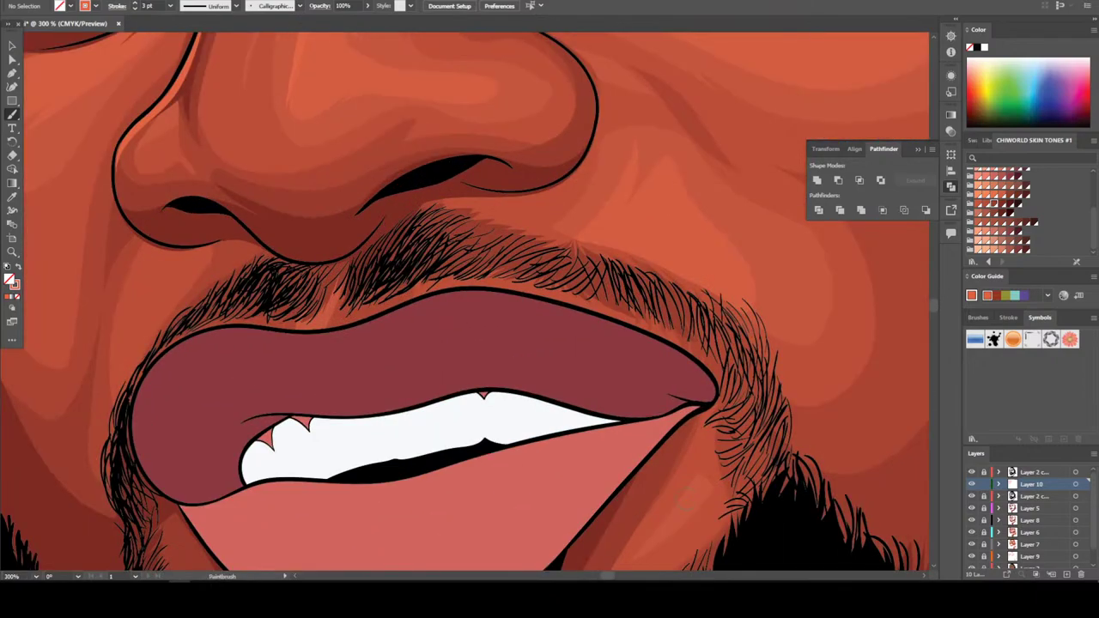
{"action": "mouse_move", "coordinate": [151, 358]}
{"action": "left_mouse_down"}
{"action": "mouse_move", "coordinate": [219, 322]}
{"action": "mouse_move", "coordinate": [321, 327]}
{"action": "mouse_move", "coordinate": [486, 284]}
{"action": "mouse_move", "coordinate": [653, 331]}
{"action": "mouse_move", "coordinate": [709, 375]}
{"action": "left_mouse_up"}
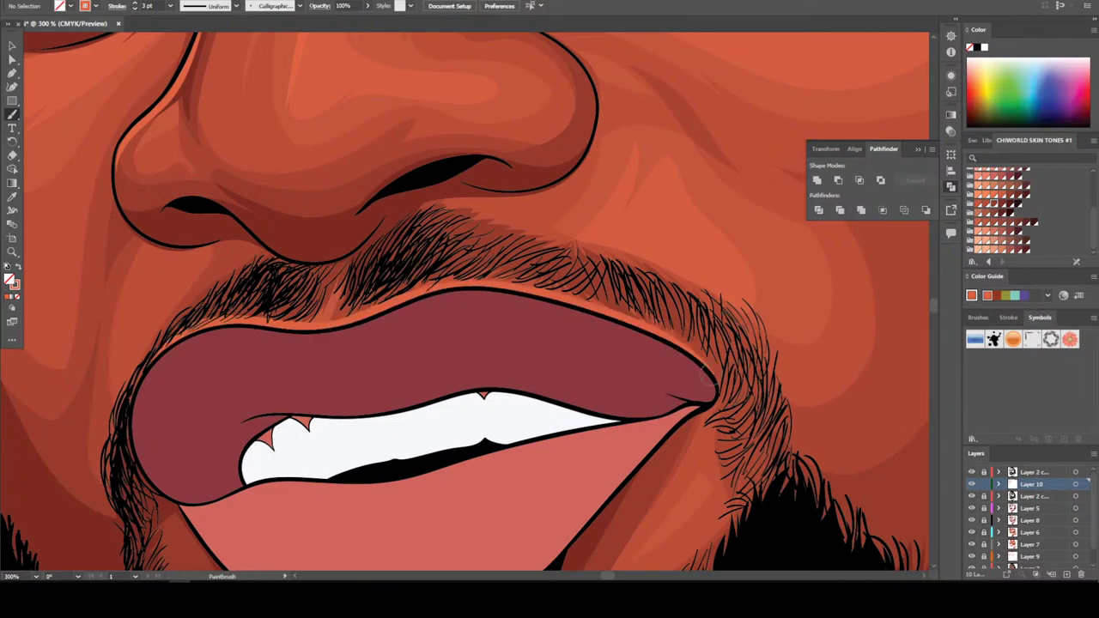
{"action": "key", "text": "ctrl+minus"}
{"action": "key", "text": "ctrl+minus"}
{"action": "key", "text": "ctrl+minus"}
{"action": "key", "text": "ctrl+minus"}
{"action": "key", "text": "ctrl+minus"}
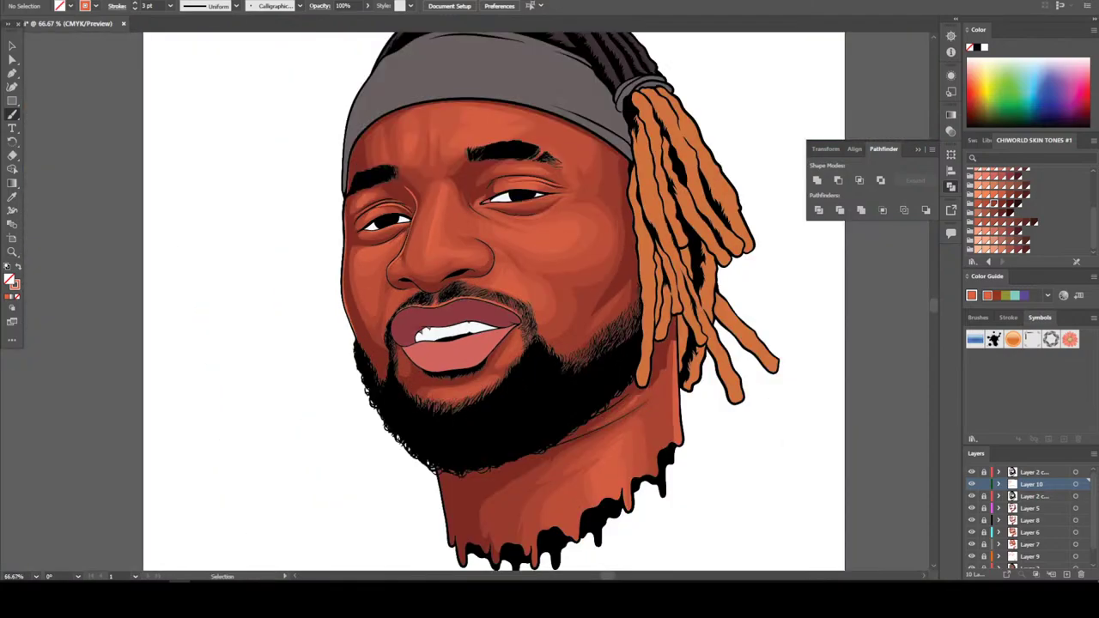
{"action": "key", "text": "ctrl+plus"}
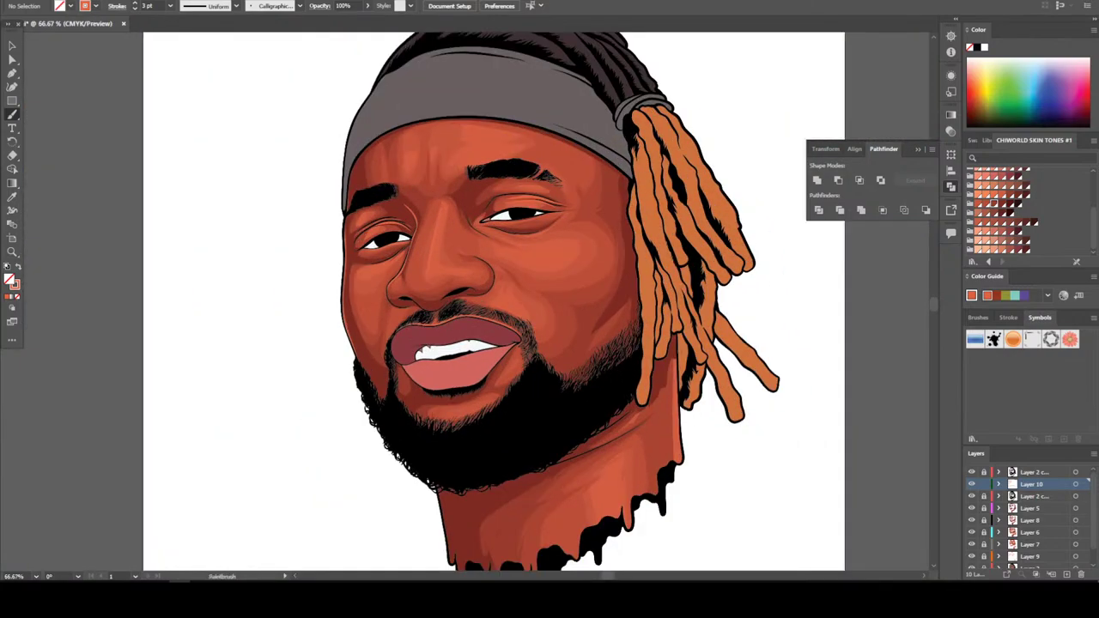
{"action": "scroll", "coordinate": [458, 409], "scroll_direction": "up", "scroll_amount": 4}
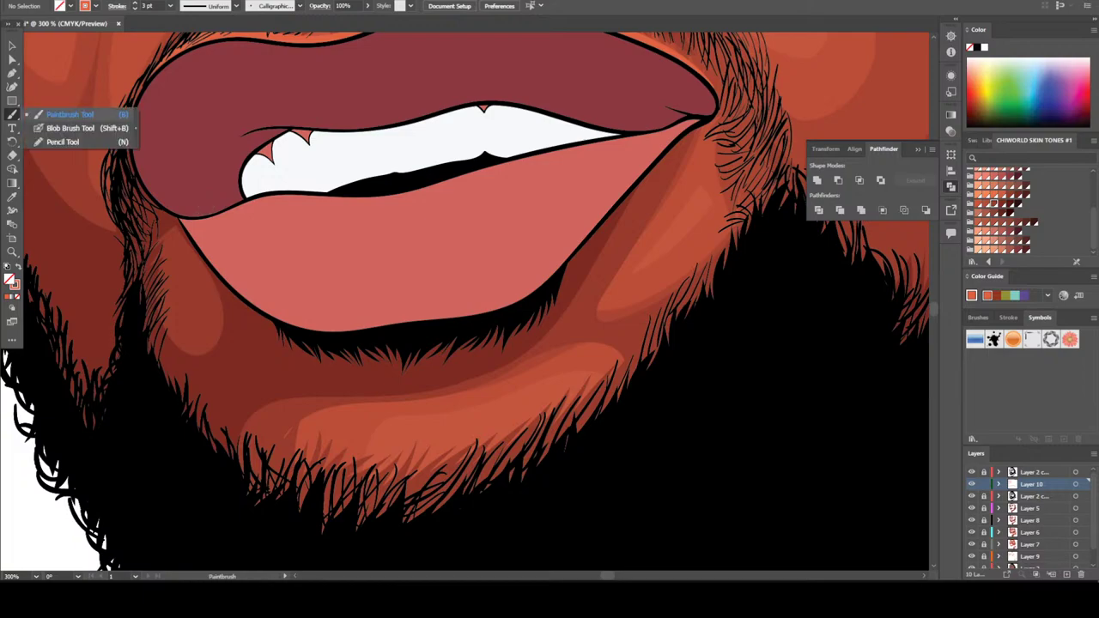
Draw a closed highlight loop on the chin with the Pencil tool
{"action": "left_click", "coordinate": [12, 115]}
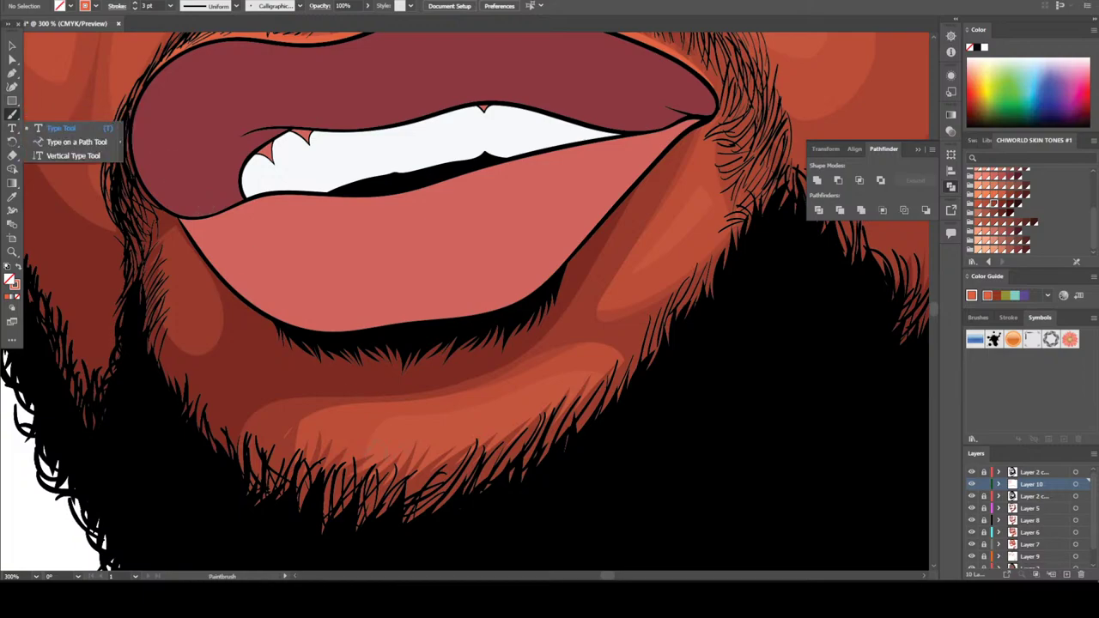
{"action": "left_click", "coordinate": [62, 141]}
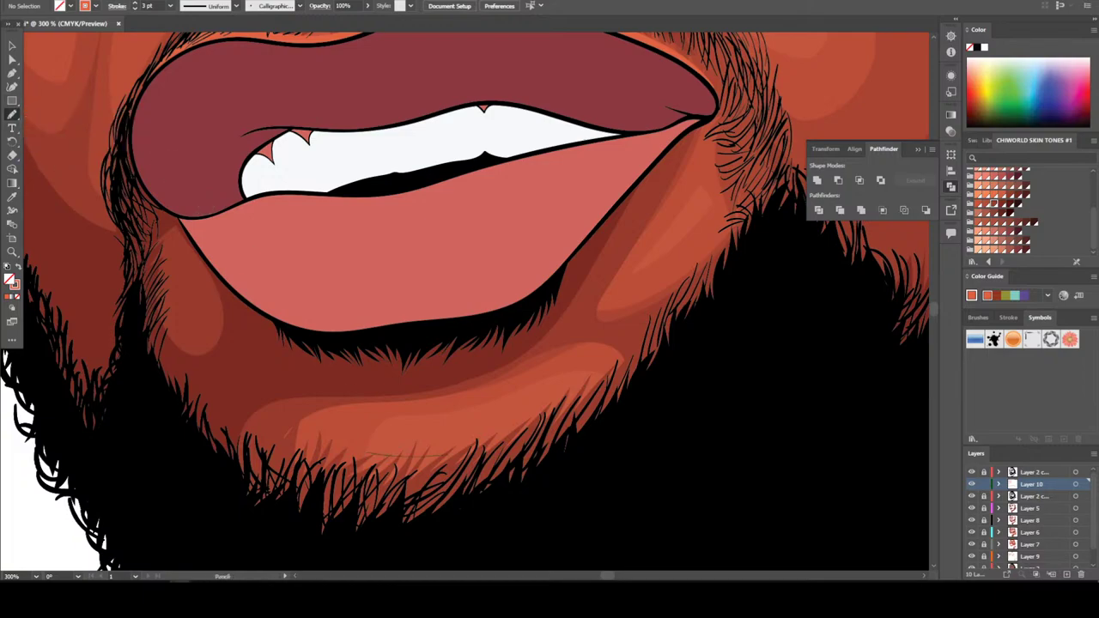
{"action": "mouse_move", "coordinate": [516, 395]}
{"action": "left_mouse_down"}
{"action": "mouse_move", "coordinate": [375, 408]}
{"action": "mouse_move", "coordinate": [336, 422]}
{"action": "left_mouse_up"}
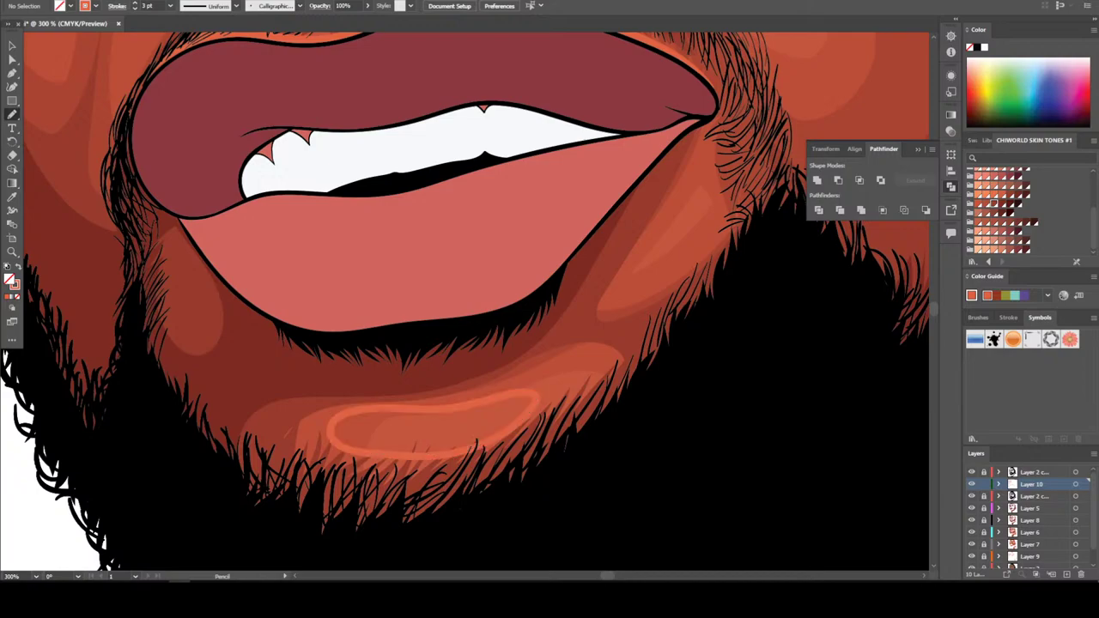
Fill the chin loop with solid orange and deselect it
{"action": "key", "text": "v"}
{"action": "left_click", "coordinate": [461, 391]}
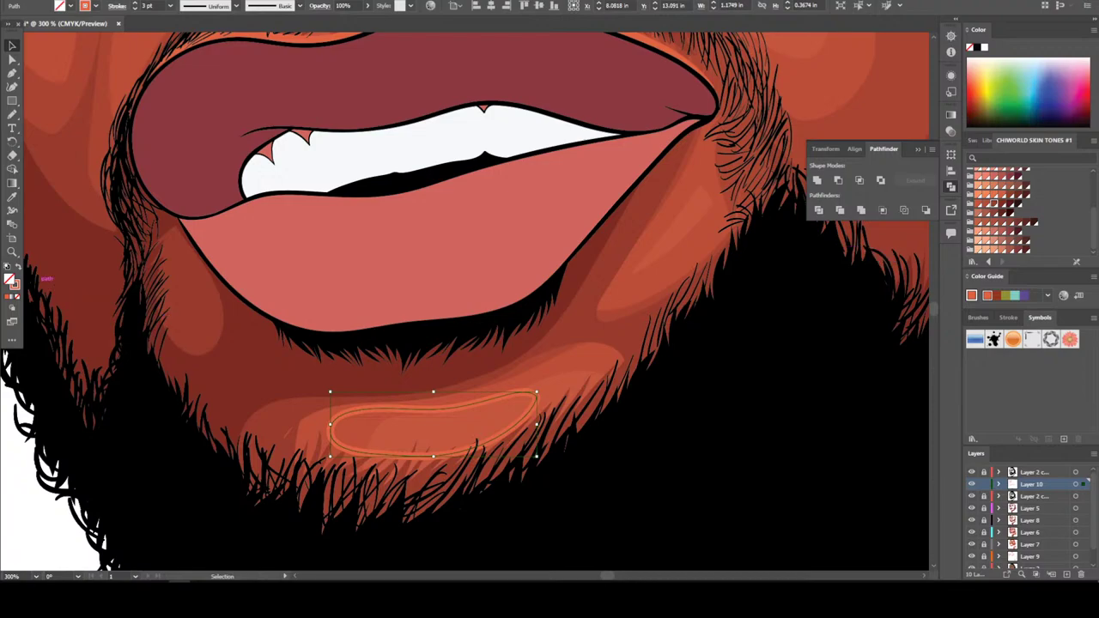
{"action": "left_click", "coordinate": [19, 269]}
{"action": "key", "text": "ctrl+shift+a"}
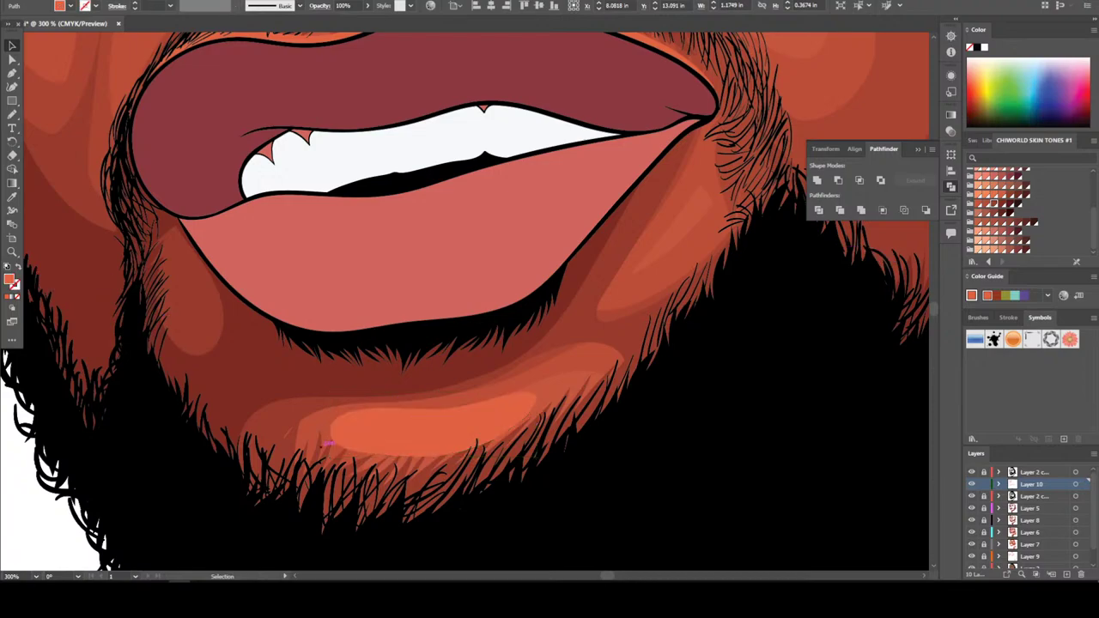
{"action": "key", "text": "ctrl+minus"}
{"action": "key", "text": "ctrl+minus"}
{"action": "key", "text": "ctrl+minus"}
{"action": "key", "text": "ctrl+minus"}
{"action": "key", "text": "ctrl+minus"}
{"action": "scroll", "coordinate": [464, 300], "scroll_direction": "up", "scroll_amount": 2}
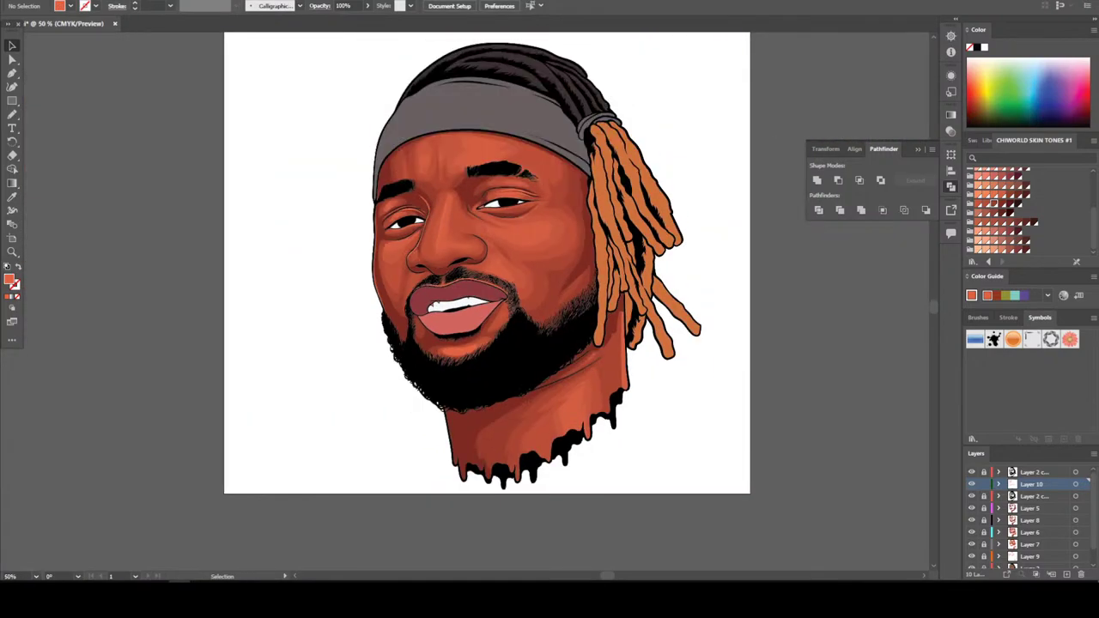
{"action": "key", "text": "ctrl+plus"}
{"action": "key", "text": "ctrl+plus"}
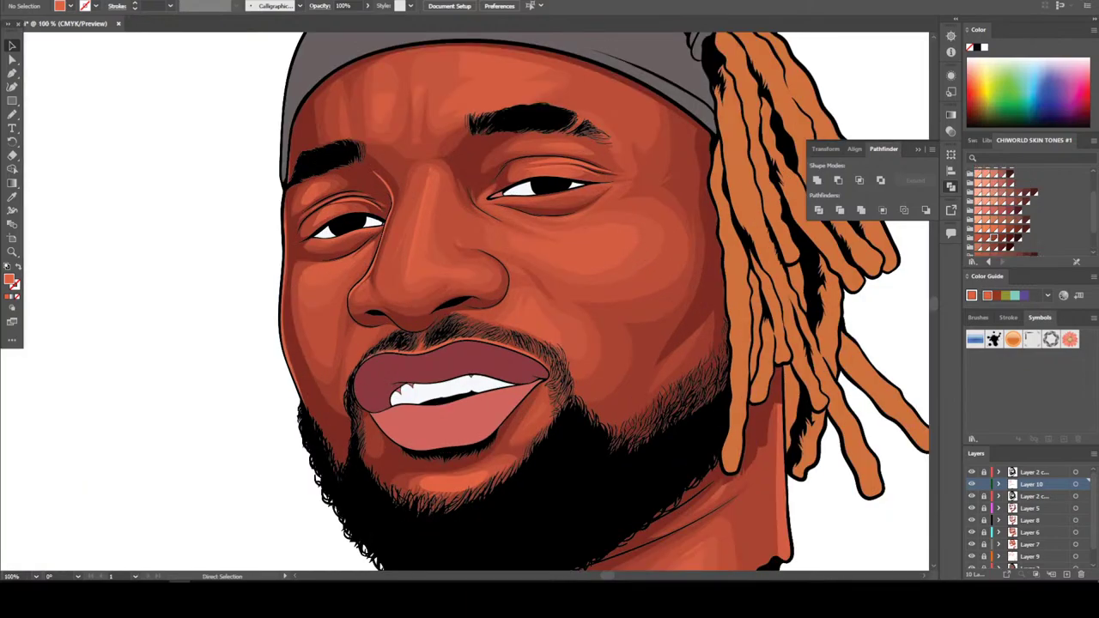
Choose a light purple fill and pencil a lavender shading shape on the right eye white
{"action": "left_click", "coordinate": [979, 180]}
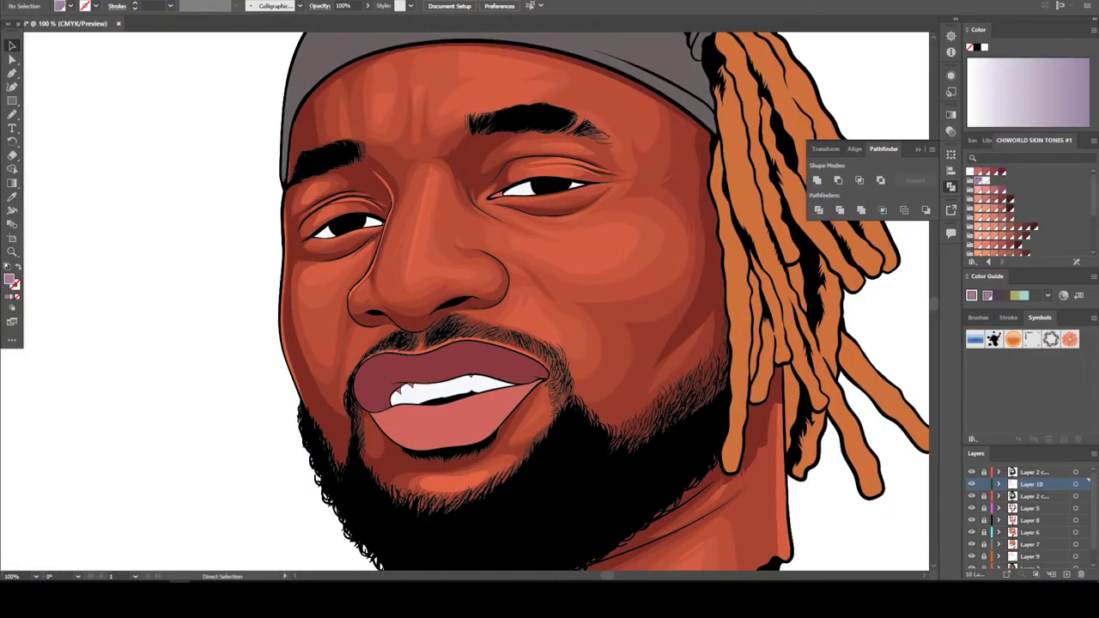
{"action": "key", "text": "n"}
{"action": "scroll", "coordinate": [464, 300], "scroll_direction": "up", "scroll_amount": 3}
{"action": "scroll", "coordinate": [532, 307], "scroll_direction": "up", "scroll_amount": 10}
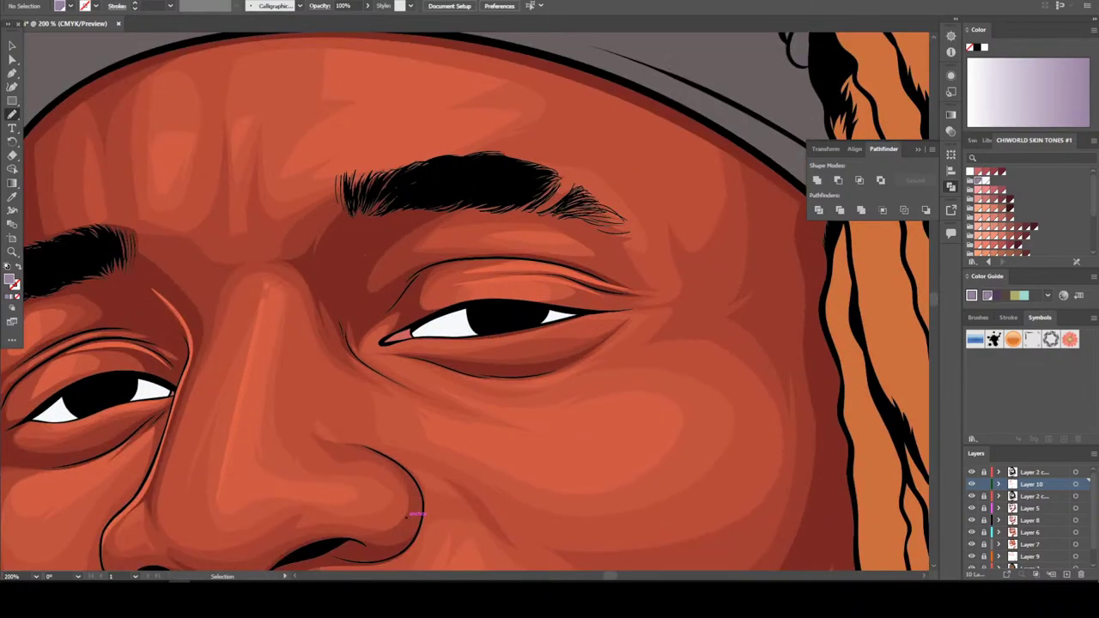
{"action": "scroll", "coordinate": [410, 516], "scroll_direction": "down", "scroll_amount": 1}
{"action": "key", "text": "n"}
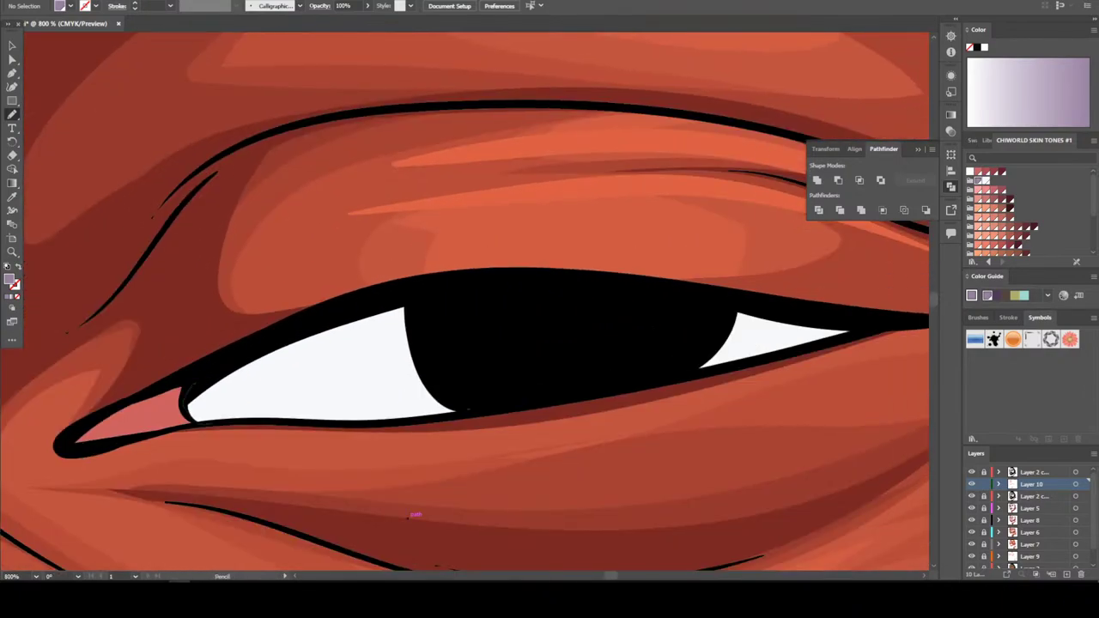
{"action": "mouse_move", "coordinate": [274, 406]}
{"action": "left_mouse_down"}
{"action": "mouse_move", "coordinate": [314, 379]}
{"action": "mouse_move", "coordinate": [459, 346]}
{"action": "mouse_move", "coordinate": [592, 337]}
{"action": "mouse_move", "coordinate": [778, 349]}
{"action": "left_mouse_up"}
{"action": "mouse_move", "coordinate": [865, 320]}
{"action": "left_mouse_down"}
{"action": "mouse_move", "coordinate": [588, 300]}
{"action": "mouse_move", "coordinate": [283, 348]}
{"action": "mouse_move", "coordinate": [302, 361]}
{"action": "mouse_move", "coordinate": [405, 329]}
{"action": "left_mouse_up"}
Draw lavender shading over the left eye white
{"action": "key", "text": "ctrl+minus"}
{"action": "key", "text": "ctrl+minus"}
{"action": "key", "text": "ctrl+minus"}
{"action": "key", "text": "ctrl+minus"}
{"action": "key", "text": "ctrl+minus"}
{"action": "key", "text": "ctrl+minus"}
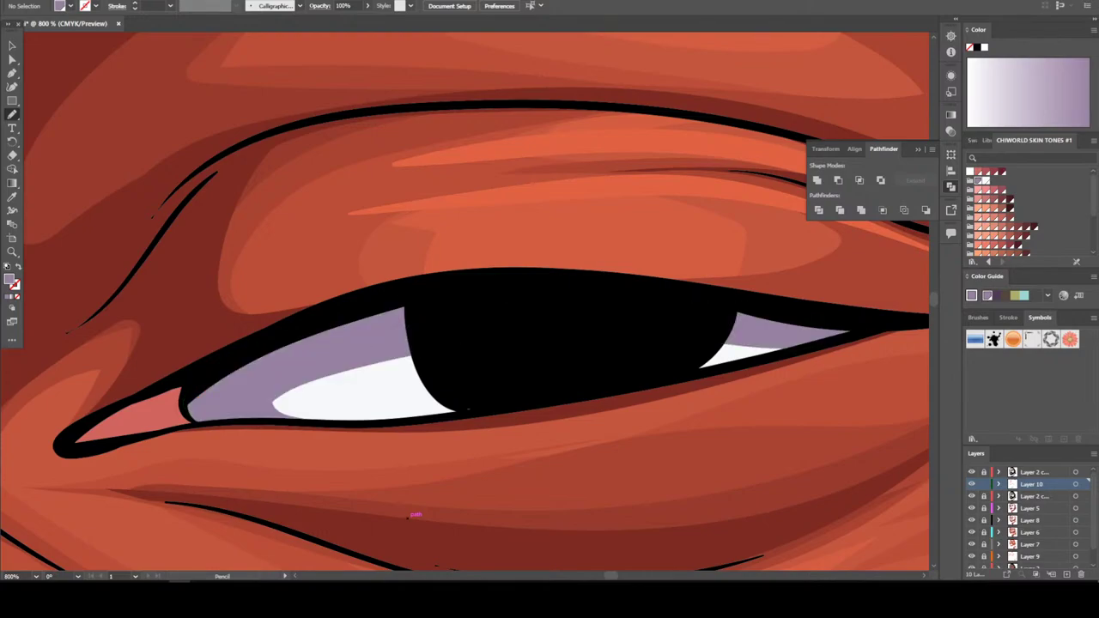
{"action": "scroll", "coordinate": [340, 333], "scroll_direction": "down", "scroll_amount": 1}
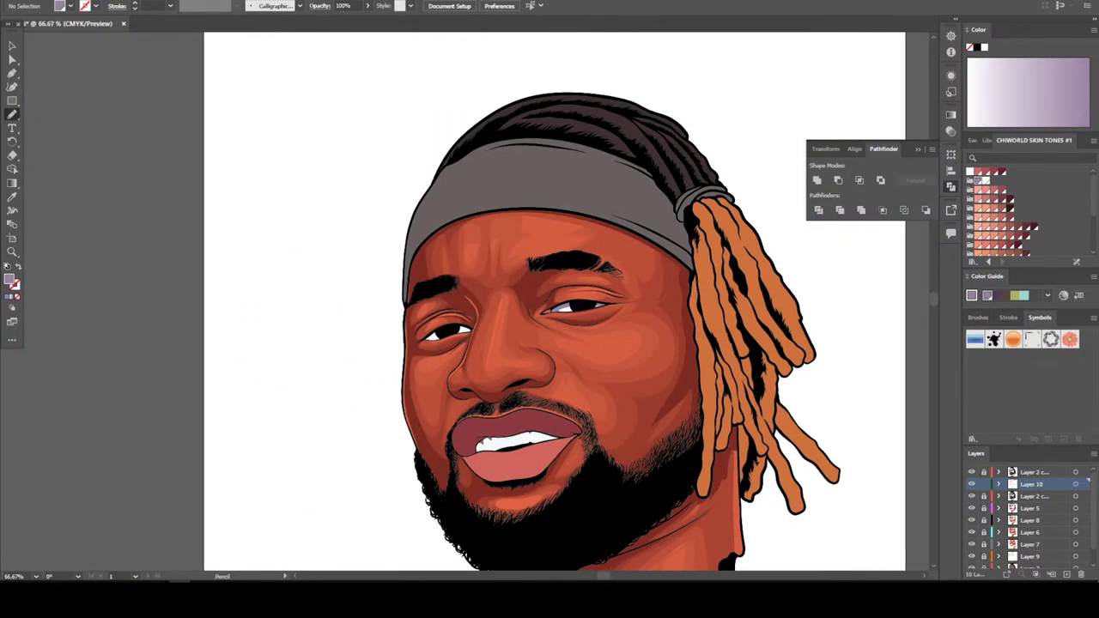
{"action": "scroll", "coordinate": [340, 333], "scroll_direction": "up", "scroll_amount": 6}
{"action": "scroll", "coordinate": [363, 549], "scroll_direction": "down", "scroll_amount": 3}
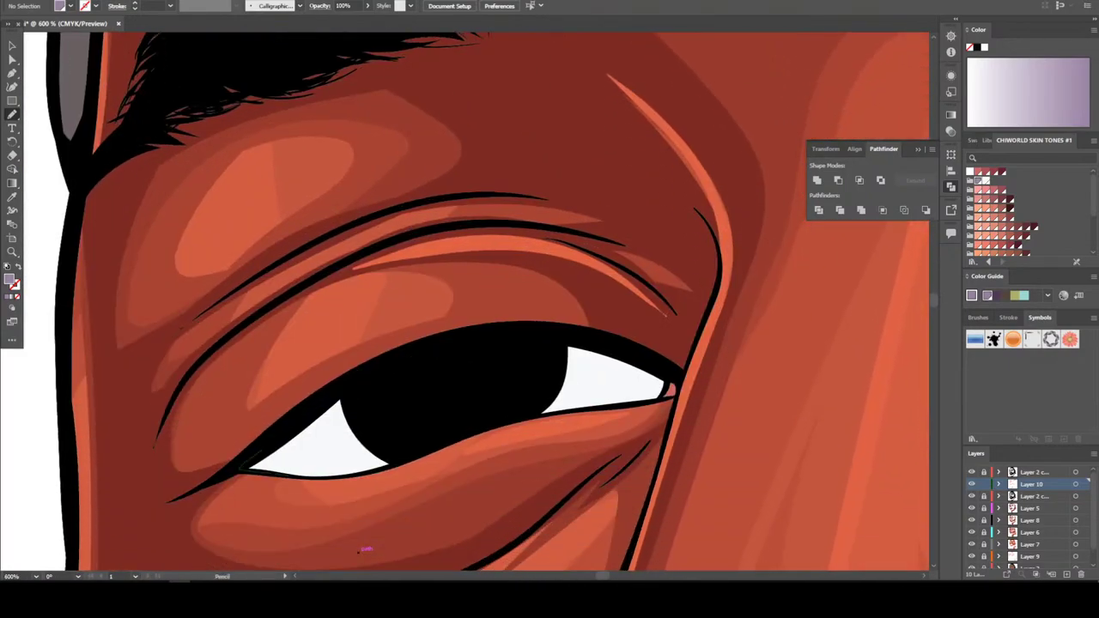
{"action": "mouse_move", "coordinate": [324, 472]}
{"action": "left_mouse_down"}
{"action": "mouse_move", "coordinate": [374, 430]}
{"action": "mouse_move", "coordinate": [462, 405]}
{"action": "mouse_move", "coordinate": [636, 392]}
{"action": "left_mouse_up"}
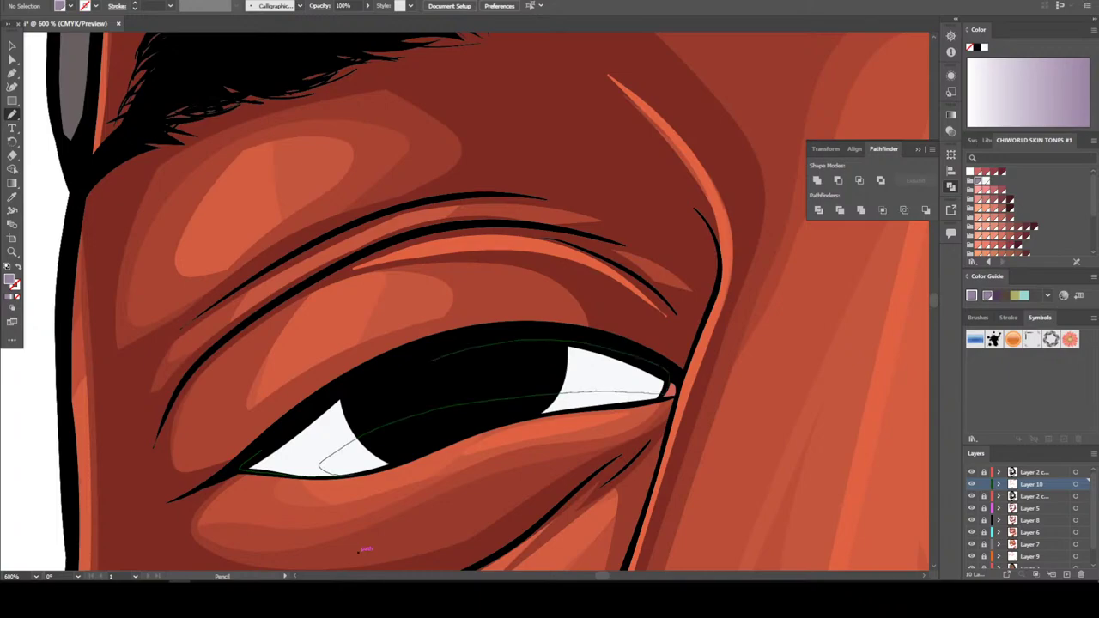
Pencil a shading outline across the upper teeth
{"action": "key", "text": "ctrl+minus"}
{"action": "key", "text": "ctrl+minus"}
{"action": "key", "text": "ctrl+minus"}
{"action": "key", "text": "ctrl+minus"}
{"action": "key", "text": "ctrl+minus"}
{"action": "key", "text": "ctrl+minus"}
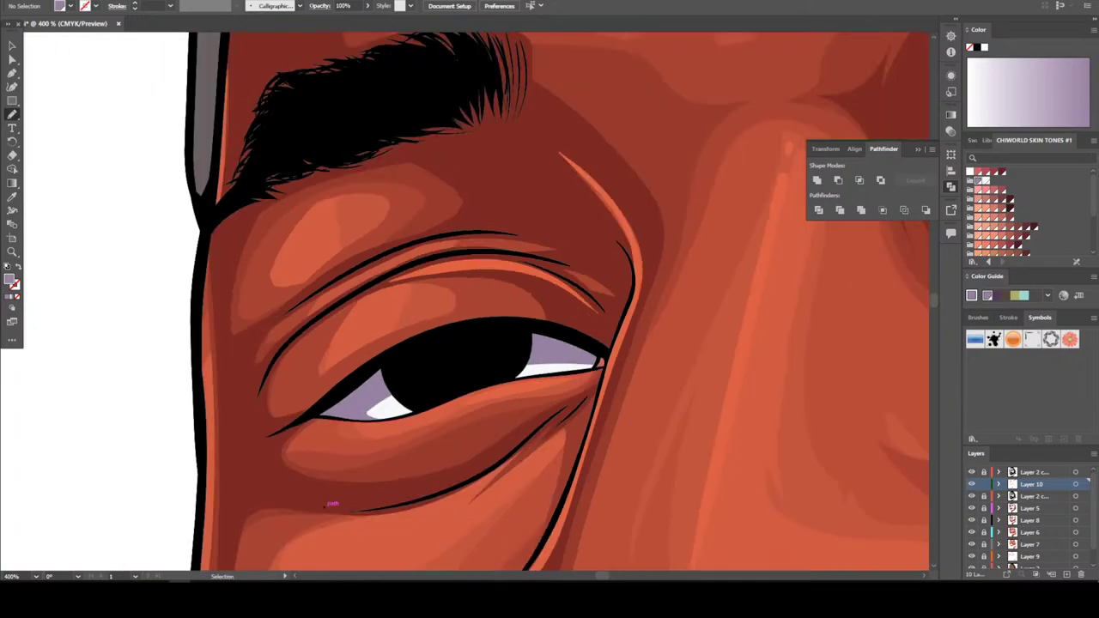
{"action": "key", "text": "ctrl+plus"}
{"action": "key", "text": "ctrl+plus"}
{"action": "key", "text": "ctrl+plus"}
{"action": "key", "text": "ctrl+plus"}
{"action": "key", "text": "ctrl+plus"}
{"action": "key", "text": "ctrl+plus"}
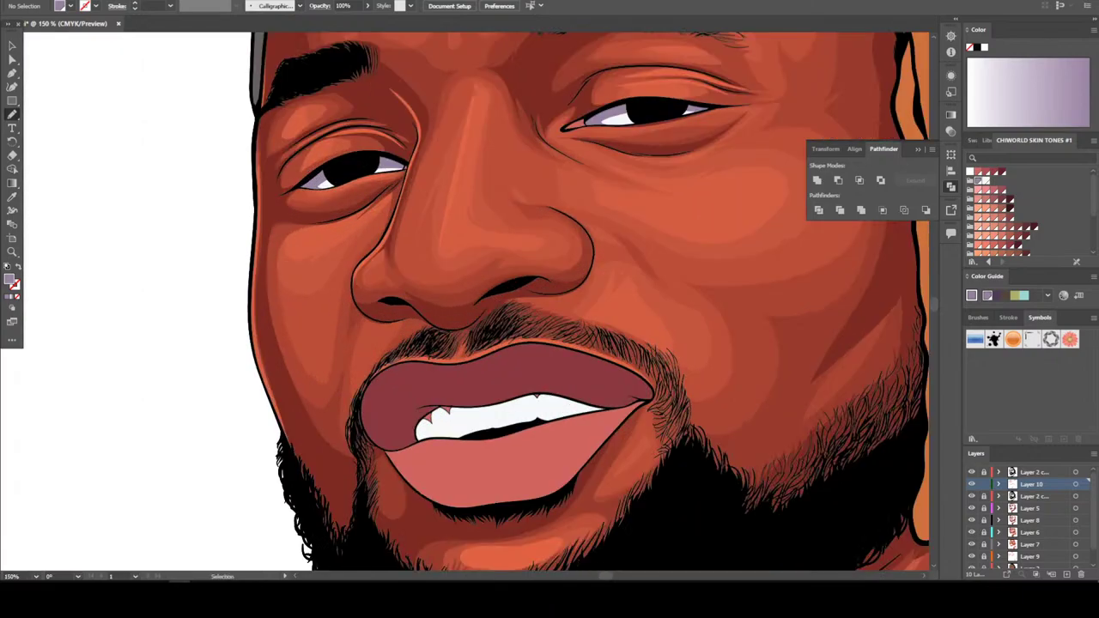
{"action": "key", "text": "ctrl+plus"}
{"action": "key", "text": "ctrl+plus"}
{"action": "key", "text": "ctrl+plus"}
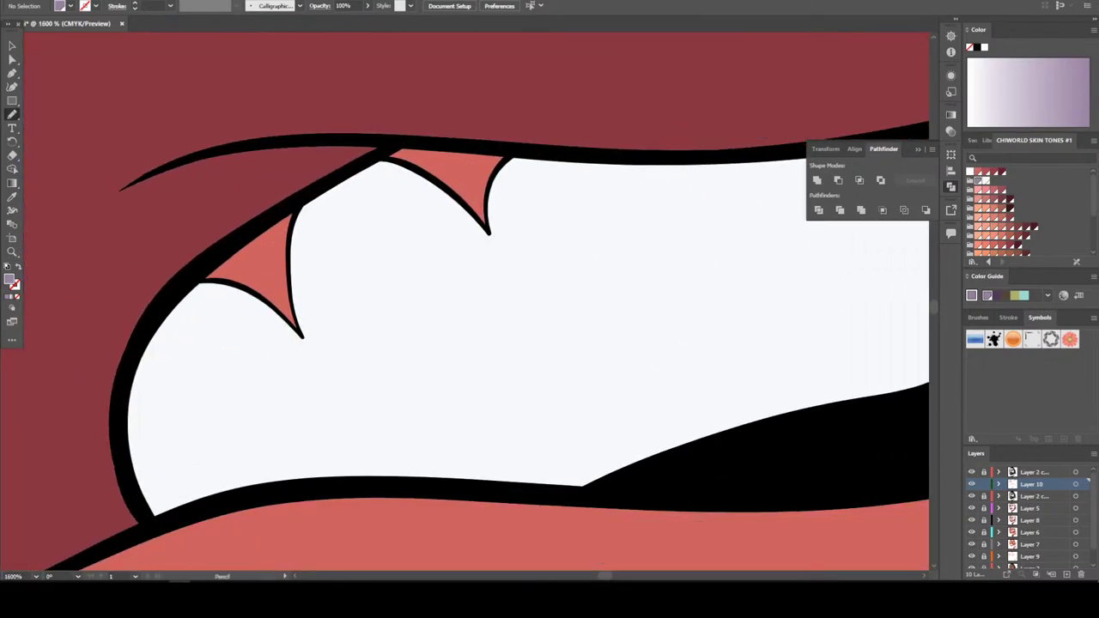
{"action": "mouse_move", "coordinate": [165, 517]}
{"action": "left_mouse_down"}
{"action": "mouse_move", "coordinate": [252, 476]}
{"action": "mouse_move", "coordinate": [289, 376]}
{"action": "mouse_move", "coordinate": [370, 475]}
{"action": "mouse_move", "coordinate": [489, 482]}
{"action": "mouse_move", "coordinate": [358, 329]}
{"action": "mouse_move", "coordinate": [340, 206]}
{"action": "mouse_move", "coordinate": [566, 413]}
{"action": "mouse_move", "coordinate": [695, 464]}
{"action": "mouse_move", "coordinate": [680, 416]}
{"action": "mouse_move", "coordinate": [548, 258]}
{"action": "mouse_move", "coordinate": [537, 161]}
{"action": "left_mouse_up"}
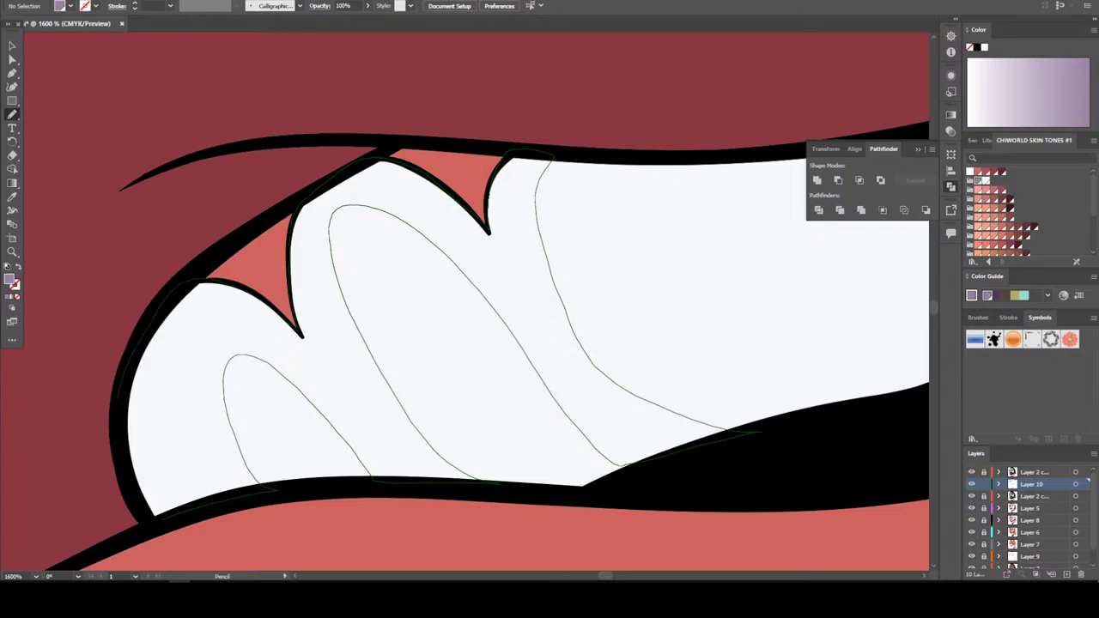
Shade the gaps between the left teeth in lavender and erase the overspill above them
{"action": "mouse_move", "coordinate": [118, 401]}
{"action": "left_mouse_down"}
{"action": "mouse_move", "coordinate": [135, 505]}
{"action": "mouse_move", "coordinate": [160, 521]}
{"action": "left_mouse_up"}
{"action": "scroll", "coordinate": [481, 301], "scroll_direction": "down", "scroll_amount": 15}
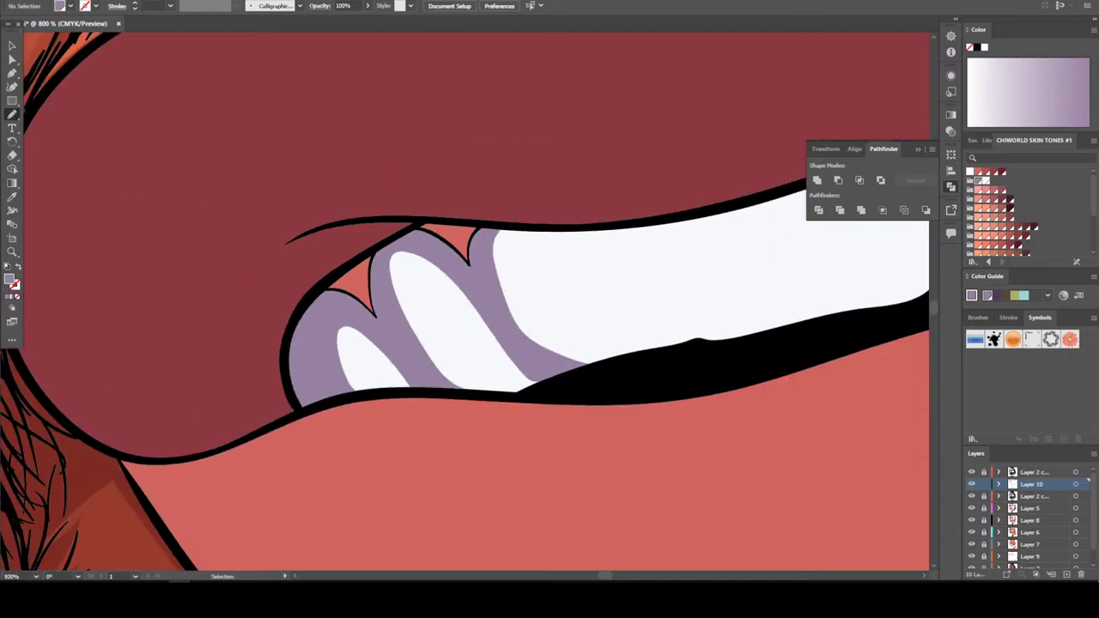
{"action": "scroll", "coordinate": [473, 305], "scroll_direction": "up", "scroll_amount": 15}
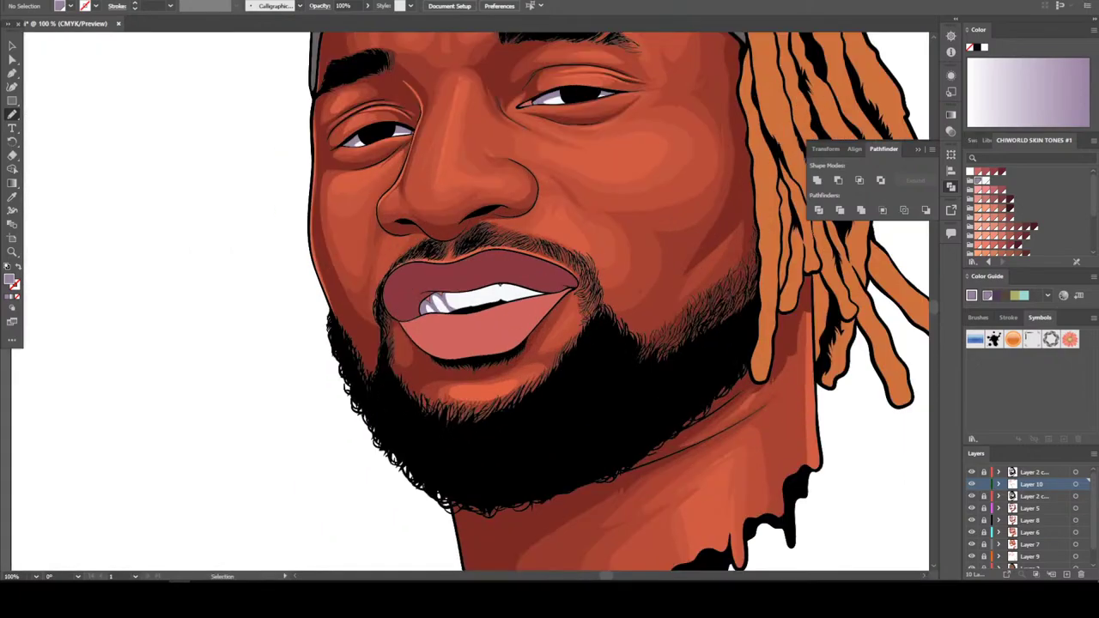
{"action": "scroll", "coordinate": [468, 300], "scroll_direction": "up", "scroll_amount": 3}
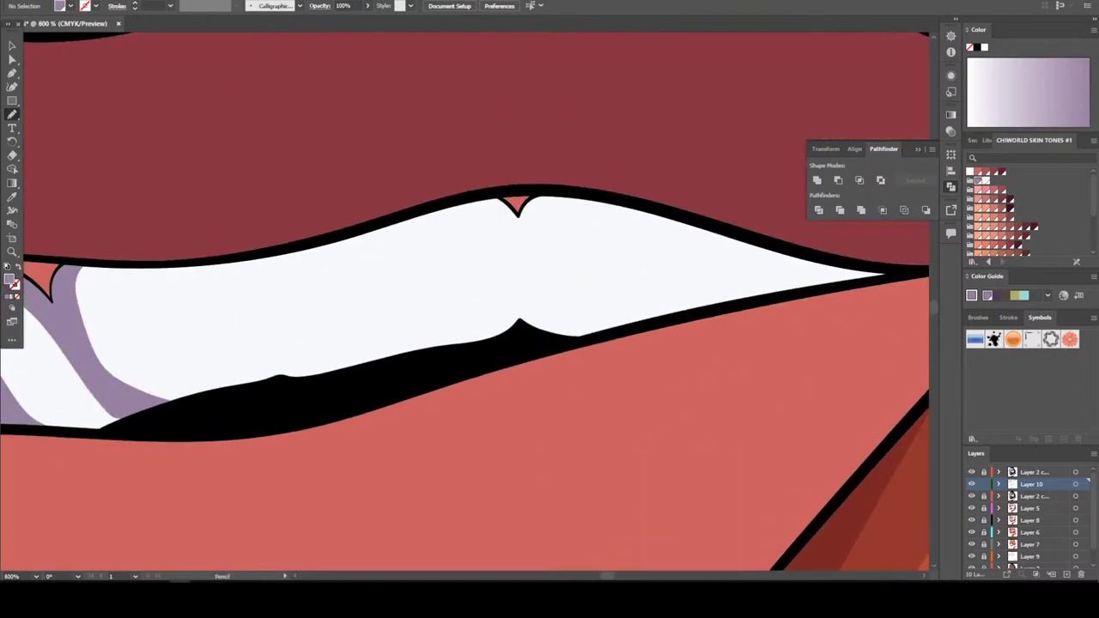
{"action": "left_click_drag", "start_coordinate": [72, 288], "coordinate": [226, 288]}
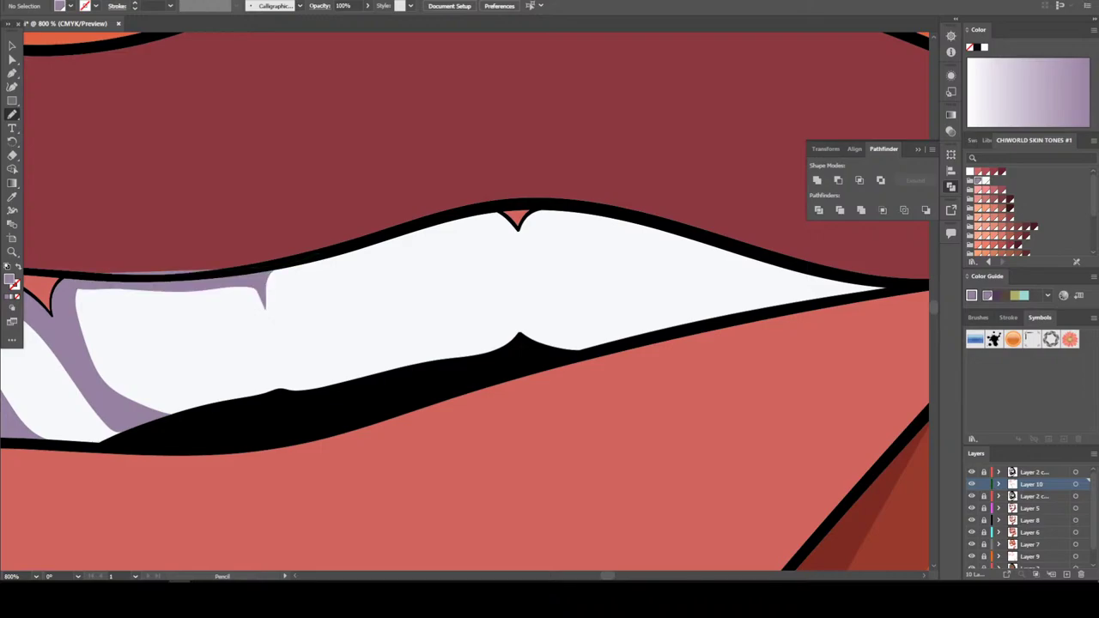
{"action": "key", "text": "shift+e"}
{"action": "left_click_drag", "start_coordinate": [95, 241], "coordinate": [223, 236]}
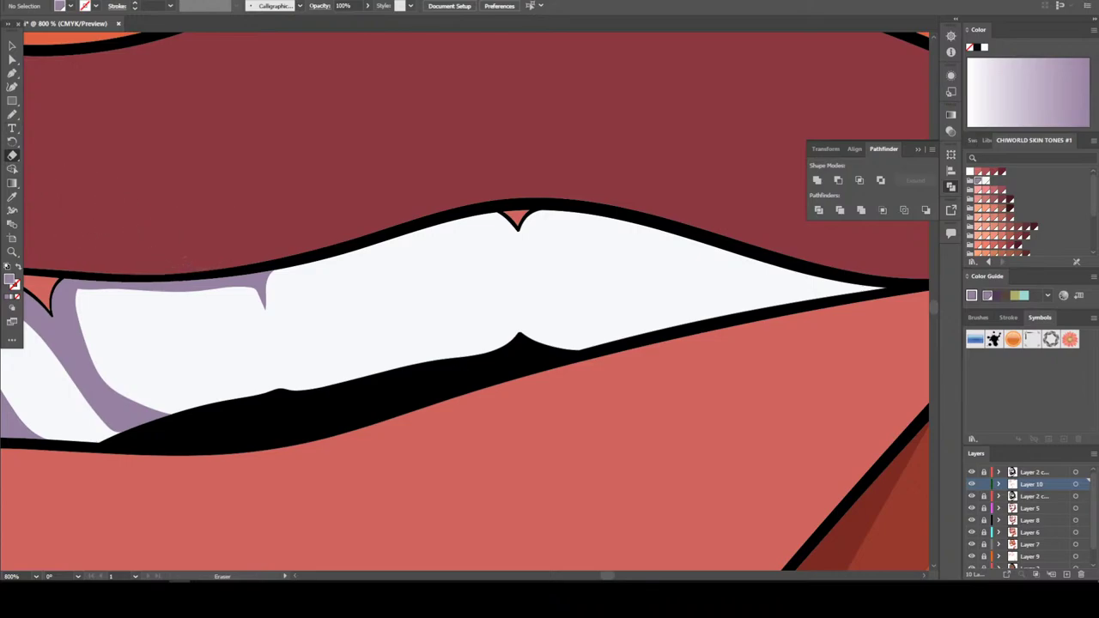
Add a lavender shadow shape along the right edge of the front tooth
{"action": "key", "text": "n"}
{"action": "mouse_move", "coordinate": [660, 329]}
{"action": "left_mouse_down"}
{"action": "mouse_move", "coordinate": [608, 224]}
{"action": "mouse_move", "coordinate": [543, 204]}
{"action": "left_mouse_up"}
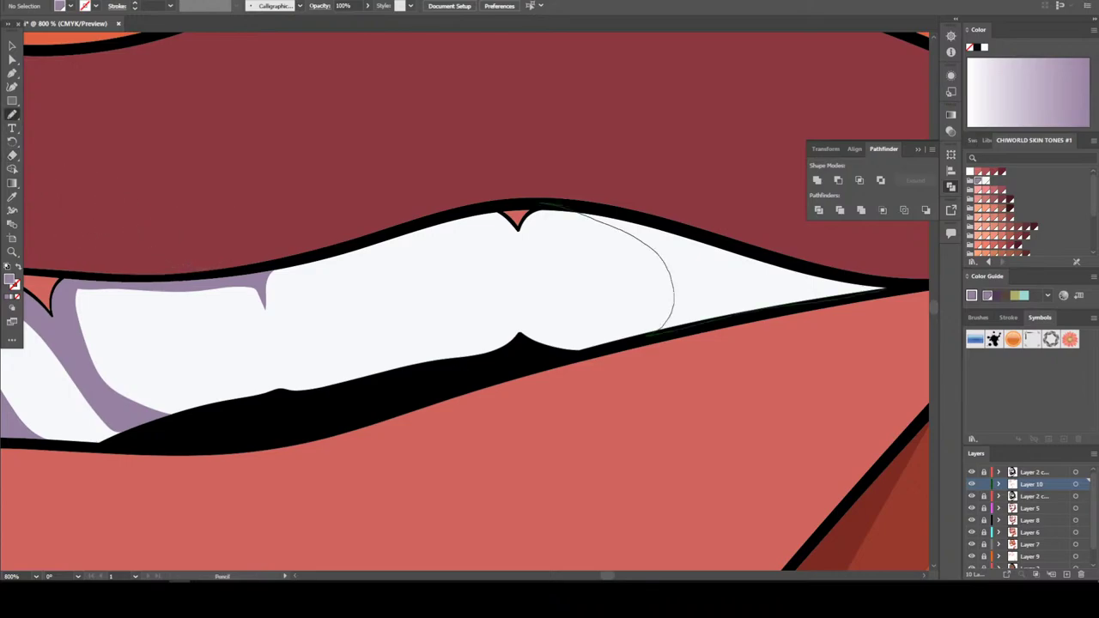
{"action": "mouse_move", "coordinate": [741, 250]}
{"action": "left_mouse_down"}
{"action": "mouse_move", "coordinate": [884, 286]}
{"action": "mouse_move", "coordinate": [661, 330]}
{"action": "left_mouse_up"}
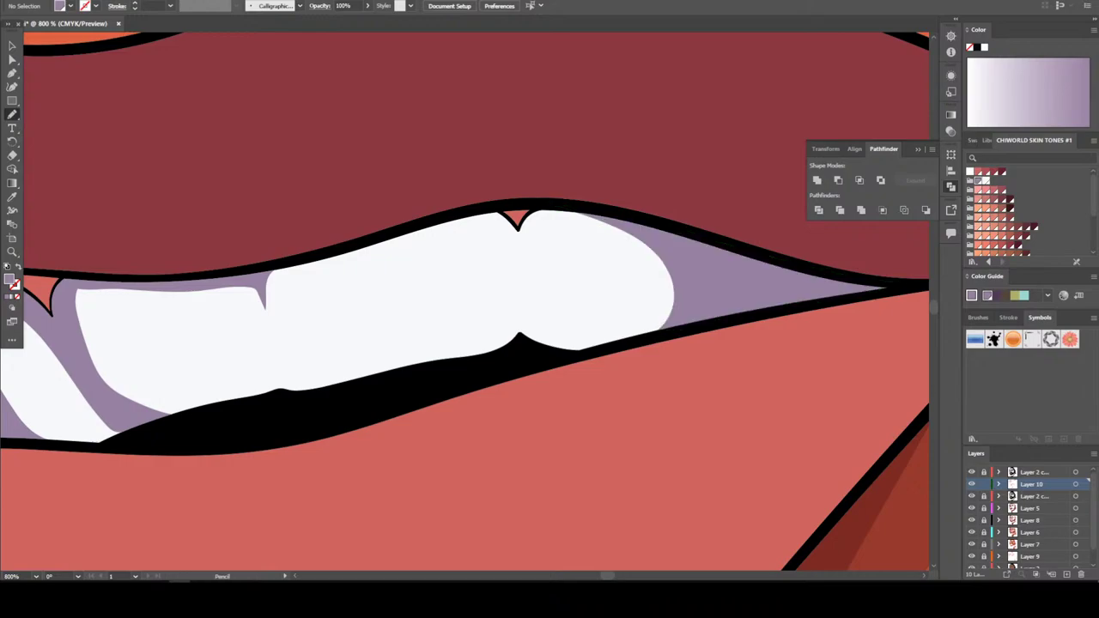
{"action": "key", "text": "ctrl+minus"}
{"action": "key", "text": "ctrl+minus"}
{"action": "key", "text": "ctrl+minus"}
{"action": "key", "text": "ctrl+minus"}
{"action": "key", "text": "ctrl+minus"}
{"action": "key", "text": "ctrl+minus"}
{"action": "key", "text": "ctrl+minus"}
{"action": "key", "text": "ctrl+minus"}
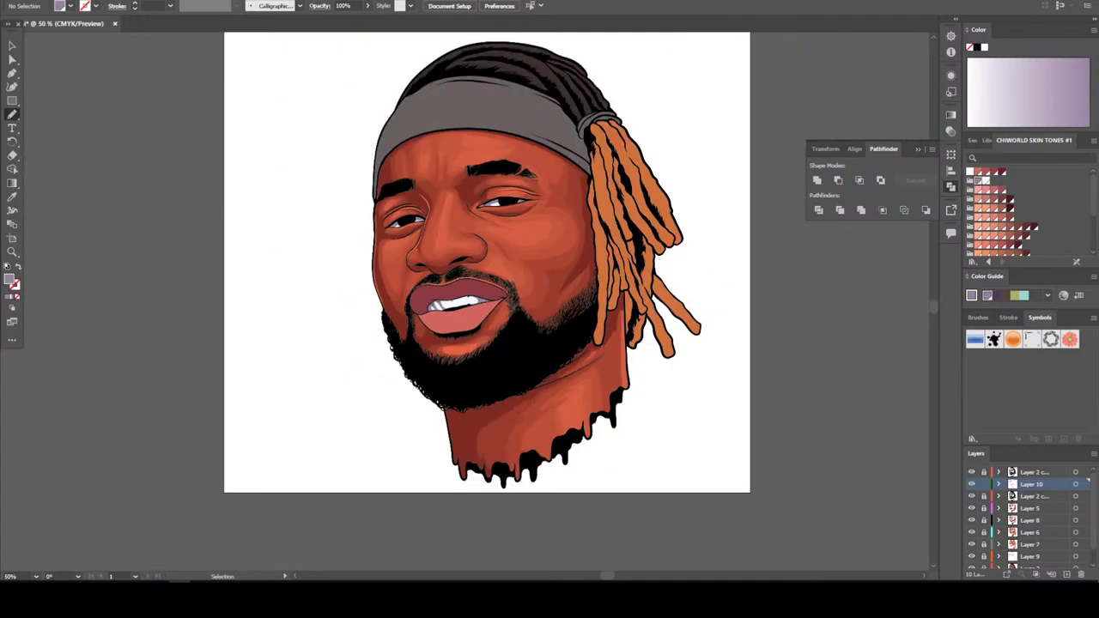
{"action": "key", "text": "ctrl+plus"}
{"action": "key", "text": "ctrl+plus"}
{"action": "key", "text": "ctrl+plus"}
{"action": "key", "text": "ctrl+plus"}
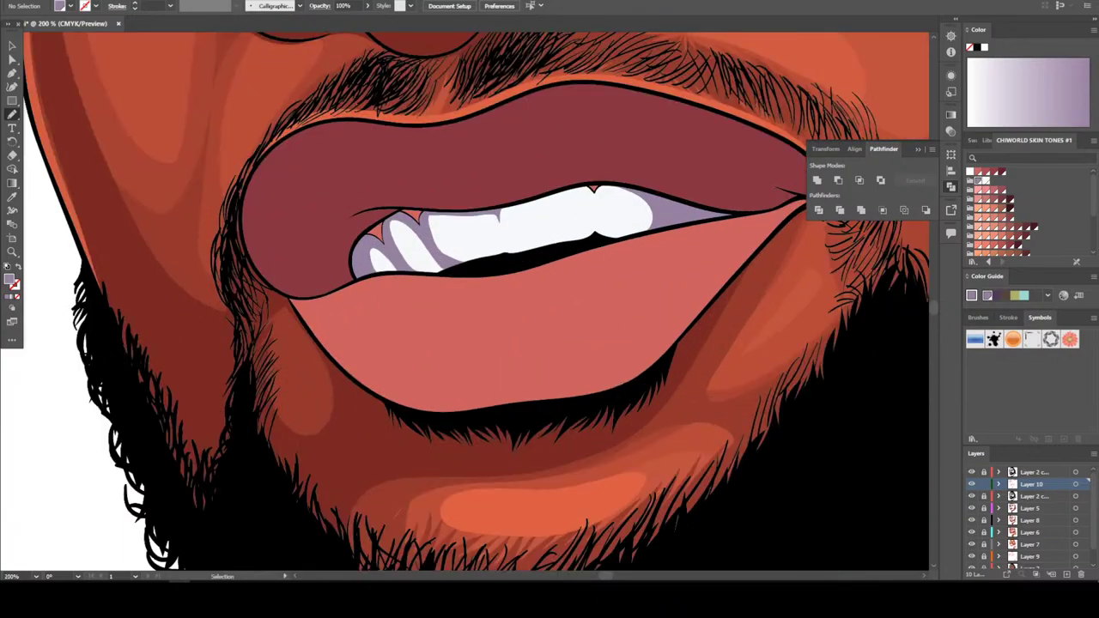
{"action": "key", "text": "ctrl+plus"}
{"action": "key", "text": "ctrl+plus"}
{"action": "key", "text": "ctrl+plus"}
{"action": "key", "text": "ctrl+plus"}
{"action": "key", "text": "ctrl+plus"}
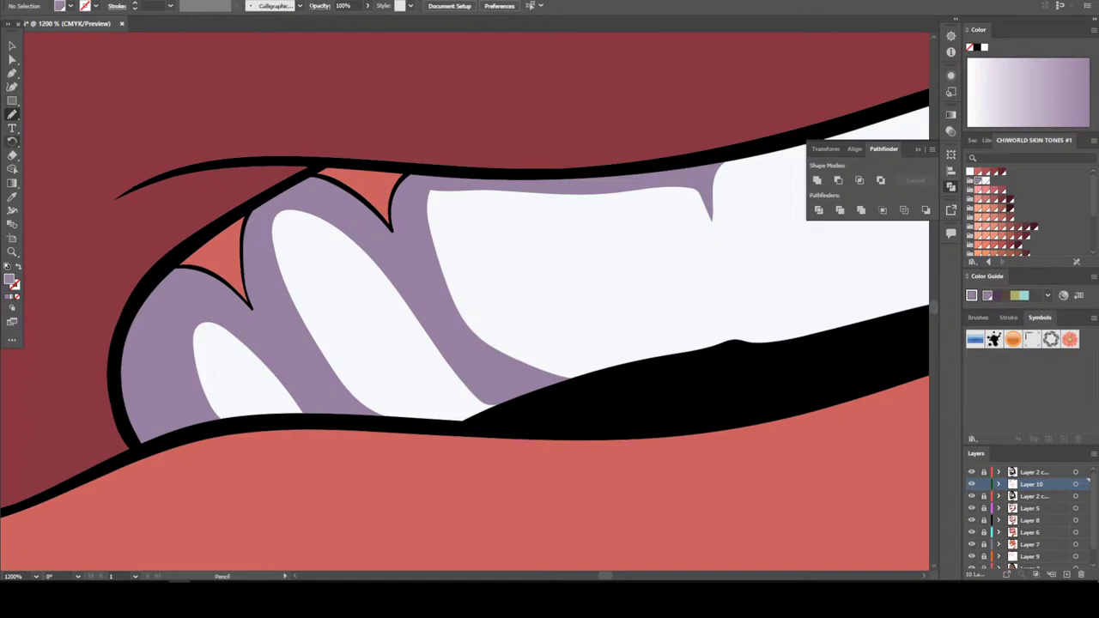
Erase the purple gaps between the left upper and lower teeth
{"action": "left_click", "coordinate": [12, 156]}
{"action": "mouse_move", "coordinate": [373, 319]}
{"action": "left_mouse_down"}
{"action": "mouse_move", "coordinate": [380, 425]}
{"action": "mouse_move", "coordinate": [331, 405]}
{"action": "mouse_move", "coordinate": [279, 283]}
{"action": "left_mouse_up"}
{"action": "mouse_move", "coordinate": [459, 391]}
{"action": "left_mouse_down"}
{"action": "mouse_move", "coordinate": [491, 363]}
{"action": "mouse_move", "coordinate": [442, 318]}
{"action": "mouse_move", "coordinate": [462, 268]}
{"action": "mouse_move", "coordinate": [374, 292]}
{"action": "left_mouse_up"}
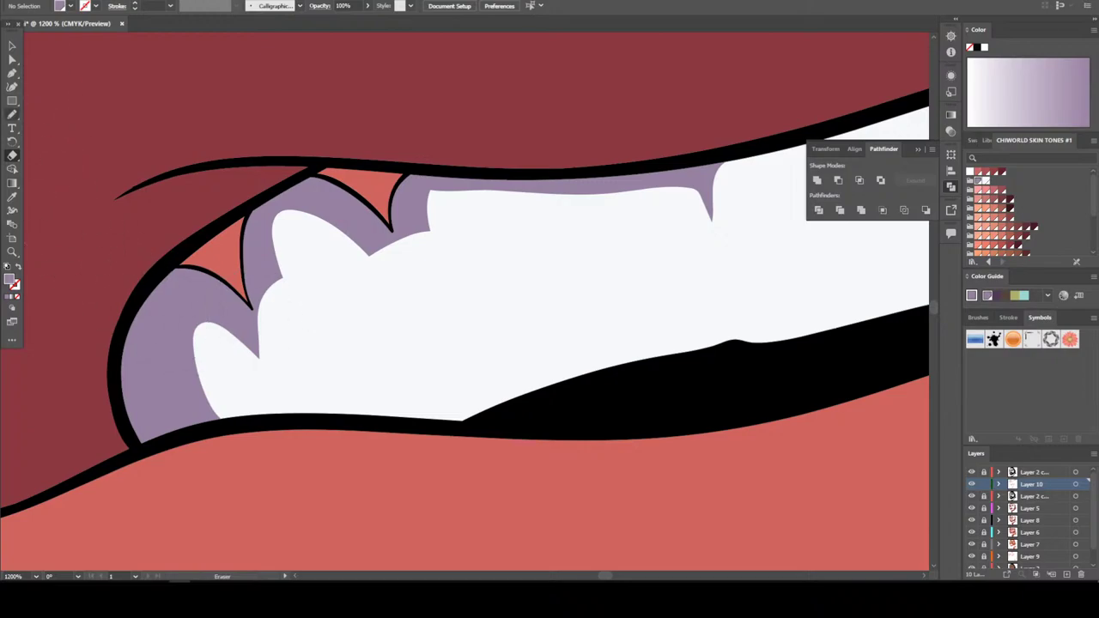
Redraw lavender shading around narrower left teeth, leaving a small white highlight on the leftmost tooth
{"action": "left_click", "coordinate": [12, 114]}
{"action": "left_click_drag", "start_coordinate": [439, 278], "coordinate": [455, 363]}
{"action": "mouse_move", "coordinate": [463, 421]}
{"action": "left_mouse_down"}
{"action": "mouse_move", "coordinate": [382, 423]}
{"action": "mouse_move", "coordinate": [381, 330]}
{"action": "mouse_move", "coordinate": [363, 275]}
{"action": "left_mouse_up"}
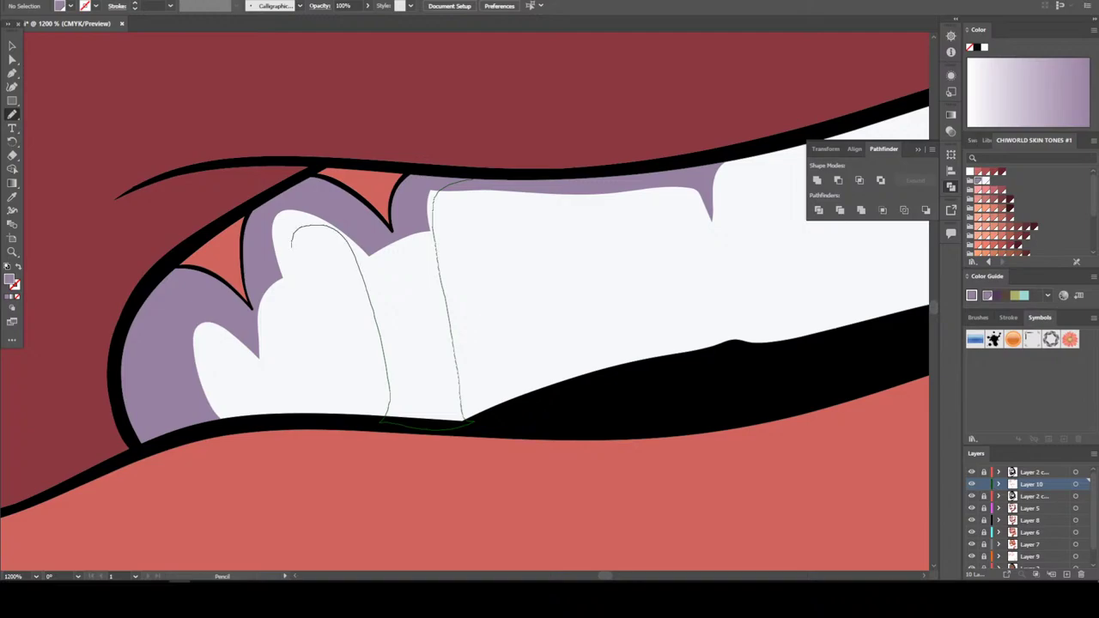
{"action": "mouse_move", "coordinate": [292, 248]}
{"action": "left_mouse_down"}
{"action": "mouse_move", "coordinate": [295, 294]}
{"action": "mouse_move", "coordinate": [334, 410]}
{"action": "left_mouse_up"}
{"action": "left_click_drag", "start_coordinate": [264, 412], "coordinate": [225, 326]}
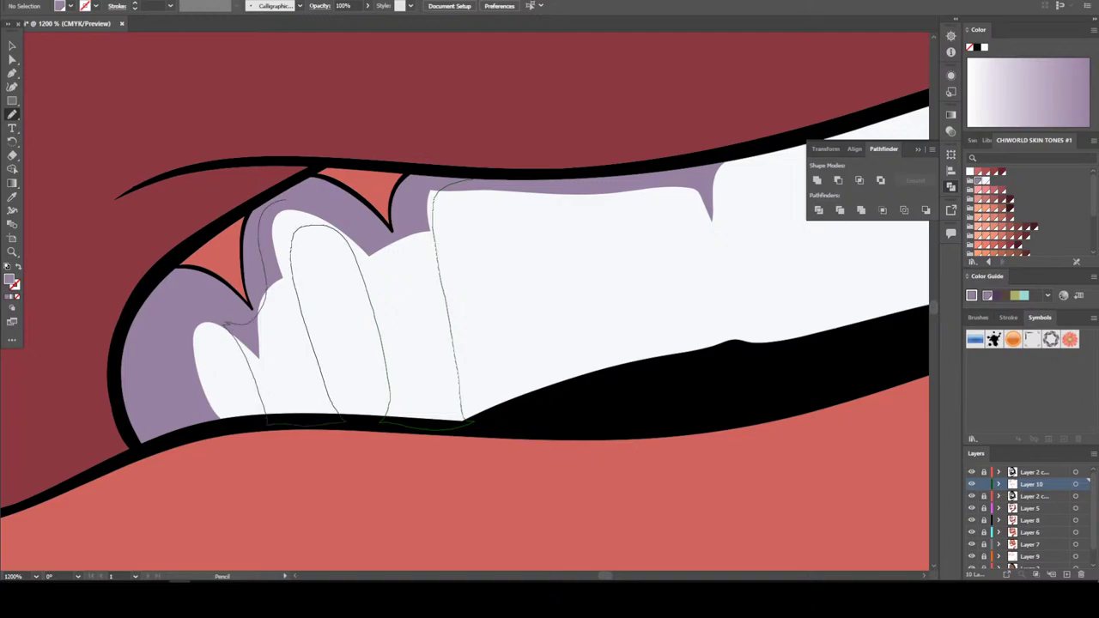
{"action": "left_click_drag", "start_coordinate": [285, 201], "coordinate": [393, 241]}
{"action": "left_click_drag", "start_coordinate": [416, 198], "coordinate": [436, 185]}
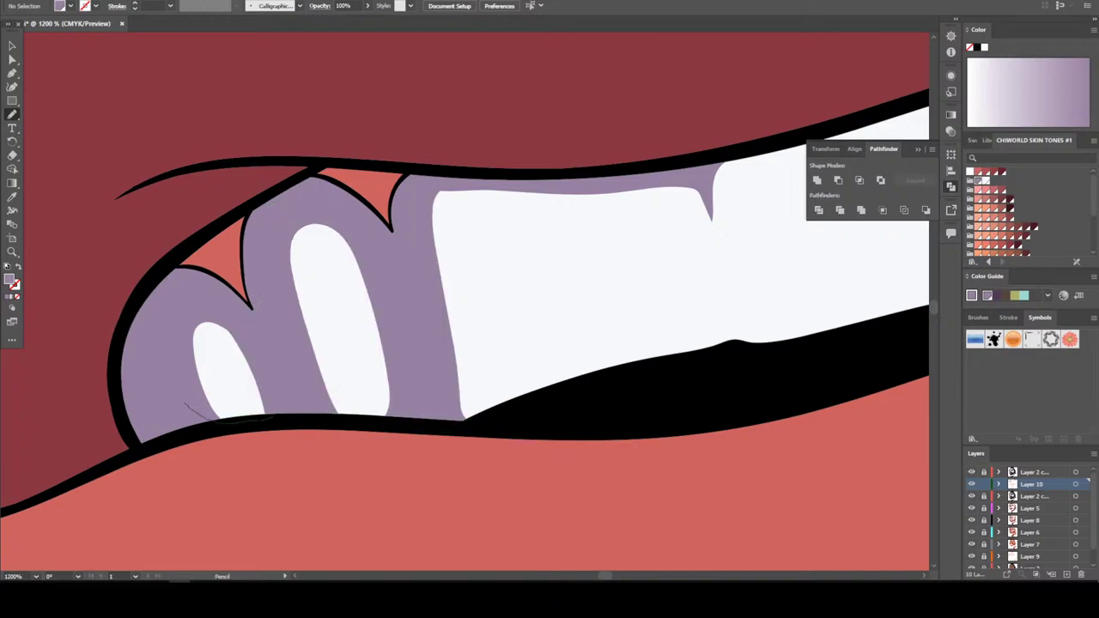
{"action": "mouse_move", "coordinate": [244, 347]}
{"action": "left_mouse_down"}
{"action": "mouse_move", "coordinate": [225, 314]}
{"action": "mouse_move", "coordinate": [172, 302]}
{"action": "left_mouse_up"}
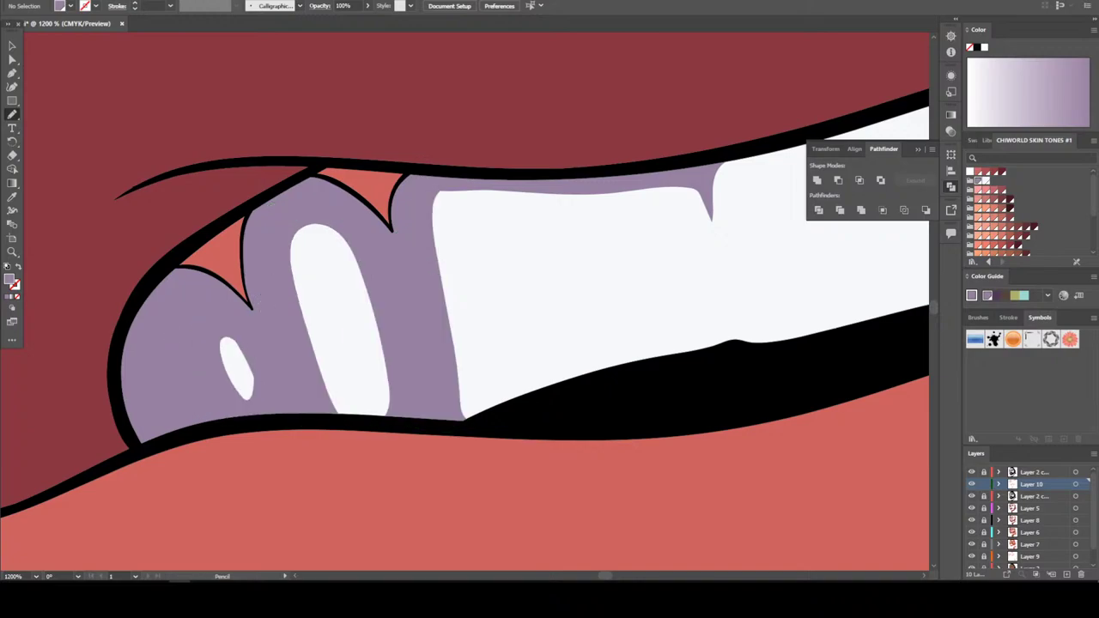
{"action": "key", "text": "ctrl+minus"}
{"action": "key", "text": "ctrl+minus"}
{"action": "key", "text": "ctrl+minus"}
{"action": "key", "text": "ctrl+minus"}
{"action": "key", "text": "ctrl+minus"}
{"action": "key", "text": "ctrl+minus"}
{"action": "key", "text": "ctrl+minus"}
{"action": "key", "text": "ctrl+minus"}
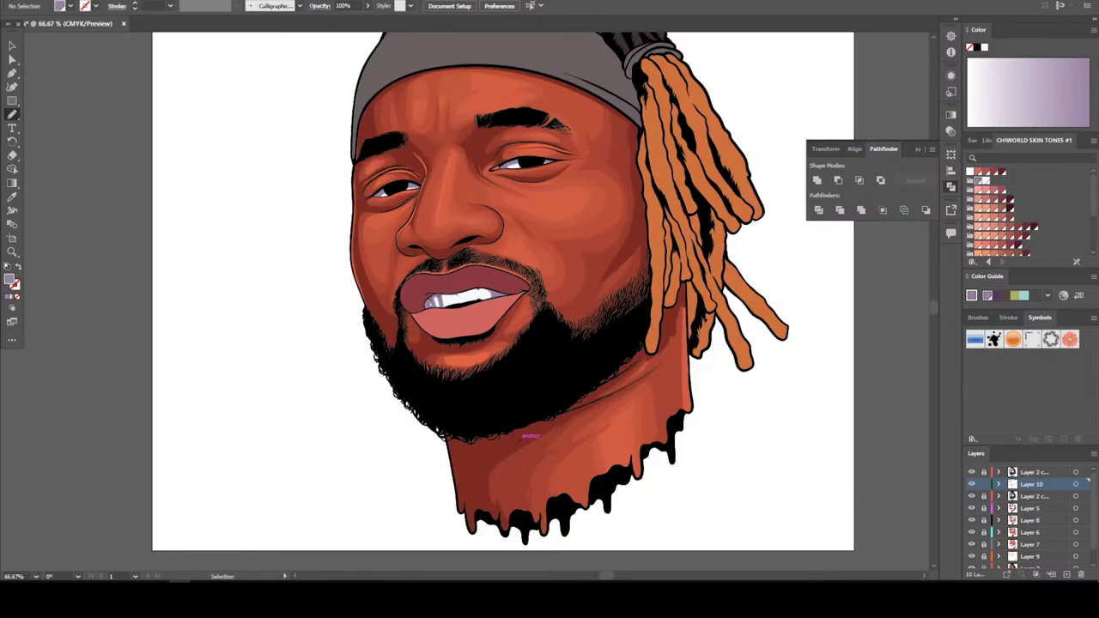
Erase the purple shading left of the front tooth so its white extends further
{"action": "key", "text": "ctrl+plus"}
{"action": "key", "text": "ctrl+plus"}
{"action": "key", "text": "ctrl+plus"}
{"action": "key", "text": "ctrl+plus"}
{"action": "key", "text": "ctrl+plus"}
{"action": "key", "text": "ctrl+plus"}
{"action": "key", "text": "ctrl+plus"}
{"action": "key", "text": "ctrl+plus"}
{"action": "key", "text": "ctrl+plus"}
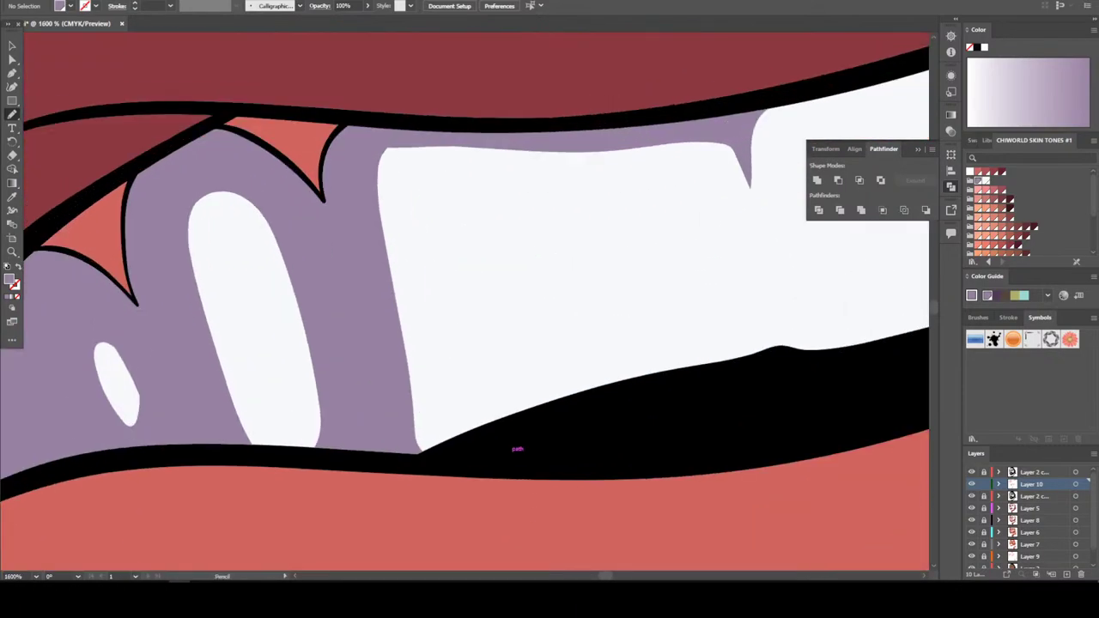
{"action": "key", "text": "n"}
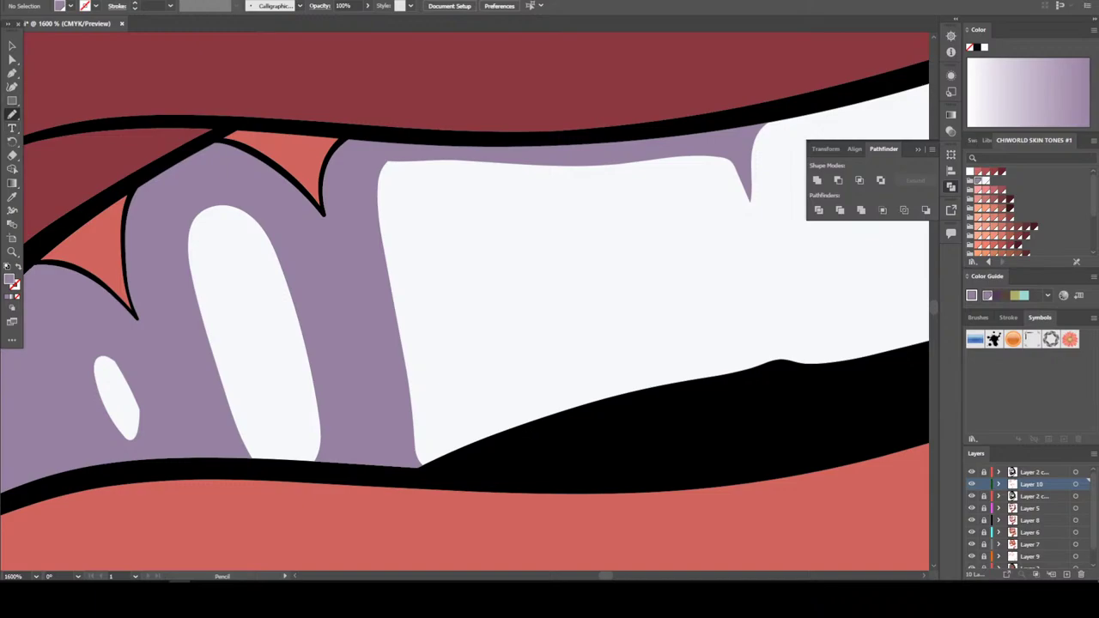
{"action": "left_click", "coordinate": [12, 155]}
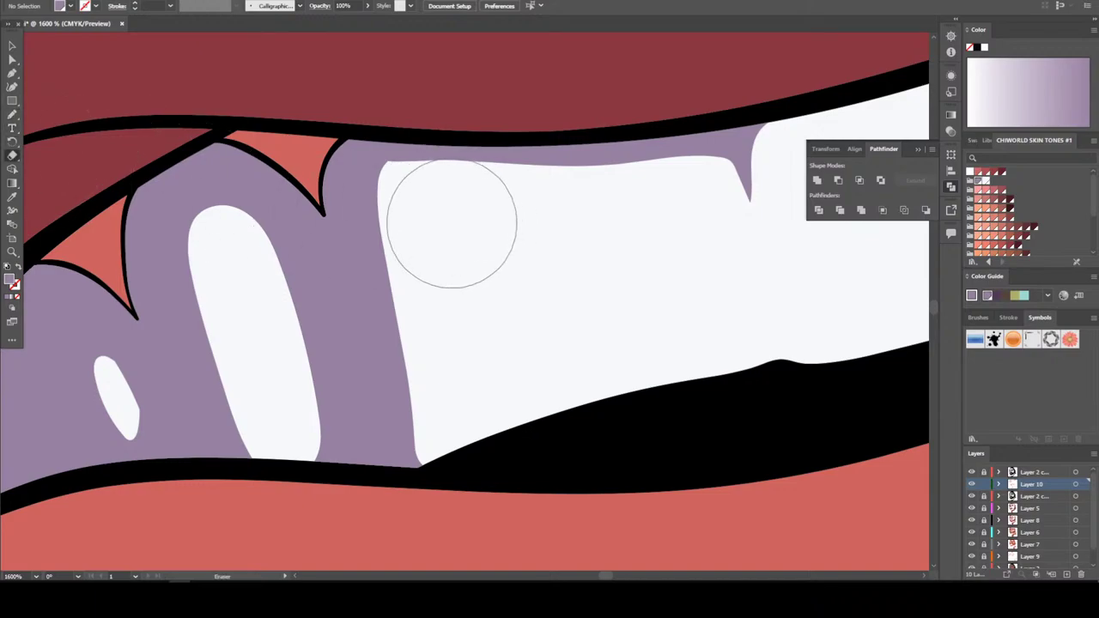
{"action": "mouse_move", "coordinate": [452, 223]}
{"action": "left_mouse_down"}
{"action": "mouse_move", "coordinate": [413, 216]}
{"action": "mouse_move", "coordinate": [404, 270]}
{"action": "mouse_move", "coordinate": [432, 422]}
{"action": "mouse_move", "coordinate": [398, 216]}
{"action": "mouse_move", "coordinate": [410, 206]}
{"action": "mouse_move", "coordinate": [628, 216]}
{"action": "mouse_move", "coordinate": [667, 282]}
{"action": "left_mouse_up"}
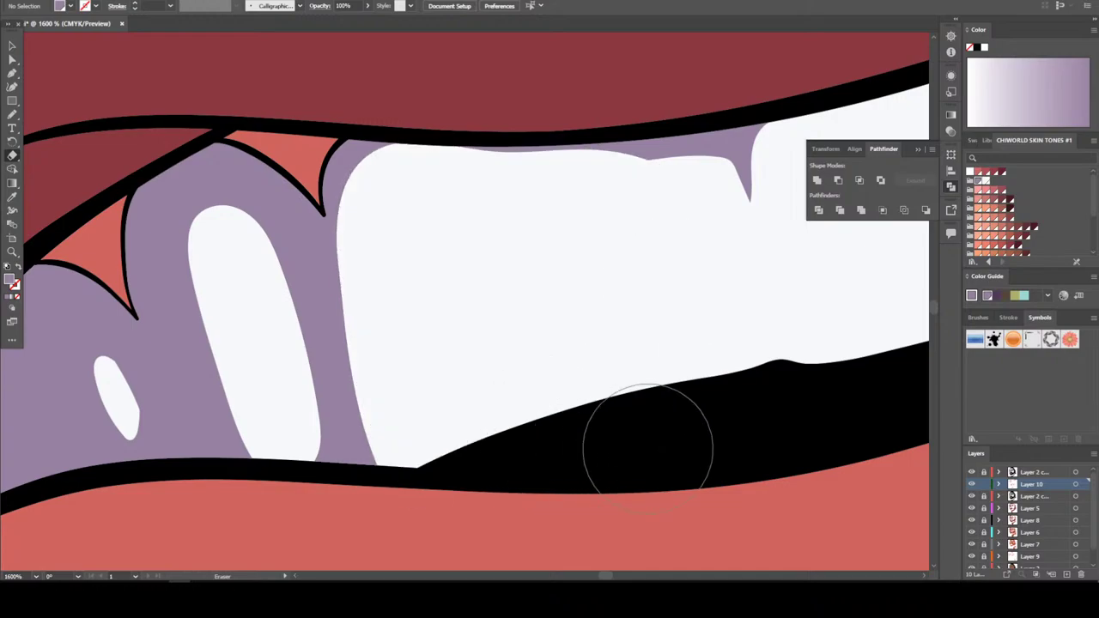
{"action": "key", "text": "ctrl+minus"}
{"action": "key", "text": "ctrl+minus"}
{"action": "key", "text": "ctrl+minus"}
{"action": "key", "text": "ctrl+minus"}
{"action": "key", "text": "ctrl+minus"}
{"action": "key", "text": "ctrl+minus"}
{"action": "key", "text": "ctrl+minus"}
{"action": "key", "text": "ctrl+minus"}
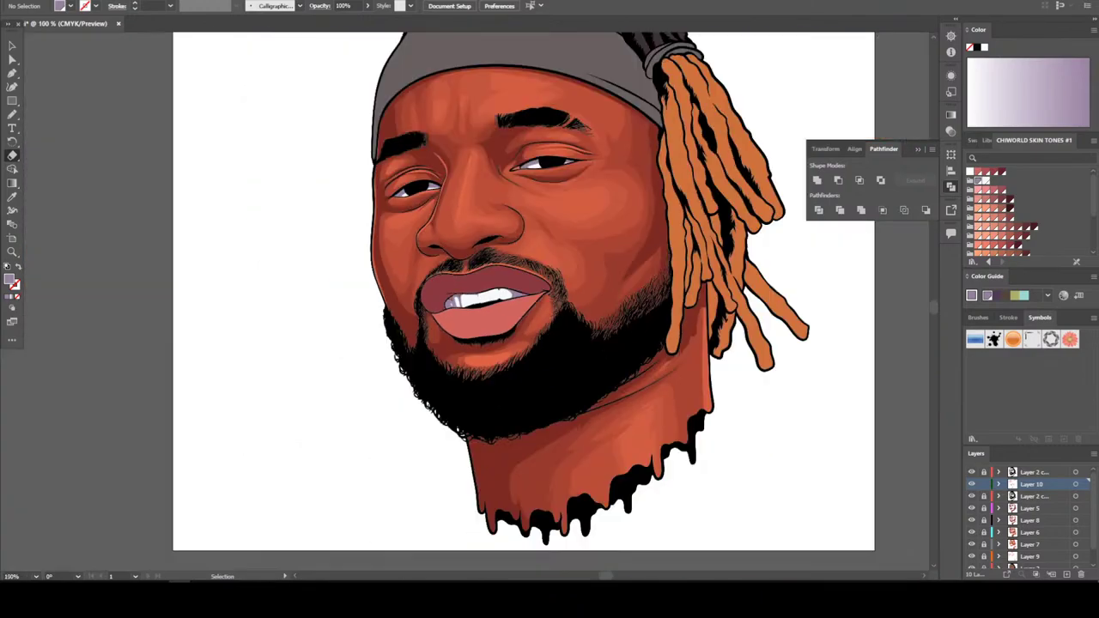
{"action": "key", "text": "ctrl+plus"}
{"action": "key", "text": "ctrl+plus"}
{"action": "key", "text": "ctrl+plus"}
{"action": "key", "text": "ctrl+plus"}
{"action": "key", "text": "ctrl+plus"}
{"action": "key", "text": "ctrl+plus"}
{"action": "key", "text": "ctrl+plus"}
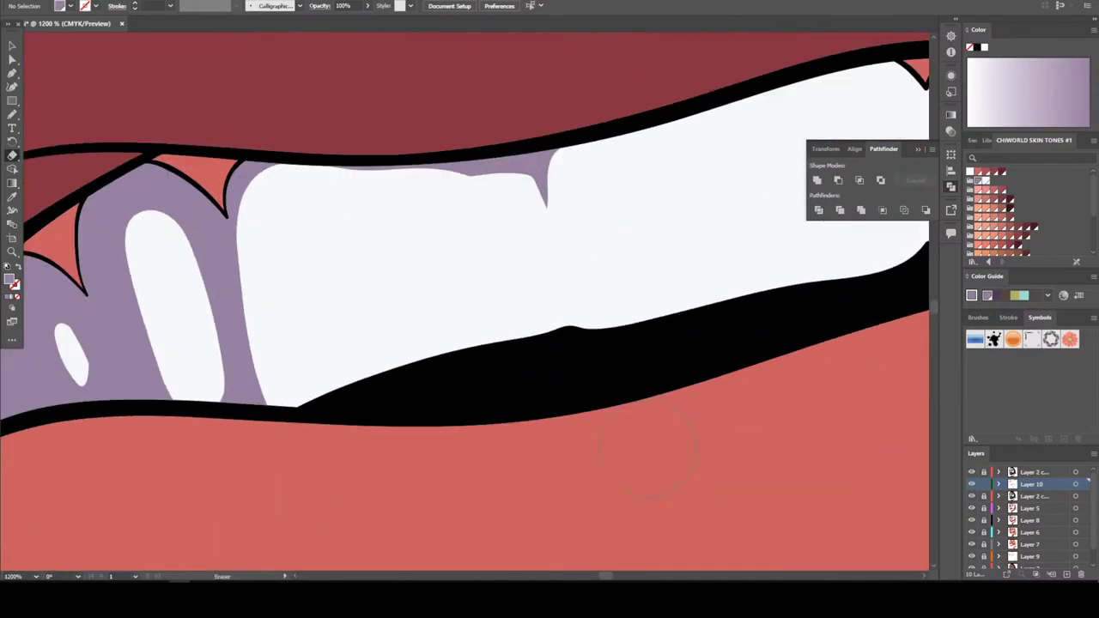
Draw a thin lavender shadow along the top of the upper teeth and trim its excess
{"action": "scroll", "coordinate": [648, 451], "scroll_direction": "up", "scroll_amount": 3}
{"action": "key", "text": "n"}
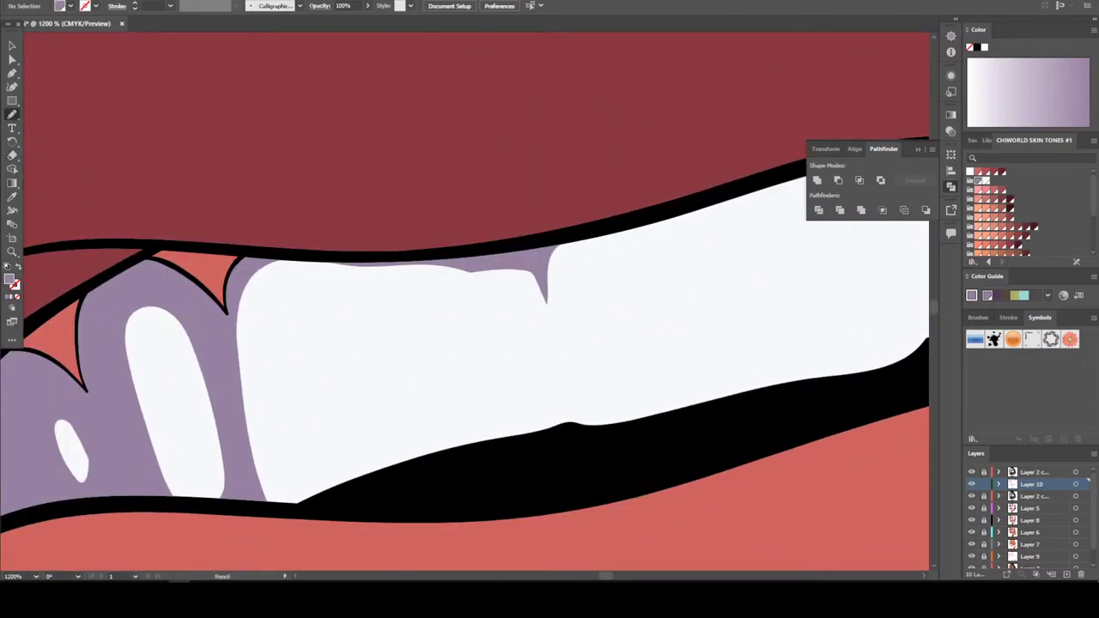
{"action": "scroll", "coordinate": [464, 344], "scroll_direction": "up", "scroll_amount": 3}
{"action": "mouse_move", "coordinate": [275, 372]}
{"action": "left_mouse_down"}
{"action": "mouse_move", "coordinate": [521, 383]}
{"action": "mouse_move", "coordinate": [637, 352]}
{"action": "mouse_move", "coordinate": [756, 298]}
{"action": "mouse_move", "coordinate": [620, 335]}
{"action": "mouse_move", "coordinate": [276, 362]}
{"action": "left_mouse_up"}
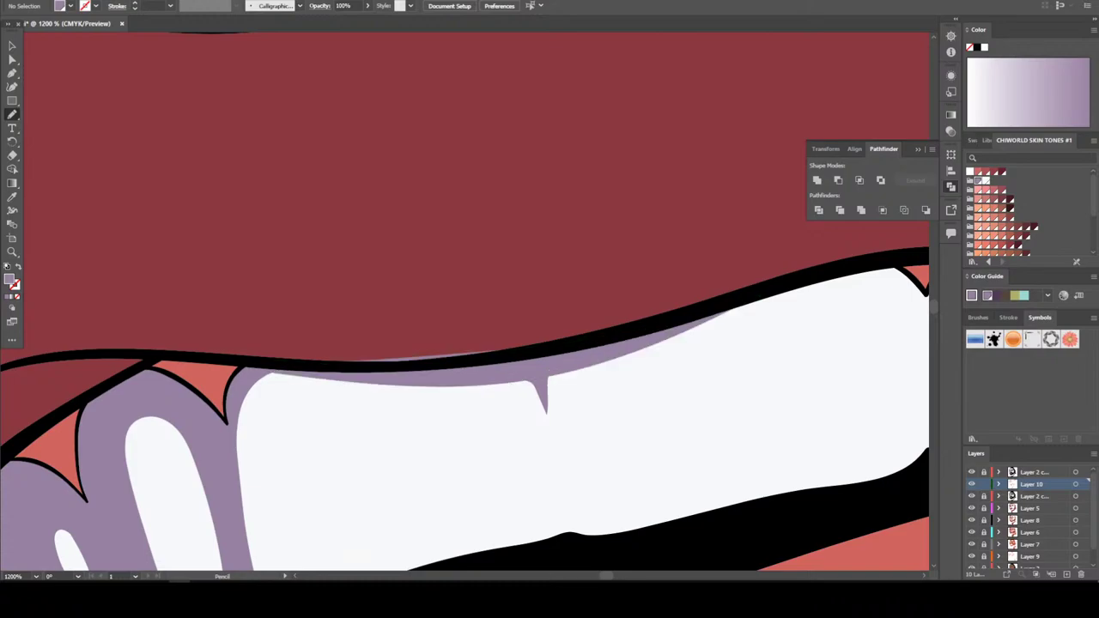
{"action": "key", "text": "shift+e"}
{"action": "mouse_move", "coordinate": [327, 316]}
{"action": "left_mouse_down"}
{"action": "mouse_move", "coordinate": [431, 315]}
{"action": "mouse_move", "coordinate": [526, 273]}
{"action": "left_mouse_up"}
{"action": "key", "text": "ctrl+minus"}
{"action": "key", "text": "ctrl+minus"}
{"action": "key", "text": "ctrl+minus"}
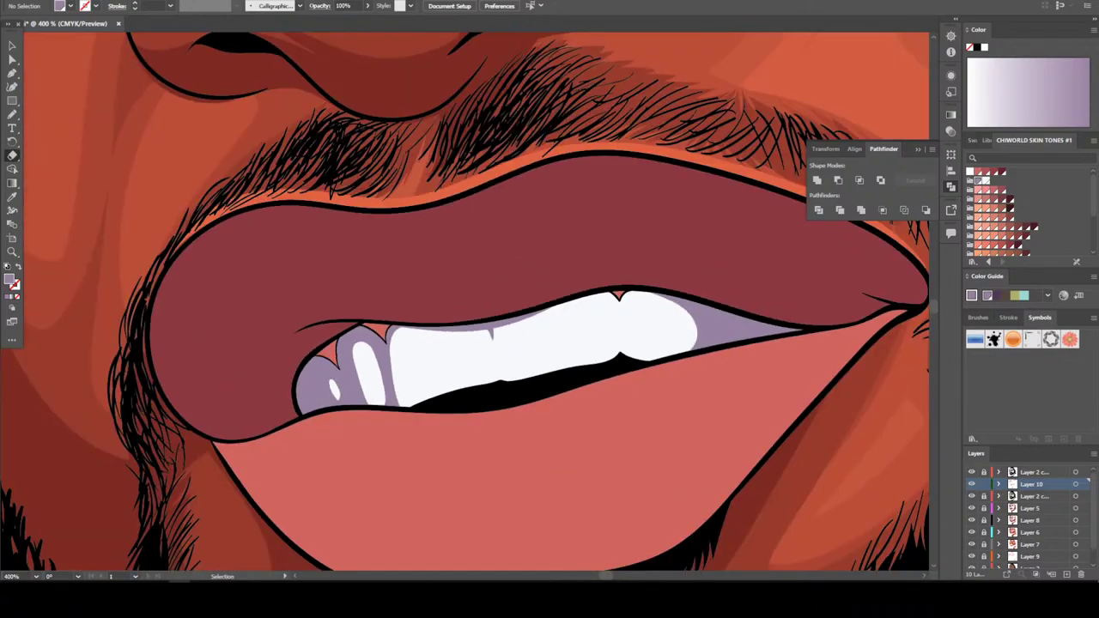
{"action": "key", "text": "ctrl+minus"}
{"action": "key", "text": "ctrl+minus"}
{"action": "key", "text": "ctrl+minus"}
{"action": "key", "text": "ctrl+minus"}
{"action": "key", "text": "ctrl+minus"}
{"action": "key", "text": "ctrl+minus"}
{"action": "key", "text": "ctrl+minus"}
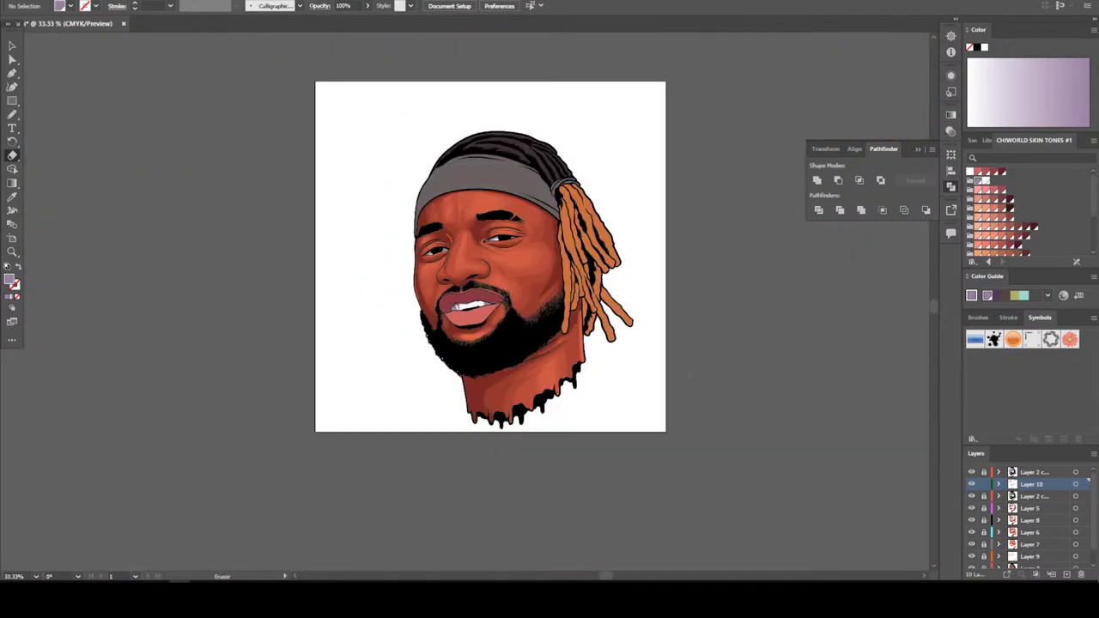
Set the fill colour to a dark gray-brown, 443D3D
{"action": "key", "text": "ctrl+plus"}
{"action": "key", "text": "ctrl+plus"}
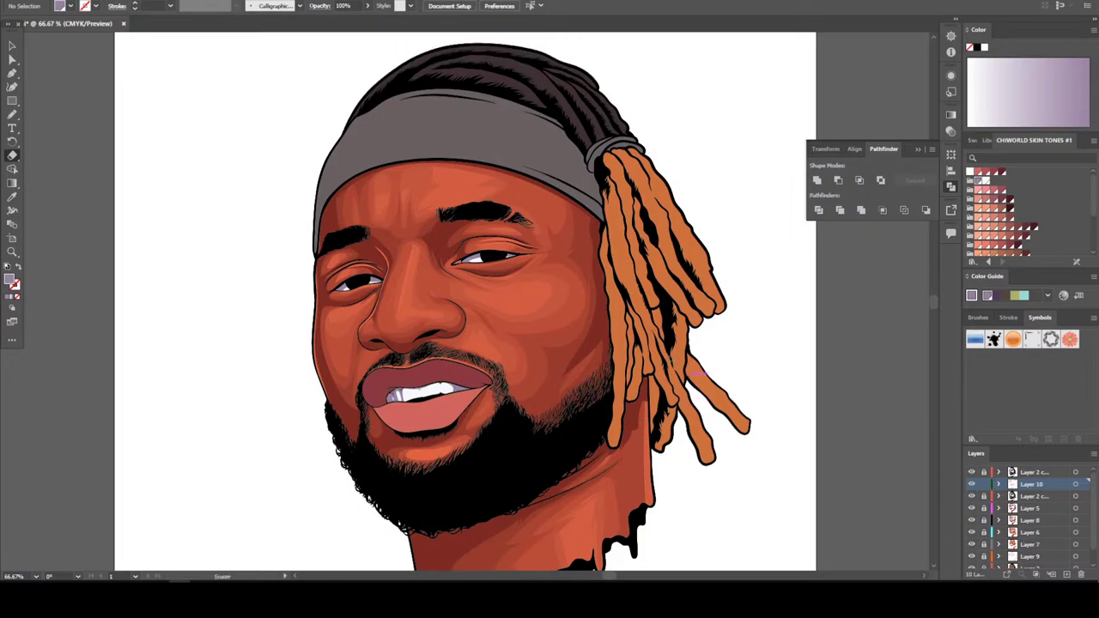
{"action": "key", "text": "i"}
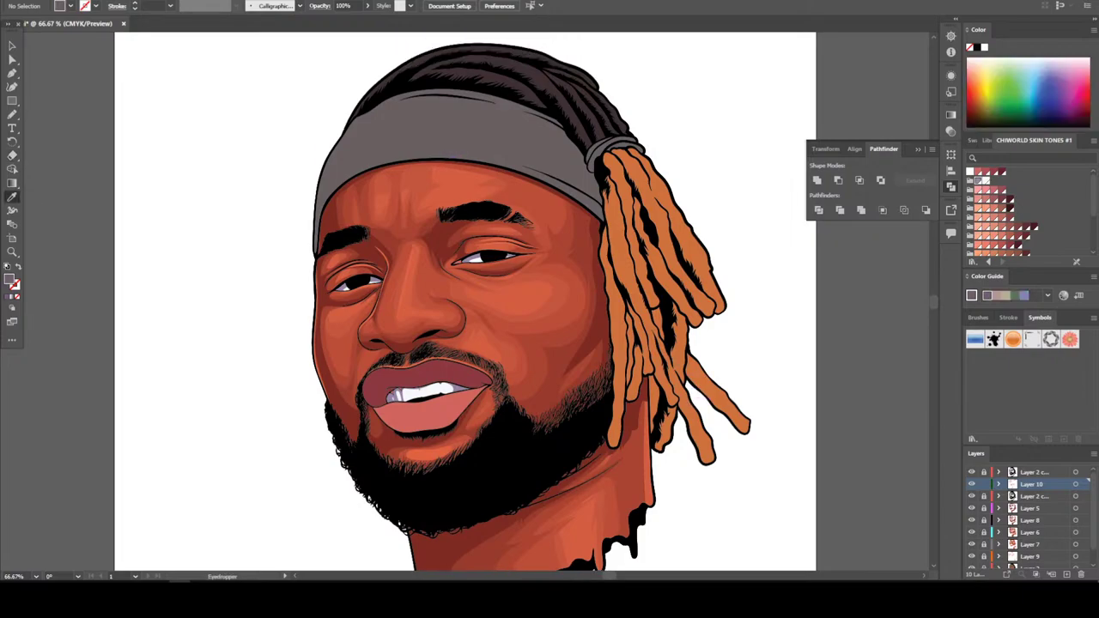
{"action": "double_click", "coordinate": [10, 280]}
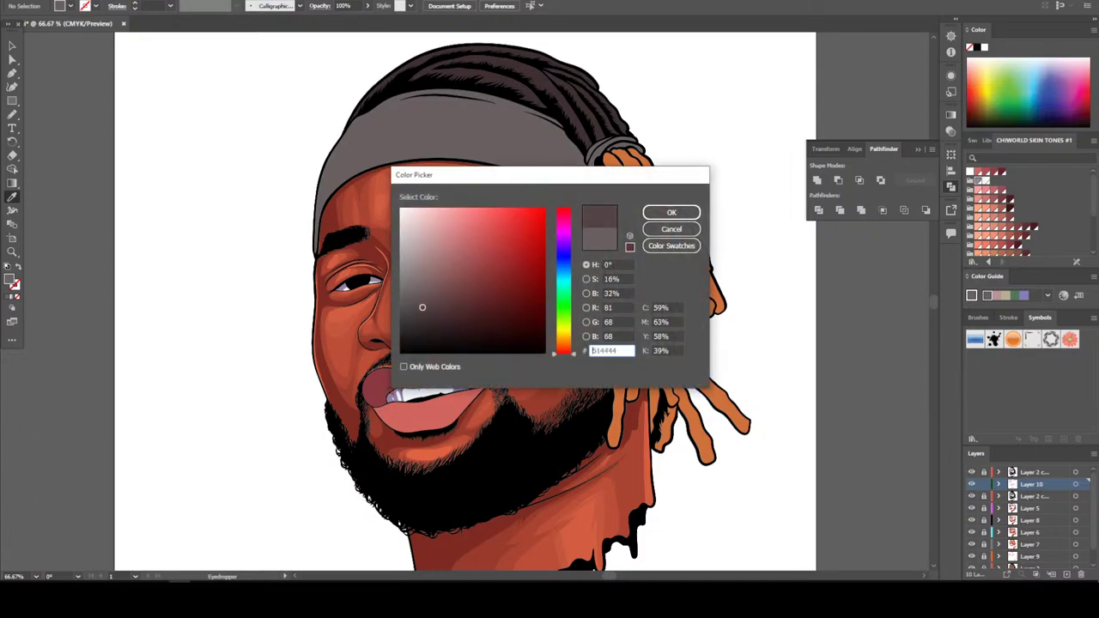
{"action": "left_click_drag", "start_coordinate": [414, 311], "coordinate": [414, 315]}
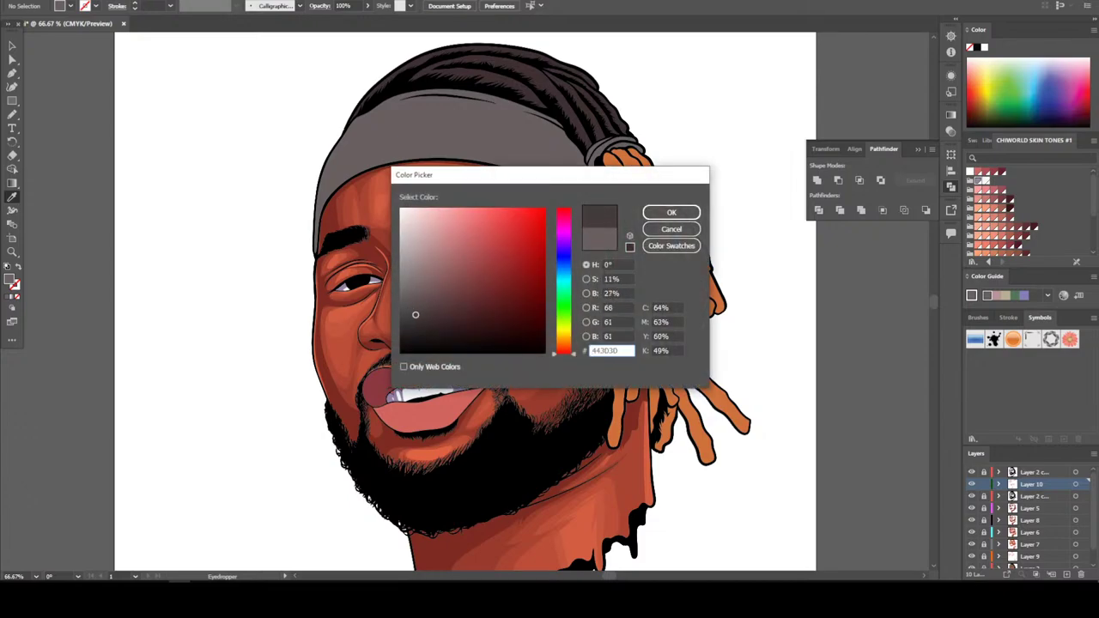
{"action": "key", "text": "Return"}
Switch to the Pencil tool and save the document
{"action": "key", "text": "m"}
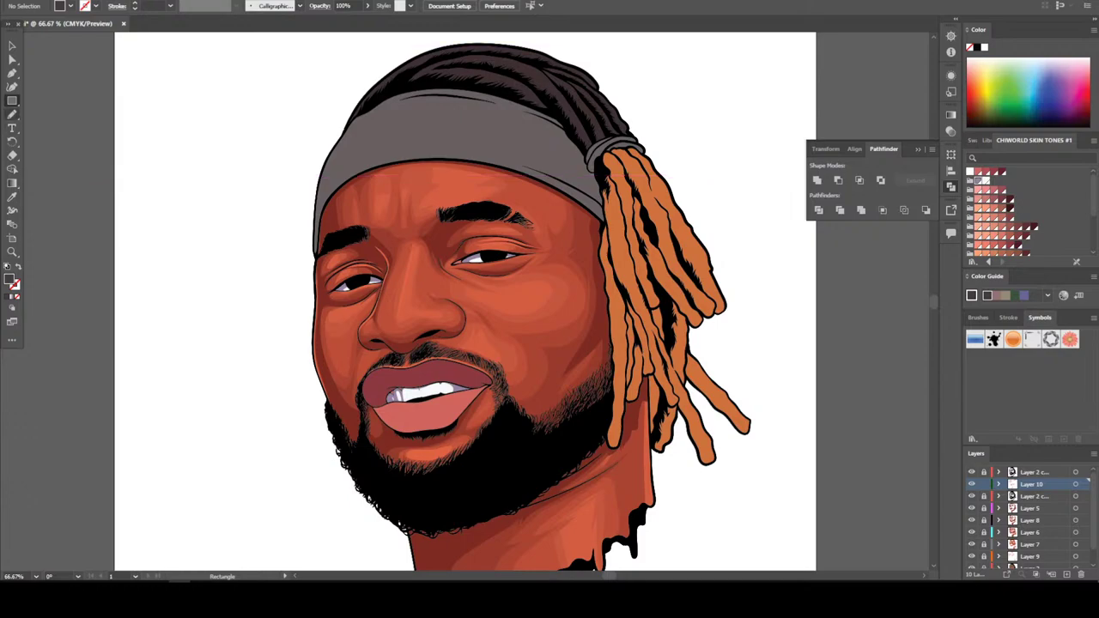
{"action": "key", "text": "n"}
{"action": "key", "text": "ctrl+s"}
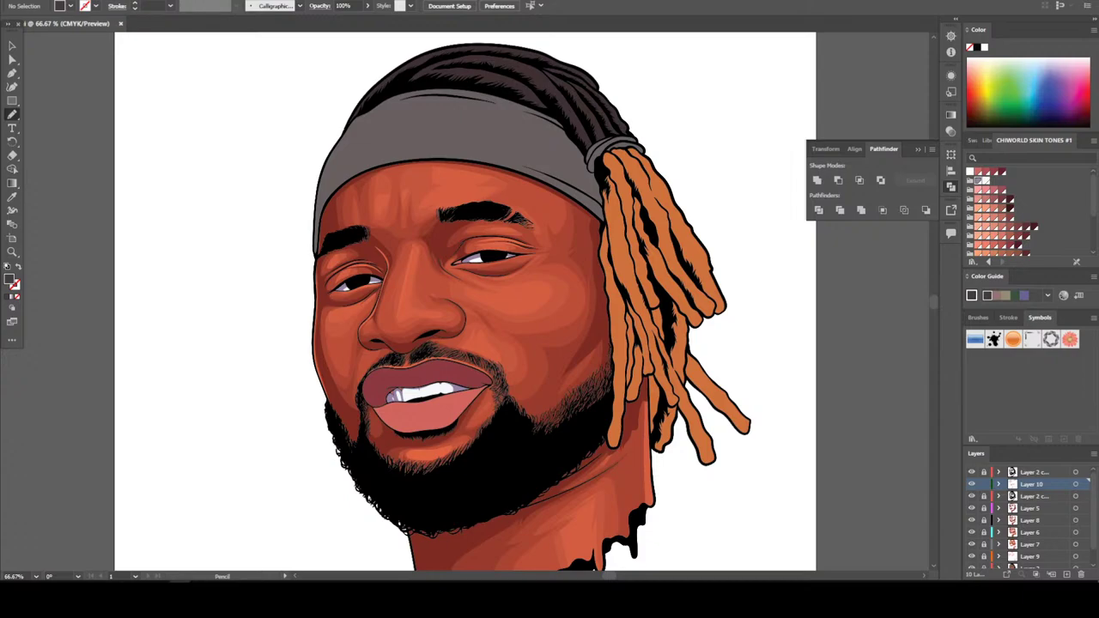
Draw a lighter highlight shape across the top of the grey headband
{"action": "key", "text": "ctrl+0"}
{"action": "key", "text": "ctrl+1"}
{"action": "key", "text": "ctrl+equal"}
{"action": "key", "text": "ctrl+equal"}
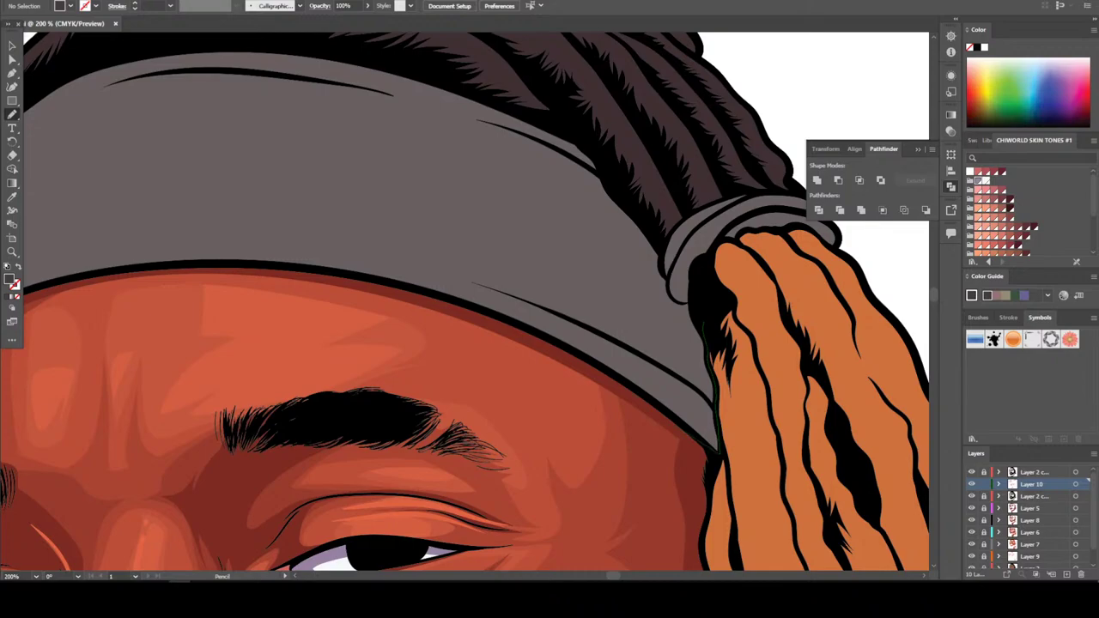
{"action": "mouse_move", "coordinate": [533, 334]}
{"action": "left_mouse_down"}
{"action": "mouse_move", "coordinate": [188, 211]}
{"action": "mouse_move", "coordinate": [378, 235]}
{"action": "left_mouse_up"}
{"action": "left_click_drag", "start_coordinate": [277, 45], "coordinate": [467, 97]}
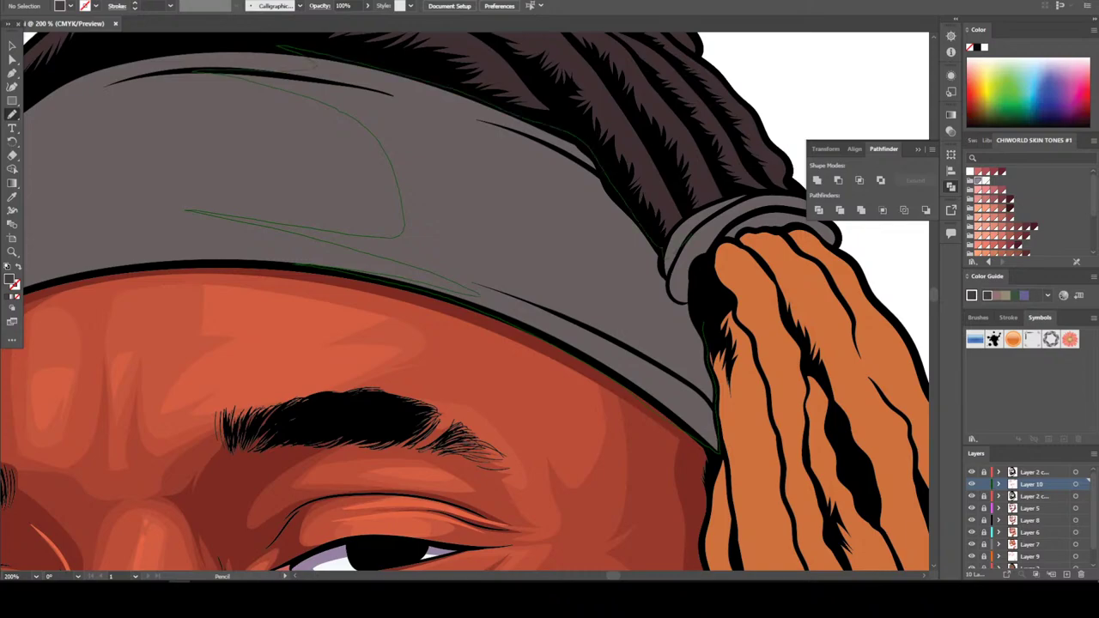
{"action": "key", "text": "ctrl+minus"}
{"action": "key", "text": "ctrl+minus"}
{"action": "key", "text": "ctrl+minus"}
{"action": "key", "text": "ctrl+minus"}
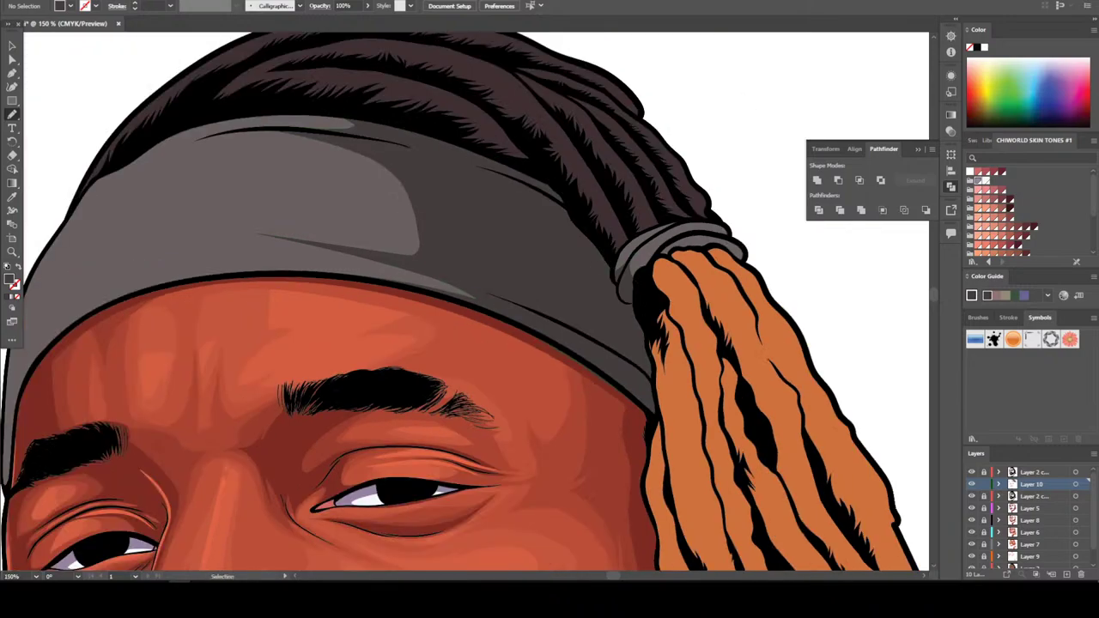
{"action": "key", "text": "ctrl+minus"}
{"action": "key", "text": "ctrl+plus"}
{"action": "key", "text": "ctrl+plus"}
{"action": "key", "text": "ctrl+plus"}
{"action": "key", "text": "ctrl+plus"}
{"action": "key", "text": "ctrl+plus"}
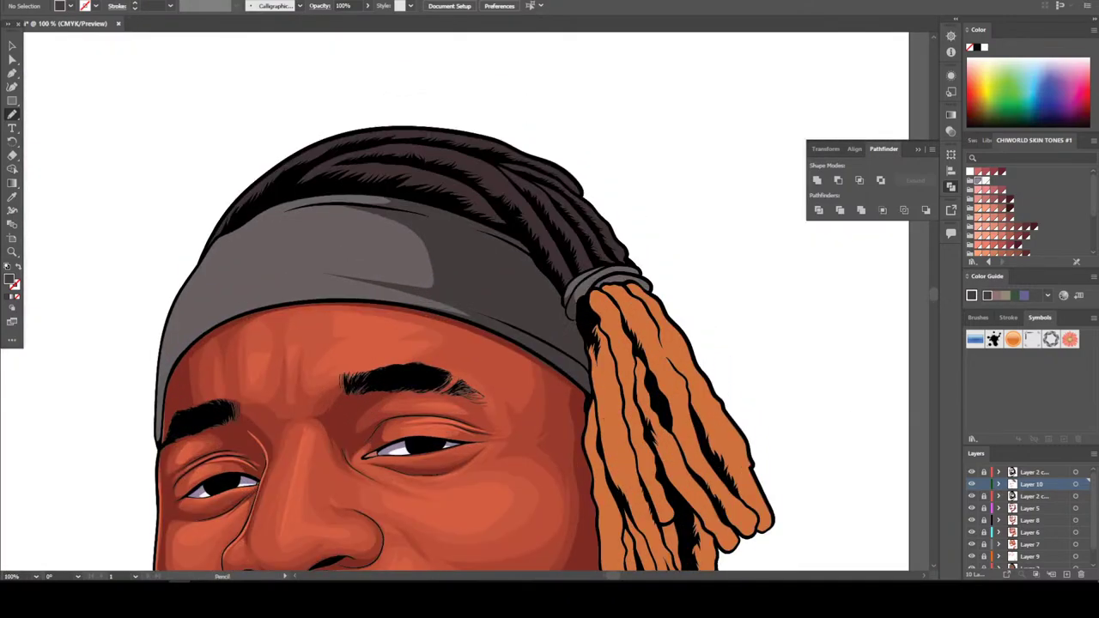
{"action": "key", "text": "ctrl+plus"}
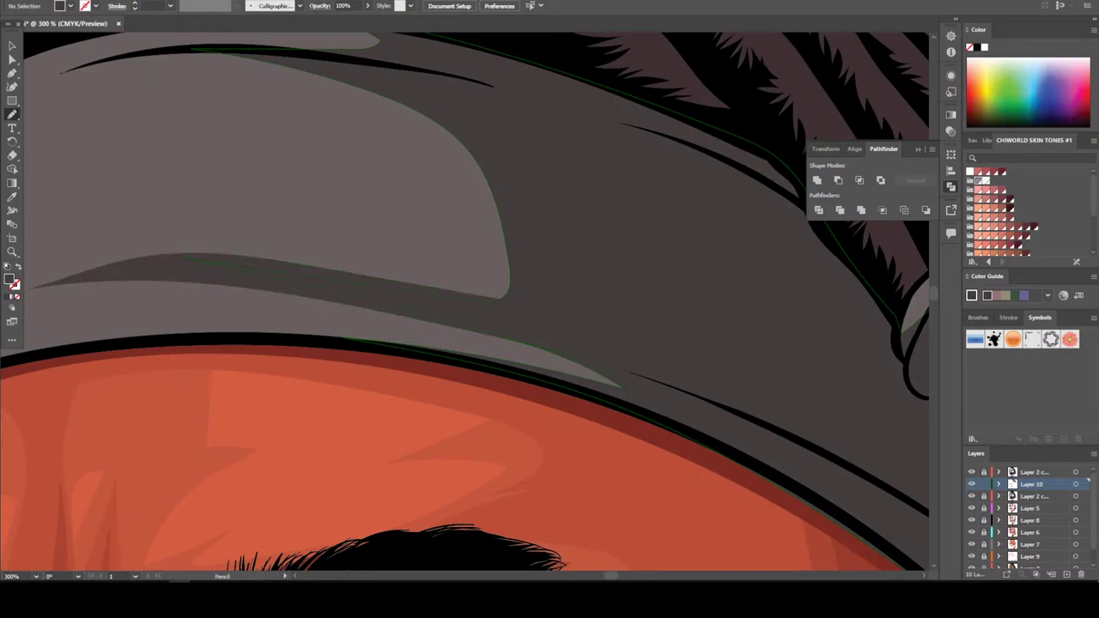
Erase the stray edge to trim the headband's bottom clean
{"action": "key", "text": "ctrl+minus"}
{"action": "key", "text": "ctrl+minus"}
{"action": "key", "text": "ctrl+minus"}
{"action": "key", "text": "ctrl+minus"}
{"action": "key", "text": "ctrl+minus"}
{"action": "key", "text": "ctrl+minus"}
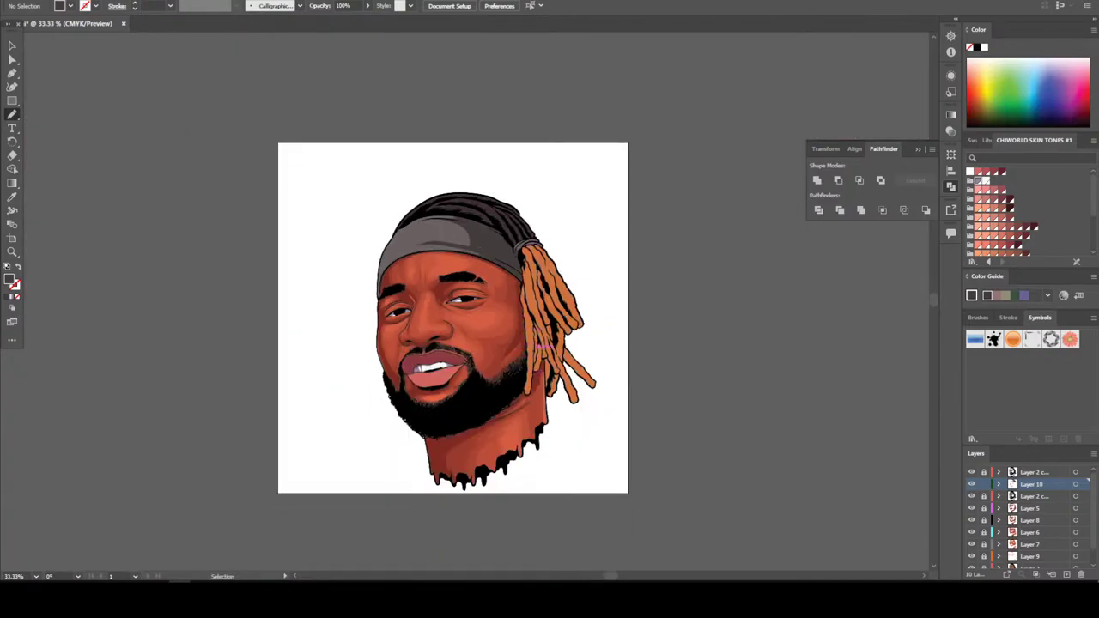
{"action": "scroll", "coordinate": [542, 345], "scroll_direction": "up", "scroll_amount": 2}
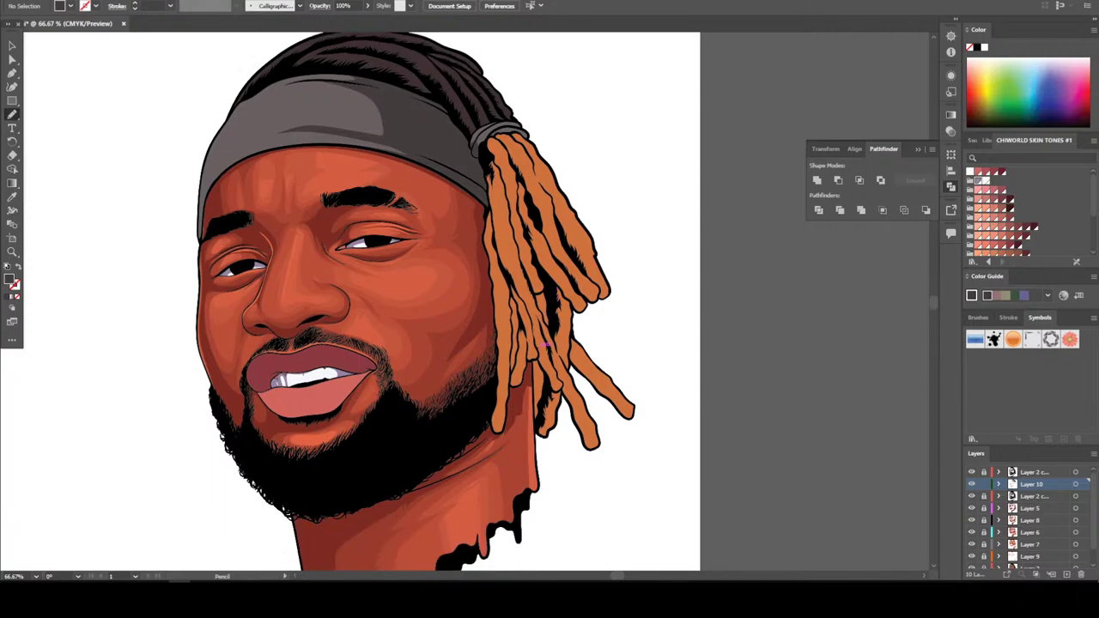
{"action": "scroll", "coordinate": [546, 343], "scroll_direction": "up", "scroll_amount": 5}
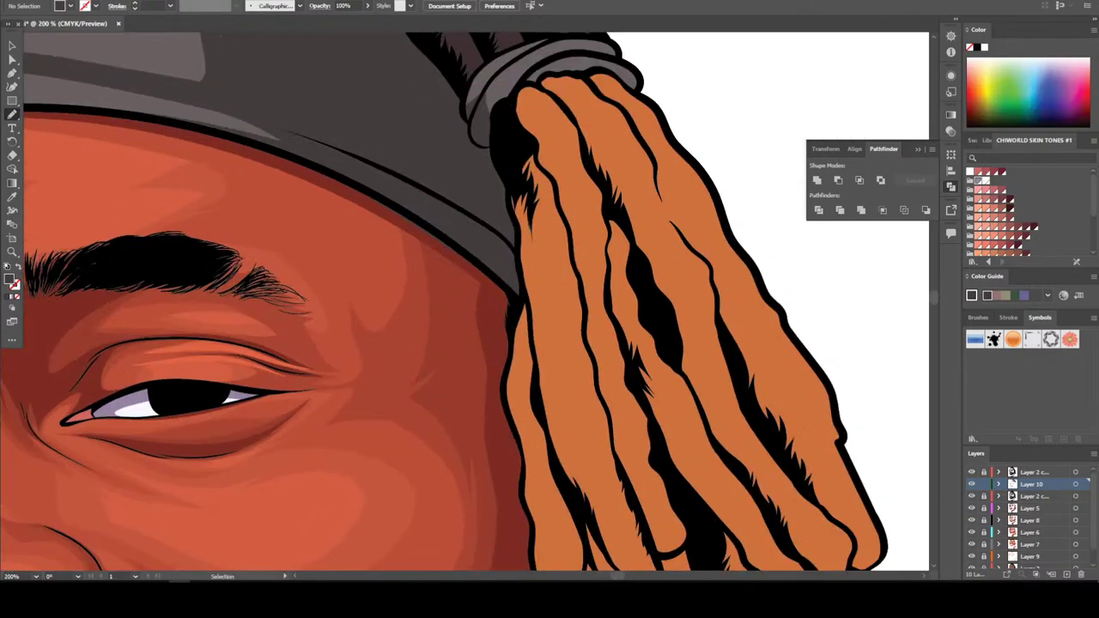
{"action": "key", "text": "shift+e"}
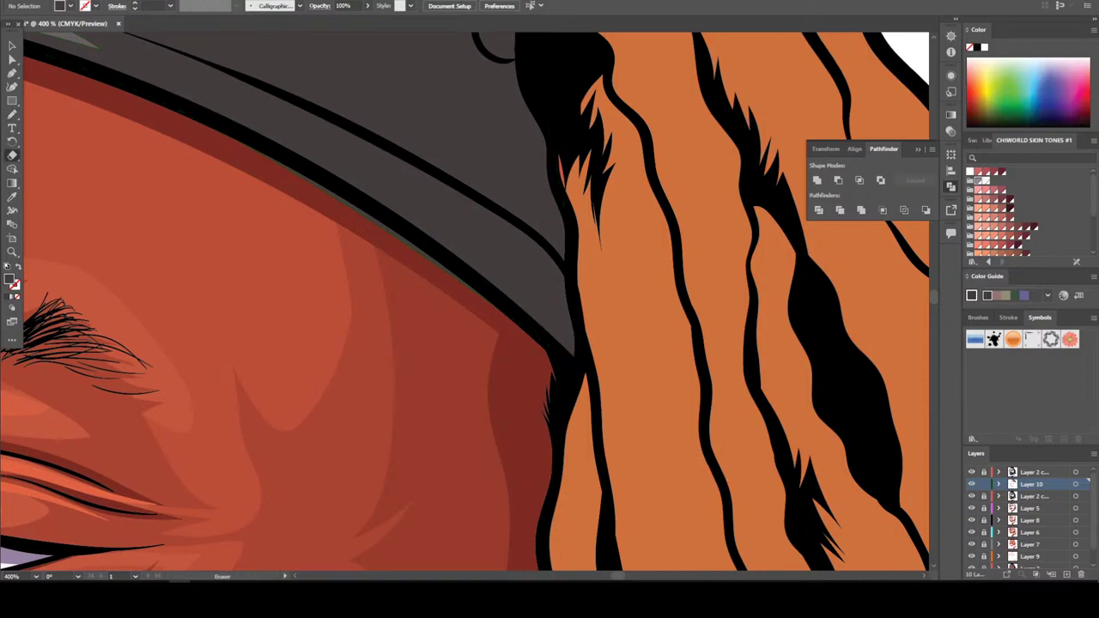
{"action": "left_click_drag", "start_coordinate": [271, 165], "coordinate": [494, 322]}
{"action": "key", "text": "ctrl+minus"}
{"action": "key", "text": "ctrl+minus"}
{"action": "key", "text": "ctrl+minus"}
{"action": "key", "text": "ctrl+minus"}
{"action": "key", "text": "ctrl+minus"}
{"action": "key", "text": "ctrl+minus"}
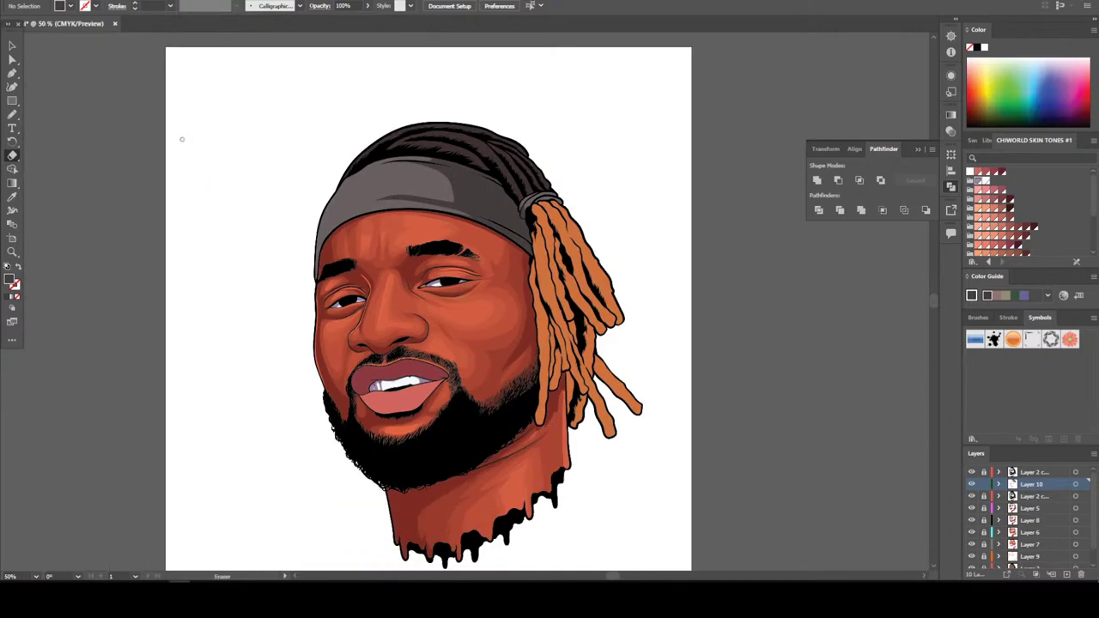
{"action": "key", "text": "i"}
{"action": "key", "text": "ctrl+plus"}
{"action": "key", "text": "ctrl+plus"}
Sample the dreadlock orange and darken the fill to brown 77391B
{"action": "left_click", "coordinate": [194, 243]}
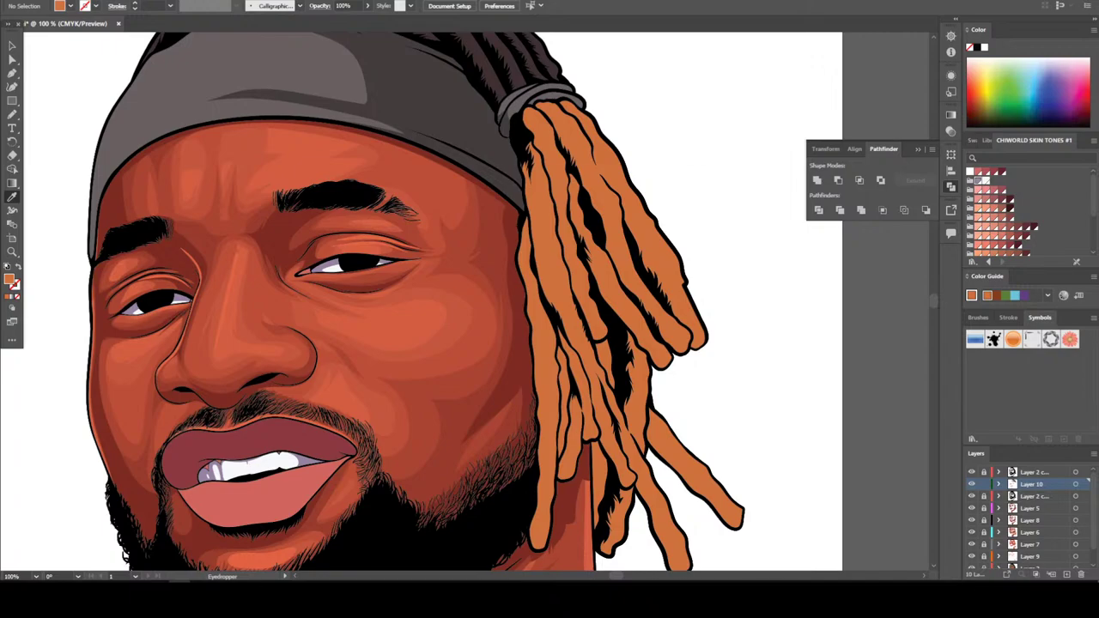
{"action": "double_click", "coordinate": [10, 278]}
{"action": "left_click_drag", "start_coordinate": [501, 236], "coordinate": [512, 285]}
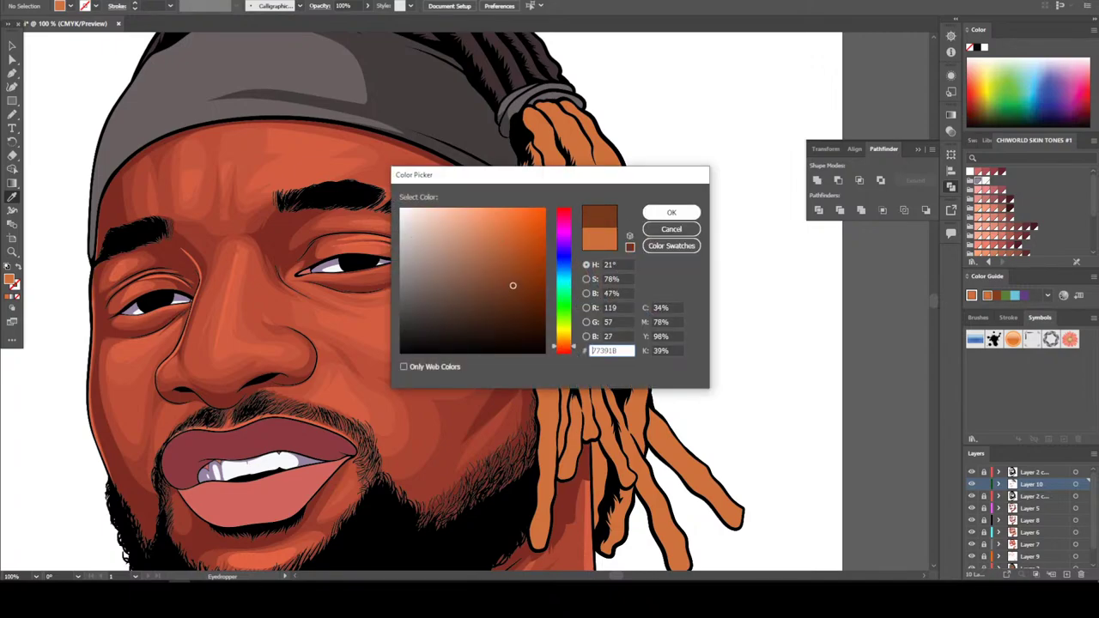
{"action": "left_click", "coordinate": [671, 212]}
{"action": "key", "text": "n"}
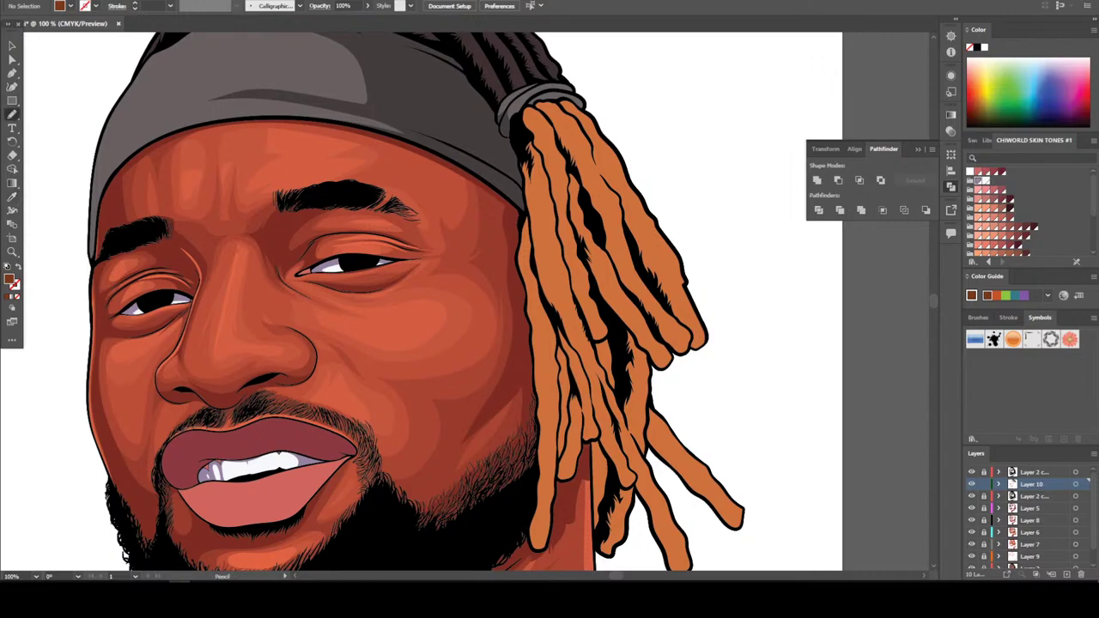
{"action": "scroll", "coordinate": [549, 301], "scroll_direction": "down", "scroll_amount": 3}
{"action": "scroll", "coordinate": [549, 300], "scroll_direction": "up", "scroll_amount": 5}
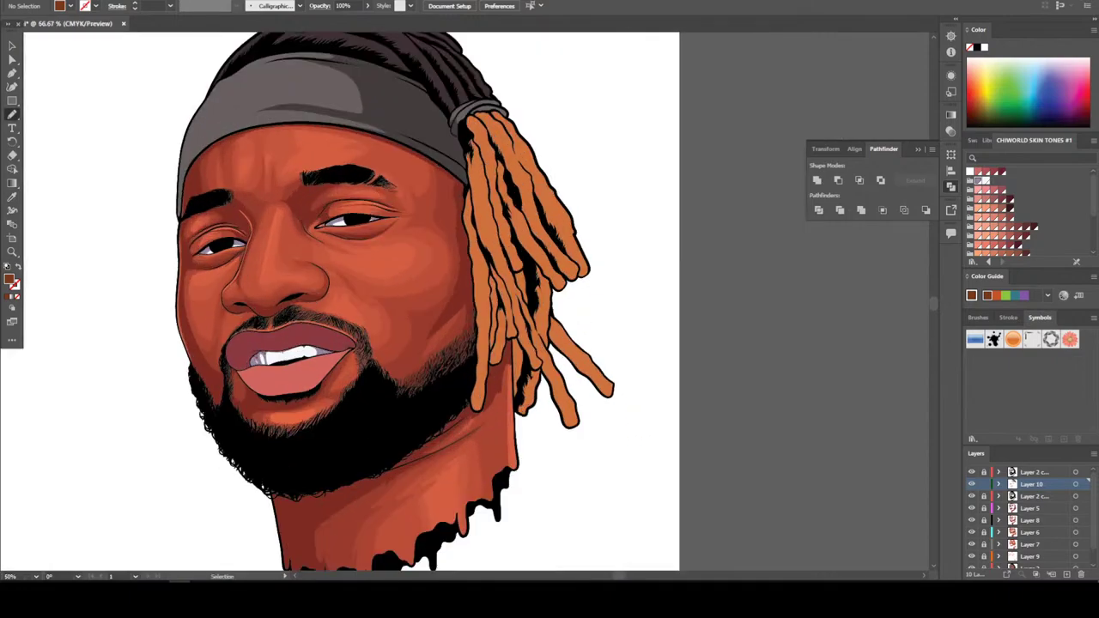
{"action": "scroll", "coordinate": [401, 300], "scroll_direction": "right", "scroll_amount": 2}
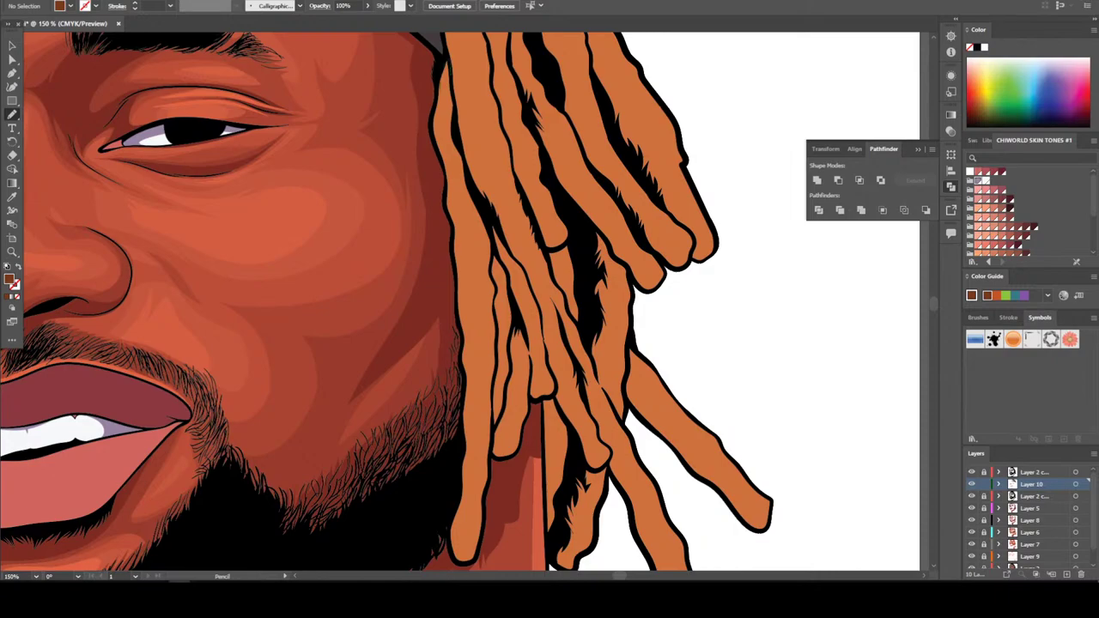
Draw a brown shadow shape along the left edge of the dreadlocks
{"action": "left_click_drag", "start_coordinate": [444, 137], "coordinate": [452, 187]}
{"action": "mouse_move", "coordinate": [456, 439]}
{"action": "left_mouse_down"}
{"action": "mouse_move", "coordinate": [454, 503]}
{"action": "mouse_move", "coordinate": [472, 489]}
{"action": "mouse_move", "coordinate": [475, 442]}
{"action": "mouse_move", "coordinate": [470, 206]}
{"action": "left_mouse_up"}
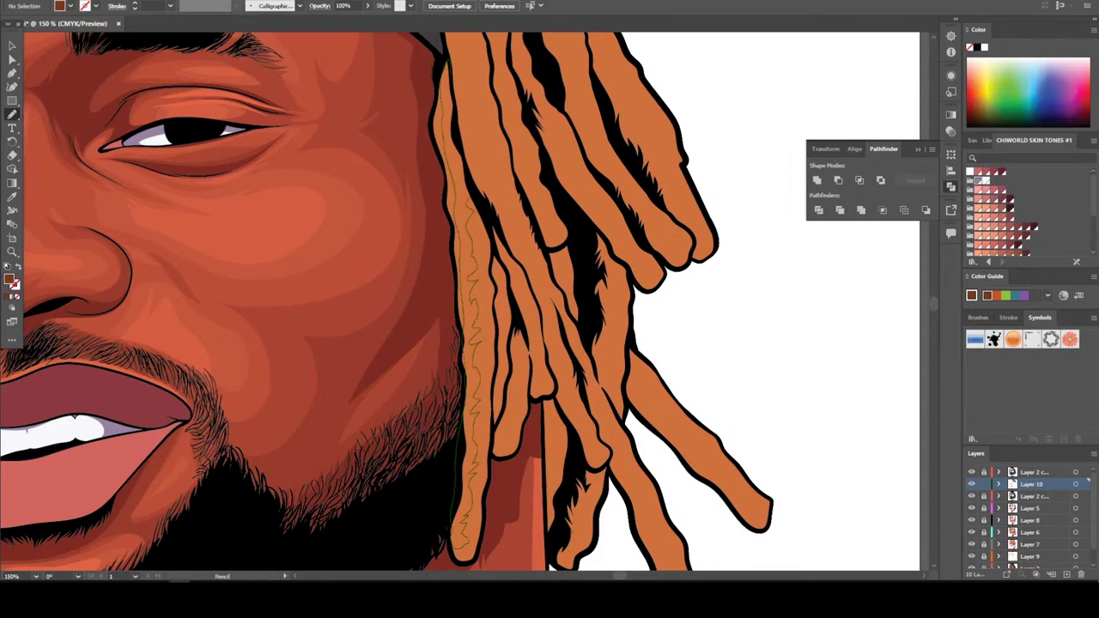
{"action": "left_click_drag", "start_coordinate": [458, 539], "coordinate": [460, 547]}
{"action": "scroll", "coordinate": [434, 296], "scroll_direction": "down", "scroll_amount": 4}
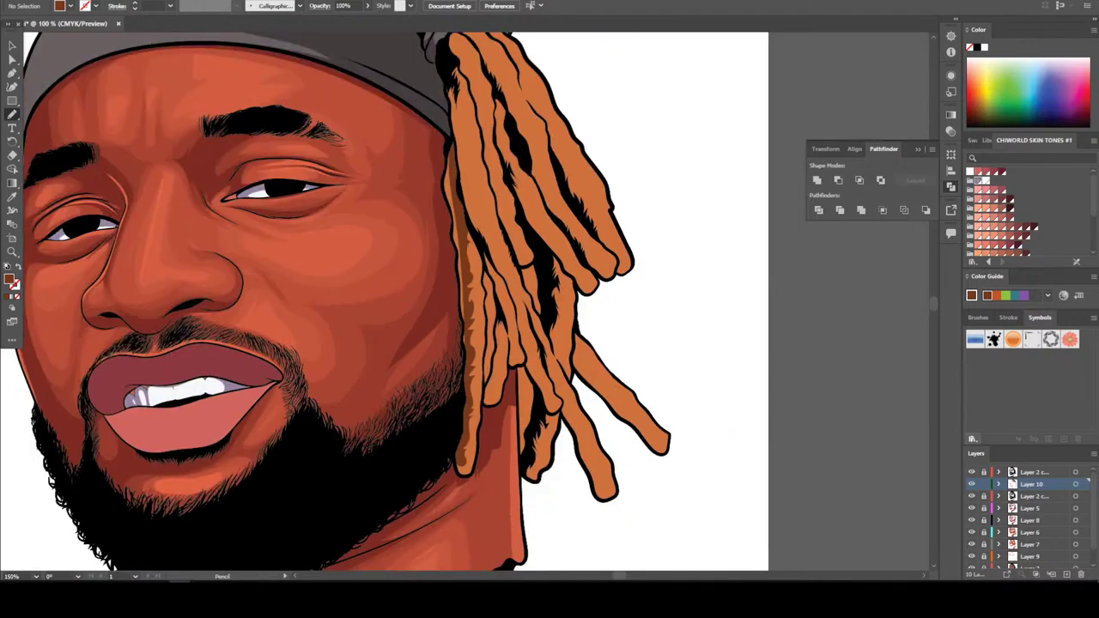
{"action": "scroll", "coordinate": [369, 266], "scroll_direction": "up", "scroll_amount": 4}
{"action": "scroll", "coordinate": [359, 326], "scroll_direction": "up", "scroll_amount": 3}
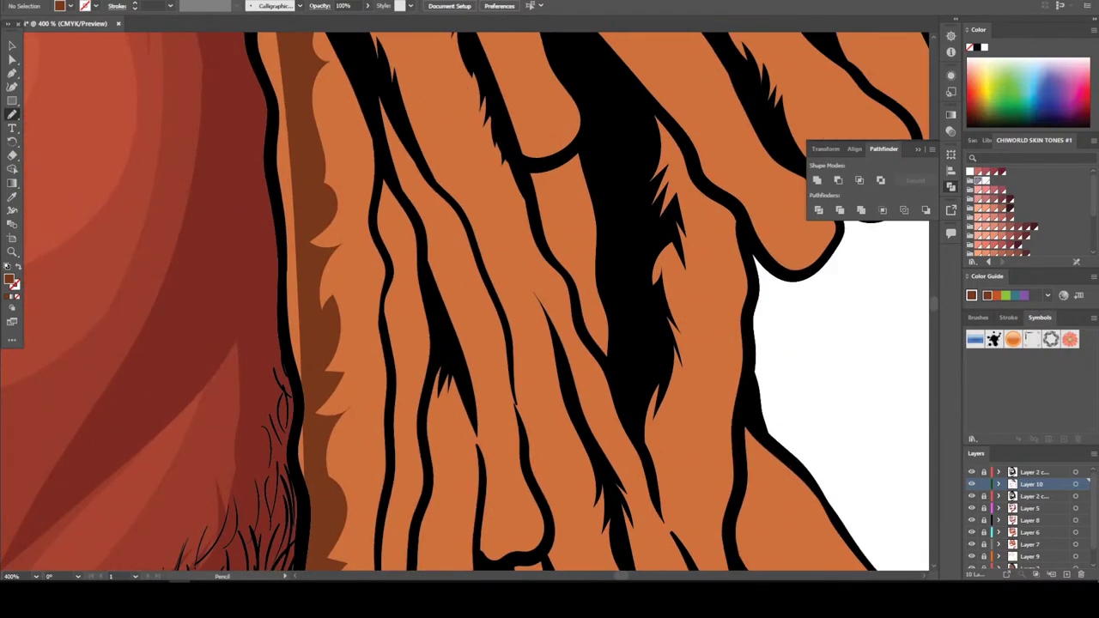
{"action": "scroll", "coordinate": [481, 300], "scroll_direction": "up", "scroll_amount": 2}
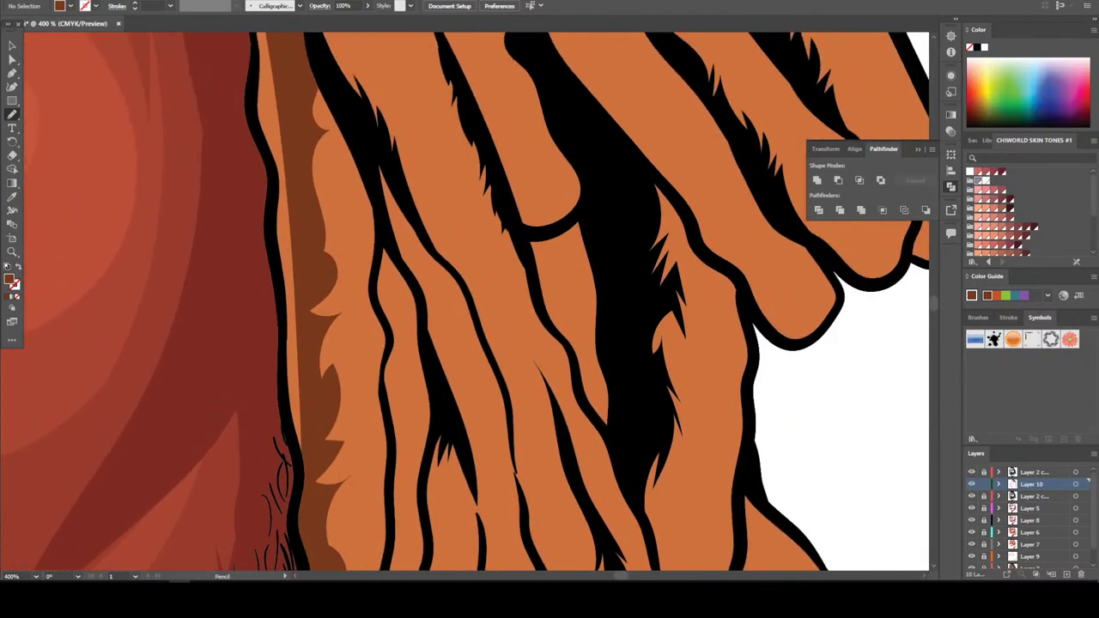
Add brown shadow shapes up the edges of the neighbouring dreadlocks
{"action": "left_click_drag", "start_coordinate": [287, 425], "coordinate": [273, 186]}
{"action": "scroll", "coordinate": [464, 301], "scroll_direction": "up", "scroll_amount": 5}
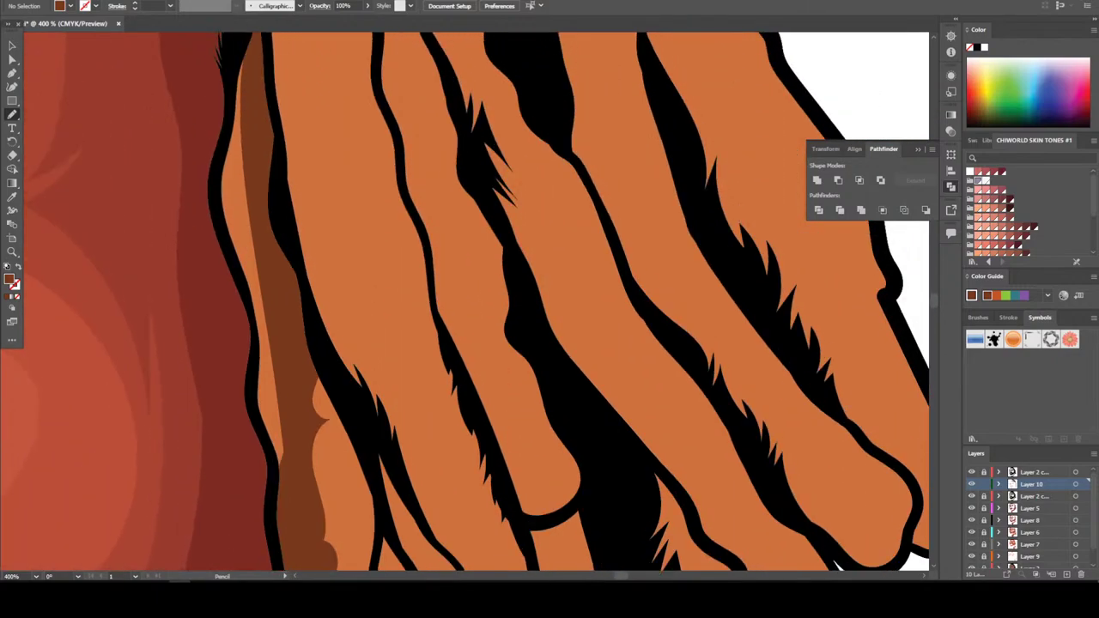
{"action": "left_click_drag", "start_coordinate": [276, 471], "coordinate": [247, 398]}
{"action": "mouse_move", "coordinate": [252, 320]}
{"action": "left_mouse_down"}
{"action": "mouse_move", "coordinate": [229, 249]}
{"action": "mouse_move", "coordinate": [244, 36]}
{"action": "left_mouse_up"}
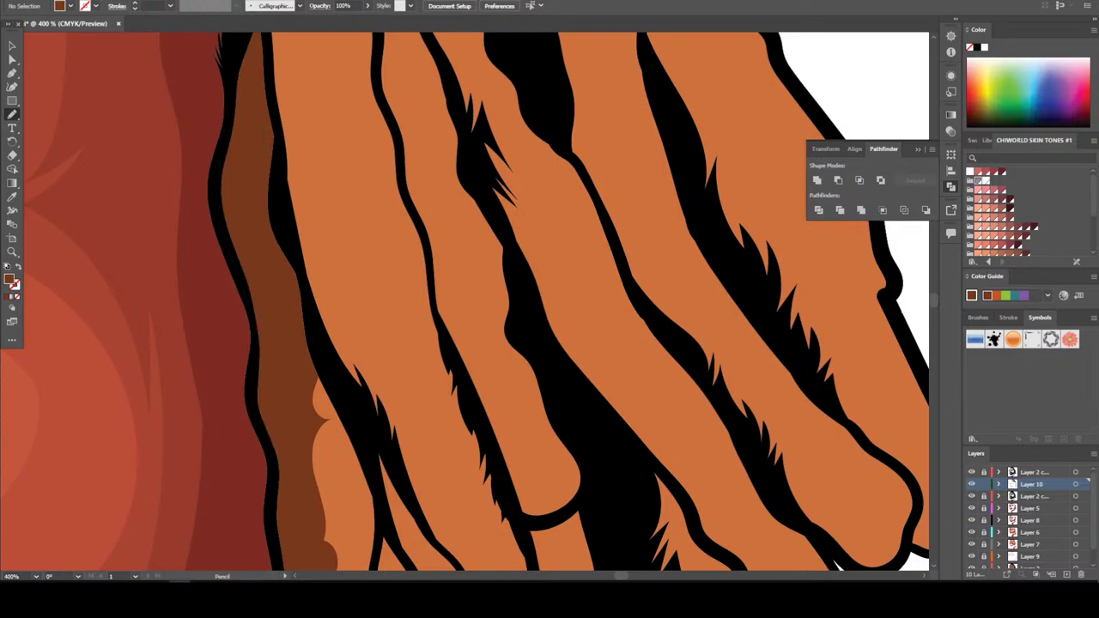
{"action": "scroll", "coordinate": [475, 496], "scroll_direction": "down", "scroll_amount": 8}
{"action": "scroll", "coordinate": [474, 495], "scroll_direction": "up", "scroll_amount": 3}
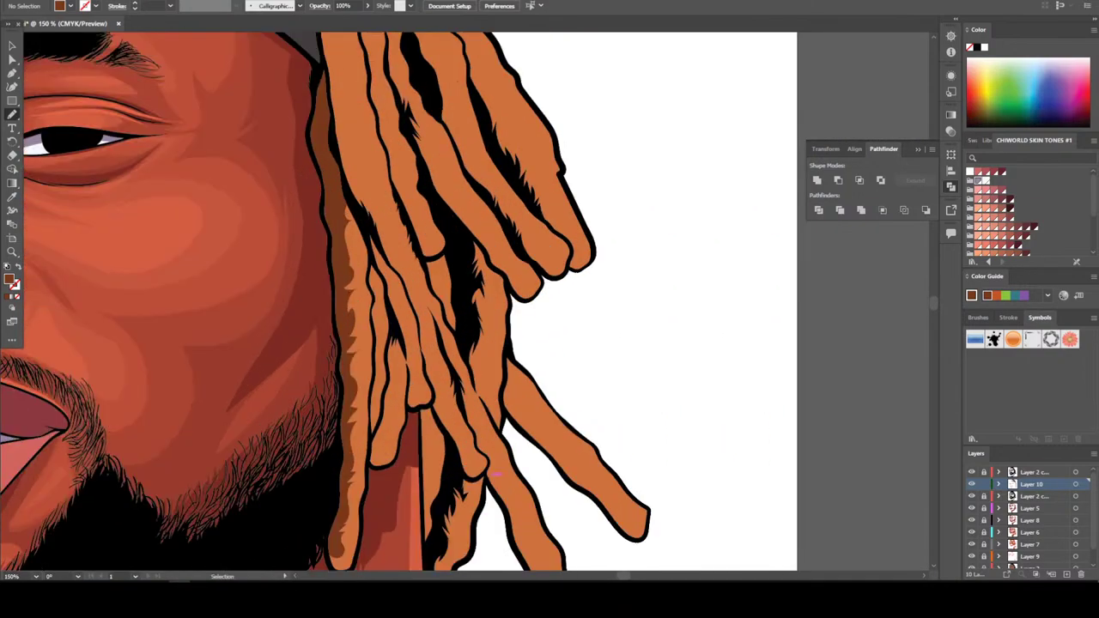
{"action": "scroll", "coordinate": [494, 472], "scroll_direction": "up", "scroll_amount": 3}
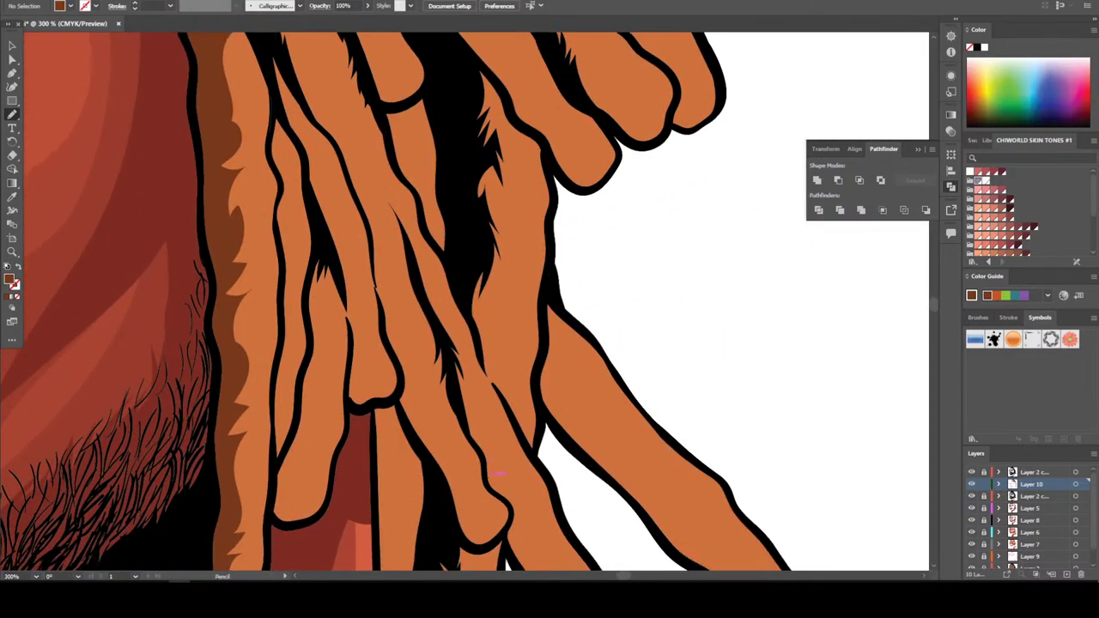
{"action": "left_click_drag", "start_coordinate": [273, 164], "coordinate": [267, 486]}
{"action": "mouse_move", "coordinate": [292, 524]}
{"action": "left_mouse_down"}
{"action": "mouse_move", "coordinate": [316, 421]}
{"action": "mouse_move", "coordinate": [326, 275]}
{"action": "mouse_move", "coordinate": [295, 206]}
{"action": "mouse_move", "coordinate": [279, 102]}
{"action": "left_mouse_up"}
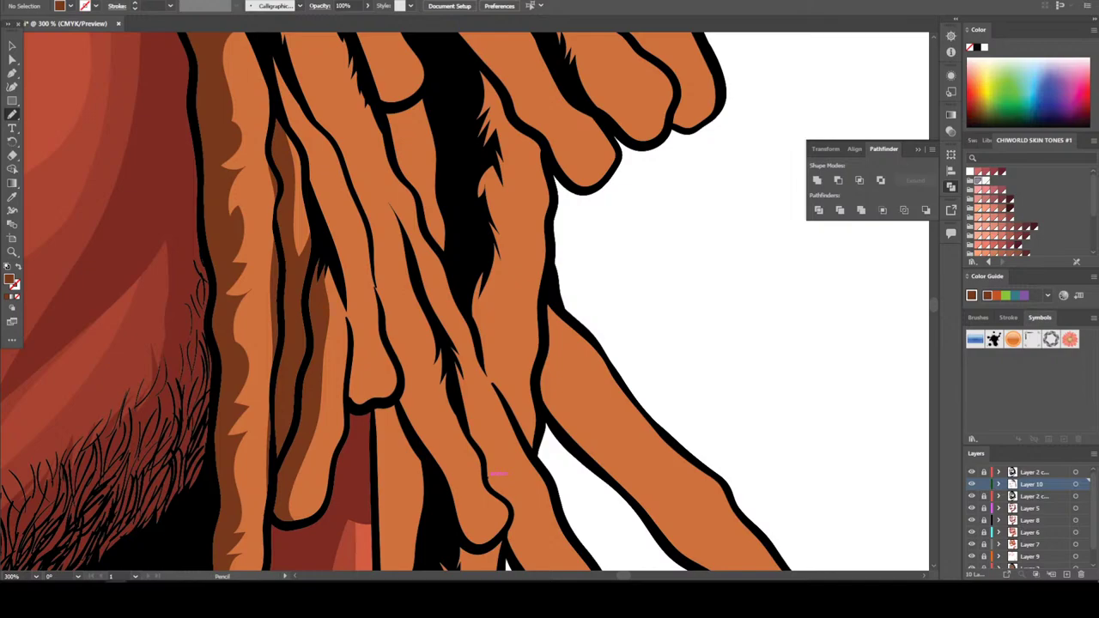
{"action": "key", "text": "ctrl+minus"}
{"action": "key", "text": "ctrl+minus"}
{"action": "key", "text": "ctrl+minus"}
{"action": "key", "text": "ctrl+minus"}
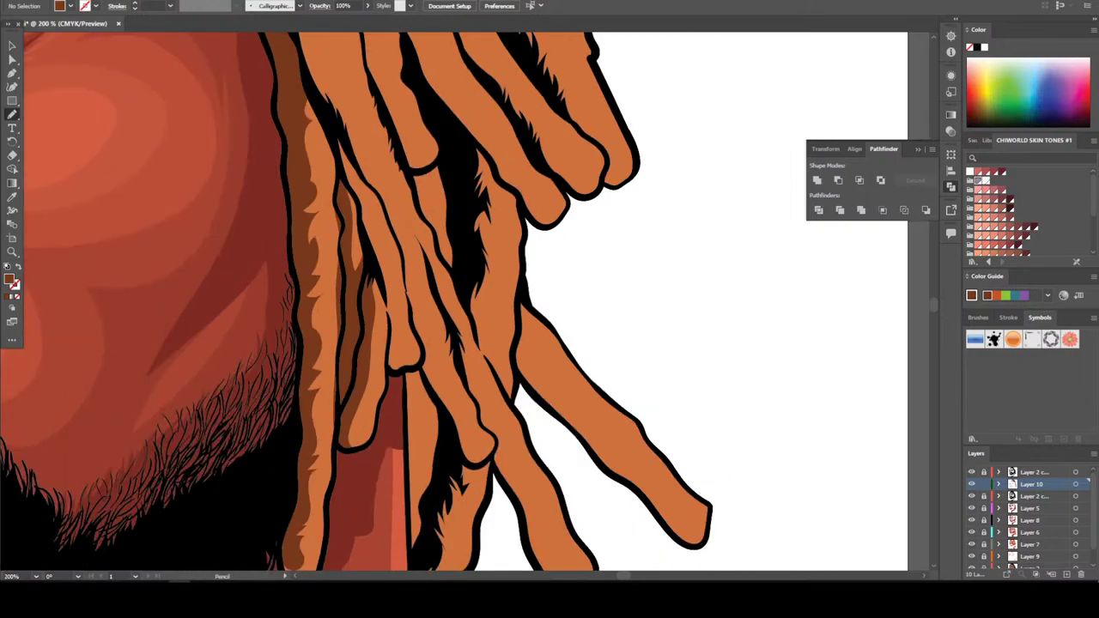
{"action": "key", "text": "ctrl+plus"}
{"action": "key", "text": "ctrl+plus"}
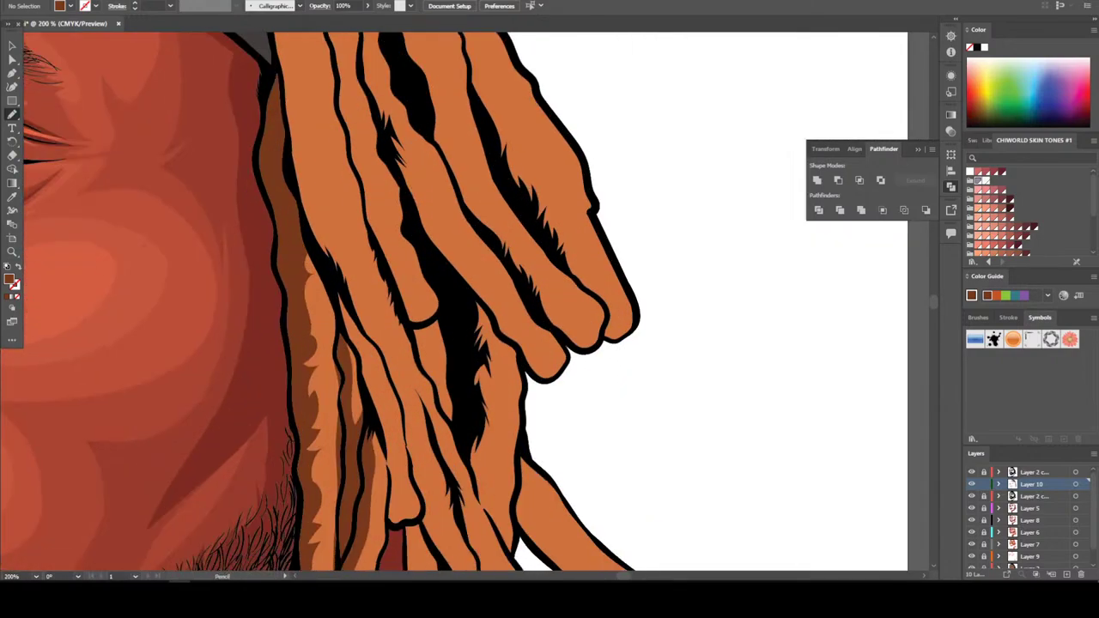
Shade further dreadlocks below the headband and add lighter highlight strips along them
{"action": "left_click_drag", "start_coordinate": [361, 307], "coordinate": [401, 412]}
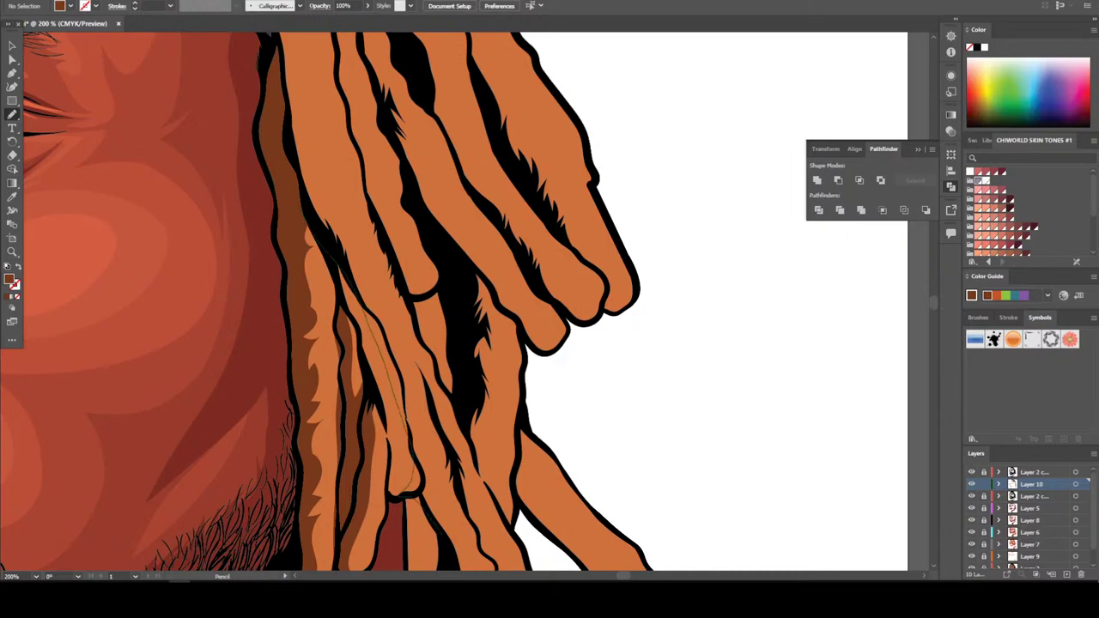
{"action": "mouse_move", "coordinate": [436, 520]}
{"action": "left_mouse_down"}
{"action": "mouse_move", "coordinate": [435, 445]}
{"action": "mouse_move", "coordinate": [385, 275]}
{"action": "left_mouse_up"}
{"action": "mouse_move", "coordinate": [390, 280]}
{"action": "left_mouse_down"}
{"action": "mouse_move", "coordinate": [461, 417]}
{"action": "mouse_move", "coordinate": [447, 262]}
{"action": "mouse_move", "coordinate": [417, 249]}
{"action": "mouse_move", "coordinate": [391, 214]}
{"action": "mouse_move", "coordinate": [373, 137]}
{"action": "mouse_move", "coordinate": [343, 77]}
{"action": "mouse_move", "coordinate": [343, 155]}
{"action": "mouse_move", "coordinate": [310, 168]}
{"action": "mouse_move", "coordinate": [292, 79]}
{"action": "left_mouse_up"}
{"action": "scroll", "coordinate": [321, 301], "scroll_direction": "up", "scroll_amount": 4}
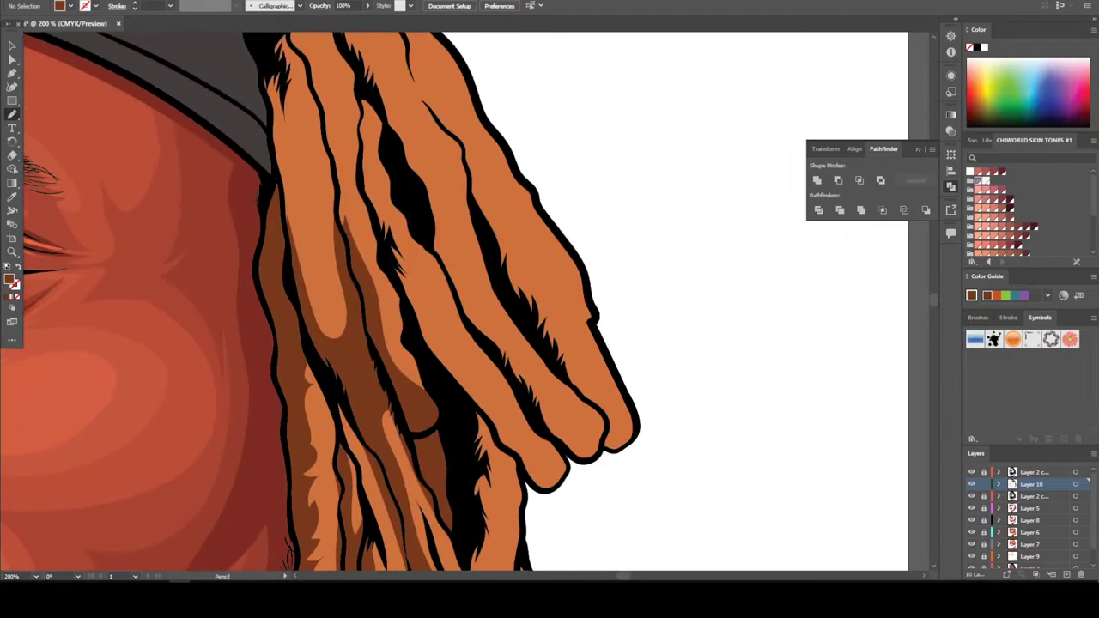
{"action": "scroll", "coordinate": [320, 302], "scroll_direction": "up", "scroll_amount": 4}
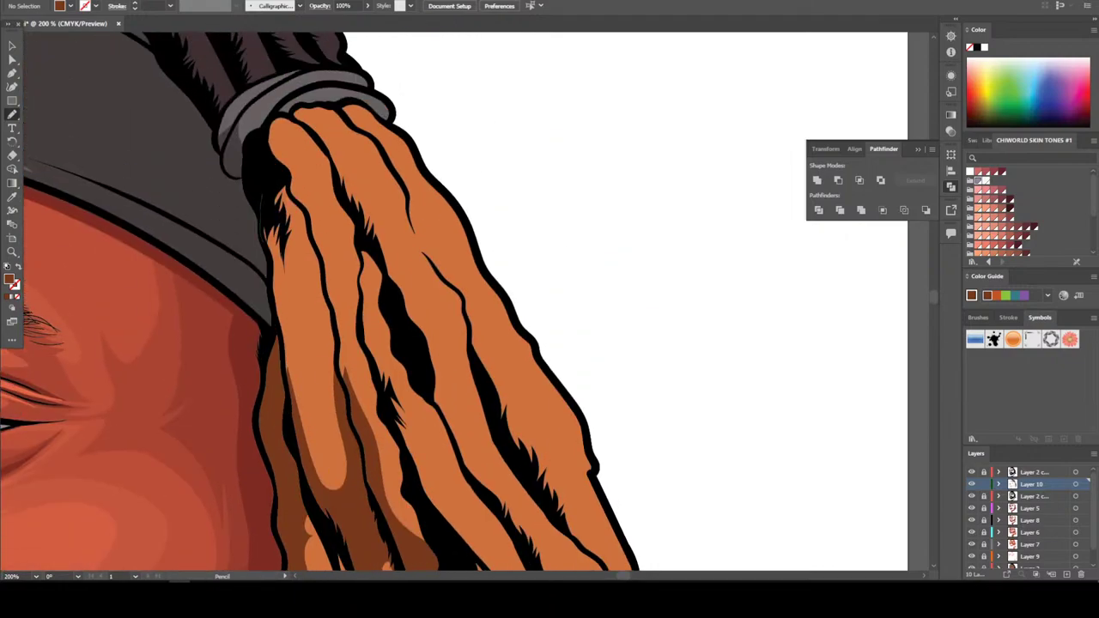
{"action": "mouse_move", "coordinate": [304, 245]}
{"action": "left_mouse_down"}
{"action": "mouse_move", "coordinate": [333, 491]}
{"action": "mouse_move", "coordinate": [306, 249]}
{"action": "left_mouse_up"}
{"action": "mouse_move", "coordinate": [347, 371]}
{"action": "left_mouse_down"}
{"action": "mouse_move", "coordinate": [327, 213]}
{"action": "mouse_move", "coordinate": [326, 176]}
{"action": "left_mouse_up"}
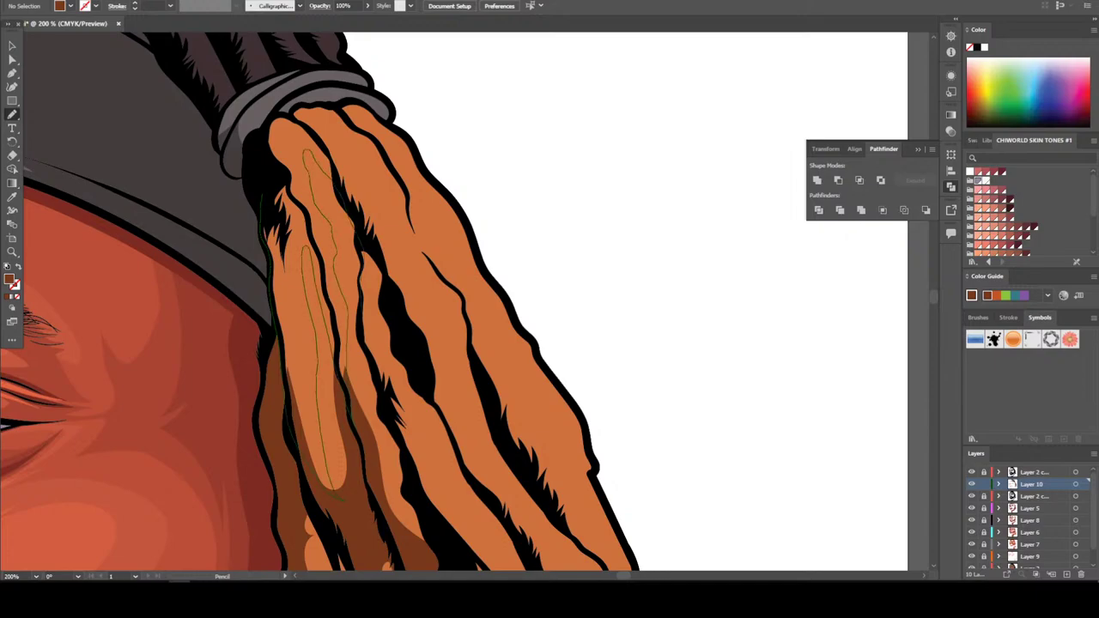
{"action": "mouse_move", "coordinate": [371, 368]}
{"action": "left_mouse_down"}
{"action": "mouse_move", "coordinate": [387, 426]}
{"action": "mouse_move", "coordinate": [449, 541]}
{"action": "mouse_move", "coordinate": [424, 424]}
{"action": "mouse_move", "coordinate": [385, 355]}
{"action": "mouse_move", "coordinate": [369, 295]}
{"action": "left_mouse_up"}
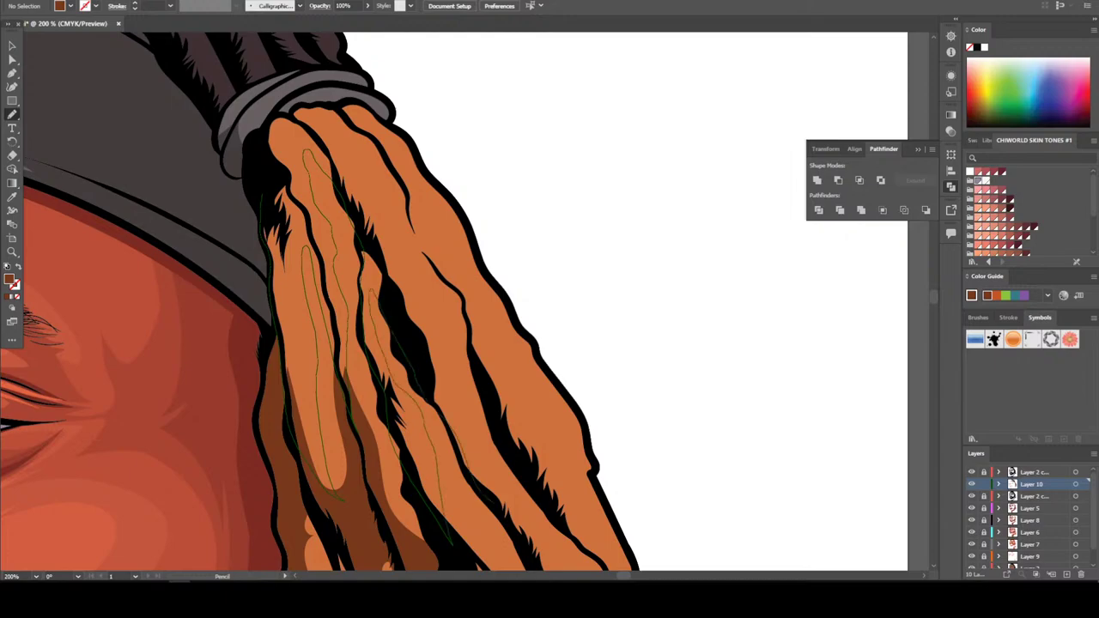
{"action": "mouse_move", "coordinate": [483, 492]}
{"action": "left_mouse_down"}
{"action": "mouse_move", "coordinate": [445, 339]}
{"action": "mouse_move", "coordinate": [340, 140]}
{"action": "left_mouse_up"}
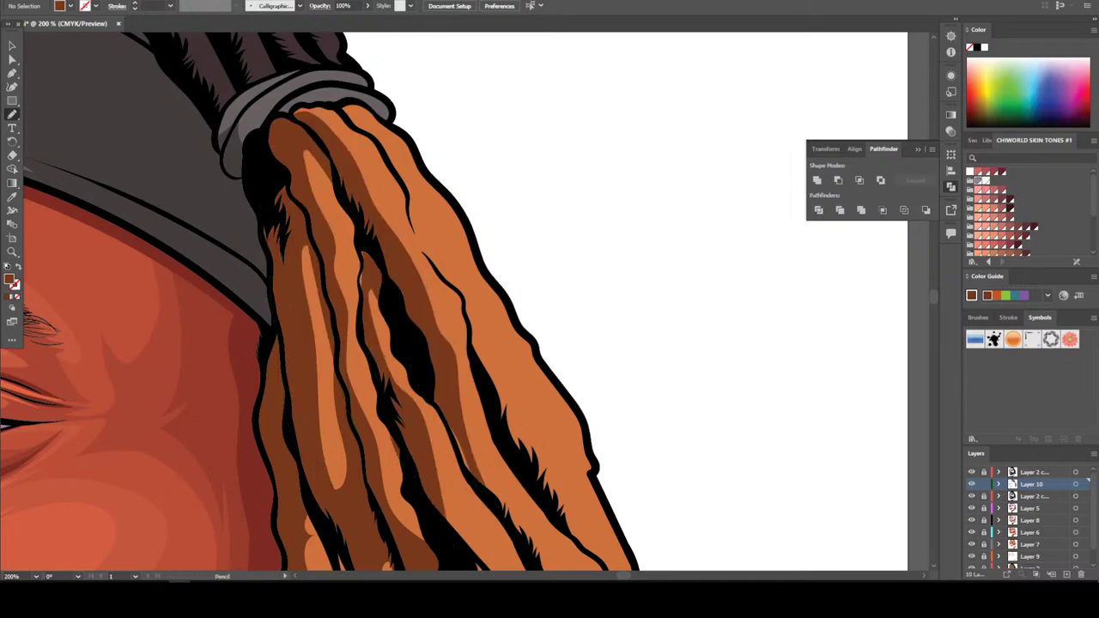
{"action": "key", "text": "ctrl+minus"}
{"action": "key", "text": "ctrl+minus"}
{"action": "key", "text": "ctrl+minus"}
{"action": "key", "text": "ctrl+minus"}
{"action": "key", "text": "ctrl+minus"}
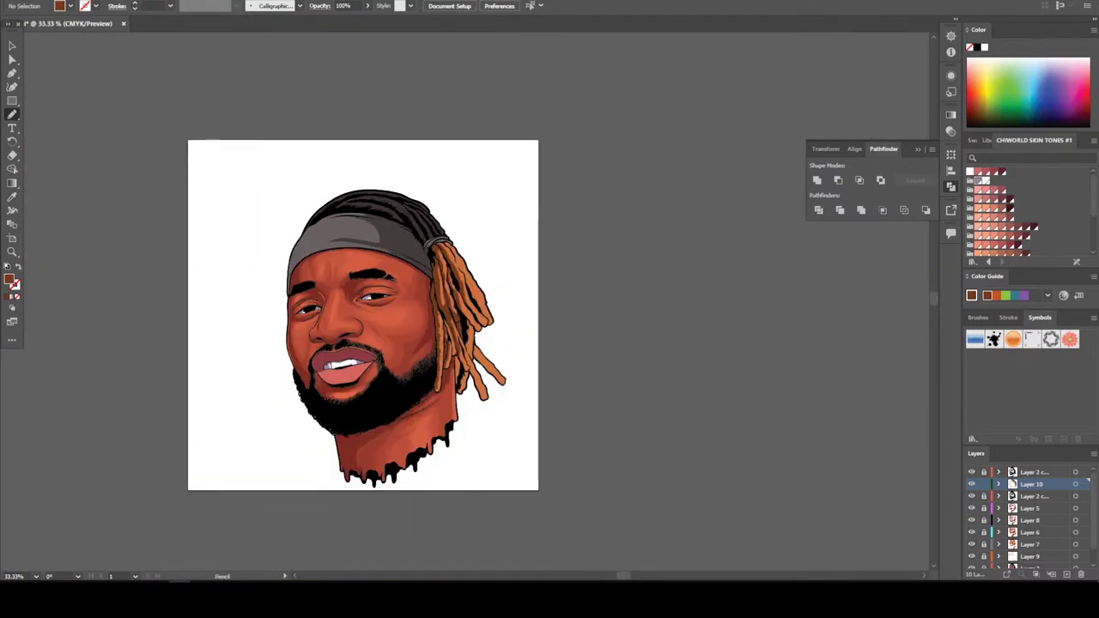
Draw dark brown shading along a hair strand and a dreadlock's top outline
{"action": "key", "text": "ctrl+plus"}
{"action": "key", "text": "ctrl+plus"}
{"action": "key", "text": "ctrl+plus"}
{"action": "key", "text": "ctrl+plus"}
{"action": "key", "text": "ctrl+plus"}
{"action": "key", "text": "ctrl+plus"}
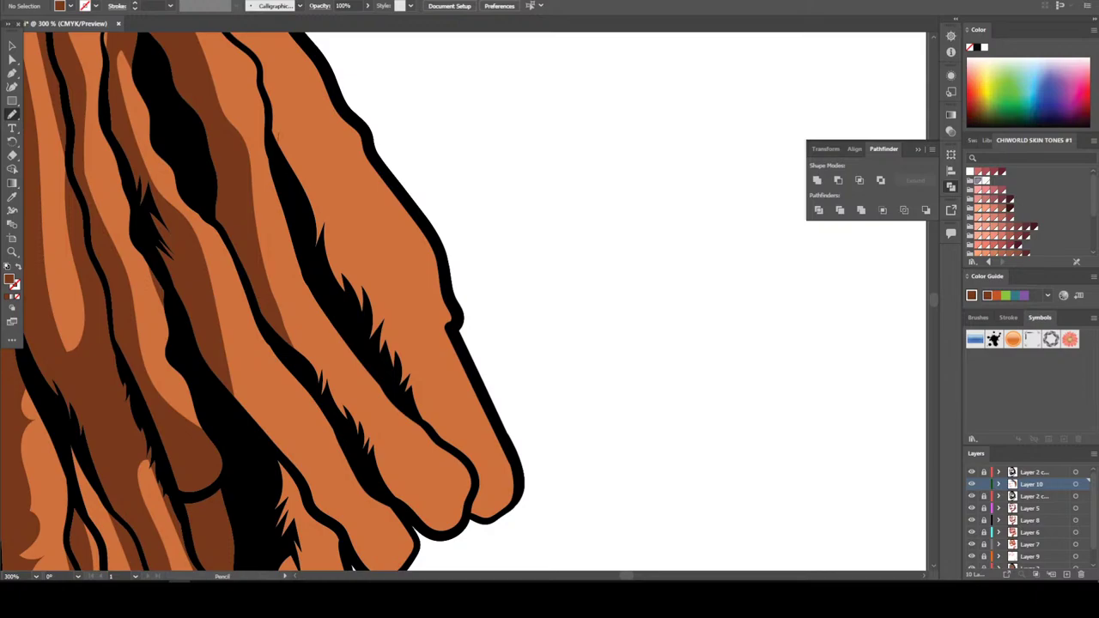
{"action": "mouse_move", "coordinate": [269, 137]}
{"action": "left_mouse_down"}
{"action": "mouse_move", "coordinate": [276, 187]}
{"action": "mouse_move", "coordinate": [400, 397]}
{"action": "mouse_move", "coordinate": [465, 459]}
{"action": "mouse_move", "coordinate": [472, 512]}
{"action": "mouse_move", "coordinate": [397, 306]}
{"action": "mouse_move", "coordinate": [259, 66]}
{"action": "left_mouse_up"}
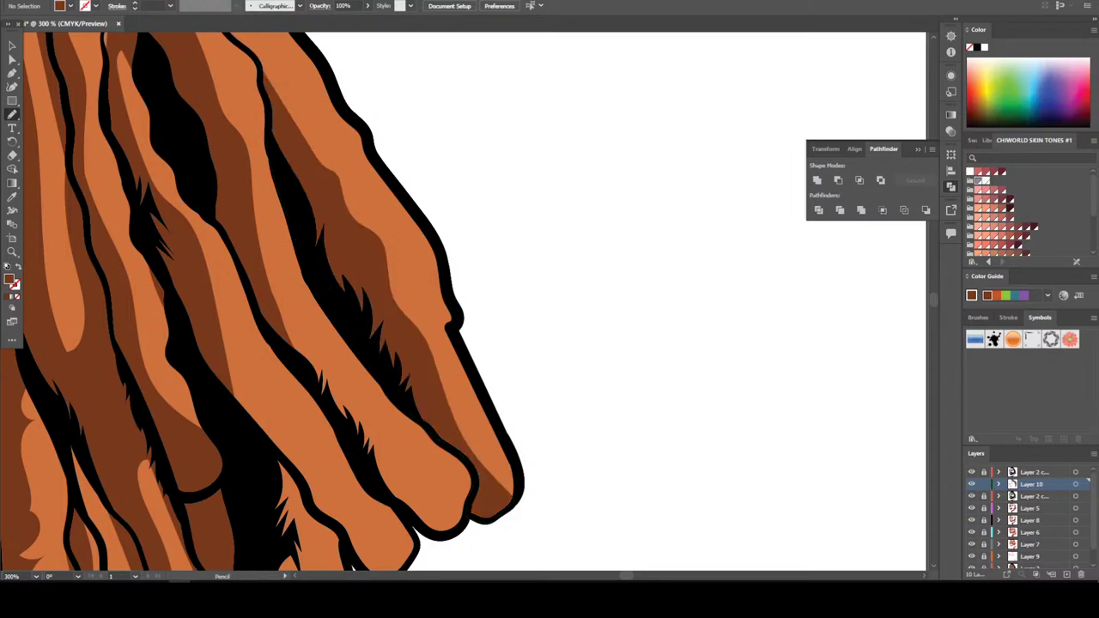
{"action": "key", "text": "ctrl+minus"}
{"action": "key", "text": "ctrl+minus"}
{"action": "key", "text": "ctrl+minus"}
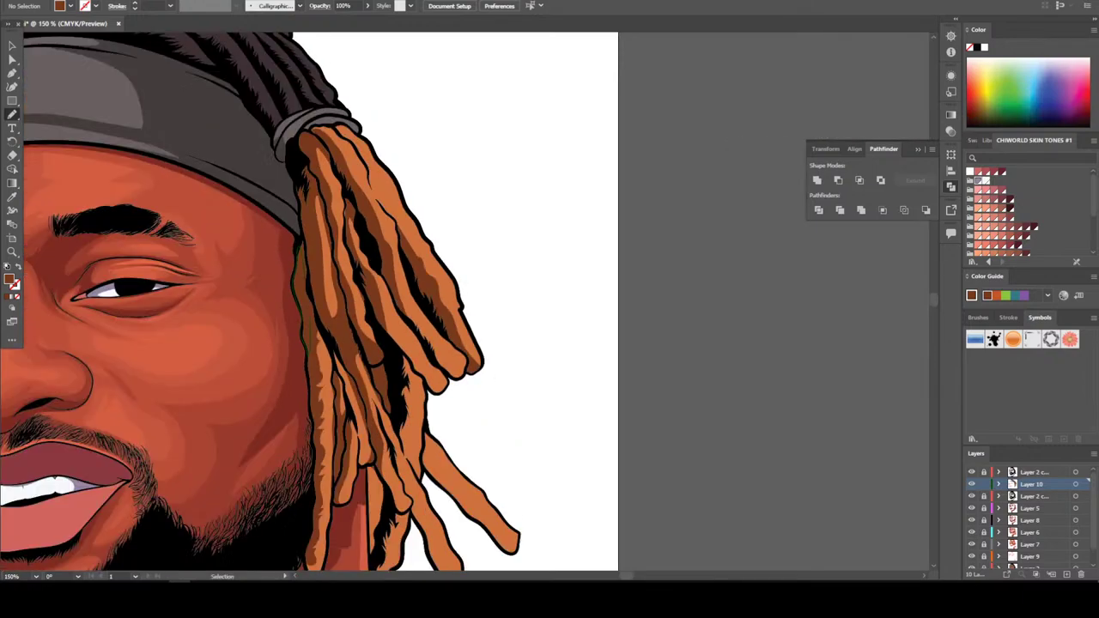
{"action": "key", "text": "ctrl+minus"}
{"action": "scroll", "coordinate": [316, 328], "scroll_direction": "left", "scroll_amount": 2}
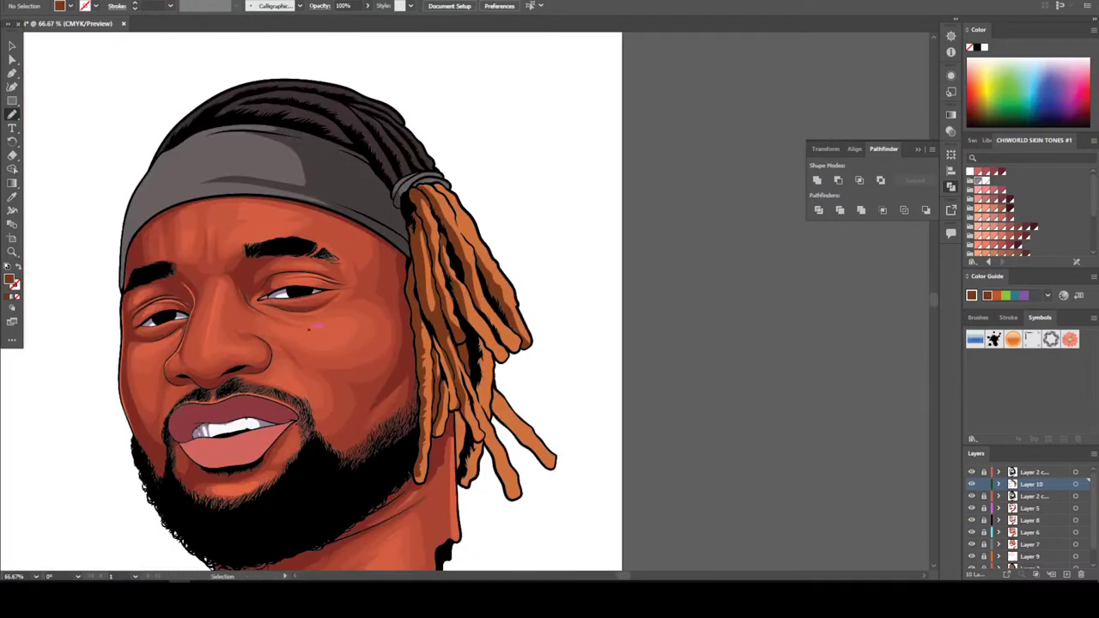
{"action": "scroll", "coordinate": [314, 328], "scroll_direction": "down", "scroll_amount": 2}
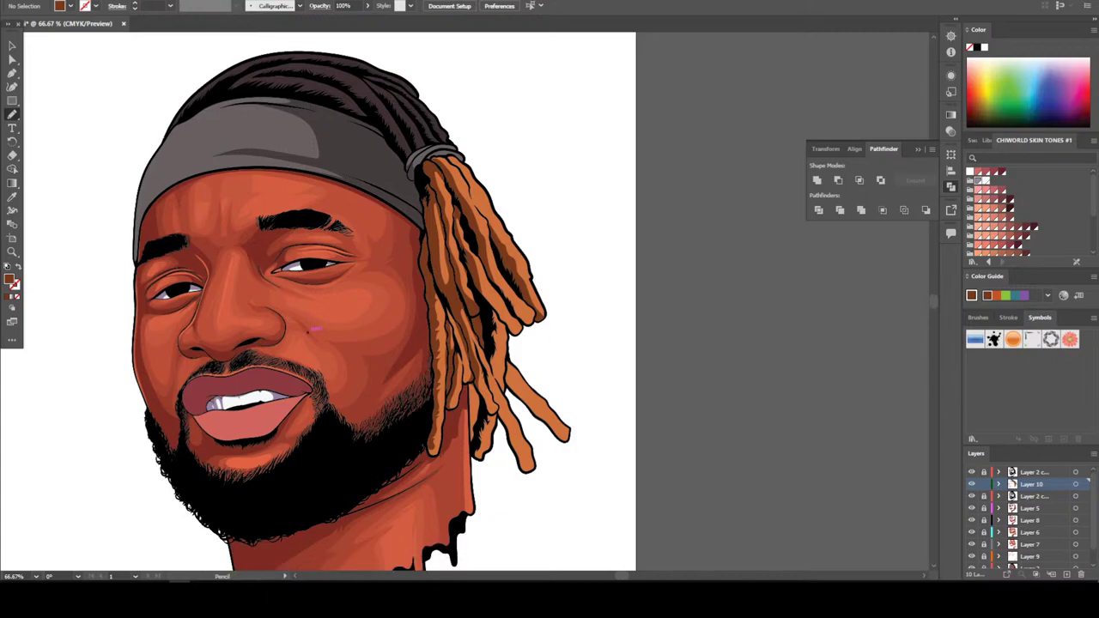
{"action": "scroll", "coordinate": [315, 328], "scroll_direction": "down", "scroll_amount": 2}
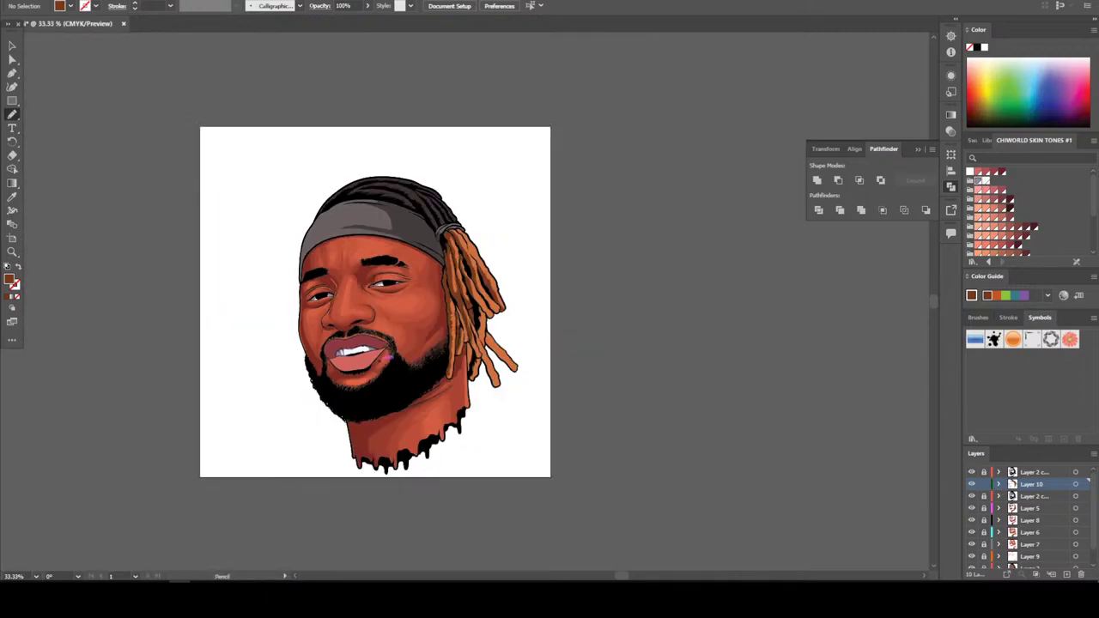
{"action": "scroll", "coordinate": [390, 358], "scroll_direction": "up", "scroll_amount": 4}
{"action": "scroll", "coordinate": [390, 358], "scroll_direction": "up", "scroll_amount": 3}
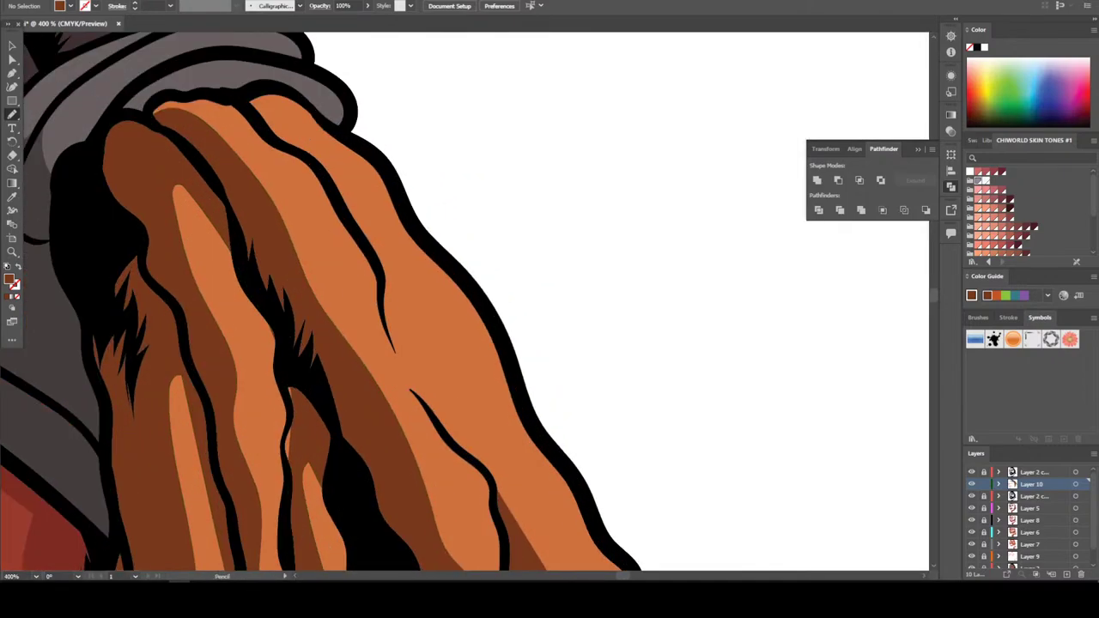
{"action": "mouse_move", "coordinate": [209, 115]}
{"action": "left_mouse_down"}
{"action": "mouse_move", "coordinate": [237, 125]}
{"action": "mouse_move", "coordinate": [319, 202]}
{"action": "mouse_move", "coordinate": [386, 352]}
{"action": "mouse_move", "coordinate": [424, 412]}
{"action": "mouse_move", "coordinate": [469, 440]}
{"action": "mouse_move", "coordinate": [386, 245]}
{"action": "mouse_move", "coordinate": [320, 143]}
{"action": "left_mouse_up"}
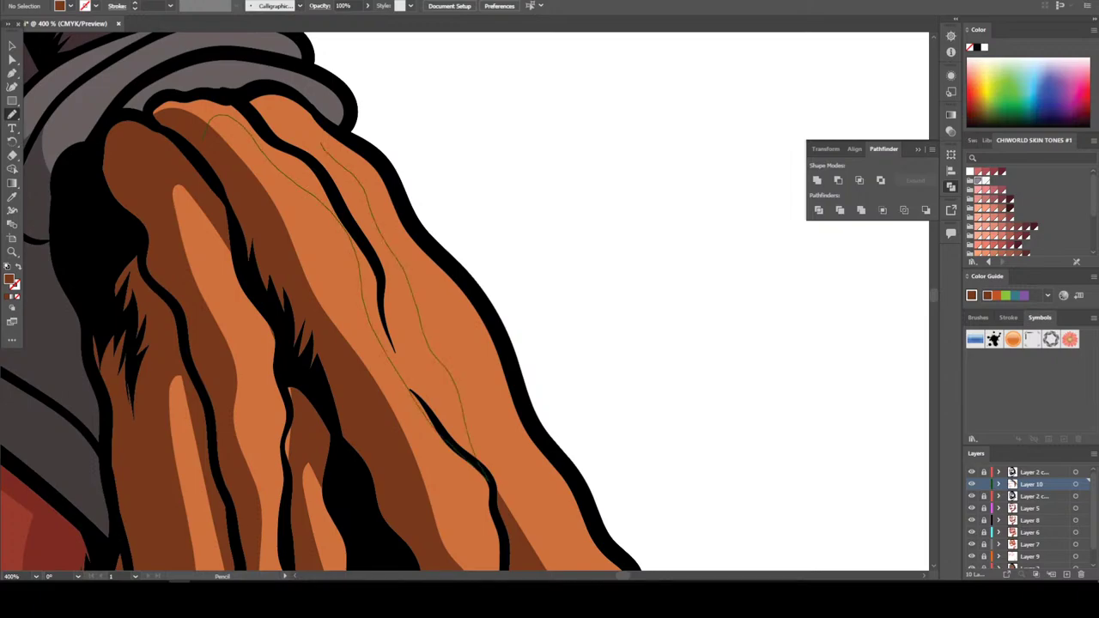
{"action": "mouse_move", "coordinate": [285, 89]}
{"action": "left_mouse_down"}
{"action": "mouse_move", "coordinate": [232, 98]}
{"action": "mouse_move", "coordinate": [209, 115]}
{"action": "left_mouse_up"}
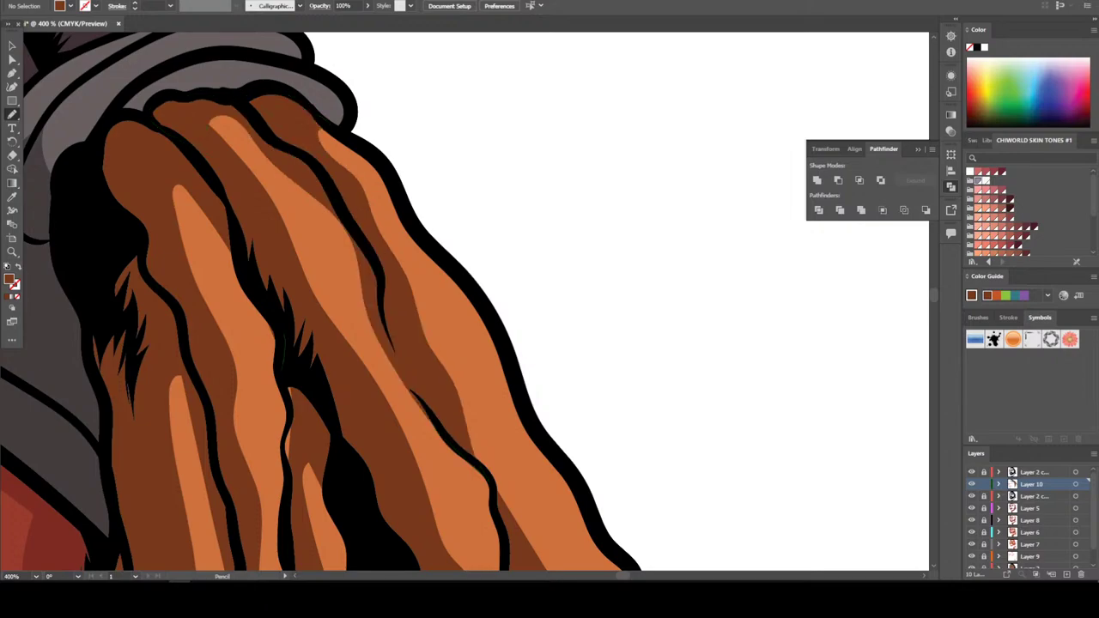
Add dark brown shadow strokes between the strands and along the locks' edges
{"action": "left_click_drag", "start_coordinate": [276, 371], "coordinate": [287, 503]}
{"action": "scroll", "coordinate": [476, 313], "scroll_direction": "down", "scroll_amount": 8}
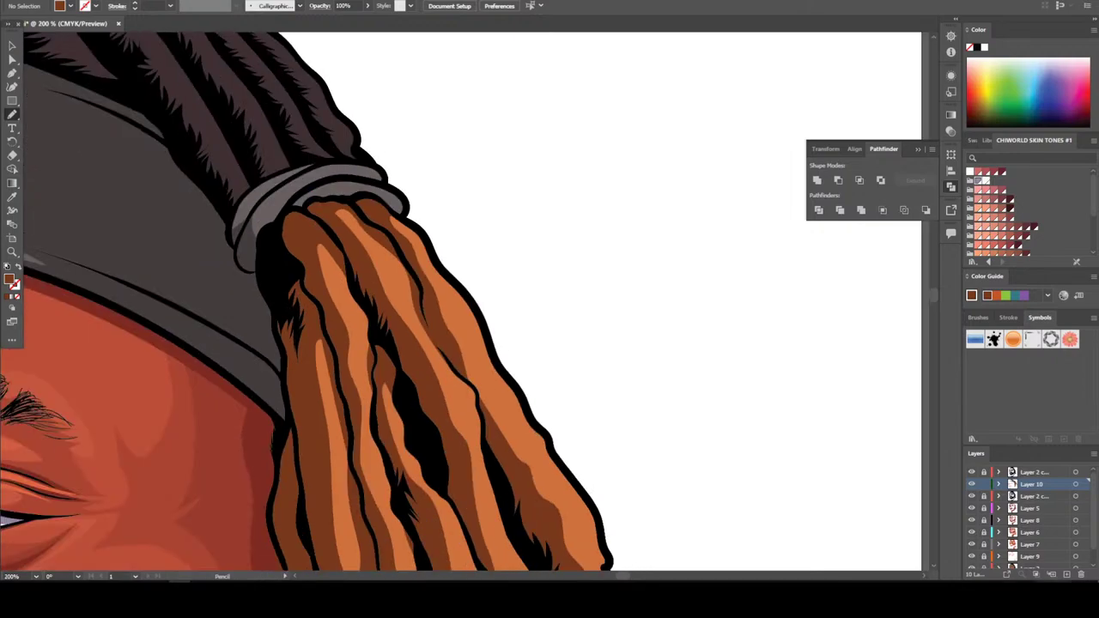
{"action": "scroll", "coordinate": [473, 344], "scroll_direction": "up", "scroll_amount": 6}
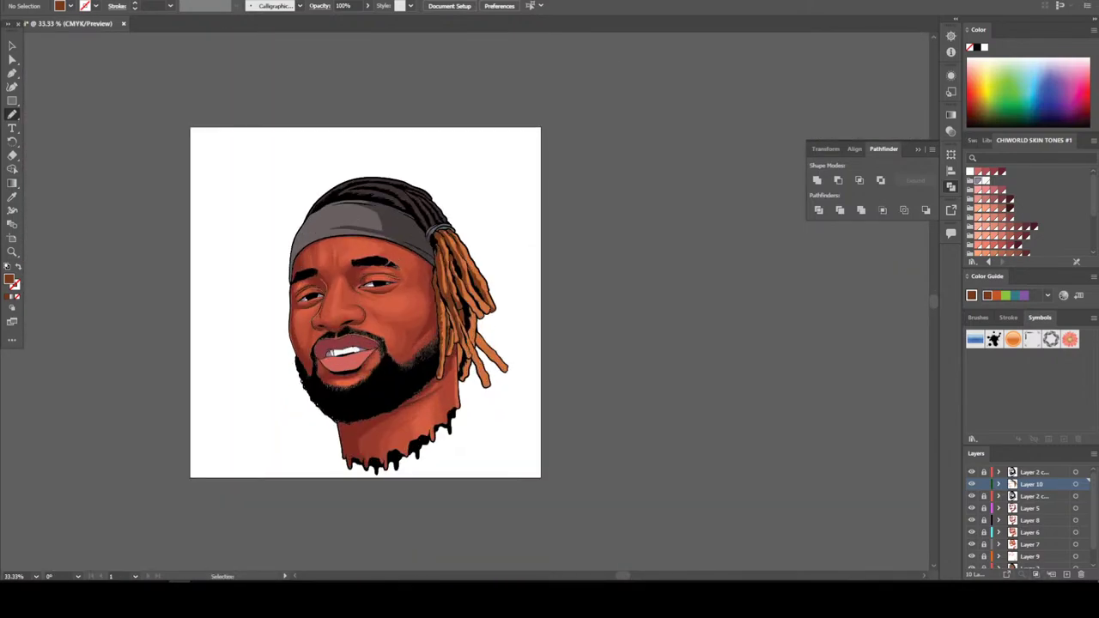
{"action": "scroll", "coordinate": [472, 343], "scroll_direction": "up", "scroll_amount": 3}
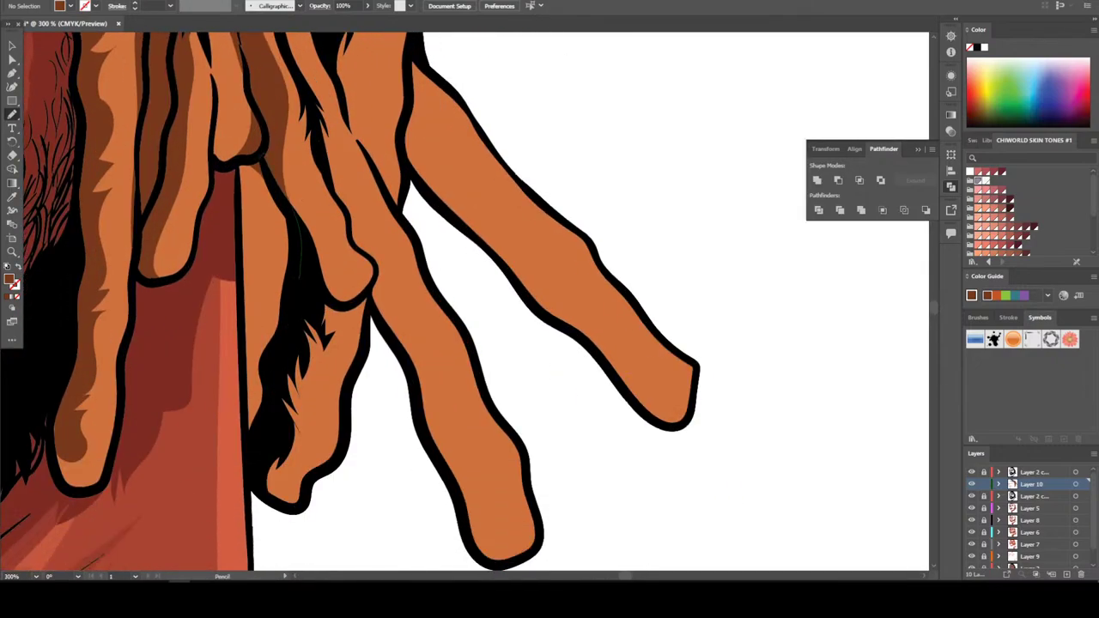
{"action": "mouse_move", "coordinate": [234, 172]}
{"action": "left_mouse_down"}
{"action": "mouse_move", "coordinate": [292, 224]}
{"action": "mouse_move", "coordinate": [300, 284]}
{"action": "mouse_move", "coordinate": [249, 457]}
{"action": "left_mouse_up"}
{"action": "scroll", "coordinate": [472, 344], "scroll_direction": "down", "scroll_amount": 1}
{"action": "scroll", "coordinate": [472, 343], "scroll_direction": "up", "scroll_amount": 1}
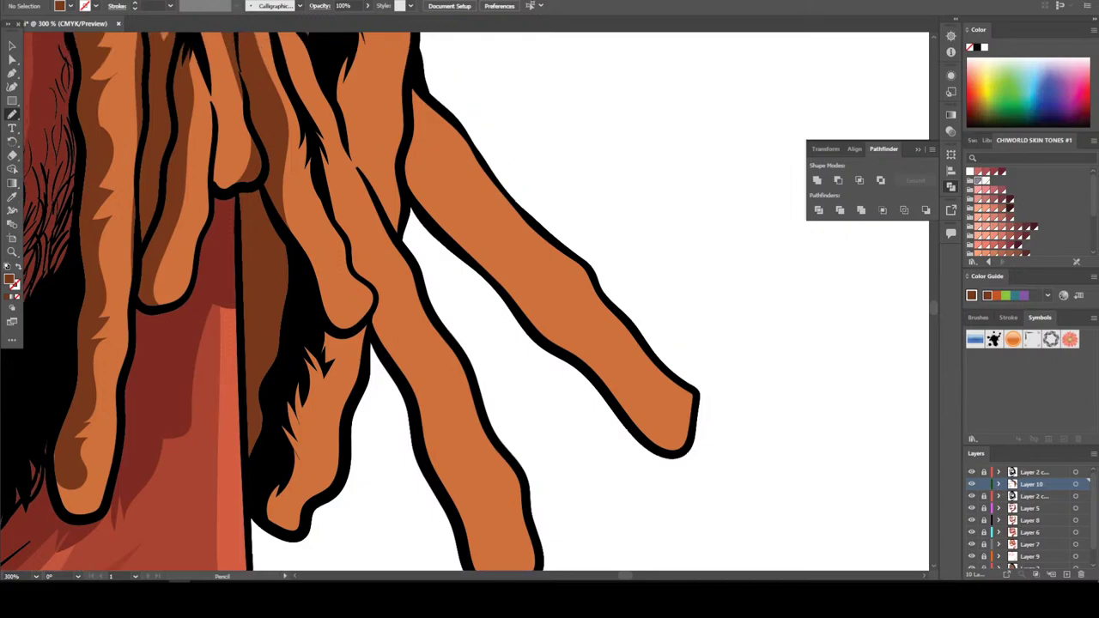
{"action": "scroll", "coordinate": [472, 343], "scroll_direction": "down", "scroll_amount": 1}
{"action": "mouse_move", "coordinate": [322, 155]}
{"action": "left_mouse_down"}
{"action": "mouse_move", "coordinate": [359, 268]}
{"action": "mouse_move", "coordinate": [289, 338]}
{"action": "mouse_move", "coordinate": [257, 457]}
{"action": "left_mouse_up"}
{"action": "left_click_drag", "start_coordinate": [278, 495], "coordinate": [364, 296]}
{"action": "mouse_move", "coordinate": [375, 210]}
{"action": "left_mouse_down"}
{"action": "mouse_move", "coordinate": [453, 491]}
{"action": "mouse_move", "coordinate": [491, 554]}
{"action": "mouse_move", "coordinate": [518, 549]}
{"action": "left_mouse_up"}
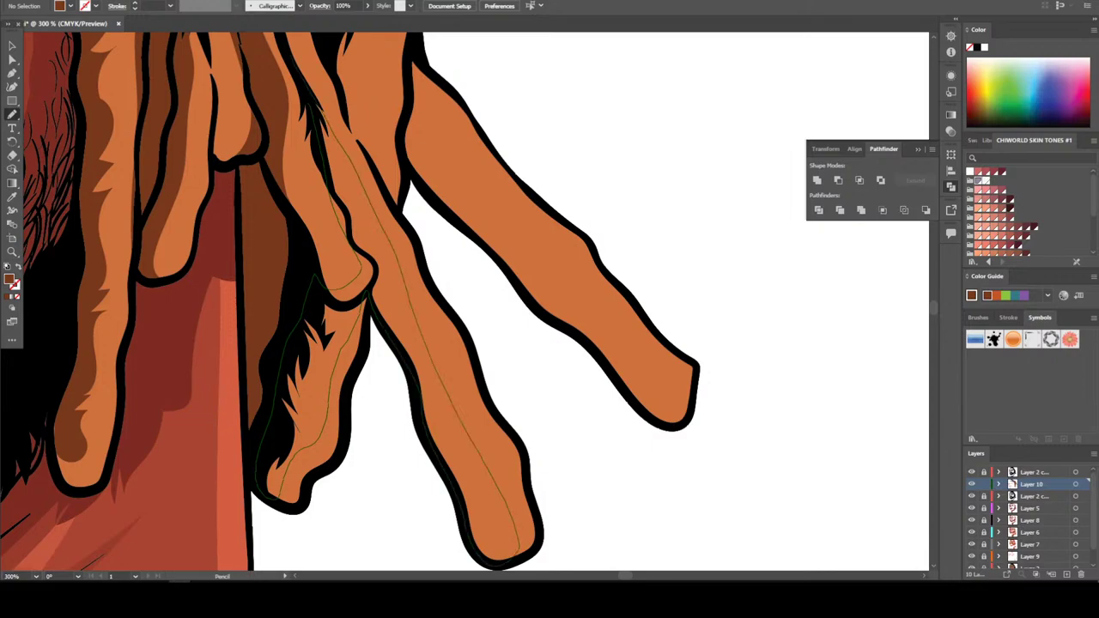
Draw dark brown shadow strands in the gaps between the lower locks
{"action": "scroll", "coordinate": [350, 301], "scroll_direction": "up", "scroll_amount": 5}
{"action": "mouse_move", "coordinate": [317, 175]}
{"action": "left_mouse_down"}
{"action": "mouse_move", "coordinate": [320, 308]}
{"action": "mouse_move", "coordinate": [373, 396]}
{"action": "mouse_move", "coordinate": [384, 257]}
{"action": "mouse_move", "coordinate": [356, 53]}
{"action": "mouse_move", "coordinate": [319, 176]}
{"action": "left_mouse_up"}
{"action": "scroll", "coordinate": [319, 176], "scroll_direction": "down", "scroll_amount": 3}
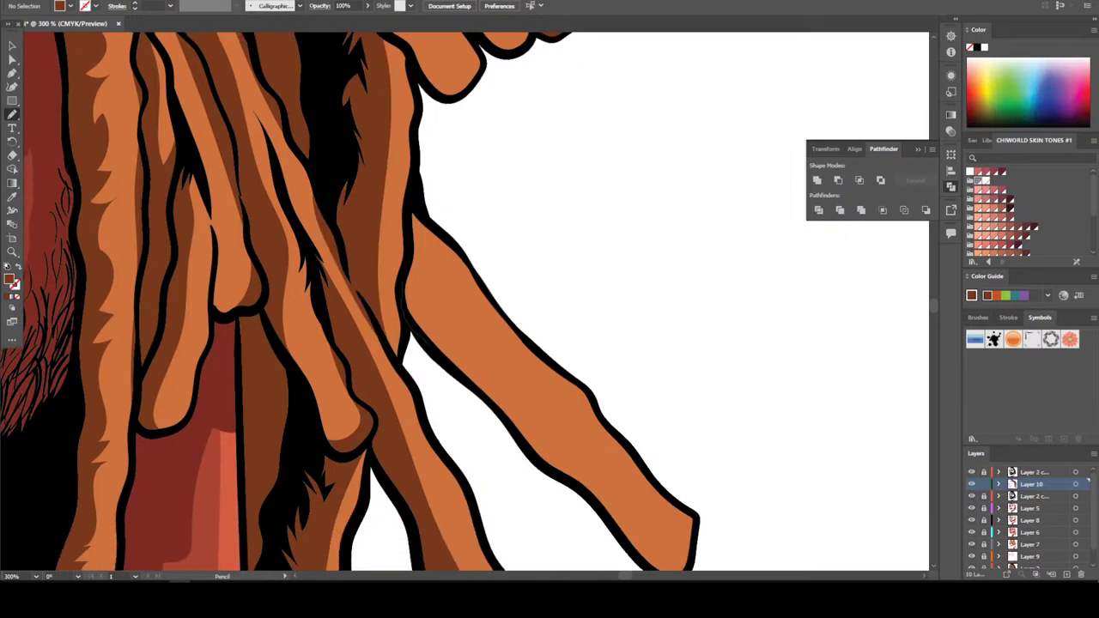
{"action": "mouse_move", "coordinate": [577, 481]}
{"action": "left_mouse_down"}
{"action": "mouse_move", "coordinate": [556, 431]}
{"action": "mouse_move", "coordinate": [453, 306]}
{"action": "mouse_move", "coordinate": [414, 218]}
{"action": "left_mouse_up"}
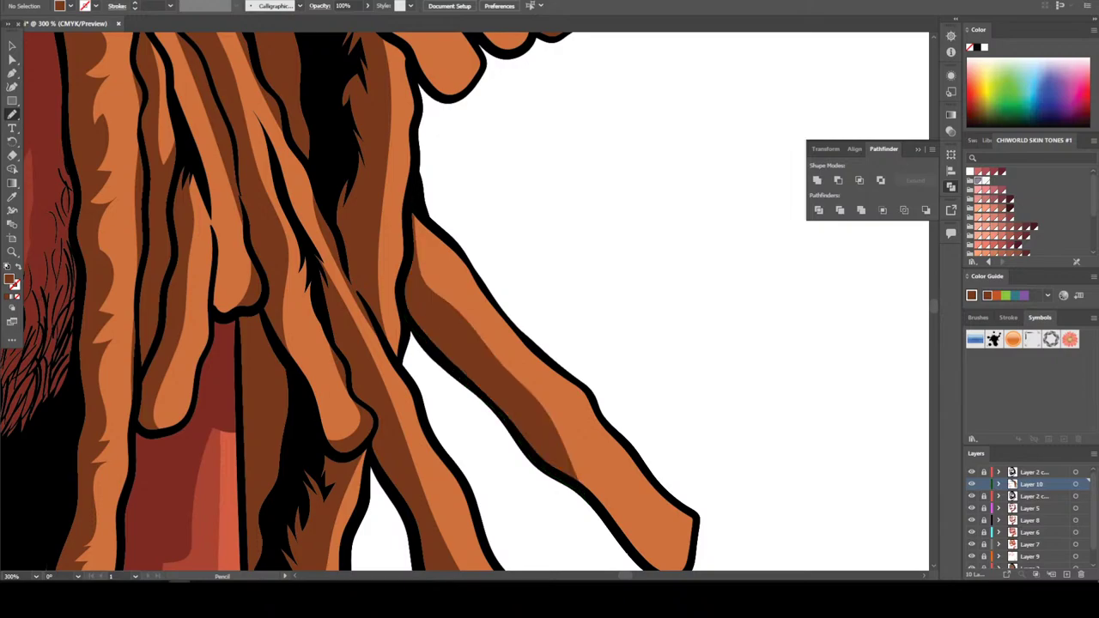
{"action": "scroll", "coordinate": [343, 301], "scroll_direction": "down", "scroll_amount": 6}
{"action": "scroll", "coordinate": [292, 301], "scroll_direction": "up", "scroll_amount": 2}
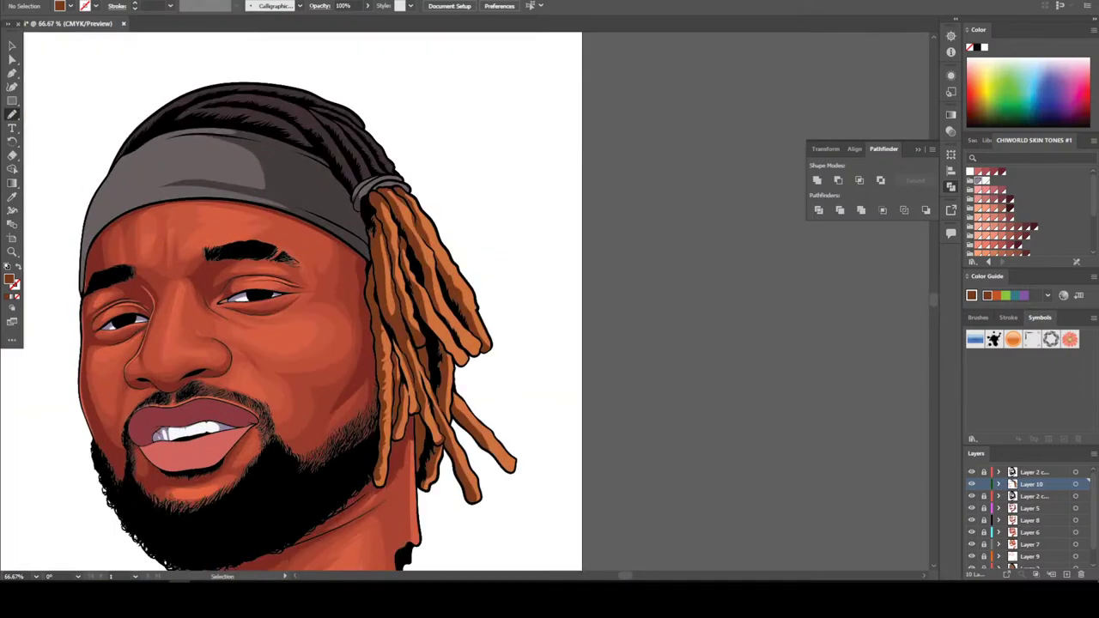
{"action": "scroll", "coordinate": [496, 475], "scroll_direction": "up", "scroll_amount": 4}
{"action": "mouse_move", "coordinate": [289, 327]}
{"action": "left_mouse_down"}
{"action": "mouse_move", "coordinate": [430, 506]}
{"action": "mouse_move", "coordinate": [369, 404]}
{"action": "mouse_move", "coordinate": [292, 309]}
{"action": "left_mouse_up"}
{"action": "left_click_drag", "start_coordinate": [396, 345], "coordinate": [455, 442]}
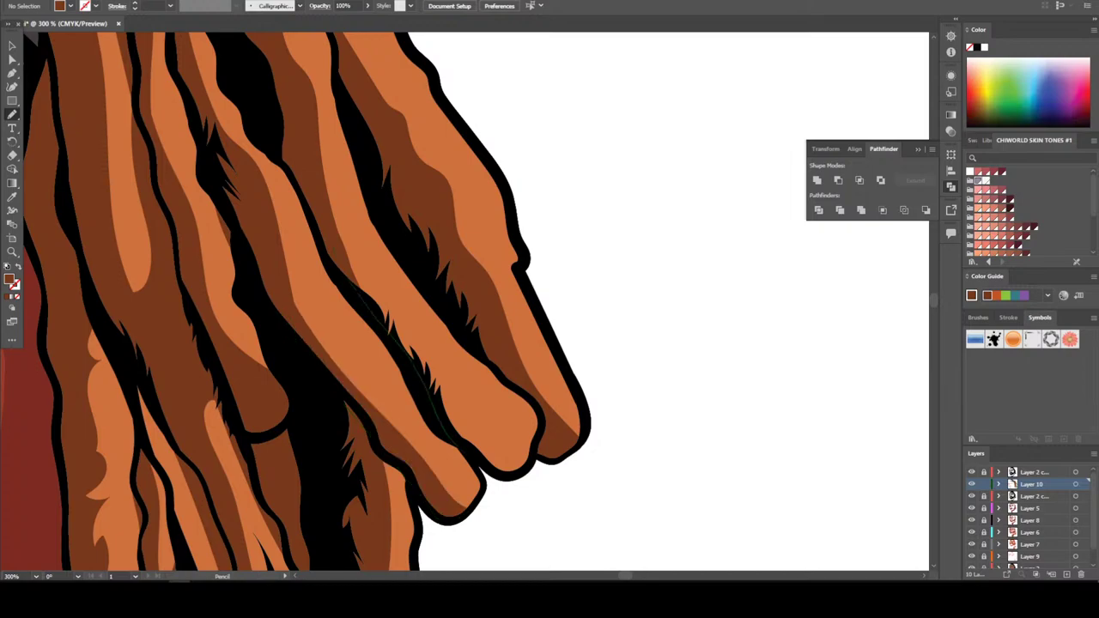
{"action": "mouse_move", "coordinate": [530, 435]}
{"action": "left_mouse_down"}
{"action": "mouse_move", "coordinate": [442, 364]}
{"action": "mouse_move", "coordinate": [348, 225]}
{"action": "left_mouse_up"}
Add a final shadow strand down a dreadlock and save the portrait
{"action": "key", "text": "ctrl+minus"}
{"action": "key", "text": "ctrl+minus"}
{"action": "key", "text": "ctrl+minus"}
{"action": "key", "text": "ctrl+minus"}
{"action": "key", "text": "ctrl+minus"}
{"action": "key", "text": "ctrl+minus"}
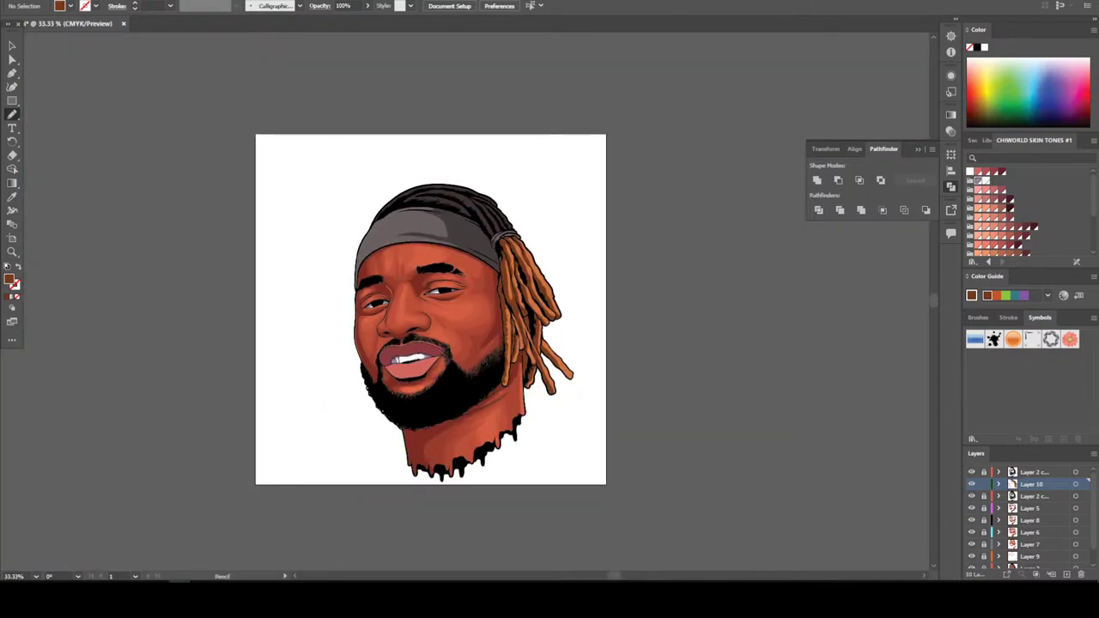
{"action": "key", "text": "ctrl+plus"}
{"action": "key", "text": "ctrl+plus"}
{"action": "scroll", "coordinate": [429, 301], "scroll_direction": "down", "scroll_amount": 2}
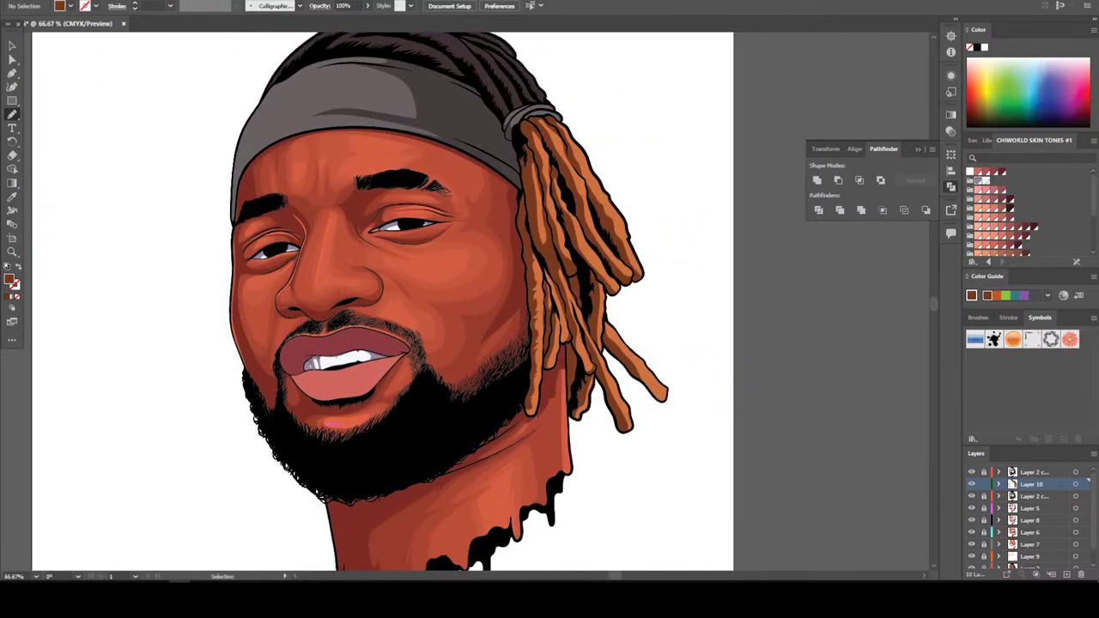
{"action": "key", "text": "ctrl+plus"}
{"action": "key", "text": "ctrl+plus"}
{"action": "key", "text": "ctrl+plus"}
{"action": "key", "text": "ctrl+plus"}
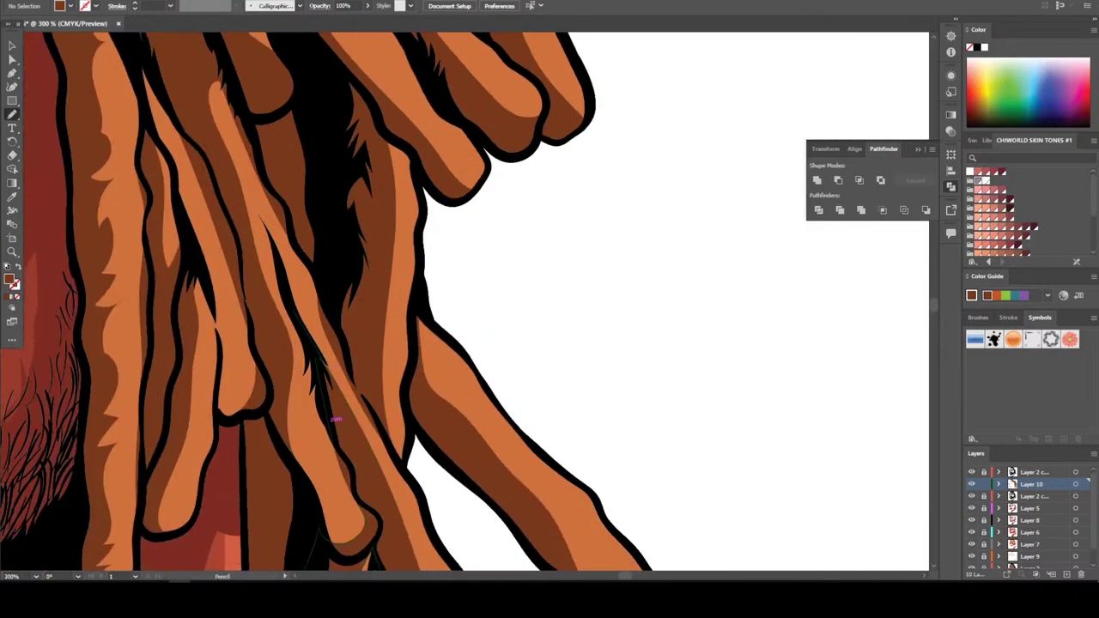
{"action": "left_click_drag", "start_coordinate": [172, 194], "coordinate": [213, 336]}
{"action": "key", "text": "ctrl+minus"}
{"action": "key", "text": "ctrl+minus"}
{"action": "key", "text": "ctrl+minus"}
{"action": "key", "text": "ctrl+minus"}
{"action": "key", "text": "ctrl+minus"}
{"action": "key", "text": "ctrl+minus"}
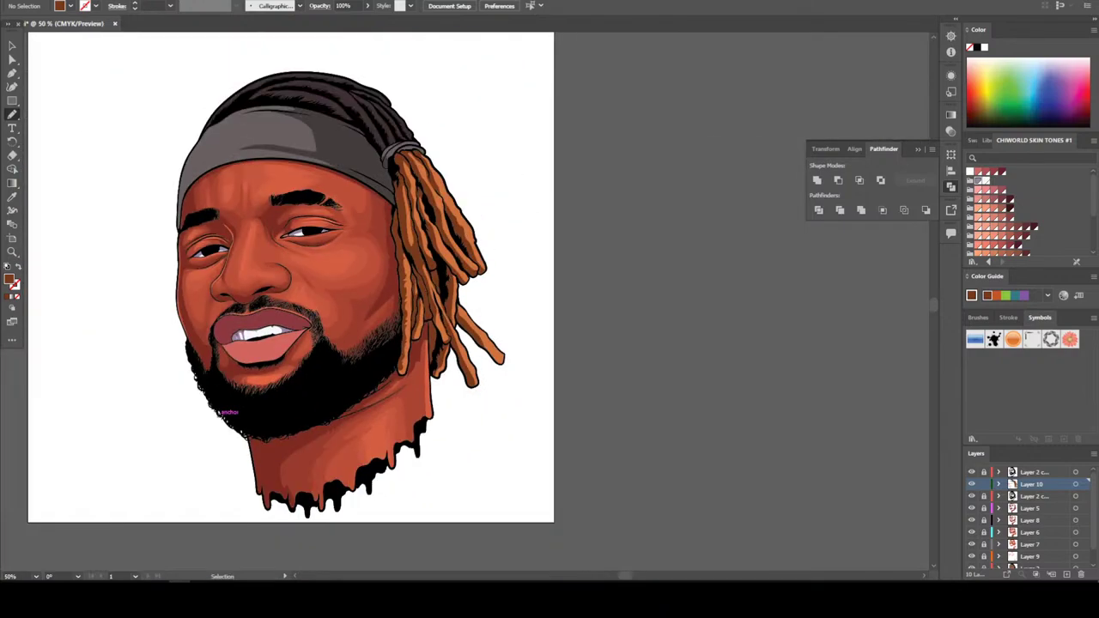
{"action": "key", "text": "alt+f"}
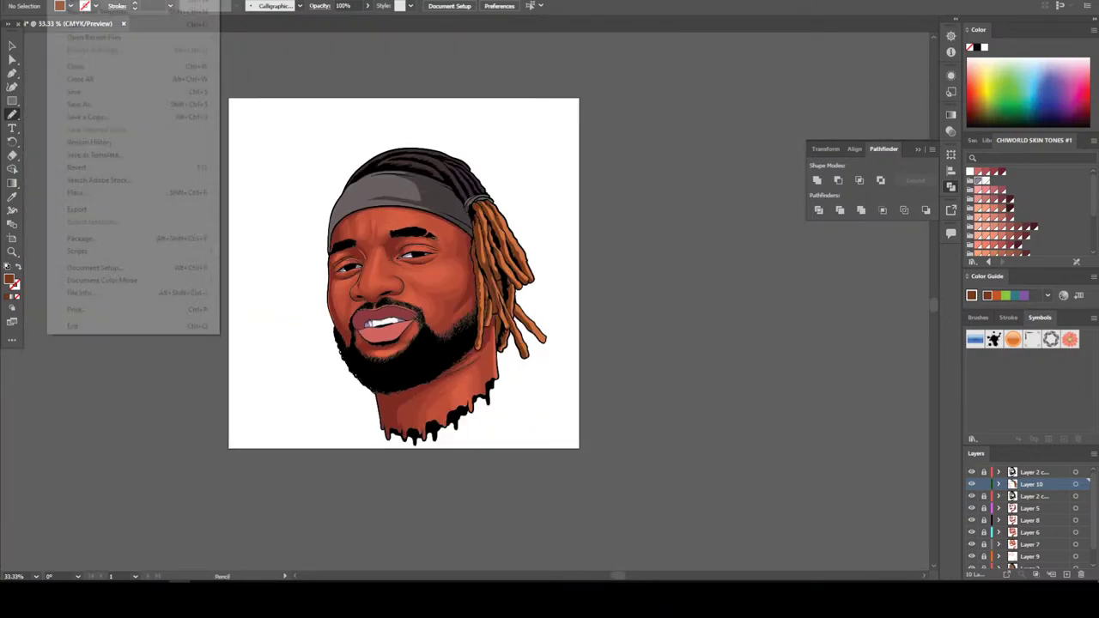
{"action": "key", "text": "Return"}
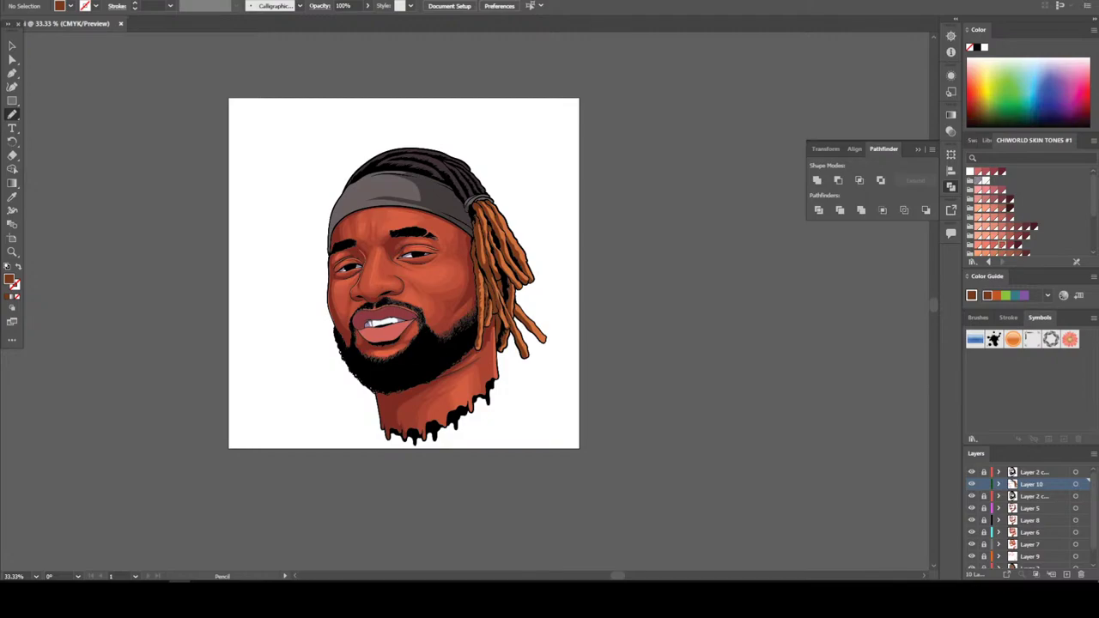
Pick a reddish lip fill and pencil a shading shape along the lower lip edge to its corner
{"action": "left_click", "coordinate": [1003, 245]}
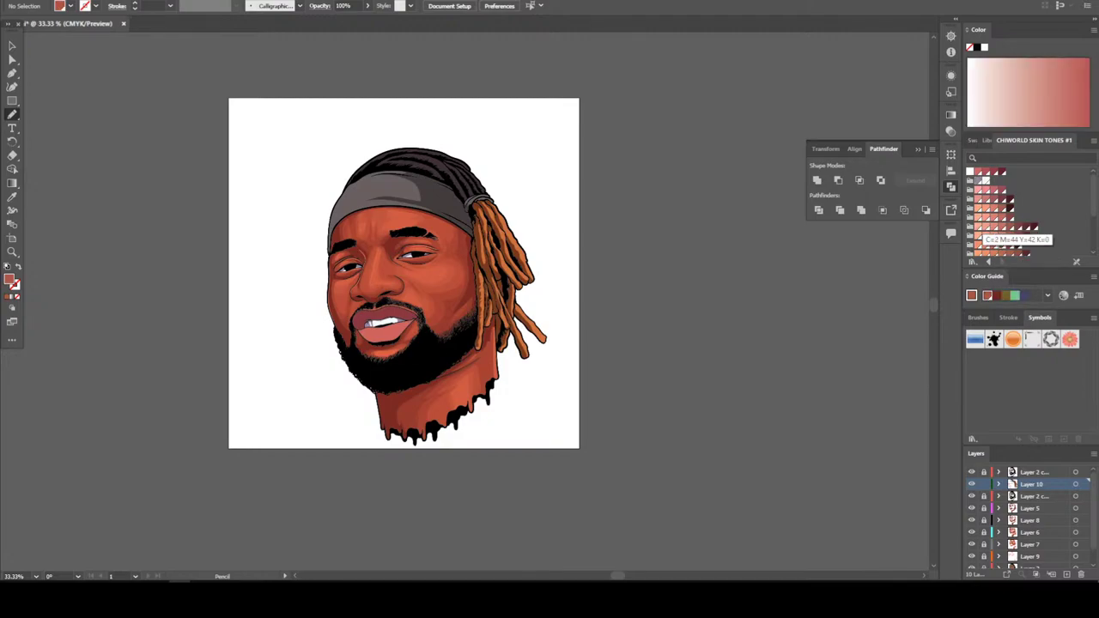
{"action": "scroll", "coordinate": [403, 273], "scroll_direction": "down", "scroll_amount": 1}
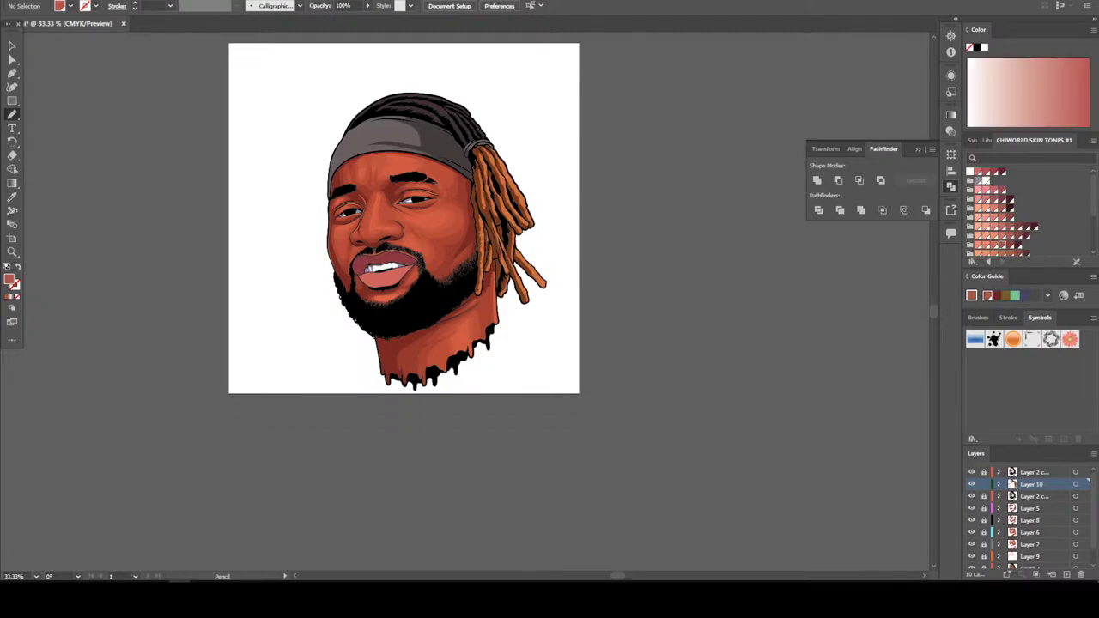
{"action": "scroll", "coordinate": [390, 300], "scroll_direction": "up", "scroll_amount": 5}
{"action": "scroll", "coordinate": [507, 146], "scroll_direction": "up", "scroll_amount": 4}
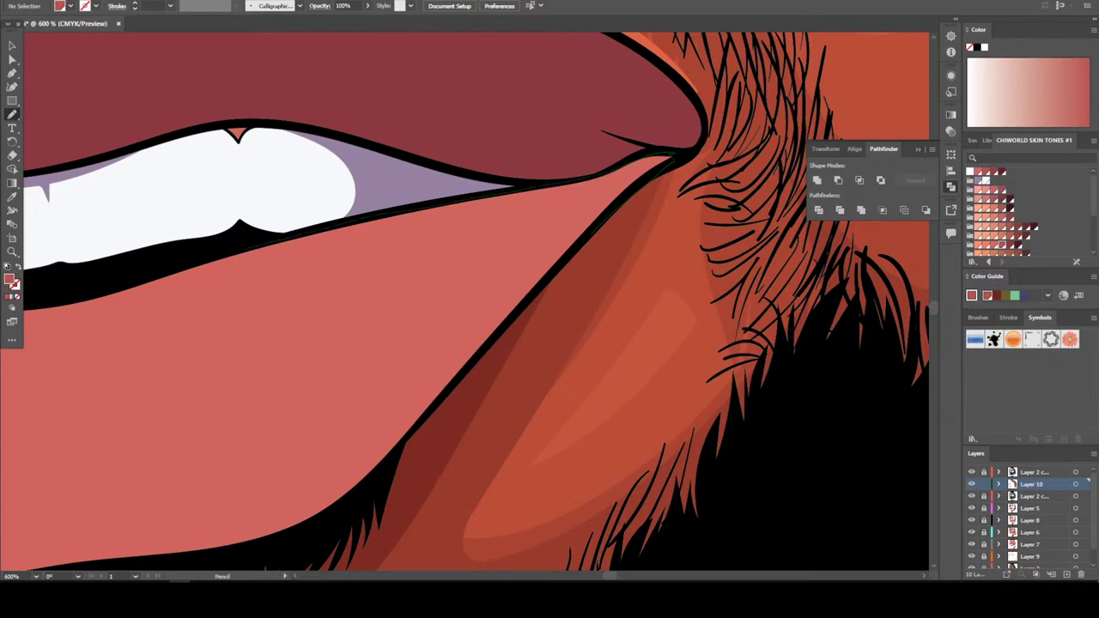
{"action": "mouse_move", "coordinate": [187, 269]}
{"action": "left_mouse_down"}
{"action": "mouse_move", "coordinate": [450, 225]}
{"action": "mouse_move", "coordinate": [465, 299]}
{"action": "mouse_move", "coordinate": [165, 565]}
{"action": "mouse_move", "coordinate": [314, 524]}
{"action": "mouse_move", "coordinate": [402, 445]}
{"action": "mouse_move", "coordinate": [519, 302]}
{"action": "left_mouse_up"}
{"action": "left_click_drag", "start_coordinate": [198, 268], "coordinate": [188, 270]}
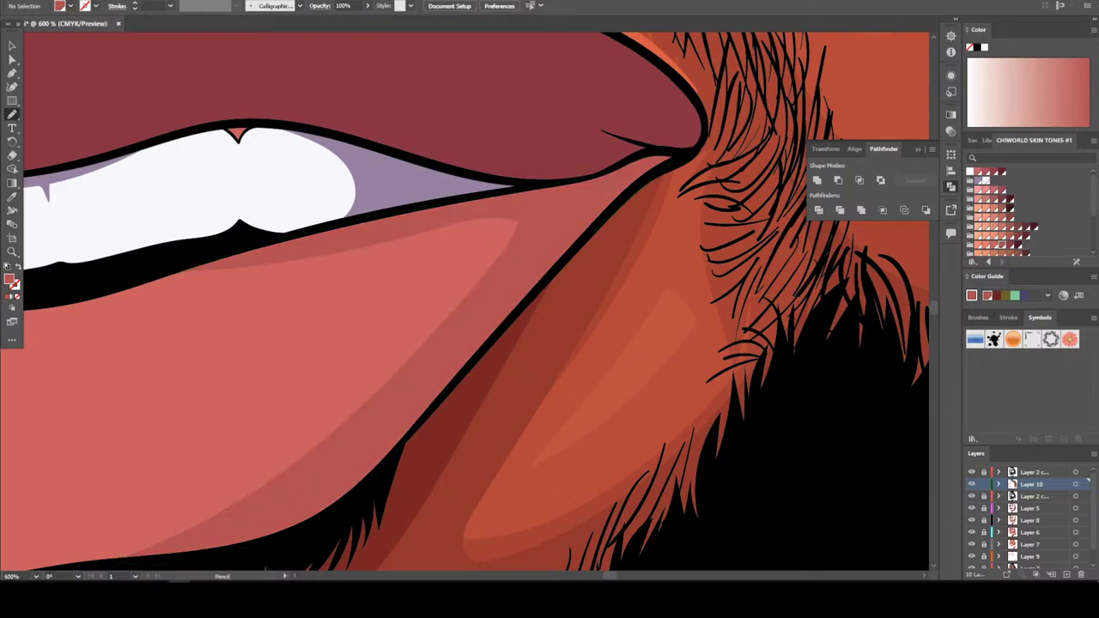
Select the new lower-lip highlight shape to check it, then deselect it
{"action": "key", "text": "ctrl+minus"}
{"action": "key", "text": "ctrl+minus"}
{"action": "key", "text": "ctrl+equal"}
{"action": "key", "text": "ctrl+equal"}
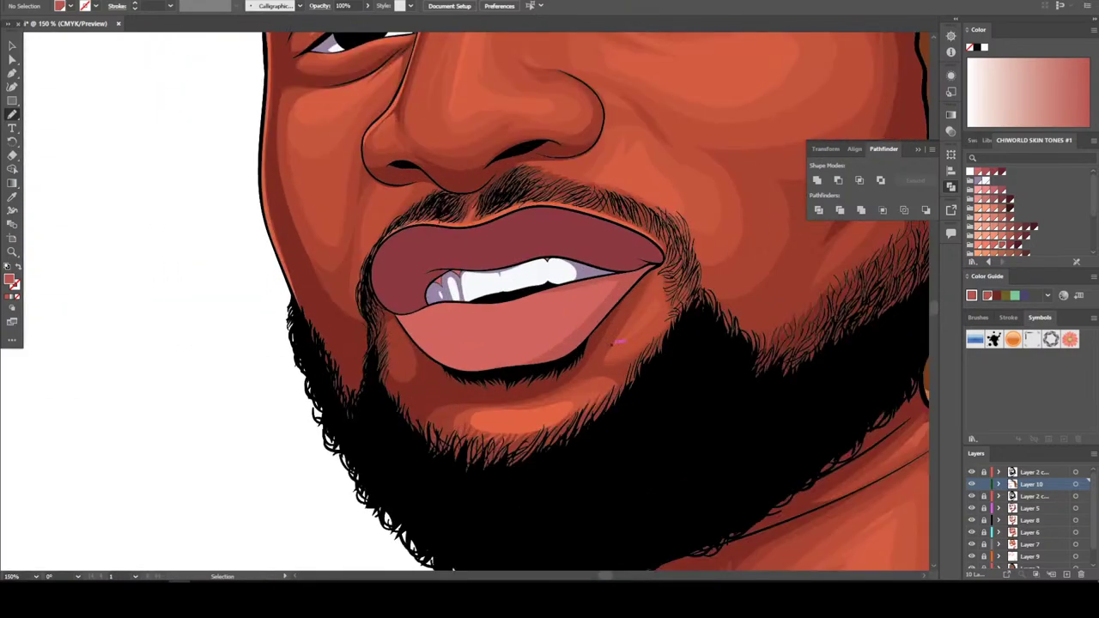
{"action": "key", "text": "v"}
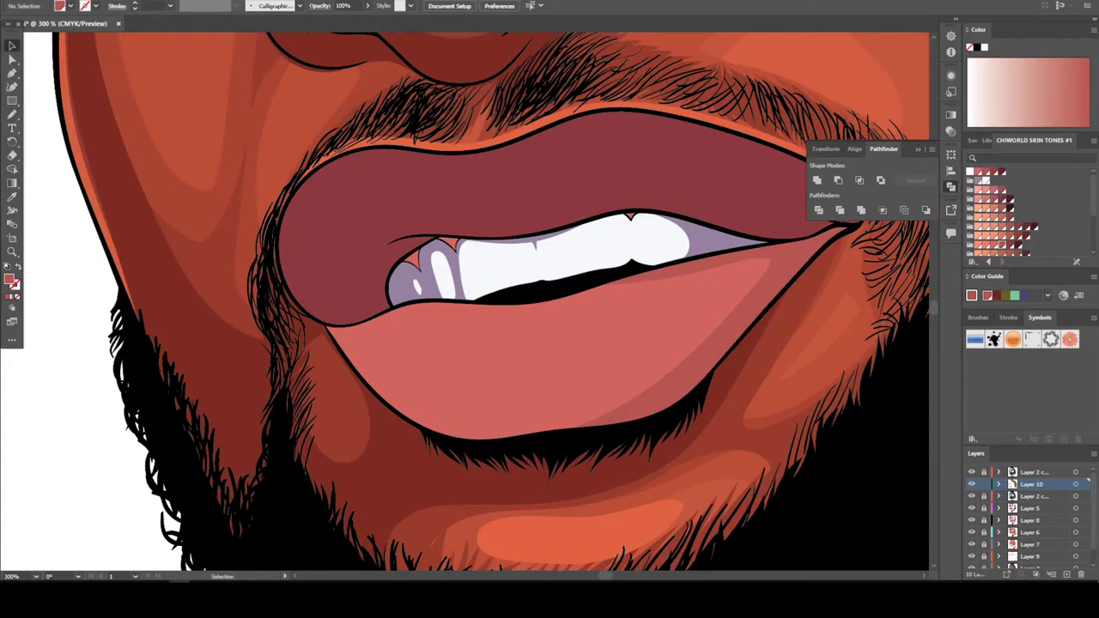
{"action": "left_click", "coordinate": [704, 326]}
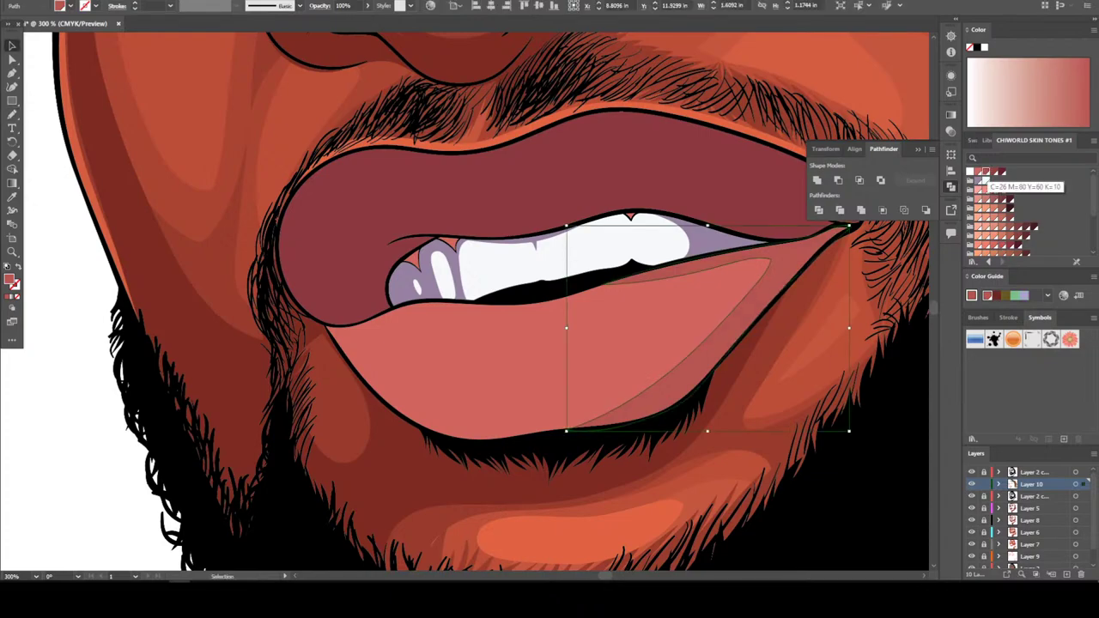
{"action": "key", "text": "ctrl+shift+a"}
{"action": "key", "text": "ctrl+minus"}
{"action": "key", "text": "ctrl+minus"}
{"action": "key", "text": "ctrl+minus"}
{"action": "key", "text": "ctrl+minus"}
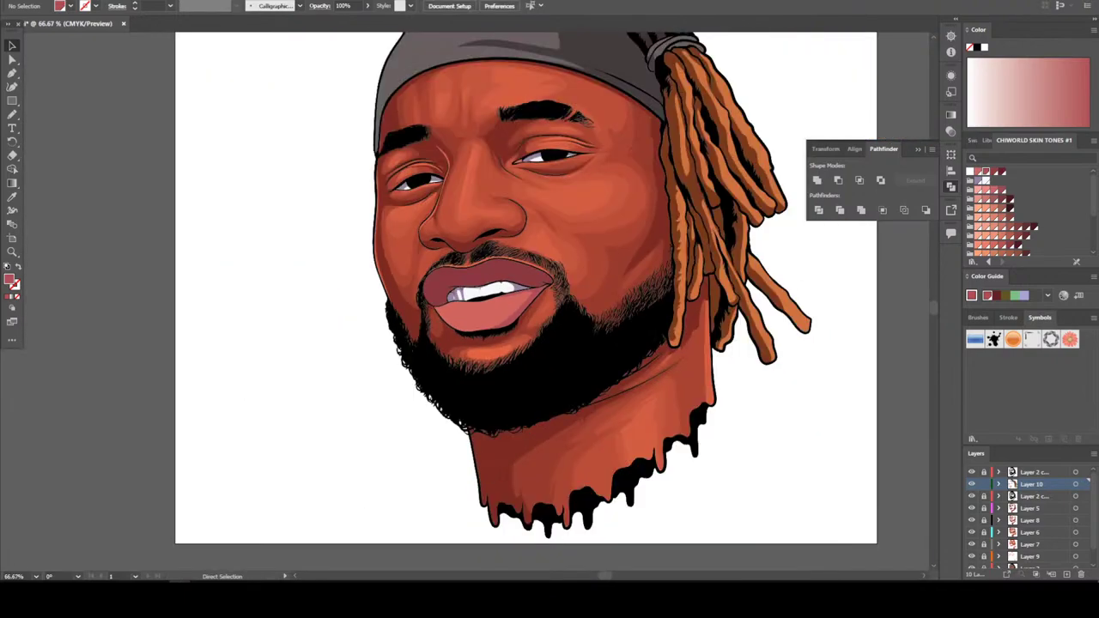
{"action": "key", "text": "ctrl+plus"}
{"action": "key", "text": "ctrl+plus"}
{"action": "key", "text": "ctrl+plus"}
{"action": "key", "text": "ctrl+plus"}
{"action": "key", "text": "ctrl+plus"}
{"action": "key", "text": "ctrl+plus"}
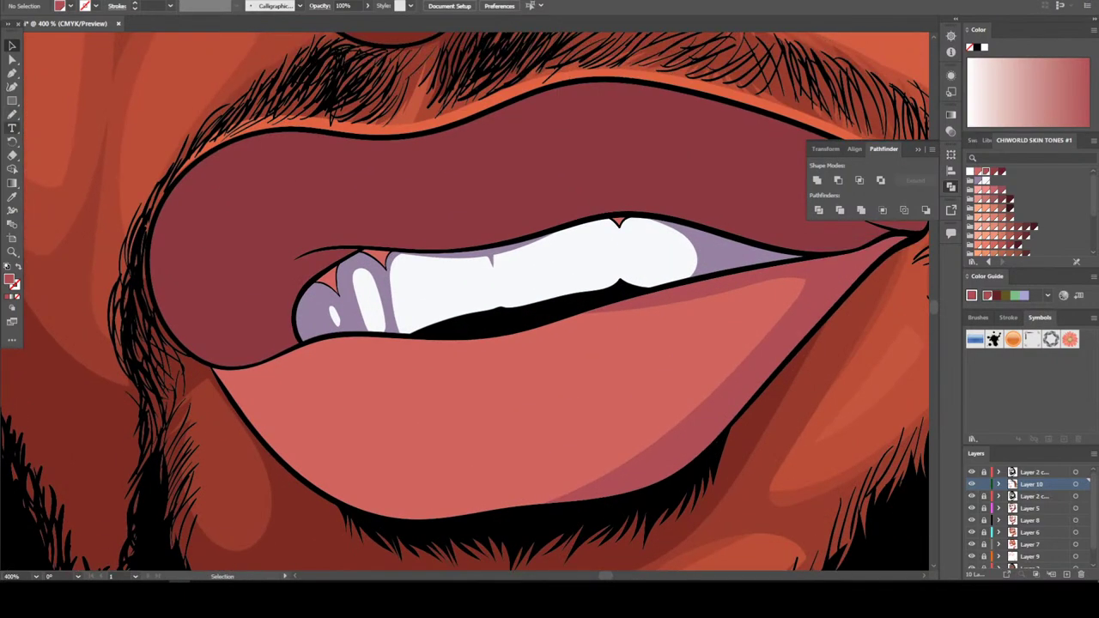
Pencil a closed highlight shape on the lower lip
{"action": "left_click", "coordinate": [12, 114]}
{"action": "mouse_move", "coordinate": [558, 506]}
{"action": "left_mouse_down"}
{"action": "mouse_move", "coordinate": [649, 465]}
{"action": "mouse_move", "coordinate": [735, 380]}
{"action": "mouse_move", "coordinate": [522, 450]}
{"action": "mouse_move", "coordinate": [404, 470]}
{"action": "mouse_move", "coordinate": [300, 443]}
{"action": "mouse_move", "coordinate": [275, 378]}
{"action": "mouse_move", "coordinate": [314, 342]}
{"action": "left_mouse_up"}
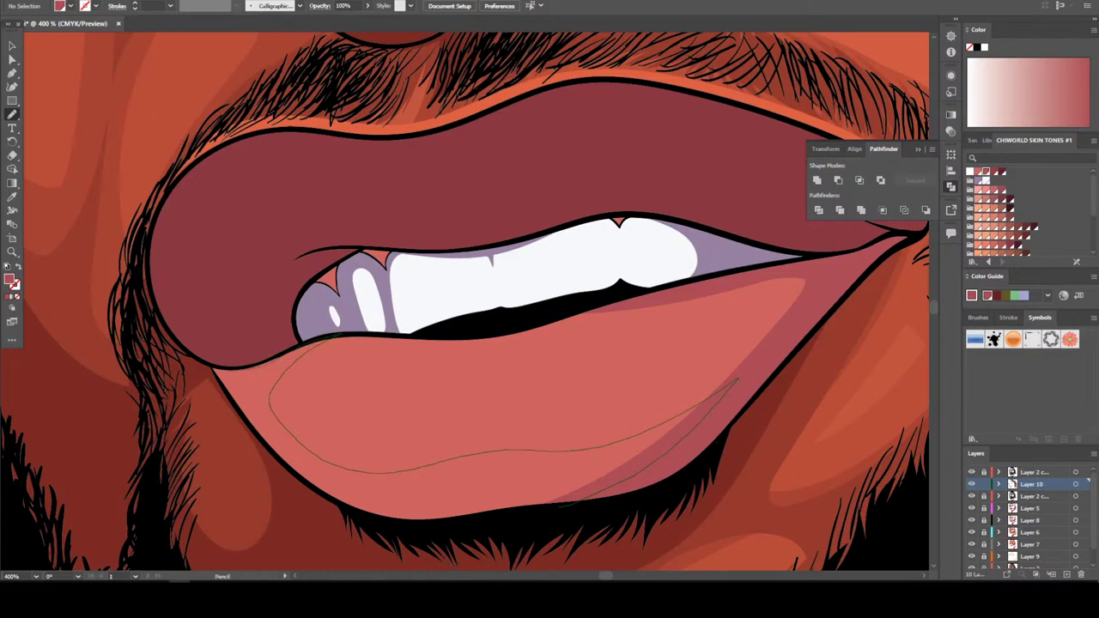
{"action": "mouse_move", "coordinate": [222, 378]}
{"action": "left_mouse_down"}
{"action": "mouse_move", "coordinate": [276, 443]}
{"action": "mouse_move", "coordinate": [443, 523]}
{"action": "mouse_move", "coordinate": [560, 508]}
{"action": "left_mouse_up"}
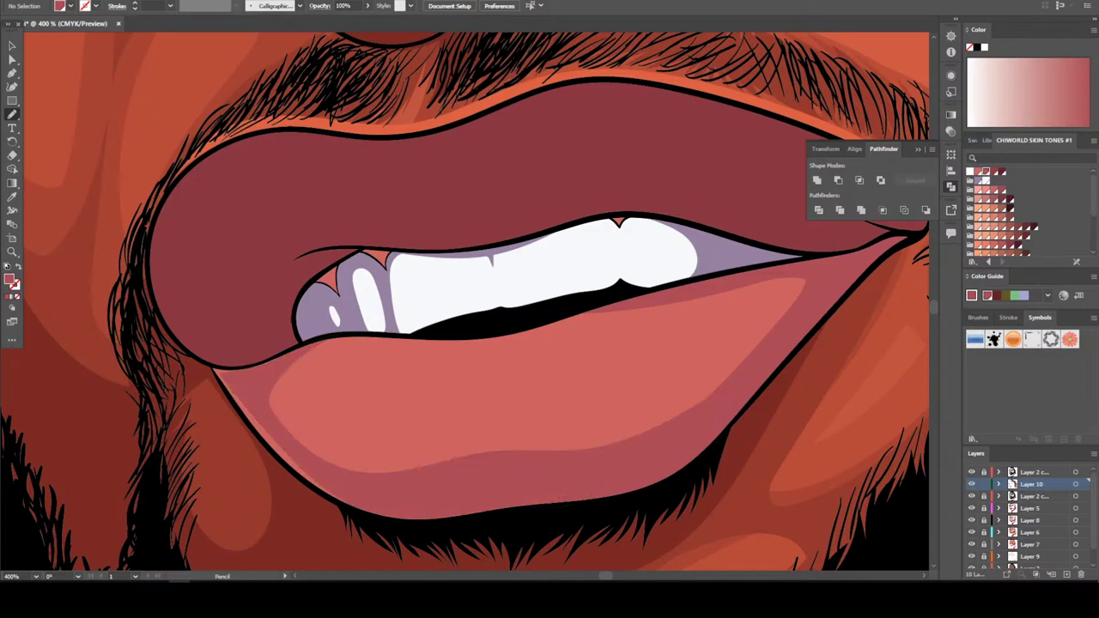
{"action": "key", "text": "ctrl+minus"}
{"action": "key", "text": "ctrl+minus"}
{"action": "key", "text": "ctrl+minus"}
{"action": "key", "text": "ctrl+minus"}
{"action": "key", "text": "ctrl+minus"}
{"action": "key", "text": "ctrl+minus"}
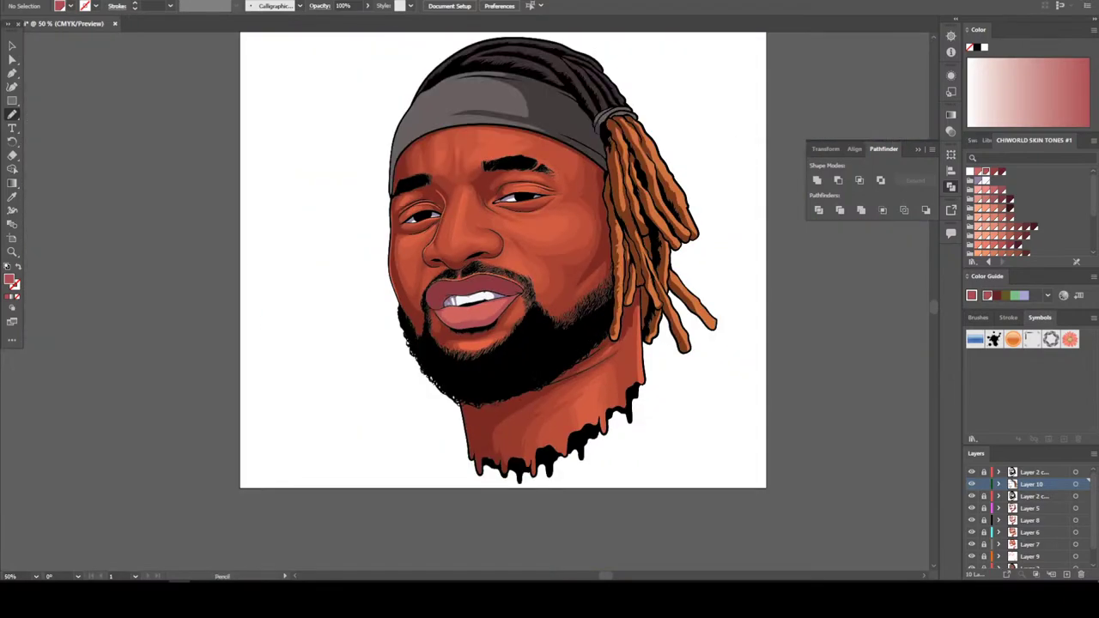
{"action": "key", "text": "ctrl+plus"}
{"action": "key", "text": "ctrl+plus"}
{"action": "key", "text": "ctrl+plus"}
{"action": "key", "text": "ctrl+plus"}
{"action": "key", "text": "ctrl+plus"}
{"action": "key", "text": "ctrl+plus"}
{"action": "key", "text": "ctrl+plus"}
{"action": "key", "text": "ctrl+plus"}
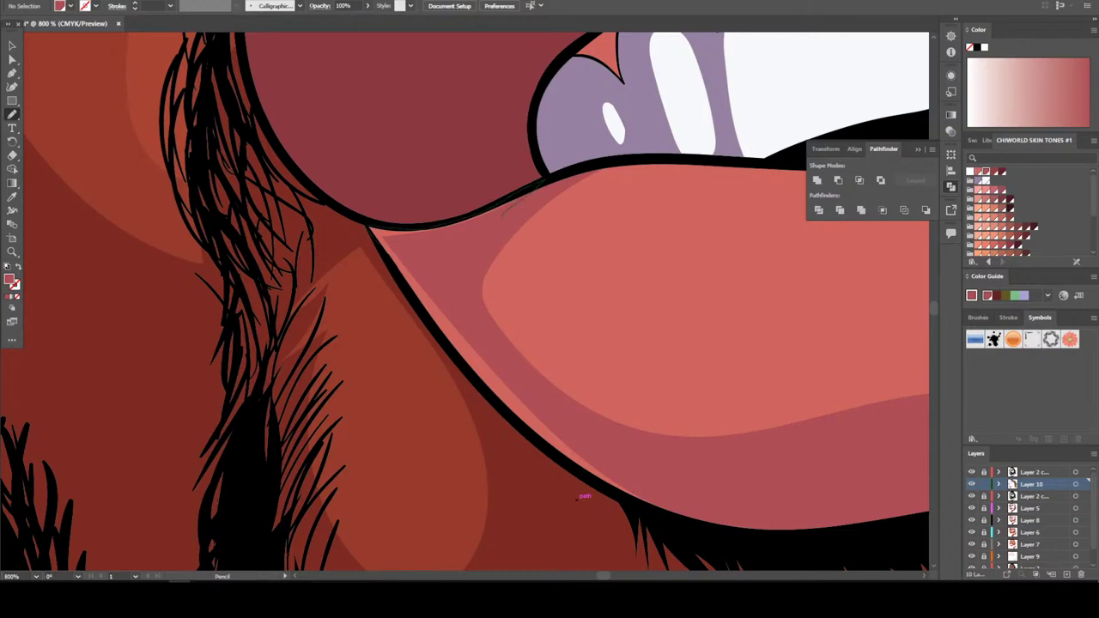
Draw another shape along the lip's lower edge and switch the fill to a darker maroon
{"action": "mouse_move", "coordinate": [472, 323]}
{"action": "left_mouse_down"}
{"action": "mouse_move", "coordinate": [494, 378]}
{"action": "mouse_move", "coordinate": [550, 438]}
{"action": "mouse_move", "coordinate": [711, 520]}
{"action": "left_mouse_up"}
{"action": "key", "text": "ctrl+minus"}
{"action": "key", "text": "ctrl+minus"}
{"action": "key", "text": "ctrl+minus"}
{"action": "key", "text": "ctrl+minus"}
{"action": "key", "text": "ctrl+minus"}
{"action": "key", "text": "ctrl+minus"}
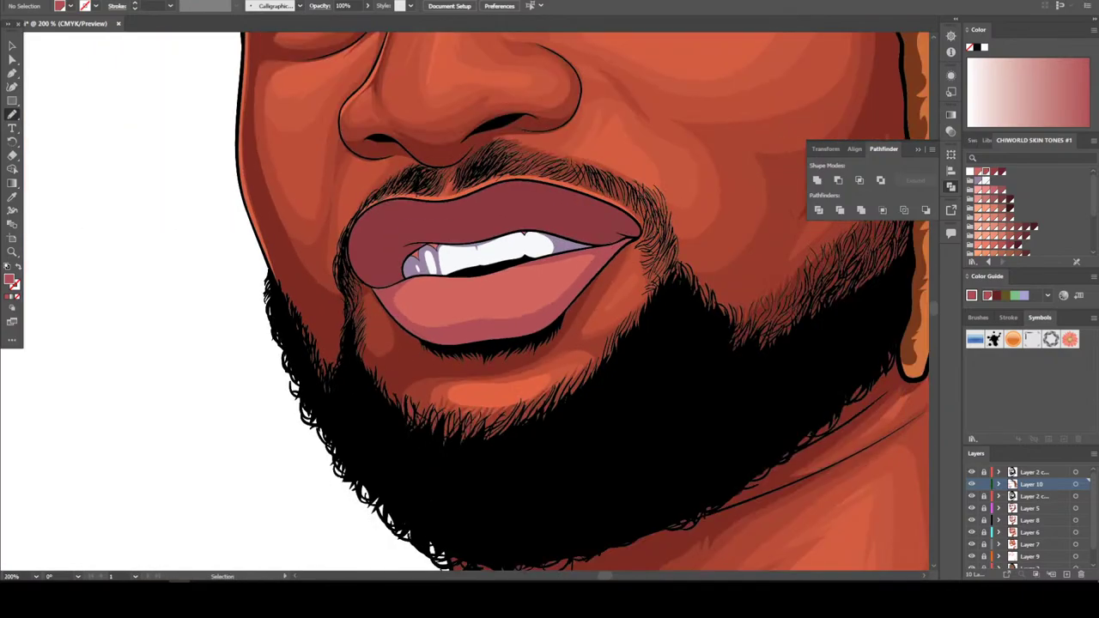
{"action": "key", "text": "ctrl+plus"}
{"action": "key", "text": "ctrl+plus"}
{"action": "key", "text": "ctrl+plus"}
{"action": "key", "text": "ctrl+plus"}
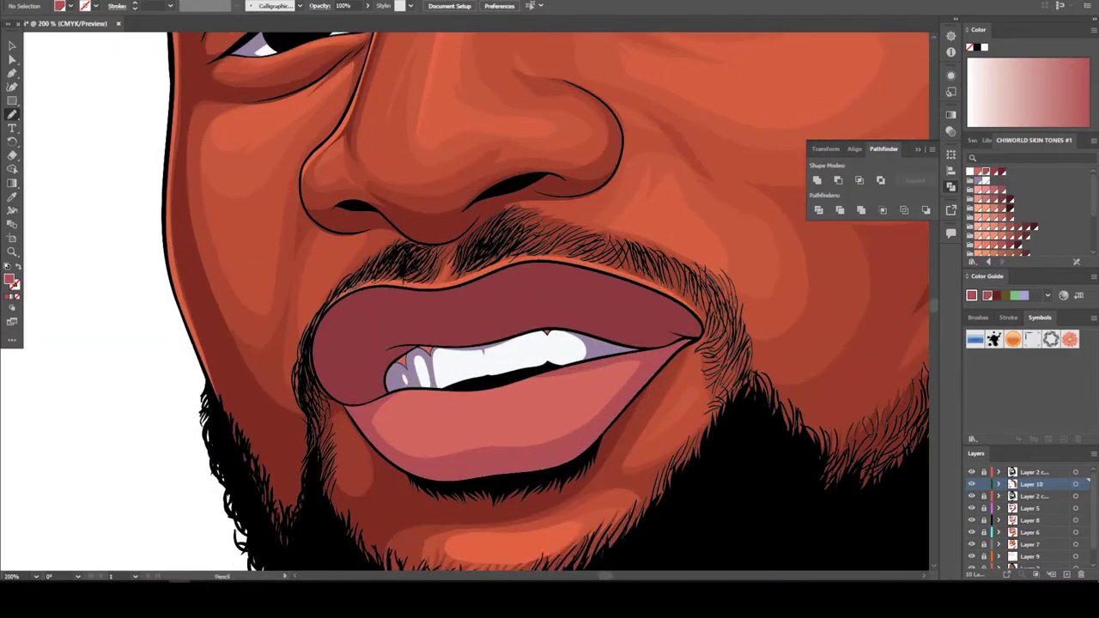
{"action": "scroll", "coordinate": [476, 300], "scroll_direction": "up", "scroll_amount": 3}
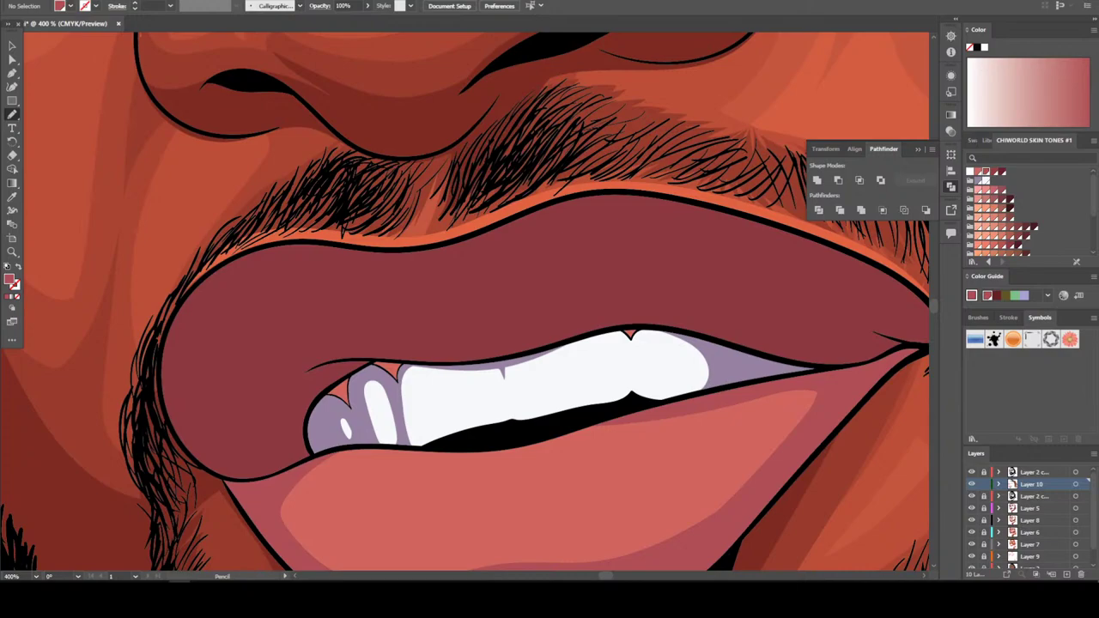
{"action": "left_click", "coordinate": [1010, 244]}
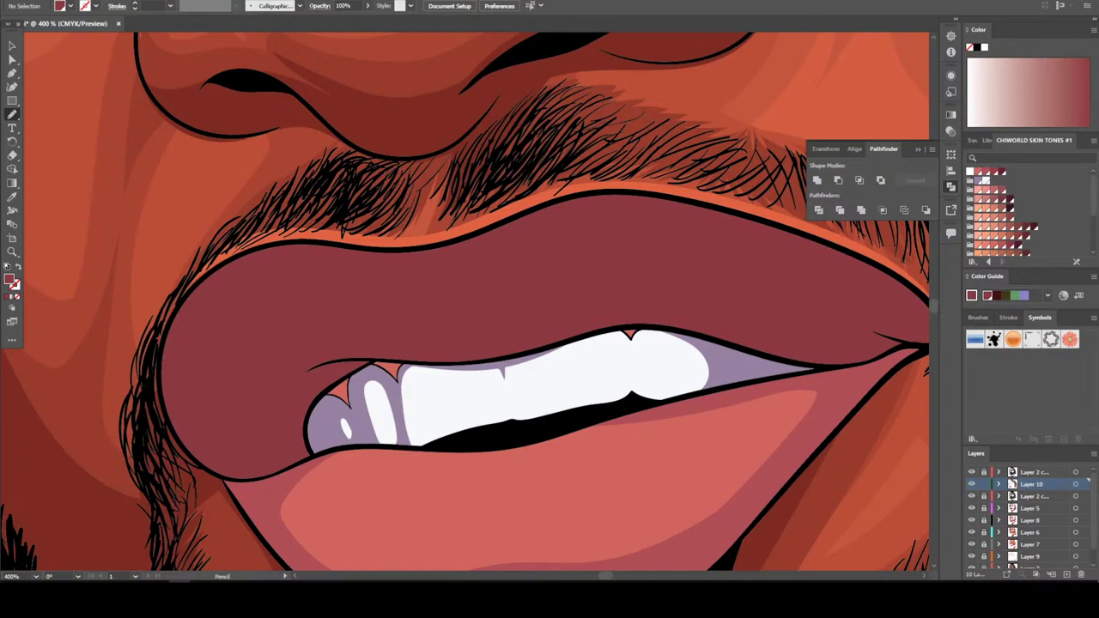
With a darker maroon fill, pencil a shadow along the upper lip's lower edge toward its corner
{"action": "left_click", "coordinate": [1018, 245]}
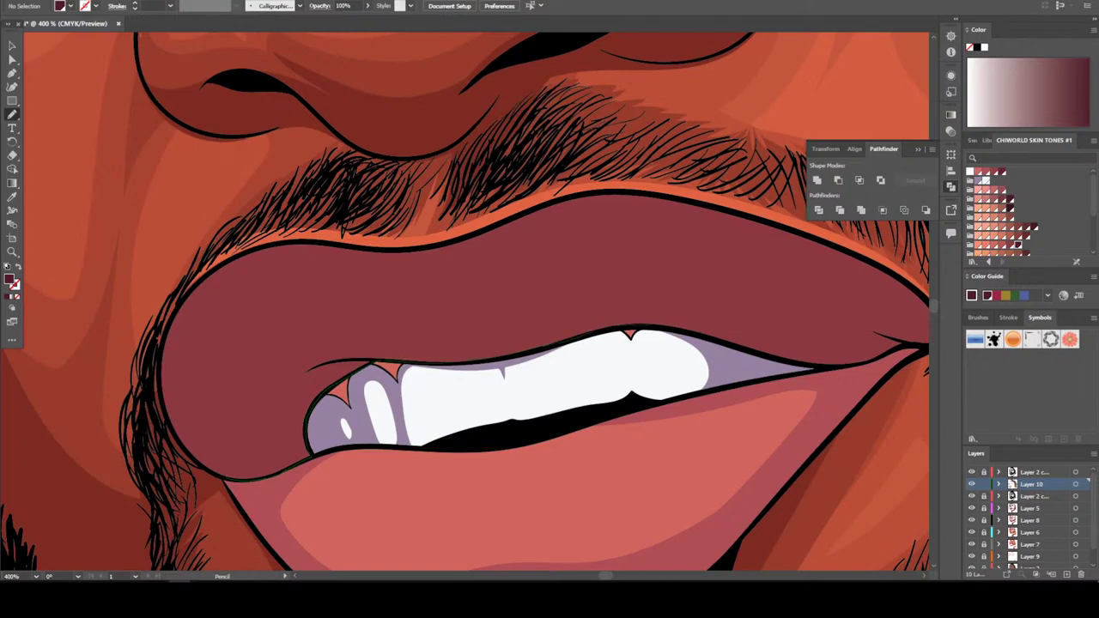
{"action": "left_click_drag", "start_coordinate": [687, 331], "coordinate": [726, 342]}
{"action": "key", "text": "ctrl+0"}
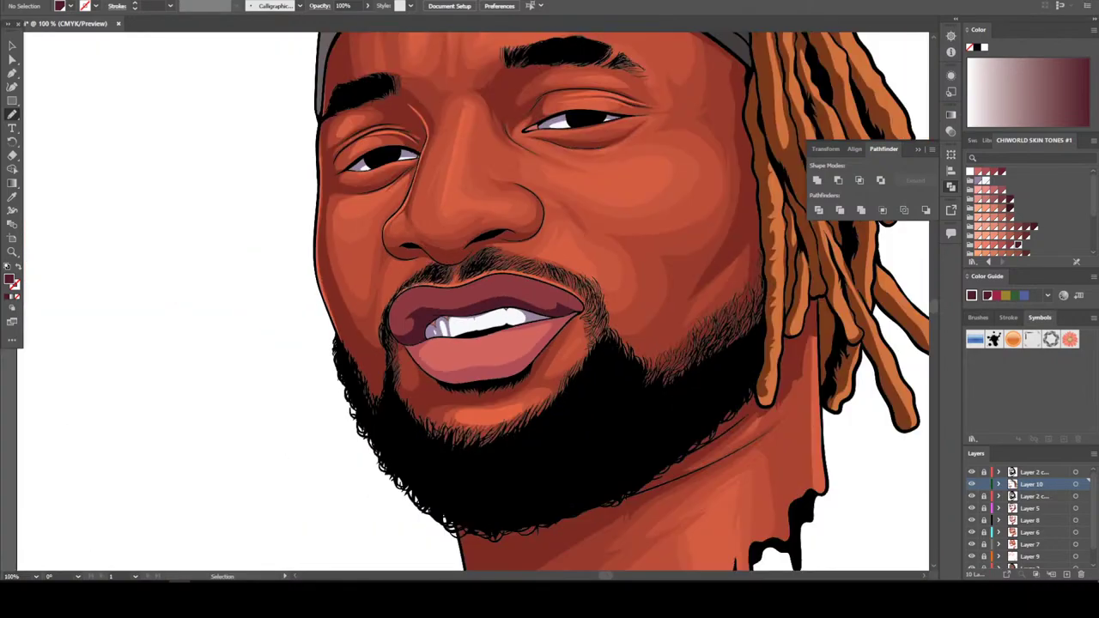
{"action": "scroll", "coordinate": [515, 296], "scroll_direction": "up", "scroll_amount": 5}
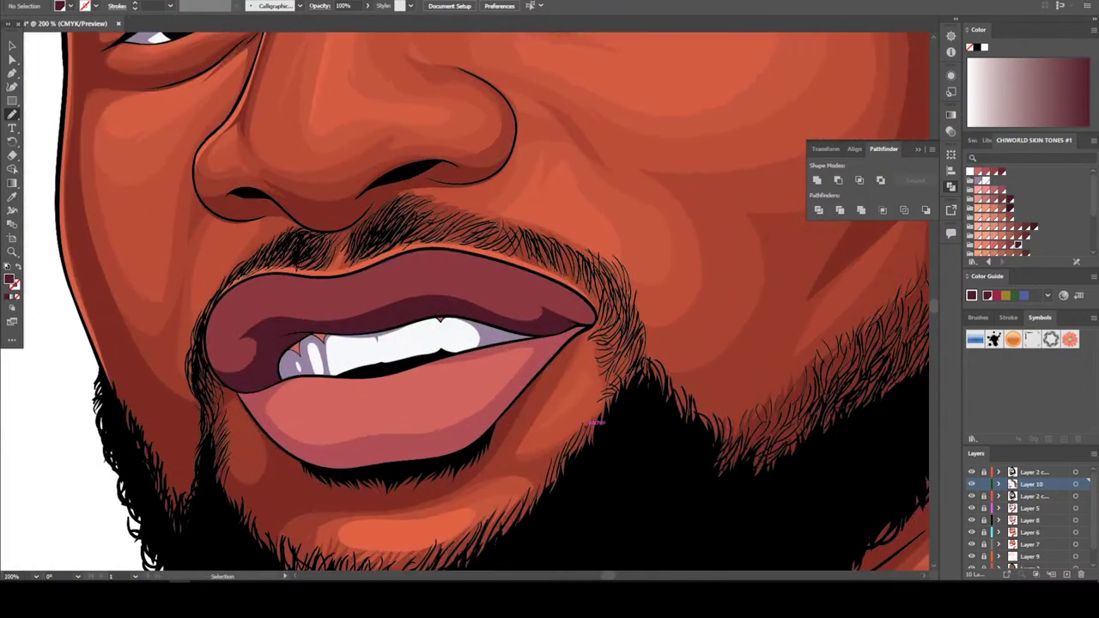
{"action": "scroll", "coordinate": [566, 292], "scroll_direction": "up", "scroll_amount": 4}
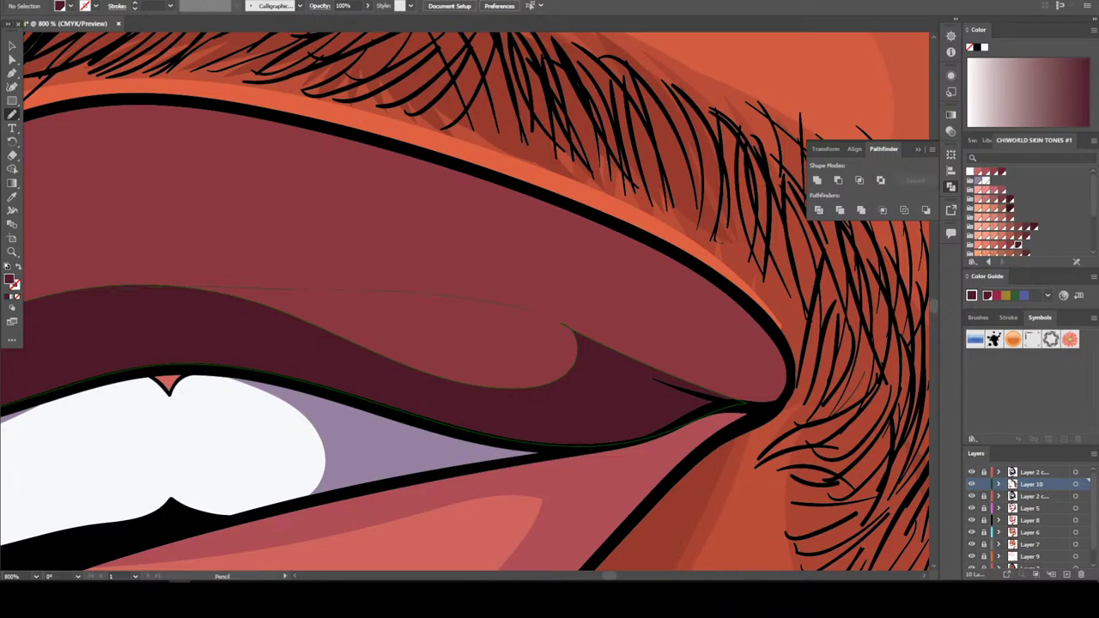
{"action": "mouse_move", "coordinate": [681, 258]}
{"action": "left_mouse_down"}
{"action": "mouse_move", "coordinate": [773, 340]}
{"action": "mouse_move", "coordinate": [737, 411]}
{"action": "left_mouse_up"}
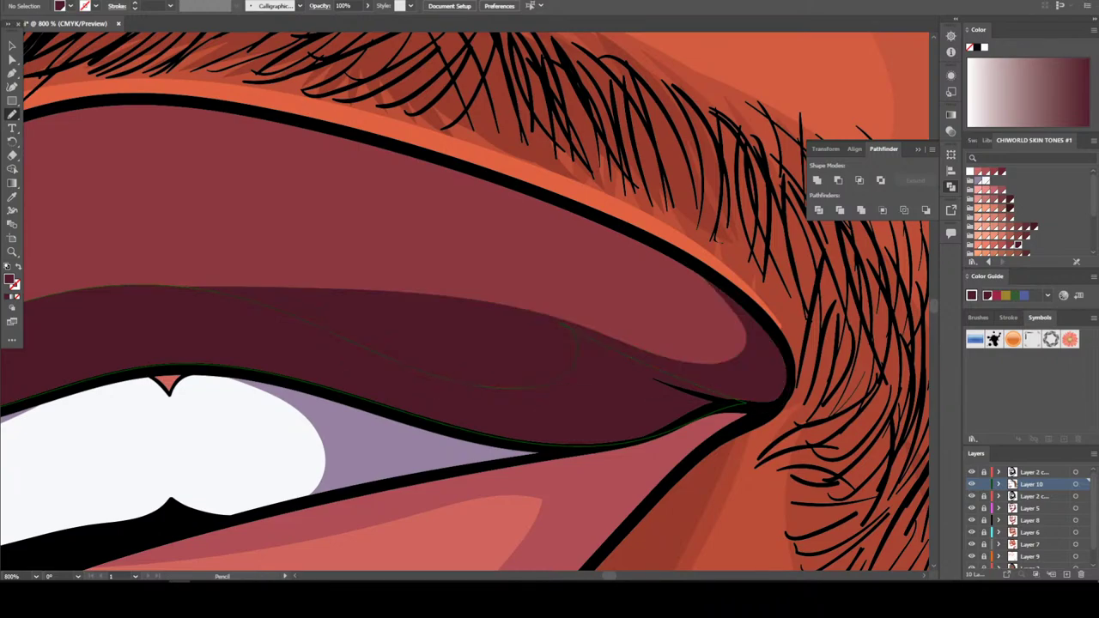
{"action": "key", "text": "ctrl+minus"}
{"action": "key", "text": "ctrl+minus"}
{"action": "key", "text": "ctrl+minus"}
{"action": "key", "text": "ctrl+minus"}
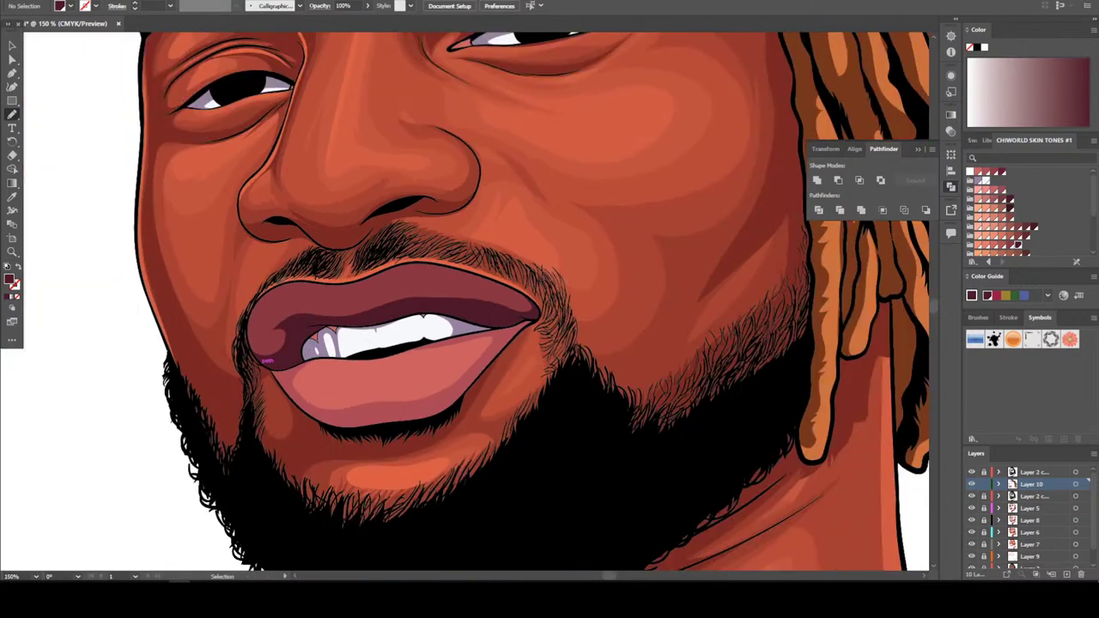
{"action": "key", "text": "ctrl+plus"}
{"action": "key", "text": "ctrl+plus"}
{"action": "key", "text": "ctrl+plus"}
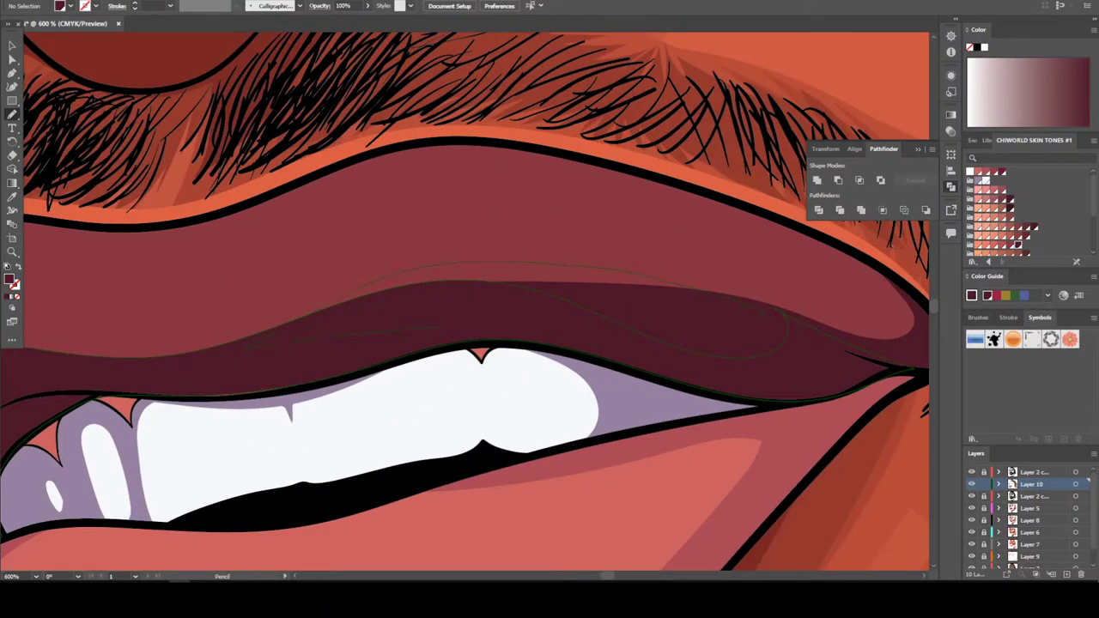
{"action": "key", "text": "ctrl+minus"}
{"action": "key", "text": "ctrl+minus"}
{"action": "key", "text": "ctrl+minus"}
{"action": "key", "text": "ctrl+minus"}
{"action": "key", "text": "ctrl+minus"}
{"action": "key", "text": "ctrl+minus"}
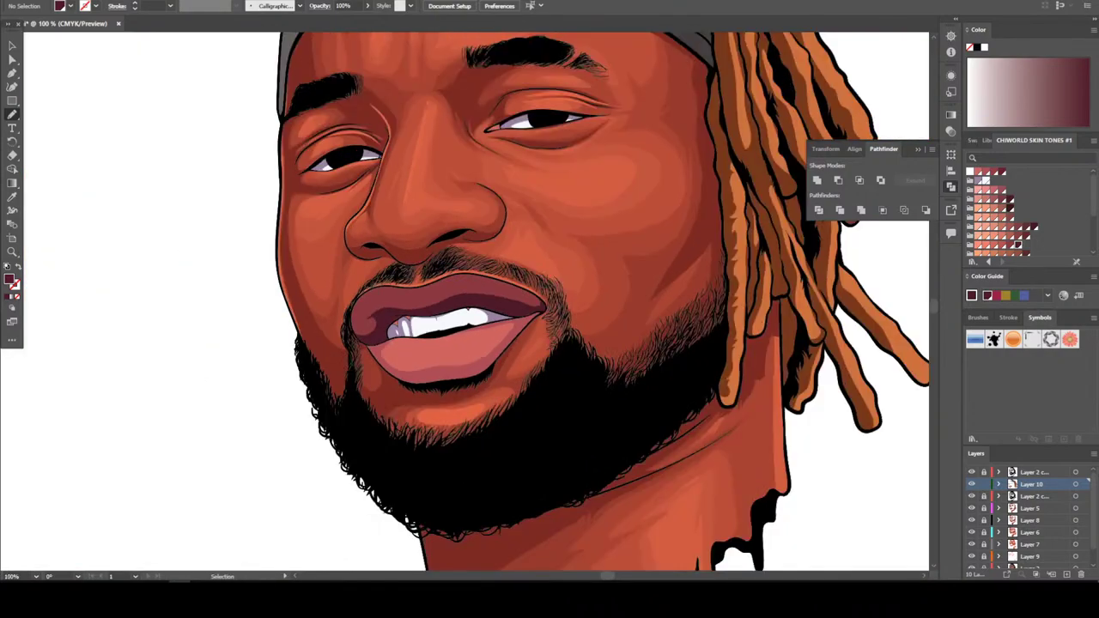
{"action": "scroll", "coordinate": [588, 444], "scroll_direction": "up", "scroll_amount": 2}
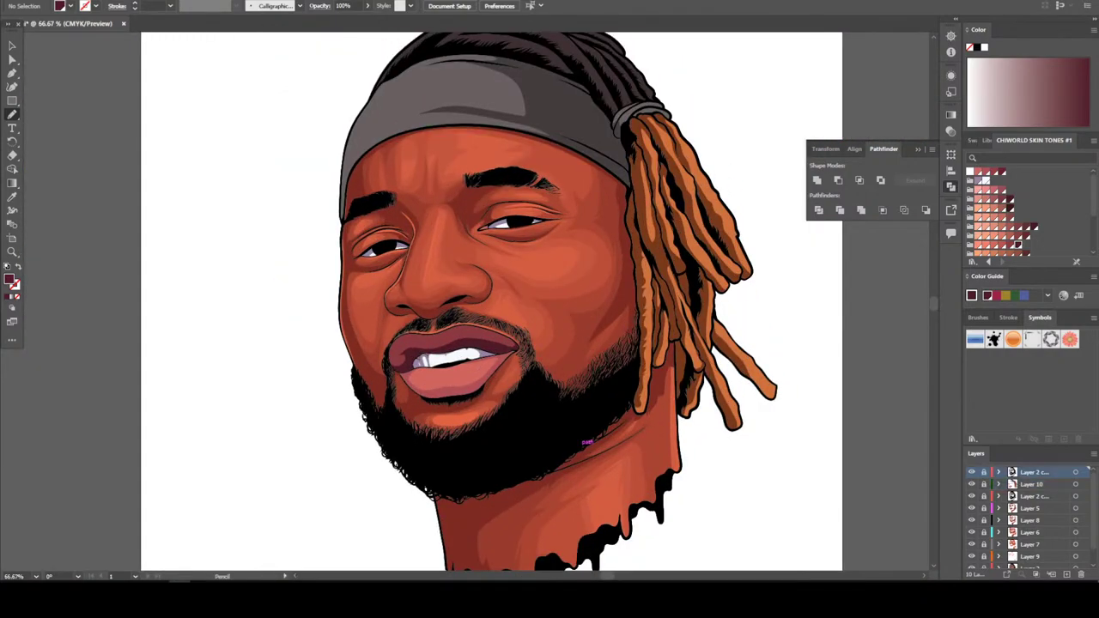
Add a new top layer, zoom to the eyes, and choose a darker muted fill colour
{"action": "left_click", "coordinate": [1067, 574]}
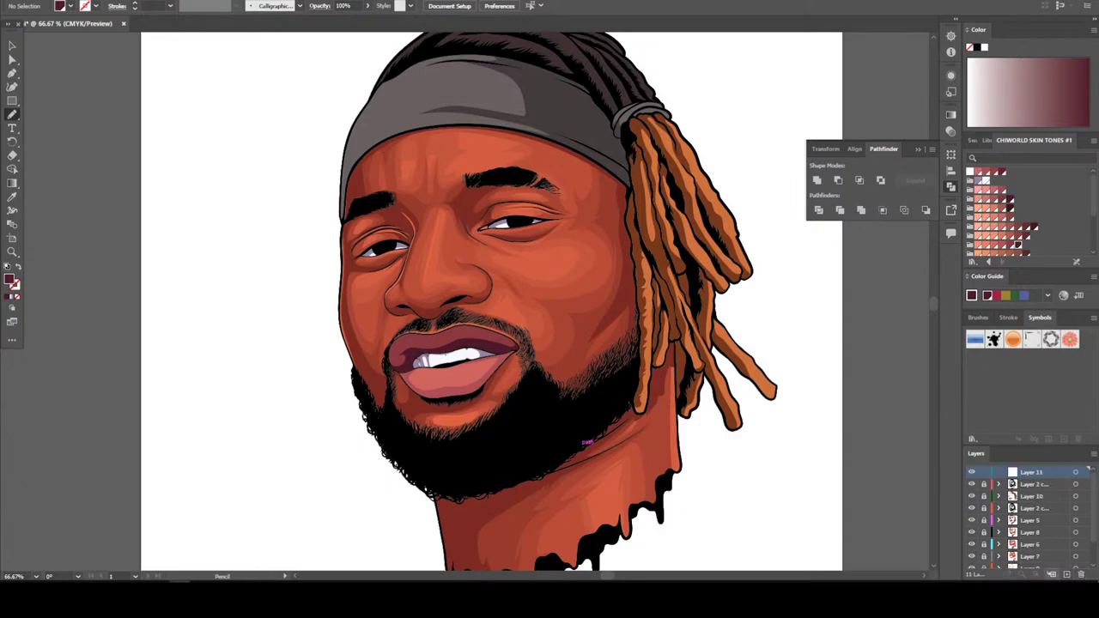
{"action": "key", "text": "ctrl+1"}
{"action": "key", "text": "ctrl+equal"}
{"action": "key", "text": "ctrl+equal"}
{"action": "key", "text": "ctrl+equal"}
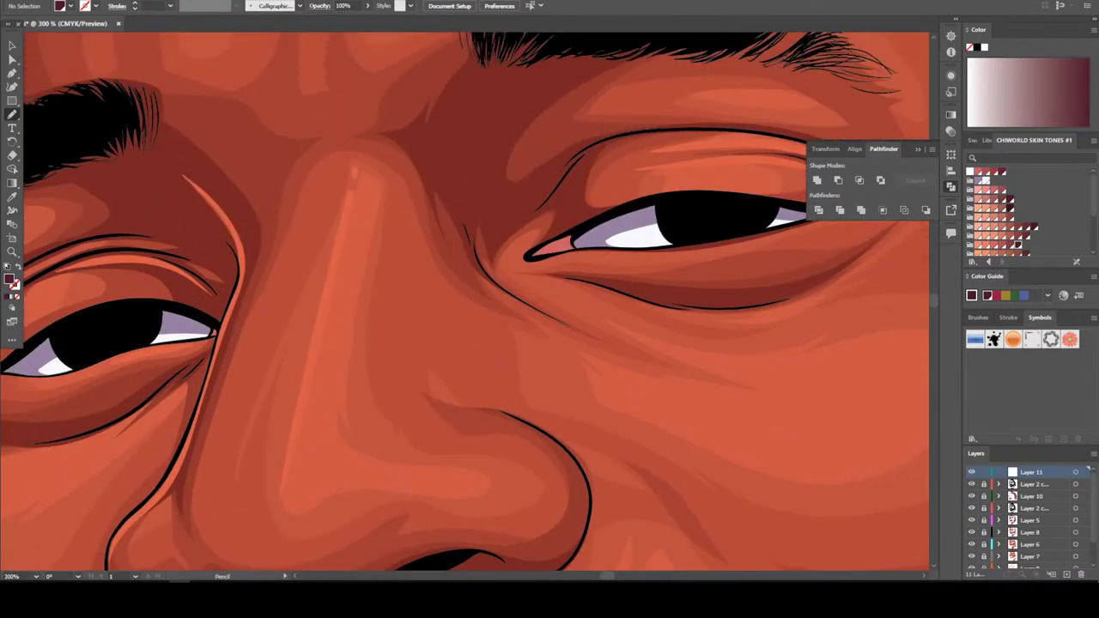
{"action": "double_click", "coordinate": [10, 280]}
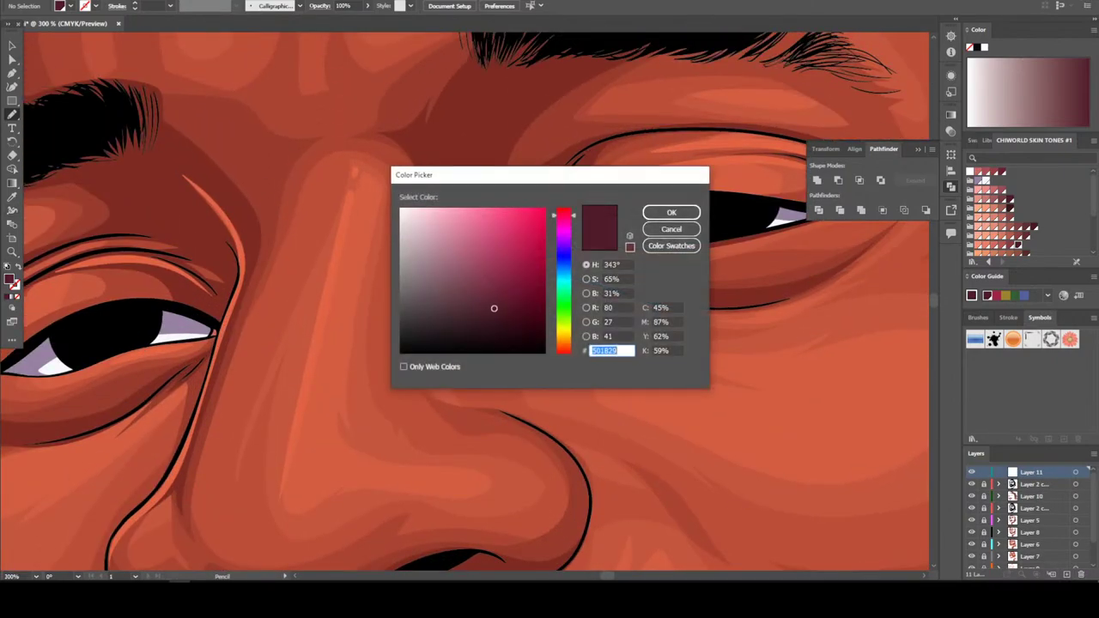
{"action": "left_click_drag", "start_coordinate": [492, 309], "coordinate": [442, 312]}
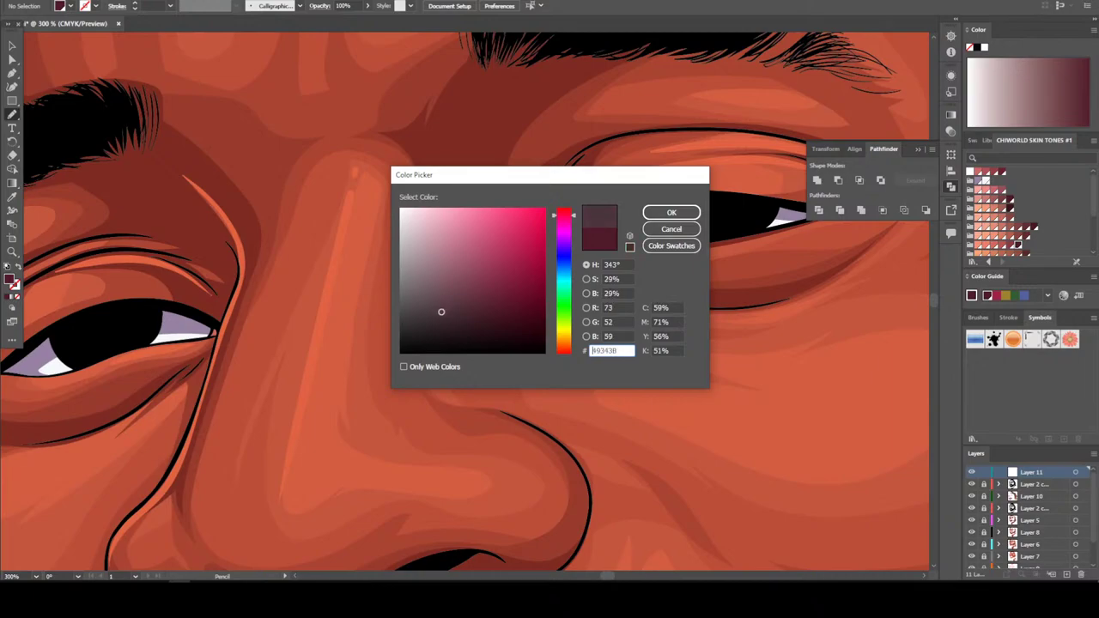
{"action": "left_click", "coordinate": [672, 212]}
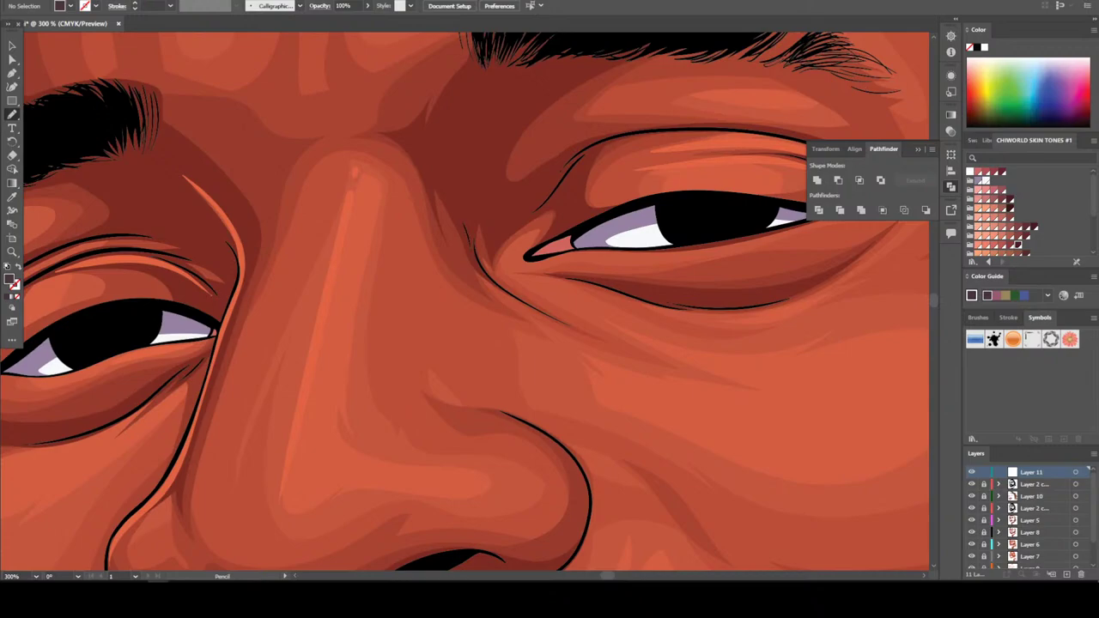
Enter 422223 in the Color Picker and adjust it to a dark red fill
{"action": "double_click", "coordinate": [10, 278]}
{"action": "type", "text": "422223"}
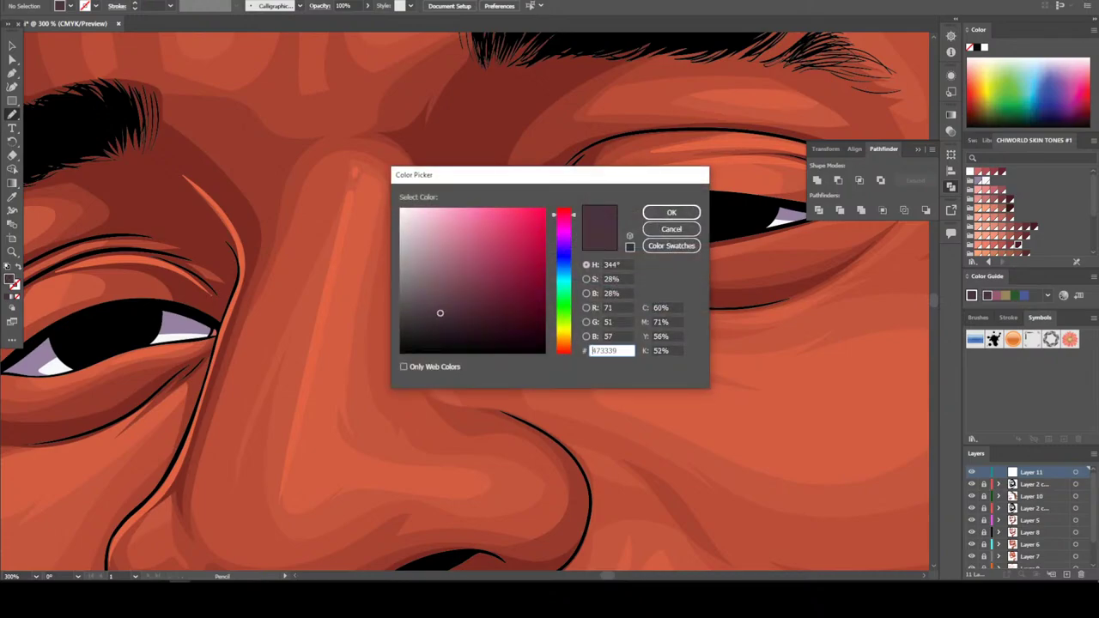
{"action": "left_click_drag", "start_coordinate": [471, 316], "coordinate": [493, 298]}
{"action": "left_click_drag", "start_coordinate": [564, 209], "coordinate": [563, 350]}
{"action": "mouse_move", "coordinate": [493, 297]}
{"action": "left_mouse_down"}
{"action": "mouse_move", "coordinate": [479, 311]}
{"action": "mouse_move", "coordinate": [487, 308]}
{"action": "left_mouse_up"}
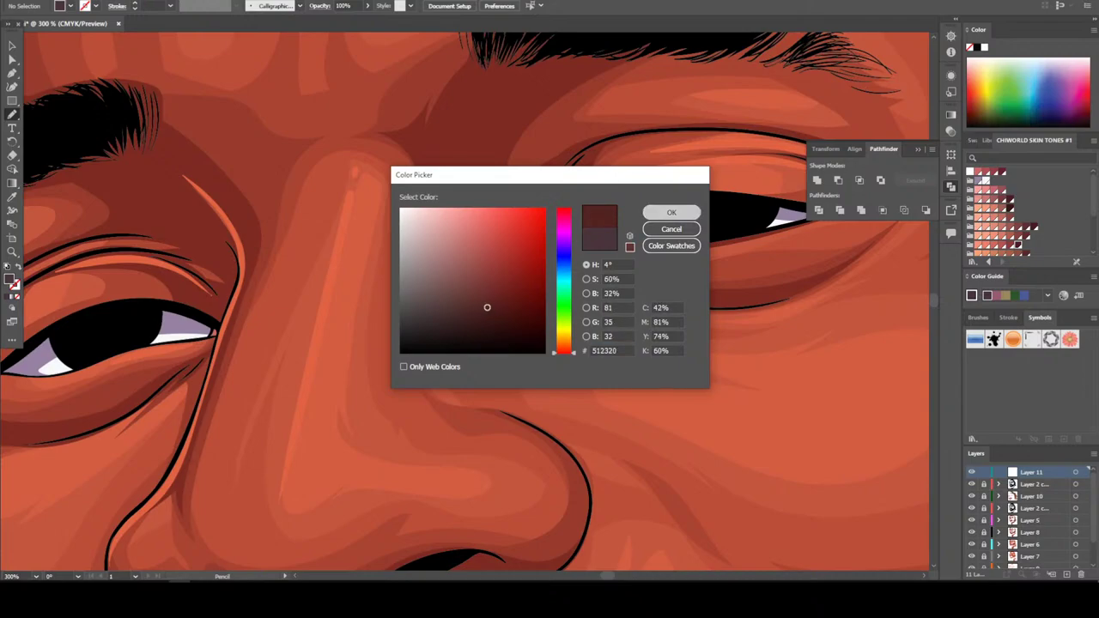
{"action": "left_click", "coordinate": [671, 212]}
Draw highlight shapes in both irises, switching the fill to dark brown 5B3939
{"action": "mouse_move", "coordinate": [706, 236]}
{"action": "left_mouse_down"}
{"action": "mouse_move", "coordinate": [759, 217]}
{"action": "mouse_move", "coordinate": [708, 234]}
{"action": "left_mouse_up"}
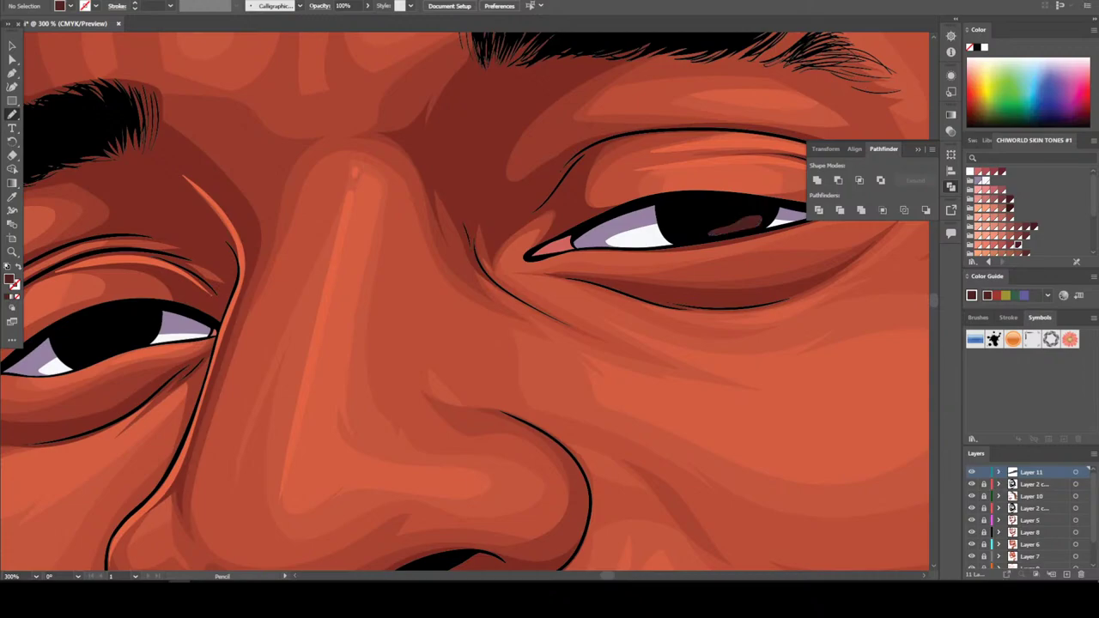
{"action": "mouse_move", "coordinate": [110, 351]}
{"action": "left_mouse_down"}
{"action": "mouse_move", "coordinate": [147, 333]}
{"action": "mouse_move", "coordinate": [106, 349]}
{"action": "left_mouse_up"}
{"action": "double_click", "coordinate": [9, 278]}
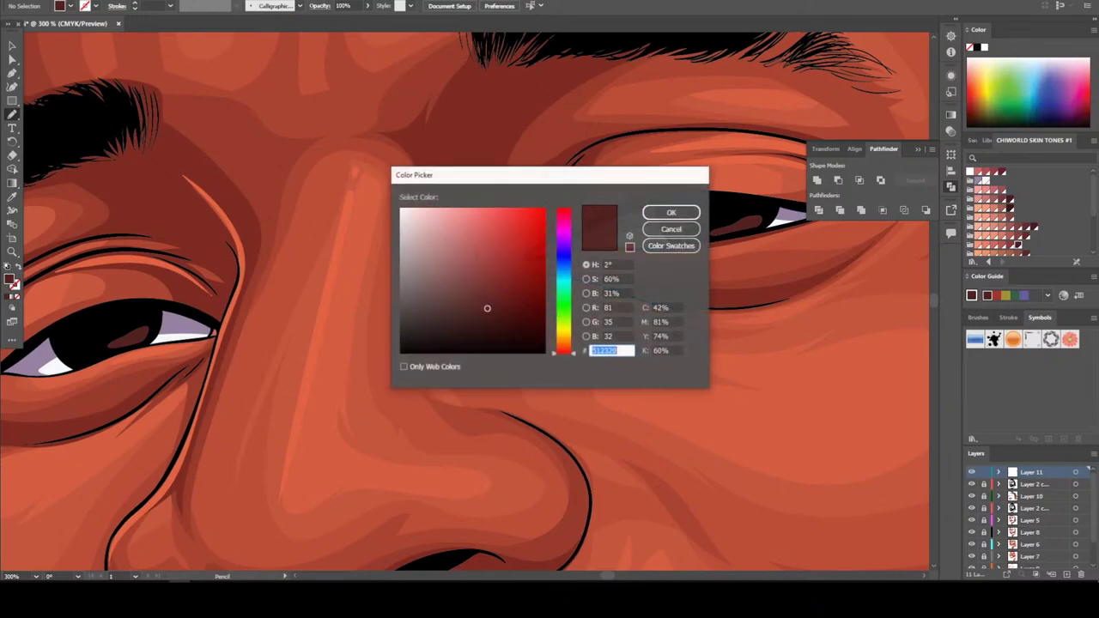
{"action": "mouse_move", "coordinate": [434, 314]}
{"action": "left_mouse_down"}
{"action": "mouse_move", "coordinate": [446, 323]}
{"action": "mouse_move", "coordinate": [454, 301]}
{"action": "left_mouse_up"}
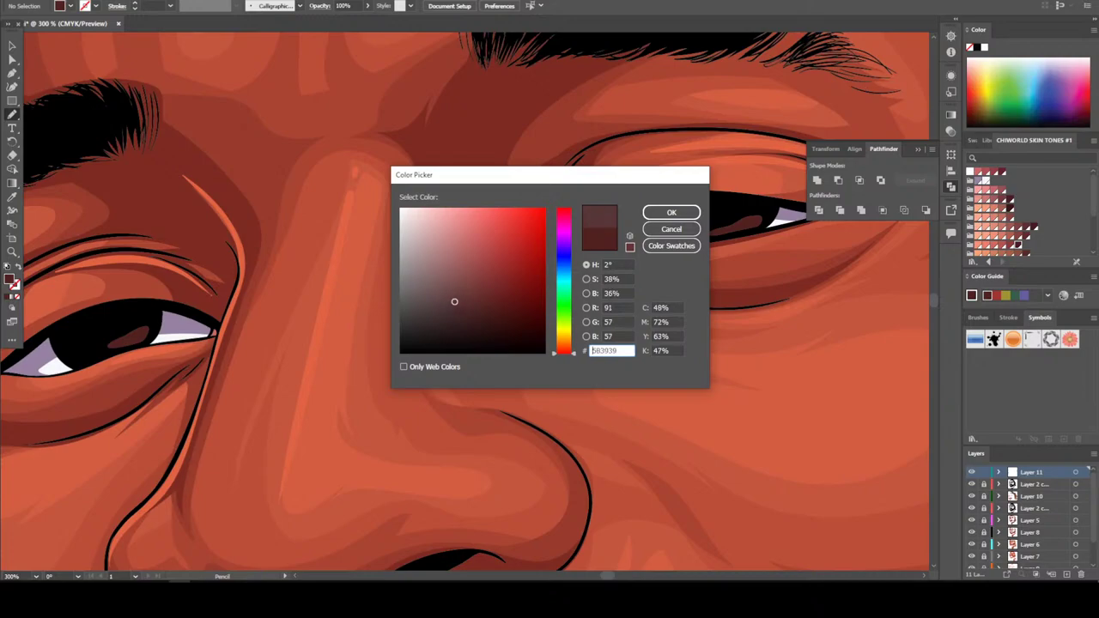
{"action": "left_click", "coordinate": [671, 212]}
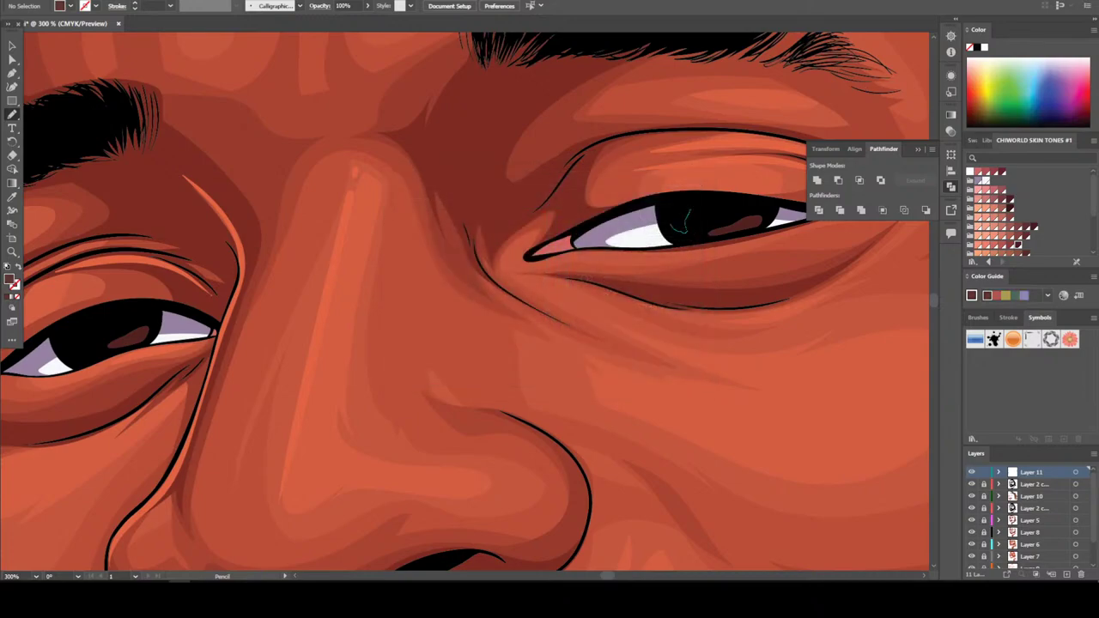
{"action": "mouse_move", "coordinate": [674, 227]}
{"action": "left_mouse_down"}
{"action": "mouse_move", "coordinate": [675, 207]}
{"action": "mouse_move", "coordinate": [685, 211]}
{"action": "left_mouse_up"}
{"action": "mouse_move", "coordinate": [82, 349]}
{"action": "left_mouse_down"}
{"action": "mouse_move", "coordinate": [89, 336]}
{"action": "mouse_move", "coordinate": [72, 327]}
{"action": "mouse_move", "coordinate": [67, 343]}
{"action": "left_mouse_up"}
{"action": "key", "text": "ctrl+minus"}
{"action": "key", "text": "ctrl+minus"}
{"action": "key", "text": "ctrl+minus"}
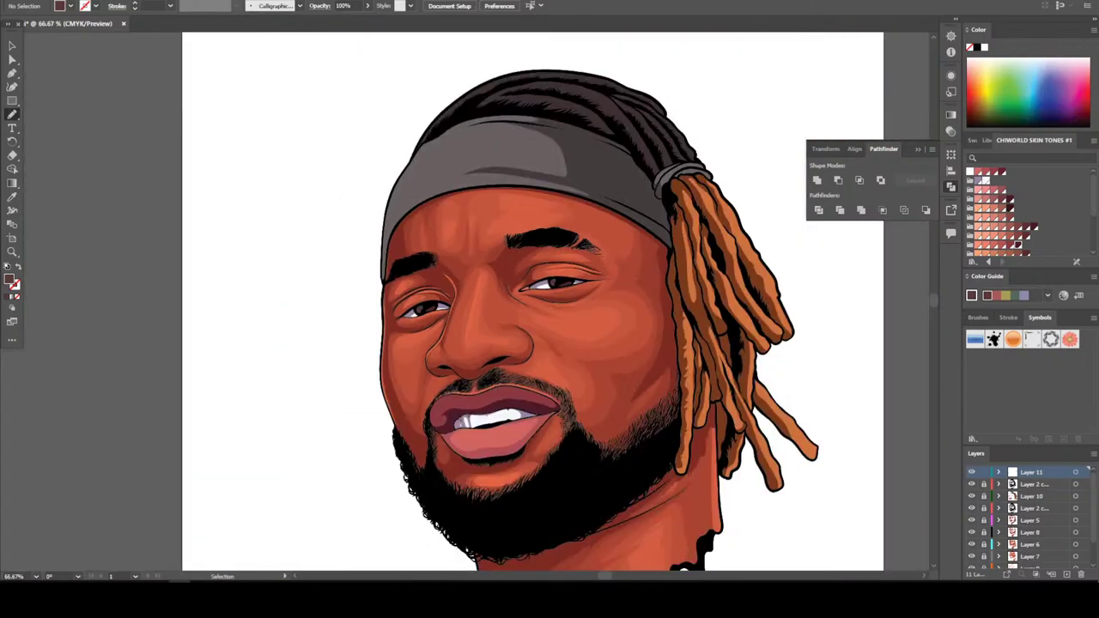
{"action": "key", "text": "ctrl+plus"}
{"action": "key", "text": "ctrl+plus"}
{"action": "key", "text": "ctrl+plus"}
Set the fill to a soft pink, starting from A36666 and lightening it
{"action": "left_click_drag", "start_coordinate": [147, 457], "coordinate": [121, 457]}
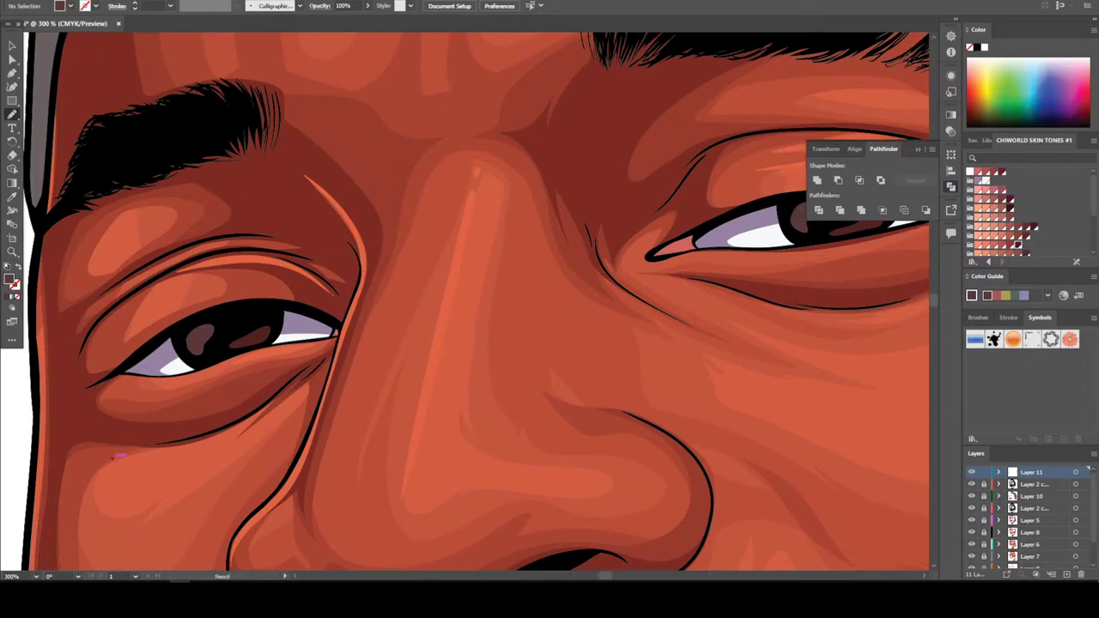
{"action": "double_click", "coordinate": [11, 280]}
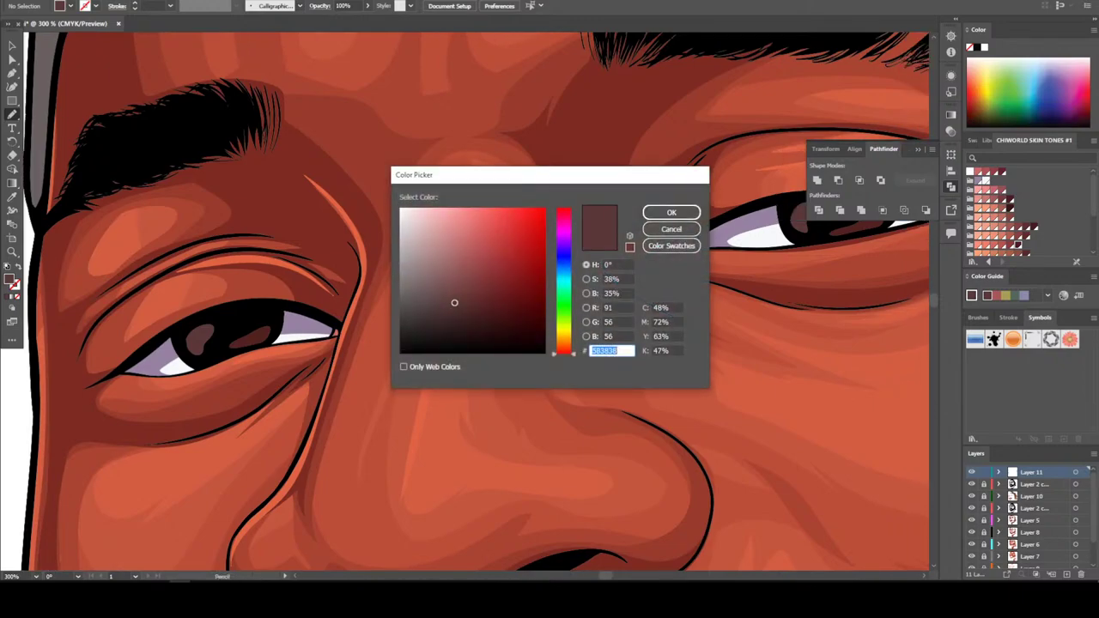
{"action": "type", "text": "A36666"}
{"action": "left_click_drag", "start_coordinate": [454, 260], "coordinate": [448, 231]}
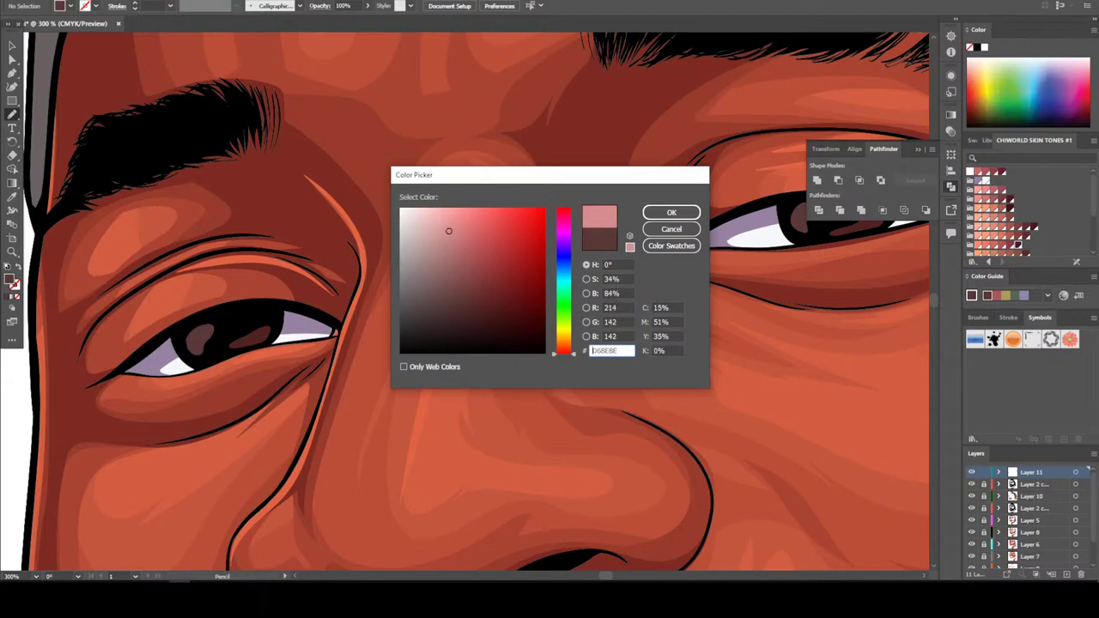
{"action": "left_click", "coordinate": [672, 212]}
Pencil small pink highlights in the right and left irises
{"action": "scroll", "coordinate": [672, 212], "scroll_direction": "up", "scroll_amount": 1}
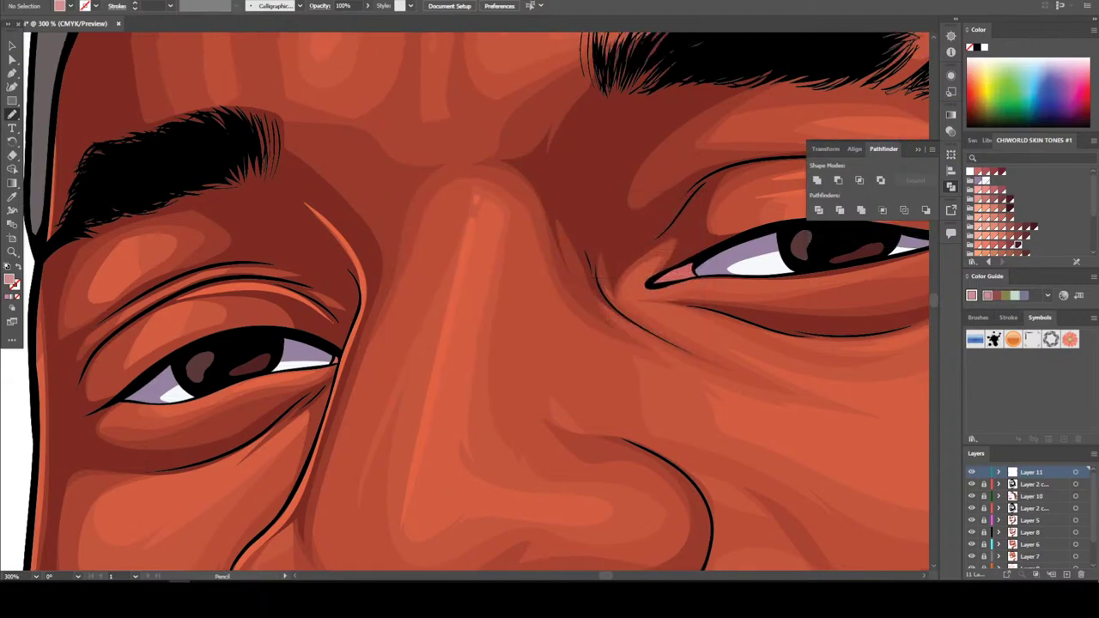
{"action": "left_click_drag", "start_coordinate": [798, 243], "coordinate": [842, 255]}
{"action": "left_click_drag", "start_coordinate": [197, 368], "coordinate": [234, 367]}
{"action": "key", "text": "ctrl+0"}
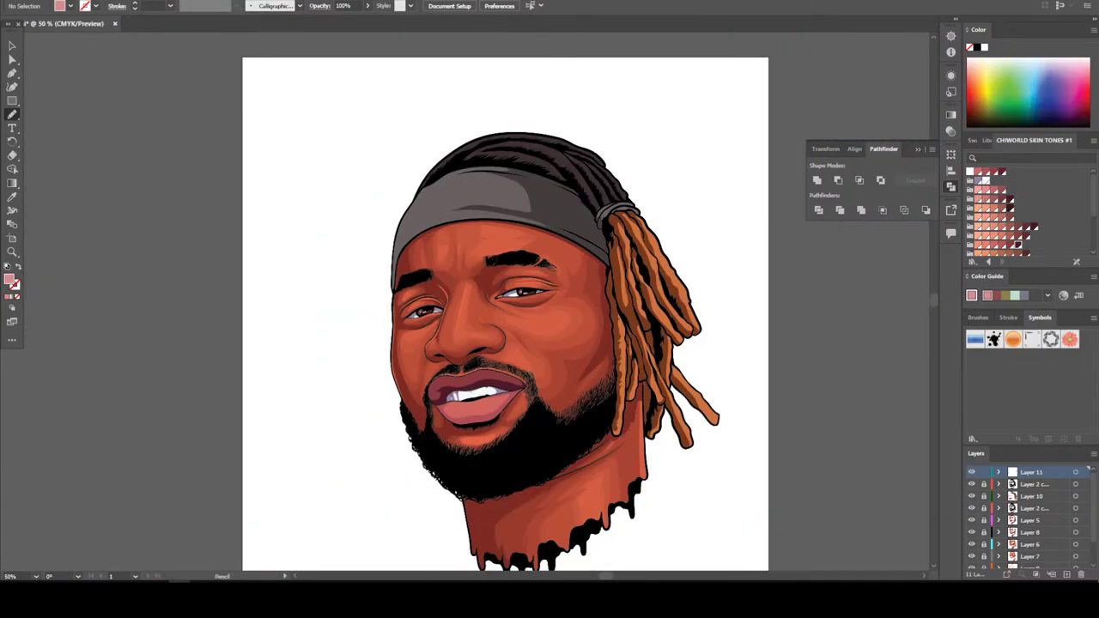
{"action": "key", "text": "ctrl+equal"}
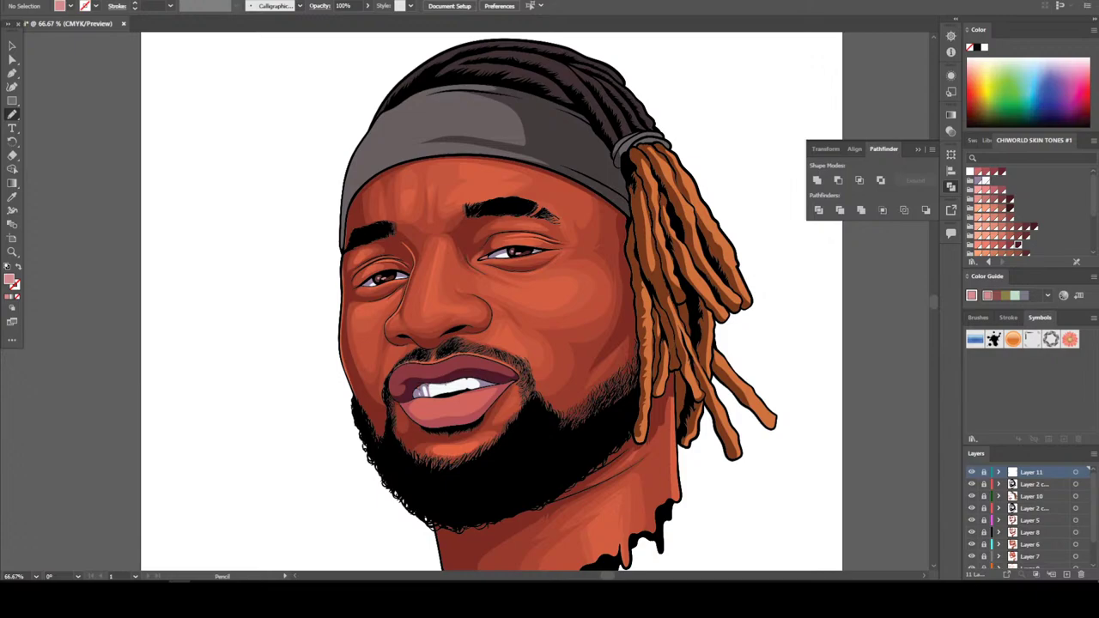
Add a new layer and apply the White, Black gradient from Swatches as the fill
{"action": "key", "text": "ctrl+l"}
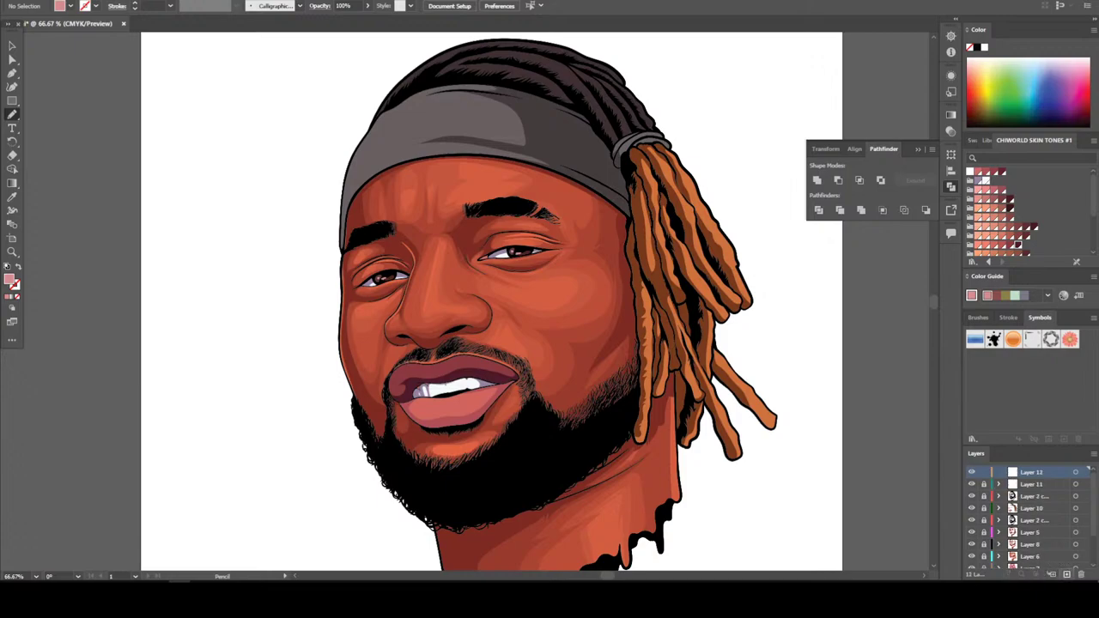
{"action": "key", "text": "ctrl+minus"}
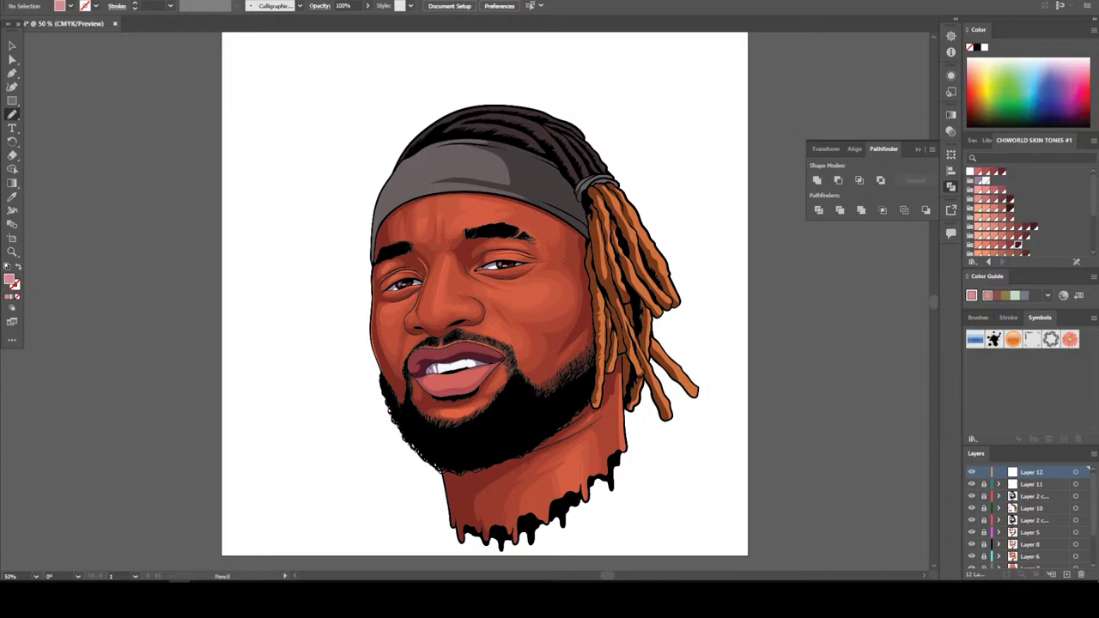
{"action": "left_click", "coordinate": [970, 140]}
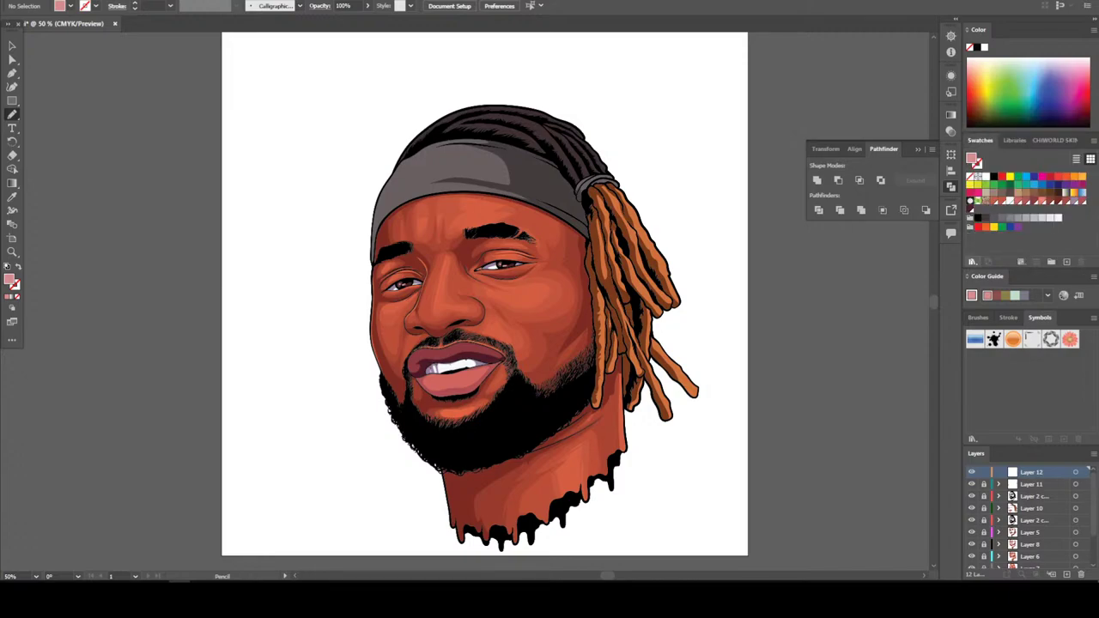
{"action": "left_click", "coordinate": [1065, 200]}
Add a middle gradient stop and make both end stops black tinted with magenta
{"action": "left_click", "coordinate": [950, 114]}
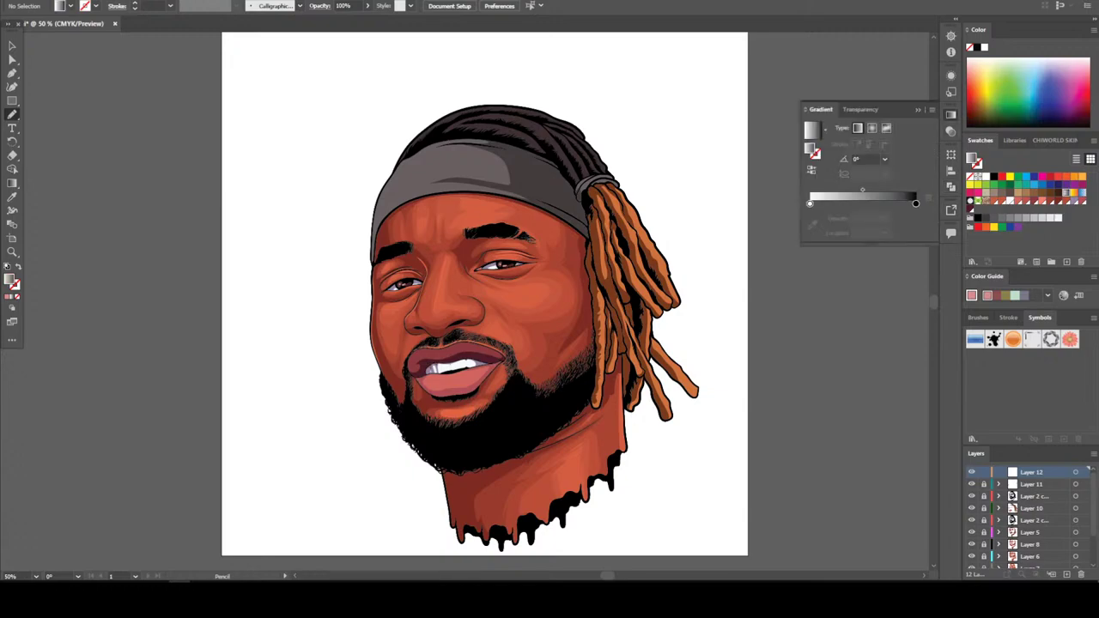
{"action": "left_click", "coordinate": [862, 205]}
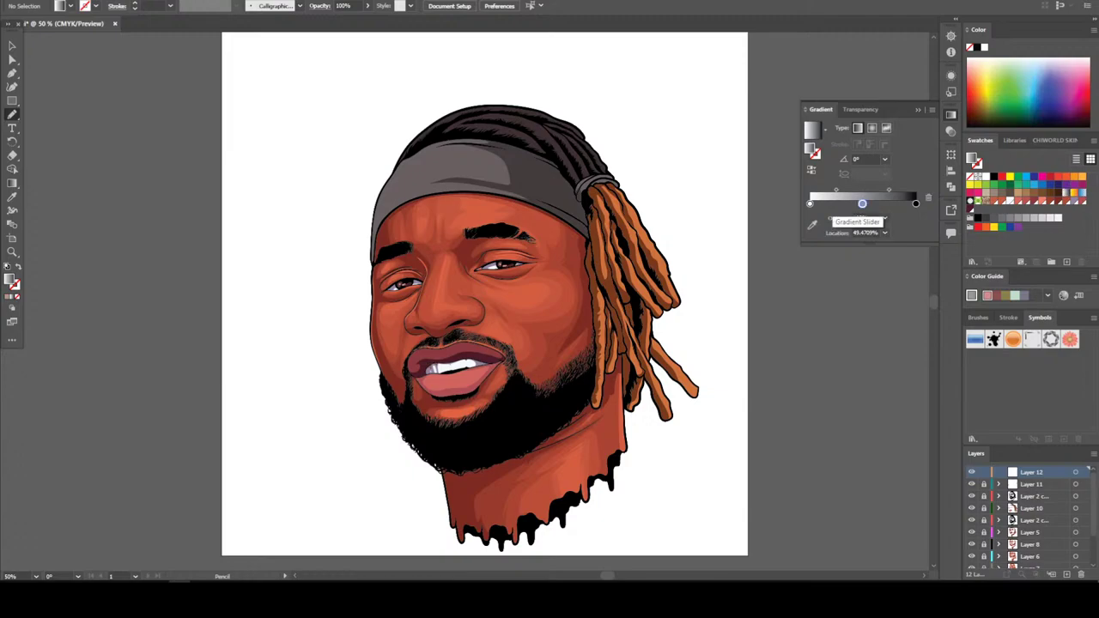
{"action": "double_click", "coordinate": [810, 204]}
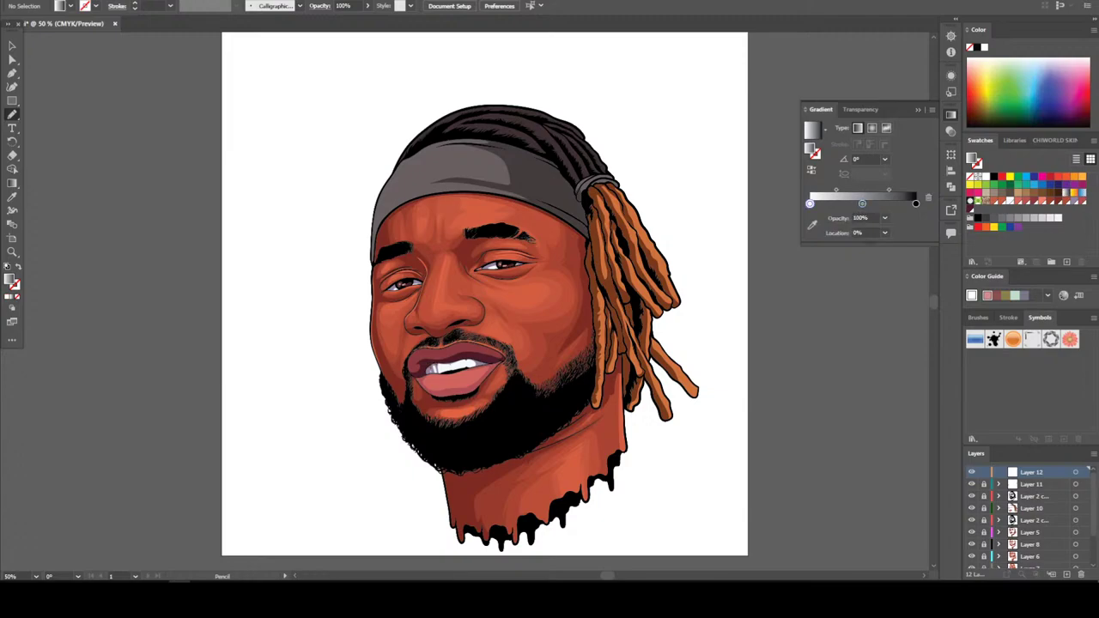
{"action": "left_click", "coordinate": [786, 304]}
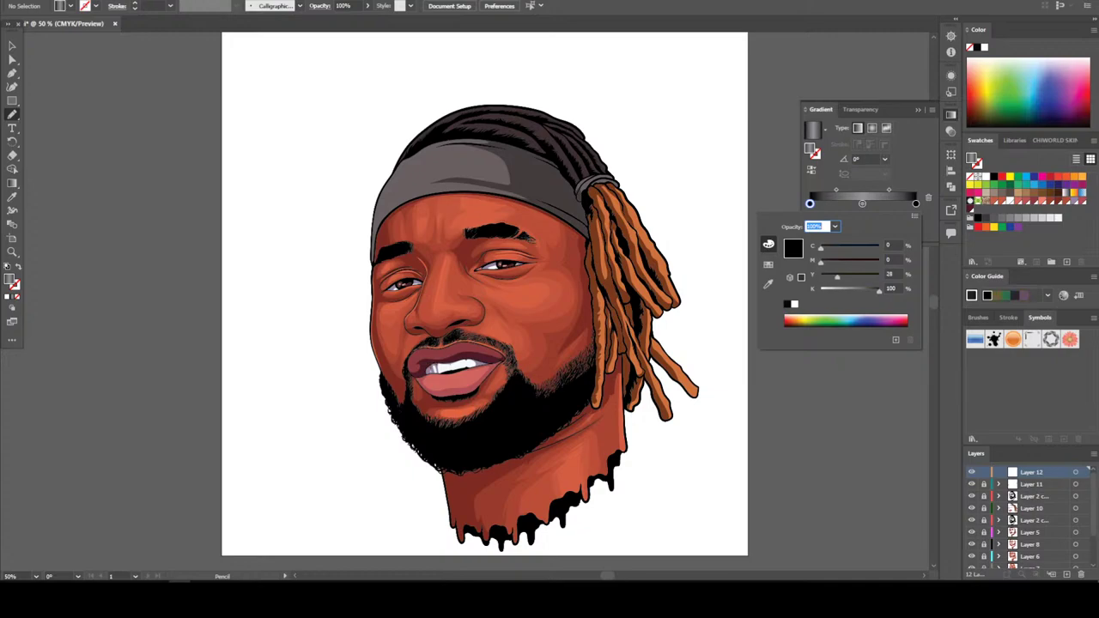
{"action": "left_click_drag", "start_coordinate": [820, 261], "coordinate": [835, 260]}
{"action": "left_click", "coordinate": [915, 203]}
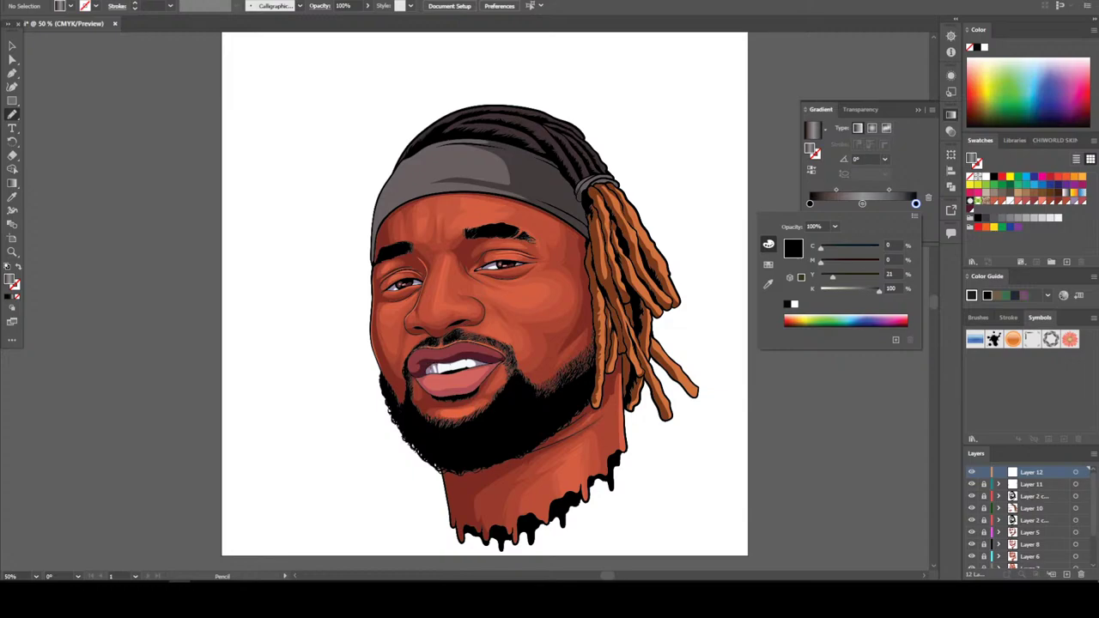
{"action": "left_click_drag", "start_coordinate": [826, 262], "coordinate": [837, 262]}
Make the middle stop a dark brown and shift the gradient midpoint left
{"action": "left_click", "coordinate": [862, 204]}
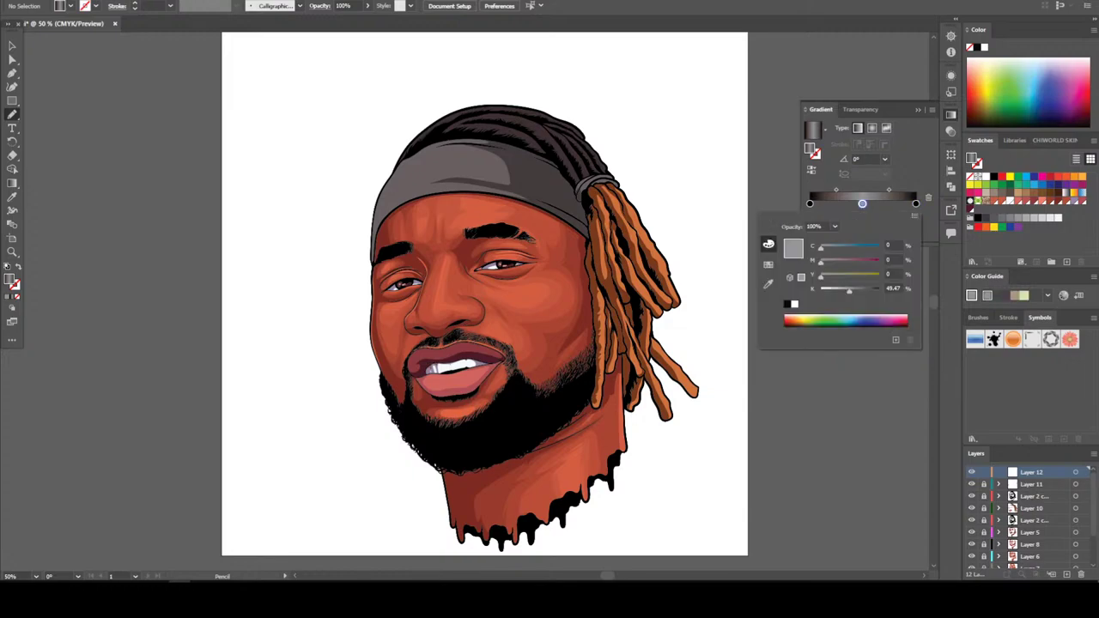
{"action": "left_click_drag", "start_coordinate": [850, 291], "coordinate": [869, 290]}
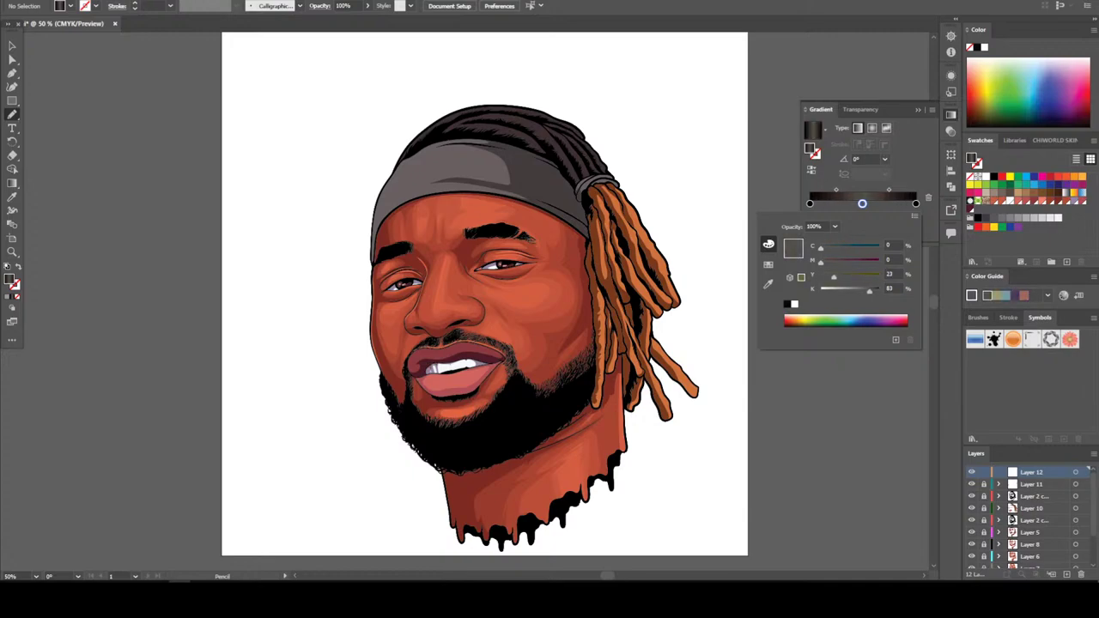
{"action": "left_click_drag", "start_coordinate": [821, 260], "coordinate": [833, 247]}
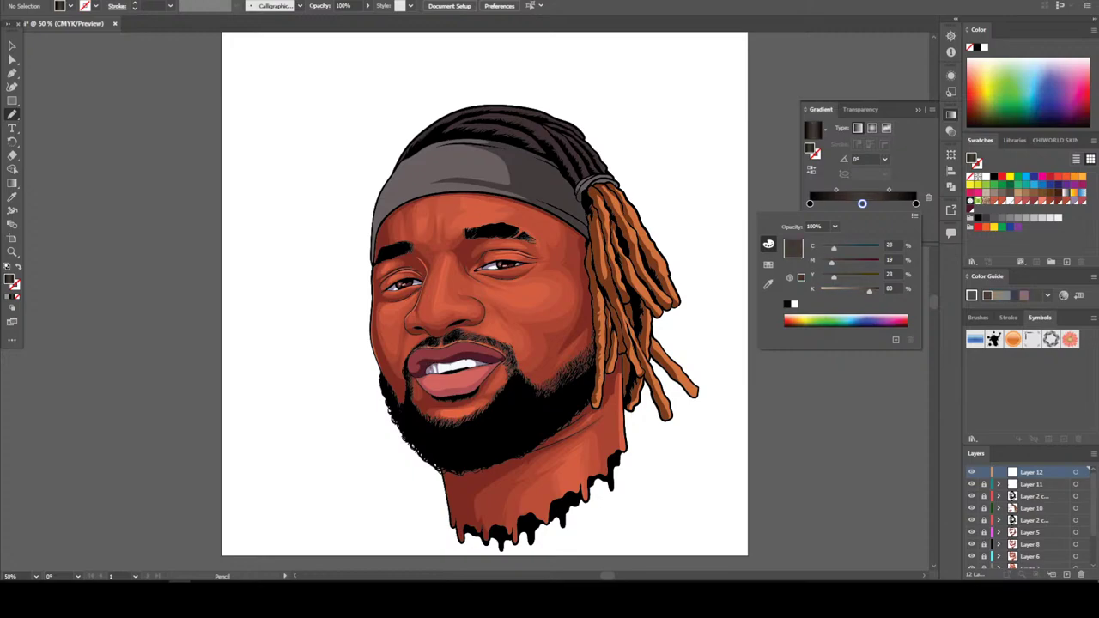
{"action": "left_click_drag", "start_coordinate": [869, 290], "coordinate": [867, 290]}
{"action": "left_click", "coordinate": [862, 204]}
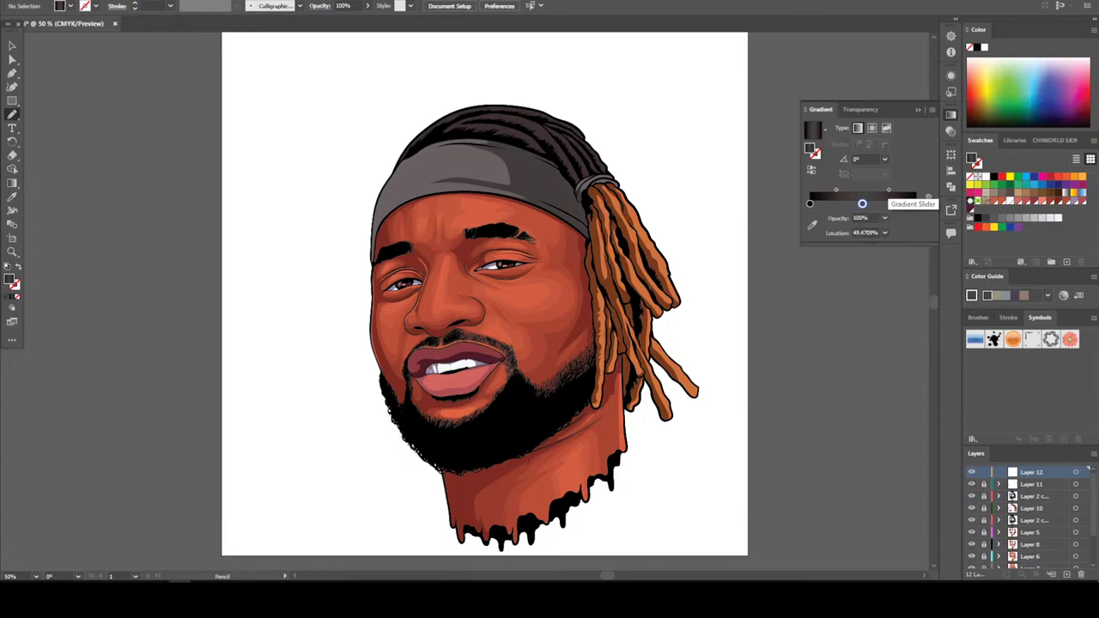
{"action": "left_click_drag", "start_coordinate": [889, 190], "coordinate": [880, 190]}
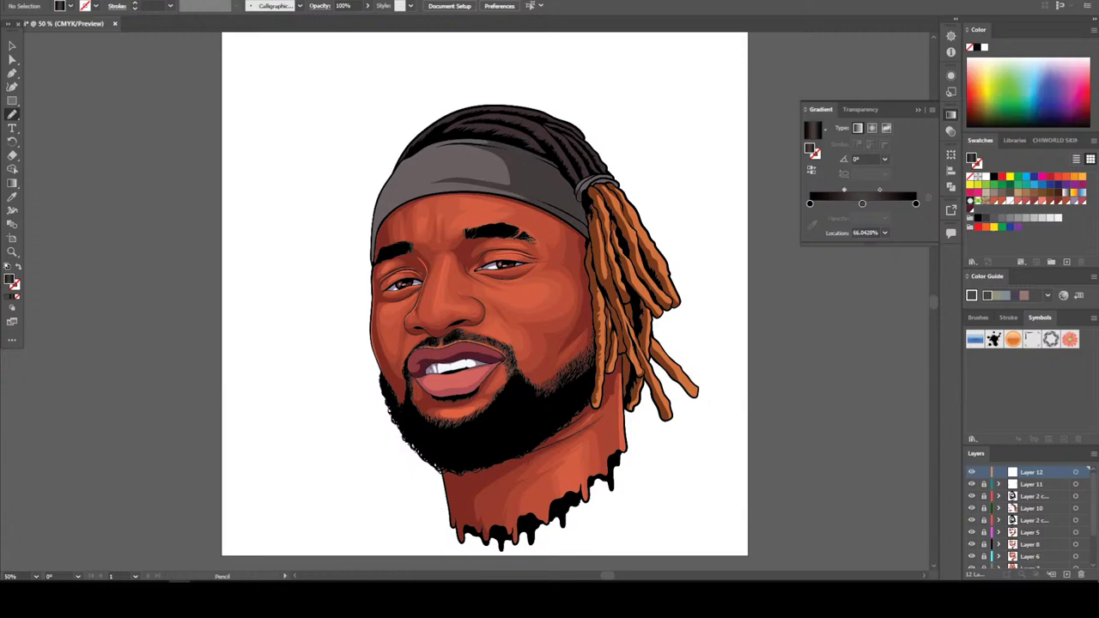
{"action": "mouse_move", "coordinate": [12, 115]}
{"action": "left_mouse_down"}
{"action": "mouse_move", "coordinate": [51, 139]}
{"action": "mouse_move", "coordinate": [52, 113]}
{"action": "left_mouse_up"}
Brush a test stroke on the pasteboard and set the stroke weight to 4 pt
{"action": "left_click_drag", "start_coordinate": [183, 205], "coordinate": [149, 230]}
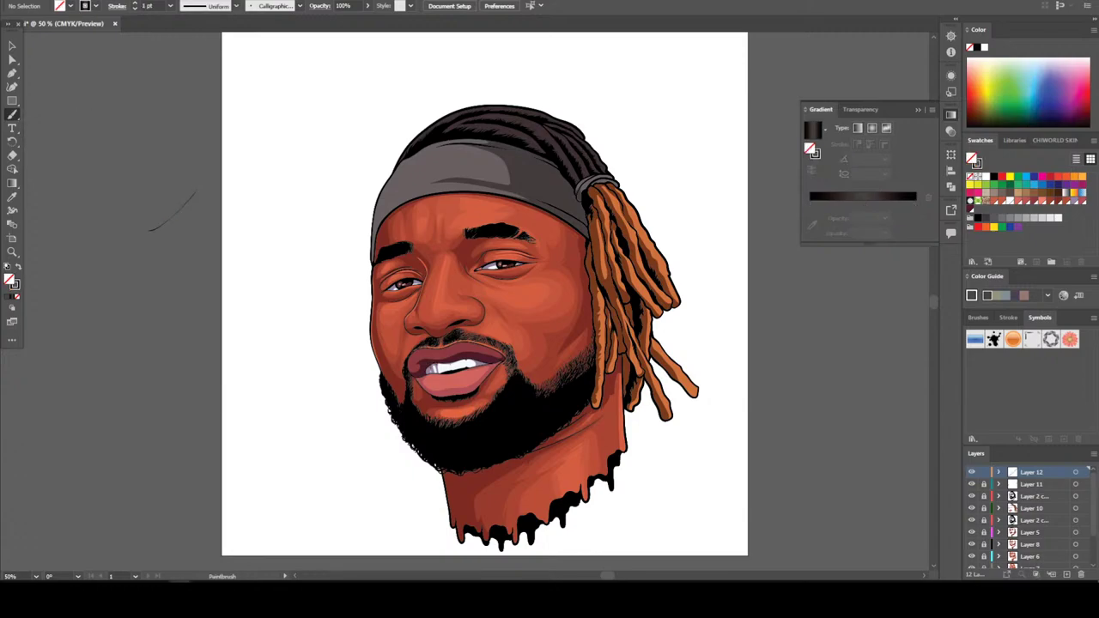
{"action": "left_click", "coordinate": [170, 6]}
{"action": "left_click", "coordinate": [178, 94]}
{"action": "scroll", "coordinate": [486, 480], "scroll_direction": "down", "scroll_amount": 2}
{"action": "scroll", "coordinate": [485, 480], "scroll_direction": "up", "scroll_amount": 4}
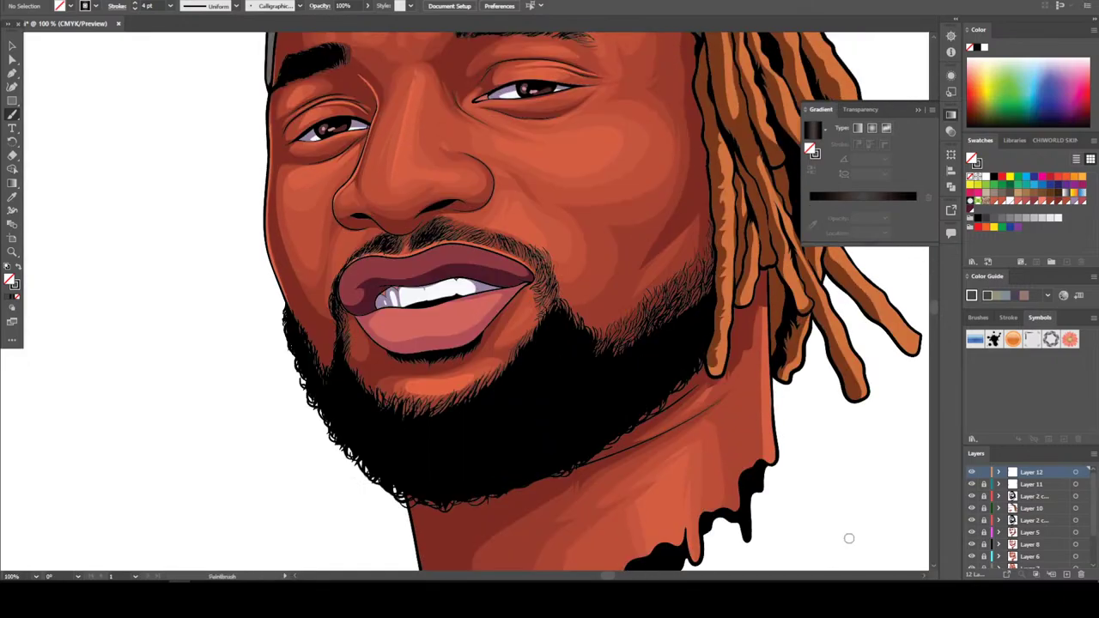
{"action": "scroll", "coordinate": [849, 539], "scroll_direction": "up", "scroll_amount": 3}
{"action": "scroll", "coordinate": [849, 516], "scroll_direction": "up", "scroll_amount": 2}
{"action": "scroll", "coordinate": [848, 496], "scroll_direction": "up", "scroll_amount": 1}
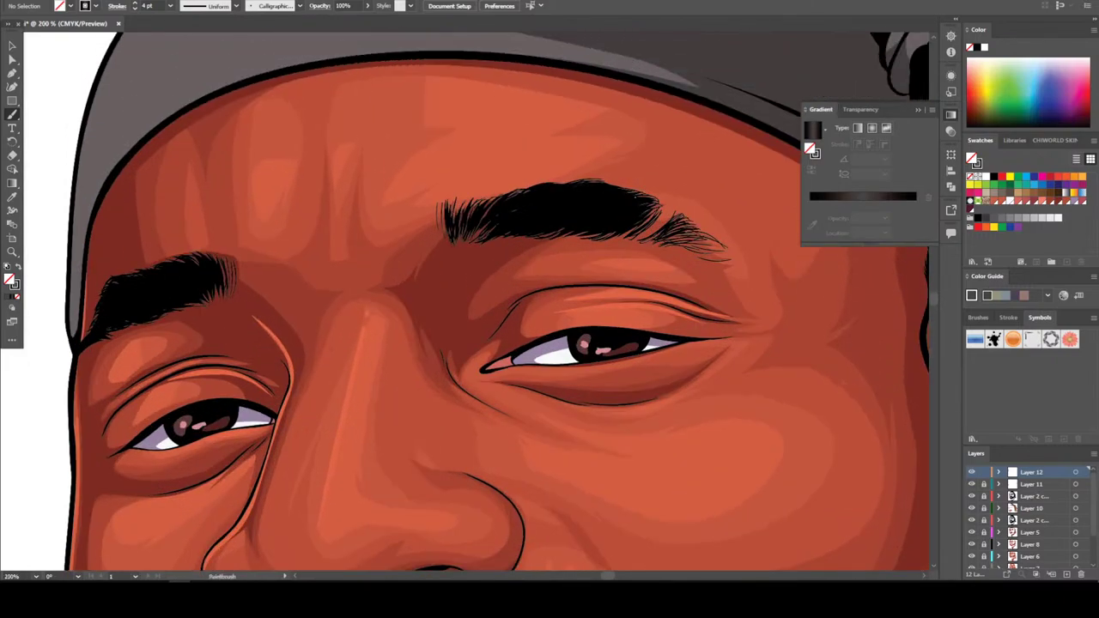
Brush light highlight strands onto the right and left eyebrows
{"action": "mouse_move", "coordinate": [592, 215]}
{"action": "left_mouse_down"}
{"action": "mouse_move", "coordinate": [625, 196]}
{"action": "mouse_move", "coordinate": [592, 200]}
{"action": "mouse_move", "coordinate": [601, 190]}
{"action": "left_mouse_up"}
{"action": "left_click_drag", "start_coordinate": [509, 214], "coordinate": [560, 190]}
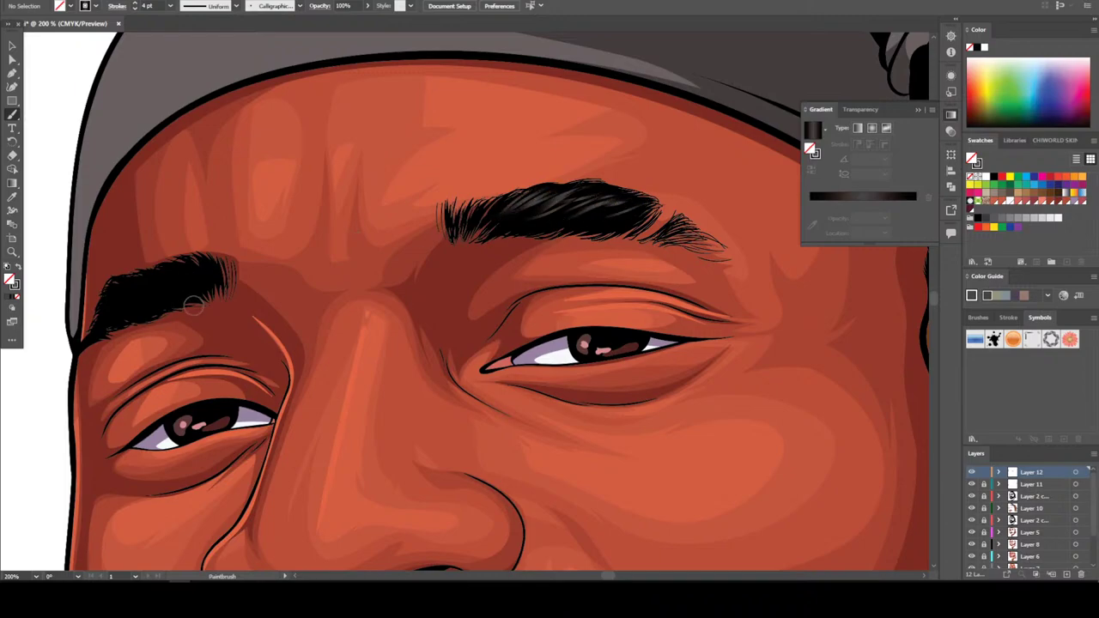
{"action": "left_click_drag", "start_coordinate": [164, 266], "coordinate": [194, 283]}
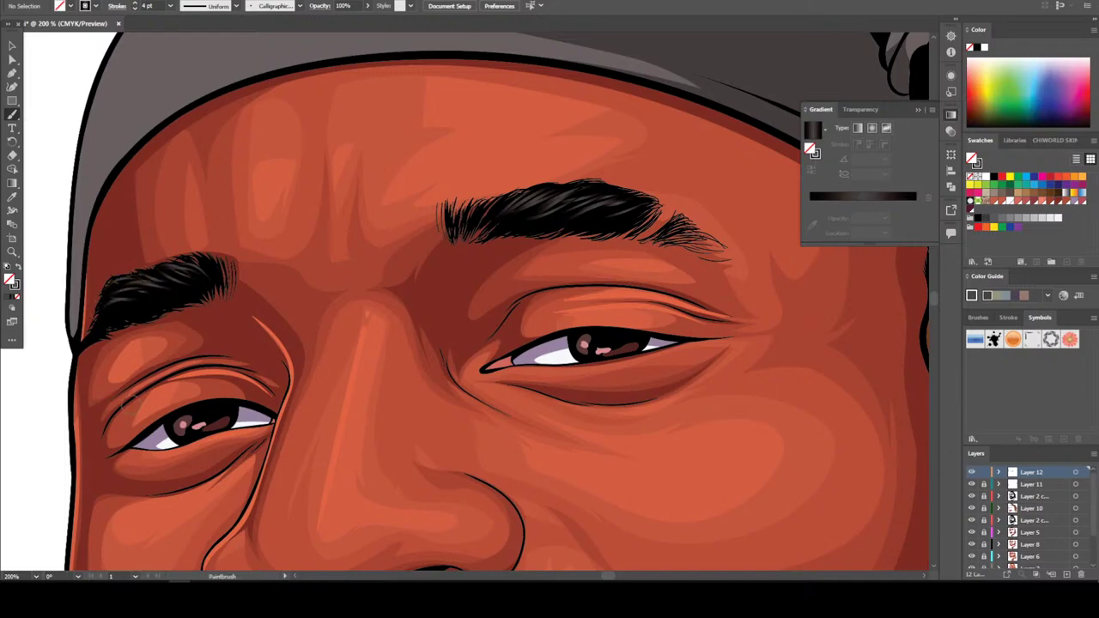
{"action": "key", "text": "ctrl+minus"}
{"action": "key", "text": "ctrl+minus"}
{"action": "key", "text": "ctrl+minus"}
{"action": "key", "text": "ctrl+minus"}
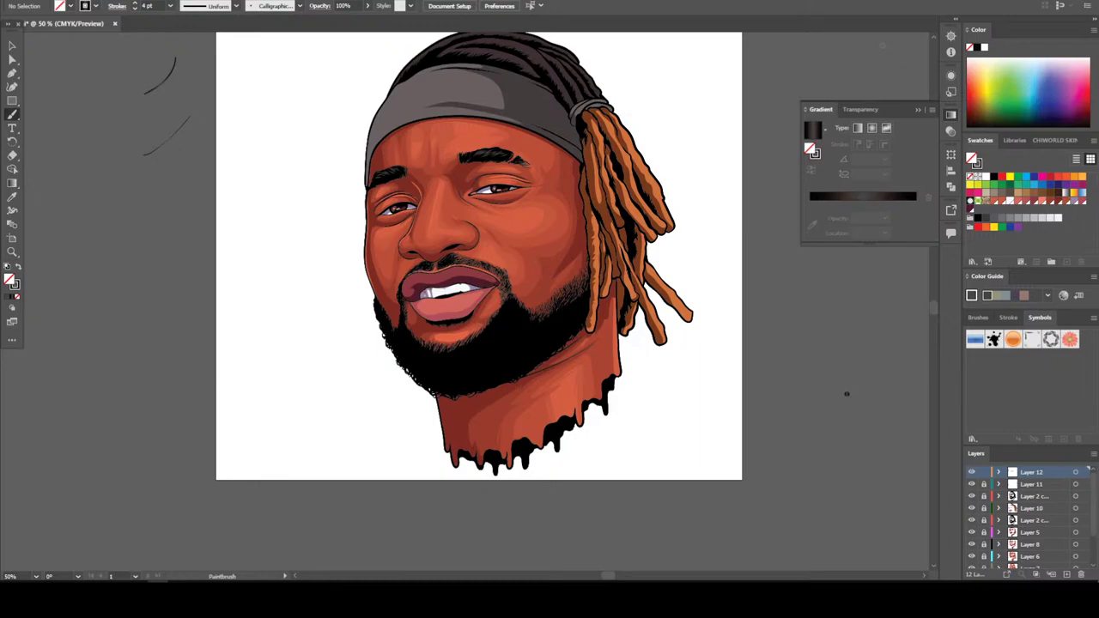
{"action": "key", "text": "ctrl+minus"}
{"action": "key", "text": "ctrl+minus"}
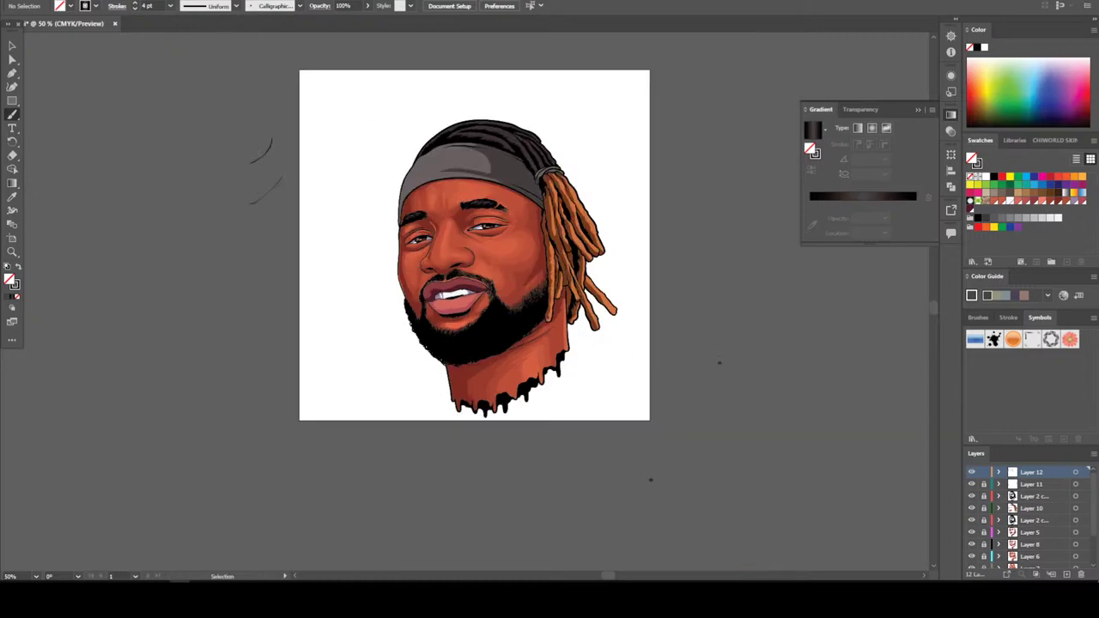
{"action": "key", "text": "ctrl+plus"}
{"action": "key", "text": "ctrl+plus"}
{"action": "key", "text": "ctrl+plus"}
{"action": "key", "text": "ctrl+plus"}
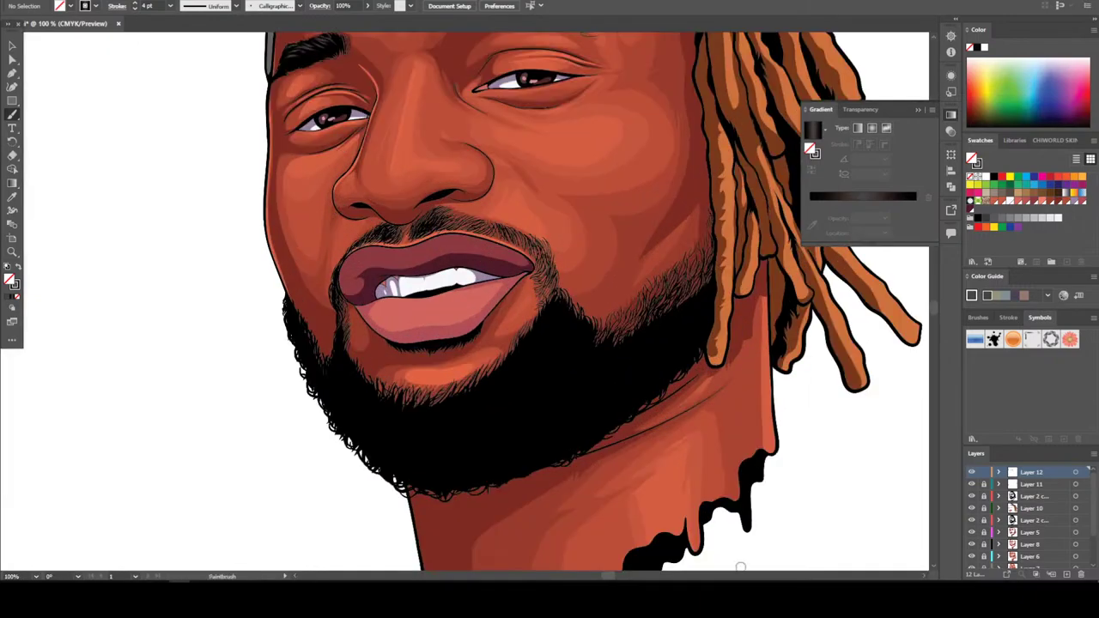
Paint short curly hair strokes across the middle and right side of the beard
{"action": "scroll", "coordinate": [740, 567], "scroll_direction": "down", "scroll_amount": 1}
{"action": "key", "text": "ctrl+plus"}
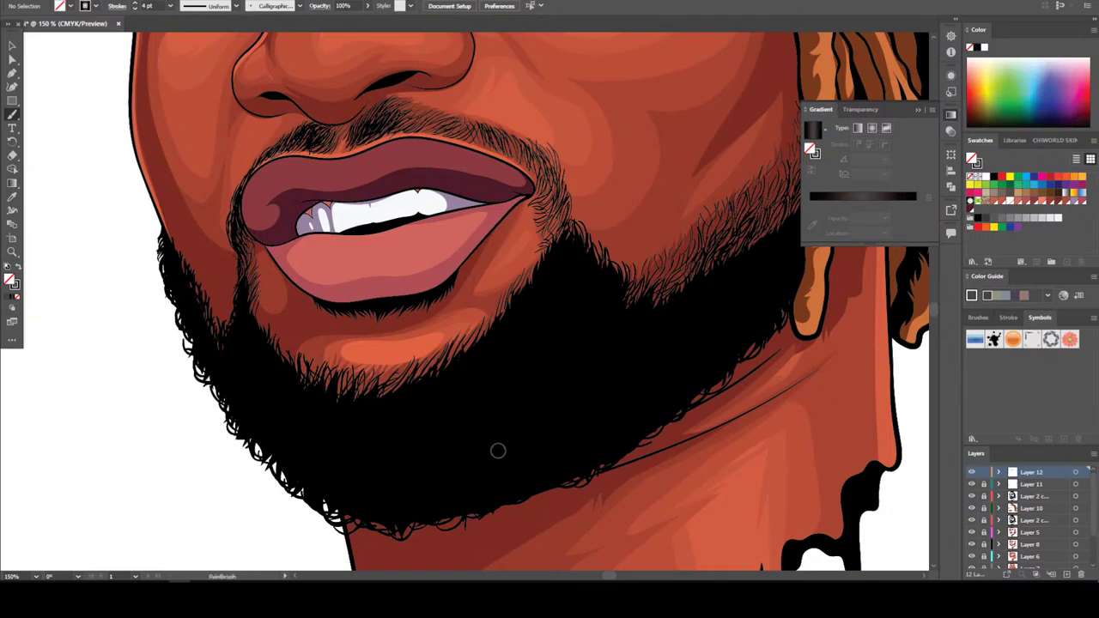
{"action": "mouse_move", "coordinate": [496, 449]}
{"action": "left_mouse_down"}
{"action": "mouse_move", "coordinate": [521, 437]}
{"action": "mouse_move", "coordinate": [533, 404]}
{"action": "mouse_move", "coordinate": [538, 377]}
{"action": "mouse_move", "coordinate": [522, 351]}
{"action": "mouse_move", "coordinate": [502, 348]}
{"action": "mouse_move", "coordinate": [478, 402]}
{"action": "mouse_move", "coordinate": [405, 425]}
{"action": "mouse_move", "coordinate": [418, 438]}
{"action": "left_mouse_up"}
{"action": "mouse_move", "coordinate": [571, 387]}
{"action": "left_mouse_down"}
{"action": "mouse_move", "coordinate": [556, 368]}
{"action": "mouse_move", "coordinate": [562, 331]}
{"action": "mouse_move", "coordinate": [513, 361]}
{"action": "mouse_move", "coordinate": [524, 328]}
{"action": "left_mouse_up"}
{"action": "mouse_move", "coordinate": [606, 370]}
{"action": "left_mouse_down"}
{"action": "mouse_move", "coordinate": [594, 311]}
{"action": "mouse_move", "coordinate": [576, 335]}
{"action": "mouse_move", "coordinate": [584, 302]}
{"action": "mouse_move", "coordinate": [551, 273]}
{"action": "mouse_move", "coordinate": [563, 257]}
{"action": "left_mouse_up"}
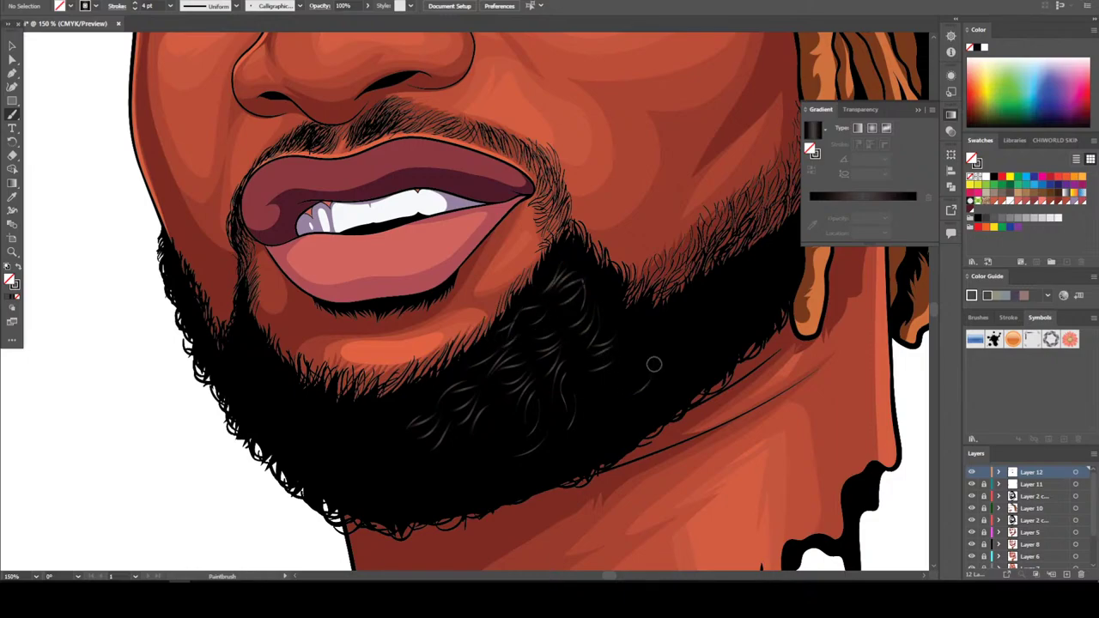
{"action": "mouse_move", "coordinate": [653, 364]}
{"action": "left_mouse_down"}
{"action": "mouse_move", "coordinate": [619, 388]}
{"action": "mouse_move", "coordinate": [595, 418]}
{"action": "left_mouse_up"}
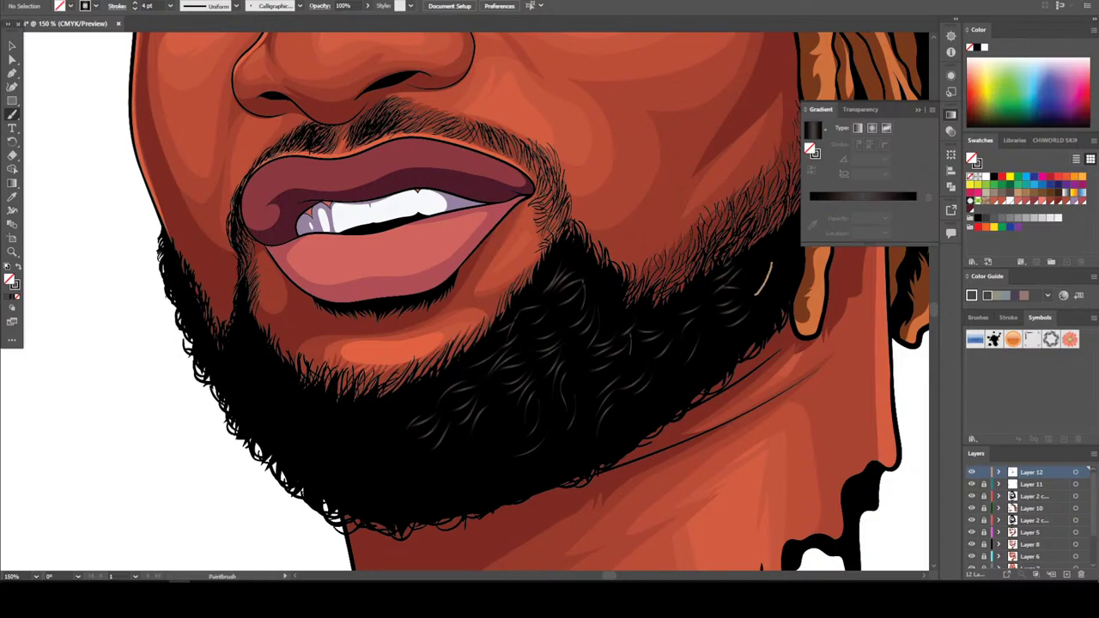
Paint more curly hair strokes through the lower, middle and left parts of the beard
{"action": "key", "text": "ctrl+0"}
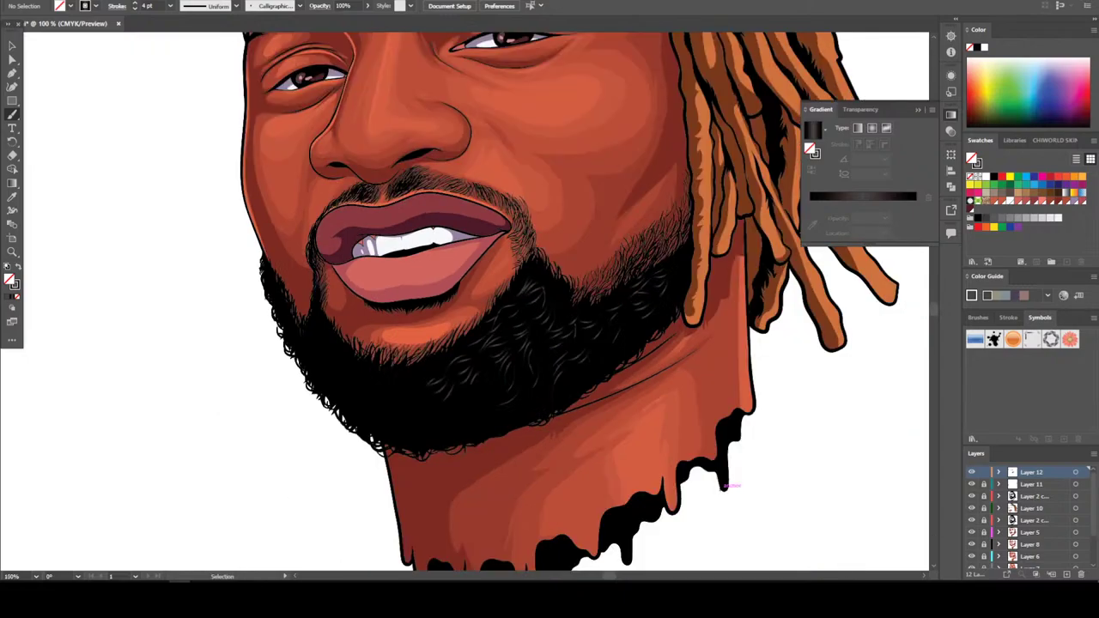
{"action": "key", "text": "ctrl+1"}
{"action": "key", "text": "ctrl+equal"}
{"action": "key", "text": "ctrl+equal"}
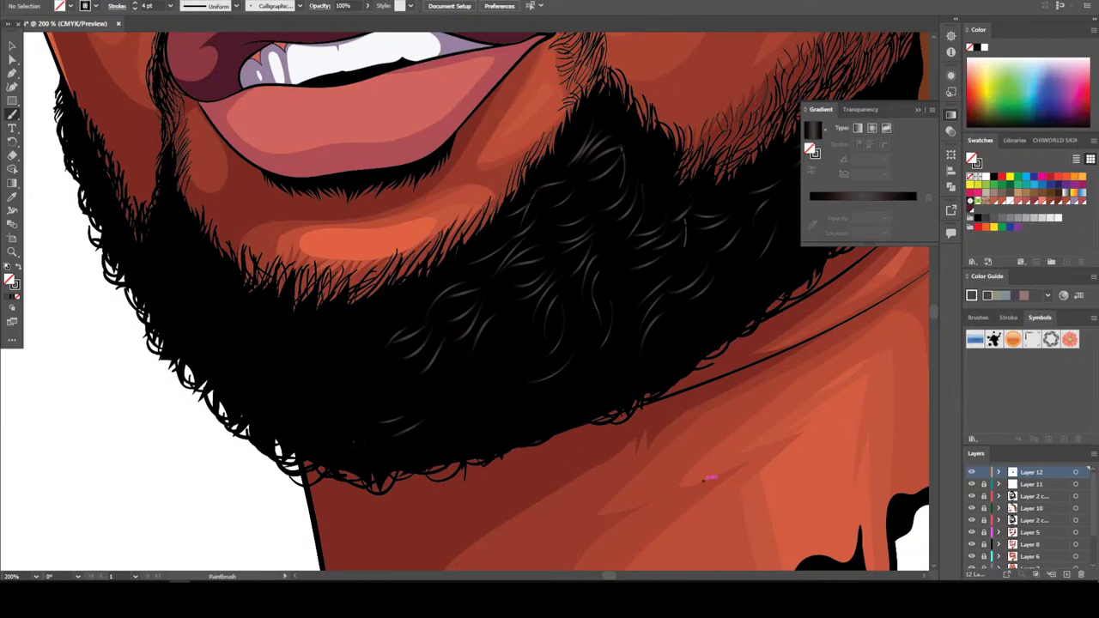
{"action": "left_click_drag", "start_coordinate": [364, 402], "coordinate": [354, 434]}
{"action": "mouse_move", "coordinate": [354, 369]}
{"action": "left_mouse_down"}
{"action": "mouse_move", "coordinate": [345, 336]}
{"action": "mouse_move", "coordinate": [309, 358]}
{"action": "mouse_move", "coordinate": [331, 338]}
{"action": "left_mouse_up"}
{"action": "mouse_move", "coordinate": [297, 377]}
{"action": "left_mouse_down"}
{"action": "mouse_move", "coordinate": [267, 405]}
{"action": "mouse_move", "coordinate": [263, 326]}
{"action": "mouse_move", "coordinate": [249, 378]}
{"action": "mouse_move", "coordinate": [250, 320]}
{"action": "mouse_move", "coordinate": [210, 350]}
{"action": "left_mouse_up"}
{"action": "mouse_move", "coordinate": [221, 297]}
{"action": "left_mouse_down"}
{"action": "mouse_move", "coordinate": [203, 313]}
{"action": "mouse_move", "coordinate": [196, 255]}
{"action": "mouse_move", "coordinate": [172, 264]}
{"action": "mouse_move", "coordinate": [198, 246]}
{"action": "mouse_move", "coordinate": [167, 202]}
{"action": "left_mouse_up"}
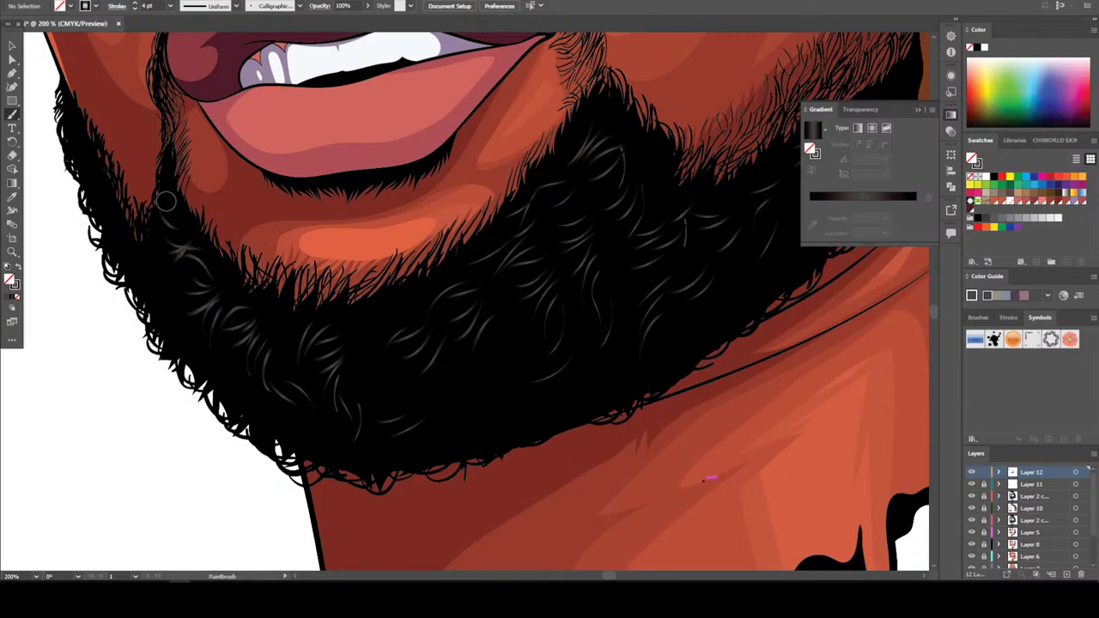
{"action": "mouse_move", "coordinate": [250, 377]}
{"action": "left_mouse_down"}
{"action": "mouse_move", "coordinate": [208, 378]}
{"action": "mouse_move", "coordinate": [210, 352]}
{"action": "mouse_move", "coordinate": [161, 316]}
{"action": "left_mouse_up"}
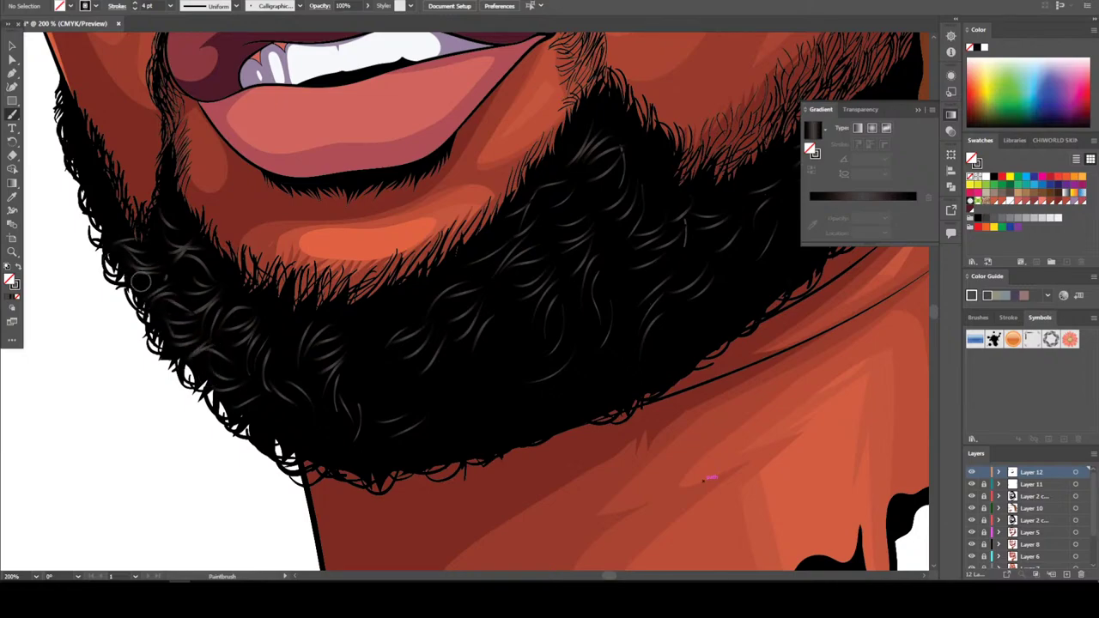
Try light tan highlight strands in the beard, then undo them
{"action": "left_click_drag", "start_coordinate": [156, 277], "coordinate": [128, 279]}
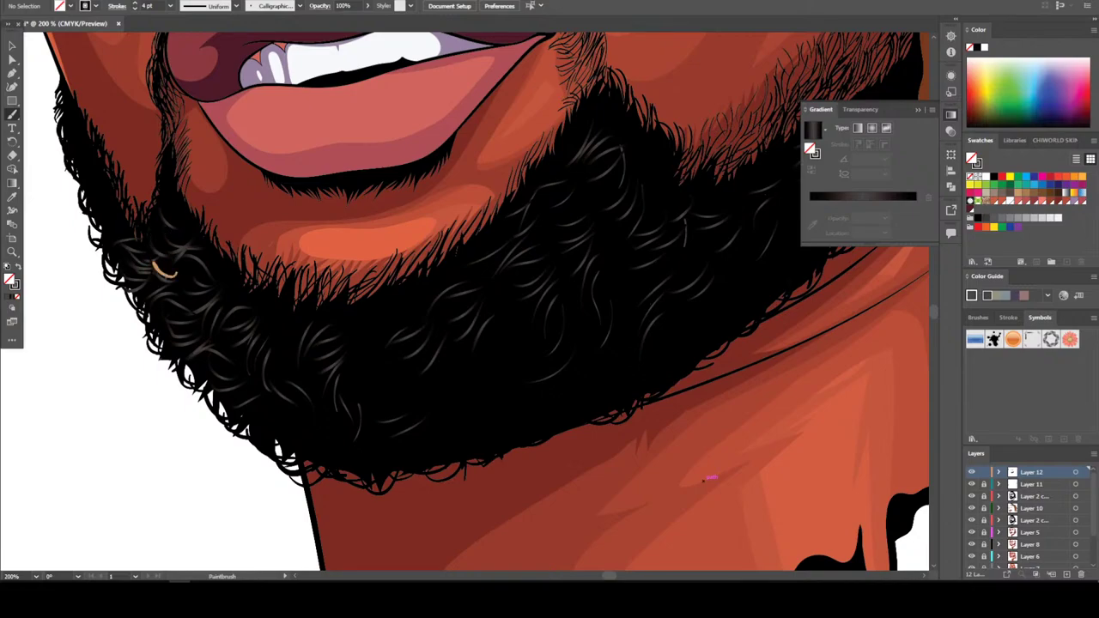
{"action": "key", "text": "ctrl+minus"}
{"action": "key", "text": "ctrl+minus"}
{"action": "key", "text": "ctrl+minus"}
{"action": "key", "text": "ctrl+minus"}
{"action": "key", "text": "ctrl+minus"}
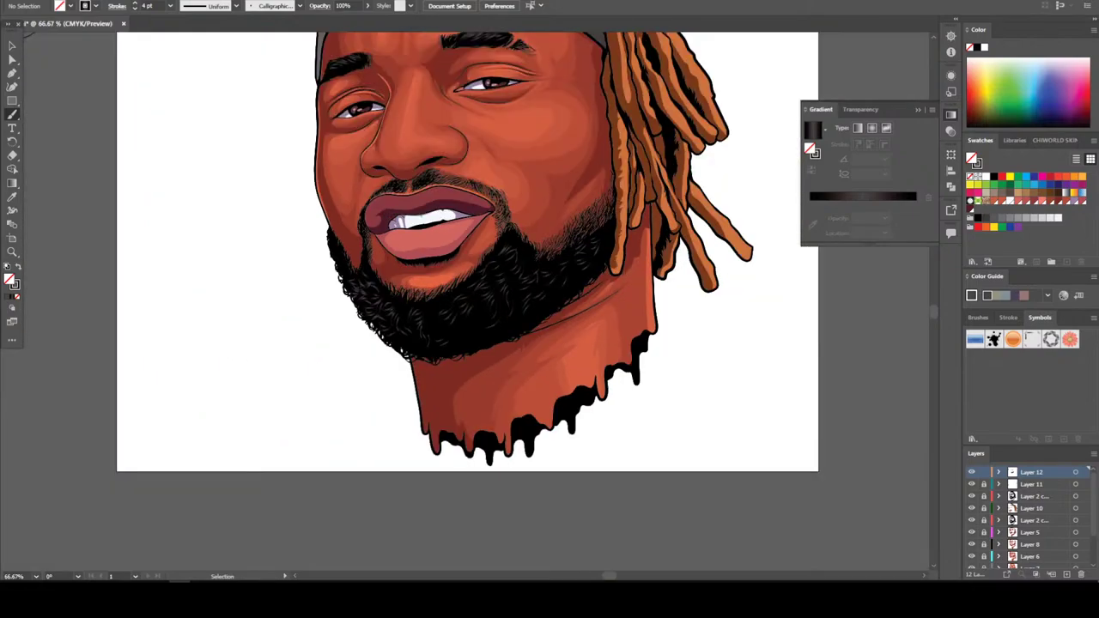
{"action": "key", "text": "ctrl+plus"}
{"action": "key", "text": "ctrl+plus"}
{"action": "key", "text": "ctrl+plus"}
{"action": "key", "text": "ctrl+plus"}
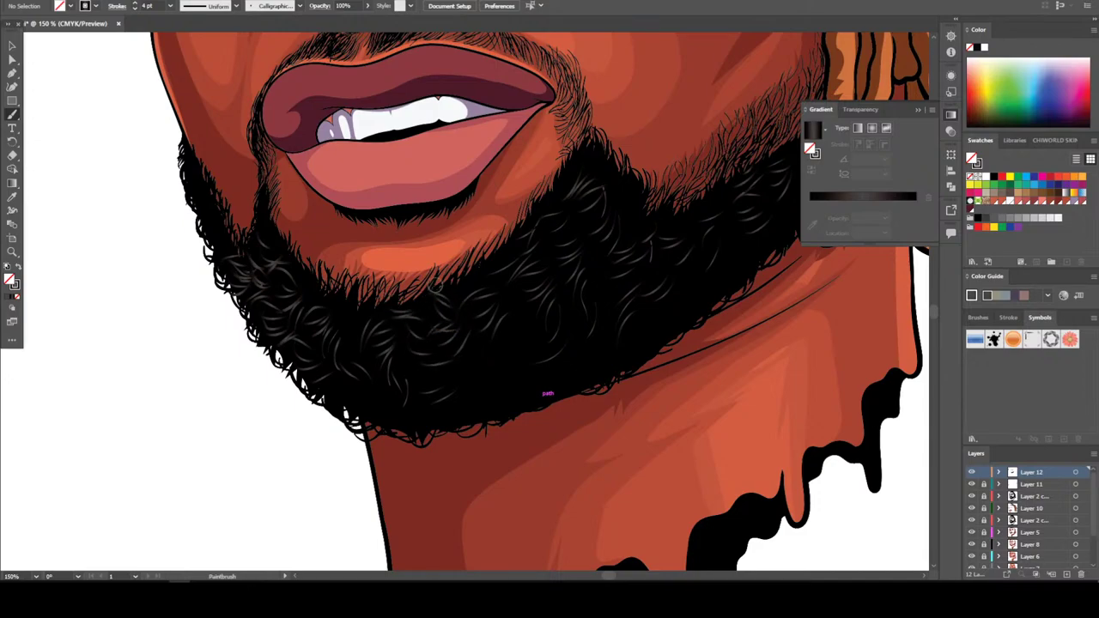
{"action": "left_click_drag", "start_coordinate": [363, 341], "coordinate": [334, 333]}
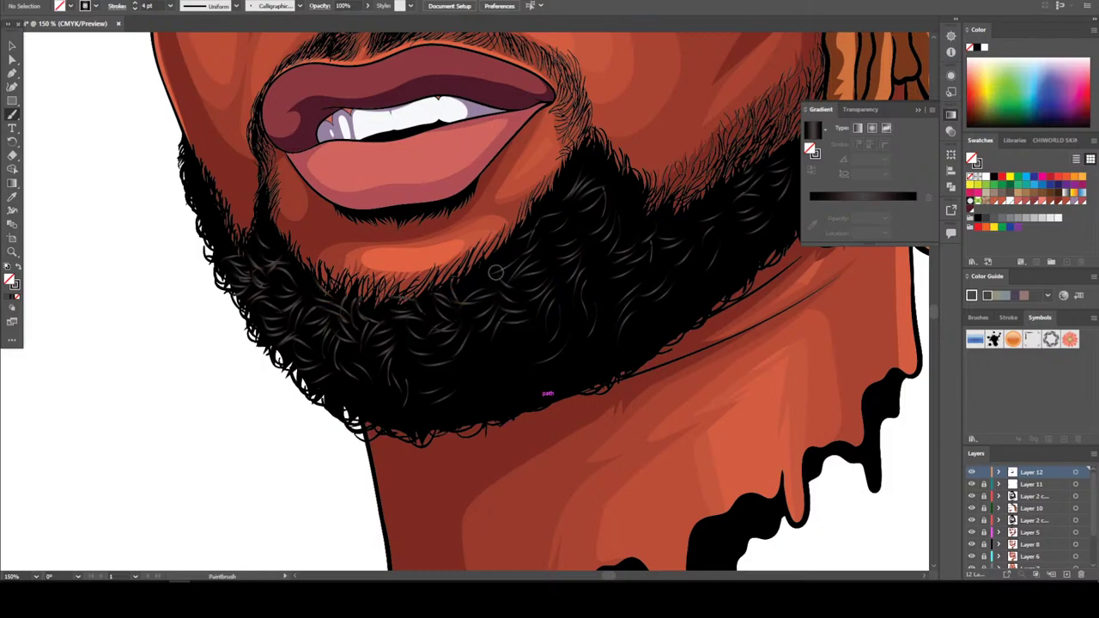
{"action": "left_click_drag", "start_coordinate": [451, 375], "coordinate": [425, 383]}
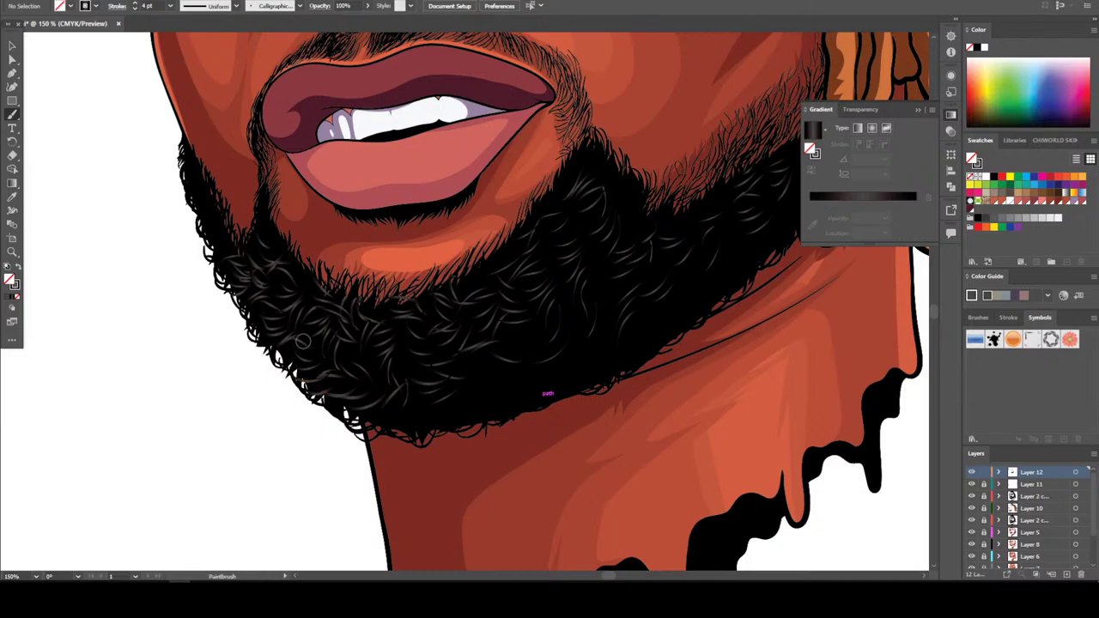
{"action": "key", "text": "ctrl+z"}
{"action": "mouse_move", "coordinate": [467, 376]}
{"action": "left_mouse_down"}
{"action": "mouse_move", "coordinate": [422, 387]}
{"action": "mouse_move", "coordinate": [405, 352]}
{"action": "left_mouse_up"}
{"action": "key", "text": "ctrl+z"}
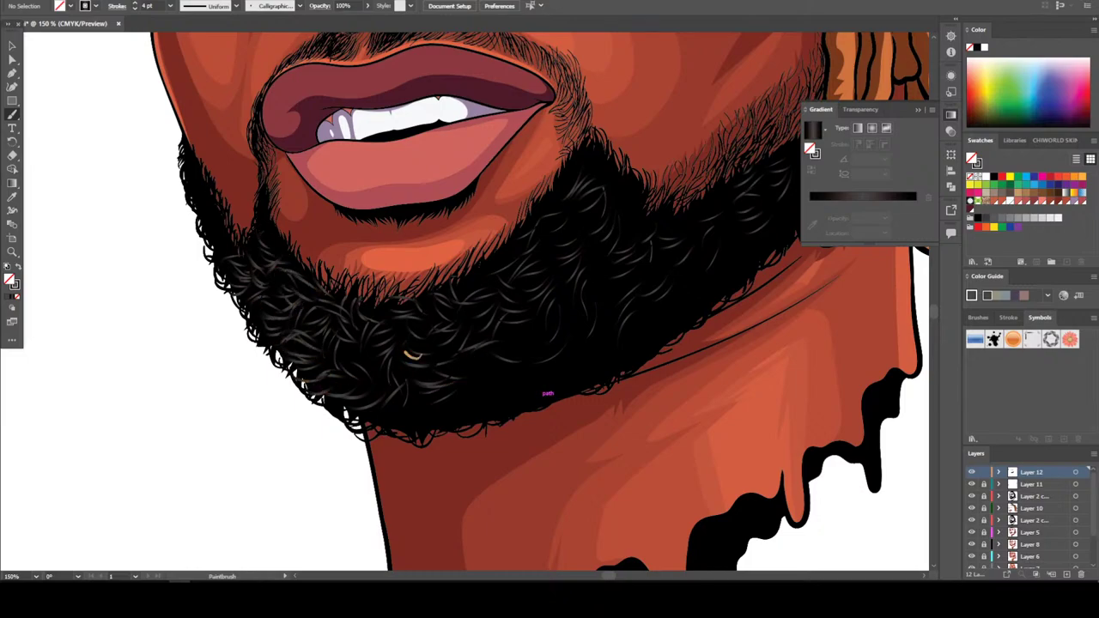
{"action": "key", "text": "ctrl+z"}
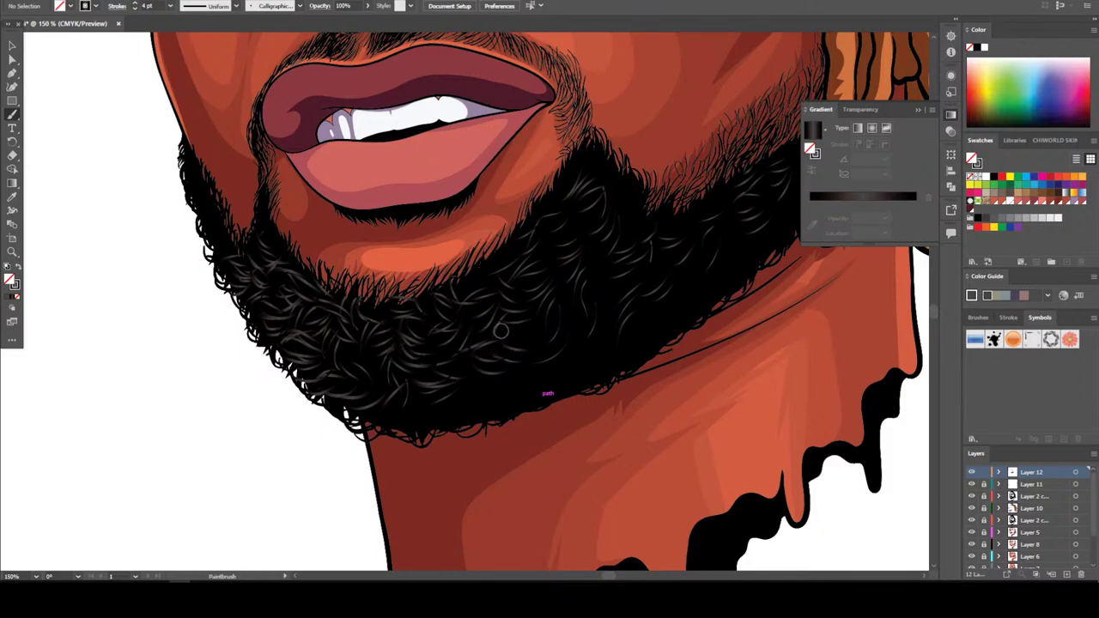
{"action": "key", "text": "ctrl+0"}
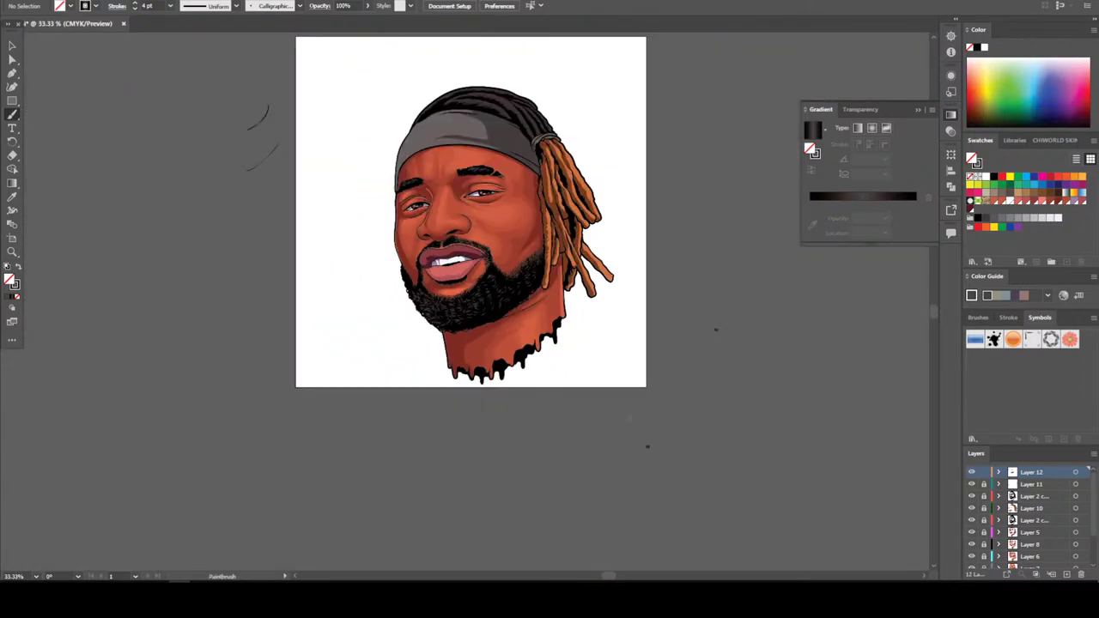
Zoom to the top of the head and marquee-select the hair strand paths with Direct Selection
{"action": "key", "text": "ctrl+equal"}
{"action": "key", "text": "ctrl+minus"}
{"action": "scroll", "coordinate": [474, 301], "scroll_direction": "up", "scroll_amount": 2}
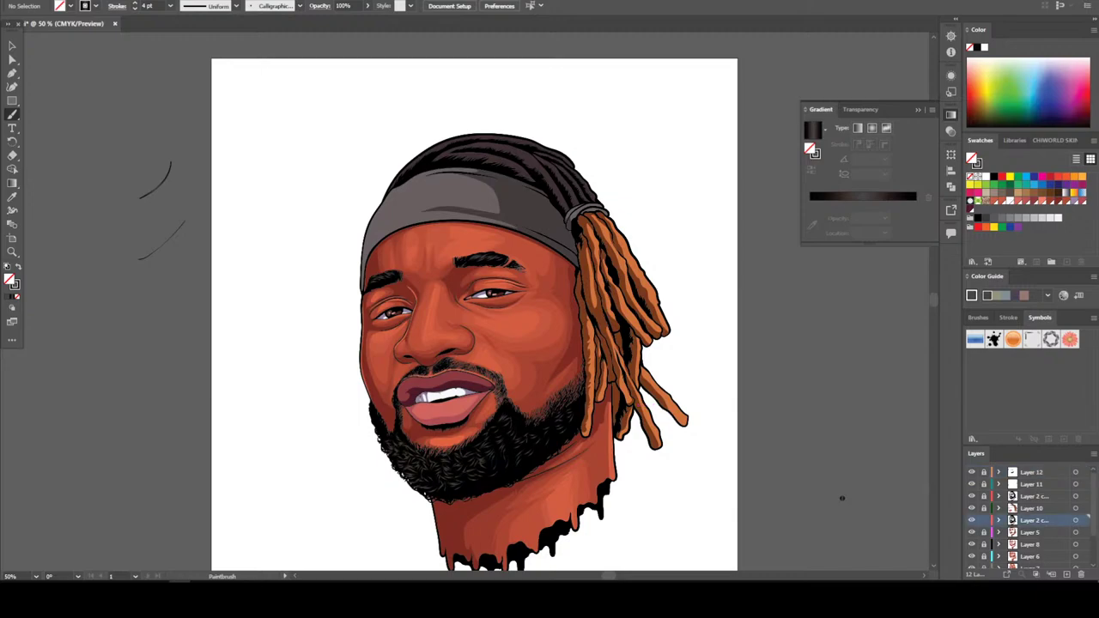
{"action": "key", "text": "ctrl+minus"}
{"action": "key", "text": "ctrl+equal"}
{"action": "key", "text": "ctrl+equal"}
{"action": "scroll", "coordinate": [447, 300], "scroll_direction": "up", "scroll_amount": 5}
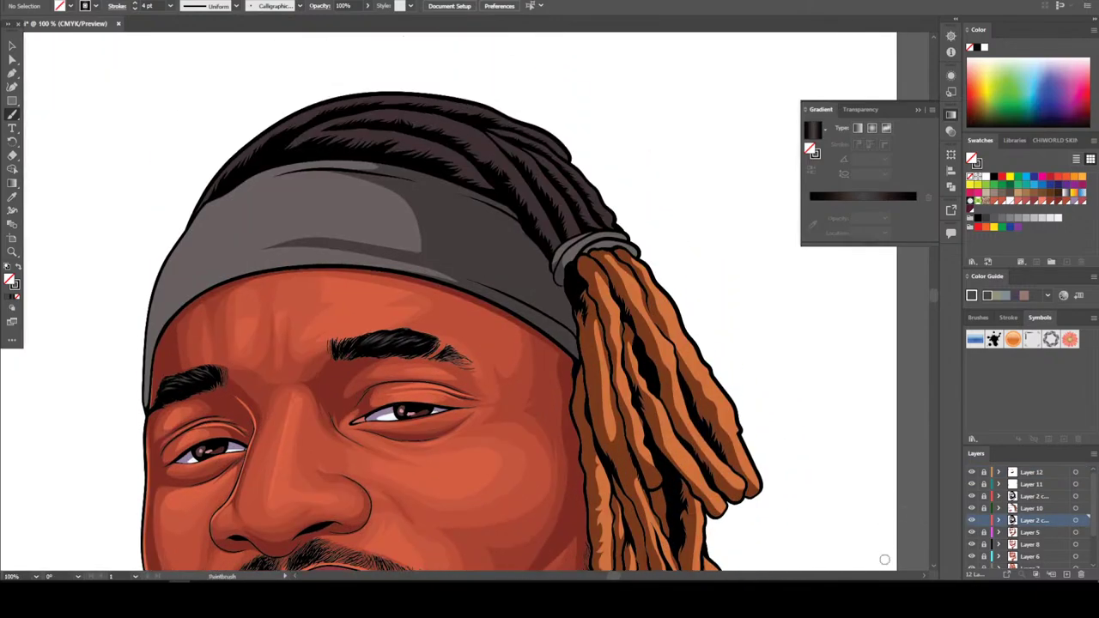
{"action": "key", "text": "ctrl+equal"}
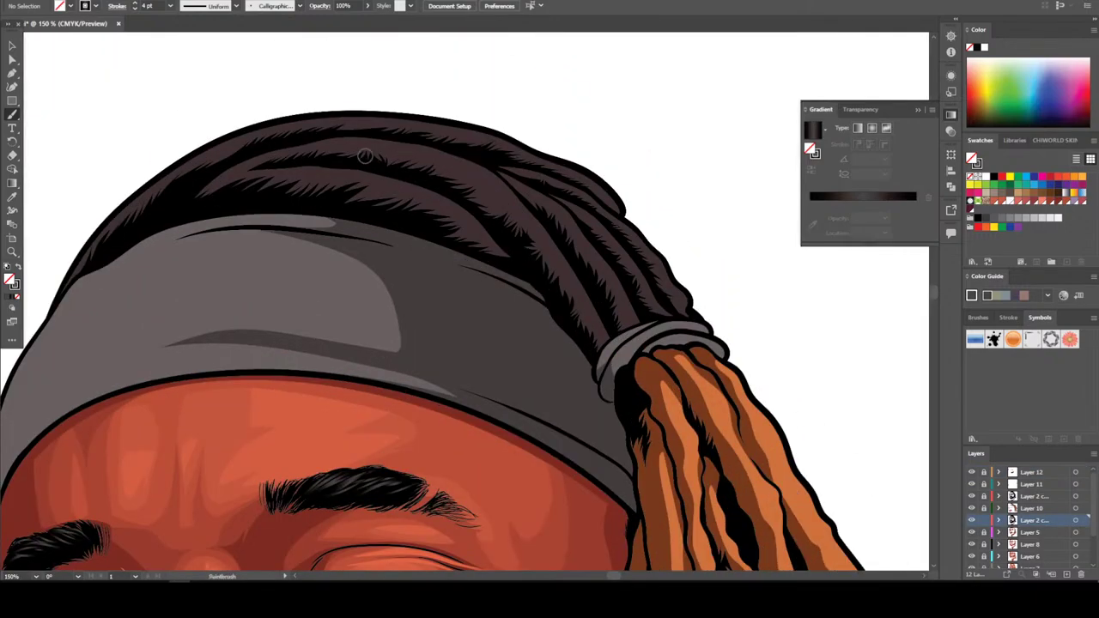
{"action": "key", "text": "a"}
{"action": "left_click_drag", "start_coordinate": [383, 74], "coordinate": [666, 213]}
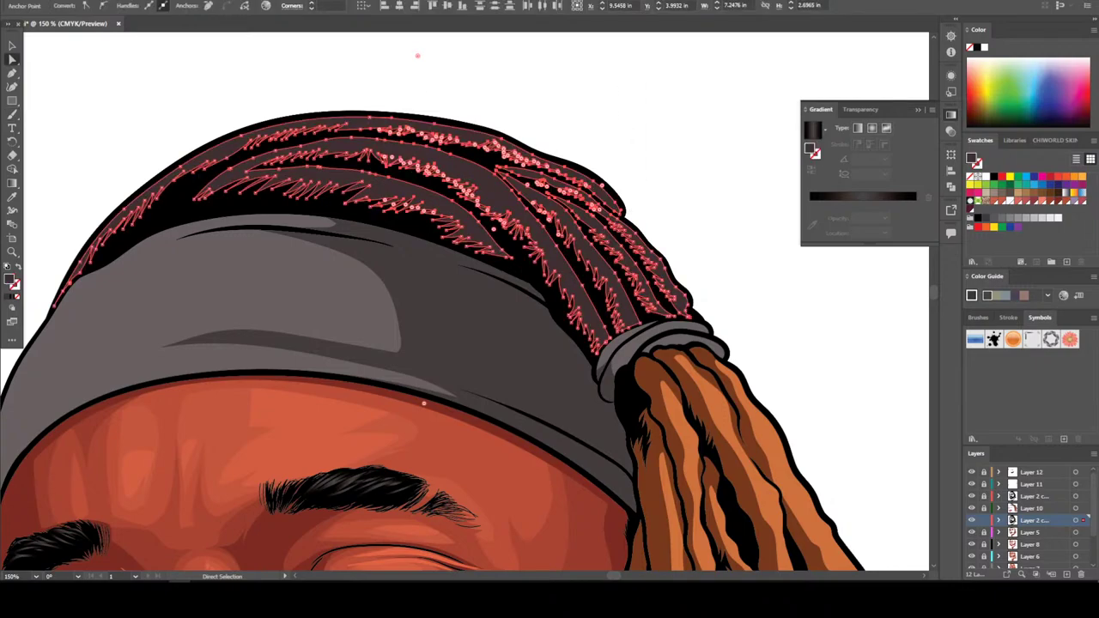
Change the selected hair strands' fill from #3F3131 to #231B1B, then deselect them
{"action": "double_click", "coordinate": [11, 280]}
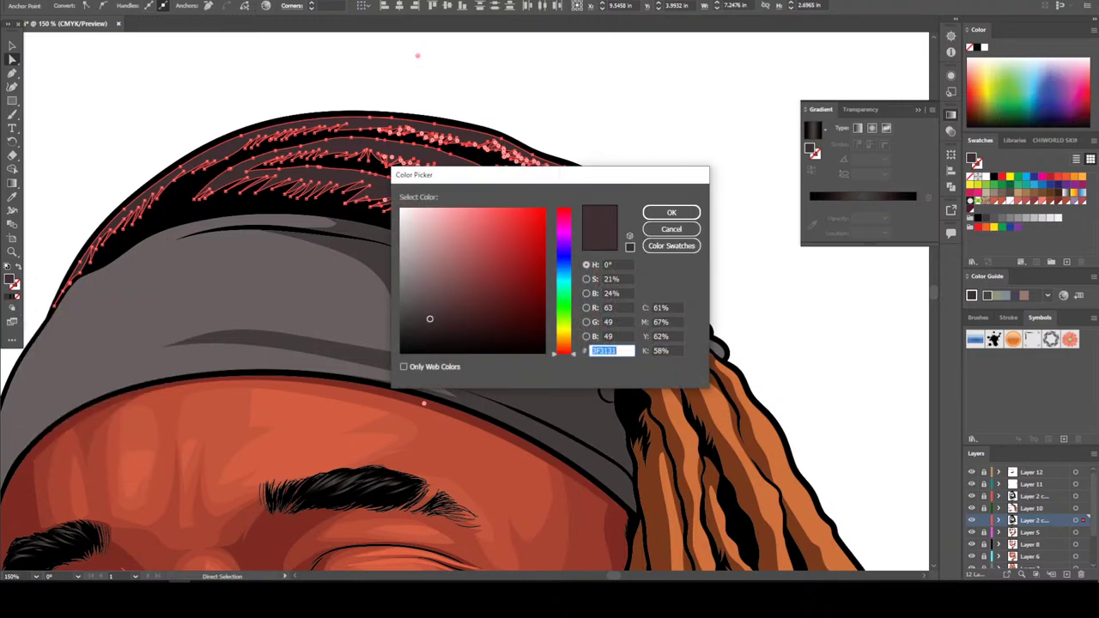
{"action": "left_click_drag", "start_coordinate": [429, 319], "coordinate": [433, 333]}
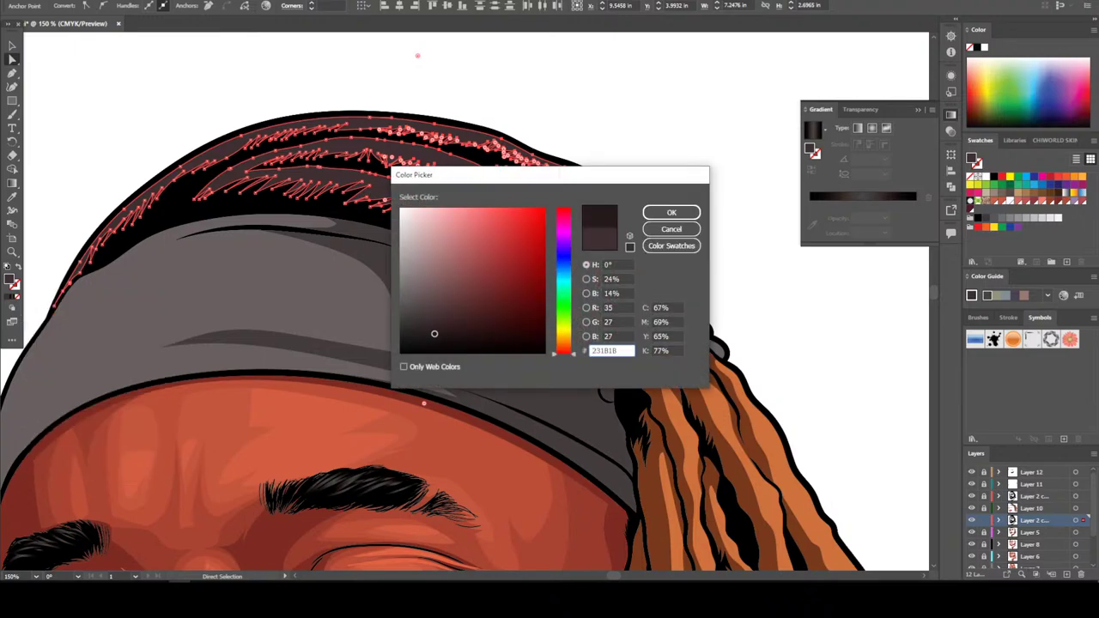
{"action": "left_click", "coordinate": [671, 212]}
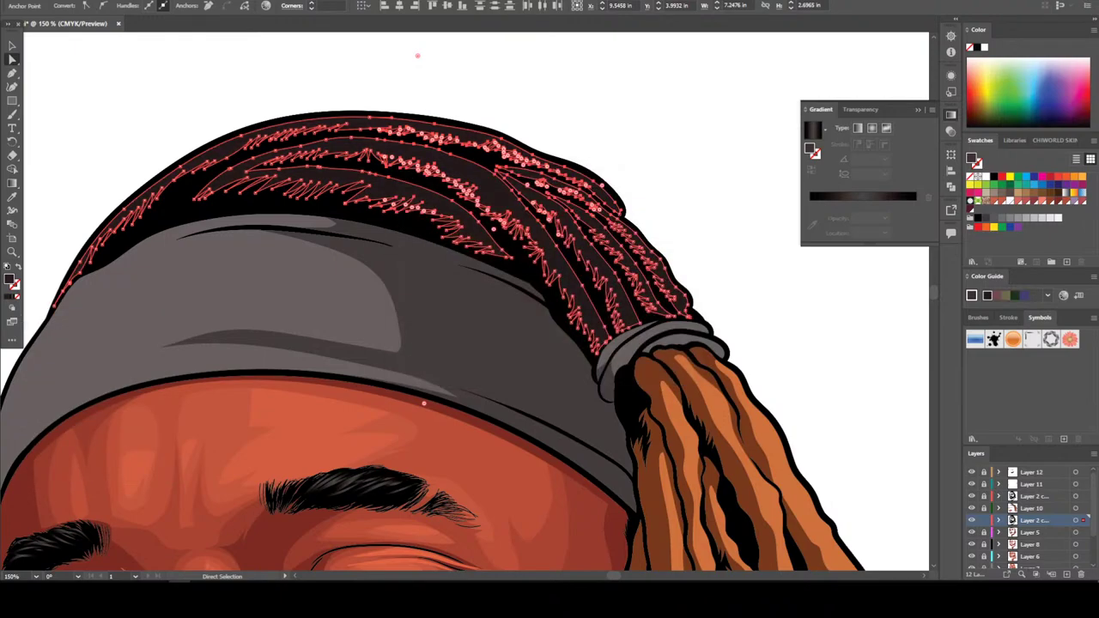
{"action": "key", "text": "v"}
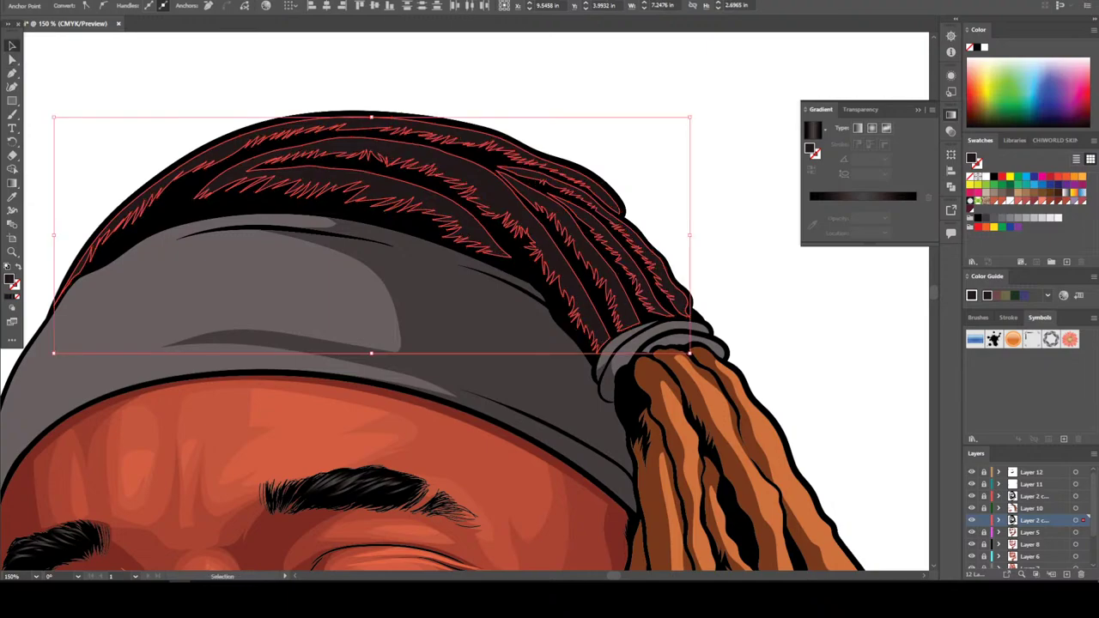
{"action": "key", "text": "ctrl+shift+a"}
{"action": "key", "text": "ctrl+0"}
{"action": "key", "text": "a"}
{"action": "key", "text": "ctrl+equal"}
{"action": "key", "text": "ctrl+equal"}
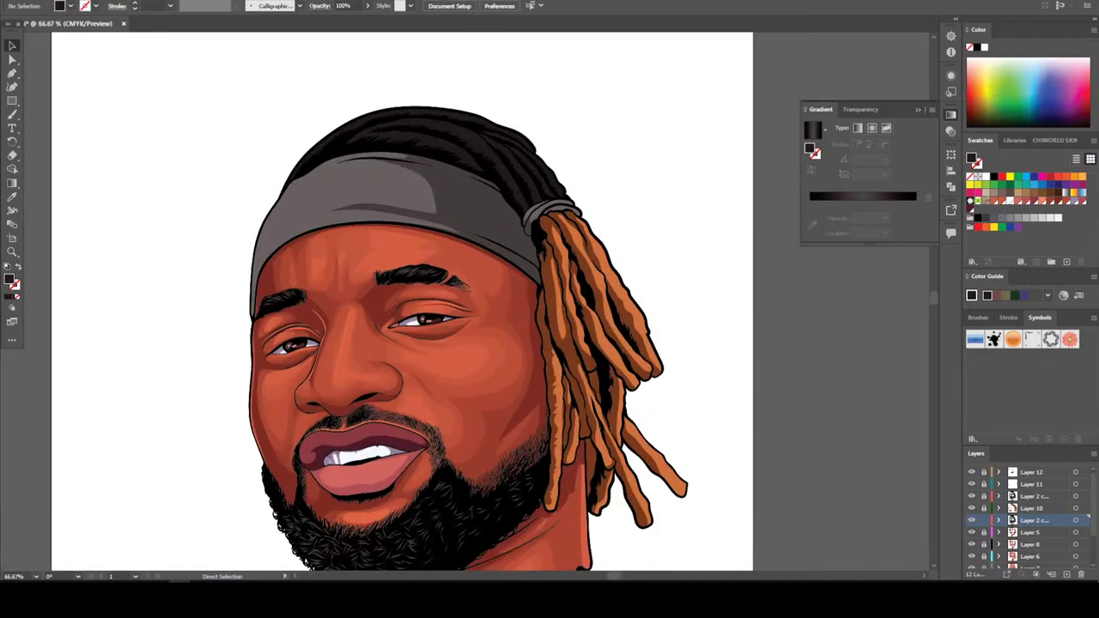
{"action": "key", "text": "ctrl+minus"}
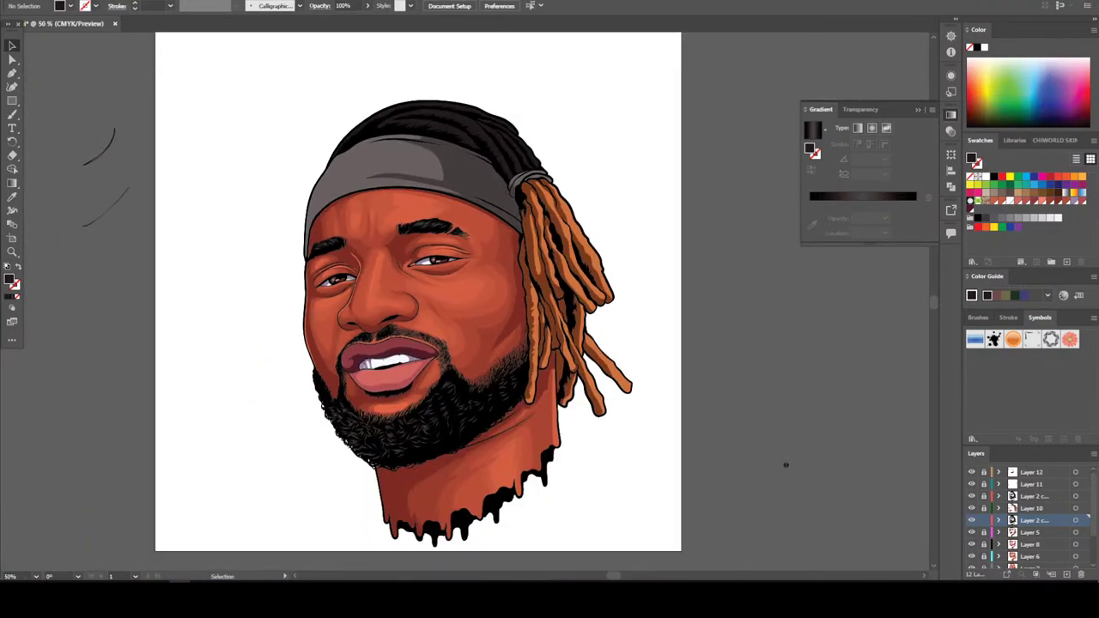
Save the portrait document from the File menu
{"action": "key", "text": "alt+f"}
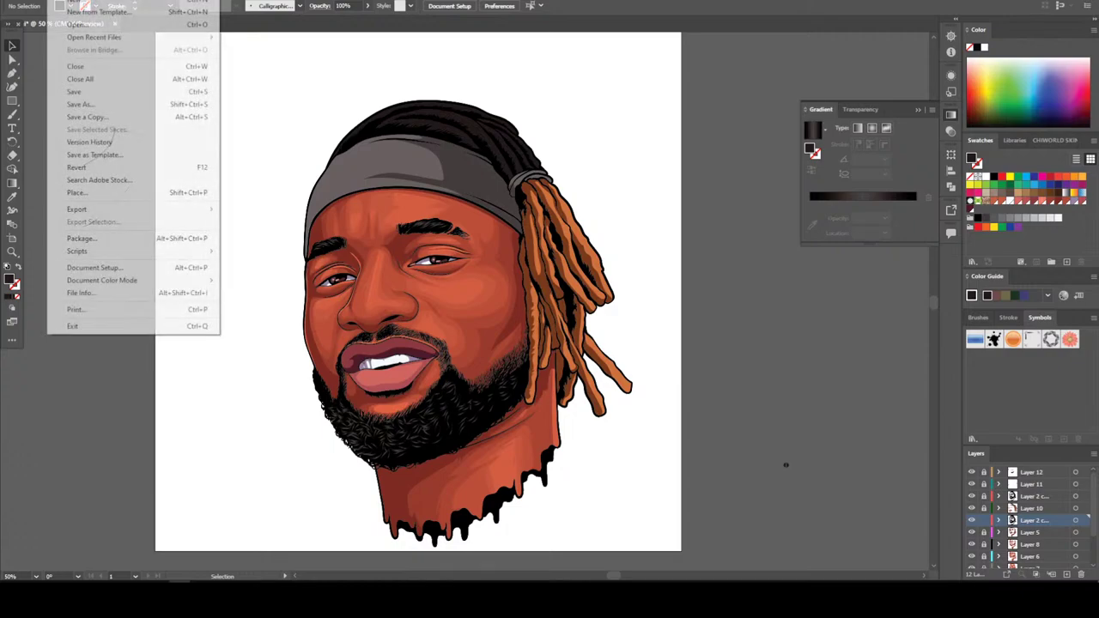
{"action": "key", "text": "Down"}
{"action": "key", "text": "Down"}
{"action": "key", "text": "Down"}
{"action": "key", "text": "Down"}
{"action": "key", "text": "Down"}
{"action": "key", "text": "Down"}
{"action": "key", "text": "Down"}
{"action": "key", "text": "Down"}
{"action": "key", "text": "Return"}
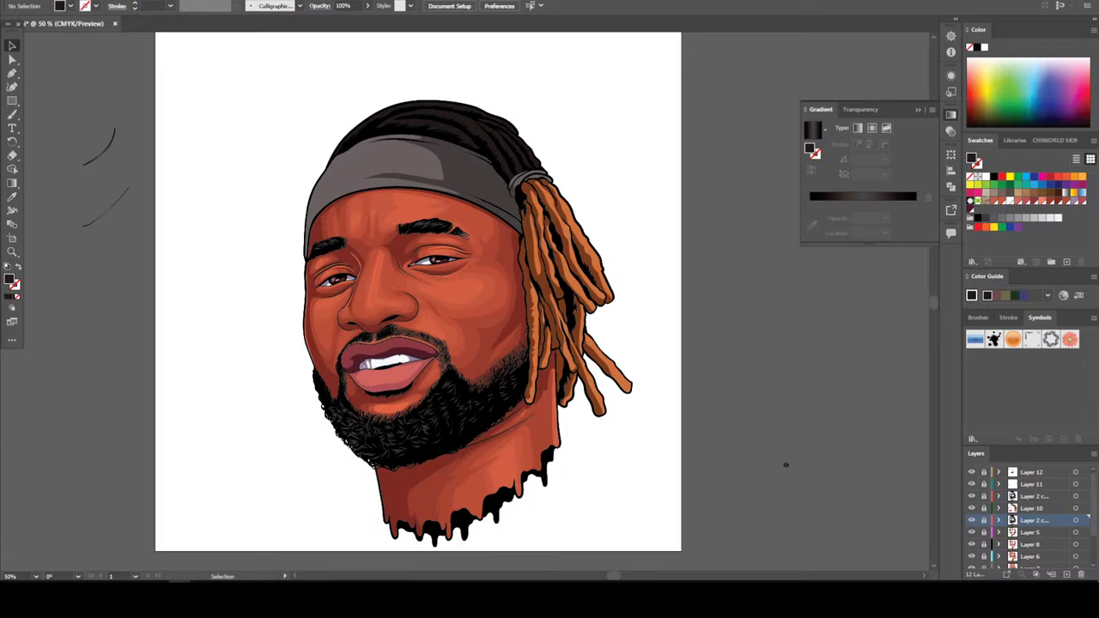
Add a new Layer 13 above Layer 12 at the top of the stack
{"action": "left_click", "coordinate": [1031, 472]}
{"action": "key", "text": "ctrl+l"}
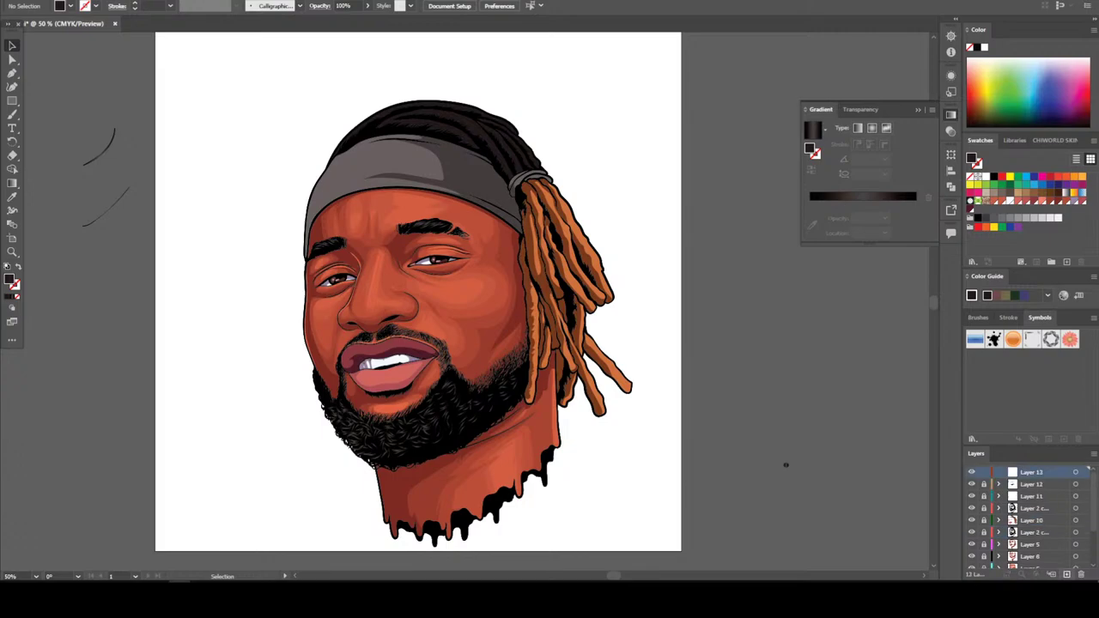
{"action": "scroll", "coordinate": [418, 301], "scroll_direction": "up", "scroll_amount": 2}
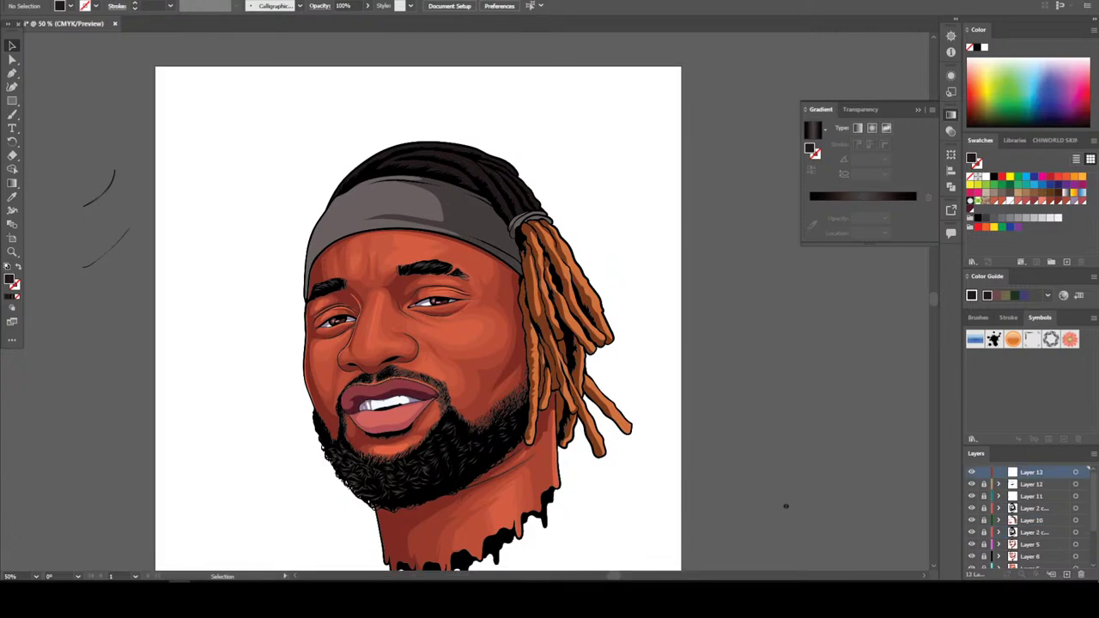
Make magenta the stroke colour with no fill and select the Paintbrush
{"action": "left_click", "coordinate": [1034, 176]}
{"action": "left_click", "coordinate": [1041, 176]}
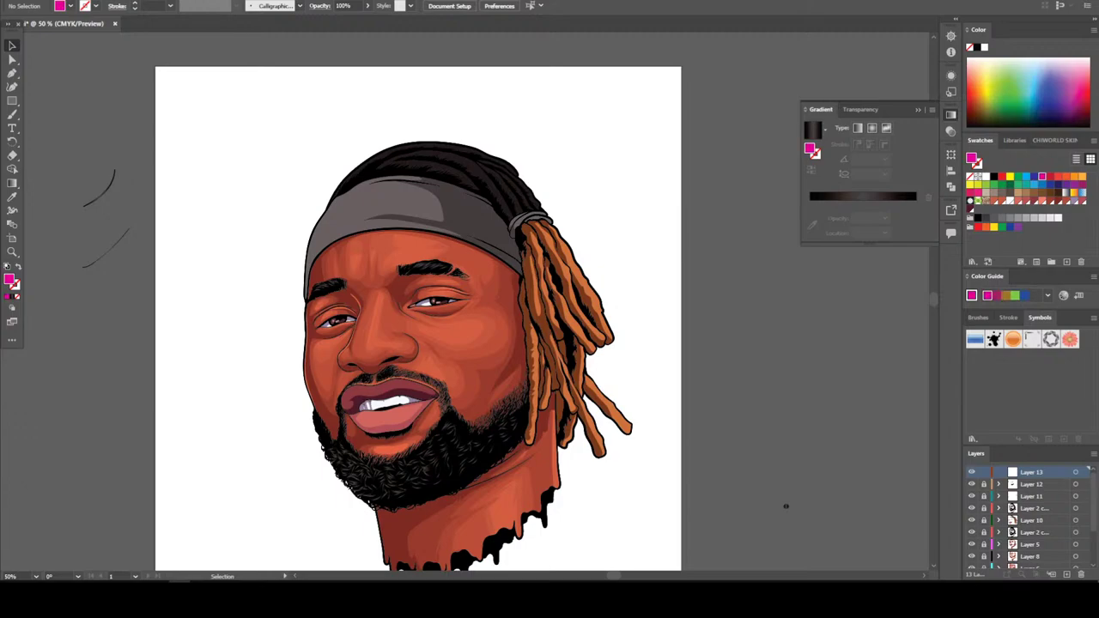
{"action": "key", "text": "shift+x"}
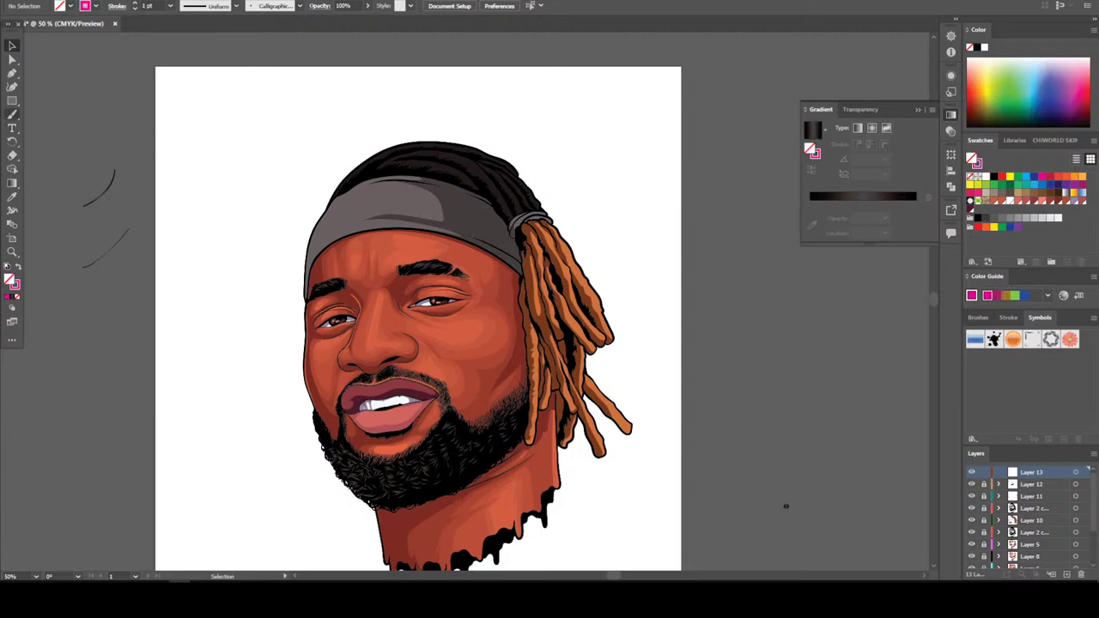
{"action": "key", "text": "b"}
Set the brush stroke weight to 4 pt and opacity to 31%
{"action": "left_click", "coordinate": [171, 6]}
{"action": "left_click", "coordinate": [187, 94]}
{"action": "left_click", "coordinate": [367, 6]}
{"action": "type", "text": "46"}
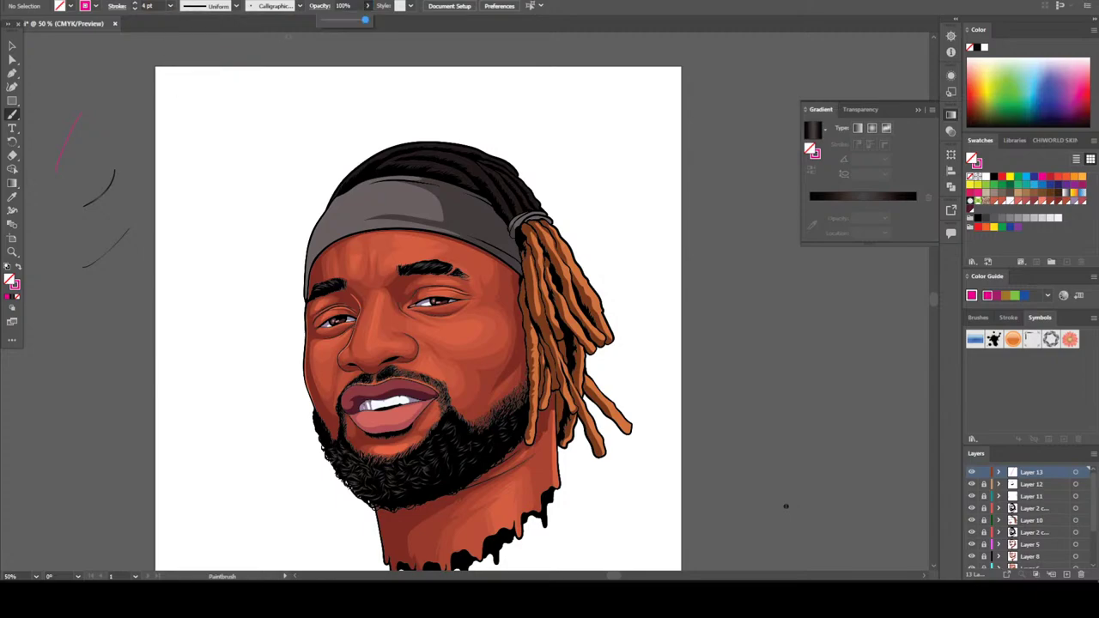
{"action": "key", "text": "Return"}
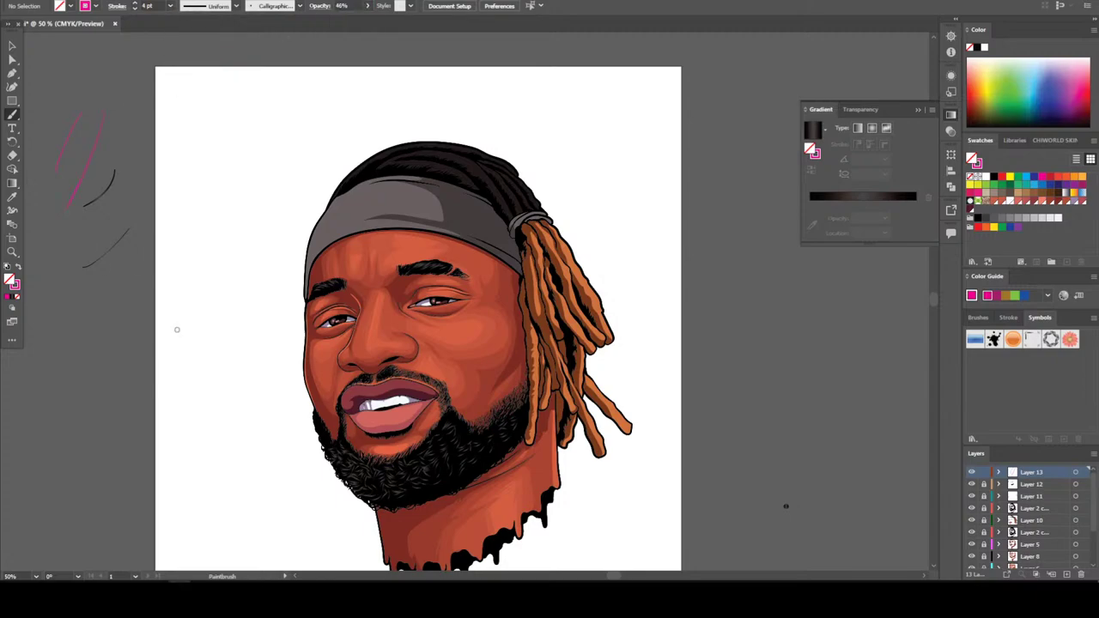
{"action": "left_click", "coordinate": [368, 5]}
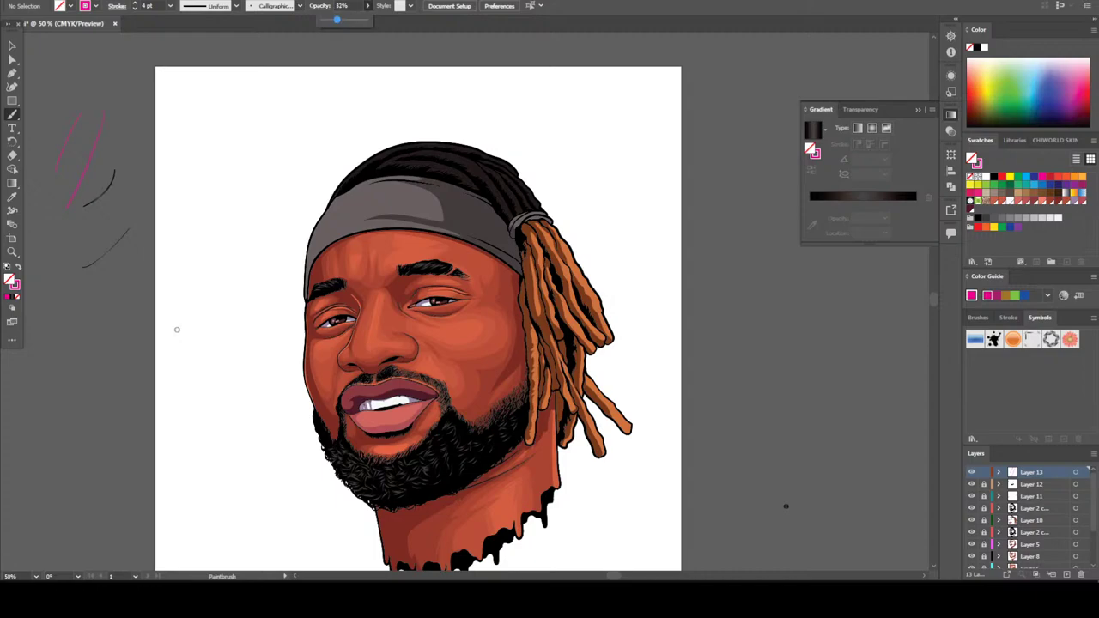
{"action": "left_click", "coordinate": [132, 273]}
{"action": "scroll", "coordinate": [468, 285], "scroll_direction": "down", "scroll_amount": 1}
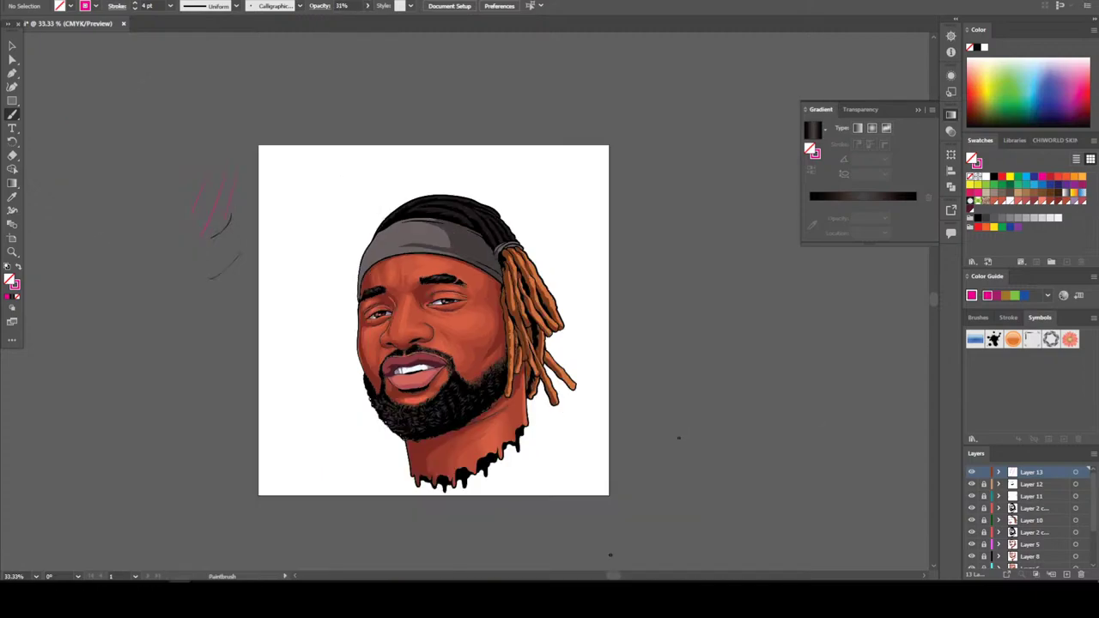
{"action": "scroll", "coordinate": [473, 285], "scroll_direction": "up", "scroll_amount": 3}
Sketch pink strokes across the forehead and along the band's left and right ends
{"action": "scroll", "coordinate": [469, 302], "scroll_direction": "up", "scroll_amount": 2}
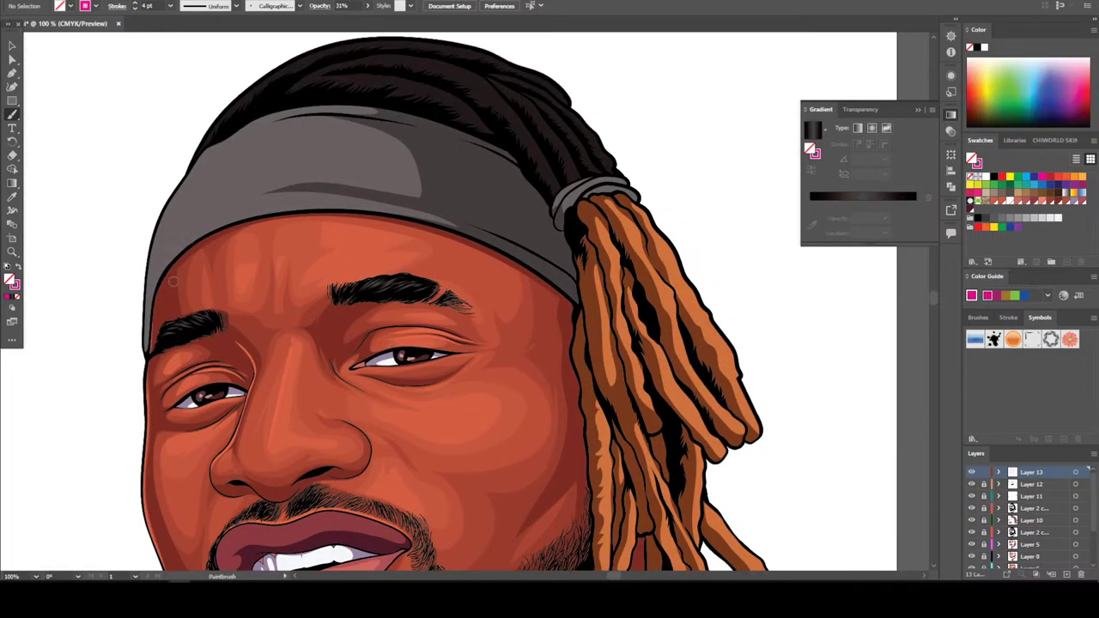
{"action": "mouse_move", "coordinate": [144, 325]}
{"action": "left_mouse_down"}
{"action": "mouse_move", "coordinate": [164, 300]}
{"action": "mouse_move", "coordinate": [233, 268]}
{"action": "mouse_move", "coordinate": [429, 254]}
{"action": "mouse_move", "coordinate": [614, 291]}
{"action": "mouse_move", "coordinate": [673, 316]}
{"action": "mouse_move", "coordinate": [729, 374]}
{"action": "left_mouse_up"}
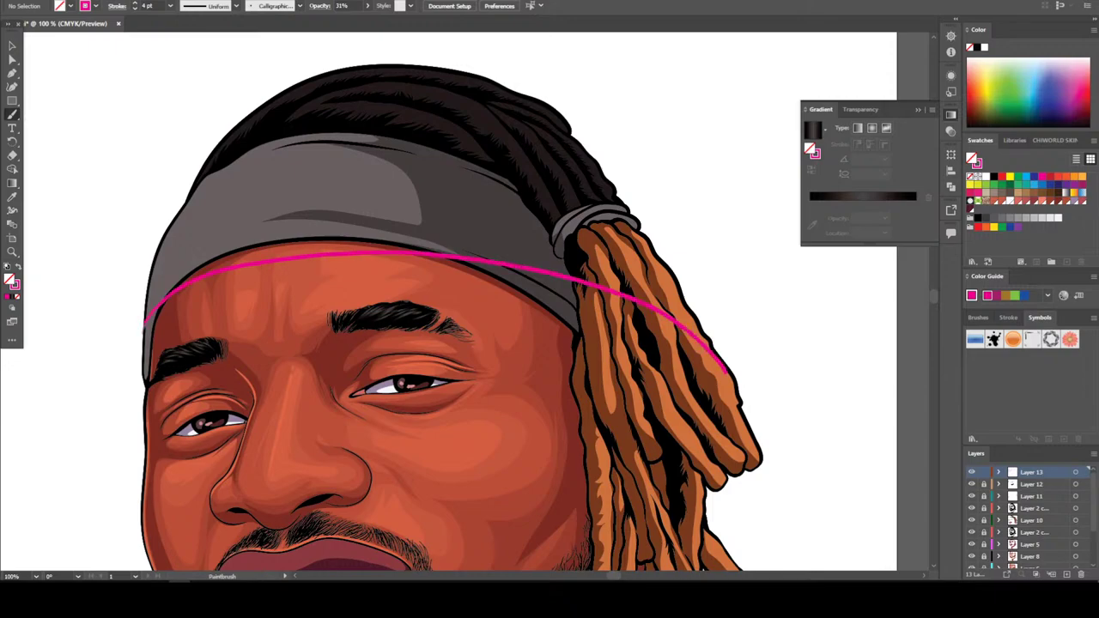
{"action": "scroll", "coordinate": [251, 420], "scroll_direction": "down", "scroll_amount": 4}
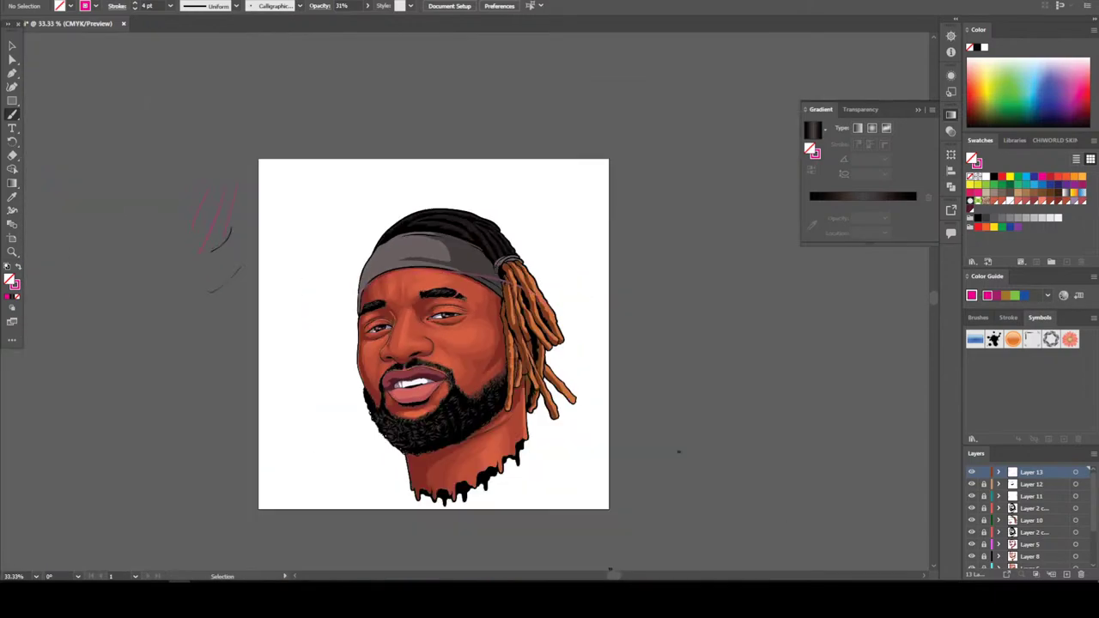
{"action": "scroll", "coordinate": [258, 418], "scroll_direction": "up", "scroll_amount": 4}
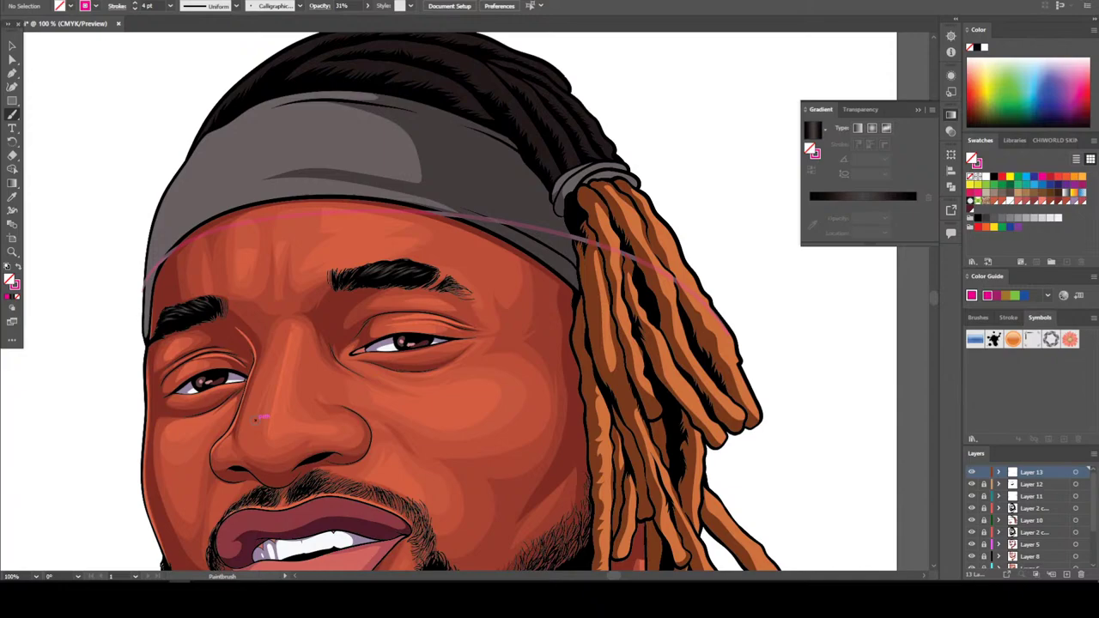
{"action": "left_click_drag", "start_coordinate": [122, 292], "coordinate": [137, 268]}
{"action": "mouse_move", "coordinate": [744, 345]}
{"action": "left_mouse_down"}
{"action": "mouse_move", "coordinate": [683, 266]}
{"action": "mouse_move", "coordinate": [763, 326]}
{"action": "left_mouse_up"}
{"action": "mouse_move", "coordinate": [719, 285]}
{"action": "left_mouse_down"}
{"action": "mouse_move", "coordinate": [459, 189]}
{"action": "mouse_move", "coordinate": [377, 187]}
{"action": "left_mouse_up"}
{"action": "left_click_drag", "start_coordinate": [302, 199], "coordinate": [216, 212]}
{"action": "left_click_drag", "start_coordinate": [133, 265], "coordinate": [137, 255]}
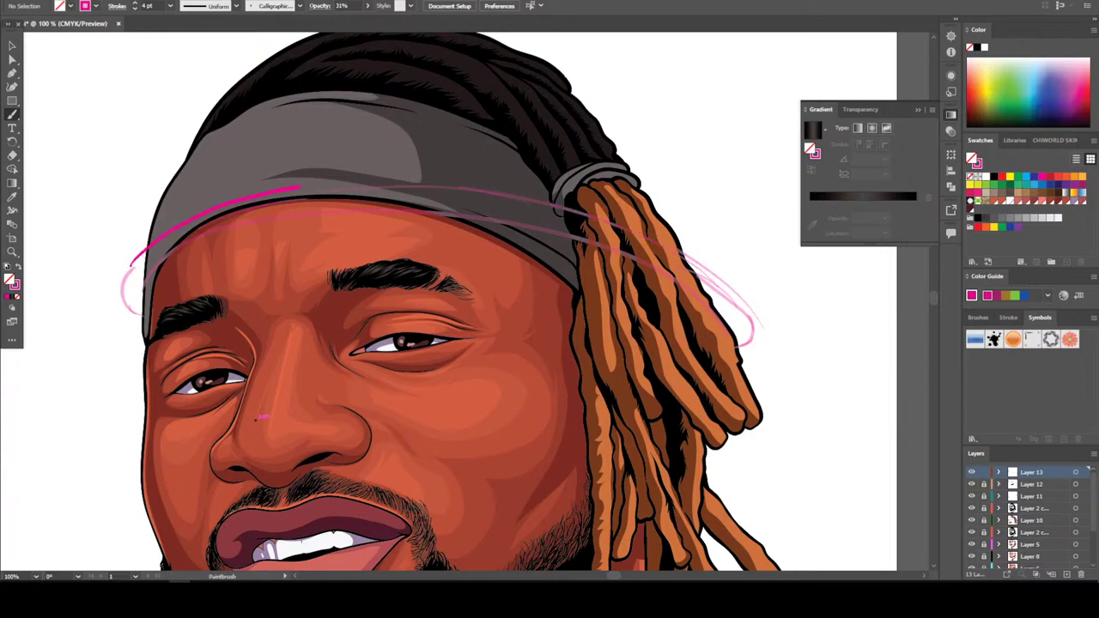
Add more overlapping loops over the headband and along the band's upper rim
{"action": "scroll", "coordinate": [567, 237], "scroll_direction": "up", "scroll_amount": 2}
{"action": "scroll", "coordinate": [752, 404], "scroll_direction": "up", "scroll_amount": 1}
{"action": "mouse_move", "coordinate": [753, 404]}
{"action": "left_mouse_down"}
{"action": "mouse_move", "coordinate": [757, 275]}
{"action": "mouse_move", "coordinate": [560, 202]}
{"action": "mouse_move", "coordinate": [206, 211]}
{"action": "left_mouse_up"}
{"action": "mouse_move", "coordinate": [128, 346]}
{"action": "left_mouse_down"}
{"action": "mouse_move", "coordinate": [133, 257]}
{"action": "mouse_move", "coordinate": [214, 208]}
{"action": "left_mouse_up"}
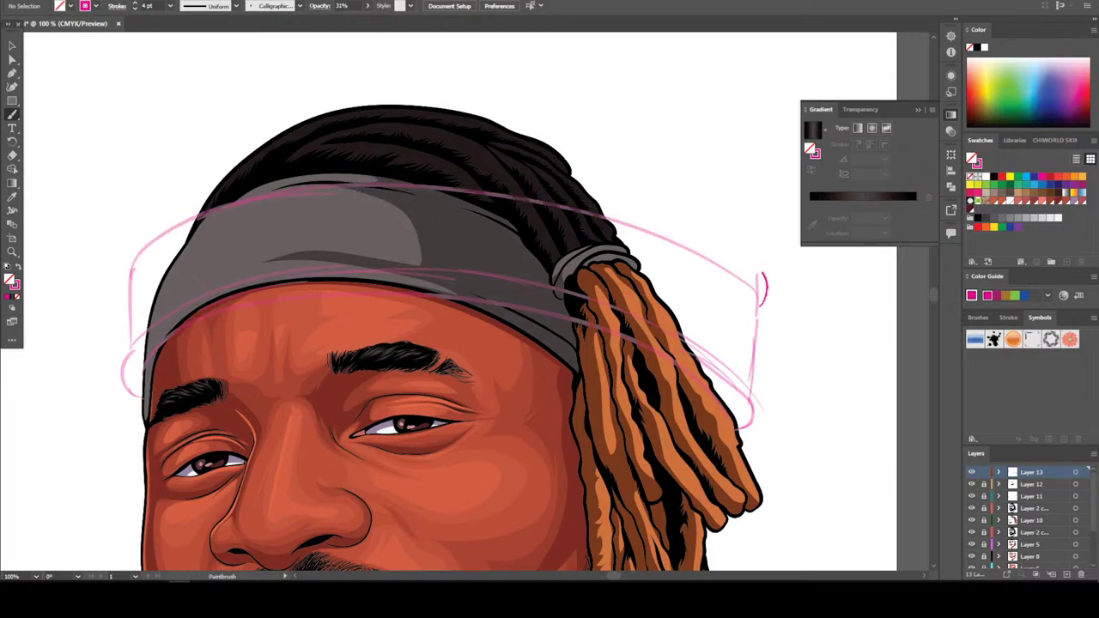
{"action": "mouse_move", "coordinate": [762, 289]}
{"action": "left_mouse_down"}
{"action": "mouse_move", "coordinate": [707, 234]}
{"action": "mouse_move", "coordinate": [572, 189]}
{"action": "mouse_move", "coordinate": [442, 165]}
{"action": "mouse_move", "coordinate": [315, 165]}
{"action": "mouse_move", "coordinate": [211, 183]}
{"action": "mouse_move", "coordinate": [163, 207]}
{"action": "mouse_move", "coordinate": [119, 259]}
{"action": "mouse_move", "coordinate": [118, 230]}
{"action": "mouse_move", "coordinate": [158, 197]}
{"action": "mouse_move", "coordinate": [254, 164]}
{"action": "mouse_move", "coordinate": [356, 148]}
{"action": "mouse_move", "coordinate": [465, 149]}
{"action": "mouse_move", "coordinate": [645, 190]}
{"action": "mouse_move", "coordinate": [702, 216]}
{"action": "mouse_move", "coordinate": [763, 287]}
{"action": "left_mouse_up"}
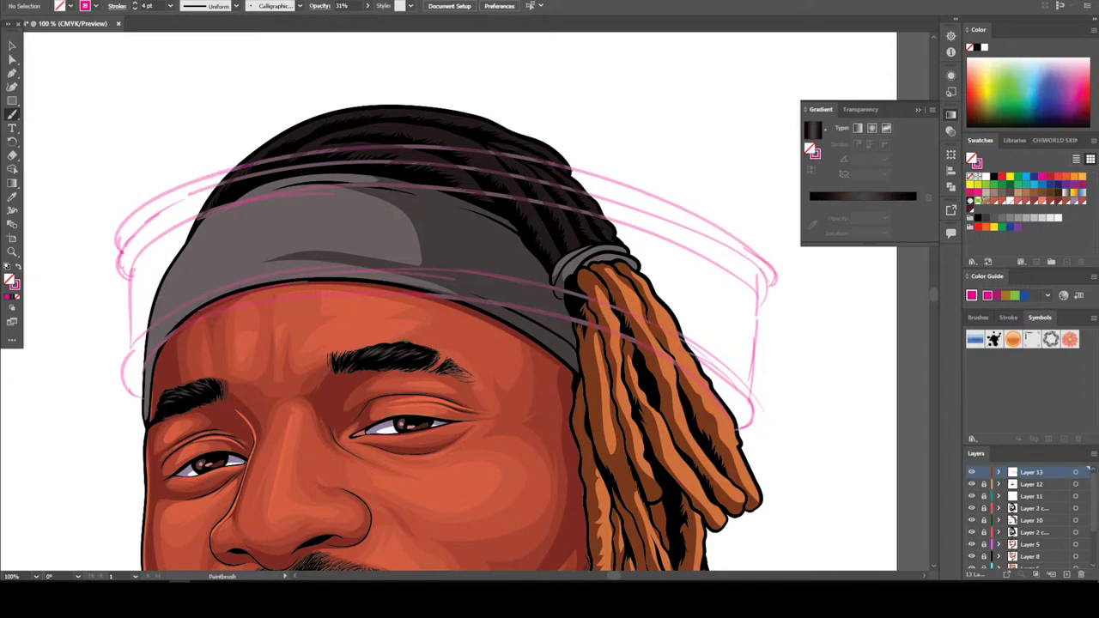
{"action": "mouse_move", "coordinate": [562, 169]}
{"action": "left_mouse_down"}
{"action": "mouse_move", "coordinate": [335, 143]}
{"action": "mouse_move", "coordinate": [204, 162]}
{"action": "mouse_move", "coordinate": [143, 195]}
{"action": "left_mouse_up"}
{"action": "mouse_move", "coordinate": [168, 189]}
{"action": "left_mouse_down"}
{"action": "mouse_move", "coordinate": [136, 215]}
{"action": "mouse_move", "coordinate": [184, 180]}
{"action": "mouse_move", "coordinate": [361, 143]}
{"action": "mouse_move", "coordinate": [479, 142]}
{"action": "left_mouse_up"}
Zoom in on the head and sketch a post with a rounded knot on the band's right side
{"action": "key", "text": "ctrl+minus"}
{"action": "key", "text": "ctrl+minus"}
{"action": "key", "text": "ctrl+minus"}
{"action": "key", "text": "ctrl+minus"}
{"action": "key", "text": "ctrl+minus"}
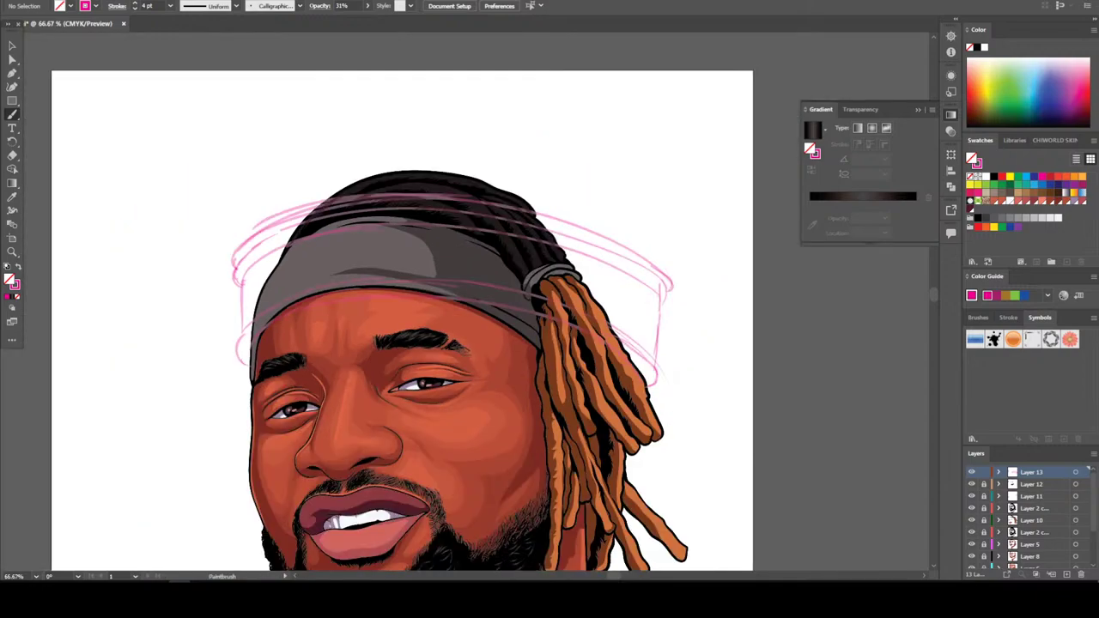
{"action": "key", "text": "ctrl+plus"}
{"action": "key", "text": "ctrl+plus"}
{"action": "key", "text": "ctrl+plus"}
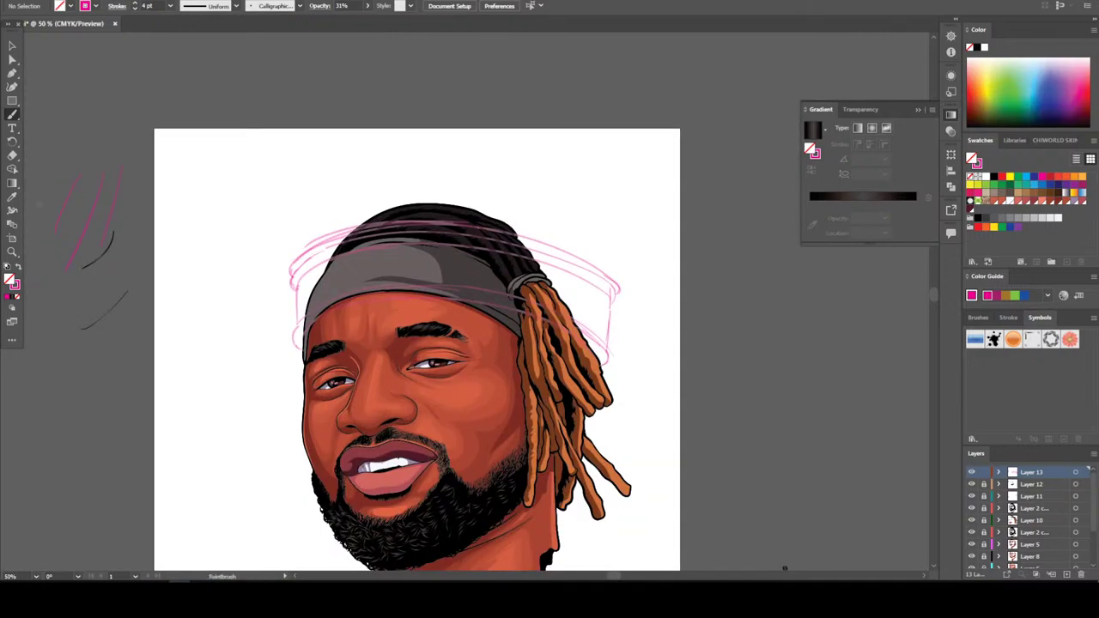
{"action": "key", "text": "v"}
{"action": "key", "text": "ctrl+minus"}
{"action": "key", "text": "ctrl+minus"}
{"action": "key", "text": "ctrl+plus"}
{"action": "key", "text": "ctrl+plus"}
{"action": "key", "text": "ctrl+plus"}
{"action": "key", "text": "ctrl+plus"}
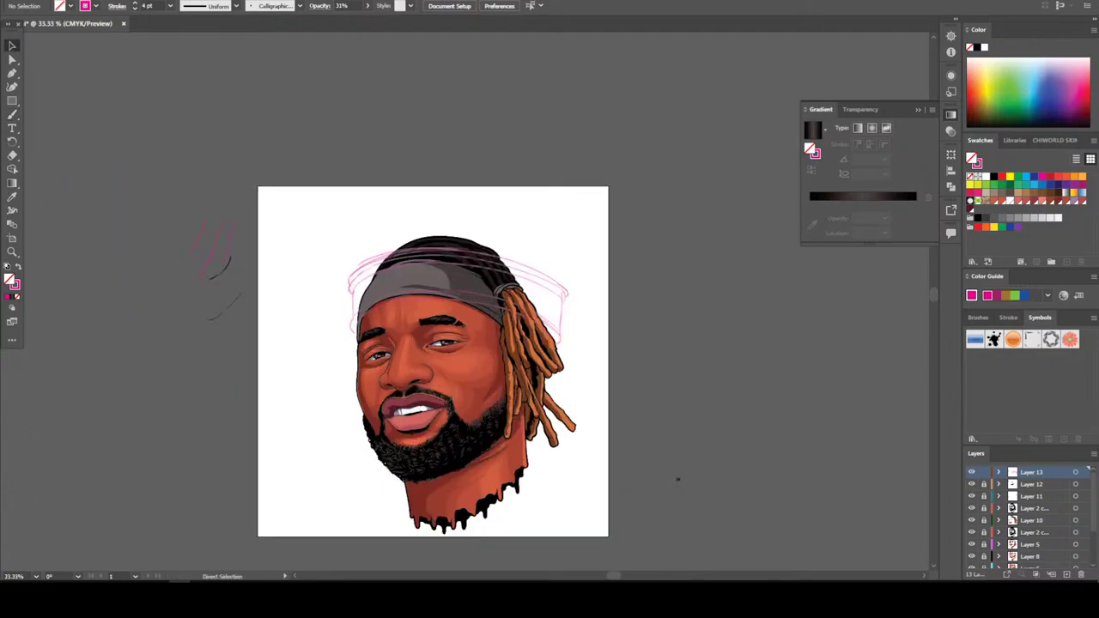
{"action": "scroll", "coordinate": [353, 241], "scroll_direction": "up", "scroll_amount": 3}
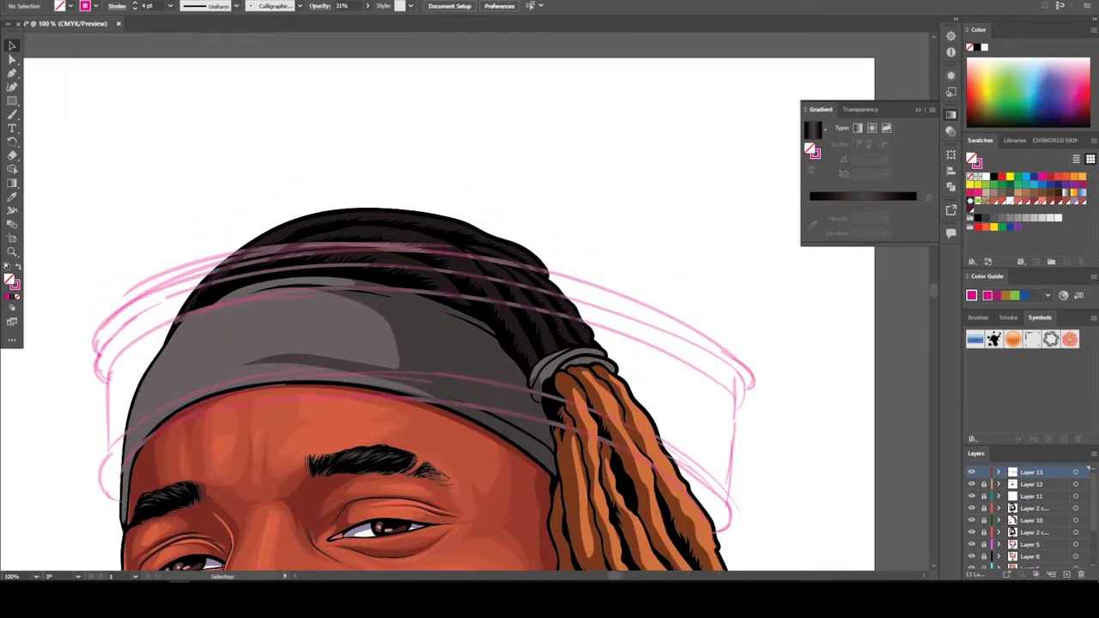
{"action": "key", "text": "b"}
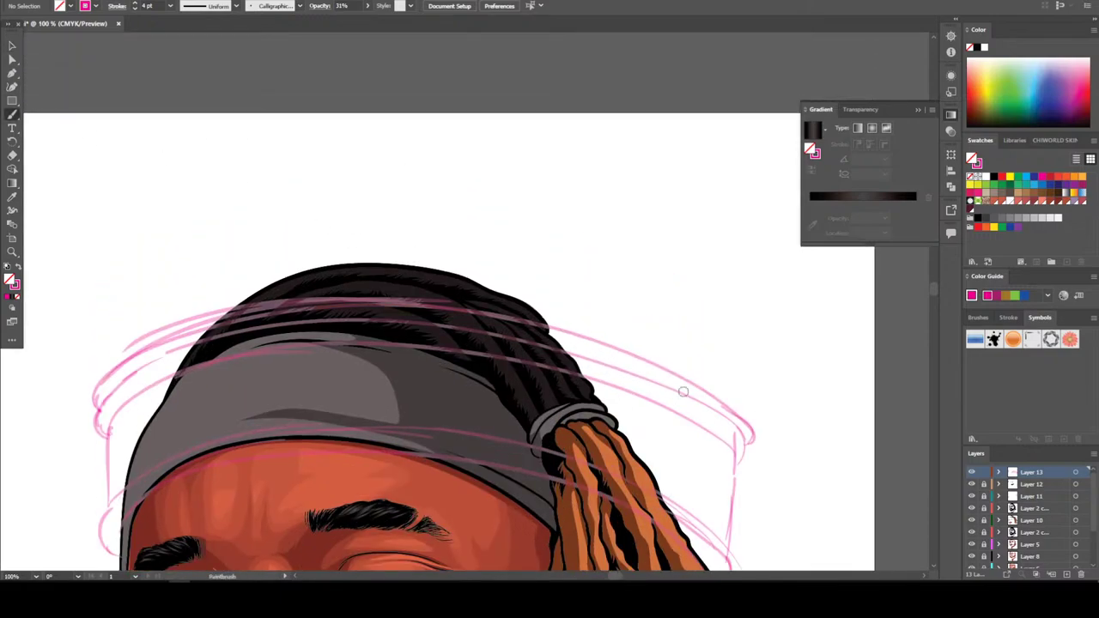
{"action": "scroll", "coordinate": [741, 402], "scroll_direction": "up", "scroll_amount": 1}
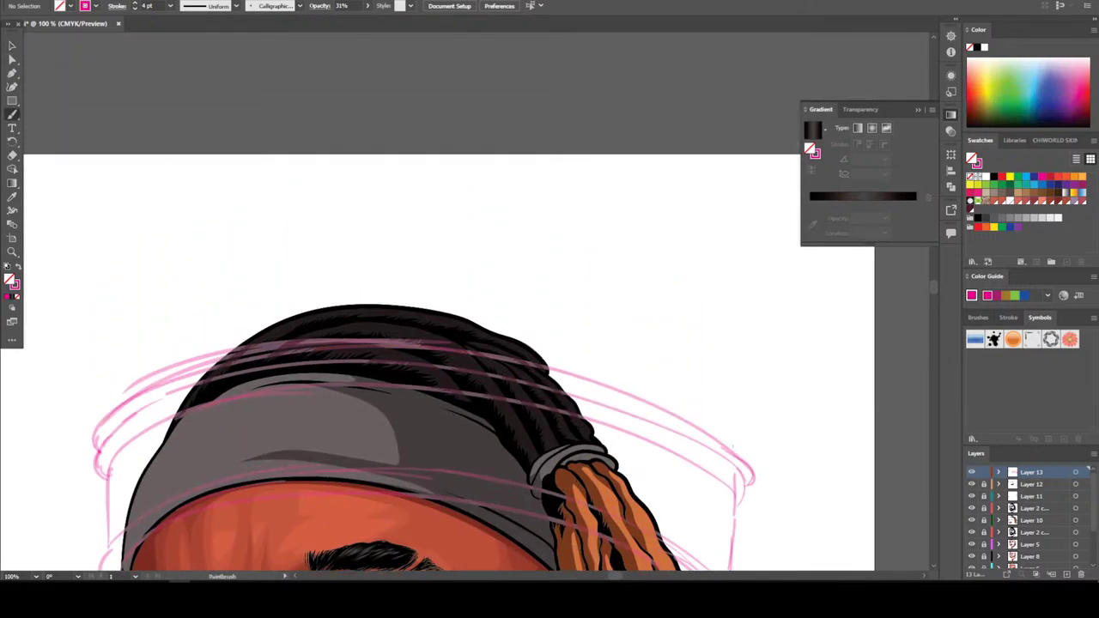
{"action": "left_click_drag", "start_coordinate": [732, 447], "coordinate": [771, 359]}
{"action": "mouse_move", "coordinate": [743, 321]}
{"action": "left_mouse_down"}
{"action": "mouse_move", "coordinate": [732, 342]}
{"action": "mouse_move", "coordinate": [767, 360]}
{"action": "mouse_move", "coordinate": [741, 322]}
{"action": "mouse_move", "coordinate": [781, 334]}
{"action": "left_mouse_up"}
Sketch the spike's edges, pointed tip and a curve leftward from the knot
{"action": "scroll", "coordinate": [781, 339], "scroll_direction": "up", "scroll_amount": 1}
{"action": "left_click_drag", "start_coordinate": [781, 378], "coordinate": [839, 255]}
{"action": "scroll", "coordinate": [840, 254], "scroll_direction": "up", "scroll_amount": 1}
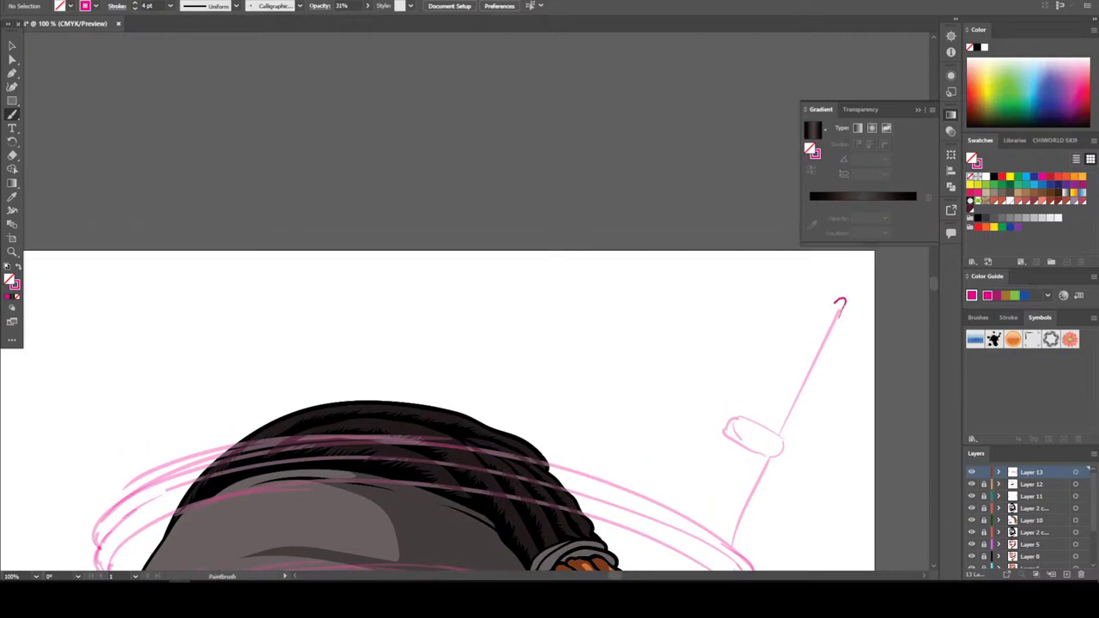
{"action": "left_click_drag", "start_coordinate": [840, 302], "coordinate": [800, 339]}
{"action": "mouse_move", "coordinate": [772, 430]}
{"action": "left_mouse_down"}
{"action": "mouse_move", "coordinate": [778, 381]}
{"action": "mouse_move", "coordinate": [765, 340]}
{"action": "mouse_move", "coordinate": [809, 304]}
{"action": "mouse_move", "coordinate": [736, 351]}
{"action": "mouse_move", "coordinate": [739, 416]}
{"action": "left_mouse_up"}
{"action": "left_click_drag", "start_coordinate": [773, 365], "coordinate": [811, 327]}
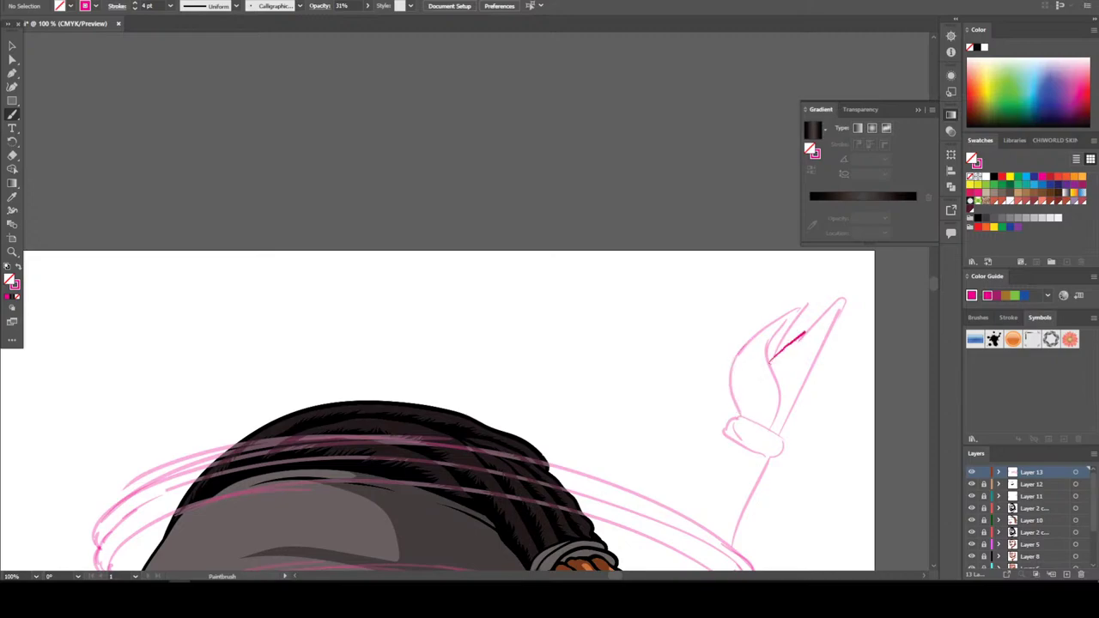
{"action": "scroll", "coordinate": [753, 382], "scroll_direction": "down", "scroll_amount": 1}
{"action": "mouse_move", "coordinate": [717, 410]}
{"action": "left_mouse_down"}
{"action": "mouse_move", "coordinate": [682, 421]}
{"action": "mouse_move", "coordinate": [632, 410]}
{"action": "left_mouse_up"}
{"action": "key", "text": "ctrl+minus"}
{"action": "key", "text": "ctrl+minus"}
{"action": "scroll", "coordinate": [611, 462], "scroll_direction": "down", "scroll_amount": 2}
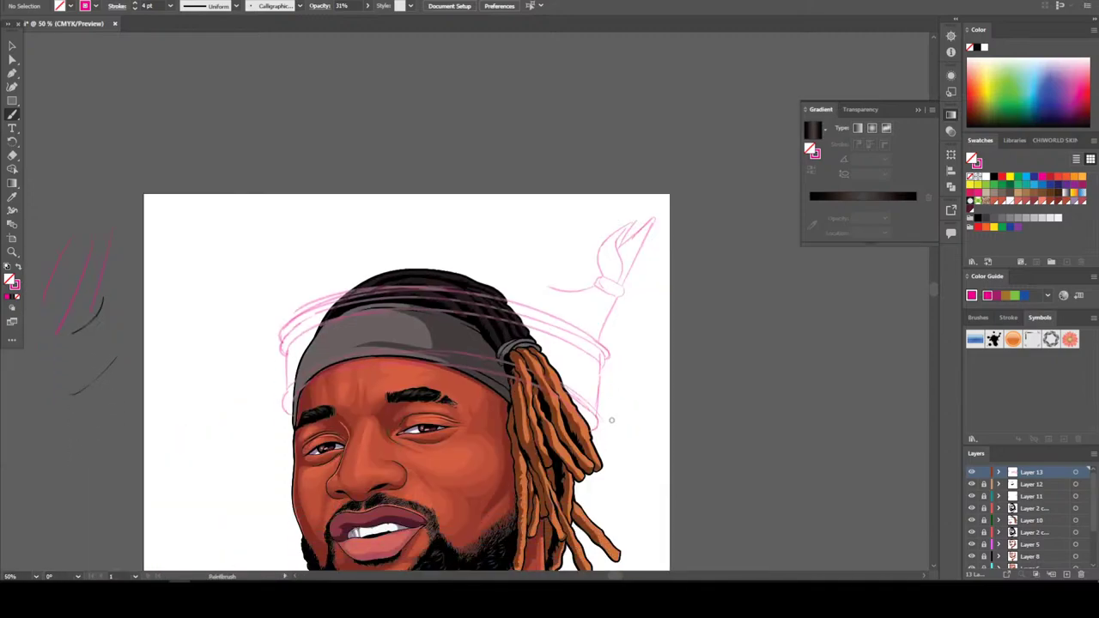
{"action": "key", "text": "ctrl+plus"}
{"action": "scroll", "coordinate": [601, 447], "scroll_direction": "up", "scroll_amount": 1}
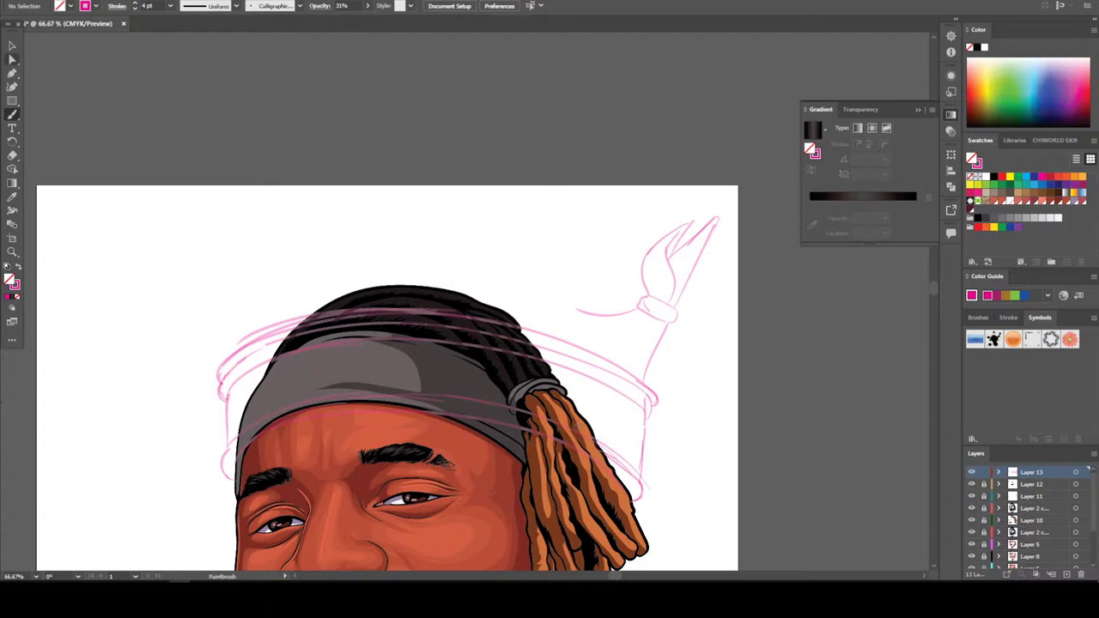
{"action": "left_click", "coordinate": [12, 46]}
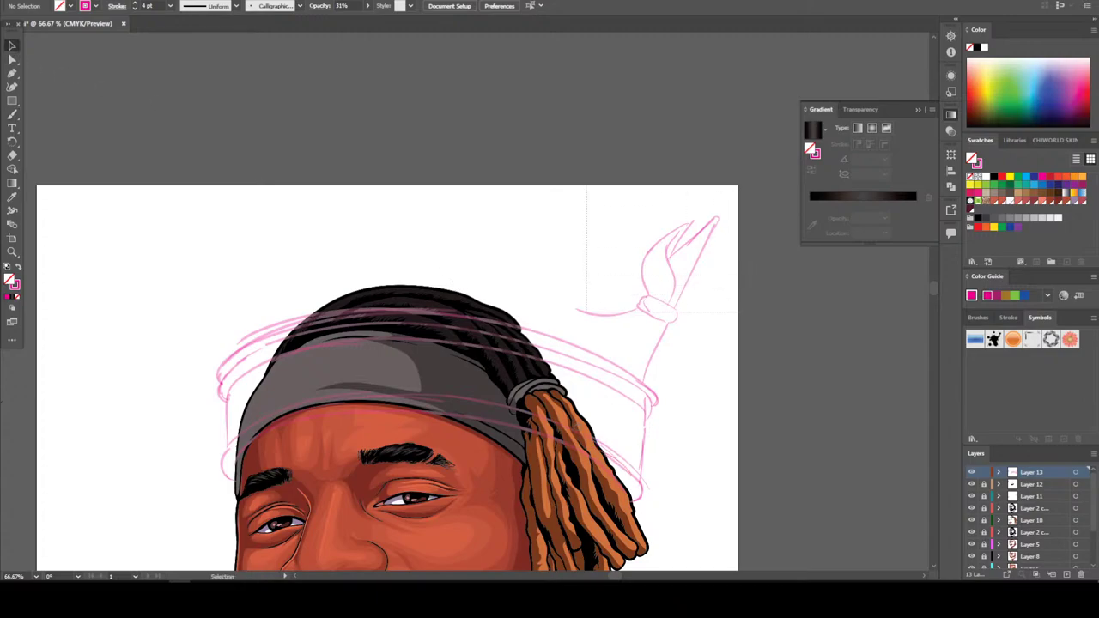
Duplicate the right spike sketch to the upper left and reflect the copy vertically
{"action": "left_click_drag", "start_coordinate": [744, 311], "coordinate": [740, 332]}
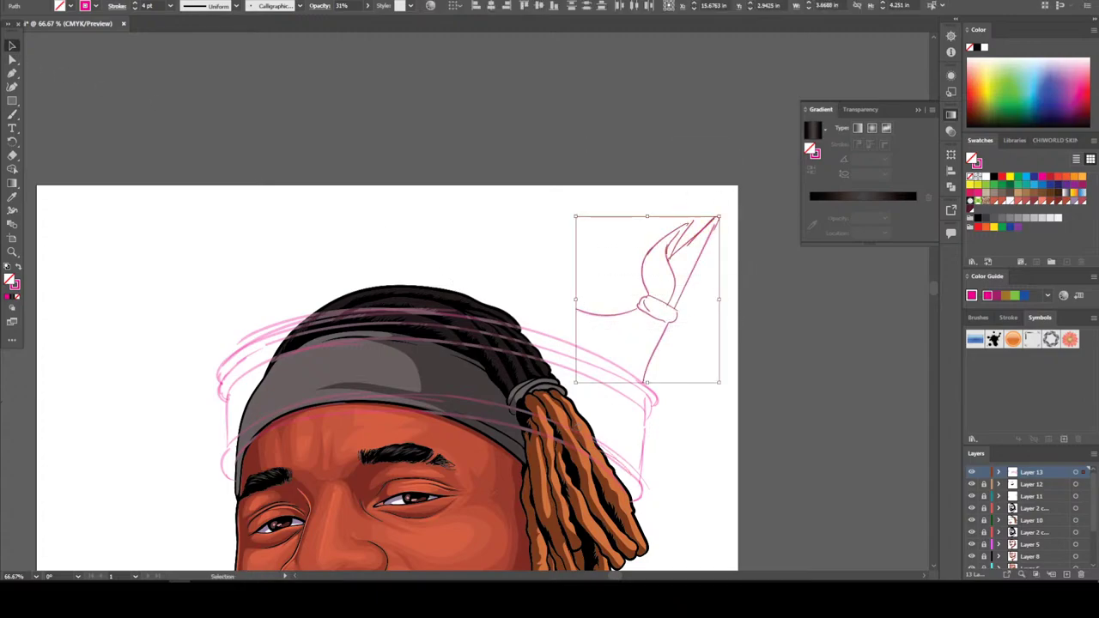
{"action": "left_click_drag", "start_coordinate": [661, 316], "coordinate": [193, 278]}
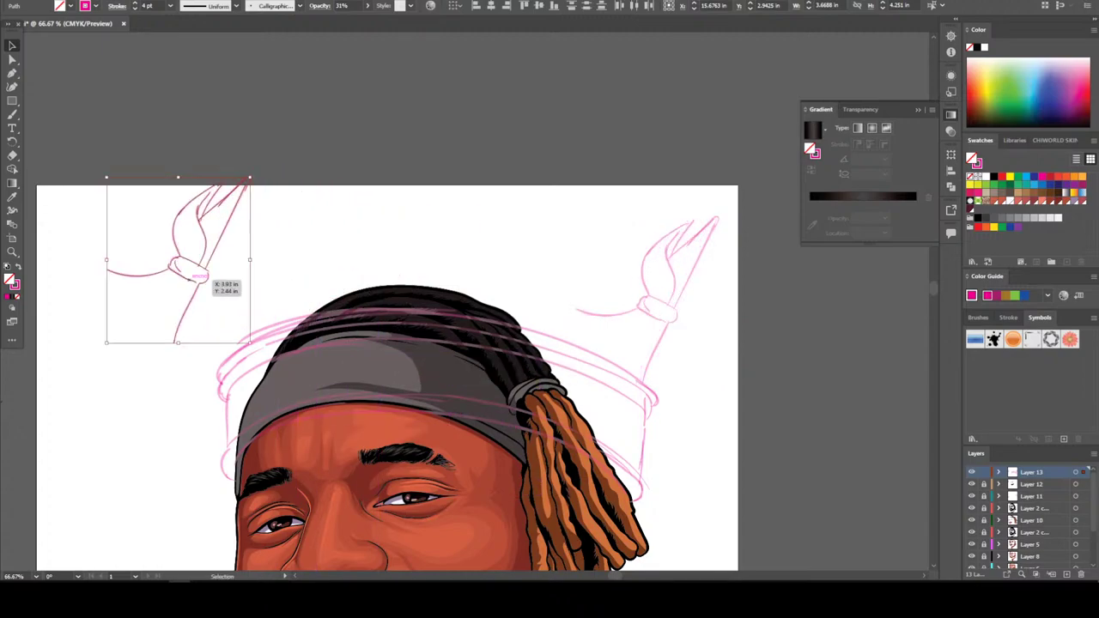
{"action": "right_click", "coordinate": [190, 282]}
{"action": "mouse_move", "coordinate": [225, 502]}
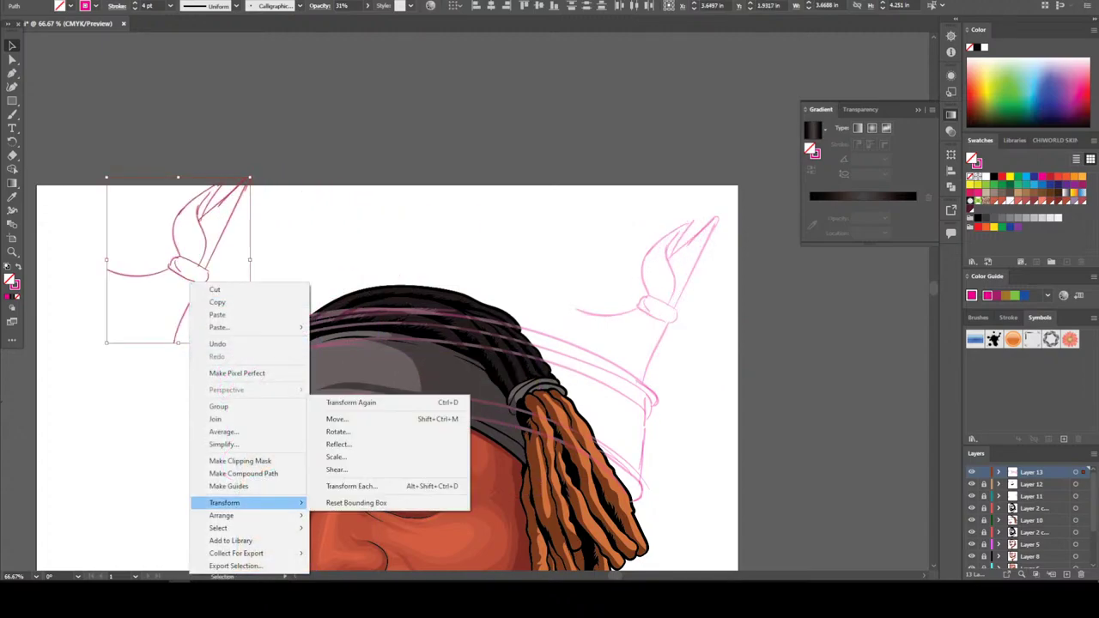
{"action": "left_click", "coordinate": [339, 444]}
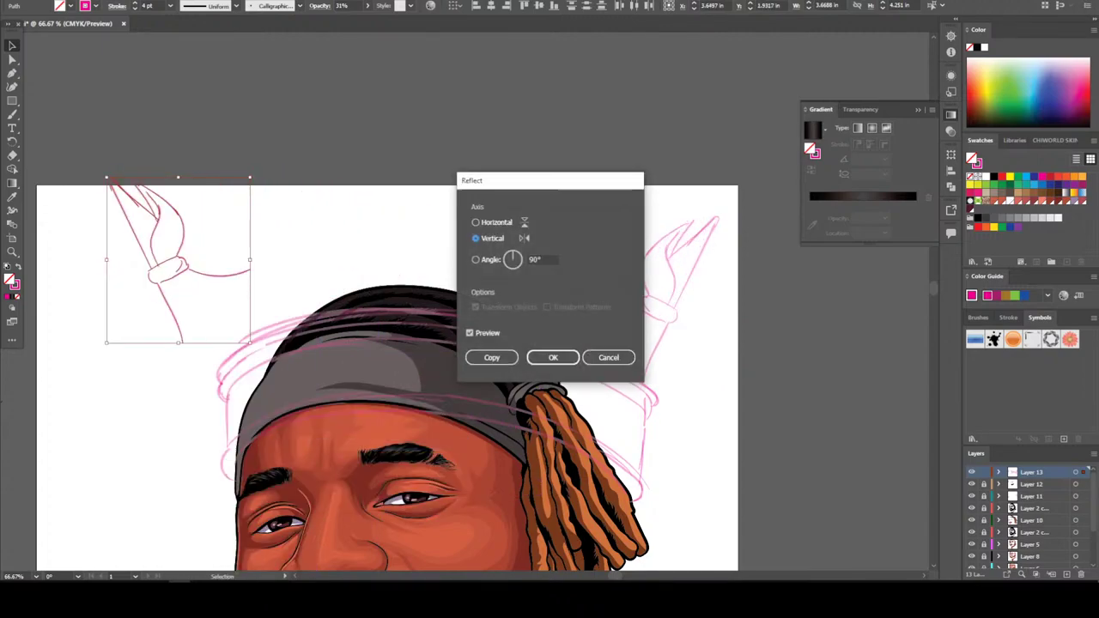
{"action": "left_click", "coordinate": [553, 358]}
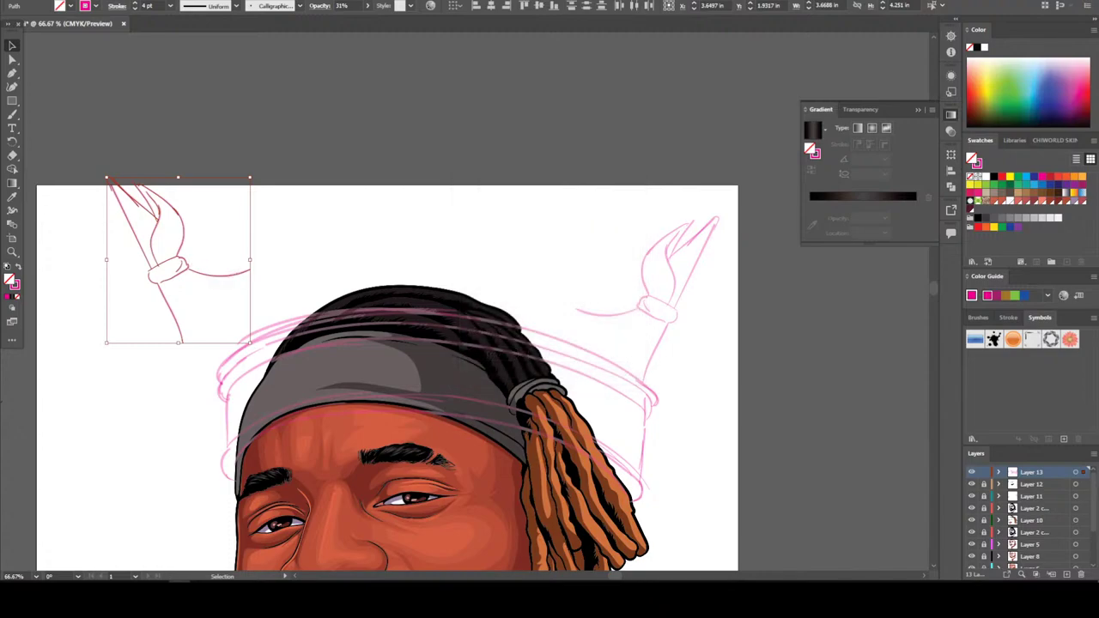
Move the mirrored spike onto the left side of the head
{"action": "mouse_move", "coordinate": [210, 272]}
{"action": "left_mouse_down"}
{"action": "mouse_move", "coordinate": [244, 278]}
{"action": "mouse_move", "coordinate": [251, 291]}
{"action": "left_mouse_up"}
{"action": "left_click", "coordinate": [350, 441]}
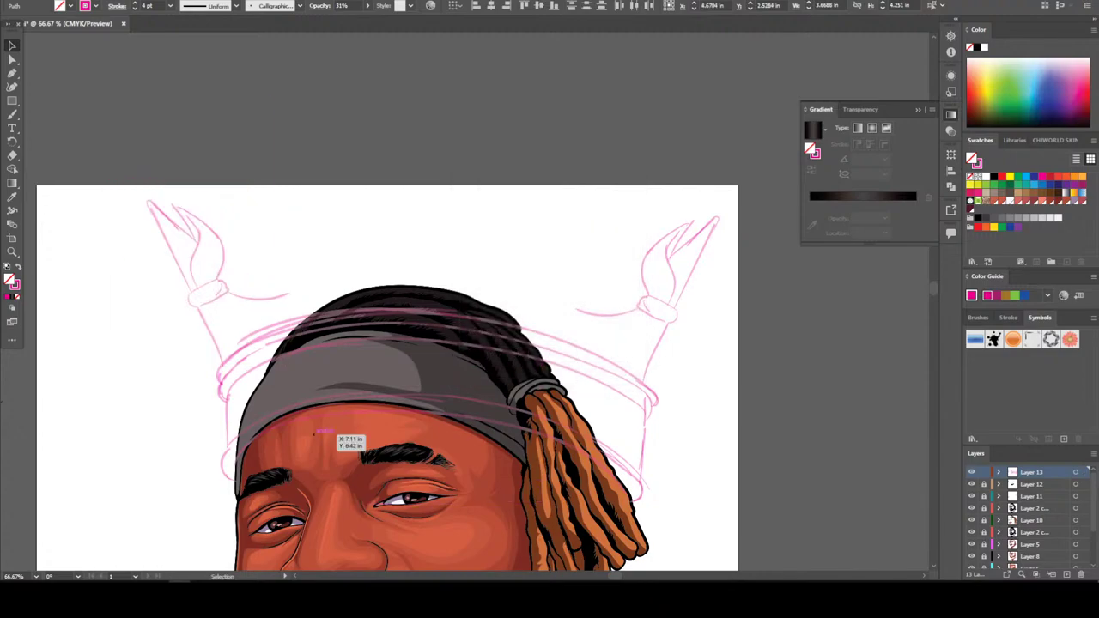
{"action": "scroll", "coordinate": [502, 514], "scroll_direction": "down", "scroll_amount": 4}
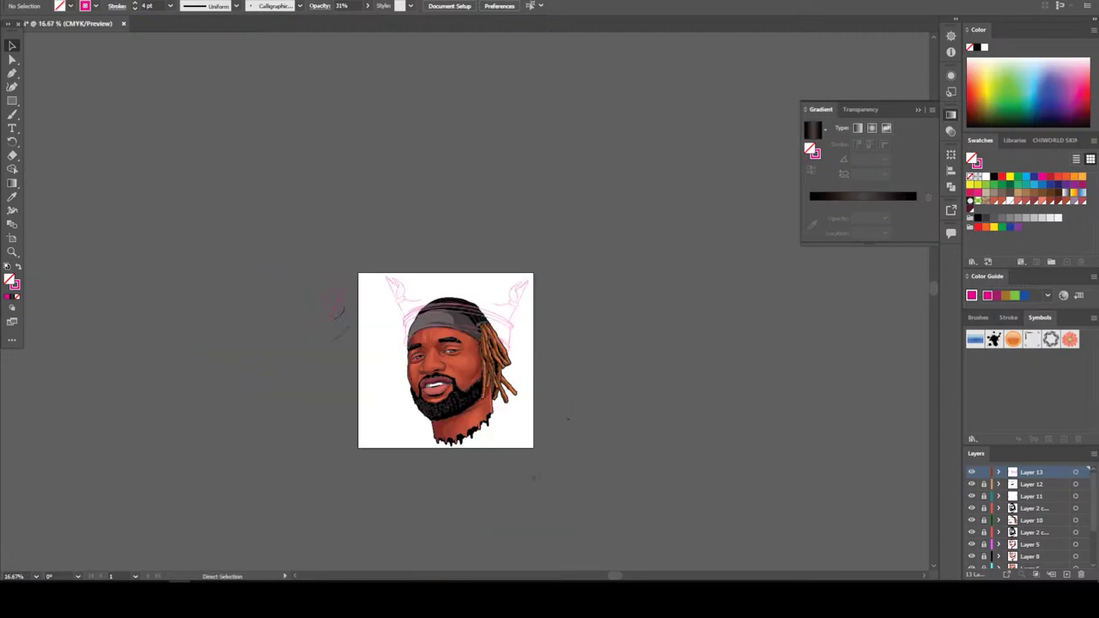
{"action": "scroll", "coordinate": [503, 514], "scroll_direction": "up", "scroll_amount": 2}
{"action": "scroll", "coordinate": [506, 518], "scroll_direction": "up", "scroll_amount": 3}
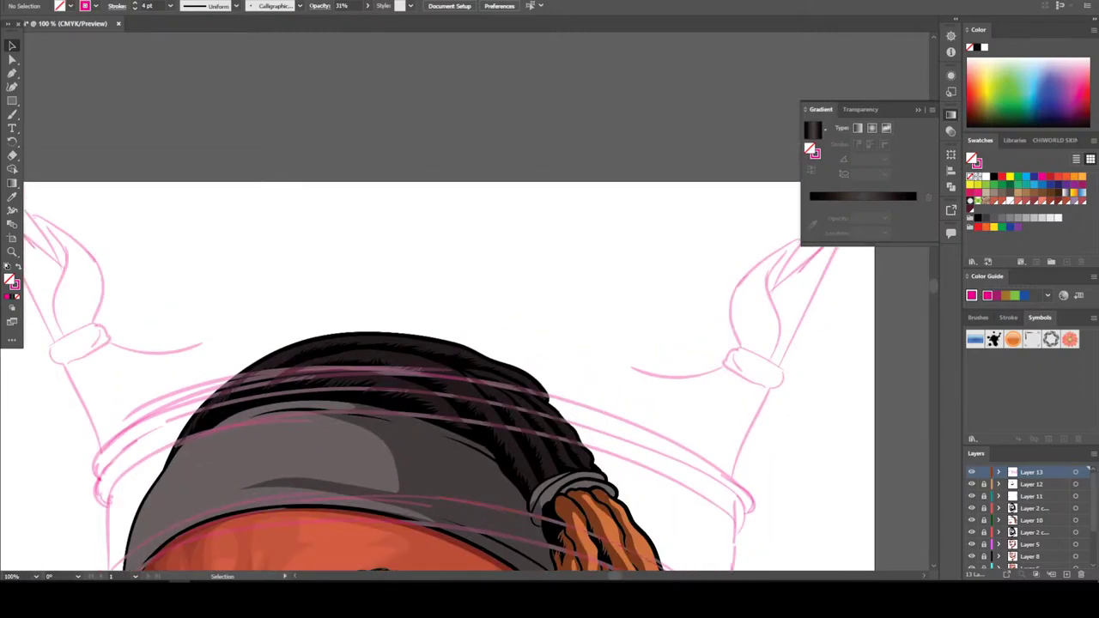
Extend a pink line upward and reposition and widen the right inner crown point
{"action": "key", "text": "b"}
{"action": "mouse_move", "coordinate": [653, 368]}
{"action": "left_mouse_down"}
{"action": "mouse_move", "coordinate": [592, 303]}
{"action": "mouse_move", "coordinate": [535, 281]}
{"action": "left_mouse_up"}
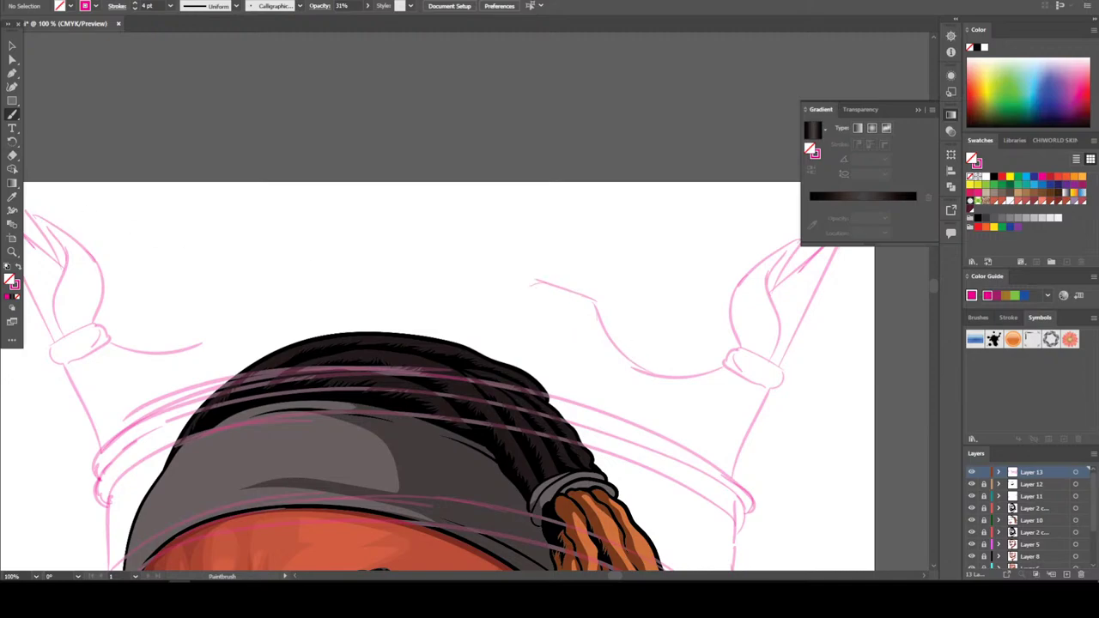
{"action": "key", "text": "v"}
{"action": "left_click", "coordinate": [749, 368]}
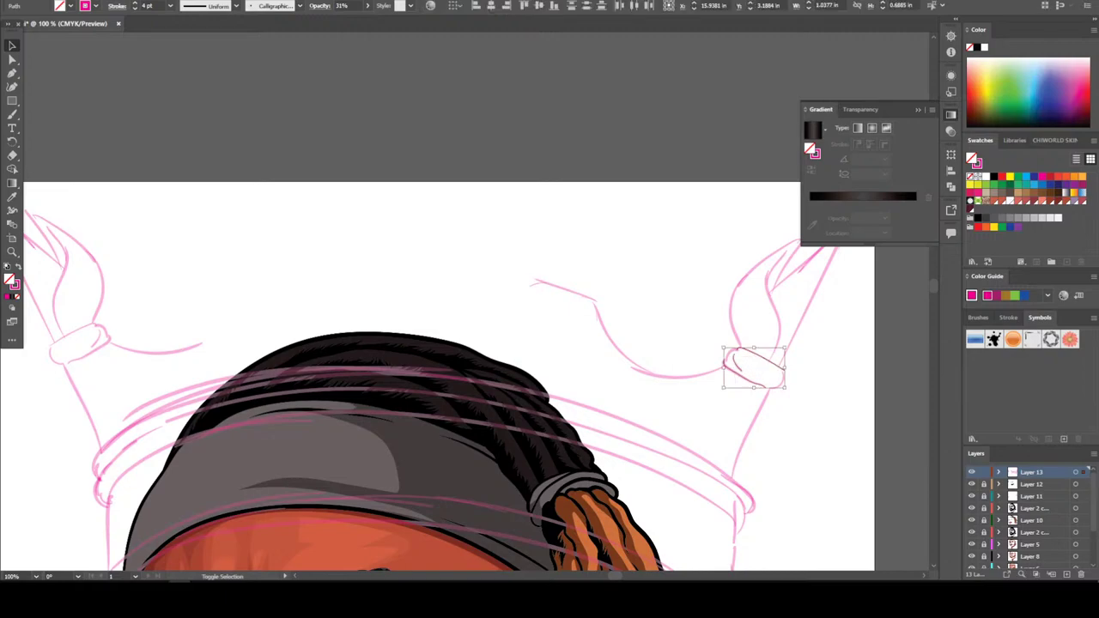
{"action": "left_click_drag", "start_coordinate": [755, 373], "coordinate": [614, 298]}
{"action": "mouse_move", "coordinate": [546, 280]}
{"action": "left_mouse_down"}
{"action": "mouse_move", "coordinate": [534, 281]}
{"action": "mouse_move", "coordinate": [633, 306]}
{"action": "left_mouse_up"}
{"action": "left_click", "coordinate": [612, 299]}
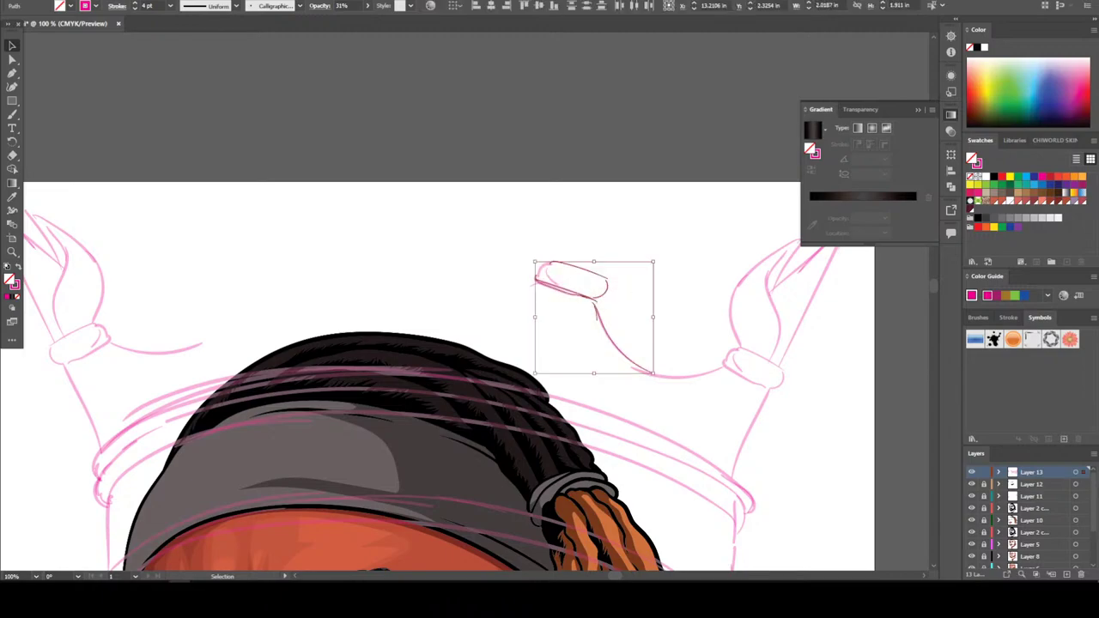
Copy the right inner crown point to the left, reflect it vertically, and tilt it into place
{"action": "left_click_drag", "start_coordinate": [534, 281], "coordinate": [284, 268]}
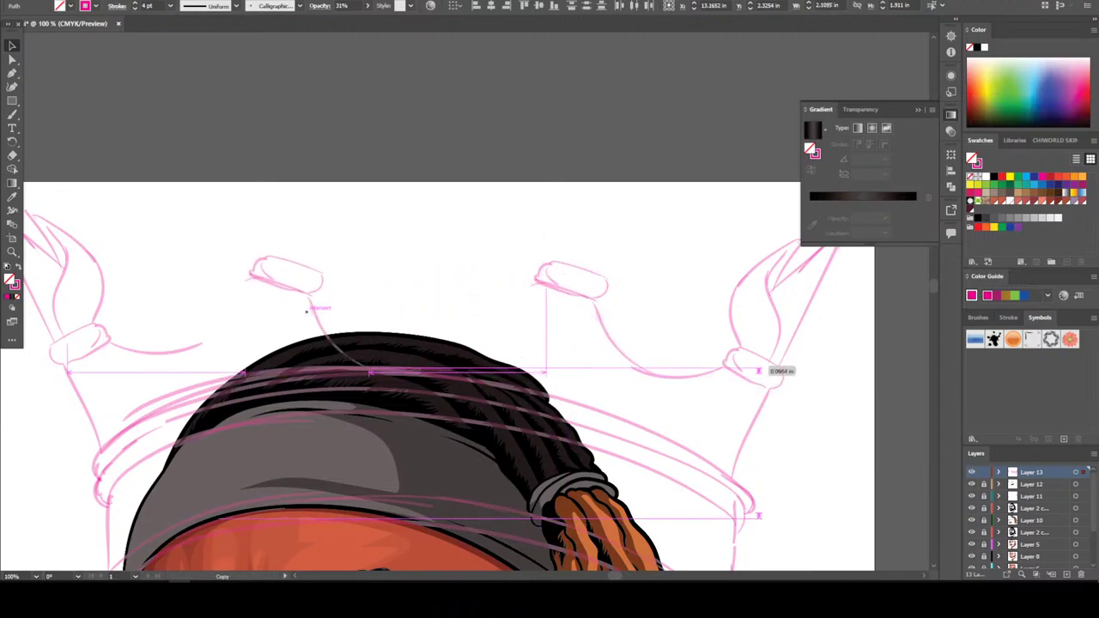
{"action": "right_click", "coordinate": [307, 257]}
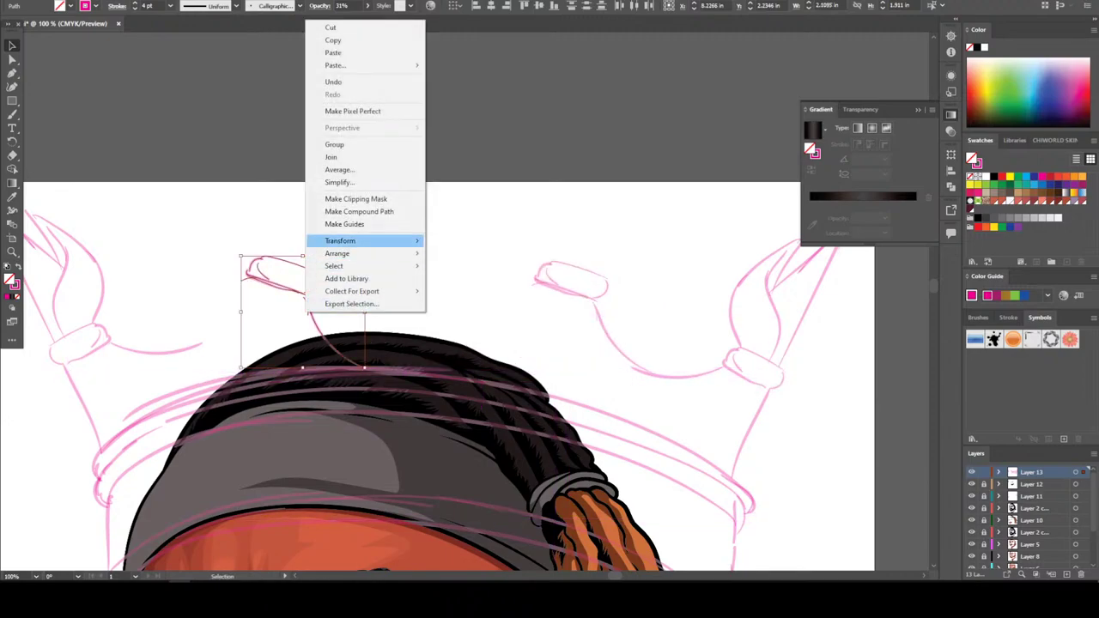
{"action": "mouse_move", "coordinate": [344, 241]}
{"action": "left_click", "coordinate": [454, 282]}
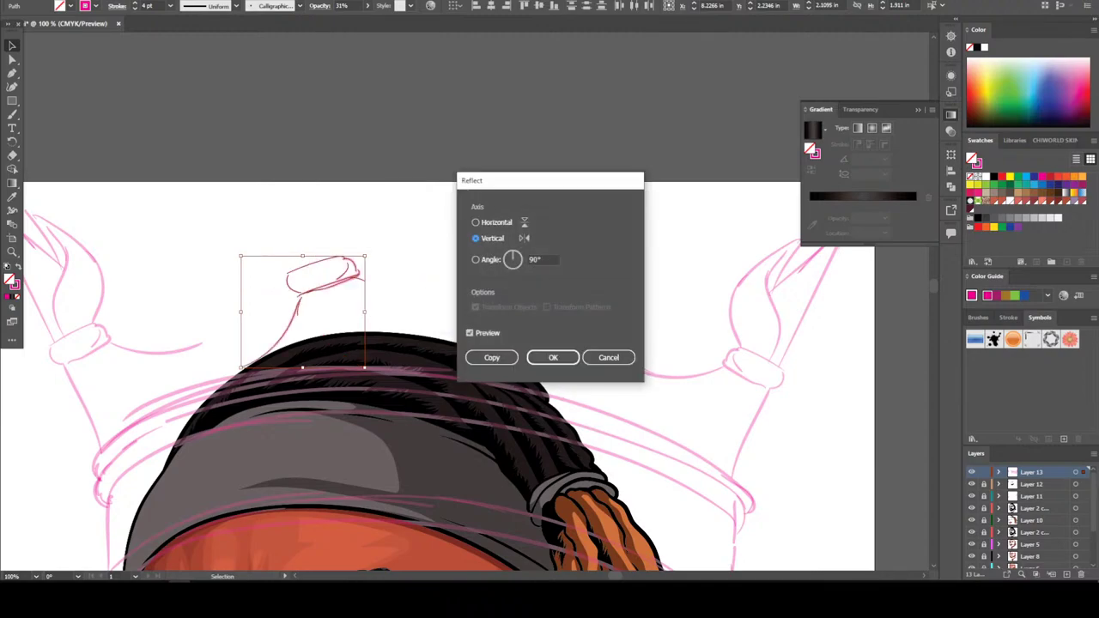
{"action": "left_click", "coordinate": [554, 358]}
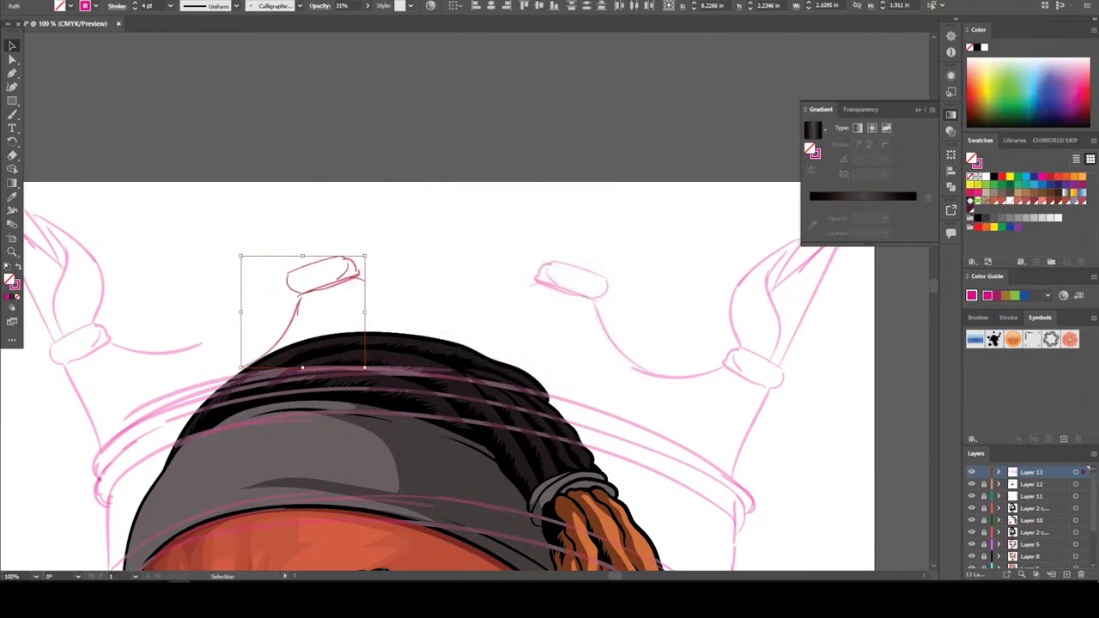
{"action": "left_click_drag", "start_coordinate": [374, 249], "coordinate": [299, 281]}
Draw brush curves linking both inner loops up into a central peak
{"action": "key", "text": "ctrl+shift+a"}
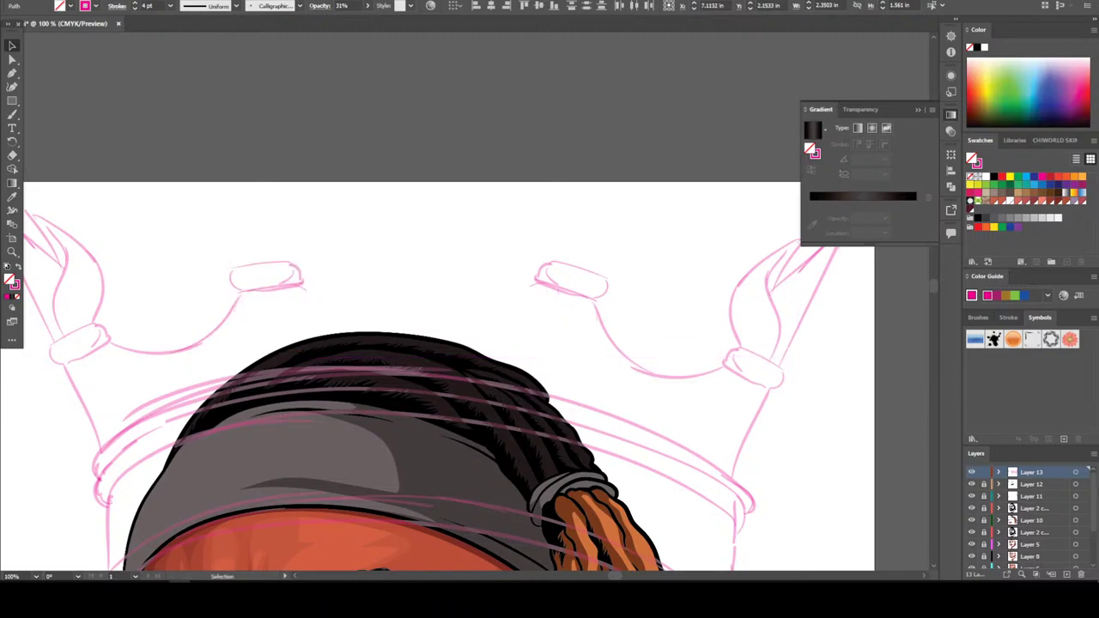
{"action": "key", "text": "ctrl+minus"}
{"action": "key", "text": "ctrl+minus"}
{"action": "key", "text": "ctrl+minus"}
{"action": "key", "text": "ctrl+minus"}
{"action": "key", "text": "ctrl+plus"}
{"action": "key", "text": "ctrl+plus"}
{"action": "key", "text": "ctrl+plus"}
{"action": "key", "text": "ctrl+plus"}
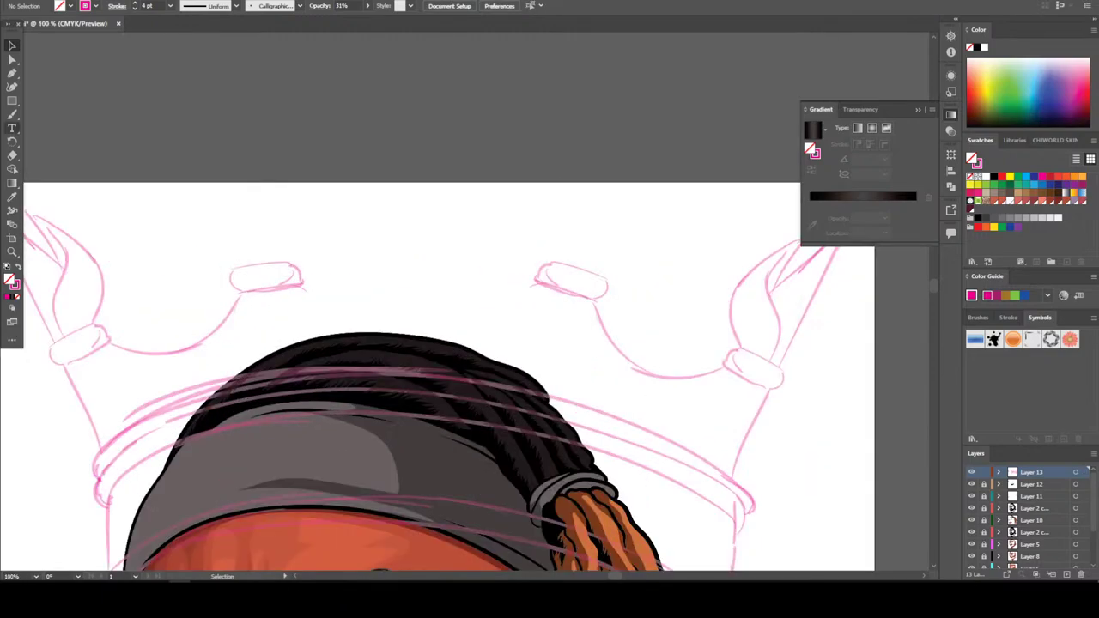
{"action": "key", "text": "b"}
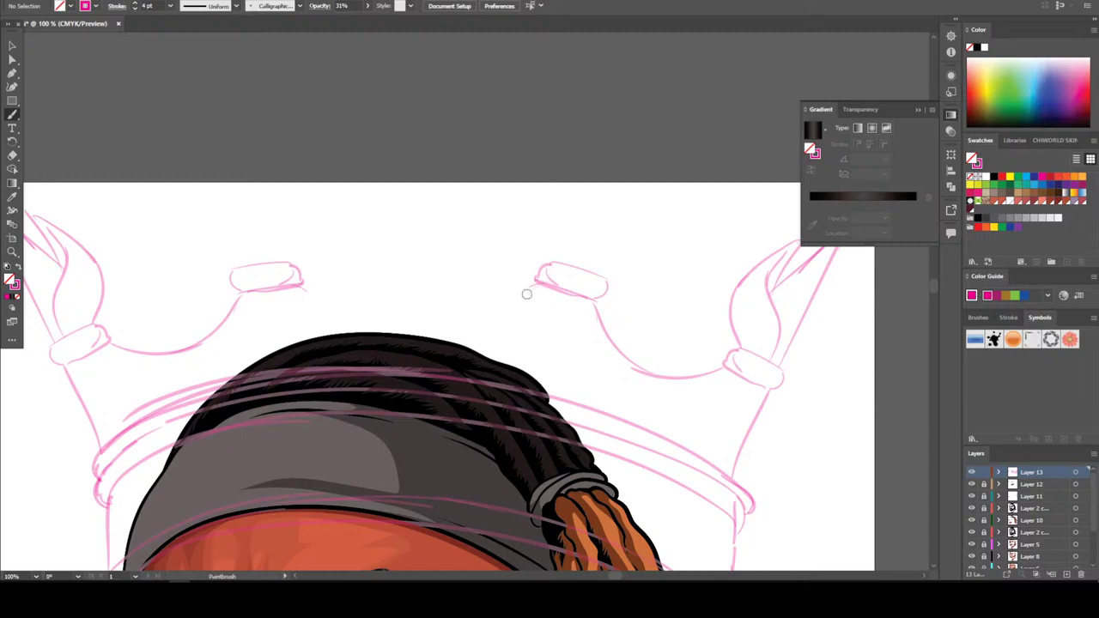
{"action": "mouse_move", "coordinate": [507, 306]}
{"action": "left_mouse_down"}
{"action": "mouse_move", "coordinate": [481, 308]}
{"action": "mouse_move", "coordinate": [439, 262]}
{"action": "left_mouse_up"}
{"action": "mouse_move", "coordinate": [303, 288]}
{"action": "left_mouse_down"}
{"action": "mouse_move", "coordinate": [363, 278]}
{"action": "mouse_move", "coordinate": [330, 293]}
{"action": "mouse_move", "coordinate": [386, 244]}
{"action": "left_mouse_up"}
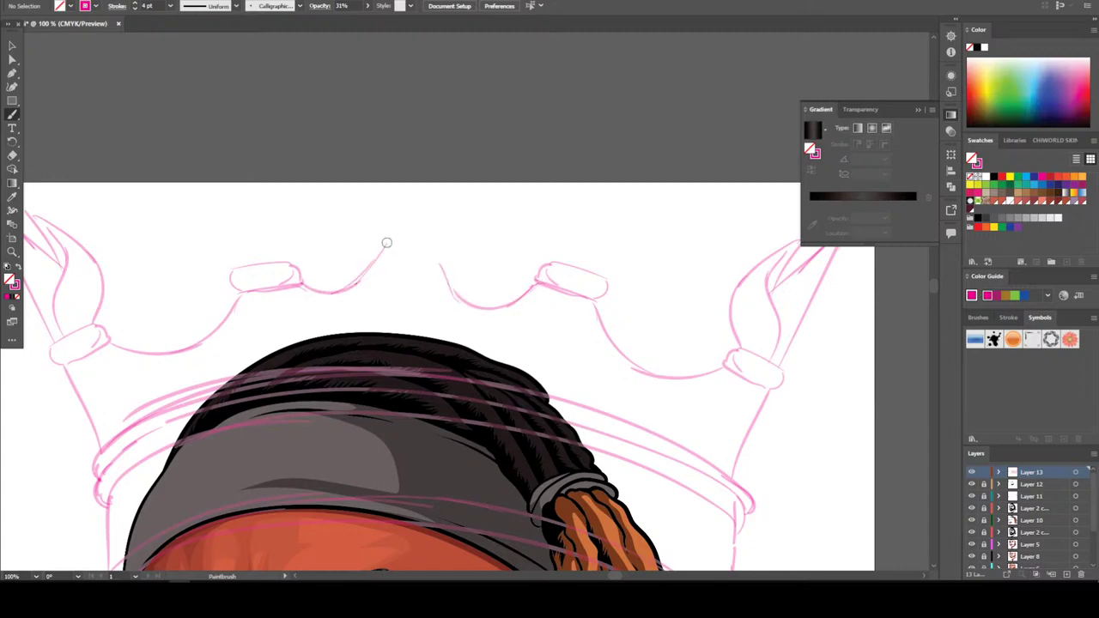
{"action": "mouse_move", "coordinate": [525, 292]}
{"action": "left_mouse_down"}
{"action": "mouse_move", "coordinate": [437, 268]}
{"action": "mouse_move", "coordinate": [433, 246]}
{"action": "mouse_move", "coordinate": [382, 247]}
{"action": "left_mouse_up"}
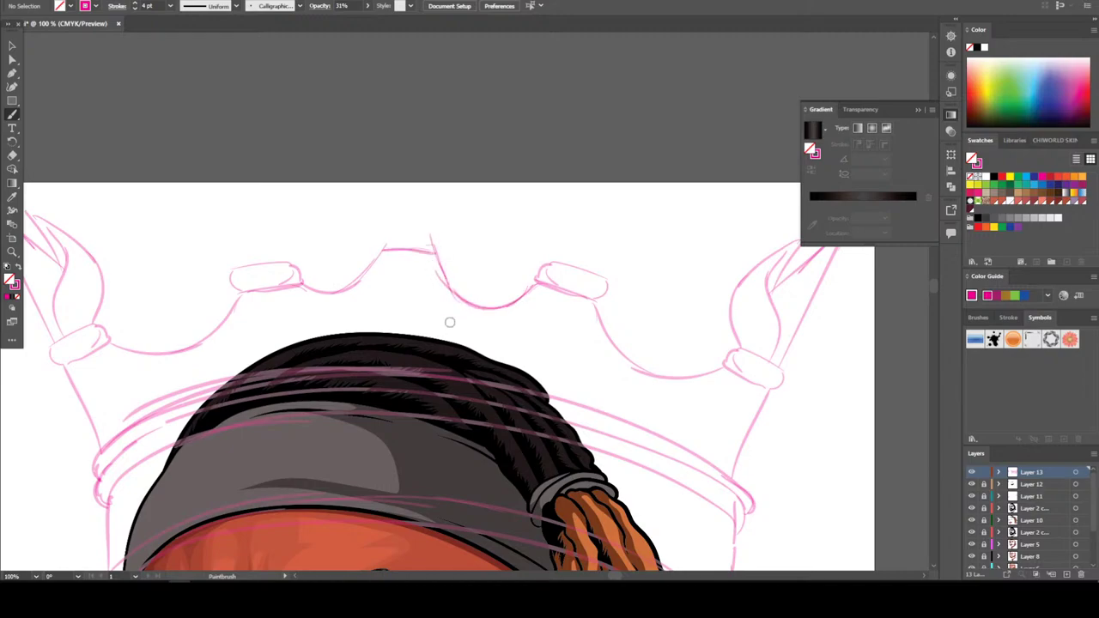
{"action": "key", "text": "ctrl+minus"}
{"action": "key", "text": "ctrl+minus"}
{"action": "key", "text": "ctrl+minus"}
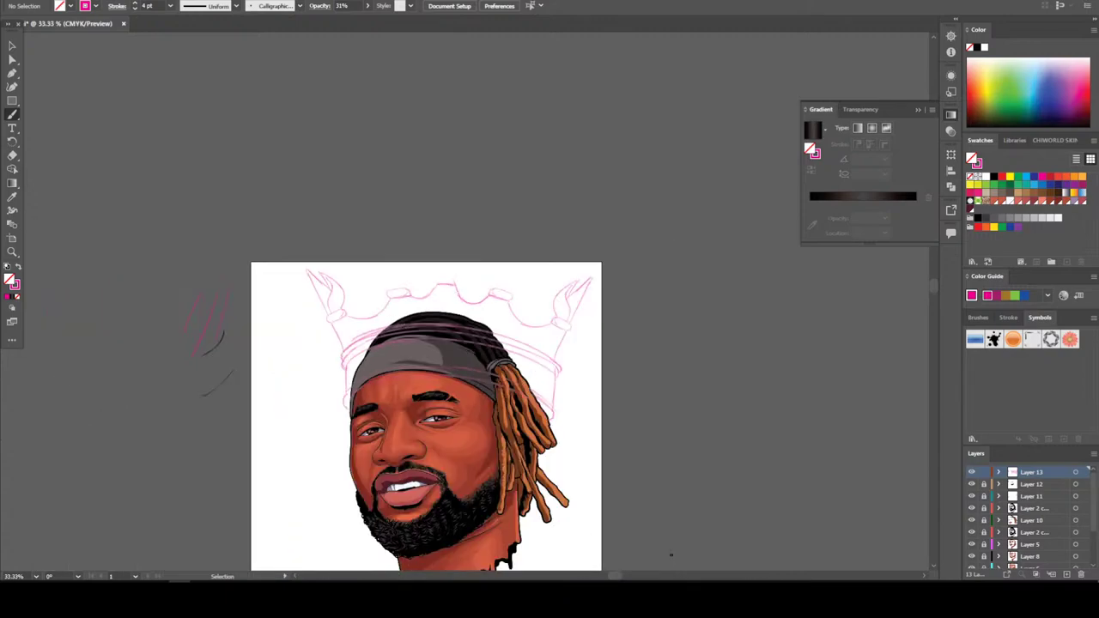
{"action": "key", "text": "ctrl+plus"}
{"action": "key", "text": "ctrl+plus"}
{"action": "key", "text": "ctrl+plus"}
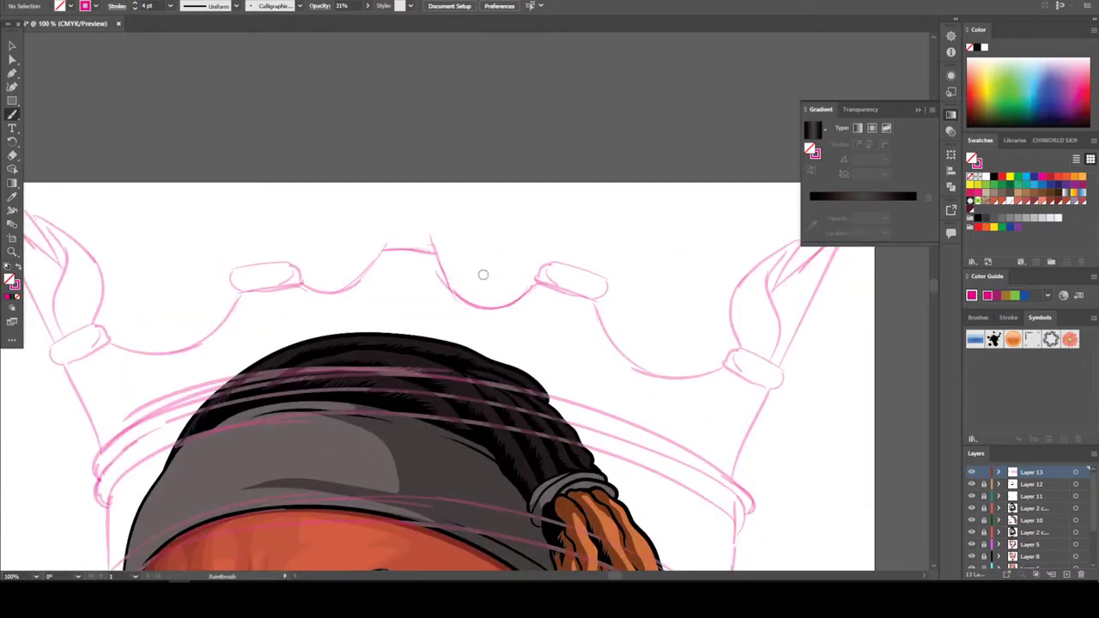
Stretch the crown's left inner section further left with the Selection tool
{"action": "left_click", "coordinate": [12, 46]}
{"action": "left_click_drag", "start_coordinate": [521, 232], "coordinate": [674, 330]}
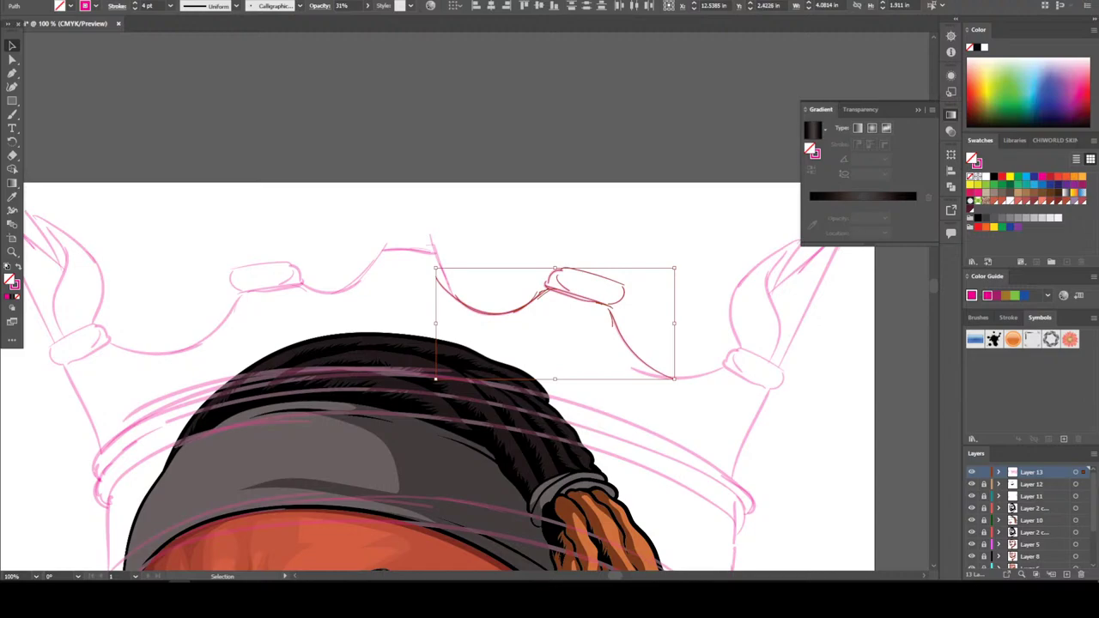
{"action": "left_click_drag", "start_coordinate": [192, 233], "coordinate": [316, 282]}
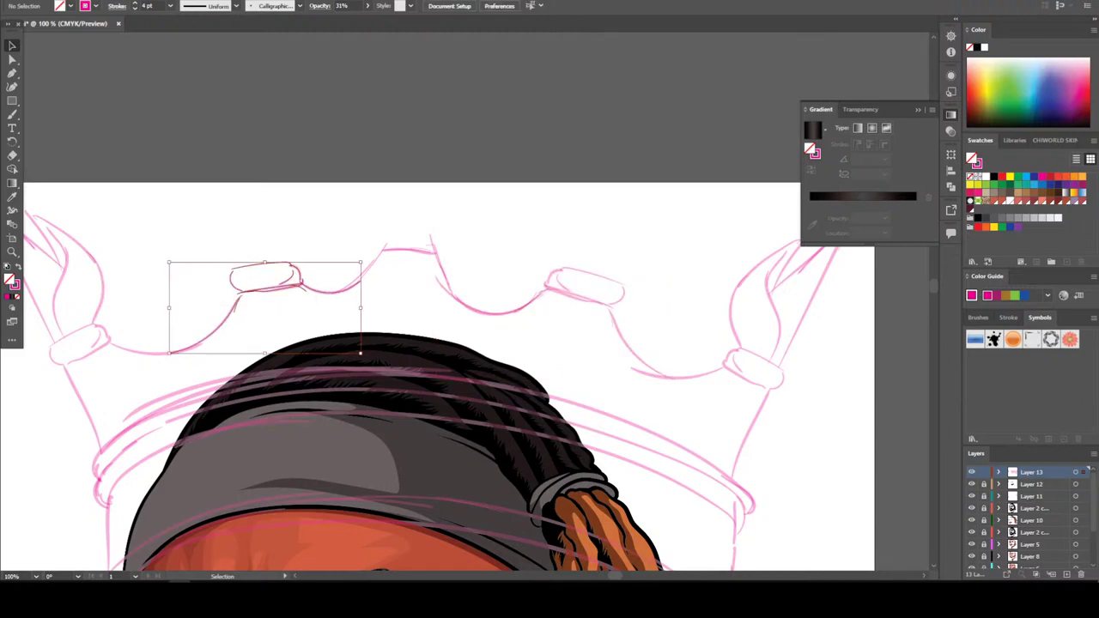
{"action": "left_click_drag", "start_coordinate": [170, 309], "coordinate": [136, 317]}
{"action": "key", "text": "ctrl+shift+a"}
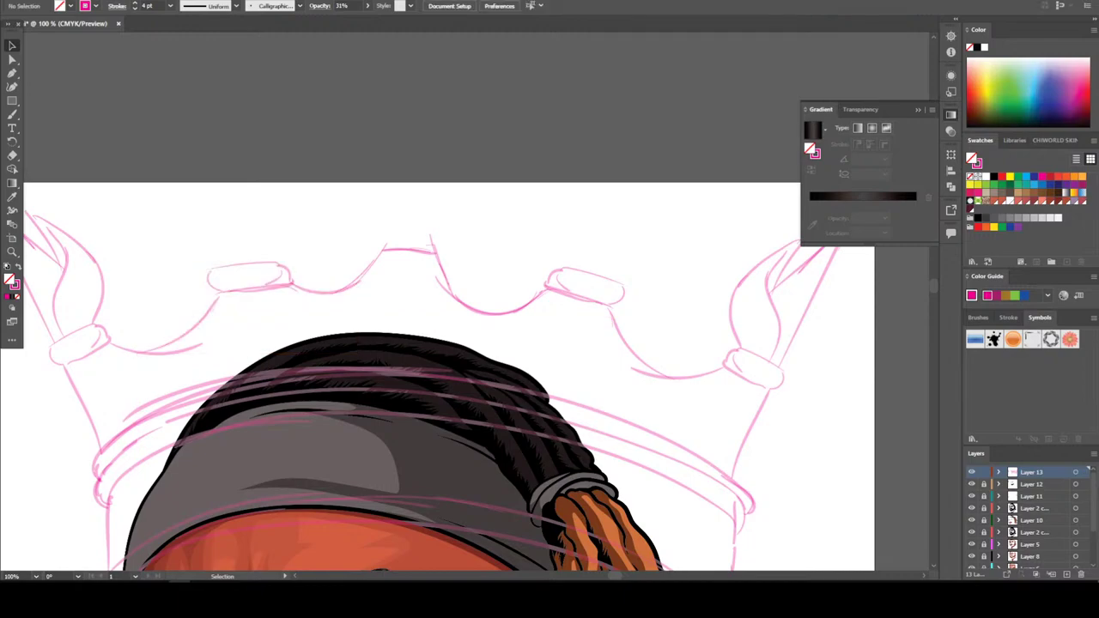
{"action": "key", "text": "ctrl+minus"}
{"action": "key", "text": "ctrl+minus"}
{"action": "key", "text": "ctrl+minus"}
{"action": "key", "text": "ctrl+minus"}
{"action": "key", "text": "ctrl+plus"}
{"action": "key", "text": "ctrl+plus"}
{"action": "key", "text": "ctrl+plus"}
{"action": "key", "text": "ctrl+plus"}
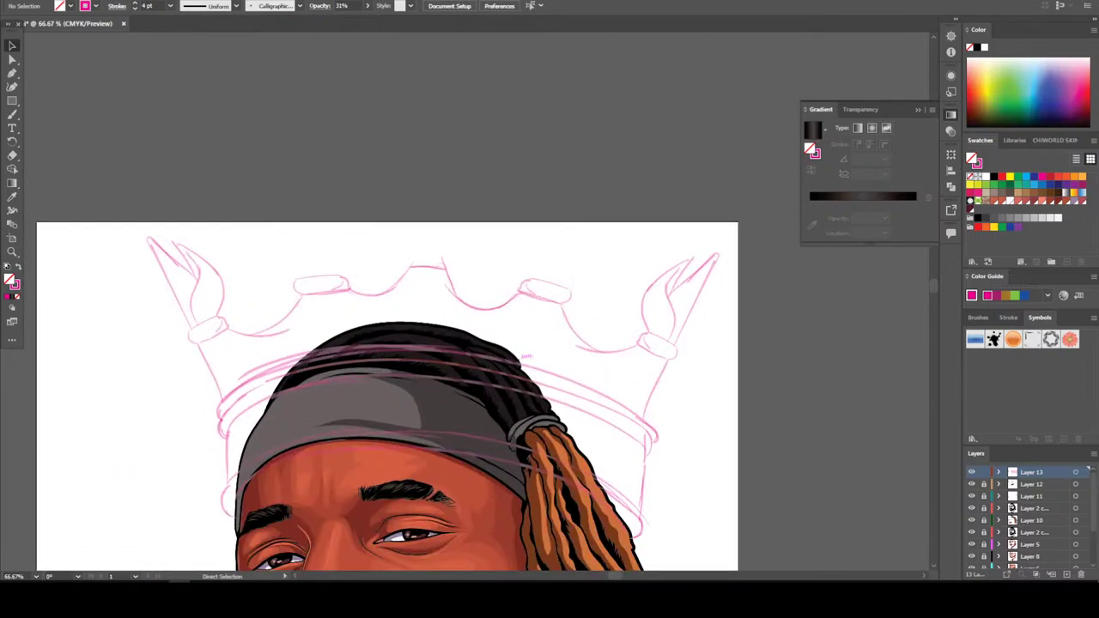
Sketch round orbs above the right and left inner crown points
{"action": "left_click", "coordinate": [12, 73]}
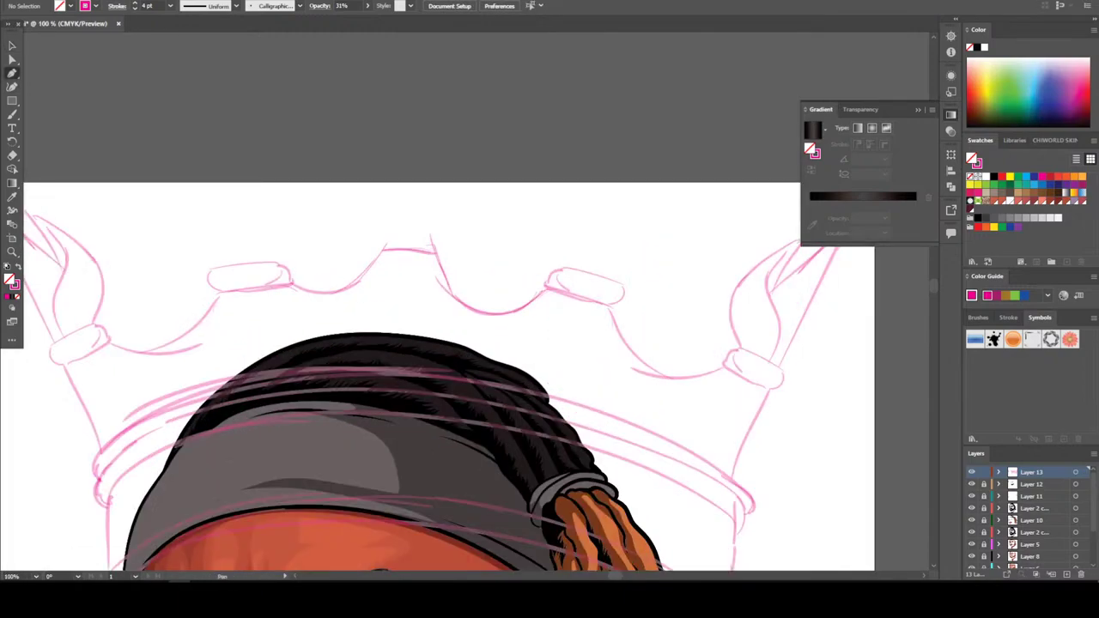
{"action": "left_click", "coordinate": [12, 113]}
{"action": "mouse_move", "coordinate": [584, 284]}
{"action": "left_mouse_down"}
{"action": "mouse_move", "coordinate": [628, 281]}
{"action": "mouse_move", "coordinate": [655, 226]}
{"action": "mouse_move", "coordinate": [577, 199]}
{"action": "mouse_move", "coordinate": [560, 223]}
{"action": "mouse_move", "coordinate": [626, 198]}
{"action": "left_mouse_up"}
{"action": "left_click_drag", "start_coordinate": [637, 272], "coordinate": [571, 237]}
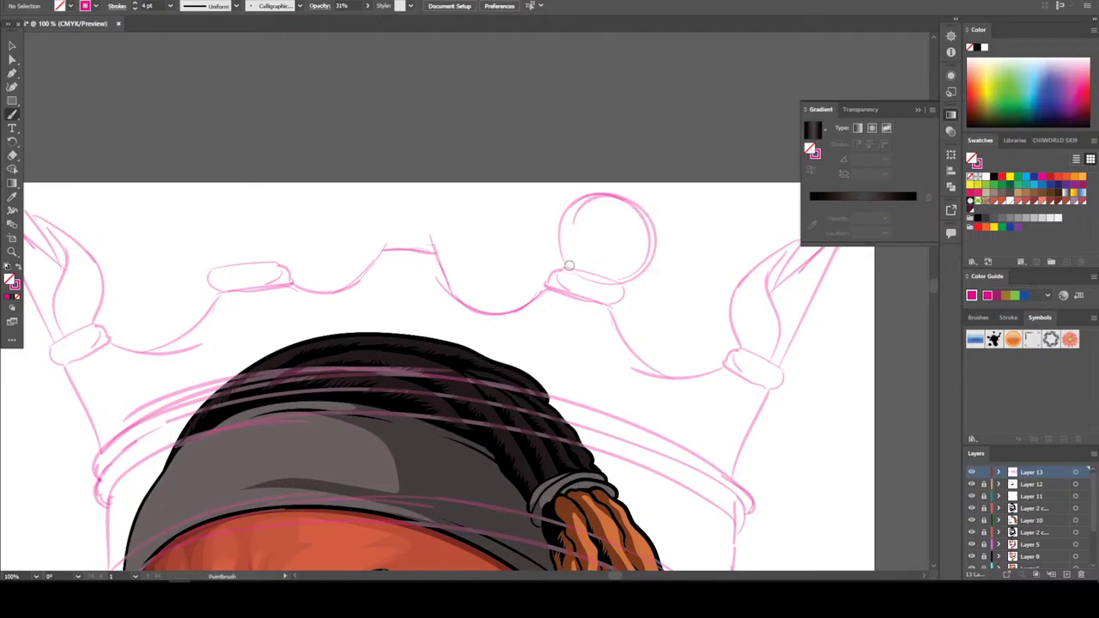
{"action": "mouse_move", "coordinate": [277, 257]}
{"action": "left_mouse_down"}
{"action": "mouse_move", "coordinate": [248, 199]}
{"action": "mouse_move", "coordinate": [202, 215]}
{"action": "left_mouse_up"}
{"action": "mouse_move", "coordinate": [213, 270]}
{"action": "left_mouse_down"}
{"action": "mouse_move", "coordinate": [190, 247]}
{"action": "mouse_move", "coordinate": [262, 190]}
{"action": "mouse_move", "coordinate": [286, 256]}
{"action": "left_mouse_up"}
{"action": "left_click_drag", "start_coordinate": [197, 216], "coordinate": [273, 194]}
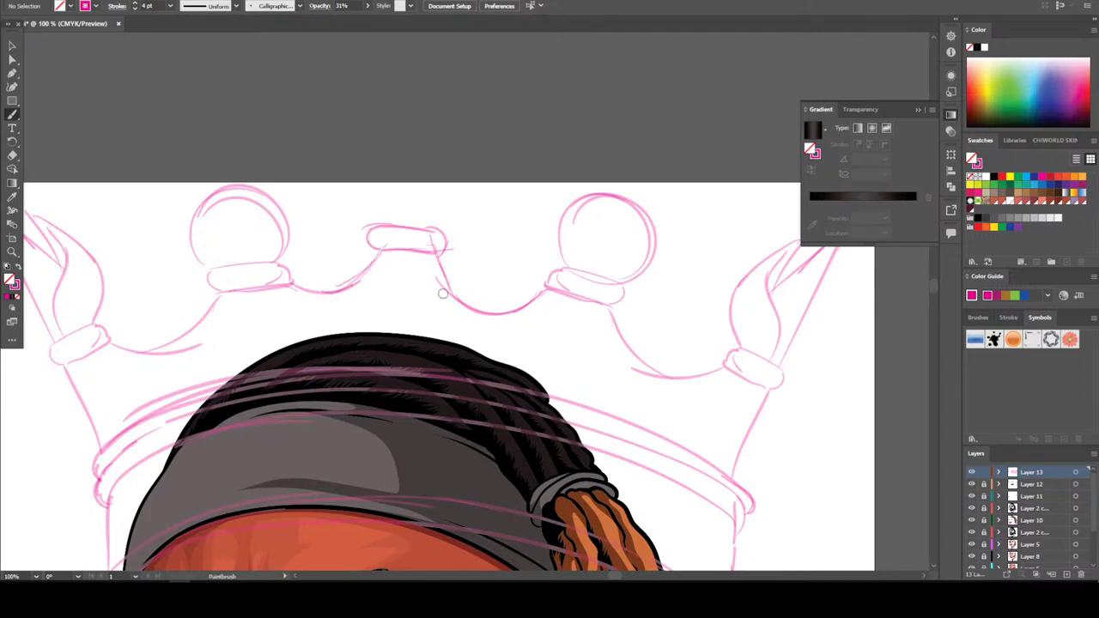
Sketch a band and leaf-shaped tip on the crown's centre point
{"action": "left_click_drag", "start_coordinate": [434, 264], "coordinate": [434, 248]}
{"action": "key", "text": "ctrl+minus"}
{"action": "key", "text": "ctrl+minus"}
{"action": "key", "text": "ctrl+minus"}
{"action": "key", "text": "ctrl+minus"}
{"action": "key", "text": "ctrl+plus"}
{"action": "key", "text": "ctrl+plus"}
{"action": "key", "text": "ctrl+plus"}
{"action": "key", "text": "ctrl+plus"}
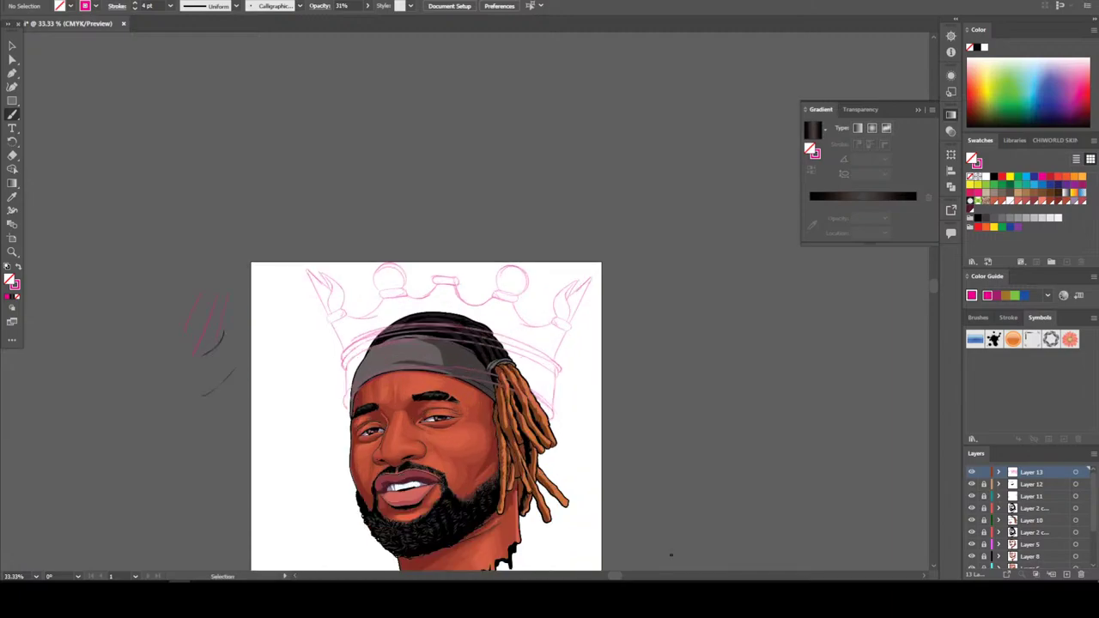
{"action": "scroll", "coordinate": [589, 407], "scroll_direction": "up", "scroll_amount": 2}
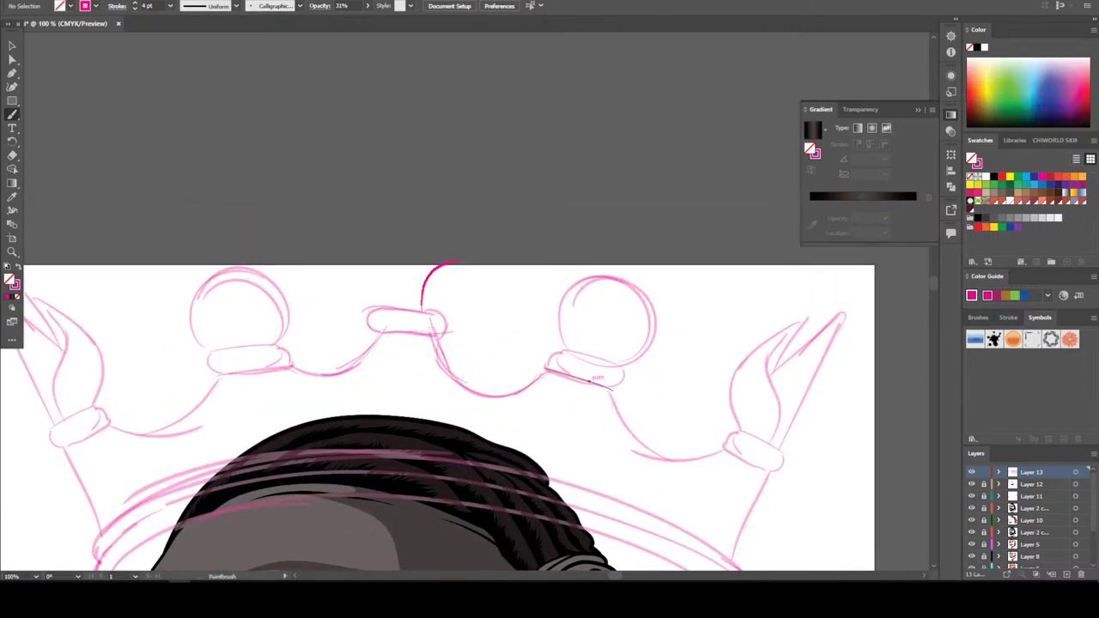
{"action": "left_click_drag", "start_coordinate": [490, 276], "coordinate": [435, 316]}
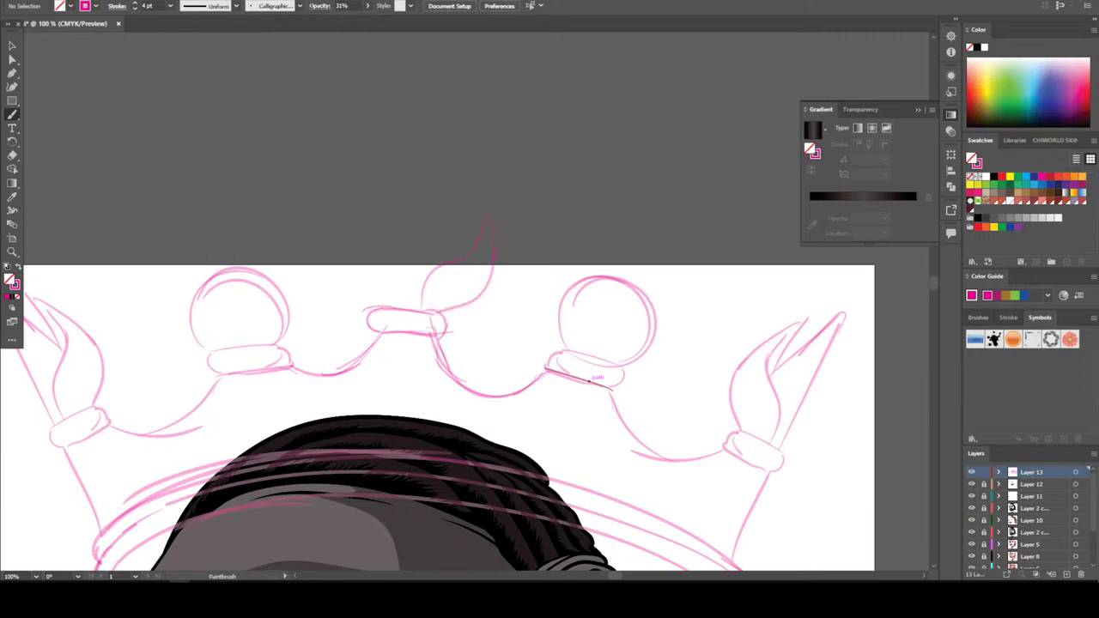
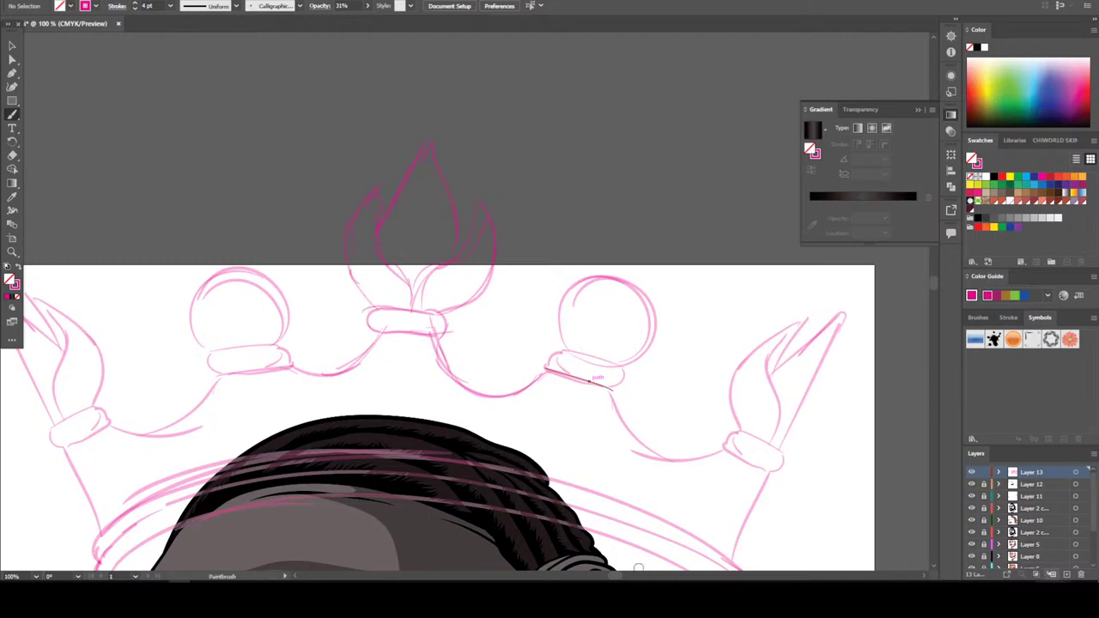
Delete the pink test strokes beside the artboard
{"action": "key", "text": "ctrl+minus"}
{"action": "key", "text": "ctrl+minus"}
{"action": "key", "text": "ctrl+minus"}
{"action": "key", "text": "ctrl+minus"}
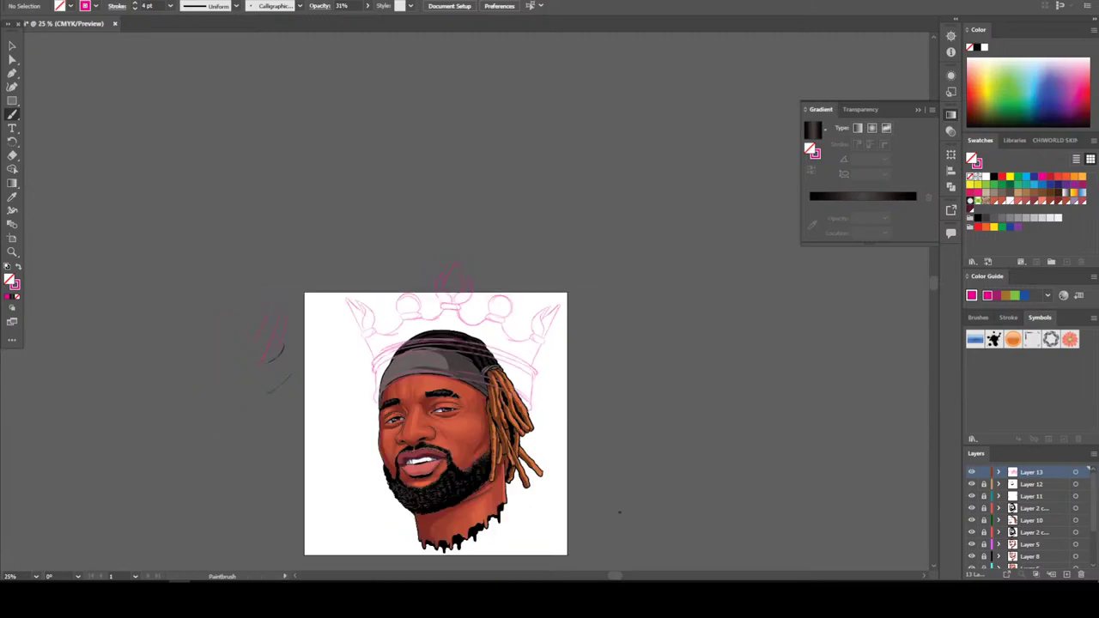
{"action": "scroll", "coordinate": [435, 424], "scroll_direction": "down", "scroll_amount": 1}
{"action": "key", "text": "ctrl+equal"}
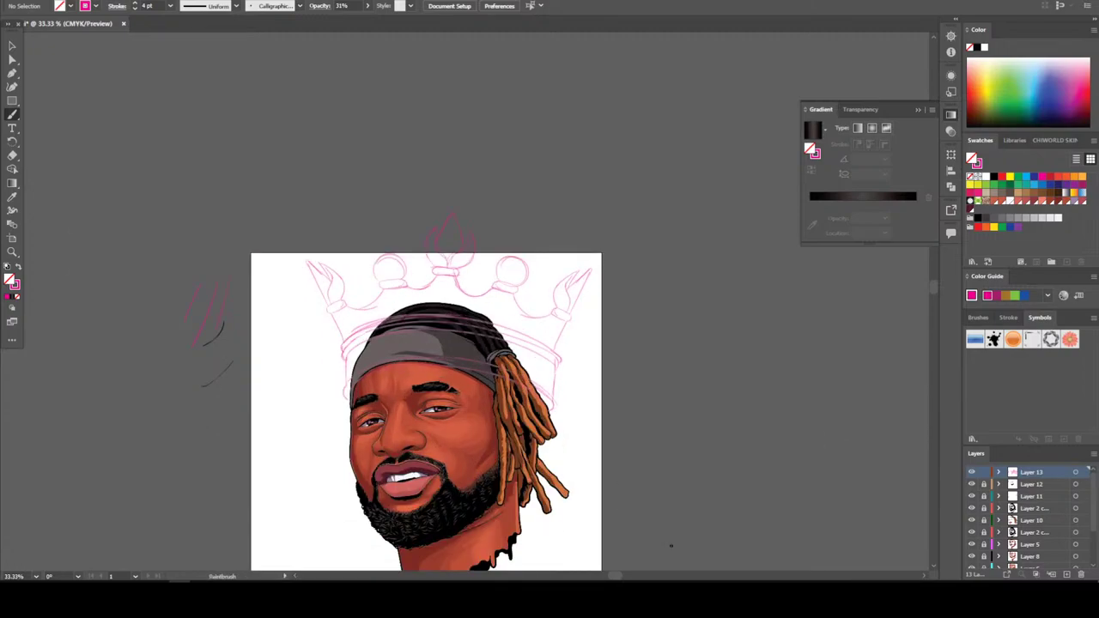
{"action": "key", "text": "v"}
{"action": "left_click", "coordinate": [211, 309]}
{"action": "key", "text": "Delete"}
Save the document and add new Layer 14 above the crown sketch layer
{"action": "key", "text": "alt+f"}
{"action": "key", "text": "Down"}
{"action": "key", "text": "Return"}
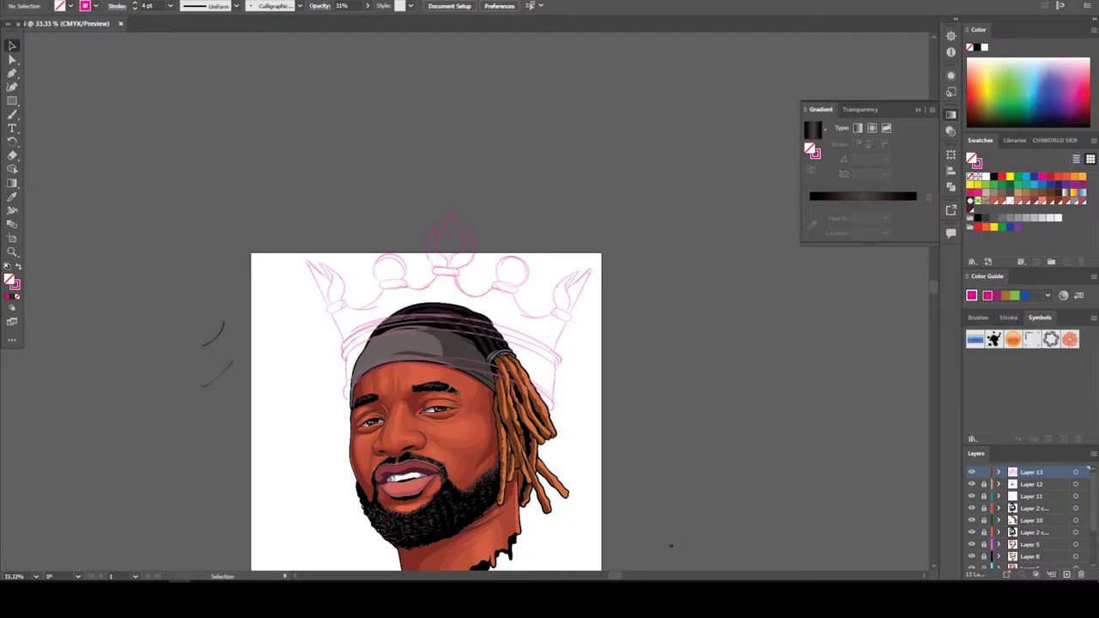
{"action": "key", "text": "ctrl+l"}
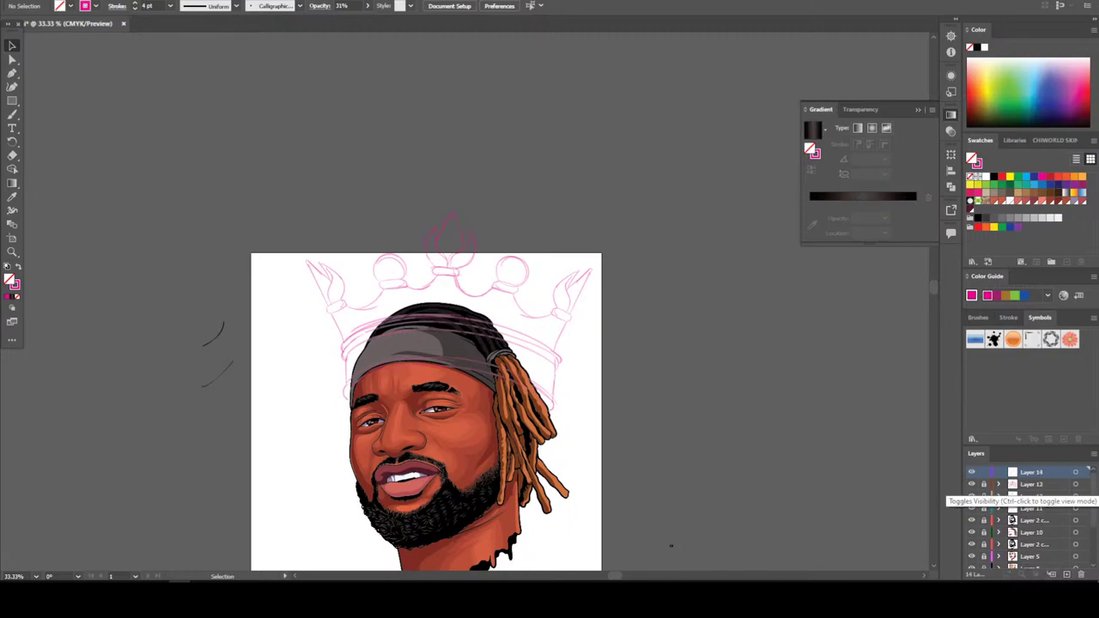
{"action": "left_click", "coordinate": [972, 484]}
{"action": "left_click", "coordinate": [972, 483]}
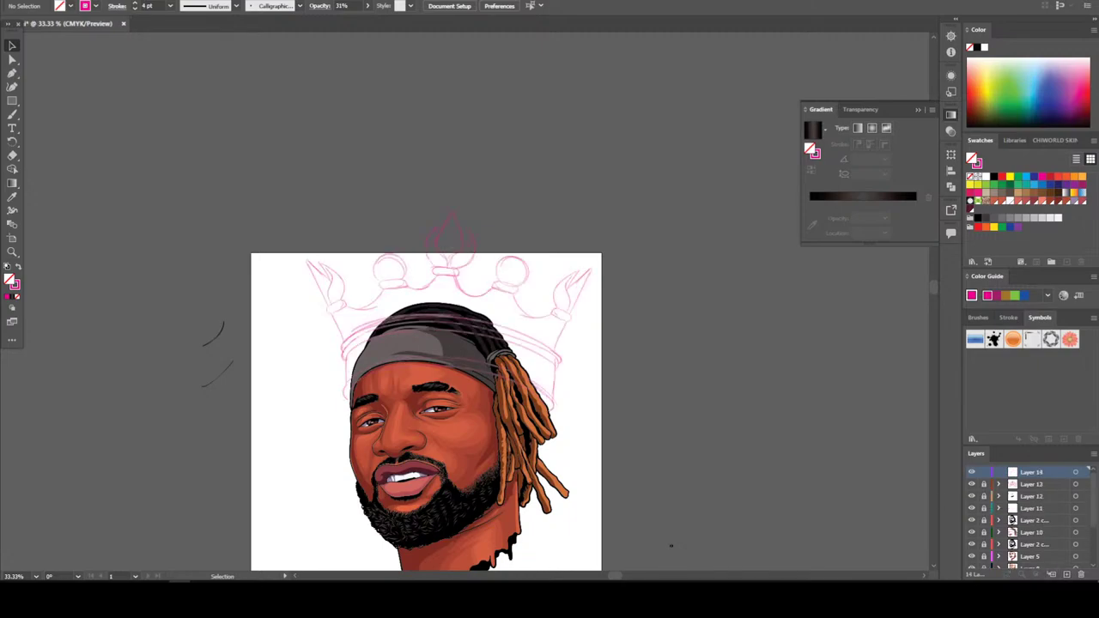
Reset to default black stroke and draw 8 pt Paintbrush test strokes beside the artboard
{"action": "key", "text": "ctrl+plus"}
{"action": "scroll", "coordinate": [503, 344], "scroll_direction": "down", "scroll_amount": 2}
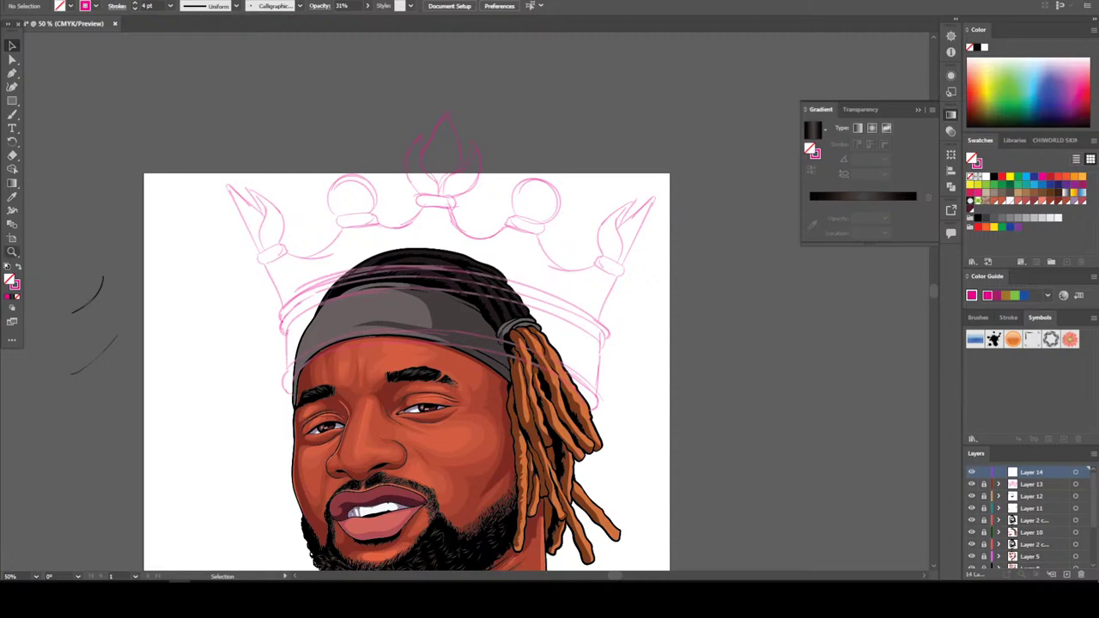
{"action": "key", "text": "d"}
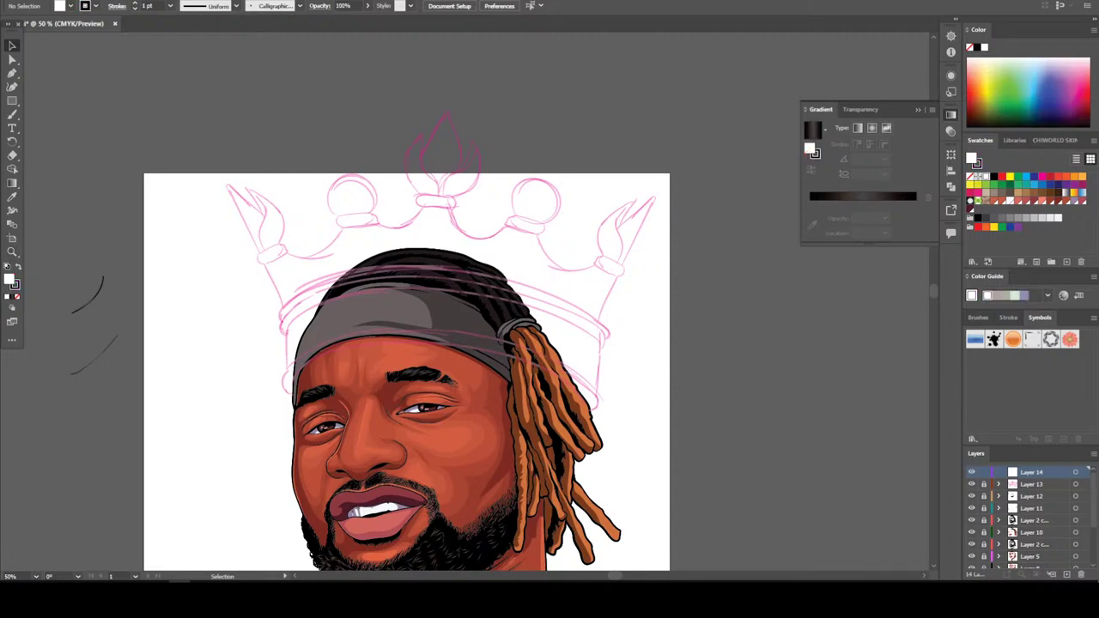
{"action": "key", "text": "b"}
{"action": "left_click_drag", "start_coordinate": [86, 157], "coordinate": [61, 212]}
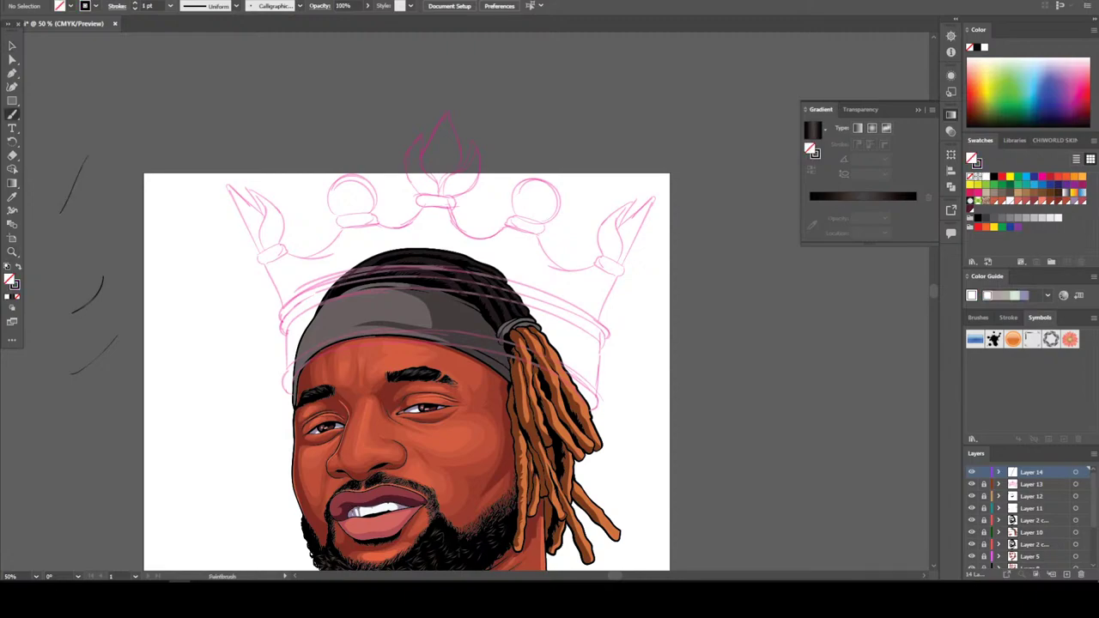
{"action": "left_click", "coordinate": [170, 6]}
{"action": "left_click", "coordinate": [188, 144]}
{"action": "left_click_drag", "start_coordinate": [104, 137], "coordinate": [75, 249]}
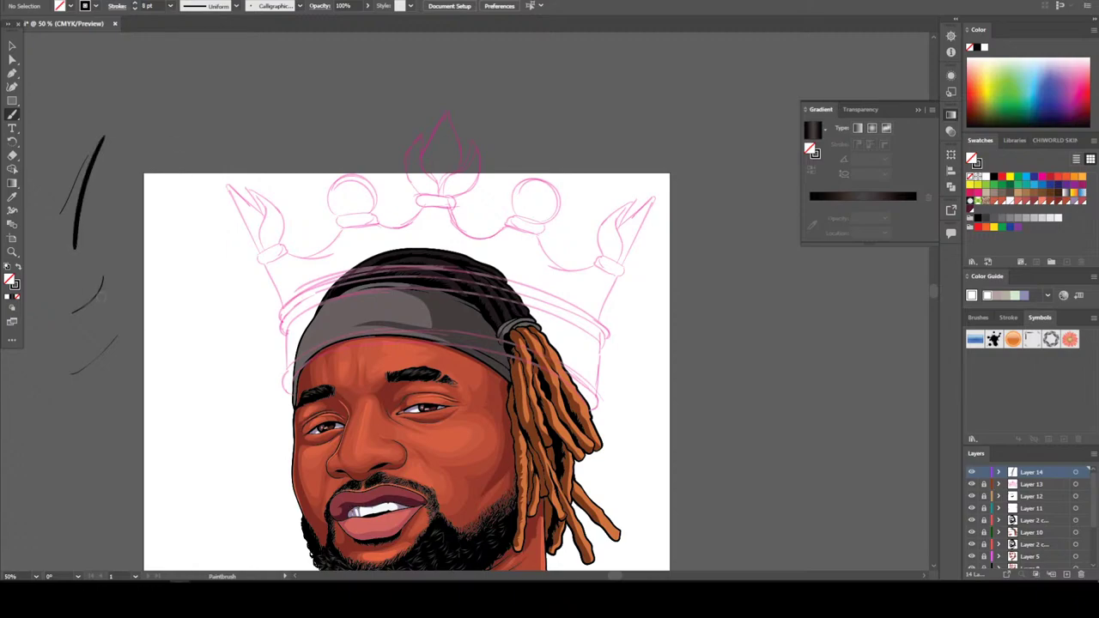
{"action": "scroll", "coordinate": [178, 352], "scroll_direction": "down", "scroll_amount": 5}
{"action": "key", "text": "ctrl+equal"}
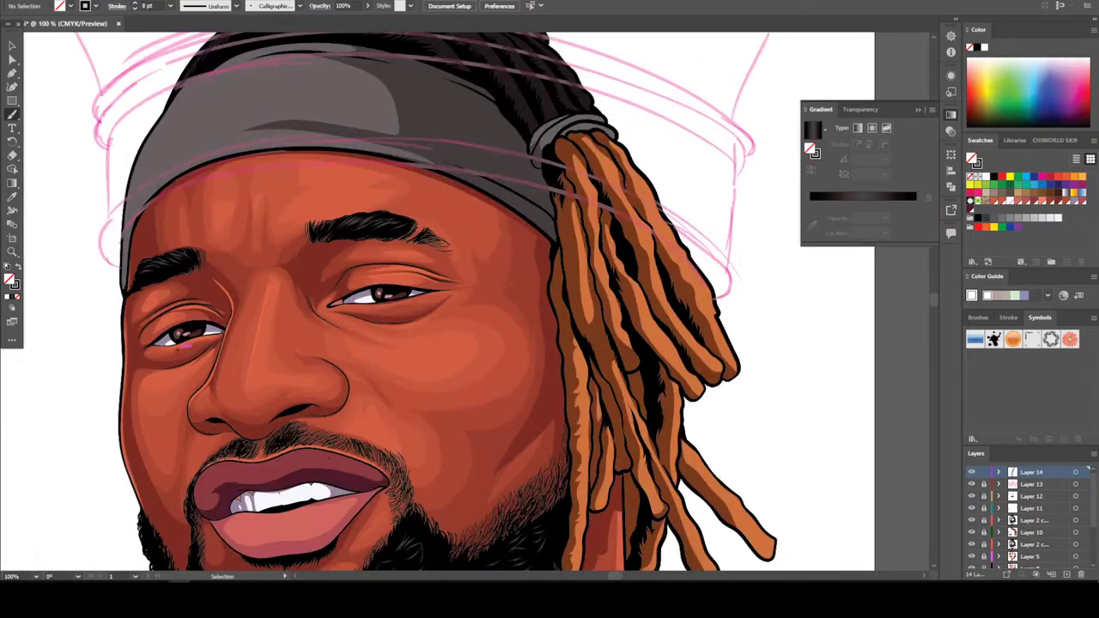
Ink the band line across the forehead, ending in a hook beside the dreadlocks
{"action": "left_click_drag", "start_coordinate": [121, 351], "coordinate": [176, 392]}
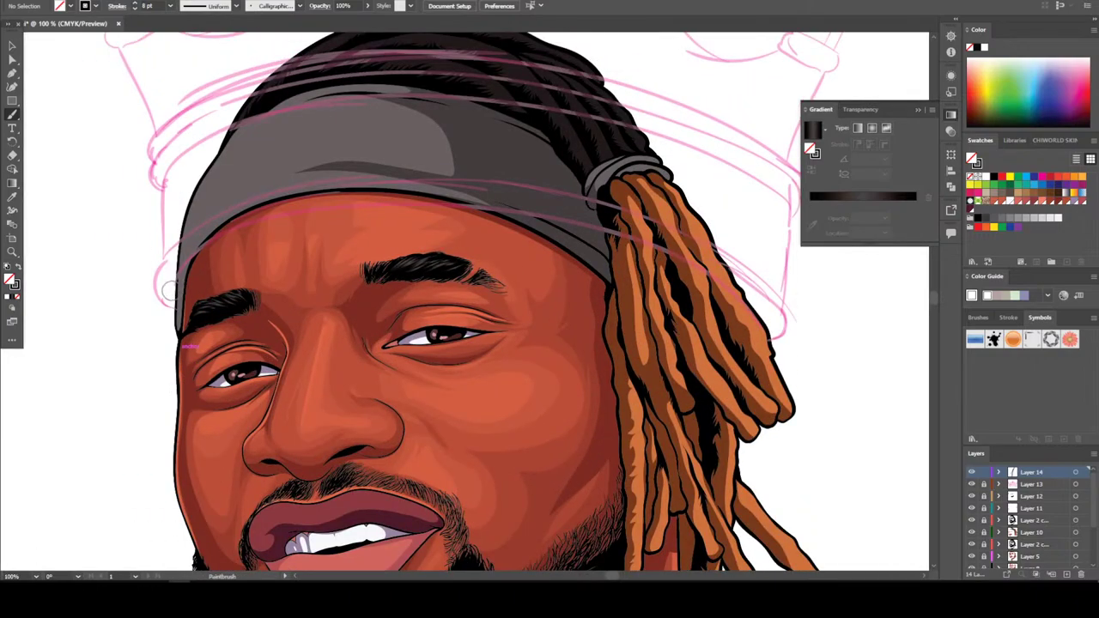
{"action": "mouse_move", "coordinate": [236, 230]}
{"action": "left_mouse_down"}
{"action": "mouse_move", "coordinate": [354, 203]}
{"action": "mouse_move", "coordinate": [447, 204]}
{"action": "mouse_move", "coordinate": [665, 253]}
{"action": "mouse_move", "coordinate": [767, 324]}
{"action": "left_mouse_up"}
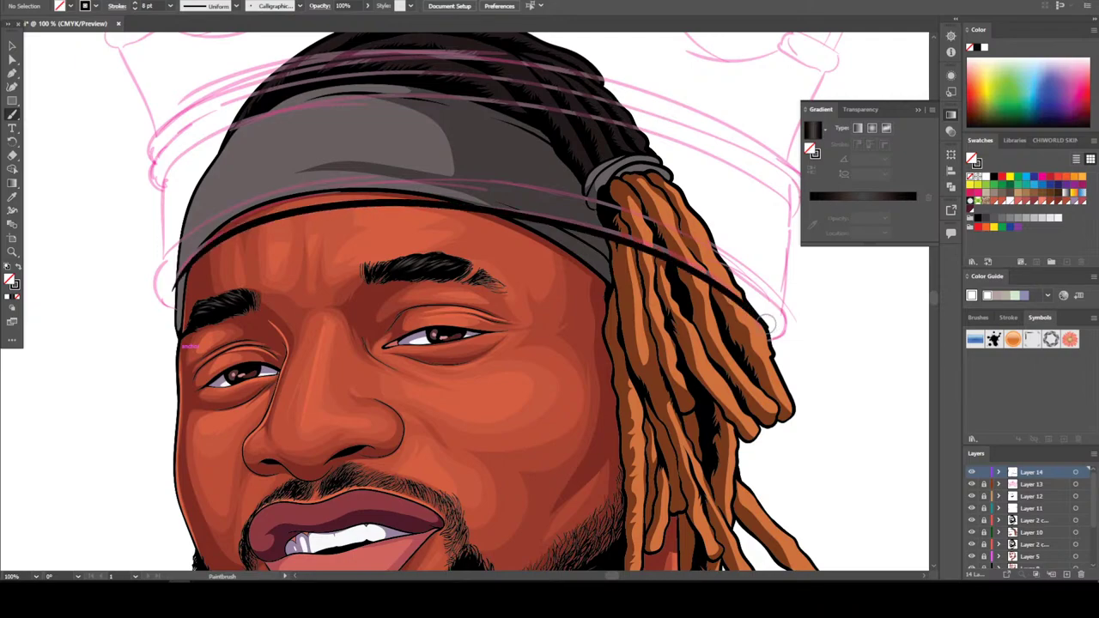
{"action": "scroll", "coordinate": [798, 520], "scroll_direction": "down", "scroll_amount": 2}
{"action": "scroll", "coordinate": [743, 522], "scroll_direction": "right", "scroll_amount": 2}
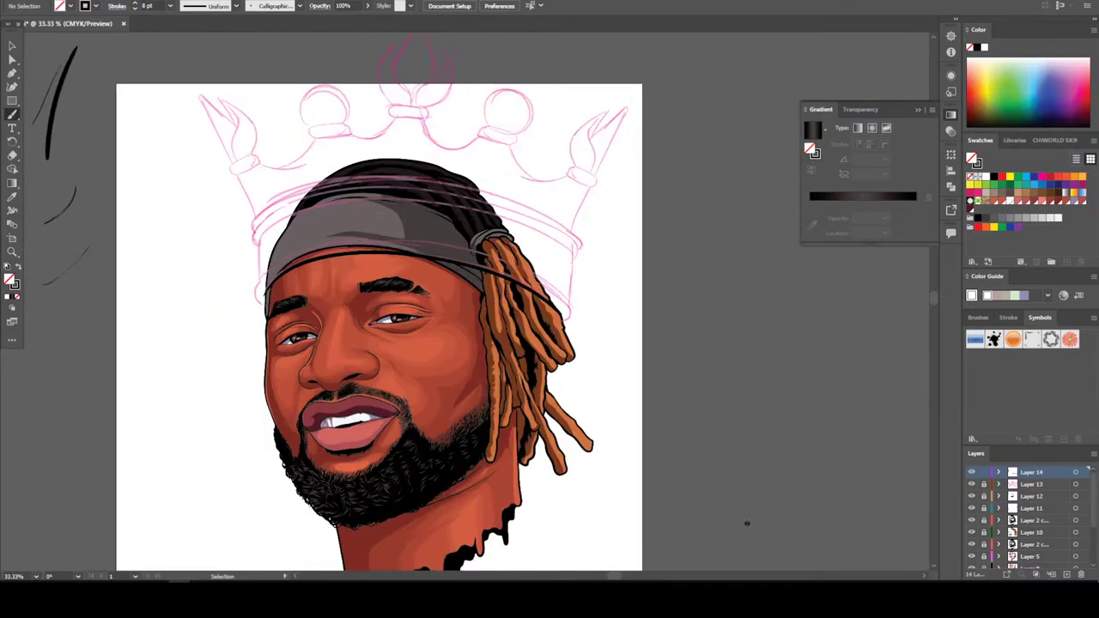
{"action": "scroll", "coordinate": [743, 522], "scroll_direction": "up", "scroll_amount": 5}
{"action": "scroll", "coordinate": [694, 326], "scroll_direction": "up", "scroll_amount": 4}
{"action": "key", "text": "b"}
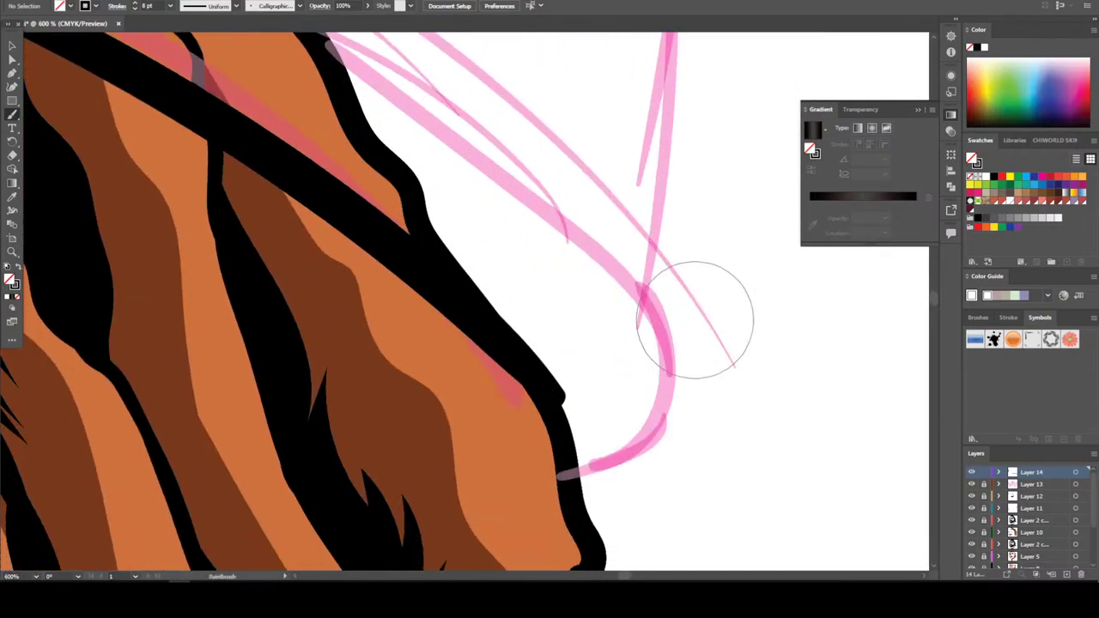
{"action": "mouse_move", "coordinate": [524, 363]}
{"action": "left_mouse_down"}
{"action": "mouse_move", "coordinate": [566, 415]}
{"action": "mouse_move", "coordinate": [565, 472]}
{"action": "mouse_move", "coordinate": [635, 460]}
{"action": "mouse_move", "coordinate": [670, 423]}
{"action": "mouse_move", "coordinate": [675, 345]}
{"action": "mouse_move", "coordinate": [627, 280]}
{"action": "left_mouse_up"}
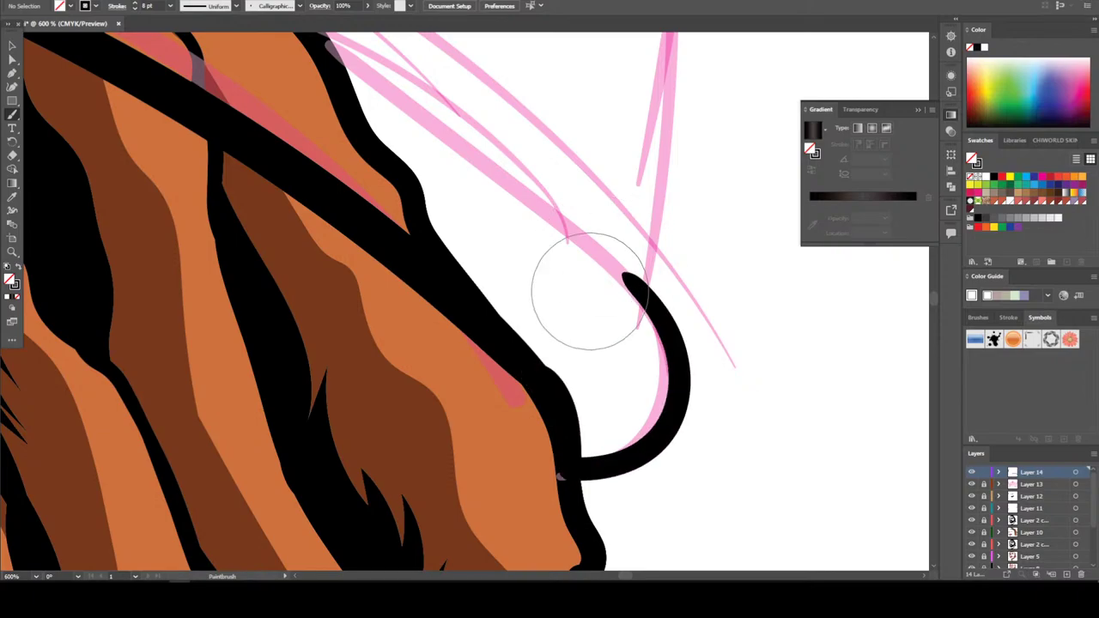
{"action": "mouse_move", "coordinate": [574, 468]}
{"action": "left_mouse_down"}
{"action": "mouse_move", "coordinate": [564, 408]}
{"action": "mouse_move", "coordinate": [473, 290]}
{"action": "left_mouse_up"}
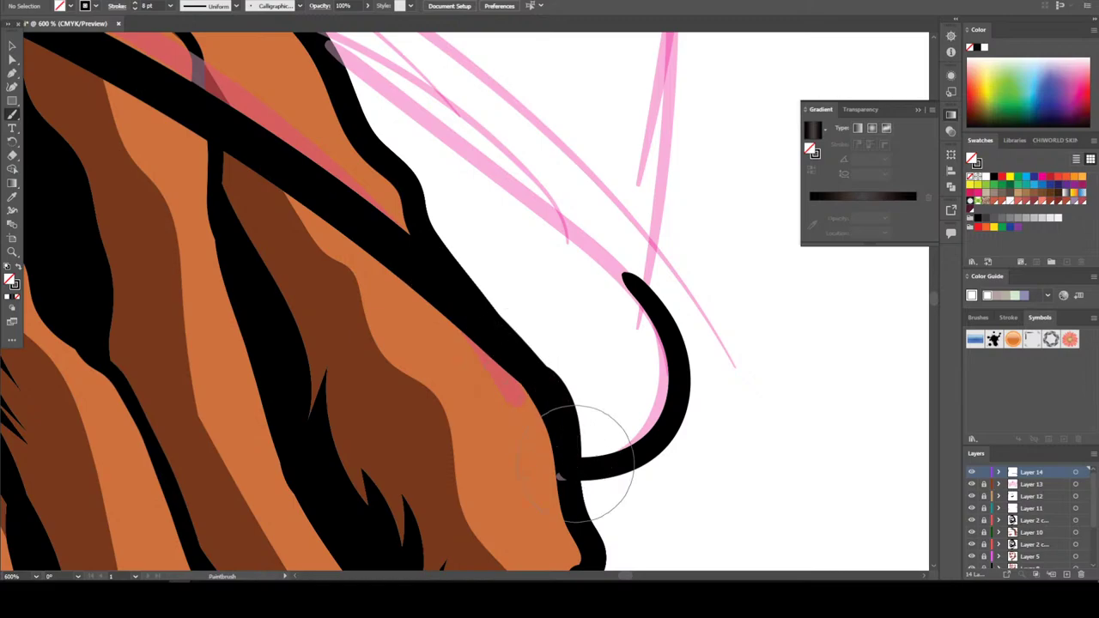
{"action": "mouse_move", "coordinate": [575, 468]}
{"action": "left_mouse_down"}
{"action": "mouse_move", "coordinate": [550, 376]}
{"action": "mouse_move", "coordinate": [442, 284]}
{"action": "left_mouse_up"}
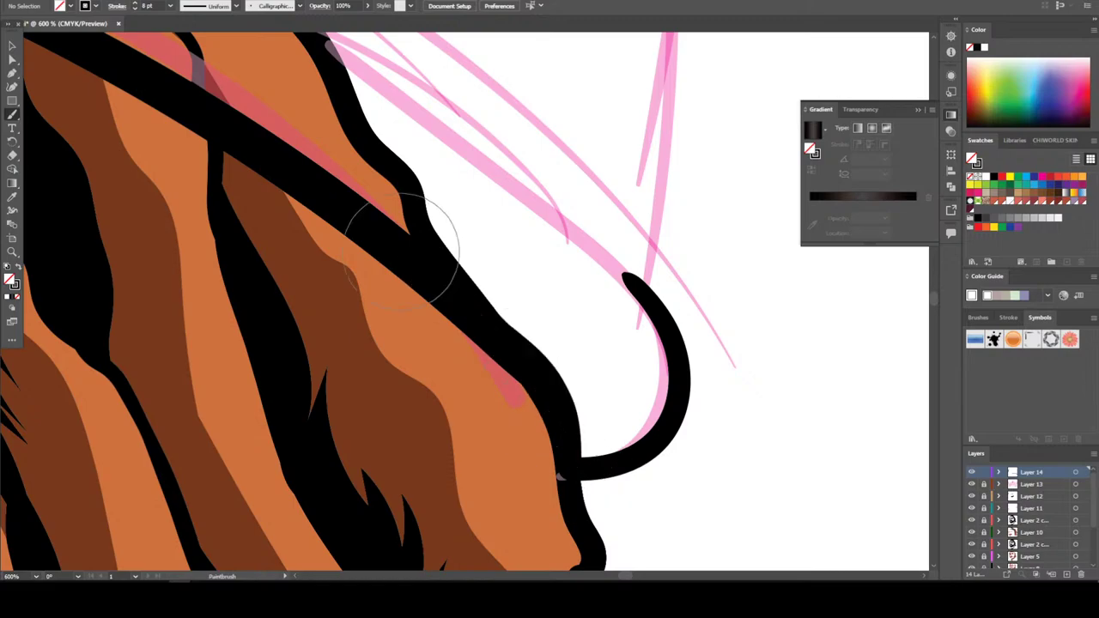
Ink the band's curled hook at the left temple
{"action": "key", "text": "ctrl+minus"}
{"action": "key", "text": "ctrl+minus"}
{"action": "key", "text": "ctrl+minus"}
{"action": "key", "text": "ctrl+minus"}
{"action": "key", "text": "ctrl+minus"}
{"action": "key", "text": "ctrl+minus"}
{"action": "key", "text": "ctrl+minus"}
{"action": "key", "text": "ctrl+minus"}
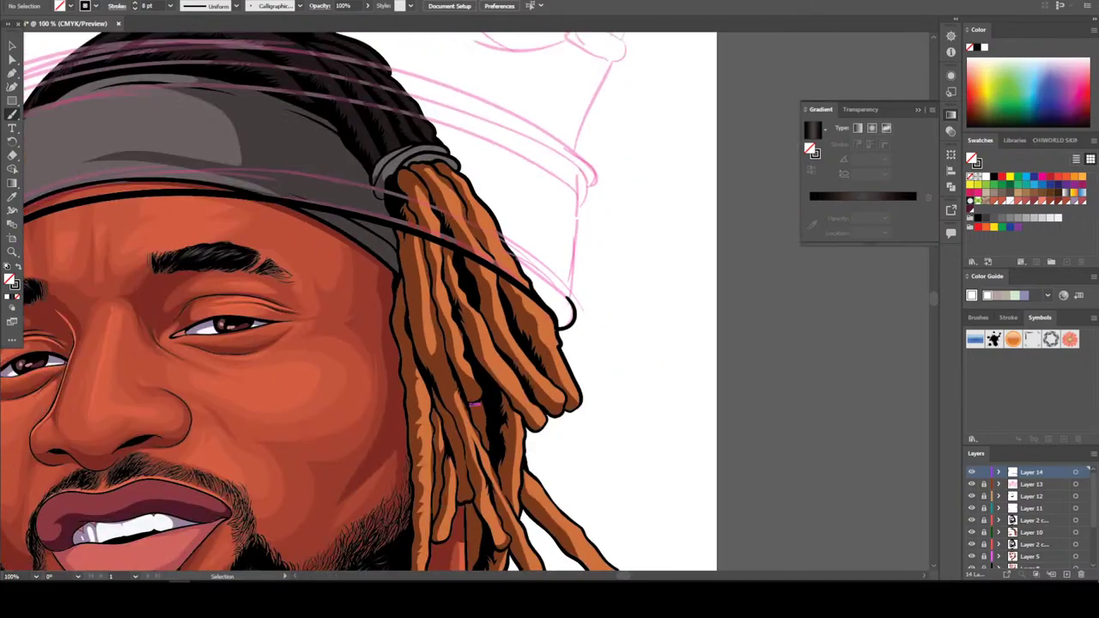
{"action": "key", "text": "ctrl+plus"}
{"action": "key", "text": "ctrl+plus"}
{"action": "key", "text": "ctrl+plus"}
{"action": "key", "text": "ctrl+plus"}
{"action": "key", "text": "ctrl+plus"}
{"action": "key", "text": "ctrl+plus"}
{"action": "key", "text": "ctrl+plus"}
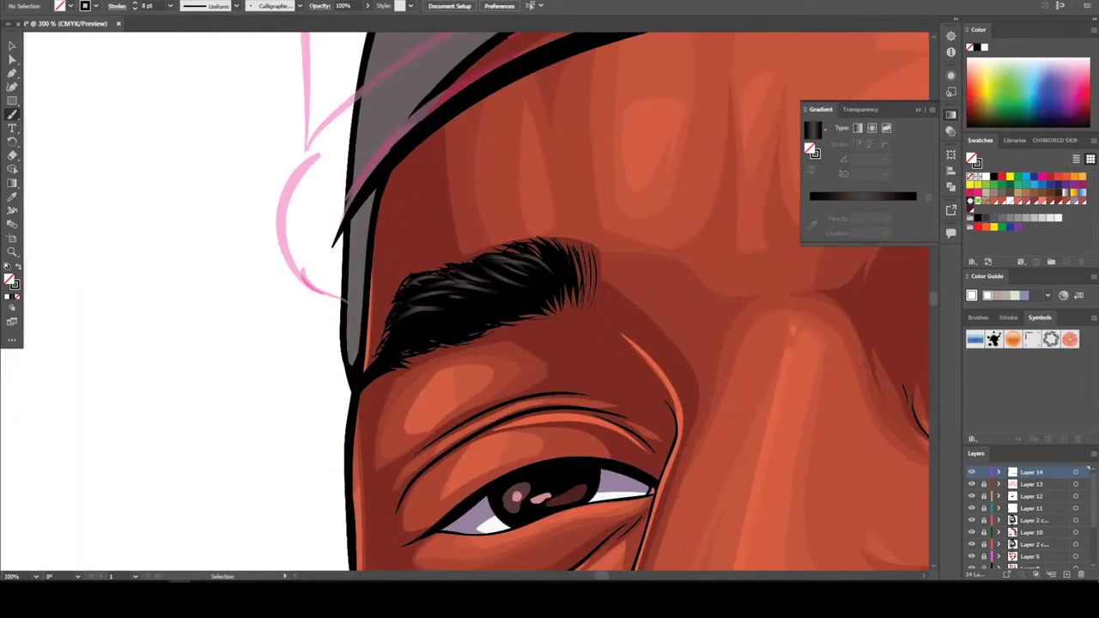
{"action": "scroll", "coordinate": [380, 241], "scroll_direction": "up", "scroll_amount": 2}
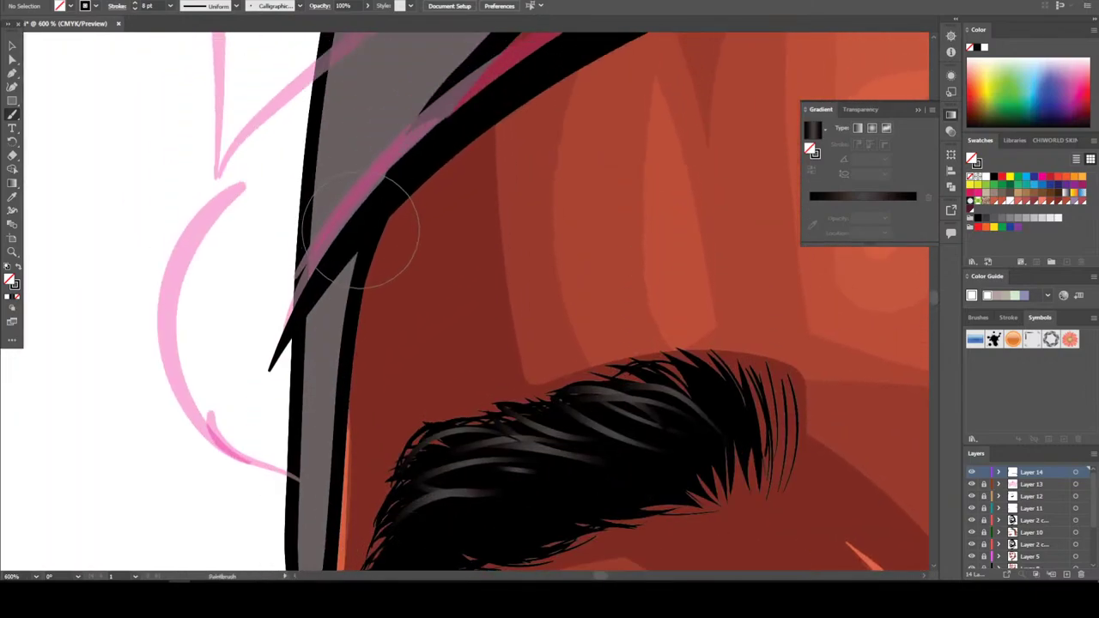
{"action": "mouse_move", "coordinate": [356, 225]}
{"action": "left_mouse_down"}
{"action": "mouse_move", "coordinate": [326, 291]}
{"action": "mouse_move", "coordinate": [290, 488]}
{"action": "mouse_move", "coordinate": [199, 428]}
{"action": "mouse_move", "coordinate": [146, 324]}
{"action": "mouse_move", "coordinate": [193, 184]}
{"action": "mouse_move", "coordinate": [228, 138]}
{"action": "left_mouse_up"}
{"action": "scroll", "coordinate": [421, 404], "scroll_direction": "down", "scroll_amount": 5}
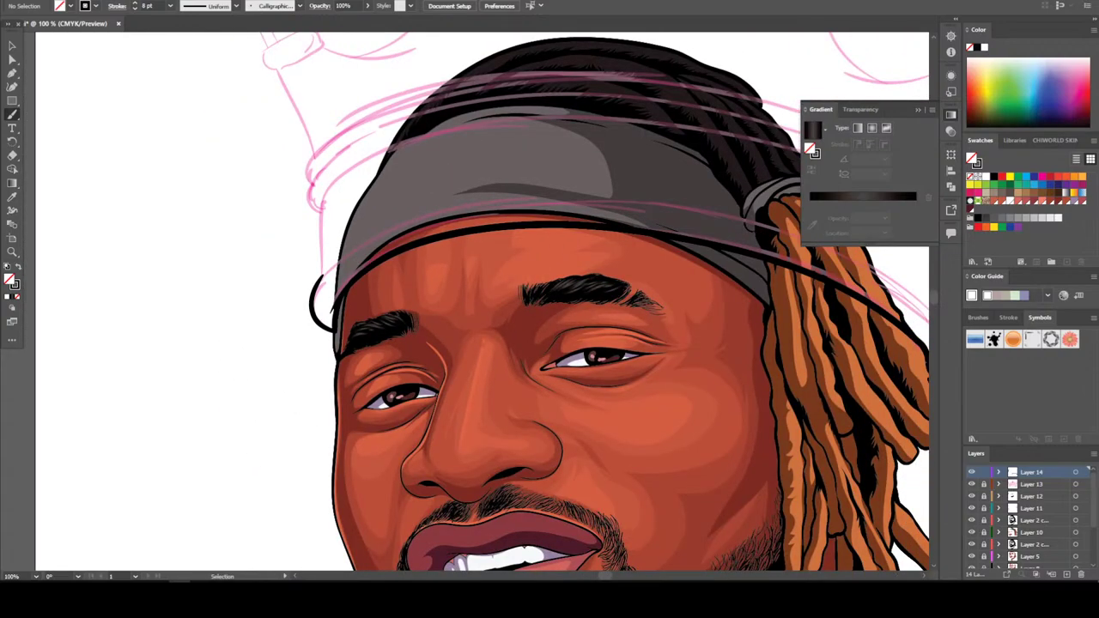
Ink a second band line across the durag and thicken the right hook
{"action": "left_click_drag", "start_coordinate": [568, 399], "coordinate": [448, 427]}
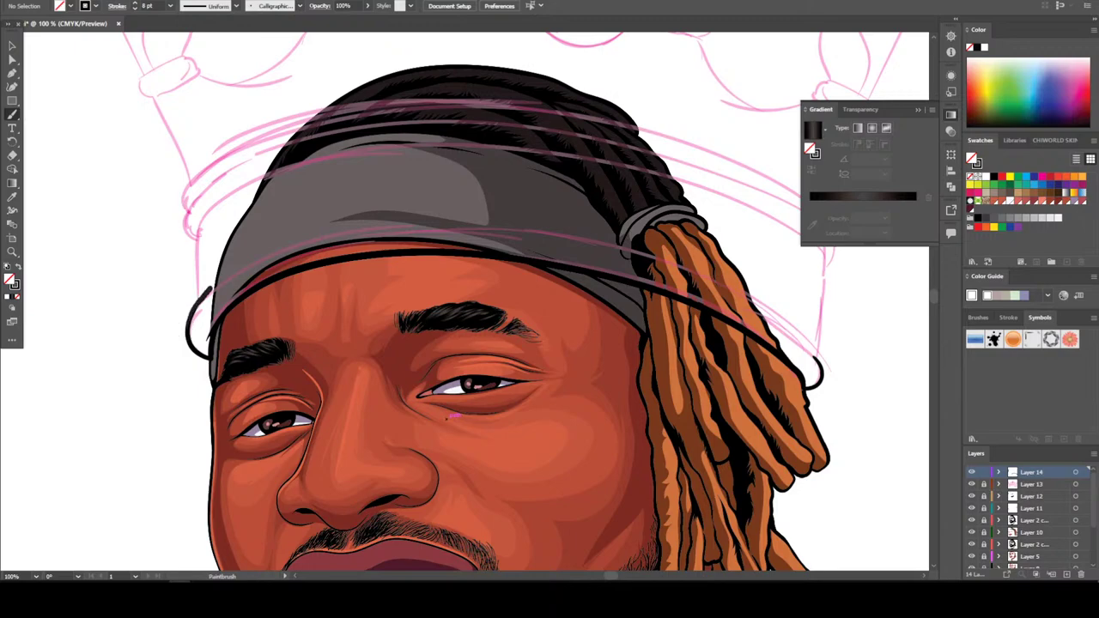
{"action": "mouse_move", "coordinate": [318, 238]}
{"action": "left_mouse_down"}
{"action": "mouse_move", "coordinate": [442, 222]}
{"action": "mouse_move", "coordinate": [556, 229]}
{"action": "left_mouse_up"}
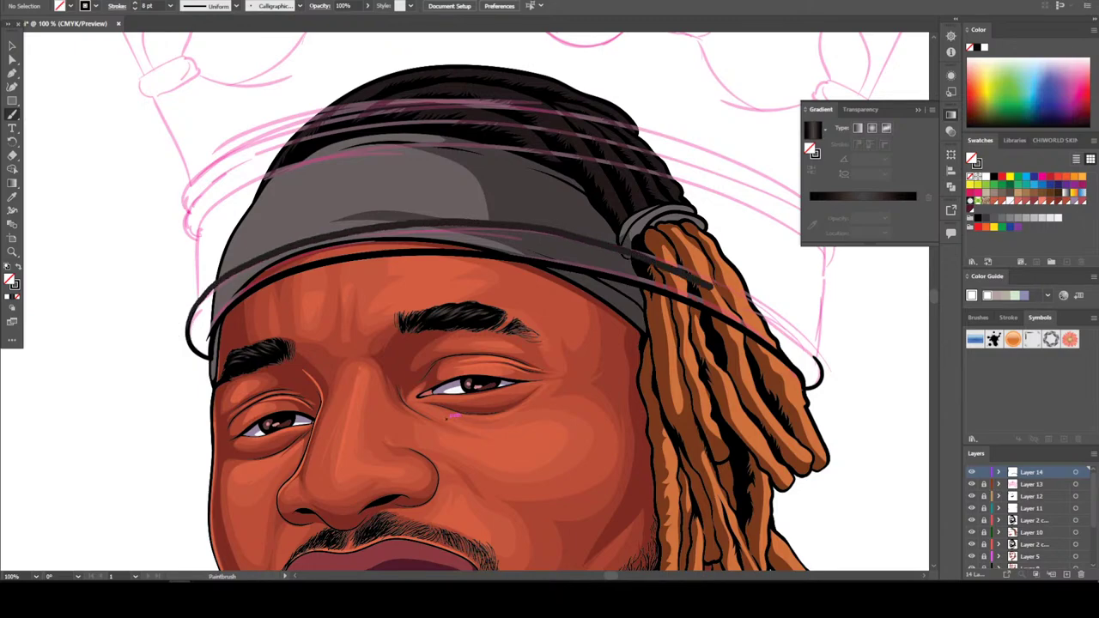
{"action": "left_click_drag", "start_coordinate": [781, 330], "coordinate": [805, 344]}
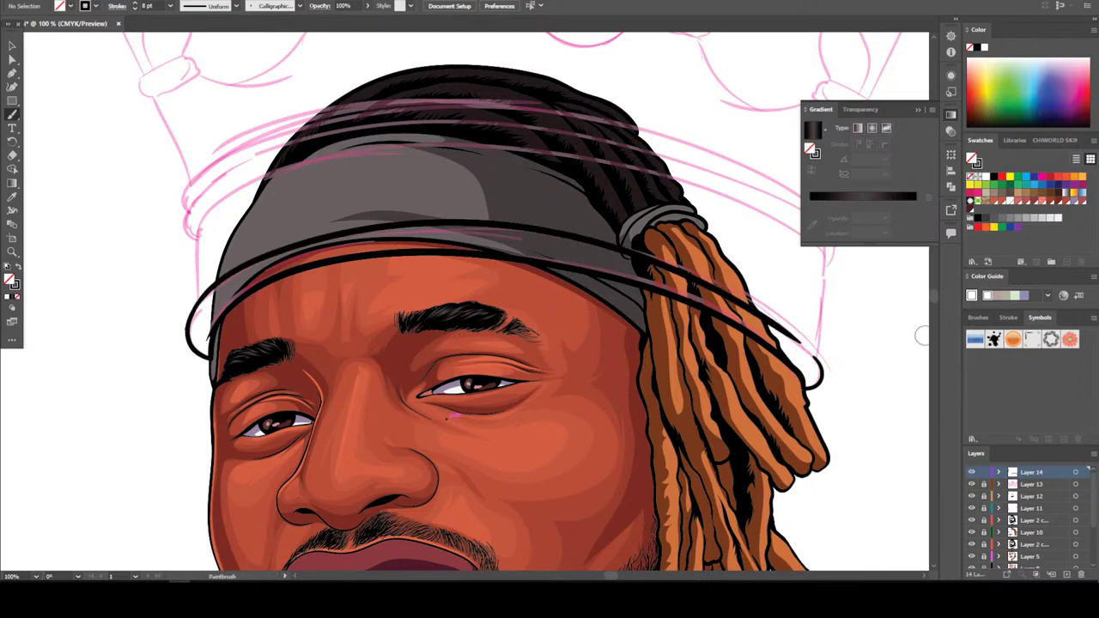
{"action": "scroll", "coordinate": [632, 326], "scroll_direction": "down", "scroll_amount": 3}
{"action": "scroll", "coordinate": [619, 295], "scroll_direction": "up", "scroll_amount": 6}
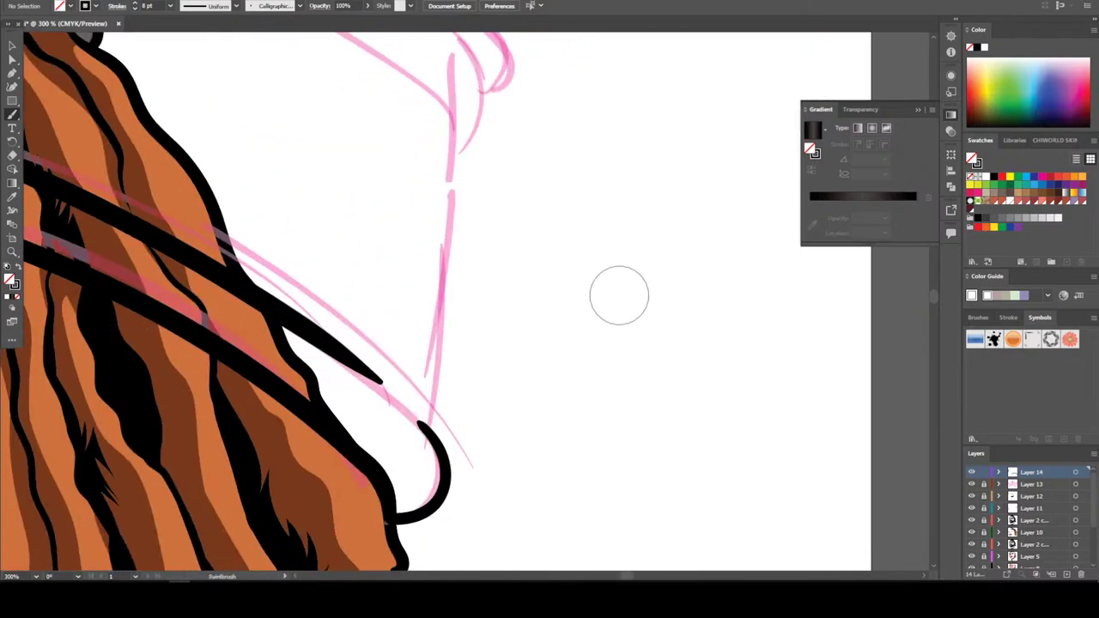
{"action": "mouse_move", "coordinate": [440, 505]}
{"action": "left_mouse_down"}
{"action": "mouse_move", "coordinate": [445, 471]}
{"action": "mouse_move", "coordinate": [423, 427]}
{"action": "mouse_move", "coordinate": [284, 319]}
{"action": "left_mouse_up"}
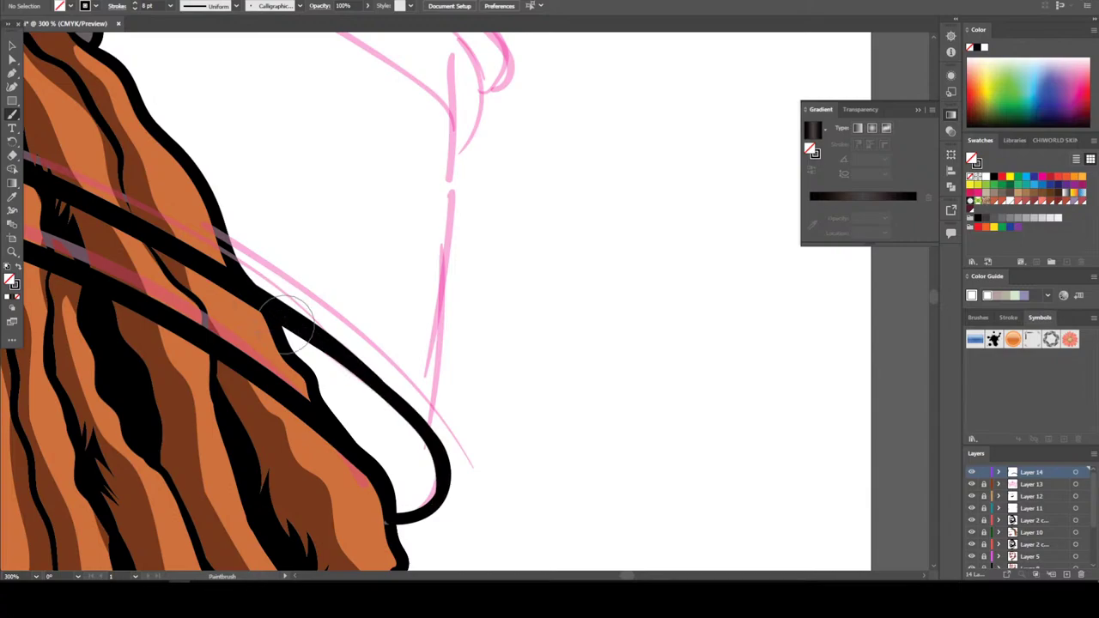
{"action": "mouse_move", "coordinate": [415, 494]}
{"action": "left_mouse_down"}
{"action": "mouse_move", "coordinate": [422, 503]}
{"action": "mouse_move", "coordinate": [388, 518]}
{"action": "left_mouse_up"}
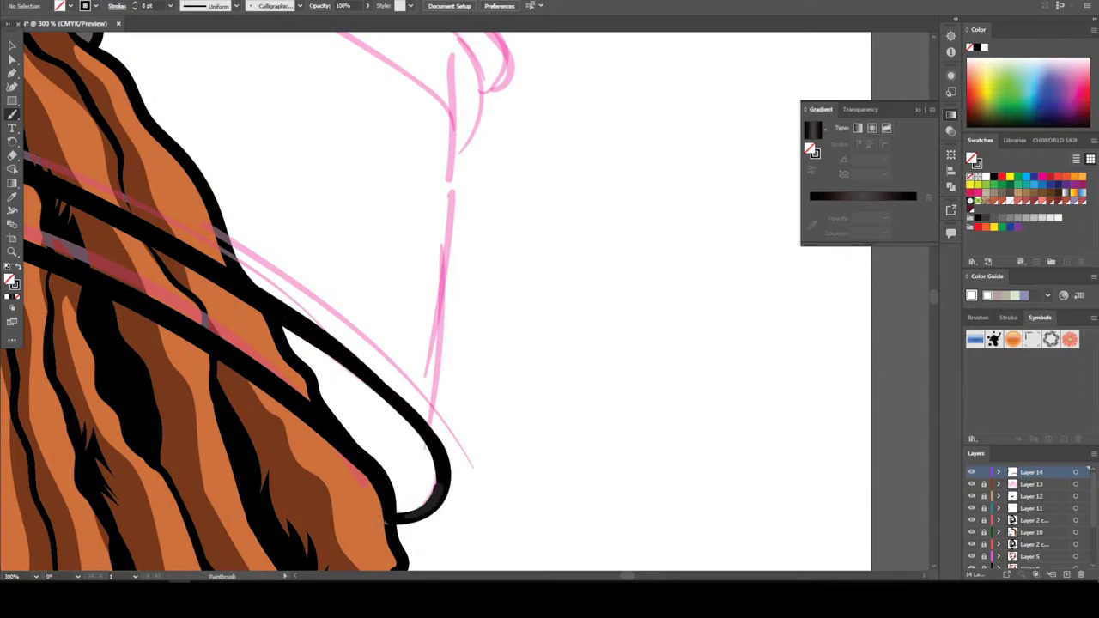
{"action": "key", "text": "ctrl+minus"}
{"action": "key", "text": "ctrl+minus"}
{"action": "key", "text": "ctrl+minus"}
{"action": "key", "text": "ctrl+minus"}
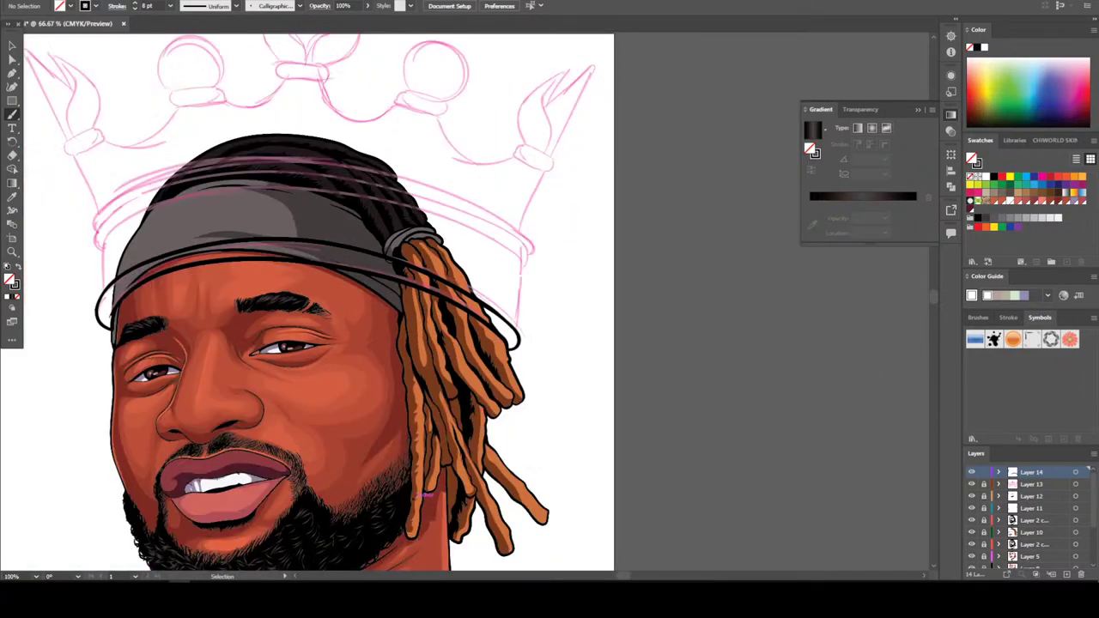
Extend the band outline up across the cap
{"action": "key", "text": "ctrl+plus"}
{"action": "mouse_move", "coordinate": [3, 291]}
{"action": "left_mouse_down"}
{"action": "mouse_move", "coordinate": [70, 299]}
{"action": "mouse_move", "coordinate": [96, 322]}
{"action": "left_mouse_up"}
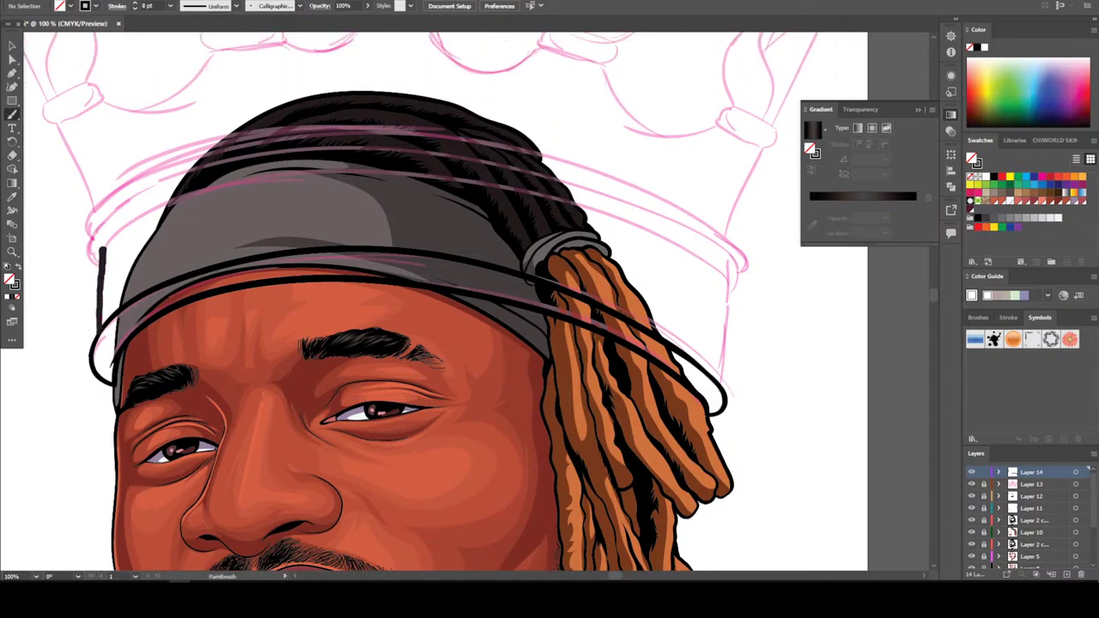
{"action": "mouse_move", "coordinate": [101, 248]}
{"action": "left_mouse_down"}
{"action": "mouse_move", "coordinate": [163, 205]}
{"action": "mouse_move", "coordinate": [211, 190]}
{"action": "mouse_move", "coordinate": [367, 170]}
{"action": "mouse_move", "coordinate": [572, 202]}
{"action": "mouse_move", "coordinate": [710, 271]}
{"action": "left_mouse_up"}
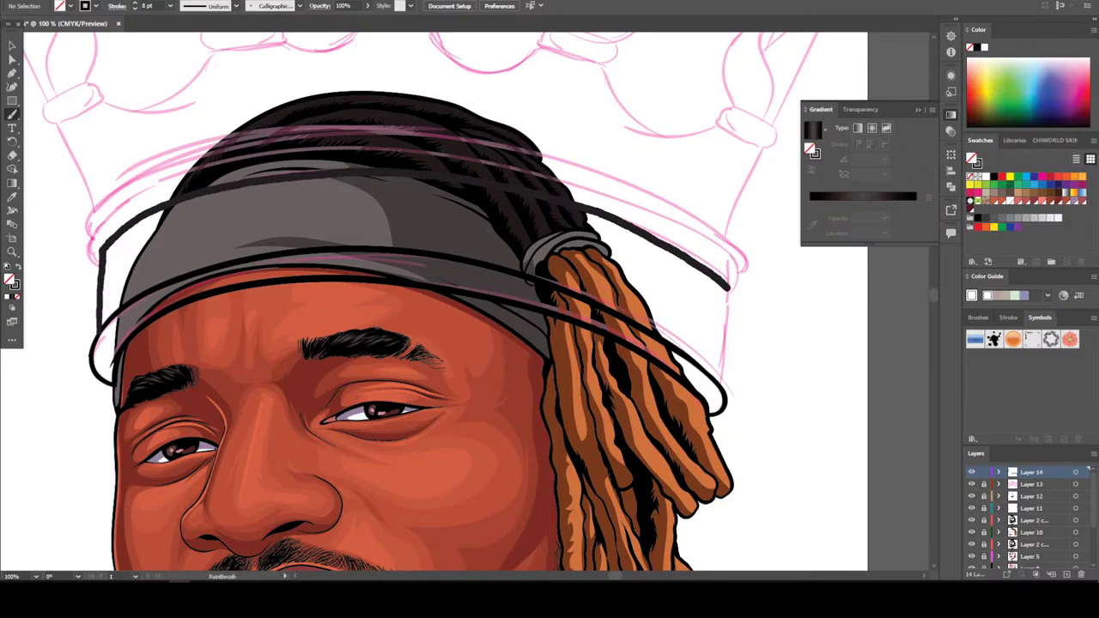
{"action": "left_click_drag", "start_coordinate": [715, 404], "coordinate": [715, 371]}
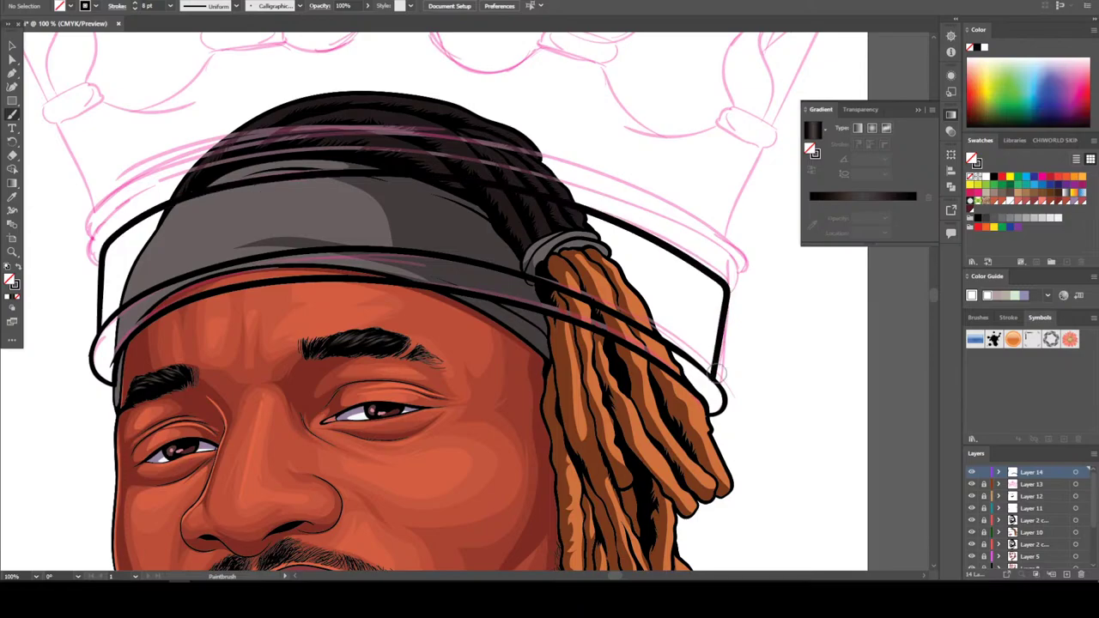
{"action": "scroll", "coordinate": [387, 284], "scroll_direction": "down", "scroll_amount": 5}
{"action": "scroll", "coordinate": [386, 283], "scroll_direction": "up", "scroll_amount": 10}
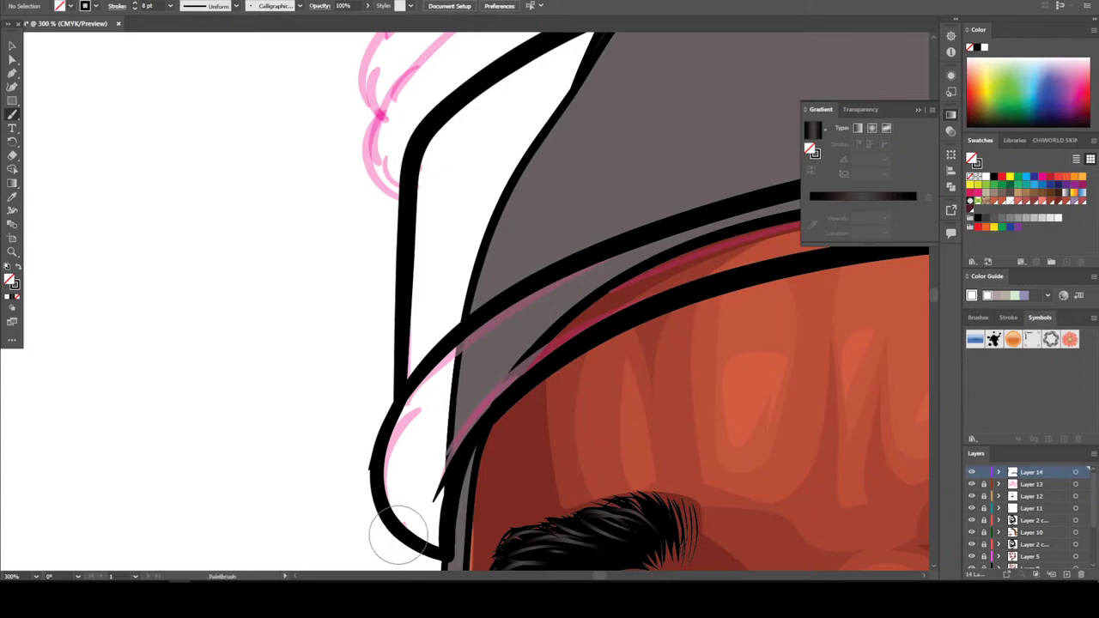
Ink the cap's lower-left edge
{"action": "left_click_drag", "start_coordinate": [383, 524], "coordinate": [370, 460]}
{"action": "left_click_drag", "start_coordinate": [378, 378], "coordinate": [429, 532]}
{"action": "scroll", "coordinate": [472, 300], "scroll_direction": "down", "scroll_amount": 2}
{"action": "scroll", "coordinate": [464, 300], "scroll_direction": "down", "scroll_amount": 3}
{"action": "scroll", "coordinate": [464, 300], "scroll_direction": "up", "scroll_amount": 3}
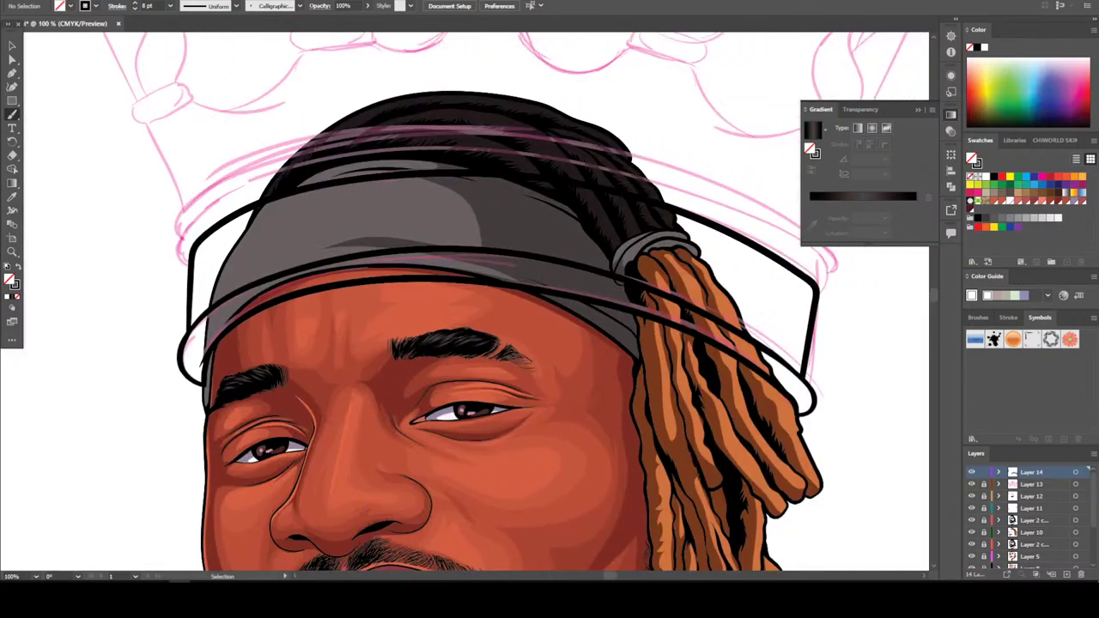
{"action": "scroll", "coordinate": [416, 552], "scroll_direction": "up", "scroll_amount": 2}
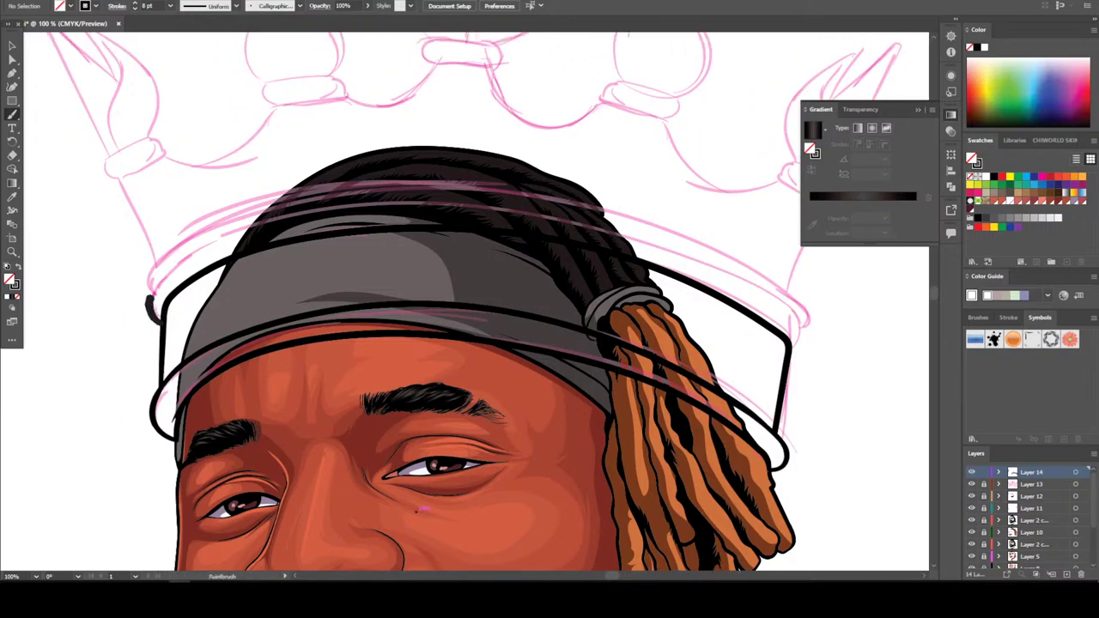
Trace a second line along the crown band's top, down over the hair on both sides
{"action": "mouse_move", "coordinate": [179, 261]}
{"action": "left_mouse_down"}
{"action": "mouse_move", "coordinate": [249, 228]}
{"action": "mouse_move", "coordinate": [421, 204]}
{"action": "left_mouse_up"}
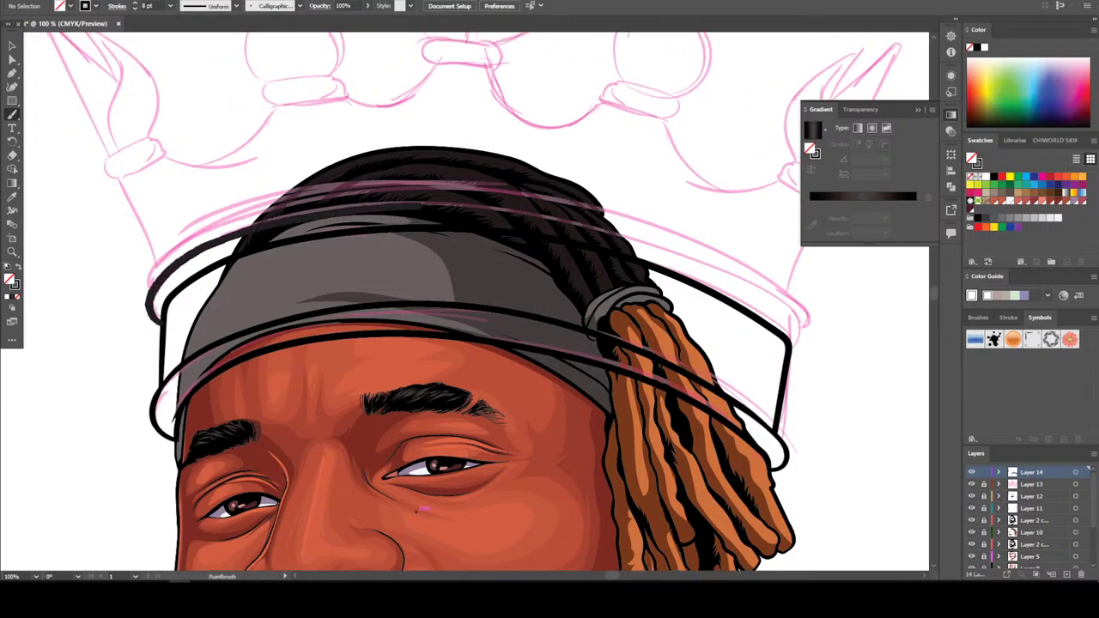
{"action": "left_click_drag", "start_coordinate": [580, 221], "coordinate": [672, 254]}
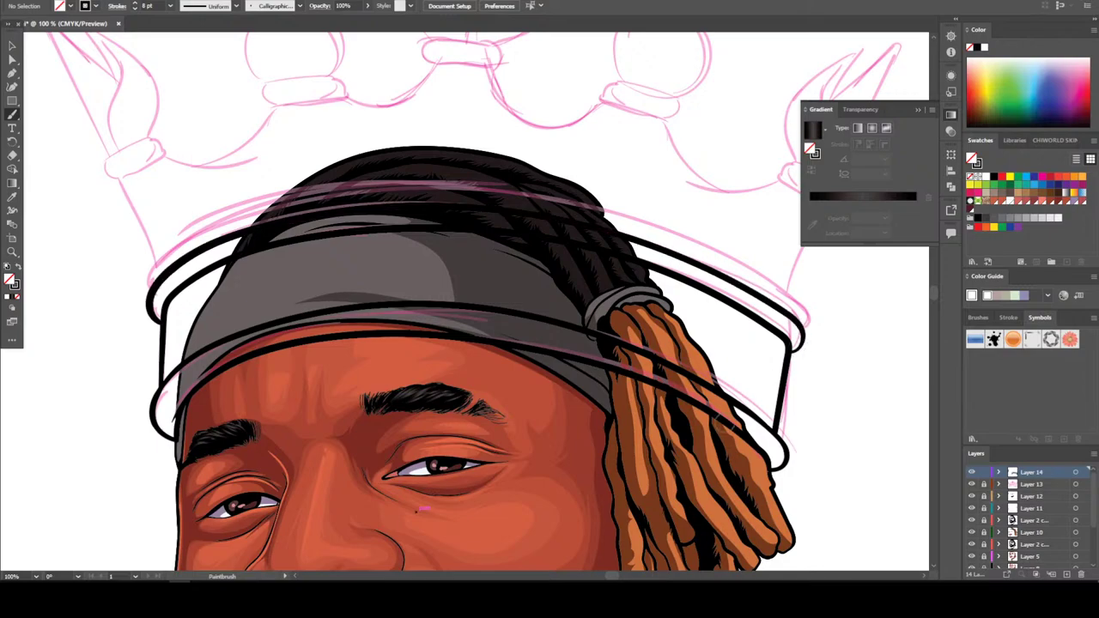
{"action": "scroll", "coordinate": [421, 510], "scroll_direction": "up", "scroll_amount": 2}
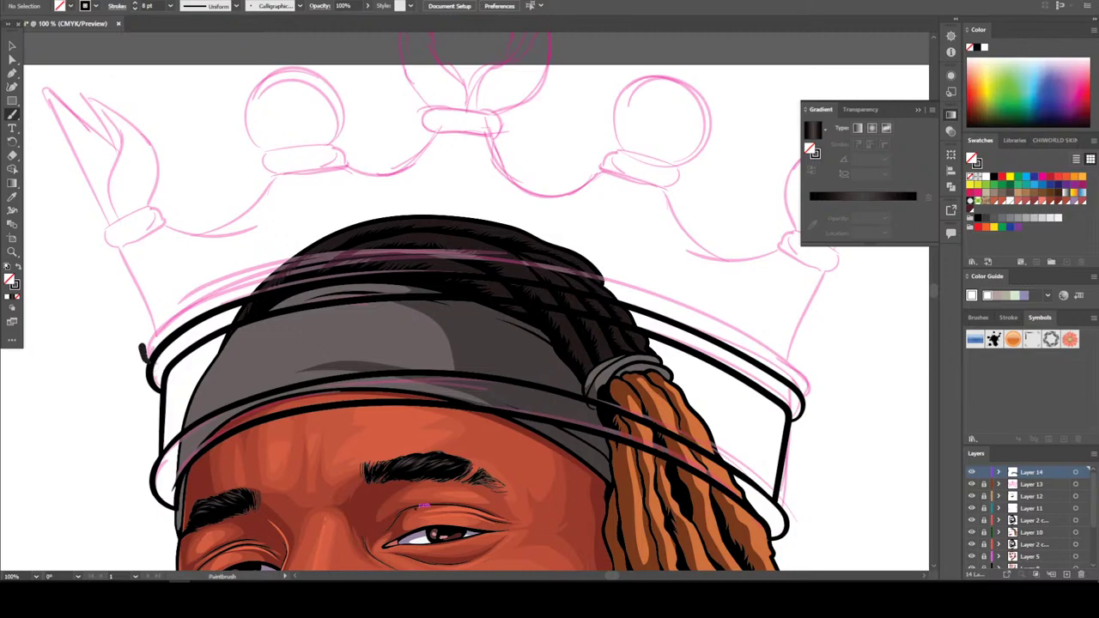
{"action": "mouse_move", "coordinate": [143, 350]}
{"action": "left_mouse_down"}
{"action": "mouse_move", "coordinate": [170, 309]}
{"action": "mouse_move", "coordinate": [239, 278]}
{"action": "mouse_move", "coordinate": [316, 260]}
{"action": "mouse_move", "coordinate": [460, 254]}
{"action": "left_mouse_up"}
{"action": "mouse_move", "coordinate": [616, 280]}
{"action": "left_mouse_down"}
{"action": "mouse_move", "coordinate": [740, 332]}
{"action": "mouse_move", "coordinate": [791, 363]}
{"action": "mouse_move", "coordinate": [803, 394]}
{"action": "left_mouse_up"}
Ink the left crown prong's stem and ring at 200% zoom
{"action": "key", "text": "ctrl+minus"}
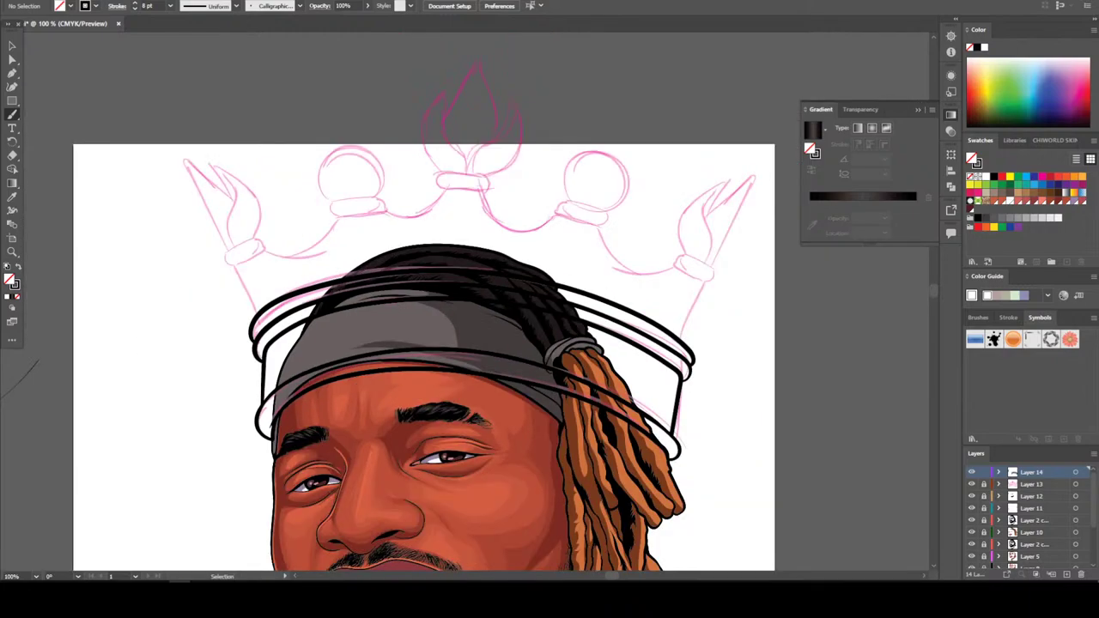
{"action": "key", "text": "ctrl+minus"}
{"action": "key", "text": "ctrl+minus"}
{"action": "key", "text": "ctrl+plus"}
{"action": "key", "text": "ctrl+plus"}
{"action": "key", "text": "ctrl+plus"}
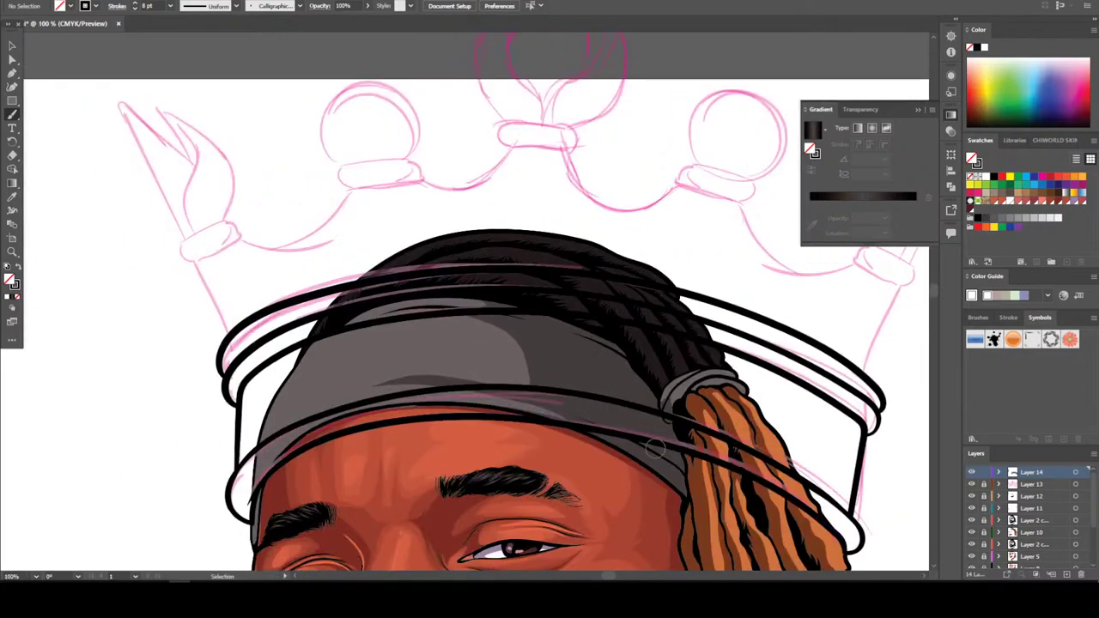
{"action": "key", "text": "ctrl+plus"}
{"action": "key", "text": "ctrl+minus"}
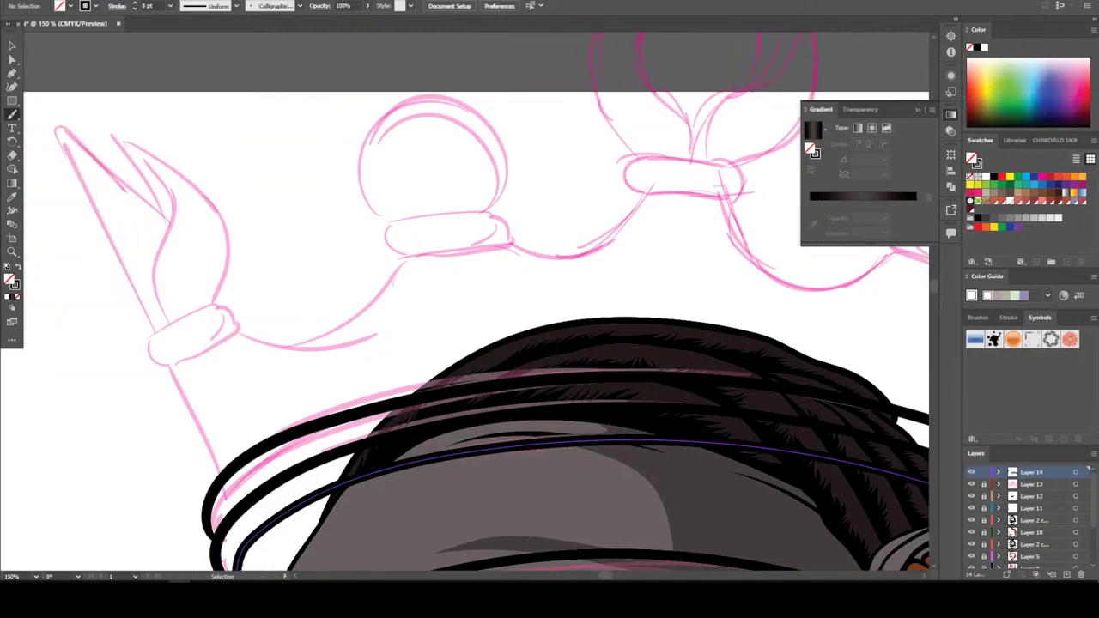
{"action": "key", "text": "ctrl+plus"}
{"action": "key", "text": "ctrl+plus"}
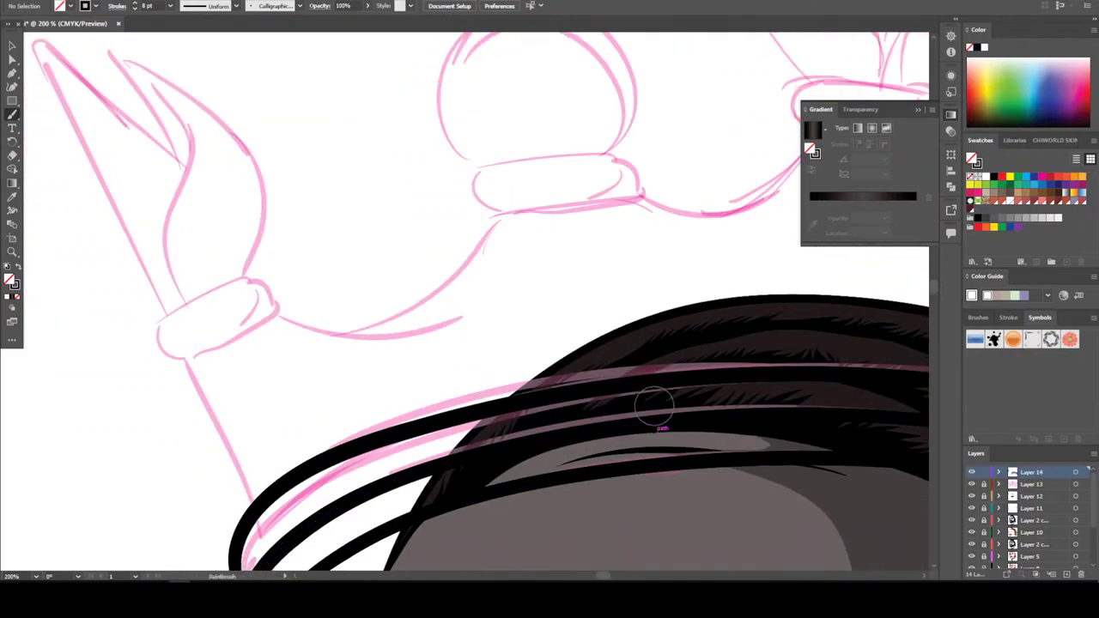
{"action": "scroll", "coordinate": [655, 403], "scroll_direction": "down", "scroll_amount": 1}
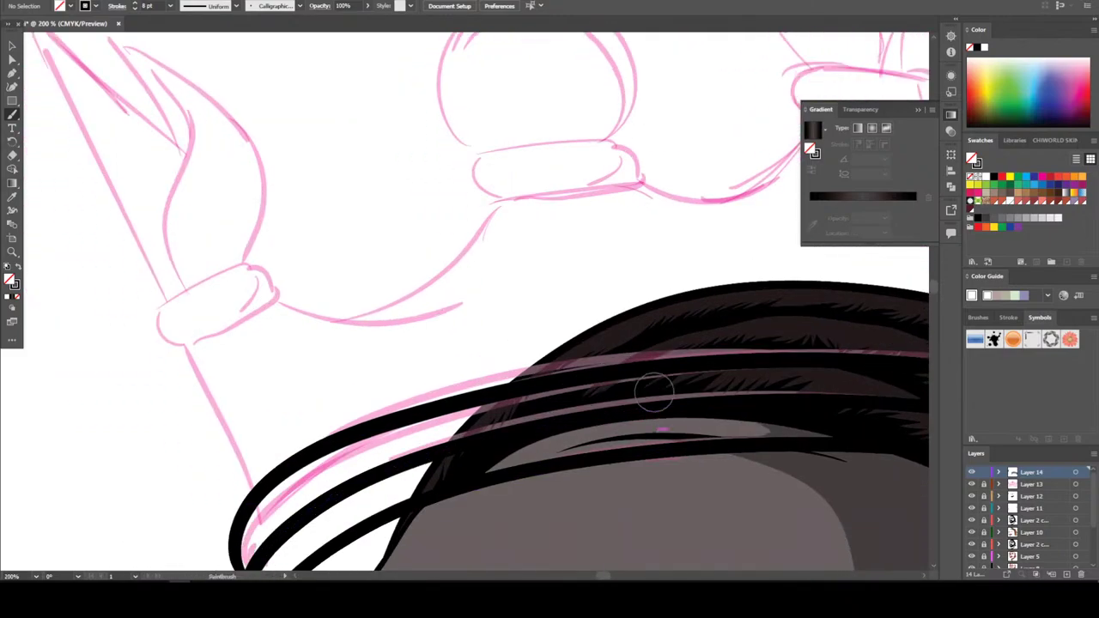
{"action": "left_click_drag", "start_coordinate": [250, 498], "coordinate": [200, 361]}
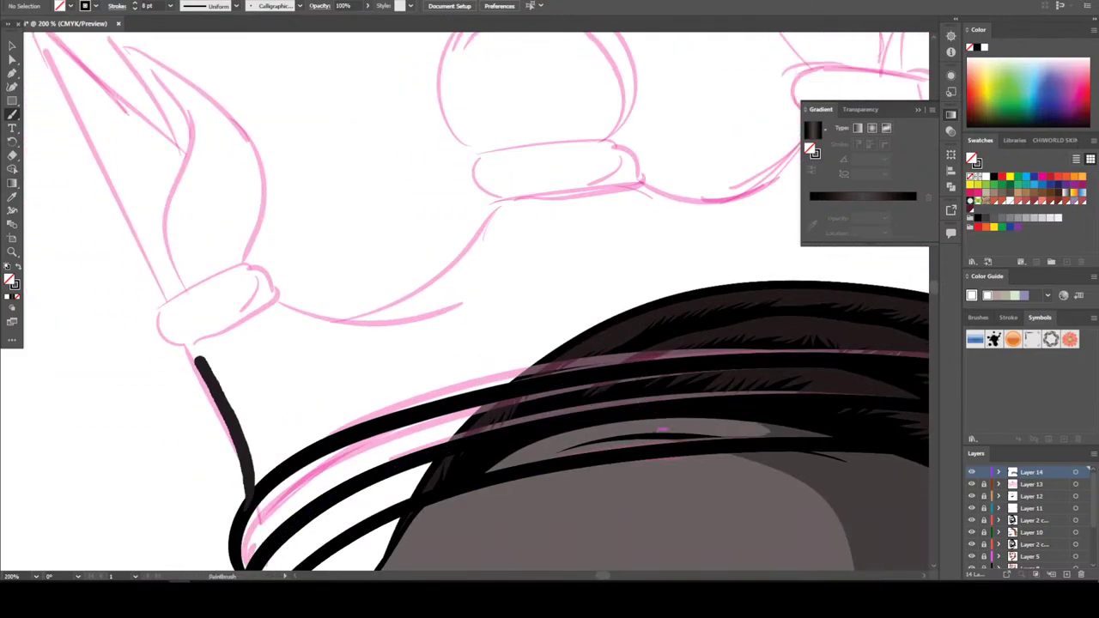
{"action": "scroll", "coordinate": [189, 331], "scroll_direction": "up", "scroll_amount": 2}
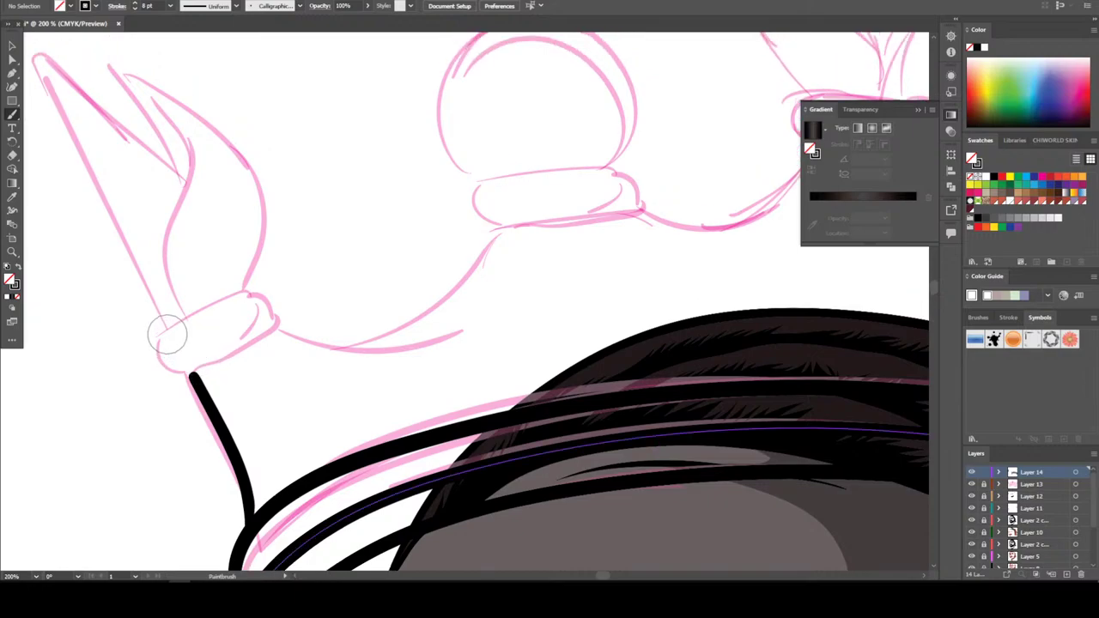
{"action": "mouse_move", "coordinate": [149, 359]}
{"action": "left_mouse_down"}
{"action": "mouse_move", "coordinate": [203, 371]}
{"action": "mouse_move", "coordinate": [283, 324]}
{"action": "left_mouse_up"}
{"action": "mouse_move", "coordinate": [240, 292]}
{"action": "left_mouse_down"}
{"action": "mouse_move", "coordinate": [160, 330]}
{"action": "mouse_move", "coordinate": [151, 353]}
{"action": "left_mouse_up"}
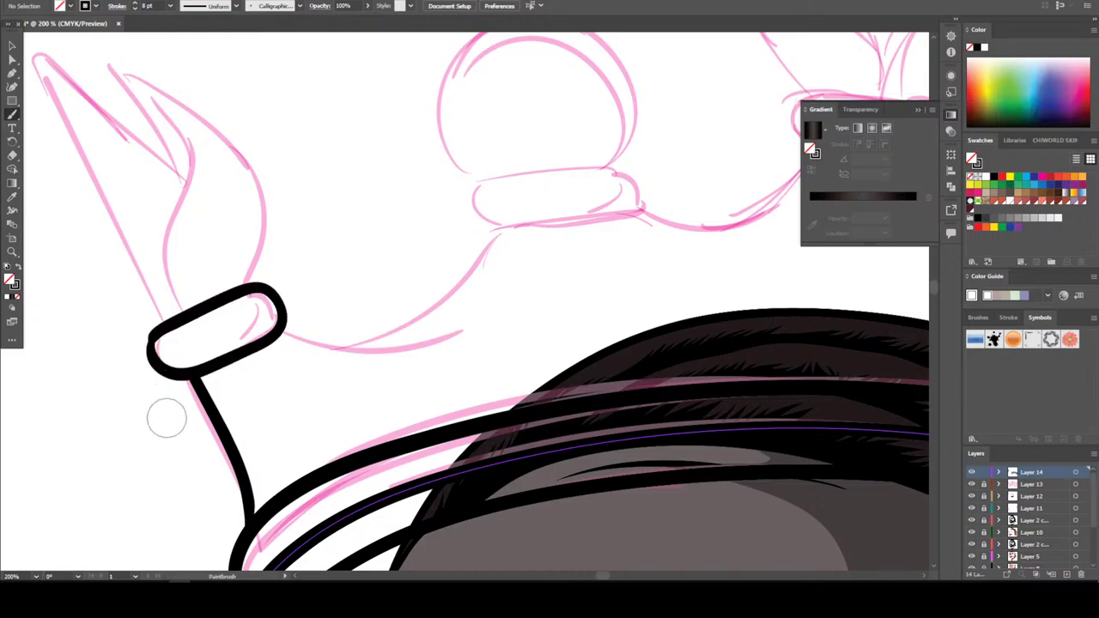
Ink the right prong's ring and stem
{"action": "scroll", "coordinate": [166, 419], "scroll_direction": "down", "scroll_amount": 5}
{"action": "scroll", "coordinate": [166, 418], "scroll_direction": "up", "scroll_amount": 4}
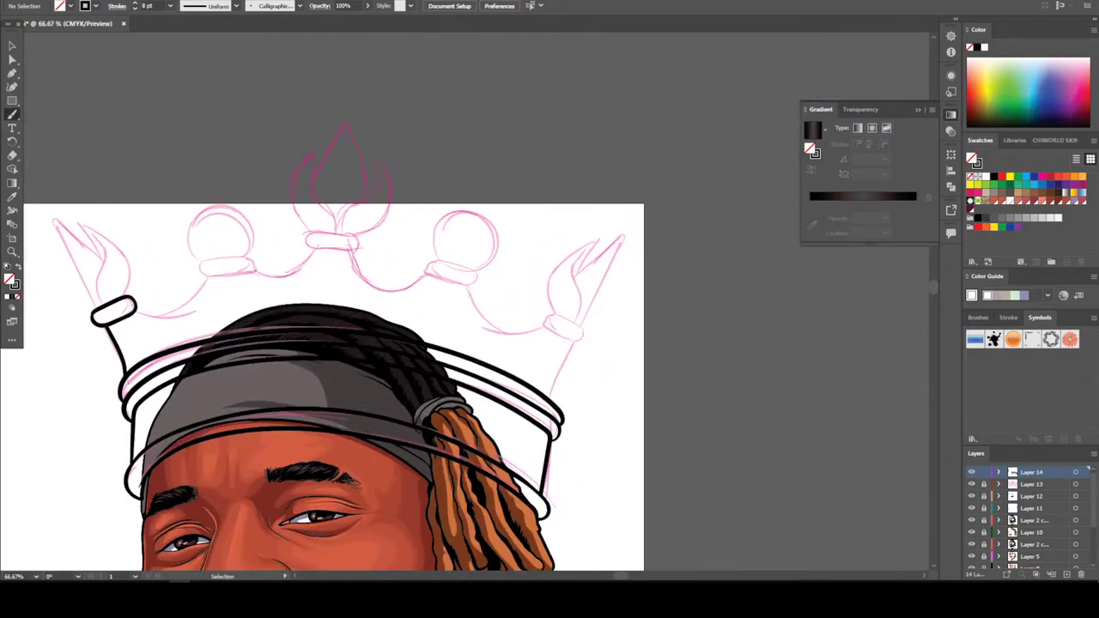
{"action": "scroll", "coordinate": [172, 368], "scroll_direction": "up", "scroll_amount": 2}
{"action": "mouse_move", "coordinate": [471, 305]}
{"action": "left_mouse_down"}
{"action": "mouse_move", "coordinate": [542, 358]}
{"action": "mouse_move", "coordinate": [577, 369]}
{"action": "mouse_move", "coordinate": [604, 353]}
{"action": "mouse_move", "coordinate": [588, 318]}
{"action": "mouse_move", "coordinate": [495, 275]}
{"action": "left_mouse_up"}
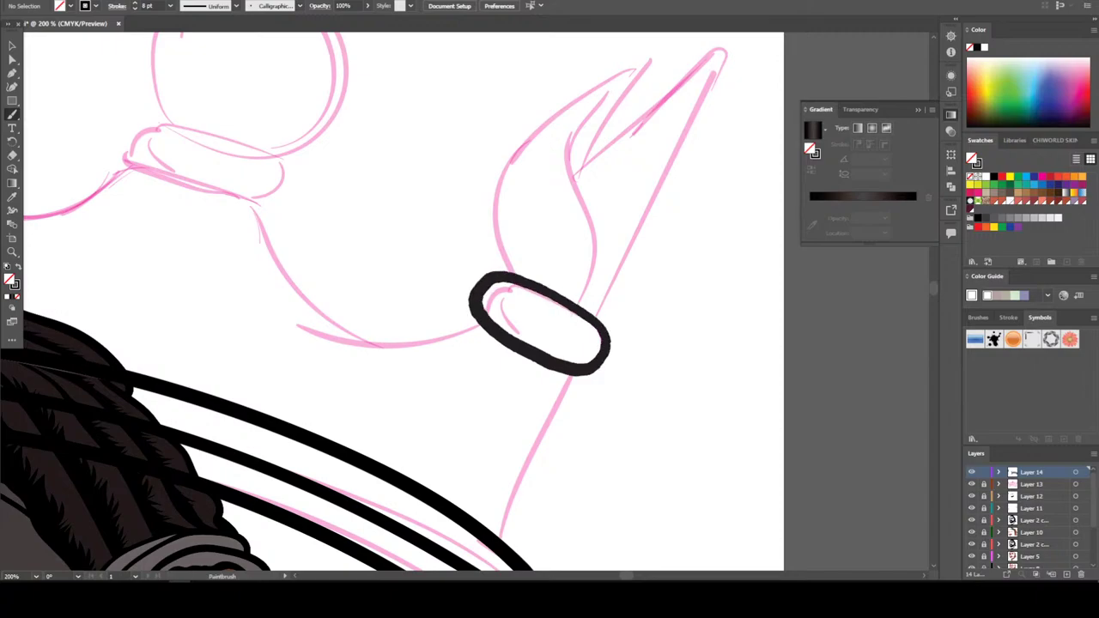
{"action": "scroll", "coordinate": [550, 356], "scroll_direction": "down", "scroll_amount": 2}
{"action": "left_click_drag", "start_coordinate": [581, 309], "coordinate": [491, 479]}
{"action": "key", "text": "ctrl+minus"}
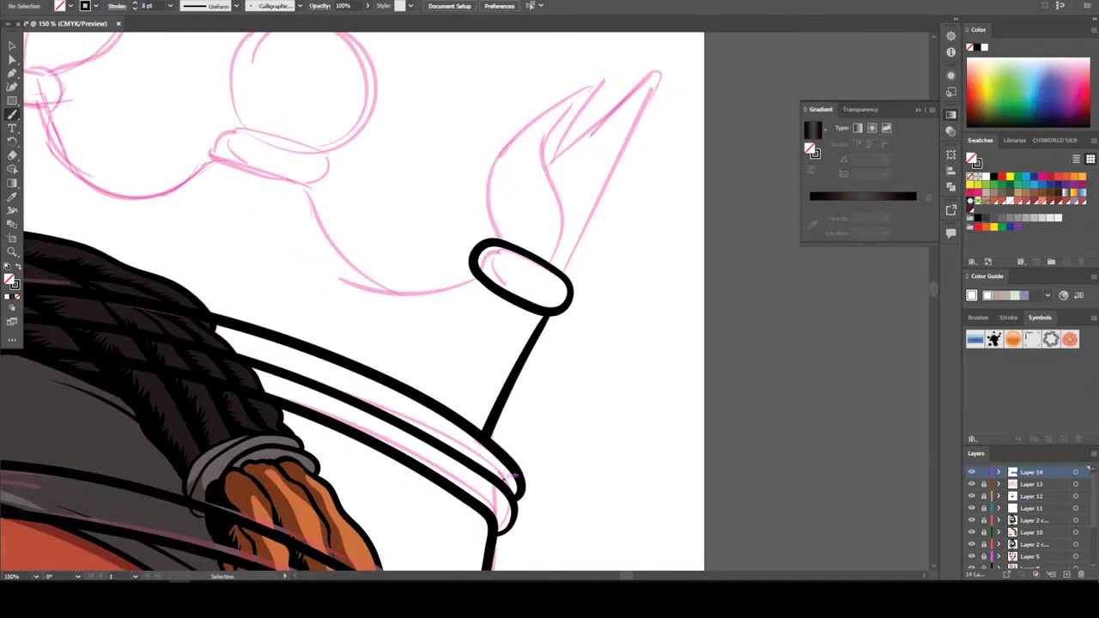
Ink the right prong's flame-shaped tip with an inner mark
{"action": "scroll", "coordinate": [512, 475], "scroll_direction": "down", "scroll_amount": 2, "text": "alt"}
{"action": "scroll", "coordinate": [478, 515], "scroll_direction": "up", "scroll_amount": 4, "text": "alt"}
{"action": "scroll", "coordinate": [479, 515], "scroll_direction": "up", "scroll_amount": 3}
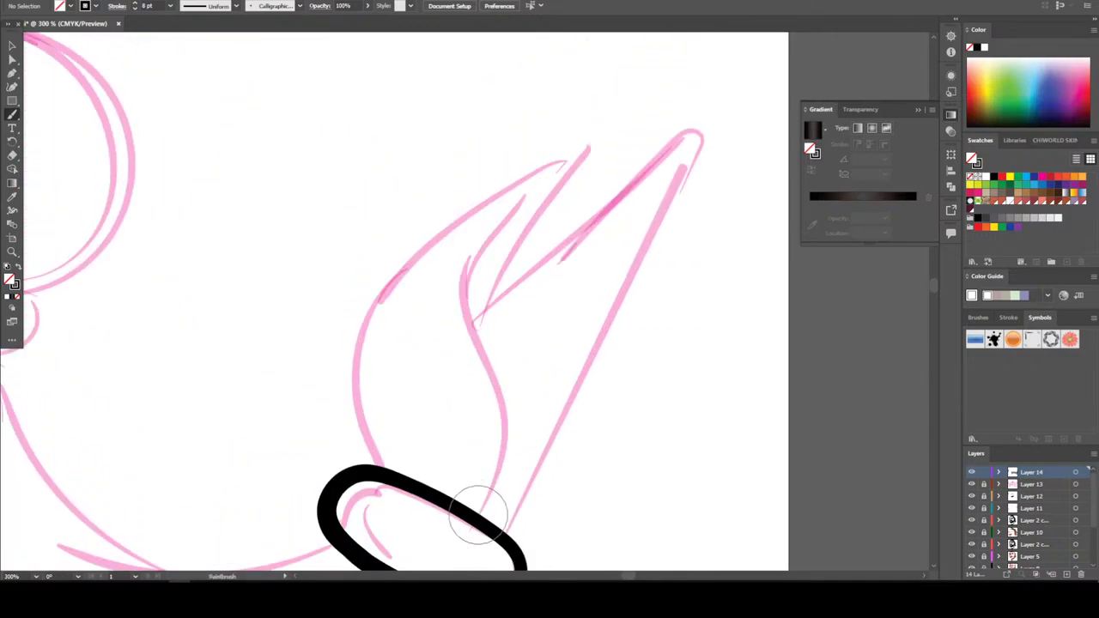
{"action": "mouse_move", "coordinate": [478, 516]}
{"action": "left_mouse_down"}
{"action": "mouse_move", "coordinate": [498, 429]}
{"action": "mouse_move", "coordinate": [481, 326]}
{"action": "mouse_move", "coordinate": [515, 241]}
{"action": "mouse_move", "coordinate": [567, 160]}
{"action": "mouse_move", "coordinate": [490, 198]}
{"action": "mouse_move", "coordinate": [384, 296]}
{"action": "mouse_move", "coordinate": [364, 388]}
{"action": "mouse_move", "coordinate": [371, 464]}
{"action": "mouse_move", "coordinate": [382, 474]}
{"action": "left_mouse_up"}
{"action": "mouse_move", "coordinate": [502, 288]}
{"action": "left_mouse_down"}
{"action": "mouse_move", "coordinate": [663, 137]}
{"action": "mouse_move", "coordinate": [699, 125]}
{"action": "mouse_move", "coordinate": [677, 208]}
{"action": "mouse_move", "coordinate": [502, 533]}
{"action": "left_mouse_up"}
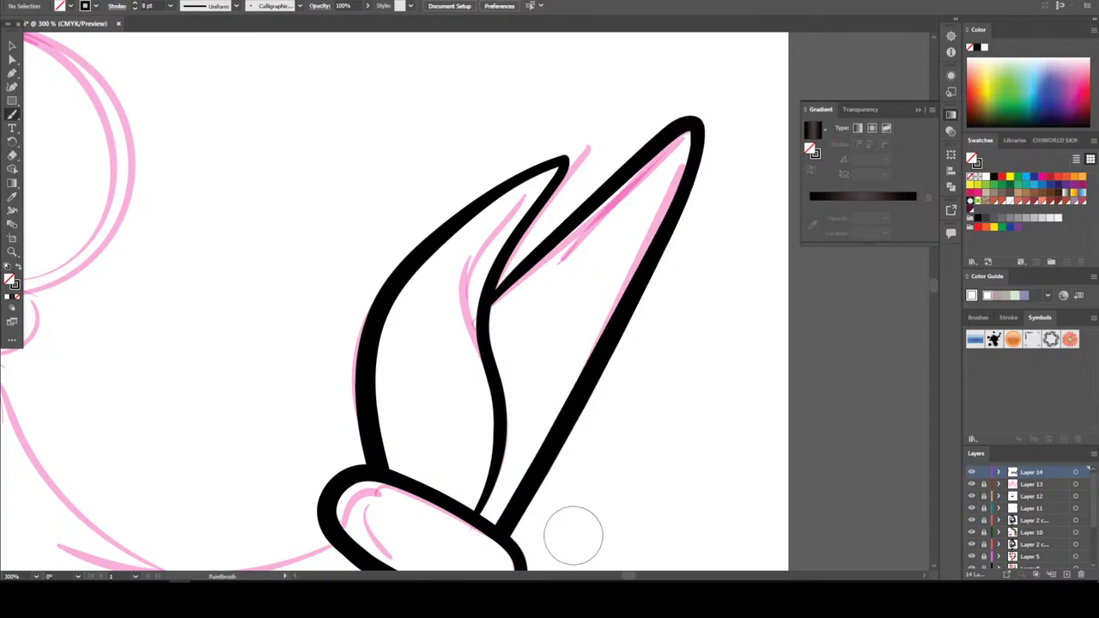
{"action": "key", "text": "ctrl+minus"}
{"action": "key", "text": "ctrl+minus"}
{"action": "key", "text": "ctrl+minus"}
{"action": "key", "text": "ctrl+minus"}
{"action": "key", "text": "ctrl+minus"}
{"action": "key", "text": "ctrl+minus"}
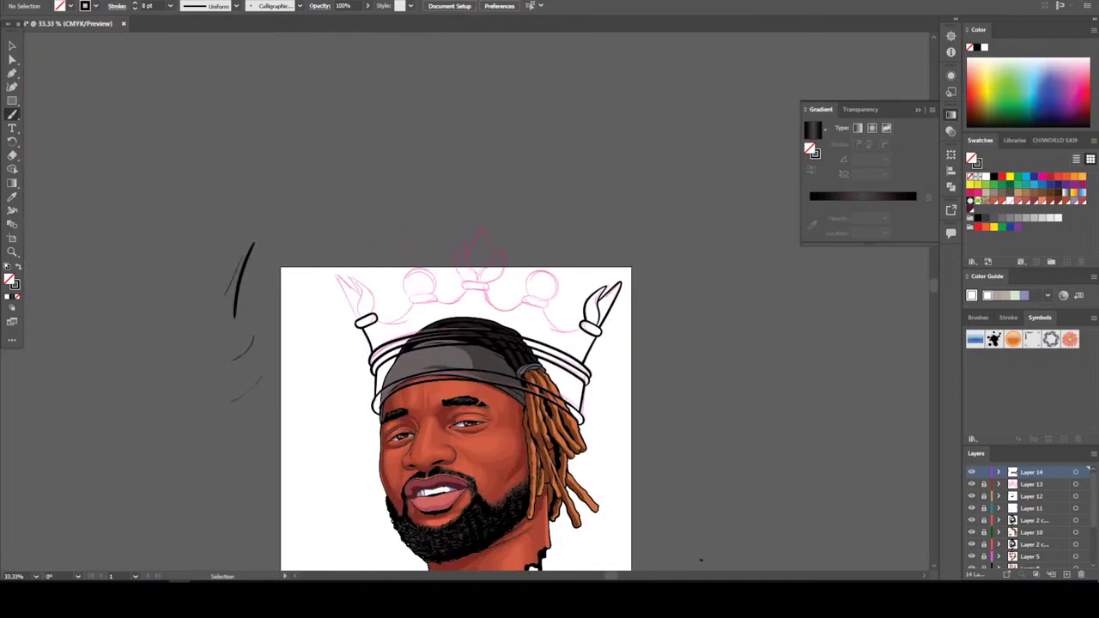
Ink the left prong's flame outline and its inner curve
{"action": "key", "text": "ctrl+plus"}
{"action": "key", "text": "ctrl+plus"}
{"action": "key", "text": "ctrl+plus"}
{"action": "key", "text": "ctrl+plus"}
{"action": "key", "text": "ctrl+plus"}
{"action": "key", "text": "ctrl+plus"}
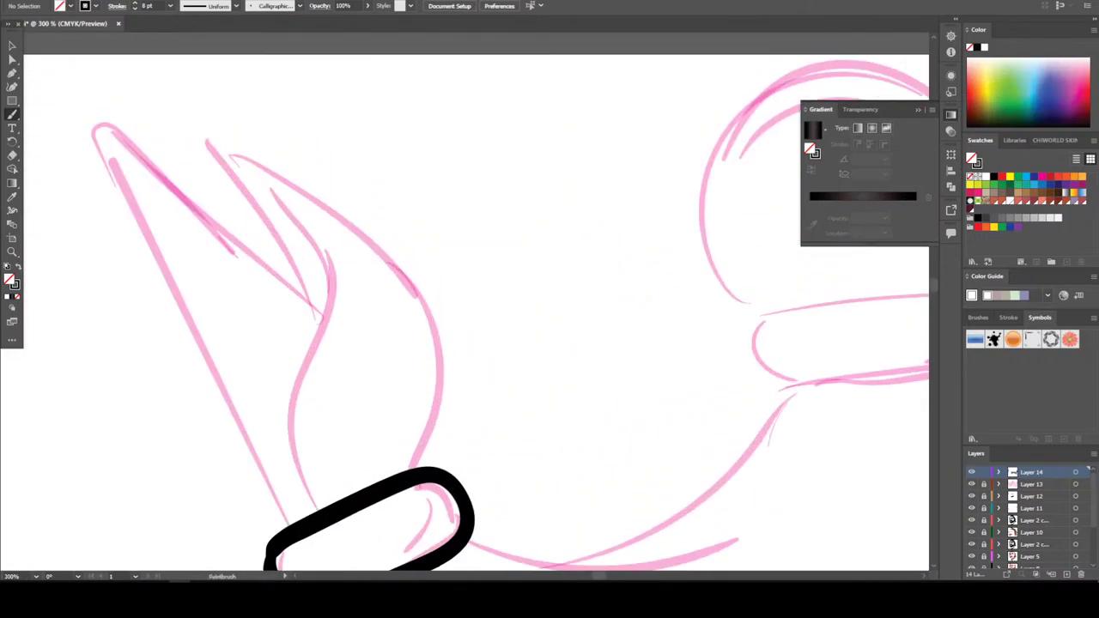
{"action": "left_click_drag", "start_coordinate": [299, 483], "coordinate": [316, 515]}
{"action": "mouse_move", "coordinate": [295, 352]}
{"action": "left_mouse_down"}
{"action": "mouse_move", "coordinate": [266, 238]}
{"action": "mouse_move", "coordinate": [219, 145]}
{"action": "mouse_move", "coordinate": [305, 179]}
{"action": "mouse_move", "coordinate": [404, 281]}
{"action": "mouse_move", "coordinate": [437, 365]}
{"action": "mouse_move", "coordinate": [411, 475]}
{"action": "left_mouse_up"}
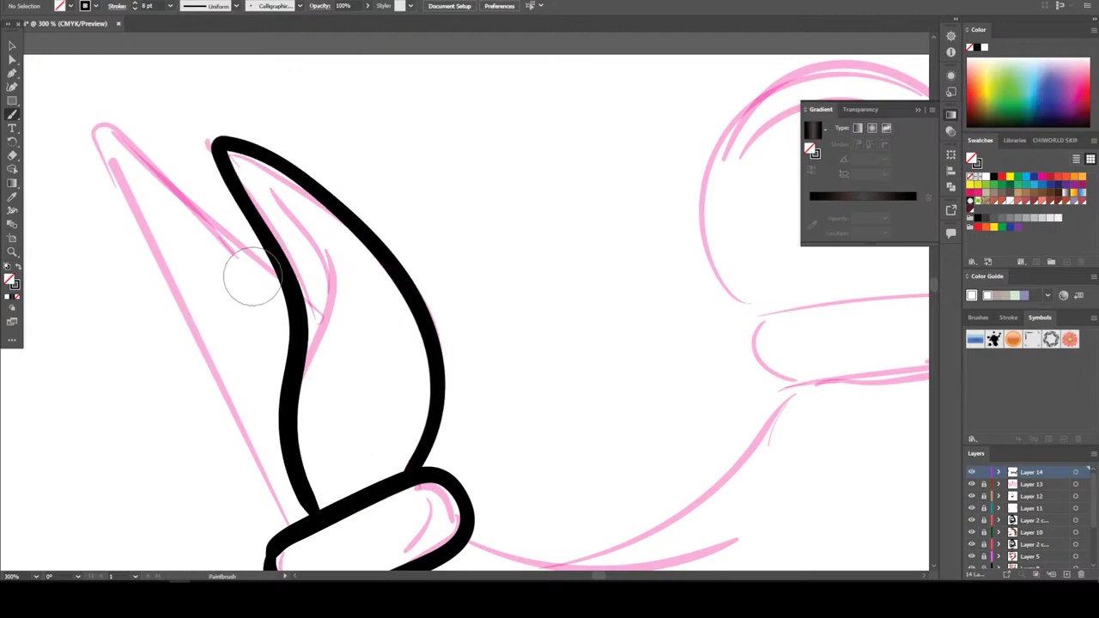
{"action": "mouse_move", "coordinate": [290, 300]}
{"action": "left_mouse_down"}
{"action": "mouse_move", "coordinate": [219, 210]}
{"action": "mouse_move", "coordinate": [102, 112]}
{"action": "mouse_move", "coordinate": [105, 176]}
{"action": "mouse_move", "coordinate": [273, 545]}
{"action": "left_mouse_up"}
{"action": "scroll", "coordinate": [281, 489], "scroll_direction": "down", "scroll_amount": 1}
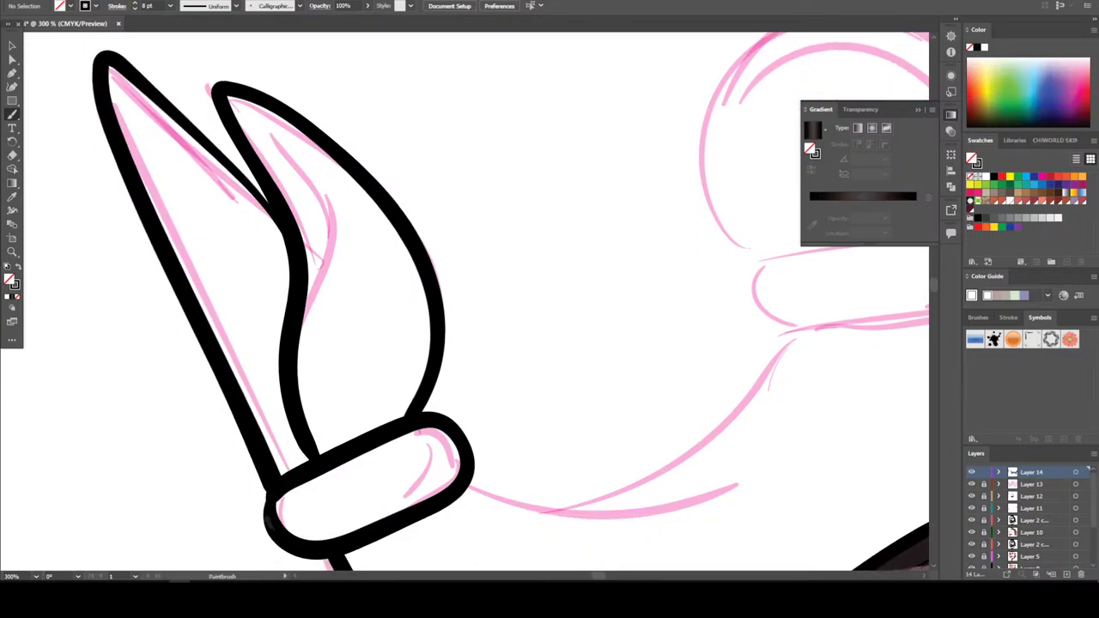
{"action": "key", "text": "ctrl+minus"}
{"action": "key", "text": "ctrl+minus"}
{"action": "key", "text": "ctrl+minus"}
{"action": "key", "text": "ctrl+minus"}
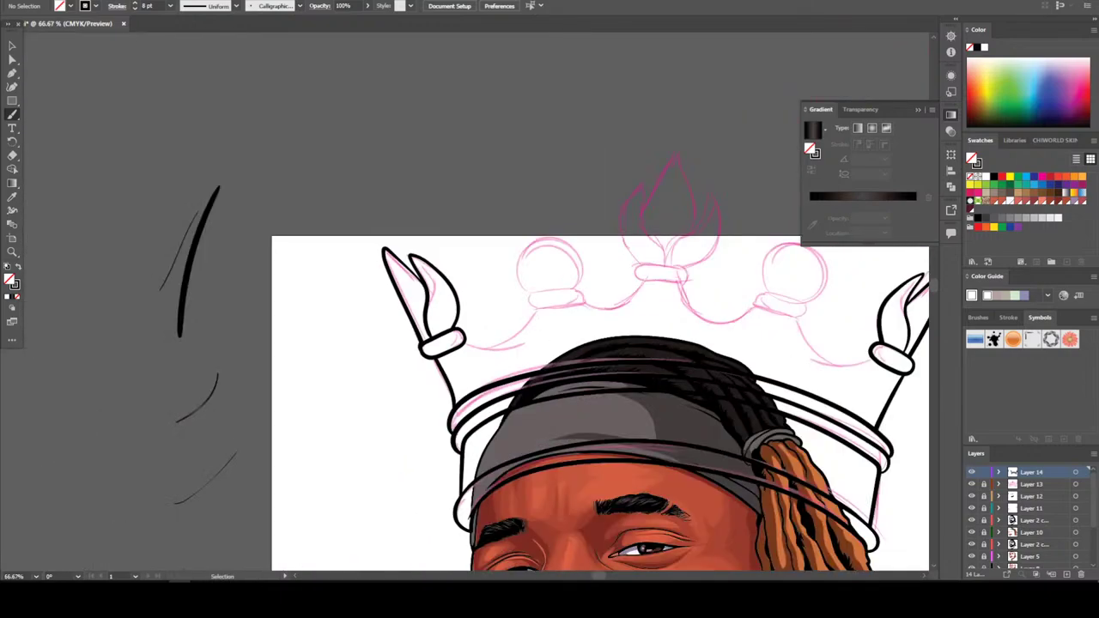
Ink a black oval collar ring under the left crown orb
{"action": "key", "text": "ctrl+minus"}
{"action": "key", "text": "ctrl+minus"}
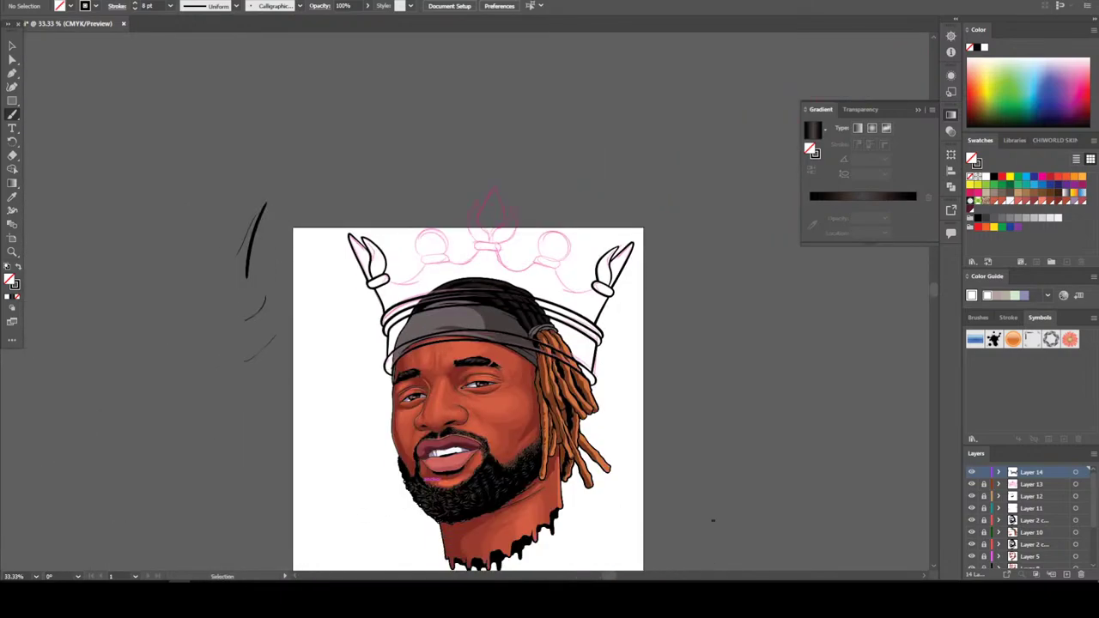
{"action": "key", "text": "ctrl+plus"}
{"action": "key", "text": "ctrl+plus"}
{"action": "key", "text": "ctrl+plus"}
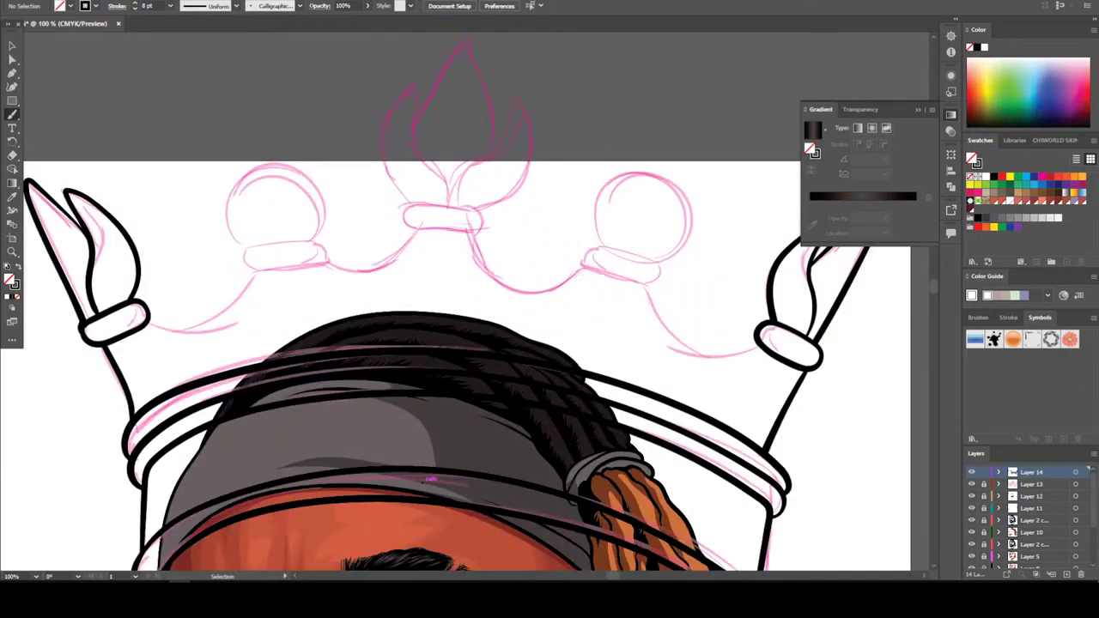
{"action": "key", "text": "ctrl+plus"}
{"action": "key", "text": "ctrl+plus"}
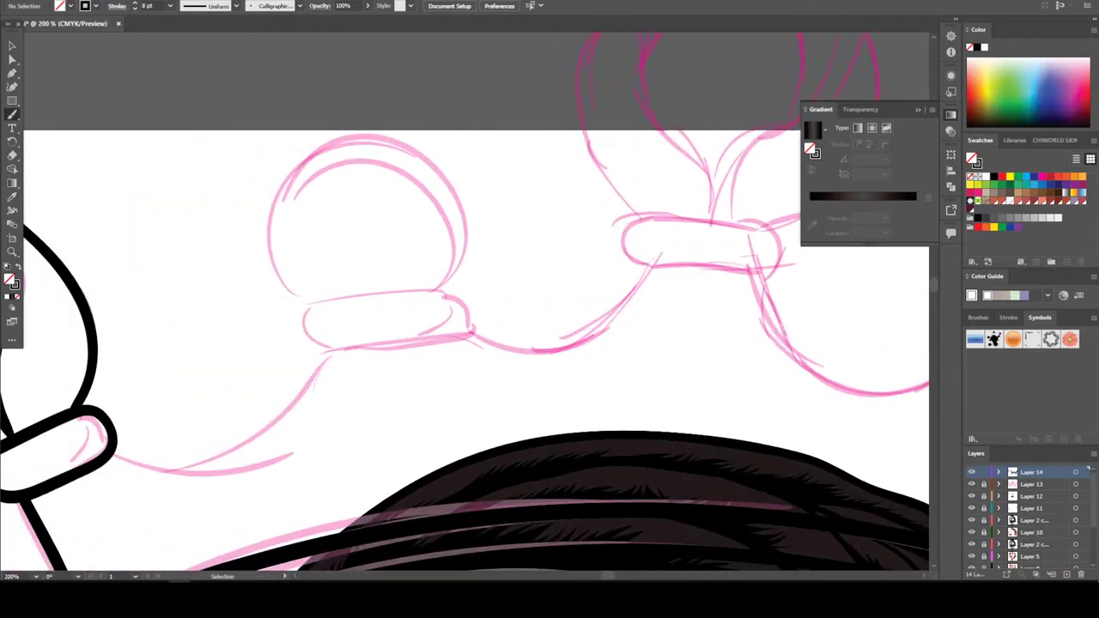
{"action": "scroll", "coordinate": [346, 304], "scroll_direction": "left", "scroll_amount": 2}
{"action": "mouse_move", "coordinate": [330, 315]}
{"action": "left_mouse_down"}
{"action": "mouse_move", "coordinate": [358, 349]}
{"action": "mouse_move", "coordinate": [493, 332]}
{"action": "left_mouse_up"}
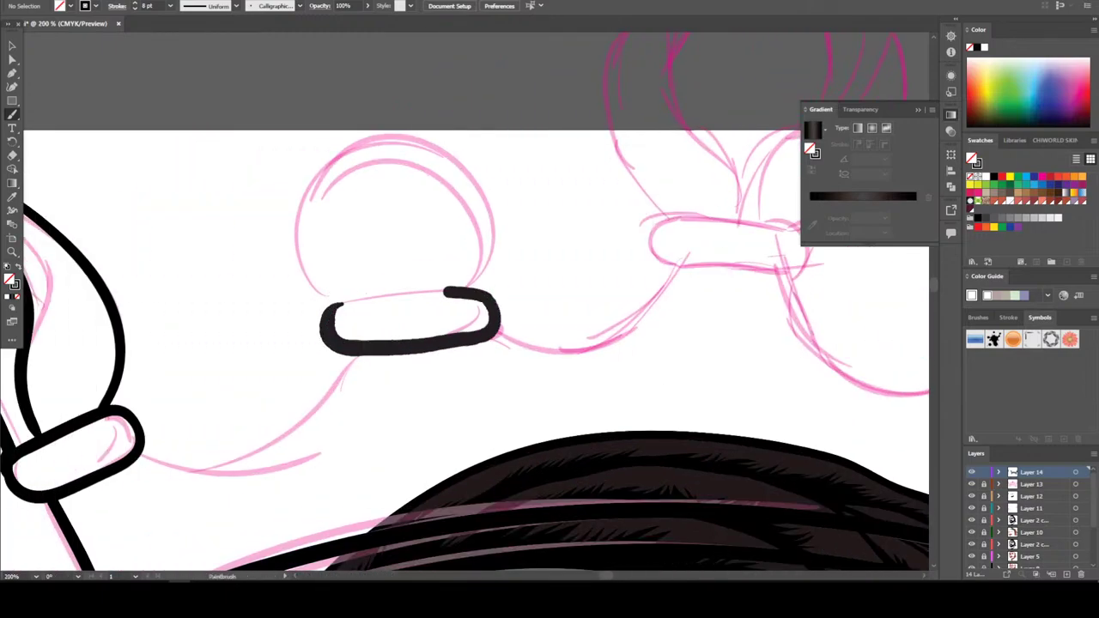
{"action": "mouse_move", "coordinate": [446, 292]}
{"action": "left_mouse_down"}
{"action": "mouse_move", "coordinate": [365, 296]}
{"action": "mouse_move", "coordinate": [331, 321]}
{"action": "left_mouse_up"}
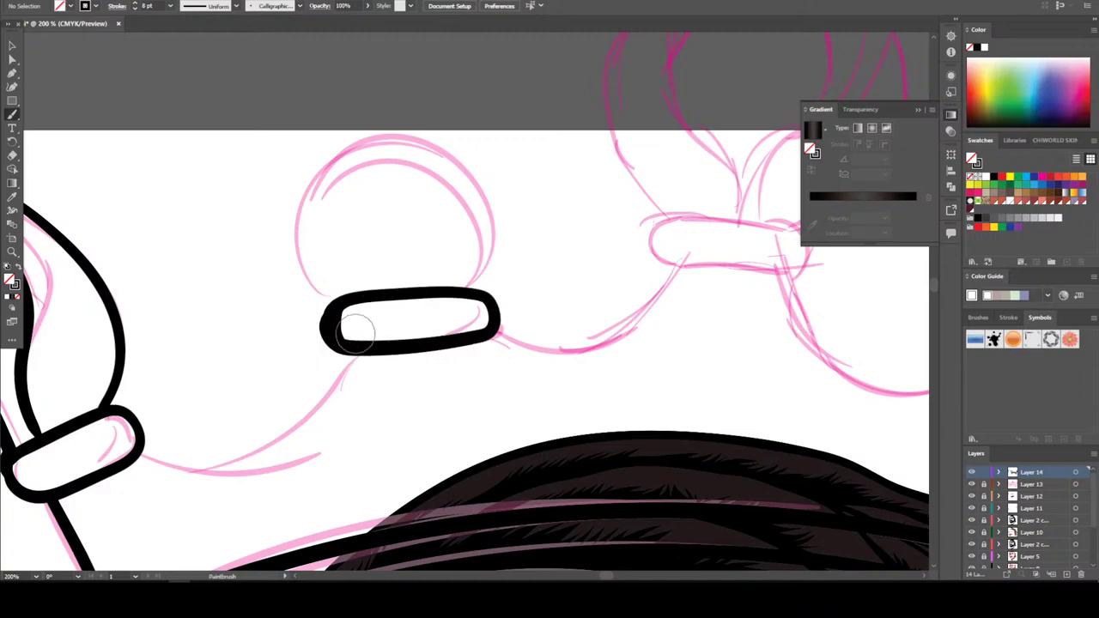
Duplicate the ring onto the centre knot and nudge it into place
{"action": "key", "text": "ctrl+minus"}
{"action": "key", "text": "ctrl+minus"}
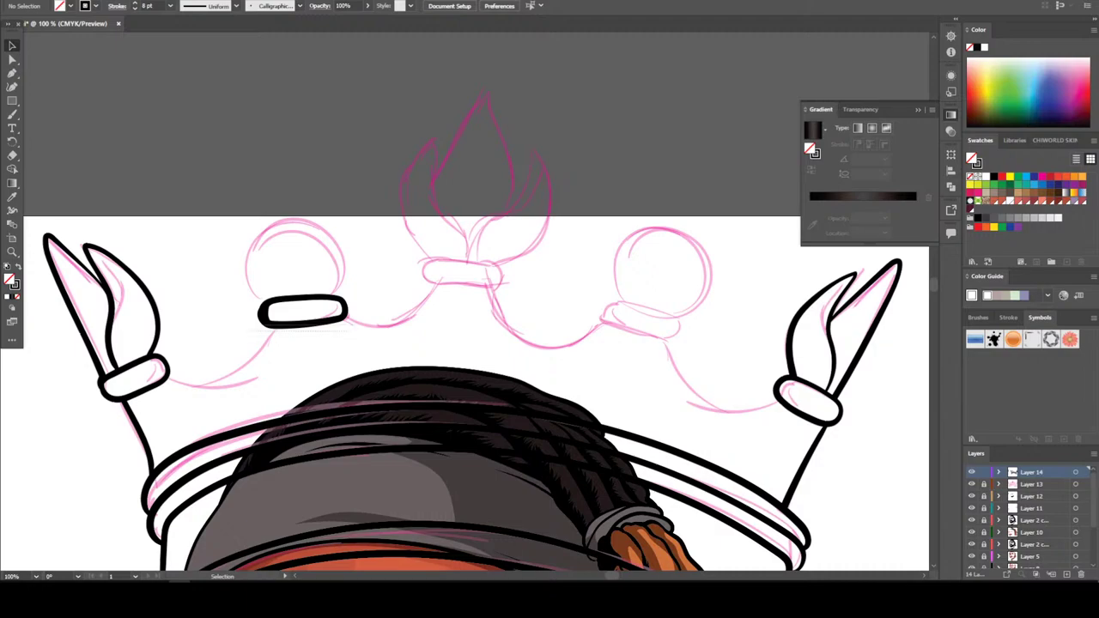
{"action": "left_click_drag", "start_coordinate": [388, 328], "coordinate": [254, 296]}
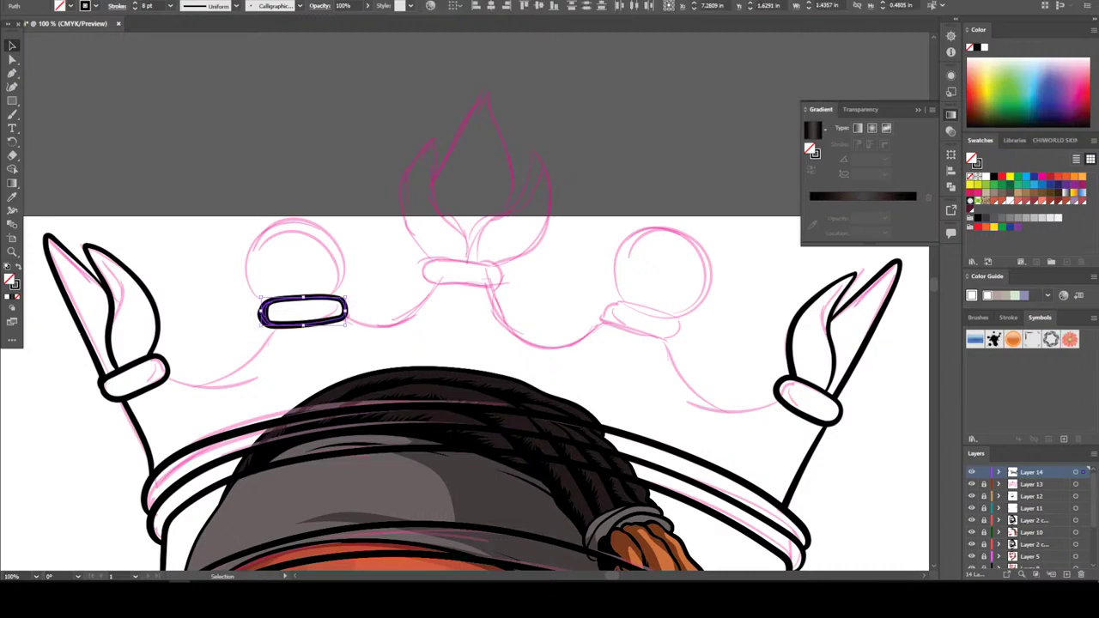
{"action": "left_click_drag", "start_coordinate": [347, 311], "coordinate": [390, 309]}
{"action": "key", "text": "ctrl+z"}
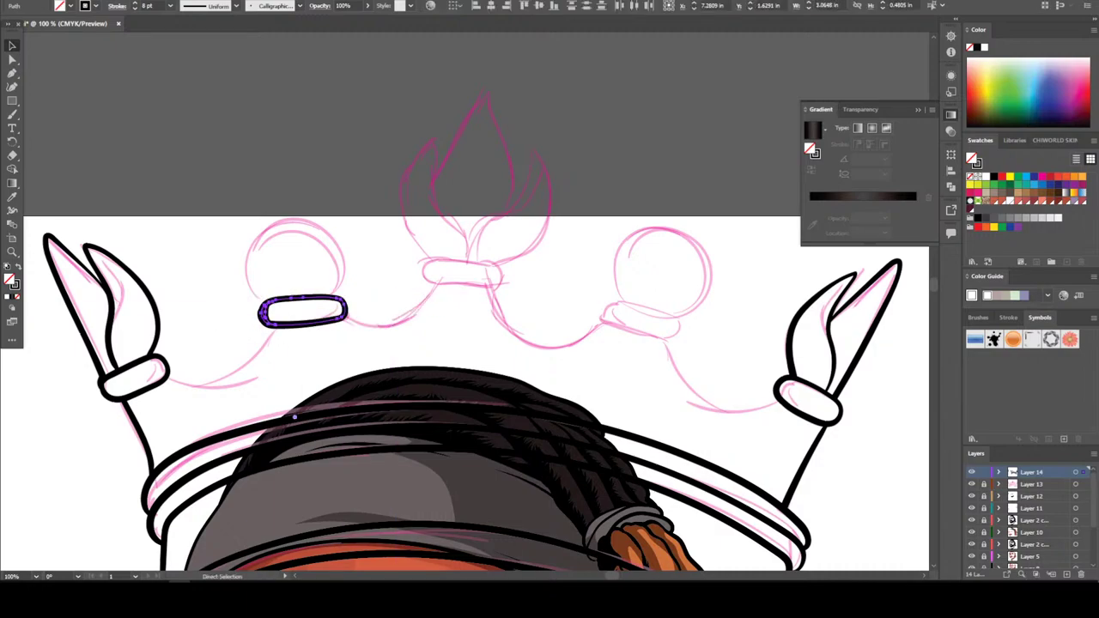
{"action": "key", "text": "v"}
{"action": "left_click_drag", "start_coordinate": [324, 315], "coordinate": [706, 318]}
{"action": "key", "text": "Up"}
{"action": "key", "text": "Up"}
{"action": "key", "text": "Up"}
{"action": "key", "text": "Up"}
{"action": "key", "text": "Up"}
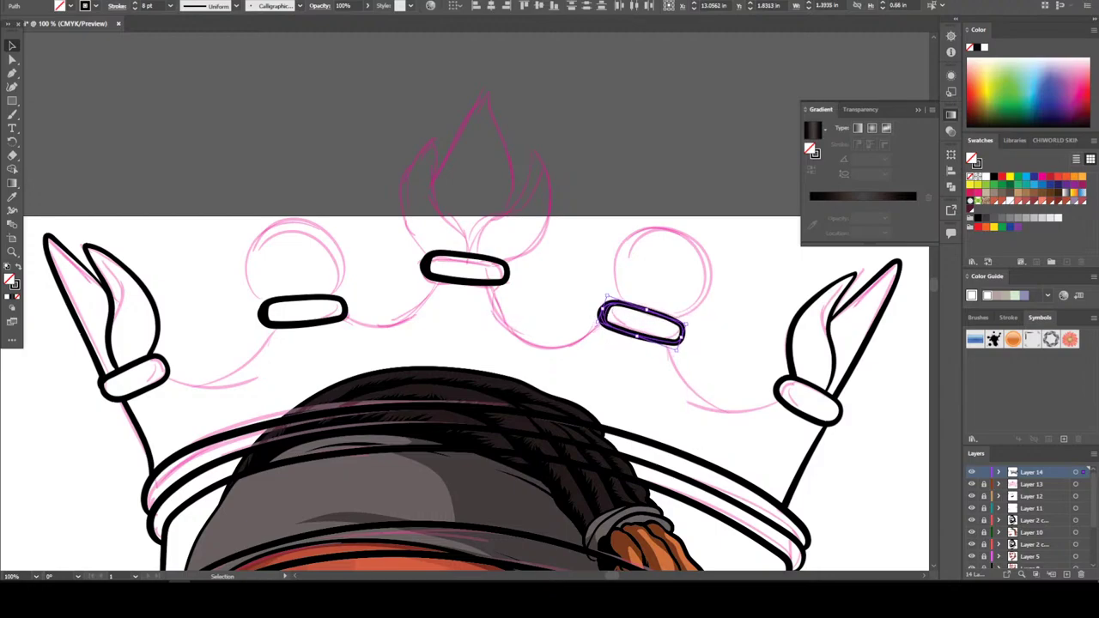
{"action": "key", "text": "Down"}
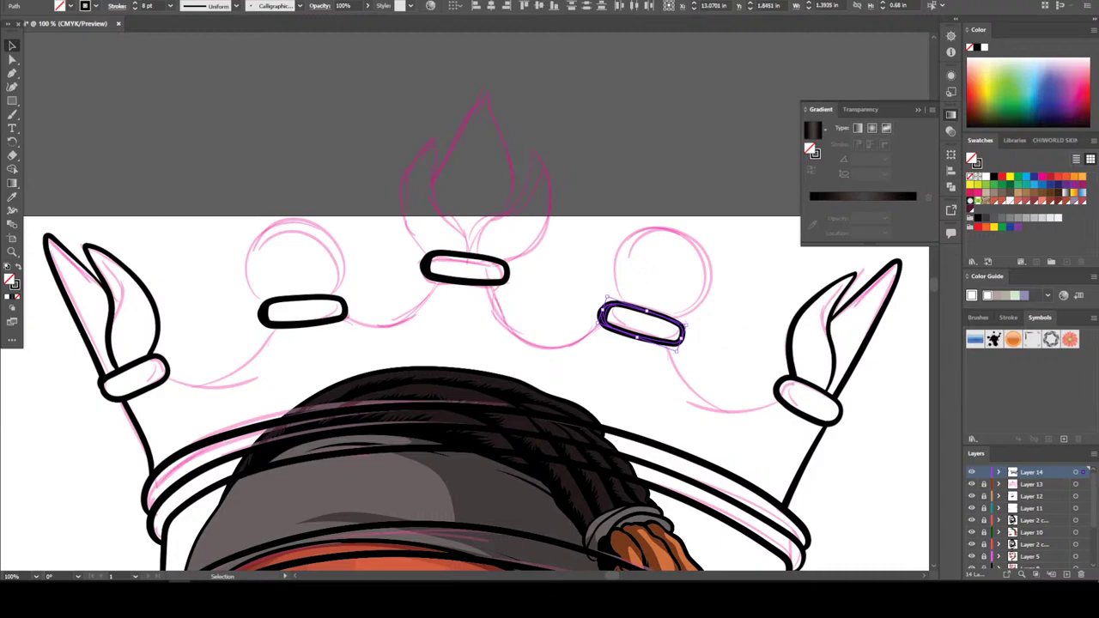
{"action": "key", "text": "ctrl+shift+a"}
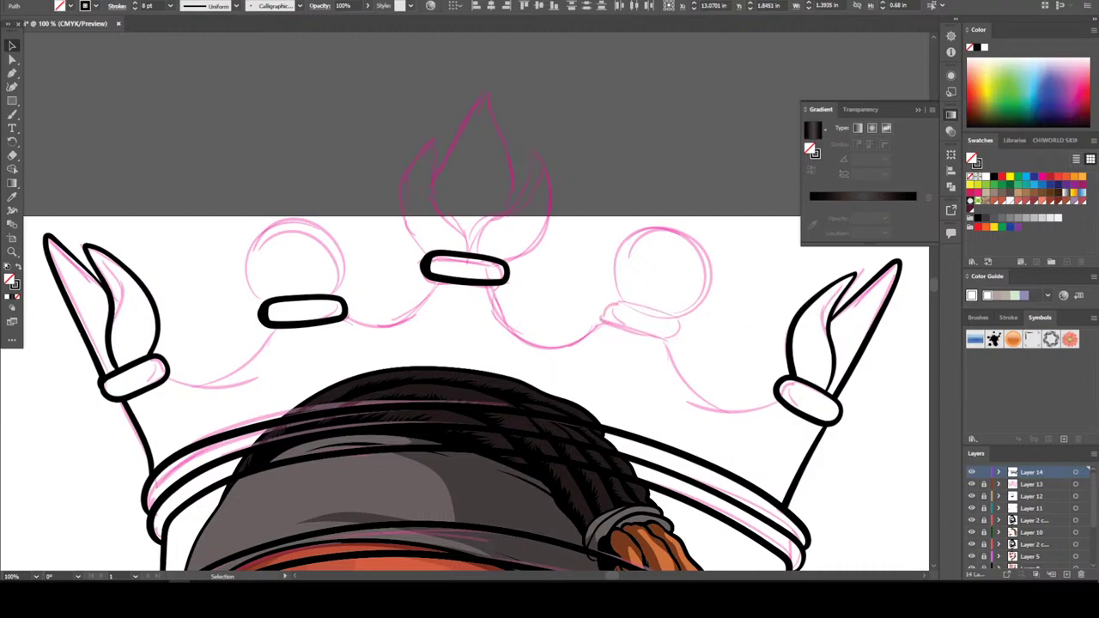
{"action": "key", "text": "ctrl+minus"}
{"action": "key", "text": "ctrl+minus"}
{"action": "key", "text": "ctrl+equal"}
{"action": "key", "text": "ctrl+equal"}
{"action": "key", "text": "ctrl+equal"}
{"action": "key", "text": "ctrl+equal"}
{"action": "key", "text": "ctrl+equal"}
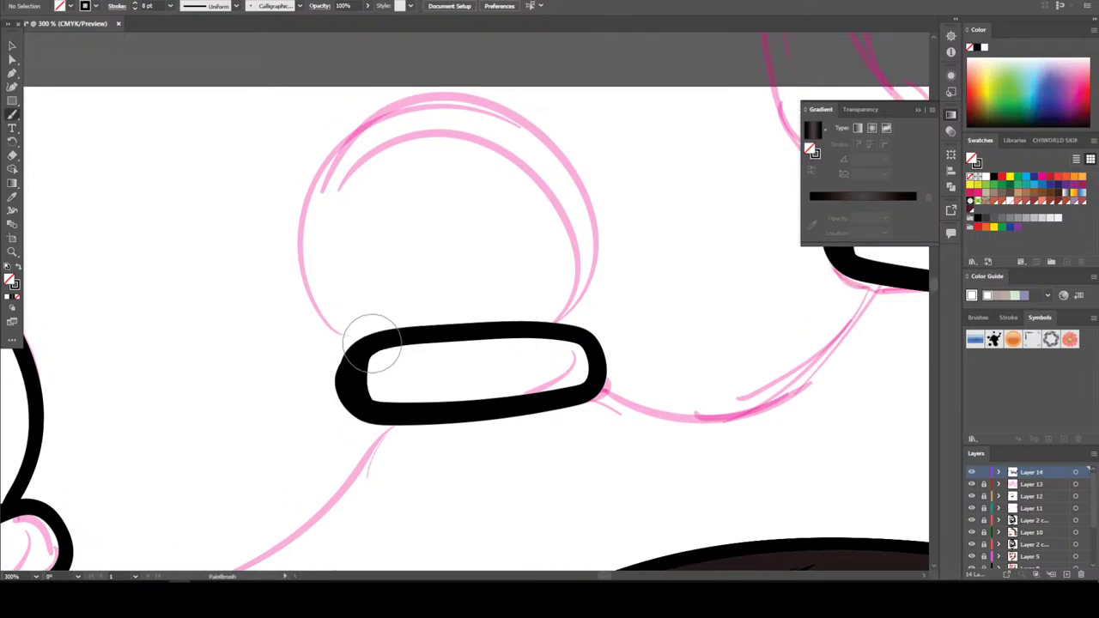
Hand-trace the left jewel circle, then undo it
{"action": "mouse_move", "coordinate": [347, 334]}
{"action": "left_mouse_down"}
{"action": "mouse_move", "coordinate": [294, 227]}
{"action": "mouse_move", "coordinate": [300, 175]}
{"action": "mouse_move", "coordinate": [345, 111]}
{"action": "mouse_move", "coordinate": [404, 86]}
{"action": "mouse_move", "coordinate": [461, 84]}
{"action": "mouse_move", "coordinate": [527, 106]}
{"action": "mouse_move", "coordinate": [561, 133]}
{"action": "mouse_move", "coordinate": [589, 209]}
{"action": "mouse_move", "coordinate": [588, 260]}
{"action": "mouse_move", "coordinate": [549, 328]}
{"action": "left_mouse_up"}
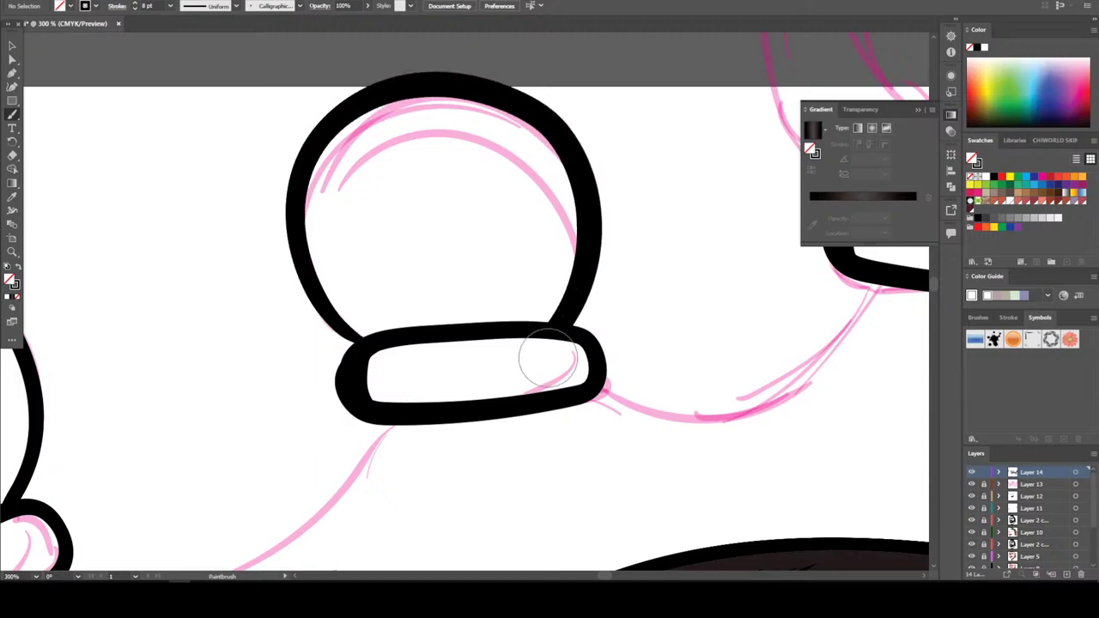
{"action": "scroll", "coordinate": [550, 404], "scroll_direction": "down", "scroll_amount": 5}
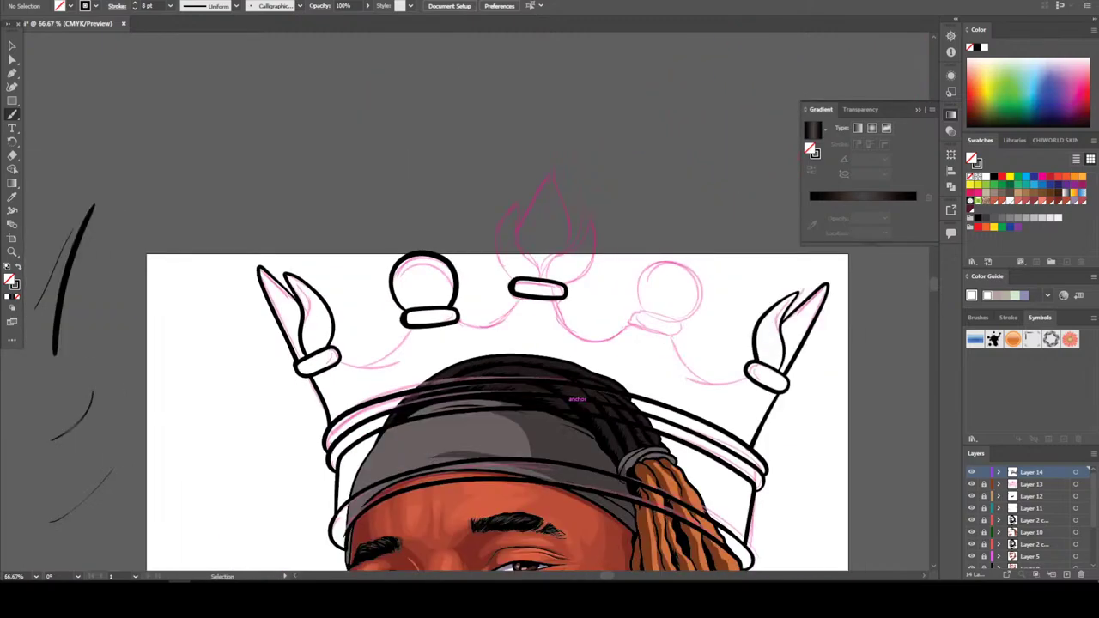
{"action": "scroll", "coordinate": [550, 403], "scroll_direction": "up", "scroll_amount": 3}
{"action": "left_click", "coordinate": [12, 100]}
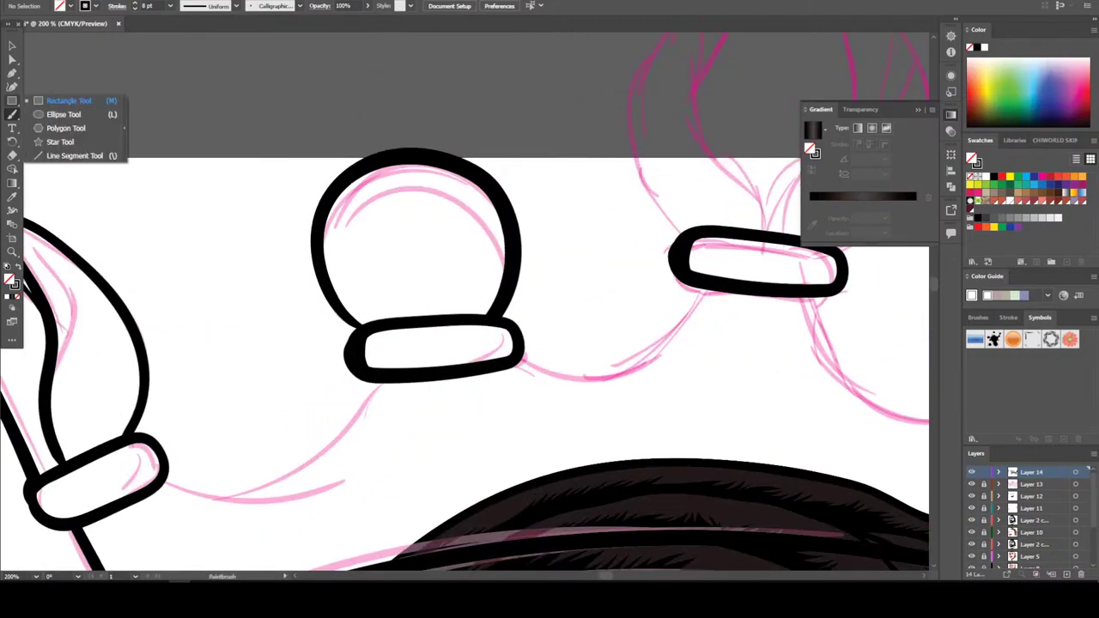
{"action": "left_click", "coordinate": [223, 115]}
{"action": "key", "text": "ctrl+z"}
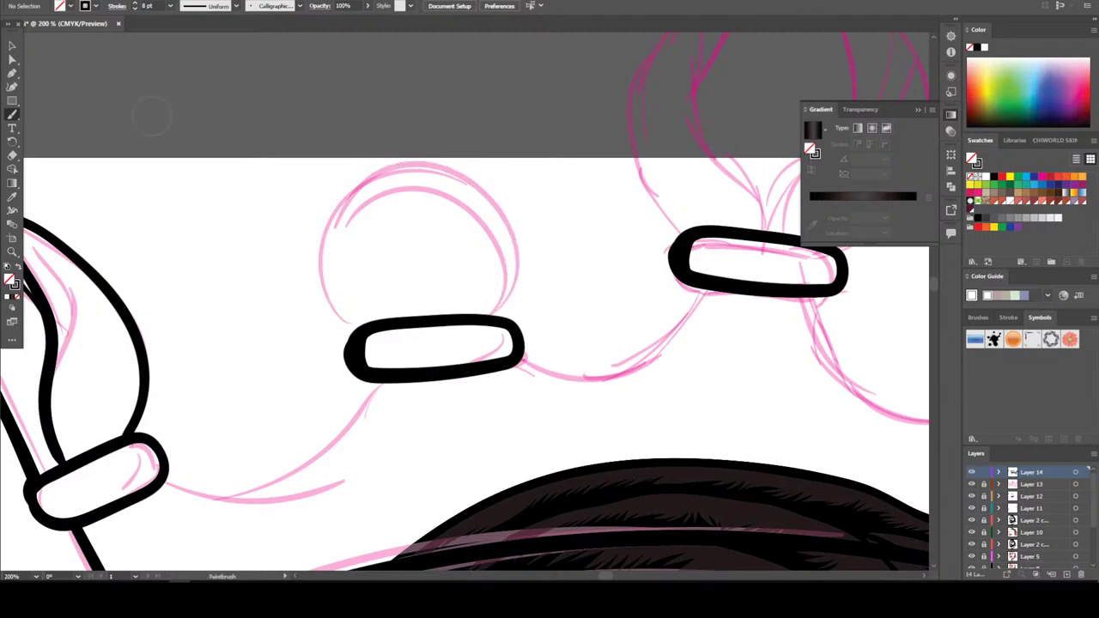
Draw an ellipse over the left jewel circle and fit it to the sketch
{"action": "left_click", "coordinate": [12, 101]}
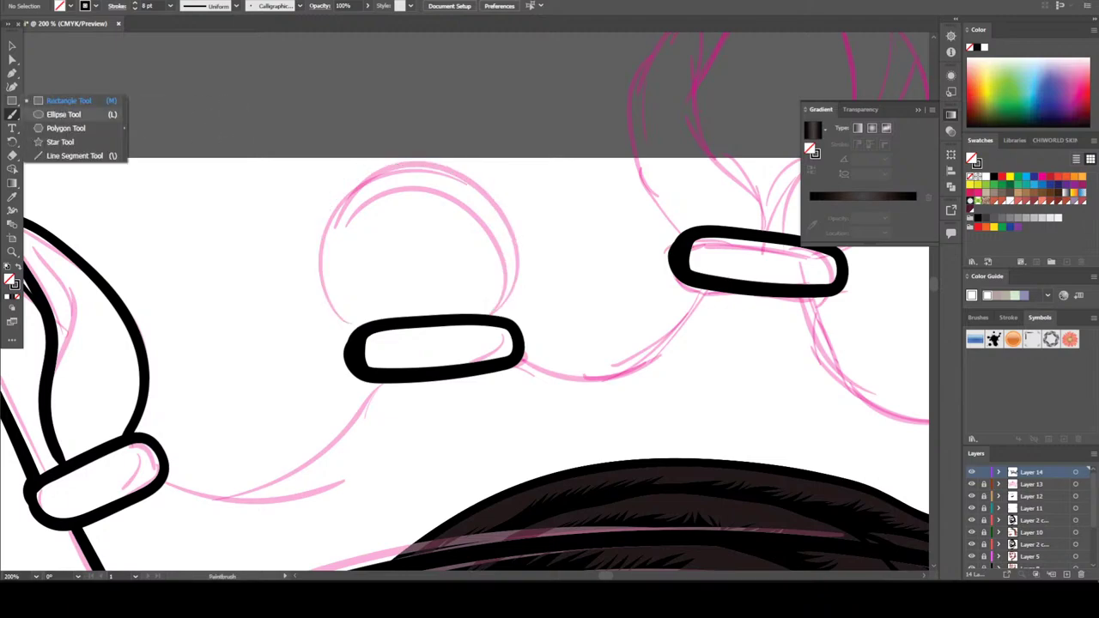
{"action": "left_click", "coordinate": [69, 111]}
{"action": "left_click_drag", "start_coordinate": [329, 334], "coordinate": [504, 175]}
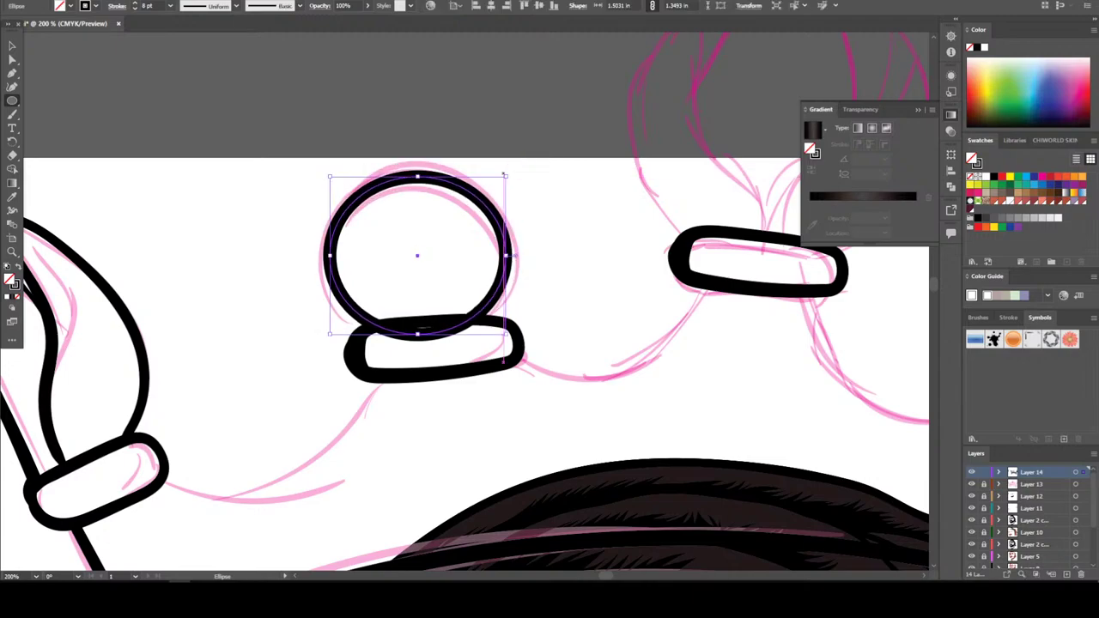
{"action": "key", "text": "Up"}
{"action": "key", "text": "Up"}
{"action": "key", "text": "Up"}
{"action": "key", "text": "Up"}
{"action": "key", "text": "Up"}
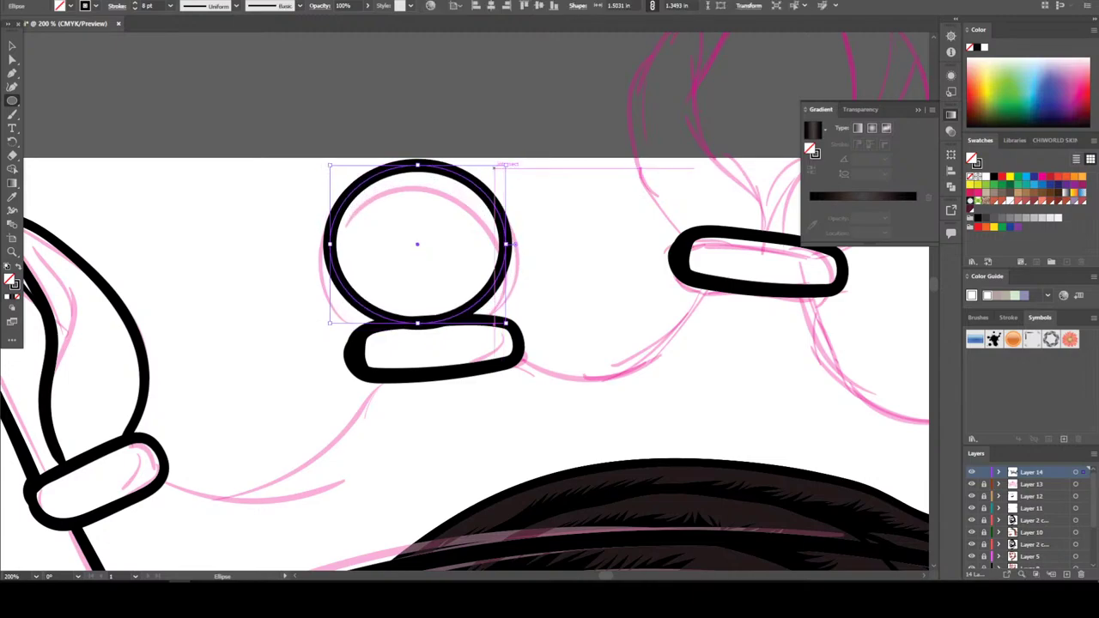
{"action": "left_click_drag", "start_coordinate": [507, 165], "coordinate": [507, 168]}
{"action": "key", "text": "Up"}
{"action": "key", "text": "Right"}
{"action": "key", "text": "Right"}
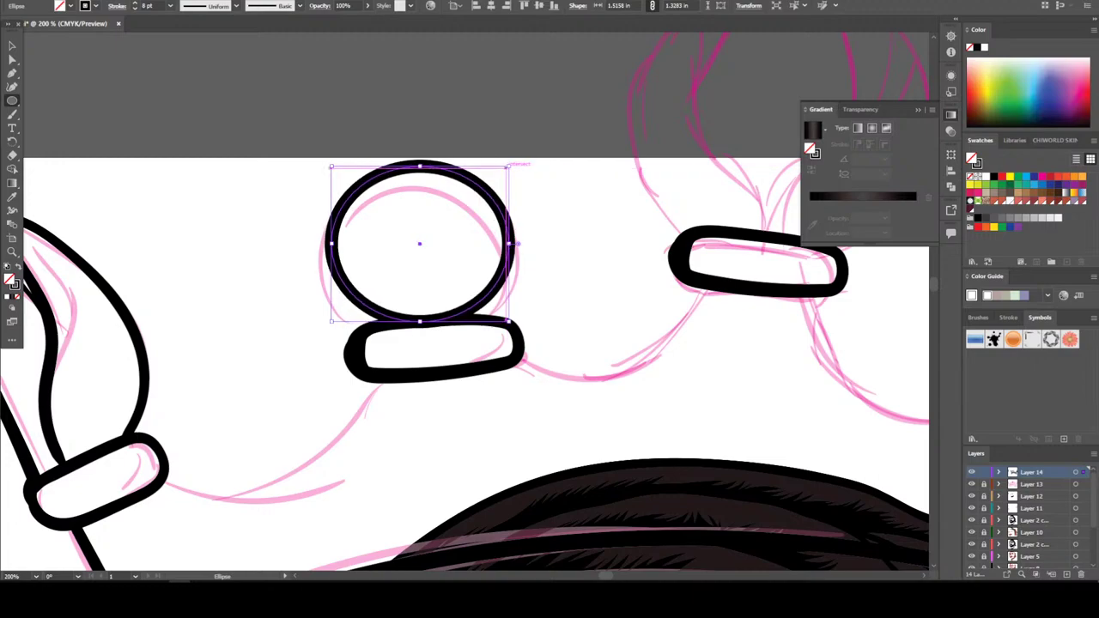
{"action": "left_click", "coordinate": [463, 401]}
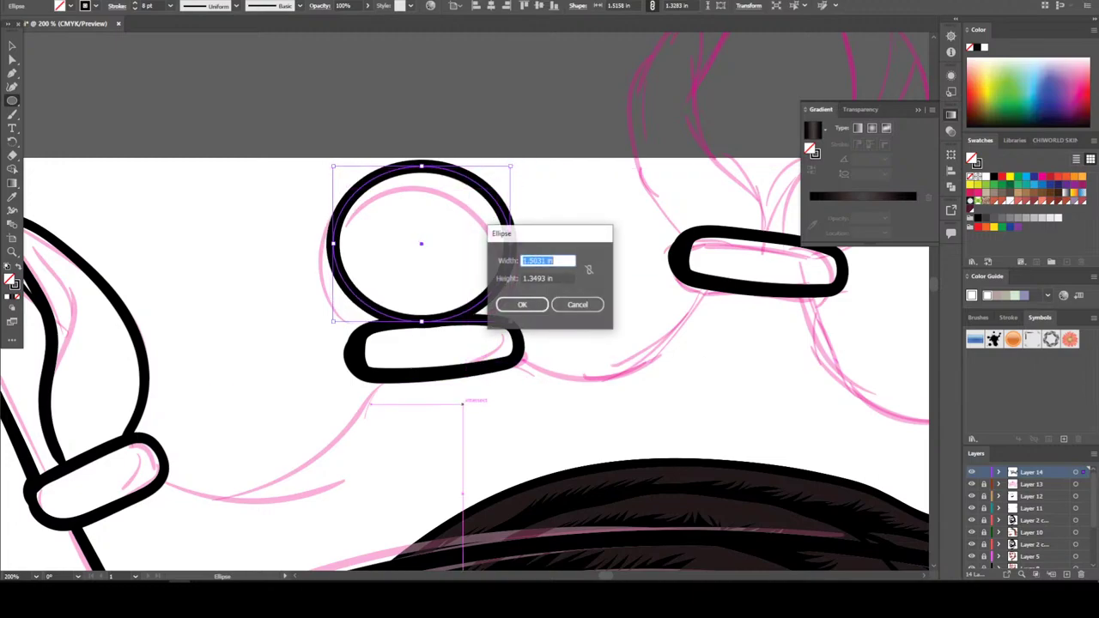
{"action": "left_click", "coordinate": [577, 305]}
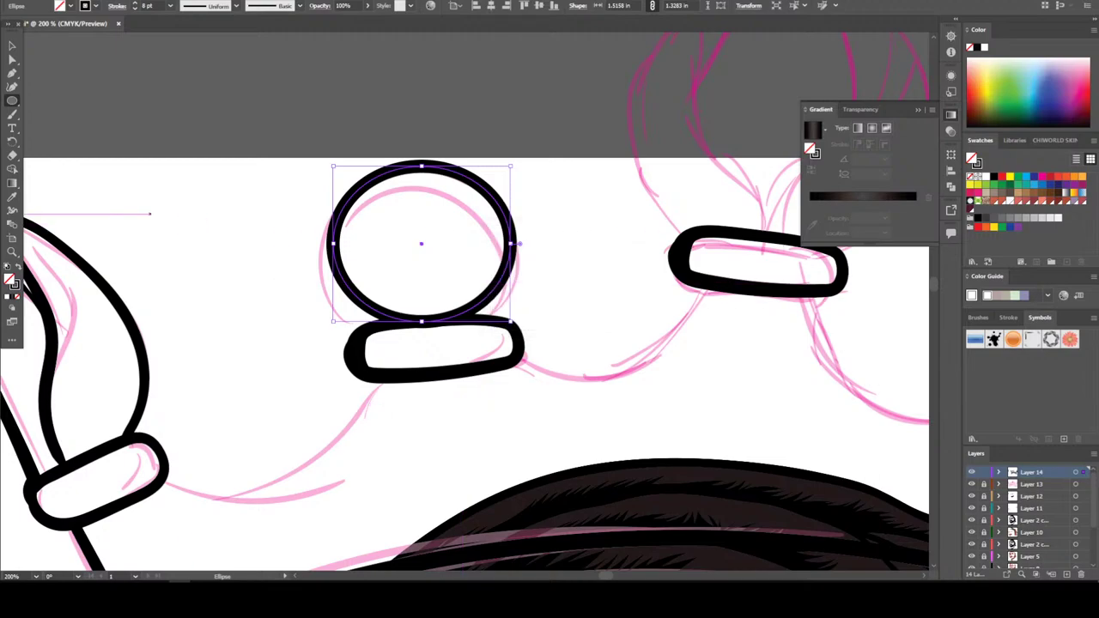
Copy the left circle and oval base onto the right jewel, tilting and nudging to match
{"action": "key", "text": "a"}
{"action": "key", "text": "ctrl+minus"}
{"action": "key", "text": "ctrl+shift+a"}
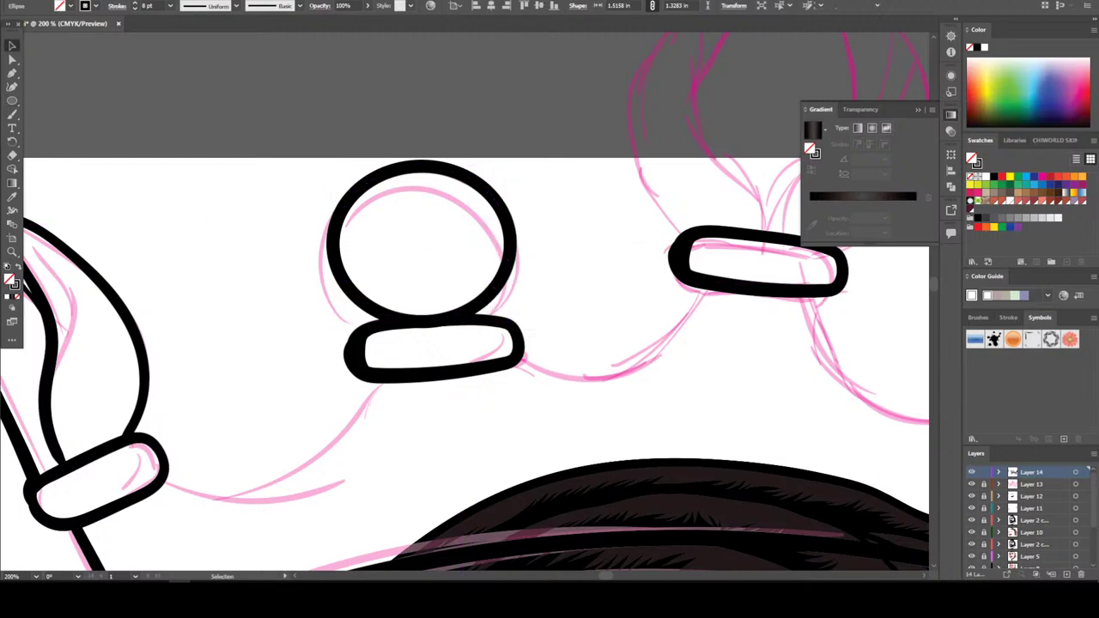
{"action": "key", "text": "ctrl+minus"}
{"action": "key", "text": "ctrl+minus"}
{"action": "key", "text": "ctrl+minus"}
{"action": "key", "text": "ctrl+minus"}
{"action": "key", "text": "ctrl+plus"}
{"action": "key", "text": "ctrl+plus"}
{"action": "key", "text": "ctrl+plus"}
{"action": "key", "text": "ctrl+plus"}
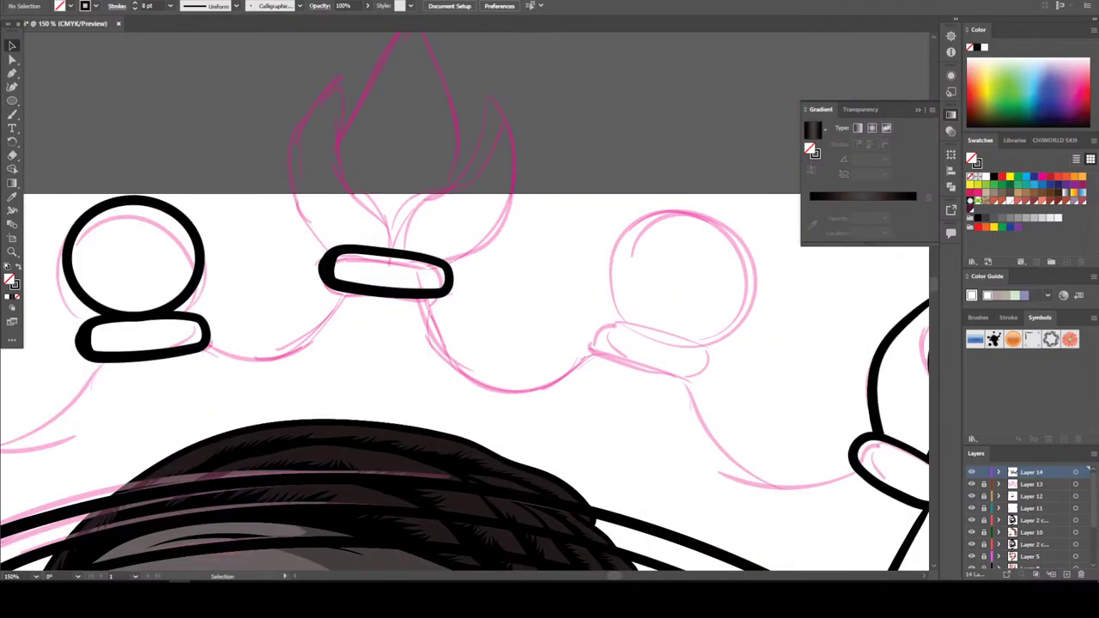
{"action": "left_click_drag", "start_coordinate": [72, 401], "coordinate": [70, 403]}
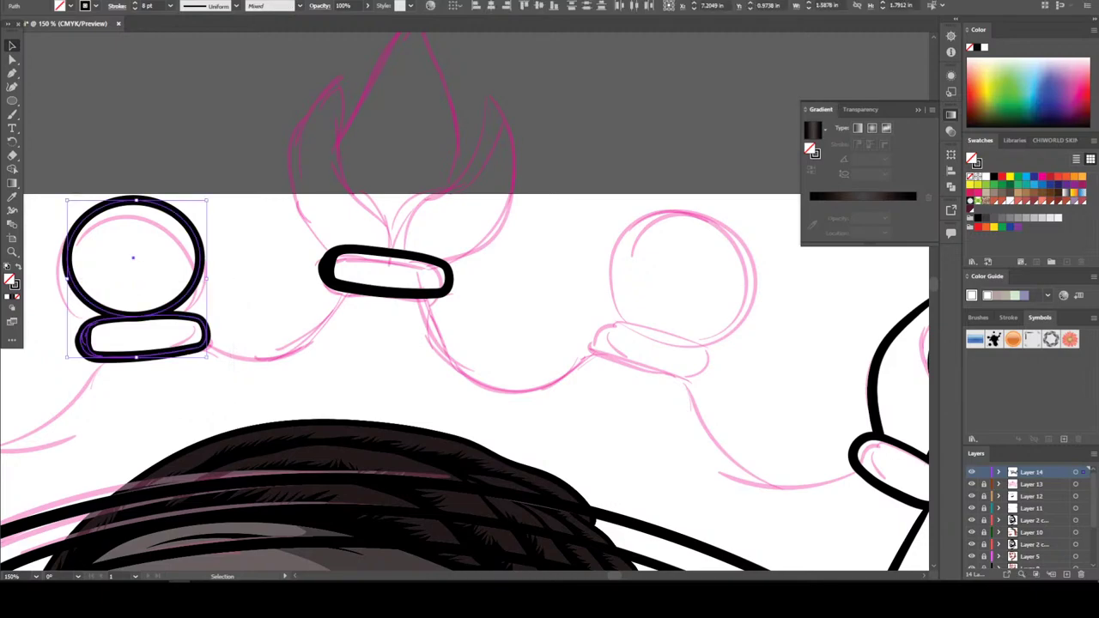
{"action": "mouse_move", "coordinate": [136, 280]}
{"action": "left_mouse_down"}
{"action": "mouse_move", "coordinate": [272, 307]}
{"action": "mouse_move", "coordinate": [743, 331]}
{"action": "mouse_move", "coordinate": [671, 313]}
{"action": "left_mouse_up"}
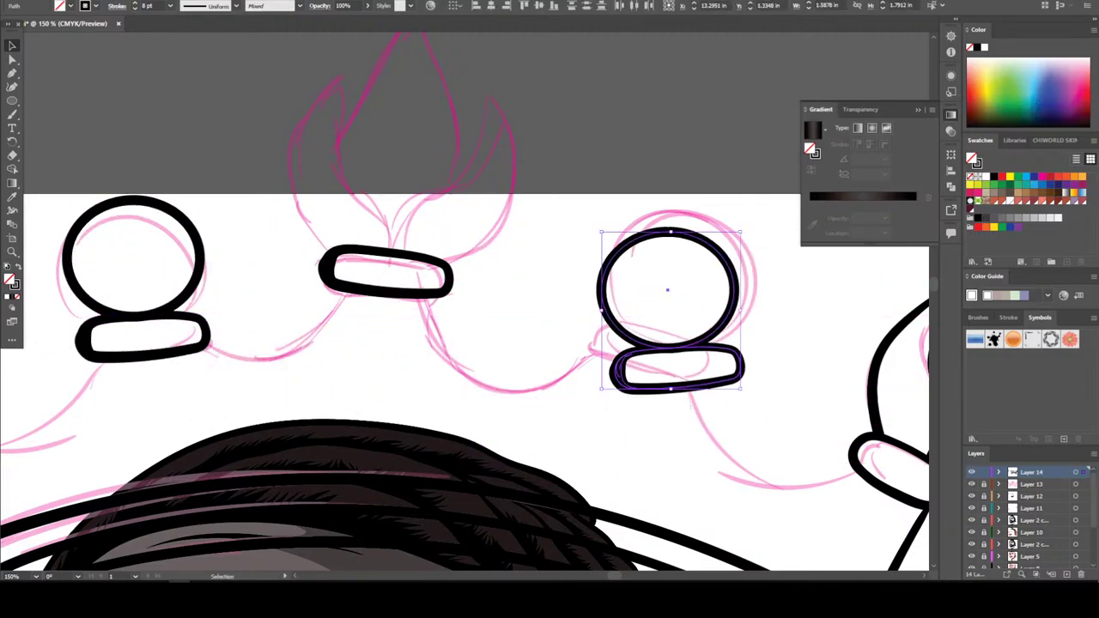
{"action": "left_click_drag", "start_coordinate": [756, 231], "coordinate": [777, 273]}
{"action": "key", "text": "Up"}
{"action": "key", "text": "Up"}
{"action": "key", "text": "Up"}
{"action": "key", "text": "Up"}
{"action": "key", "text": "Up"}
{"action": "key", "text": "Up"}
{"action": "key", "text": "Up"}
{"action": "key", "text": "Up"}
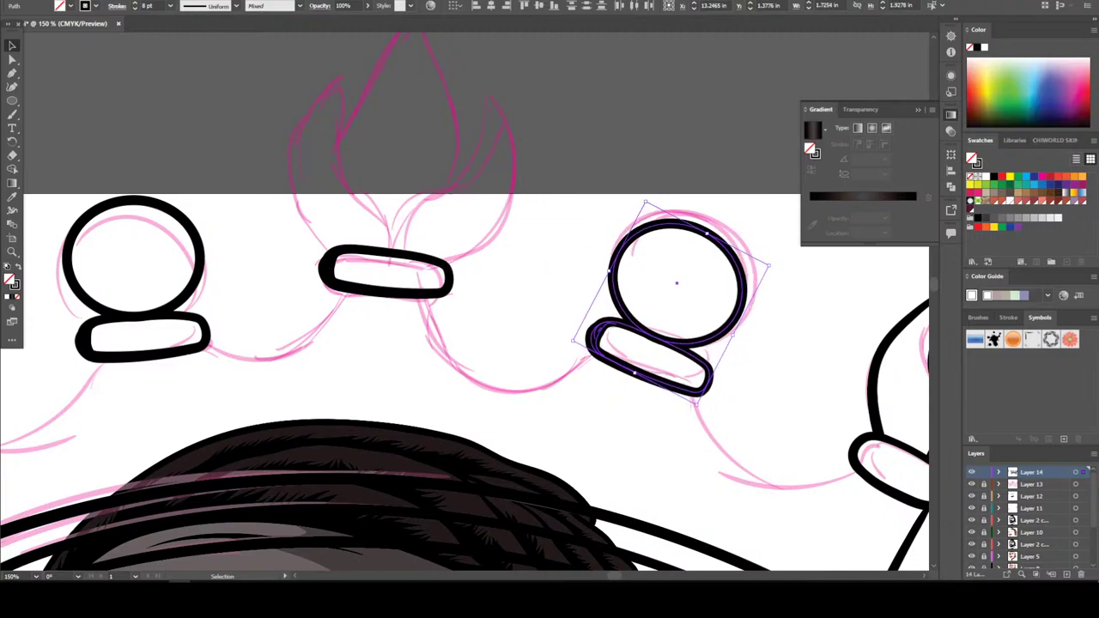
{"action": "key", "text": "Right"}
{"action": "key", "text": "Right"}
{"action": "key", "text": "Right"}
{"action": "key", "text": "Right"}
{"action": "key", "text": "Right"}
{"action": "key", "text": "Right"}
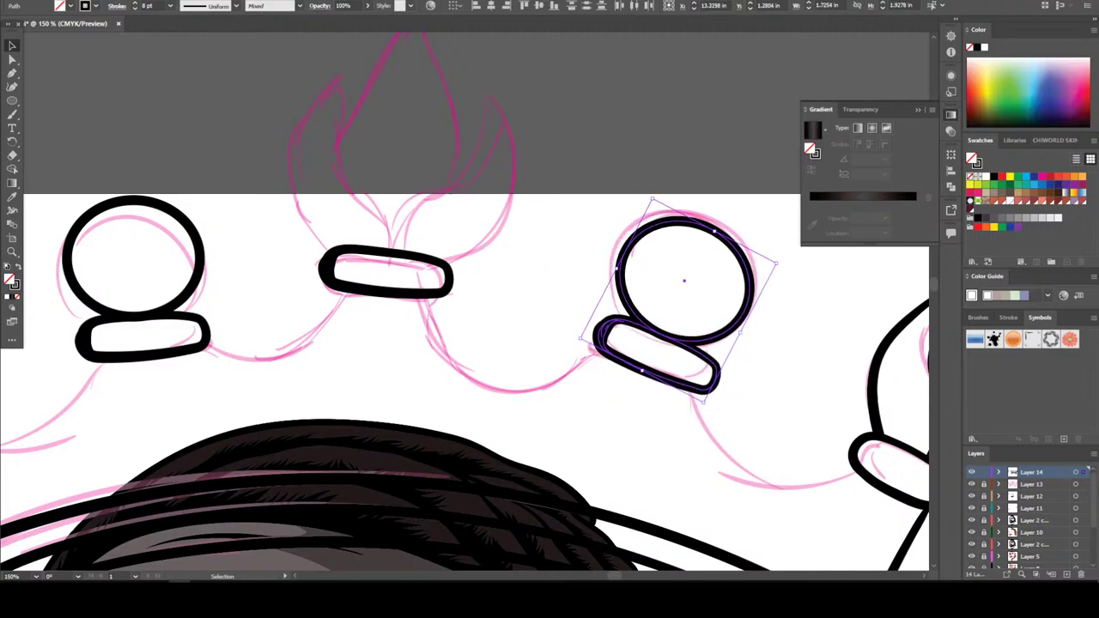
{"action": "key", "text": "ctrl+shift+a"}
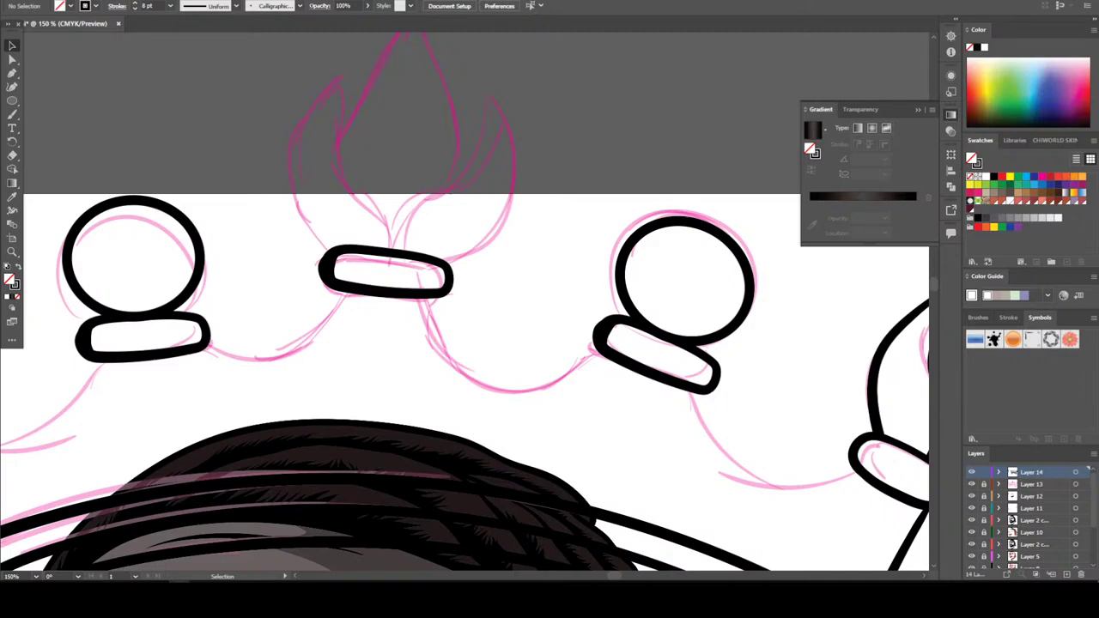
{"action": "key", "text": "ctrl+minus"}
{"action": "key", "text": "ctrl+minus"}
{"action": "key", "text": "ctrl+minus"}
{"action": "key", "text": "ctrl+minus"}
{"action": "key", "text": "ctrl+minus"}
Set the brush to 9 pt and ink the flame's right and left petals from the oval
{"action": "key", "text": "ctrl+plus"}
{"action": "key", "text": "ctrl+plus"}
{"action": "key", "text": "ctrl+plus"}
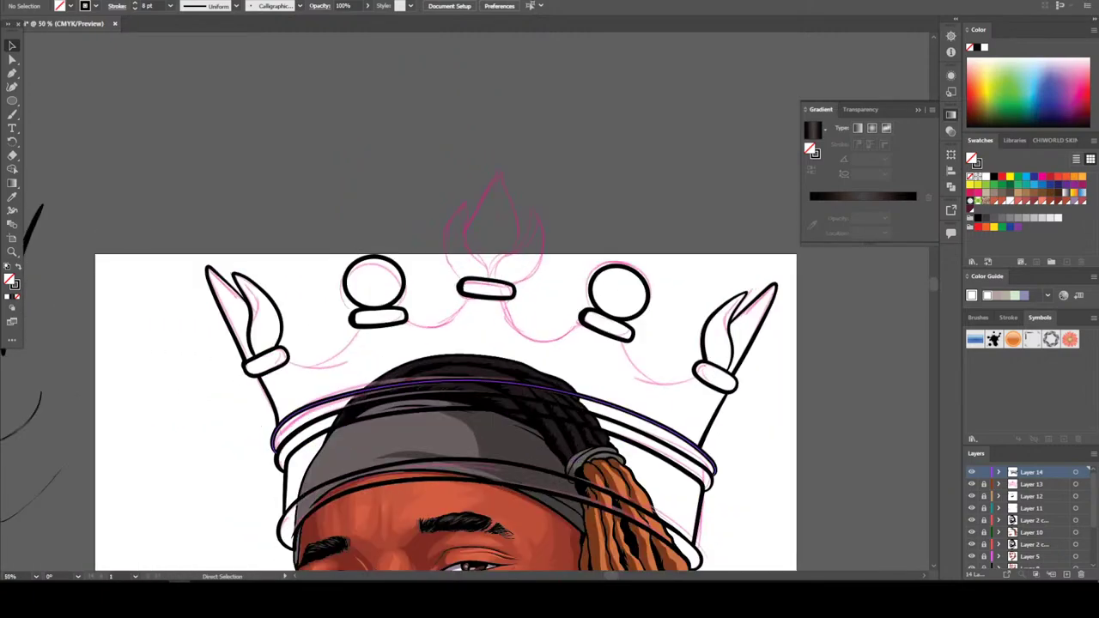
{"action": "key", "text": "ctrl+plus"}
{"action": "key", "text": "ctrl+plus"}
{"action": "key", "text": "ctrl+plus"}
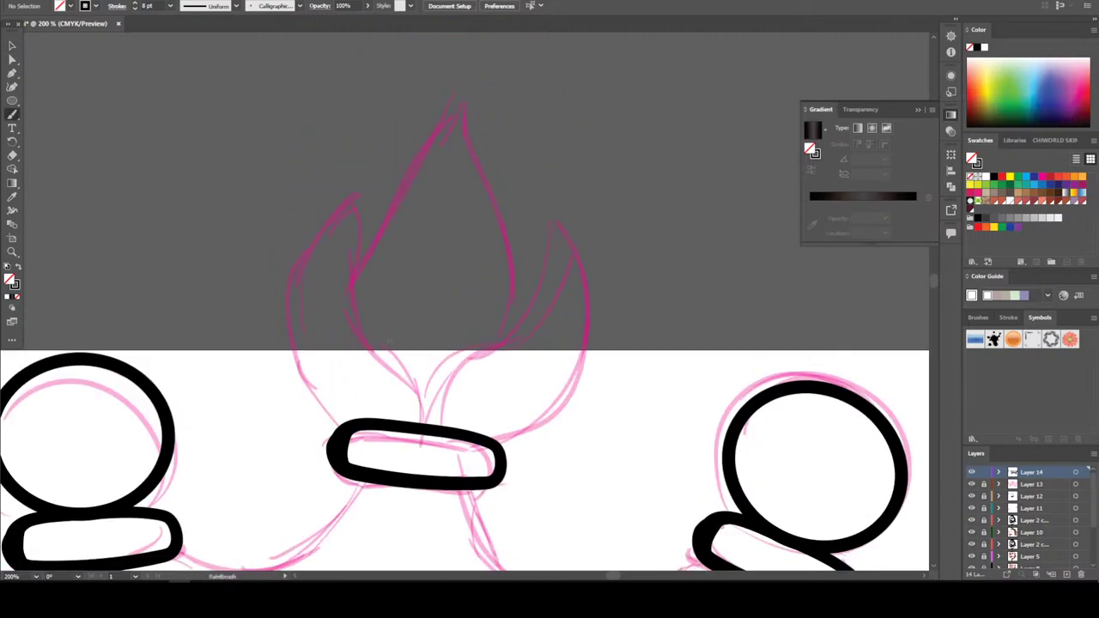
{"action": "left_click", "coordinate": [170, 6]}
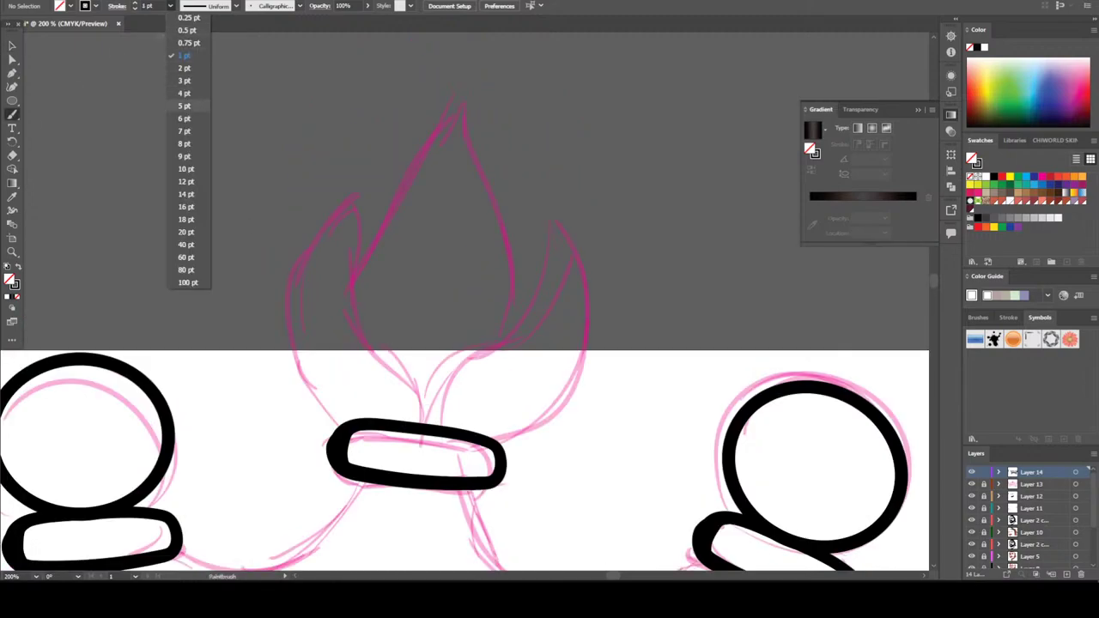
{"action": "left_click", "coordinate": [185, 156]}
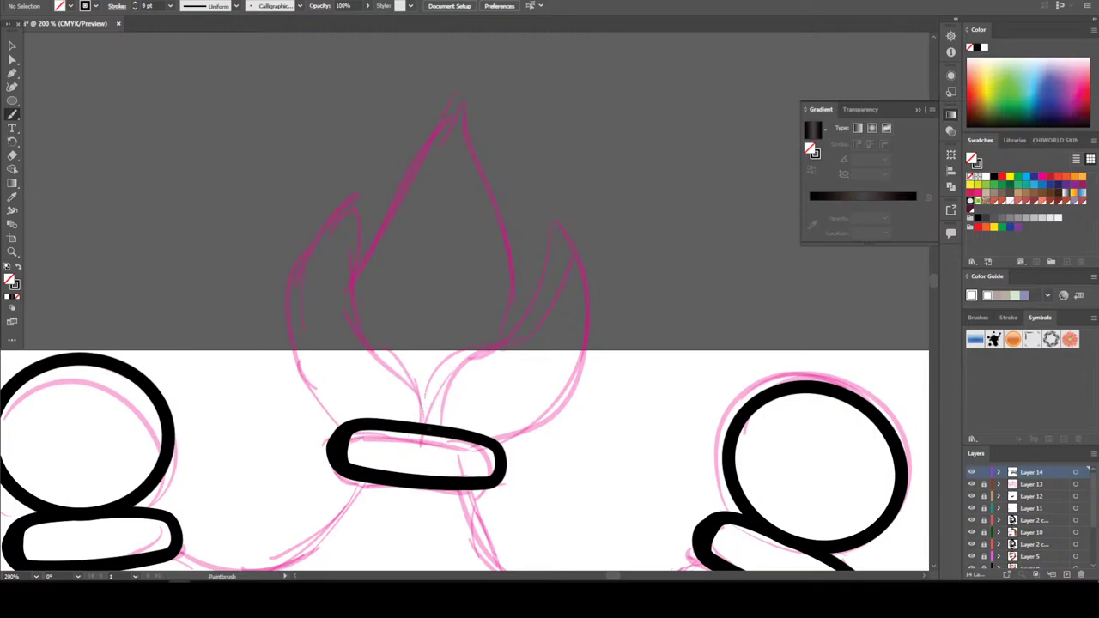
{"action": "mouse_move", "coordinate": [438, 387]}
{"action": "left_mouse_down"}
{"action": "mouse_move", "coordinate": [530, 309]}
{"action": "mouse_move", "coordinate": [541, 273]}
{"action": "left_mouse_up"}
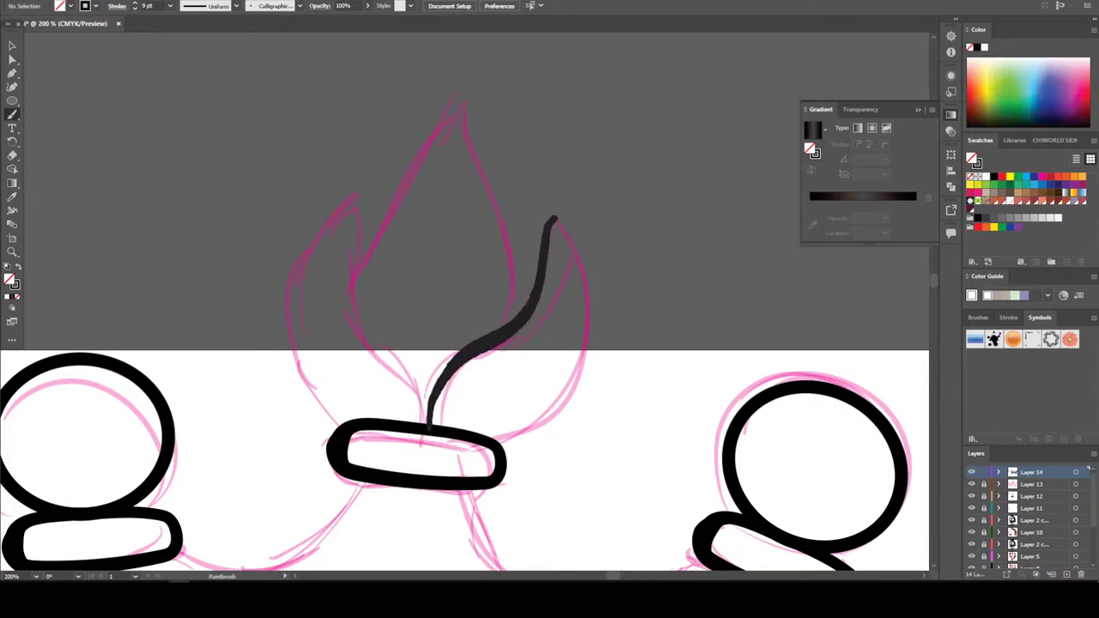
{"action": "mouse_move", "coordinate": [554, 219]}
{"action": "left_mouse_down"}
{"action": "mouse_move", "coordinate": [588, 271]}
{"action": "mouse_move", "coordinate": [584, 367]}
{"action": "mouse_move", "coordinate": [537, 431]}
{"action": "mouse_move", "coordinate": [498, 448]}
{"action": "left_mouse_up"}
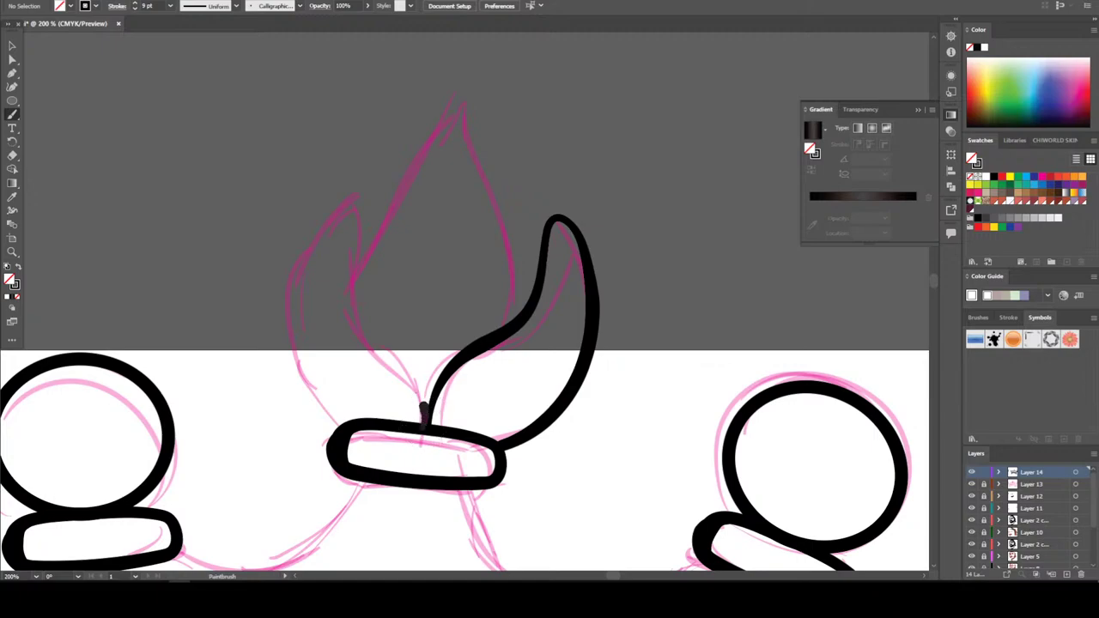
{"action": "left_click_drag", "start_coordinate": [393, 352], "coordinate": [344, 293]}
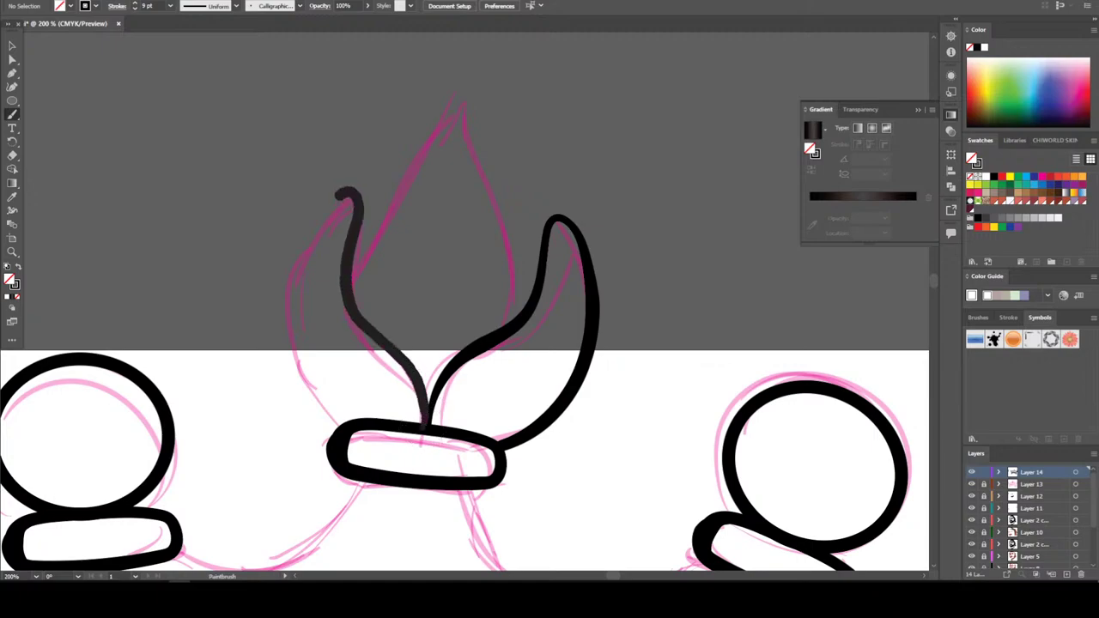
{"action": "mouse_move", "coordinate": [344, 196]}
{"action": "left_mouse_down"}
{"action": "mouse_move", "coordinate": [295, 254]}
{"action": "mouse_move", "coordinate": [283, 322]}
{"action": "mouse_move", "coordinate": [299, 372]}
{"action": "mouse_move", "coordinate": [343, 426]}
{"action": "left_mouse_up"}
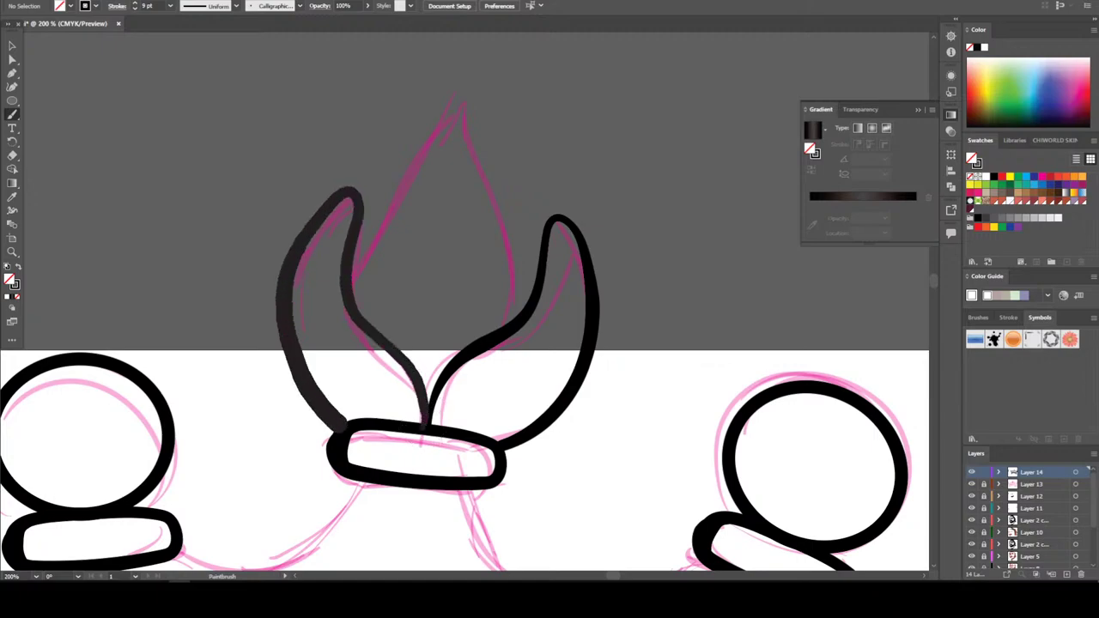
Ink the flame's outer outline from its right side over the tip down to its base
{"action": "scroll", "coordinate": [427, 290], "scroll_direction": "up", "scroll_amount": 1}
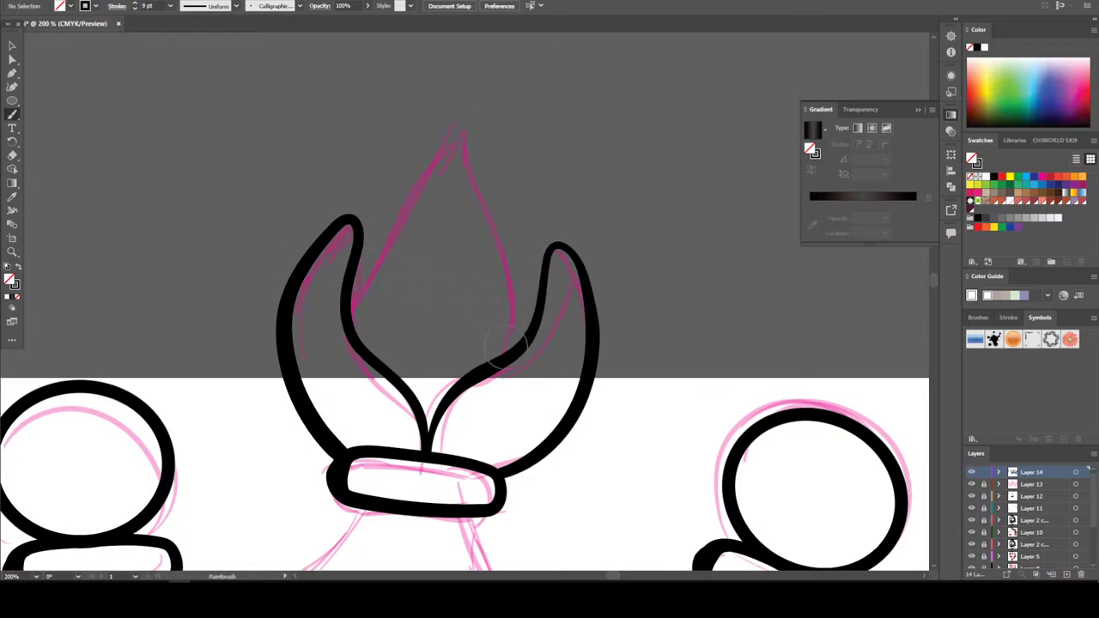
{"action": "mouse_move", "coordinate": [502, 359]}
{"action": "left_mouse_down"}
{"action": "mouse_move", "coordinate": [515, 323]}
{"action": "mouse_move", "coordinate": [510, 273]}
{"action": "mouse_move", "coordinate": [477, 182]}
{"action": "left_mouse_up"}
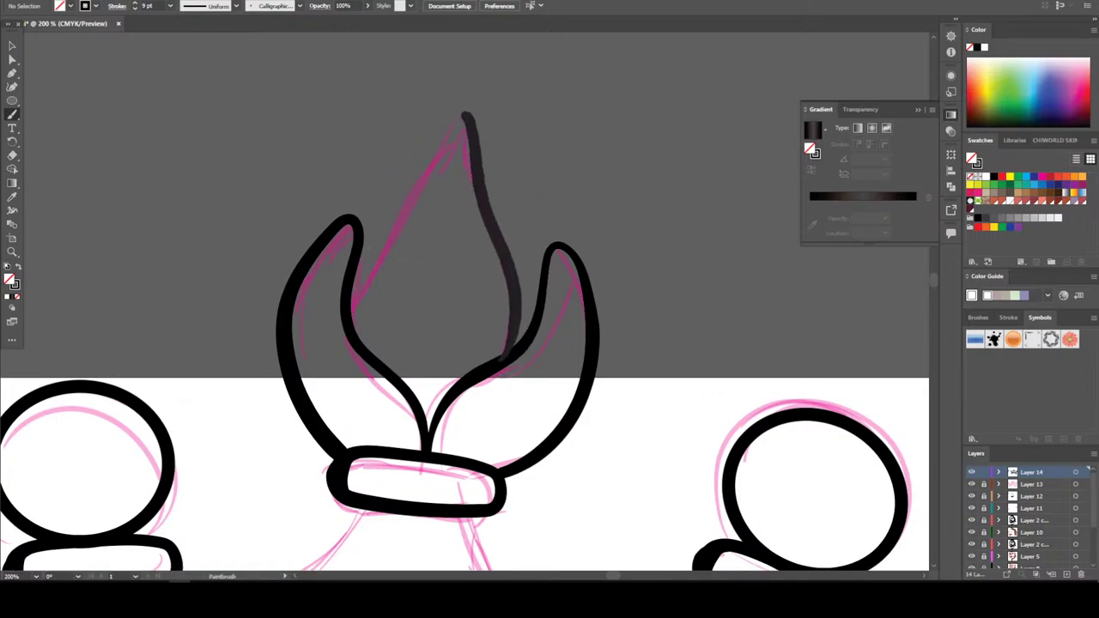
{"action": "left_click_drag", "start_coordinate": [445, 140], "coordinate": [410, 210]}
{"action": "mouse_move", "coordinate": [376, 258]}
{"action": "left_mouse_down"}
{"action": "mouse_move", "coordinate": [357, 320]}
{"action": "mouse_move", "coordinate": [368, 356]}
{"action": "left_mouse_up"}
{"action": "scroll", "coordinate": [434, 392], "scroll_direction": "down", "scroll_amount": 4}
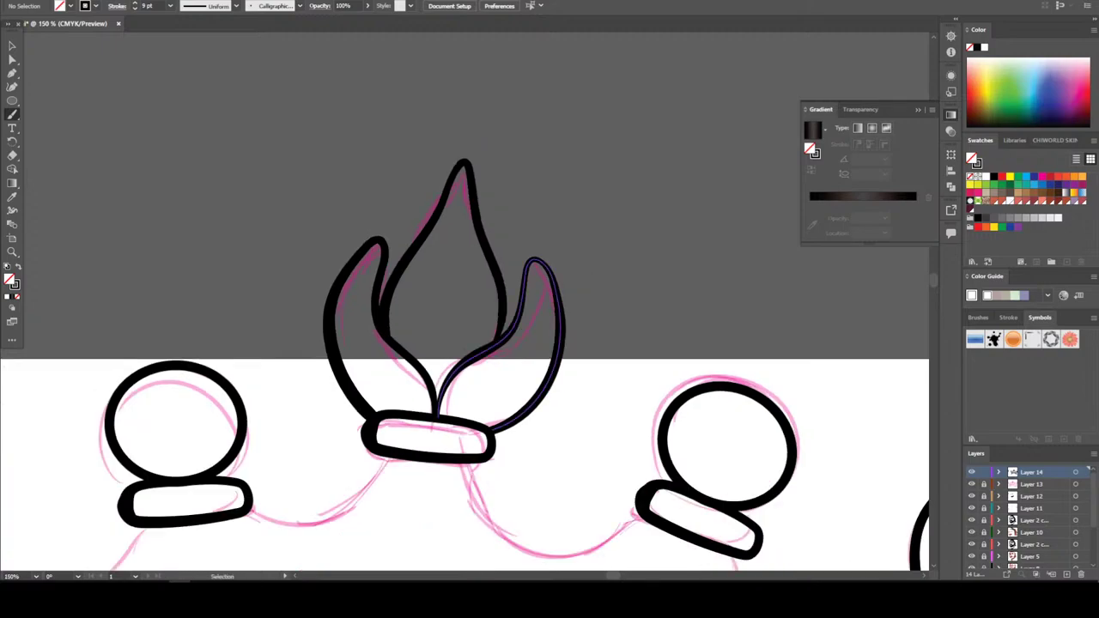
{"action": "scroll", "coordinate": [433, 392], "scroll_direction": "up", "scroll_amount": 4}
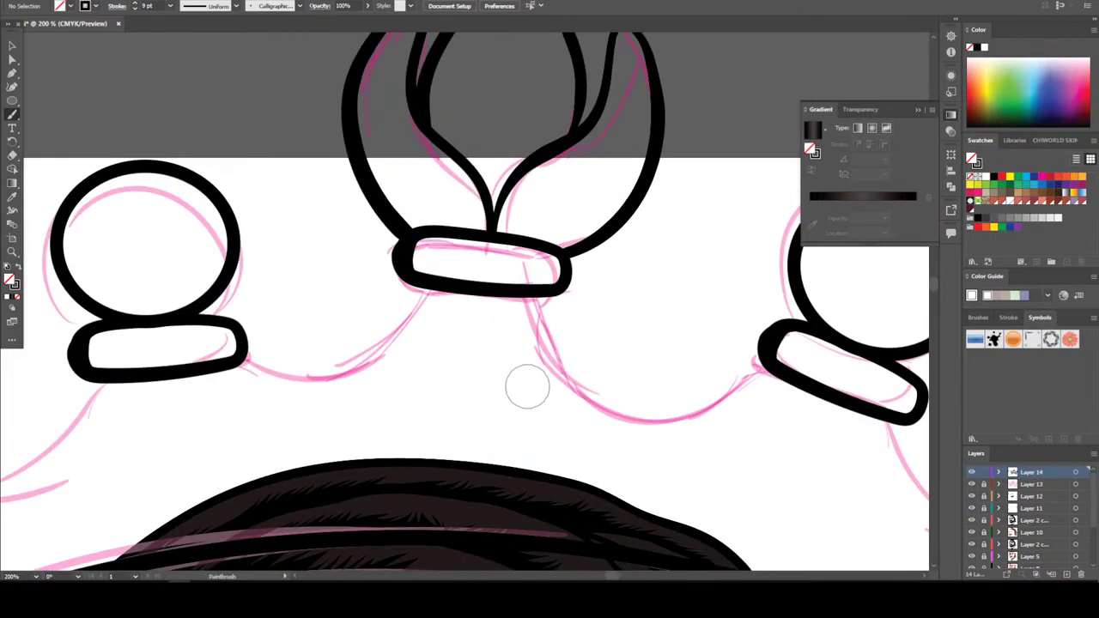
Ink the scalloped rim curves between the left gem, centre gem and right prong
{"action": "mouse_move", "coordinate": [220, 364]}
{"action": "left_mouse_down"}
{"action": "mouse_move", "coordinate": [314, 385]}
{"action": "mouse_move", "coordinate": [360, 370]}
{"action": "mouse_move", "coordinate": [430, 283]}
{"action": "left_mouse_up"}
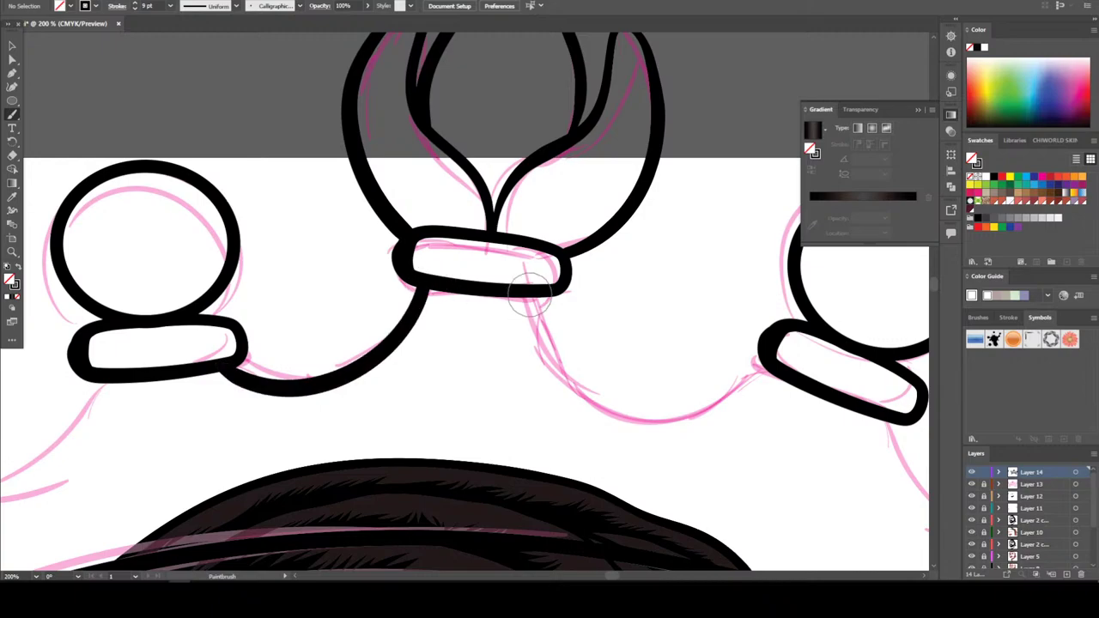
{"action": "mouse_move", "coordinate": [538, 301]}
{"action": "left_mouse_down"}
{"action": "mouse_move", "coordinate": [579, 393]}
{"action": "mouse_move", "coordinate": [619, 421]}
{"action": "mouse_move", "coordinate": [683, 422]}
{"action": "mouse_move", "coordinate": [753, 387]}
{"action": "left_mouse_up"}
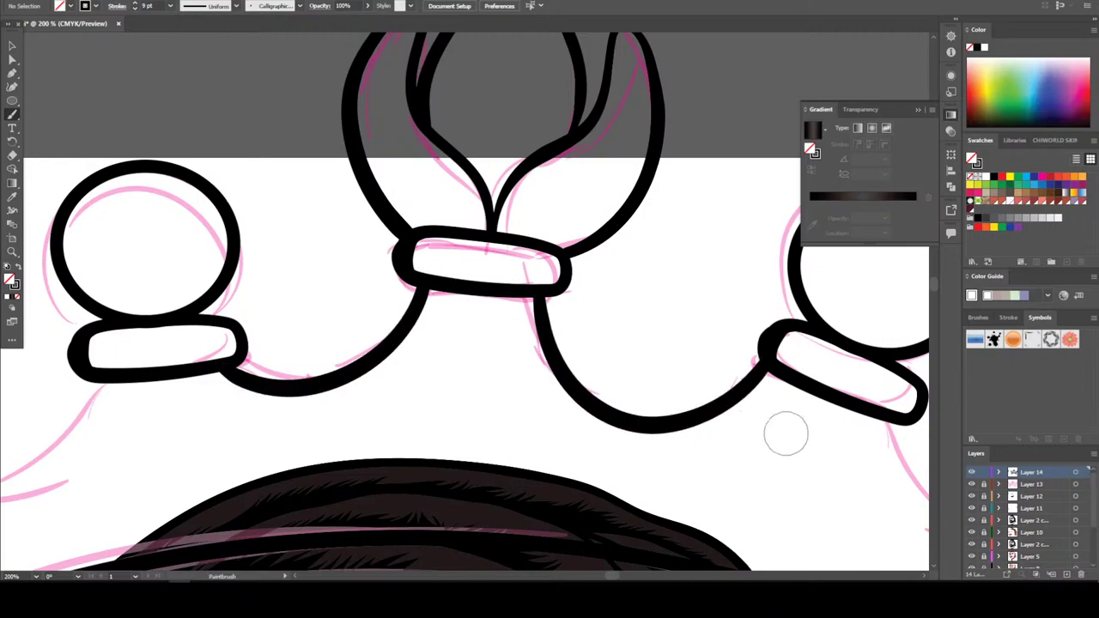
{"action": "key", "text": "ctrl+minus"}
{"action": "key", "text": "ctrl+minus"}
{"action": "key", "text": "ctrl+minus"}
{"action": "key", "text": "ctrl+equal"}
{"action": "key", "text": "ctrl+equal"}
{"action": "key", "text": "ctrl+equal"}
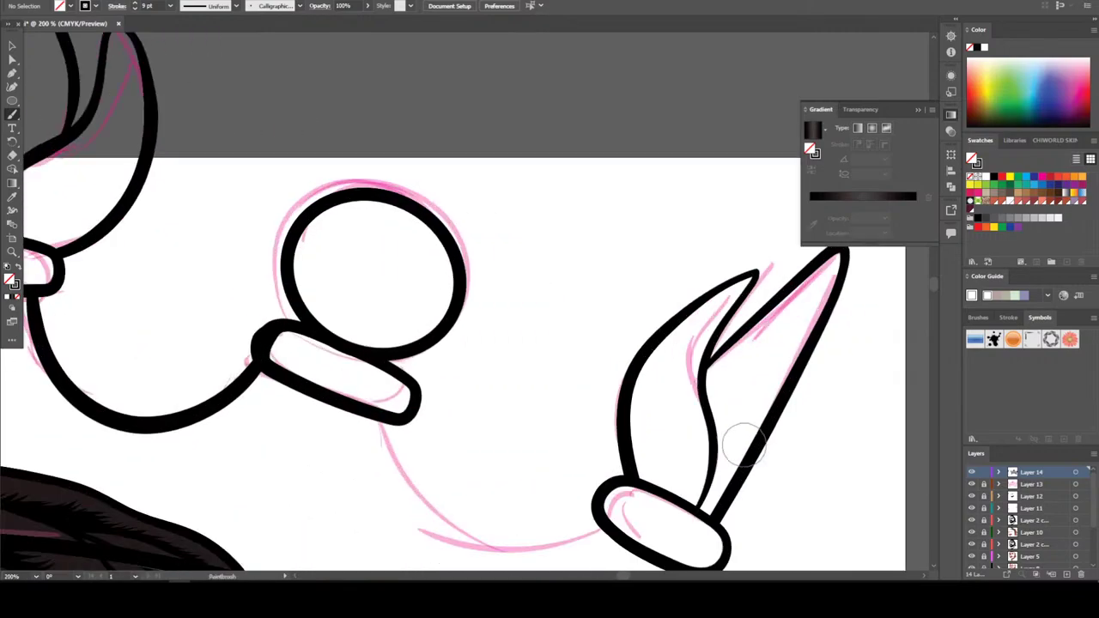
{"action": "scroll", "coordinate": [387, 316], "scroll_direction": "down", "scroll_amount": 3}
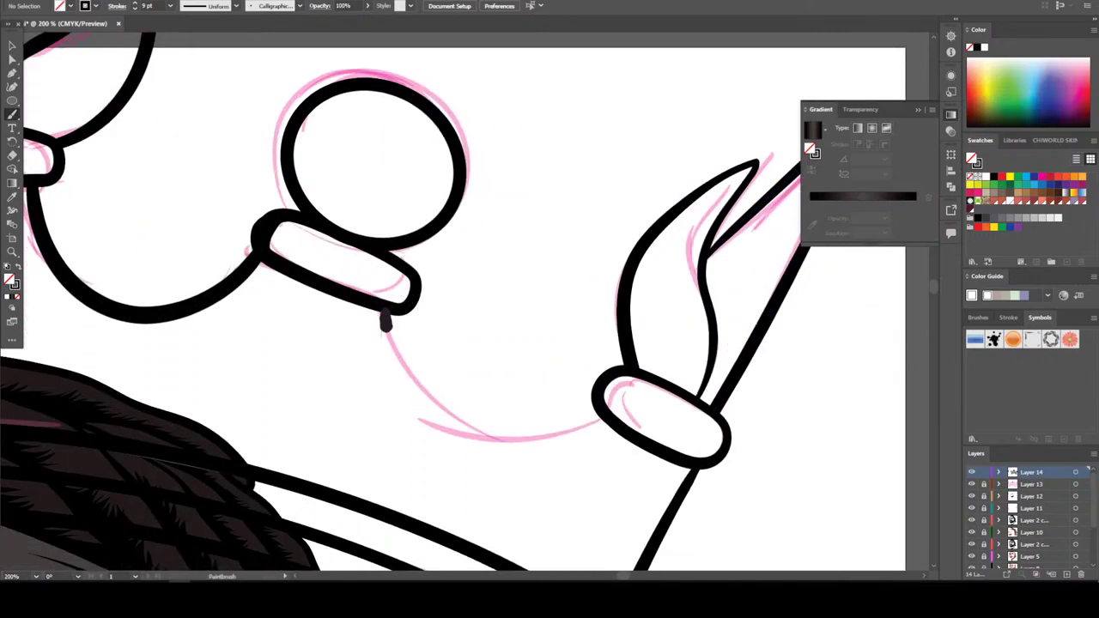
{"action": "mouse_move", "coordinate": [386, 322]}
{"action": "left_mouse_down"}
{"action": "mouse_move", "coordinate": [403, 375]}
{"action": "mouse_move", "coordinate": [473, 444]}
{"action": "mouse_move", "coordinate": [544, 452]}
{"action": "mouse_move", "coordinate": [589, 436]}
{"action": "left_mouse_up"}
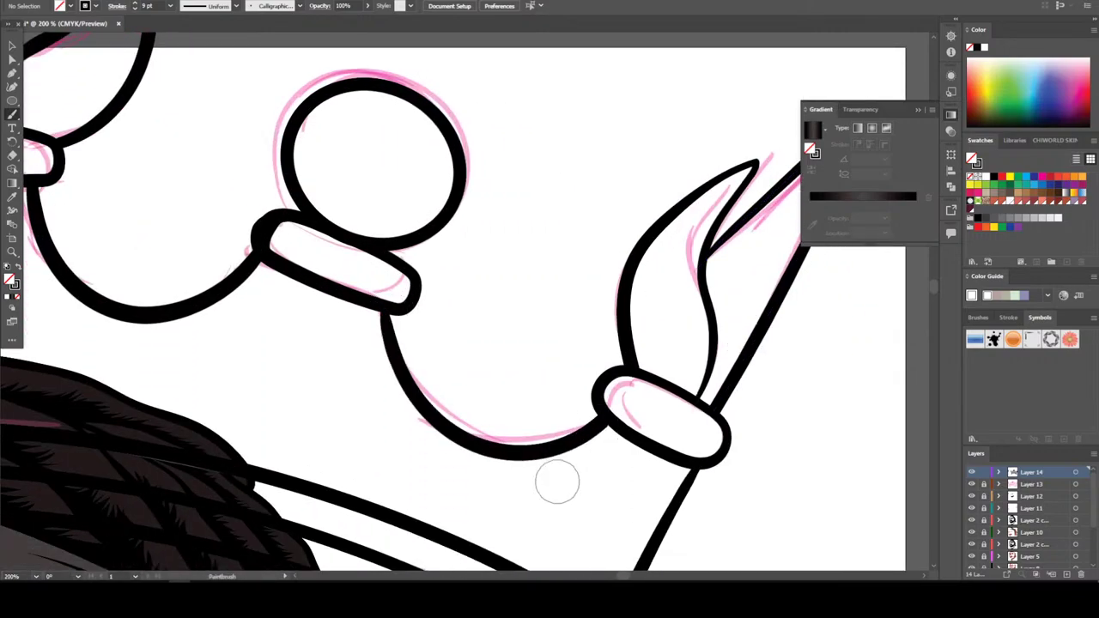
{"action": "key", "text": "ctrl+minus"}
{"action": "key", "text": "ctrl+minus"}
{"action": "key", "text": "ctrl+minus"}
{"action": "key", "text": "ctrl+minus"}
{"action": "key", "text": "ctrl+equal"}
{"action": "key", "text": "ctrl+equal"}
{"action": "key", "text": "ctrl+equal"}
{"action": "key", "text": "ctrl+equal"}
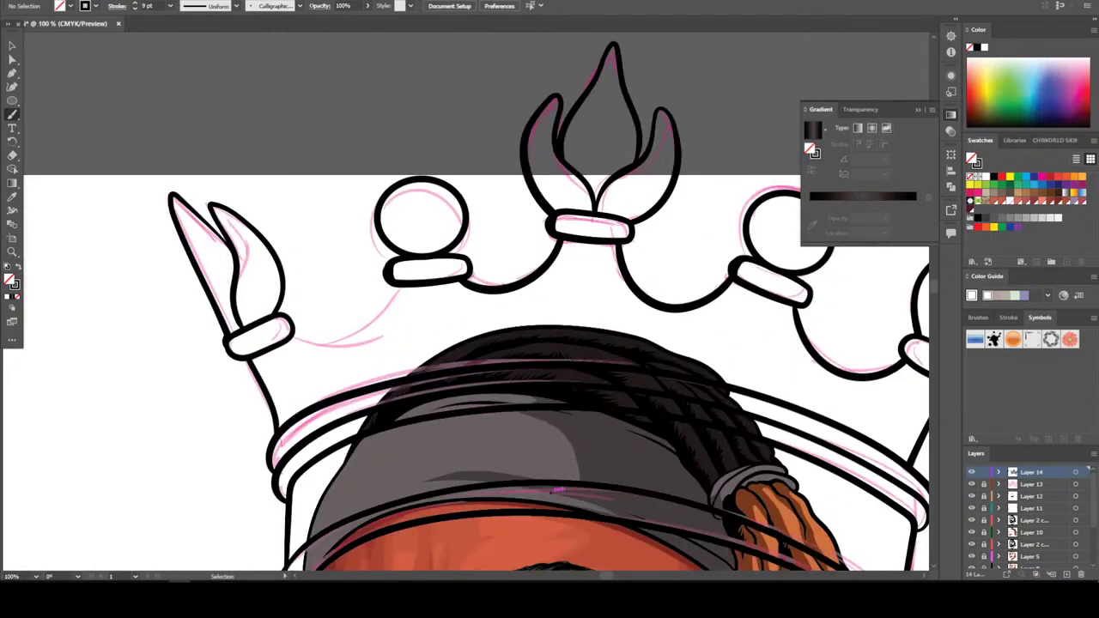
{"action": "mouse_move", "coordinate": [113, 378]}
{"action": "left_mouse_down"}
{"action": "mouse_move", "coordinate": [200, 408]}
{"action": "mouse_move", "coordinate": [249, 399]}
{"action": "mouse_move", "coordinate": [308, 348]}
{"action": "mouse_move", "coordinate": [331, 269]}
{"action": "left_mouse_up"}
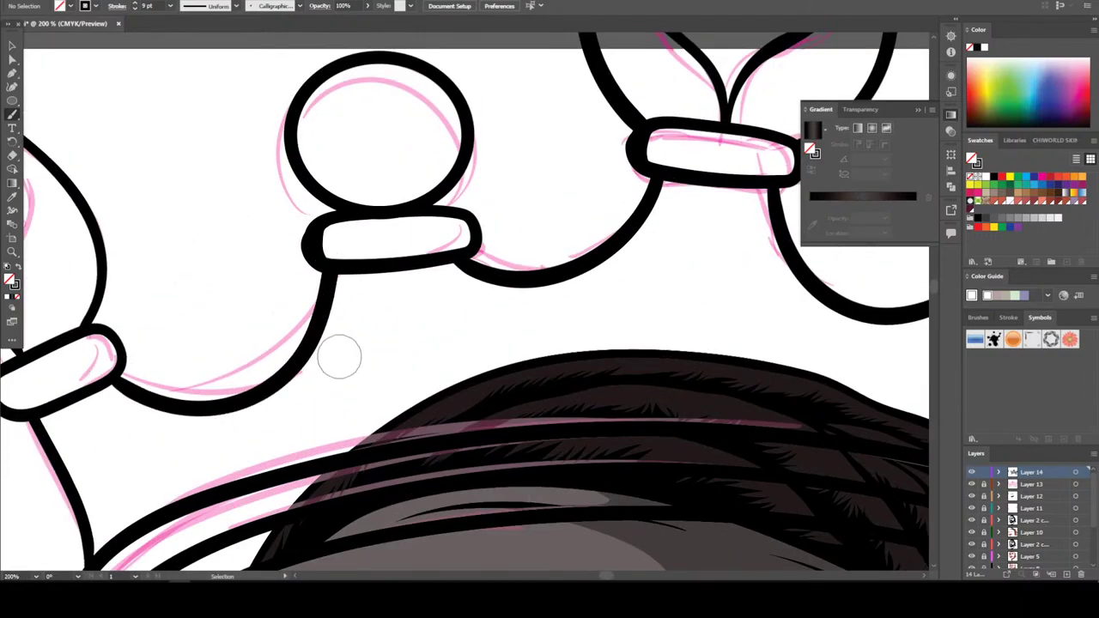
{"action": "key", "text": "ctrl+minus"}
{"action": "key", "text": "ctrl+minus"}
{"action": "key", "text": "ctrl+minus"}
{"action": "key", "text": "ctrl+minus"}
{"action": "key", "text": "ctrl+minus"}
{"action": "key", "text": "ctrl+minus"}
{"action": "key", "text": "ctrl+equal"}
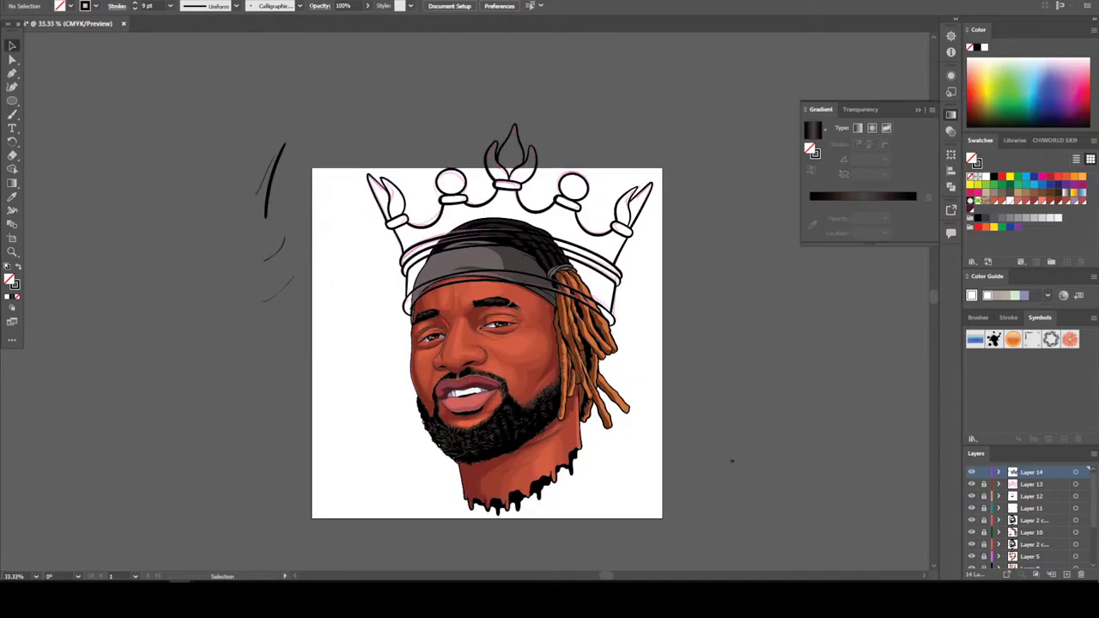
Remove the stray stroke, then expand the crown's brush strokes into outlines with Expand Appearance
{"action": "key", "text": "ctrl+z"}
{"action": "left_click", "coordinate": [510, 301]}
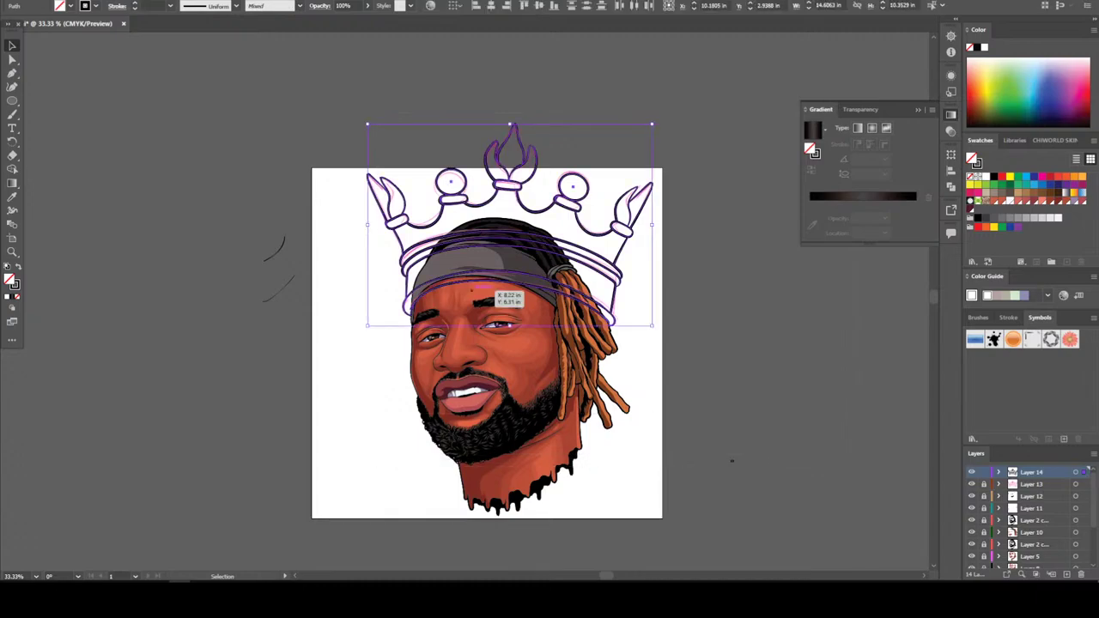
{"action": "left_click", "coordinate": [96, 0]}
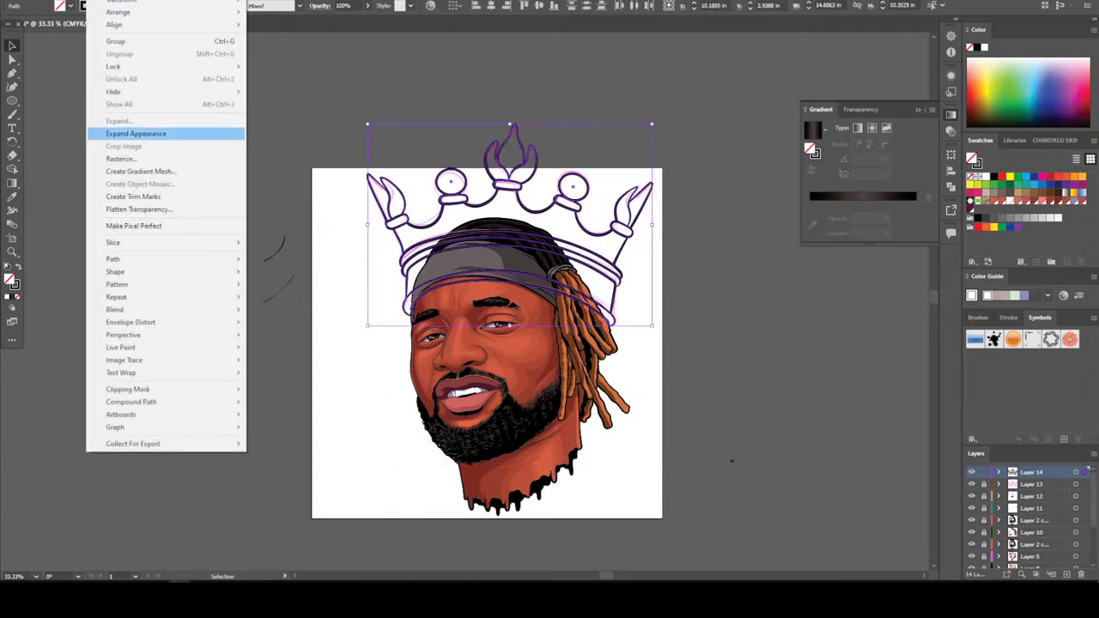
{"action": "left_click", "coordinate": [163, 134]}
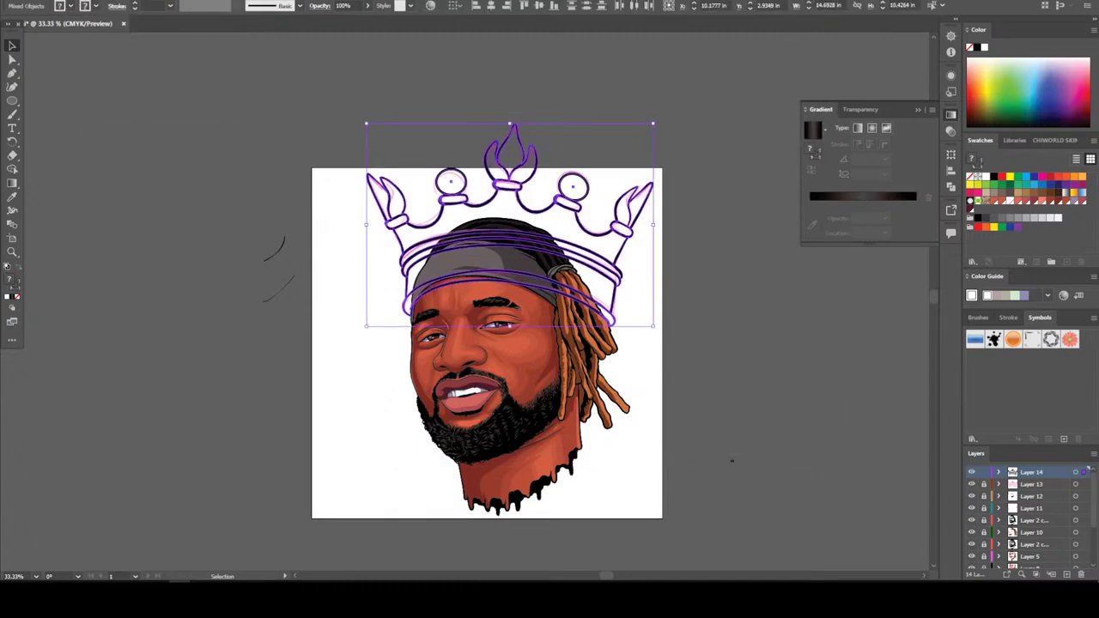
Merge and divide the crown shapes with Pathfinder, expand the result, and deselect
{"action": "left_click", "coordinate": [258, 1]}
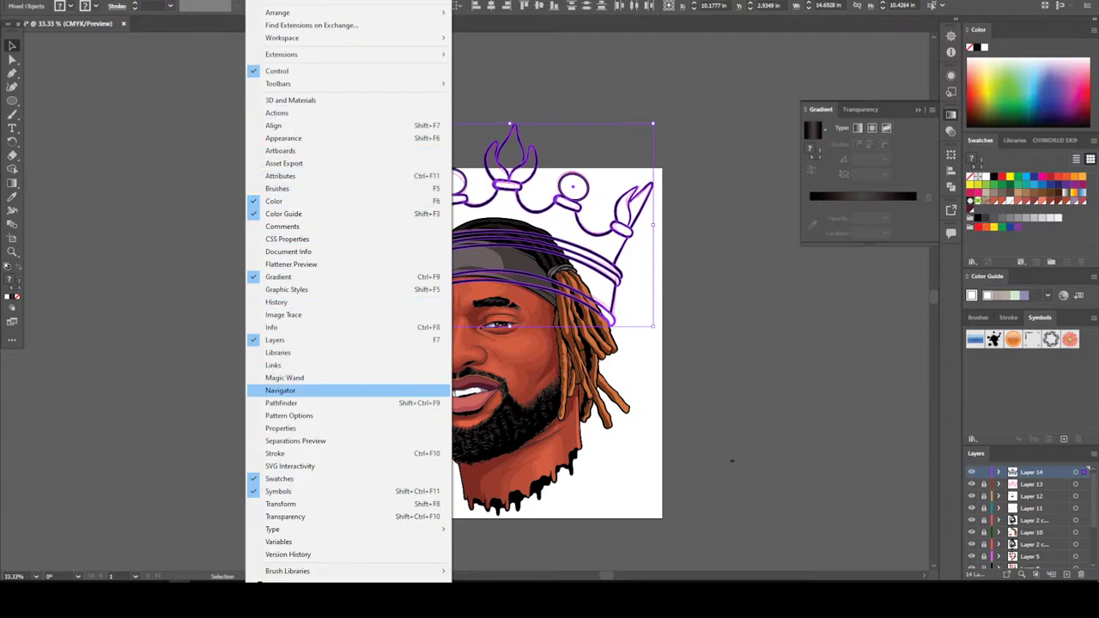
{"action": "left_click", "coordinate": [284, 403]}
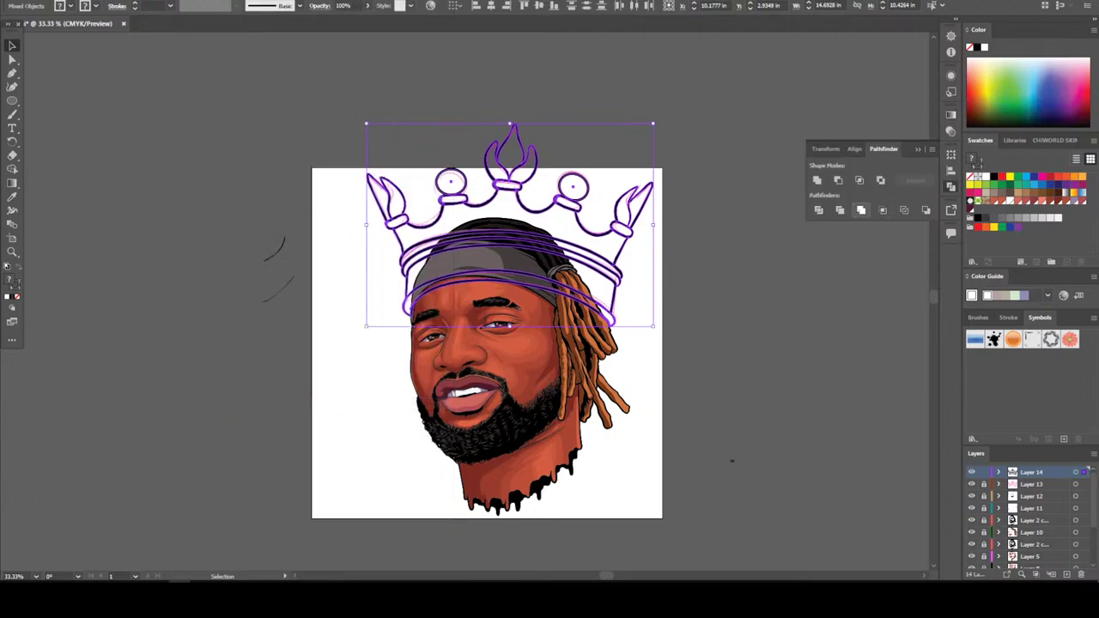
{"action": "left_click", "coordinate": [861, 210]}
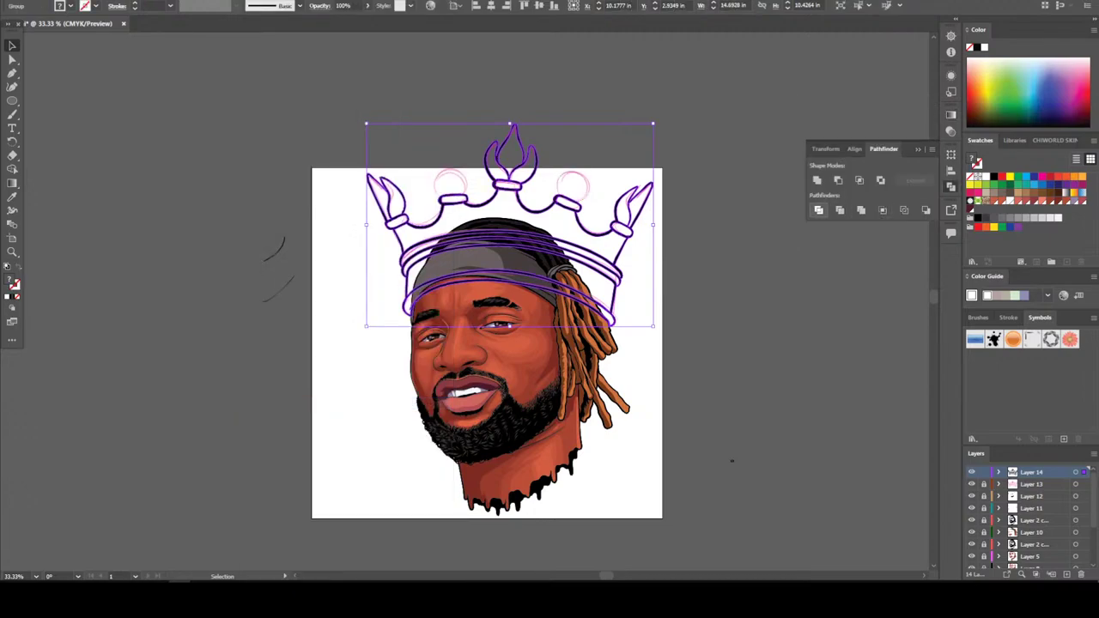
{"action": "left_click", "coordinate": [818, 210]}
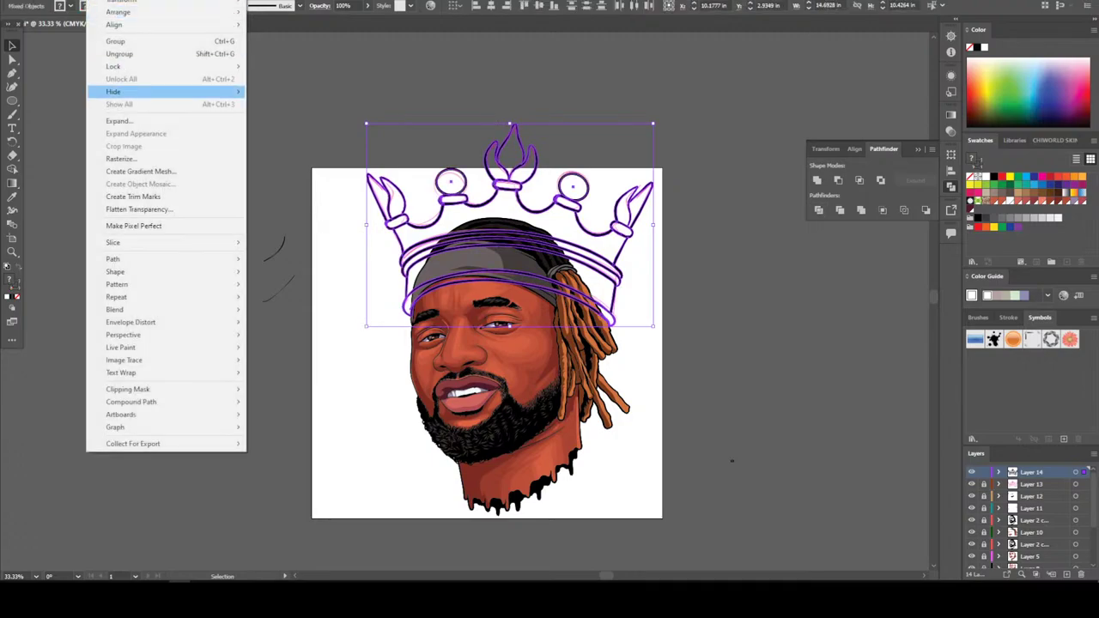
{"action": "left_click", "coordinate": [129, 121]}
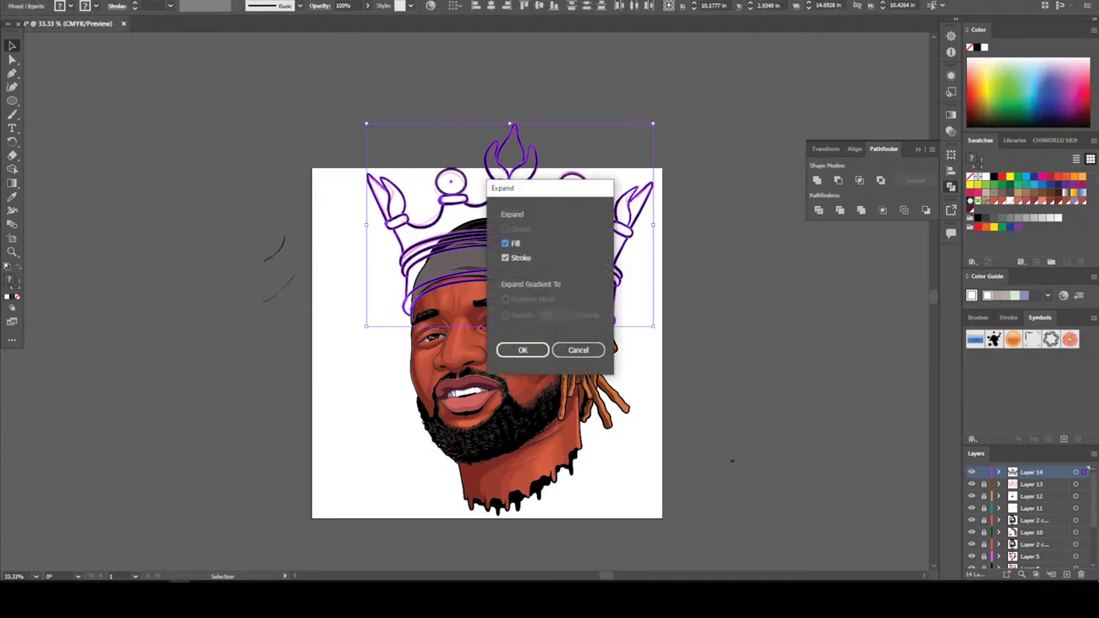
{"action": "key", "text": "Return"}
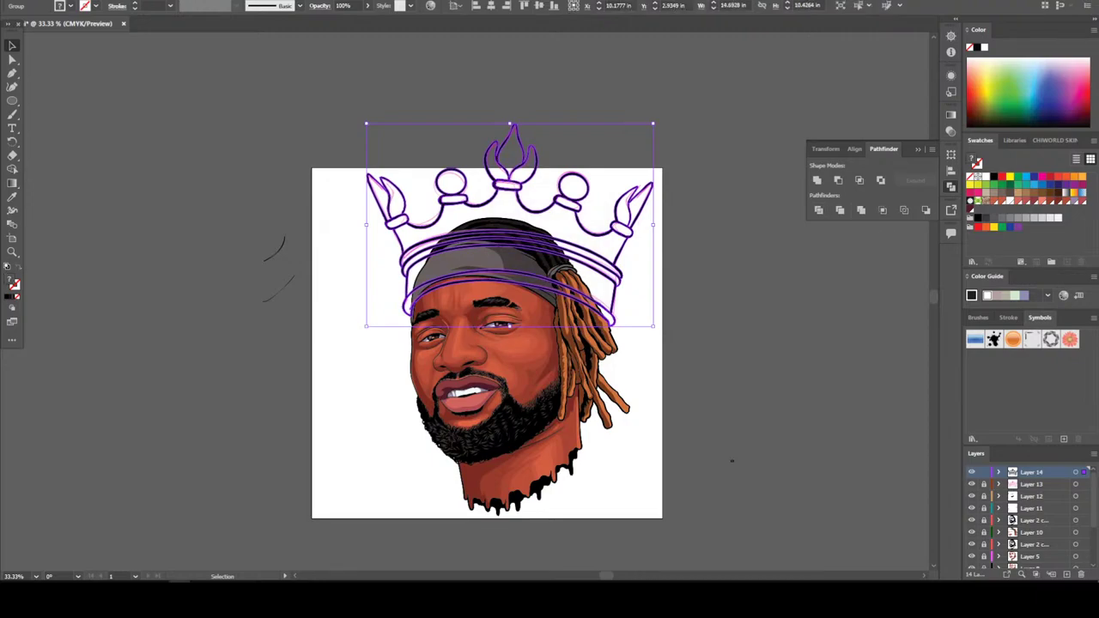
{"action": "left_click", "coordinate": [732, 461]}
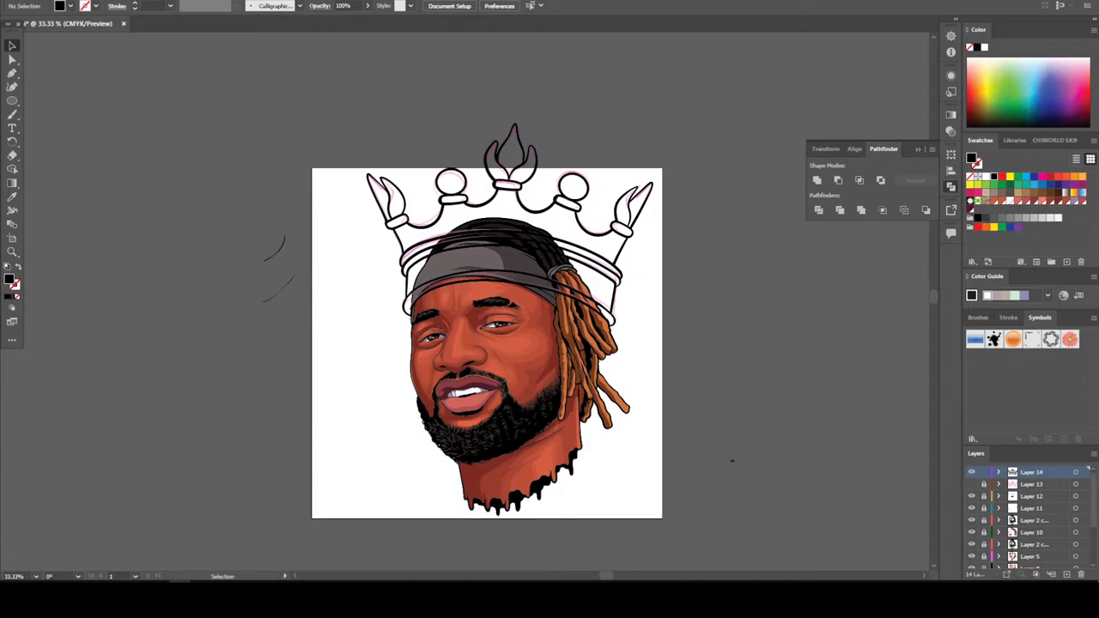
Hide the portrait so only the crown shows, and set the Pencil tool to fill new strokes
{"action": "scroll", "coordinate": [1030, 515], "scroll_direction": "down", "scroll_amount": 3}
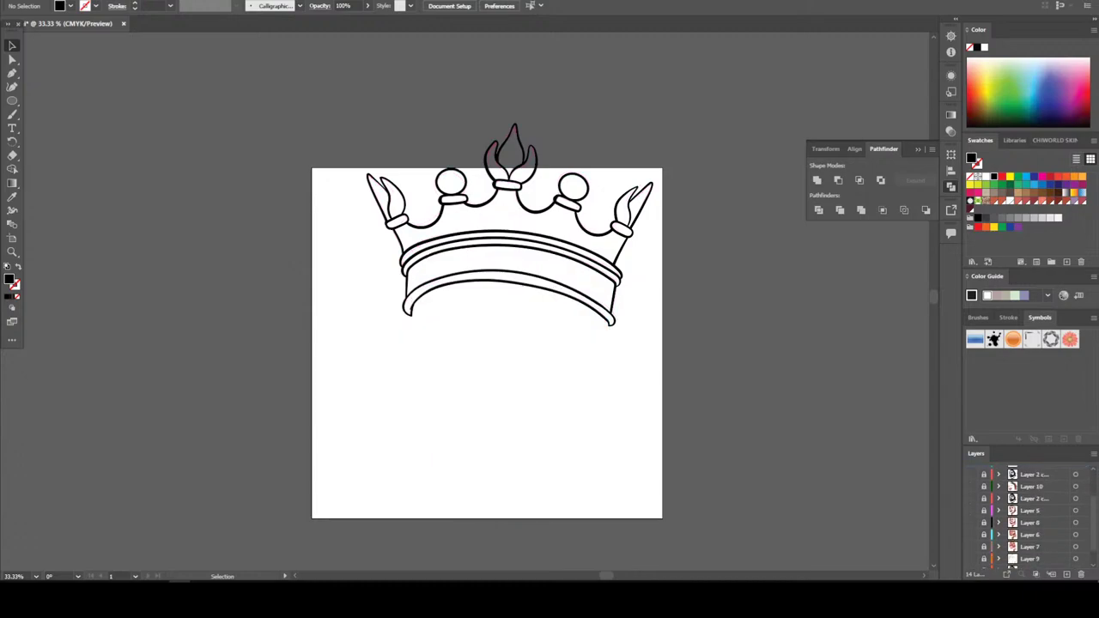
{"action": "key", "text": "ctrl+equal"}
{"action": "scroll", "coordinate": [510, 300], "scroll_direction": "up", "scroll_amount": 2}
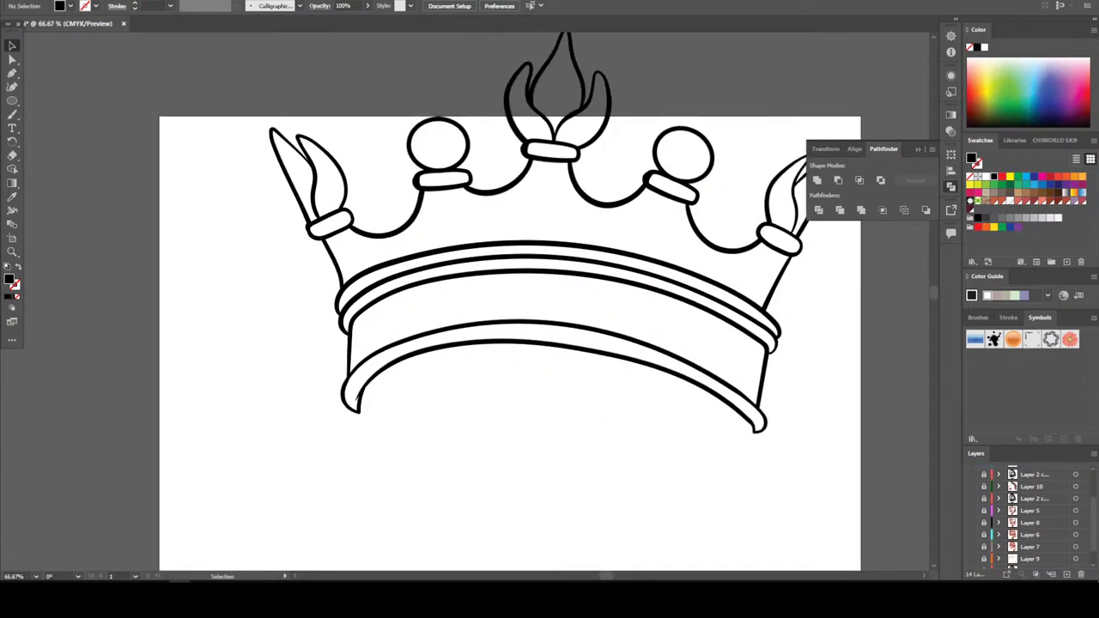
{"action": "mouse_move", "coordinate": [12, 114]}
{"action": "left_mouse_down"}
{"action": "mouse_move", "coordinate": [52, 110]}
{"action": "mouse_move", "coordinate": [51, 121]}
{"action": "left_mouse_up"}
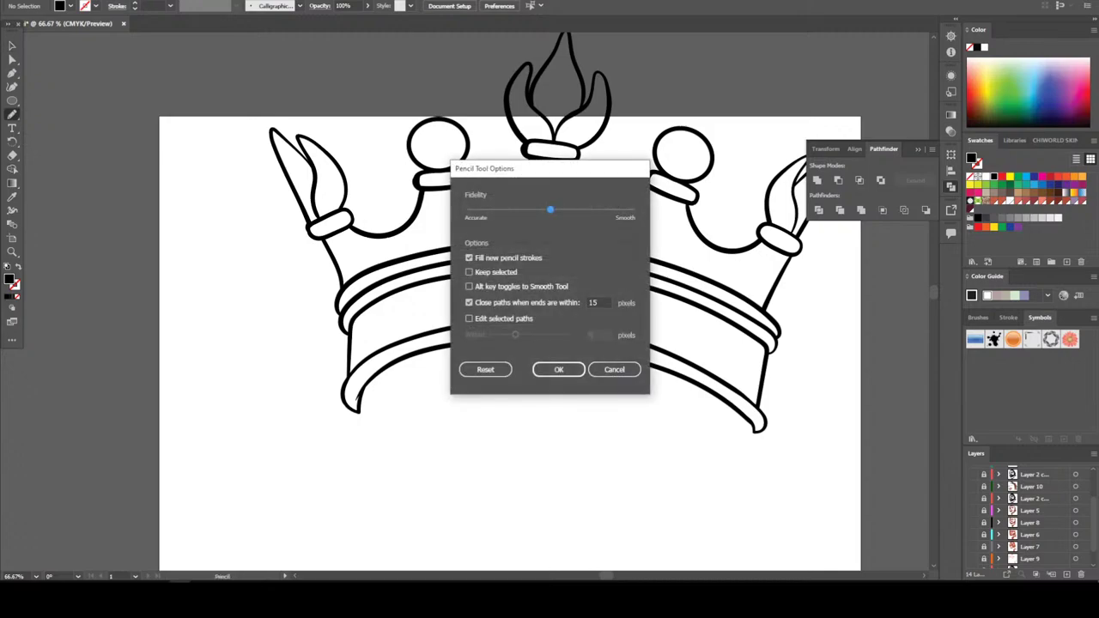
{"action": "left_click", "coordinate": [559, 369]}
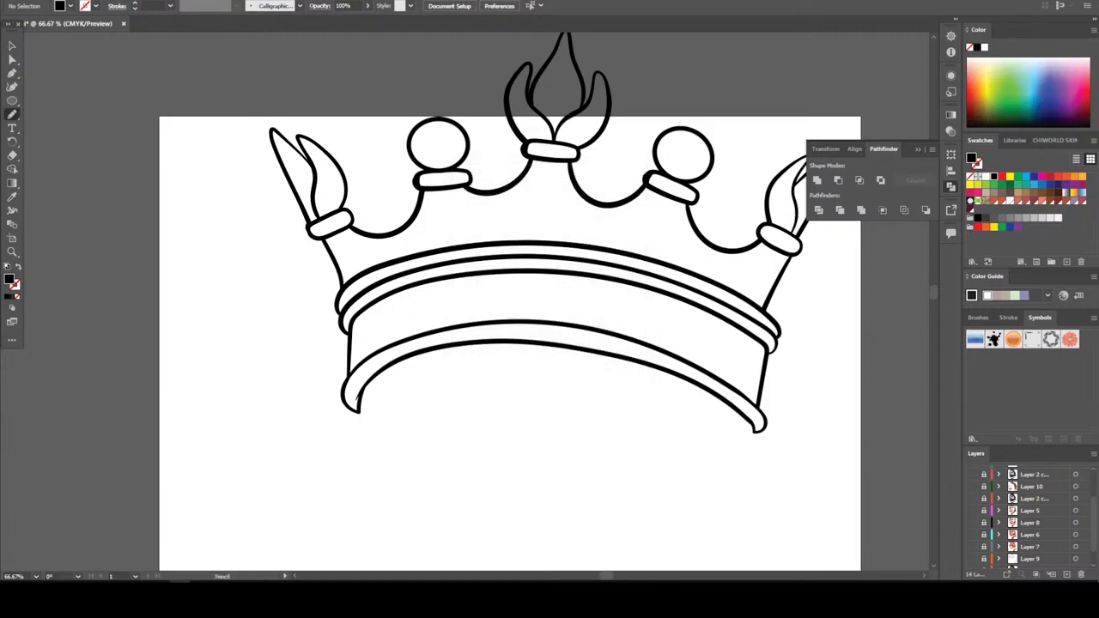
{"action": "key", "text": "ctrl+plus"}
{"action": "key", "text": "ctrl+plus"}
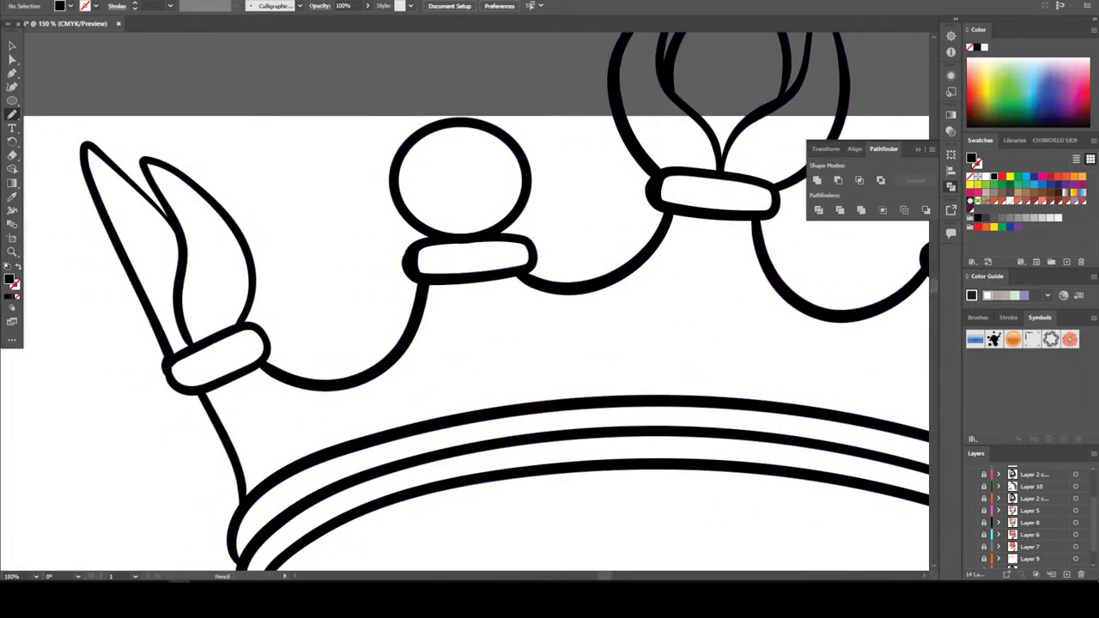
{"action": "key", "text": "ctrl+plus"}
{"action": "key", "text": "ctrl+plus"}
{"action": "key", "text": "ctrl+plus"}
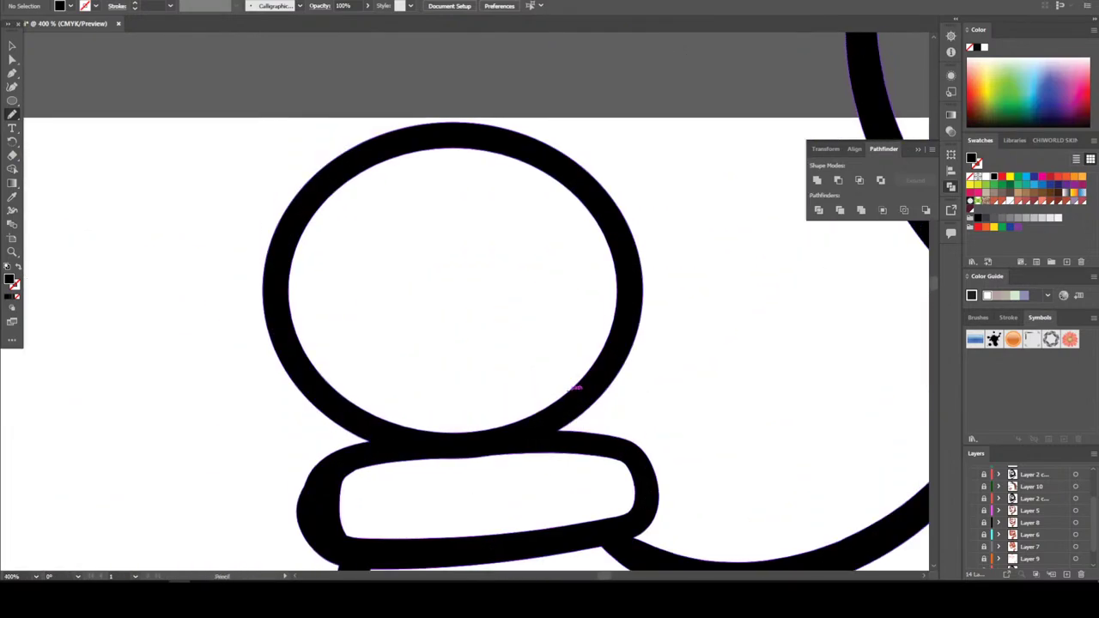
{"action": "mouse_move", "coordinate": [314, 305]}
{"action": "left_mouse_down"}
{"action": "mouse_move", "coordinate": [333, 347]}
{"action": "mouse_move", "coordinate": [401, 402]}
{"action": "mouse_move", "coordinate": [467, 409]}
{"action": "mouse_move", "coordinate": [513, 397]}
{"action": "left_mouse_up"}
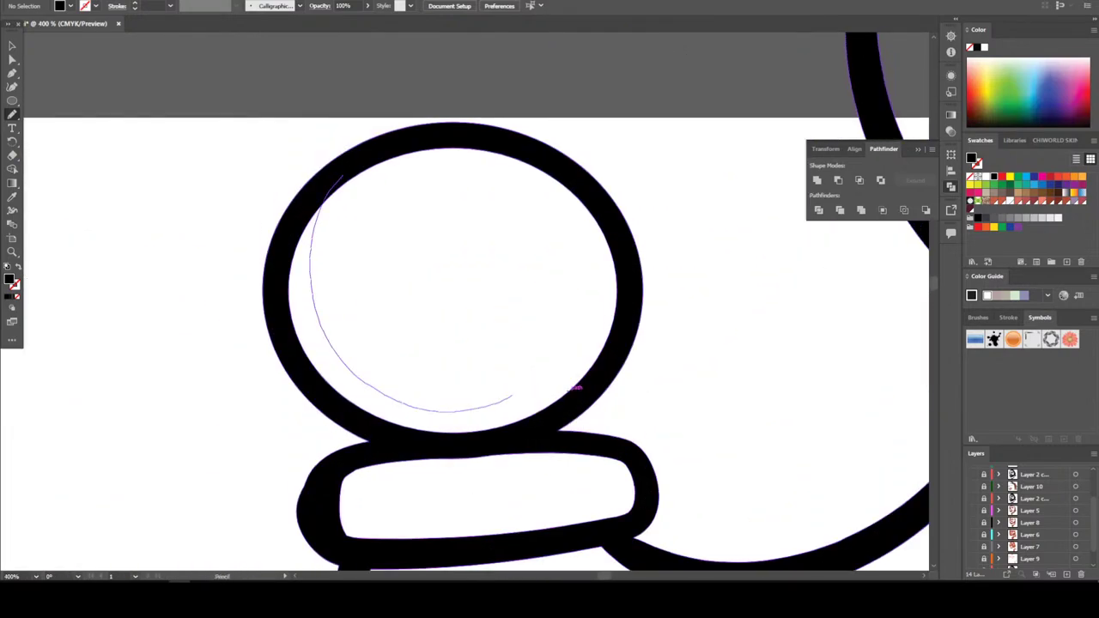
{"action": "mouse_move", "coordinate": [591, 304]}
{"action": "left_mouse_down"}
{"action": "mouse_move", "coordinate": [542, 336]}
{"action": "mouse_move", "coordinate": [464, 346]}
{"action": "mouse_move", "coordinate": [410, 318]}
{"action": "mouse_move", "coordinate": [381, 260]}
{"action": "left_mouse_up"}
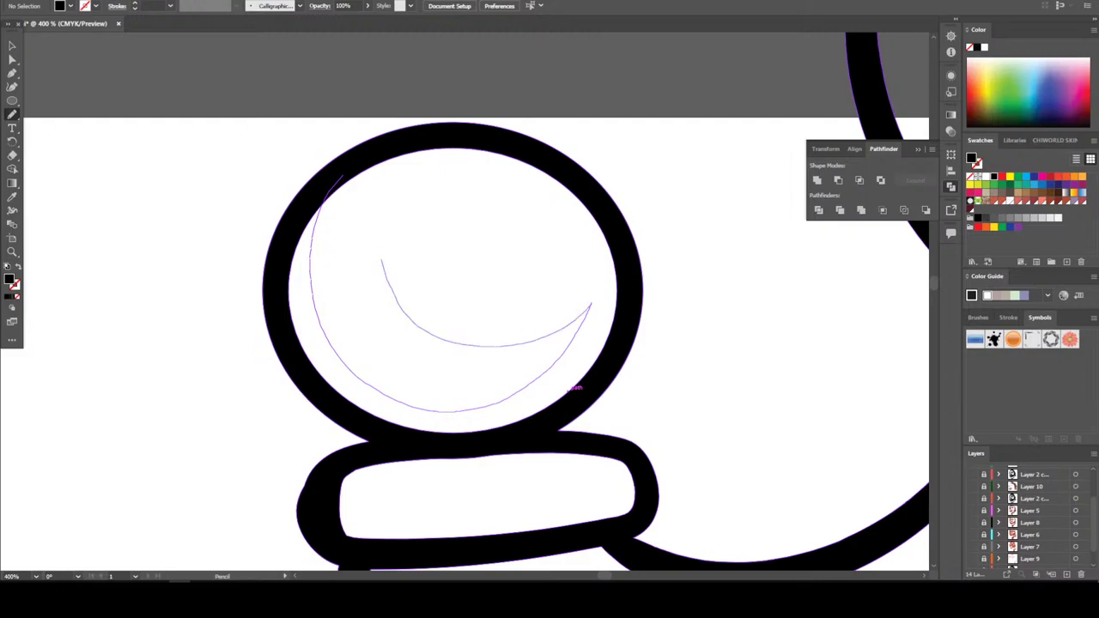
{"action": "left_click_drag", "start_coordinate": [481, 138], "coordinate": [326, 196]}
{"action": "key", "text": "ctrl+minus"}
{"action": "key", "text": "ctrl+minus"}
{"action": "key", "text": "ctrl+minus"}
{"action": "key", "text": "ctrl+minus"}
{"action": "key", "text": "ctrl+minus"}
{"action": "key", "text": "ctrl+minus"}
{"action": "key", "text": "ctrl+minus"}
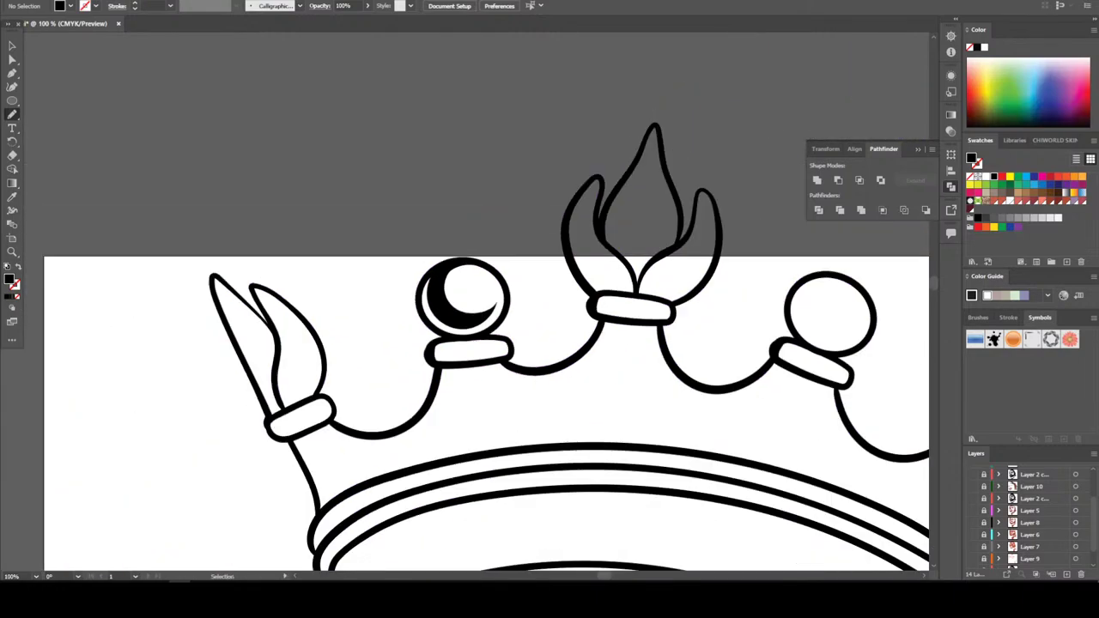
{"action": "scroll", "coordinate": [527, 304], "scroll_direction": "up", "scroll_amount": 7}
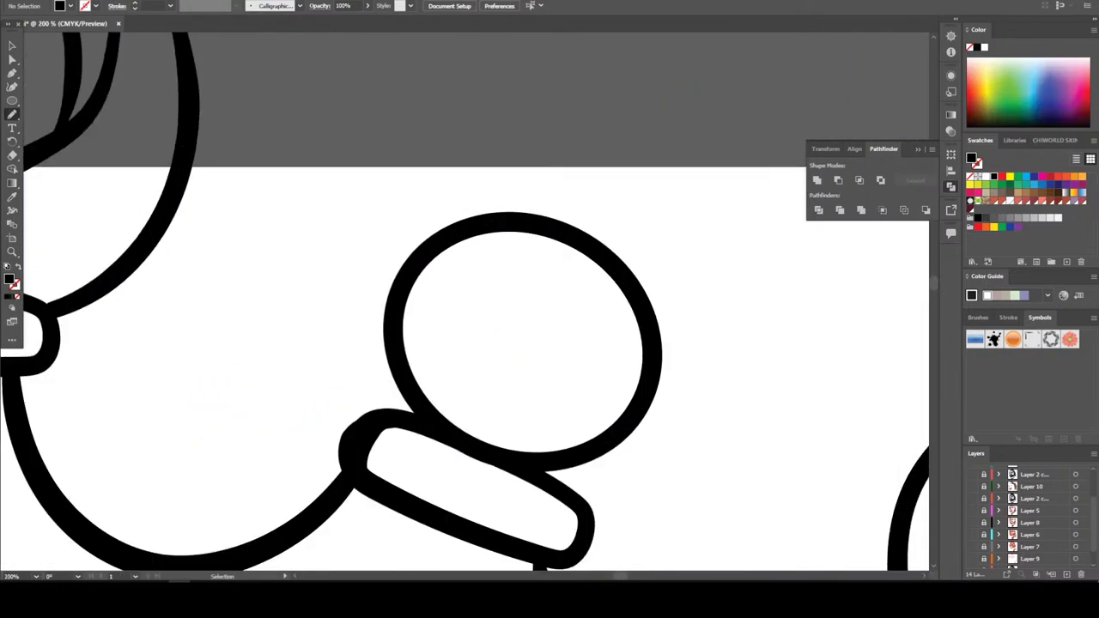
{"action": "mouse_move", "coordinate": [670, 266]}
{"action": "left_mouse_down"}
{"action": "mouse_move", "coordinate": [667, 359]}
{"action": "mouse_move", "coordinate": [600, 432]}
{"action": "mouse_move", "coordinate": [509, 450]}
{"action": "mouse_move", "coordinate": [442, 424]}
{"action": "mouse_move", "coordinate": [408, 371]}
{"action": "left_mouse_up"}
{"action": "mouse_move", "coordinate": [396, 305]}
{"action": "left_mouse_down"}
{"action": "mouse_move", "coordinate": [447, 359]}
{"action": "mouse_move", "coordinate": [539, 369]}
{"action": "mouse_move", "coordinate": [606, 307]}
{"action": "mouse_move", "coordinate": [611, 217]}
{"action": "left_mouse_up"}
{"action": "scroll", "coordinate": [516, 301], "scroll_direction": "down", "scroll_amount": 7}
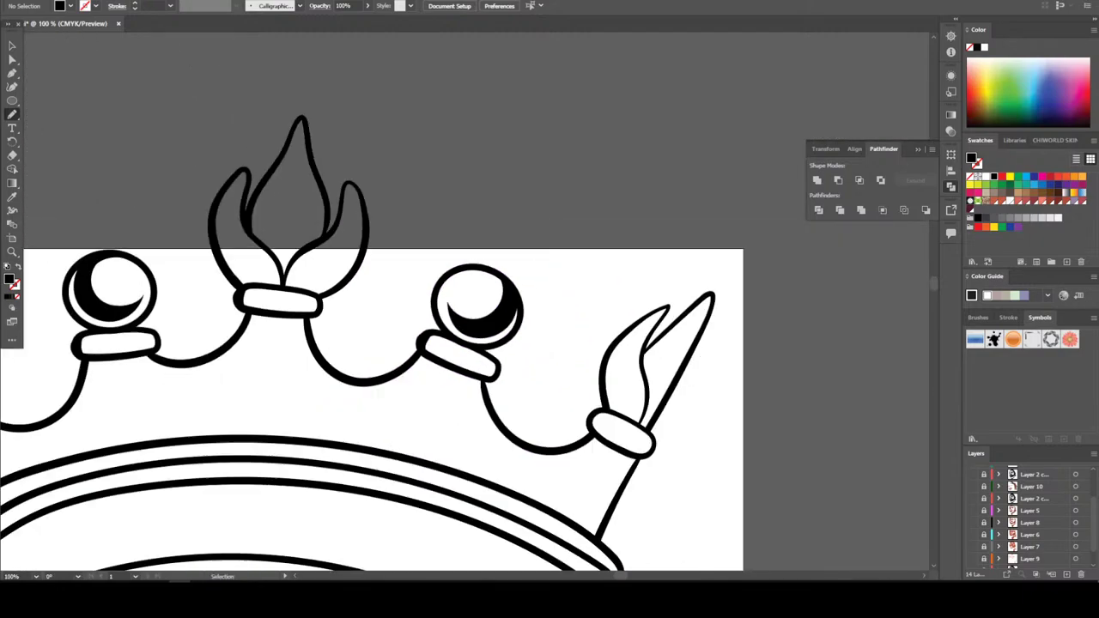
{"action": "scroll", "coordinate": [485, 309], "scroll_direction": "up", "scroll_amount": 5}
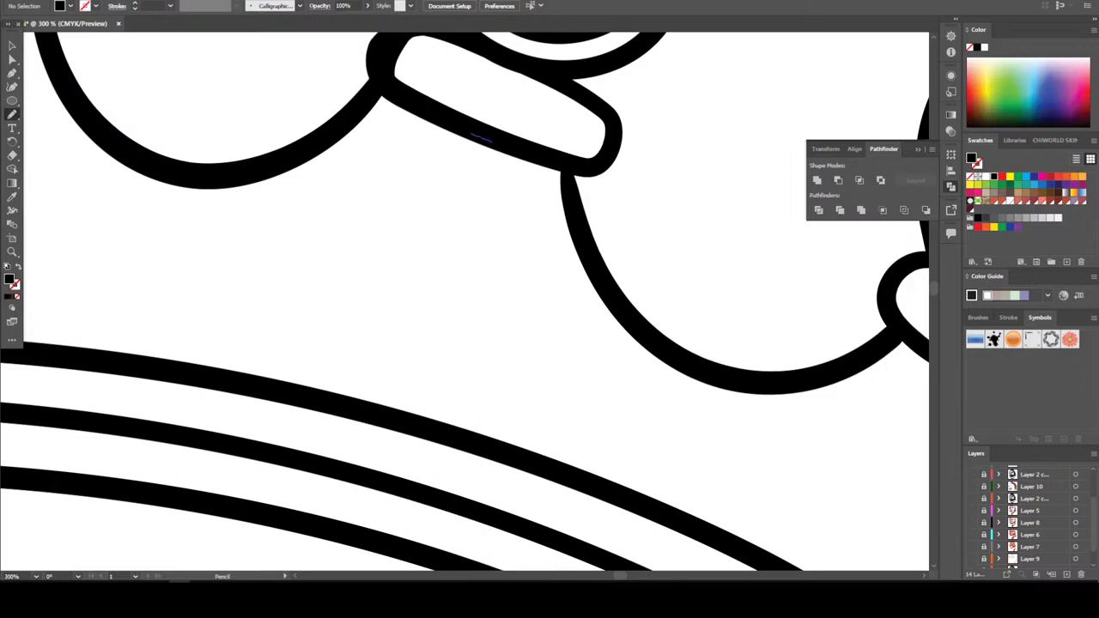
Draw a closed black shadow shape beneath the right post's collar down to the band
{"action": "left_click_drag", "start_coordinate": [453, 192], "coordinate": [415, 310]}
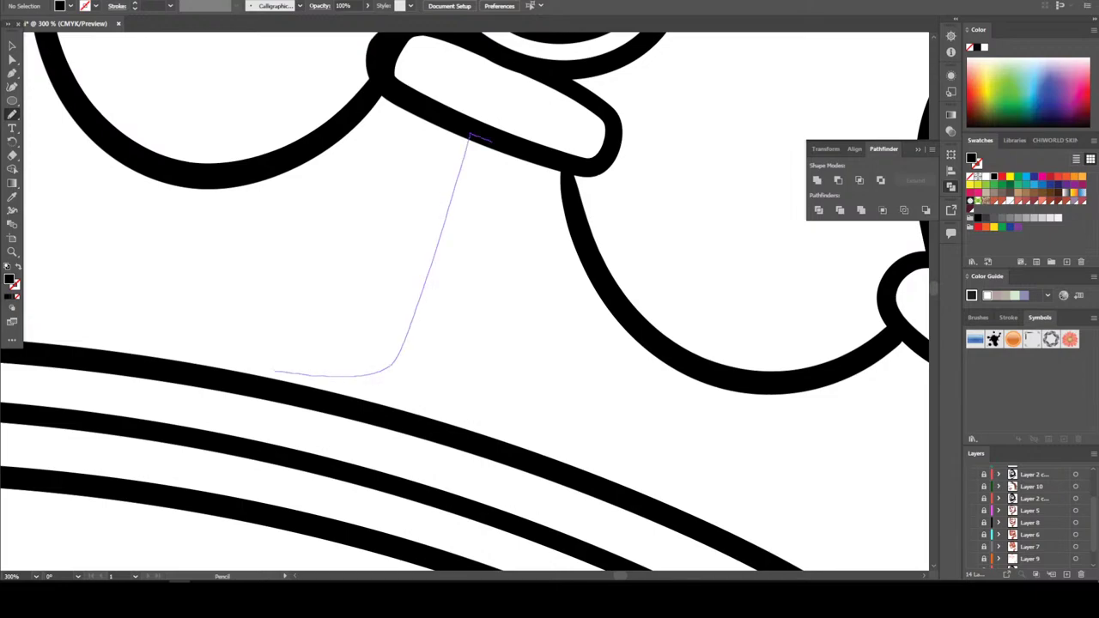
{"action": "left_click_drag", "start_coordinate": [275, 373], "coordinate": [355, 390]}
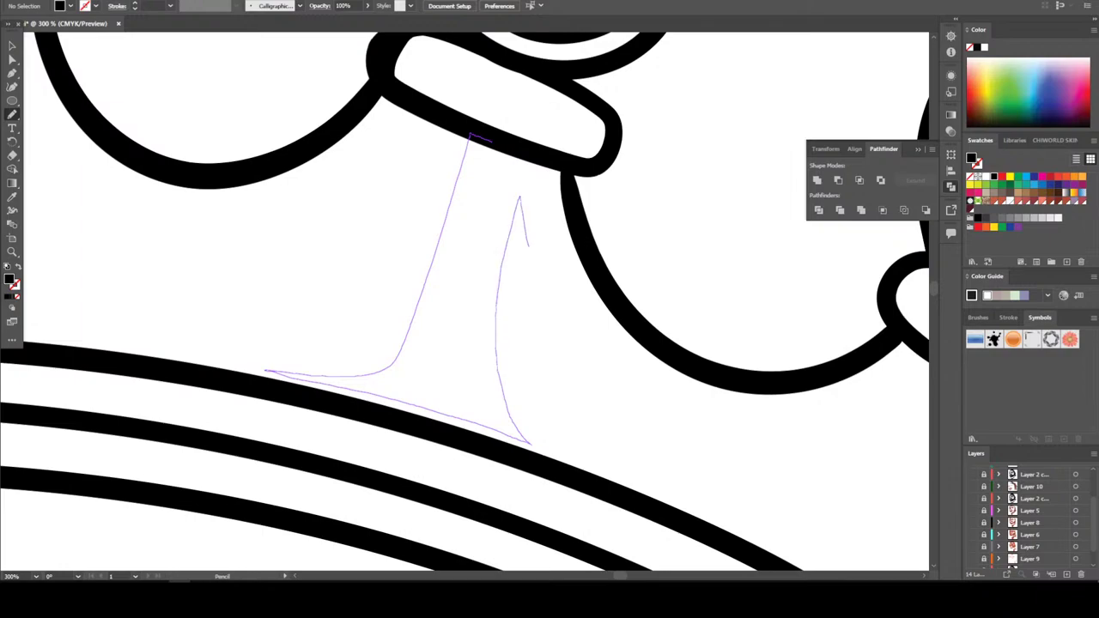
{"action": "mouse_move", "coordinate": [528, 245]}
{"action": "left_mouse_down"}
{"action": "mouse_move", "coordinate": [547, 324]}
{"action": "mouse_move", "coordinate": [542, 191]}
{"action": "mouse_move", "coordinate": [470, 135]}
{"action": "left_mouse_up"}
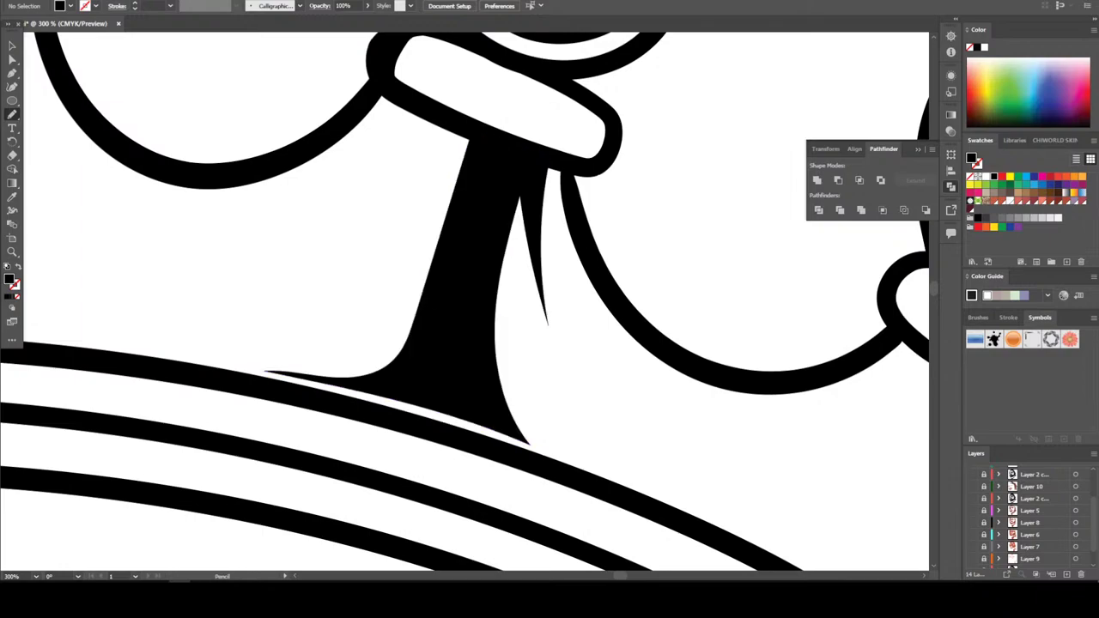
{"action": "key", "text": "ctrl+minus"}
{"action": "key", "text": "ctrl+minus"}
{"action": "key", "text": "ctrl+minus"}
{"action": "key", "text": "ctrl+minus"}
{"action": "key", "text": "ctrl+minus"}
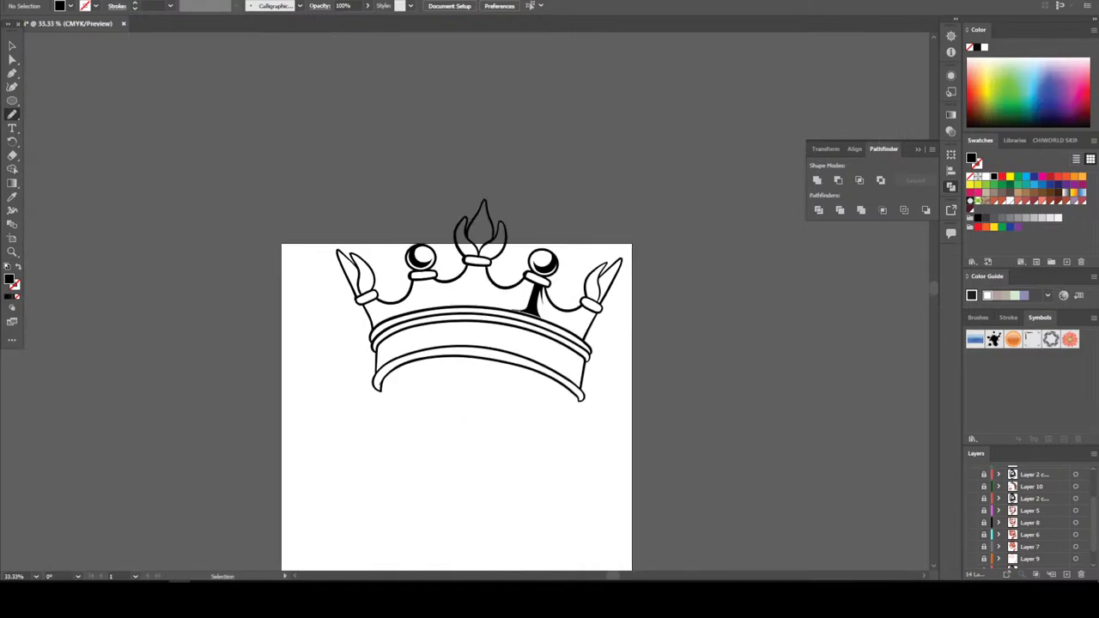
{"action": "key", "text": "ctrl+plus"}
{"action": "key", "text": "ctrl+plus"}
{"action": "key", "text": "ctrl+plus"}
{"action": "key", "text": "ctrl+plus"}
{"action": "key", "text": "ctrl+plus"}
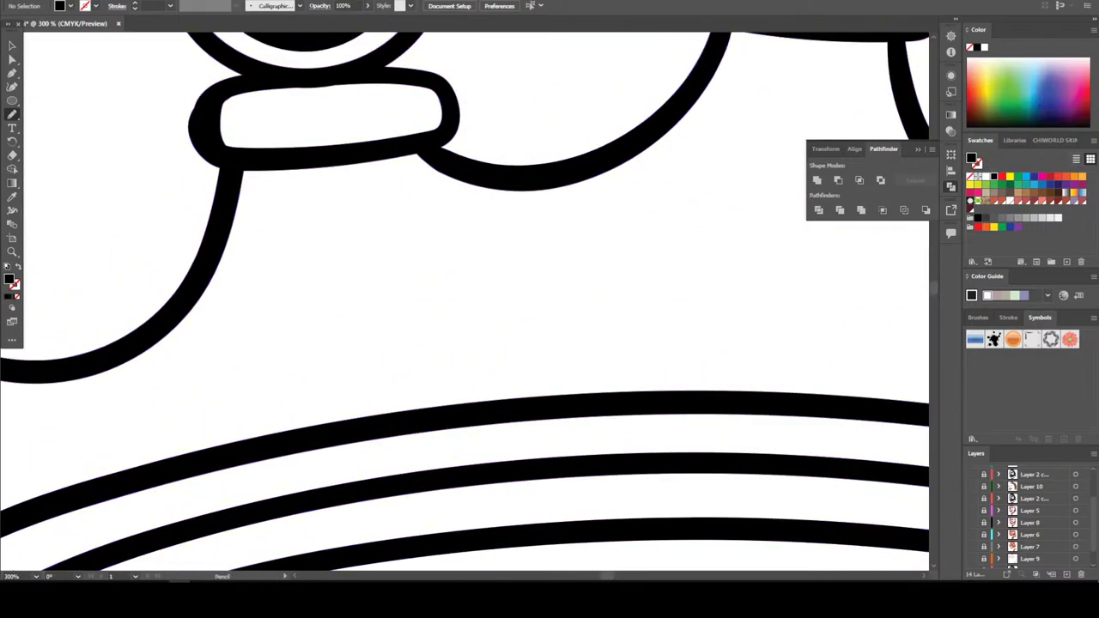
Draw a matching filled shadow shape beneath the left post's collar
{"action": "left_click_drag", "start_coordinate": [343, 172], "coordinate": [373, 338]}
{"action": "mouse_move", "coordinate": [455, 397]}
{"action": "left_mouse_down"}
{"action": "mouse_move", "coordinate": [649, 381]}
{"action": "mouse_move", "coordinate": [547, 337]}
{"action": "mouse_move", "coordinate": [485, 293]}
{"action": "left_mouse_up"}
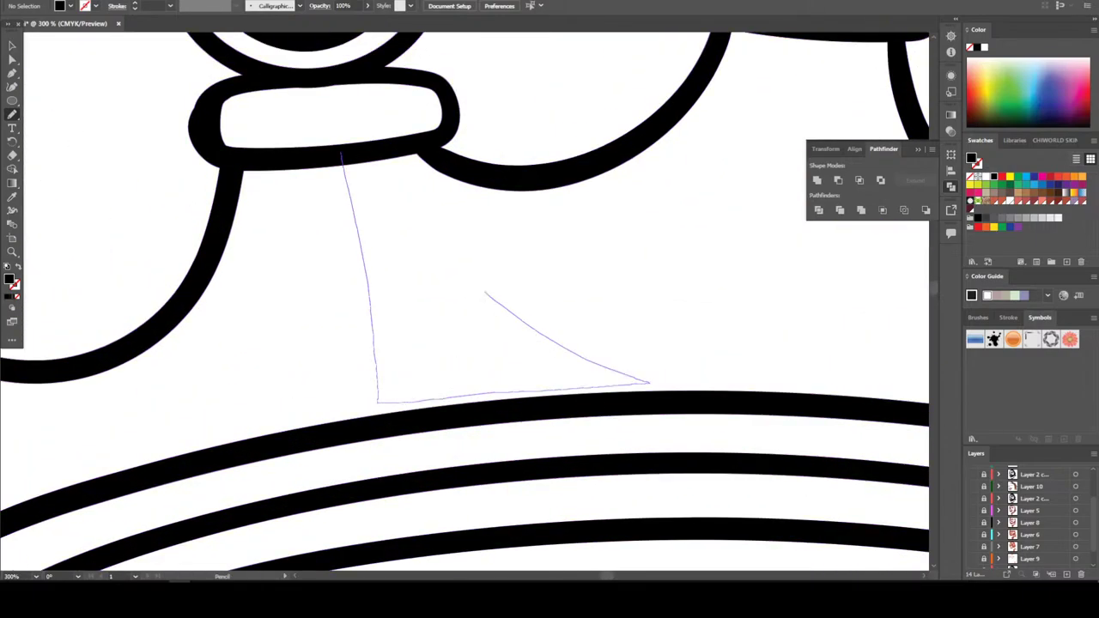
{"action": "left_click_drag", "start_coordinate": [490, 253], "coordinate": [407, 153]}
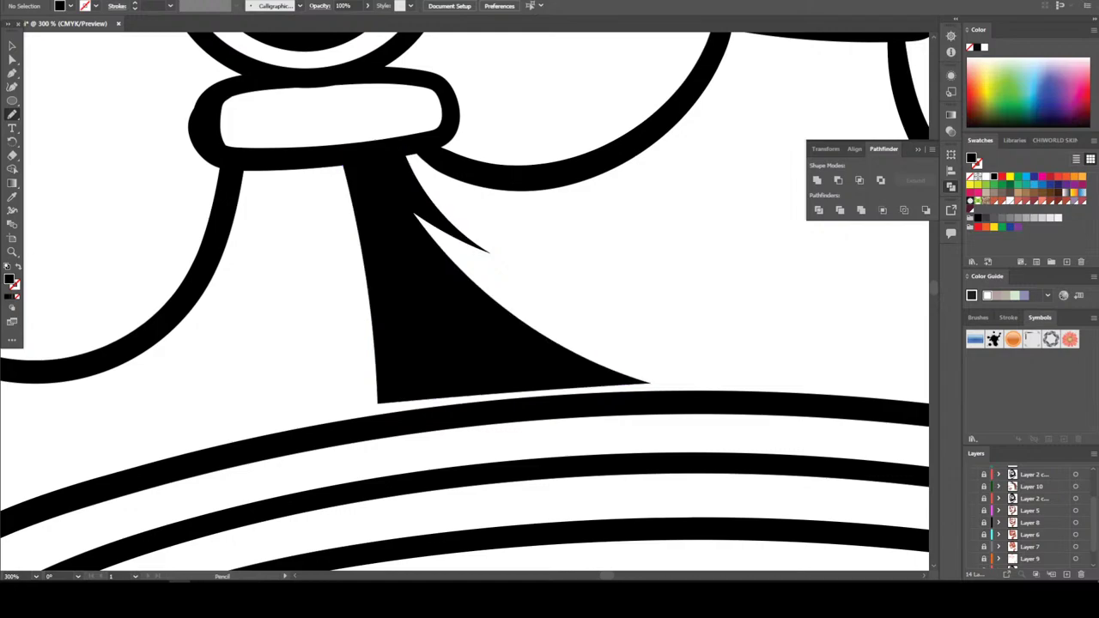
{"action": "key", "text": "ctrl+minus"}
{"action": "key", "text": "ctrl+minus"}
{"action": "key", "text": "ctrl+minus"}
{"action": "key", "text": "ctrl+minus"}
{"action": "key", "text": "ctrl+minus"}
{"action": "key", "text": "ctrl+minus"}
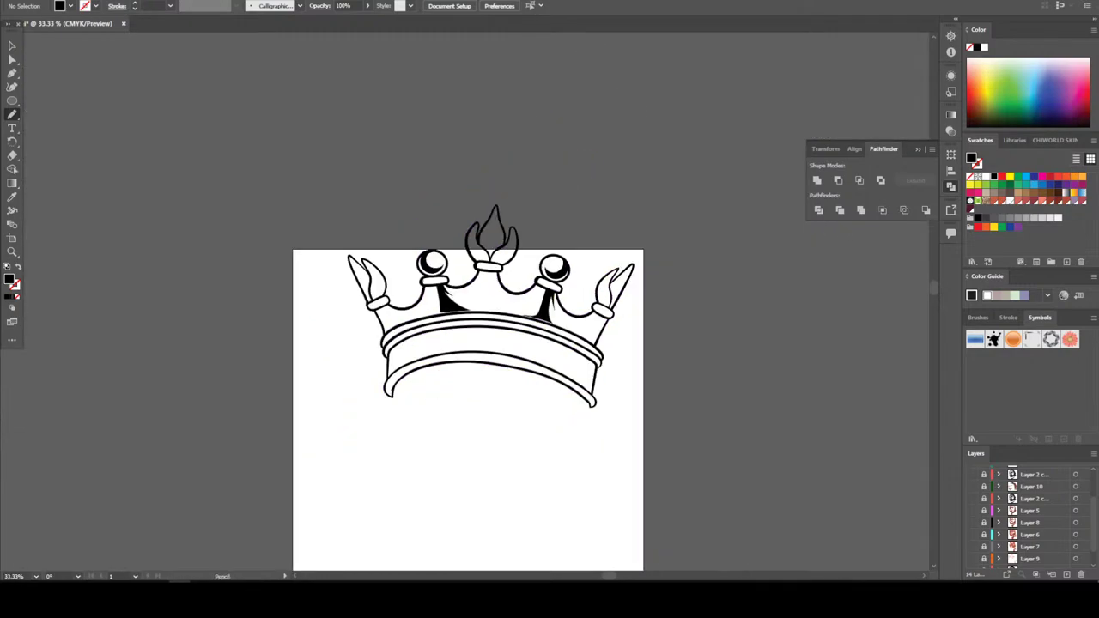
Draw a filled shadow along the inner left edge of the crown band
{"action": "scroll", "coordinate": [468, 382], "scroll_direction": "down", "scroll_amount": 2}
{"action": "key", "text": "ctrl+plus"}
{"action": "key", "text": "ctrl+plus"}
{"action": "key", "text": "ctrl+plus"}
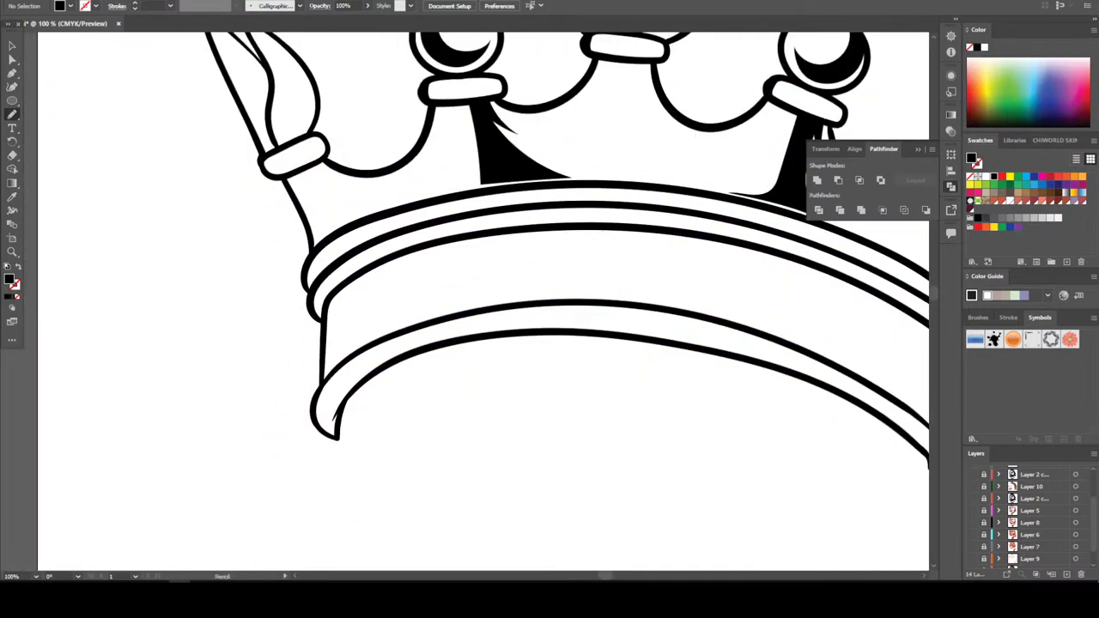
{"action": "key", "text": "ctrl+plus"}
{"action": "key", "text": "ctrl+plus"}
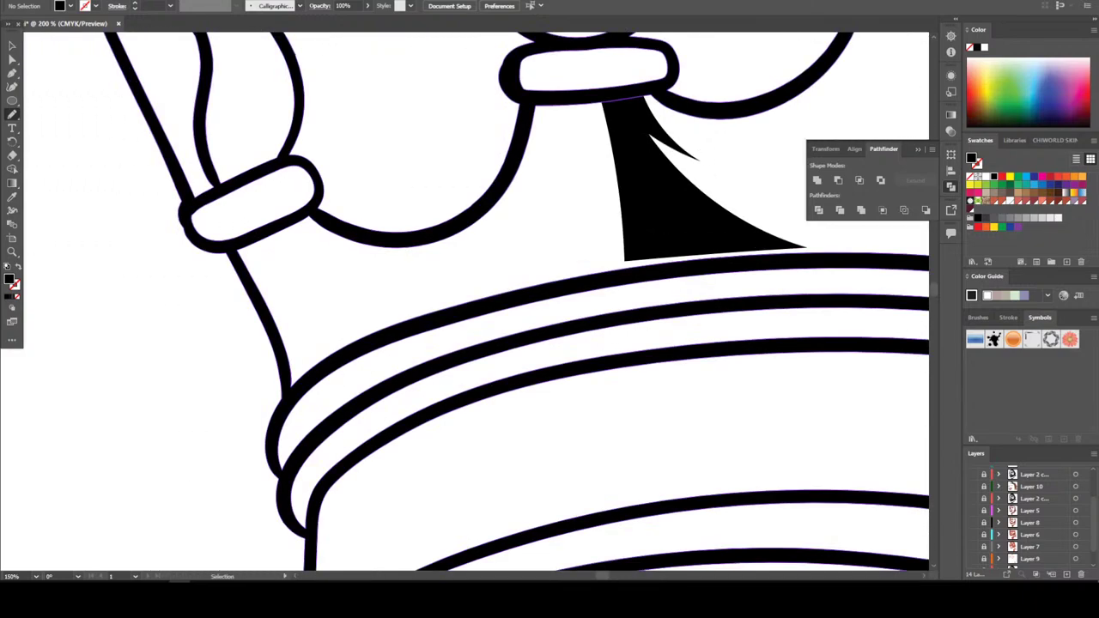
{"action": "key", "text": "ctrl+plus"}
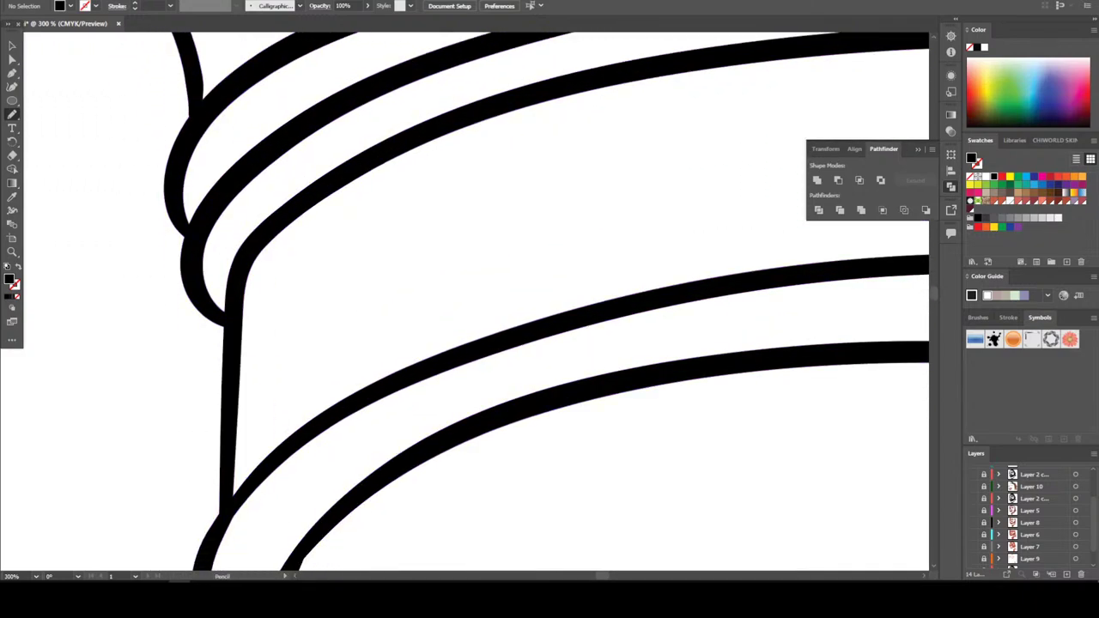
{"action": "scroll", "coordinate": [627, 352], "scroll_direction": "up", "scroll_amount": 1}
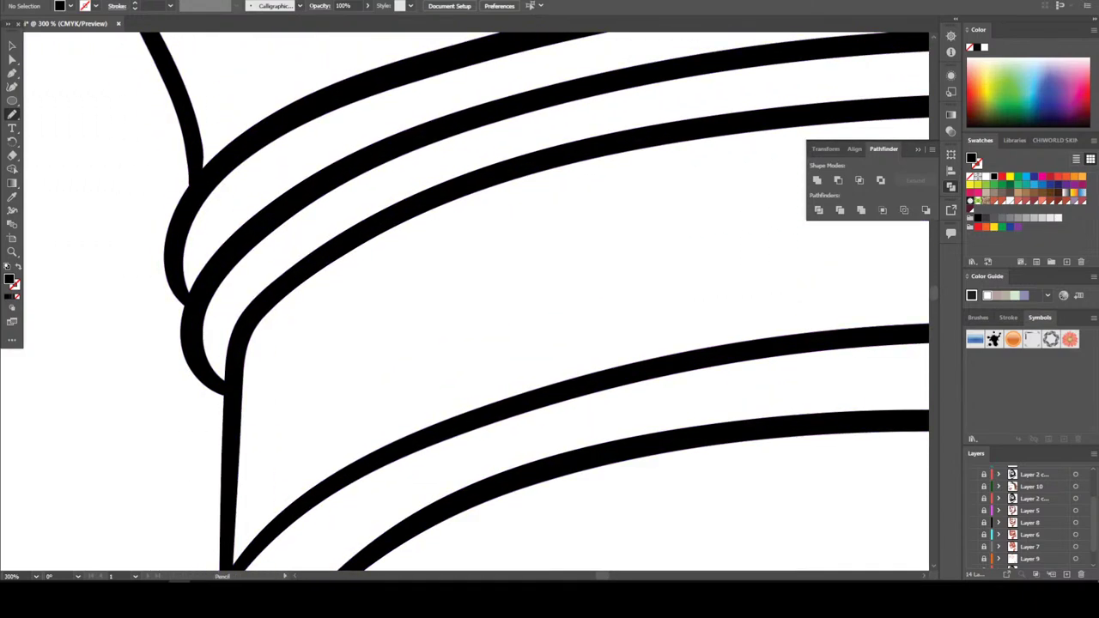
{"action": "left_click_drag", "start_coordinate": [323, 495], "coordinate": [400, 457]}
{"action": "mouse_move", "coordinate": [523, 403]}
{"action": "left_mouse_down"}
{"action": "mouse_move", "coordinate": [430, 423]}
{"action": "mouse_move", "coordinate": [397, 410]}
{"action": "left_mouse_up"}
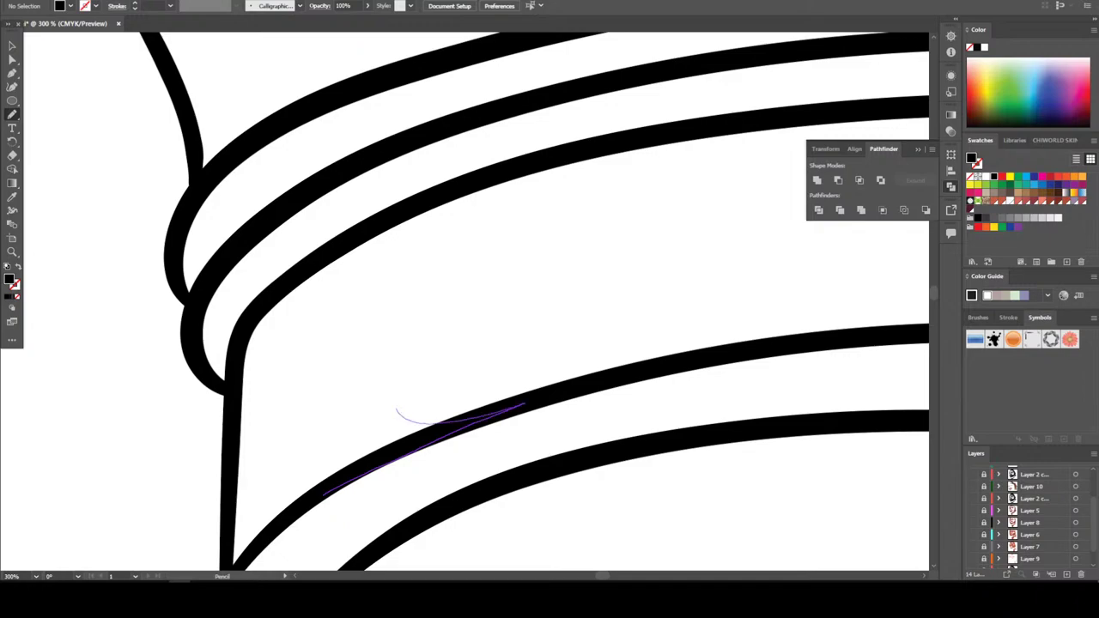
{"action": "left_click_drag", "start_coordinate": [379, 297], "coordinate": [375, 230]}
{"action": "mouse_move", "coordinate": [285, 280]}
{"action": "left_mouse_down"}
{"action": "mouse_move", "coordinate": [275, 308]}
{"action": "mouse_move", "coordinate": [273, 527]}
{"action": "left_mouse_up"}
{"action": "key", "text": "ctrl+minus"}
{"action": "key", "text": "ctrl+minus"}
{"action": "key", "text": "ctrl+minus"}
{"action": "key", "text": "ctrl+minus"}
{"action": "key", "text": "ctrl+minus"}
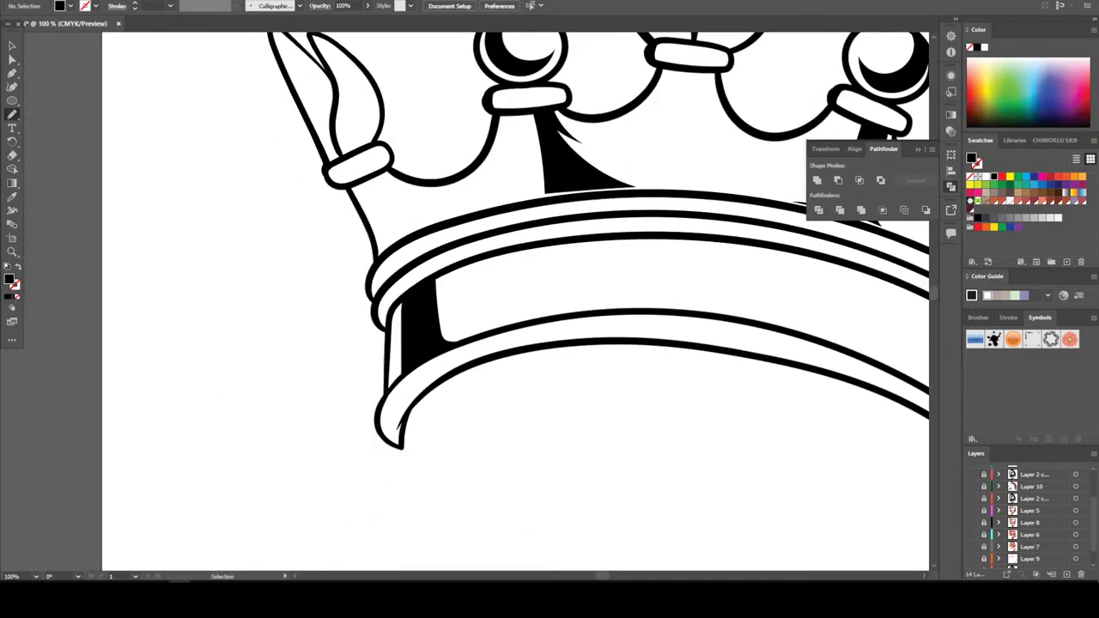
{"action": "scroll", "coordinate": [464, 301], "scroll_direction": "up", "scroll_amount": 1}
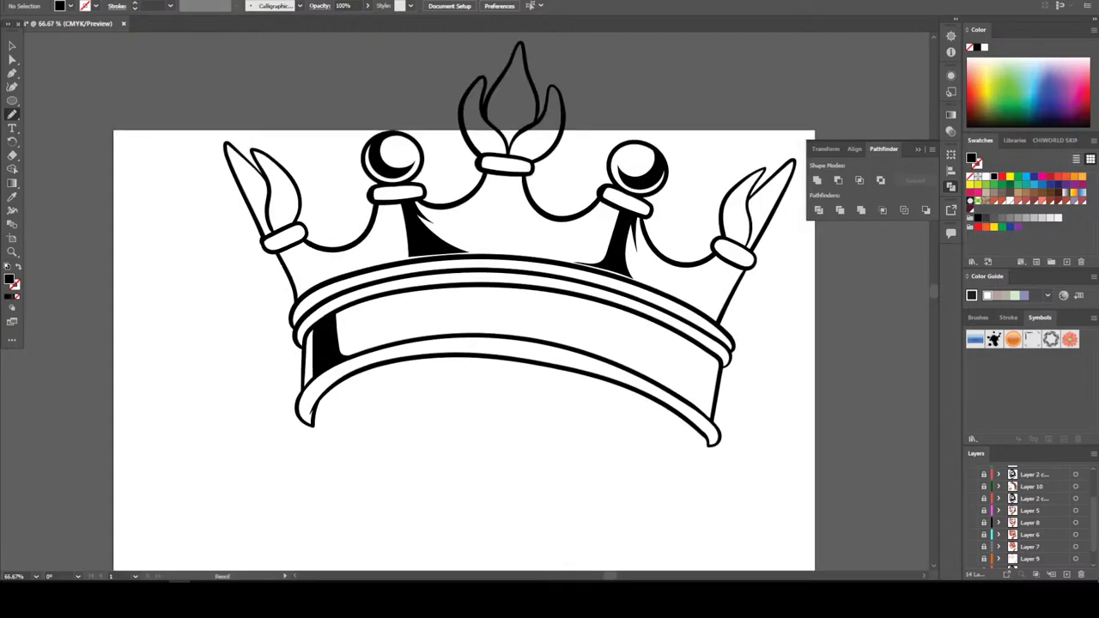
{"action": "key", "text": "ctrl+plus"}
{"action": "key", "text": "ctrl+plus"}
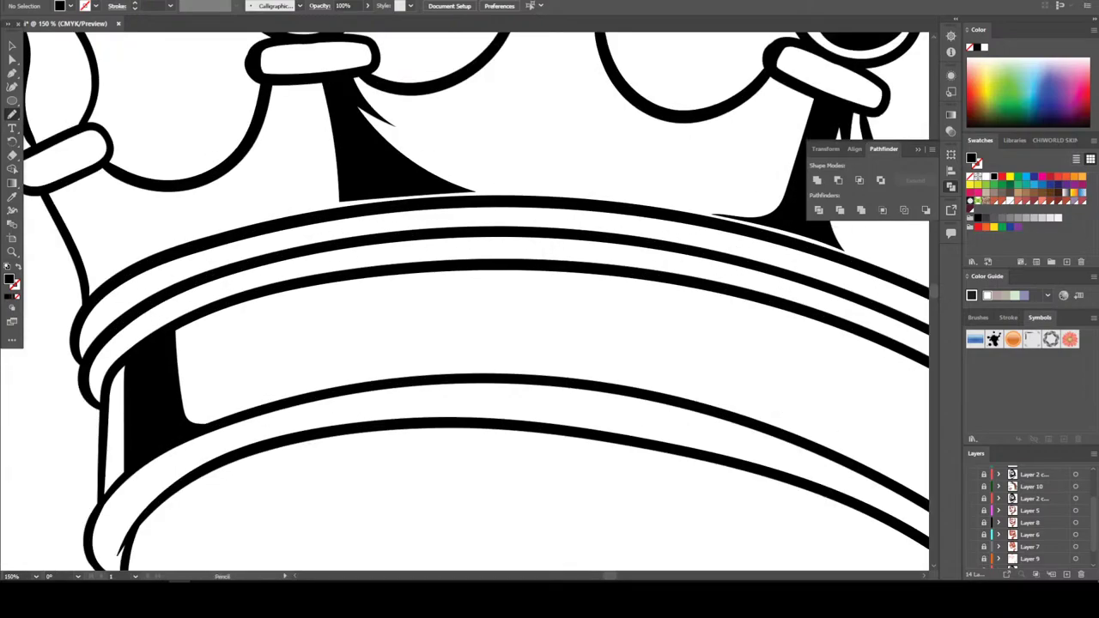
Draw an oval gem on the band with a black 7 pt outline and no fill
{"action": "key", "text": "l"}
{"action": "left_click_drag", "start_coordinate": [212, 401], "coordinate": [285, 320]}
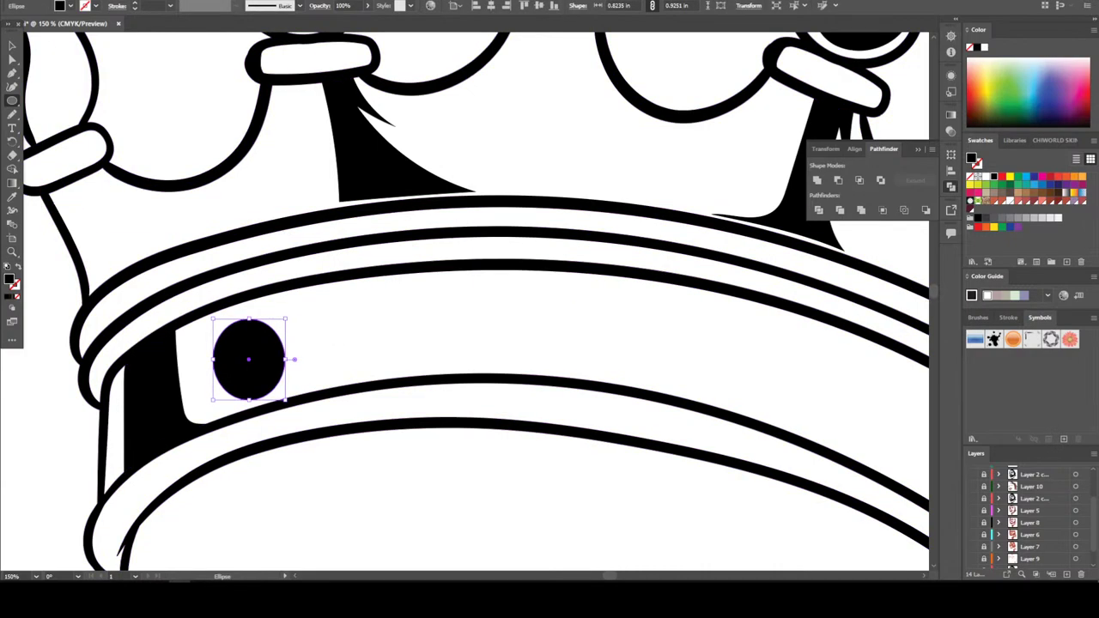
{"action": "key", "text": "shift+x"}
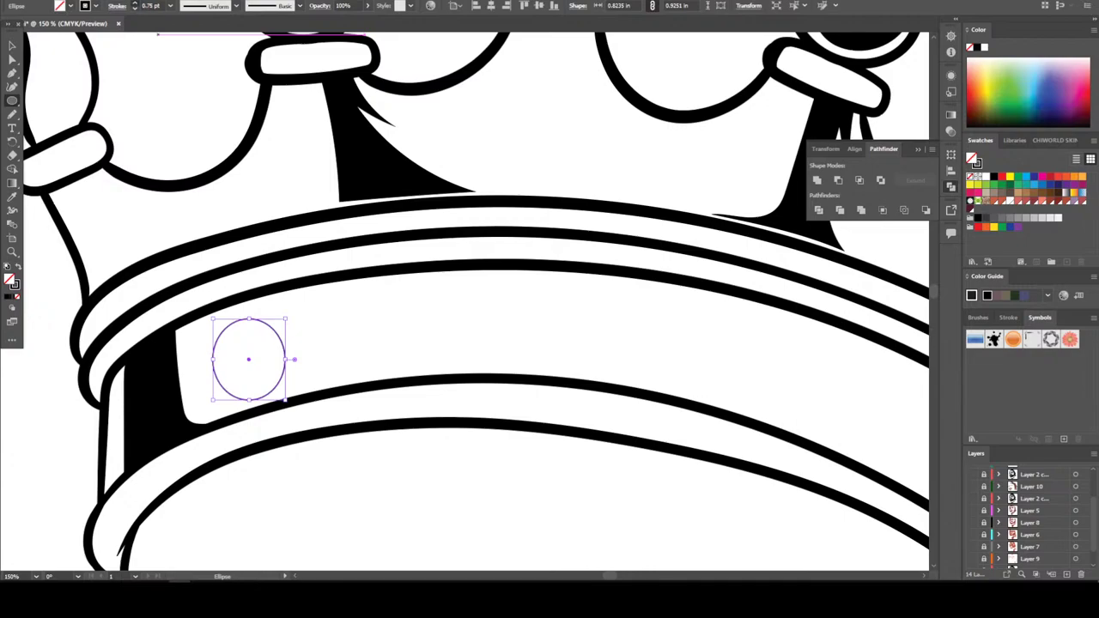
{"action": "left_click", "coordinate": [135, 4]}
{"action": "left_click", "coordinate": [135, 3]}
{"action": "left_click", "coordinate": [135, 4]}
{"action": "left_click", "coordinate": [134, 3]}
{"action": "left_click", "coordinate": [135, 4]}
{"action": "left_click", "coordinate": [135, 3]}
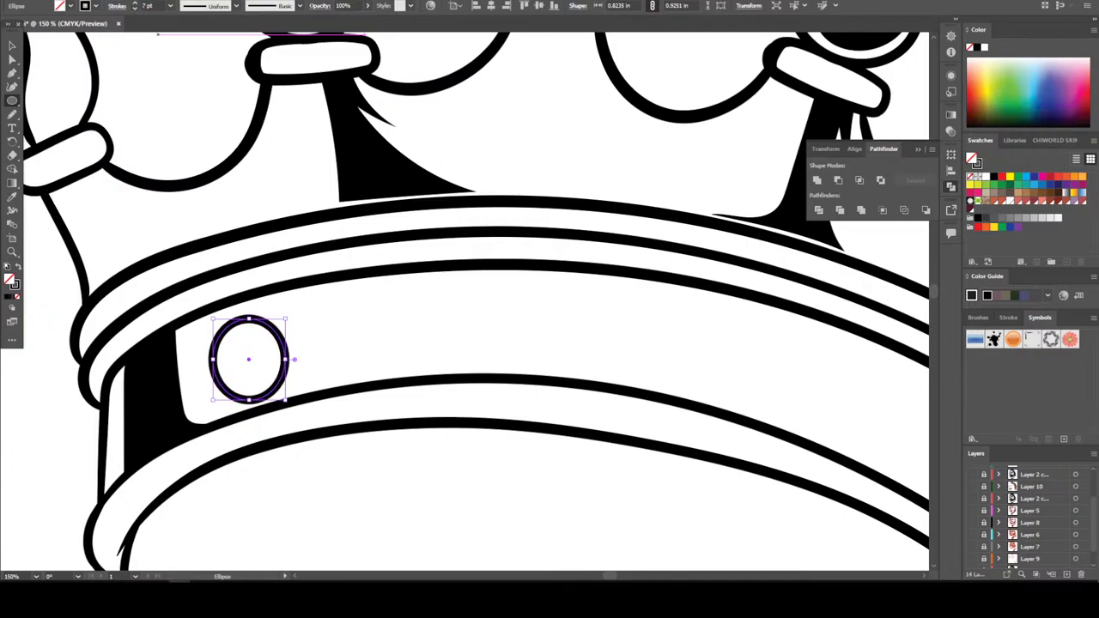
{"action": "key", "text": "v"}
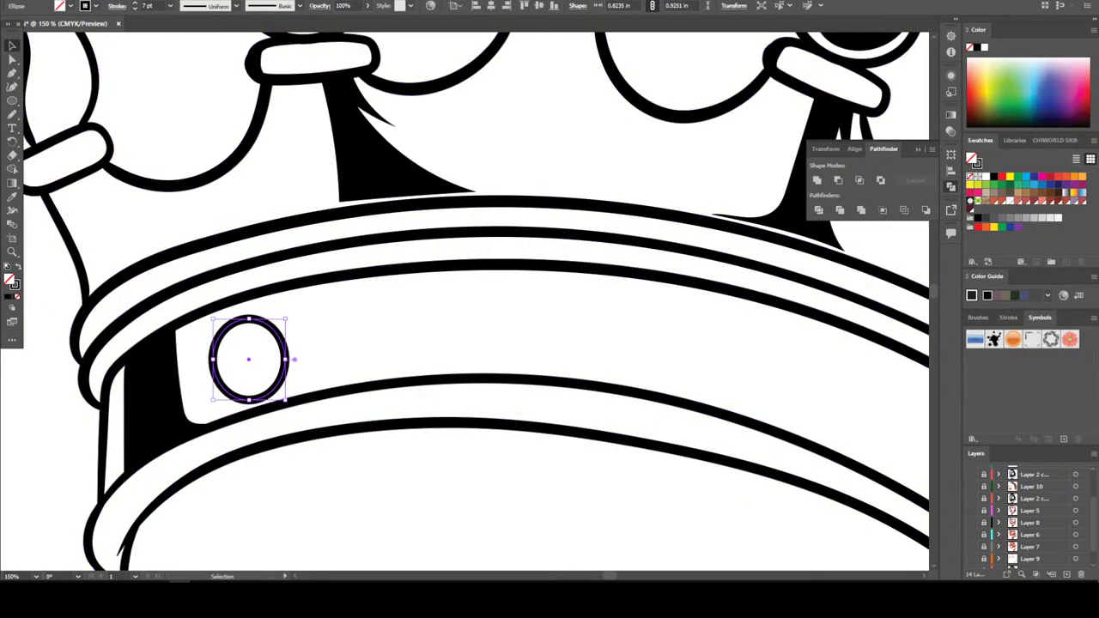
{"action": "key", "text": "ctrl+shift+a"}
{"action": "key", "text": "ctrl+0"}
{"action": "key", "text": "ctrl+1"}
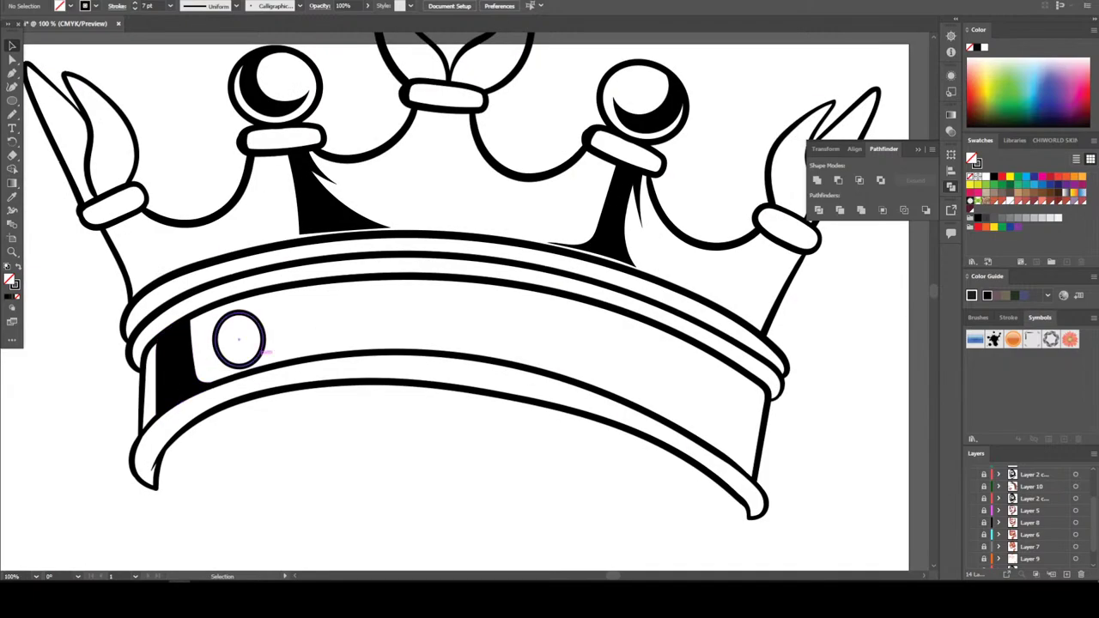
Place a copy of the gem further along the band and nudge the middle gem left
{"action": "left_click_drag", "start_coordinate": [238, 339], "coordinate": [515, 327]}
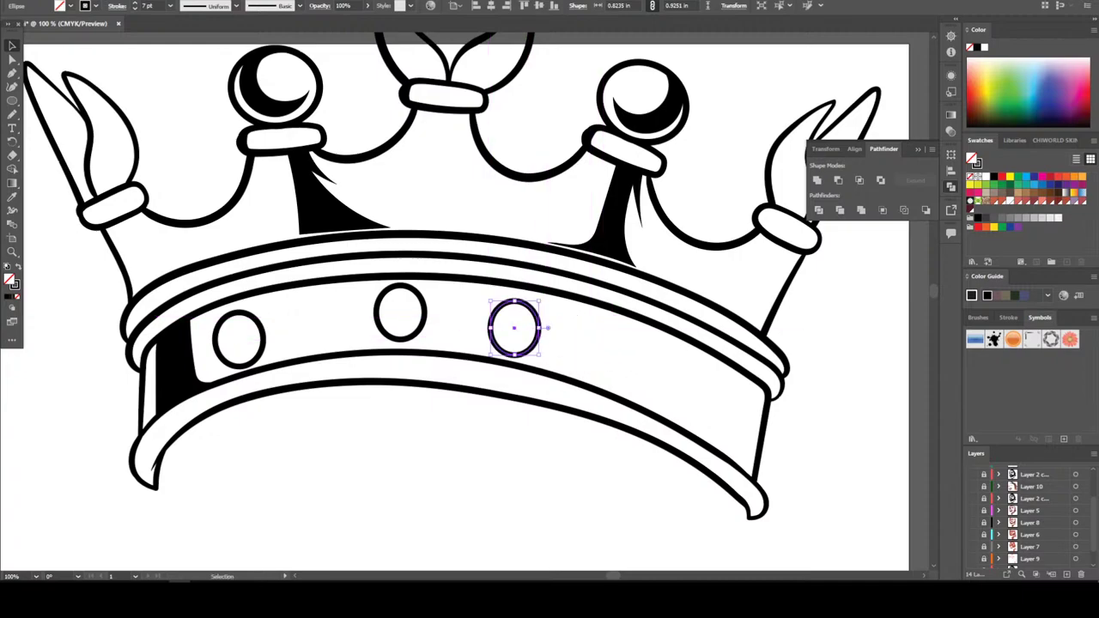
{"action": "left_click", "coordinate": [400, 312]}
{"action": "double_click", "coordinate": [400, 312]}
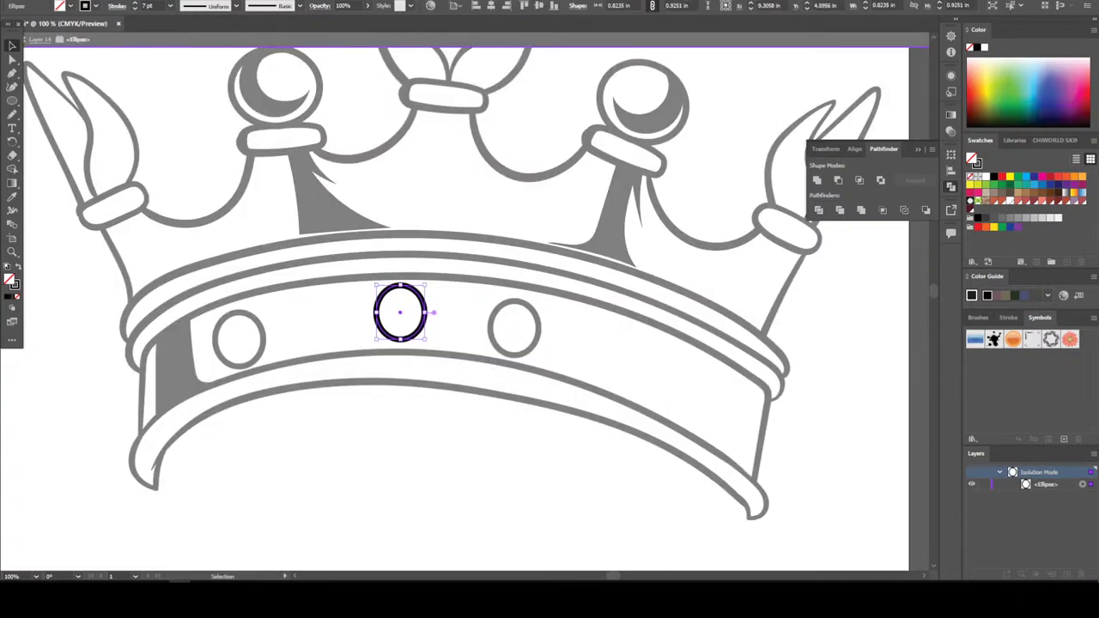
{"action": "key", "text": "ctrl+shift+a"}
{"action": "key", "text": "Escape"}
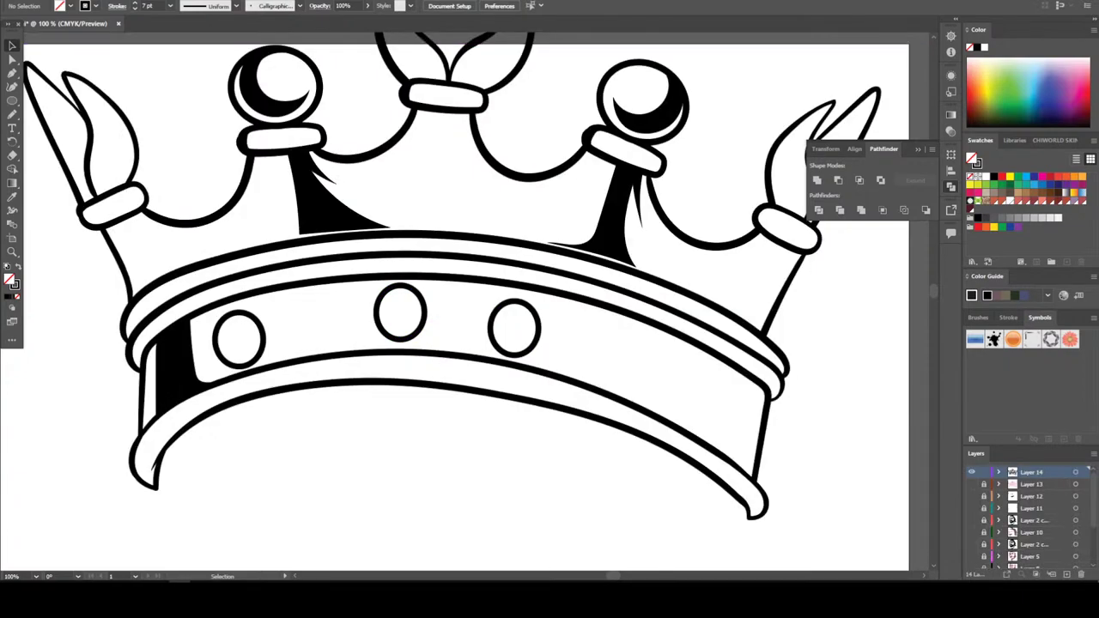
{"action": "left_click_drag", "start_coordinate": [400, 309], "coordinate": [349, 317]}
Copy the right gem to a lower-right spot on the band
{"action": "left_click", "coordinate": [539, 325]}
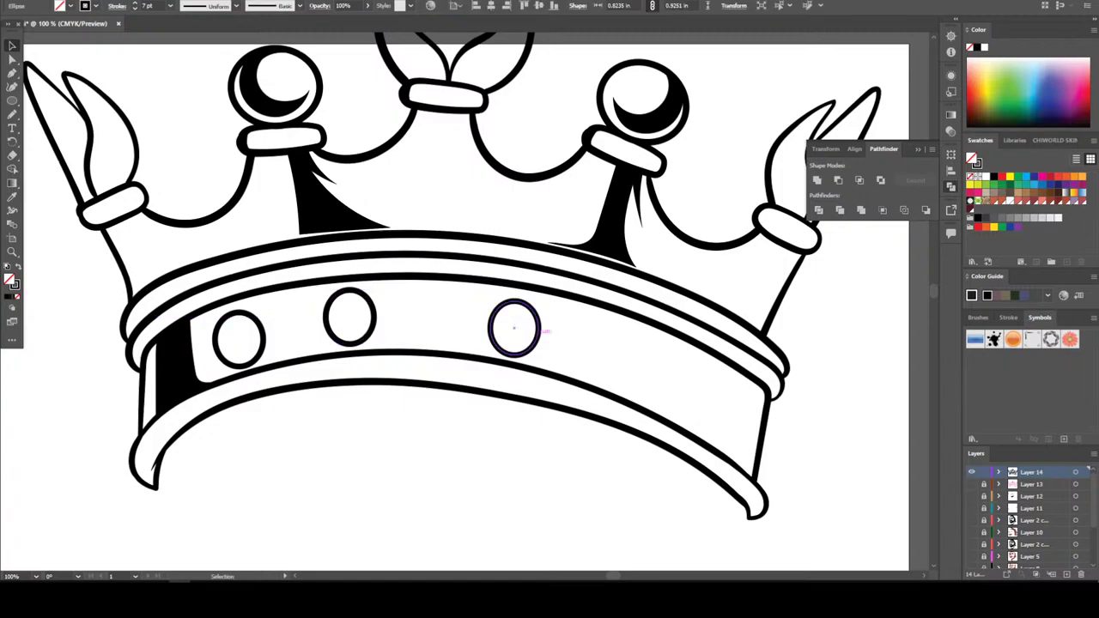
{"action": "left_click_drag", "start_coordinate": [539, 325], "coordinate": [698, 378]}
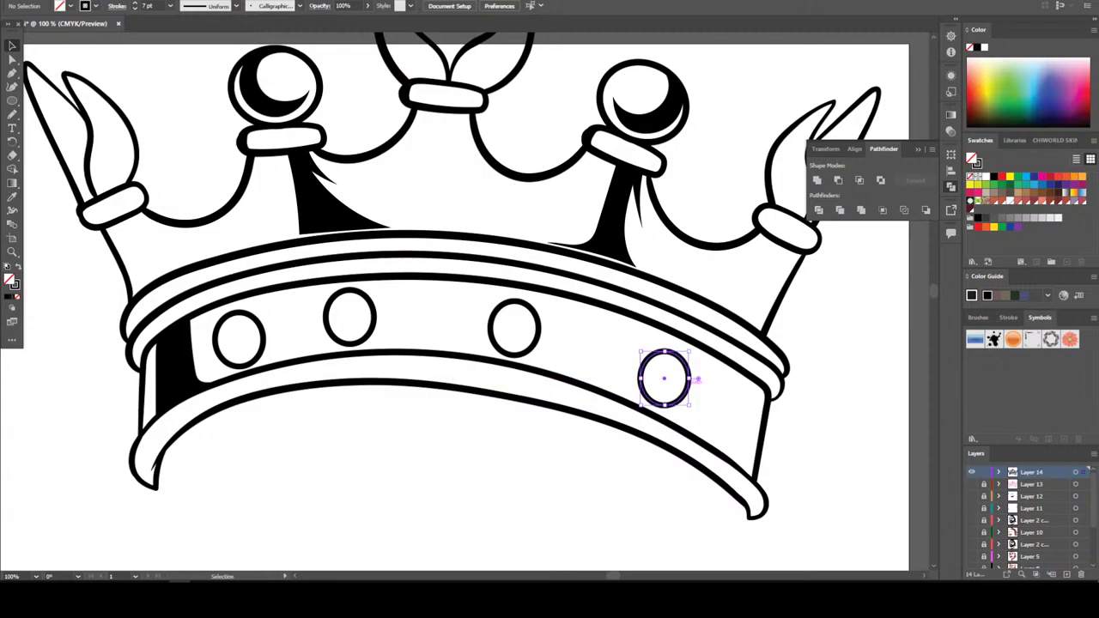
{"action": "key", "text": "ctrl+shift+a"}
{"action": "key", "text": "ctrl+minus"}
{"action": "key", "text": "ctrl+minus"}
{"action": "key", "text": "ctrl+minus"}
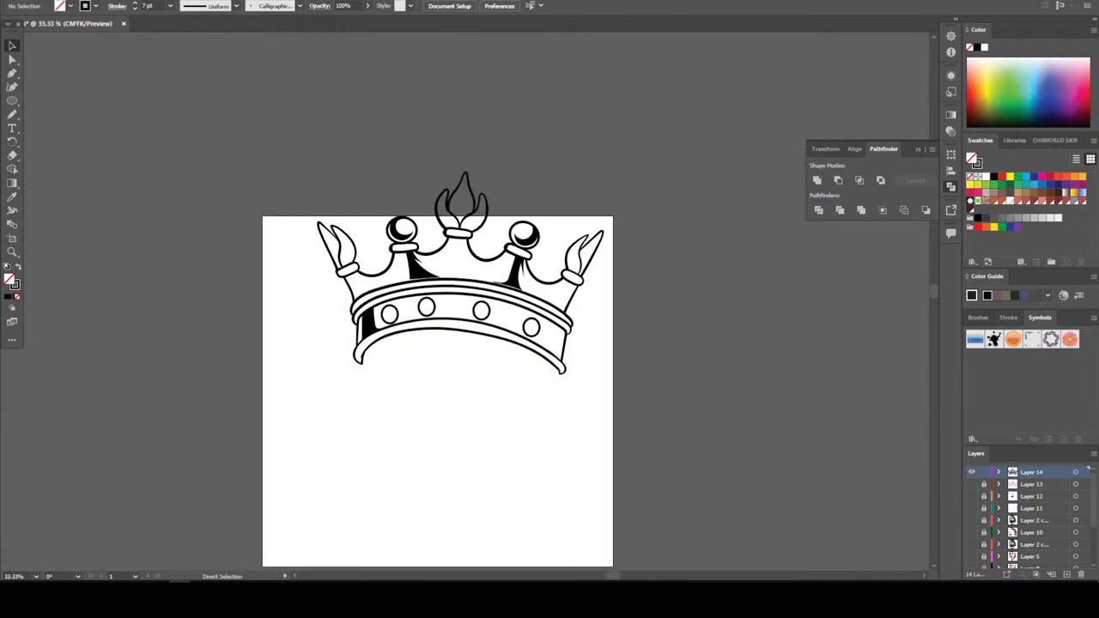
{"action": "key", "text": "ctrl+minus"}
{"action": "key", "text": "ctrl+plus"}
{"action": "key", "text": "ctrl+plus"}
{"action": "key", "text": "ctrl+plus"}
{"action": "key", "text": "ctrl+plus"}
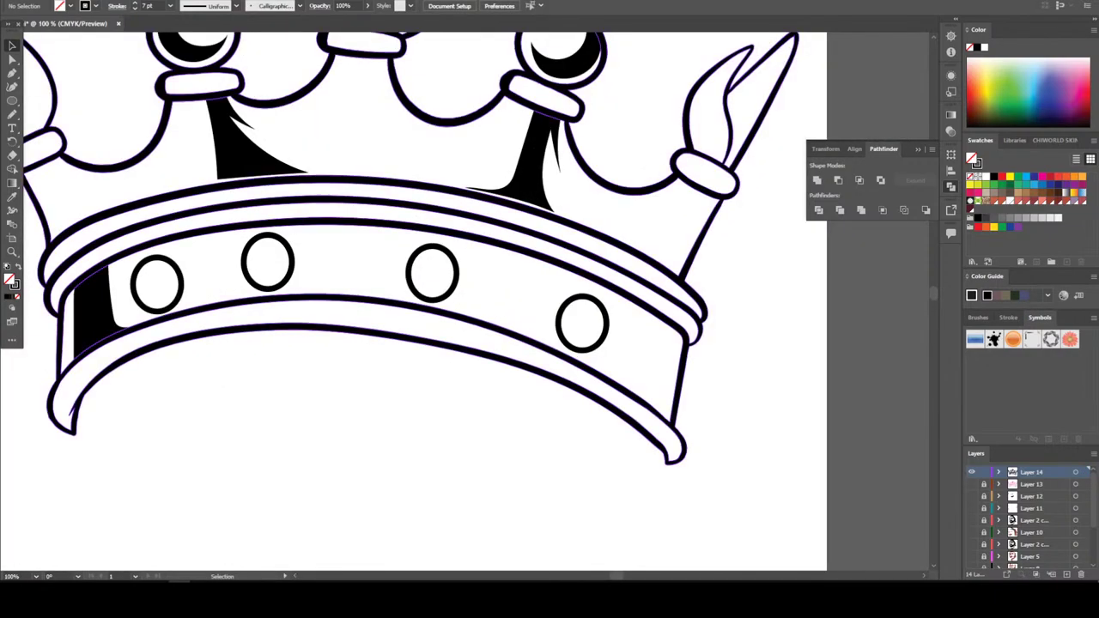
Copy a gem to the band's far end, then select the entire crown artwork
{"action": "left_click", "coordinate": [582, 323]}
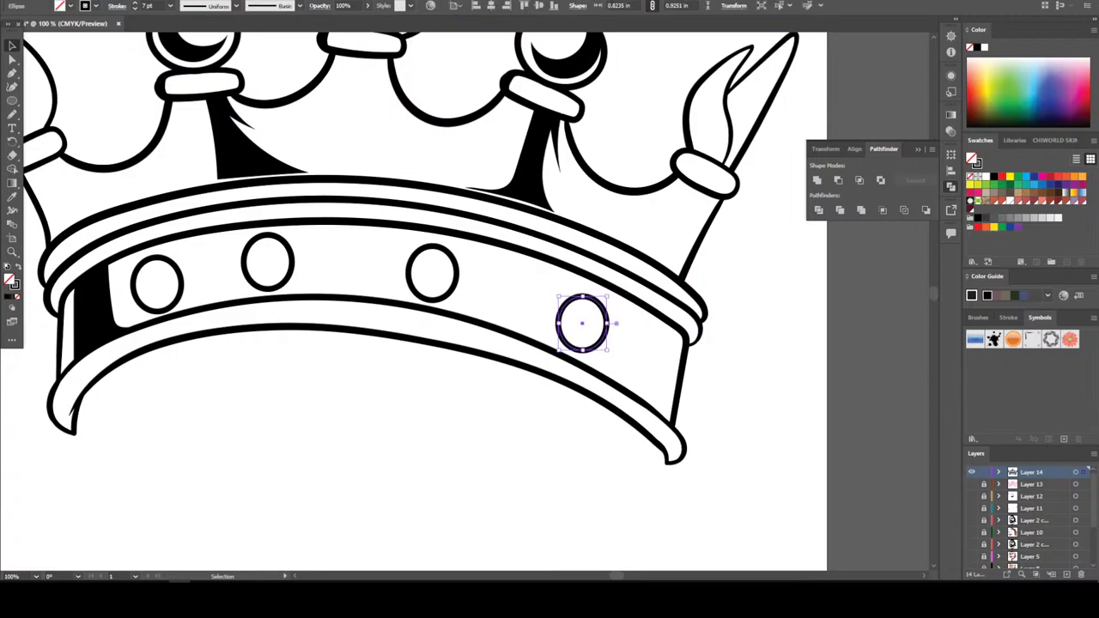
{"action": "left_click_drag", "start_coordinate": [608, 324], "coordinate": [97, 345]}
{"action": "key", "text": "ctrl+shift+a"}
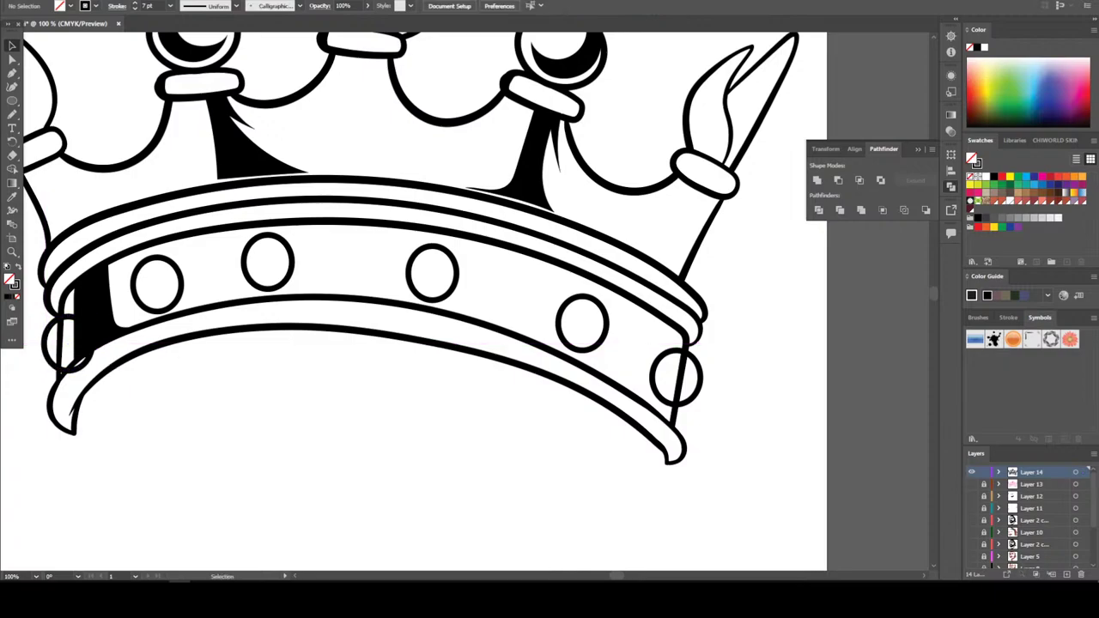
{"action": "key", "text": "ctrl+minus"}
{"action": "key", "text": "ctrl+minus"}
{"action": "key", "text": "ctrl+minus"}
{"action": "key", "text": "ctrl+plus"}
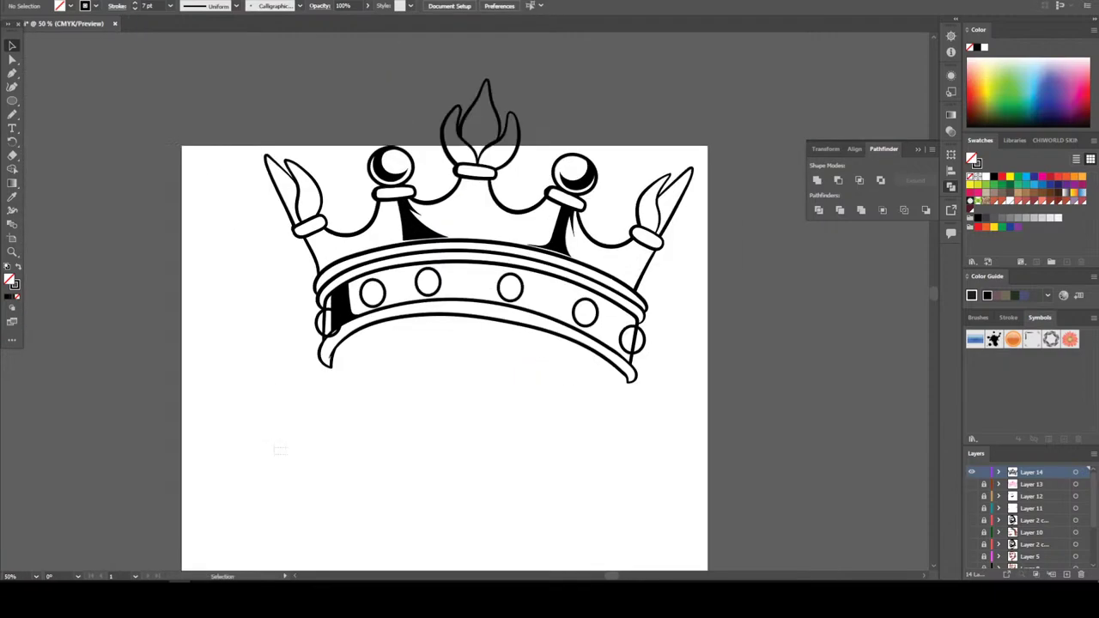
{"action": "left_click_drag", "start_coordinate": [275, 454], "coordinate": [705, 215]}
Expand the crown's fills and strokes and split overlaps with Pathfinder Divide
{"action": "key", "text": "ctrl+plus"}
{"action": "key", "text": "ctrl+plus"}
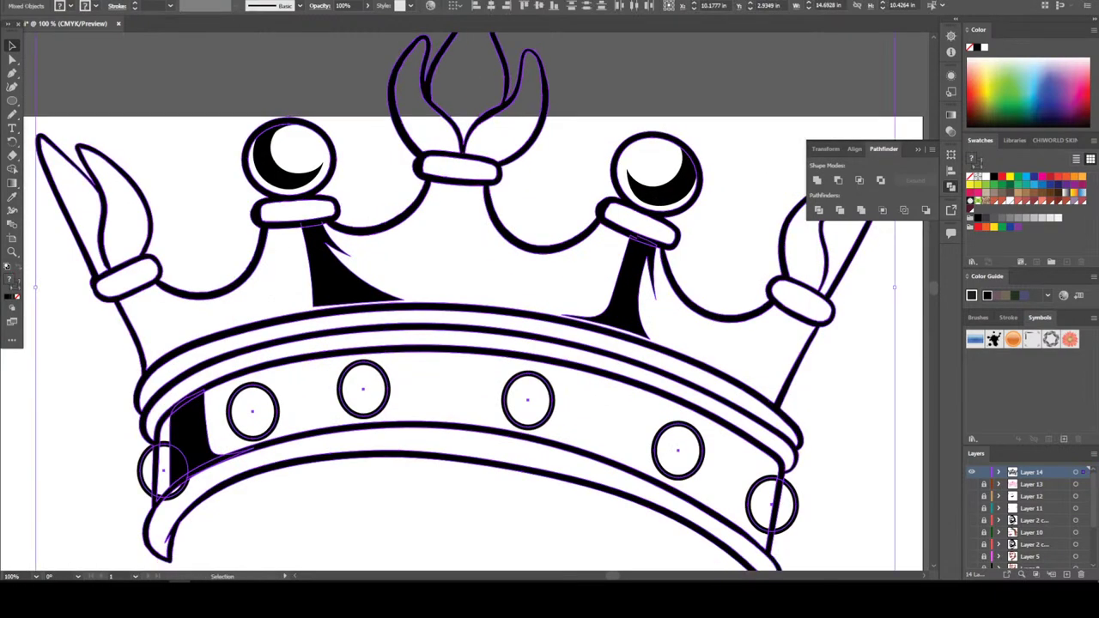
{"action": "scroll", "coordinate": [472, 300], "scroll_direction": "down", "scroll_amount": 2}
{"action": "left_click", "coordinate": [96, 3]}
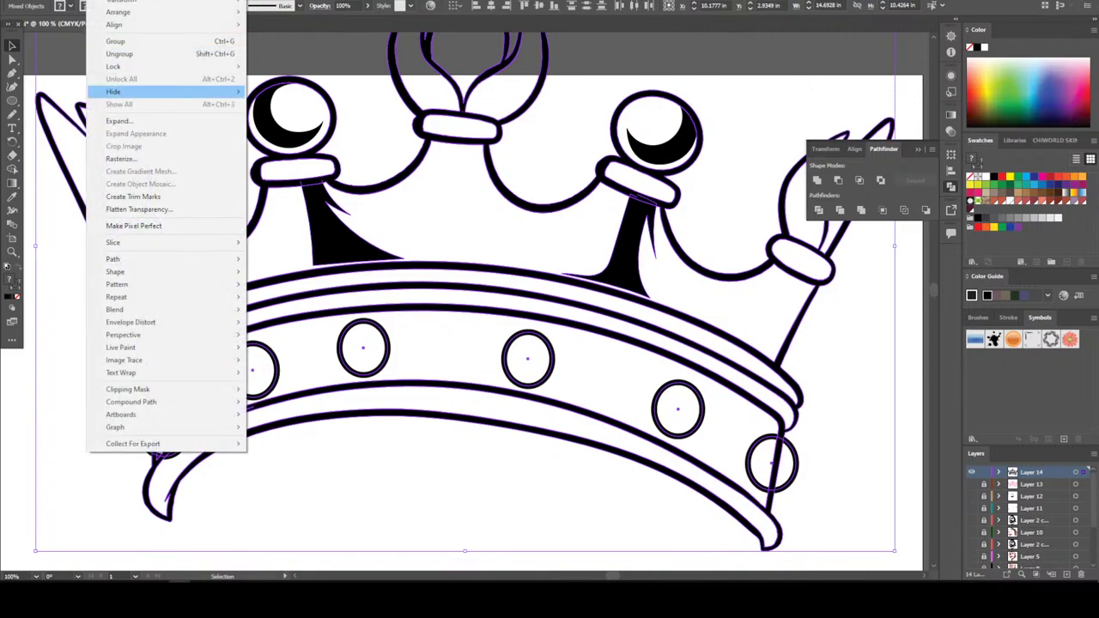
{"action": "left_click", "coordinate": [163, 122]}
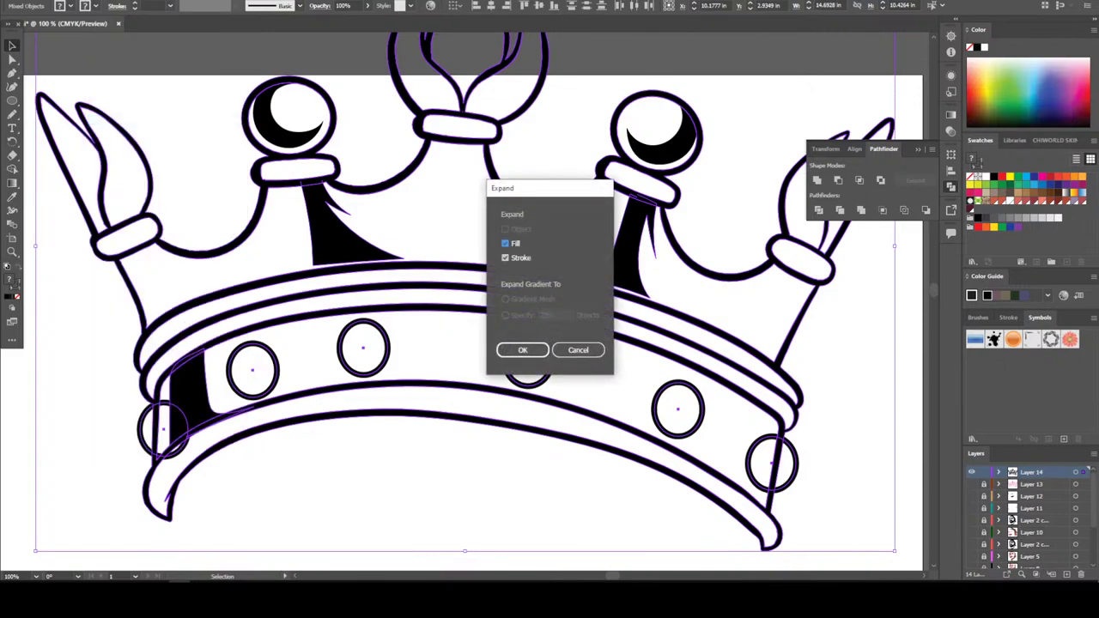
{"action": "left_click", "coordinate": [522, 350]}
{"action": "left_click", "coordinate": [819, 209]}
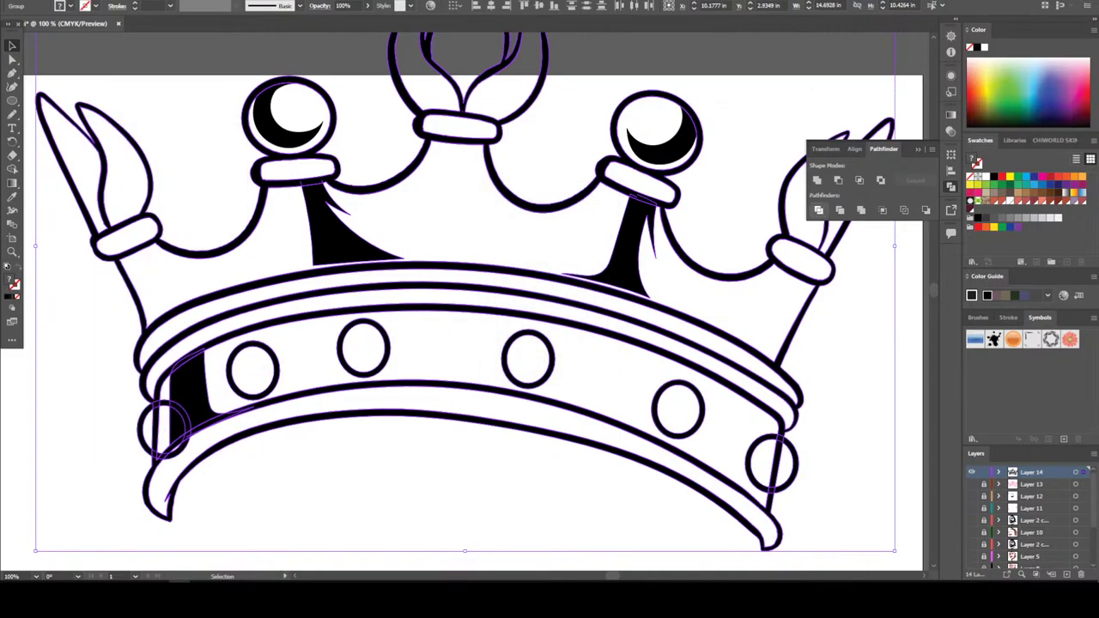
Direct-select a small fragment at the band's left end, then zoom around to inspect the crown
{"action": "key", "text": "a"}
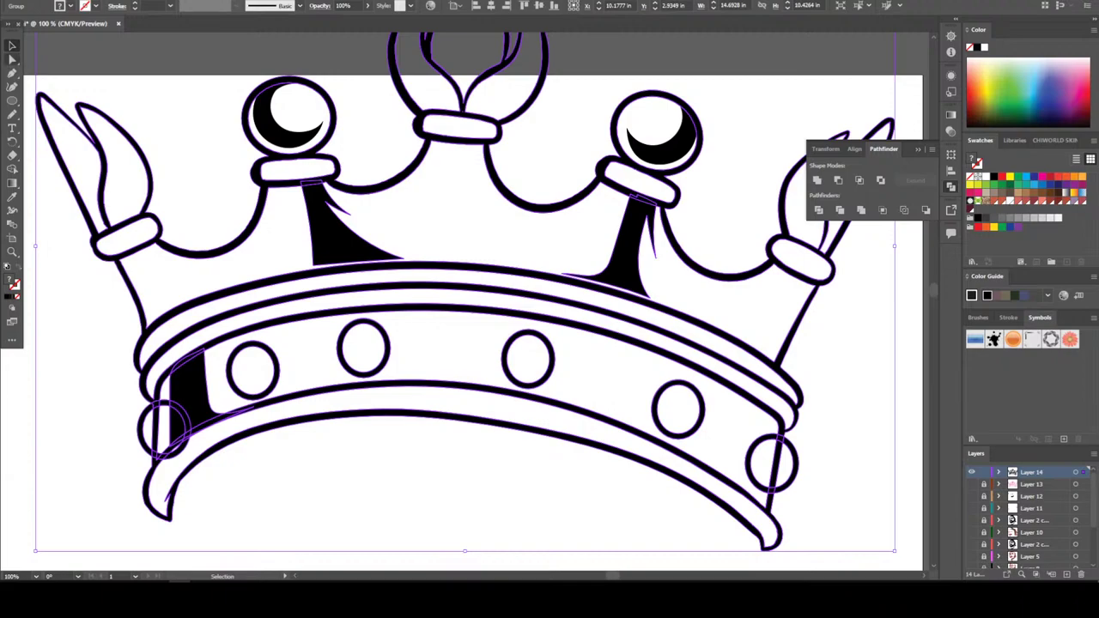
{"action": "left_click_drag", "start_coordinate": [200, 469], "coordinate": [160, 440]}
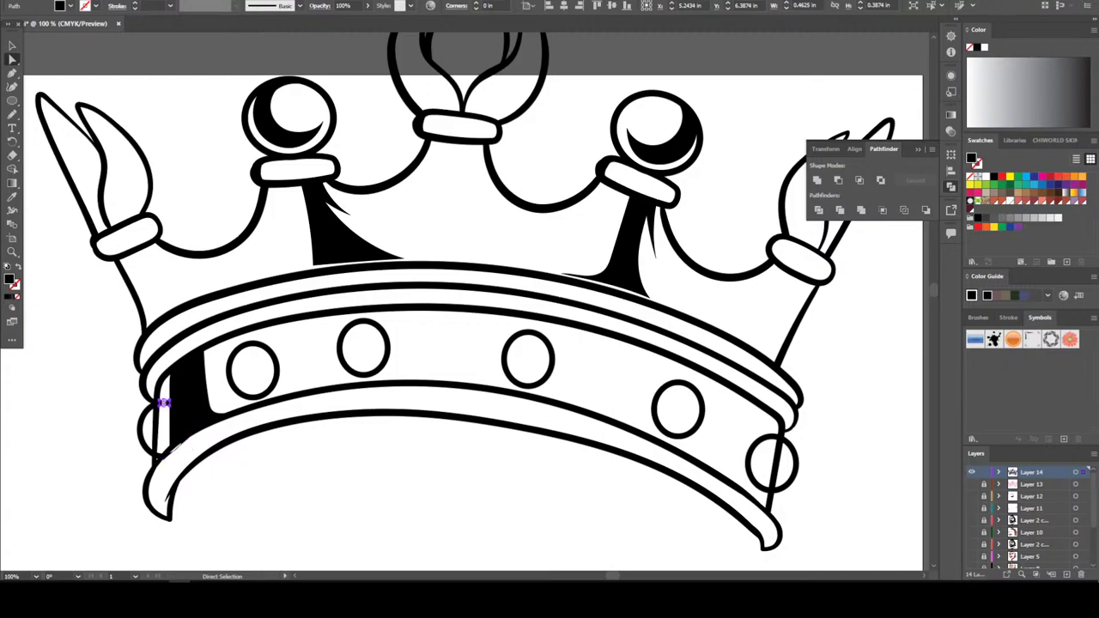
{"action": "key", "text": "ctrl+shift+a"}
{"action": "scroll", "coordinate": [172, 429], "scroll_direction": "down", "scroll_amount": 3}
{"action": "scroll", "coordinate": [109, 292], "scroll_direction": "up", "scroll_amount": 3}
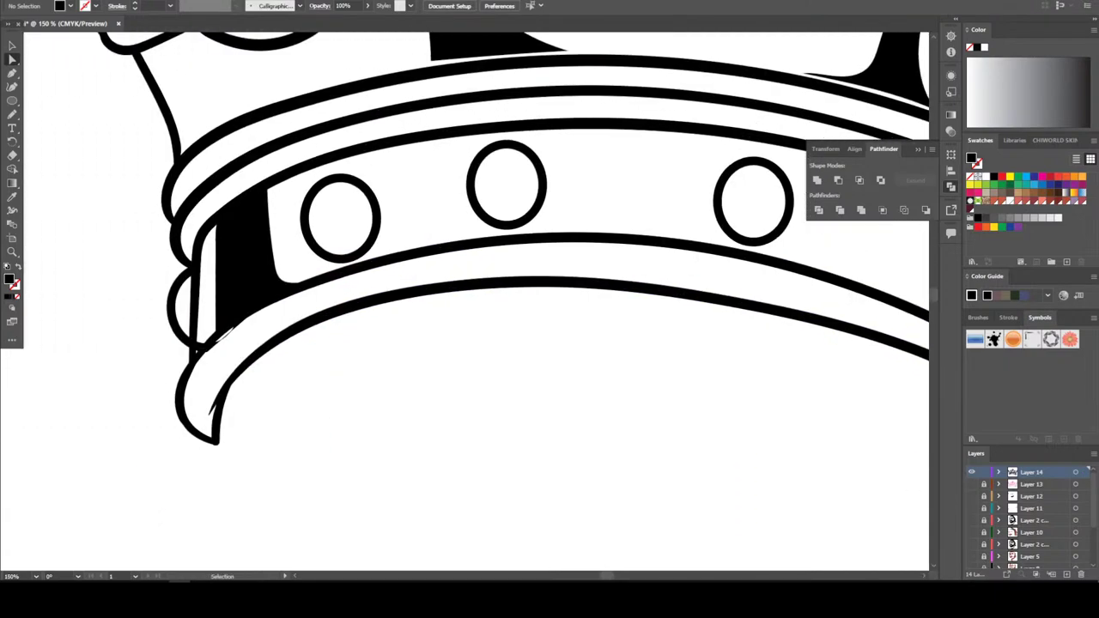
{"action": "key", "text": "ctrl+equal"}
{"action": "key", "text": "a"}
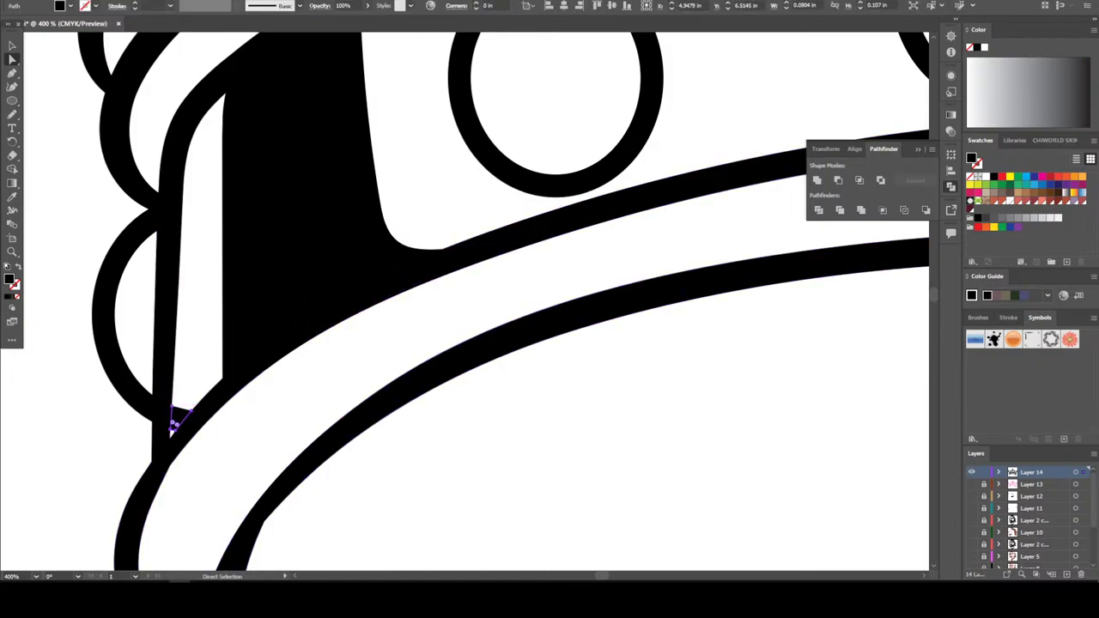
{"action": "key", "text": "ctrl+minus"}
{"action": "key", "text": "ctrl+minus"}
{"action": "key", "text": "ctrl+minus"}
{"action": "key", "text": "ctrl+minus"}
{"action": "key", "text": "ctrl+minus"}
{"action": "key", "text": "ctrl+minus"}
{"action": "key", "text": "ctrl+minus"}
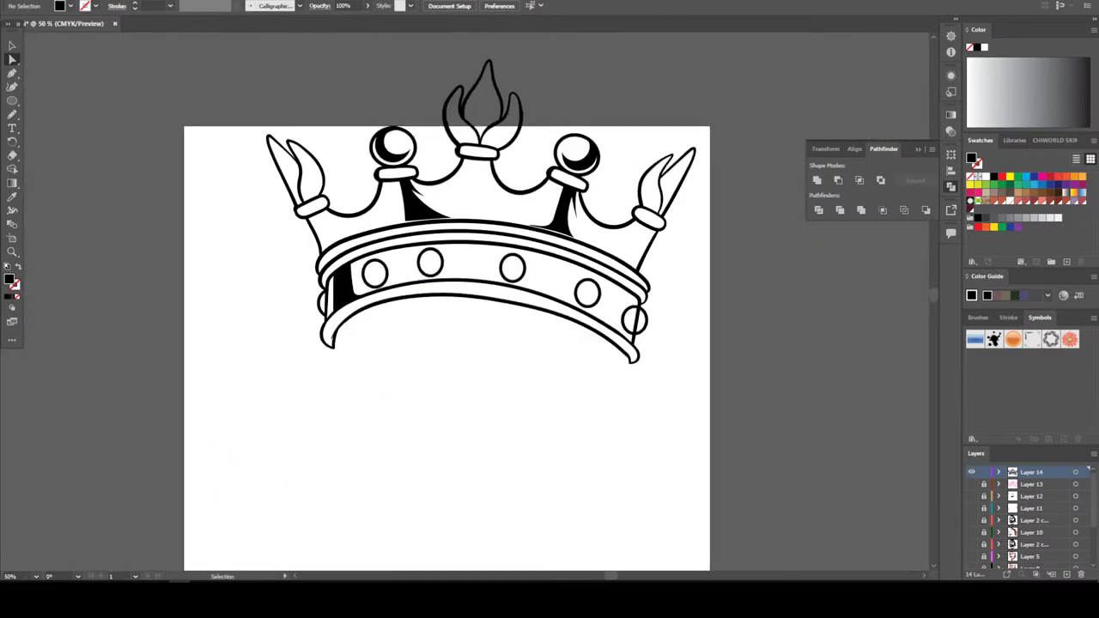
{"action": "key", "text": "ctrl+equal"}
{"action": "key", "text": "ctrl+equal"}
{"action": "key", "text": "ctrl+equal"}
{"action": "key", "text": "ctrl+equal"}
{"action": "key", "text": "ctrl+equal"}
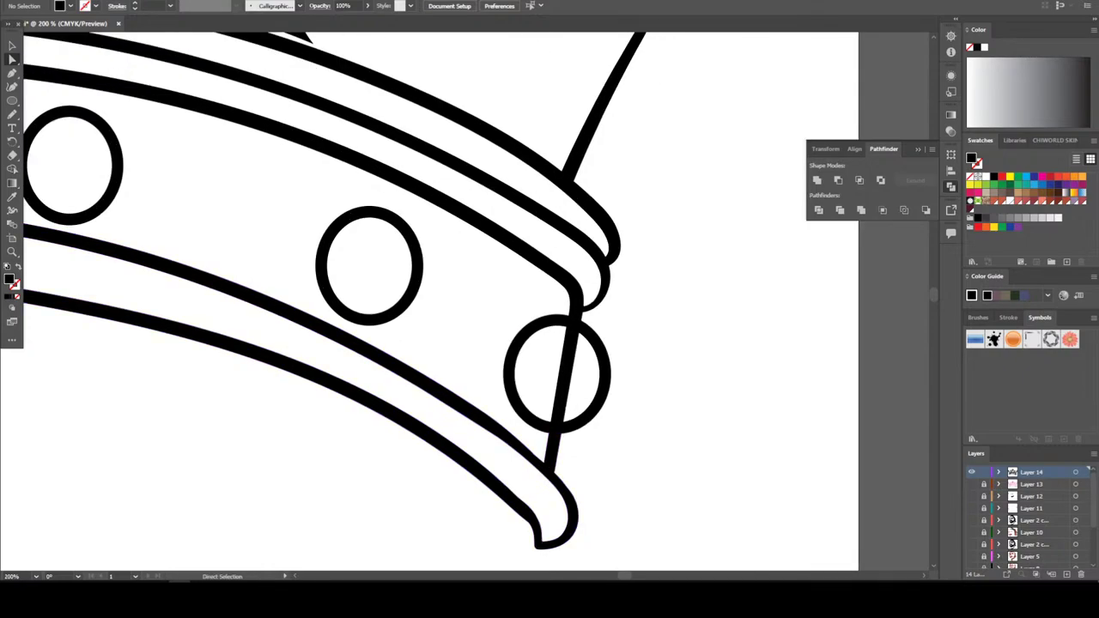
{"action": "key", "text": "ctrl+minus"}
{"action": "key", "text": "ctrl+minus"}
{"action": "key", "text": "ctrl+minus"}
{"action": "key", "text": "ctrl+minus"}
{"action": "key", "text": "ctrl+minus"}
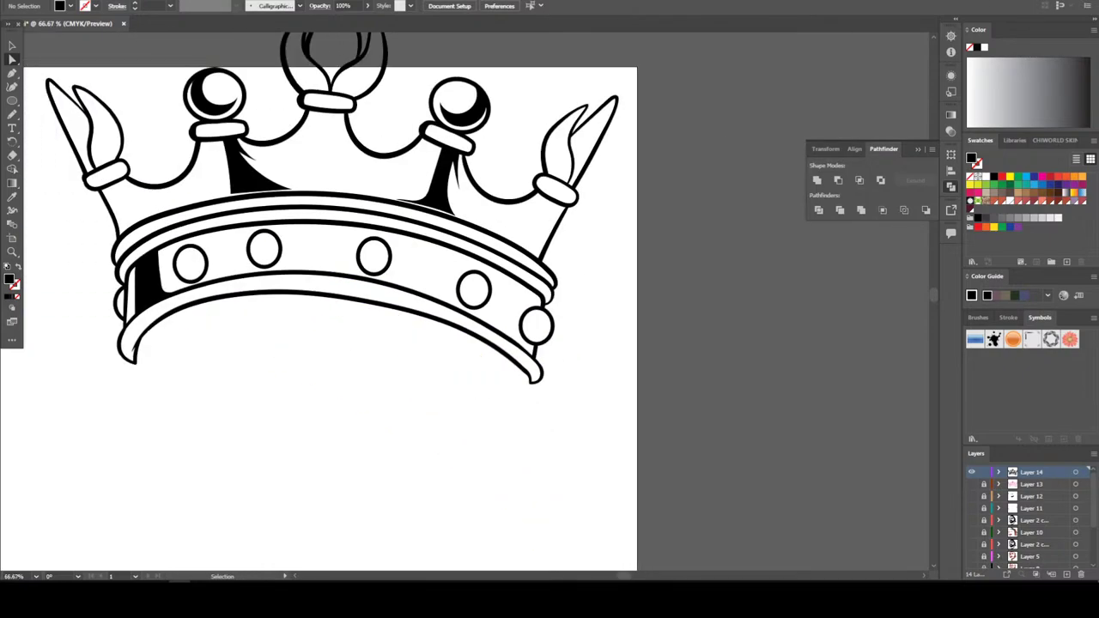
{"action": "key", "text": "ctrl+equal"}
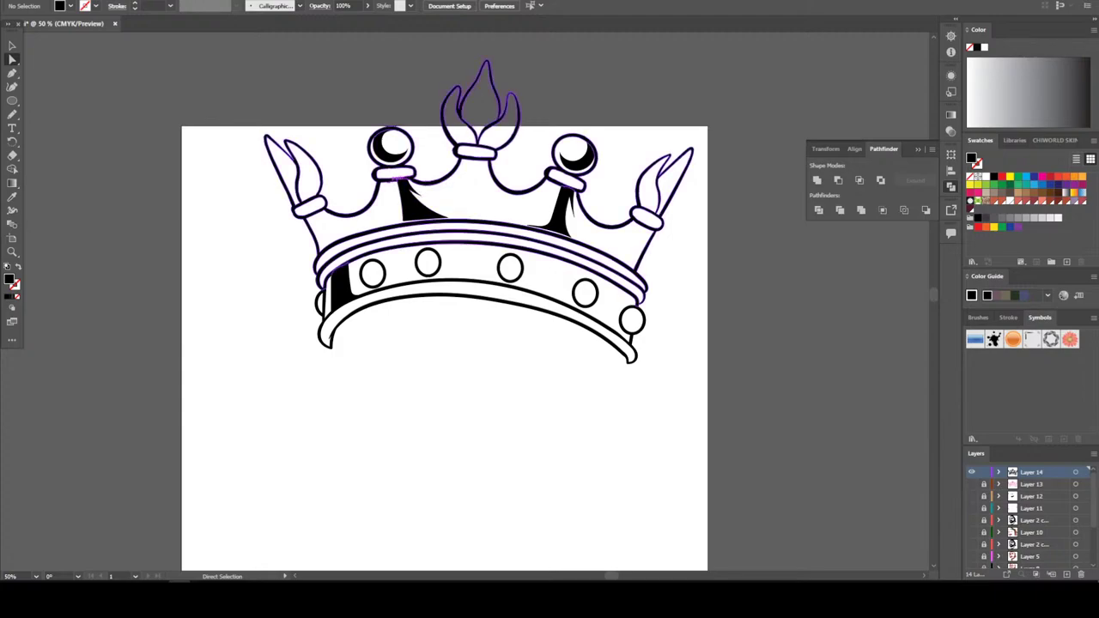
{"action": "key", "text": "ctrl+equal"}
With the Pencil tool, draw a closed black shadow under the central prong
{"action": "key", "text": "n"}
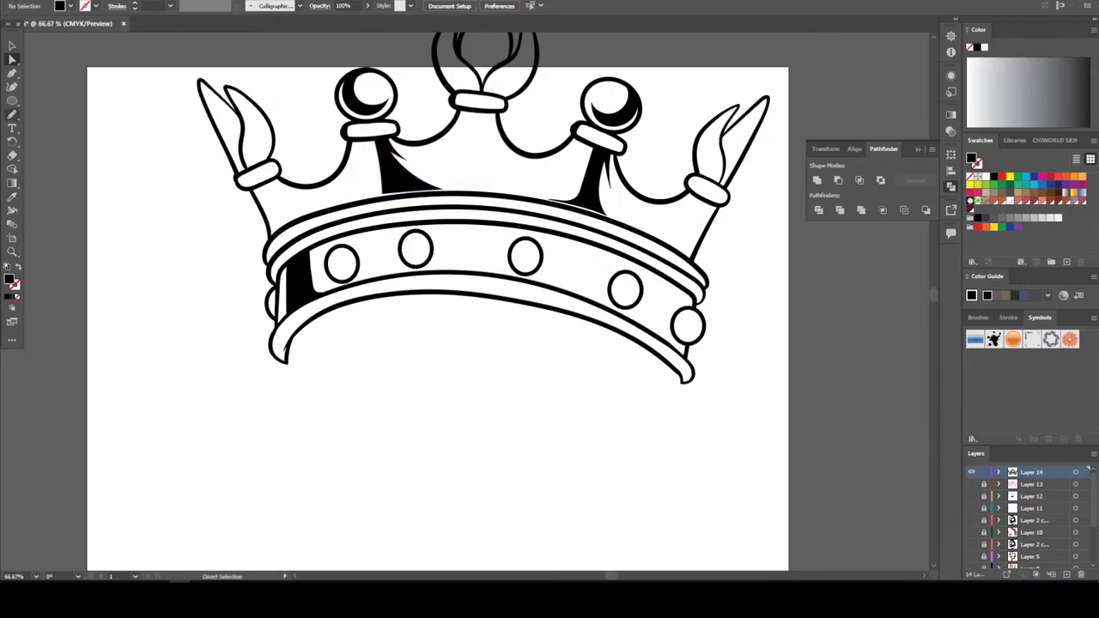
{"action": "scroll", "coordinate": [438, 300], "scroll_direction": "up", "scroll_amount": 4}
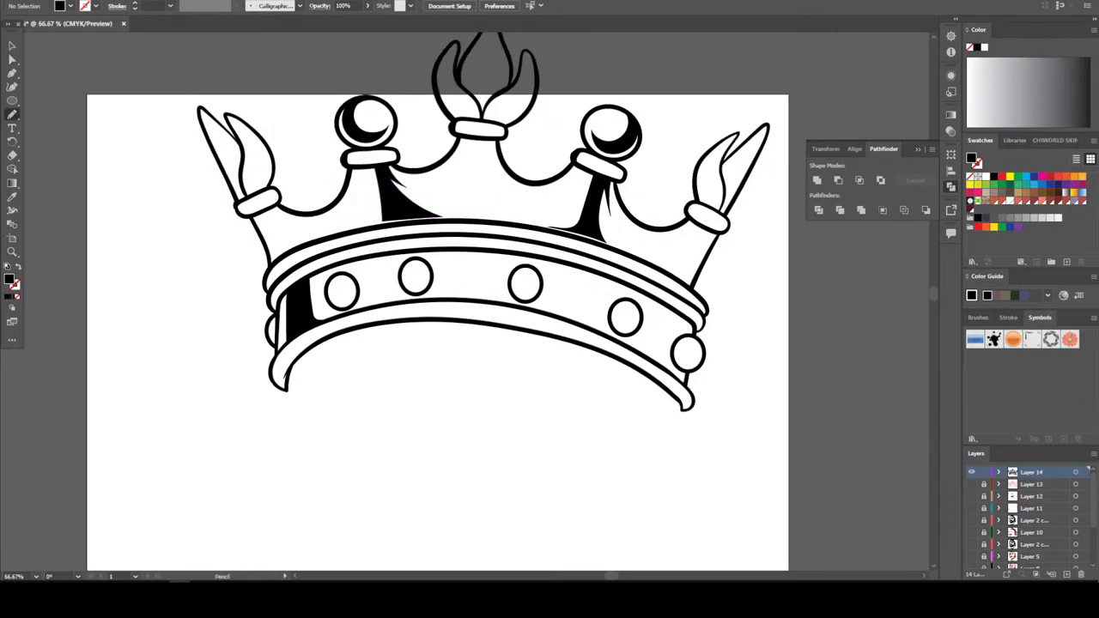
{"action": "key", "text": "ctrl+equal"}
{"action": "key", "text": "ctrl+equal"}
{"action": "key", "text": "ctrl+equal"}
{"action": "key", "text": "ctrl+equal"}
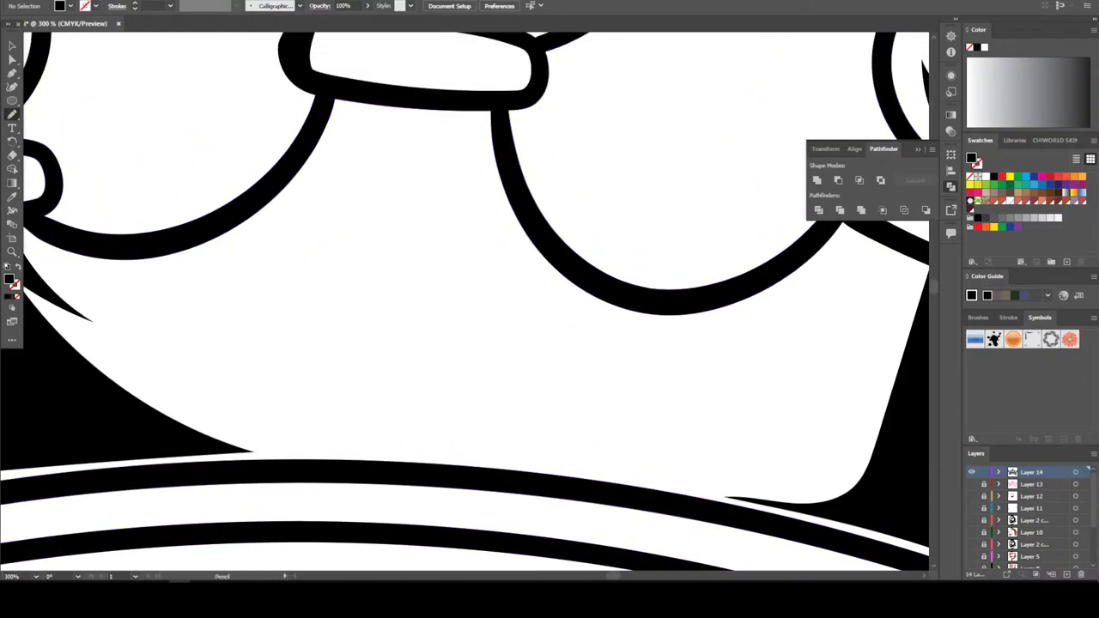
{"action": "mouse_move", "coordinate": [412, 101]}
{"action": "left_mouse_down"}
{"action": "mouse_move", "coordinate": [393, 421]}
{"action": "mouse_move", "coordinate": [493, 458]}
{"action": "left_mouse_up"}
{"action": "mouse_move", "coordinate": [595, 470]}
{"action": "left_mouse_down"}
{"action": "mouse_move", "coordinate": [555, 390]}
{"action": "mouse_move", "coordinate": [504, 226]}
{"action": "left_mouse_up"}
{"action": "left_click_drag", "start_coordinate": [487, 125], "coordinate": [487, 112]}
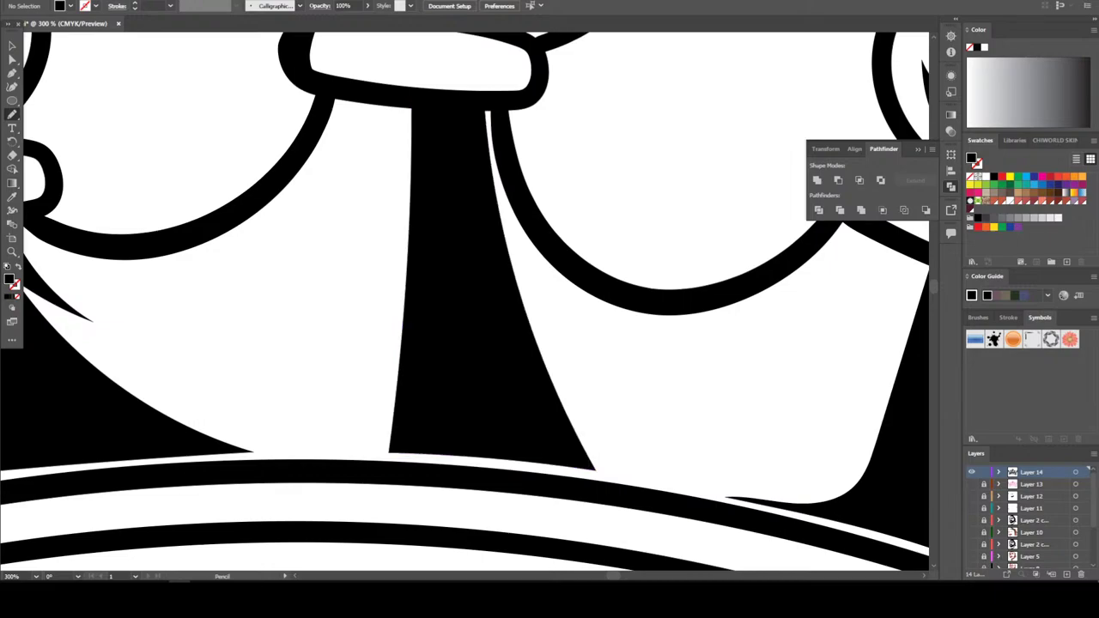
{"action": "key", "text": "ctrl+minus"}
{"action": "key", "text": "ctrl+minus"}
{"action": "key", "text": "ctrl+minus"}
{"action": "key", "text": "ctrl+minus"}
{"action": "key", "text": "ctrl+minus"}
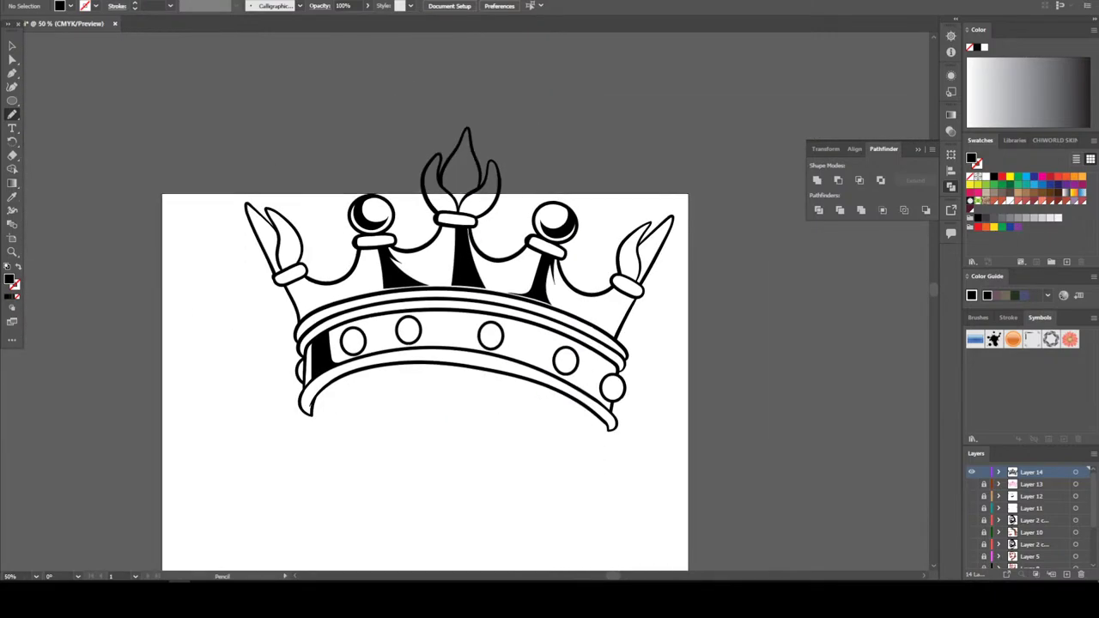
{"action": "key", "text": "ctrl+plus"}
{"action": "key", "text": "ctrl+plus"}
{"action": "key", "text": "ctrl+plus"}
{"action": "key", "text": "ctrl+plus"}
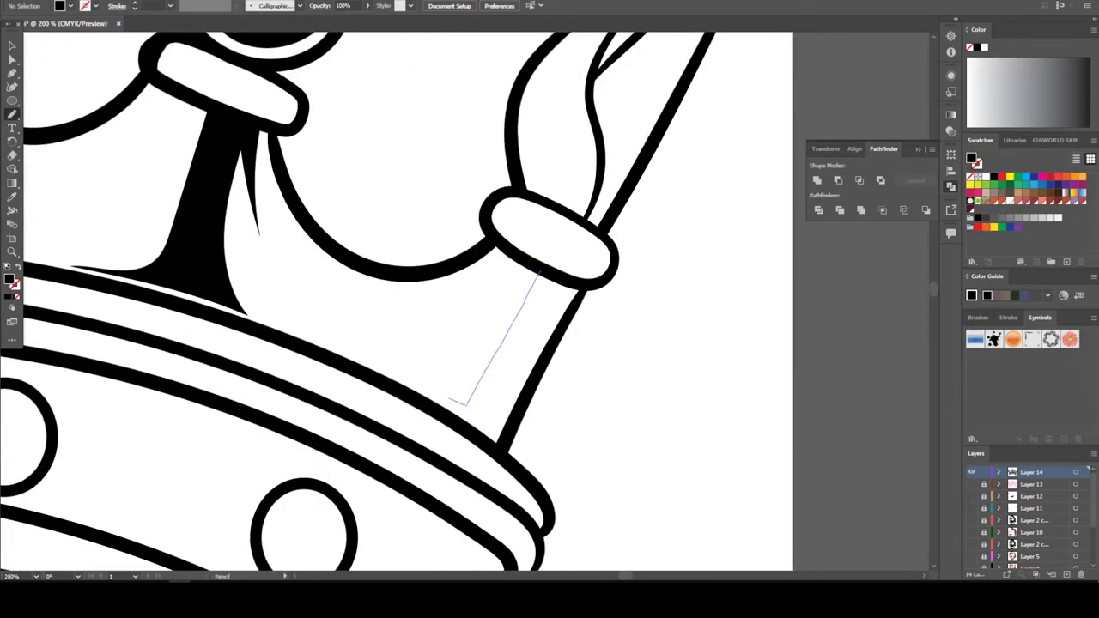
Draw black shadows under the right prong and inside the right ornament's blade
{"action": "mouse_move", "coordinate": [449, 398]}
{"action": "left_mouse_down"}
{"action": "mouse_move", "coordinate": [304, 330]}
{"action": "mouse_move", "coordinate": [392, 327]}
{"action": "mouse_move", "coordinate": [514, 259]}
{"action": "left_mouse_up"}
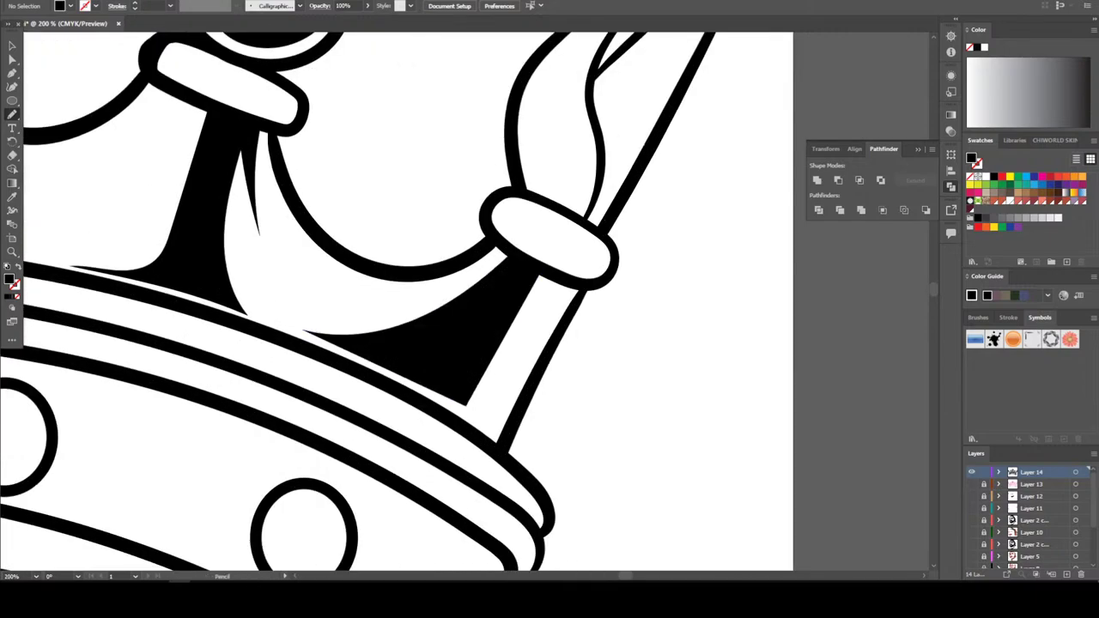
{"action": "scroll", "coordinate": [514, 259], "scroll_direction": "up", "scroll_amount": 4}
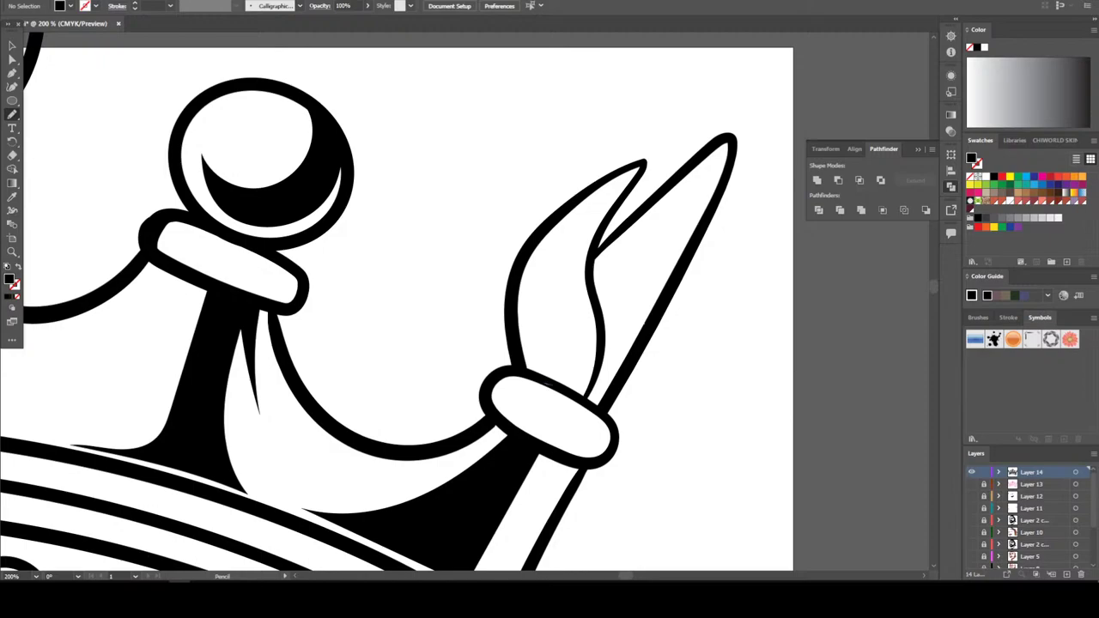
{"action": "mouse_move", "coordinate": [554, 352]}
{"action": "left_mouse_down"}
{"action": "mouse_move", "coordinate": [550, 284]}
{"action": "mouse_move", "coordinate": [579, 219]}
{"action": "left_mouse_up"}
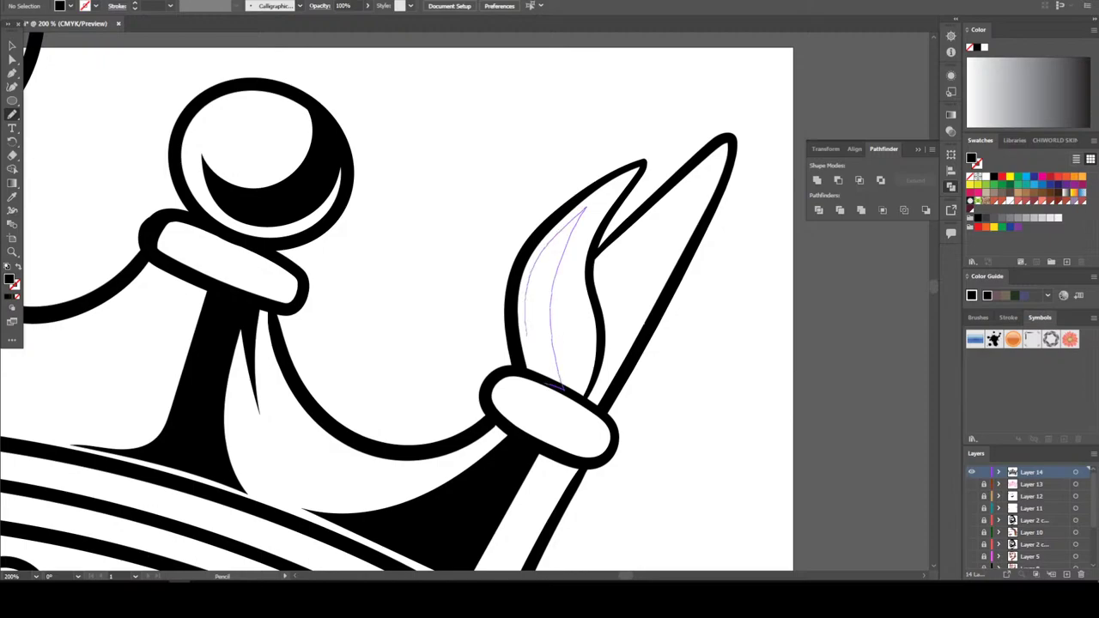
{"action": "mouse_move", "coordinate": [526, 334]}
{"action": "left_mouse_down"}
{"action": "mouse_move", "coordinate": [554, 385]}
{"action": "mouse_move", "coordinate": [629, 327]}
{"action": "mouse_move", "coordinate": [691, 219]}
{"action": "left_mouse_up"}
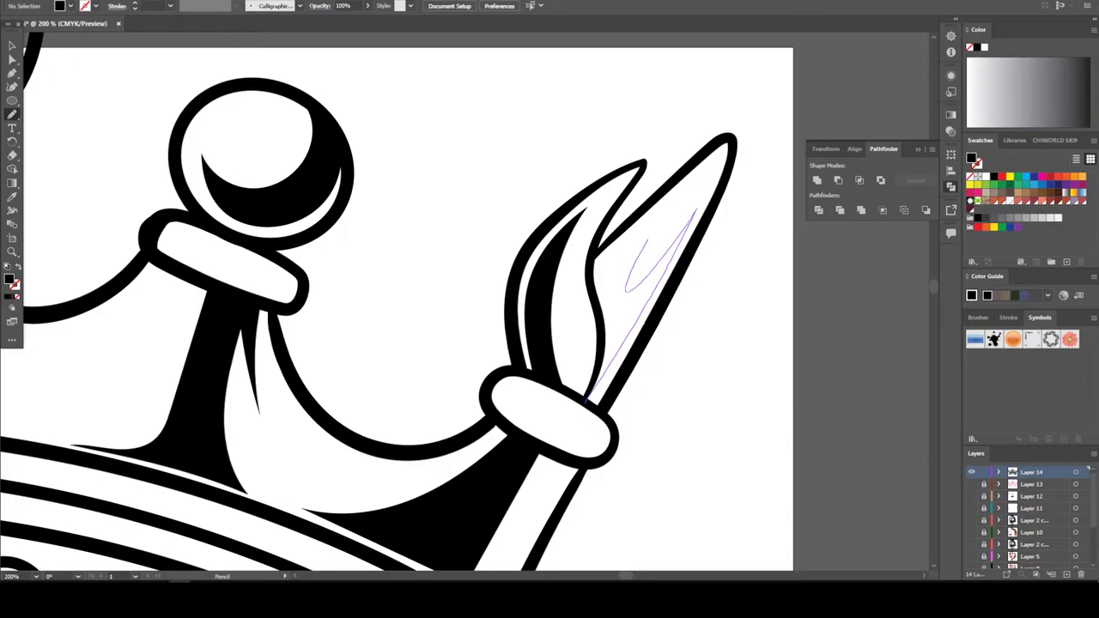
{"action": "left_click_drag", "start_coordinate": [588, 398], "coordinate": [589, 397]}
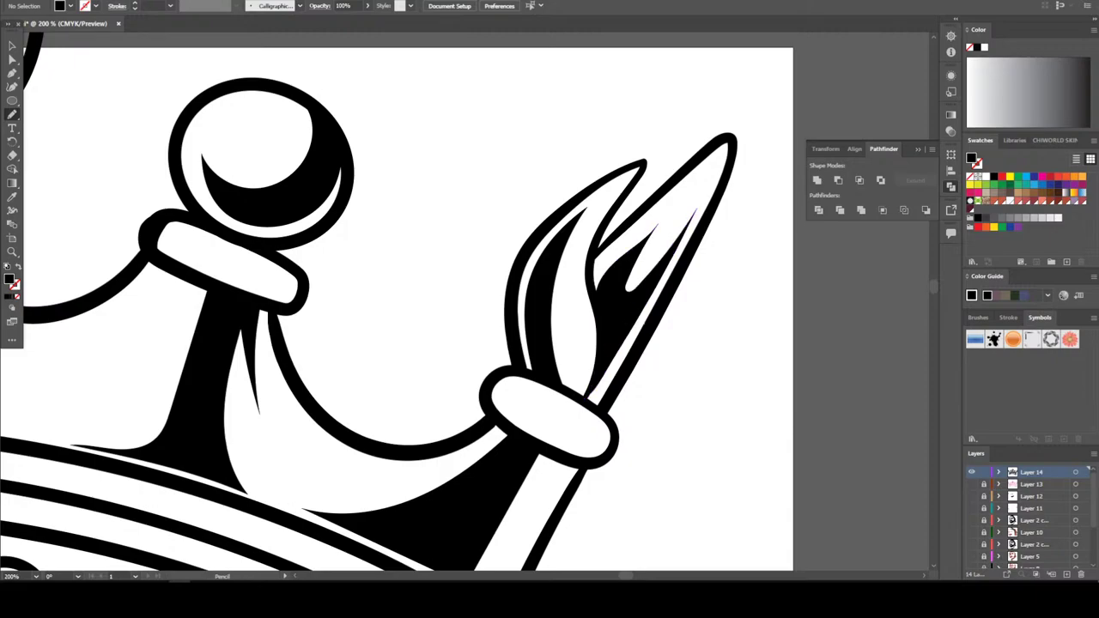
{"action": "key", "text": "ctrl+minus"}
{"action": "scroll", "coordinate": [520, 300], "scroll_direction": "down", "scroll_amount": 2}
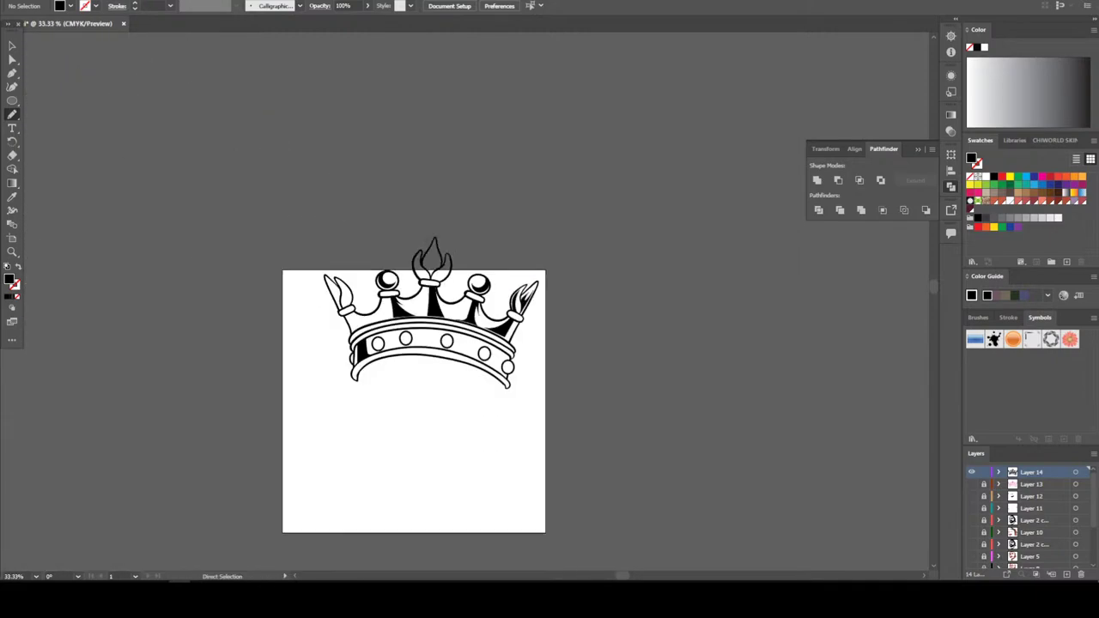
{"action": "scroll", "coordinate": [462, 300], "scroll_direction": "up", "scroll_amount": 3}
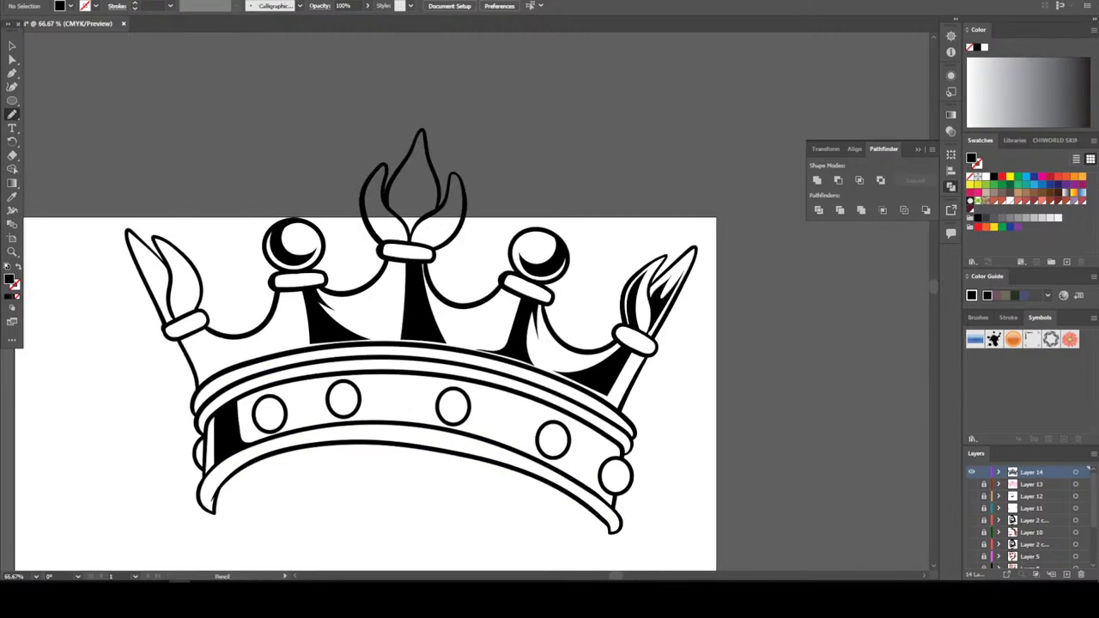
Select all the crown artwork and delete it, then undo and deselect
{"action": "key", "text": "v"}
{"action": "key", "text": "ctrl+a"}
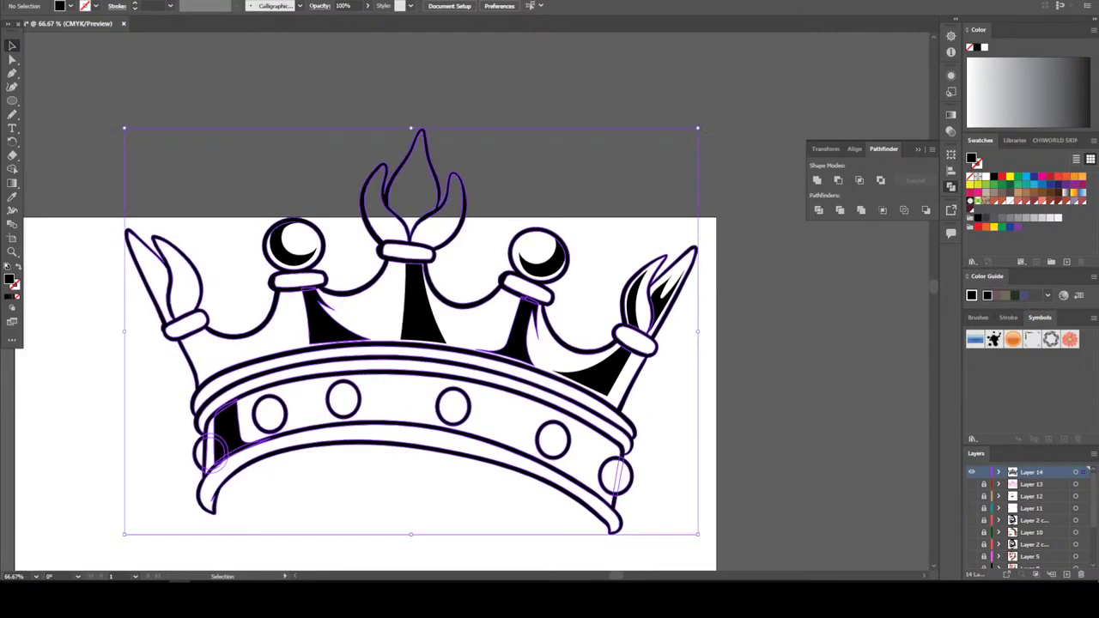
{"action": "key", "text": "Delete"}
{"action": "key", "text": "ctrl+z"}
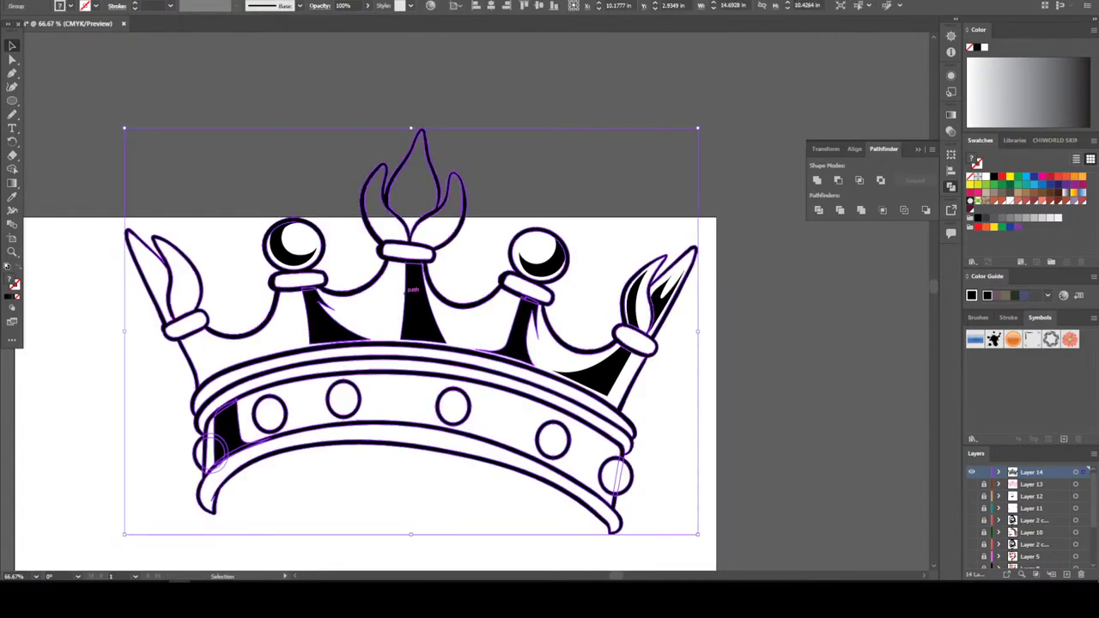
{"action": "key", "text": "ctrl+shift+a"}
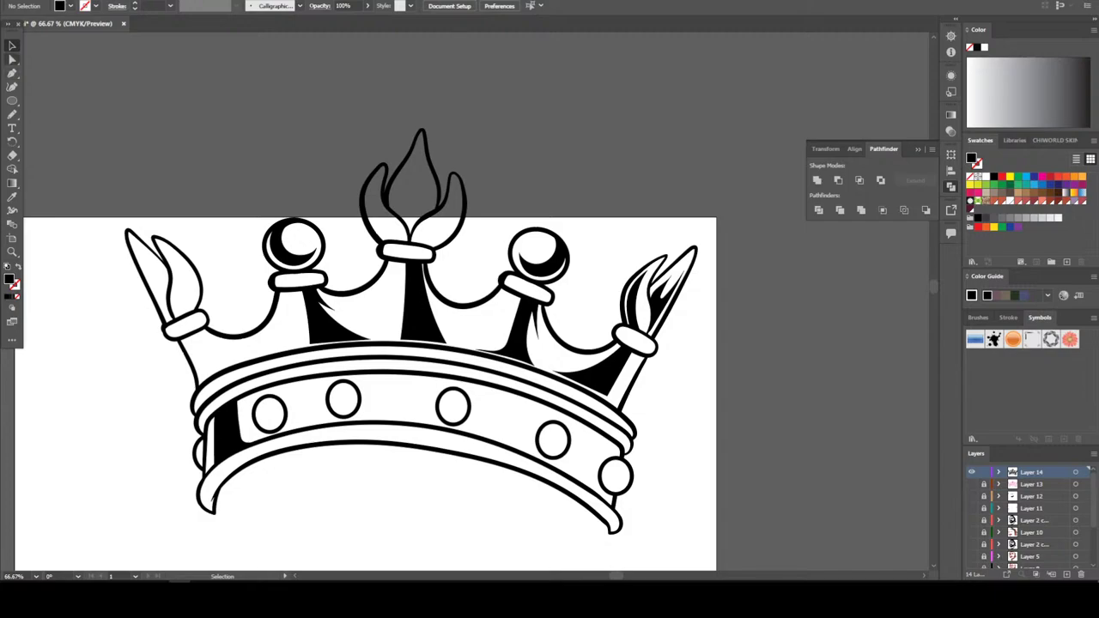
Delete the old black fills under the left, central and right prongs
{"action": "key", "text": "a"}
{"action": "left_click", "coordinate": [324, 325]}
{"action": "key", "text": "Delete"}
{"action": "left_click", "coordinate": [422, 287]}
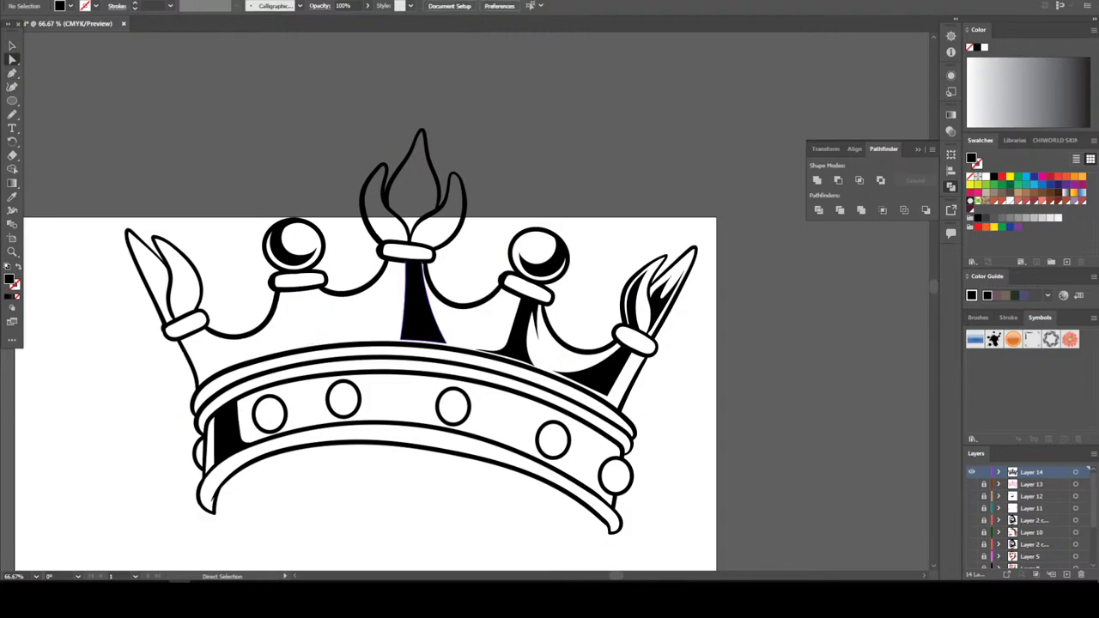
{"action": "key", "text": "Delete"}
{"action": "left_click", "coordinate": [524, 331]}
{"action": "key", "text": "Delete"}
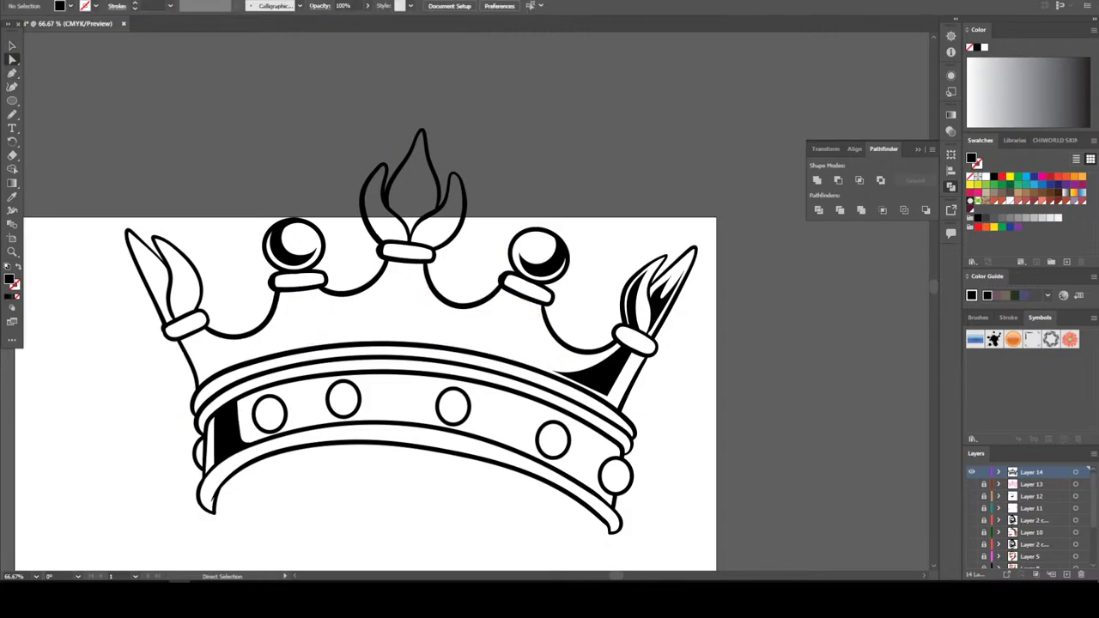
{"action": "key", "text": "v"}
{"action": "scroll", "coordinate": [531, 393], "scroll_direction": "down", "scroll_amount": 3}
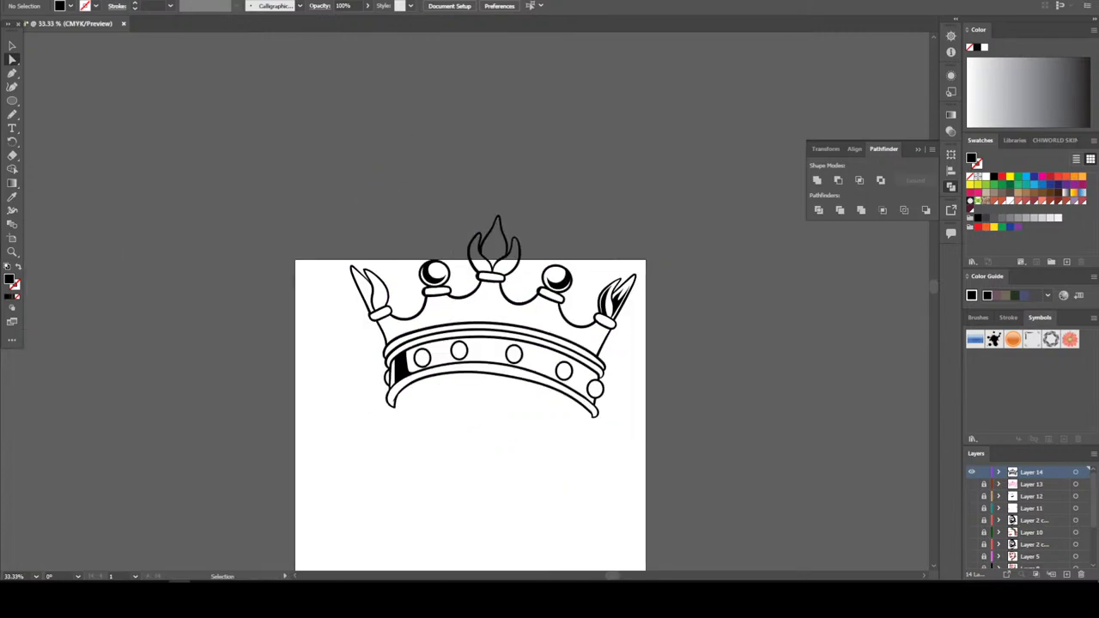
{"action": "scroll", "coordinate": [531, 394], "scroll_direction": "up", "scroll_amount": 3}
Draw a closed black shadow along the left prong's inner leaf up to its tip
{"action": "key", "text": "n"}
{"action": "scroll", "coordinate": [349, 272], "scroll_direction": "up", "scroll_amount": 6}
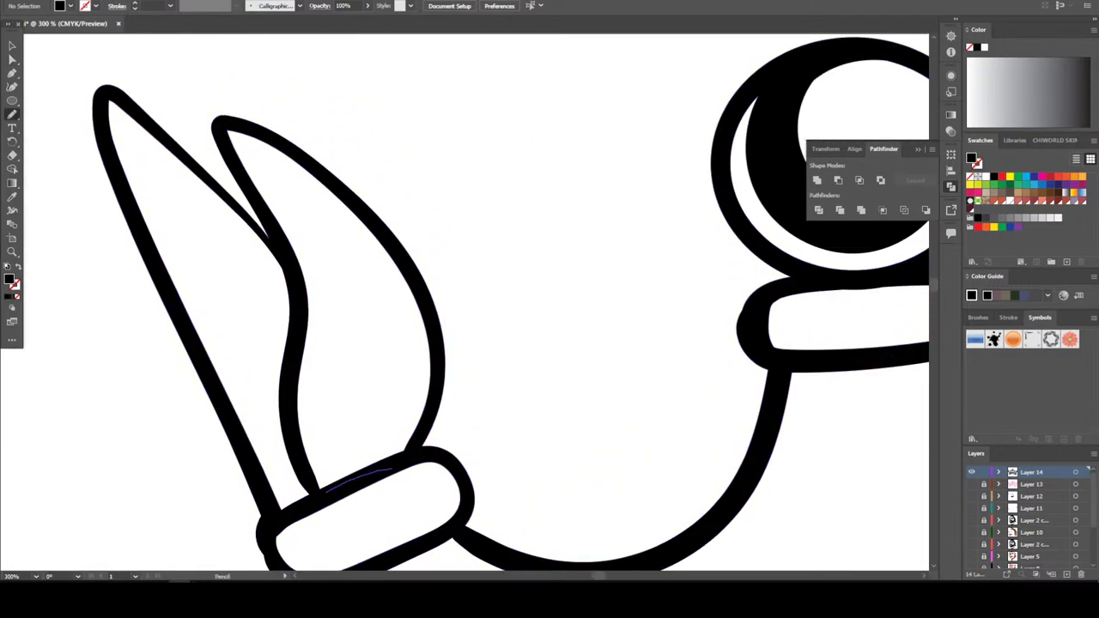
{"action": "mouse_move", "coordinate": [391, 468]}
{"action": "left_mouse_down"}
{"action": "mouse_move", "coordinate": [342, 391]}
{"action": "mouse_move", "coordinate": [346, 333]}
{"action": "mouse_move", "coordinate": [324, 251]}
{"action": "mouse_move", "coordinate": [252, 153]}
{"action": "mouse_move", "coordinate": [304, 250]}
{"action": "mouse_move", "coordinate": [319, 311]}
{"action": "mouse_move", "coordinate": [304, 440]}
{"action": "mouse_move", "coordinate": [316, 486]}
{"action": "left_mouse_up"}
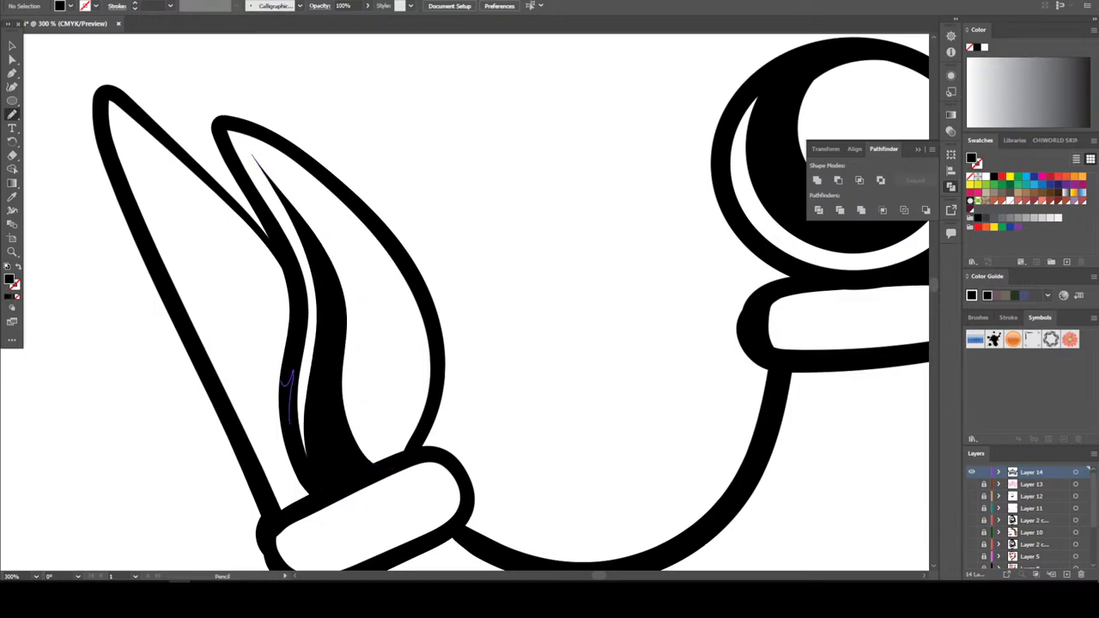
{"action": "left_click_drag", "start_coordinate": [282, 382], "coordinate": [156, 179]}
{"action": "mouse_move", "coordinate": [110, 115]}
{"action": "left_mouse_down"}
{"action": "mouse_move", "coordinate": [176, 297]}
{"action": "mouse_move", "coordinate": [290, 513]}
{"action": "left_mouse_up"}
{"action": "key", "text": "ctrl+minus"}
{"action": "key", "text": "ctrl+minus"}
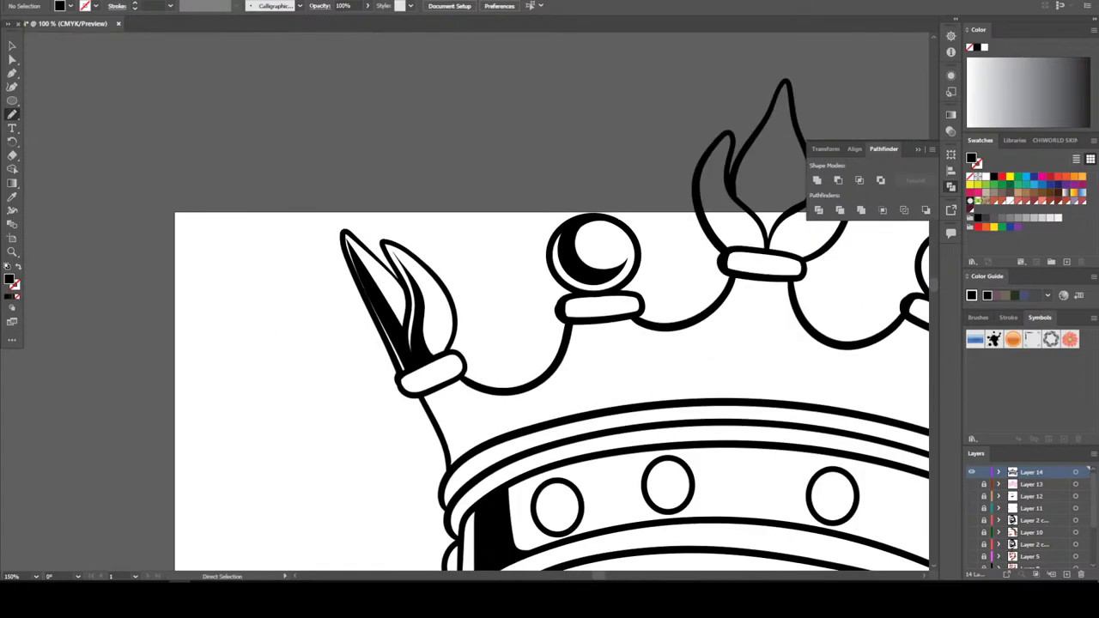
Draw black shadows inside the left prong's band and along the left jewel's band
{"action": "key", "text": "ctrl+plus"}
{"action": "key", "text": "ctrl+plus"}
{"action": "key", "text": "ctrl+plus"}
{"action": "key", "text": "ctrl+plus"}
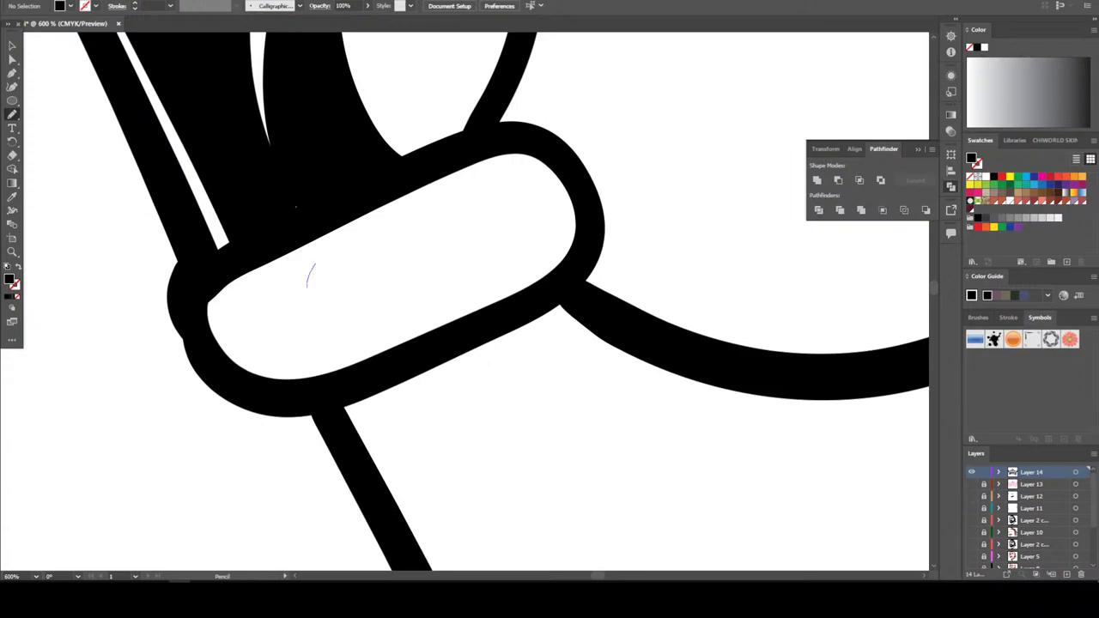
{"action": "mouse_move", "coordinate": [414, 301]}
{"action": "left_mouse_down"}
{"action": "mouse_move", "coordinate": [537, 250]}
{"action": "mouse_move", "coordinate": [326, 355]}
{"action": "mouse_move", "coordinate": [247, 348]}
{"action": "mouse_move", "coordinate": [251, 306]}
{"action": "mouse_move", "coordinate": [361, 243]}
{"action": "left_mouse_up"}
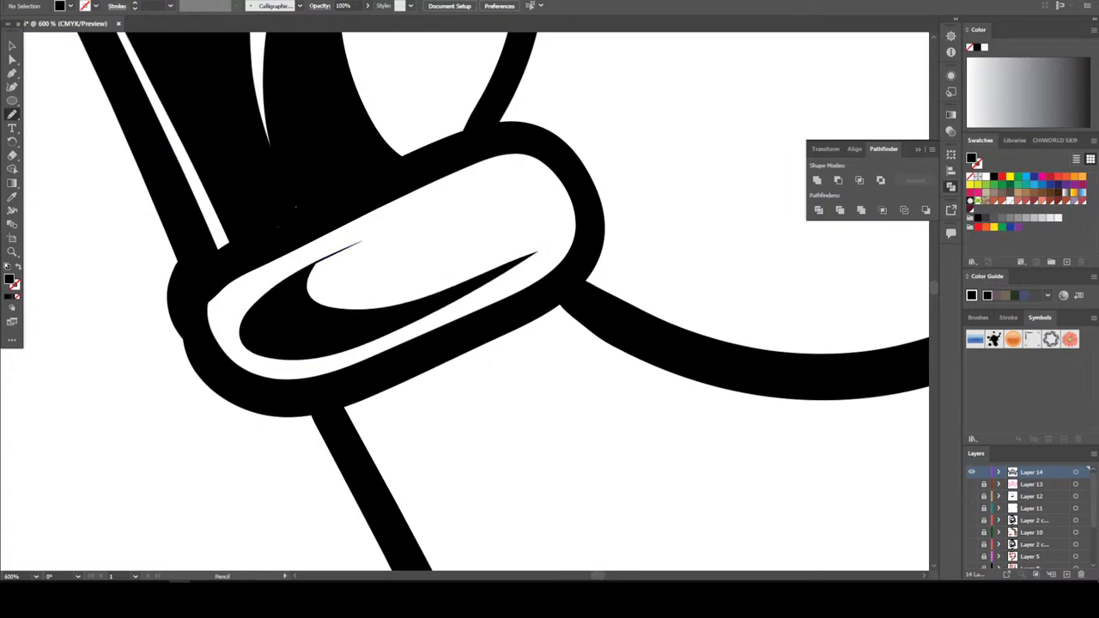
{"action": "key", "text": "ctrl+minus"}
{"action": "key", "text": "ctrl+minus"}
{"action": "key", "text": "ctrl+minus"}
{"action": "key", "text": "ctrl+minus"}
{"action": "key", "text": "ctrl+minus"}
{"action": "key", "text": "ctrl+minus"}
{"action": "key", "text": "ctrl+minus"}
{"action": "key", "text": "ctrl+minus"}
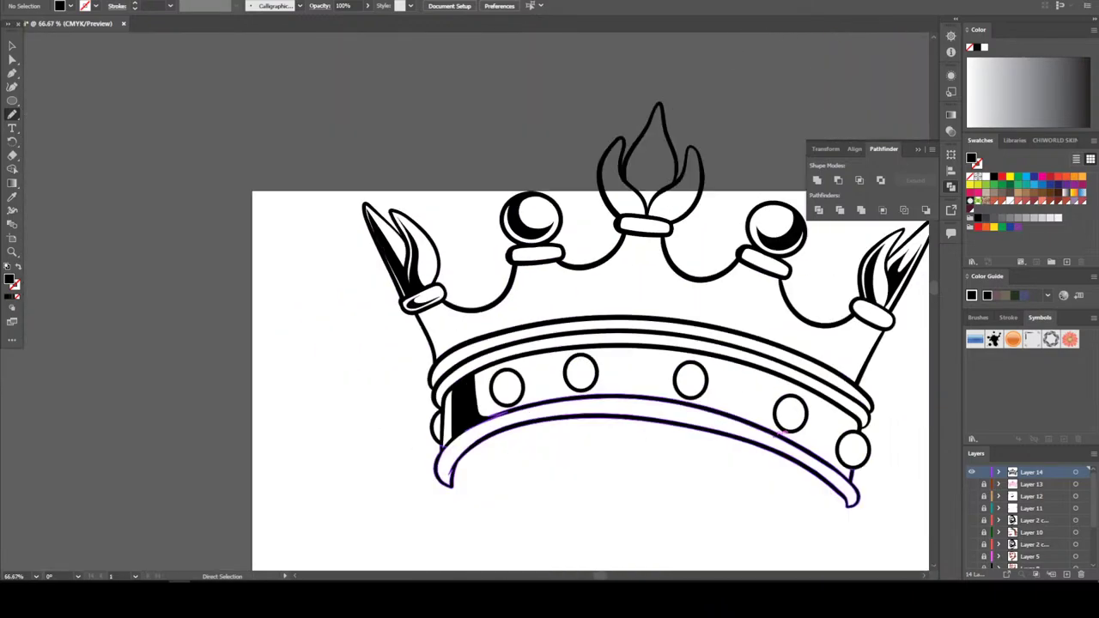
{"action": "key", "text": "ctrl+plus"}
{"action": "key", "text": "ctrl+plus"}
{"action": "key", "text": "ctrl+plus"}
{"action": "key", "text": "ctrl+plus"}
{"action": "key", "text": "ctrl+plus"}
{"action": "key", "text": "ctrl+plus"}
{"action": "key", "text": "ctrl+plus"}
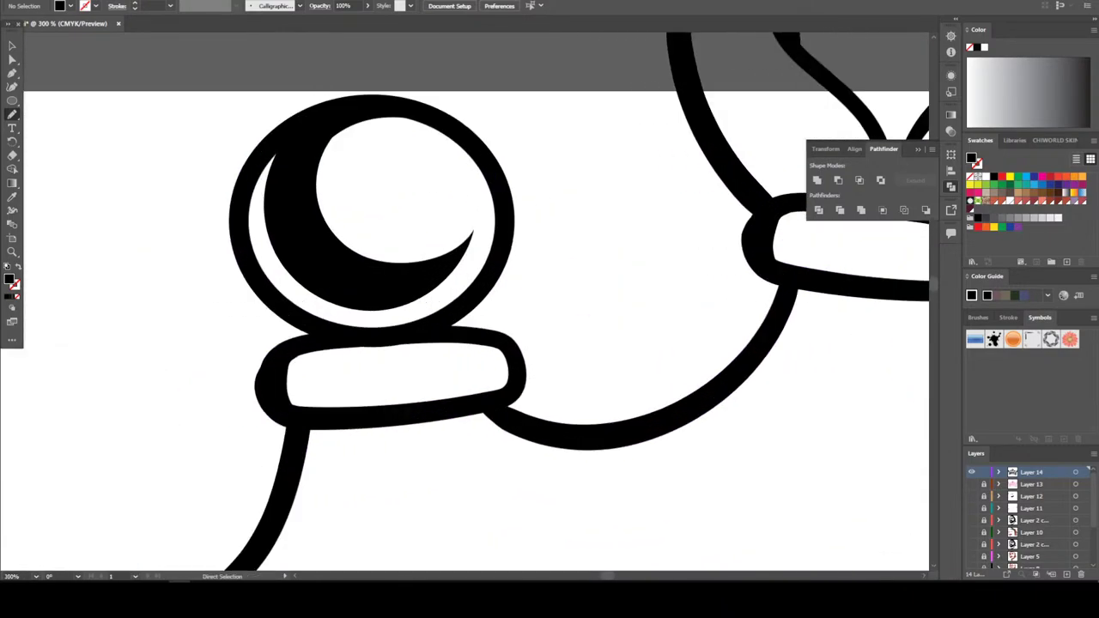
{"action": "scroll", "coordinate": [490, 300], "scroll_direction": "down", "scroll_amount": 2}
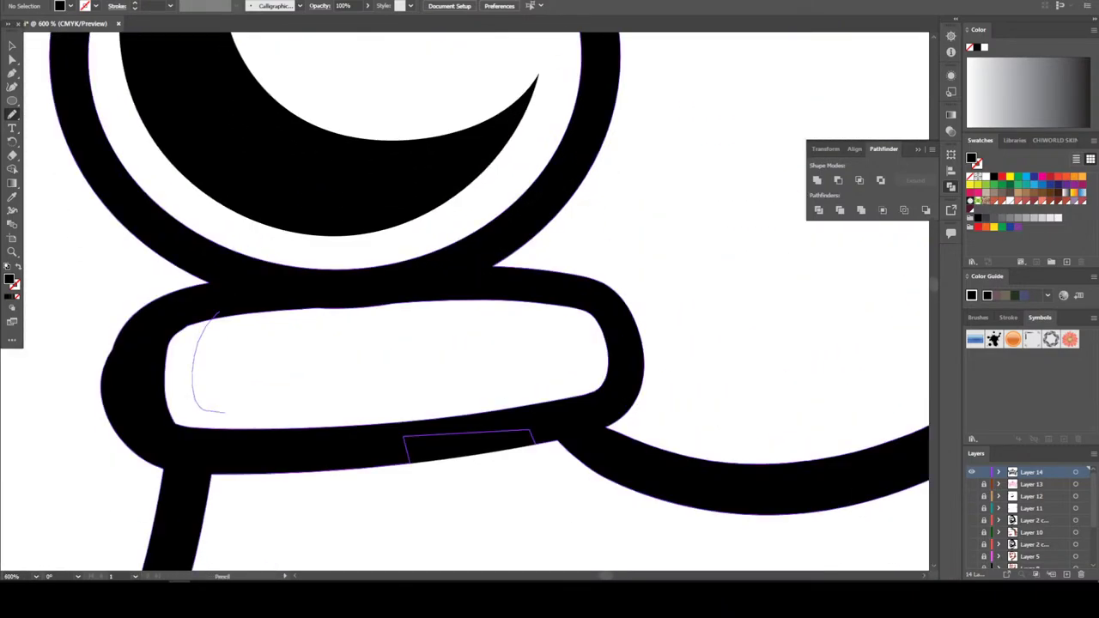
{"action": "mouse_move", "coordinate": [225, 413]}
{"action": "left_mouse_down"}
{"action": "mouse_move", "coordinate": [422, 406]}
{"action": "mouse_move", "coordinate": [319, 309]}
{"action": "mouse_move", "coordinate": [223, 314]}
{"action": "left_mouse_up"}
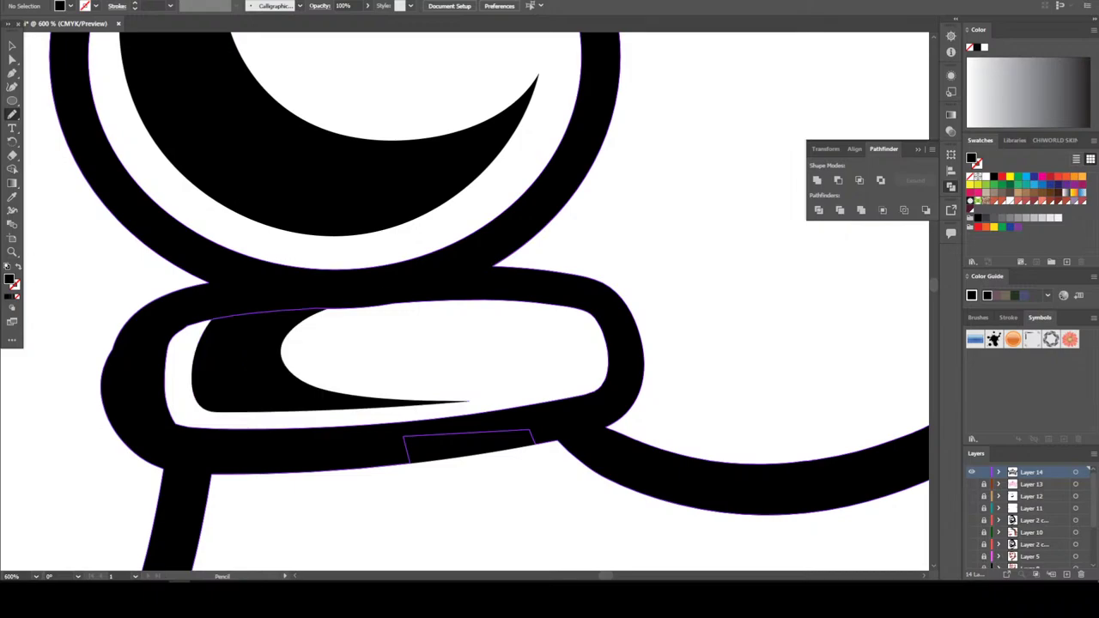
{"action": "key", "text": "ctrl+minus"}
{"action": "key", "text": "ctrl+minus"}
{"action": "key", "text": "ctrl+minus"}
{"action": "key", "text": "ctrl+0"}
Draw black shadow shapes in the centre flame's right, left and centre leaves
{"action": "key", "text": "ctrl+plus"}
{"action": "key", "text": "ctrl+plus"}
{"action": "key", "text": "ctrl+plus"}
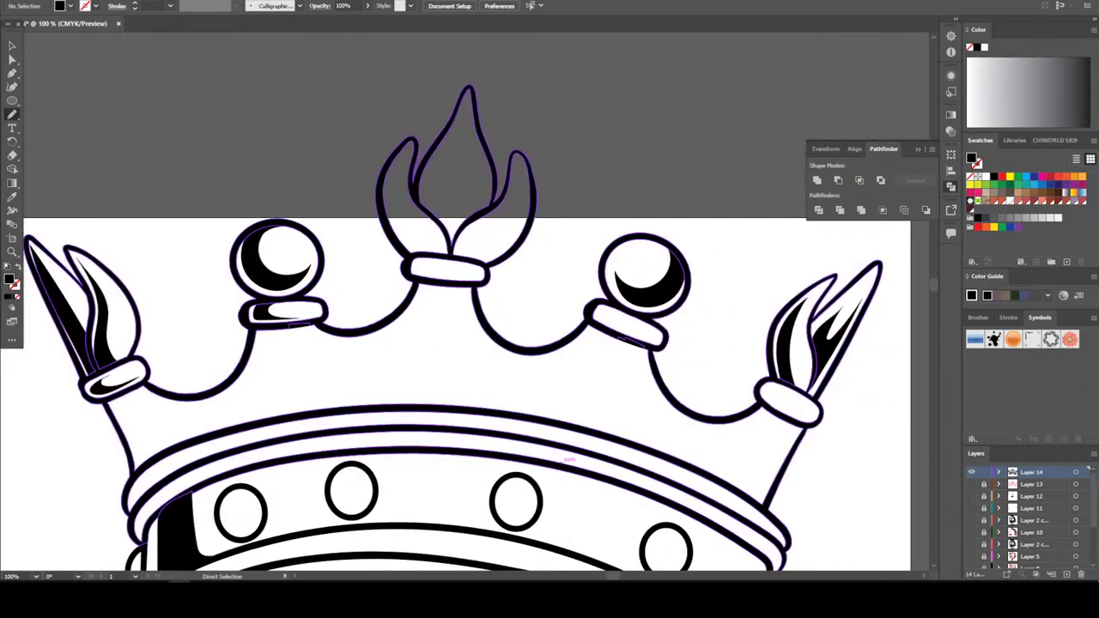
{"action": "scroll", "coordinate": [464, 302], "scroll_direction": "up", "scroll_amount": 5}
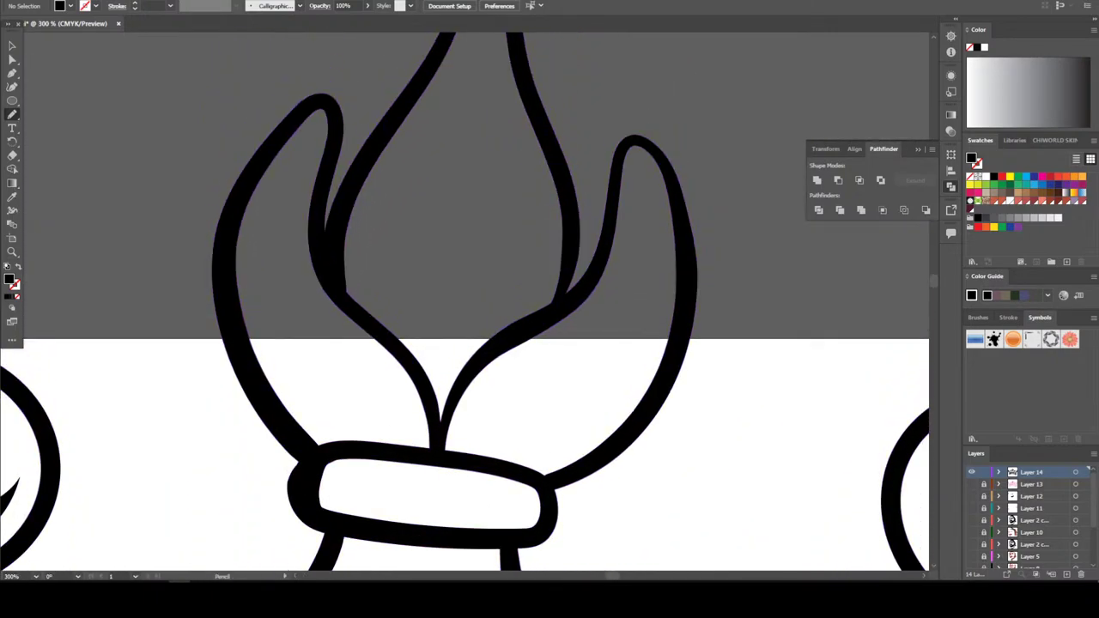
{"action": "left_click_drag", "start_coordinate": [490, 462], "coordinate": [563, 379]}
{"action": "left_click_drag", "start_coordinate": [577, 337], "coordinate": [484, 392]}
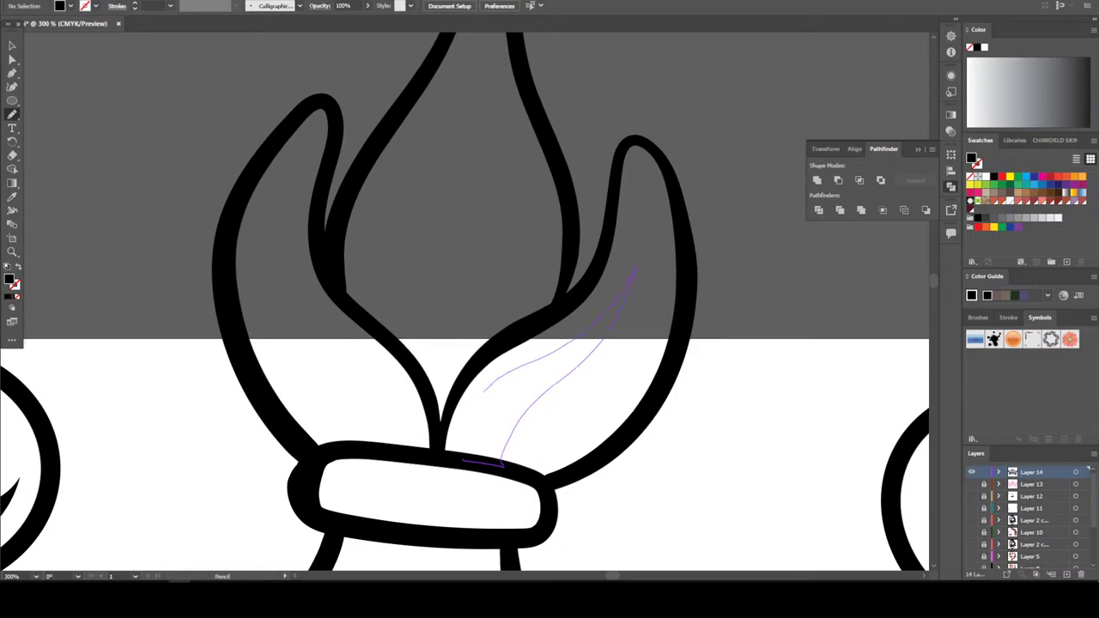
{"action": "left_click_drag", "start_coordinate": [385, 448], "coordinate": [305, 297]}
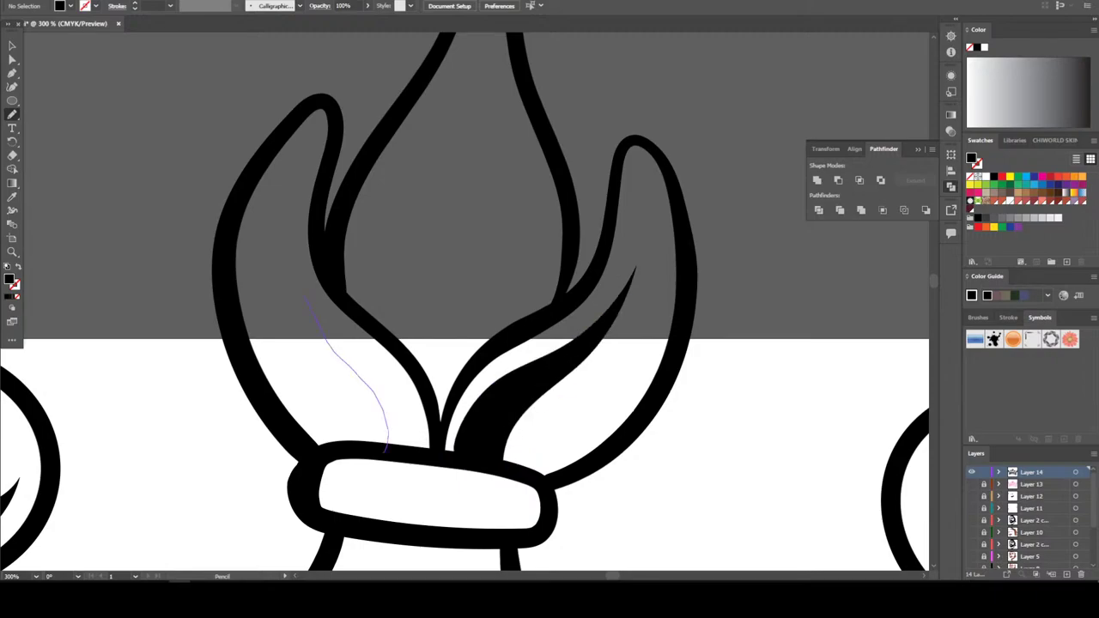
{"action": "mouse_move", "coordinate": [364, 351]}
{"action": "left_mouse_down"}
{"action": "mouse_move", "coordinate": [411, 393]}
{"action": "mouse_move", "coordinate": [422, 455]}
{"action": "mouse_move", "coordinate": [393, 434]}
{"action": "mouse_move", "coordinate": [437, 535]}
{"action": "left_mouse_up"}
{"action": "scroll", "coordinate": [464, 301], "scroll_direction": "up", "scroll_amount": 3}
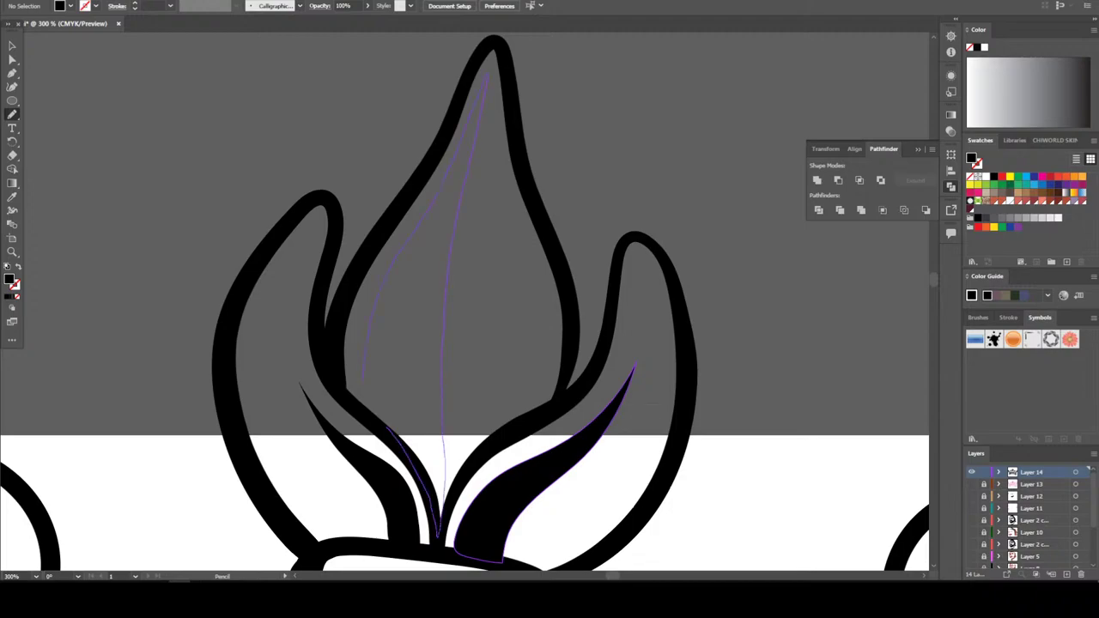
{"action": "left_click_drag", "start_coordinate": [364, 378], "coordinate": [372, 419]}
{"action": "left_click_drag", "start_coordinate": [632, 370], "coordinate": [634, 366]}
{"action": "key", "text": "ctrl+minus"}
{"action": "key", "text": "ctrl+minus"}
{"action": "key", "text": "ctrl+minus"}
{"action": "key", "text": "ctrl+minus"}
{"action": "key", "text": "ctrl+minus"}
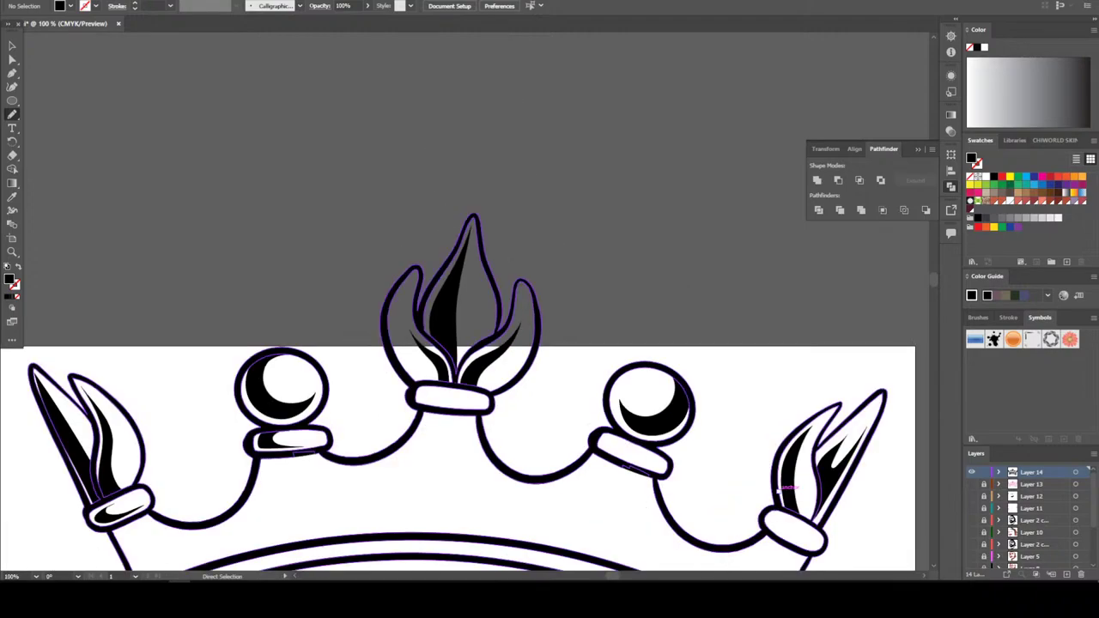
Draw a black shadow along the top of the centre band
{"action": "key", "text": "ctrl+plus"}
{"action": "key", "text": "ctrl+plus"}
{"action": "key", "text": "ctrl+plus"}
{"action": "key", "text": "ctrl+plus"}
{"action": "key", "text": "ctrl+plus"}
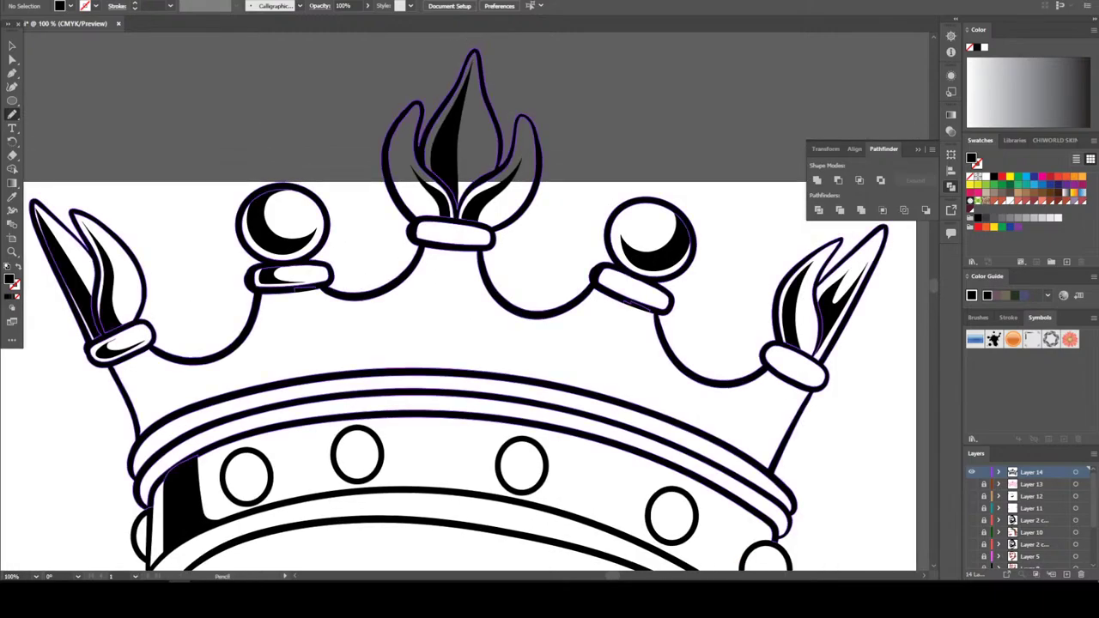
{"action": "scroll", "coordinate": [680, 436], "scroll_direction": "up", "scroll_amount": 1}
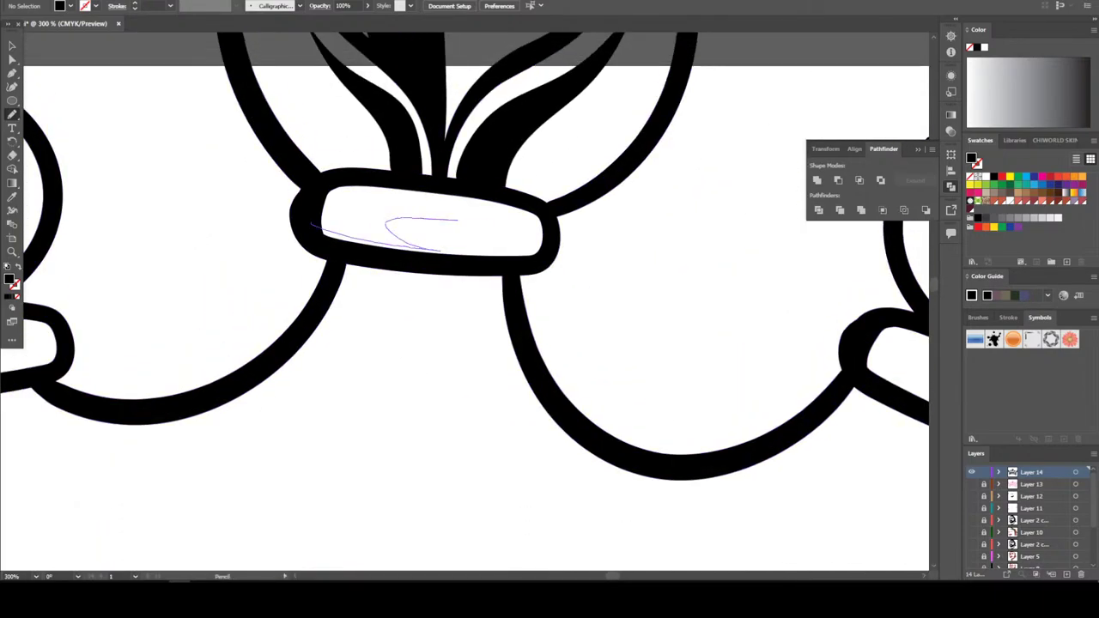
{"action": "mouse_move", "coordinate": [457, 220]}
{"action": "left_mouse_down"}
{"action": "mouse_move", "coordinate": [351, 191]}
{"action": "mouse_move", "coordinate": [313, 215]}
{"action": "left_mouse_up"}
{"action": "key", "text": "ctrl+minus"}
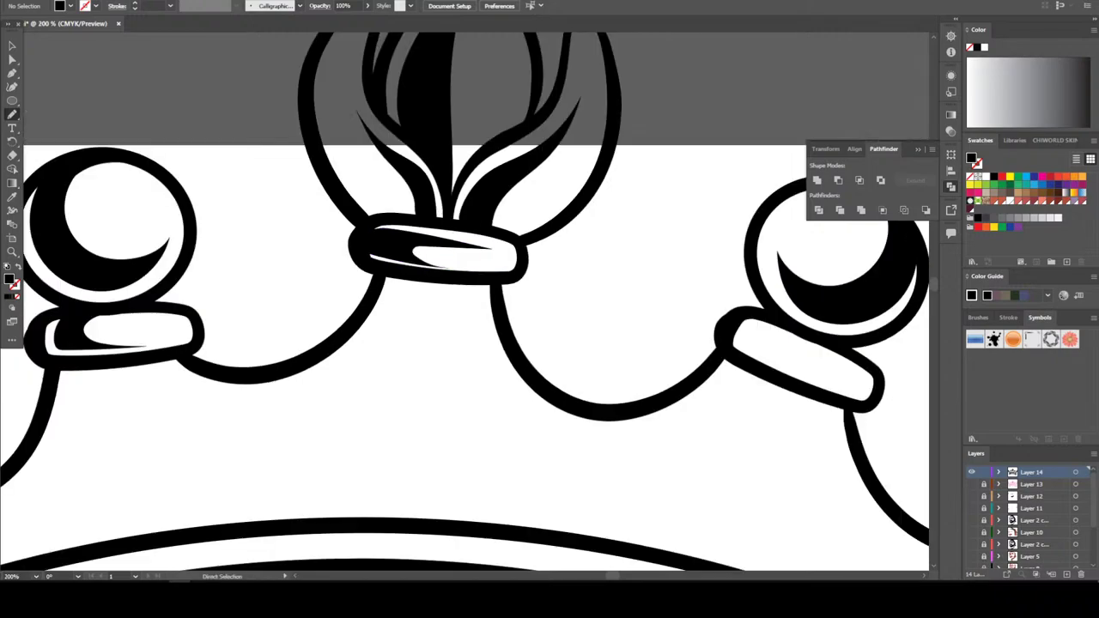
{"action": "scroll", "coordinate": [370, 232], "scroll_direction": "down", "scroll_amount": 3}
{"action": "scroll", "coordinate": [592, 283], "scroll_direction": "up", "scroll_amount": 5}
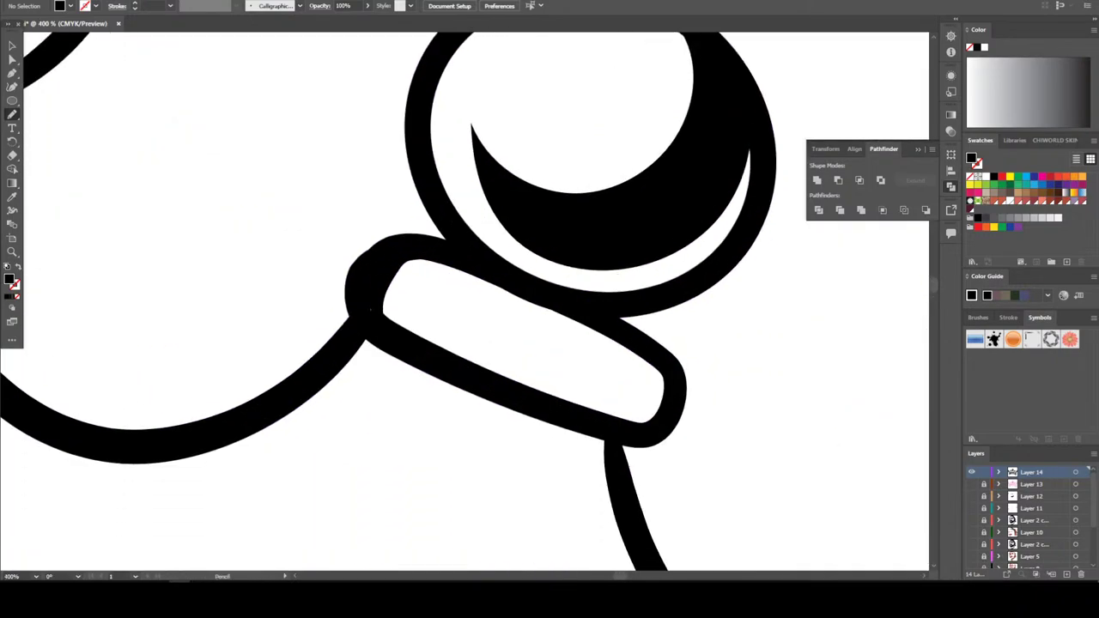
Shade the right jewel's band and the right prong's band with black shadow shapes
{"action": "mouse_move", "coordinate": [371, 309]}
{"action": "left_mouse_down"}
{"action": "mouse_move", "coordinate": [455, 370]}
{"action": "mouse_move", "coordinate": [514, 328]}
{"action": "mouse_move", "coordinate": [507, 309]}
{"action": "mouse_move", "coordinate": [397, 266]}
{"action": "left_mouse_up"}
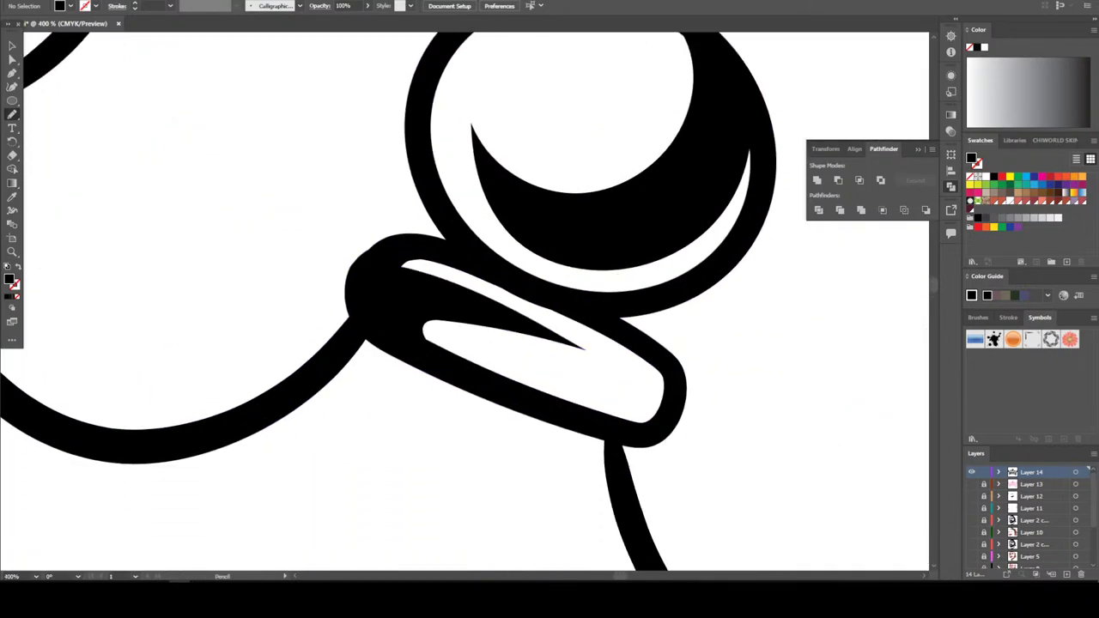
{"action": "scroll", "coordinate": [463, 301], "scroll_direction": "down", "scroll_amount": 3}
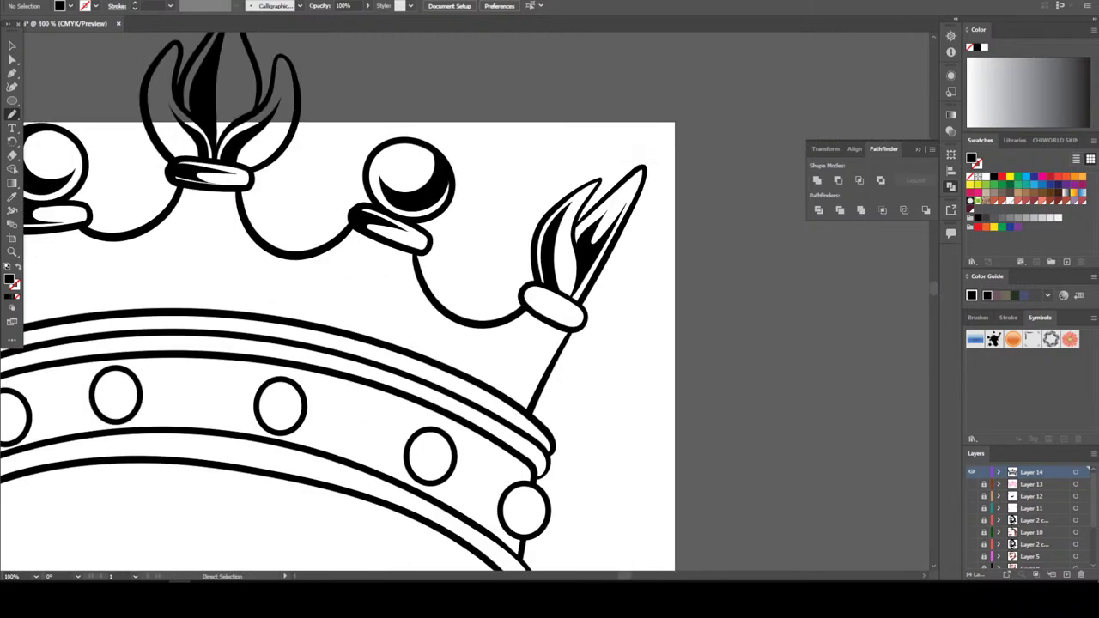
{"action": "scroll", "coordinate": [566, 284], "scroll_direction": "up", "scroll_amount": 3}
{"action": "scroll", "coordinate": [579, 296], "scroll_direction": "up", "scroll_amount": 1}
{"action": "left_click_drag", "start_coordinate": [457, 287], "coordinate": [534, 349]}
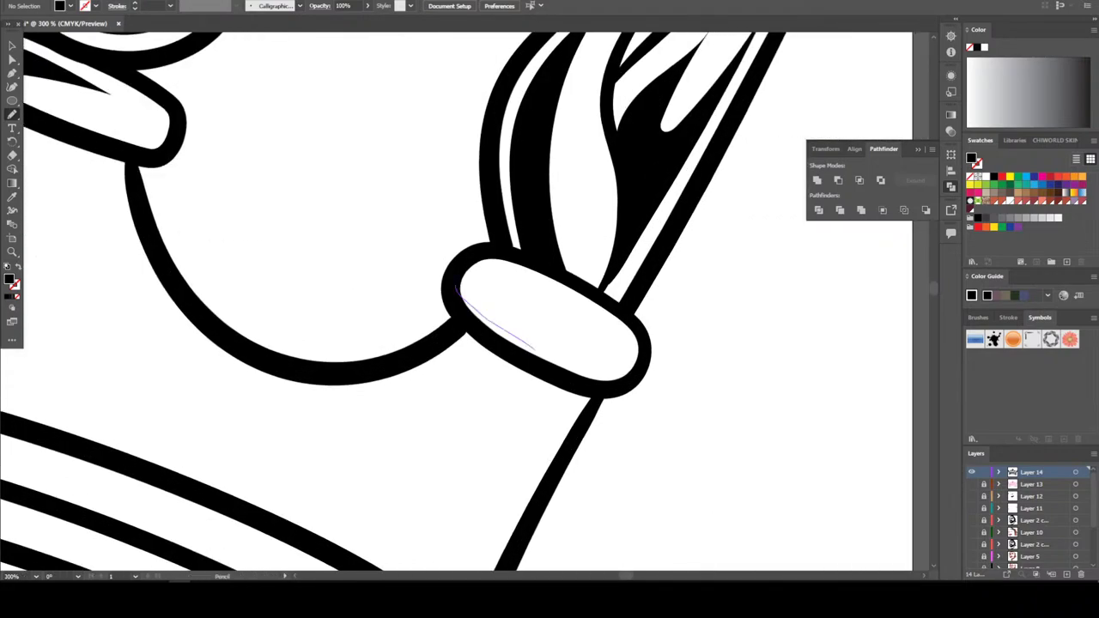
{"action": "mouse_move", "coordinate": [615, 333]}
{"action": "left_mouse_down"}
{"action": "mouse_move", "coordinate": [472, 264]}
{"action": "mouse_move", "coordinate": [457, 286]}
{"action": "left_mouse_up"}
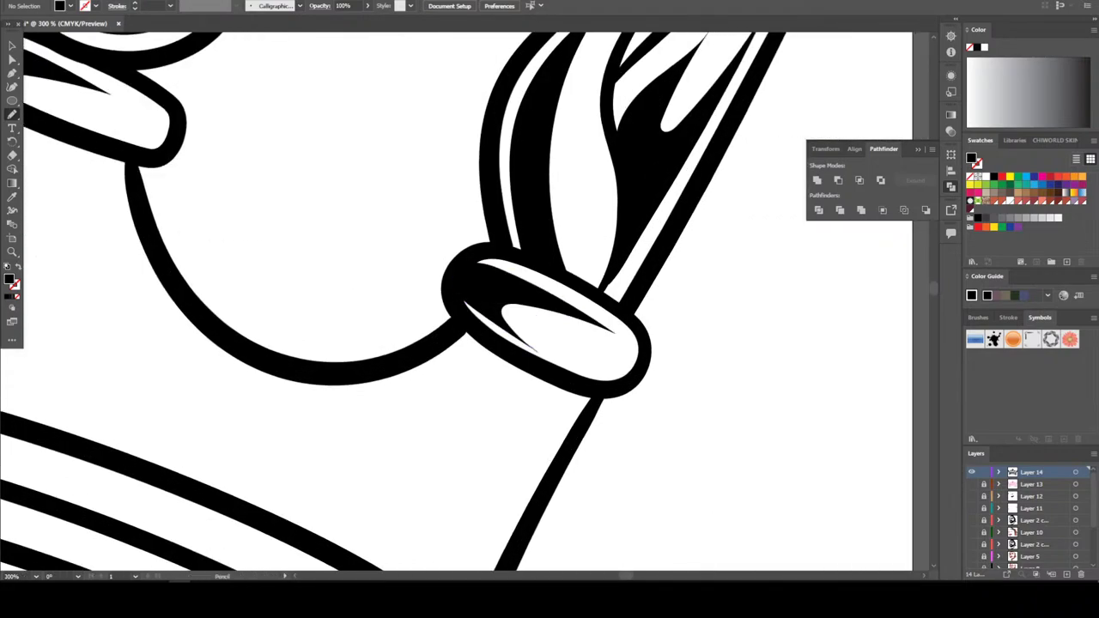
{"action": "scroll", "coordinate": [603, 229], "scroll_direction": "down", "scroll_amount": 5}
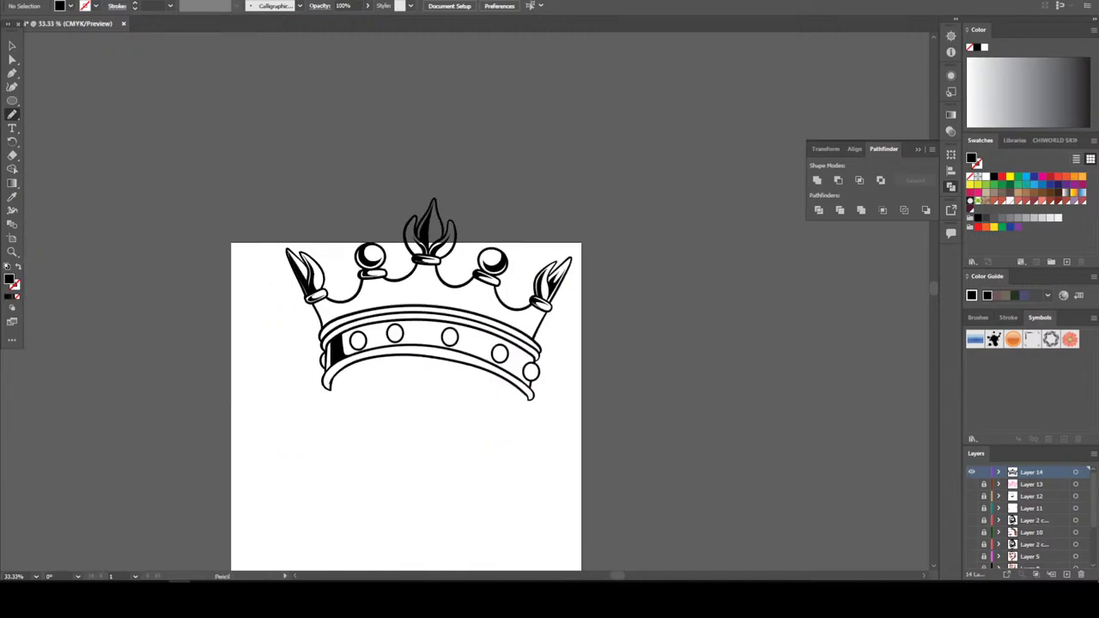
Draw a black crescent shadow inside the first band jewel
{"action": "scroll", "coordinate": [320, 300], "scroll_direction": "up", "scroll_amount": 7}
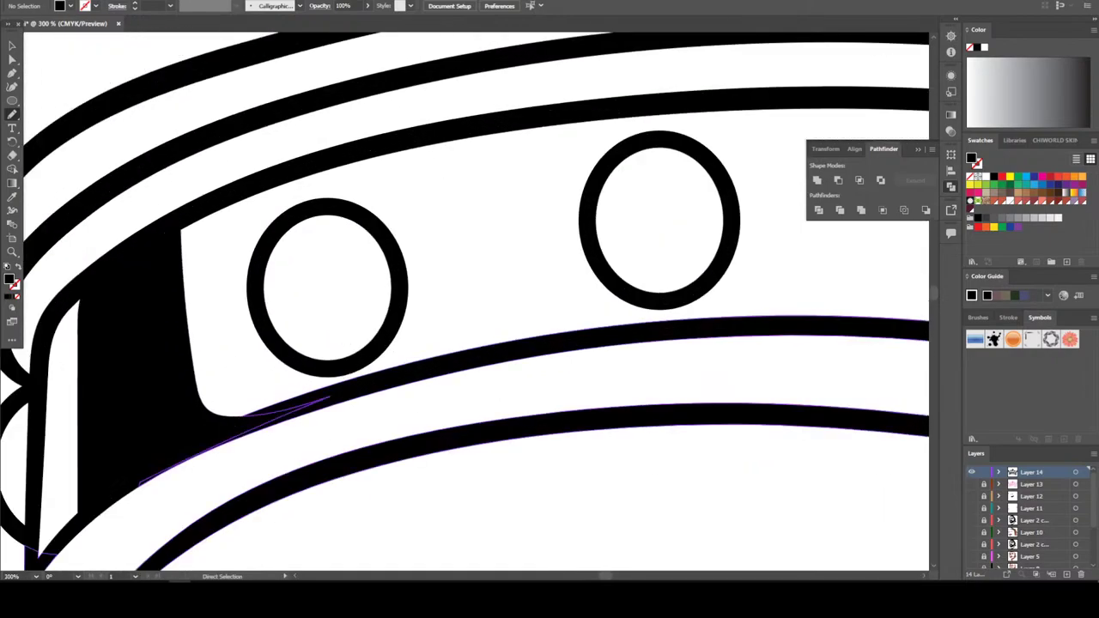
{"action": "scroll", "coordinate": [475, 306], "scroll_direction": "up", "scroll_amount": 2}
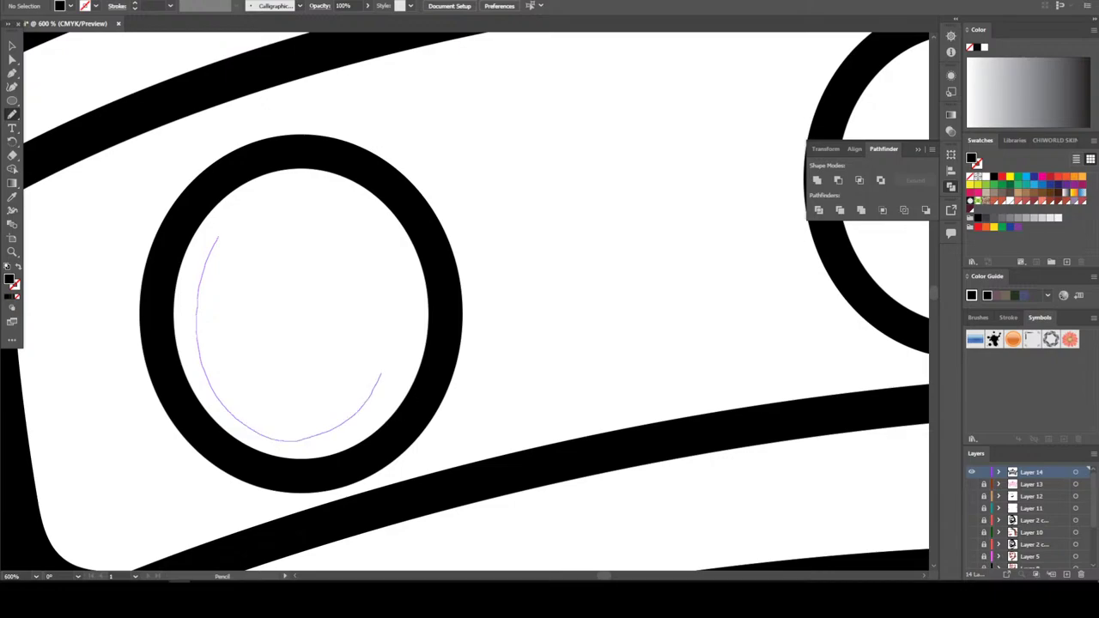
{"action": "mouse_move", "coordinate": [382, 374]}
{"action": "left_mouse_down"}
{"action": "mouse_move", "coordinate": [390, 333]}
{"action": "mouse_move", "coordinate": [342, 383]}
{"action": "mouse_move", "coordinate": [269, 385]}
{"action": "mouse_move", "coordinate": [242, 337]}
{"action": "mouse_move", "coordinate": [243, 311]}
{"action": "mouse_move", "coordinate": [319, 295]}
{"action": "mouse_move", "coordinate": [326, 245]}
{"action": "left_mouse_up"}
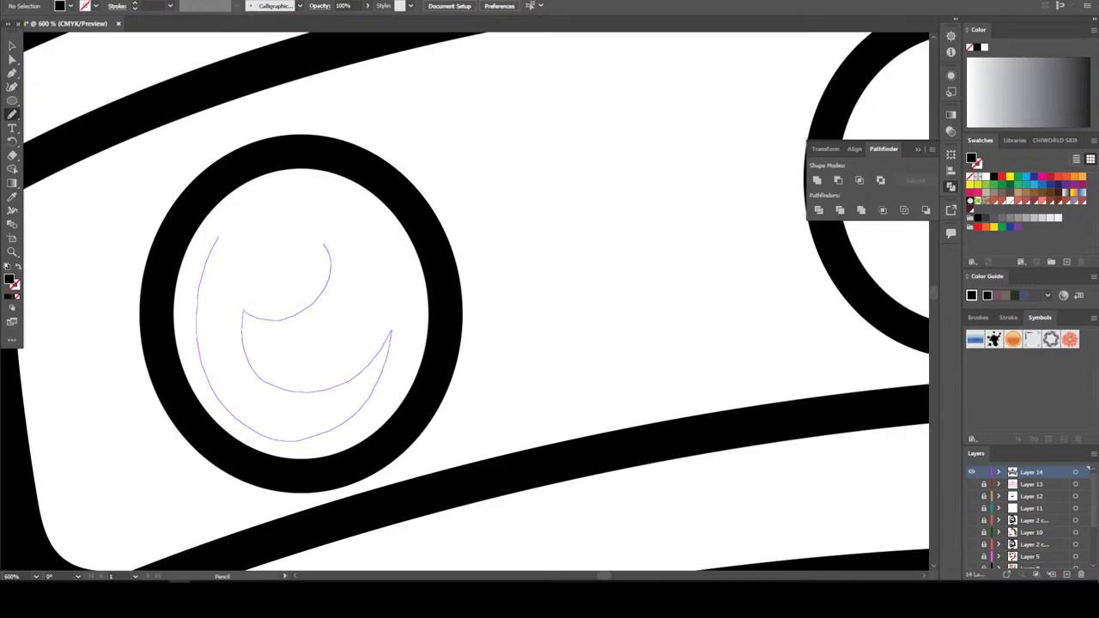
{"action": "left_click_drag", "start_coordinate": [258, 230], "coordinate": [227, 262]}
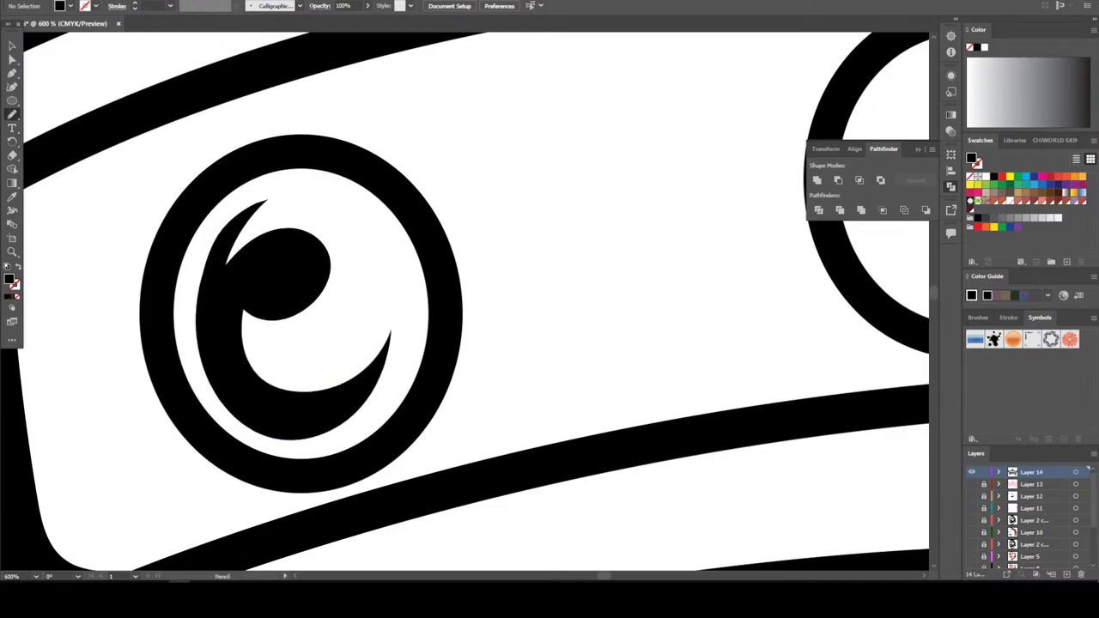
{"action": "key", "text": "ctrl+minus"}
{"action": "key", "text": "ctrl+minus"}
{"action": "key", "text": "ctrl+minus"}
{"action": "key", "text": "ctrl+minus"}
{"action": "key", "text": "ctrl+minus"}
{"action": "key", "text": "ctrl+minus"}
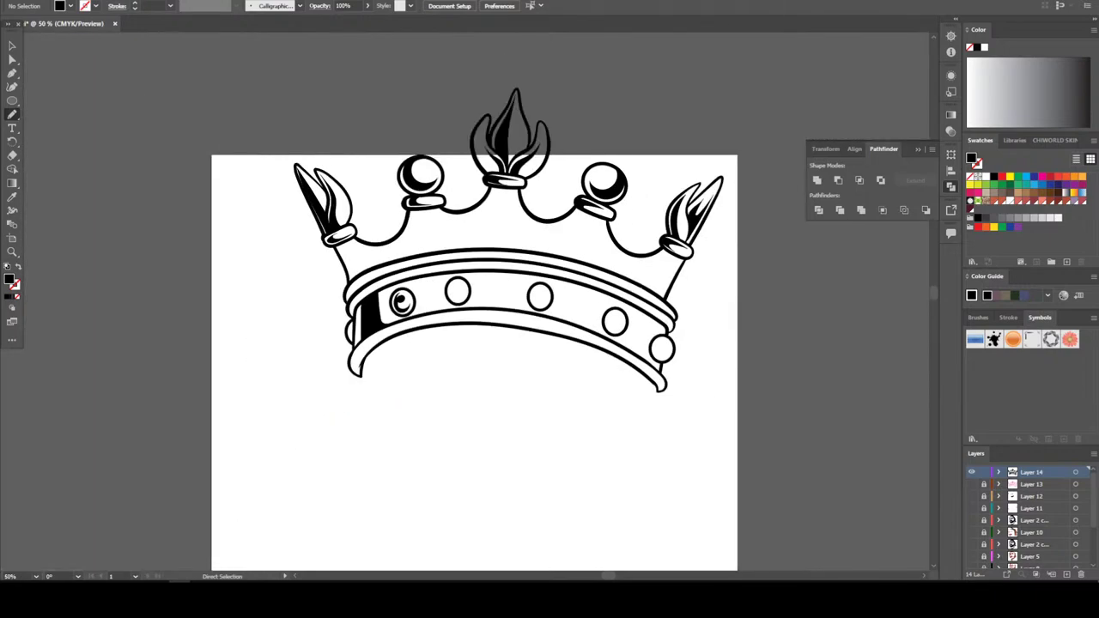
{"action": "key", "text": "ctrl+plus"}
{"action": "key", "text": "ctrl+plus"}
{"action": "key", "text": "ctrl+plus"}
{"action": "key", "text": "ctrl+plus"}
{"action": "key", "text": "ctrl+plus"}
{"action": "left_click_drag", "start_coordinate": [199, 553], "coordinate": [452, 455]}
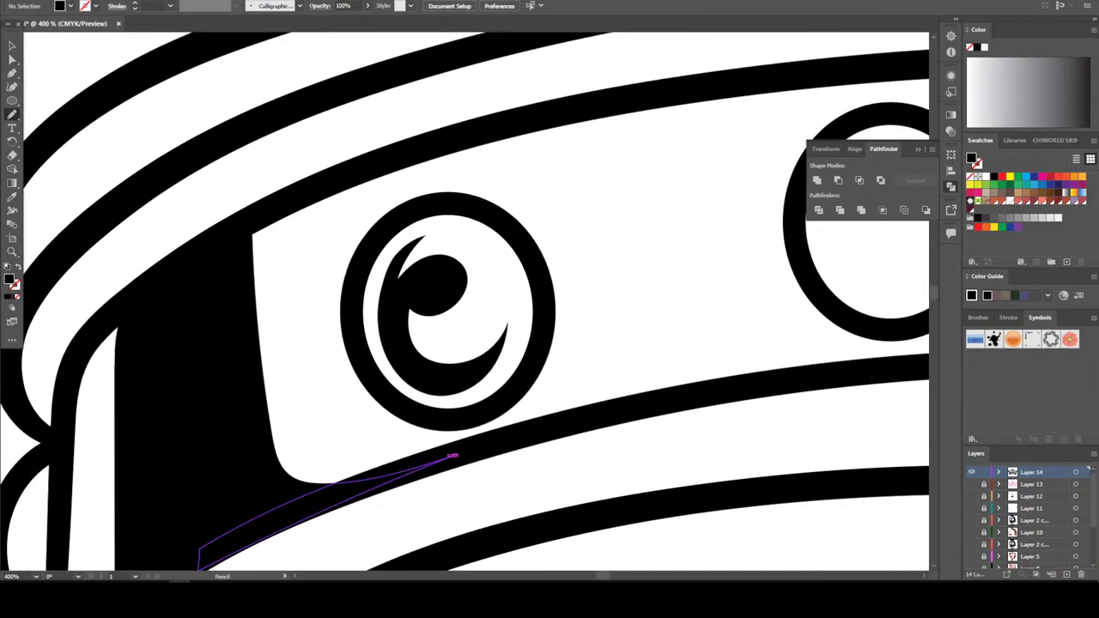
{"action": "key", "text": "ctrl+z"}
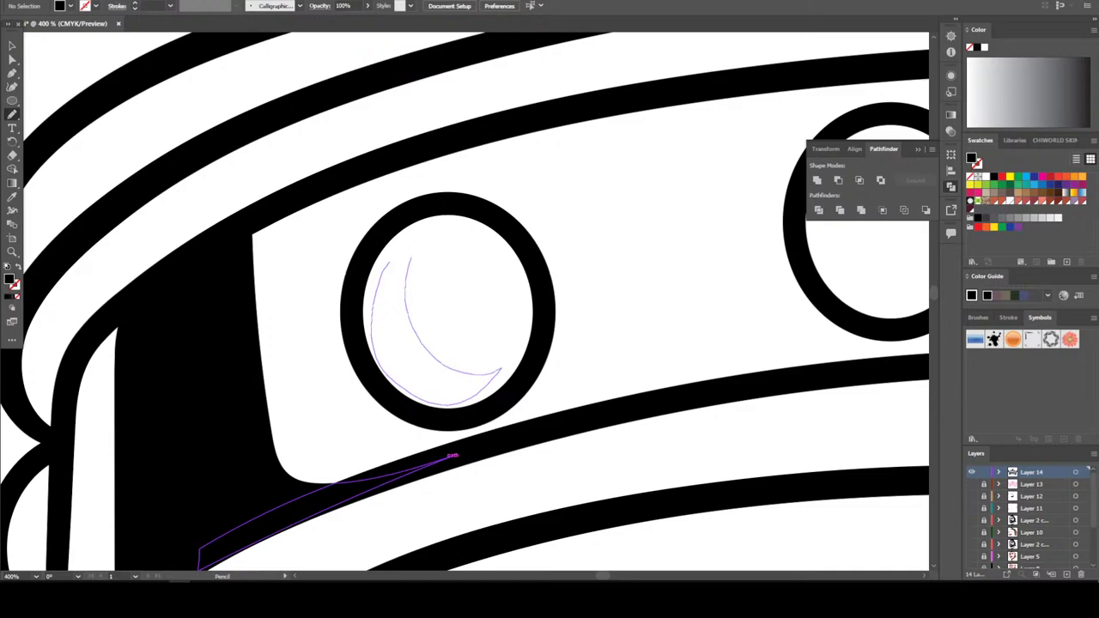
{"action": "key", "text": "ctrl+shift+z"}
{"action": "key", "text": "ctrl+minus"}
{"action": "key", "text": "ctrl+minus"}
{"action": "key", "text": "ctrl+minus"}
{"action": "key", "text": "ctrl+minus"}
{"action": "key", "text": "ctrl+minus"}
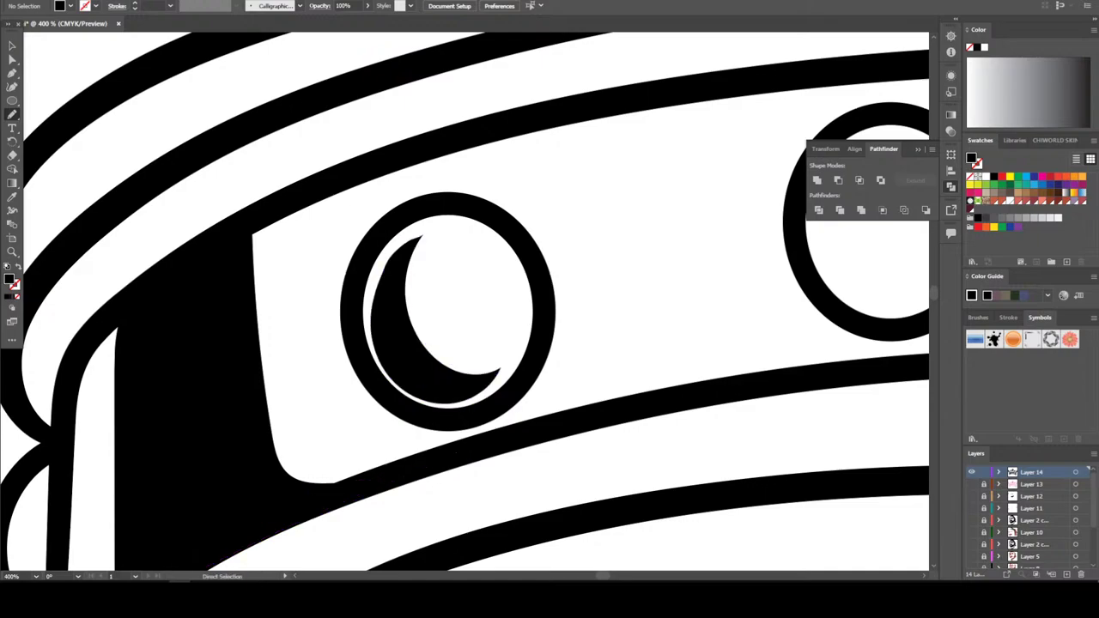
{"action": "key", "text": "ctrl+plus"}
{"action": "key", "text": "ctrl+plus"}
{"action": "key", "text": "ctrl+plus"}
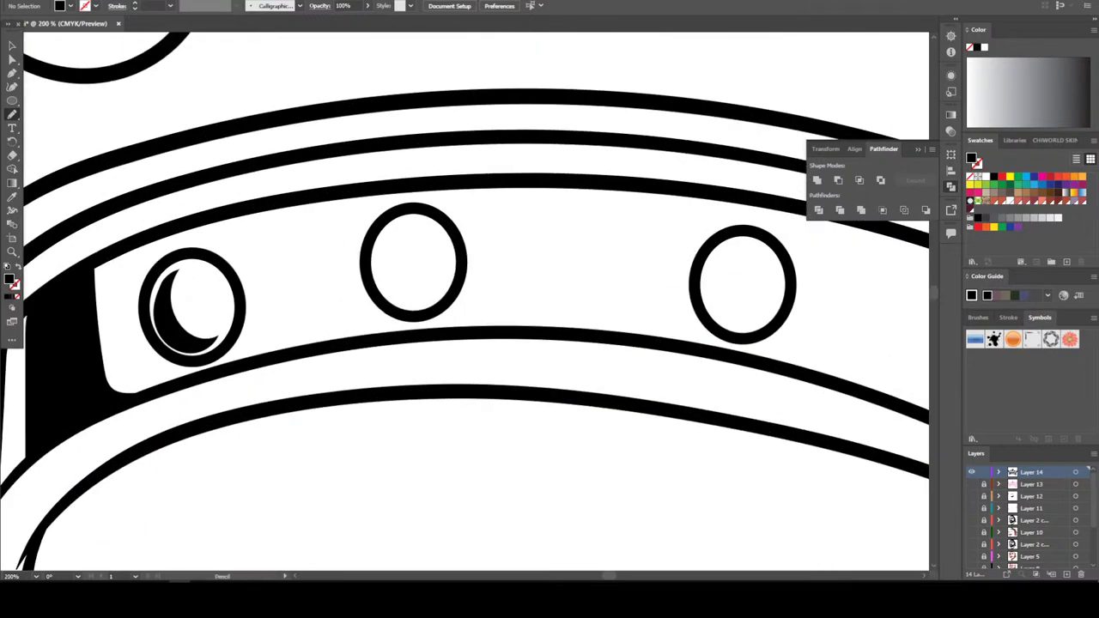
Alt-drag copies of the crescent into the middle jewel and the remaining right-hand jewels
{"action": "key", "text": "v"}
{"action": "left_click_drag", "start_coordinate": [184, 314], "coordinate": [740, 285]}
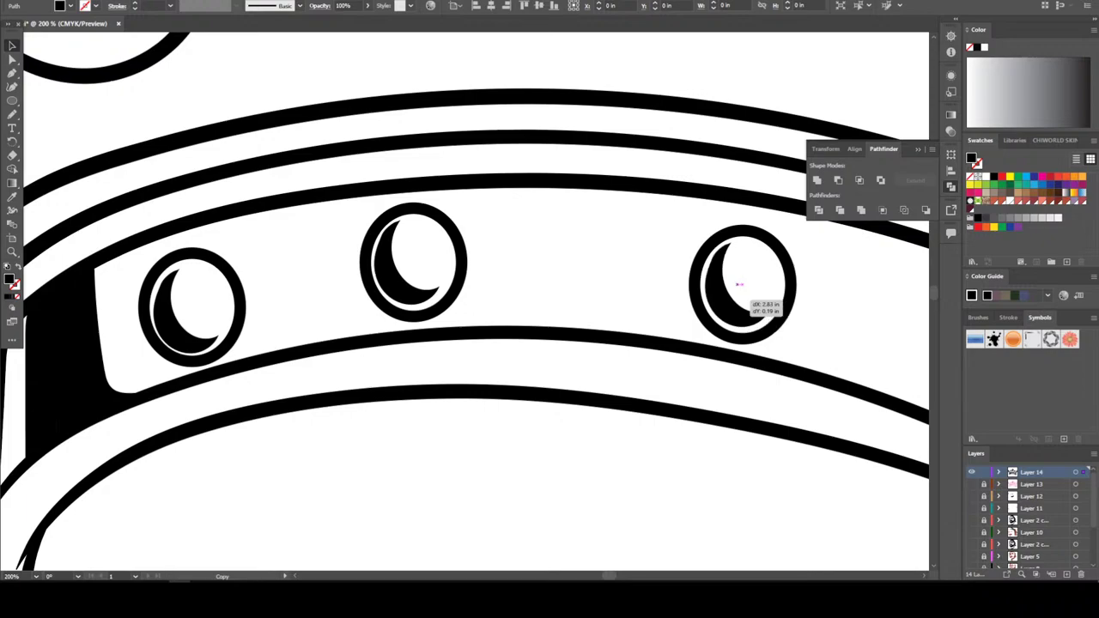
{"action": "key", "text": "ctrl+shift+a"}
{"action": "key", "text": "ctrl+minus"}
{"action": "key", "text": "ctrl+minus"}
{"action": "key", "text": "ctrl+minus"}
{"action": "key", "text": "ctrl+minus"}
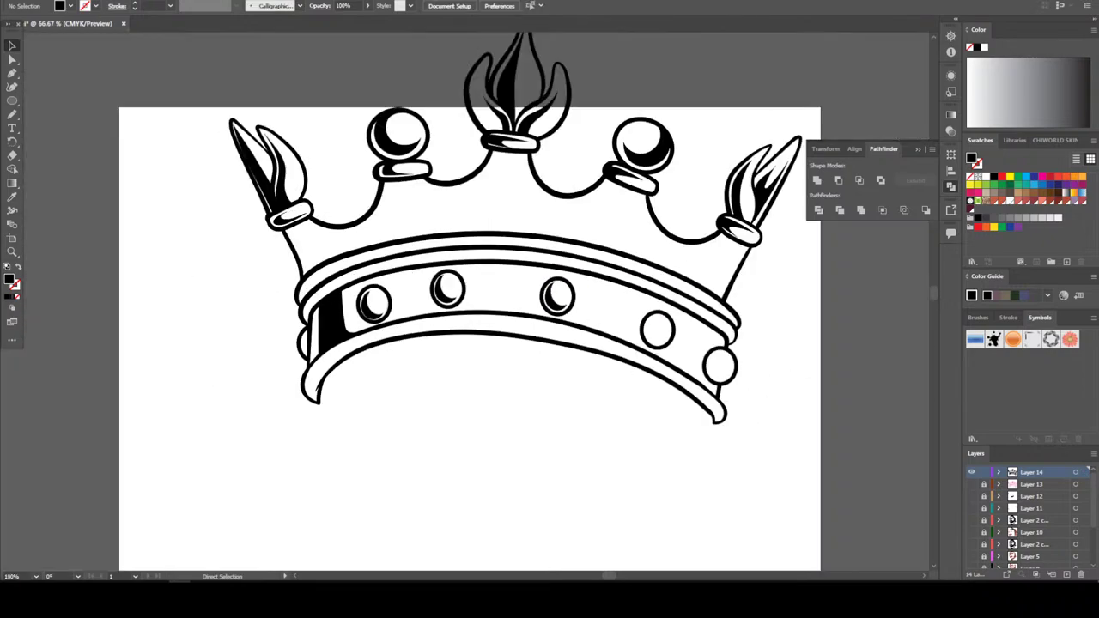
{"action": "key", "text": "ctrl+equal"}
{"action": "key", "text": "ctrl+equal"}
{"action": "key", "text": "ctrl+equal"}
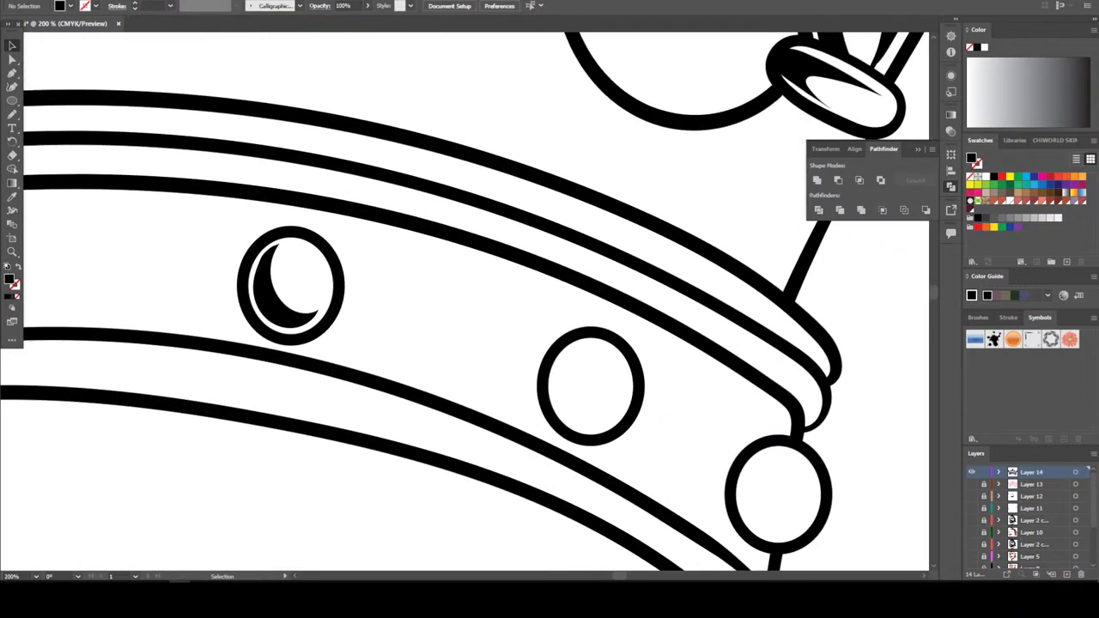
{"action": "left_click_drag", "start_coordinate": [316, 323], "coordinate": [787, 523]}
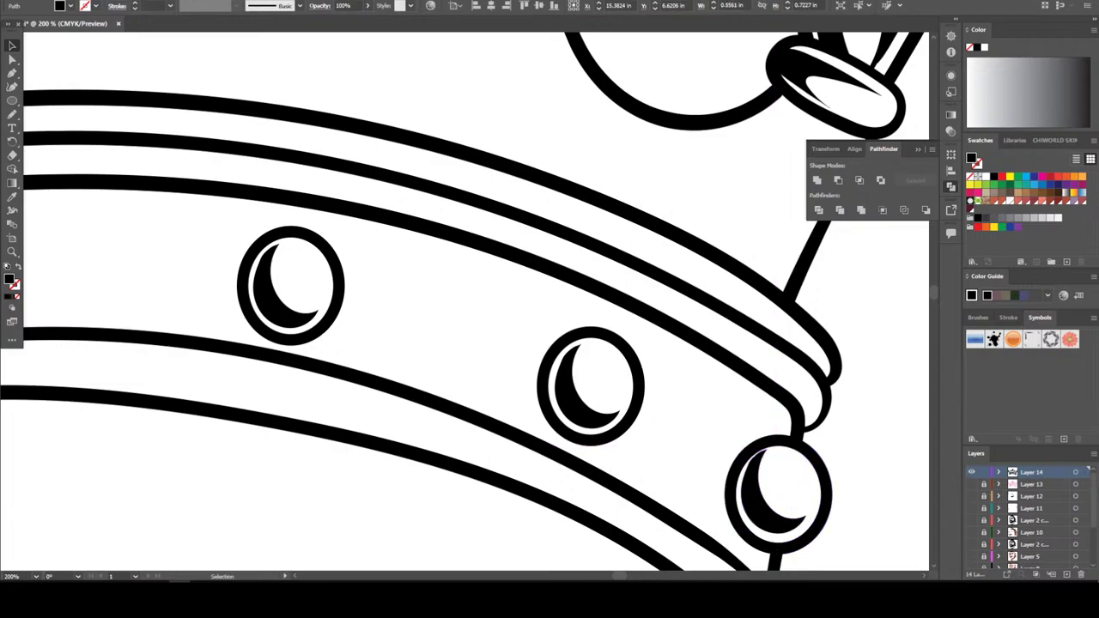
{"action": "key", "text": "ctrl+shift+a"}
{"action": "key", "text": "ctrl+minus"}
{"action": "key", "text": "ctrl+minus"}
{"action": "key", "text": "ctrl+minus"}
{"action": "key", "text": "ctrl+minus"}
{"action": "key", "text": "ctrl+minus"}
{"action": "key", "text": "ctrl+minus"}
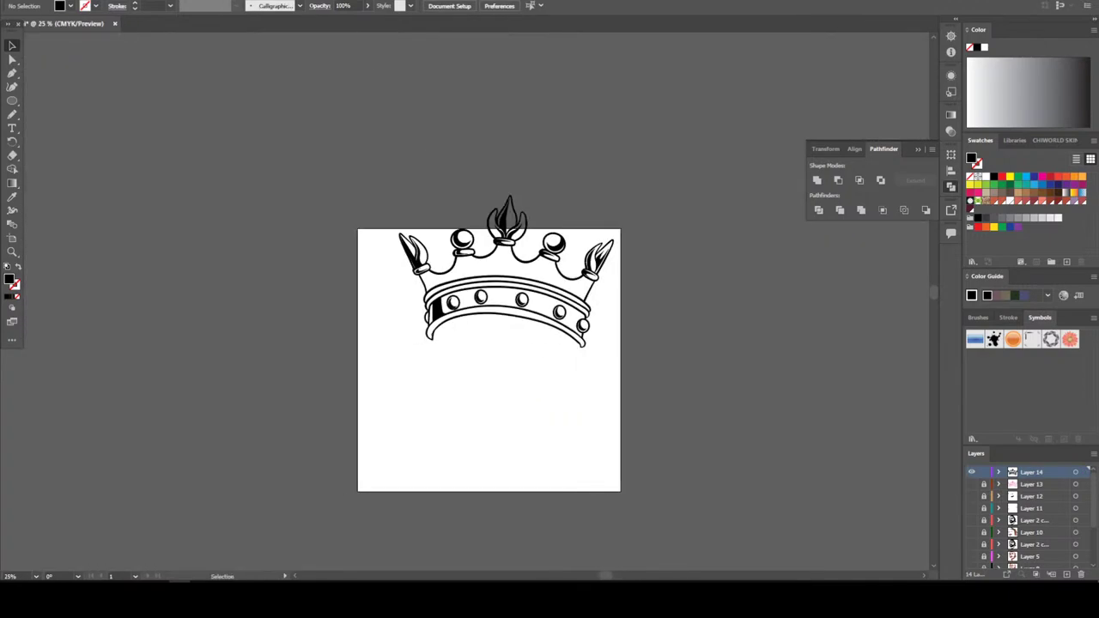
With the Pencil tool, draw a closed black shadow sliver at the band's left end
{"action": "key", "text": "ctrl+plus"}
{"action": "key", "text": "ctrl+plus"}
{"action": "key", "text": "ctrl+plus"}
{"action": "key", "text": "ctrl+plus"}
{"action": "key", "text": "ctrl+plus"}
{"action": "key", "text": "ctrl+plus"}
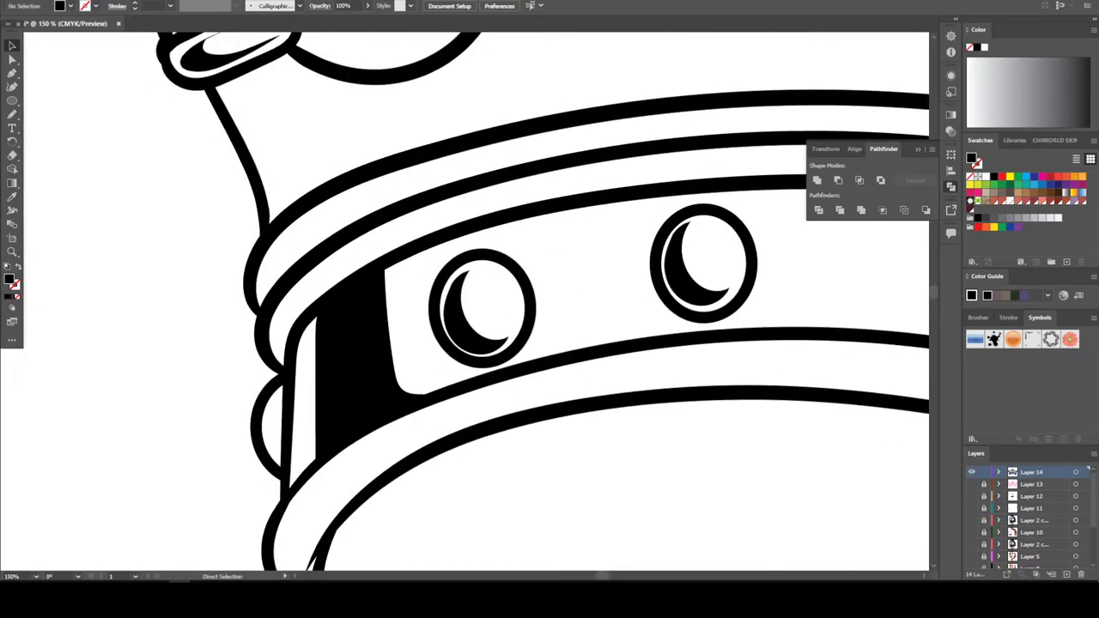
{"action": "scroll", "coordinate": [575, 283], "scroll_direction": "down", "scroll_amount": 1}
{"action": "key", "text": "n"}
{"action": "scroll", "coordinate": [575, 284], "scroll_direction": "down", "scroll_amount": 2}
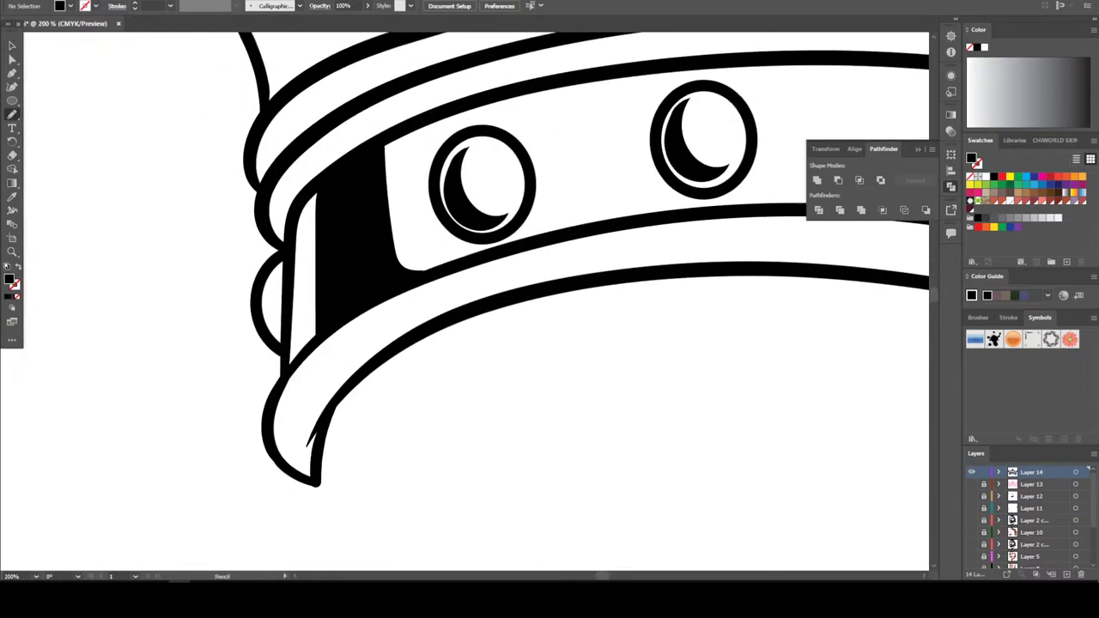
{"action": "key", "text": "ctrl+plus"}
{"action": "scroll", "coordinate": [559, 301], "scroll_direction": "up", "scroll_amount": 1}
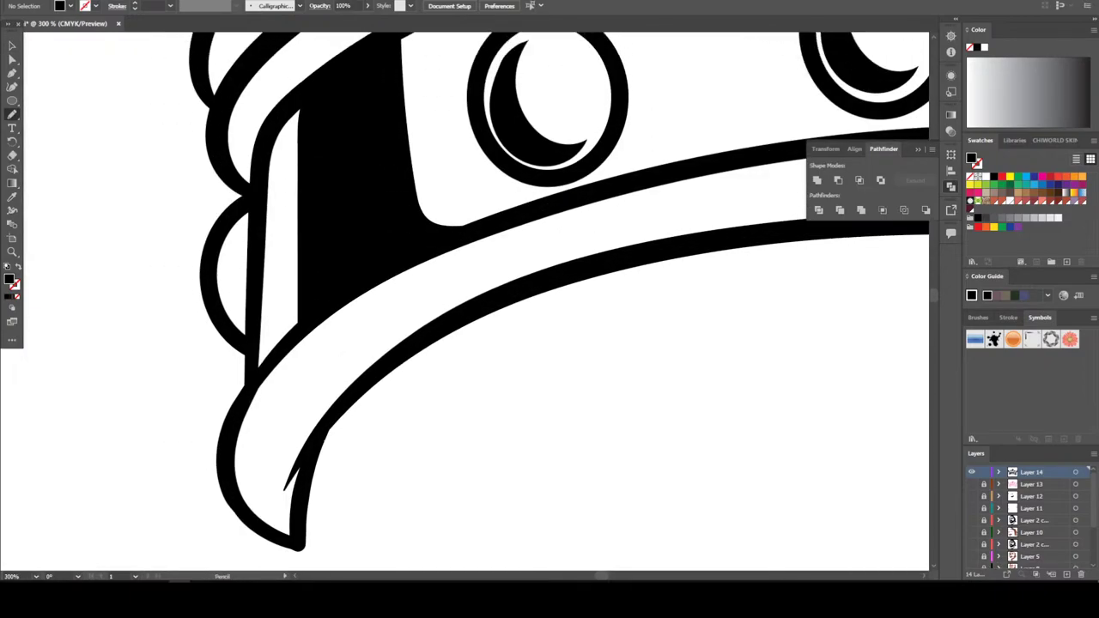
{"action": "left_click_drag", "start_coordinate": [293, 434], "coordinate": [366, 359]}
{"action": "mouse_move", "coordinate": [447, 294]}
{"action": "left_mouse_down"}
{"action": "mouse_move", "coordinate": [311, 372]}
{"action": "mouse_move", "coordinate": [346, 319]}
{"action": "mouse_move", "coordinate": [266, 395]}
{"action": "left_mouse_up"}
Shade the band's left upper rim and the left prong's stem with black shadows
{"action": "scroll", "coordinate": [558, 301], "scroll_direction": "up", "scroll_amount": 10}
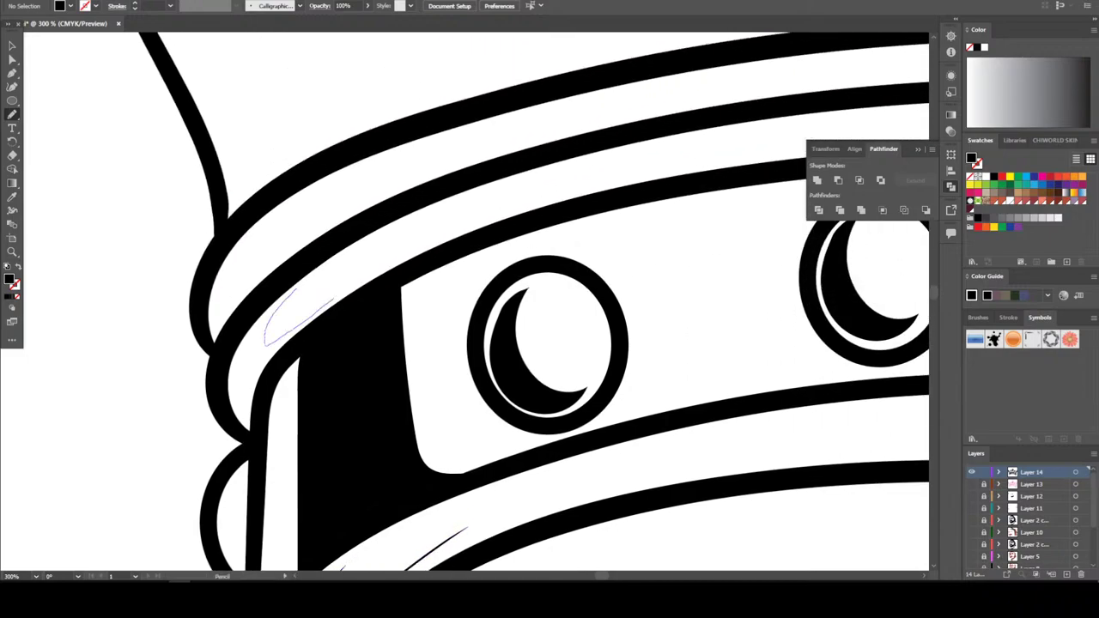
{"action": "left_click_drag", "start_coordinate": [318, 292], "coordinate": [400, 225]}
{"action": "scroll", "coordinate": [498, 300], "scroll_direction": "up", "scroll_amount": 2}
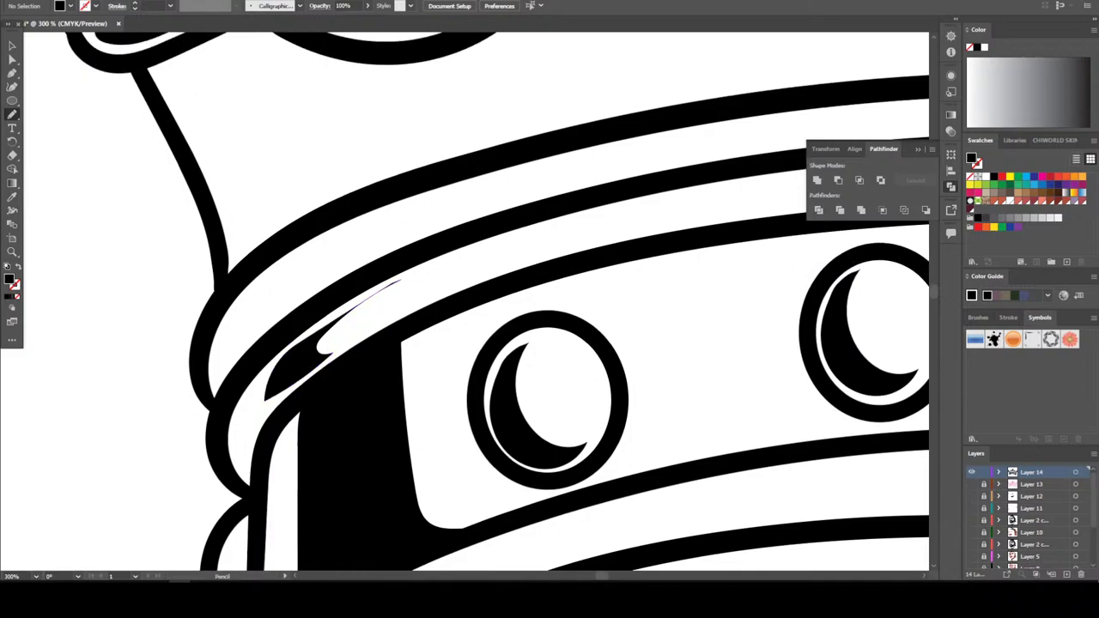
{"action": "mouse_move", "coordinate": [258, 288]}
{"action": "left_mouse_down"}
{"action": "mouse_move", "coordinate": [276, 310]}
{"action": "mouse_move", "coordinate": [339, 270]}
{"action": "mouse_move", "coordinate": [320, 272]}
{"action": "mouse_move", "coordinate": [350, 241]}
{"action": "mouse_move", "coordinate": [414, 204]}
{"action": "left_mouse_up"}
{"action": "scroll", "coordinate": [477, 300], "scroll_direction": "up", "scroll_amount": 4}
{"action": "left_click_drag", "start_coordinate": [176, 187], "coordinate": [238, 289]}
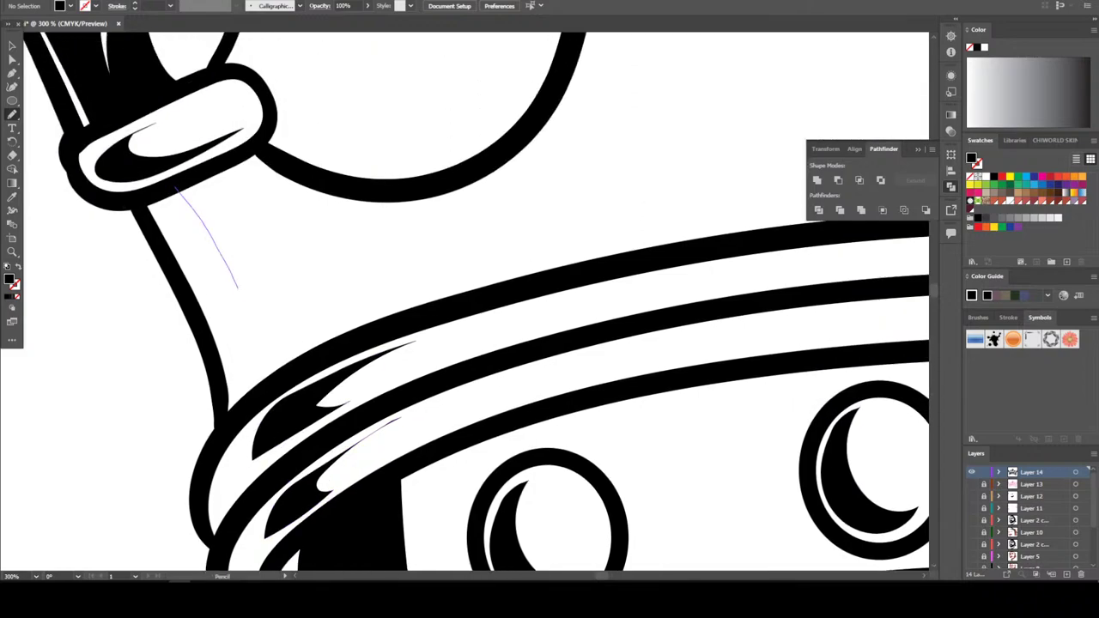
{"action": "left_click_drag", "start_coordinate": [310, 341], "coordinate": [417, 292]}
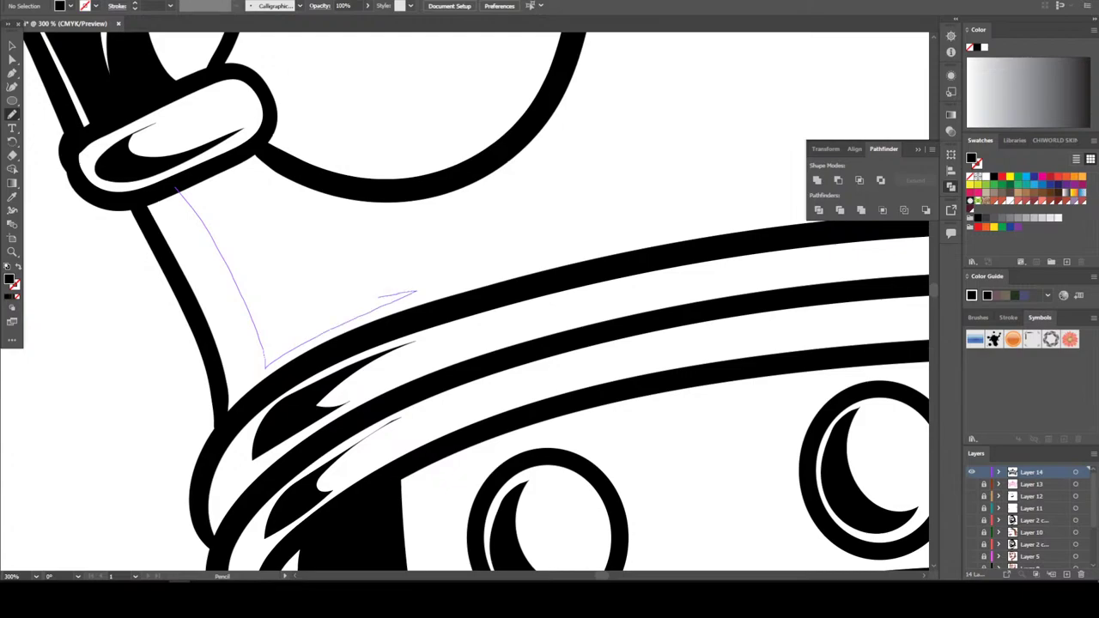
{"action": "mouse_move", "coordinate": [308, 273]}
{"action": "left_mouse_down"}
{"action": "mouse_move", "coordinate": [254, 152]}
{"action": "mouse_move", "coordinate": [222, 160]}
{"action": "left_mouse_up"}
Draw a closed black bar between two jewels on the band
{"action": "scroll", "coordinate": [463, 325], "scroll_direction": "down", "scroll_amount": 7}
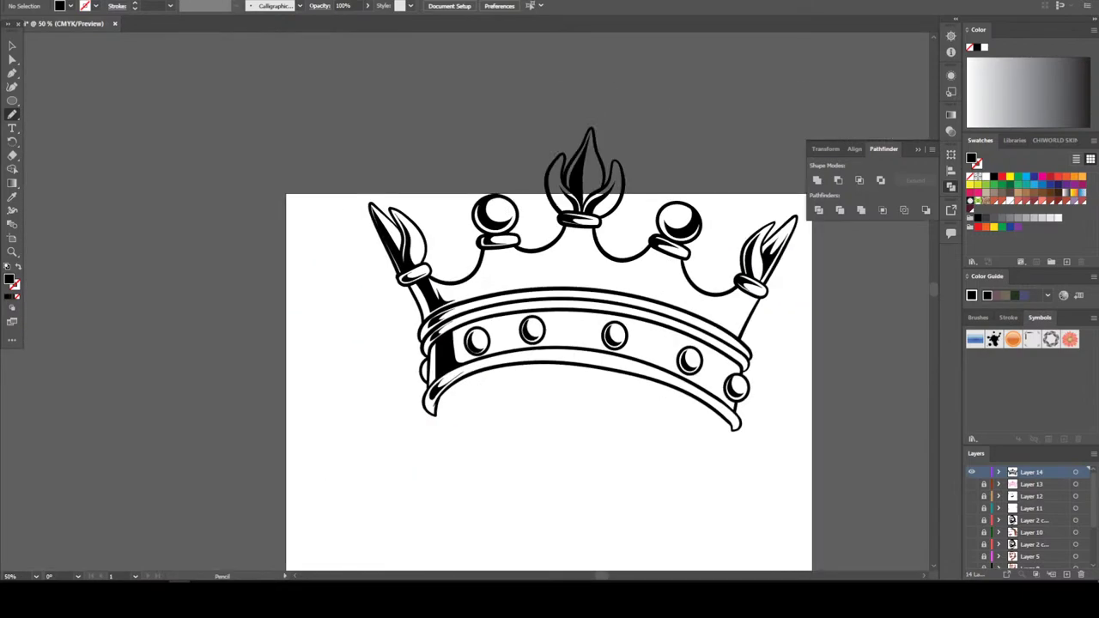
{"action": "scroll", "coordinate": [509, 314], "scroll_direction": "up", "scroll_amount": 3}
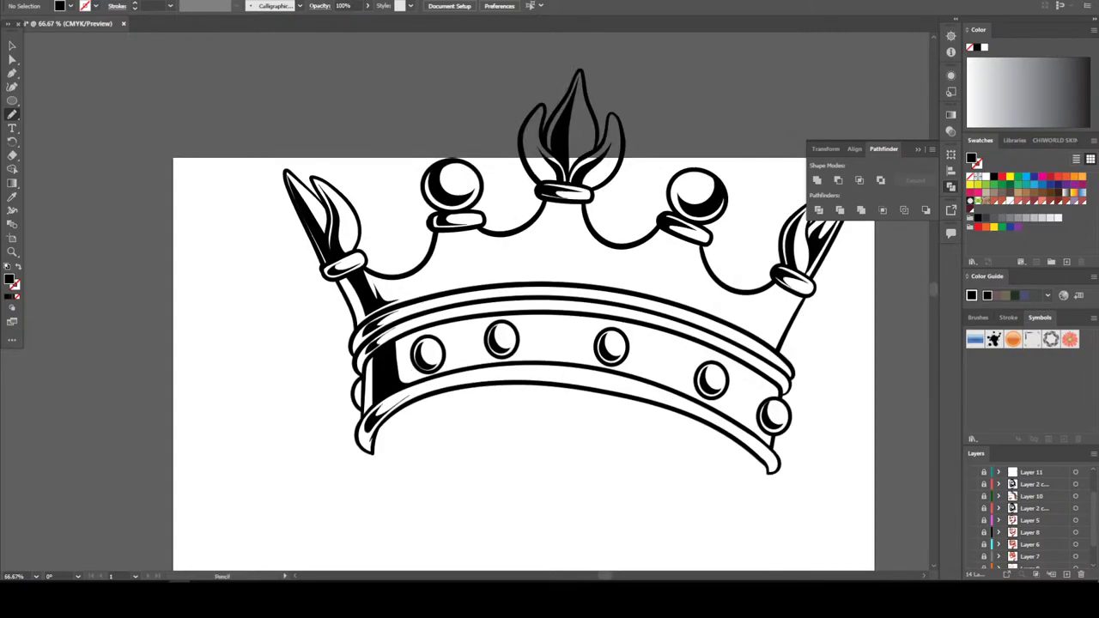
{"action": "scroll", "coordinate": [510, 315], "scroll_direction": "down", "scroll_amount": 1}
{"action": "scroll", "coordinate": [509, 315], "scroll_direction": "up", "scroll_amount": 2}
{"action": "scroll", "coordinate": [465, 382], "scroll_direction": "up", "scroll_amount": 1}
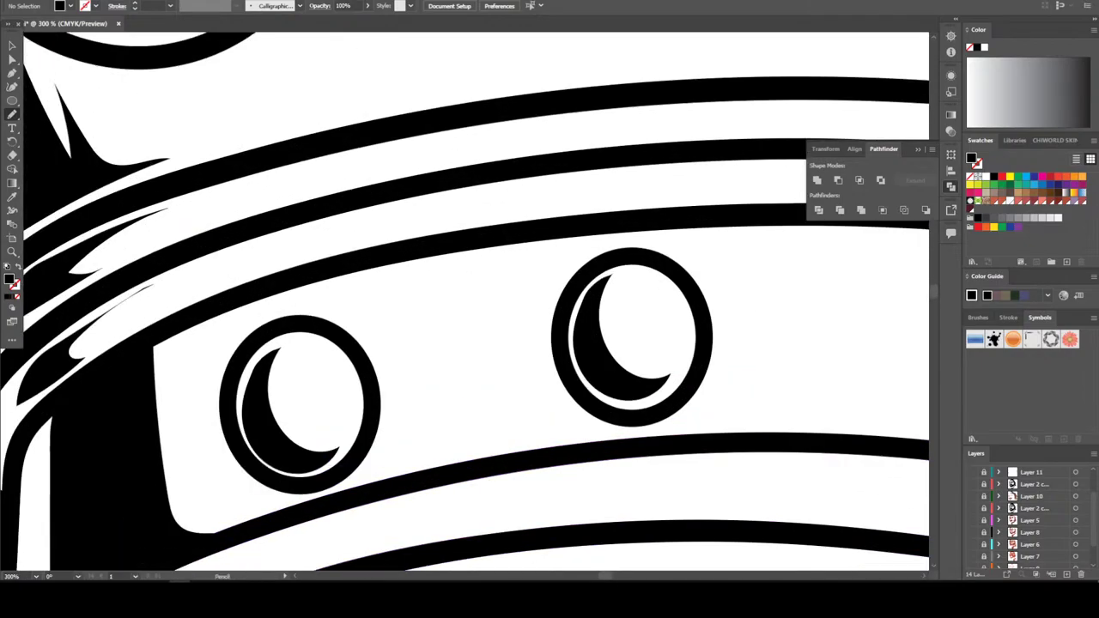
{"action": "scroll", "coordinate": [464, 382], "scroll_direction": "up", "scroll_amount": 1}
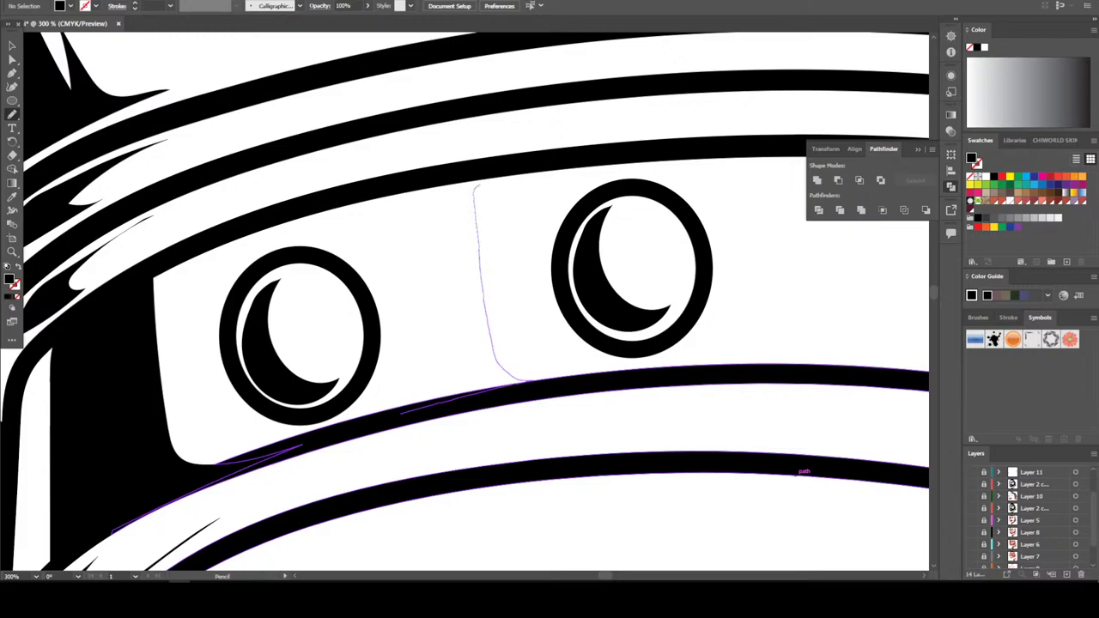
{"action": "left_click_drag", "start_coordinate": [470, 175], "coordinate": [342, 195]}
{"action": "mouse_move", "coordinate": [423, 229]}
{"action": "left_mouse_down"}
{"action": "mouse_move", "coordinate": [429, 310]}
{"action": "mouse_move", "coordinate": [396, 231]}
{"action": "mouse_move", "coordinate": [401, 404]}
{"action": "left_mouse_up"}
Add spiky black shadows along the band's rim and shade the prong stem above it
{"action": "scroll", "coordinate": [401, 403], "scroll_direction": "up", "scroll_amount": 1}
{"action": "scroll", "coordinate": [465, 301], "scroll_direction": "up", "scroll_amount": 3}
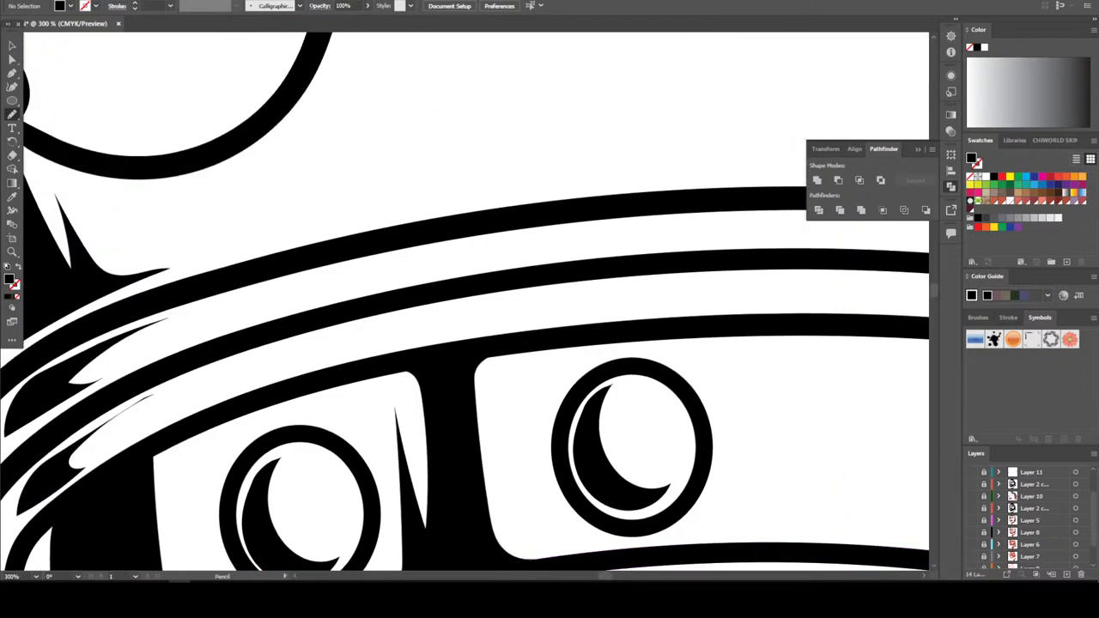
{"action": "left_click_drag", "start_coordinate": [389, 328], "coordinate": [432, 333]}
{"action": "left_click_drag", "start_coordinate": [541, 288], "coordinate": [543, 286]}
{"action": "scroll", "coordinate": [543, 286], "scroll_direction": "up", "scroll_amount": 2}
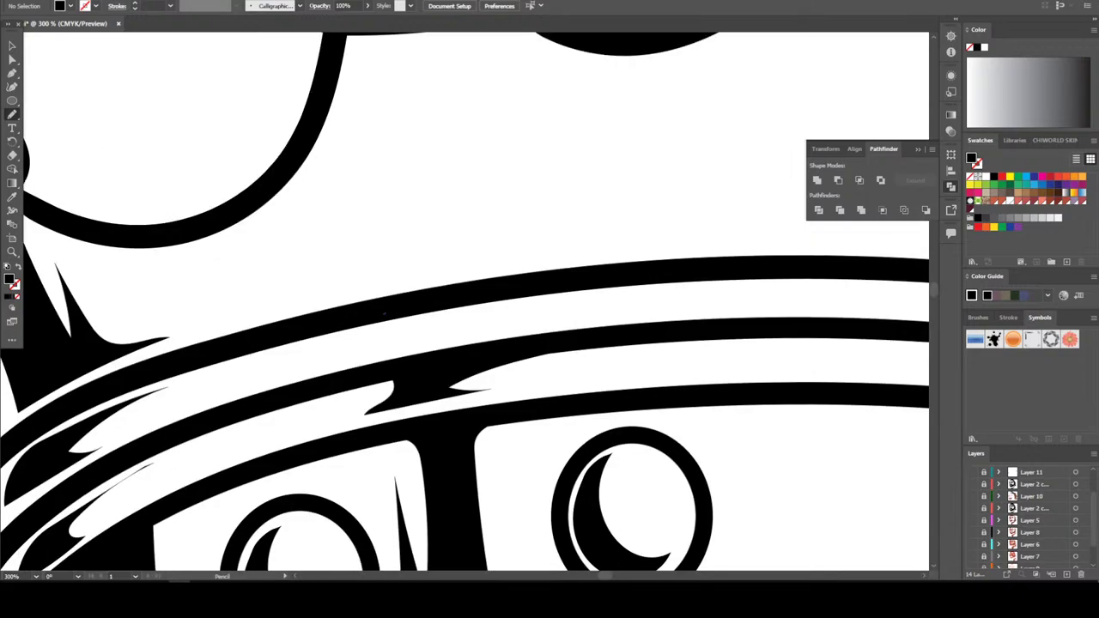
{"action": "mouse_move", "coordinate": [331, 350]}
{"action": "left_mouse_down"}
{"action": "mouse_move", "coordinate": [523, 316]}
{"action": "mouse_move", "coordinate": [453, 321]}
{"action": "mouse_move", "coordinate": [461, 296]}
{"action": "mouse_move", "coordinate": [490, 299]}
{"action": "left_mouse_up"}
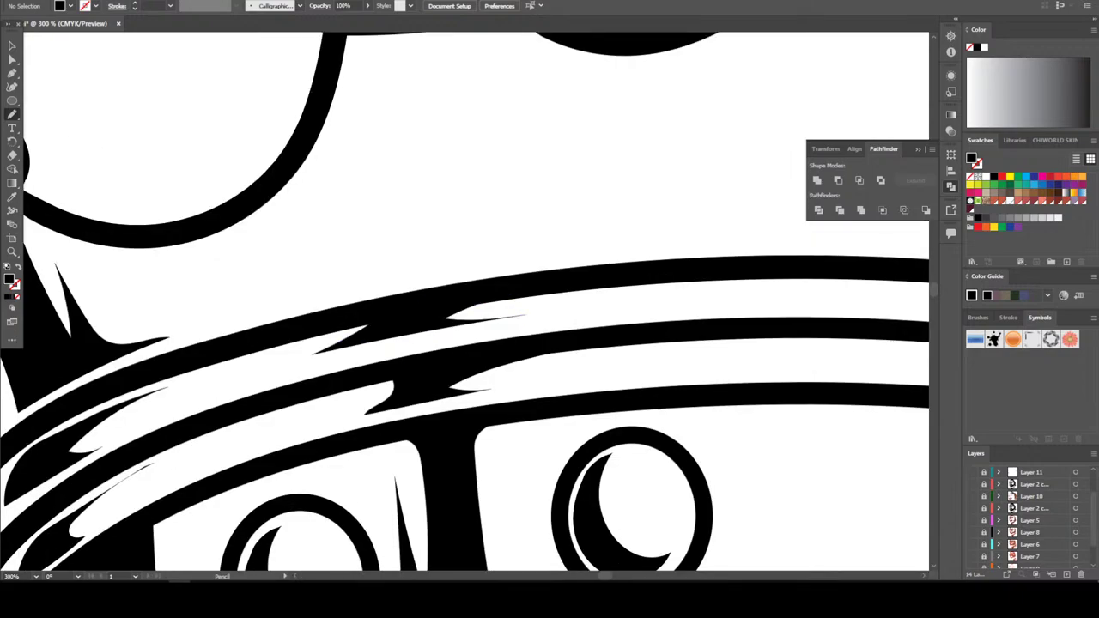
{"action": "scroll", "coordinate": [489, 299], "scroll_direction": "up", "scroll_amount": 3}
{"action": "mouse_move", "coordinate": [469, 432]}
{"action": "left_mouse_down"}
{"action": "mouse_move", "coordinate": [430, 180]}
{"action": "mouse_move", "coordinate": [393, 246]}
{"action": "mouse_move", "coordinate": [385, 330]}
{"action": "mouse_move", "coordinate": [358, 203]}
{"action": "mouse_move", "coordinate": [383, 440]}
{"action": "mouse_move", "coordinate": [469, 433]}
{"action": "left_mouse_up"}
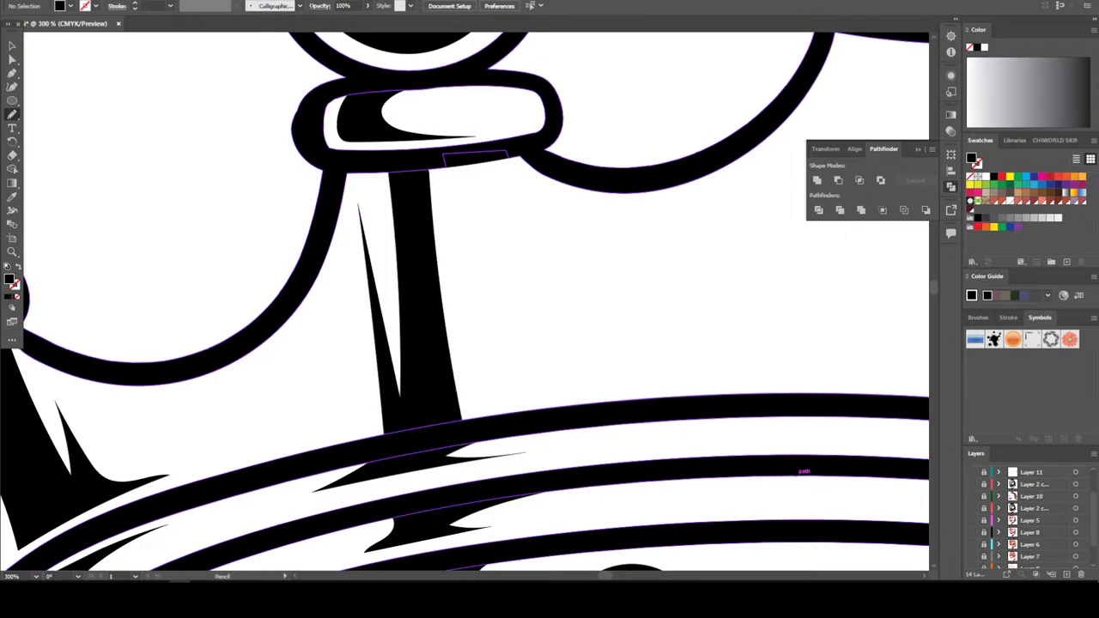
{"action": "scroll", "coordinate": [416, 301], "scroll_direction": "down", "scroll_amount": 10}
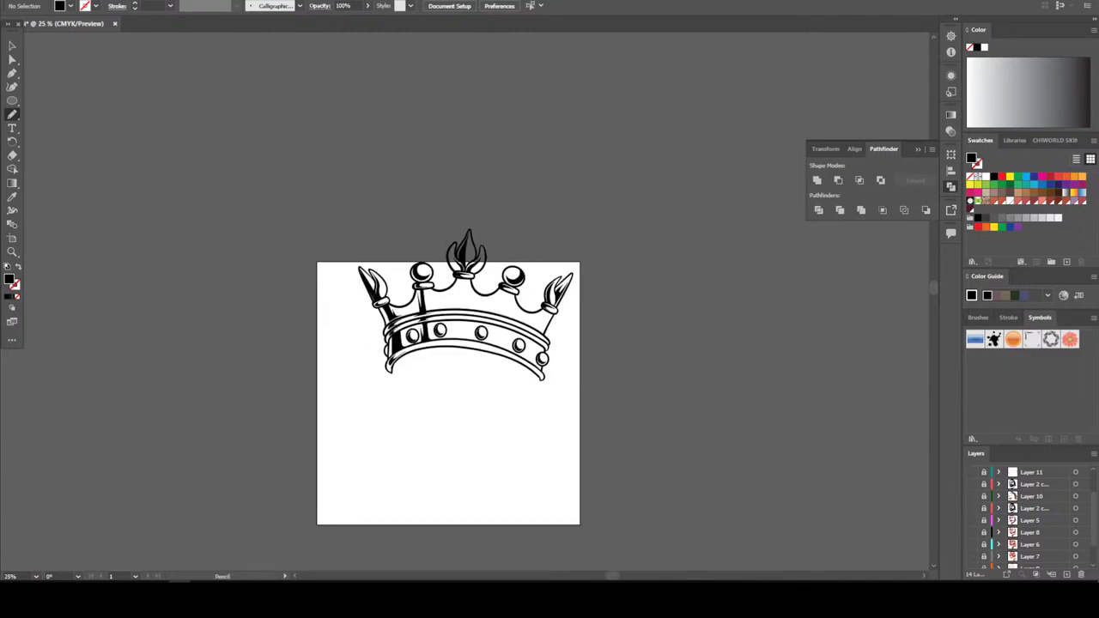
Draw a black shadow across the lower band
{"action": "scroll", "coordinate": [513, 350], "scroll_direction": "up", "scroll_amount": 10}
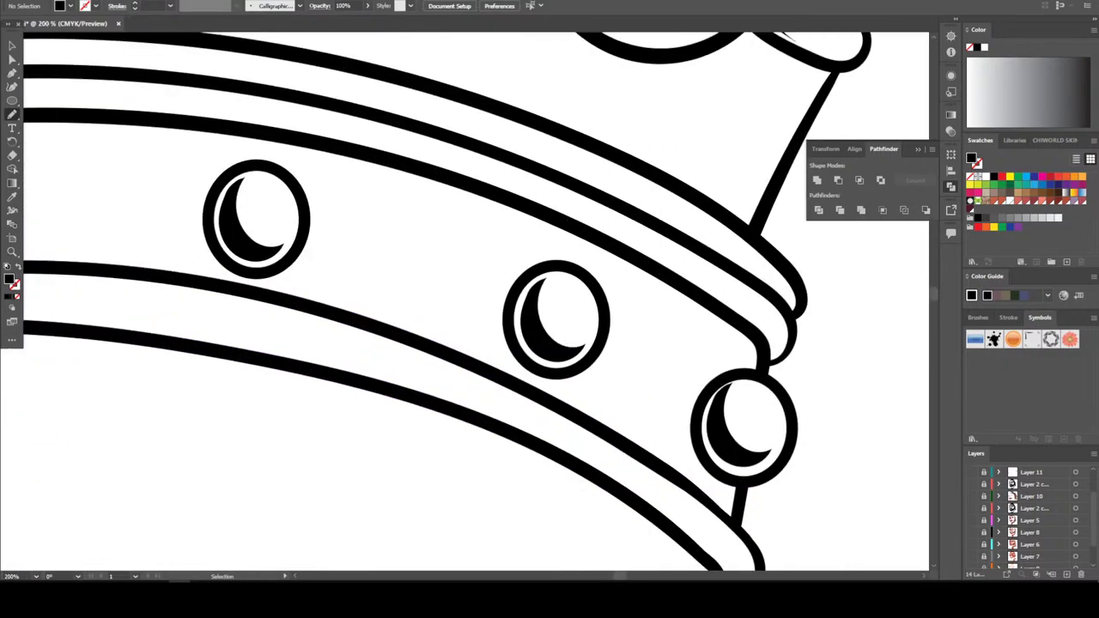
{"action": "scroll", "coordinate": [685, 550], "scroll_direction": "up", "scroll_amount": 3}
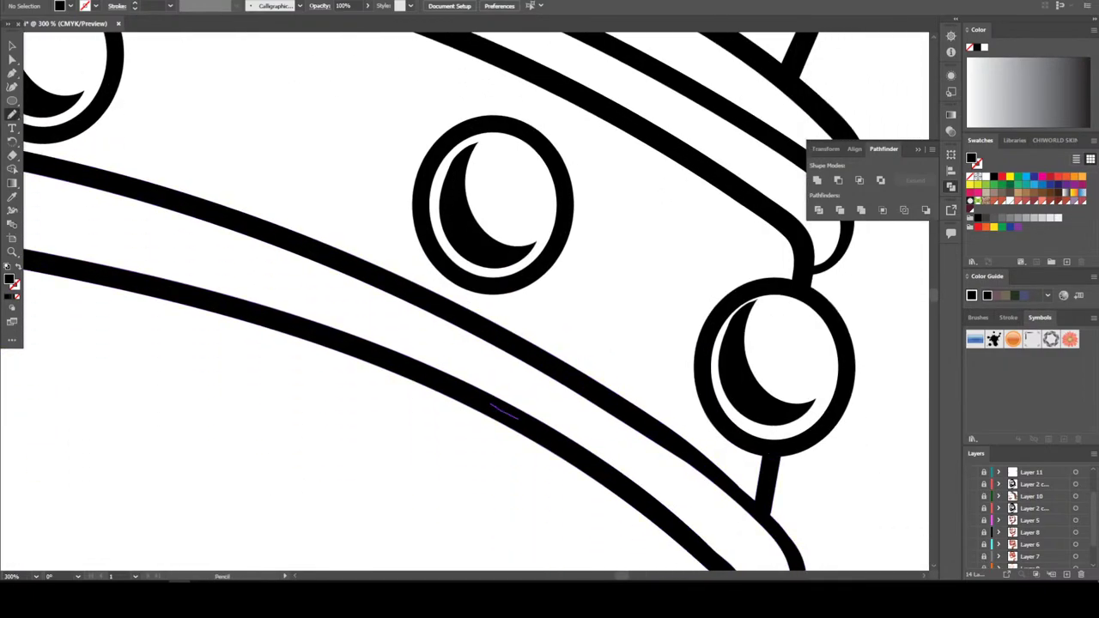
{"action": "mouse_move", "coordinate": [516, 419]}
{"action": "left_mouse_down"}
{"action": "mouse_move", "coordinate": [680, 480]}
{"action": "mouse_move", "coordinate": [587, 397]}
{"action": "mouse_move", "coordinate": [659, 436]}
{"action": "mouse_move", "coordinate": [605, 397]}
{"action": "mouse_move", "coordinate": [655, 423]}
{"action": "mouse_move", "coordinate": [718, 183]}
{"action": "mouse_move", "coordinate": [603, 104]}
{"action": "mouse_move", "coordinate": [576, 226]}
{"action": "mouse_move", "coordinate": [621, 137]}
{"action": "mouse_move", "coordinate": [596, 249]}
{"action": "mouse_move", "coordinate": [552, 362]}
{"action": "mouse_move", "coordinate": [462, 317]}
{"action": "mouse_move", "coordinate": [588, 421]}
{"action": "mouse_move", "coordinate": [397, 365]}
{"action": "left_mouse_up"}
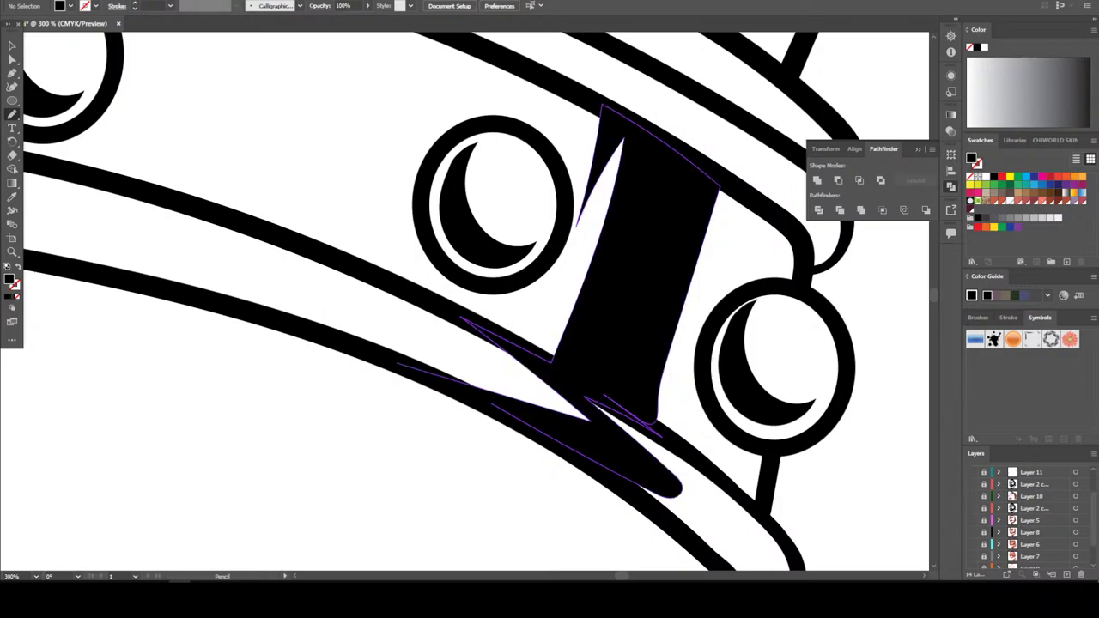
{"action": "key", "text": "ctrl+minus"}
{"action": "key", "text": "ctrl+minus"}
{"action": "key", "text": "ctrl+minus"}
{"action": "key", "text": "ctrl+minus"}
{"action": "scroll", "coordinate": [327, 215], "scroll_direction": "up", "scroll_amount": 1}
{"action": "key", "text": "ctrl+plus"}
{"action": "key", "text": "ctrl+plus"}
{"action": "key", "text": "ctrl+plus"}
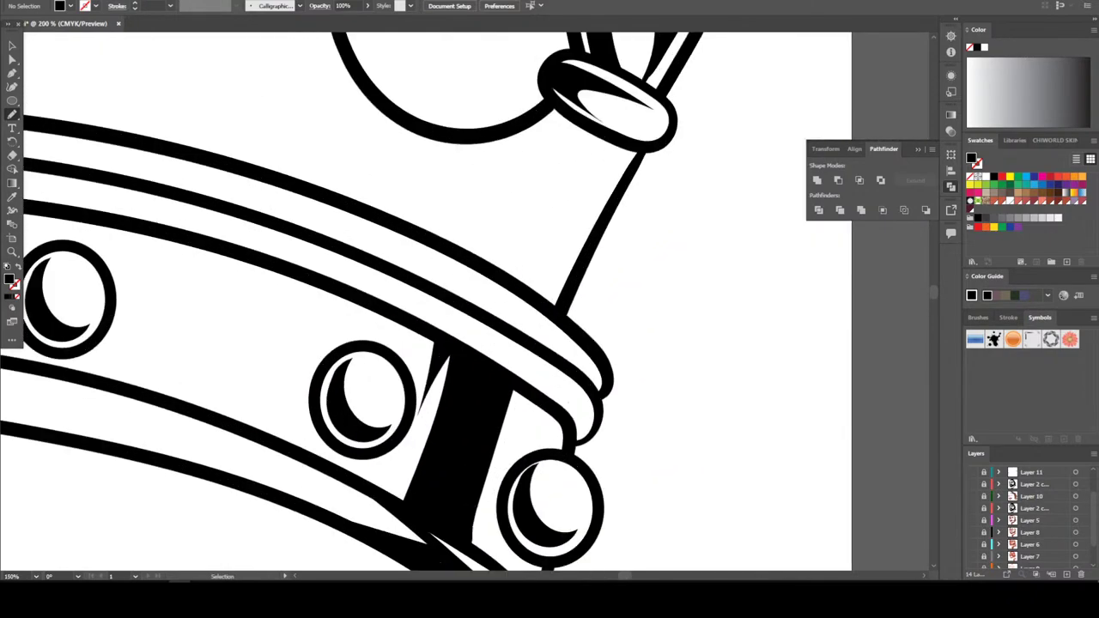
{"action": "key", "text": "ctrl+plus"}
Add shadow strips along the band's right rim and slivers inside the right prong's stem
{"action": "mouse_move", "coordinate": [446, 429]}
{"action": "left_mouse_down"}
{"action": "mouse_move", "coordinate": [547, 481]}
{"action": "mouse_move", "coordinate": [554, 457]}
{"action": "mouse_move", "coordinate": [407, 364]}
{"action": "mouse_move", "coordinate": [447, 394]}
{"action": "mouse_move", "coordinate": [457, 427]}
{"action": "left_mouse_up"}
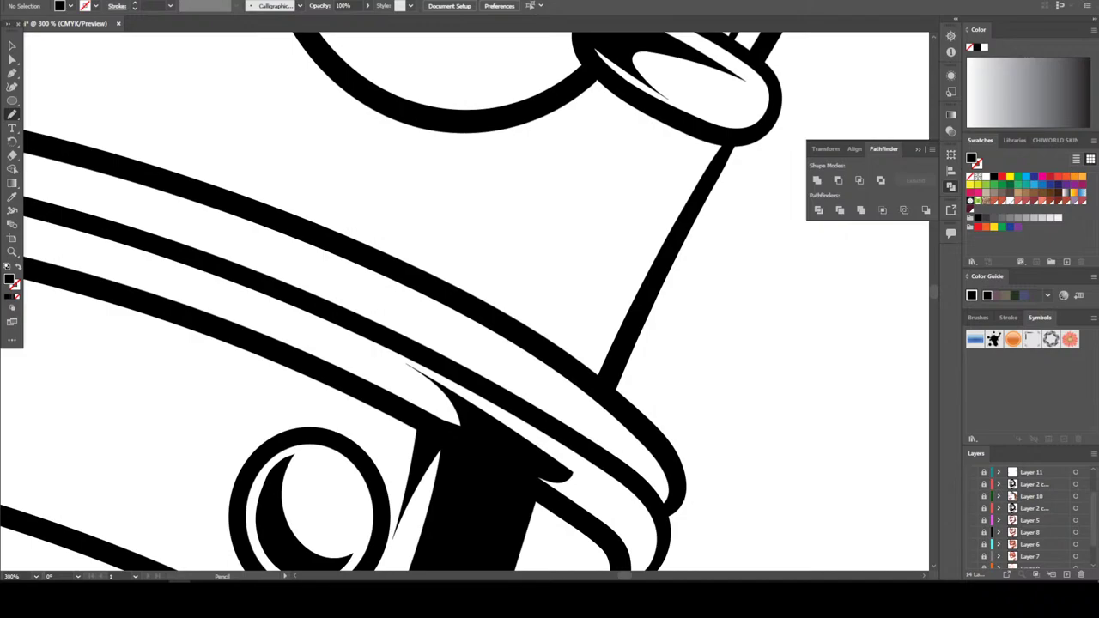
{"action": "mouse_move", "coordinate": [446, 363]}
{"action": "left_mouse_down"}
{"action": "mouse_move", "coordinate": [593, 425]}
{"action": "mouse_move", "coordinate": [476, 333]}
{"action": "mouse_move", "coordinate": [446, 362]}
{"action": "left_mouse_up"}
{"action": "scroll", "coordinate": [446, 362], "scroll_direction": "up", "scroll_amount": 2}
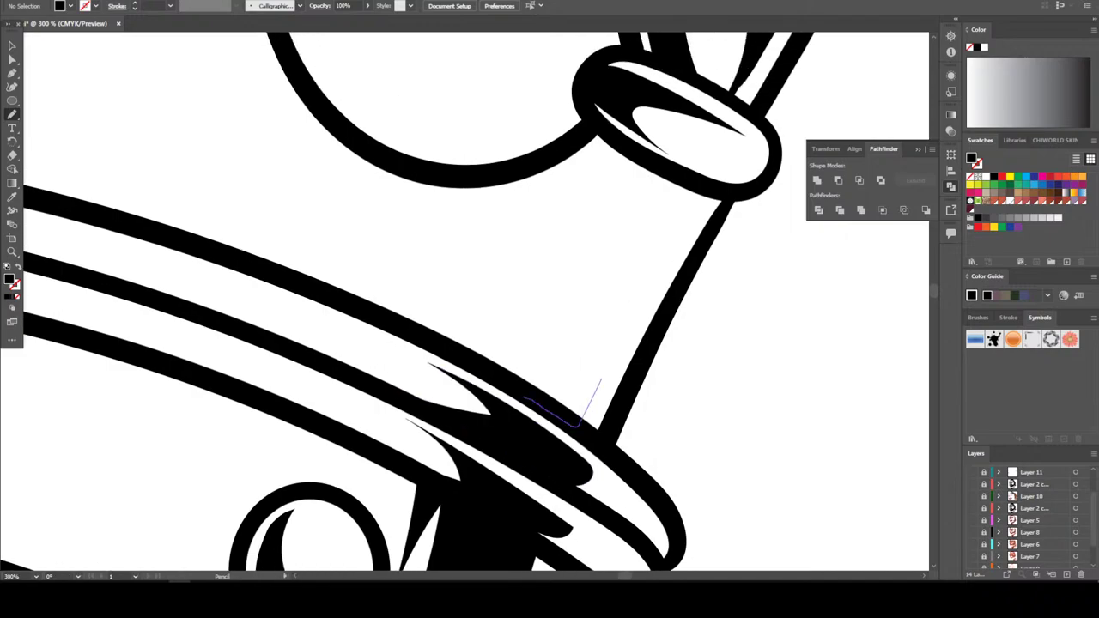
{"action": "left_click_drag", "start_coordinate": [601, 378], "coordinate": [694, 204]}
{"action": "mouse_move", "coordinate": [625, 178]}
{"action": "left_mouse_down"}
{"action": "mouse_move", "coordinate": [538, 269]}
{"action": "mouse_move", "coordinate": [626, 178]}
{"action": "mouse_move", "coordinate": [504, 374]}
{"action": "mouse_move", "coordinate": [525, 363]}
{"action": "mouse_move", "coordinate": [650, 175]}
{"action": "mouse_move", "coordinate": [522, 398]}
{"action": "left_mouse_up"}
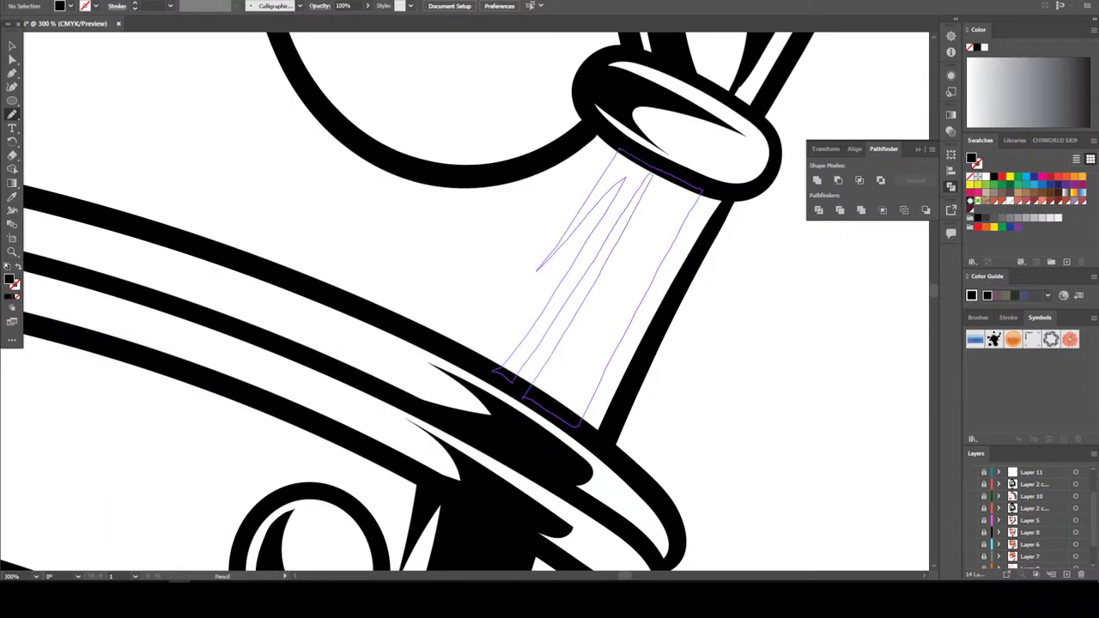
{"action": "key", "text": "ctrl+minus"}
{"action": "key", "text": "ctrl+minus"}
{"action": "key", "text": "ctrl+minus"}
{"action": "key", "text": "ctrl+minus"}
{"action": "key", "text": "ctrl+minus"}
{"action": "key", "text": "ctrl+minus"}
{"action": "key", "text": "ctrl+minus"}
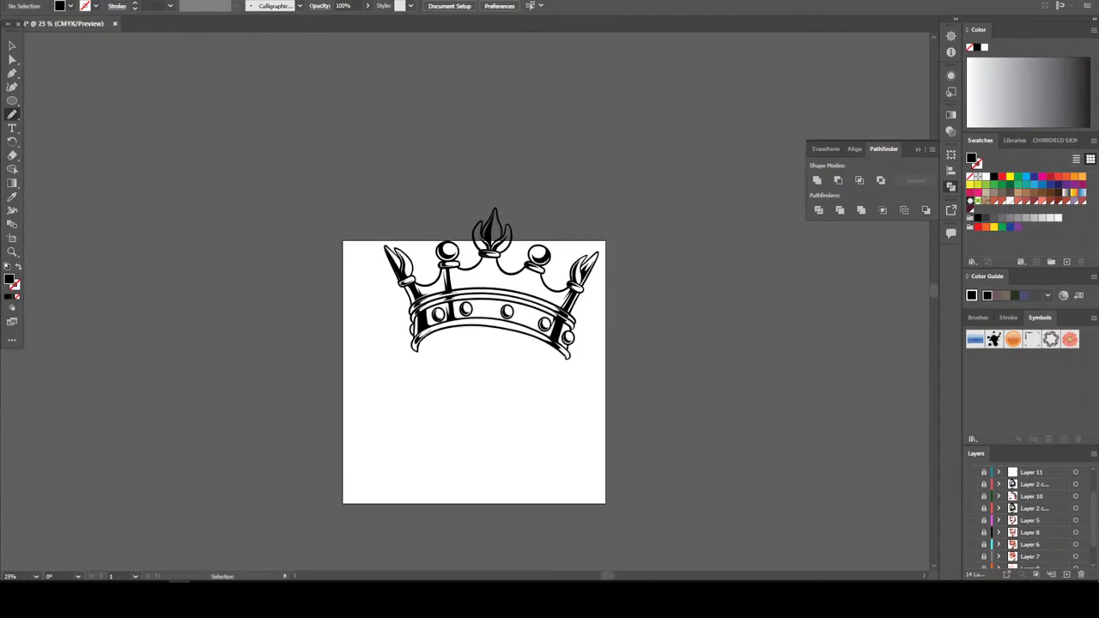
Draw a jagged, closed black crack shape in the crown band between two jewels
{"action": "key", "text": "ctrl+plus"}
{"action": "key", "text": "ctrl+plus"}
{"action": "key", "text": "ctrl+plus"}
{"action": "key", "text": "ctrl+plus"}
{"action": "key", "text": "ctrl+plus"}
{"action": "key", "text": "ctrl+plus"}
{"action": "key", "text": "ctrl+plus"}
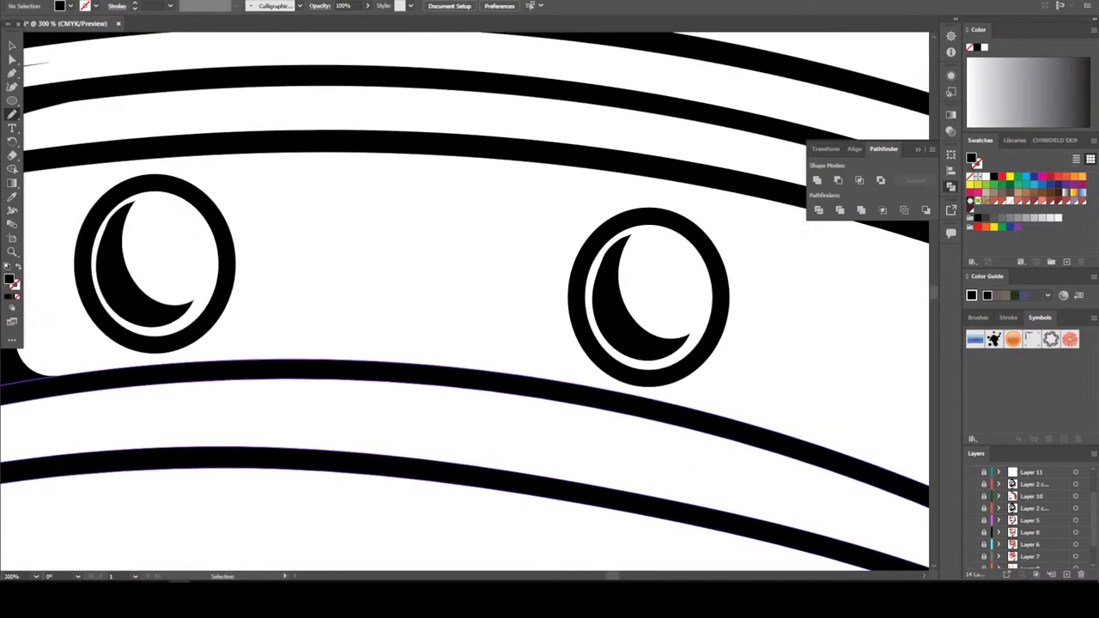
{"action": "scroll", "coordinate": [464, 301], "scroll_direction": "down", "scroll_amount": 1}
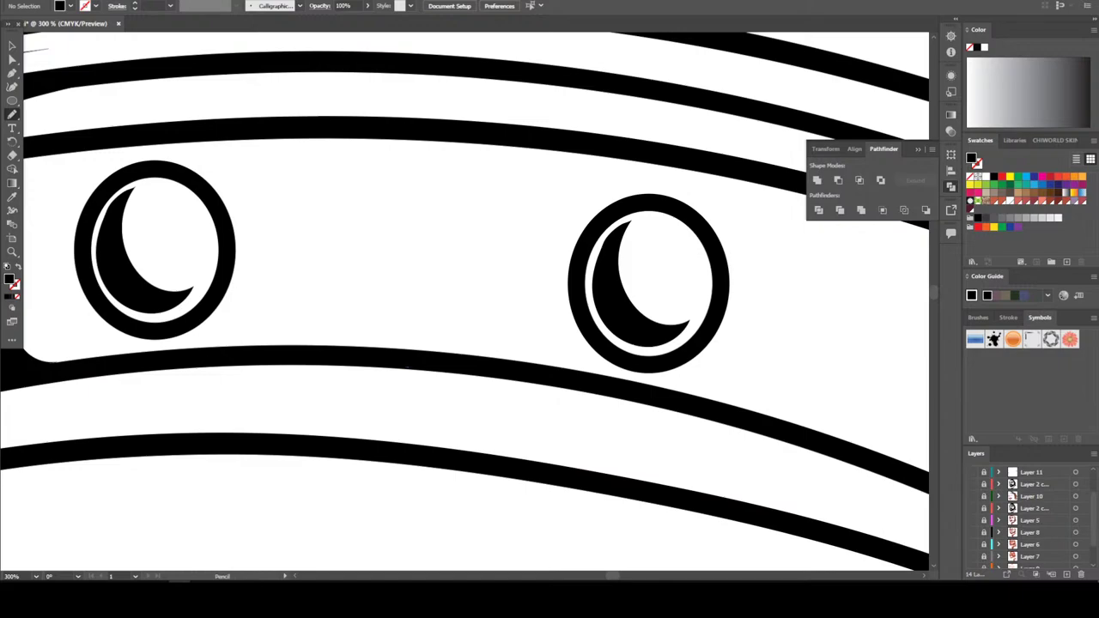
{"action": "mouse_move", "coordinate": [407, 369]}
{"action": "left_mouse_down"}
{"action": "mouse_move", "coordinate": [556, 386]}
{"action": "mouse_move", "coordinate": [674, 421]}
{"action": "mouse_move", "coordinate": [480, 435]}
{"action": "mouse_move", "coordinate": [462, 427]}
{"action": "mouse_move", "coordinate": [474, 393]}
{"action": "mouse_move", "coordinate": [318, 379]}
{"action": "left_mouse_up"}
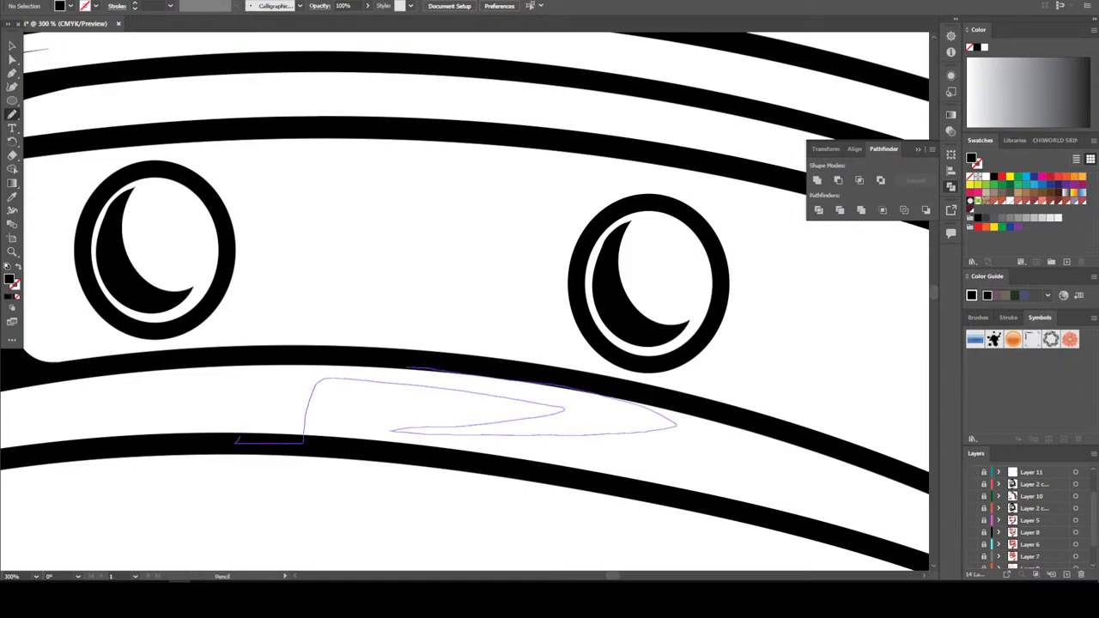
{"action": "left_click_drag", "start_coordinate": [259, 360], "coordinate": [353, 355]}
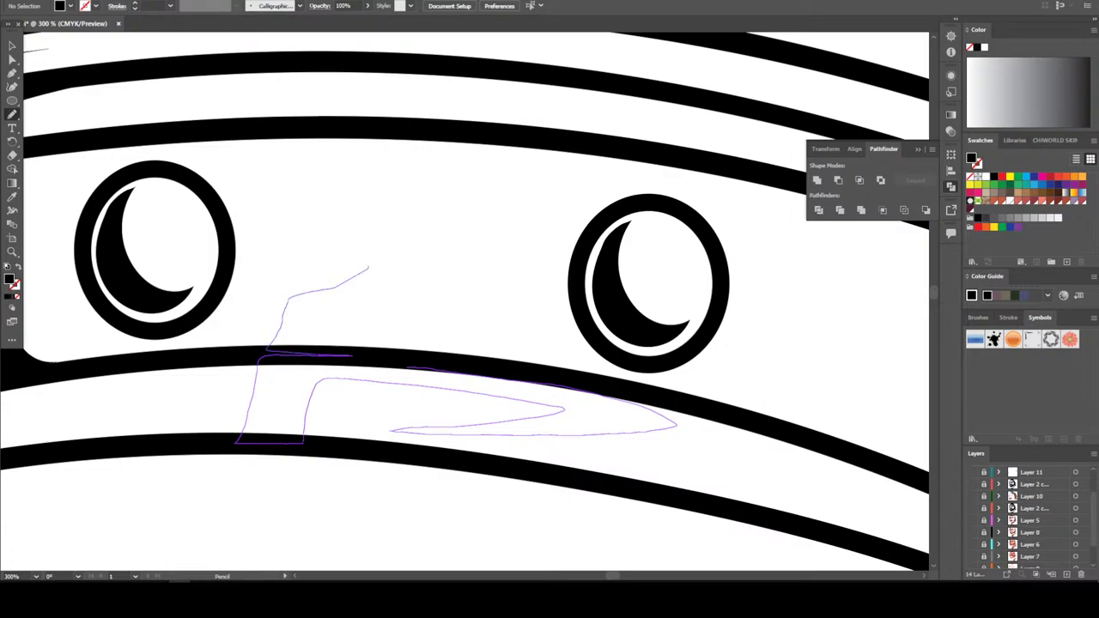
{"action": "mouse_move", "coordinate": [421, 135]}
{"action": "left_mouse_down"}
{"action": "mouse_move", "coordinate": [361, 230]}
{"action": "mouse_move", "coordinate": [417, 264]}
{"action": "mouse_move", "coordinate": [369, 309]}
{"action": "left_mouse_up"}
{"action": "mouse_move", "coordinate": [429, 335]}
{"action": "left_mouse_down"}
{"action": "mouse_move", "coordinate": [458, 251]}
{"action": "mouse_move", "coordinate": [450, 335]}
{"action": "mouse_move", "coordinate": [509, 137]}
{"action": "left_mouse_up"}
{"action": "mouse_move", "coordinate": [550, 189]}
{"action": "left_mouse_down"}
{"action": "mouse_move", "coordinate": [516, 360]}
{"action": "mouse_move", "coordinate": [552, 241]}
{"action": "mouse_move", "coordinate": [528, 371]}
{"action": "left_mouse_up"}
Add shadow slivers along the band's upper edge
{"action": "key", "text": "ctrl+minus"}
{"action": "key", "text": "ctrl+minus"}
{"action": "key", "text": "ctrl+minus"}
{"action": "key", "text": "ctrl+minus"}
{"action": "key", "text": "ctrl+minus"}
{"action": "key", "text": "ctrl+minus"}
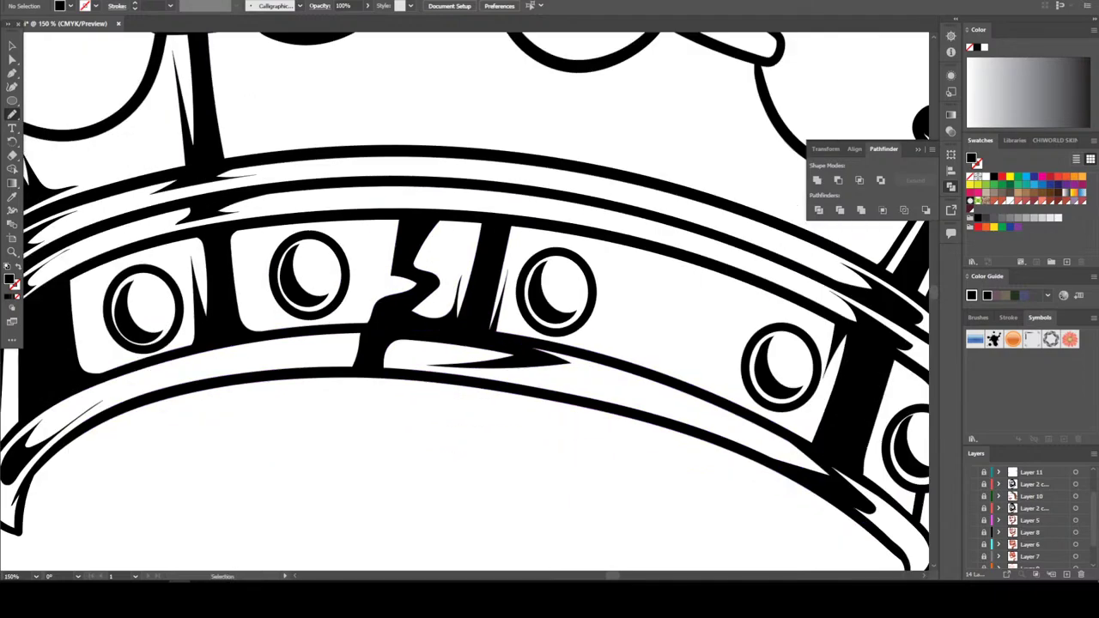
{"action": "key", "text": "ctrl+plus"}
{"action": "key", "text": "ctrl+plus"}
{"action": "key", "text": "ctrl+plus"}
{"action": "key", "text": "ctrl+plus"}
{"action": "key", "text": "ctrl+plus"}
{"action": "key", "text": "ctrl+plus"}
{"action": "key", "text": "ctrl+plus"}
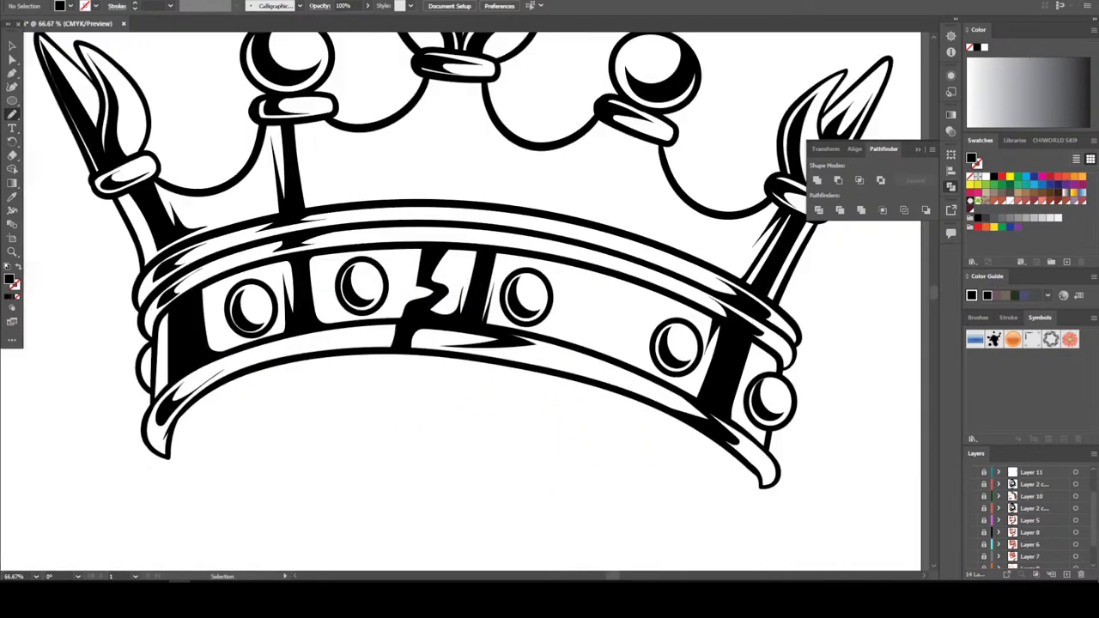
{"action": "scroll", "coordinate": [464, 301], "scroll_direction": "up", "scroll_amount": 1}
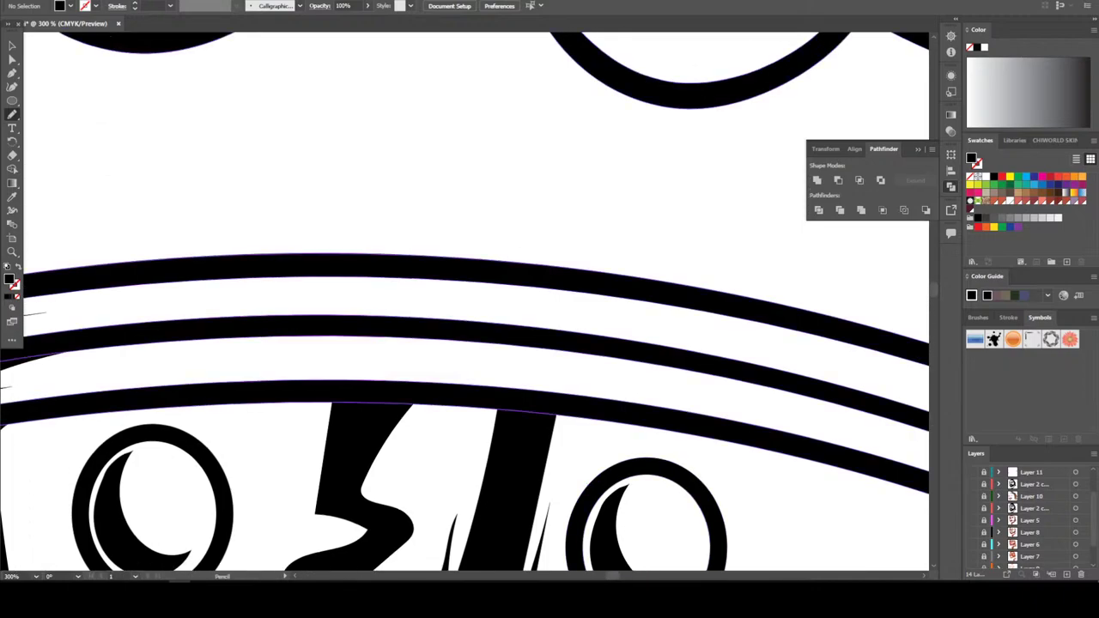
{"action": "mouse_move", "coordinate": [346, 356]}
{"action": "left_mouse_down"}
{"action": "mouse_move", "coordinate": [391, 369]}
{"action": "mouse_move", "coordinate": [627, 369]}
{"action": "mouse_move", "coordinate": [558, 348]}
{"action": "left_mouse_up"}
{"action": "scroll", "coordinate": [559, 349], "scroll_direction": "up", "scroll_amount": 2}
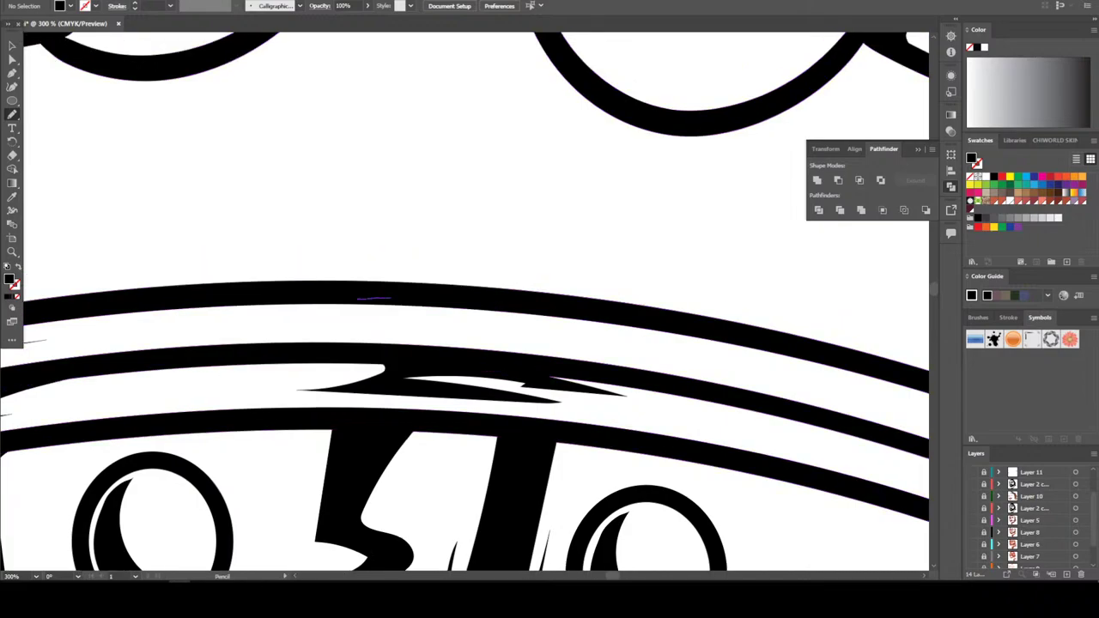
{"action": "mouse_move", "coordinate": [300, 340]}
{"action": "left_mouse_down"}
{"action": "mouse_move", "coordinate": [541, 351]}
{"action": "mouse_move", "coordinate": [537, 326]}
{"action": "left_mouse_up"}
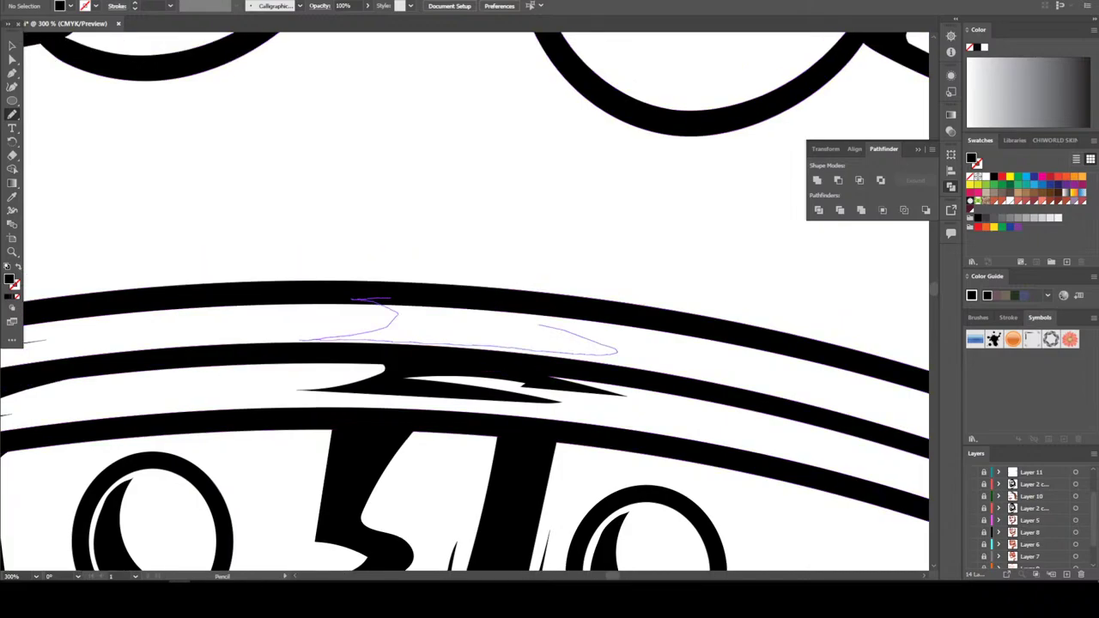
Outline a dark fill running up the crown's central post, then zoom out to review
{"action": "scroll", "coordinate": [537, 326], "scroll_direction": "up", "scroll_amount": 5}
{"action": "scroll", "coordinate": [464, 301], "scroll_direction": "up", "scroll_amount": 2}
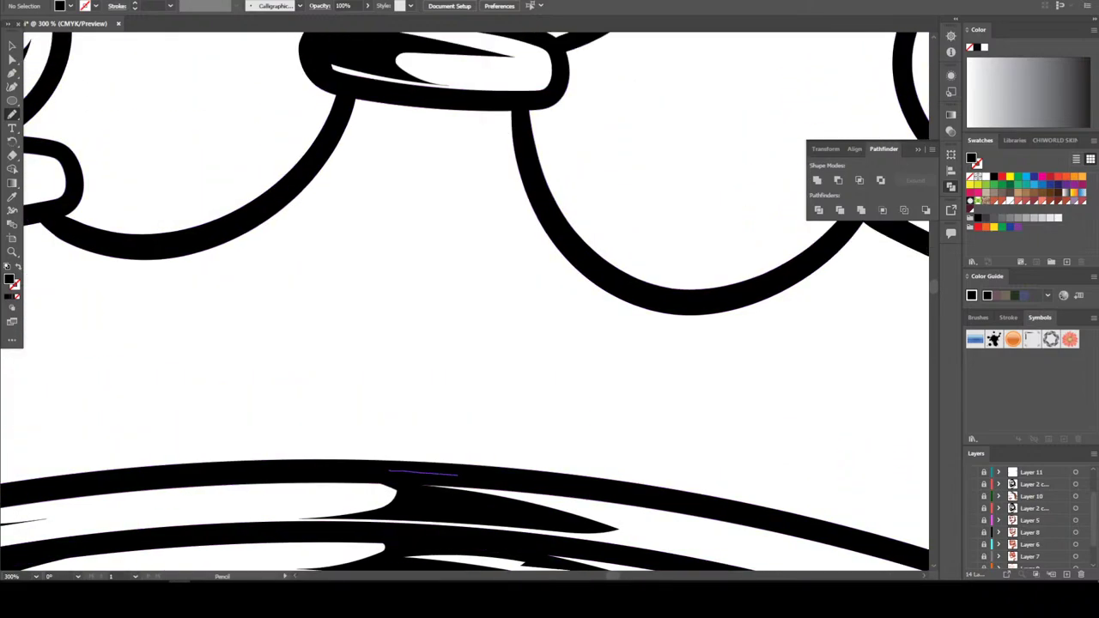
{"action": "mouse_move", "coordinate": [457, 473]}
{"action": "left_mouse_down"}
{"action": "mouse_move", "coordinate": [610, 485]}
{"action": "mouse_move", "coordinate": [510, 426]}
{"action": "mouse_move", "coordinate": [522, 131]}
{"action": "left_mouse_up"}
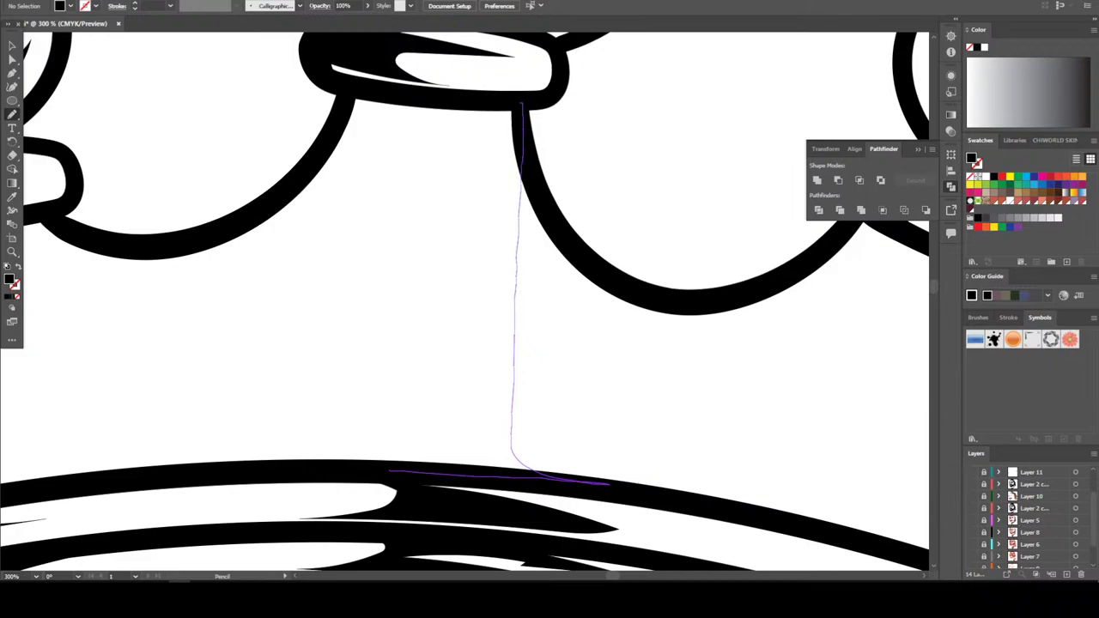
{"action": "mouse_move", "coordinate": [441, 100]}
{"action": "left_mouse_down"}
{"action": "mouse_move", "coordinate": [418, 358]}
{"action": "mouse_move", "coordinate": [399, 412]}
{"action": "mouse_move", "coordinate": [400, 157]}
{"action": "mouse_move", "coordinate": [371, 428]}
{"action": "mouse_move", "coordinate": [334, 470]}
{"action": "mouse_move", "coordinate": [390, 471]}
{"action": "mouse_move", "coordinate": [416, 434]}
{"action": "mouse_move", "coordinate": [443, 230]}
{"action": "mouse_move", "coordinate": [425, 466]}
{"action": "left_mouse_up"}
{"action": "key", "text": "ctrl+minus"}
{"action": "key", "text": "ctrl+minus"}
{"action": "key", "text": "ctrl+minus"}
{"action": "key", "text": "ctrl+minus"}
{"action": "key", "text": "ctrl+minus"}
{"action": "key", "text": "ctrl+minus"}
{"action": "key", "text": "ctrl+minus"}
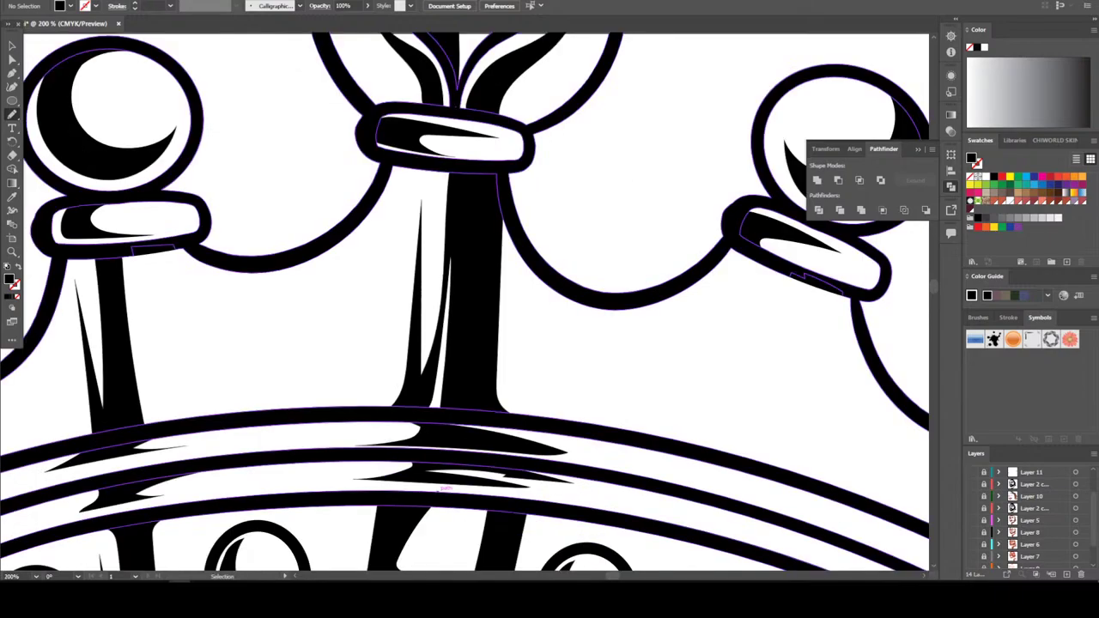
Select the crack shape in the band and delete it
{"action": "key", "text": "ctrl+plus"}
{"action": "key", "text": "ctrl+plus"}
{"action": "key", "text": "ctrl+plus"}
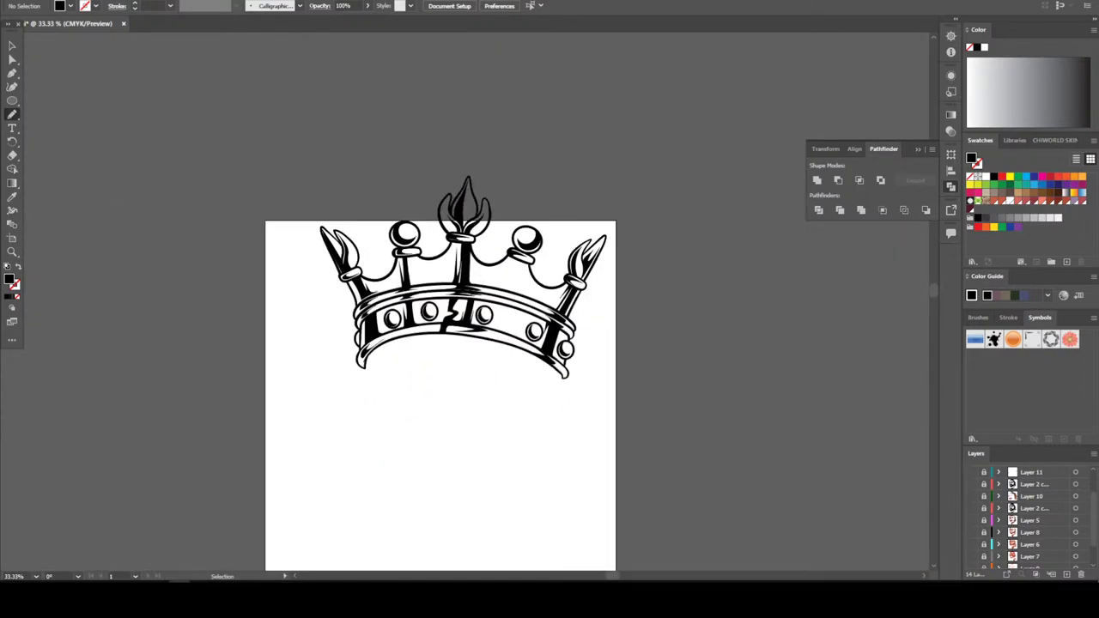
{"action": "key", "text": "v"}
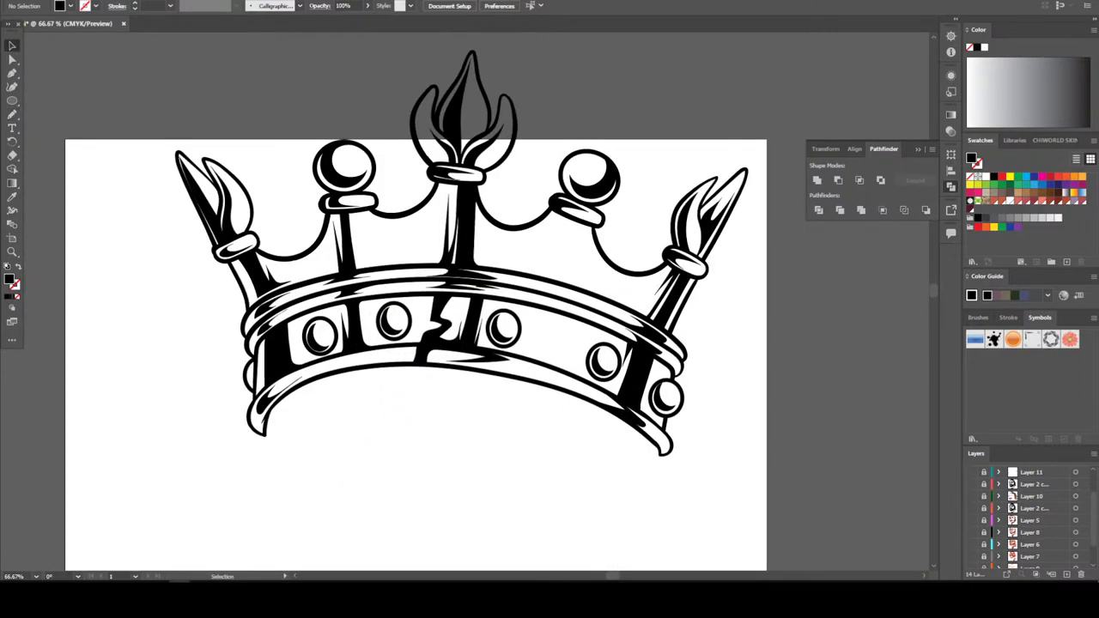
{"action": "left_click_drag", "start_coordinate": [450, 340], "coordinate": [469, 330]}
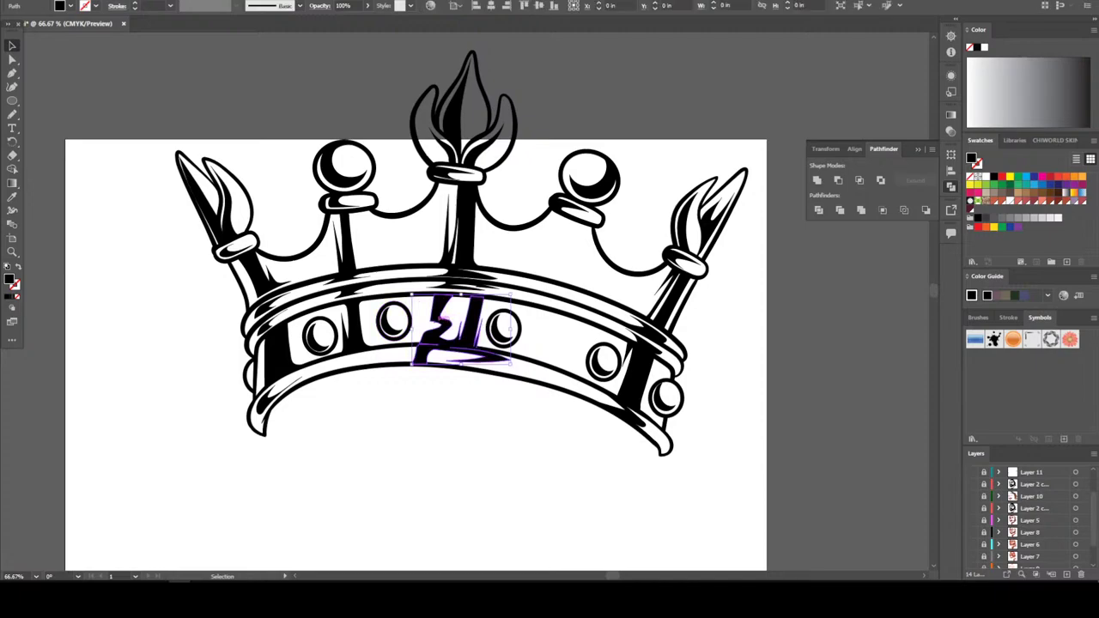
{"action": "key", "text": "Delete"}
{"action": "key", "text": "ctrl+minus"}
{"action": "key", "text": "ctrl+minus"}
{"action": "key", "text": "ctrl+minus"}
With the Pencil, draw a shadow stroke up the band's curve and a long swoosh beneath the jewels
{"action": "key", "text": "ctrl+plus"}
{"action": "key", "text": "ctrl+plus"}
{"action": "key", "text": "ctrl+plus"}
{"action": "key", "text": "ctrl+plus"}
{"action": "key", "text": "ctrl+plus"}
{"action": "key", "text": "ctrl+plus"}
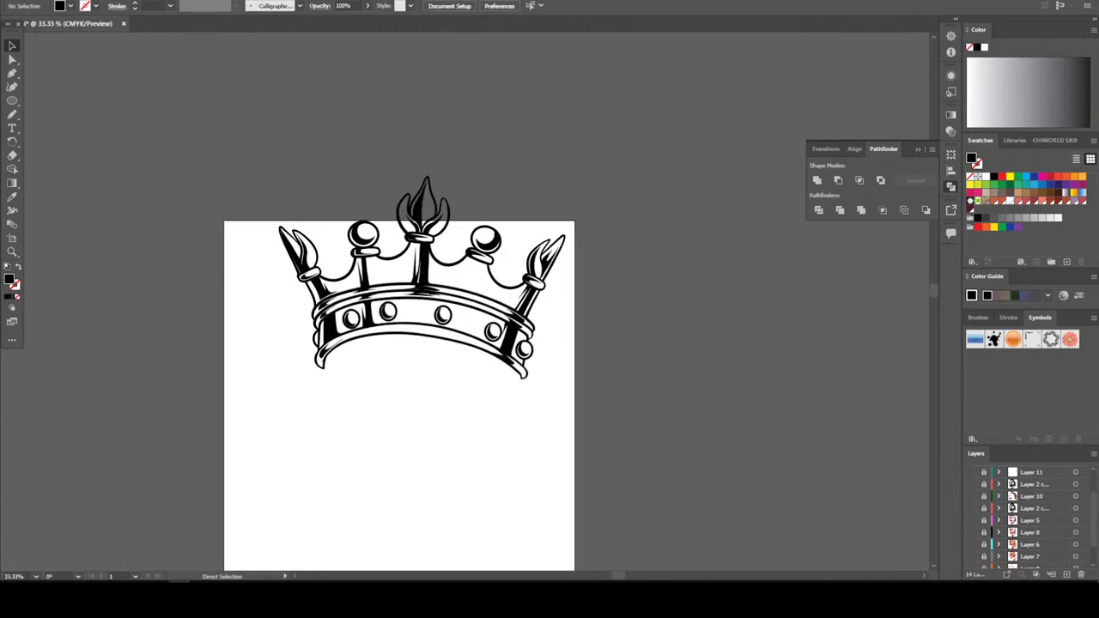
{"action": "key", "text": "ctrl+plus"}
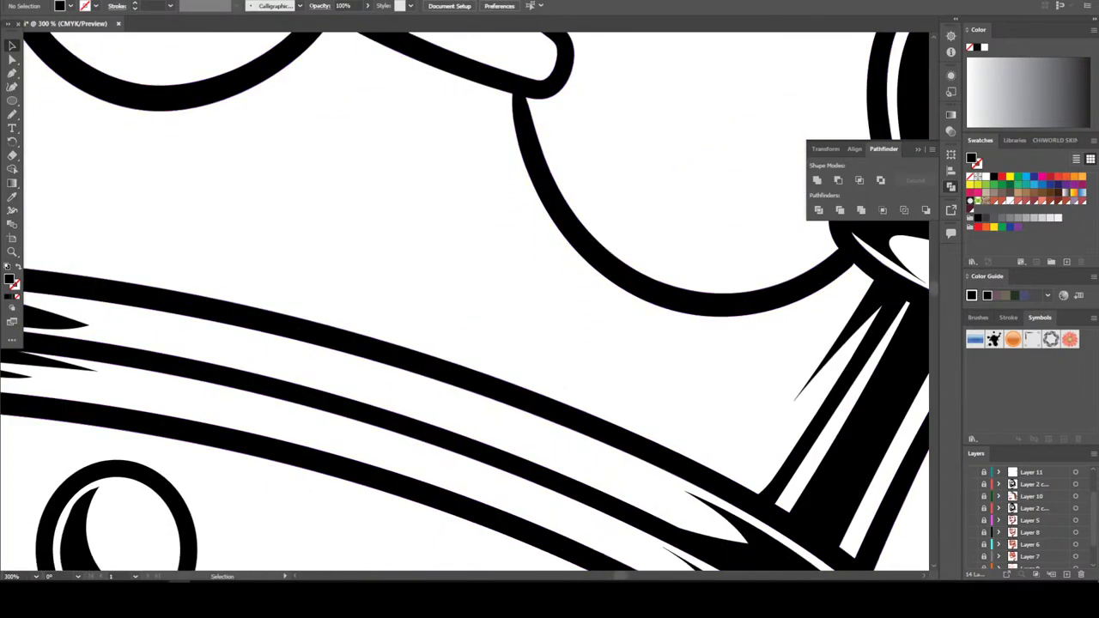
{"action": "key", "text": "n"}
{"action": "mouse_move", "coordinate": [388, 352]}
{"action": "left_mouse_down"}
{"action": "mouse_move", "coordinate": [555, 405]}
{"action": "mouse_move", "coordinate": [502, 373]}
{"action": "mouse_move", "coordinate": [540, 247]}
{"action": "left_mouse_up"}
{"action": "mouse_move", "coordinate": [540, 179]}
{"action": "left_mouse_down"}
{"action": "mouse_move", "coordinate": [514, 86]}
{"action": "mouse_move", "coordinate": [461, 69]}
{"action": "mouse_move", "coordinate": [416, 254]}
{"action": "mouse_move", "coordinate": [399, 262]}
{"action": "mouse_move", "coordinate": [419, 155]}
{"action": "mouse_move", "coordinate": [356, 337]}
{"action": "left_mouse_up"}
{"action": "key", "text": "ctrl+minus"}
{"action": "key", "text": "ctrl+minus"}
{"action": "key", "text": "ctrl+minus"}
{"action": "key", "text": "ctrl+minus"}
{"action": "key", "text": "ctrl+minus"}
{"action": "key", "text": "ctrl+minus"}
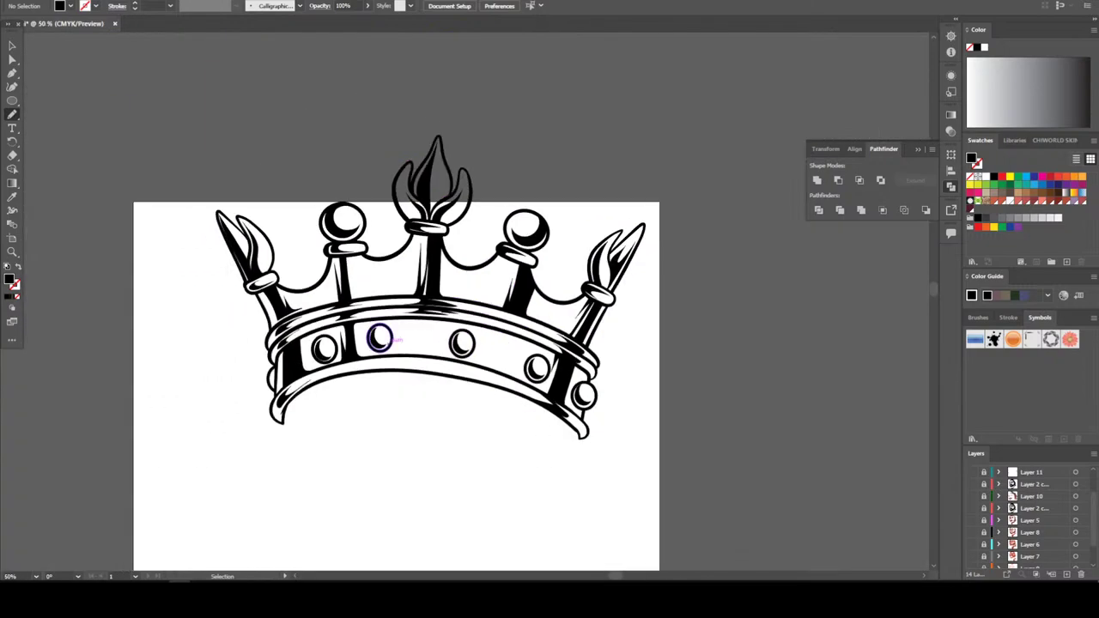
{"action": "key", "text": "ctrl+plus"}
{"action": "key", "text": "ctrl+plus"}
{"action": "key", "text": "ctrl+plus"}
{"action": "key", "text": "ctrl+plus"}
{"action": "key", "text": "ctrl+plus"}
{"action": "scroll", "coordinate": [477, 301], "scroll_direction": "up", "scroll_amount": 3}
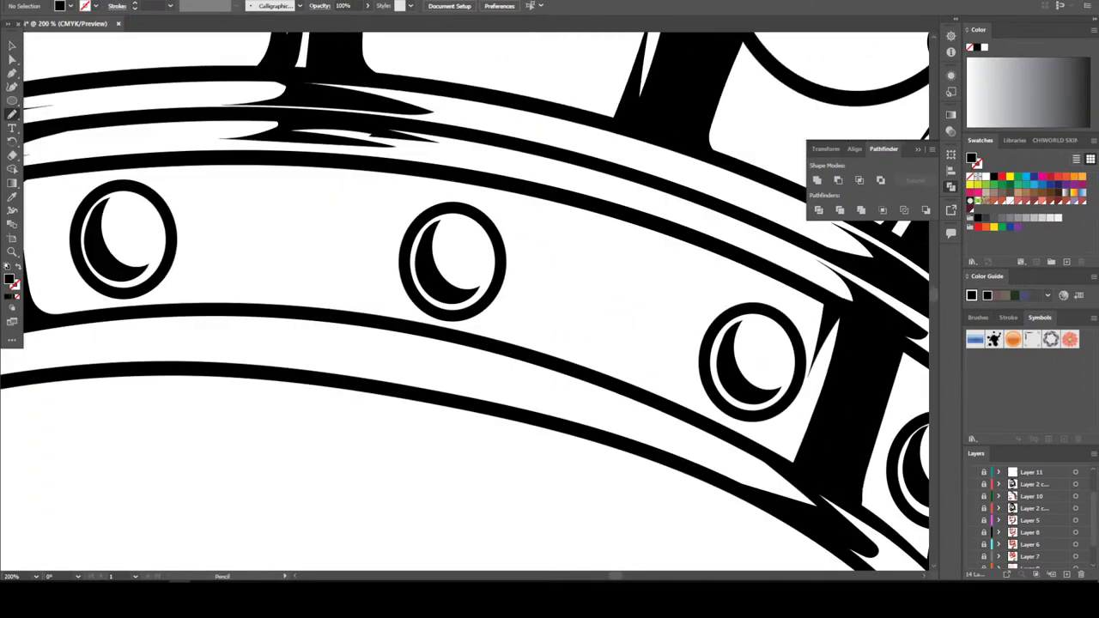
{"action": "mouse_move", "coordinate": [287, 318]}
{"action": "left_mouse_down"}
{"action": "mouse_move", "coordinate": [305, 335]}
{"action": "mouse_move", "coordinate": [196, 333]}
{"action": "mouse_move", "coordinate": [536, 409]}
{"action": "mouse_move", "coordinate": [648, 412]}
{"action": "mouse_move", "coordinate": [400, 342]}
{"action": "left_mouse_up"}
Draw a solid black panel along the band's edge between the jewels
{"action": "scroll", "coordinate": [400, 341], "scroll_direction": "up", "scroll_amount": 1}
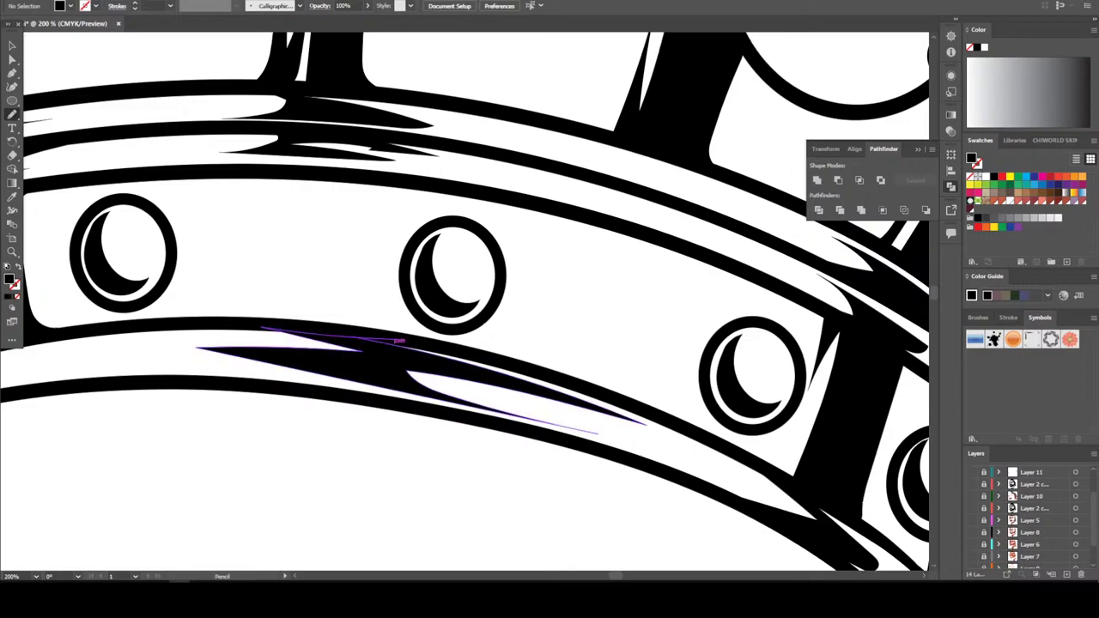
{"action": "scroll", "coordinate": [400, 342], "scroll_direction": "up", "scroll_amount": 2}
{"action": "left_click_drag", "start_coordinate": [263, 347], "coordinate": [426, 367]}
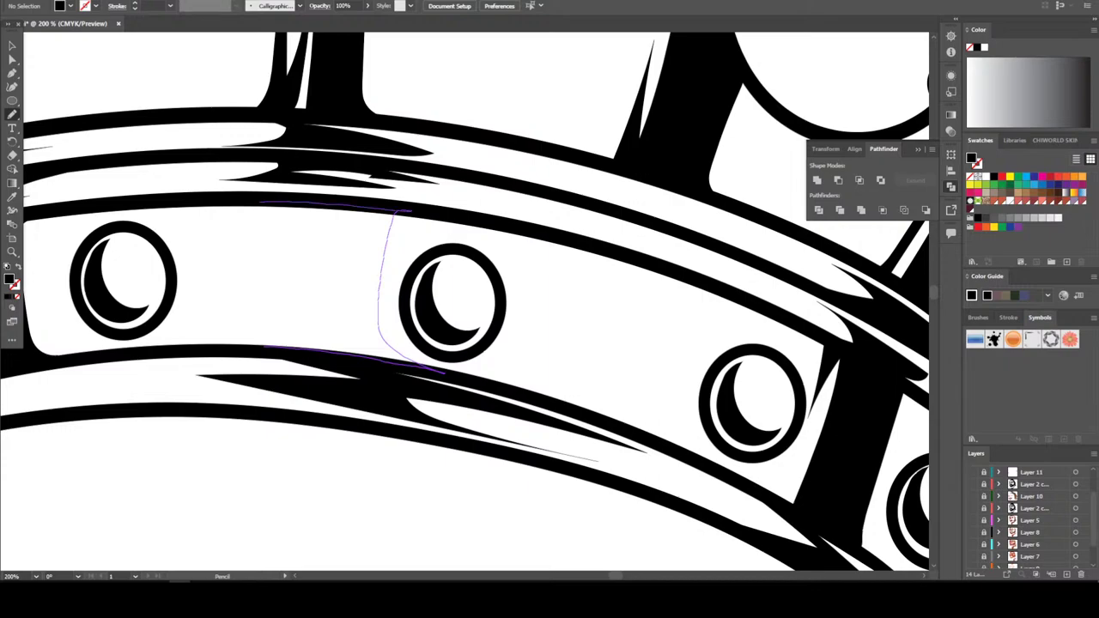
{"action": "left_click_drag", "start_coordinate": [308, 239], "coordinate": [296, 317]}
{"action": "left_click_drag", "start_coordinate": [409, 361], "coordinate": [414, 364]}
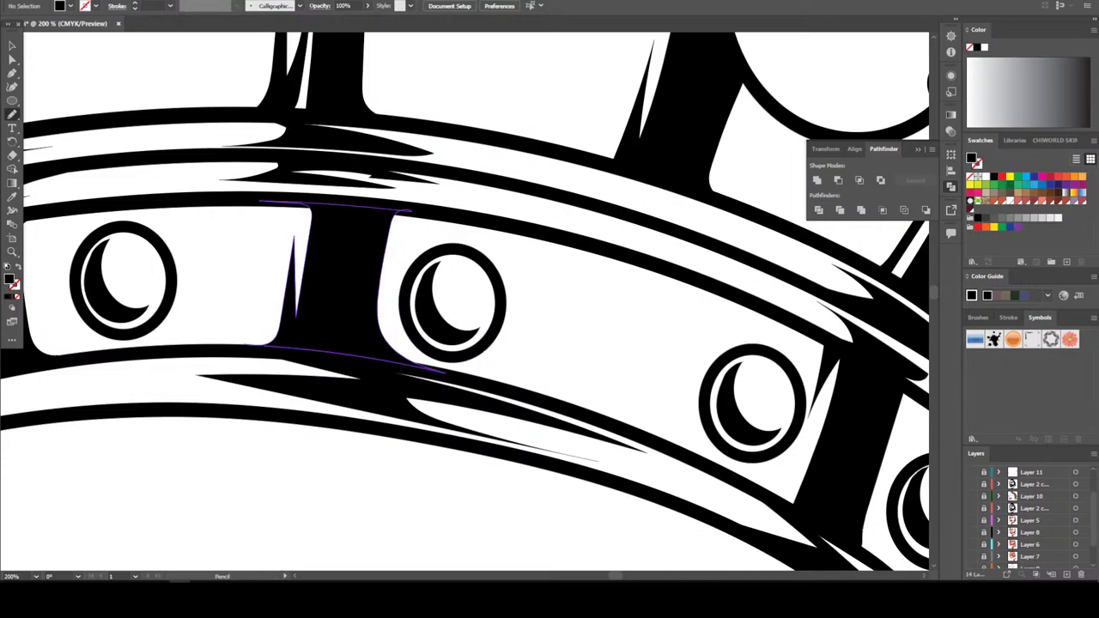
{"action": "key", "text": "ctrl+minus"}
{"action": "key", "text": "ctrl+minus"}
{"action": "key", "text": "ctrl+minus"}
{"action": "key", "text": "ctrl+minus"}
{"action": "key", "text": "ctrl+minus"}
{"action": "key", "text": "ctrl+minus"}
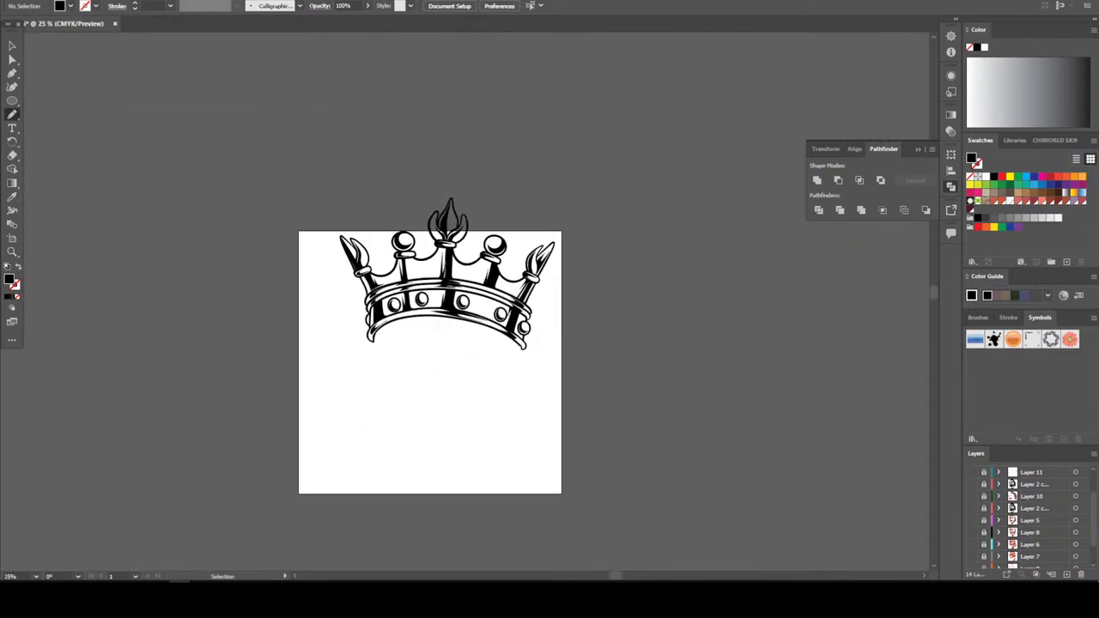
Add a thin filled spike shadow between the jewels
{"action": "key", "text": "ctrl+plus"}
{"action": "key", "text": "ctrl+plus"}
{"action": "key", "text": "ctrl+plus"}
{"action": "key", "text": "ctrl+plus"}
{"action": "key", "text": "ctrl+plus"}
{"action": "key", "text": "ctrl+plus"}
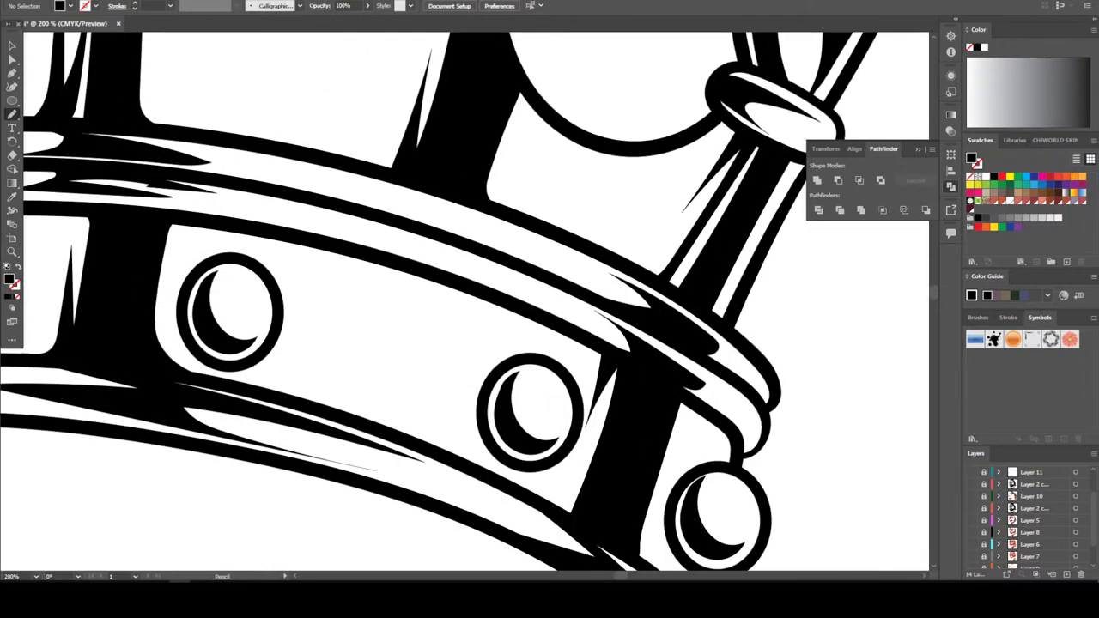
{"action": "mouse_move", "coordinate": [418, 304]}
{"action": "left_mouse_down"}
{"action": "mouse_move", "coordinate": [378, 400]}
{"action": "mouse_move", "coordinate": [401, 307]}
{"action": "mouse_move", "coordinate": [373, 323]}
{"action": "left_mouse_up"}
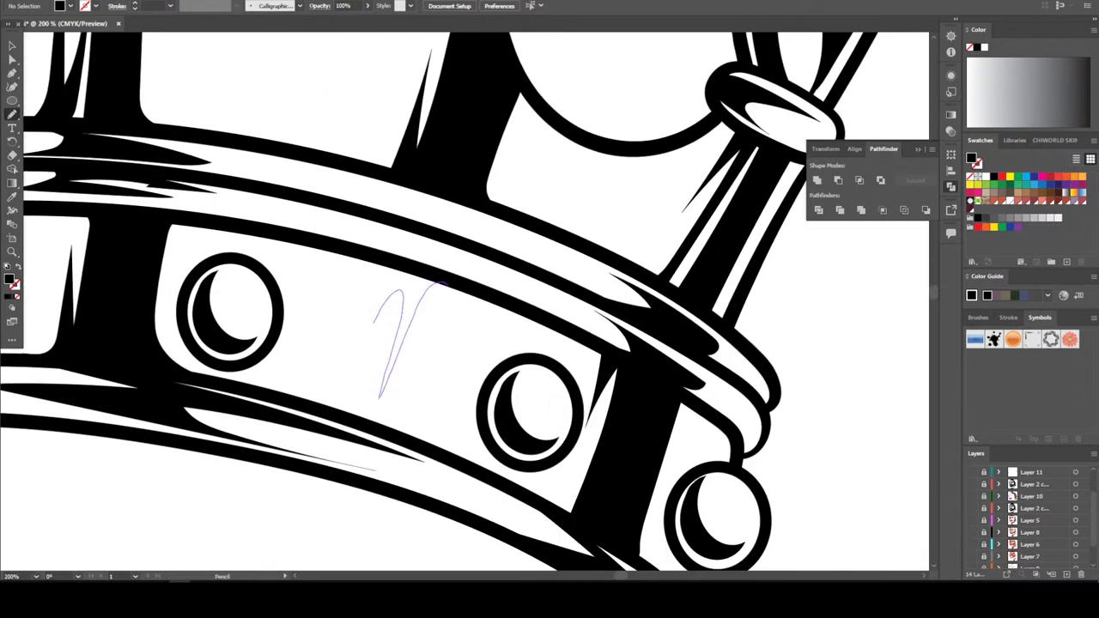
{"action": "left_click_drag", "start_coordinate": [446, 283], "coordinate": [446, 283]}
{"action": "key", "text": "ctrl+minus"}
{"action": "key", "text": "ctrl+minus"}
{"action": "key", "text": "ctrl+minus"}
{"action": "key", "text": "ctrl+minus"}
{"action": "key", "text": "ctrl+minus"}
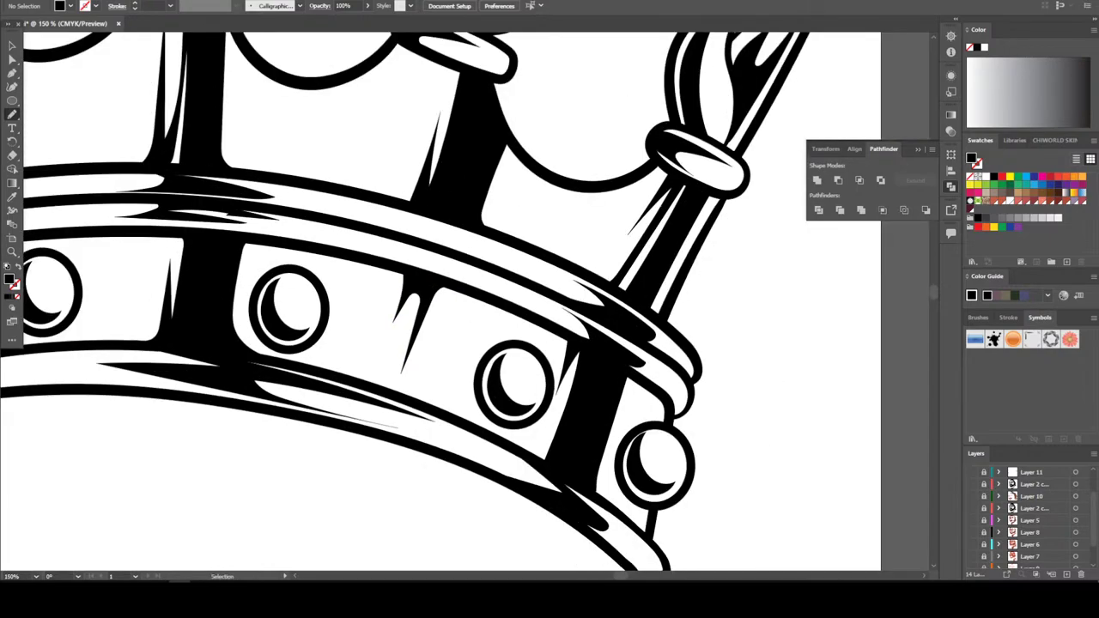
{"action": "key", "text": "ctrl+plus"}
{"action": "key", "text": "ctrl+plus"}
{"action": "key", "text": "ctrl+plus"}
{"action": "key", "text": "ctrl+plus"}
{"action": "key", "text": "ctrl+plus"}
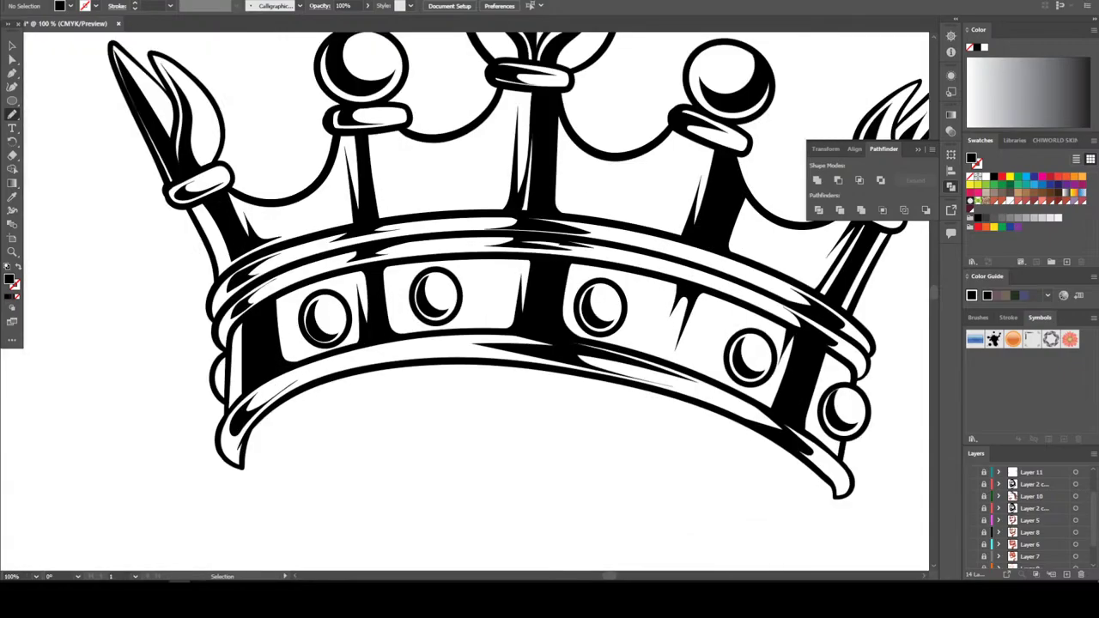
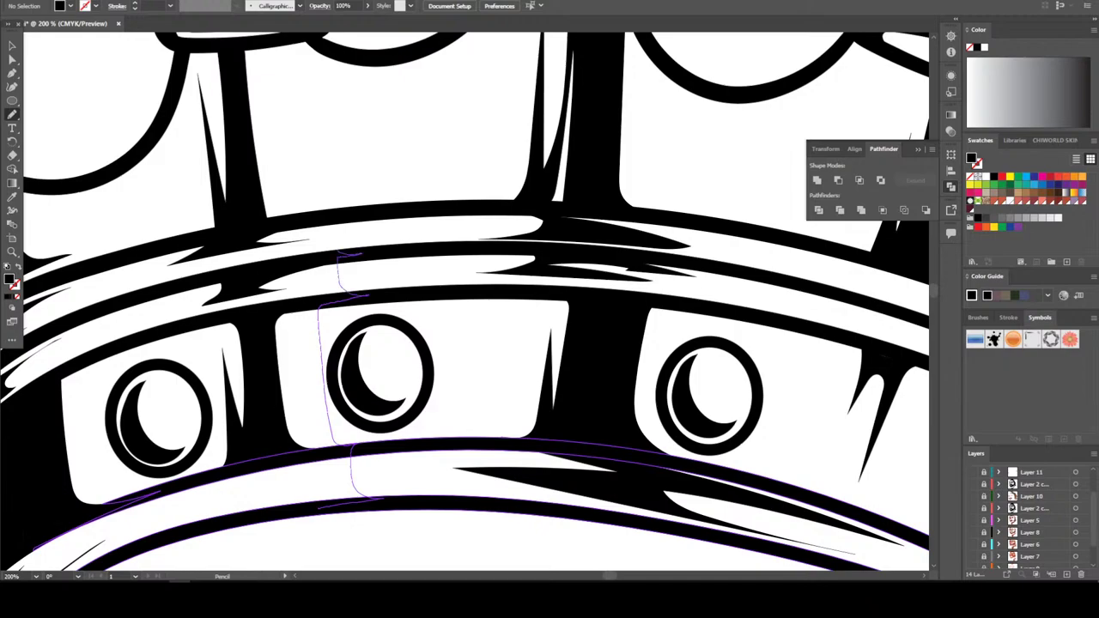
Draw a thin Pencil line up and then down through the crown band
{"action": "left_click_drag", "start_coordinate": [329, 179], "coordinate": [314, 39]}
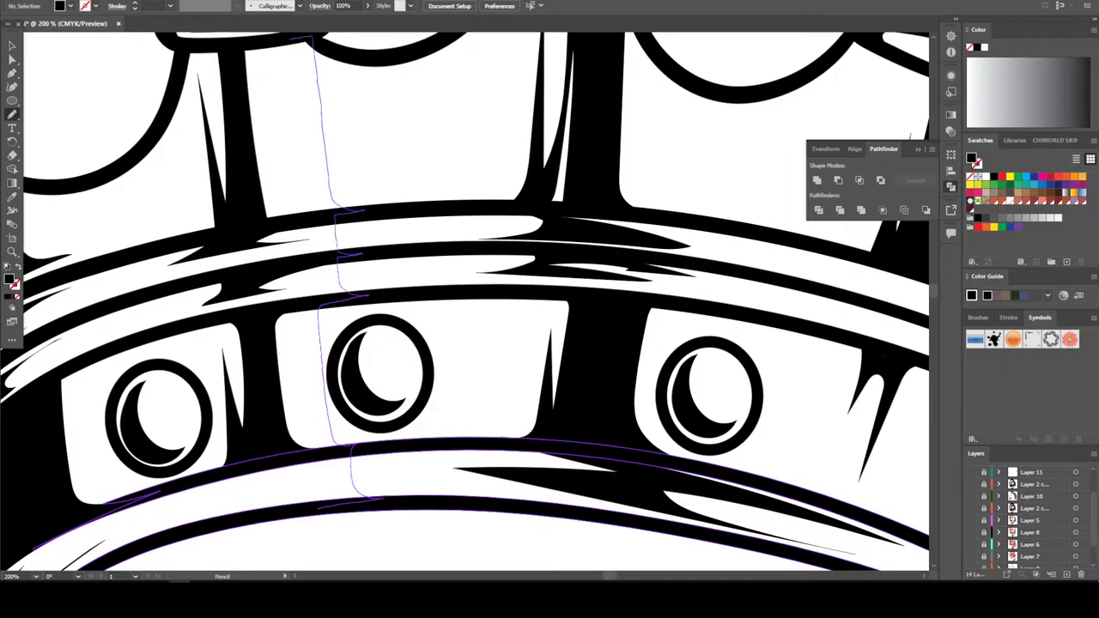
{"action": "left_click_drag", "start_coordinate": [287, 86], "coordinate": [306, 207]}
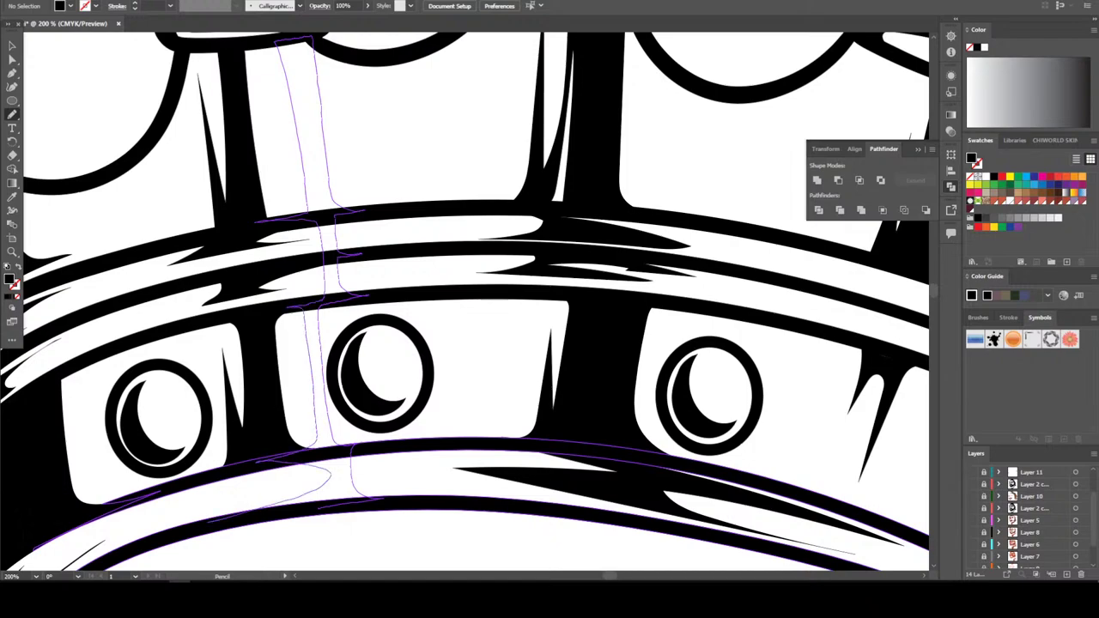
{"action": "key", "text": "ctrl+minus"}
{"action": "key", "text": "ctrl+minus"}
{"action": "key", "text": "ctrl+minus"}
{"action": "key", "text": "ctrl+minus"}
{"action": "key", "text": "ctrl+minus"}
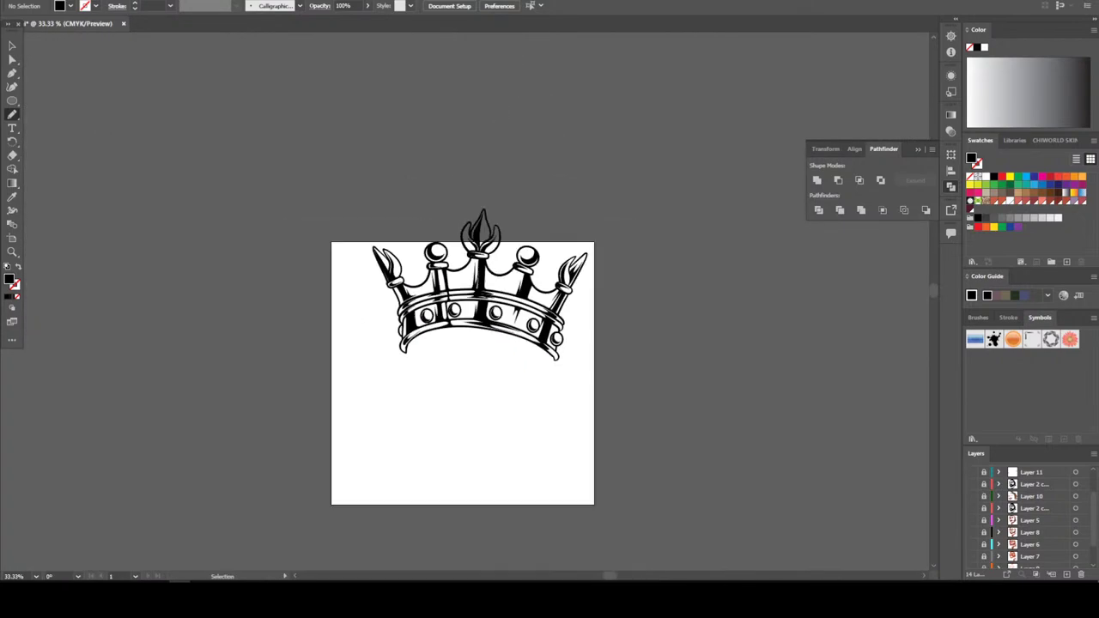
{"action": "key", "text": "ctrl+plus"}
{"action": "key", "text": "ctrl+plus"}
{"action": "key", "text": "ctrl+plus"}
{"action": "key", "text": "ctrl+plus"}
{"action": "key", "text": "ctrl+plus"}
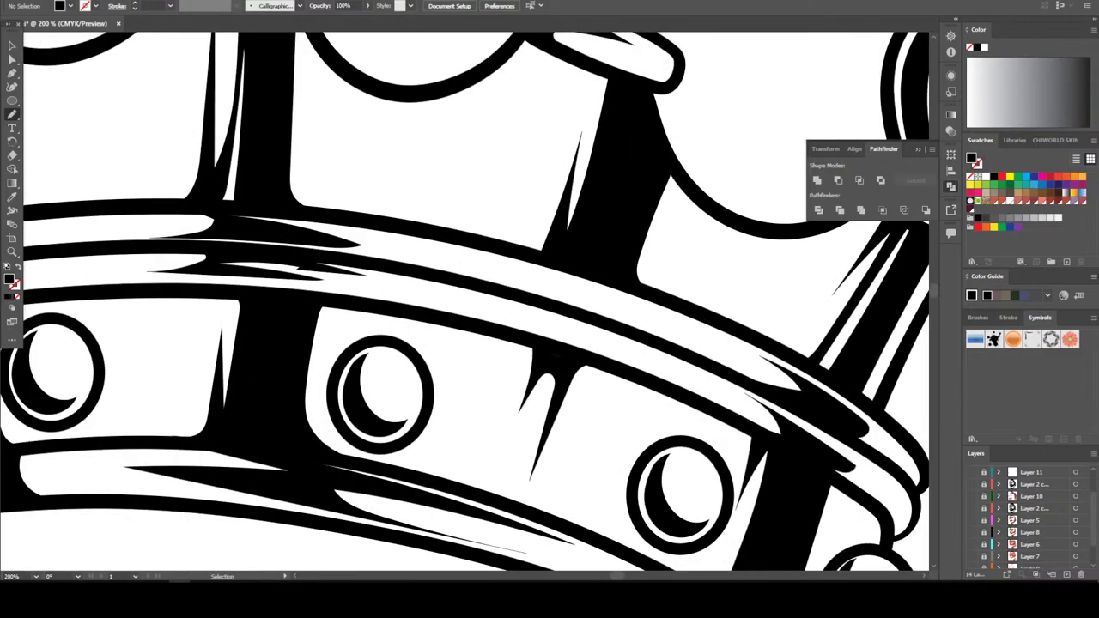
{"action": "scroll", "coordinate": [465, 302], "scroll_direction": "up", "scroll_amount": 5}
Draw a line down from below the pillar collar, then set the Paintbrush to black stroke, no fill
{"action": "left_click_drag", "start_coordinate": [533, 225], "coordinate": [499, 328]}
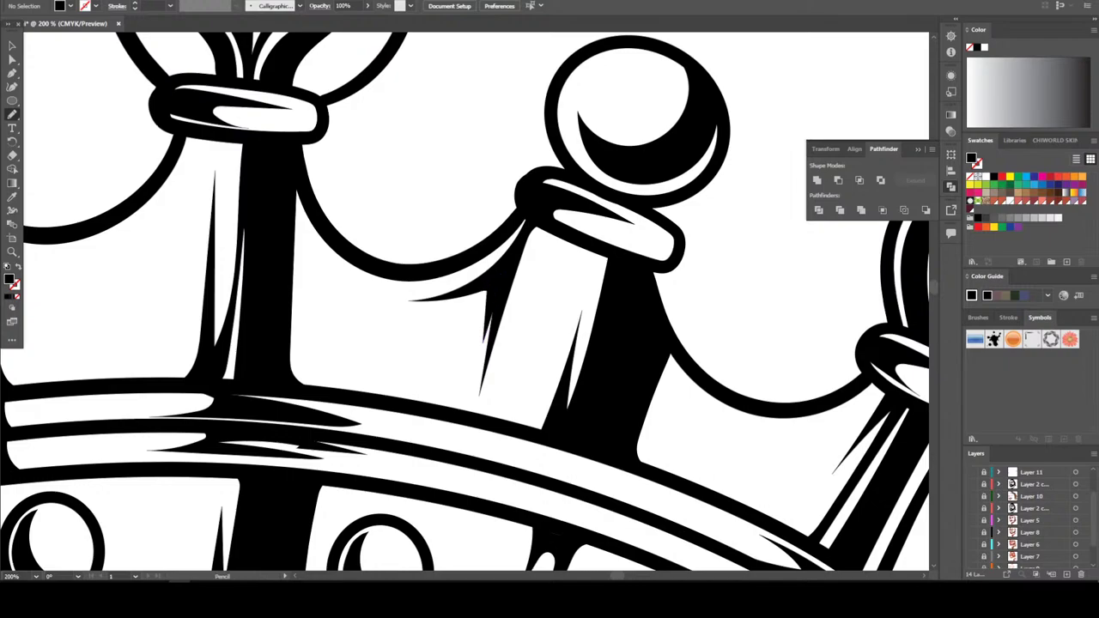
{"action": "key", "text": "ctrl+minus"}
{"action": "key", "text": "ctrl+minus"}
{"action": "key", "text": "ctrl+minus"}
{"action": "key", "text": "ctrl+minus"}
{"action": "key", "text": "ctrl+minus"}
{"action": "key", "text": "ctrl+minus"}
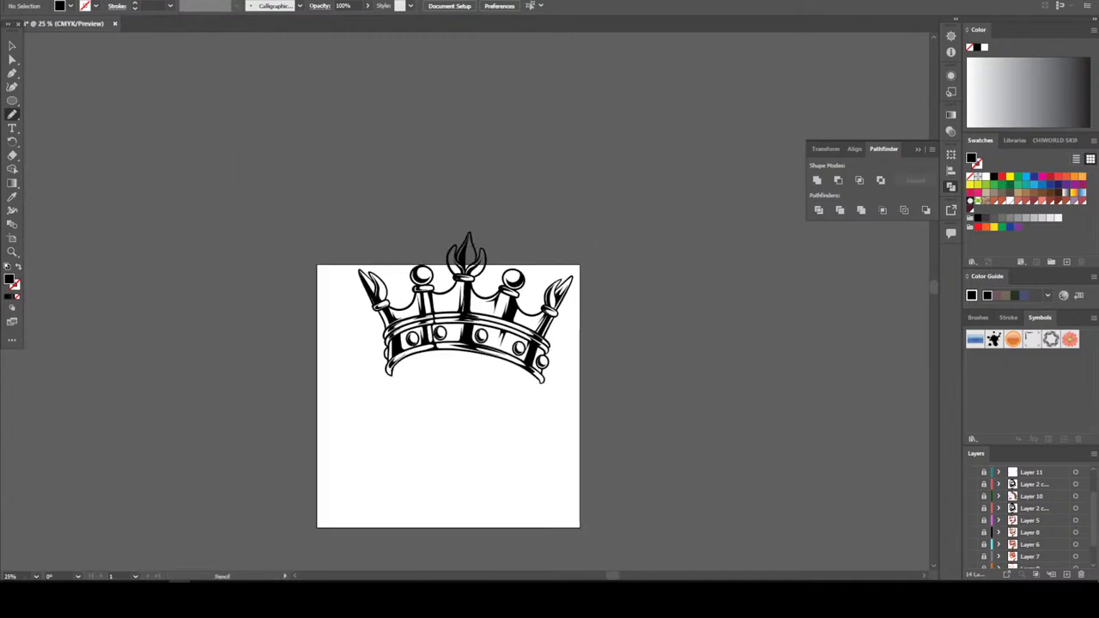
{"action": "key", "text": "ctrl+plus"}
{"action": "key", "text": "ctrl+plus"}
{"action": "scroll", "coordinate": [431, 386], "scroll_direction": "down", "scroll_amount": 1}
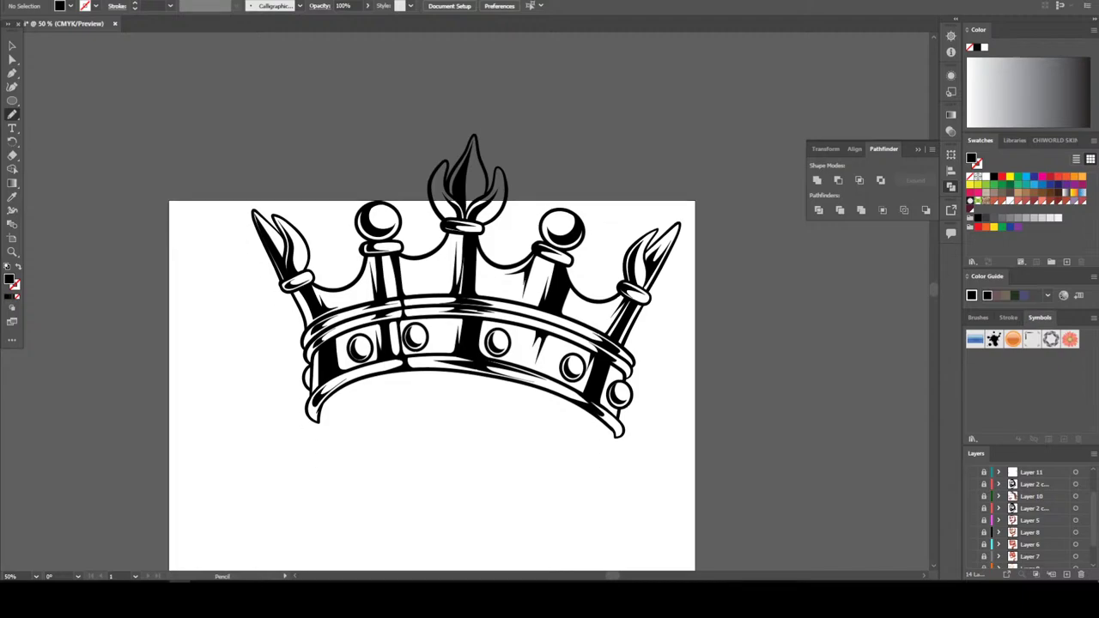
{"action": "key", "text": "ctrl+plus"}
{"action": "key", "text": "ctrl+plus"}
{"action": "scroll", "coordinate": [460, 301], "scroll_direction": "down", "scroll_amount": 1}
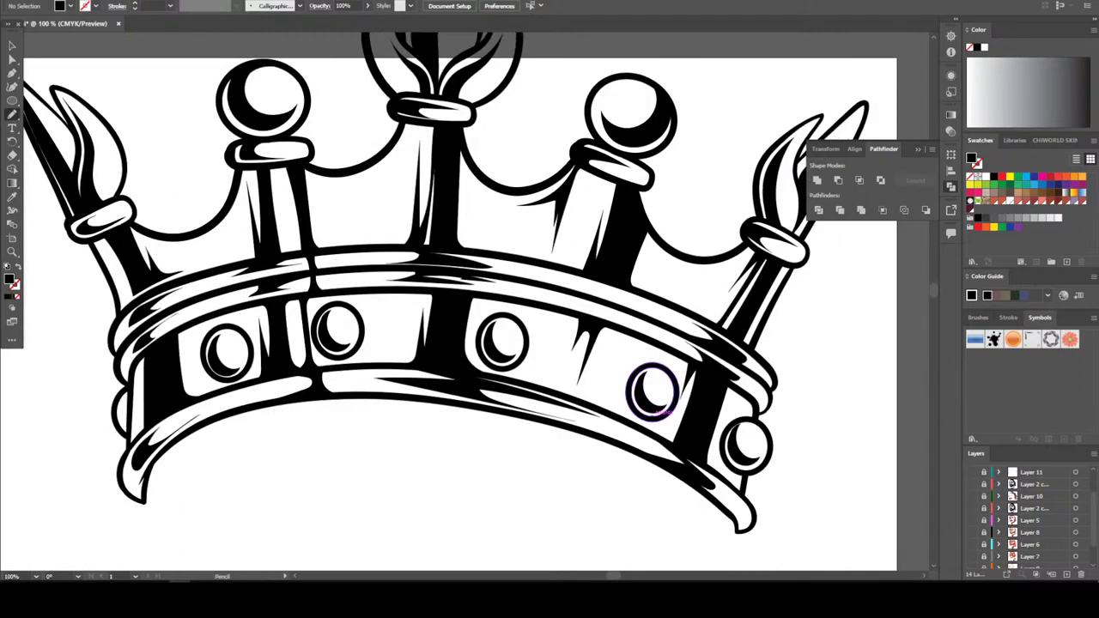
{"action": "scroll", "coordinate": [474, 302], "scroll_direction": "down", "scroll_amount": 1}
{"action": "key", "text": "ctrl+plus"}
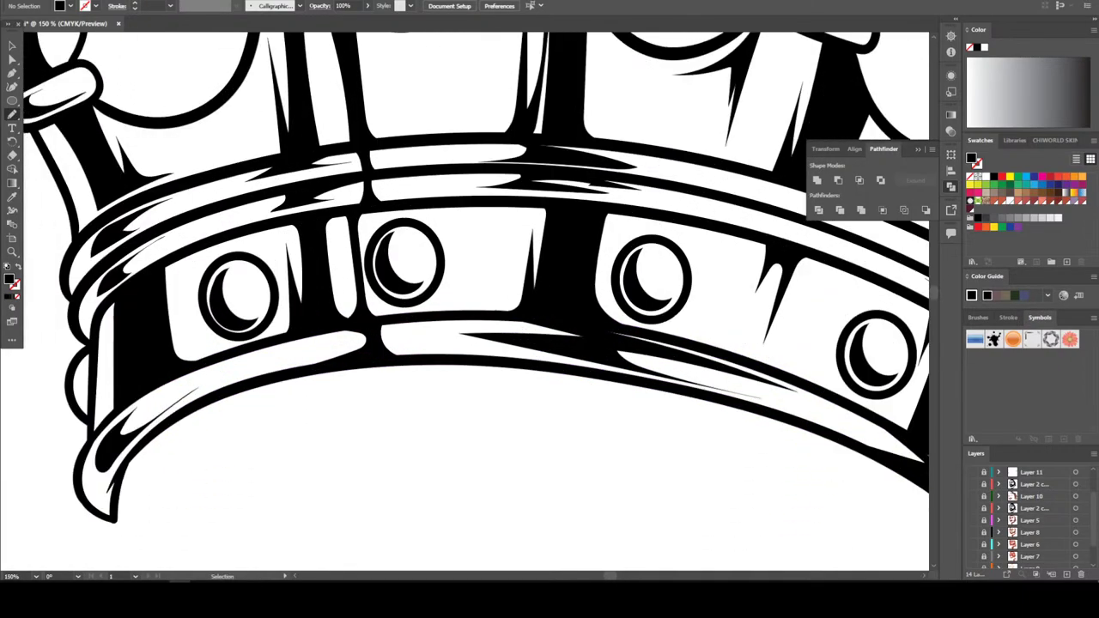
{"action": "key", "text": "ctrl+minus"}
{"action": "key", "text": "ctrl+minus"}
{"action": "scroll", "coordinate": [460, 302], "scroll_direction": "up", "scroll_amount": 2}
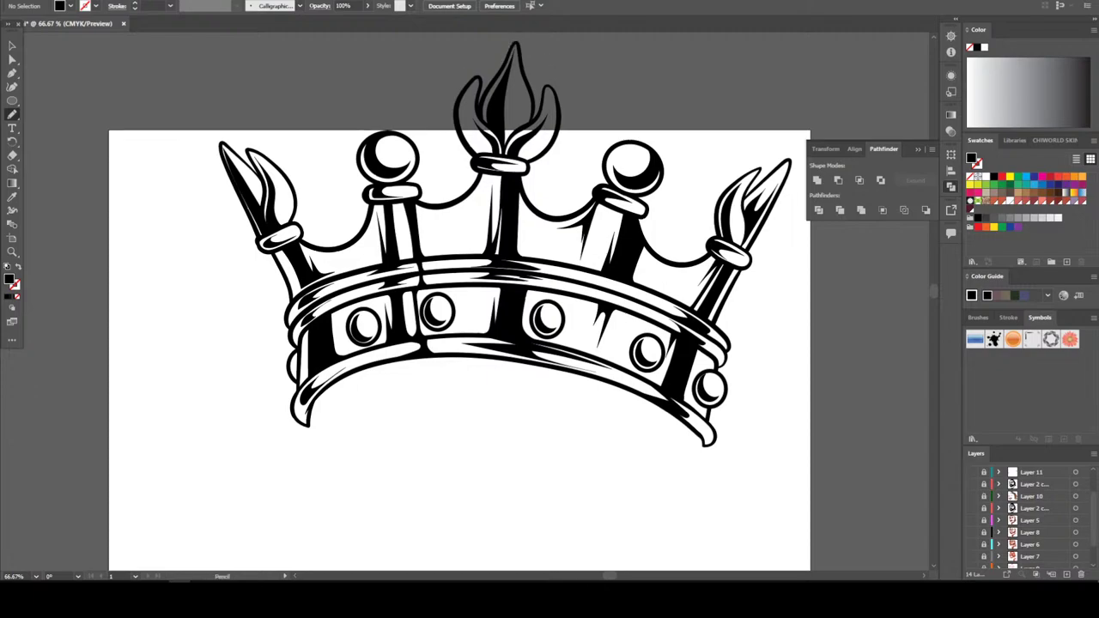
{"action": "key", "text": "ctrl+plus"}
{"action": "key", "text": "ctrl+plus"}
{"action": "key", "text": "ctrl+plus"}
{"action": "scroll", "coordinate": [464, 301], "scroll_direction": "up", "scroll_amount": 2}
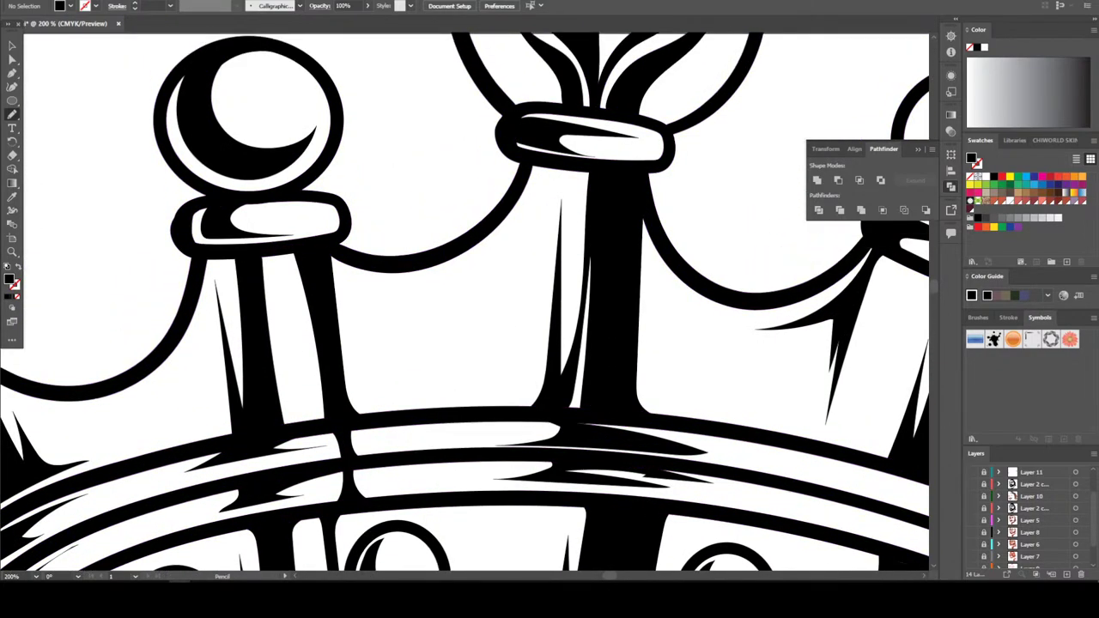
{"action": "key", "text": "ctrl+minus"}
{"action": "key", "text": "ctrl+minus"}
{"action": "key", "text": "ctrl+minus"}
{"action": "key", "text": "ctrl+minus"}
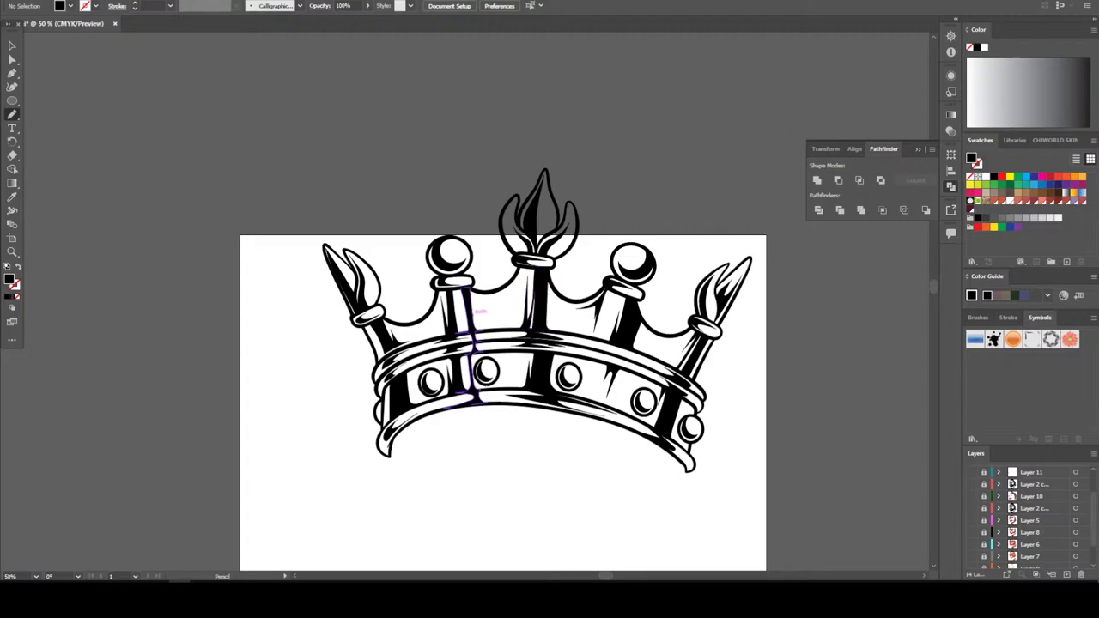
{"action": "mouse_move", "coordinate": [12, 114]}
{"action": "left_mouse_down"}
{"action": "mouse_move", "coordinate": [60, 139]}
{"action": "mouse_move", "coordinate": [62, 115]}
{"action": "left_mouse_up"}
{"action": "key", "text": "shift+x"}
Set the stroke weight to 5 pt and paint a stroke along the crown arch from the left stem
{"action": "left_click", "coordinate": [170, 6]}
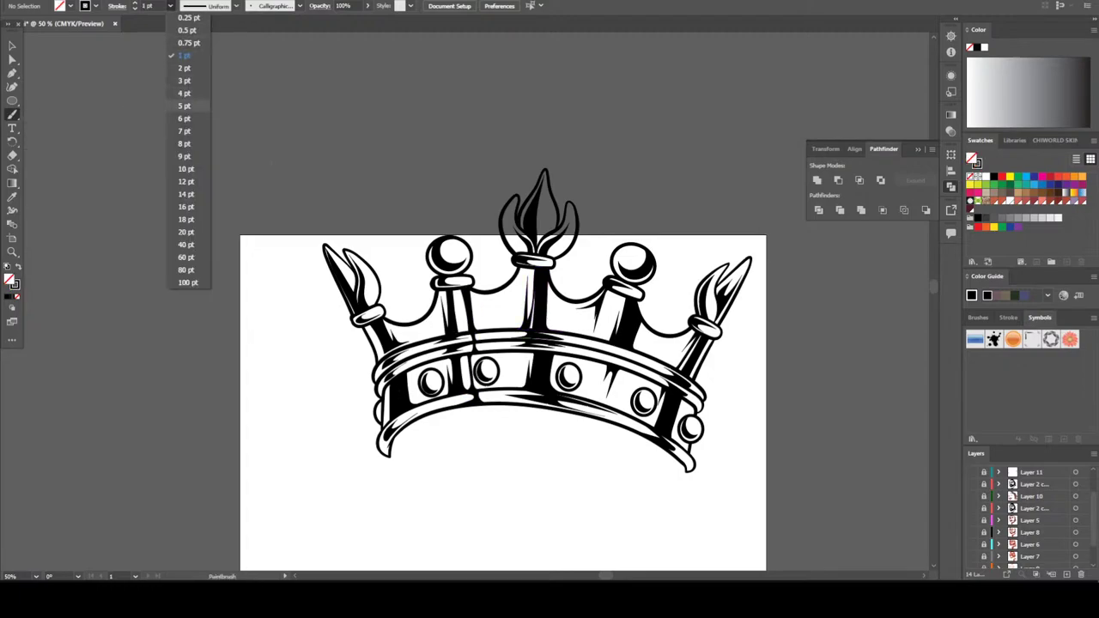
{"action": "left_click", "coordinate": [183, 106]}
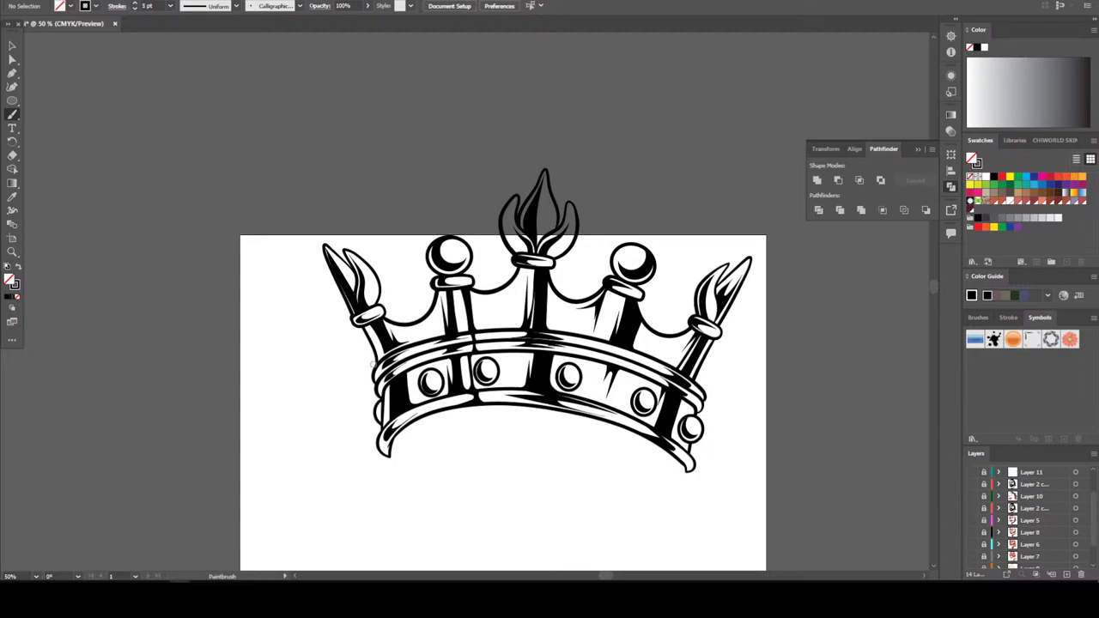
{"action": "scroll", "coordinate": [427, 426], "scroll_direction": "up", "scroll_amount": 4}
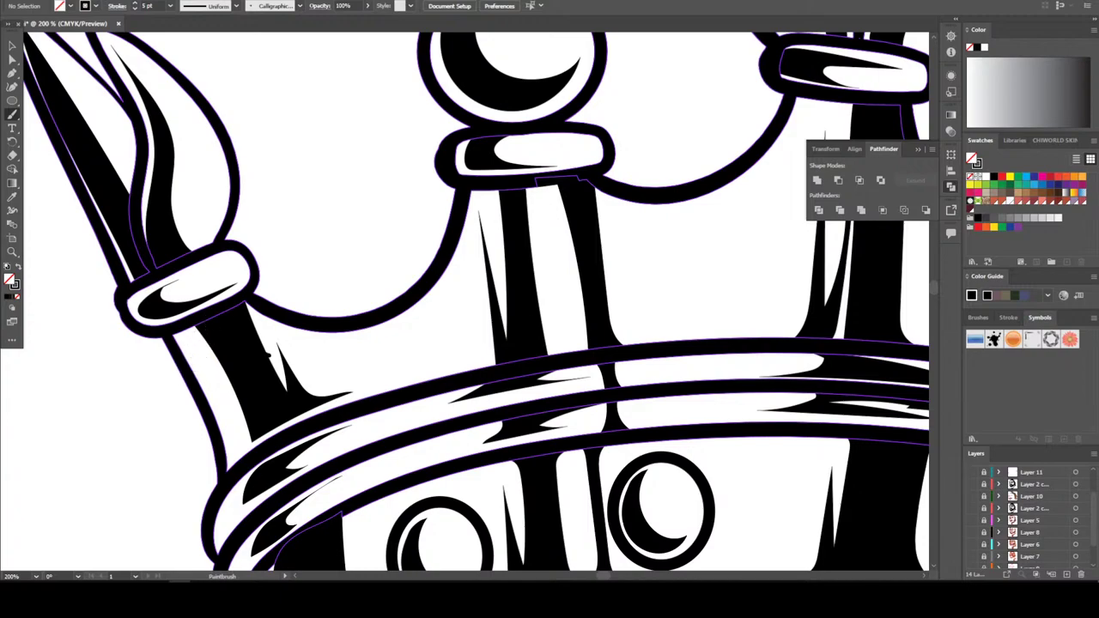
{"action": "mouse_move", "coordinate": [270, 352]}
{"action": "left_mouse_down"}
{"action": "mouse_move", "coordinate": [340, 368]}
{"action": "mouse_move", "coordinate": [405, 352]}
{"action": "mouse_move", "coordinate": [455, 325]}
{"action": "mouse_move", "coordinate": [505, 242]}
{"action": "left_mouse_up"}
Paint sagging drapes from the left stem to the central, right and far-right stems
{"action": "key", "text": "ctrl+0"}
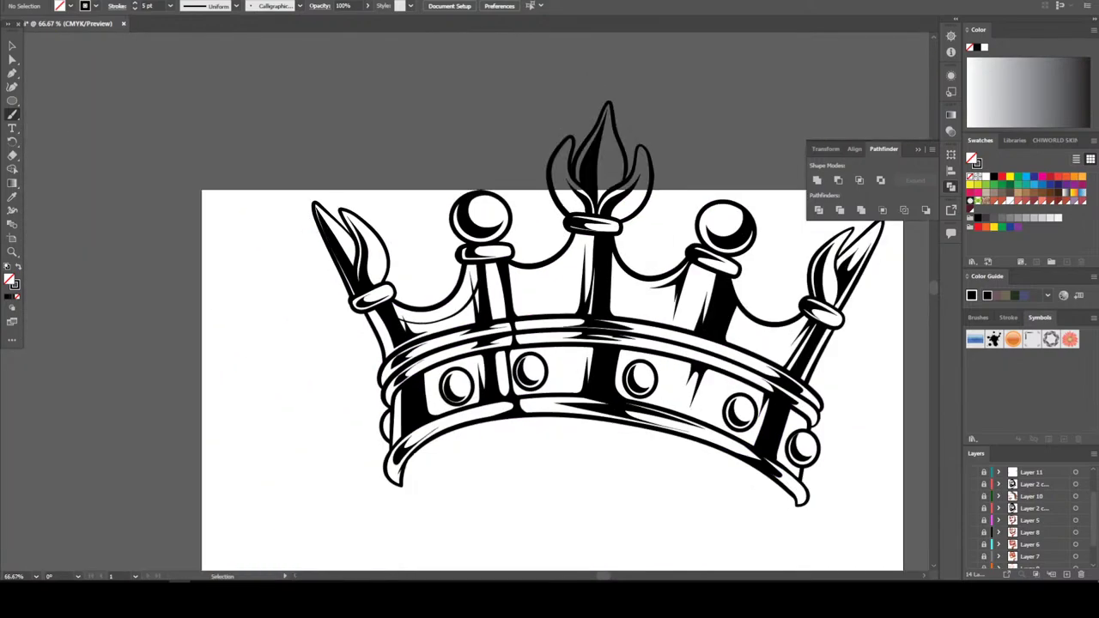
{"action": "scroll", "coordinate": [550, 378], "scroll_direction": "right", "scroll_amount": 2}
{"action": "key", "text": "ctrl+="}
{"action": "key", "text": "ctrl+="}
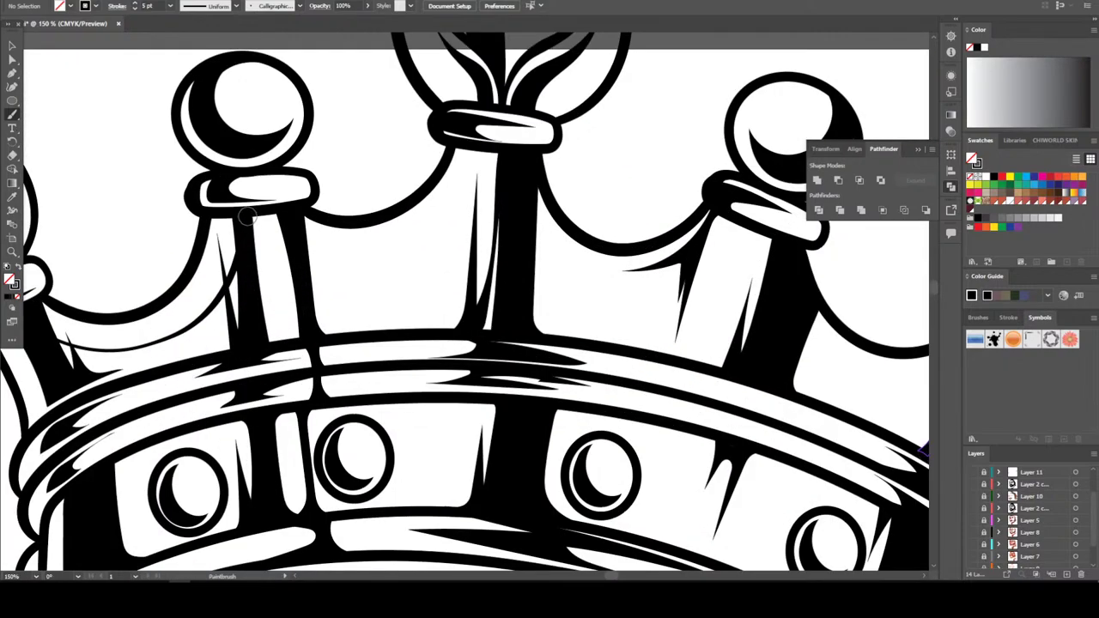
{"action": "mouse_move", "coordinate": [254, 222]}
{"action": "left_mouse_down"}
{"action": "mouse_move", "coordinate": [331, 273]}
{"action": "mouse_move", "coordinate": [369, 273]}
{"action": "mouse_move", "coordinate": [418, 249]}
{"action": "mouse_move", "coordinate": [478, 156]}
{"action": "left_mouse_up"}
{"action": "key", "text": "ctrl+-"}
{"action": "key", "text": "ctrl+-"}
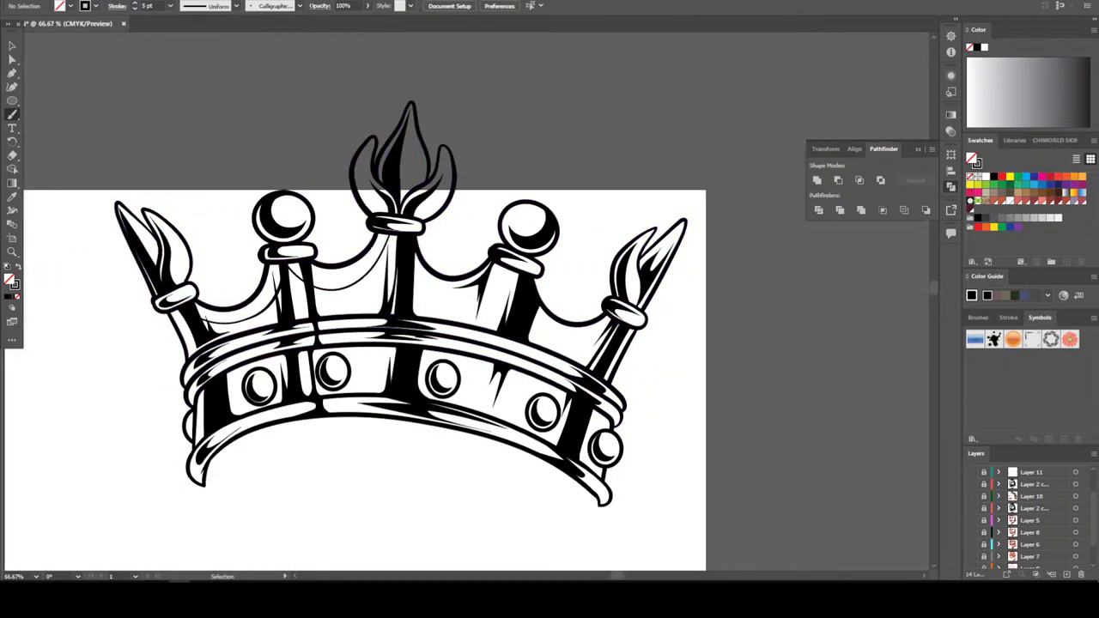
{"action": "key", "text": "ctrl+="}
{"action": "key", "text": "ctrl+="}
{"action": "key", "text": "ctrl+-"}
{"action": "key", "text": "ctrl+="}
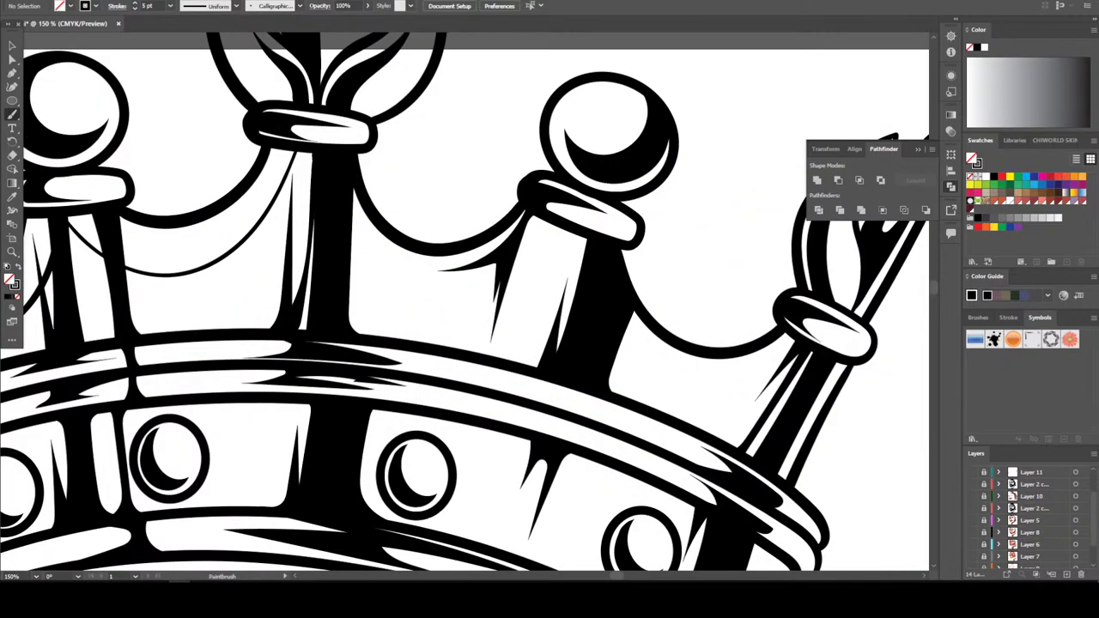
{"action": "mouse_move", "coordinate": [351, 249]}
{"action": "left_mouse_down"}
{"action": "mouse_move", "coordinate": [387, 285]}
{"action": "mouse_move", "coordinate": [460, 296]}
{"action": "mouse_move", "coordinate": [529, 260]}
{"action": "mouse_move", "coordinate": [561, 225]}
{"action": "mouse_move", "coordinate": [570, 230]}
{"action": "left_mouse_up"}
{"action": "mouse_move", "coordinate": [620, 347]}
{"action": "left_mouse_down"}
{"action": "mouse_move", "coordinate": [710, 380]}
{"action": "mouse_move", "coordinate": [813, 354]}
{"action": "left_mouse_up"}
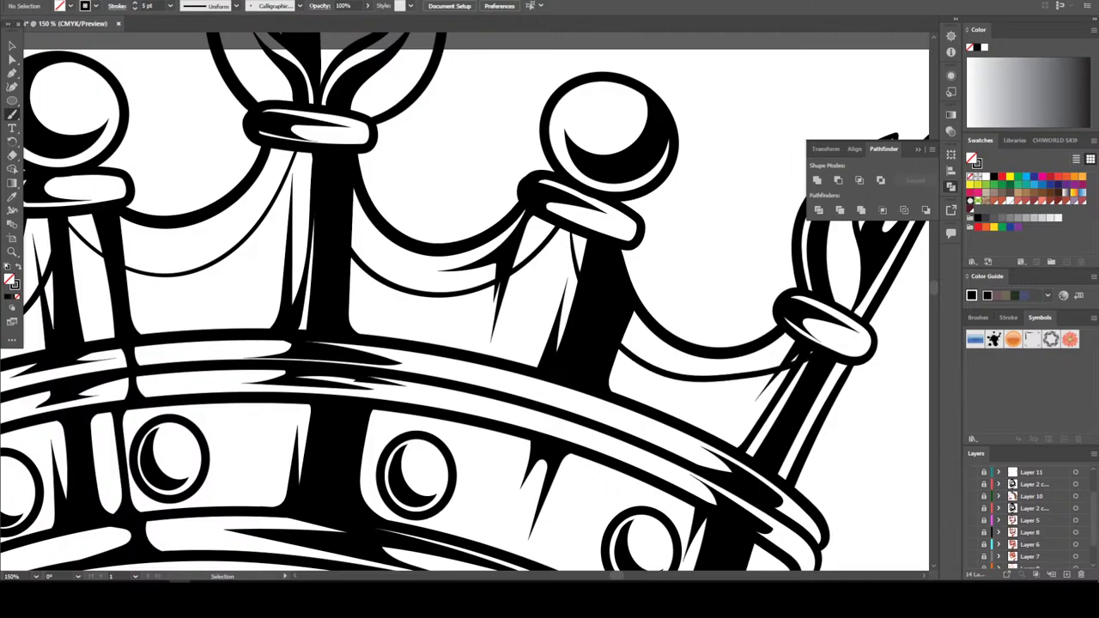
Paint a short detail curve on the band below the left-centre jewel
{"action": "key", "text": "ctrl+minus"}
{"action": "key", "text": "ctrl+minus"}
{"action": "key", "text": "ctrl+minus"}
{"action": "key", "text": "ctrl+minus"}
{"action": "key", "text": "ctrl+plus"}
{"action": "key", "text": "ctrl+plus"}
{"action": "key", "text": "ctrl+plus"}
{"action": "key", "text": "ctrl+plus"}
{"action": "key", "text": "ctrl+plus"}
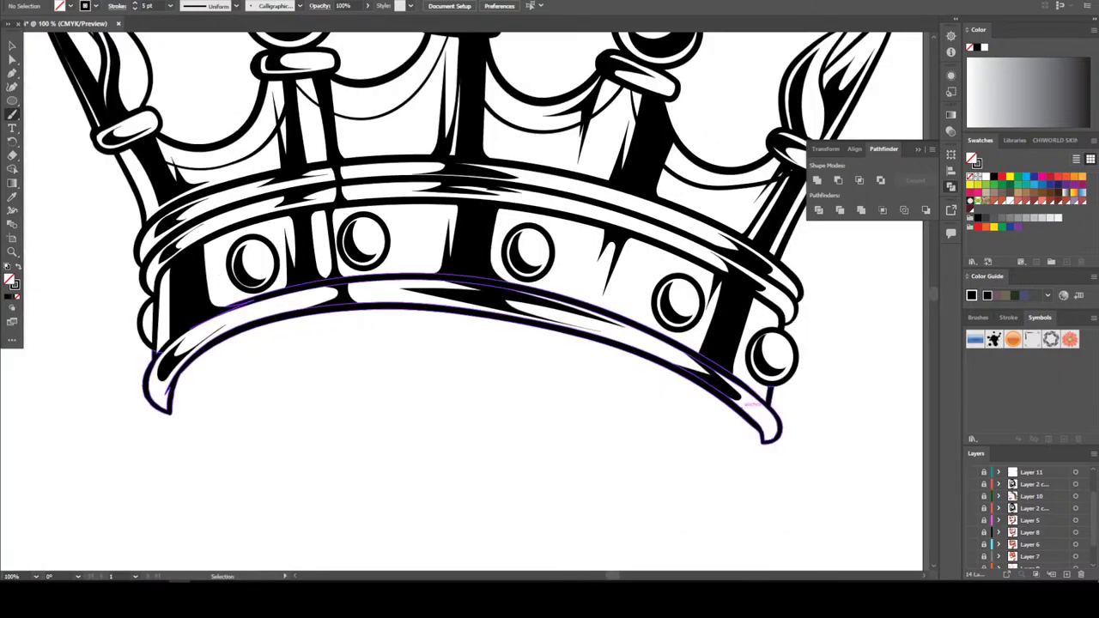
{"action": "scroll", "coordinate": [743, 451], "scroll_direction": "up", "scroll_amount": 2}
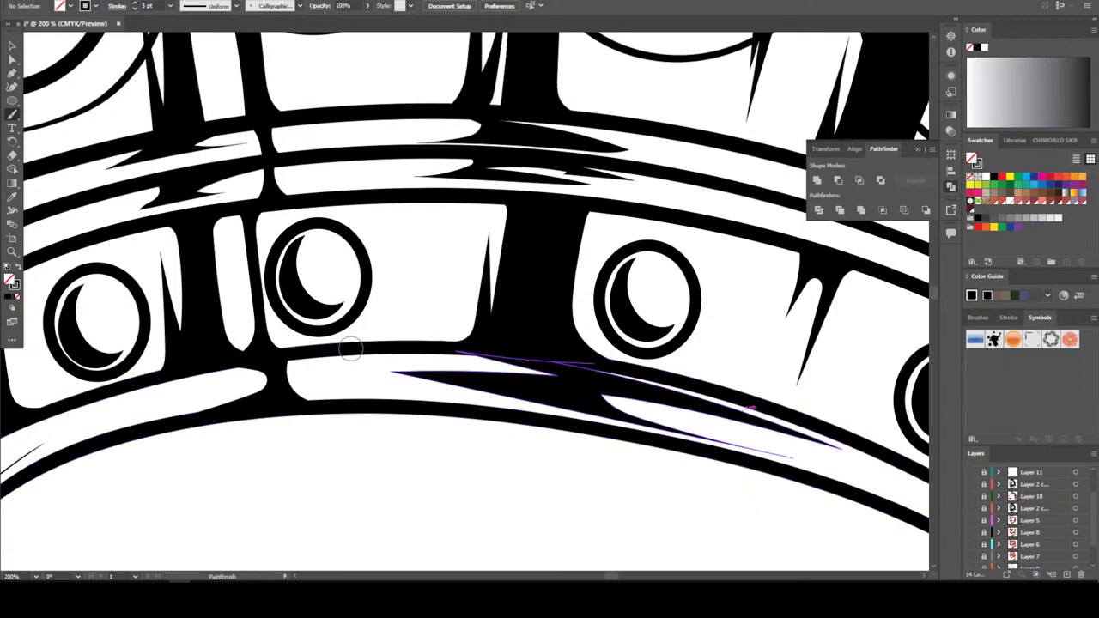
{"action": "mouse_move", "coordinate": [375, 338]}
{"action": "left_mouse_down"}
{"action": "mouse_move", "coordinate": [402, 307]}
{"action": "mouse_move", "coordinate": [412, 272]}
{"action": "mouse_move", "coordinate": [368, 205]}
{"action": "left_mouse_up"}
{"action": "key", "text": "ctrl+minus"}
{"action": "key", "text": "ctrl+minus"}
{"action": "key", "text": "ctrl+minus"}
{"action": "key", "text": "ctrl+minus"}
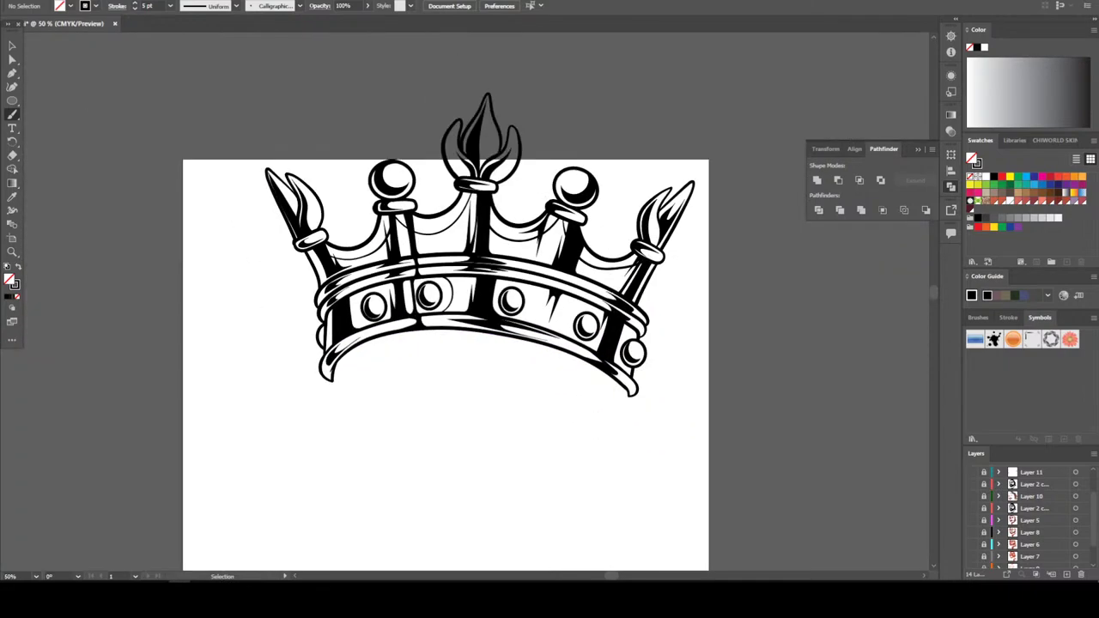
{"action": "key", "text": "ctrl+minus"}
{"action": "key", "text": "ctrl+minus"}
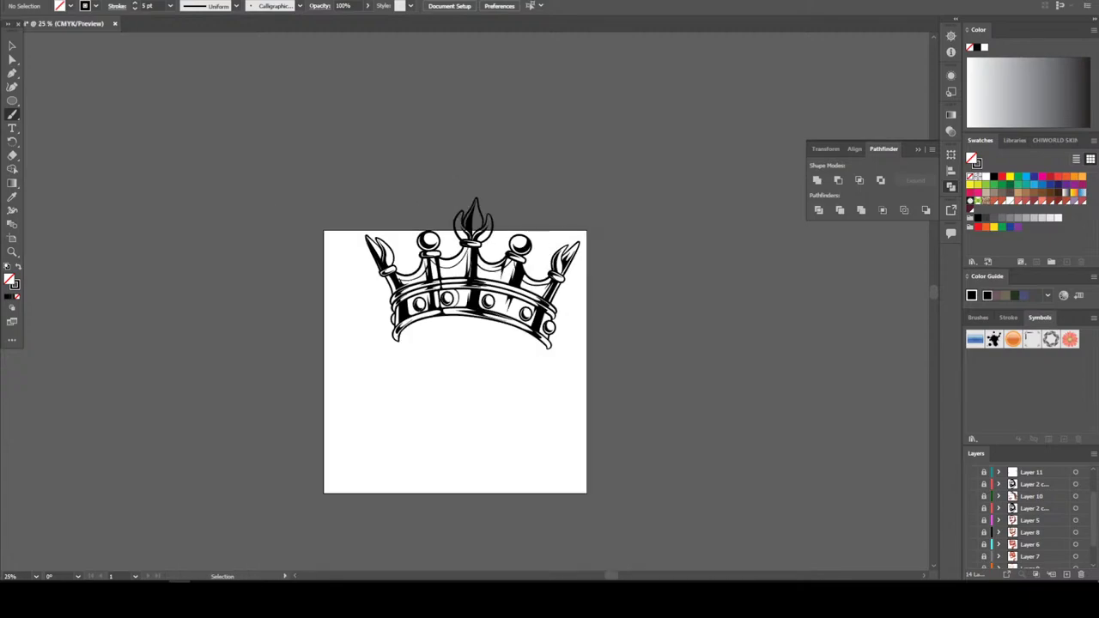
{"action": "key", "text": "ctrl+plus"}
{"action": "key", "text": "ctrl+plus"}
{"action": "key", "text": "ctrl+plus"}
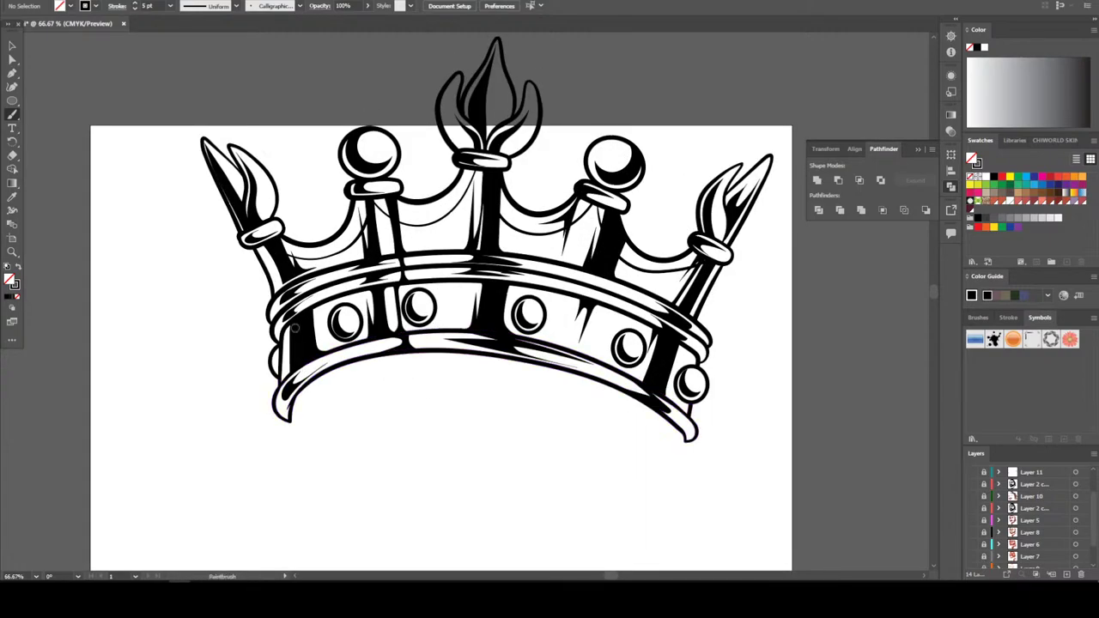
{"action": "key", "text": "l"}
{"action": "scroll", "coordinate": [412, 301], "scroll_direction": "up", "scroll_amount": 4}
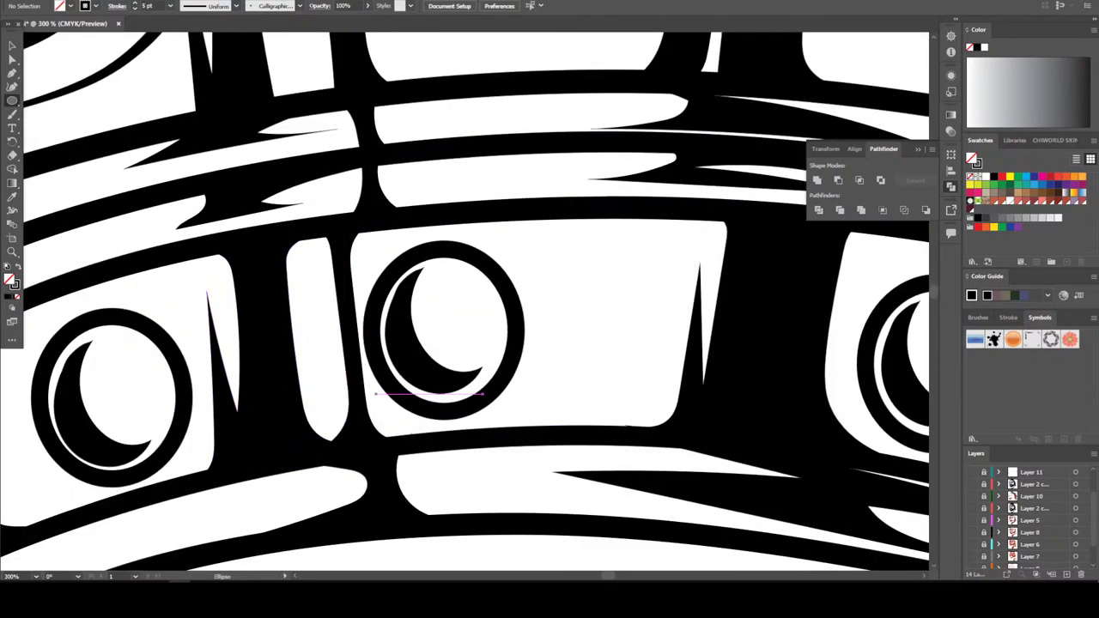
Draw a ring circle around the middle jewel and nudge it onto the jewel
{"action": "left_click_drag", "start_coordinate": [335, 450], "coordinate": [577, 204]}
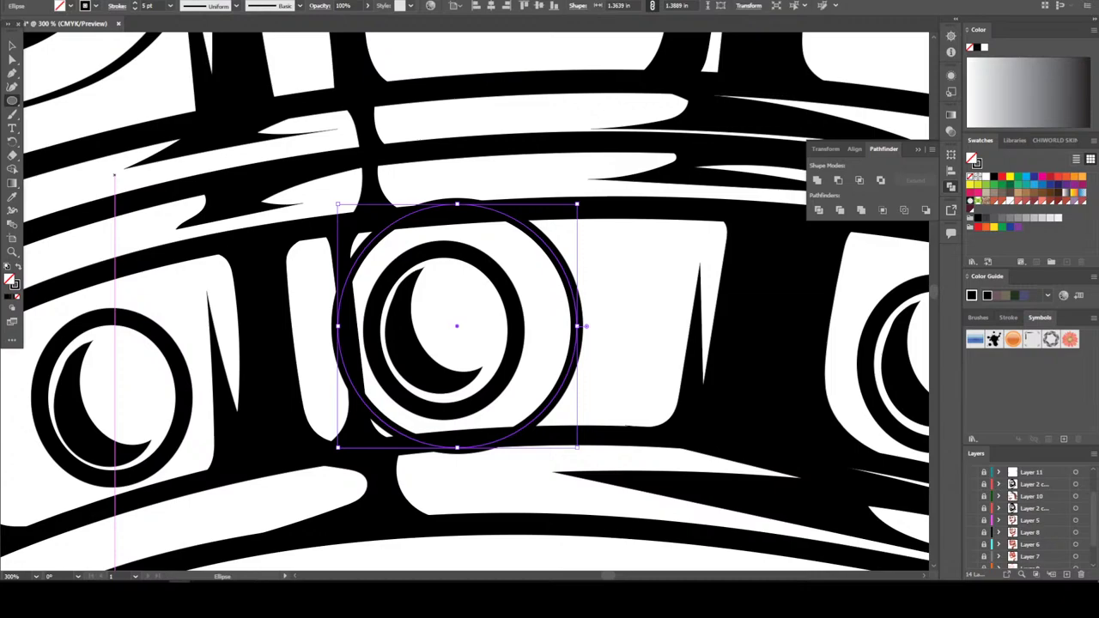
{"action": "key", "text": "v"}
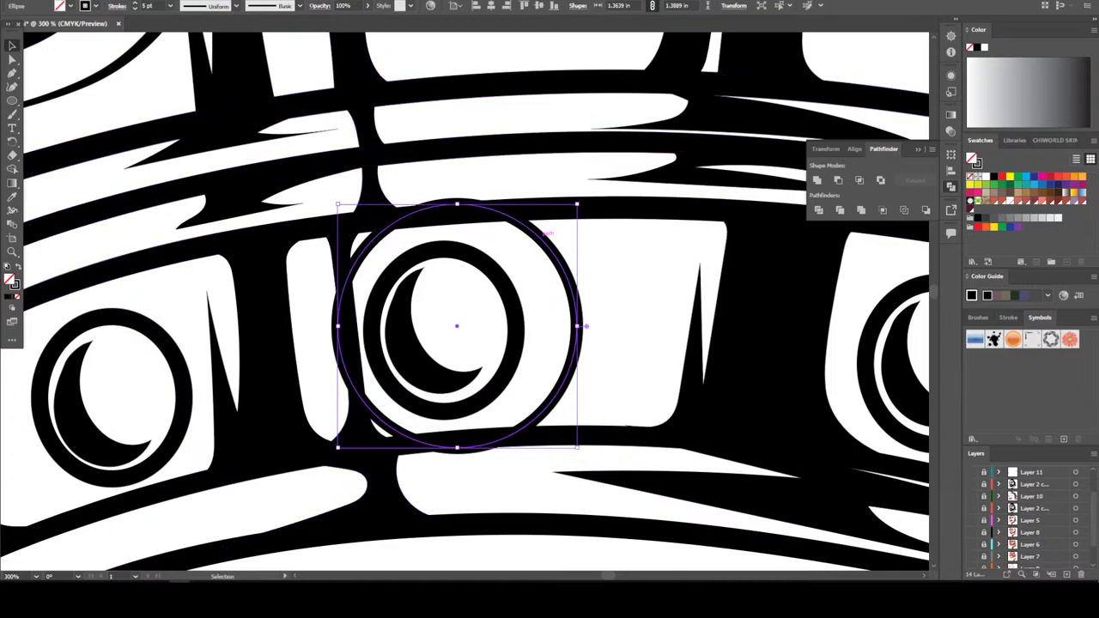
{"action": "left_click_drag", "start_coordinate": [457, 326], "coordinate": [443, 324]}
Duplicate the ring onto the left gem and the far-right gem, then deselect
{"action": "scroll", "coordinate": [443, 325], "scroll_direction": "down", "scroll_amount": 6}
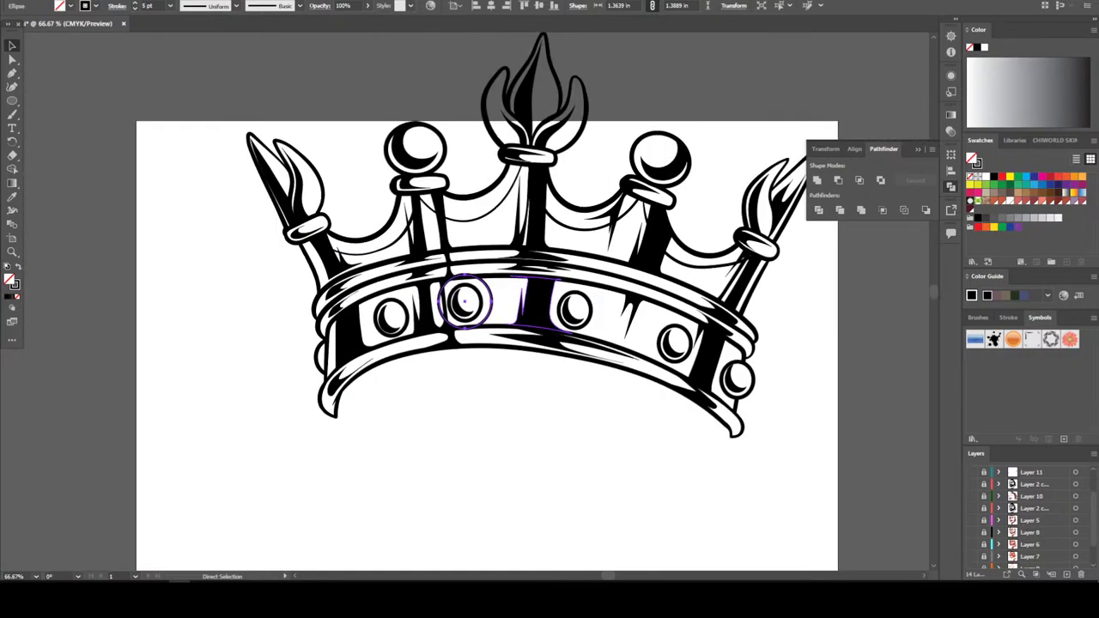
{"action": "scroll", "coordinate": [465, 301], "scroll_direction": "up", "scroll_amount": 2}
{"action": "scroll", "coordinate": [405, 301], "scroll_direction": "right", "scroll_amount": 5}
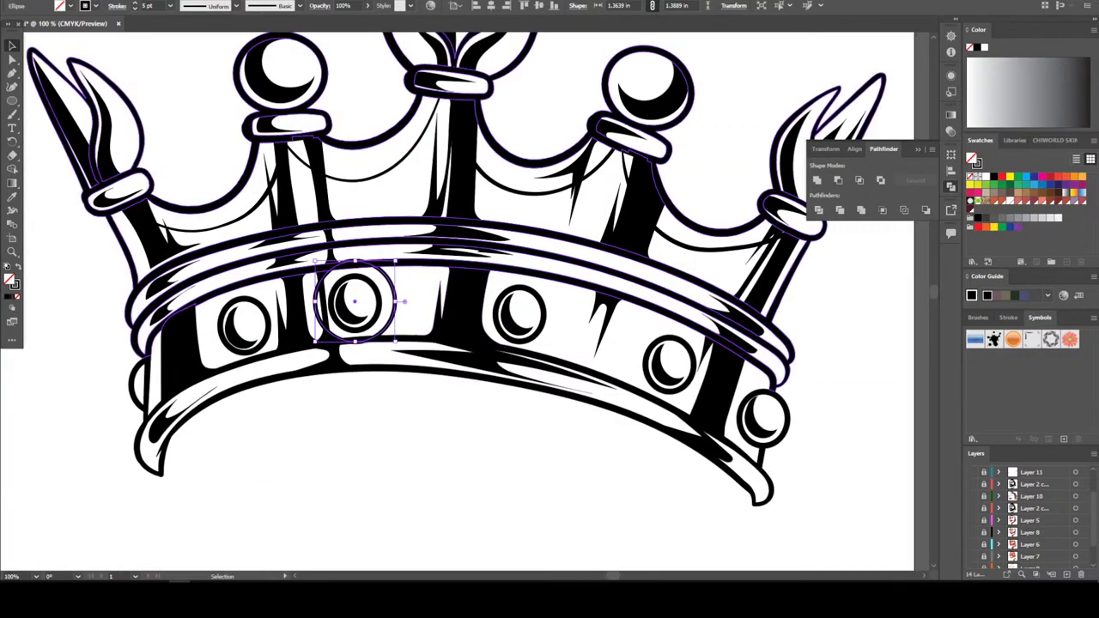
{"action": "left_click_drag", "start_coordinate": [396, 300], "coordinate": [284, 323]}
{"action": "left_click_drag", "start_coordinate": [303, 298], "coordinate": [812, 393]}
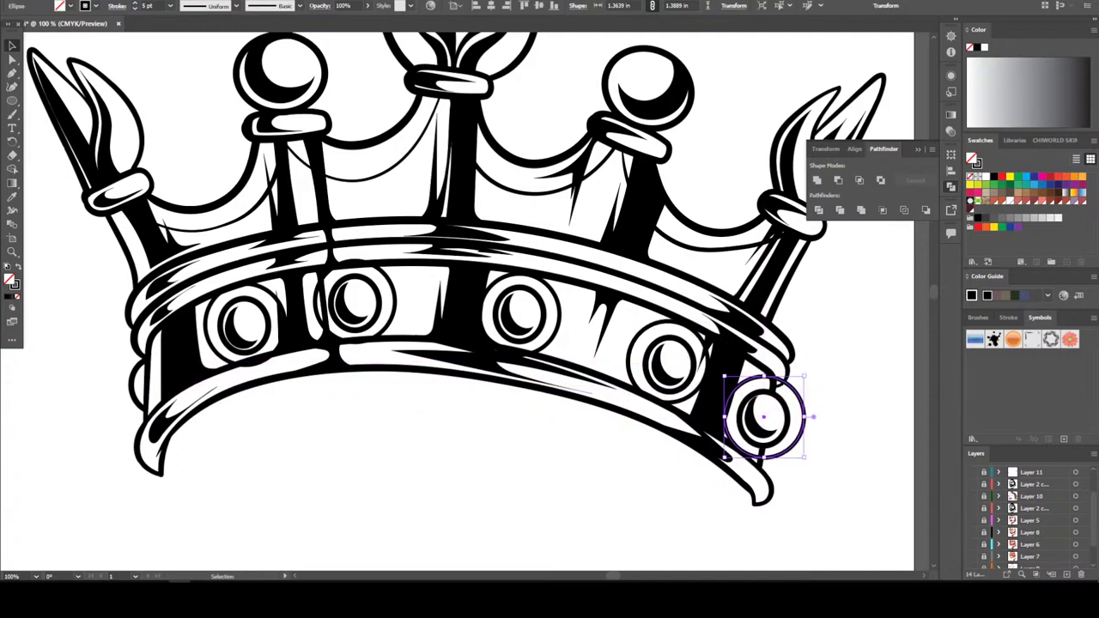
{"action": "key", "text": "ctrl+shift+a"}
{"action": "key", "text": "ctrl+minus"}
{"action": "key", "text": "ctrl+minus"}
{"action": "key", "text": "ctrl+minus"}
{"action": "key", "text": "ctrl+minus"}
{"action": "key", "text": "ctrl+minus"}
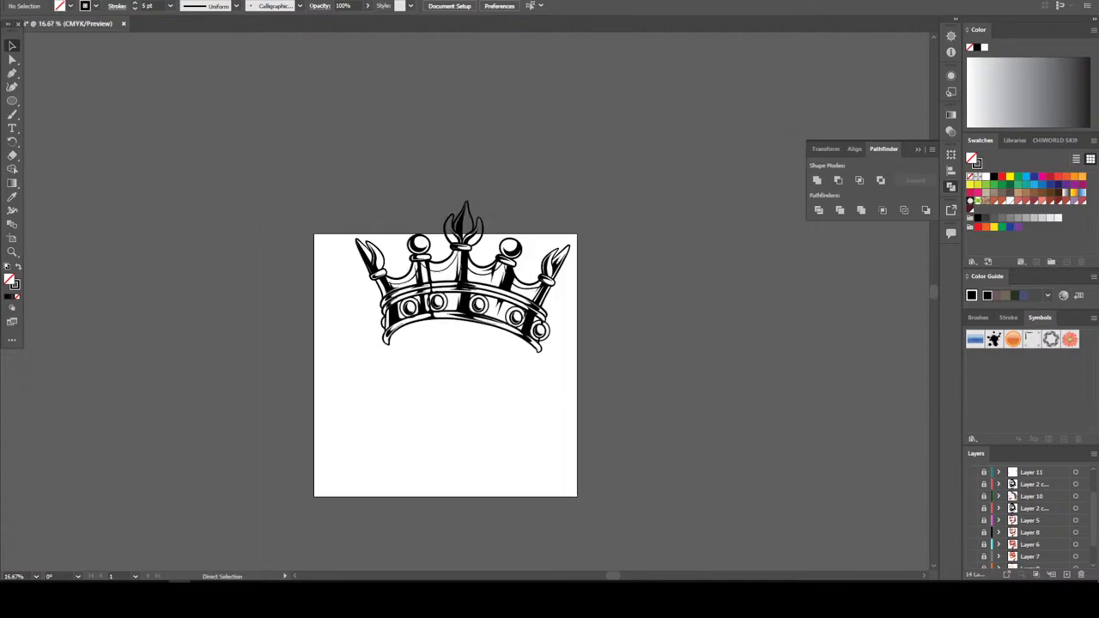
{"action": "key", "text": "ctrl+plus"}
{"action": "key", "text": "ctrl+plus"}
{"action": "key", "text": "ctrl+plus"}
{"action": "key", "text": "ctrl+plus"}
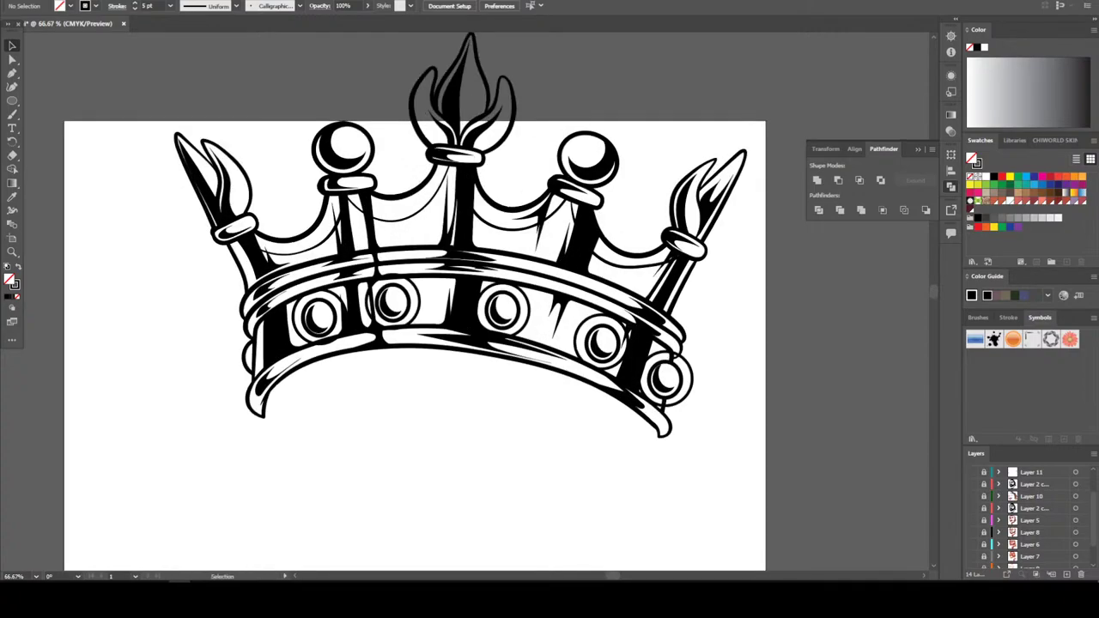
Select the whole crown and expand its strokes into fills with Object > Expand
{"action": "left_click_drag", "start_coordinate": [202, 529], "coordinate": [765, 129]}
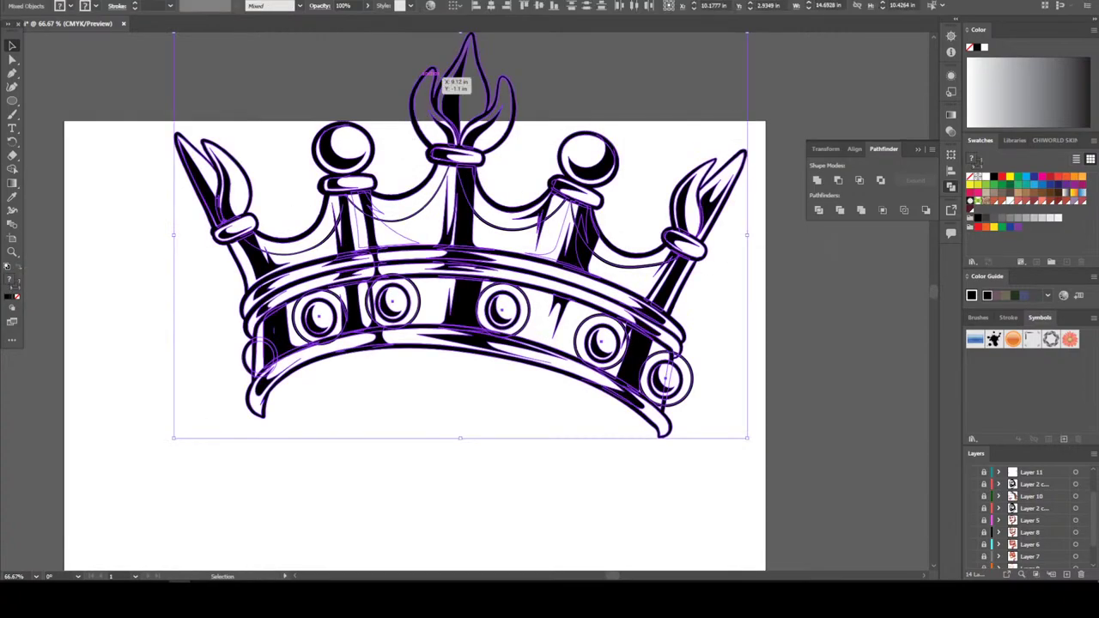
{"action": "right_click", "coordinate": [86, 258]}
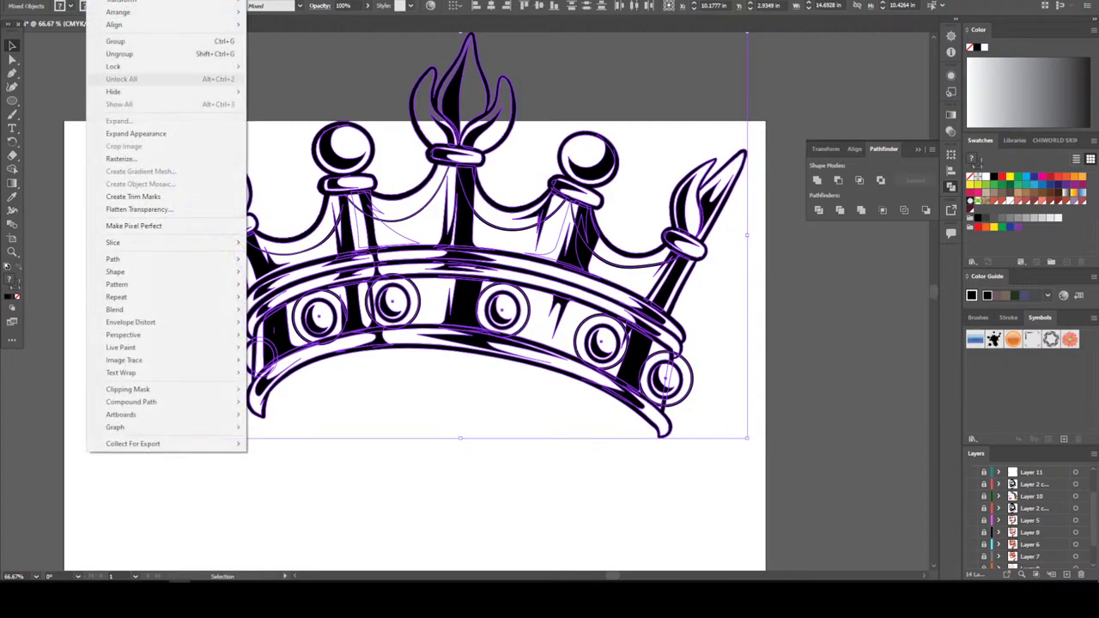
{"action": "left_click", "coordinate": [129, 135]}
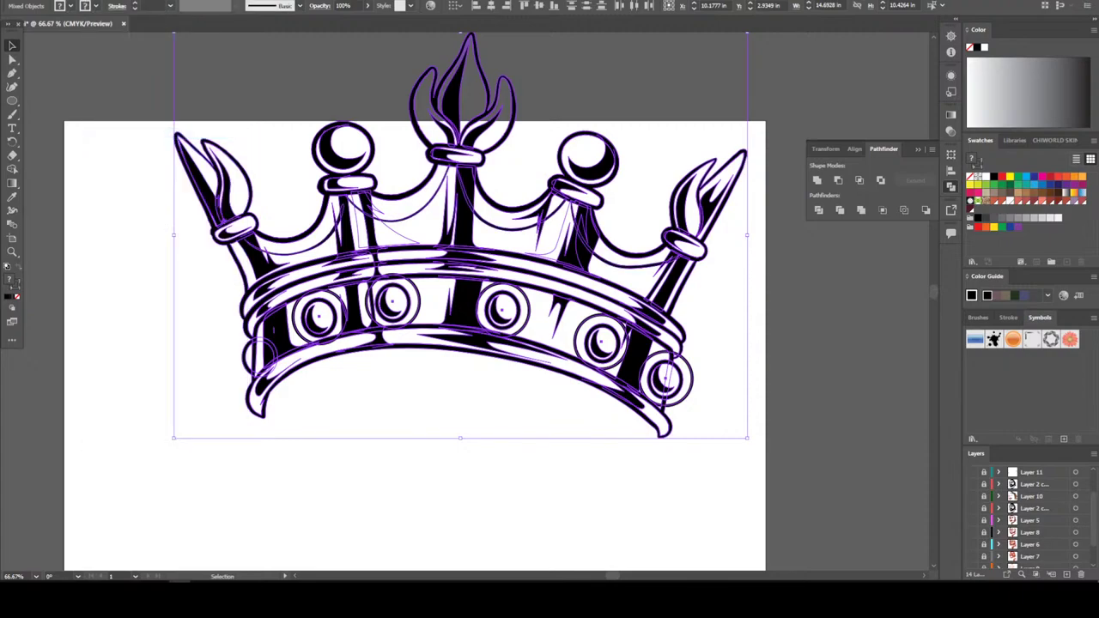
{"action": "key", "text": "alt+o"}
{"action": "left_click", "coordinate": [129, 120]}
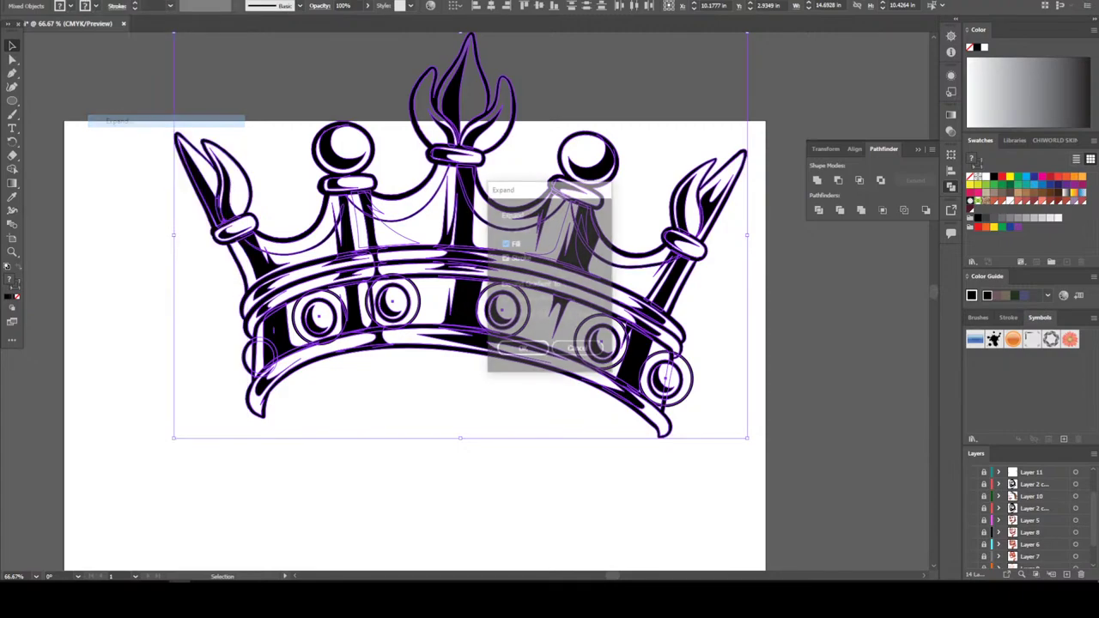
{"action": "key", "text": "Return"}
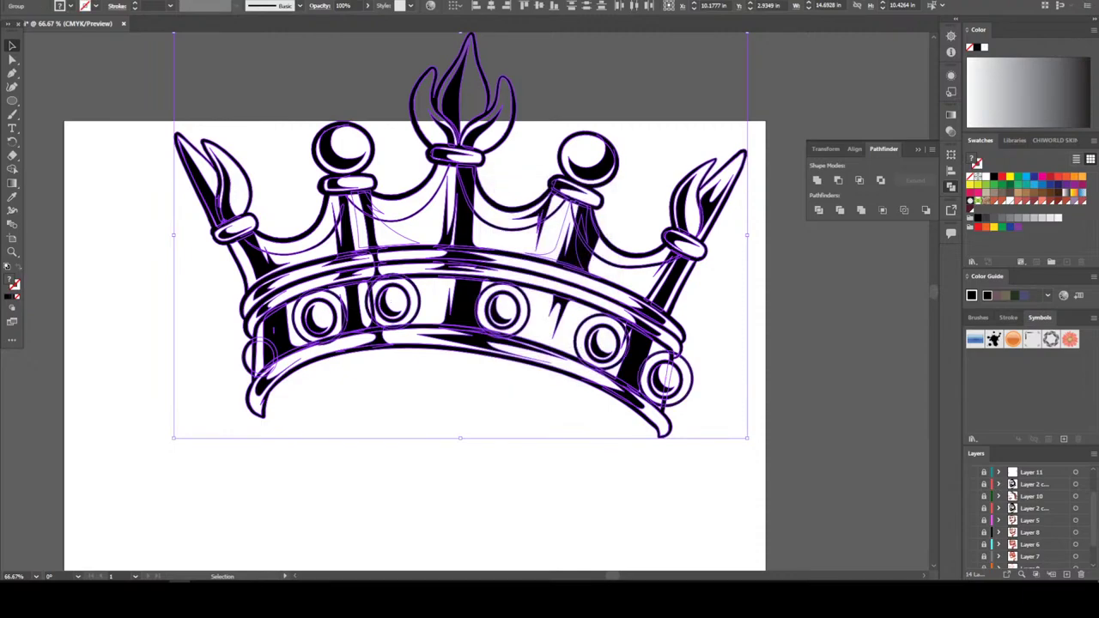
Isolate the expanded crown group for editing
{"action": "right_click", "coordinate": [574, 317]}
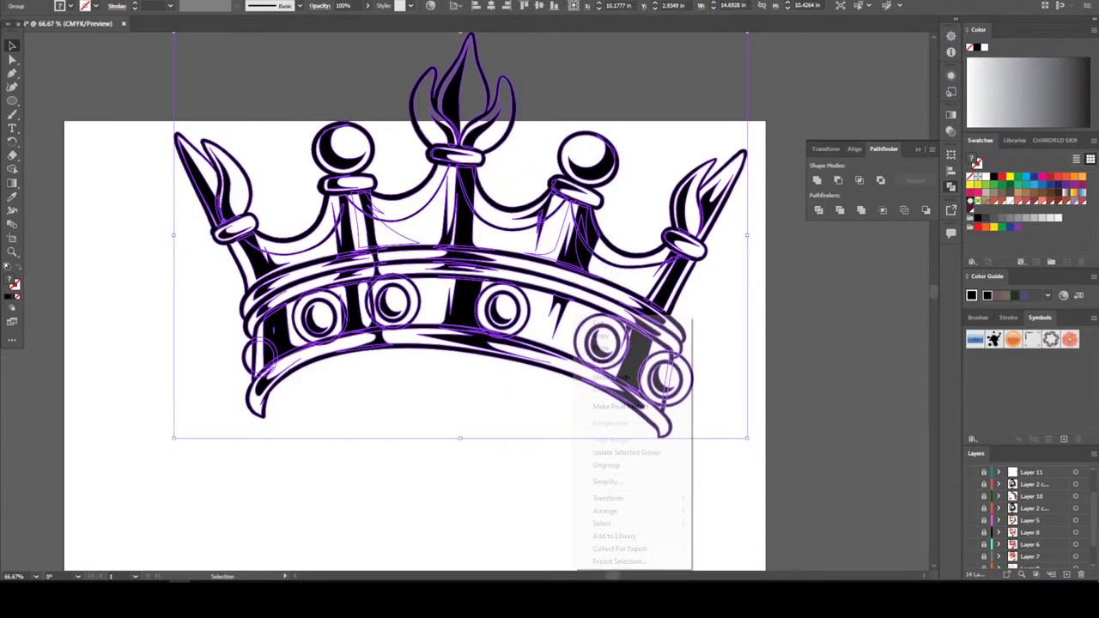
{"action": "left_click", "coordinate": [627, 452]}
{"action": "key", "text": "ctrl+plus"}
{"action": "key", "text": "ctrl+plus"}
{"action": "key", "text": "ctrl+plus"}
{"action": "key", "text": "ctrl+plus"}
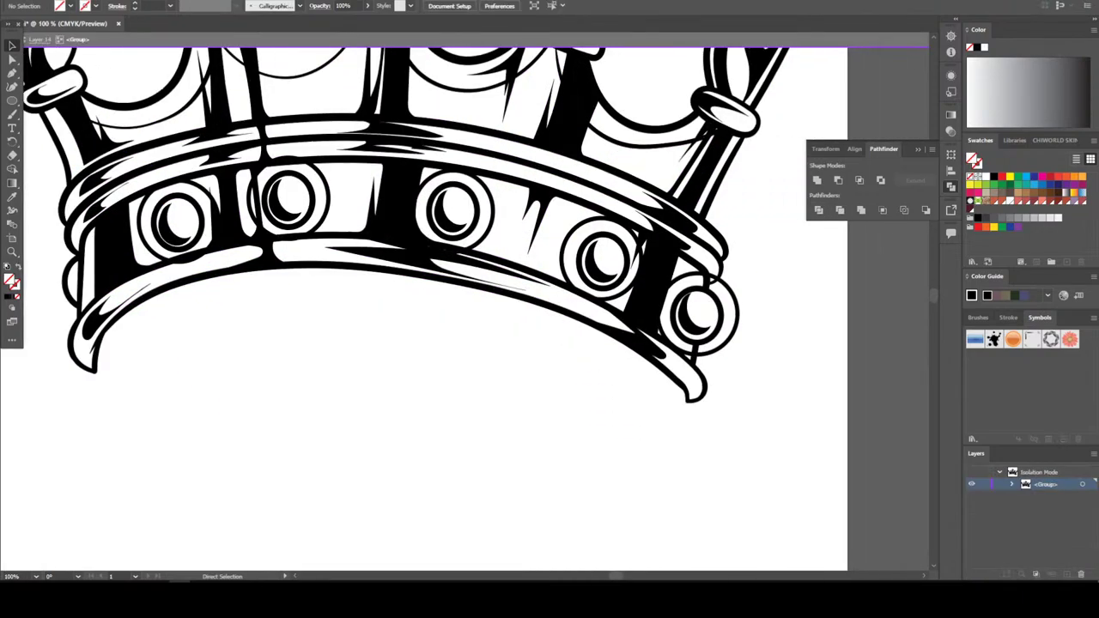
{"action": "scroll", "coordinate": [464, 309], "scroll_direction": "right", "scroll_amount": 2}
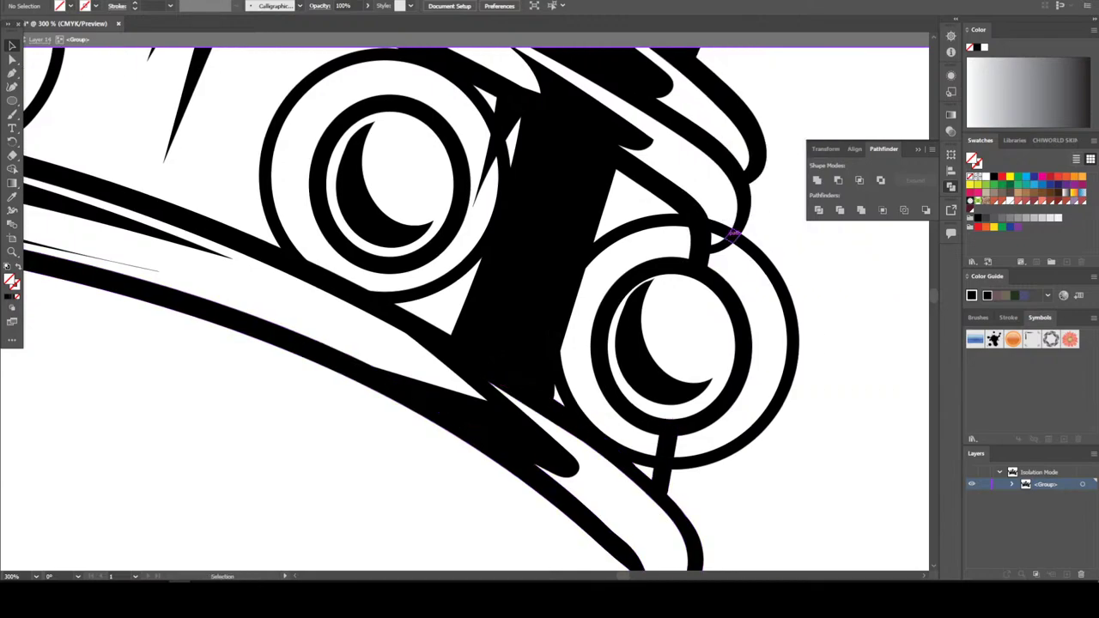
Delete the thick outer ring on the far-right gem
{"action": "left_click", "coordinate": [786, 358]}
{"action": "key", "text": "Delete"}
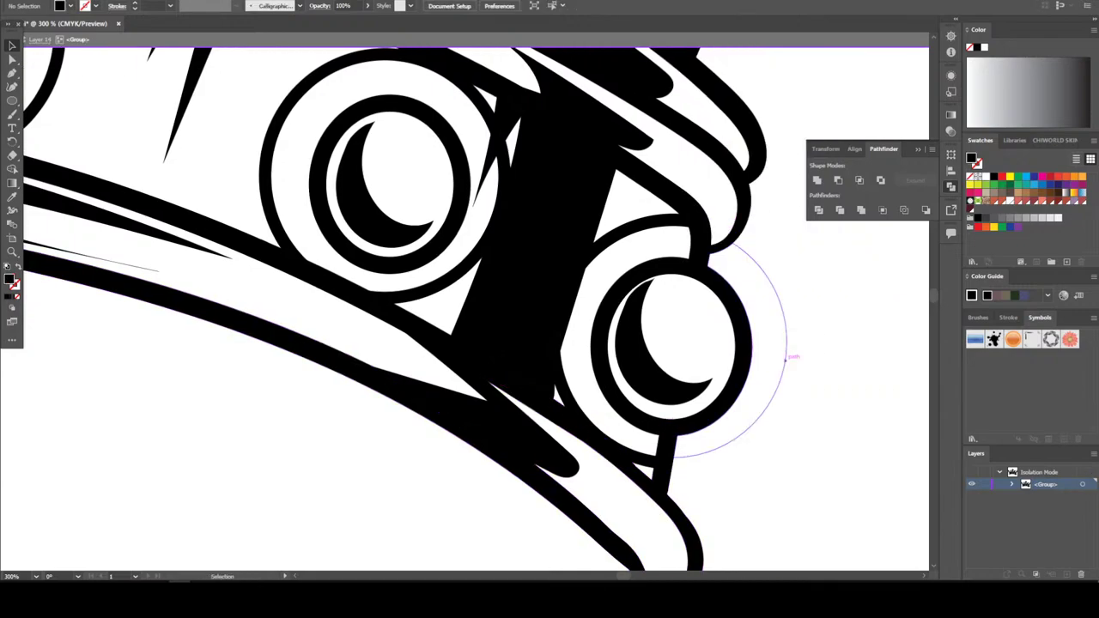
{"action": "key", "text": "ctrl+minus"}
{"action": "key", "text": "ctrl+minus"}
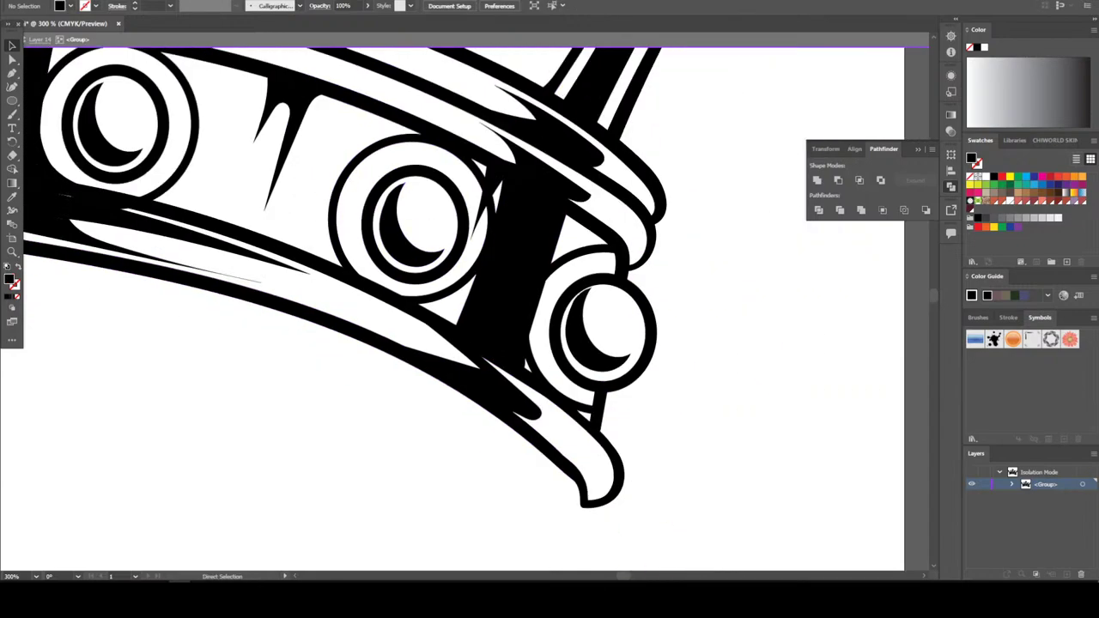
{"action": "scroll", "coordinate": [463, 309], "scroll_direction": "left", "scroll_amount": 10}
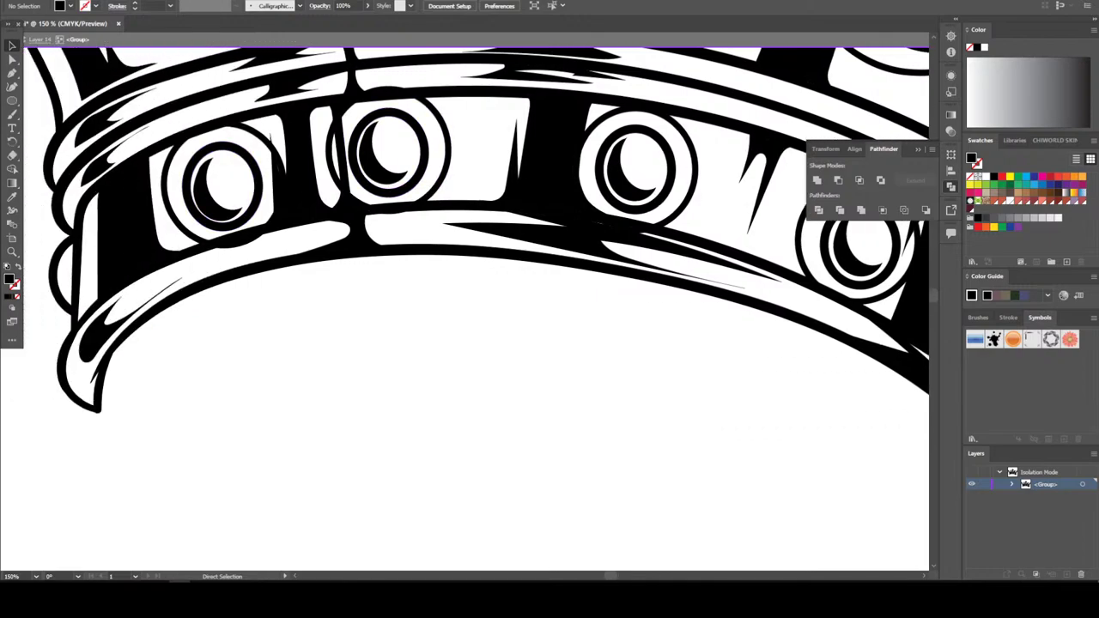
{"action": "key", "text": "ctrl+plus"}
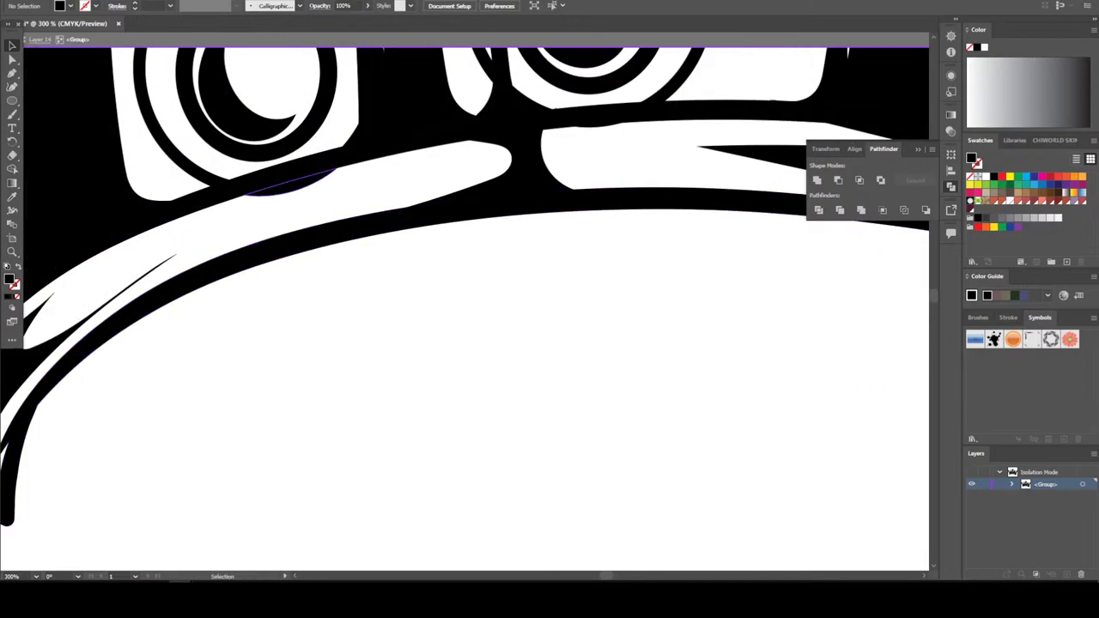
{"action": "key", "text": "ctrl+plus"}
{"action": "scroll", "coordinate": [464, 309], "scroll_direction": "up", "scroll_amount": 3}
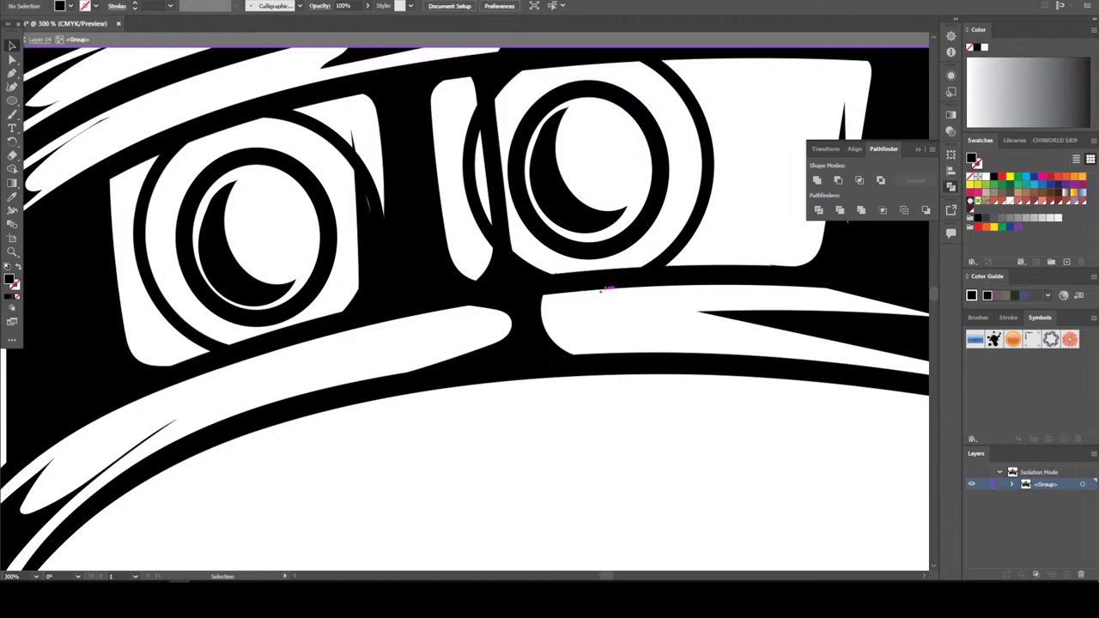
{"action": "scroll", "coordinate": [464, 309], "scroll_direction": "up", "scroll_amount": 3}
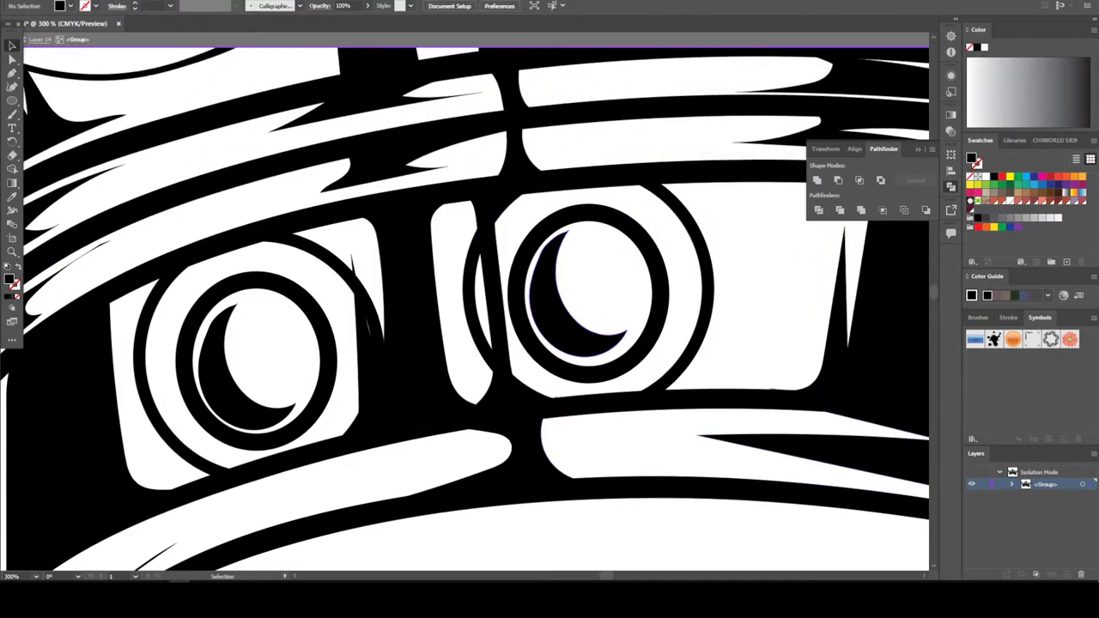
{"action": "key", "text": "ctrl+minus"}
{"action": "key", "text": "ctrl+minus"}
{"action": "key", "text": "ctrl+minus"}
{"action": "key", "text": "ctrl+minus"}
{"action": "key", "text": "ctrl+minus"}
{"action": "key", "text": "ctrl+minus"}
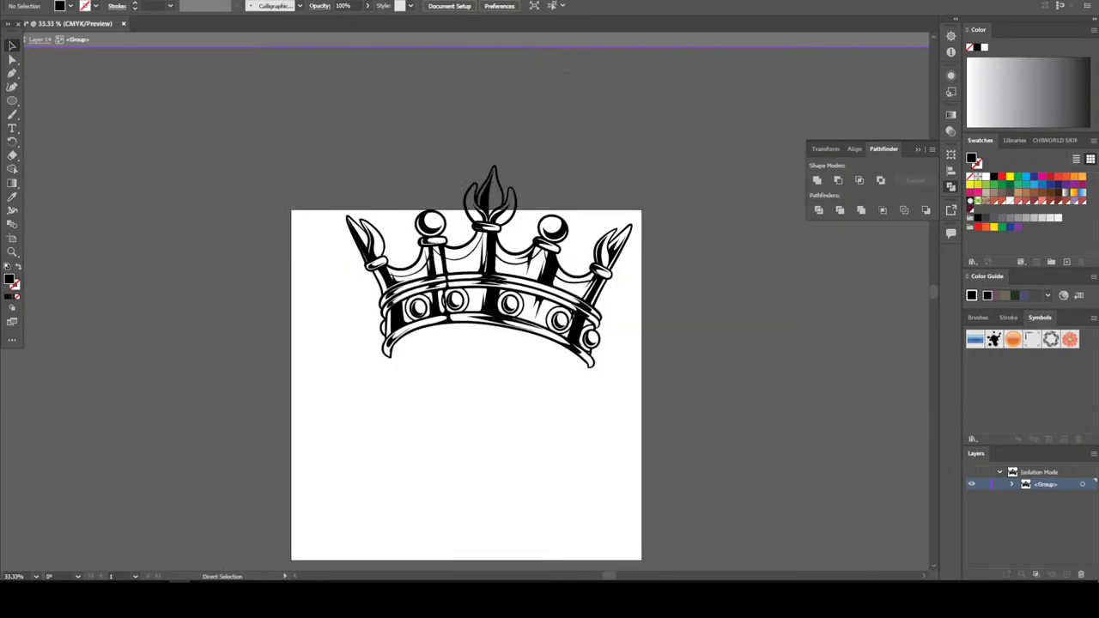
Exit isolation mode, select the whole crown, expand it and apply Pathfinder Merge
{"action": "key", "text": "Escape"}
{"action": "key", "text": "ctrl+plus"}
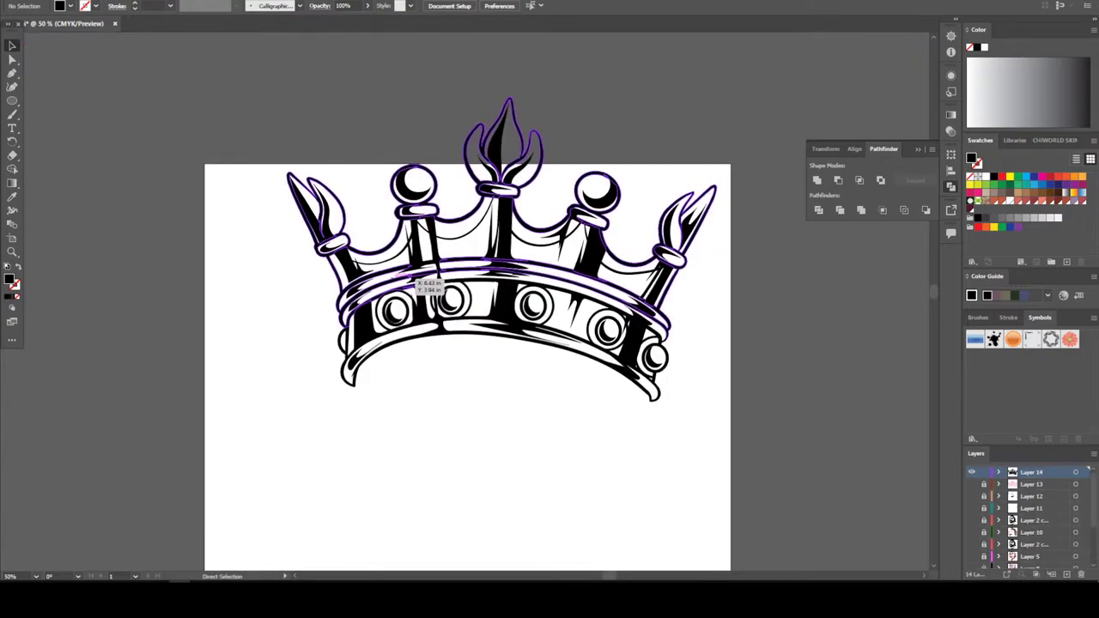
{"action": "key", "text": "ctrl+a"}
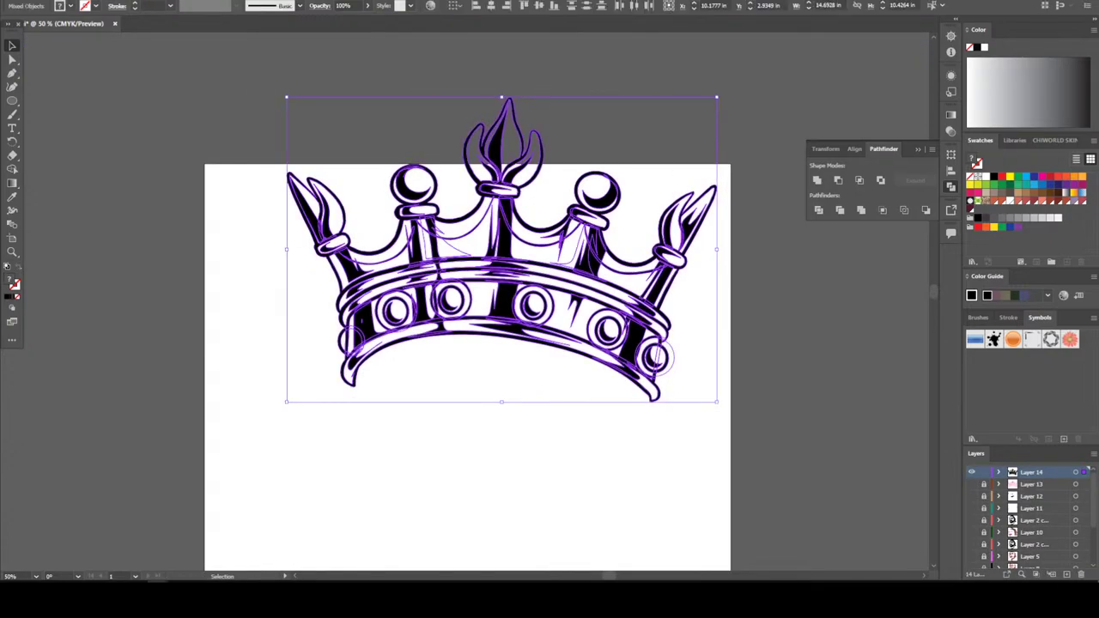
{"action": "key", "text": "alt+o"}
{"action": "key", "text": "Down"}
{"action": "key", "text": "Down"}
{"action": "key", "text": "Down"}
{"action": "key", "text": "Return"}
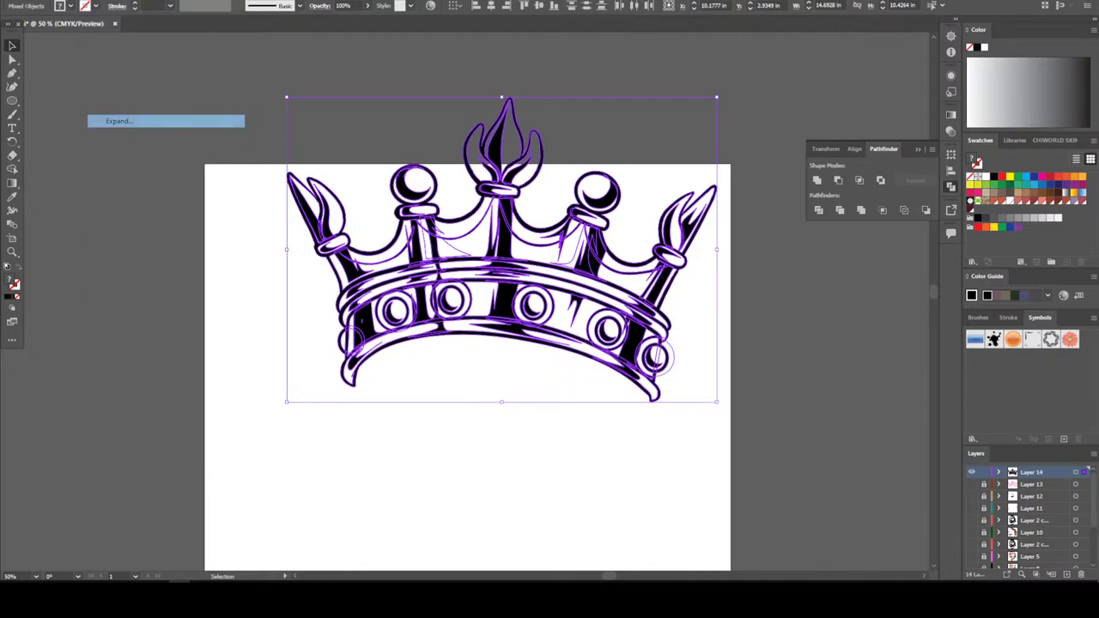
{"action": "left_click", "coordinate": [861, 209]}
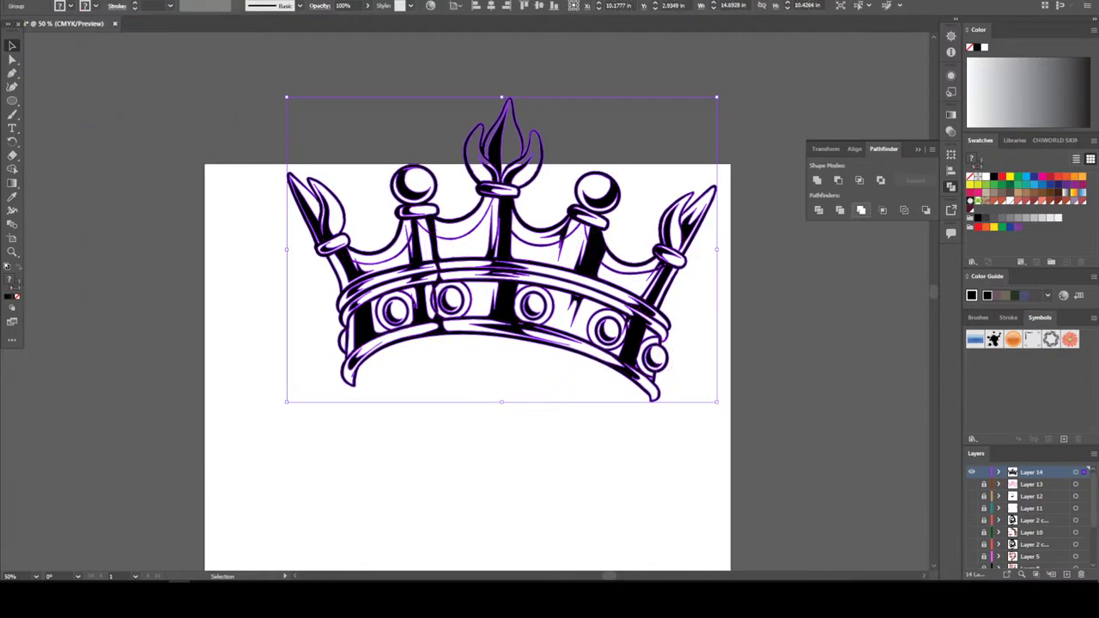
{"action": "key", "text": "a"}
{"action": "key", "text": "ctrl+shift+a"}
{"action": "key", "text": "ctrl+minus"}
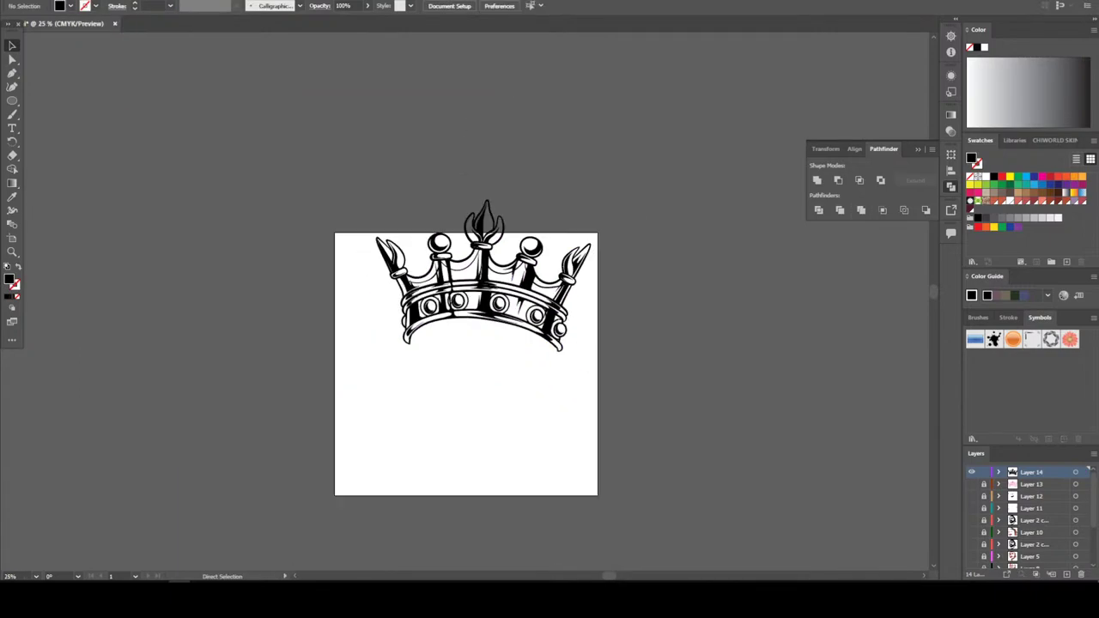
{"action": "key", "text": "ctrl+equal"}
{"action": "key", "text": "ctrl+equal"}
{"action": "key", "text": "v"}
{"action": "key", "text": "ctrl+equal"}
{"action": "key", "text": "ctrl+equal"}
{"action": "key", "text": "ctrl+equal"}
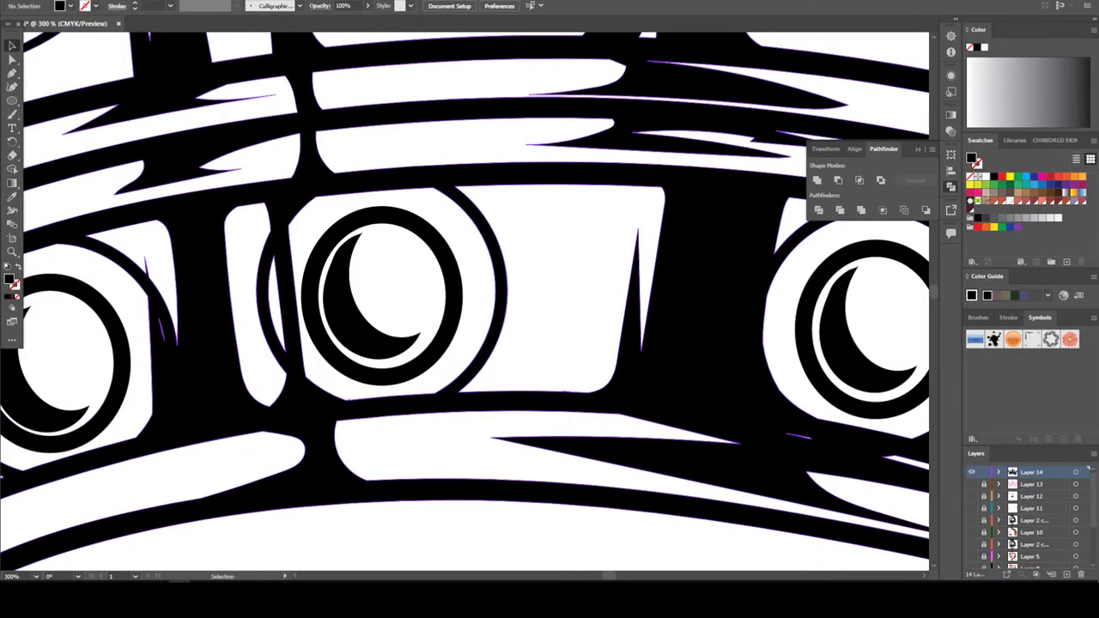
Draw black Pencil shading slivers and shapes along the band's white strip and fabric
{"action": "left_click_drag", "start_coordinate": [12, 113], "coordinate": [69, 141]}
{"action": "scroll", "coordinate": [463, 301], "scroll_direction": "up", "scroll_amount": 1}
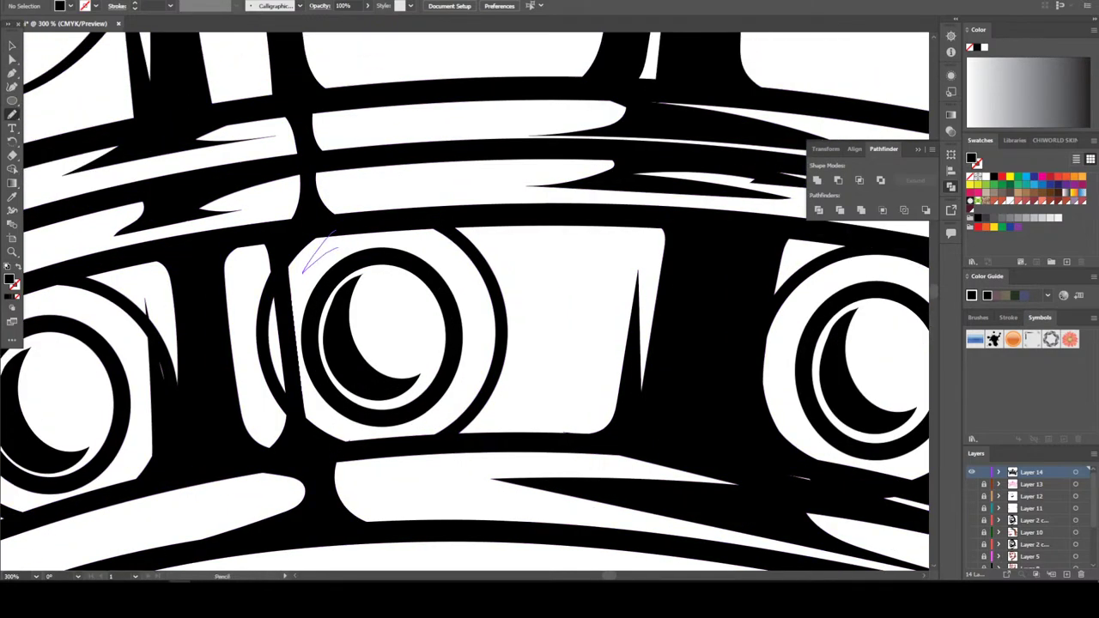
{"action": "scroll", "coordinate": [463, 301], "scroll_direction": "up", "scroll_amount": 2}
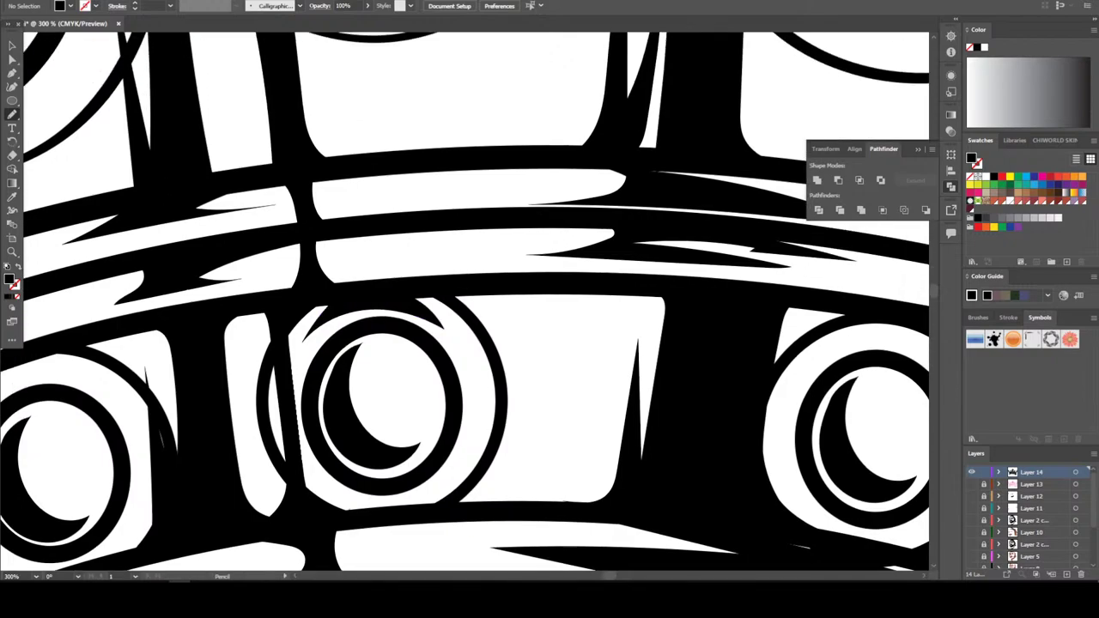
{"action": "mouse_move", "coordinate": [349, 250]}
{"action": "left_mouse_down"}
{"action": "mouse_move", "coordinate": [516, 246]}
{"action": "mouse_move", "coordinate": [443, 248]}
{"action": "mouse_move", "coordinate": [518, 247]}
{"action": "left_mouse_up"}
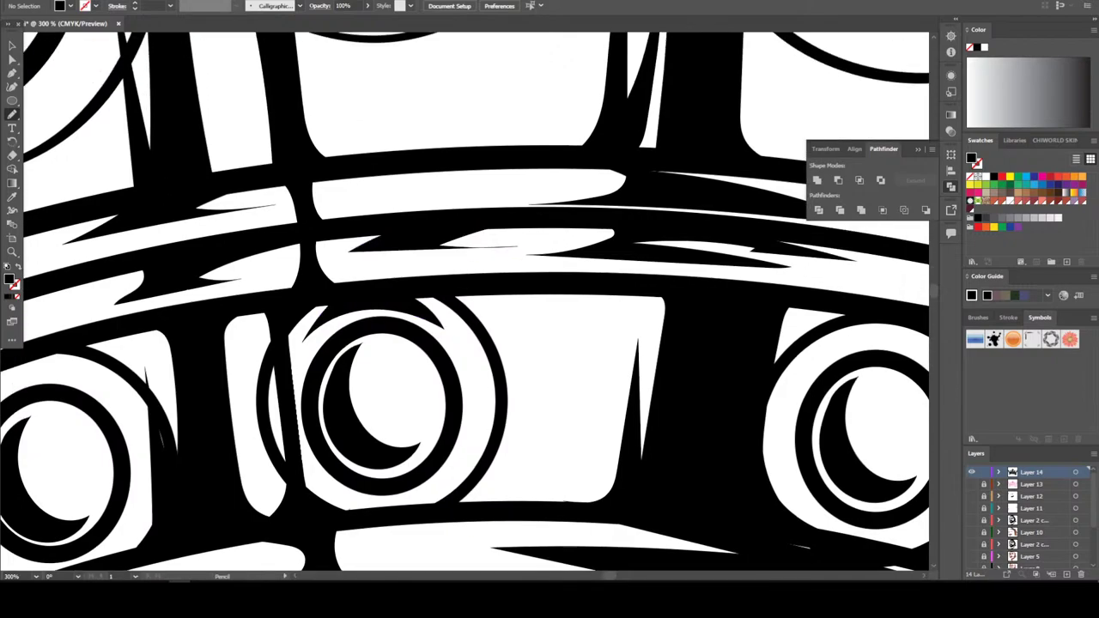
{"action": "scroll", "coordinate": [519, 247], "scroll_direction": "up", "scroll_amount": 1}
{"action": "left_click_drag", "start_coordinate": [406, 247], "coordinate": [488, 236]}
{"action": "scroll", "coordinate": [488, 236], "scroll_direction": "up", "scroll_amount": 4}
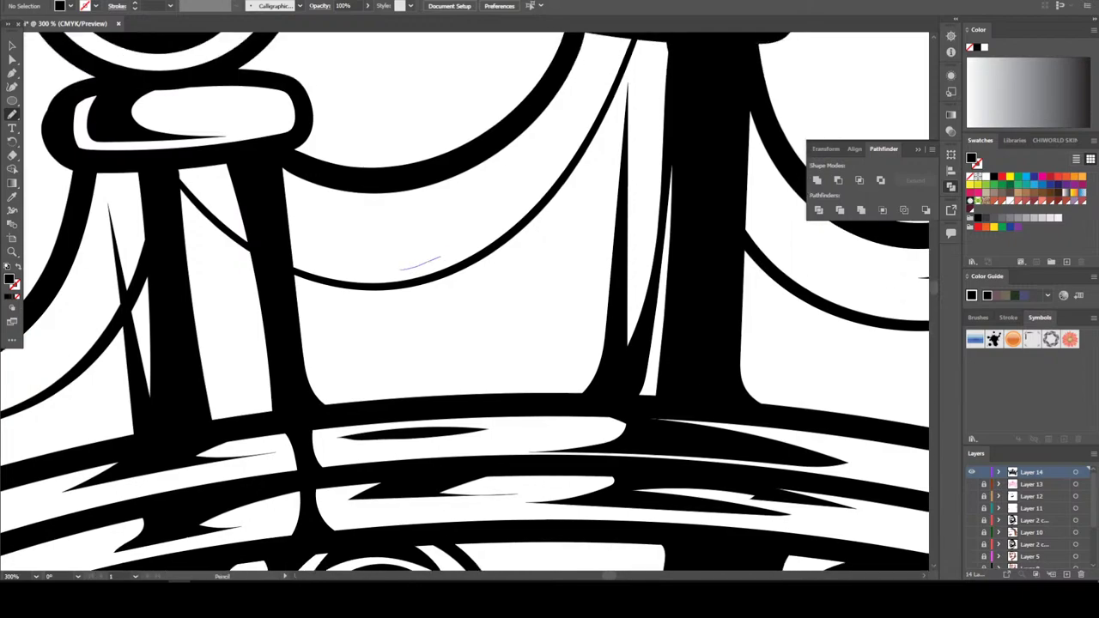
{"action": "left_click_drag", "start_coordinate": [498, 169], "coordinate": [372, 204]}
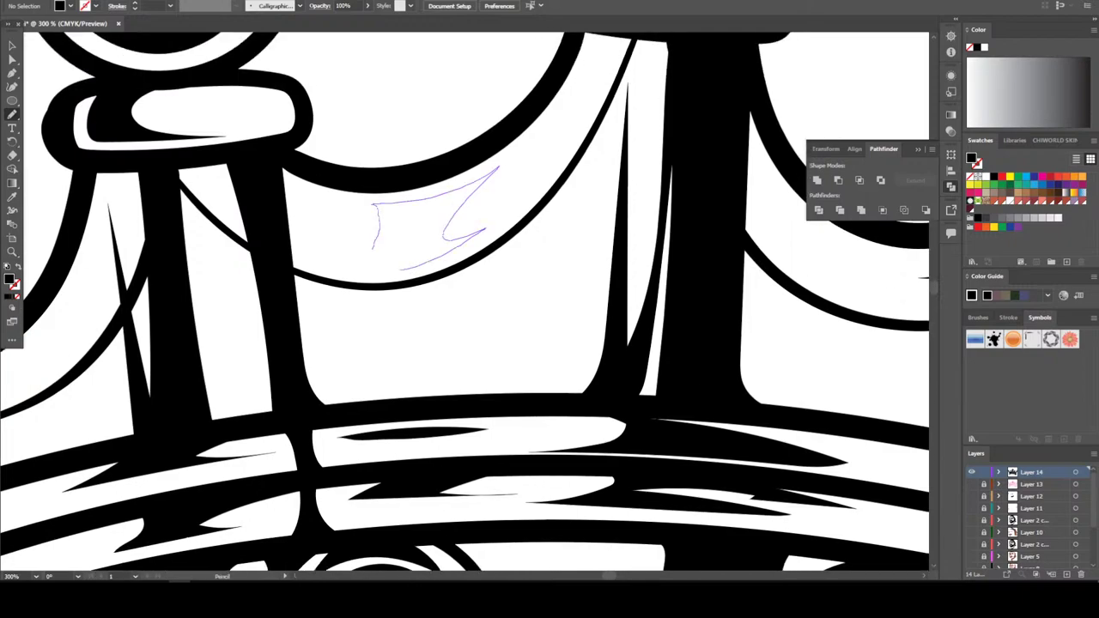
{"action": "left_click_drag", "start_coordinate": [392, 271], "coordinate": [400, 272]}
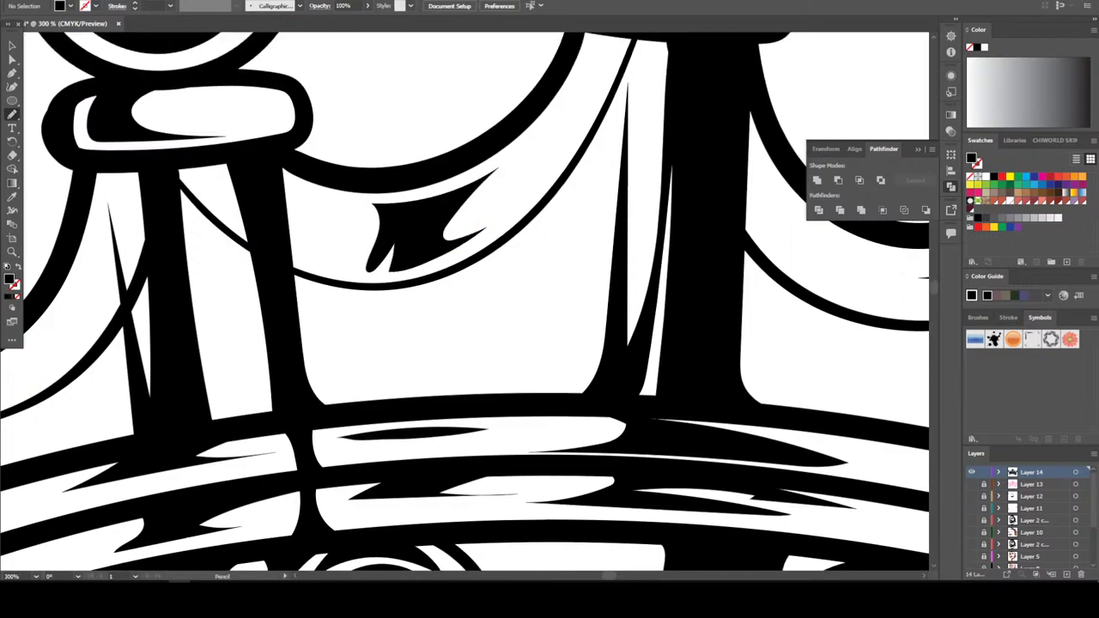
{"action": "key", "text": "ctrl+minus"}
{"action": "key", "text": "ctrl+minus"}
{"action": "key", "text": "ctrl+minus"}
{"action": "key", "text": "ctrl+minus"}
{"action": "key", "text": "ctrl+minus"}
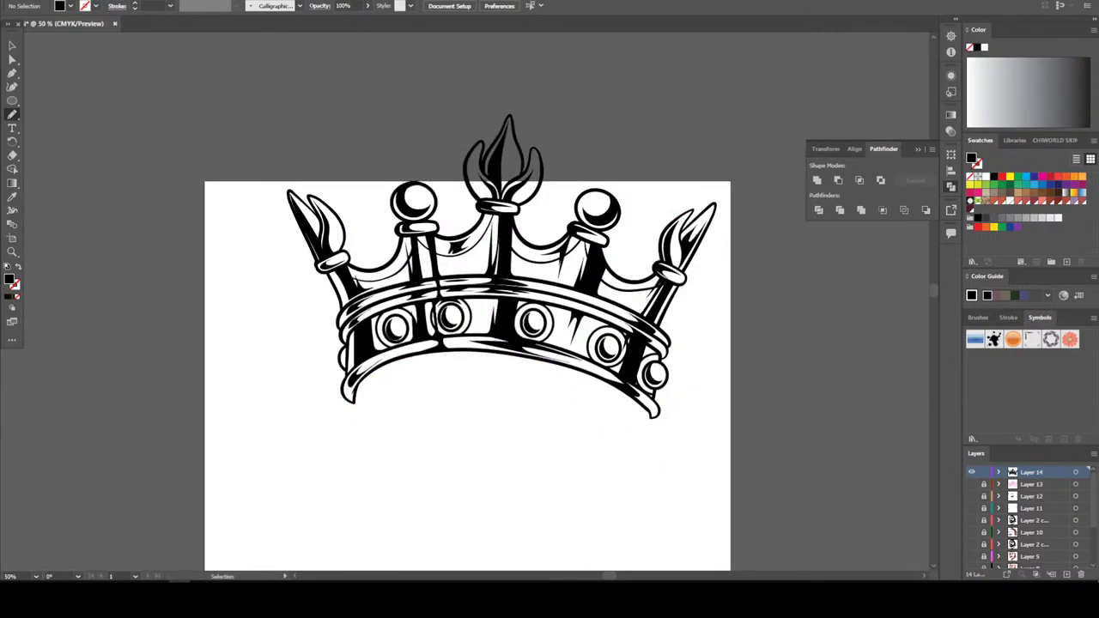
{"action": "key", "text": "ctrl+plus"}
{"action": "key", "text": "ctrl+plus"}
{"action": "key", "text": "ctrl+plus"}
{"action": "key", "text": "ctrl+plus"}
{"action": "key", "text": "ctrl+plus"}
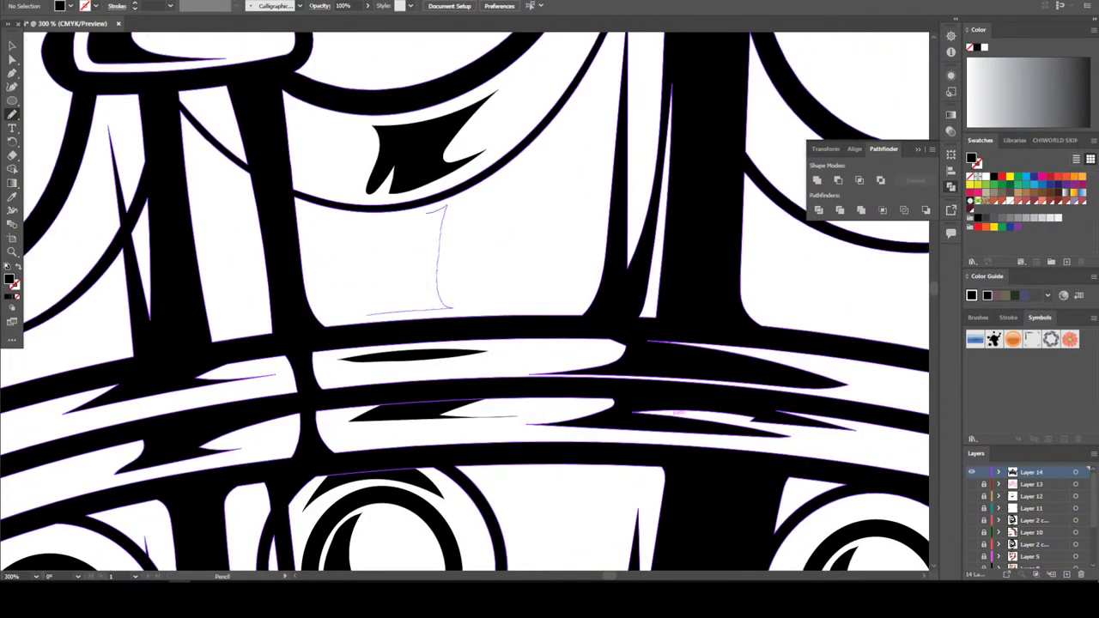
{"action": "left_click_drag", "start_coordinate": [368, 313], "coordinate": [369, 218]}
Outline a black-filled shading shape beside the jewel on the band
{"action": "key", "text": "ctrl+minus"}
{"action": "key", "text": "ctrl+minus"}
{"action": "key", "text": "ctrl+minus"}
{"action": "key", "text": "ctrl+minus"}
{"action": "key", "text": "ctrl+minus"}
{"action": "key", "text": "ctrl+minus"}
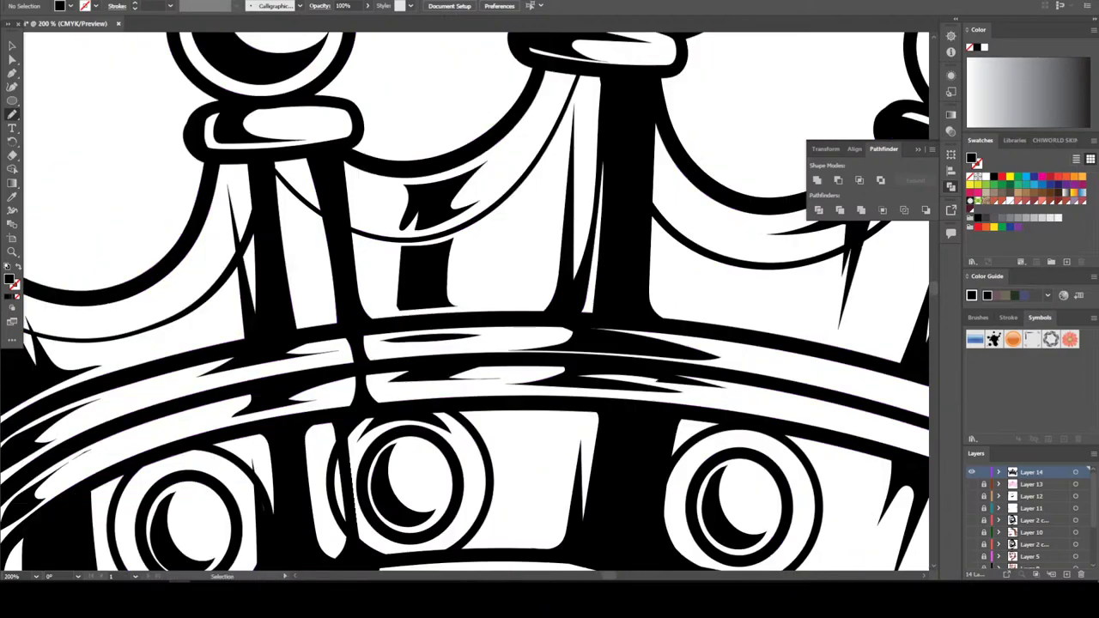
{"action": "key", "text": "ctrl+plus"}
{"action": "key", "text": "ctrl+plus"}
{"action": "key", "text": "ctrl+plus"}
{"action": "key", "text": "ctrl+plus"}
{"action": "key", "text": "ctrl+plus"}
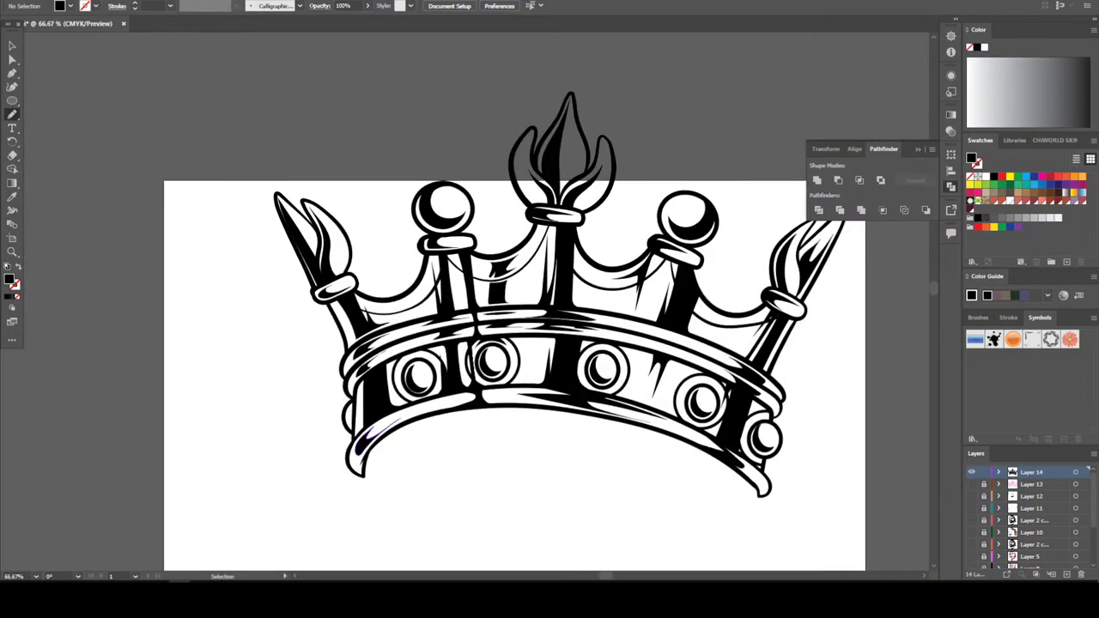
{"action": "key", "text": "ctrl+plus"}
{"action": "key", "text": "ctrl+plus"}
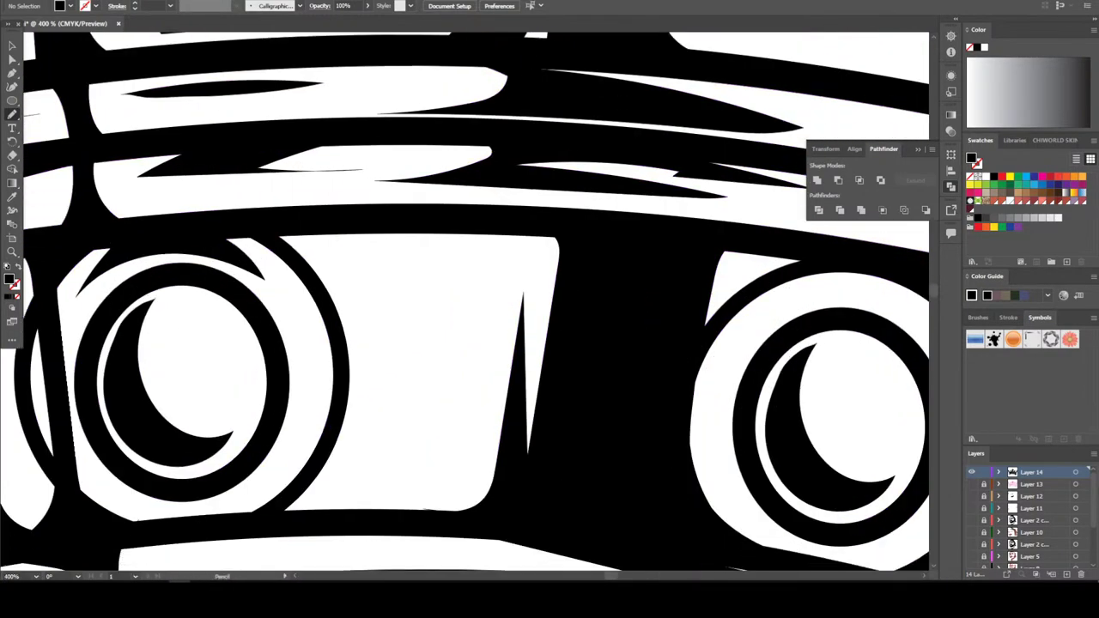
{"action": "scroll", "coordinate": [464, 301], "scroll_direction": "down", "scroll_amount": 1}
{"action": "key", "text": "n"}
{"action": "mouse_move", "coordinate": [273, 493]}
{"action": "left_mouse_down"}
{"action": "mouse_move", "coordinate": [438, 484]}
{"action": "mouse_move", "coordinate": [397, 462]}
{"action": "mouse_move", "coordinate": [464, 241]}
{"action": "mouse_move", "coordinate": [449, 200]}
{"action": "left_mouse_up"}
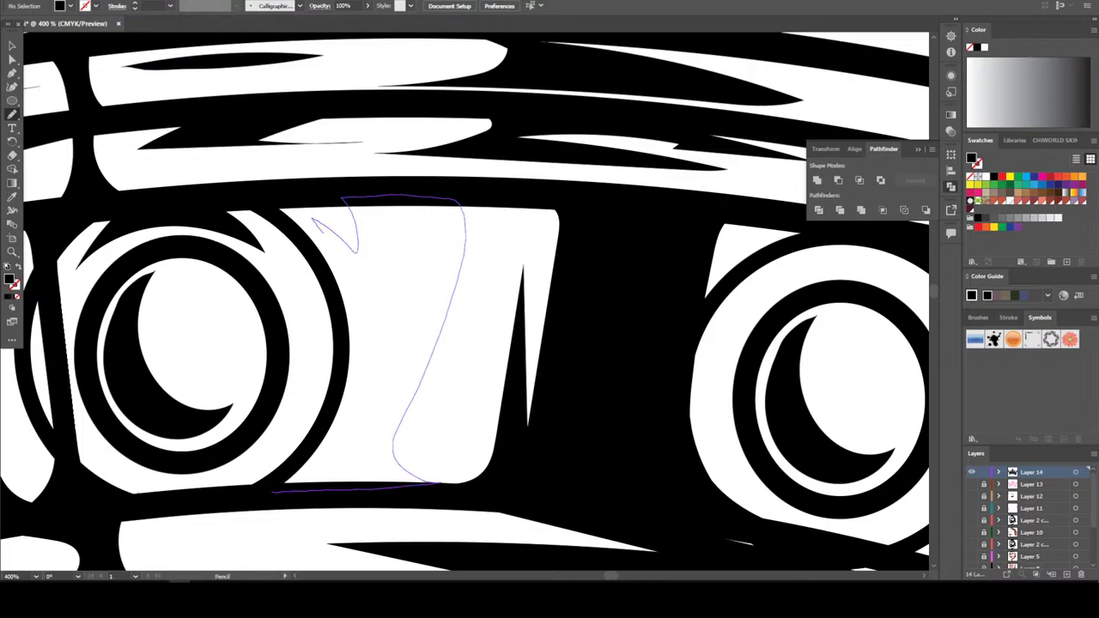
{"action": "mouse_move", "coordinate": [324, 230]}
{"action": "left_mouse_down"}
{"action": "mouse_move", "coordinate": [358, 308]}
{"action": "mouse_move", "coordinate": [352, 396]}
{"action": "mouse_move", "coordinate": [292, 477]}
{"action": "left_mouse_up"}
Draw a small black pupil-like oval inside the left ball finial
{"action": "key", "text": "ctrl+minus"}
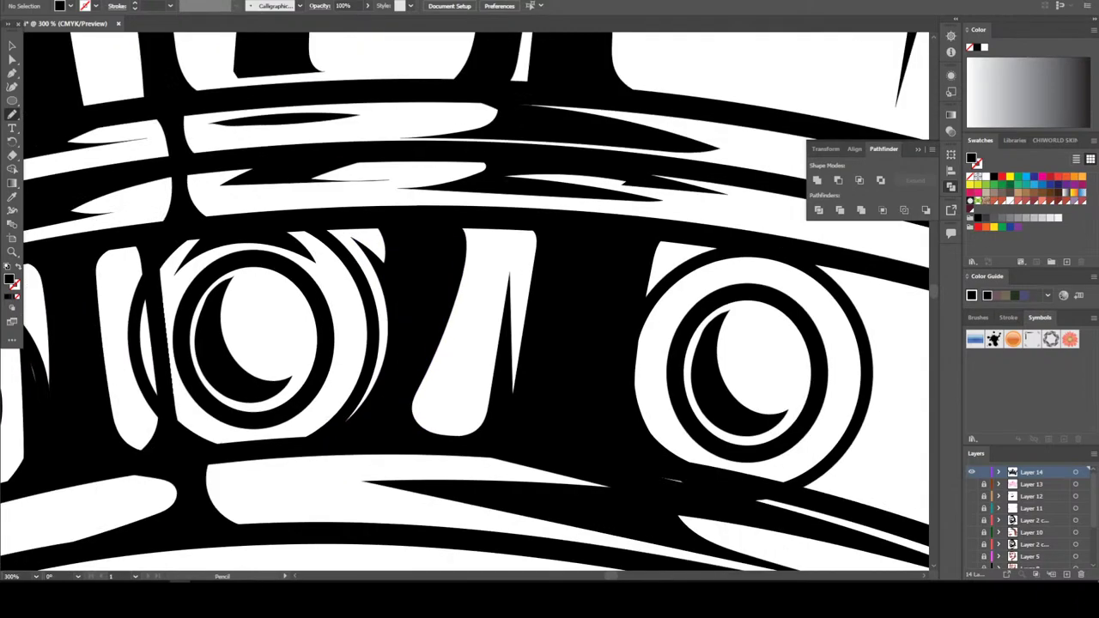
{"action": "key", "text": "ctrl+minus"}
{"action": "key", "text": "ctrl+minus"}
{"action": "key", "text": "ctrl+minus"}
{"action": "key", "text": "ctrl+minus"}
{"action": "key", "text": "ctrl+minus"}
{"action": "key", "text": "ctrl+minus"}
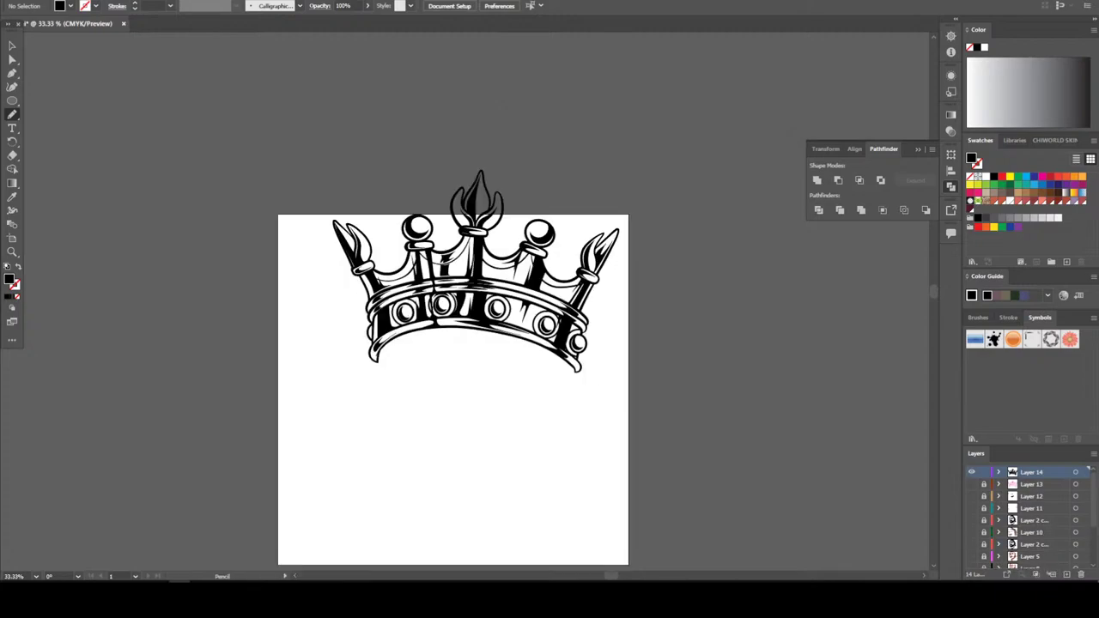
{"action": "key", "text": "ctrl+plus"}
{"action": "scroll", "coordinate": [460, 277], "scroll_direction": "up", "scroll_amount": 2}
{"action": "key", "text": "ctrl+plus"}
{"action": "key", "text": "ctrl+plus"}
{"action": "key", "text": "ctrl+plus"}
{"action": "key", "text": "ctrl+plus"}
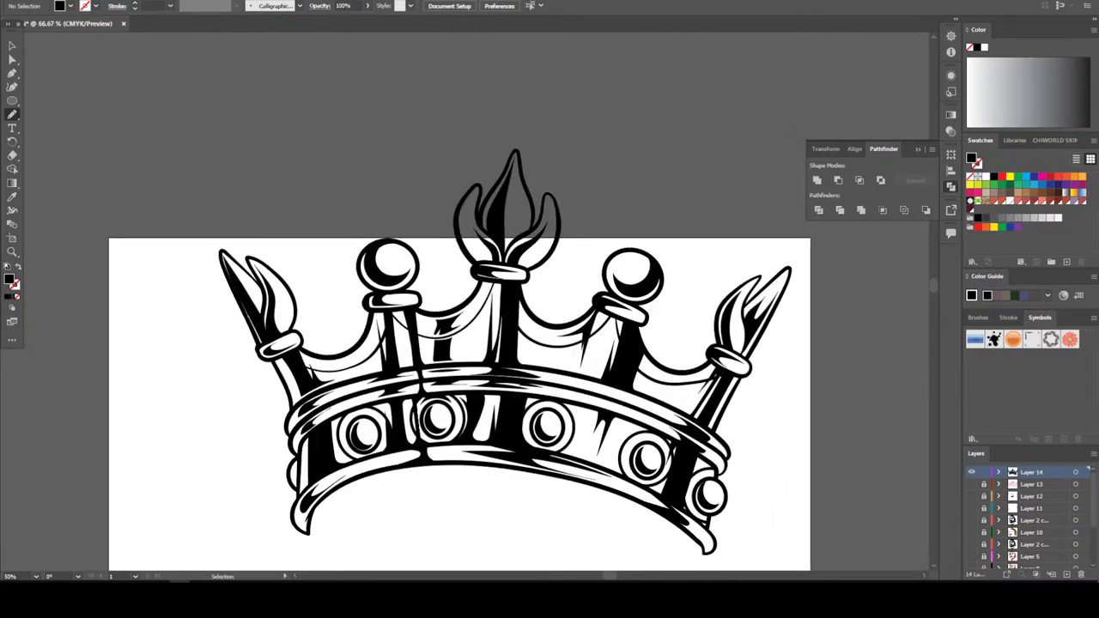
{"action": "scroll", "coordinate": [466, 302], "scroll_direction": "up", "scroll_amount": 1}
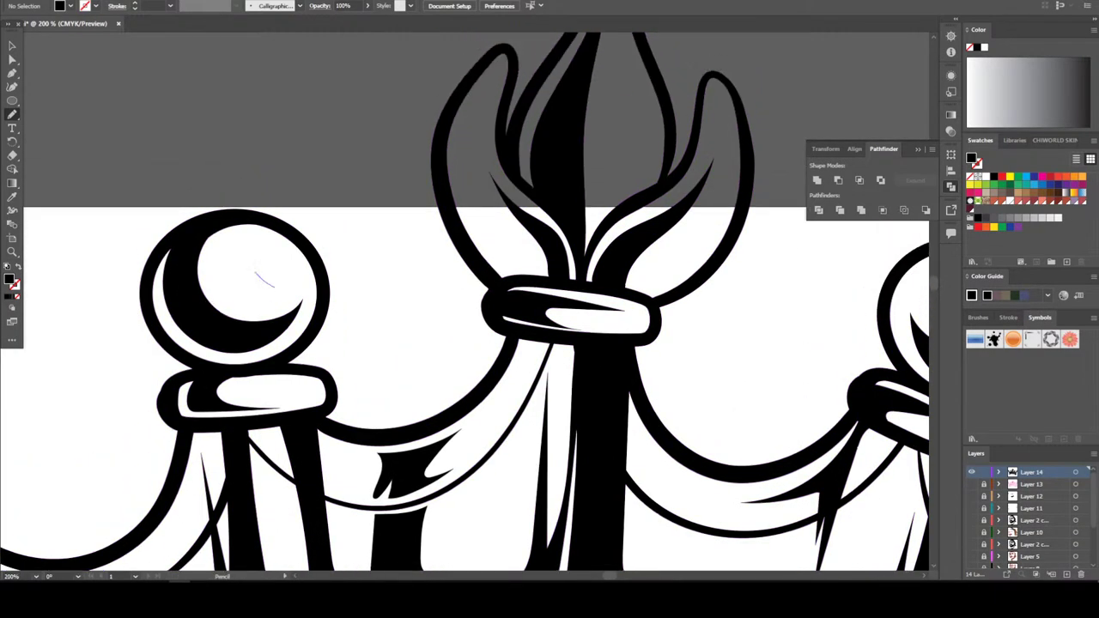
{"action": "left_click_drag", "start_coordinate": [255, 273], "coordinate": [261, 245]}
{"action": "key", "text": "ctrl+minus"}
{"action": "key", "text": "ctrl+minus"}
{"action": "key", "text": "ctrl+minus"}
{"action": "key", "text": "ctrl+minus"}
{"action": "key", "text": "ctrl+minus"}
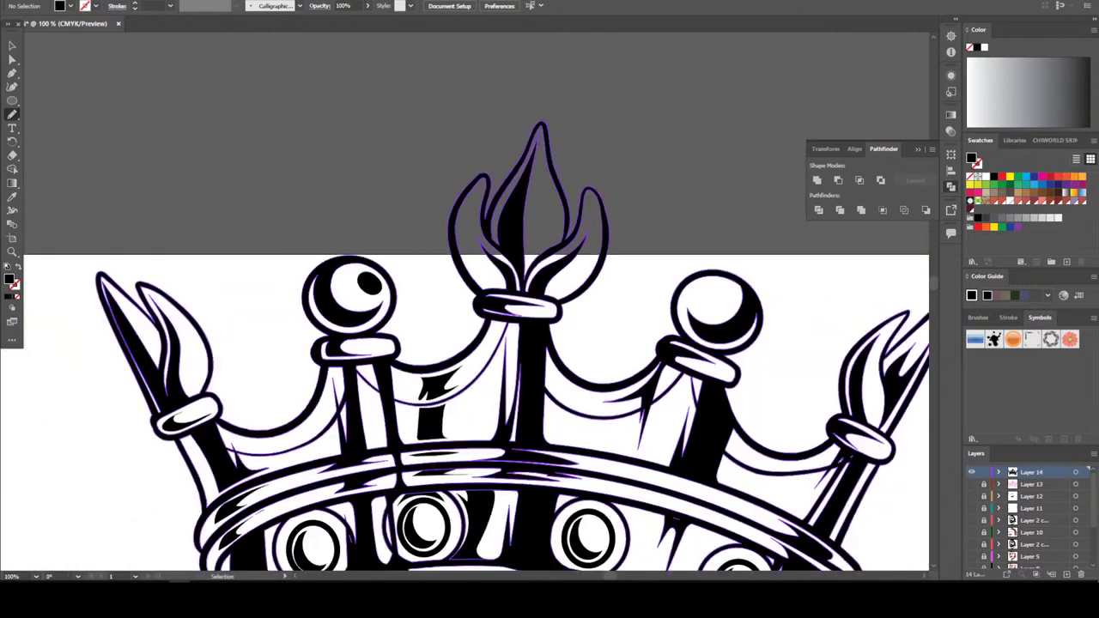
{"action": "key", "text": "ctrl+plus"}
{"action": "key", "text": "ctrl+plus"}
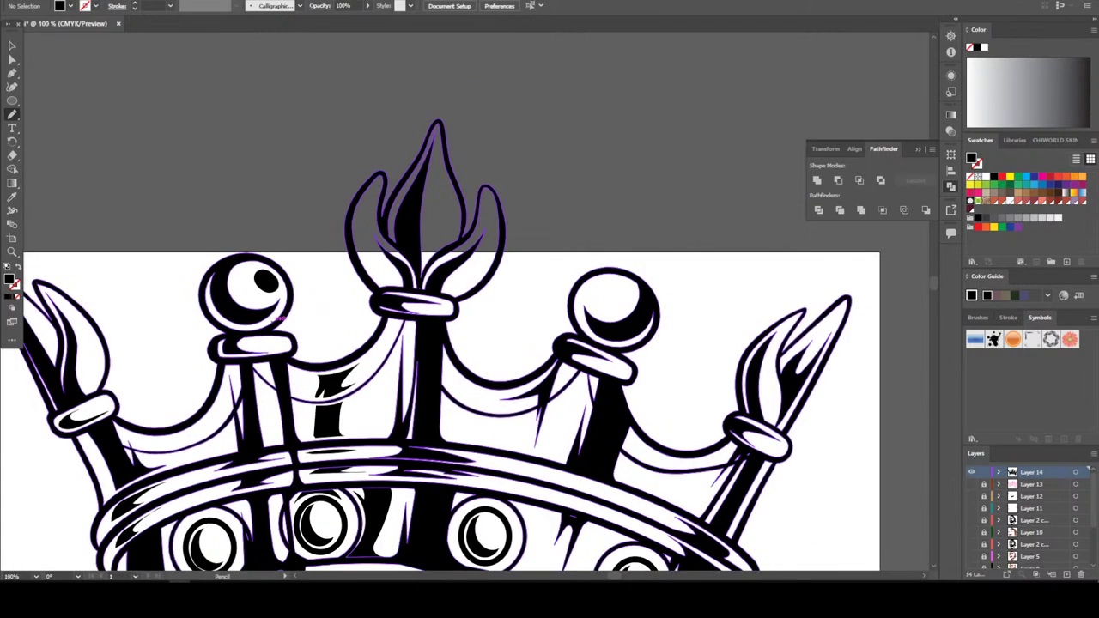
{"action": "key", "text": "ctrl+plus"}
{"action": "key", "text": "ctrl+minus"}
{"action": "key", "text": "ctrl+minus"}
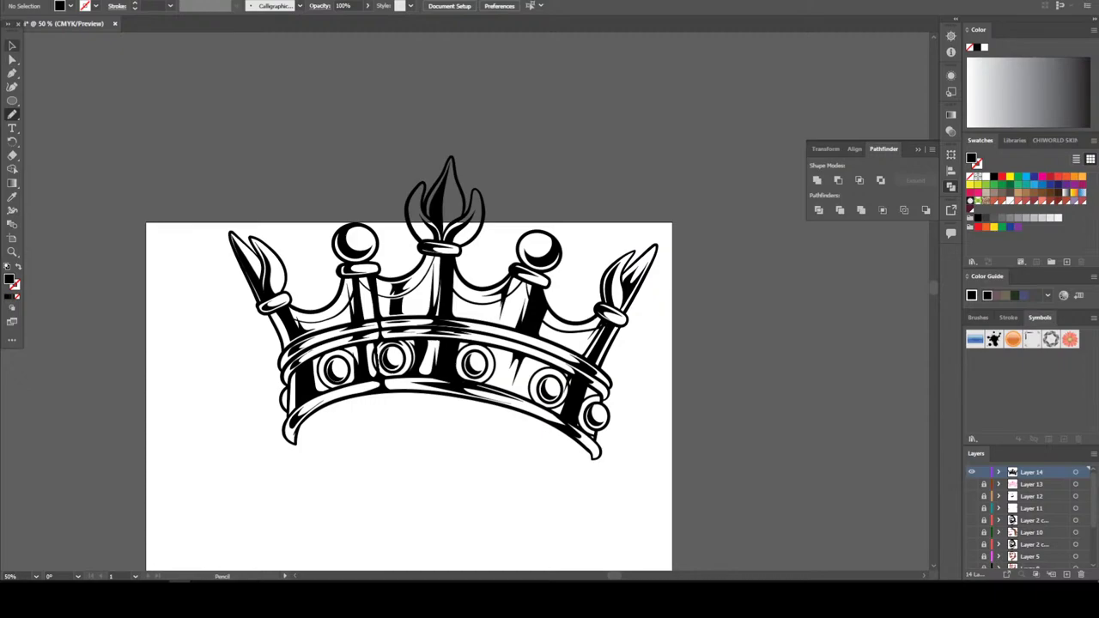
{"action": "left_click", "coordinate": [12, 45]}
Expand and Pathfinder-merge the crown artwork, then add a new layer
{"action": "left_click_drag", "start_coordinate": [219, 146], "coordinate": [662, 541]}
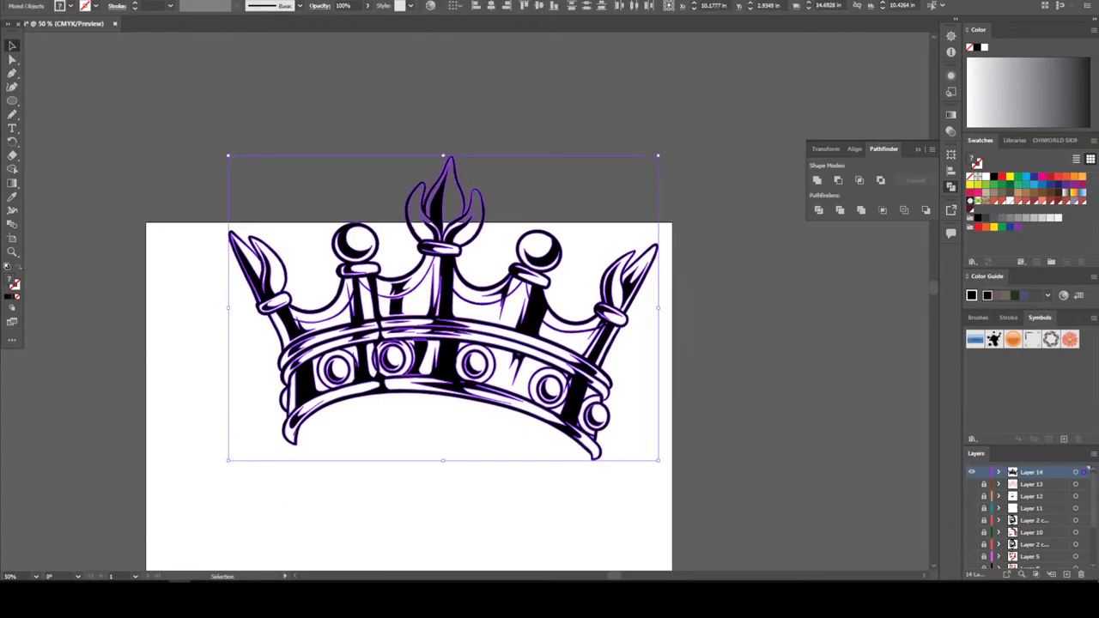
{"action": "left_click", "coordinate": [99, 2]}
{"action": "left_click", "coordinate": [121, 118]}
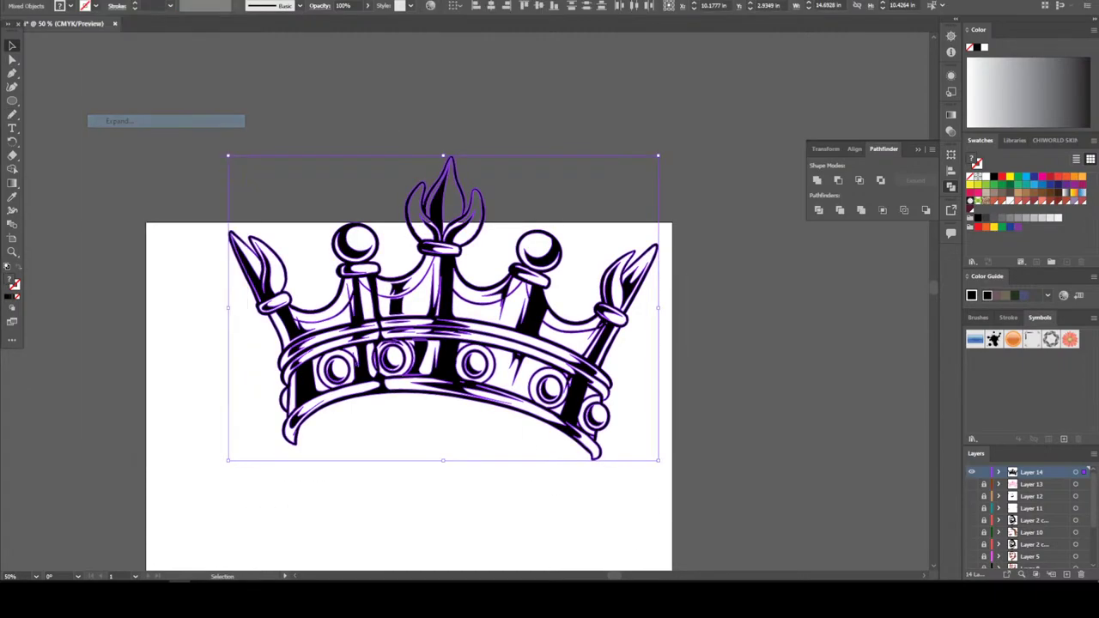
{"action": "left_click", "coordinate": [861, 210]}
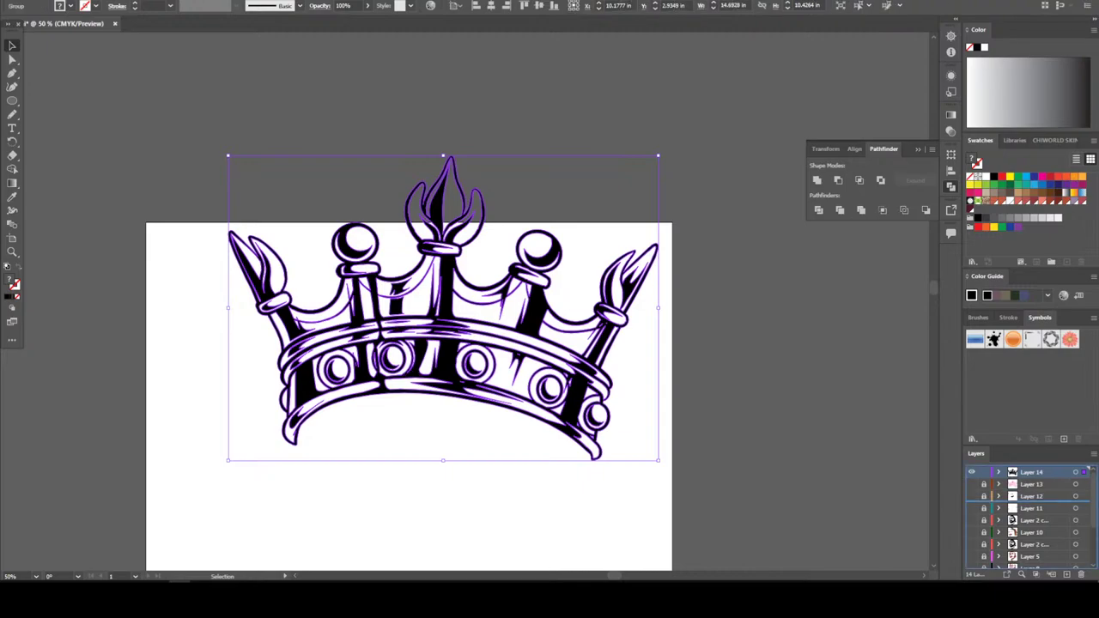
{"action": "scroll", "coordinate": [1031, 515], "scroll_direction": "down", "scroll_amount": 1}
{"action": "left_click", "coordinate": [1066, 574]}
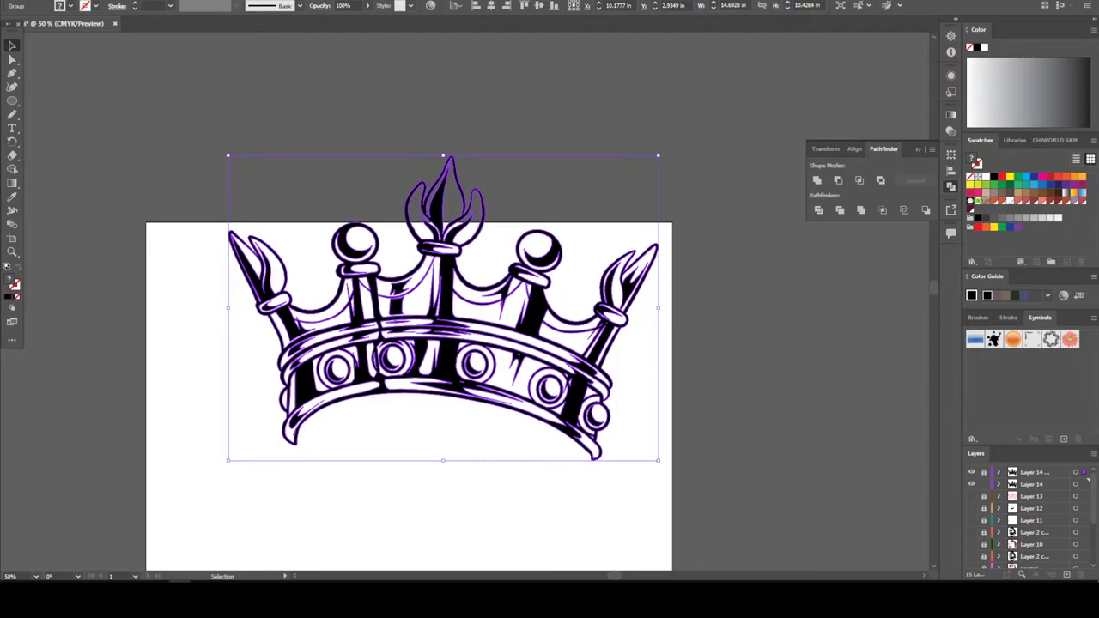
Draw an orange-filled rectangle covering the crown
{"action": "key", "text": "ctrl+shift+a"}
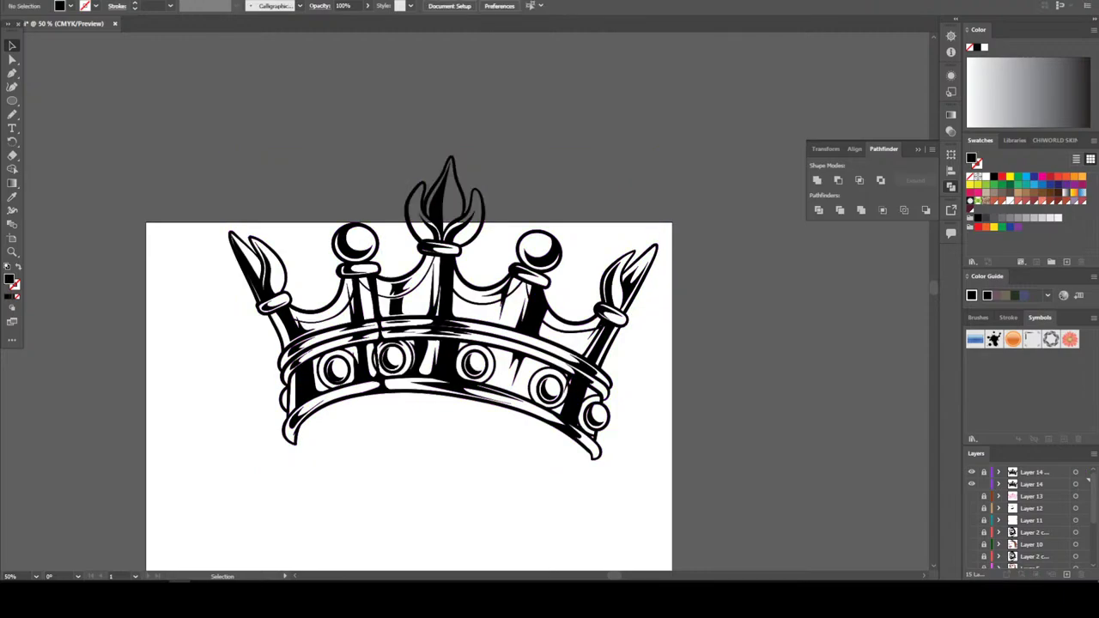
{"action": "left_click", "coordinate": [1081, 176]}
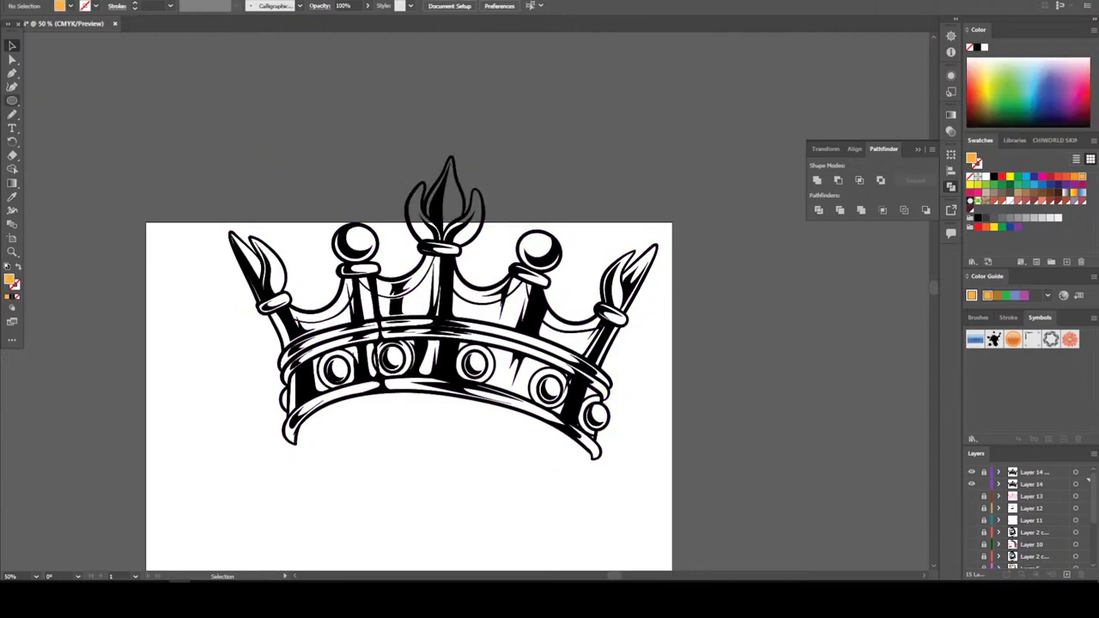
{"action": "left_click_drag", "start_coordinate": [12, 101], "coordinate": [52, 100]}
{"action": "left_click_drag", "start_coordinate": [188, 143], "coordinate": [821, 568]}
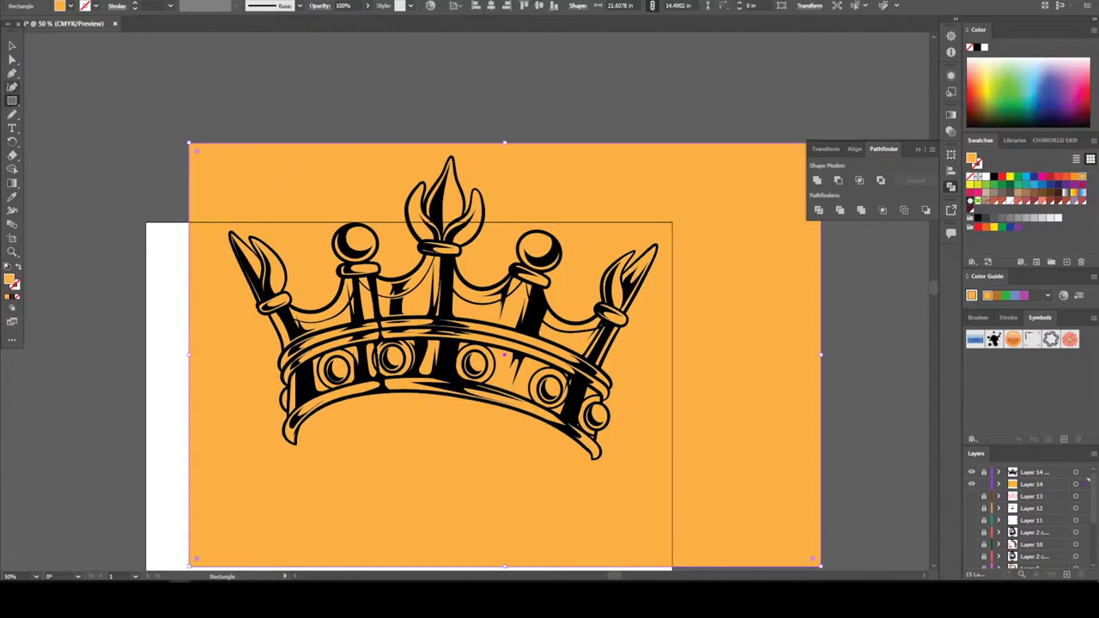
{"action": "left_click", "coordinate": [12, 44]}
{"action": "right_click", "coordinate": [244, 197]}
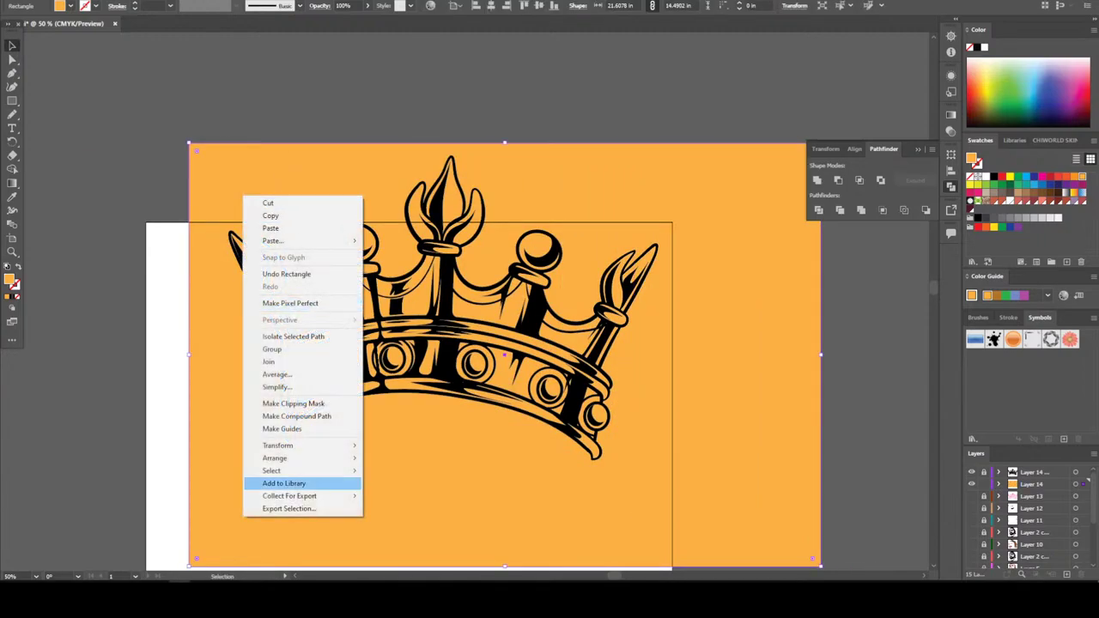
Change the rectangle's fill to the deeper orange F99F28
{"action": "double_click", "coordinate": [9, 278]}
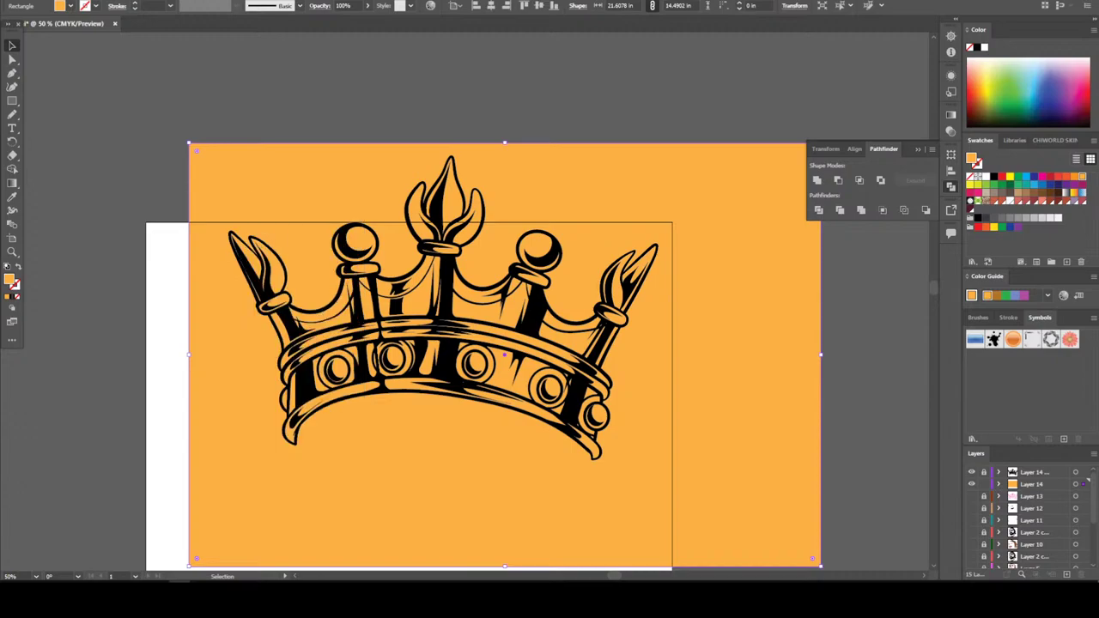
{"action": "type", "text": "F99F28"}
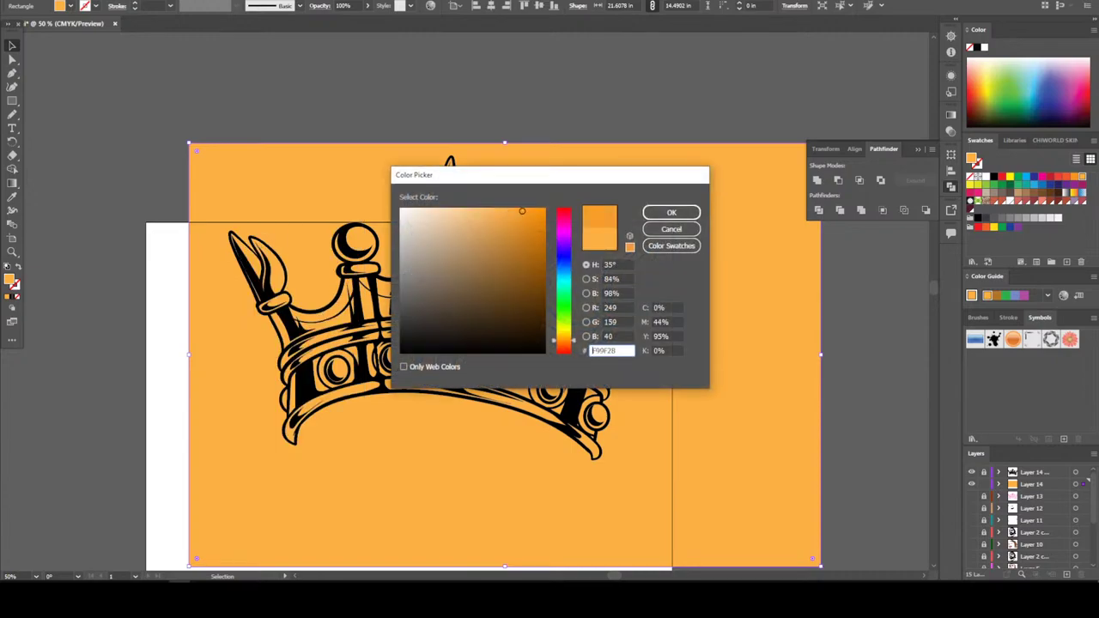
{"action": "key", "text": "Return"}
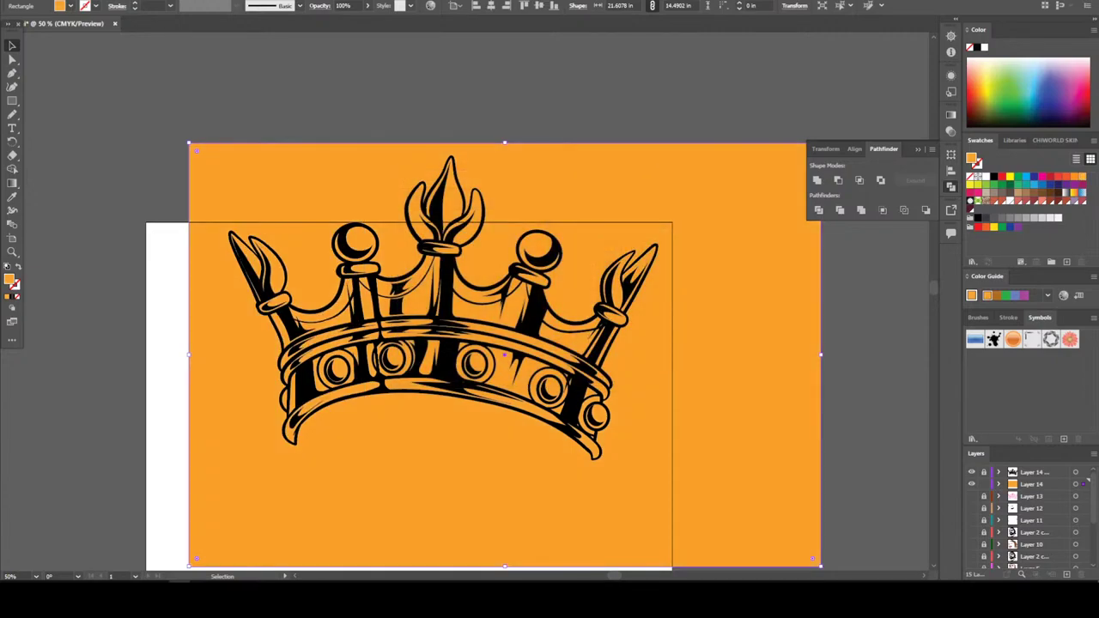
Send the orange rectangle behind the crown, then merge everything with Pathfinder Merge
{"action": "right_click", "coordinate": [539, 200]}
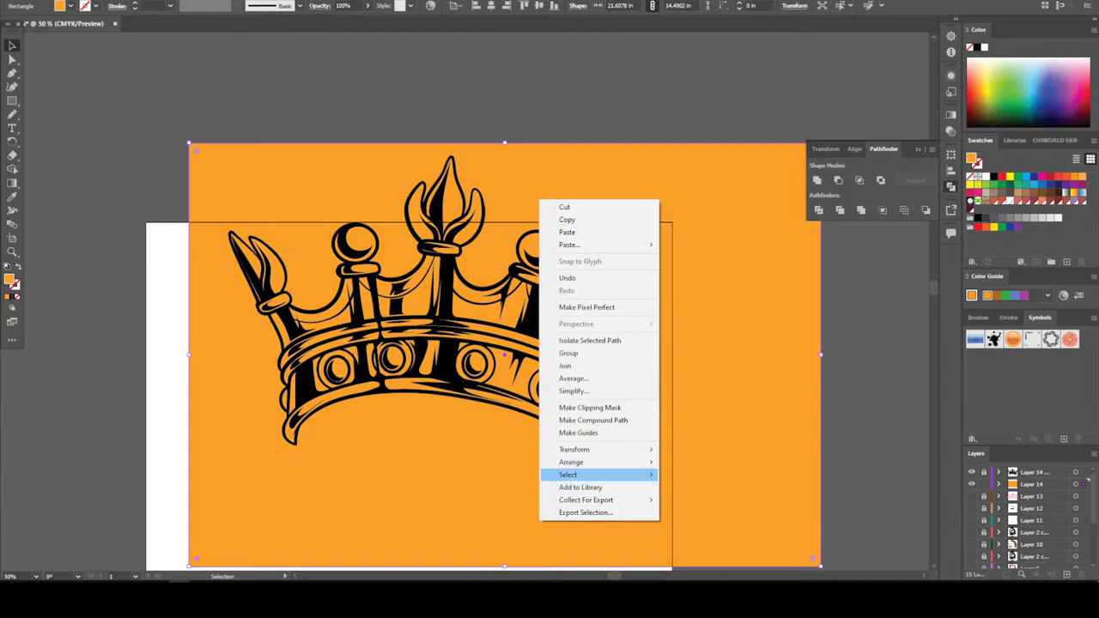
{"action": "mouse_move", "coordinate": [593, 462]}
{"action": "left_click", "coordinate": [691, 501]}
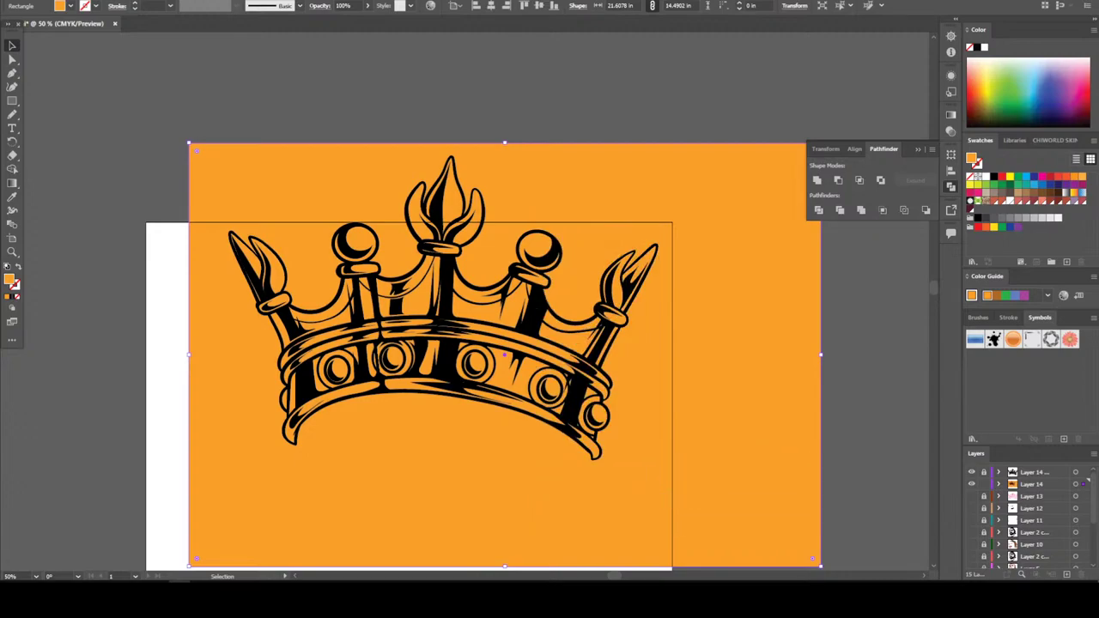
{"action": "key", "text": "ctrl+a"}
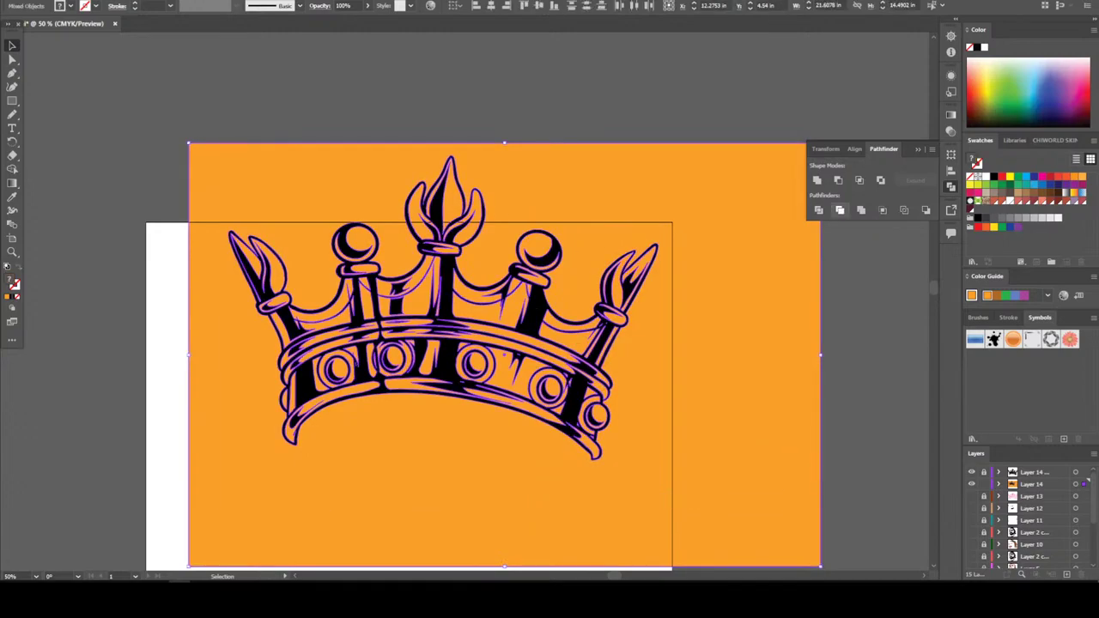
{"action": "left_click", "coordinate": [861, 209]}
Delete the orange background piece around the crown in isolation mode, then exit isolation
{"action": "right_click", "coordinate": [772, 284]}
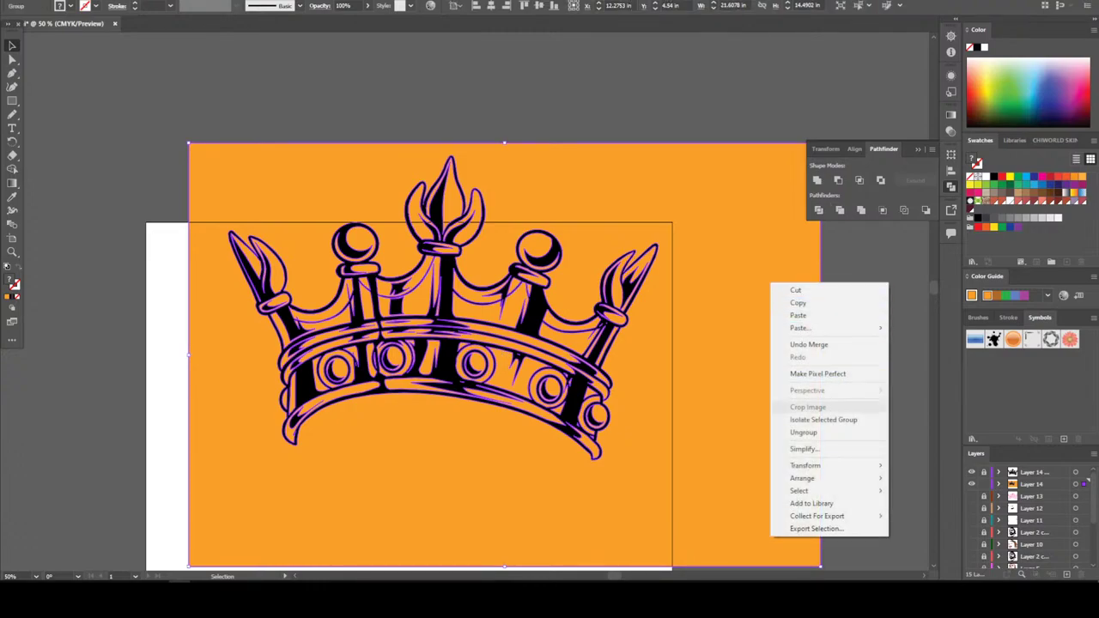
{"action": "left_click", "coordinate": [822, 420]}
{"action": "key", "text": "Delete"}
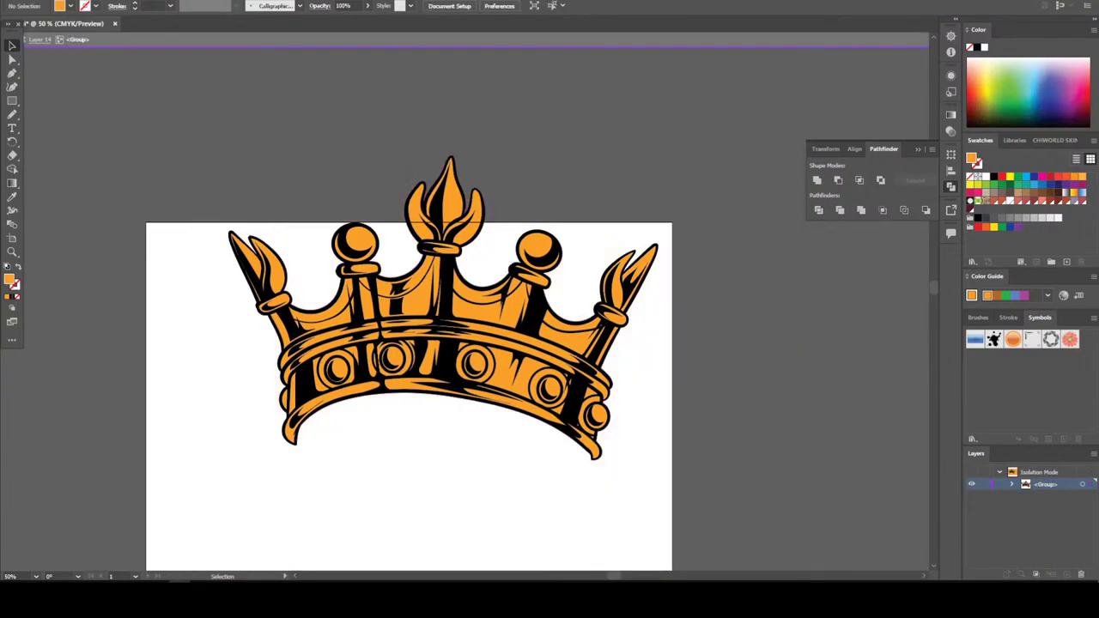
{"action": "key", "text": "ctrl+minus"}
{"action": "key", "text": "Escape"}
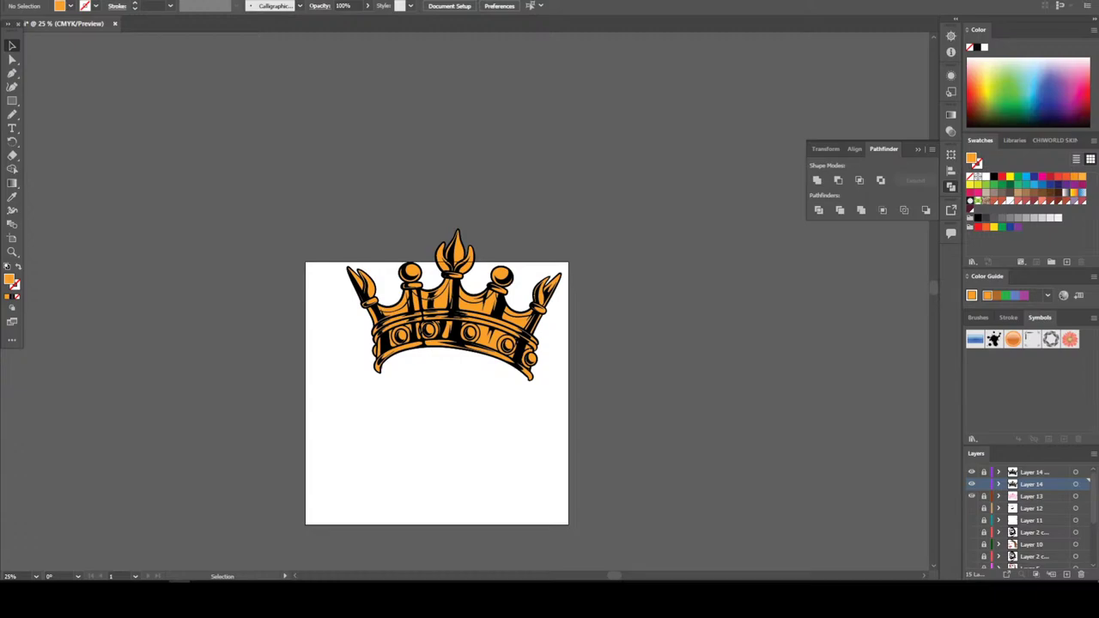
Add a new empty Layer 16 above Layer 14 in the Layers panel
{"action": "scroll", "coordinate": [1088, 481], "scroll_direction": "down", "scroll_amount": 3}
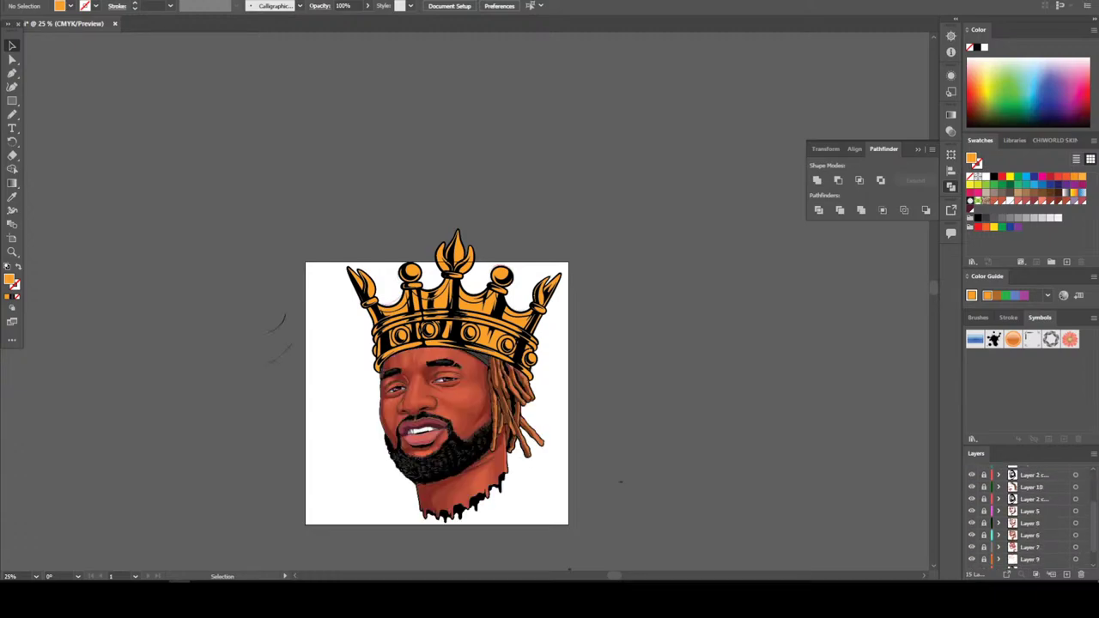
{"action": "scroll", "coordinate": [408, 298], "scroll_direction": "down", "scroll_amount": 2}
{"action": "scroll", "coordinate": [409, 299], "scroll_direction": "up", "scroll_amount": 4}
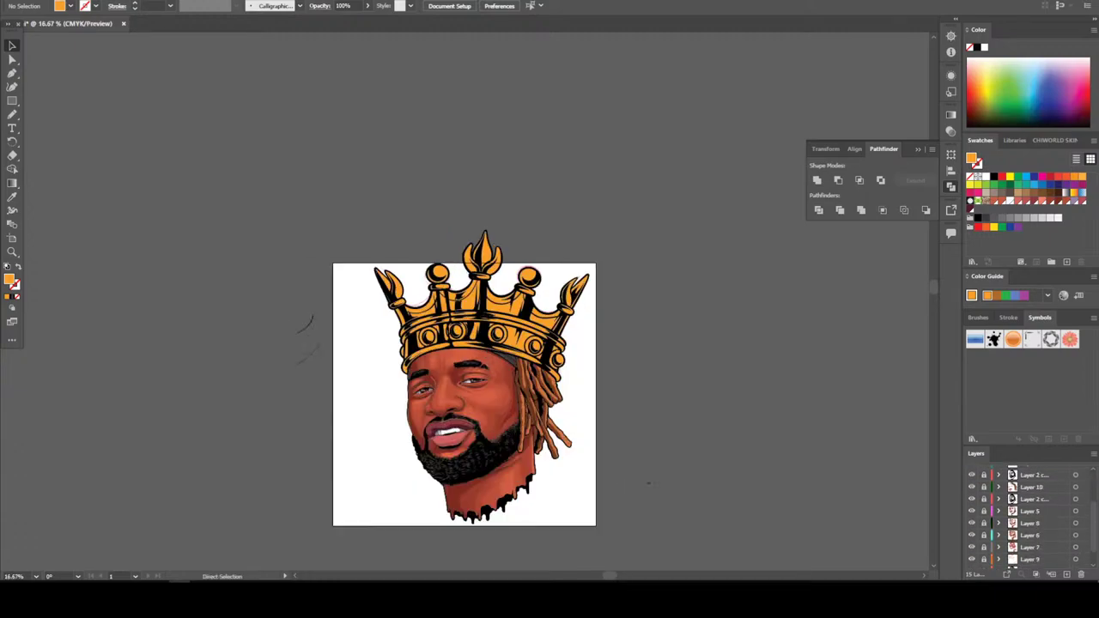
{"action": "scroll", "coordinate": [709, 444], "scroll_direction": "down", "scroll_amount": 3}
{"action": "scroll", "coordinate": [710, 443], "scroll_direction": "down", "scroll_amount": 1}
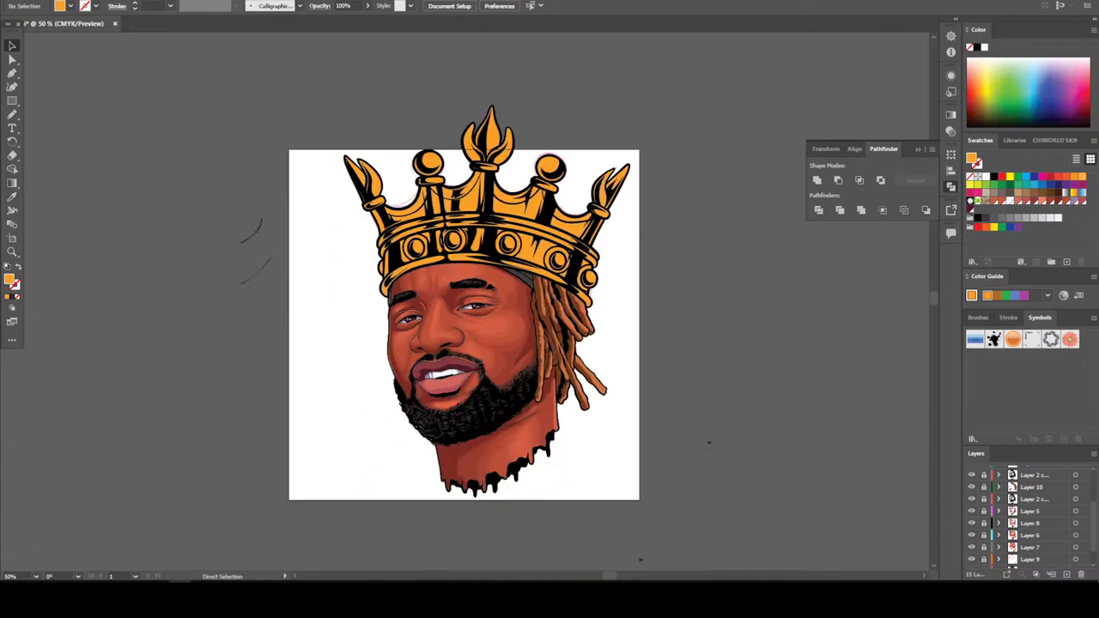
{"action": "scroll", "coordinate": [1026, 515], "scroll_direction": "down", "scroll_amount": 1}
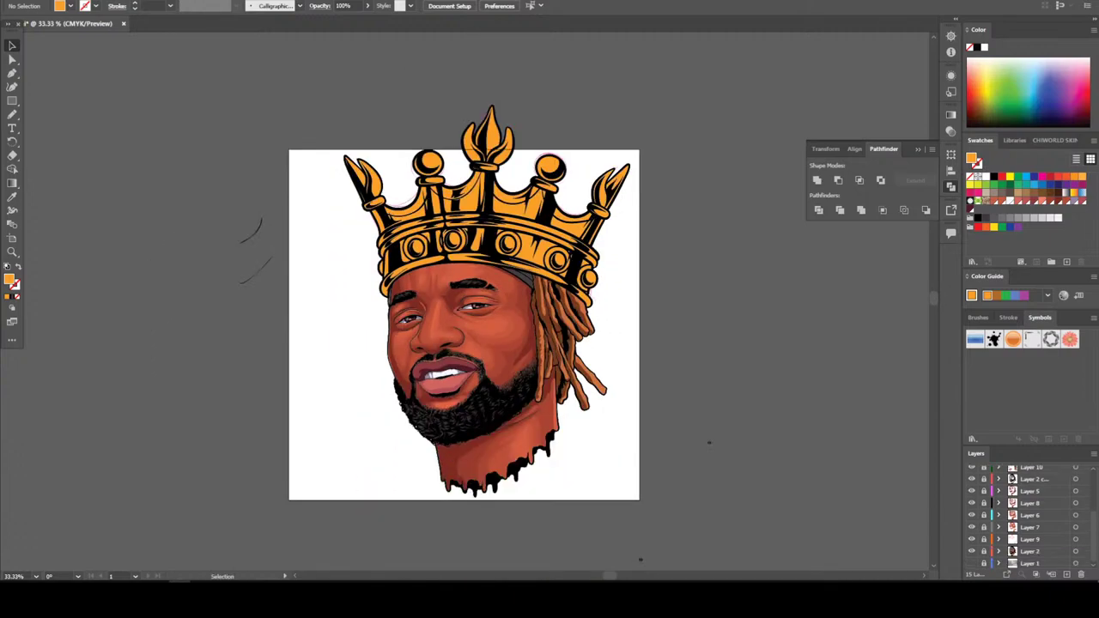
{"action": "scroll", "coordinate": [1026, 515], "scroll_direction": "up", "scroll_amount": 4}
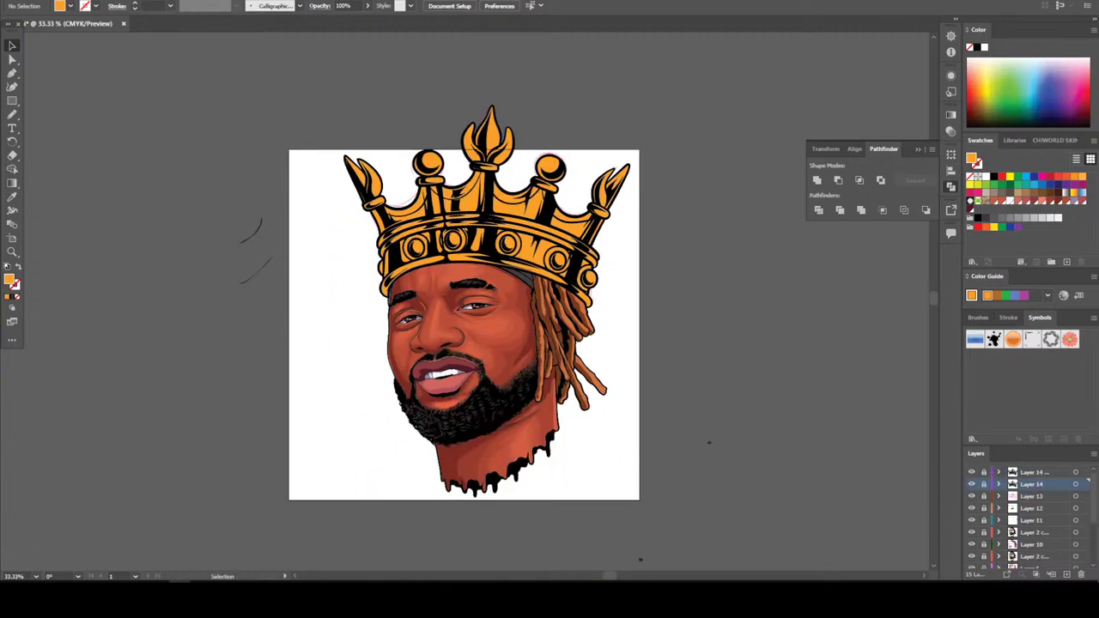
{"action": "left_click", "coordinate": [1066, 574]}
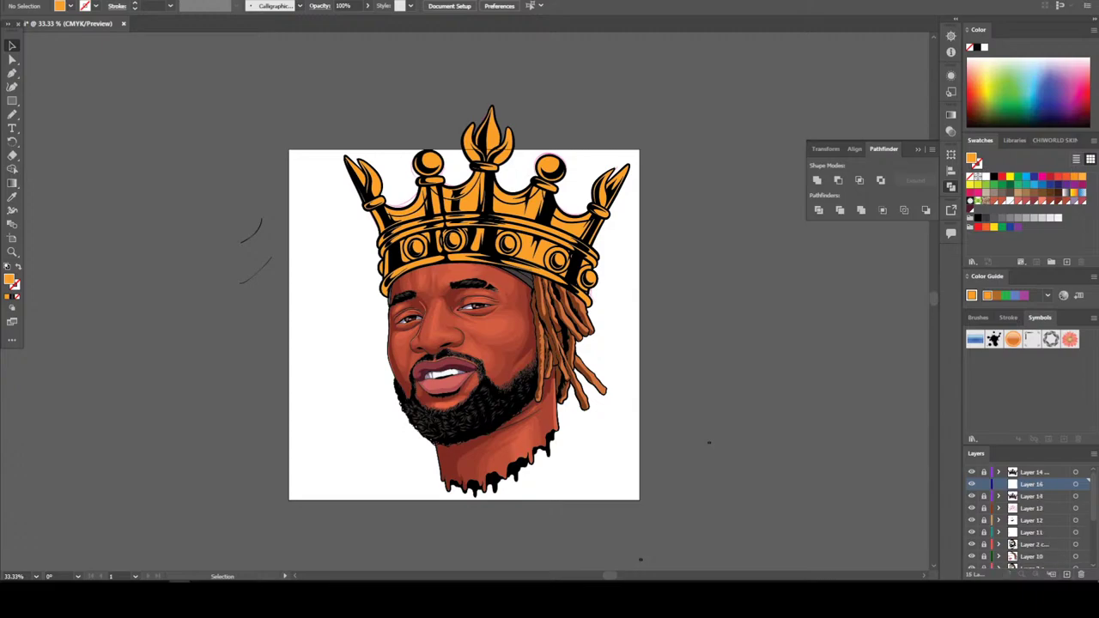
{"action": "key", "text": "ctrl+plus"}
{"action": "scroll", "coordinate": [609, 395], "scroll_direction": "up", "scroll_amount": 1}
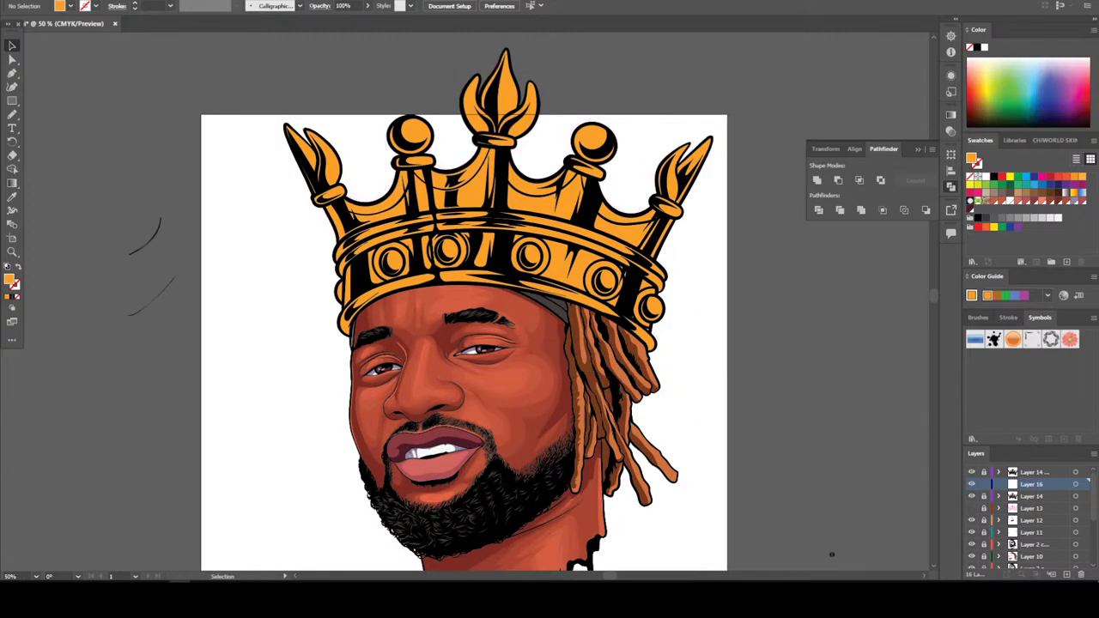
Save the portrait file and zoom in on the crown band and forehead
{"action": "key", "text": "alt+f"}
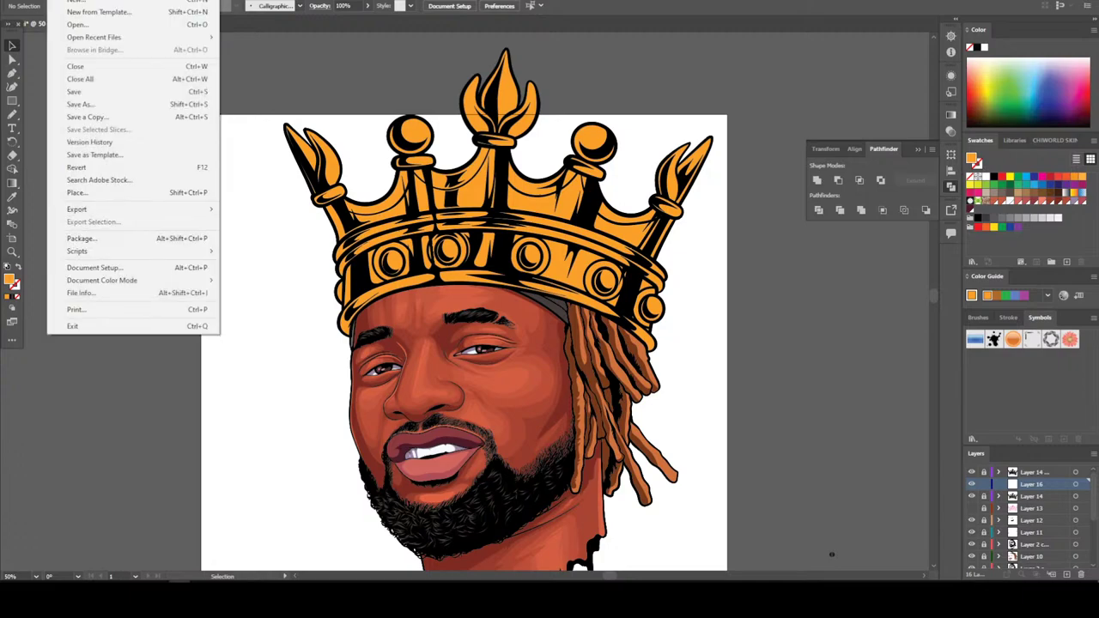
{"action": "left_click", "coordinate": [103, 92]}
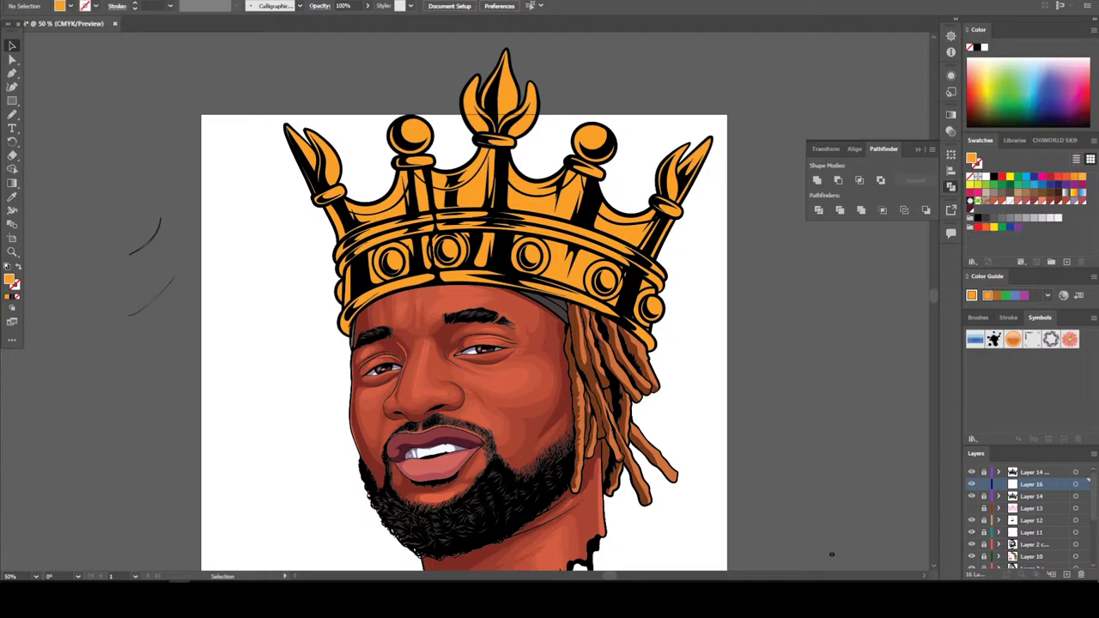
{"action": "key", "text": "ctrl+minus"}
{"action": "key", "text": "ctrl+minus"}
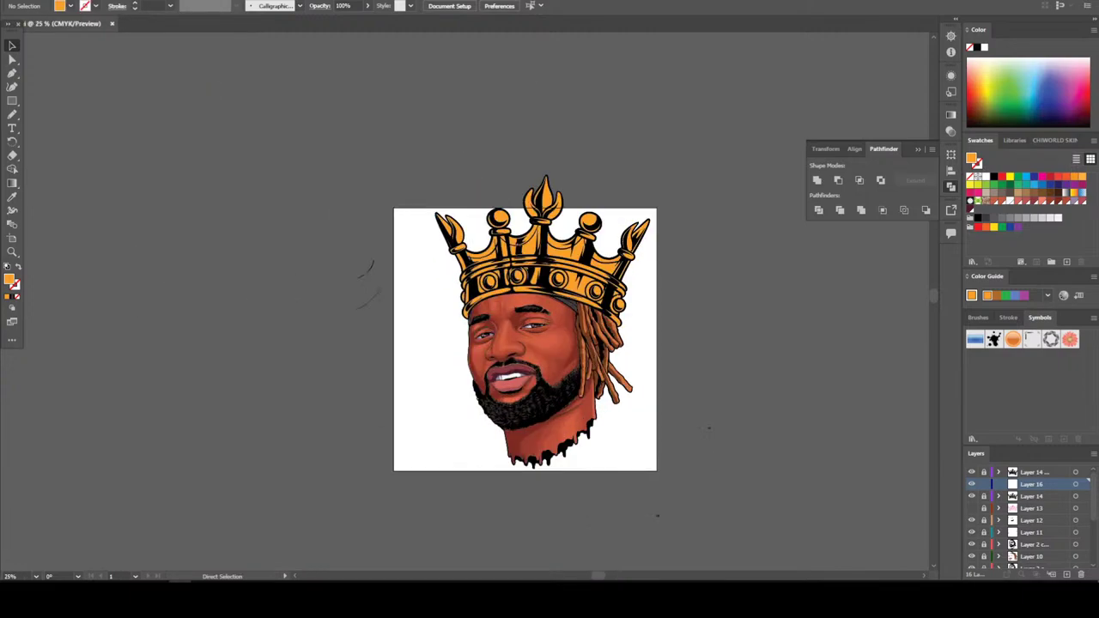
{"action": "key", "text": "ctrl+plus"}
{"action": "key", "text": "ctrl+plus"}
{"action": "key", "text": "ctrl+plus"}
{"action": "key", "text": "ctrl+plus"}
{"action": "key", "text": "ctrl+plus"}
{"action": "key", "text": "ctrl+plus"}
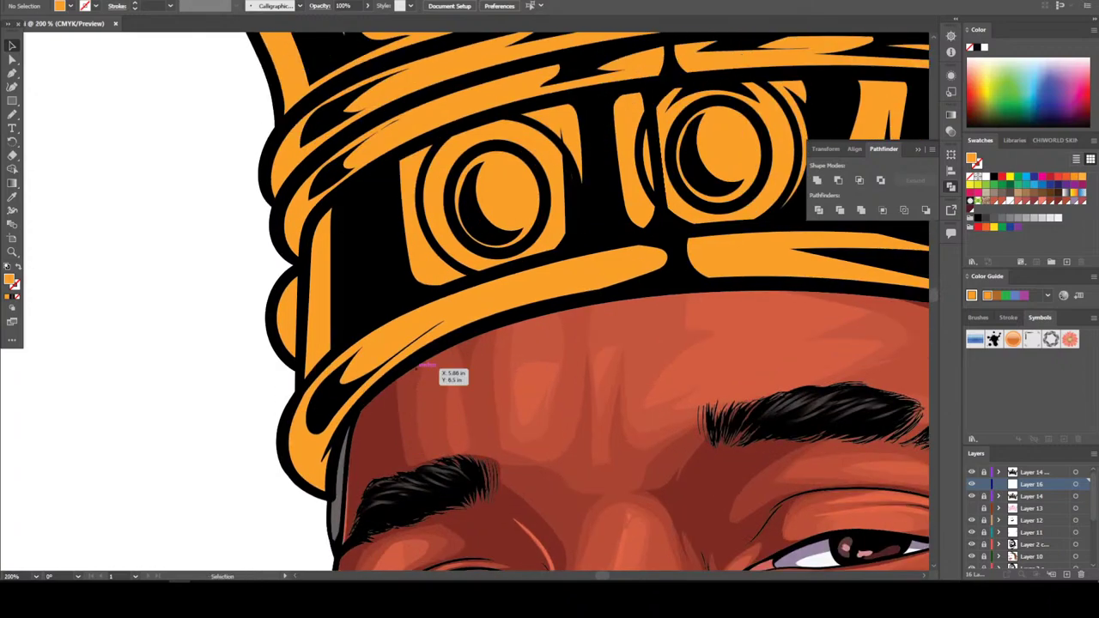
Set the fill colour to dark brown 8C4F06
{"action": "key", "text": "i"}
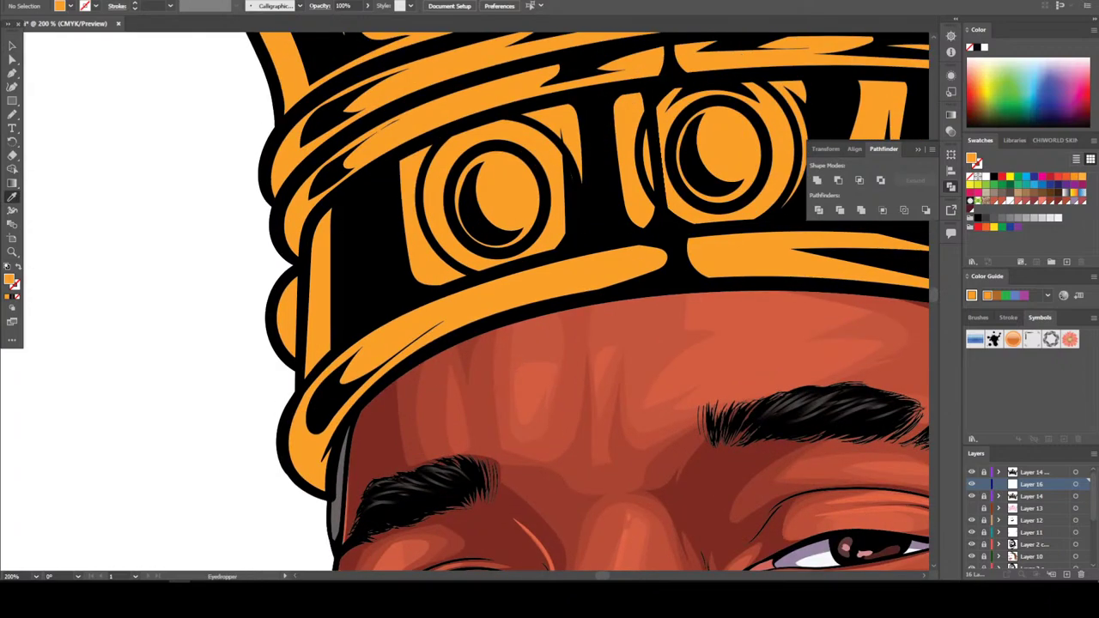
{"action": "type", "text": "915A17"}
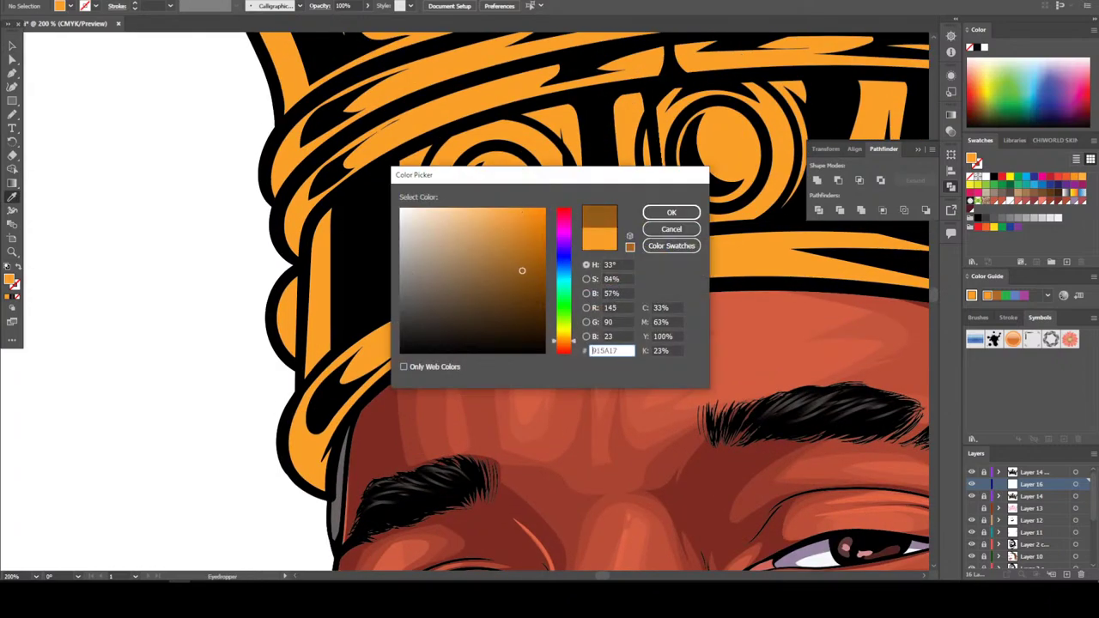
{"action": "left_click_drag", "start_coordinate": [521, 271], "coordinate": [539, 273]}
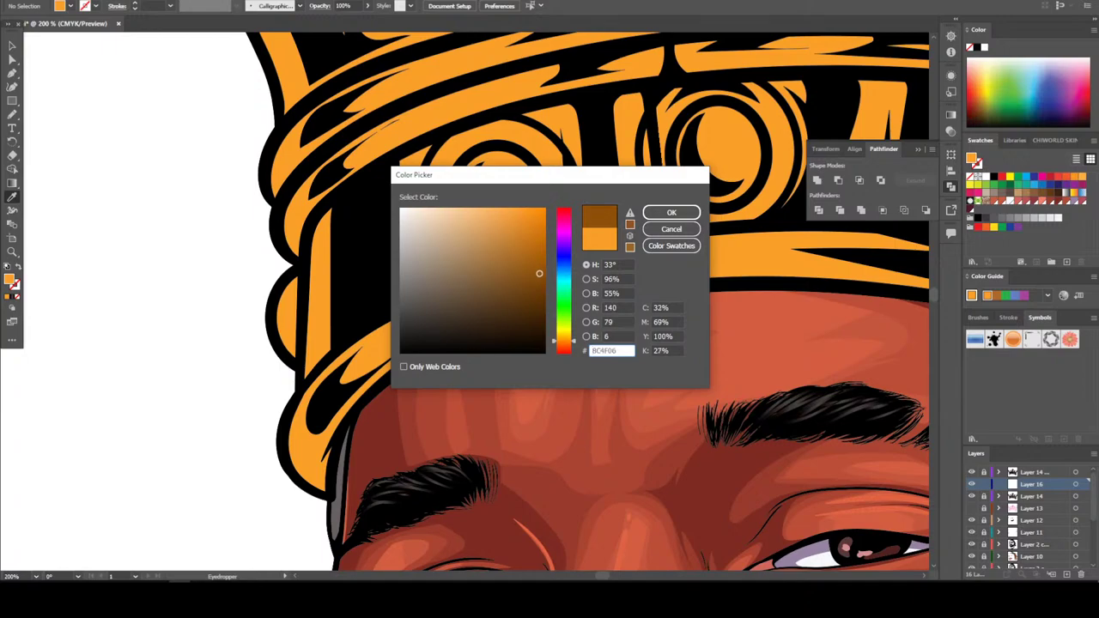
{"action": "left_click", "coordinate": [671, 212]}
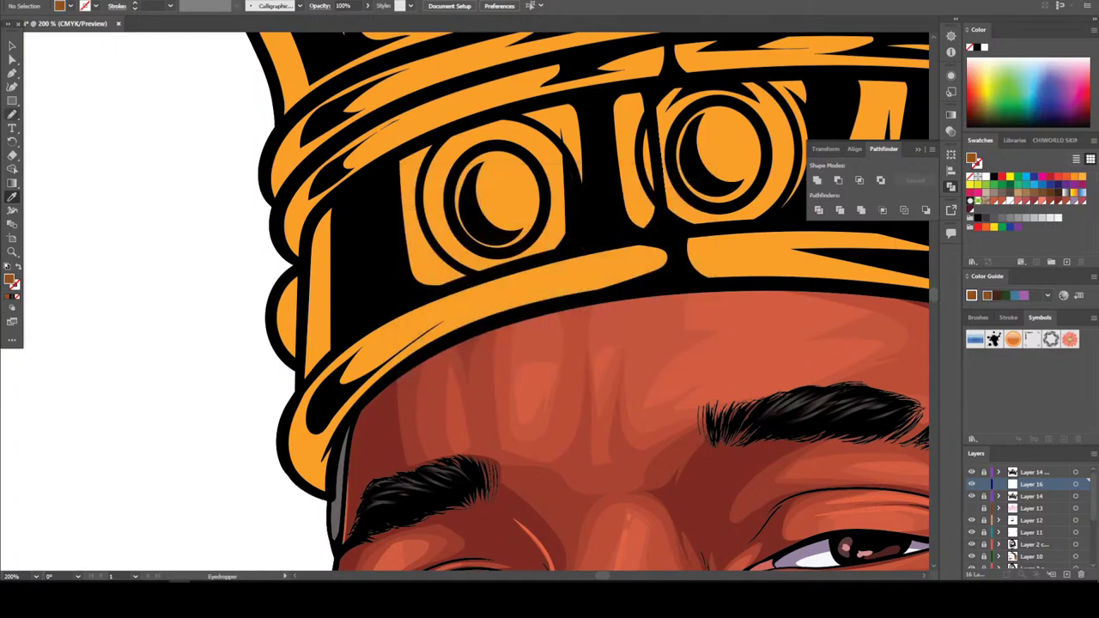
Draw a pencil shading shape along the crown's lower band on Layer 16
{"action": "key", "text": "n"}
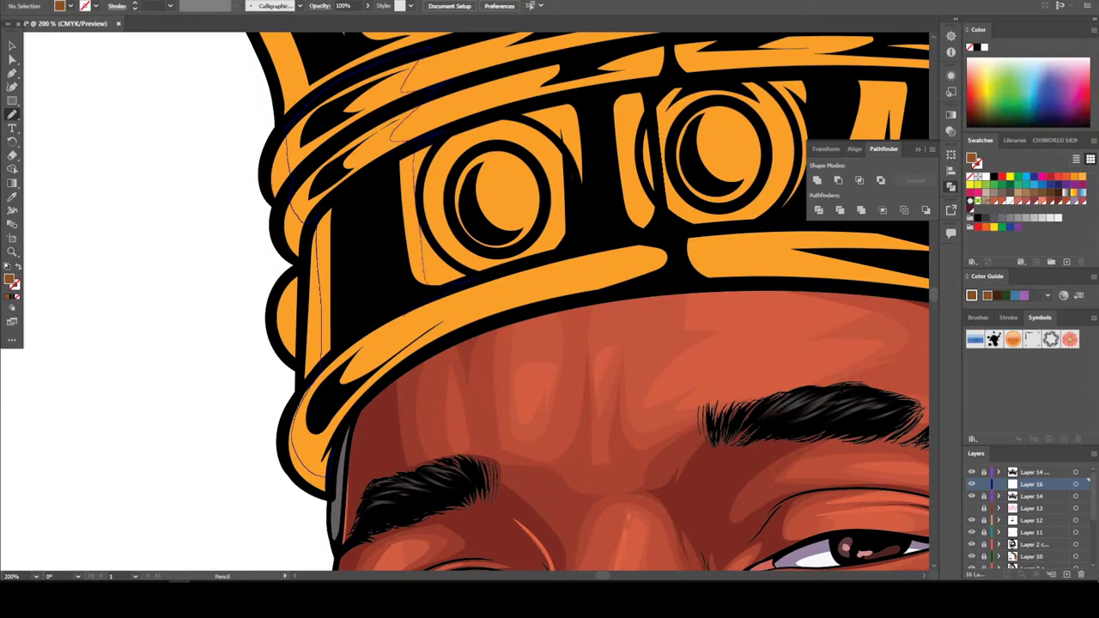
{"action": "mouse_move", "coordinate": [368, 352]}
{"action": "left_mouse_down"}
{"action": "mouse_move", "coordinate": [517, 297]}
{"action": "mouse_move", "coordinate": [657, 270]}
{"action": "left_mouse_up"}
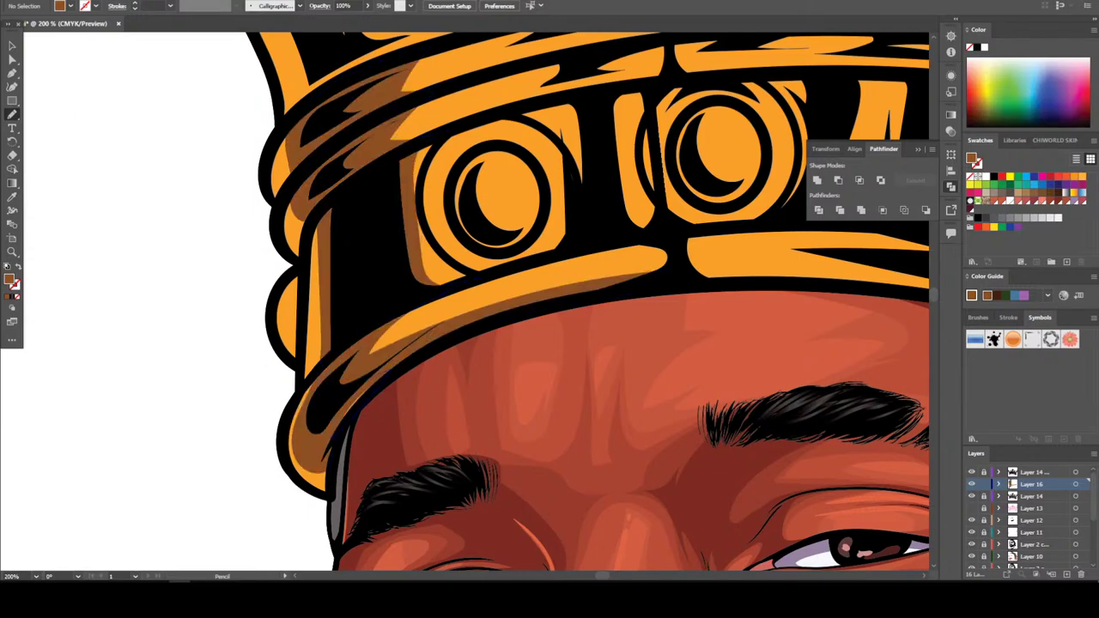
{"action": "key", "text": "ctrl+minus"}
{"action": "key", "text": "ctrl+minus"}
{"action": "key", "text": "ctrl+minus"}
{"action": "key", "text": "ctrl+minus"}
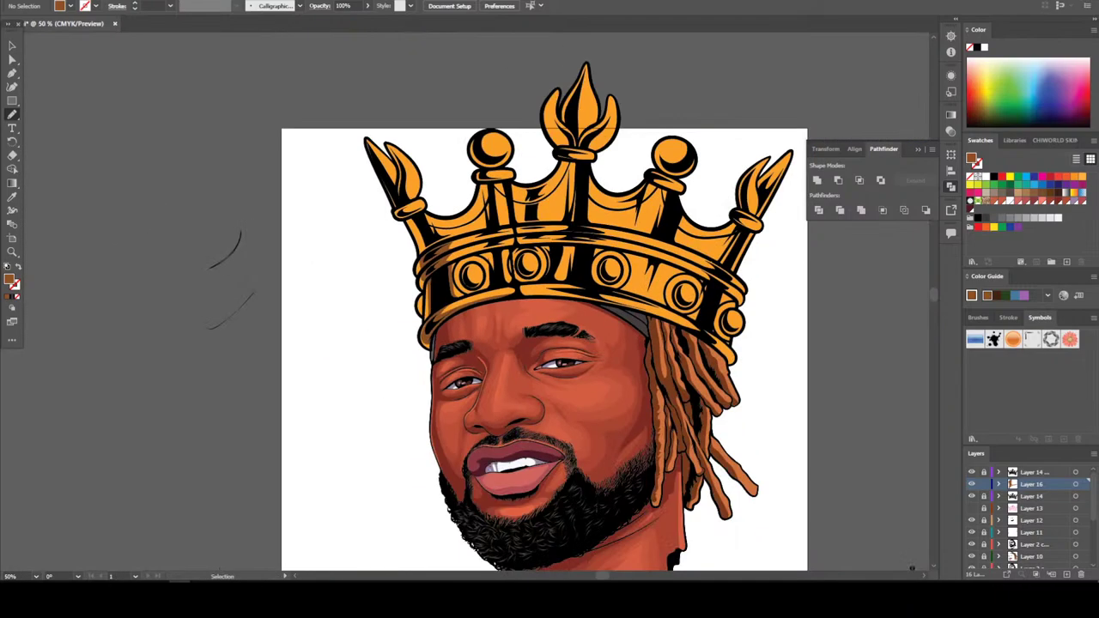
{"action": "key", "text": "ctrl+plus"}
{"action": "key", "text": "ctrl+plus"}
{"action": "key", "text": "ctrl+plus"}
{"action": "key", "text": "ctrl+plus"}
{"action": "key", "text": "ctrl+plus"}
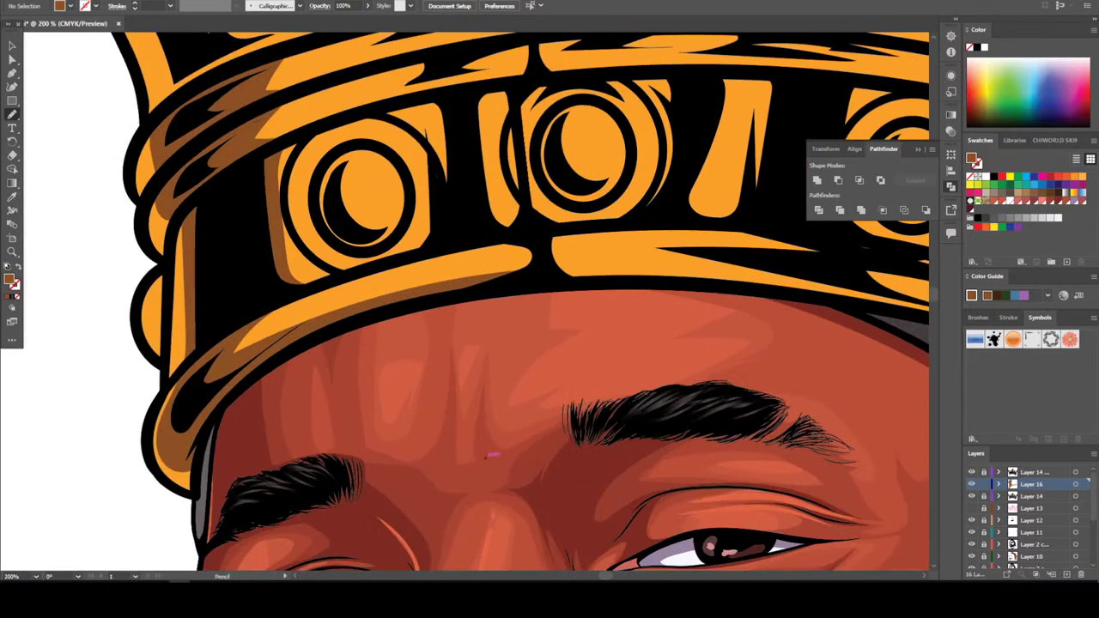
Draw brown pencil shading along the crown band and around the left jewel
{"action": "scroll", "coordinate": [495, 302], "scroll_direction": "up", "scroll_amount": 5}
{"action": "left_click_drag", "start_coordinate": [334, 473], "coordinate": [375, 426]}
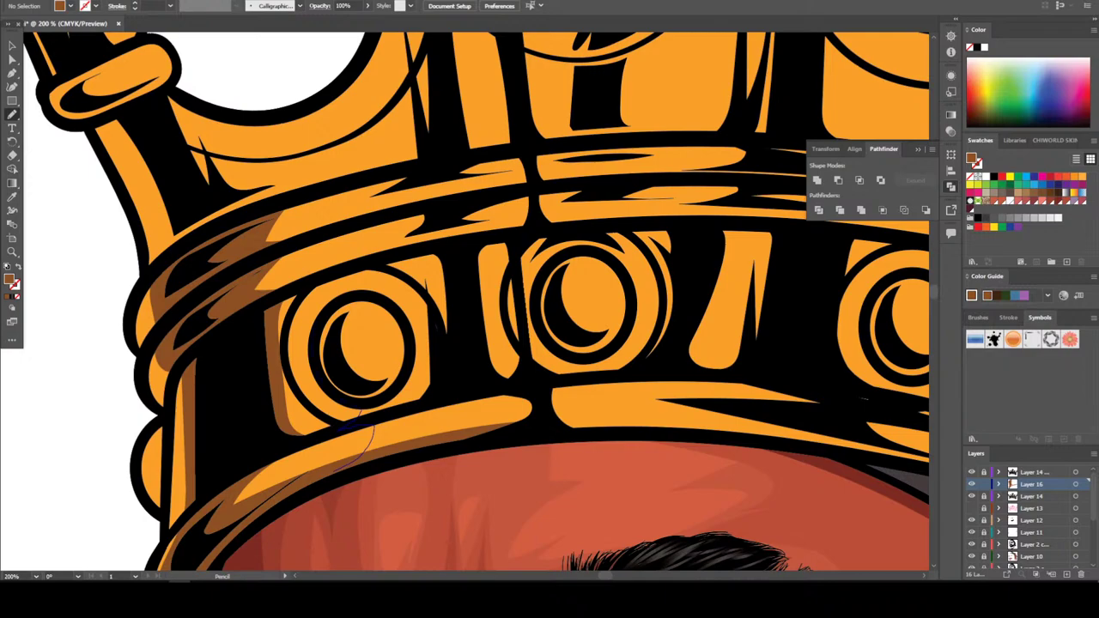
{"action": "mouse_move", "coordinate": [321, 289]}
{"action": "left_mouse_down"}
{"action": "mouse_move", "coordinate": [283, 296]}
{"action": "mouse_move", "coordinate": [345, 235]}
{"action": "left_mouse_up"}
{"action": "left_click_drag", "start_coordinate": [409, 216], "coordinate": [343, 262]}
{"action": "mouse_move", "coordinate": [429, 290]}
{"action": "left_mouse_down"}
{"action": "mouse_move", "coordinate": [435, 305]}
{"action": "mouse_move", "coordinate": [395, 302]}
{"action": "mouse_move", "coordinate": [352, 344]}
{"action": "mouse_move", "coordinate": [366, 356]}
{"action": "mouse_move", "coordinate": [390, 352]}
{"action": "mouse_move", "coordinate": [391, 391]}
{"action": "left_mouse_up"}
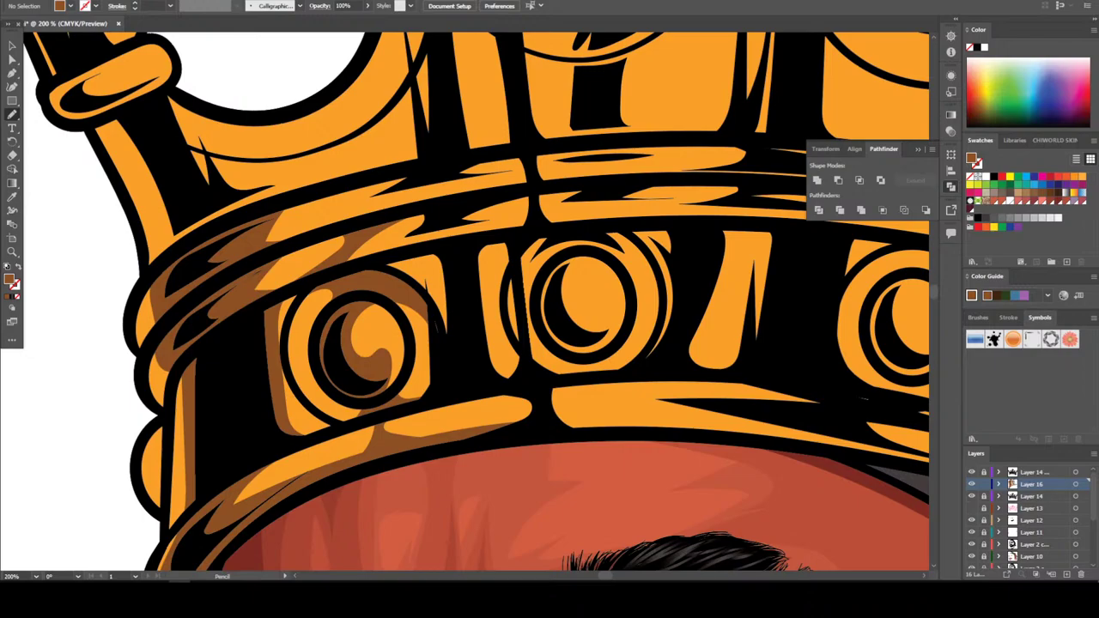
{"action": "key", "text": "ctrl+minus"}
{"action": "key", "text": "ctrl+minus"}
{"action": "key", "text": "ctrl+minus"}
{"action": "key", "text": "ctrl+minus"}
{"action": "key", "text": "ctrl+minus"}
{"action": "key", "text": "ctrl+minus"}
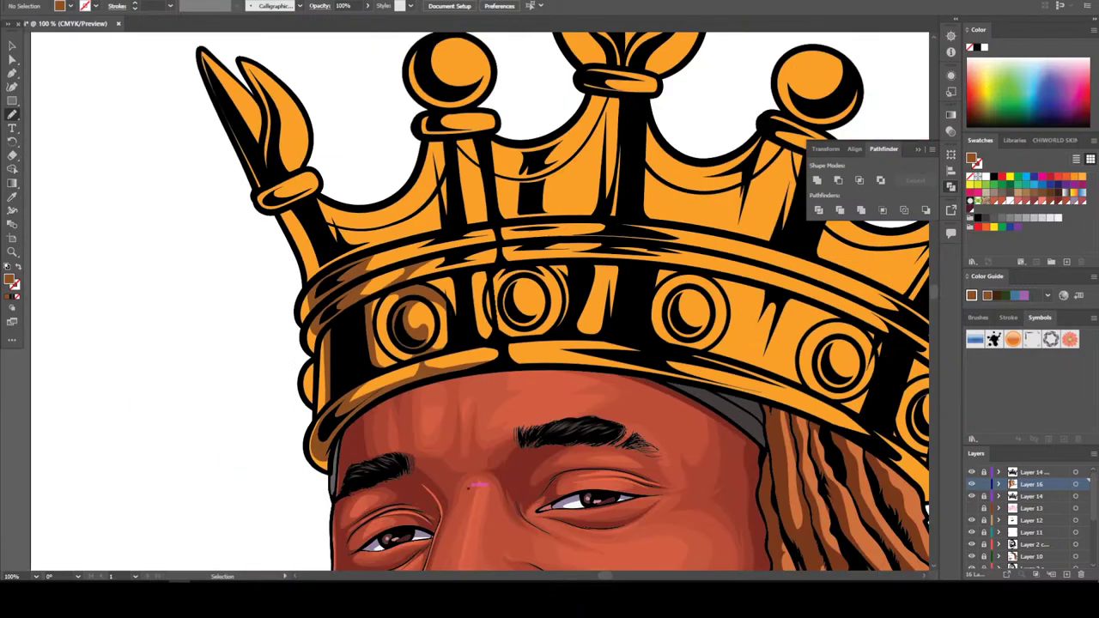
{"action": "key", "text": "ctrl+plus"}
{"action": "key", "text": "ctrl+plus"}
{"action": "key", "text": "ctrl+plus"}
{"action": "key", "text": "ctrl+plus"}
{"action": "key", "text": "ctrl+plus"}
{"action": "key", "text": "ctrl+plus"}
{"action": "key", "text": "ctrl+plus"}
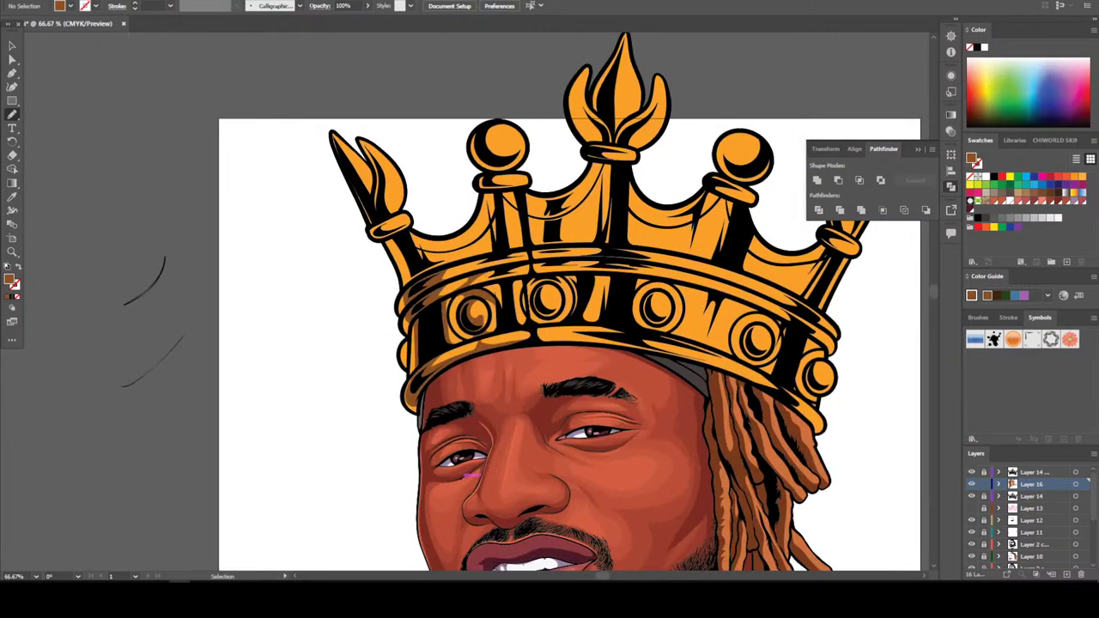
{"action": "scroll", "coordinate": [475, 301], "scroll_direction": "up", "scroll_amount": 5}
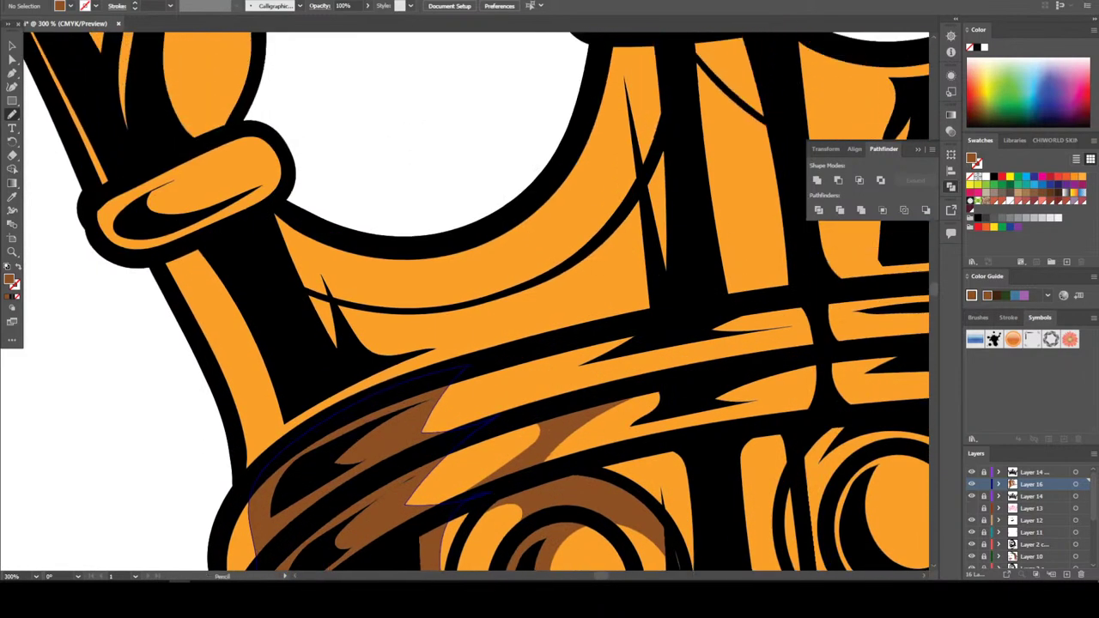
{"action": "mouse_move", "coordinate": [264, 548]}
{"action": "left_mouse_down"}
{"action": "mouse_move", "coordinate": [185, 352]}
{"action": "mouse_move", "coordinate": [117, 337]}
{"action": "mouse_move", "coordinate": [108, 301]}
{"action": "left_mouse_up"}
{"action": "mouse_move", "coordinate": [212, 246]}
{"action": "left_mouse_down"}
{"action": "mouse_move", "coordinate": [196, 262]}
{"action": "mouse_move", "coordinate": [220, 288]}
{"action": "mouse_move", "coordinate": [277, 253]}
{"action": "mouse_move", "coordinate": [240, 297]}
{"action": "mouse_move", "coordinate": [196, 325]}
{"action": "left_mouse_up"}
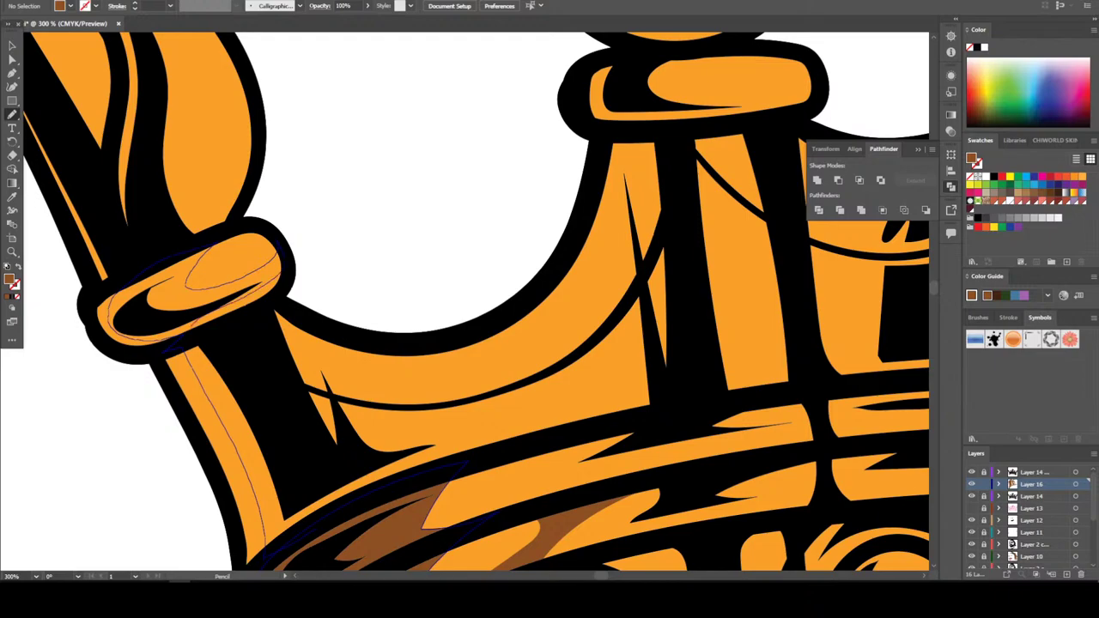
{"action": "mouse_move", "coordinate": [378, 355]}
{"action": "left_mouse_down"}
{"action": "mouse_move", "coordinate": [350, 365]}
{"action": "mouse_move", "coordinate": [378, 394]}
{"action": "mouse_move", "coordinate": [452, 392]}
{"action": "mouse_move", "coordinate": [530, 368]}
{"action": "mouse_move", "coordinate": [581, 330]}
{"action": "mouse_move", "coordinate": [607, 287]}
{"action": "mouse_move", "coordinate": [580, 253]}
{"action": "left_mouse_up"}
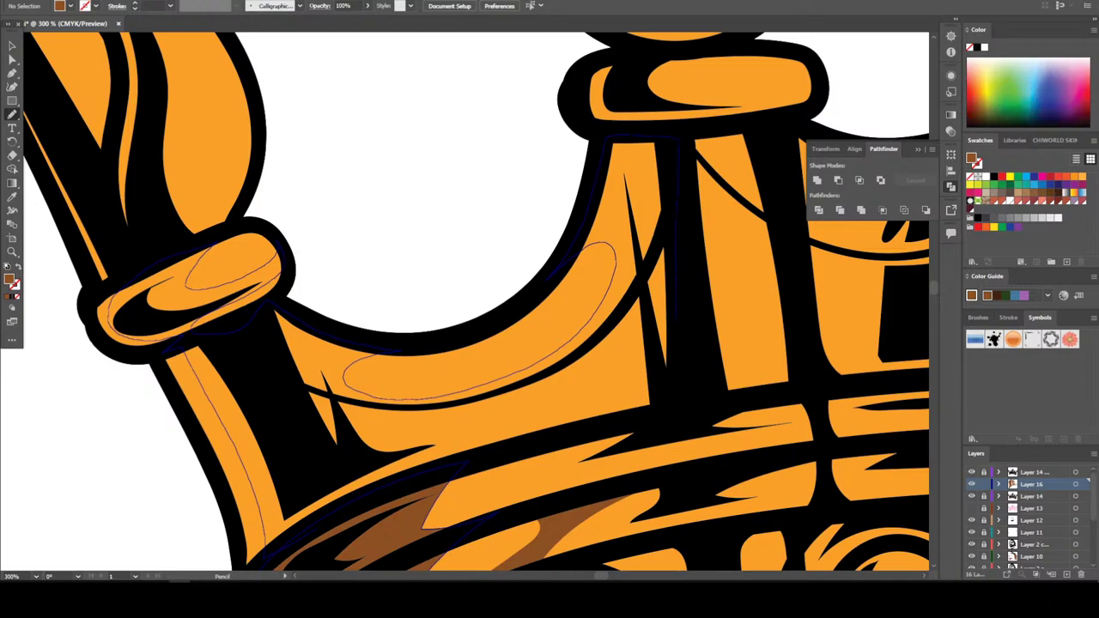
{"action": "mouse_move", "coordinate": [645, 341]}
{"action": "left_mouse_down"}
{"action": "mouse_move", "coordinate": [475, 403]}
{"action": "mouse_move", "coordinate": [446, 419]}
{"action": "mouse_move", "coordinate": [450, 447]}
{"action": "left_mouse_up"}
{"action": "key", "text": "ctrl+minus"}
{"action": "key", "text": "ctrl+minus"}
{"action": "key", "text": "ctrl+minus"}
{"action": "key", "text": "ctrl+minus"}
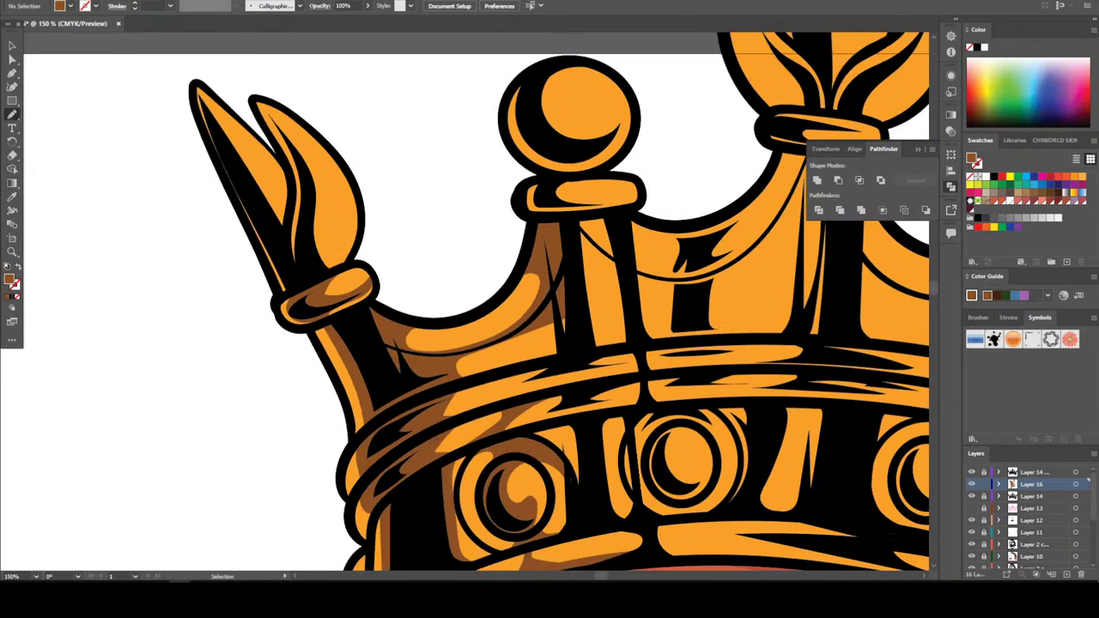
Add brown shadow shapes inside the left and right spike leaves
{"action": "key", "text": "ctrl+plus"}
{"action": "key", "text": "ctrl+plus"}
{"action": "key", "text": "ctrl+plus"}
{"action": "key", "text": "ctrl+plus"}
{"action": "key", "text": "ctrl+plus"}
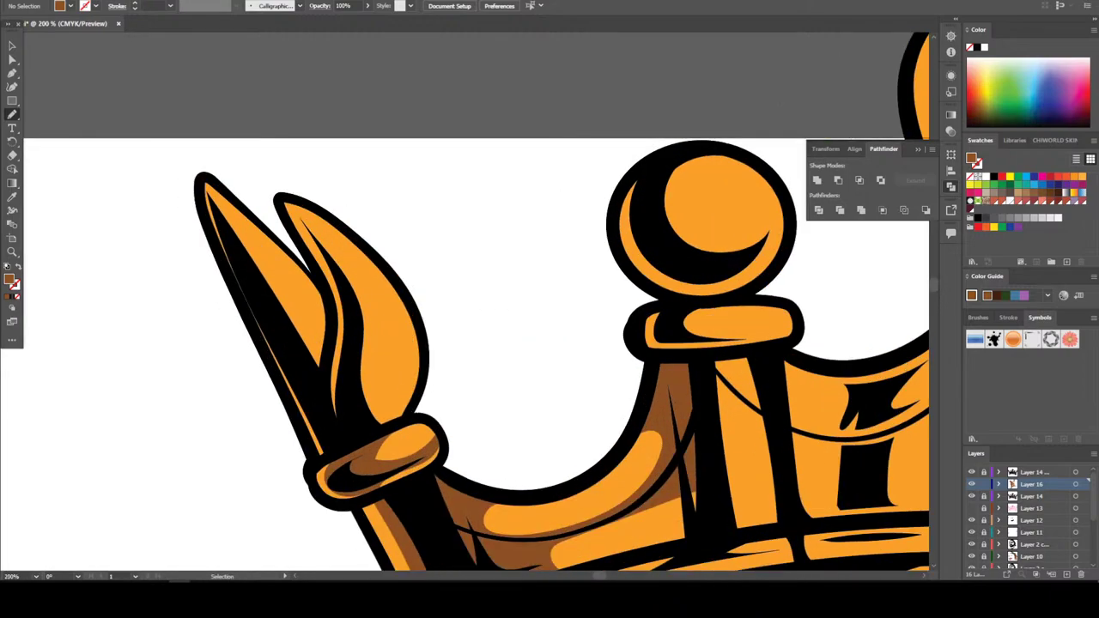
{"action": "key", "text": "ctrl+minus"}
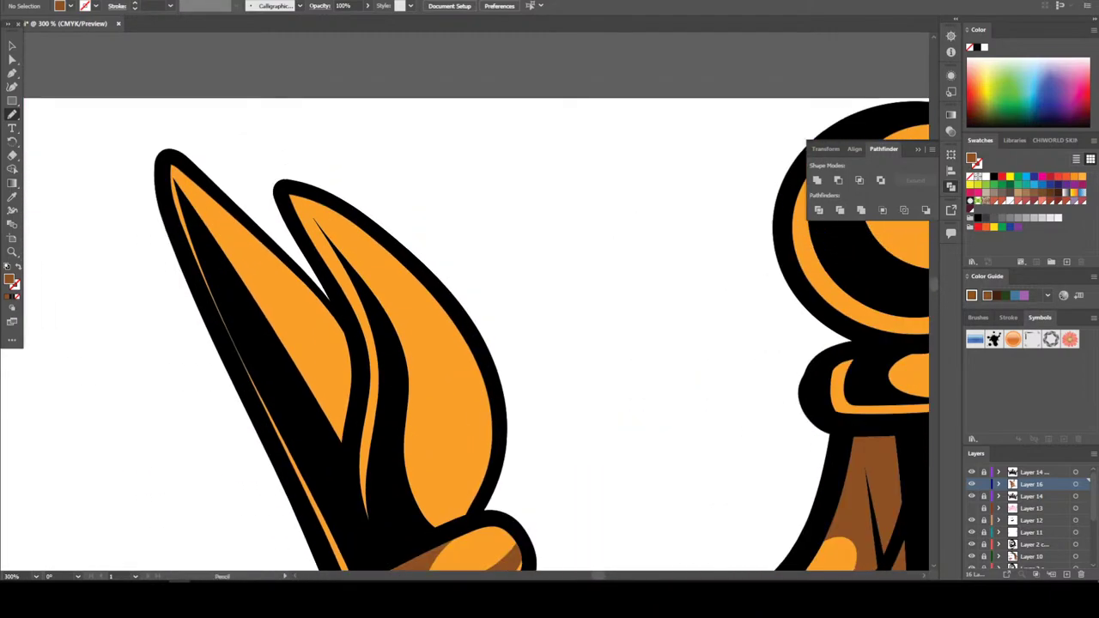
{"action": "mouse_move", "coordinate": [490, 382]}
{"action": "left_mouse_down"}
{"action": "mouse_move", "coordinate": [481, 448]}
{"action": "mouse_move", "coordinate": [432, 399]}
{"action": "mouse_move", "coordinate": [387, 288]}
{"action": "mouse_move", "coordinate": [303, 199]}
{"action": "left_mouse_up"}
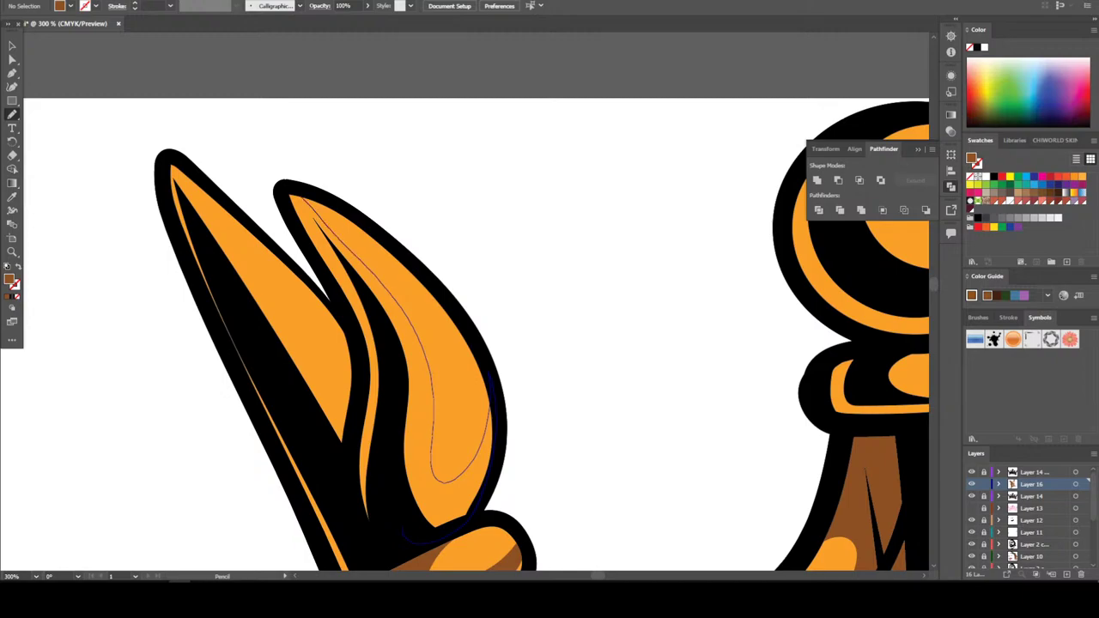
{"action": "left_click_drag", "start_coordinate": [314, 244], "coordinate": [332, 273]}
{"action": "left_click_drag", "start_coordinate": [348, 399], "coordinate": [209, 200]}
{"action": "left_click_drag", "start_coordinate": [254, 390], "coordinate": [207, 285]}
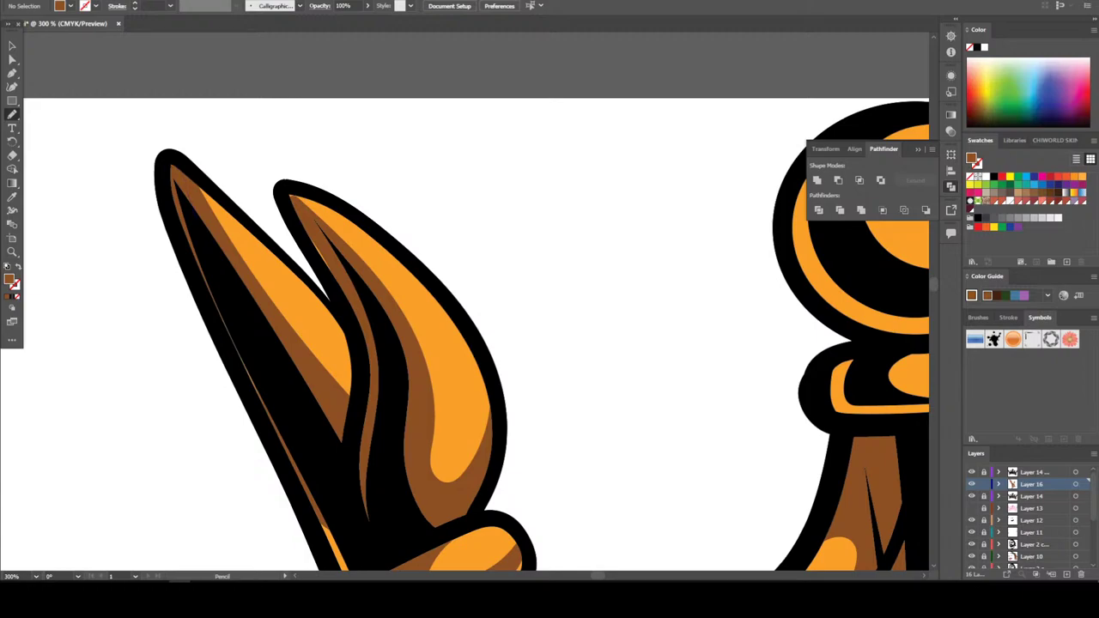
{"action": "left_click_drag", "start_coordinate": [323, 258], "coordinate": [347, 292]}
{"action": "mouse_move", "coordinate": [337, 249]}
{"action": "left_mouse_down"}
{"action": "mouse_move", "coordinate": [335, 215]}
{"action": "mouse_move", "coordinate": [291, 196]}
{"action": "left_mouse_up"}
{"action": "key", "text": "ctrl+minus"}
{"action": "key", "text": "ctrl+minus"}
{"action": "key", "text": "ctrl+minus"}
{"action": "key", "text": "ctrl+minus"}
{"action": "key", "text": "ctrl+minus"}
{"action": "key", "text": "ctrl+minus"}
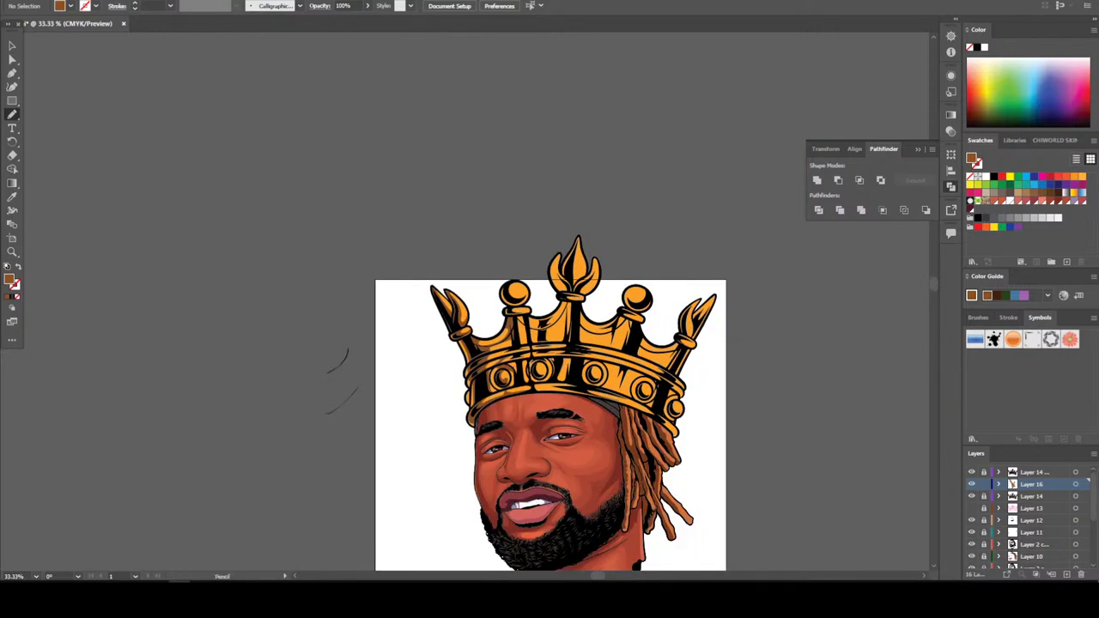
Draw several dark brown shadow shapes across the front of the crown band
{"action": "key", "text": "ctrl+plus"}
{"action": "key", "text": "ctrl+plus"}
{"action": "key", "text": "ctrl+plus"}
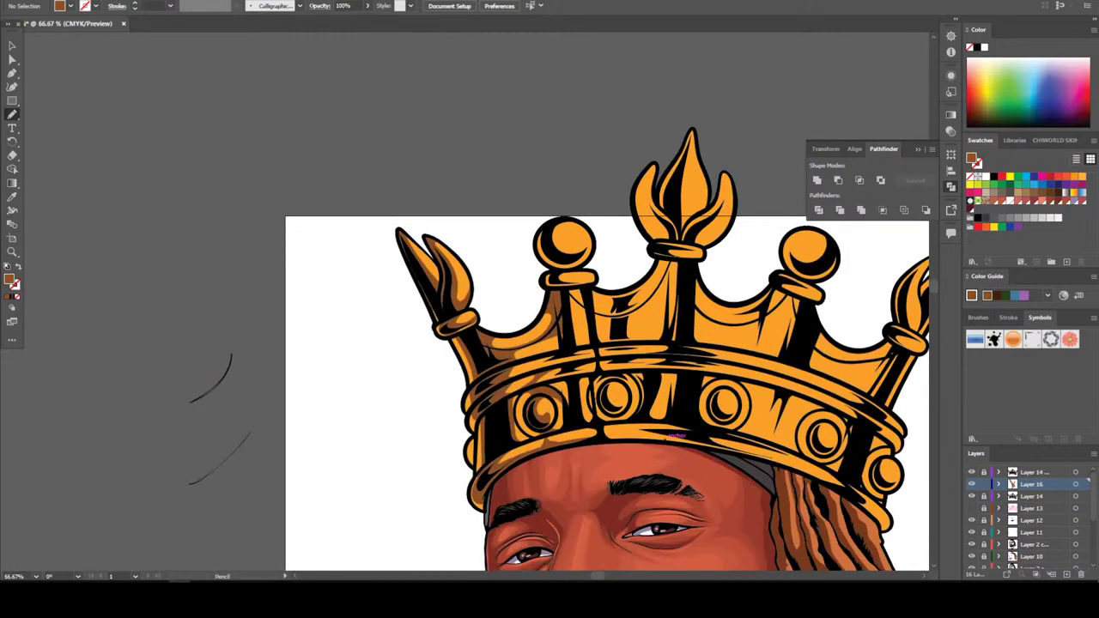
{"action": "key", "text": "ctrl+plus"}
{"action": "key", "text": "ctrl+plus"}
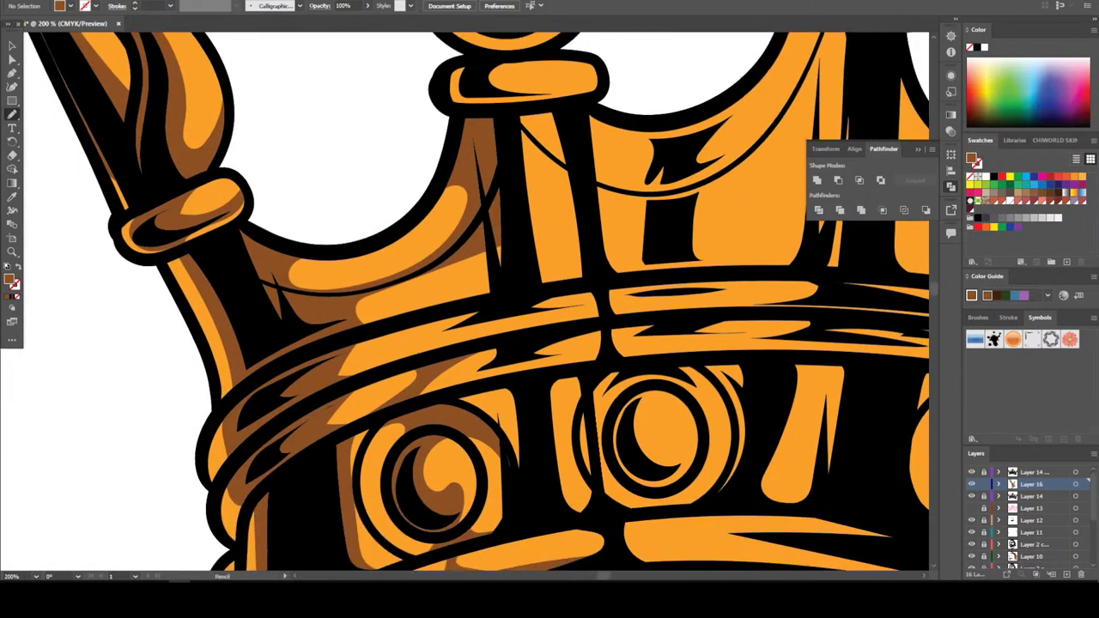
{"action": "left_click_drag", "start_coordinate": [470, 423], "coordinate": [500, 457]}
{"action": "left_click_drag", "start_coordinate": [525, 415], "coordinate": [474, 251]}
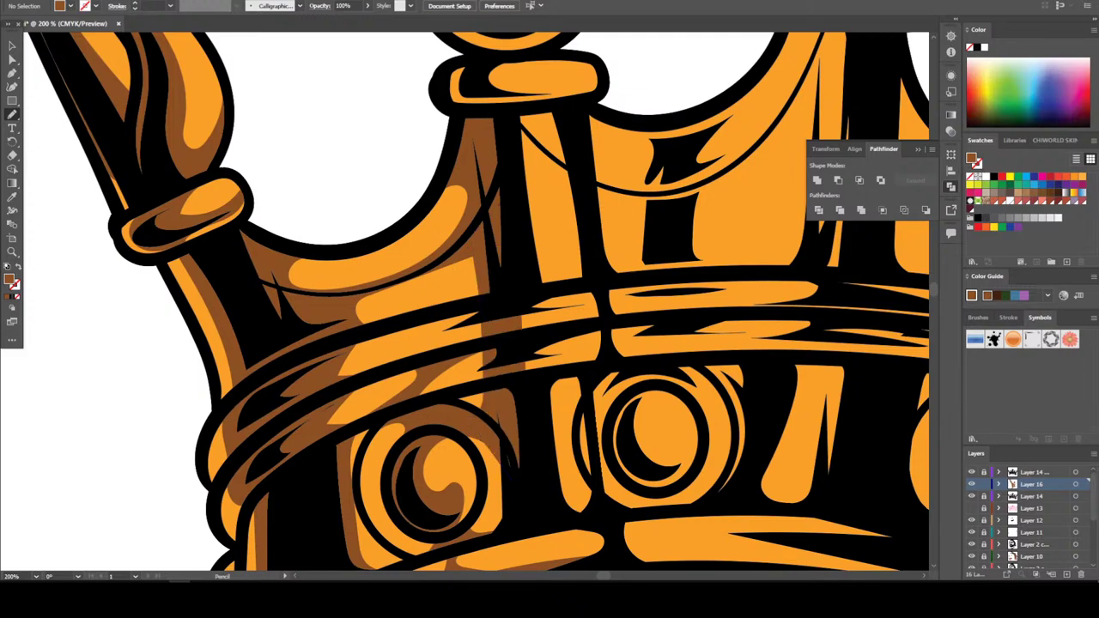
{"action": "scroll", "coordinate": [479, 302], "scroll_direction": "down", "scroll_amount": 3}
{"action": "mouse_move", "coordinate": [474, 322]}
{"action": "left_mouse_down"}
{"action": "mouse_move", "coordinate": [501, 395]}
{"action": "mouse_move", "coordinate": [481, 331]}
{"action": "left_mouse_up"}
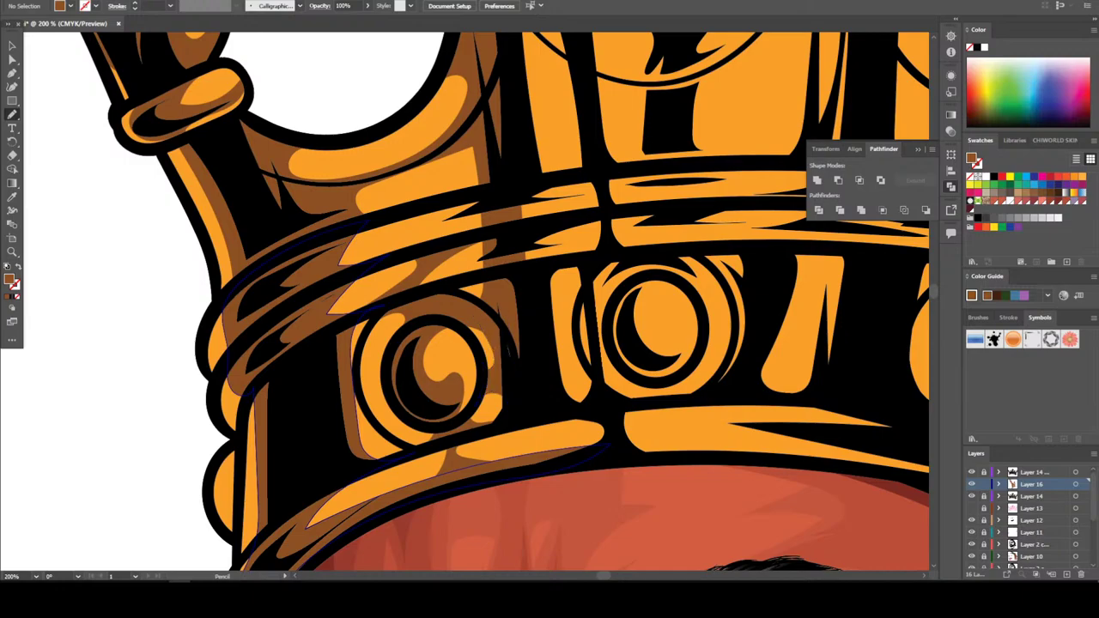
{"action": "key", "text": "ctrl+minus"}
{"action": "key", "text": "ctrl+minus"}
{"action": "key", "text": "ctrl+minus"}
{"action": "key", "text": "ctrl+minus"}
{"action": "key", "text": "ctrl+minus"}
{"action": "key", "text": "ctrl+plus"}
{"action": "key", "text": "ctrl+plus"}
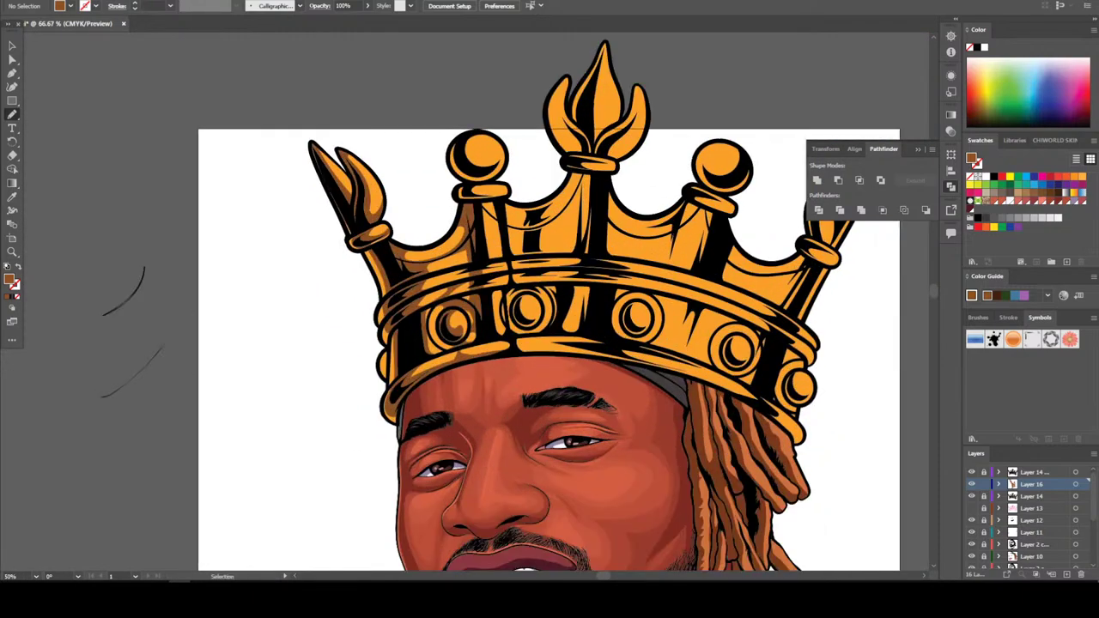
{"action": "key", "text": "ctrl+plus"}
{"action": "key", "text": "ctrl+plus"}
{"action": "key", "text": "ctrl+plus"}
{"action": "key", "text": "ctrl+plus"}
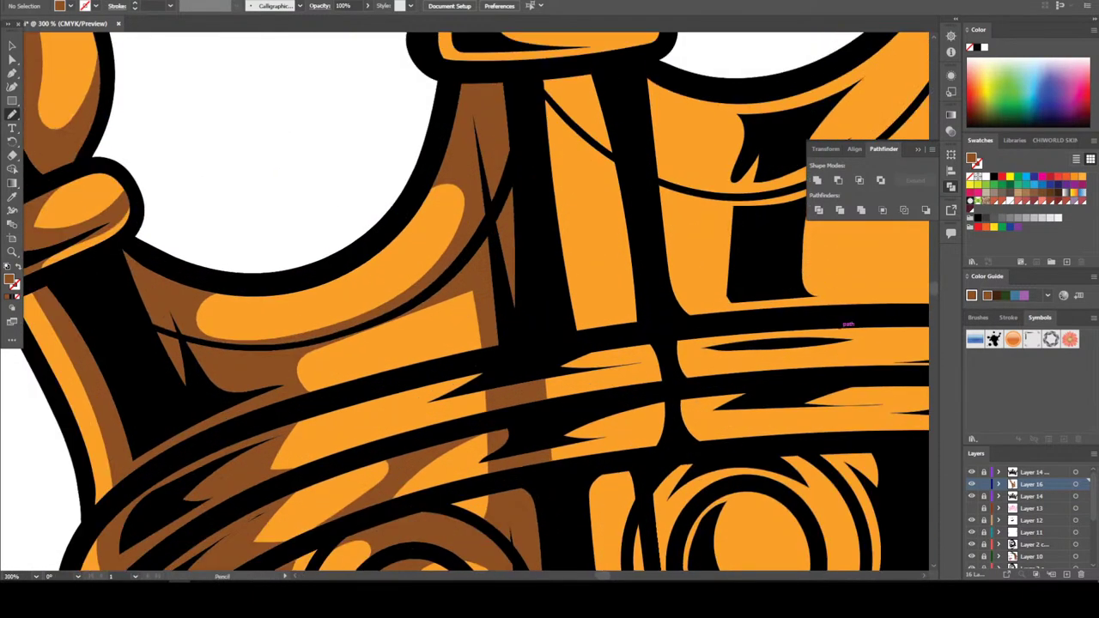
{"action": "mouse_move", "coordinate": [447, 431]}
{"action": "left_mouse_down"}
{"action": "mouse_move", "coordinate": [482, 365]}
{"action": "mouse_move", "coordinate": [444, 365]}
{"action": "mouse_move", "coordinate": [431, 335]}
{"action": "mouse_move", "coordinate": [436, 290]}
{"action": "mouse_move", "coordinate": [411, 301]}
{"action": "mouse_move", "coordinate": [445, 216]}
{"action": "mouse_move", "coordinate": [428, 207]}
{"action": "mouse_move", "coordinate": [385, 301]}
{"action": "mouse_move", "coordinate": [353, 322]}
{"action": "mouse_move", "coordinate": [402, 337]}
{"action": "mouse_move", "coordinate": [407, 399]}
{"action": "mouse_move", "coordinate": [502, 369]}
{"action": "mouse_move", "coordinate": [475, 401]}
{"action": "mouse_move", "coordinate": [515, 386]}
{"action": "left_mouse_up"}
{"action": "key", "text": "ctrl+minus"}
{"action": "key", "text": "ctrl+minus"}
{"action": "key", "text": "ctrl+minus"}
{"action": "key", "text": "ctrl+minus"}
{"action": "key", "text": "ctrl+minus"}
{"action": "key", "text": "ctrl+minus"}
{"action": "key", "text": "ctrl+minus"}
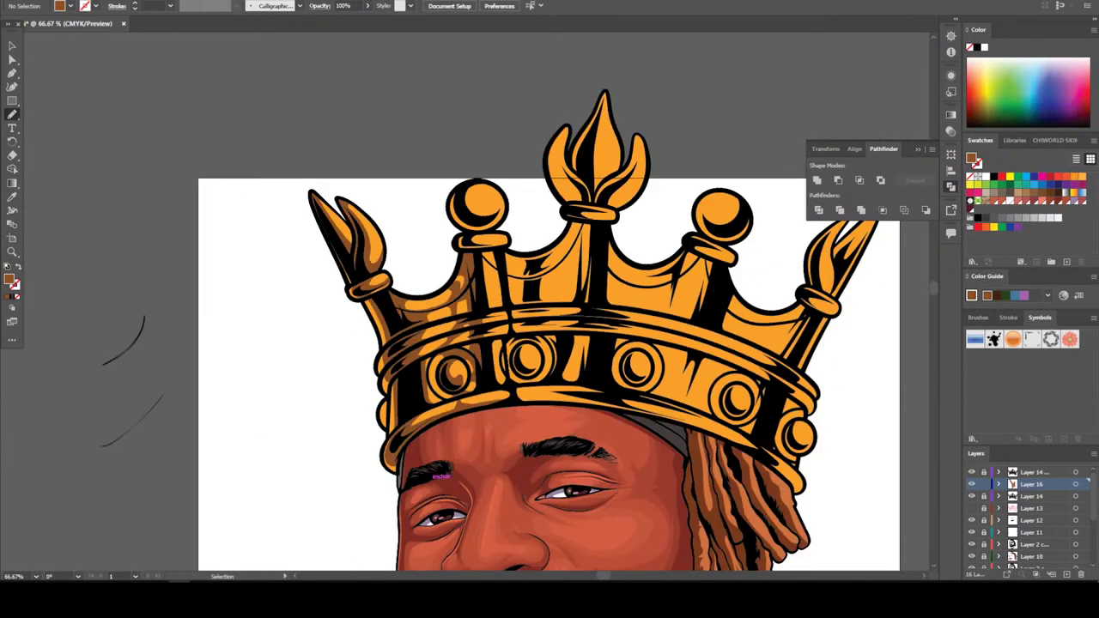
{"action": "key", "text": "ctrl+plus"}
{"action": "key", "text": "ctrl+plus"}
{"action": "key", "text": "ctrl+plus"}
{"action": "key", "text": "ctrl+plus"}
{"action": "key", "text": "ctrl+plus"}
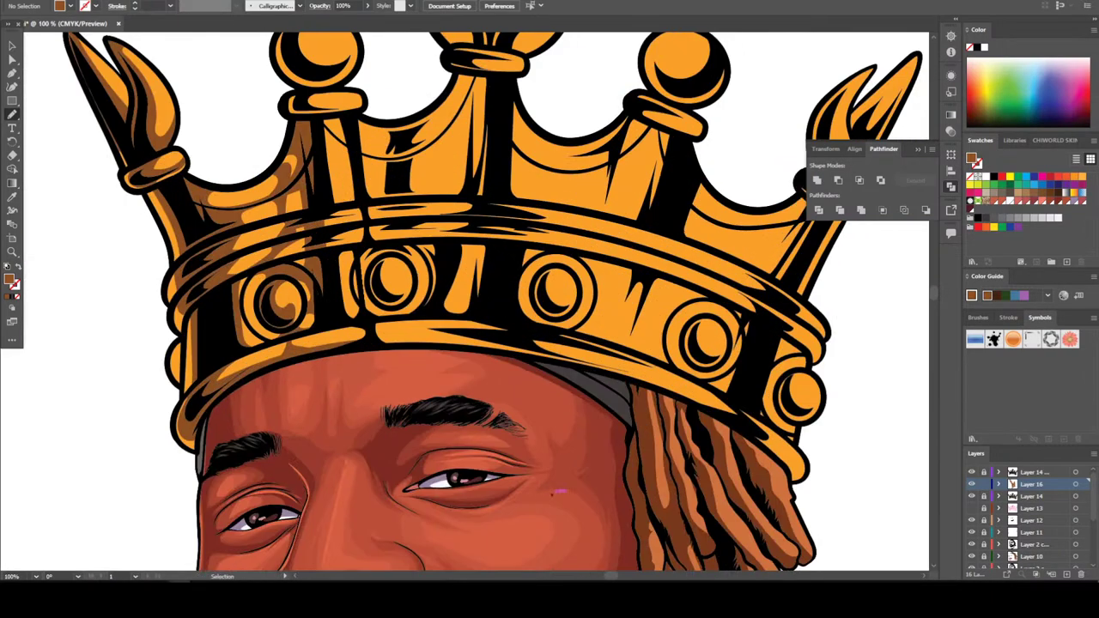
Shade the left ring, the crown's middle and down the left pillar in brown
{"action": "scroll", "coordinate": [465, 301], "scroll_direction": "up", "scroll_amount": 1}
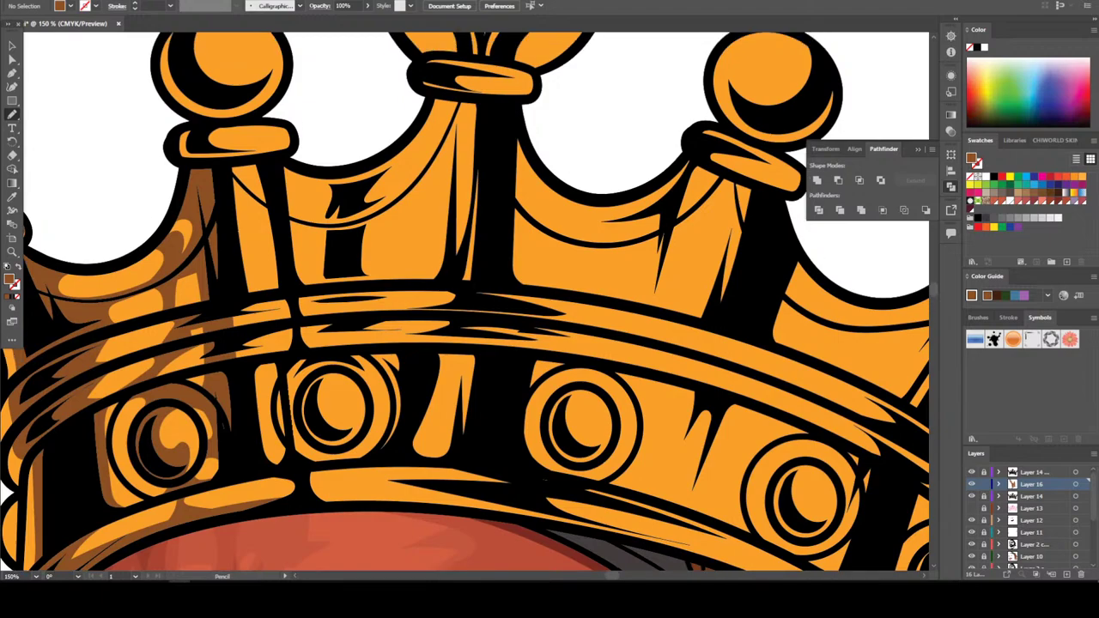
{"action": "left_click_drag", "start_coordinate": [361, 481], "coordinate": [371, 499]}
{"action": "left_click_drag", "start_coordinate": [360, 434], "coordinate": [342, 375]}
{"action": "left_click_drag", "start_coordinate": [388, 343], "coordinate": [392, 158]}
{"action": "left_click_drag", "start_coordinate": [300, 175], "coordinate": [309, 285]}
{"action": "left_click_drag", "start_coordinate": [248, 167], "coordinate": [284, 361]}
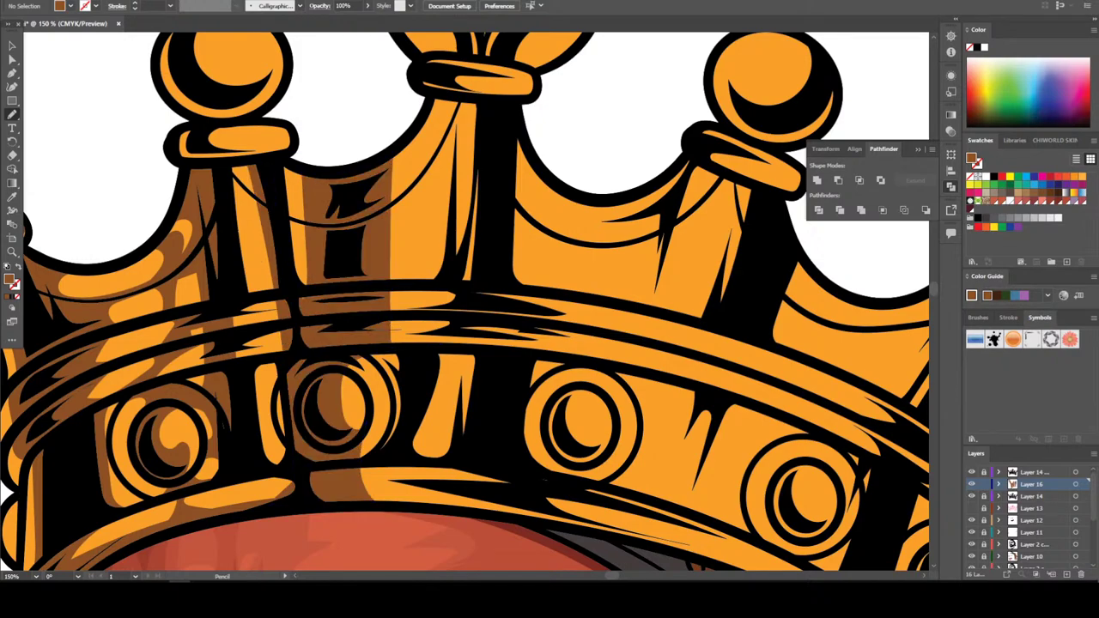
{"action": "key", "text": "ctrl+minus"}
{"action": "key", "text": "ctrl+minus"}
{"action": "key", "text": "ctrl+minus"}
{"action": "key", "text": "ctrl+minus"}
{"action": "key", "text": "ctrl+minus"}
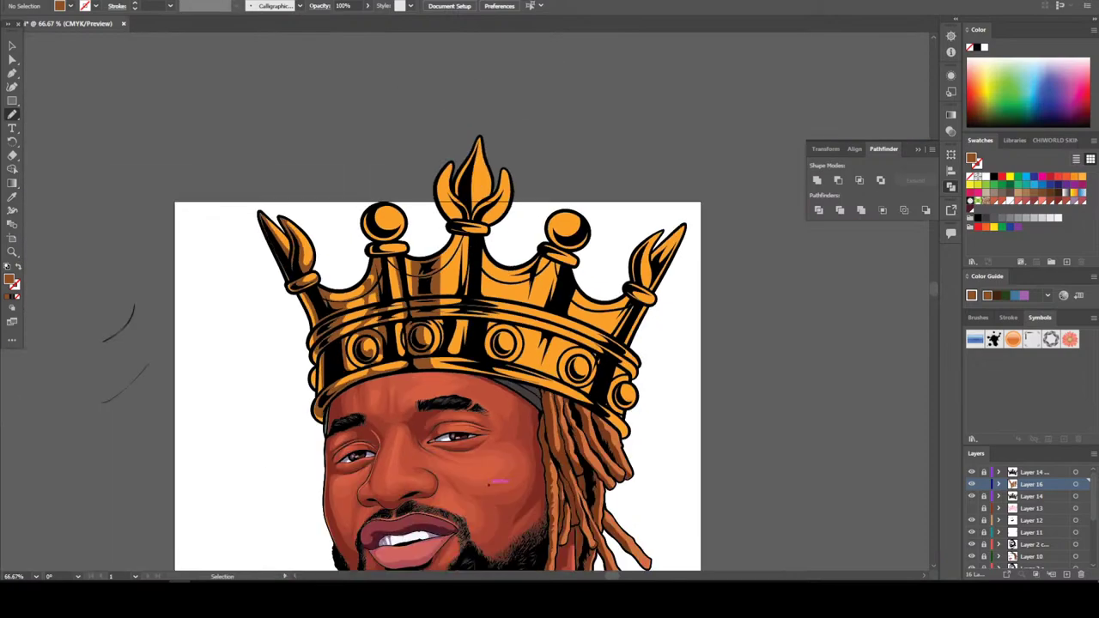
{"action": "key", "text": "ctrl+plus"}
{"action": "key", "text": "ctrl+plus"}
{"action": "key", "text": "ctrl+plus"}
{"action": "key", "text": "ctrl+plus"}
{"action": "key", "text": "ctrl+plus"}
{"action": "key", "text": "ctrl+plus"}
{"action": "key", "text": "ctrl+plus"}
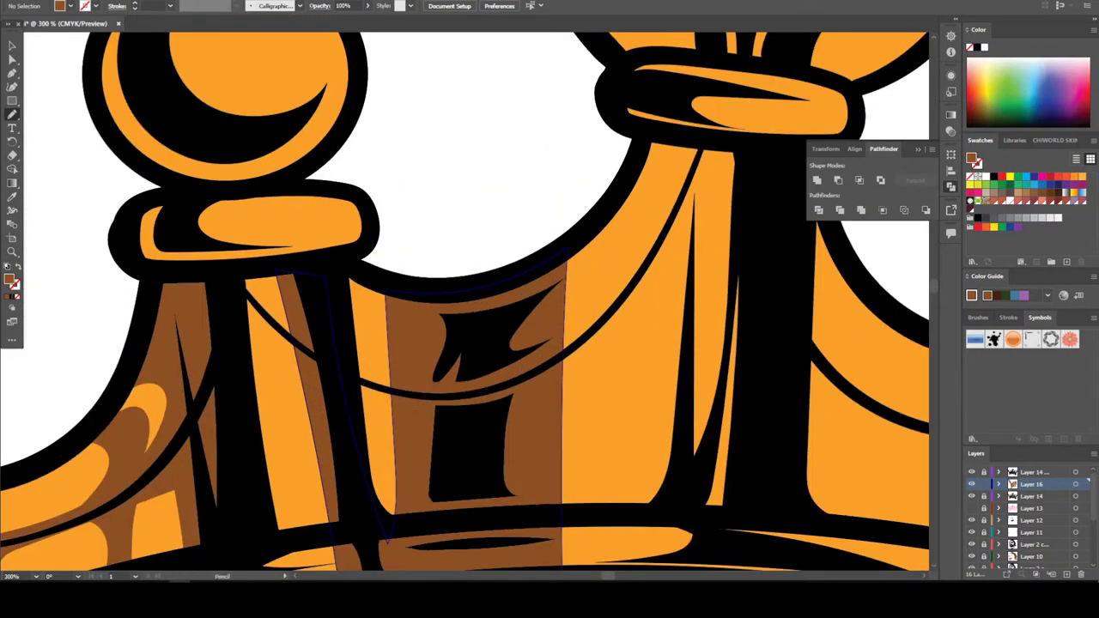
Add brown shadows under the left pillar's rope, over its cap and the left ball
{"action": "mouse_move", "coordinate": [249, 297]}
{"action": "left_mouse_down"}
{"action": "mouse_move", "coordinate": [323, 400]}
{"action": "mouse_move", "coordinate": [408, 377]}
{"action": "mouse_move", "coordinate": [249, 290]}
{"action": "left_mouse_up"}
{"action": "scroll", "coordinate": [464, 301], "scroll_direction": "up", "scroll_amount": 2}
{"action": "scroll", "coordinate": [464, 301], "scroll_direction": "up", "scroll_amount": 2}
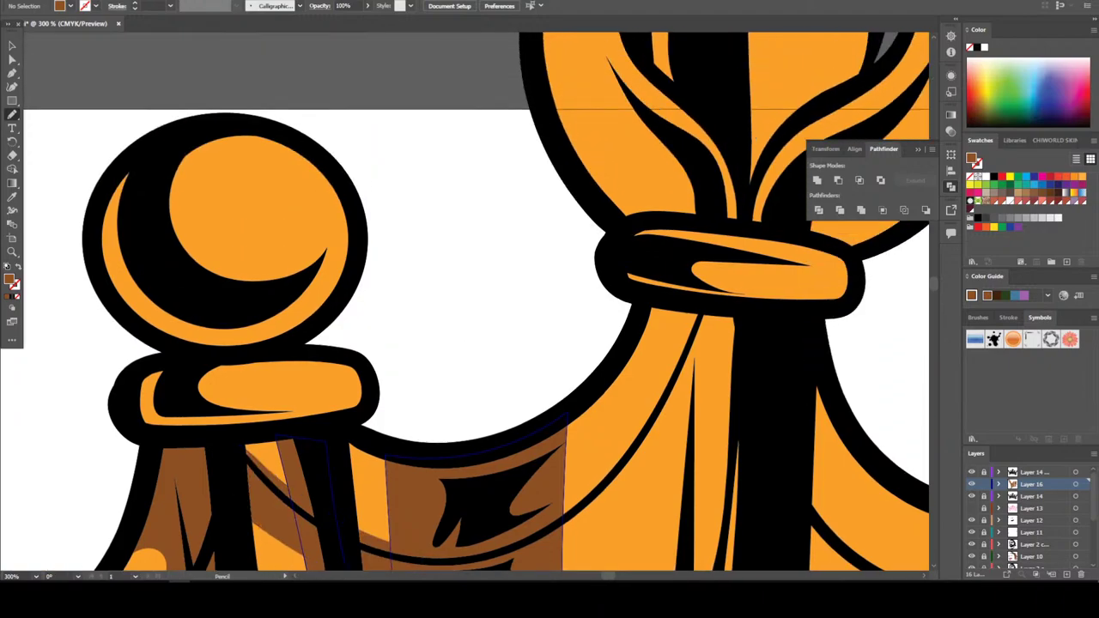
{"action": "mouse_move", "coordinate": [336, 410]}
{"action": "left_mouse_down"}
{"action": "mouse_move", "coordinate": [249, 399]}
{"action": "mouse_move", "coordinate": [275, 392]}
{"action": "mouse_move", "coordinate": [209, 371]}
{"action": "left_mouse_up"}
{"action": "mouse_move", "coordinate": [283, 316]}
{"action": "left_mouse_down"}
{"action": "mouse_move", "coordinate": [316, 288]}
{"action": "mouse_move", "coordinate": [268, 195]}
{"action": "mouse_move", "coordinate": [196, 236]}
{"action": "mouse_move", "coordinate": [163, 142]}
{"action": "mouse_move", "coordinate": [125, 283]}
{"action": "mouse_move", "coordinate": [192, 337]}
{"action": "left_mouse_up"}
{"action": "key", "text": "ctrl+minus"}
{"action": "key", "text": "ctrl+minus"}
{"action": "key", "text": "ctrl+minus"}
{"action": "key", "text": "ctrl+minus"}
{"action": "key", "text": "ctrl+minus"}
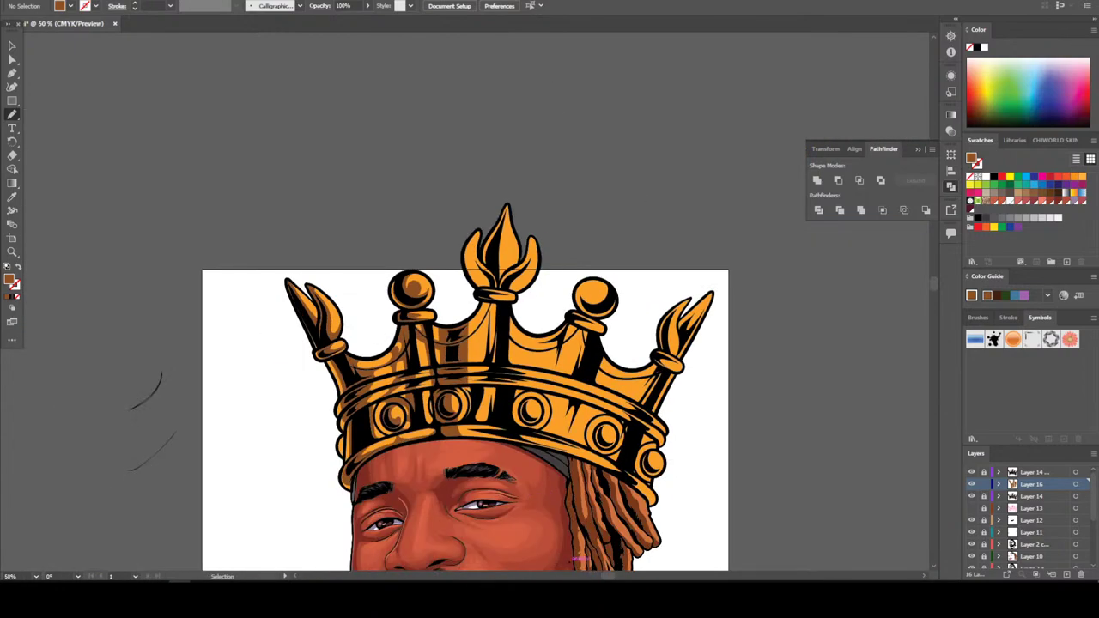
Shade the right ball's collar, the crown's right side and up the right pillar
{"action": "key", "text": "ctrl+plus"}
{"action": "key", "text": "ctrl+plus"}
{"action": "key", "text": "ctrl+plus"}
{"action": "key", "text": "ctrl+plus"}
{"action": "key", "text": "ctrl+plus"}
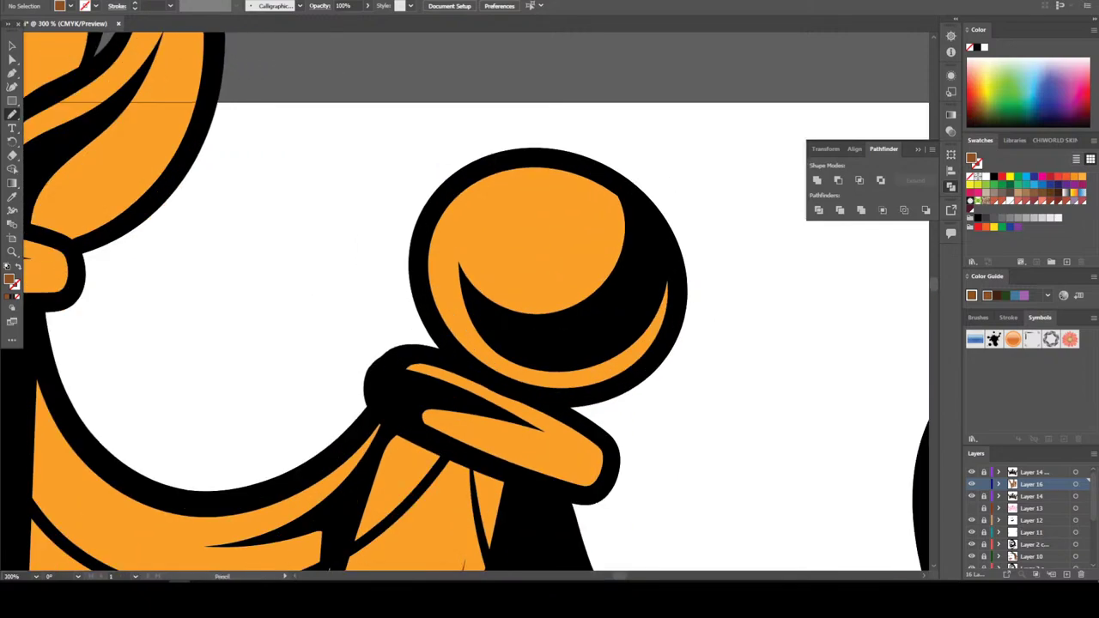
{"action": "mouse_move", "coordinate": [468, 436]}
{"action": "left_mouse_down"}
{"action": "mouse_move", "coordinate": [574, 455]}
{"action": "mouse_move", "coordinate": [462, 385]}
{"action": "mouse_move", "coordinate": [498, 356]}
{"action": "mouse_move", "coordinate": [658, 316]}
{"action": "mouse_move", "coordinate": [608, 247]}
{"action": "mouse_move", "coordinate": [486, 213]}
{"action": "mouse_move", "coordinate": [453, 311]}
{"action": "mouse_move", "coordinate": [481, 348]}
{"action": "left_mouse_up"}
{"action": "scroll", "coordinate": [549, 300], "scroll_direction": "down", "scroll_amount": 5}
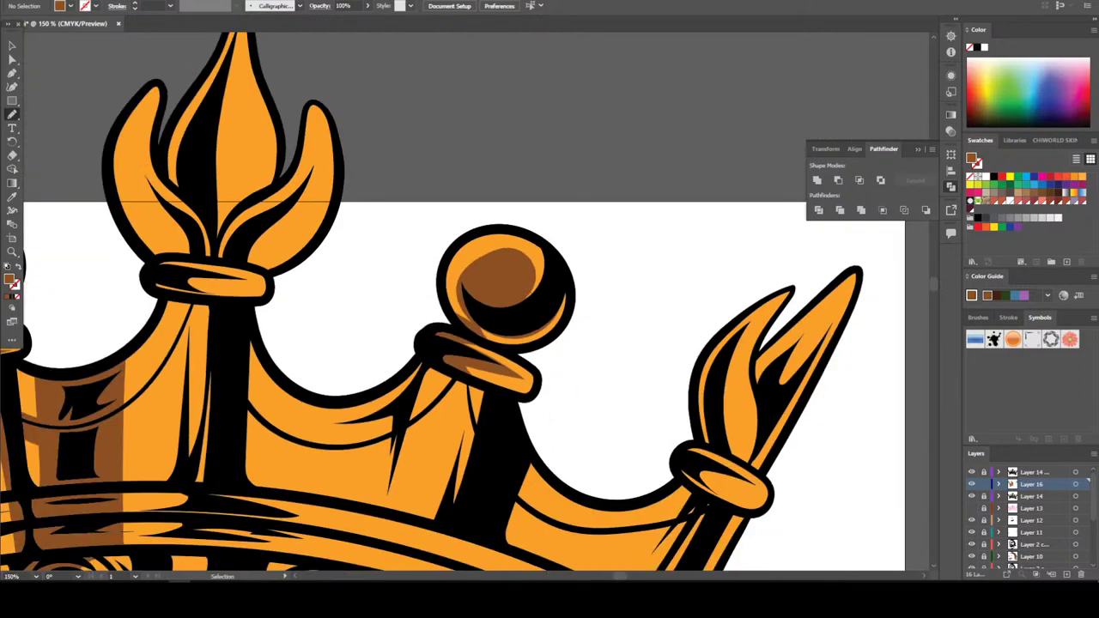
{"action": "scroll", "coordinate": [550, 301], "scroll_direction": "up", "scroll_amount": 4}
{"action": "scroll", "coordinate": [395, 443], "scroll_direction": "down", "scroll_amount": 1}
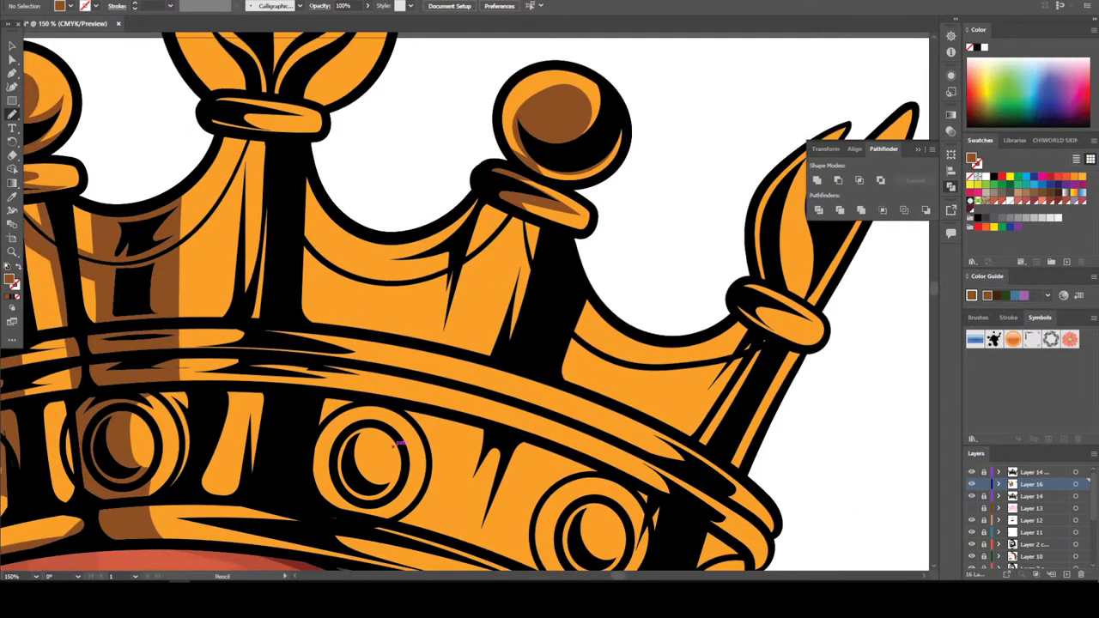
{"action": "mouse_move", "coordinate": [151, 278]}
{"action": "left_mouse_down"}
{"action": "mouse_move", "coordinate": [249, 201]}
{"action": "mouse_move", "coordinate": [247, 268]}
{"action": "left_mouse_up"}
{"action": "mouse_move", "coordinate": [392, 332]}
{"action": "left_mouse_down"}
{"action": "mouse_move", "coordinate": [449, 277]}
{"action": "mouse_move", "coordinate": [364, 275]}
{"action": "mouse_move", "coordinate": [320, 228]}
{"action": "mouse_move", "coordinate": [307, 179]}
{"action": "left_mouse_up"}
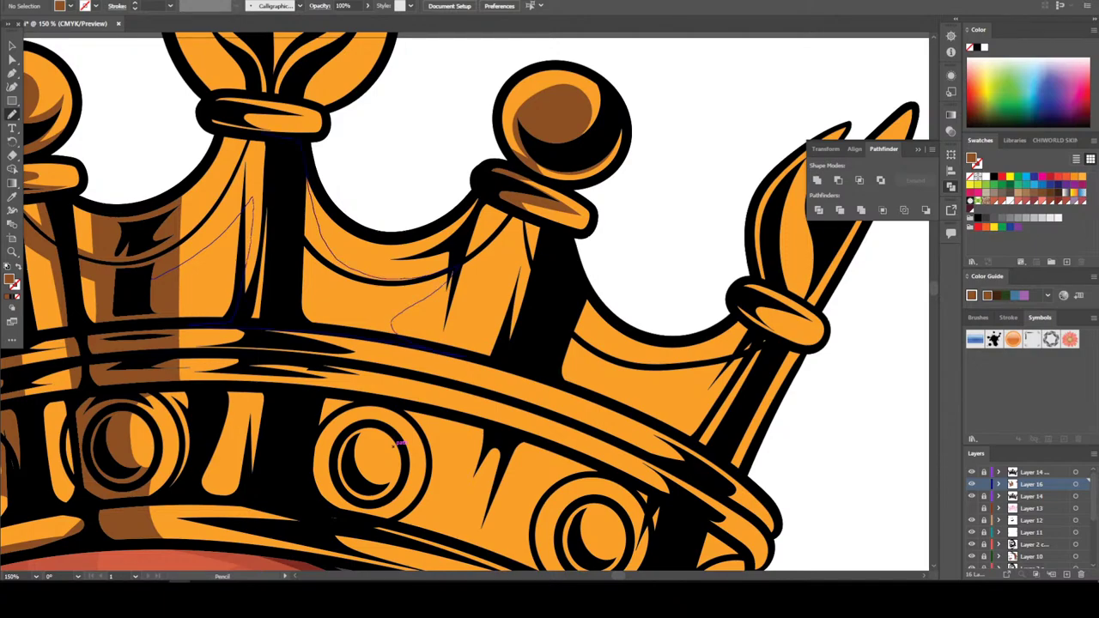
{"action": "scroll", "coordinate": [464, 301], "scroll_direction": "down", "scroll_amount": 5}
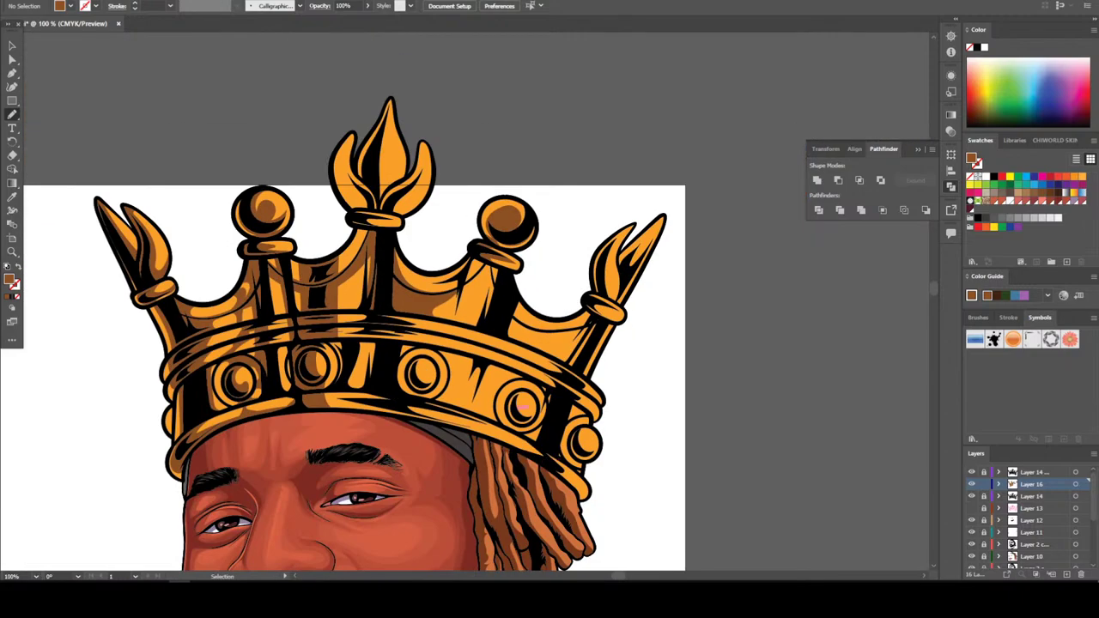
{"action": "scroll", "coordinate": [464, 300], "scroll_direction": "up", "scroll_amount": 5}
{"action": "scroll", "coordinate": [550, 459], "scroll_direction": "up", "scroll_amount": 2}
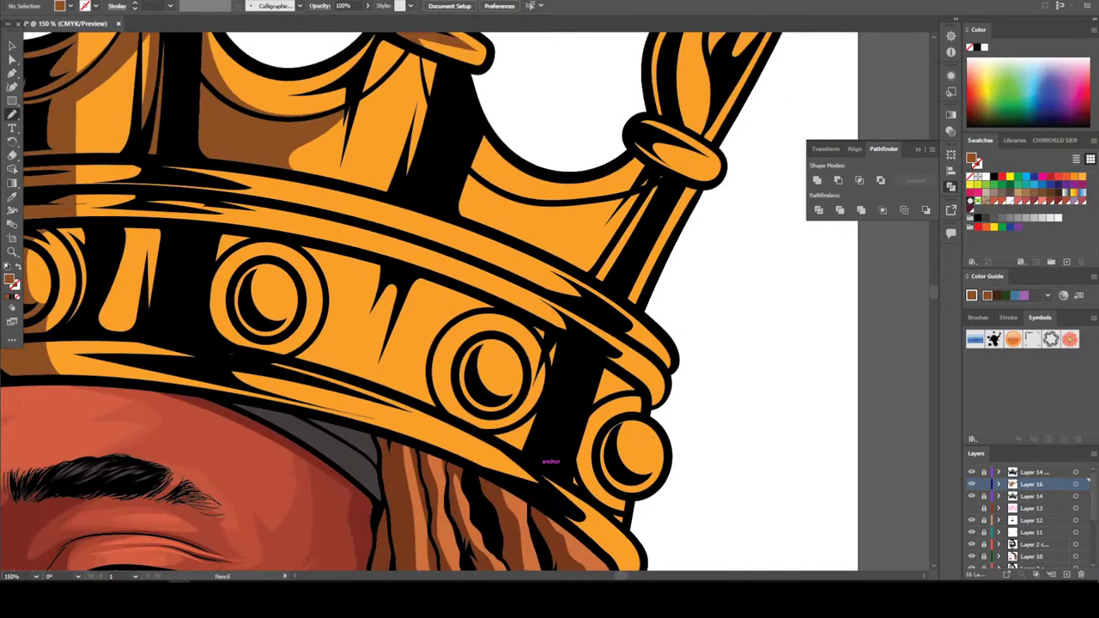
Add brown shadows on the band's right side, lower right circle, right pillar and middle ring
{"action": "mouse_move", "coordinate": [412, 439]}
{"action": "left_mouse_down"}
{"action": "mouse_move", "coordinate": [416, 382]}
{"action": "mouse_move", "coordinate": [499, 160]}
{"action": "left_mouse_up"}
{"action": "mouse_move", "coordinate": [407, 211]}
{"action": "left_mouse_down"}
{"action": "mouse_move", "coordinate": [375, 330]}
{"action": "mouse_move", "coordinate": [359, 301]}
{"action": "mouse_move", "coordinate": [289, 391]}
{"action": "mouse_move", "coordinate": [410, 438]}
{"action": "left_mouse_up"}
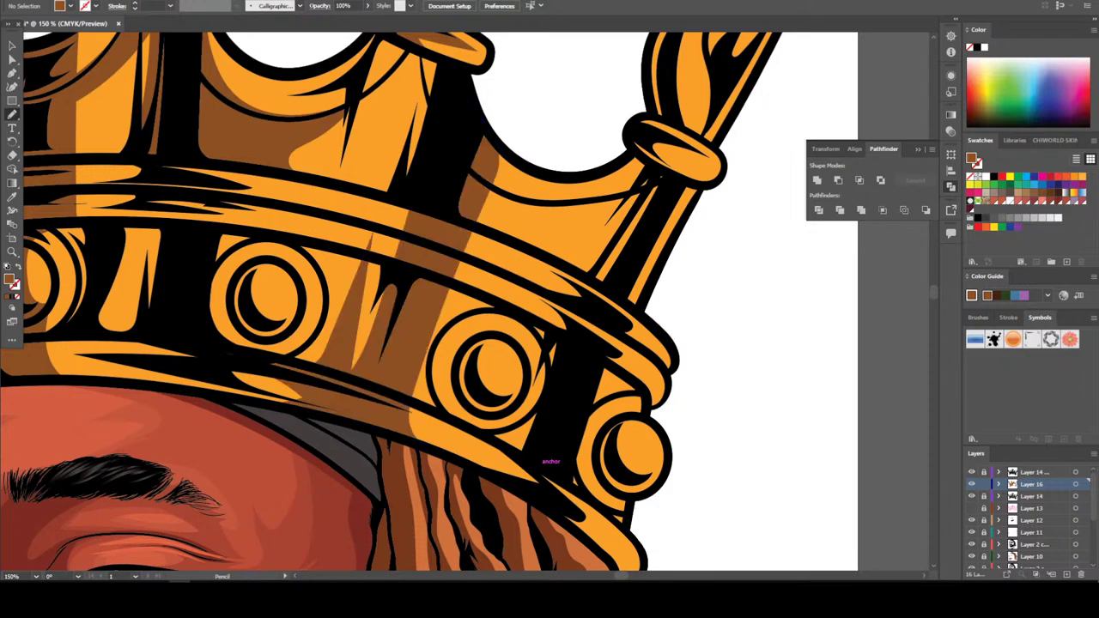
{"action": "scroll", "coordinate": [546, 464], "scroll_direction": "down", "scroll_amount": 4}
{"action": "scroll", "coordinate": [618, 464], "scroll_direction": "up", "scroll_amount": 4}
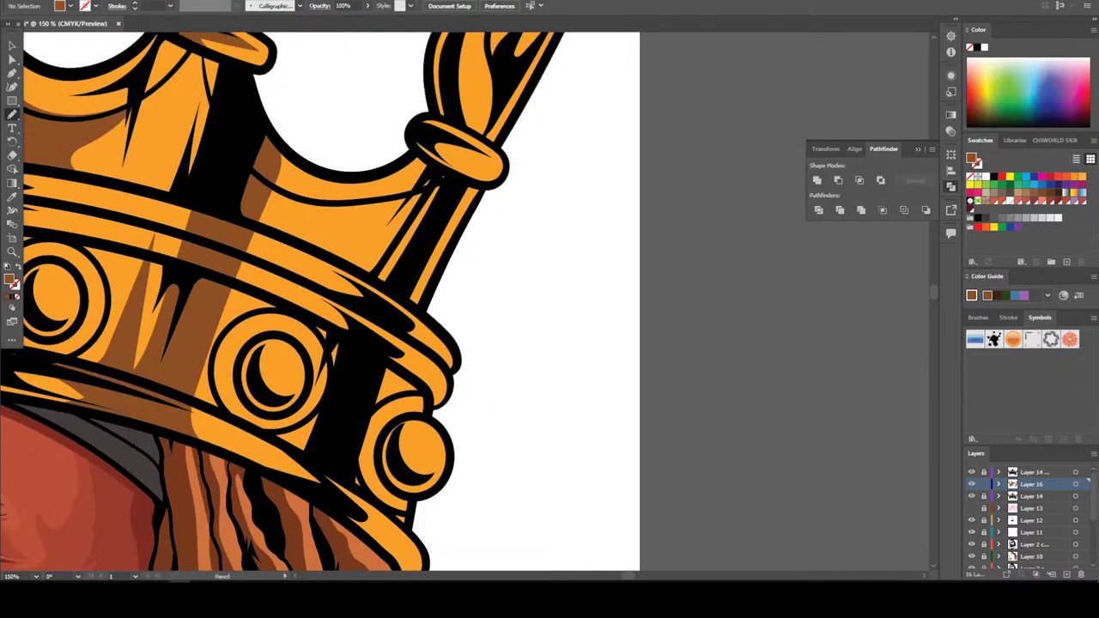
{"action": "scroll", "coordinate": [282, 303], "scroll_direction": "down", "scroll_amount": 2}
{"action": "left_click_drag", "start_coordinate": [386, 507], "coordinate": [399, 490]}
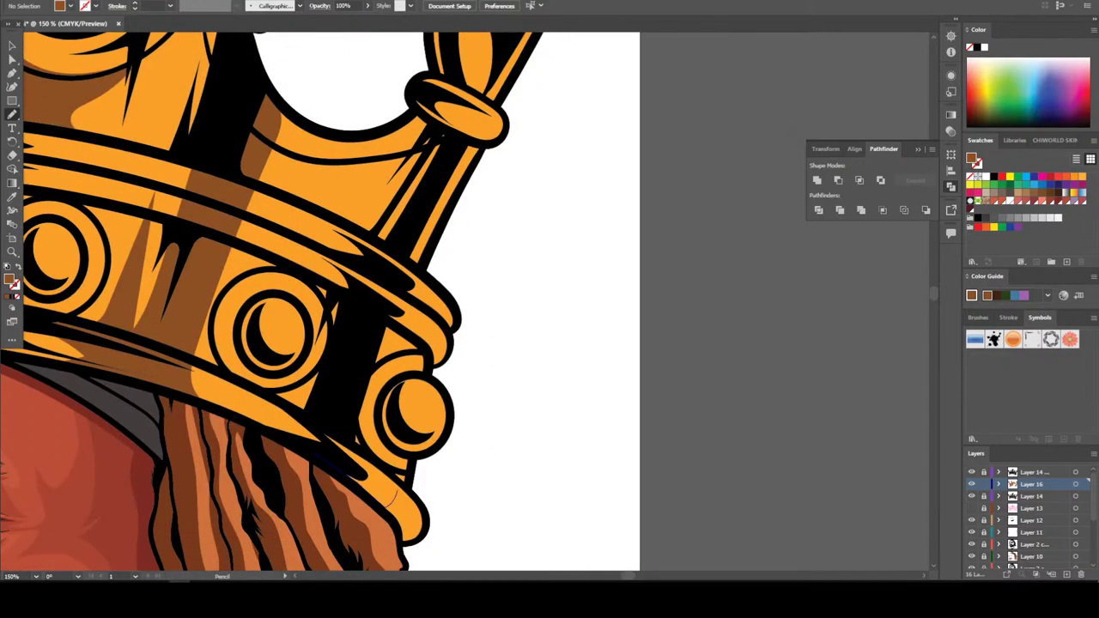
{"action": "mouse_move", "coordinate": [425, 440]}
{"action": "left_mouse_down"}
{"action": "mouse_move", "coordinate": [436, 412]}
{"action": "mouse_move", "coordinate": [409, 383]}
{"action": "mouse_move", "coordinate": [414, 357]}
{"action": "mouse_move", "coordinate": [437, 336]}
{"action": "mouse_move", "coordinate": [431, 297]}
{"action": "left_mouse_up"}
{"action": "mouse_move", "coordinate": [370, 142]}
{"action": "left_mouse_down"}
{"action": "mouse_move", "coordinate": [320, 237]}
{"action": "mouse_move", "coordinate": [276, 261]}
{"action": "mouse_move", "coordinate": [275, 292]}
{"action": "mouse_move", "coordinate": [239, 309]}
{"action": "mouse_move", "coordinate": [273, 348]}
{"action": "mouse_move", "coordinate": [239, 381]}
{"action": "left_mouse_up"}
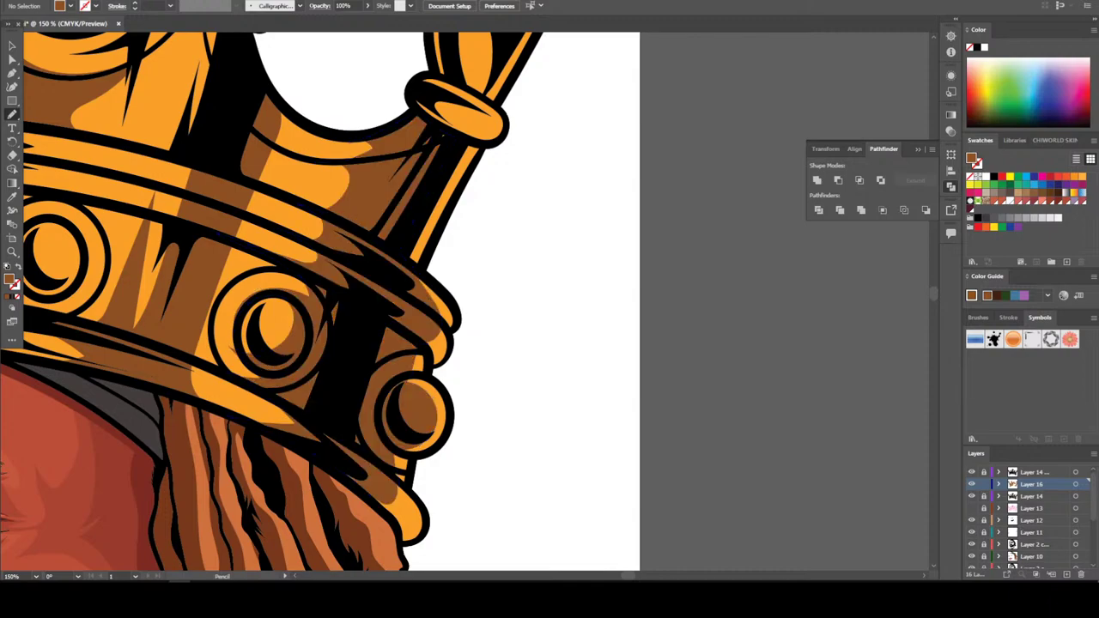
{"action": "mouse_move", "coordinate": [264, 382]}
{"action": "left_mouse_down"}
{"action": "mouse_move", "coordinate": [225, 342]}
{"action": "mouse_move", "coordinate": [245, 298]}
{"action": "left_mouse_up"}
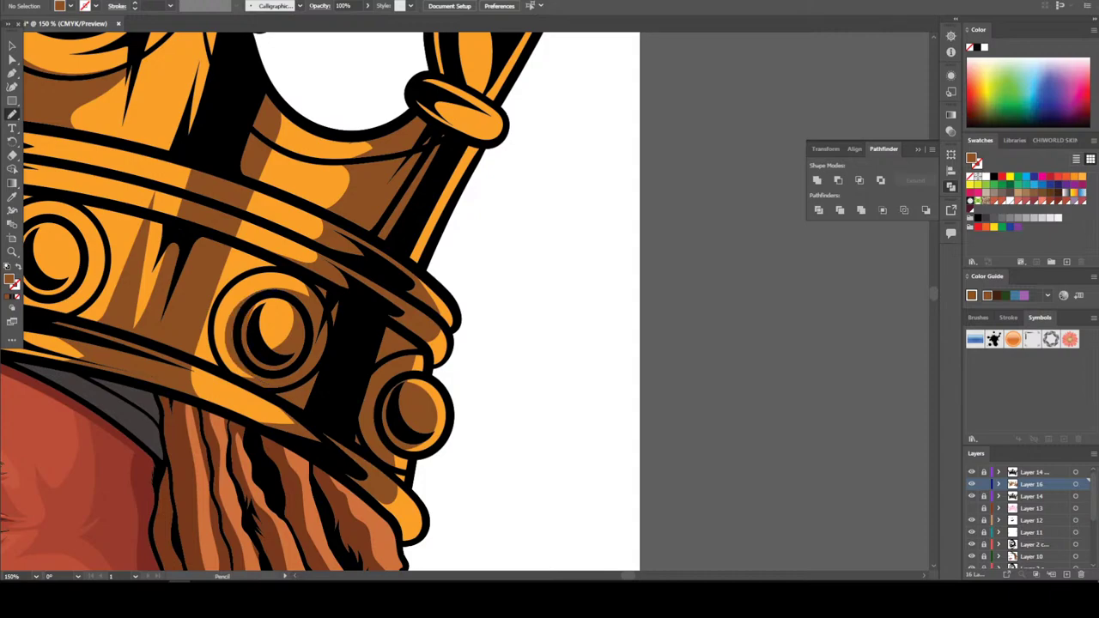
{"action": "key", "text": "ctrl+minus"}
{"action": "key", "text": "ctrl+minus"}
{"action": "key", "text": "ctrl+minus"}
{"action": "key", "text": "ctrl+minus"}
{"action": "key", "text": "ctrl+minus"}
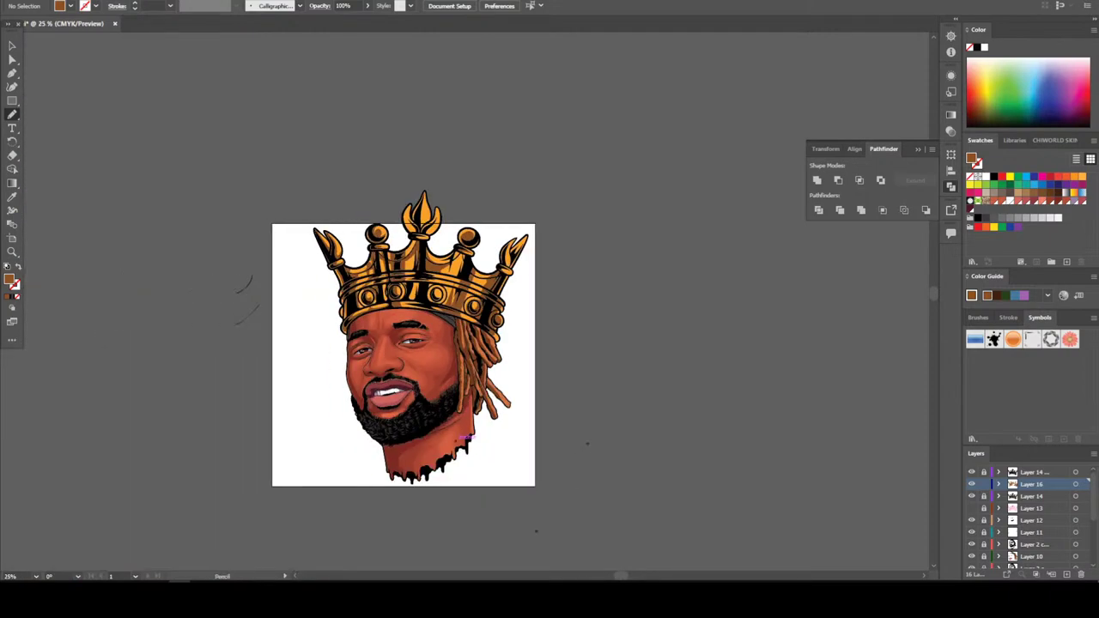
Trace a dark brown shadow down through the crown band on the right side
{"action": "key", "text": "ctrl+plus"}
{"action": "key", "text": "ctrl+plus"}
{"action": "key", "text": "ctrl+plus"}
{"action": "key", "text": "ctrl+plus"}
{"action": "scroll", "coordinate": [437, 499], "scroll_direction": "up", "scroll_amount": 5}
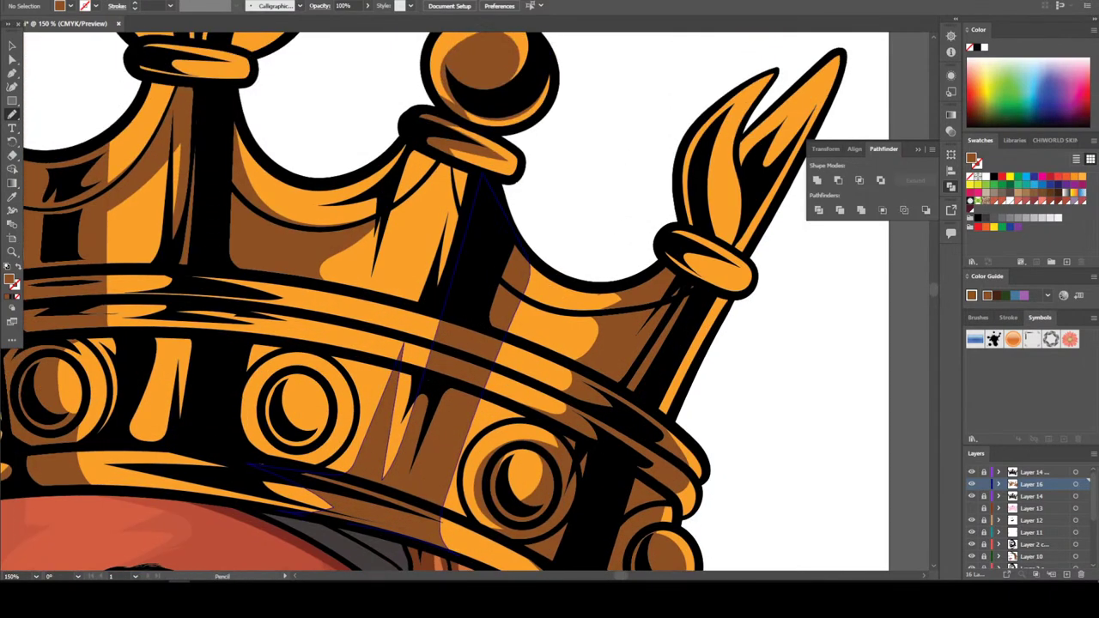
{"action": "mouse_move", "coordinate": [399, 140]}
{"action": "left_mouse_down"}
{"action": "mouse_move", "coordinate": [314, 465]}
{"action": "mouse_move", "coordinate": [353, 425]}
{"action": "mouse_move", "coordinate": [373, 364]}
{"action": "mouse_move", "coordinate": [360, 339]}
{"action": "mouse_move", "coordinate": [376, 323]}
{"action": "left_mouse_up"}
{"action": "scroll", "coordinate": [447, 301], "scroll_direction": "down", "scroll_amount": 2}
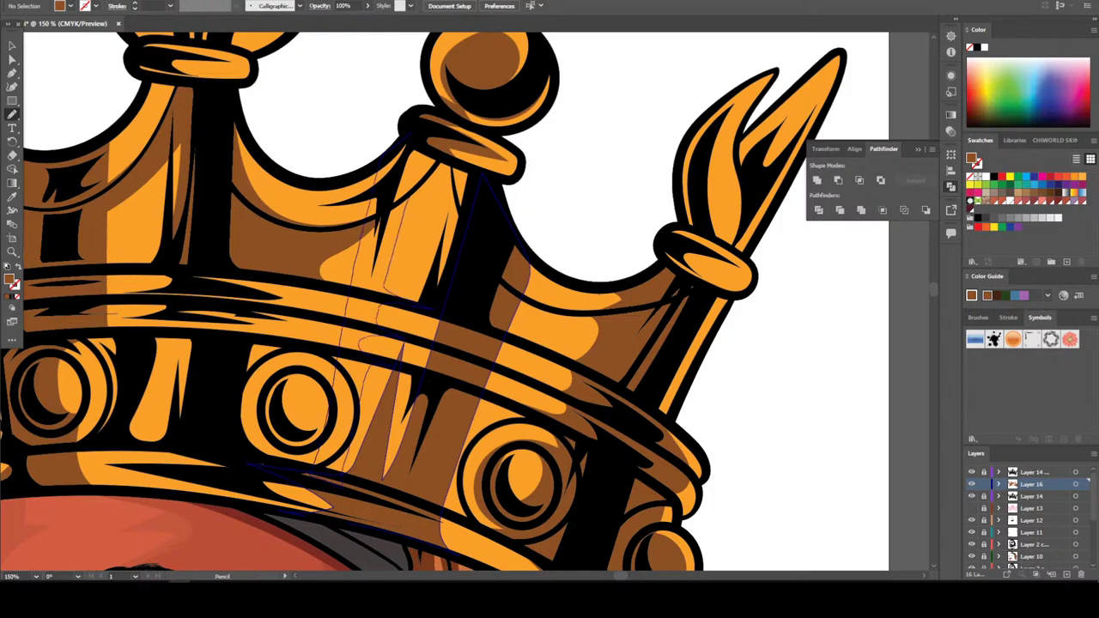
{"action": "scroll", "coordinate": [464, 301], "scroll_direction": "down", "scroll_amount": 2}
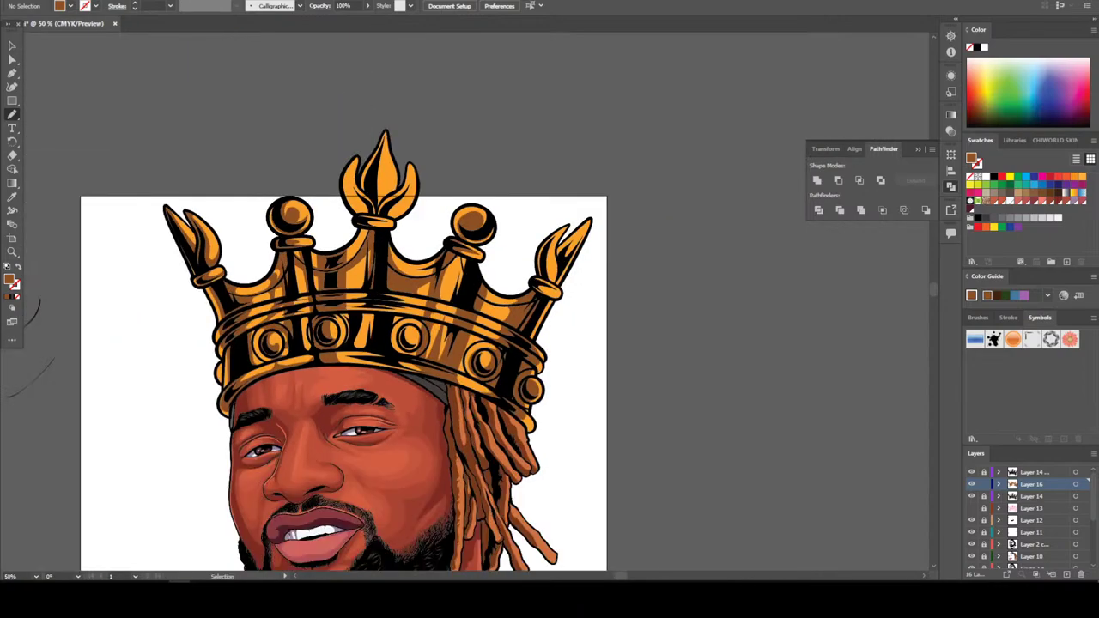
{"action": "scroll", "coordinate": [464, 301], "scroll_direction": "up", "scroll_amount": 3}
{"action": "scroll", "coordinate": [464, 300], "scroll_direction": "down", "scroll_amount": 1}
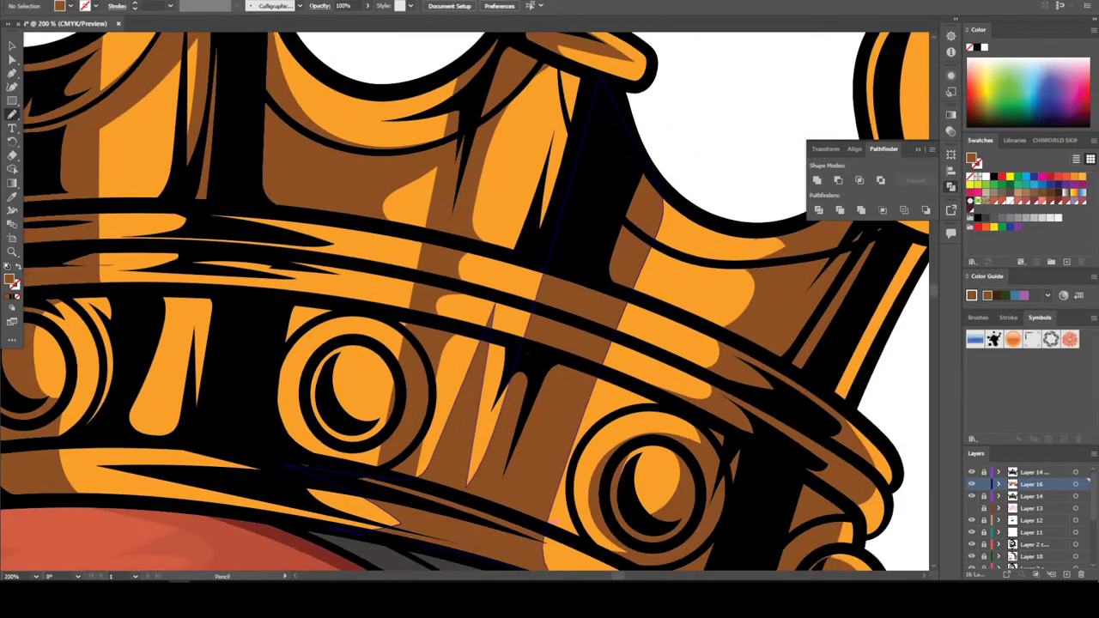
Shade around the left jewel ring and add two shading strokes across the band
{"action": "mouse_move", "coordinate": [395, 409]}
{"action": "left_mouse_down"}
{"action": "mouse_move", "coordinate": [349, 375]}
{"action": "mouse_move", "coordinate": [362, 350]}
{"action": "mouse_move", "coordinate": [401, 345]}
{"action": "left_mouse_up"}
{"action": "mouse_move", "coordinate": [395, 402]}
{"action": "left_mouse_down"}
{"action": "mouse_move", "coordinate": [352, 321]}
{"action": "mouse_move", "coordinate": [296, 278]}
{"action": "left_mouse_up"}
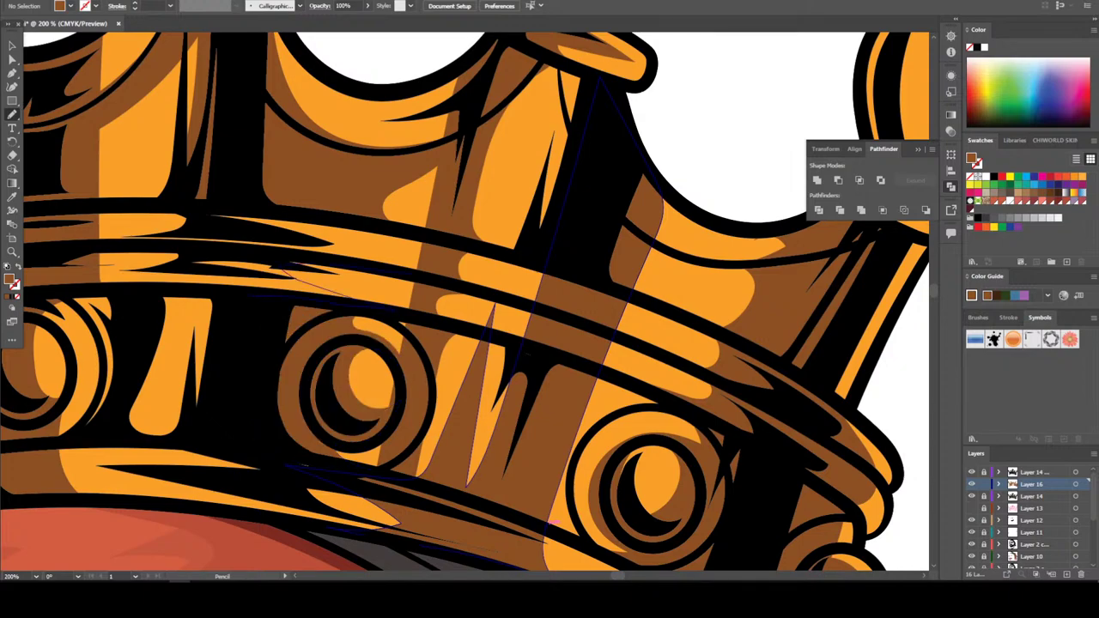
{"action": "left_click_drag", "start_coordinate": [443, 268], "coordinate": [316, 225]}
{"action": "left_click_drag", "start_coordinate": [158, 261], "coordinate": [84, 267]}
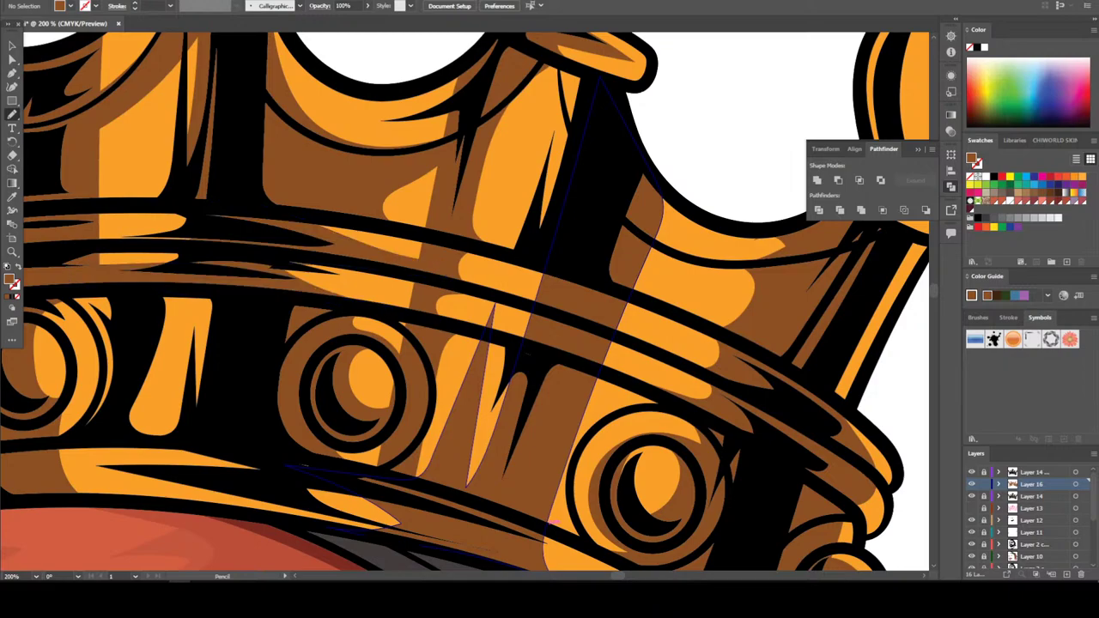
{"action": "key", "text": "ctrl+minus"}
{"action": "key", "text": "ctrl+minus"}
{"action": "key", "text": "ctrl+minus"}
{"action": "key", "text": "ctrl+minus"}
{"action": "key", "text": "ctrl+minus"}
{"action": "key", "text": "ctrl+minus"}
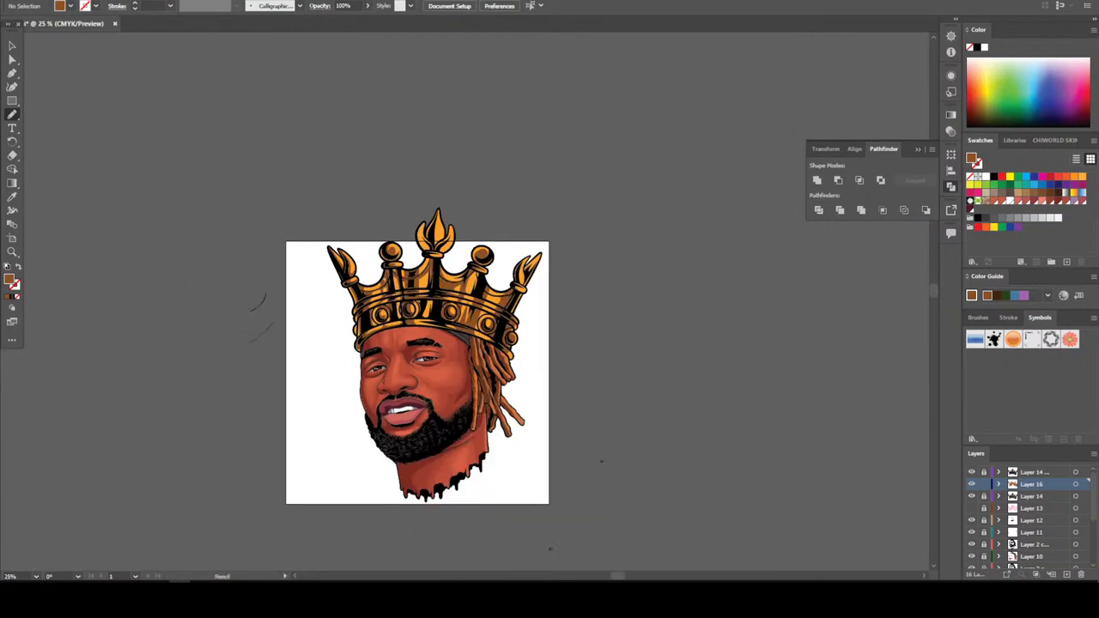
Shade the central finial's base, band and its left, centre and right petals
{"action": "key", "text": "ctrl+plus"}
{"action": "key", "text": "ctrl+plus"}
{"action": "key", "text": "ctrl+plus"}
{"action": "key", "text": "ctrl+plus"}
{"action": "key", "text": "ctrl+plus"}
{"action": "key", "text": "ctrl+plus"}
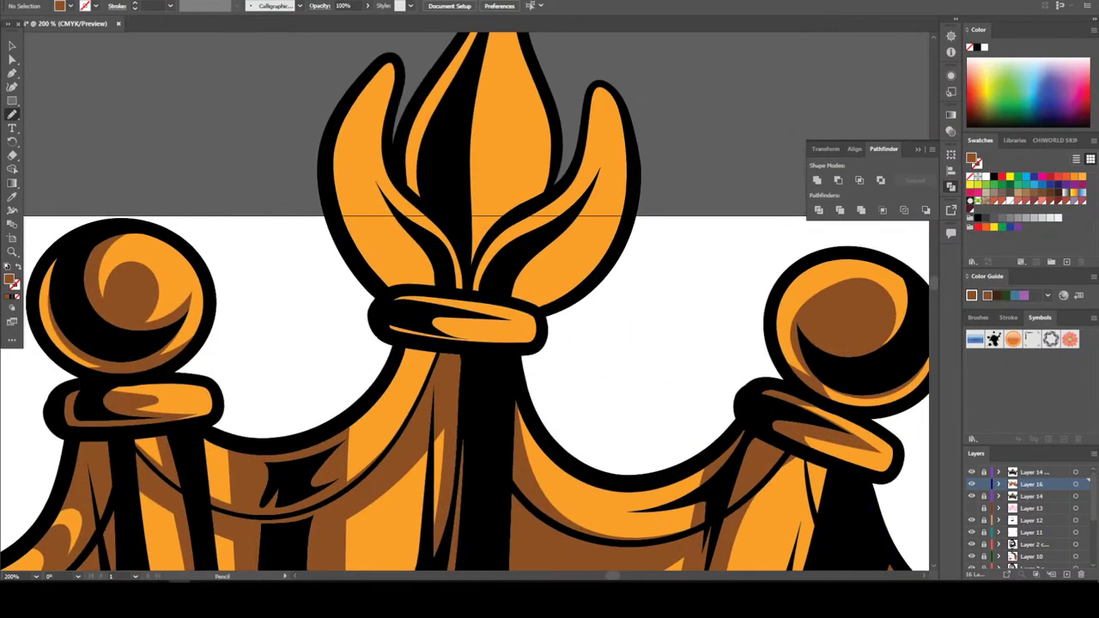
{"action": "scroll", "coordinate": [464, 301], "scroll_direction": "up", "scroll_amount": 2}
{"action": "left_click_drag", "start_coordinate": [400, 448], "coordinate": [411, 515]}
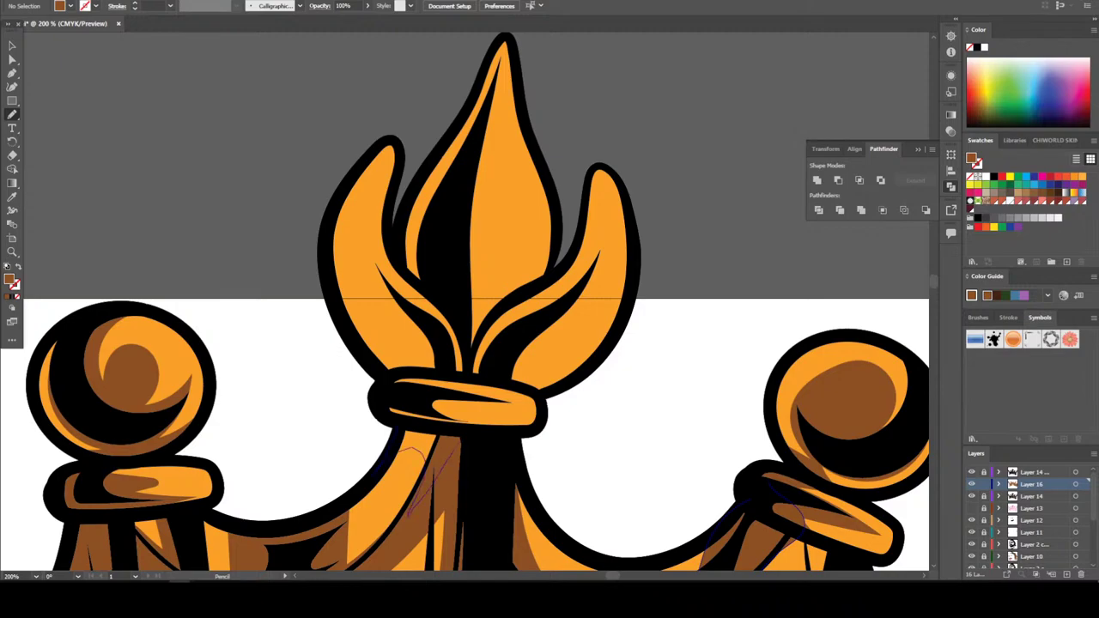
{"action": "left_click_drag", "start_coordinate": [464, 421], "coordinate": [531, 394]}
{"action": "scroll", "coordinate": [475, 302], "scroll_direction": "up", "scroll_amount": 1}
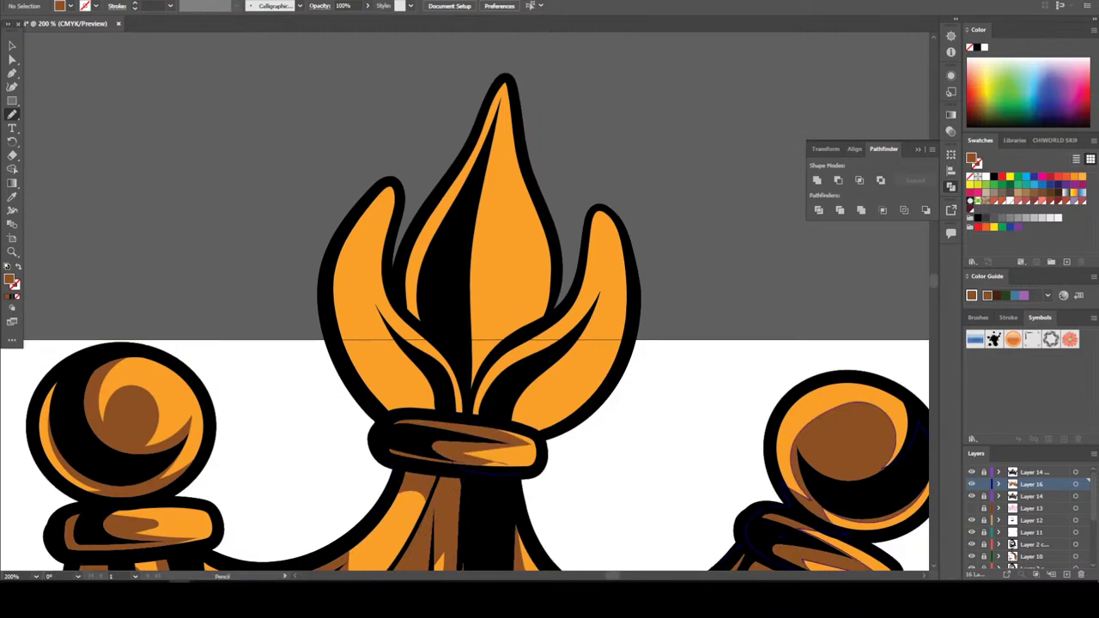
{"action": "mouse_move", "coordinate": [520, 423]}
{"action": "left_mouse_down"}
{"action": "mouse_move", "coordinate": [573, 360]}
{"action": "mouse_move", "coordinate": [609, 296]}
{"action": "mouse_move", "coordinate": [608, 224]}
{"action": "left_mouse_up"}
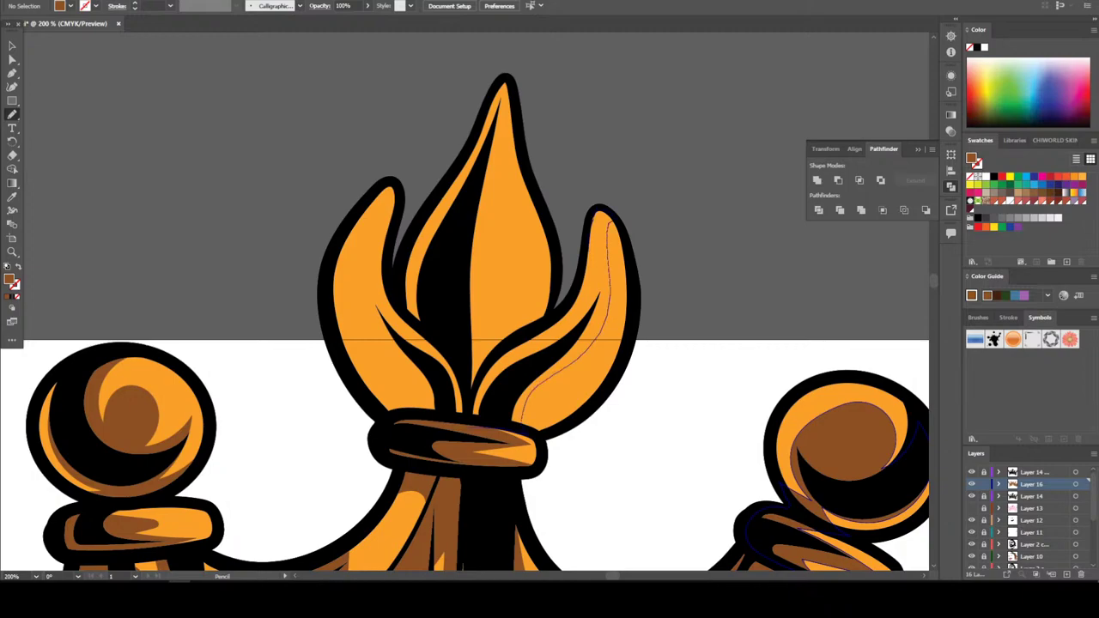
{"action": "mouse_move", "coordinate": [544, 233]}
{"action": "left_mouse_down"}
{"action": "mouse_move", "coordinate": [490, 235]}
{"action": "mouse_move", "coordinate": [498, 106]}
{"action": "left_mouse_up"}
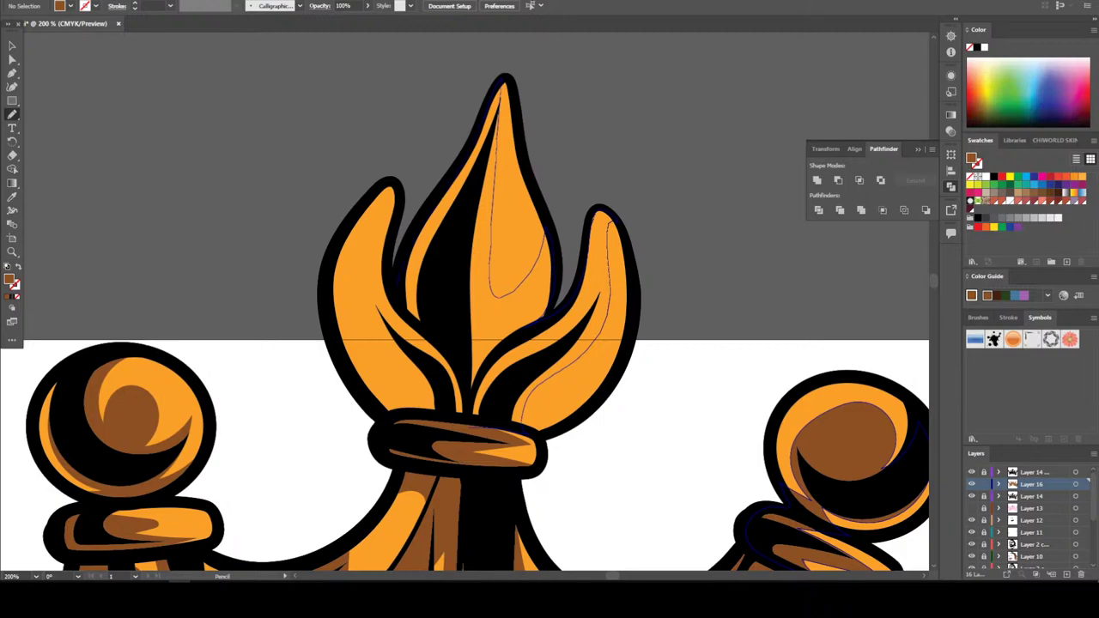
{"action": "mouse_move", "coordinate": [407, 330]}
{"action": "left_mouse_down"}
{"action": "mouse_move", "coordinate": [382, 307]}
{"action": "mouse_move", "coordinate": [355, 234]}
{"action": "mouse_move", "coordinate": [353, 365]}
{"action": "mouse_move", "coordinate": [378, 404]}
{"action": "left_mouse_up"}
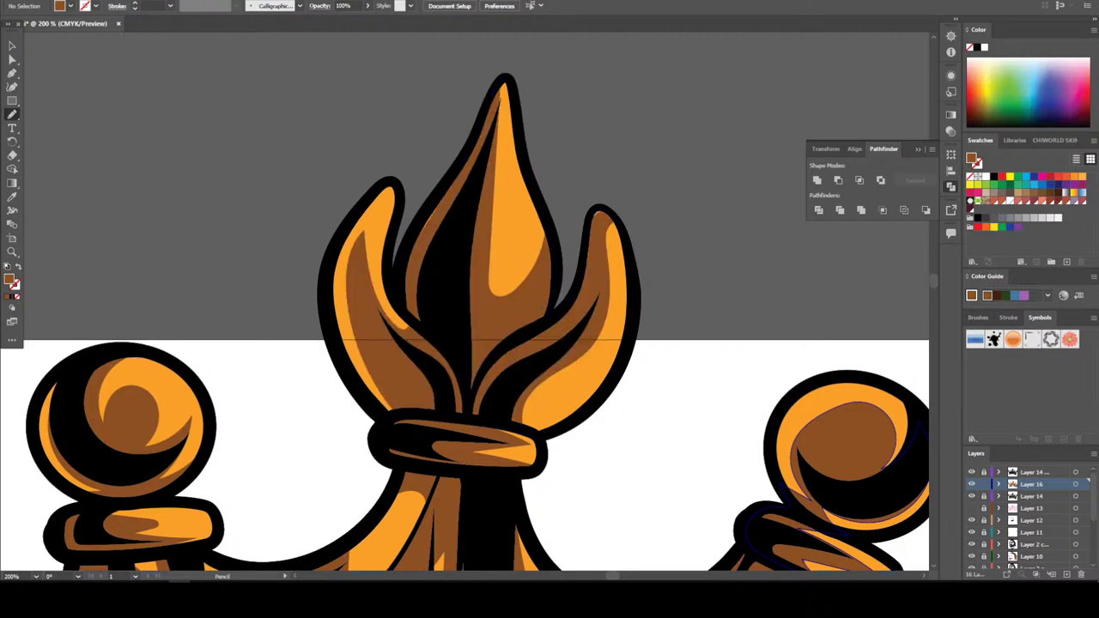
{"action": "key", "text": "ctrl+minus"}
{"action": "key", "text": "ctrl+minus"}
{"action": "key", "text": "ctrl+minus"}
{"action": "key", "text": "ctrl+minus"}
{"action": "key", "text": "ctrl+minus"}
{"action": "key", "text": "ctrl+minus"}
{"action": "key", "text": "ctrl+minus"}
{"action": "key", "text": "ctrl+minus"}
{"action": "key", "text": "ctrl+minus"}
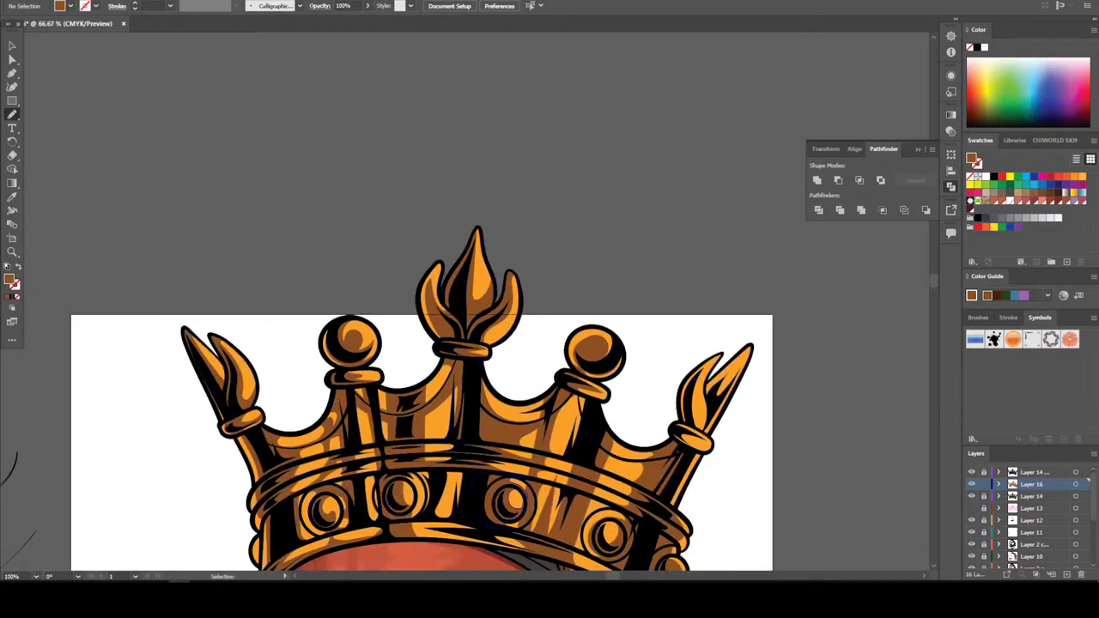
{"action": "key", "text": "ctrl+plus"}
{"action": "key", "text": "ctrl+plus"}
{"action": "key", "text": "ctrl+plus"}
{"action": "key", "text": "ctrl+plus"}
{"action": "key", "text": "ctrl+plus"}
{"action": "key", "text": "ctrl+plus"}
{"action": "key", "text": "ctrl+plus"}
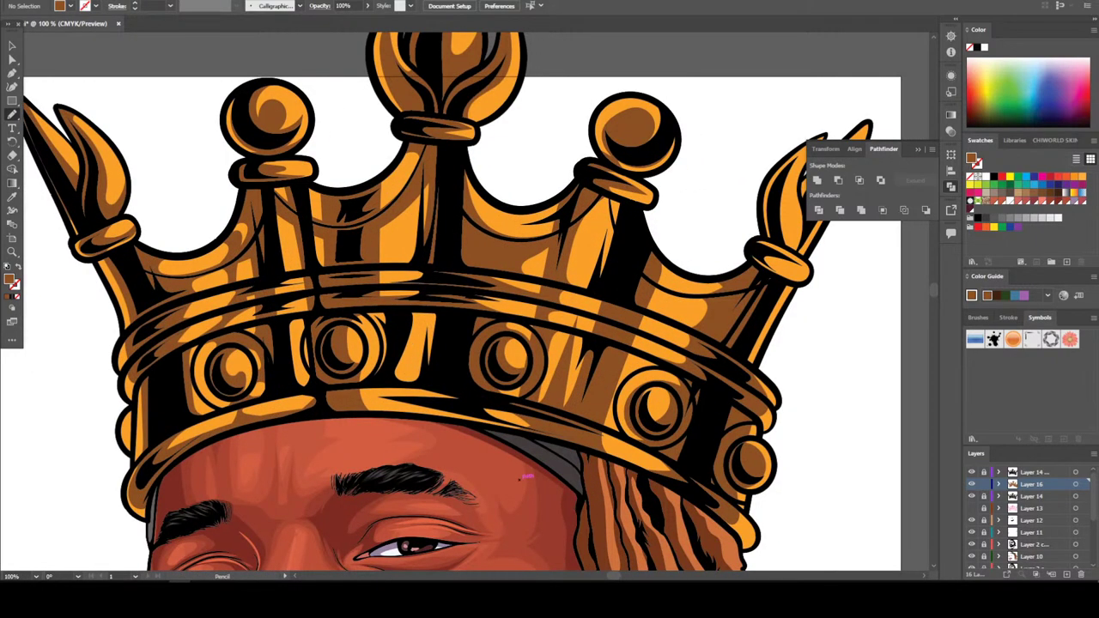
Add curved shading strokes on the crown band and shade the upper band between spikes
{"action": "mouse_move", "coordinate": [469, 419]}
{"action": "left_mouse_down"}
{"action": "mouse_move", "coordinate": [361, 397]}
{"action": "mouse_move", "coordinate": [411, 388]}
{"action": "left_mouse_up"}
{"action": "left_click_drag", "start_coordinate": [419, 313], "coordinate": [398, 375]}
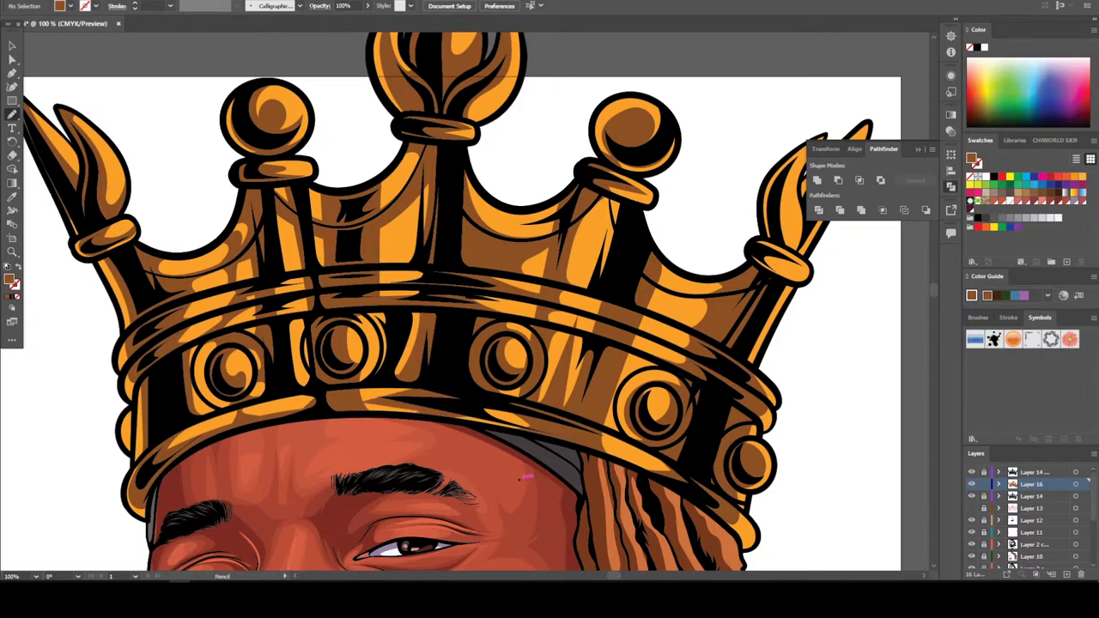
{"action": "scroll", "coordinate": [516, 176], "scroll_direction": "down", "scroll_amount": 2}
{"action": "scroll", "coordinate": [516, 176], "scroll_direction": "up", "scroll_amount": 4}
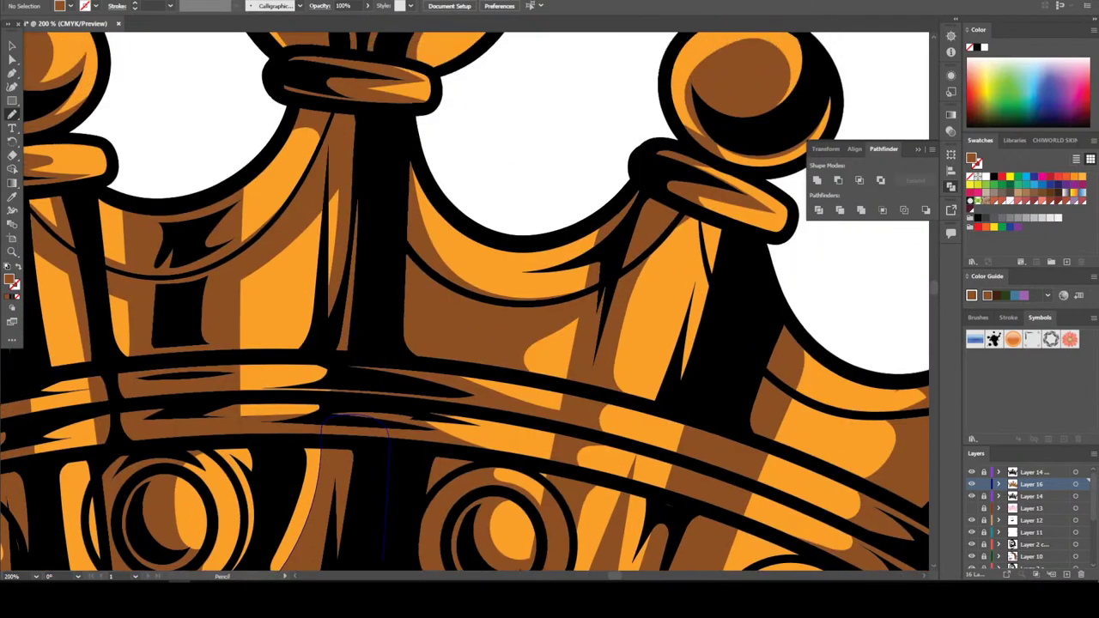
{"action": "mouse_move", "coordinate": [407, 204]}
{"action": "left_mouse_down"}
{"action": "mouse_move", "coordinate": [527, 268]}
{"action": "mouse_move", "coordinate": [596, 250]}
{"action": "mouse_move", "coordinate": [620, 222]}
{"action": "left_mouse_up"}
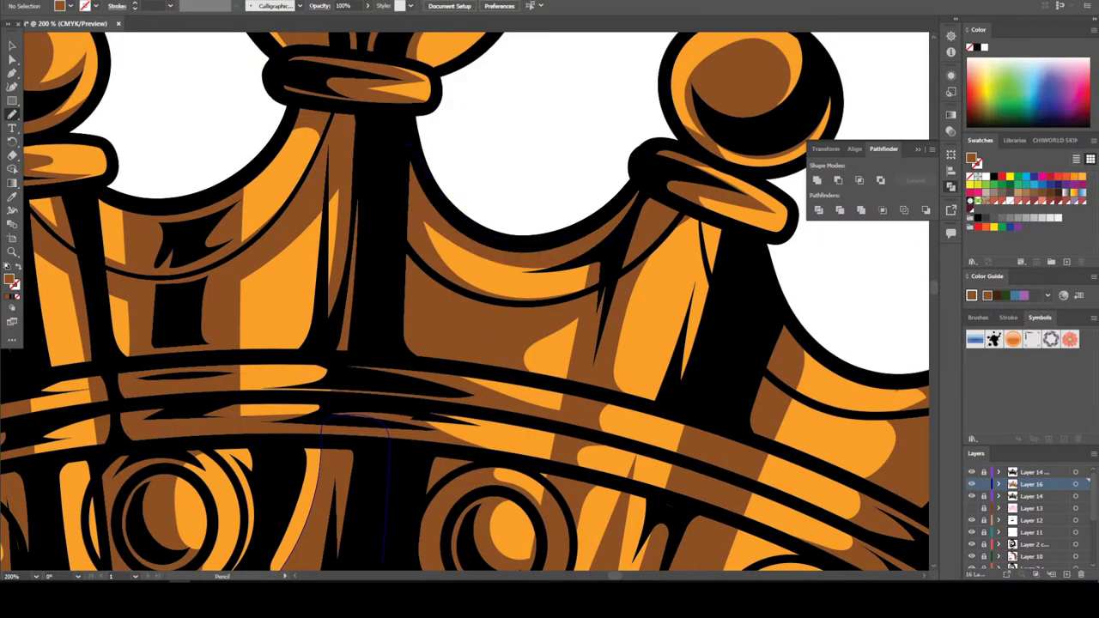
{"action": "scroll", "coordinate": [464, 301], "scroll_direction": "down", "scroll_amount": 4}
{"action": "scroll", "coordinate": [464, 300], "scroll_direction": "down", "scroll_amount": 1}
{"action": "scroll", "coordinate": [464, 300], "scroll_direction": "up", "scroll_amount": 1}
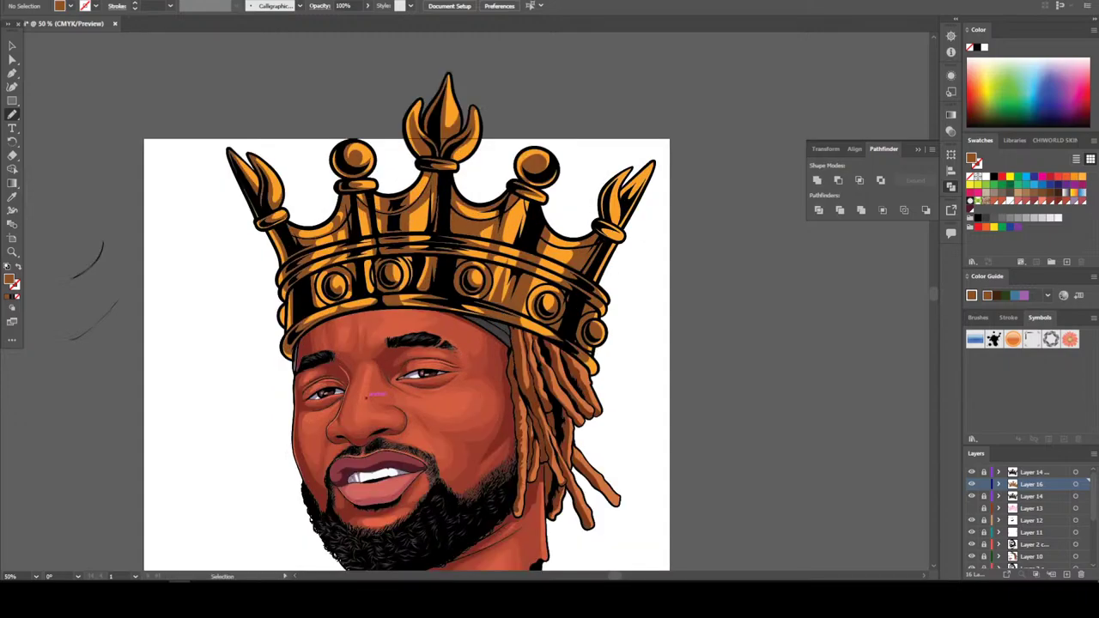
{"action": "scroll", "coordinate": [461, 296], "scroll_direction": "down", "scroll_amount": 1}
{"action": "scroll", "coordinate": [461, 296], "scroll_direction": "left", "scroll_amount": 1}
{"action": "scroll", "coordinate": [461, 296], "scroll_direction": "down", "scroll_amount": 1}
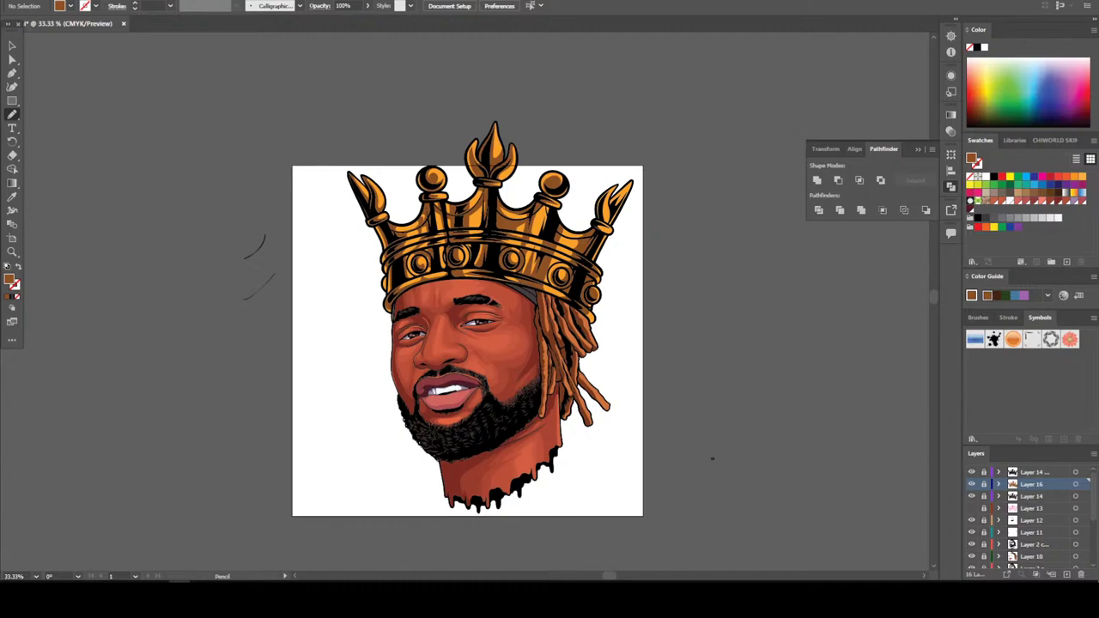
Draw a dark purple rectangle on a new layer sized to cover the artboard
{"action": "scroll", "coordinate": [1027, 515], "scroll_direction": "down", "scroll_amount": 5}
{"action": "left_click", "coordinate": [1066, 574]}
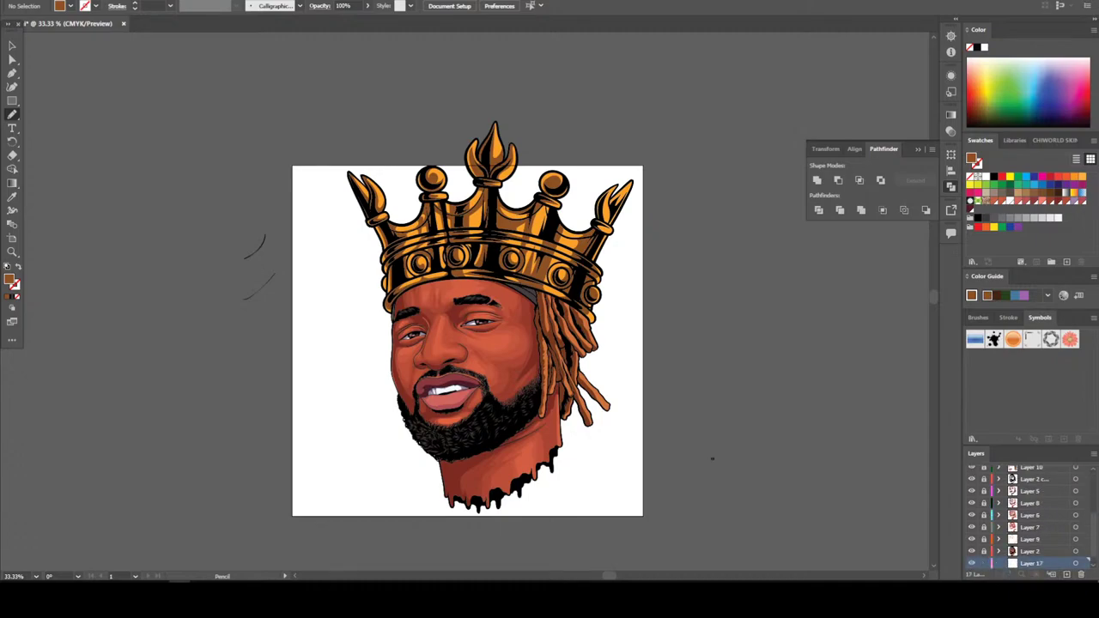
{"action": "left_click", "coordinate": [1075, 184]}
{"action": "double_click", "coordinate": [12, 279]}
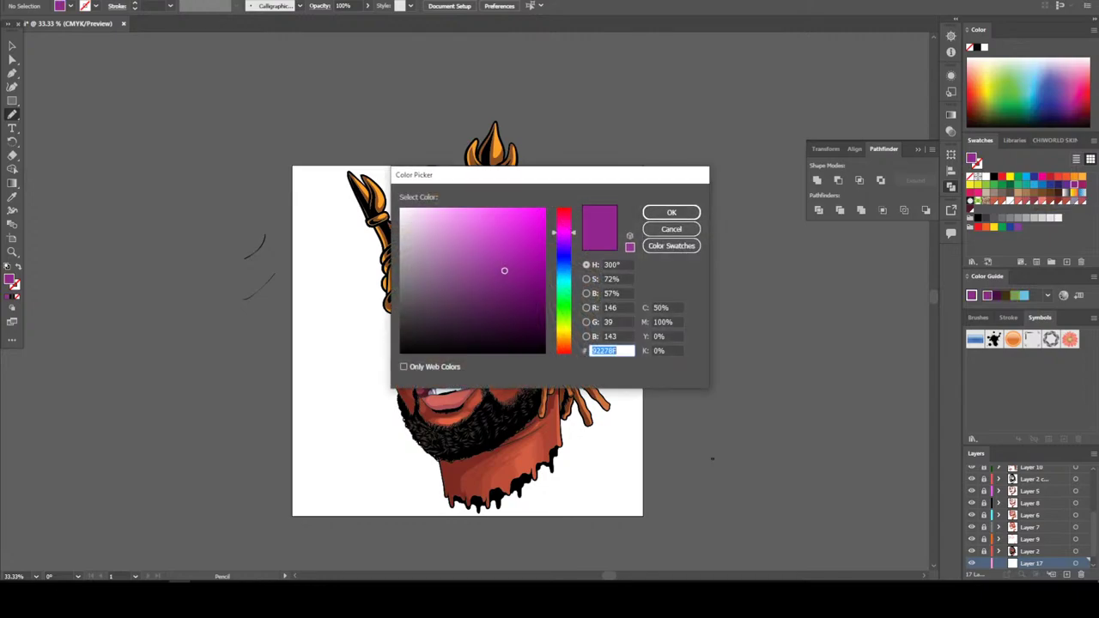
{"action": "left_click_drag", "start_coordinate": [506, 269], "coordinate": [419, 307]}
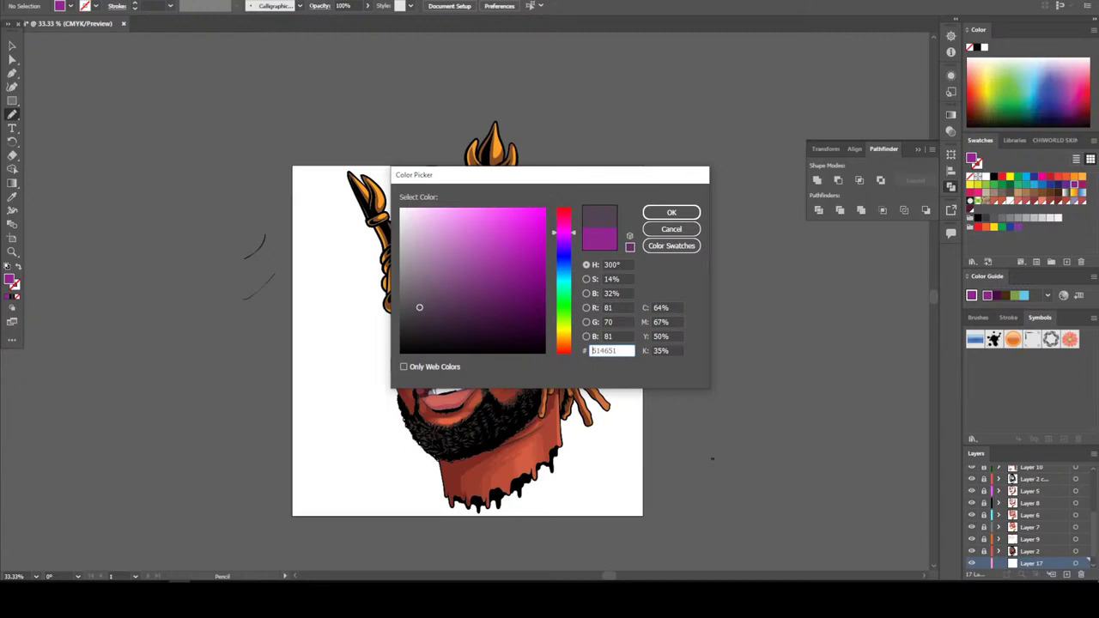
{"action": "left_click", "coordinate": [672, 212]}
{"action": "key", "text": "m"}
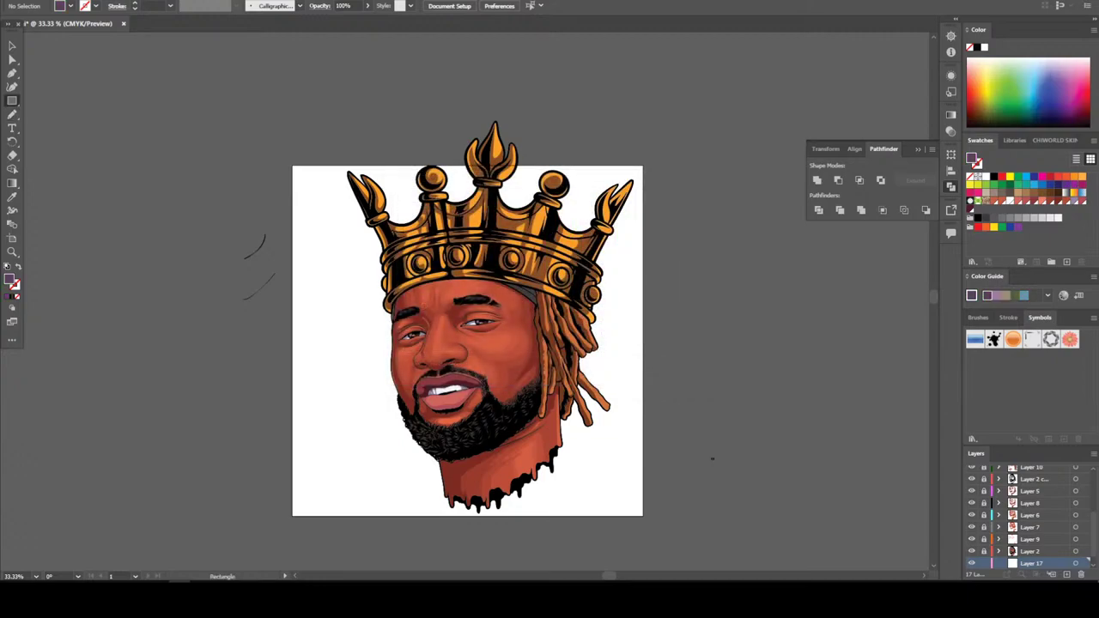
{"action": "left_click_drag", "start_coordinate": [275, 153], "coordinate": [648, 535]}
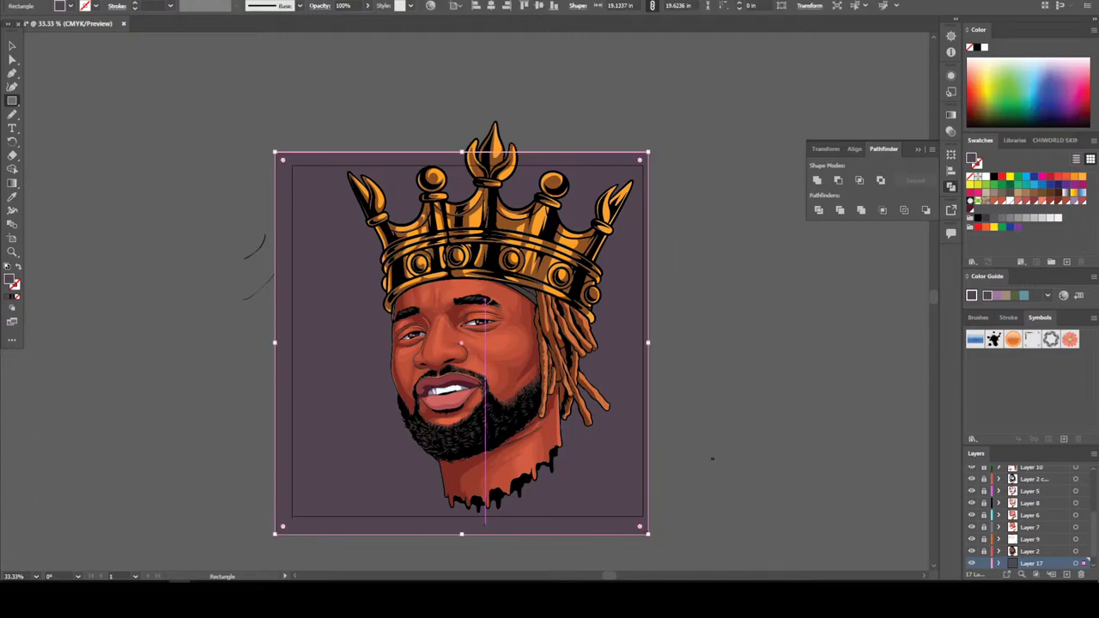
{"action": "key", "text": "v"}
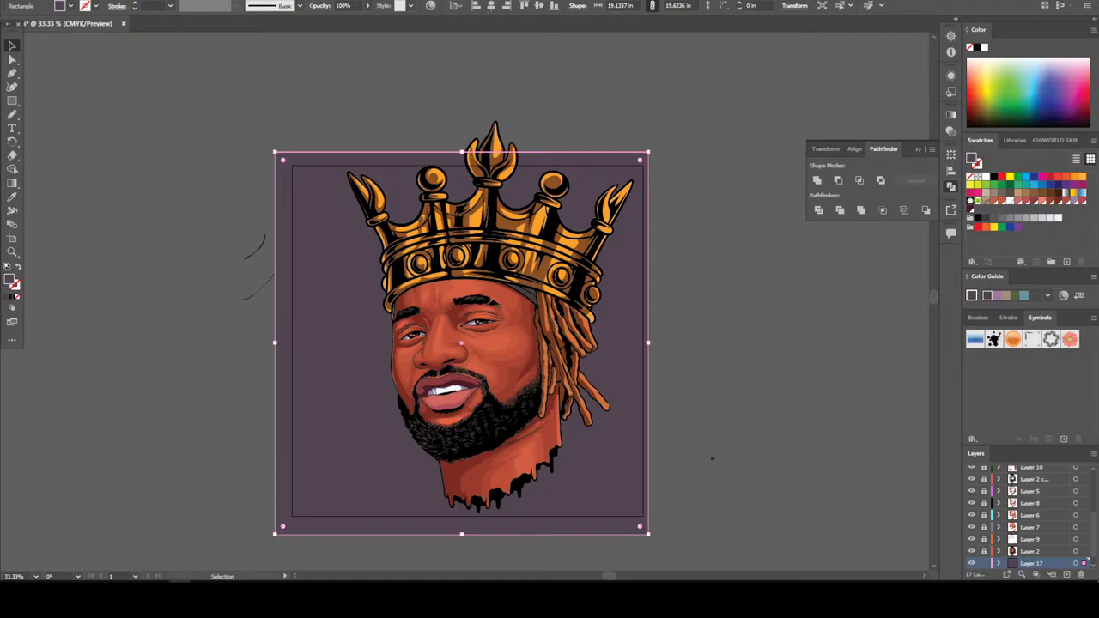
{"action": "mouse_move", "coordinate": [275, 534]}
{"action": "left_mouse_down"}
{"action": "mouse_move", "coordinate": [292, 529]}
{"action": "mouse_move", "coordinate": [284, 521]}
{"action": "left_mouse_up"}
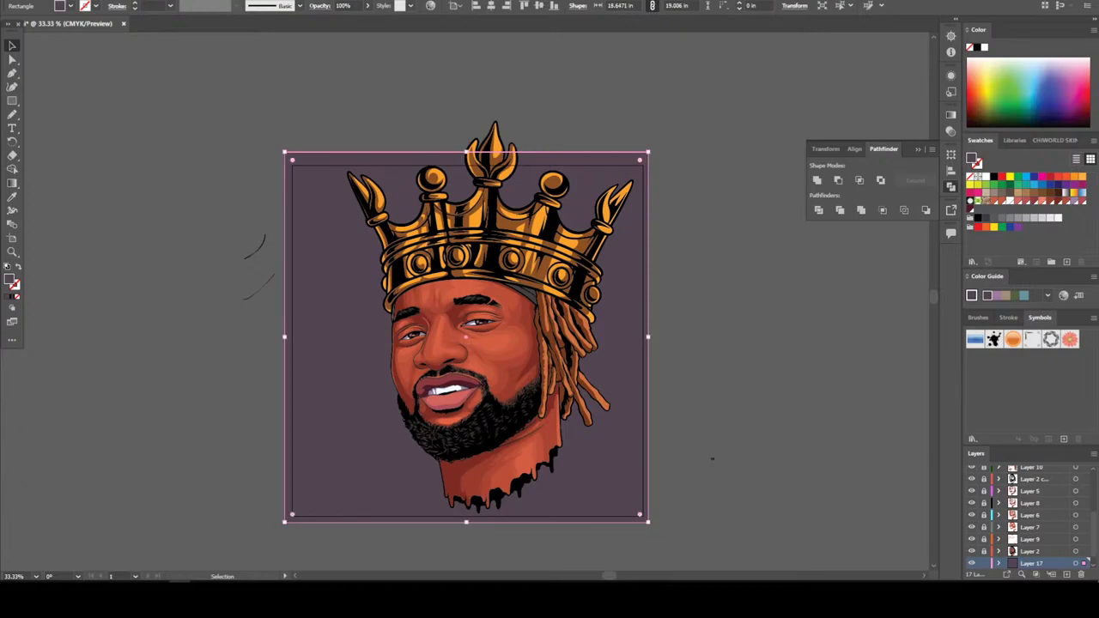
Change the background rectangle's fill to white (FFFFFF) and view the whole portrait
{"action": "key", "text": "ctrl+plus"}
{"action": "key", "text": "ctrl+plus"}
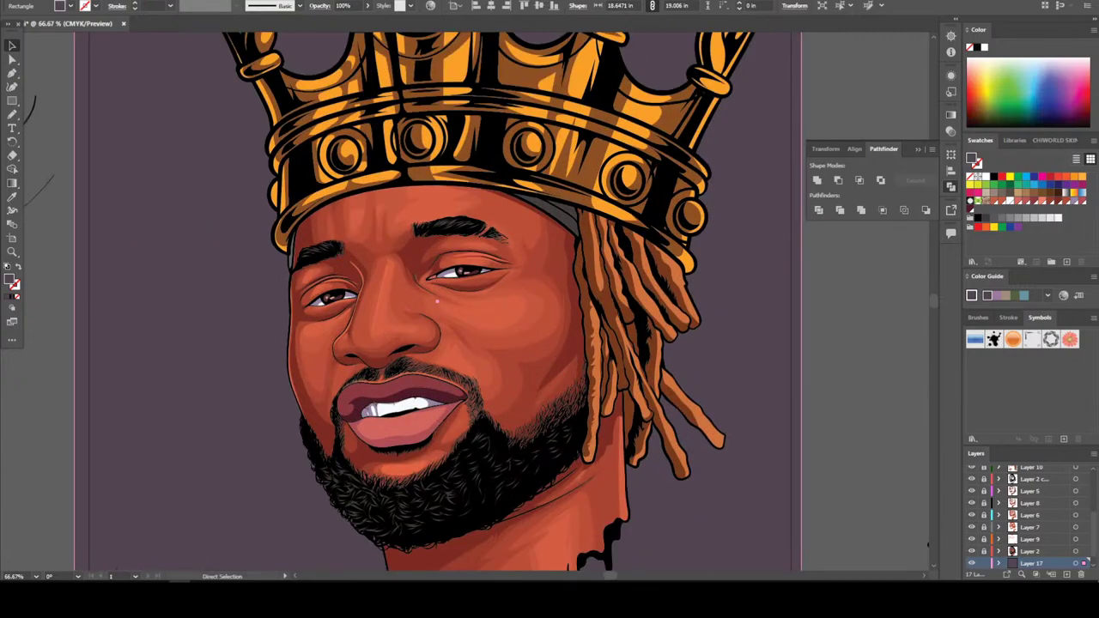
{"action": "key", "text": "ctrl+minus"}
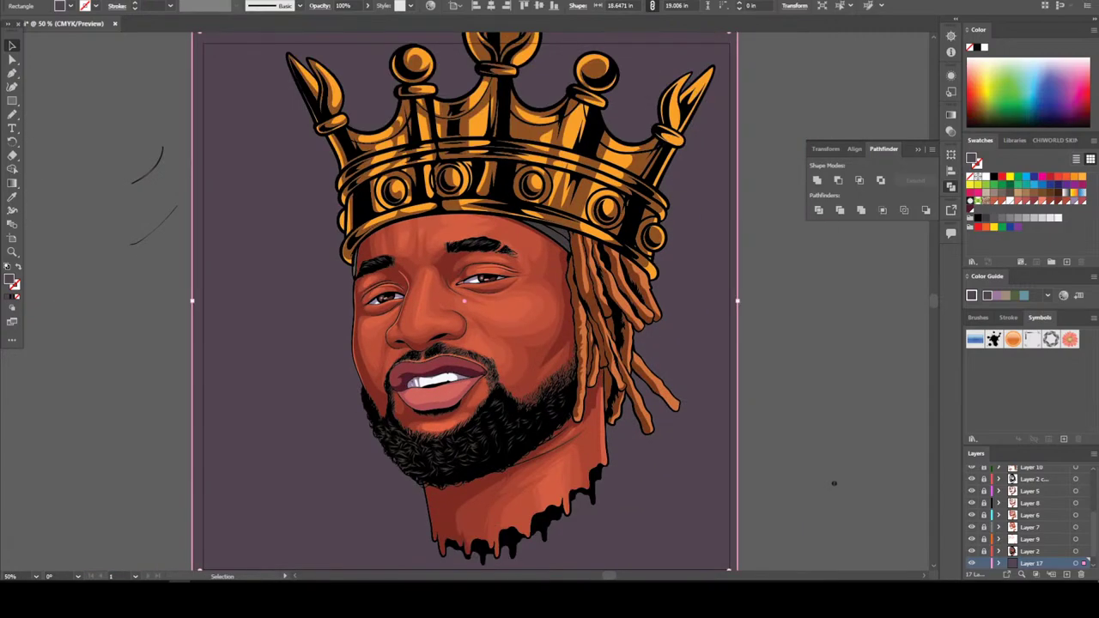
{"action": "key", "text": "ctrl+shift+i"}
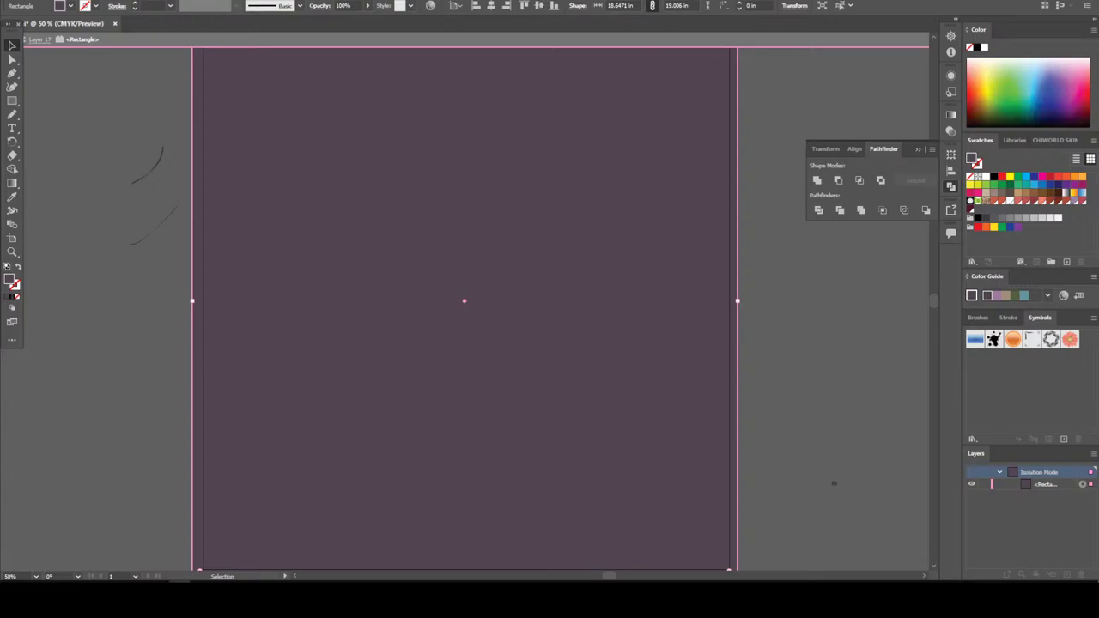
{"action": "double_click", "coordinate": [11, 280]}
{"action": "type", "text": "FFFFFF"}
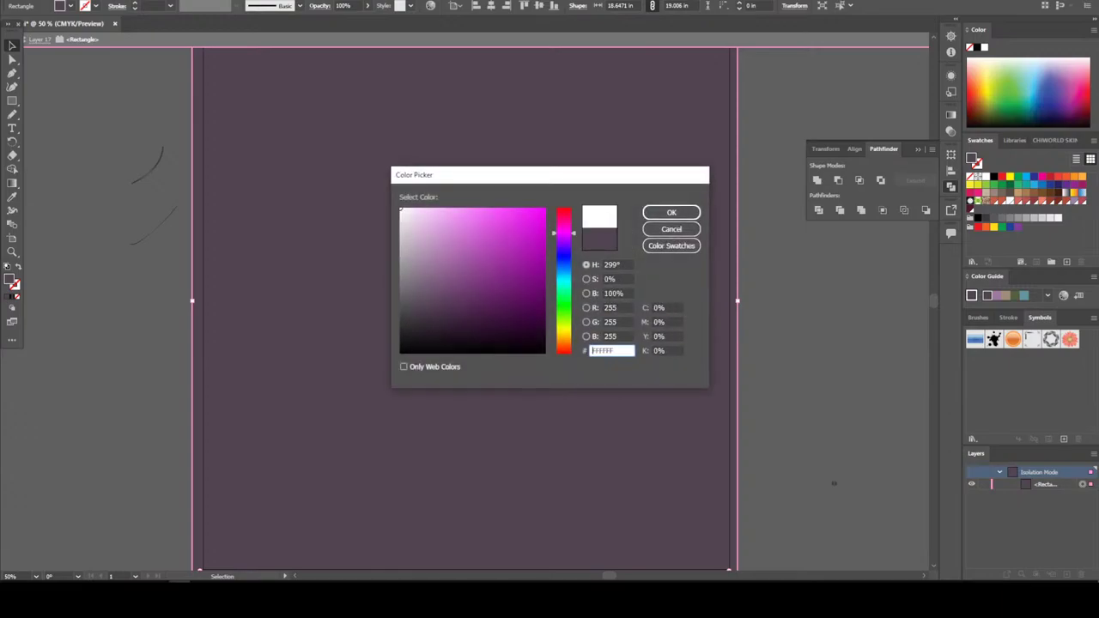
{"action": "key", "text": "Return"}
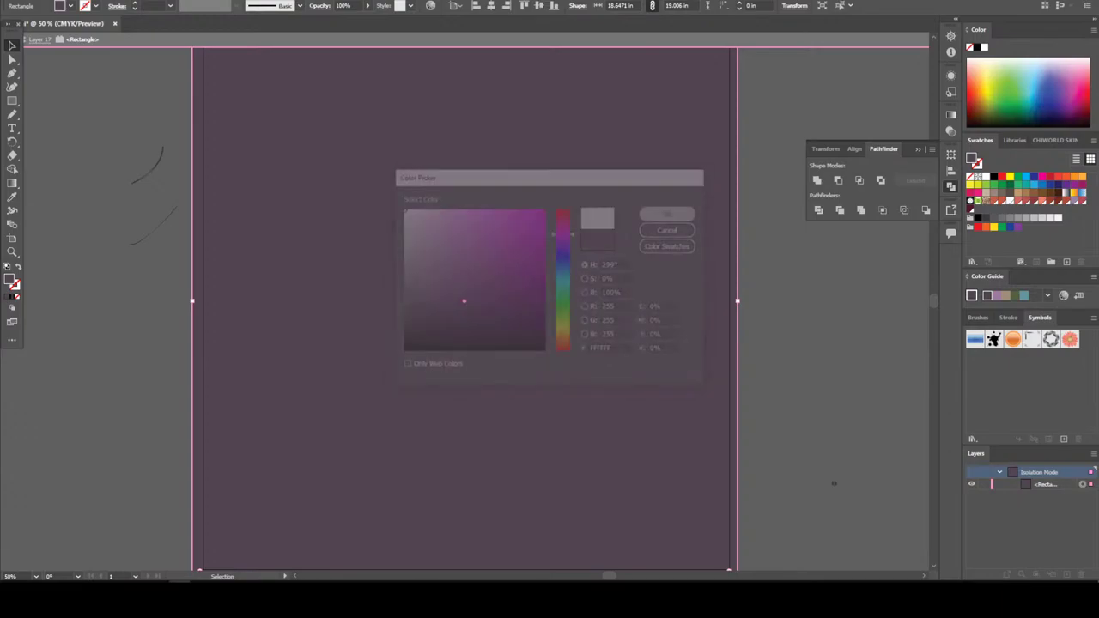
{"action": "key", "text": "Escape"}
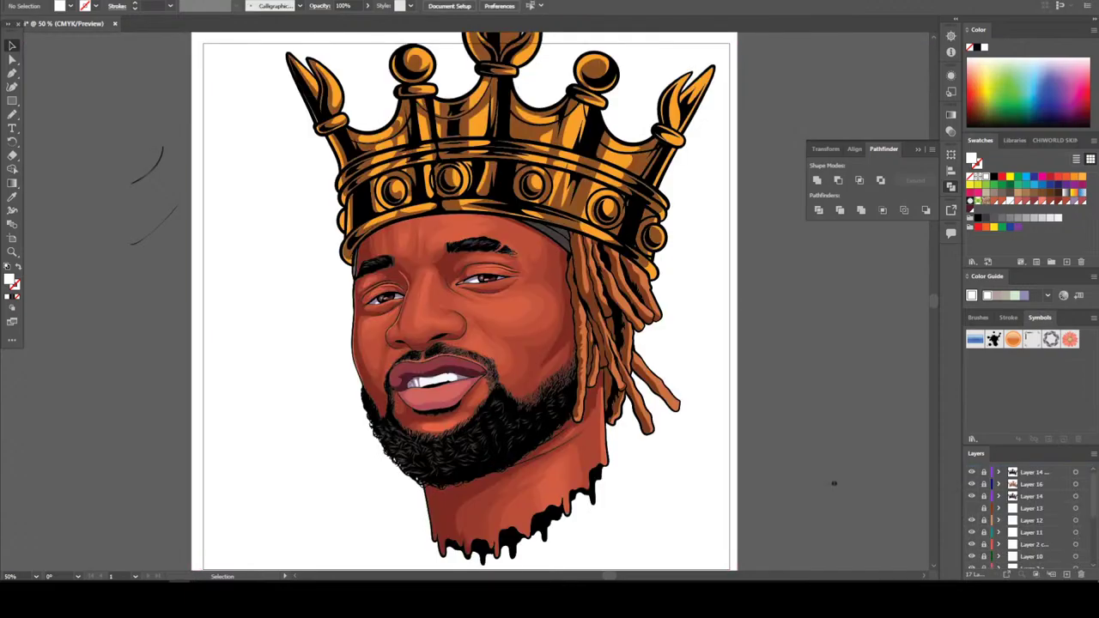
{"action": "scroll", "coordinate": [535, 302], "scroll_direction": "up", "scroll_amount": 1}
{"action": "key", "text": "ctrl+minus"}
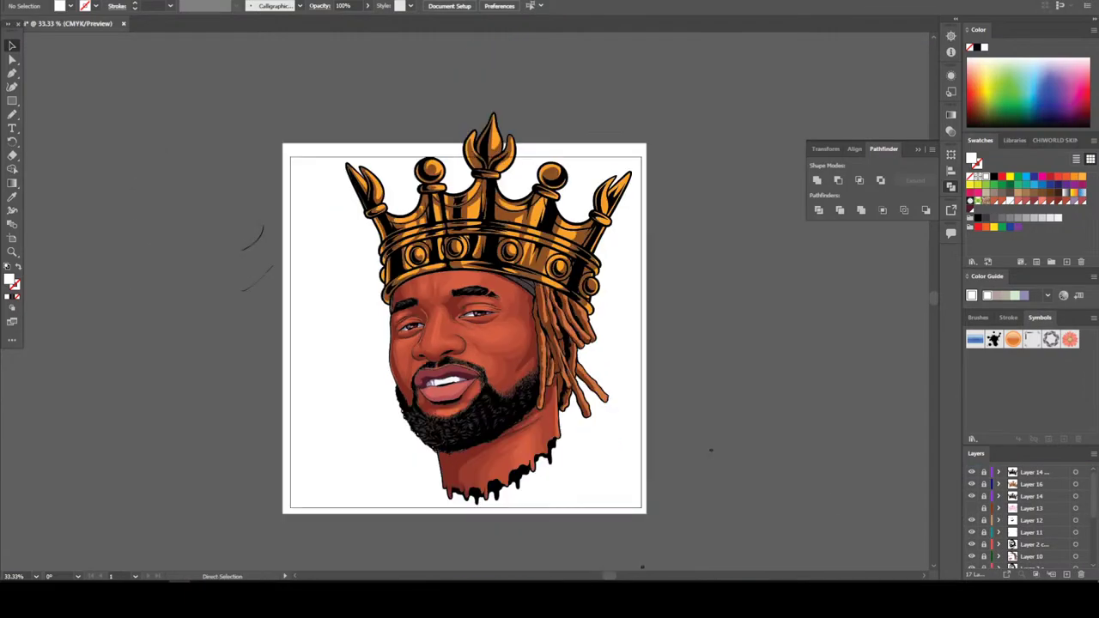
{"action": "key", "text": "ctrl+minus"}
{"action": "key", "text": "ctrl+plus"}
{"action": "key", "text": "ctrl+plus"}
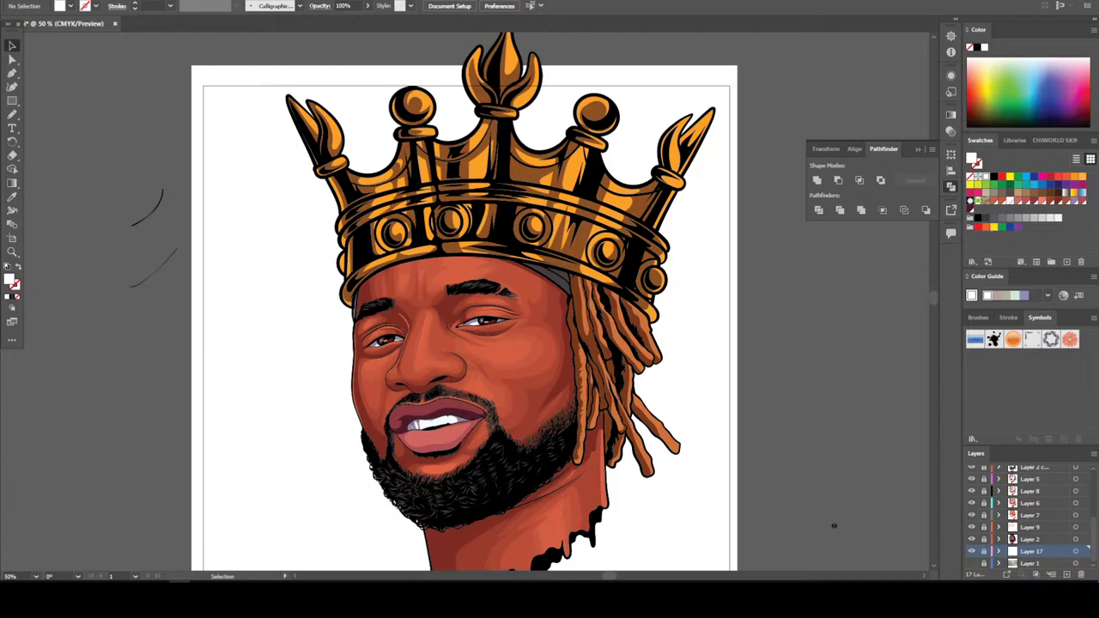
{"action": "left_click_drag", "start_coordinate": [834, 526], "coordinate": [834, 417]}
{"action": "key", "text": "ctrl+plus"}
{"action": "left_click_drag", "start_coordinate": [640, 404], "coordinate": [639, 391]}
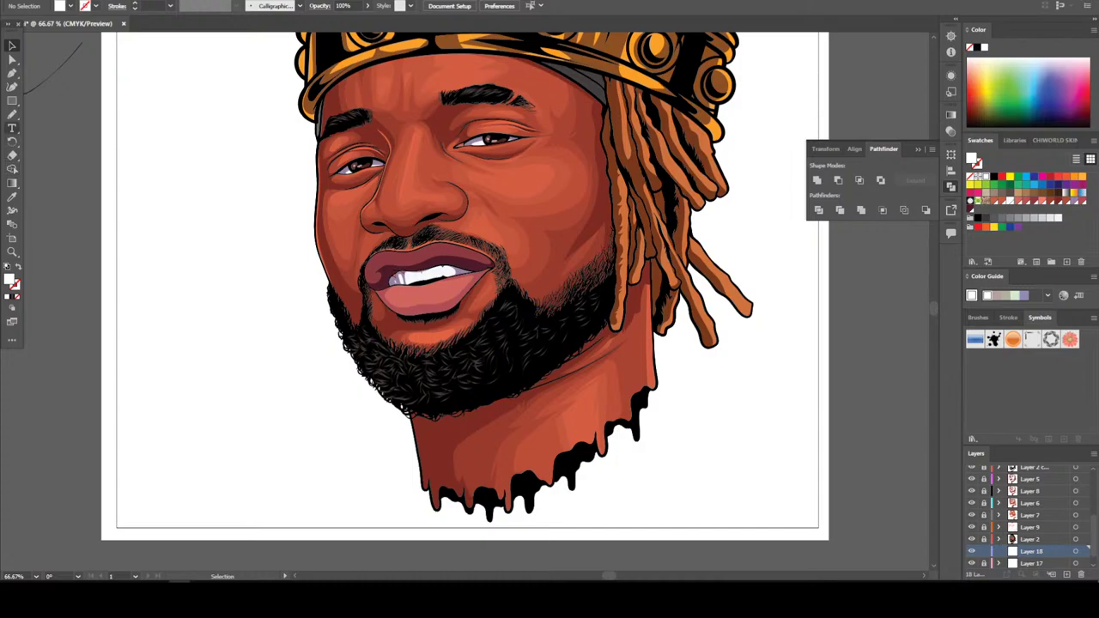
{"action": "left_click", "coordinate": [12, 128]}
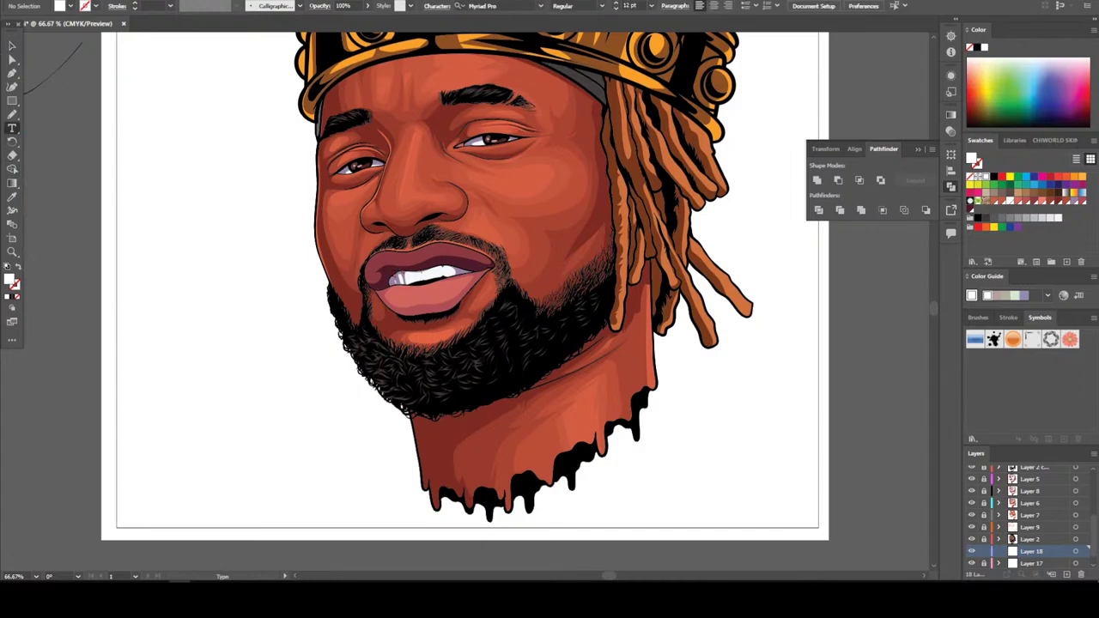
{"action": "key", "text": "d"}
{"action": "left_click", "coordinate": [237, 459]}
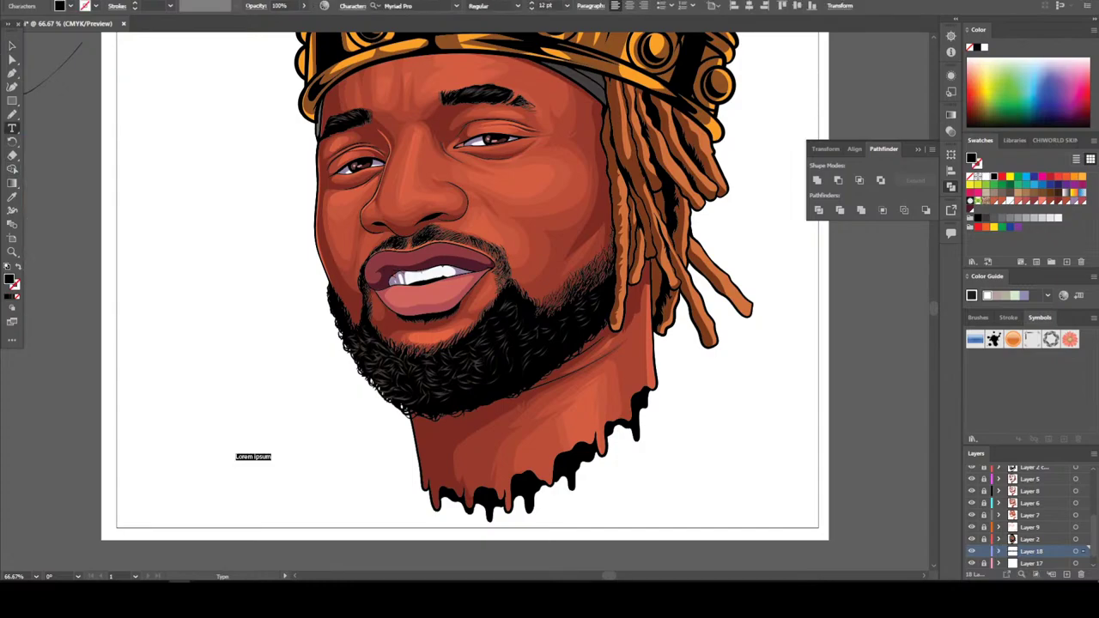
{"action": "key", "text": "BackSpace"}
{"action": "type", "text": "@ch"}
{"action": "key", "text": "BackSpace"}
{"action": "key", "text": "BackSpace"}
{"action": "key", "text": "BackSpace"}
{"action": "type", "text": "@CHIWORLD1234"}
{"action": "key", "text": "Escape"}
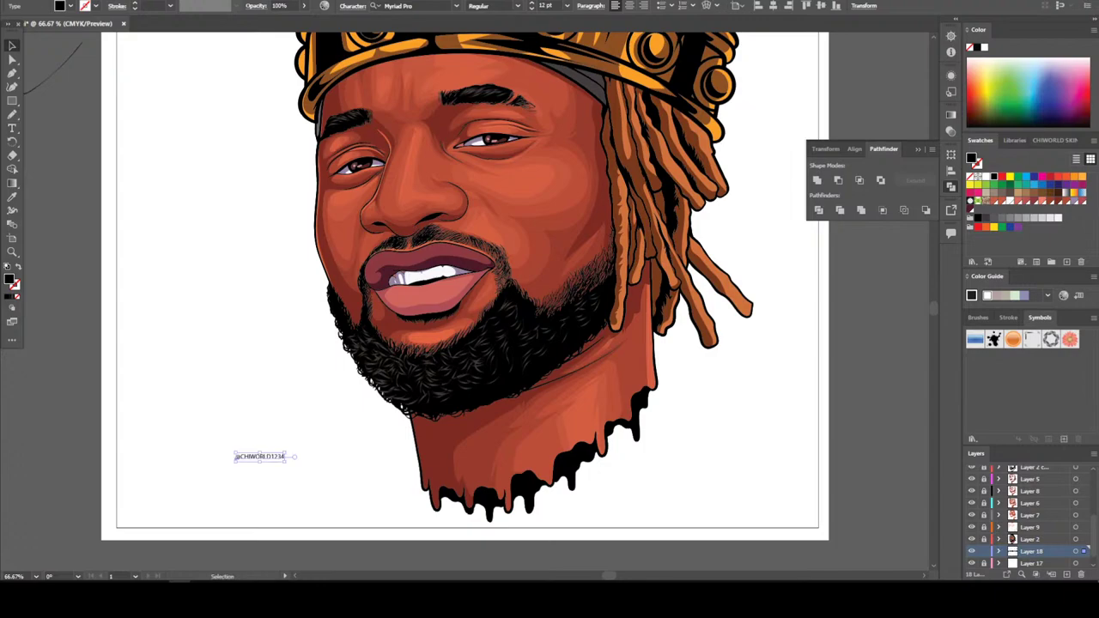
Enlarge and tilt the signature, give it a heavy condensed font, and place it beside the neck
{"action": "left_click_drag", "start_coordinate": [287, 451], "coordinate": [317, 430]}
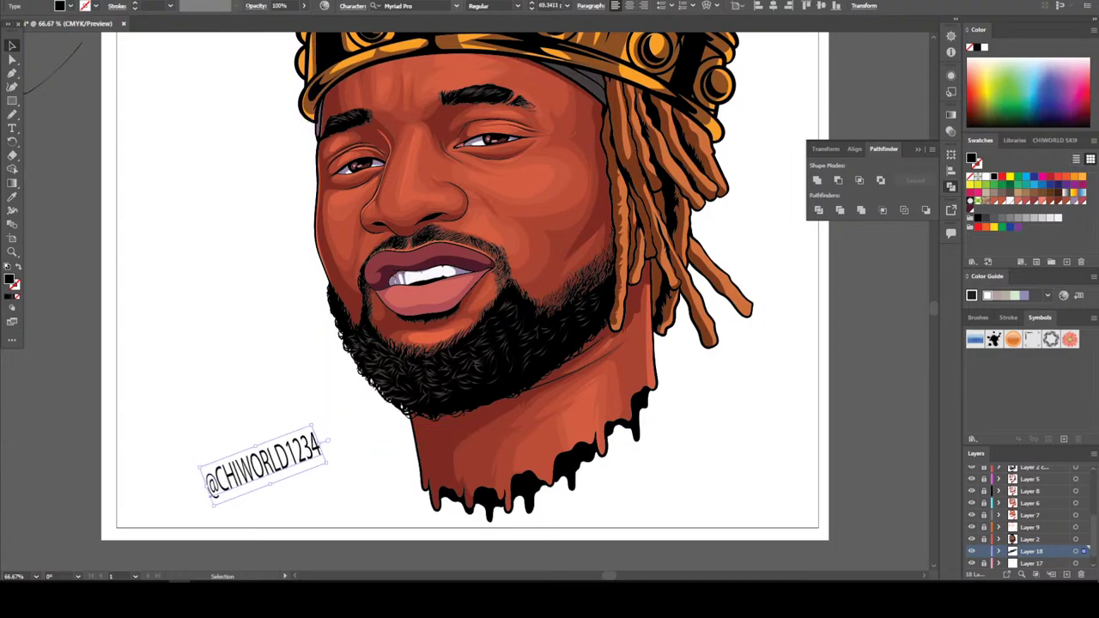
{"action": "key", "text": "Down"}
{"action": "key", "text": "Down"}
{"action": "key", "text": "Down"}
{"action": "key", "text": "Down"}
{"action": "key", "text": "Down"}
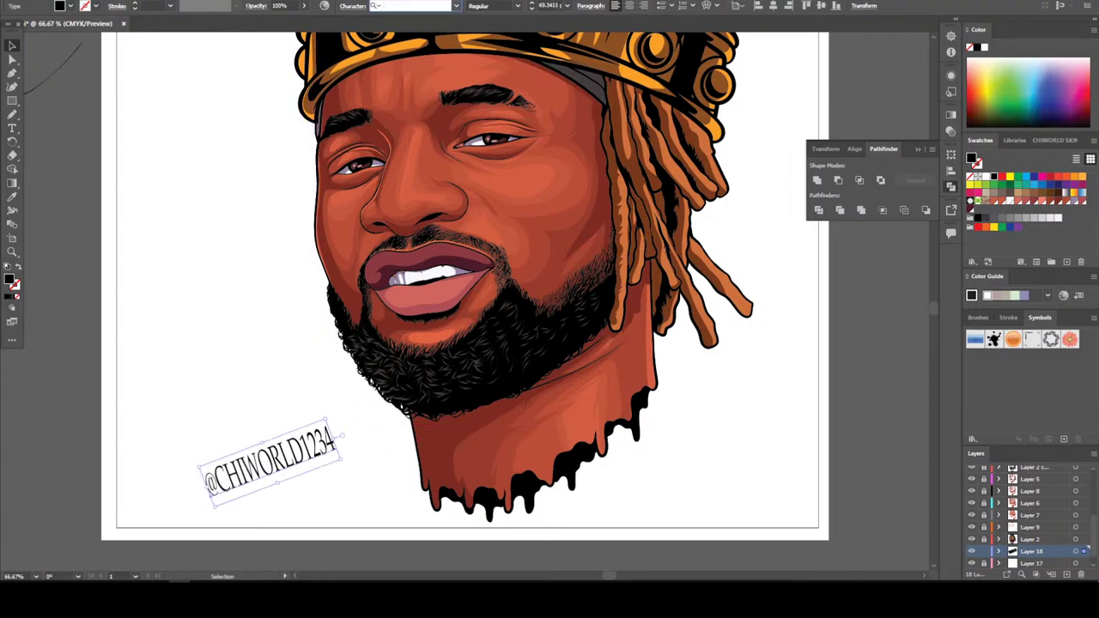
{"action": "key", "text": "Down"}
{"action": "key", "text": "Down"}
{"action": "key", "text": "Down"}
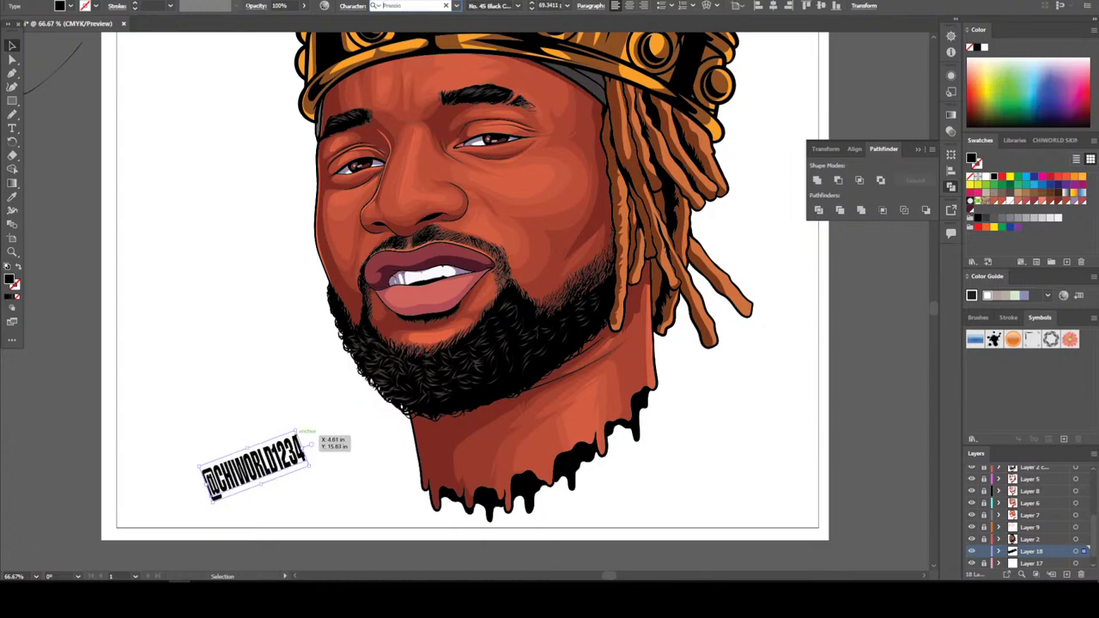
{"action": "left_click_drag", "start_coordinate": [310, 445], "coordinate": [410, 449]}
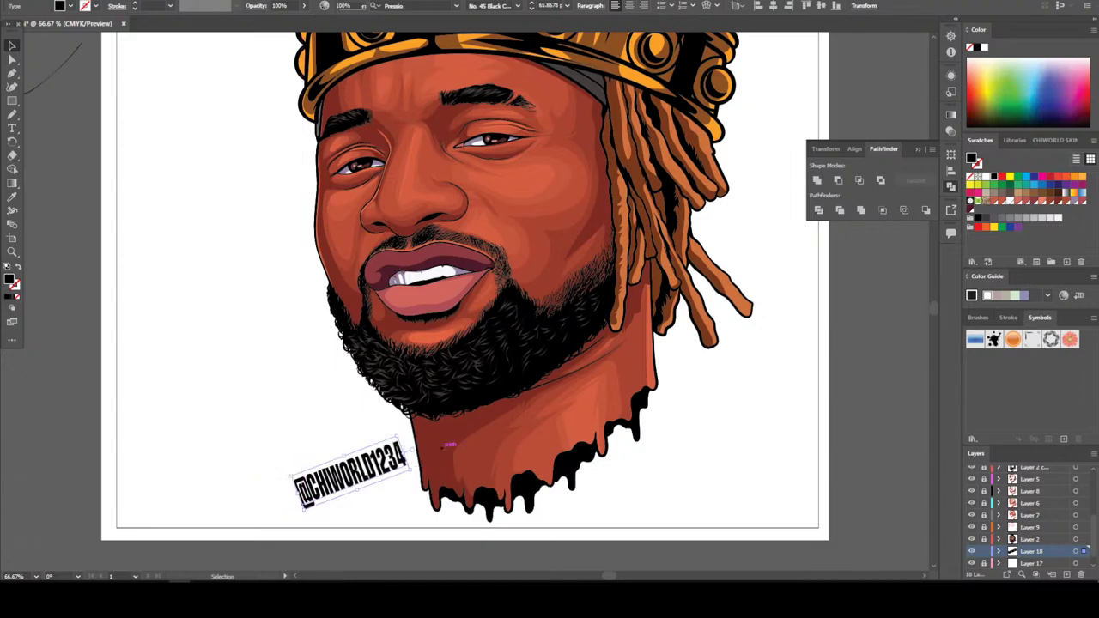
{"action": "key", "text": "ctrl+shift+a"}
{"action": "key", "text": "ctrl+minus"}
{"action": "key", "text": "ctrl+minus"}
{"action": "key", "text": "ctrl+minus"}
Open the web export preview from the File menu, then close it without saving
{"action": "scroll", "coordinate": [477, 299], "scroll_direction": "up", "scroll_amount": 2}
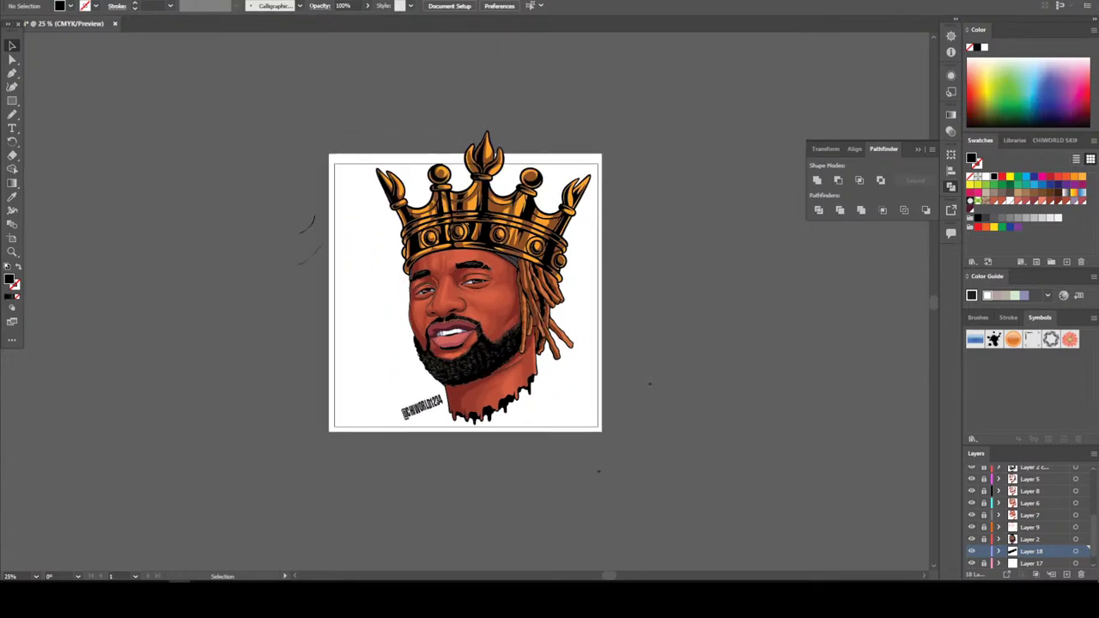
{"action": "key", "text": "ctrl+plus"}
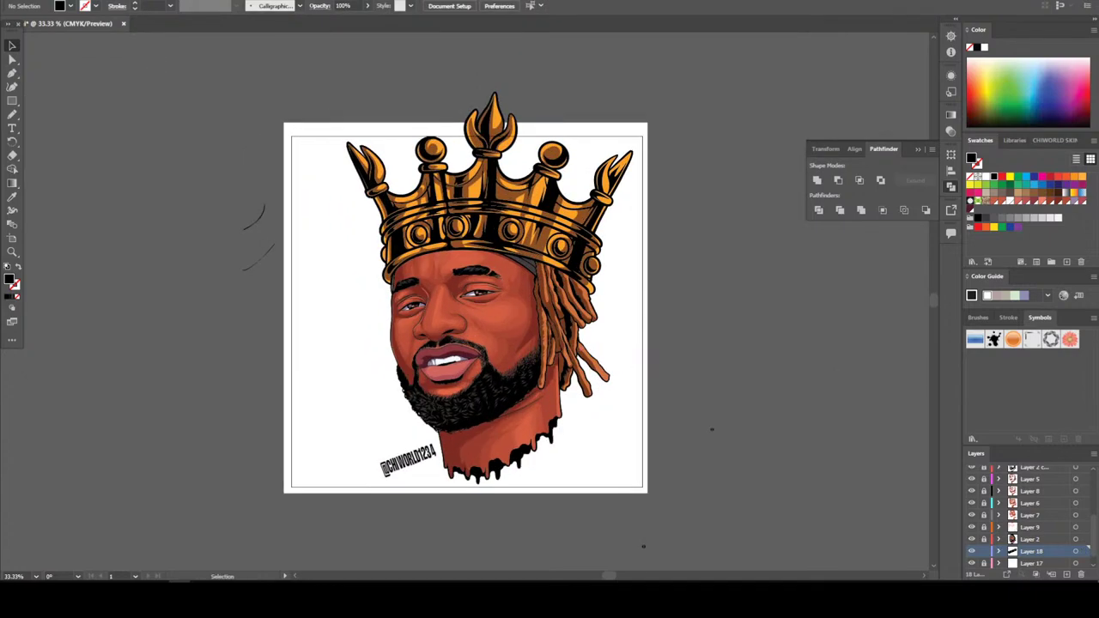
{"action": "key", "text": "alt+f"}
{"action": "key", "text": "Return"}
{"action": "key", "text": "alt+f"}
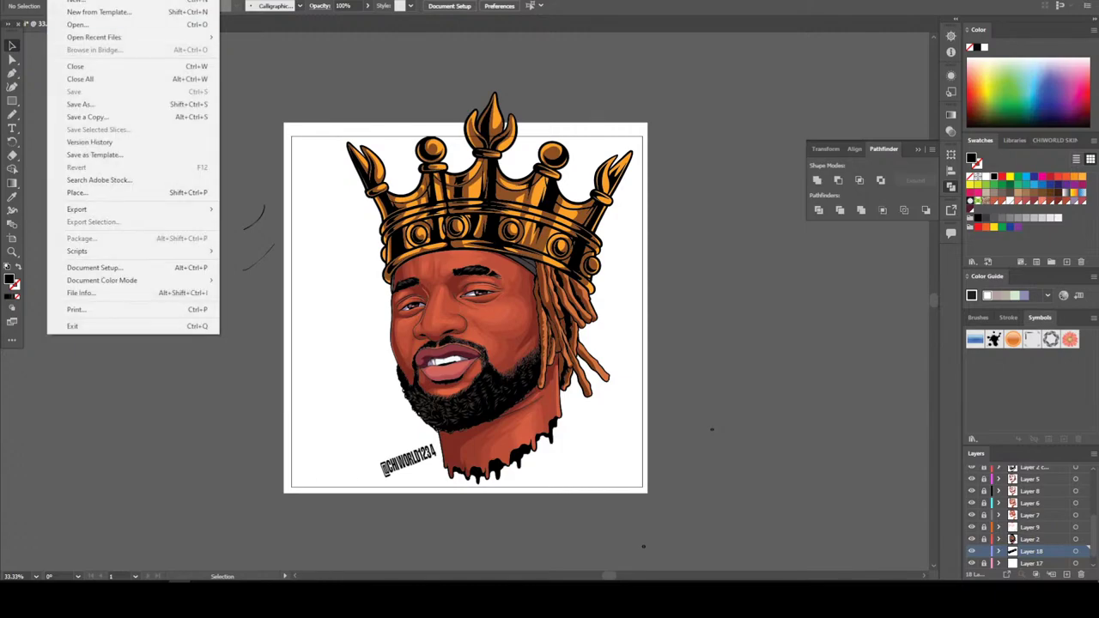
{"action": "key", "text": "Right"}
{"action": "key", "text": "Down"}
{"action": "key", "text": "Down"}
{"action": "key", "text": "Return"}
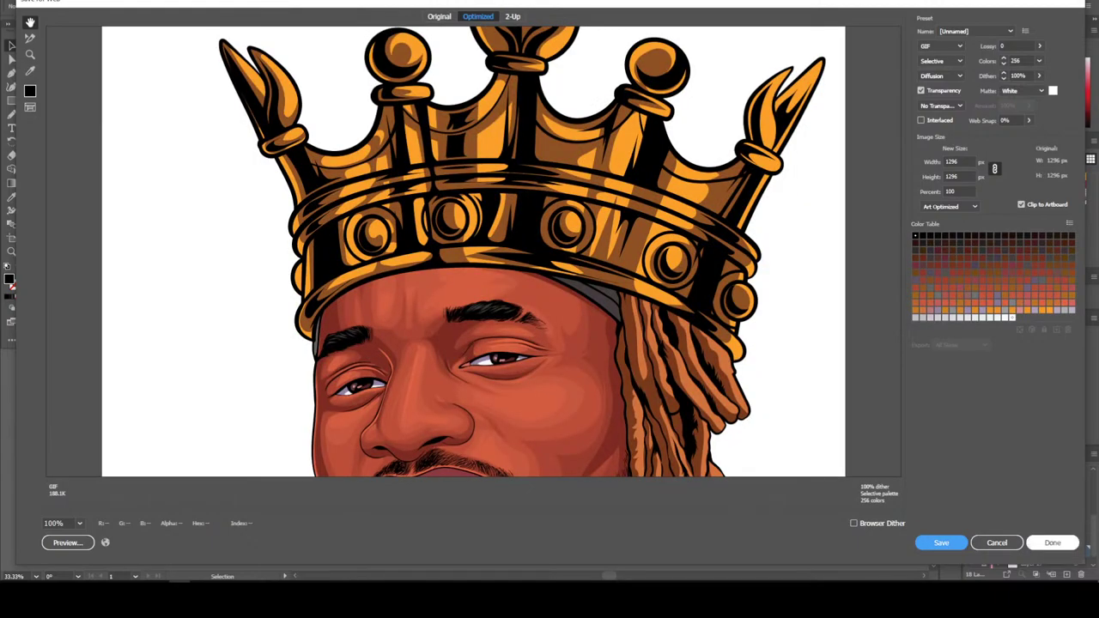
{"action": "key", "text": "Escape"}
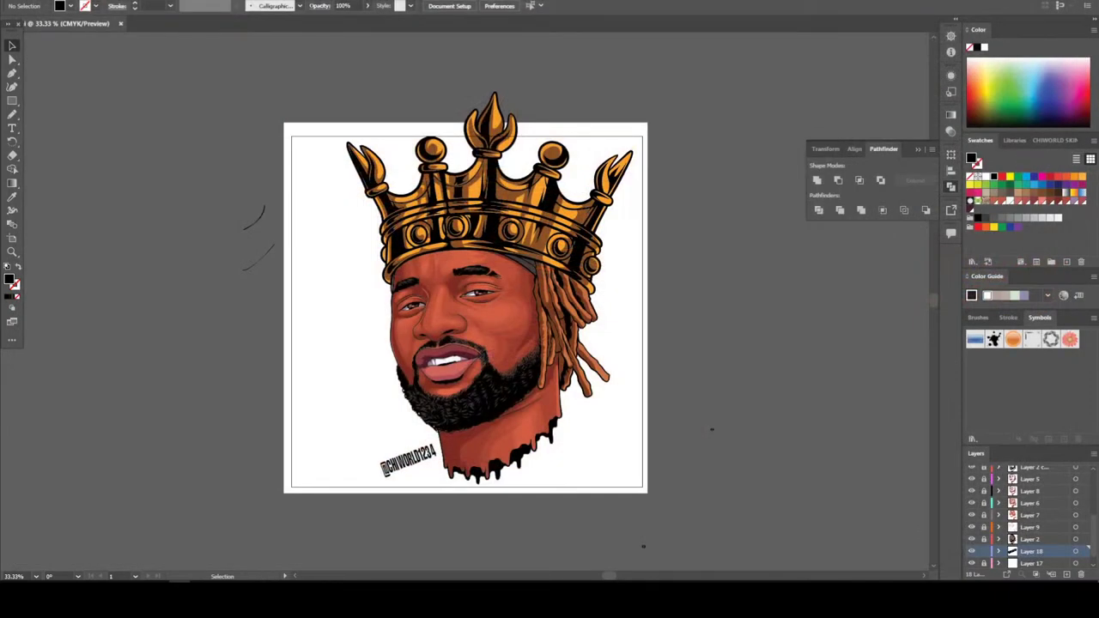
Export the artwork as PNG file 'king' with Use Artboards checked, accepting the PNG options
{"action": "key", "text": "alt+f"}
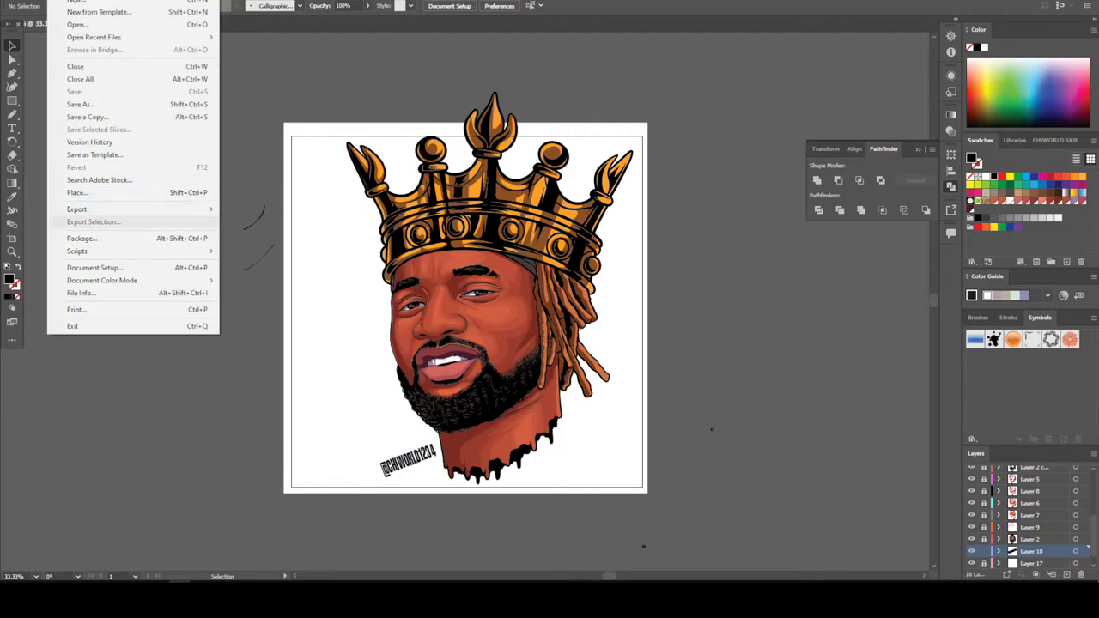
{"action": "key", "text": "Up"}
{"action": "key", "text": "Right"}
{"action": "key", "text": "Down"}
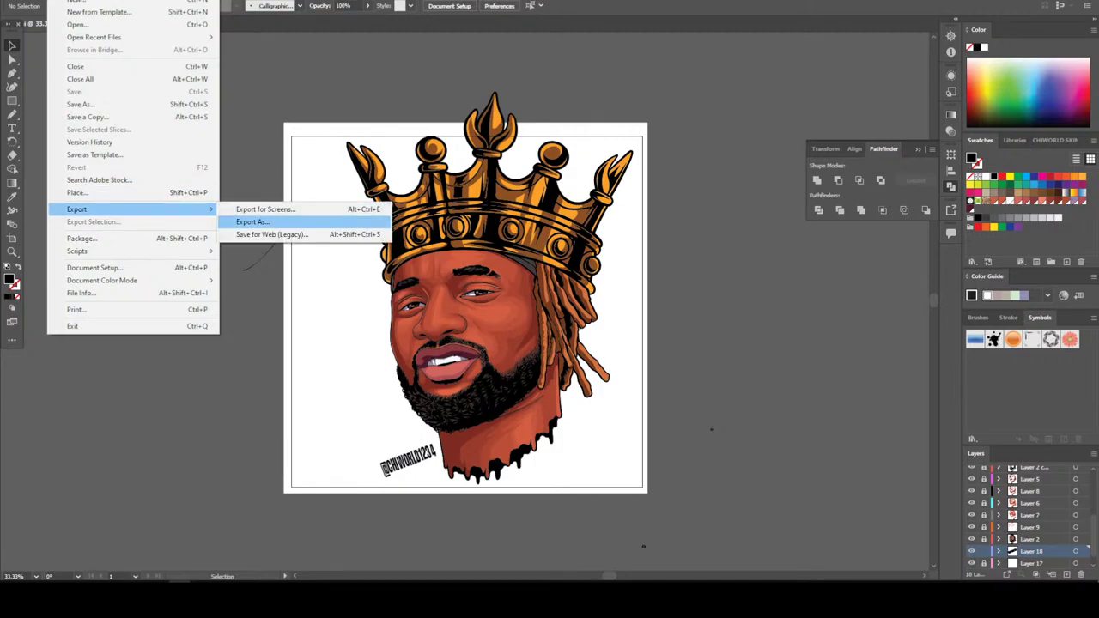
{"action": "key", "text": "Return"}
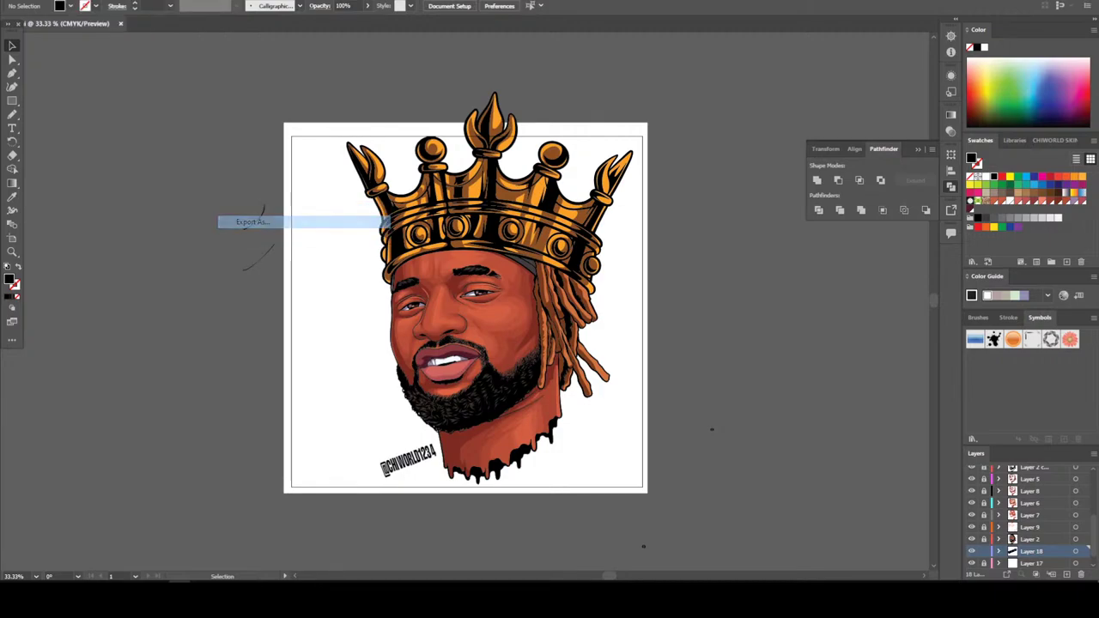
{"action": "scroll", "coordinate": [509, 150], "scroll_direction": "down", "scroll_amount": 1}
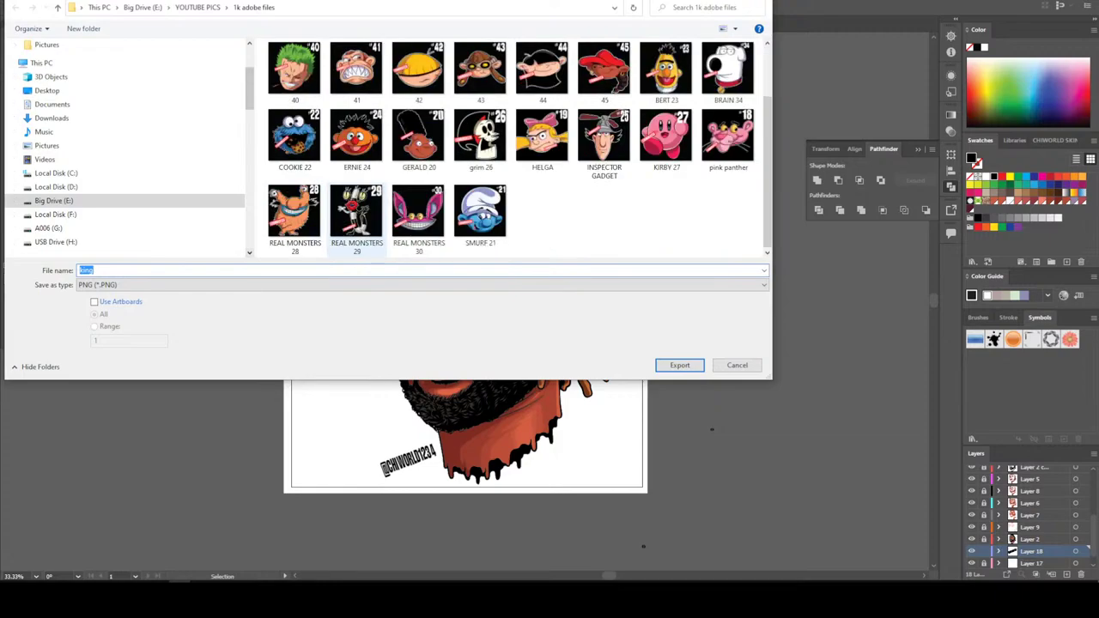
{"action": "key", "text": "End"}
{"action": "key", "text": "alt+u"}
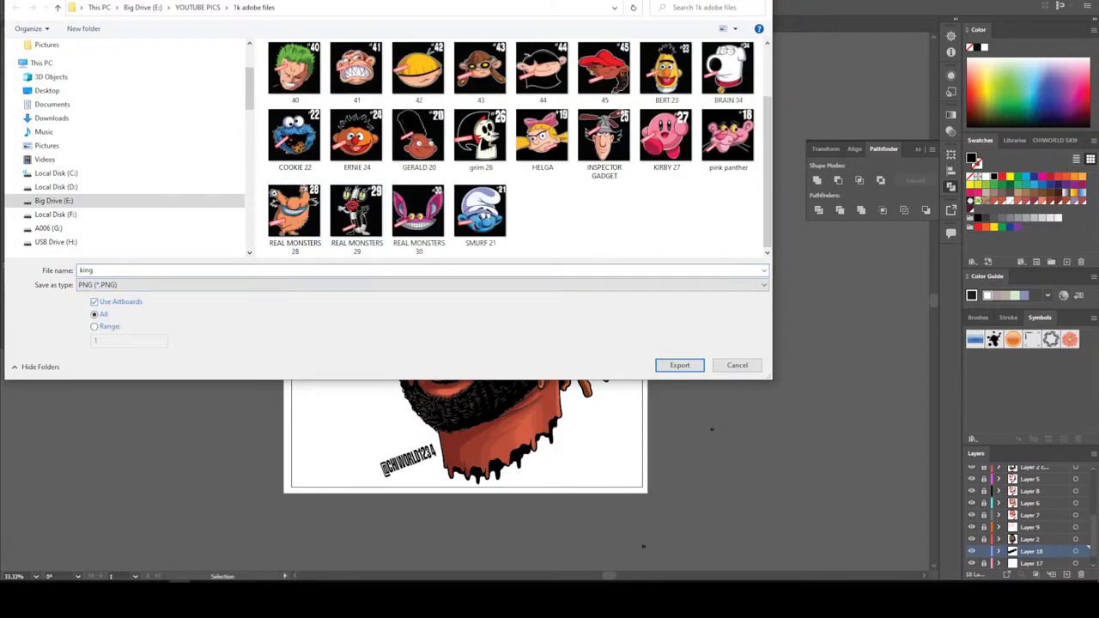
{"action": "key", "text": "Return"}
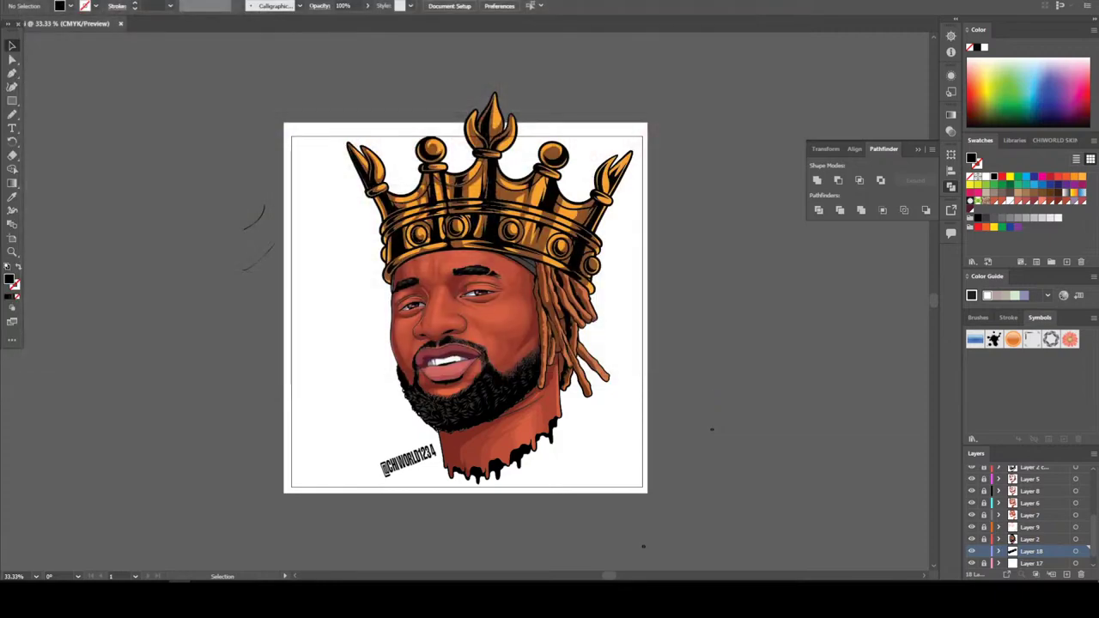
{"action": "key", "text": "Return"}
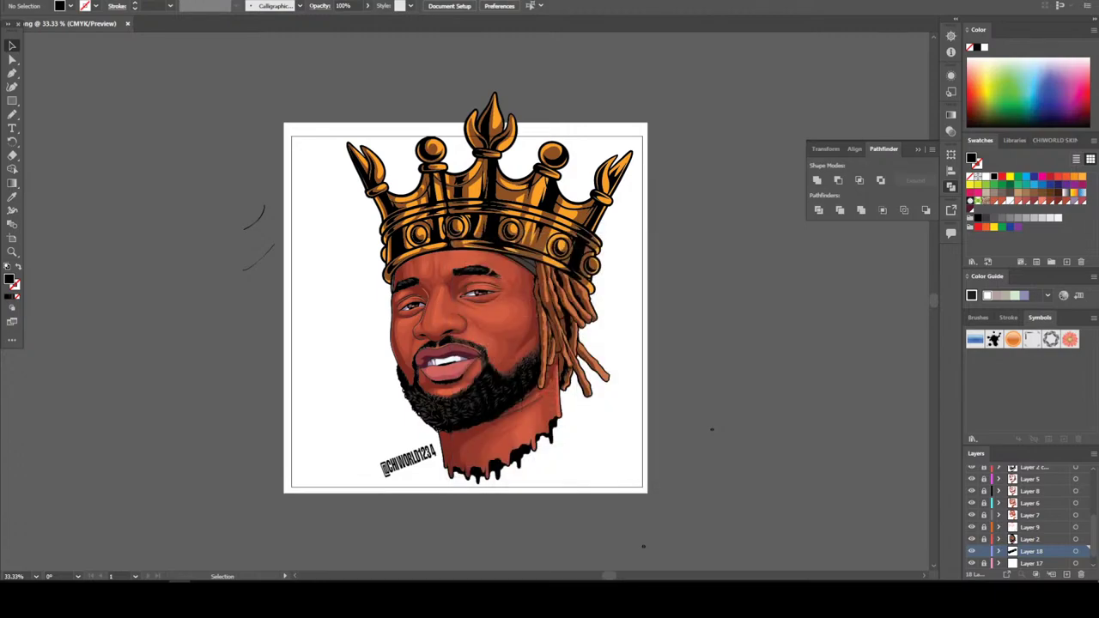
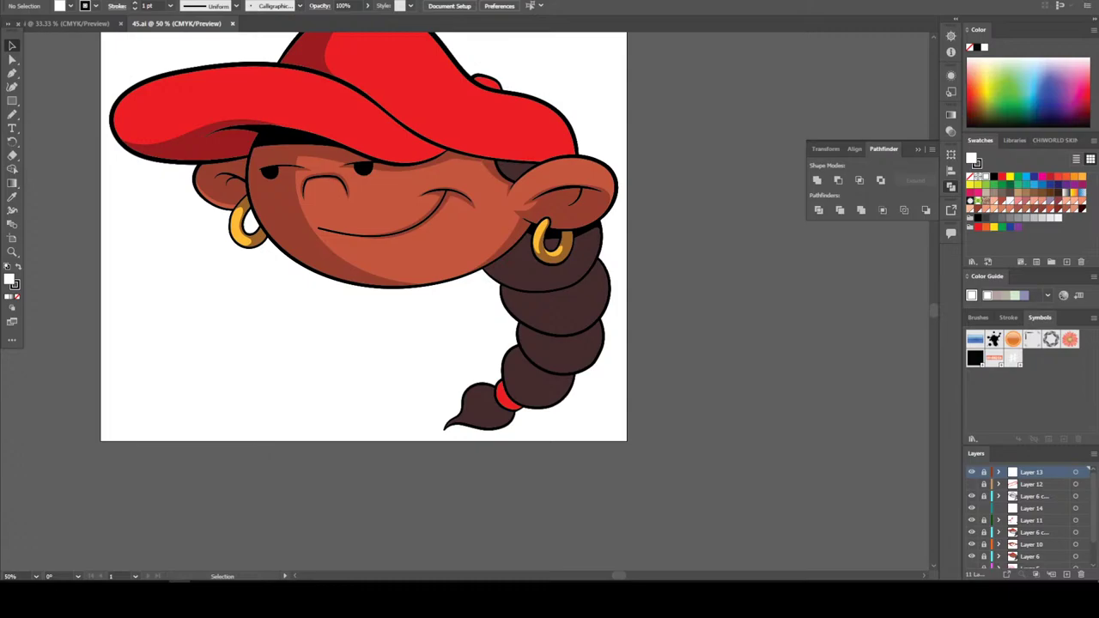
Close the other document and save the artwork on the computer as a new file named 46
{"action": "left_click", "coordinate": [120, 23]}
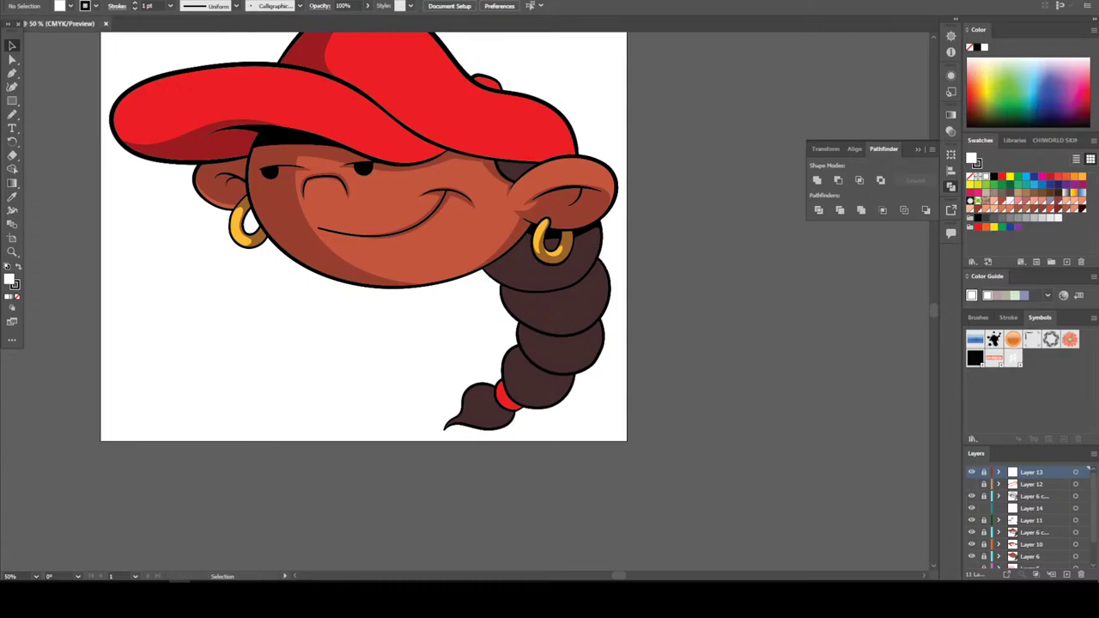
{"action": "scroll", "coordinate": [363, 292], "scroll_direction": "up", "scroll_amount": 3}
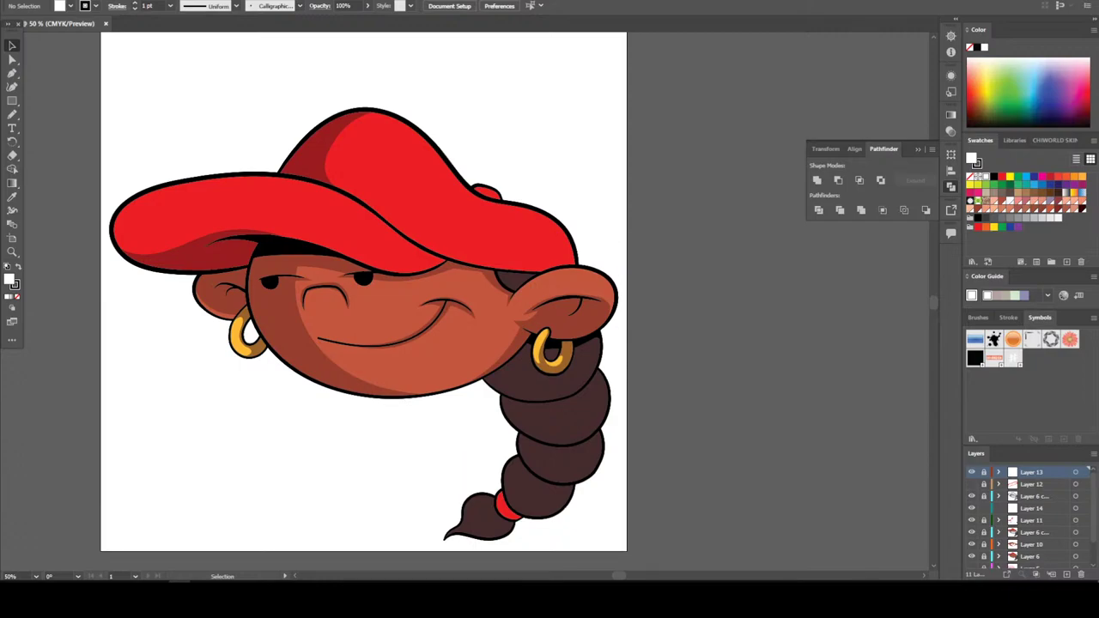
{"action": "key", "text": "alt+f"}
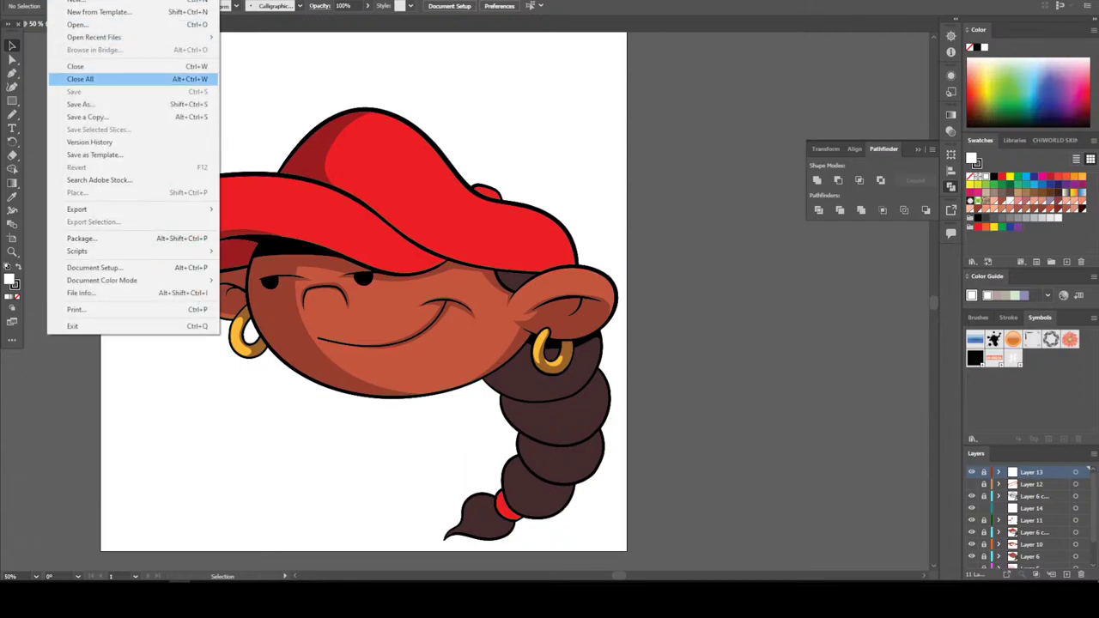
{"action": "key", "text": "Return"}
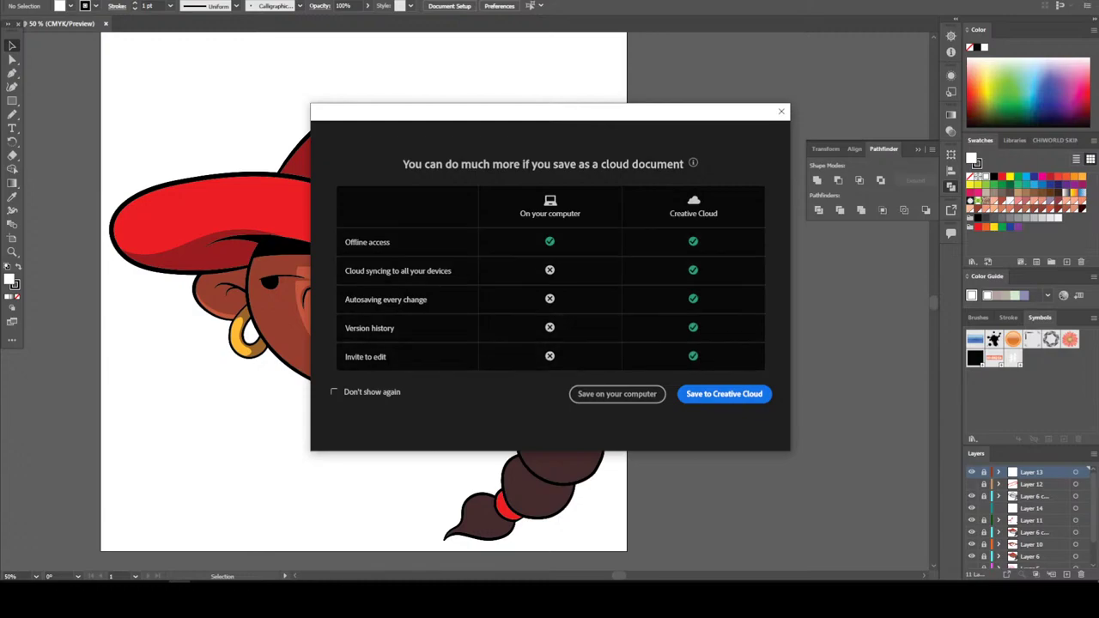
{"action": "left_click", "coordinate": [617, 394]}
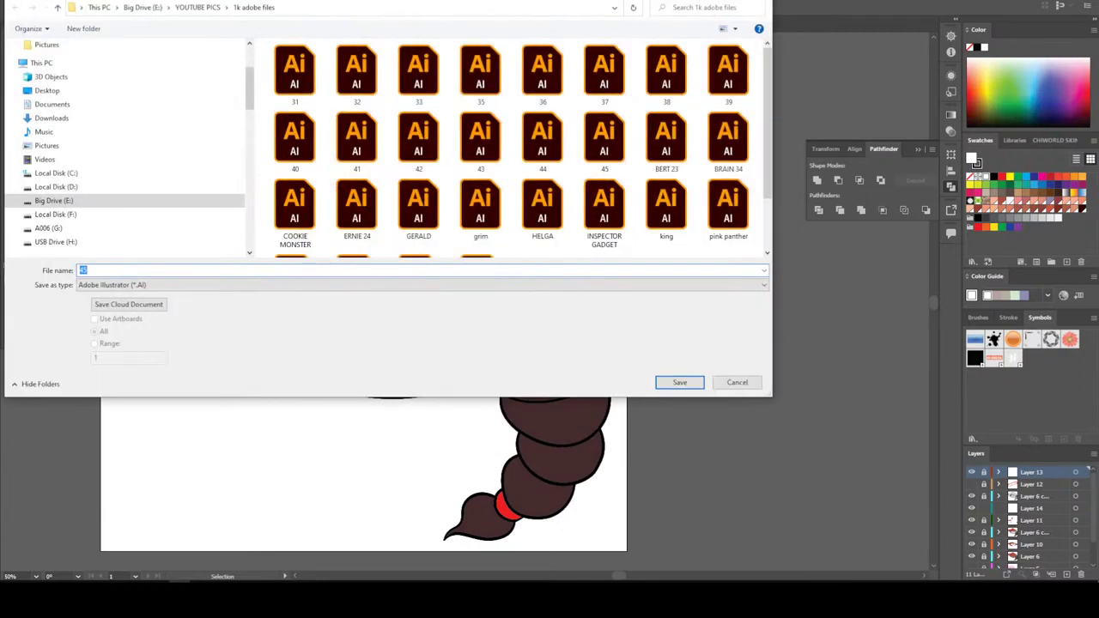
{"action": "type", "text": "46"}
{"action": "key", "text": "Return"}
{"action": "key", "text": "Return"}
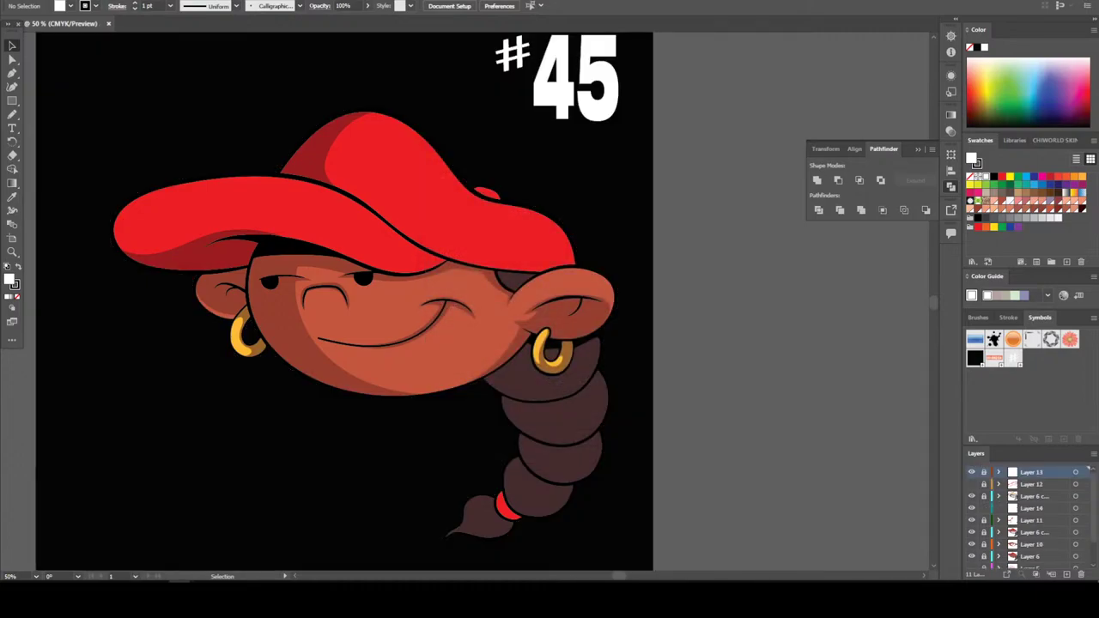
Unlock Layer 13 and select the #45 label text for editing
{"action": "left_click", "coordinate": [984, 472]}
{"action": "left_click", "coordinate": [575, 81]}
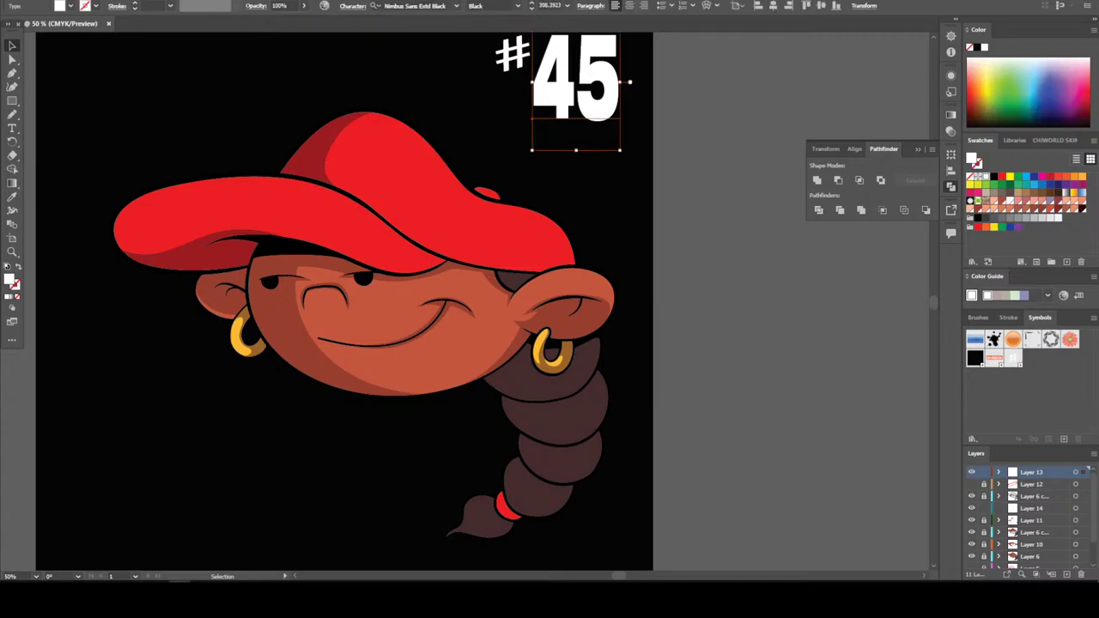
{"action": "key", "text": "t"}
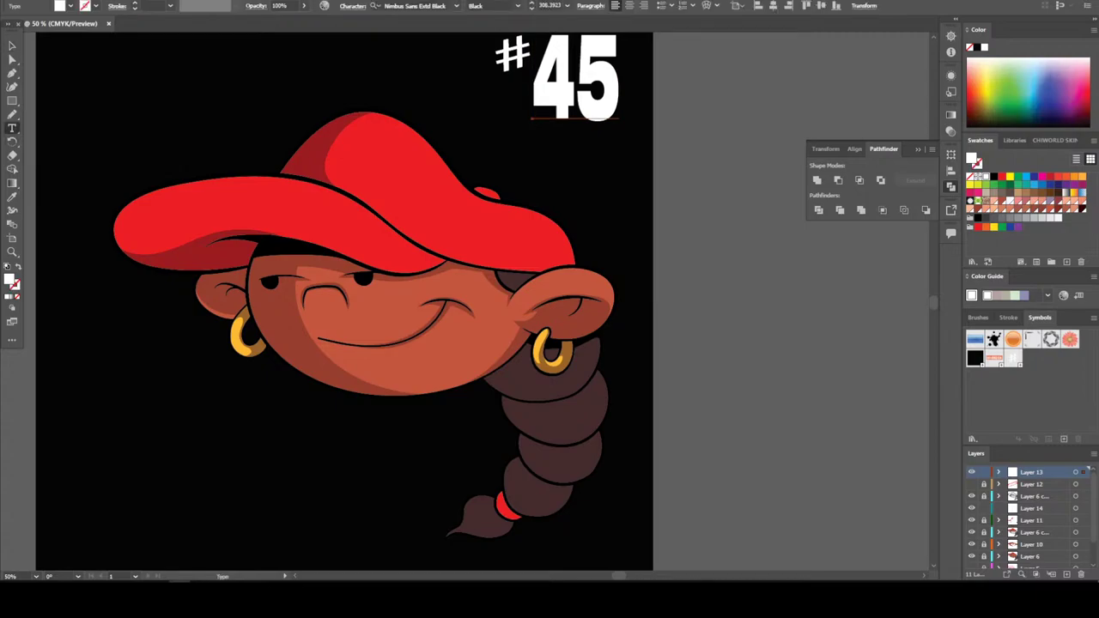
{"action": "key", "text": "ctrl+shift+a"}
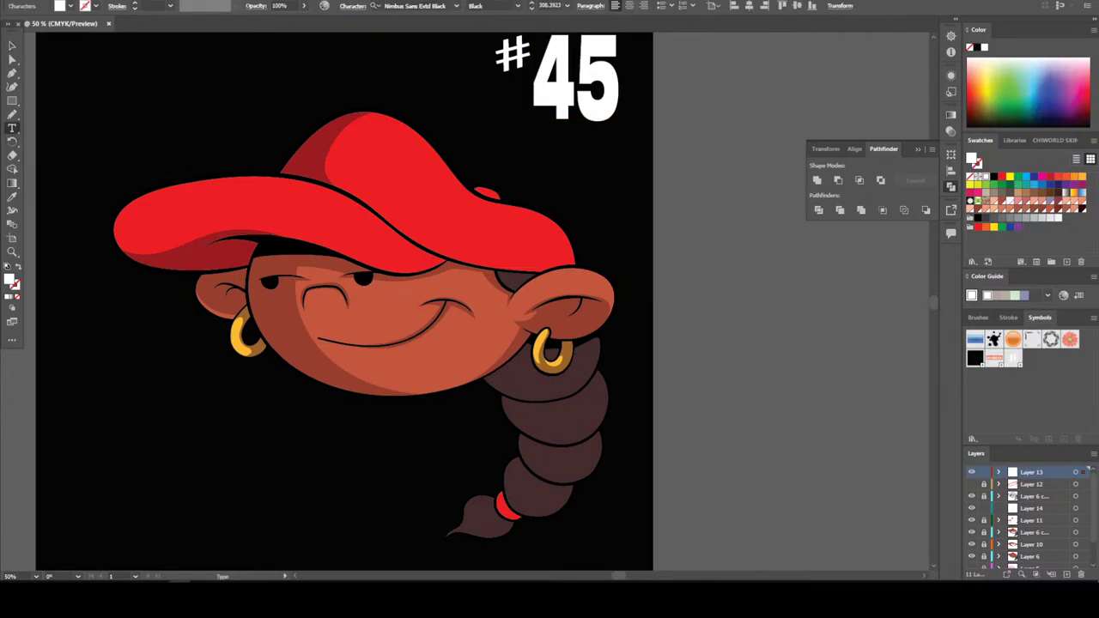
{"action": "scroll", "coordinate": [366, 294], "scroll_direction": "up", "scroll_amount": 1}
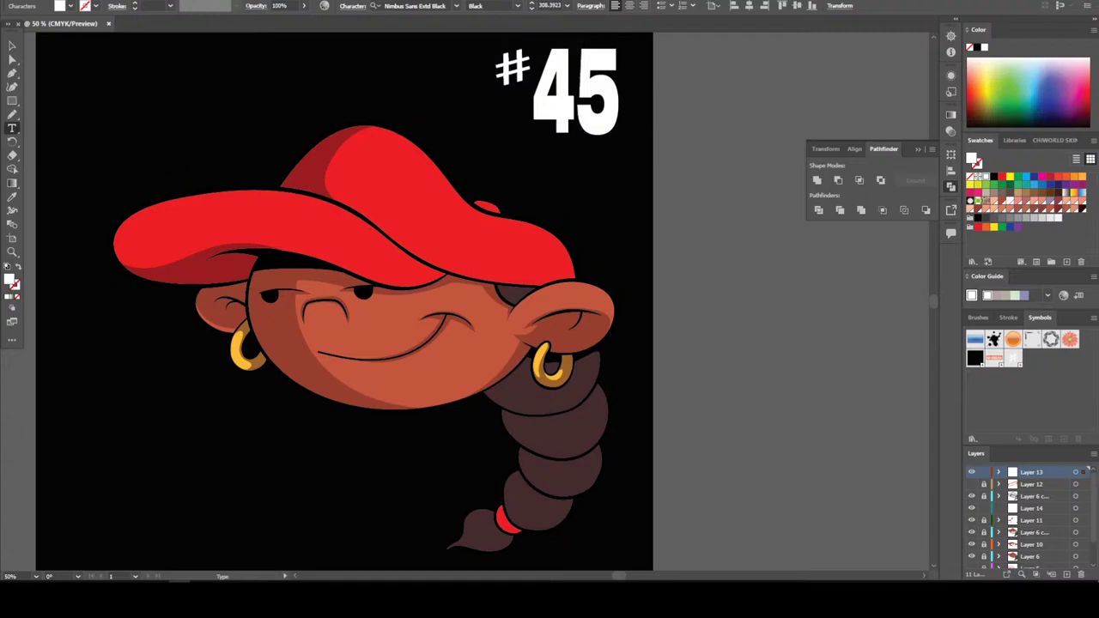
{"action": "key", "text": "v"}
{"action": "left_click", "coordinate": [576, 91]}
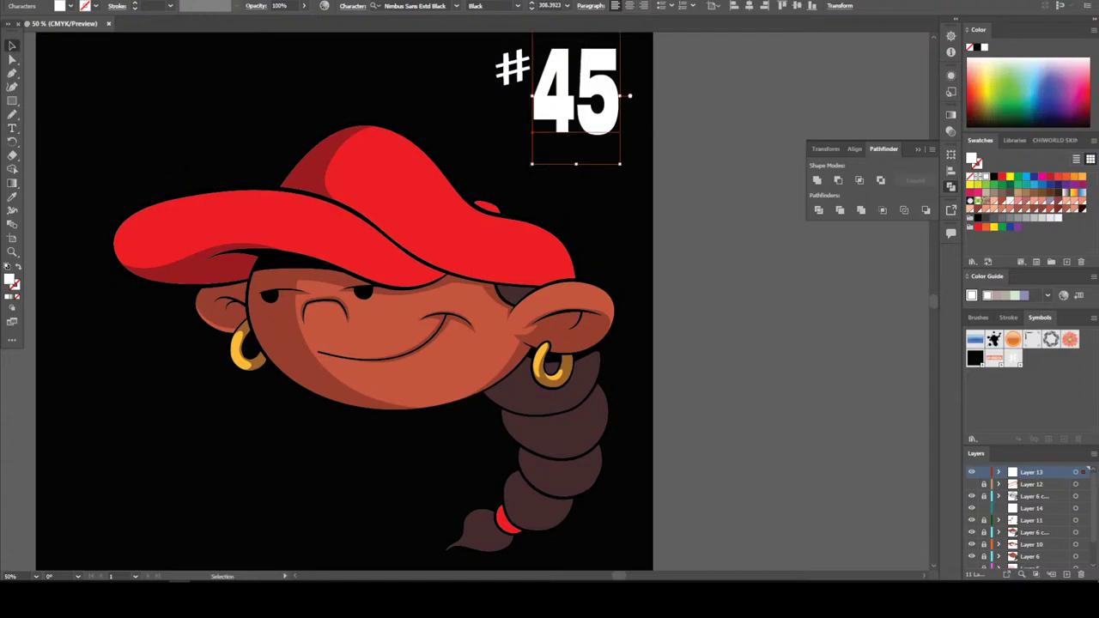
{"action": "key", "text": "t"}
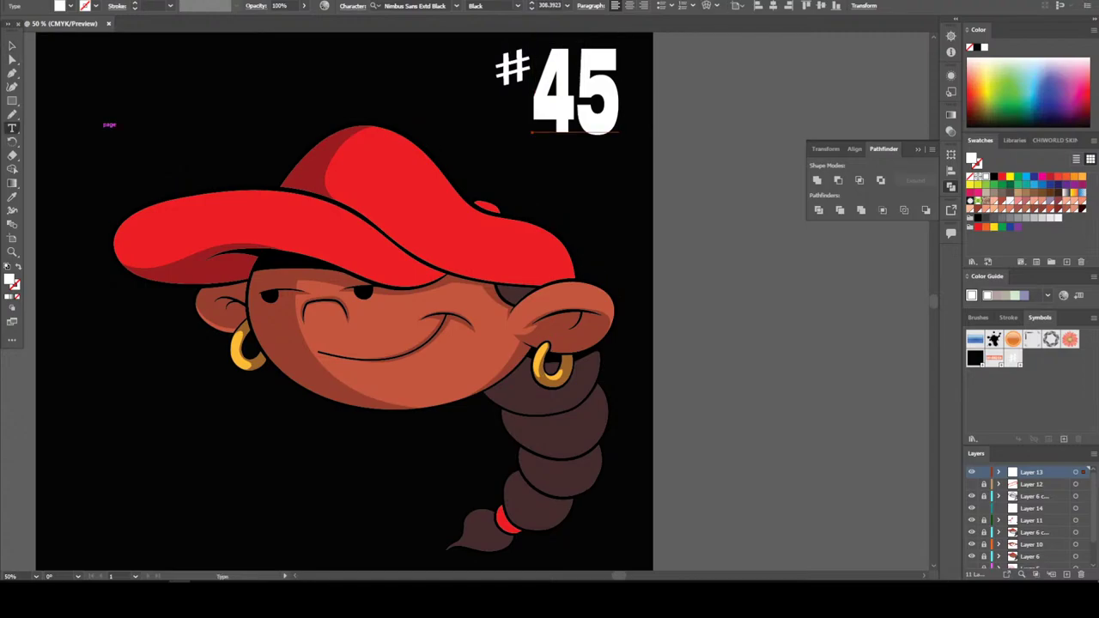
{"action": "key", "text": "ctrl+shift+a"}
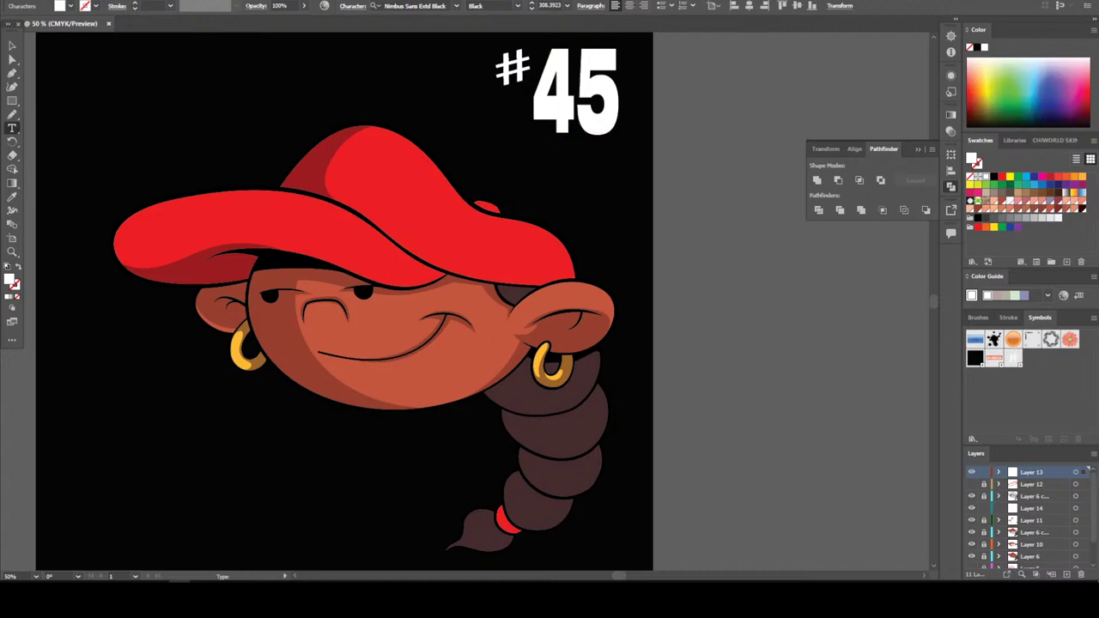
Change the label from #45 to #46 and hide Layer 13
{"action": "left_click", "coordinate": [575, 90]}
{"action": "key", "text": "BackSpace"}
{"action": "left_click", "coordinate": [575, 95]}
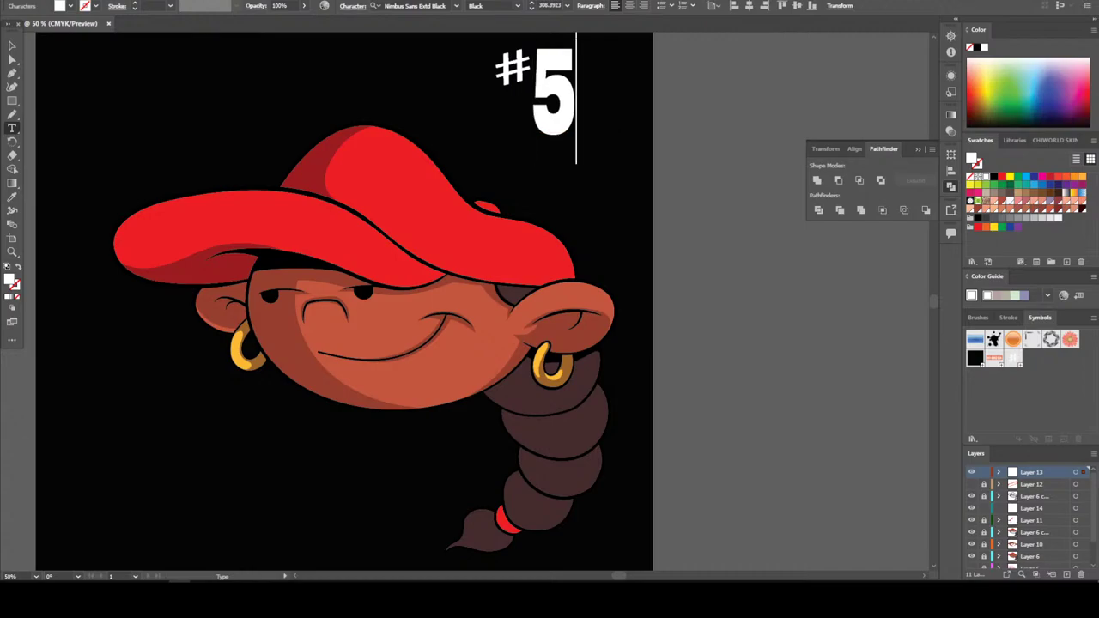
{"action": "key", "text": "BackSpace"}
{"action": "type", "text": "46"}
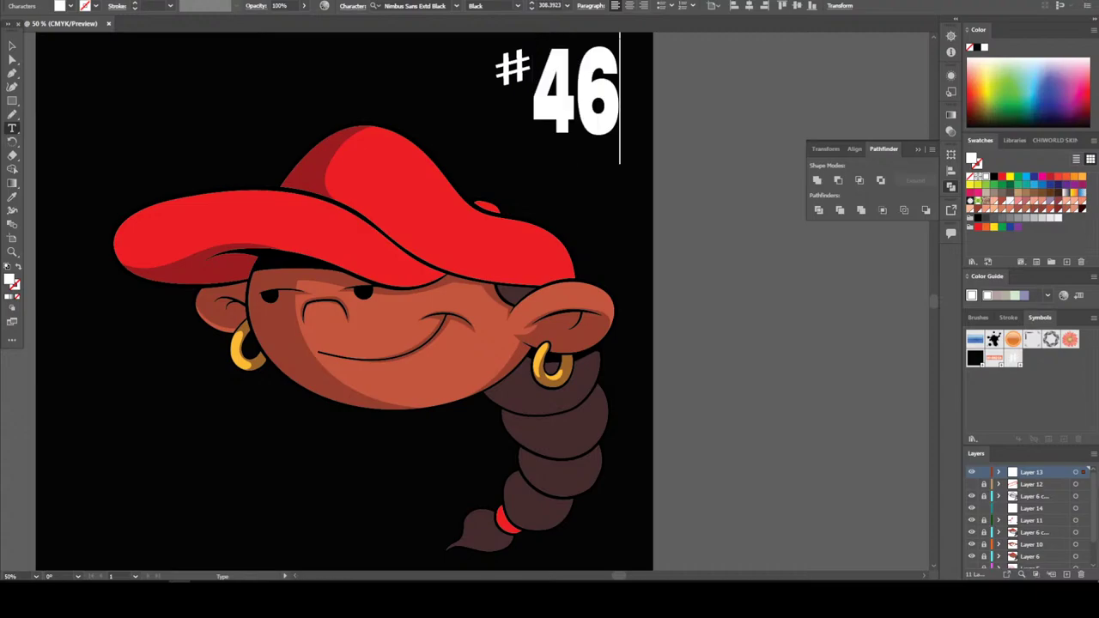
{"action": "key", "text": "ctrl+shift+a"}
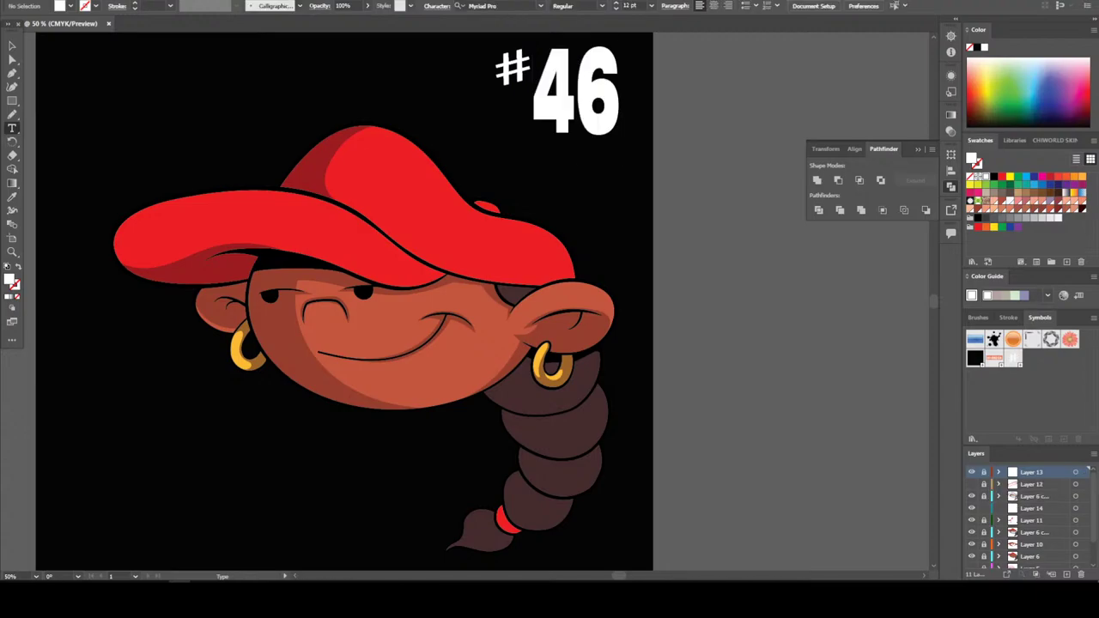
{"action": "left_click", "coordinate": [971, 473]}
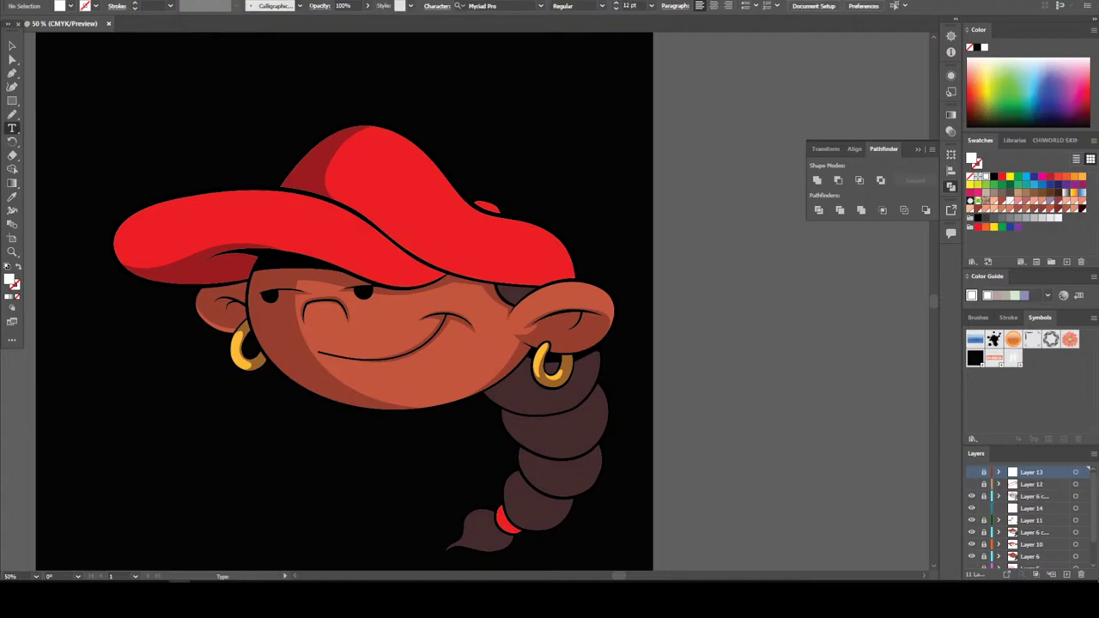
Delete Layer 6 copy, Layer 14, Layer 11, Layer 10 and Layer 6
{"action": "left_click", "coordinate": [1040, 496]}
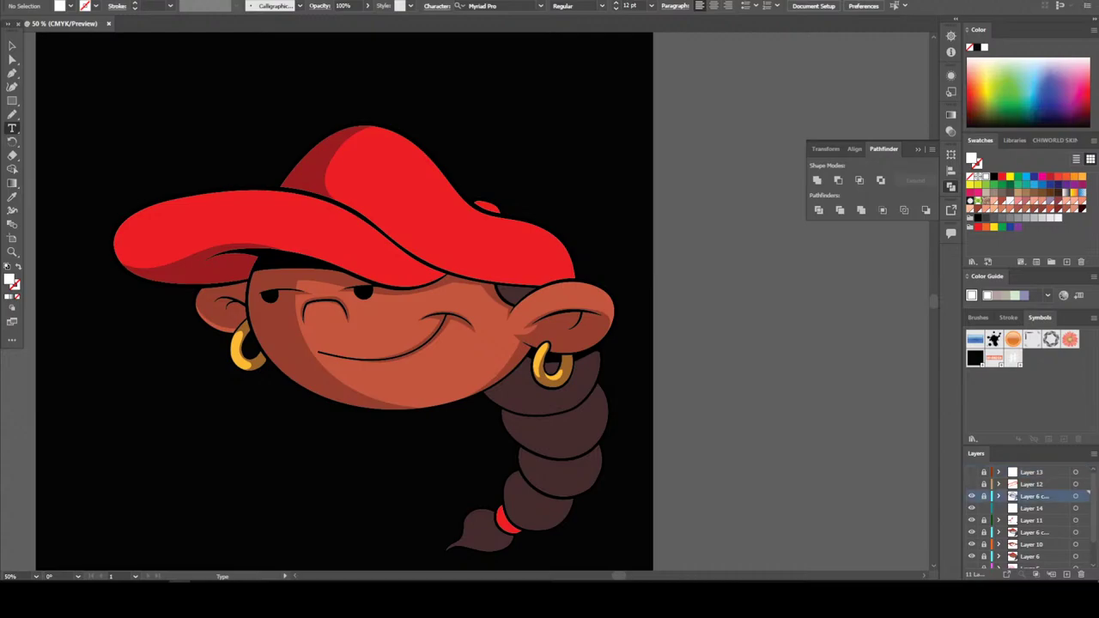
{"action": "left_click", "coordinate": [1081, 575]}
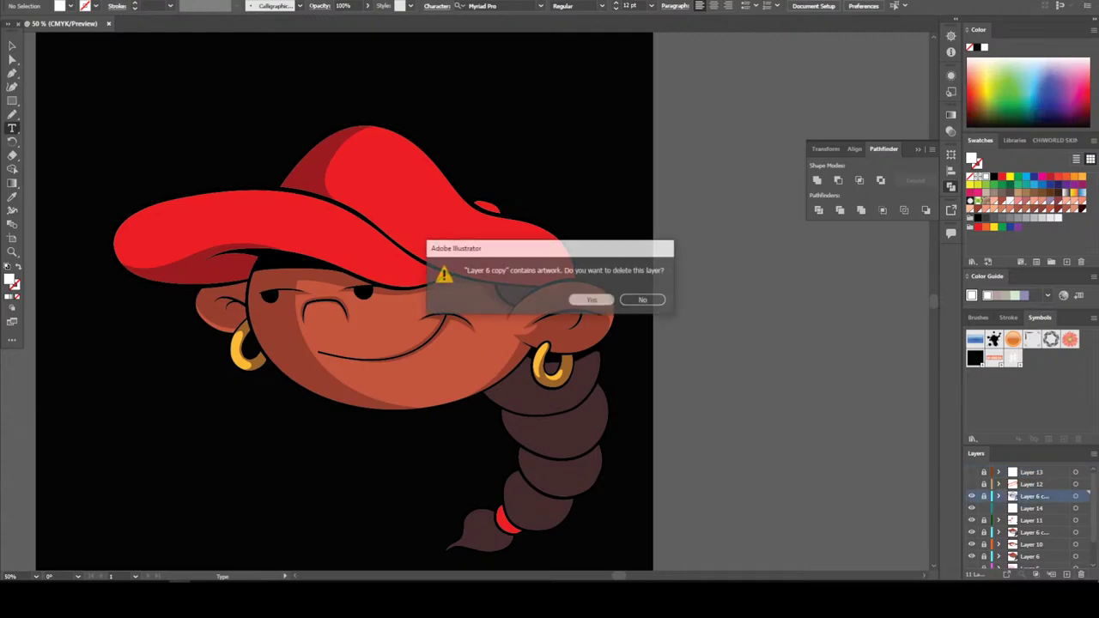
{"action": "key", "text": "Return"}
{"action": "left_click", "coordinate": [1081, 575]}
{"action": "left_click", "coordinate": [1081, 575]}
{"action": "key", "text": "Return"}
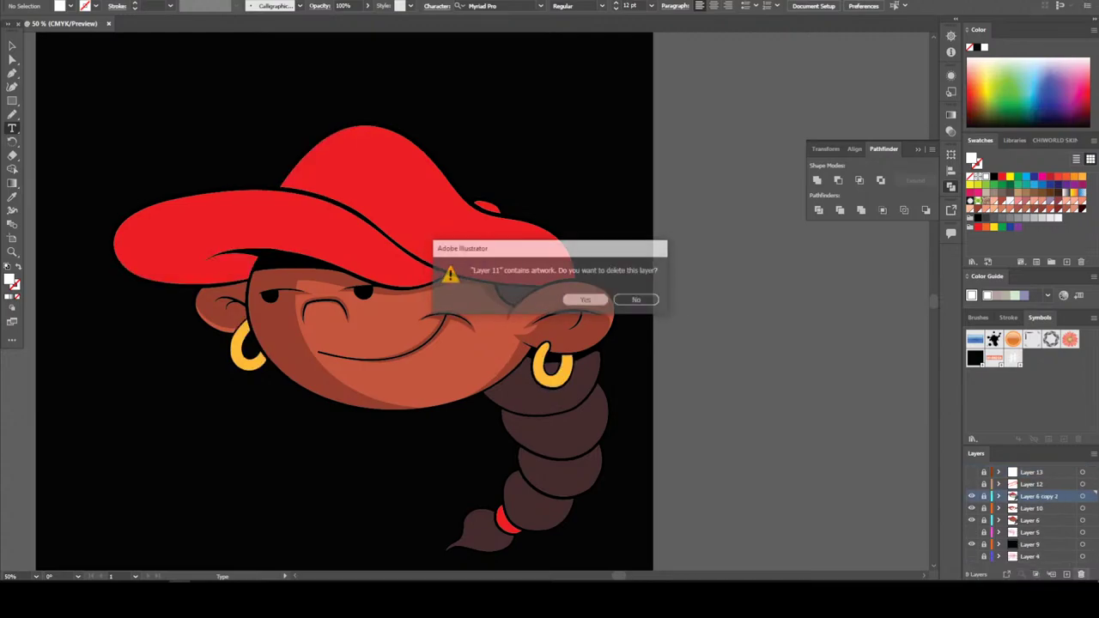
{"action": "left_click", "coordinate": [1081, 575]}
{"action": "key", "text": "Return"}
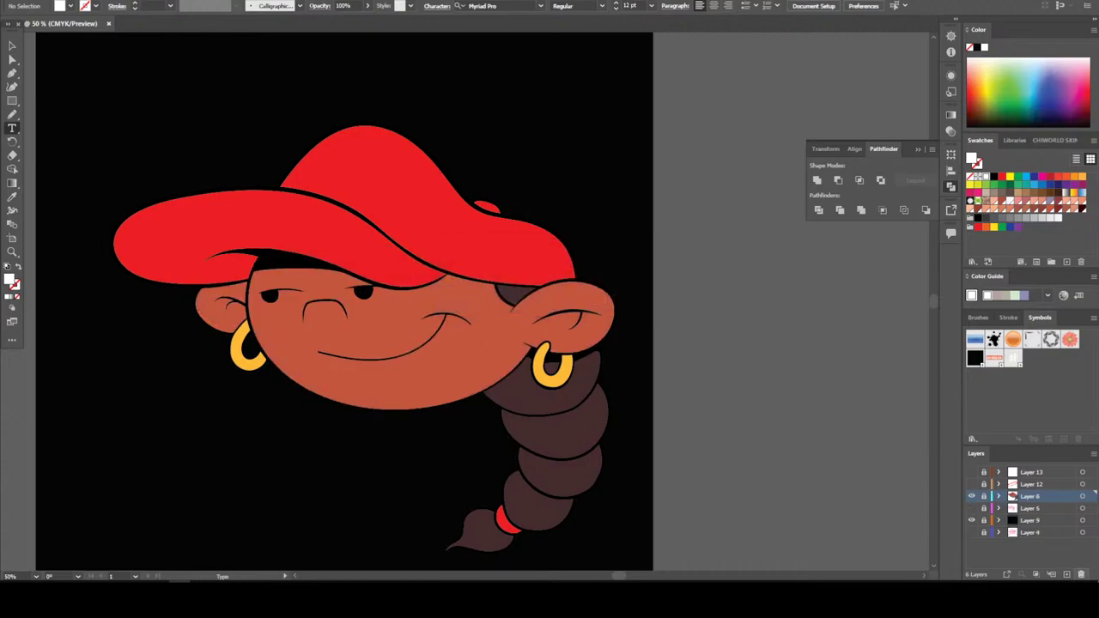
{"action": "left_click", "coordinate": [1081, 574]}
{"action": "key", "text": "Return"}
Add a chin stroke to the Layer 4 sketch, relock that layer, and delete Layer 5
{"action": "key", "text": "ctrl+y"}
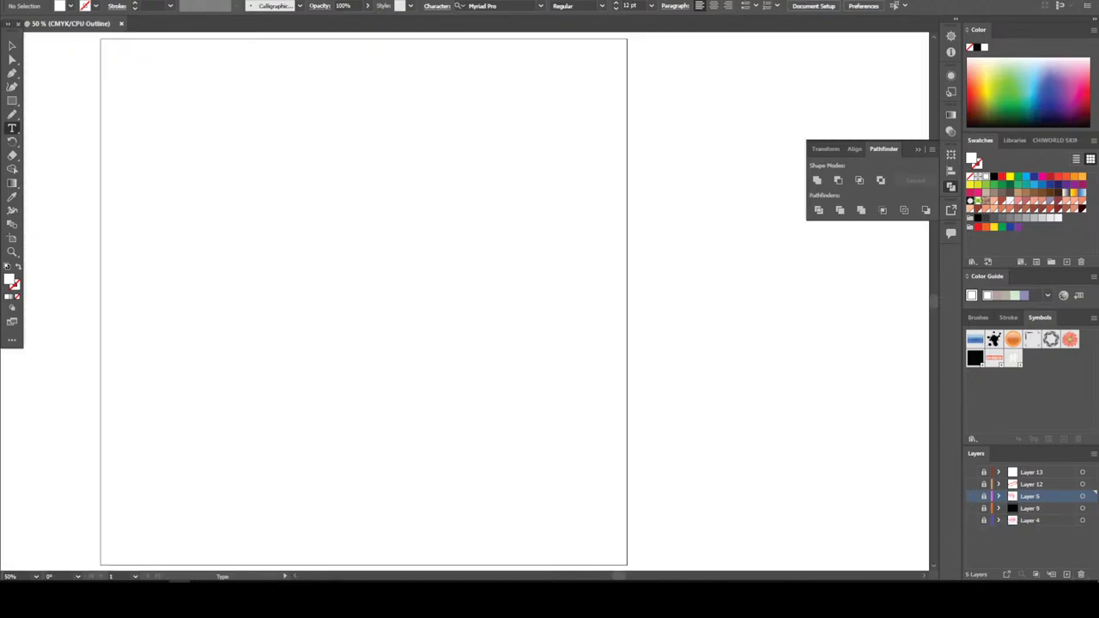
{"action": "key", "text": "ctrl+y"}
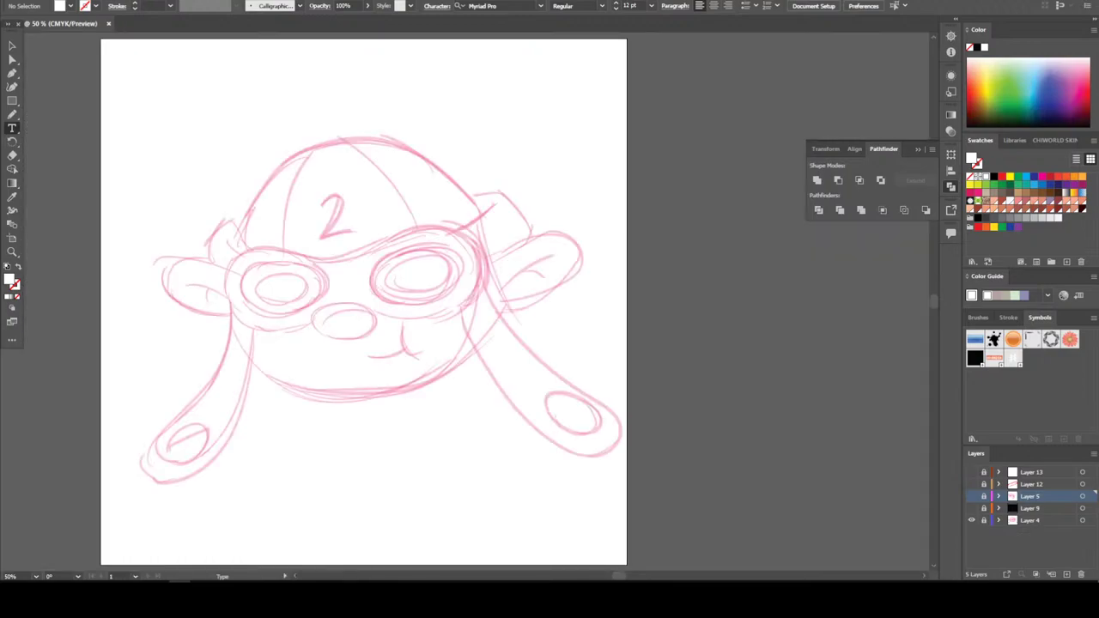
{"action": "key", "text": "i"}
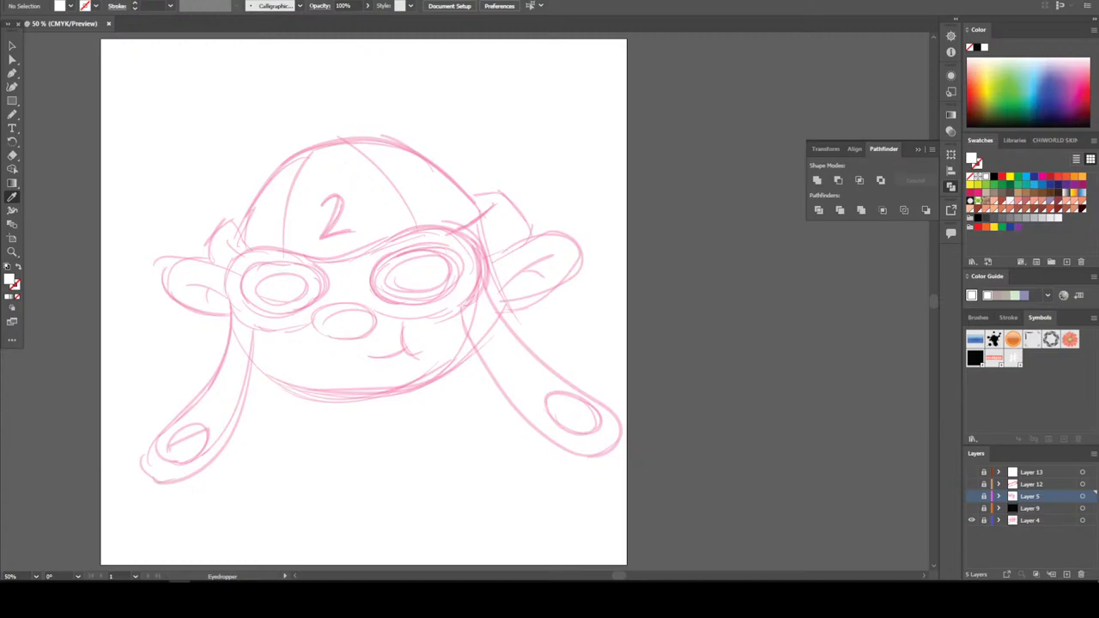
{"action": "left_click", "coordinate": [984, 521]}
{"action": "left_click_drag", "start_coordinate": [464, 356], "coordinate": [283, 391]}
{"action": "left_click_drag", "start_coordinate": [447, 363], "coordinate": [450, 360]}
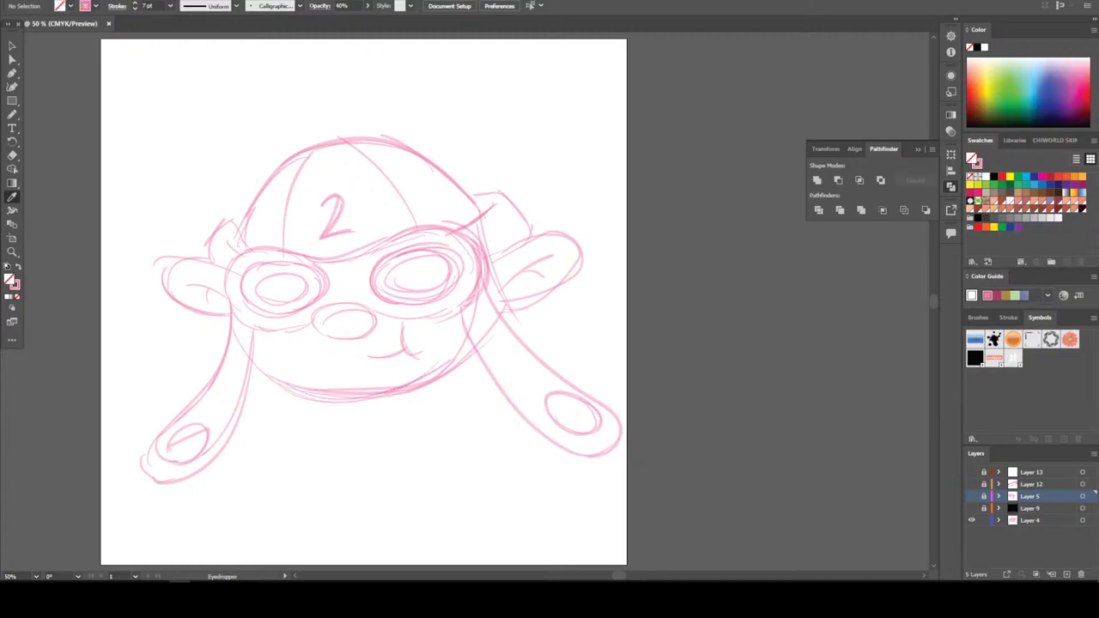
{"action": "left_click", "coordinate": [984, 520]}
{"action": "left_click", "coordinate": [1081, 575]}
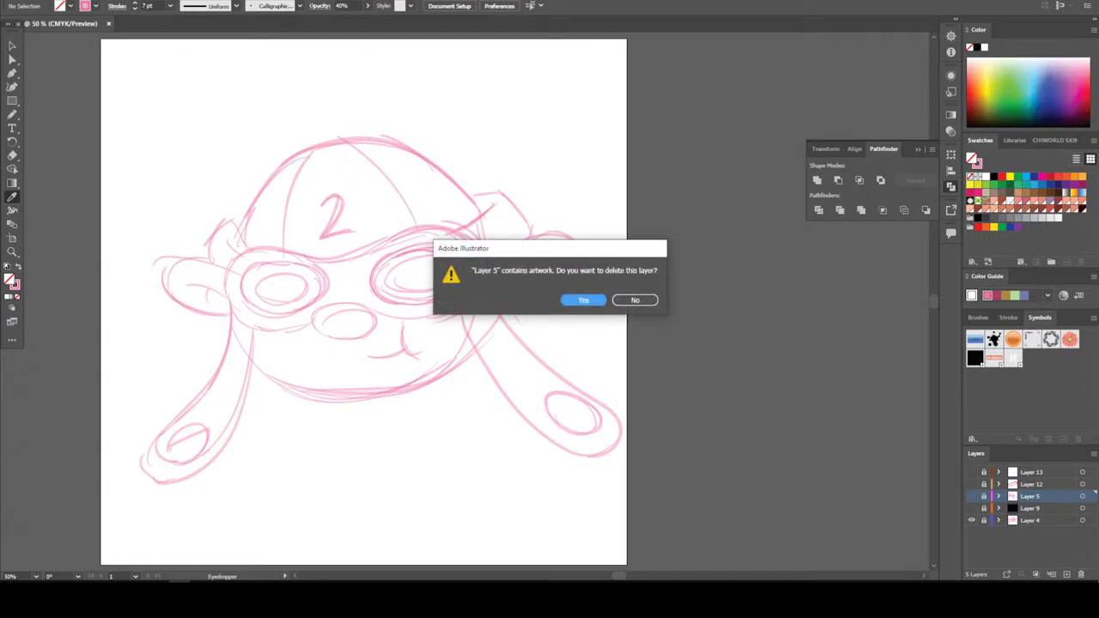
{"action": "key", "text": "Return"}
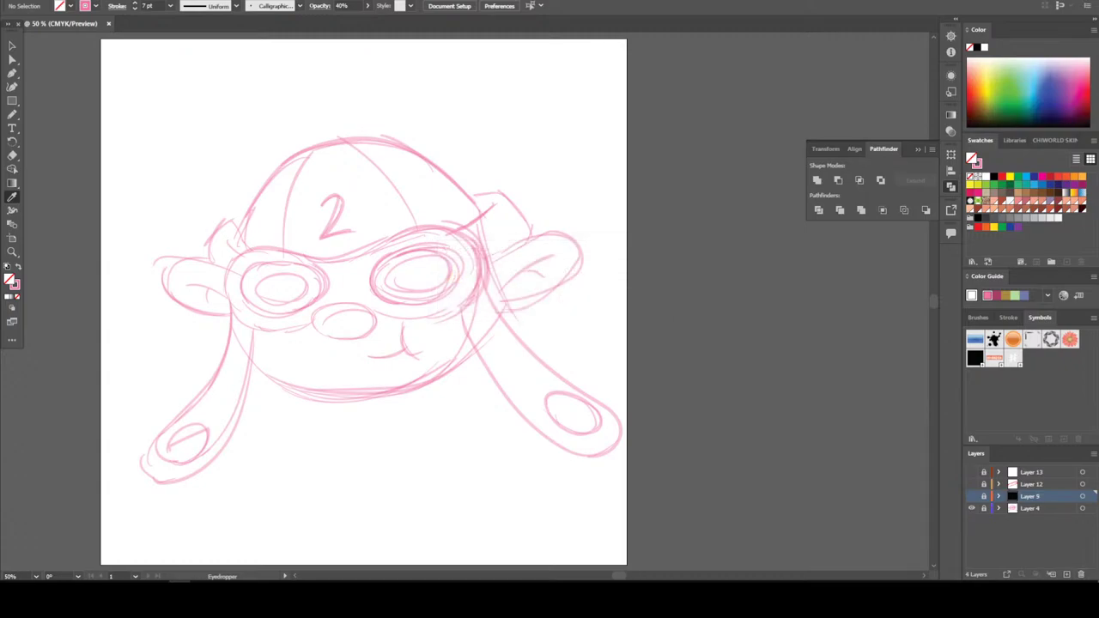
Add a new empty Layer 5 and hide the Layer 4 pink sketch
{"action": "left_click", "coordinate": [1067, 575]}
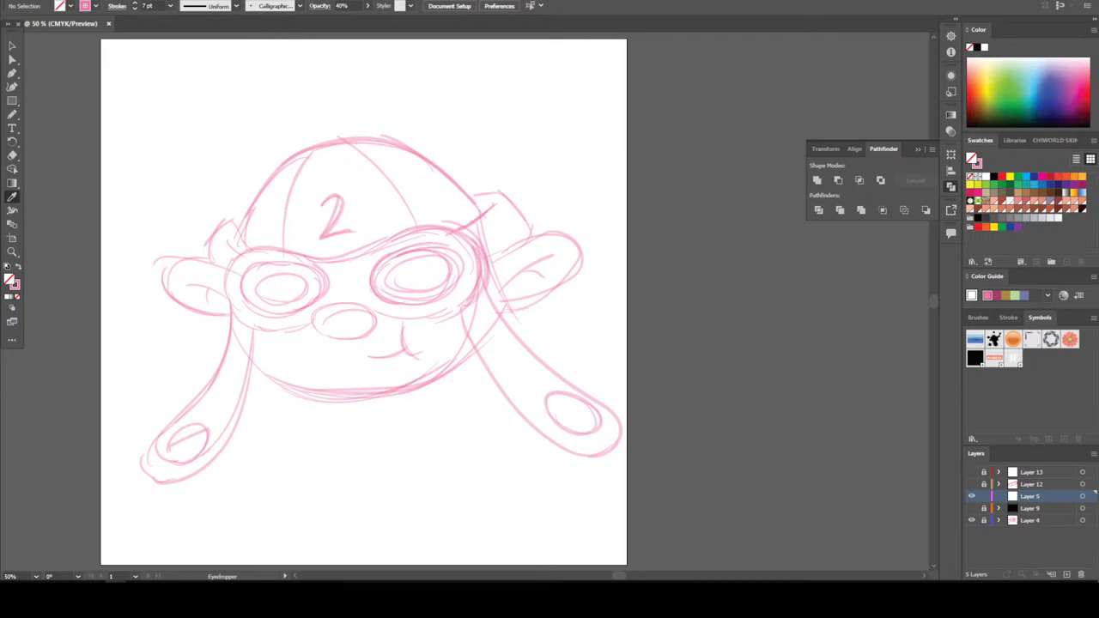
{"action": "left_click", "coordinate": [972, 521]}
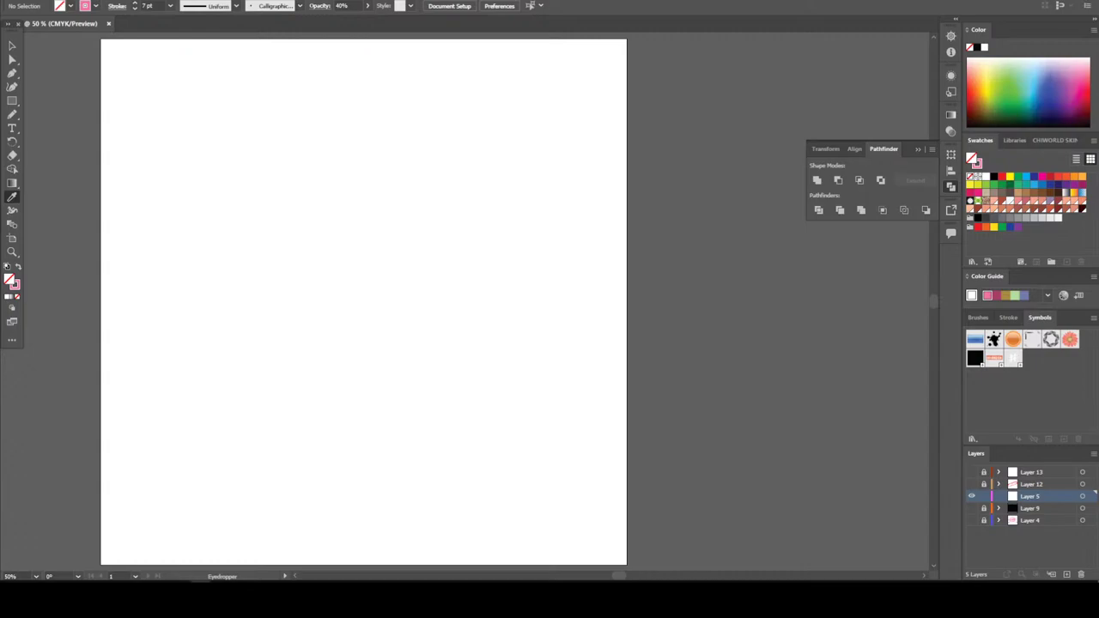
Set the Paintbrush to a 10 pt stroke, testing it beside the artboard
{"action": "mouse_move", "coordinate": [12, 114]}
{"action": "left_mouse_down"}
{"action": "mouse_move", "coordinate": [51, 140]}
{"action": "mouse_move", "coordinate": [60, 115]}
{"action": "left_mouse_up"}
{"action": "left_click_drag", "start_coordinate": [81, 194], "coordinate": [57, 244]}
{"action": "left_click", "coordinate": [170, 6]}
{"action": "left_click", "coordinate": [185, 181]}
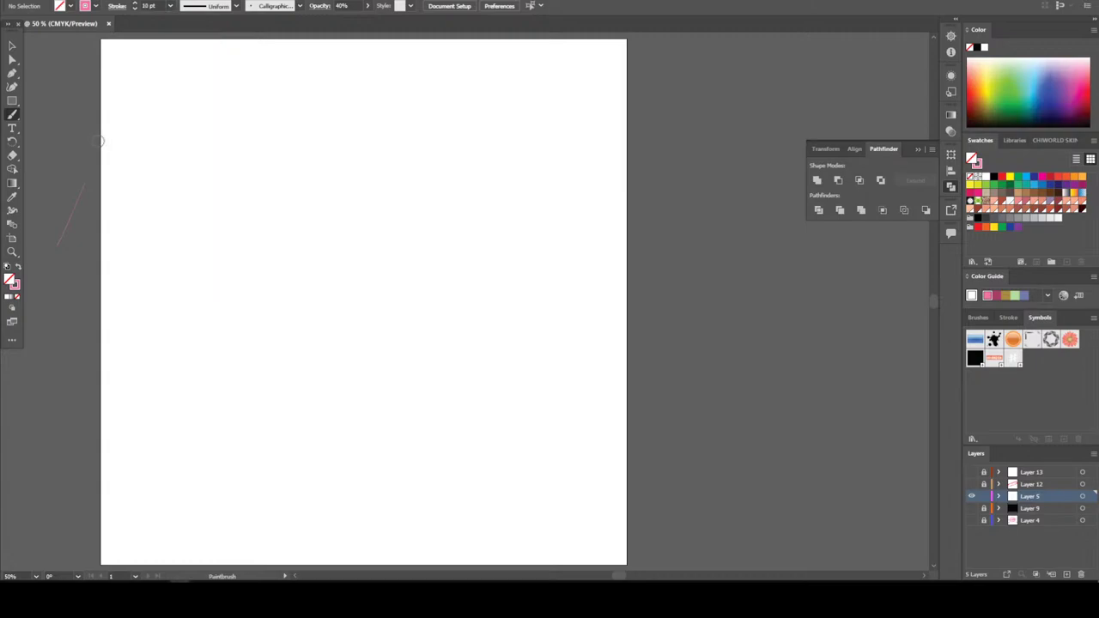
{"action": "left_click_drag", "start_coordinate": [89, 135], "coordinate": [50, 205]}
Sketch the head's lower and left curves, right ear loop, cheek curve, smile and top oval
{"action": "mouse_move", "coordinate": [249, 412]}
{"action": "left_mouse_down"}
{"action": "mouse_move", "coordinate": [282, 428]}
{"action": "mouse_move", "coordinate": [423, 440]}
{"action": "mouse_move", "coordinate": [540, 343]}
{"action": "mouse_move", "coordinate": [547, 301]}
{"action": "mouse_move", "coordinate": [535, 271]}
{"action": "mouse_move", "coordinate": [404, 205]}
{"action": "mouse_move", "coordinate": [196, 252]}
{"action": "mouse_move", "coordinate": [170, 329]}
{"action": "left_mouse_up"}
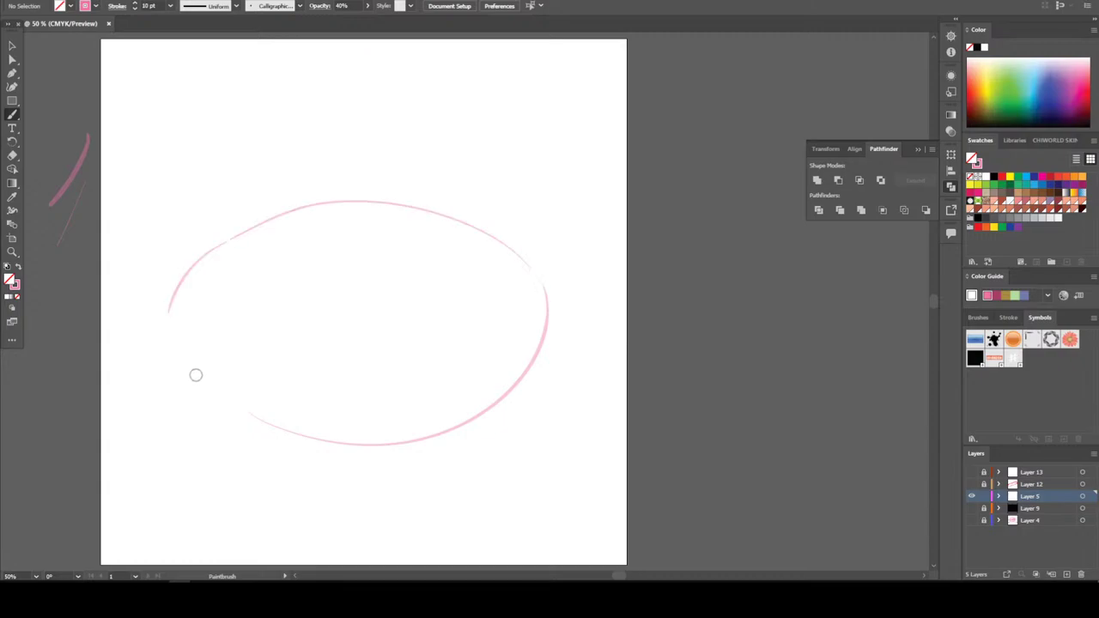
{"action": "mouse_move", "coordinate": [203, 362]}
{"action": "left_mouse_down"}
{"action": "mouse_move", "coordinate": [146, 376]}
{"action": "mouse_move", "coordinate": [108, 356]}
{"action": "mouse_move", "coordinate": [98, 318]}
{"action": "mouse_move", "coordinate": [114, 300]}
{"action": "mouse_move", "coordinate": [186, 306]}
{"action": "mouse_move", "coordinate": [142, 285]}
{"action": "mouse_move", "coordinate": [103, 302]}
{"action": "left_mouse_up"}
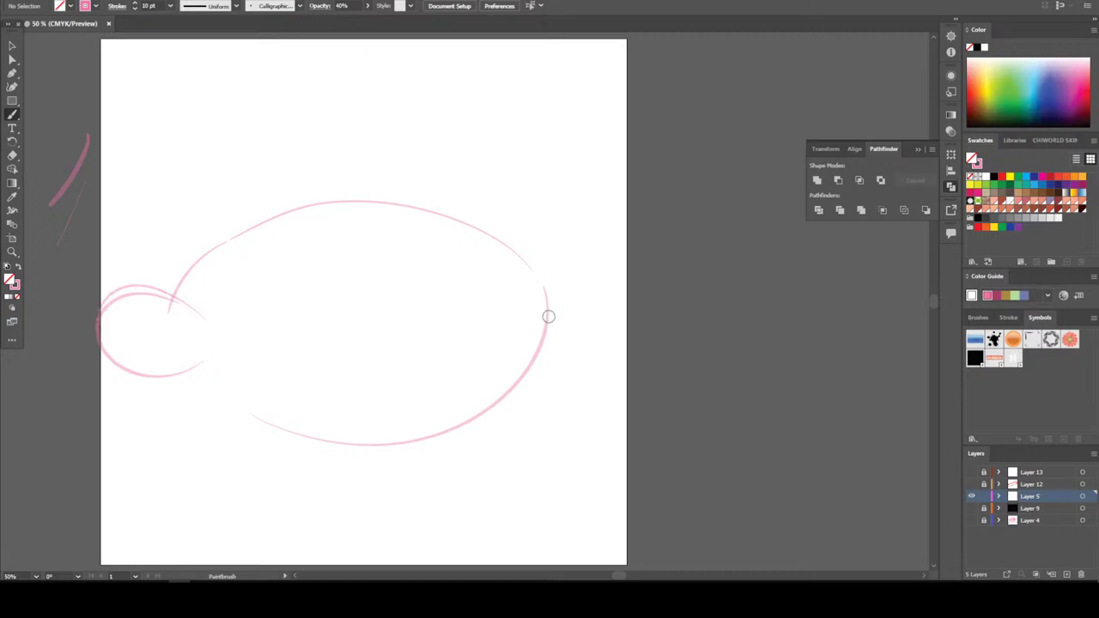
{"action": "mouse_move", "coordinate": [549, 317]}
{"action": "left_mouse_down"}
{"action": "mouse_move", "coordinate": [576, 317]}
{"action": "mouse_move", "coordinate": [607, 290]}
{"action": "mouse_move", "coordinate": [585, 238]}
{"action": "mouse_move", "coordinate": [532, 254]}
{"action": "left_mouse_up"}
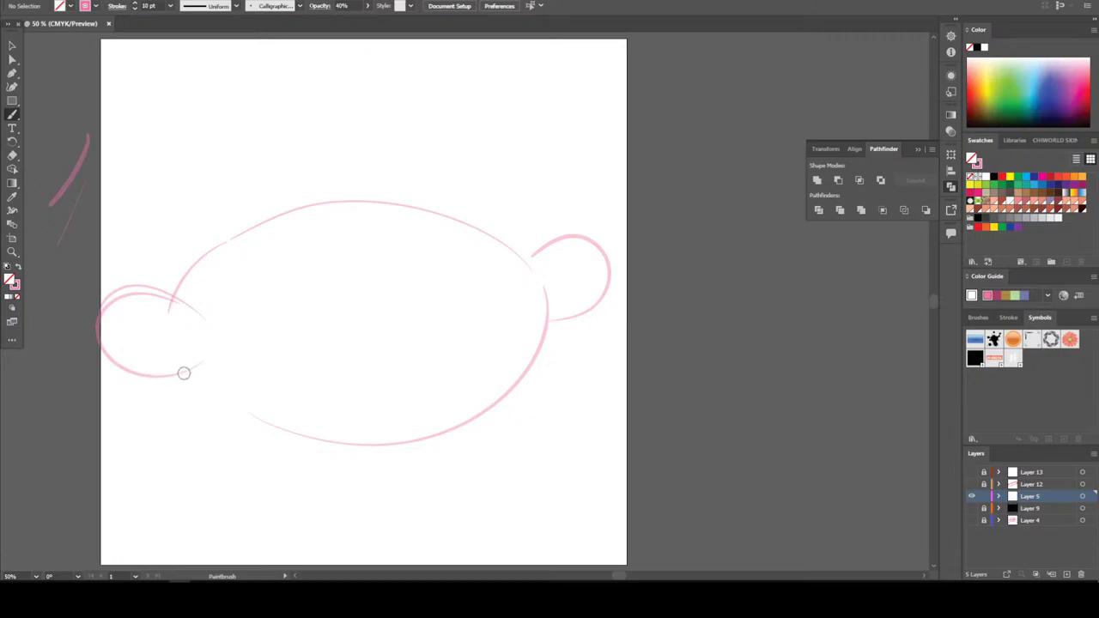
{"action": "mouse_move", "coordinate": [184, 374]}
{"action": "left_mouse_down"}
{"action": "mouse_move", "coordinate": [209, 404]}
{"action": "mouse_move", "coordinate": [364, 448]}
{"action": "mouse_move", "coordinate": [517, 386]}
{"action": "mouse_move", "coordinate": [539, 355]}
{"action": "left_mouse_up"}
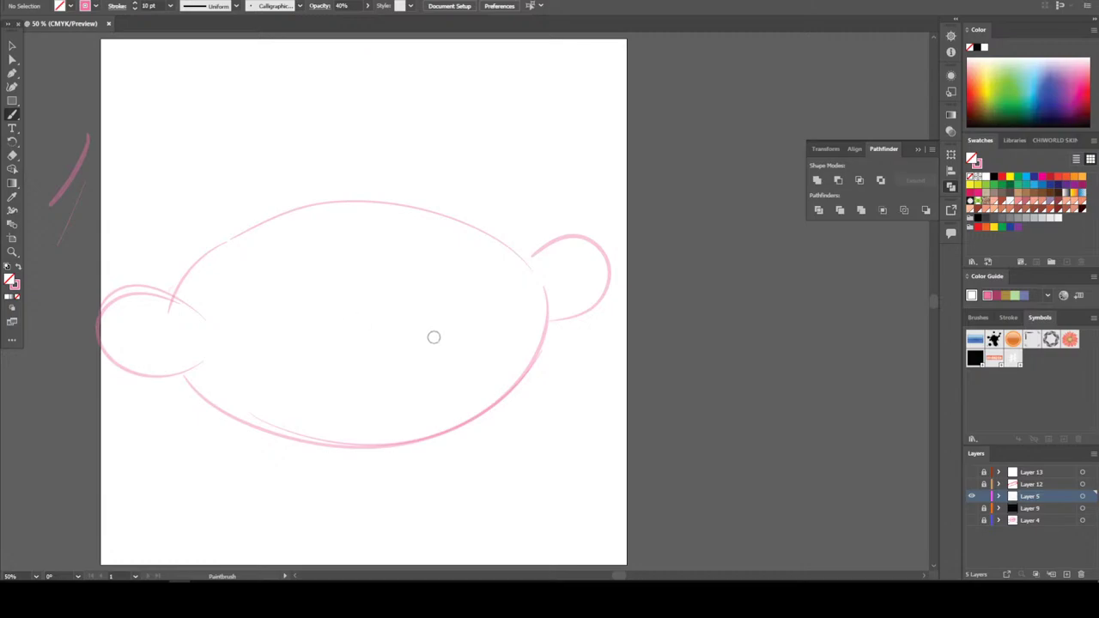
{"action": "mouse_move", "coordinate": [444, 335]}
{"action": "left_mouse_down"}
{"action": "mouse_move", "coordinate": [476, 314]}
{"action": "mouse_move", "coordinate": [451, 290]}
{"action": "mouse_move", "coordinate": [416, 306]}
{"action": "left_mouse_up"}
{"action": "mouse_move", "coordinate": [247, 364]}
{"action": "left_mouse_down"}
{"action": "mouse_move", "coordinate": [276, 340]}
{"action": "mouse_move", "coordinate": [318, 371]}
{"action": "mouse_move", "coordinate": [382, 374]}
{"action": "left_mouse_up"}
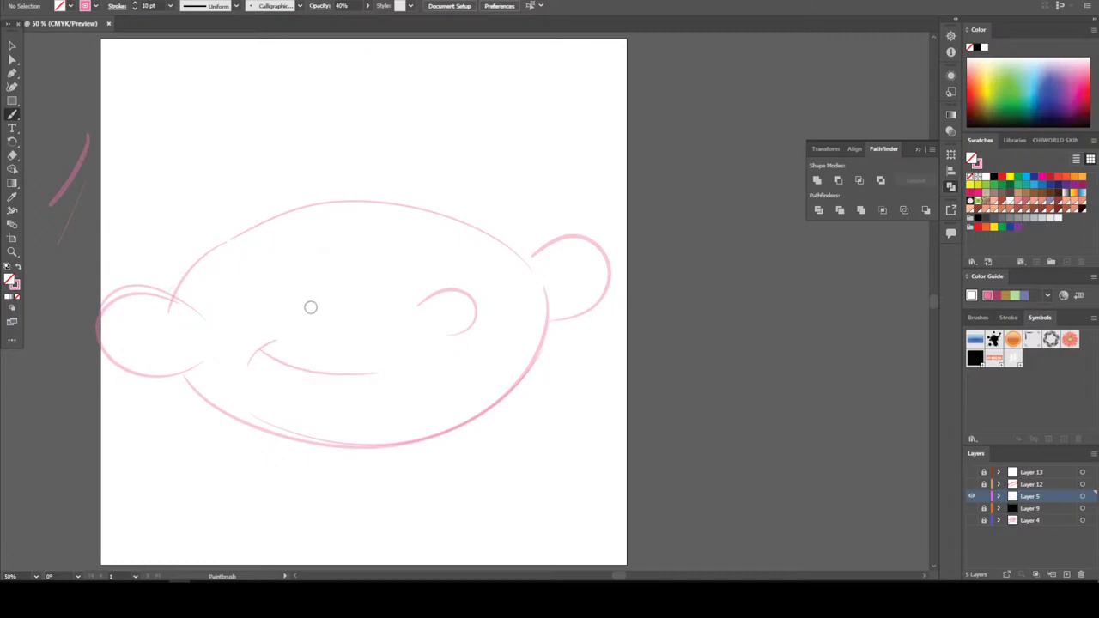
{"action": "mouse_move", "coordinate": [310, 307]}
{"action": "left_mouse_down"}
{"action": "mouse_move", "coordinate": [374, 320]}
{"action": "mouse_move", "coordinate": [398, 298]}
{"action": "mouse_move", "coordinate": [395, 262]}
{"action": "mouse_move", "coordinate": [348, 241]}
{"action": "mouse_move", "coordinate": [305, 249]}
{"action": "mouse_move", "coordinate": [280, 274]}
{"action": "mouse_move", "coordinate": [287, 313]}
{"action": "mouse_move", "coordinate": [352, 330]}
{"action": "mouse_move", "coordinate": [395, 308]}
{"action": "mouse_move", "coordinate": [405, 281]}
{"action": "mouse_move", "coordinate": [371, 243]}
{"action": "mouse_move", "coordinate": [318, 239]}
{"action": "mouse_move", "coordinate": [283, 256]}
{"action": "mouse_move", "coordinate": [269, 308]}
{"action": "left_mouse_up"}
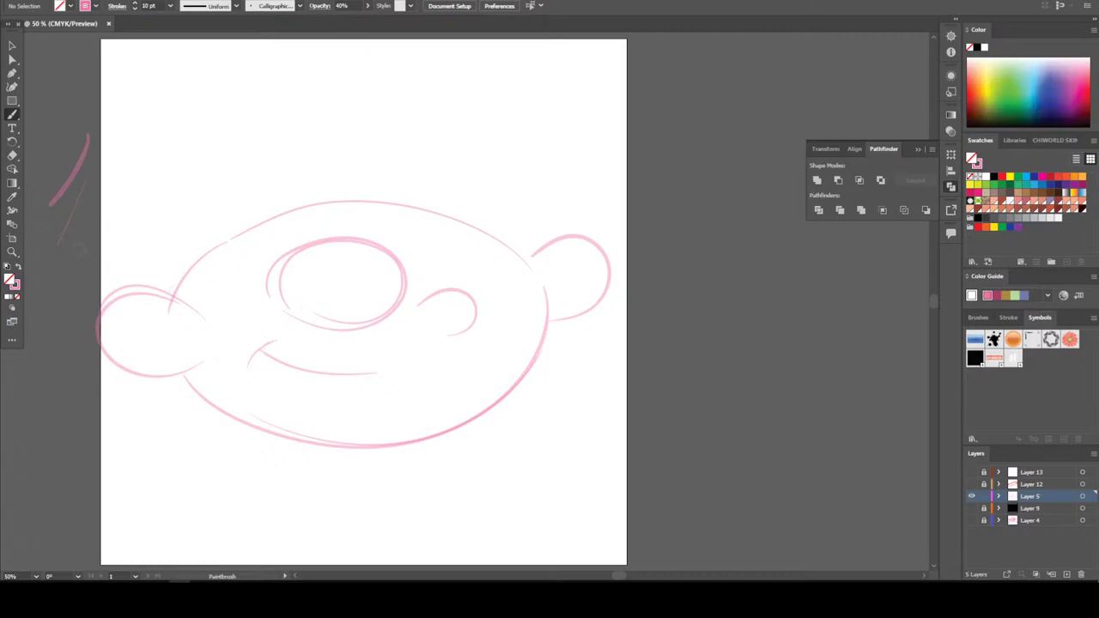
Duplicate the oval to the right as a second eye and flatten both ovals
{"action": "key", "text": "v"}
{"action": "left_click", "coordinate": [343, 241]}
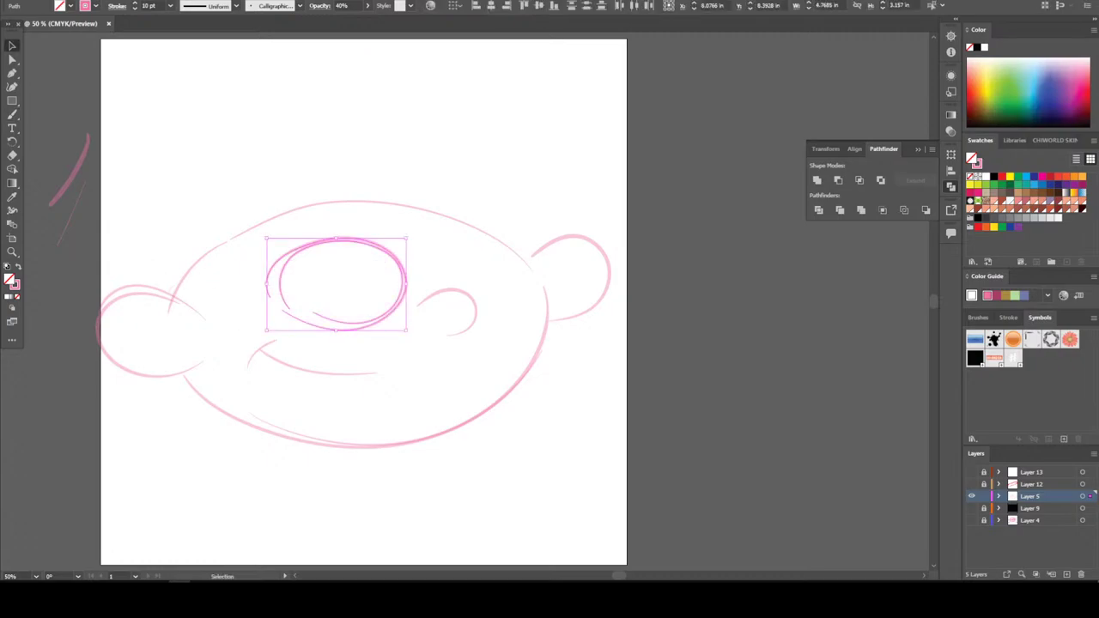
{"action": "left_click_drag", "start_coordinate": [406, 268], "coordinate": [564, 259]}
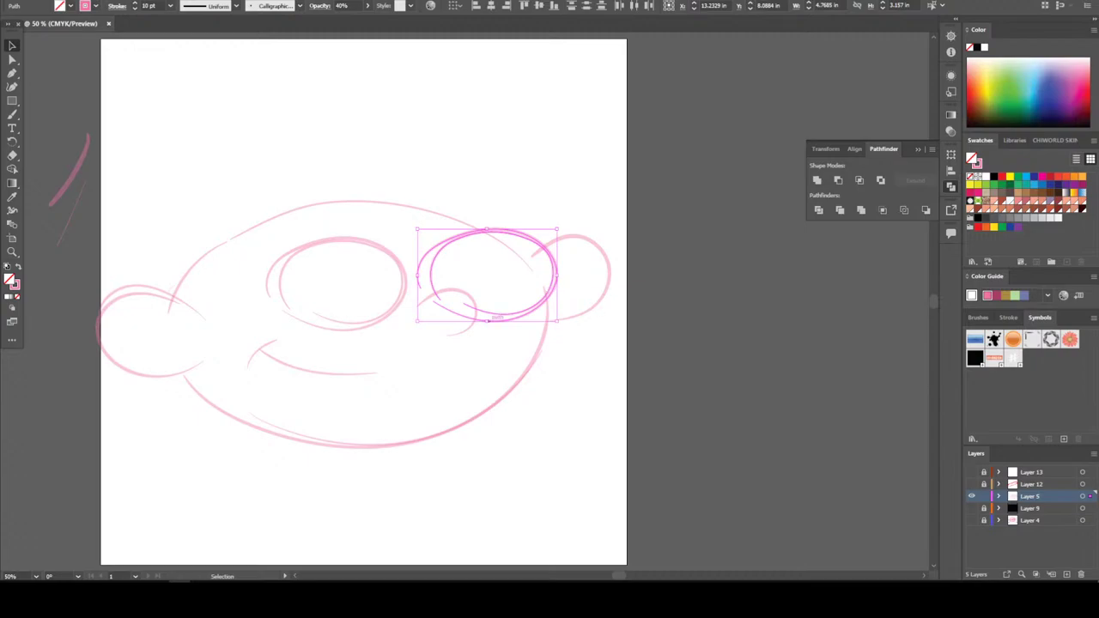
{"action": "left_click_drag", "start_coordinate": [488, 321], "coordinate": [490, 312]}
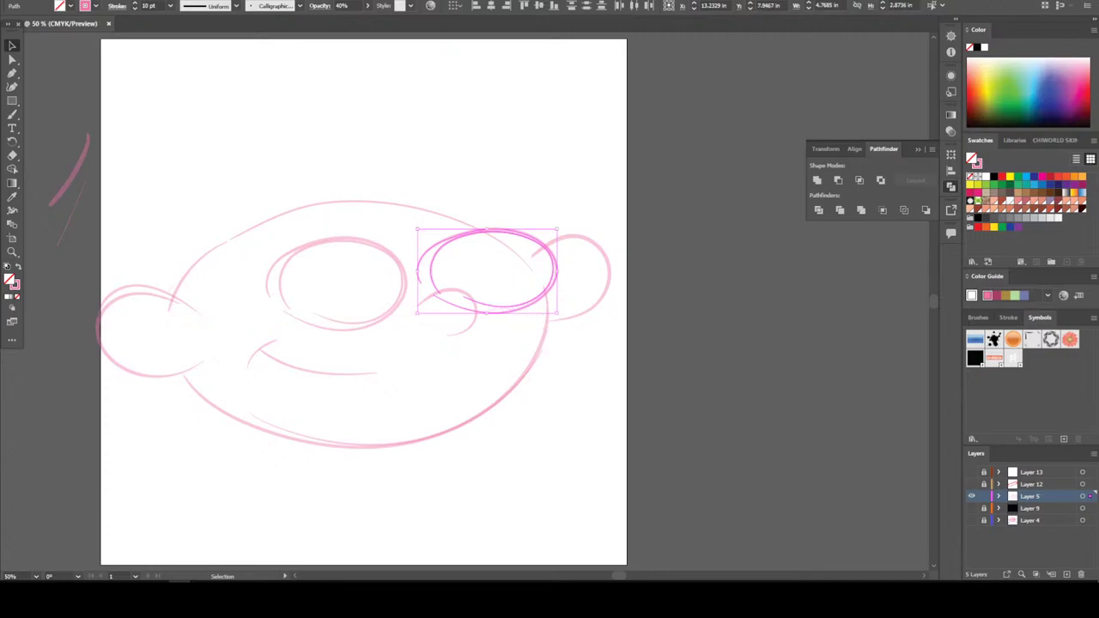
{"action": "left_click", "coordinate": [337, 328]}
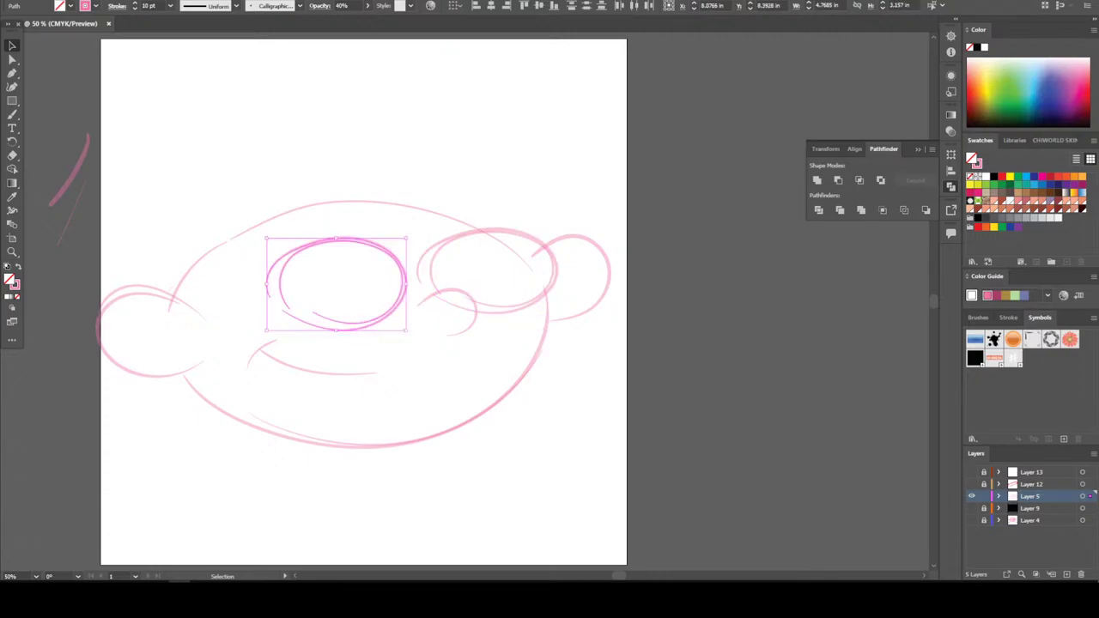
{"action": "left_click_drag", "start_coordinate": [337, 329], "coordinate": [337, 319]}
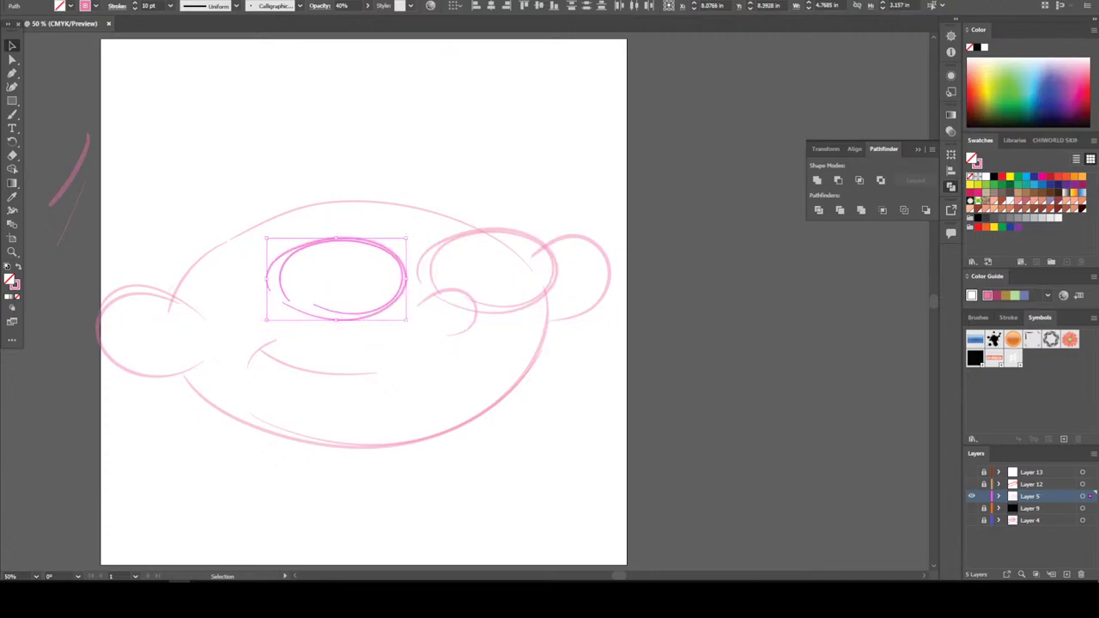
{"action": "left_click", "coordinate": [323, 371]}
Paint a head-top line, a glasses arm, a bridge between the eyes and two angled brow strokes
{"action": "key", "text": "ctrl+shift+a"}
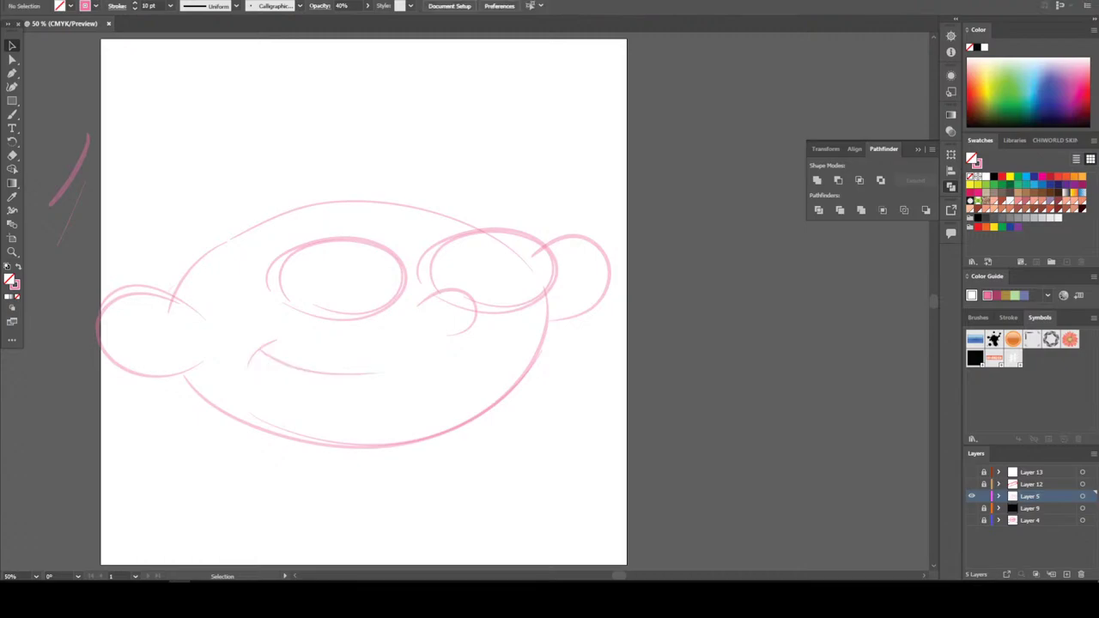
{"action": "key", "text": "b"}
{"action": "mouse_move", "coordinate": [477, 225]}
{"action": "left_mouse_down"}
{"action": "mouse_move", "coordinate": [366, 197]}
{"action": "mouse_move", "coordinate": [223, 236]}
{"action": "mouse_move", "coordinate": [180, 277]}
{"action": "mouse_move", "coordinate": [294, 214]}
{"action": "mouse_move", "coordinate": [391, 204]}
{"action": "left_mouse_up"}
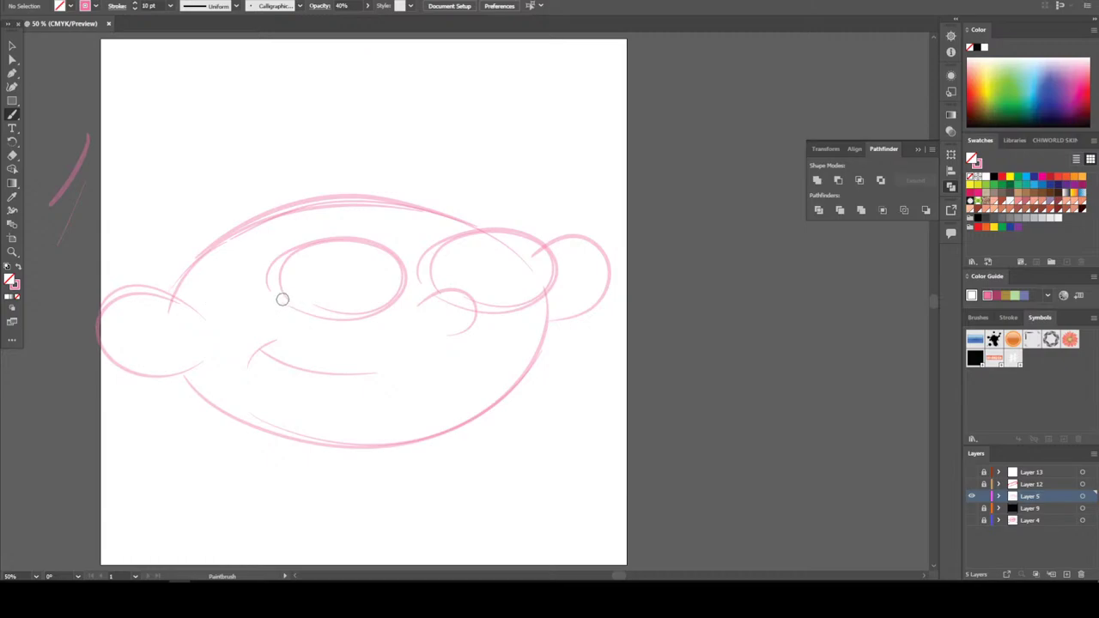
{"action": "mouse_move", "coordinate": [280, 298]}
{"action": "left_mouse_down"}
{"action": "mouse_move", "coordinate": [198, 303]}
{"action": "mouse_move", "coordinate": [162, 290]}
{"action": "mouse_move", "coordinate": [281, 256]}
{"action": "left_mouse_up"}
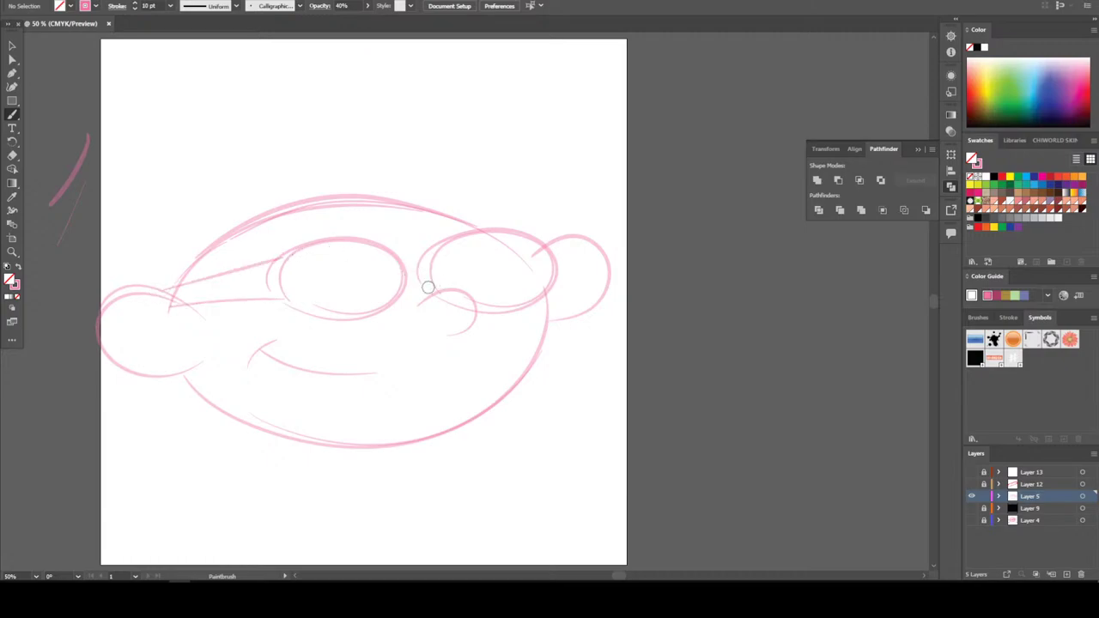
{"action": "mouse_move", "coordinate": [403, 294]}
{"action": "left_mouse_down"}
{"action": "mouse_move", "coordinate": [448, 289]}
{"action": "mouse_move", "coordinate": [431, 267]}
{"action": "left_mouse_up"}
{"action": "mouse_move", "coordinate": [427, 224]}
{"action": "left_mouse_down"}
{"action": "mouse_move", "coordinate": [440, 234]}
{"action": "mouse_move", "coordinate": [462, 217]}
{"action": "mouse_move", "coordinate": [491, 172]}
{"action": "mouse_move", "coordinate": [546, 175]}
{"action": "left_mouse_up"}
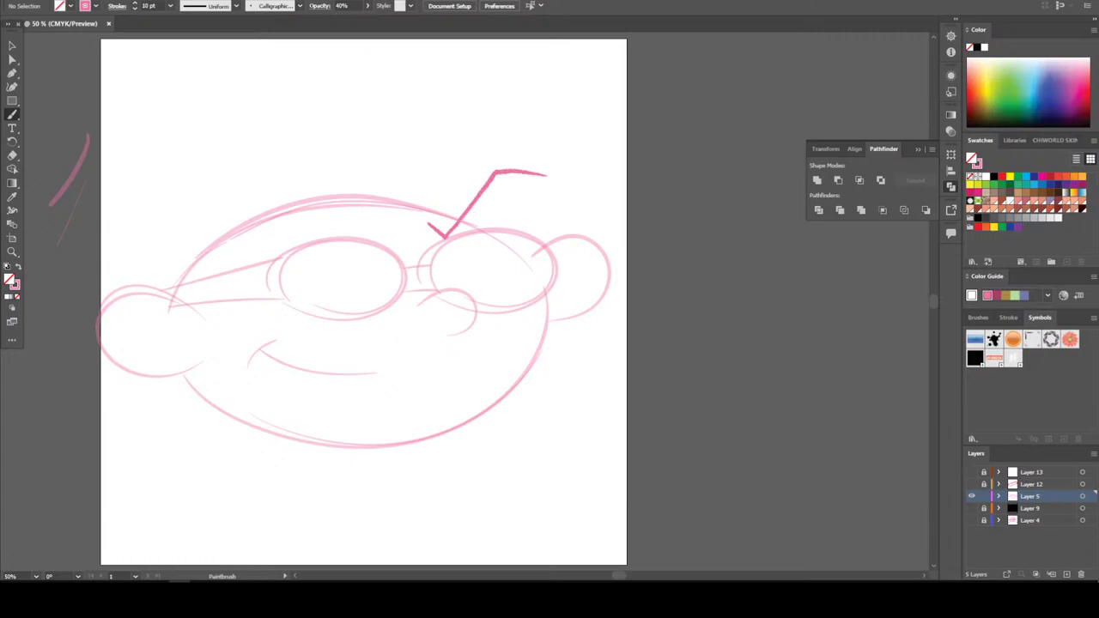
{"action": "mouse_move", "coordinate": [395, 230]}
{"action": "left_mouse_down"}
{"action": "mouse_move", "coordinate": [369, 249]}
{"action": "mouse_move", "coordinate": [306, 168]}
{"action": "mouse_move", "coordinate": [247, 155]}
{"action": "left_mouse_up"}
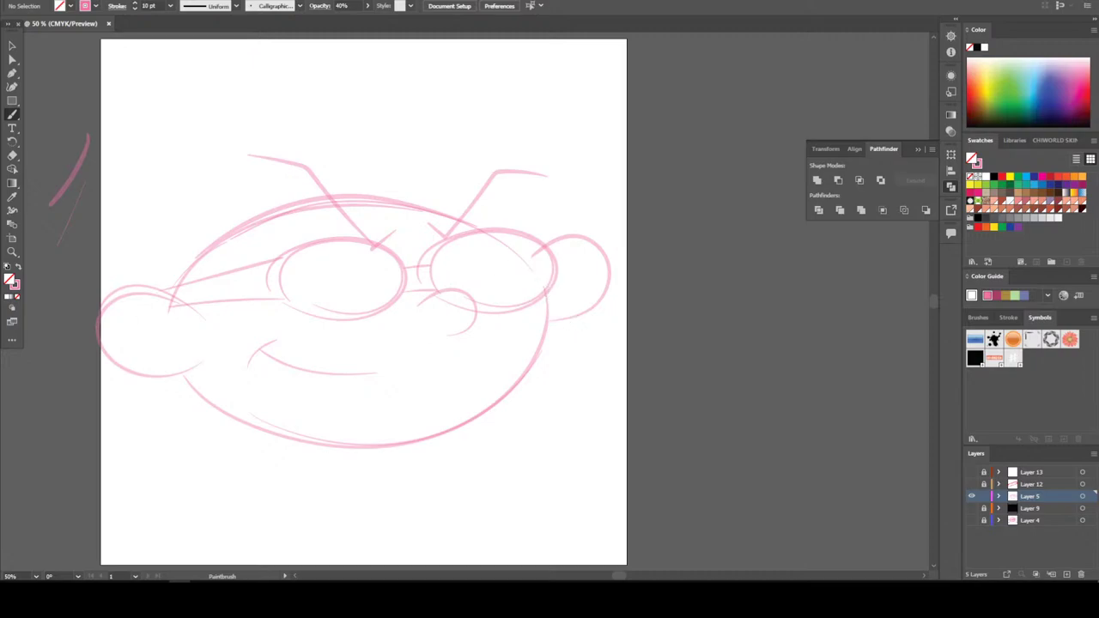
{"action": "left_click", "coordinate": [12, 46]}
Stretch both ear loops into wider, flatter ellipses
{"action": "left_click", "coordinate": [610, 284]}
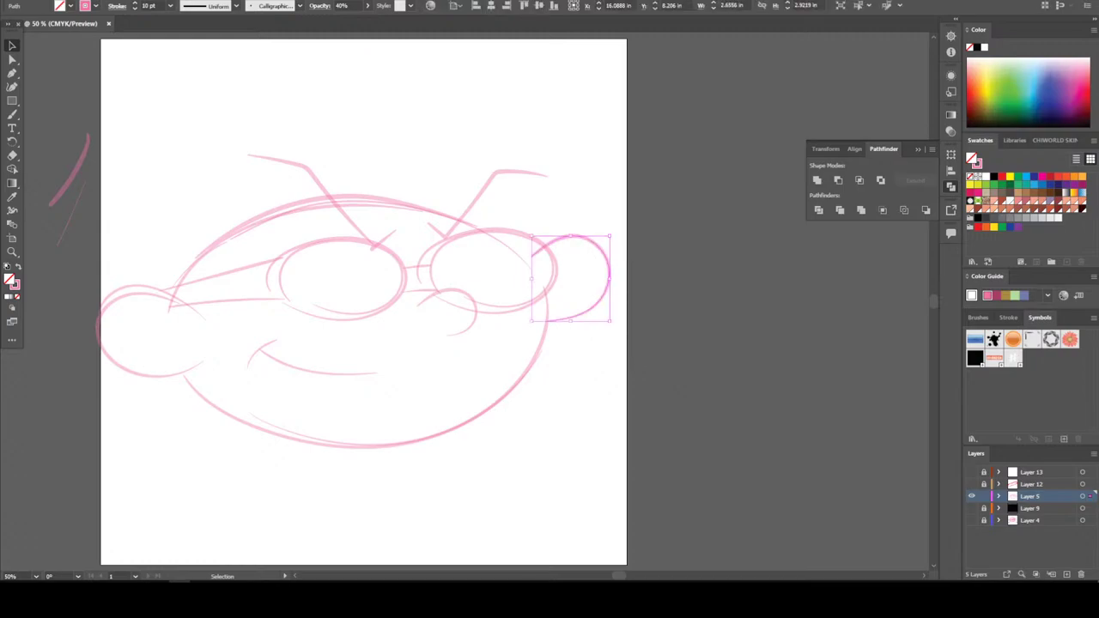
{"action": "left_click_drag", "start_coordinate": [611, 322], "coordinate": [624, 315]}
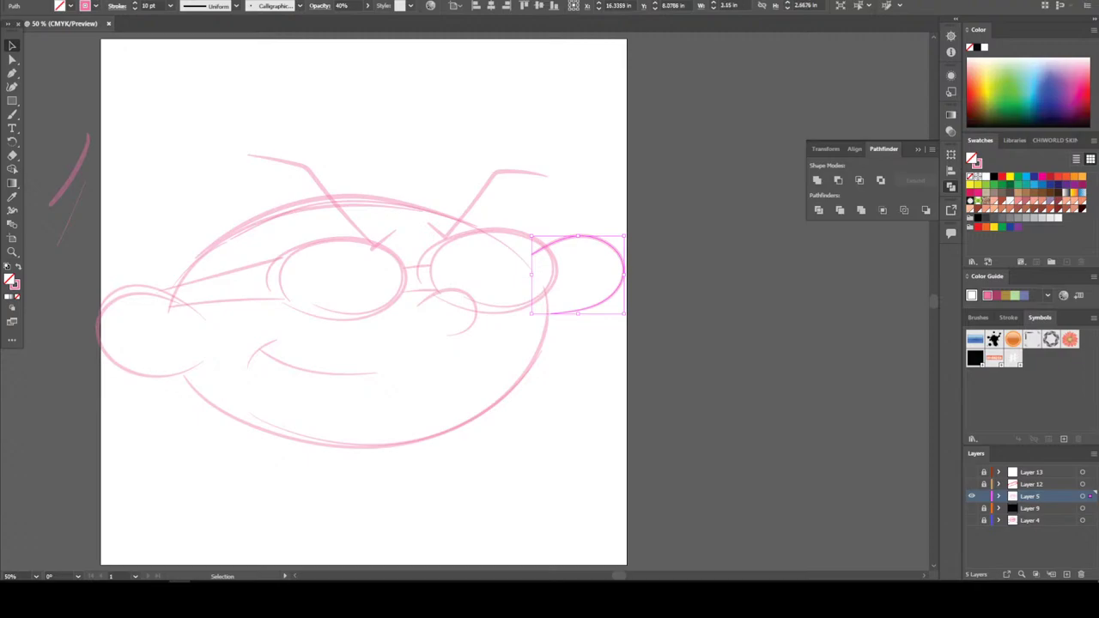
{"action": "left_click", "coordinate": [97, 331]}
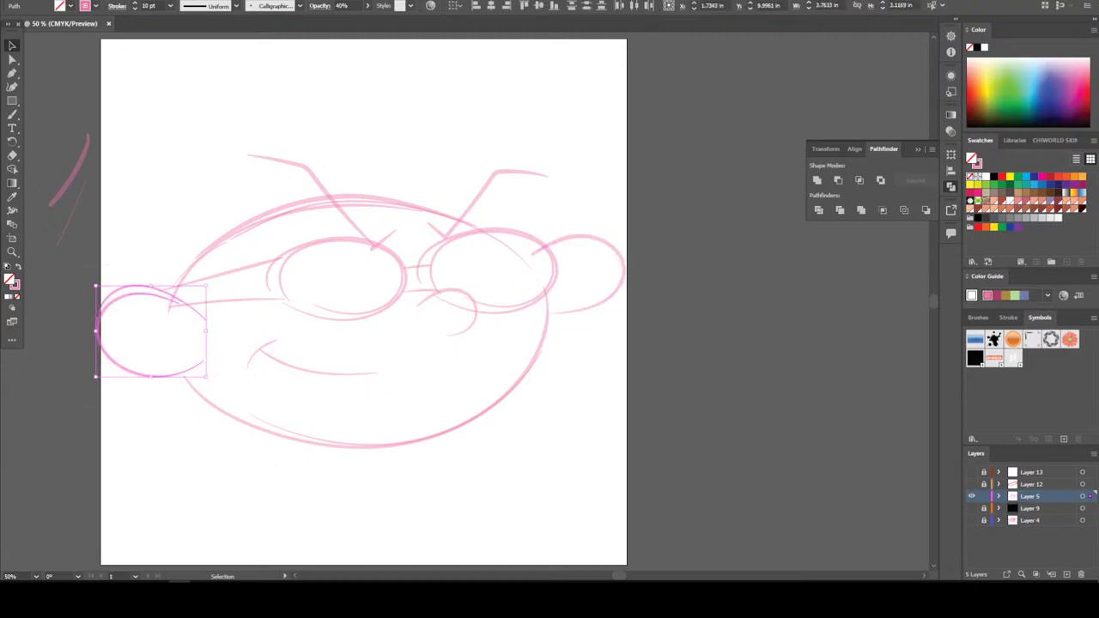
{"action": "left_click_drag", "start_coordinate": [96, 376], "coordinate": [57, 364]}
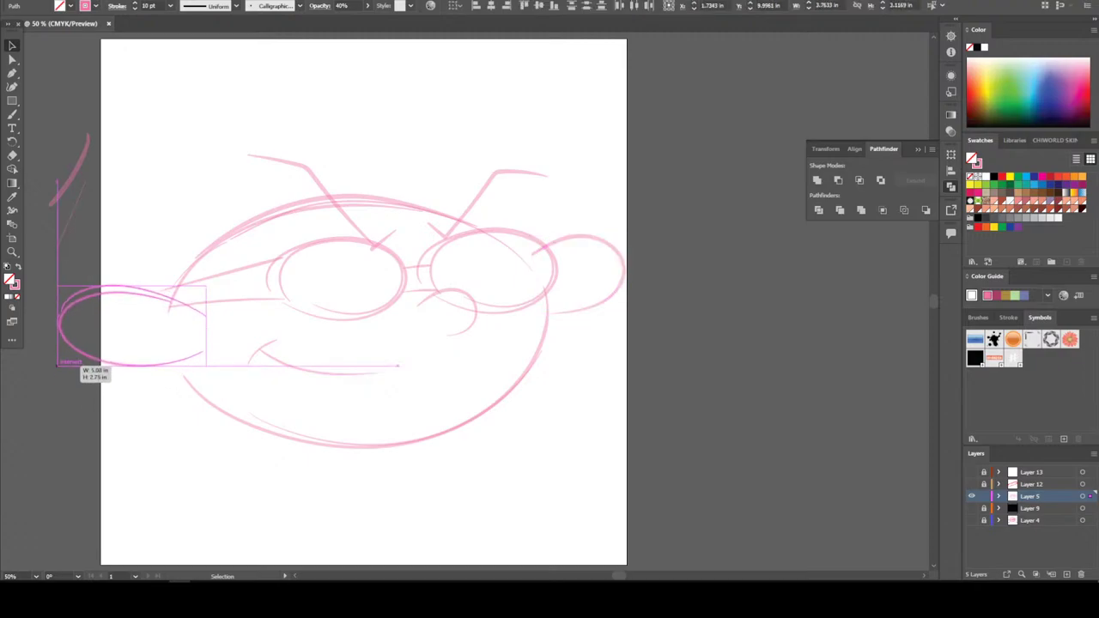
{"action": "mouse_move", "coordinate": [57, 364]}
{"action": "left_mouse_down"}
{"action": "mouse_move", "coordinate": [60, 378]}
{"action": "mouse_move", "coordinate": [54, 358]}
{"action": "left_mouse_up"}
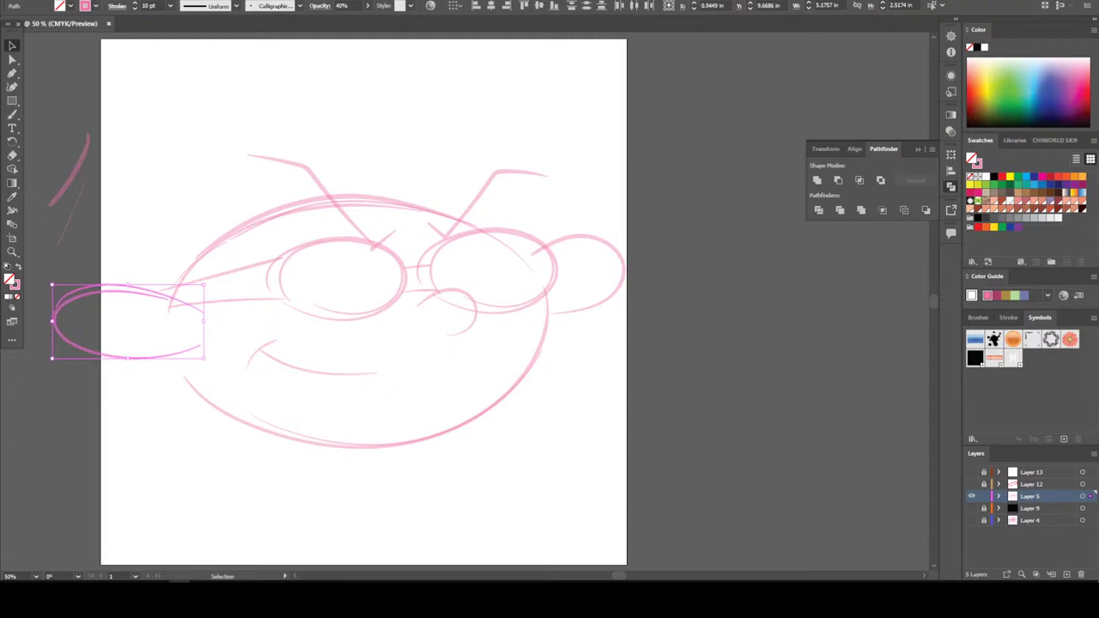
Nudge the mouth up and widen the head outline and top arc to the left
{"action": "key", "text": "ctrl+shift+a"}
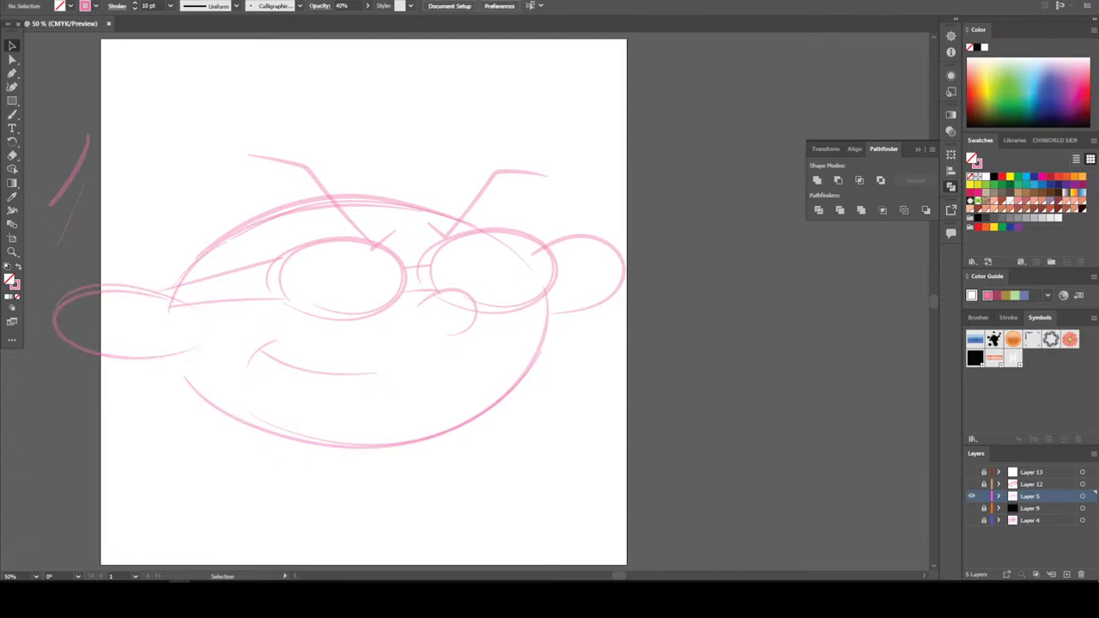
{"action": "left_click_drag", "start_coordinate": [230, 346], "coordinate": [316, 398]}
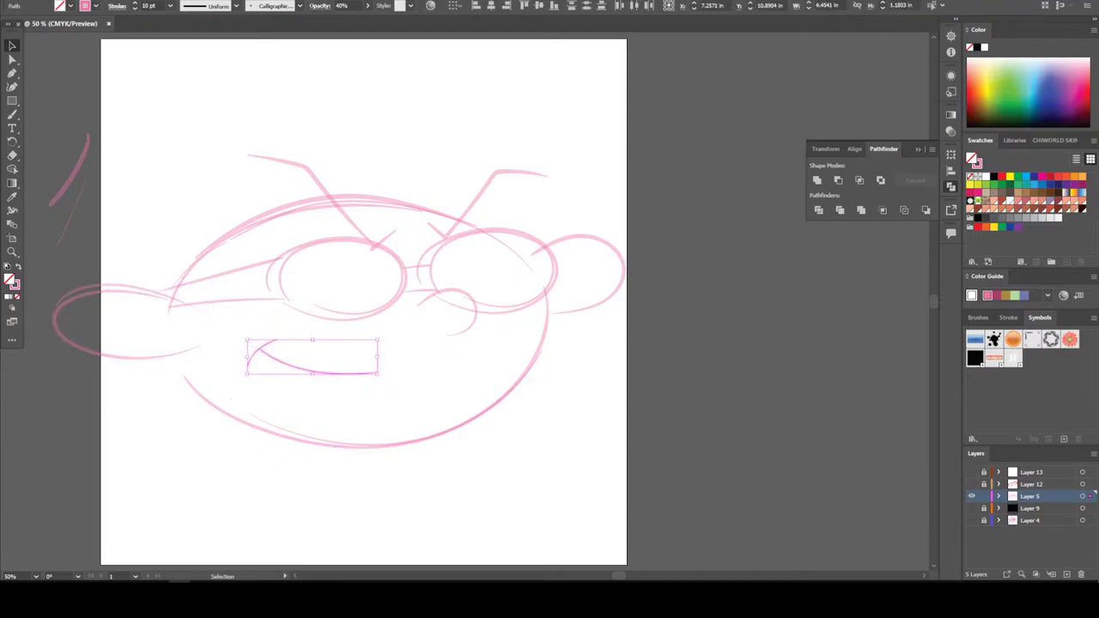
{"action": "key", "text": "Up"}
{"action": "key", "text": "Up"}
{"action": "key", "text": "Up"}
{"action": "key", "text": "Up"}
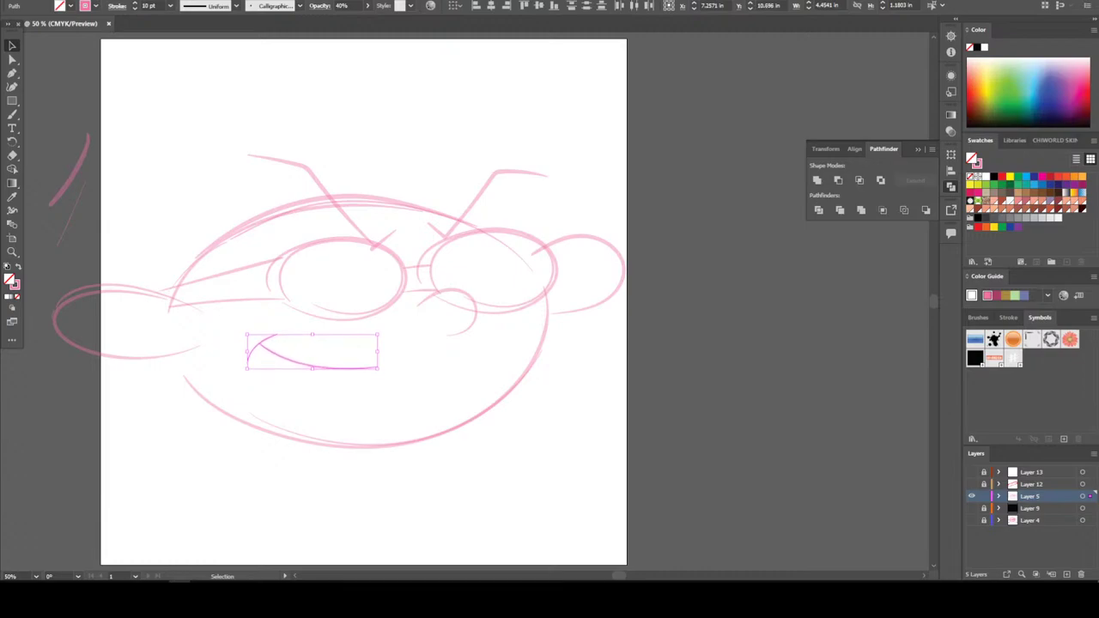
{"action": "key", "text": "ctrl+shift+a"}
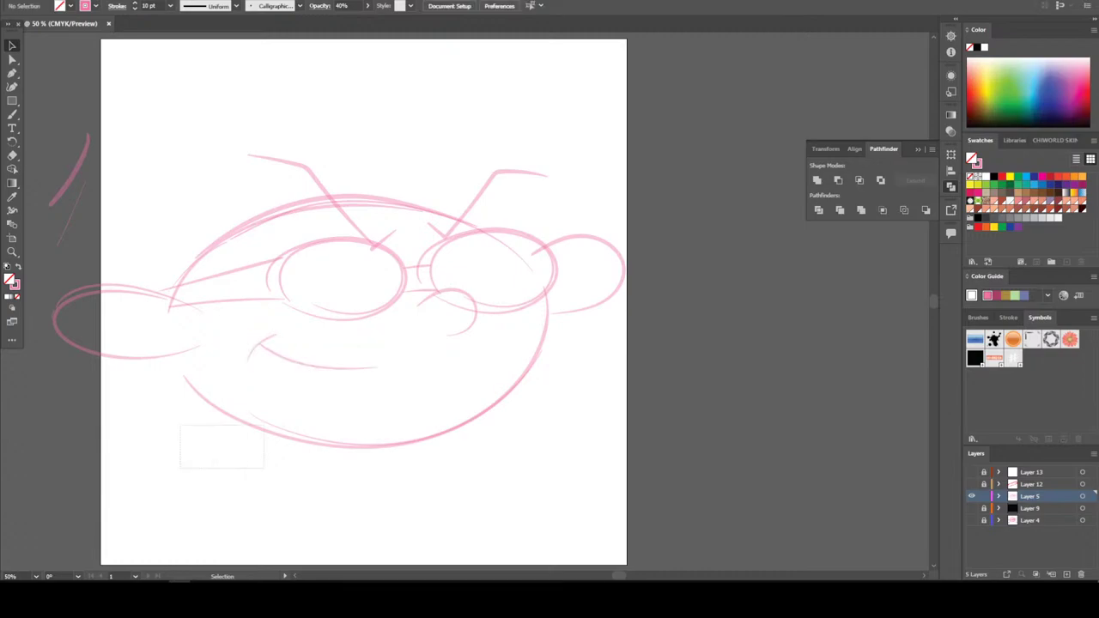
{"action": "left_click_drag", "start_coordinate": [290, 468], "coordinate": [180, 407]}
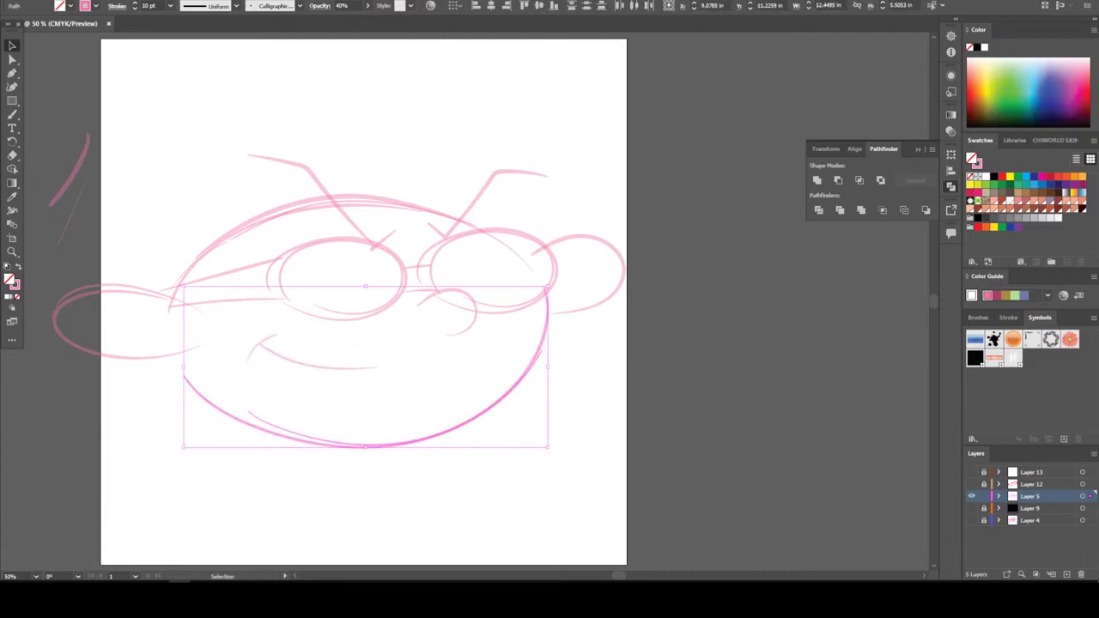
{"action": "mouse_move", "coordinate": [183, 367]}
{"action": "left_mouse_down"}
{"action": "mouse_move", "coordinate": [162, 366]}
{"action": "mouse_move", "coordinate": [178, 359]}
{"action": "left_mouse_up"}
{"action": "left_click", "coordinate": [258, 210]}
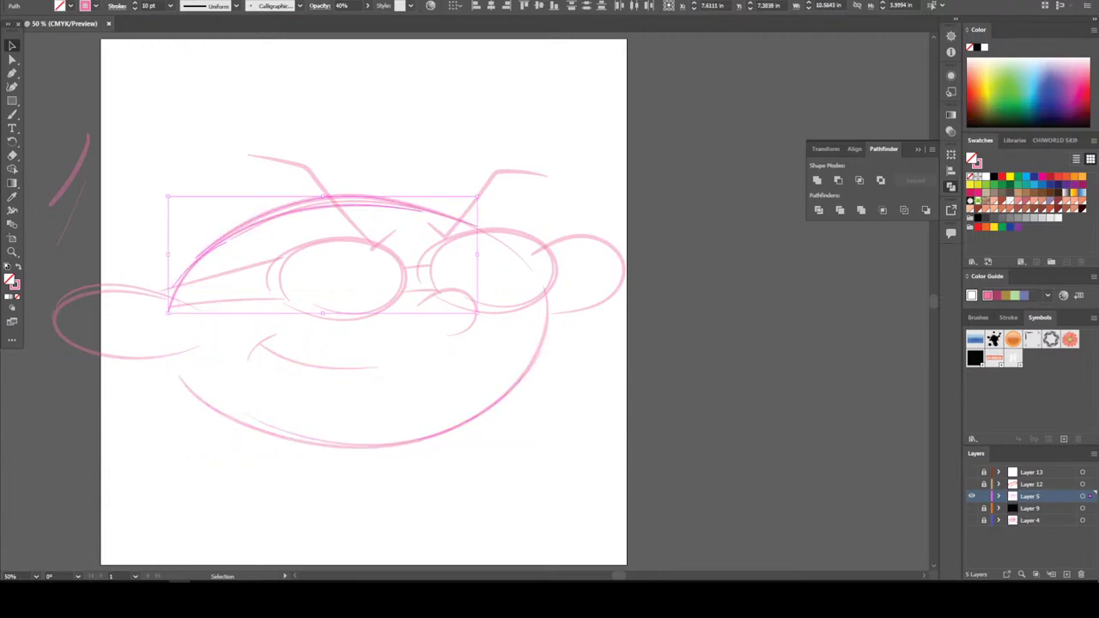
{"action": "left_click_drag", "start_coordinate": [168, 254], "coordinate": [156, 256]}
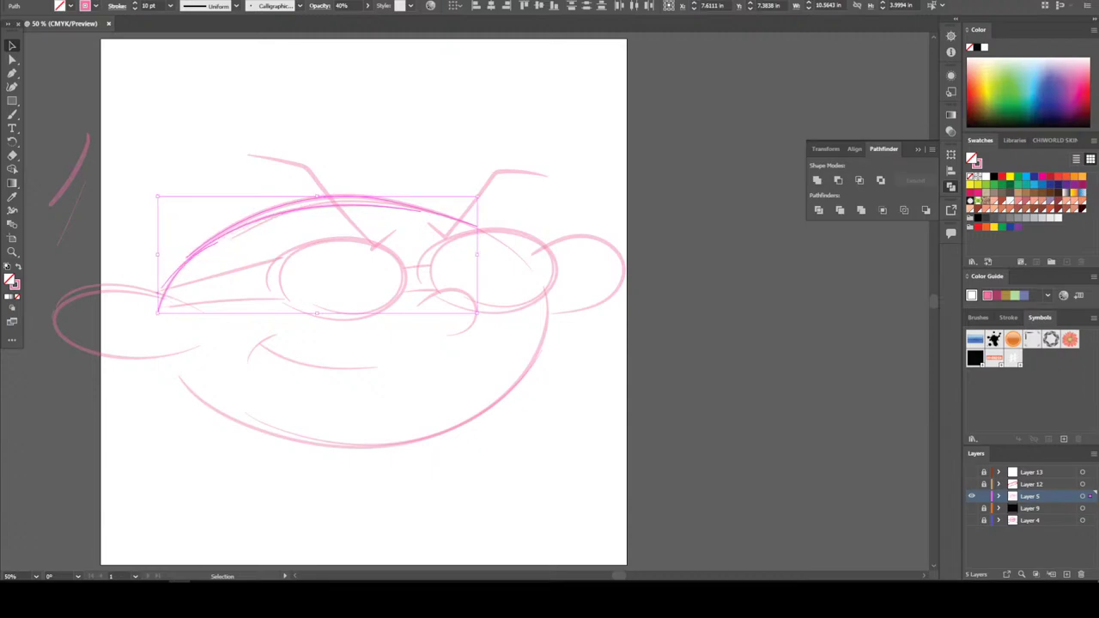
{"action": "key", "text": "ctrl+shift+a"}
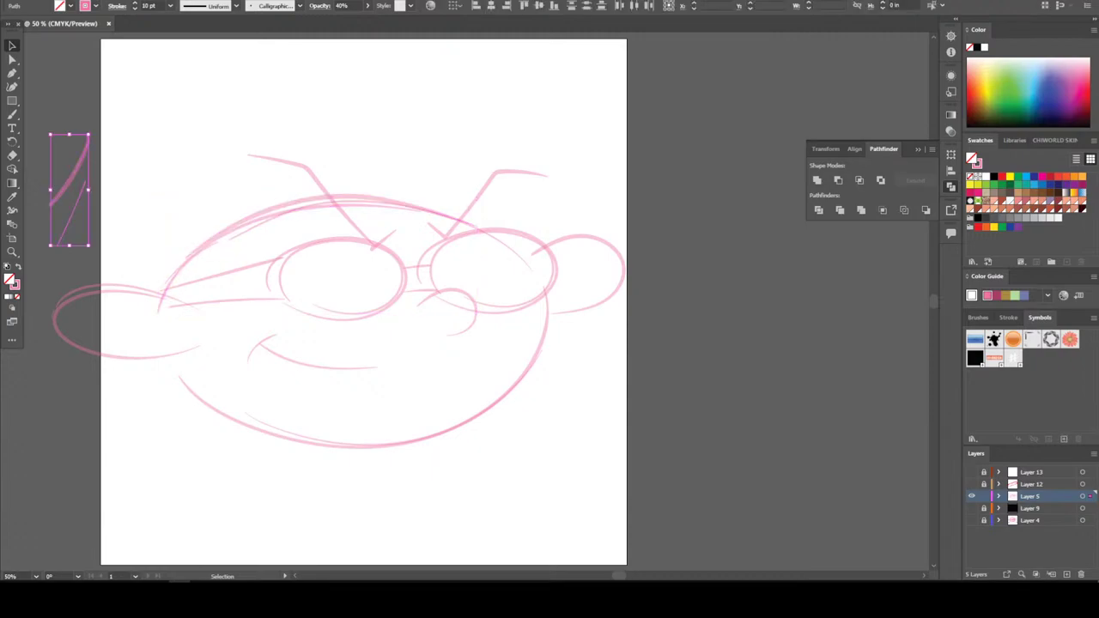
Draw a short inner-ear line with the Paintbrush at 5 pt
{"action": "key", "text": "b"}
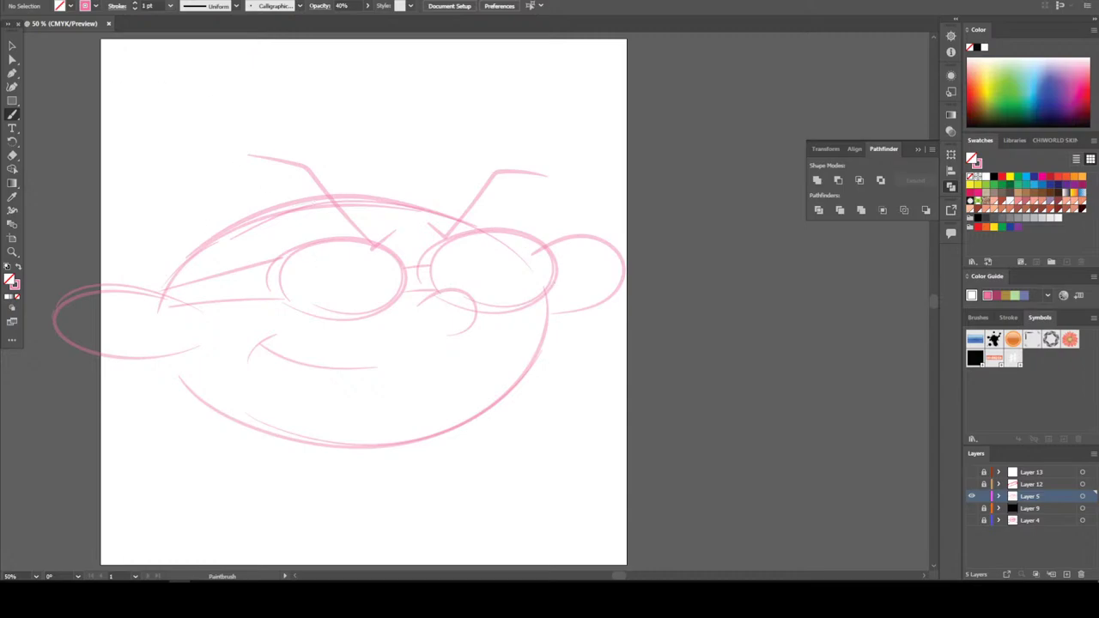
{"action": "left_click", "coordinate": [169, 6]}
{"action": "left_click", "coordinate": [185, 106]}
{"action": "left_click_drag", "start_coordinate": [571, 270], "coordinate": [611, 266]}
{"action": "key", "text": "ctrl+minus"}
{"action": "key", "text": "ctrl+minus"}
Scale the whole sketch down slightly and move it right to fit the artboard
{"action": "key", "text": "ctrl+plus"}
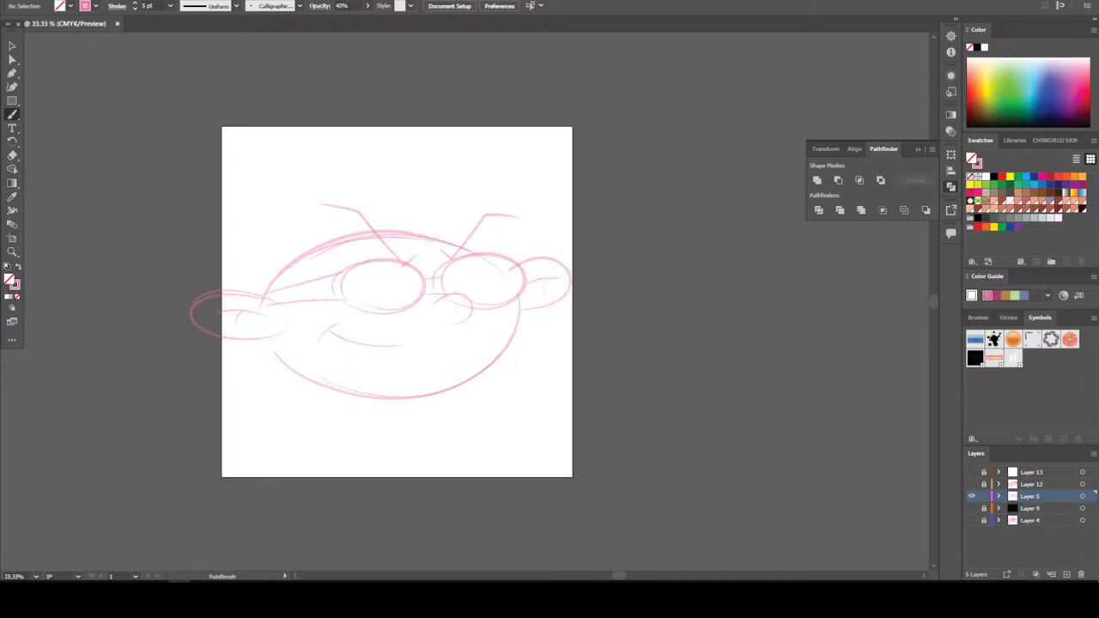
{"action": "key", "text": "v"}
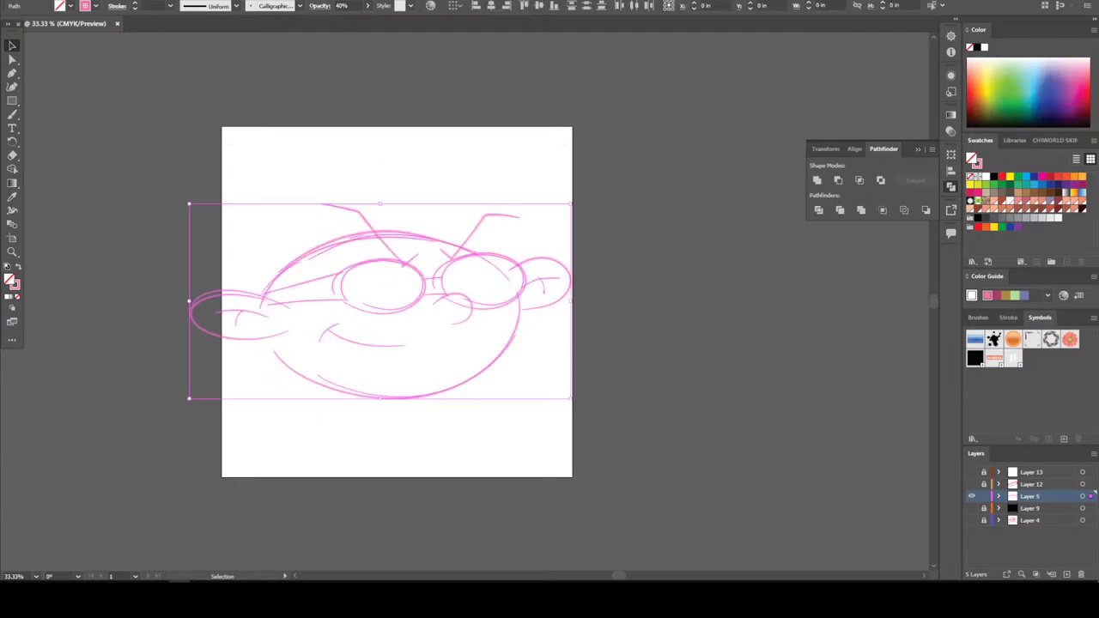
{"action": "key", "text": "ctrl+a"}
{"action": "left_click_drag", "start_coordinate": [571, 204], "coordinate": [516, 232]}
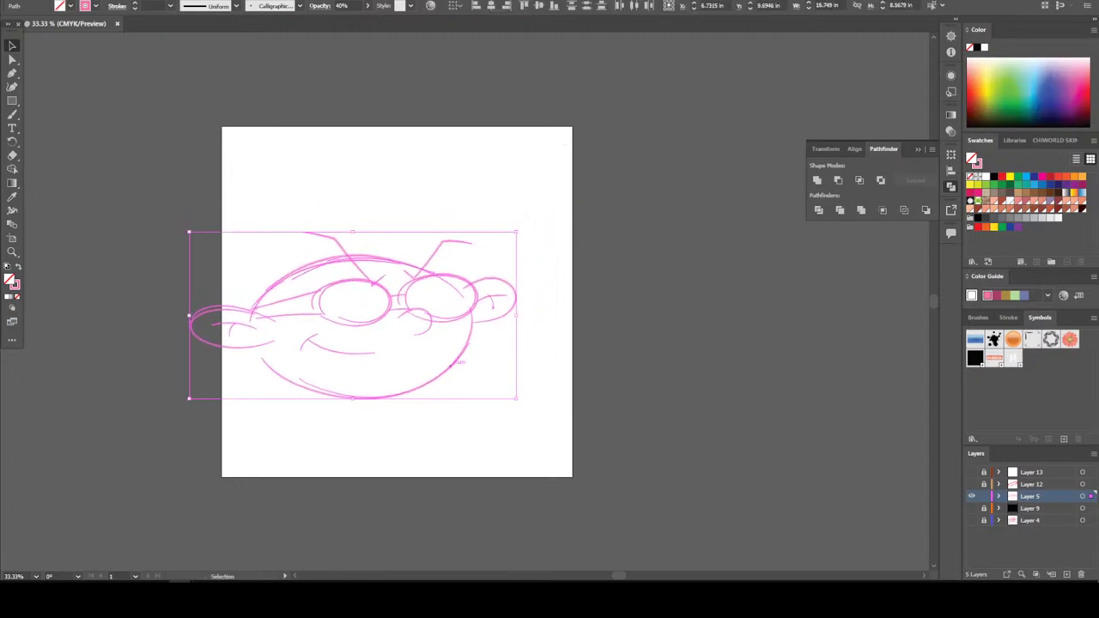
{"action": "left_click_drag", "start_coordinate": [459, 362], "coordinate": [506, 357]}
{"action": "key", "text": "ctrl+shift+a"}
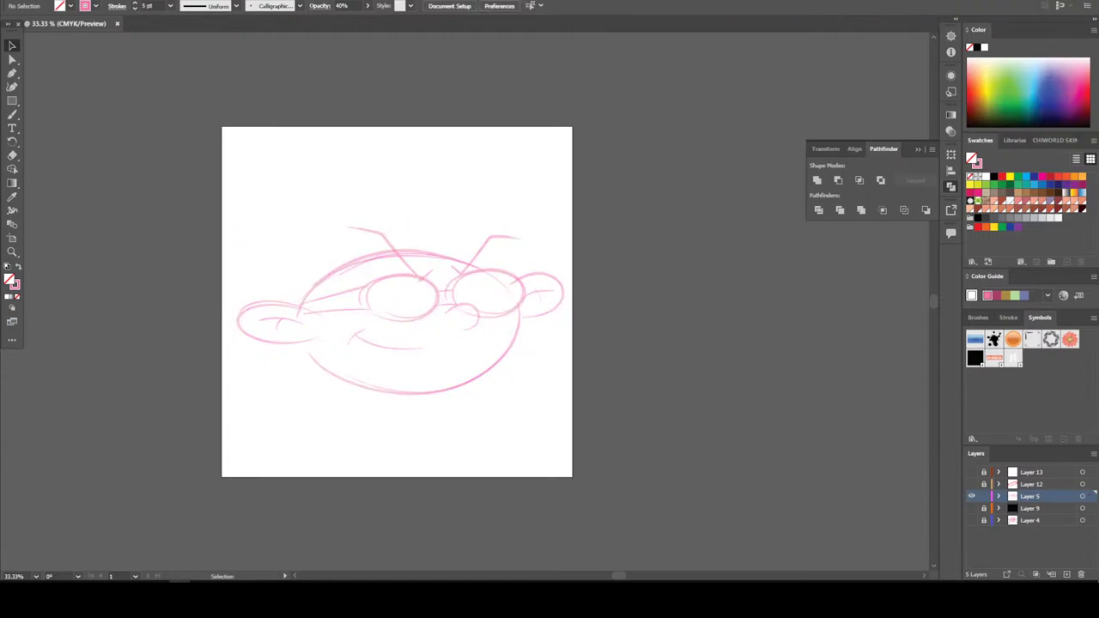
{"action": "key", "text": "ctrl+equal"}
{"action": "key", "text": "ctrl+equal"}
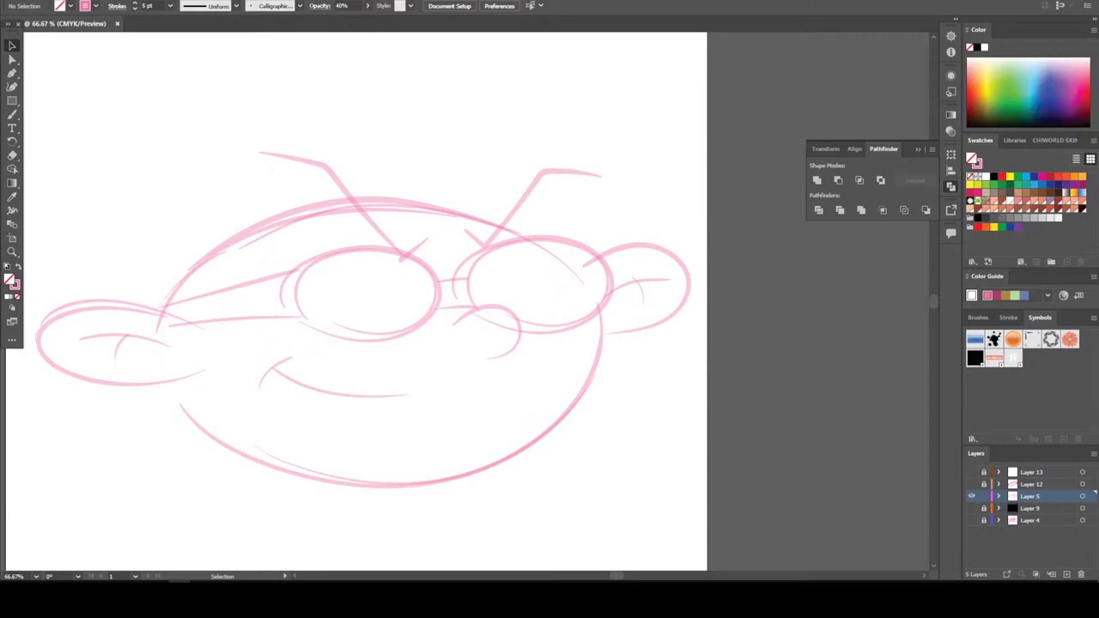
Add a new layer and set the Paintbrush to a black 10 pt stroke for inking
{"action": "key", "text": "ctrl+l"}
{"action": "key", "text": "d"}
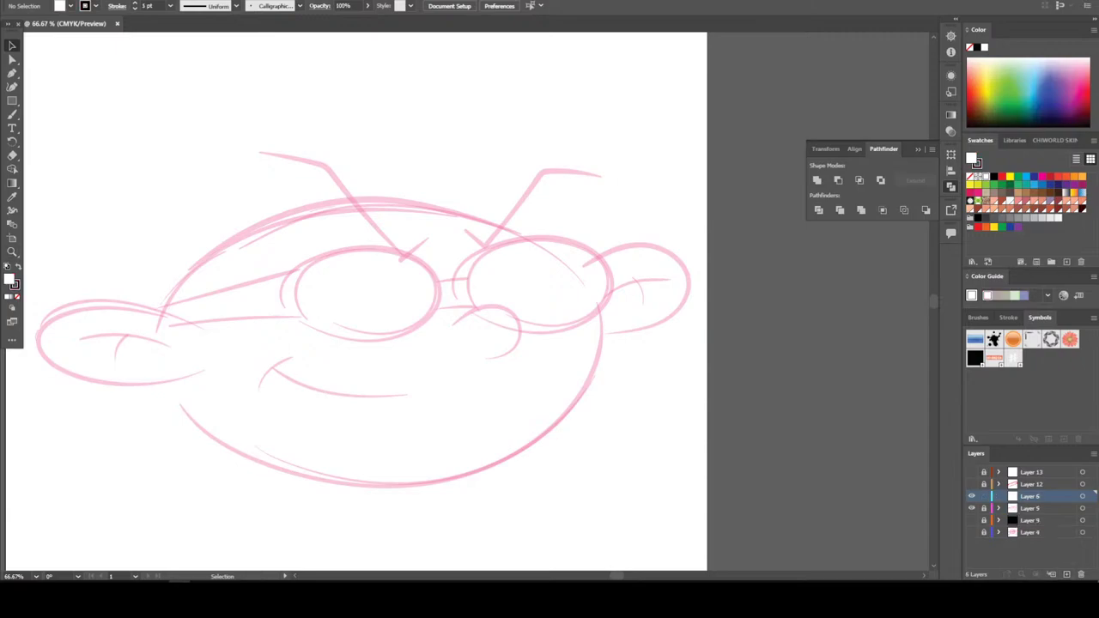
{"action": "key", "text": "b"}
{"action": "left_click_drag", "start_coordinate": [714, 195], "coordinate": [745, 185]}
{"action": "left_click", "coordinate": [171, 5]}
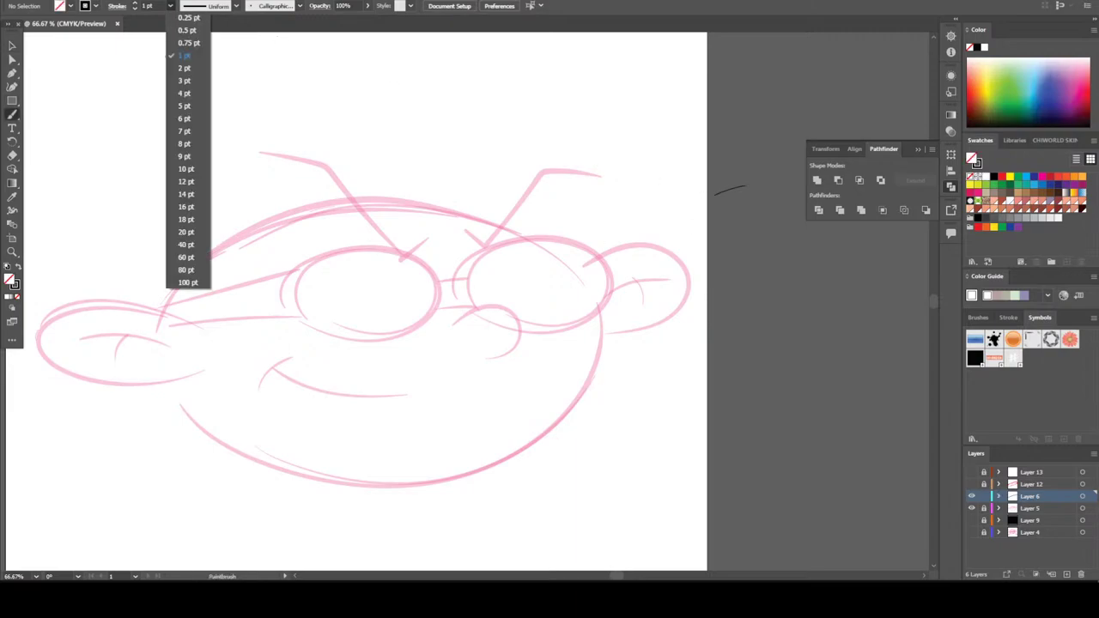
{"action": "left_click", "coordinate": [186, 170]}
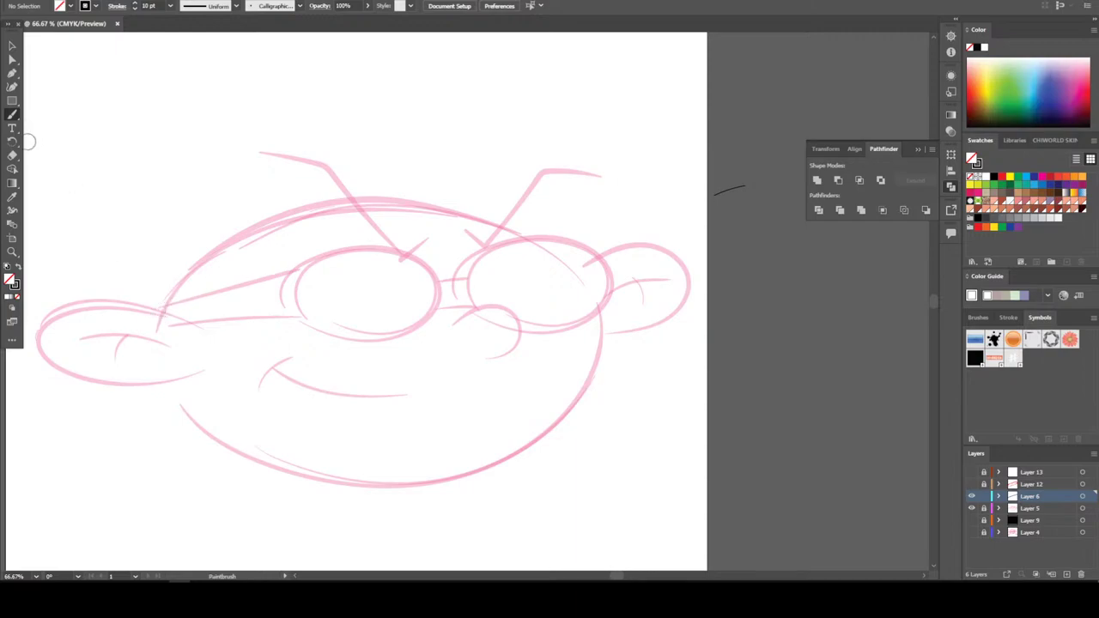
{"action": "key", "text": "Return"}
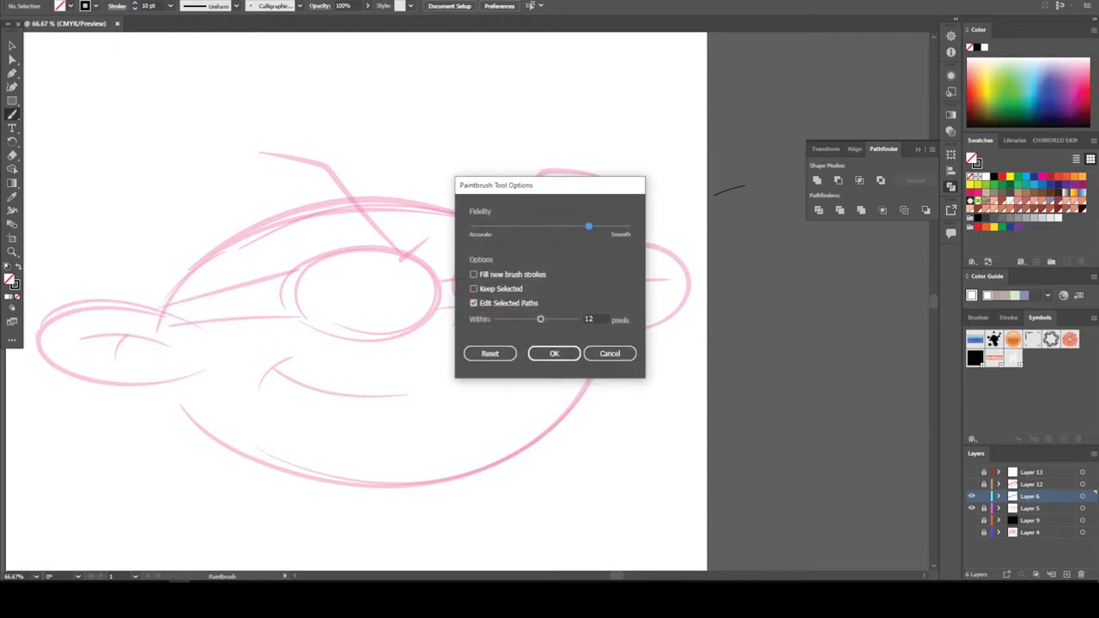
{"action": "left_click", "coordinate": [554, 353]}
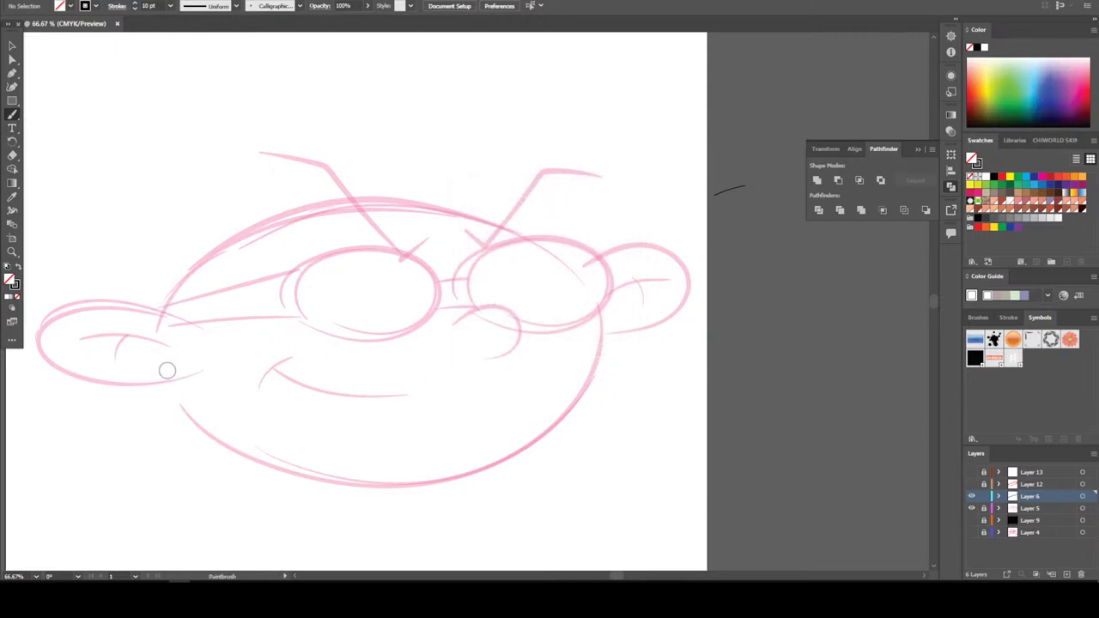
Ink the head outline in black with the Paintbrush, redrawing the top stroke
{"action": "mouse_move", "coordinate": [163, 384]}
{"action": "left_mouse_down"}
{"action": "mouse_move", "coordinate": [228, 442]}
{"action": "mouse_move", "coordinate": [273, 462]}
{"action": "mouse_move", "coordinate": [349, 475]}
{"action": "mouse_move", "coordinate": [468, 468]}
{"action": "mouse_move", "coordinate": [518, 450]}
{"action": "mouse_move", "coordinate": [585, 393]}
{"action": "mouse_move", "coordinate": [597, 359]}
{"action": "mouse_move", "coordinate": [590, 285]}
{"action": "left_mouse_up"}
{"action": "mouse_move", "coordinate": [545, 239]}
{"action": "left_mouse_down"}
{"action": "mouse_move", "coordinate": [448, 206]}
{"action": "mouse_move", "coordinate": [352, 201]}
{"action": "mouse_move", "coordinate": [265, 225]}
{"action": "left_mouse_up"}
{"action": "key", "text": "ctrl+z"}
{"action": "mouse_move", "coordinate": [155, 326]}
{"action": "left_mouse_down"}
{"action": "mouse_move", "coordinate": [201, 262]}
{"action": "mouse_move", "coordinate": [249, 231]}
{"action": "mouse_move", "coordinate": [370, 202]}
{"action": "mouse_move", "coordinate": [496, 222]}
{"action": "mouse_move", "coordinate": [544, 245]}
{"action": "mouse_move", "coordinate": [602, 315]}
{"action": "mouse_move", "coordinate": [580, 397]}
{"action": "mouse_move", "coordinate": [545, 434]}
{"action": "mouse_move", "coordinate": [448, 480]}
{"action": "mouse_move", "coordinate": [288, 478]}
{"action": "mouse_move", "coordinate": [182, 419]}
{"action": "left_mouse_up"}
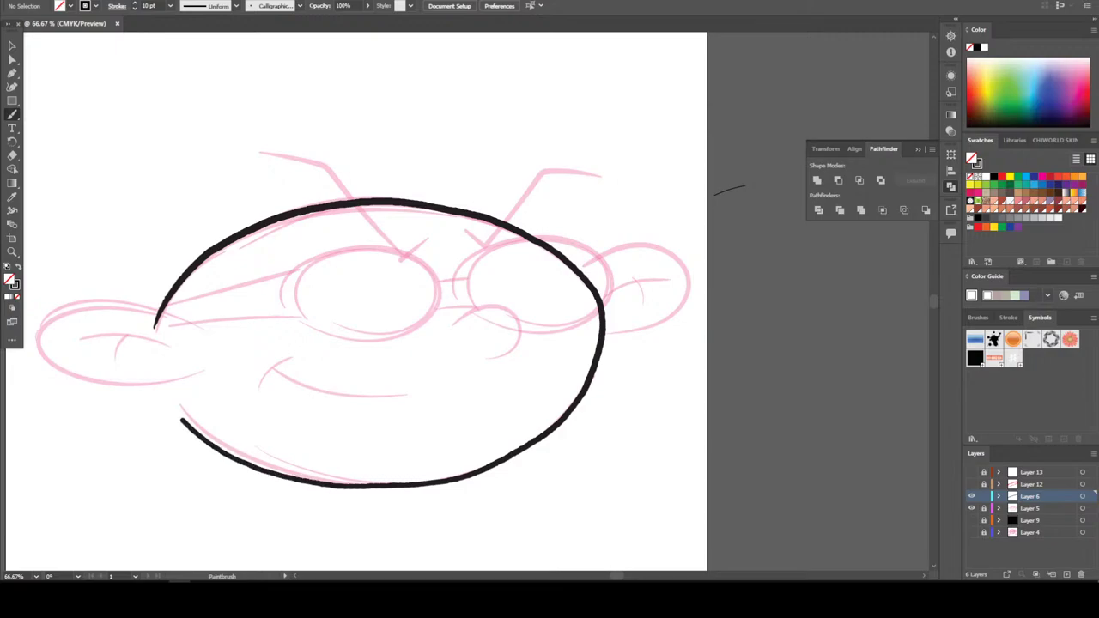
{"action": "left_click_drag", "start_coordinate": [153, 365], "coordinate": [151, 360]}
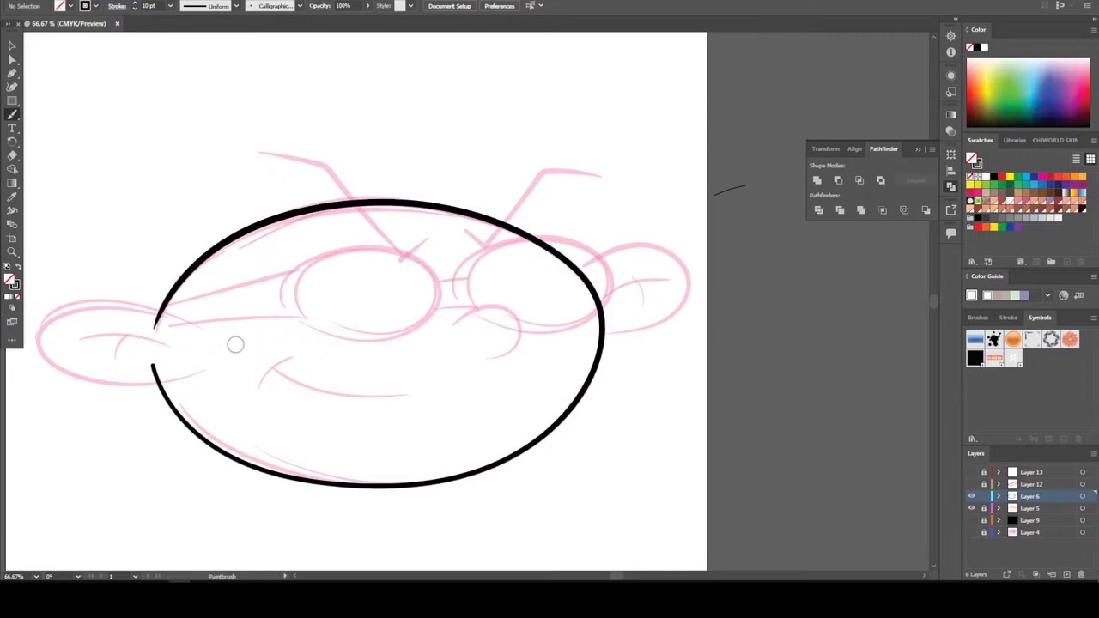
Ink the outer strokes of the right and left ears
{"action": "mouse_move", "coordinate": [563, 284]}
{"action": "left_mouse_down"}
{"action": "mouse_move", "coordinate": [630, 252]}
{"action": "mouse_move", "coordinate": [681, 267]}
{"action": "mouse_move", "coordinate": [677, 312]}
{"action": "mouse_move", "coordinate": [580, 335]}
{"action": "left_mouse_up"}
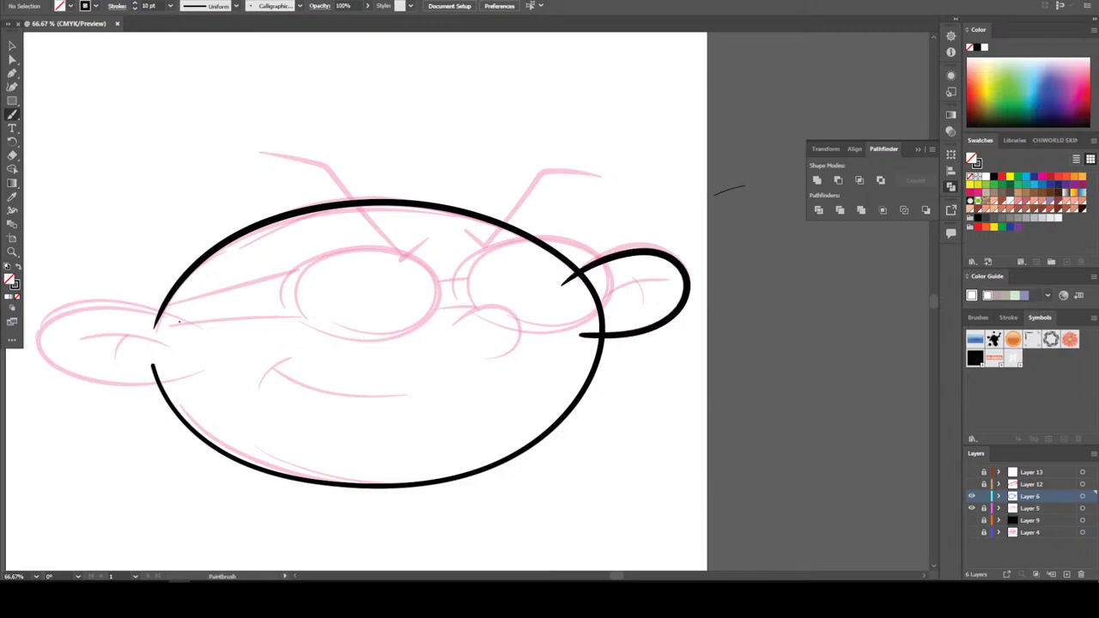
{"action": "left_click_drag", "start_coordinate": [131, 306], "coordinate": [69, 311]}
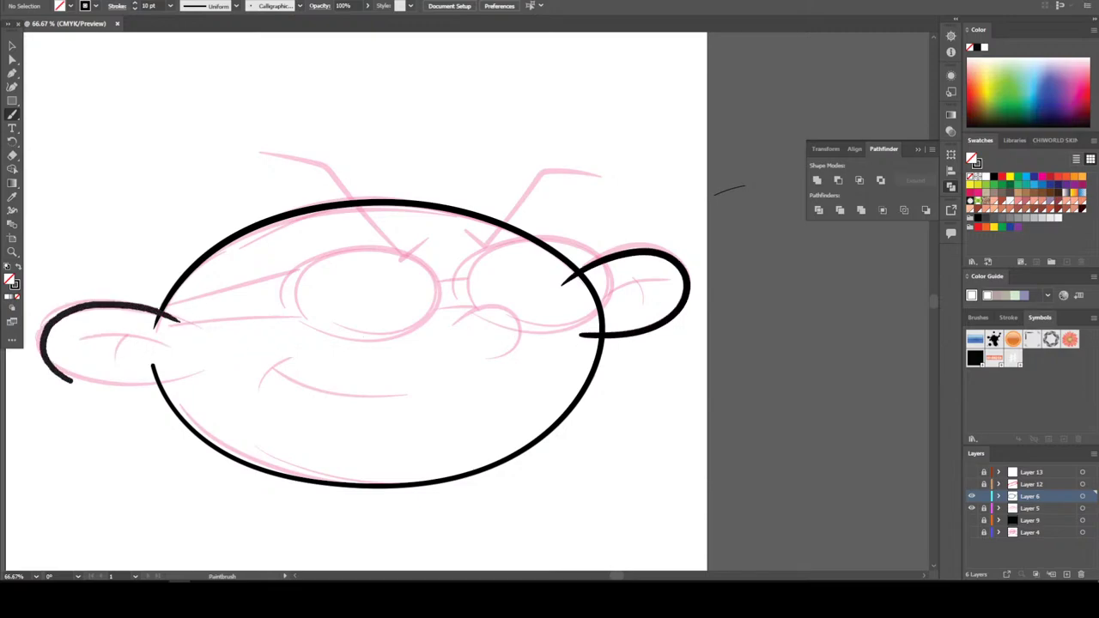
{"action": "left_click_drag", "start_coordinate": [162, 383], "coordinate": [172, 376]}
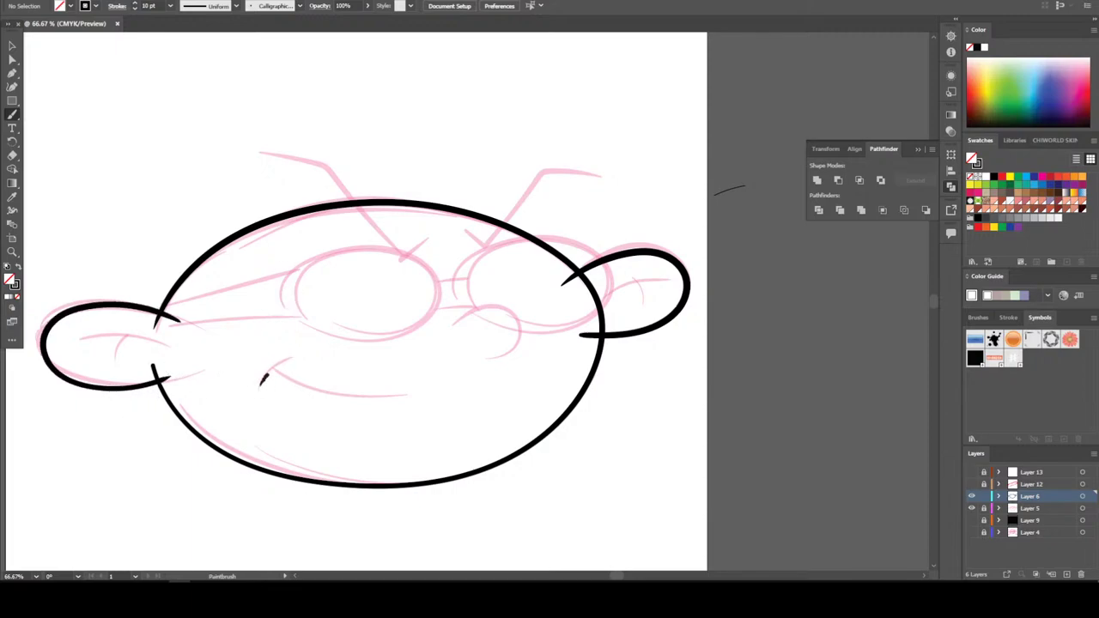
Ink the smile and the nose between the glasses
{"action": "mouse_move", "coordinate": [282, 361]}
{"action": "left_mouse_down"}
{"action": "mouse_move", "coordinate": [346, 396]}
{"action": "mouse_move", "coordinate": [416, 393]}
{"action": "left_mouse_up"}
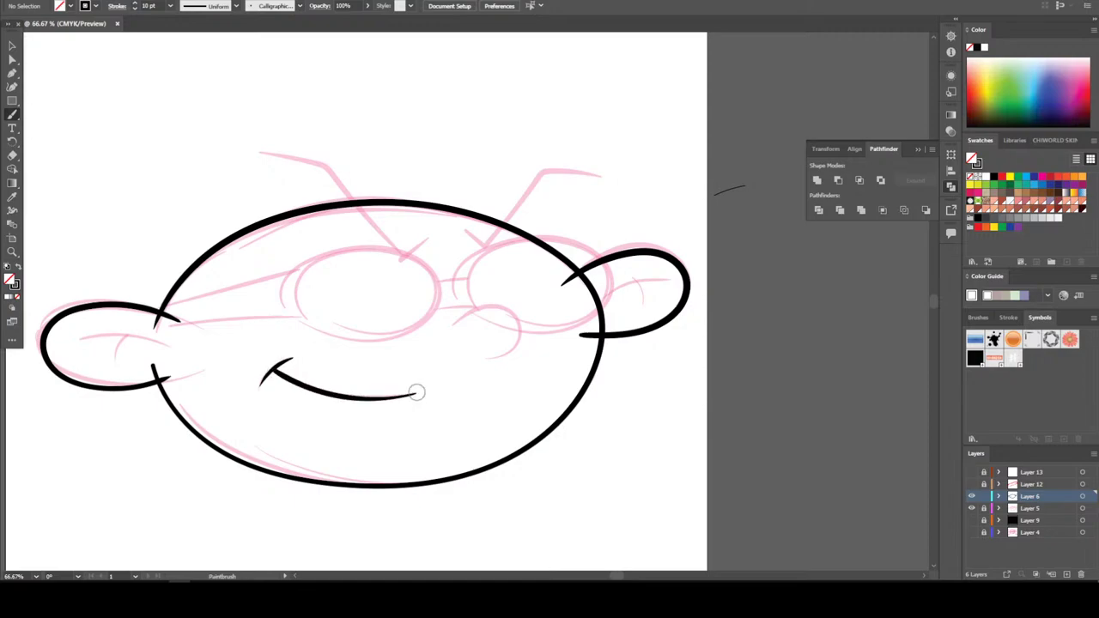
{"action": "scroll", "coordinate": [384, 429], "scroll_direction": "up", "scroll_amount": 2}
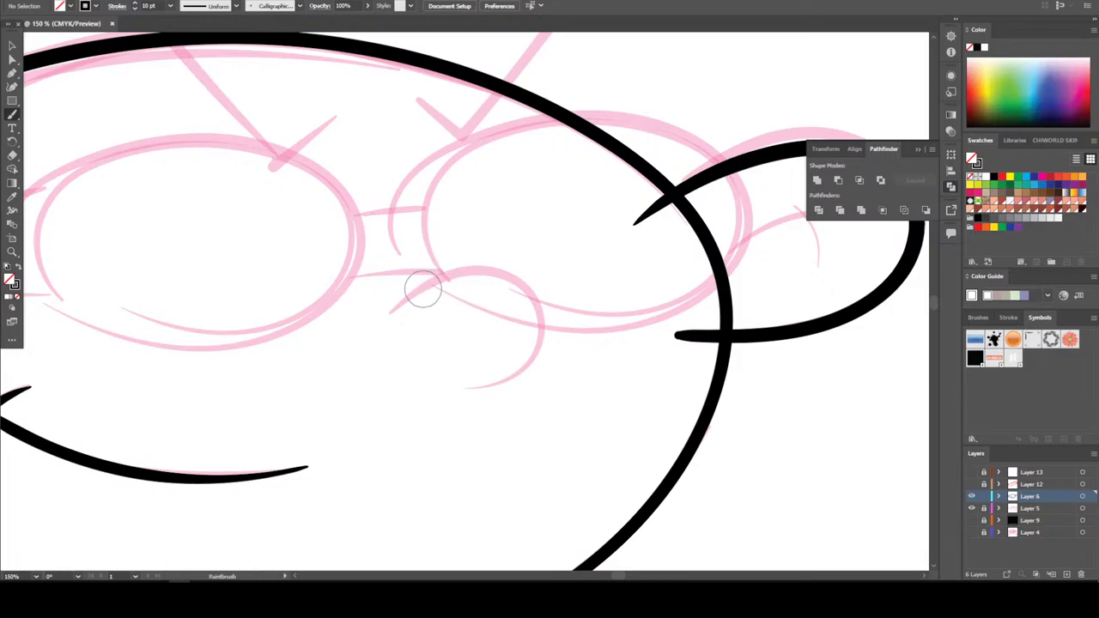
{"action": "mouse_move", "coordinate": [406, 301]}
{"action": "left_mouse_down"}
{"action": "mouse_move", "coordinate": [470, 271]}
{"action": "mouse_move", "coordinate": [530, 296]}
{"action": "mouse_move", "coordinate": [540, 325]}
{"action": "mouse_move", "coordinate": [530, 356]}
{"action": "mouse_move", "coordinate": [438, 383]}
{"action": "left_mouse_up"}
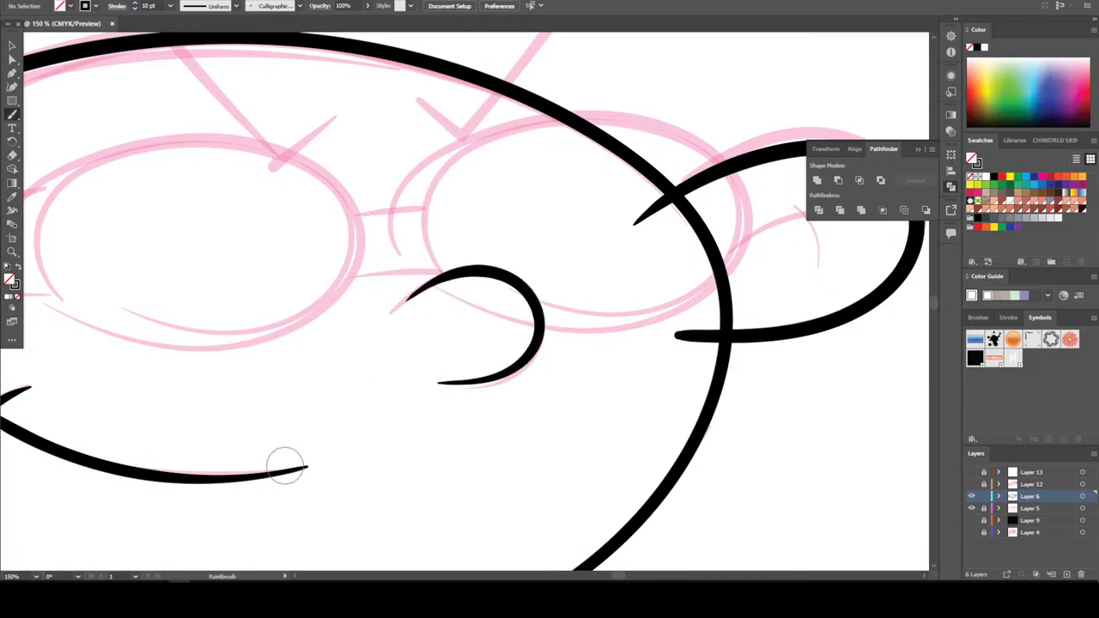
{"action": "scroll", "coordinate": [285, 466], "scroll_direction": "down", "scroll_amount": 2}
{"action": "scroll", "coordinate": [285, 468], "scroll_direction": "up", "scroll_amount": 1}
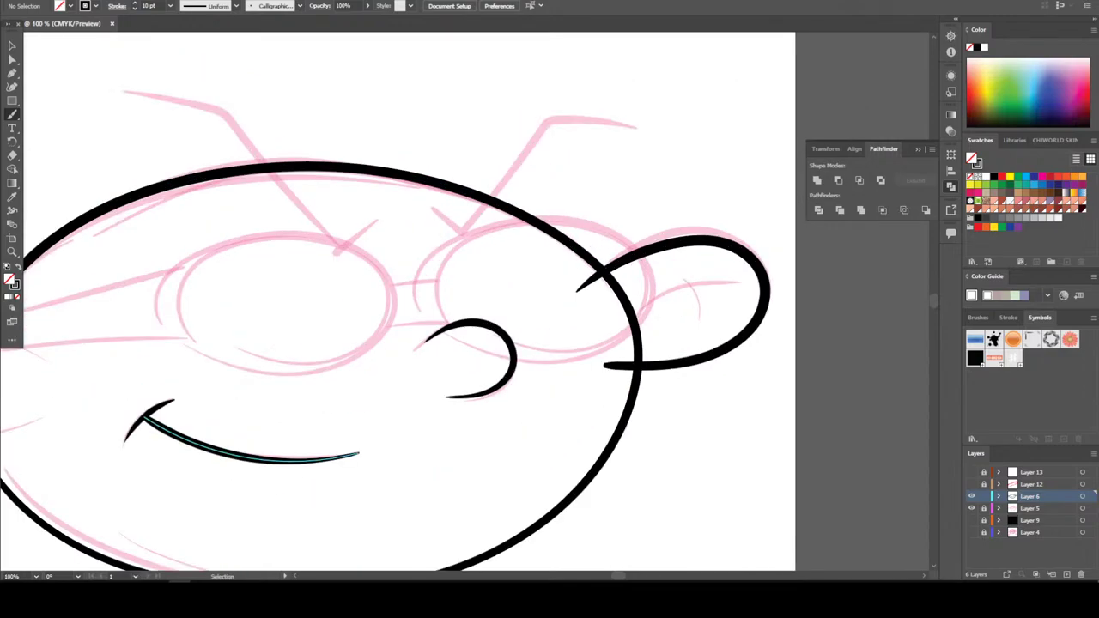
{"action": "scroll", "coordinate": [285, 516], "scroll_direction": "up", "scroll_amount": 2}
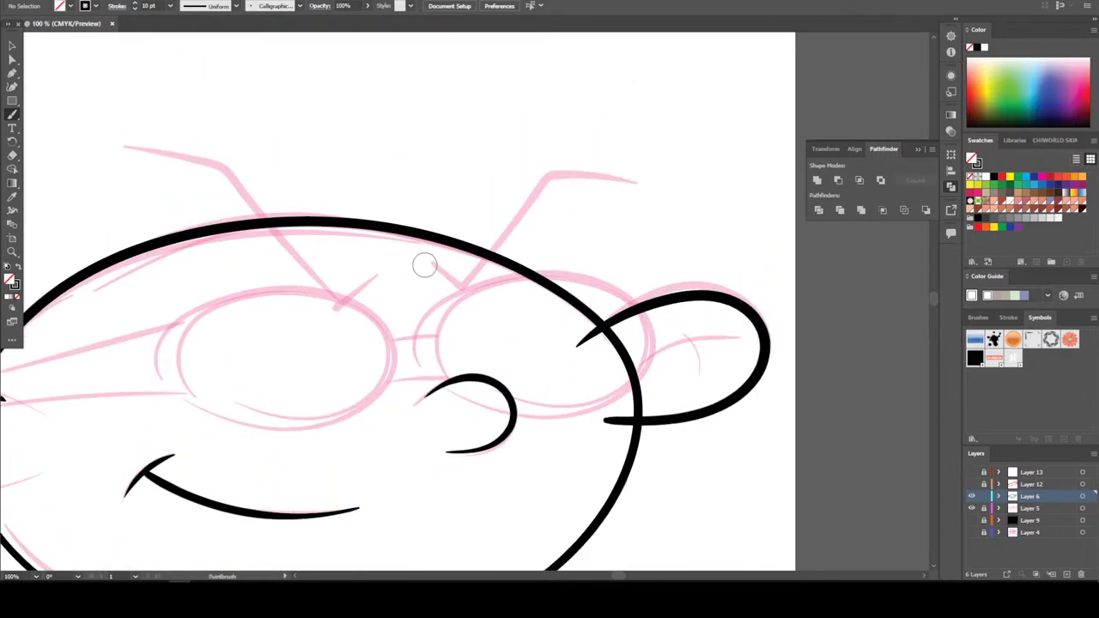
Ink the right and left brow lines
{"action": "mouse_move", "coordinate": [464, 288]}
{"action": "left_mouse_down"}
{"action": "mouse_move", "coordinate": [548, 176]}
{"action": "mouse_move", "coordinate": [643, 183]}
{"action": "left_mouse_up"}
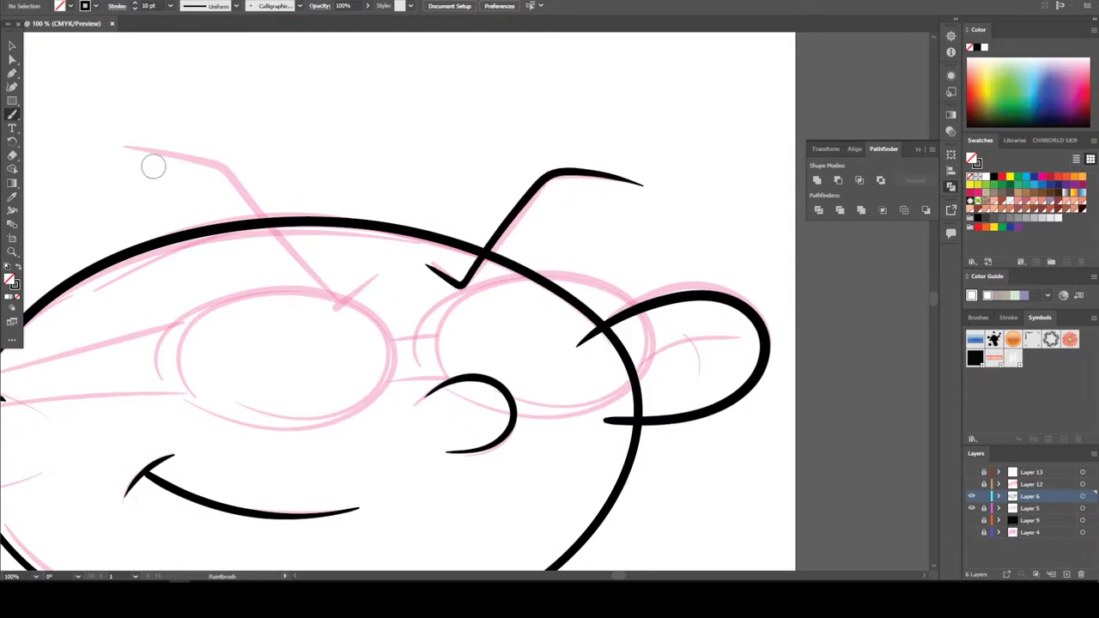
{"action": "mouse_move", "coordinate": [121, 160]}
{"action": "left_mouse_down"}
{"action": "mouse_move", "coordinate": [216, 159]}
{"action": "mouse_move", "coordinate": [328, 294]}
{"action": "left_mouse_up"}
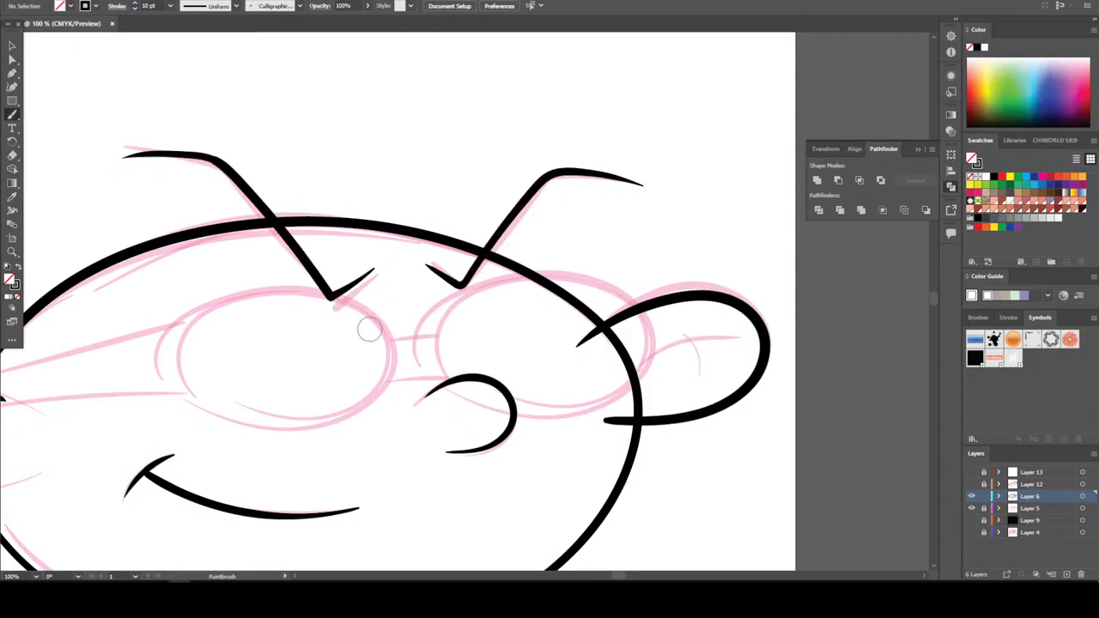
{"action": "key", "text": "ctrl+minus"}
{"action": "key", "text": "ctrl+minus"}
{"action": "key", "text": "ctrl+minus"}
{"action": "key", "text": "ctrl+minus"}
{"action": "key", "text": "ctrl+plus"}
{"action": "key", "text": "ctrl+plus"}
{"action": "key", "text": "ctrl+plus"}
{"action": "key", "text": "ctrl+plus"}
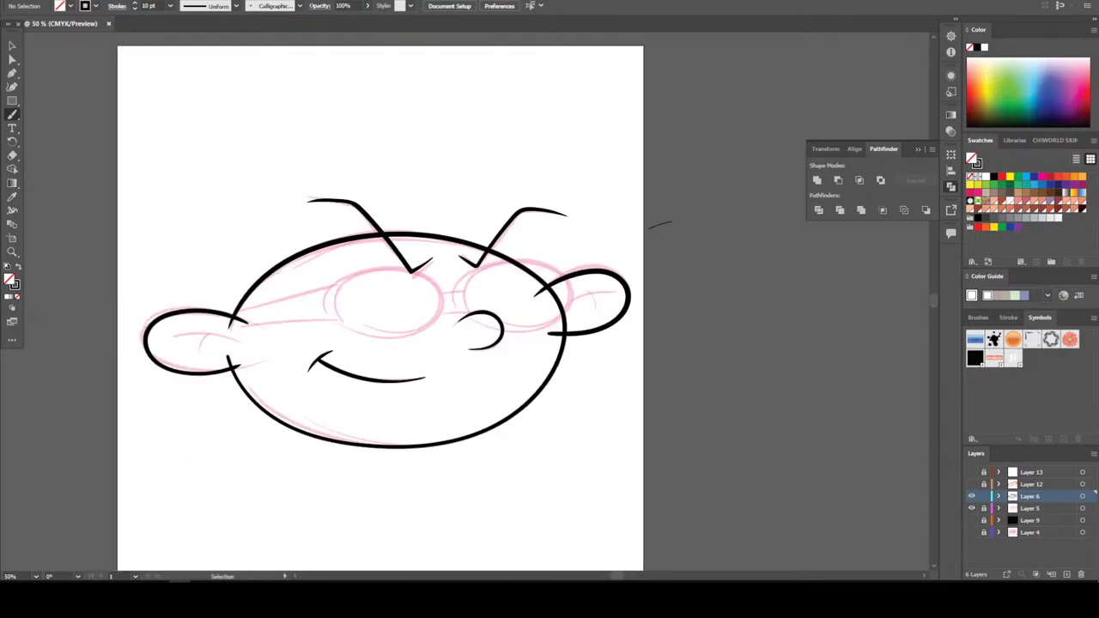
{"action": "scroll", "coordinate": [431, 463], "scroll_direction": "left", "scroll_amount": 4}
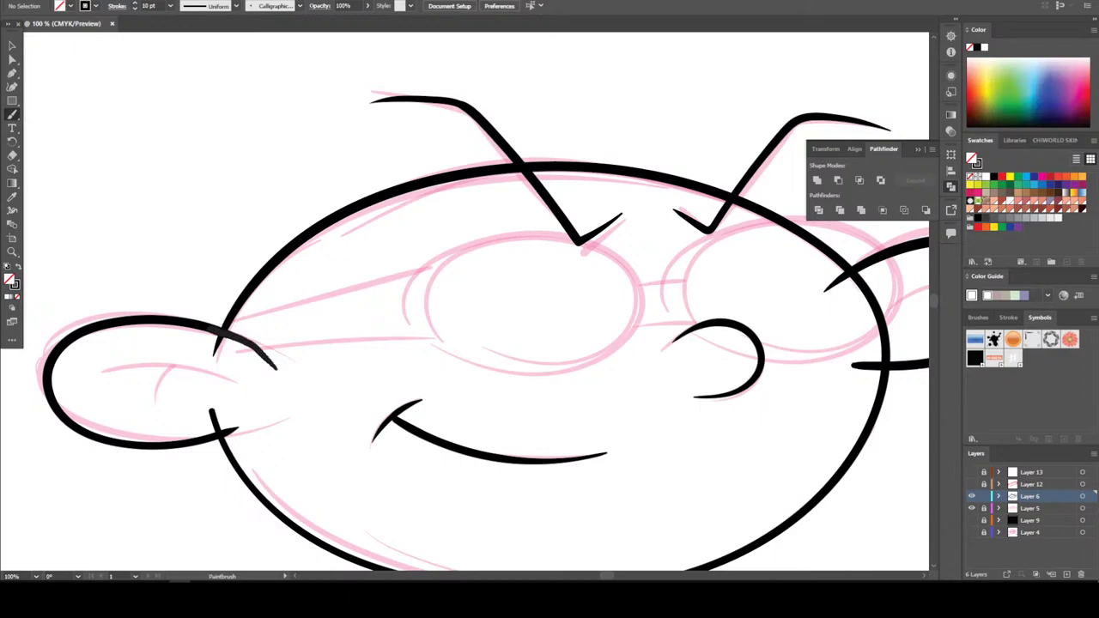
{"action": "scroll", "coordinate": [135, 318], "scroll_direction": "down", "scroll_amount": 1}
{"action": "key", "text": "ctrl+minus"}
{"action": "key", "text": "ctrl+plus"}
{"action": "key", "text": "ctrl+plus"}
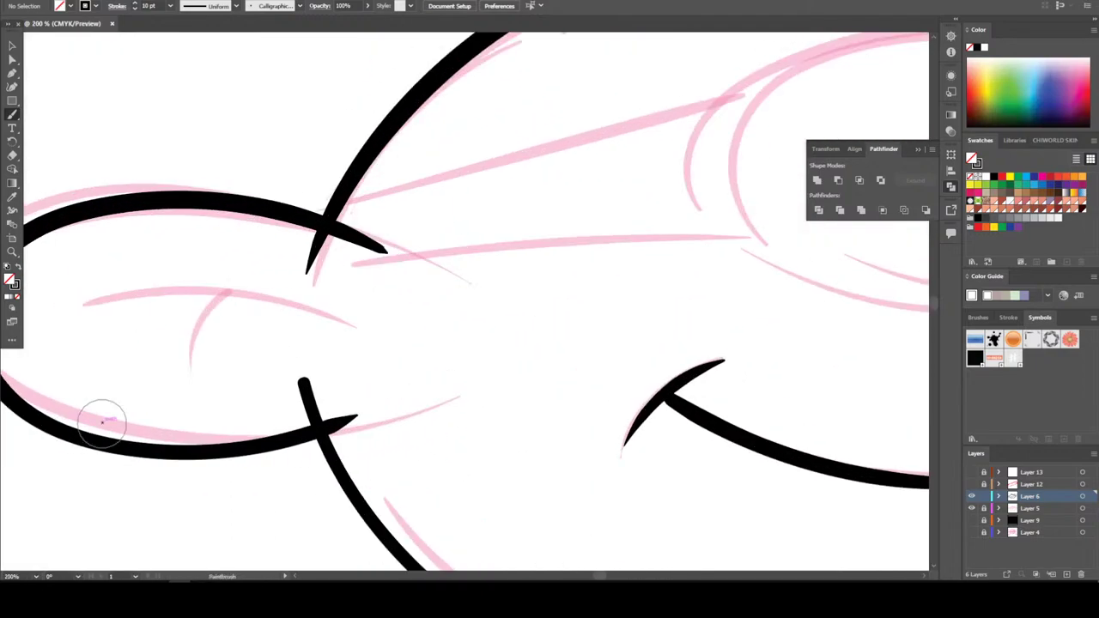
Ink the inner line, inner curve and small curve inside the left ear
{"action": "mouse_move", "coordinate": [432, 297]}
{"action": "left_mouse_down"}
{"action": "mouse_move", "coordinate": [329, 225]}
{"action": "mouse_move", "coordinate": [213, 201]}
{"action": "mouse_move", "coordinate": [133, 199]}
{"action": "left_mouse_up"}
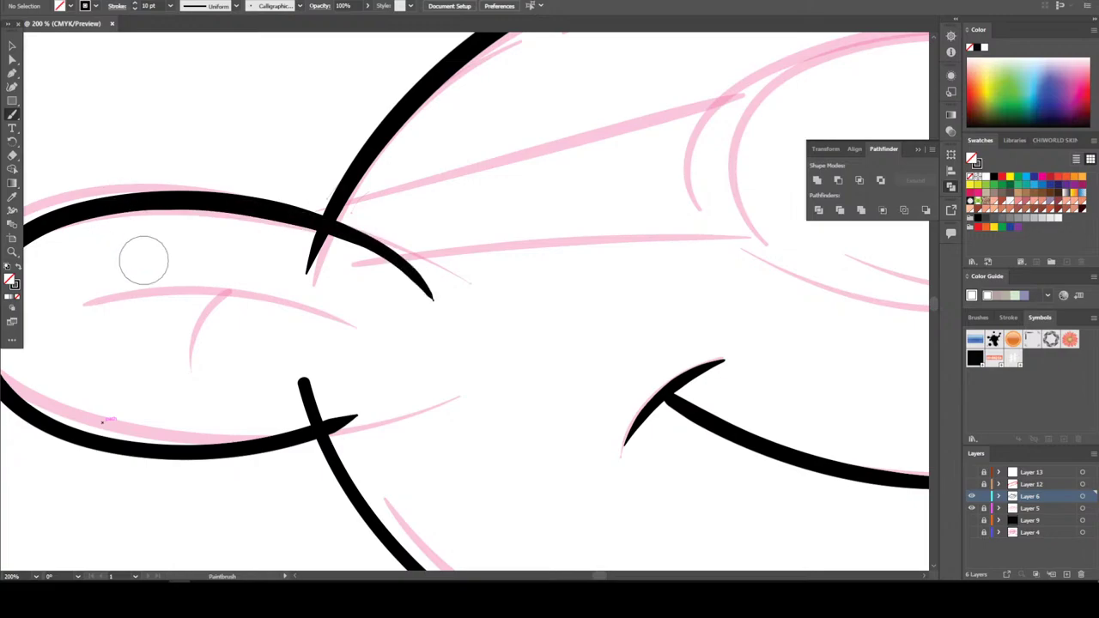
{"action": "scroll", "coordinate": [189, 313], "scroll_direction": "left", "scroll_amount": 5}
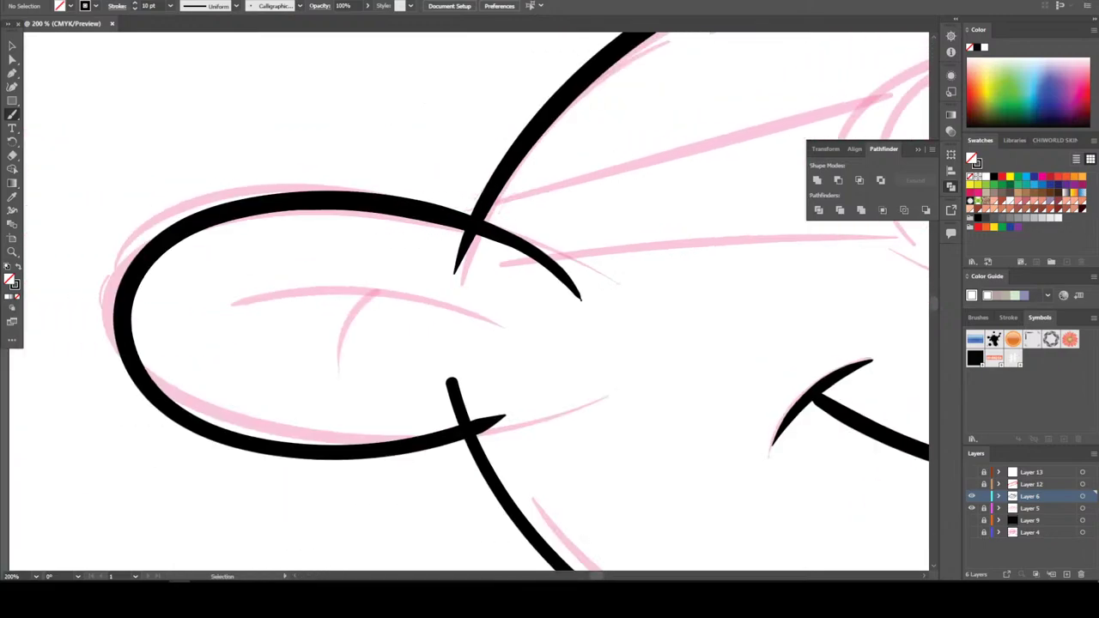
{"action": "key", "text": "ctrl+z"}
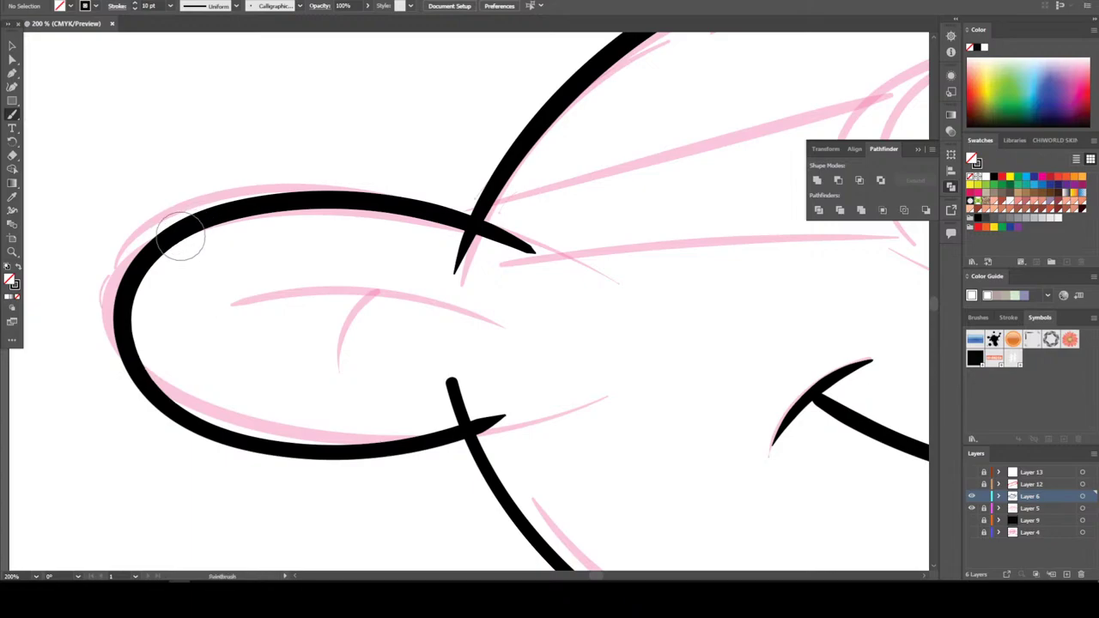
{"action": "mouse_move", "coordinate": [176, 231]}
{"action": "left_mouse_down"}
{"action": "mouse_move", "coordinate": [294, 202]}
{"action": "mouse_move", "coordinate": [404, 206]}
{"action": "mouse_move", "coordinate": [502, 233]}
{"action": "mouse_move", "coordinate": [597, 288]}
{"action": "left_mouse_up"}
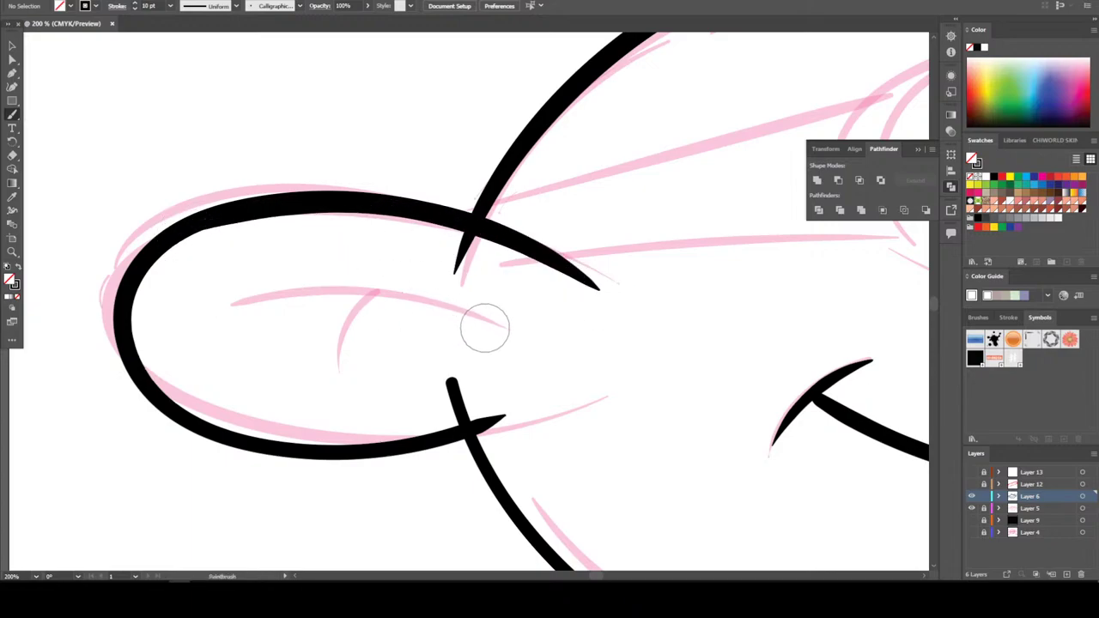
{"action": "mouse_move", "coordinate": [486, 325]}
{"action": "left_mouse_down"}
{"action": "mouse_move", "coordinate": [329, 293]}
{"action": "mouse_move", "coordinate": [216, 314]}
{"action": "left_mouse_up"}
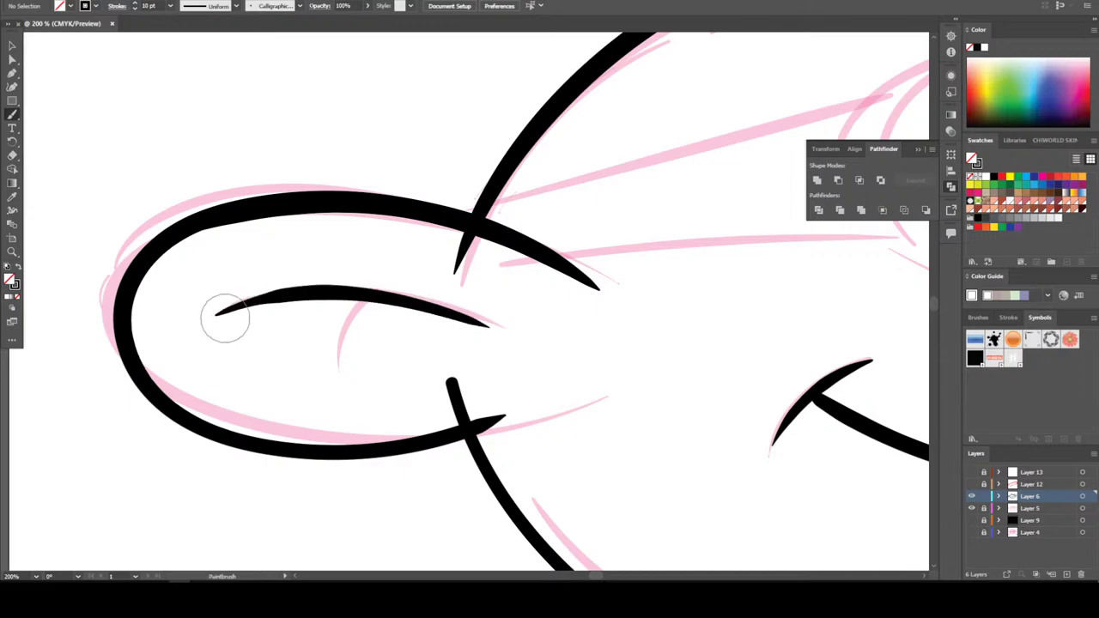
{"action": "mouse_move", "coordinate": [311, 355]}
{"action": "left_mouse_down"}
{"action": "mouse_move", "coordinate": [308, 328]}
{"action": "mouse_move", "coordinate": [348, 298]}
{"action": "left_mouse_up"}
{"action": "key", "text": "ctrl+minus"}
{"action": "key", "text": "ctrl+minus"}
{"action": "key", "text": "ctrl+minus"}
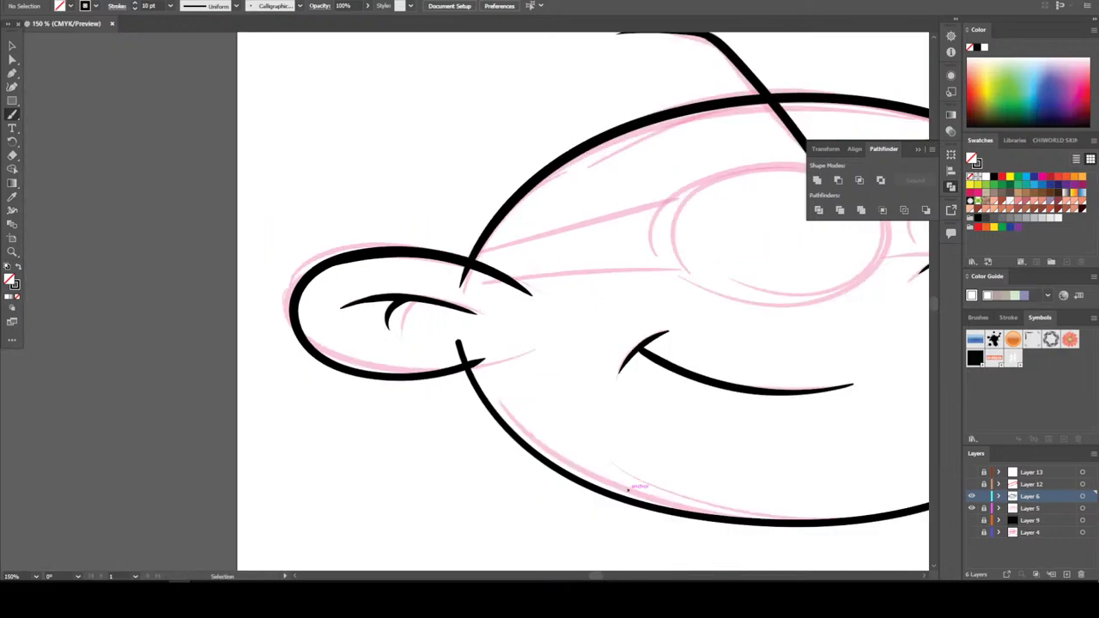
{"action": "key", "text": "ctrl+plus"}
{"action": "key", "text": "ctrl+plus"}
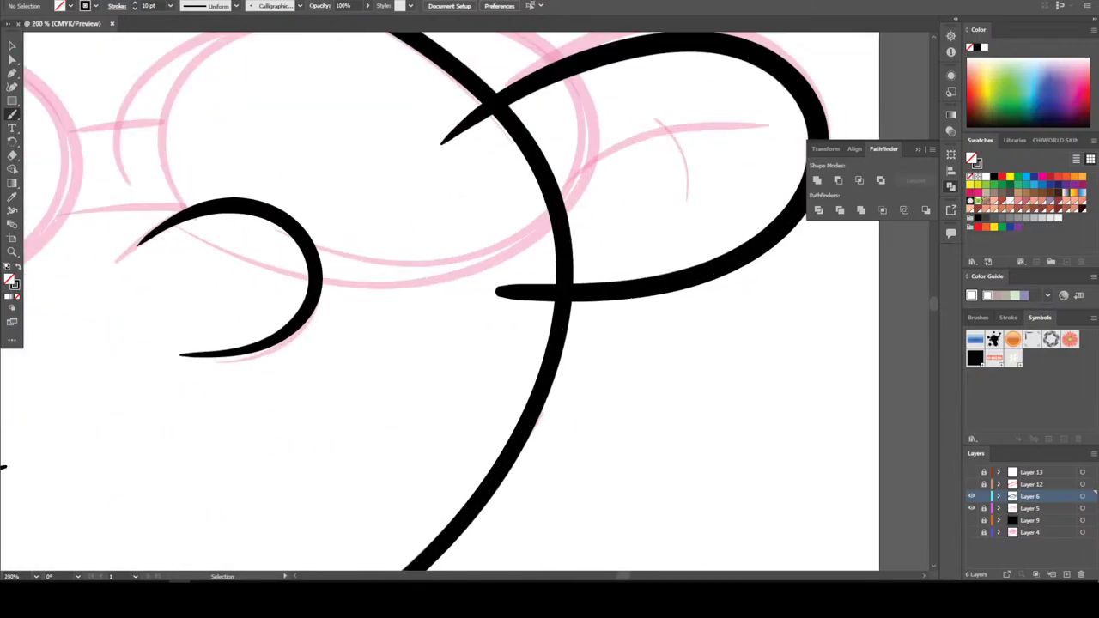
{"action": "scroll", "coordinate": [628, 545], "scroll_direction": "up", "scroll_amount": 3}
Ink the inner line and small curve inside the right ear
{"action": "mouse_move", "coordinate": [557, 285]}
{"action": "left_mouse_down"}
{"action": "mouse_move", "coordinate": [705, 235]}
{"action": "mouse_move", "coordinate": [749, 238]}
{"action": "left_mouse_up"}
{"action": "left_click_drag", "start_coordinate": [674, 300], "coordinate": [668, 243]}
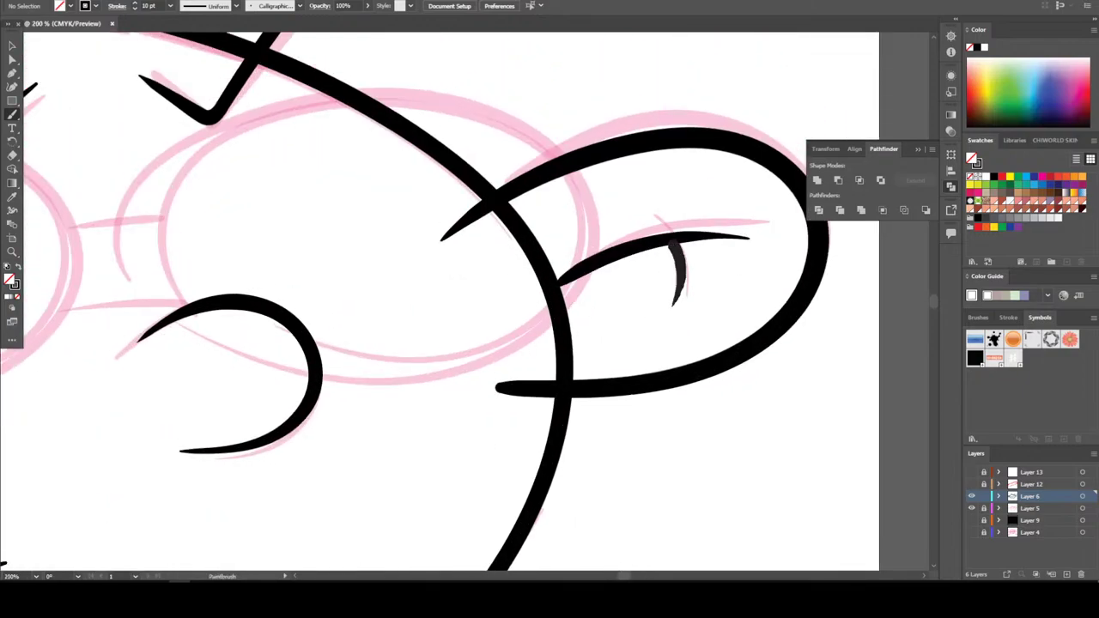
{"action": "key", "text": "ctrl+0"}
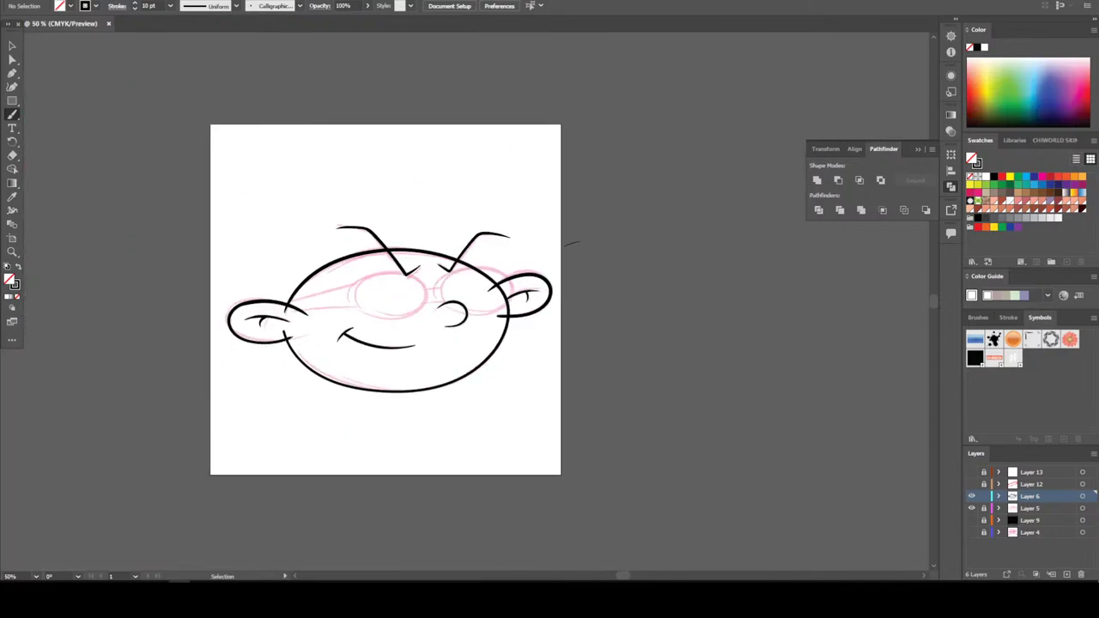
{"action": "key", "text": "ctrl+1"}
{"action": "key", "text": "ctrl+plus"}
{"action": "scroll", "coordinate": [626, 490], "scroll_direction": "up", "scroll_amount": 2}
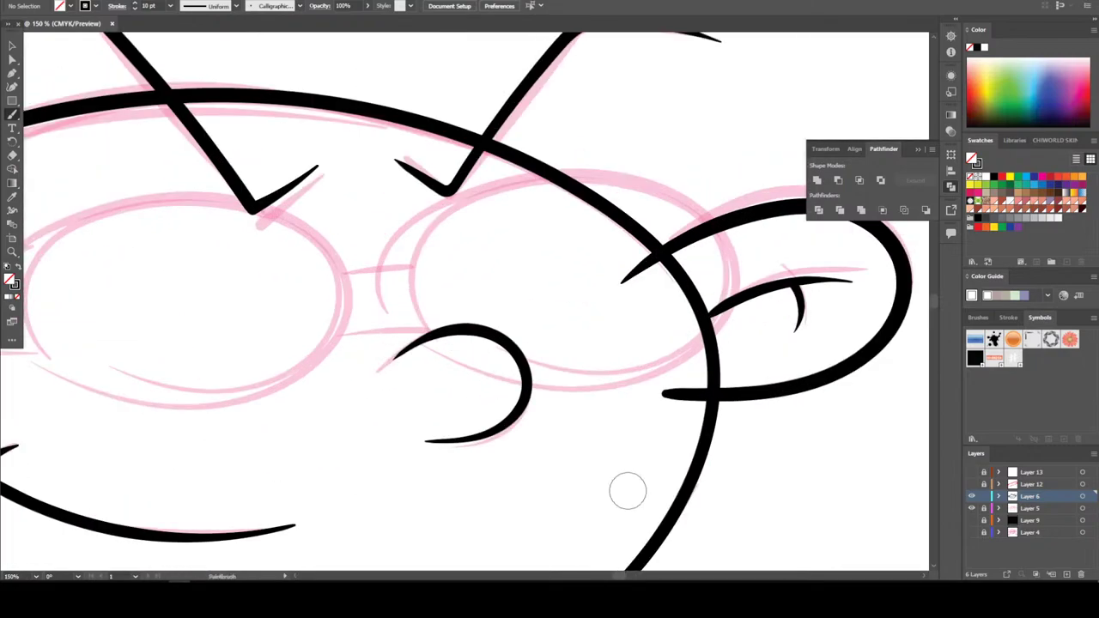
Trace the right lens's lower curve and shorten the right lens ellipse's height
{"action": "mouse_move", "coordinate": [425, 383]}
{"action": "left_mouse_down"}
{"action": "mouse_move", "coordinate": [550, 436]}
{"action": "mouse_move", "coordinate": [687, 400]}
{"action": "mouse_move", "coordinate": [739, 316]}
{"action": "mouse_move", "coordinate": [696, 231]}
{"action": "mouse_move", "coordinate": [527, 197]}
{"action": "mouse_move", "coordinate": [419, 254]}
{"action": "mouse_move", "coordinate": [404, 330]}
{"action": "mouse_move", "coordinate": [464, 411]}
{"action": "mouse_move", "coordinate": [611, 438]}
{"action": "left_mouse_up"}
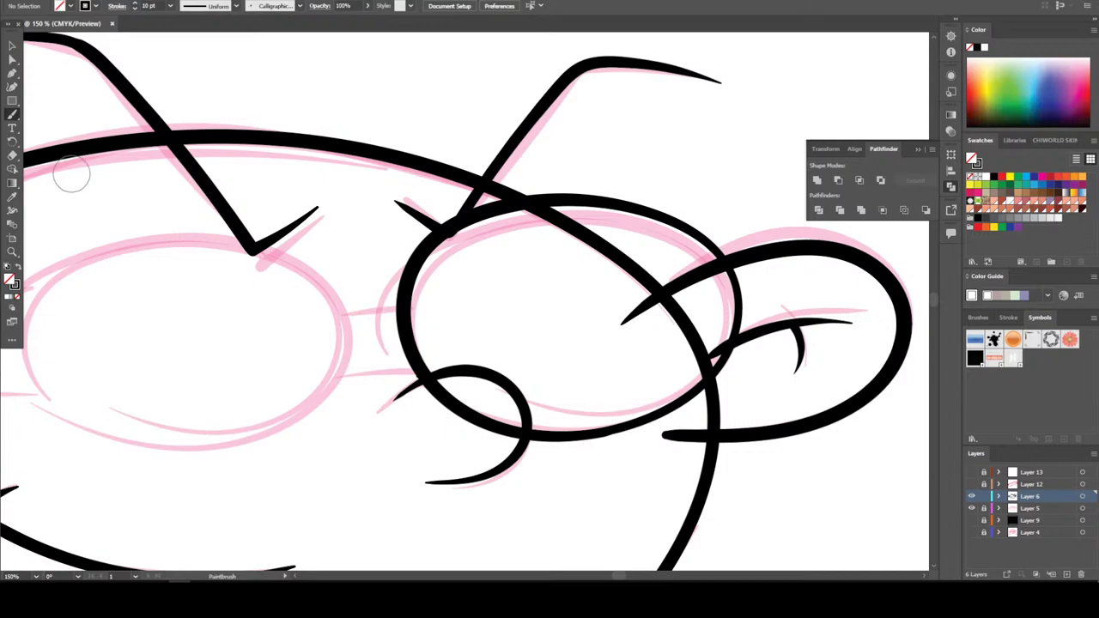
{"action": "key", "text": "v"}
{"action": "left_click", "coordinate": [736, 318]}
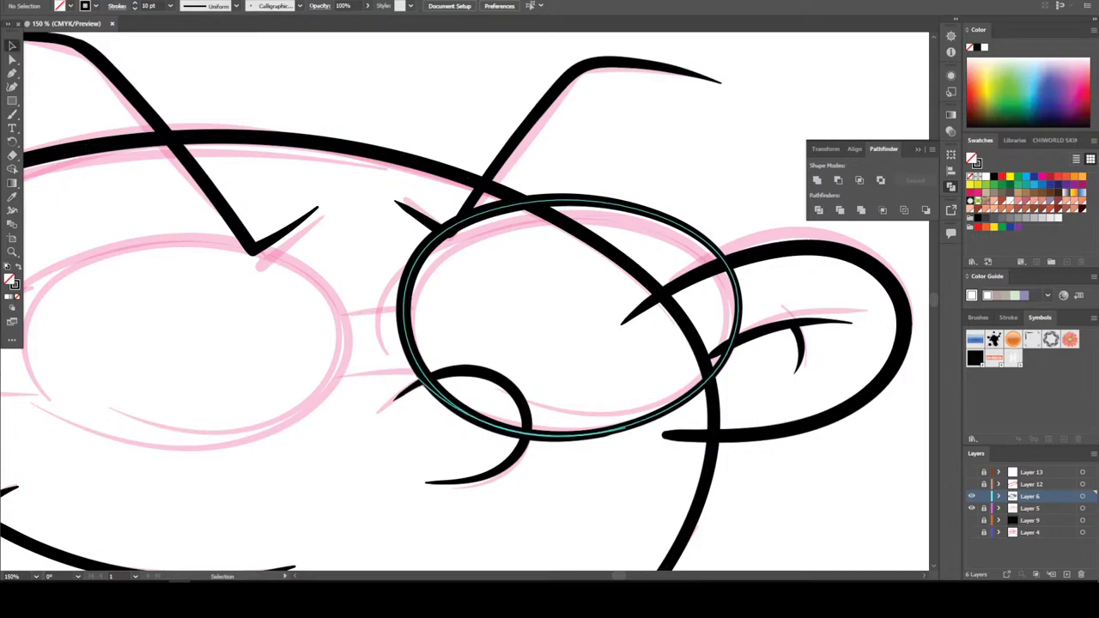
{"action": "left_click_drag", "start_coordinate": [570, 201], "coordinate": [570, 213]}
{"action": "key", "text": "ctrl+shift+a"}
{"action": "key", "text": "ctrl+0"}
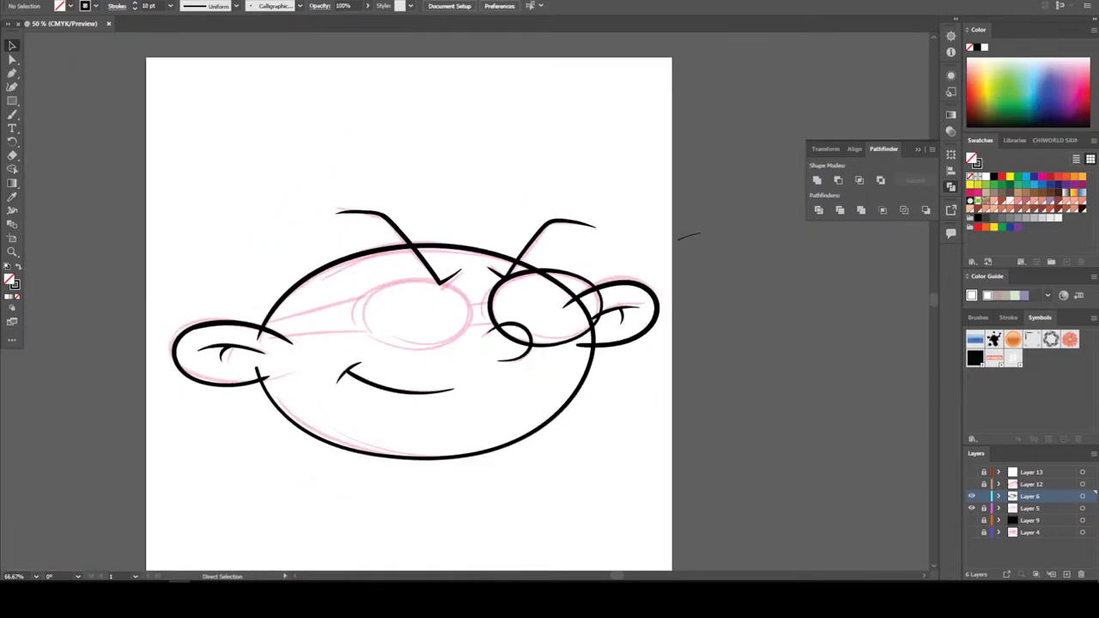
{"action": "key", "text": "ctrl+1"}
Brush a doubled left temple arm and two bridge strokes between the lenses
{"action": "key", "text": "b"}
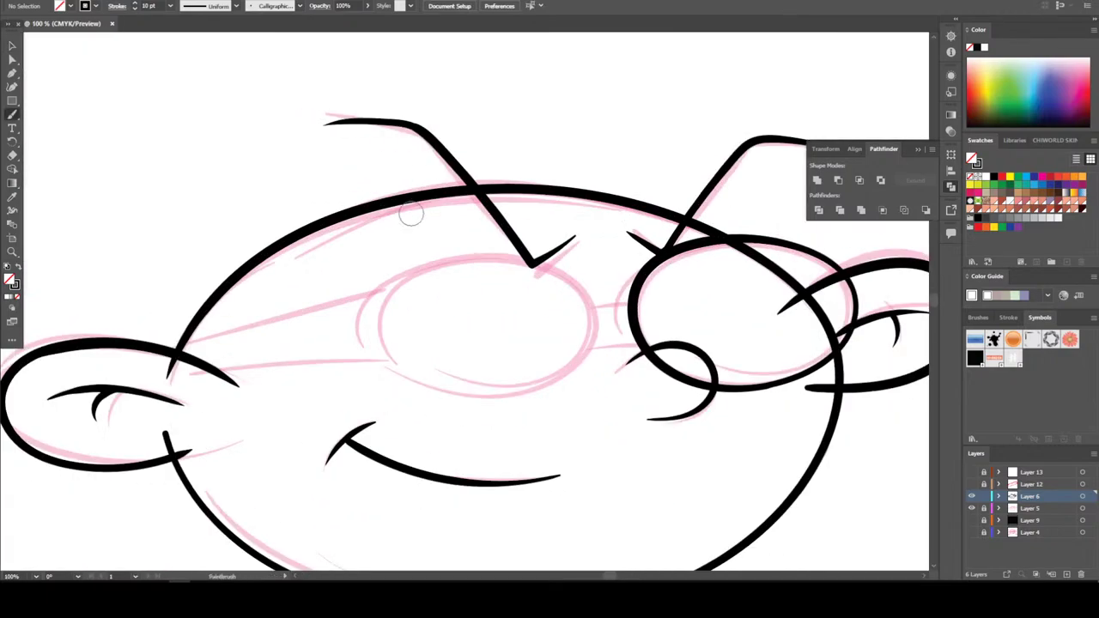
{"action": "mouse_move", "coordinate": [184, 374]}
{"action": "left_mouse_down"}
{"action": "mouse_move", "coordinate": [373, 352]}
{"action": "mouse_move", "coordinate": [423, 392]}
{"action": "mouse_move", "coordinate": [487, 398]}
{"action": "mouse_move", "coordinate": [543, 386]}
{"action": "mouse_move", "coordinate": [582, 352]}
{"action": "mouse_move", "coordinate": [592, 313]}
{"action": "mouse_move", "coordinate": [572, 275]}
{"action": "mouse_move", "coordinate": [490, 248]}
{"action": "mouse_move", "coordinate": [386, 280]}
{"action": "mouse_move", "coordinate": [359, 331]}
{"action": "left_mouse_up"}
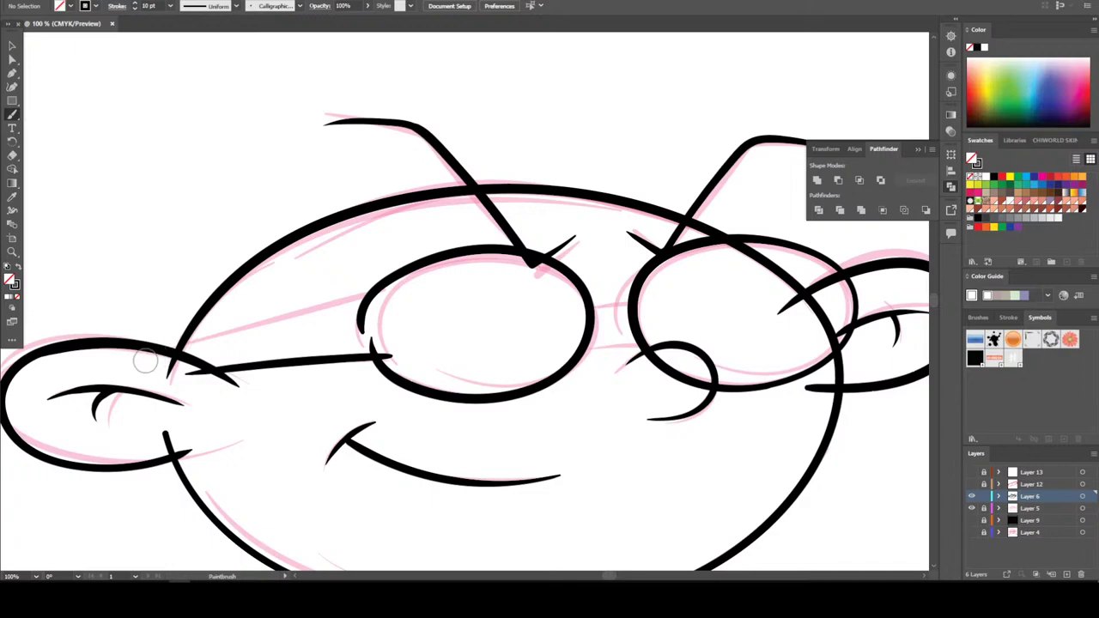
{"action": "left_click_drag", "start_coordinate": [266, 327], "coordinate": [421, 288]}
{"action": "left_click_drag", "start_coordinate": [551, 352], "coordinate": [679, 341]}
{"action": "left_click_drag", "start_coordinate": [550, 311], "coordinate": [668, 307]}
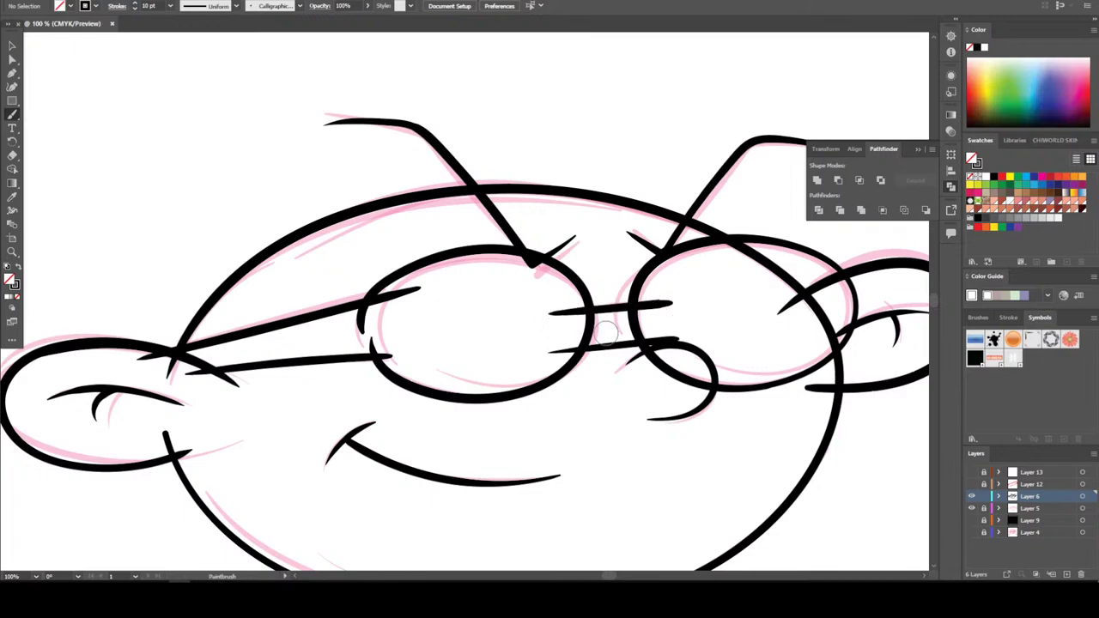
{"action": "key", "text": "ctrl+minus"}
{"action": "key", "text": "ctrl+minus"}
{"action": "key", "text": "ctrl+minus"}
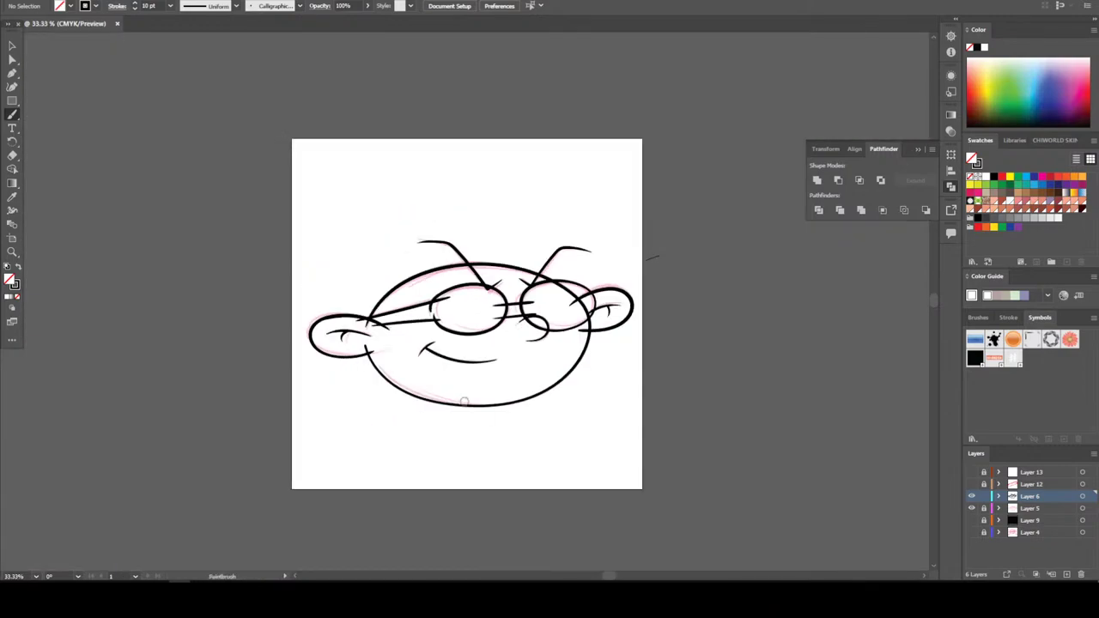
{"action": "key", "text": "ctrl+equal"}
{"action": "key", "text": "v"}
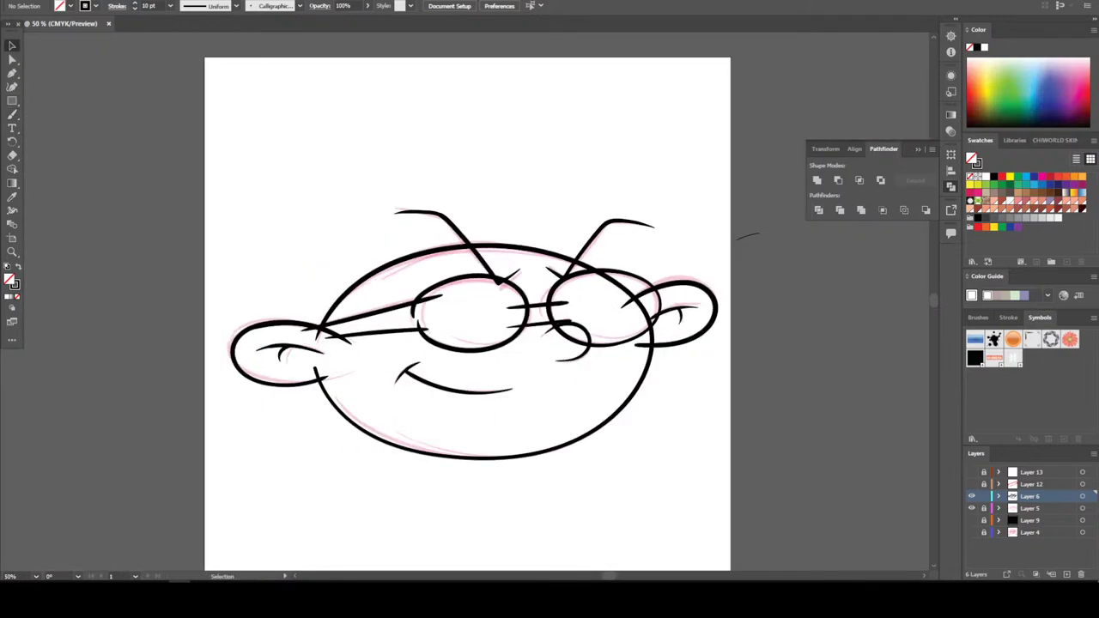
Expand the face's brush strokes, divide the overlaps, and isolate the group
{"action": "mouse_move", "coordinate": [217, 192]}
{"action": "left_mouse_down"}
{"action": "mouse_move", "coordinate": [756, 443]}
{"action": "mouse_move", "coordinate": [756, 468]}
{"action": "left_mouse_up"}
{"action": "left_click", "coordinate": [97, 2]}
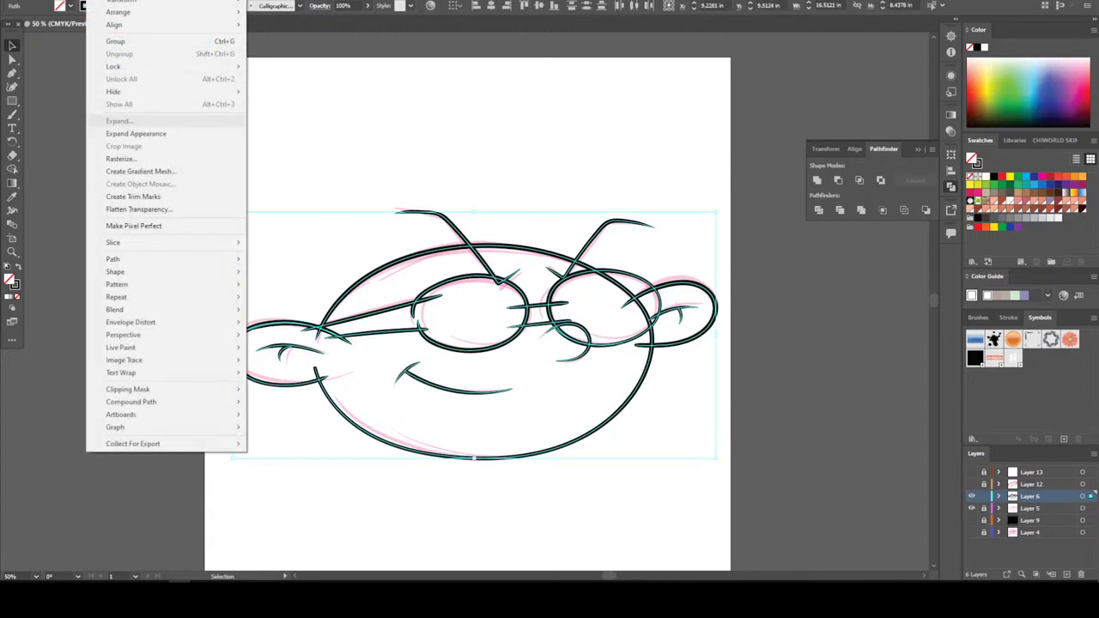
{"action": "left_click", "coordinate": [146, 132]}
{"action": "left_click", "coordinate": [819, 210]}
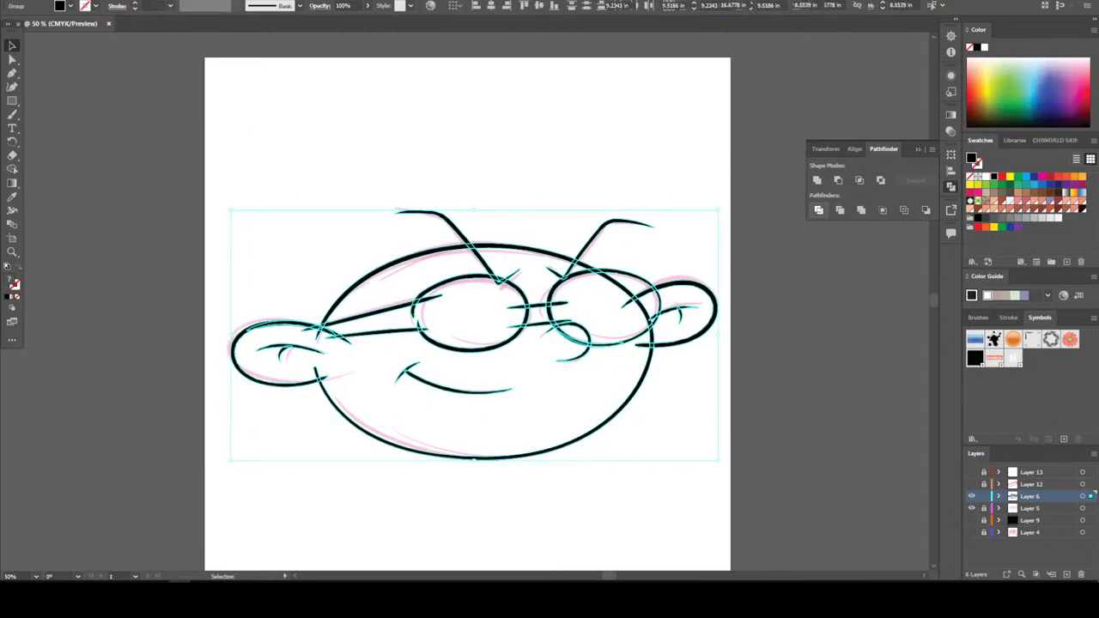
{"action": "right_click", "coordinate": [326, 311]}
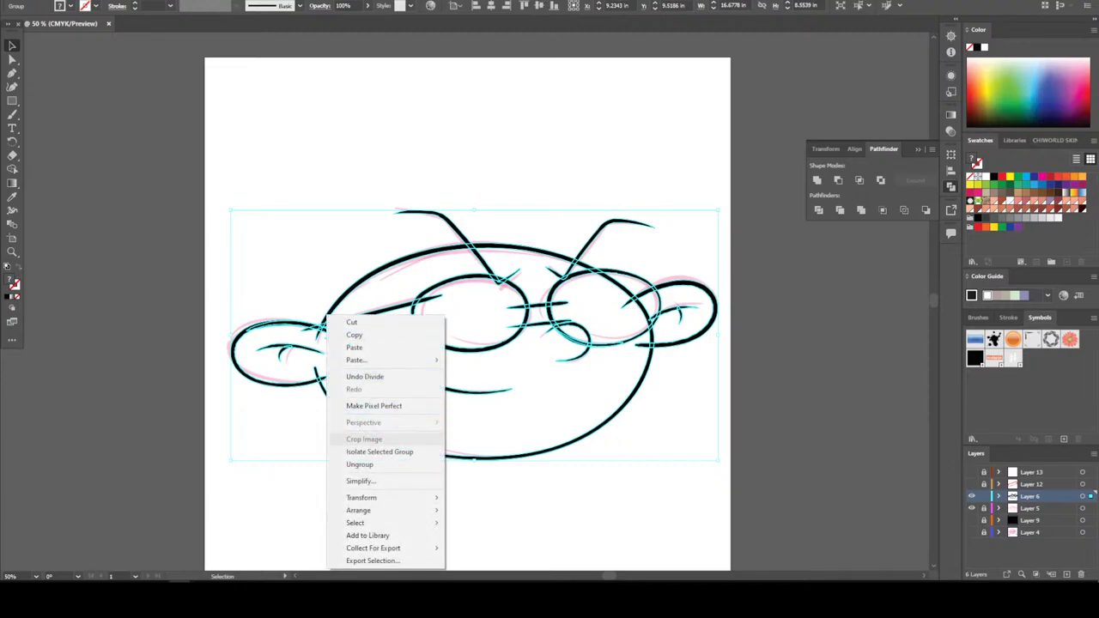
{"action": "left_click", "coordinate": [382, 452]}
Delete the bridge ends inside the left lens and the lower bridge's leftover tail
{"action": "key", "text": "ctrl+plus"}
{"action": "key", "text": "ctrl+plus"}
{"action": "key", "text": "ctrl+plus"}
{"action": "key", "text": "ctrl+plus"}
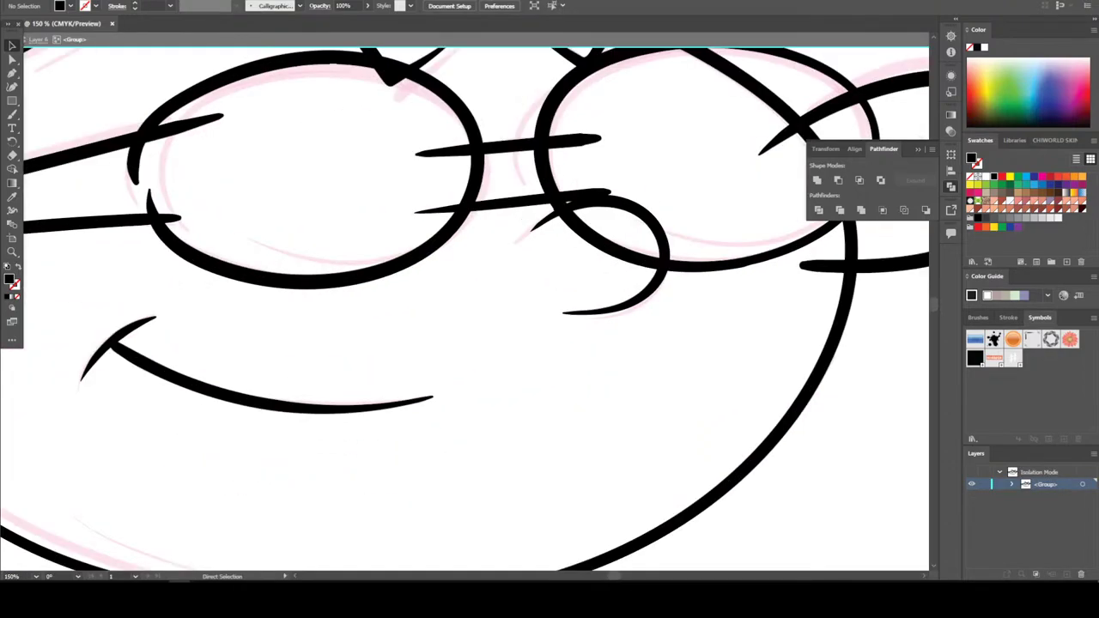
{"action": "key", "text": "a"}
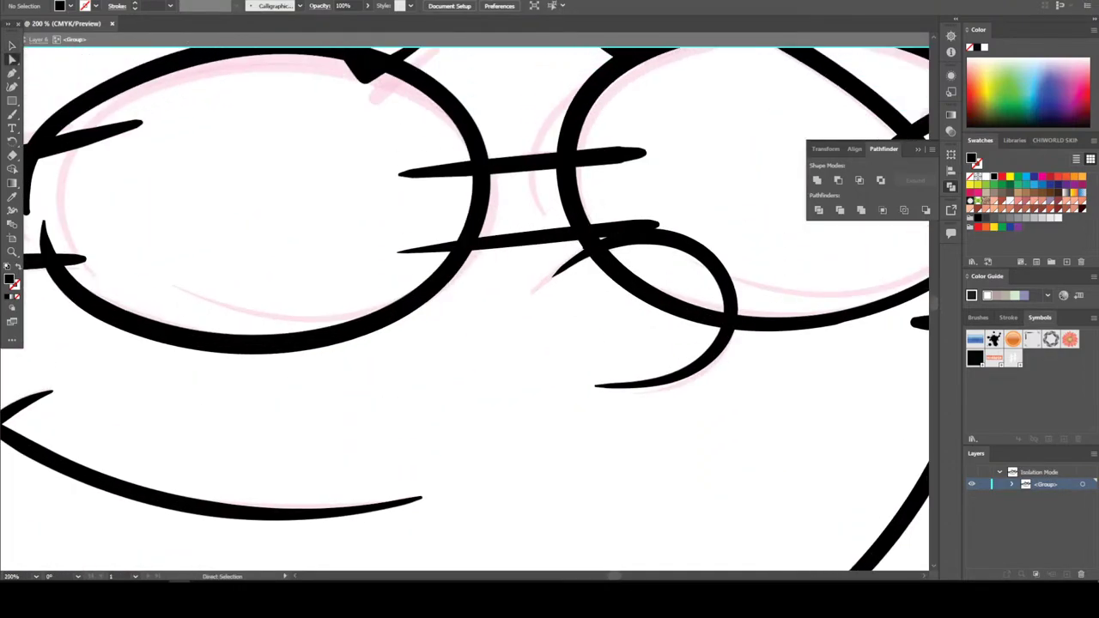
{"action": "left_click_drag", "start_coordinate": [371, 157], "coordinate": [440, 259]}
{"action": "key", "text": "Delete"}
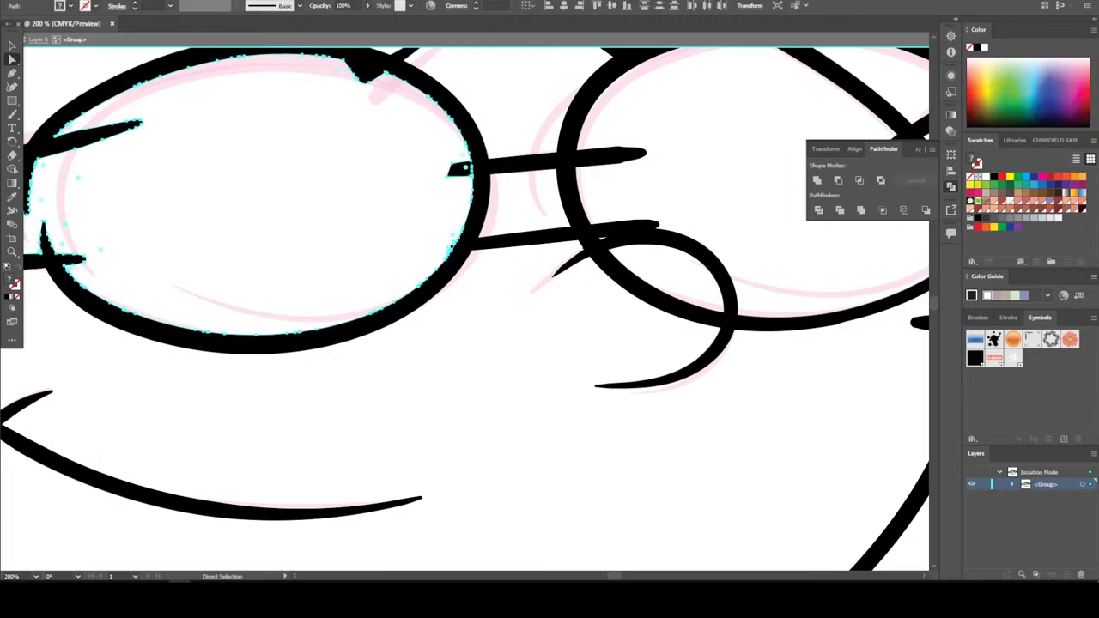
{"action": "left_click", "coordinate": [568, 190]}
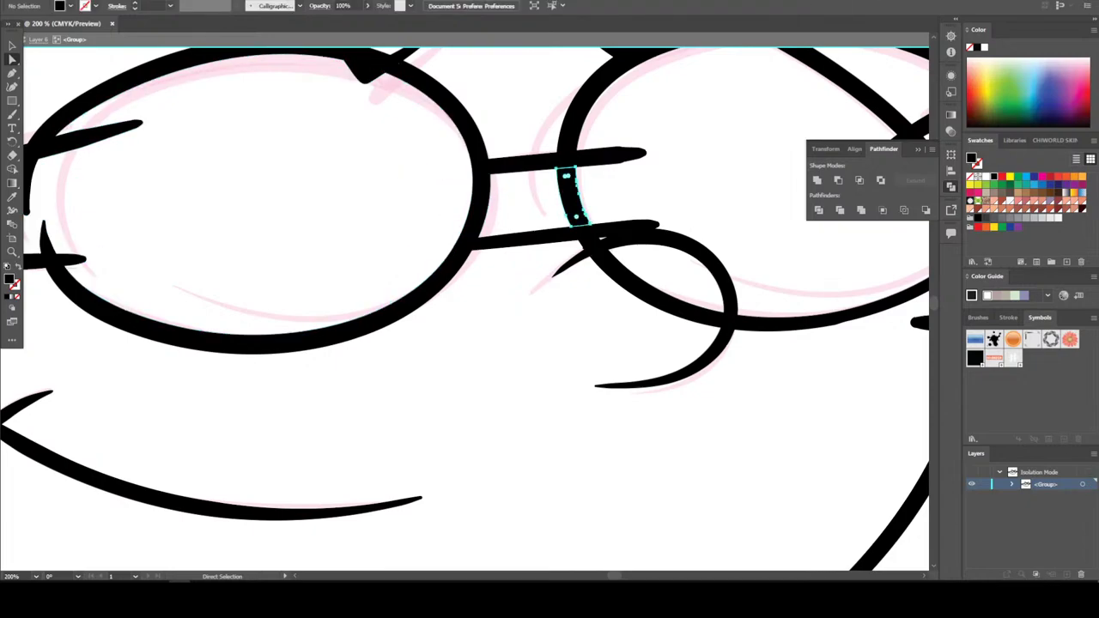
{"action": "key", "text": "ctrl+j"}
{"action": "key", "text": "ctrl+j"}
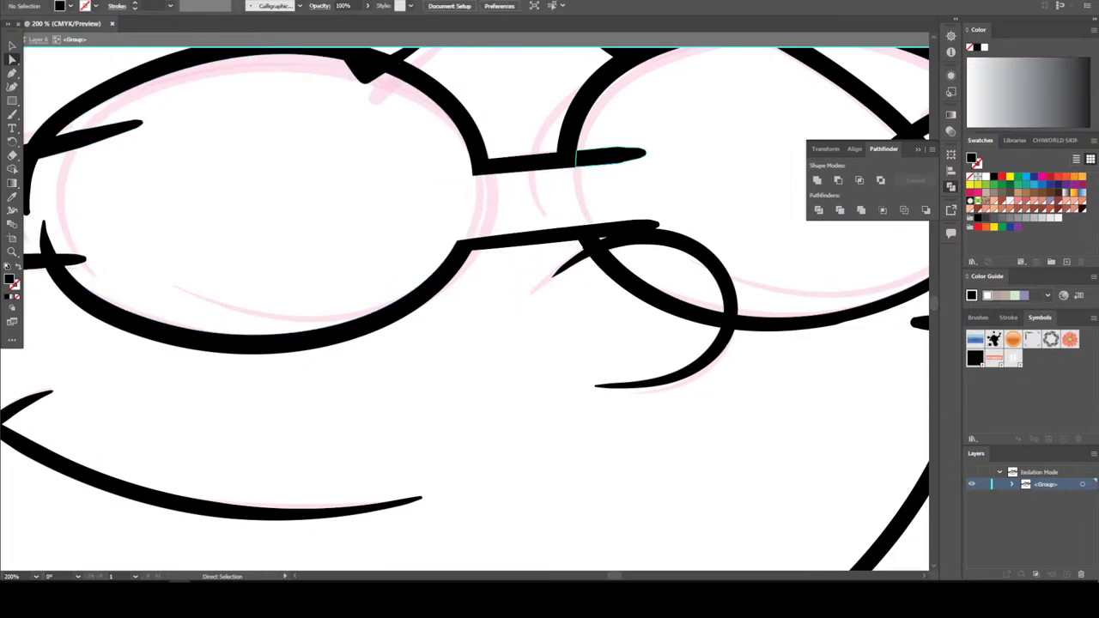
{"action": "left_click", "coordinate": [596, 234]}
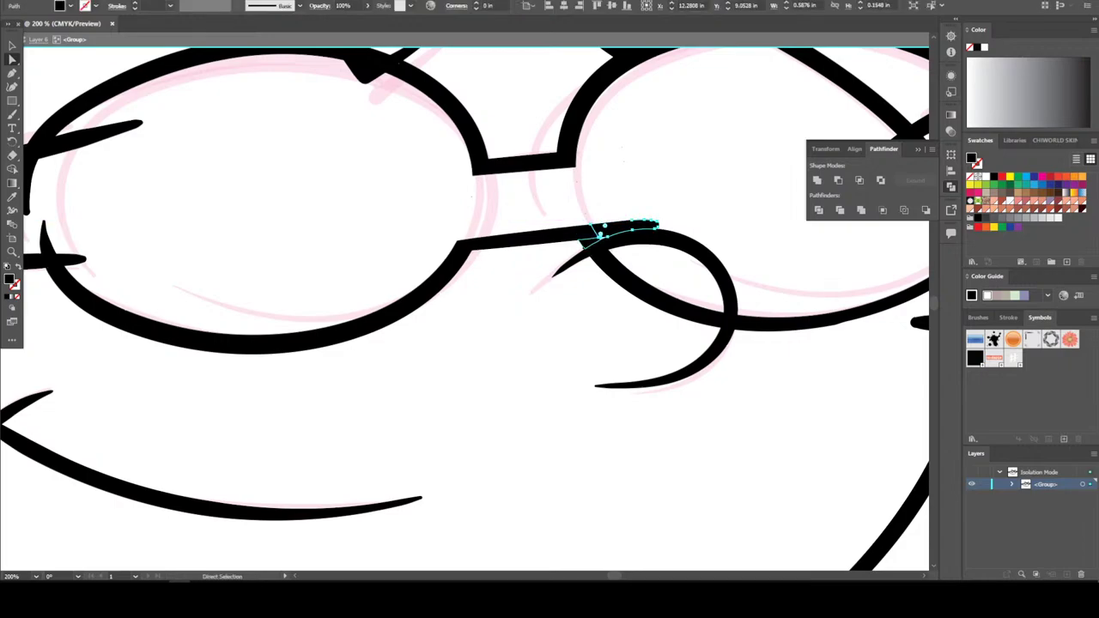
{"action": "key", "text": "Delete"}
{"action": "scroll", "coordinate": [547, 252], "scroll_direction": "up", "scroll_amount": 4}
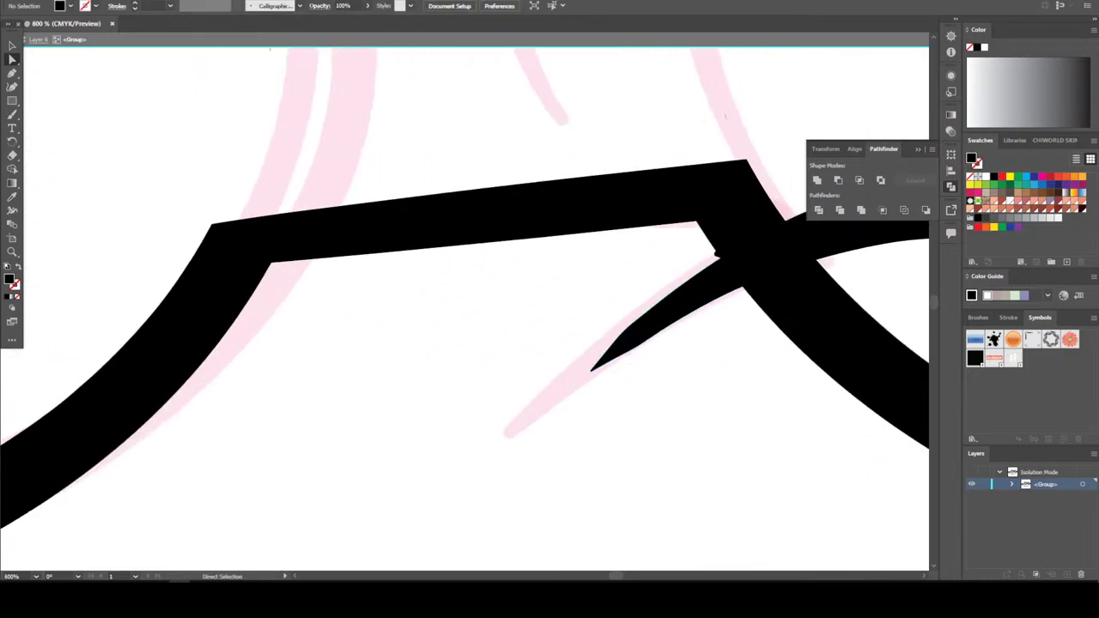
{"action": "left_click_drag", "start_coordinate": [717, 255], "coordinate": [748, 281]}
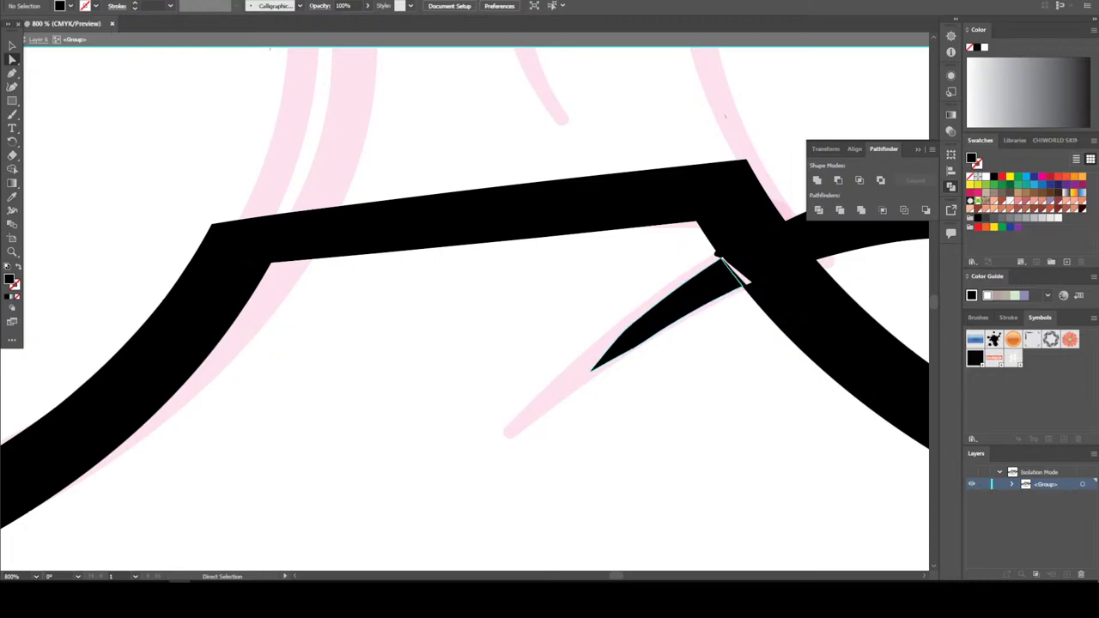
Delete the head and ear strokes crossing the right lens
{"action": "key", "text": "v"}
{"action": "left_click", "coordinate": [578, 170]}
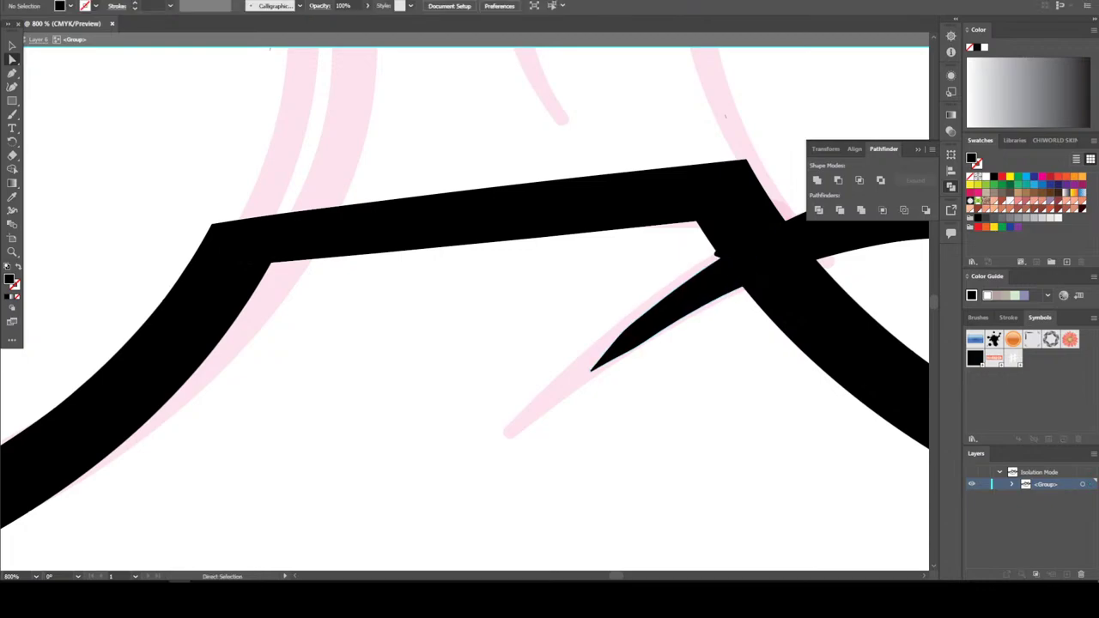
{"action": "scroll", "coordinate": [579, 172], "scroll_direction": "up", "scroll_amount": 1}
{"action": "scroll", "coordinate": [783, 297], "scroll_direction": "up", "scroll_amount": 2}
{"action": "key", "text": "a"}
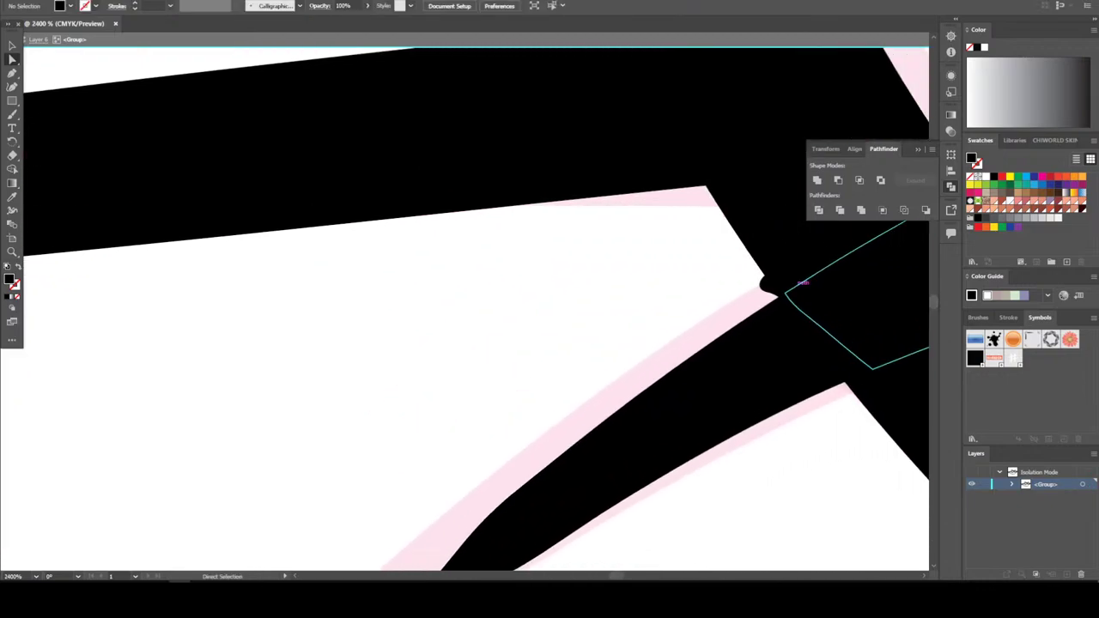
{"action": "key", "text": "ctrl+minus"}
{"action": "key", "text": "ctrl+minus"}
{"action": "key", "text": "ctrl+minus"}
{"action": "key", "text": "ctrl+minus"}
{"action": "key", "text": "ctrl+minus"}
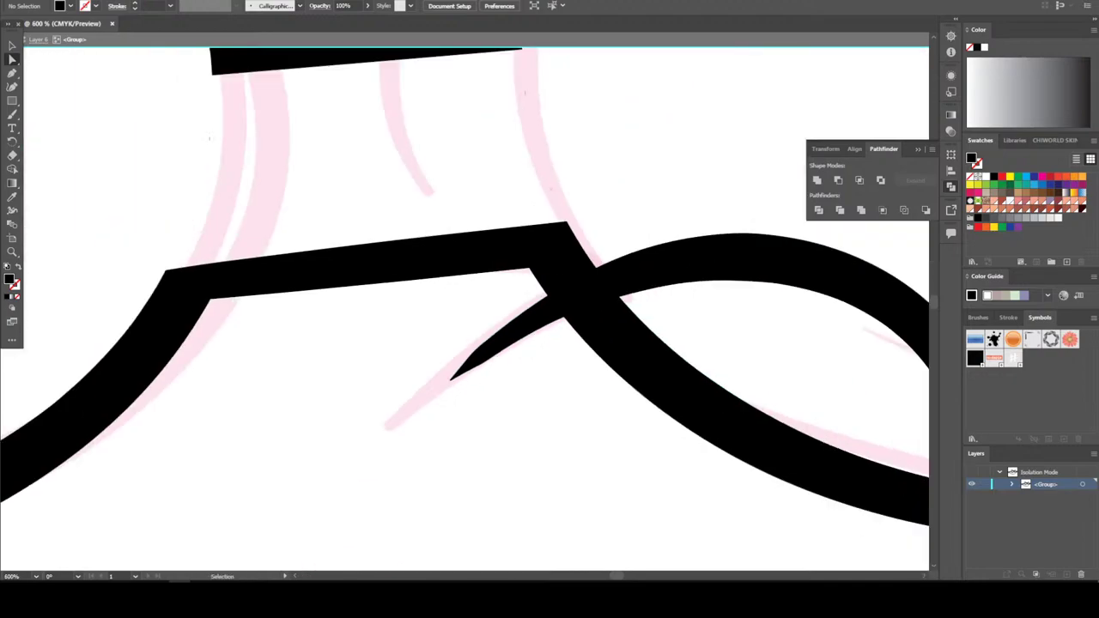
{"action": "key", "text": "ctrl+minus"}
{"action": "key", "text": "a"}
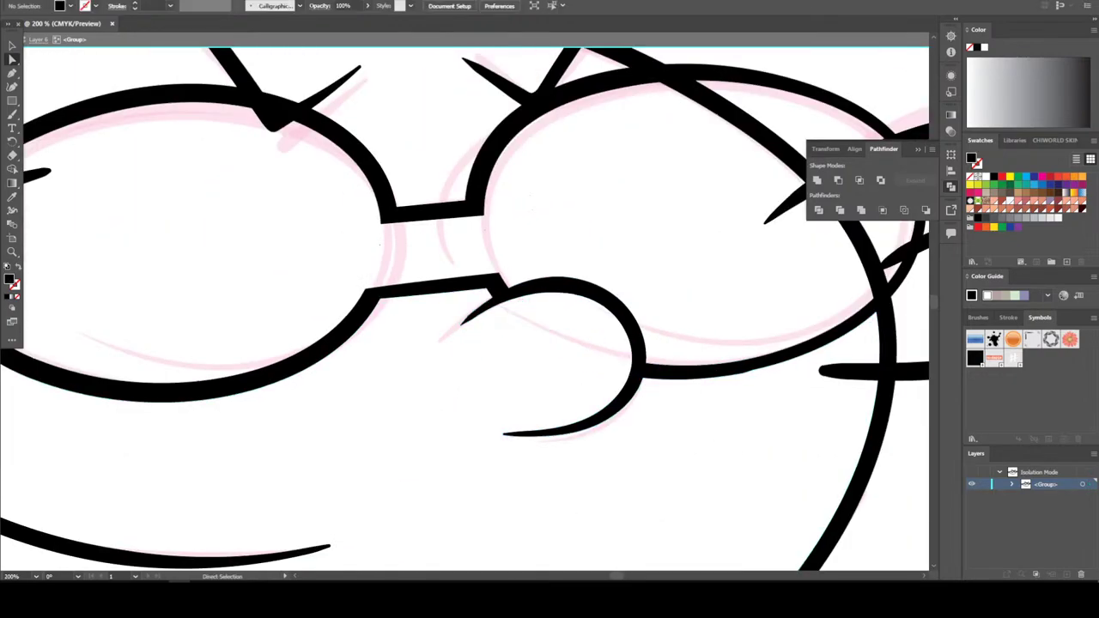
{"action": "key", "text": "ctrl+minus"}
{"action": "key", "text": "ctrl+minus"}
{"action": "key", "text": "ctrl+minus"}
{"action": "key", "text": "ctrl+plus"}
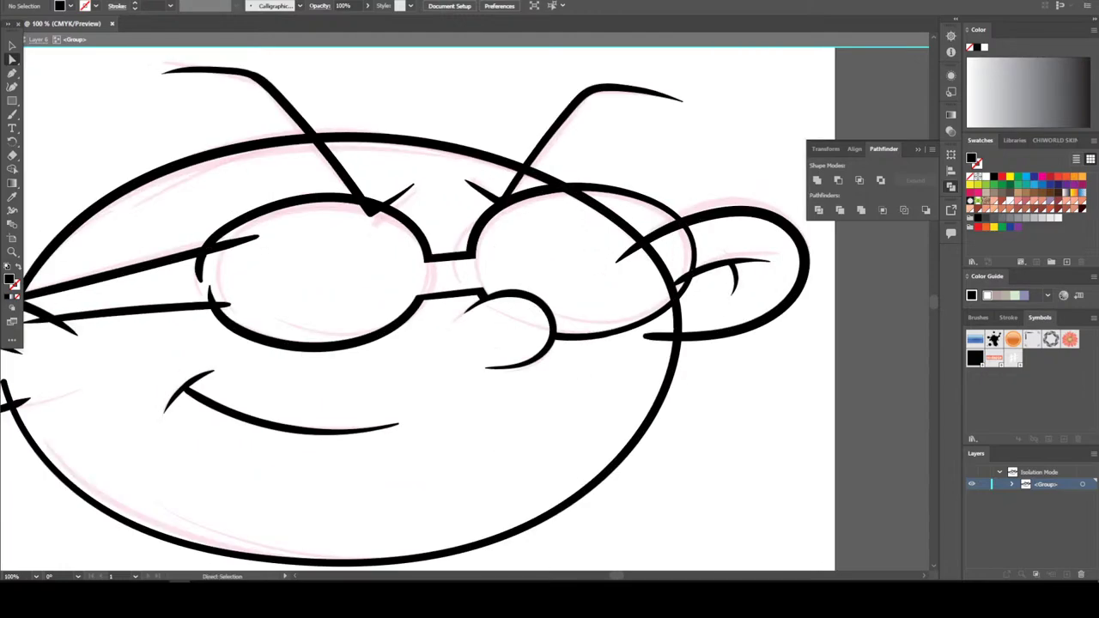
{"action": "key", "text": "Delete"}
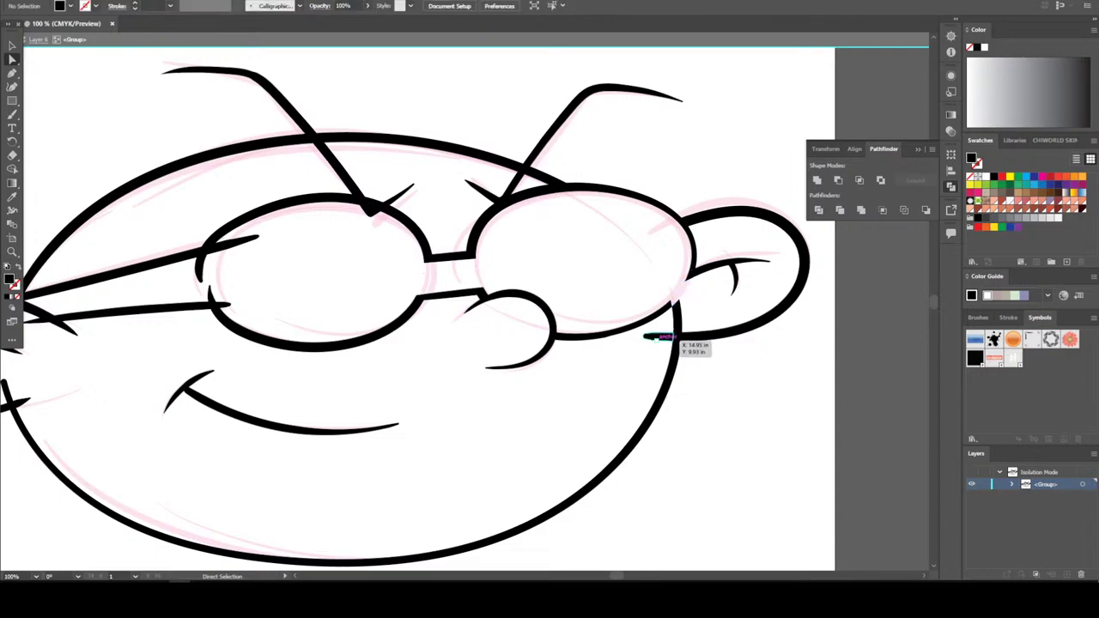
Remove the thin spike inside the right lens top and the short leftover stroke
{"action": "key", "text": "ctrl+plus"}
{"action": "key", "text": "ctrl+plus"}
{"action": "key", "text": "ctrl+plus"}
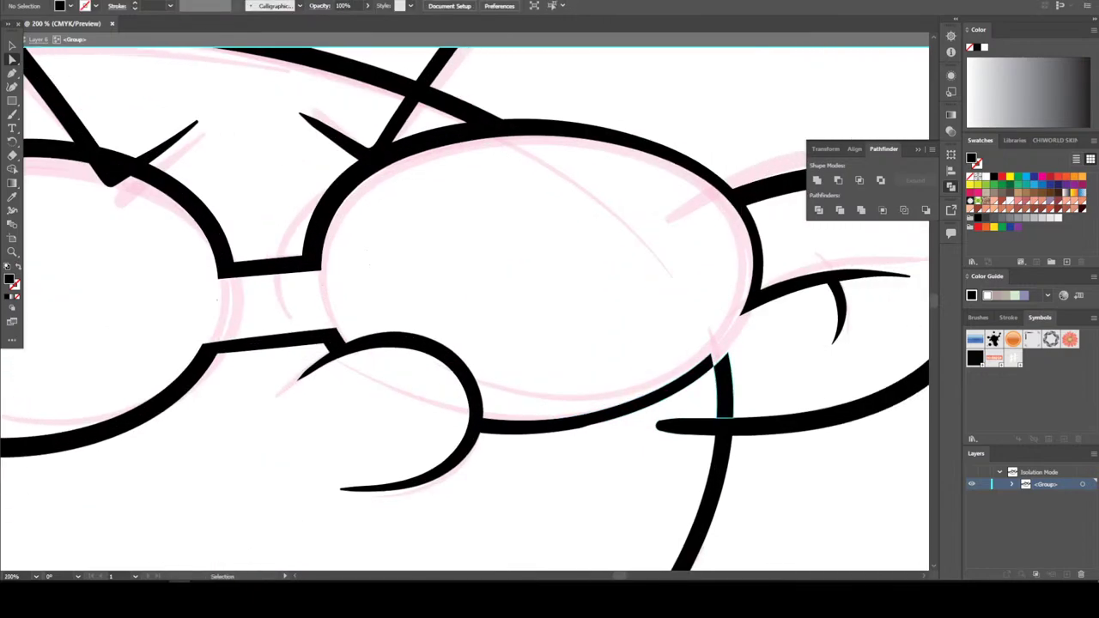
{"action": "left_click_drag", "start_coordinate": [736, 370], "coordinate": [318, 134]}
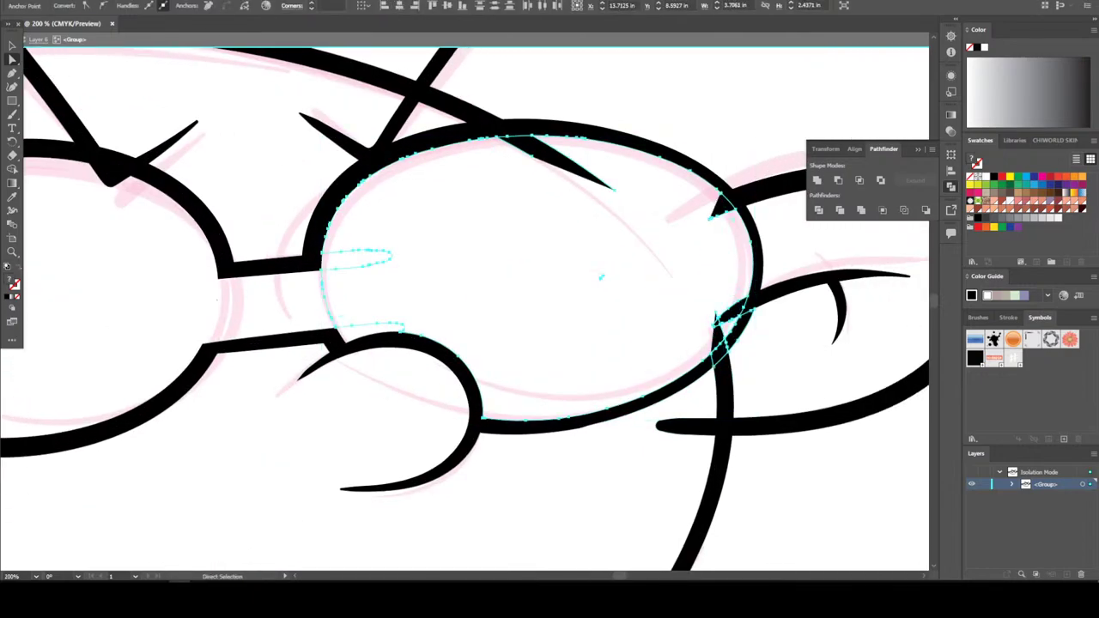
{"action": "left_click", "coordinate": [516, 257]}
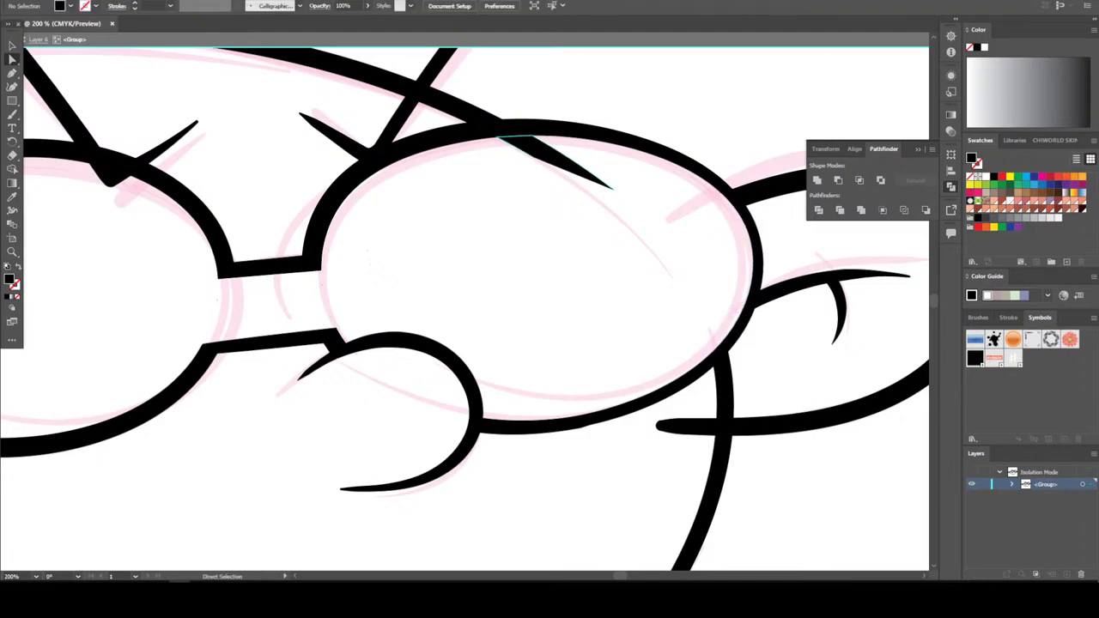
{"action": "left_click", "coordinate": [558, 161]}
{"action": "key", "text": "Delete"}
{"action": "left_click", "coordinate": [687, 427]}
{"action": "key", "text": "Delete"}
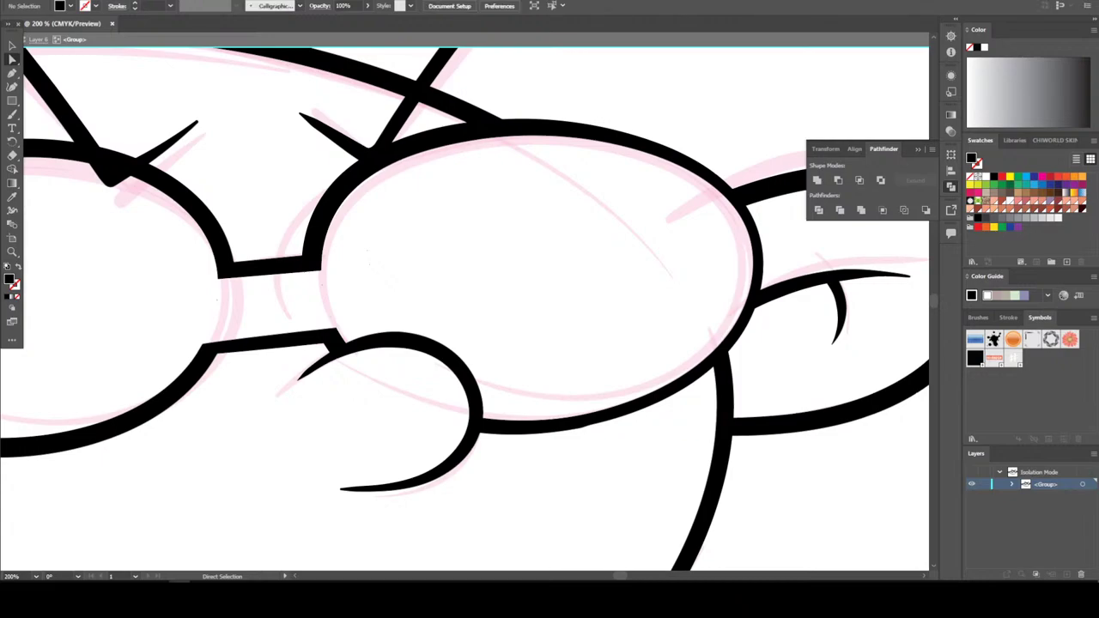
{"action": "scroll", "coordinate": [463, 309], "scroll_direction": "down", "scroll_amount": 5}
{"action": "scroll", "coordinate": [433, 343], "scroll_direction": "up", "scroll_amount": 4}
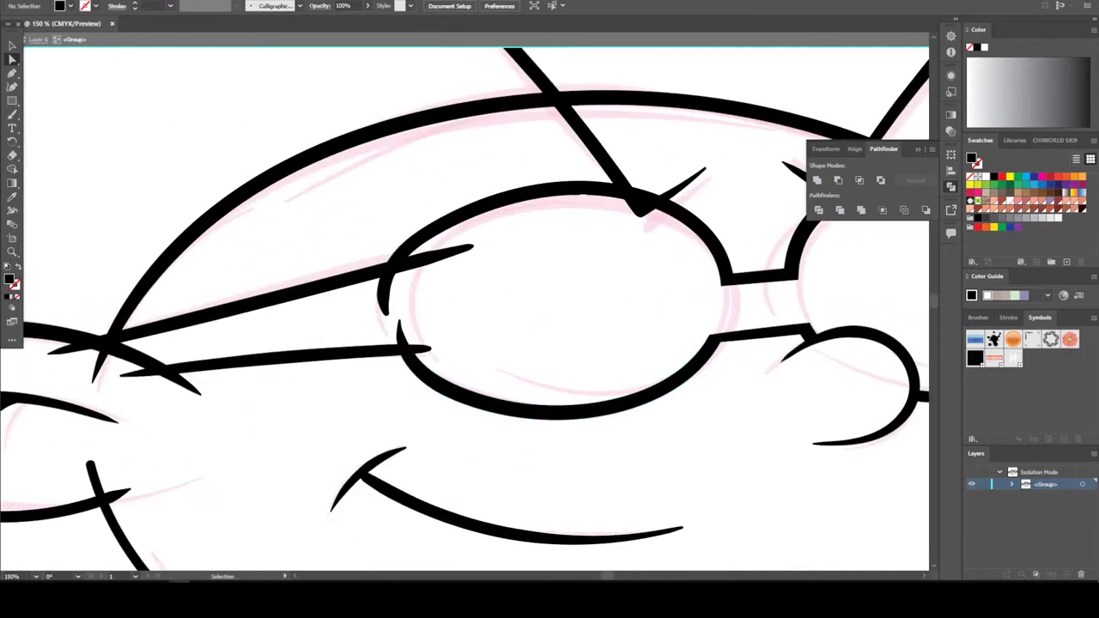
Delete the short curve, thin spike and small hook at the lens's left edge
{"action": "key", "text": "a"}
{"action": "left_click", "coordinate": [384, 293]}
{"action": "key", "text": "Delete"}
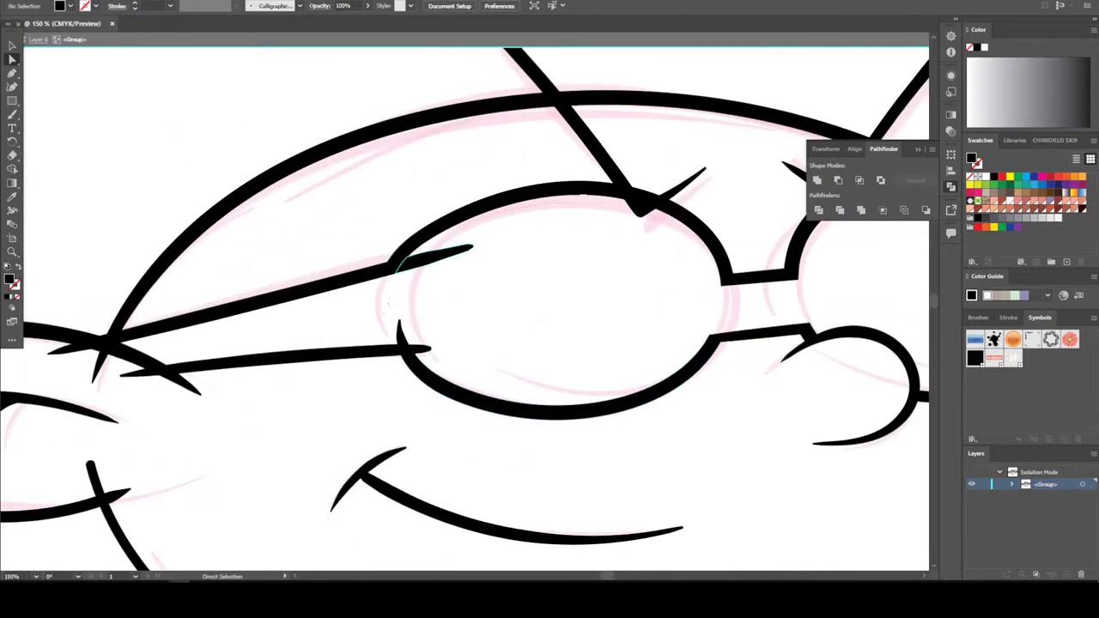
{"action": "key", "text": "Delete"}
{"action": "left_click", "coordinate": [402, 330]}
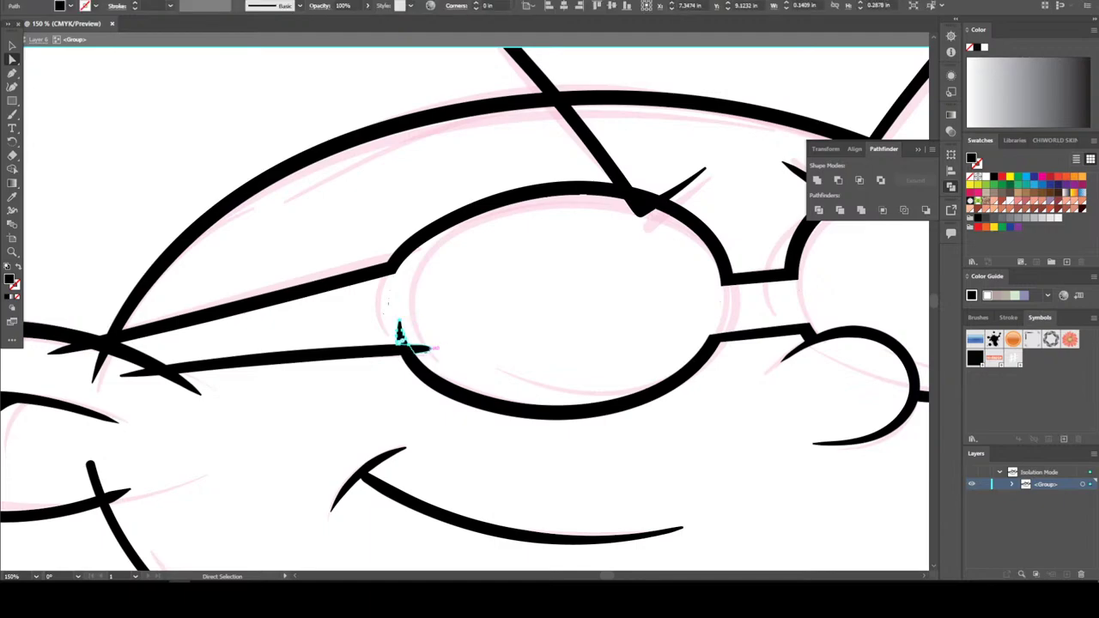
{"action": "key", "text": "Delete"}
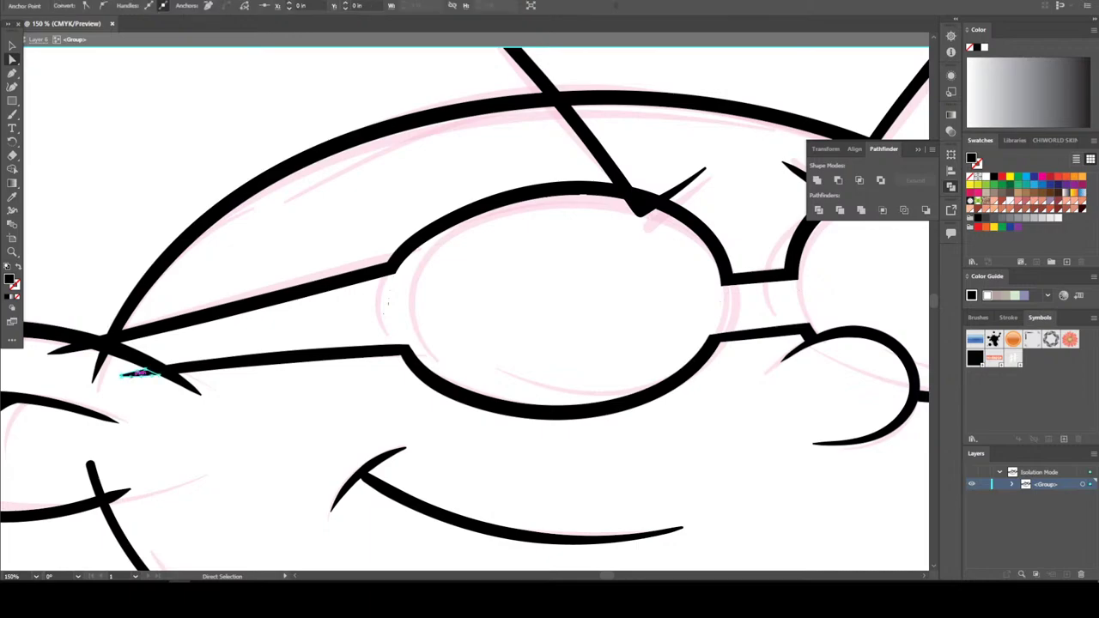
Deselect, fit the artboard in view, and pick the Pencil tool
{"action": "left_click", "coordinate": [99, 354]}
{"action": "key", "text": "ctrl+shift+a"}
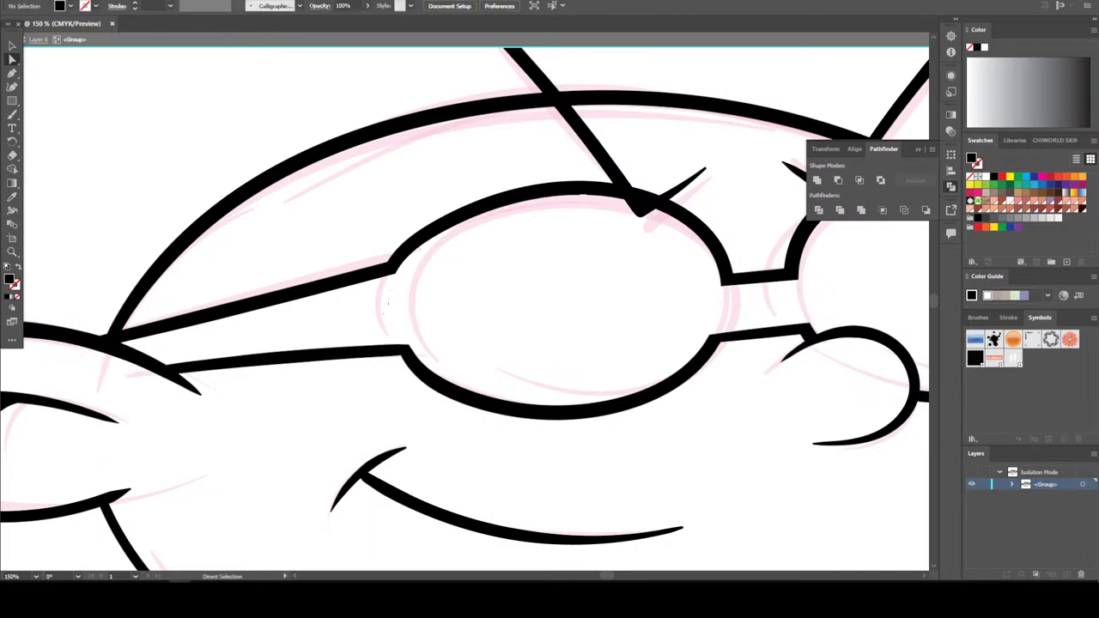
{"action": "key", "text": "ctrl+0"}
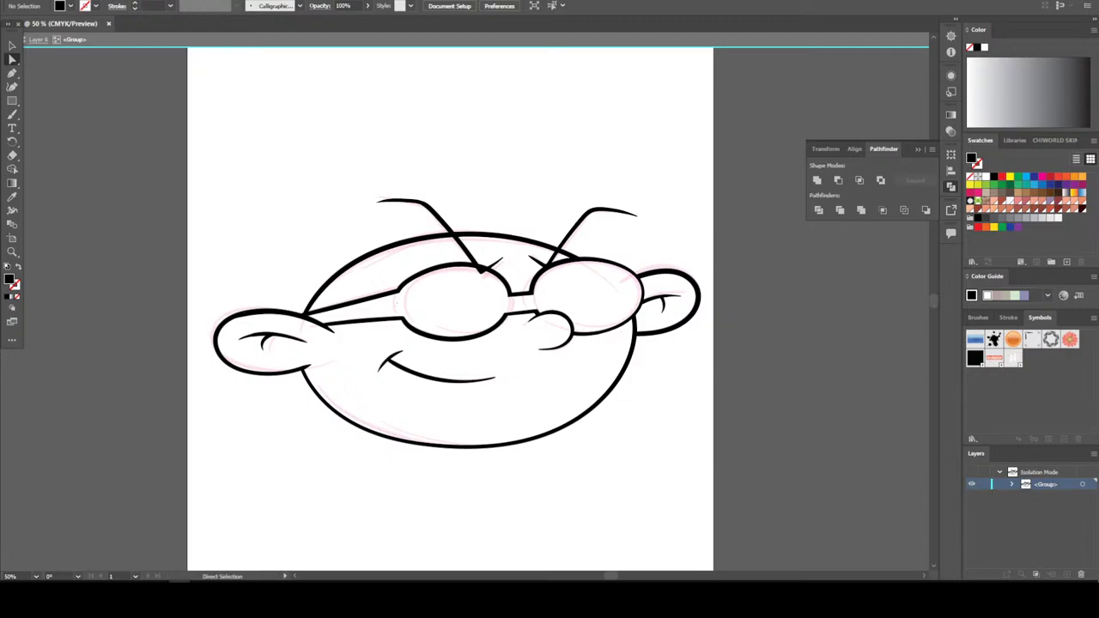
{"action": "mouse_move", "coordinate": [12, 114]}
{"action": "left_mouse_down"}
{"action": "mouse_move", "coordinate": [51, 112]}
{"action": "mouse_move", "coordinate": [78, 128]}
{"action": "left_mouse_up"}
Trace around the left lens with the Pencil, patching the white gap at its bottom
{"action": "key", "text": "ctrl+plus"}
{"action": "key", "text": "ctrl+plus"}
{"action": "key", "text": "ctrl+plus"}
{"action": "key", "text": "ctrl+plus"}
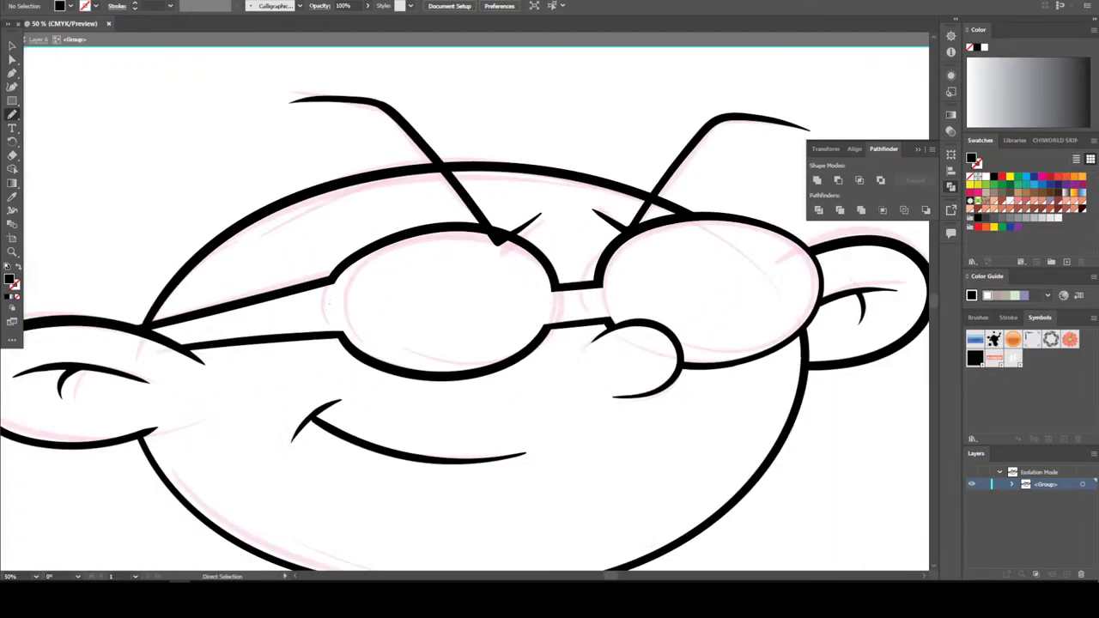
{"action": "left_click_drag", "start_coordinate": [321, 196], "coordinate": [218, 242]}
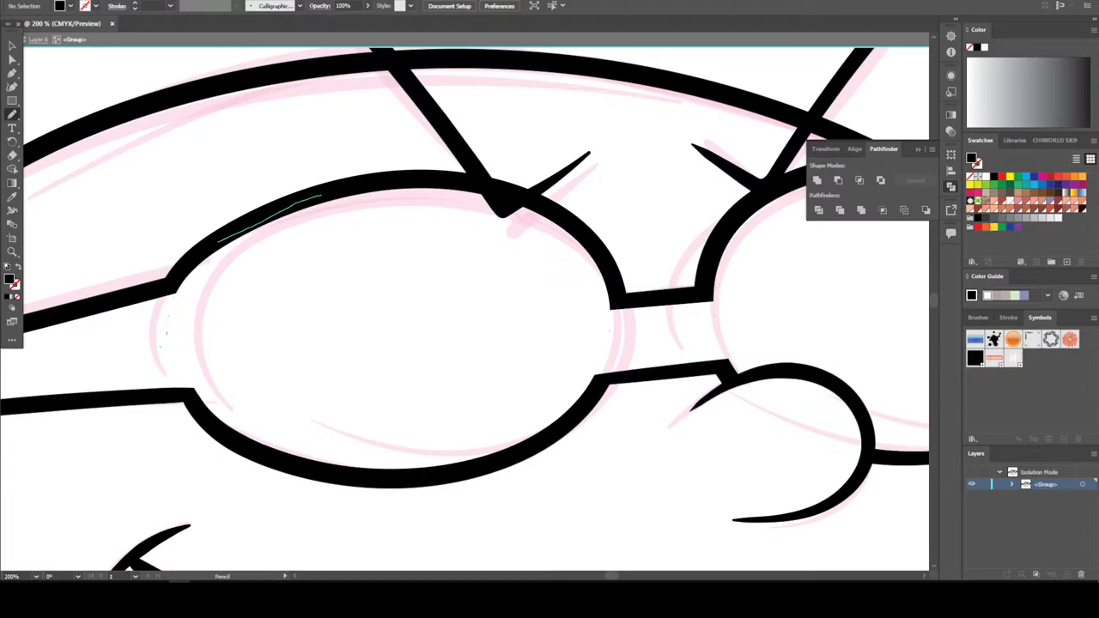
{"action": "mouse_move", "coordinate": [197, 397]}
{"action": "left_mouse_down"}
{"action": "mouse_move", "coordinate": [343, 466]}
{"action": "mouse_move", "coordinate": [517, 458]}
{"action": "mouse_move", "coordinate": [575, 416]}
{"action": "mouse_move", "coordinate": [606, 375]}
{"action": "mouse_move", "coordinate": [620, 305]}
{"action": "mouse_move", "coordinate": [601, 258]}
{"action": "mouse_move", "coordinate": [514, 195]}
{"action": "mouse_move", "coordinate": [420, 176]}
{"action": "mouse_move", "coordinate": [327, 190]}
{"action": "left_mouse_up"}
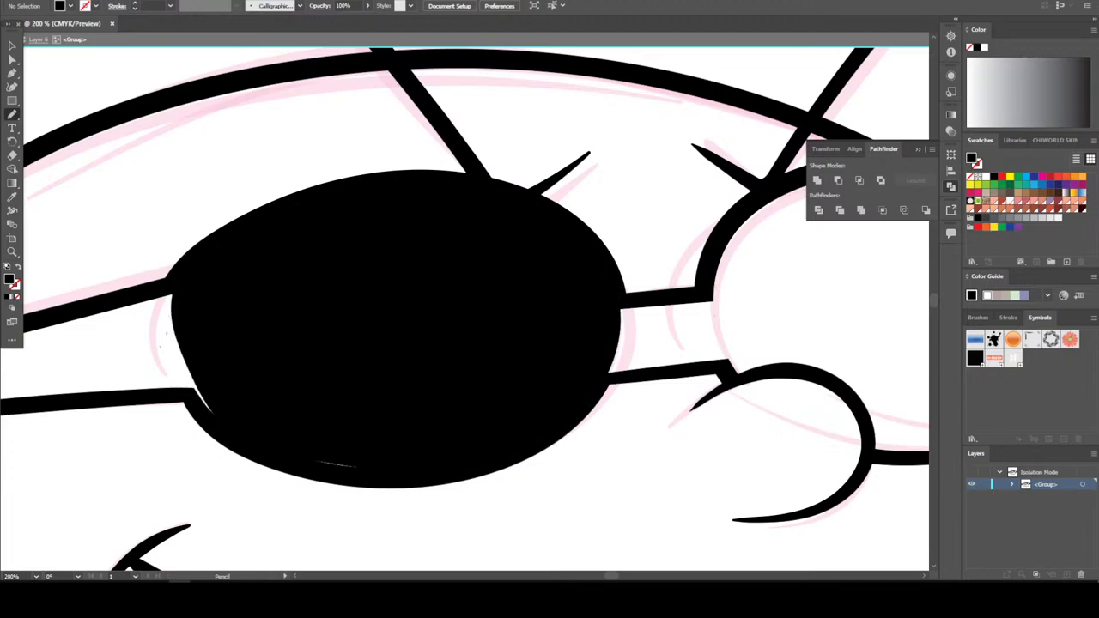
{"action": "mouse_move", "coordinate": [283, 428]}
{"action": "left_mouse_down"}
{"action": "mouse_move", "coordinate": [329, 463]}
{"action": "mouse_move", "coordinate": [394, 471]}
{"action": "left_mouse_up"}
Trace a closed shape along the lower bar, bridge and right lens to fill both lenses black
{"action": "scroll", "coordinate": [389, 220], "scroll_direction": "down", "scroll_amount": 2}
{"action": "scroll", "coordinate": [465, 309], "scroll_direction": "right", "scroll_amount": 2}
{"action": "scroll", "coordinate": [616, 368], "scroll_direction": "up", "scroll_amount": 2}
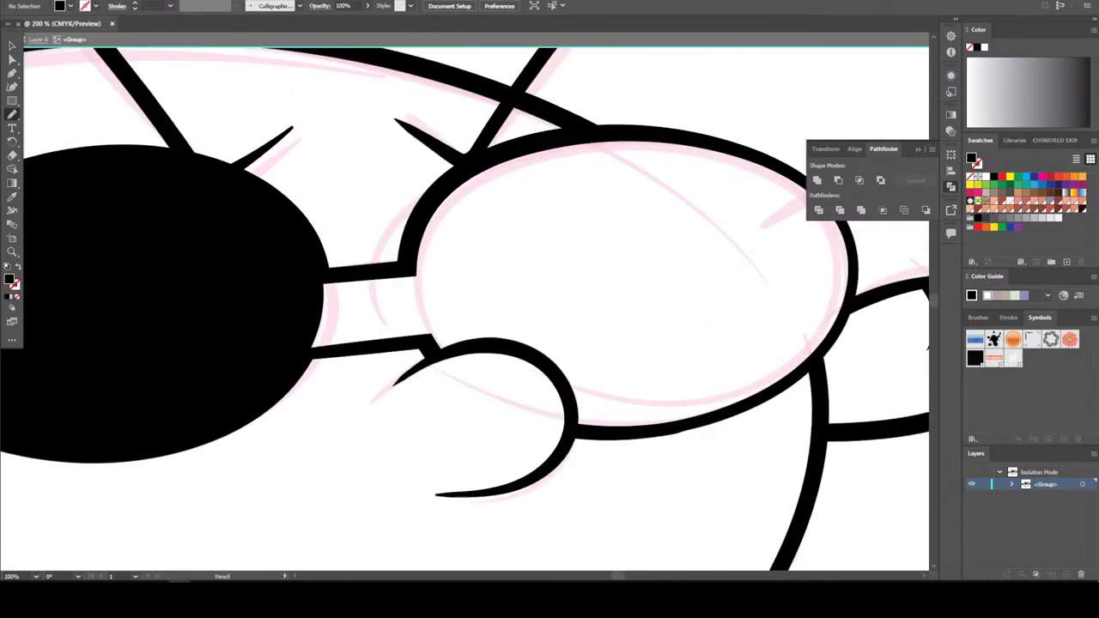
{"action": "scroll", "coordinate": [305, 411], "scroll_direction": "up", "scroll_amount": 1}
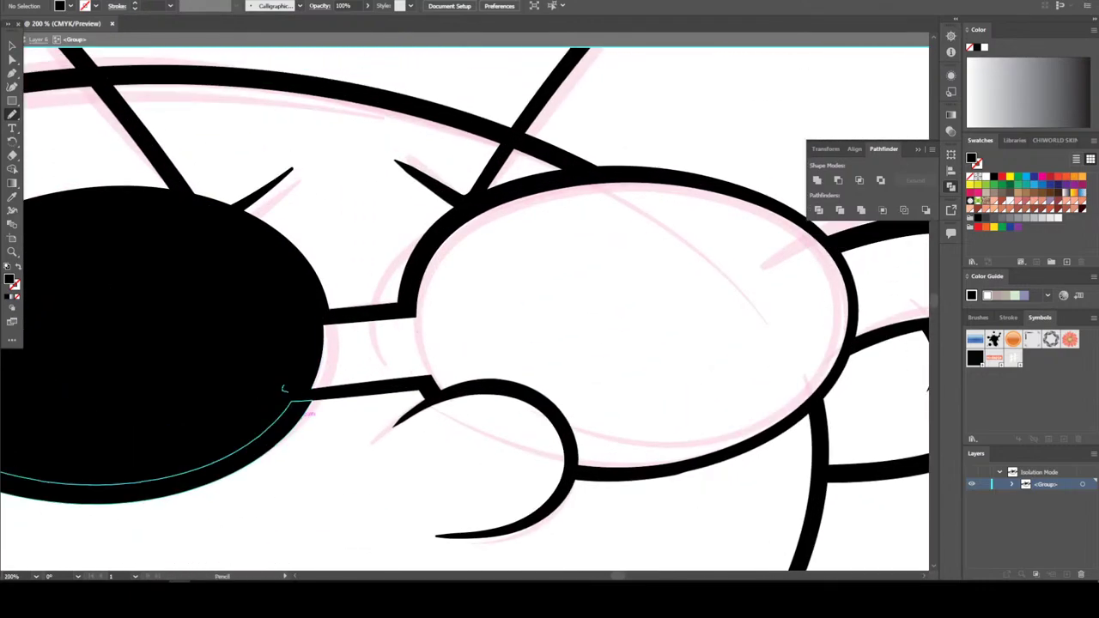
{"action": "left_click_drag", "start_coordinate": [283, 389], "coordinate": [386, 391]}
{"action": "left_click_drag", "start_coordinate": [496, 389], "coordinate": [568, 430]}
{"action": "mouse_move", "coordinate": [575, 471]}
{"action": "left_mouse_down"}
{"action": "mouse_move", "coordinate": [741, 450]}
{"action": "mouse_move", "coordinate": [814, 406]}
{"action": "mouse_move", "coordinate": [847, 342]}
{"action": "left_mouse_up"}
{"action": "mouse_move", "coordinate": [790, 215]}
{"action": "left_mouse_down"}
{"action": "mouse_move", "coordinate": [738, 196]}
{"action": "mouse_move", "coordinate": [607, 177]}
{"action": "mouse_move", "coordinate": [461, 216]}
{"action": "left_mouse_up"}
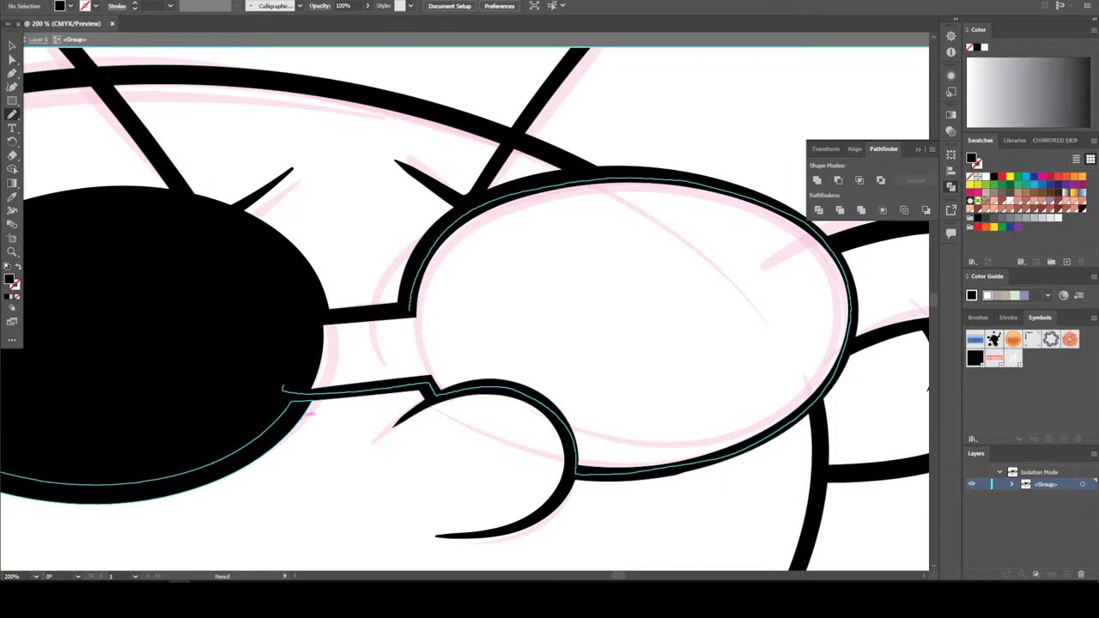
{"action": "left_click_drag", "start_coordinate": [409, 314], "coordinate": [295, 317]}
{"action": "key", "text": "ctrl+minus"}
{"action": "key", "text": "ctrl+minus"}
{"action": "key", "text": "ctrl+minus"}
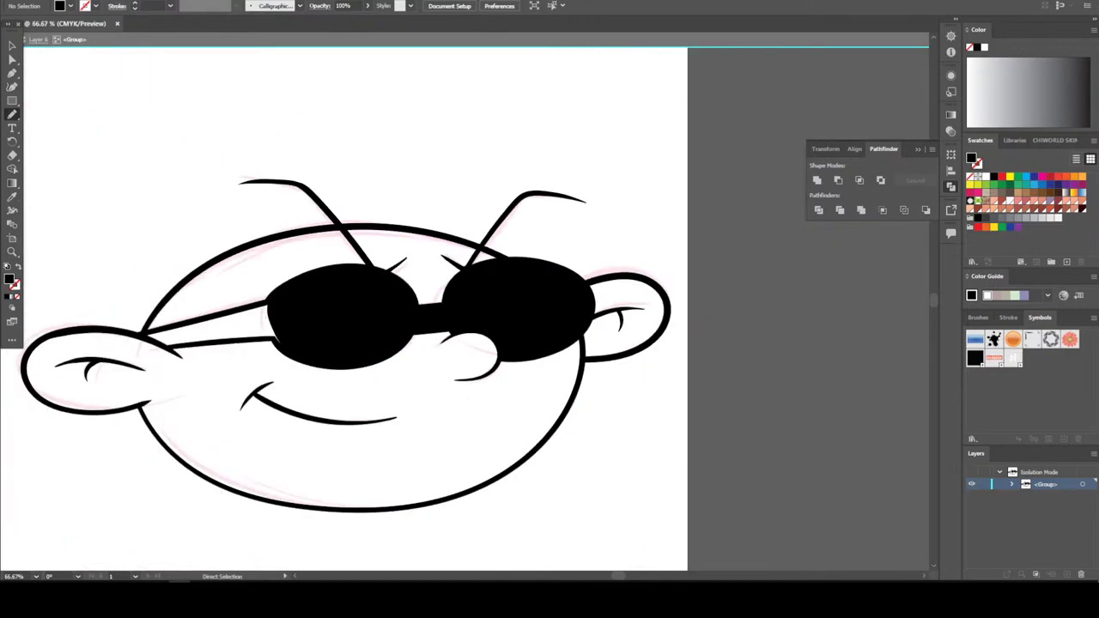
{"action": "scroll", "coordinate": [175, 337], "scroll_direction": "up", "scroll_amount": 3}
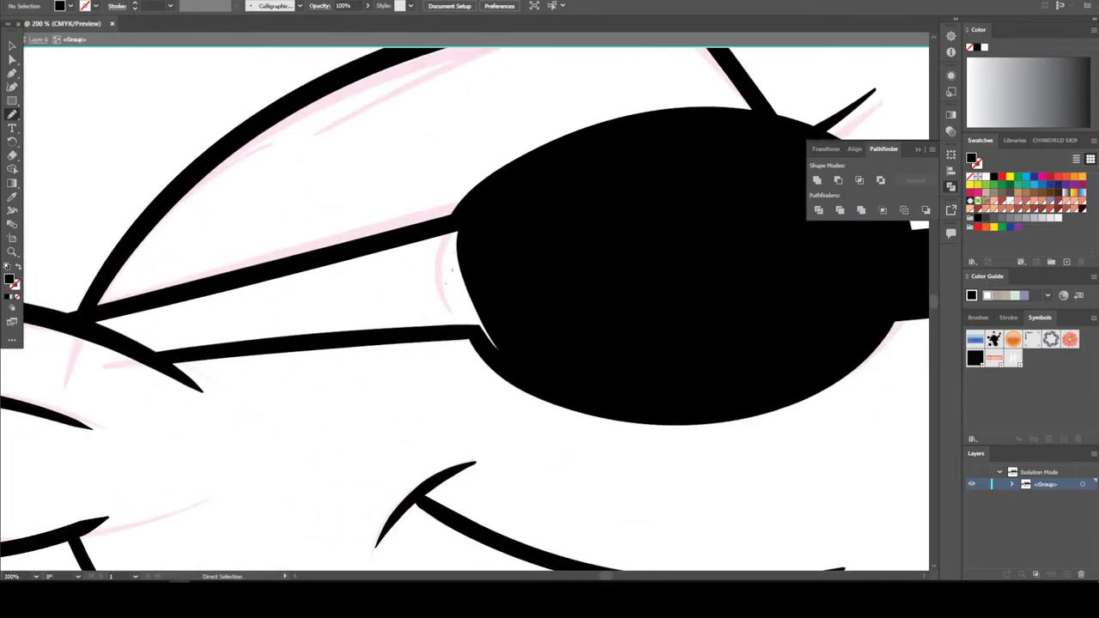
Fill the left temple arm of the glasses solid black
{"action": "left_click_drag", "start_coordinate": [464, 309], "coordinate": [505, 350]}
{"action": "mouse_move", "coordinate": [524, 254]}
{"action": "left_mouse_down"}
{"action": "mouse_move", "coordinate": [112, 364]}
{"action": "mouse_move", "coordinate": [196, 397]}
{"action": "mouse_move", "coordinate": [519, 373]}
{"action": "mouse_move", "coordinate": [524, 256]}
{"action": "left_mouse_up"}
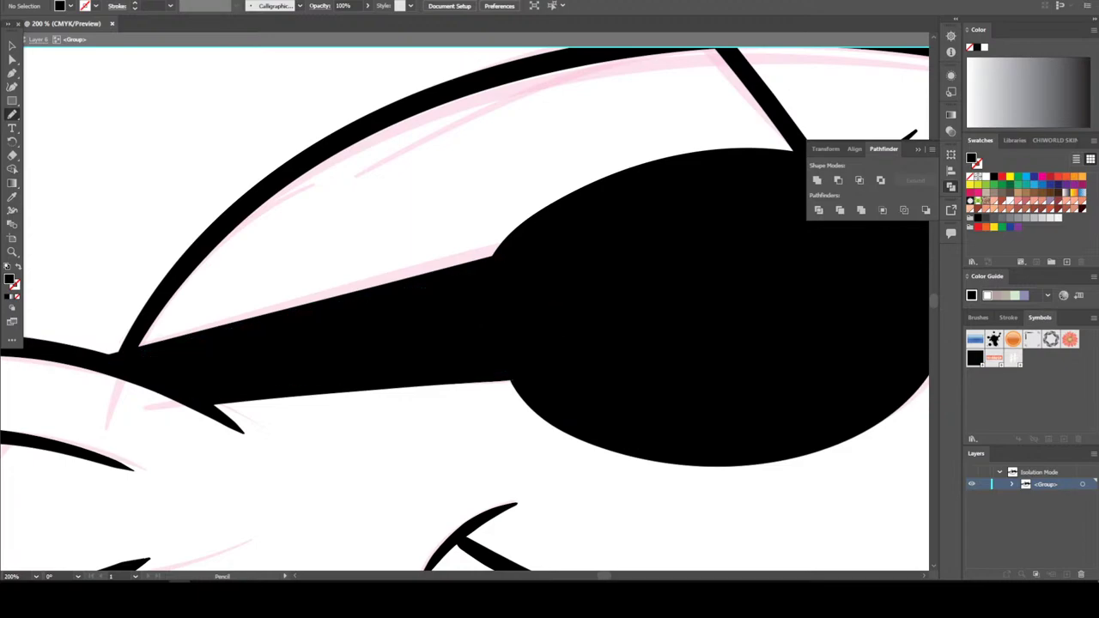
{"action": "key", "text": "ctrl+minus"}
{"action": "key", "text": "ctrl+minus"}
{"action": "key", "text": "ctrl+minus"}
{"action": "key", "text": "ctrl+minus"}
{"action": "key", "text": "ctrl+minus"}
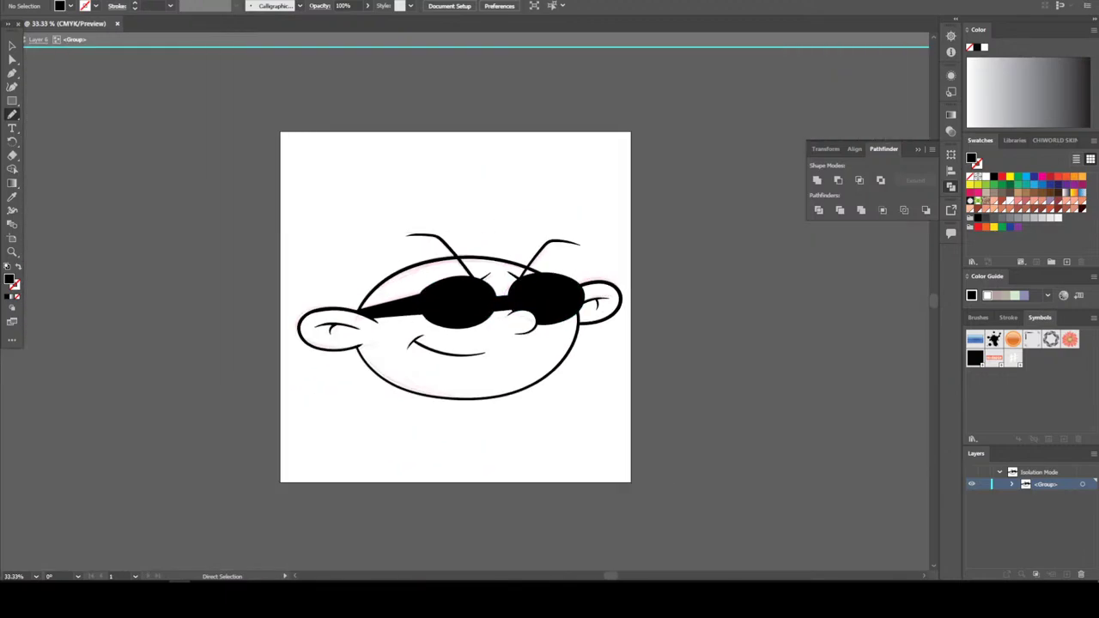
{"action": "key", "text": "ctrl+plus"}
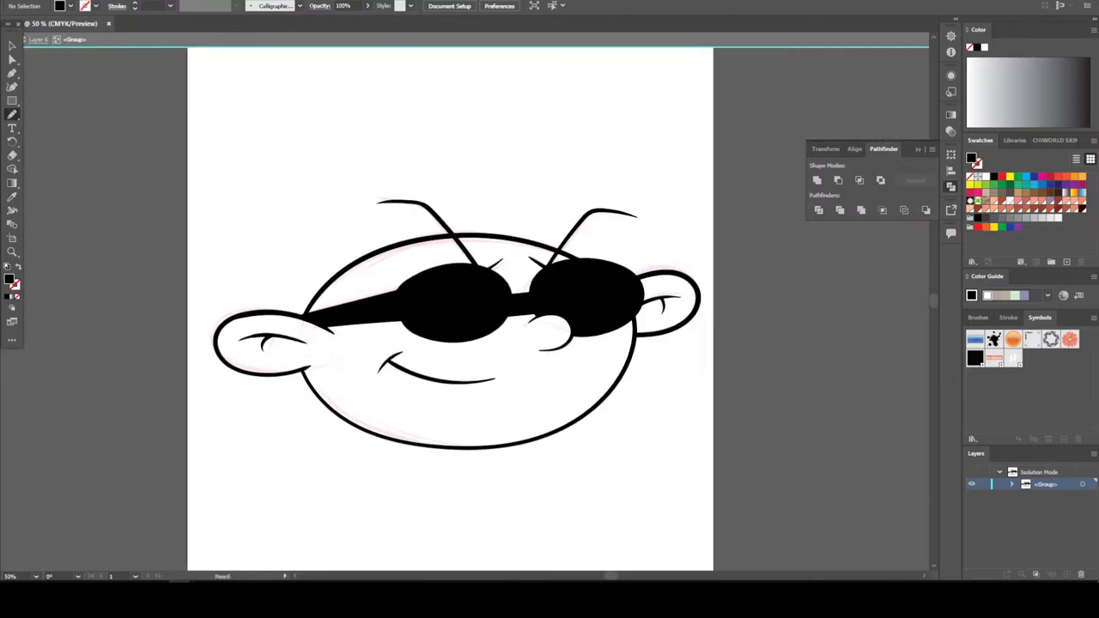
Select all the face artwork and merge the glasses paths with Pathfinder Merge
{"action": "key", "text": "v"}
{"action": "mouse_move", "coordinate": [203, 139]}
{"action": "left_mouse_down"}
{"action": "mouse_move", "coordinate": [592, 343]}
{"action": "mouse_move", "coordinate": [710, 448]}
{"action": "left_mouse_up"}
{"action": "key", "text": "alt+o"}
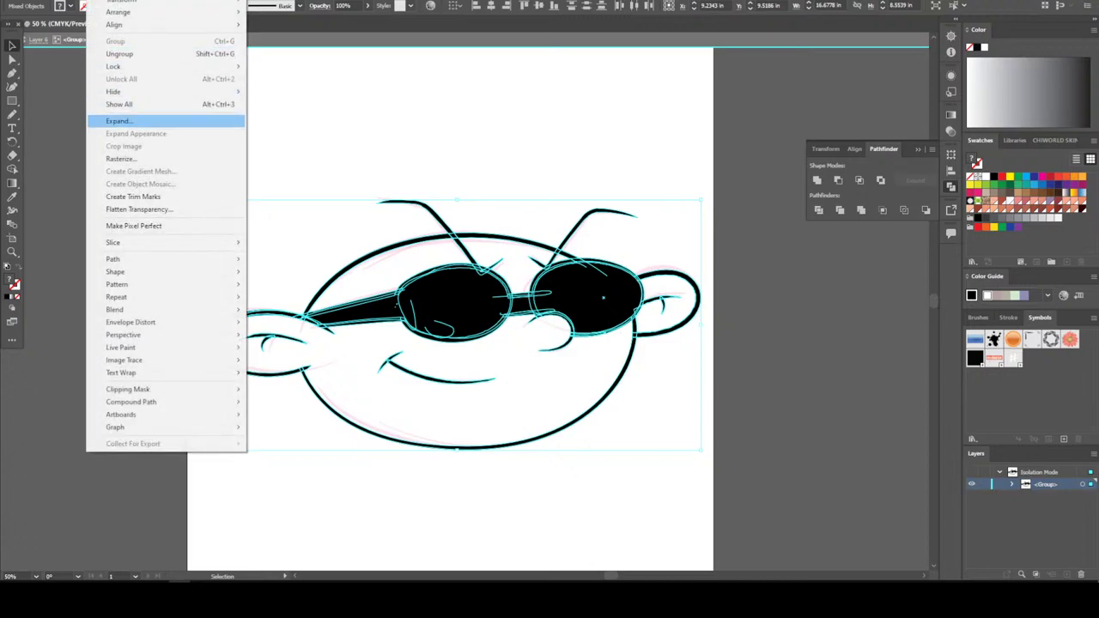
{"action": "key", "text": "Escape"}
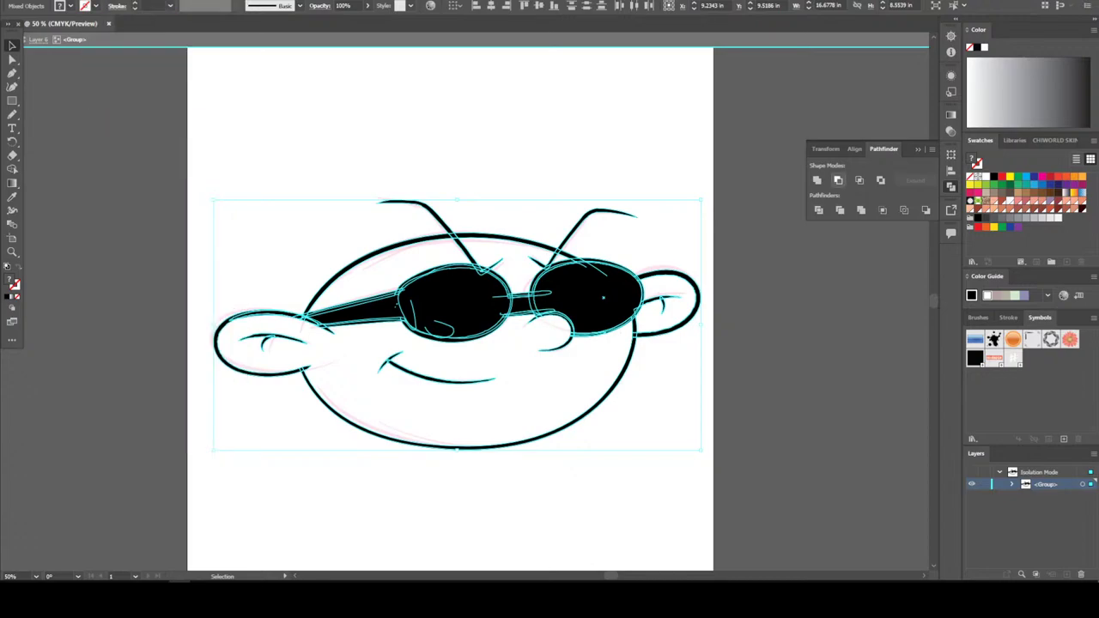
{"action": "left_click", "coordinate": [861, 210]}
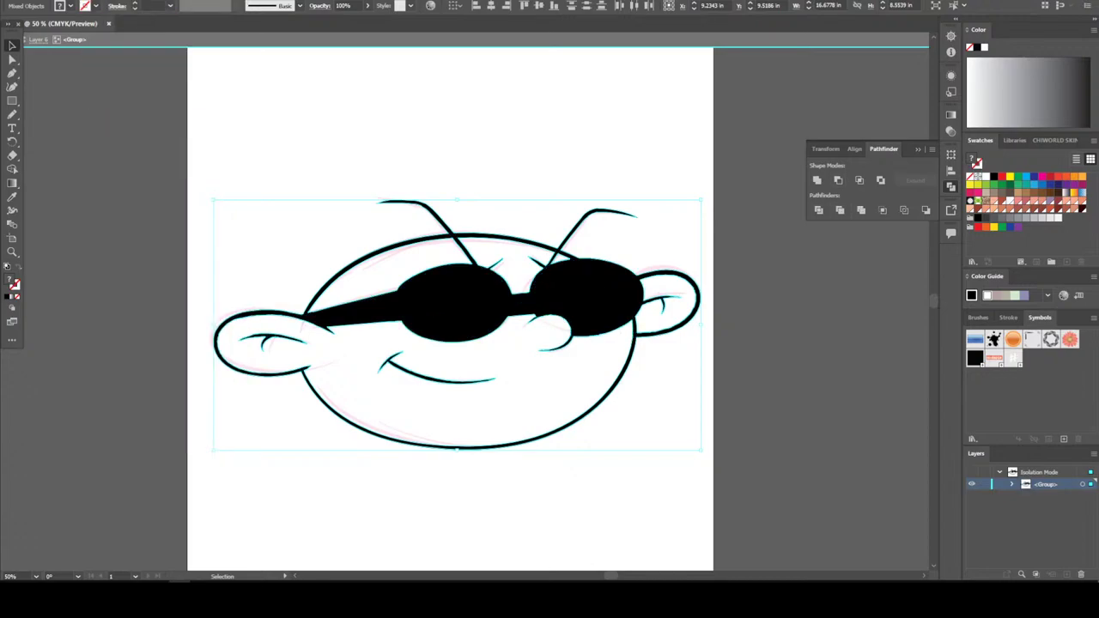
Try a peach fill from CHIWORLD SKIN TONES #1, undo it, and exit isolation mode
{"action": "left_click", "coordinate": [1054, 140]}
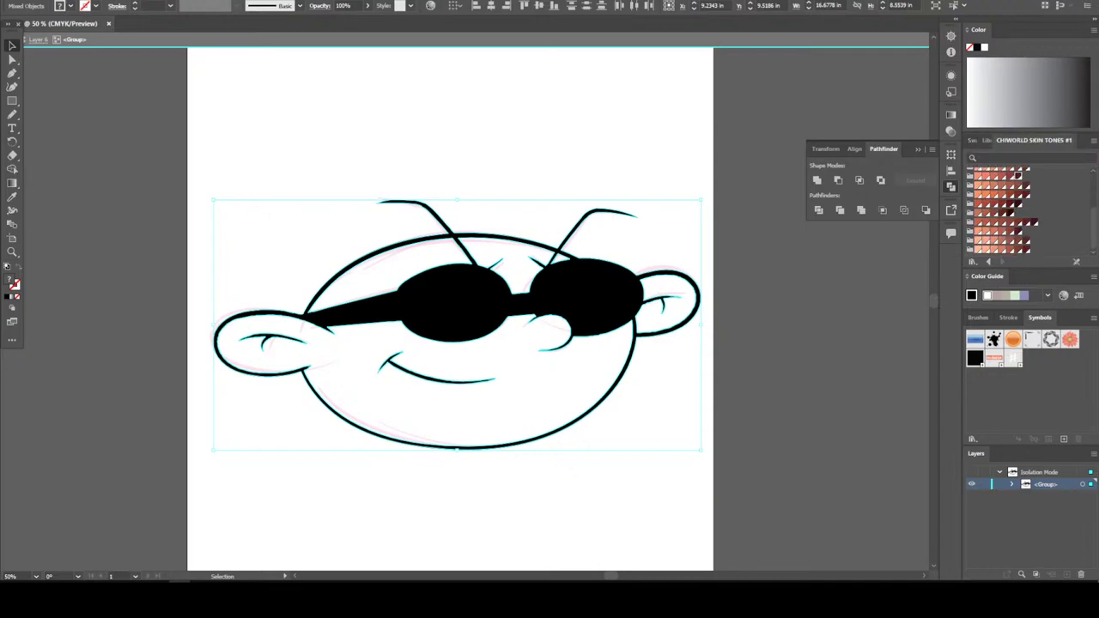
{"action": "scroll", "coordinate": [1003, 211], "scroll_direction": "up", "scroll_amount": 3}
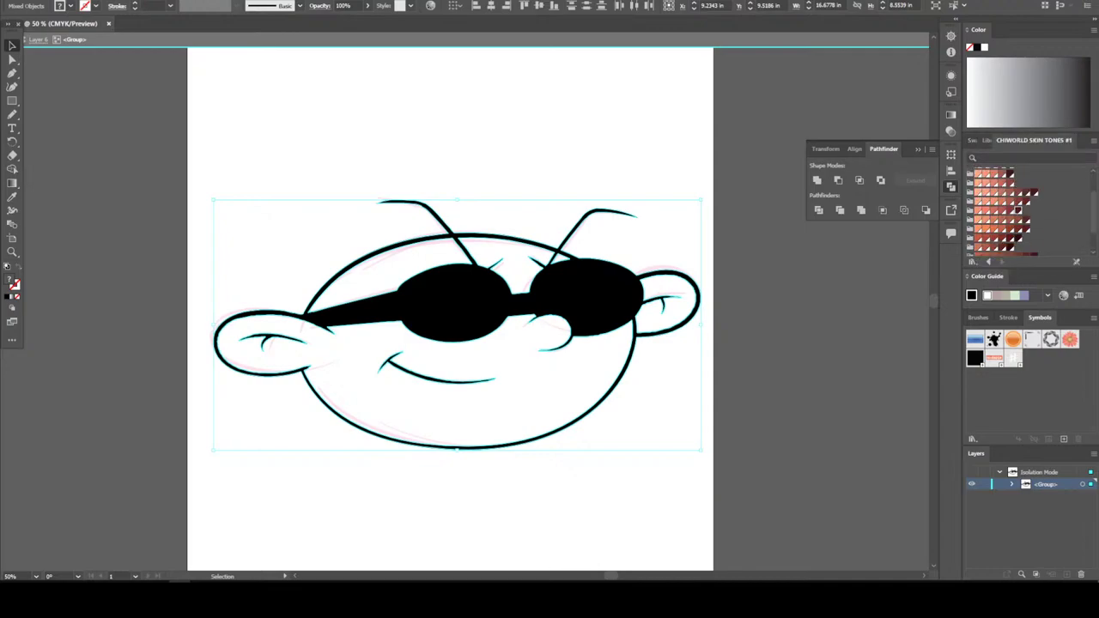
{"action": "scroll", "coordinate": [1003, 211], "scroll_direction": "down", "scroll_amount": 3}
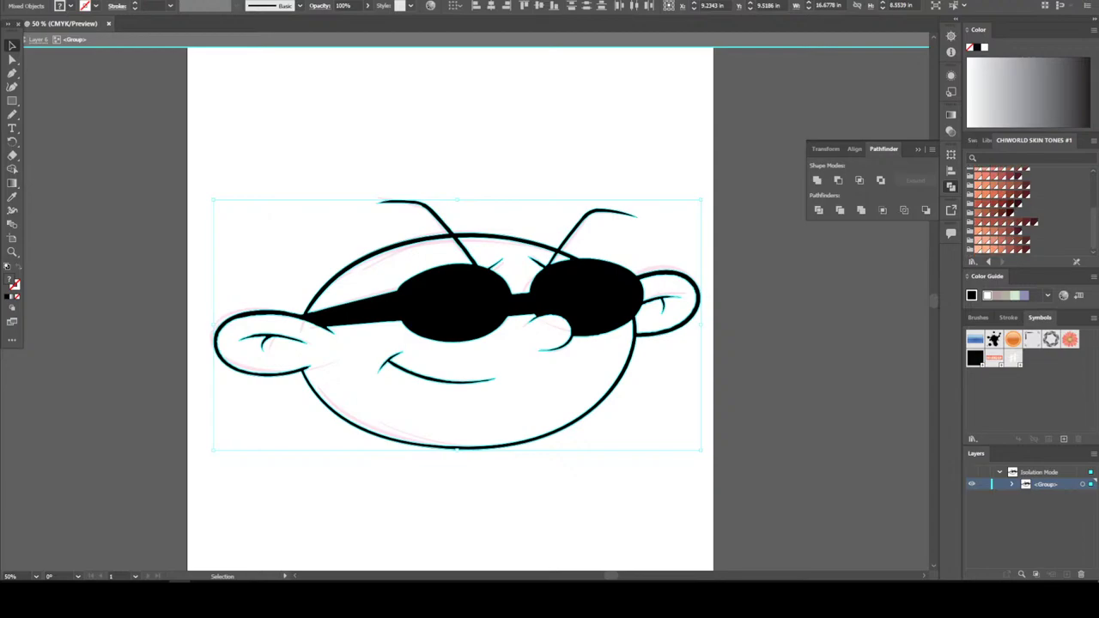
{"action": "left_click", "coordinate": [980, 174]}
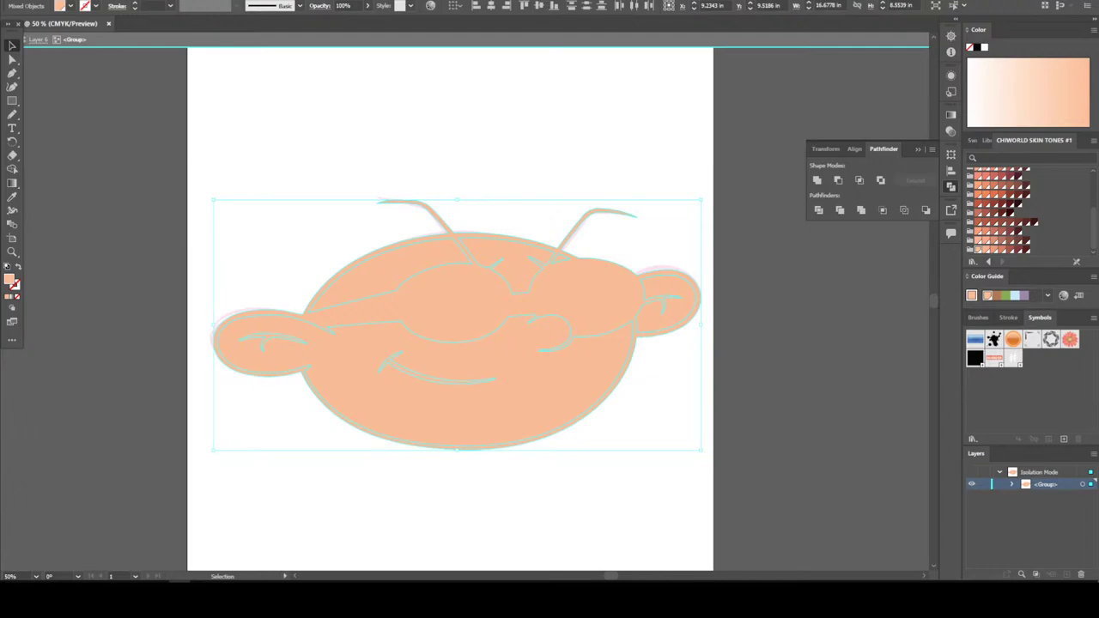
{"action": "key", "text": "ctrl+z"}
{"action": "key", "text": "ctrl+shift+a"}
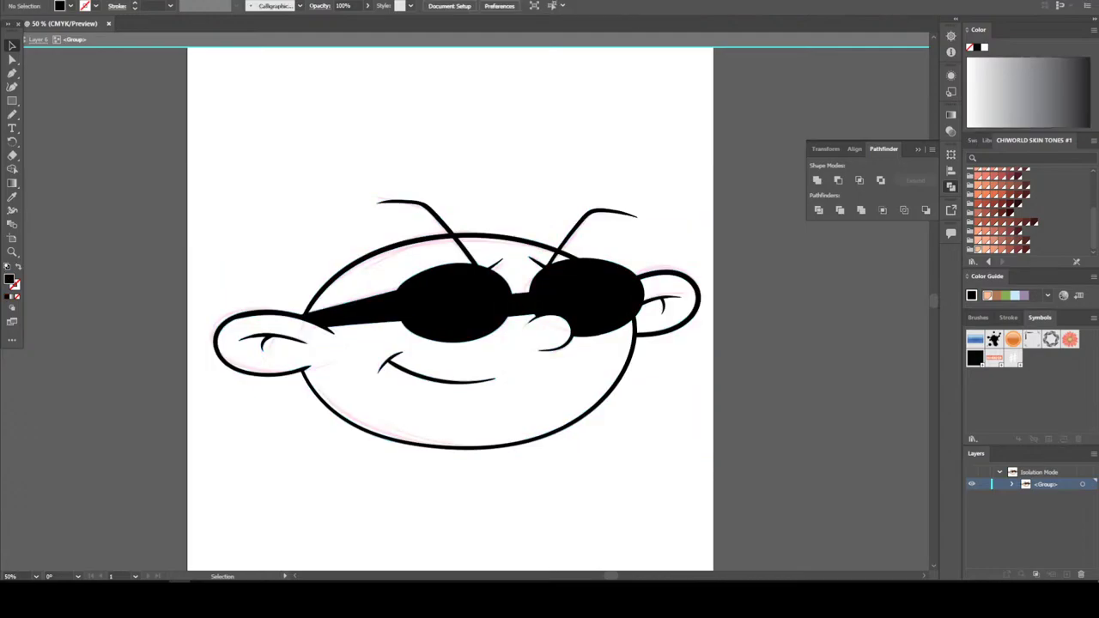
{"action": "key", "text": "Escape"}
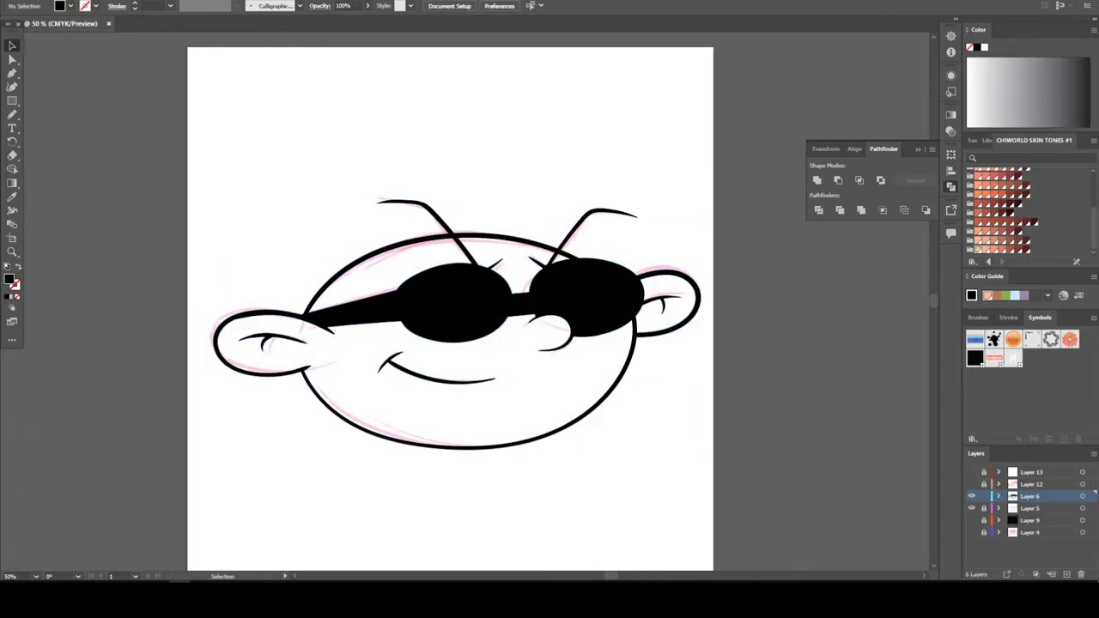
Duplicate Layer 6, then select the face and fill it with a peach swatch
{"action": "left_click_drag", "start_coordinate": [1031, 496], "coordinate": [1066, 574]}
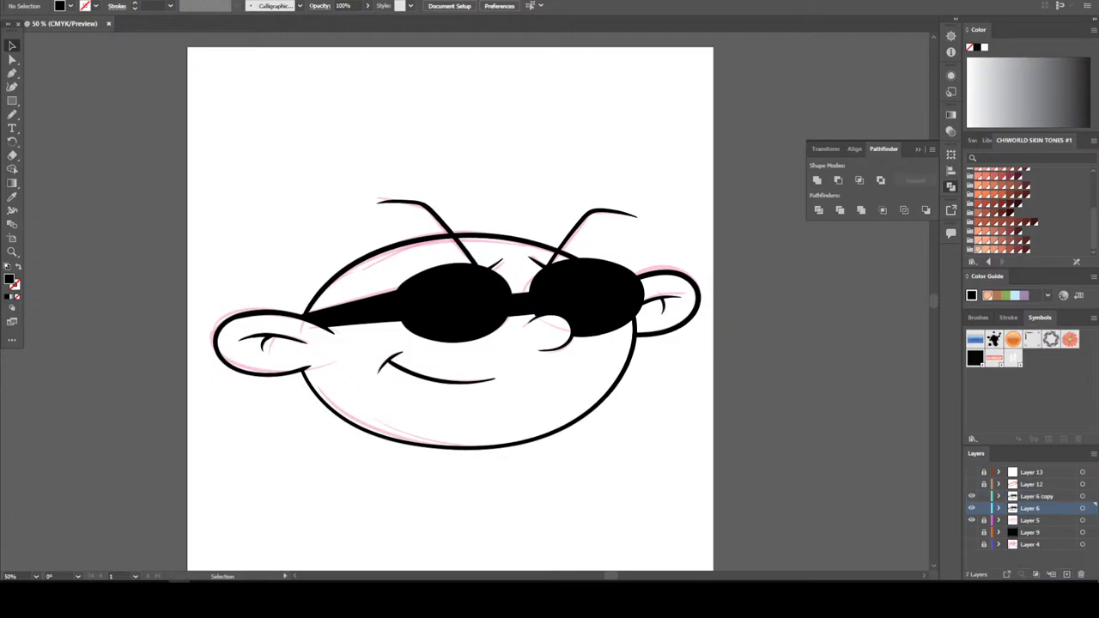
{"action": "left_click_drag", "start_coordinate": [670, 505], "coordinate": [198, 200]}
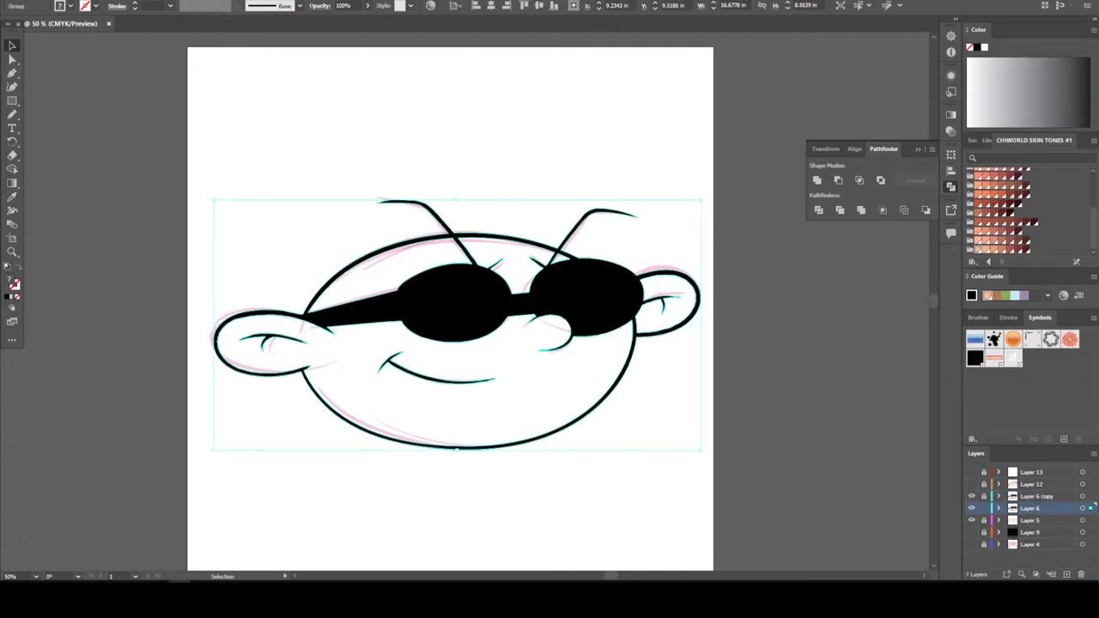
{"action": "left_click", "coordinate": [986, 249]}
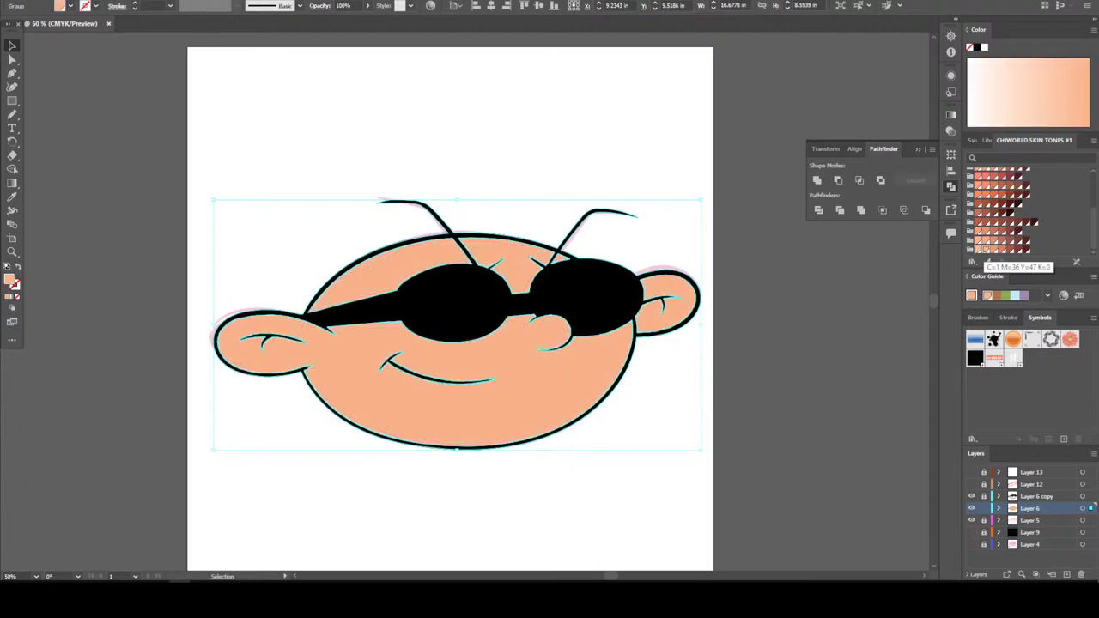
Set the face's fill colour to skin tone FFBA97 in the Color Picker
{"action": "key", "text": "ctrl+shift+a"}
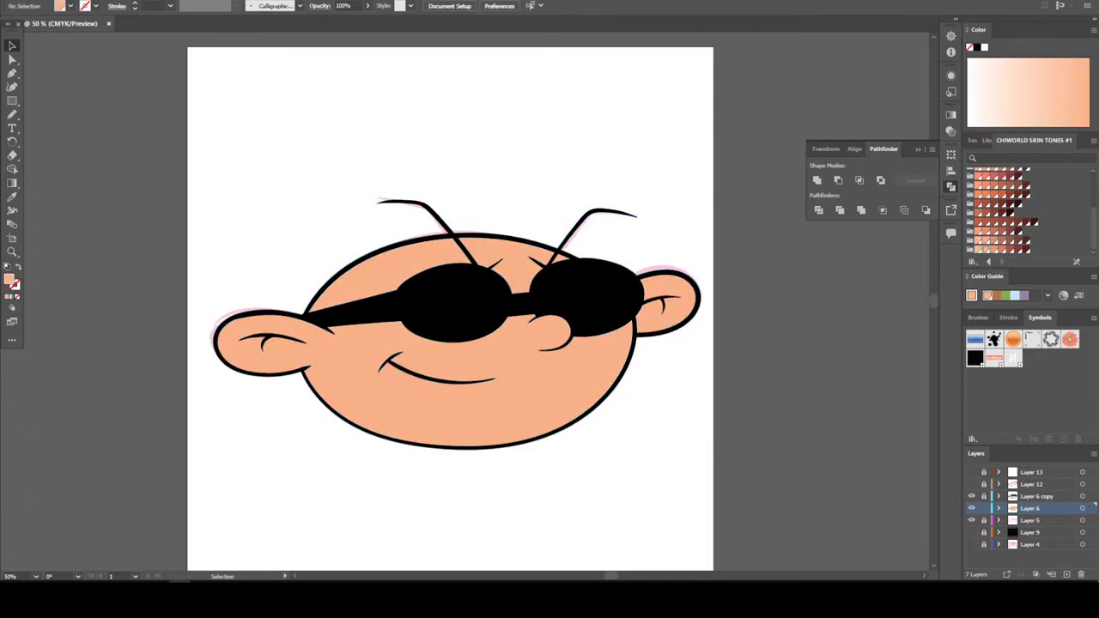
{"action": "key", "text": "ctrl+minus"}
{"action": "key", "text": "ctrl+minus"}
{"action": "key", "text": "ctrl+plus"}
{"action": "key", "text": "ctrl+plus"}
{"action": "key", "text": "ctrl+a"}
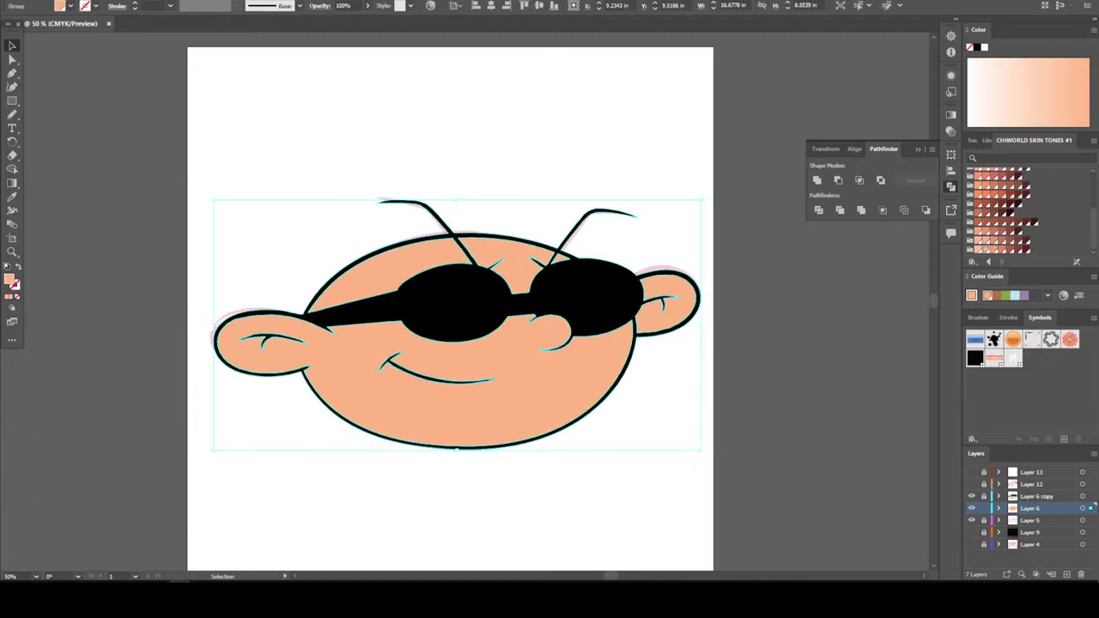
{"action": "double_click", "coordinate": [10, 279]}
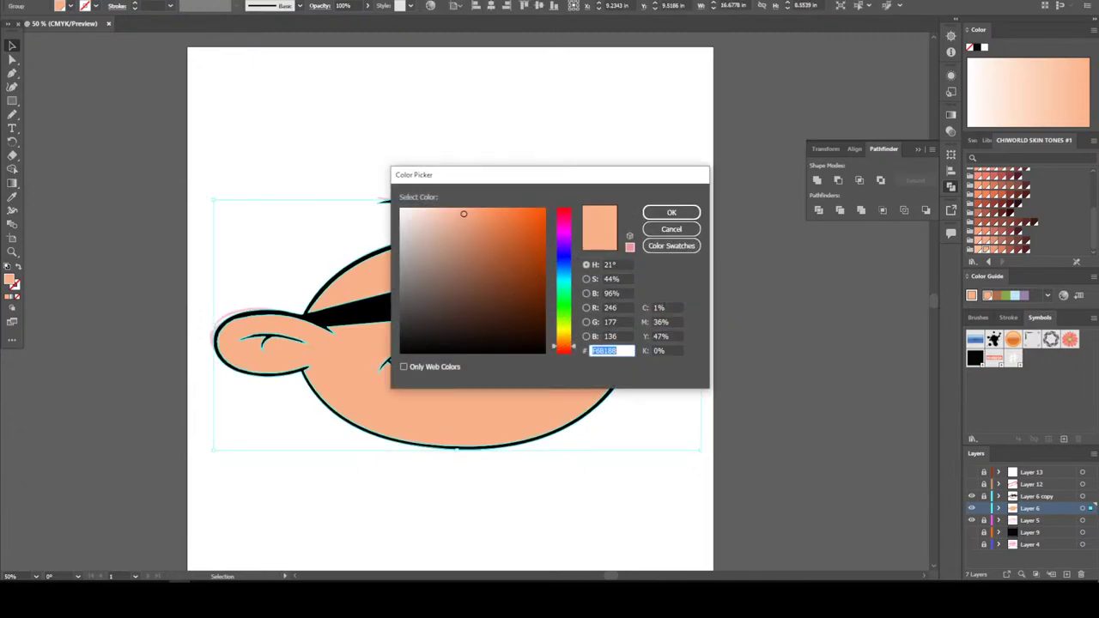
{"action": "type", "text": "FFBA97"}
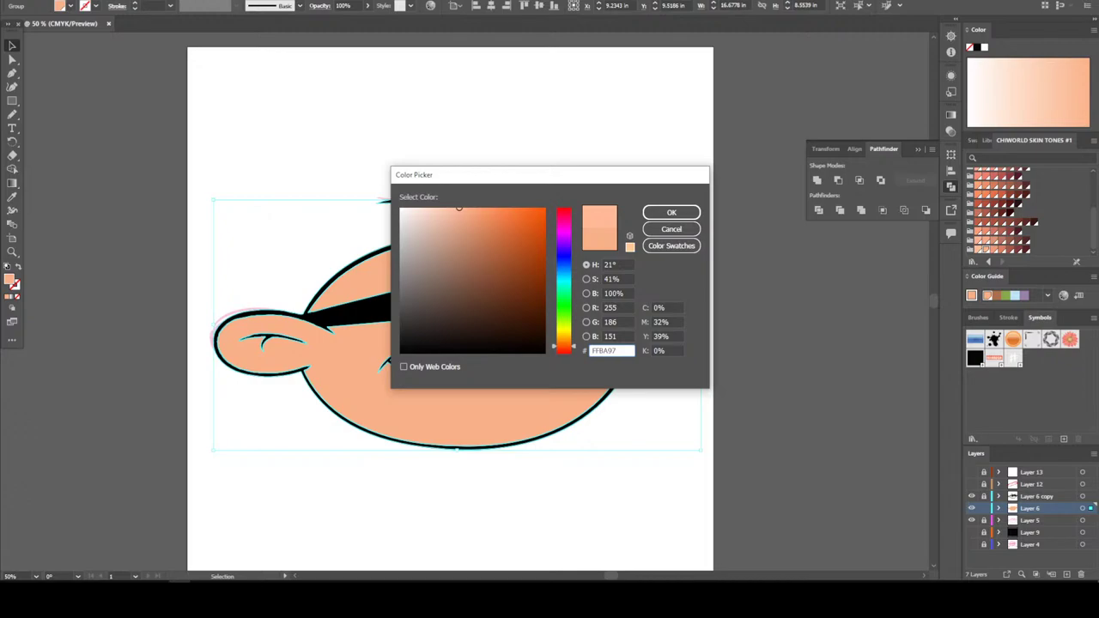
{"action": "key", "text": "Return"}
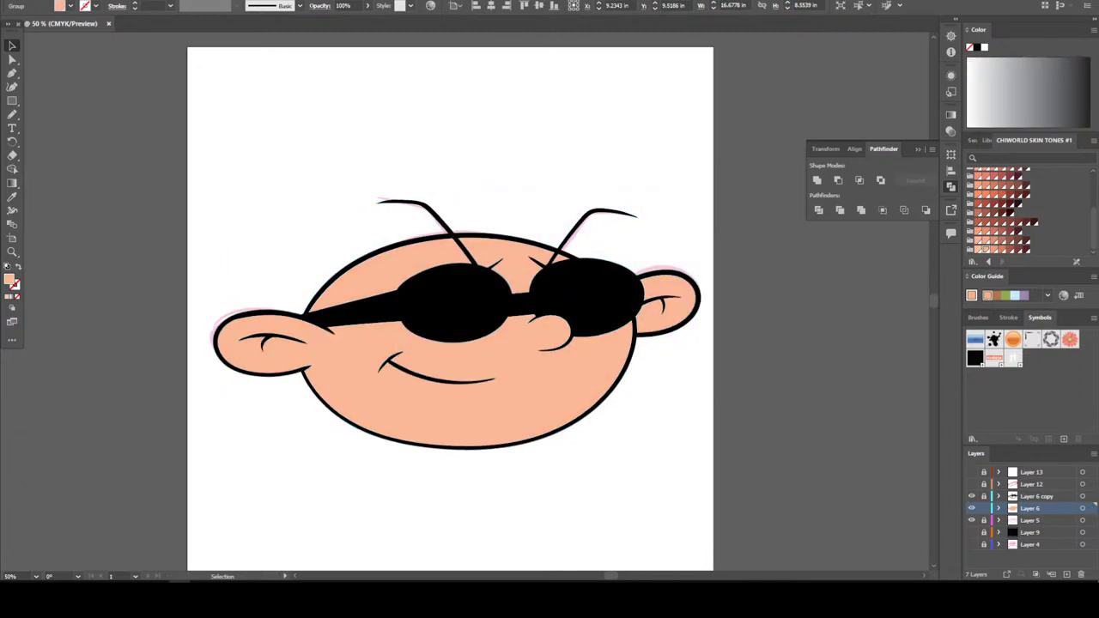
{"action": "key", "text": "ctrl+shift+a"}
{"action": "key", "text": "ctrl+minus"}
{"action": "key", "text": "ctrl+minus"}
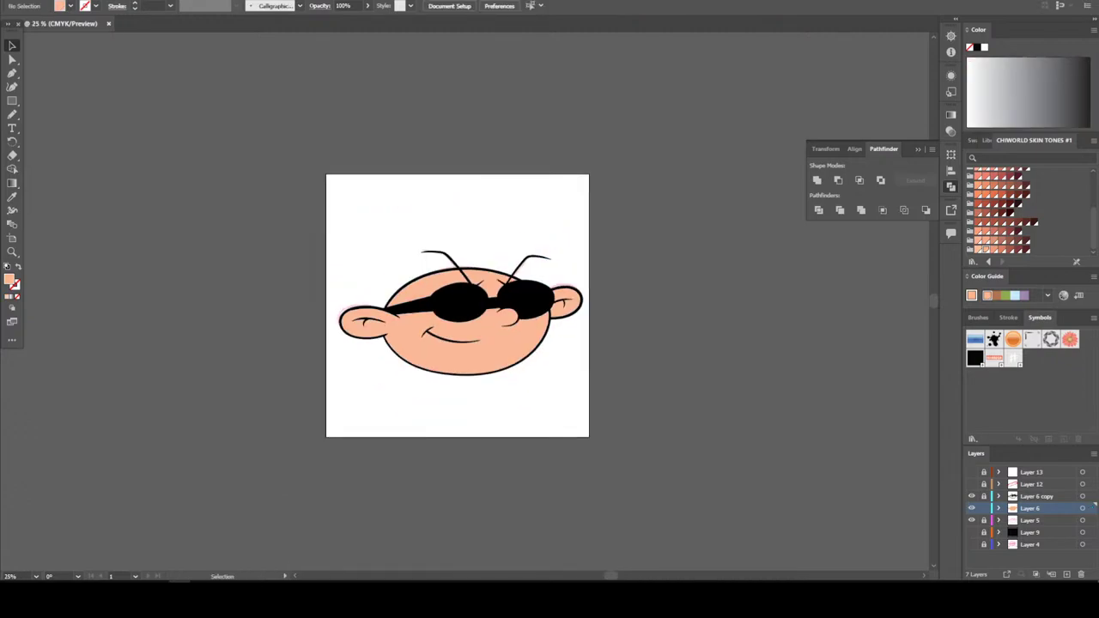
Add a new layer for the shading and switch to the Pencil tool
{"action": "left_click", "coordinate": [1066, 574]}
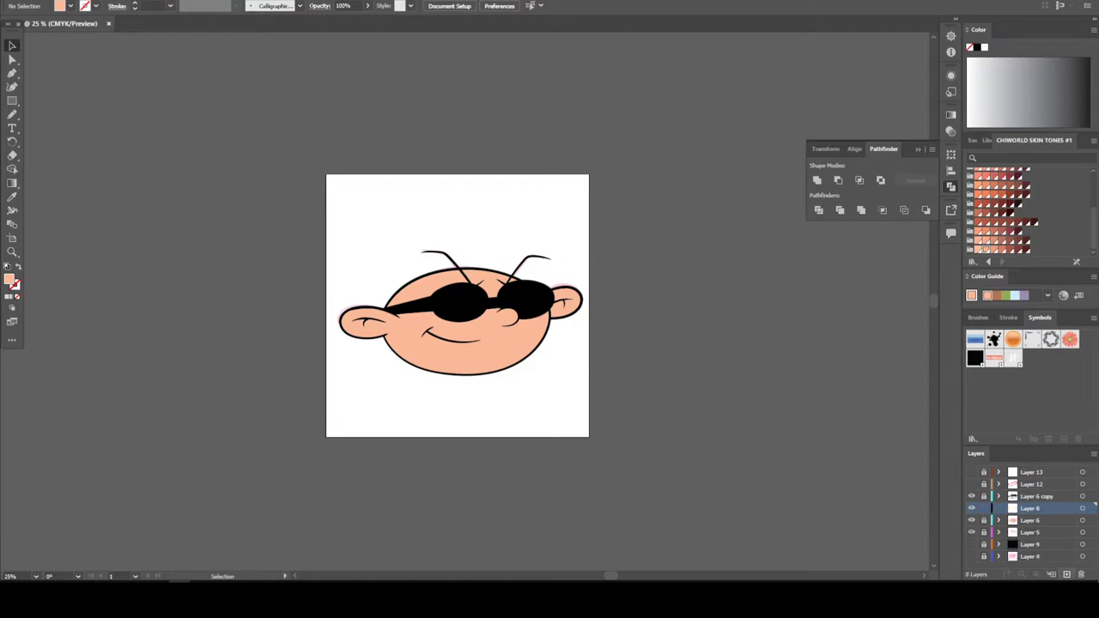
{"action": "key", "text": "ctrl+plus"}
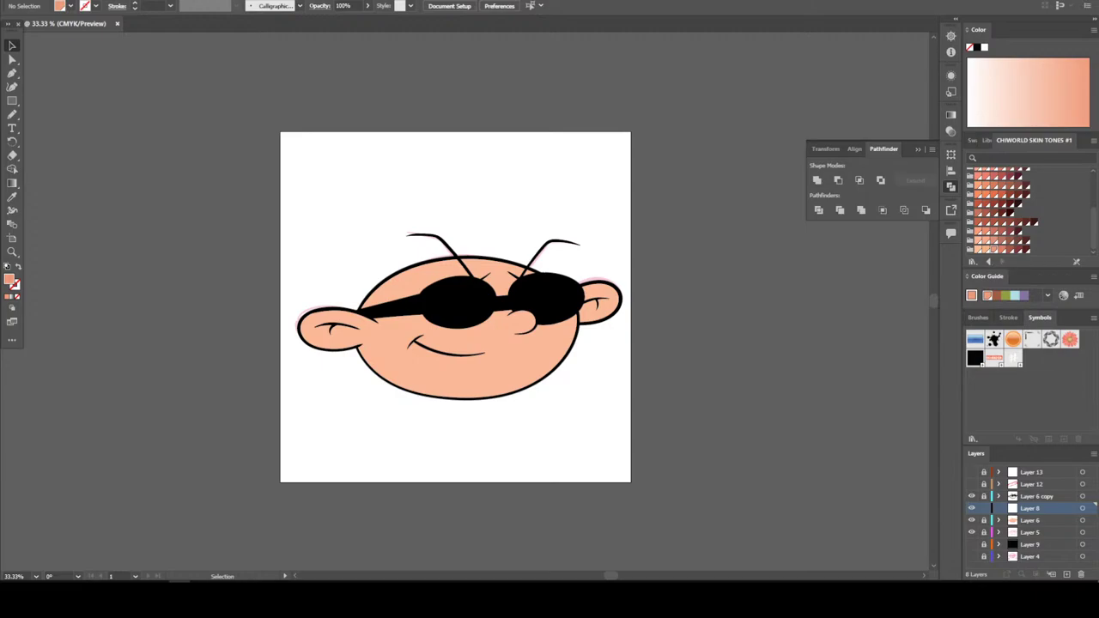
{"action": "key", "text": "n"}
{"action": "scroll", "coordinate": [455, 307], "scroll_direction": "down", "scroll_amount": 1}
{"action": "scroll", "coordinate": [455, 307], "scroll_direction": "down", "scroll_amount": 3}
{"action": "scroll", "coordinate": [529, 376], "scroll_direction": "up", "scroll_amount": 3}
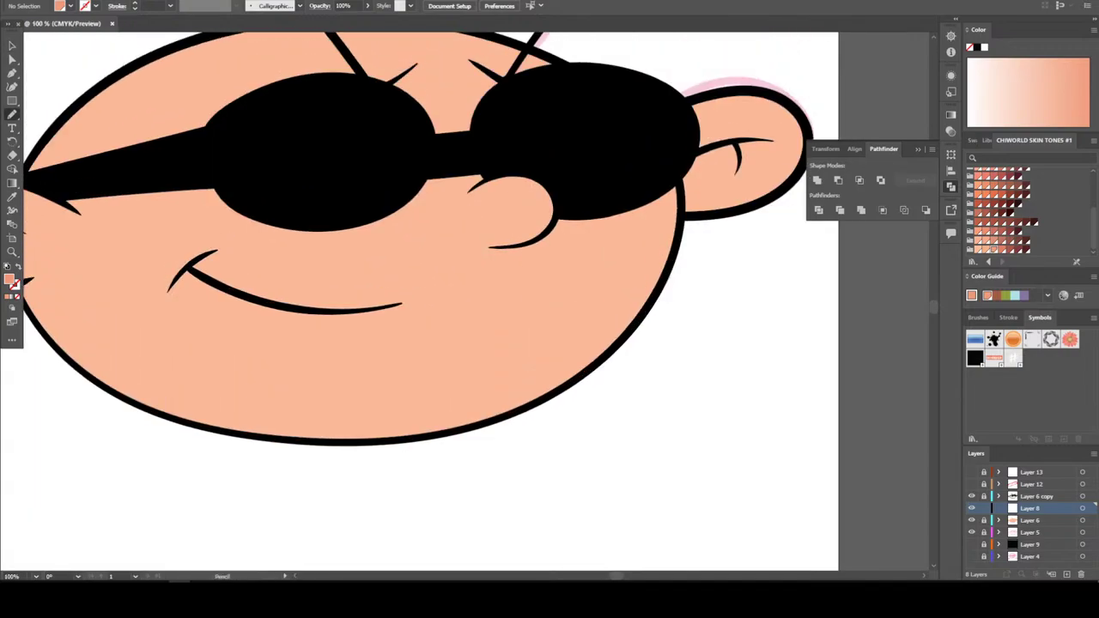
{"action": "scroll", "coordinate": [421, 301], "scroll_direction": "up", "scroll_amount": 1}
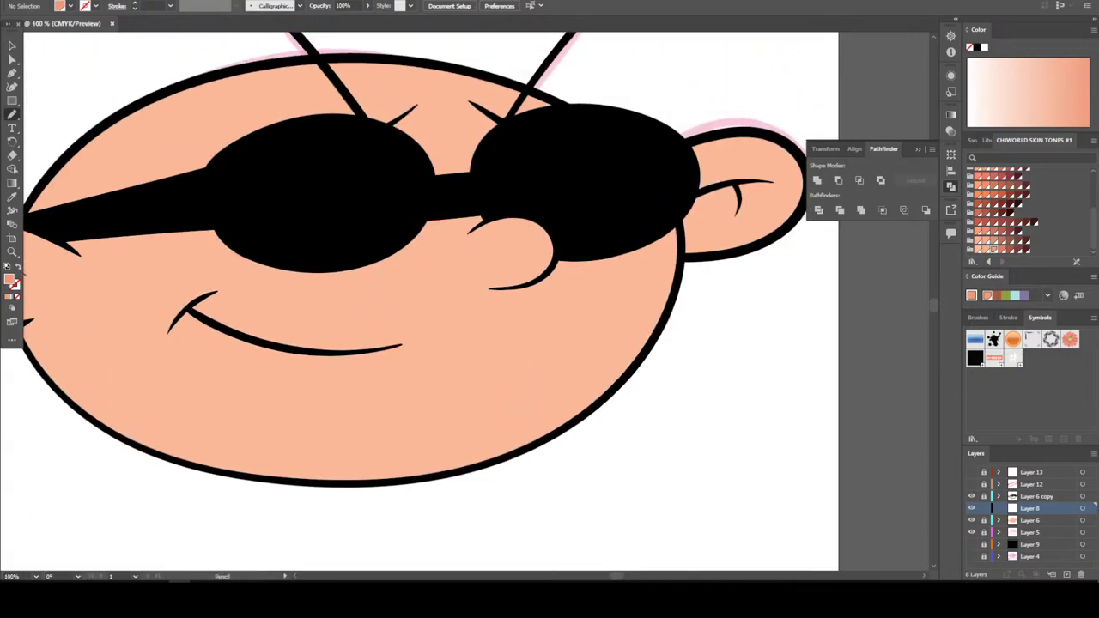
{"action": "key", "text": "ctrl+minus"}
{"action": "key", "text": "ctrl+minus"}
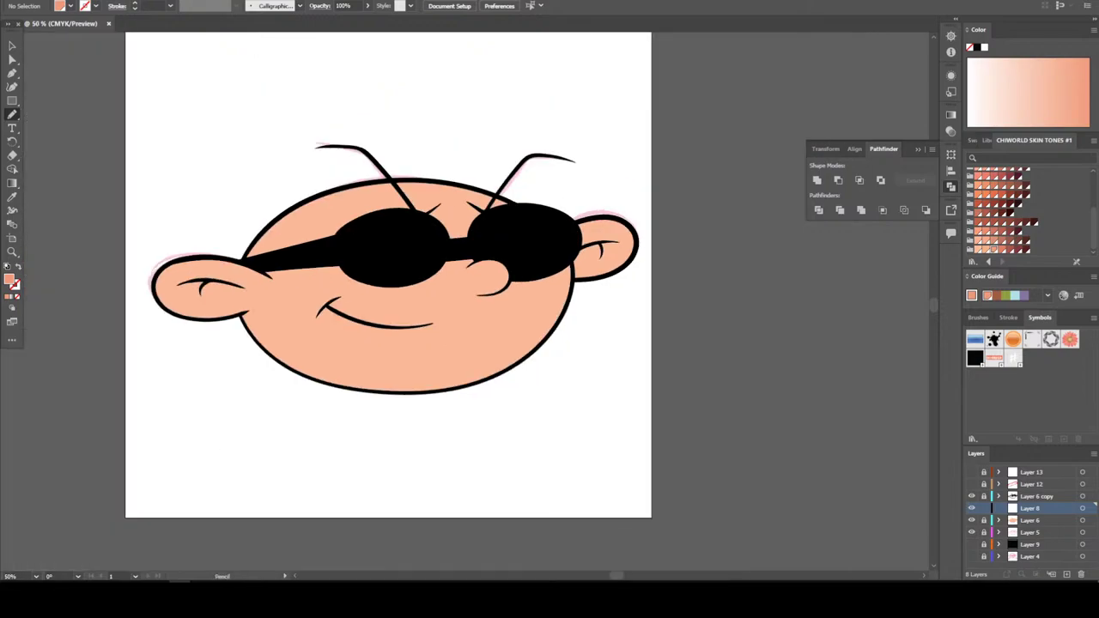
{"action": "key", "text": "ctrl+plus"}
{"action": "key", "text": "ctrl+plus"}
{"action": "scroll", "coordinate": [407, 274], "scroll_direction": "up", "scroll_amount": 1}
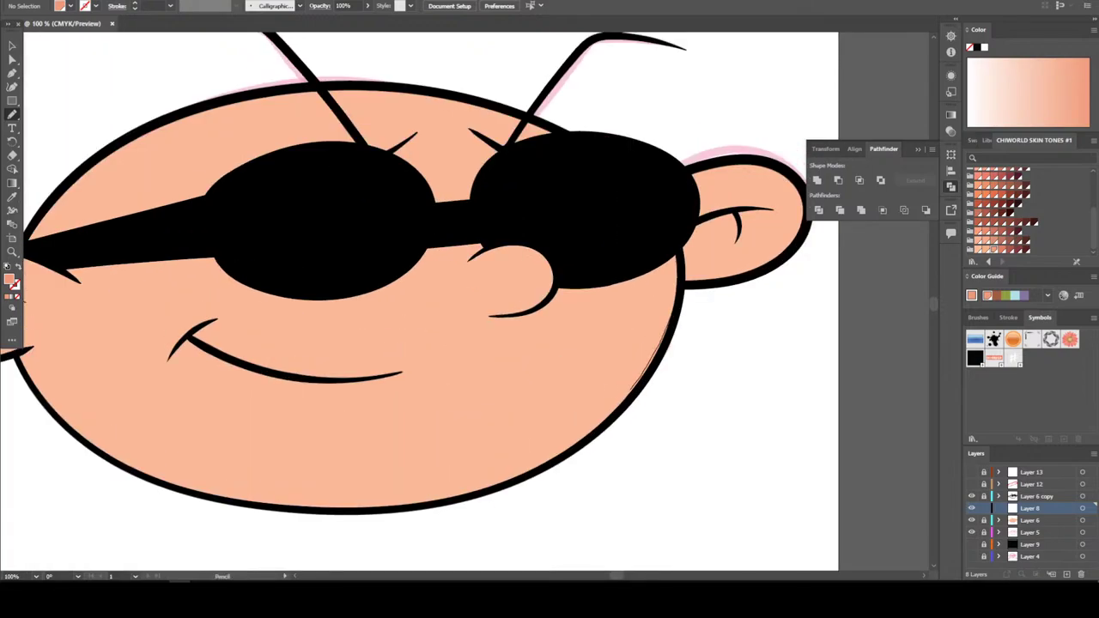
Draw darker shadow shapes along the right jaw, cheek and nose
{"action": "left_click_drag", "start_coordinate": [634, 388], "coordinate": [555, 457]}
{"action": "mouse_move", "coordinate": [357, 504]}
{"action": "left_mouse_down"}
{"action": "mouse_move", "coordinate": [413, 485]}
{"action": "mouse_move", "coordinate": [490, 424]}
{"action": "mouse_move", "coordinate": [533, 336]}
{"action": "left_mouse_up"}
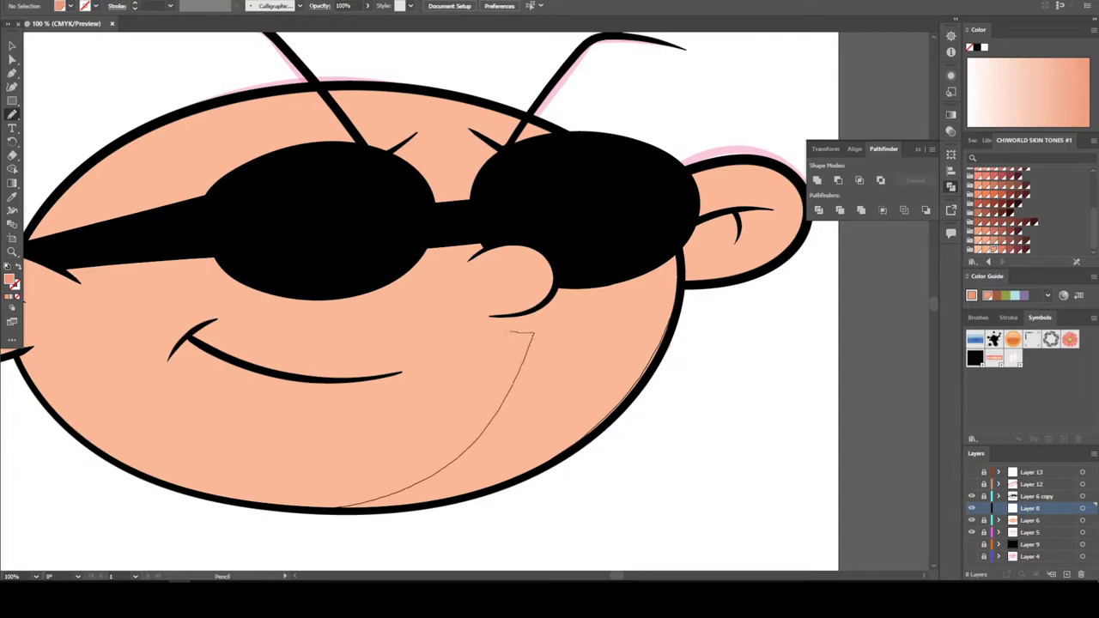
{"action": "mouse_move", "coordinate": [537, 273]}
{"action": "left_mouse_down"}
{"action": "mouse_move", "coordinate": [519, 257]}
{"action": "mouse_move", "coordinate": [459, 276]}
{"action": "mouse_move", "coordinate": [458, 247]}
{"action": "left_mouse_up"}
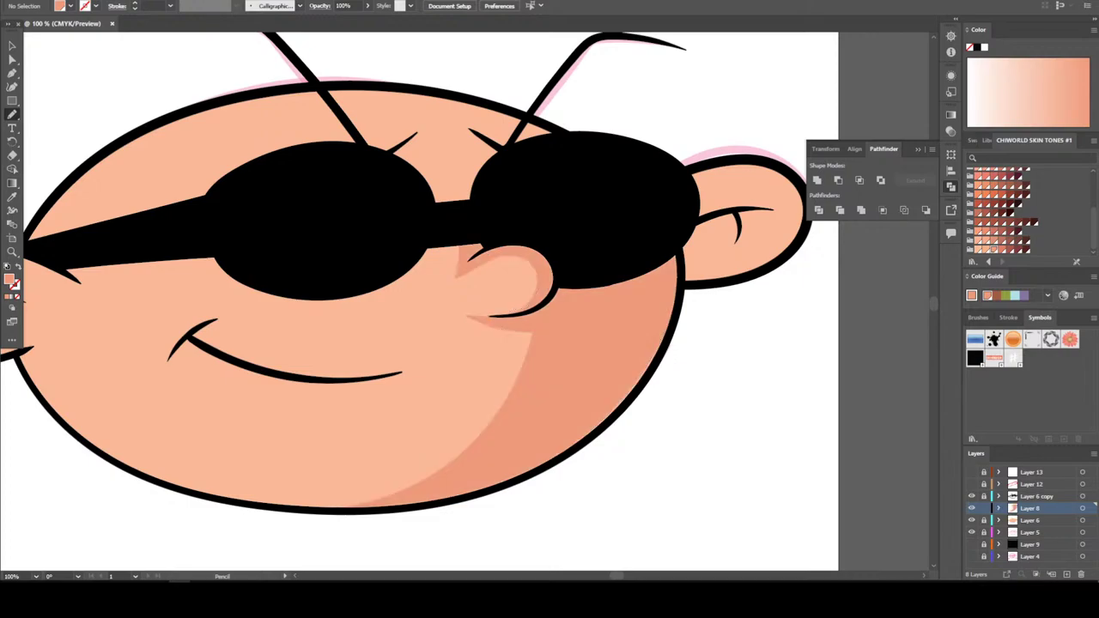
{"action": "key", "text": "ctrl+minus"}
{"action": "key", "text": "ctrl+minus"}
{"action": "key", "text": "ctrl+minus"}
{"action": "key", "text": "ctrl+plus"}
{"action": "key", "text": "ctrl+plus"}
{"action": "key", "text": "ctrl+plus"}
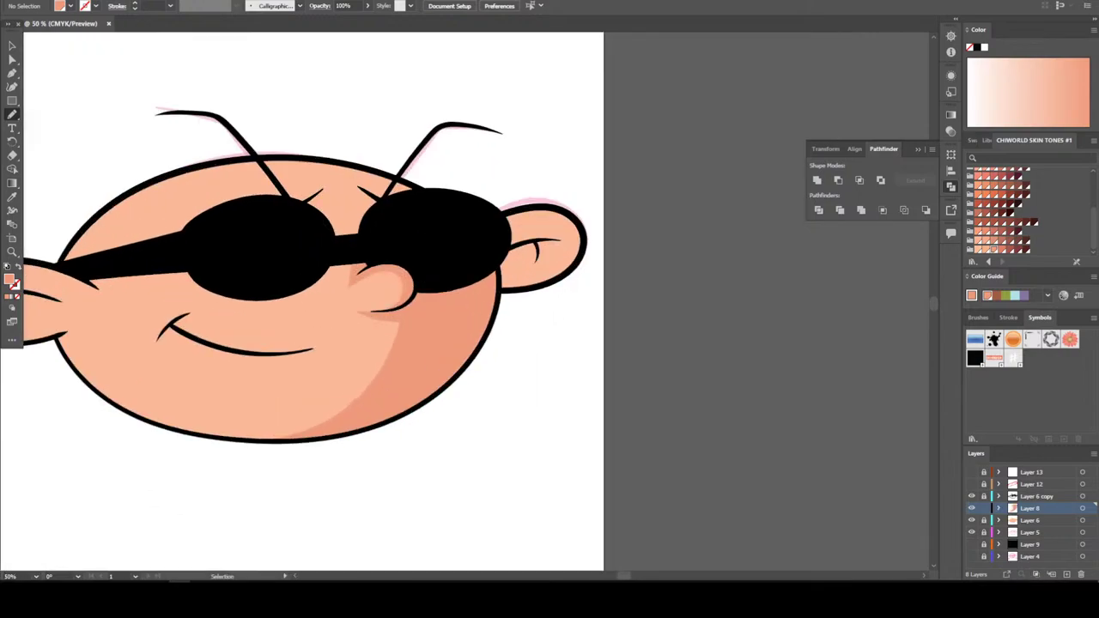
{"action": "left_click_drag", "start_coordinate": [407, 430], "coordinate": [376, 459]}
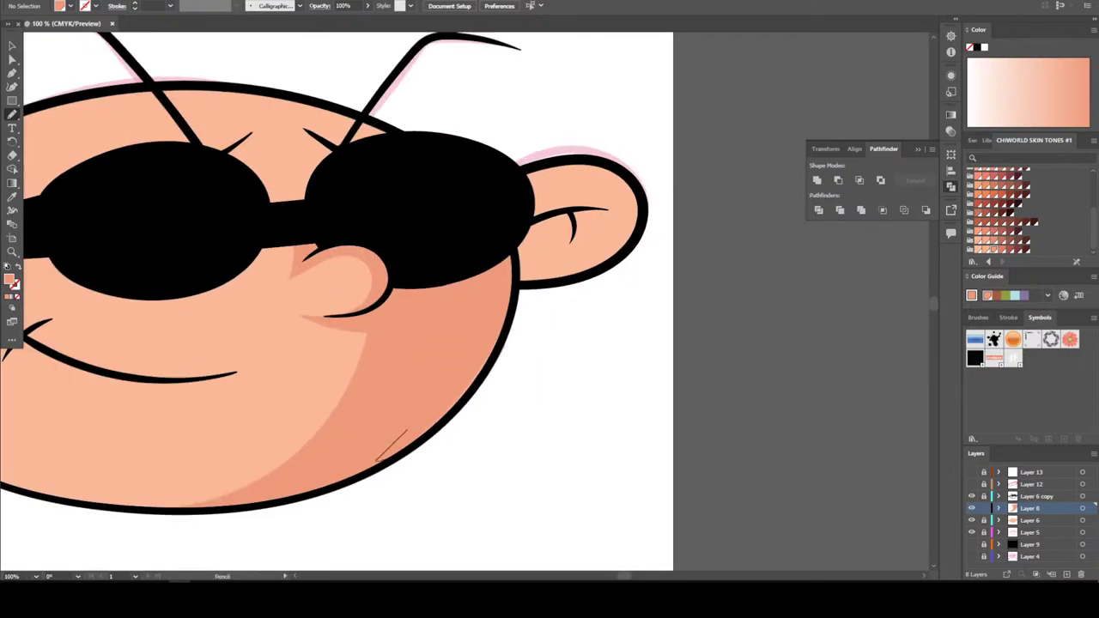
{"action": "key", "text": "ctrl+z"}
Draw a shadow beside the lens edge and inside the right ear, redrawing the ear shadow once
{"action": "scroll", "coordinate": [324, 292], "scroll_direction": "up", "scroll_amount": 2}
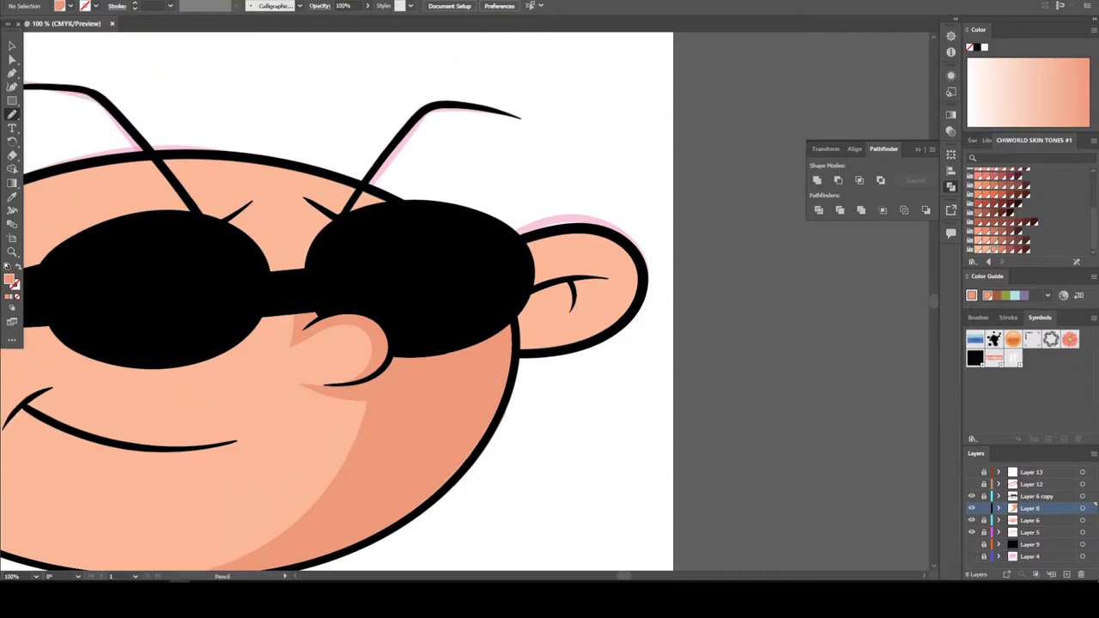
{"action": "key", "text": "ctrl+plus"}
{"action": "key", "text": "ctrl+plus"}
{"action": "scroll", "coordinate": [395, 301], "scroll_direction": "up", "scroll_amount": 1}
{"action": "left_click_drag", "start_coordinate": [504, 422], "coordinate": [515, 444]}
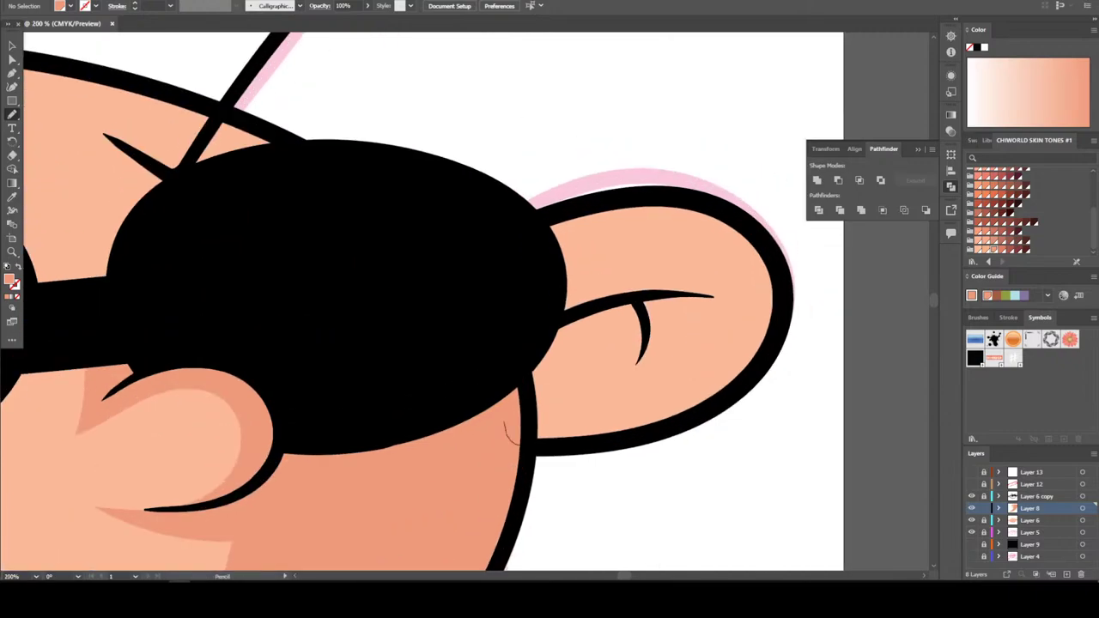
{"action": "mouse_move", "coordinate": [767, 330]}
{"action": "left_mouse_down"}
{"action": "mouse_move", "coordinate": [759, 302]}
{"action": "mouse_move", "coordinate": [696, 275]}
{"action": "mouse_move", "coordinate": [567, 286]}
{"action": "left_mouse_up"}
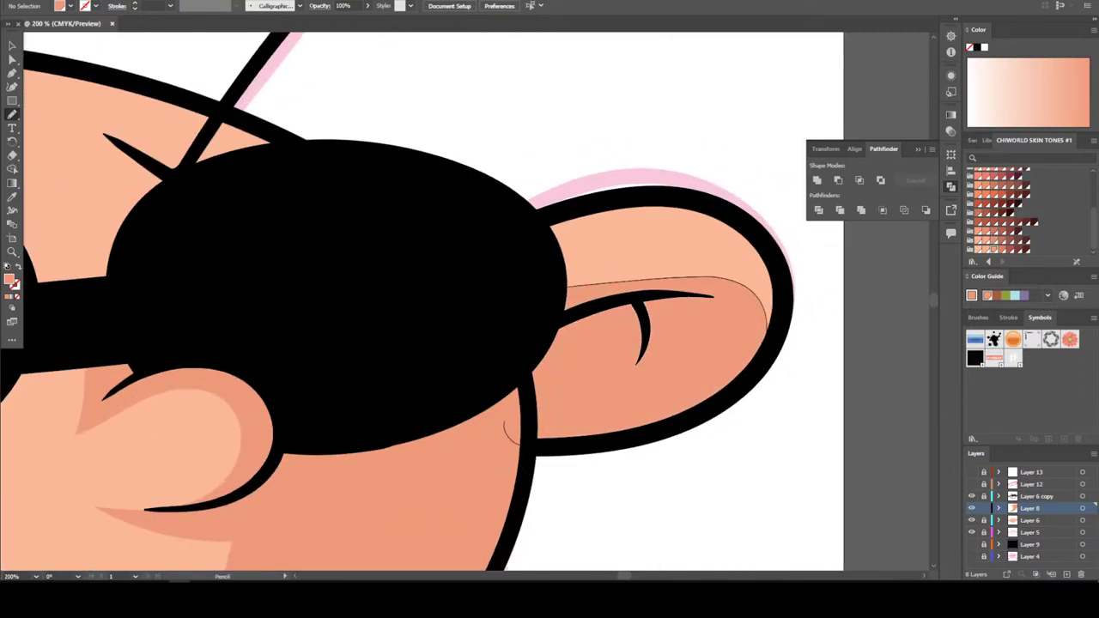
{"action": "key", "text": "ctrl+minus"}
{"action": "key", "text": "ctrl+plus"}
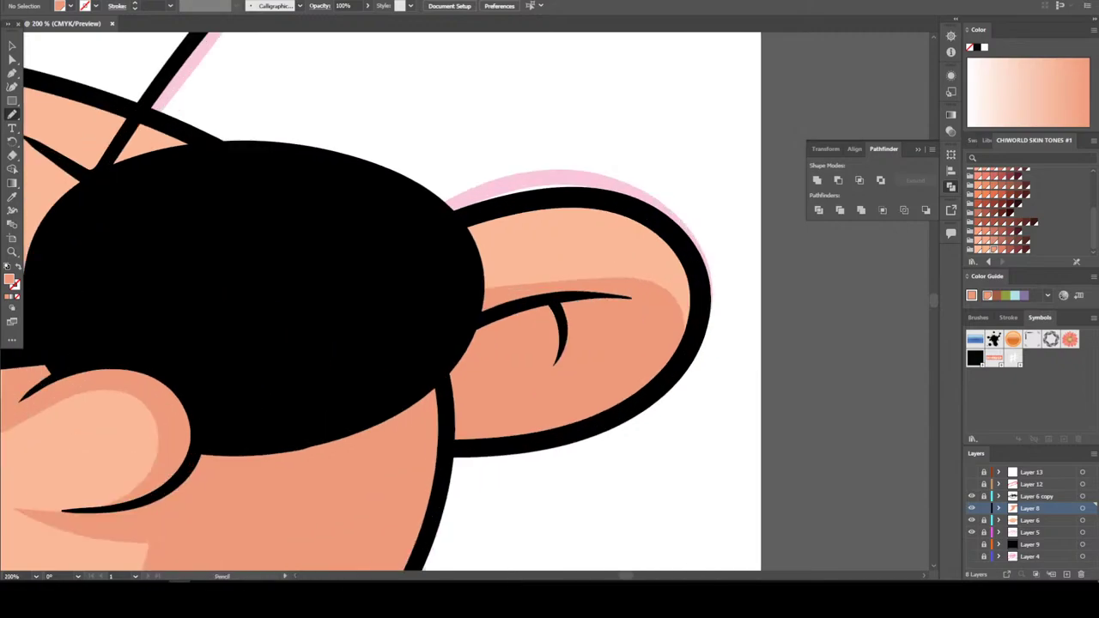
{"action": "key", "text": "ctrl+z"}
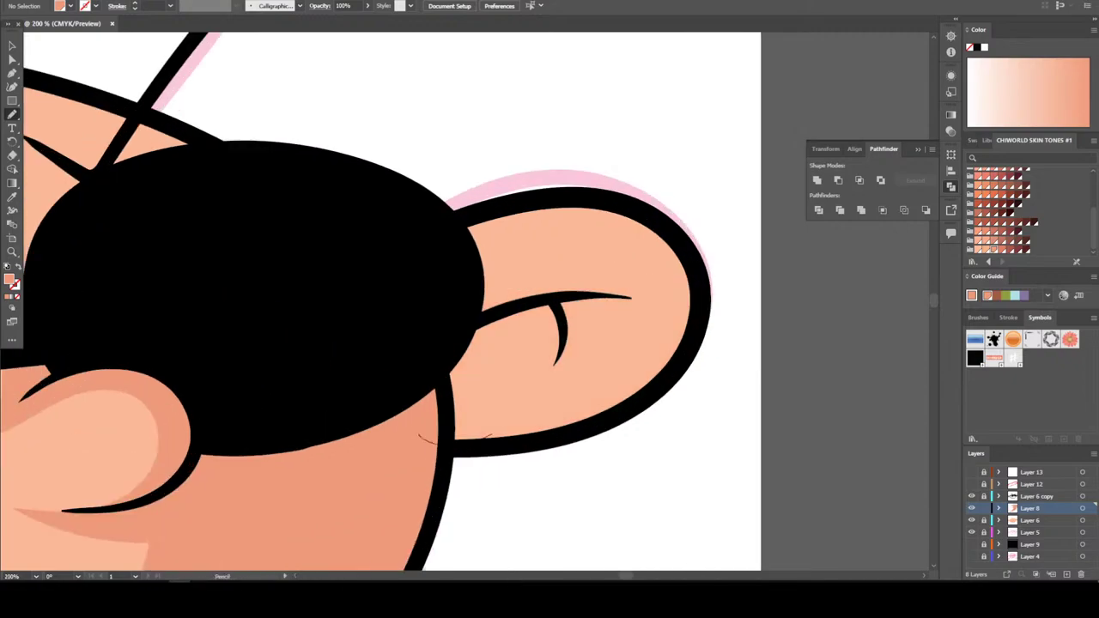
{"action": "mouse_move", "coordinate": [491, 435]}
{"action": "left_mouse_down"}
{"action": "mouse_move", "coordinate": [544, 399]}
{"action": "mouse_move", "coordinate": [588, 326]}
{"action": "mouse_move", "coordinate": [657, 310]}
{"action": "mouse_move", "coordinate": [622, 290]}
{"action": "mouse_move", "coordinate": [500, 281]}
{"action": "left_mouse_up"}
Add shadows along the right lens edge, the smile's end, under the left lens and around the lens spike
{"action": "key", "text": "ctrl+minus"}
{"action": "key", "text": "ctrl+minus"}
{"action": "key", "text": "ctrl+minus"}
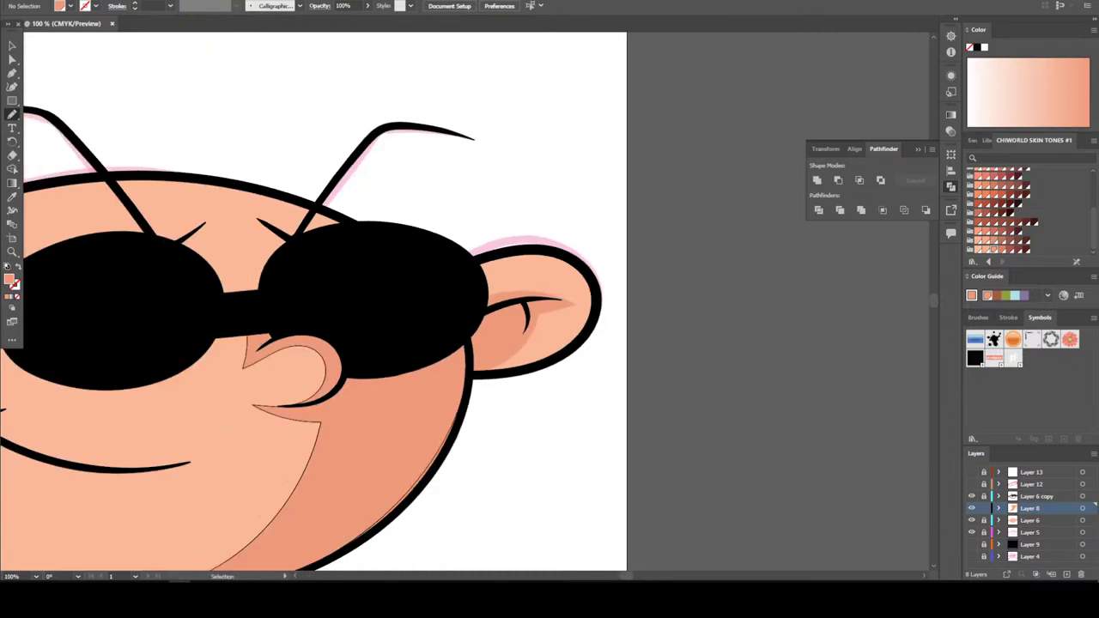
{"action": "key", "text": "ctrl+equal"}
{"action": "key", "text": "ctrl+equal"}
{"action": "key", "text": "ctrl+equal"}
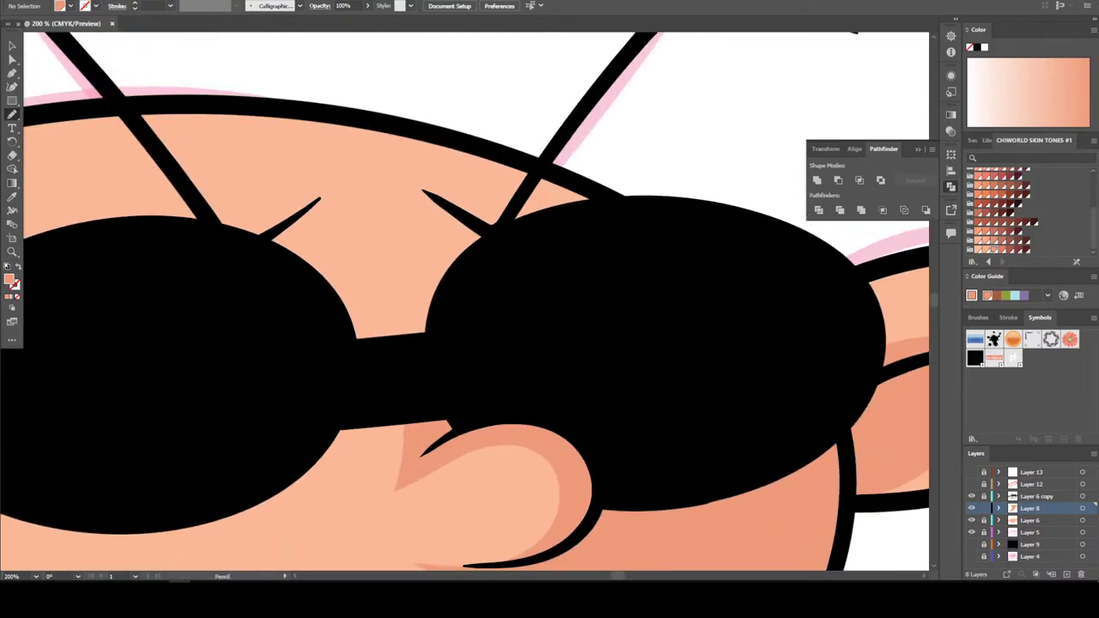
{"action": "mouse_move", "coordinate": [541, 182]}
{"action": "left_mouse_down"}
{"action": "mouse_move", "coordinate": [473, 211]}
{"action": "mouse_move", "coordinate": [428, 257]}
{"action": "mouse_move", "coordinate": [400, 334]}
{"action": "left_mouse_up"}
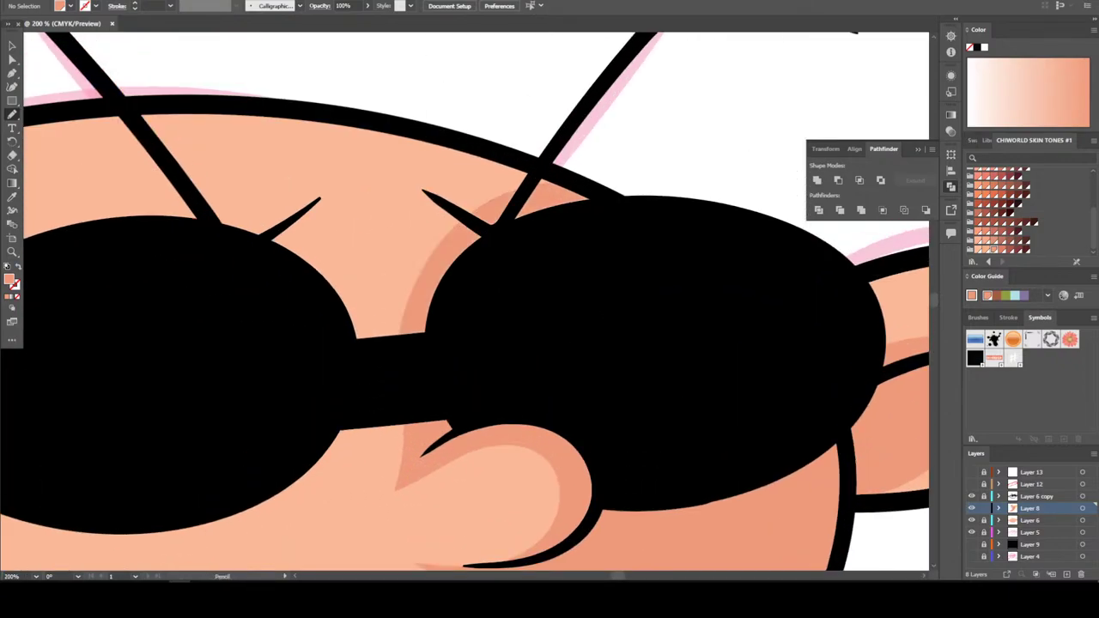
{"action": "key", "text": "ctrl+minus"}
{"action": "key", "text": "ctrl+minus"}
{"action": "key", "text": "ctrl+minus"}
{"action": "key", "text": "ctrl+minus"}
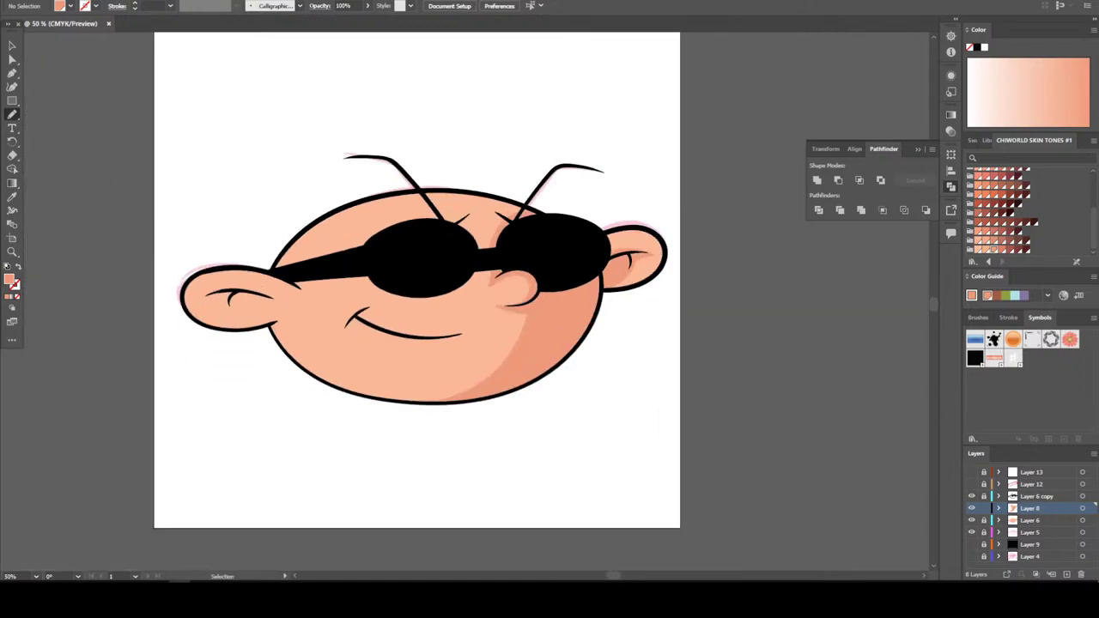
{"action": "key", "text": "ctrl+equal"}
{"action": "key", "text": "ctrl+equal"}
{"action": "key", "text": "ctrl+equal"}
{"action": "key", "text": "ctrl+equal"}
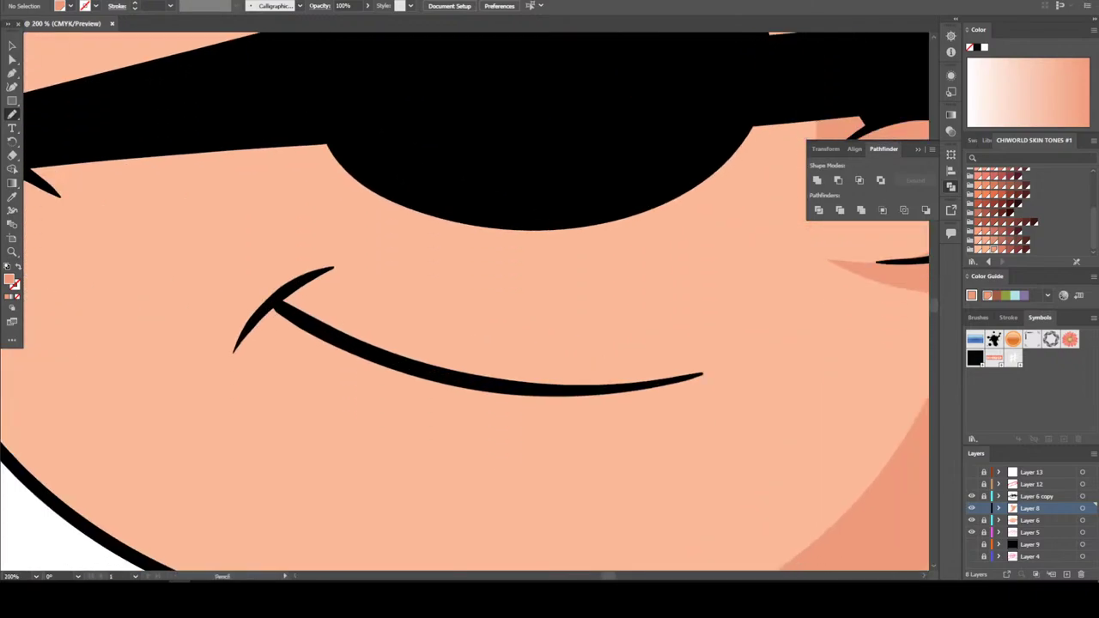
{"action": "mouse_move", "coordinate": [344, 333]}
{"action": "left_mouse_down"}
{"action": "mouse_move", "coordinate": [375, 255]}
{"action": "mouse_move", "coordinate": [230, 327]}
{"action": "mouse_move", "coordinate": [395, 376]}
{"action": "mouse_move", "coordinate": [519, 393]}
{"action": "left_mouse_up"}
{"action": "scroll", "coordinate": [473, 301], "scroll_direction": "up", "scroll_amount": 4}
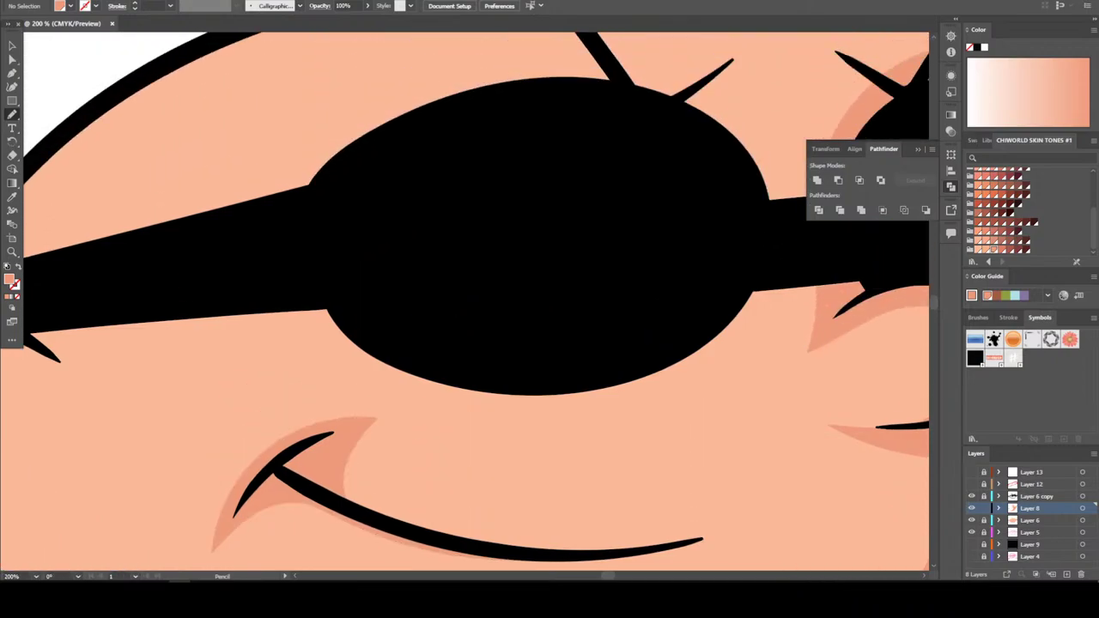
{"action": "mouse_move", "coordinate": [302, 312]}
{"action": "left_mouse_down"}
{"action": "mouse_move", "coordinate": [326, 348]}
{"action": "mouse_move", "coordinate": [388, 393]}
{"action": "mouse_move", "coordinate": [465, 416]}
{"action": "mouse_move", "coordinate": [615, 403]}
{"action": "mouse_move", "coordinate": [731, 334]}
{"action": "mouse_move", "coordinate": [766, 292]}
{"action": "left_mouse_up"}
{"action": "scroll", "coordinate": [473, 301], "scroll_direction": "up", "scroll_amount": 3}
{"action": "scroll", "coordinate": [472, 301], "scroll_direction": "up", "scroll_amount": 2}
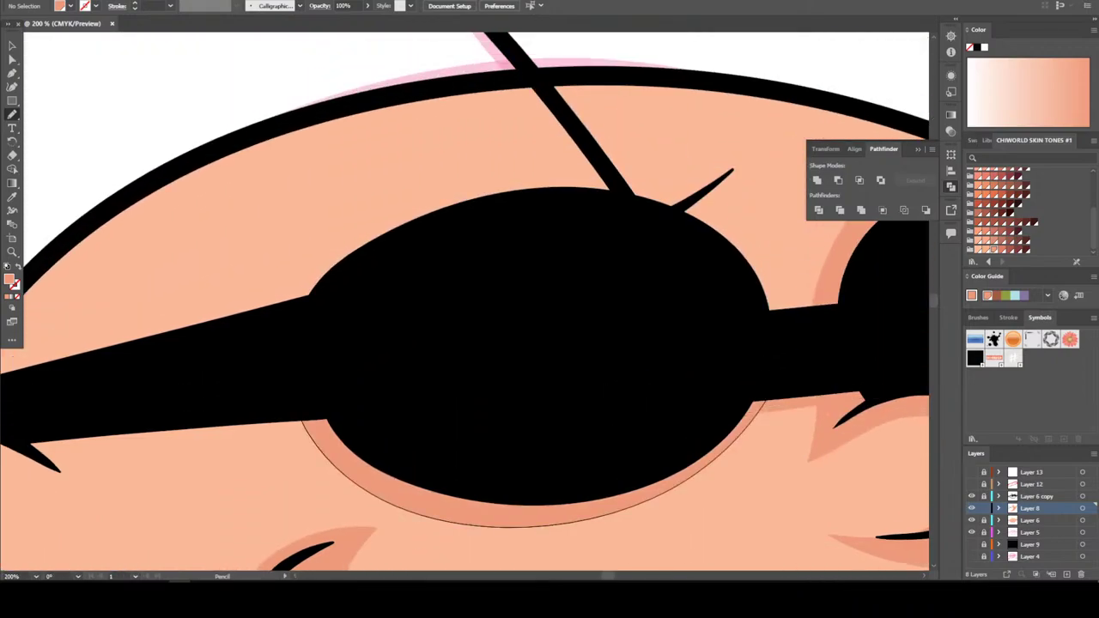
{"action": "mouse_move", "coordinate": [778, 335]}
{"action": "left_mouse_down"}
{"action": "mouse_move", "coordinate": [712, 204]}
{"action": "mouse_move", "coordinate": [472, 196]}
{"action": "mouse_move", "coordinate": [292, 325]}
{"action": "mouse_move", "coordinate": [300, 335]}
{"action": "left_mouse_up"}
{"action": "key", "text": "ctrl+minus"}
{"action": "key", "text": "ctrl+minus"}
{"action": "key", "text": "ctrl+minus"}
{"action": "key", "text": "ctrl+minus"}
{"action": "key", "text": "ctrl+minus"}
{"action": "key", "text": "ctrl+minus"}
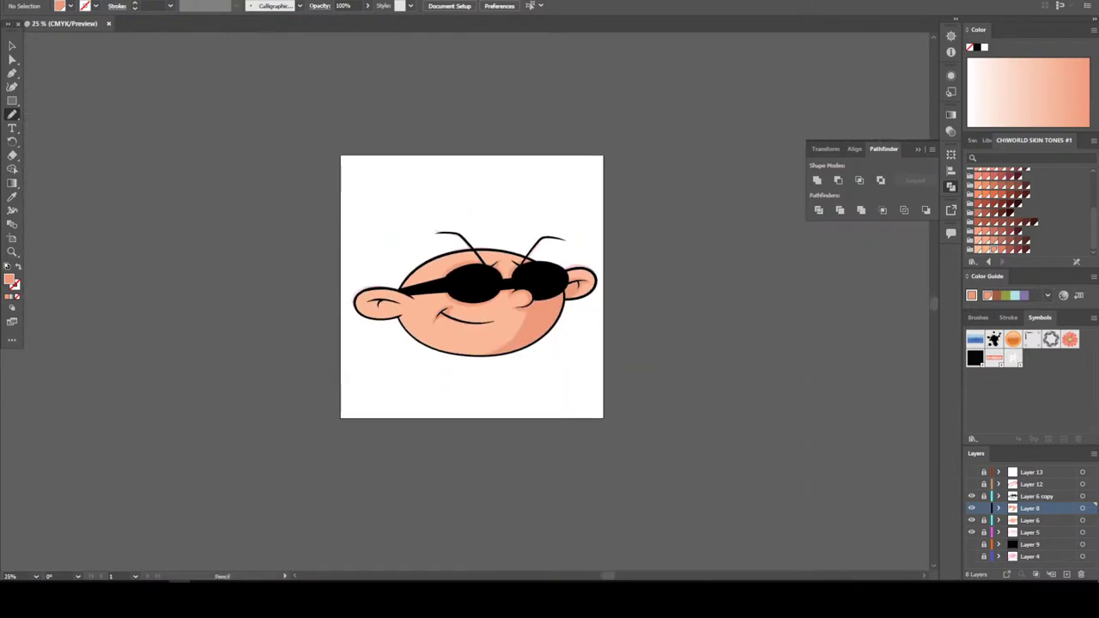
Draw a closed shadow shape inside the left ear
{"action": "key", "text": "ctrl+plus"}
{"action": "key", "text": "ctrl+plus"}
{"action": "key", "text": "ctrl+plus"}
{"action": "key", "text": "ctrl+plus"}
{"action": "key", "text": "ctrl+plus"}
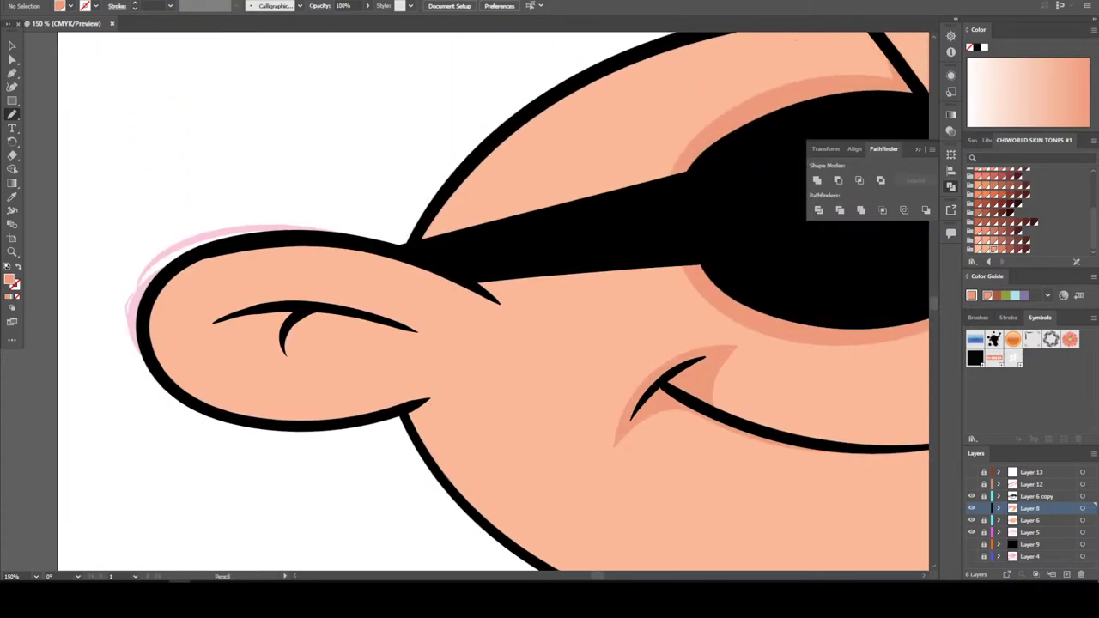
{"action": "mouse_move", "coordinate": [245, 307]}
{"action": "left_mouse_down"}
{"action": "mouse_move", "coordinate": [185, 342]}
{"action": "mouse_move", "coordinate": [256, 381]}
{"action": "mouse_move", "coordinate": [303, 388]}
{"action": "mouse_move", "coordinate": [366, 350]}
{"action": "mouse_move", "coordinate": [457, 358]}
{"action": "mouse_move", "coordinate": [409, 331]}
{"action": "mouse_move", "coordinate": [246, 309]}
{"action": "left_mouse_up"}
{"action": "mouse_move", "coordinate": [329, 331]}
{"action": "left_mouse_down"}
{"action": "mouse_move", "coordinate": [466, 355]}
{"action": "mouse_move", "coordinate": [328, 330]}
{"action": "left_mouse_up"}
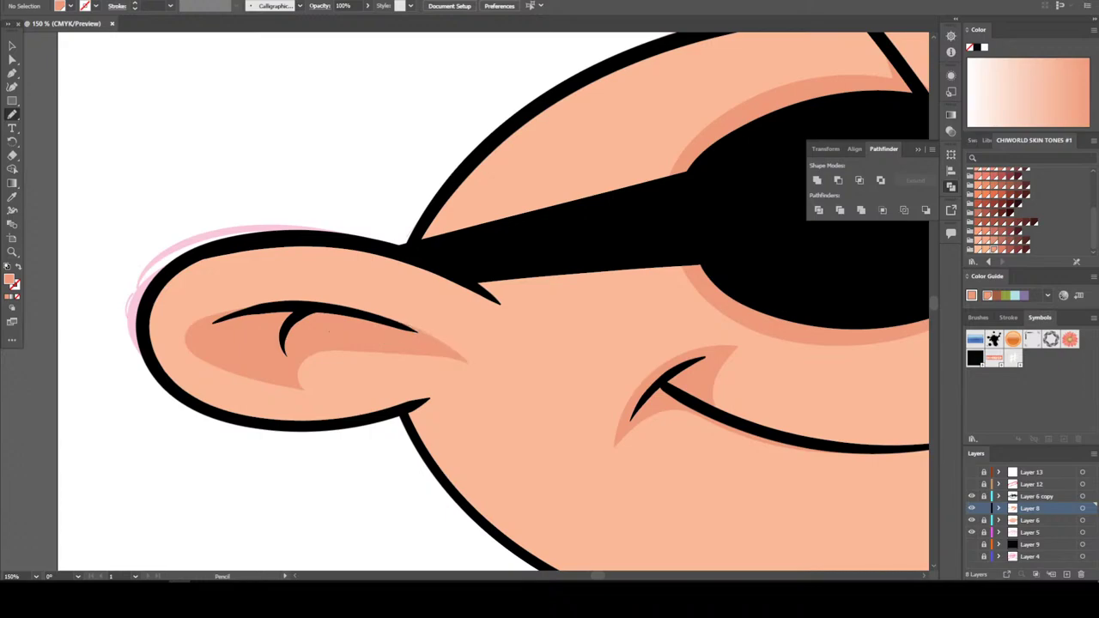
Add a shadow beside the glasses arm above the left lens
{"action": "scroll", "coordinate": [328, 332], "scroll_direction": "down", "scroll_amount": 5}
{"action": "scroll", "coordinate": [470, 310], "scroll_direction": "up", "scroll_amount": 5}
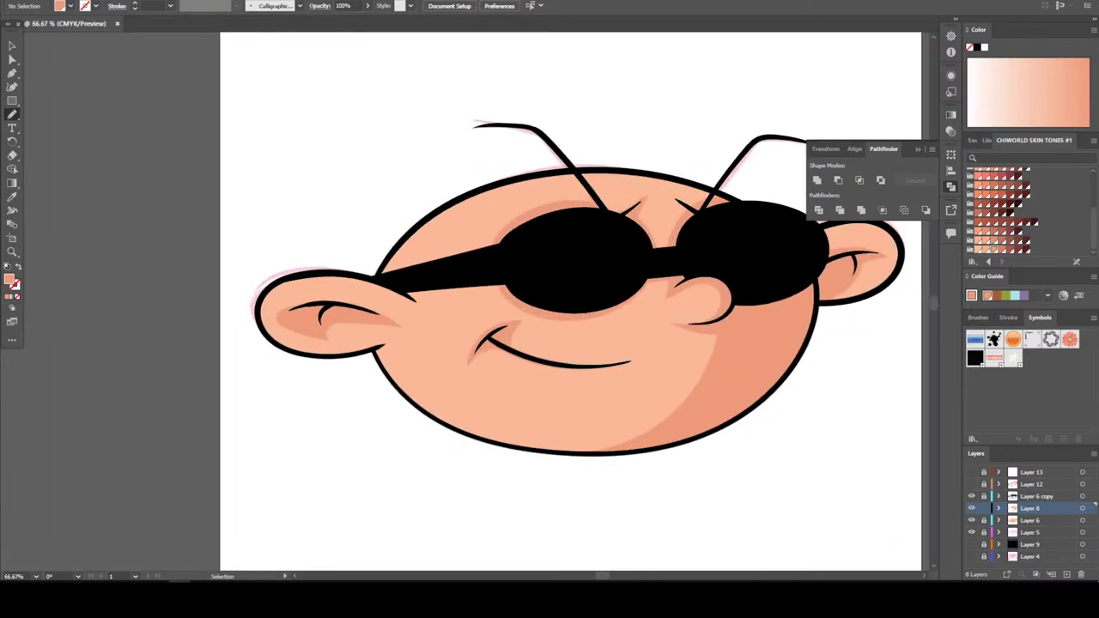
{"action": "scroll", "coordinate": [475, 301], "scroll_direction": "up", "scroll_amount": 2}
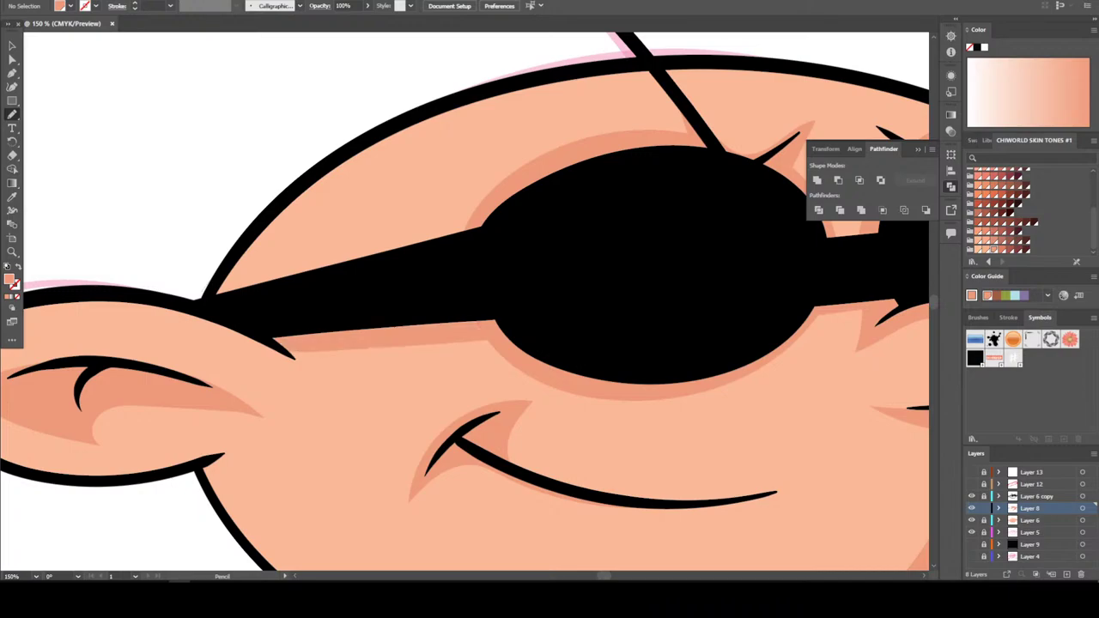
{"action": "scroll", "coordinate": [465, 301], "scroll_direction": "up", "scroll_amount": 4}
{"action": "mouse_move", "coordinate": [679, 255]}
{"action": "left_mouse_down"}
{"action": "mouse_move", "coordinate": [604, 184]}
{"action": "mouse_move", "coordinate": [679, 250]}
{"action": "left_mouse_up"}
{"action": "key", "text": "ctrl+minus"}
{"action": "key", "text": "ctrl+minus"}
{"action": "key", "text": "ctrl+minus"}
{"action": "key", "text": "ctrl+minus"}
{"action": "key", "text": "ctrl+minus"}
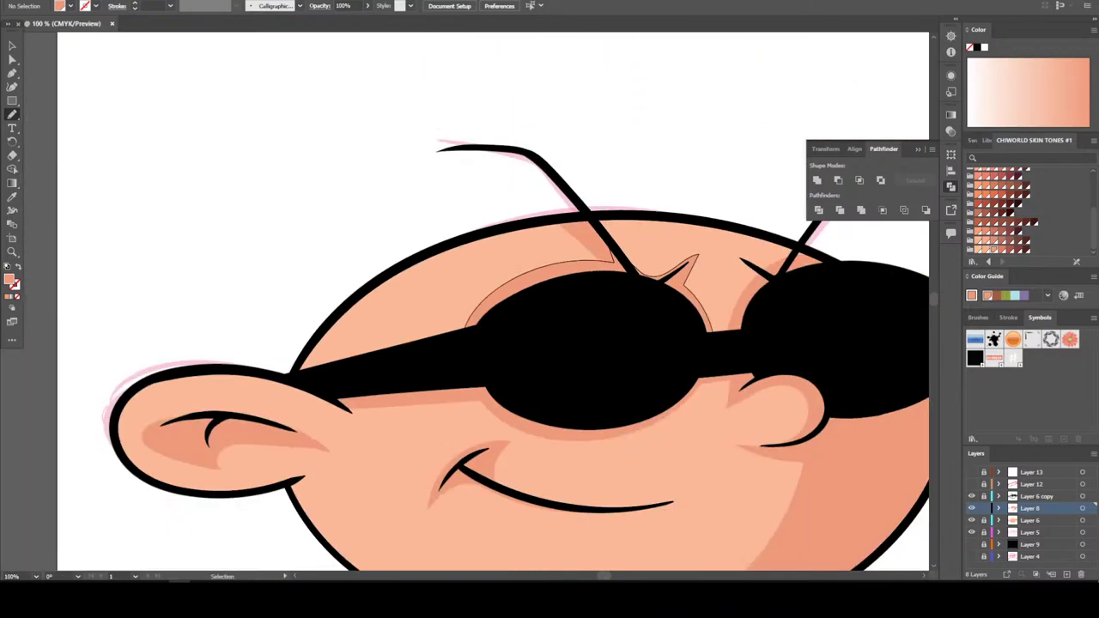
{"action": "key", "text": "ctrl+plus"}
{"action": "key", "text": "ctrl+plus"}
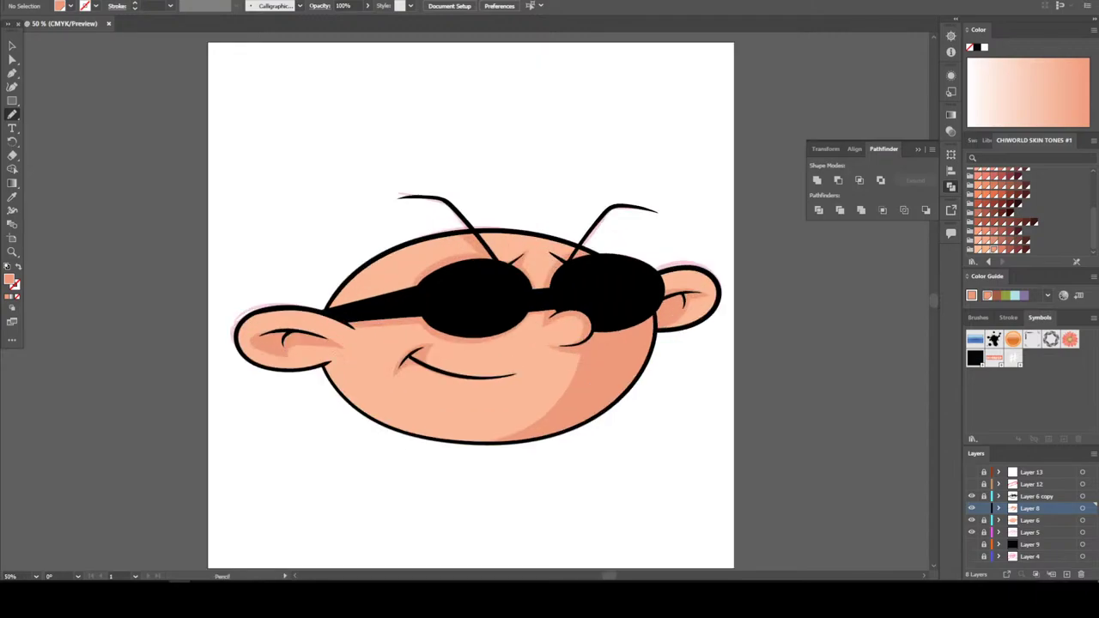
{"action": "key", "text": "ctrl+minus"}
{"action": "key", "text": "ctrl+minus"}
{"action": "key", "text": "ctrl+plus"}
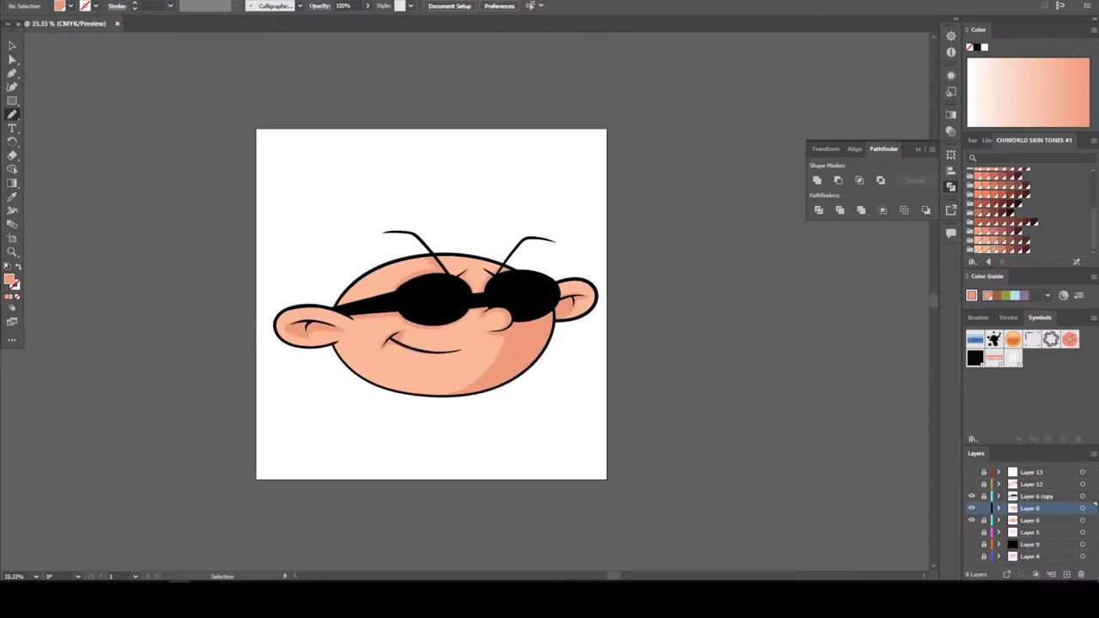
{"action": "key", "text": "ctrl+plus"}
{"action": "key", "text": "ctrl+plus"}
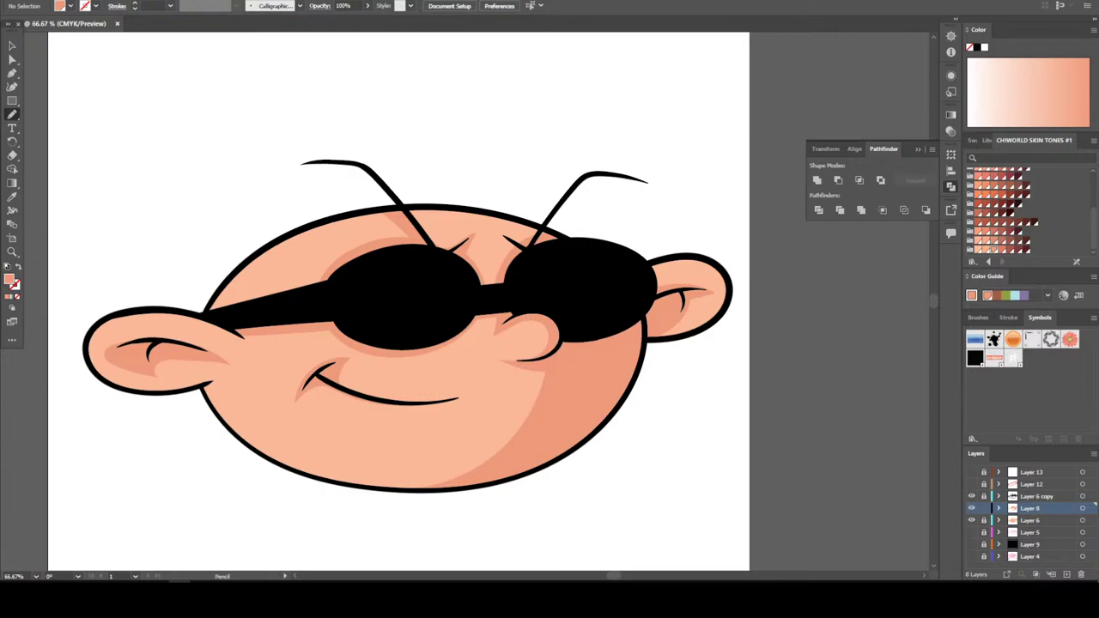
Add a new layer above Layer 6 copy and draw a white bean-shaped highlight on the left lens
{"action": "left_click", "coordinate": [1037, 496]}
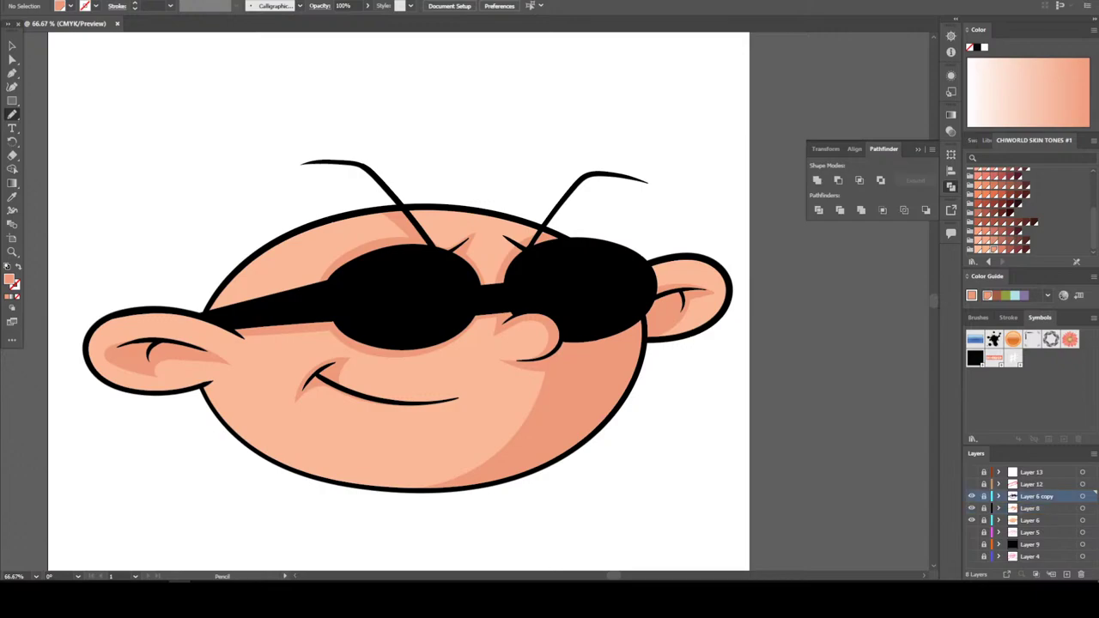
{"action": "left_click", "coordinate": [1066, 574]}
{"action": "key", "text": "ctrl+plus"}
{"action": "key", "text": "ctrl+plus"}
{"action": "key", "text": "ctrl+plus"}
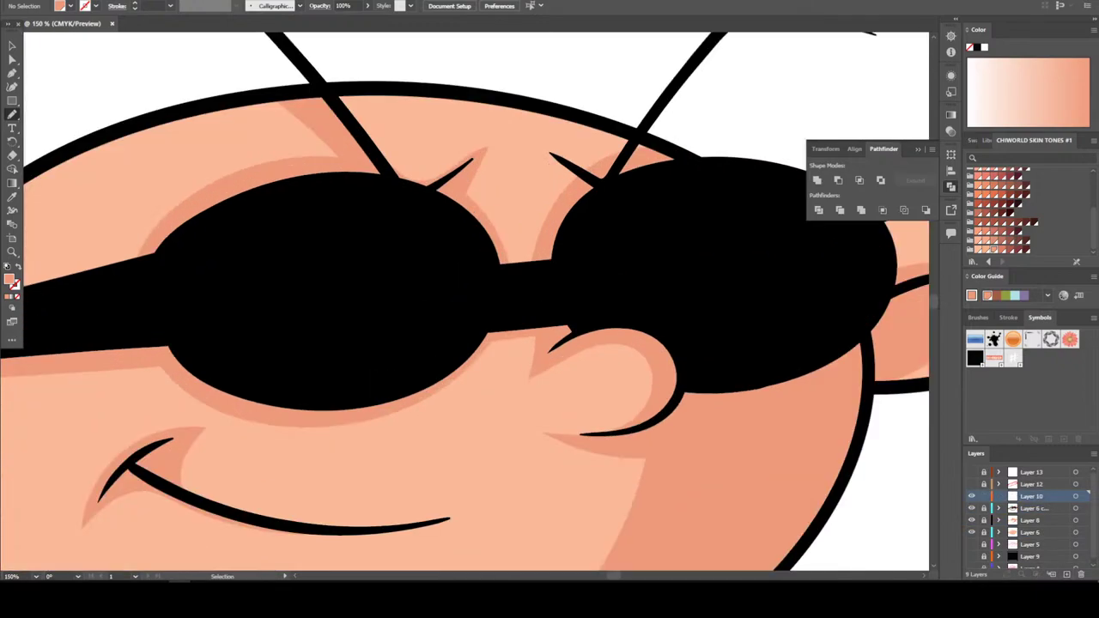
{"action": "key", "text": "ctrl+plus"}
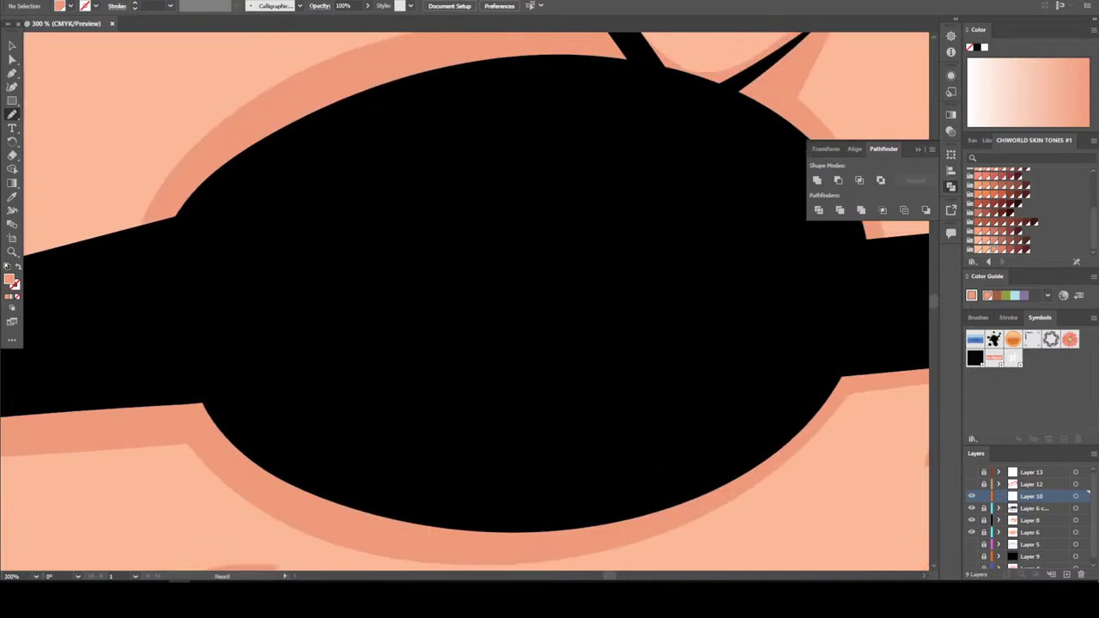
{"action": "double_click", "coordinate": [9, 279]}
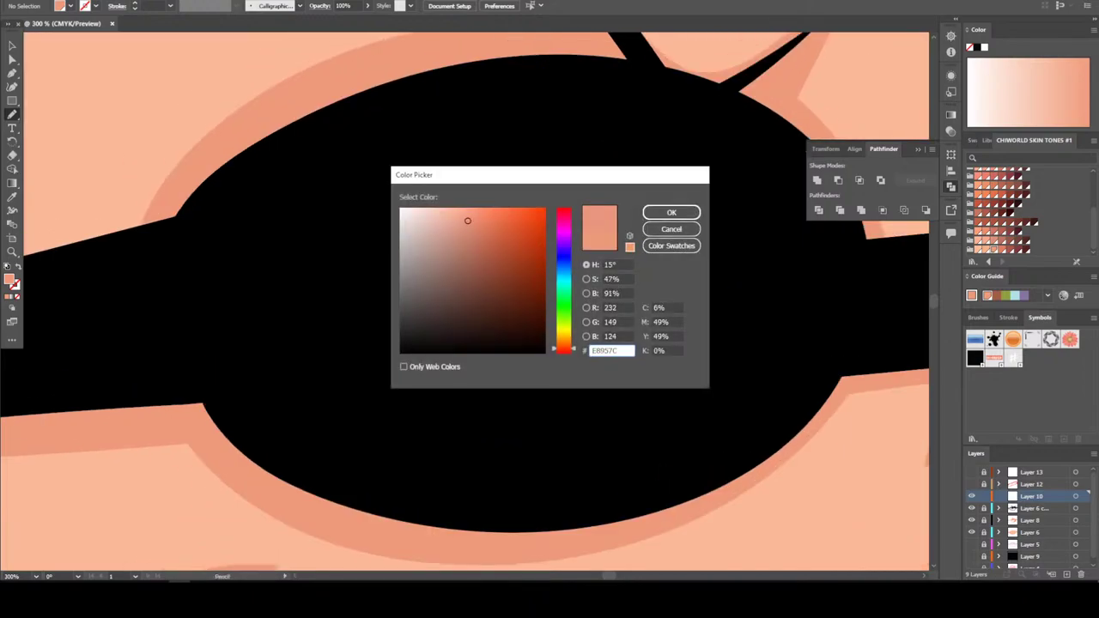
{"action": "left_click", "coordinate": [401, 210]}
{"action": "left_click", "coordinate": [672, 212]}
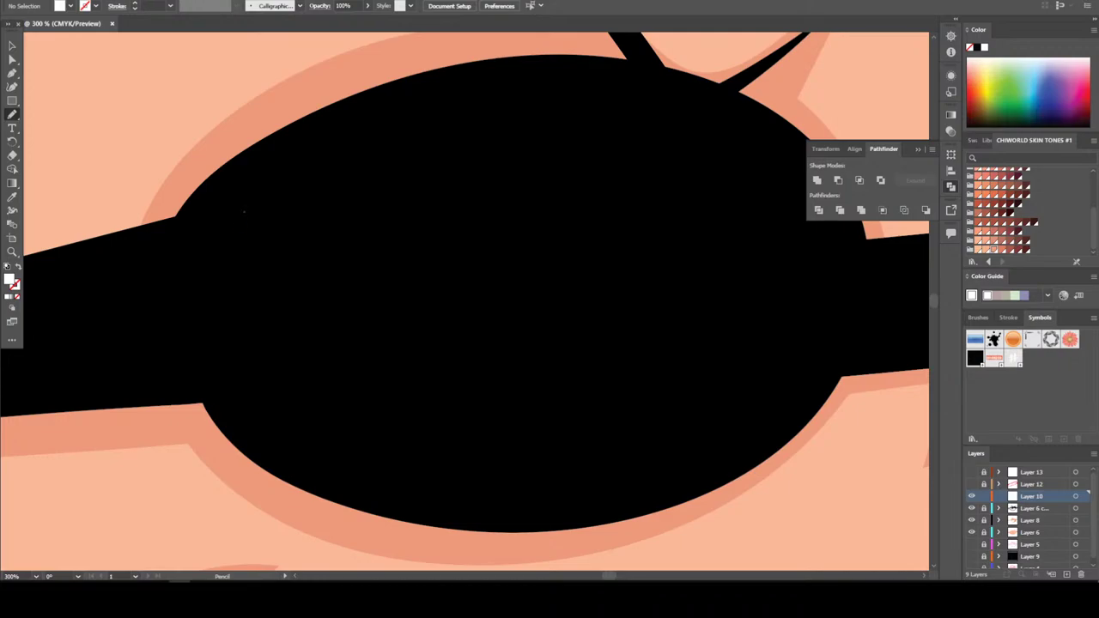
{"action": "mouse_move", "coordinate": [244, 212]}
{"action": "left_mouse_down"}
{"action": "mouse_move", "coordinate": [221, 318]}
{"action": "mouse_move", "coordinate": [251, 402]}
{"action": "mouse_move", "coordinate": [285, 434]}
{"action": "mouse_move", "coordinate": [346, 450]}
{"action": "mouse_move", "coordinate": [399, 422]}
{"action": "mouse_move", "coordinate": [388, 371]}
{"action": "mouse_move", "coordinate": [334, 307]}
{"action": "mouse_move", "coordinate": [318, 249]}
{"action": "mouse_move", "coordinate": [348, 197]}
{"action": "mouse_move", "coordinate": [352, 159]}
{"action": "mouse_move", "coordinate": [277, 169]}
{"action": "mouse_move", "coordinate": [244, 210]}
{"action": "left_mouse_up"}
Alt-drag a copy of the white highlight onto the right lens
{"action": "key", "text": "ctrl+minus"}
{"action": "key", "text": "ctrl+minus"}
{"action": "key", "text": "ctrl+minus"}
{"action": "key", "text": "ctrl+minus"}
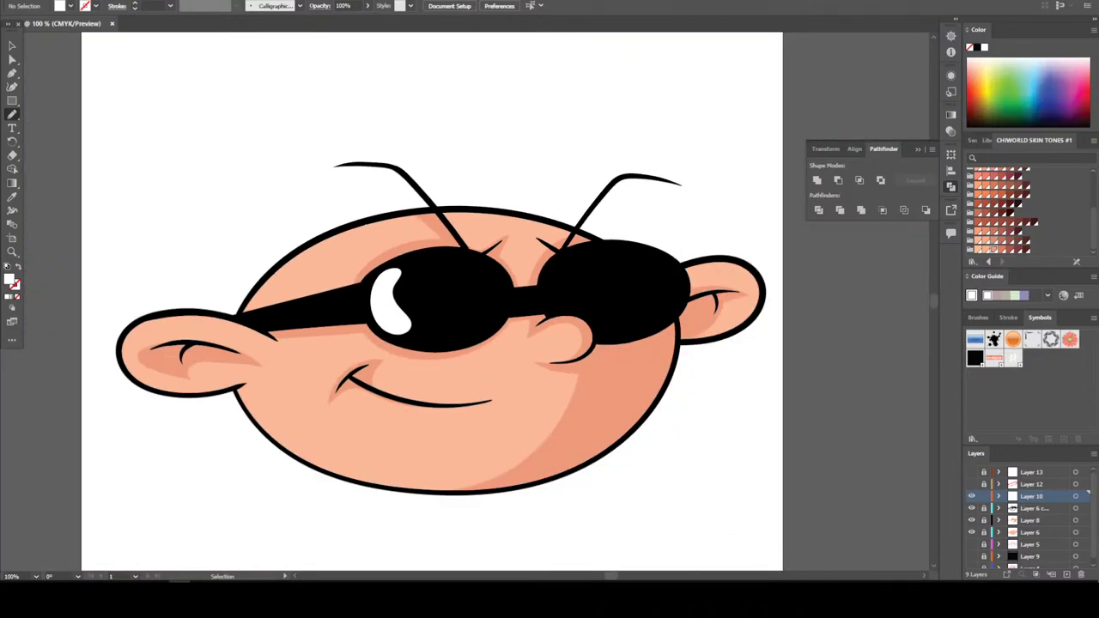
{"action": "key", "text": "ctrl+plus"}
{"action": "key", "text": "ctrl+plus"}
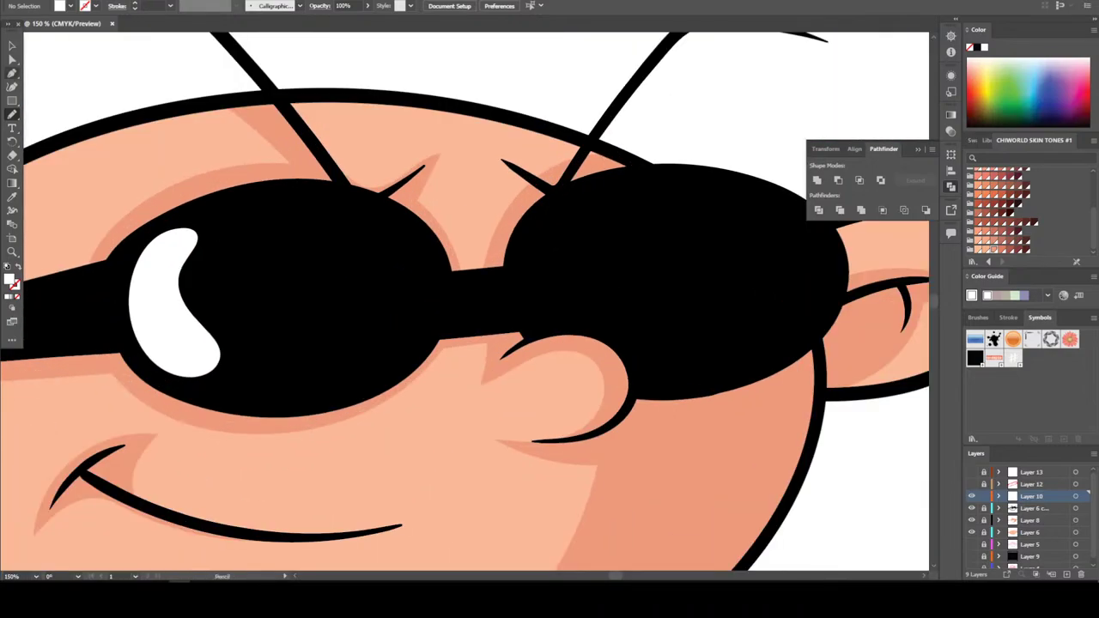
{"action": "left_click", "coordinate": [12, 45]}
{"action": "left_click_drag", "start_coordinate": [199, 303], "coordinate": [611, 284]}
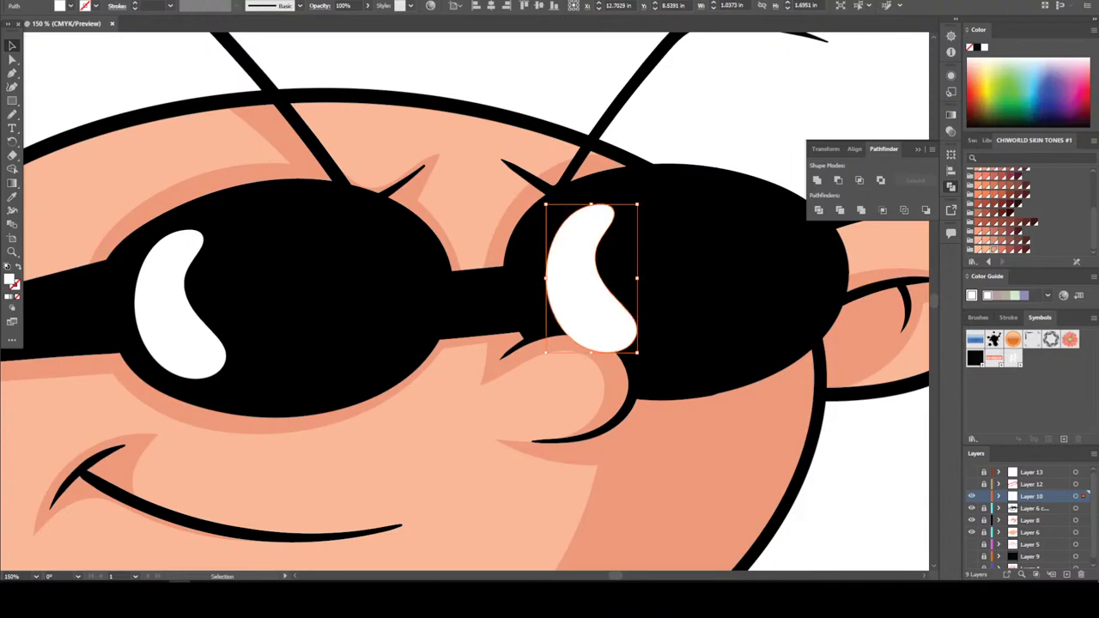
Use the Eraser (Shift+E) to trim the right highlight's lower edge clear of the nose
{"action": "key", "text": "ctrl+shift+a"}
{"action": "scroll", "coordinate": [464, 300], "scroll_direction": "down", "scroll_amount": 3}
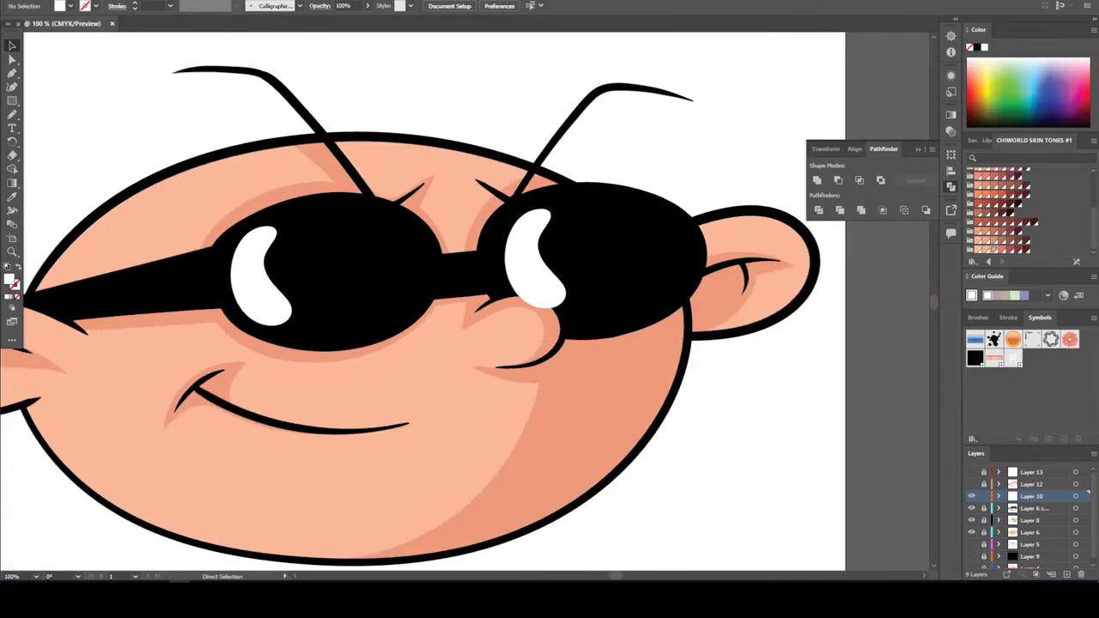
{"action": "scroll", "coordinate": [464, 301], "scroll_direction": "up", "scroll_amount": 3}
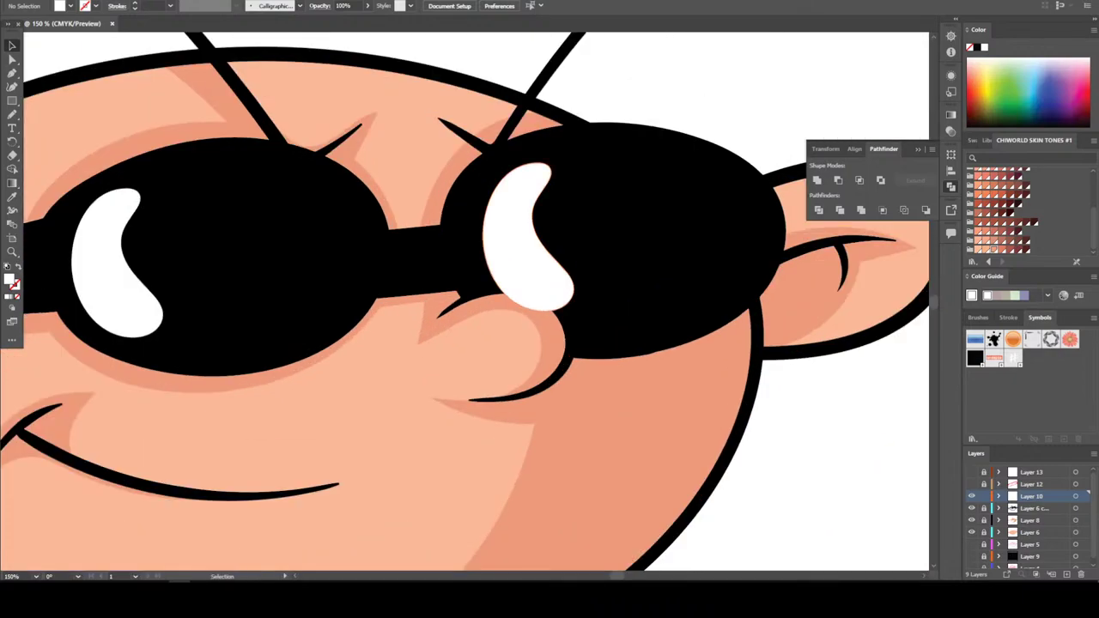
{"action": "scroll", "coordinate": [519, 302], "scroll_direction": "up", "scroll_amount": 5}
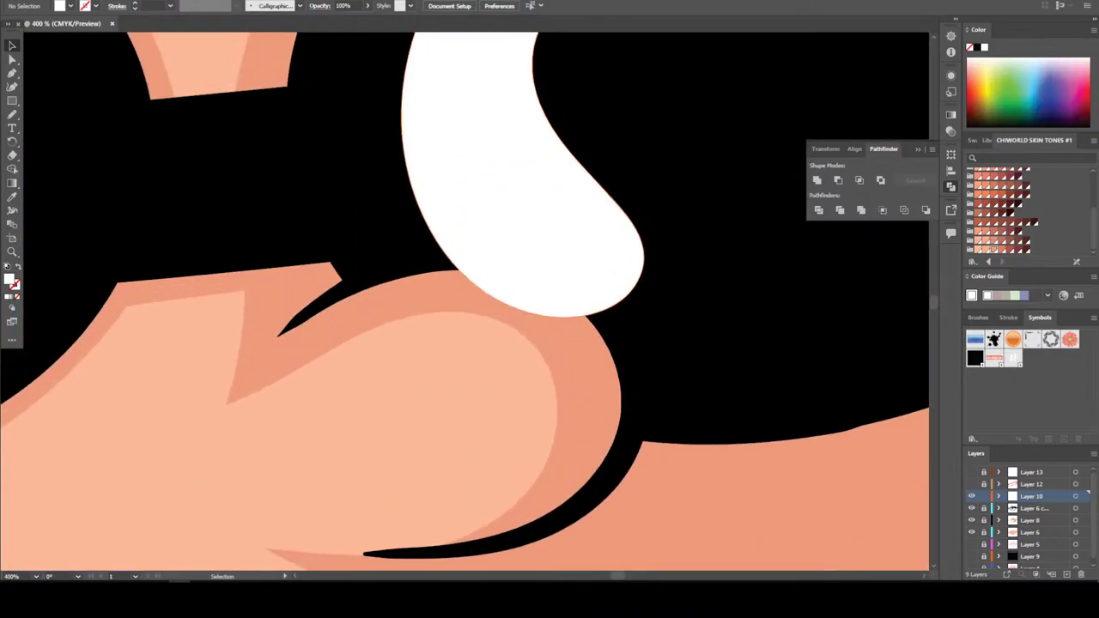
{"action": "key", "text": "shift+e"}
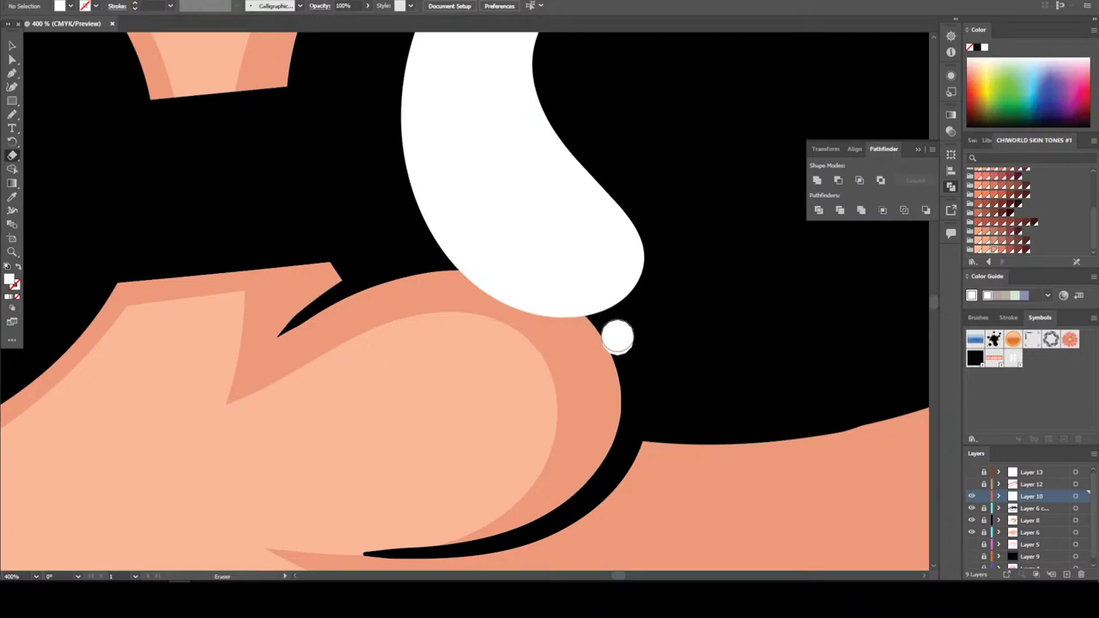
{"action": "mouse_move", "coordinate": [617, 338]}
{"action": "left_mouse_down"}
{"action": "mouse_move", "coordinate": [533, 267]}
{"action": "mouse_move", "coordinate": [469, 256]}
{"action": "mouse_move", "coordinate": [371, 261]}
{"action": "left_mouse_up"}
{"action": "mouse_move", "coordinate": [601, 342]}
{"action": "left_mouse_down"}
{"action": "mouse_move", "coordinate": [510, 285]}
{"action": "mouse_move", "coordinate": [439, 295]}
{"action": "left_mouse_up"}
{"action": "key", "text": "ctrl+minus"}
{"action": "key", "text": "ctrl+minus"}
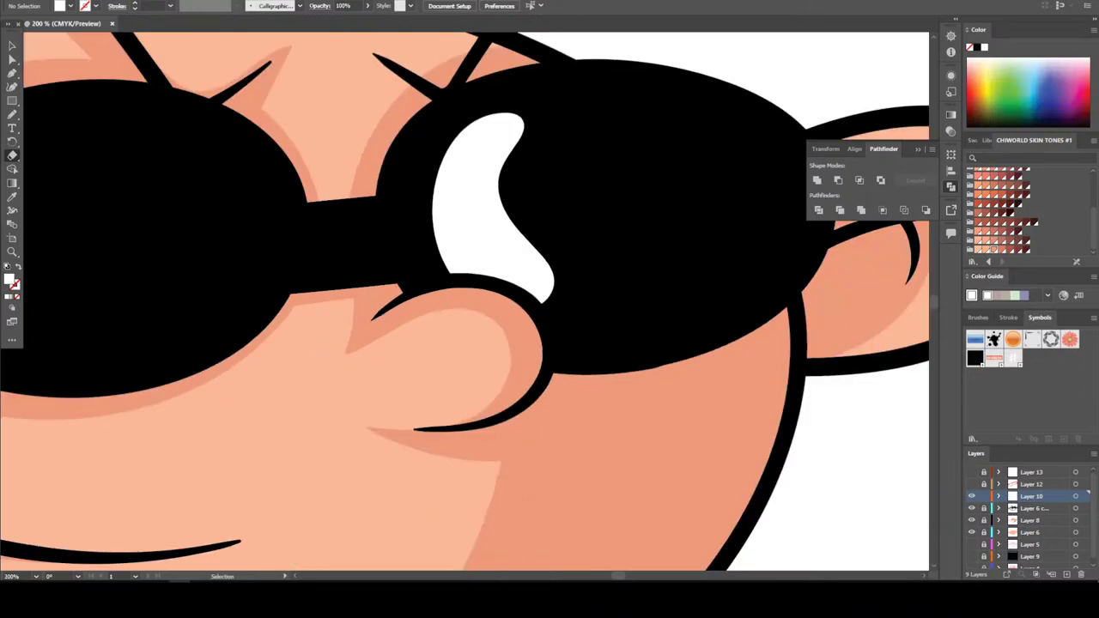
{"action": "key", "text": "ctrl+minus"}
{"action": "key", "text": "ctrl+minus"}
{"action": "key", "text": "ctrl+minus"}
{"action": "key", "text": "ctrl+minus"}
{"action": "key", "text": "ctrl+minus"}
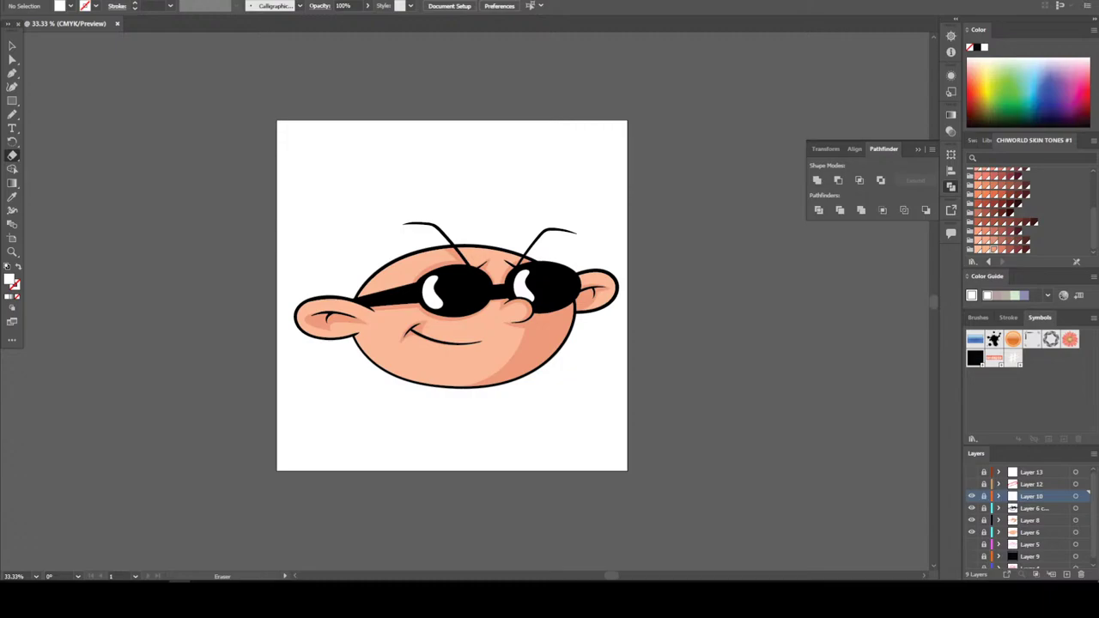
Duplicate the head artwork layer and move the copy just above Layer 5
{"action": "left_click", "coordinate": [1035, 509]}
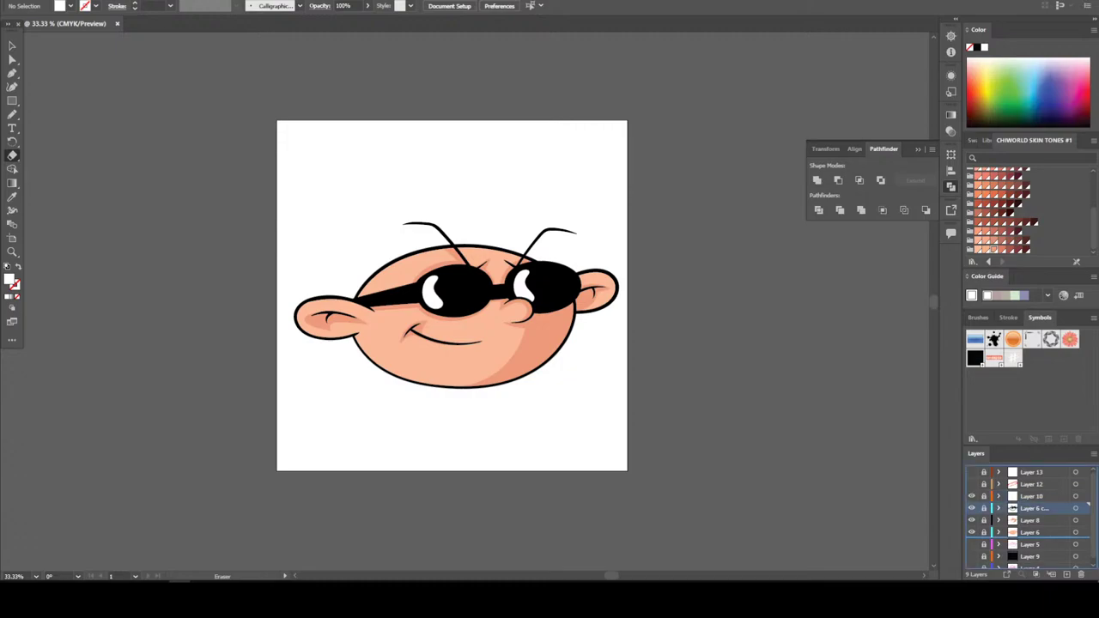
{"action": "left_click_drag", "start_coordinate": [1035, 503], "coordinate": [1066, 574]}
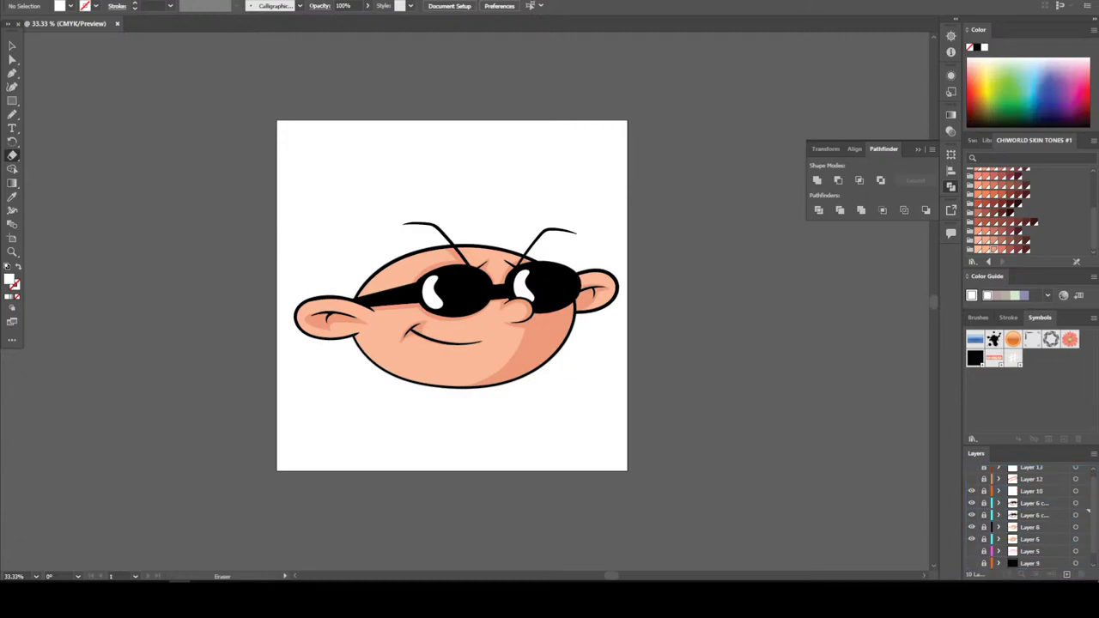
{"action": "left_click_drag", "start_coordinate": [1035, 516], "coordinate": [1035, 544]}
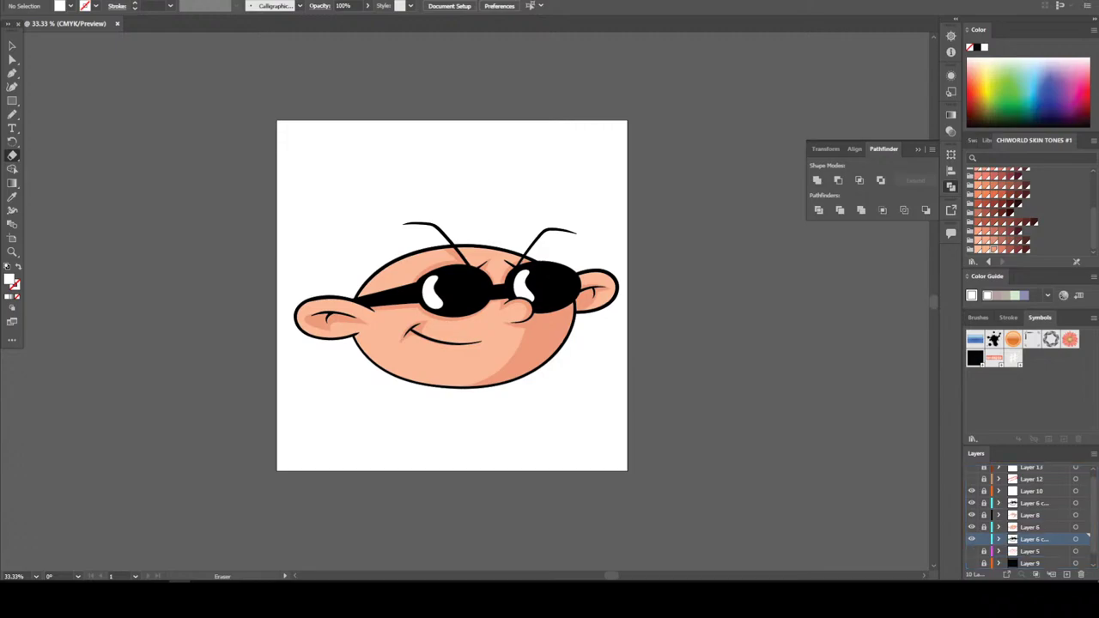
Show the black background on Layer 9 and select the whole face group
{"action": "left_click", "coordinate": [971, 562]}
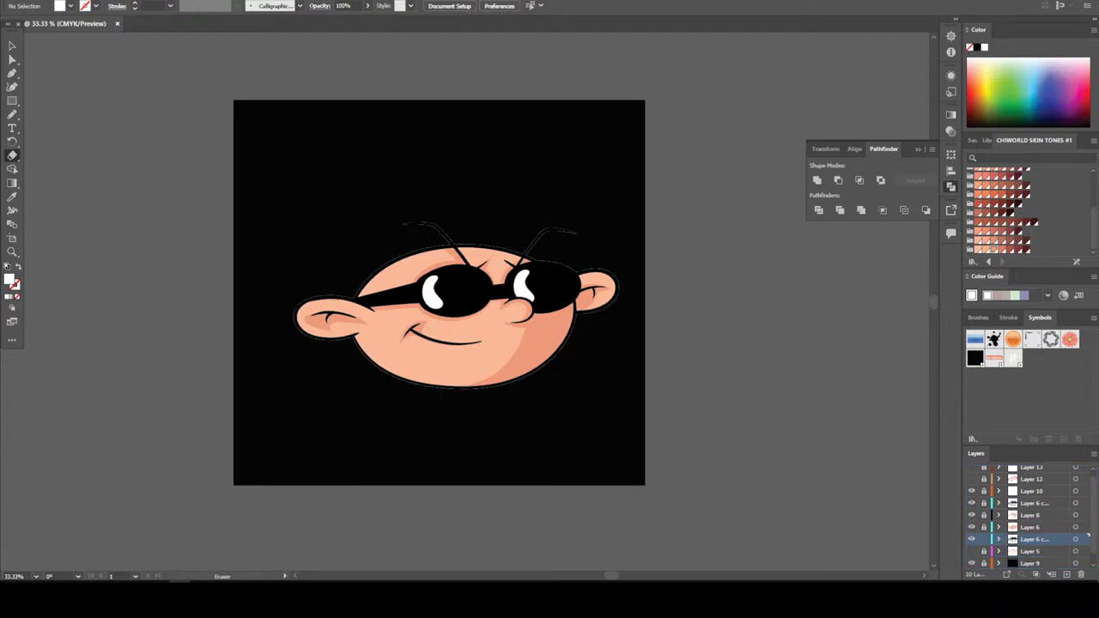
{"action": "key", "text": "v"}
{"action": "mouse_move", "coordinate": [290, 156]}
{"action": "left_mouse_down"}
{"action": "mouse_move", "coordinate": [596, 340]}
{"action": "mouse_move", "coordinate": [638, 392]}
{"action": "left_mouse_up"}
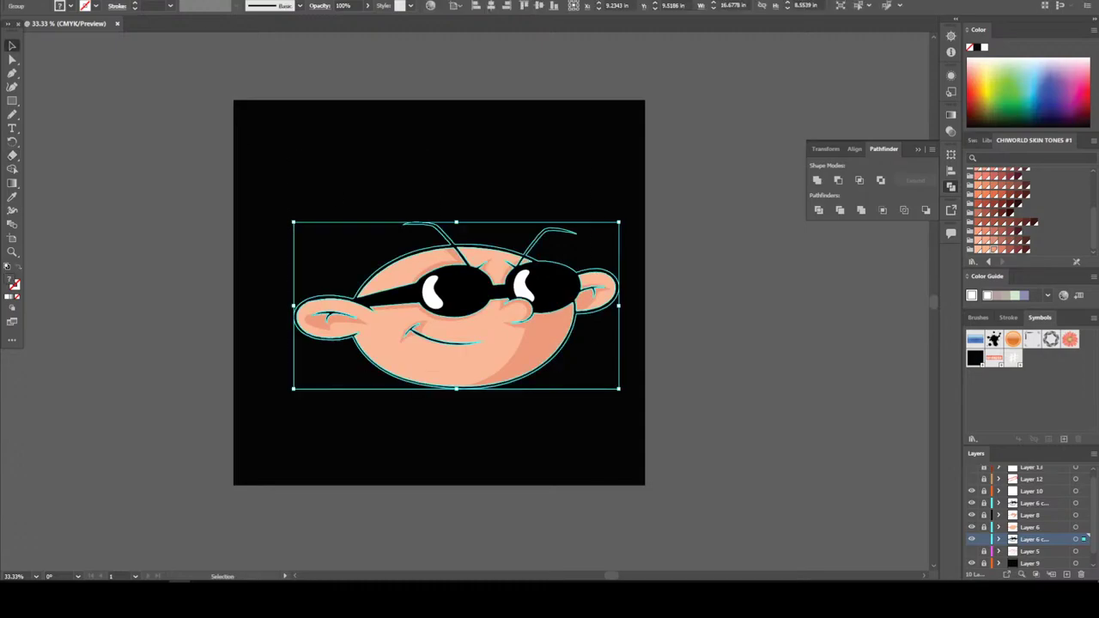
{"action": "key", "text": "ctrl+equal"}
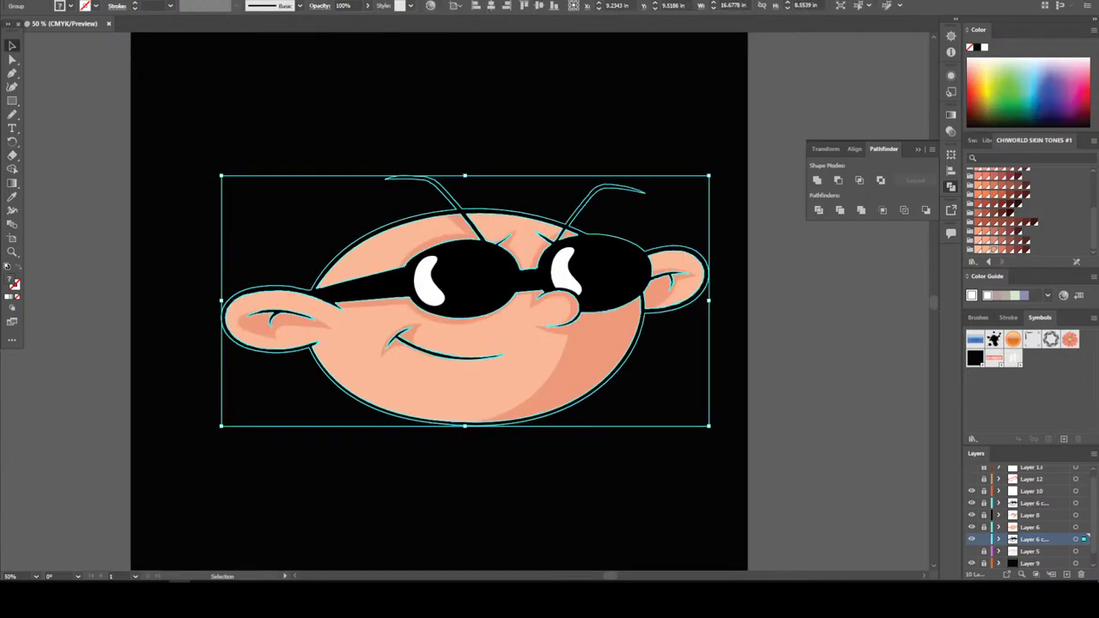
Open the Appearance panel and add a new stroke to the face group
{"action": "left_click", "coordinate": [99, 1]}
{"action": "left_click", "coordinate": [163, 122]}
{"action": "left_click", "coordinate": [257, 2]}
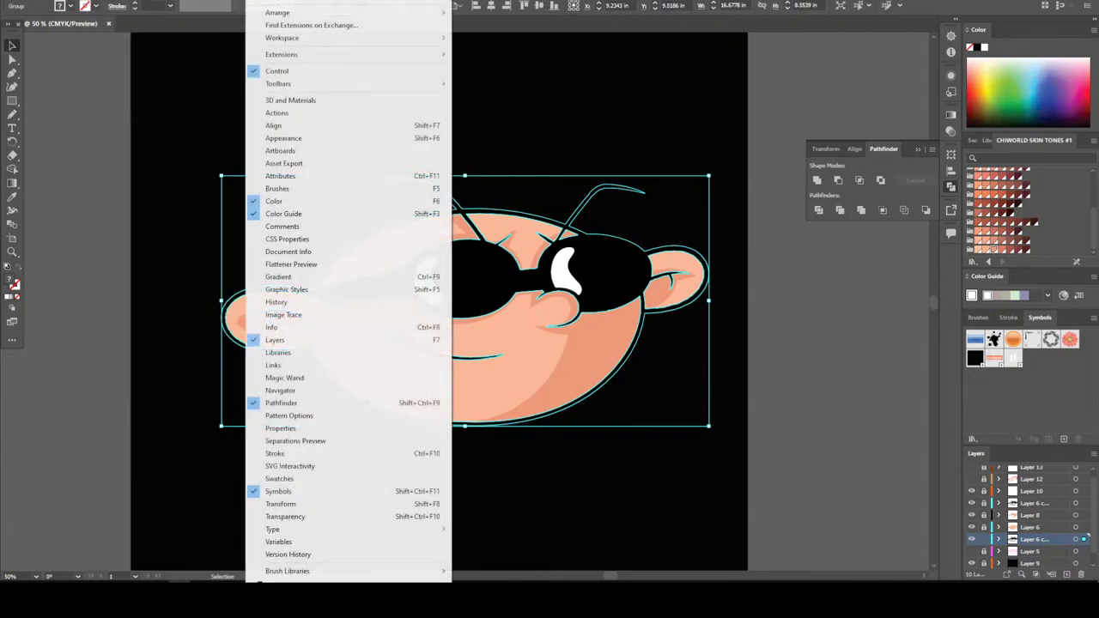
{"action": "left_click", "coordinate": [283, 138]}
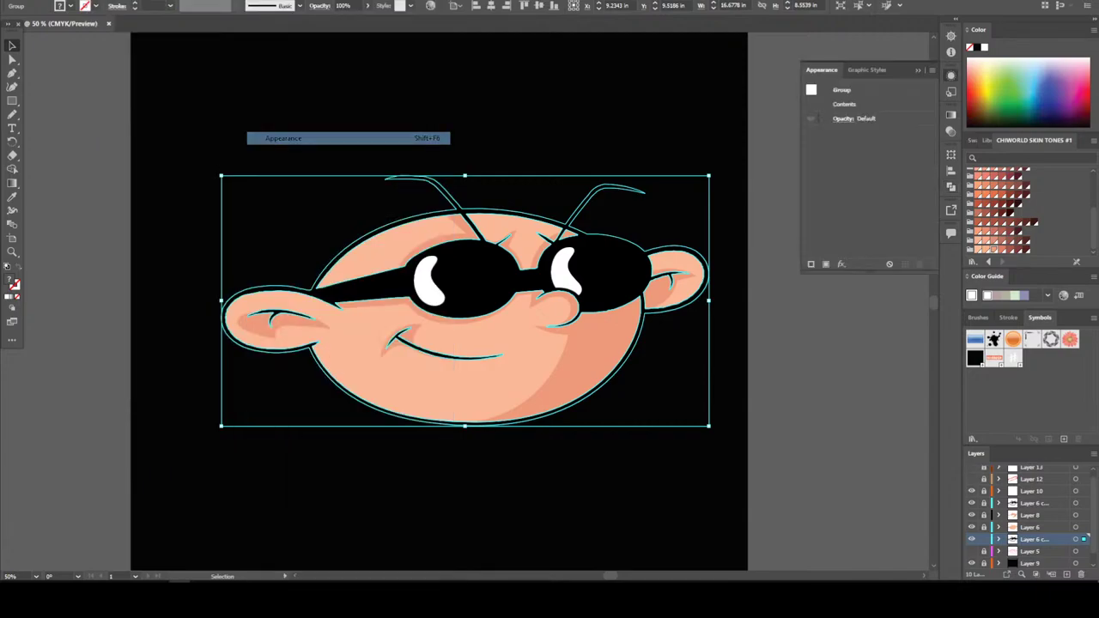
{"action": "left_click", "coordinate": [811, 264]}
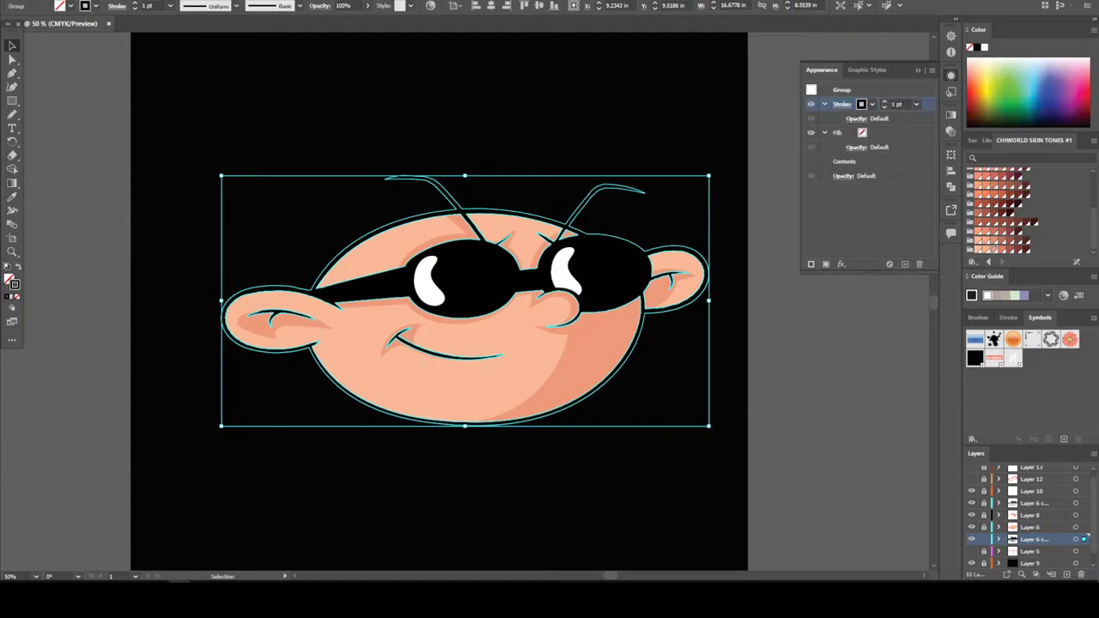
Make the group's new stroke white and raise its weight to 14 pt
{"action": "left_click", "coordinate": [838, 132]}
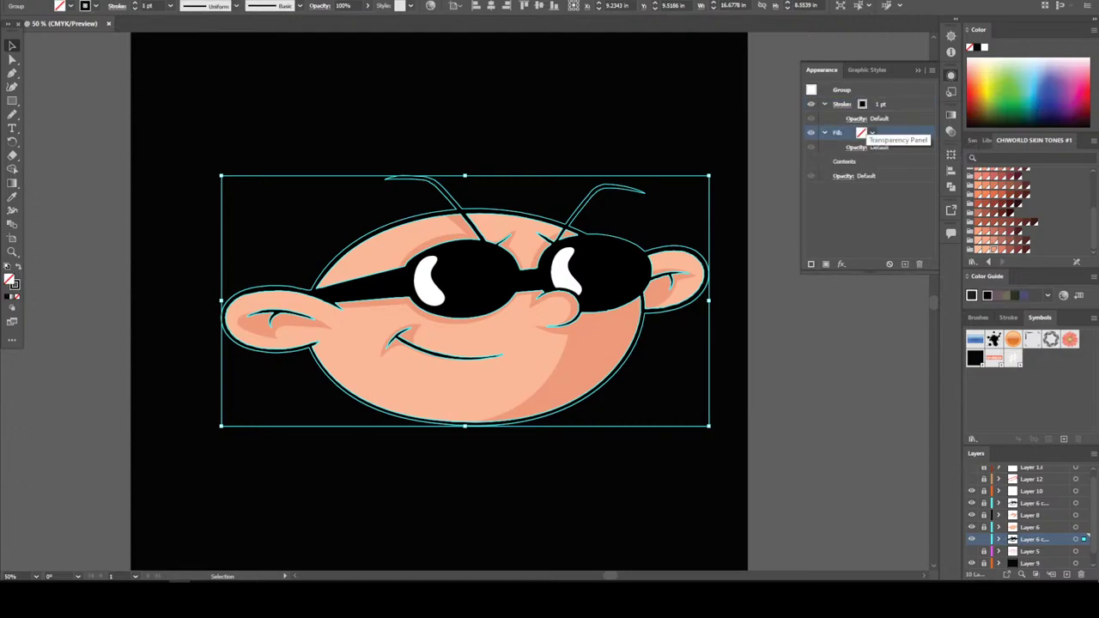
{"action": "left_click", "coordinate": [842, 104]}
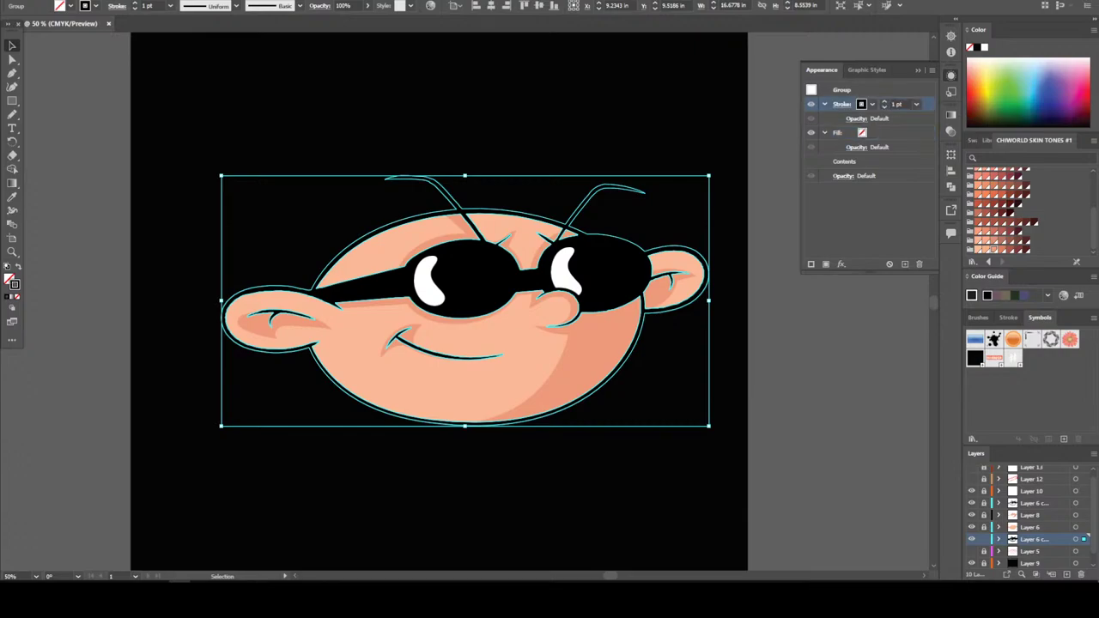
{"action": "left_click", "coordinate": [873, 104]}
{"action": "left_click", "coordinate": [760, 122]}
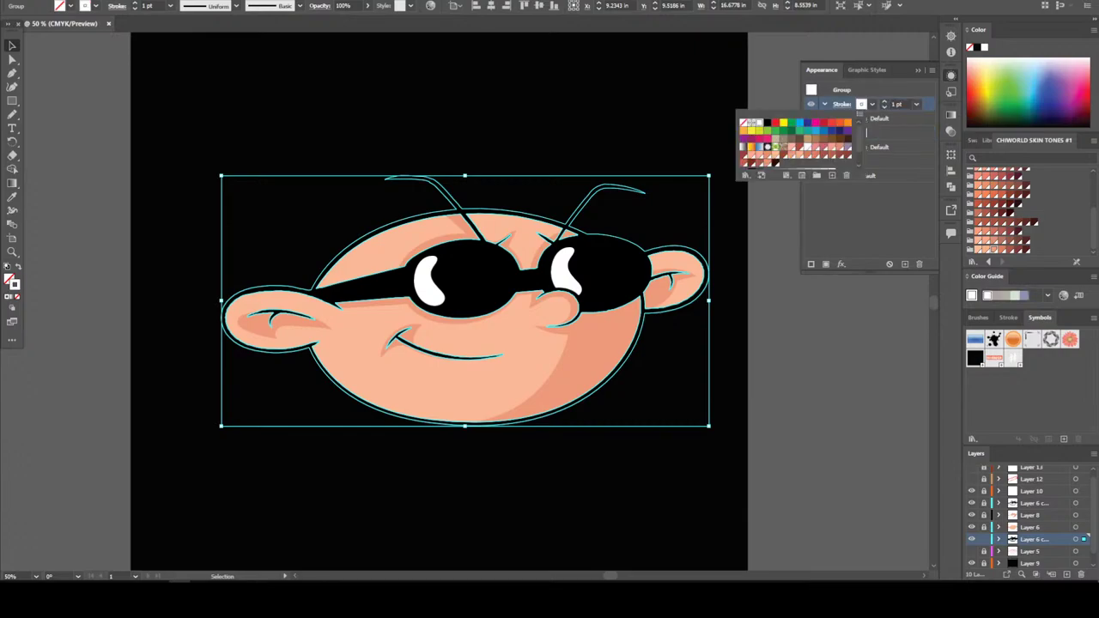
{"action": "left_click", "coordinate": [866, 133]}
{"action": "left_click", "coordinate": [885, 101]}
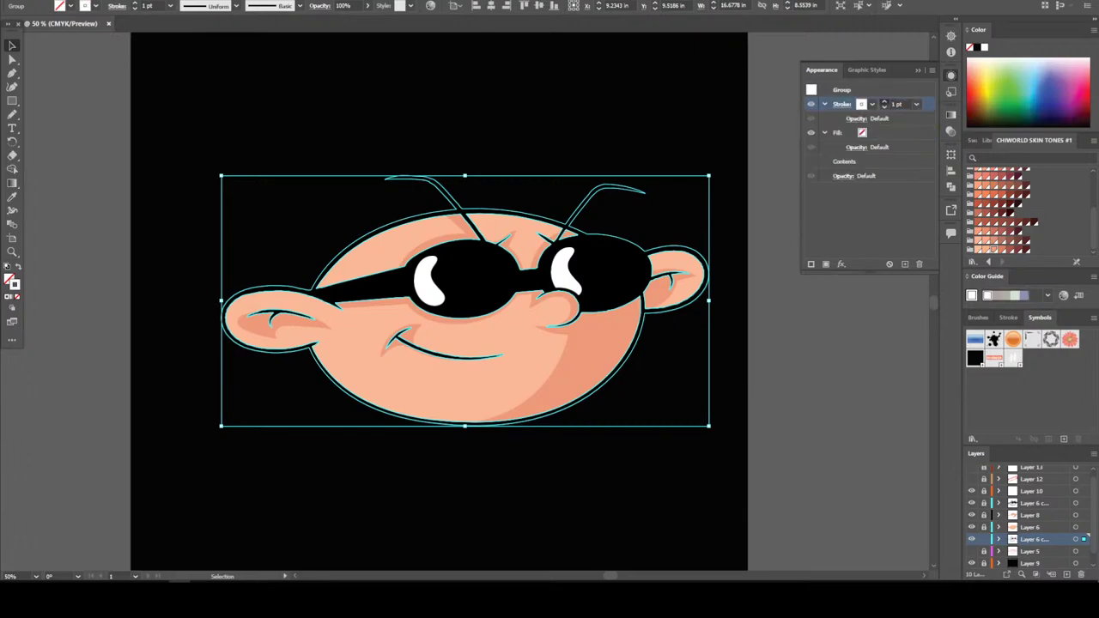
{"action": "left_click", "coordinate": [885, 100]}
{"action": "left_click", "coordinate": [885, 101]}
{"action": "left_click", "coordinate": [884, 100]}
{"action": "left_click", "coordinate": [884, 101]}
{"action": "left_click", "coordinate": [885, 101]}
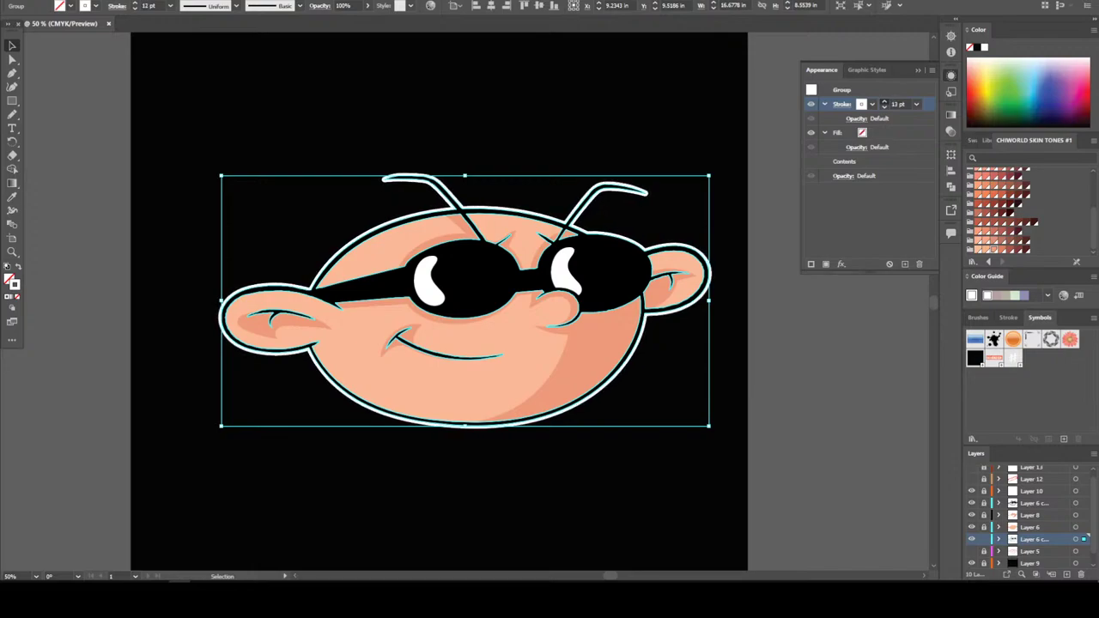
{"action": "left_click", "coordinate": [885, 101]}
{"action": "key", "text": "ctrl+shift+a"}
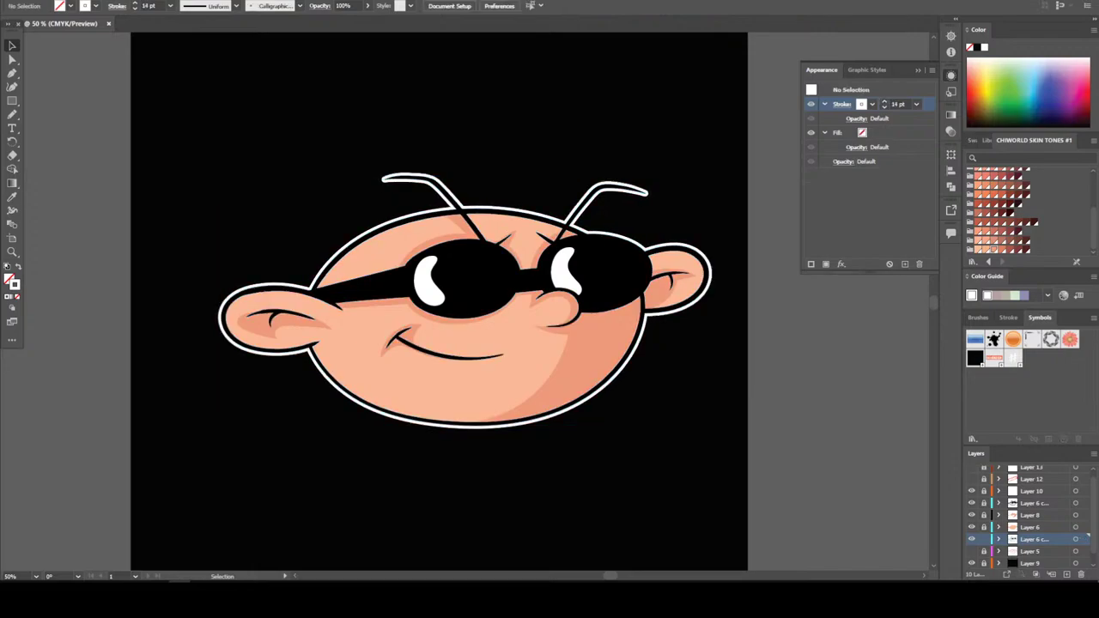
{"action": "key", "text": "ctrl+minus"}
{"action": "key", "text": "ctrl+minus"}
{"action": "key", "text": "ctrl+plus"}
{"action": "key", "text": "v"}
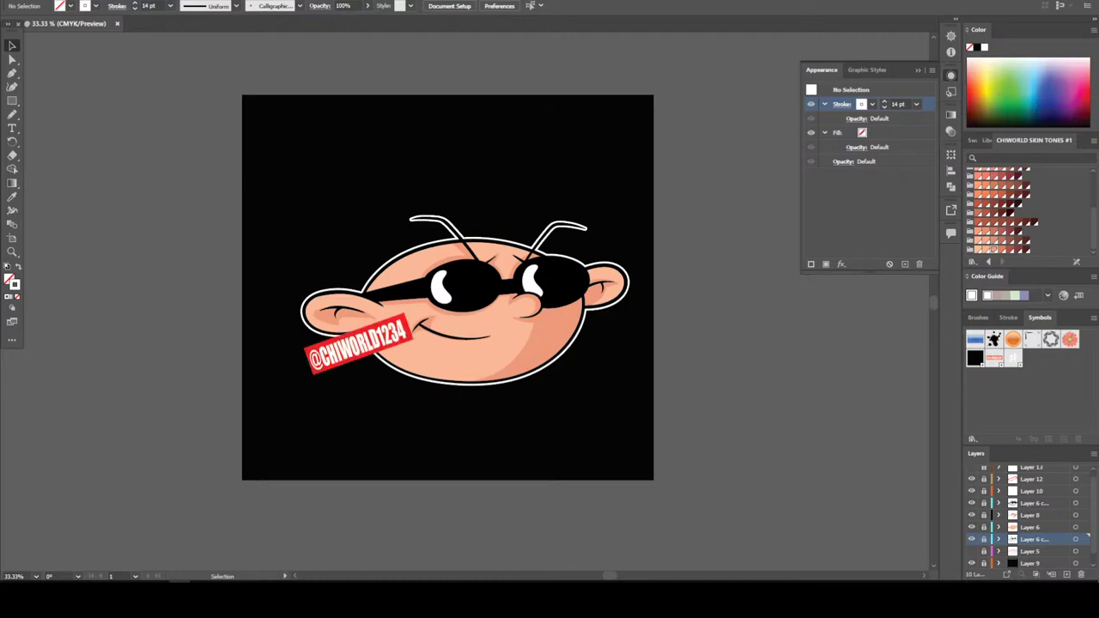
Bring the #46 label into view and save the document
{"action": "scroll", "coordinate": [1028, 518], "scroll_direction": "up", "scroll_amount": 1}
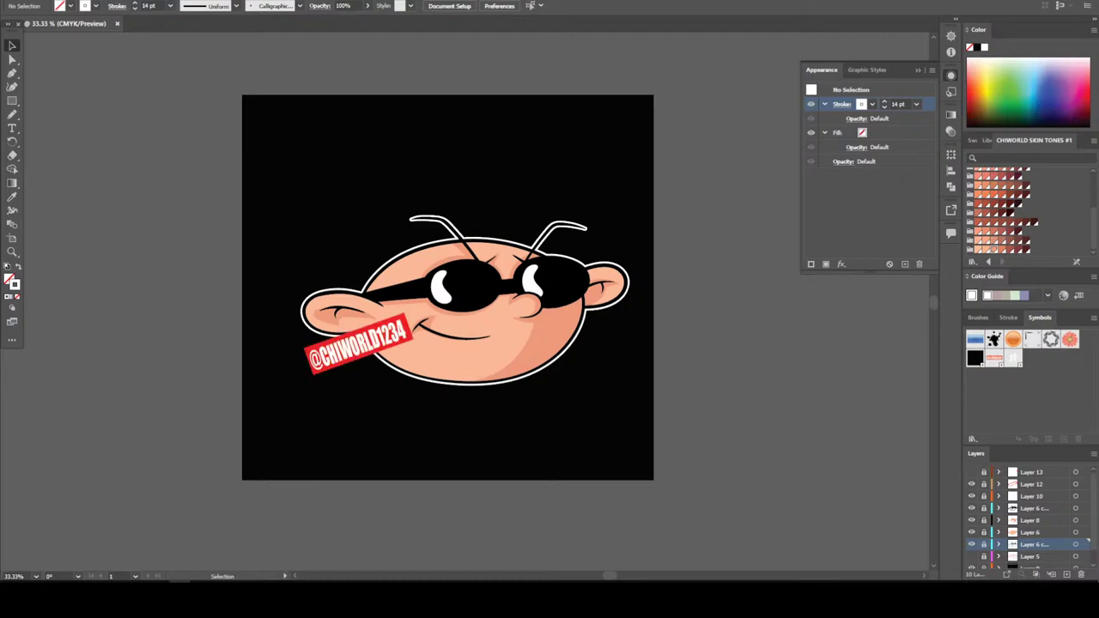
{"action": "key", "text": "ctrl+="}
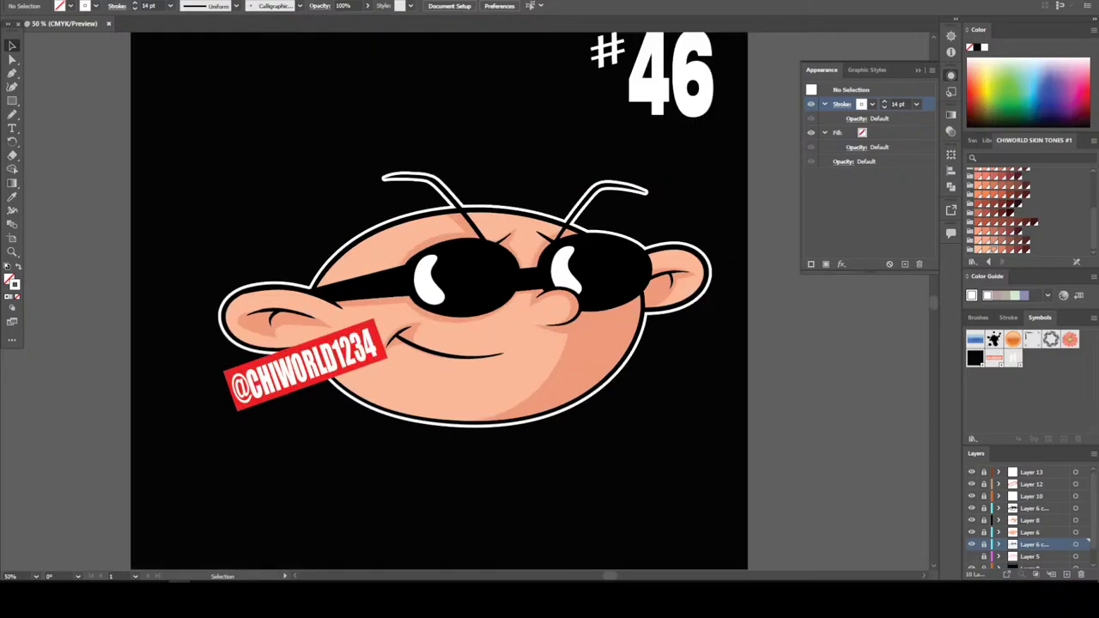
{"action": "scroll", "coordinate": [439, 301], "scroll_direction": "up", "scroll_amount": 1}
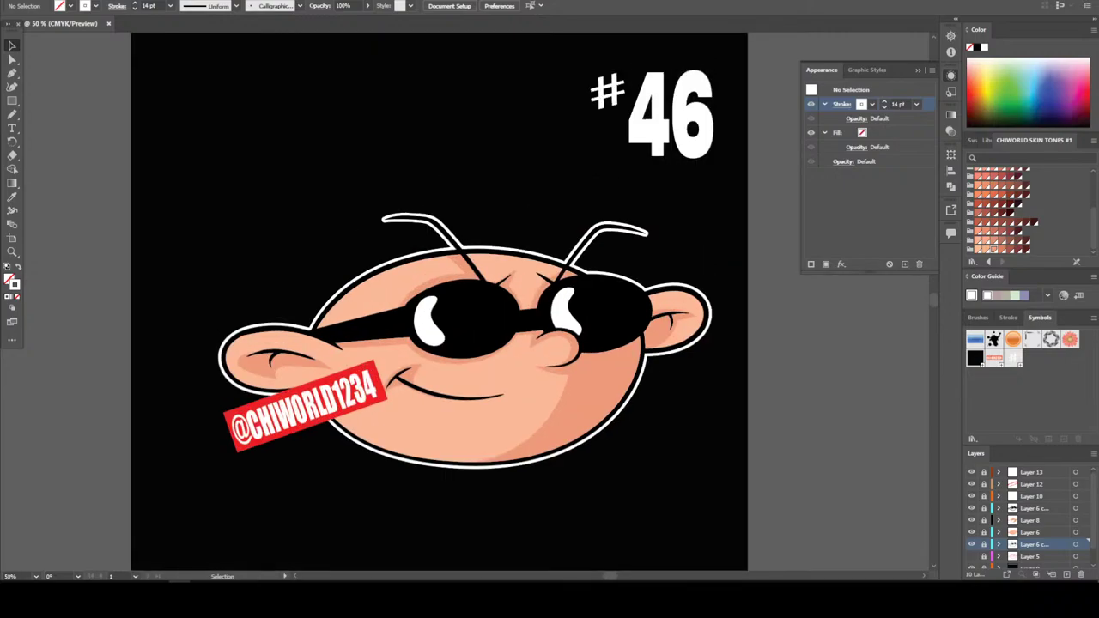
{"action": "key", "text": "alt+f"}
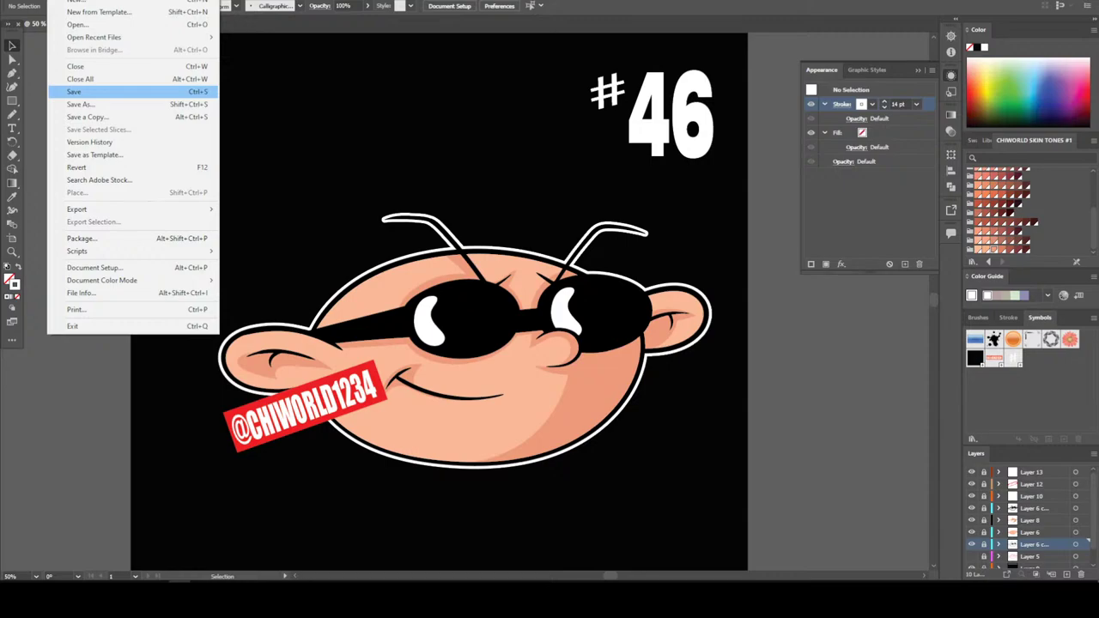
{"action": "key", "text": "Return"}
Export the artboard as PNG '46' using artboards at 300 ppi
{"action": "key", "text": "alt+f"}
{"action": "key", "text": "Down"}
{"action": "key", "text": "Down"}
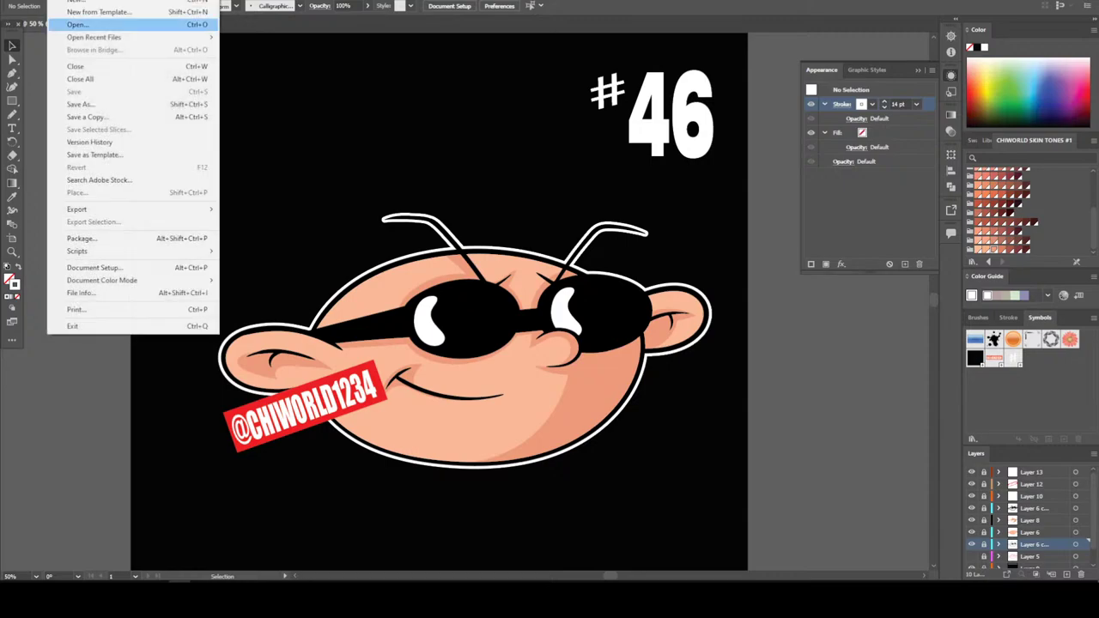
{"action": "key", "text": "Down"}
{"action": "key", "text": "Down"}
{"action": "key", "text": "Down"}
{"action": "key", "text": "Down"}
{"action": "key", "text": "Right"}
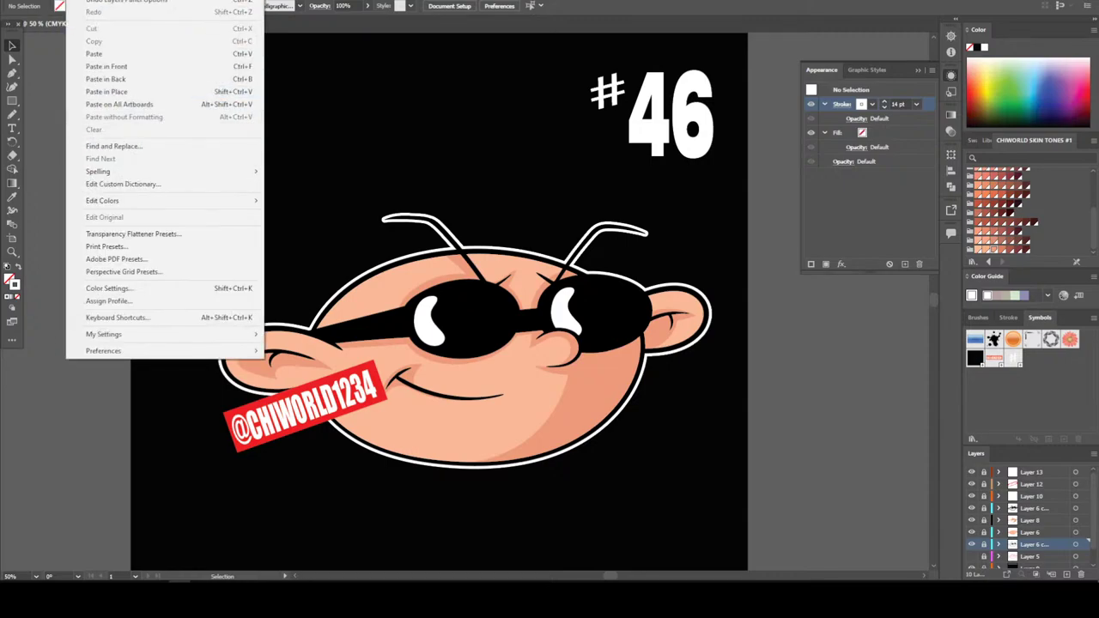
{"action": "key", "text": "Left"}
{"action": "key", "text": "Down"}
{"action": "key", "text": "Down"}
{"action": "key", "text": "Down"}
{"action": "key", "text": "Down"}
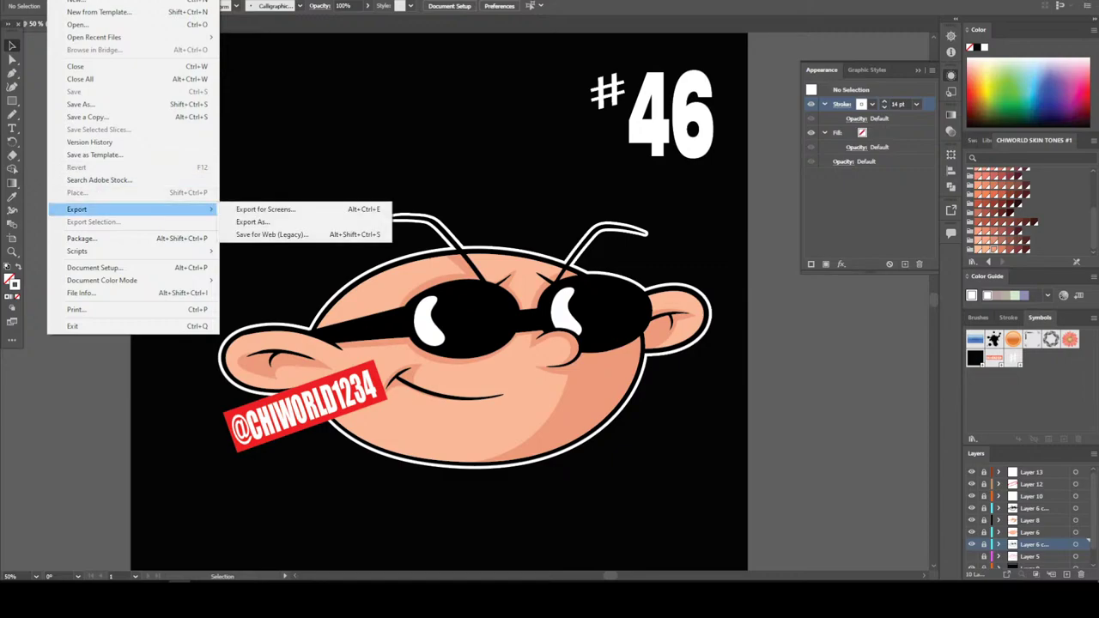
{"action": "key", "text": "Right"}
{"action": "key", "text": "Down"}
{"action": "key", "text": "Return"}
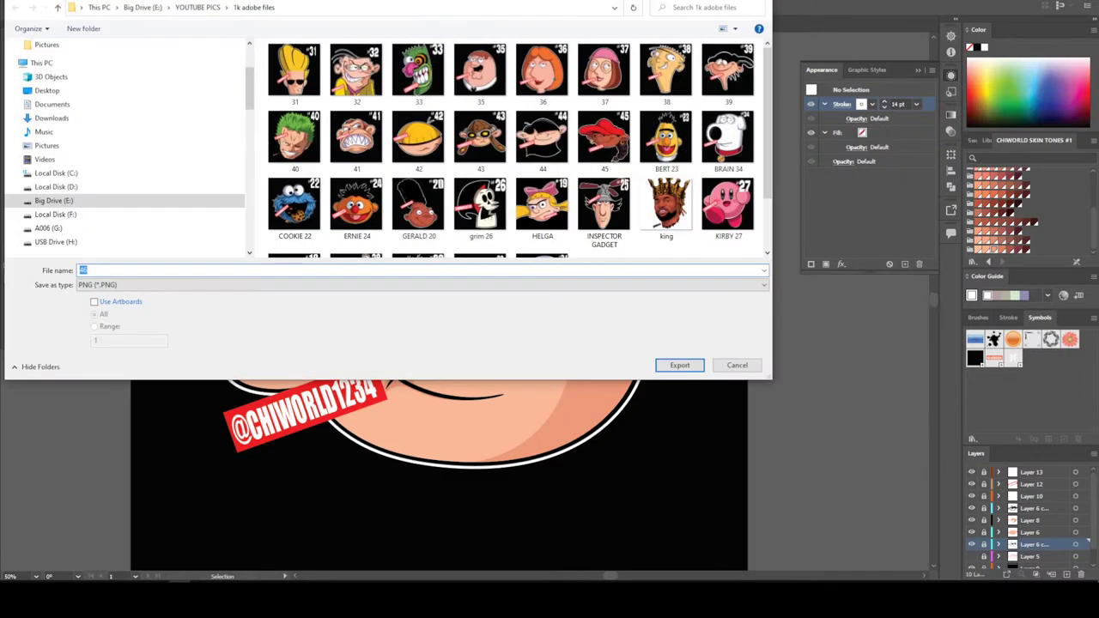
{"action": "key", "text": "Tab"}
{"action": "key", "text": "Tab"}
{"action": "key", "text": "space"}
{"action": "key", "text": "Return"}
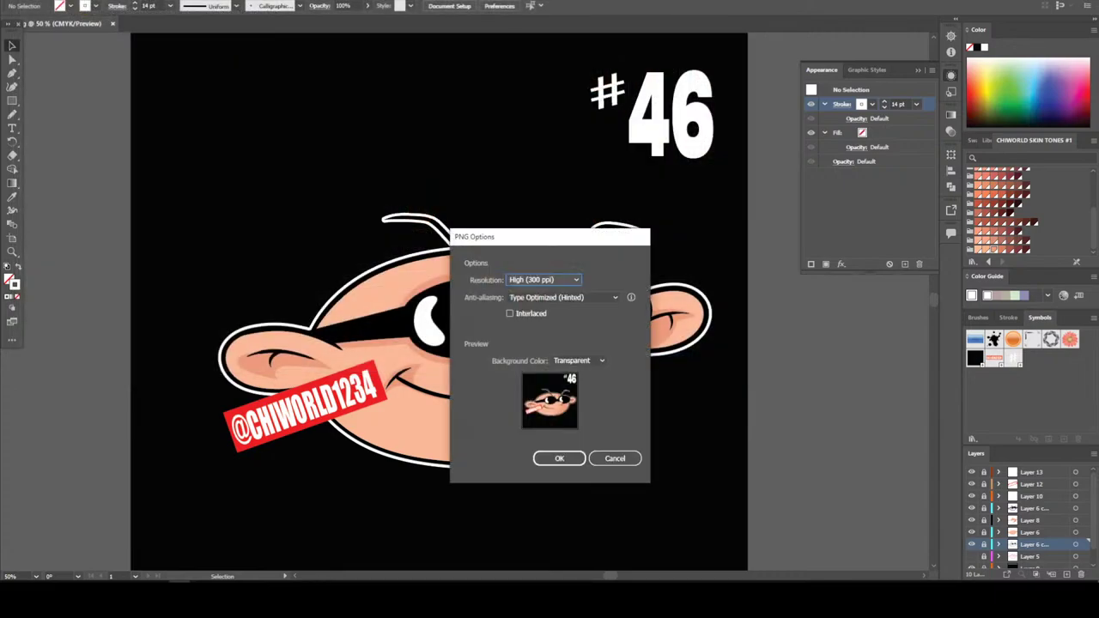
{"action": "key", "text": "Return"}
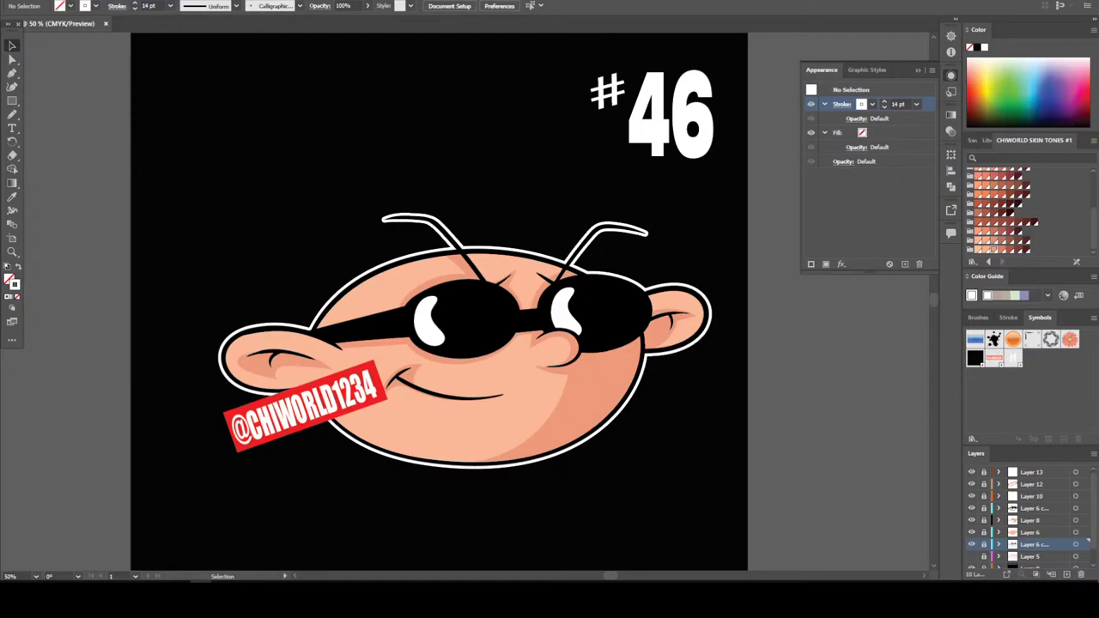
Save a copy of the document on the computer as Illustrator file '47'
{"action": "key", "text": "alt+f"}
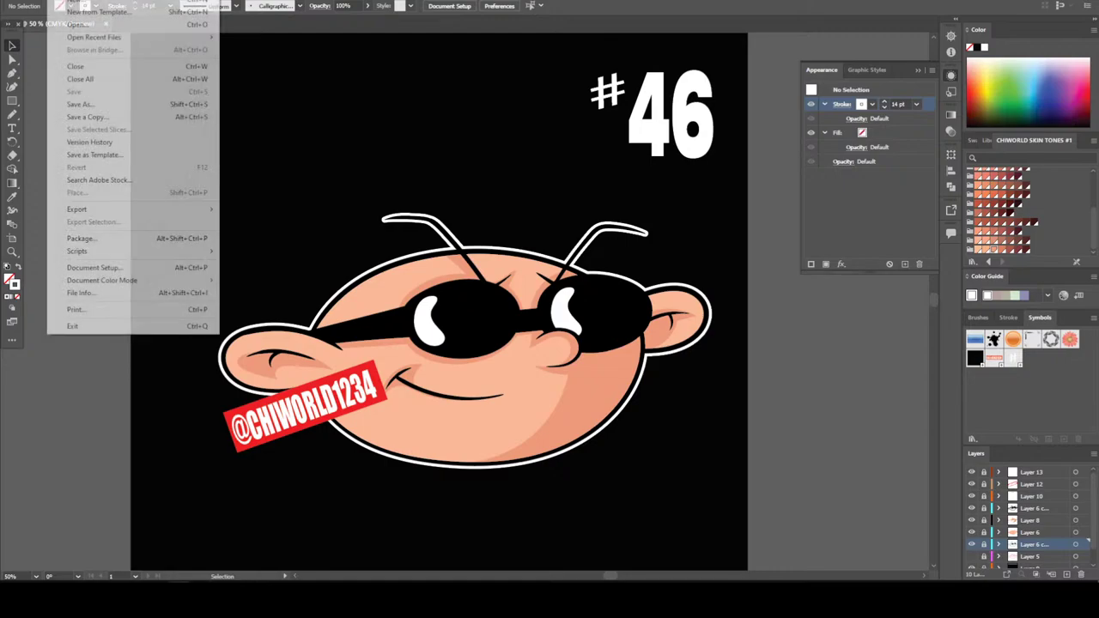
{"action": "mouse_move", "coordinate": [95, 37]}
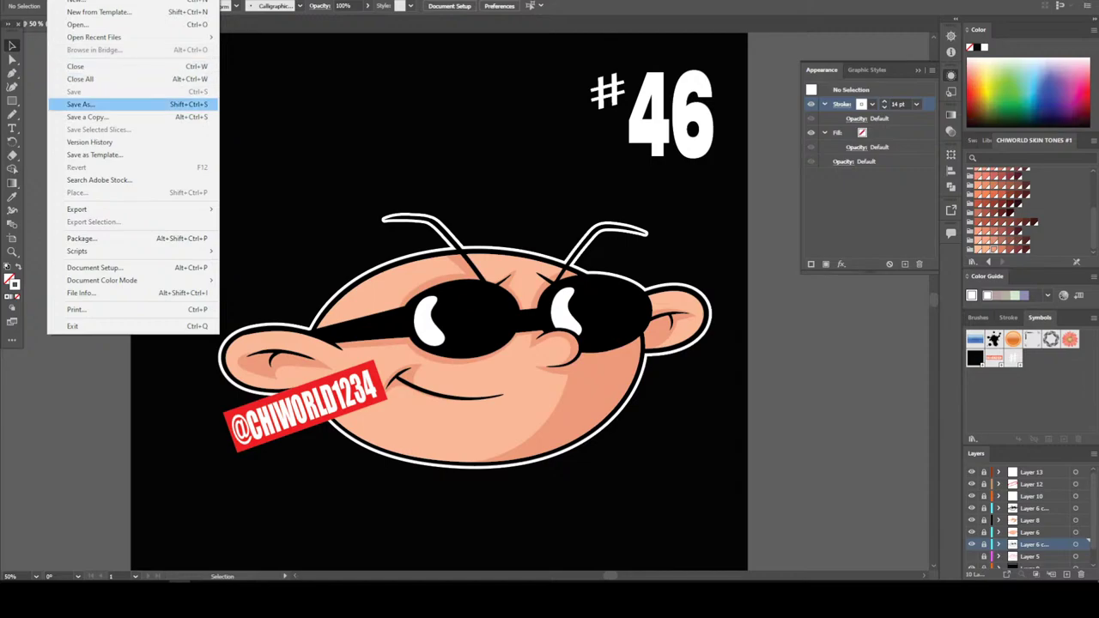
{"action": "left_click", "coordinate": [80, 104]}
{"action": "left_click", "coordinate": [617, 393]}
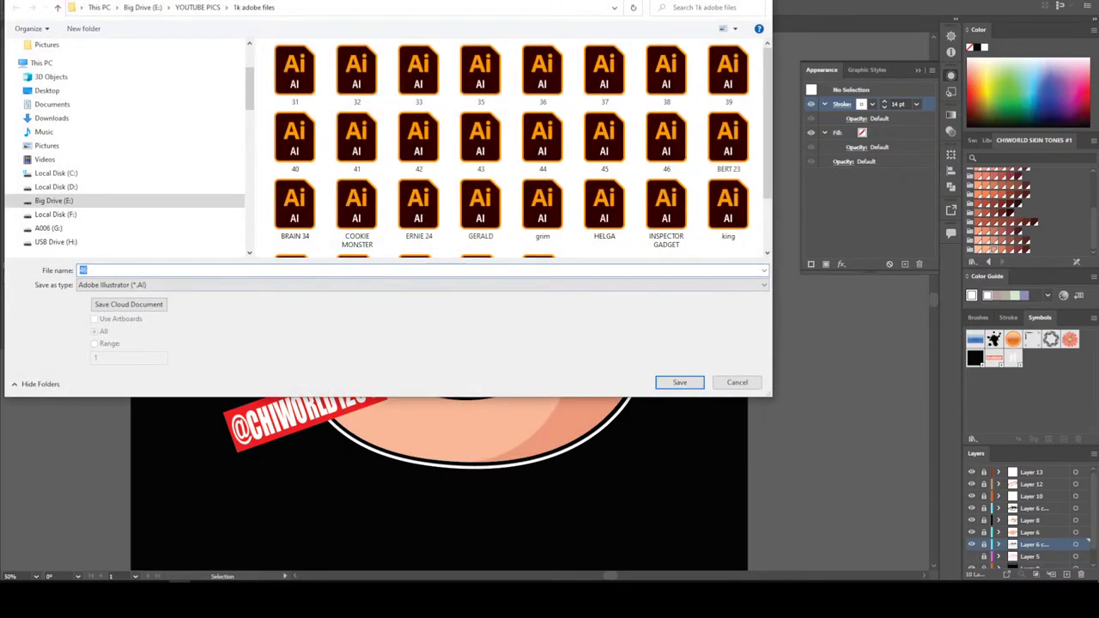
{"action": "type", "text": "47"}
{"action": "key", "text": "Return"}
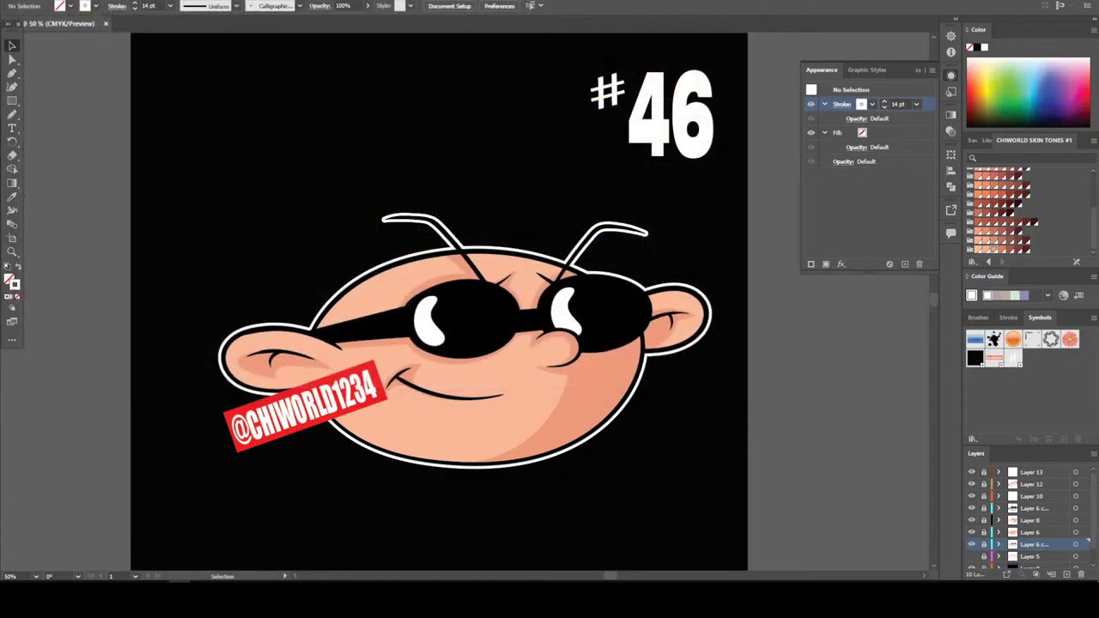
Accept the Illustrator save options, change the heading from #46 to #47, and save the file
{"action": "key", "text": "Return"}
{"action": "left_click", "coordinate": [669, 112]}
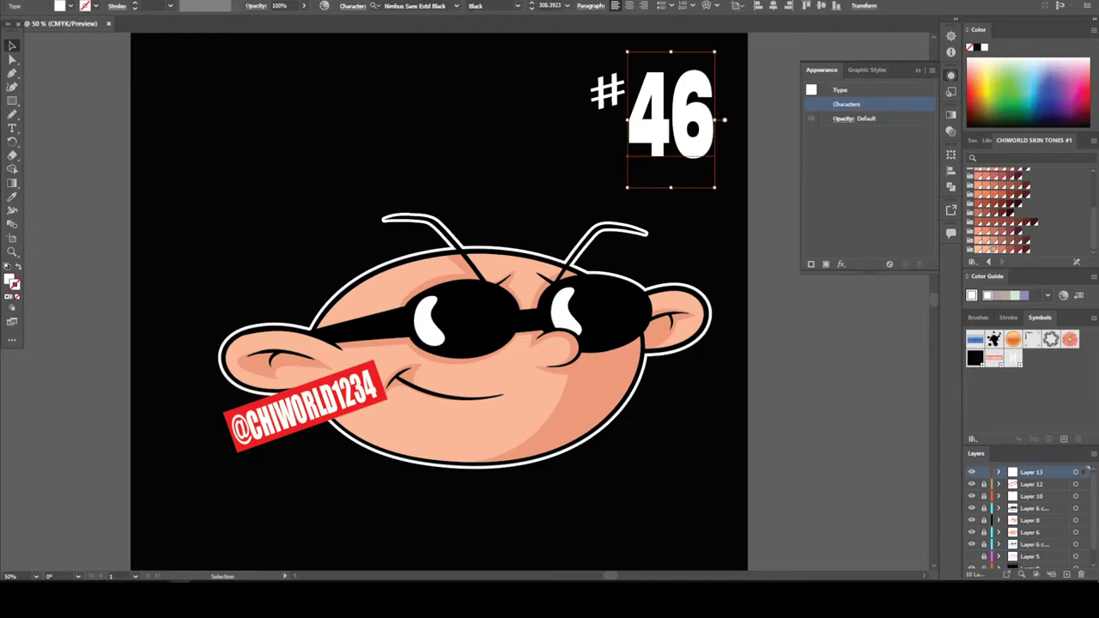
{"action": "key", "text": "t"}
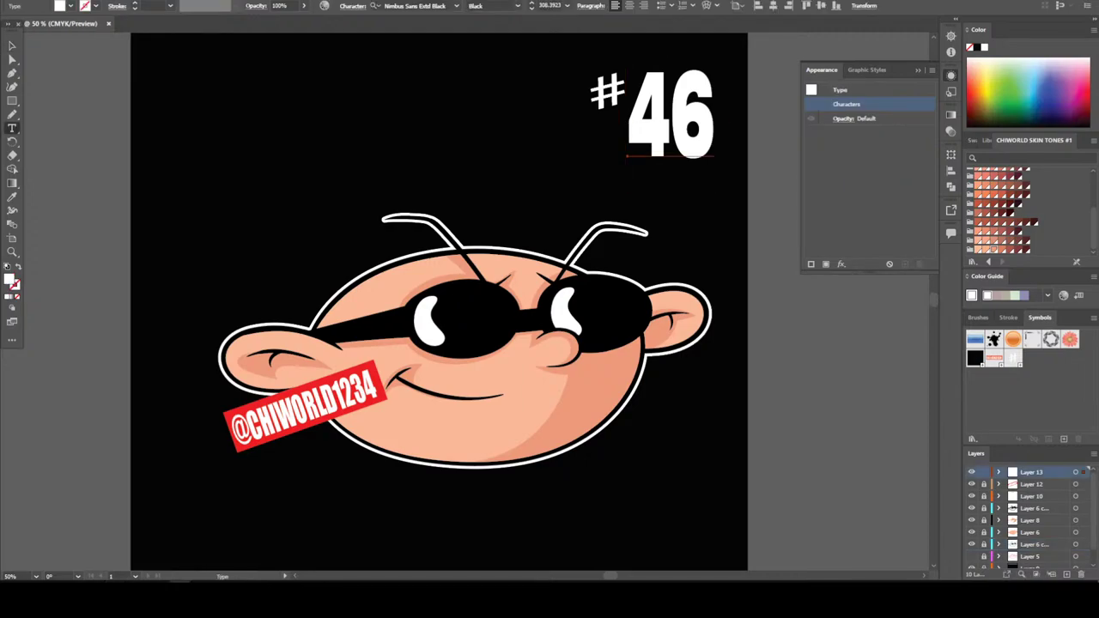
{"action": "left_click", "coordinate": [670, 111]}
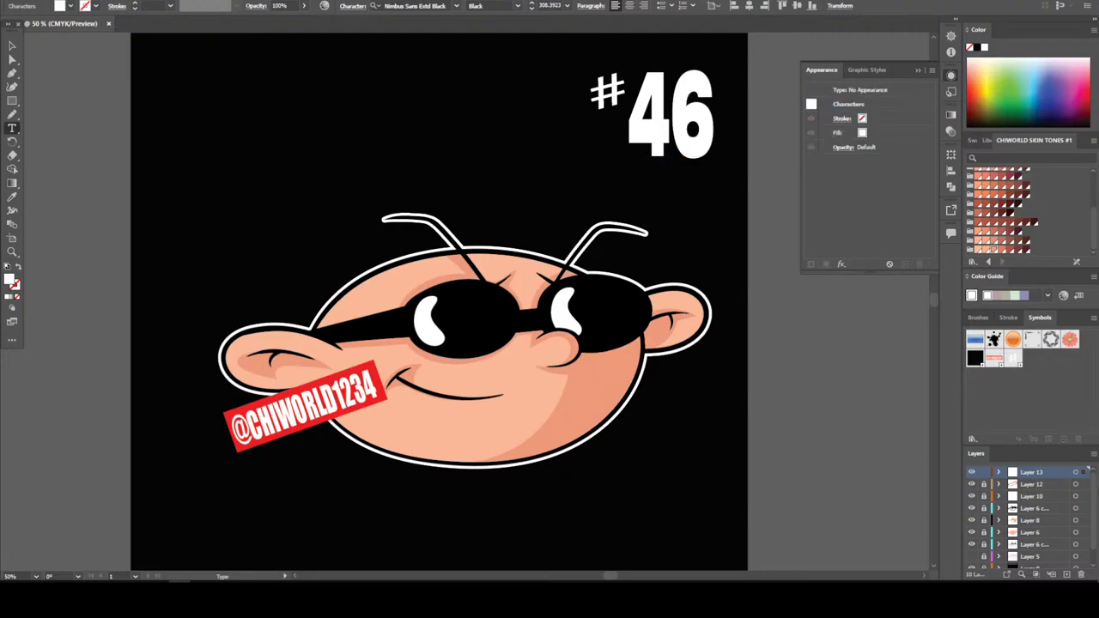
{"action": "left_click", "coordinate": [713, 111]}
{"action": "key", "text": "BackSpace"}
{"action": "type", "text": "7"}
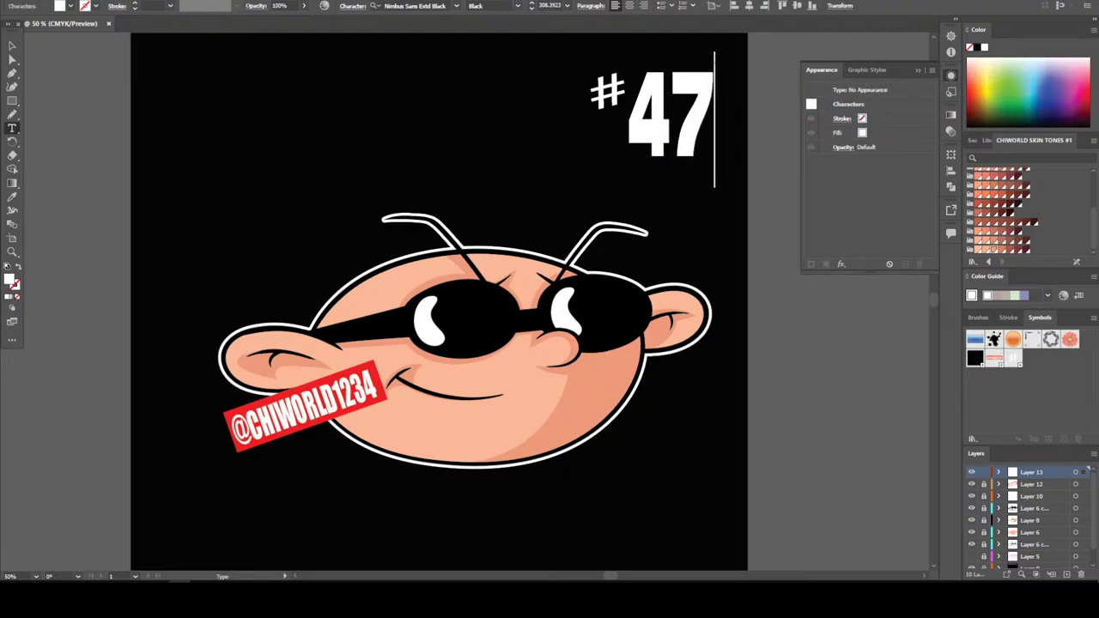
{"action": "key", "text": "Escape"}
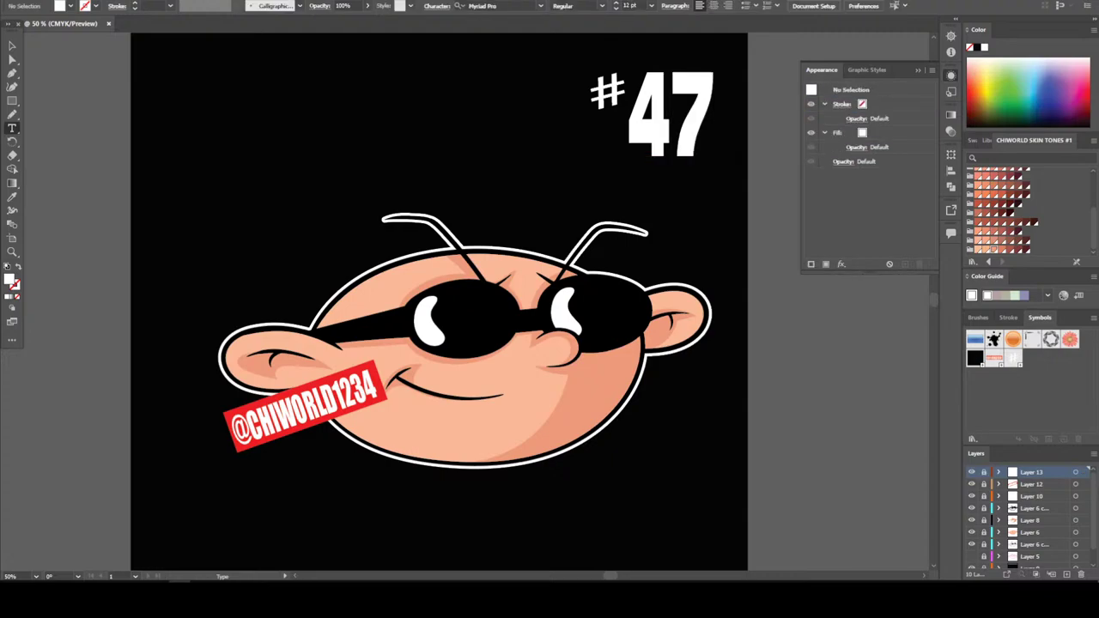
{"action": "key", "text": "alt+f"}
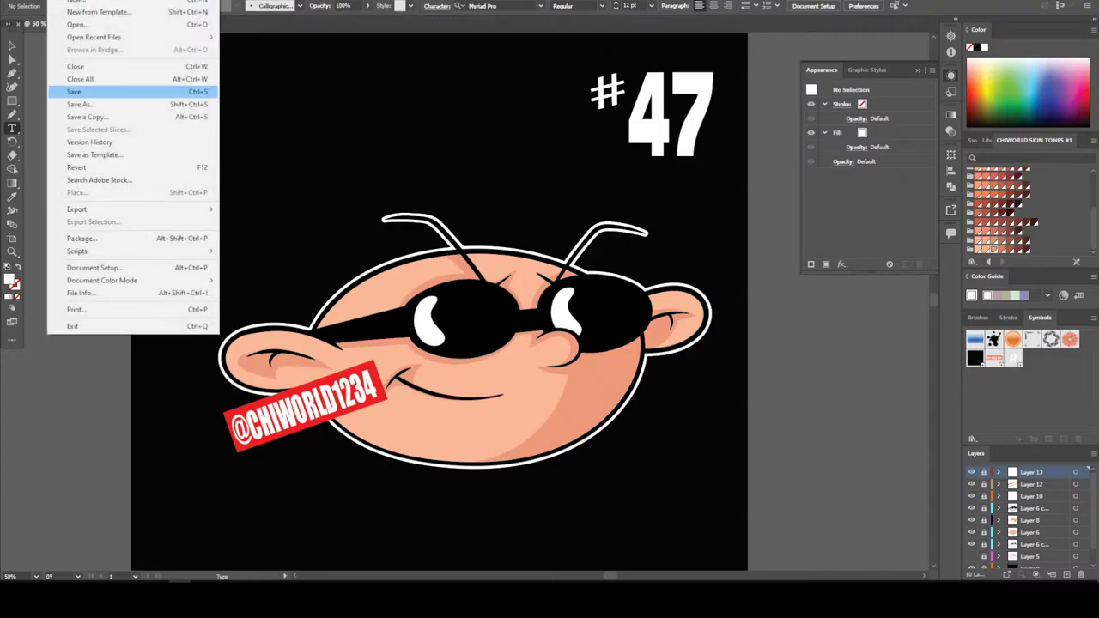
{"action": "key", "text": "Return"}
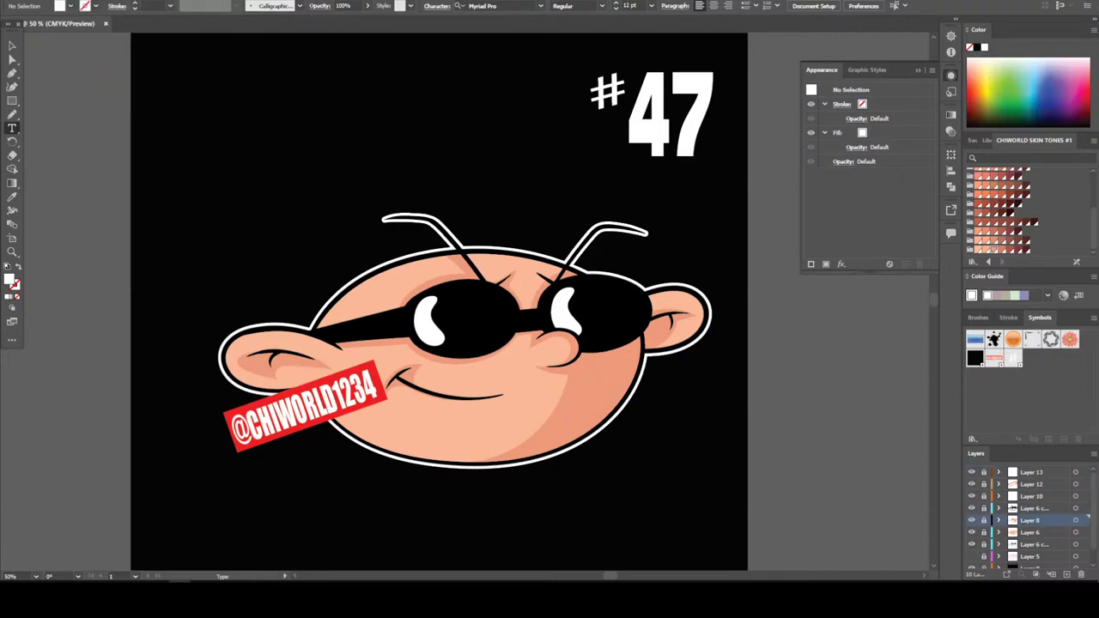
Delete the sunglasses head layers (Layer 10, Layer 8, Layer 6 and its copies), confirming the deletion
{"action": "left_click", "coordinate": [1035, 508]}
{"action": "left_click", "coordinate": [1032, 496]}
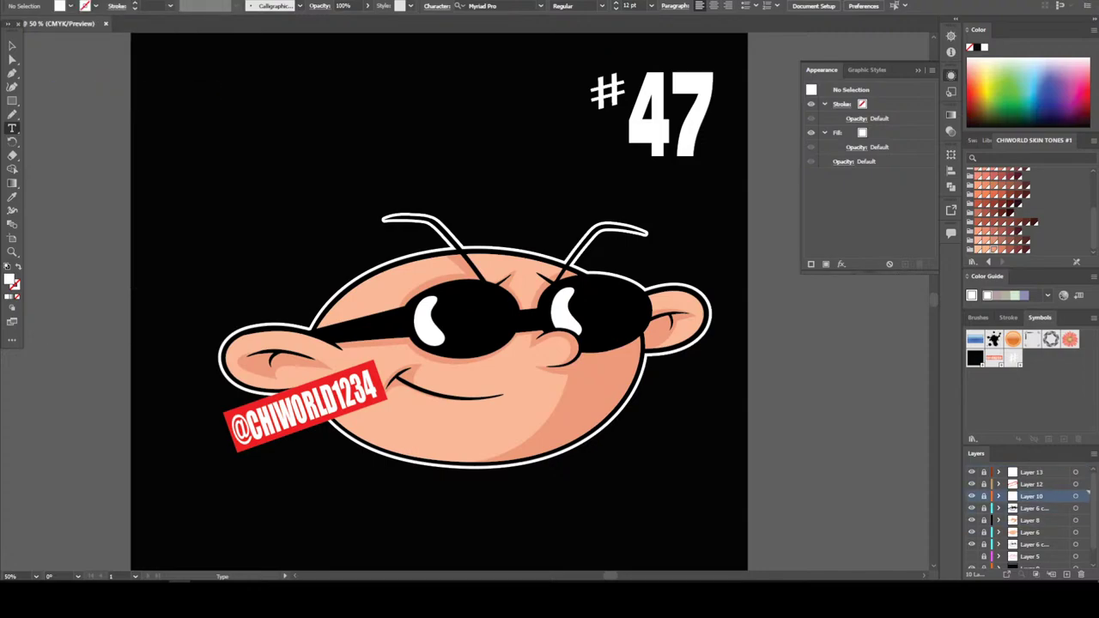
{"action": "left_click", "coordinate": [1080, 574]}
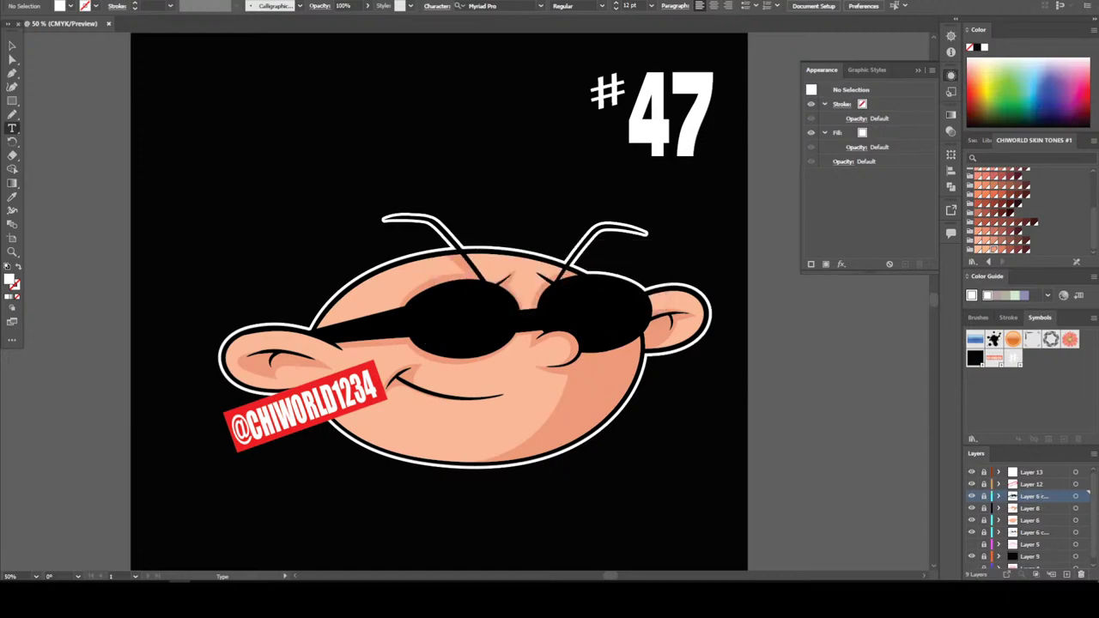
{"action": "left_click", "coordinate": [1081, 575]}
{"action": "left_click", "coordinate": [1081, 575]}
{"action": "left_click", "coordinate": [1081, 574]}
{"action": "left_click", "coordinate": [1081, 574]}
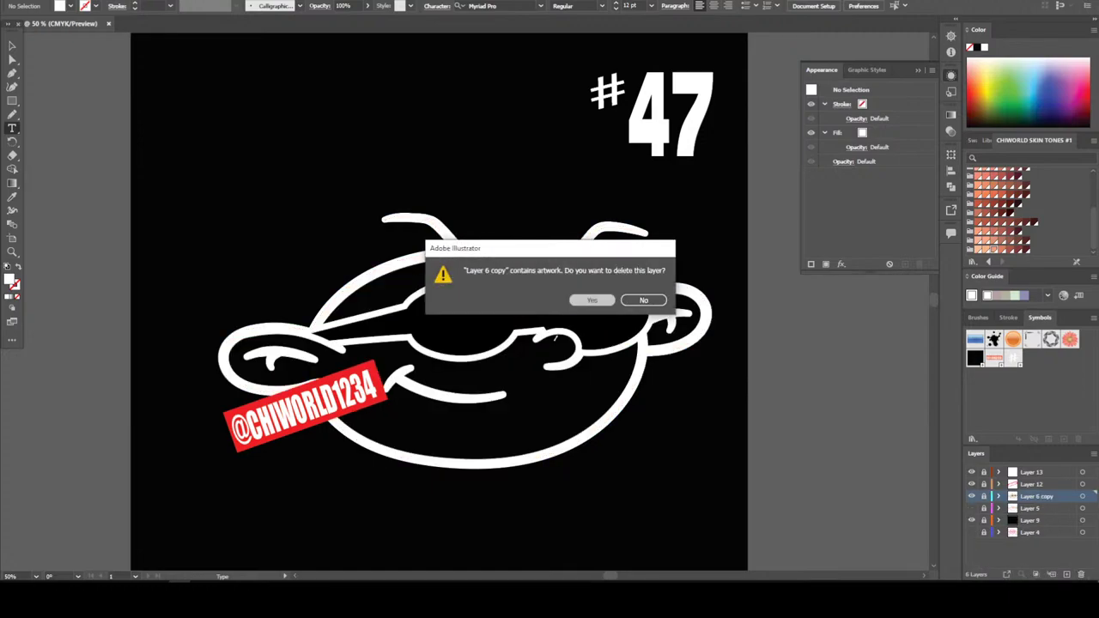
{"action": "key", "text": "Return"}
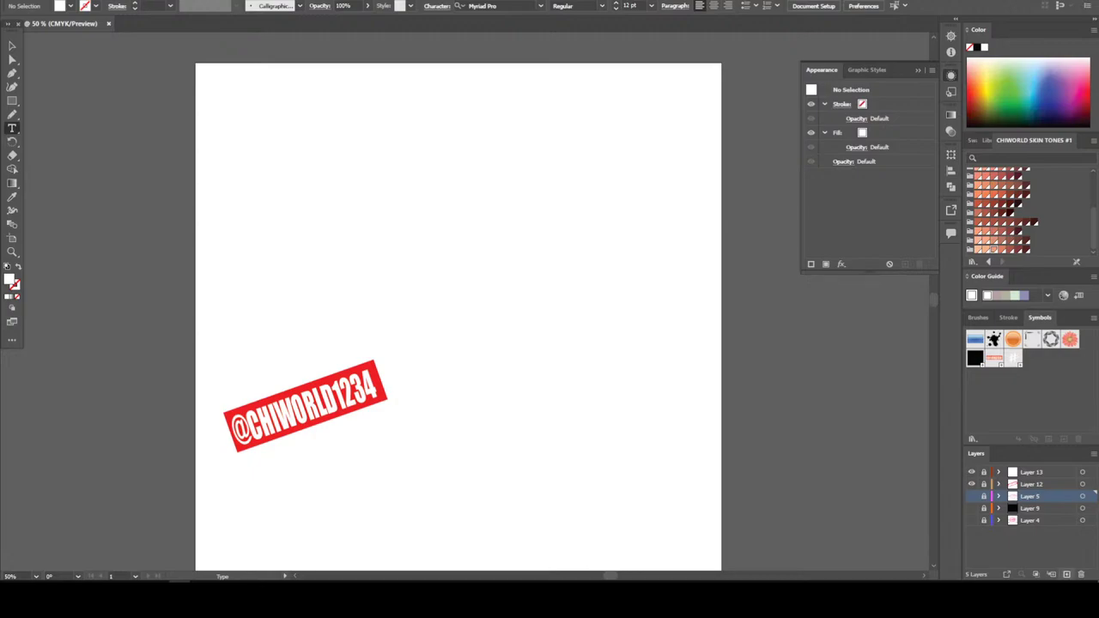
Hide the black background, #47 label and red watermark layers, and select Layer 6
{"action": "left_click", "coordinate": [1066, 574]}
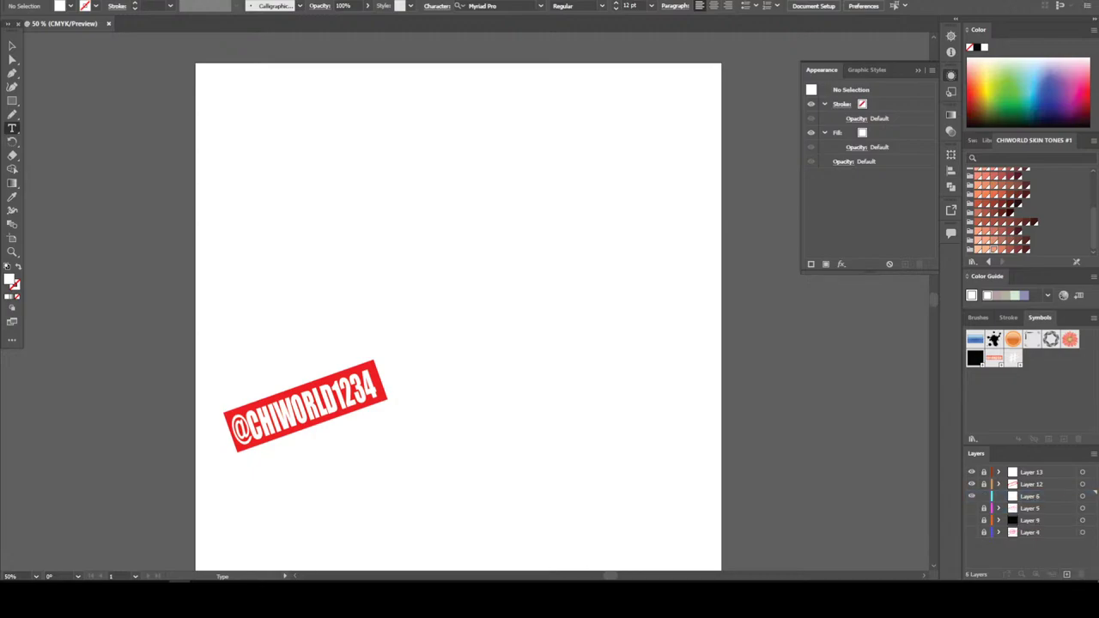
{"action": "left_click", "coordinate": [972, 483]}
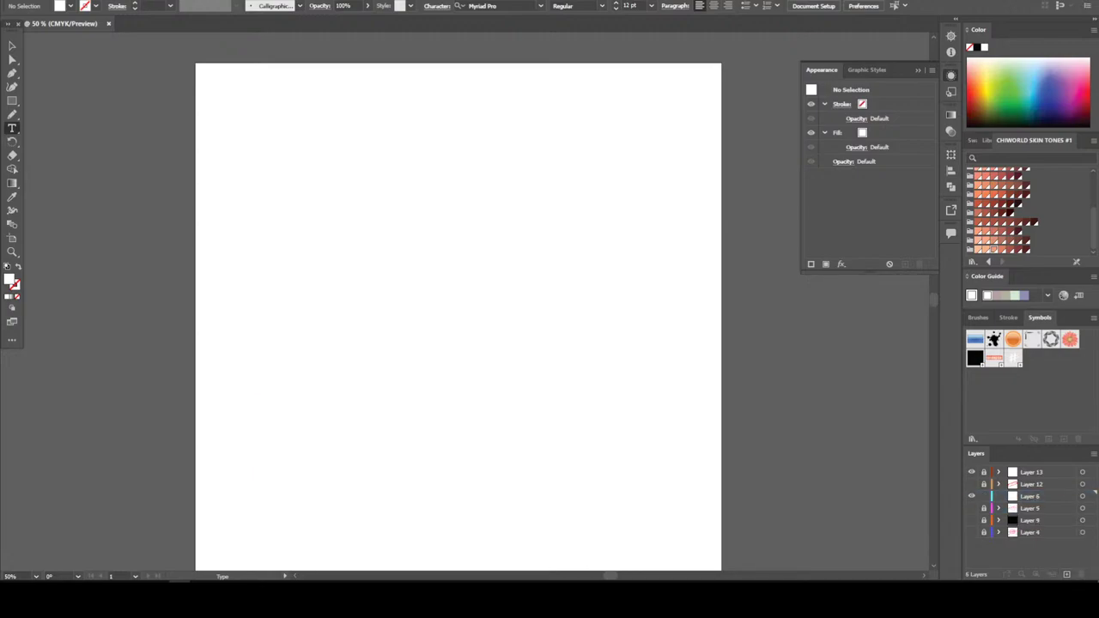
{"action": "left_click", "coordinate": [1030, 496]}
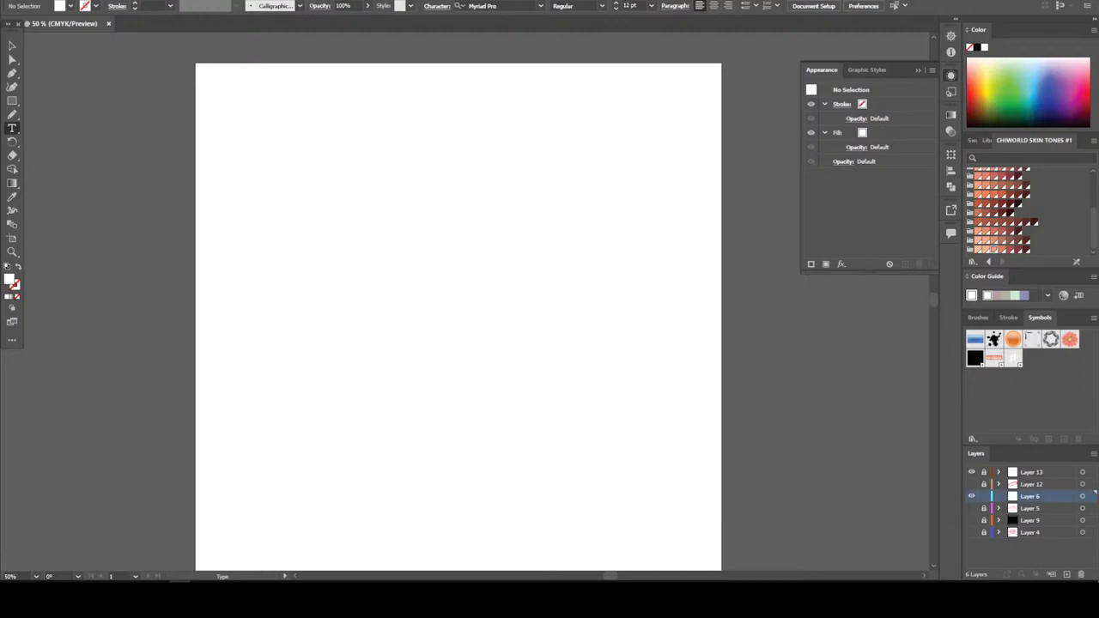
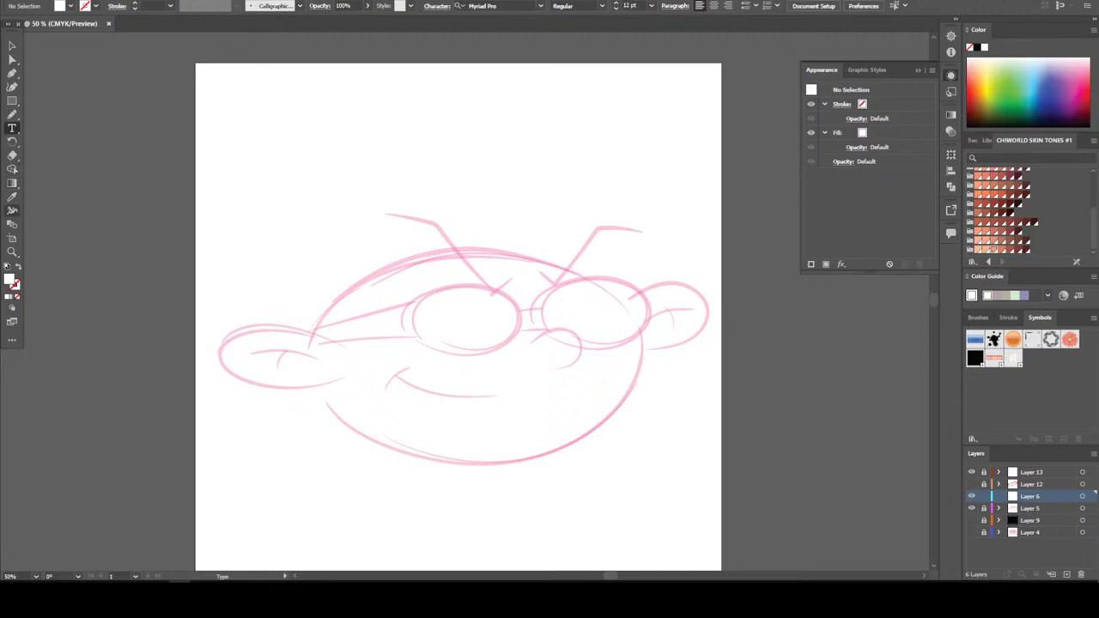
Sample the pink sketch stroke's colour and 40% opacity with the Eyedropper
{"action": "left_click", "coordinate": [12, 210]}
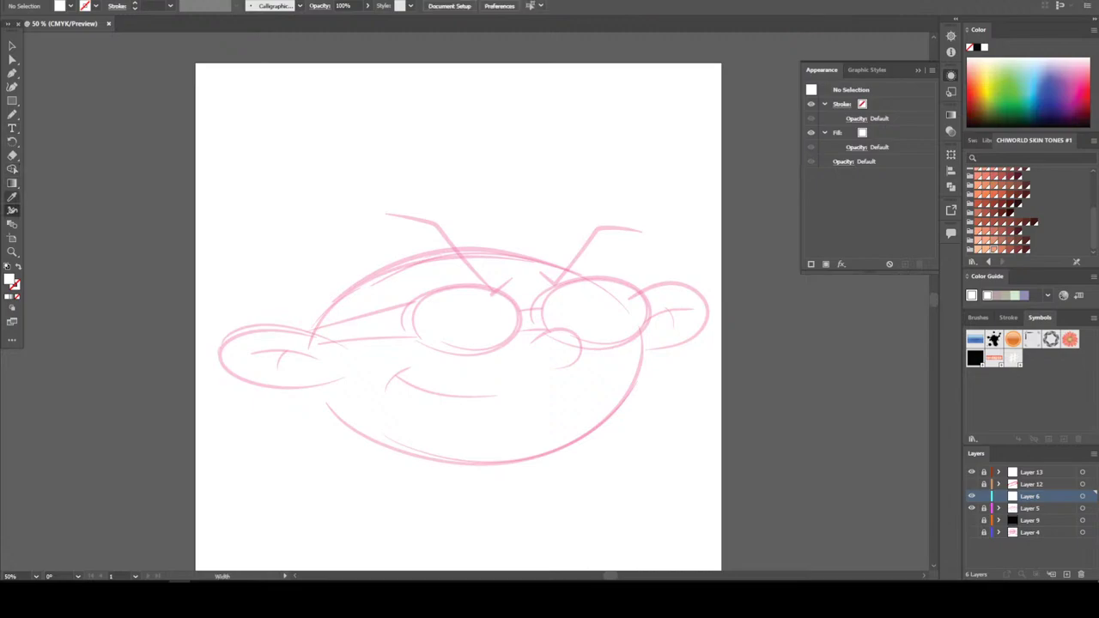
{"action": "key", "text": "i"}
{"action": "left_click", "coordinate": [477, 253]}
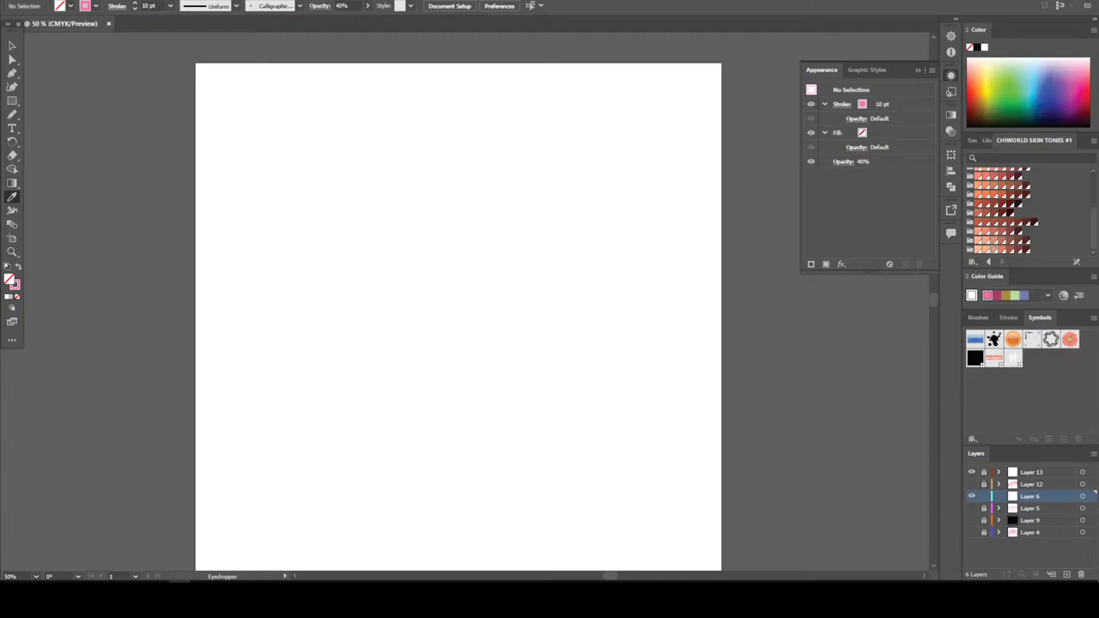
Draw two pink brush test strokes on the pasteboard, raising the brush weight to 5 pt
{"action": "left_click_drag", "start_coordinate": [12, 114], "coordinate": [52, 140]}
{"action": "left_click_drag", "start_coordinate": [121, 122], "coordinate": [114, 219]}
{"action": "left_click", "coordinate": [170, 6]}
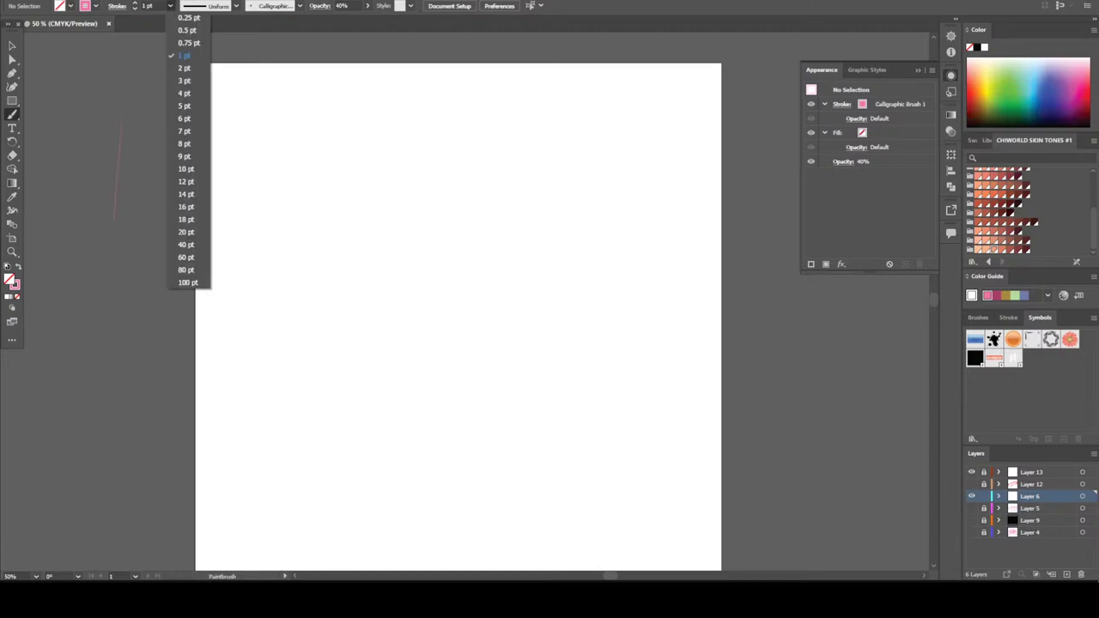
{"action": "left_click", "coordinate": [184, 105]}
{"action": "left_click_drag", "start_coordinate": [163, 109], "coordinate": [139, 211]}
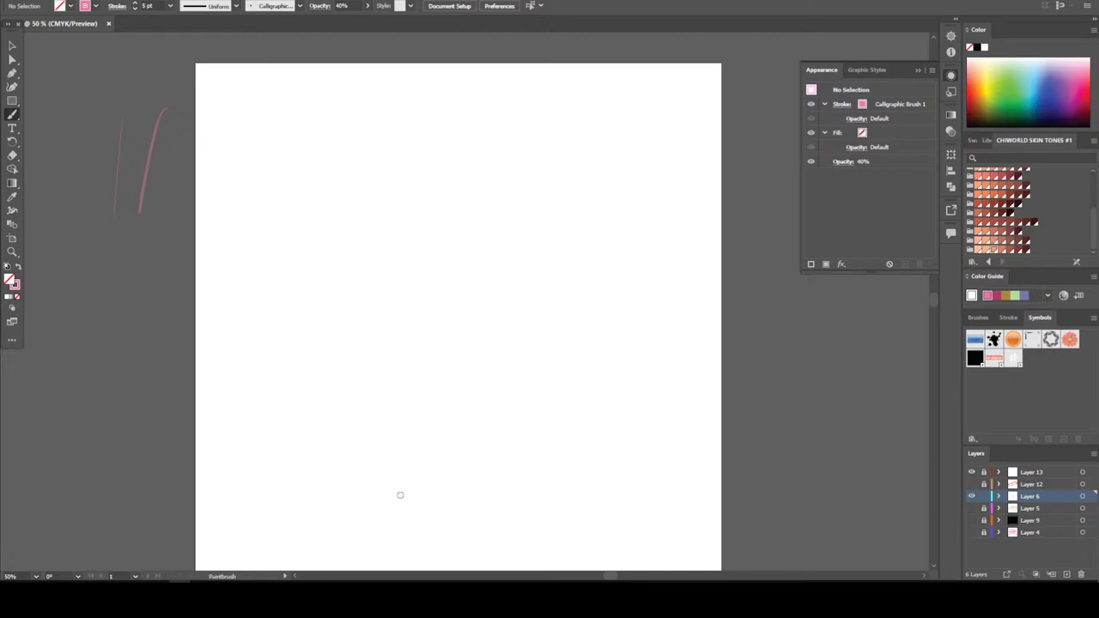
{"action": "scroll", "coordinate": [441, 458], "scroll_direction": "down", "scroll_amount": 2}
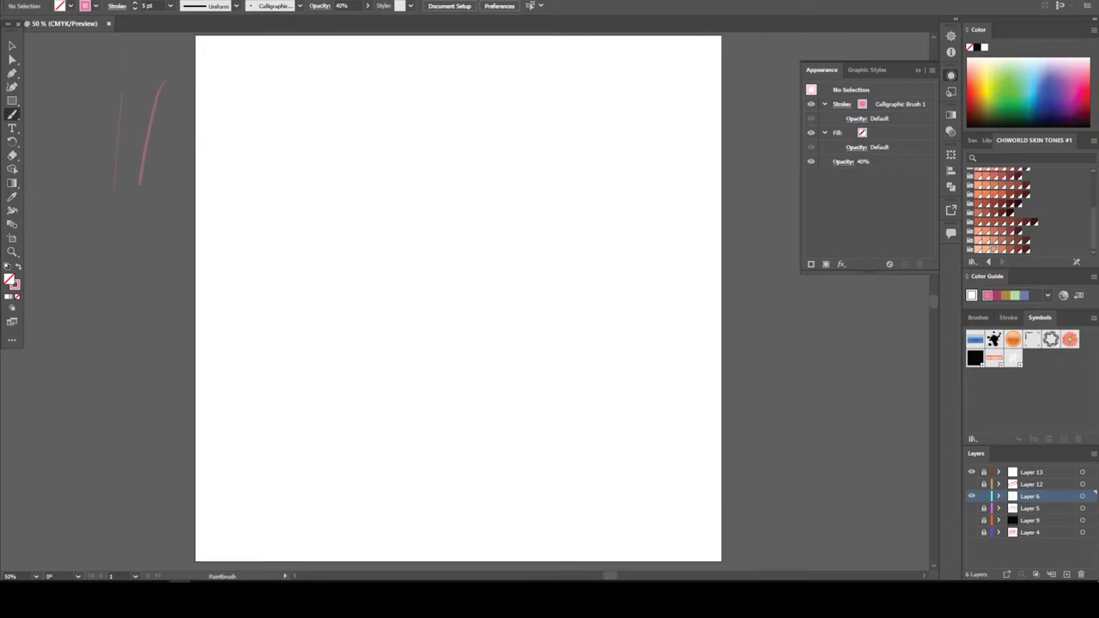
Sketch the chin, jaw lines, neck, back of the head and the ear's outer curve
{"action": "mouse_move", "coordinate": [456, 538]}
{"action": "left_mouse_down"}
{"action": "mouse_move", "coordinate": [547, 537]}
{"action": "mouse_move", "coordinate": [542, 436]}
{"action": "mouse_move", "coordinate": [608, 292]}
{"action": "mouse_move", "coordinate": [597, 236]}
{"action": "mouse_move", "coordinate": [606, 191]}
{"action": "mouse_move", "coordinate": [578, 119]}
{"action": "left_mouse_up"}
{"action": "left_click_drag", "start_coordinate": [604, 218], "coordinate": [427, 229]}
{"action": "mouse_move", "coordinate": [528, 496]}
{"action": "left_mouse_down"}
{"action": "mouse_move", "coordinate": [507, 532]}
{"action": "mouse_move", "coordinate": [456, 533]}
{"action": "mouse_move", "coordinate": [466, 534]}
{"action": "mouse_move", "coordinate": [398, 472]}
{"action": "mouse_move", "coordinate": [331, 373]}
{"action": "left_mouse_up"}
{"action": "mouse_move", "coordinate": [349, 400]}
{"action": "left_mouse_down"}
{"action": "mouse_move", "coordinate": [375, 435]}
{"action": "mouse_move", "coordinate": [321, 343]}
{"action": "mouse_move", "coordinate": [342, 381]}
{"action": "mouse_move", "coordinate": [339, 292]}
{"action": "left_mouse_up"}
{"action": "mouse_move", "coordinate": [328, 367]}
{"action": "left_mouse_down"}
{"action": "mouse_move", "coordinate": [325, 265]}
{"action": "mouse_move", "coordinate": [294, 291]}
{"action": "mouse_move", "coordinate": [254, 208]}
{"action": "left_mouse_up"}
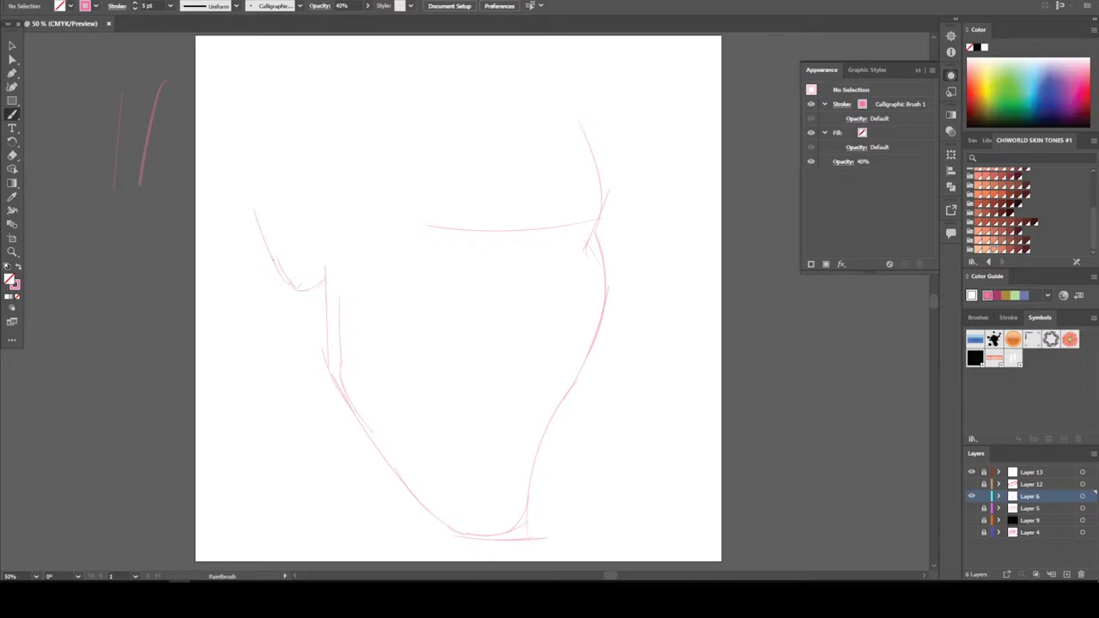
{"action": "mouse_move", "coordinate": [270, 254]}
{"action": "left_mouse_down"}
{"action": "mouse_move", "coordinate": [255, 181]}
{"action": "mouse_move", "coordinate": [273, 142]}
{"action": "mouse_move", "coordinate": [335, 231]}
{"action": "left_mouse_up"}
{"action": "left_click_drag", "start_coordinate": [262, 146], "coordinate": [305, 182]}
{"action": "mouse_move", "coordinate": [335, 225]}
{"action": "left_mouse_down"}
{"action": "mouse_move", "coordinate": [318, 170]}
{"action": "mouse_move", "coordinate": [289, 143]}
{"action": "left_mouse_up"}
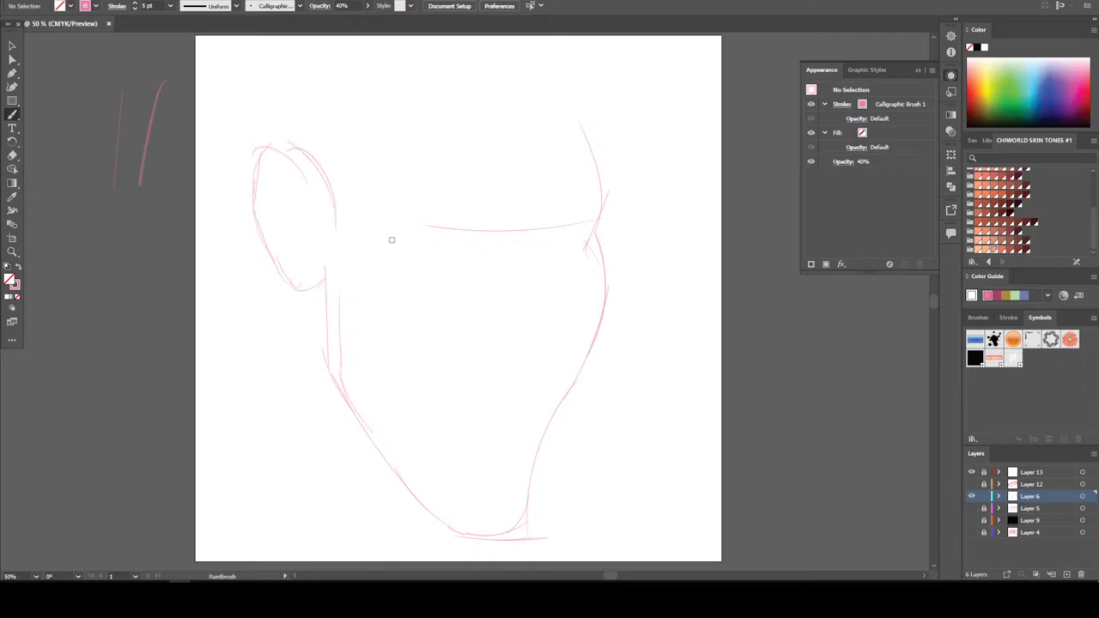
Add the brow line, the cheek curve and both eyelid lines under the brow
{"action": "mouse_move", "coordinate": [387, 242]}
{"action": "left_mouse_down"}
{"action": "mouse_move", "coordinate": [414, 220]}
{"action": "mouse_move", "coordinate": [523, 233]}
{"action": "mouse_move", "coordinate": [598, 220]}
{"action": "left_mouse_up"}
{"action": "mouse_move", "coordinate": [608, 209]}
{"action": "left_mouse_down"}
{"action": "mouse_move", "coordinate": [601, 220]}
{"action": "mouse_move", "coordinate": [604, 191]}
{"action": "mouse_move", "coordinate": [579, 153]}
{"action": "mouse_move", "coordinate": [572, 89]}
{"action": "left_mouse_up"}
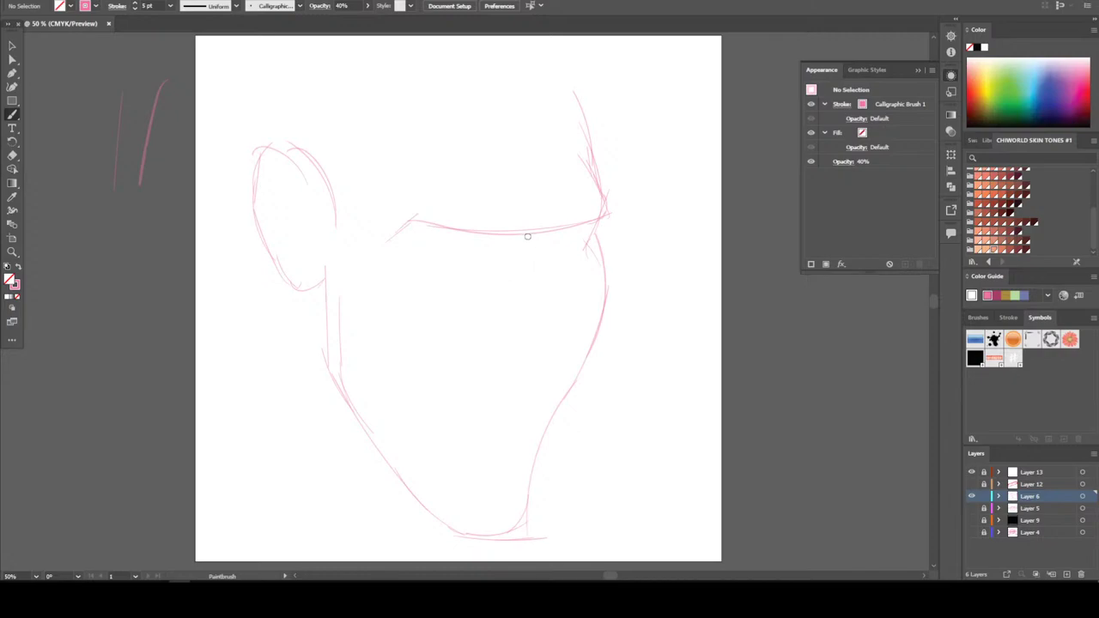
{"action": "mouse_move", "coordinate": [530, 239]}
{"action": "left_mouse_down"}
{"action": "mouse_move", "coordinate": [559, 373]}
{"action": "mouse_move", "coordinate": [526, 370]}
{"action": "mouse_move", "coordinate": [572, 387]}
{"action": "left_mouse_up"}
{"action": "mouse_move", "coordinate": [550, 319]}
{"action": "left_mouse_down"}
{"action": "mouse_move", "coordinate": [530, 249]}
{"action": "mouse_move", "coordinate": [553, 324]}
{"action": "left_mouse_up"}
{"action": "left_click_drag", "start_coordinate": [522, 229], "coordinate": [550, 301]}
{"action": "mouse_move", "coordinate": [514, 359]}
{"action": "left_mouse_down"}
{"action": "mouse_move", "coordinate": [480, 329]}
{"action": "mouse_move", "coordinate": [486, 340]}
{"action": "mouse_move", "coordinate": [498, 343]}
{"action": "mouse_move", "coordinate": [480, 329]}
{"action": "mouse_move", "coordinate": [474, 288]}
{"action": "mouse_move", "coordinate": [461, 305]}
{"action": "mouse_move", "coordinate": [474, 335]}
{"action": "mouse_move", "coordinate": [461, 328]}
{"action": "mouse_move", "coordinate": [453, 306]}
{"action": "mouse_move", "coordinate": [485, 292]}
{"action": "mouse_move", "coordinate": [456, 295]}
{"action": "left_mouse_up"}
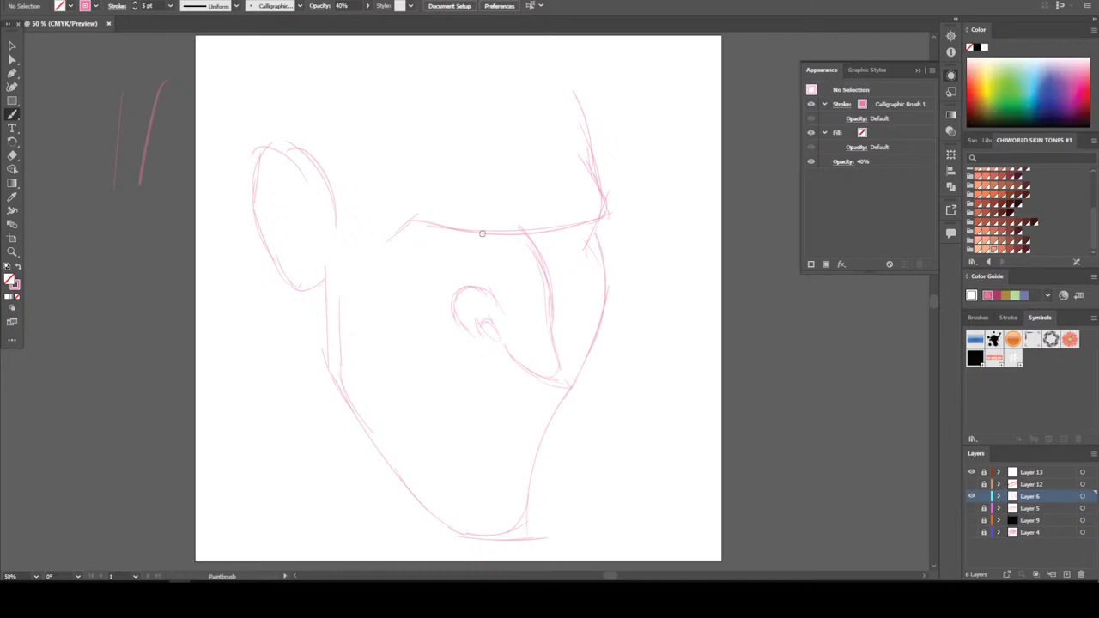
{"action": "mouse_move", "coordinate": [481, 240]}
{"action": "left_mouse_down"}
{"action": "mouse_move", "coordinate": [442, 246]}
{"action": "mouse_move", "coordinate": [425, 236]}
{"action": "mouse_move", "coordinate": [474, 251]}
{"action": "mouse_move", "coordinate": [486, 241]}
{"action": "mouse_move", "coordinate": [414, 245]}
{"action": "left_mouse_up"}
{"action": "mouse_move", "coordinate": [545, 255]}
{"action": "left_mouse_down"}
{"action": "mouse_move", "coordinate": [594, 226]}
{"action": "mouse_move", "coordinate": [539, 263]}
{"action": "mouse_move", "coordinate": [470, 259]}
{"action": "mouse_move", "coordinate": [395, 233]}
{"action": "left_mouse_up"}
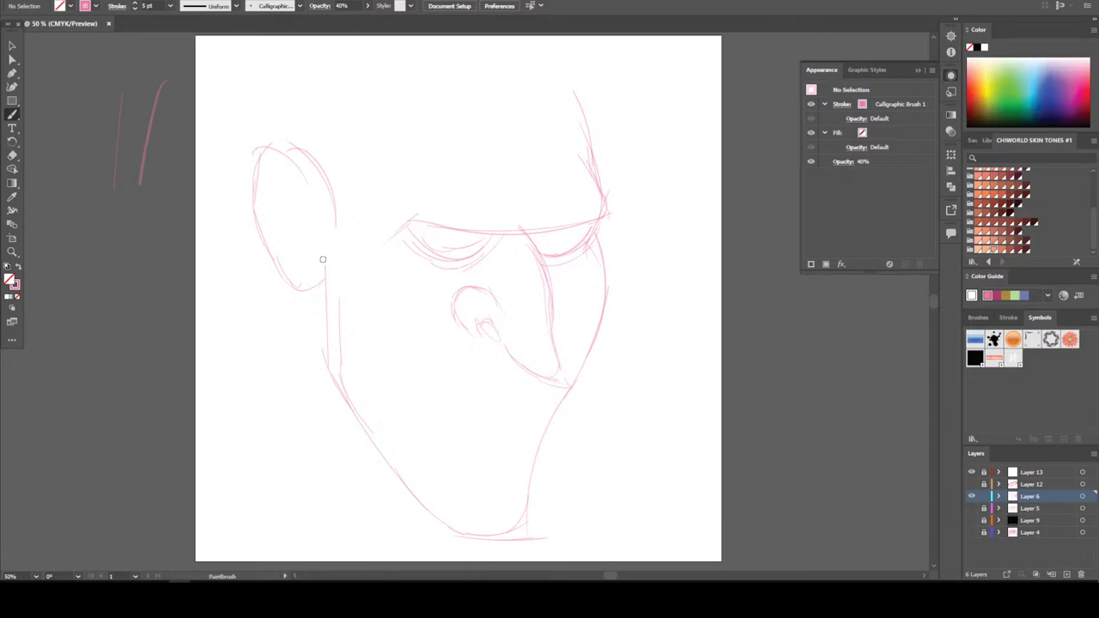
Shift the left brow and eye strokes left, nudge them up and tilt them slightly
{"action": "key", "text": "v"}
{"action": "left_click_drag", "start_coordinate": [375, 184], "coordinate": [506, 262]}
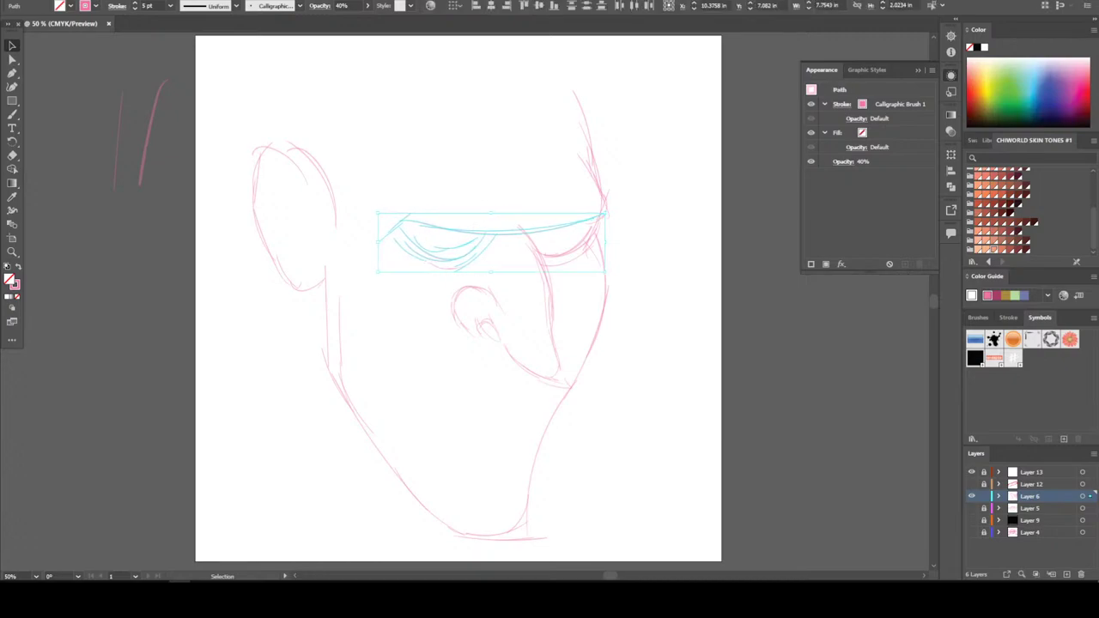
{"action": "left_click_drag", "start_coordinate": [413, 232], "coordinate": [402, 232]}
{"action": "key", "text": "shift+Up"}
{"action": "key", "text": "Up"}
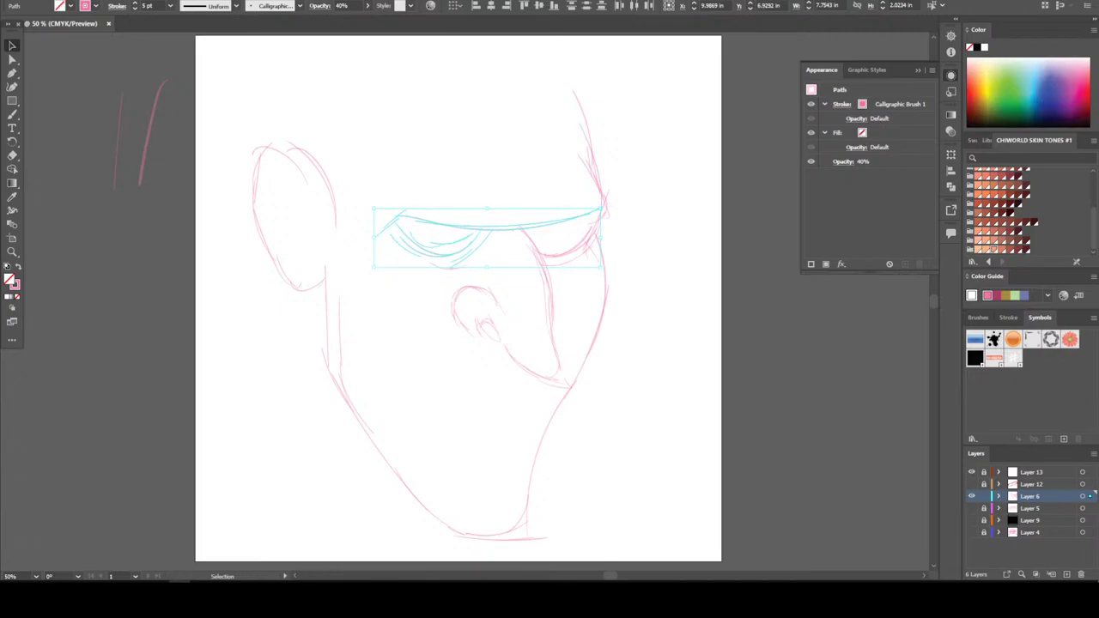
{"action": "left_click_drag", "start_coordinate": [372, 207], "coordinate": [374, 195]}
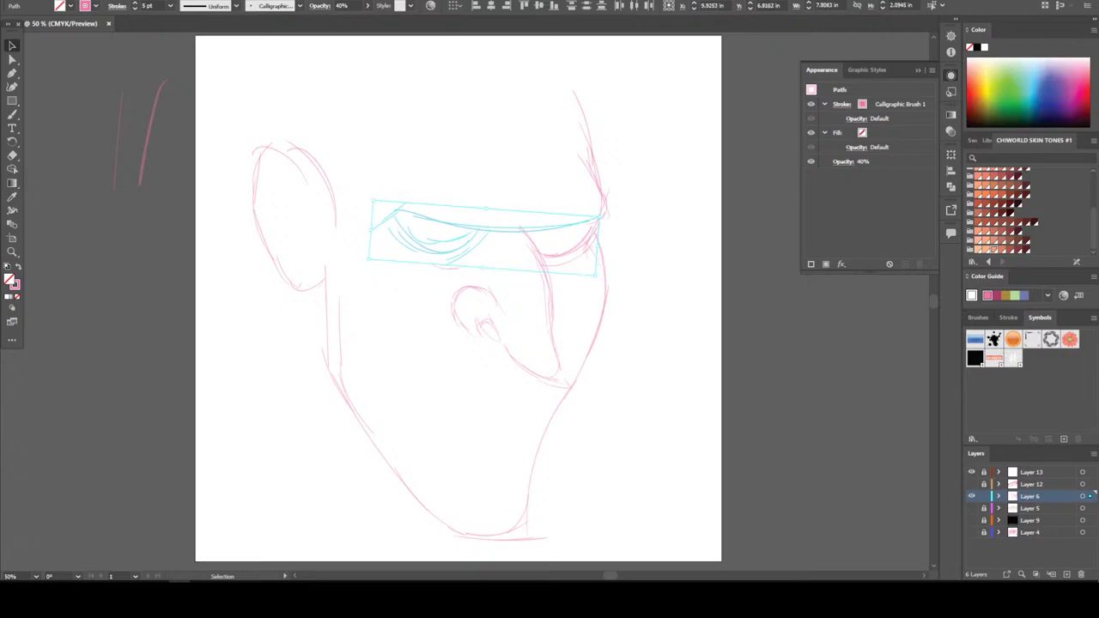
{"action": "key", "text": "ctrl+shift+a"}
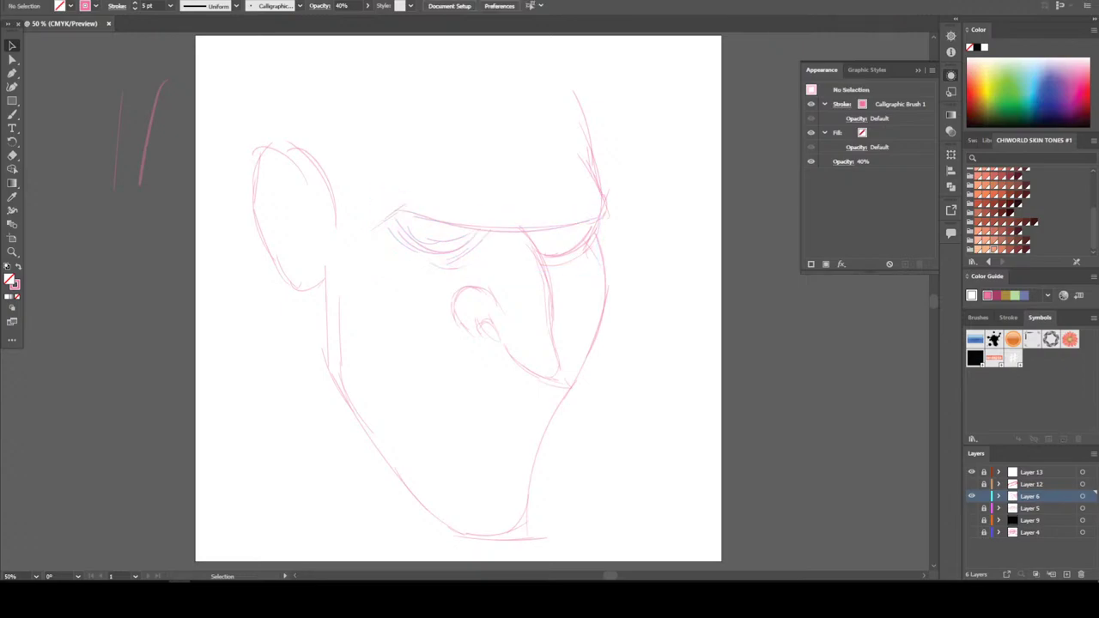
{"action": "mouse_move", "coordinate": [432, 263]}
{"action": "left_mouse_down"}
{"action": "mouse_move", "coordinate": [363, 203]}
{"action": "mouse_move", "coordinate": [368, 237]}
{"action": "mouse_move", "coordinate": [359, 237]}
{"action": "left_mouse_up"}
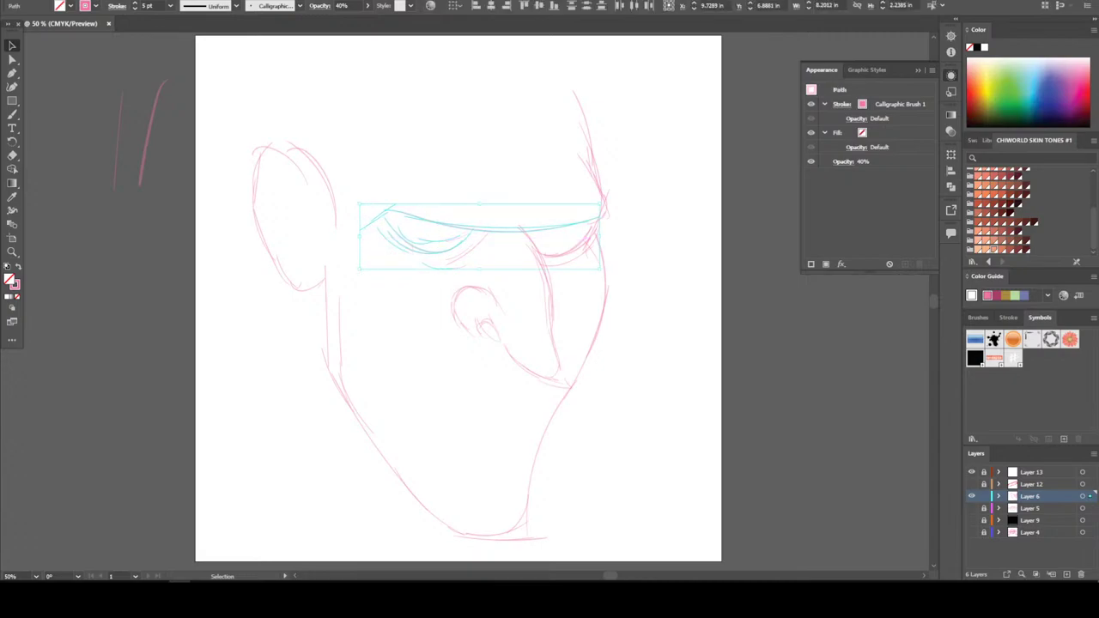
{"action": "key", "text": "ctrl+shift+a"}
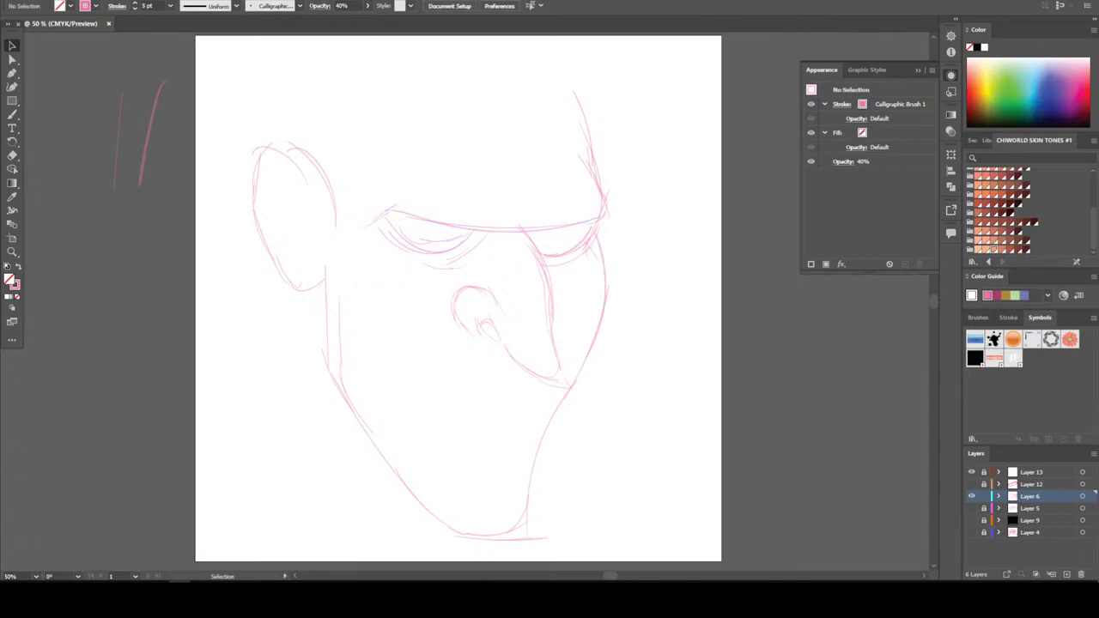
{"action": "key", "text": "ctrl+minus"}
{"action": "key", "text": "ctrl+plus"}
{"action": "key", "text": "ctrl+plus"}
Draw the mouth corners, cheek folds and the grin's upper lip curve below the nose
{"action": "scroll", "coordinate": [455, 300], "scroll_direction": "down", "scroll_amount": 1}
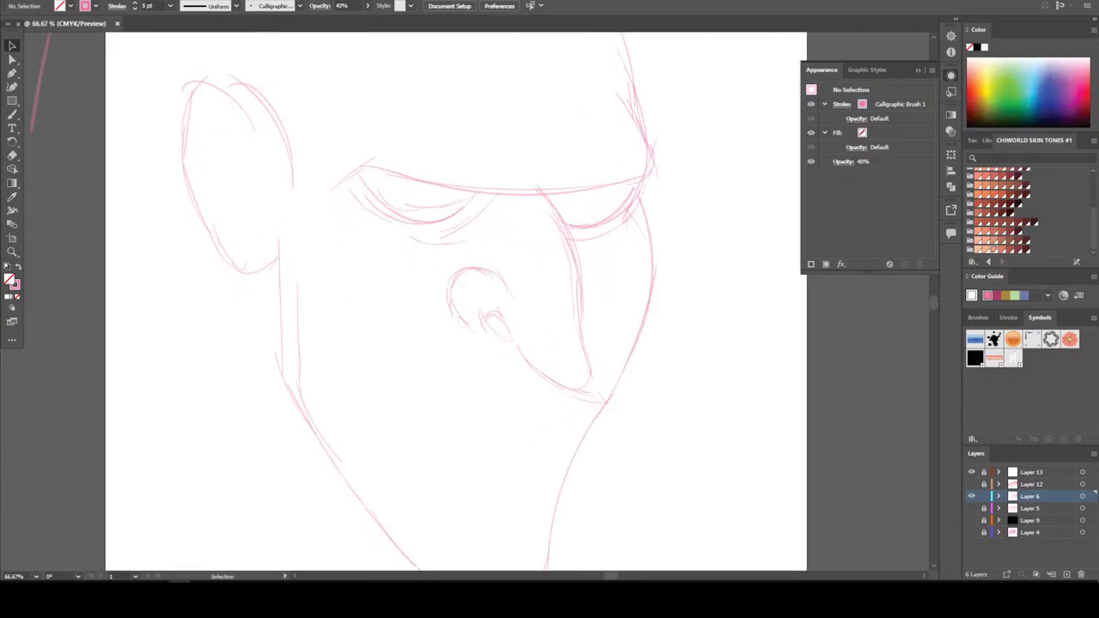
{"action": "scroll", "coordinate": [502, 299], "scroll_direction": "down", "scroll_amount": 1}
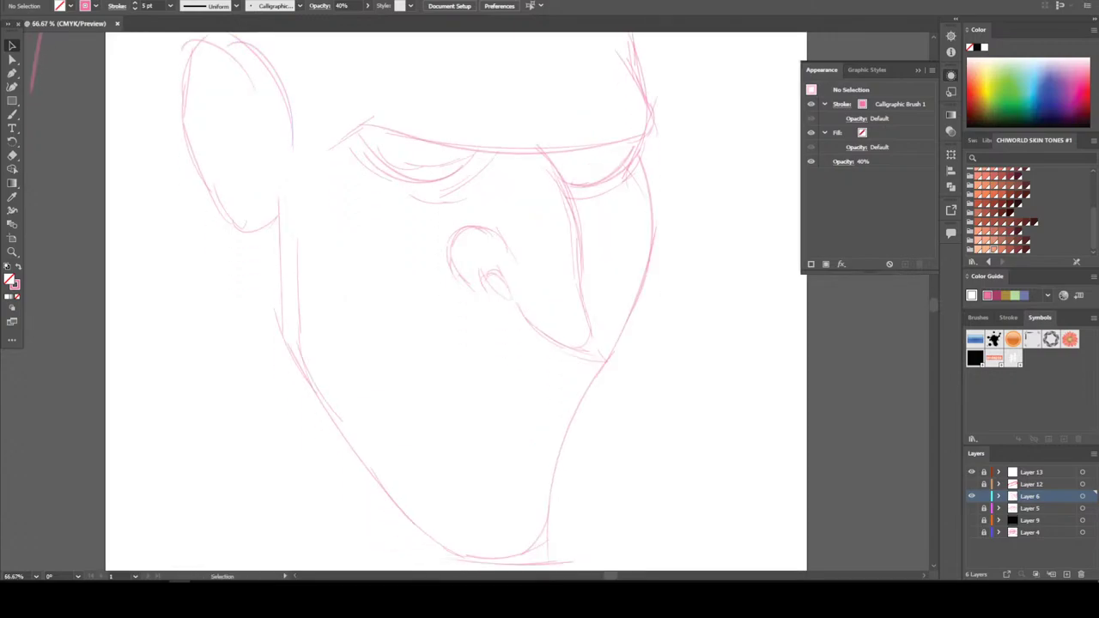
{"action": "key", "text": "b"}
{"action": "left_click_drag", "start_coordinate": [601, 265], "coordinate": [623, 277]}
{"action": "left_click_drag", "start_coordinate": [623, 273], "coordinate": [589, 308]}
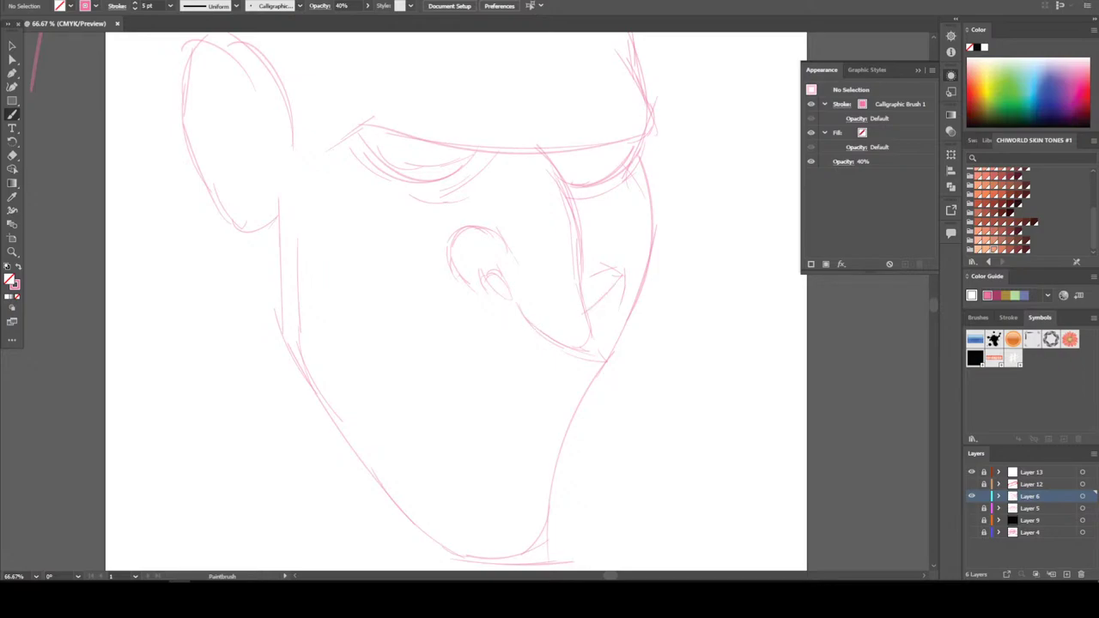
{"action": "mouse_move", "coordinate": [538, 333]}
{"action": "left_mouse_down"}
{"action": "mouse_move", "coordinate": [500, 328]}
{"action": "mouse_move", "coordinate": [410, 284]}
{"action": "left_mouse_up"}
{"action": "mouse_move", "coordinate": [424, 241]}
{"action": "left_mouse_down"}
{"action": "mouse_move", "coordinate": [344, 252]}
{"action": "mouse_move", "coordinate": [345, 310]}
{"action": "left_mouse_up"}
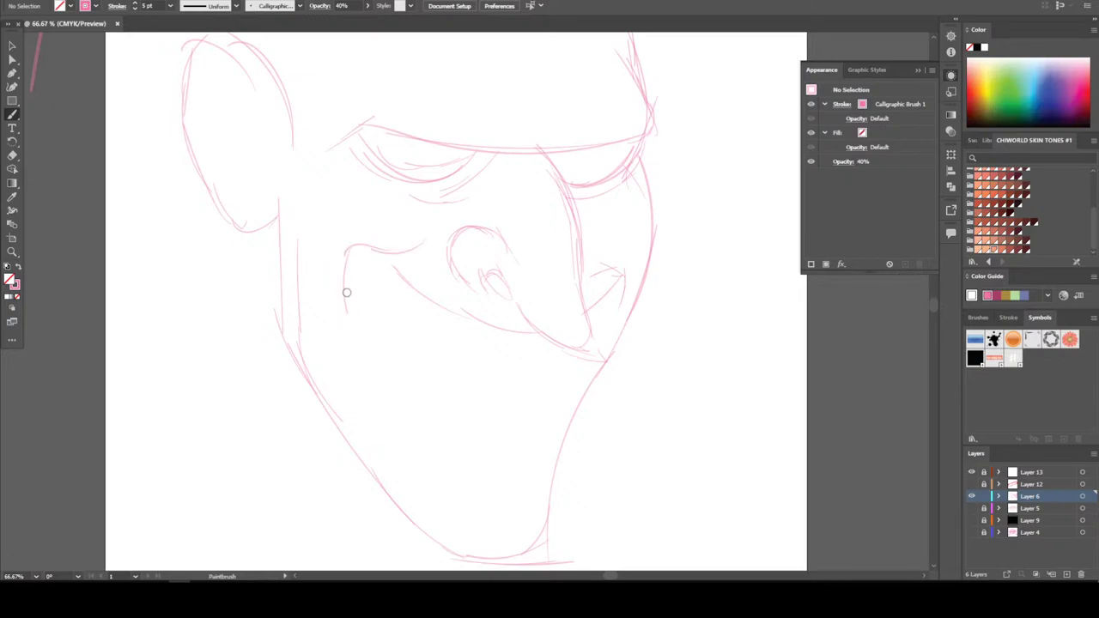
{"action": "left_click_drag", "start_coordinate": [369, 247], "coordinate": [391, 269]}
{"action": "mouse_move", "coordinate": [359, 251]}
{"action": "left_mouse_down"}
{"action": "mouse_move", "coordinate": [430, 318]}
{"action": "mouse_move", "coordinate": [520, 349]}
{"action": "mouse_move", "coordinate": [540, 347]}
{"action": "mouse_move", "coordinate": [616, 289]}
{"action": "left_mouse_up"}
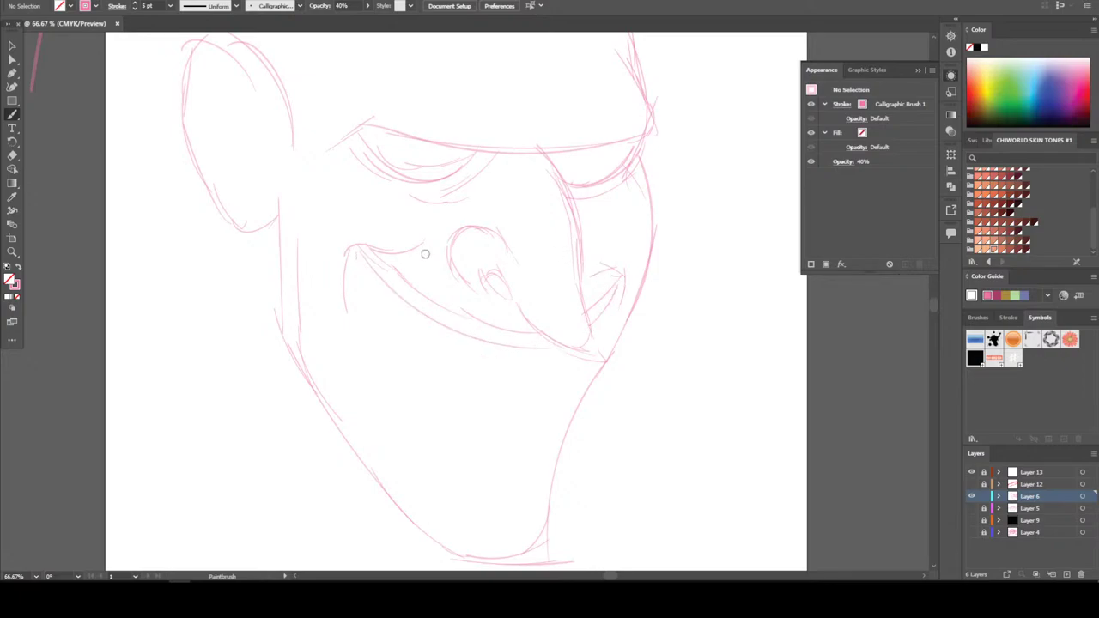
{"action": "left_click_drag", "start_coordinate": [388, 282], "coordinate": [446, 324]}
{"action": "mouse_move", "coordinate": [359, 248]}
{"action": "left_mouse_down"}
{"action": "mouse_move", "coordinate": [443, 306]}
{"action": "mouse_move", "coordinate": [542, 335]}
{"action": "left_mouse_up"}
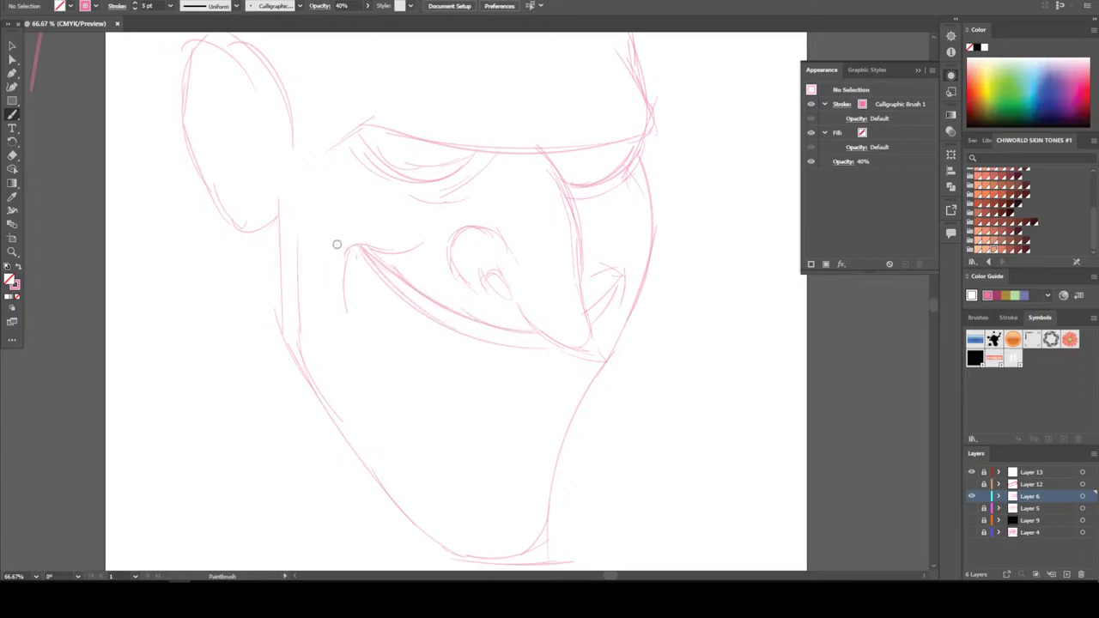
{"action": "mouse_move", "coordinate": [363, 252]}
{"action": "left_mouse_down"}
{"action": "mouse_move", "coordinate": [454, 325]}
{"action": "mouse_move", "coordinate": [519, 347]}
{"action": "left_mouse_up"}
Sketch the lower mouth outline curving down toward the chin
{"action": "scroll", "coordinate": [353, 258], "scroll_direction": "down", "scroll_amount": 1}
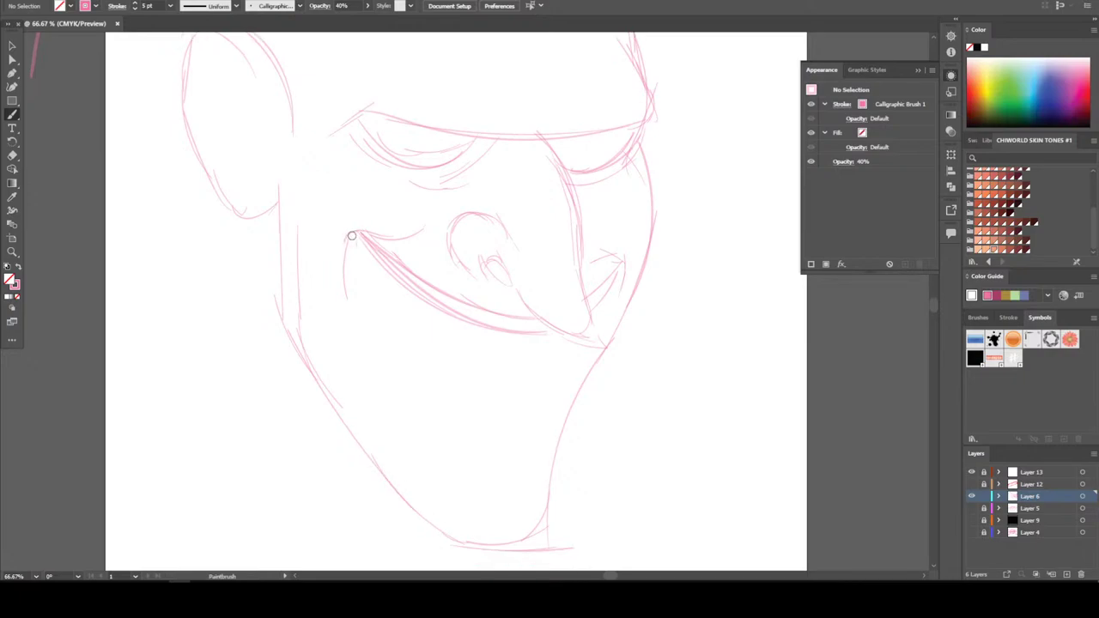
{"action": "left_click_drag", "start_coordinate": [352, 235], "coordinate": [392, 365]}
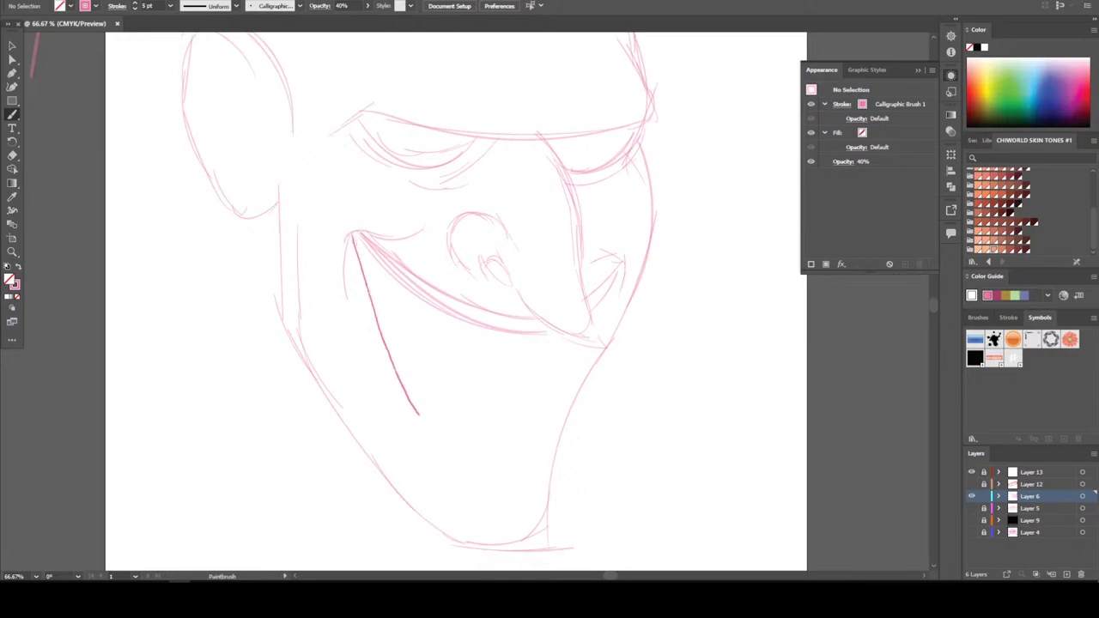
{"action": "mouse_move", "coordinate": [419, 414]}
{"action": "left_mouse_down"}
{"action": "mouse_move", "coordinate": [472, 461]}
{"action": "mouse_move", "coordinate": [524, 464]}
{"action": "mouse_move", "coordinate": [562, 339]}
{"action": "left_mouse_up"}
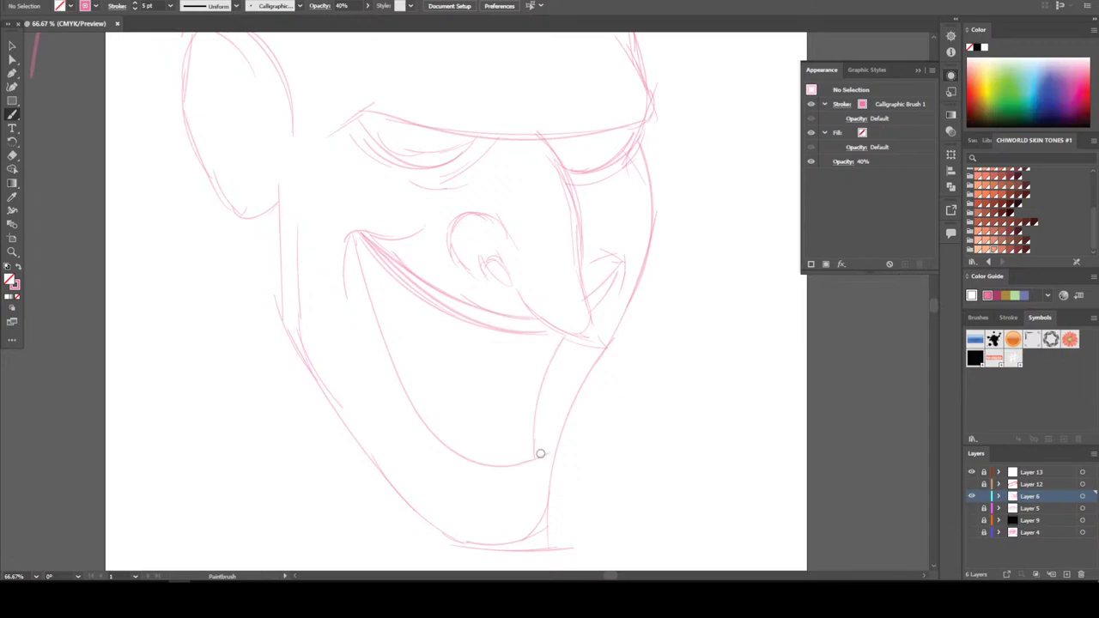
{"action": "mouse_move", "coordinate": [541, 466]}
{"action": "left_mouse_down"}
{"action": "mouse_move", "coordinate": [499, 491]}
{"action": "mouse_move", "coordinate": [420, 466]}
{"action": "mouse_move", "coordinate": [473, 492]}
{"action": "mouse_move", "coordinate": [418, 441]}
{"action": "mouse_move", "coordinate": [384, 354]}
{"action": "mouse_move", "coordinate": [416, 422]}
{"action": "mouse_move", "coordinate": [450, 454]}
{"action": "mouse_move", "coordinate": [531, 462]}
{"action": "mouse_move", "coordinate": [554, 340]}
{"action": "left_mouse_up"}
{"action": "key", "text": "ctrl+z"}
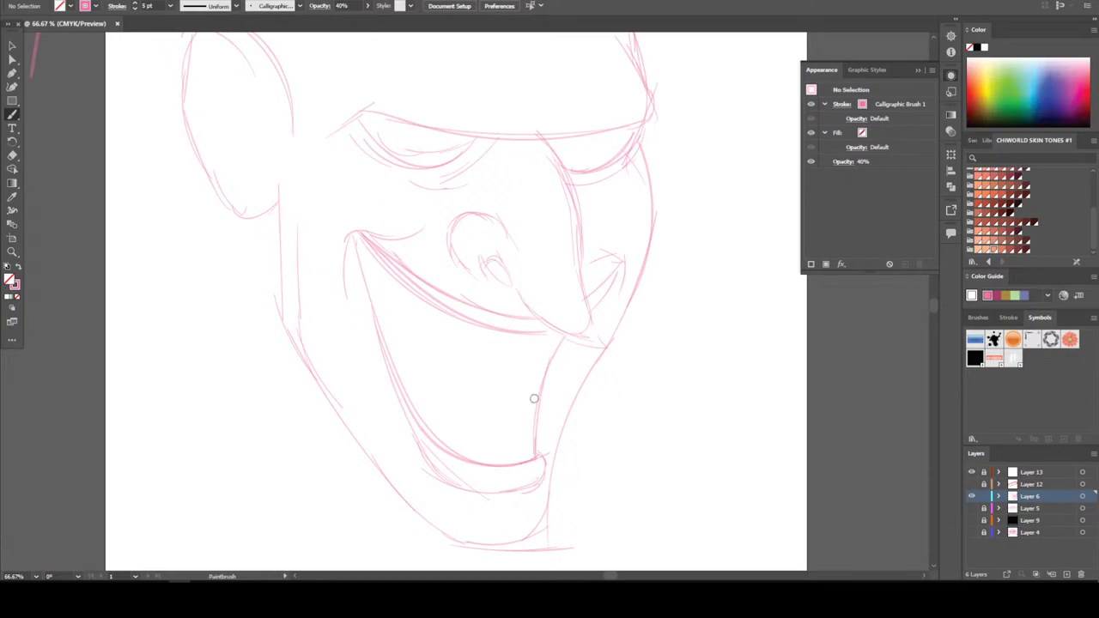
Draw the lower teeth line and three vertical strokes dividing the teeth
{"action": "mouse_move", "coordinate": [509, 401]}
{"action": "left_mouse_down"}
{"action": "mouse_move", "coordinate": [440, 380]}
{"action": "mouse_move", "coordinate": [376, 327]}
{"action": "left_mouse_up"}
{"action": "left_click_drag", "start_coordinate": [493, 464], "coordinate": [512, 334]}
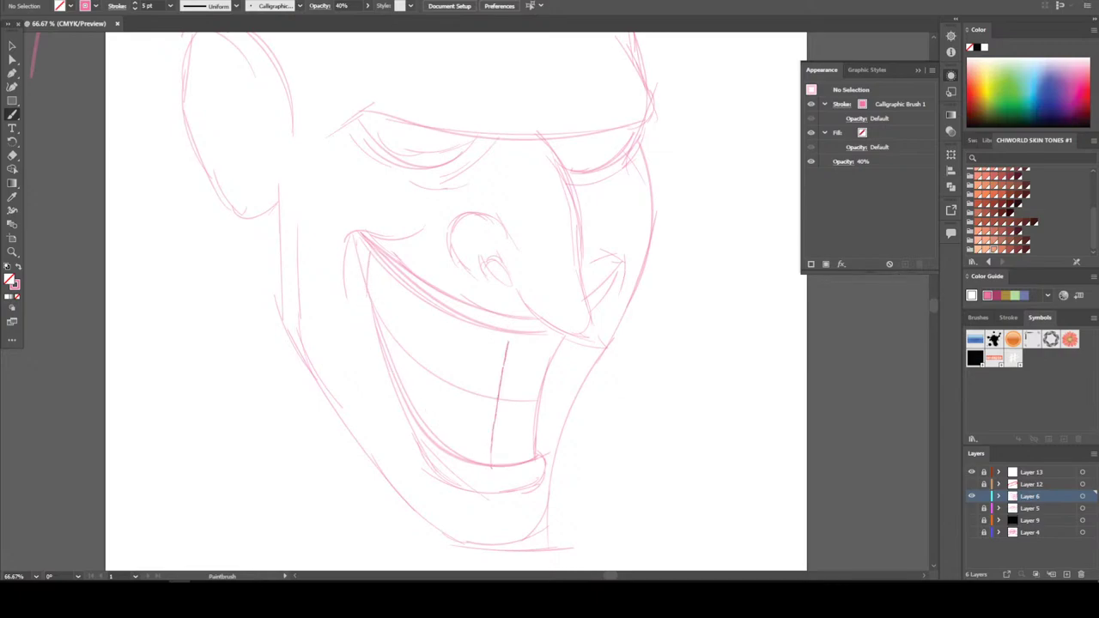
{"action": "left_click_drag", "start_coordinate": [441, 436], "coordinate": [449, 329]}
{"action": "left_click_drag", "start_coordinate": [401, 385], "coordinate": [406, 288]}
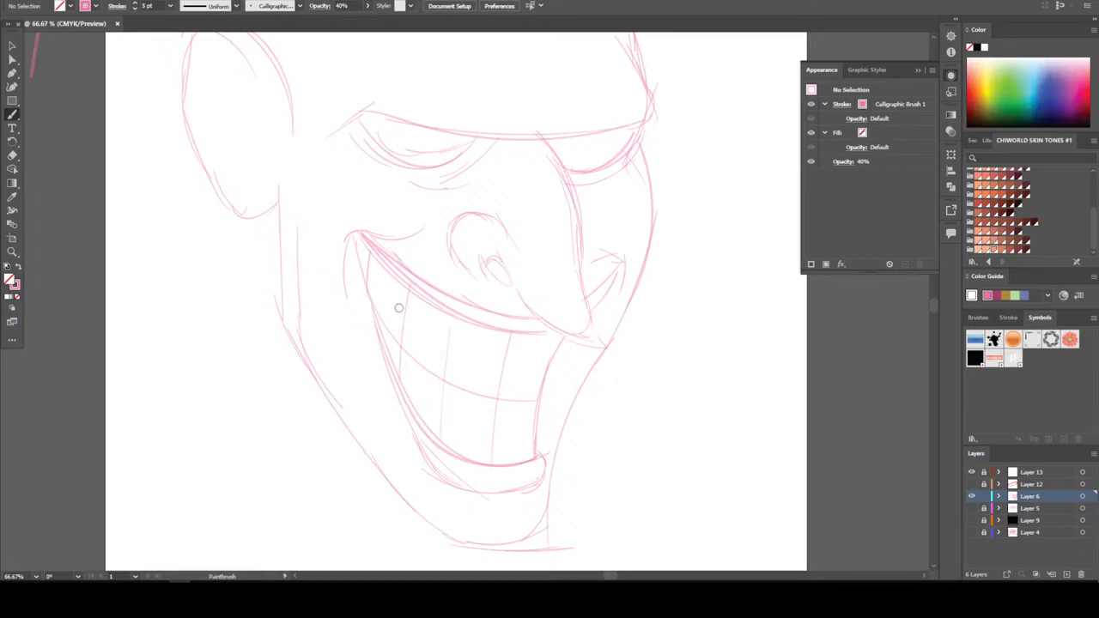
{"action": "scroll", "coordinate": [615, 532], "scroll_direction": "down", "scroll_amount": 3}
{"action": "scroll", "coordinate": [615, 532], "scroll_direction": "up", "scroll_amount": 3}
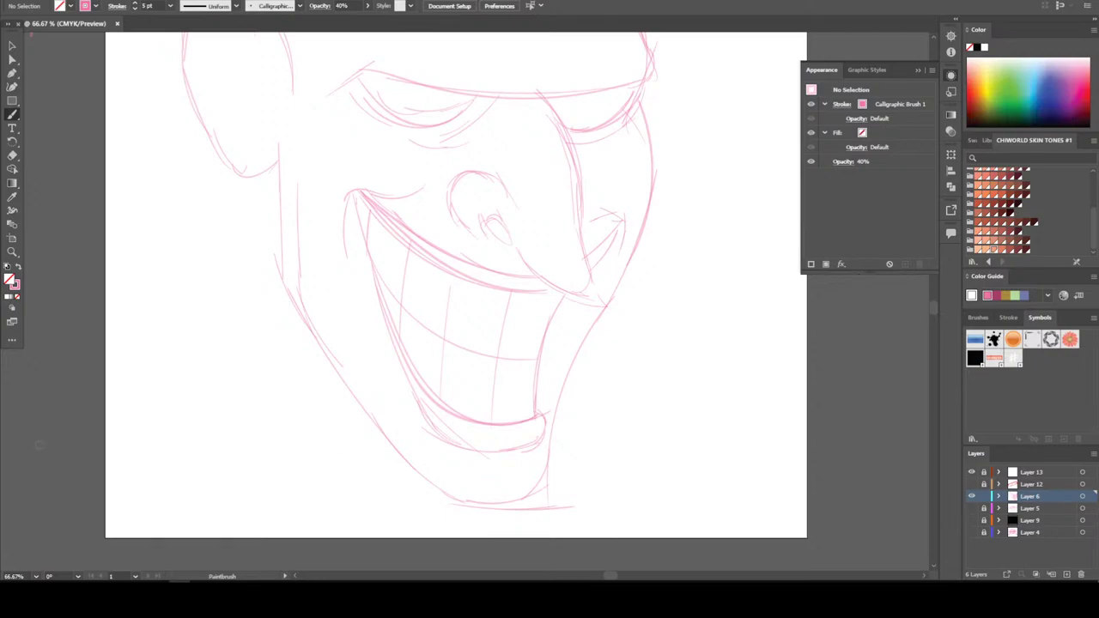
Move the left cheek, jaw and chin strokes four nudges down and slightly left
{"action": "key", "text": "v"}
{"action": "left_click_drag", "start_coordinate": [251, 221], "coordinate": [312, 404]}
{"action": "left_click_drag", "start_coordinate": [383, 514], "coordinate": [601, 464]}
{"action": "left_click_drag", "start_coordinate": [318, 454], "coordinate": [367, 400]}
{"action": "scroll", "coordinate": [352, 390], "scroll_direction": "down", "scroll_amount": 1}
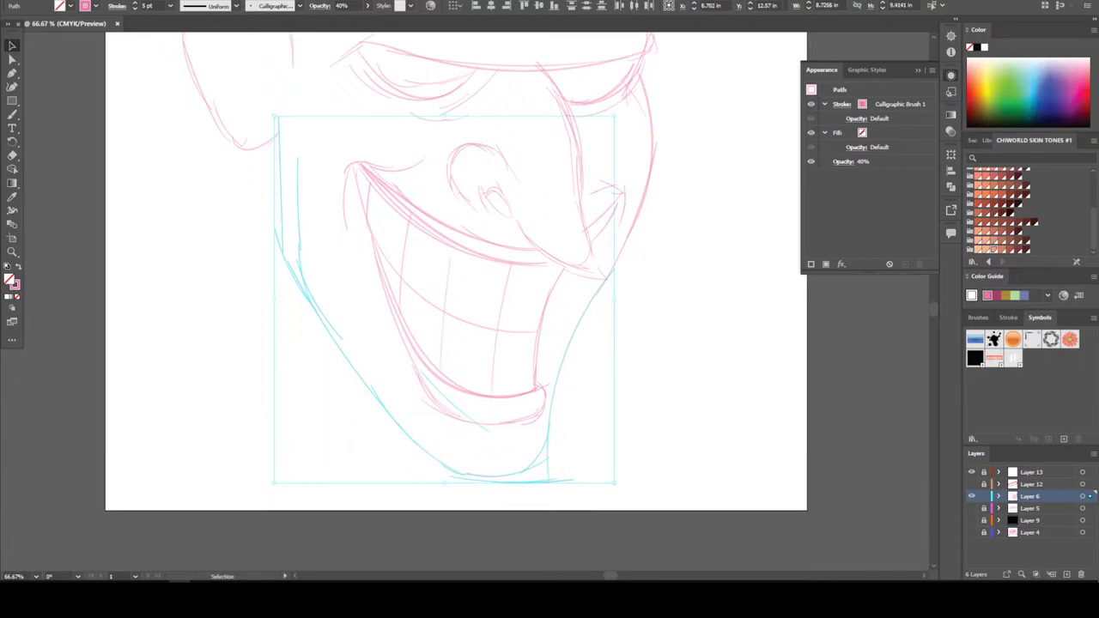
{"action": "key", "text": "Down"}
{"action": "key", "text": "Down"}
{"action": "key", "text": "Down"}
{"action": "key", "text": "Down"}
{"action": "key", "text": "Down"}
{"action": "key", "text": "Down"}
{"action": "key", "text": "Down"}
{"action": "key", "text": "Down"}
{"action": "key", "text": "Down"}
{"action": "key", "text": "Down"}
{"action": "key", "text": "Down"}
{"action": "key", "text": "Down"}
{"action": "key", "text": "Down"}
{"action": "key", "text": "Down"}
{"action": "key", "text": "Down"}
{"action": "key", "text": "Down"}
{"action": "key", "text": "Down"}
{"action": "key", "text": "Down"}
{"action": "key", "text": "Down"}
{"action": "key", "text": "Down"}
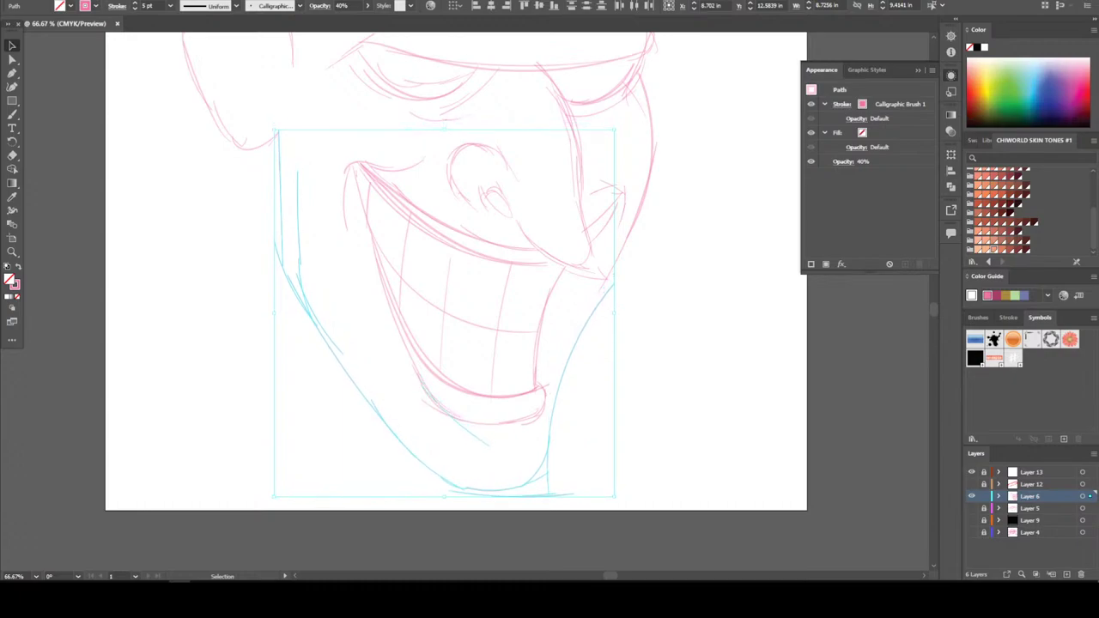
{"action": "key", "text": "Down"}
{"action": "key", "text": "Down"}
{"action": "key", "text": "Down"}
{"action": "key", "text": "Down"}
{"action": "key", "text": "Down"}
{"action": "key", "text": "Down"}
{"action": "key", "text": "Down"}
{"action": "key", "text": "Down"}
{"action": "key", "text": "Down"}
{"action": "key", "text": "Down"}
{"action": "key", "text": "Down"}
{"action": "key", "text": "Down"}
{"action": "key", "text": "Down"}
{"action": "key", "text": "Down"}
{"action": "key", "text": "Down"}
{"action": "key", "text": "Down"}
{"action": "key", "text": "Down"}
{"action": "key", "text": "Down"}
{"action": "key", "text": "Down"}
{"action": "key", "text": "Down"}
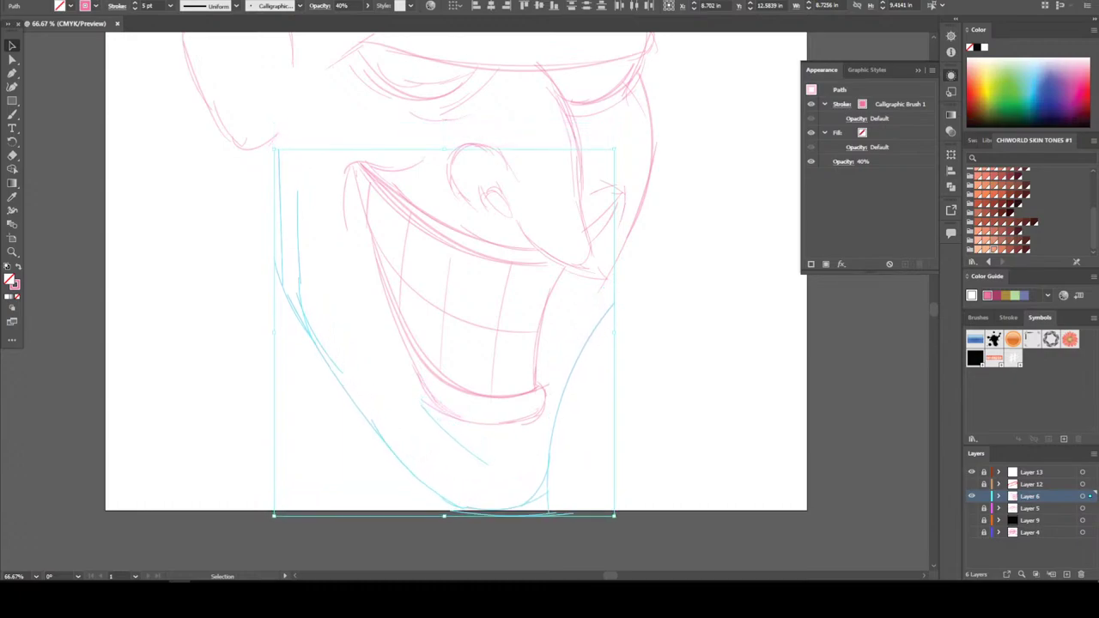
{"action": "key", "text": "Down"}
{"action": "key", "text": "Down"}
{"action": "key", "text": "Down"}
{"action": "key", "text": "Down"}
{"action": "key", "text": "Down"}
{"action": "key", "text": "Down"}
{"action": "key", "text": "Down"}
{"action": "key", "text": "Down"}
{"action": "key", "text": "Down"}
{"action": "key", "text": "Down"}
{"action": "key", "text": "Down"}
{"action": "key", "text": "Down"}
{"action": "key", "text": "Down"}
{"action": "key", "text": "Down"}
{"action": "key", "text": "Down"}
{"action": "key", "text": "Down"}
{"action": "key", "text": "Down"}
{"action": "key", "text": "Down"}
{"action": "key", "text": "Down"}
{"action": "key", "text": "Down"}
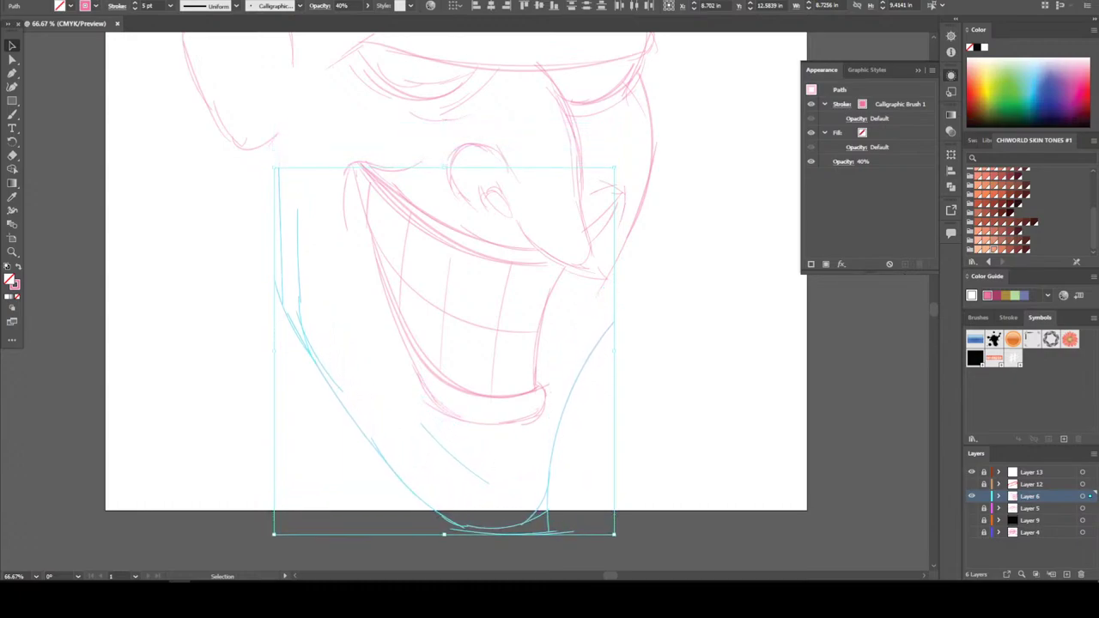
{"action": "key", "text": "Down"}
{"action": "key", "text": "Down"}
{"action": "key", "text": "Down"}
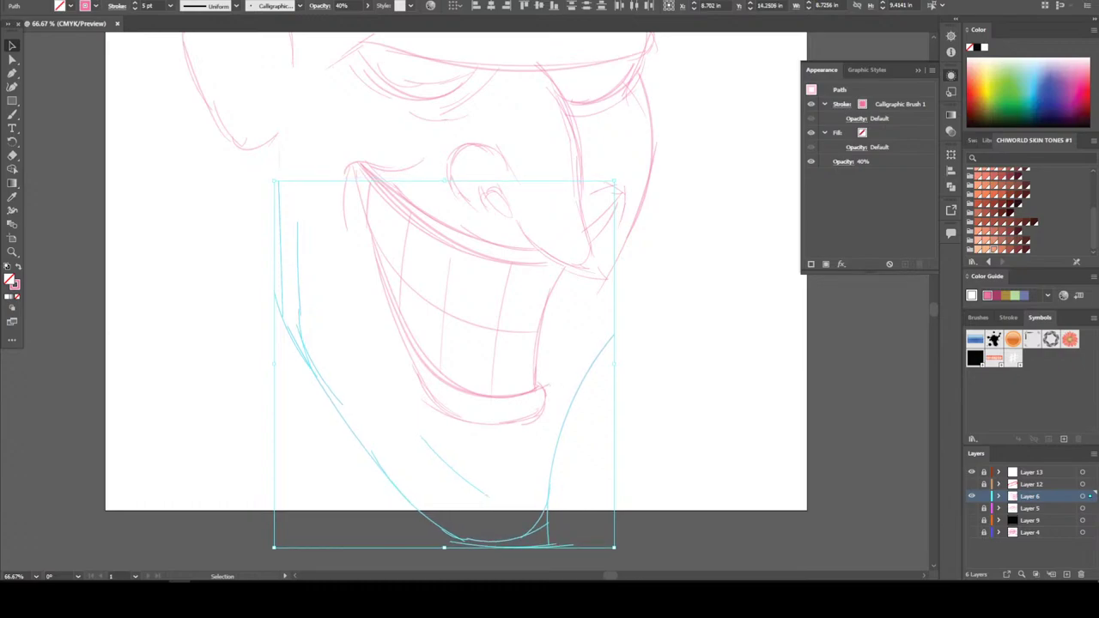
{"action": "left_click_drag", "start_coordinate": [554, 511], "coordinate": [532, 516]}
{"action": "key", "text": "ctrl+shift+a"}
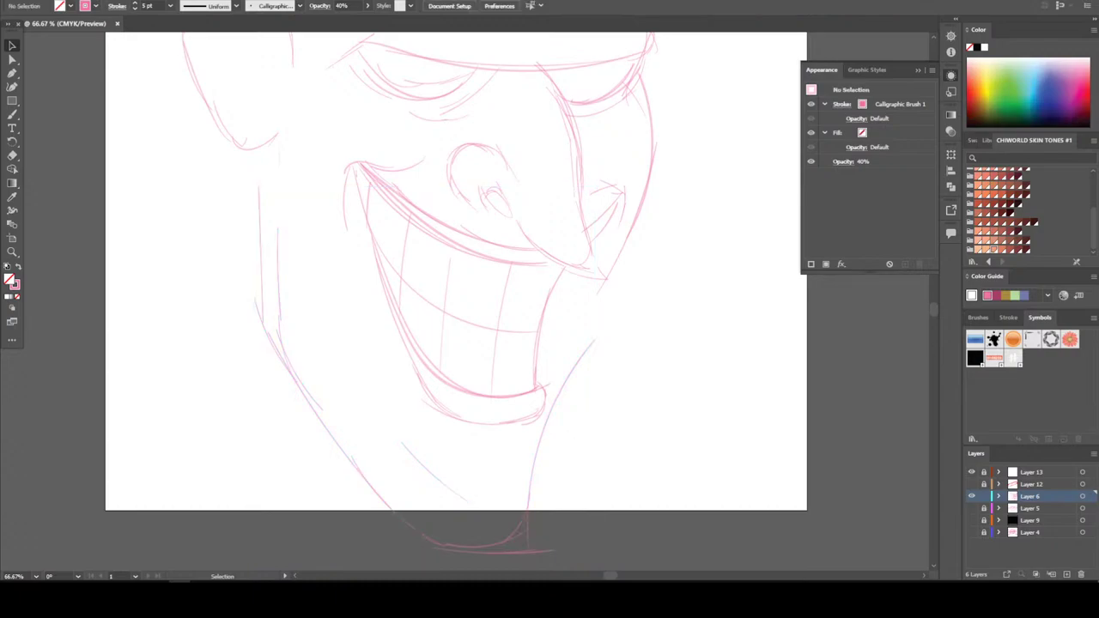
{"action": "key", "text": "ctrl+minus"}
{"action": "key", "text": "ctrl+minus"}
{"action": "key", "text": "ctrl+minus"}
Remove the stray pasteboard stroke, then shrink the whole sketch and move it up-right onto the artboard
{"action": "key", "text": "ctrl+equal"}
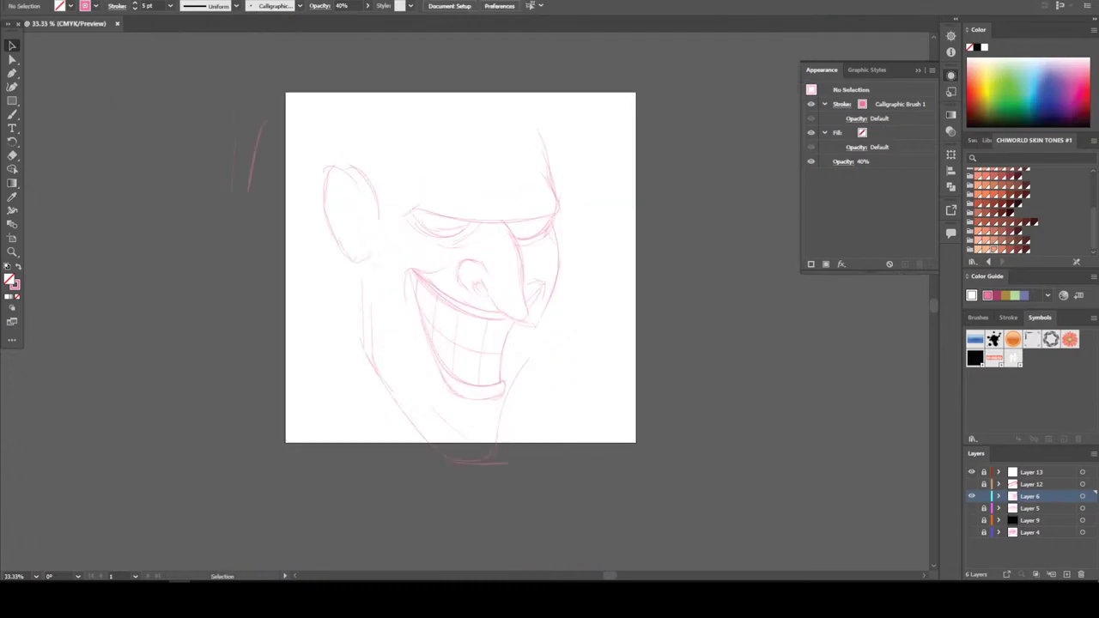
{"action": "key", "text": "ctrl+z"}
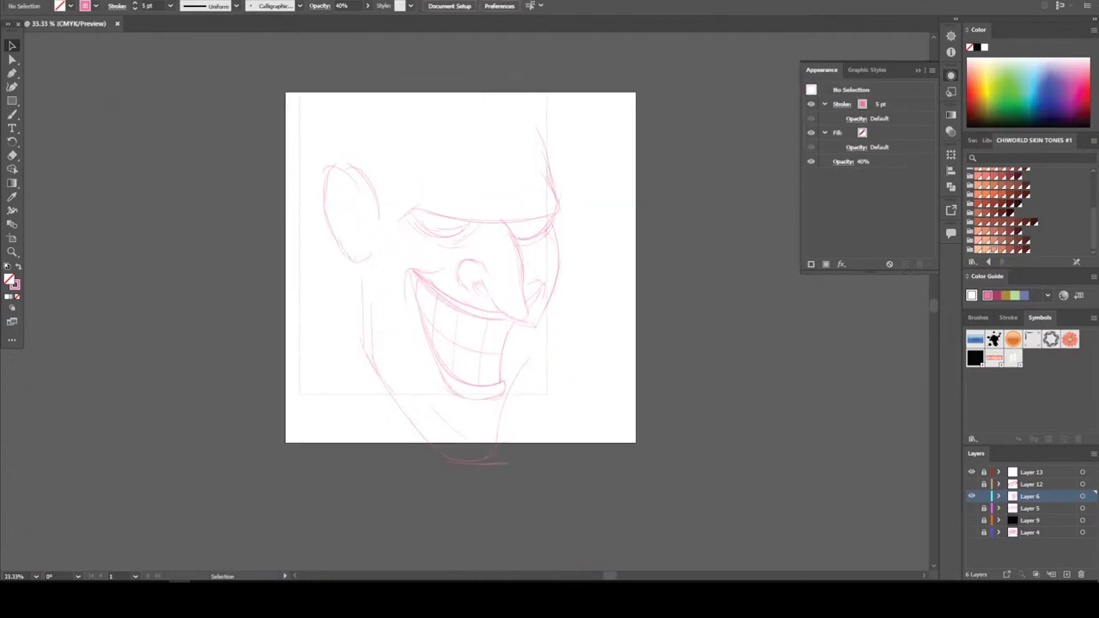
{"action": "key", "text": "ctrl+a"}
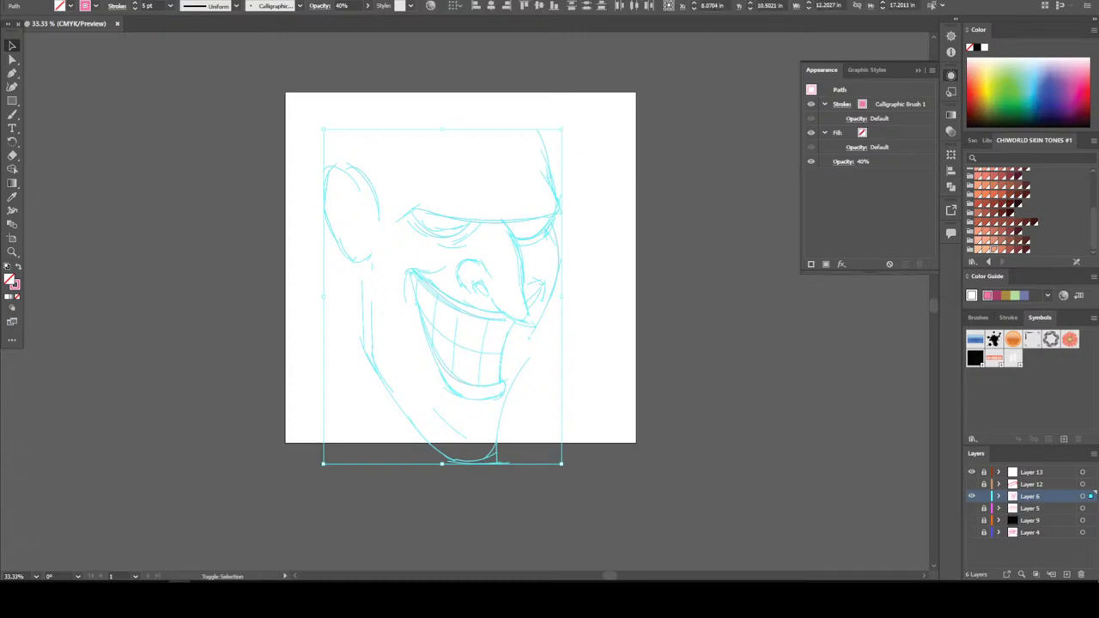
{"action": "left_click_drag", "start_coordinate": [562, 130], "coordinate": [495, 180]}
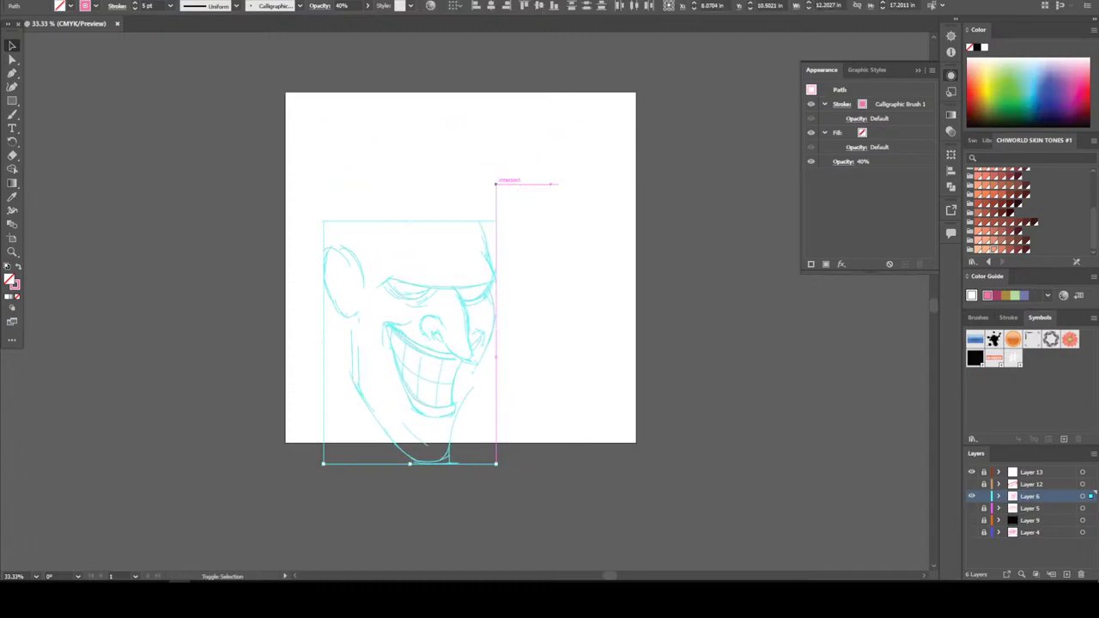
{"action": "mouse_move", "coordinate": [560, 442]}
{"action": "left_mouse_down"}
{"action": "mouse_move", "coordinate": [294, 300]}
{"action": "mouse_move", "coordinate": [293, 230]}
{"action": "left_mouse_up"}
{"action": "mouse_move", "coordinate": [401, 331]}
{"action": "left_mouse_down"}
{"action": "mouse_move", "coordinate": [434, 316]}
{"action": "mouse_move", "coordinate": [451, 279]}
{"action": "mouse_move", "coordinate": [441, 276]}
{"action": "left_mouse_up"}
{"action": "key", "text": "ctrl+shift+a"}
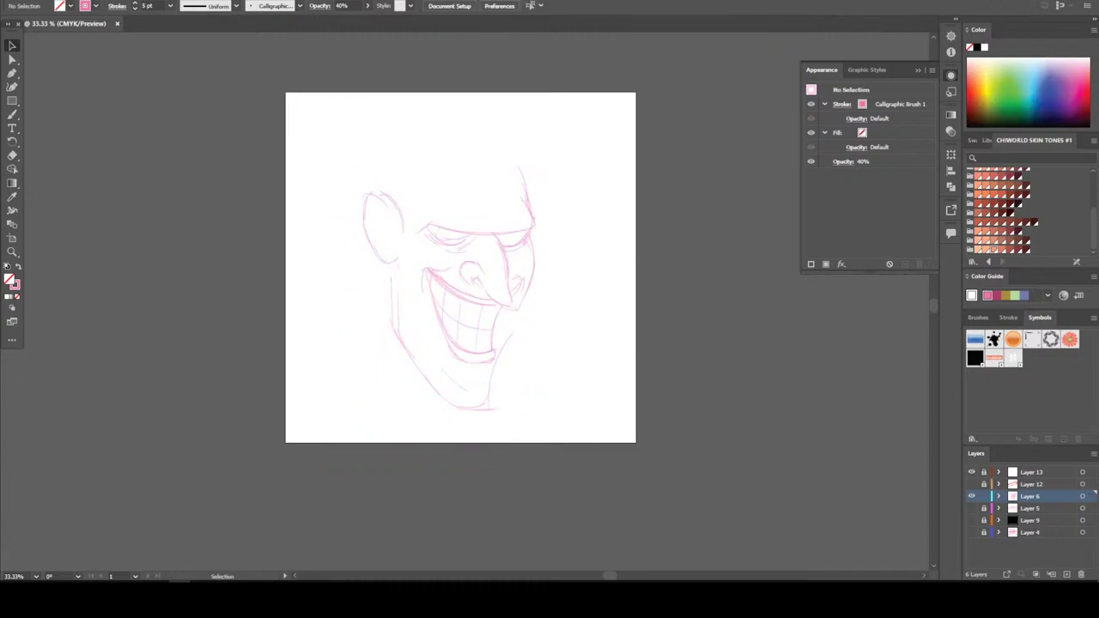
{"action": "key", "text": "ctrl+equal"}
{"action": "key", "text": "ctrl+equal"}
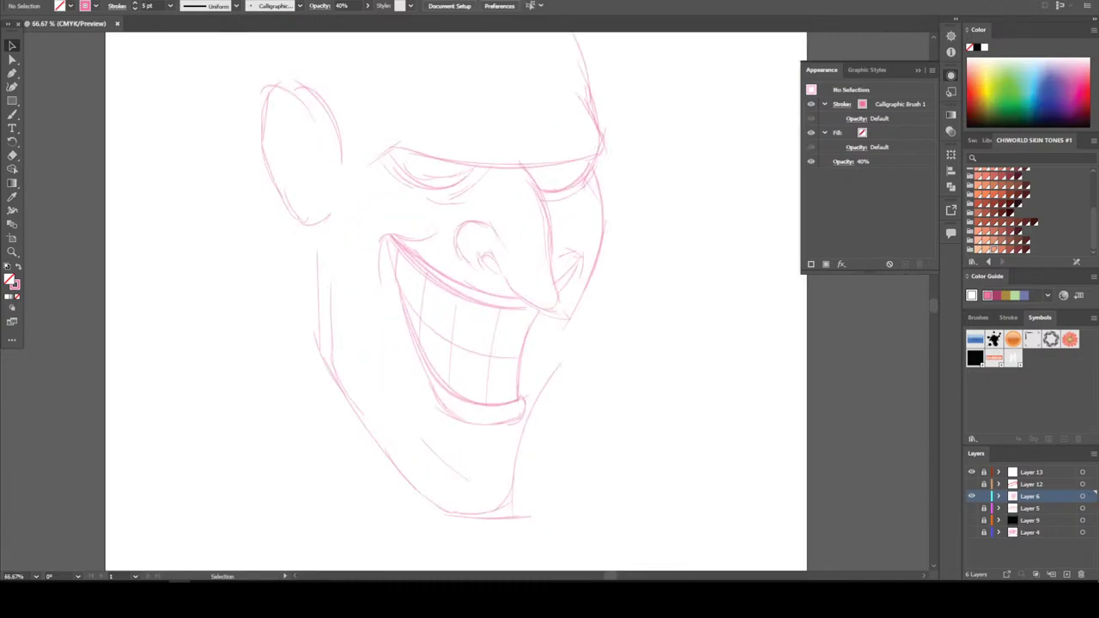
Redraw a chin stroke and delete the old right-cheek strokes and chin edge
{"action": "left_click", "coordinate": [12, 114]}
{"action": "mouse_move", "coordinate": [517, 466]}
{"action": "left_mouse_down"}
{"action": "mouse_move", "coordinate": [531, 393]}
{"action": "mouse_move", "coordinate": [526, 442]}
{"action": "left_mouse_up"}
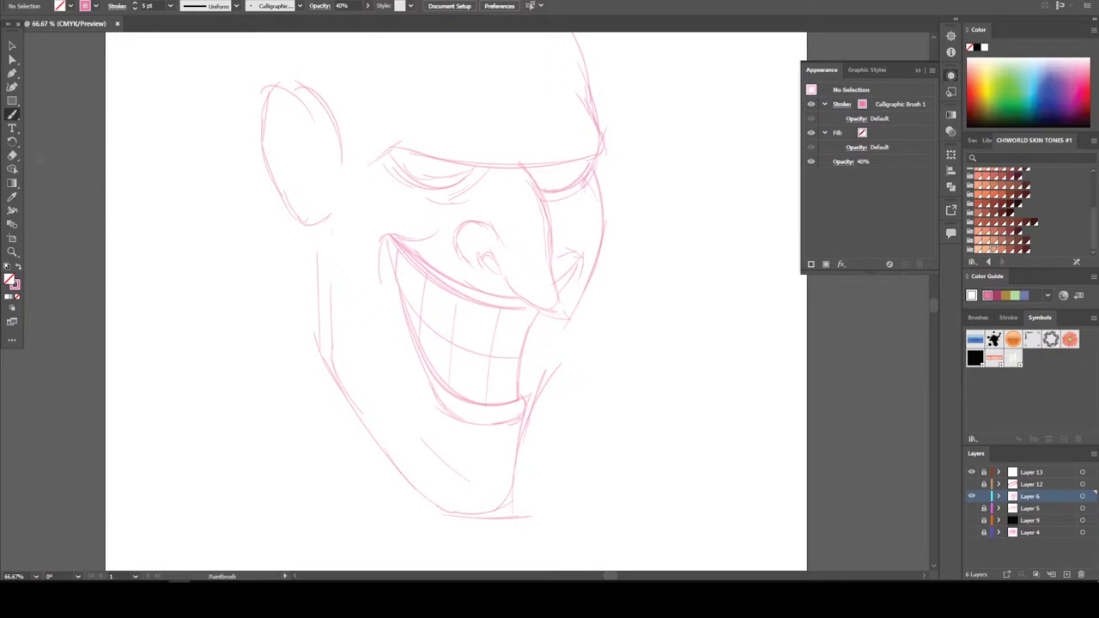
{"action": "key", "text": "v"}
{"action": "left_click_drag", "start_coordinate": [670, 243], "coordinate": [584, 201]}
{"action": "key", "text": "Delete"}
{"action": "left_click_drag", "start_coordinate": [578, 518], "coordinate": [536, 392]}
{"action": "key", "text": "Delete"}
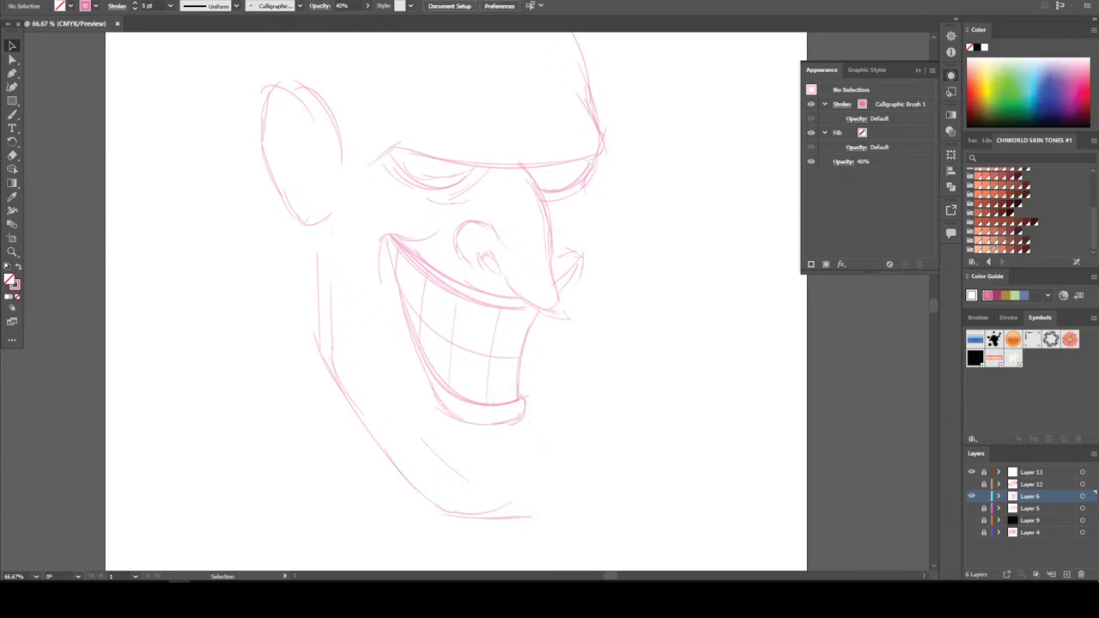
Brush the chin's bottom line and a new right cheek contour up toward the eye
{"action": "left_click", "coordinate": [12, 115]}
{"action": "mouse_move", "coordinate": [441, 513]}
{"action": "left_mouse_down"}
{"action": "mouse_move", "coordinate": [515, 515]}
{"action": "mouse_move", "coordinate": [530, 500]}
{"action": "mouse_move", "coordinate": [541, 422]}
{"action": "left_mouse_up"}
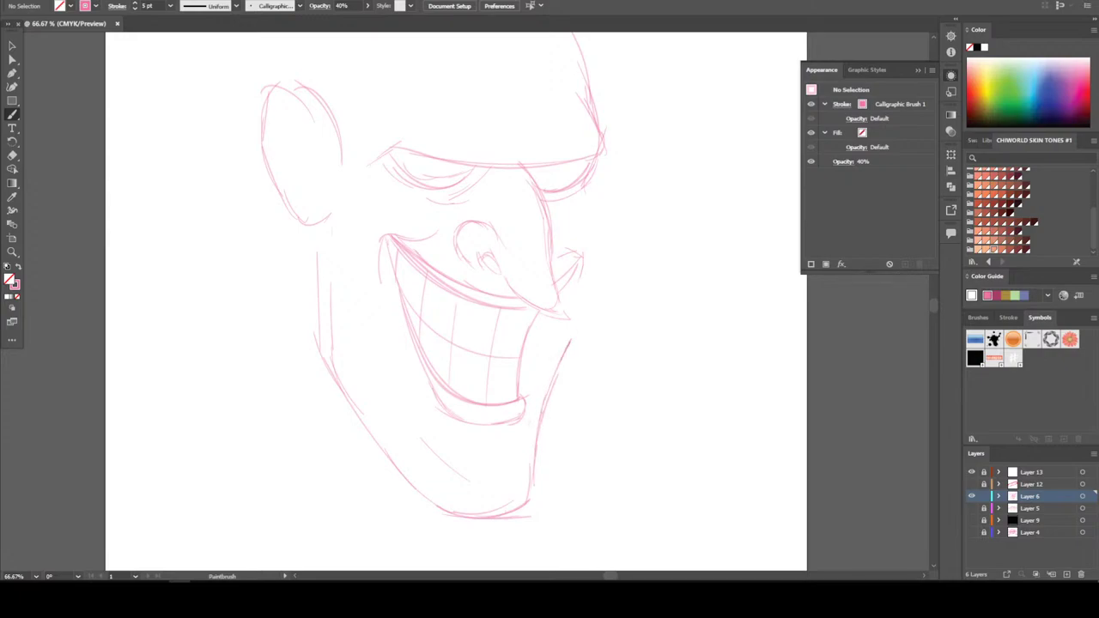
{"action": "left_click_drag", "start_coordinate": [586, 314], "coordinate": [567, 346]}
{"action": "mouse_move", "coordinate": [606, 256]}
{"action": "left_mouse_down"}
{"action": "mouse_move", "coordinate": [591, 295]}
{"action": "mouse_move", "coordinate": [604, 243]}
{"action": "mouse_move", "coordinate": [594, 184]}
{"action": "left_mouse_up"}
{"action": "mouse_move", "coordinate": [593, 282]}
{"action": "left_mouse_down"}
{"action": "mouse_move", "coordinate": [610, 222]}
{"action": "mouse_move", "coordinate": [591, 186]}
{"action": "left_mouse_up"}
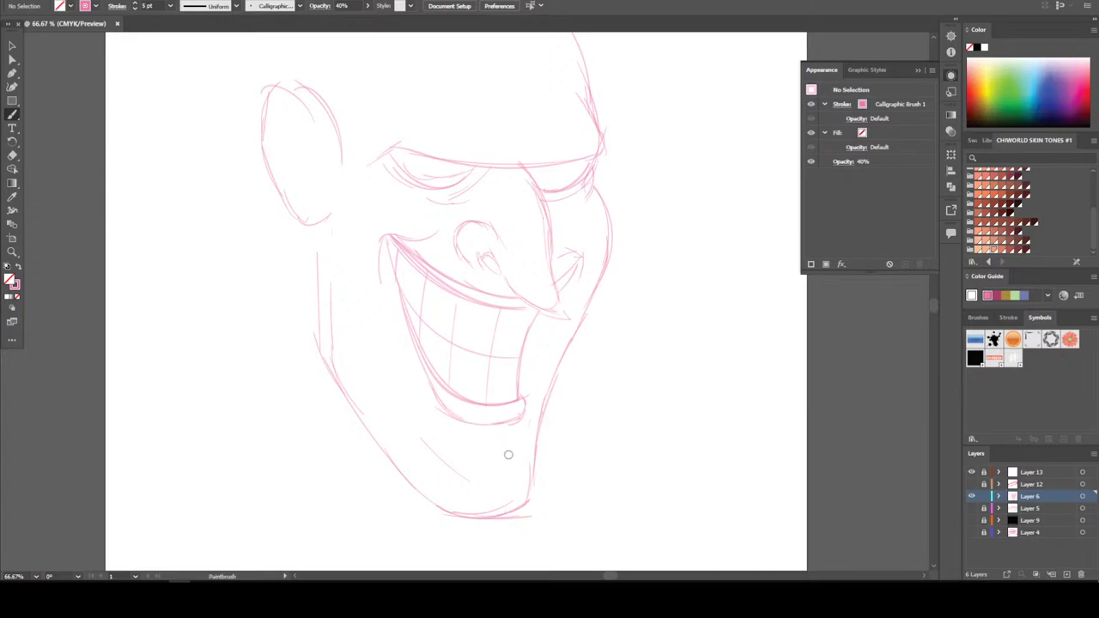
Add the arc under the chin and several strokes along the left jawline
{"action": "left_click_drag", "start_coordinate": [474, 444], "coordinate": [448, 457]}
{"action": "mouse_move", "coordinate": [520, 508]}
{"action": "left_mouse_down"}
{"action": "mouse_move", "coordinate": [435, 511]}
{"action": "mouse_move", "coordinate": [317, 360]}
{"action": "left_mouse_up"}
{"action": "left_click_drag", "start_coordinate": [350, 404], "coordinate": [302, 333]}
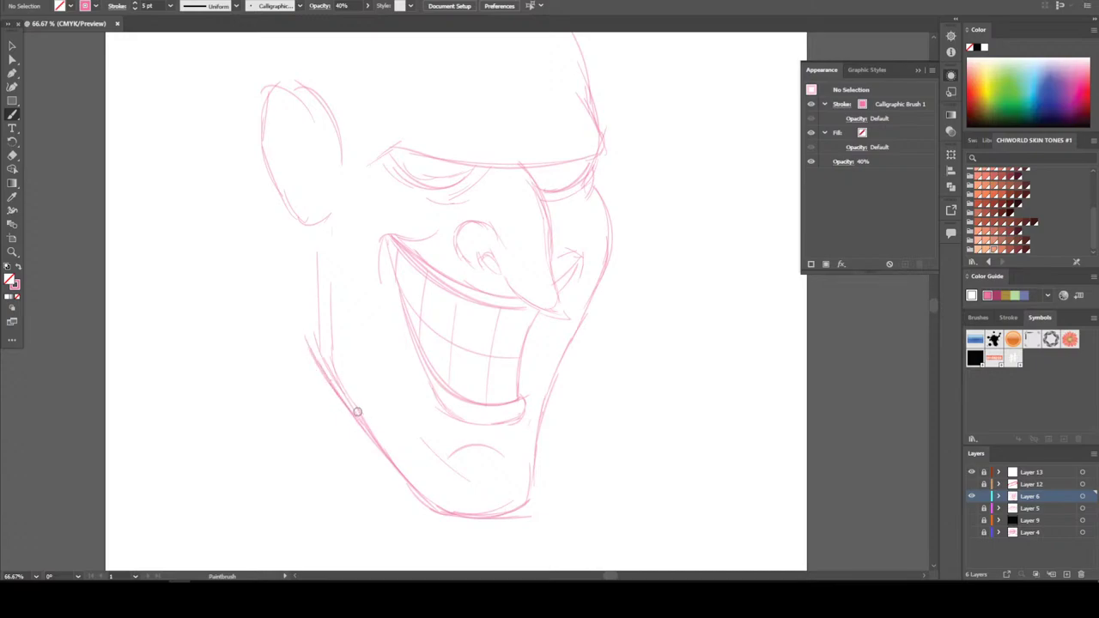
{"action": "left_click_drag", "start_coordinate": [393, 464], "coordinate": [319, 352]}
{"action": "left_click_drag", "start_coordinate": [367, 440], "coordinate": [316, 325]}
{"action": "left_click_drag", "start_coordinate": [342, 387], "coordinate": [307, 305]}
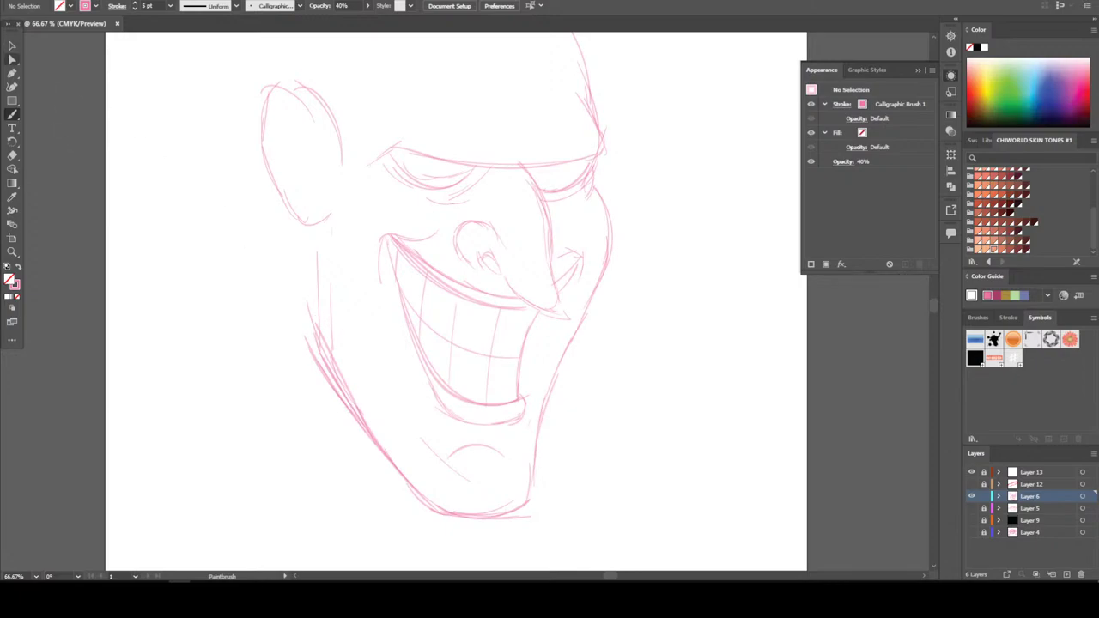
Enlarge the mouth toward the left and brush a new stroke up the left cheek
{"action": "left_click", "coordinate": [12, 46]}
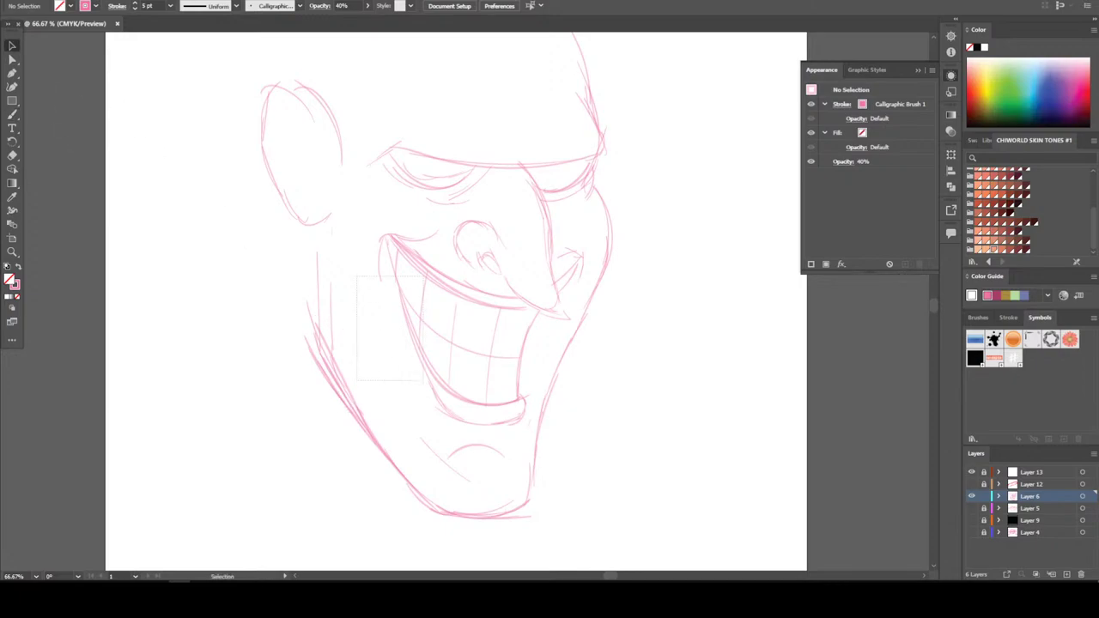
{"action": "left_click_drag", "start_coordinate": [356, 228], "coordinate": [430, 378]}
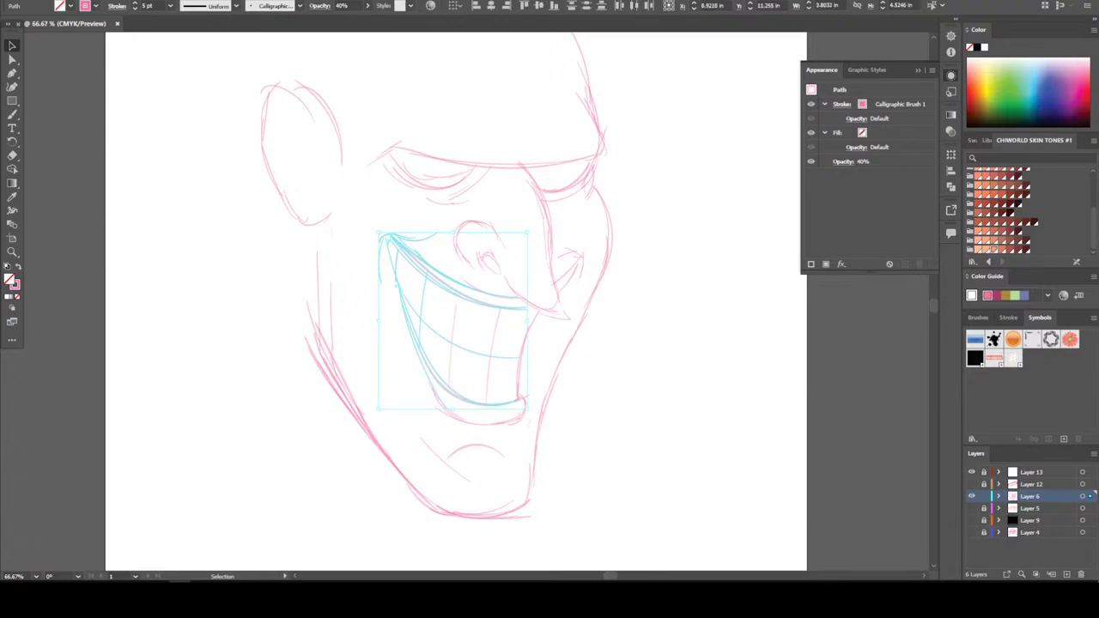
{"action": "left_click_drag", "start_coordinate": [377, 408], "coordinate": [352, 409]}
{"action": "left_click_drag", "start_coordinate": [353, 407], "coordinate": [350, 402]}
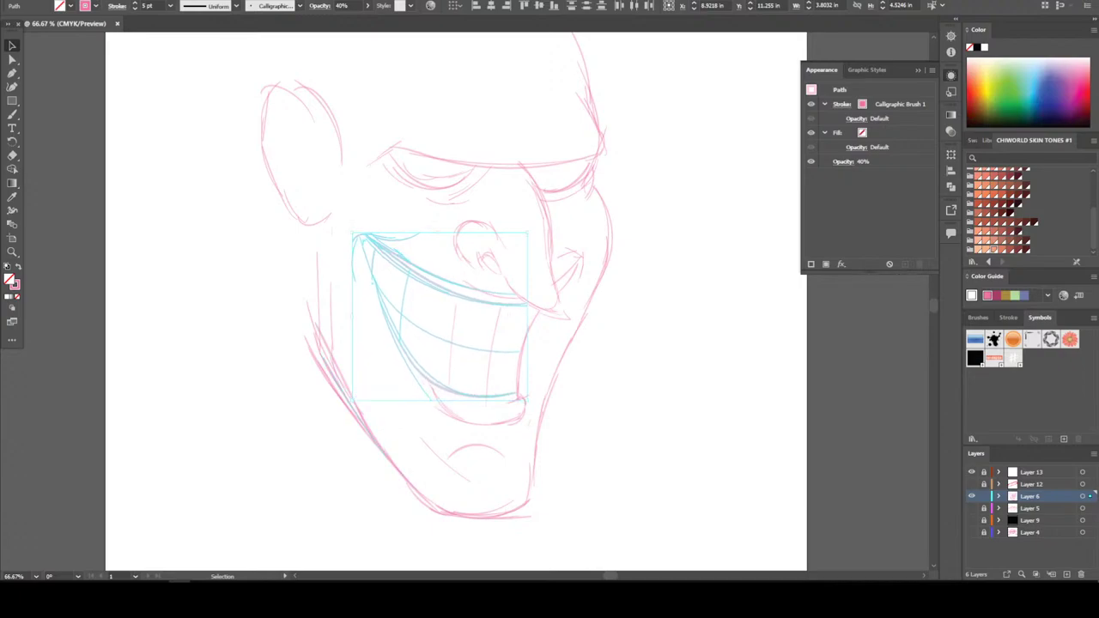
{"action": "key", "text": "ctrl+minus"}
{"action": "key", "text": "ctrl+minus"}
{"action": "key", "text": "ctrl+plus"}
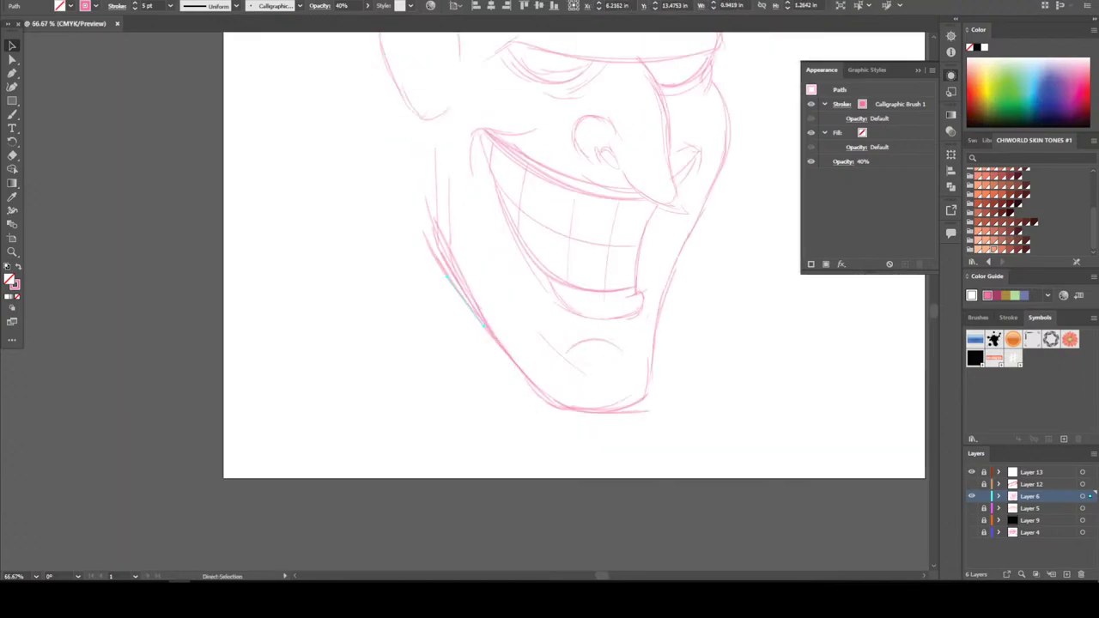
{"action": "scroll", "coordinate": [573, 301], "scroll_direction": "up", "scroll_amount": 3}
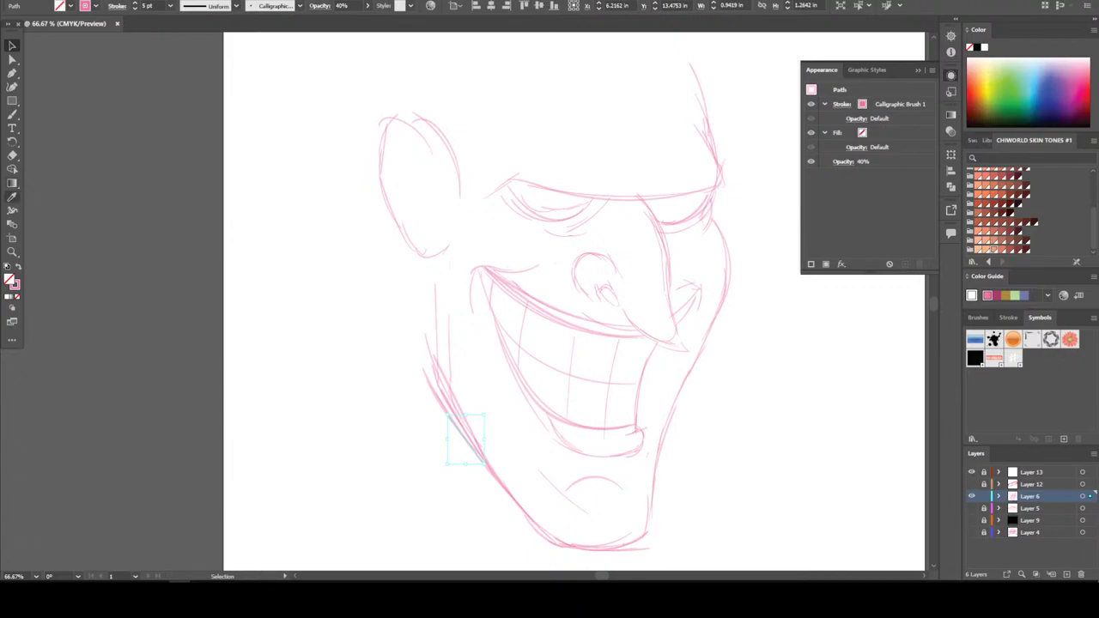
{"action": "left_click", "coordinate": [13, 115]}
{"action": "mouse_move", "coordinate": [429, 374]}
{"action": "left_mouse_down"}
{"action": "mouse_move", "coordinate": [429, 328]}
{"action": "mouse_move", "coordinate": [431, 265]}
{"action": "mouse_move", "coordinate": [426, 334]}
{"action": "left_mouse_up"}
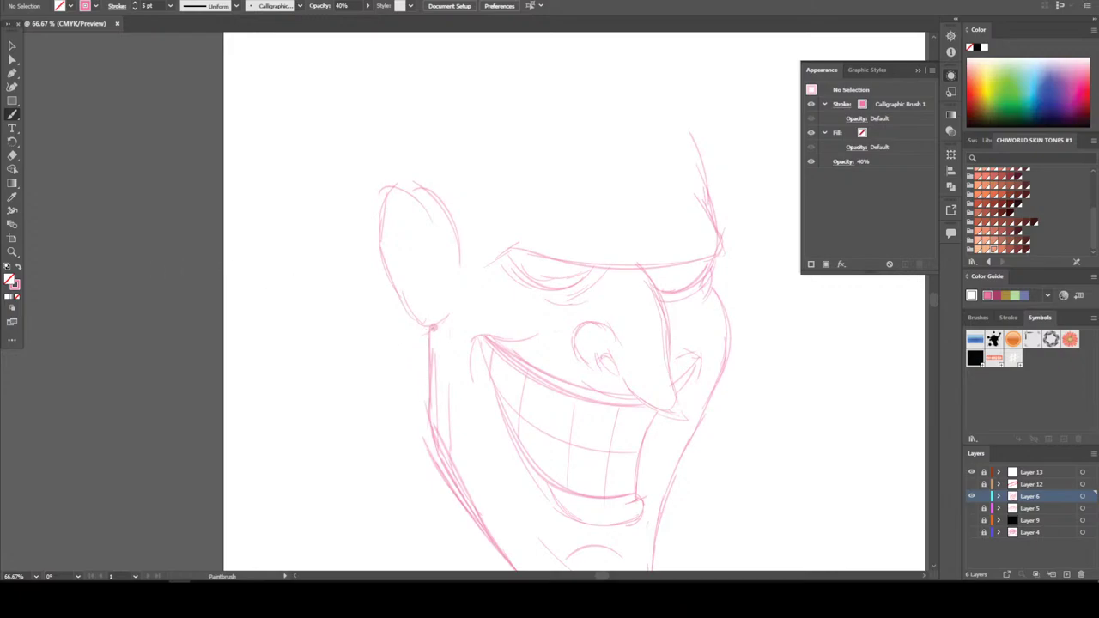
Select the ear strokes and nudge them two steps to the left
{"action": "key", "text": "v"}
{"action": "left_click_drag", "start_coordinate": [342, 87], "coordinate": [436, 385]}
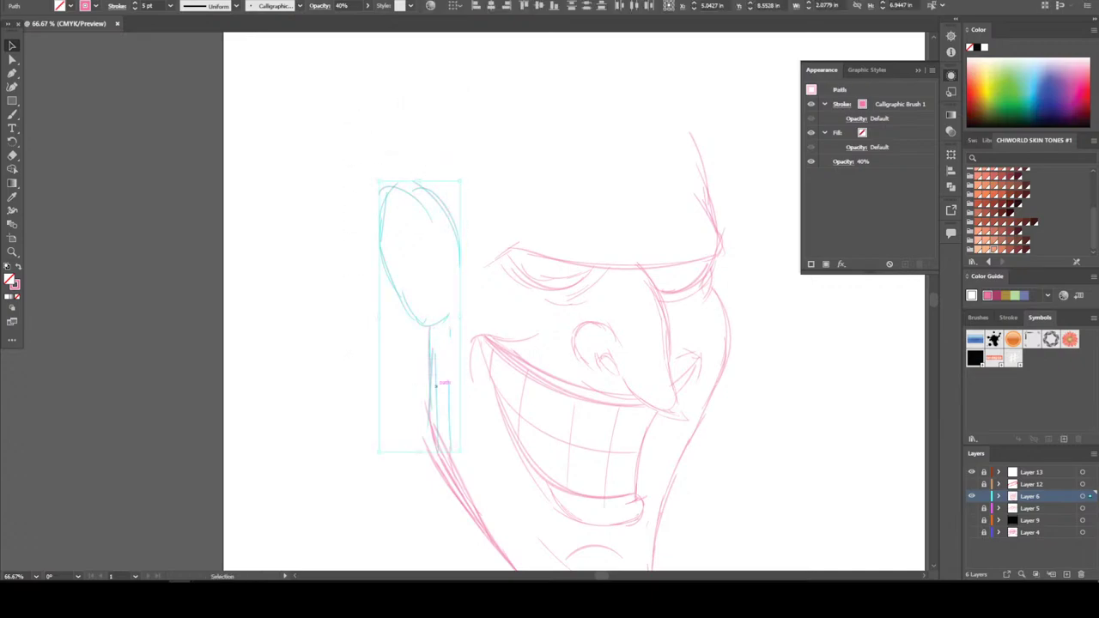
{"action": "key", "text": "Left"}
{"action": "key", "text": "Left"}
{"action": "key", "text": "Left"}
{"action": "key", "text": "Left"}
{"action": "key", "text": "Left"}
{"action": "key", "text": "Left"}
{"action": "key", "text": "Left"}
{"action": "key", "text": "Left"}
{"action": "key", "text": "Left"}
{"action": "key", "text": "Left"}
{"action": "key", "text": "Left"}
{"action": "key", "text": "Left"}
{"action": "key", "text": "Left"}
{"action": "key", "text": "Left"}
{"action": "key", "text": "Left"}
{"action": "key", "text": "Left"}
{"action": "key", "text": "Left"}
{"action": "key", "text": "Left"}
{"action": "key", "text": "Left"}
{"action": "key", "text": "Left"}
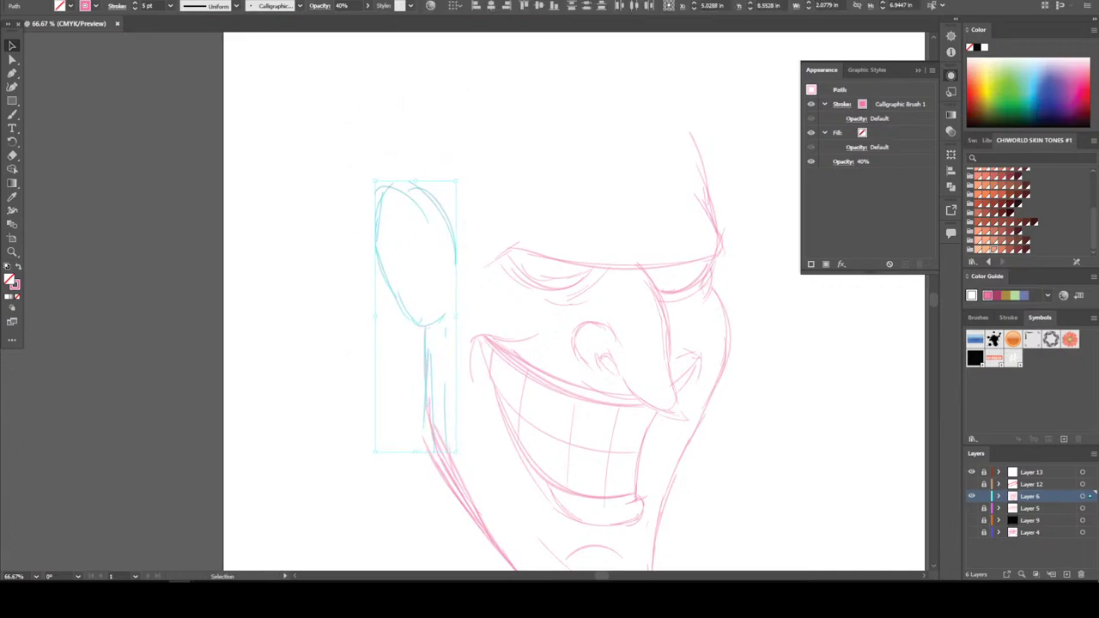
{"action": "key", "text": "Left"}
{"action": "key", "text": "Left"}
{"action": "key", "text": "Left"}
{"action": "key", "text": "Left"}
{"action": "key", "text": "Left"}
{"action": "key", "text": "Left"}
{"action": "key", "text": "Left"}
{"action": "key", "text": "Left"}
{"action": "key", "text": "Left"}
{"action": "key", "text": "Left"}
{"action": "key", "text": "Left"}
{"action": "key", "text": "Left"}
{"action": "key", "text": "Left"}
{"action": "key", "text": "Left"}
{"action": "key", "text": "Left"}
{"action": "key", "text": "Left"}
{"action": "key", "text": "Left"}
{"action": "key", "text": "Left"}
{"action": "key", "text": "Left"}
{"action": "key", "text": "Left"}
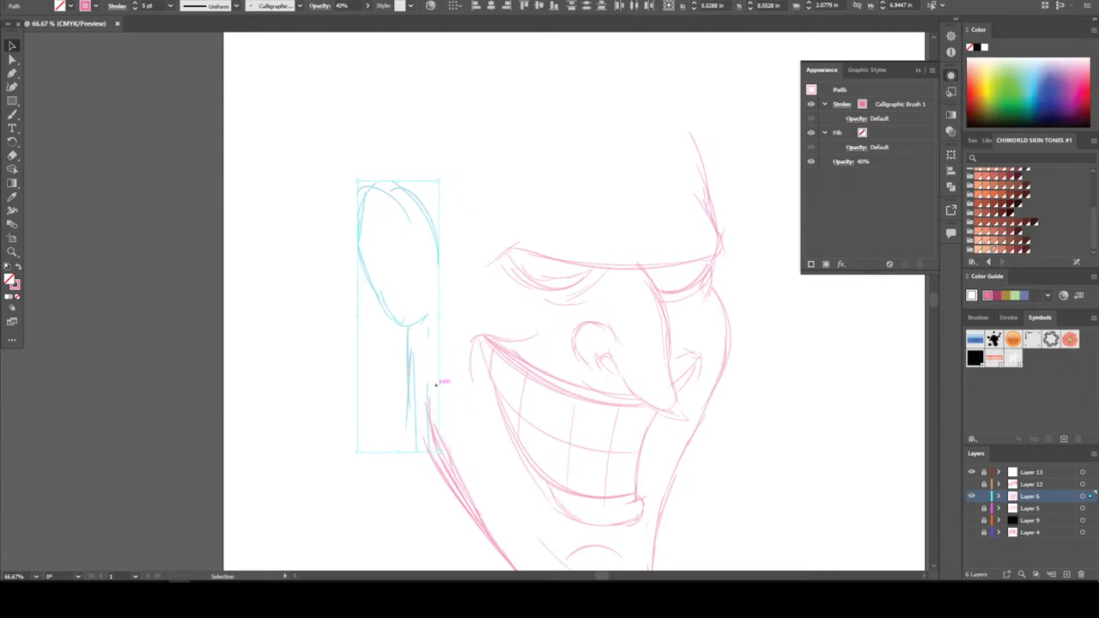
{"action": "key", "text": "ctrl+shift+a"}
{"action": "scroll", "coordinate": [550, 301], "scroll_direction": "up", "scroll_amount": 3}
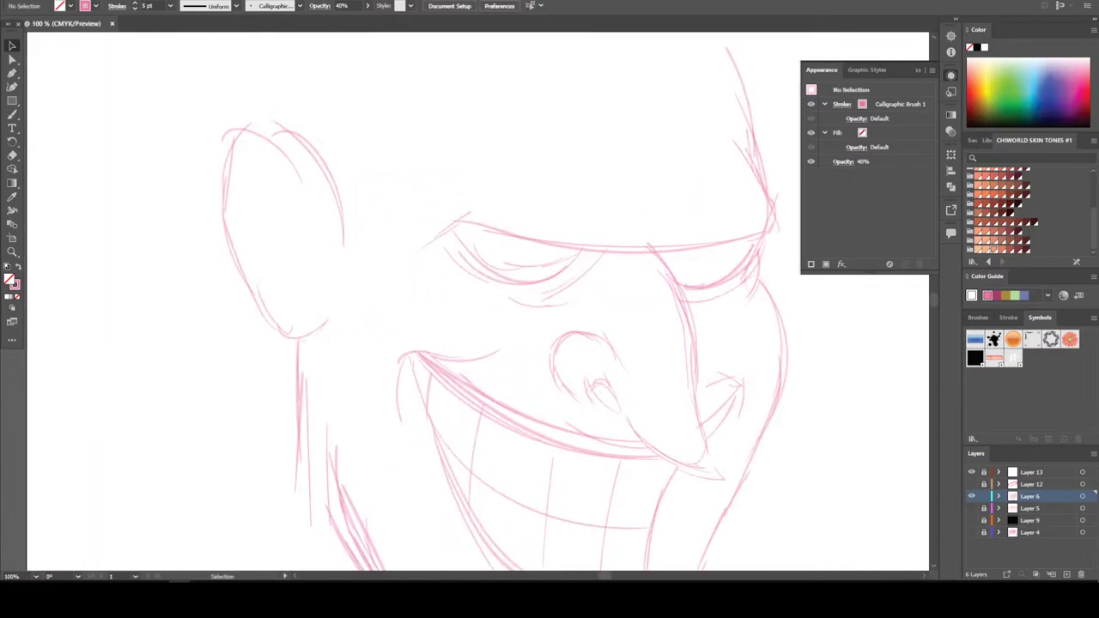
Widen the left eye strokes toward the left
{"action": "key", "text": "b"}
{"action": "key", "text": "v"}
{"action": "left_click_drag", "start_coordinate": [415, 217], "coordinate": [545, 285]}
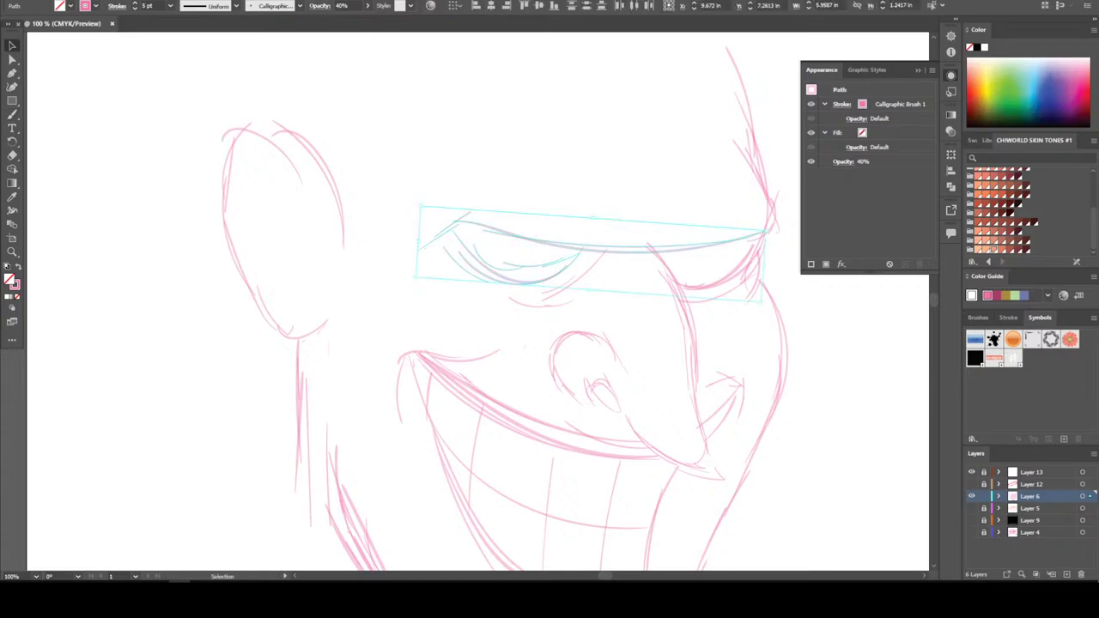
{"action": "left_click_drag", "start_coordinate": [416, 276], "coordinate": [393, 277]}
{"action": "key", "text": "ctrl+shift+a"}
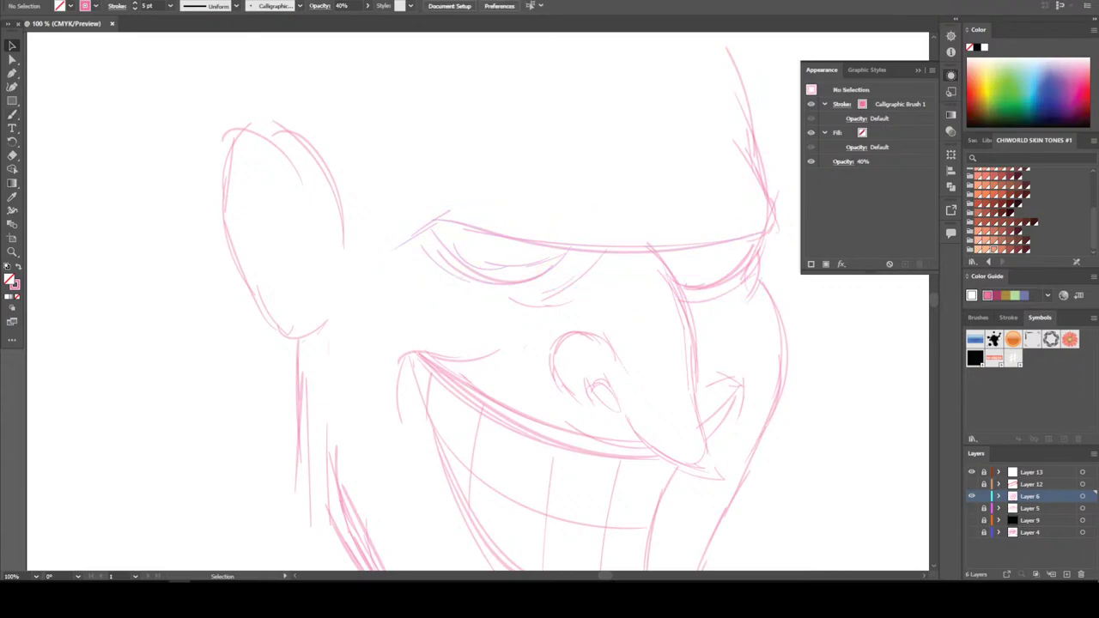
Redraw the brow line boldly with eyelid curves beneath it and a sharpened left tip
{"action": "key", "text": "m"}
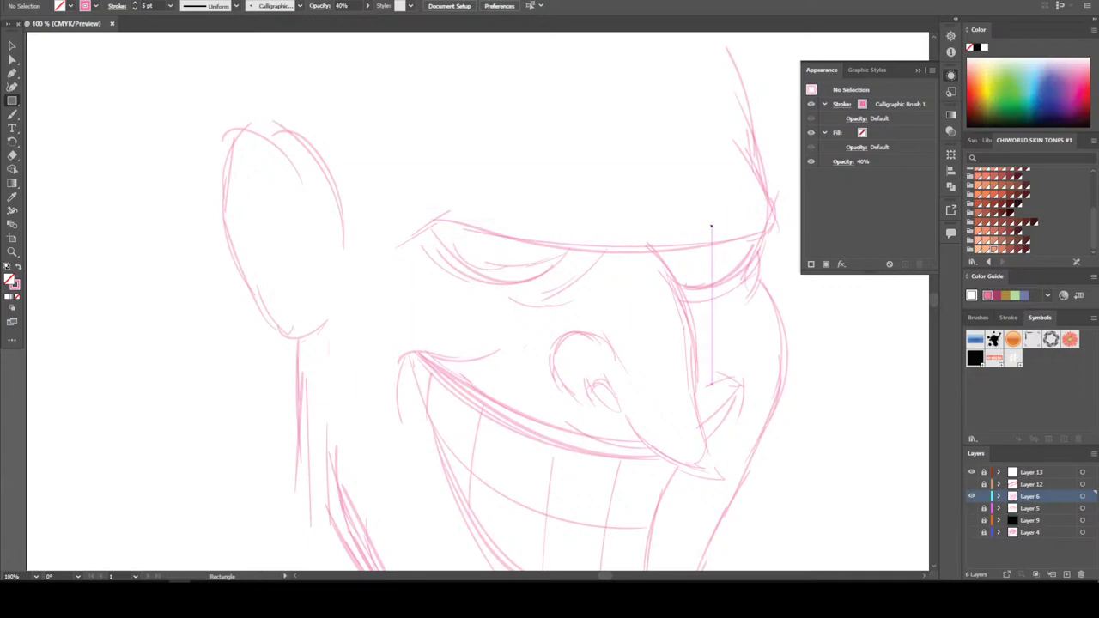
{"action": "key", "text": "b"}
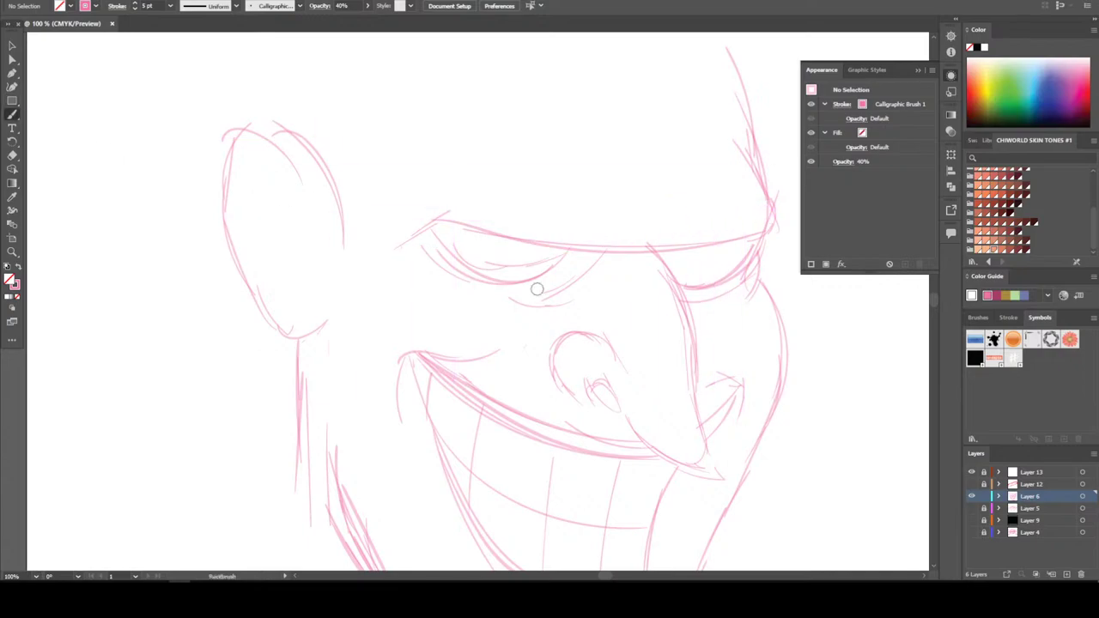
{"action": "scroll", "coordinate": [639, 257], "scroll_direction": "up", "scroll_amount": 2}
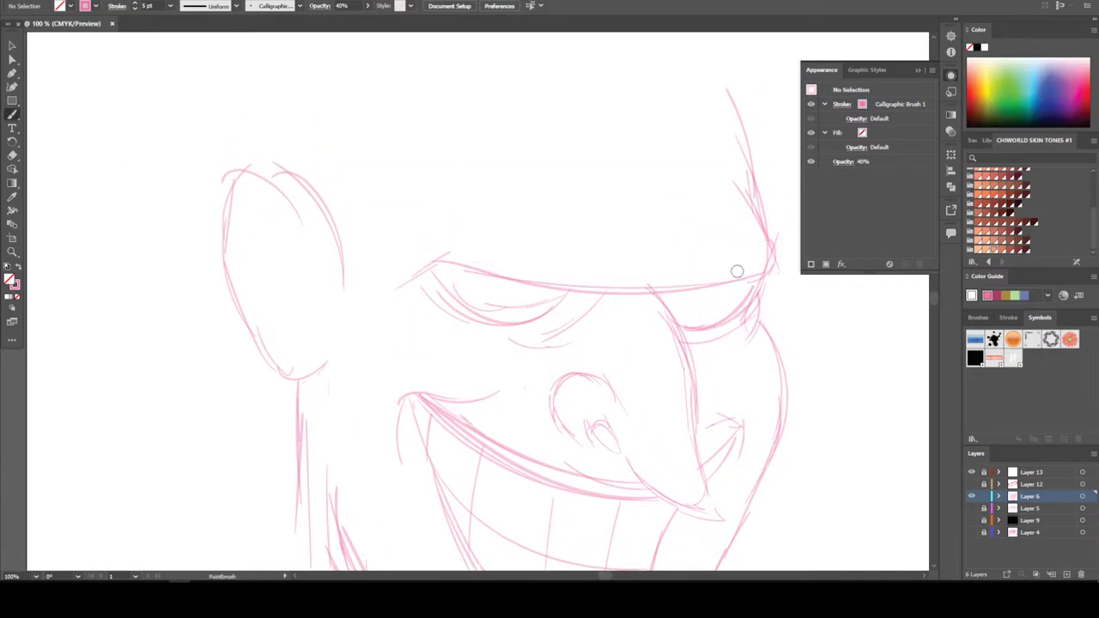
{"action": "mouse_move", "coordinate": [766, 274]}
{"action": "left_mouse_down"}
{"action": "mouse_move", "coordinate": [623, 292]}
{"action": "mouse_move", "coordinate": [510, 278]}
{"action": "mouse_move", "coordinate": [467, 255]}
{"action": "mouse_move", "coordinate": [395, 275]}
{"action": "mouse_move", "coordinate": [378, 292]}
{"action": "left_mouse_up"}
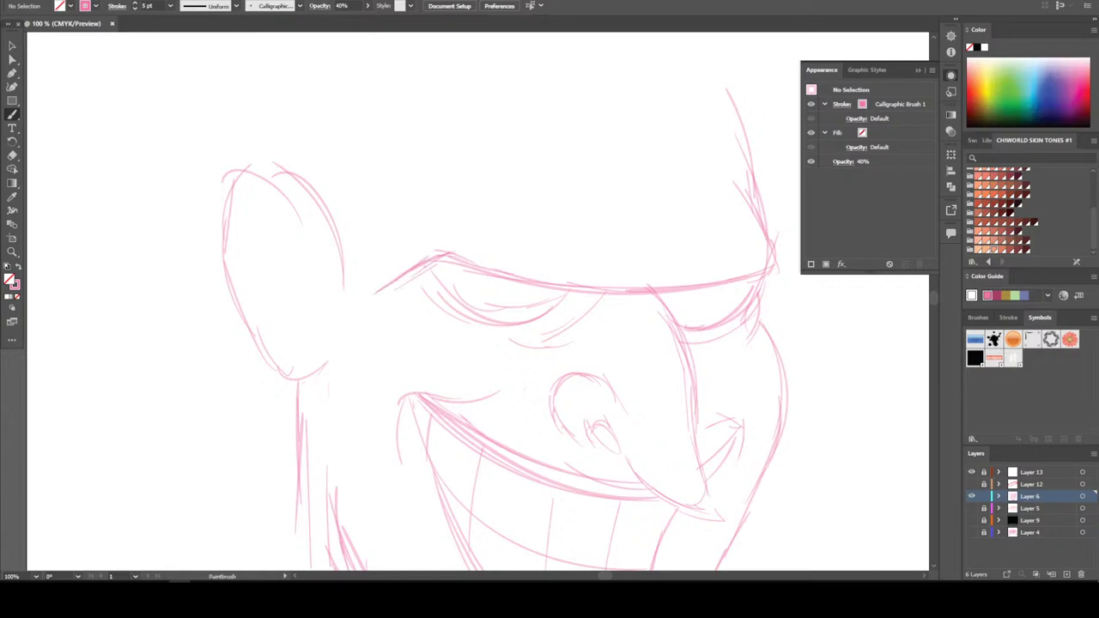
{"action": "mouse_move", "coordinate": [435, 289]}
{"action": "left_mouse_down"}
{"action": "mouse_move", "coordinate": [469, 314]}
{"action": "mouse_move", "coordinate": [513, 323]}
{"action": "mouse_move", "coordinate": [549, 316]}
{"action": "mouse_move", "coordinate": [581, 288]}
{"action": "left_mouse_up"}
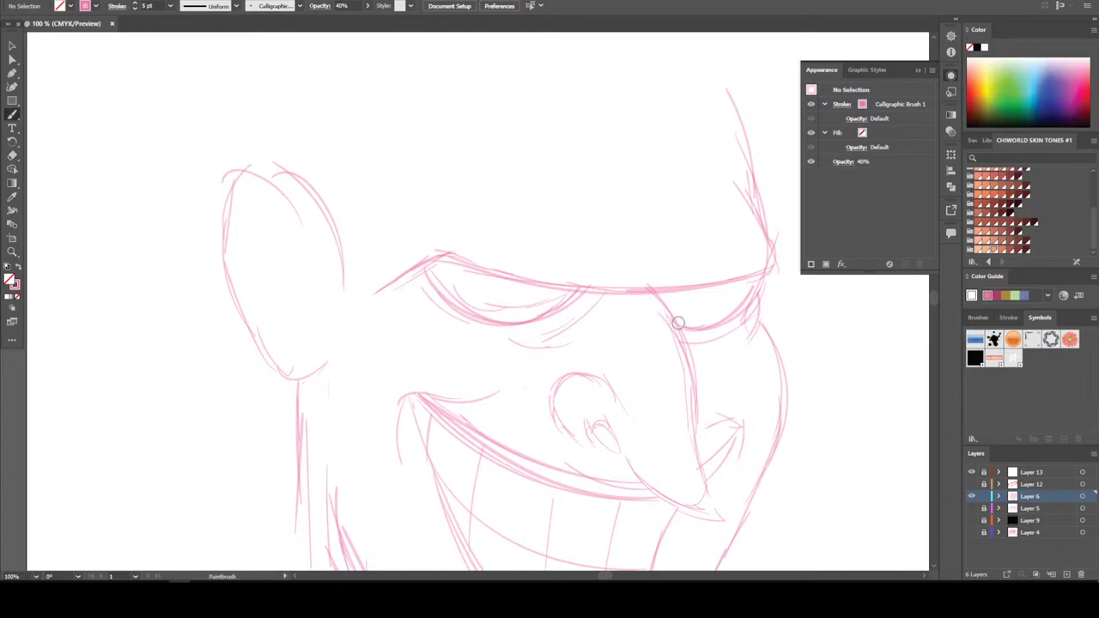
{"action": "left_click_drag", "start_coordinate": [712, 324], "coordinate": [757, 280]}
{"action": "mouse_move", "coordinate": [600, 294]}
{"action": "left_mouse_down"}
{"action": "mouse_move", "coordinate": [564, 323]}
{"action": "mouse_move", "coordinate": [496, 342]}
{"action": "mouse_move", "coordinate": [461, 318]}
{"action": "left_mouse_up"}
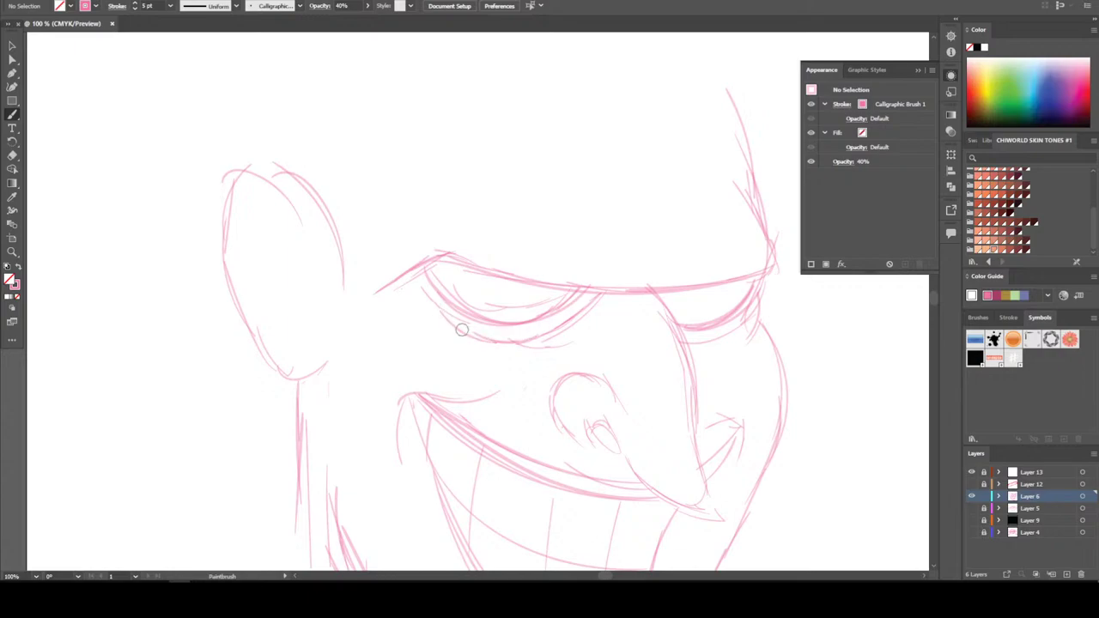
{"action": "mouse_move", "coordinate": [409, 285]}
{"action": "left_mouse_down"}
{"action": "mouse_move", "coordinate": [372, 296]}
{"action": "mouse_move", "coordinate": [425, 254]}
{"action": "mouse_move", "coordinate": [590, 292]}
{"action": "mouse_move", "coordinate": [678, 288]}
{"action": "left_mouse_up"}
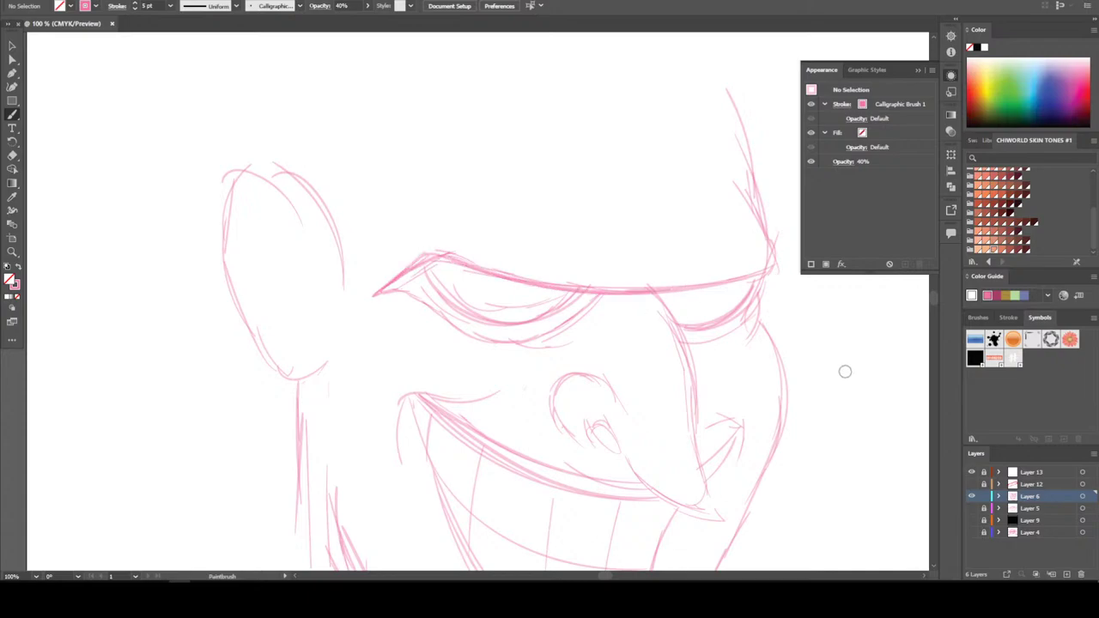
{"action": "key", "text": "ctrl+minus"}
{"action": "key", "text": "ctrl+minus"}
{"action": "key", "text": "ctrl+minus"}
Reinforce the lower eyelid curve and paint a small pupil arc under the brow
{"action": "key", "text": "ctrl+plus"}
{"action": "key", "text": "ctrl+plus"}
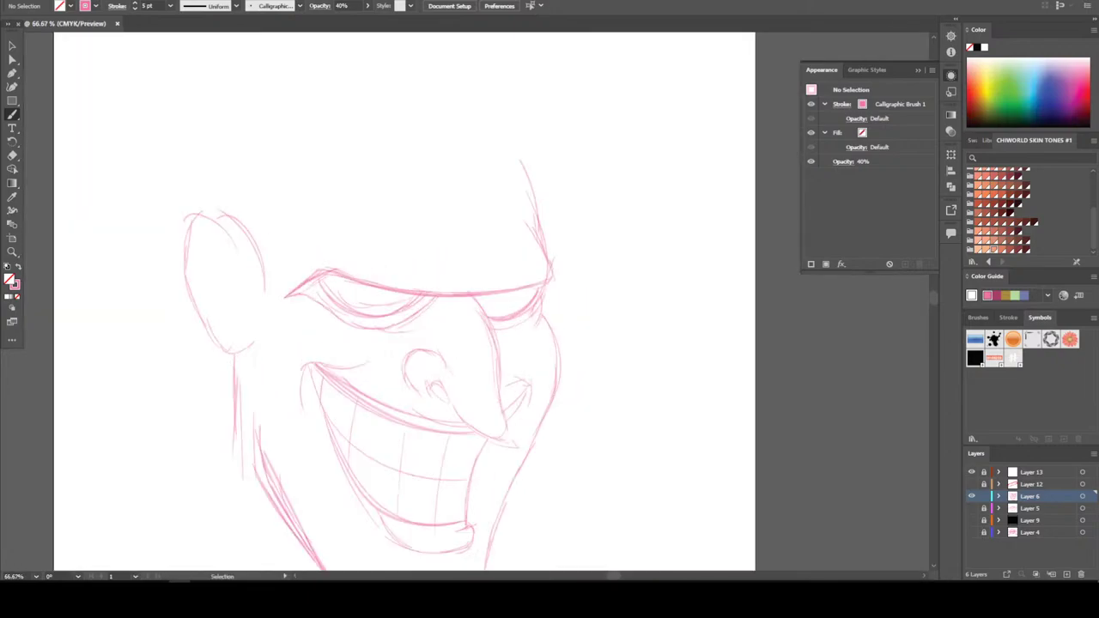
{"action": "key", "text": "ctrl+plus"}
{"action": "key", "text": "ctrl+plus"}
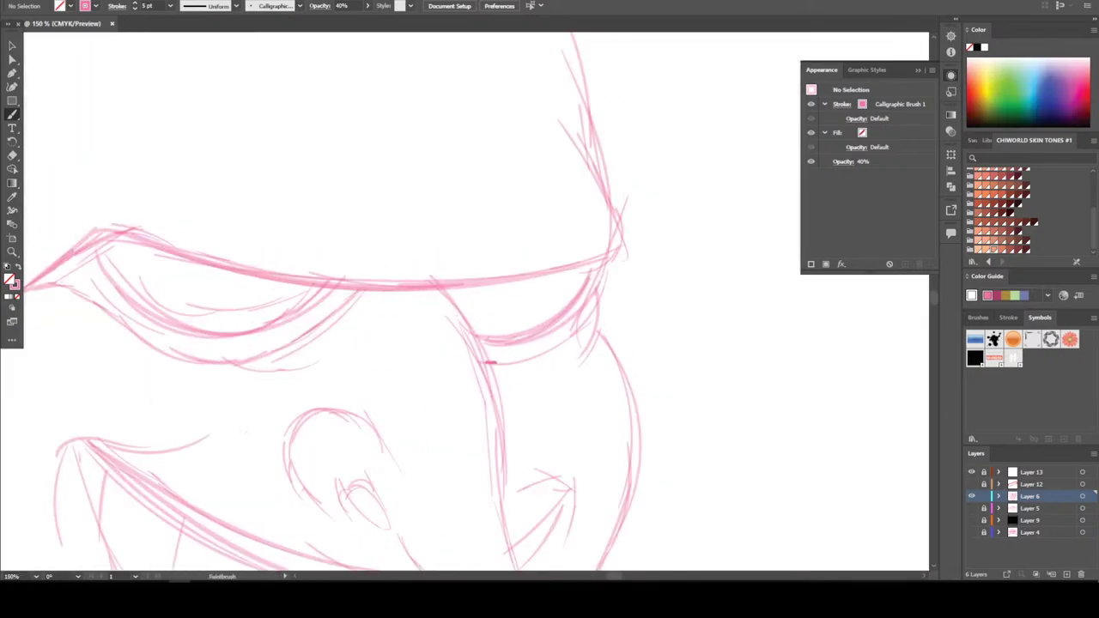
{"action": "mouse_move", "coordinate": [486, 360]}
{"action": "left_mouse_down"}
{"action": "mouse_move", "coordinate": [557, 349]}
{"action": "mouse_move", "coordinate": [608, 279]}
{"action": "left_mouse_up"}
{"action": "mouse_move", "coordinate": [592, 316]}
{"action": "left_mouse_down"}
{"action": "mouse_move", "coordinate": [601, 259]}
{"action": "mouse_move", "coordinate": [596, 272]}
{"action": "left_mouse_up"}
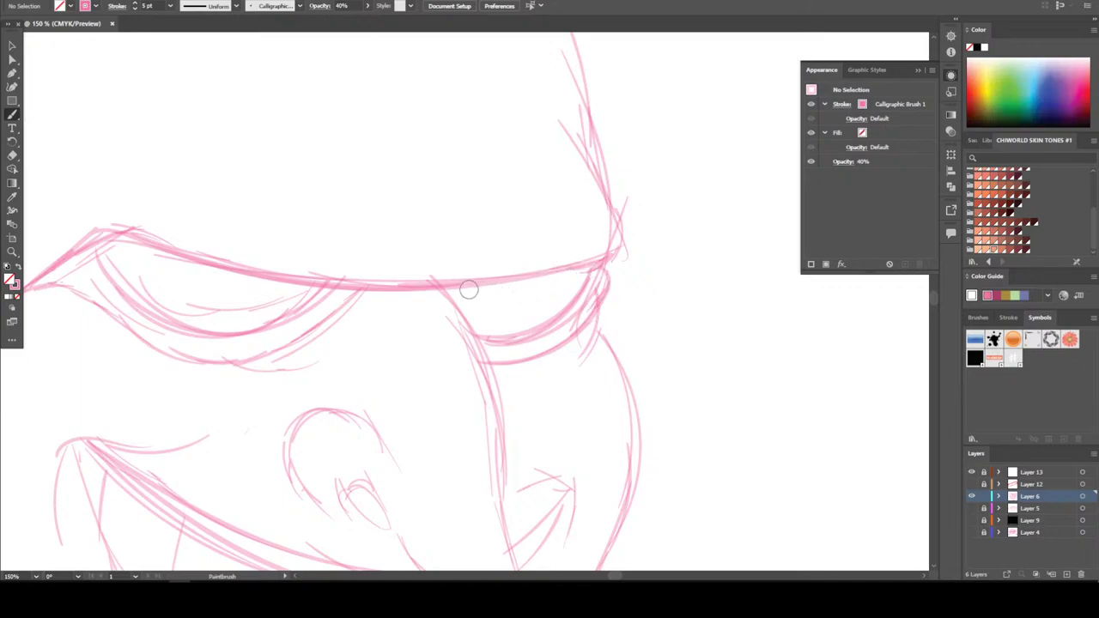
{"action": "left_click_drag", "start_coordinate": [468, 293], "coordinate": [495, 305]}
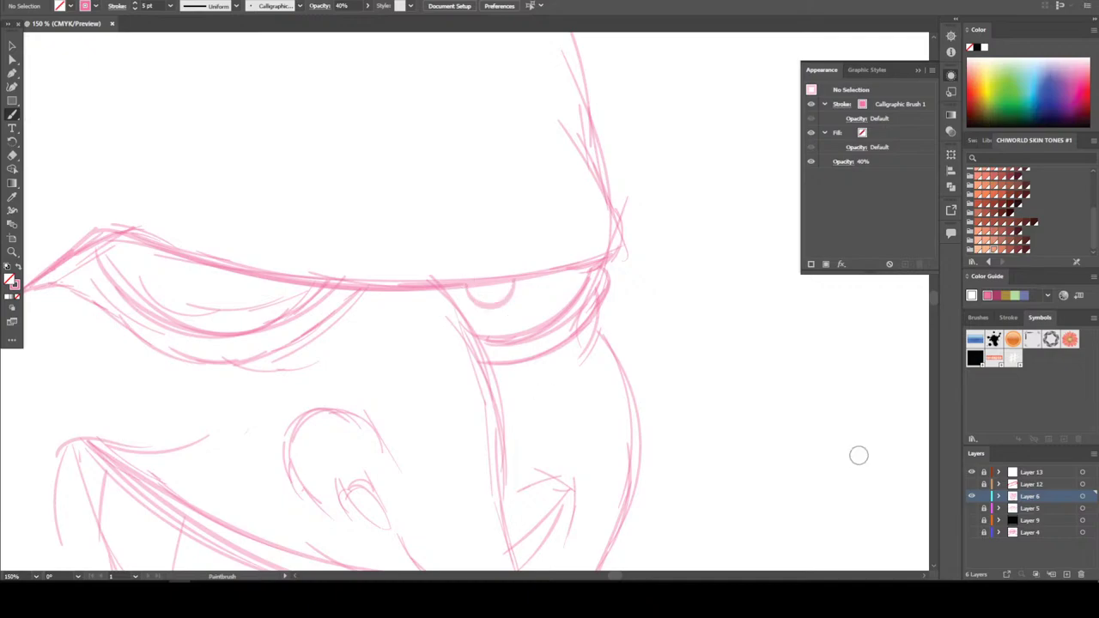
Paint the second half-circle pupil on the left eye and review the face
{"action": "key", "text": "ctrl+minus"}
{"action": "key", "text": "ctrl+minus"}
{"action": "key", "text": "ctrl+plus"}
{"action": "key", "text": "ctrl+plus"}
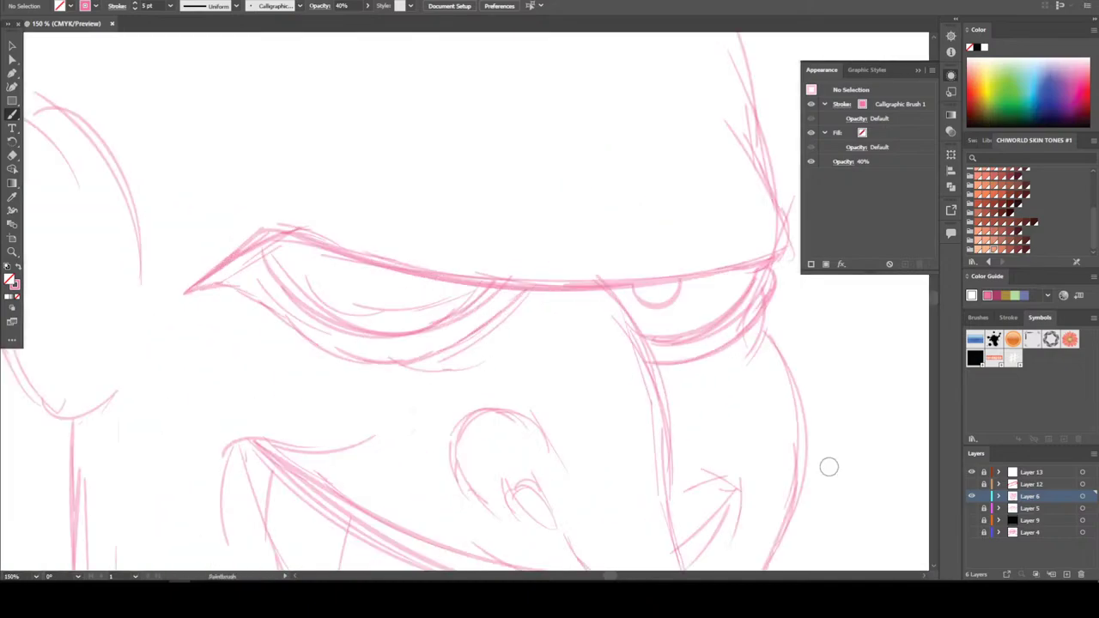
{"action": "mouse_move", "coordinate": [344, 261]}
{"action": "left_mouse_down"}
{"action": "mouse_move", "coordinate": [376, 290]}
{"action": "mouse_move", "coordinate": [393, 266]}
{"action": "left_mouse_up"}
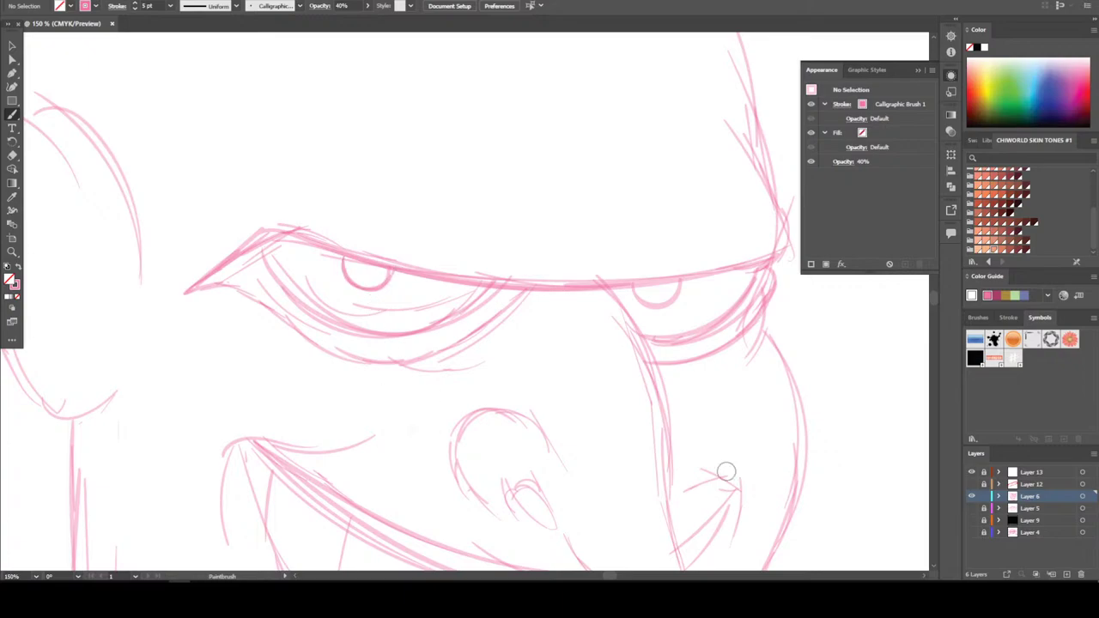
{"action": "key", "text": "ctrl+minus"}
{"action": "key", "text": "ctrl+minus"}
{"action": "key", "text": "ctrl+minus"}
{"action": "key", "text": "ctrl+minus"}
{"action": "key", "text": "ctrl+plus"}
{"action": "key", "text": "ctrl+plus"}
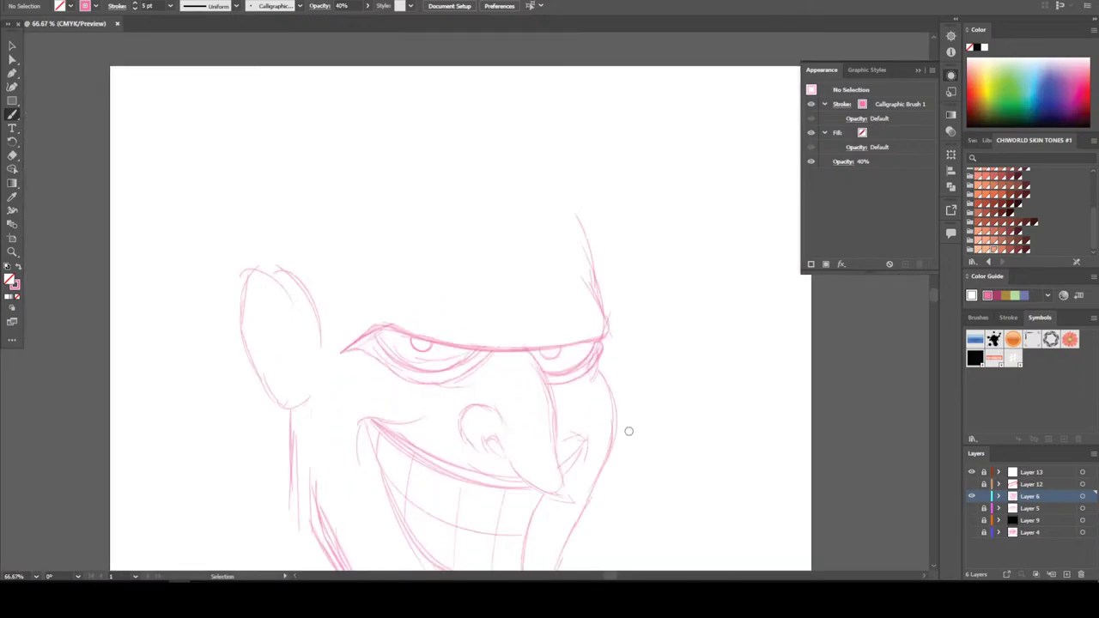
{"action": "left_click_drag", "start_coordinate": [628, 431], "coordinate": [628, 458]}
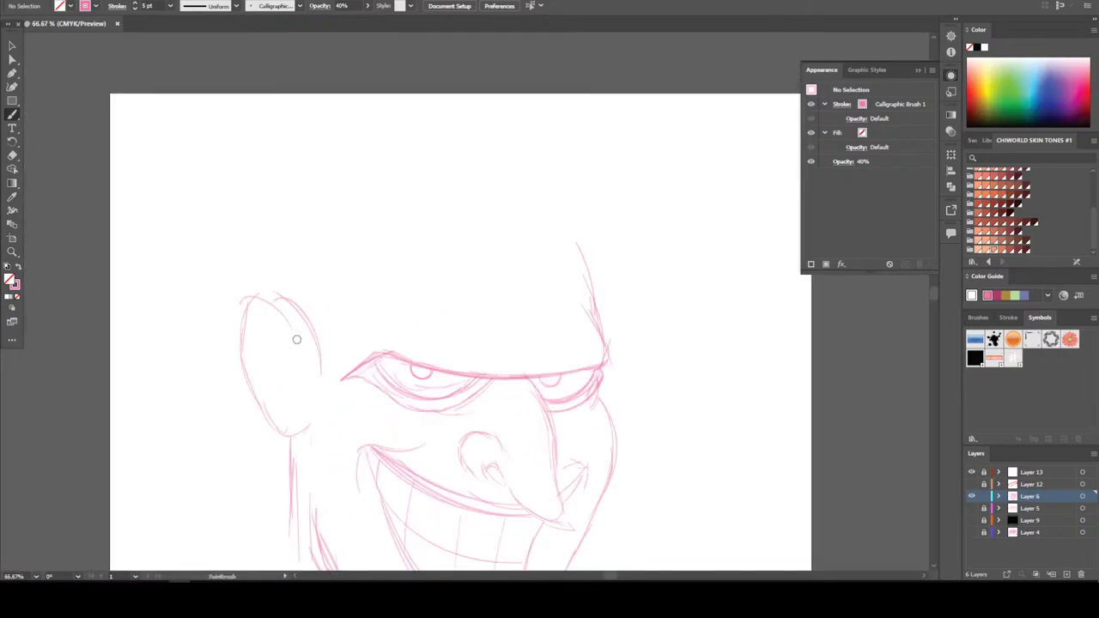
{"action": "scroll", "coordinate": [314, 376], "scroll_direction": "down", "scroll_amount": 1}
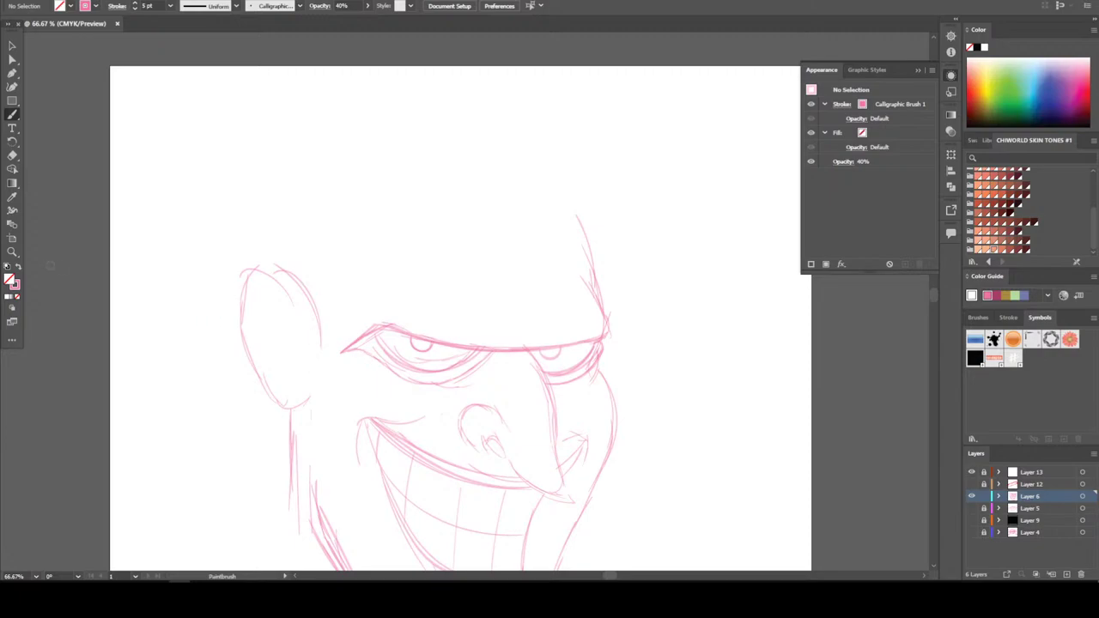
{"action": "scroll", "coordinate": [455, 317], "scroll_direction": "up", "scroll_amount": 2}
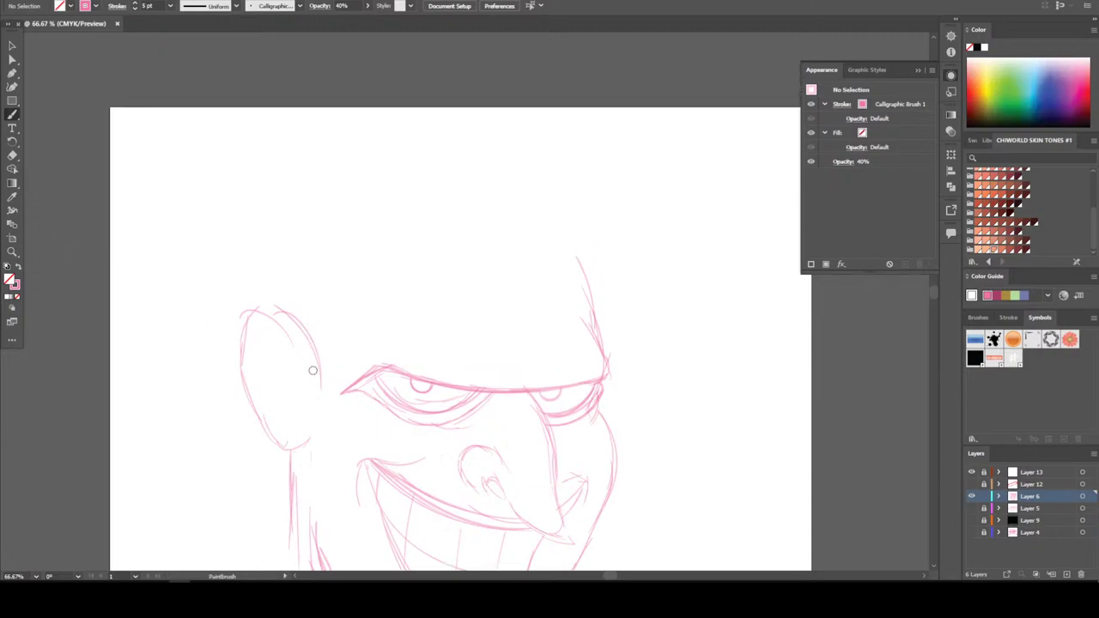
Paint a short stroke near the ear and a hair outline rising up to the right
{"action": "mouse_move", "coordinate": [305, 376]}
{"action": "left_mouse_down"}
{"action": "mouse_move", "coordinate": [324, 331]}
{"action": "mouse_move", "coordinate": [359, 308]}
{"action": "mouse_move", "coordinate": [369, 286]}
{"action": "mouse_move", "coordinate": [325, 255]}
{"action": "mouse_move", "coordinate": [320, 233]}
{"action": "mouse_move", "coordinate": [371, 213]}
{"action": "mouse_move", "coordinate": [445, 235]}
{"action": "mouse_move", "coordinate": [474, 282]}
{"action": "left_mouse_up"}
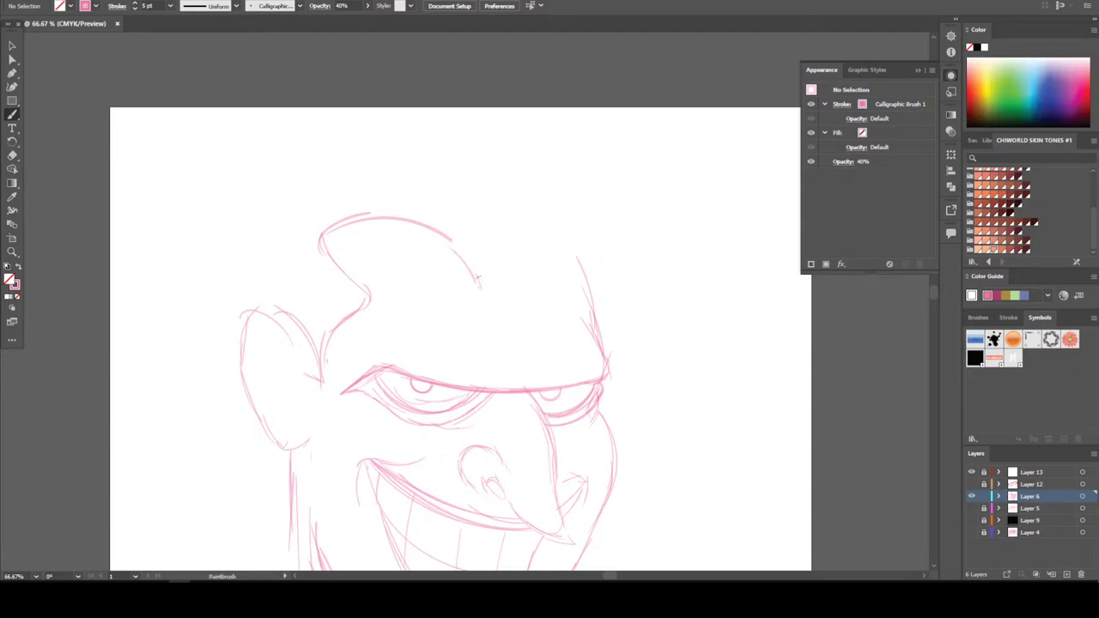
{"action": "mouse_move", "coordinate": [477, 278]}
{"action": "left_mouse_down"}
{"action": "mouse_move", "coordinate": [543, 255]}
{"action": "mouse_move", "coordinate": [606, 201]}
{"action": "left_mouse_up"}
{"action": "key", "text": "ctrl+equal"}
{"action": "key", "text": "ctrl+equal"}
{"action": "key", "text": "ctrl+minus"}
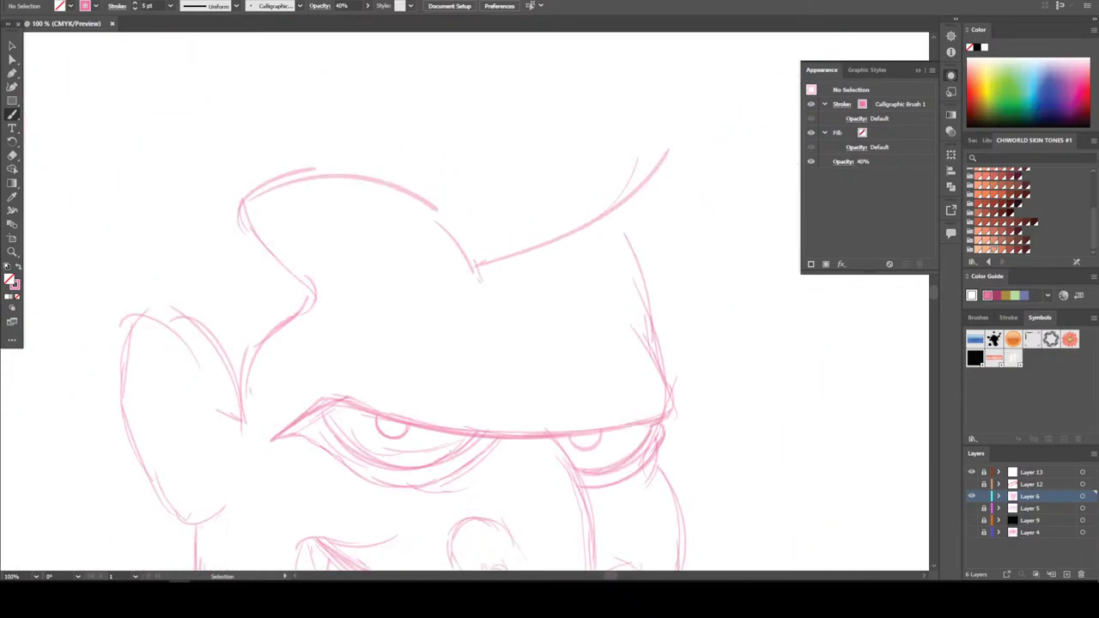
{"action": "key", "text": "ctrl+minus"}
{"action": "key", "text": "ctrl+minus"}
{"action": "scroll", "coordinate": [637, 402], "scroll_direction": "right", "scroll_amount": 2}
Select the hair outline path and enlarge it upward
{"action": "key", "text": "v"}
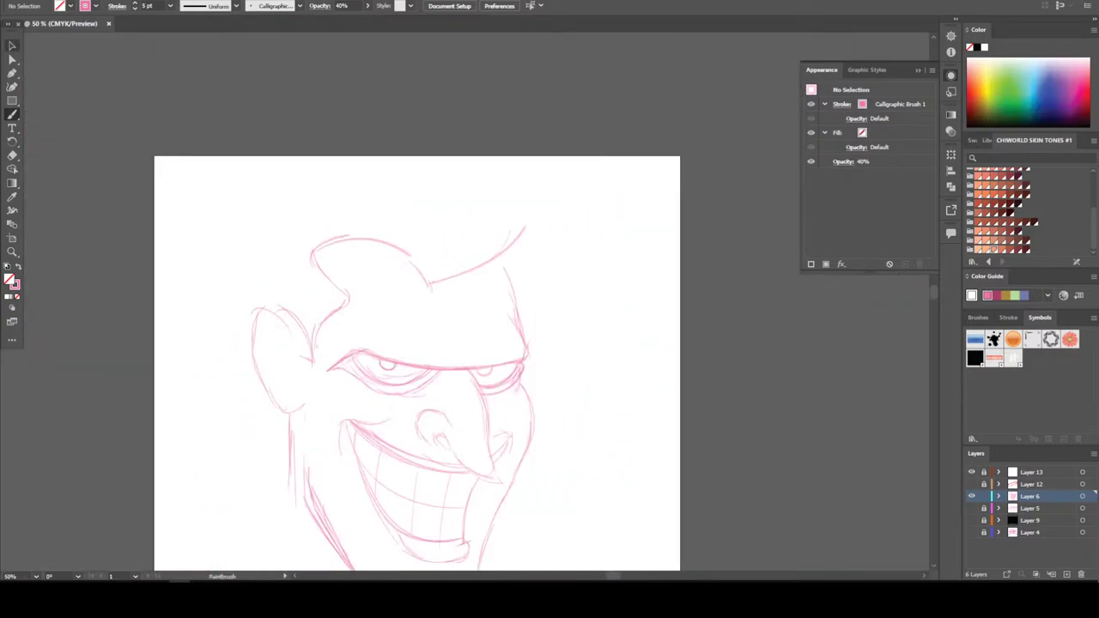
{"action": "left_click_drag", "start_coordinate": [356, 215], "coordinate": [441, 277]}
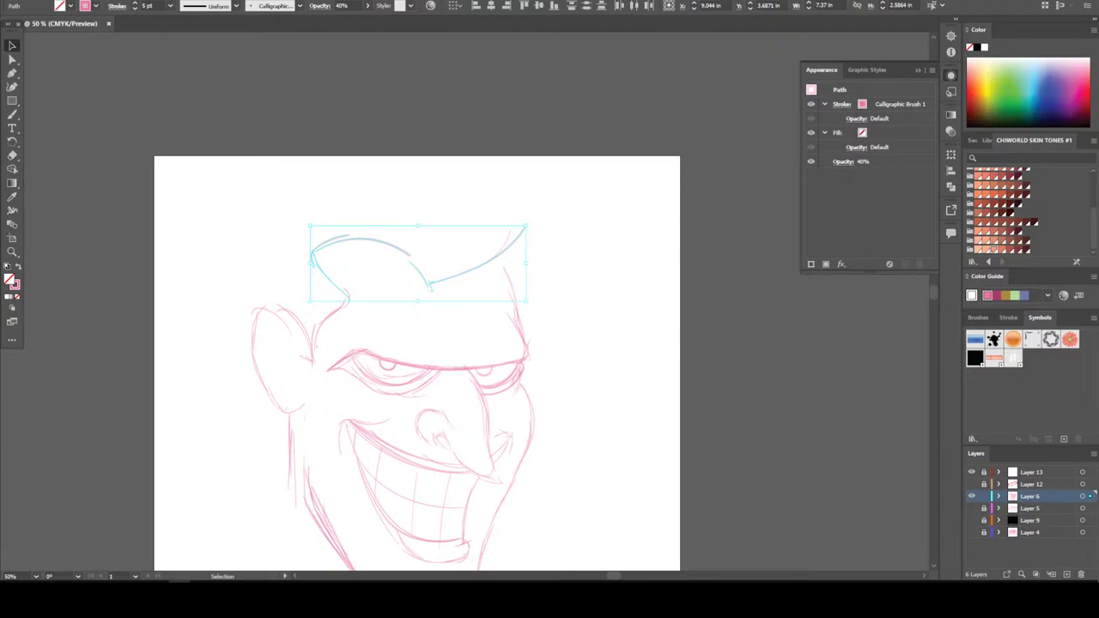
{"action": "mouse_move", "coordinate": [310, 226]}
{"action": "left_mouse_down"}
{"action": "mouse_move", "coordinate": [301, 191]}
{"action": "mouse_move", "coordinate": [289, 210]}
{"action": "mouse_move", "coordinate": [301, 214]}
{"action": "left_mouse_up"}
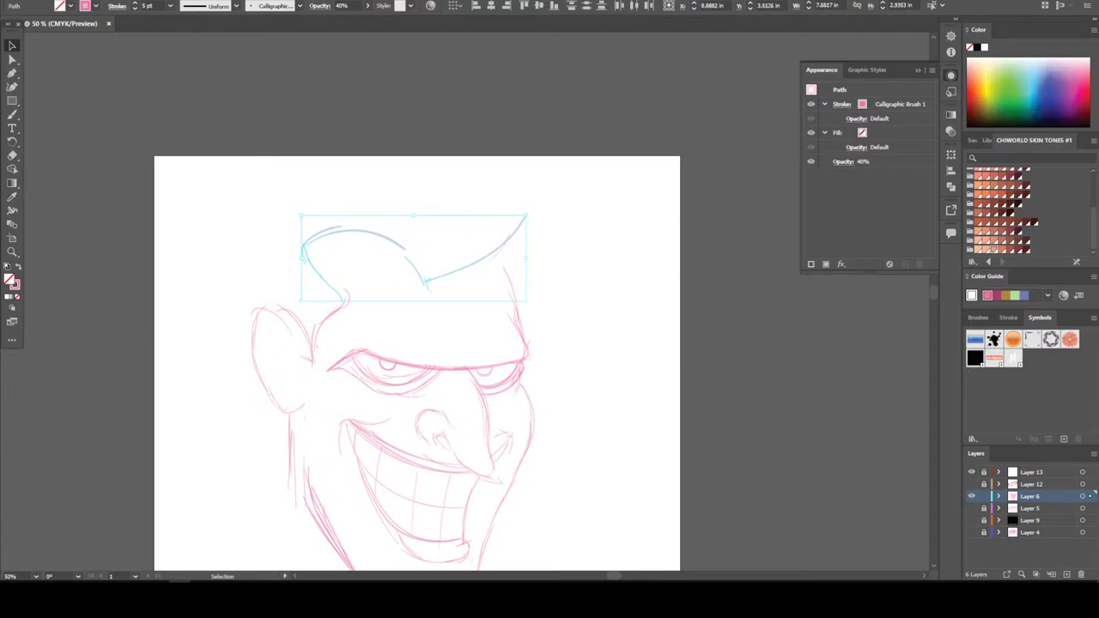
{"action": "key", "text": "ctrl+shift+a"}
Nudge the upper-right hair stroke slightly to the right
{"action": "left_click_drag", "start_coordinate": [385, 256], "coordinate": [462, 273]}
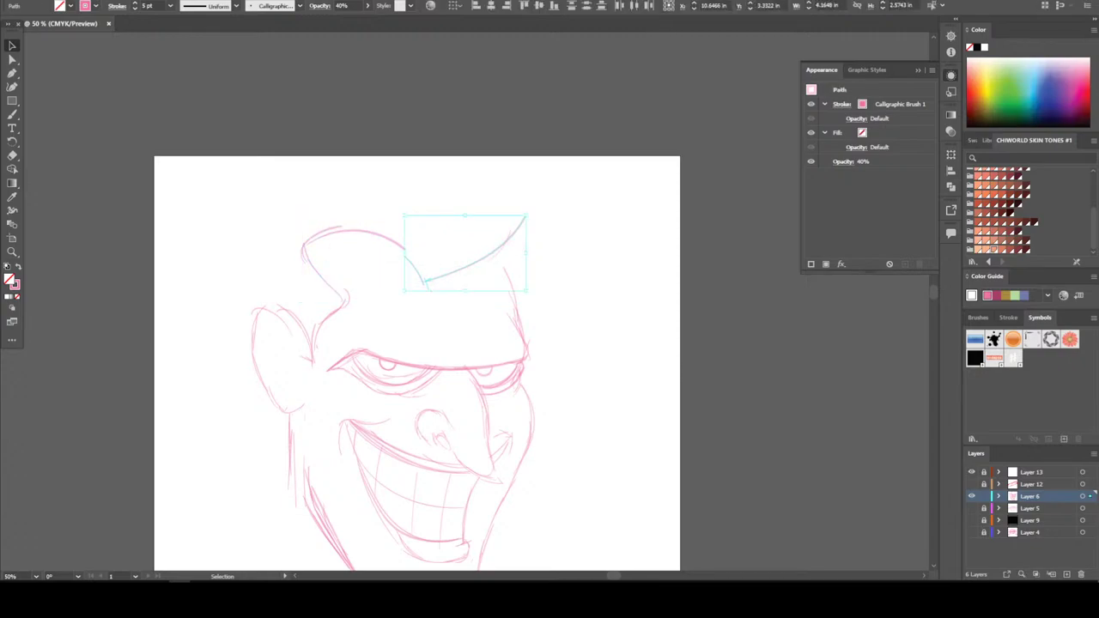
{"action": "key", "text": "Right"}
{"action": "key", "text": "Right"}
{"action": "key", "text": "Right"}
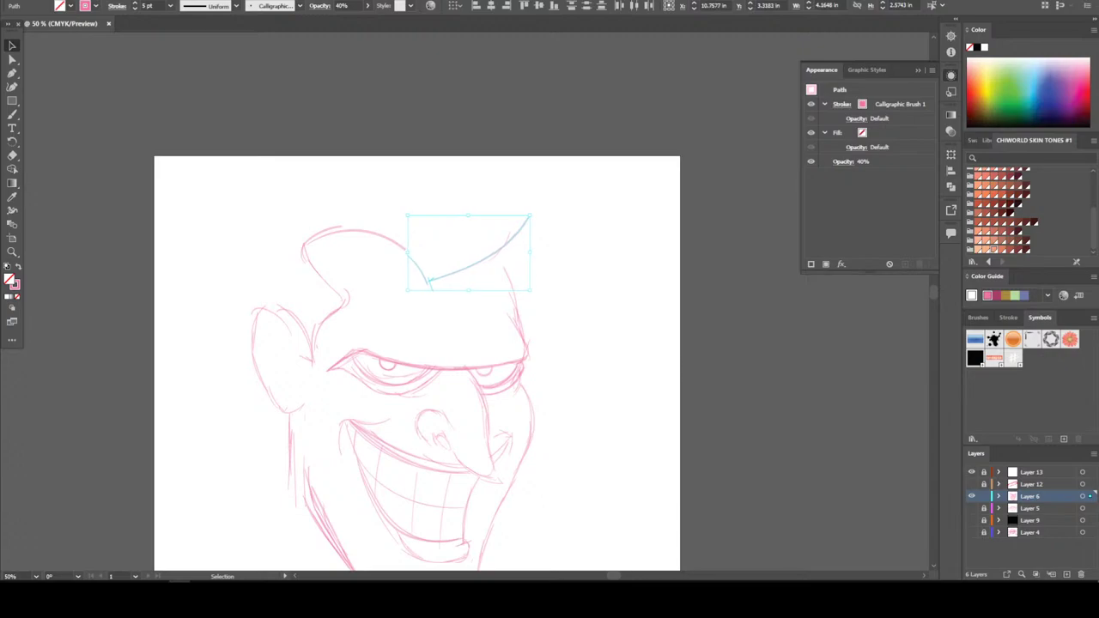
{"action": "key", "text": "ctrl+shift+a"}
{"action": "key", "text": "ctrl+minus"}
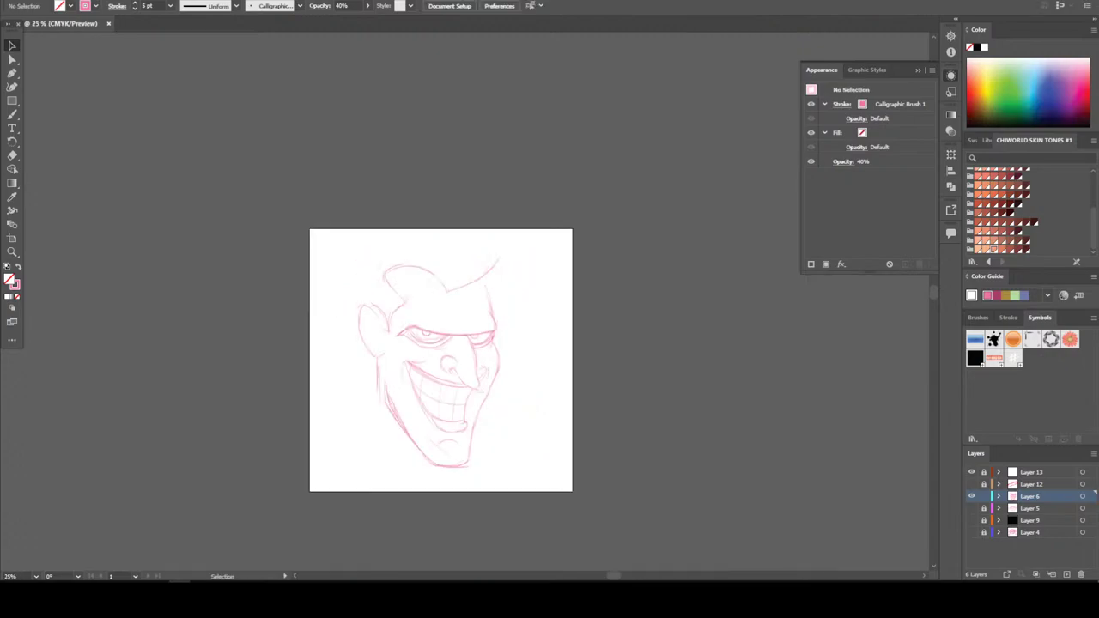
{"action": "key", "text": "ctrl+plus"}
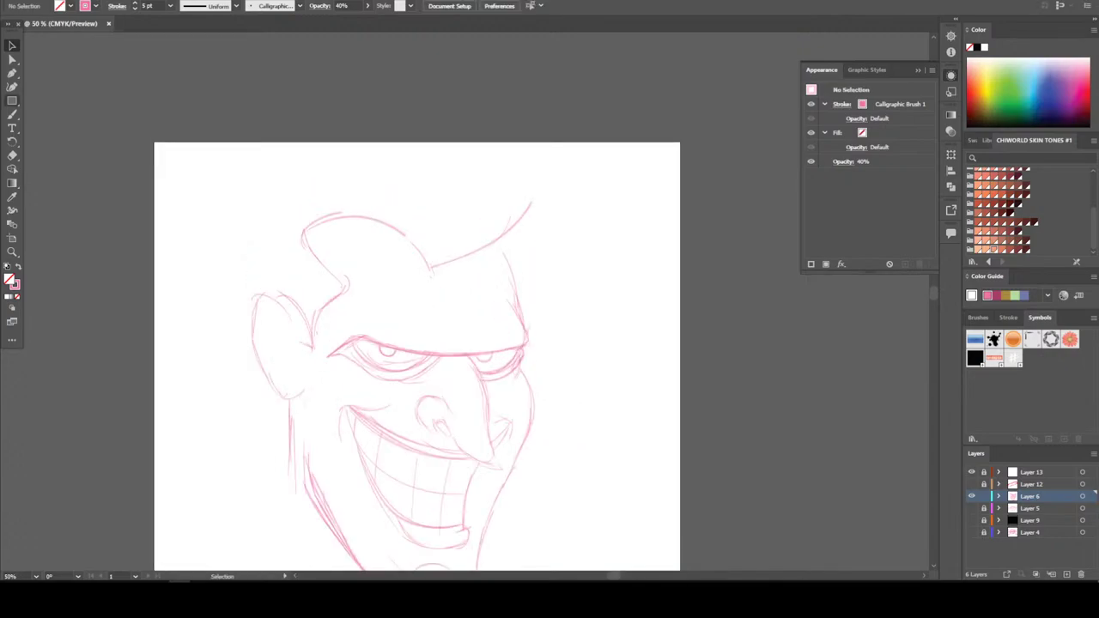
{"action": "key", "text": "b"}
Sketch the ear top, the jaw line down the cheek, and a hair spike rising from the ear
{"action": "mouse_move", "coordinate": [292, 316]}
{"action": "left_mouse_down"}
{"action": "mouse_move", "coordinate": [252, 305]}
{"action": "mouse_move", "coordinate": [243, 318]}
{"action": "mouse_move", "coordinate": [276, 401]}
{"action": "left_mouse_up"}
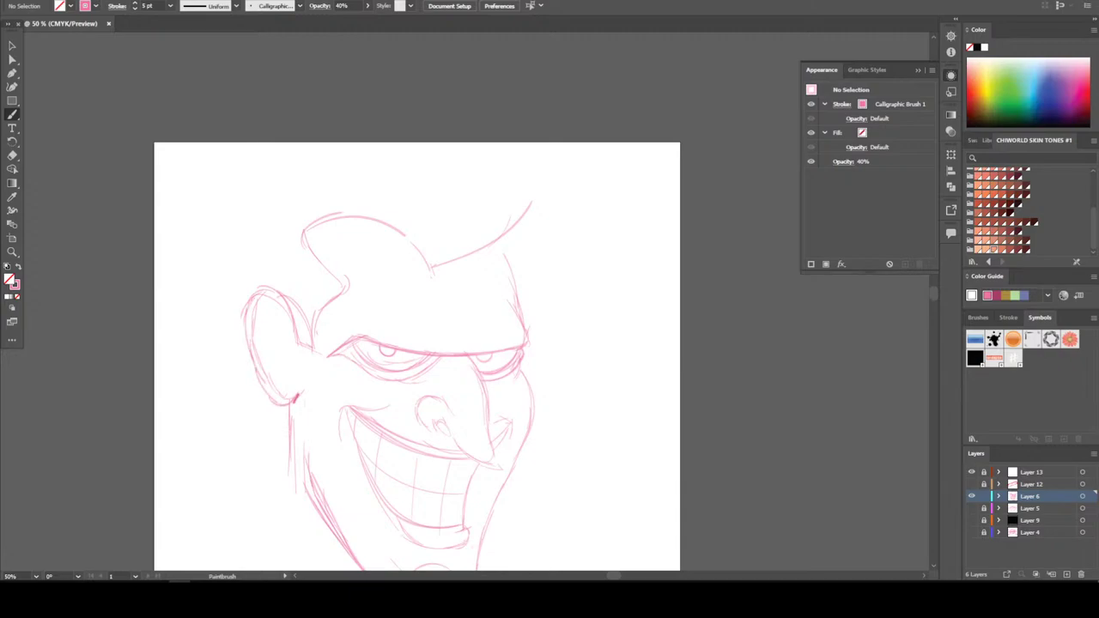
{"action": "left_click_drag", "start_coordinate": [297, 402], "coordinate": [291, 475]}
{"action": "mouse_move", "coordinate": [263, 290]}
{"action": "left_mouse_down"}
{"action": "mouse_move", "coordinate": [197, 185]}
{"action": "mouse_move", "coordinate": [251, 228]}
{"action": "left_mouse_up"}
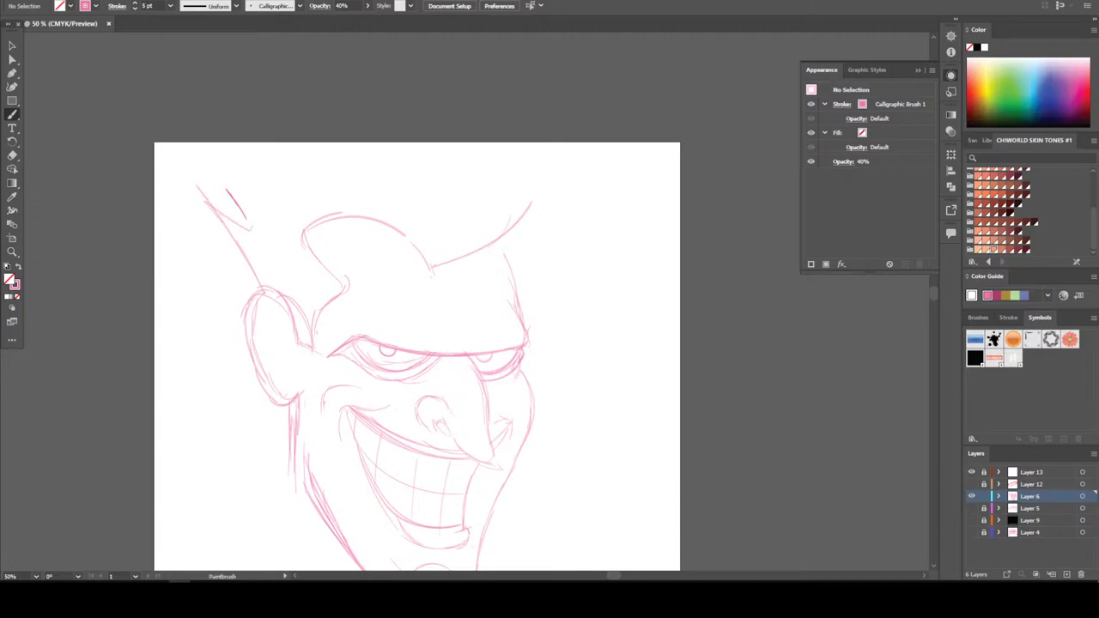
Add strokes along the hair's top edge, a curling spike, and the right edge sweeping back
{"action": "left_click_drag", "start_coordinate": [188, 151], "coordinate": [235, 204]}
{"action": "mouse_move", "coordinate": [191, 158]}
{"action": "left_mouse_down"}
{"action": "mouse_move", "coordinate": [237, 172]}
{"action": "mouse_move", "coordinate": [346, 159]}
{"action": "mouse_move", "coordinate": [438, 180]}
{"action": "left_mouse_up"}
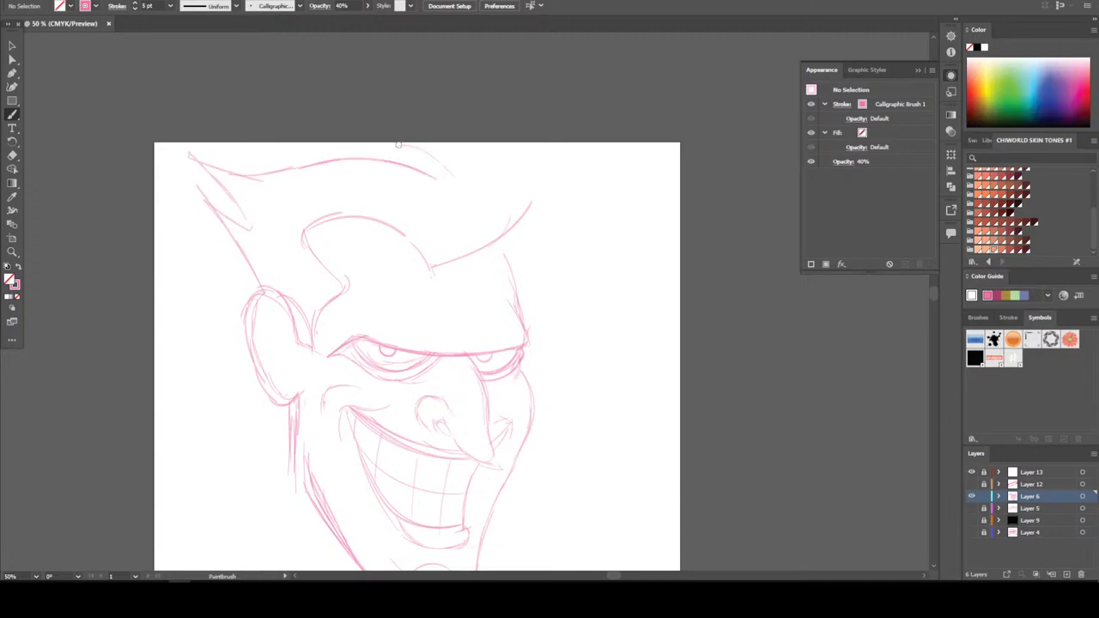
{"action": "left_click_drag", "start_coordinate": [400, 146], "coordinate": [470, 179]}
{"action": "mouse_move", "coordinate": [319, 156]}
{"action": "left_mouse_down"}
{"action": "mouse_move", "coordinate": [446, 158]}
{"action": "mouse_move", "coordinate": [474, 180]}
{"action": "mouse_move", "coordinate": [434, 116]}
{"action": "left_mouse_up"}
{"action": "mouse_move", "coordinate": [437, 119]}
{"action": "left_mouse_down"}
{"action": "mouse_move", "coordinate": [486, 143]}
{"action": "mouse_move", "coordinate": [548, 213]}
{"action": "mouse_move", "coordinate": [490, 258]}
{"action": "left_mouse_up"}
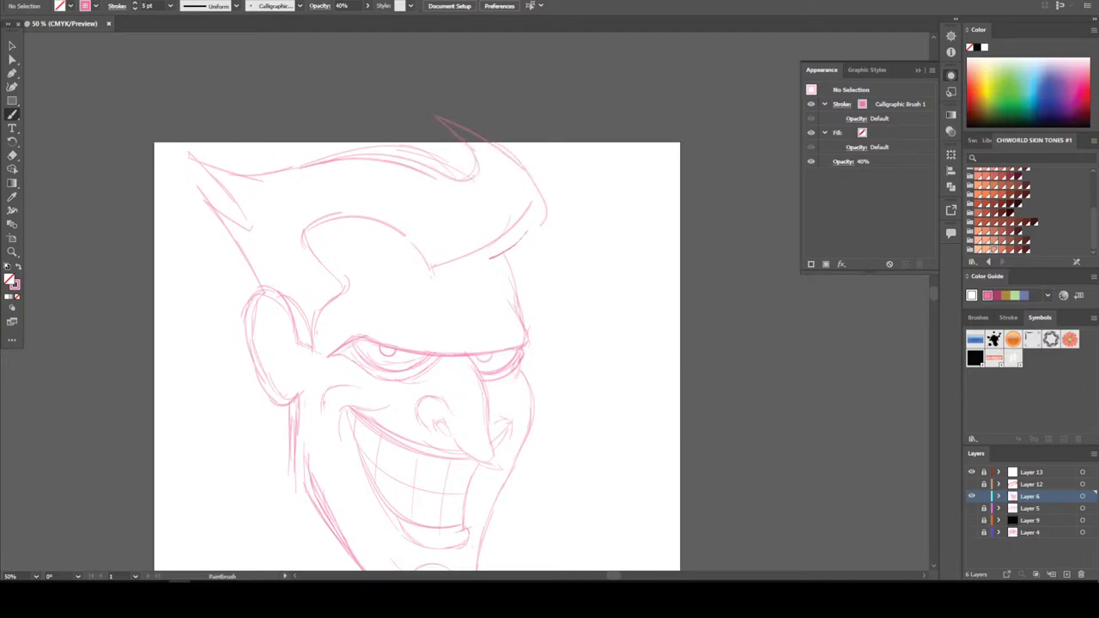
{"action": "left_click_drag", "start_coordinate": [532, 191], "coordinate": [463, 268]}
{"action": "mouse_move", "coordinate": [521, 163]}
{"action": "left_mouse_down"}
{"action": "mouse_move", "coordinate": [459, 268]}
{"action": "mouse_move", "coordinate": [482, 265]}
{"action": "left_mouse_up"}
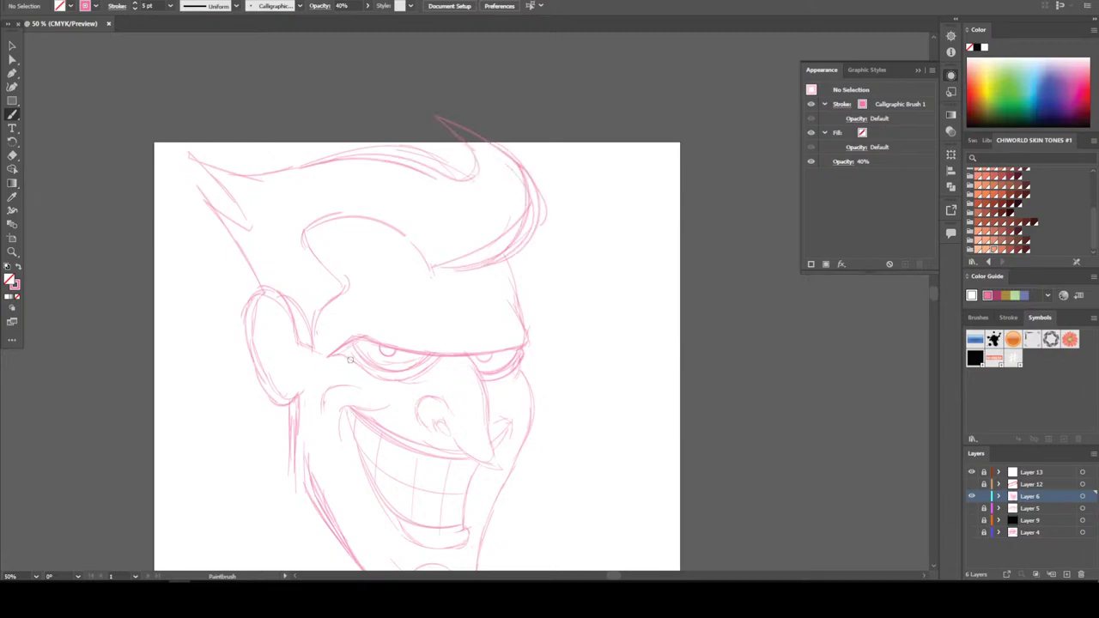
Trace the forehead's right contour with a pink stroke
{"action": "key", "text": "ctrl+minus"}
{"action": "key", "text": "ctrl+minus"}
{"action": "key", "text": "ctrl+equal"}
{"action": "key", "text": "ctrl+equal"}
{"action": "key", "text": "ctrl+equal"}
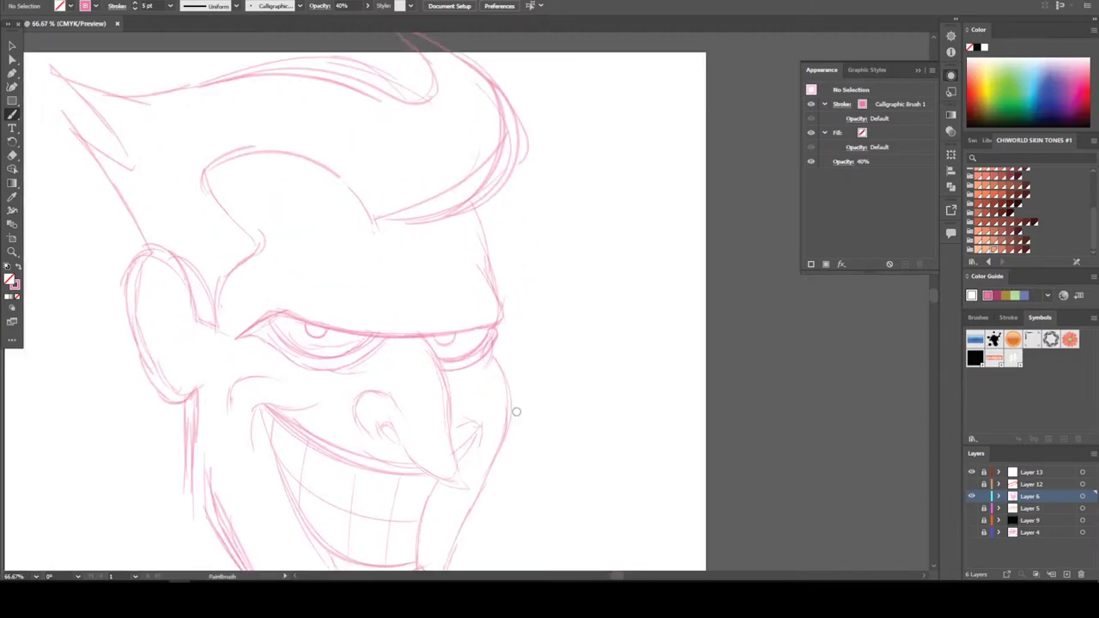
{"action": "scroll", "coordinate": [474, 232], "scroll_direction": "up", "scroll_amount": 1}
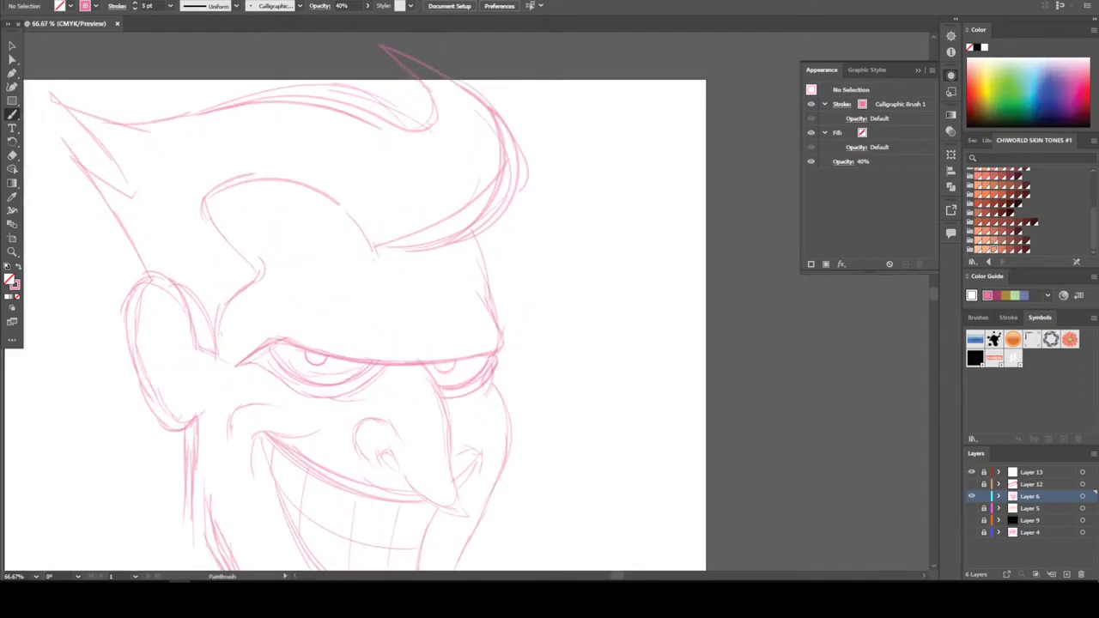
{"action": "mouse_move", "coordinate": [490, 278]}
{"action": "left_mouse_down"}
{"action": "mouse_move", "coordinate": [505, 246]}
{"action": "mouse_move", "coordinate": [475, 217]}
{"action": "left_mouse_up"}
{"action": "key", "text": "ctrl+minus"}
{"action": "key", "text": "ctrl+minus"}
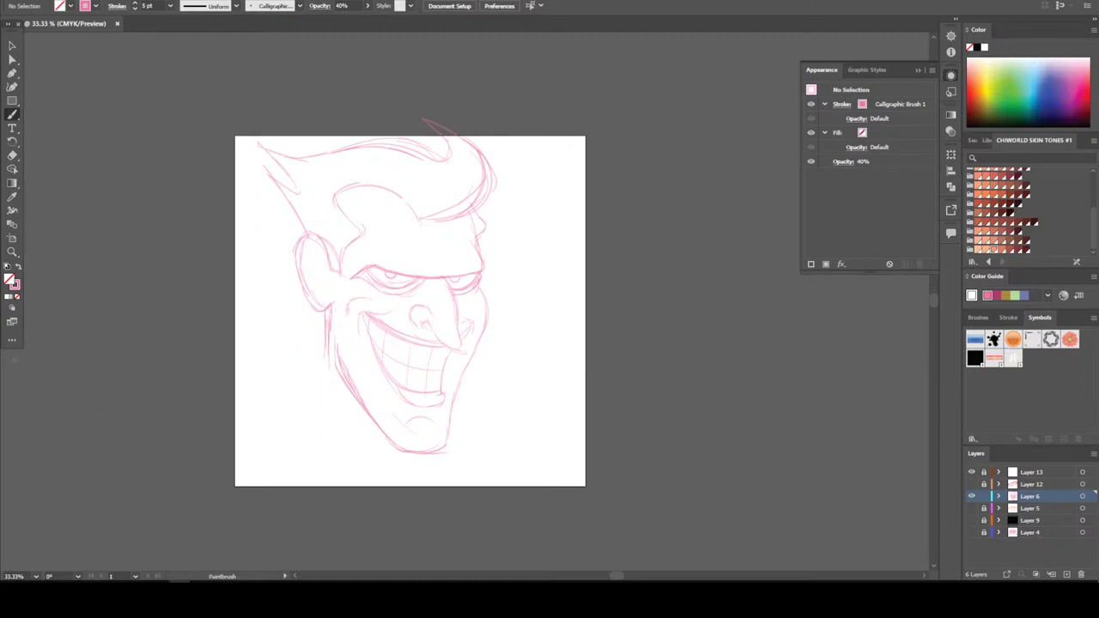
Shrink the whole pink sketch slightly and shift it a little to the right
{"action": "key", "text": "v"}
{"action": "key", "text": "ctrl+a"}
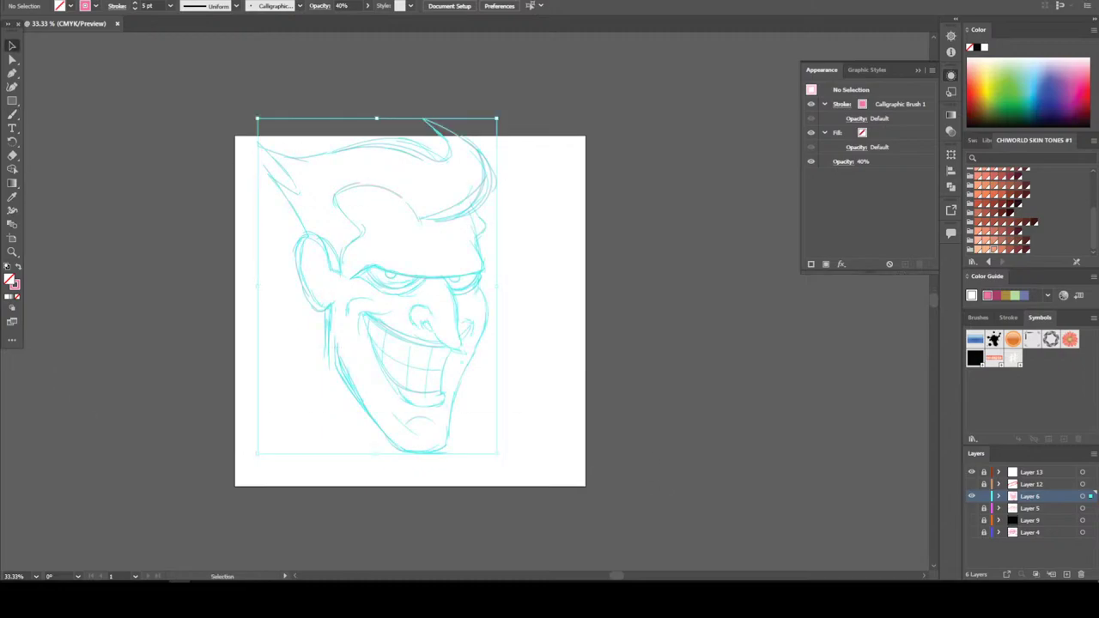
{"action": "left_click_drag", "start_coordinate": [496, 119], "coordinate": [479, 135]}
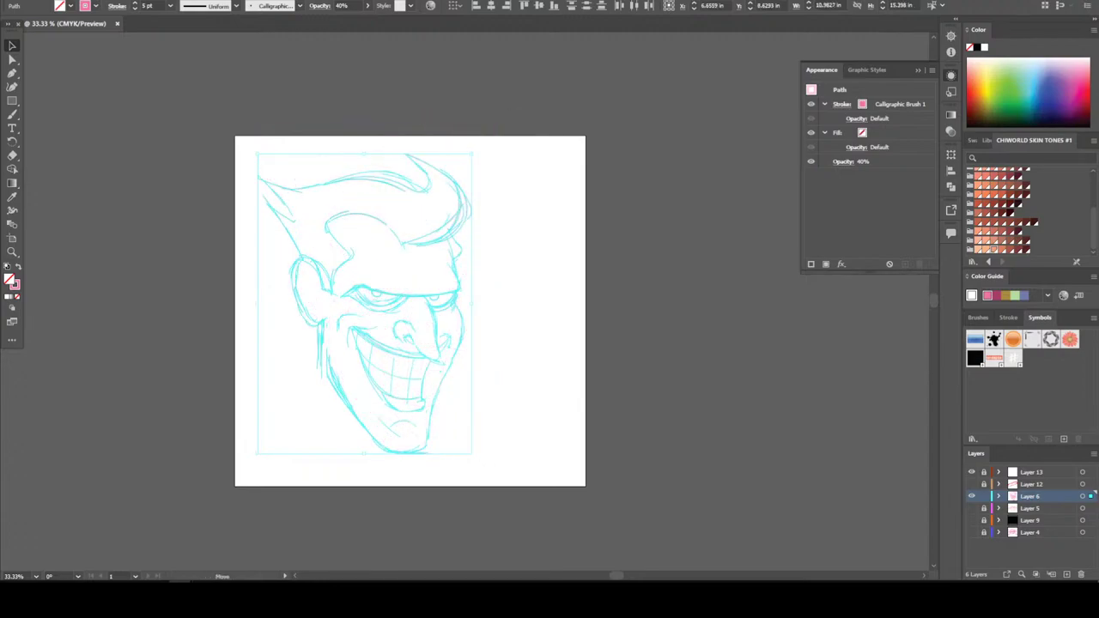
{"action": "left_click_drag", "start_coordinate": [452, 238], "coordinate": [479, 241]}
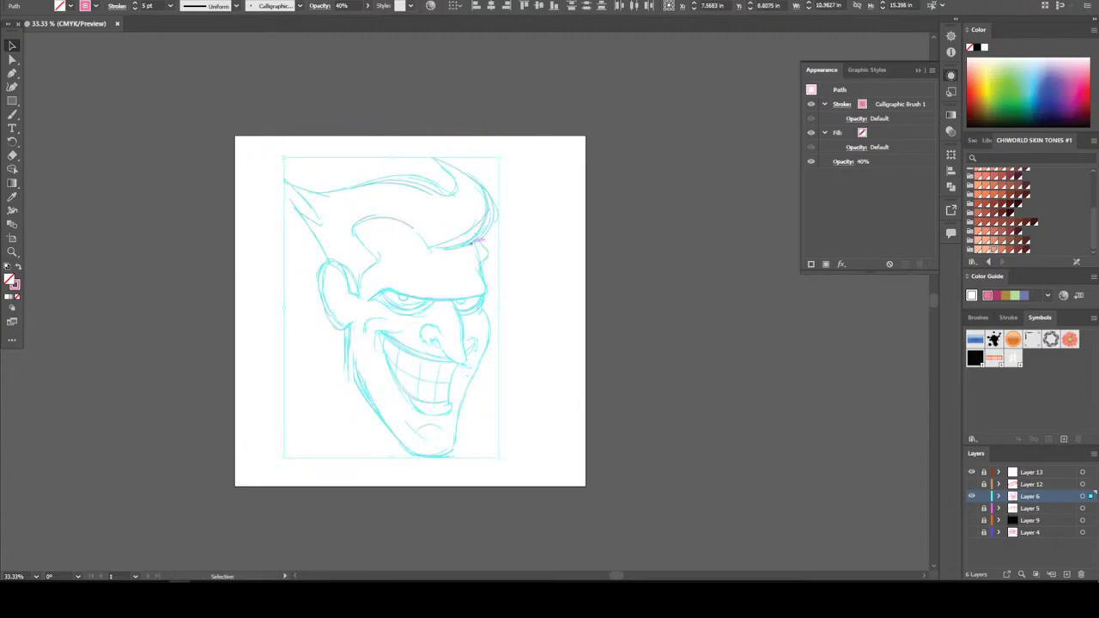
{"action": "key", "text": "ctrl+shift+a"}
Delete the stray inner-ear sketch strokes
{"action": "key", "text": "ctrl+equal"}
{"action": "key", "text": "ctrl+equal"}
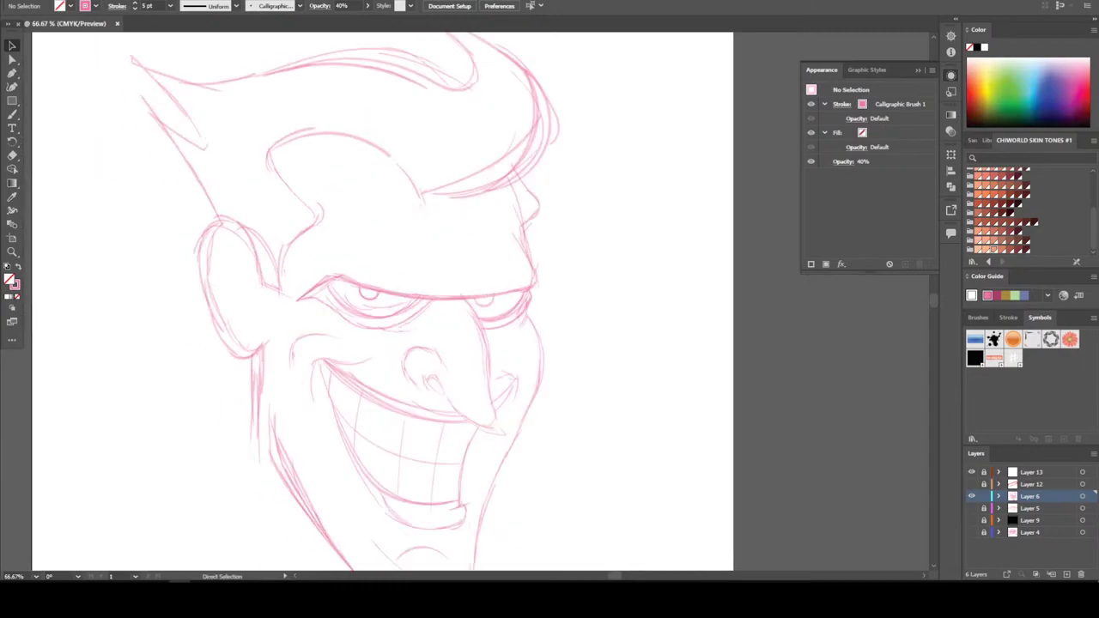
{"action": "key", "text": "ctrl+equal"}
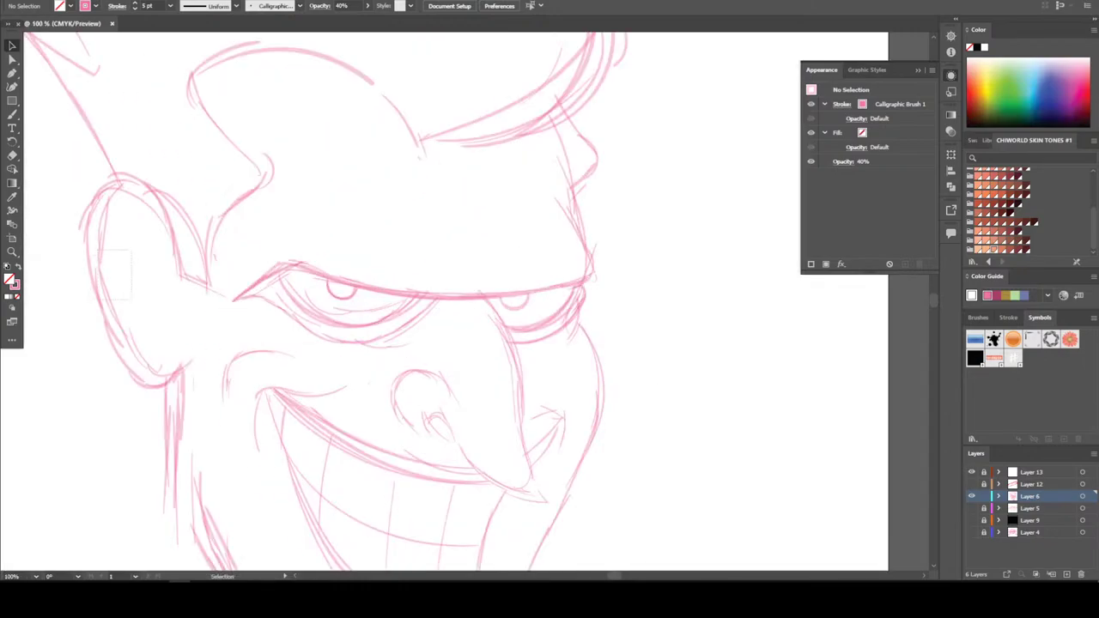
{"action": "left_click_drag", "start_coordinate": [99, 238], "coordinate": [131, 298]}
{"action": "key", "text": "Delete"}
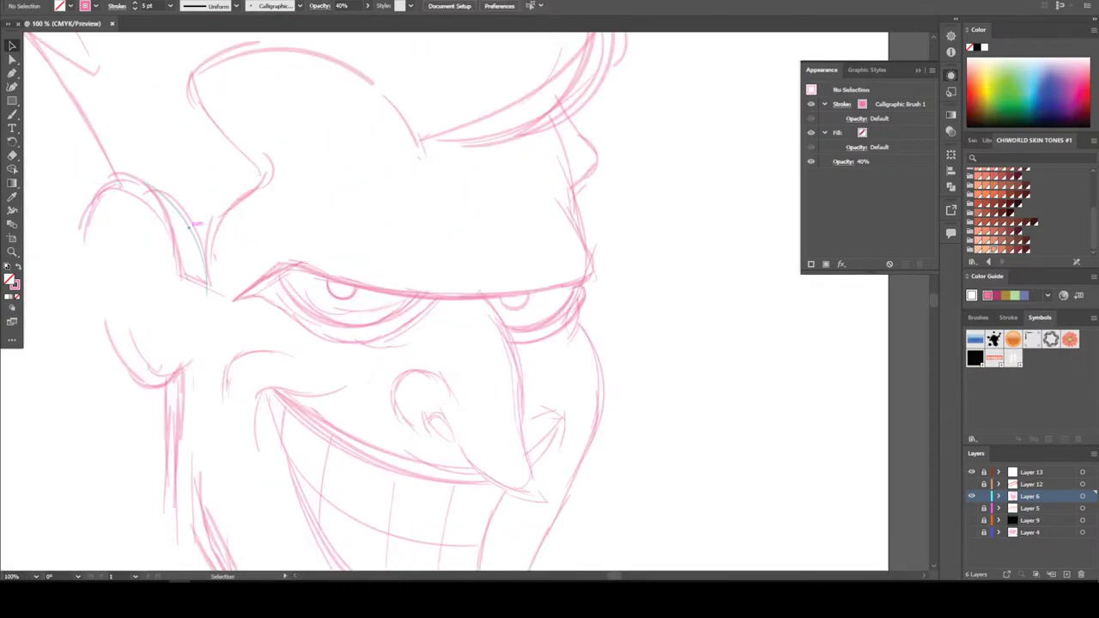
{"action": "mouse_move", "coordinate": [190, 225]}
{"action": "left_mouse_down"}
{"action": "mouse_move", "coordinate": [216, 220]}
{"action": "mouse_move", "coordinate": [191, 214]}
{"action": "left_mouse_up"}
{"action": "key", "text": "ctrl+z"}
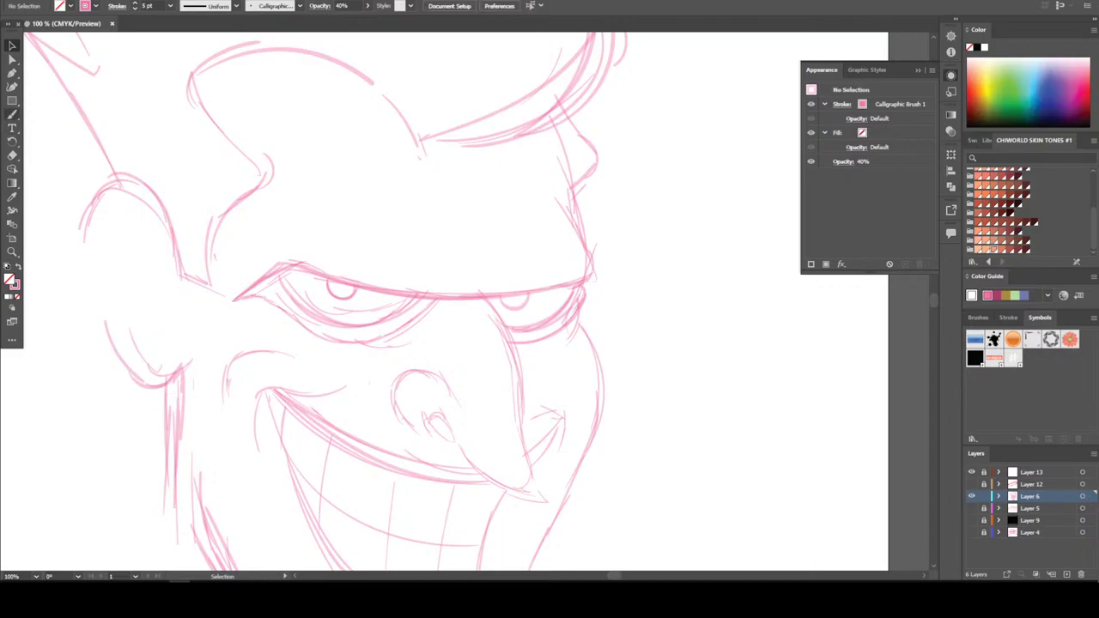
Redraw the ear's outer outline with the Paintbrush
{"action": "key", "text": "b"}
{"action": "mouse_move", "coordinate": [120, 382]}
{"action": "left_mouse_down"}
{"action": "mouse_move", "coordinate": [79, 273]}
{"action": "mouse_move", "coordinate": [92, 292]}
{"action": "mouse_move", "coordinate": [90, 208]}
{"action": "mouse_move", "coordinate": [151, 178]}
{"action": "left_mouse_up"}
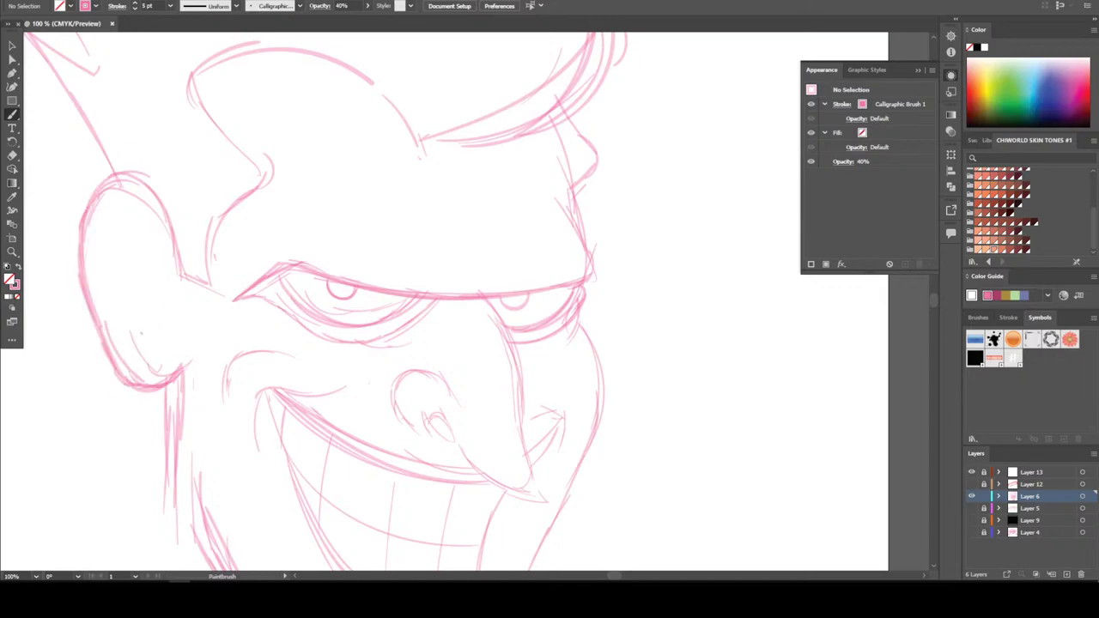
{"action": "left_click_drag", "start_coordinate": [126, 304], "coordinate": [152, 294]}
{"action": "key", "text": "ctrl+z"}
Add a new Layer 7 above the pink sketch layer
{"action": "key", "text": "ctrl+minus"}
{"action": "key", "text": "ctrl+minus"}
{"action": "key", "text": "ctrl+minus"}
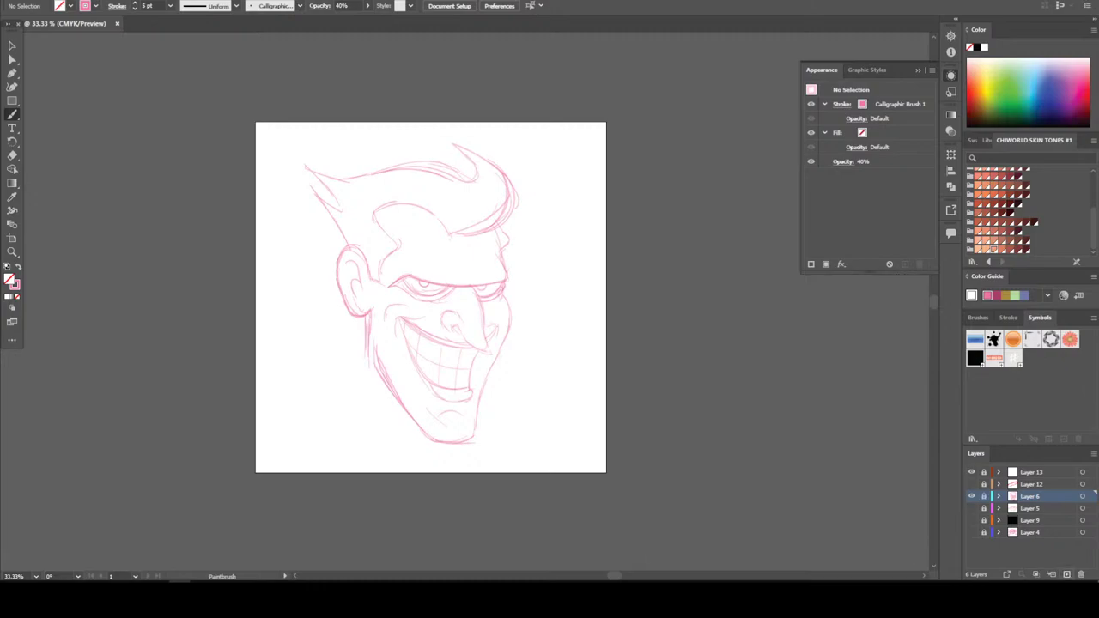
{"action": "key", "text": "ctrl+l"}
{"action": "key", "text": "ctrl+plus"}
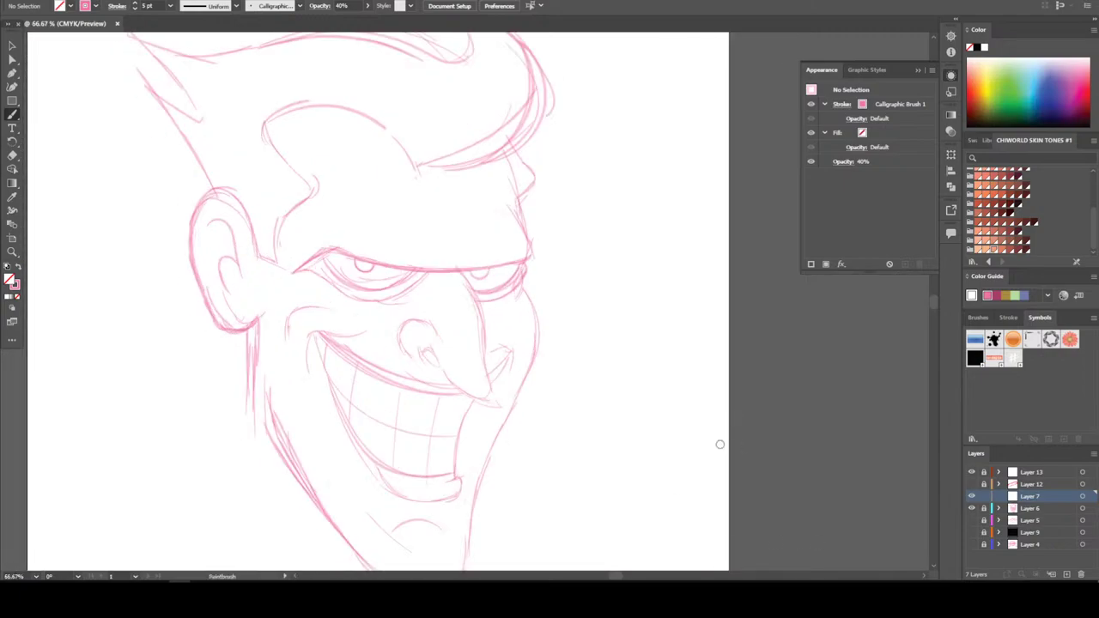
Reset to default black stroke, draw a test curve on the pasteboard, and set stroke weight to 8 pt
{"action": "left_click", "coordinate": [7, 267]}
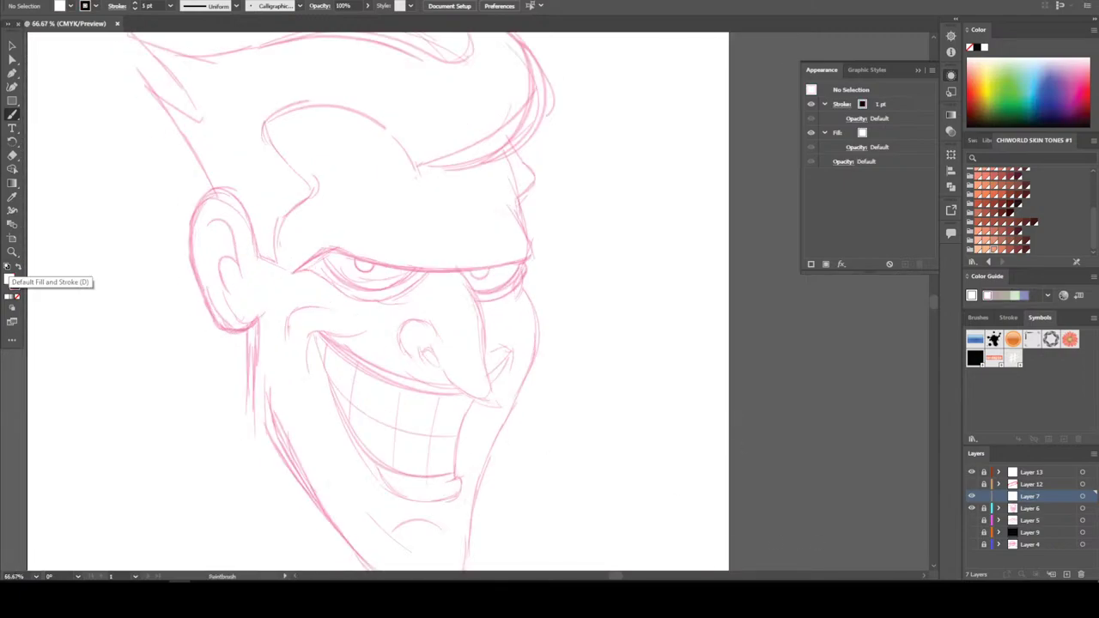
{"action": "left_click_drag", "start_coordinate": [838, 349], "coordinate": [836, 400]}
{"action": "left_click", "coordinate": [170, 6]}
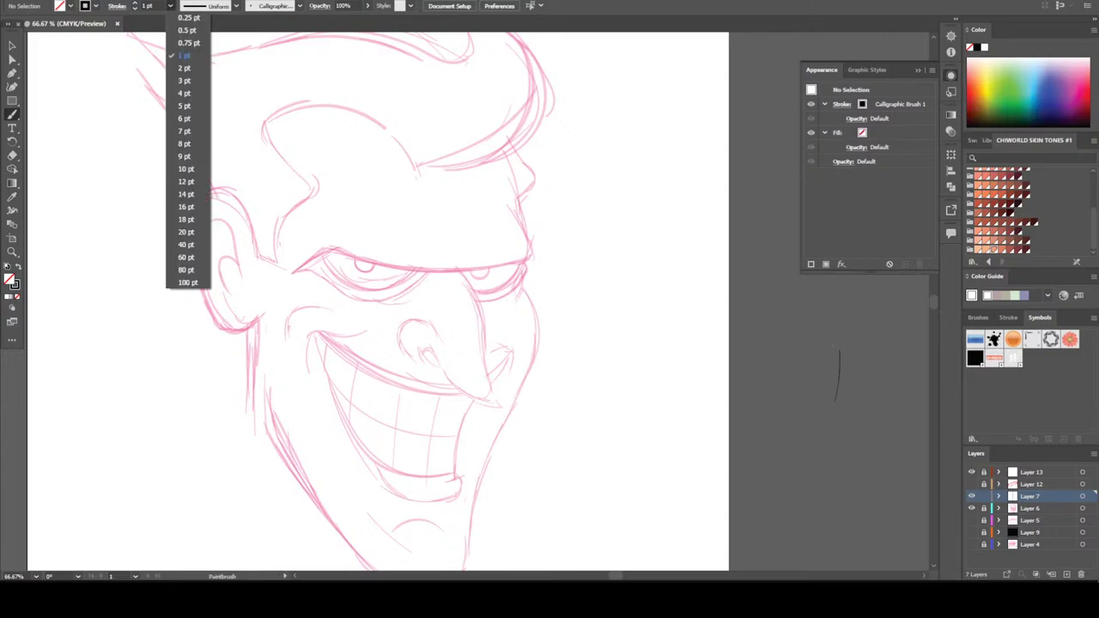
{"action": "left_click", "coordinate": [184, 143]}
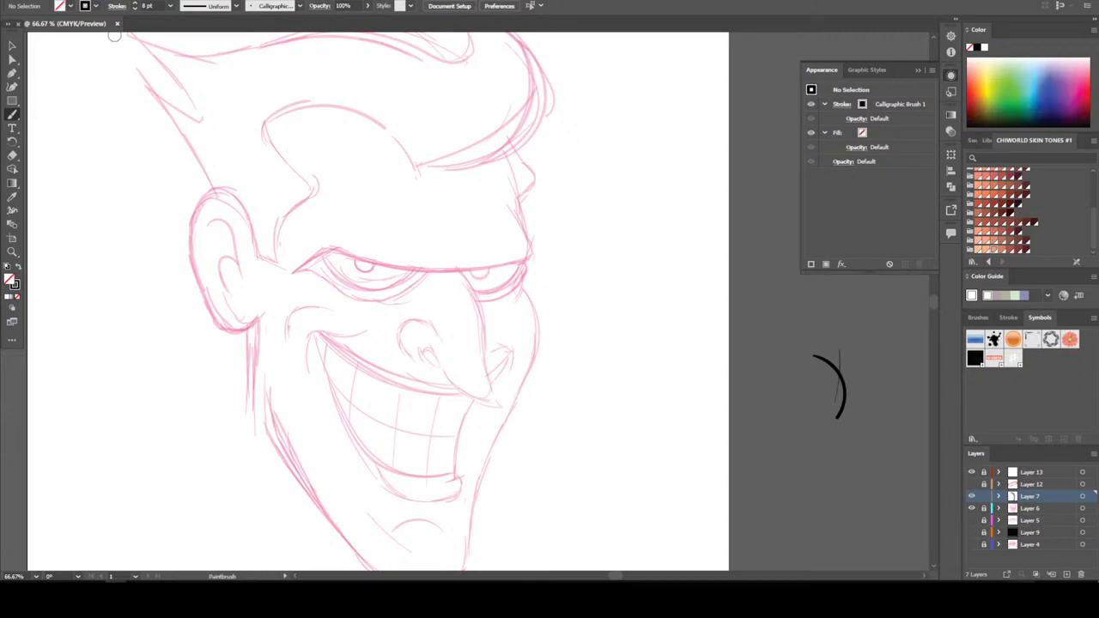
Ink the ear's outer edge and its inner curves in black
{"action": "scroll", "coordinate": [756, 429], "scroll_direction": "down", "scroll_amount": 2}
{"action": "scroll", "coordinate": [925, 471], "scroll_direction": "up", "scroll_amount": 5}
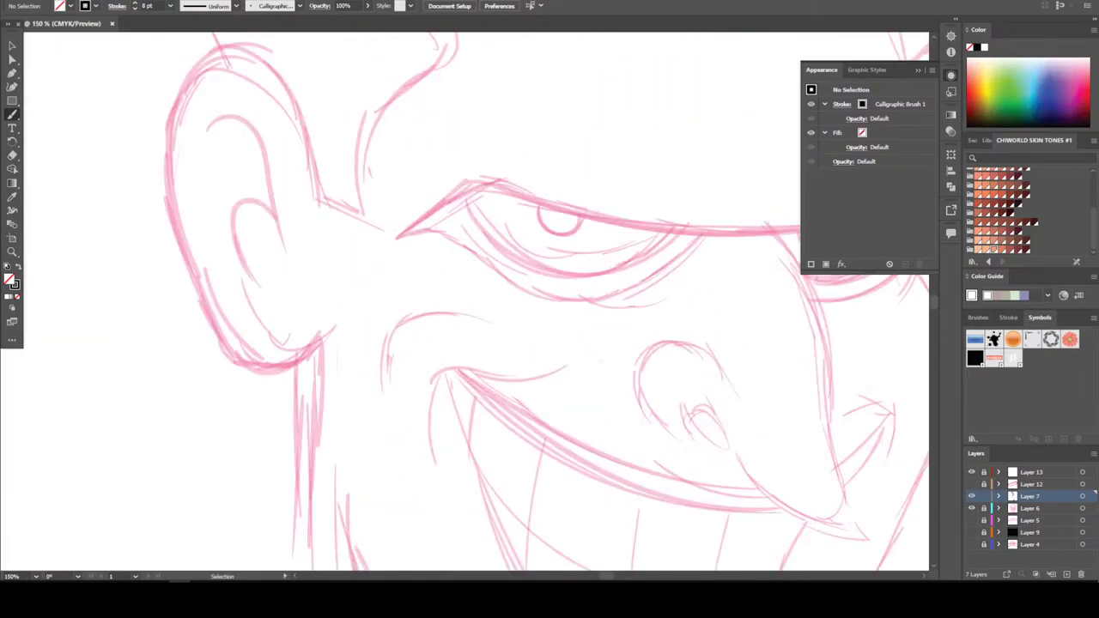
{"action": "scroll", "coordinate": [773, 487], "scroll_direction": "up", "scroll_amount": 3}
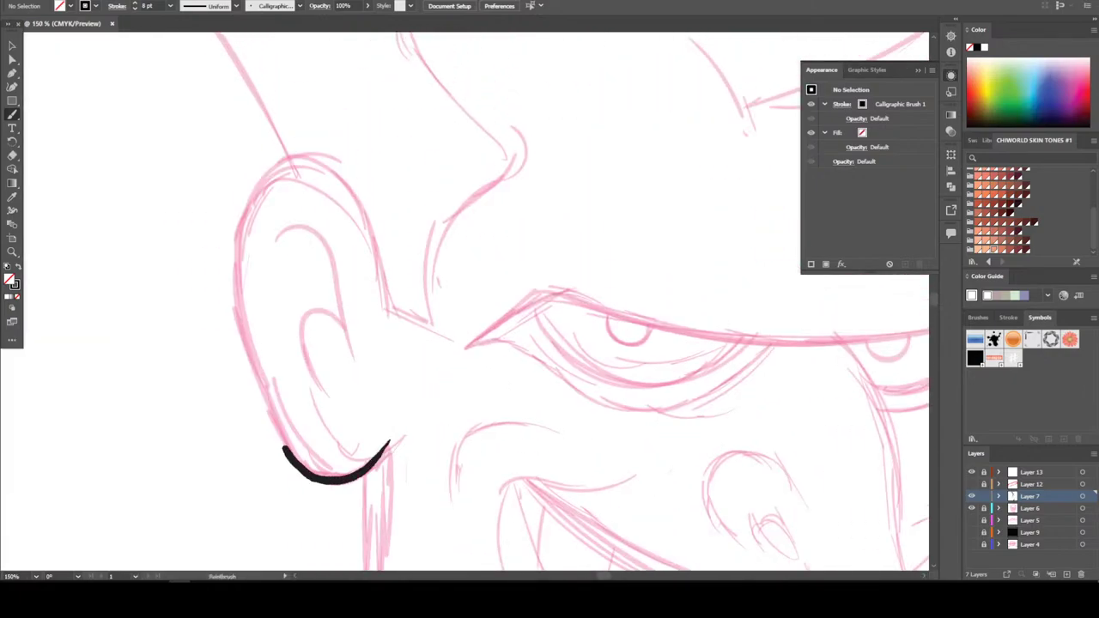
{"action": "mouse_move", "coordinate": [257, 378]}
{"action": "left_mouse_down"}
{"action": "mouse_move", "coordinate": [232, 270]}
{"action": "mouse_move", "coordinate": [254, 181]}
{"action": "mouse_move", "coordinate": [276, 157]}
{"action": "mouse_move", "coordinate": [328, 155]}
{"action": "mouse_move", "coordinate": [344, 164]}
{"action": "mouse_move", "coordinate": [378, 245]}
{"action": "left_mouse_up"}
{"action": "left_click_drag", "start_coordinate": [388, 299], "coordinate": [388, 300]}
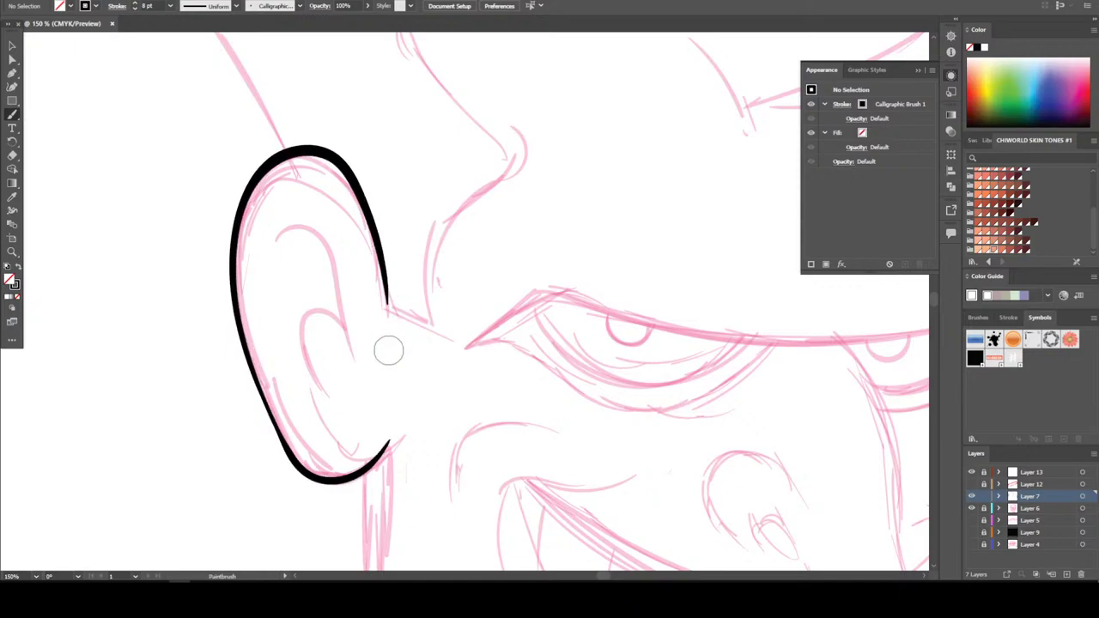
{"action": "scroll", "coordinate": [398, 395], "scroll_direction": "down", "scroll_amount": 2}
{"action": "scroll", "coordinate": [392, 387], "scroll_direction": "up", "scroll_amount": 5}
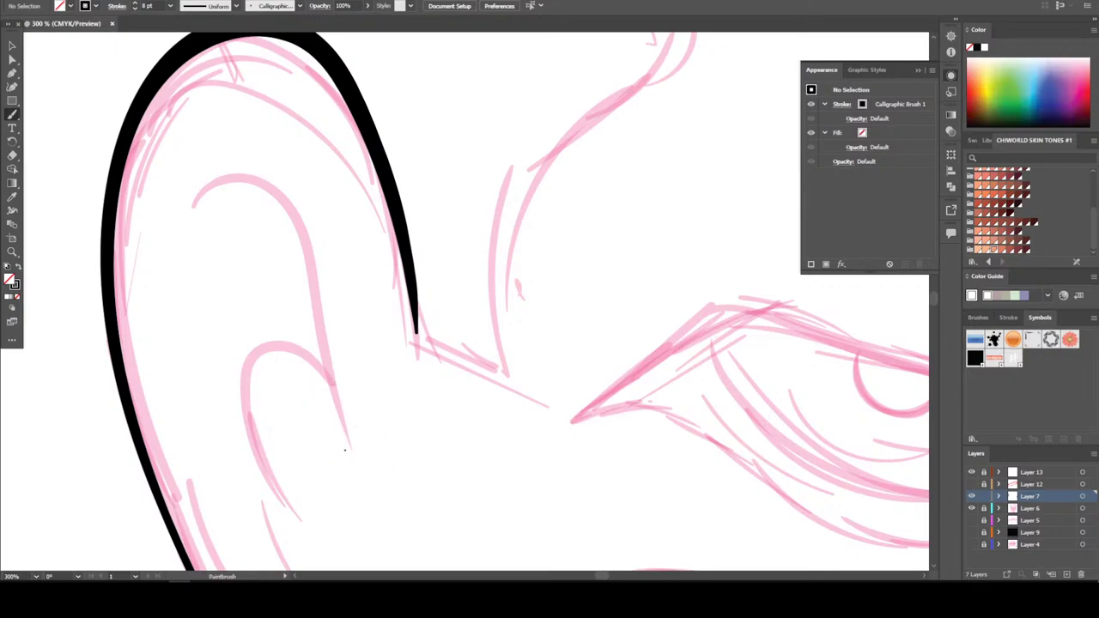
{"action": "mouse_move", "coordinate": [329, 377]}
{"action": "left_mouse_down"}
{"action": "mouse_move", "coordinate": [293, 254]}
{"action": "mouse_move", "coordinate": [245, 183]}
{"action": "mouse_move", "coordinate": [209, 177]}
{"action": "mouse_move", "coordinate": [190, 225]}
{"action": "left_mouse_up"}
{"action": "mouse_move", "coordinate": [292, 515]}
{"action": "left_mouse_down"}
{"action": "mouse_move", "coordinate": [253, 427]}
{"action": "mouse_move", "coordinate": [247, 374]}
{"action": "mouse_move", "coordinate": [258, 345]}
{"action": "mouse_move", "coordinate": [298, 343]}
{"action": "mouse_move", "coordinate": [326, 364]}
{"action": "left_mouse_up"}
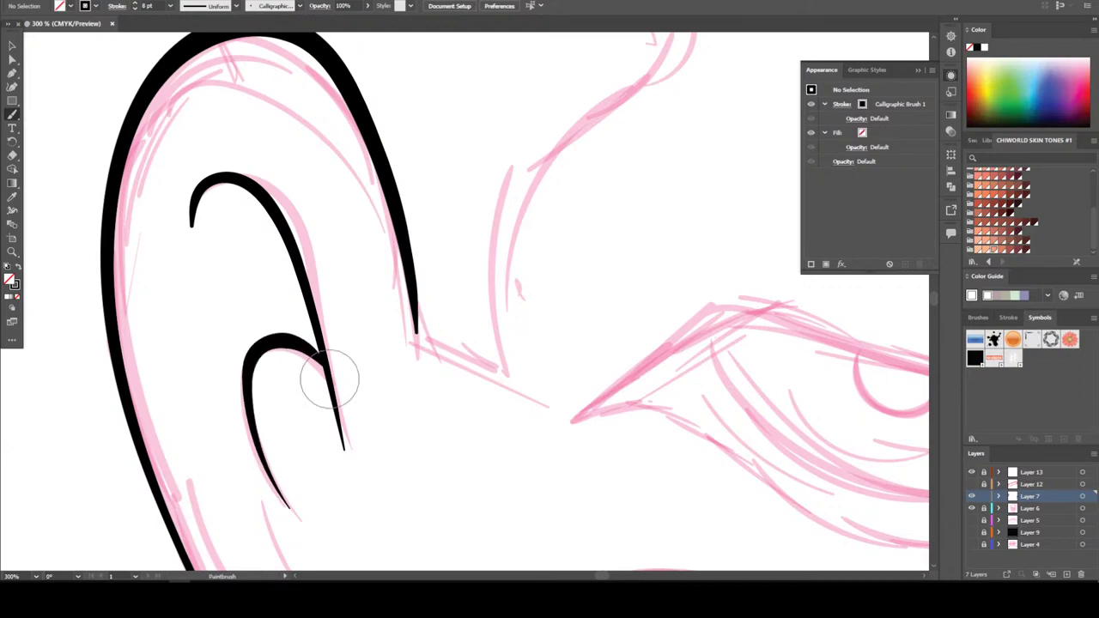
Ink the cheek line beside the smile and the short crease above it
{"action": "key", "text": "ctrl+minus"}
{"action": "key", "text": "ctrl+minus"}
{"action": "key", "text": "ctrl+minus"}
{"action": "scroll", "coordinate": [188, 263], "scroll_direction": "up", "scroll_amount": 5}
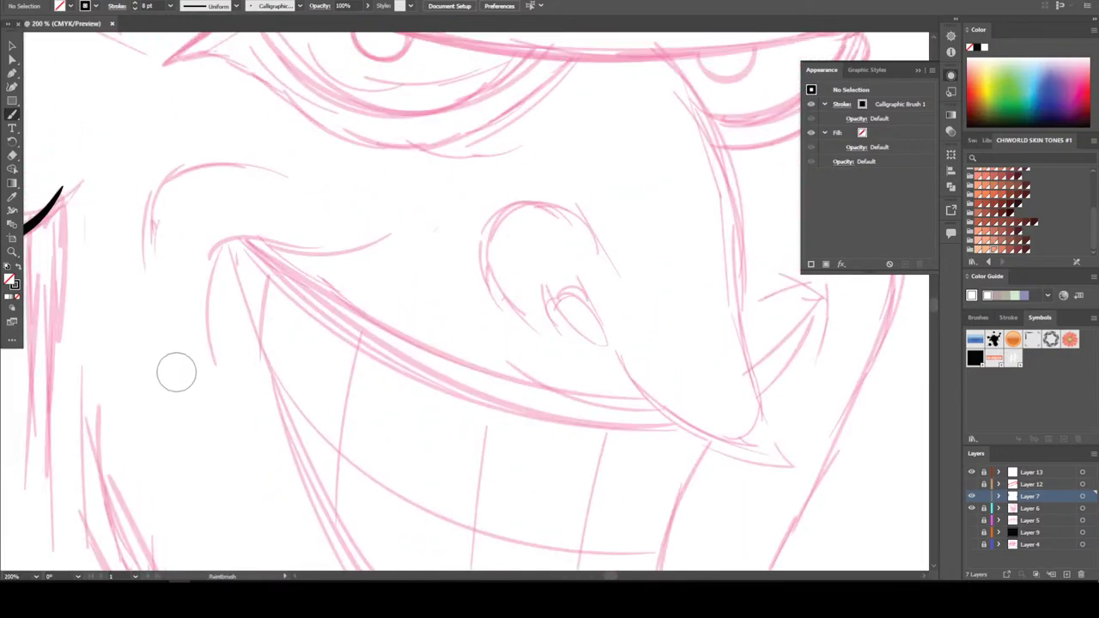
{"action": "left_click_drag", "start_coordinate": [216, 359], "coordinate": [213, 269]}
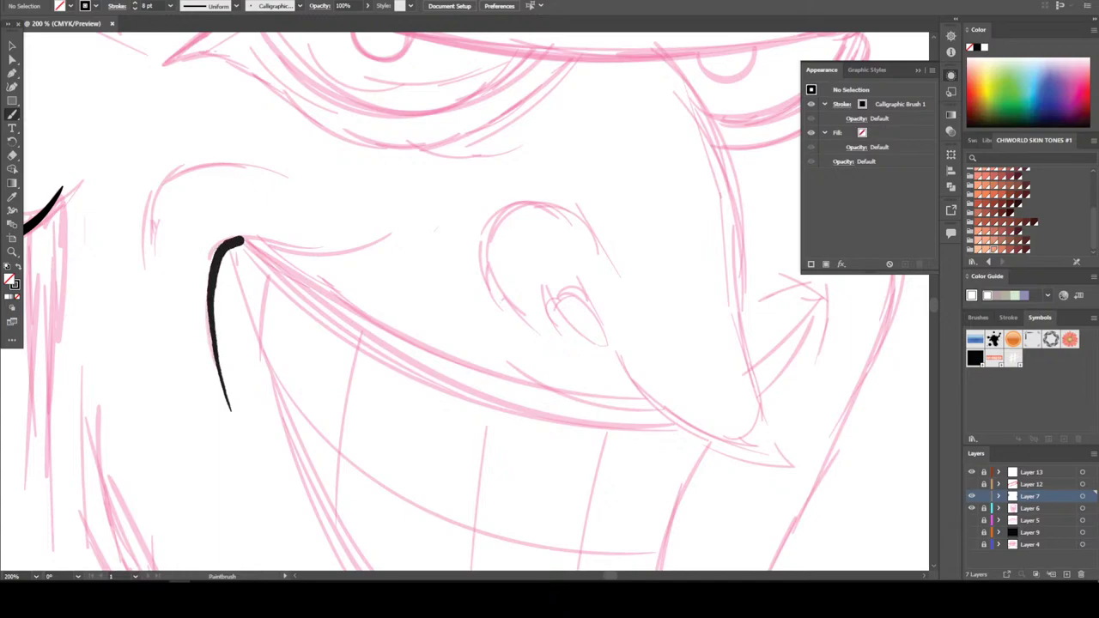
{"action": "left_click_drag", "start_coordinate": [346, 249], "coordinate": [395, 227]}
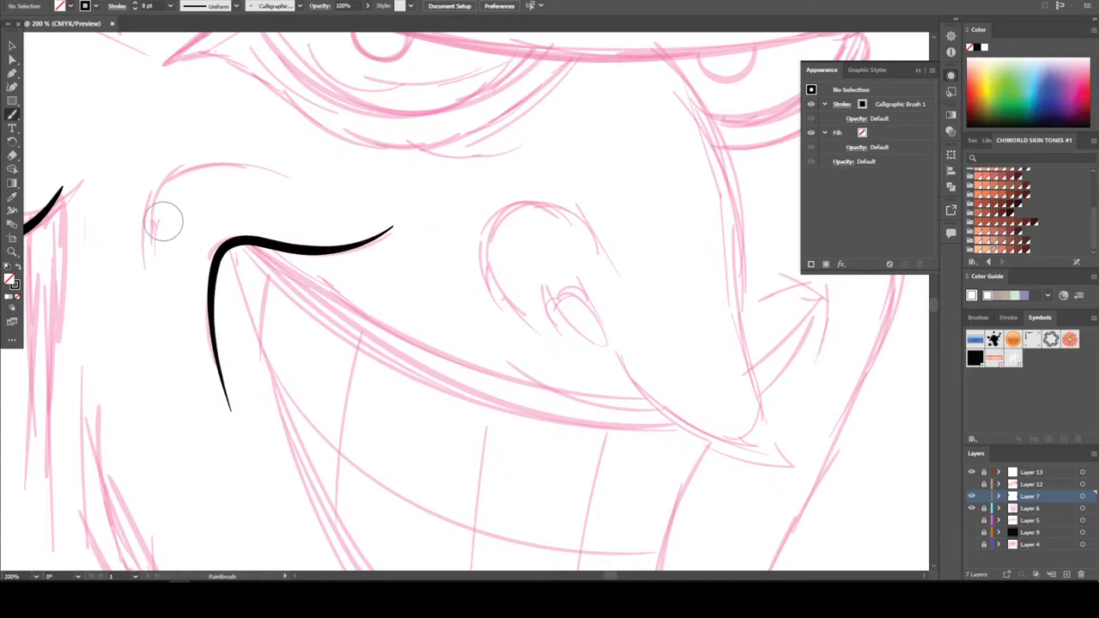
{"action": "left_click_drag", "start_coordinate": [148, 275], "coordinate": [146, 261]}
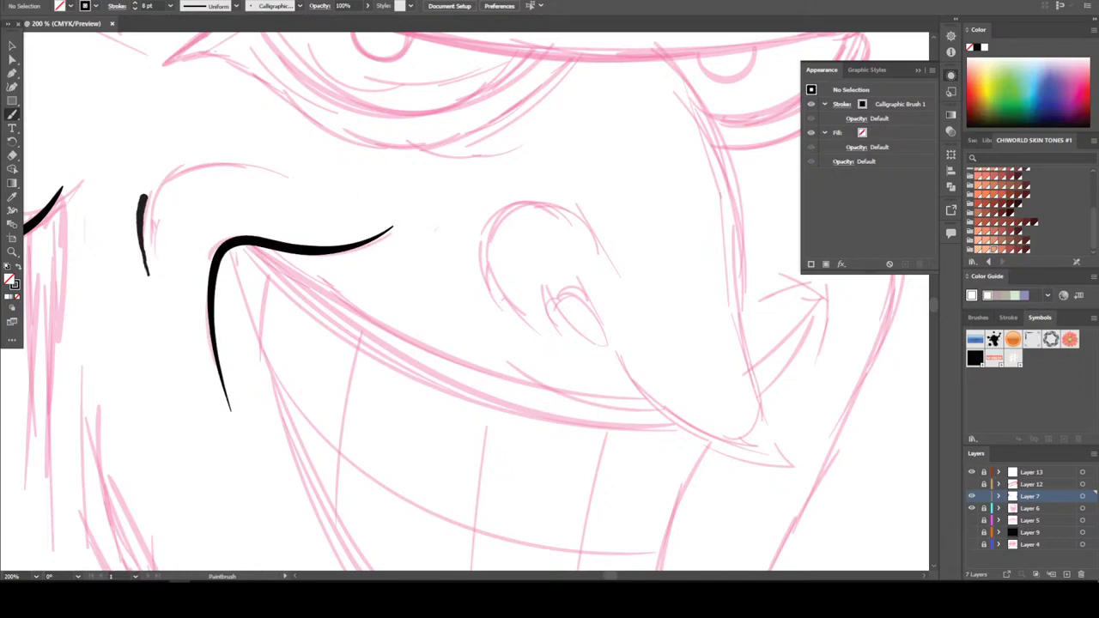
{"action": "left_click_drag", "start_coordinate": [188, 166], "coordinate": [261, 177]}
Ink the nostril, the nose wing, and a long nose stroke carried up to the brow
{"action": "key", "text": "ctrl+minus"}
{"action": "key", "text": "ctrl+minus"}
{"action": "key", "text": "ctrl+minus"}
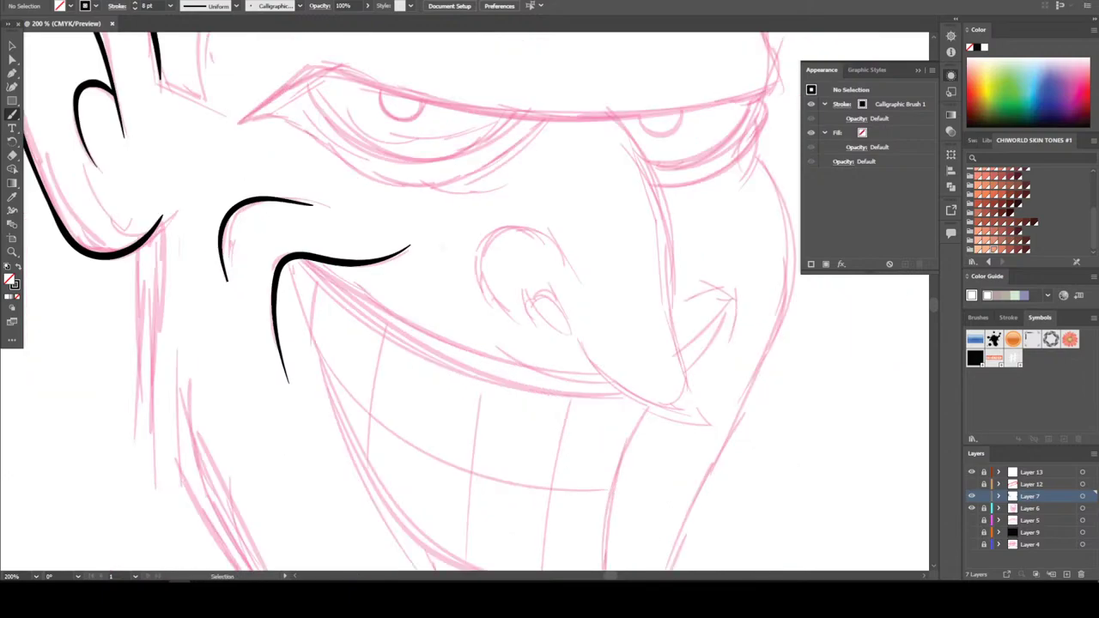
{"action": "key", "text": "ctrl+plus"}
{"action": "key", "text": "ctrl+plus"}
{"action": "key", "text": "ctrl+plus"}
{"action": "key", "text": "ctrl+plus"}
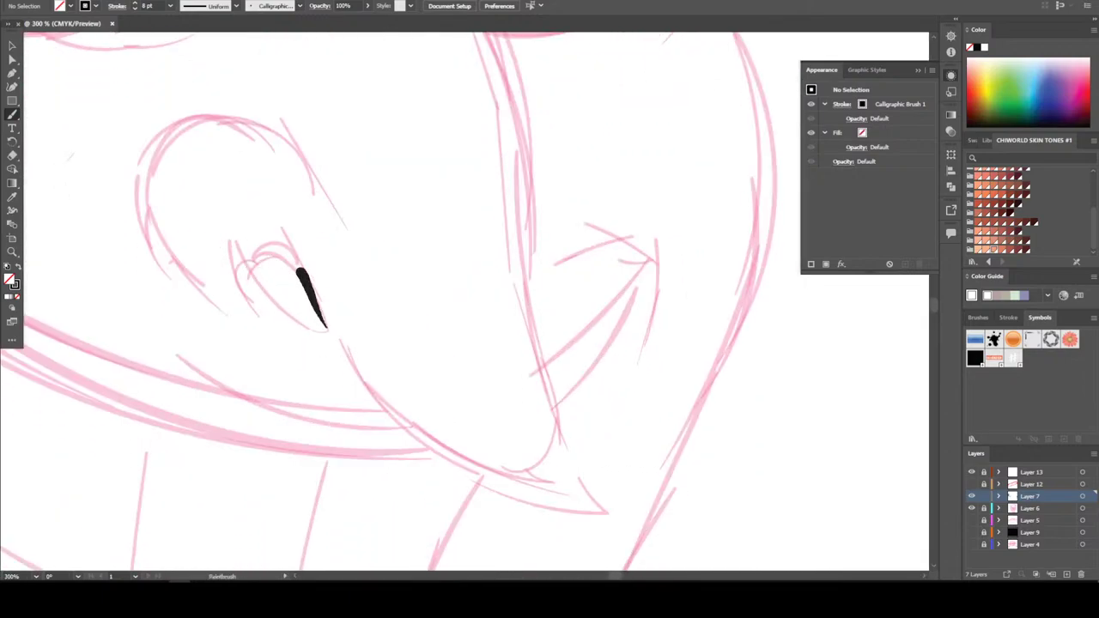
{"action": "mouse_move", "coordinate": [299, 271]}
{"action": "left_mouse_down"}
{"action": "mouse_move", "coordinate": [256, 235]}
{"action": "mouse_move", "coordinate": [230, 242]}
{"action": "left_mouse_up"}
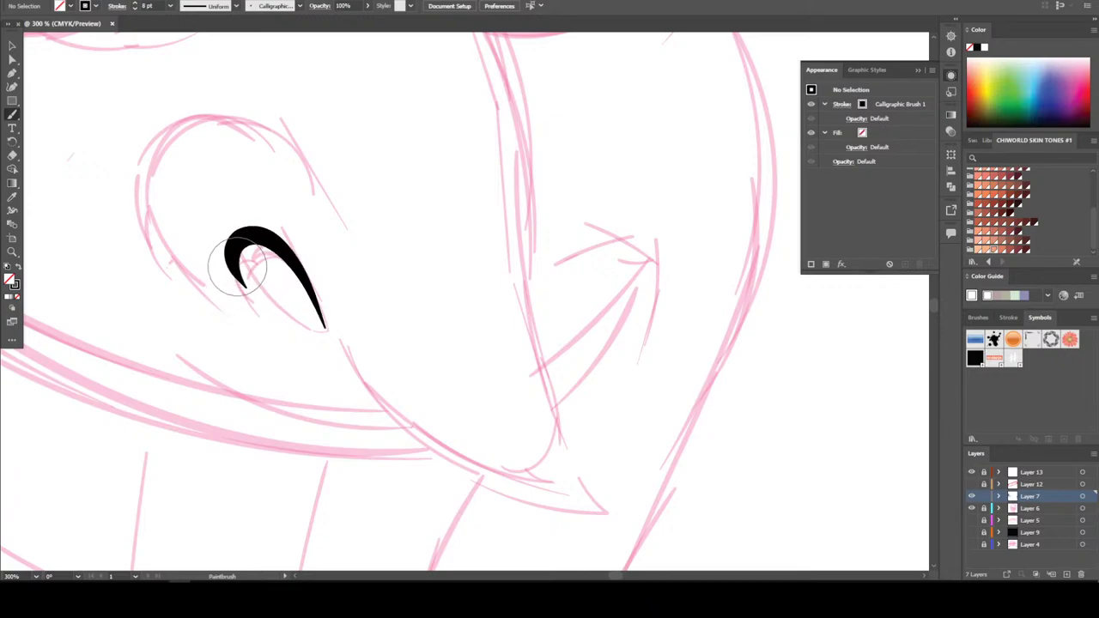
{"action": "mouse_move", "coordinate": [290, 264]}
{"action": "left_mouse_down"}
{"action": "mouse_move", "coordinate": [250, 253]}
{"action": "mouse_move", "coordinate": [234, 265]}
{"action": "left_mouse_up"}
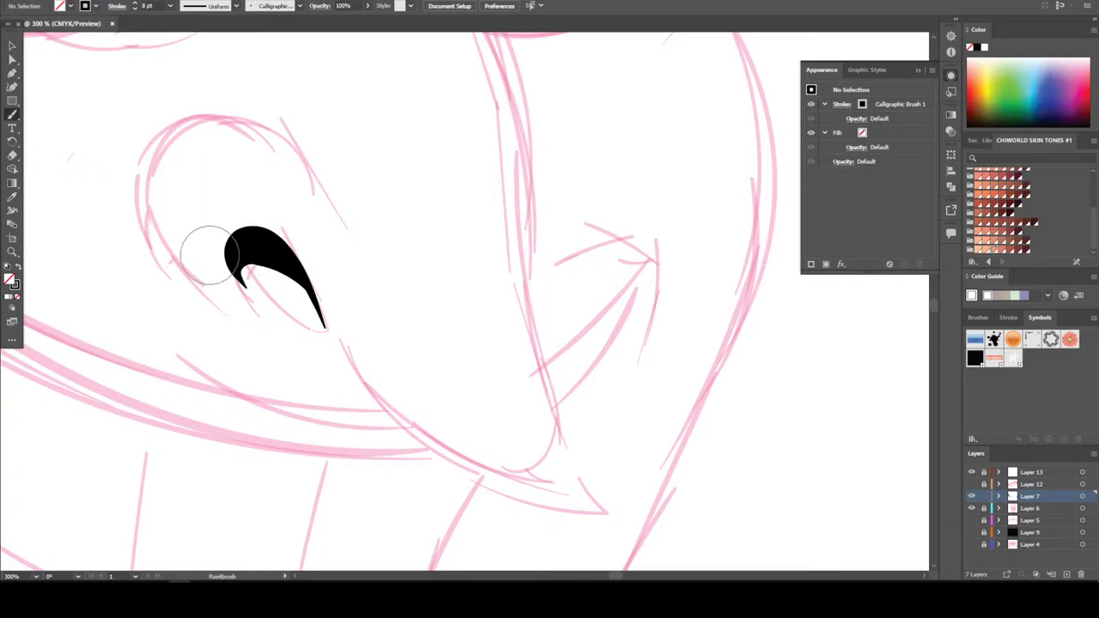
{"action": "scroll", "coordinate": [169, 292], "scroll_direction": "up", "scroll_amount": 2}
{"action": "mouse_move", "coordinate": [184, 316]}
{"action": "left_mouse_down"}
{"action": "mouse_move", "coordinate": [146, 250]}
{"action": "mouse_move", "coordinate": [150, 200]}
{"action": "mouse_move", "coordinate": [171, 175]}
{"action": "mouse_move", "coordinate": [204, 162]}
{"action": "mouse_move", "coordinate": [250, 166]}
{"action": "mouse_move", "coordinate": [305, 234]}
{"action": "left_mouse_up"}
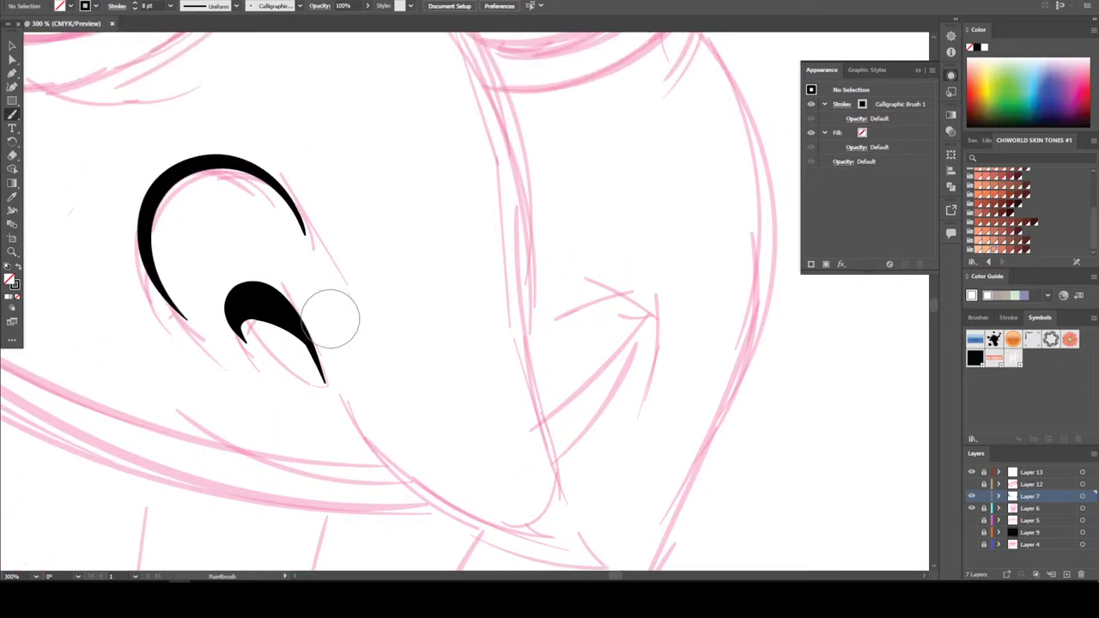
{"action": "scroll", "coordinate": [330, 318], "scroll_direction": "down", "scroll_amount": 2}
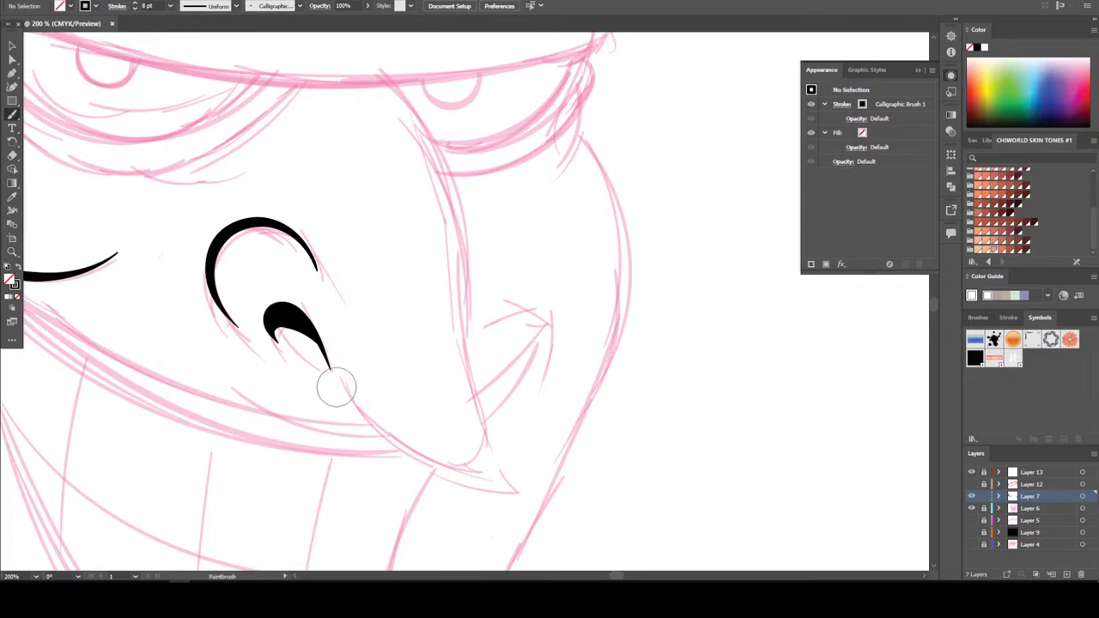
{"action": "left_click_drag", "start_coordinate": [404, 464], "coordinate": [494, 490]}
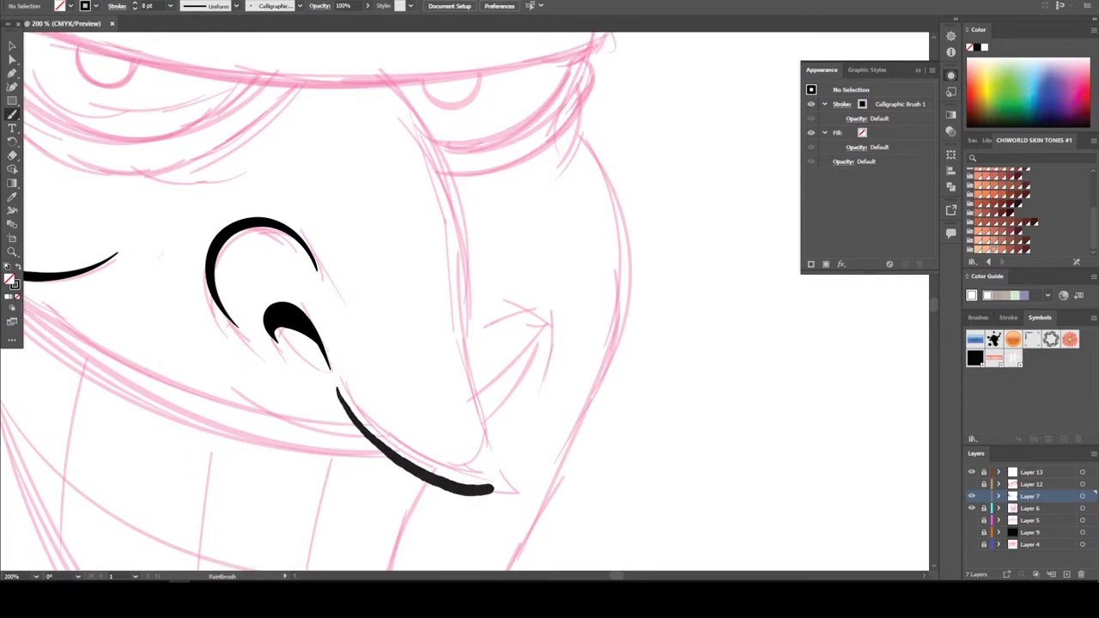
{"action": "mouse_move", "coordinate": [478, 419]}
{"action": "left_mouse_down"}
{"action": "mouse_move", "coordinate": [458, 344]}
{"action": "mouse_move", "coordinate": [455, 204]}
{"action": "mouse_move", "coordinate": [387, 86]}
{"action": "left_mouse_up"}
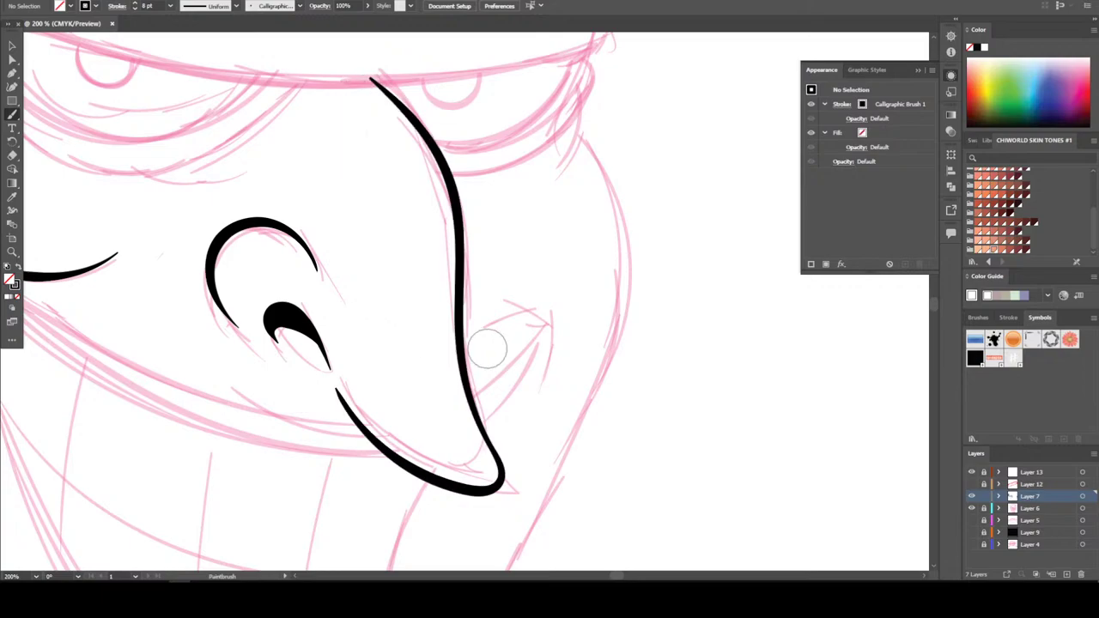
{"action": "key", "text": "ctrl+minus"}
{"action": "key", "text": "ctrl+minus"}
{"action": "key", "text": "ctrl+minus"}
{"action": "key", "text": "ctrl+minus"}
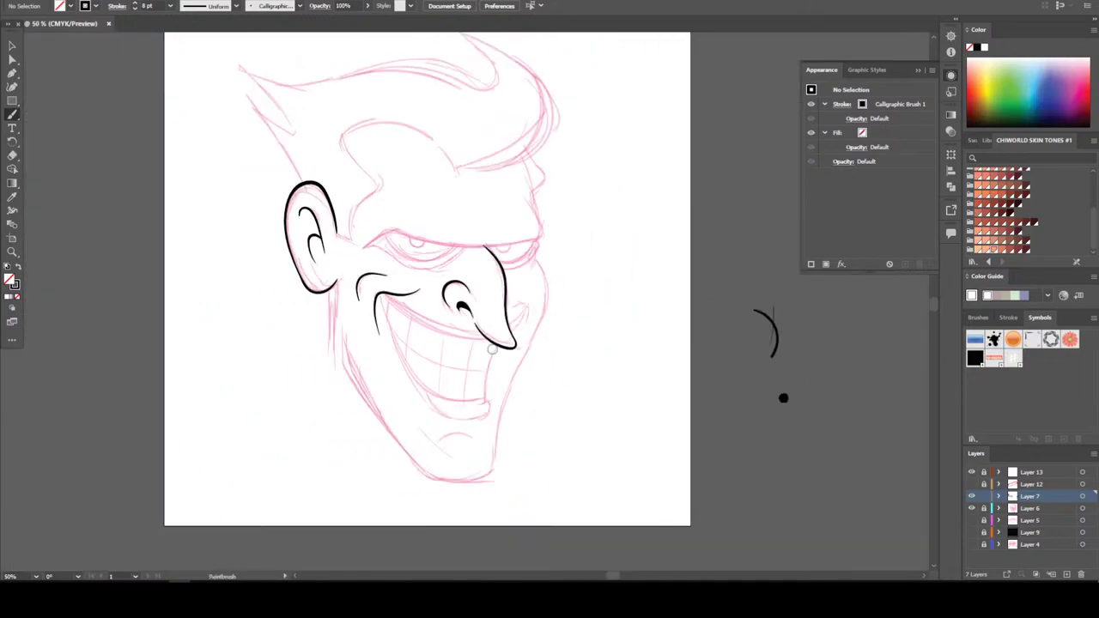
Paint a long black brow line above the eyes
{"action": "key", "text": "ctrl+equal"}
{"action": "key", "text": "ctrl+equal"}
{"action": "key", "text": "ctrl+equal"}
{"action": "key", "text": "ctrl+equal"}
{"action": "scroll", "coordinate": [493, 345], "scroll_direction": "up", "scroll_amount": 3}
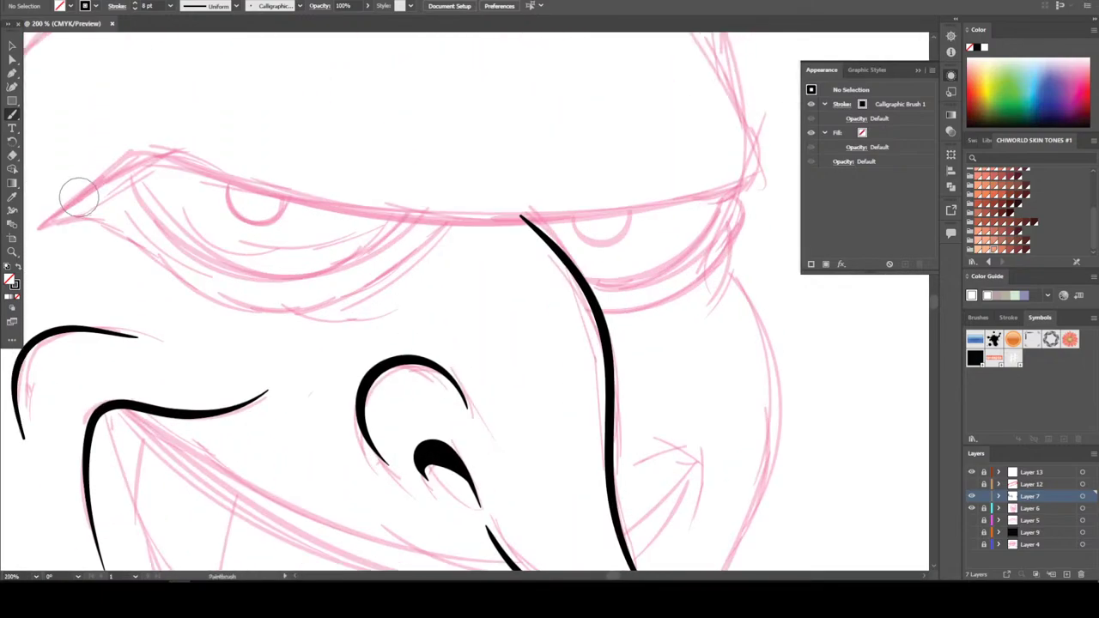
{"action": "mouse_move", "coordinate": [43, 223]}
{"action": "left_mouse_down"}
{"action": "mouse_move", "coordinate": [106, 177]}
{"action": "mouse_move", "coordinate": [230, 177]}
{"action": "mouse_move", "coordinate": [466, 222]}
{"action": "mouse_move", "coordinate": [645, 207]}
{"action": "mouse_move", "coordinate": [734, 185]}
{"action": "left_mouse_up"}
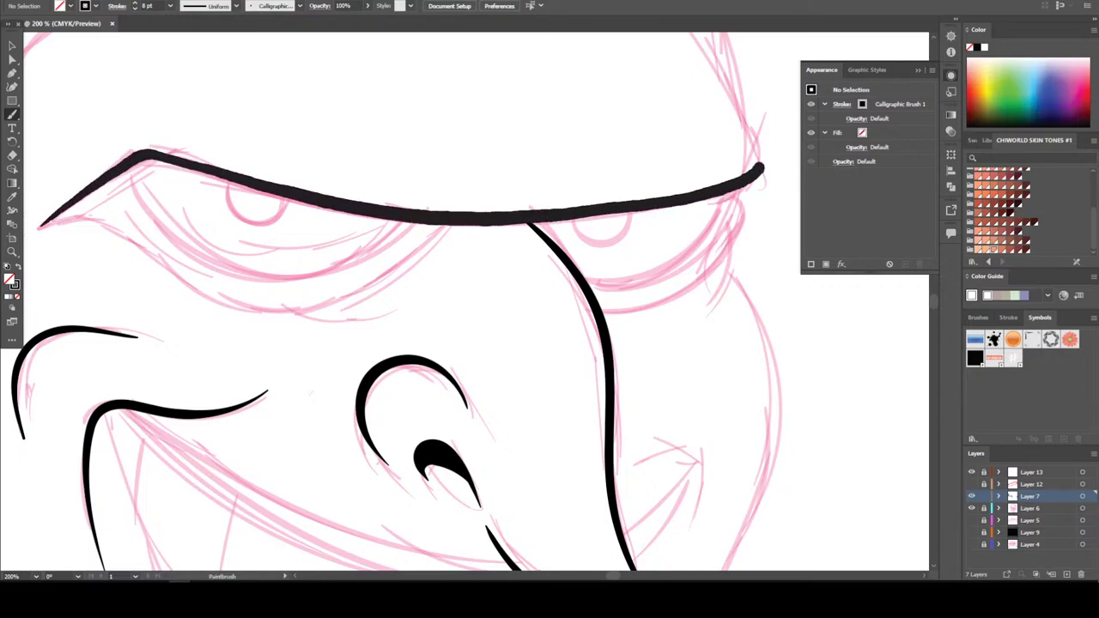
{"action": "key", "text": "ctrl+minus"}
{"action": "key", "text": "ctrl+minus"}
{"action": "key", "text": "ctrl+minus"}
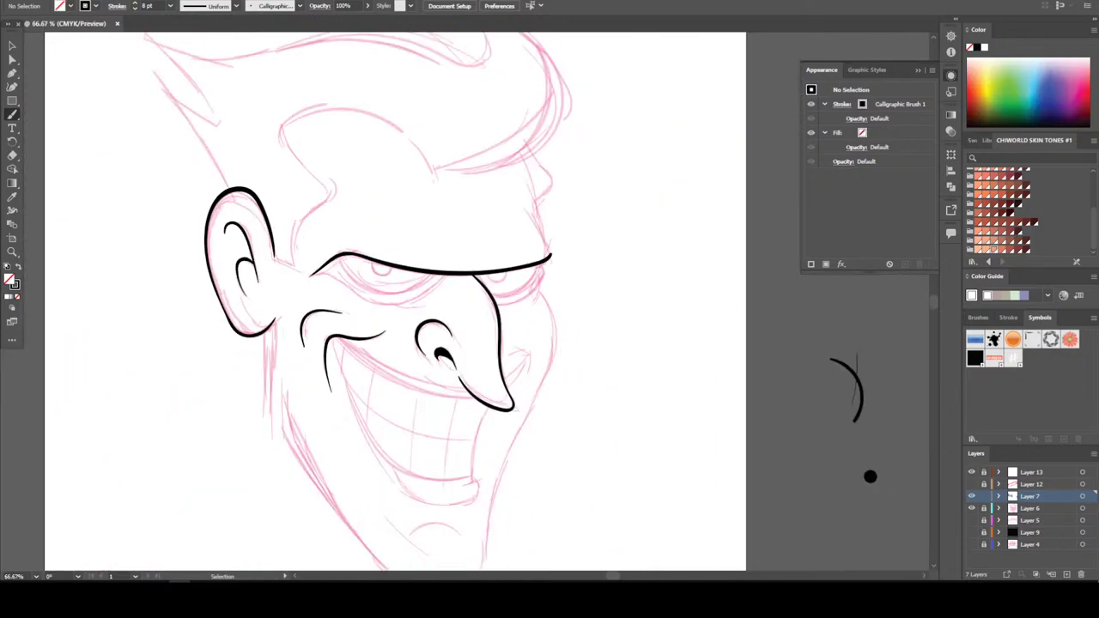
{"action": "scroll", "coordinate": [549, 292], "scroll_direction": "up", "scroll_amount": 5}
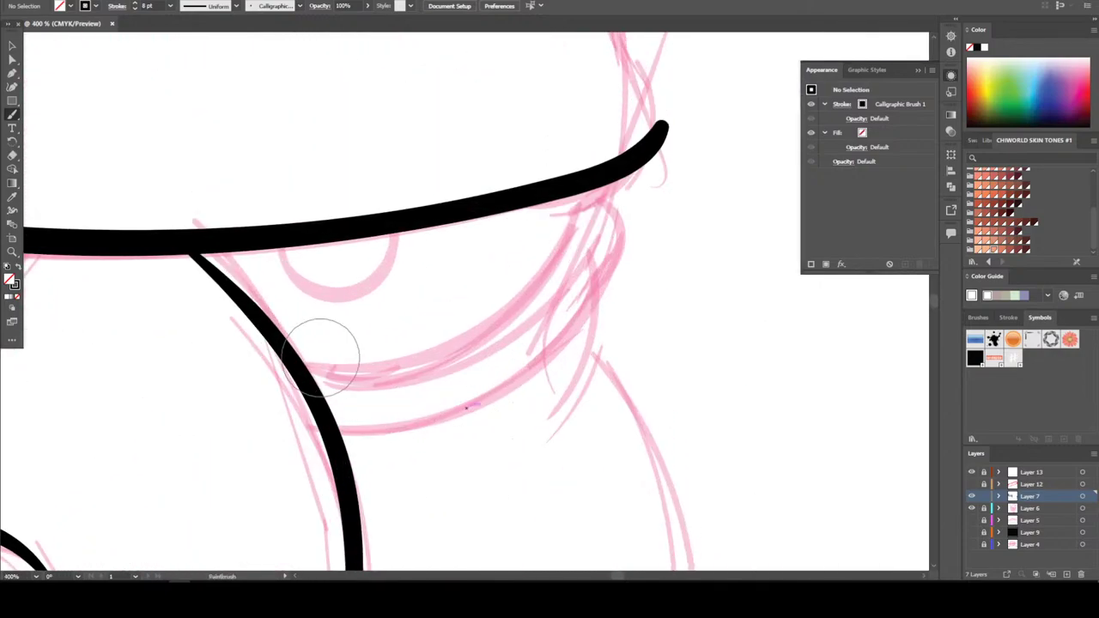
Ink two curves under the right eye
{"action": "mouse_move", "coordinate": [301, 367]}
{"action": "left_mouse_down"}
{"action": "mouse_move", "coordinate": [335, 377]}
{"action": "mouse_move", "coordinate": [381, 377]}
{"action": "mouse_move", "coordinate": [464, 348]}
{"action": "mouse_move", "coordinate": [559, 262]}
{"action": "mouse_move", "coordinate": [591, 189]}
{"action": "mouse_move", "coordinate": [620, 218]}
{"action": "mouse_move", "coordinate": [619, 246]}
{"action": "mouse_move", "coordinate": [567, 324]}
{"action": "mouse_move", "coordinate": [515, 371]}
{"action": "mouse_move", "coordinate": [459, 408]}
{"action": "mouse_move", "coordinate": [333, 424]}
{"action": "left_mouse_up"}
{"action": "left_click_drag", "start_coordinate": [592, 290], "coordinate": [596, 323]}
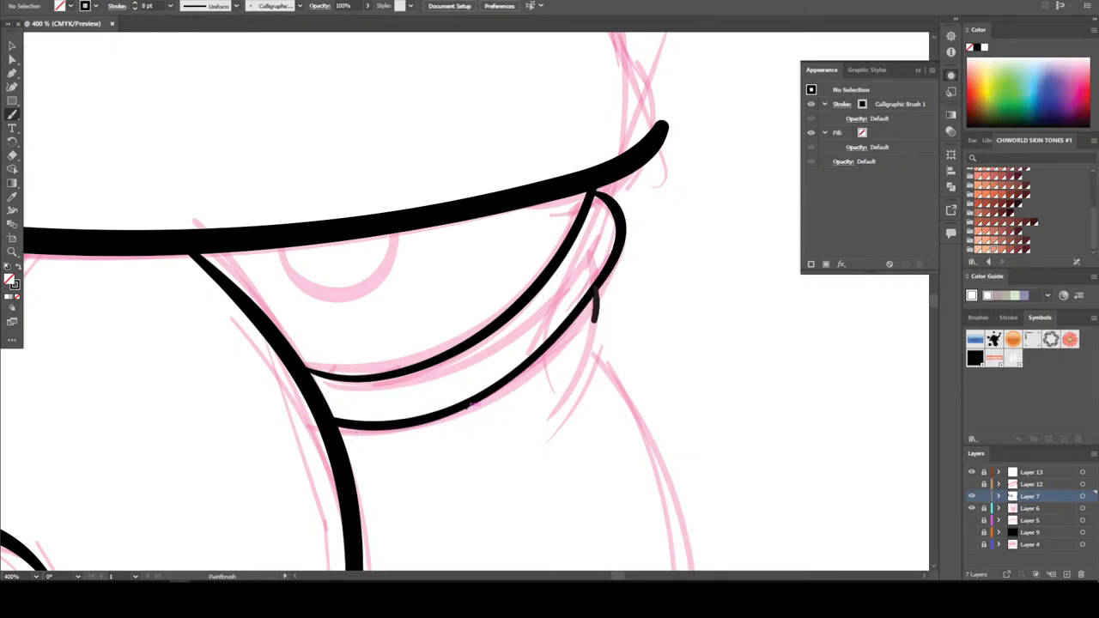
{"action": "key", "text": "ctrl+minus"}
{"action": "key", "text": "ctrl+minus"}
{"action": "key", "text": "ctrl+minus"}
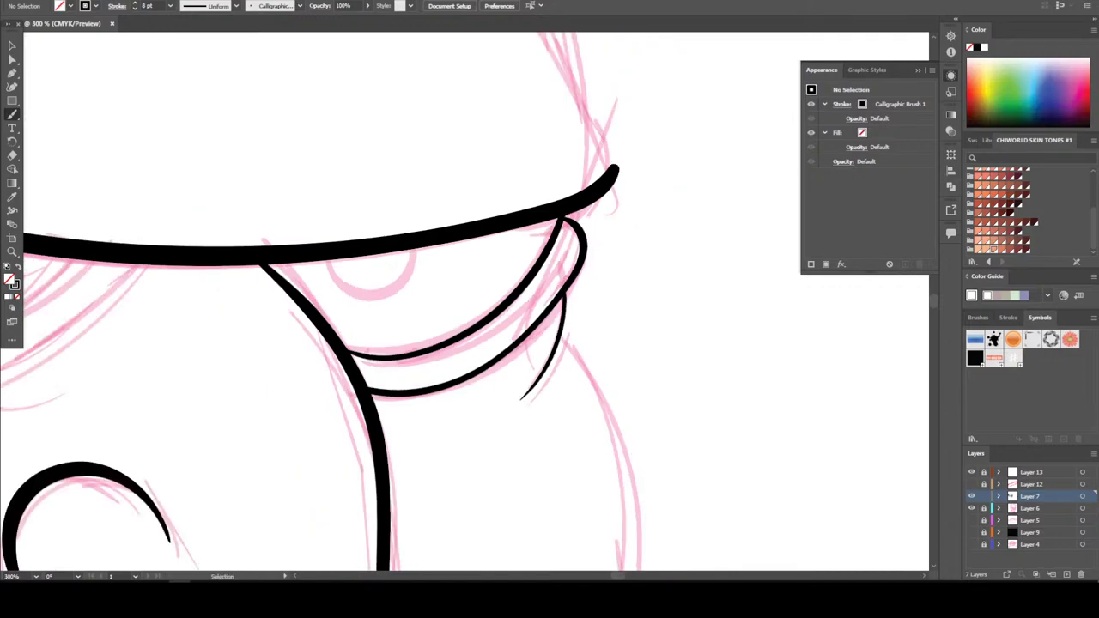
{"action": "key", "text": "ctrl+0"}
{"action": "key", "text": "ctrl+plus"}
{"action": "key", "text": "ctrl+plus"}
{"action": "key", "text": "ctrl+plus"}
{"action": "key", "text": "ctrl+plus"}
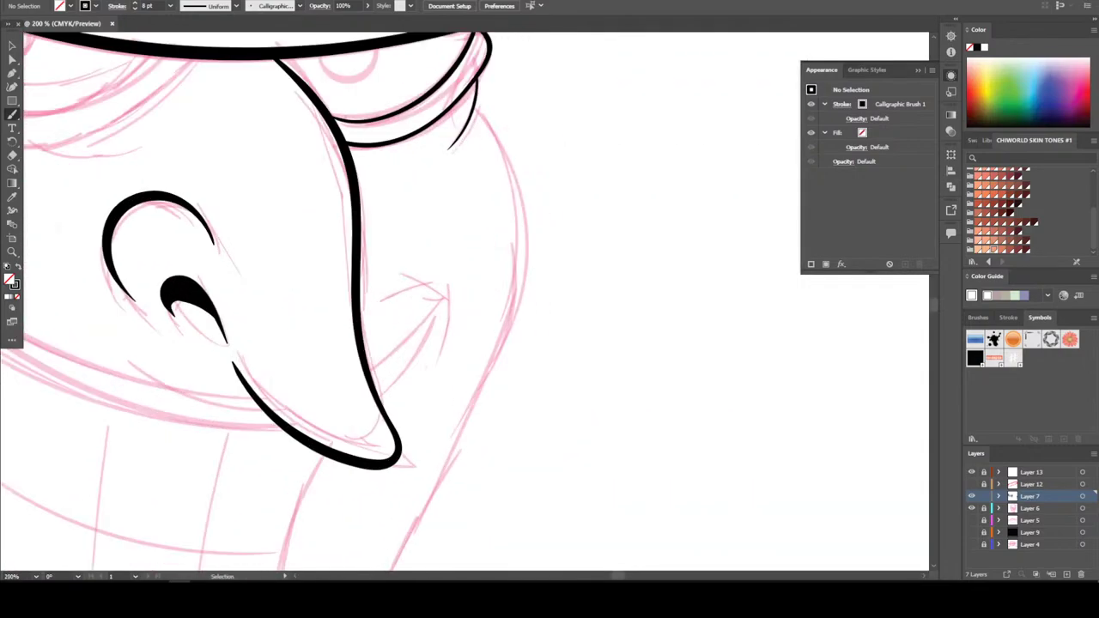
{"action": "scroll", "coordinate": [363, 245], "scroll_direction": "down", "scroll_amount": 1}
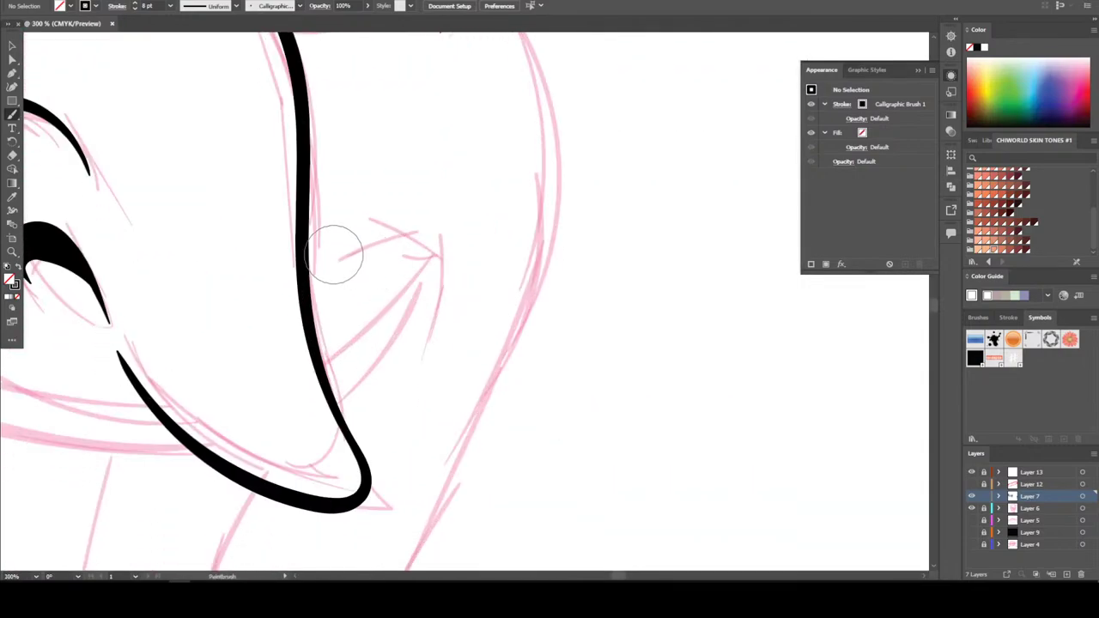
Extend the nose tip curve and ink the smile crease beside the nose
{"action": "mouse_move", "coordinate": [418, 227]}
{"action": "left_mouse_down"}
{"action": "mouse_move", "coordinate": [451, 257]}
{"action": "mouse_move", "coordinate": [437, 339]}
{"action": "mouse_move", "coordinate": [411, 400]}
{"action": "left_mouse_up"}
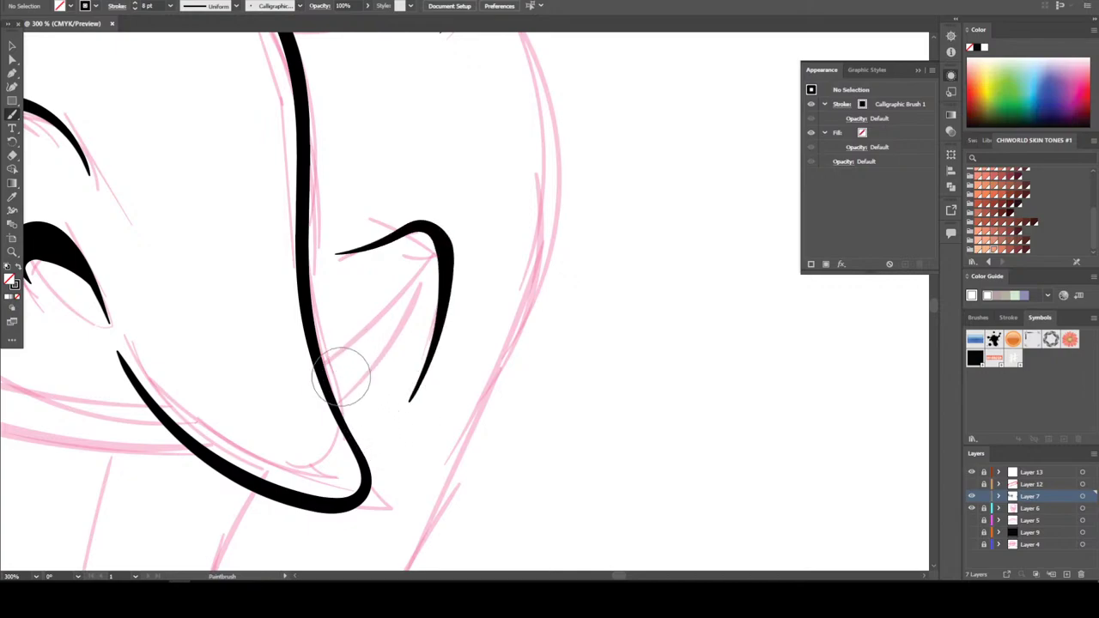
{"action": "mouse_move", "coordinate": [429, 233]}
{"action": "left_mouse_down"}
{"action": "mouse_move", "coordinate": [389, 306]}
{"action": "mouse_move", "coordinate": [348, 347]}
{"action": "left_mouse_up"}
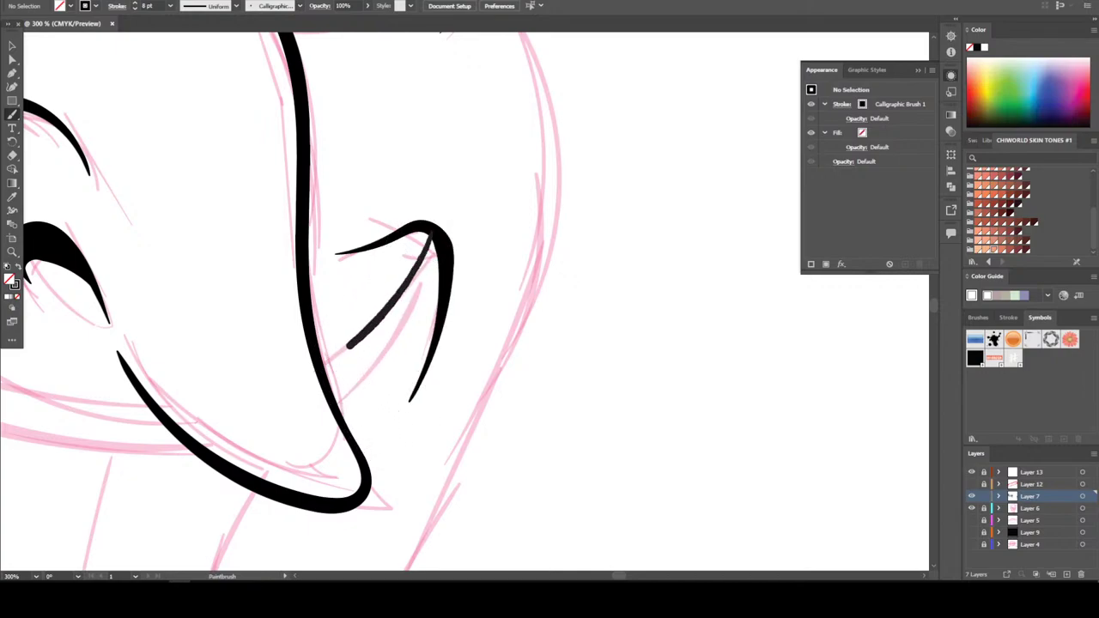
{"action": "left_click_drag", "start_coordinate": [328, 383], "coordinate": [341, 376]}
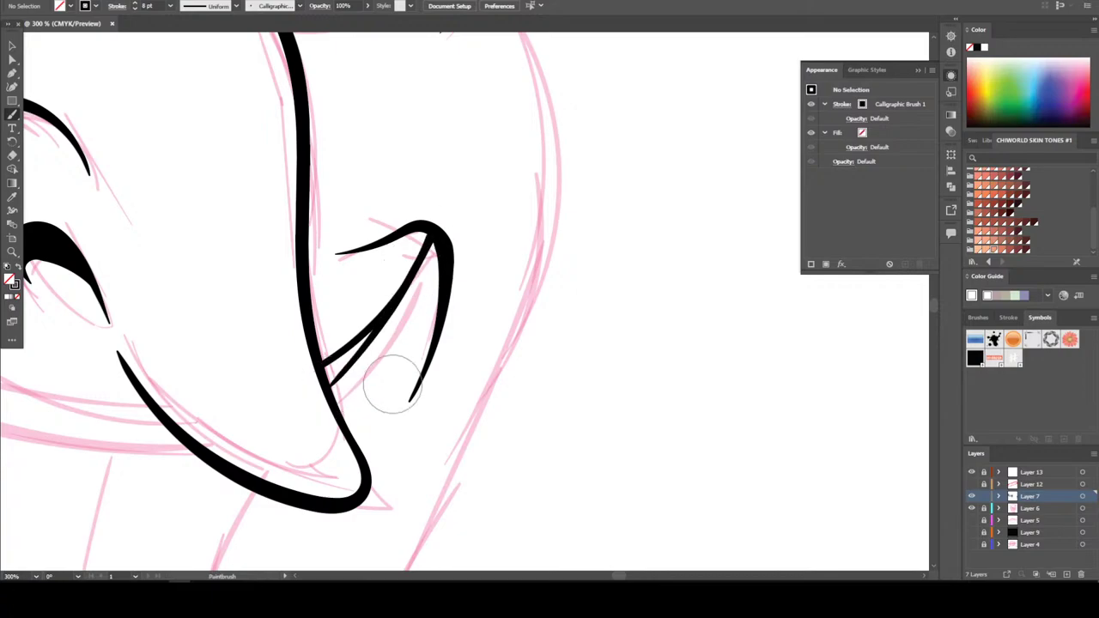
{"action": "key", "text": "ctrl+minus"}
{"action": "key", "text": "ctrl+minus"}
{"action": "key", "text": "ctrl+minus"}
{"action": "key", "text": "ctrl+minus"}
{"action": "key", "text": "ctrl+minus"}
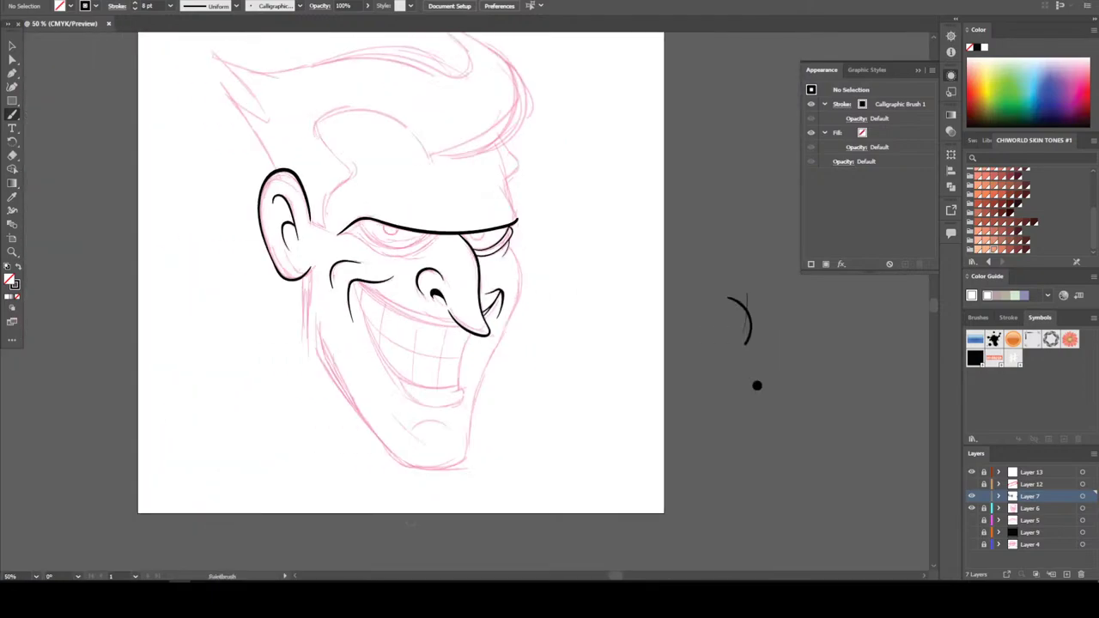
{"action": "key", "text": "ctrl+plus"}
{"action": "key", "text": "ctrl+plus"}
{"action": "key", "text": "ctrl+plus"}
{"action": "key", "text": "ctrl+plus"}
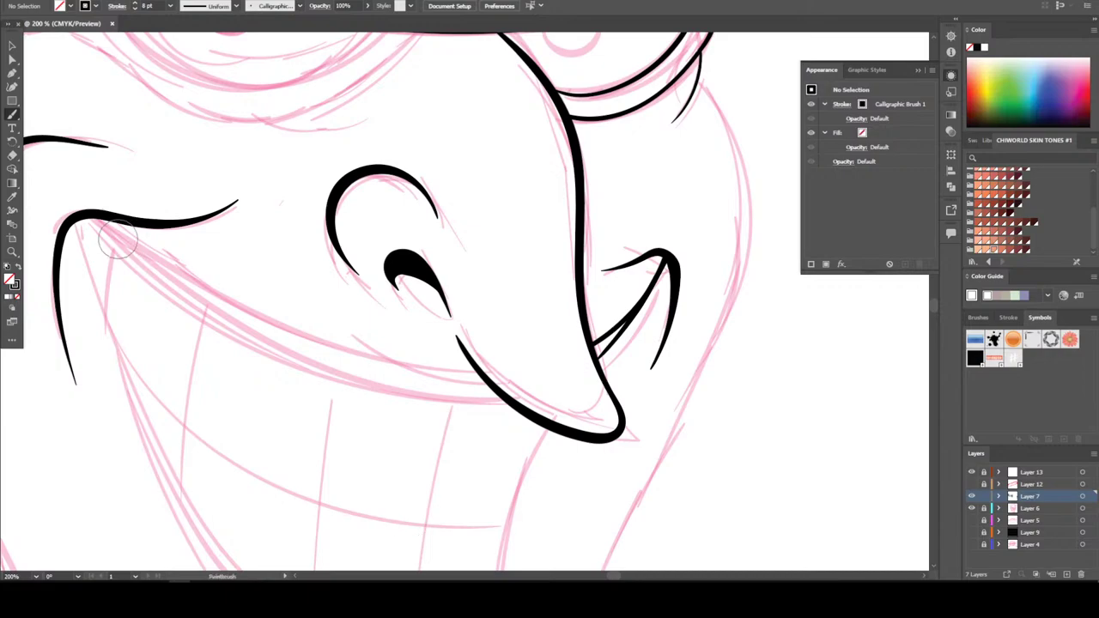
Ink the long smile line across the mouth, undoing an extra stroke at its left end
{"action": "mouse_move", "coordinate": [79, 220]}
{"action": "left_mouse_down"}
{"action": "mouse_move", "coordinate": [311, 363]}
{"action": "mouse_move", "coordinate": [393, 391]}
{"action": "mouse_move", "coordinate": [508, 399]}
{"action": "left_mouse_up"}
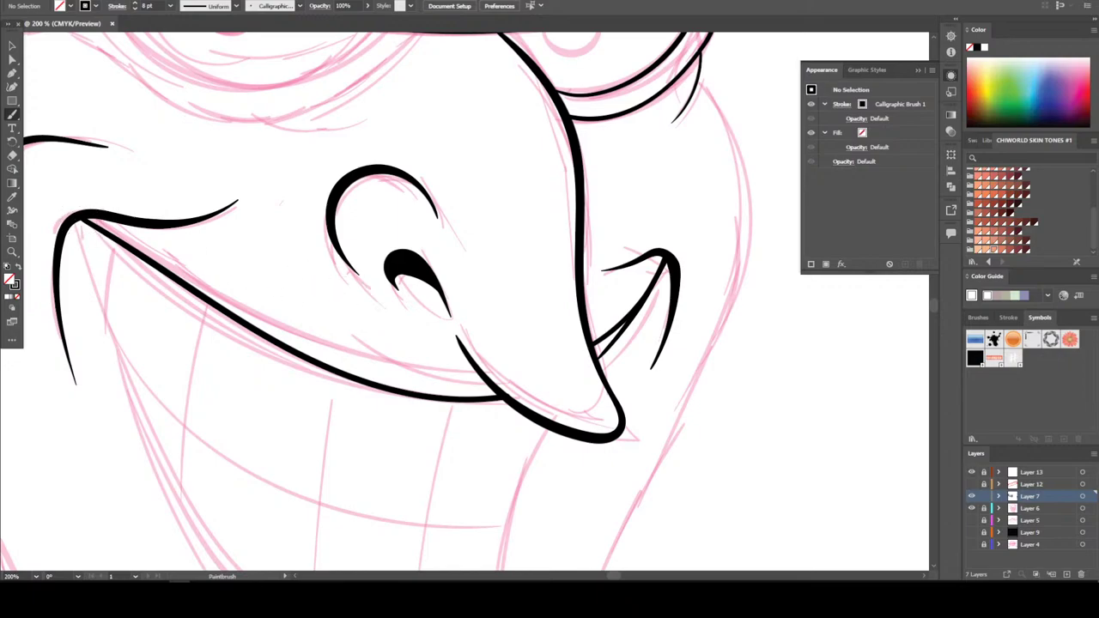
{"action": "left_click_drag", "start_coordinate": [81, 216], "coordinate": [129, 242]}
{"action": "key", "text": "ctrl+z"}
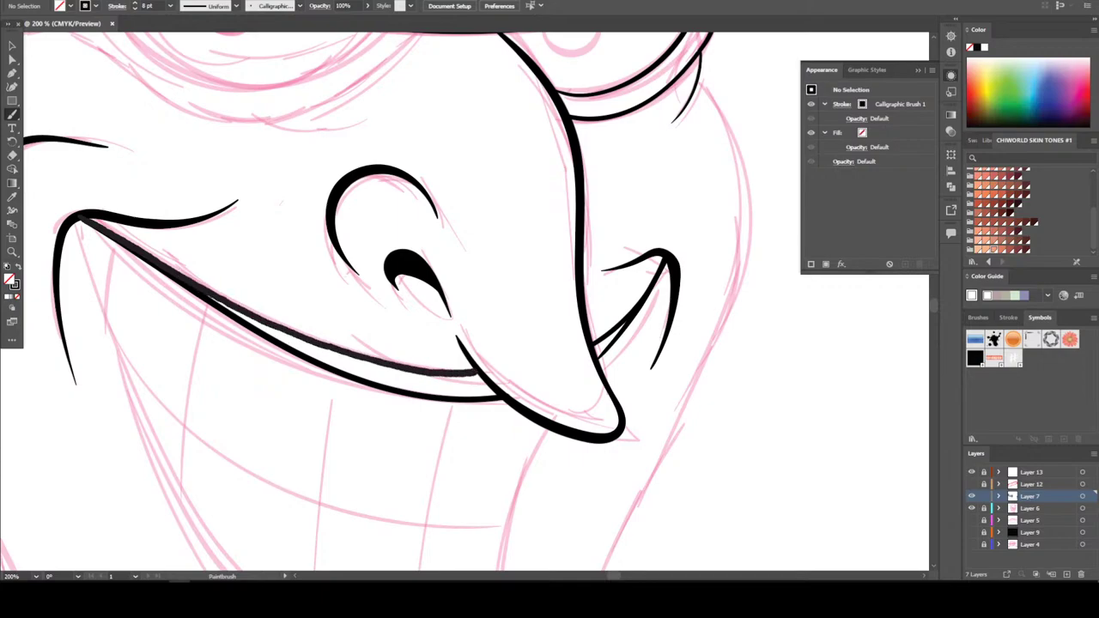
{"action": "left_click_drag", "start_coordinate": [477, 372], "coordinate": [477, 373]}
Replace the too-thick nose underside stroke with a thinner one
{"action": "key", "text": "ctrl+equal"}
{"action": "key", "text": "ctrl+equal"}
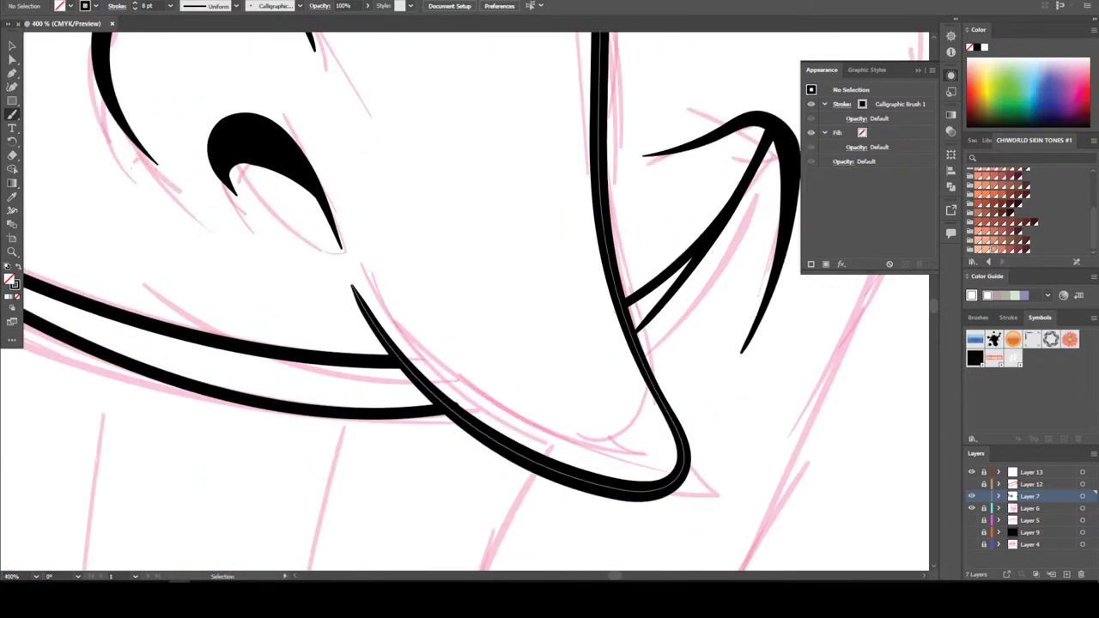
{"action": "key", "text": "ctrl+plus"}
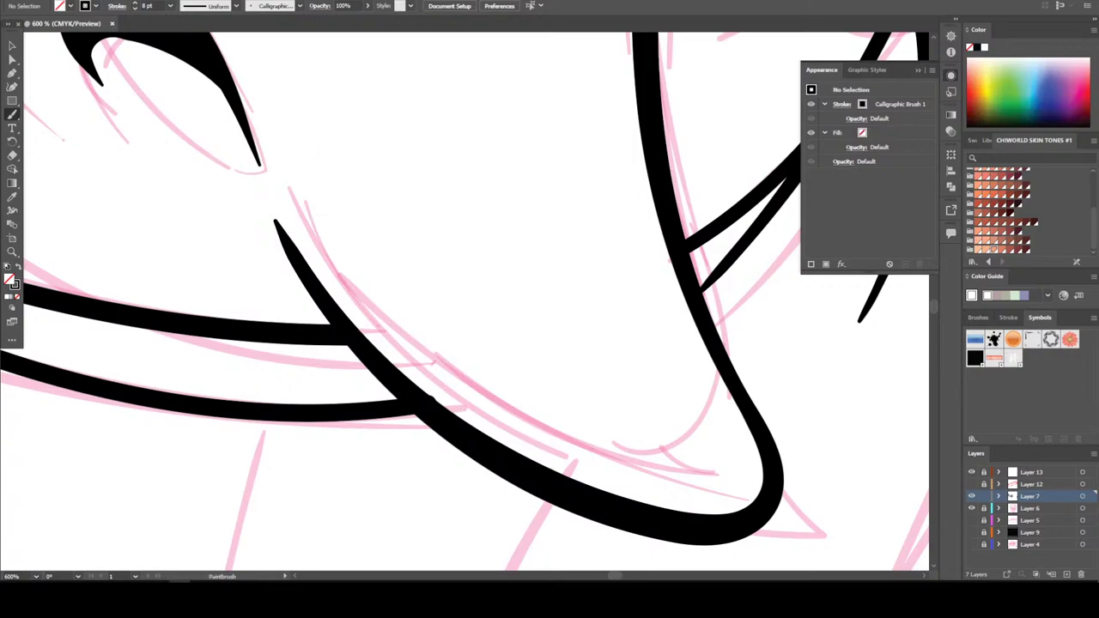
{"action": "mouse_move", "coordinate": [269, 208]}
{"action": "left_mouse_down"}
{"action": "mouse_move", "coordinate": [376, 345]}
{"action": "mouse_move", "coordinate": [462, 420]}
{"action": "mouse_move", "coordinate": [656, 513]}
{"action": "mouse_move", "coordinate": [712, 511]}
{"action": "left_mouse_up"}
{"action": "key", "text": "ctrl+minus"}
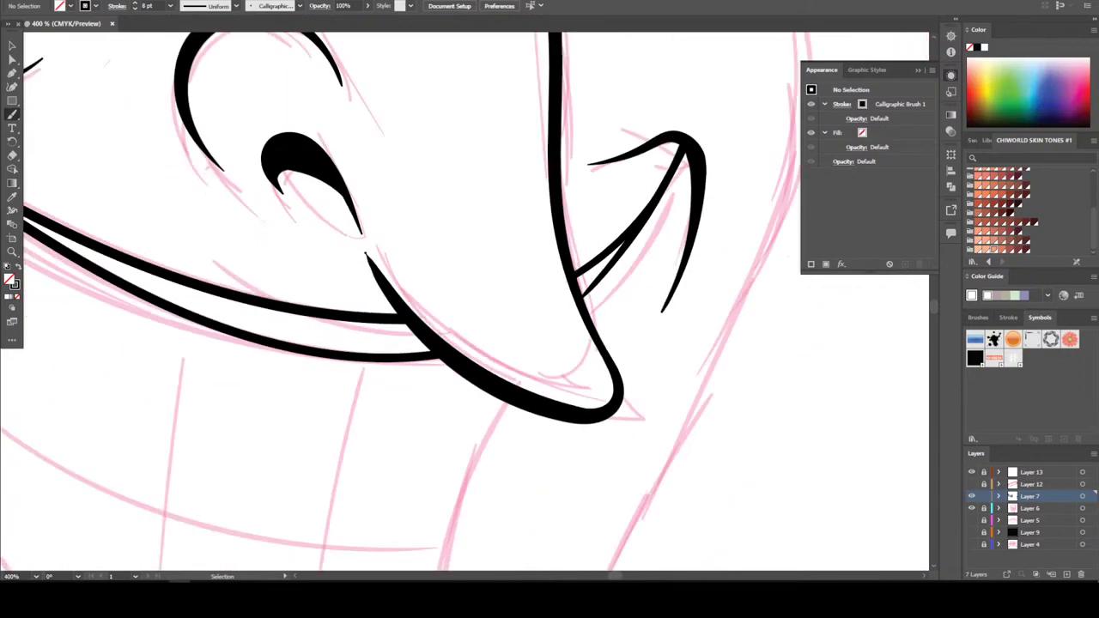
{"action": "key", "text": "ctrl+plus"}
{"action": "key", "text": "ctrl+z"}
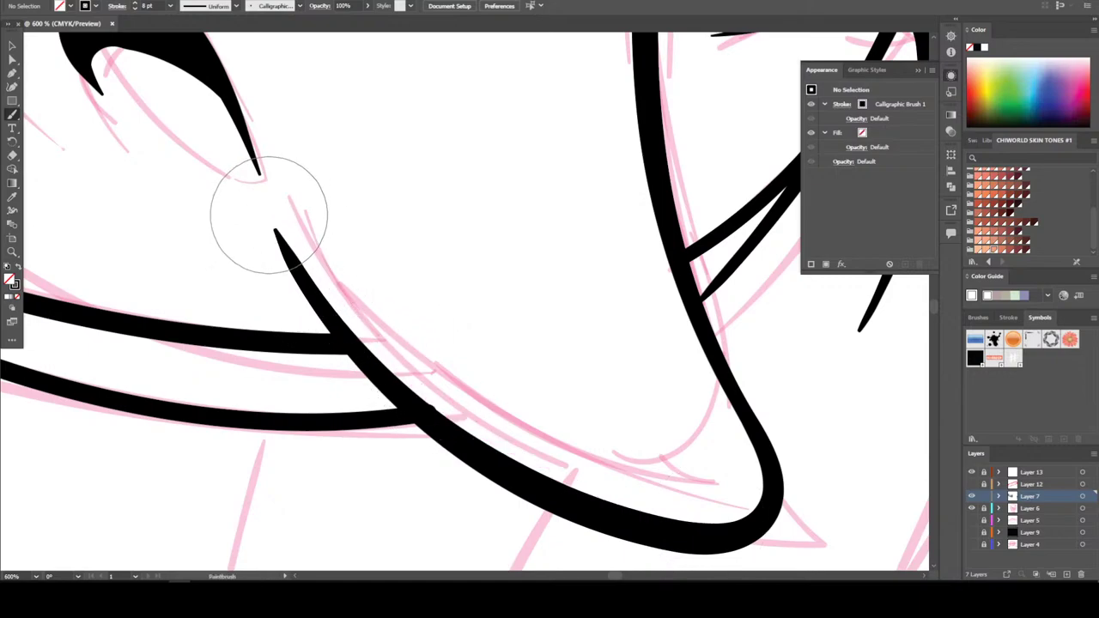
{"action": "mouse_move", "coordinate": [269, 218]}
{"action": "left_mouse_down"}
{"action": "mouse_move", "coordinate": [356, 348]}
{"action": "mouse_move", "coordinate": [558, 488]}
{"action": "mouse_move", "coordinate": [601, 502]}
{"action": "left_mouse_up"}
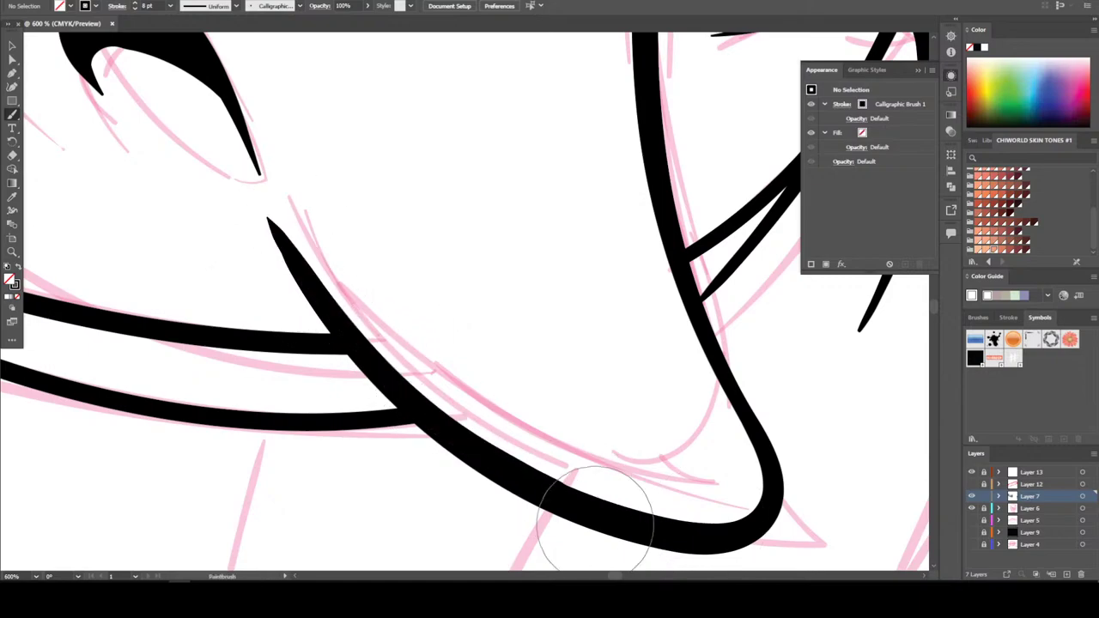
{"action": "key", "text": "ctrl+minus"}
{"action": "key", "text": "ctrl+minus"}
{"action": "key", "text": "ctrl+minus"}
{"action": "key", "text": "ctrl+minus"}
{"action": "key", "text": "ctrl+minus"}
{"action": "key", "text": "ctrl+minus"}
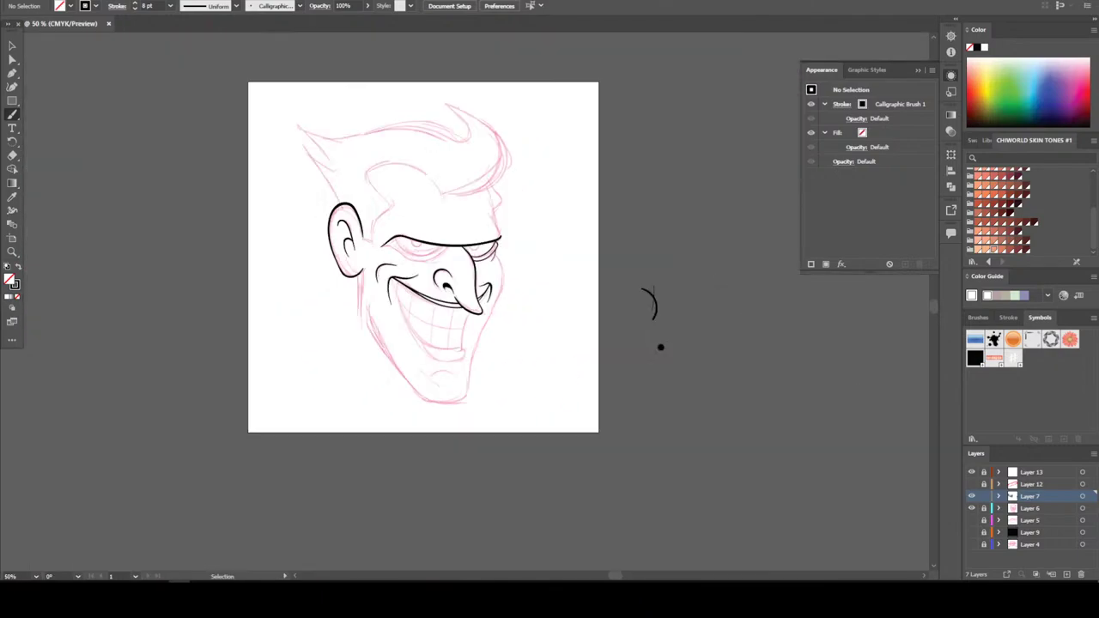
{"action": "key", "text": "ctrl+plus"}
{"action": "key", "text": "ctrl+plus"}
Zoom in on the mouth and confirm the Paintbrush Tool Options
{"action": "scroll", "coordinate": [554, 479], "scroll_direction": "up", "scroll_amount": 1}
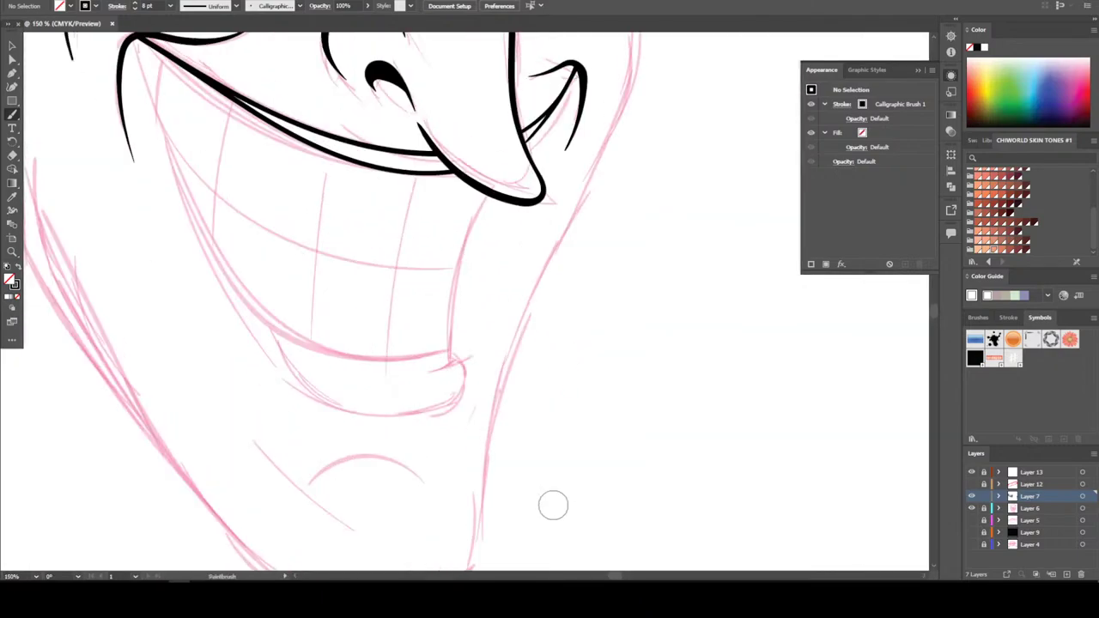
{"action": "key", "text": "ctrl+plus"}
{"action": "scroll", "coordinate": [528, 470], "scroll_direction": "up", "scroll_amount": 1}
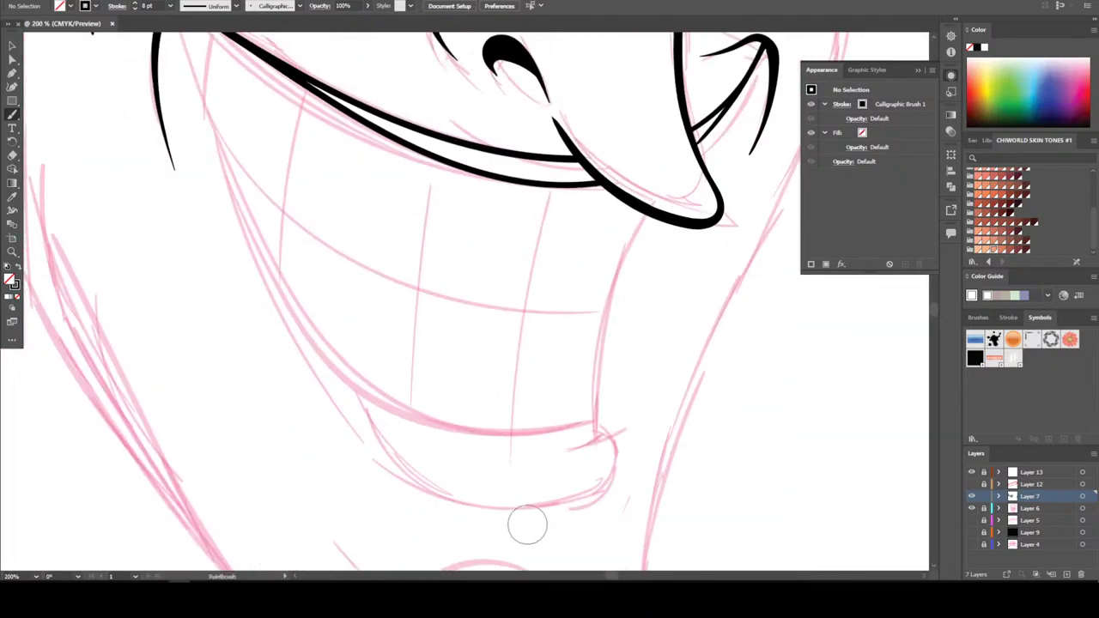
{"action": "scroll", "coordinate": [188, 185], "scroll_direction": "up", "scroll_amount": 1}
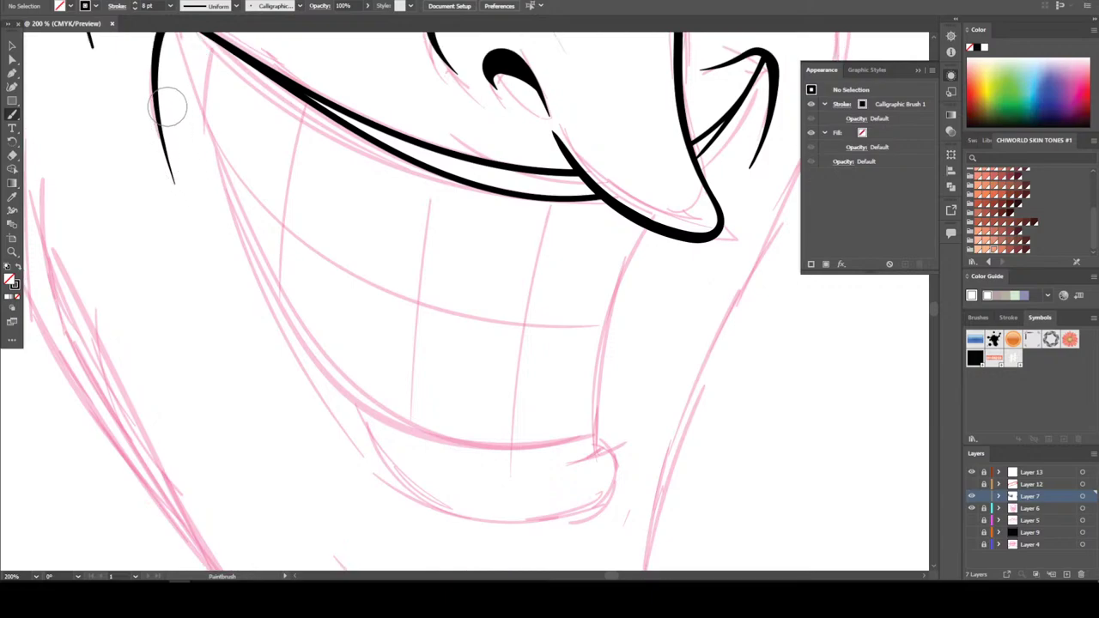
{"action": "scroll", "coordinate": [167, 104], "scroll_direction": "up", "scroll_amount": 1}
{"action": "scroll", "coordinate": [172, 73], "scroll_direction": "up", "scroll_amount": 1}
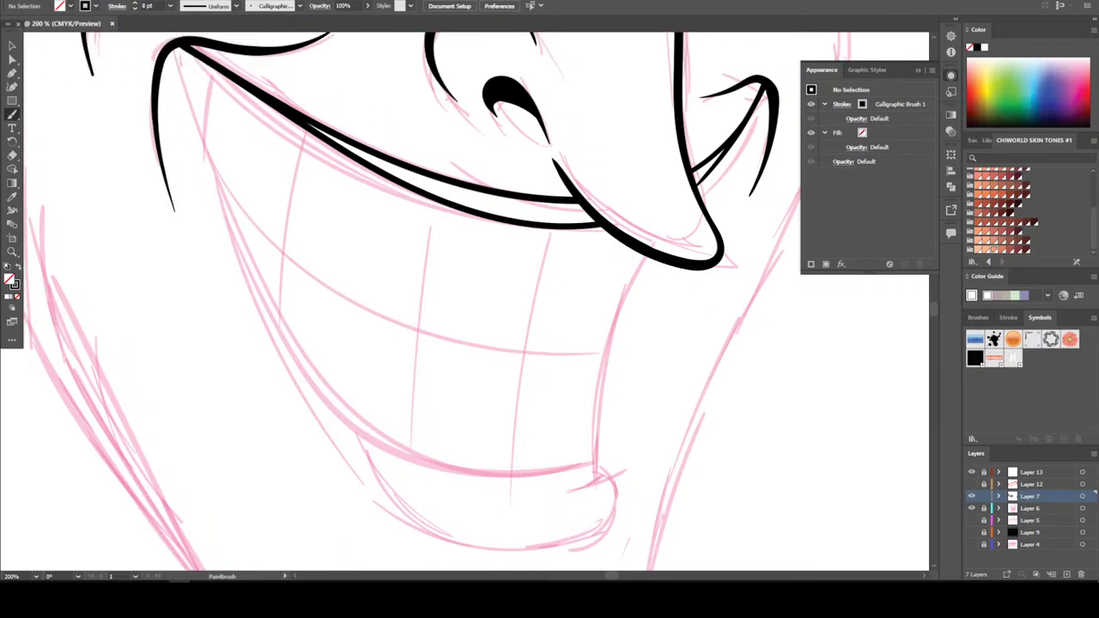
{"action": "key", "text": "Return"}
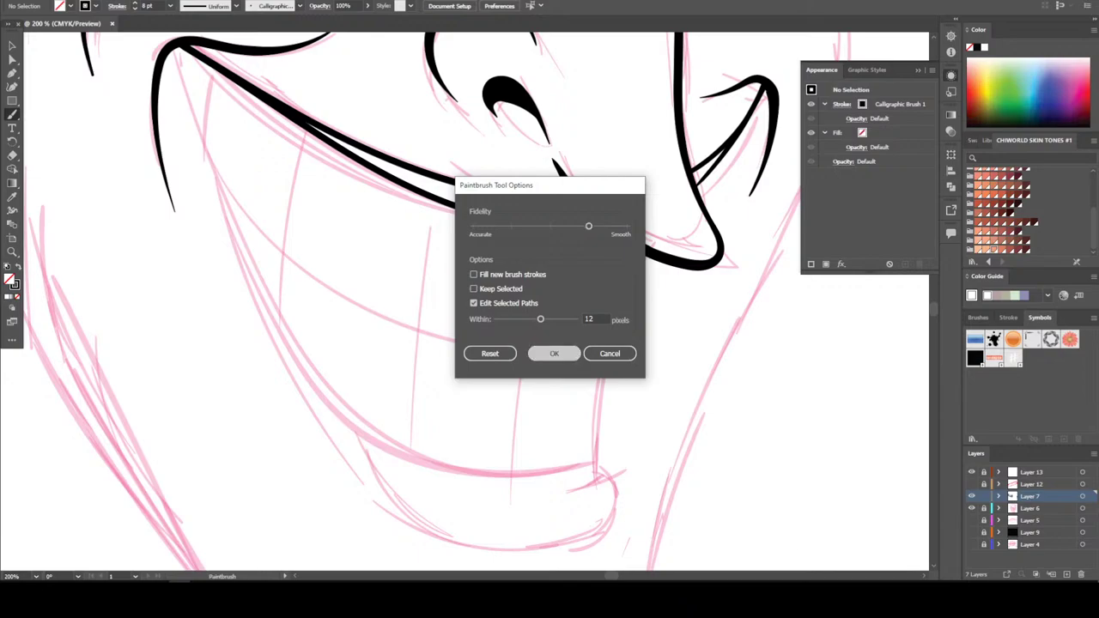
{"action": "key", "text": "Return"}
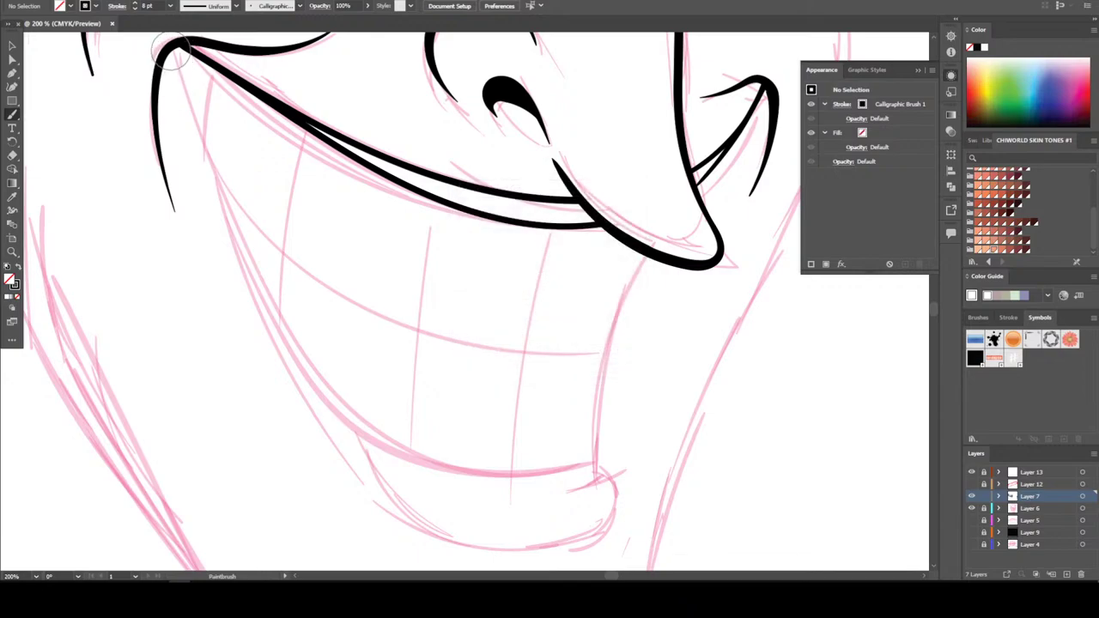
Ink the mouth's left side, lower lip curve, and right side in thick black strokes
{"action": "mouse_move", "coordinate": [176, 51]}
{"action": "left_mouse_down"}
{"action": "mouse_move", "coordinate": [225, 222]}
{"action": "mouse_move", "coordinate": [329, 430]}
{"action": "left_mouse_up"}
{"action": "mouse_move", "coordinate": [400, 508]}
{"action": "left_mouse_down"}
{"action": "mouse_move", "coordinate": [491, 550]}
{"action": "mouse_move", "coordinate": [593, 540]}
{"action": "left_mouse_up"}
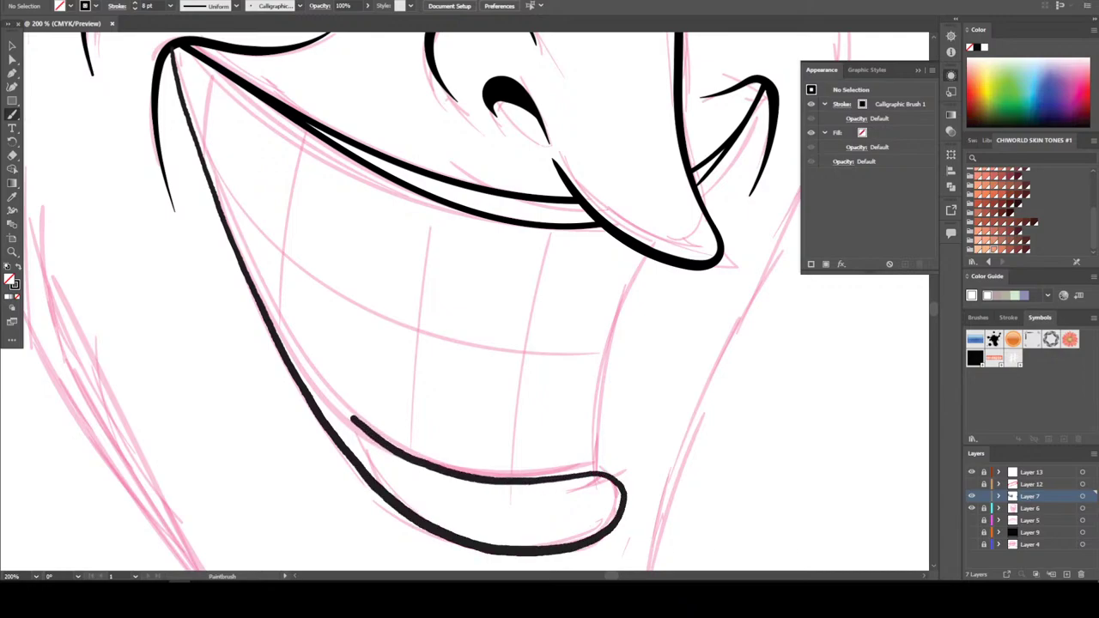
{"action": "left_click_drag", "start_coordinate": [313, 375], "coordinate": [266, 307]}
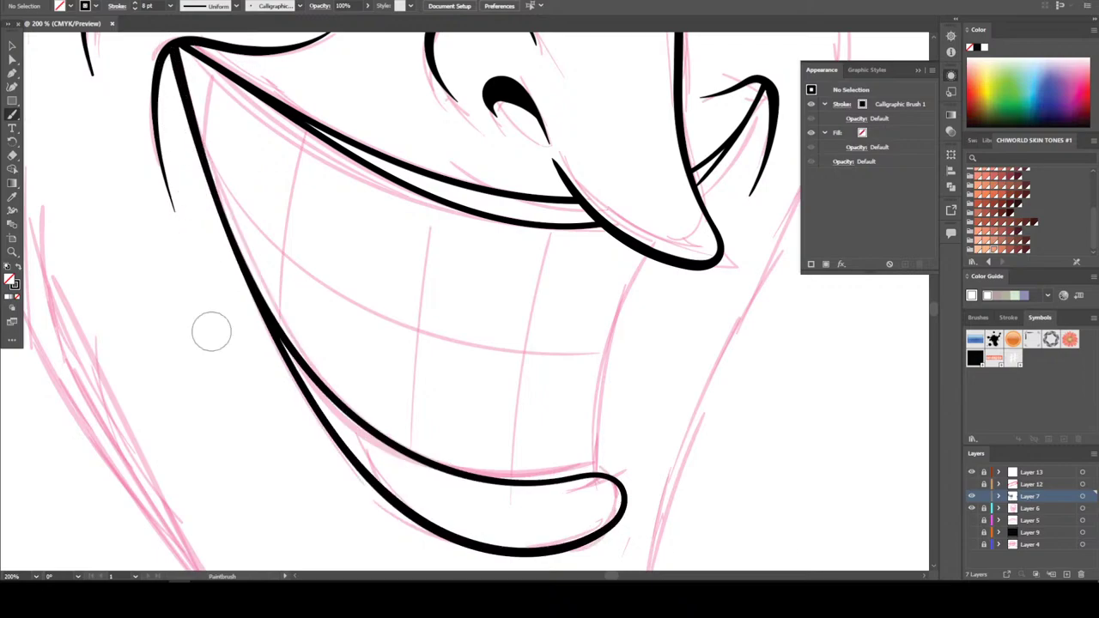
{"action": "scroll", "coordinate": [209, 326], "scroll_direction": "down", "scroll_amount": 5}
{"action": "scroll", "coordinate": [445, 463], "scroll_direction": "up", "scroll_amount": 7}
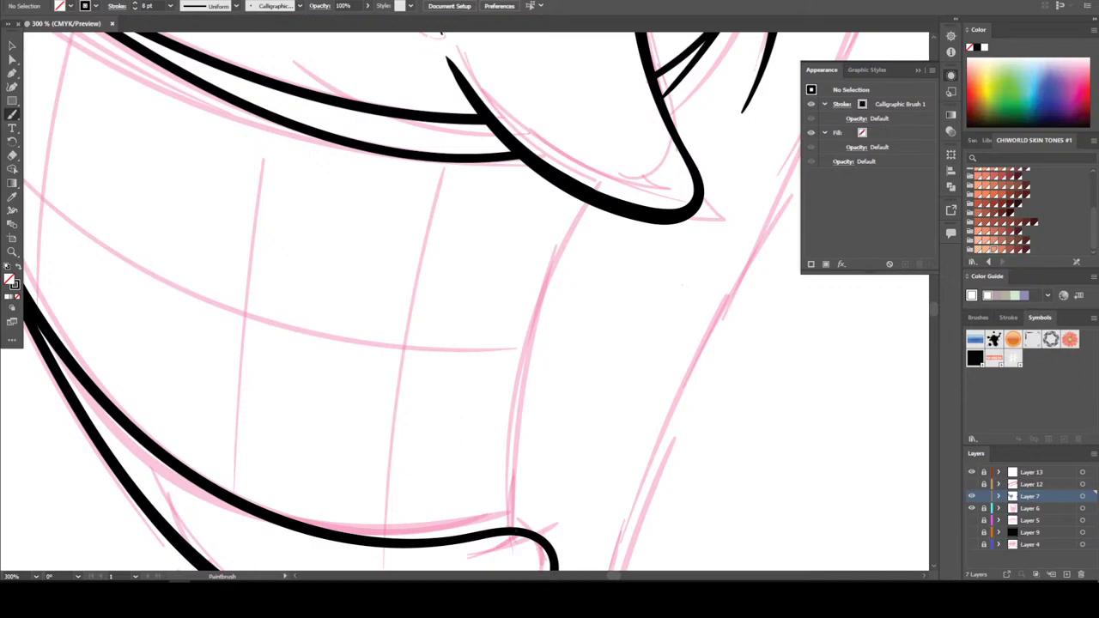
{"action": "mouse_move", "coordinate": [515, 526]}
{"action": "left_mouse_down"}
{"action": "mouse_move", "coordinate": [542, 323]}
{"action": "mouse_move", "coordinate": [593, 199]}
{"action": "left_mouse_up"}
{"action": "key", "text": "ctrl+minus"}
{"action": "key", "text": "ctrl+minus"}
{"action": "key", "text": "ctrl+minus"}
{"action": "key", "text": "ctrl+minus"}
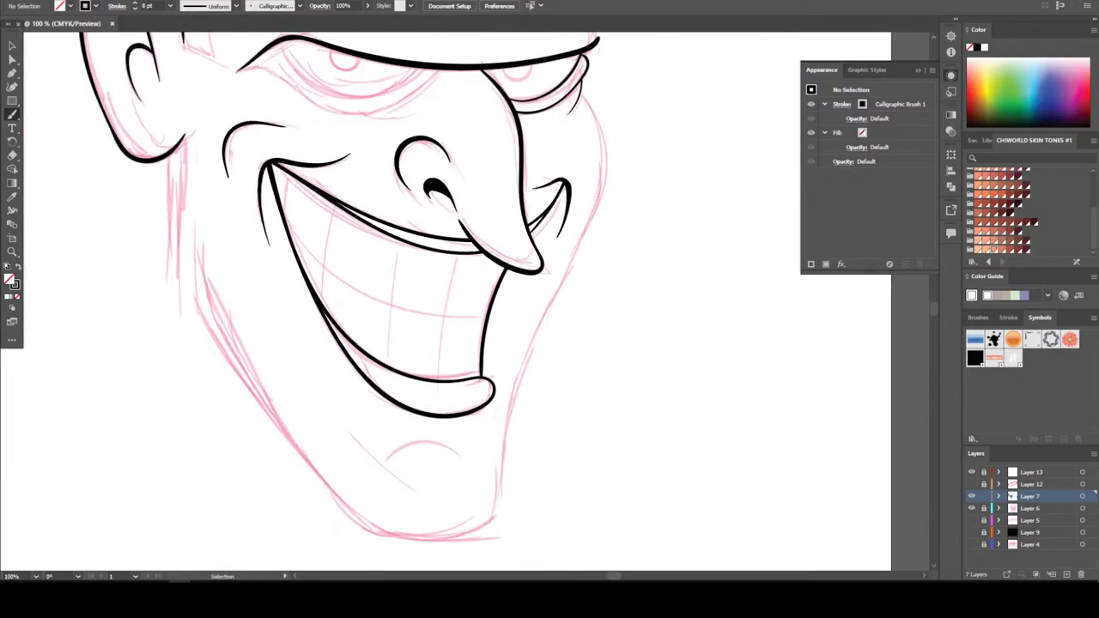
{"action": "key", "text": "ctrl+plus"}
{"action": "key", "text": "ctrl+plus"}
{"action": "key", "text": "ctrl+plus"}
{"action": "scroll", "coordinate": [463, 301], "scroll_direction": "up", "scroll_amount": 2}
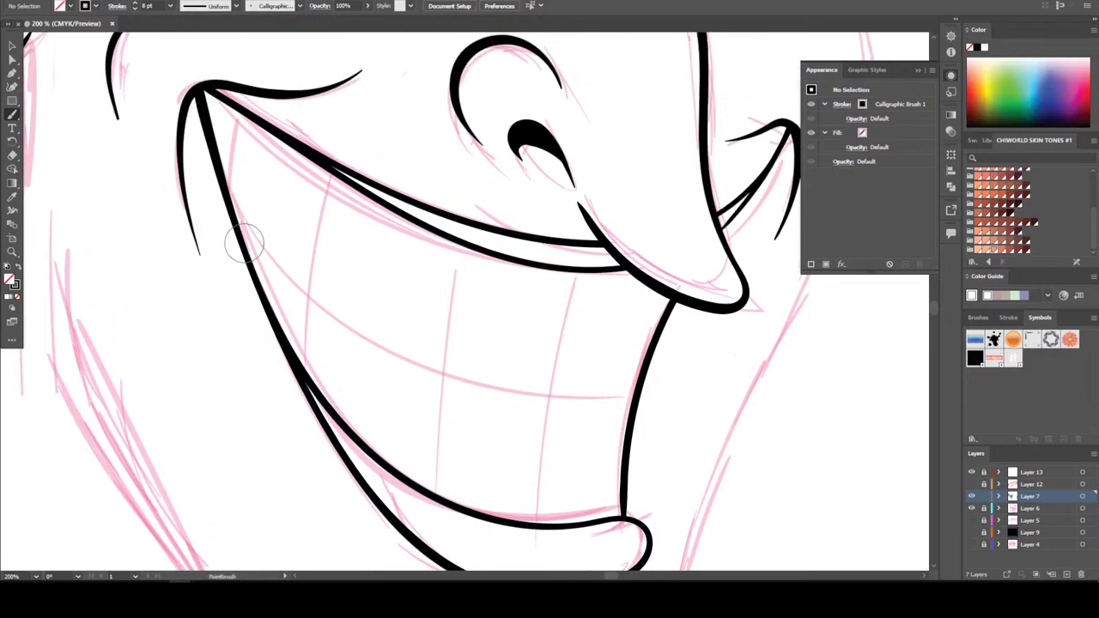
Ink one horizontal line across the teeth and four thin vertical tooth dividers
{"action": "mouse_move", "coordinate": [276, 275]}
{"action": "left_mouse_down"}
{"action": "mouse_move", "coordinate": [417, 364]}
{"action": "mouse_move", "coordinate": [541, 396]}
{"action": "left_mouse_up"}
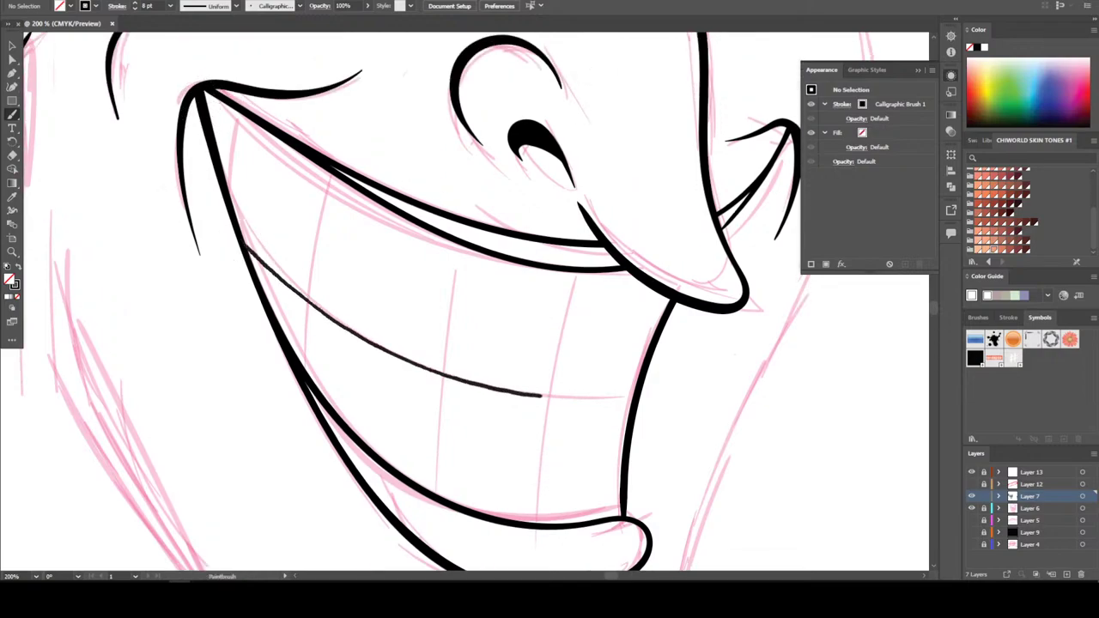
{"action": "left_click_drag", "start_coordinate": [632, 397], "coordinate": [633, 397]}
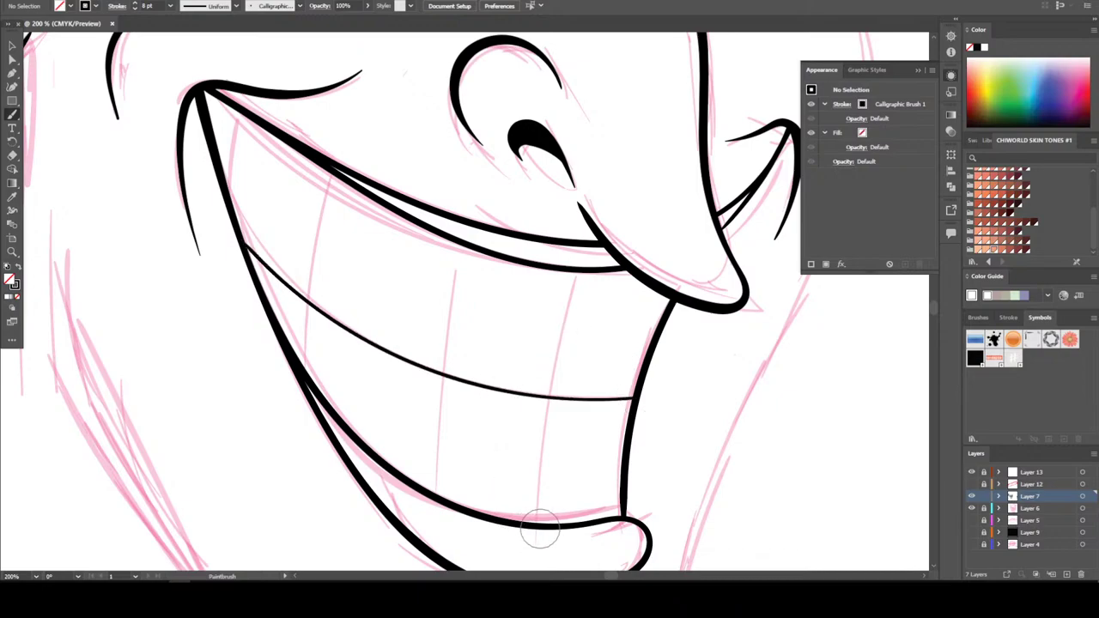
{"action": "left_click_drag", "start_coordinate": [538, 489], "coordinate": [559, 366]}
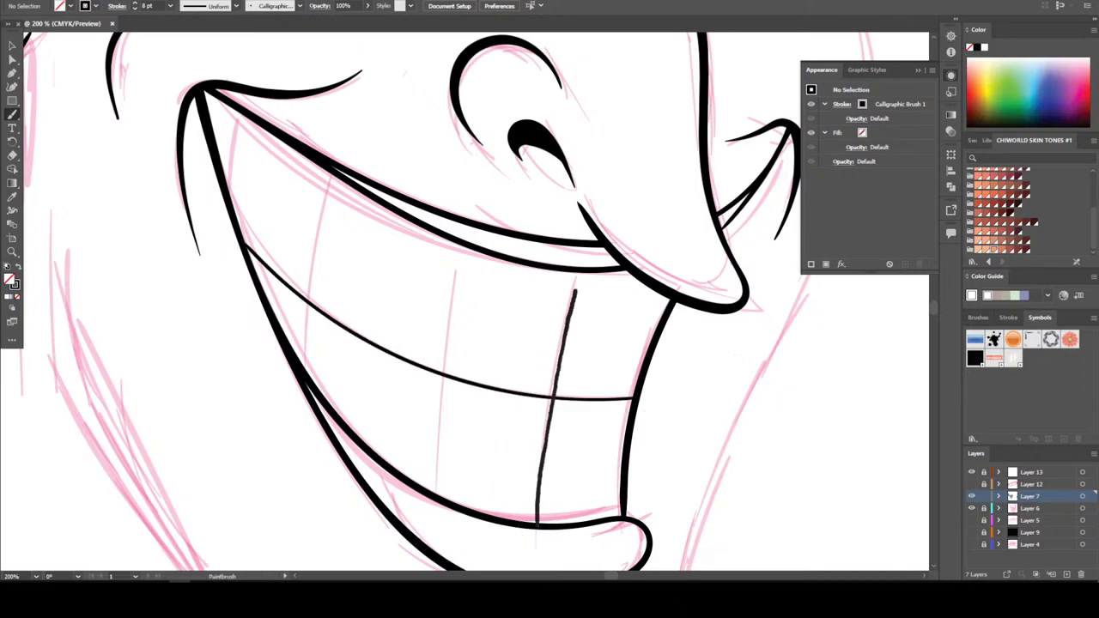
{"action": "left_click_drag", "start_coordinate": [583, 273], "coordinate": [583, 273]}
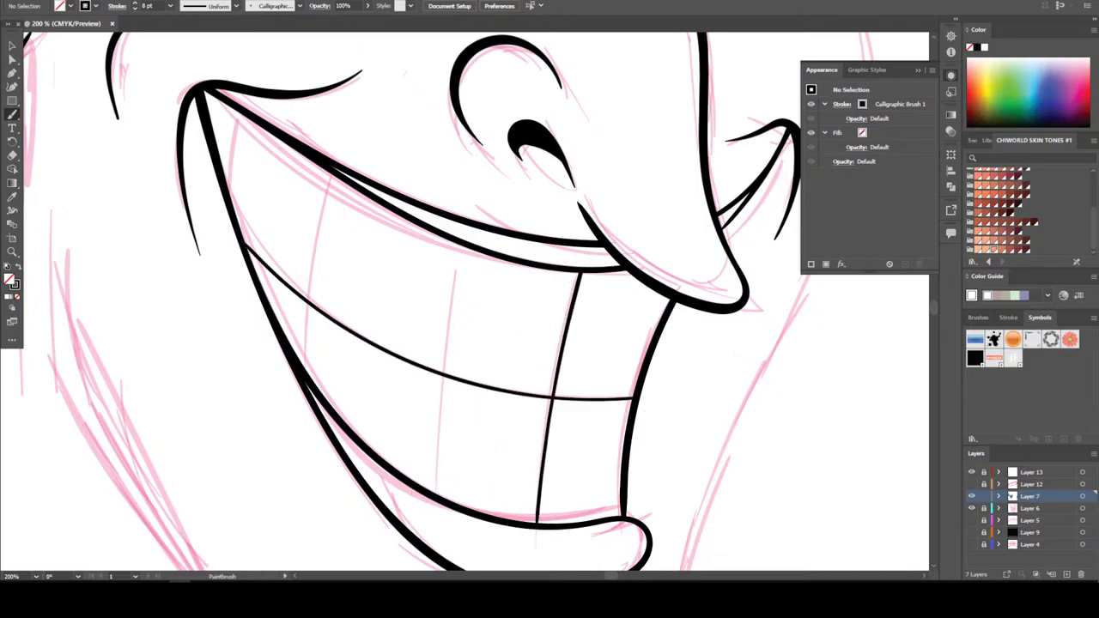
{"action": "left_click_drag", "start_coordinate": [433, 444], "coordinate": [450, 318]}
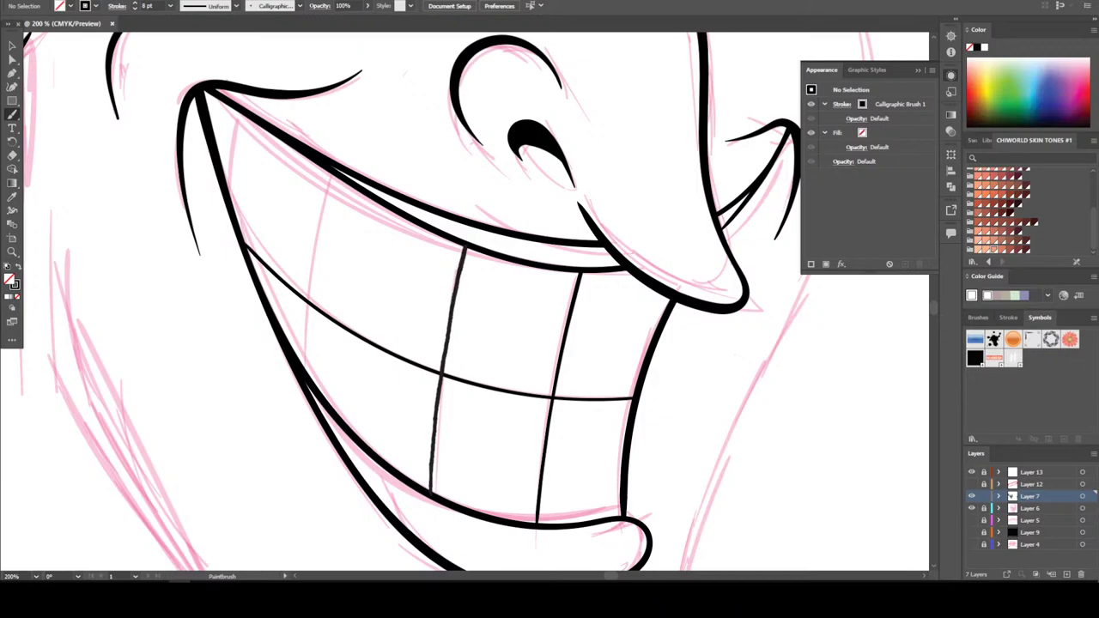
{"action": "left_click_drag", "start_coordinate": [464, 249], "coordinate": [464, 249]}
{"action": "left_click_drag", "start_coordinate": [304, 339], "coordinate": [318, 228]}
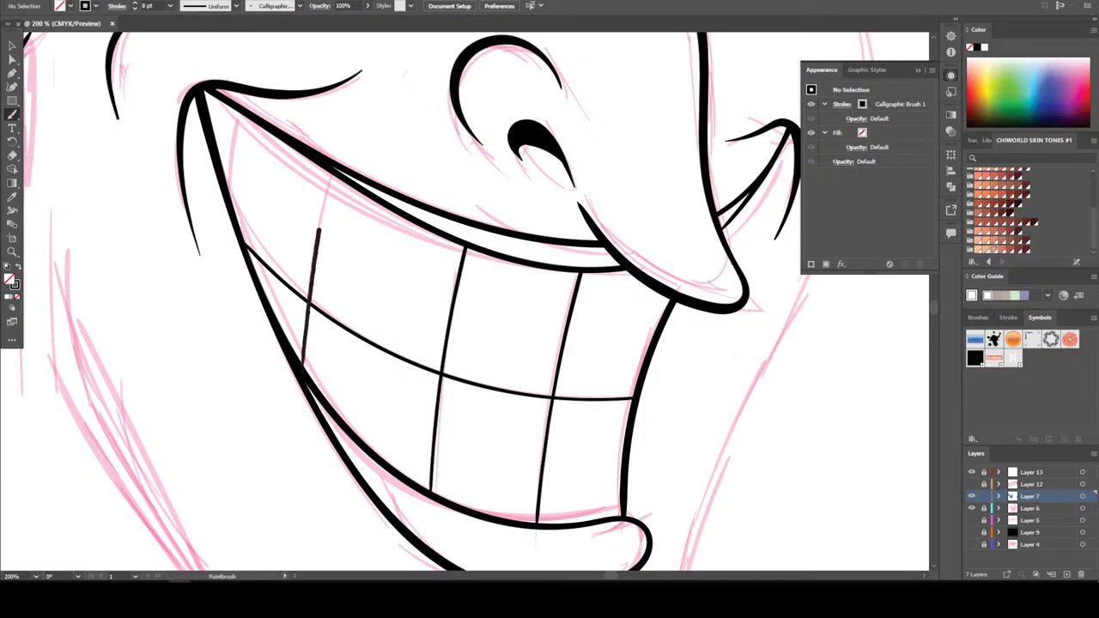
{"action": "left_click_drag", "start_coordinate": [329, 175], "coordinate": [330, 171]}
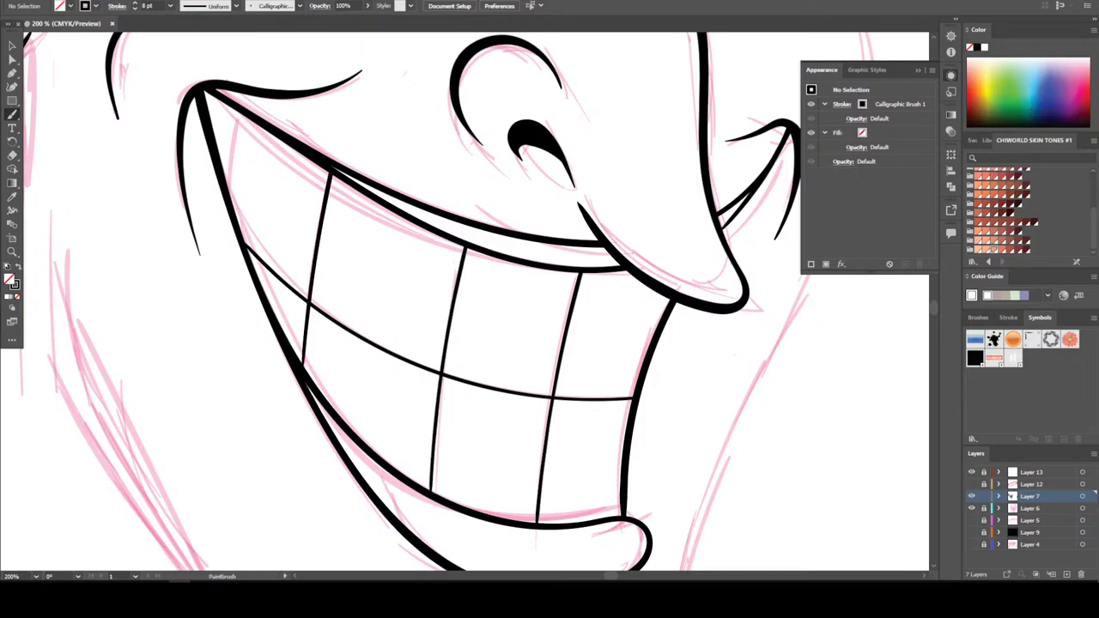
{"action": "left_click_drag", "start_coordinate": [227, 184], "coordinate": [239, 122]}
Fill the narrow wedge at the grin's upper-left corner with two black brush strokes
{"action": "key", "text": "ctrl+minus"}
{"action": "key", "text": "ctrl+minus"}
{"action": "key", "text": "ctrl+minus"}
{"action": "key", "text": "ctrl+minus"}
{"action": "key", "text": "ctrl+minus"}
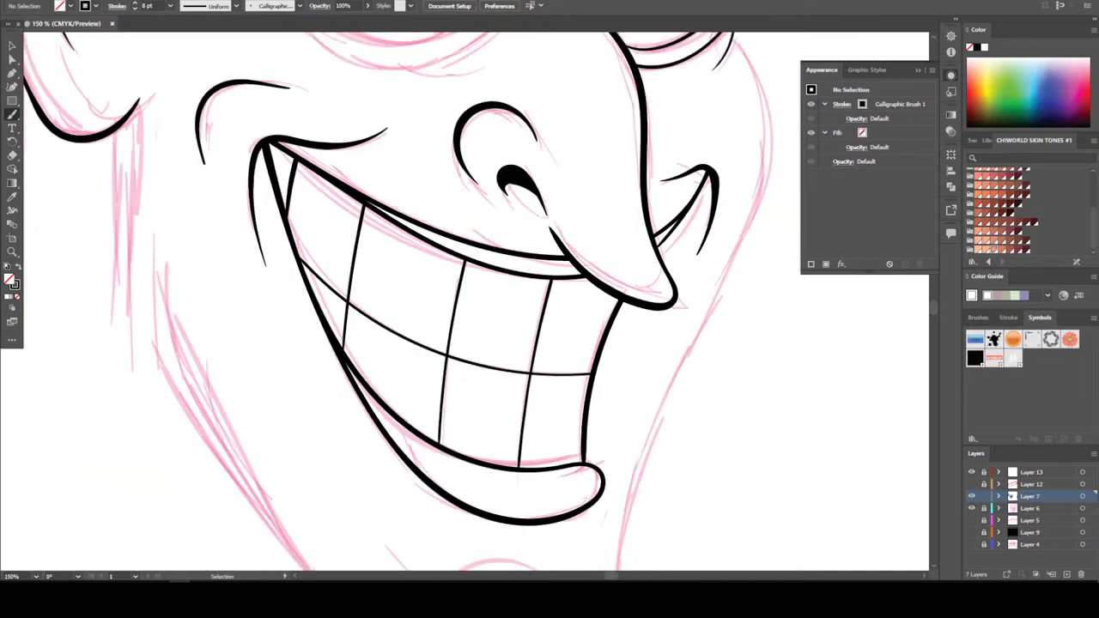
{"action": "key", "text": "ctrl+plus"}
{"action": "key", "text": "ctrl+plus"}
{"action": "key", "text": "ctrl+plus"}
{"action": "key", "text": "ctrl+plus"}
{"action": "key", "text": "ctrl+plus"}
{"action": "key", "text": "ctrl+plus"}
{"action": "key", "text": "ctrl+plus"}
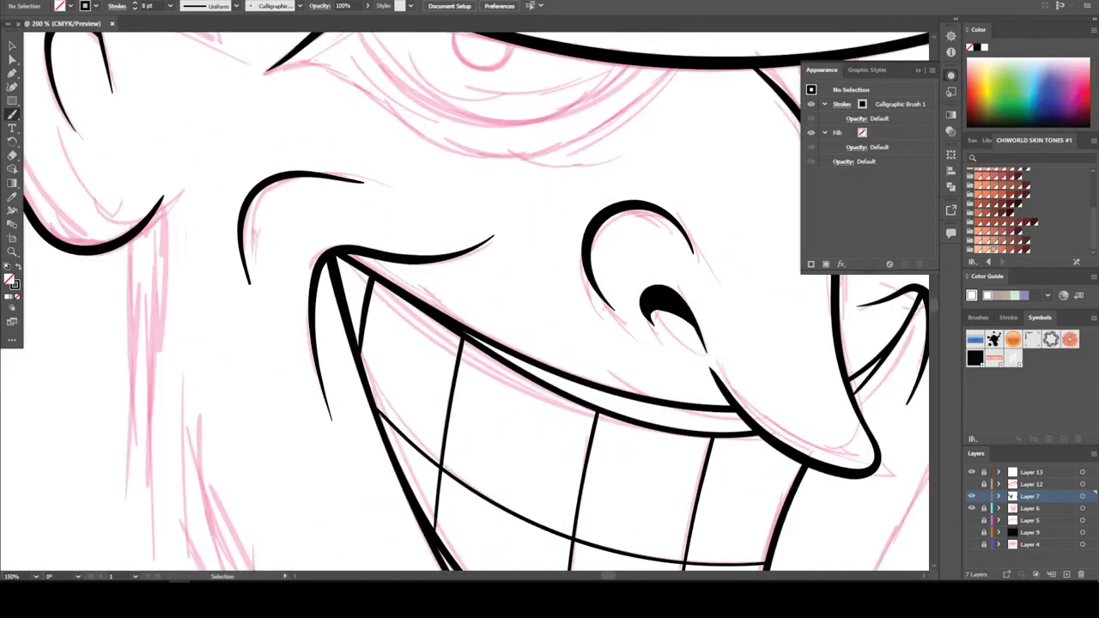
{"action": "mouse_move", "coordinate": [315, 445]}
{"action": "left_mouse_down"}
{"action": "mouse_move", "coordinate": [332, 305]}
{"action": "mouse_move", "coordinate": [273, 271]}
{"action": "mouse_move", "coordinate": [309, 433]}
{"action": "mouse_move", "coordinate": [337, 348]}
{"action": "mouse_move", "coordinate": [335, 303]}
{"action": "left_mouse_up"}
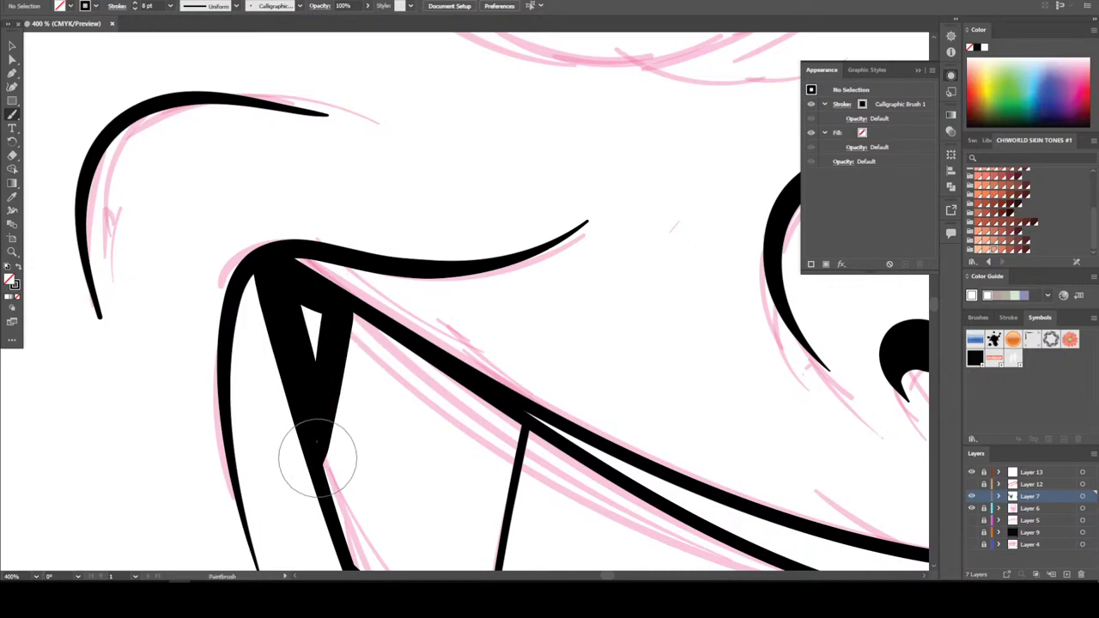
{"action": "left_click_drag", "start_coordinate": [315, 445], "coordinate": [307, 307]}
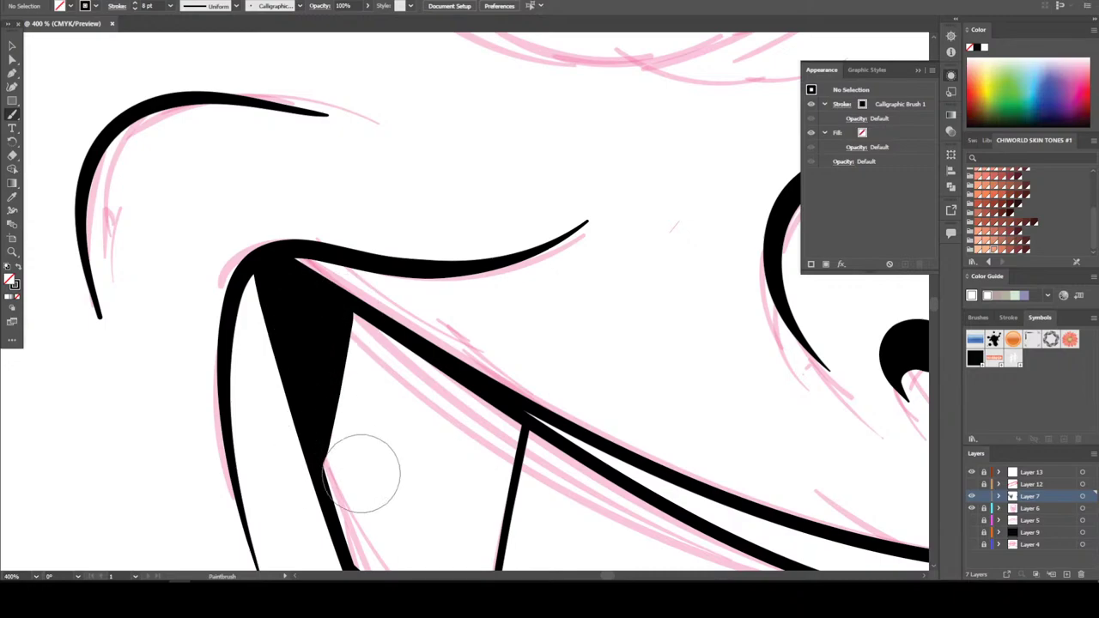
{"action": "key", "text": "ctrl+minus"}
{"action": "key", "text": "ctrl+minus"}
{"action": "key", "text": "ctrl+minus"}
{"action": "key", "text": "ctrl+minus"}
{"action": "key", "text": "ctrl+minus"}
{"action": "key", "text": "ctrl+plus"}
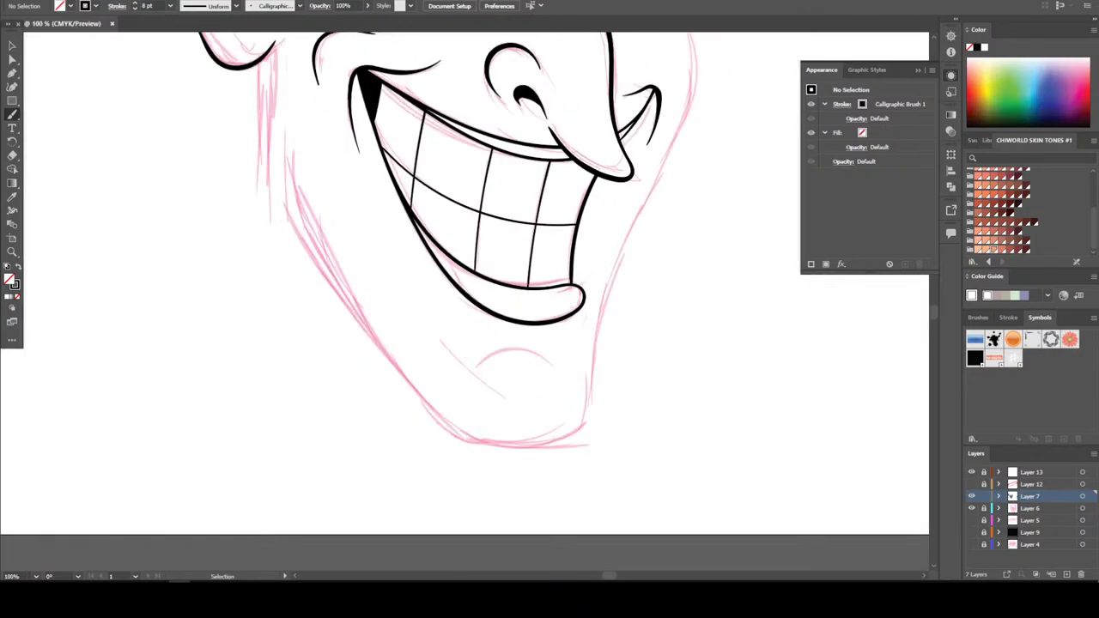
{"action": "key", "text": "ctrl+plus"}
{"action": "key", "text": "ctrl+plus"}
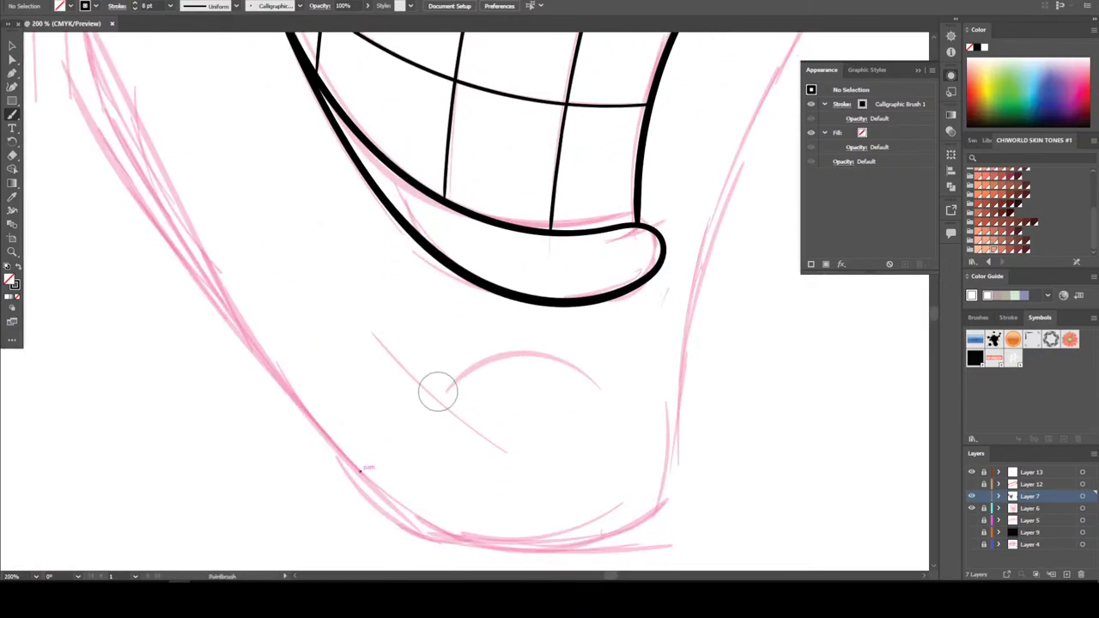
Ink a curved black chin crease just below the lower lip
{"action": "mouse_move", "coordinate": [443, 387]}
{"action": "left_mouse_down"}
{"action": "mouse_move", "coordinate": [472, 367]}
{"action": "mouse_move", "coordinate": [533, 359]}
{"action": "mouse_move", "coordinate": [604, 388]}
{"action": "left_mouse_up"}
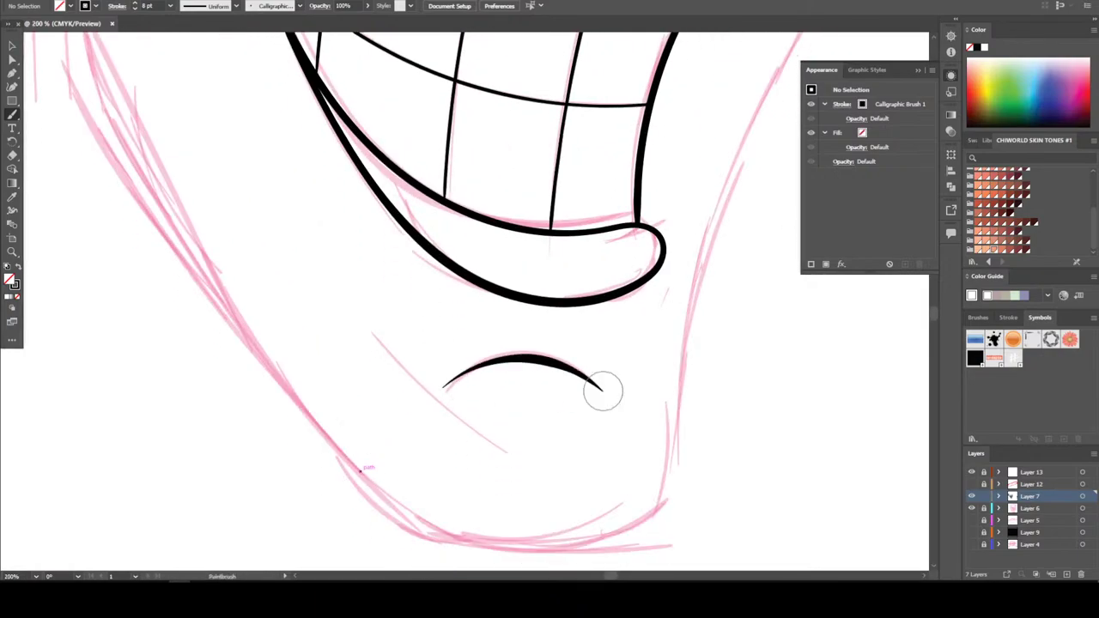
{"action": "scroll", "coordinate": [362, 469], "scroll_direction": "down", "scroll_amount": 3}
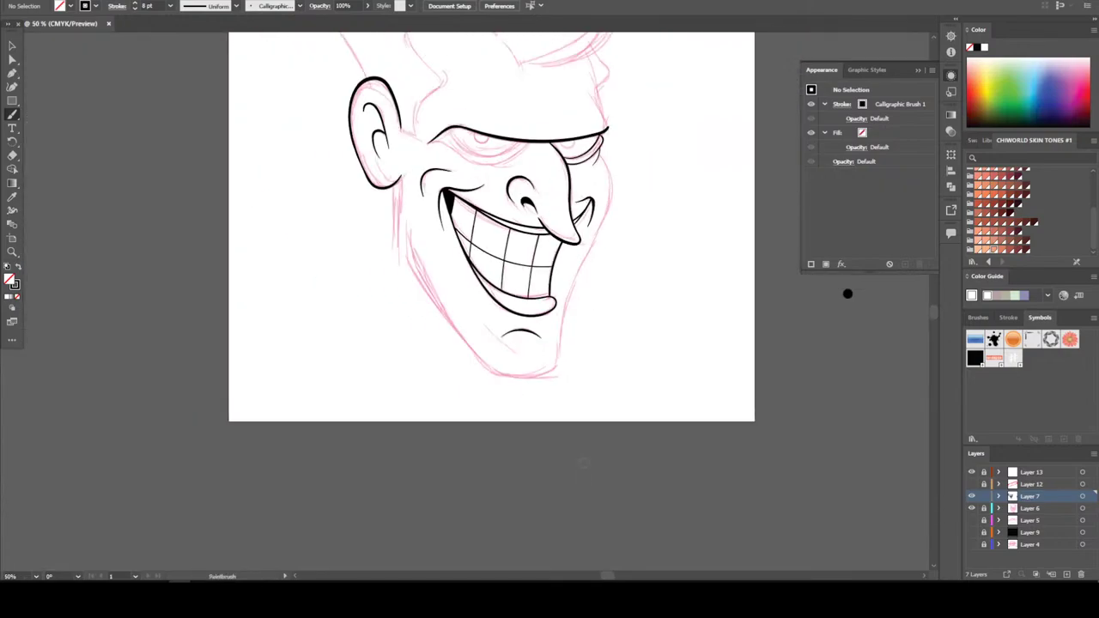
{"action": "scroll", "coordinate": [583, 464], "scroll_direction": "up", "scroll_amount": 3}
{"action": "scroll", "coordinate": [583, 463], "scroll_direction": "up", "scroll_amount": 1}
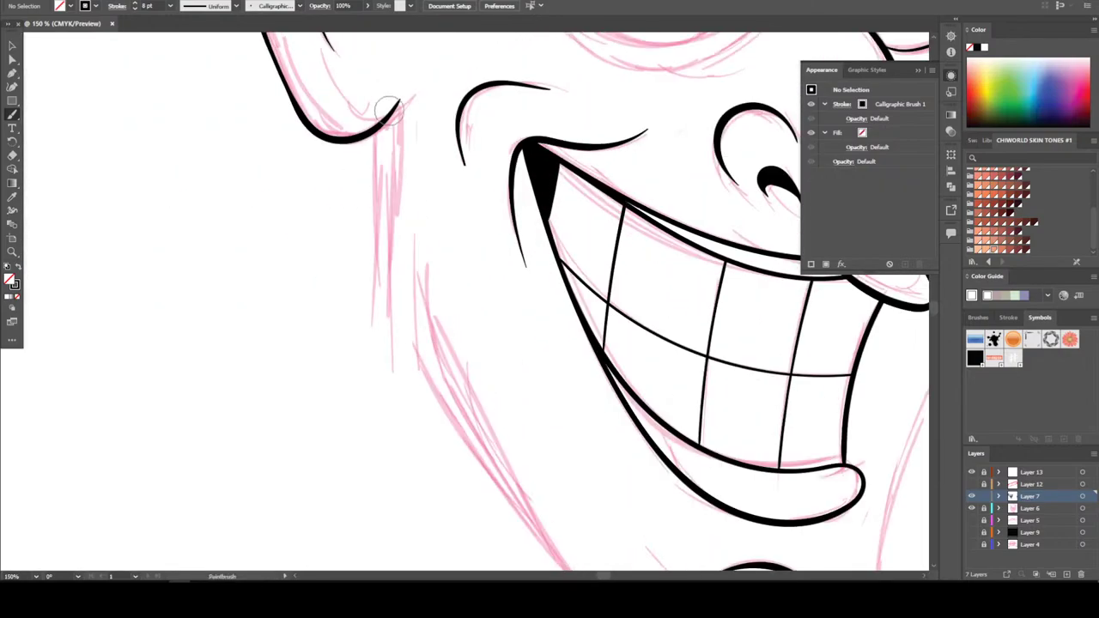
Paint the left jaw line from cheek toward the chin, then undo that jaw stroke
{"action": "left_click_drag", "start_coordinate": [377, 127], "coordinate": [382, 288]}
{"action": "left_click_drag", "start_coordinate": [388, 329], "coordinate": [527, 523]}
{"action": "key", "text": "ctrl+0"}
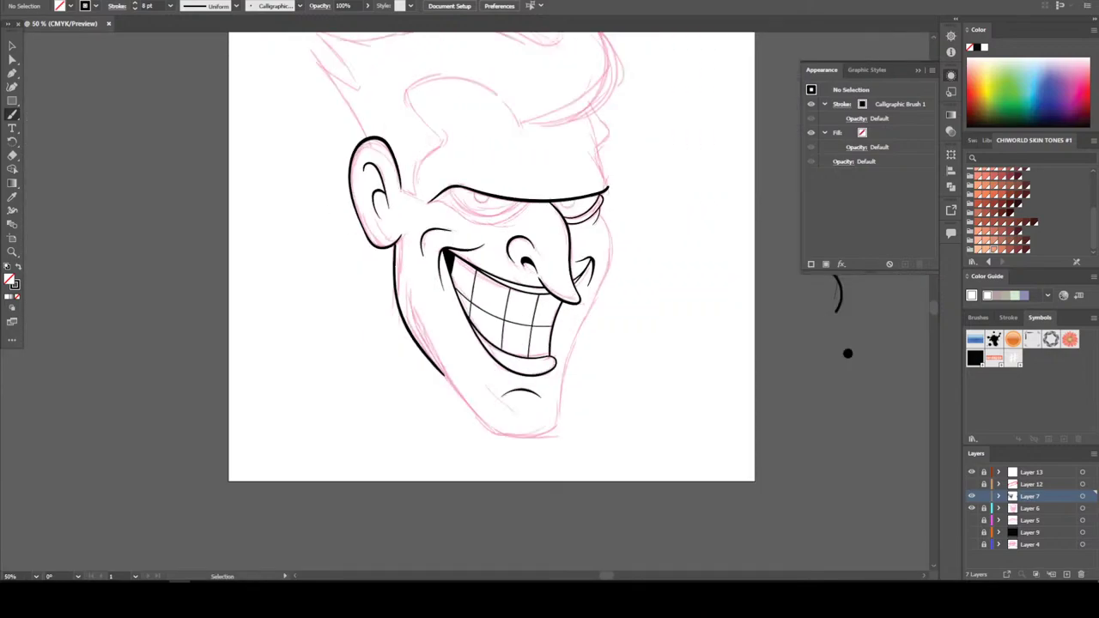
{"action": "key", "text": "ctrl+1"}
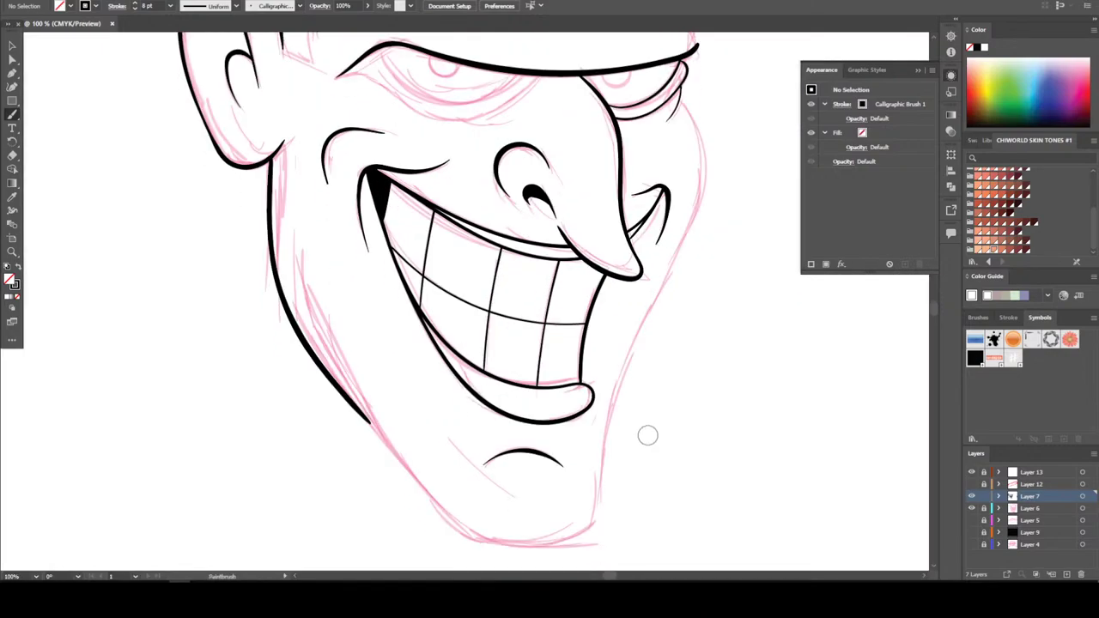
{"action": "key", "text": "ctrl+z"}
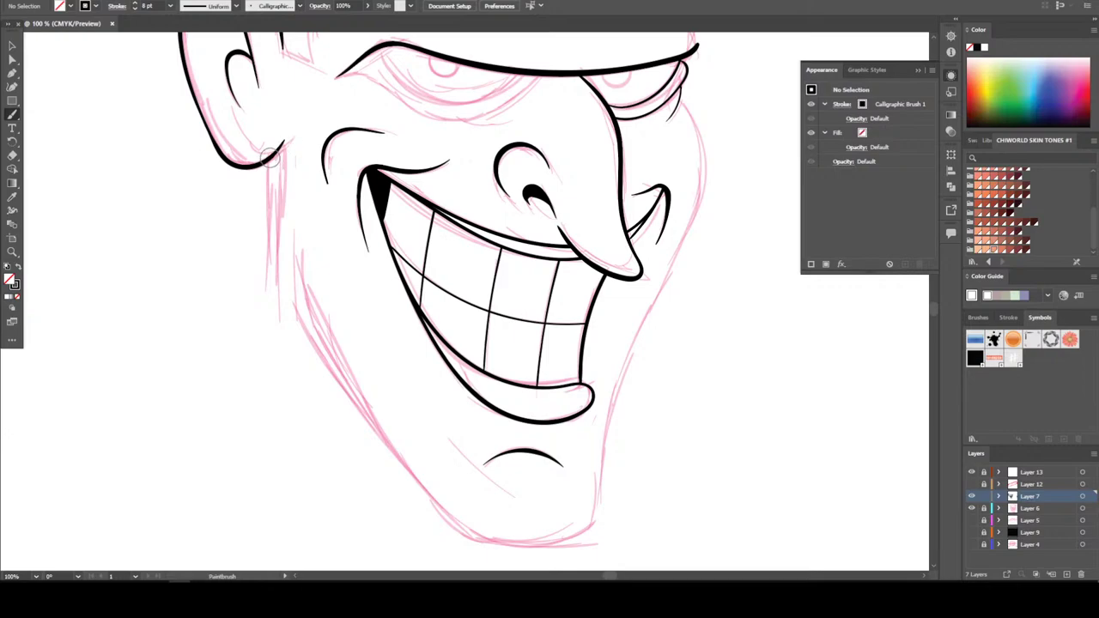
Redraw the left cheek and jaw in black, extending the stroke down to the chin
{"action": "left_click_drag", "start_coordinate": [266, 206], "coordinate": [264, 344]}
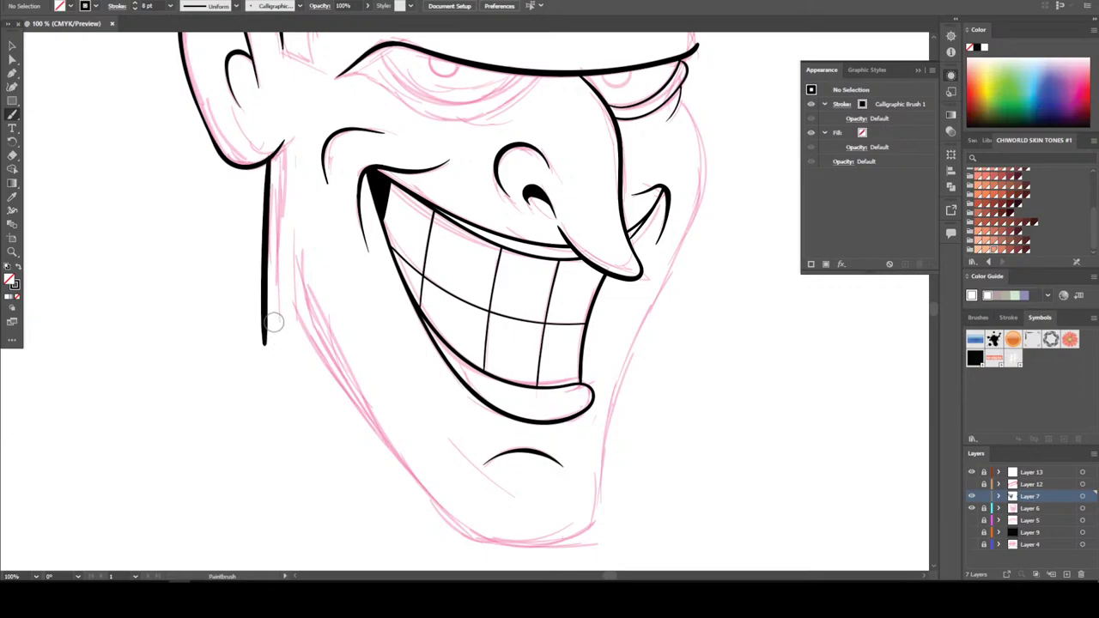
{"action": "scroll", "coordinate": [223, 167], "scroll_direction": "down", "scroll_amount": 1}
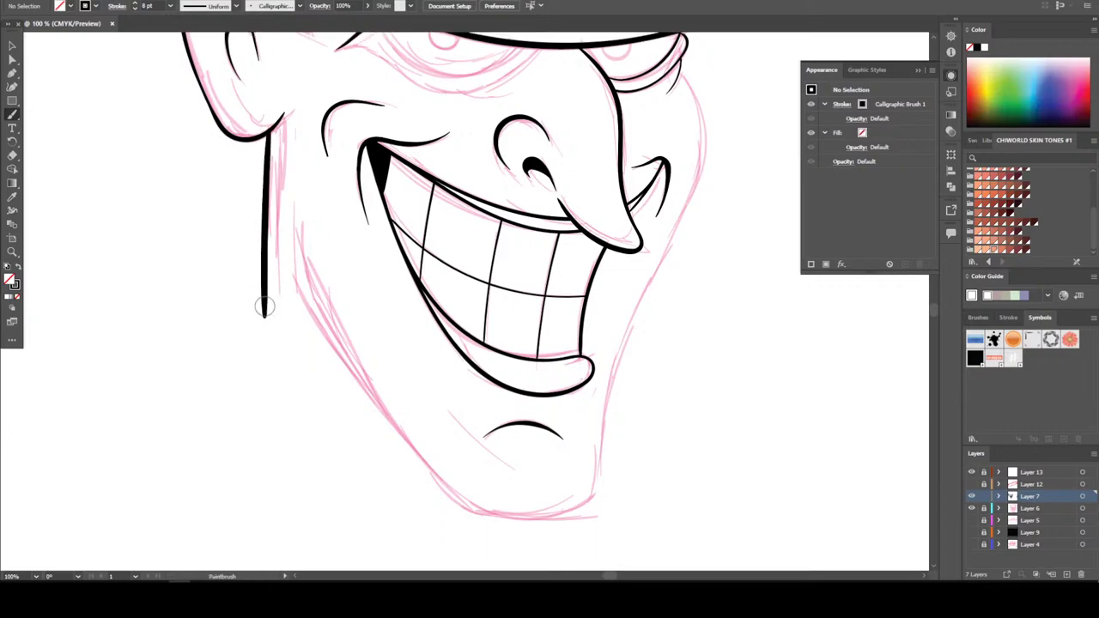
{"action": "key", "text": "ctrl+z"}
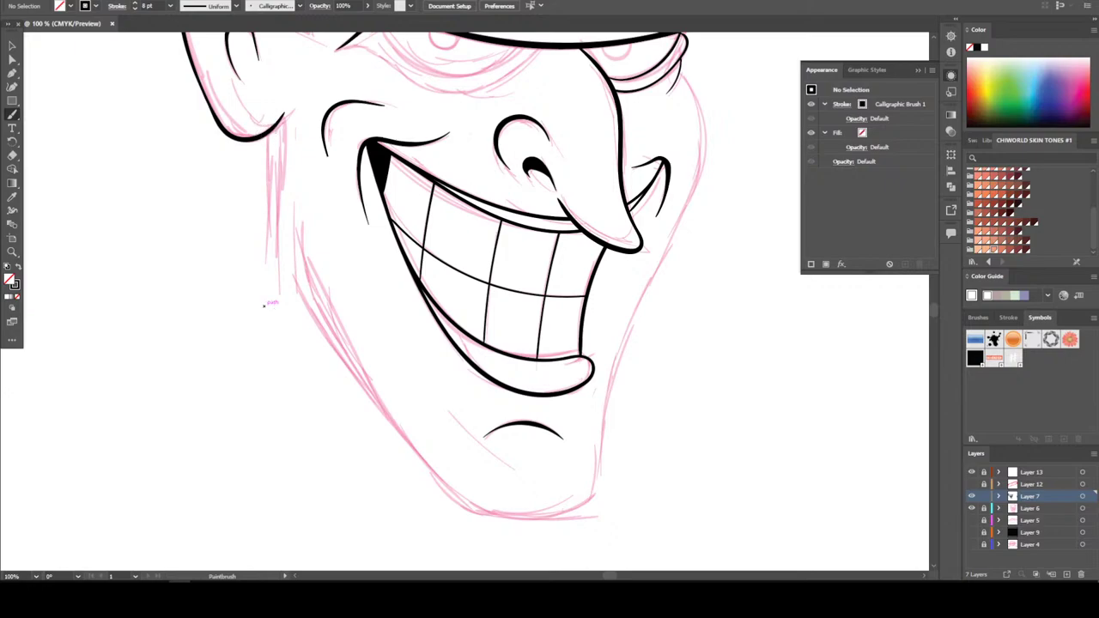
{"action": "left_click_drag", "start_coordinate": [267, 133], "coordinate": [271, 283]}
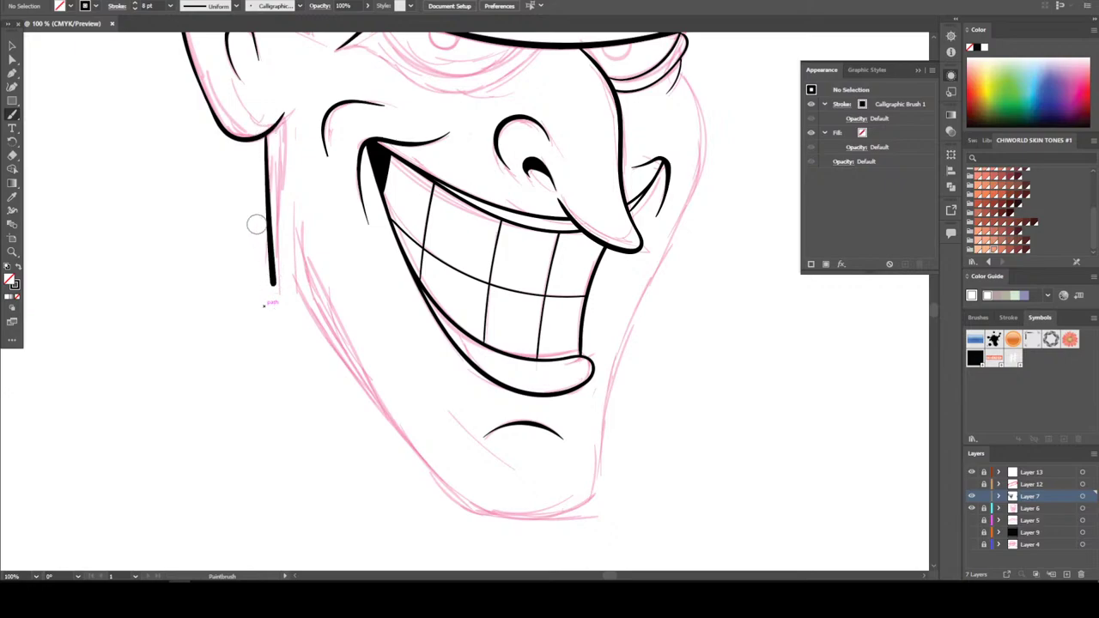
{"action": "left_click_drag", "start_coordinate": [258, 228], "coordinate": [362, 399]}
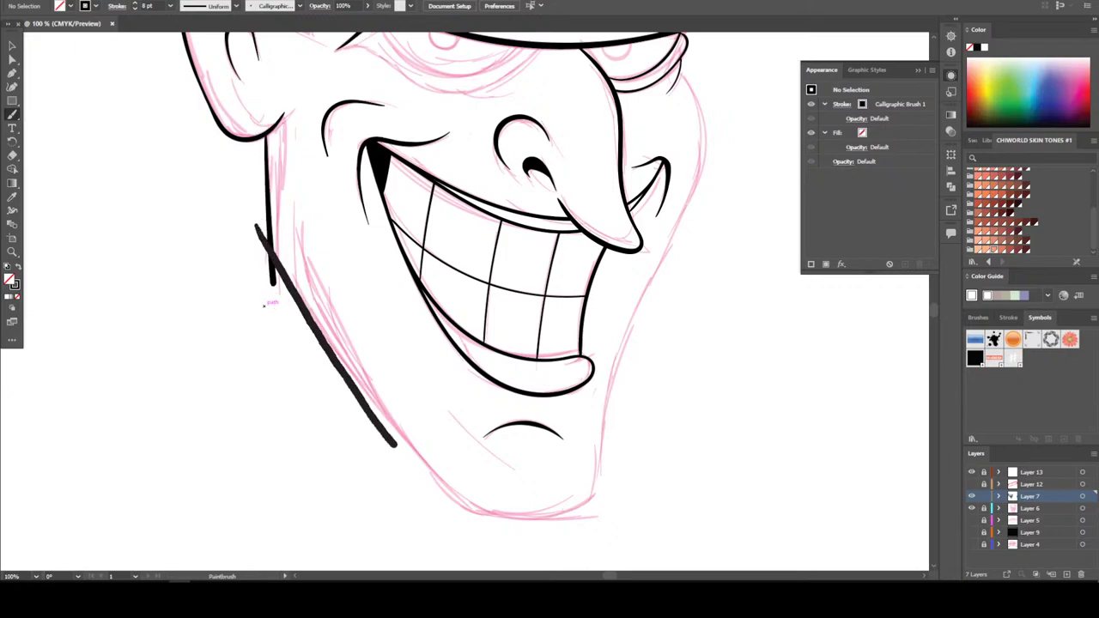
{"action": "mouse_move", "coordinate": [395, 445]}
{"action": "left_mouse_down"}
{"action": "mouse_move", "coordinate": [447, 490]}
{"action": "mouse_move", "coordinate": [546, 517]}
{"action": "mouse_move", "coordinate": [604, 503]}
{"action": "left_mouse_up"}
Ink the chin's right side up along the right cheek toward the eye
{"action": "scroll", "coordinate": [817, 321], "scroll_direction": "down", "scroll_amount": 4}
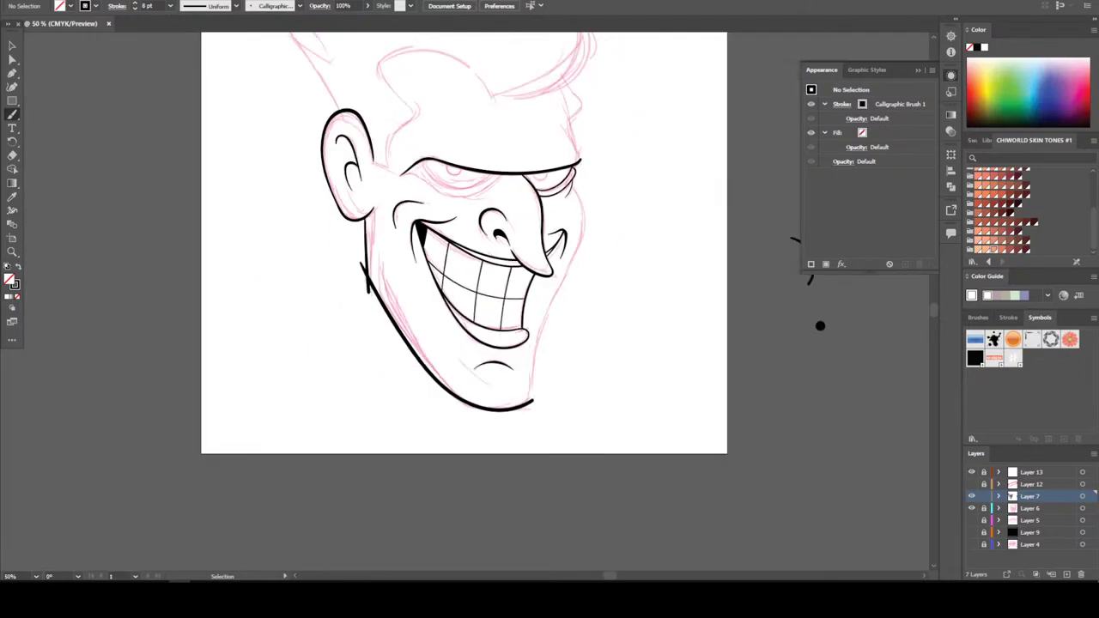
{"action": "scroll", "coordinate": [670, 314], "scroll_direction": "up", "scroll_amount": 4}
{"action": "scroll", "coordinate": [693, 492], "scroll_direction": "up", "scroll_amount": 1}
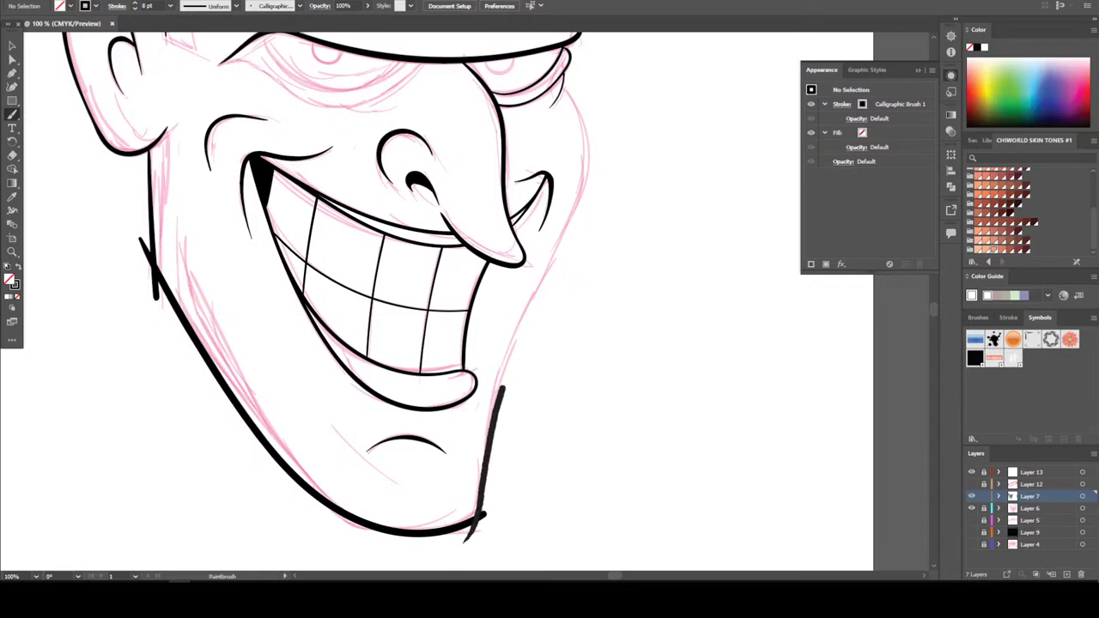
{"action": "left_click_drag", "start_coordinate": [504, 388], "coordinate": [533, 315]}
{"action": "left_click_drag", "start_coordinate": [560, 254], "coordinate": [583, 189]}
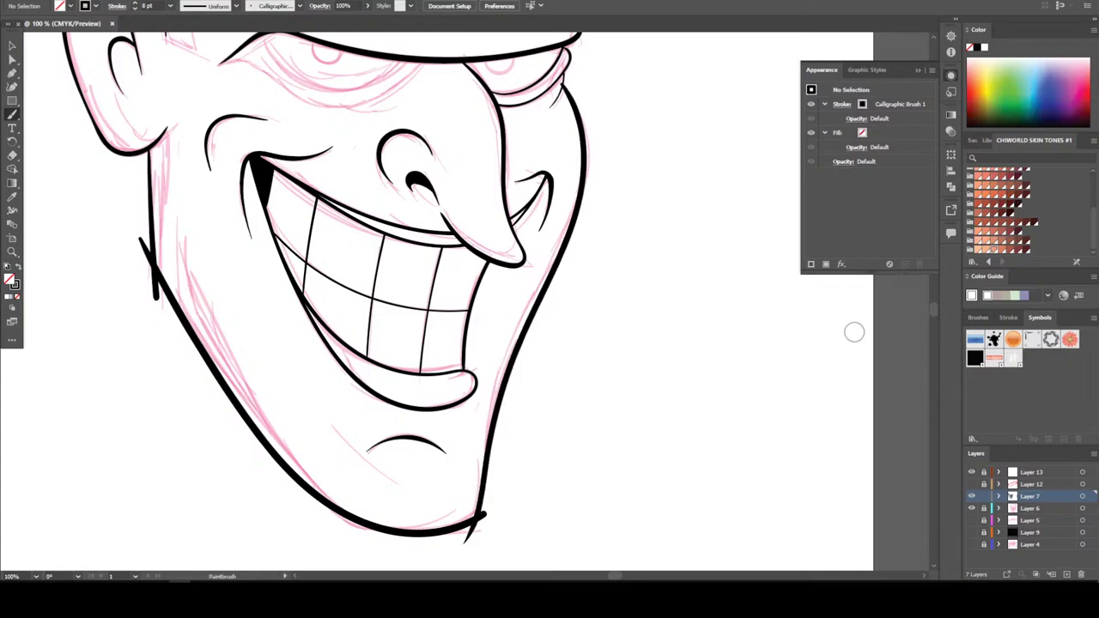
{"action": "key", "text": "ctrl+minus"}
{"action": "key", "text": "ctrl+minus"}
{"action": "key", "text": "ctrl+minus"}
{"action": "key", "text": "ctrl+plus"}
{"action": "key", "text": "ctrl+plus"}
{"action": "key", "text": "ctrl+plus"}
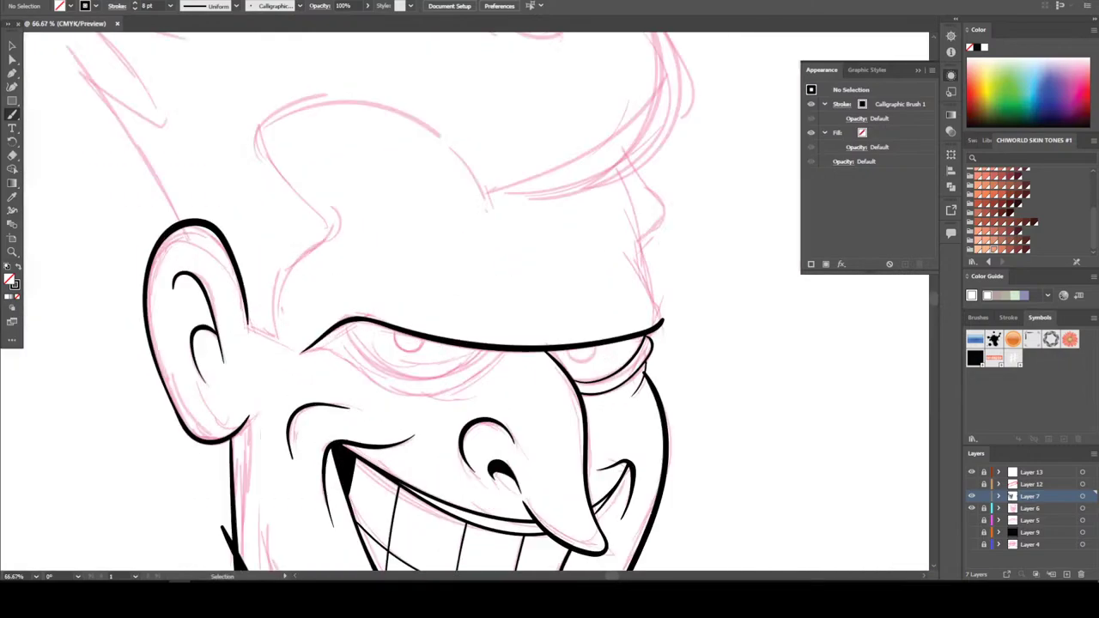
Paint two crossing black strokes beside the ear at the temple
{"action": "scroll", "coordinate": [834, 344], "scroll_direction": "up", "scroll_amount": 2}
{"action": "scroll", "coordinate": [270, 283], "scroll_direction": "down", "scroll_amount": 2}
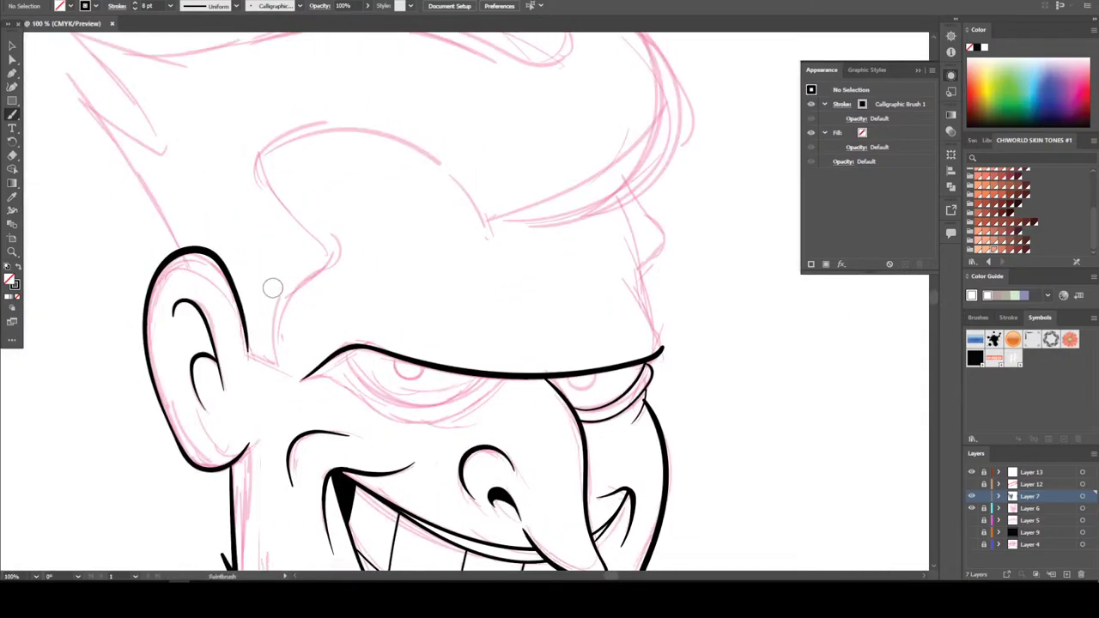
{"action": "key", "text": "ctrl+plus"}
{"action": "key", "text": "ctrl+plus"}
{"action": "key", "text": "ctrl+plus"}
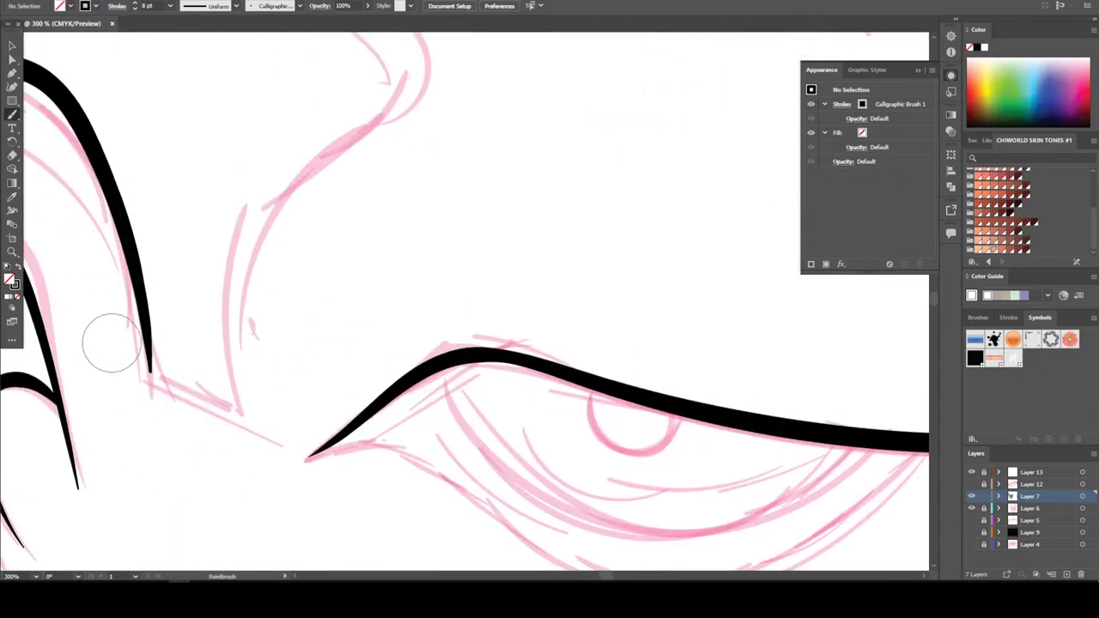
{"action": "left_click_drag", "start_coordinate": [129, 256], "coordinate": [149, 388]}
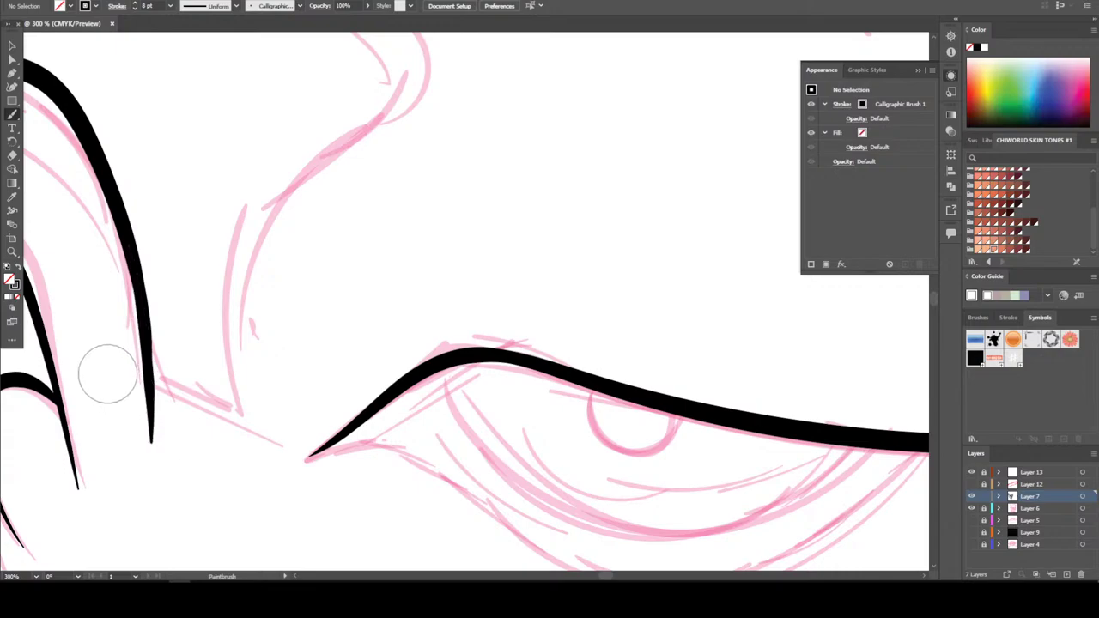
{"action": "mouse_move", "coordinate": [110, 370]}
{"action": "left_mouse_down"}
{"action": "mouse_move", "coordinate": [189, 398]}
{"action": "mouse_move", "coordinate": [269, 451]}
{"action": "left_mouse_up"}
Ink a tapered stroke up the forehead's right side, replacing the first attempt
{"action": "key", "text": "ctrl+minus"}
{"action": "key", "text": "ctrl+minus"}
{"action": "key", "text": "ctrl+minus"}
{"action": "key", "text": "ctrl+minus"}
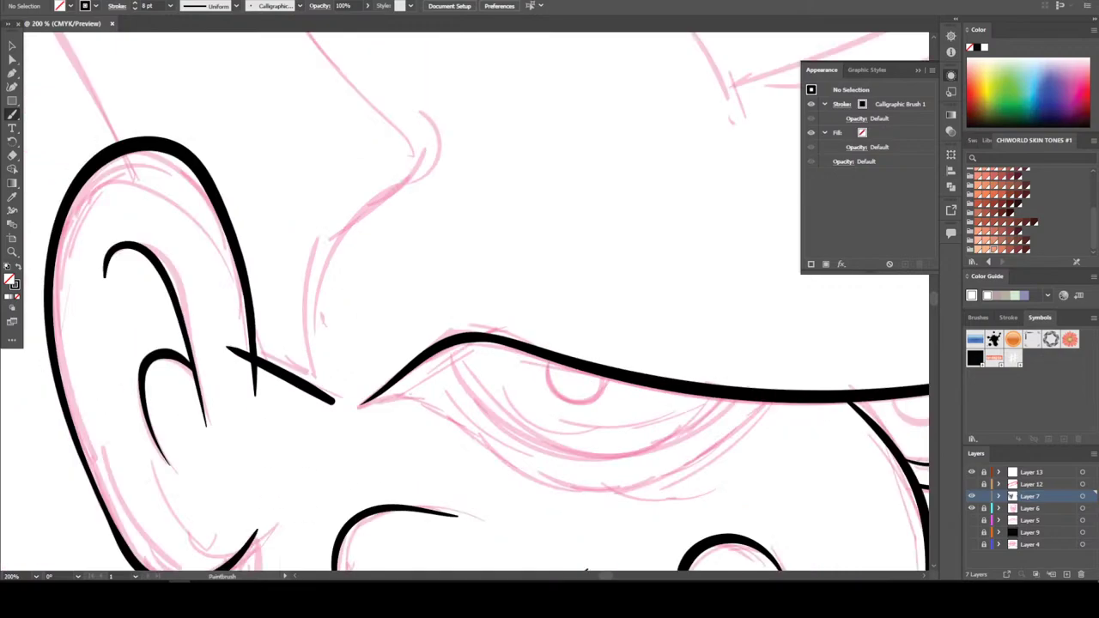
{"action": "scroll", "coordinate": [464, 301], "scroll_direction": "down", "scroll_amount": 1}
{"action": "key", "text": "ctrl+plus"}
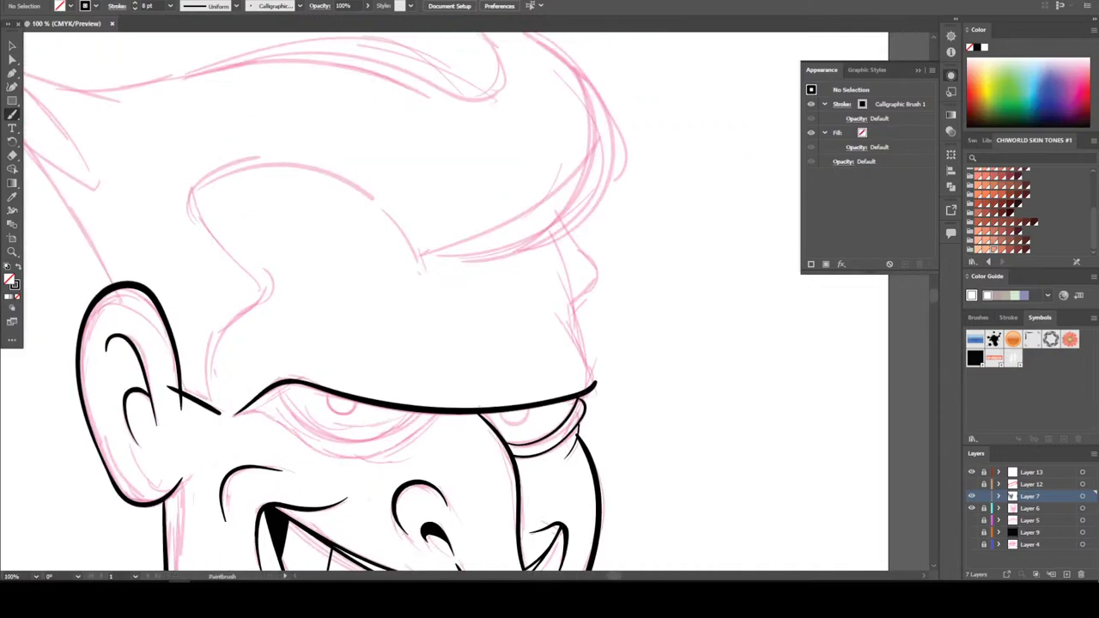
{"action": "left_click_drag", "start_coordinate": [572, 317], "coordinate": [536, 279]}
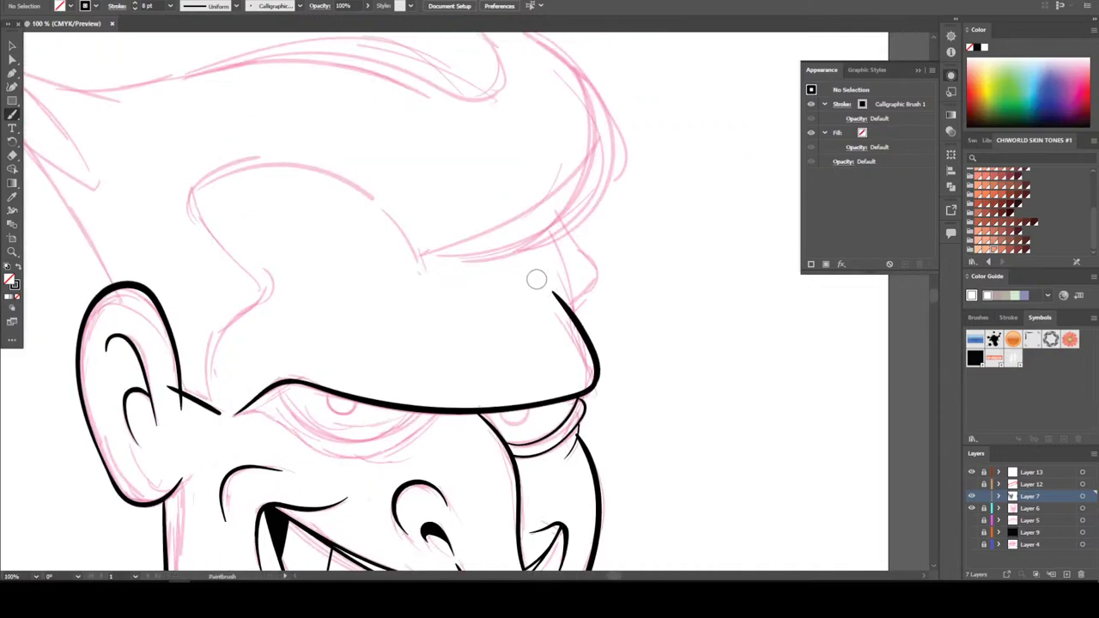
{"action": "scroll", "coordinate": [562, 358], "scroll_direction": "down", "scroll_amount": 3}
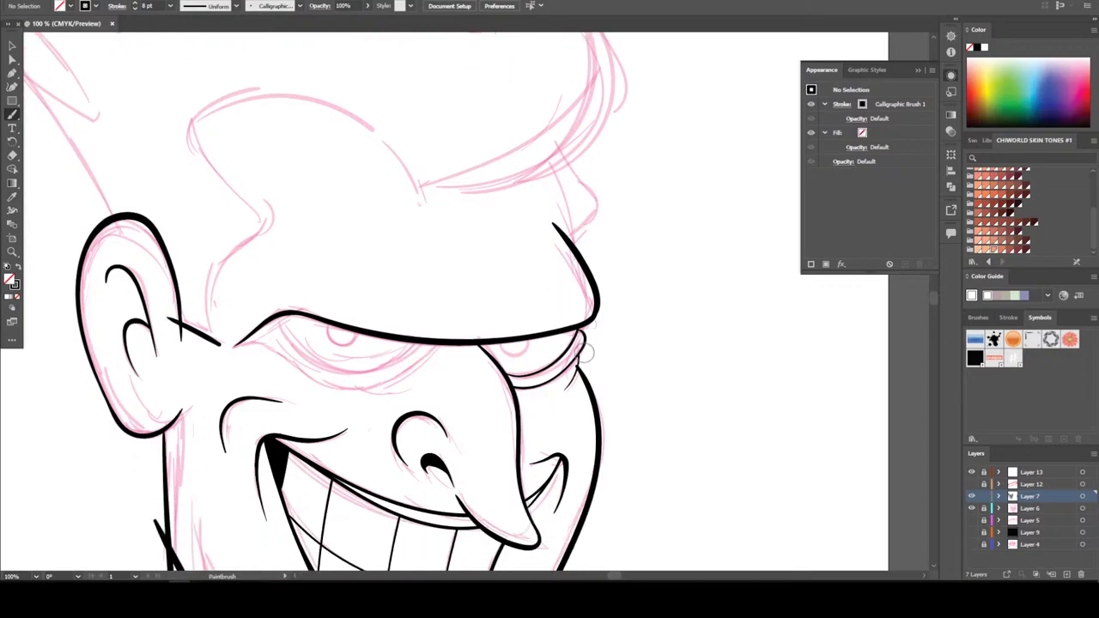
{"action": "key", "text": "ctrl+plus"}
{"action": "key", "text": "ctrl+plus"}
{"action": "scroll", "coordinate": [584, 449], "scroll_direction": "up", "scroll_amount": 2}
{"action": "key", "text": "ctrl+z"}
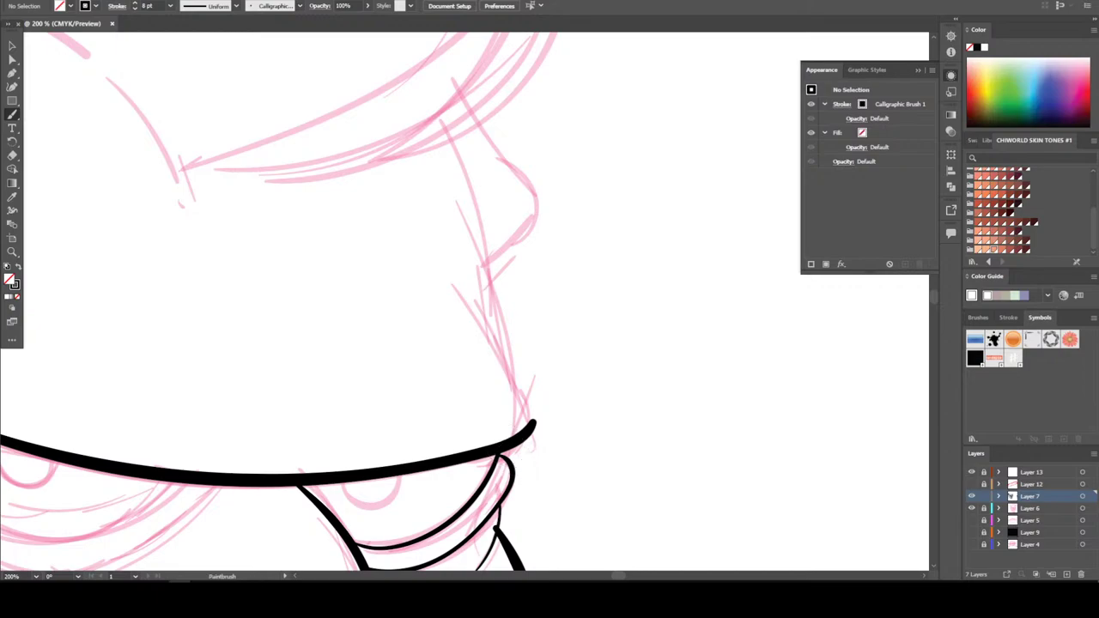
{"action": "left_click_drag", "start_coordinate": [531, 418], "coordinate": [501, 321]}
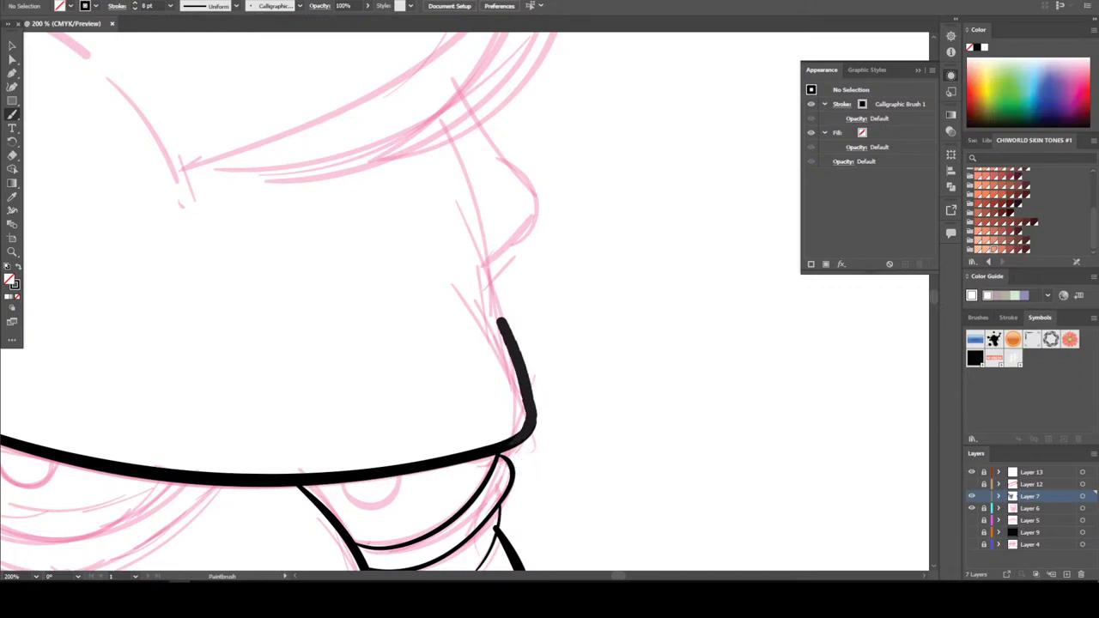
{"action": "left_click_drag", "start_coordinate": [481, 283], "coordinate": [468, 260]}
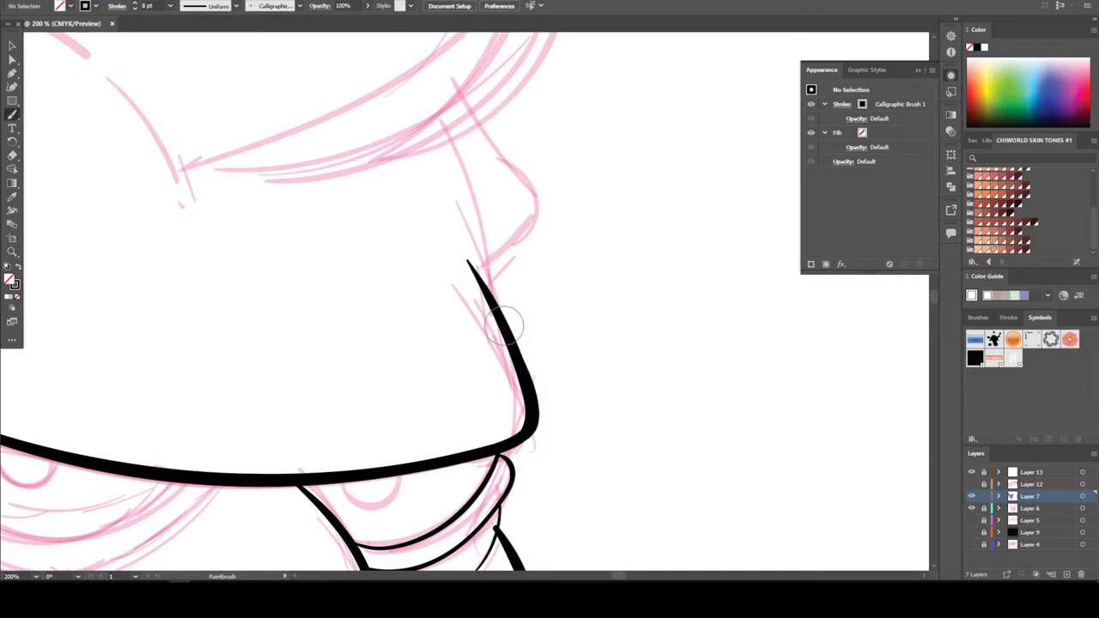
{"action": "mouse_move", "coordinate": [492, 348]}
{"action": "left_mouse_down"}
{"action": "mouse_move", "coordinate": [476, 225]}
{"action": "mouse_move", "coordinate": [427, 100]}
{"action": "left_mouse_up"}
Outline the curling forelock from beside the brow along the hairline
{"action": "scroll", "coordinate": [507, 275], "scroll_direction": "down", "scroll_amount": 5}
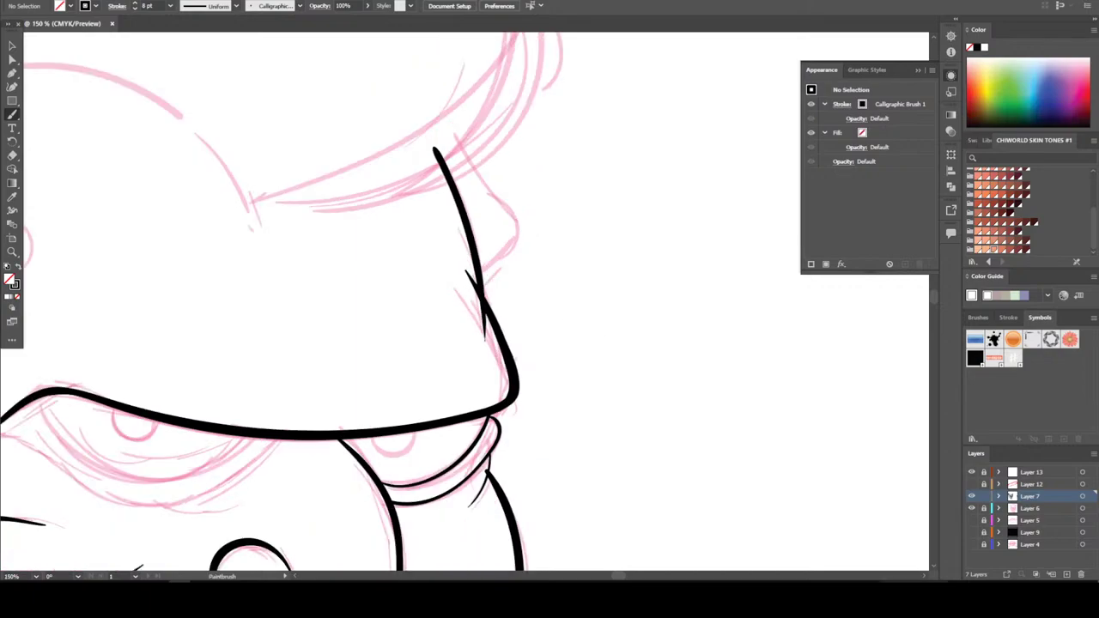
{"action": "scroll", "coordinate": [504, 539], "scroll_direction": "up", "scroll_amount": 2}
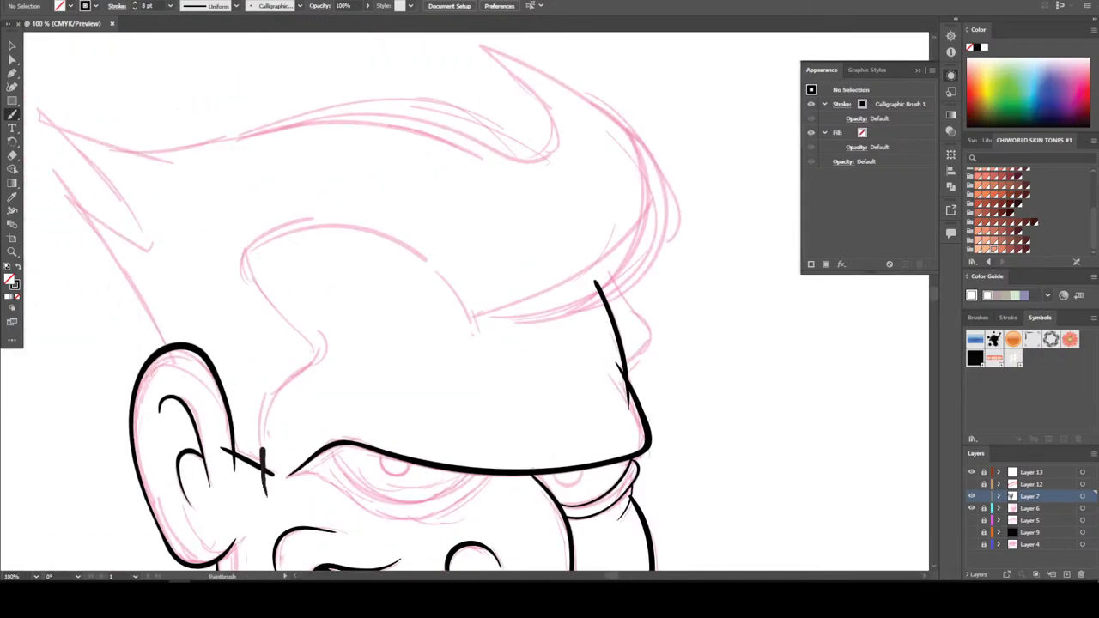
{"action": "mouse_move", "coordinate": [264, 468]}
{"action": "left_mouse_down"}
{"action": "mouse_move", "coordinate": [270, 410]}
{"action": "mouse_move", "coordinate": [307, 370]}
{"action": "mouse_move", "coordinate": [316, 333]}
{"action": "mouse_move", "coordinate": [301, 311]}
{"action": "left_mouse_up"}
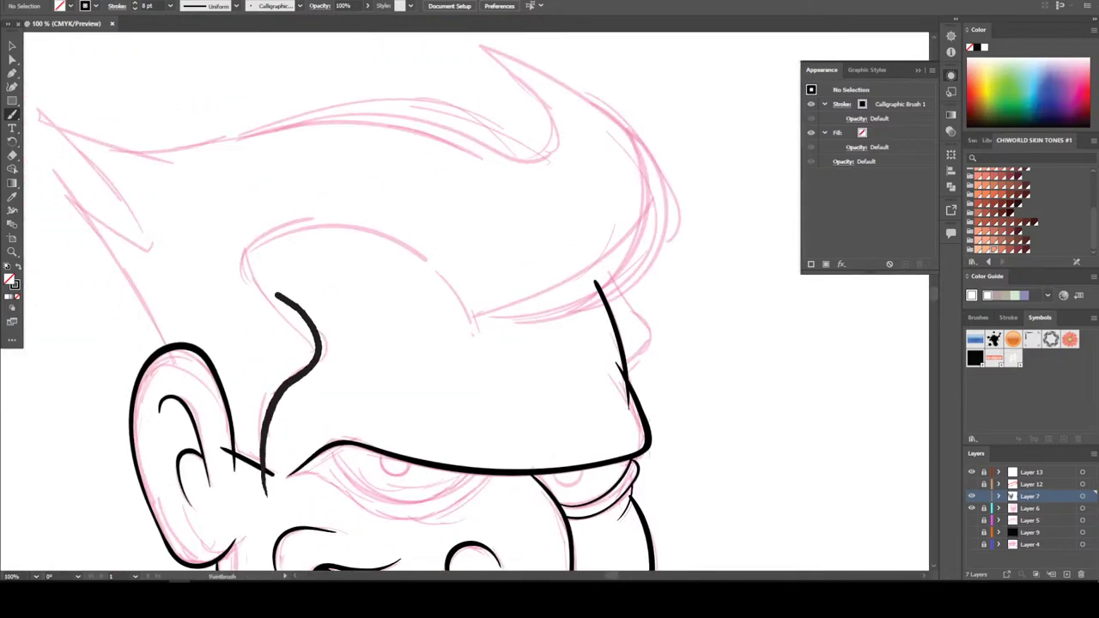
{"action": "mouse_move", "coordinate": [279, 224]}
{"action": "left_mouse_down"}
{"action": "mouse_move", "coordinate": [363, 221]}
{"action": "mouse_move", "coordinate": [406, 242]}
{"action": "mouse_move", "coordinate": [462, 293]}
{"action": "mouse_move", "coordinate": [478, 352]}
{"action": "left_mouse_up"}
Draw the hooked hair spike rising up and left from the ear, redoing its upper edge
{"action": "scroll", "coordinate": [292, 278], "scroll_direction": "up", "scroll_amount": 2}
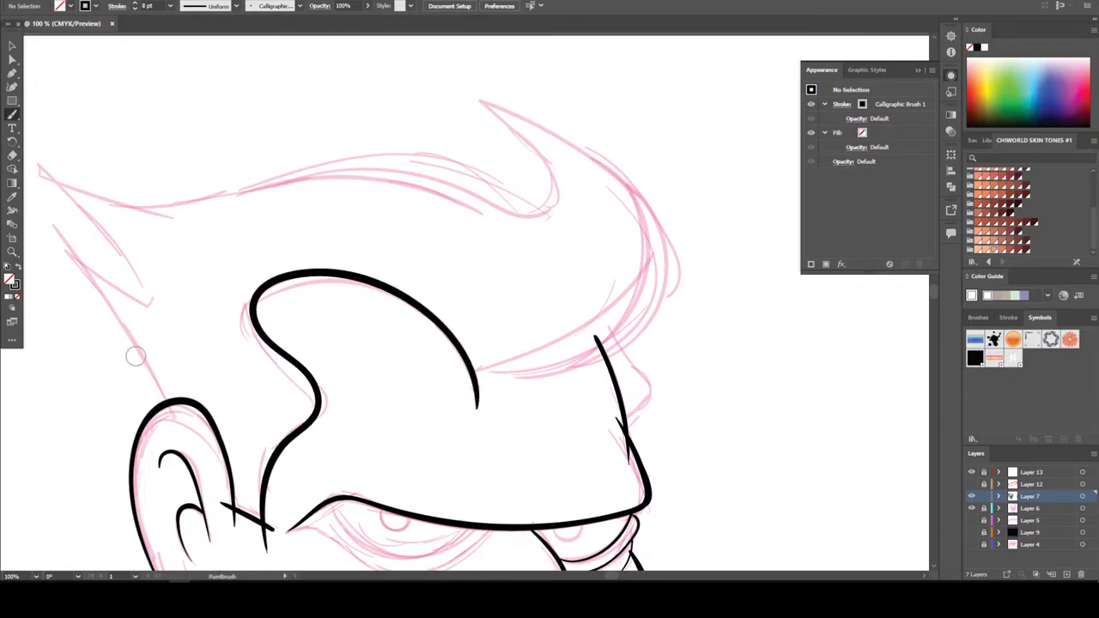
{"action": "left_click_drag", "start_coordinate": [175, 421], "coordinate": [45, 221]}
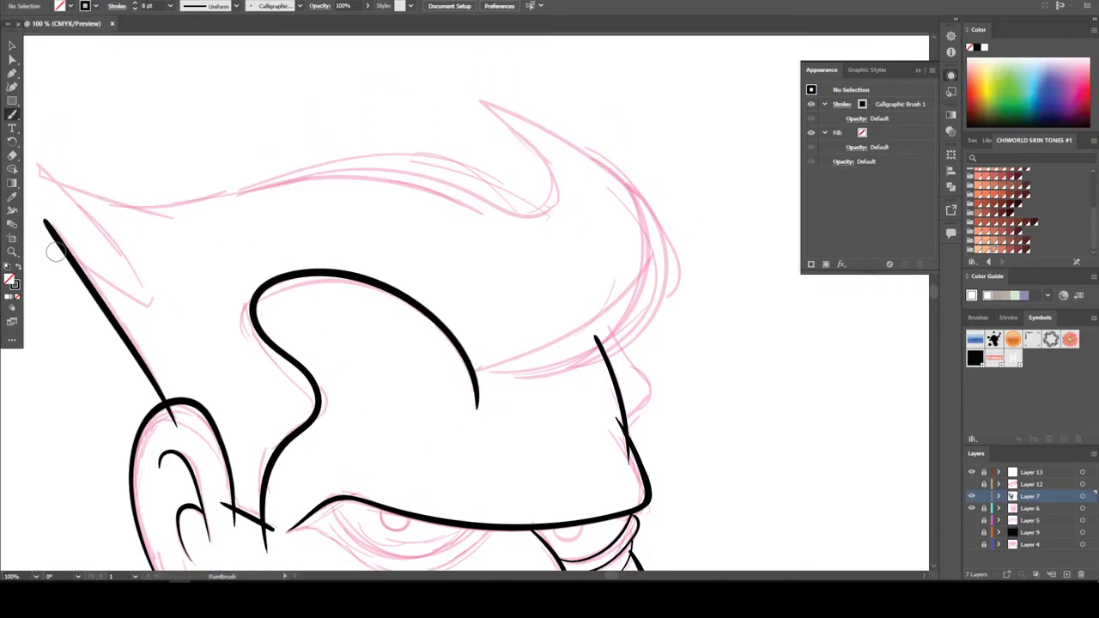
{"action": "key", "text": "ctrl+minus"}
{"action": "scroll", "coordinate": [107, 344], "scroll_direction": "up", "scroll_amount": 1}
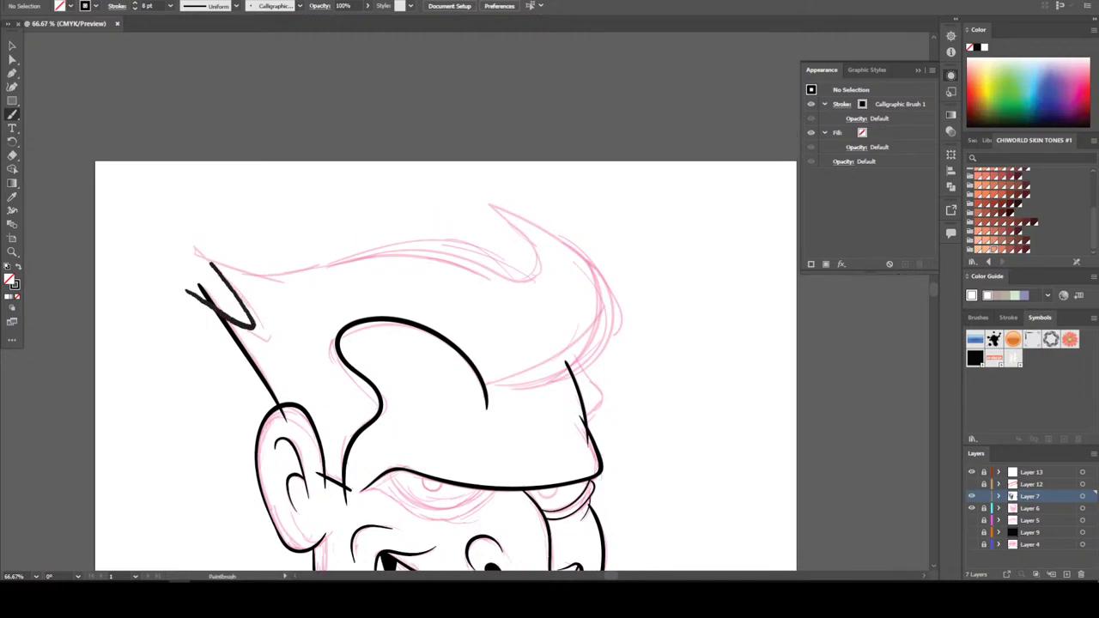
{"action": "left_click_drag", "start_coordinate": [211, 265], "coordinate": [179, 225]}
{"action": "scroll", "coordinate": [208, 354], "scroll_direction": "down", "scroll_amount": 1}
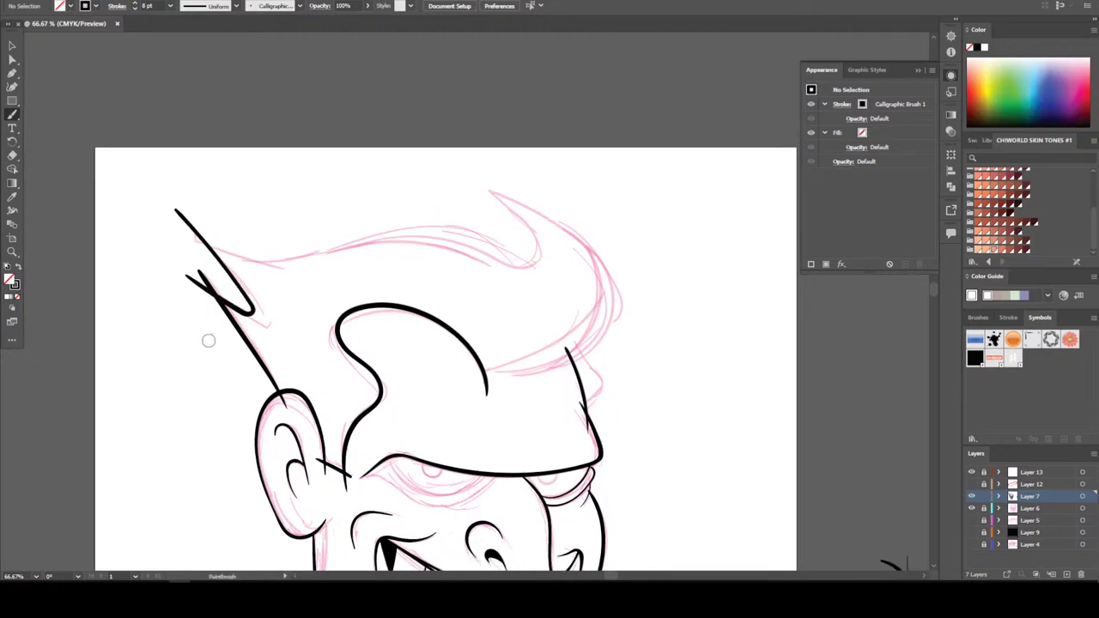
{"action": "key", "text": "ctrl+plus"}
{"action": "scroll", "coordinate": [169, 380], "scroll_direction": "up", "scroll_amount": 2}
{"action": "scroll", "coordinate": [169, 381], "scroll_direction": "left", "scroll_amount": 2}
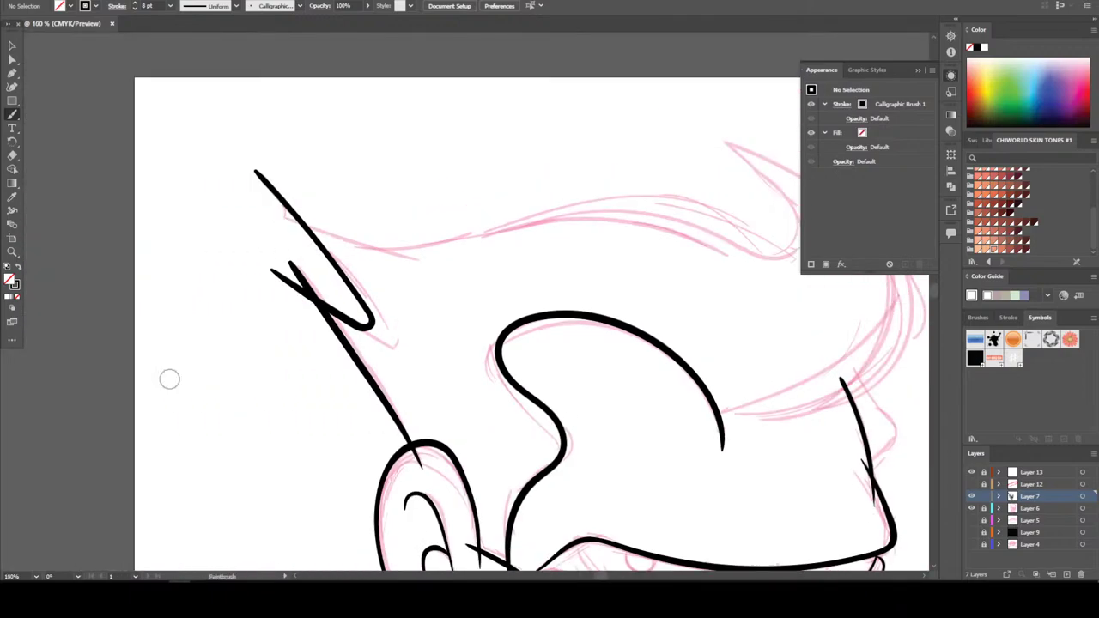
{"action": "key", "text": "ctrl+z"}
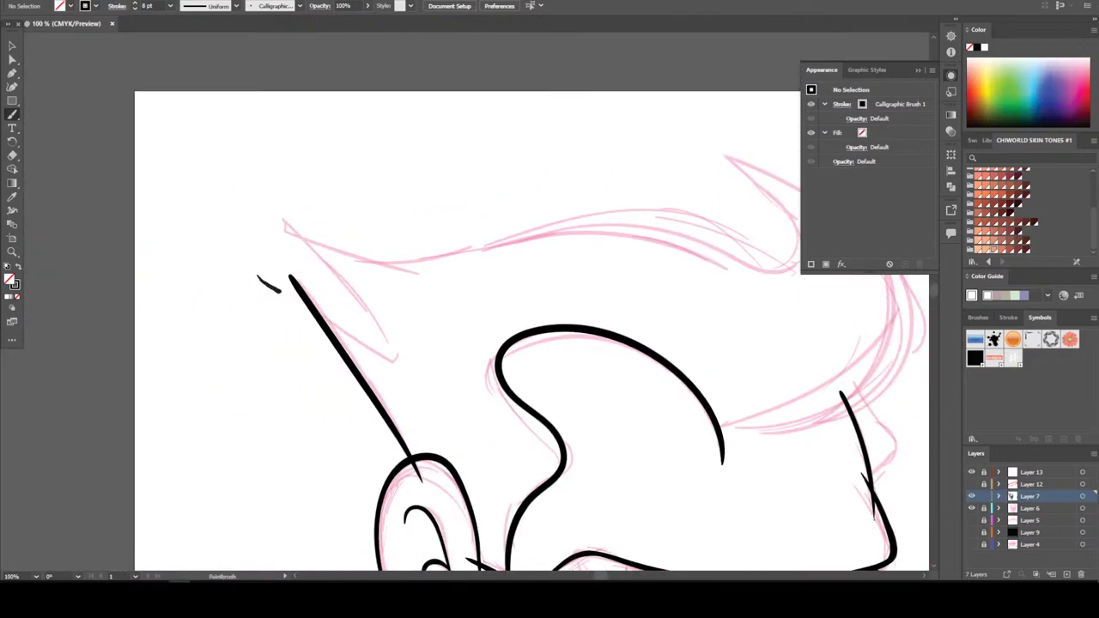
{"action": "left_click_drag", "start_coordinate": [280, 292], "coordinate": [346, 320]}
{"action": "left_click_drag", "start_coordinate": [324, 268], "coordinate": [240, 190]}
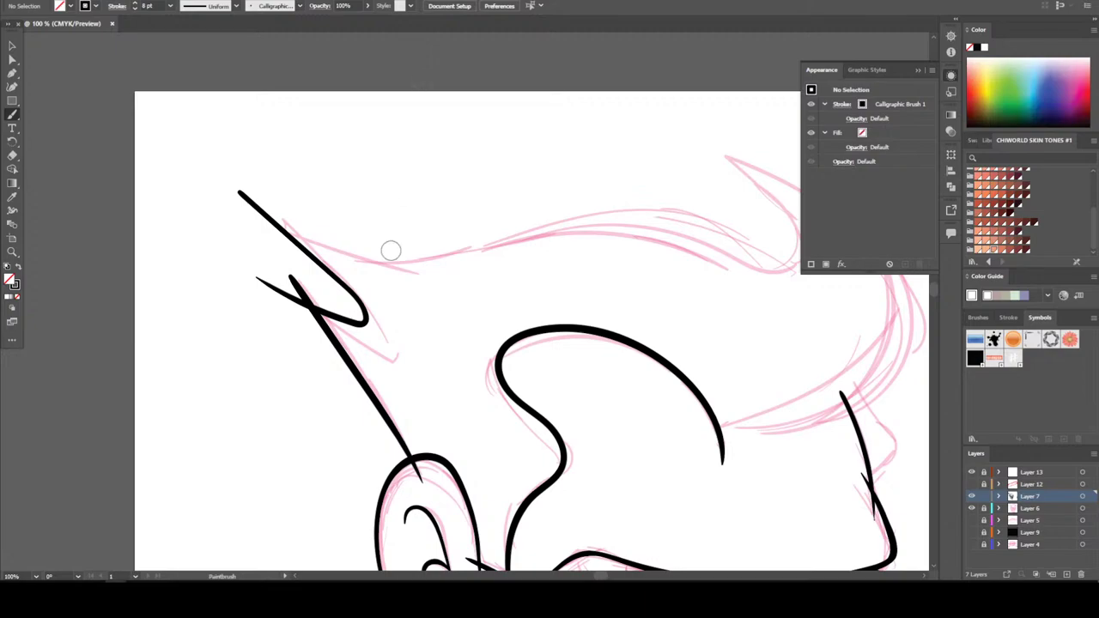
Undo the hooked stroke and redraw the left hair spike in black brush
{"action": "left_click", "coordinate": [152, 276]}
{"action": "key", "text": "ctrl+z"}
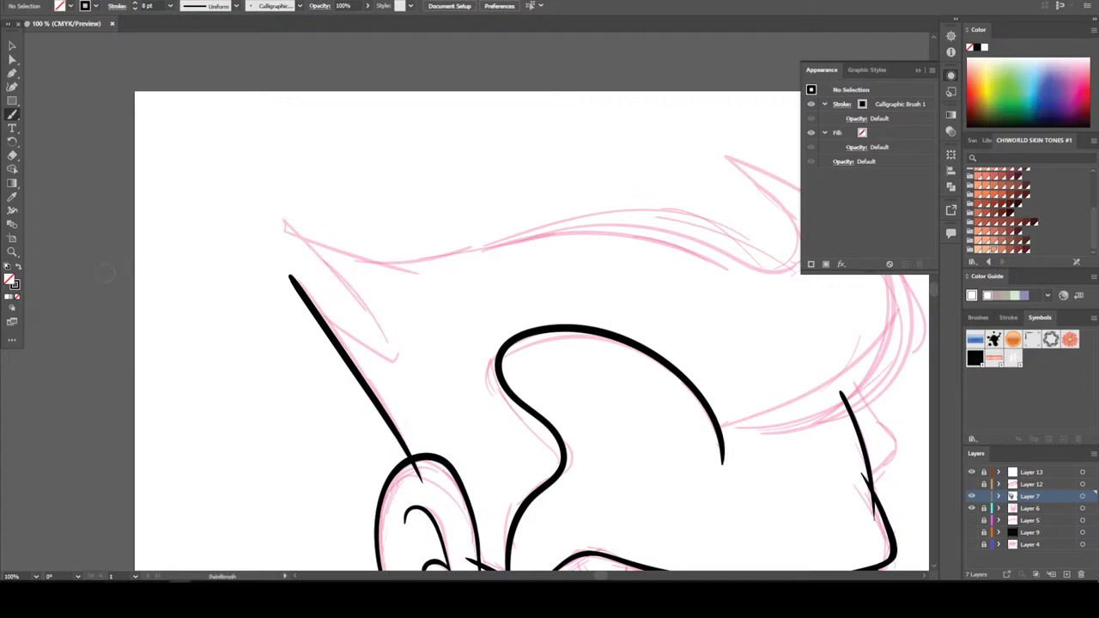
{"action": "key", "text": "ctrl+plus"}
{"action": "key", "text": "ctrl+plus"}
{"action": "scroll", "coordinate": [72, 275], "scroll_direction": "up", "scroll_amount": 1}
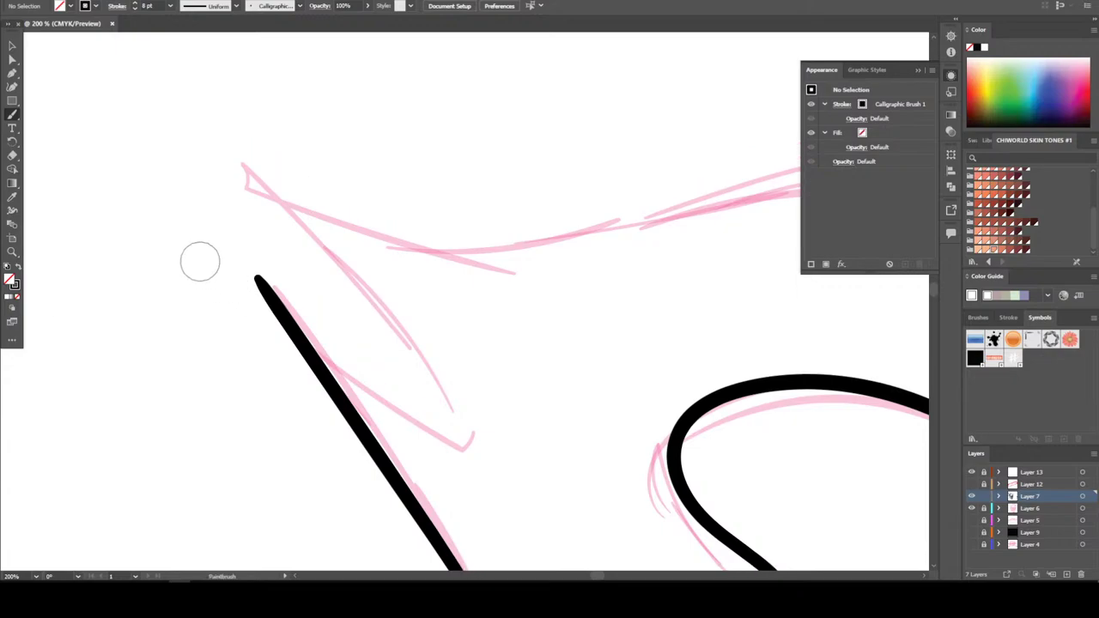
{"action": "mouse_move", "coordinate": [197, 260]}
{"action": "left_mouse_down"}
{"action": "mouse_move", "coordinate": [250, 303]}
{"action": "mouse_move", "coordinate": [385, 370]}
{"action": "mouse_move", "coordinate": [372, 333]}
{"action": "mouse_move", "coordinate": [255, 228]}
{"action": "mouse_move", "coordinate": [185, 133]}
{"action": "left_mouse_up"}
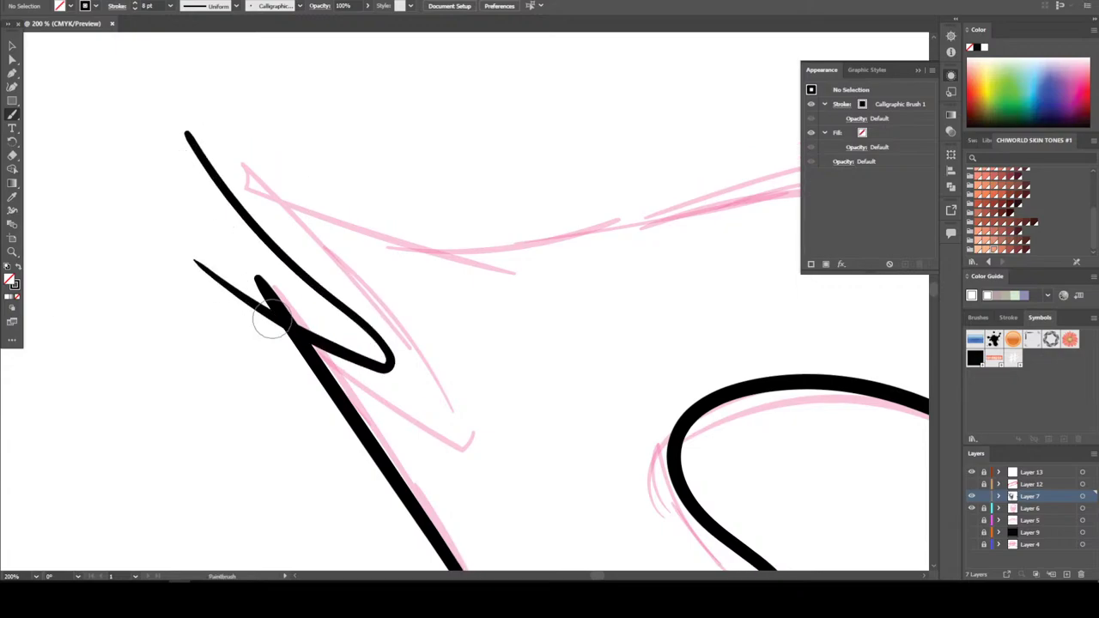
{"action": "scroll", "coordinate": [273, 316], "scroll_direction": "down", "scroll_amount": 4}
{"action": "scroll", "coordinate": [273, 316], "scroll_direction": "up", "scroll_amount": 3}
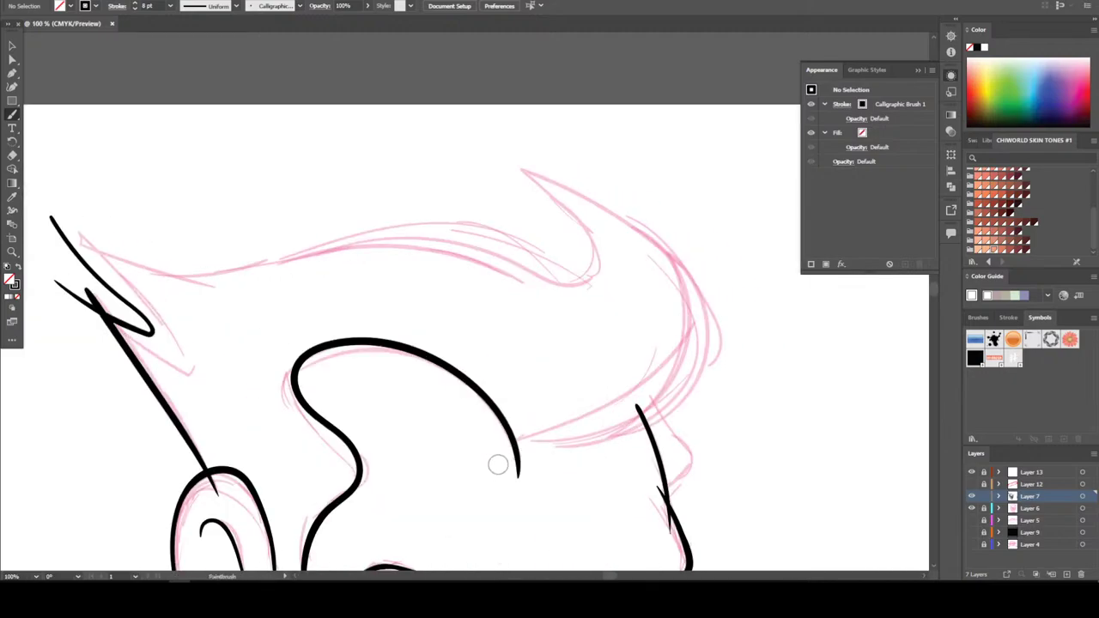
Ink the hair's right sweep, top edge and upper hook over the pink sketch
{"action": "mouse_move", "coordinate": [515, 462]}
{"action": "left_mouse_down"}
{"action": "mouse_move", "coordinate": [646, 434]}
{"action": "mouse_move", "coordinate": [684, 401]}
{"action": "mouse_move", "coordinate": [703, 359]}
{"action": "mouse_move", "coordinate": [705, 312]}
{"action": "mouse_move", "coordinate": [691, 270]}
{"action": "mouse_move", "coordinate": [645, 220]}
{"action": "mouse_move", "coordinate": [589, 184]}
{"action": "mouse_move", "coordinate": [470, 155]}
{"action": "left_mouse_up"}
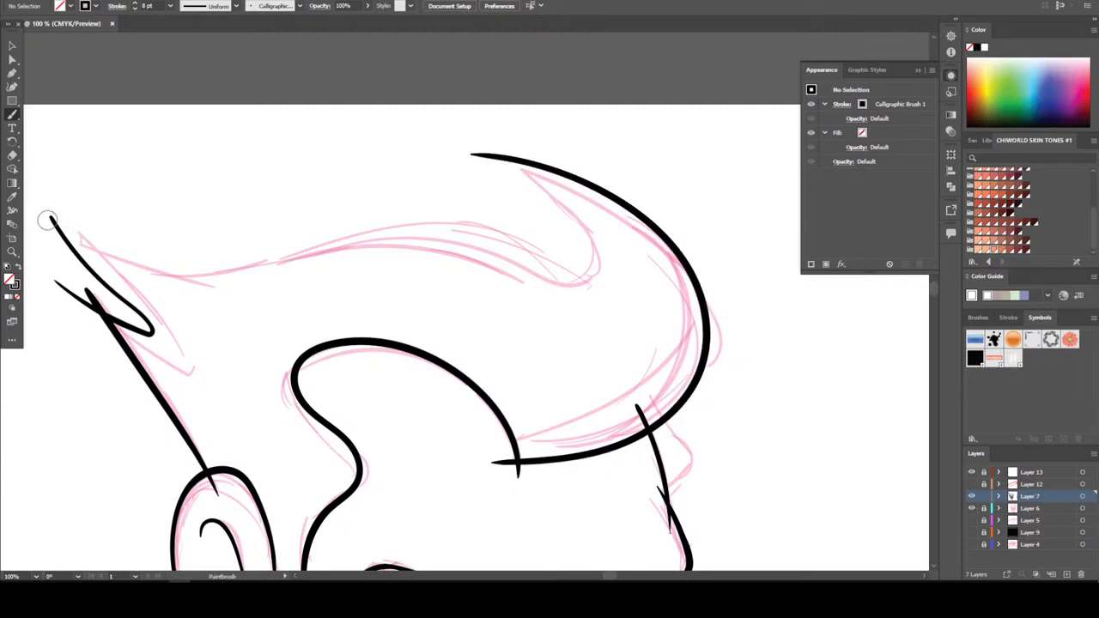
{"action": "mouse_move", "coordinate": [43, 223]}
{"action": "left_mouse_down"}
{"action": "mouse_move", "coordinate": [83, 246]}
{"action": "mouse_move", "coordinate": [180, 259]}
{"action": "mouse_move", "coordinate": [407, 214]}
{"action": "mouse_move", "coordinate": [488, 222]}
{"action": "left_mouse_up"}
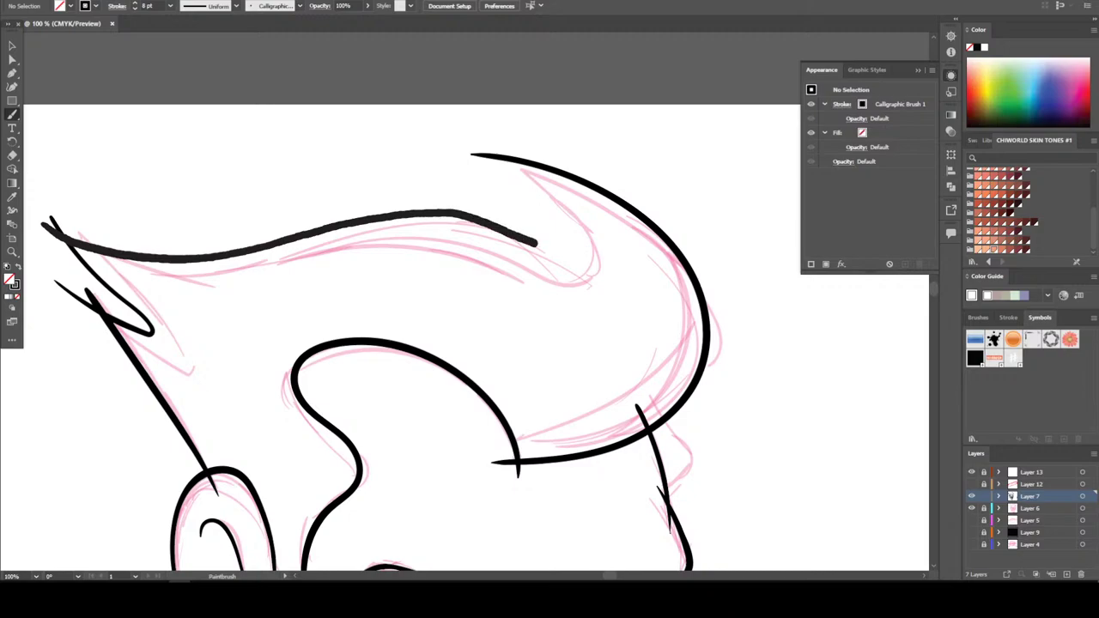
{"action": "left_click_drag", "start_coordinate": [556, 190], "coordinate": [445, 133]}
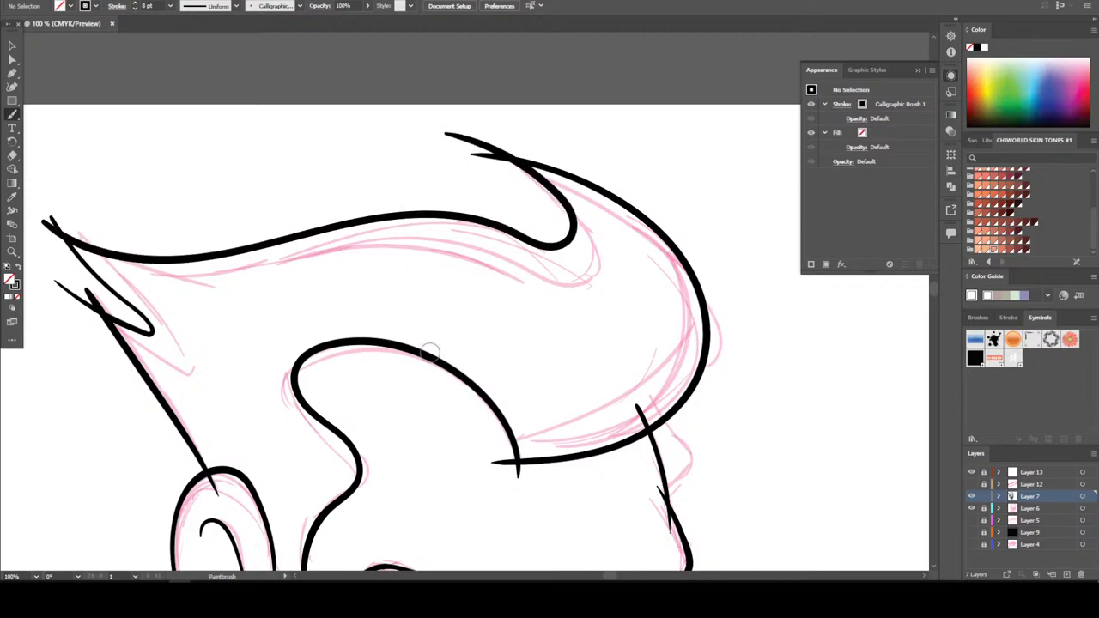
{"action": "scroll", "coordinate": [793, 523], "scroll_direction": "down", "scroll_amount": 4}
Add an extra black stroke along the right edge of the hair
{"action": "scroll", "coordinate": [675, 437], "scroll_direction": "up", "scroll_amount": 4}
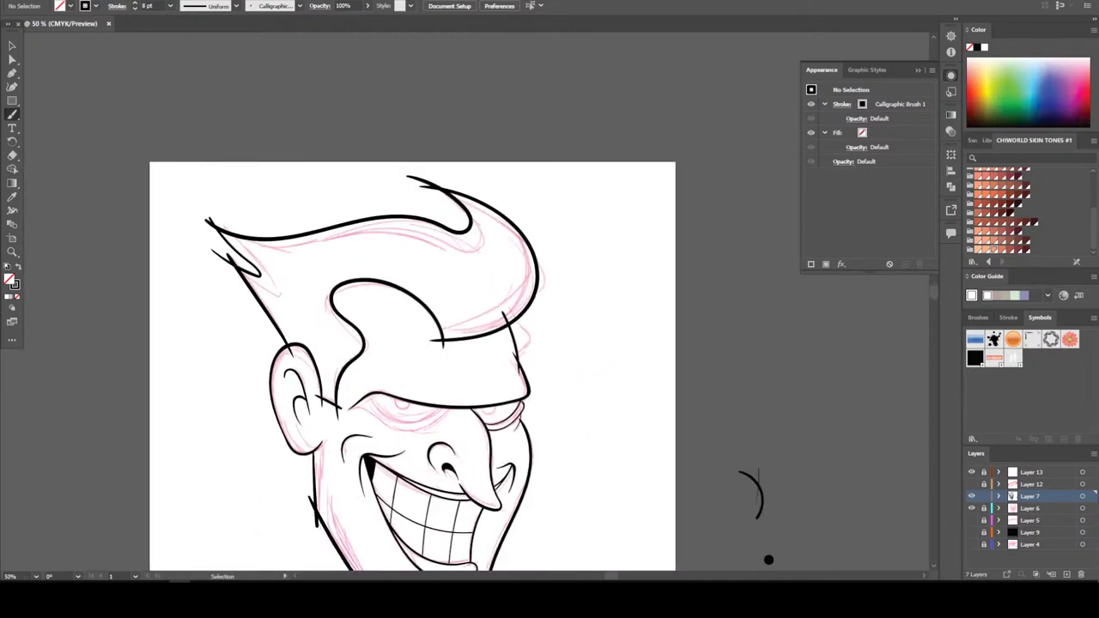
{"action": "scroll", "coordinate": [433, 366], "scroll_direction": "up", "scroll_amount": 2}
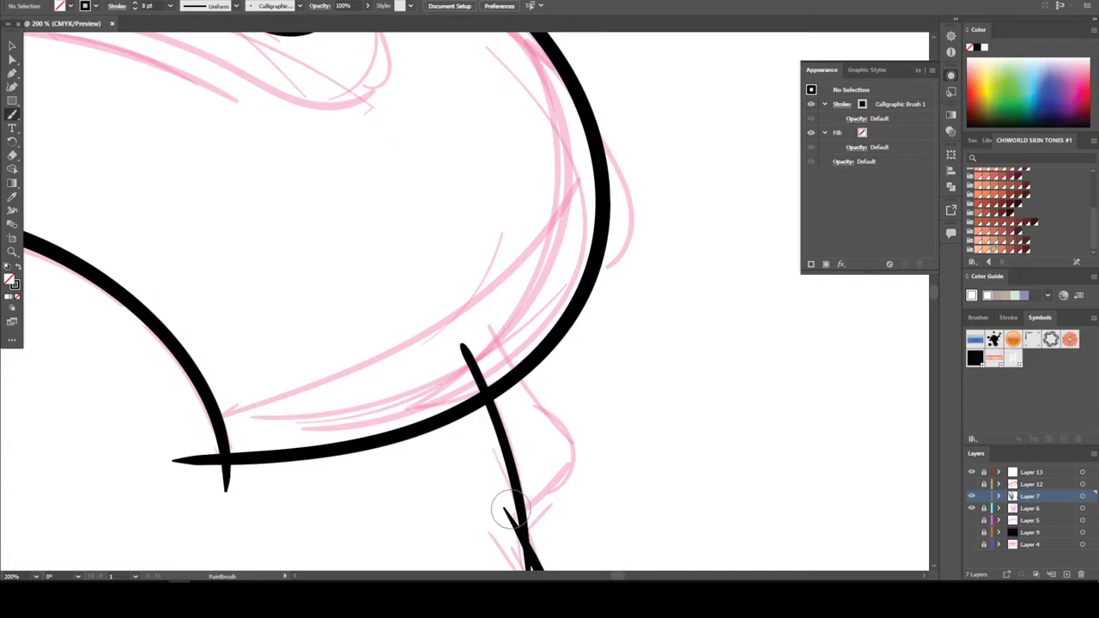
{"action": "mouse_move", "coordinate": [512, 507]}
{"action": "left_mouse_down"}
{"action": "mouse_move", "coordinate": [545, 457]}
{"action": "mouse_move", "coordinate": [546, 422]}
{"action": "mouse_move", "coordinate": [474, 309]}
{"action": "left_mouse_up"}
{"action": "key", "text": "ctrl+minus"}
{"action": "key", "text": "ctrl+minus"}
{"action": "key", "text": "ctrl+minus"}
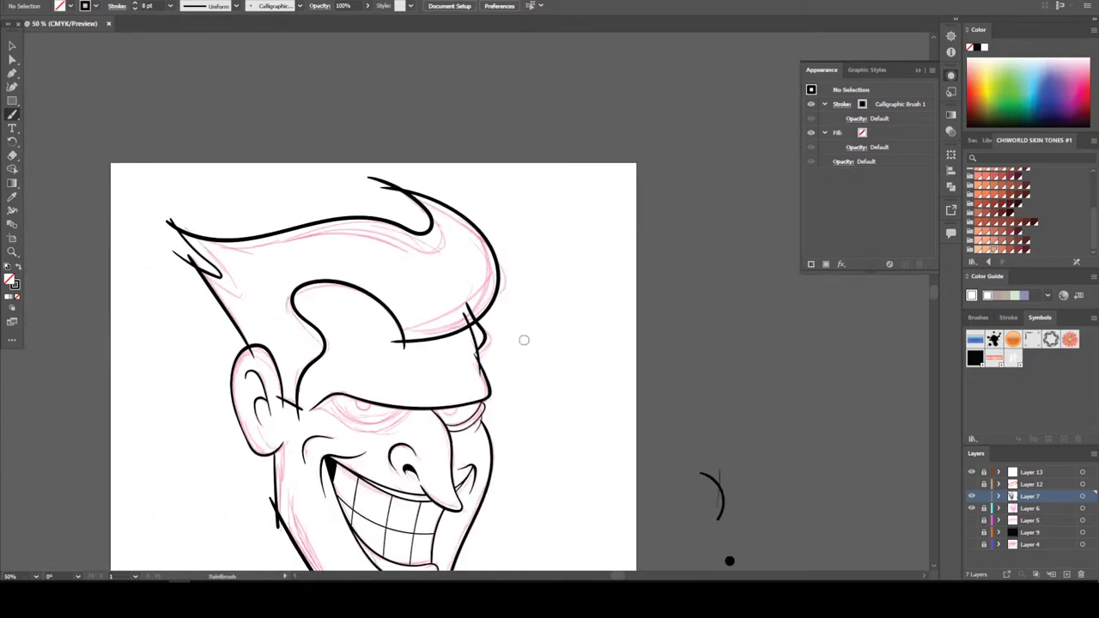
{"action": "scroll", "coordinate": [522, 335], "scroll_direction": "down", "scroll_amount": 4}
Ink the eyelid line under the brow, the inner eye curve and an upper-eyelid tick
{"action": "key", "text": "ctrl+plus"}
{"action": "key", "text": "ctrl+plus"}
{"action": "key", "text": "ctrl+plus"}
{"action": "key", "text": "ctrl+plus"}
{"action": "key", "text": "ctrl+plus"}
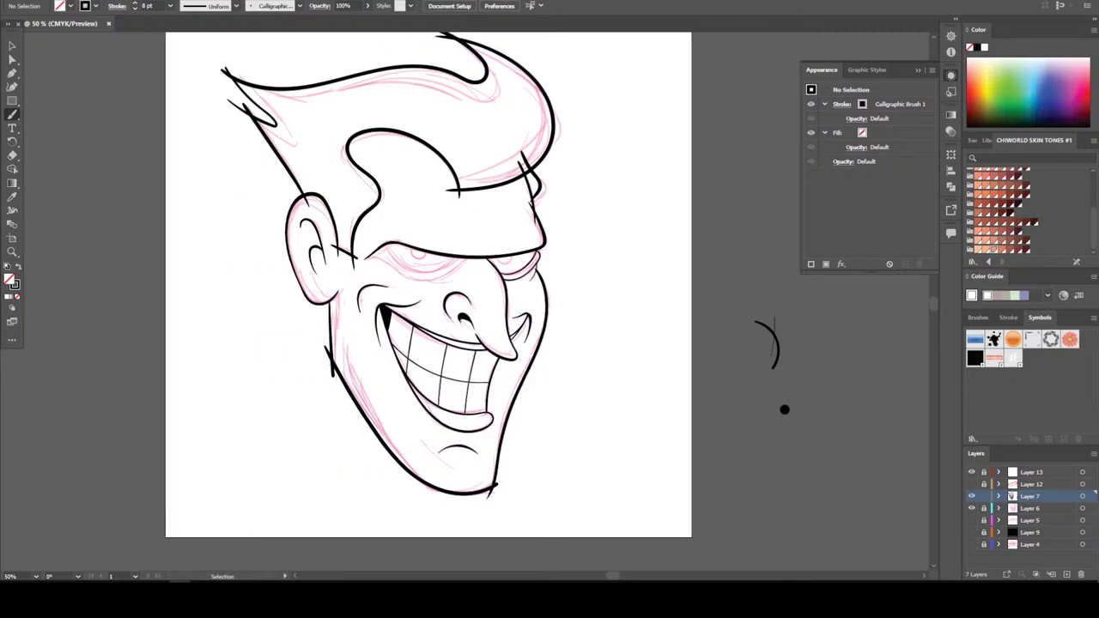
{"action": "left_click_drag", "start_coordinate": [497, 328], "coordinate": [490, 422]}
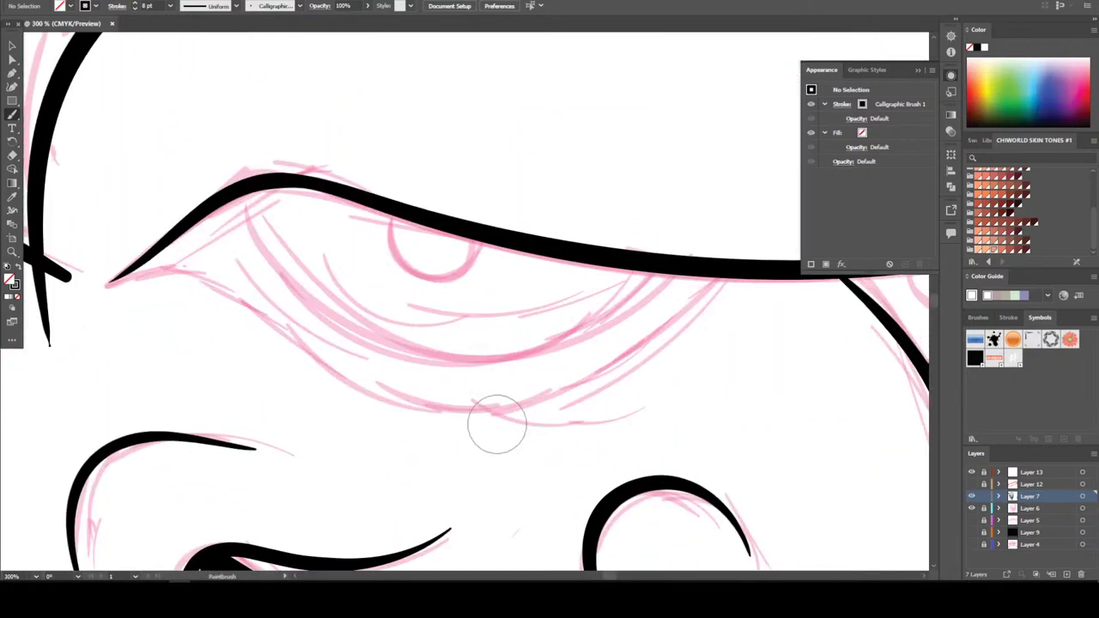
{"action": "mouse_move", "coordinate": [91, 277]}
{"action": "left_mouse_down"}
{"action": "mouse_move", "coordinate": [193, 279]}
{"action": "mouse_move", "coordinate": [395, 396]}
{"action": "mouse_move", "coordinate": [478, 409]}
{"action": "mouse_move", "coordinate": [548, 400]}
{"action": "mouse_move", "coordinate": [619, 370]}
{"action": "mouse_move", "coordinate": [683, 319]}
{"action": "mouse_move", "coordinate": [745, 225]}
{"action": "left_mouse_up"}
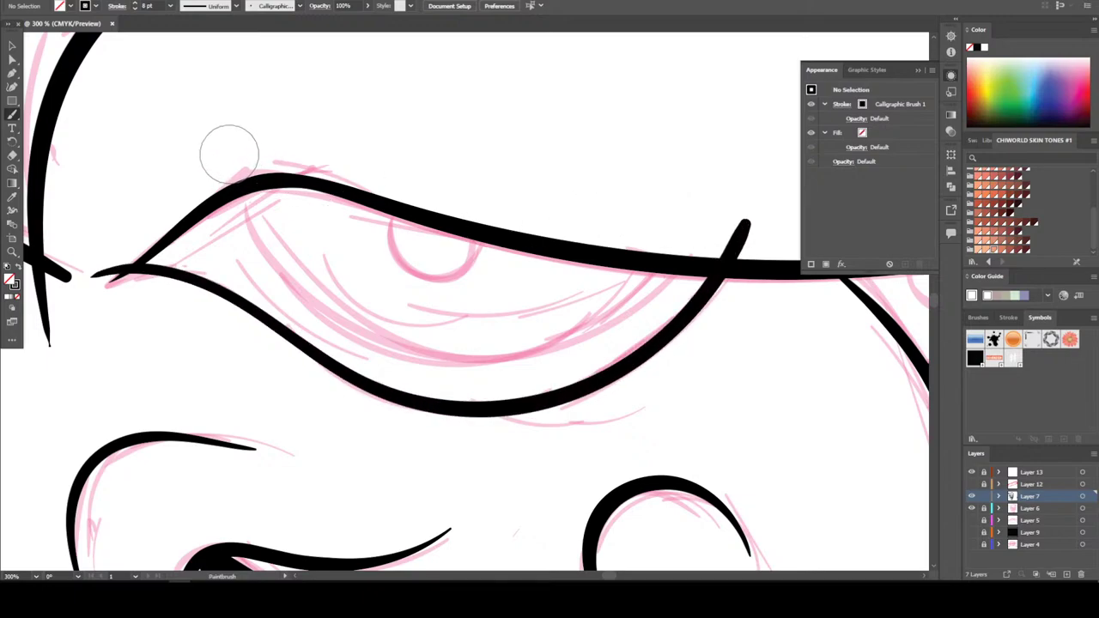
{"action": "mouse_move", "coordinate": [236, 153]}
{"action": "left_mouse_down"}
{"action": "mouse_move", "coordinate": [246, 202]}
{"action": "mouse_move", "coordinate": [305, 291]}
{"action": "mouse_move", "coordinate": [405, 347]}
{"action": "mouse_move", "coordinate": [478, 362]}
{"action": "mouse_move", "coordinate": [559, 350]}
{"action": "mouse_move", "coordinate": [615, 316]}
{"action": "left_mouse_up"}
{"action": "left_click_drag", "start_coordinate": [661, 275], "coordinate": [676, 211]}
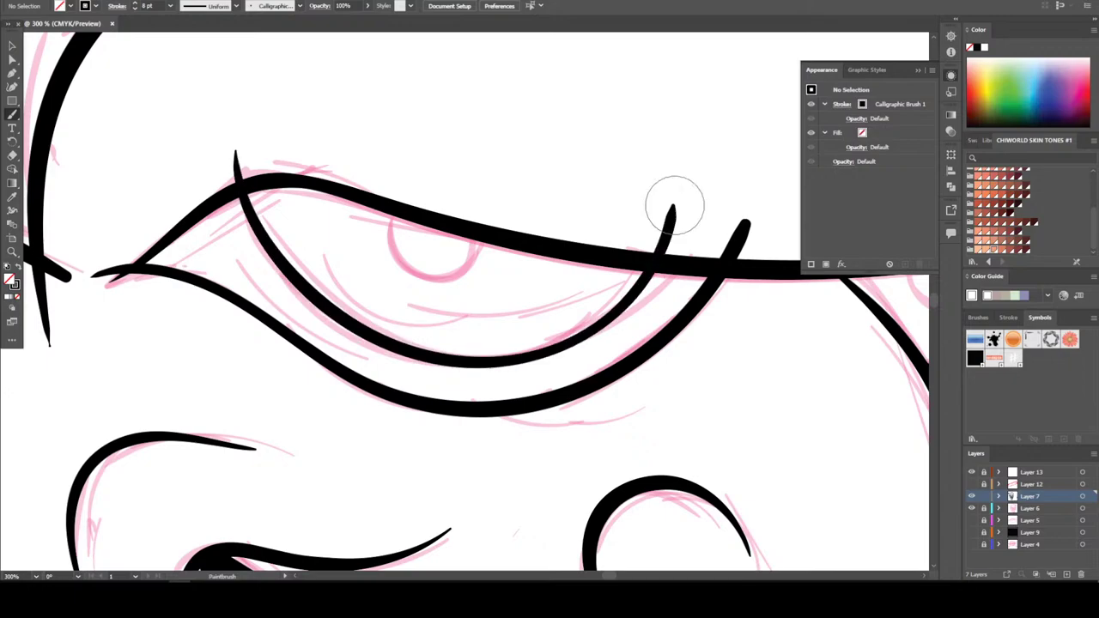
{"action": "key", "text": "ctrl+1"}
{"action": "key", "text": "ctrl+equal"}
{"action": "key", "text": "ctrl+equal"}
{"action": "key", "text": "ctrl+equal"}
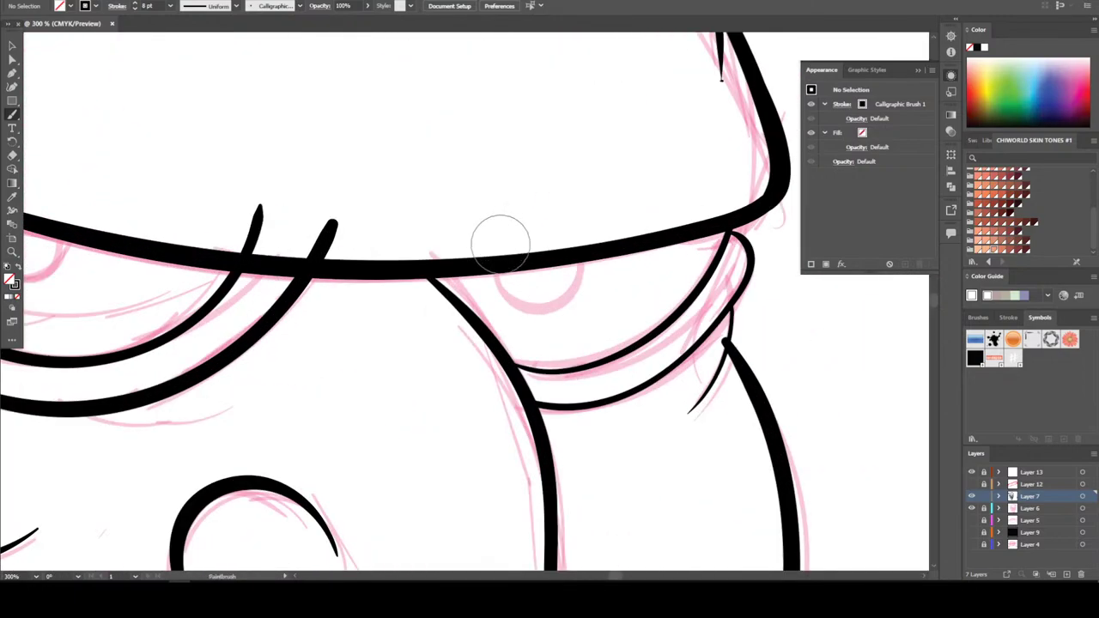
Ink the pupils of both eyes along the pink circles
{"action": "mouse_move", "coordinate": [494, 239]}
{"action": "left_mouse_down"}
{"action": "mouse_move", "coordinate": [503, 294]}
{"action": "mouse_move", "coordinate": [537, 313]}
{"action": "mouse_move", "coordinate": [575, 301]}
{"action": "mouse_move", "coordinate": [593, 269]}
{"action": "mouse_move", "coordinate": [592, 232]}
{"action": "left_mouse_up"}
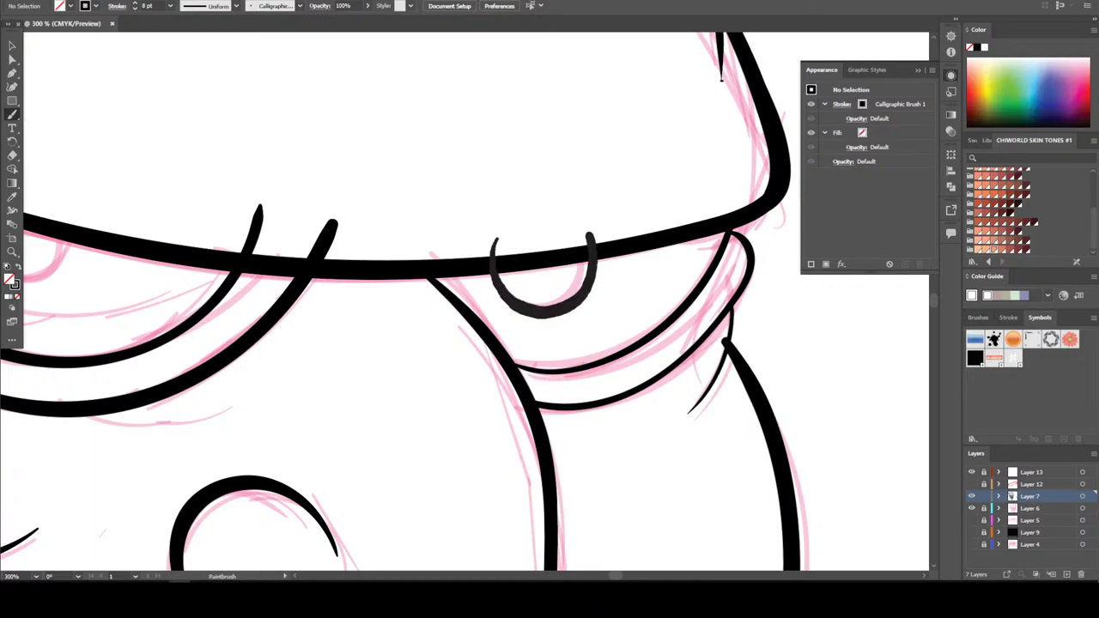
{"action": "key", "text": "ctrl+minus"}
{"action": "key", "text": "ctrl+minus"}
{"action": "key", "text": "ctrl+equal"}
{"action": "key", "text": "ctrl+equal"}
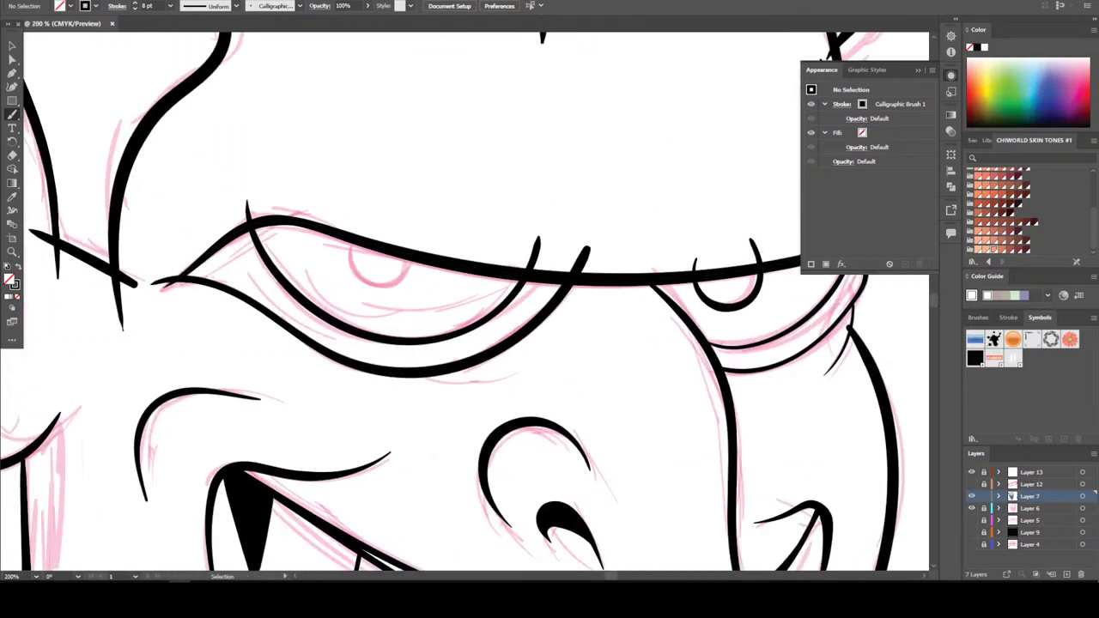
{"action": "mouse_move", "coordinate": [307, 200]}
{"action": "left_mouse_down"}
{"action": "mouse_move", "coordinate": [331, 182]}
{"action": "mouse_move", "coordinate": [301, 262]}
{"action": "mouse_move", "coordinate": [373, 275]}
{"action": "mouse_move", "coordinate": [399, 216]}
{"action": "mouse_move", "coordinate": [392, 180]}
{"action": "left_mouse_up"}
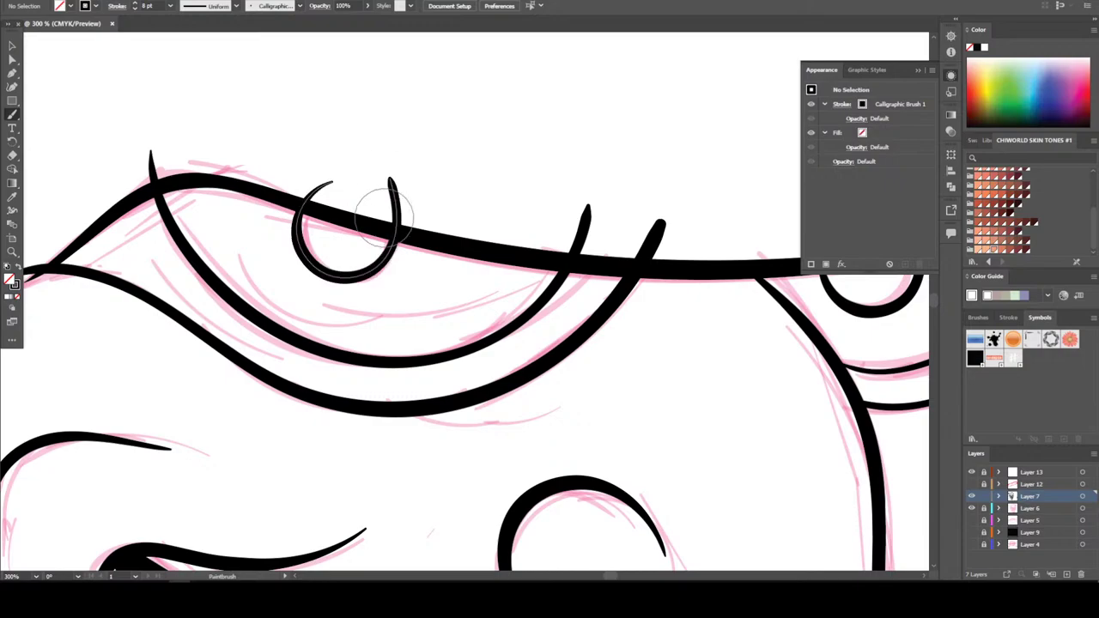
{"action": "key", "text": "ctrl+minus"}
{"action": "key", "text": "ctrl+minus"}
{"action": "key", "text": "ctrl+minus"}
{"action": "key", "text": "ctrl+minus"}
{"action": "key", "text": "ctrl+minus"}
{"action": "key", "text": "ctrl+minus"}
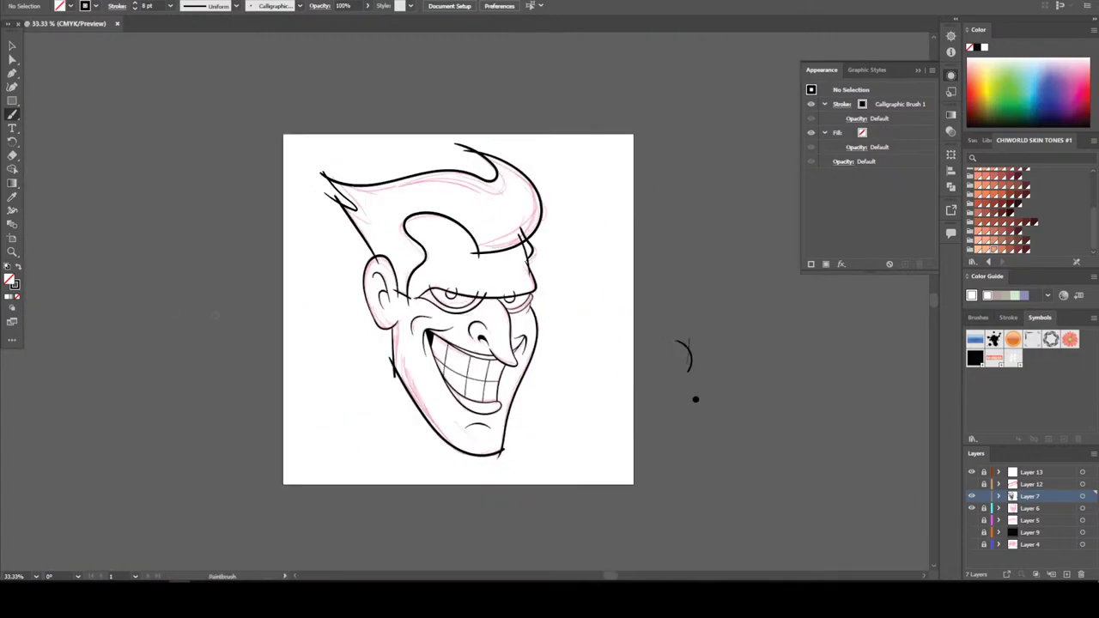
Brush an inner arc across the hair and a line rising from the ear
{"action": "key", "text": "ctrl+equal"}
{"action": "key", "text": "ctrl+equal"}
{"action": "key", "text": "ctrl+equal"}
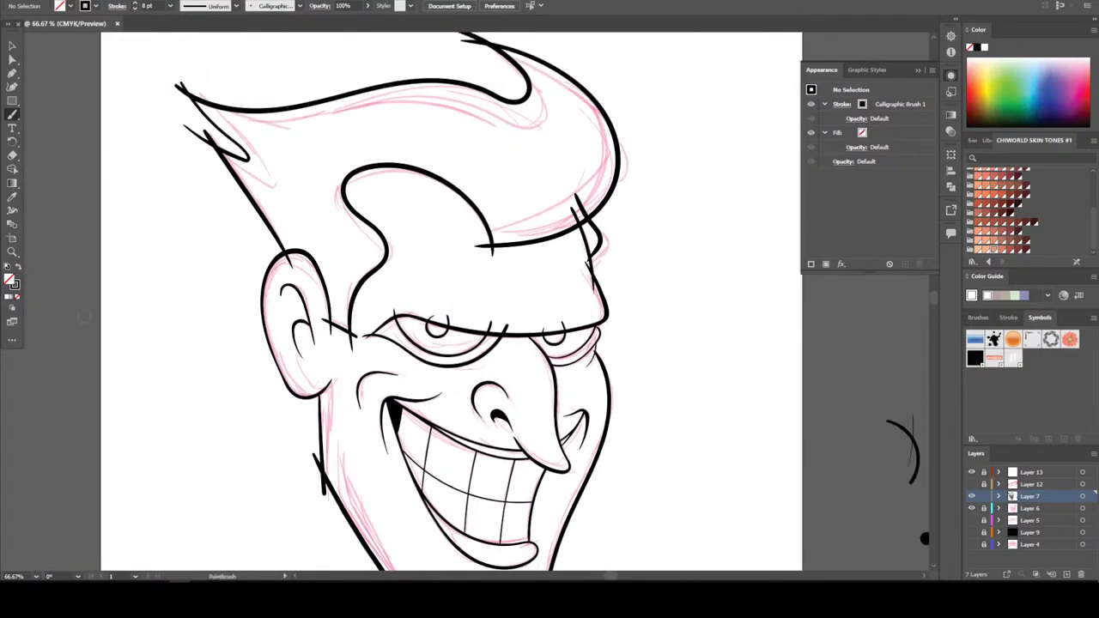
{"action": "scroll", "coordinate": [81, 324], "scroll_direction": "up", "scroll_amount": 2}
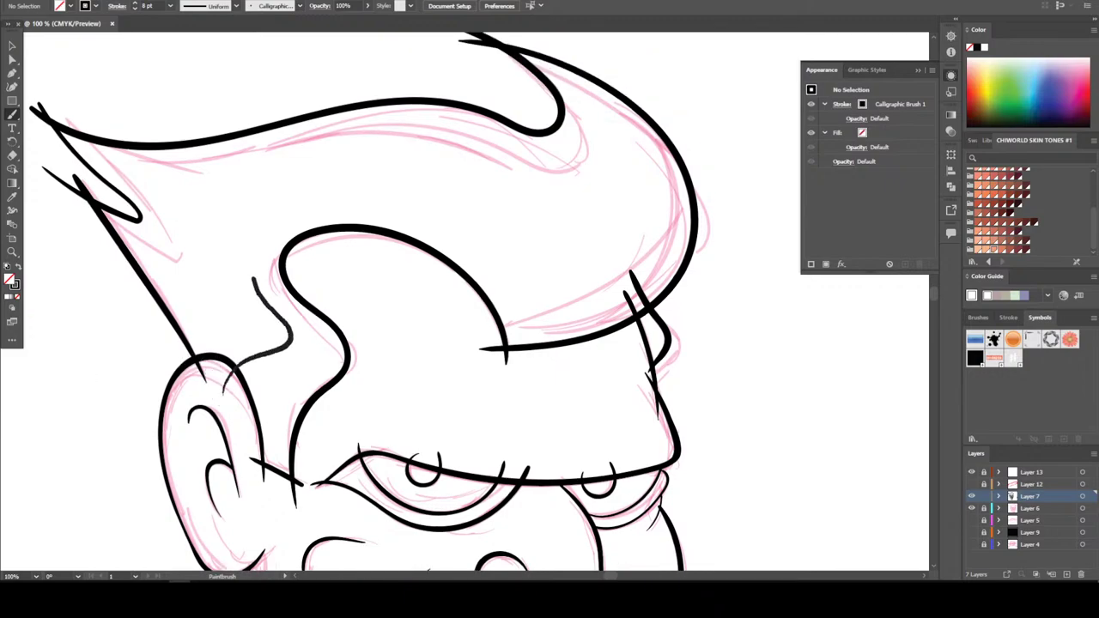
{"action": "mouse_move", "coordinate": [283, 210]}
{"action": "left_mouse_down"}
{"action": "mouse_move", "coordinate": [366, 192]}
{"action": "mouse_move", "coordinate": [429, 203]}
{"action": "mouse_move", "coordinate": [538, 268]}
{"action": "mouse_move", "coordinate": [578, 278]}
{"action": "mouse_move", "coordinate": [667, 256]}
{"action": "mouse_move", "coordinate": [736, 189]}
{"action": "left_mouse_up"}
{"action": "scroll", "coordinate": [155, 247], "scroll_direction": "up", "scroll_amount": 2}
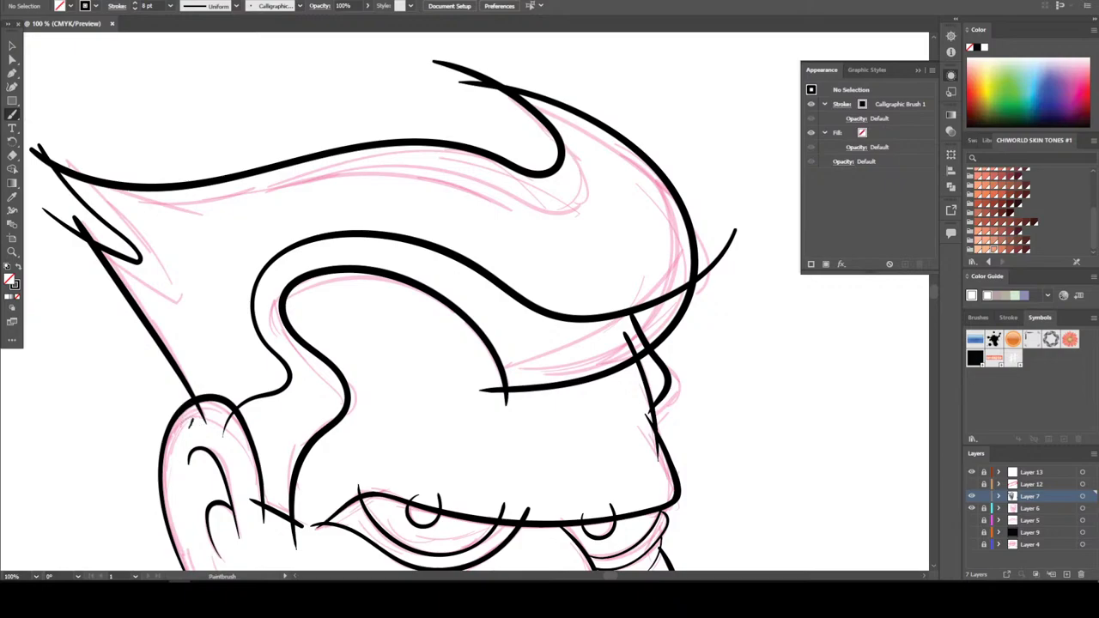
{"action": "mouse_move", "coordinate": [197, 421]}
{"action": "left_mouse_down"}
{"action": "mouse_move", "coordinate": [191, 341]}
{"action": "mouse_move", "coordinate": [129, 277]}
{"action": "mouse_move", "coordinate": [177, 291]}
{"action": "mouse_move", "coordinate": [199, 270]}
{"action": "mouse_move", "coordinate": [185, 236]}
{"action": "mouse_move", "coordinate": [143, 207]}
{"action": "left_mouse_up"}
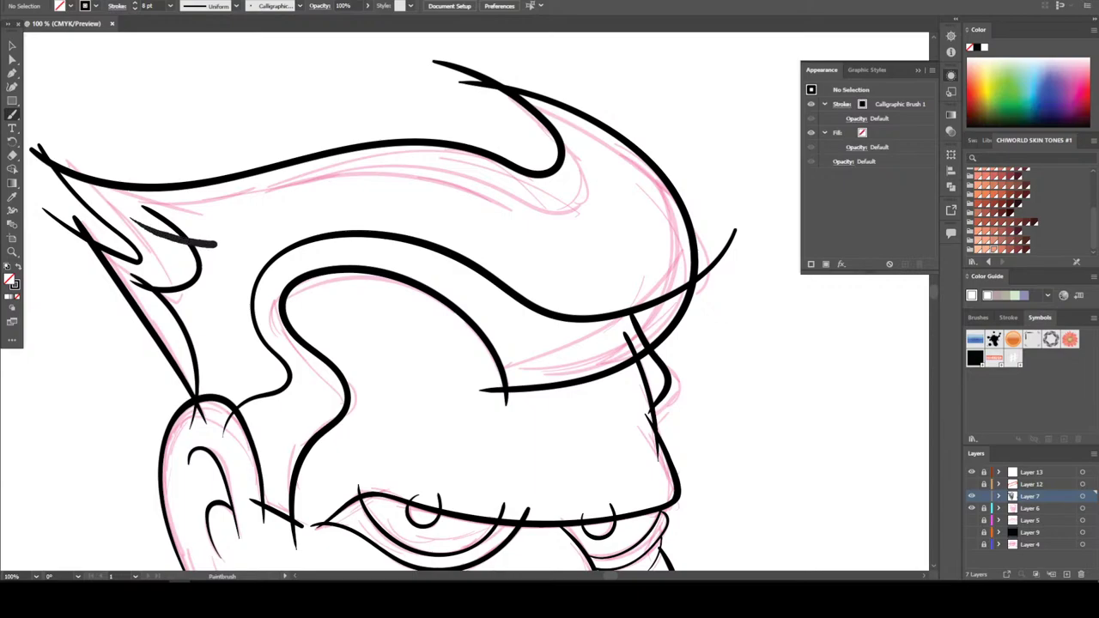
Replace two discarded short strands with one long strand sweeping along the hair
{"action": "left_click_drag", "start_coordinate": [217, 245], "coordinate": [216, 246]}
{"action": "key", "text": "ctrl+z"}
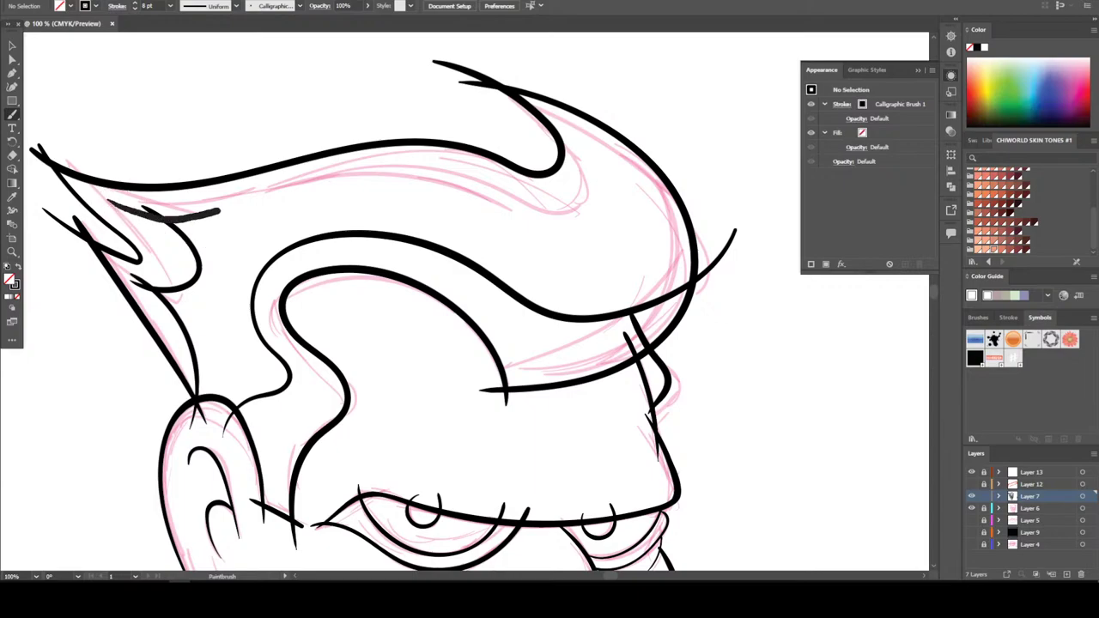
{"action": "left_click_drag", "start_coordinate": [111, 203], "coordinate": [113, 205]}
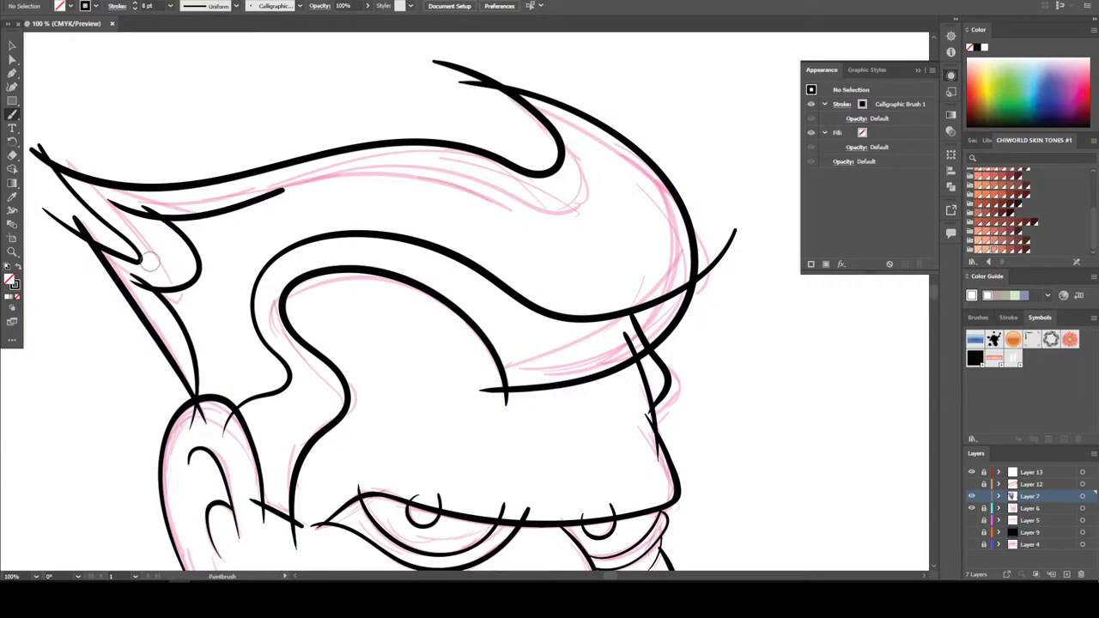
{"action": "key", "text": "ctrl+z"}
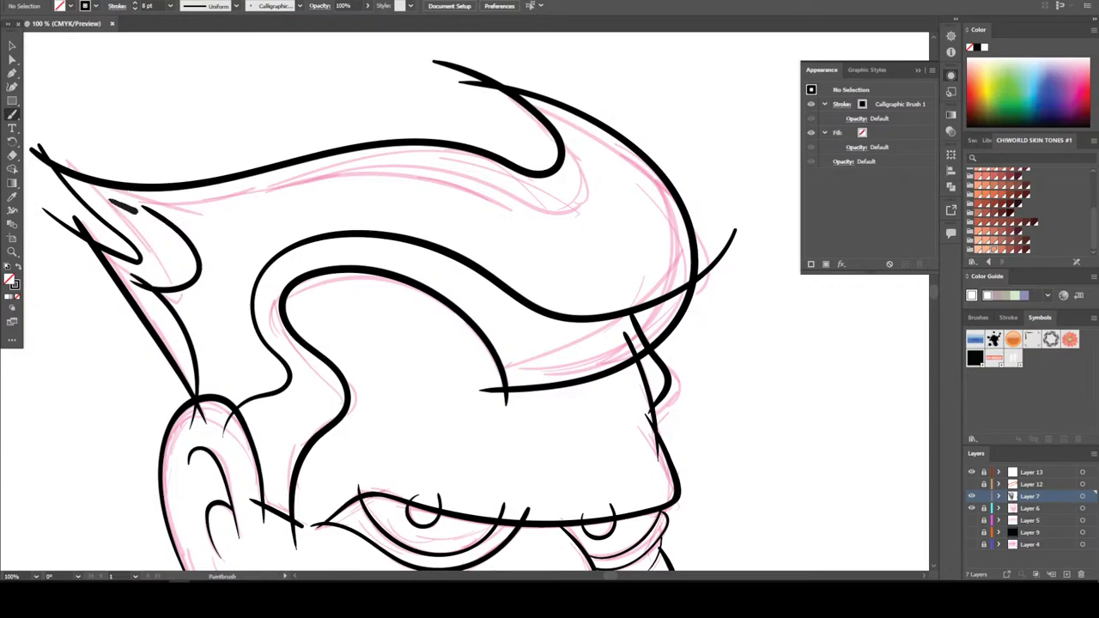
{"action": "mouse_move", "coordinate": [138, 211]}
{"action": "left_mouse_down"}
{"action": "mouse_move", "coordinate": [191, 228]}
{"action": "mouse_move", "coordinate": [249, 227]}
{"action": "mouse_move", "coordinate": [311, 199]}
{"action": "mouse_move", "coordinate": [404, 186]}
{"action": "mouse_move", "coordinate": [522, 220]}
{"action": "mouse_move", "coordinate": [624, 216]}
{"action": "mouse_move", "coordinate": [671, 128]}
{"action": "left_mouse_up"}
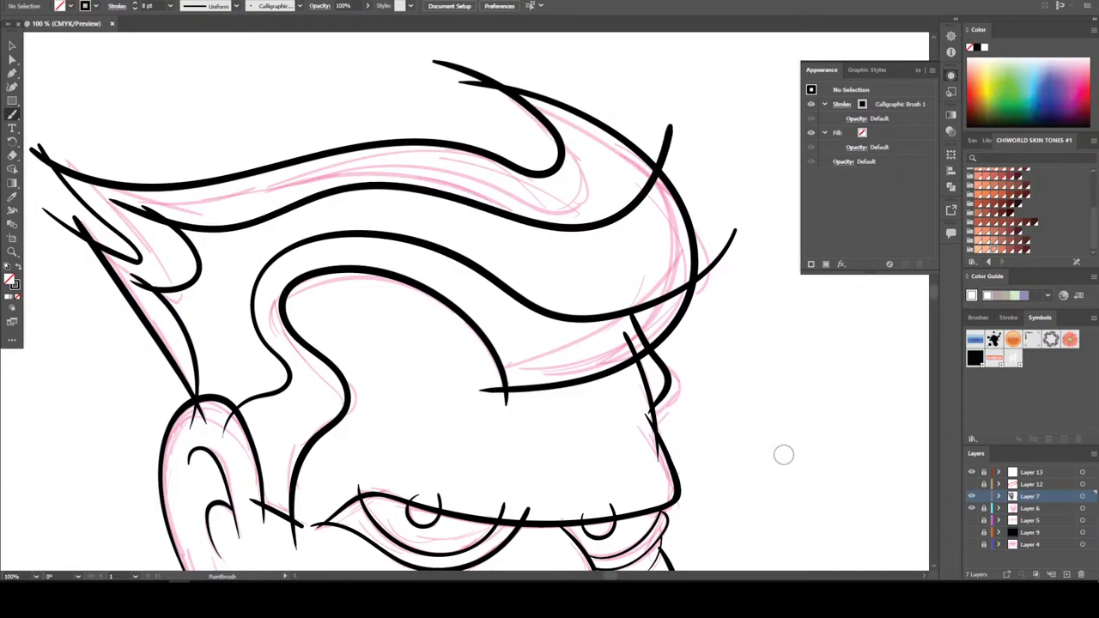
{"action": "key", "text": "ctrl+minus"}
{"action": "key", "text": "ctrl+minus"}
{"action": "key", "text": "ctrl+minus"}
{"action": "key", "text": "ctrl+minus"}
{"action": "key", "text": "ctrl+plus"}
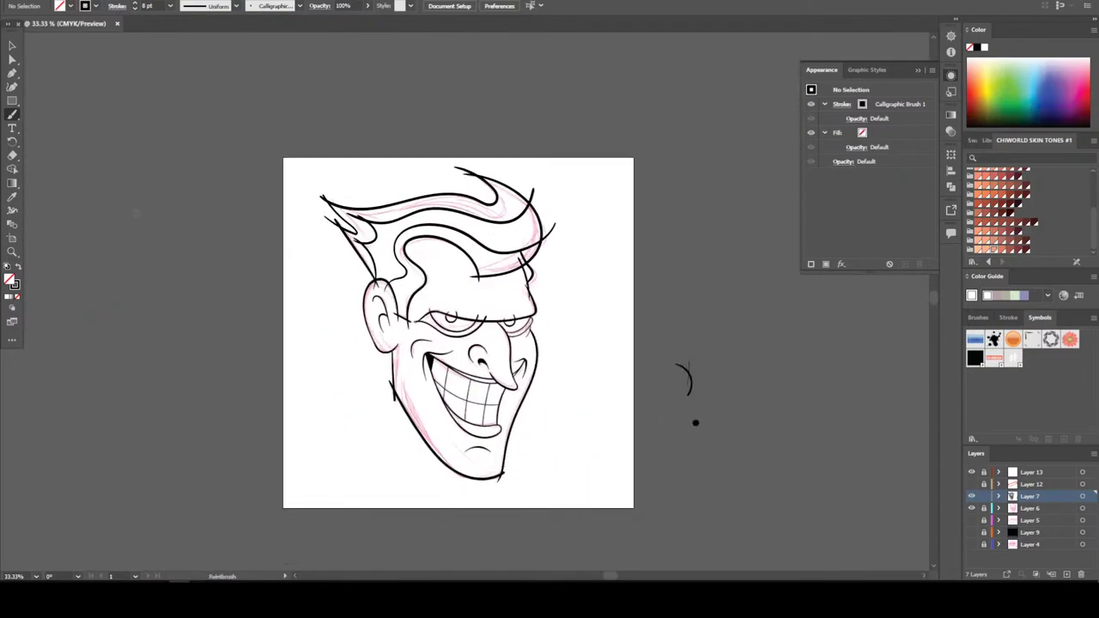
{"action": "key", "text": "v"}
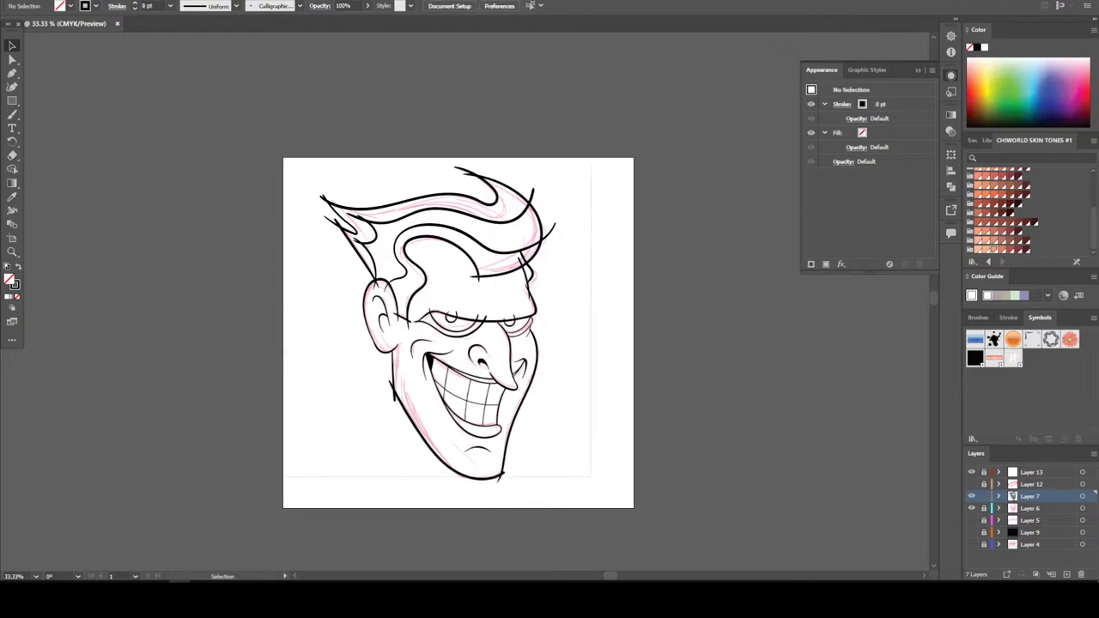
Expand the appearance of all the line art and apply Pathfinder Divide
{"action": "key", "text": "ctrl+a"}
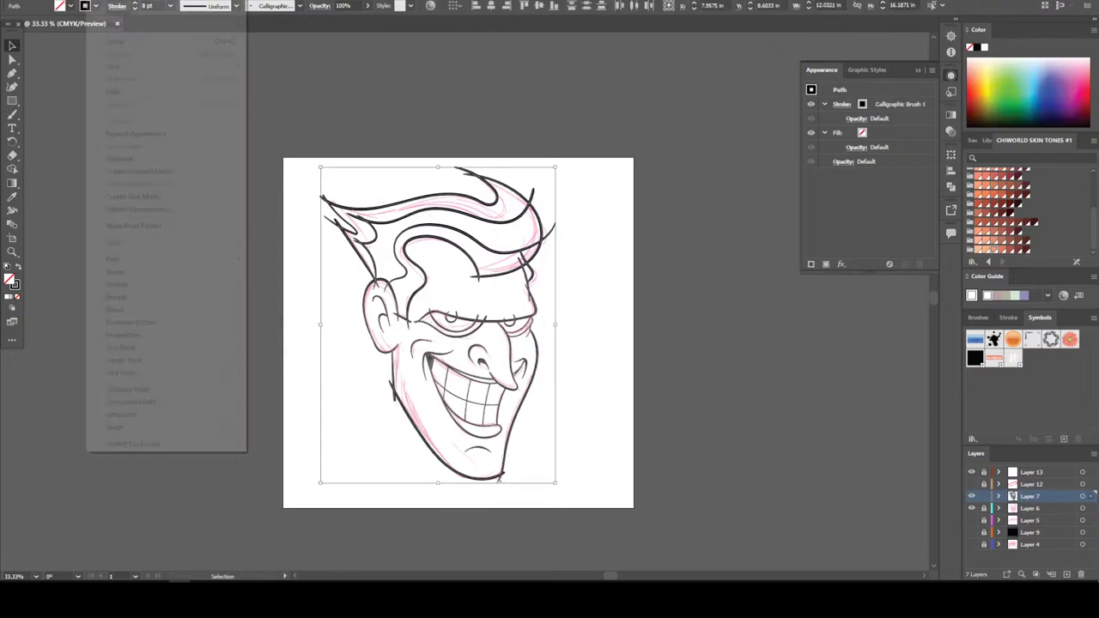
{"action": "left_click", "coordinate": [129, 134]}
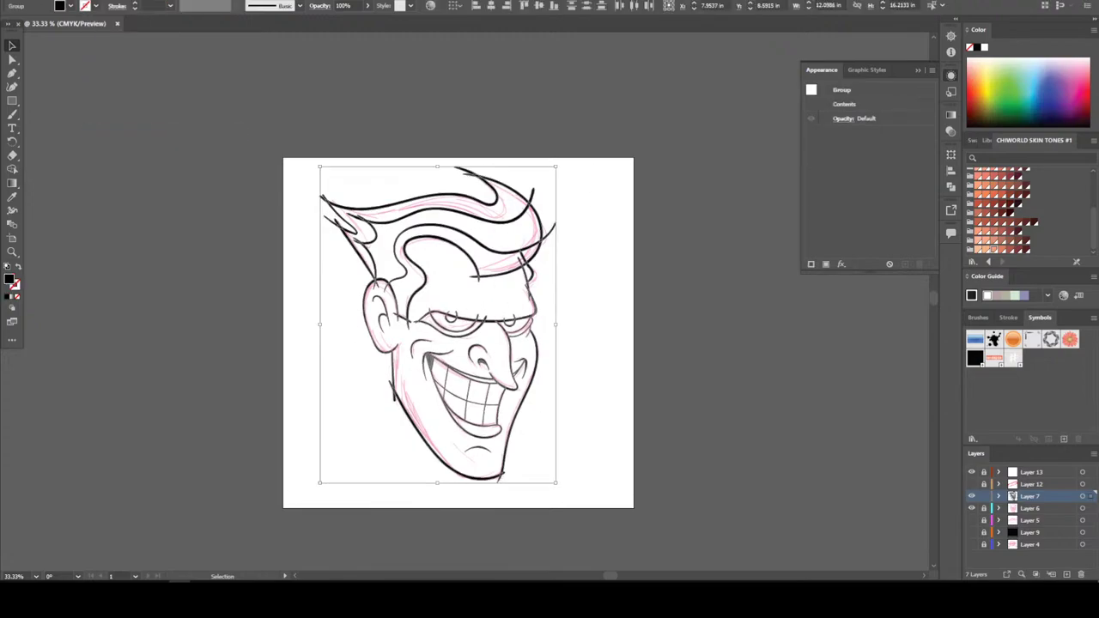
{"action": "left_click", "coordinate": [258, 2]}
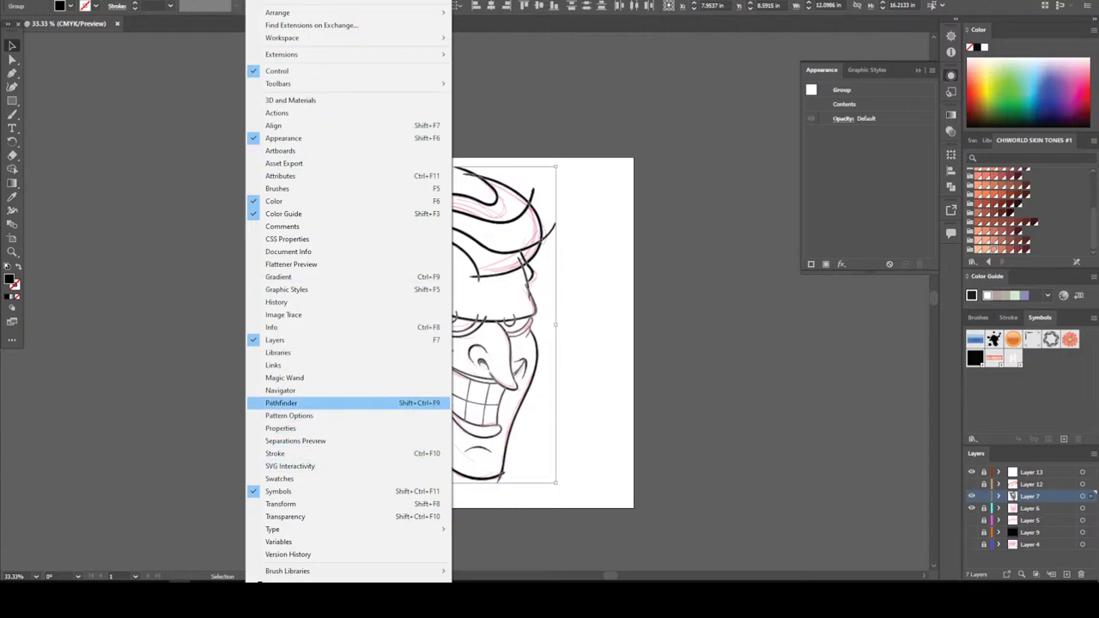
{"action": "left_click", "coordinate": [318, 404]}
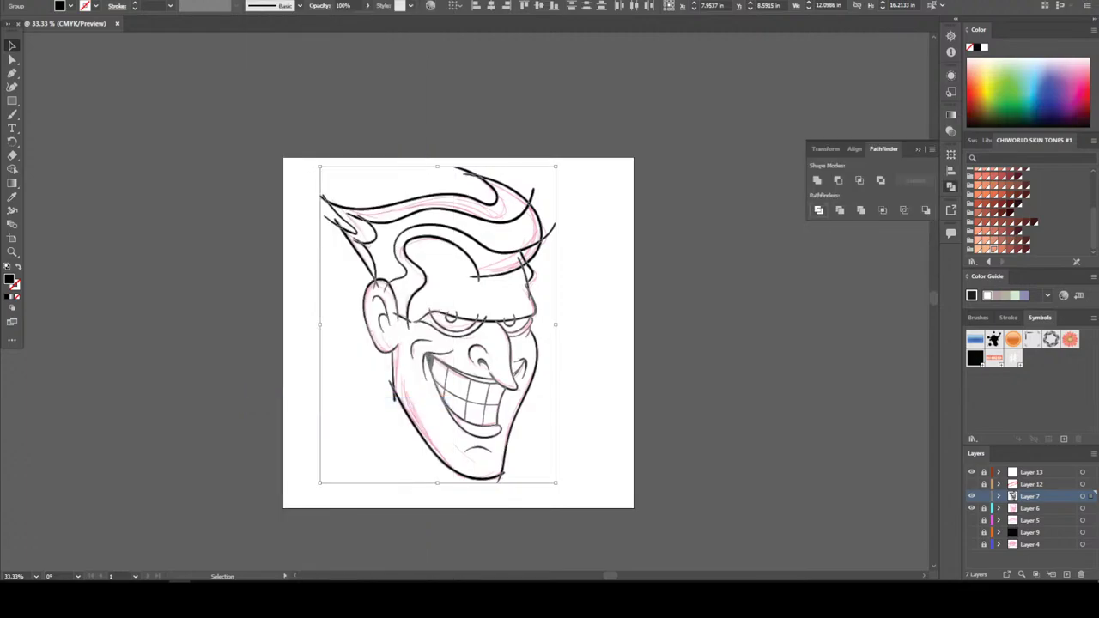
{"action": "left_click", "coordinate": [818, 210]}
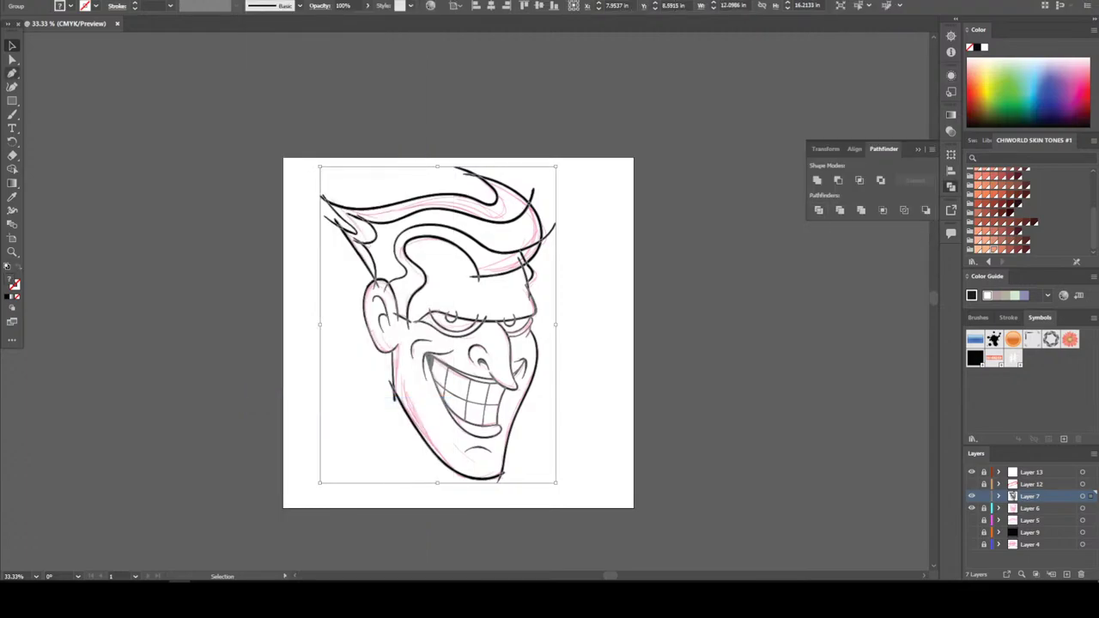
{"action": "key", "text": "a"}
{"action": "key", "text": "ctrl+shift+a"}
Delete the stray tapered and thin stroke tips in the hair
{"action": "key", "text": "ctrl+equal"}
{"action": "key", "text": "ctrl+equal"}
{"action": "key", "text": "ctrl+equal"}
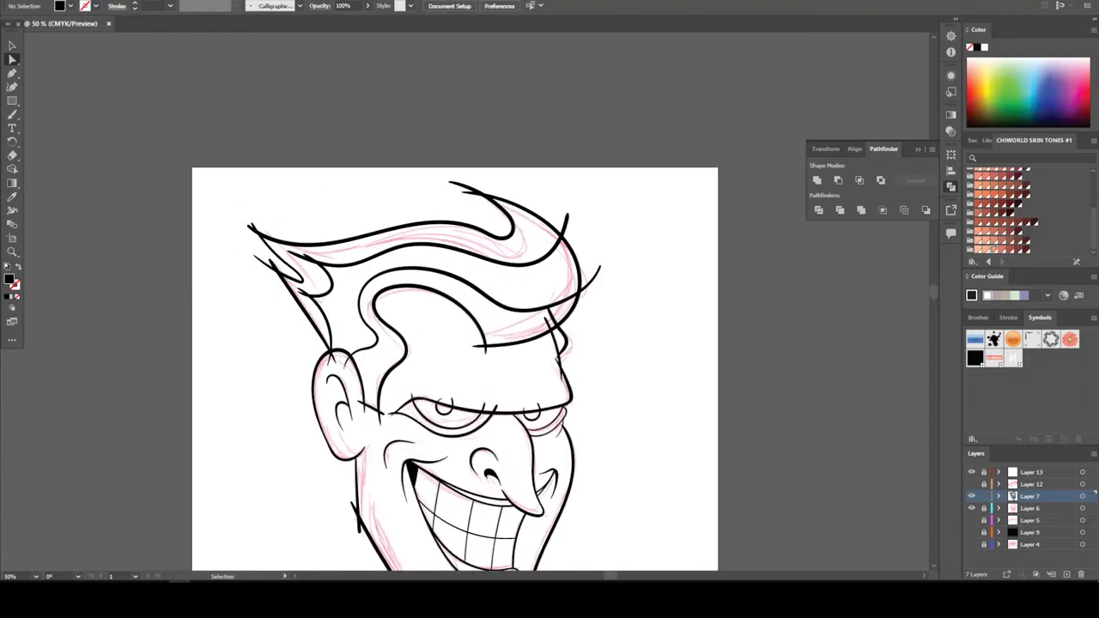
{"action": "key", "text": "ctrl+equal"}
{"action": "key", "text": "ctrl+equal"}
{"action": "key", "text": "ctrl+equal"}
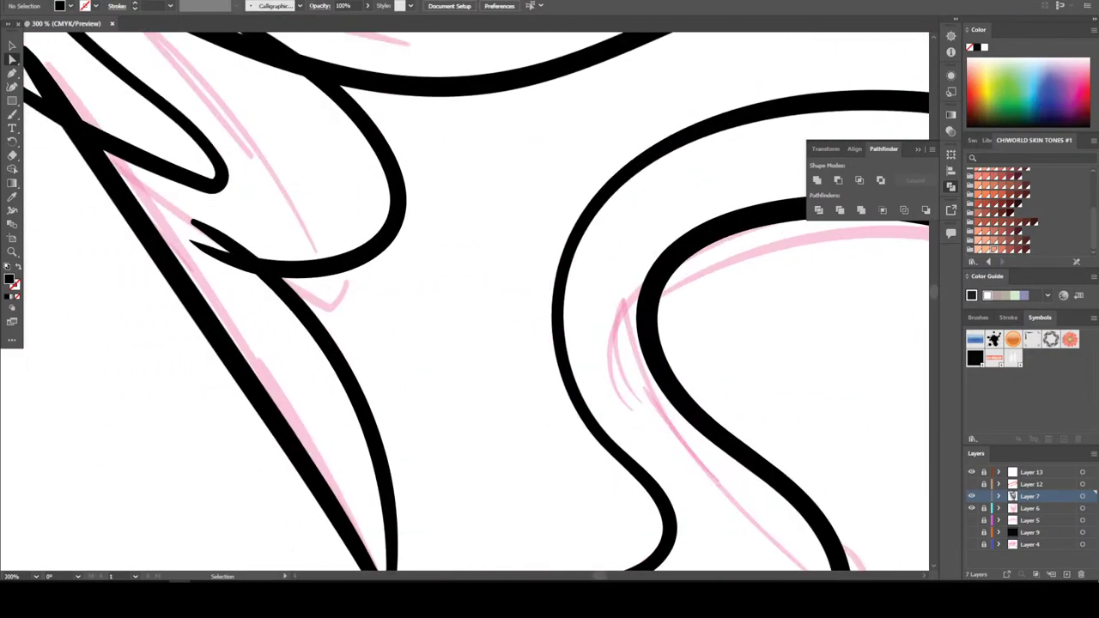
{"action": "left_click", "coordinate": [236, 258]}
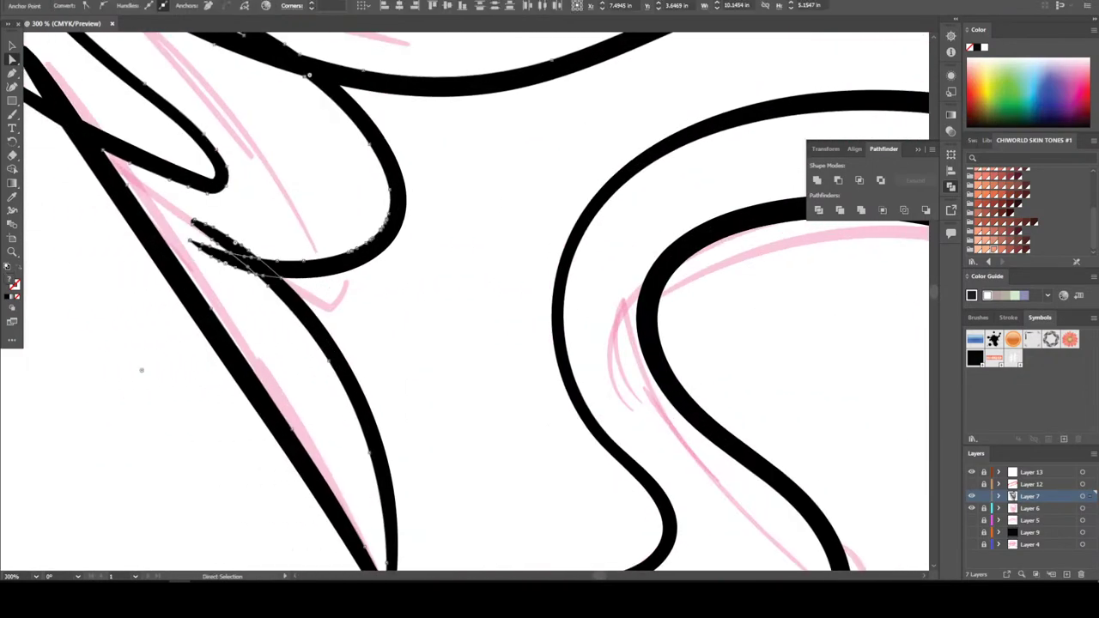
{"action": "key", "text": "ctrl+shift+a"}
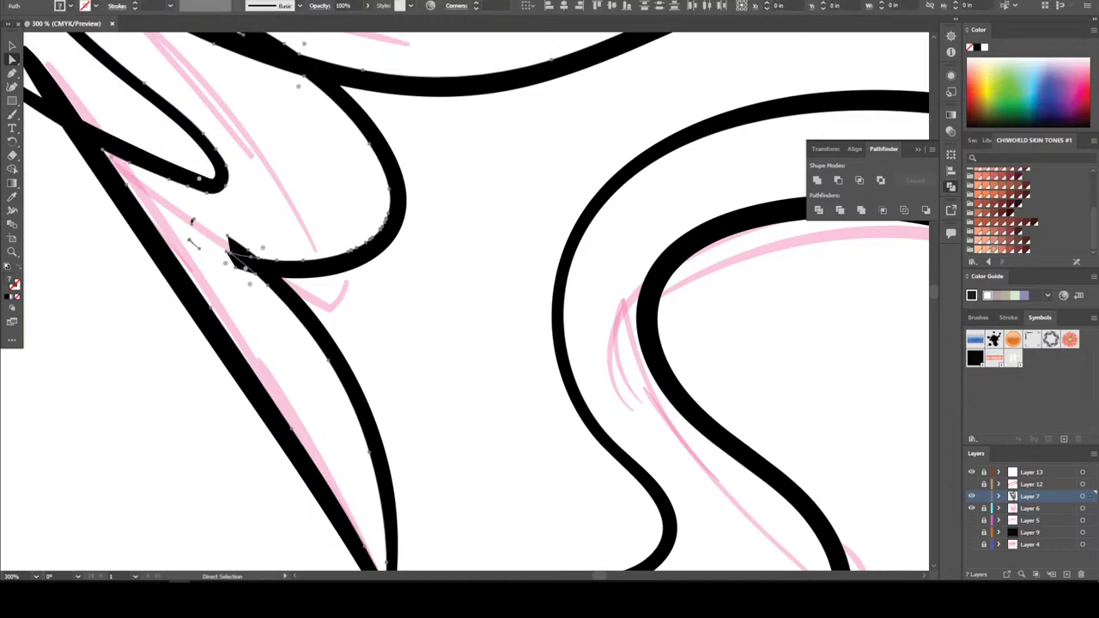
{"action": "scroll", "coordinate": [198, 223], "scroll_direction": "up", "scroll_amount": 4}
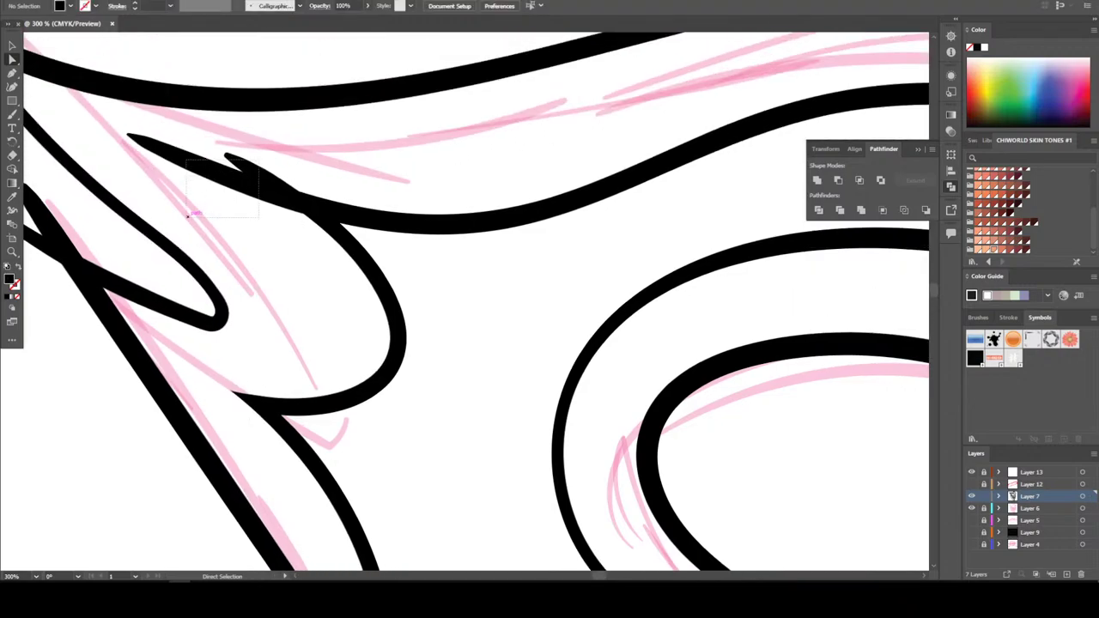
{"action": "left_click_drag", "start_coordinate": [187, 215], "coordinate": [187, 215]}
{"action": "key", "text": "Delete"}
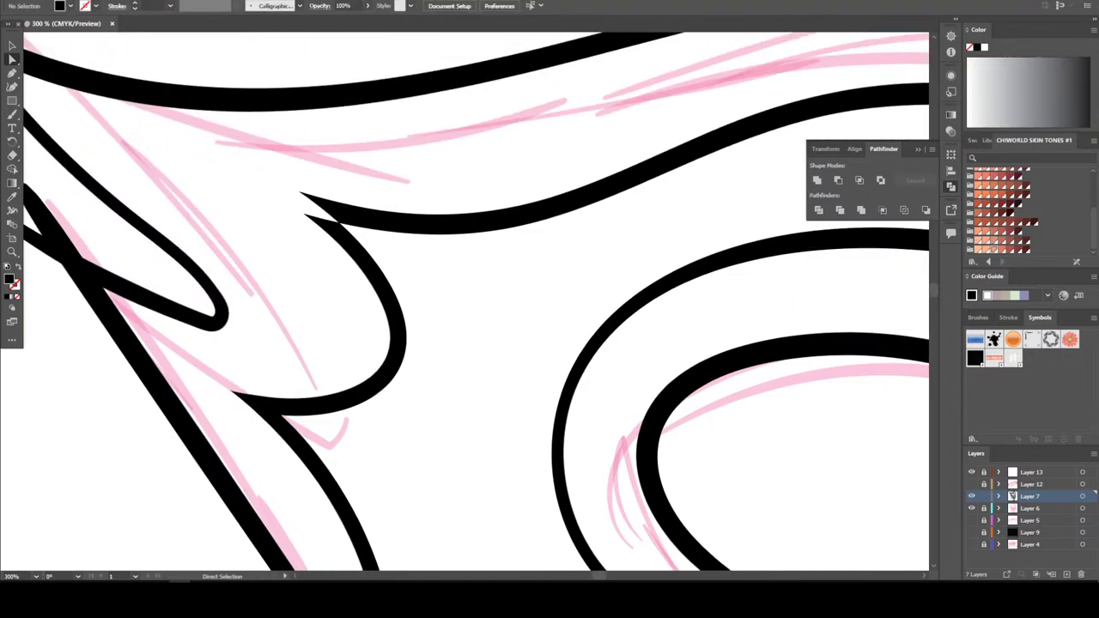
{"action": "key", "text": "ctrl+z"}
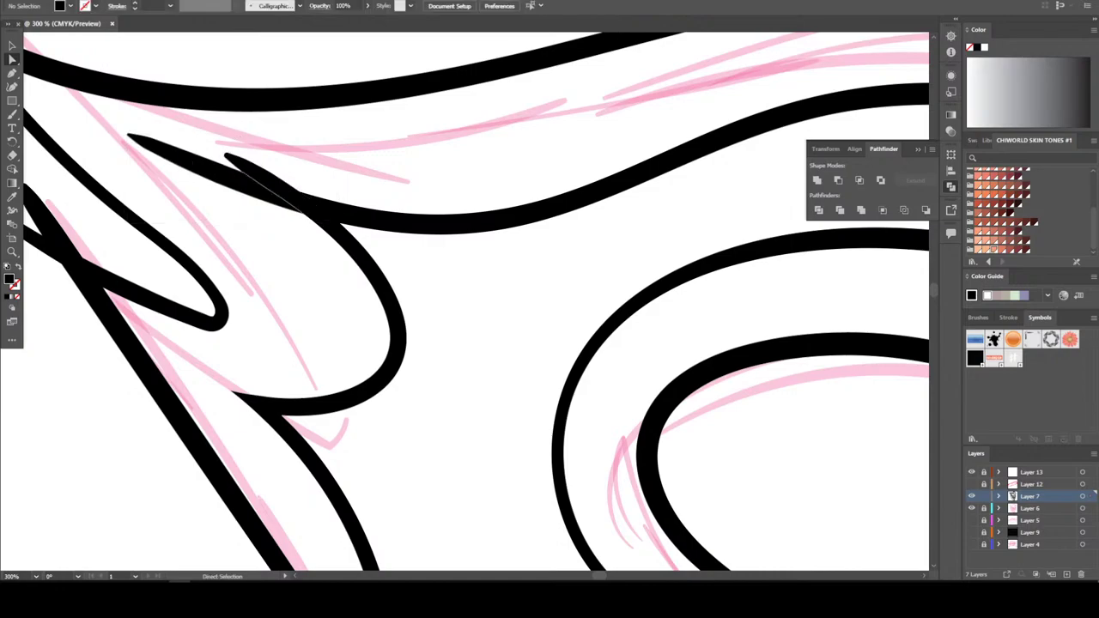
{"action": "key", "text": "ctrl+shift+z"}
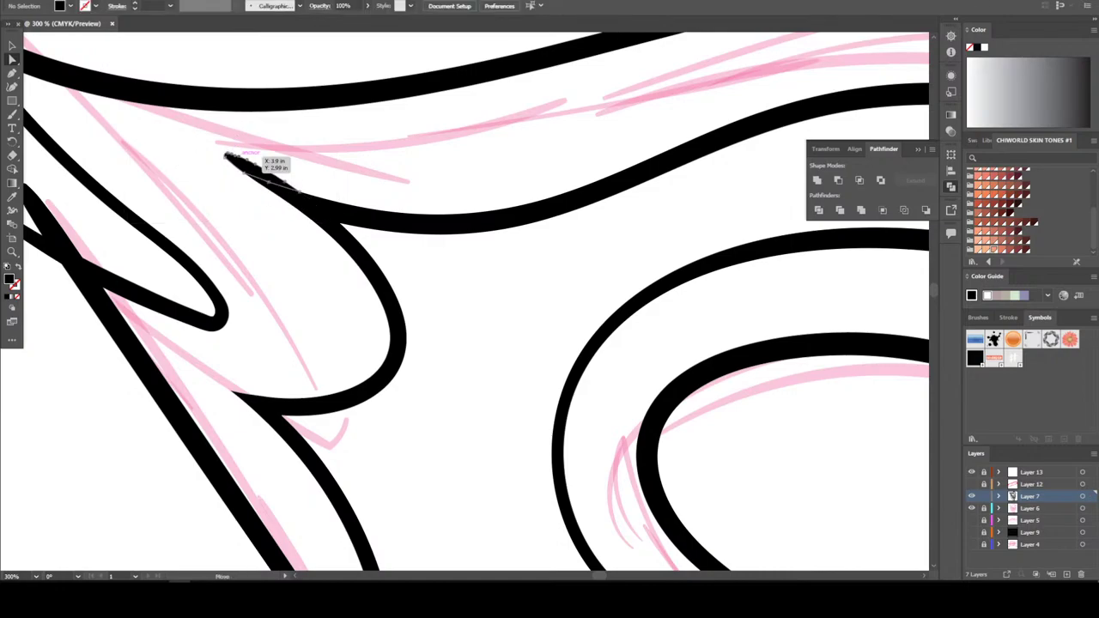
{"action": "key", "text": "ctrl+minus"}
{"action": "key", "text": "ctrl+plus"}
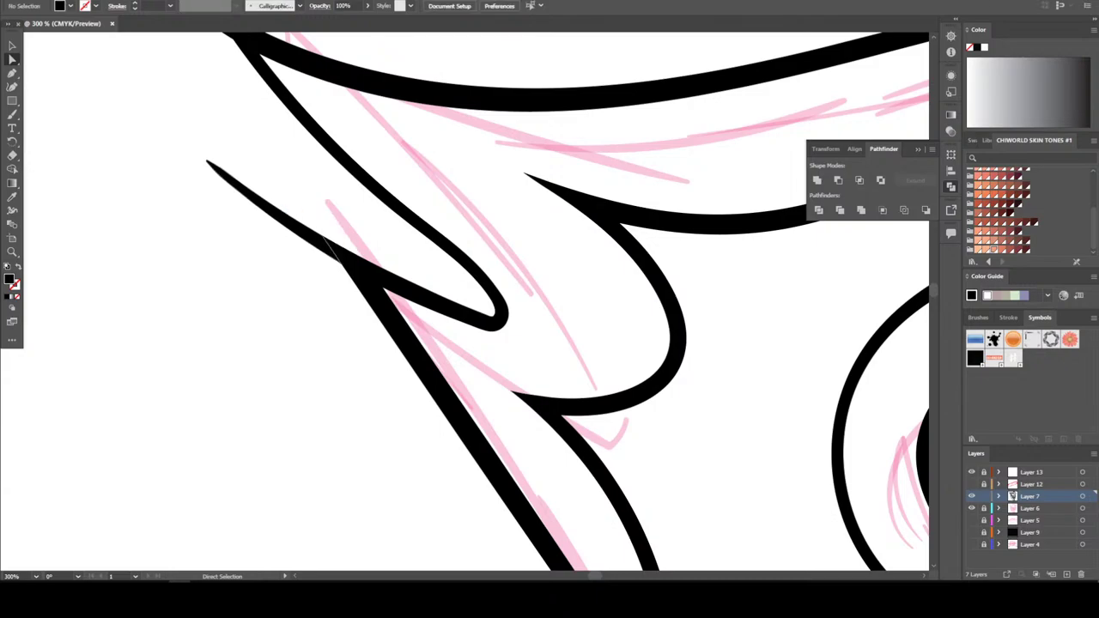
{"action": "key", "text": "ctrl+z"}
{"action": "scroll", "coordinate": [550, 301], "scroll_direction": "up", "scroll_amount": 3}
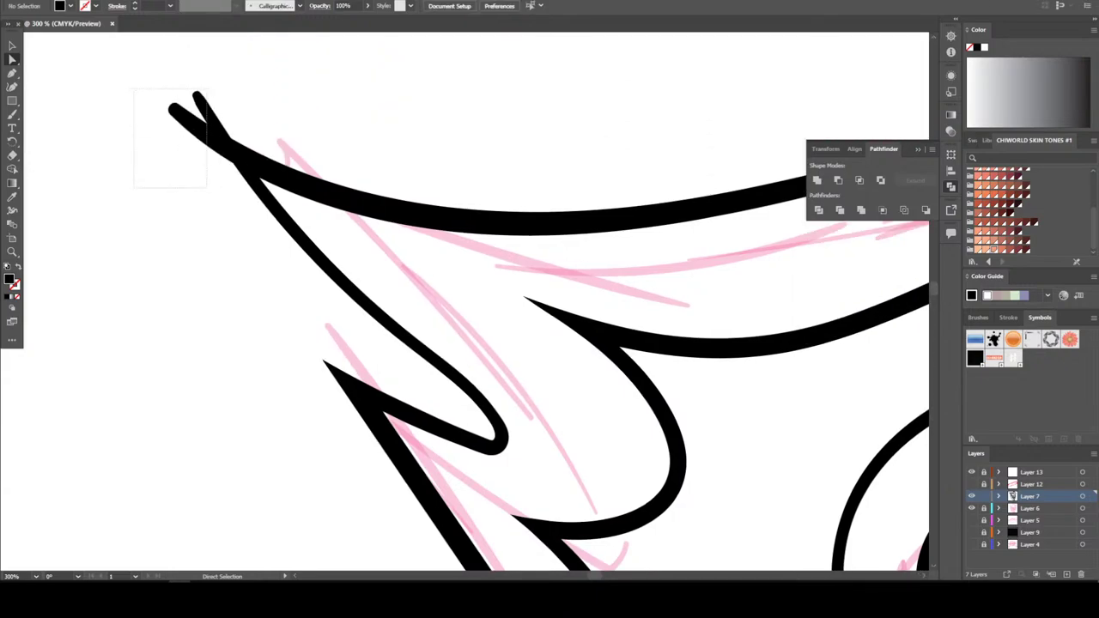
{"action": "key", "text": "ctrl+z"}
Remove the overshooting tips at the ear so its outline forms a clean corner
{"action": "key", "text": "ctrl+minus"}
{"action": "key", "text": "ctrl+minus"}
{"action": "key", "text": "ctrl+minus"}
{"action": "key", "text": "ctrl+minus"}
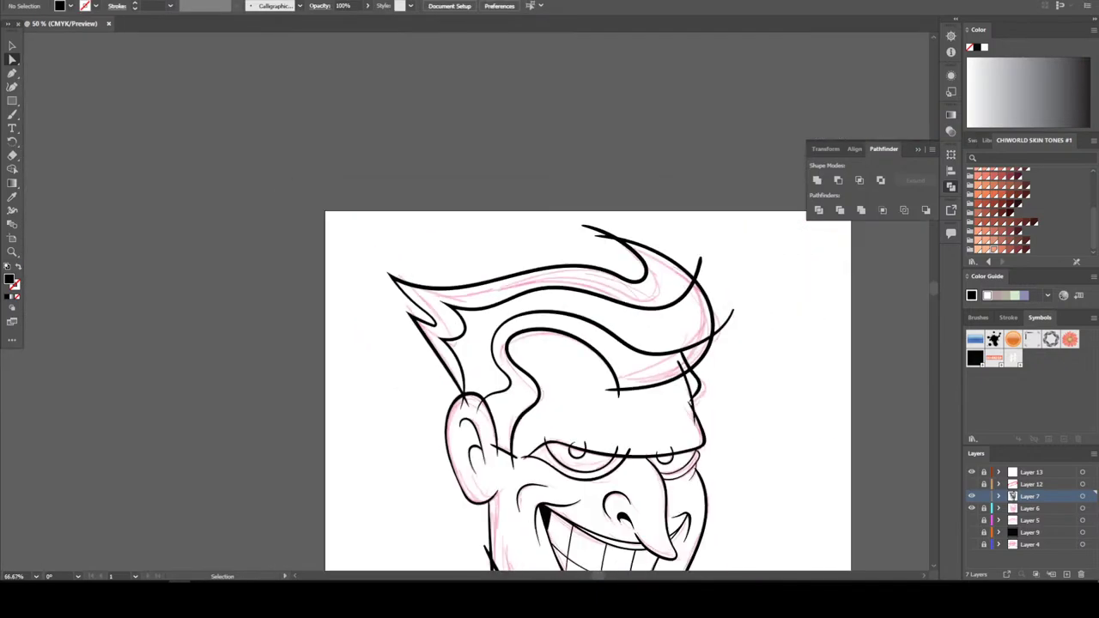
{"action": "key", "text": "ctrl+plus"}
{"action": "key", "text": "ctrl+plus"}
{"action": "key", "text": "ctrl+plus"}
{"action": "key", "text": "ctrl+plus"}
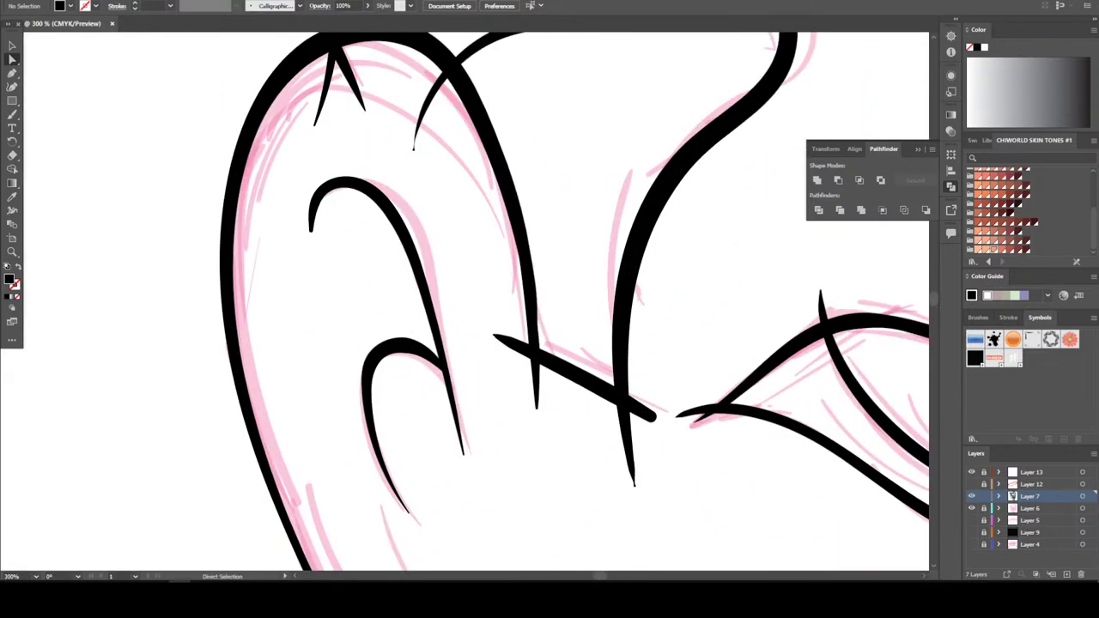
{"action": "key", "text": "ctrl+z"}
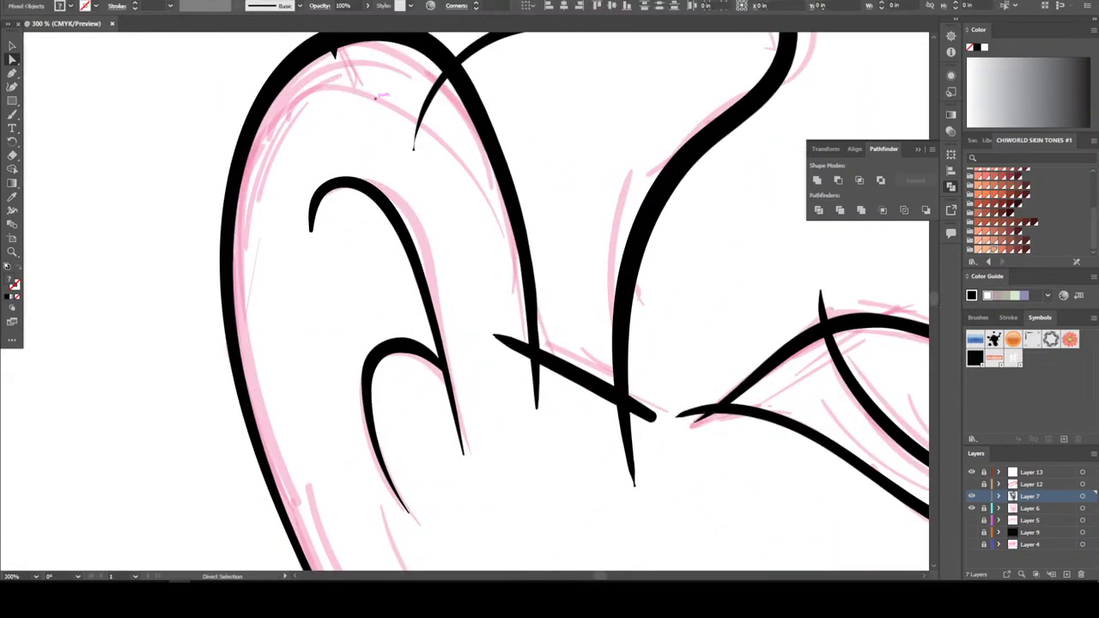
{"action": "key", "text": "ctrl+z"}
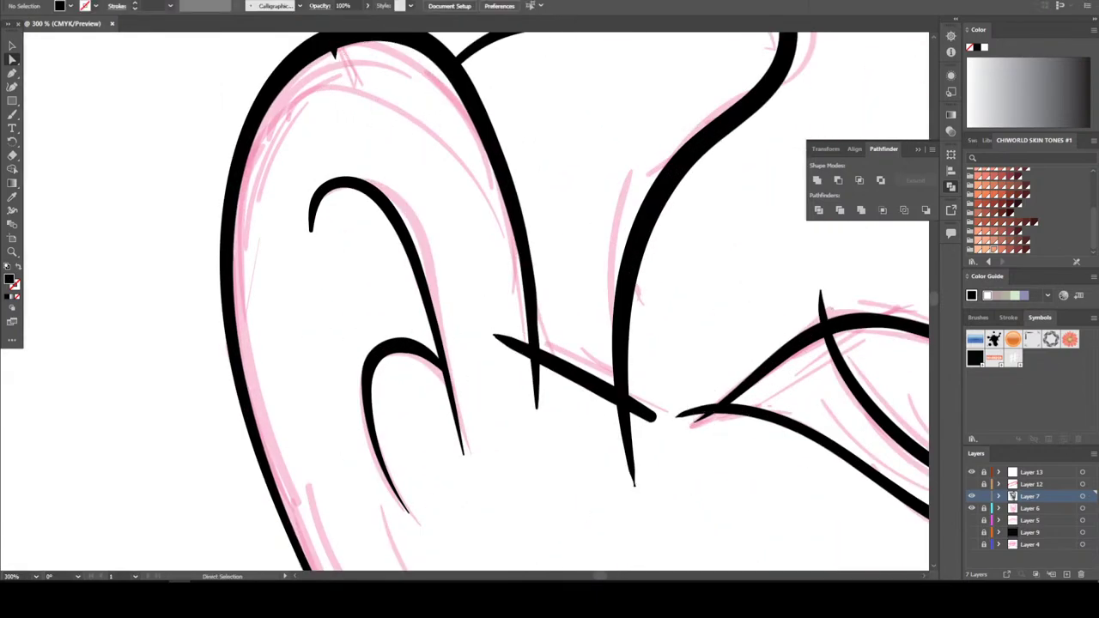
{"action": "key", "text": "ctrl+z"}
{"action": "key", "text": "ctrl+z"}
{"action": "key", "text": "ctrl+z"}
{"action": "key", "text": "ctrl+z"}
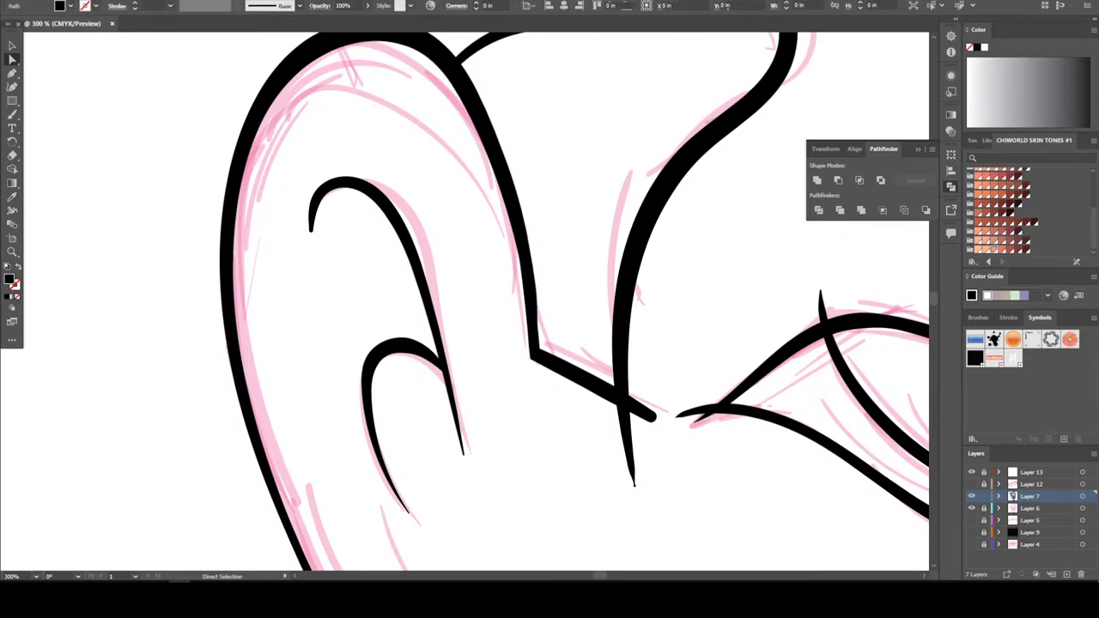
{"action": "key", "text": "ctrl+z"}
{"action": "key", "text": "ctrl+z"}
{"action": "key", "text": "ctrl+z"}
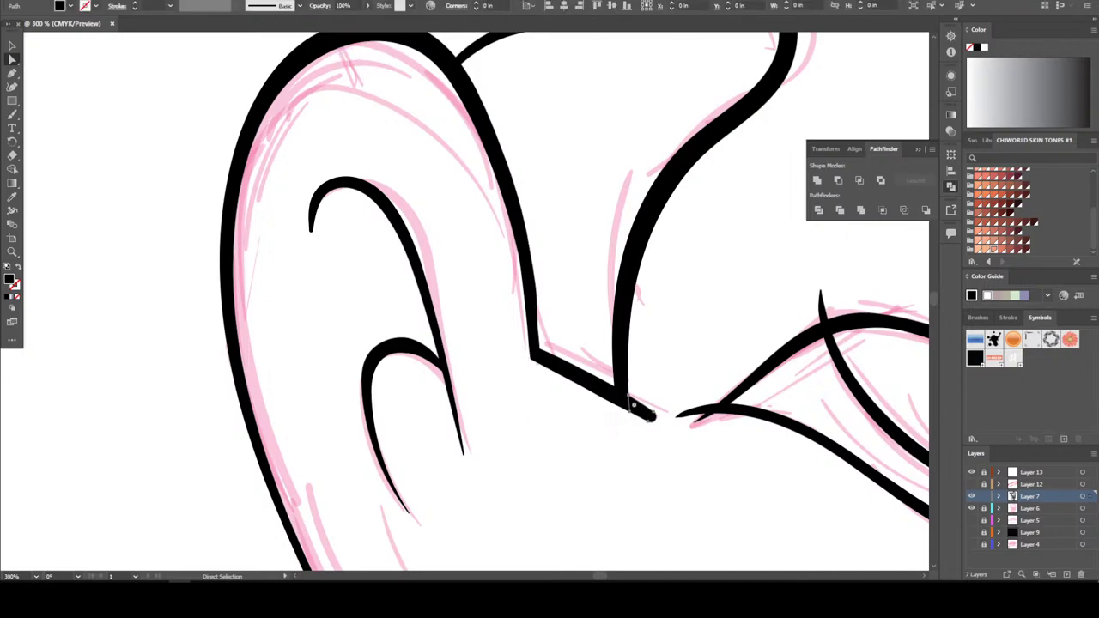
{"action": "key", "text": "ctrl+z"}
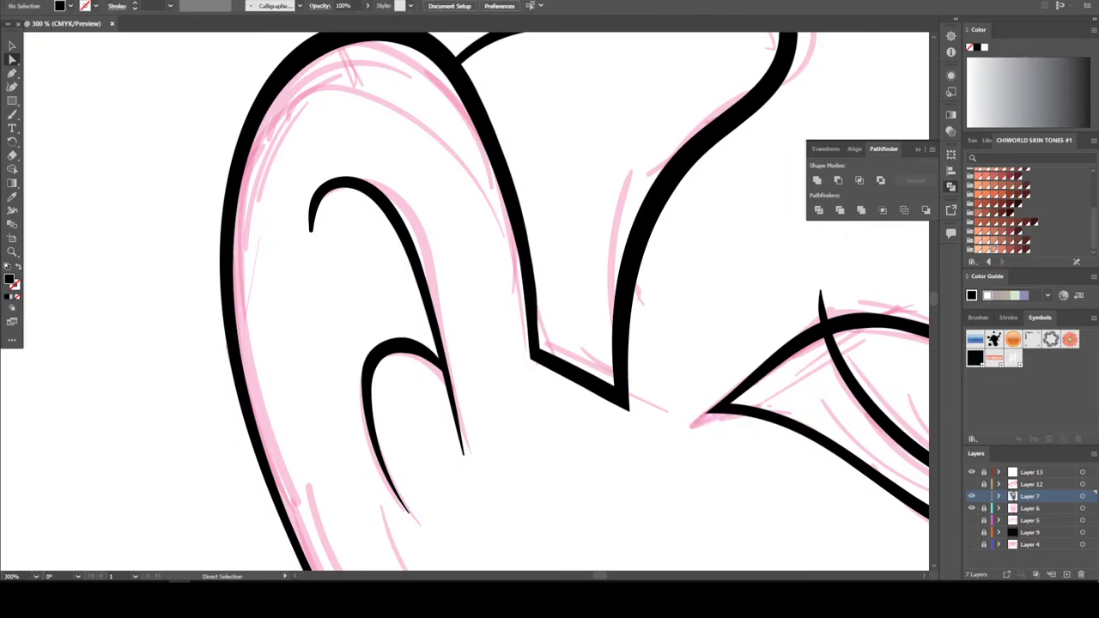
Erase the pupil circle above the eyelid line and the eyelid spike
{"action": "key", "text": "ctrl+0"}
{"action": "key", "text": "ctrl+1"}
{"action": "key", "text": "ctrl+equal"}
{"action": "key", "text": "ctrl+equal"}
{"action": "key", "text": "ctrl+equal"}
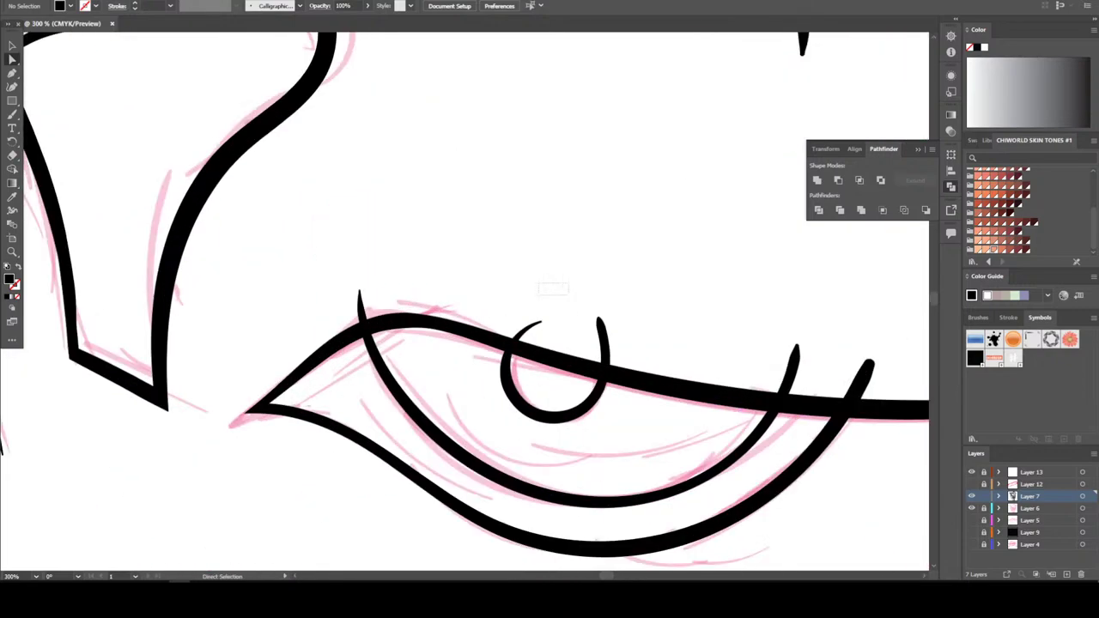
{"action": "mouse_move", "coordinate": [528, 326]}
{"action": "left_mouse_down"}
{"action": "mouse_move", "coordinate": [601, 331]}
{"action": "mouse_move", "coordinate": [605, 361]}
{"action": "left_mouse_up"}
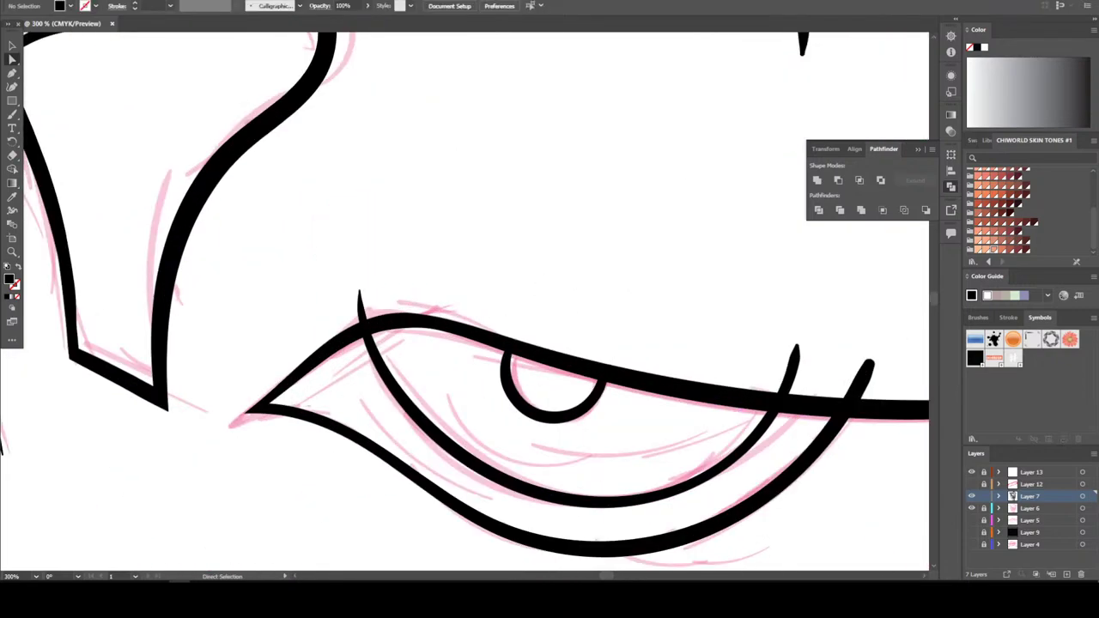
{"action": "left_click_drag", "start_coordinate": [359, 294], "coordinate": [367, 316]}
{"action": "key", "text": "ctrl+minus"}
{"action": "key", "text": "ctrl+minus"}
{"action": "key", "text": "ctrl+minus"}
{"action": "key", "text": "ctrl+minus"}
{"action": "key", "text": "ctrl+minus"}
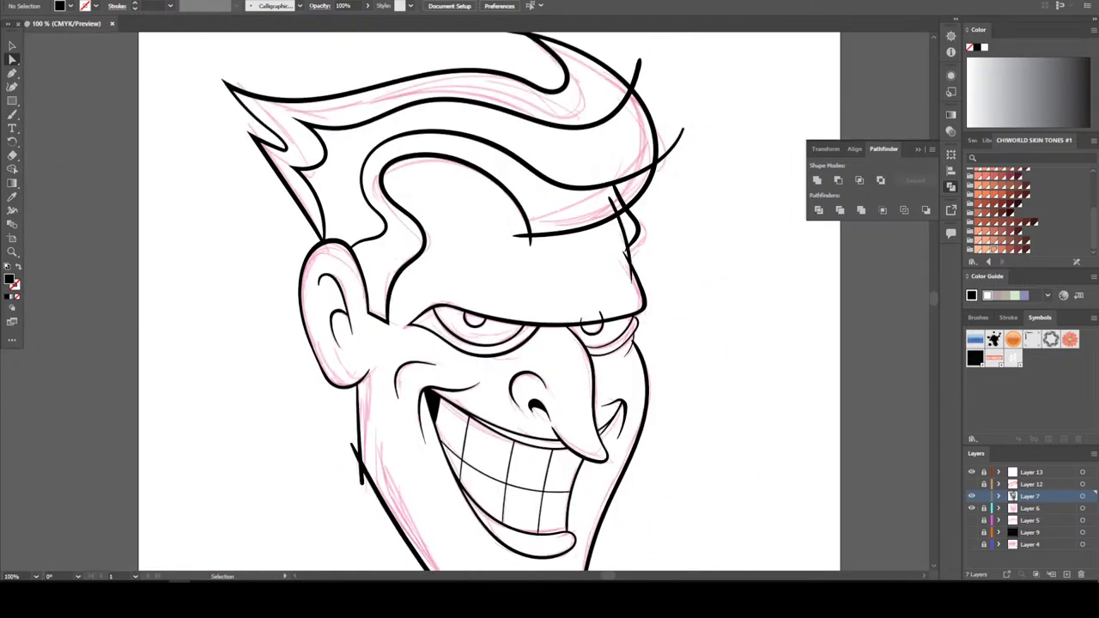
Erase the thin spikes and stray stroke tails around the temple and hair
{"action": "key", "text": "ctrl+plus"}
{"action": "key", "text": "ctrl+plus"}
{"action": "key", "text": "ctrl+plus"}
{"action": "key", "text": "ctrl+plus"}
{"action": "key", "text": "ctrl+plus"}
{"action": "key", "text": "ctrl+plus"}
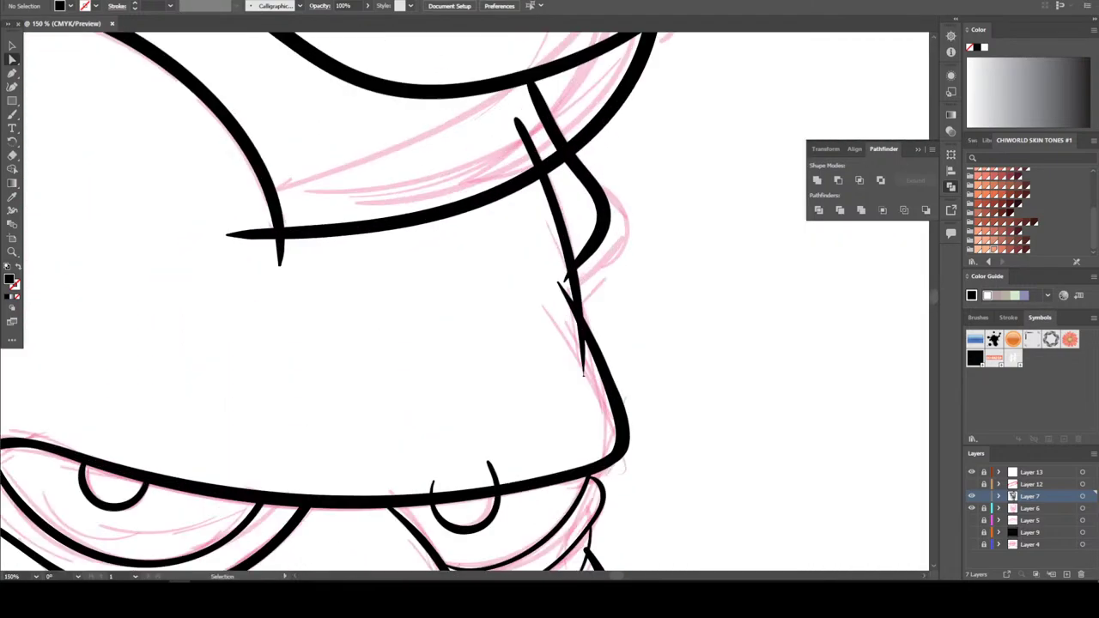
{"action": "left_click_drag", "start_coordinate": [692, 344], "coordinate": [703, 445]}
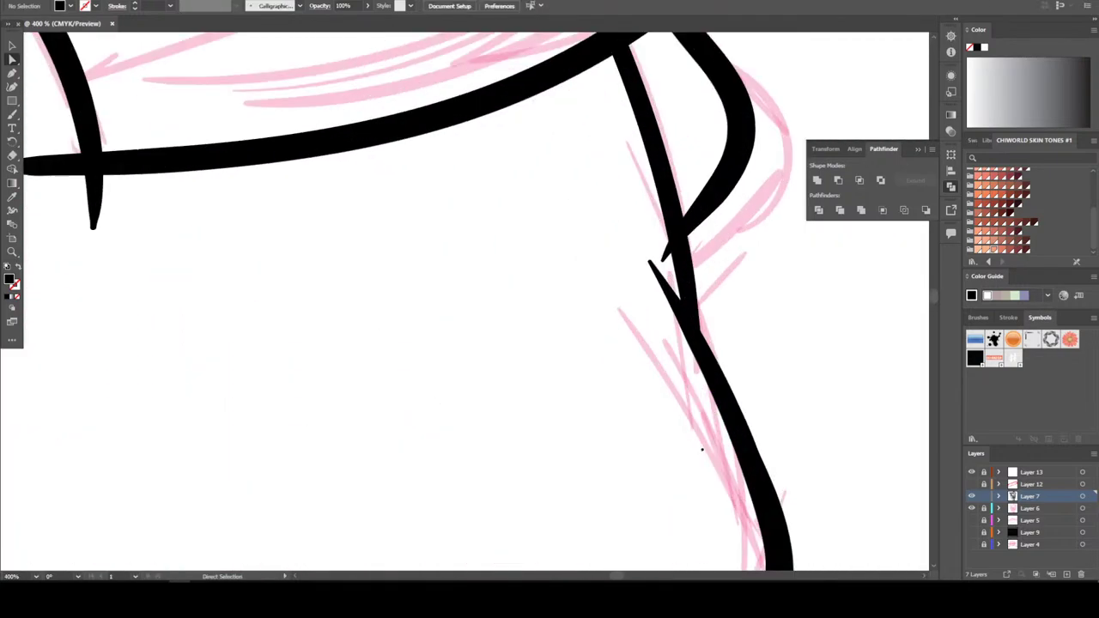
{"action": "left_click_drag", "start_coordinate": [688, 342], "coordinate": [650, 260]}
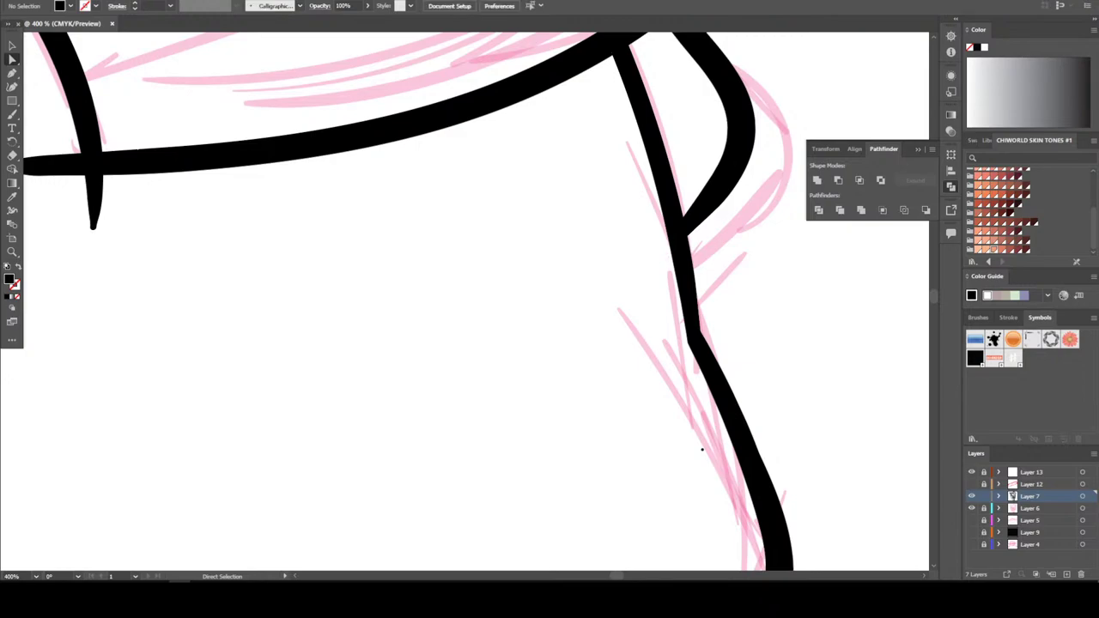
{"action": "scroll", "coordinate": [408, 302], "scroll_direction": "up", "scroll_amount": 2}
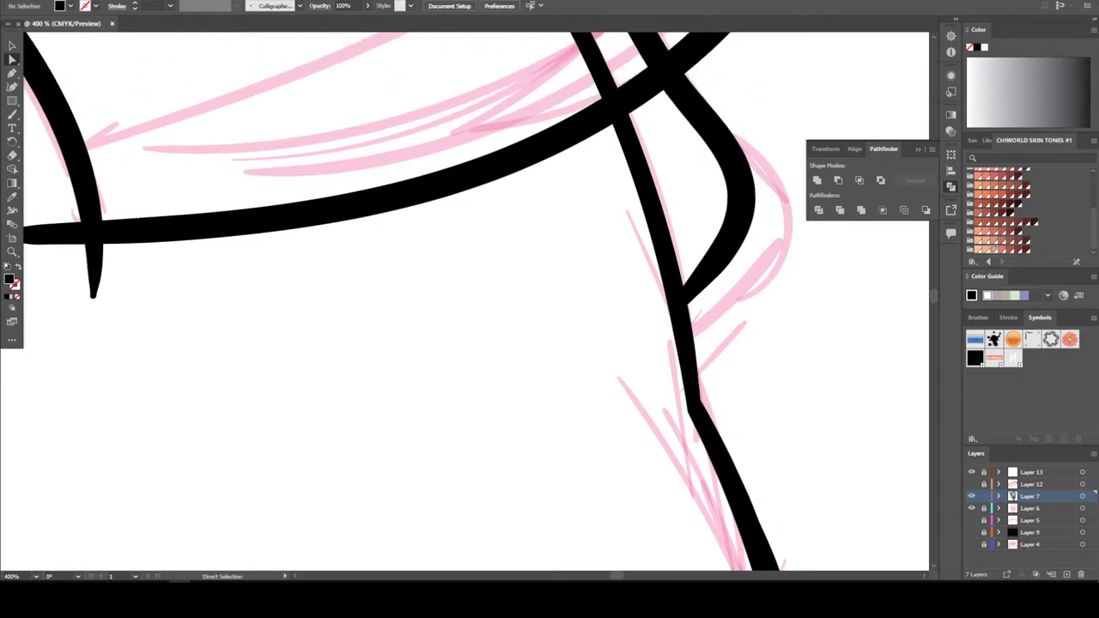
{"action": "left_click_drag", "start_coordinate": [96, 246], "coordinate": [93, 296]}
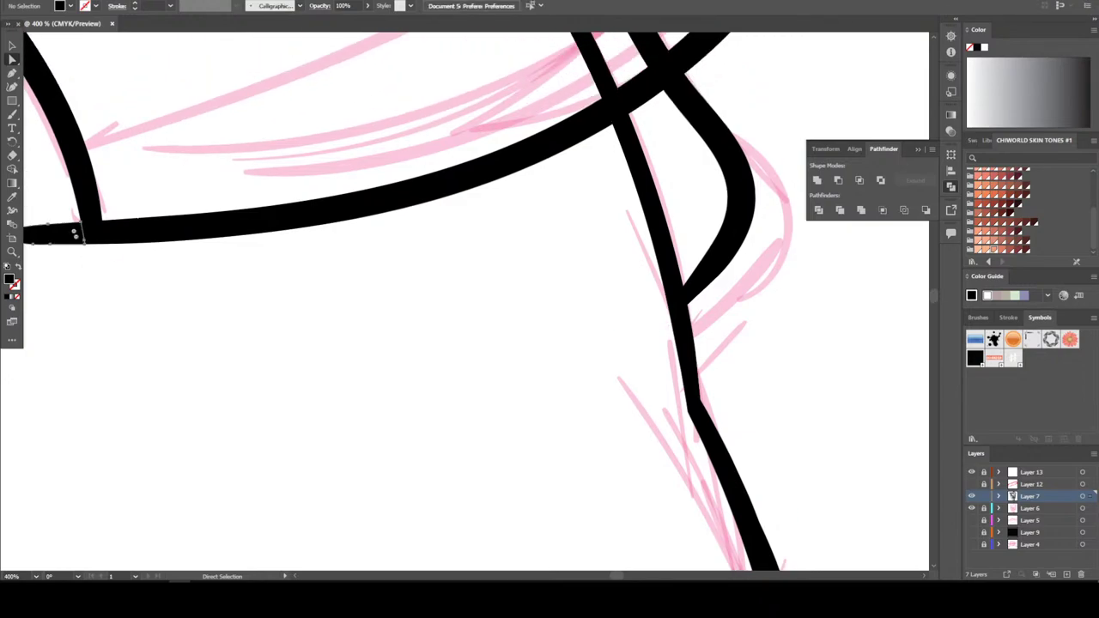
{"action": "scroll", "coordinate": [74, 234], "scroll_direction": "down", "scroll_amount": 5}
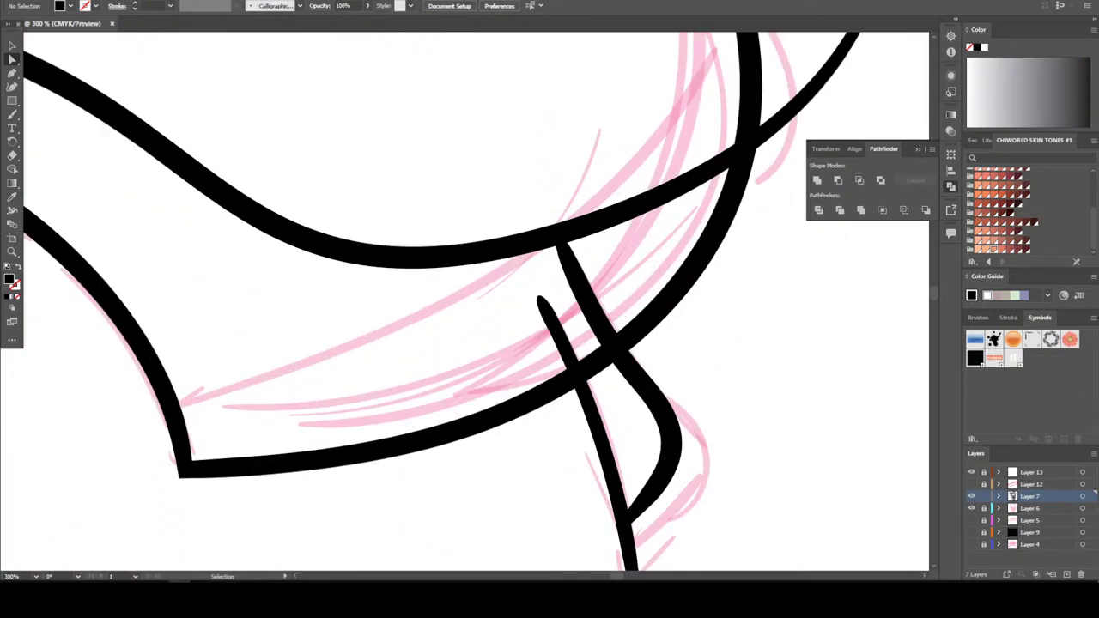
{"action": "left_click_drag", "start_coordinate": [539, 300], "coordinate": [579, 308]}
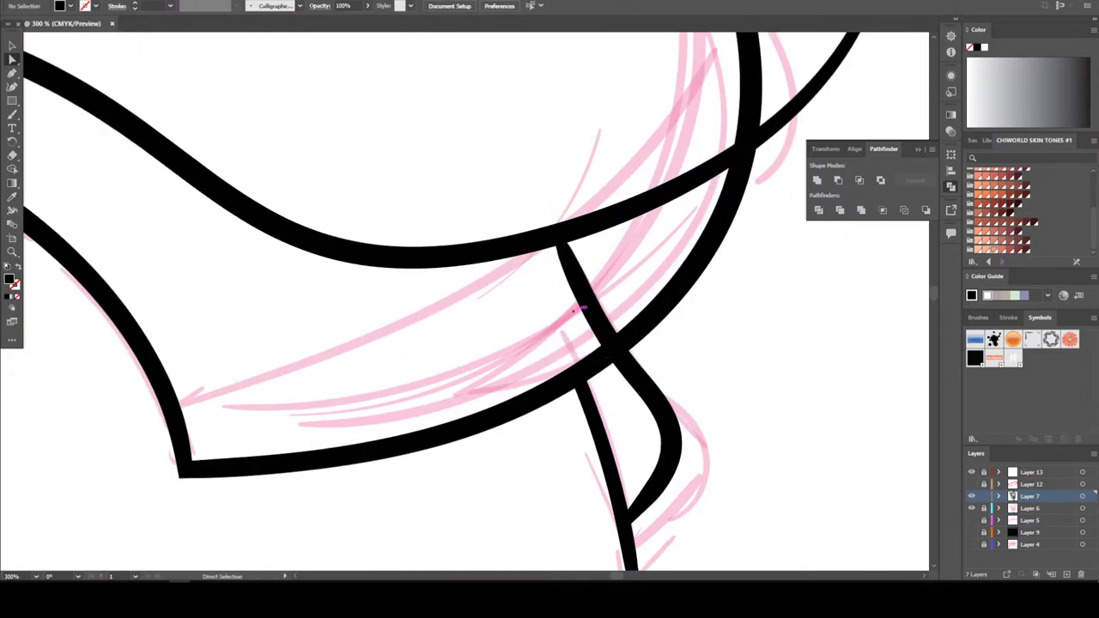
{"action": "left_click_drag", "start_coordinate": [562, 251], "coordinate": [612, 340]}
{"action": "key", "text": "ctrl+minus"}
{"action": "key", "text": "ctrl+minus"}
{"action": "key", "text": "ctrl+minus"}
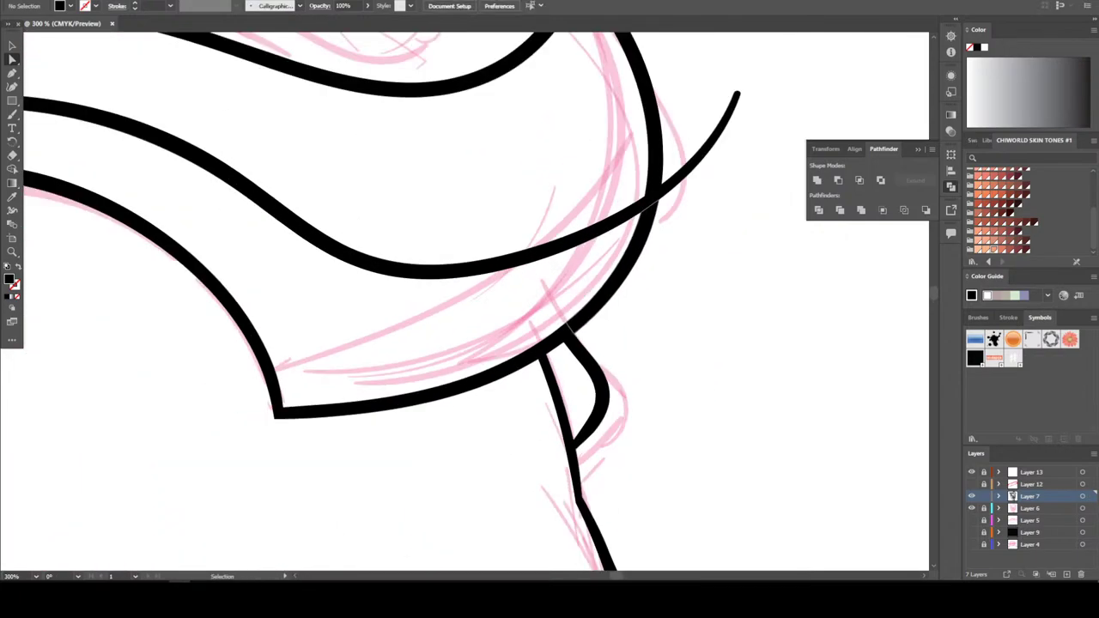
{"action": "left_click_drag", "start_coordinate": [601, 200], "coordinate": [562, 249]}
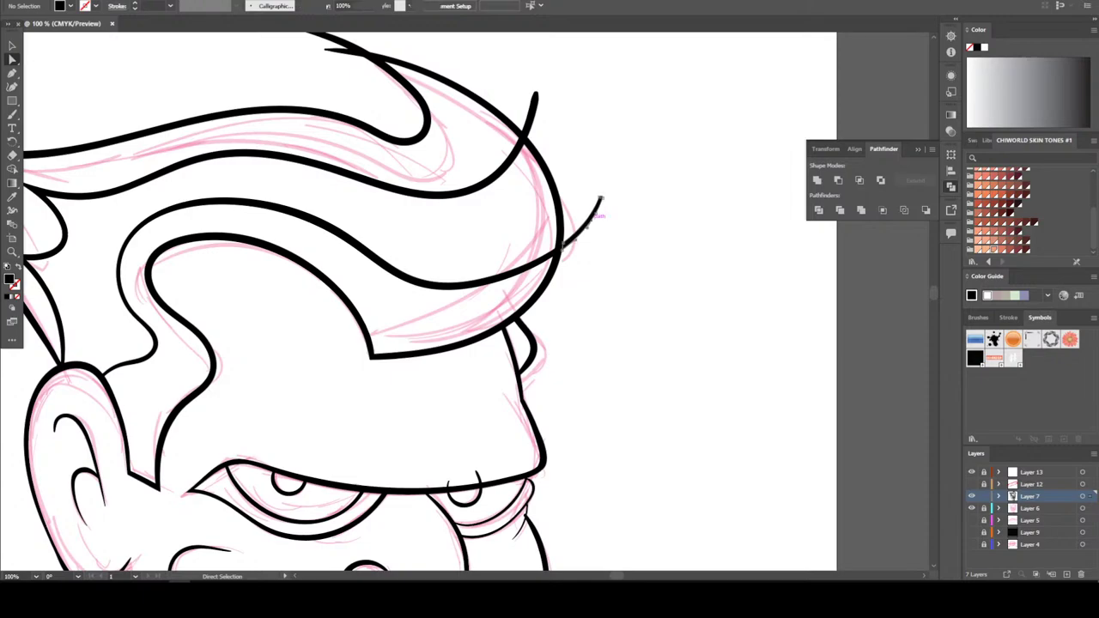
Delete the leftover stub at the hair tip and two stubs on the jaw line
{"action": "left_click", "coordinate": [533, 101]}
{"action": "key", "text": "Delete"}
{"action": "scroll", "coordinate": [532, 103], "scroll_direction": "up", "scroll_amount": 2}
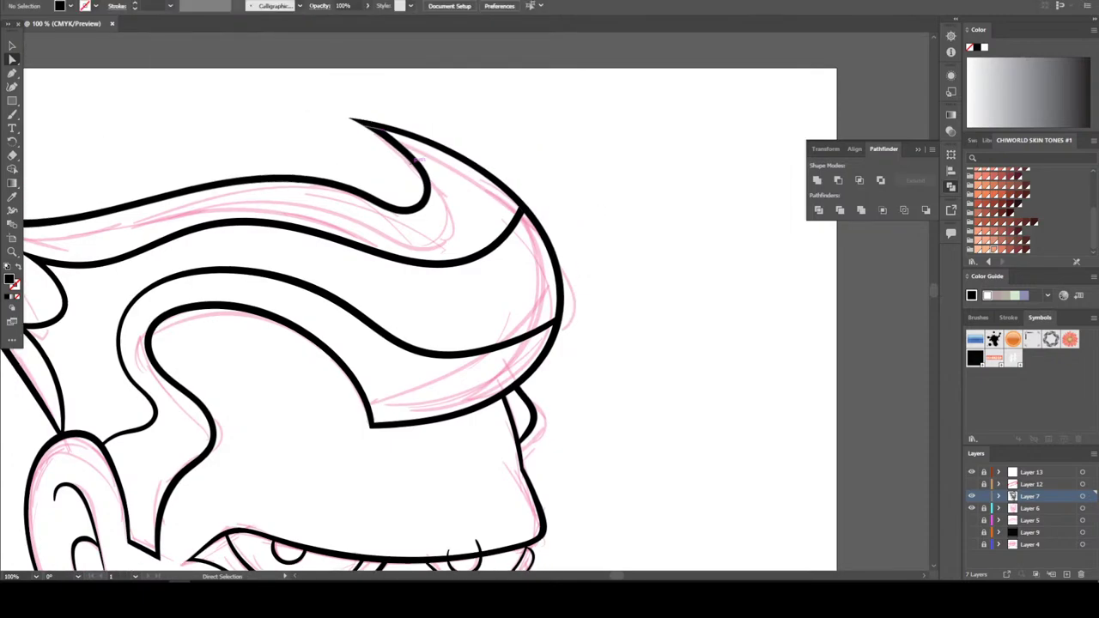
{"action": "key", "text": "ctrl+minus"}
{"action": "key", "text": "ctrl+minus"}
{"action": "key", "text": "ctrl+minus"}
{"action": "key", "text": "ctrl+minus"}
{"action": "key", "text": "ctrl+plus"}
{"action": "key", "text": "ctrl+plus"}
{"action": "key", "text": "ctrl+plus"}
{"action": "key", "text": "ctrl+plus"}
{"action": "key", "text": "ctrl+plus"}
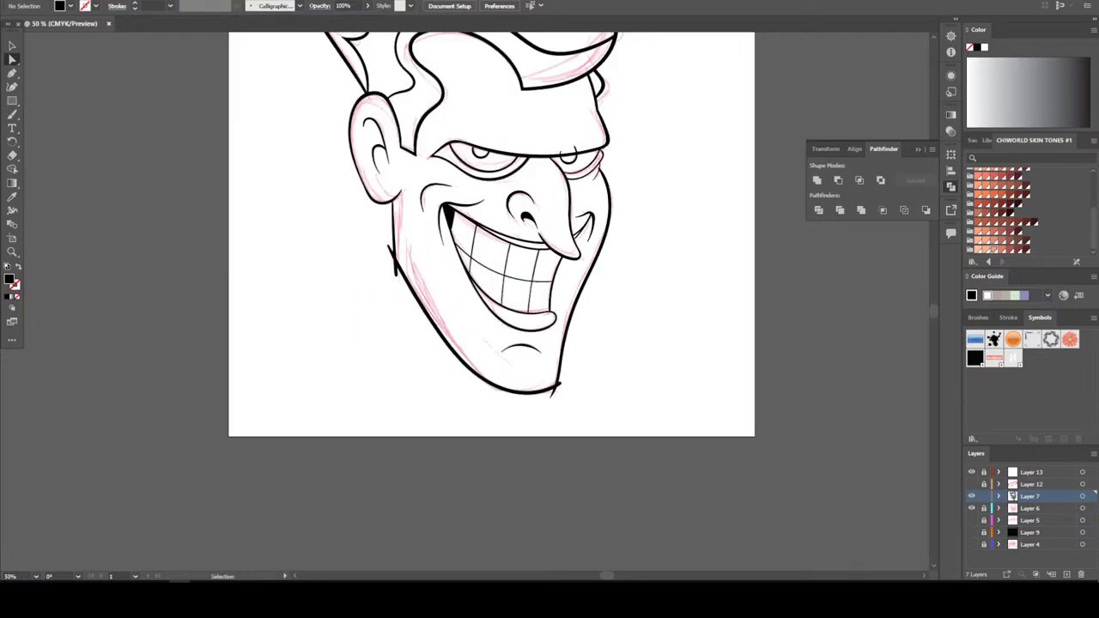
{"action": "left_click", "coordinate": [393, 210]}
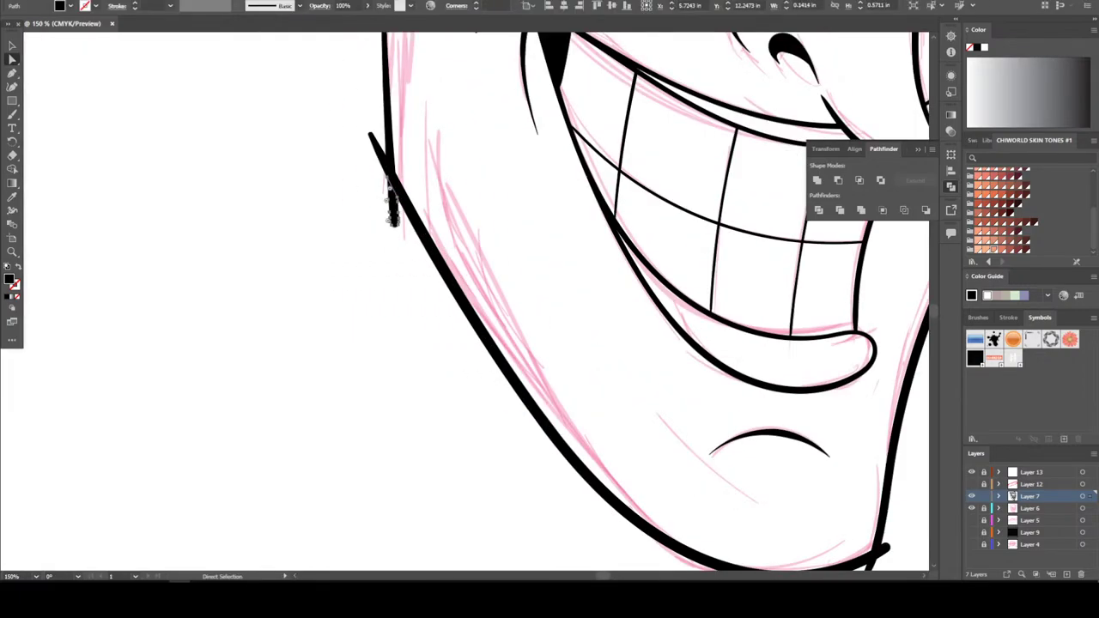
{"action": "key", "text": "Delete"}
{"action": "left_click", "coordinate": [378, 151]}
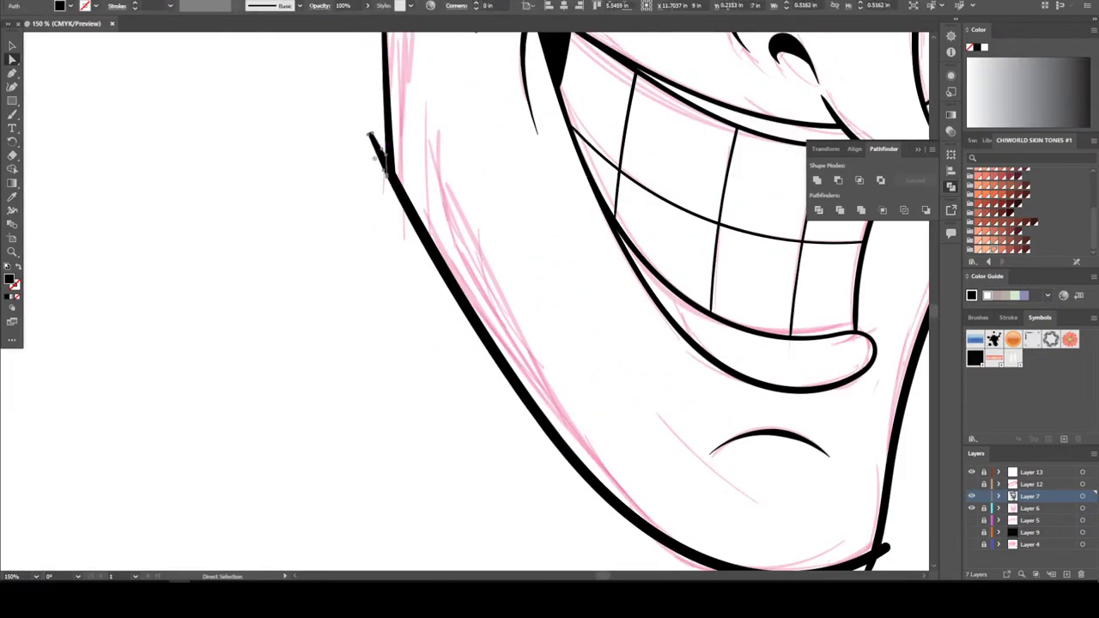
{"action": "key", "text": "Delete"}
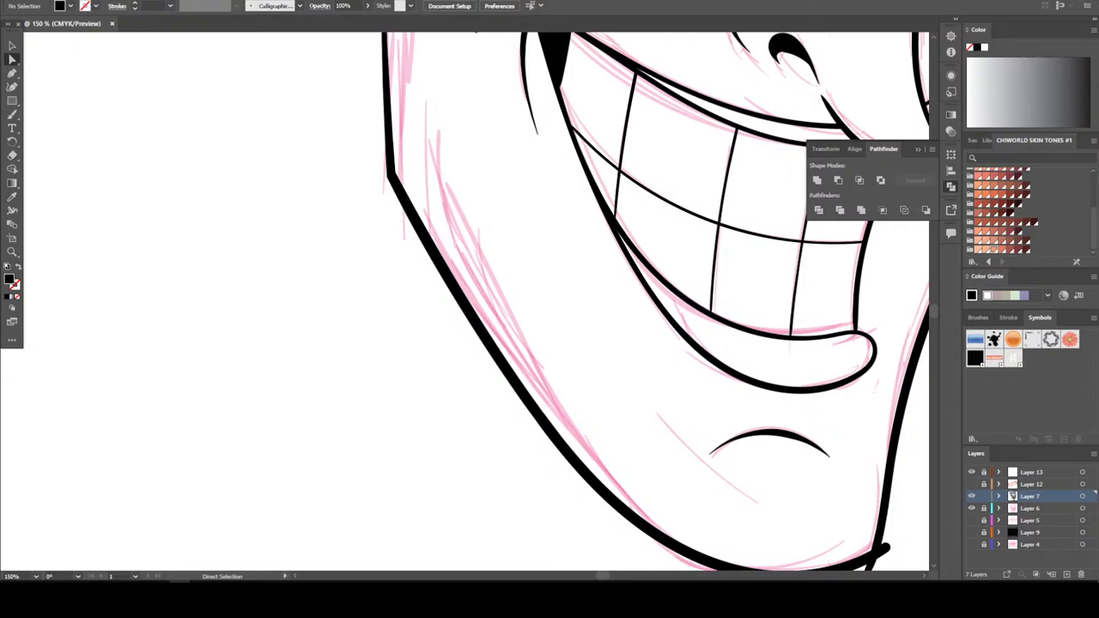
Zoom around the chin, forehead and eyes to check the trimmed line art
{"action": "key", "text": "ctrl+minus"}
{"action": "key", "text": "ctrl+minus"}
{"action": "key", "text": "ctrl+minus"}
{"action": "key", "text": "ctrl+plus"}
{"action": "key", "text": "ctrl+plus"}
{"action": "key", "text": "ctrl+plus"}
{"action": "key", "text": "ctrl+plus"}
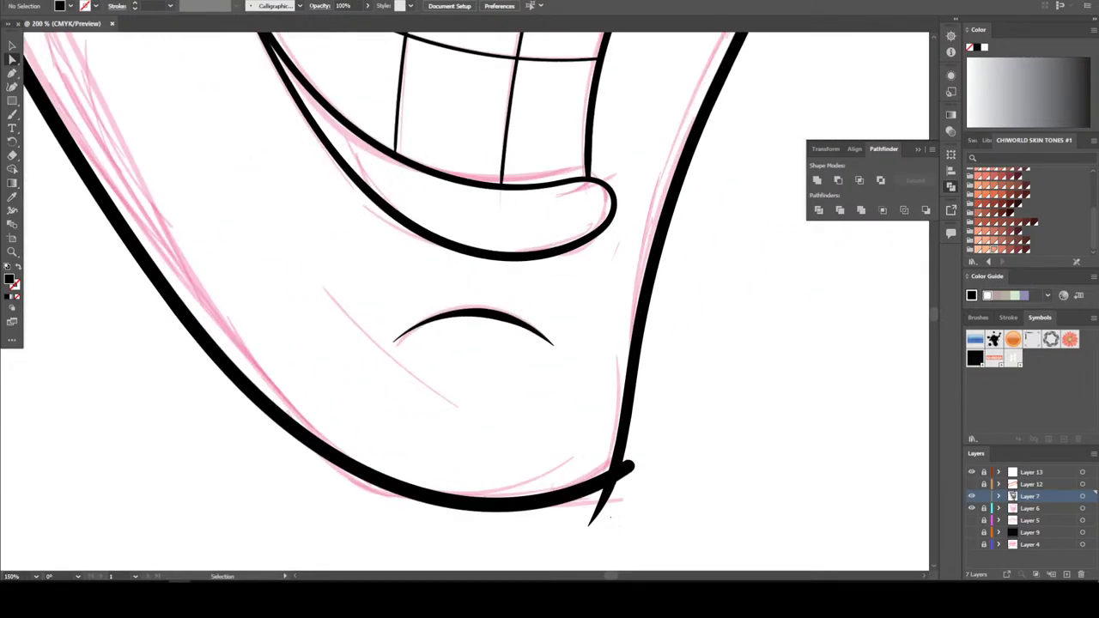
{"action": "key", "text": "a"}
{"action": "key", "text": "ctrl+minus"}
{"action": "key", "text": "ctrl+minus"}
{"action": "key", "text": "ctrl+minus"}
{"action": "scroll", "coordinate": [429, 300], "scroll_direction": "up", "scroll_amount": 3}
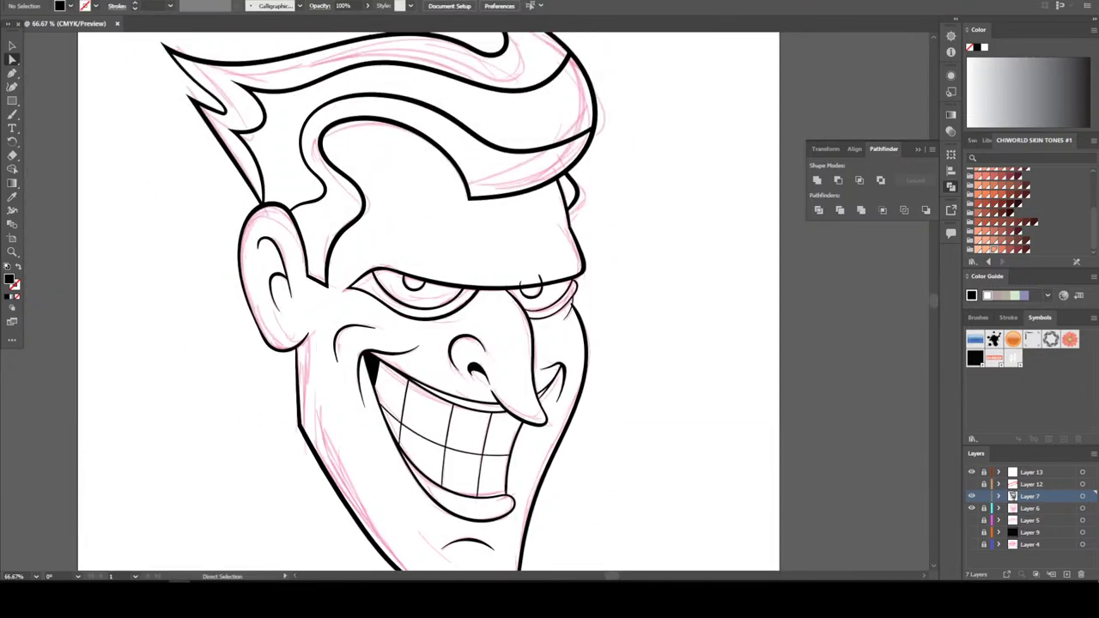
{"action": "key", "text": "ctrl+plus"}
{"action": "key", "text": "ctrl+plus"}
{"action": "key", "text": "ctrl+plus"}
{"action": "key", "text": "ctrl+plus"}
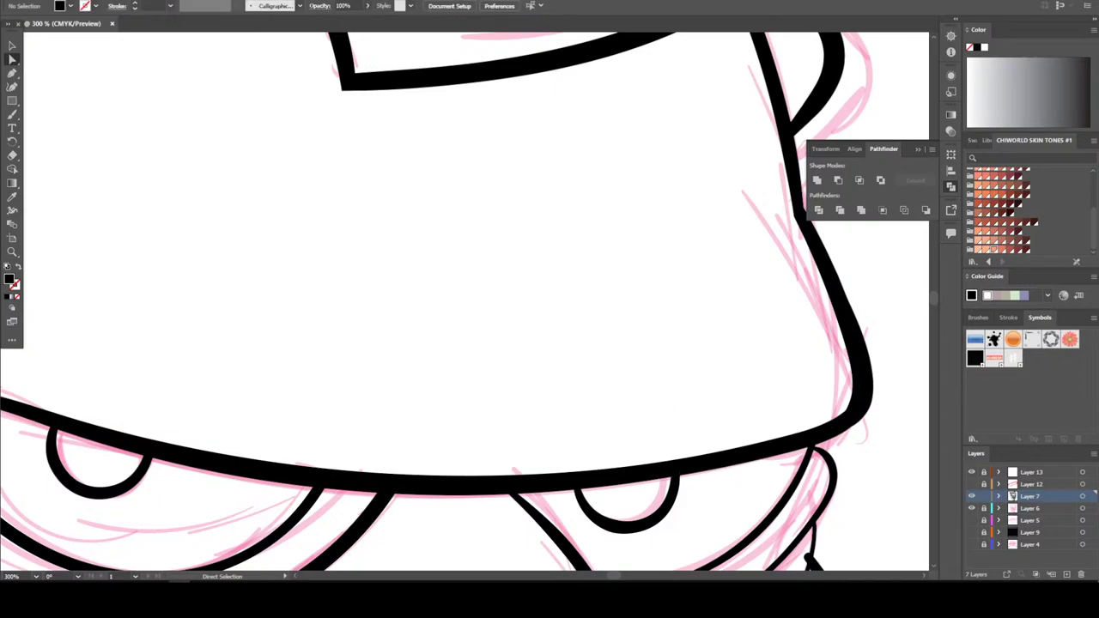
{"action": "key", "text": "ctrl+minus"}
{"action": "key", "text": "ctrl+minus"}
{"action": "key", "text": "ctrl+minus"}
{"action": "key", "text": "ctrl+minus"}
{"action": "key", "text": "ctrl+minus"}
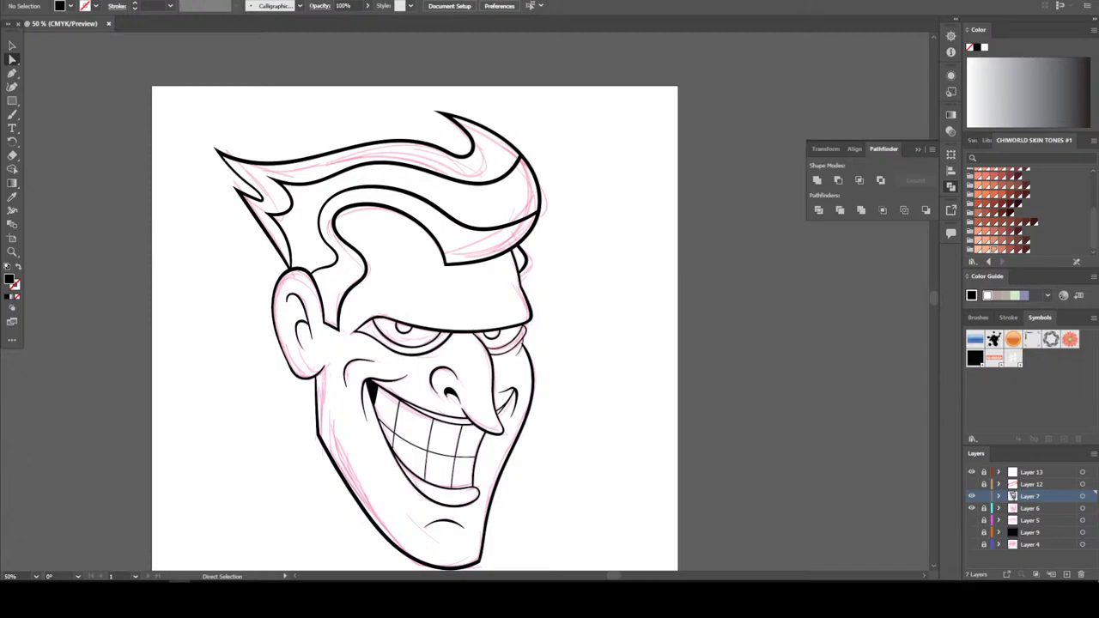
Reposition the view and hide the pink sketch layer, Layer 6
{"action": "key", "text": "h"}
{"action": "mouse_move", "coordinate": [442, 254]}
{"action": "left_mouse_down"}
{"action": "mouse_move", "coordinate": [418, 255]}
{"action": "mouse_move", "coordinate": [468, 225]}
{"action": "left_mouse_up"}
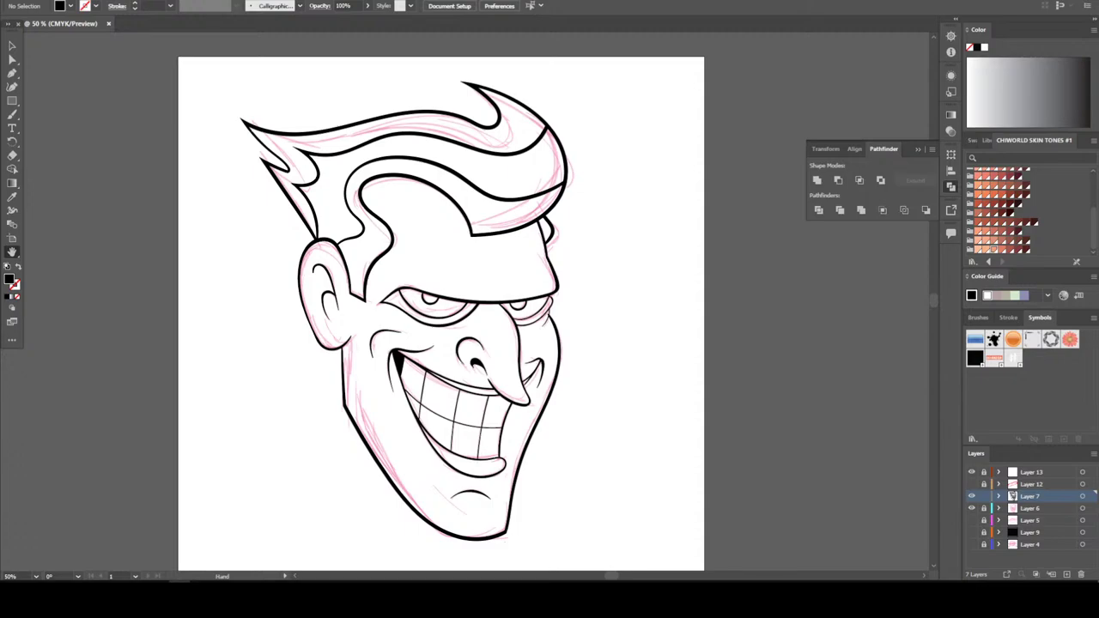
{"action": "key", "text": "b"}
{"action": "key", "text": "shift+x"}
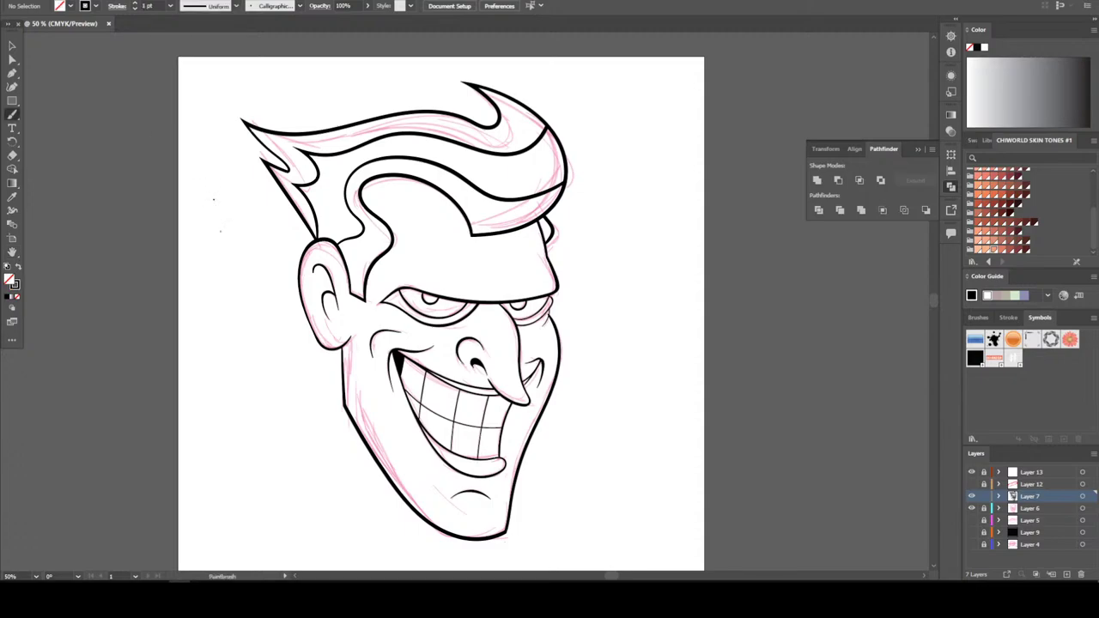
{"action": "key", "text": "shift+x"}
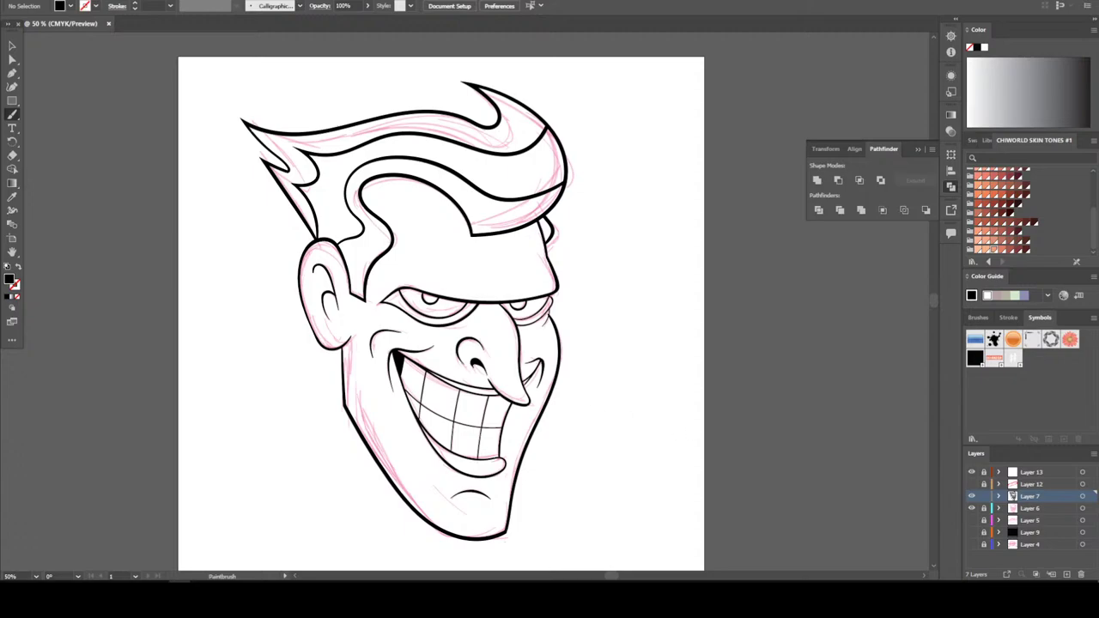
{"action": "left_click", "coordinate": [971, 509]}
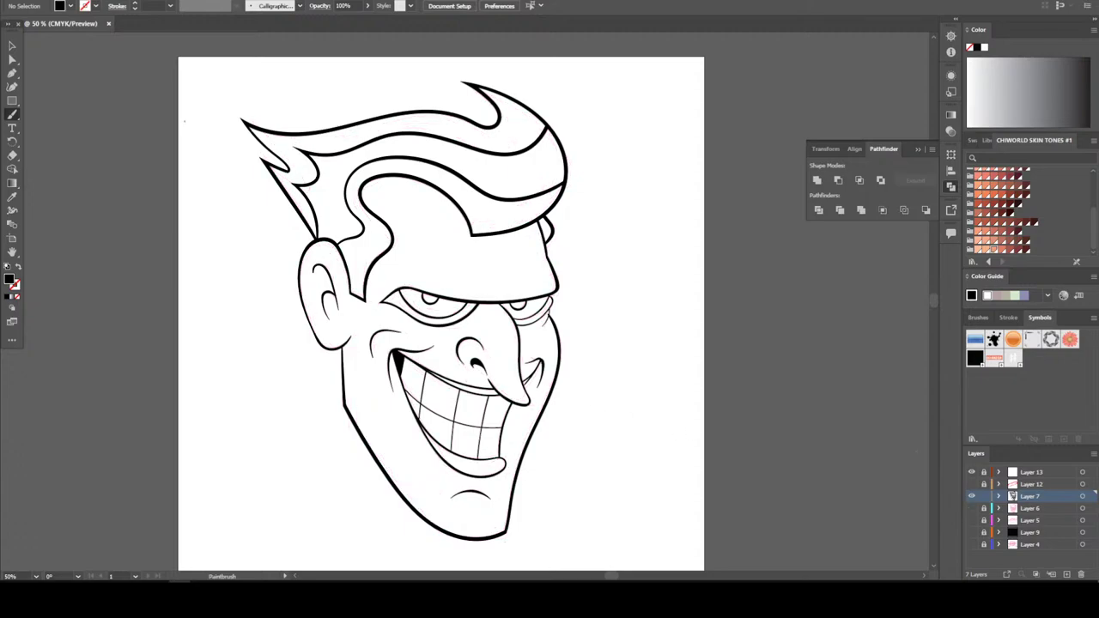
Undo a test brush stroke and marquee-select all the black line art
{"action": "left_click_drag", "start_coordinate": [236, 99], "coordinate": [593, 466]}
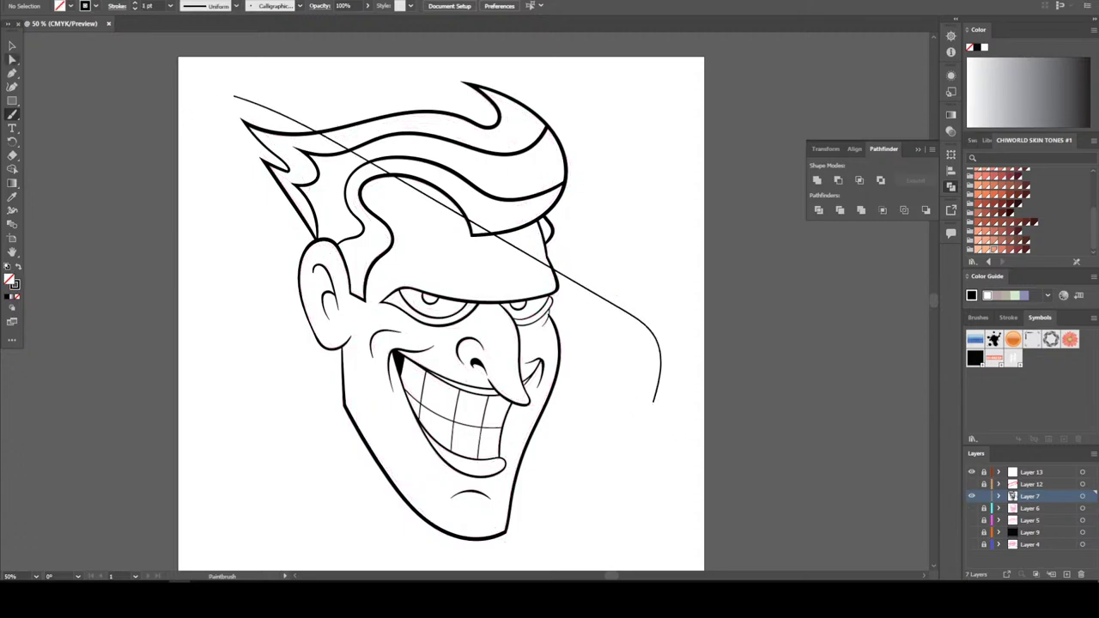
{"action": "key", "text": "ctrl+z"}
{"action": "key", "text": "v"}
{"action": "mouse_move", "coordinate": [224, 62]}
{"action": "left_mouse_down"}
{"action": "mouse_move", "coordinate": [389, 146]}
{"action": "mouse_move", "coordinate": [593, 551]}
{"action": "left_mouse_up"}
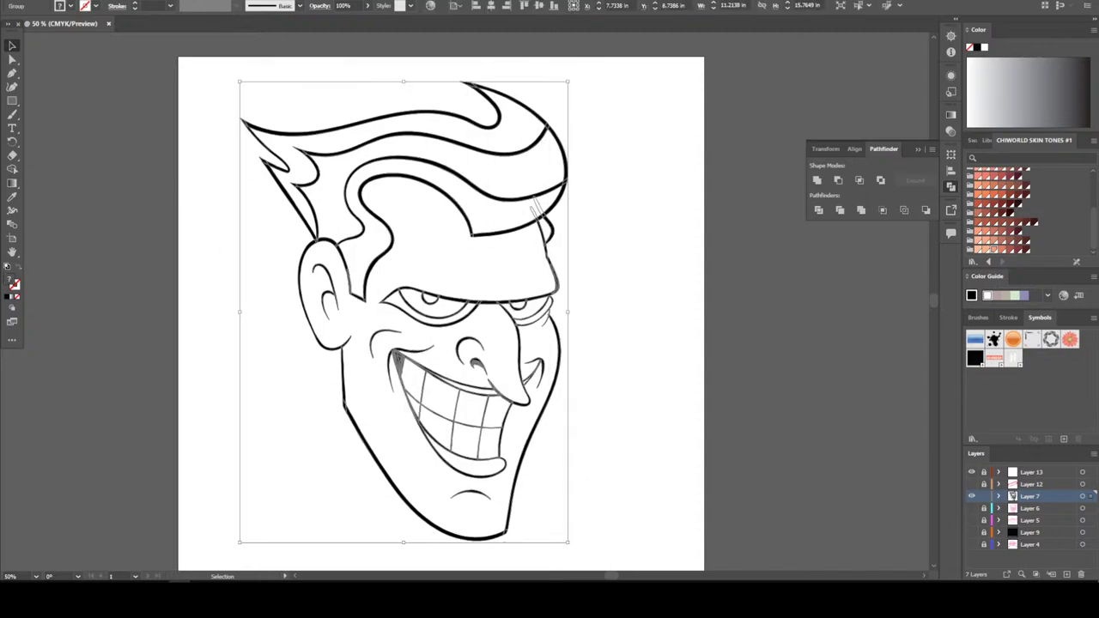
Expand the line art and merge it into one shape with Pathfinder Unite
{"action": "left_click", "coordinate": [163, 121]}
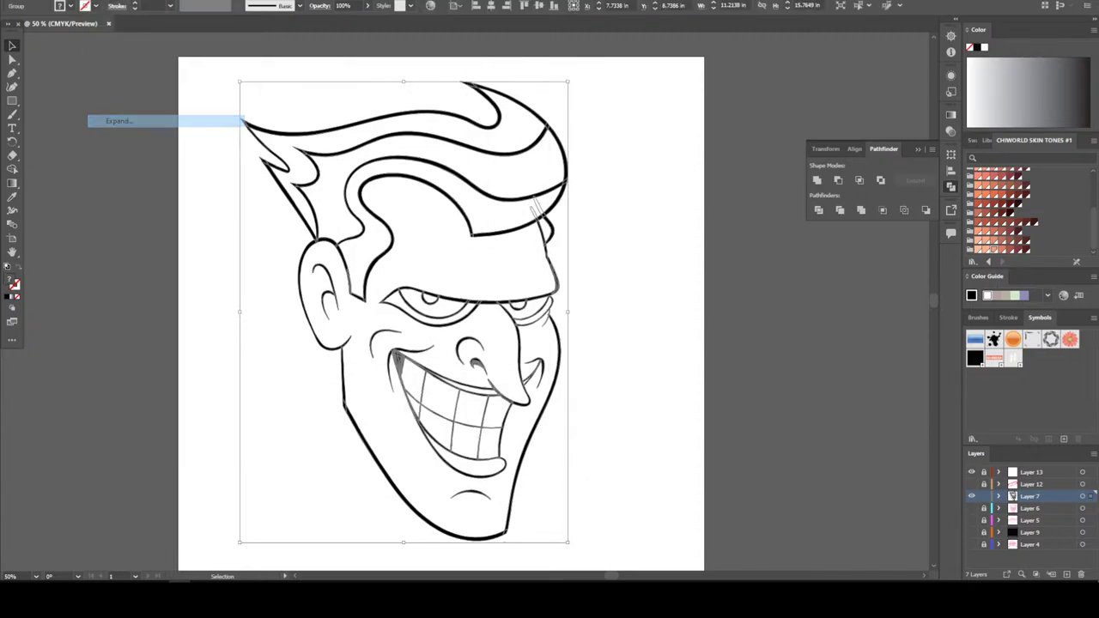
{"action": "left_click", "coordinate": [862, 211]}
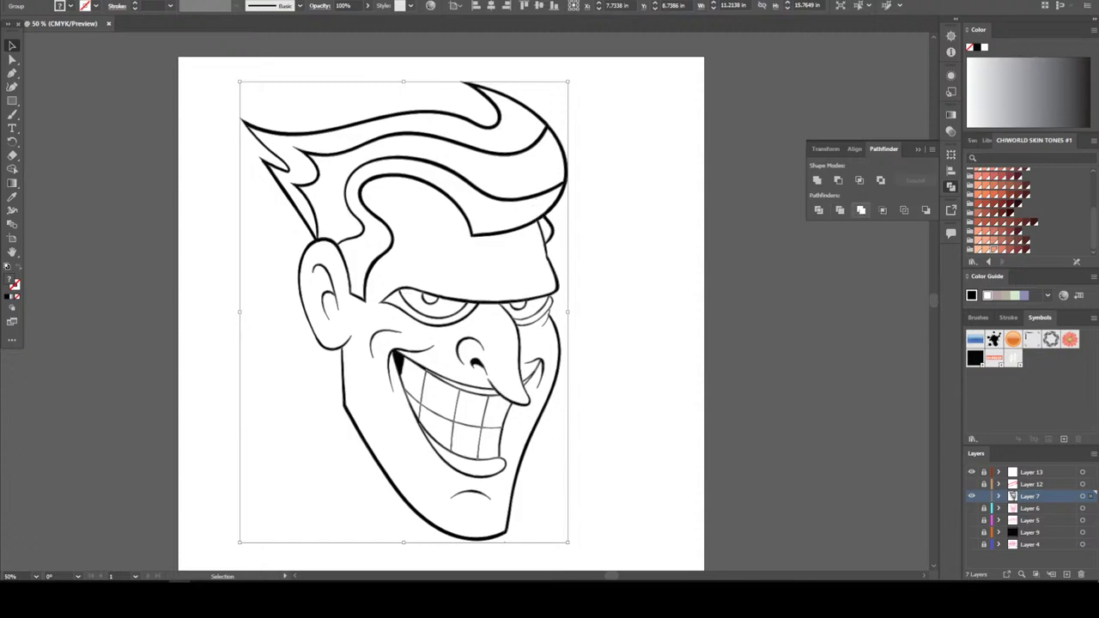
{"action": "key", "text": "ctrl+shift+a"}
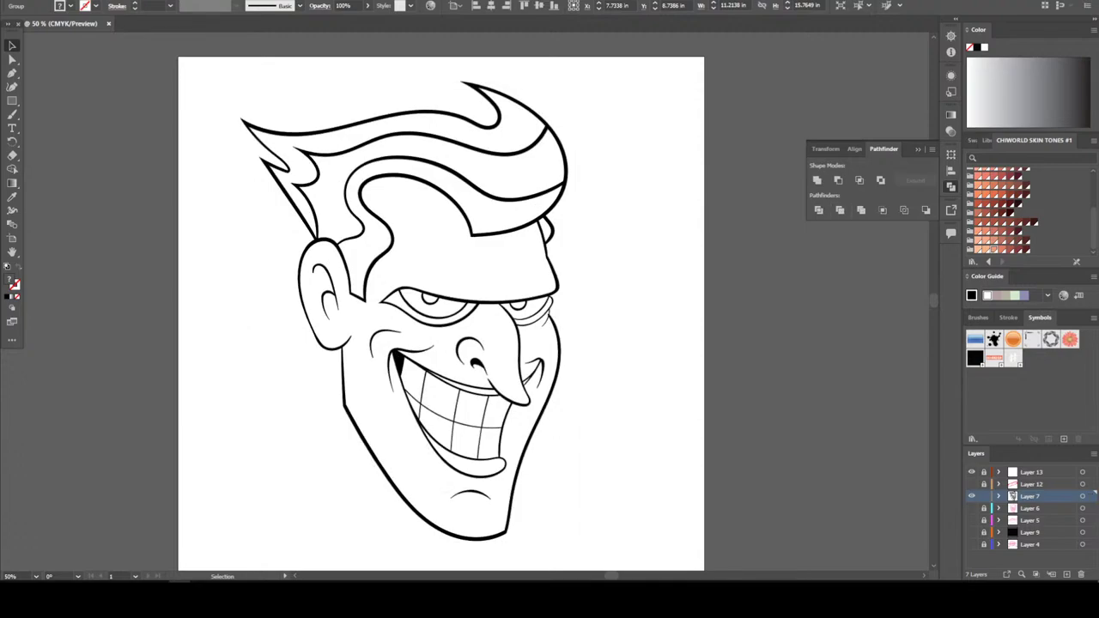
Duplicate Layer 7 into Layer 7 copy via the New Layer icon
{"action": "key", "text": "ctrl+equal"}
{"action": "key", "text": "ctrl+equal"}
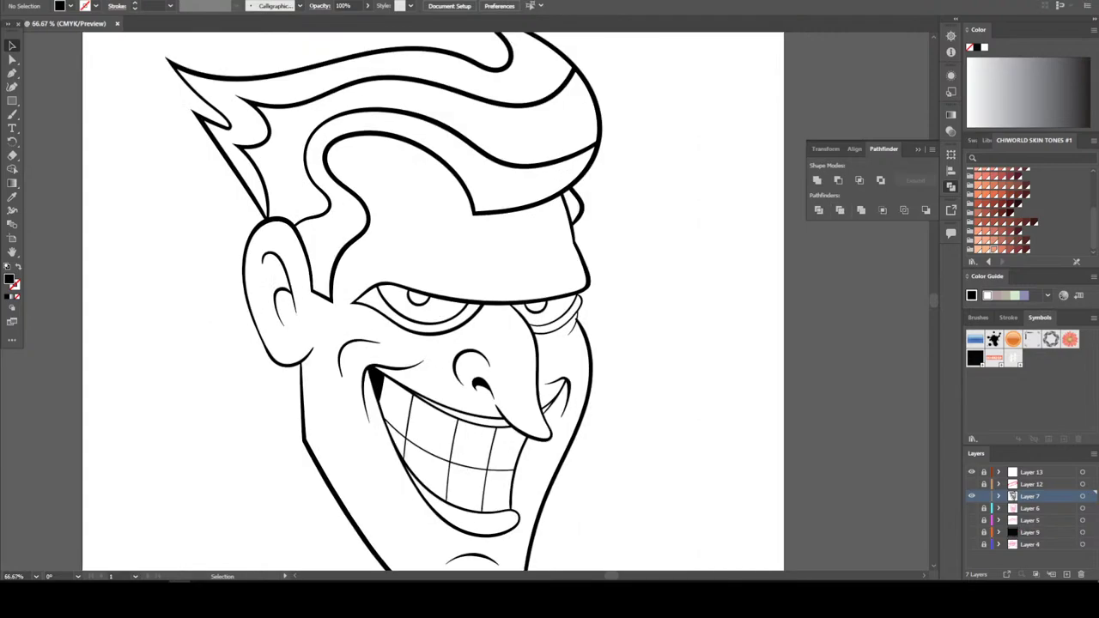
{"action": "scroll", "coordinate": [464, 301], "scroll_direction": "up", "scroll_amount": 2}
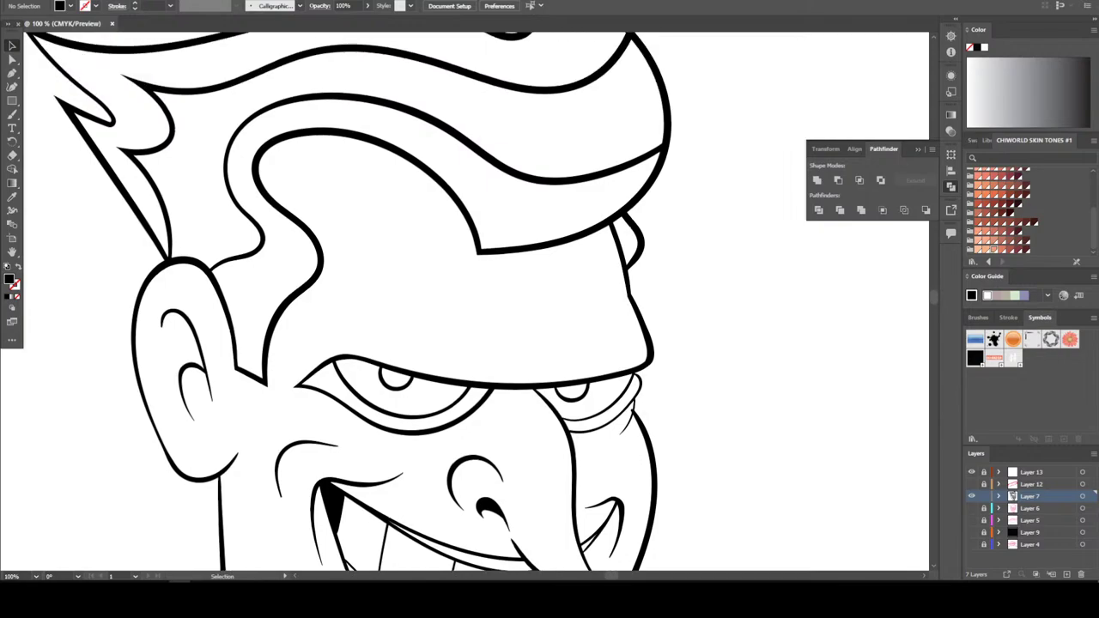
{"action": "left_click_drag", "start_coordinate": [1030, 497], "coordinate": [1066, 573]}
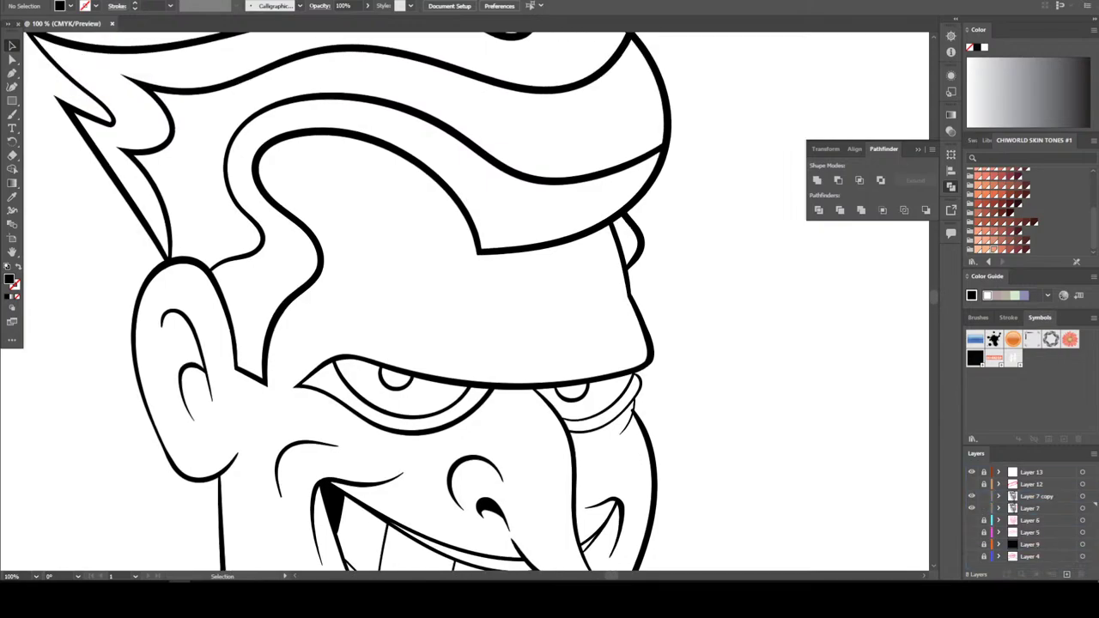
Lock Layer 7 copy and make Layer 7 the active layer
{"action": "left_click", "coordinate": [984, 497]}
{"action": "left_click", "coordinate": [1048, 508]}
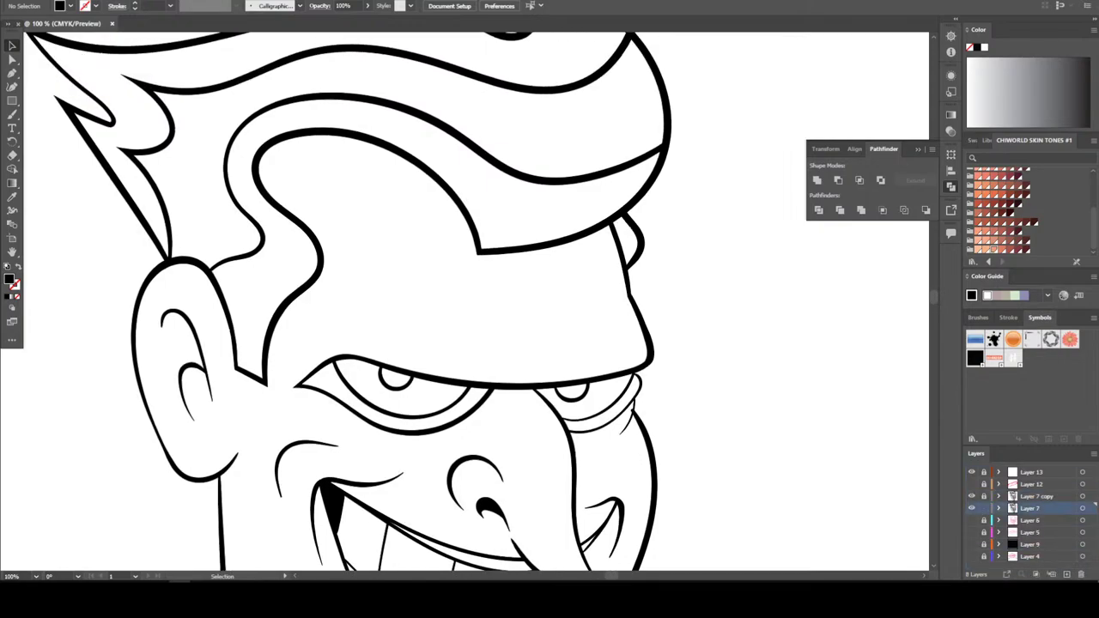
{"action": "key", "text": "ctrl+minus"}
{"action": "key", "text": "ctrl+minus"}
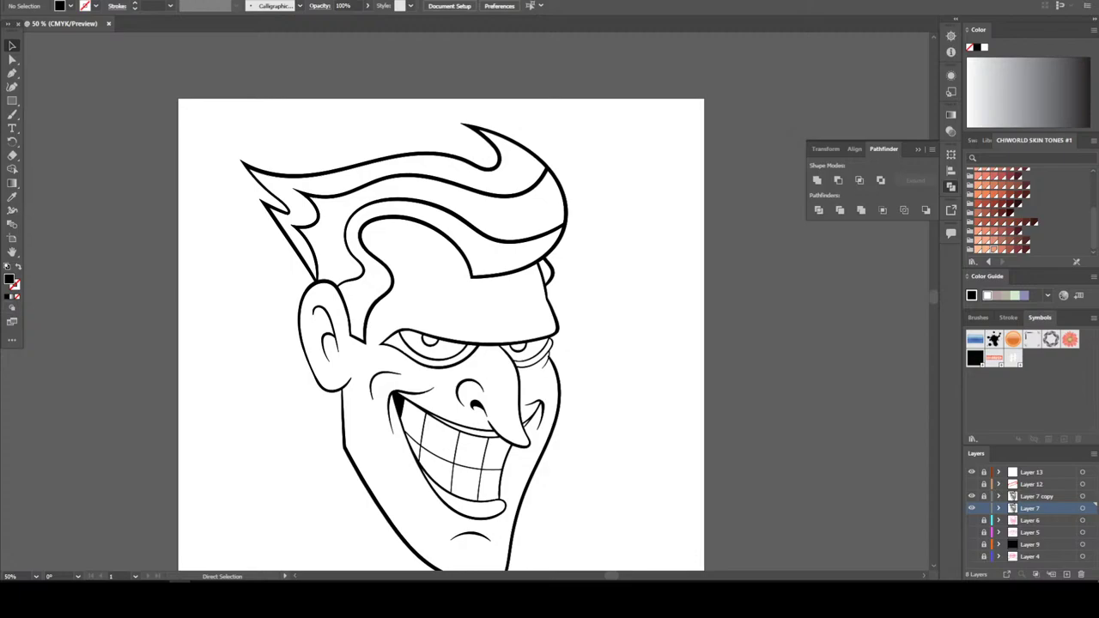
{"action": "left_click", "coordinate": [18, 267]}
{"action": "left_click", "coordinate": [18, 267]}
Give the Joker art on Layer 7 a solid black fill and no stroke
{"action": "key", "text": "v"}
{"action": "left_click", "coordinate": [352, 426]}
{"action": "scroll", "coordinate": [352, 425], "scroll_direction": "down", "scroll_amount": 1}
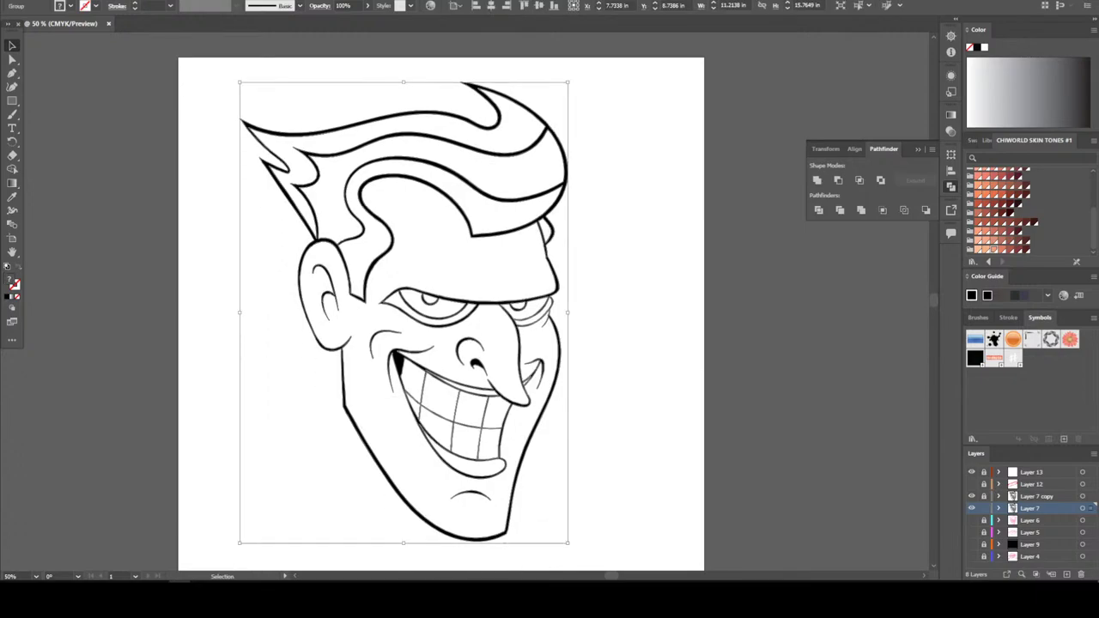
{"action": "left_click", "coordinate": [7, 266]}
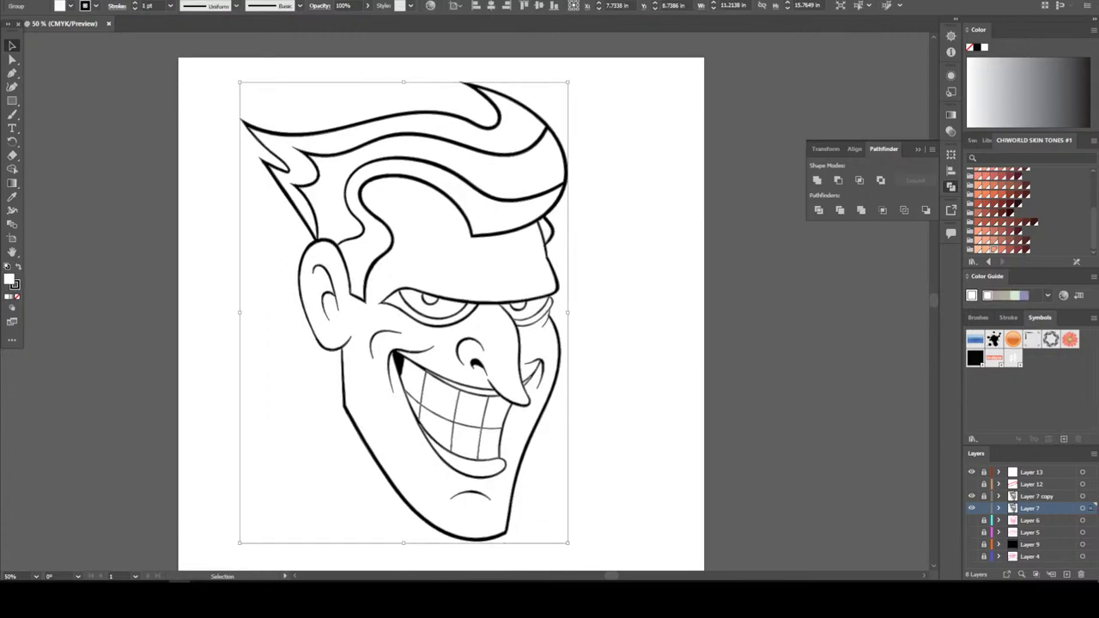
{"action": "left_click", "coordinate": [18, 267]}
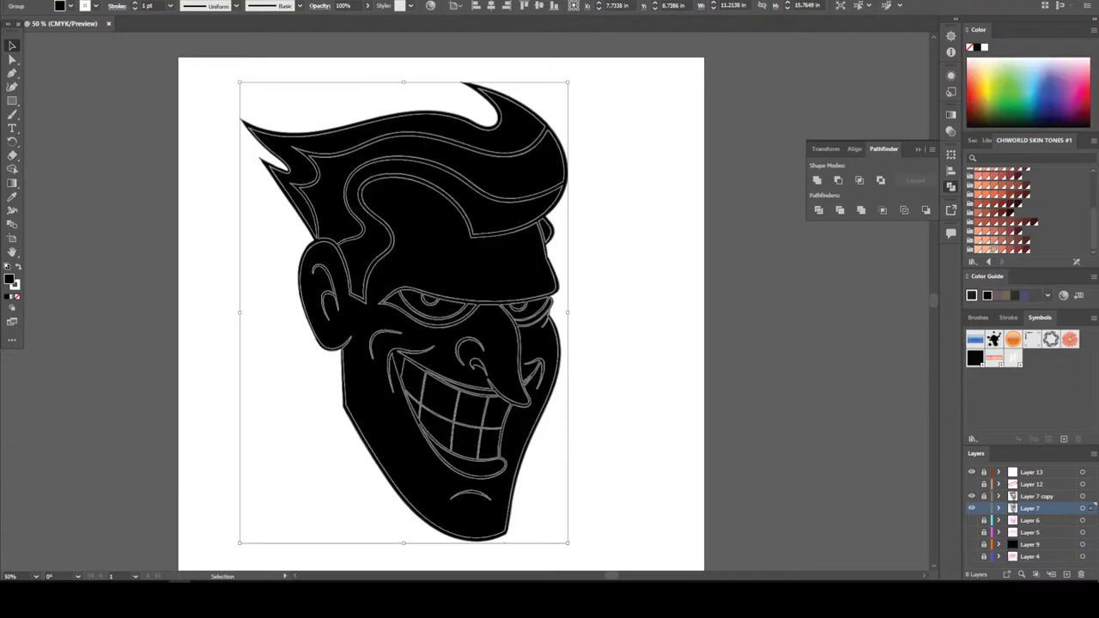
{"action": "key", "text": "x"}
{"action": "key", "text": "slash"}
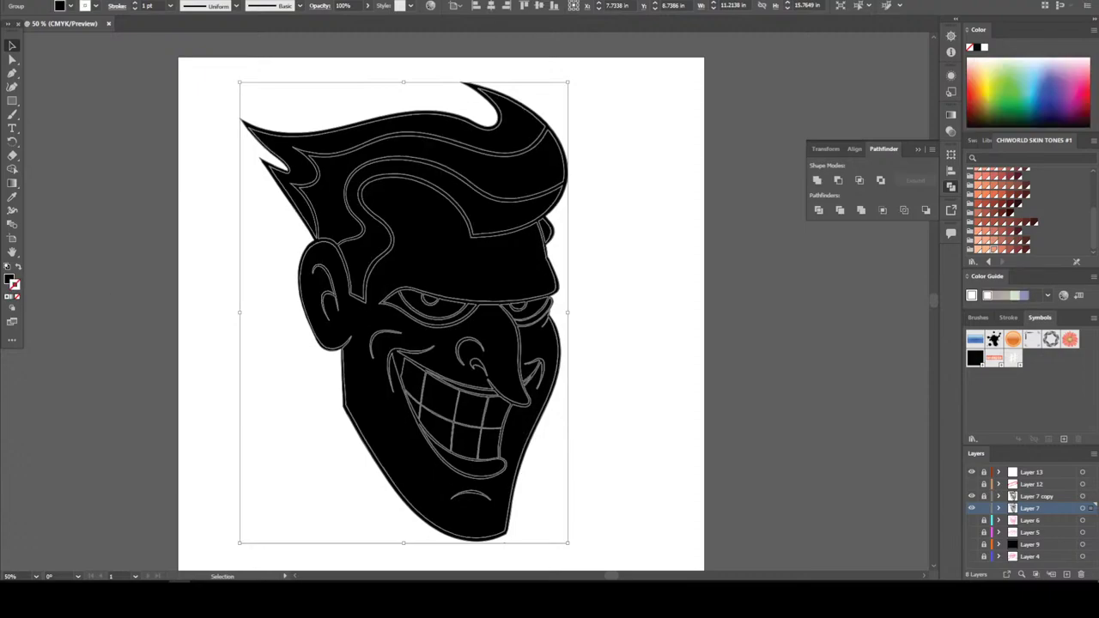
{"action": "scroll", "coordinate": [441, 314], "scroll_direction": "up", "scroll_amount": 1}
{"action": "key", "text": "a"}
{"action": "key", "text": "ctrl+equal"}
{"action": "scroll", "coordinate": [487, 301], "scroll_direction": "right", "scroll_amount": 3}
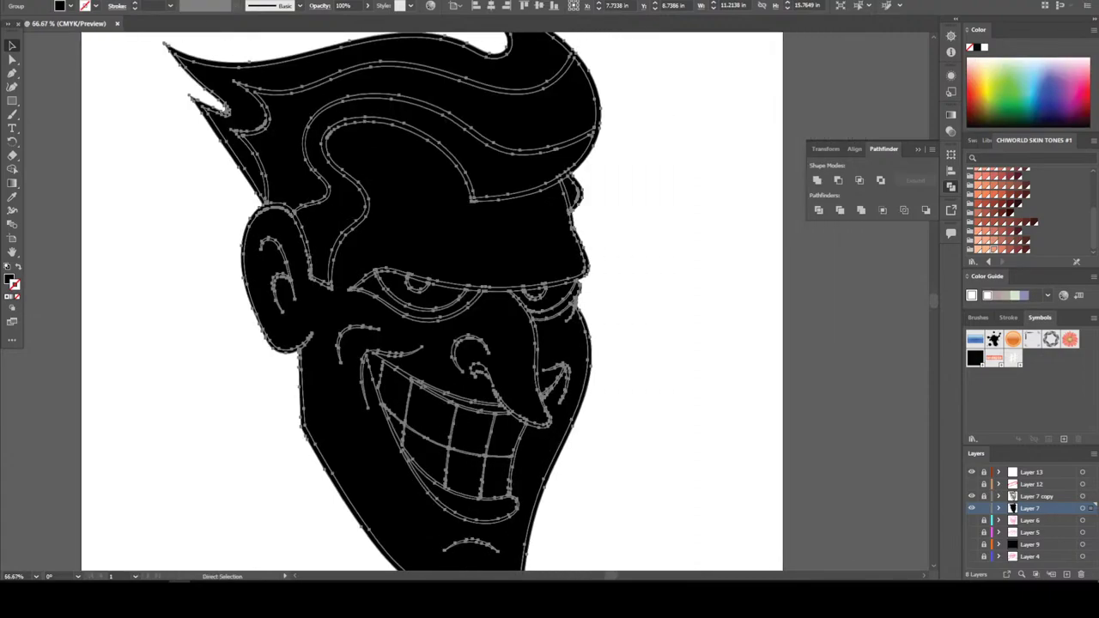
{"action": "key", "text": "ctrl+equal"}
Isolate the Joker head group for editing
{"action": "scroll", "coordinate": [473, 301], "scroll_direction": "right", "scroll_amount": 1}
{"action": "key", "text": "v"}
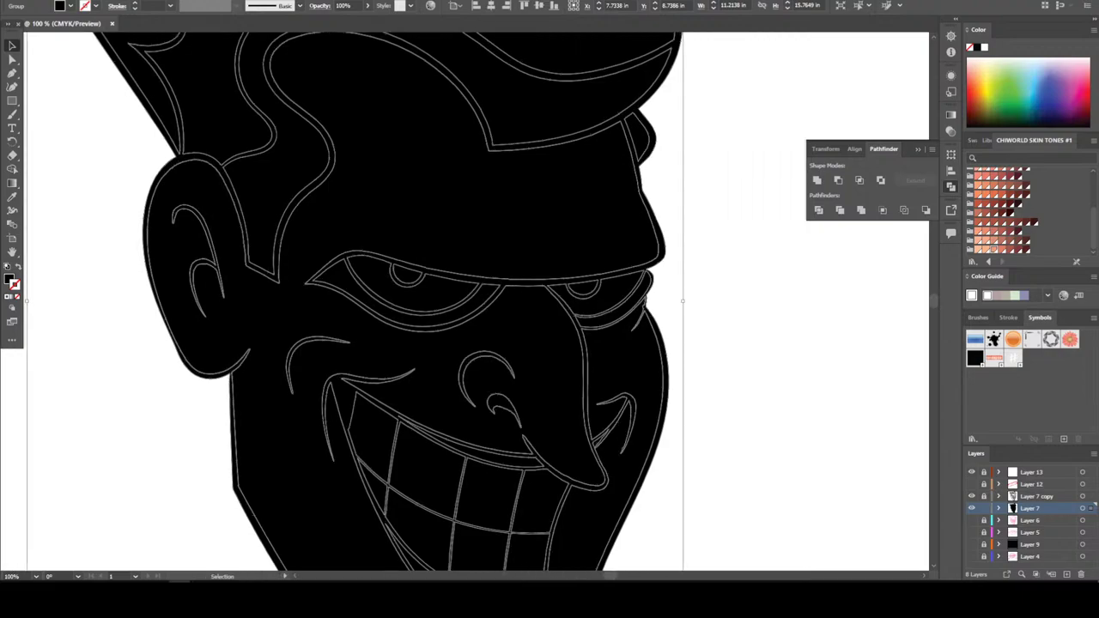
{"action": "right_click", "coordinate": [426, 188]}
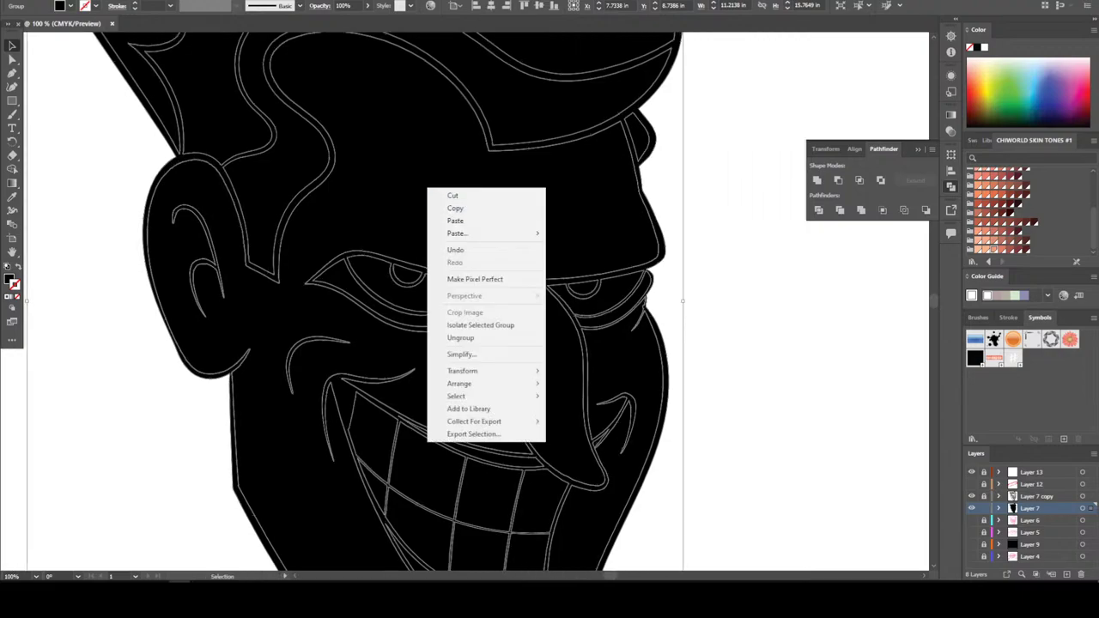
{"action": "left_click", "coordinate": [464, 325]}
Swap the face shape's fill and stroke so it fills white, and remove its outline
{"action": "key", "text": "ctrl+a"}
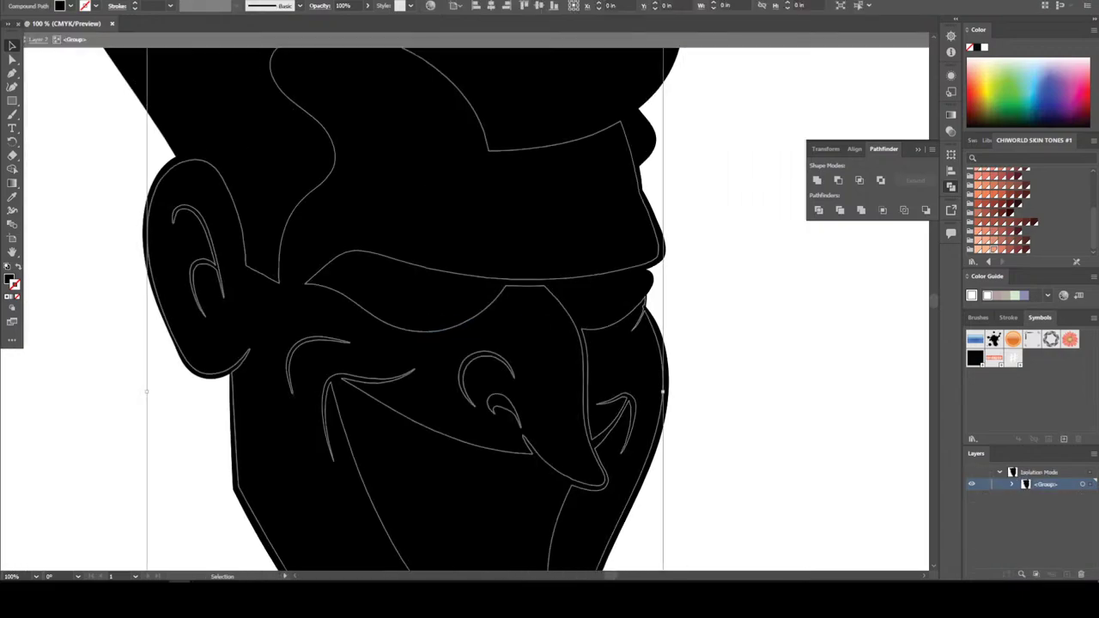
{"action": "scroll", "coordinate": [374, 309], "scroll_direction": "up", "scroll_amount": 1}
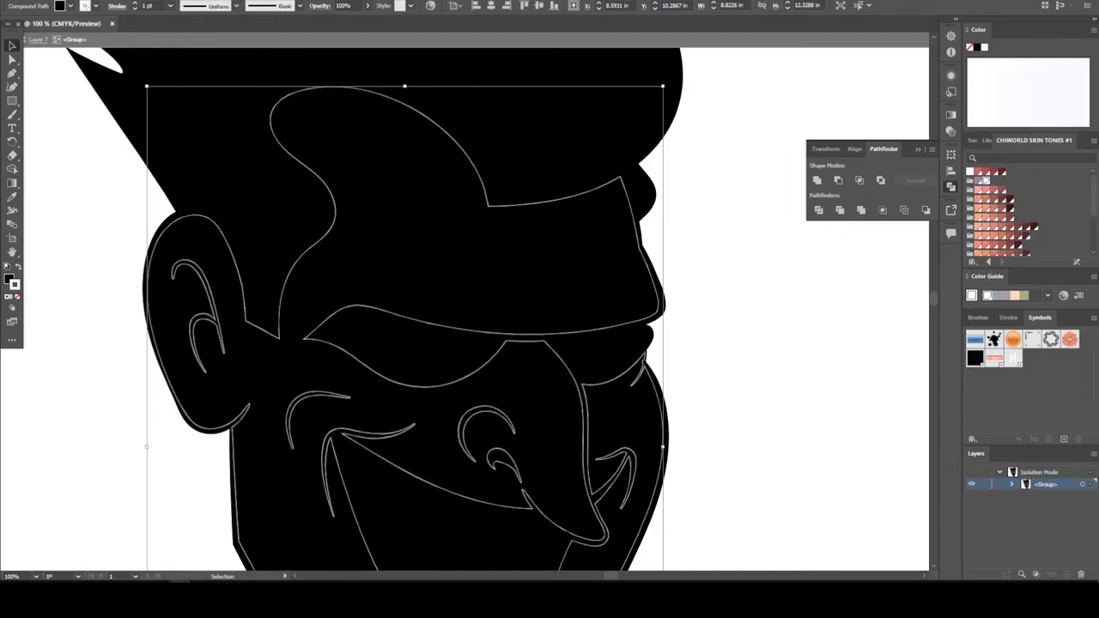
{"action": "key", "text": "shift+x"}
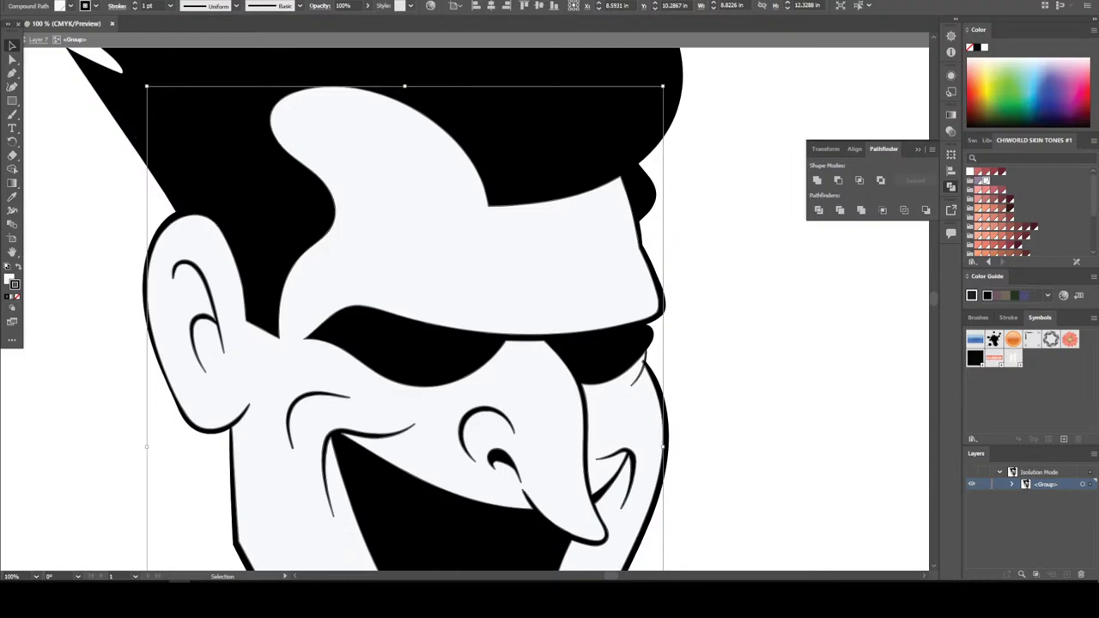
{"action": "key", "text": "slash"}
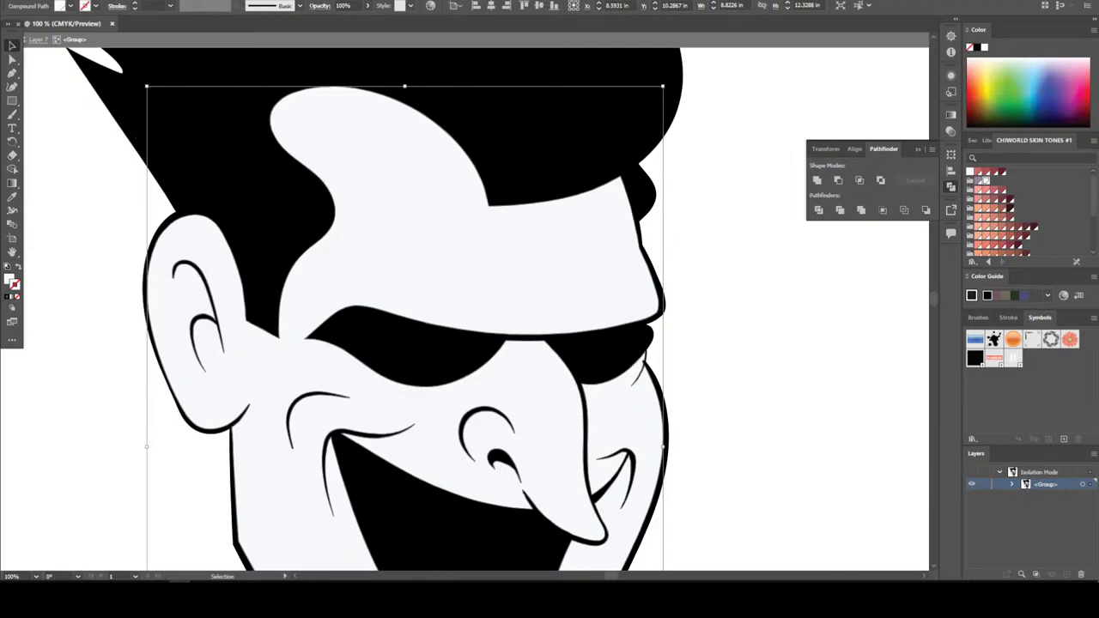
{"action": "scroll", "coordinate": [375, 309], "scroll_direction": "down", "scroll_amount": 2}
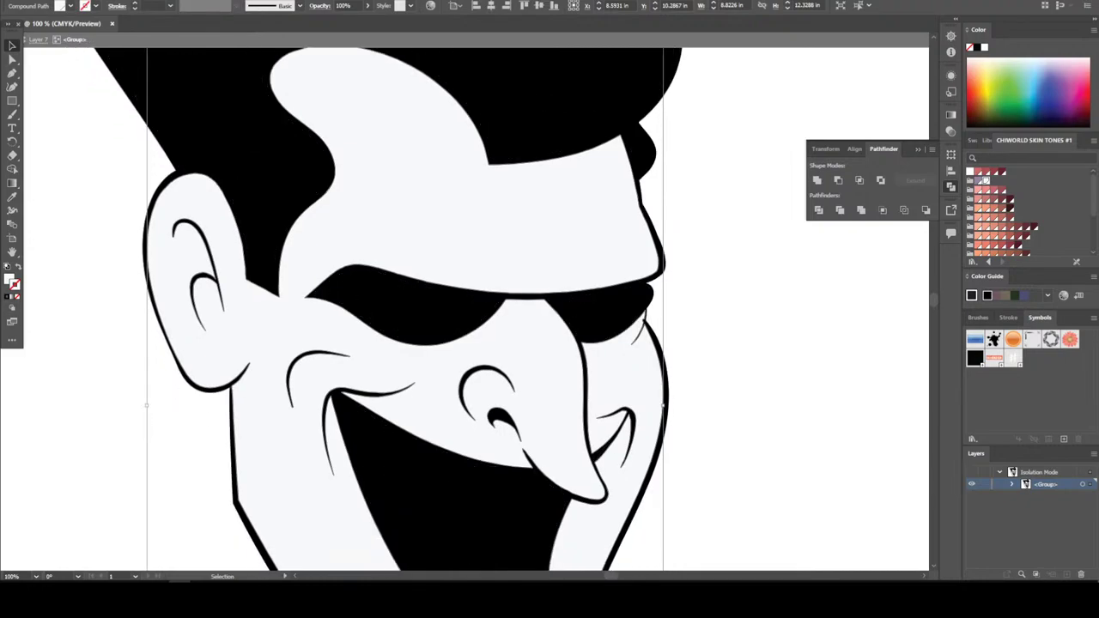
{"action": "scroll", "coordinate": [386, 412], "scroll_direction": "up", "scroll_amount": 4}
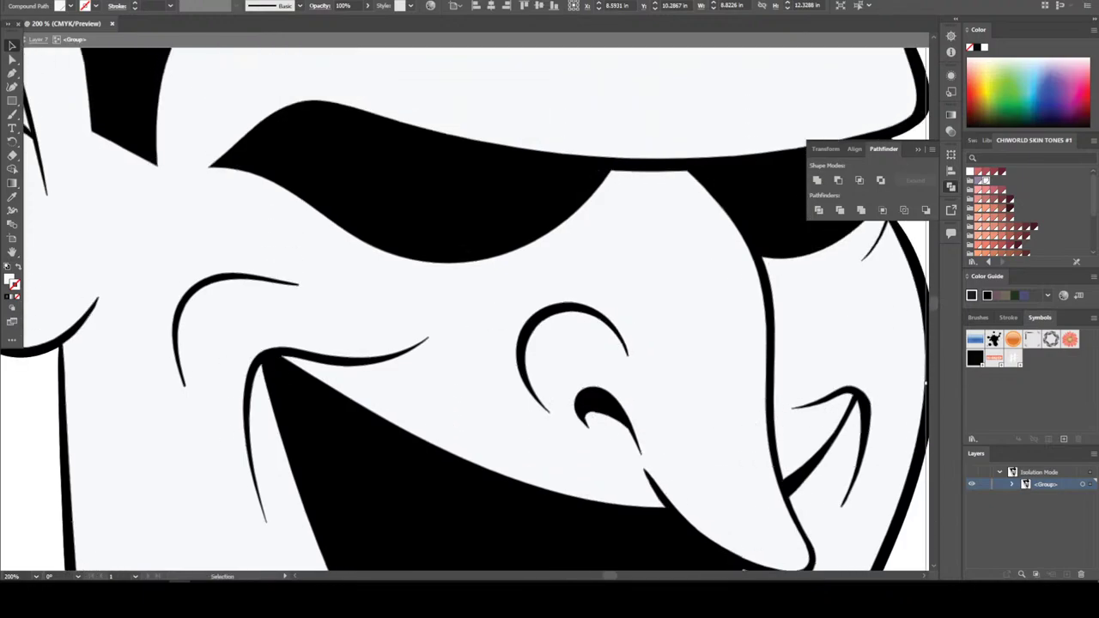
{"action": "scroll", "coordinate": [474, 309], "scroll_direction": "up", "scroll_amount": 3}
Fill both eyes with yellow FFDF7B
{"action": "left_click", "coordinate": [773, 324]}
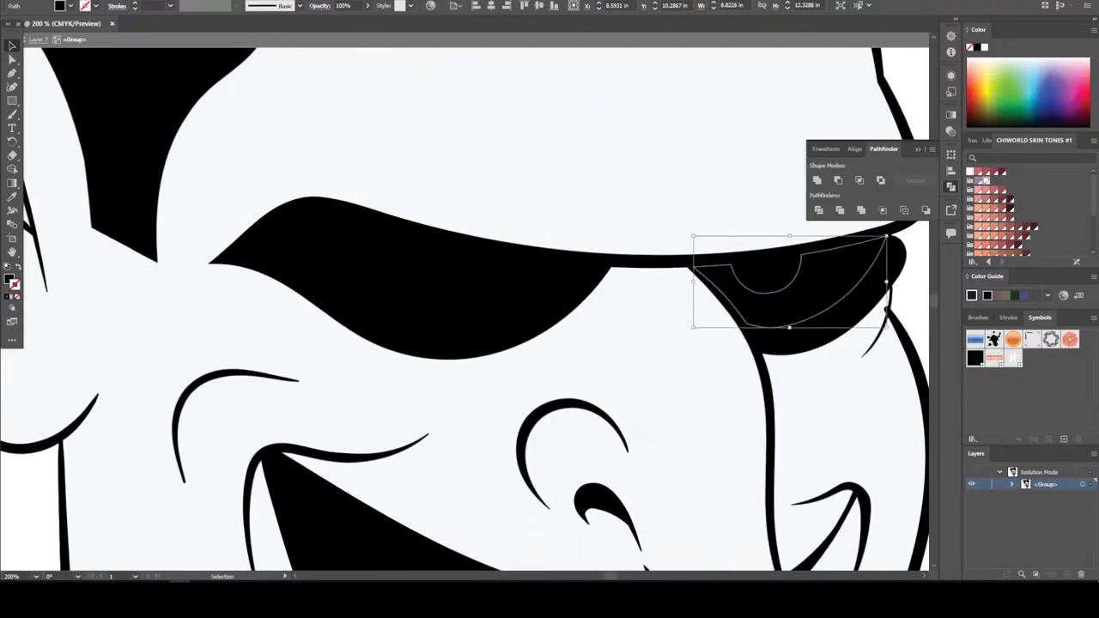
{"action": "left_click", "coordinate": [446, 318], "text": "shift"}
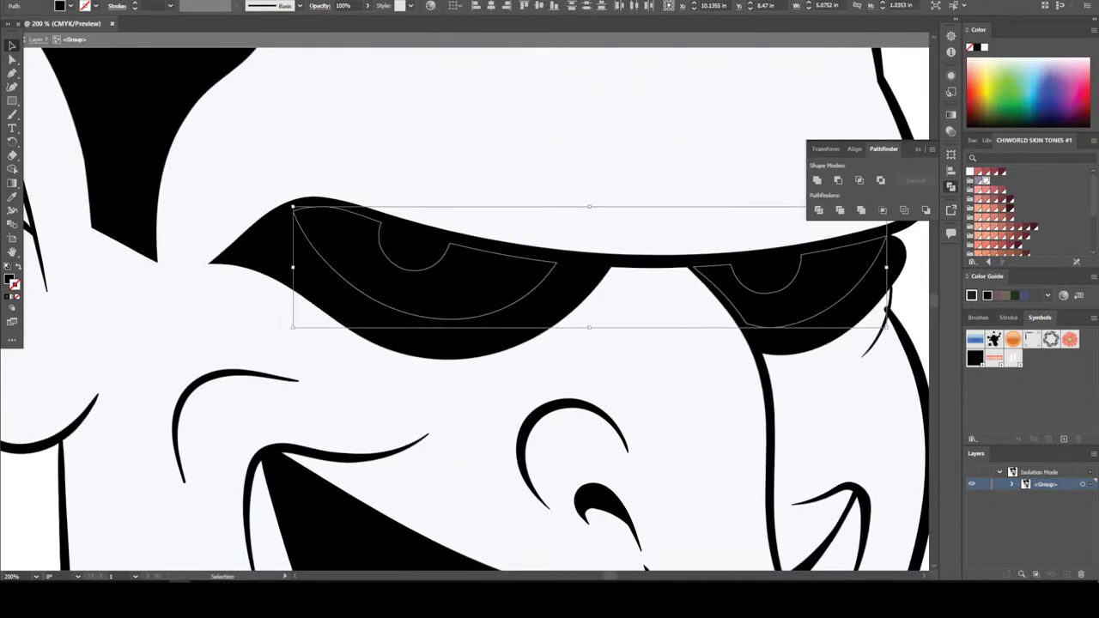
{"action": "double_click", "coordinate": [12, 282]}
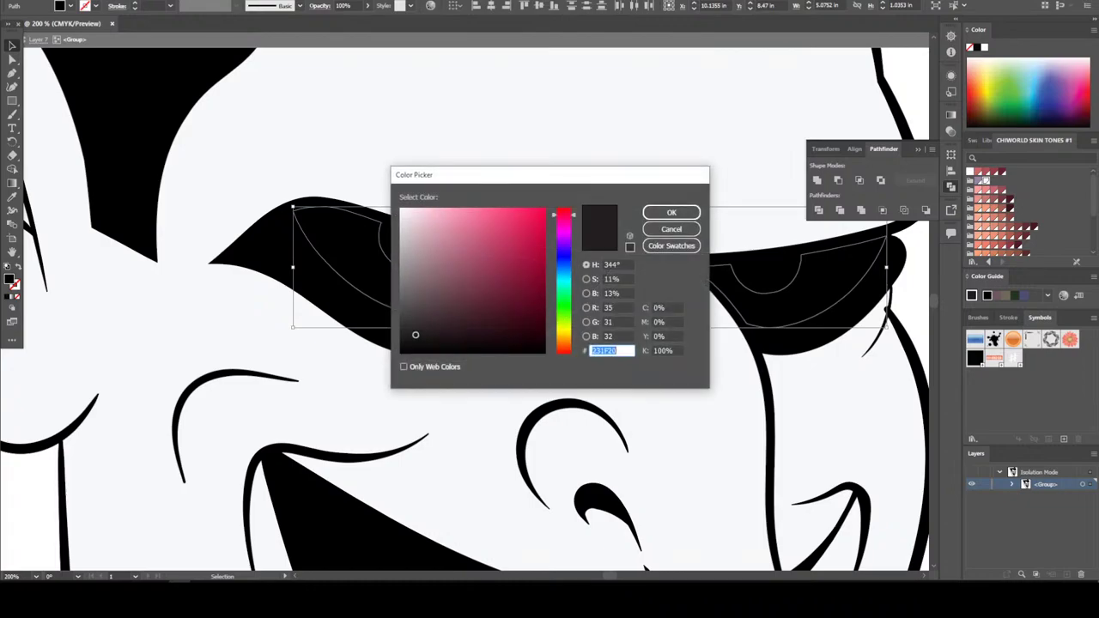
{"action": "type", "text": "FFD44D"}
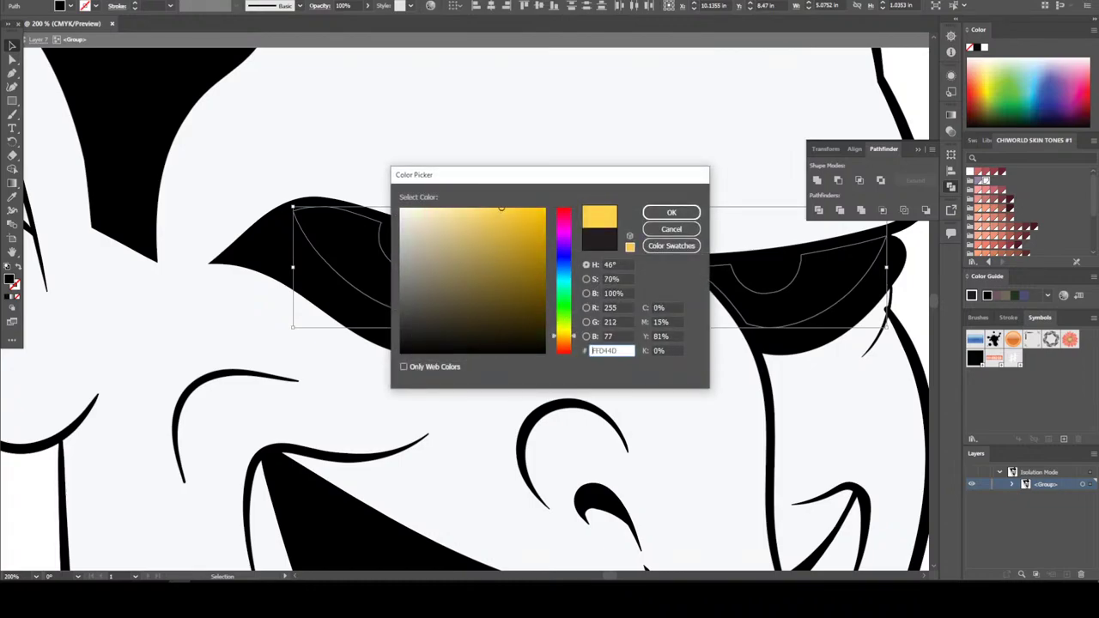
{"action": "key", "text": "BackSpace"}
{"action": "key", "text": "BackSpace"}
{"action": "key", "text": "BackSpace"}
{"action": "type", "text": "F7B"}
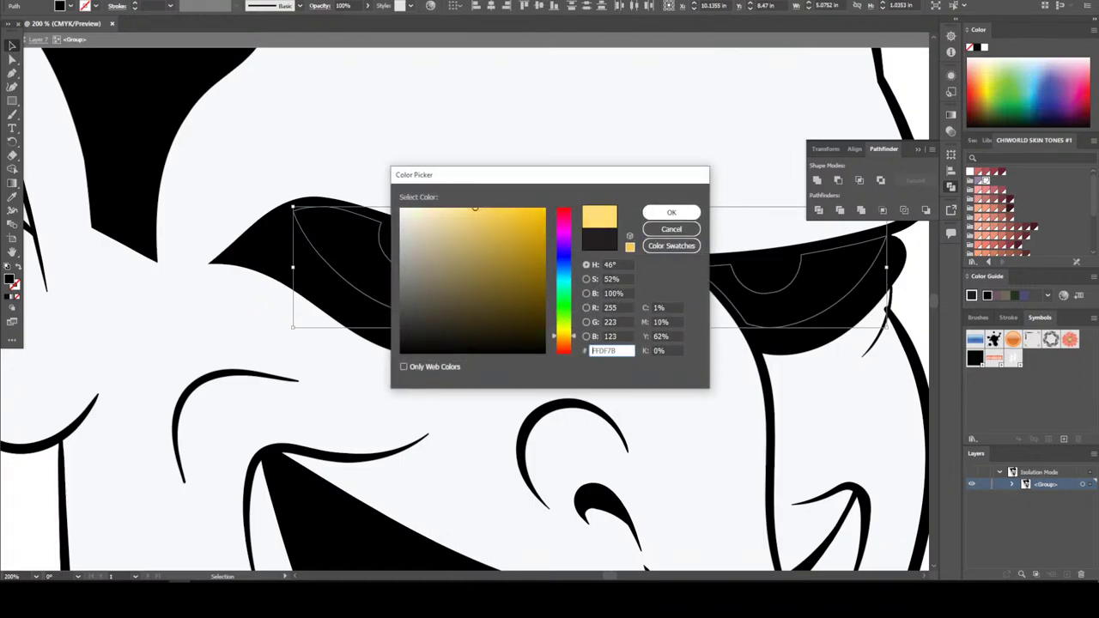
{"action": "key", "text": "Return"}
{"action": "scroll", "coordinate": [464, 309], "scroll_direction": "down", "scroll_amount": 3}
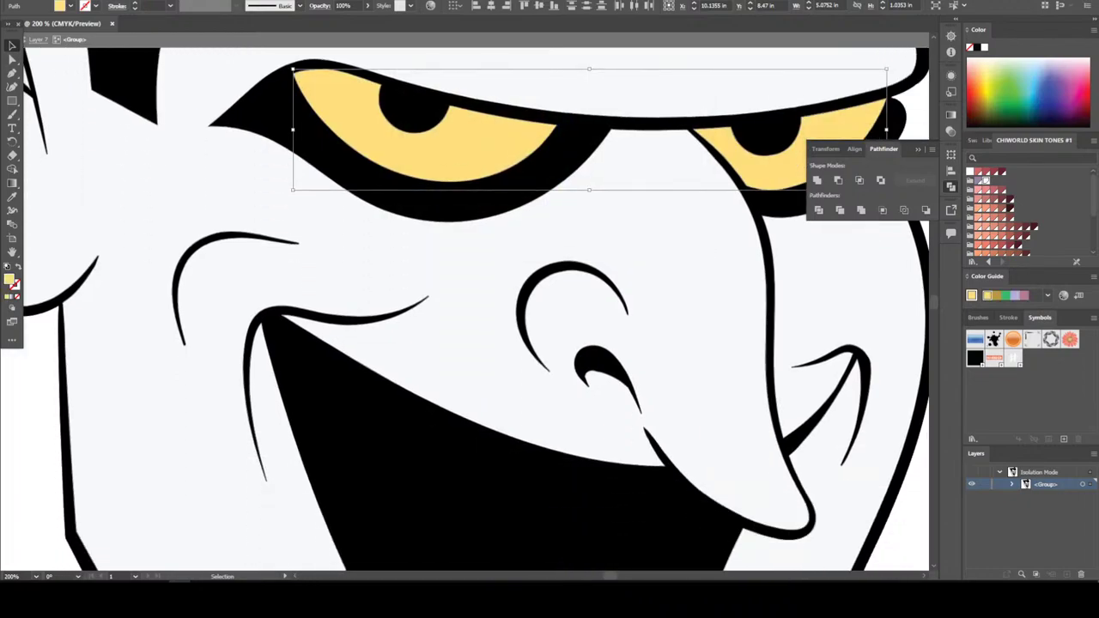
{"action": "scroll", "coordinate": [464, 309], "scroll_direction": "down", "scroll_amount": 5}
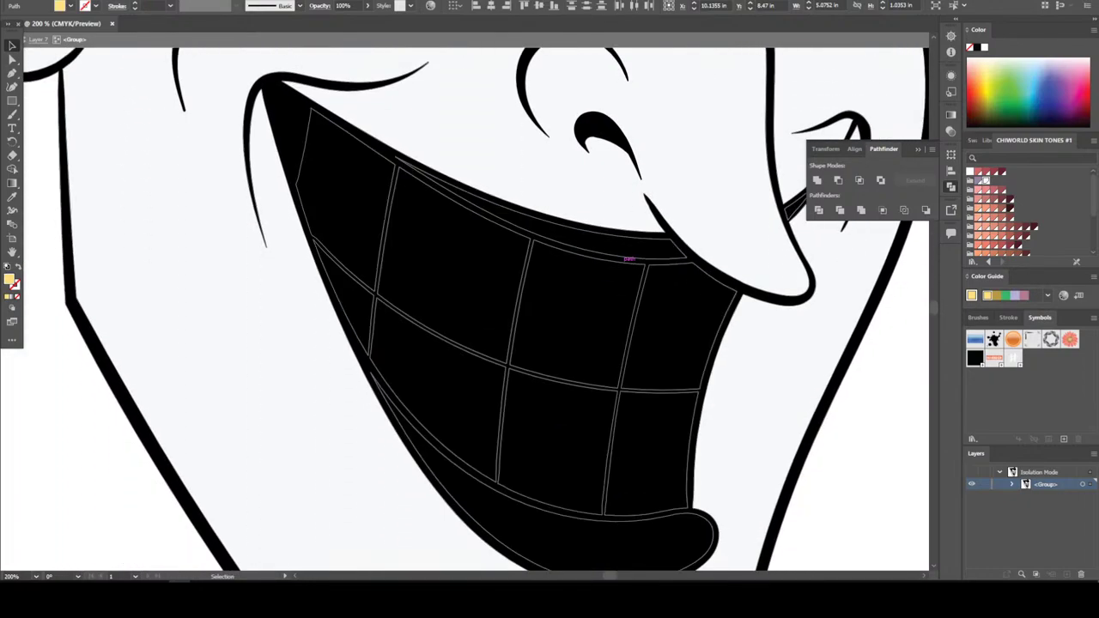
Fill the upper and lower lips with red FF0606
{"action": "left_click", "coordinate": [550, 228]}
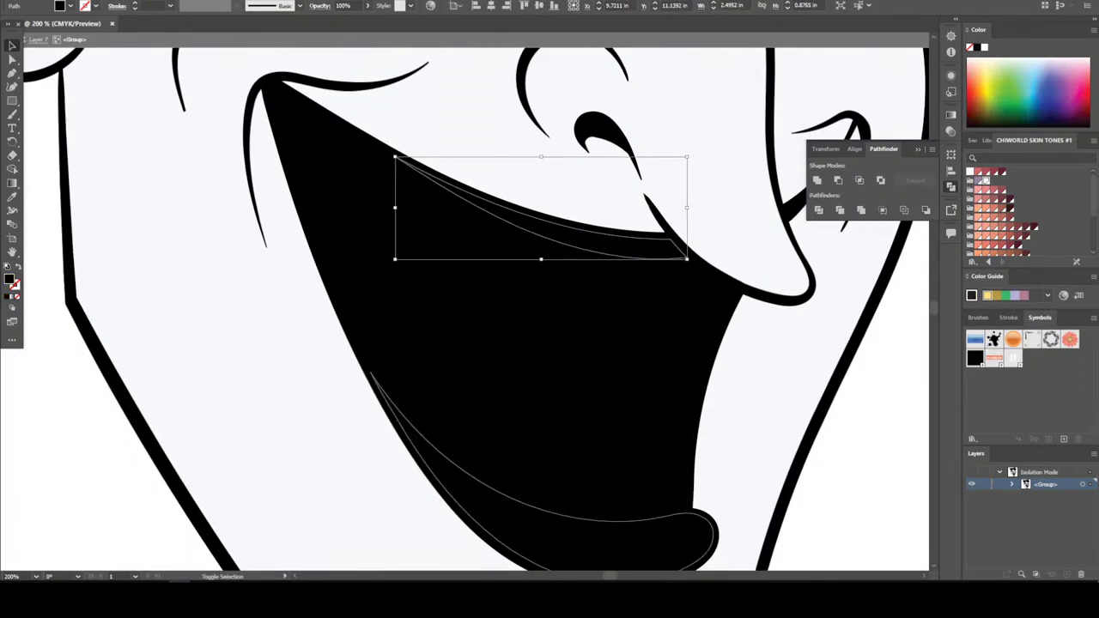
{"action": "left_click", "coordinate": [468, 494], "text": "shift"}
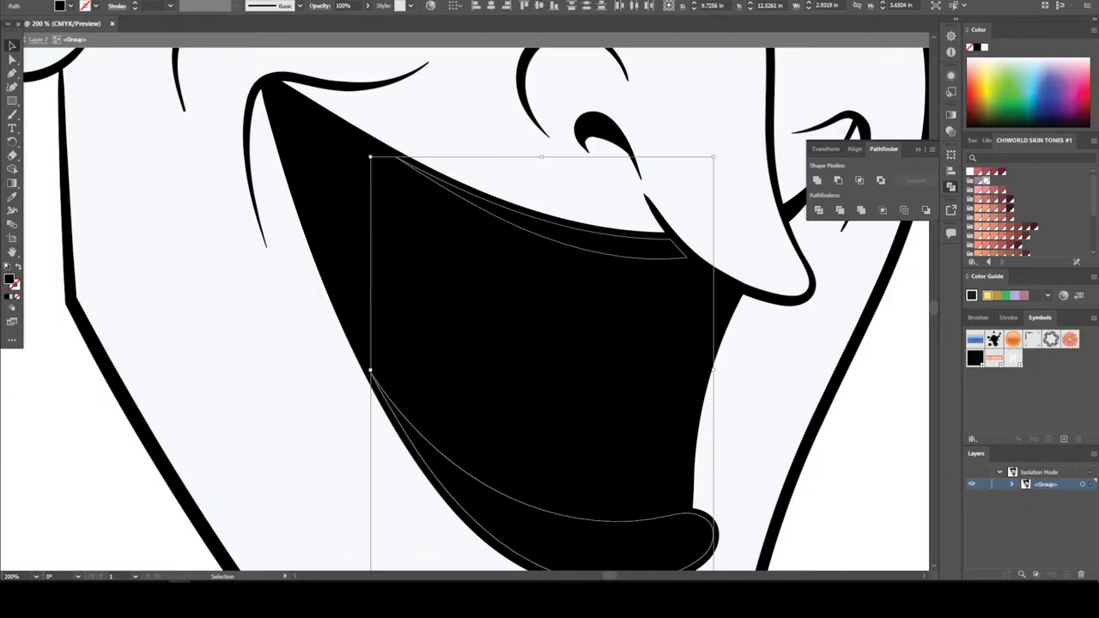
{"action": "double_click", "coordinate": [10, 280]}
{"action": "type", "text": "ff0606"}
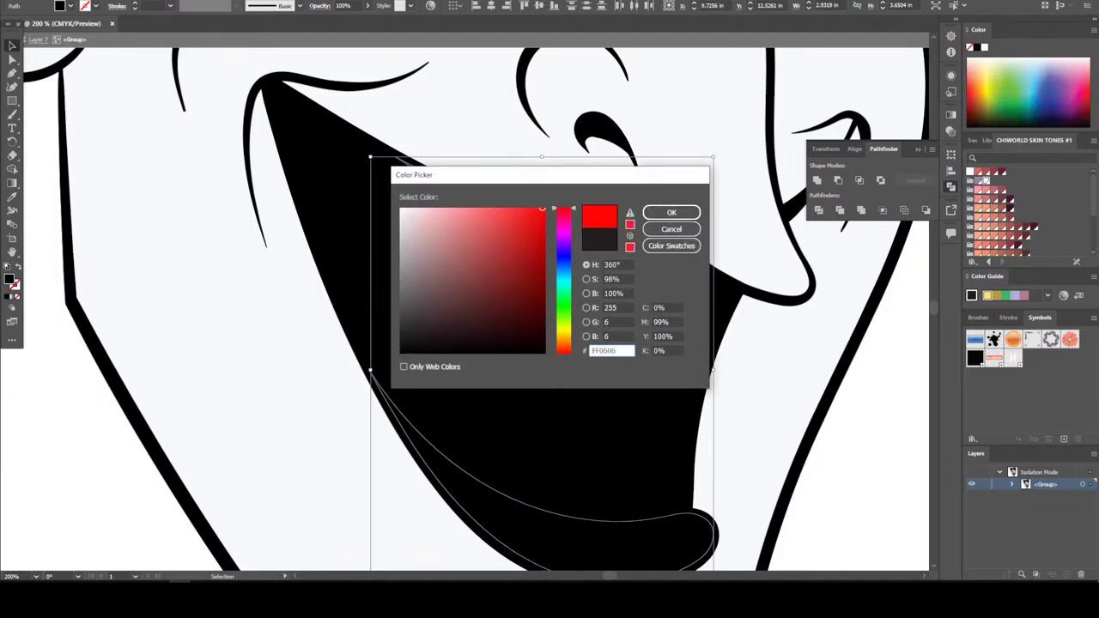
{"action": "left_click", "coordinate": [671, 212]}
Select all seven upper and lower teeth
{"action": "left_click", "coordinate": [678, 335]}
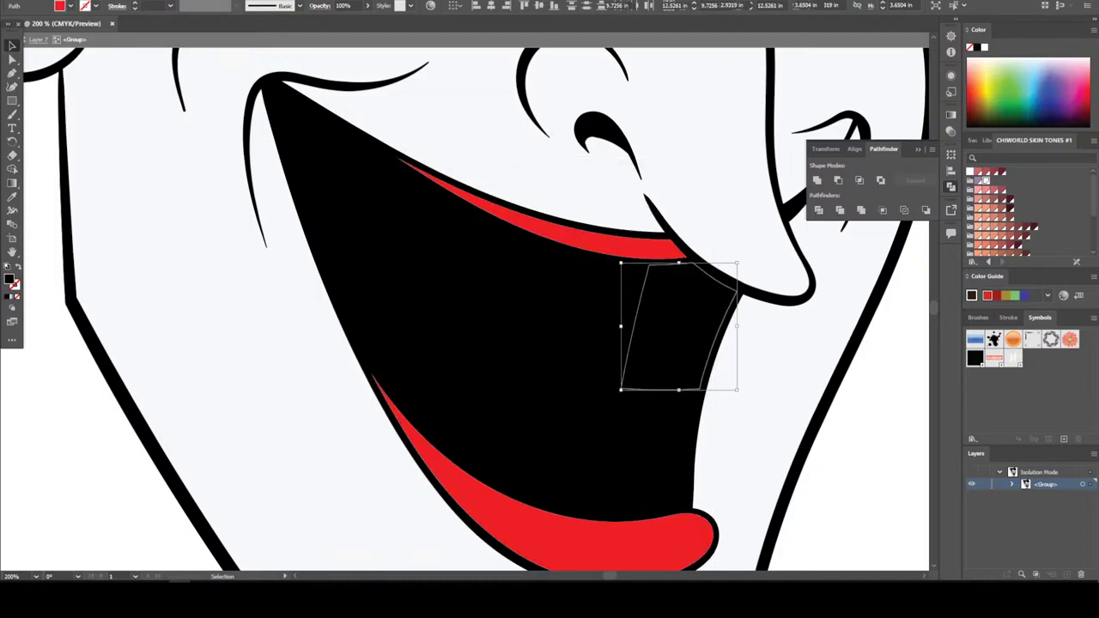
{"action": "left_click", "coordinate": [571, 318], "text": "shift"}
{"action": "left_click", "coordinate": [442, 267], "text": "shift"}
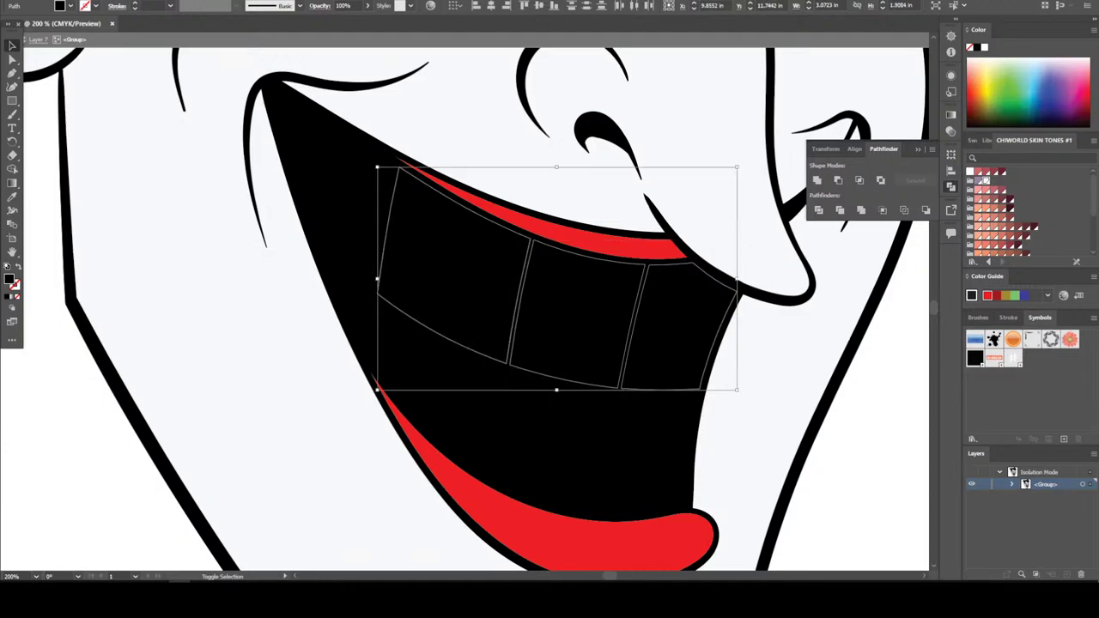
{"action": "left_click", "coordinate": [343, 198], "text": "shift"}
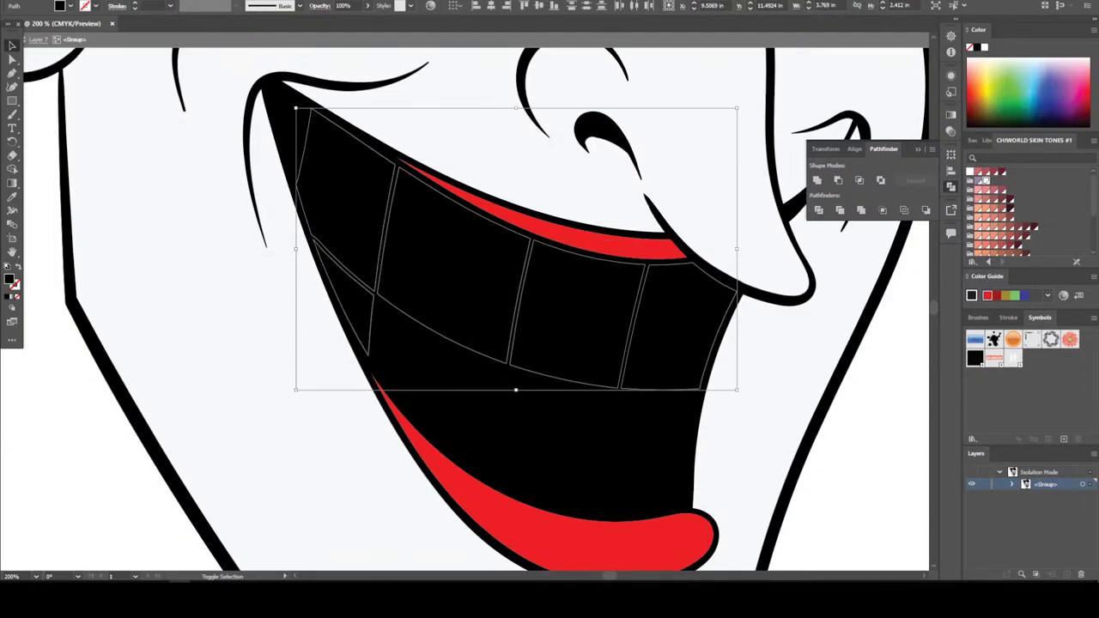
{"action": "left_click", "coordinate": [437, 404], "text": "shift"}
{"action": "left_click", "coordinate": [554, 447], "text": "shift"}
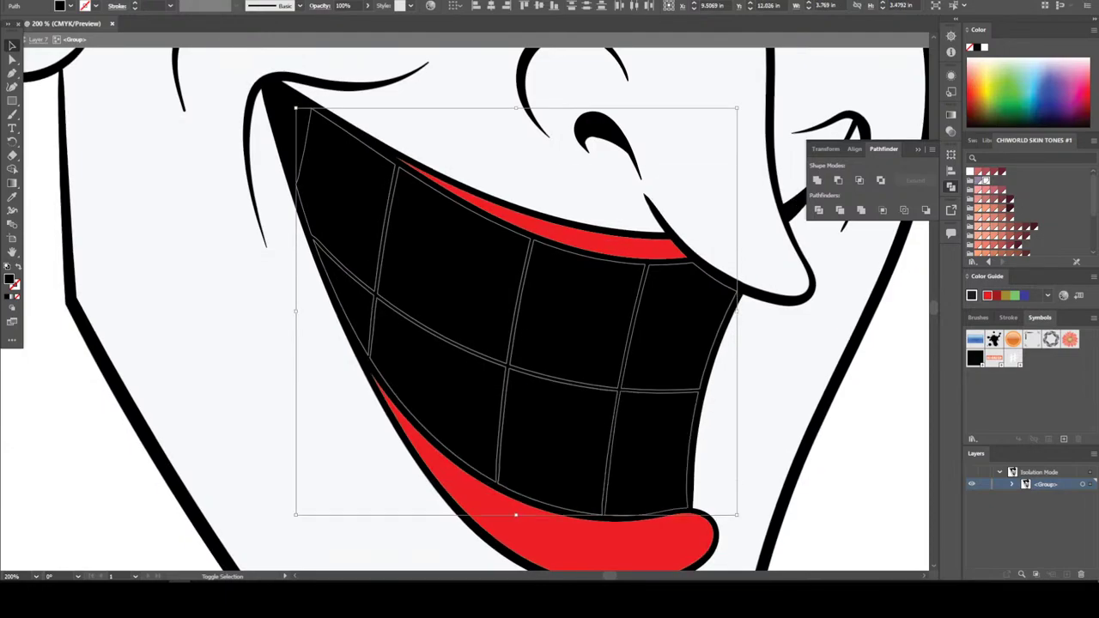
{"action": "left_click", "coordinate": [653, 451], "text": "shift"}
Give the teeth a pale yellow fill (FFF19F), then deselect and zoom out to the whole head
{"action": "key", "text": "i"}
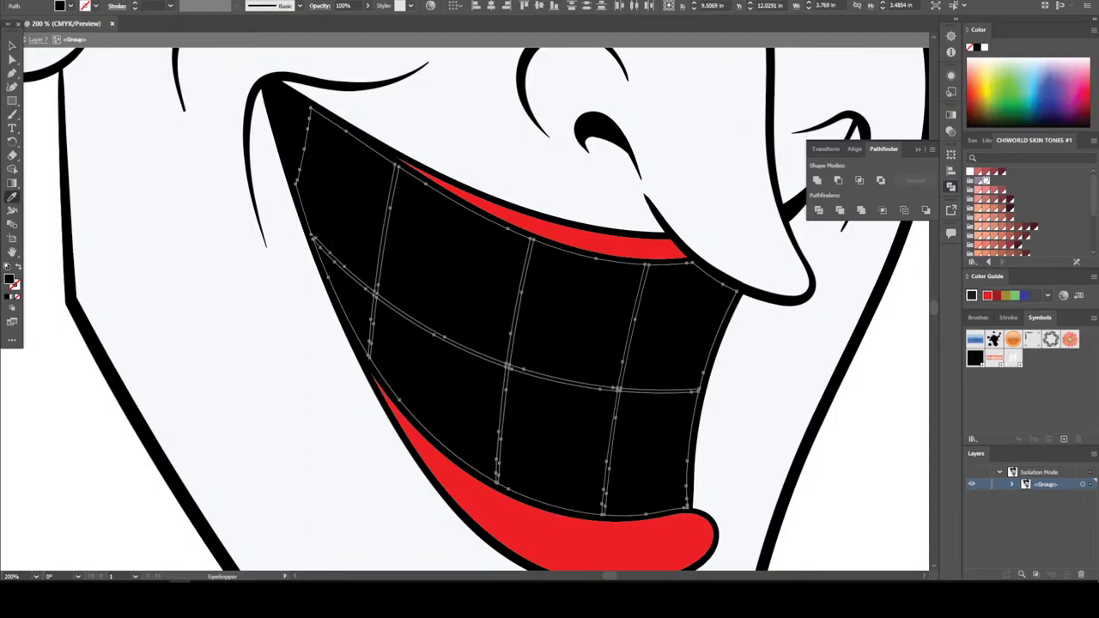
{"action": "left_click", "coordinate": [790, 413]}
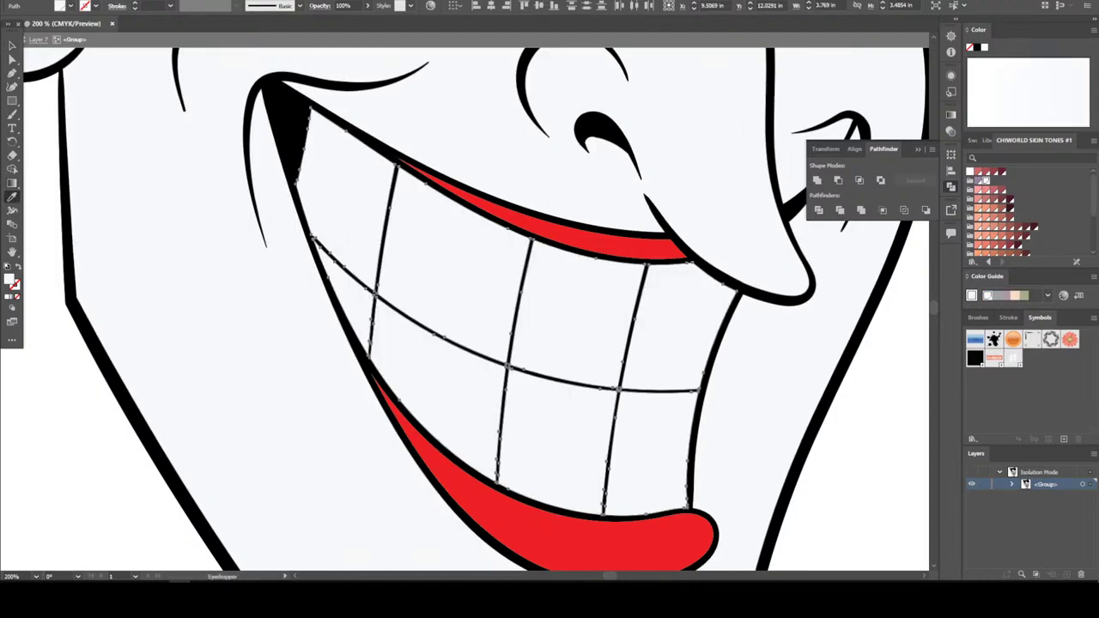
{"action": "double_click", "coordinate": [10, 280]}
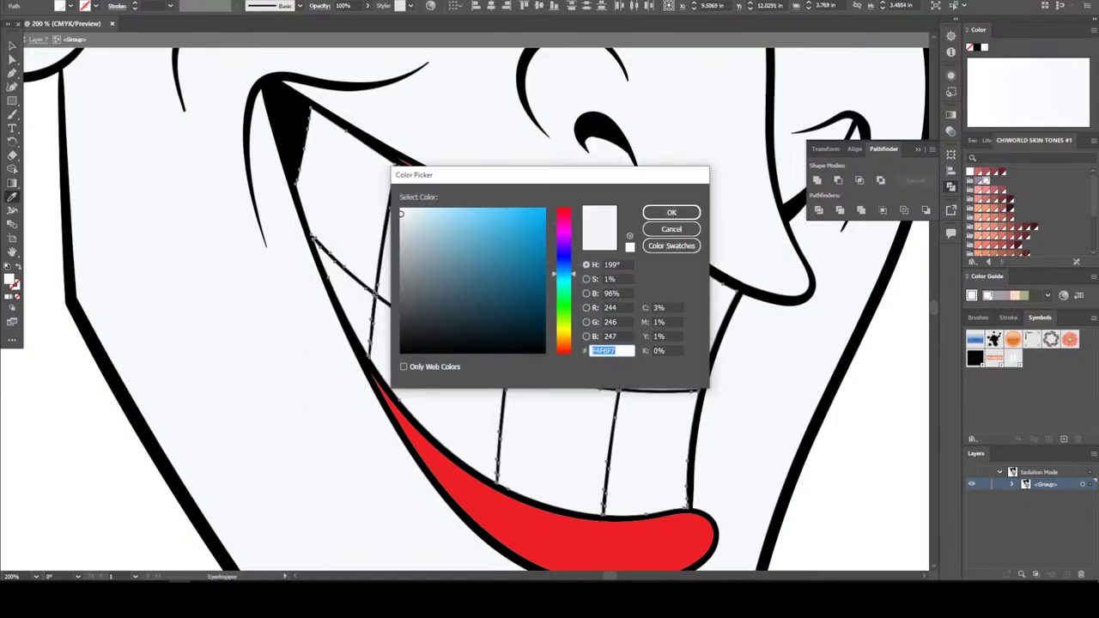
{"action": "left_click_drag", "start_coordinate": [563, 326], "coordinate": [564, 333]}
{"action": "mouse_move", "coordinate": [456, 220]}
{"action": "left_mouse_down"}
{"action": "mouse_move", "coordinate": [443, 208]}
{"action": "mouse_move", "coordinate": [455, 209]}
{"action": "left_mouse_up"}
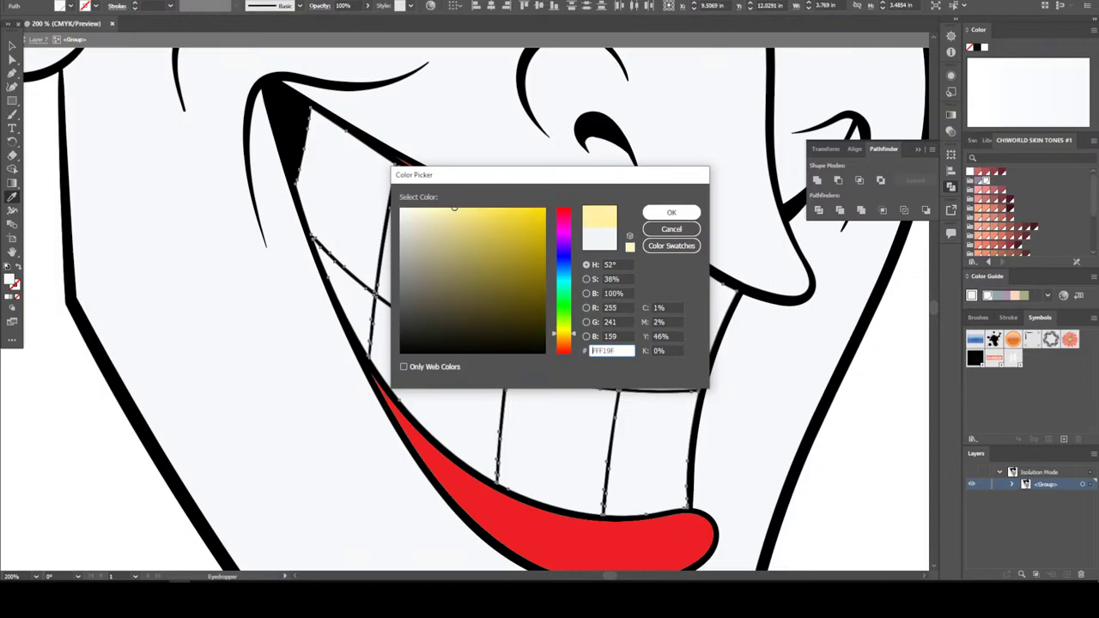
{"action": "left_click", "coordinate": [672, 212]}
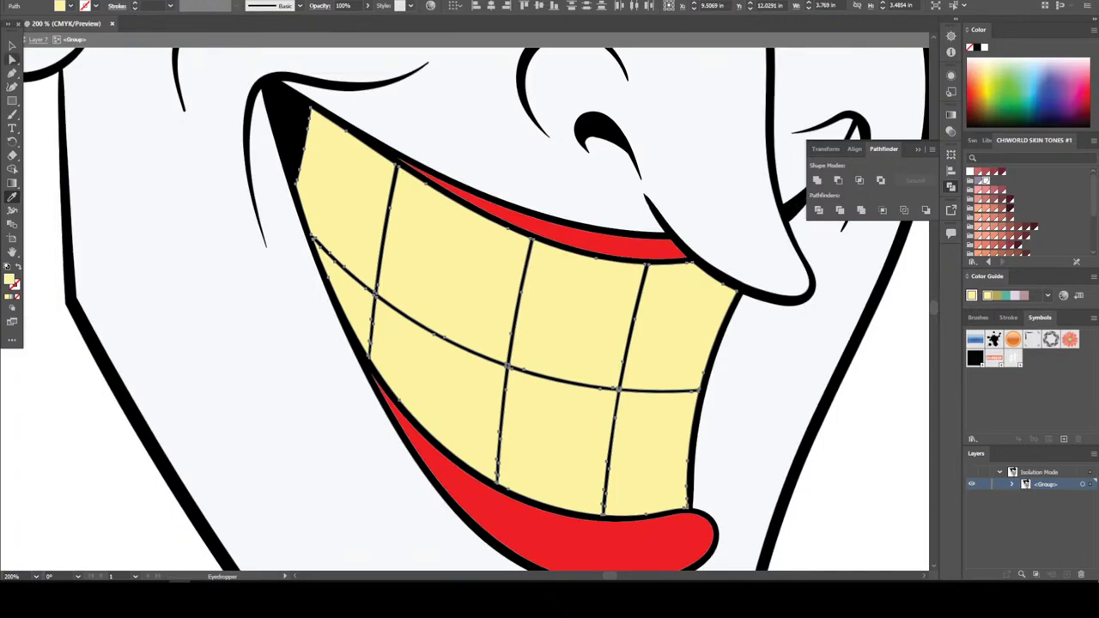
{"action": "left_click", "coordinate": [12, 45]}
{"action": "key", "text": "ctrl+shift+a"}
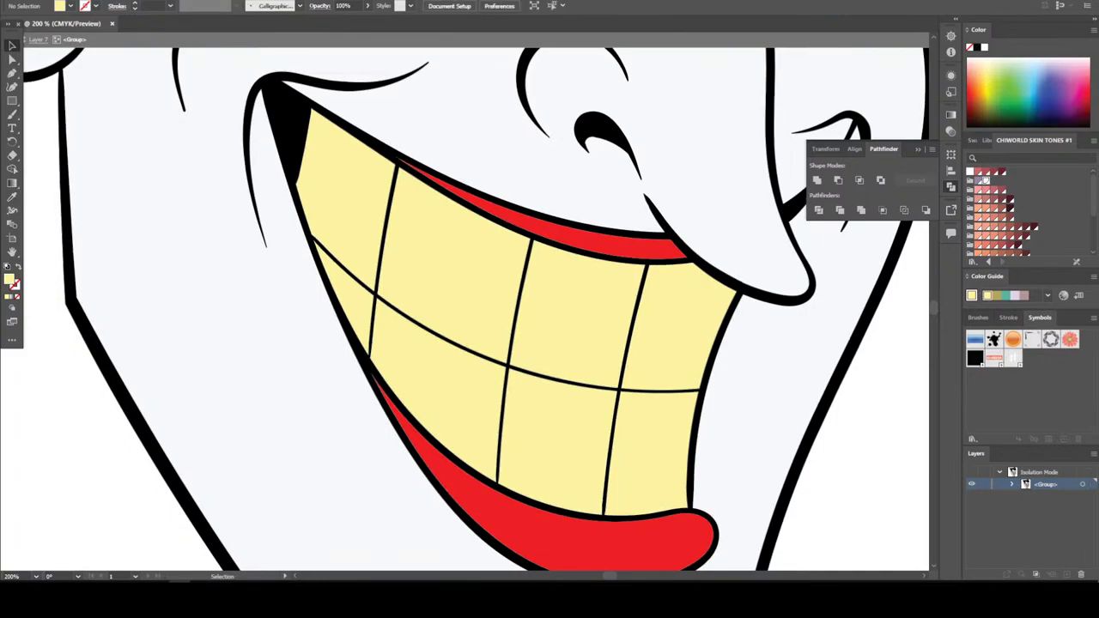
{"action": "key", "text": "ctrl+minus"}
{"action": "key", "text": "ctrl+minus"}
{"action": "key", "text": "ctrl+minus"}
{"action": "key", "text": "ctrl+minus"}
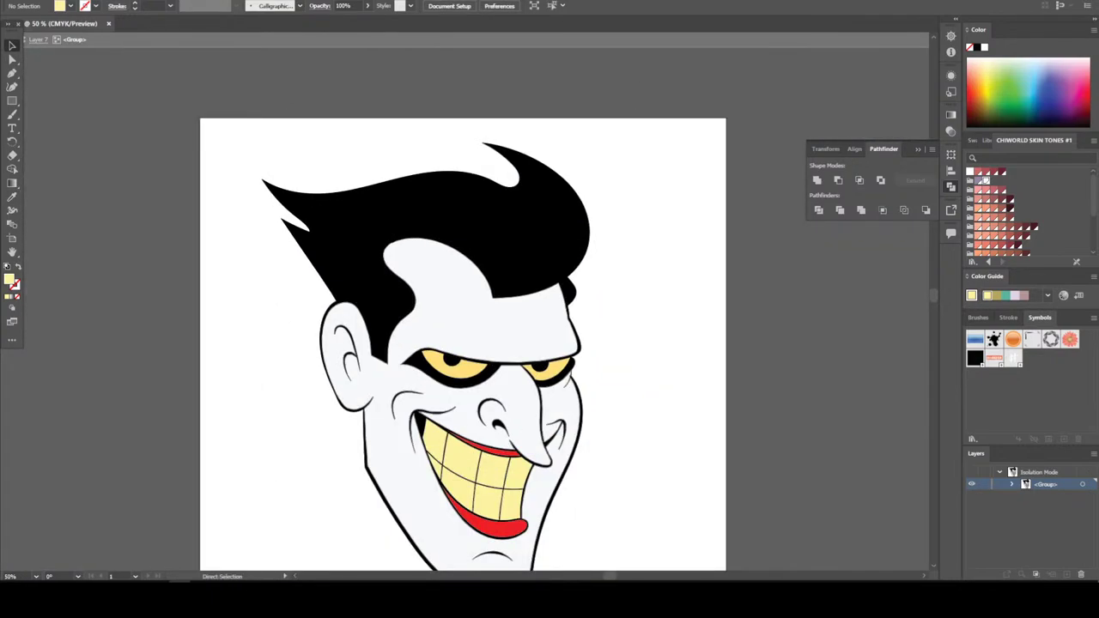
Fill the hair highlight shape with dark teal 094C3C
{"action": "key", "text": "ctrl+plus"}
{"action": "key", "text": "ctrl+plus"}
{"action": "left_click", "coordinate": [436, 107]}
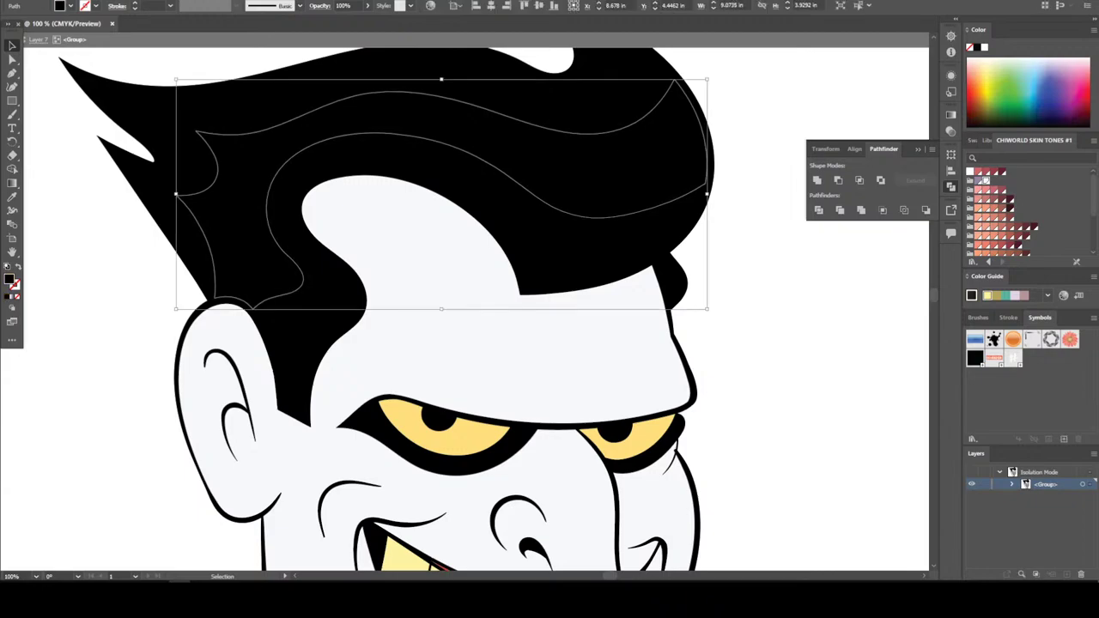
{"action": "double_click", "coordinate": [10, 279]}
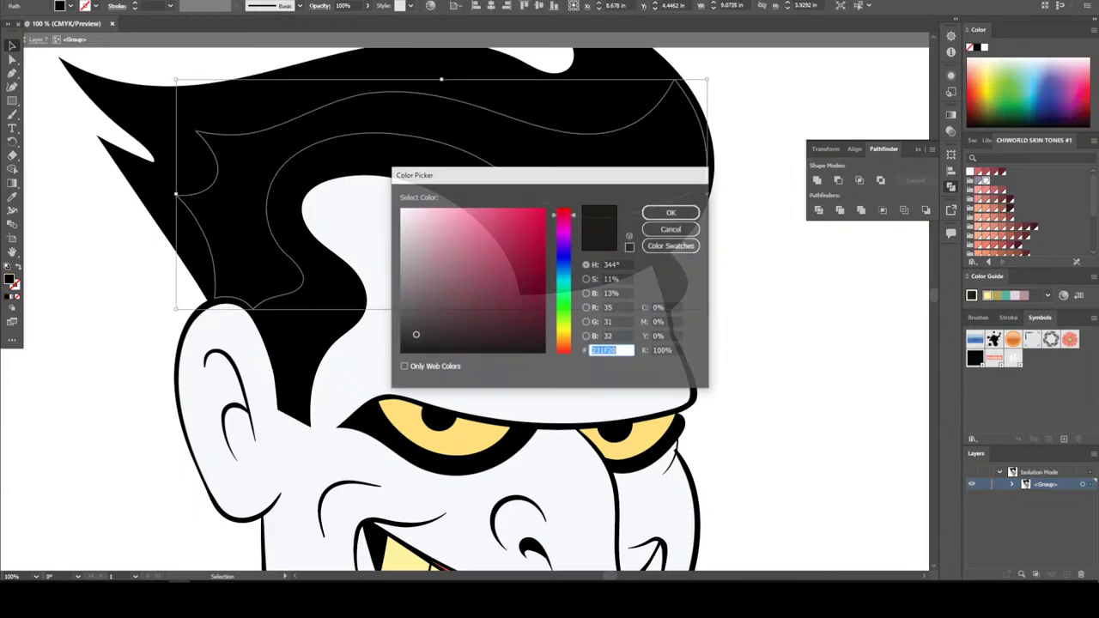
{"action": "left_click", "coordinate": [563, 317]}
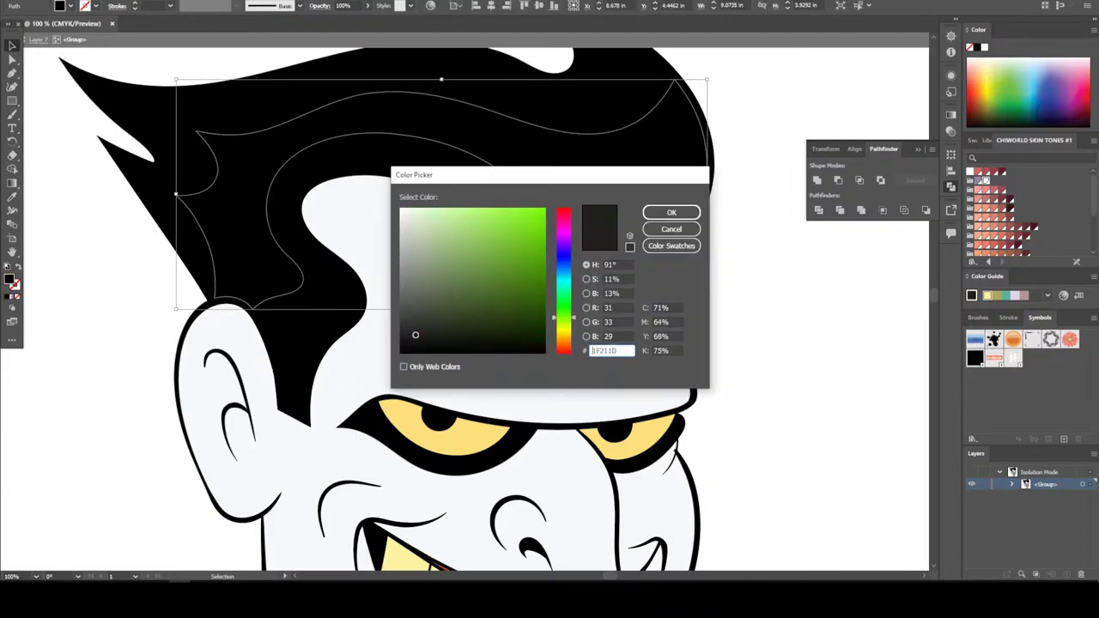
{"action": "mouse_move", "coordinate": [416, 335]}
{"action": "left_mouse_down"}
{"action": "mouse_move", "coordinate": [518, 319]}
{"action": "mouse_move", "coordinate": [564, 303]}
{"action": "mouse_move", "coordinate": [563, 286]}
{"action": "left_mouse_up"}
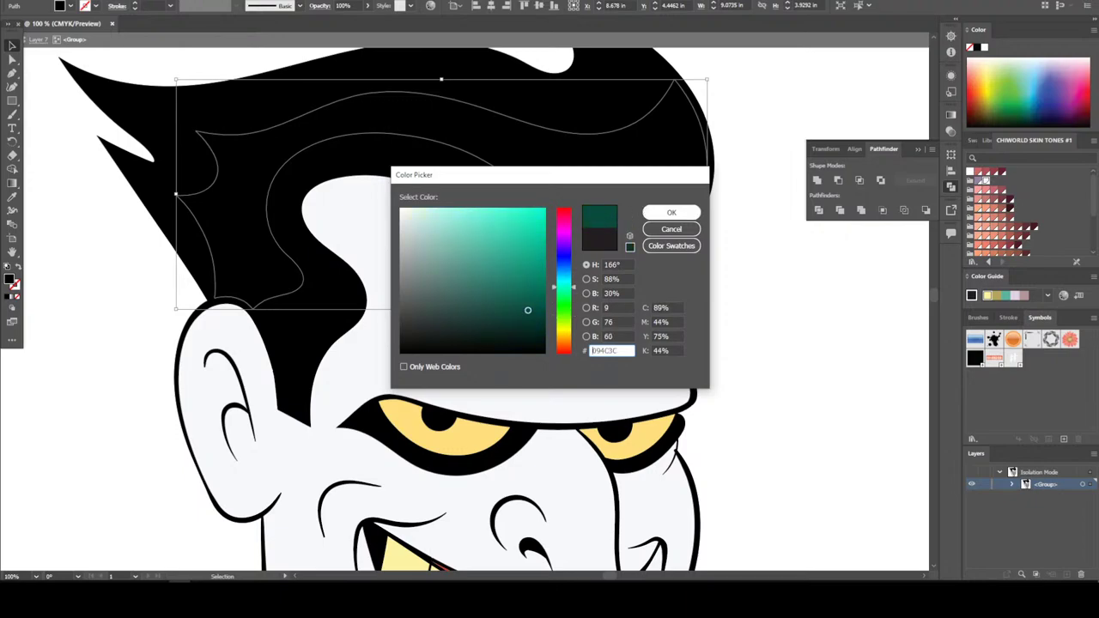
{"action": "left_click", "coordinate": [672, 212]}
{"action": "key", "text": "ctrl+minus"}
{"action": "key", "text": "ctrl+minus"}
{"action": "key", "text": "ctrl+minus"}
{"action": "key", "text": "ctrl+minus"}
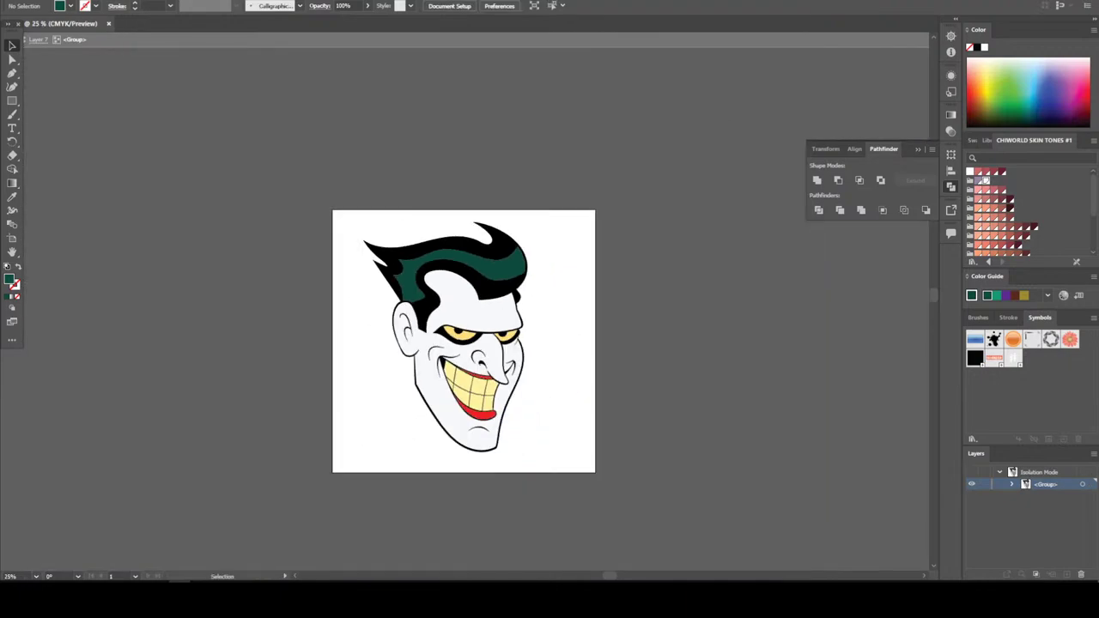
{"action": "key", "text": "ctrl+plus"}
{"action": "key", "text": "ctrl+plus"}
{"action": "scroll", "coordinate": [464, 309], "scroll_direction": "down", "scroll_amount": 2}
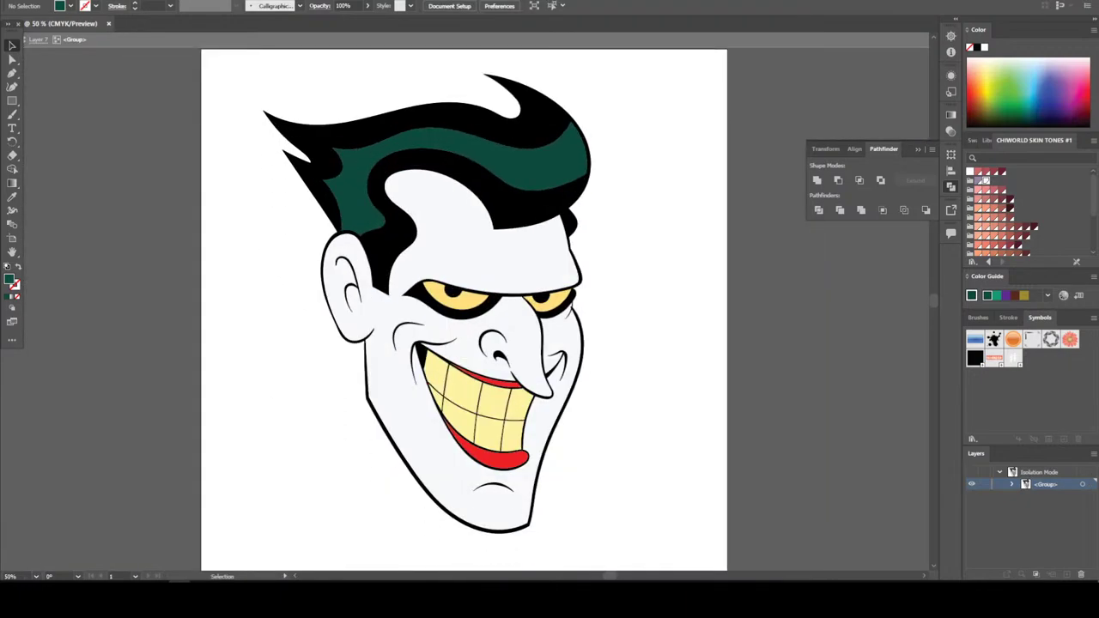
{"action": "scroll", "coordinate": [464, 310], "scroll_direction": "down", "scroll_amount": 1}
Exit isolation mode and zoom in on the right eye
{"action": "key", "text": "Escape"}
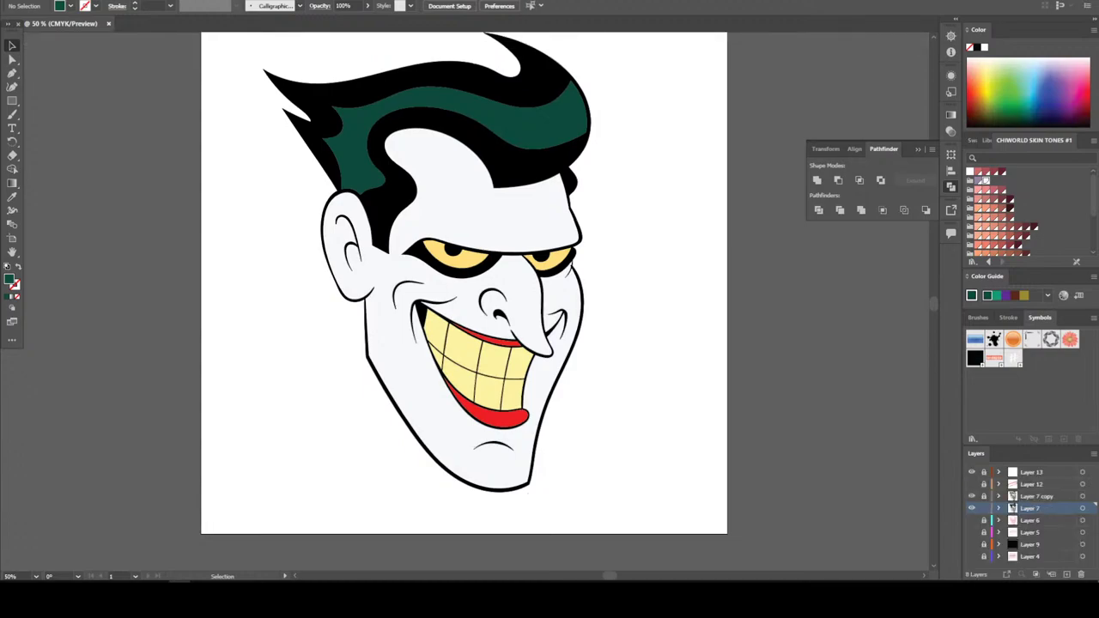
{"action": "key", "text": "a"}
{"action": "scroll", "coordinate": [607, 300], "scroll_direction": "up", "scroll_amount": 4}
{"action": "key", "text": "v"}
{"action": "scroll", "coordinate": [268, 303], "scroll_direction": "up", "scroll_amount": 2}
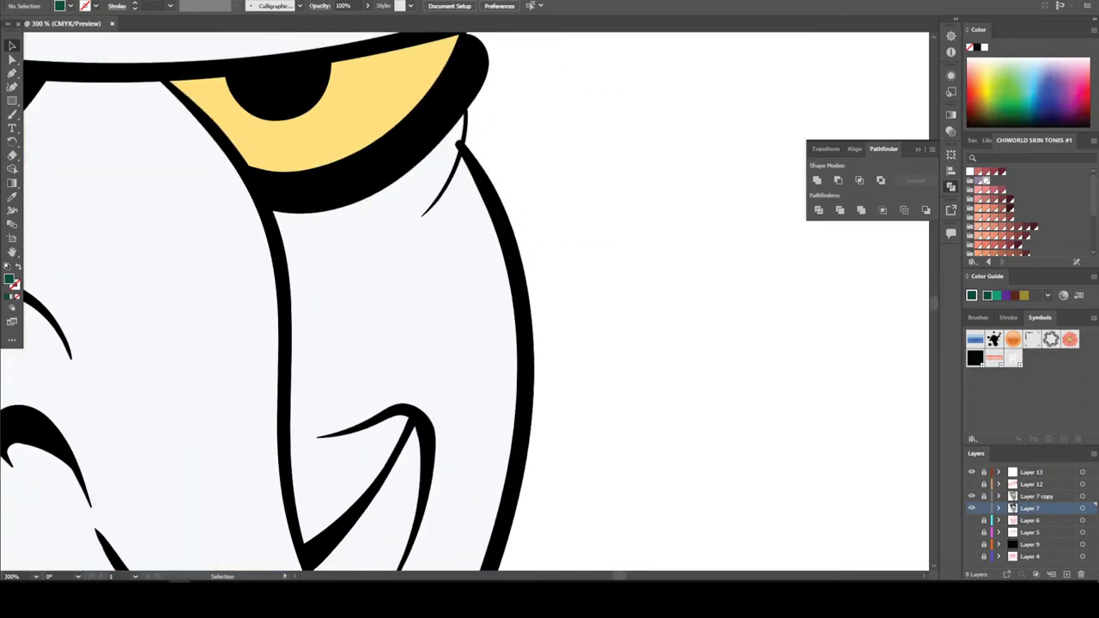
{"action": "scroll", "coordinate": [268, 302], "scroll_direction": "up", "scroll_amount": 3}
{"action": "scroll", "coordinate": [472, 292], "scroll_direction": "up", "scroll_amount": 3}
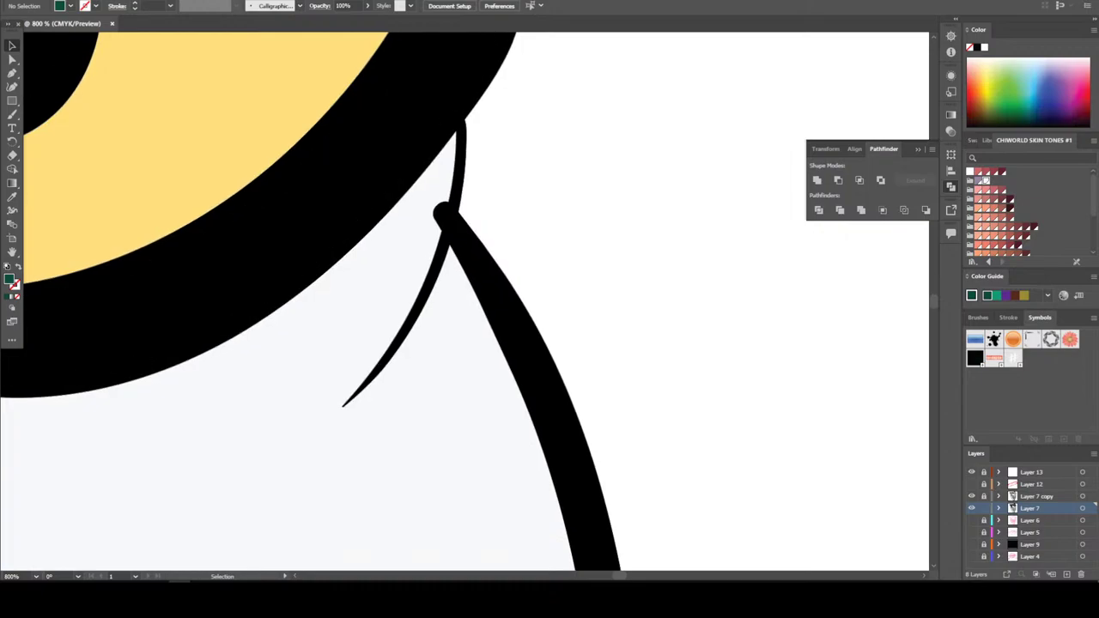
Unlock Layer 7 and add a new Layer 10 above Layer 7 copy
{"action": "left_click", "coordinate": [1036, 496]}
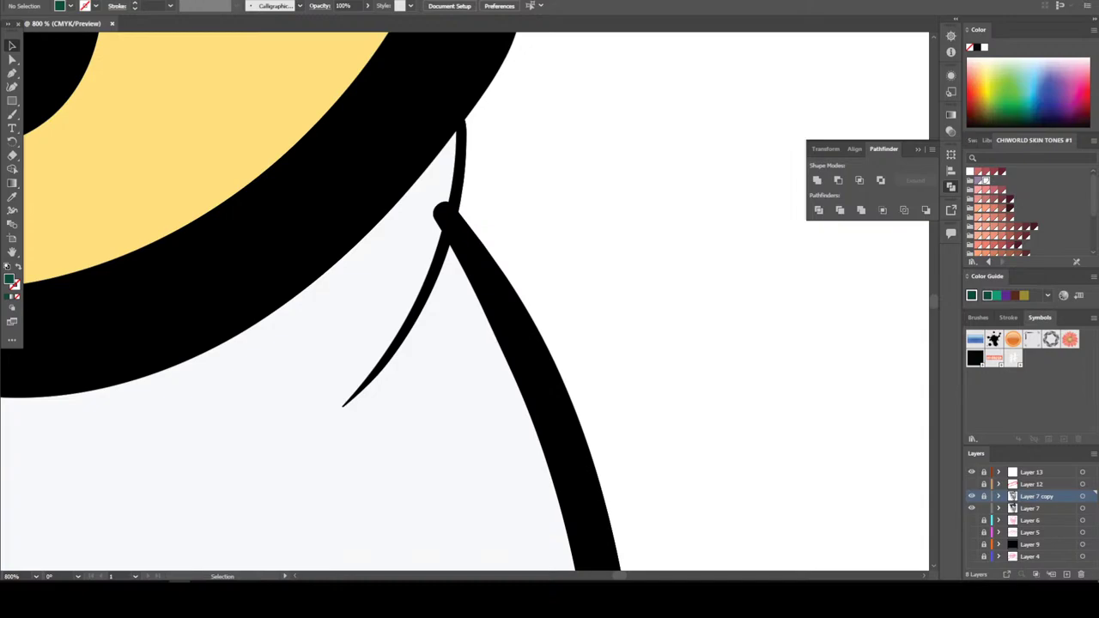
{"action": "key", "text": "ctrl+equal"}
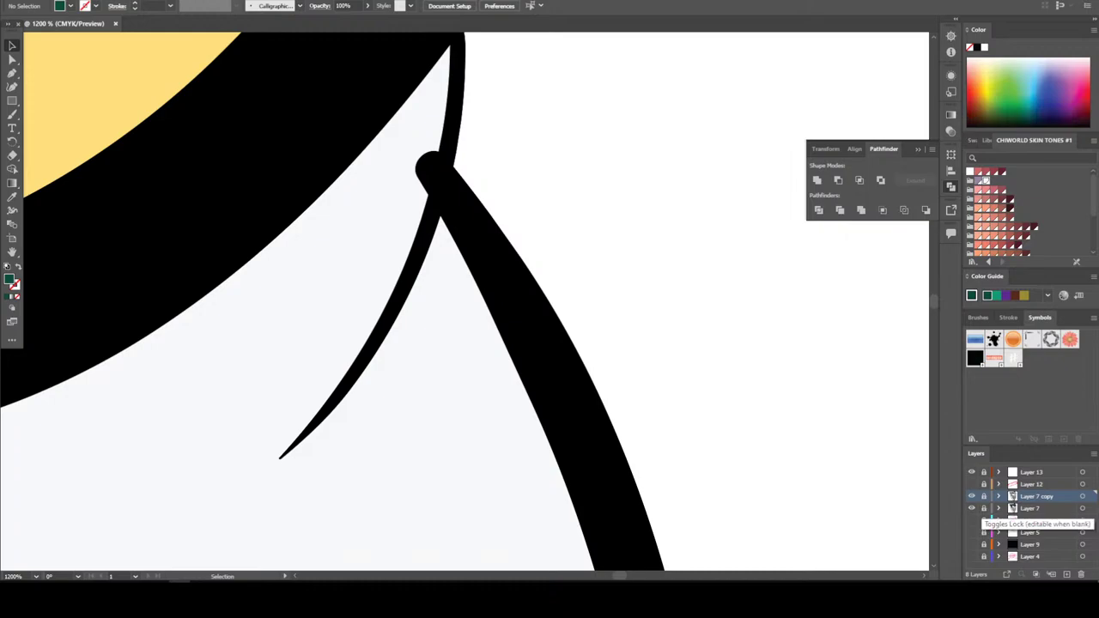
{"action": "left_click", "coordinate": [984, 508]}
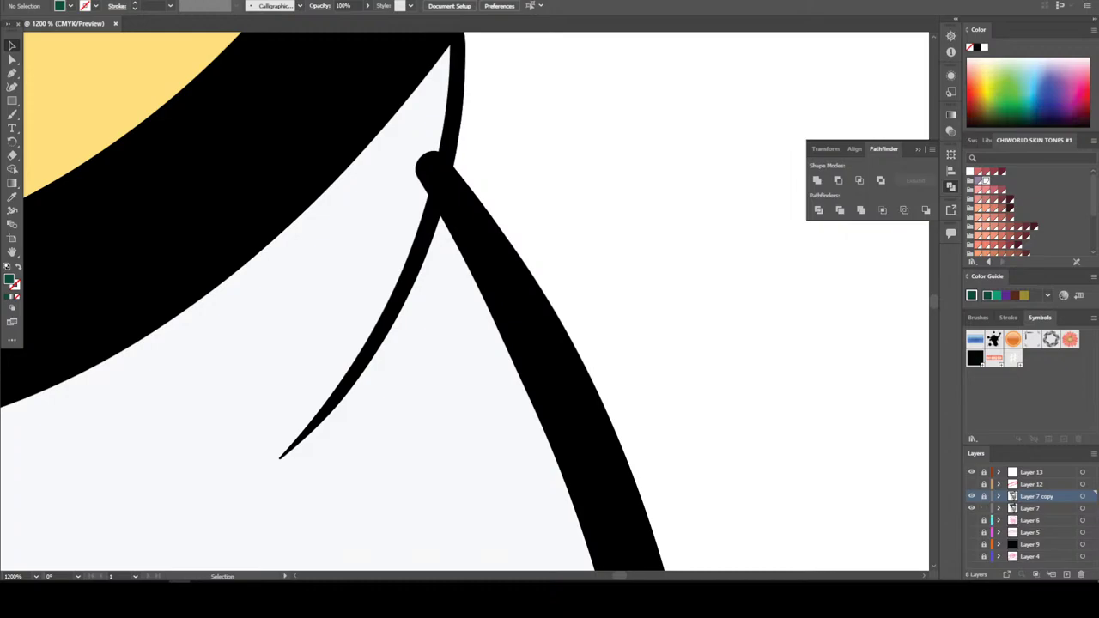
{"action": "key", "text": "ctrl+equal"}
{"action": "key", "text": "ctrl+equal"}
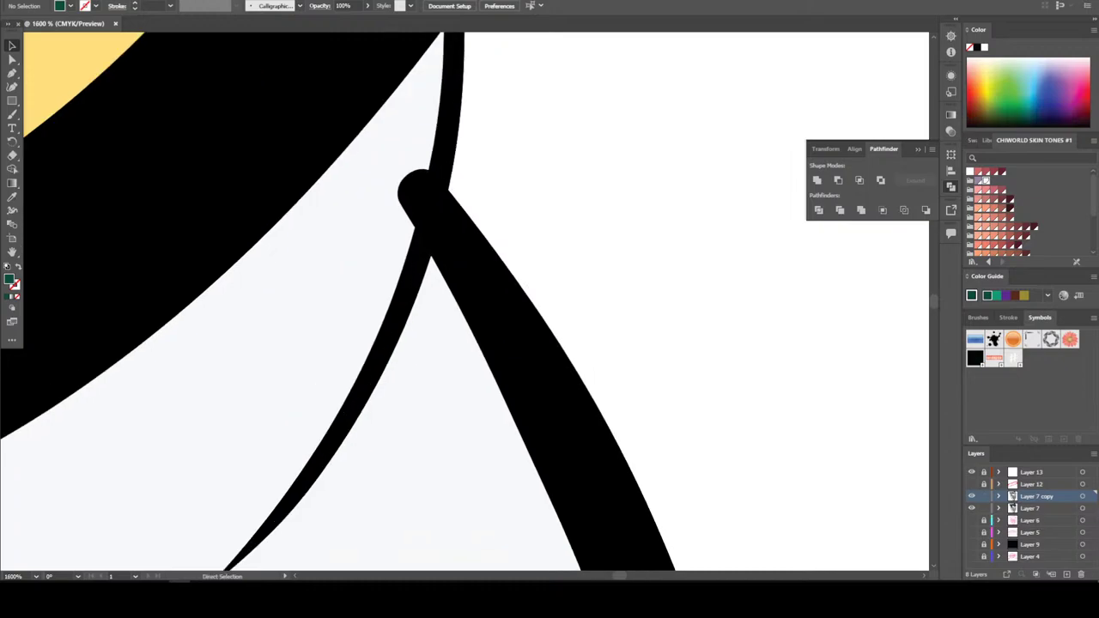
{"action": "scroll", "coordinate": [463, 301], "scroll_direction": "up", "scroll_amount": 3}
{"action": "key", "text": "shift+e"}
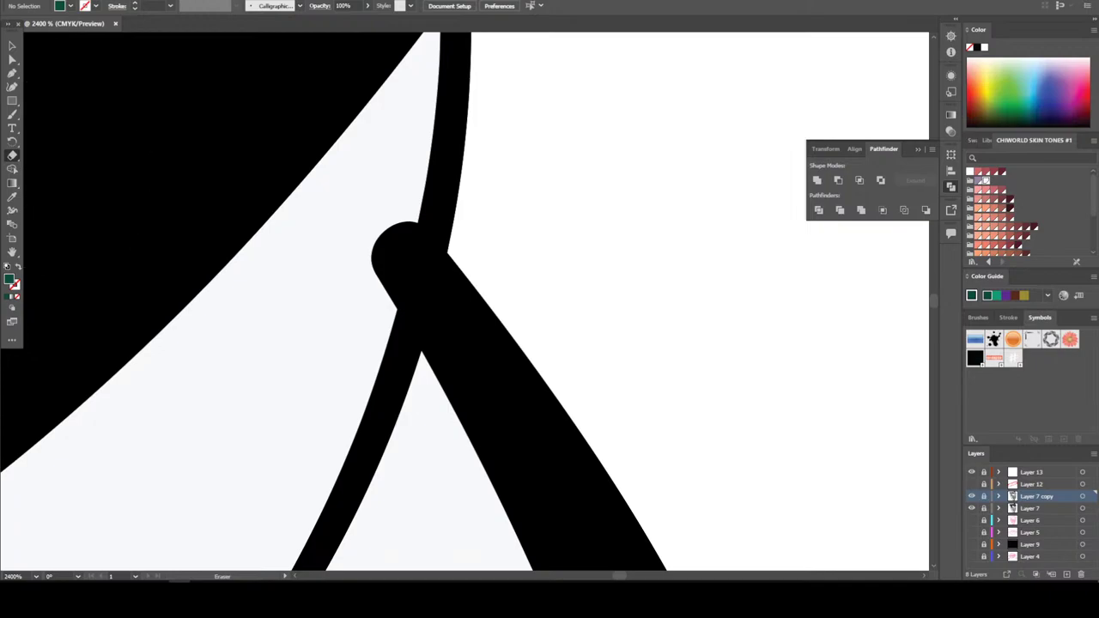
{"action": "left_click", "coordinate": [1067, 575]}
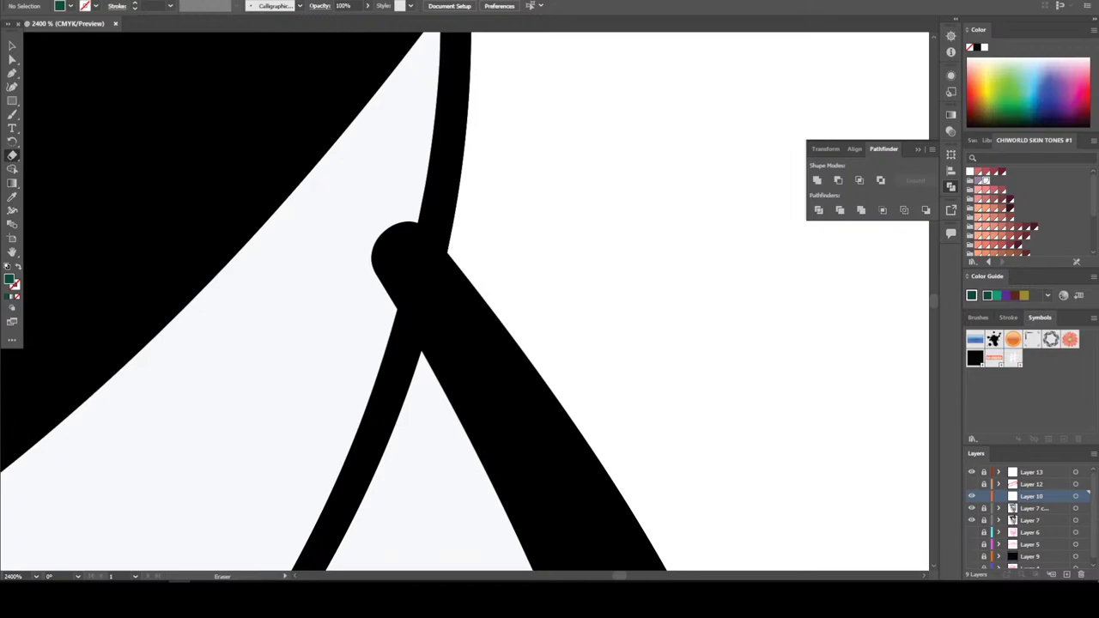
Redraw the line beside the right eye smoothly with the Pencil tool
{"action": "key", "text": "i"}
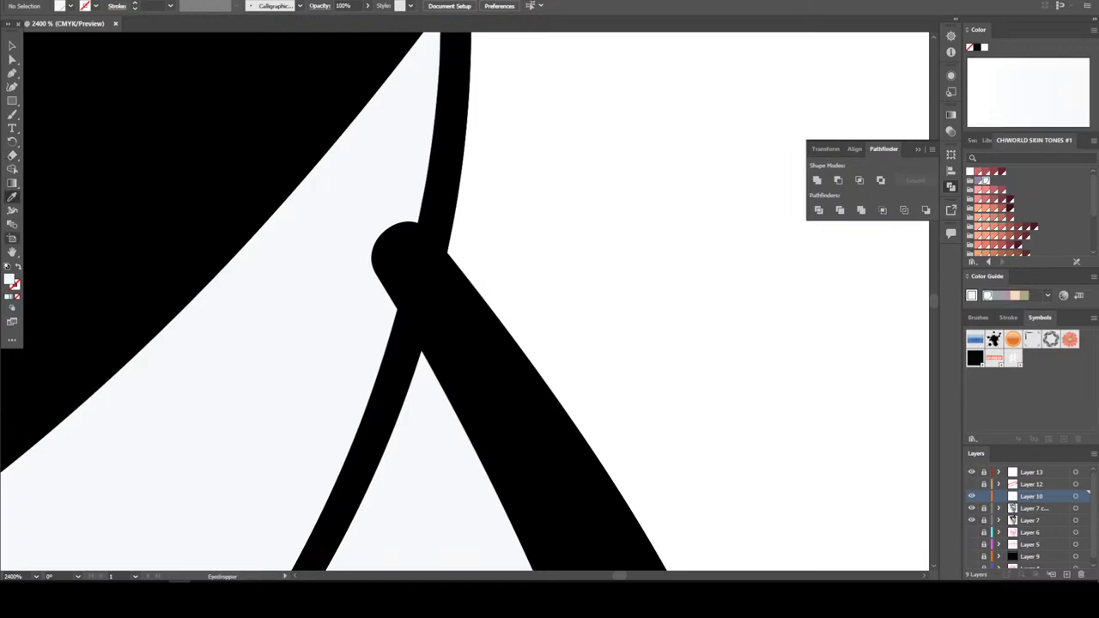
{"action": "key", "text": "b"}
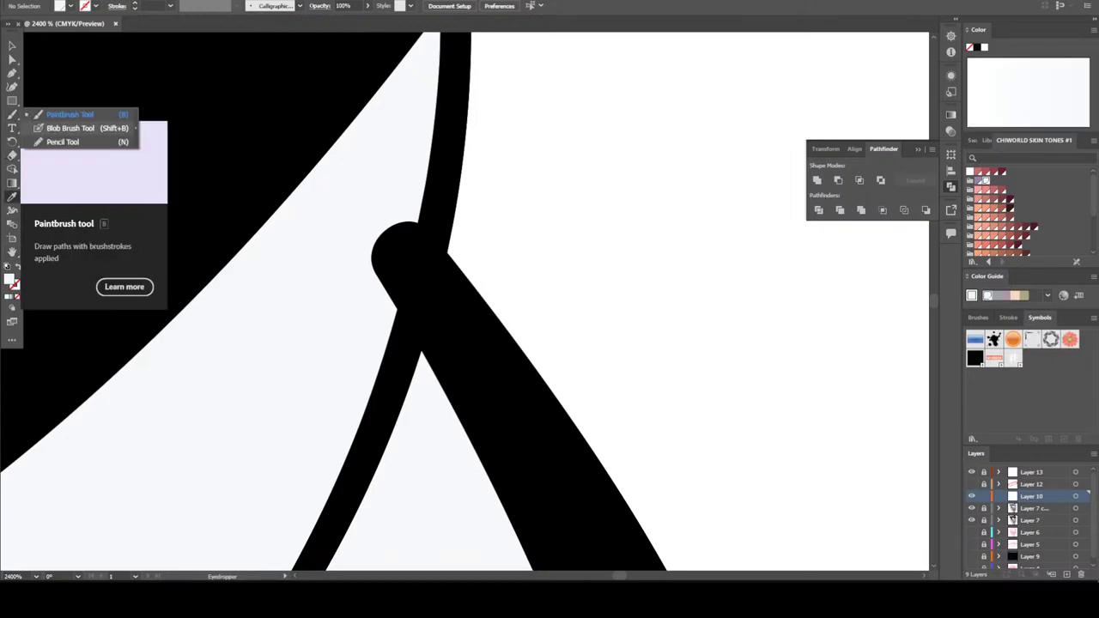
{"action": "key", "text": "n"}
{"action": "mouse_move", "coordinate": [375, 374]}
{"action": "left_mouse_down"}
{"action": "mouse_move", "coordinate": [419, 243]}
{"action": "mouse_move", "coordinate": [423, 201]}
{"action": "mouse_move", "coordinate": [402, 158]}
{"action": "left_mouse_up"}
{"action": "key", "text": "ctrl+minus"}
{"action": "key", "text": "ctrl+minus"}
{"action": "key", "text": "ctrl+minus"}
{"action": "key", "text": "ctrl+minus"}
{"action": "key", "text": "ctrl+minus"}
{"action": "key", "text": "ctrl+minus"}
{"action": "key", "text": "ctrl+minus"}
{"action": "key", "text": "ctrl+minus"}
{"action": "key", "text": "ctrl+minus"}
{"action": "key", "text": "ctrl+minus"}
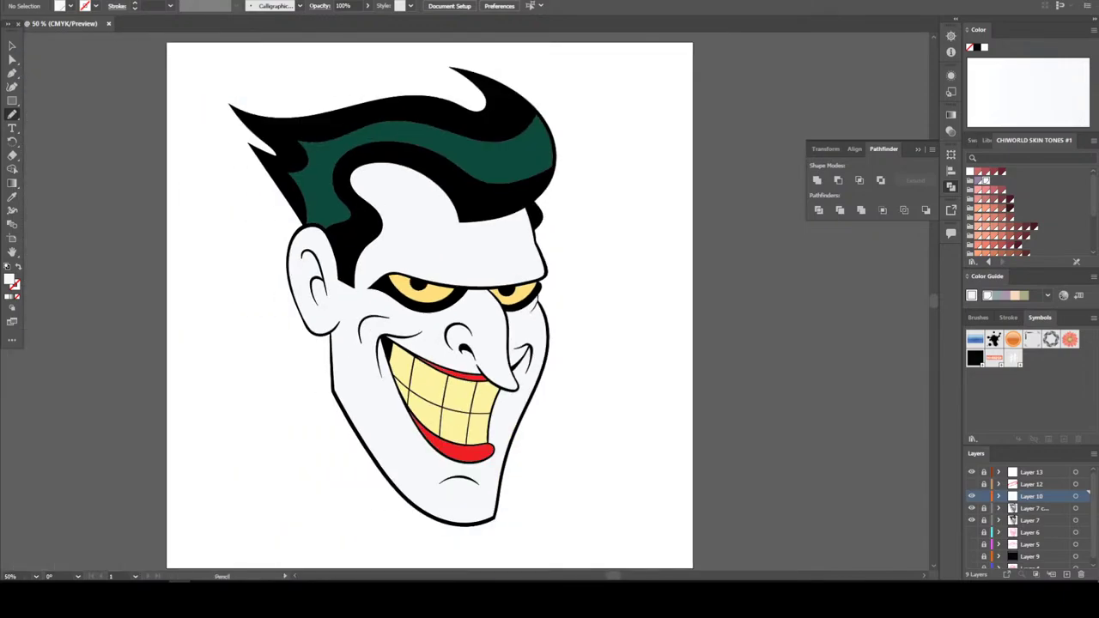
Duplicate Layer 7 and toggle its lock state
{"action": "left_click", "coordinate": [1035, 521]}
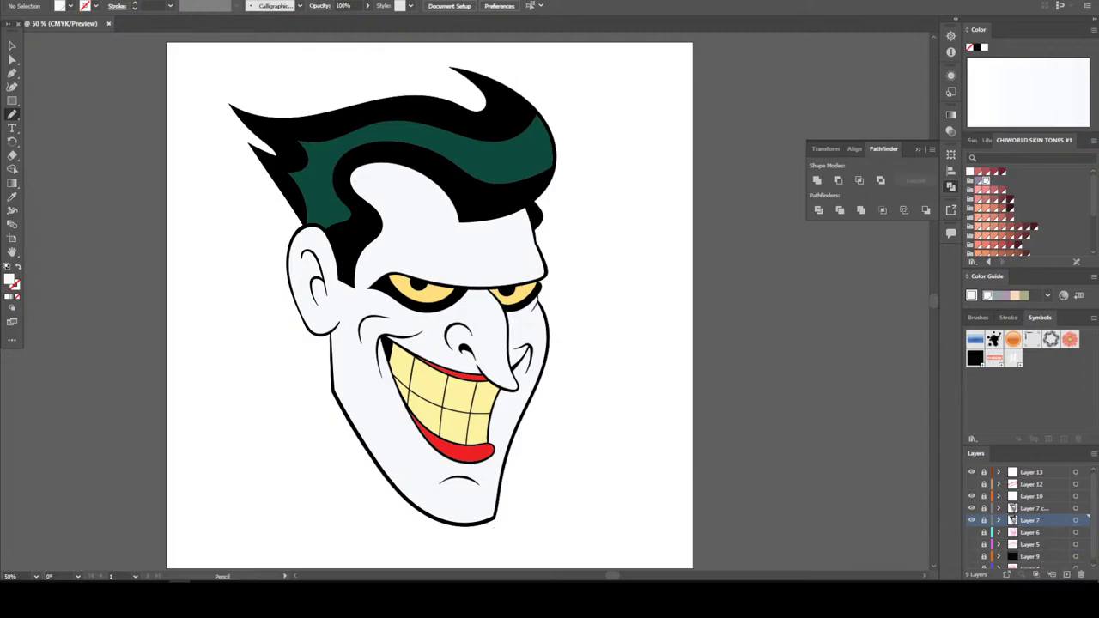
{"action": "scroll", "coordinate": [1026, 515], "scroll_direction": "down", "scroll_amount": 1}
{"action": "left_click_drag", "start_coordinate": [1030, 514], "coordinate": [1066, 574]}
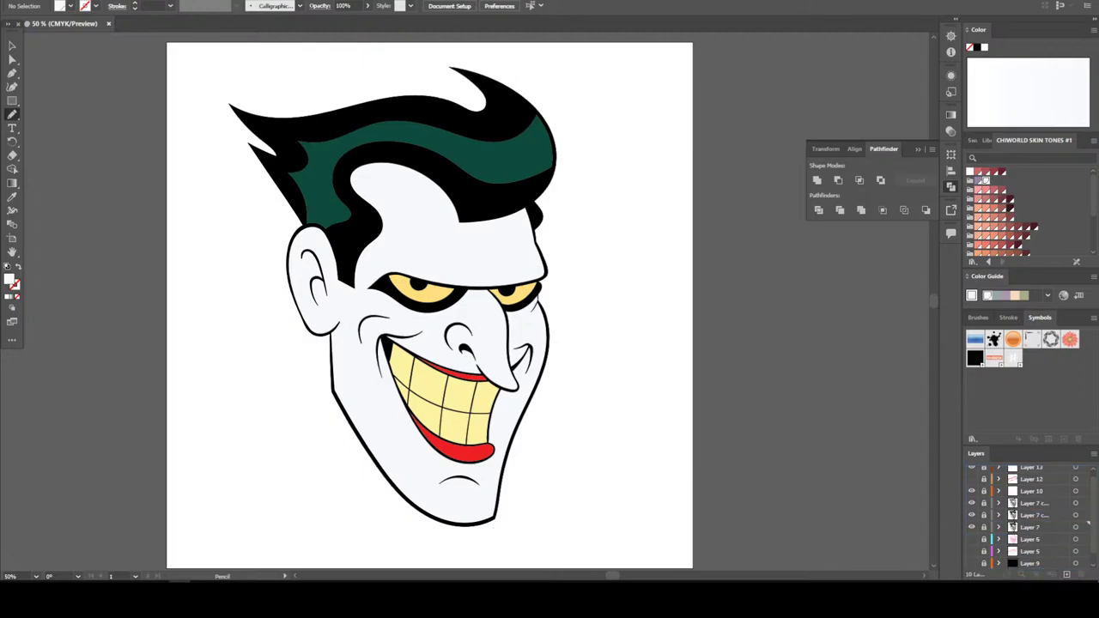
{"action": "left_click", "coordinate": [984, 527]}
{"action": "left_click", "coordinate": [985, 527]}
{"action": "left_click", "coordinate": [984, 527]}
{"action": "left_click", "coordinate": [984, 527]}
Select the Layer 7 copy artwork, then add a new Layer 11 above Layer 7
{"action": "key", "text": "ctrl+1"}
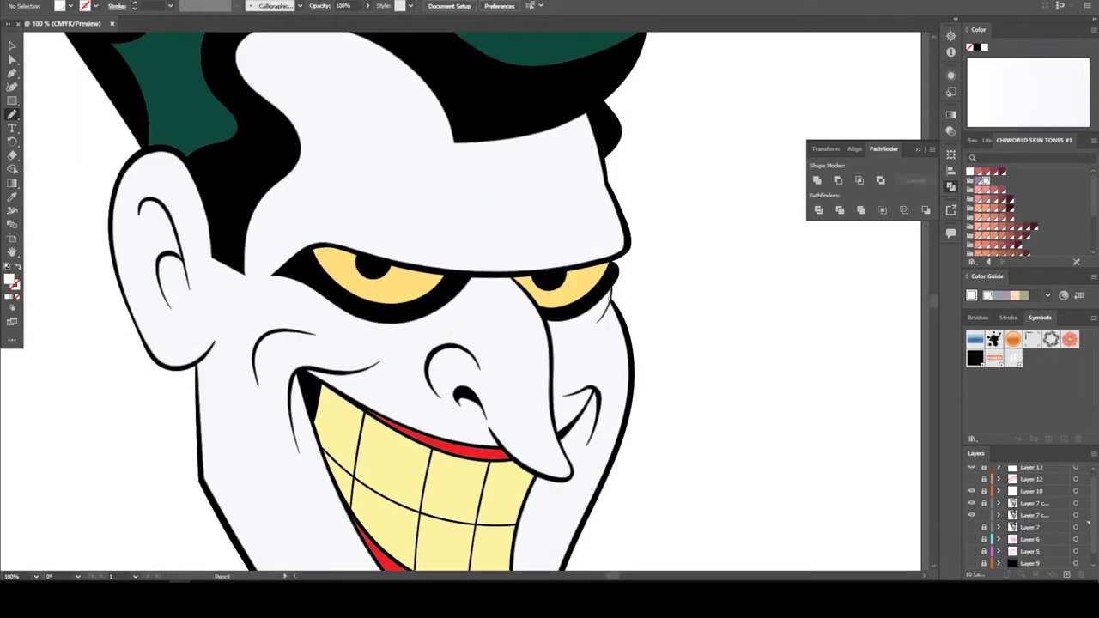
{"action": "key", "text": "a"}
{"action": "left_click", "coordinate": [1086, 514]}
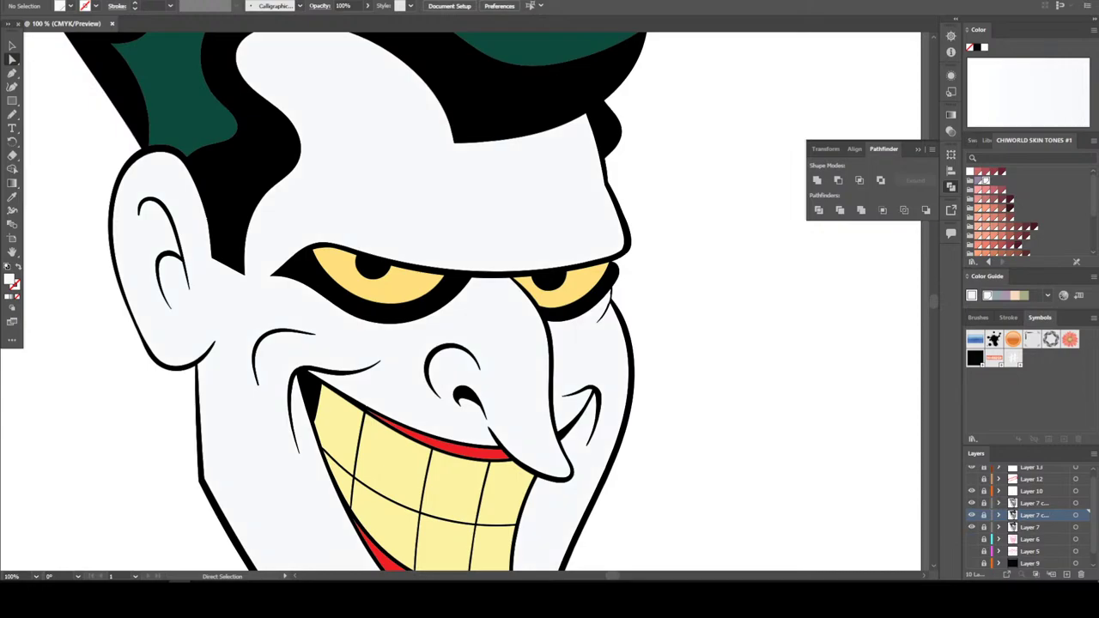
{"action": "left_click", "coordinate": [1039, 526]}
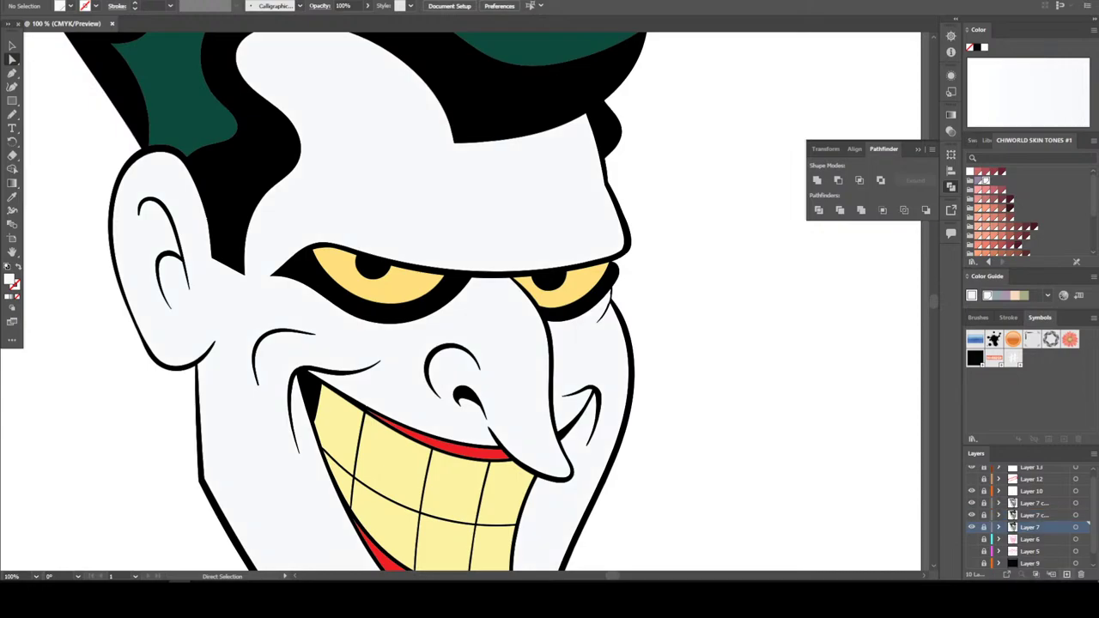
{"action": "key", "text": "ctrl+l"}
{"action": "scroll", "coordinate": [412, 301], "scroll_direction": "down", "scroll_amount": 3}
{"action": "scroll", "coordinate": [412, 301], "scroll_direction": "down", "scroll_amount": 2}
{"action": "scroll", "coordinate": [412, 300], "scroll_direction": "up", "scroll_amount": 1}
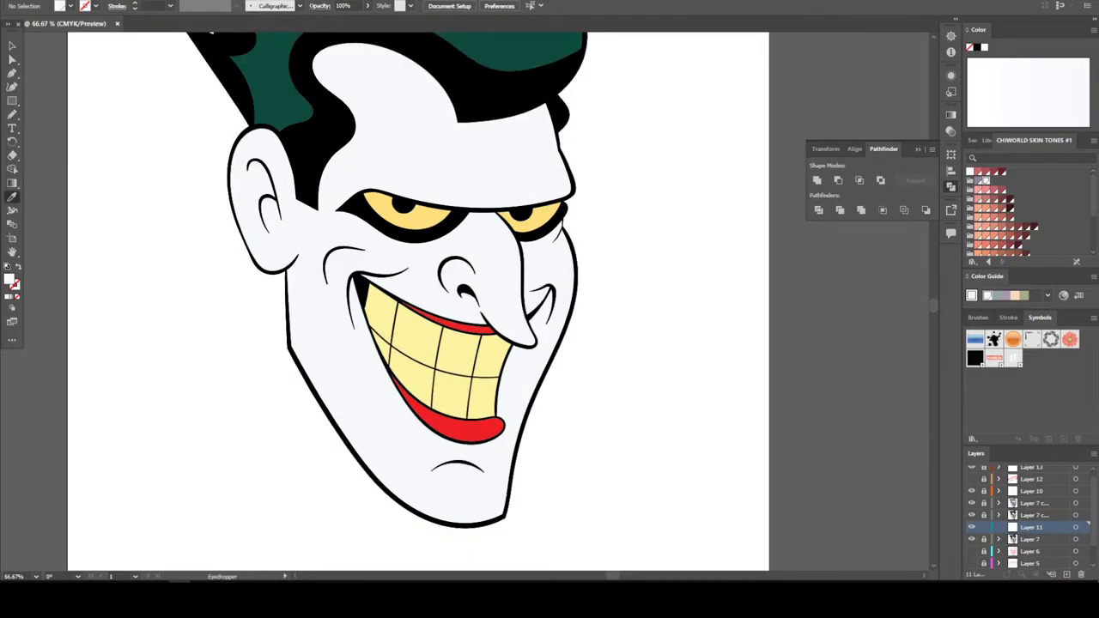
Mix a grey-blue fill and lighten it to pale ACAFBF in the Color Picker
{"action": "type", "text": "91A1A8"}
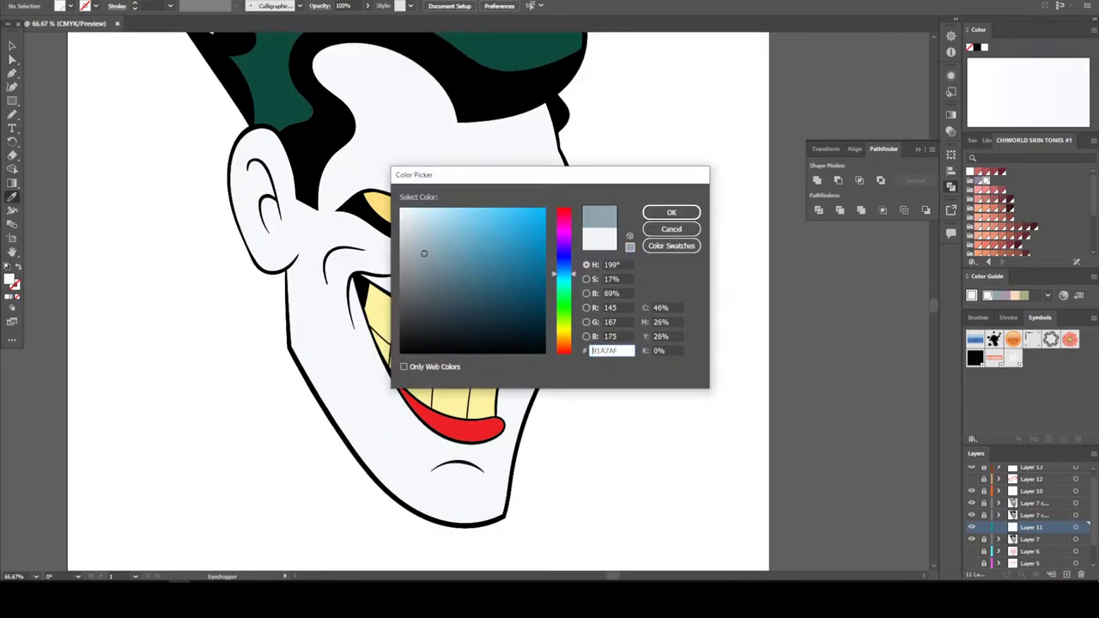
{"action": "type", "text": "8D90A3"}
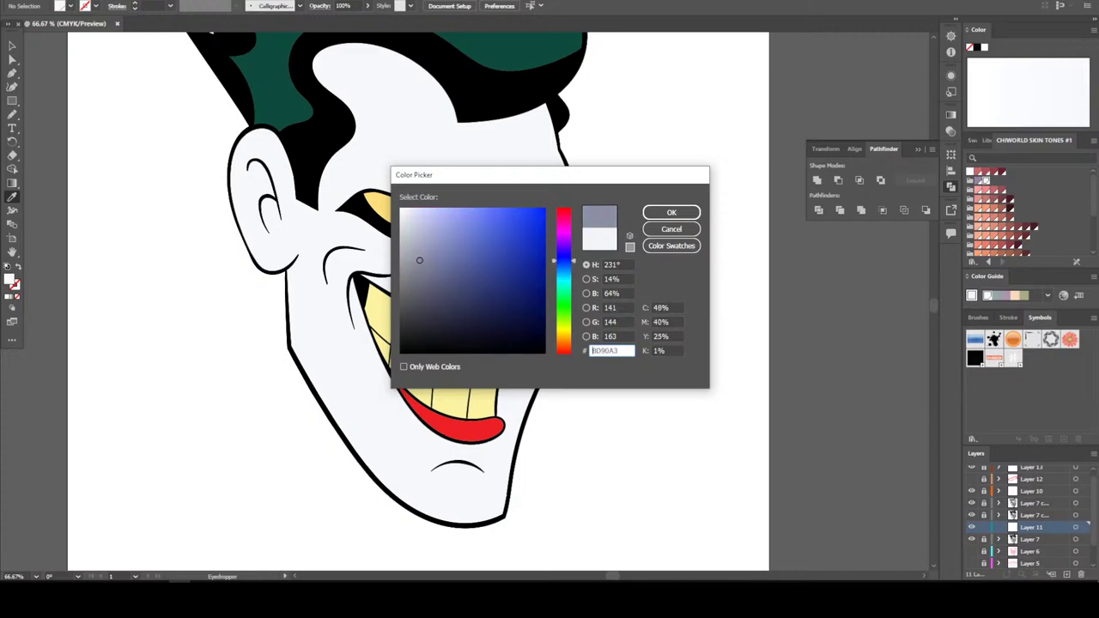
{"action": "left_click_drag", "start_coordinate": [419, 260], "coordinate": [413, 243]}
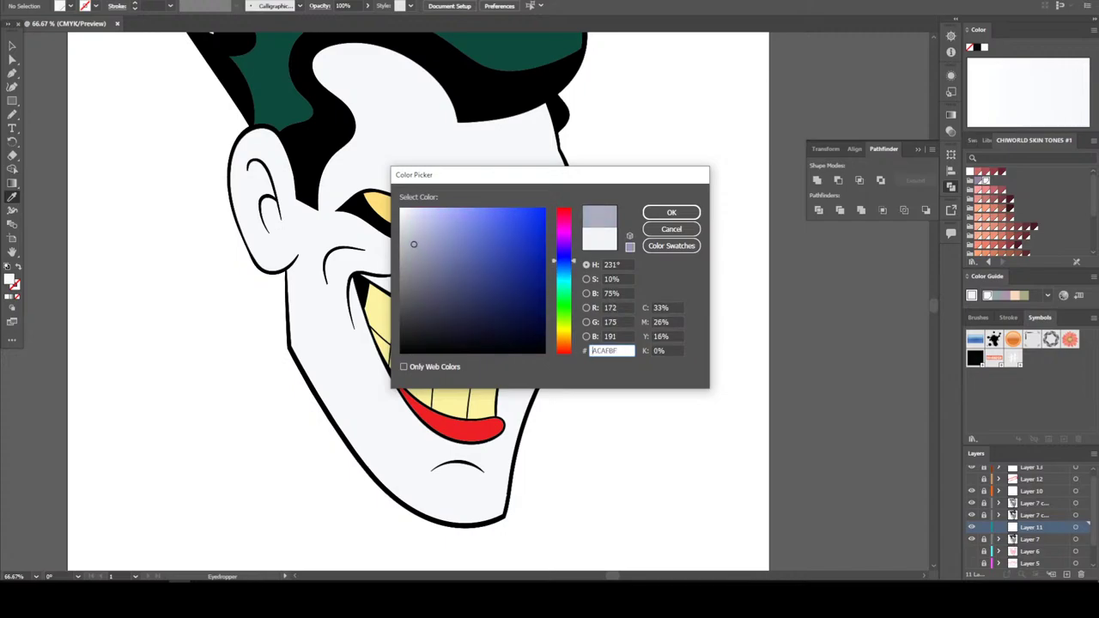
{"action": "left_click", "coordinate": [671, 212]}
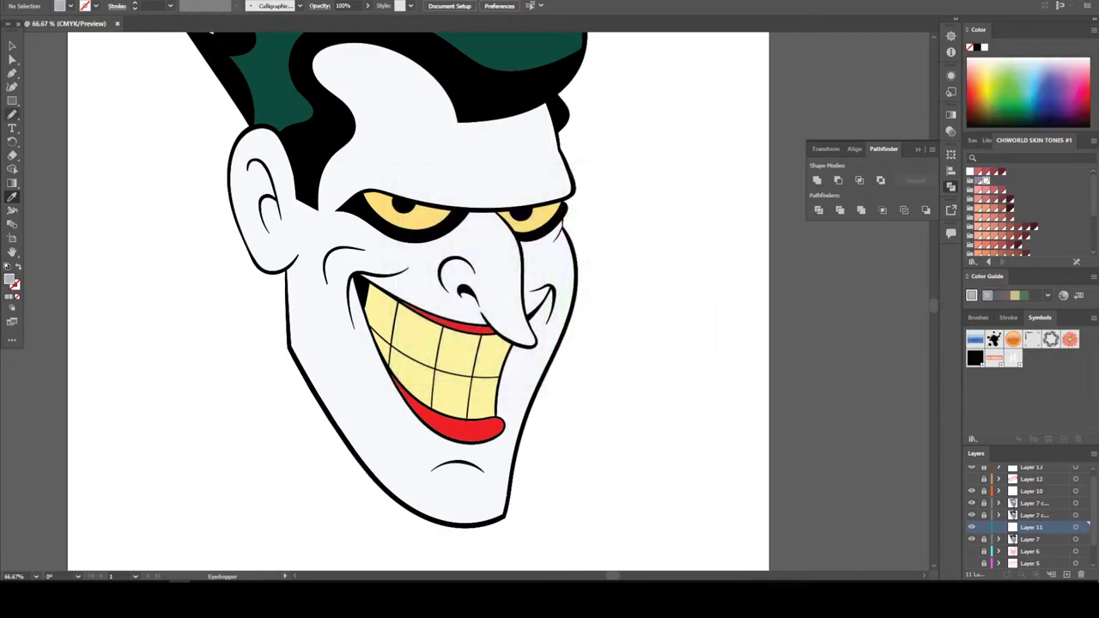
{"action": "key", "text": "n"}
{"action": "key", "text": "ctrl+0"}
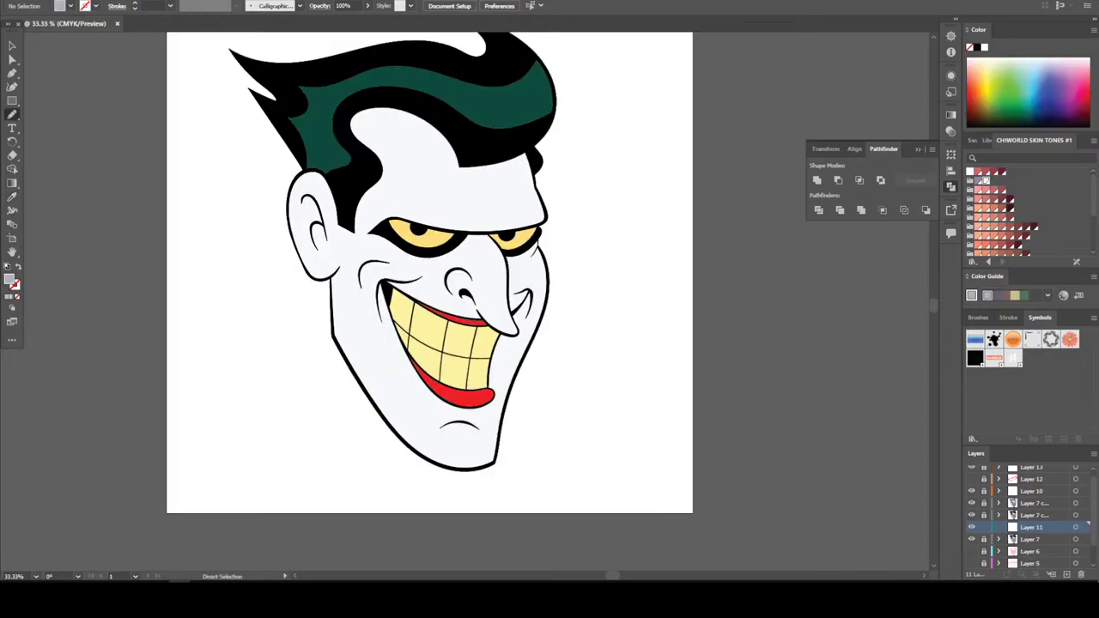
{"action": "key", "text": "ctrl+equal"}
{"action": "key", "text": "ctrl+equal"}
{"action": "key", "text": "ctrl+equal"}
{"action": "key", "text": "ctrl+equal"}
{"action": "key", "text": "ctrl+minus"}
{"action": "key", "text": "ctrl+minus"}
{"action": "key", "text": "ctrl+minus"}
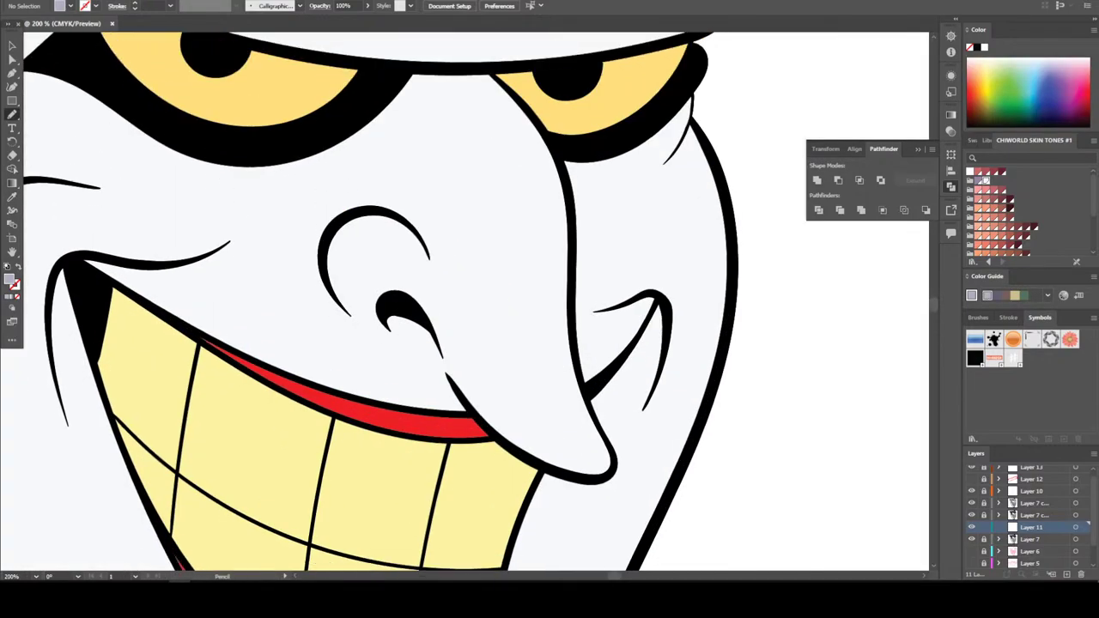
{"action": "key", "text": "ctrl+minus"}
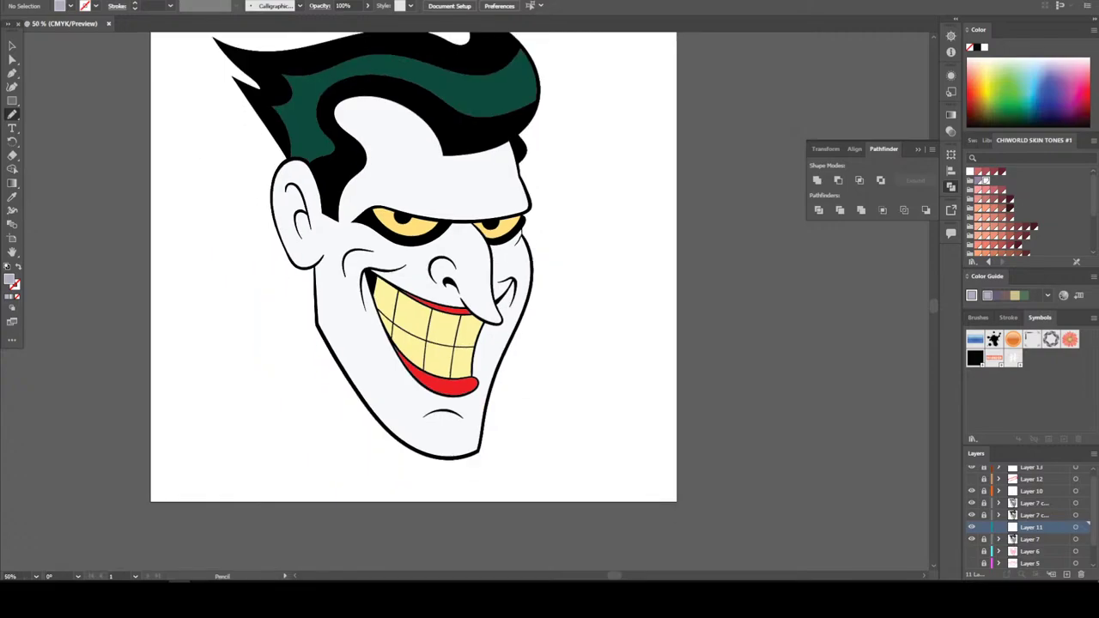
Draw grey shadow shapes at the left mouth corner and along the nose's lower edge
{"action": "key", "text": "ctrl+plus"}
{"action": "key", "text": "ctrl+plus"}
{"action": "key", "text": "ctrl+plus"}
{"action": "key", "text": "ctrl+plus"}
{"action": "key", "text": "ctrl+plus"}
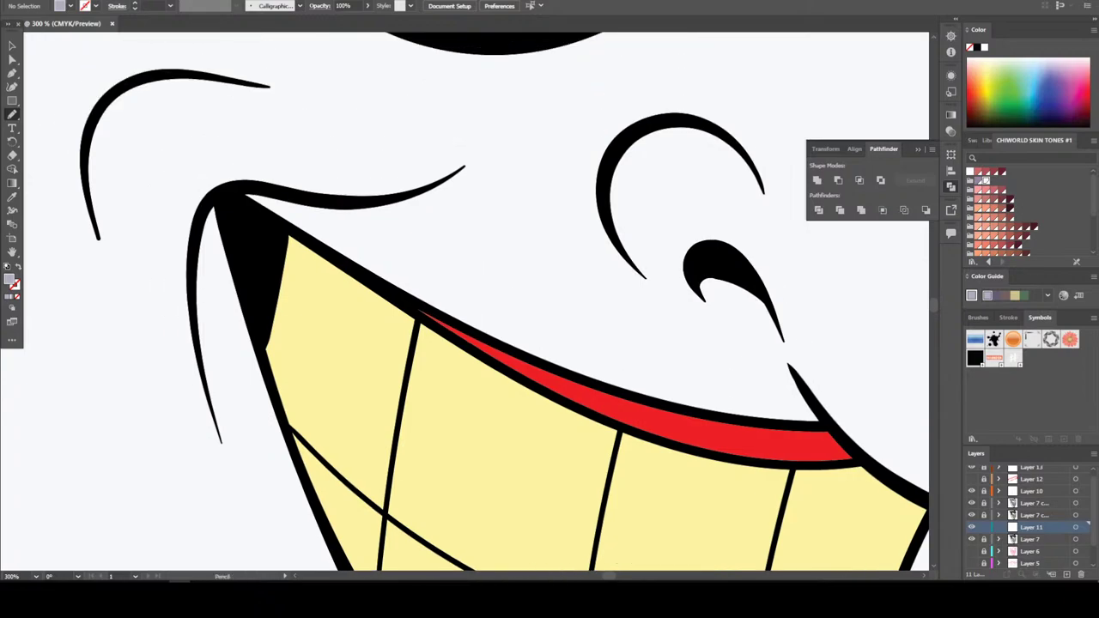
{"action": "mouse_move", "coordinate": [314, 274]}
{"action": "left_mouse_down"}
{"action": "mouse_move", "coordinate": [438, 232]}
{"action": "mouse_move", "coordinate": [506, 142]}
{"action": "mouse_move", "coordinate": [464, 166]}
{"action": "mouse_move", "coordinate": [388, 183]}
{"action": "mouse_move", "coordinate": [225, 185]}
{"action": "mouse_move", "coordinate": [191, 216]}
{"action": "mouse_move", "coordinate": [183, 287]}
{"action": "mouse_move", "coordinate": [232, 491]}
{"action": "mouse_move", "coordinate": [266, 347]}
{"action": "left_mouse_up"}
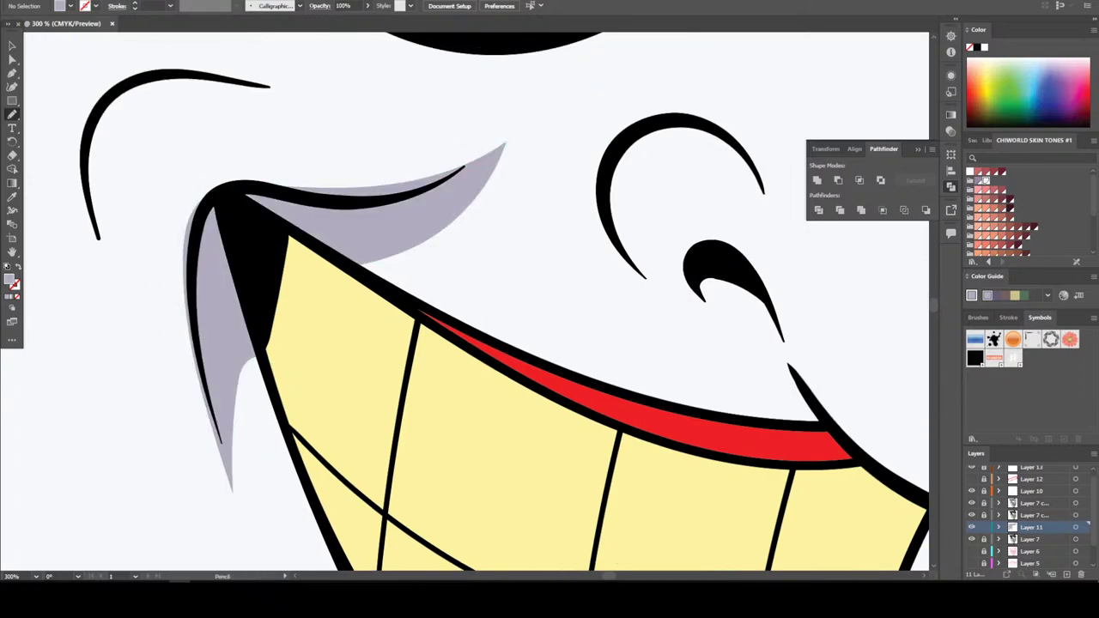
{"action": "left_click_drag", "start_coordinate": [507, 143], "coordinate": [388, 189]}
{"action": "key", "text": "ctrl+minus"}
{"action": "key", "text": "ctrl+minus"}
{"action": "key", "text": "ctrl+minus"}
{"action": "key", "text": "ctrl+plus"}
{"action": "key", "text": "ctrl+plus"}
{"action": "key", "text": "ctrl+plus"}
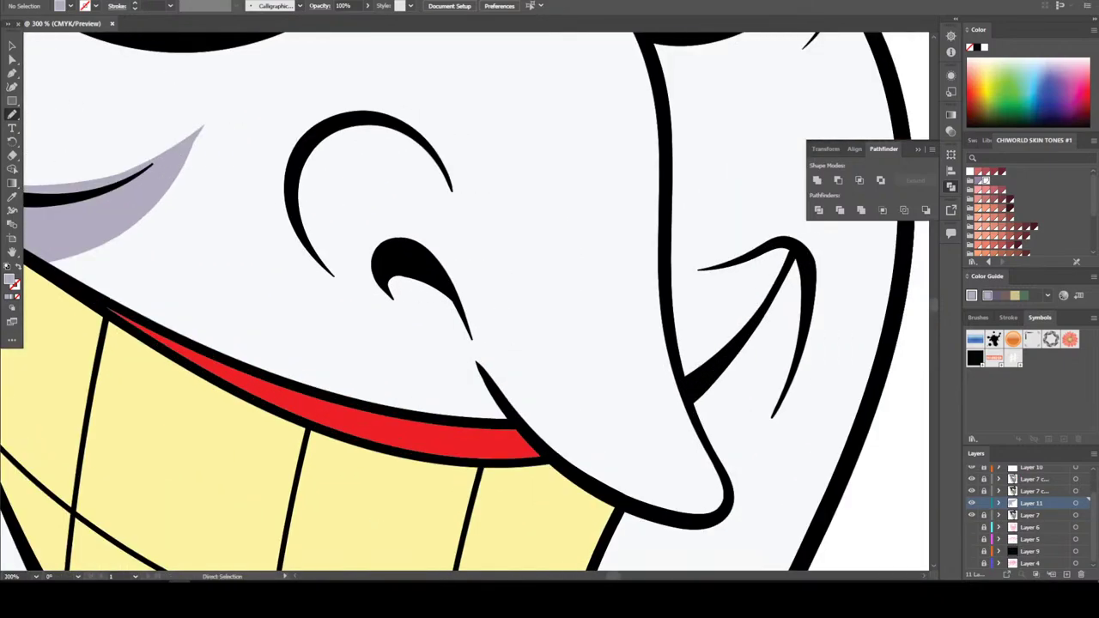
{"action": "left_click_drag", "start_coordinate": [539, 448], "coordinate": [480, 361]}
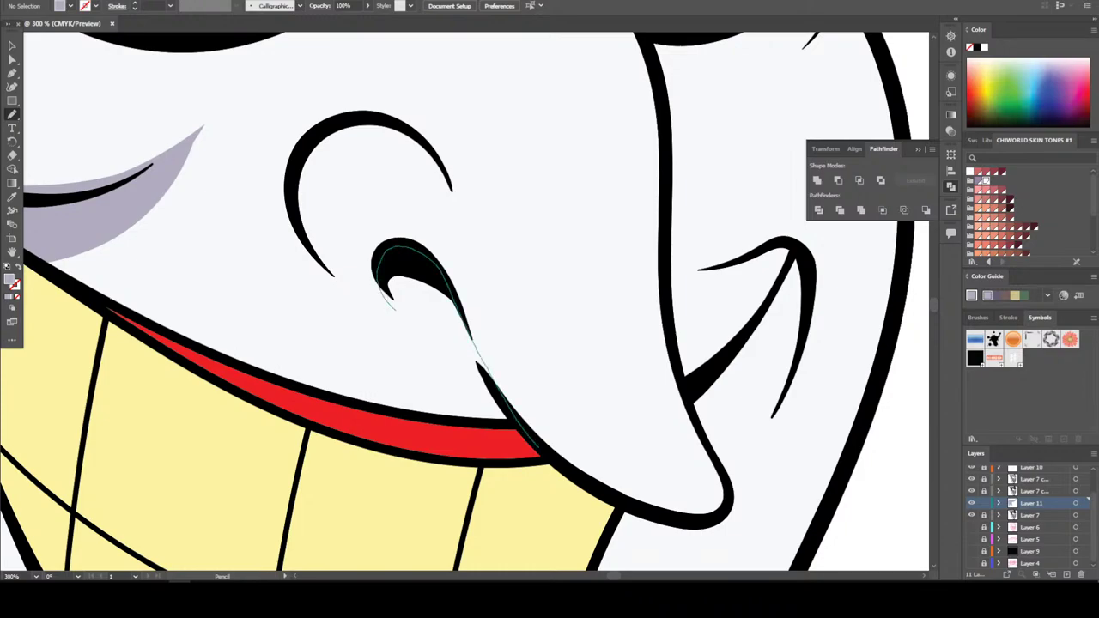
{"action": "left_click_drag", "start_coordinate": [397, 313], "coordinate": [515, 425]}
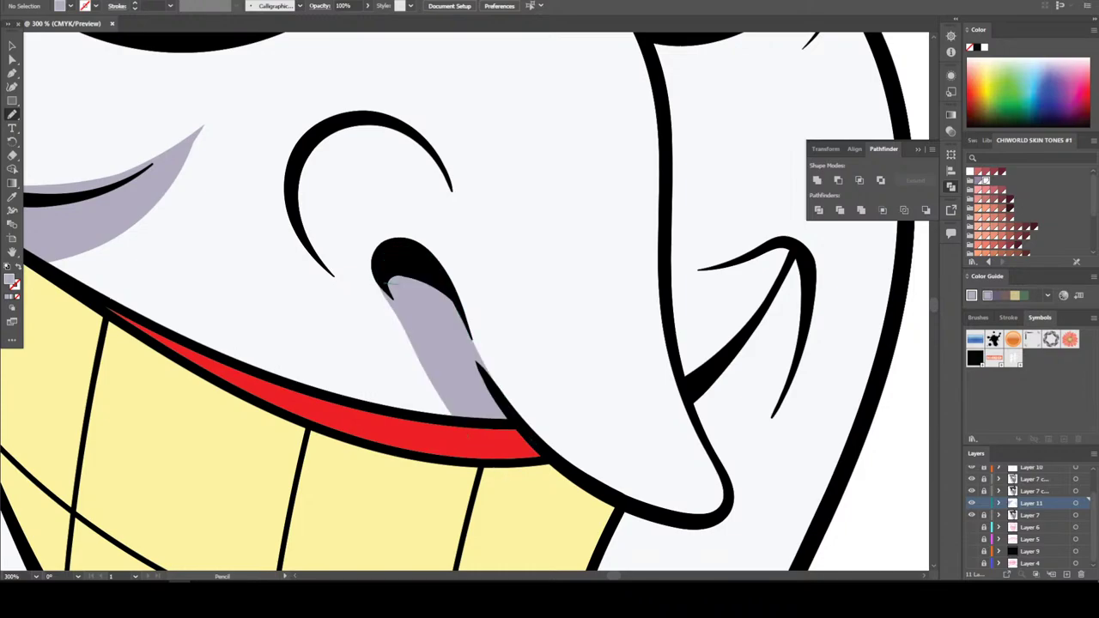
Shade down the side of the nose and around the nostril's upper curve
{"action": "mouse_move", "coordinate": [391, 282]}
{"action": "left_mouse_down"}
{"action": "mouse_move", "coordinate": [299, 198]}
{"action": "mouse_move", "coordinate": [296, 144]}
{"action": "mouse_move", "coordinate": [314, 122]}
{"action": "mouse_move", "coordinate": [295, 133]}
{"action": "mouse_move", "coordinate": [277, 172]}
{"action": "mouse_move", "coordinate": [281, 229]}
{"action": "mouse_move", "coordinate": [327, 279]}
{"action": "mouse_move", "coordinate": [387, 307]}
{"action": "left_mouse_up"}
{"action": "scroll", "coordinate": [386, 308], "scroll_direction": "up", "scroll_amount": 2}
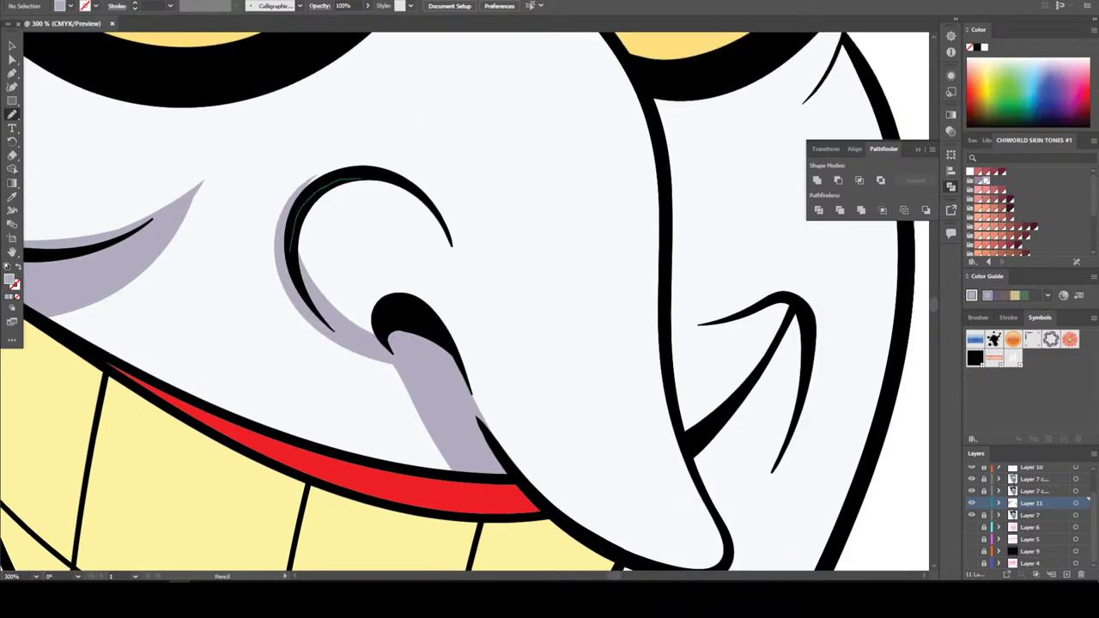
{"action": "left_click_drag", "start_coordinate": [390, 181], "coordinate": [393, 184]}
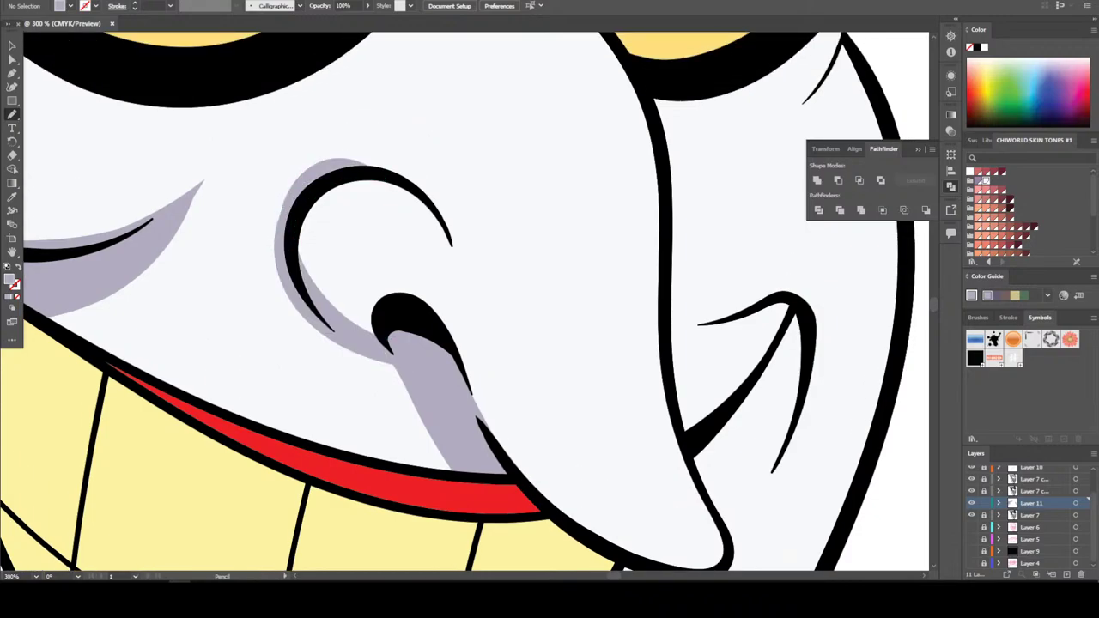
{"action": "key", "text": "ctrl+minus"}
{"action": "key", "text": "ctrl+minus"}
{"action": "key", "text": "ctrl+minus"}
{"action": "key", "text": "ctrl+minus"}
{"action": "scroll", "coordinate": [420, 301], "scroll_direction": "down", "scroll_amount": 1}
{"action": "key", "text": "ctrl+plus"}
{"action": "key", "text": "ctrl+plus"}
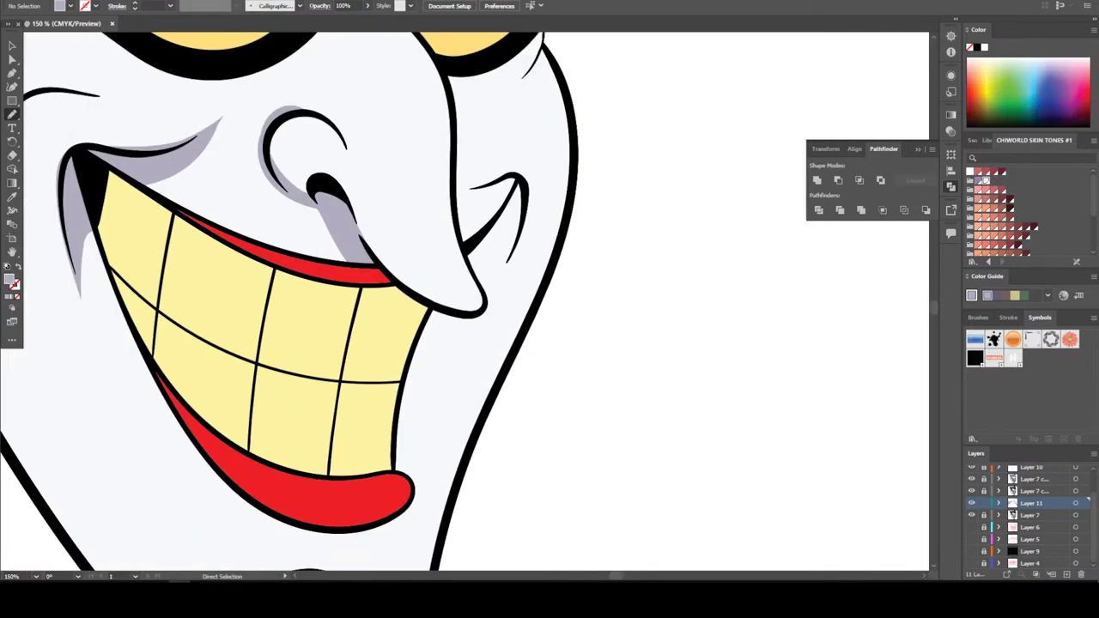
{"action": "key", "text": "ctrl+plus"}
{"action": "key", "text": "ctrl+plus"}
Add a grey shadow shape along the teeth edge beside the mouth corner
{"action": "left_click_drag", "start_coordinate": [341, 368], "coordinate": [395, 392]}
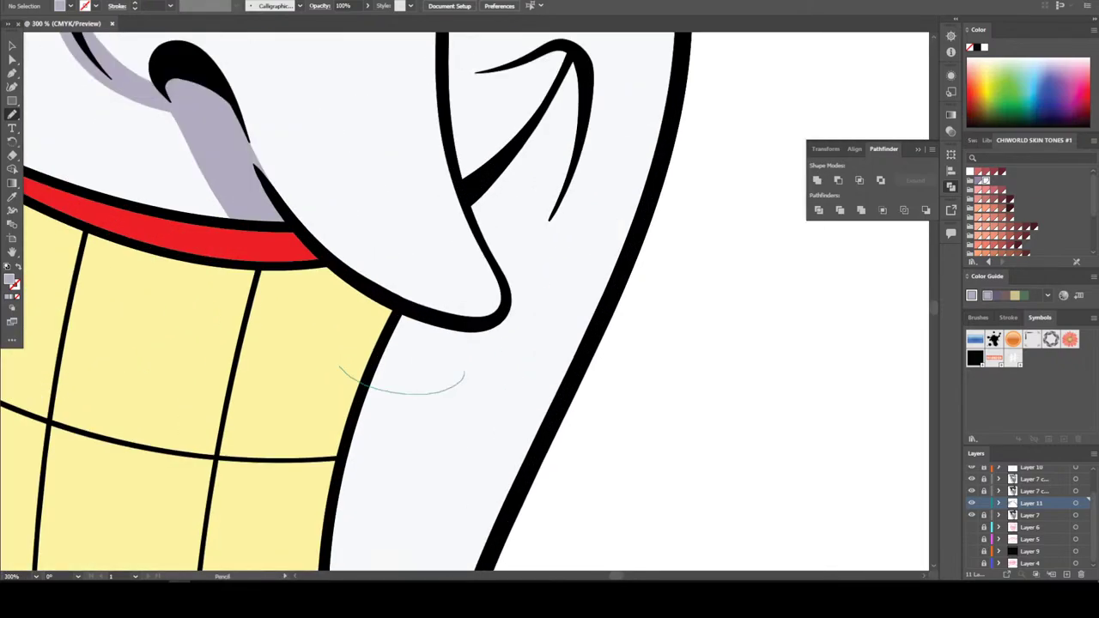
{"action": "left_click_drag", "start_coordinate": [421, 311], "coordinate": [391, 313]}
{"action": "scroll", "coordinate": [392, 313], "scroll_direction": "up", "scroll_amount": 5}
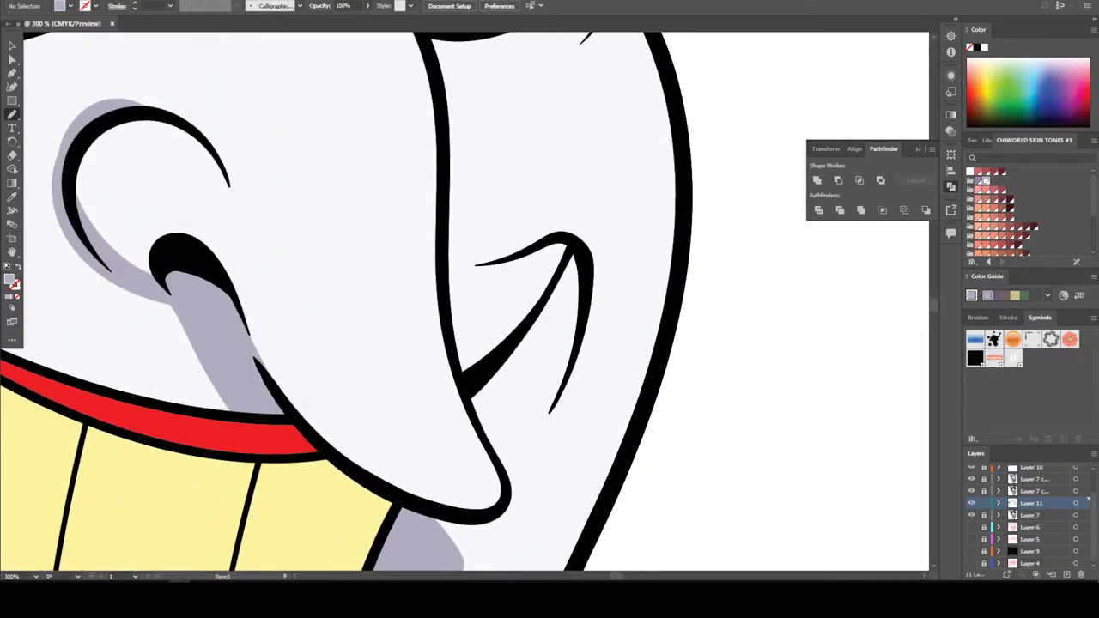
{"action": "mouse_move", "coordinate": [494, 371]}
{"action": "left_mouse_down"}
{"action": "mouse_move", "coordinate": [543, 355]}
{"action": "mouse_move", "coordinate": [516, 456]}
{"action": "mouse_move", "coordinate": [574, 386]}
{"action": "mouse_move", "coordinate": [613, 261]}
{"action": "mouse_move", "coordinate": [570, 217]}
{"action": "mouse_move", "coordinate": [465, 246]}
{"action": "left_mouse_up"}
{"action": "mouse_move", "coordinate": [463, 310]}
{"action": "left_mouse_down"}
{"action": "mouse_move", "coordinate": [456, 359]}
{"action": "mouse_move", "coordinate": [468, 382]}
{"action": "left_mouse_up"}
{"action": "key", "text": "ctrl+minus"}
{"action": "key", "text": "ctrl+minus"}
{"action": "key", "text": "ctrl+minus"}
{"action": "key", "text": "ctrl+minus"}
{"action": "key", "text": "ctrl+minus"}
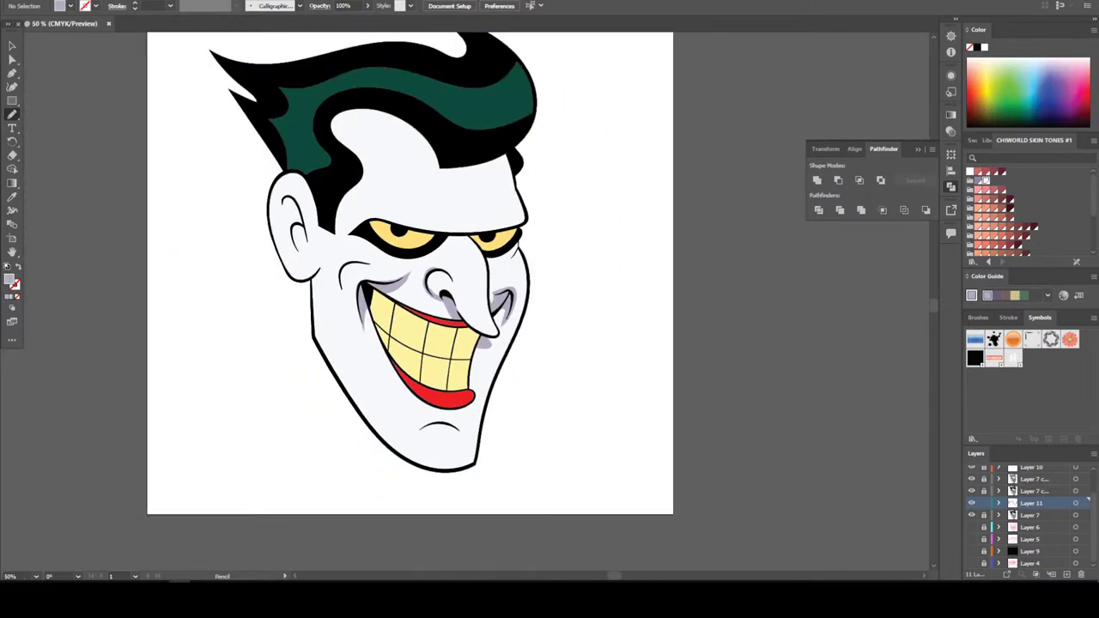
Draw a grey shadow shape down the right cheek beside the grin
{"action": "key", "text": "ctrl+plus"}
{"action": "key", "text": "ctrl+plus"}
{"action": "key", "text": "ctrl+plus"}
{"action": "key", "text": "ctrl+plus"}
{"action": "key", "text": "ctrl+plus"}
{"action": "scroll", "coordinate": [464, 301], "scroll_direction": "up", "scroll_amount": 2}
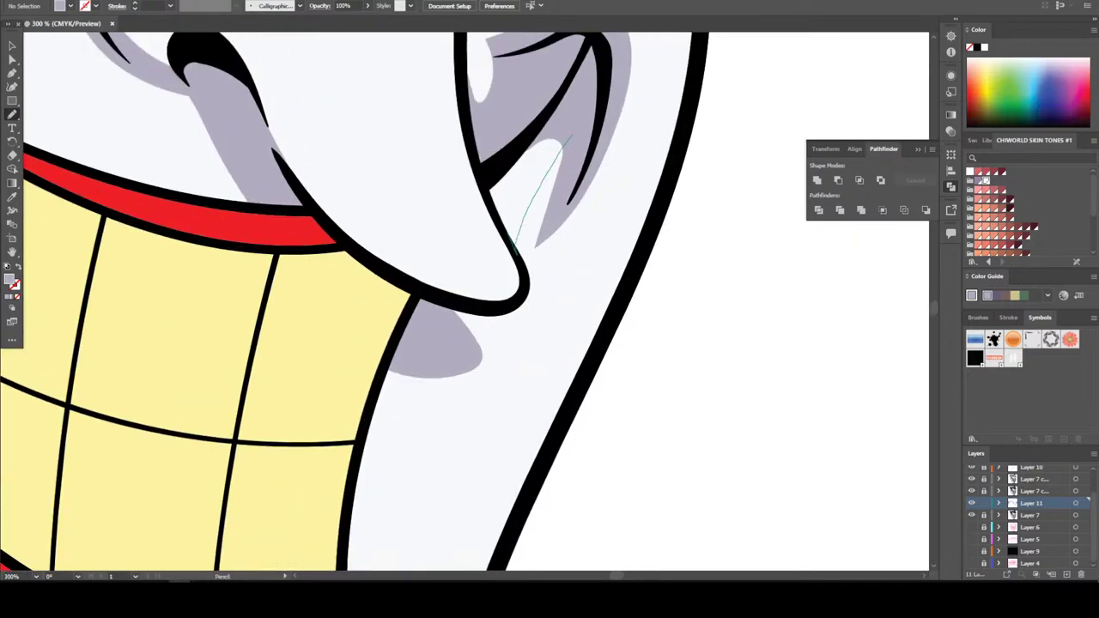
{"action": "left_click_drag", "start_coordinate": [513, 249], "coordinate": [486, 185]}
{"action": "scroll", "coordinate": [463, 300], "scroll_direction": "down", "scroll_amount": 2}
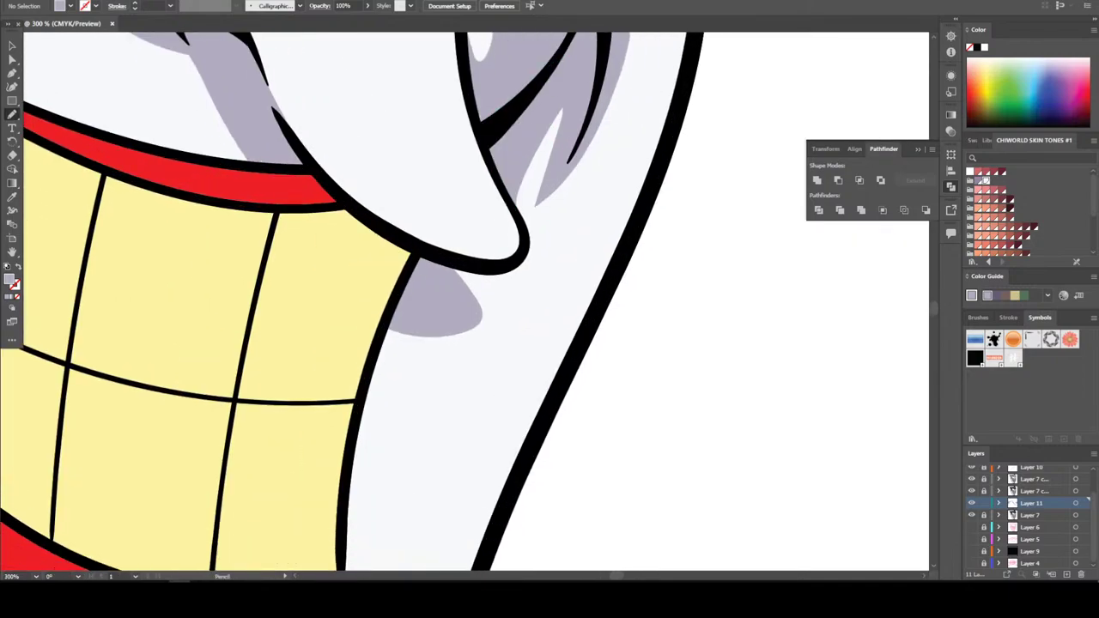
{"action": "mouse_move", "coordinate": [607, 91]}
{"action": "left_mouse_down"}
{"action": "mouse_move", "coordinate": [409, 510]}
{"action": "mouse_move", "coordinate": [350, 327]}
{"action": "mouse_move", "coordinate": [405, 247]}
{"action": "left_mouse_up"}
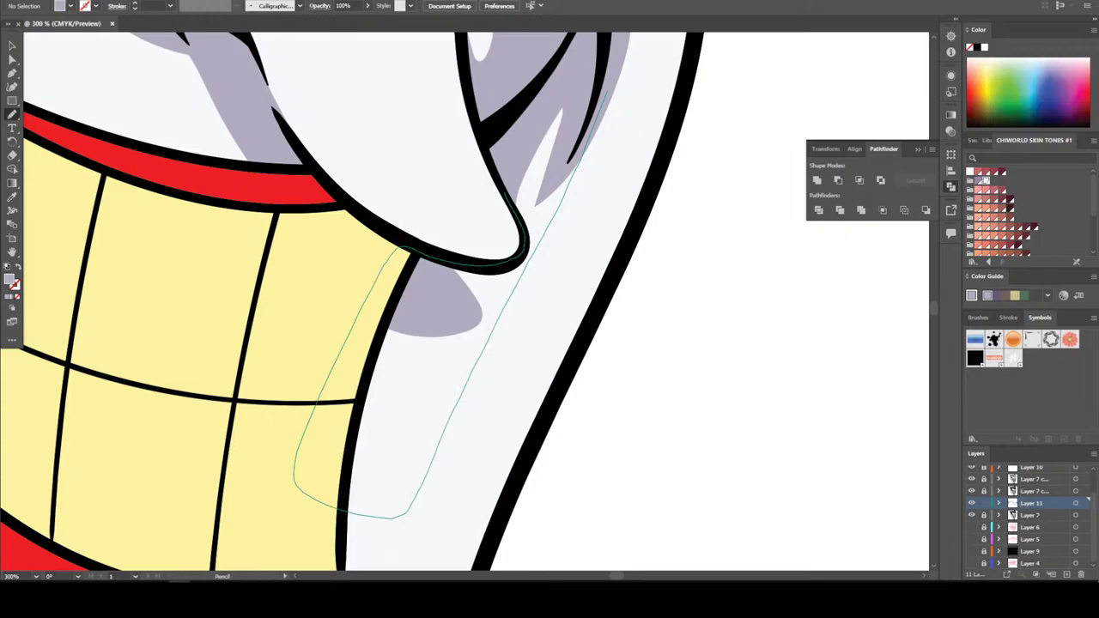
{"action": "left_click_drag", "start_coordinate": [593, 112], "coordinate": [605, 93]}
{"action": "key", "text": "ctrl+0"}
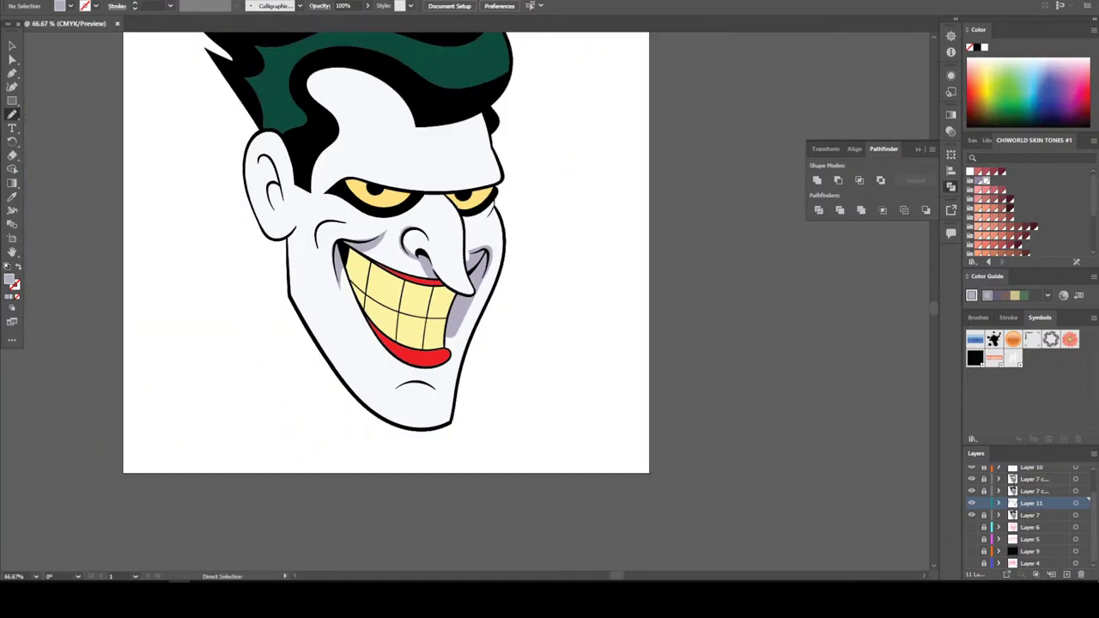
Shade from the lip past the frown and up the jaw's right edge
{"action": "scroll", "coordinate": [386, 258], "scroll_direction": "down", "scroll_amount": 1}
{"action": "key", "text": "ctrl+plus"}
{"action": "key", "text": "ctrl+plus"}
{"action": "scroll", "coordinate": [455, 507], "scroll_direction": "down", "scroll_amount": 1}
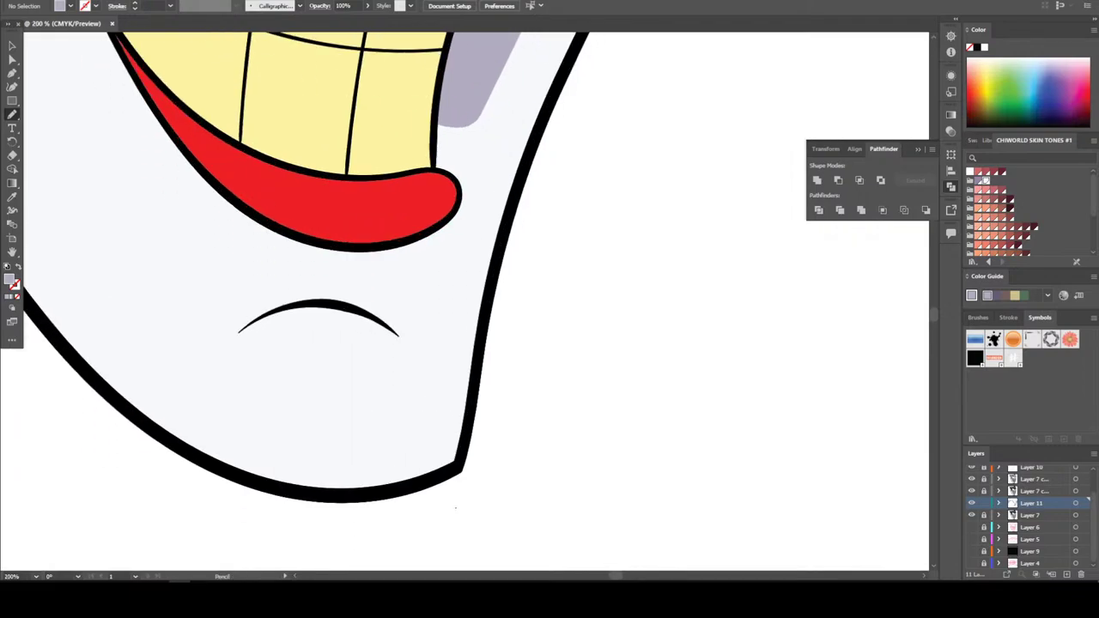
{"action": "mouse_move", "coordinate": [371, 264]}
{"action": "left_mouse_down"}
{"action": "mouse_move", "coordinate": [275, 293]}
{"action": "mouse_move", "coordinate": [223, 345]}
{"action": "mouse_move", "coordinate": [294, 320]}
{"action": "mouse_move", "coordinate": [357, 323]}
{"action": "mouse_move", "coordinate": [395, 342]}
{"action": "mouse_move", "coordinate": [410, 397]}
{"action": "mouse_move", "coordinate": [400, 457]}
{"action": "mouse_move", "coordinate": [317, 496]}
{"action": "mouse_move", "coordinate": [425, 486]}
{"action": "mouse_move", "coordinate": [452, 457]}
{"action": "mouse_move", "coordinate": [460, 355]}
{"action": "mouse_move", "coordinate": [540, 53]}
{"action": "left_mouse_up"}
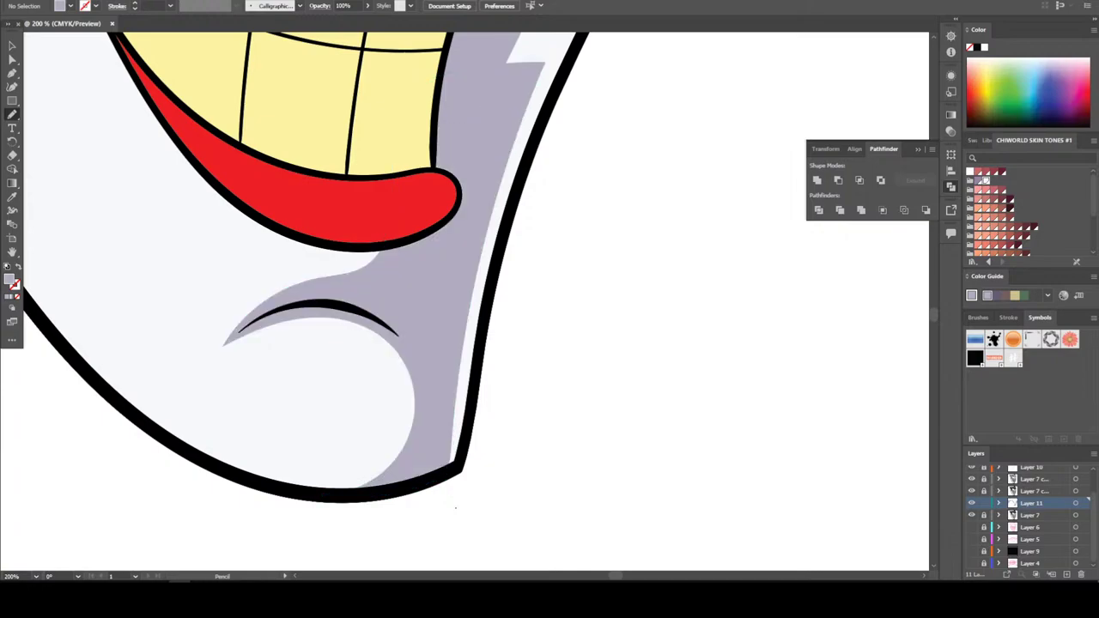
{"action": "key", "text": "ctrl+minus"}
{"action": "key", "text": "ctrl+minus"}
{"action": "key", "text": "ctrl+minus"}
{"action": "key", "text": "ctrl+minus"}
{"action": "key", "text": "ctrl+minus"}
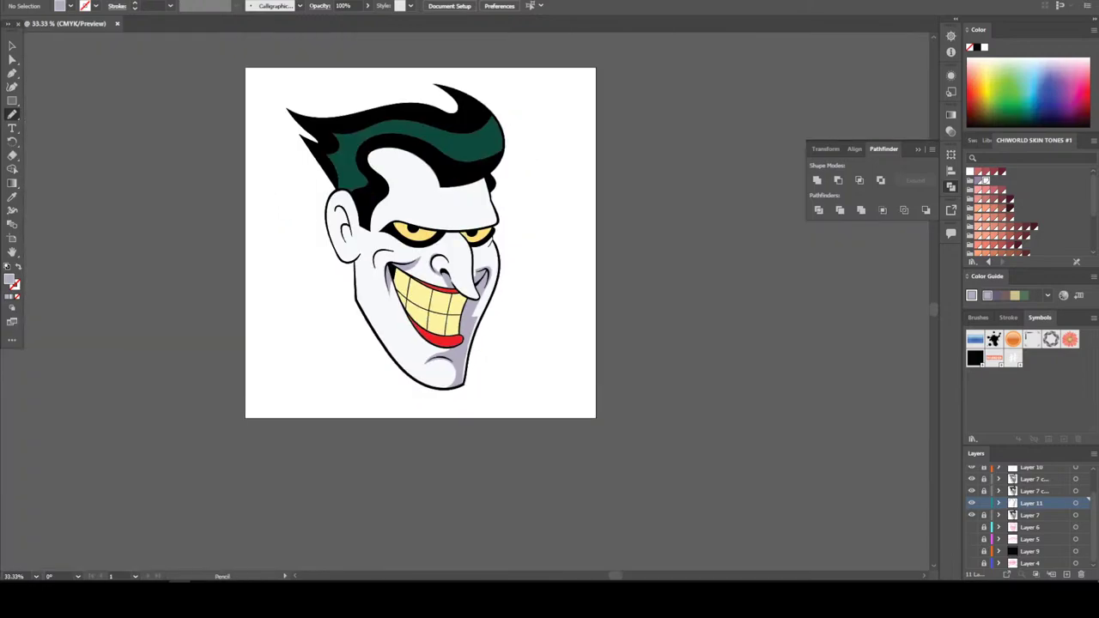
{"action": "key", "text": "ctrl+plus"}
{"action": "key", "text": "ctrl+plus"}
{"action": "key", "text": "ctrl+plus"}
{"action": "key", "text": "ctrl+plus"}
{"action": "key", "text": "ctrl+plus"}
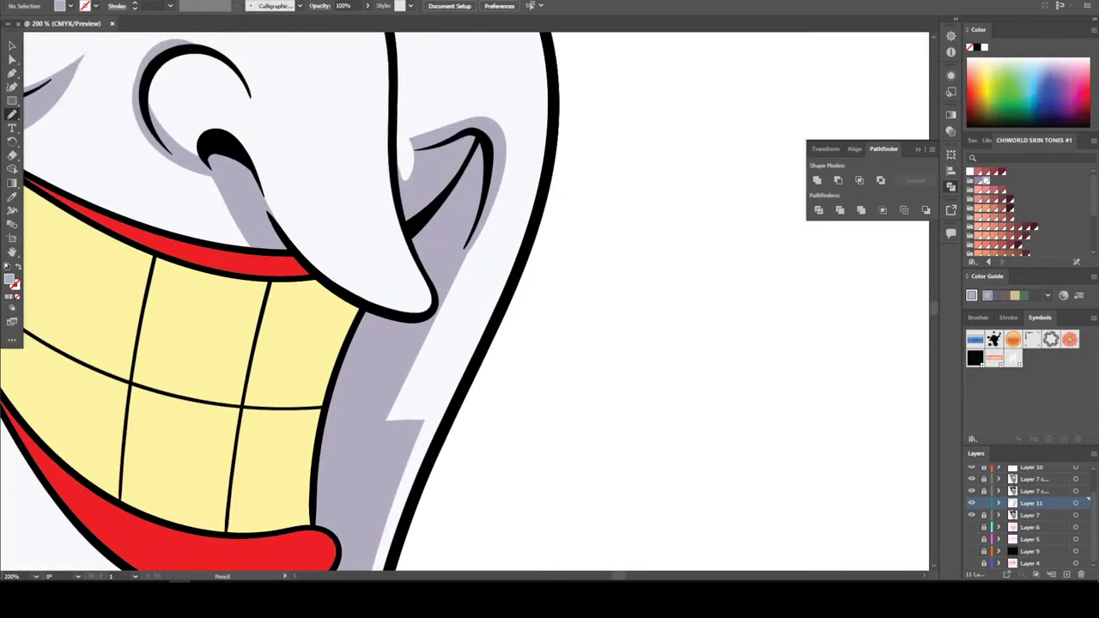
{"action": "mouse_move", "coordinate": [420, 438]}
{"action": "left_mouse_down"}
{"action": "mouse_move", "coordinate": [526, 248]}
{"action": "mouse_move", "coordinate": [492, 282]}
{"action": "mouse_move", "coordinate": [510, 194]}
{"action": "left_mouse_up"}
{"action": "left_click_drag", "start_coordinate": [471, 131], "coordinate": [452, 243]}
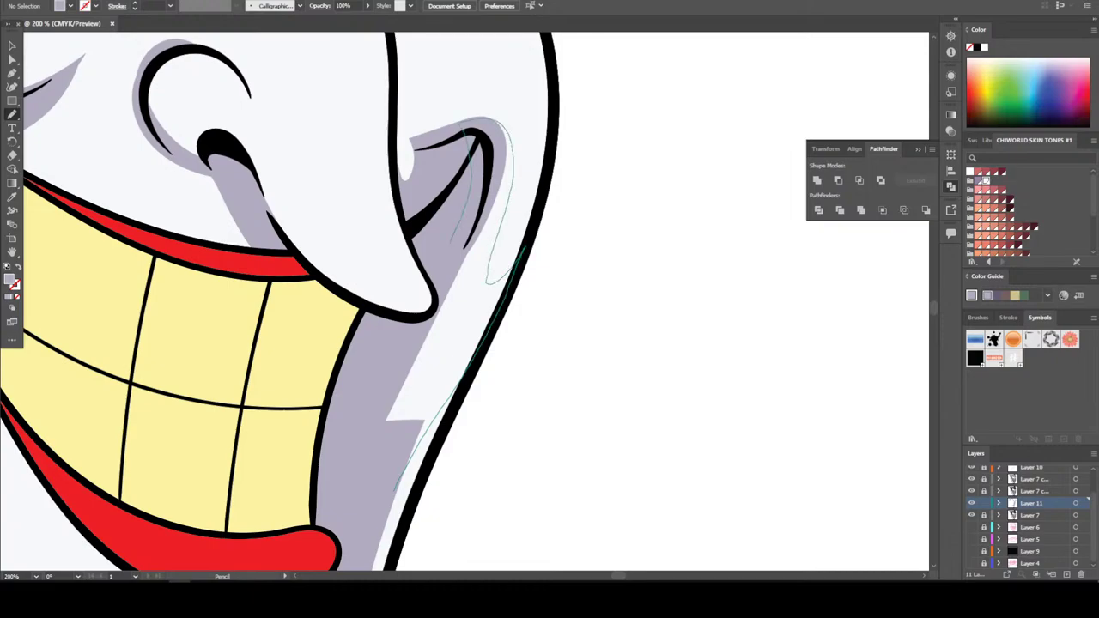
{"action": "left_click_drag", "start_coordinate": [422, 330], "coordinate": [356, 474]}
{"action": "key", "text": "ctrl+minus"}
{"action": "key", "text": "ctrl+minus"}
{"action": "key", "text": "ctrl+minus"}
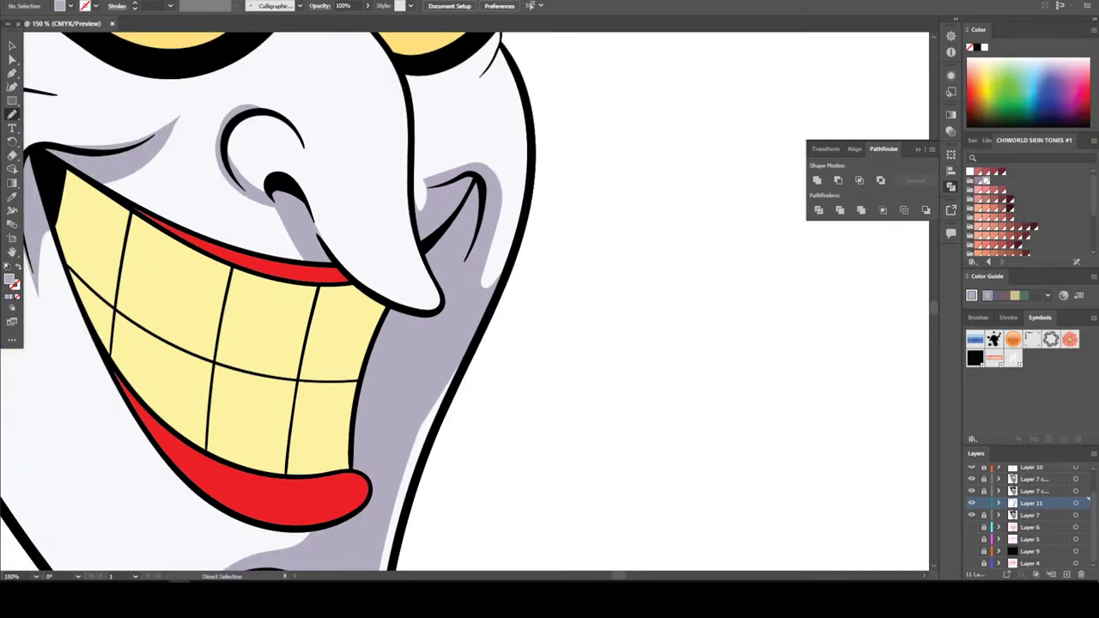
Add a final shadow stroke along the jaw's edge to the chin
{"action": "key", "text": "ctrl+plus"}
{"action": "key", "text": "ctrl+plus"}
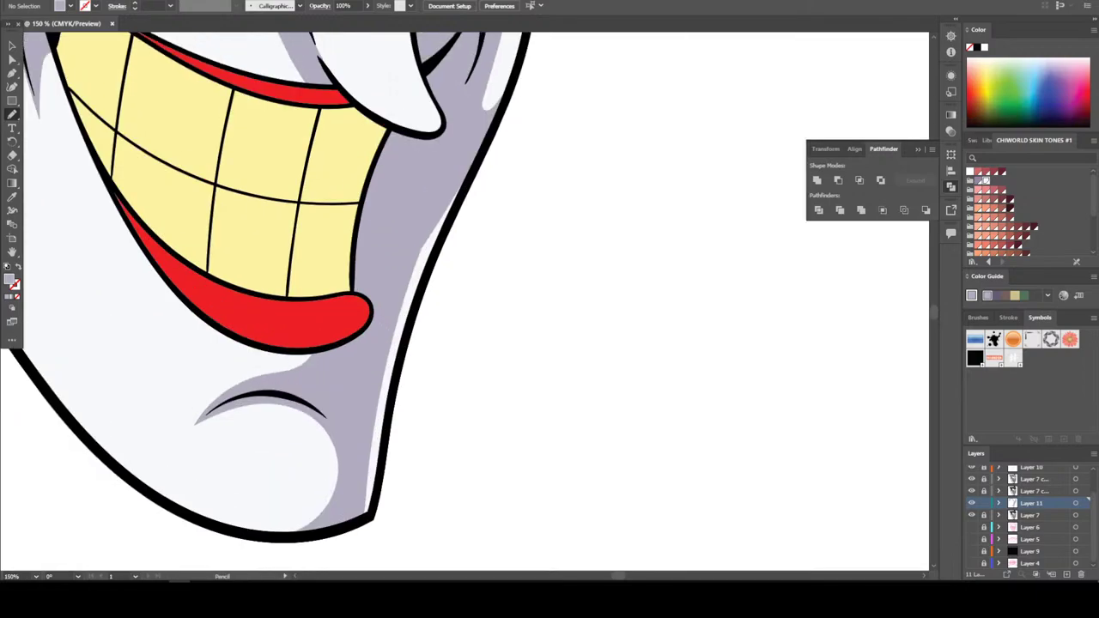
{"action": "mouse_move", "coordinate": [382, 474]}
{"action": "left_mouse_down"}
{"action": "mouse_move", "coordinate": [390, 379]}
{"action": "mouse_move", "coordinate": [419, 289]}
{"action": "left_mouse_up"}
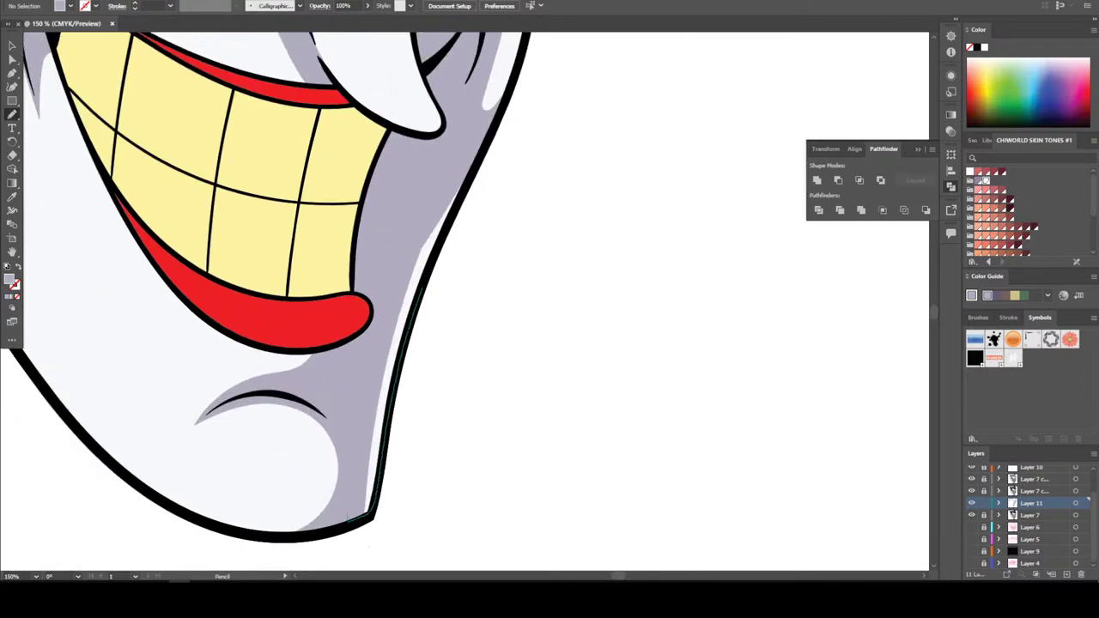
{"action": "left_click_drag", "start_coordinate": [481, 155], "coordinate": [483, 152]}
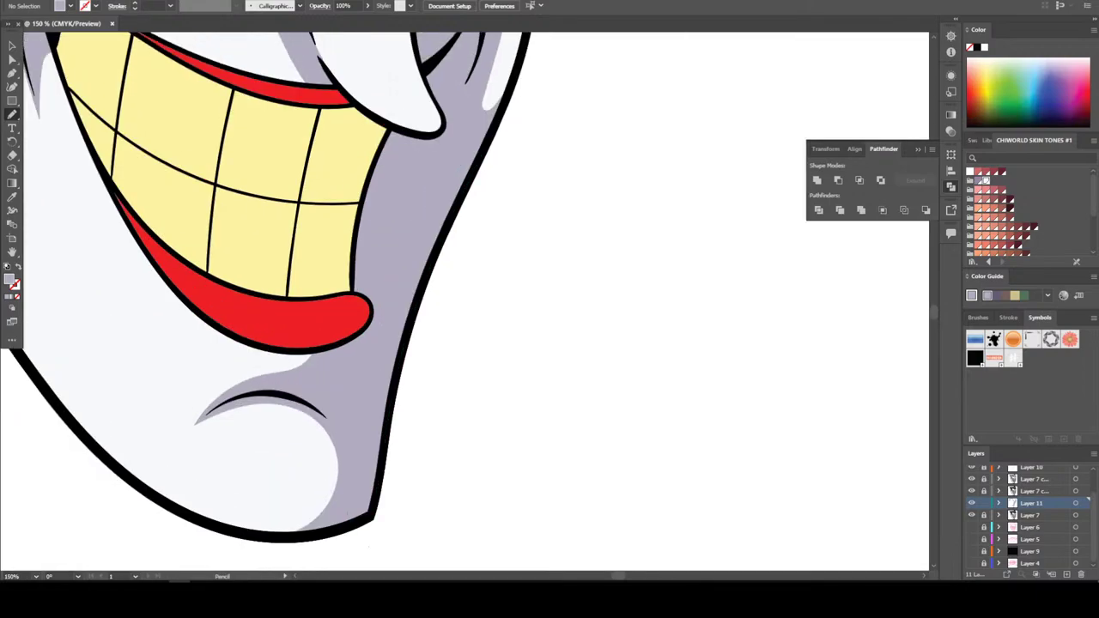
{"action": "key", "text": "ctrl+minus"}
{"action": "key", "text": "ctrl+minus"}
{"action": "key", "text": "ctrl+minus"}
{"action": "key", "text": "ctrl+minus"}
{"action": "key", "text": "ctrl+minus"}
{"action": "key", "text": "ctrl+minus"}
{"action": "key", "text": "ctrl+minus"}
Zoom in on the nose and pencil a shadow up its right side
{"action": "key", "text": "ctrl+plus"}
{"action": "key", "text": "ctrl+plus"}
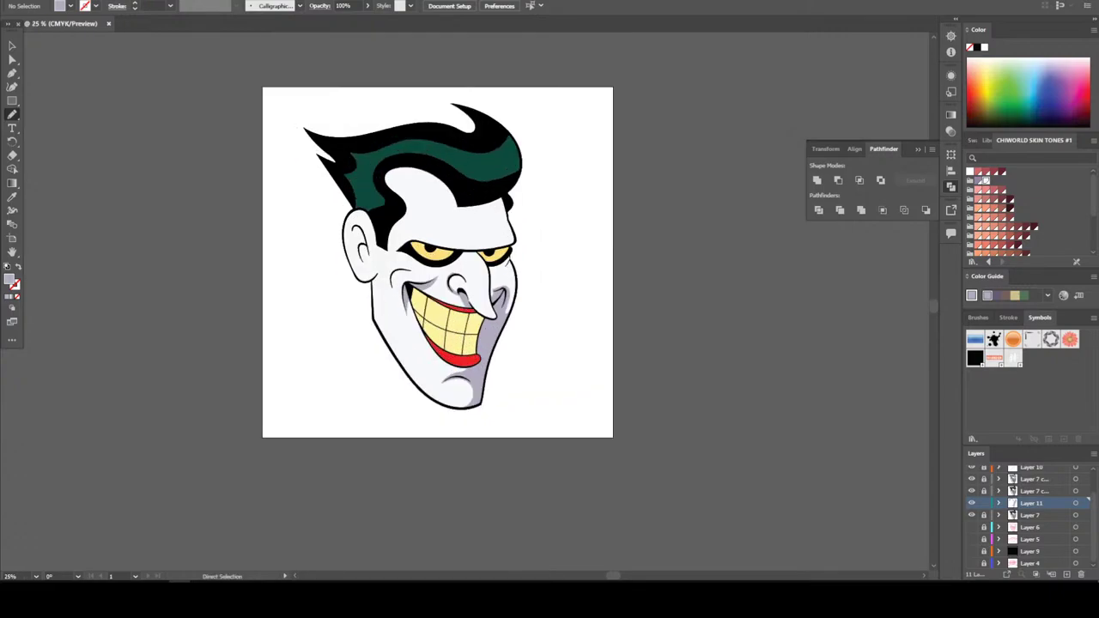
{"action": "key", "text": "ctrl+plus"}
{"action": "key", "text": "ctrl+plus"}
{"action": "key", "text": "ctrl+plus"}
{"action": "key", "text": "ctrl+plus"}
{"action": "key", "text": "ctrl+plus"}
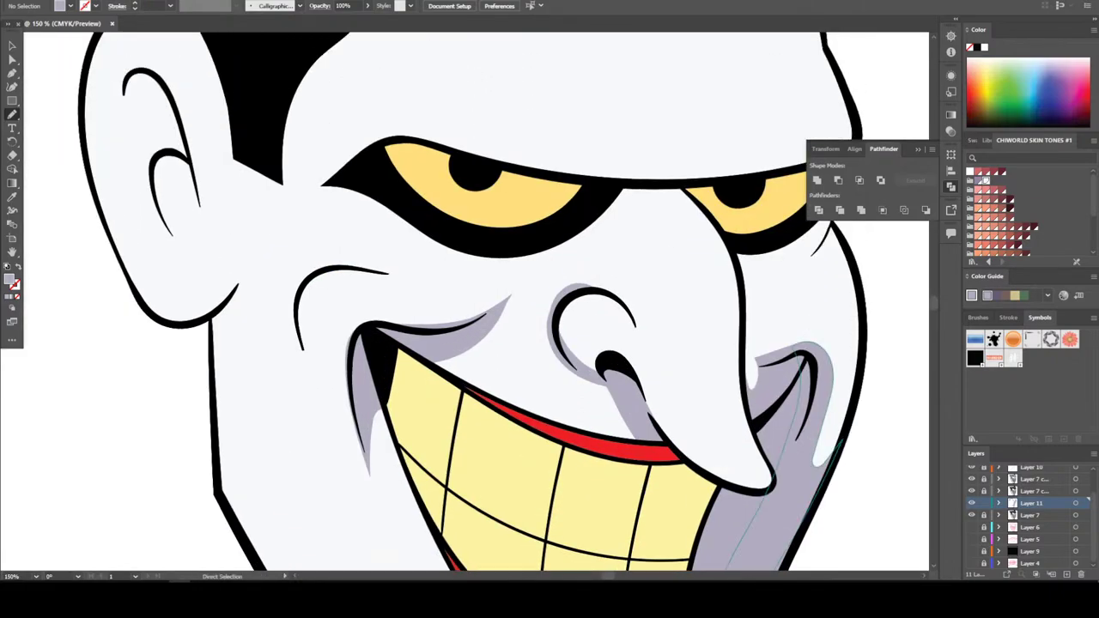
{"action": "key", "text": "ctrl+plus"}
{"action": "scroll", "coordinate": [473, 301], "scroll_direction": "right", "scroll_amount": 3}
{"action": "key", "text": "ctrl+plus"}
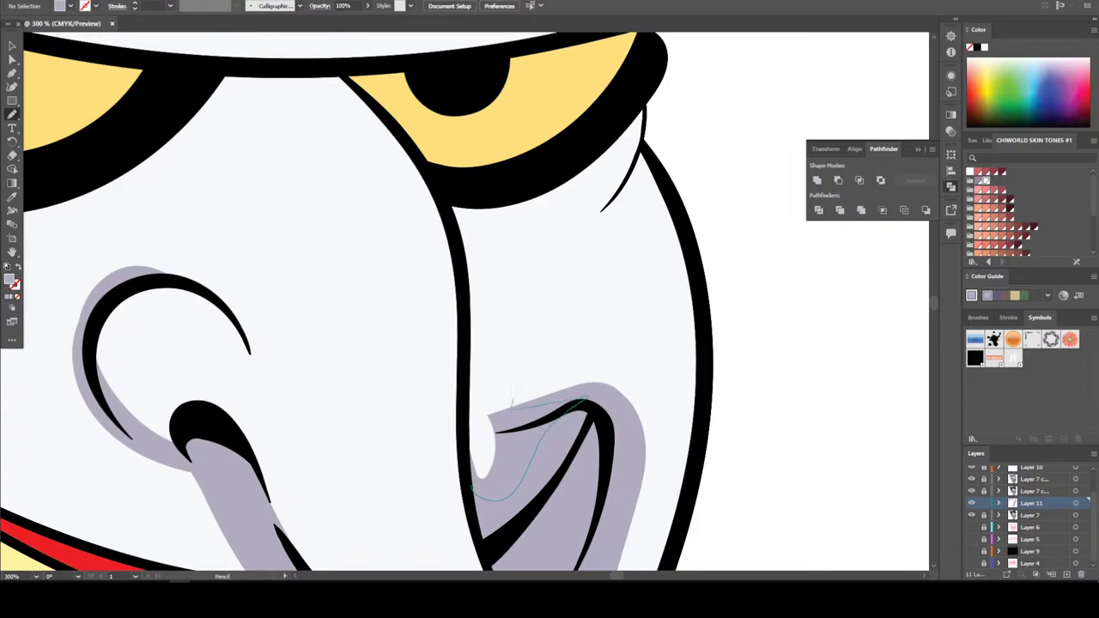
{"action": "mouse_move", "coordinate": [512, 398]}
{"action": "left_mouse_down"}
{"action": "mouse_move", "coordinate": [500, 201]}
{"action": "mouse_move", "coordinate": [438, 153]}
{"action": "mouse_move", "coordinate": [467, 274]}
{"action": "mouse_move", "coordinate": [469, 434]}
{"action": "mouse_move", "coordinate": [513, 400]}
{"action": "left_mouse_up"}
Add a grey shadow on the cheek below the right eye
{"action": "key", "text": "ctrl+minus"}
{"action": "key", "text": "ctrl+minus"}
{"action": "key", "text": "ctrl+minus"}
{"action": "key", "text": "ctrl+minus"}
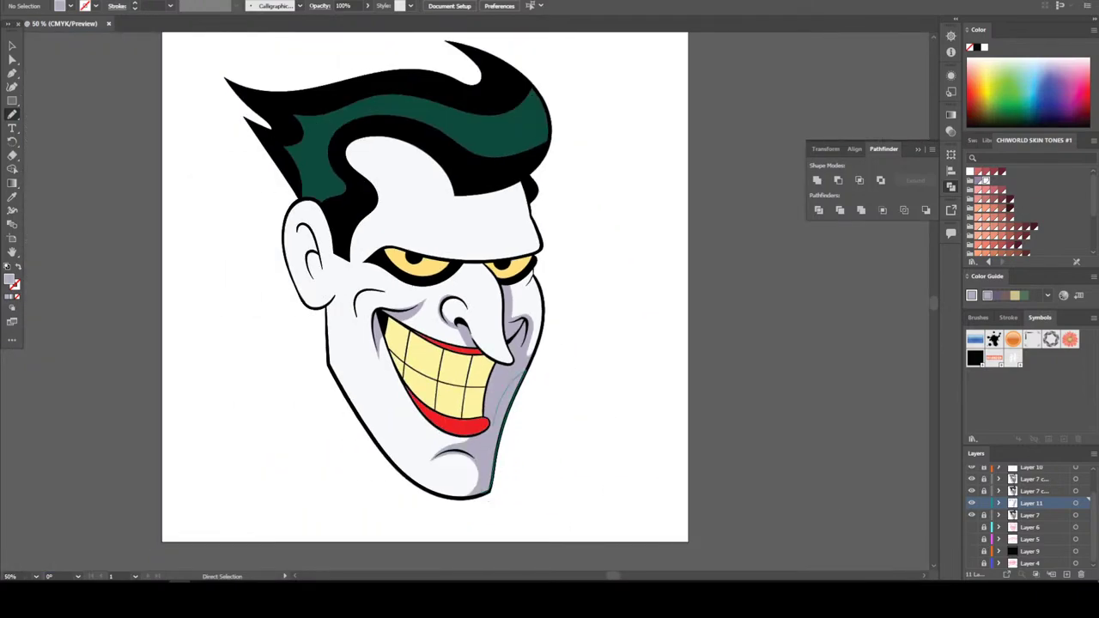
{"action": "key", "text": "ctrl+plus"}
{"action": "scroll", "coordinate": [430, 301], "scroll_direction": "up", "scroll_amount": 2}
{"action": "key", "text": "ctrl+plus"}
{"action": "key", "text": "ctrl+plus"}
{"action": "key", "text": "ctrl+plus"}
{"action": "key", "text": "ctrl+plus"}
{"action": "key", "text": "ctrl+plus"}
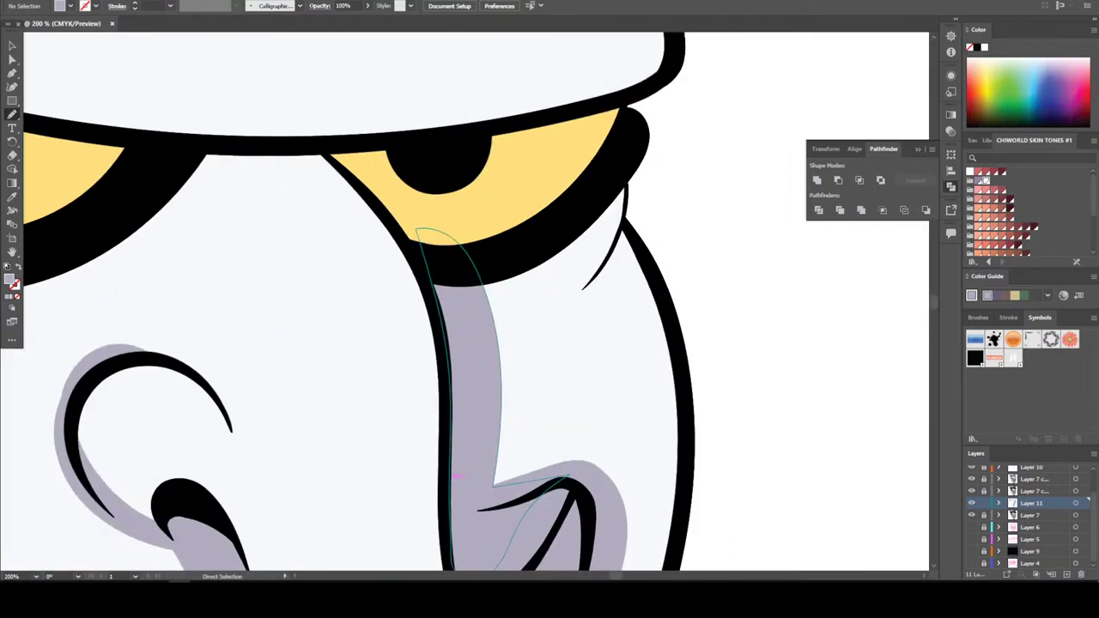
{"action": "scroll", "coordinate": [464, 301], "scroll_direction": "up", "scroll_amount": 2}
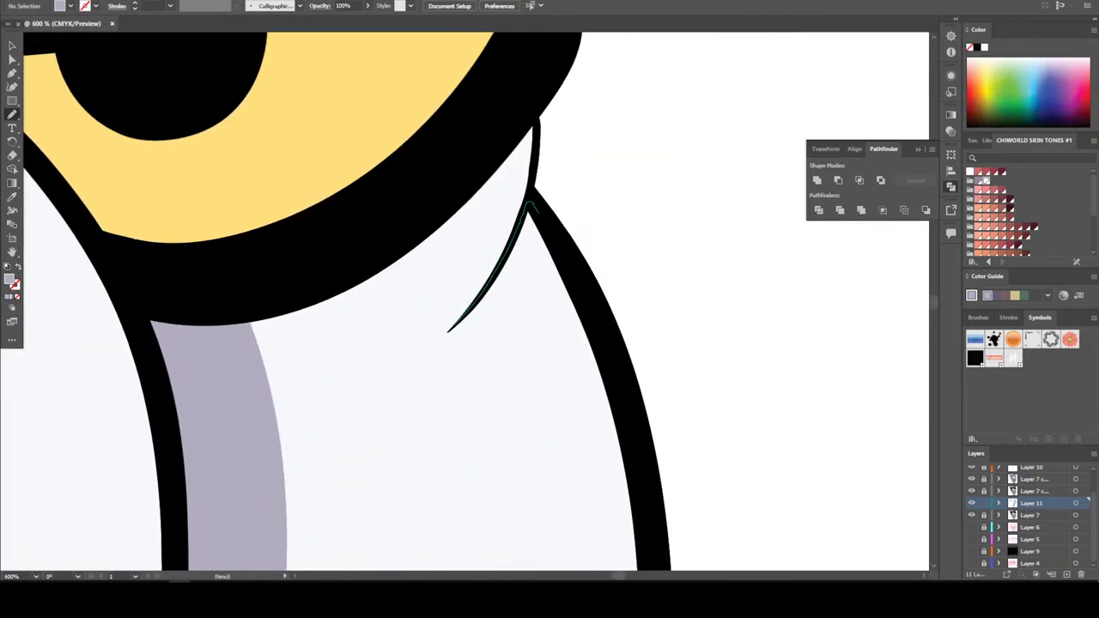
{"action": "mouse_move", "coordinate": [395, 368]}
{"action": "left_mouse_down"}
{"action": "mouse_move", "coordinate": [540, 334]}
{"action": "mouse_move", "coordinate": [593, 339]}
{"action": "left_mouse_up"}
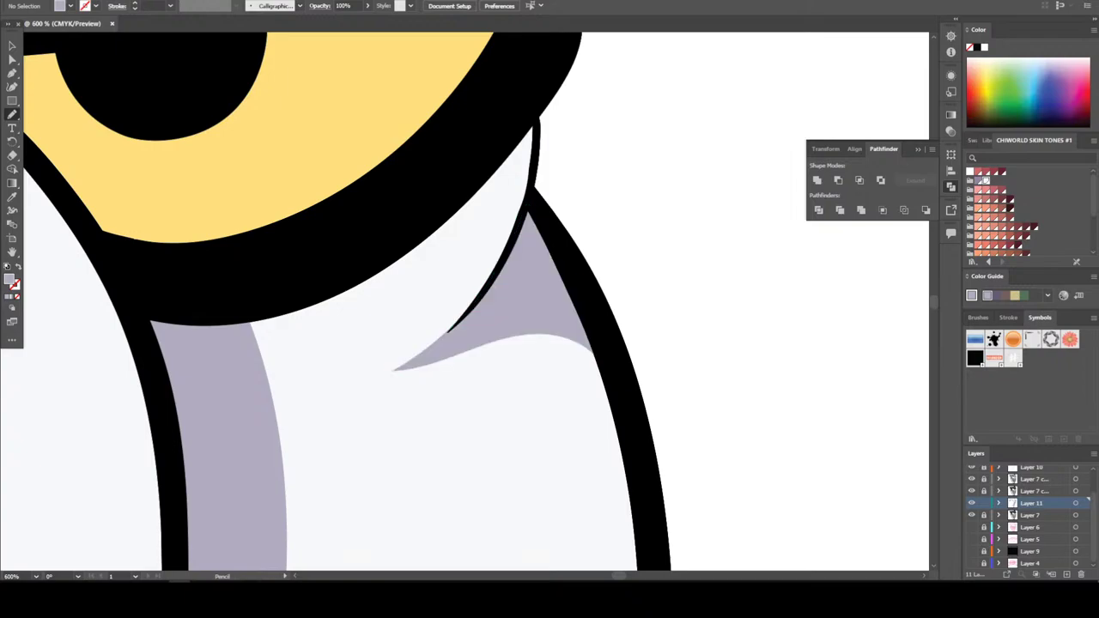
Trace shadows along the nostril curve's upper edge and under the eyes
{"action": "key", "text": "ctrl+minus"}
{"action": "key", "text": "ctrl+minus"}
{"action": "key", "text": "ctrl+minus"}
{"action": "key", "text": "ctrl+minus"}
{"action": "key", "text": "ctrl+minus"}
{"action": "key", "text": "ctrl+minus"}
{"action": "key", "text": "ctrl+minus"}
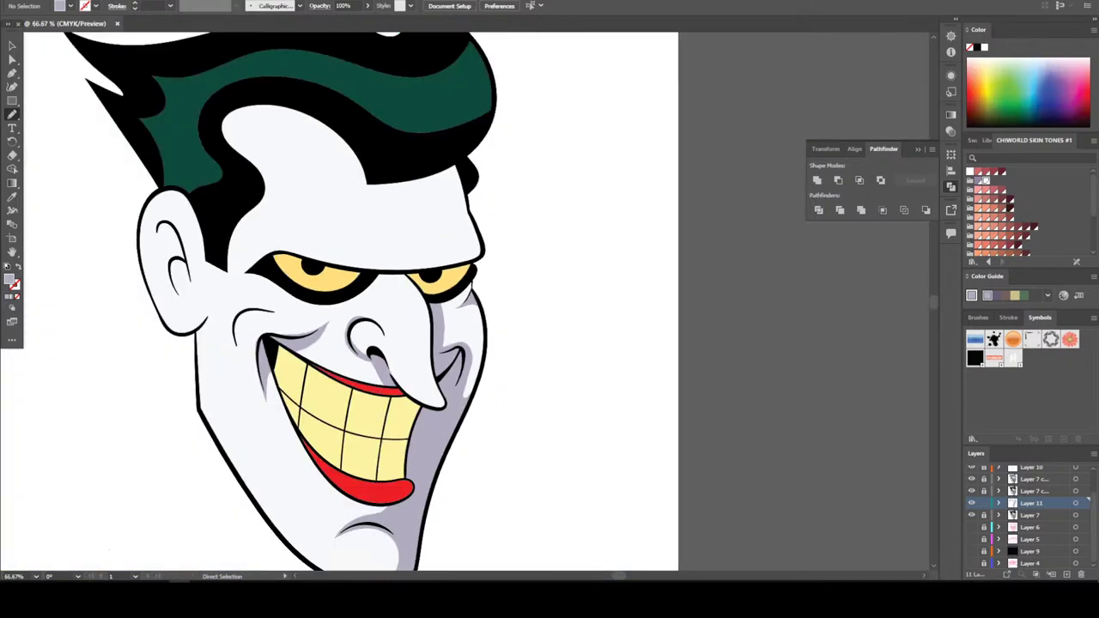
{"action": "key", "text": "ctrl+plus"}
{"action": "key", "text": "ctrl+plus"}
{"action": "key", "text": "ctrl+plus"}
{"action": "key", "text": "ctrl+plus"}
{"action": "key", "text": "ctrl+plus"}
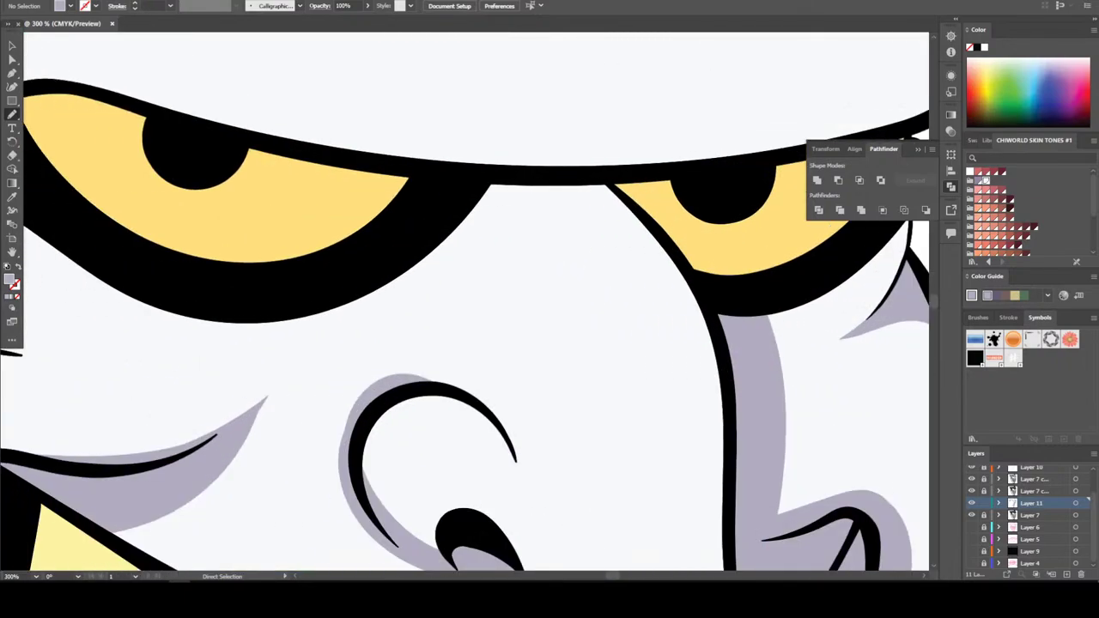
{"action": "scroll", "coordinate": [466, 318], "scroll_direction": "down", "scroll_amount": 1}
{"action": "mouse_move", "coordinate": [371, 397]}
{"action": "left_mouse_down"}
{"action": "mouse_move", "coordinate": [470, 388]}
{"action": "mouse_move", "coordinate": [465, 372]}
{"action": "mouse_move", "coordinate": [397, 350]}
{"action": "mouse_move", "coordinate": [354, 370]}
{"action": "left_mouse_up"}
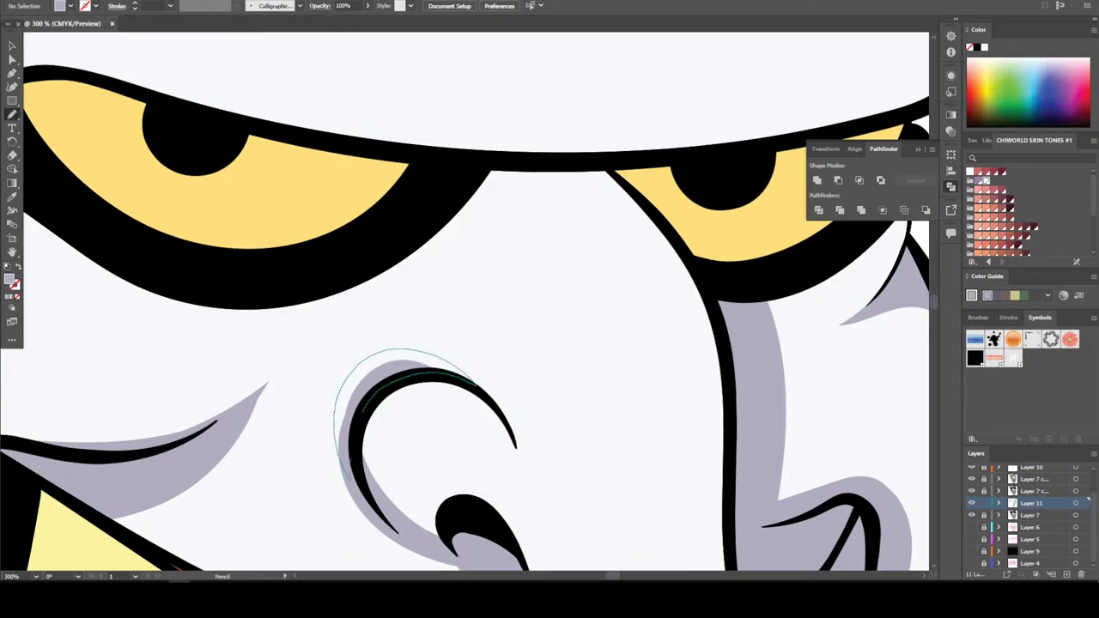
{"action": "left_click_drag", "start_coordinate": [340, 463], "coordinate": [343, 473]}
{"action": "scroll", "coordinate": [477, 301], "scroll_direction": "up", "scroll_amount": 1}
{"action": "mouse_move", "coordinate": [243, 340]}
{"action": "left_mouse_down"}
{"action": "mouse_move", "coordinate": [329, 359]}
{"action": "mouse_move", "coordinate": [556, 289]}
{"action": "mouse_move", "coordinate": [694, 308]}
{"action": "mouse_move", "coordinate": [703, 243]}
{"action": "mouse_move", "coordinate": [634, 224]}
{"action": "mouse_move", "coordinate": [456, 225]}
{"action": "left_mouse_up"}
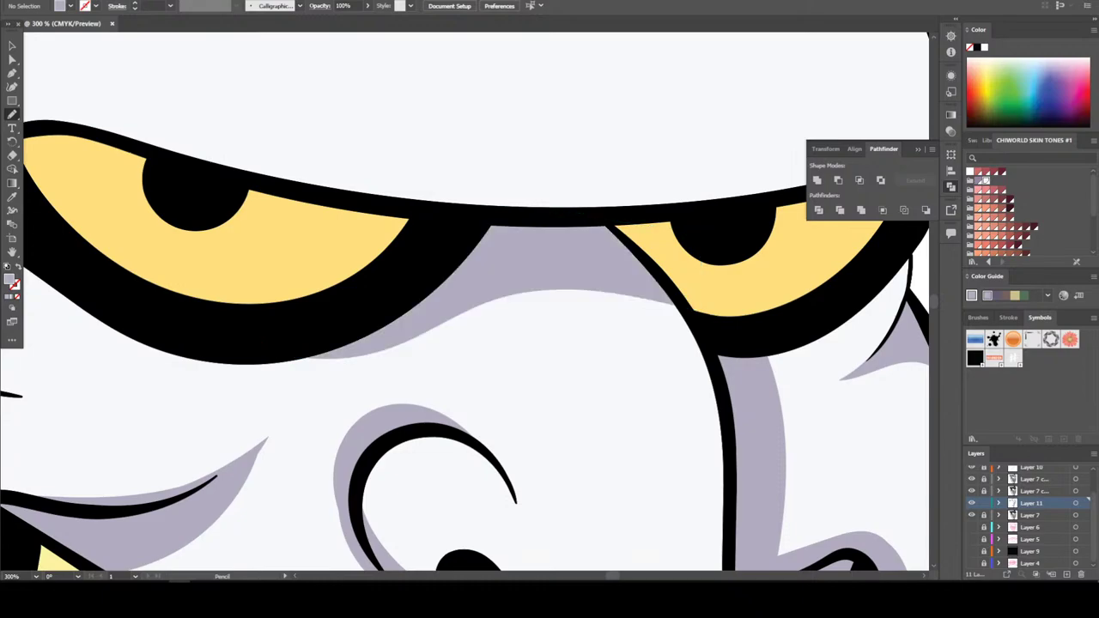
Pencil a closed lavender shadow along the forehead just below the hairline
{"action": "scroll", "coordinate": [477, 301], "scroll_direction": "down", "scroll_amount": 6}
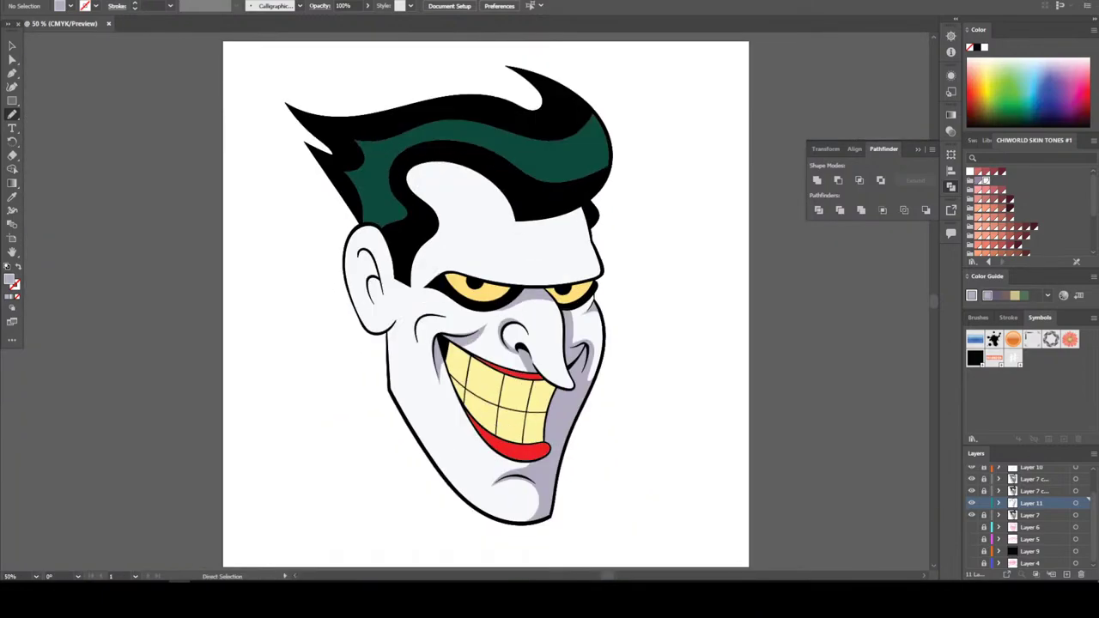
{"action": "scroll", "coordinate": [542, 177], "scroll_direction": "up", "scroll_amount": 3}
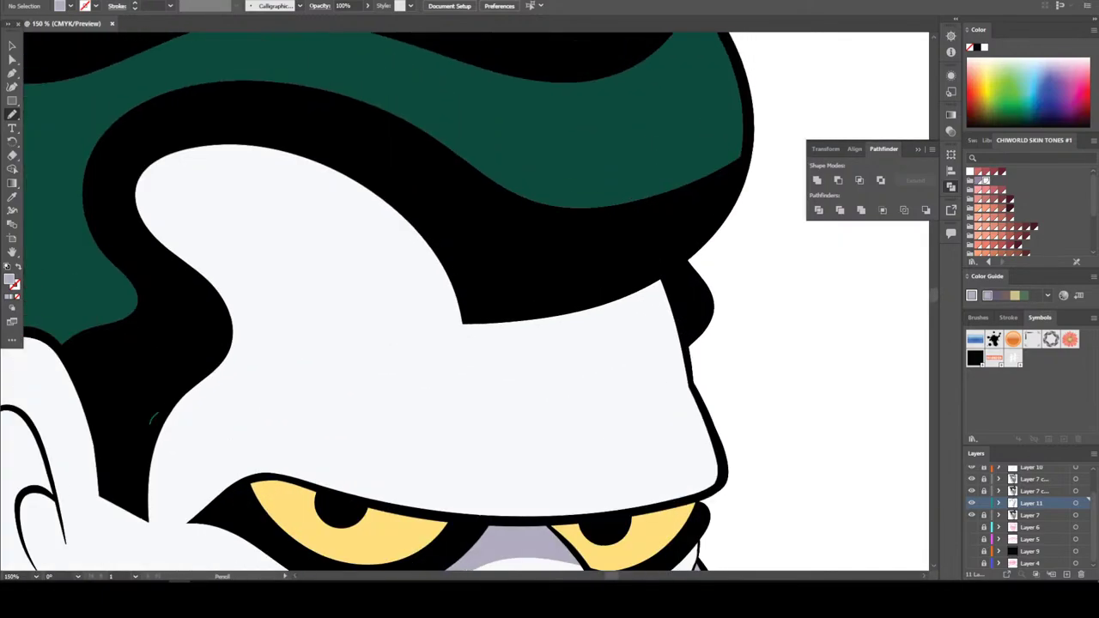
{"action": "mouse_move", "coordinate": [152, 419]}
{"action": "left_mouse_down"}
{"action": "mouse_move", "coordinate": [263, 319]}
{"action": "mouse_move", "coordinate": [163, 188]}
{"action": "mouse_move", "coordinate": [308, 155]}
{"action": "mouse_move", "coordinate": [443, 277]}
{"action": "mouse_move", "coordinate": [448, 333]}
{"action": "mouse_move", "coordinate": [632, 347]}
{"action": "mouse_move", "coordinate": [631, 194]}
{"action": "mouse_move", "coordinate": [98, 140]}
{"action": "mouse_move", "coordinate": [152, 418]}
{"action": "left_mouse_up"}
{"action": "key", "text": "ctrl+minus"}
{"action": "key", "text": "ctrl+minus"}
{"action": "key", "text": "ctrl+minus"}
{"action": "key", "text": "ctrl+minus"}
{"action": "key", "text": "ctrl+minus"}
{"action": "key", "text": "ctrl+minus"}
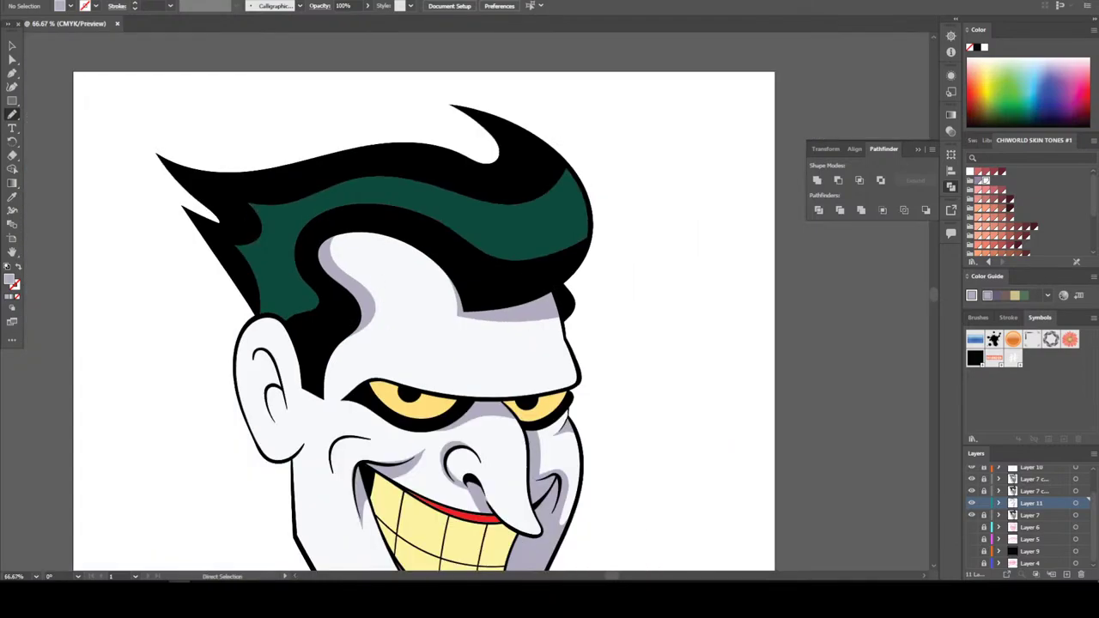
{"action": "key", "text": "ctrl+plus"}
{"action": "key", "text": "ctrl+plus"}
{"action": "key", "text": "ctrl+plus"}
{"action": "key", "text": "ctrl+plus"}
{"action": "key", "text": "ctrl+plus"}
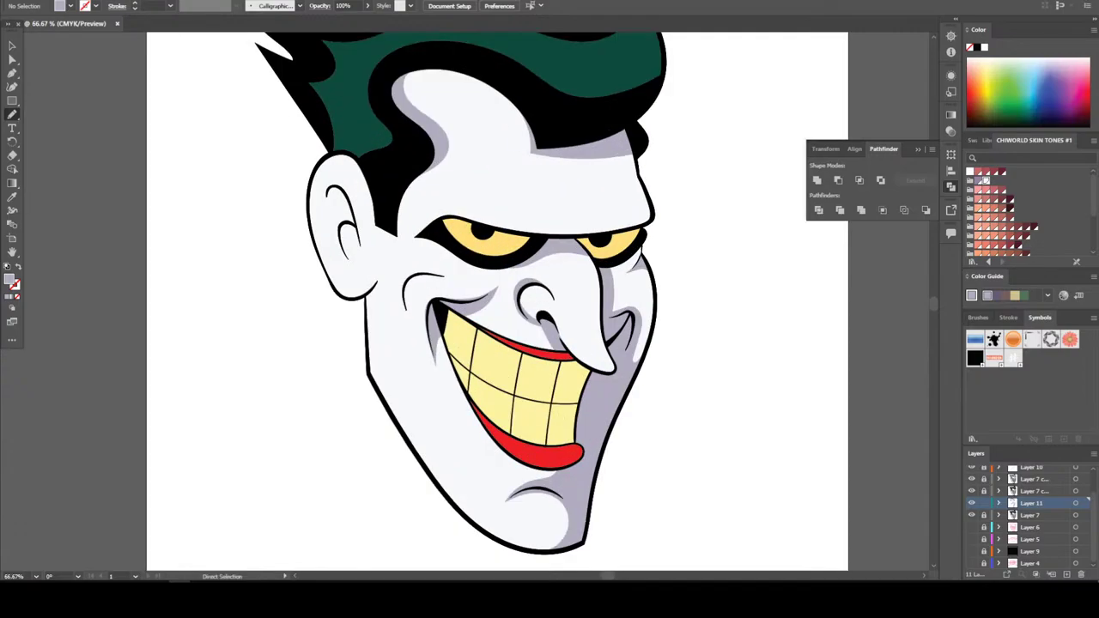
Erase a small bit of the forehead shadow with the Eraser, then undo it
{"action": "scroll", "coordinate": [435, 306], "scroll_direction": "up", "scroll_amount": 3}
{"action": "scroll", "coordinate": [464, 301], "scroll_direction": "up", "scroll_amount": 1}
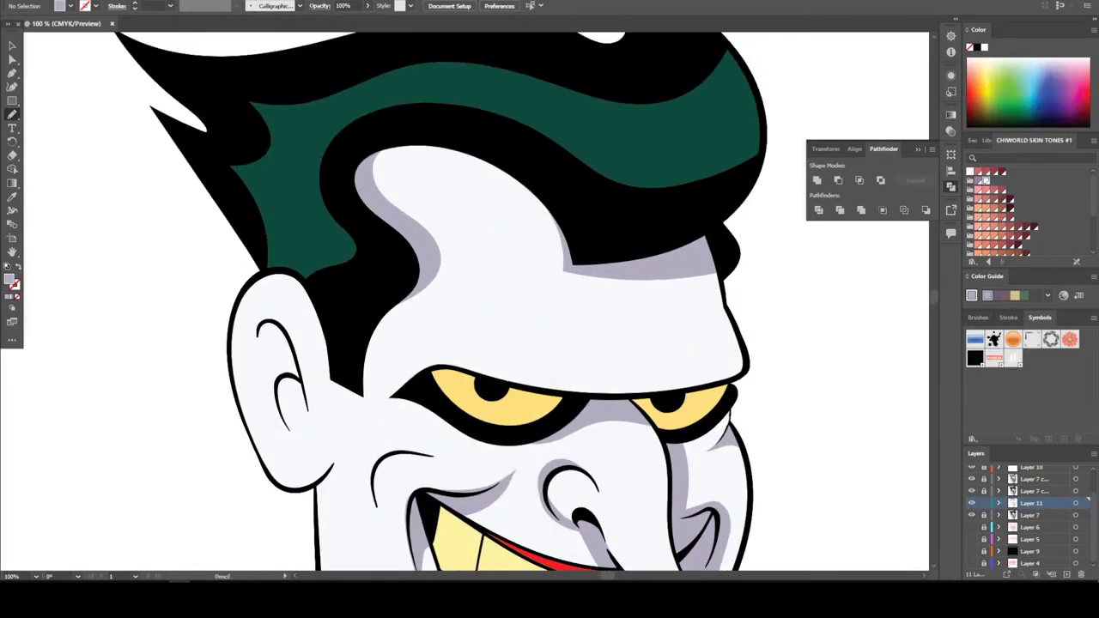
{"action": "left_click", "coordinate": [12, 155]}
{"action": "left_click_drag", "start_coordinate": [380, 321], "coordinate": [421, 283]}
{"action": "key", "text": "ctrl+z"}
{"action": "key", "text": "ctrl+z"}
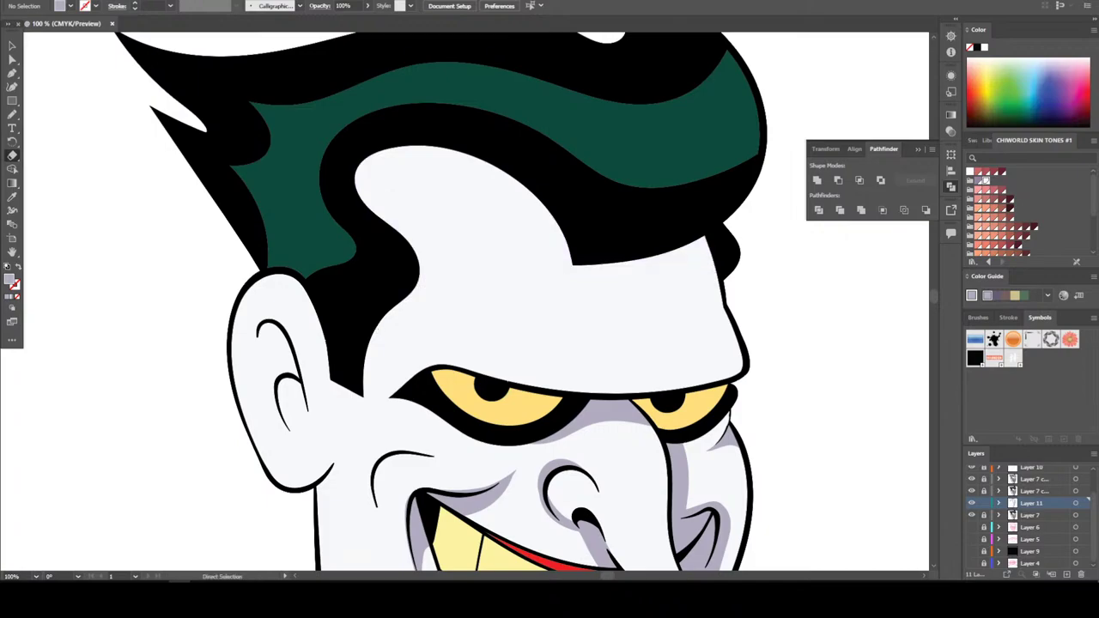
Redraw the forehead shadow as one closed Pencil shape under the right hair edge
{"action": "key", "text": "n"}
{"action": "left_click_drag", "start_coordinate": [513, 160], "coordinate": [550, 214]}
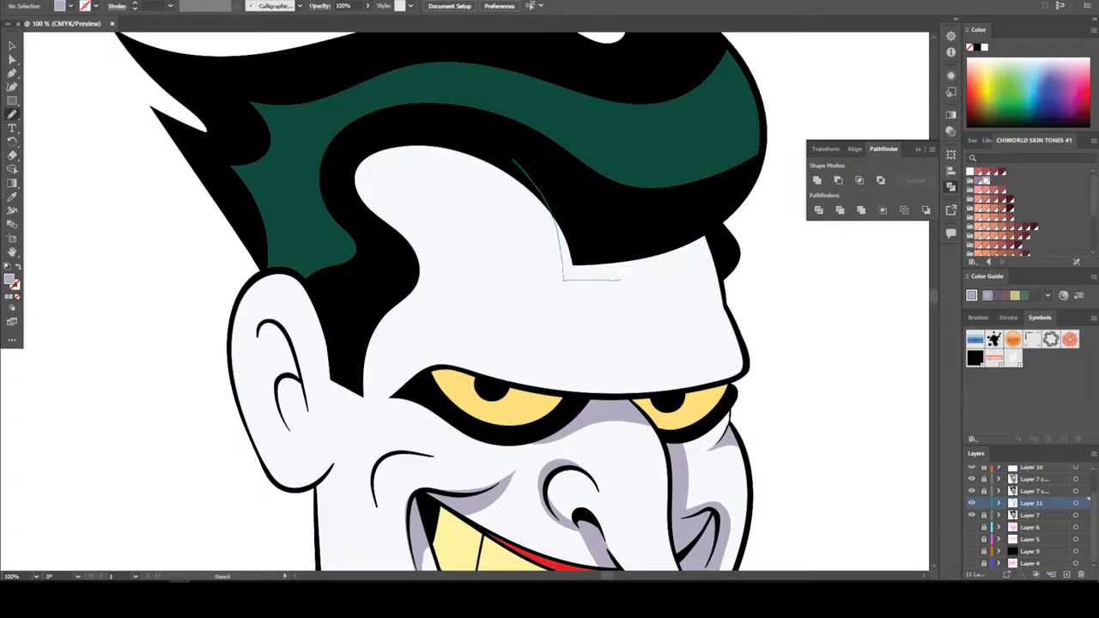
{"action": "mouse_move", "coordinate": [620, 279]}
{"action": "left_mouse_down"}
{"action": "mouse_move", "coordinate": [719, 265]}
{"action": "mouse_move", "coordinate": [678, 184]}
{"action": "mouse_move", "coordinate": [514, 160]}
{"action": "left_mouse_up"}
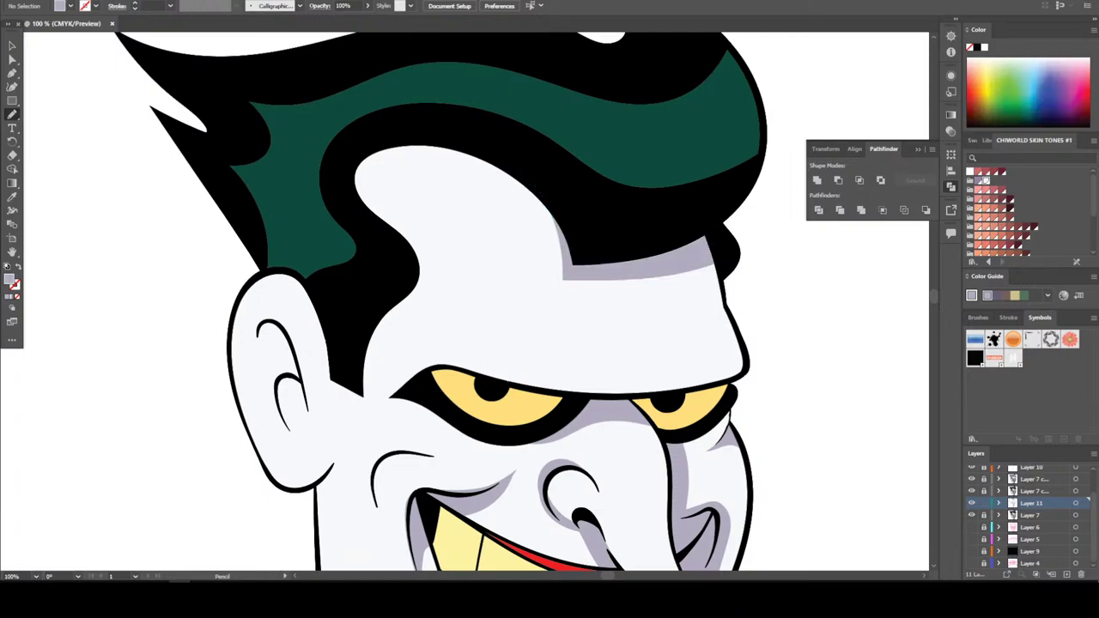
{"action": "scroll", "coordinate": [463, 300], "scroll_direction": "down", "scroll_amount": 4}
{"action": "scroll", "coordinate": [463, 300], "scroll_direction": "up", "scroll_amount": 3}
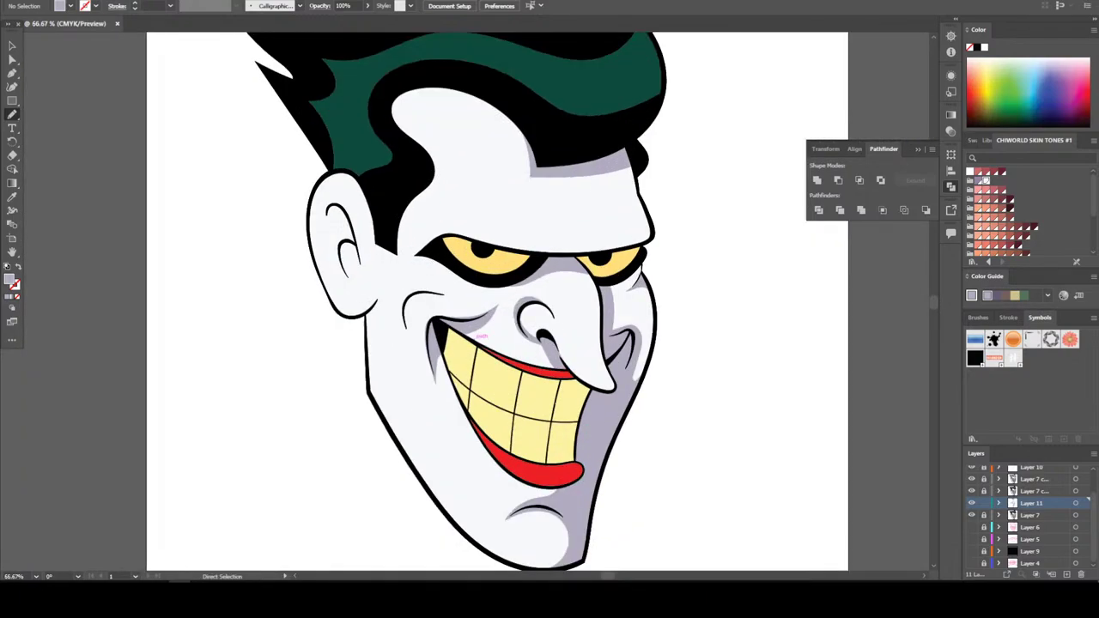
{"action": "scroll", "coordinate": [465, 298], "scroll_direction": "up", "scroll_amount": 4}
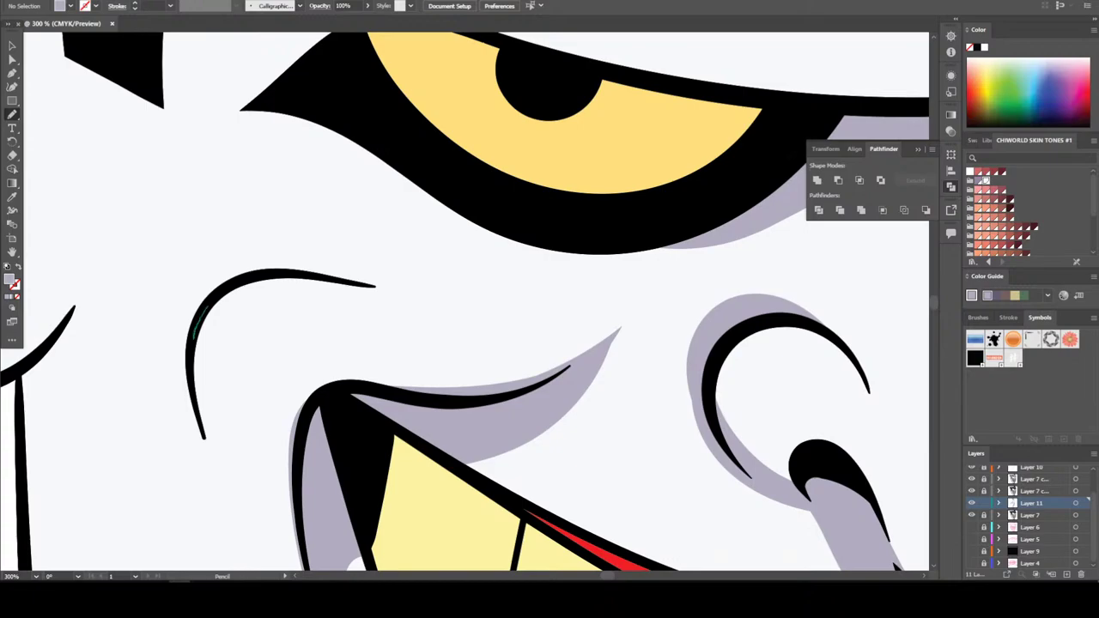
Trace lavender shadow shapes beside the curved brow line and inside the ear
{"action": "mouse_move", "coordinate": [402, 289]}
{"action": "left_mouse_down"}
{"action": "mouse_move", "coordinate": [232, 260]}
{"action": "mouse_move", "coordinate": [176, 345]}
{"action": "mouse_move", "coordinate": [212, 492]}
{"action": "left_mouse_up"}
{"action": "key", "text": "ctrl+0"}
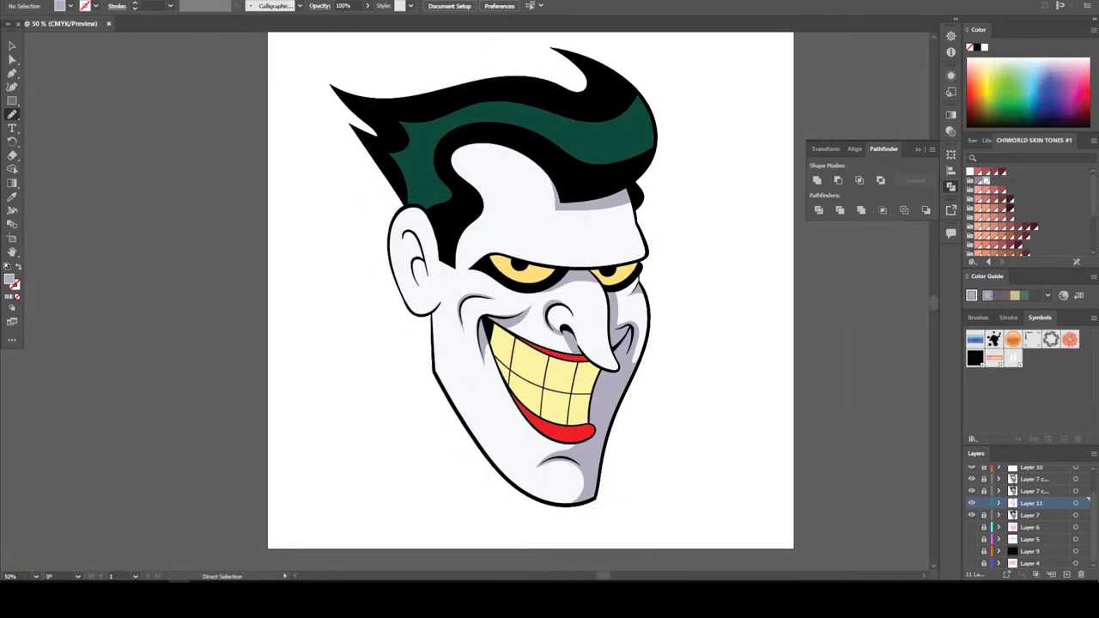
{"action": "key", "text": "ctrl+plus"}
{"action": "key", "text": "ctrl+plus"}
{"action": "key", "text": "ctrl+plus"}
{"action": "key", "text": "ctrl+plus"}
{"action": "left_click_drag", "start_coordinate": [329, 360], "coordinate": [414, 489]}
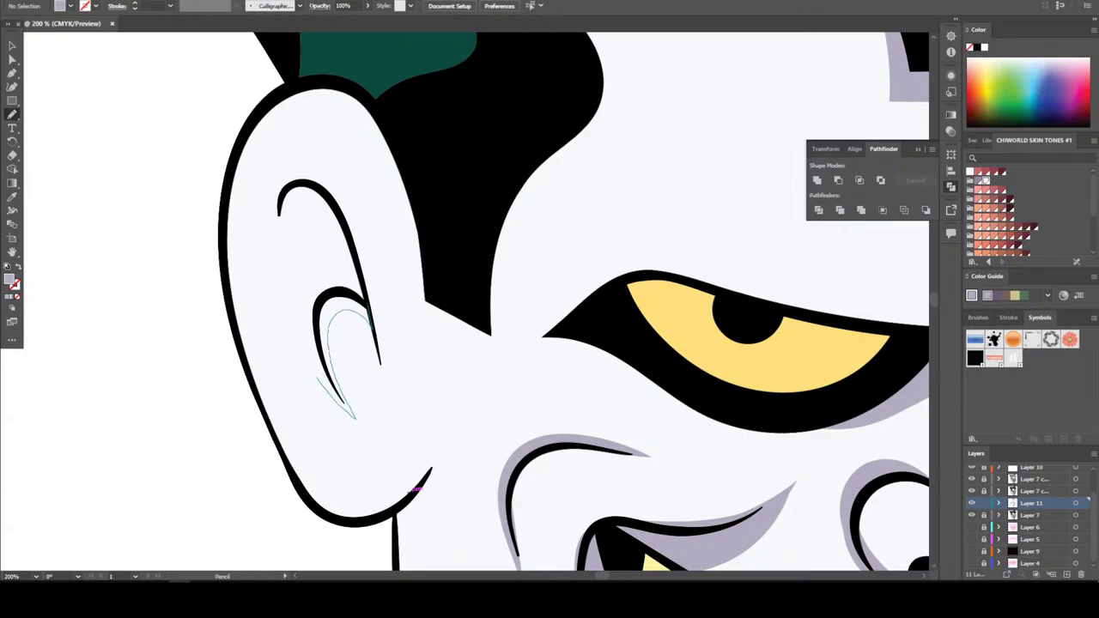
{"action": "left_click_drag", "start_coordinate": [318, 378], "coordinate": [271, 249]}
{"action": "mouse_move", "coordinate": [289, 181]}
{"action": "left_mouse_down"}
{"action": "mouse_move", "coordinate": [352, 233]}
{"action": "mouse_move", "coordinate": [364, 283]}
{"action": "left_mouse_up"}
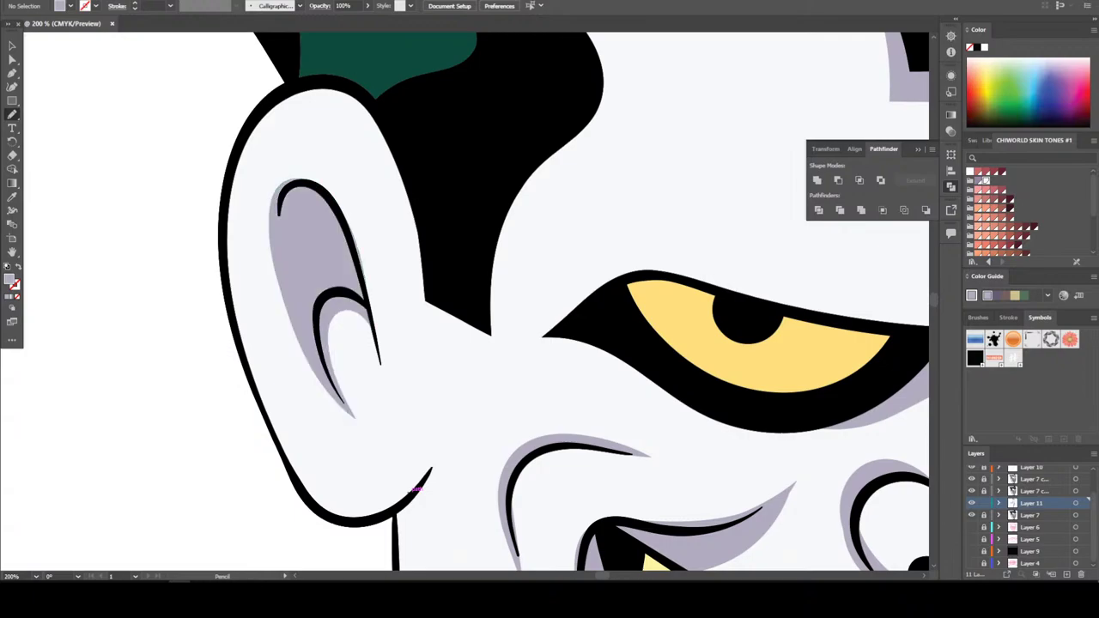
Add shadow slivers along the mouth line and around the teeth and mouth corner
{"action": "key", "text": "ctrl+minus"}
{"action": "key", "text": "ctrl+minus"}
{"action": "key", "text": "ctrl+minus"}
{"action": "key", "text": "ctrl+minus"}
{"action": "key", "text": "ctrl+minus"}
{"action": "key", "text": "ctrl+minus"}
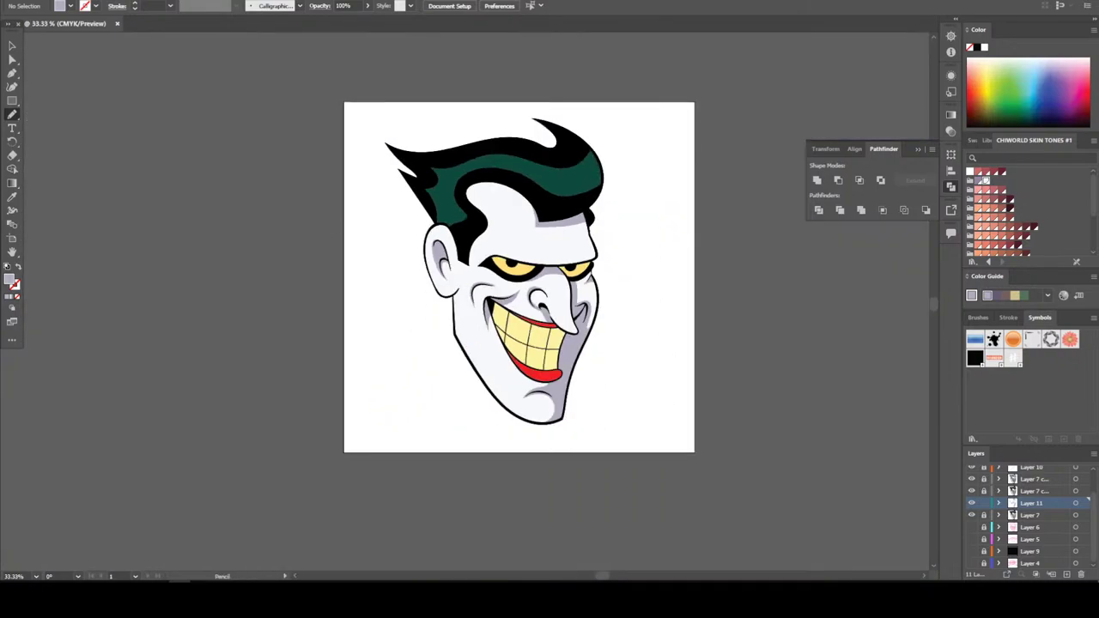
{"action": "key", "text": "ctrl+plus"}
{"action": "key", "text": "ctrl+plus"}
{"action": "key", "text": "ctrl+plus"}
{"action": "key", "text": "ctrl+plus"}
{"action": "key", "text": "ctrl+plus"}
{"action": "key", "text": "ctrl+plus"}
{"action": "key", "text": "ctrl+plus"}
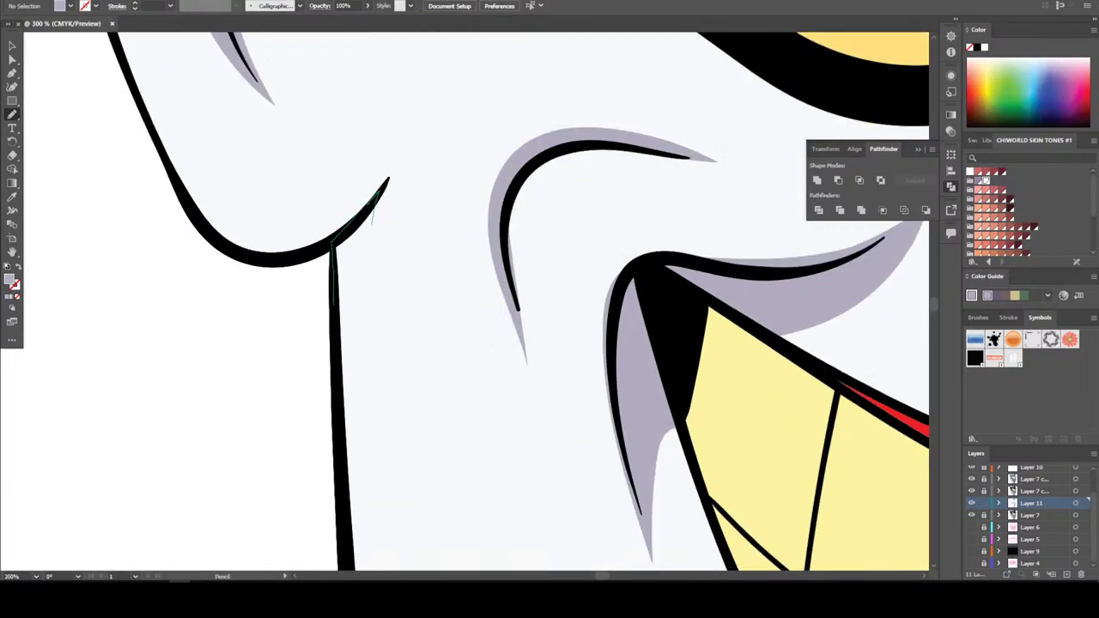
{"action": "left_click_drag", "start_coordinate": [373, 222], "coordinate": [347, 468]}
{"action": "key", "text": "ctrl+minus"}
{"action": "key", "text": "ctrl+minus"}
{"action": "key", "text": "ctrl+minus"}
{"action": "key", "text": "ctrl+minus"}
{"action": "key", "text": "ctrl+minus"}
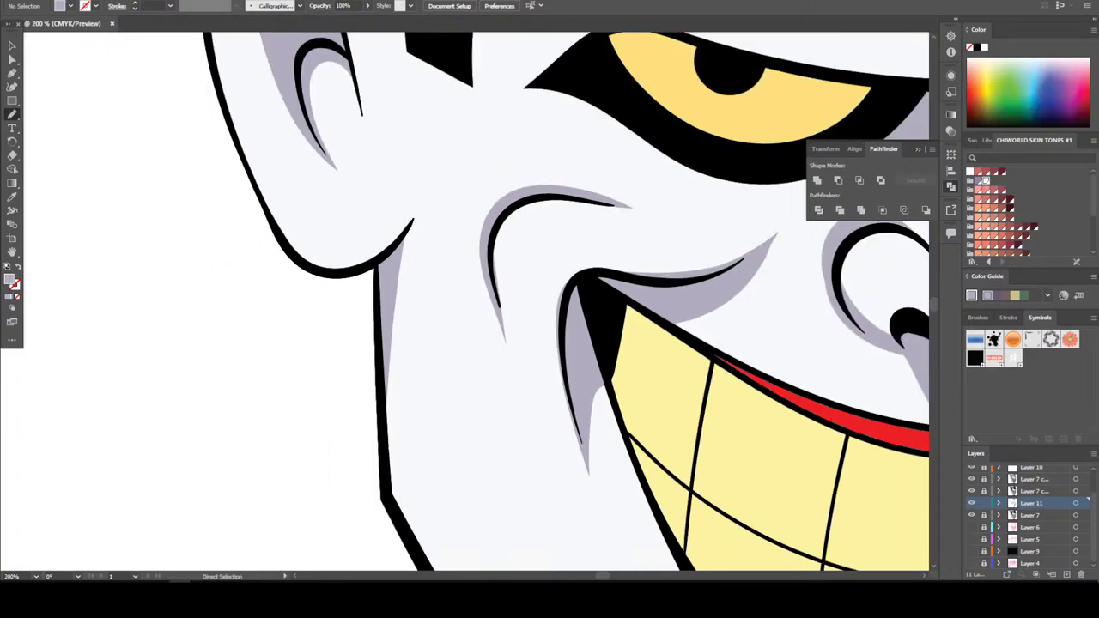
{"action": "key", "text": "ctrl+plus"}
{"action": "key", "text": "ctrl+plus"}
{"action": "key", "text": "ctrl+plus"}
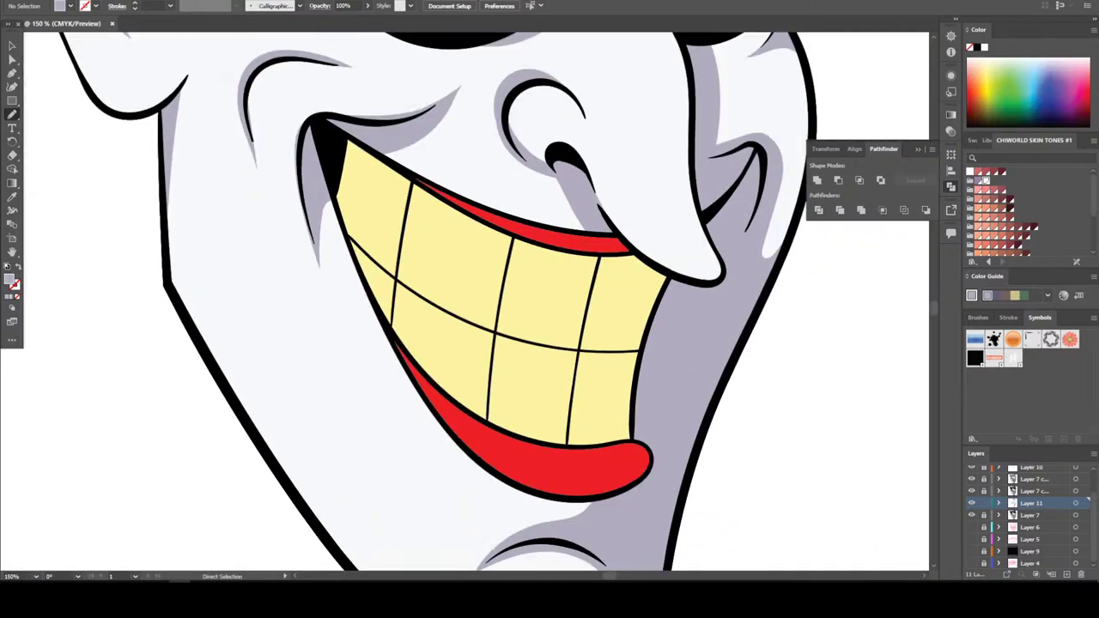
{"action": "mouse_move", "coordinate": [600, 458]}
{"action": "left_mouse_down"}
{"action": "mouse_move", "coordinate": [561, 455]}
{"action": "mouse_move", "coordinate": [458, 404]}
{"action": "mouse_move", "coordinate": [396, 288]}
{"action": "mouse_move", "coordinate": [338, 130]}
{"action": "mouse_move", "coordinate": [392, 199]}
{"action": "mouse_move", "coordinate": [558, 342]}
{"action": "left_mouse_up"}
{"action": "key", "text": "ctrl+minus"}
{"action": "key", "text": "ctrl+minus"}
{"action": "key", "text": "ctrl+minus"}
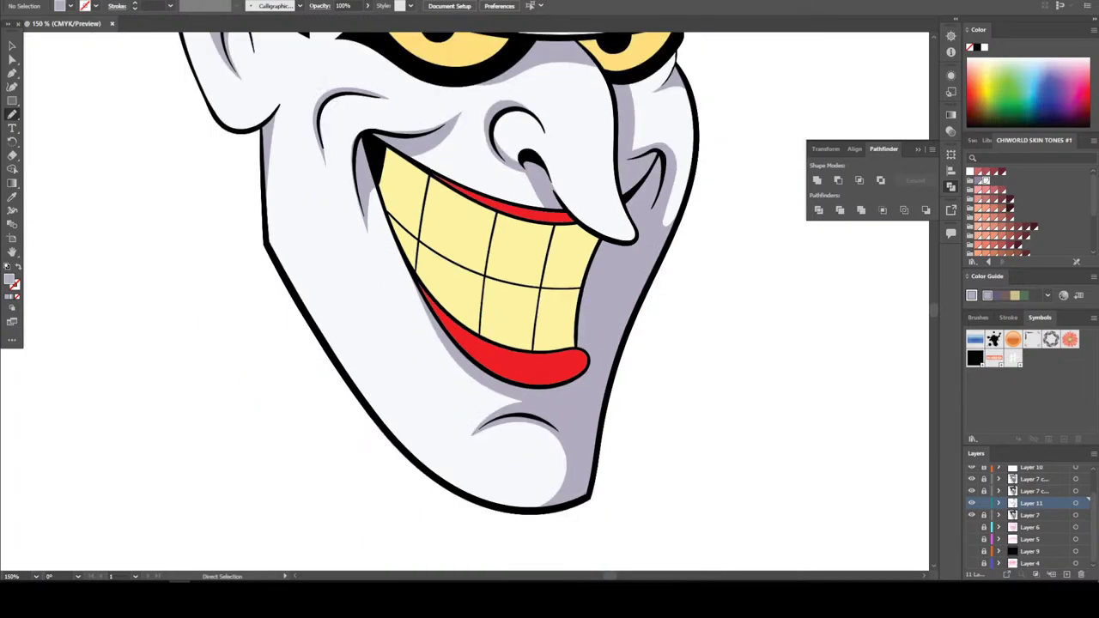
{"action": "key", "text": "ctrl+plus"}
{"action": "key", "text": "ctrl+plus"}
{"action": "key", "text": "ctrl+plus"}
{"action": "key", "text": "ctrl+plus"}
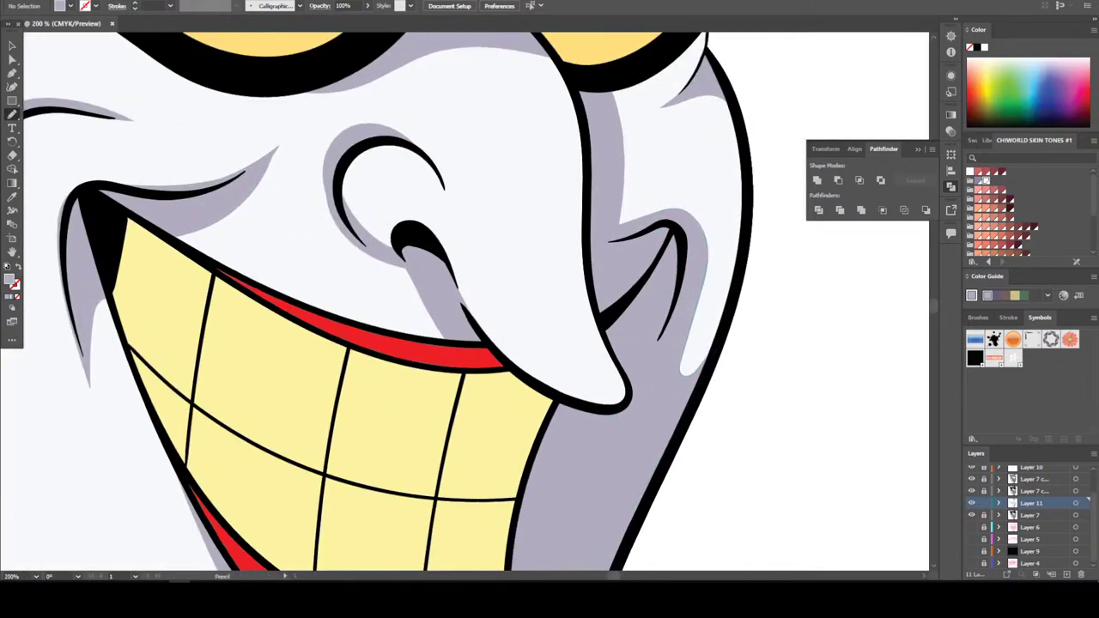
{"action": "scroll", "coordinate": [389, 302], "scroll_direction": "up", "scroll_amount": 1}
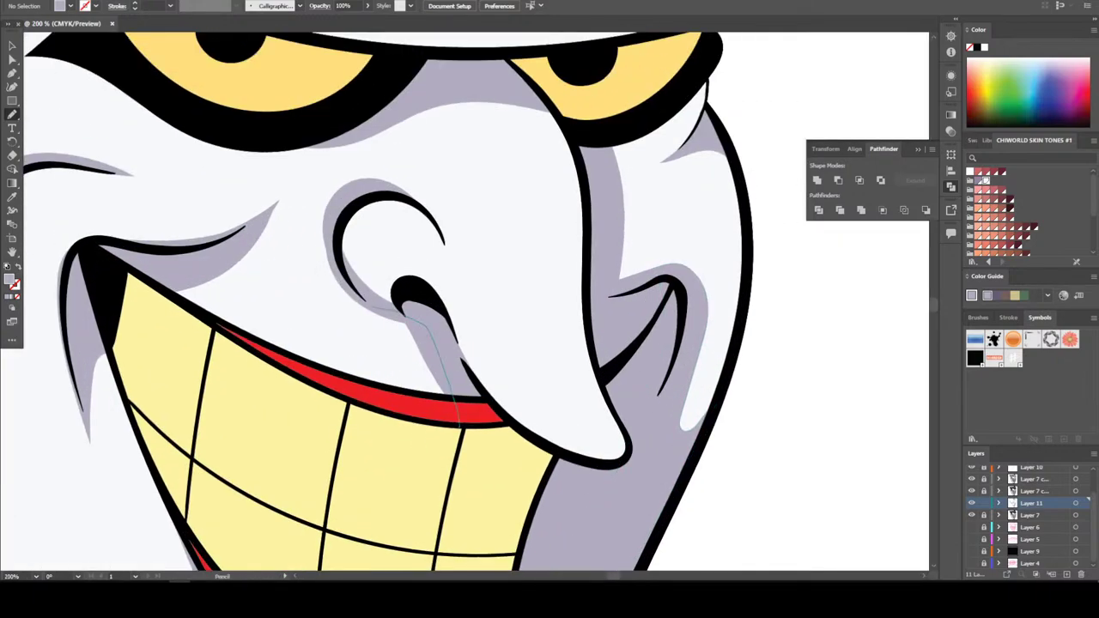
{"action": "key", "text": "ctrl+minus"}
{"action": "key", "text": "ctrl+minus"}
{"action": "key", "text": "ctrl+minus"}
{"action": "key", "text": "ctrl+minus"}
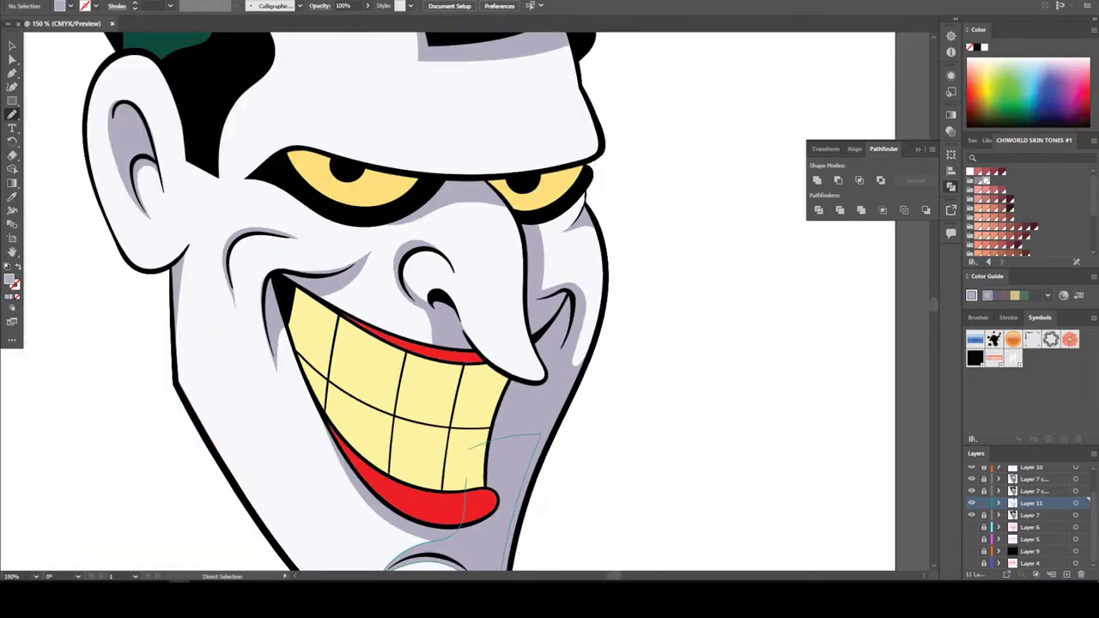
{"action": "key", "text": "ctrl+minus"}
{"action": "key", "text": "ctrl+plus"}
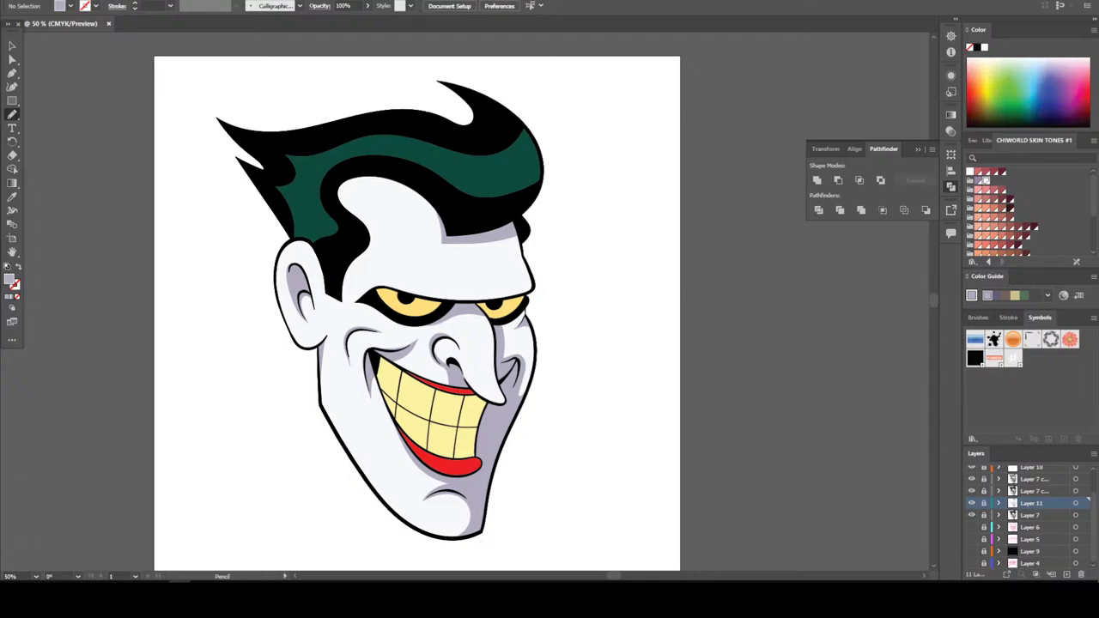
Add sublayer Layer 14 and set the fill to a darker gold from the eye's yellow
{"action": "left_click", "coordinate": [1048, 491]}
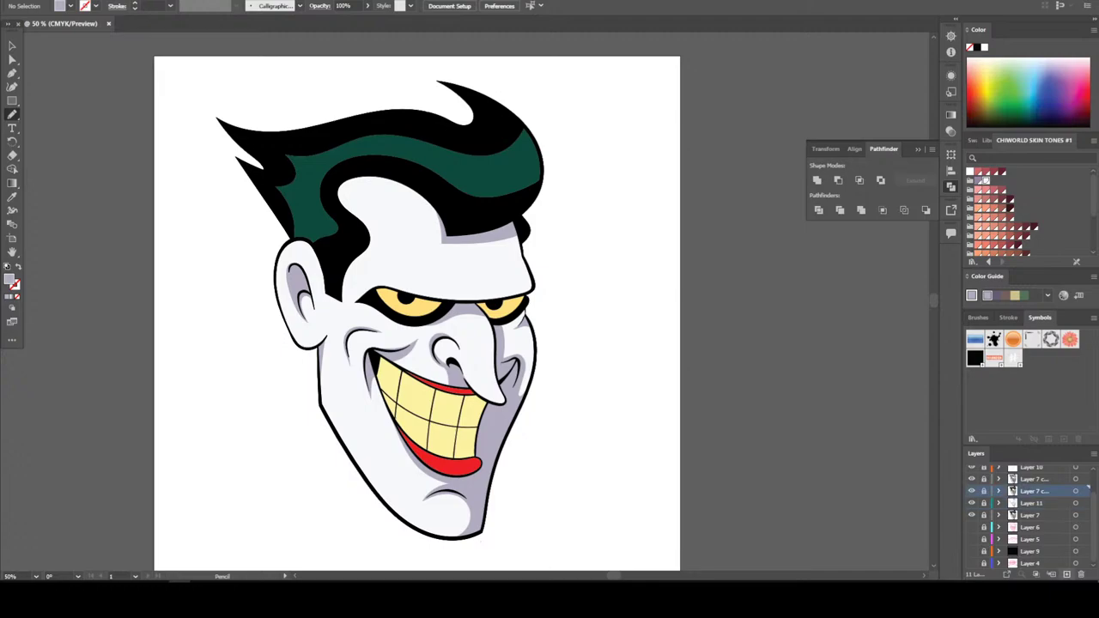
{"action": "left_click", "coordinate": [1052, 574]}
{"action": "scroll", "coordinate": [417, 300], "scroll_direction": "up", "scroll_amount": 5}
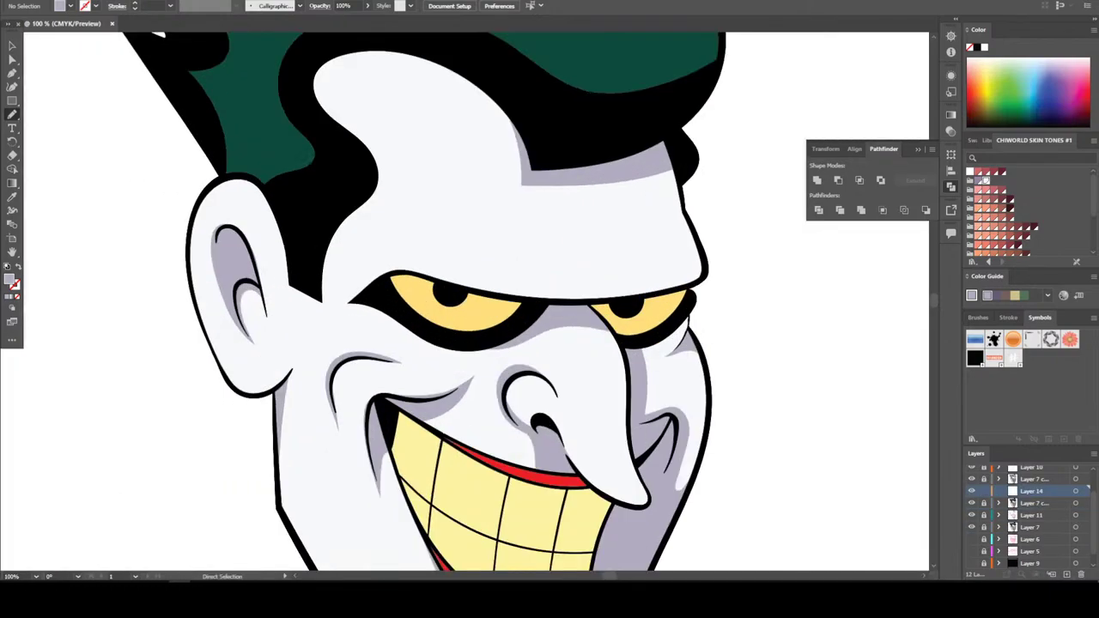
{"action": "key", "text": "i"}
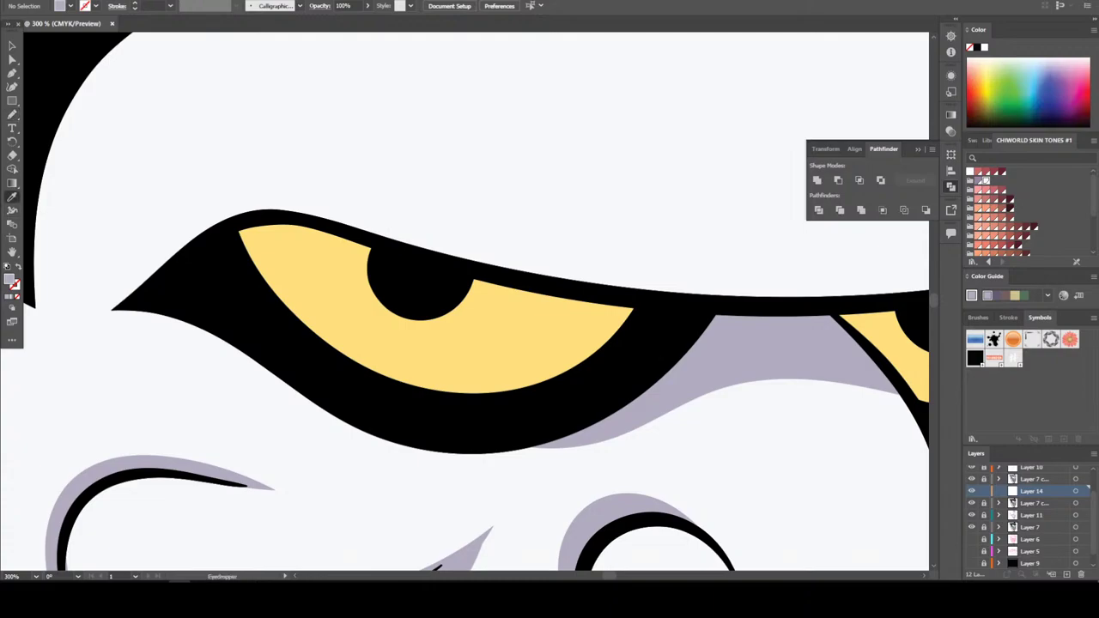
{"action": "double_click", "coordinate": [9, 279]}
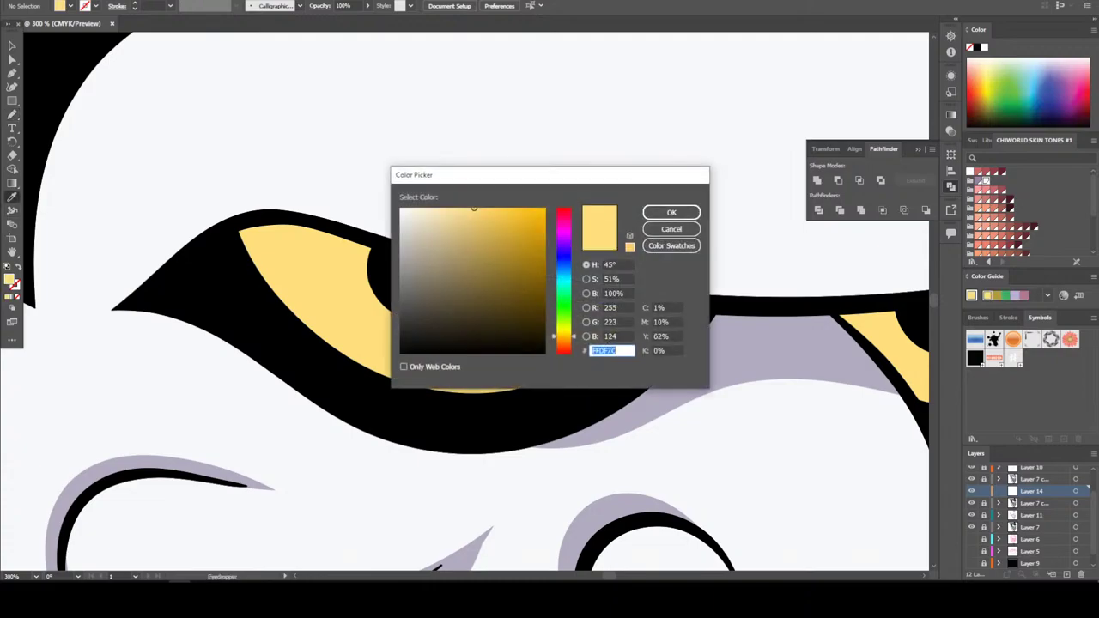
{"action": "left_click_drag", "start_coordinate": [468, 294], "coordinate": [492, 271]}
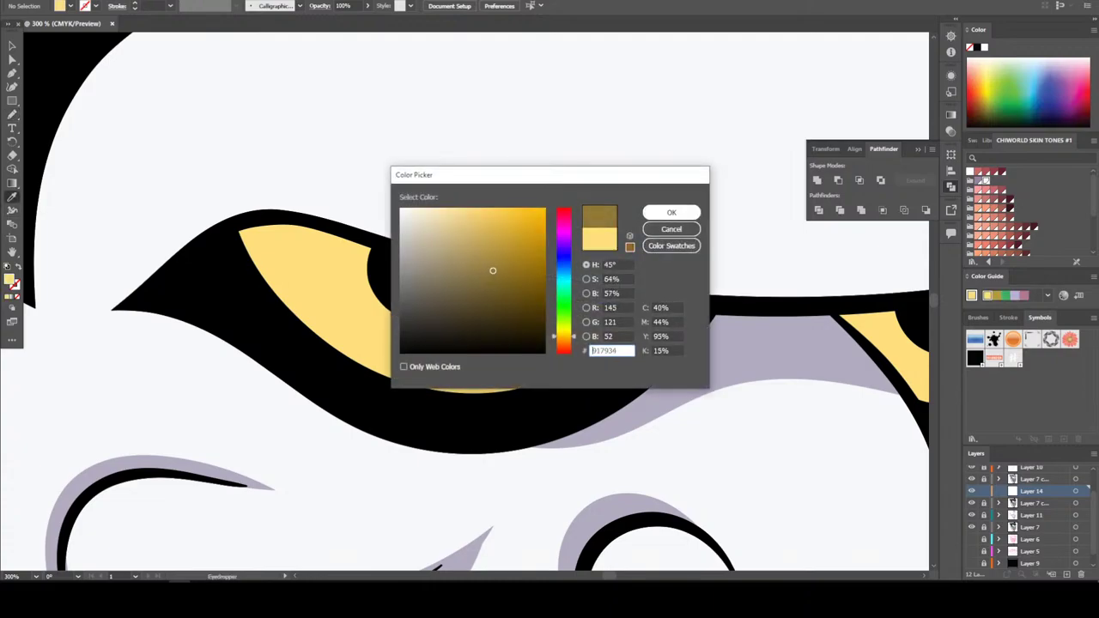
{"action": "left_click", "coordinate": [672, 212]}
Pencil a shadow across the upper part of the eye, then undo it
{"action": "key", "text": "n"}
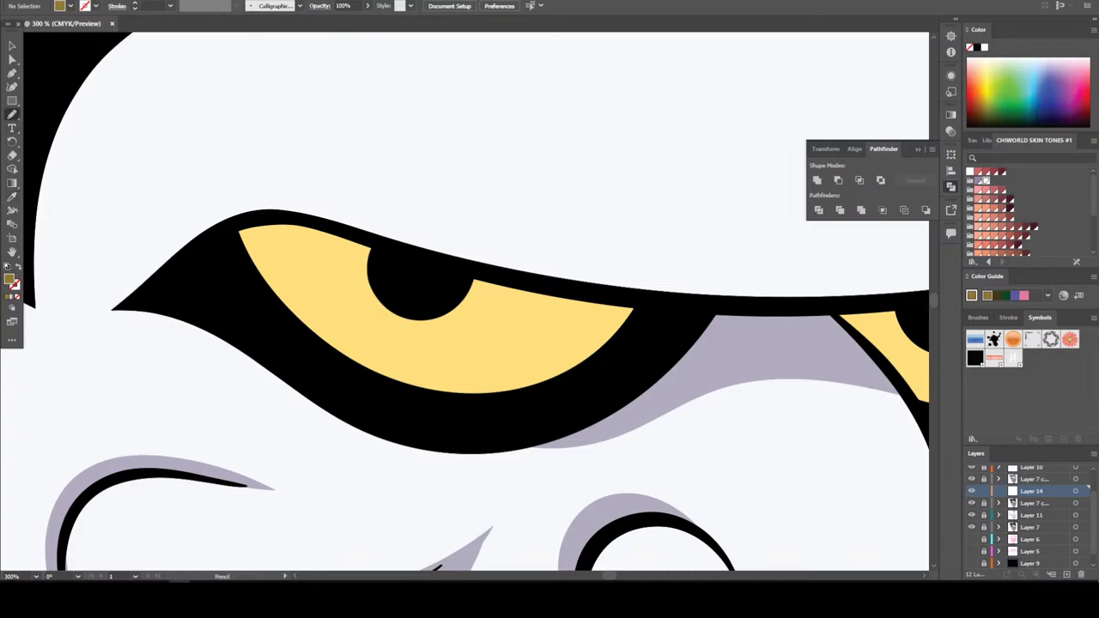
{"action": "scroll", "coordinate": [476, 301], "scroll_direction": "up", "scroll_amount": 2}
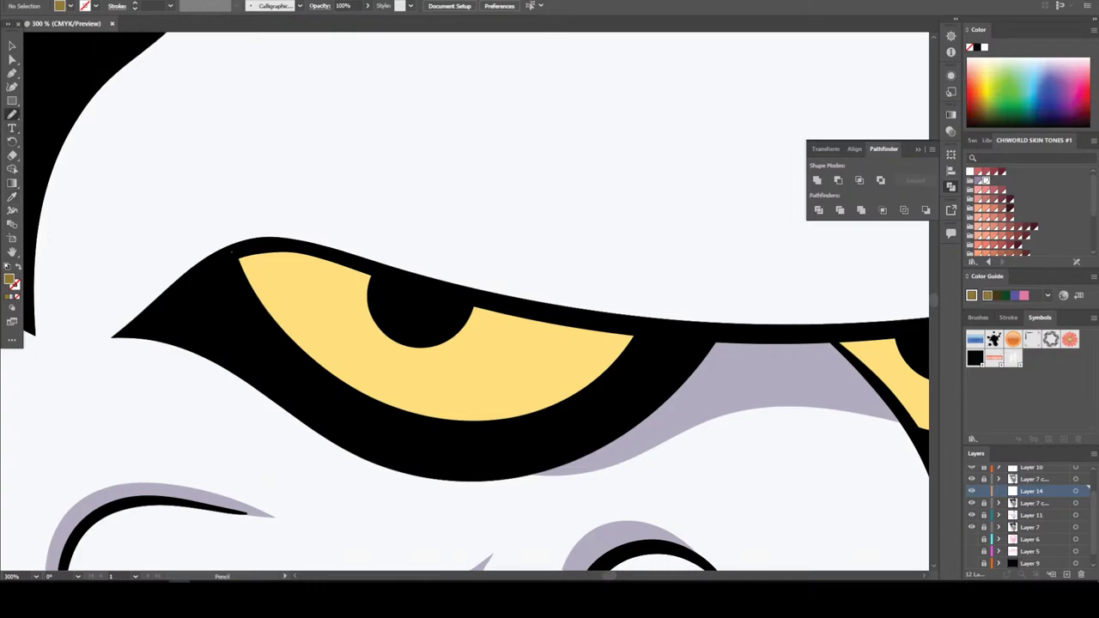
{"action": "mouse_move", "coordinate": [230, 251]}
{"action": "left_mouse_down"}
{"action": "mouse_move", "coordinate": [236, 324]}
{"action": "mouse_move", "coordinate": [271, 303]}
{"action": "mouse_move", "coordinate": [311, 308]}
{"action": "mouse_move", "coordinate": [513, 367]}
{"action": "mouse_move", "coordinate": [610, 381]}
{"action": "mouse_move", "coordinate": [643, 368]}
{"action": "mouse_move", "coordinate": [658, 337]}
{"action": "mouse_move", "coordinate": [389, 272]}
{"action": "mouse_move", "coordinate": [231, 252]}
{"action": "left_mouse_up"}
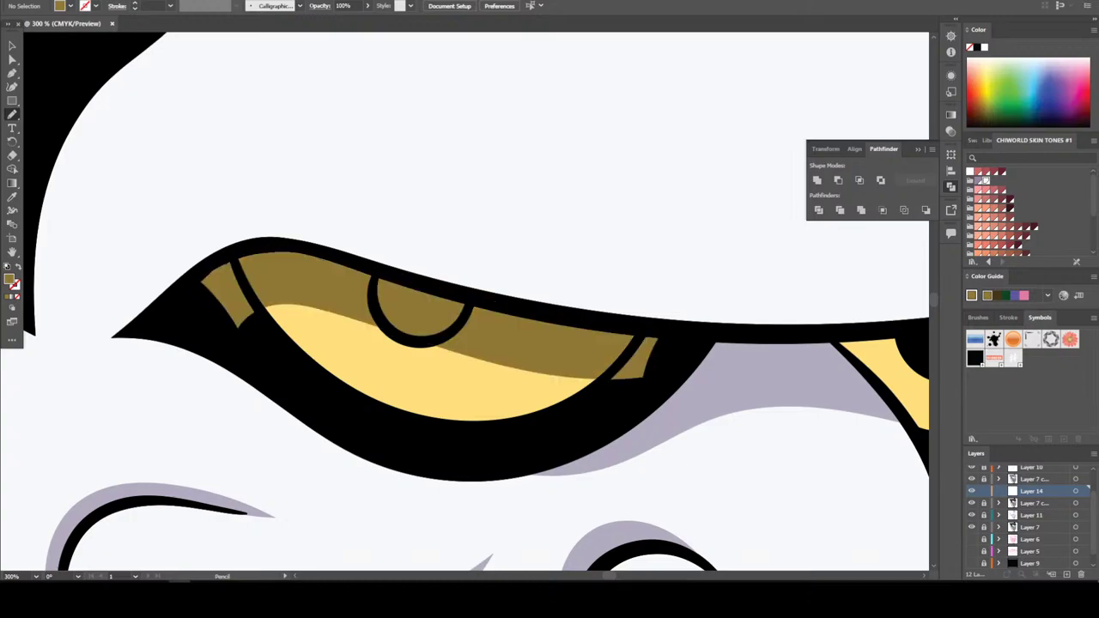
{"action": "key", "text": "ctrl+0"}
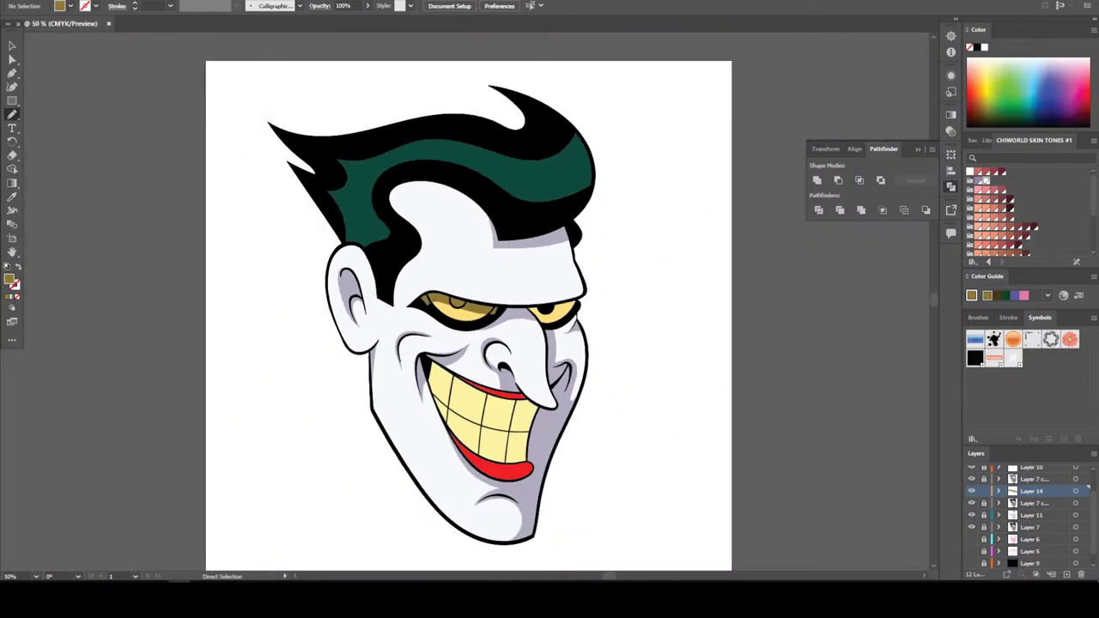
{"action": "key", "text": "ctrl+equal"}
{"action": "key", "text": "ctrl+equal"}
{"action": "key", "text": "ctrl+equal"}
{"action": "key", "text": "ctrl+equal"}
{"action": "key", "text": "ctrl+equal"}
{"action": "key", "text": "ctrl+equal"}
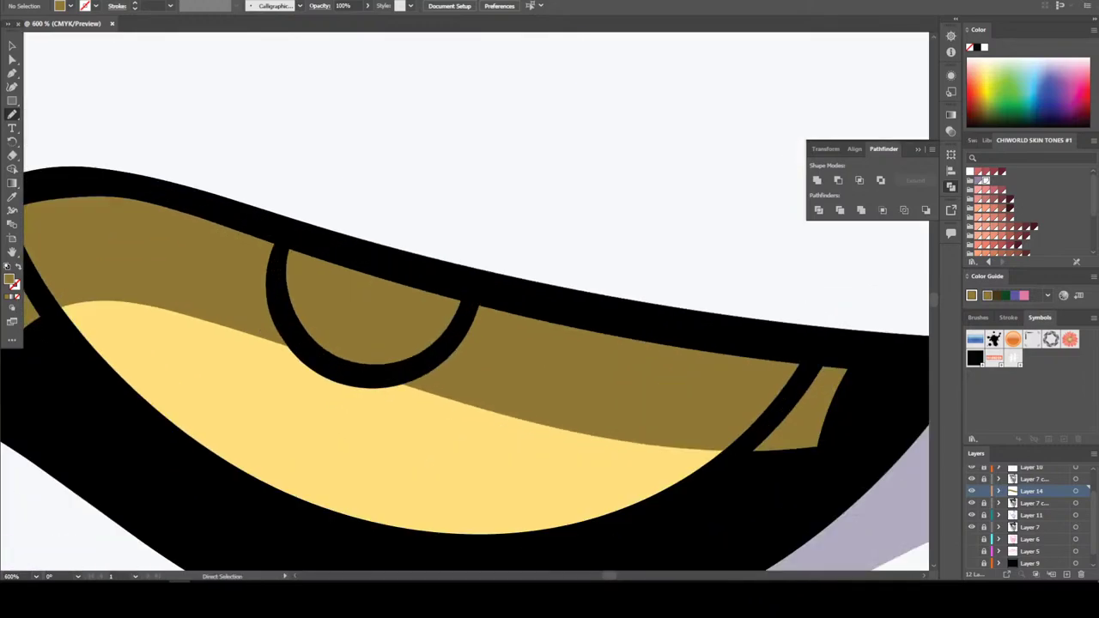
{"action": "key", "text": "ctrl+z"}
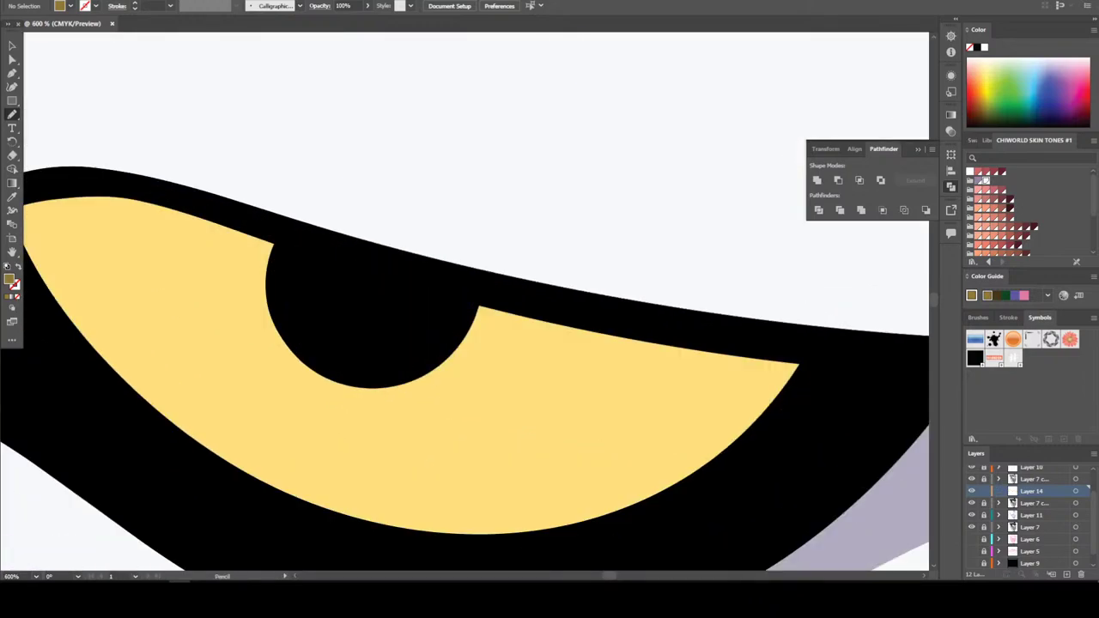
Redraw a dark gold shadow along the top of the left eye's iris
{"action": "key", "text": "ctrl+minus"}
{"action": "key", "text": "ctrl+equal"}
{"action": "key", "text": "ctrl+minus"}
{"action": "scroll", "coordinate": [464, 301], "scroll_direction": "up", "scroll_amount": 1}
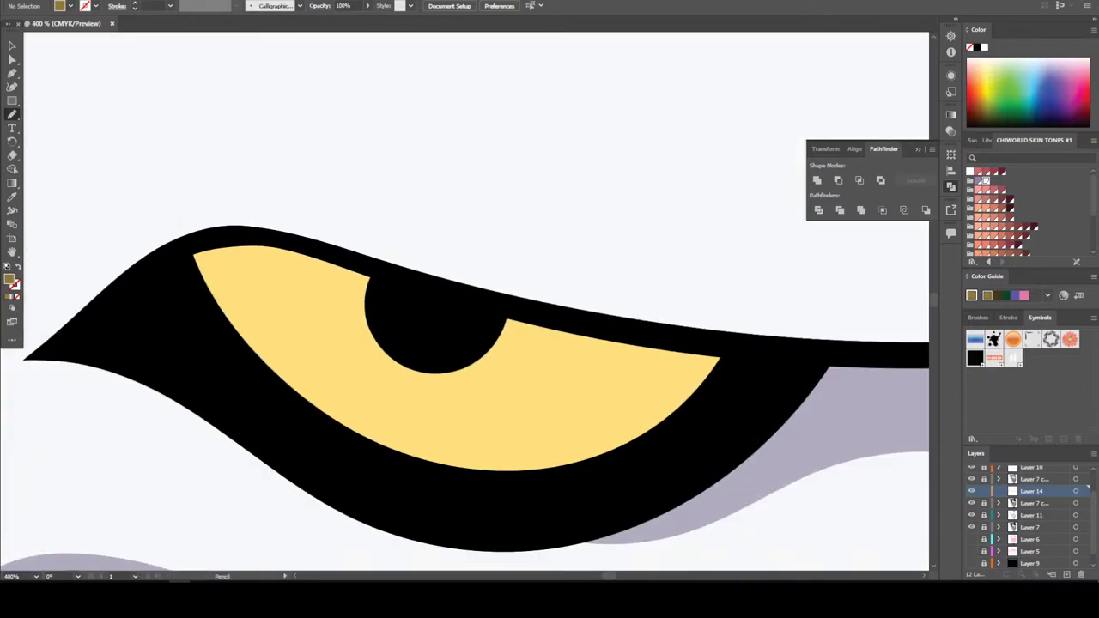
{"action": "mouse_move", "coordinate": [191, 264]}
{"action": "left_mouse_down"}
{"action": "mouse_move", "coordinate": [220, 321]}
{"action": "mouse_move", "coordinate": [342, 303]}
{"action": "mouse_move", "coordinate": [258, 243]}
{"action": "mouse_move", "coordinate": [191, 249]}
{"action": "left_mouse_up"}
{"action": "mouse_move", "coordinate": [504, 312]}
{"action": "left_mouse_down"}
{"action": "mouse_move", "coordinate": [489, 341]}
{"action": "mouse_move", "coordinate": [669, 391]}
{"action": "mouse_move", "coordinate": [713, 377]}
{"action": "mouse_move", "coordinate": [683, 347]}
{"action": "mouse_move", "coordinate": [505, 316]}
{"action": "left_mouse_up"}
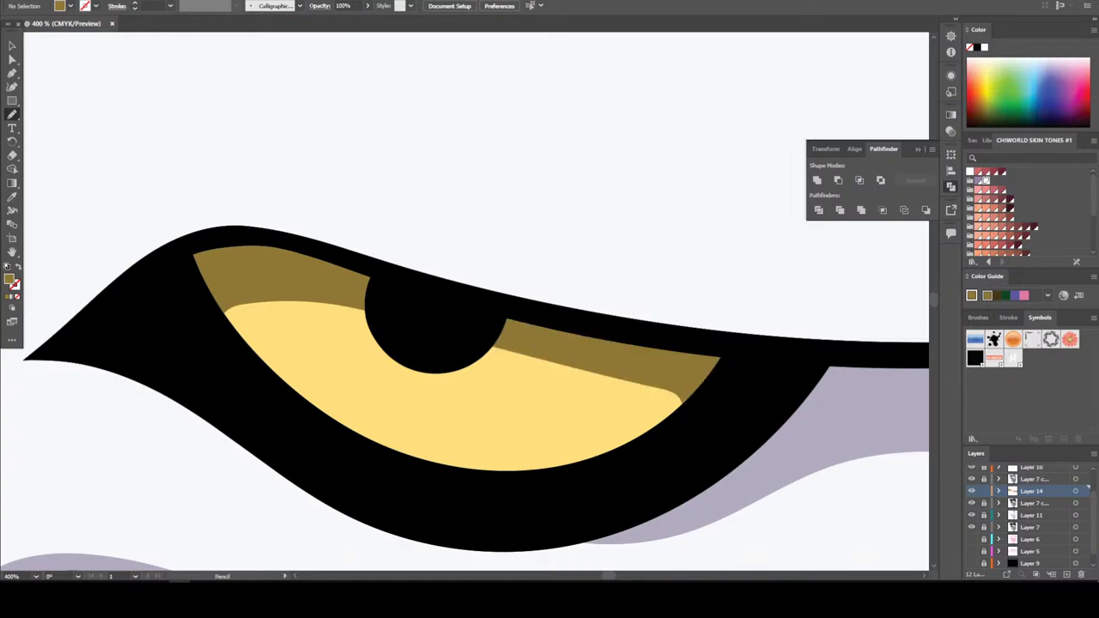
{"action": "key", "text": "ctrl+0"}
Draw a dark gold shadow along the top of the right eye's yellow iris
{"action": "key", "text": "ctrl+plus"}
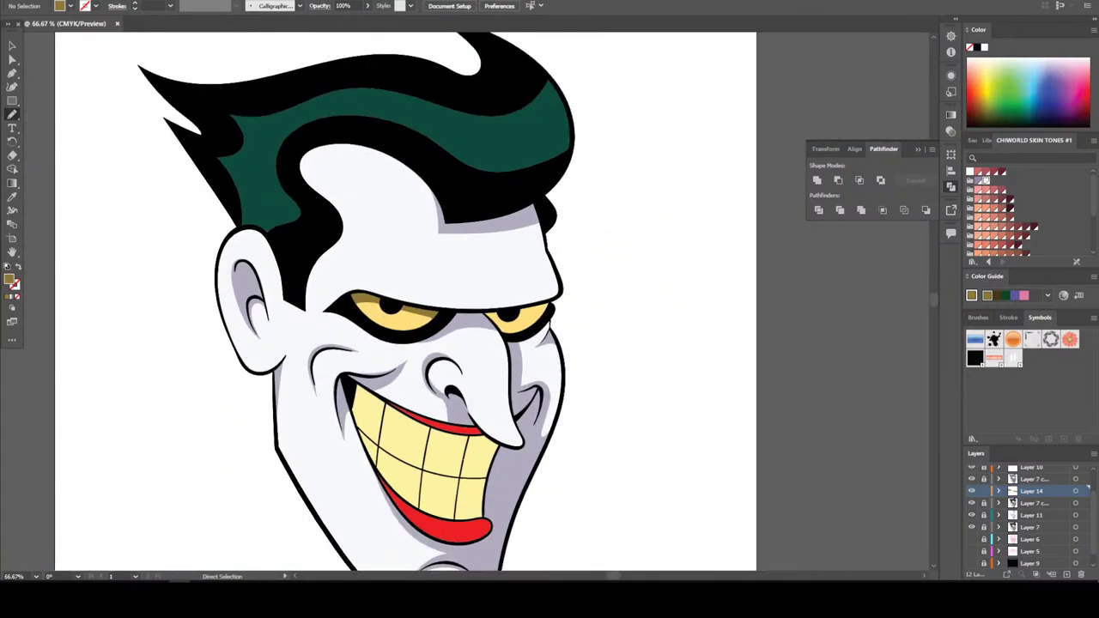
{"action": "scroll", "coordinate": [515, 316], "scroll_direction": "up", "scroll_amount": 10}
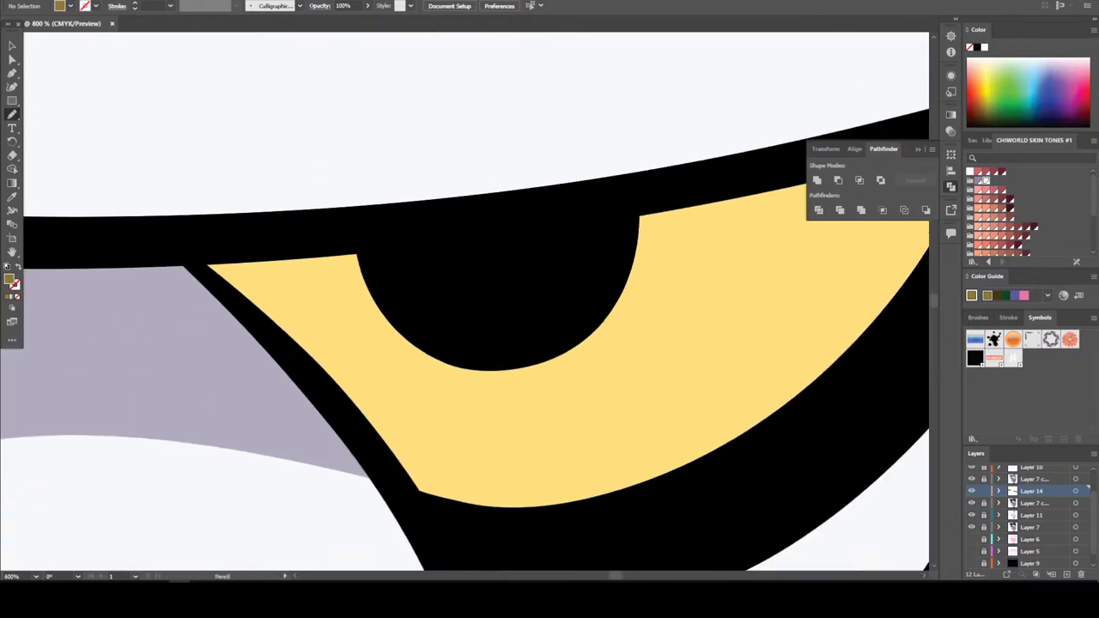
{"action": "mouse_move", "coordinate": [198, 261]}
{"action": "left_mouse_down"}
{"action": "mouse_move", "coordinate": [354, 411]}
{"action": "mouse_move", "coordinate": [388, 464]}
{"action": "left_mouse_up"}
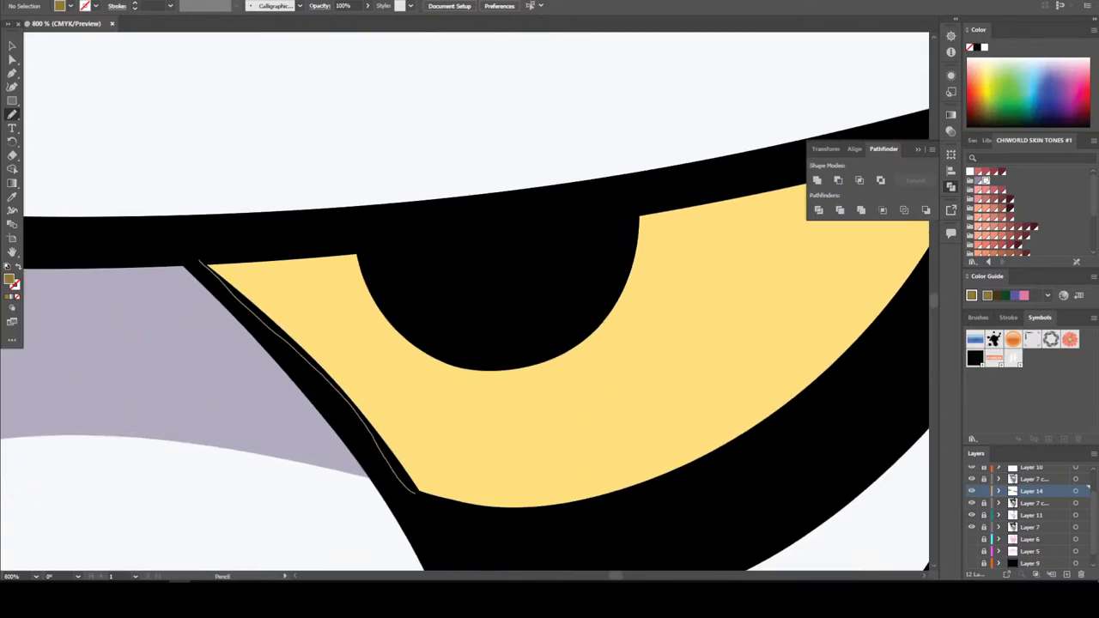
{"action": "mouse_move", "coordinate": [432, 495]}
{"action": "left_mouse_down"}
{"action": "mouse_move", "coordinate": [402, 405]}
{"action": "mouse_move", "coordinate": [417, 344]}
{"action": "mouse_move", "coordinate": [371, 276]}
{"action": "mouse_move", "coordinate": [253, 253]}
{"action": "mouse_move", "coordinate": [203, 262]}
{"action": "left_mouse_up"}
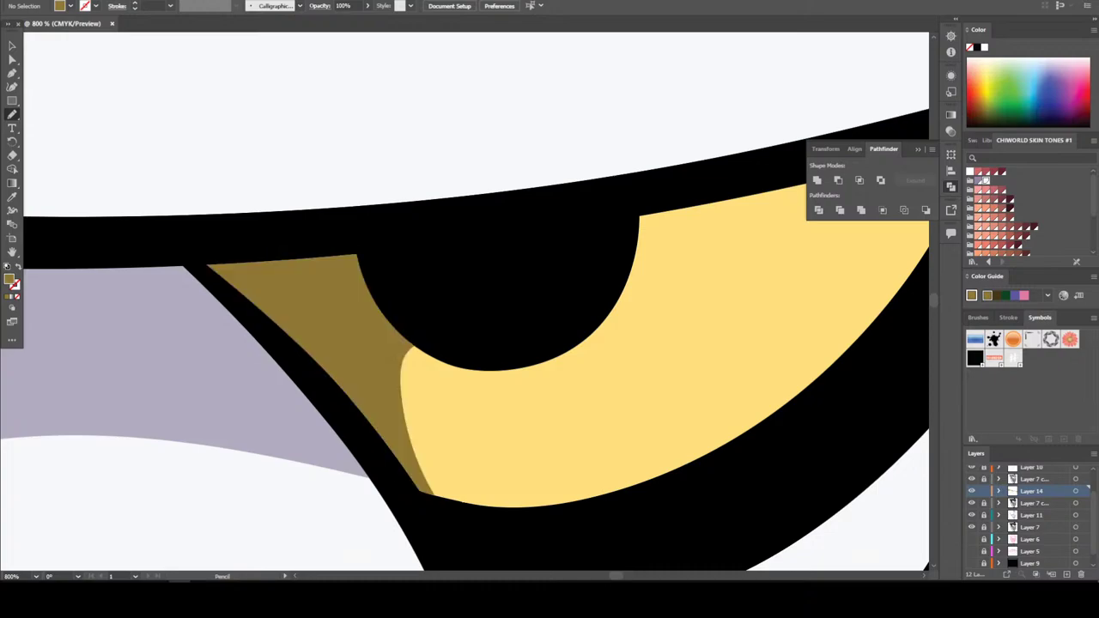
{"action": "key", "text": "ctrl+minus"}
{"action": "key", "text": "ctrl+minus"}
{"action": "key", "text": "ctrl+minus"}
{"action": "key", "text": "ctrl+minus"}
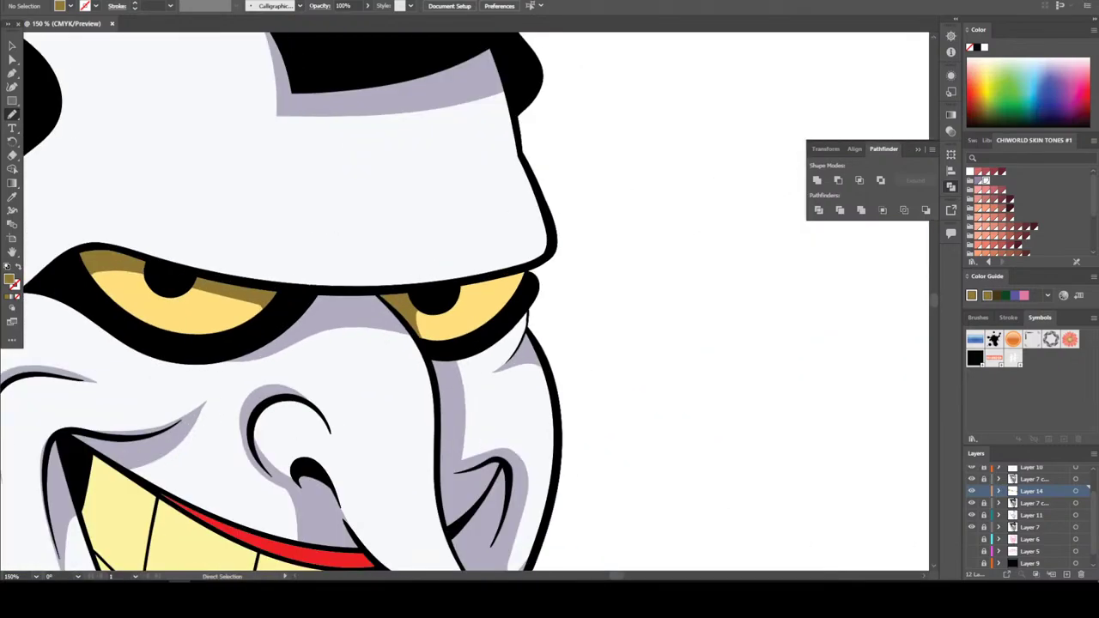
{"action": "key", "text": "ctrl+plus"}
{"action": "key", "text": "ctrl+plus"}
{"action": "key", "text": "ctrl+plus"}
{"action": "key", "text": "ctrl+plus"}
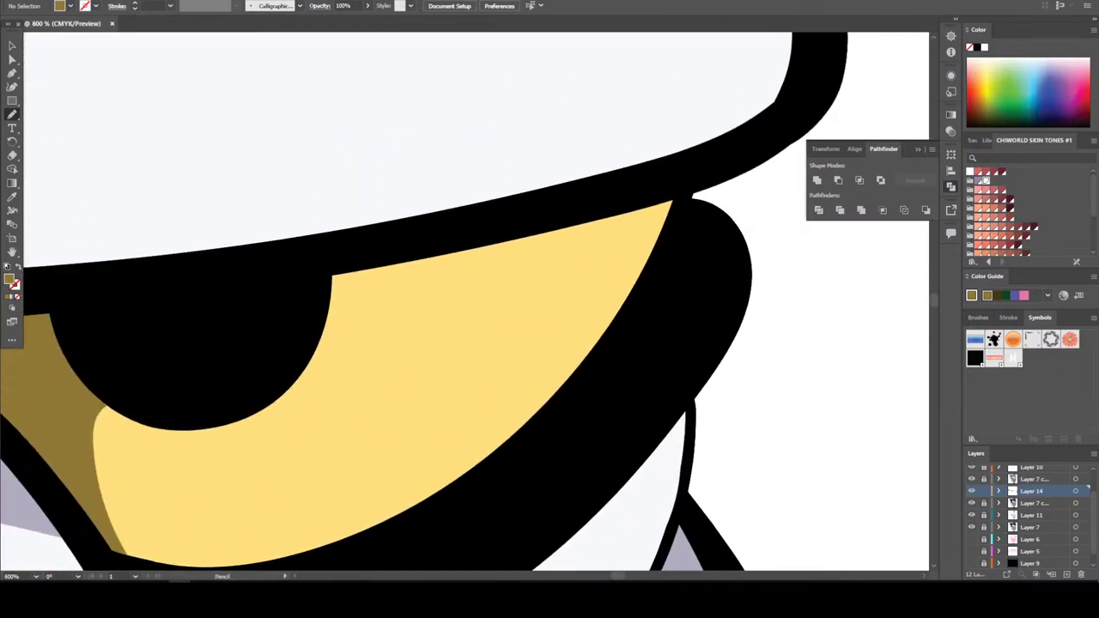
{"action": "mouse_move", "coordinate": [329, 272]}
{"action": "left_mouse_down"}
{"action": "mouse_move", "coordinate": [324, 319]}
{"action": "mouse_move", "coordinate": [436, 321]}
{"action": "mouse_move", "coordinate": [632, 285]}
{"action": "mouse_move", "coordinate": [675, 215]}
{"action": "mouse_move", "coordinate": [646, 191]}
{"action": "mouse_move", "coordinate": [331, 273]}
{"action": "left_mouse_up"}
{"action": "key", "text": "ctrl+minus"}
{"action": "key", "text": "ctrl+minus"}
{"action": "key", "text": "ctrl+minus"}
{"action": "key", "text": "ctrl+minus"}
{"action": "key", "text": "ctrl+minus"}
{"action": "key", "text": "ctrl+minus"}
{"action": "key", "text": "ctrl+minus"}
{"action": "key", "text": "ctrl+minus"}
{"action": "key", "text": "ctrl+minus"}
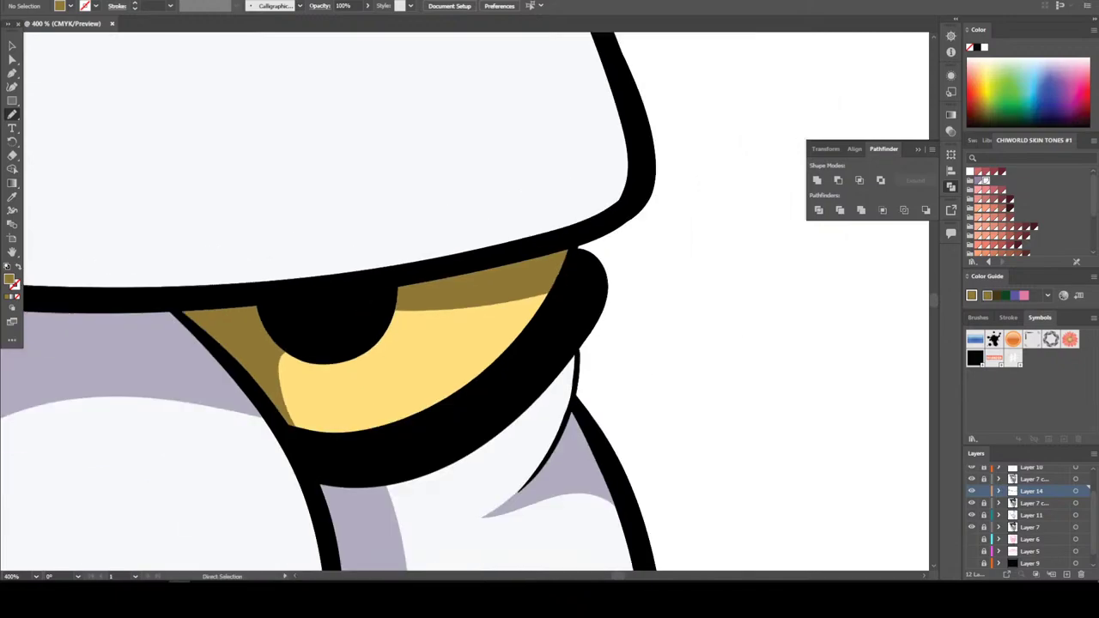
{"action": "key", "text": "ctrl+plus"}
{"action": "key", "text": "ctrl+plus"}
{"action": "key", "text": "ctrl+plus"}
{"action": "key", "text": "ctrl+plus"}
{"action": "key", "text": "ctrl+plus"}
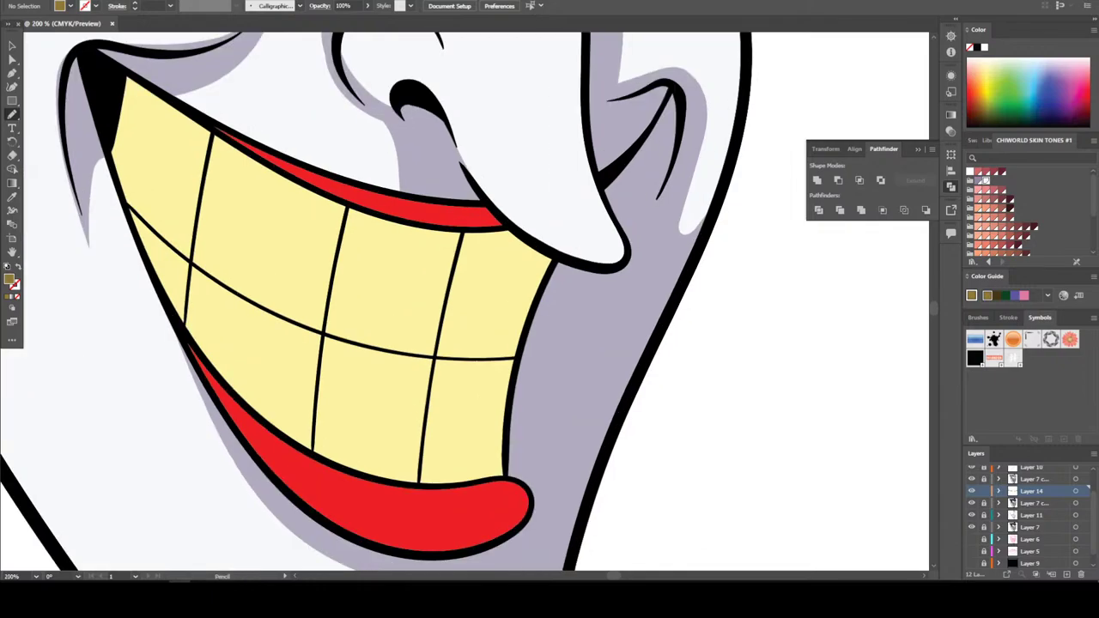
Sample the teeth's pale yellow and set the fill to dark gold 9B8D49
{"action": "key", "text": "i"}
{"action": "left_click", "coordinate": [386, 421]}
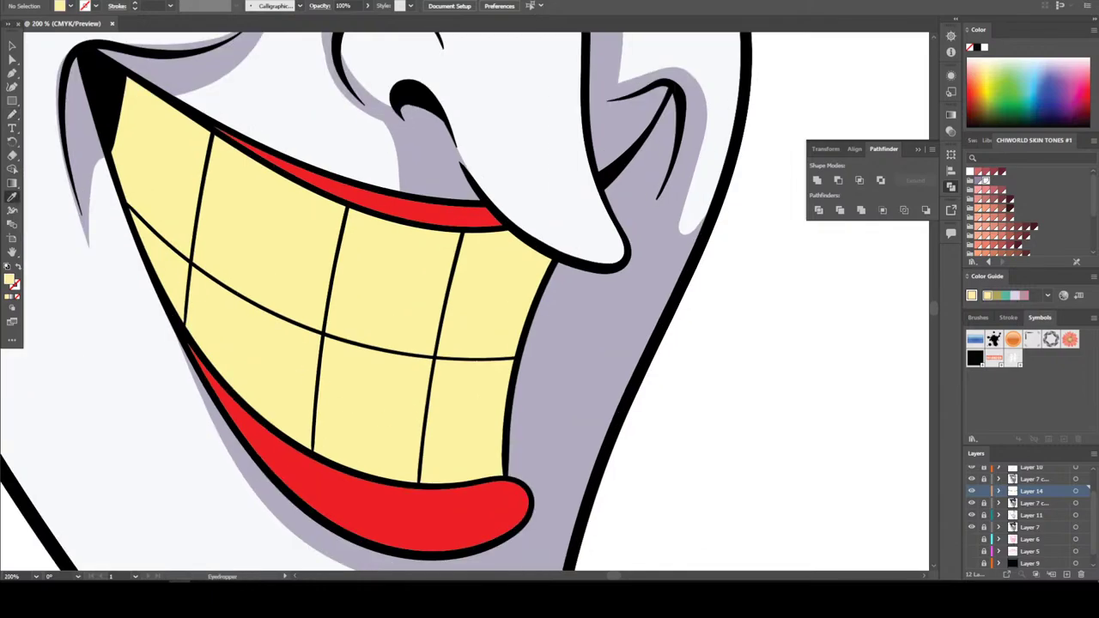
{"action": "double_click", "coordinate": [10, 279]}
{"action": "type", "text": "8E834C"}
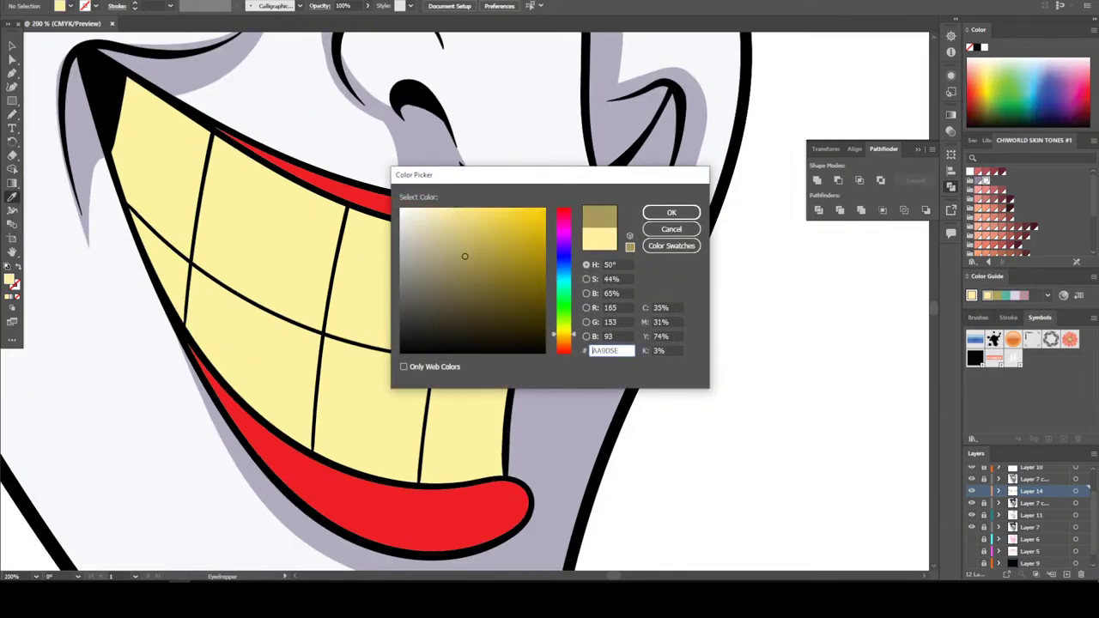
{"action": "mouse_move", "coordinate": [467, 271]}
{"action": "left_mouse_down"}
{"action": "mouse_move", "coordinate": [477, 262]}
{"action": "mouse_move", "coordinate": [464, 252]}
{"action": "left_mouse_up"}
{"action": "left_click", "coordinate": [672, 212]}
Pencil a closed dark gold shadow along the right tooth's side and top edge
{"action": "key", "text": "n"}
{"action": "scroll", "coordinate": [378, 301], "scroll_direction": "down", "scroll_amount": 2}
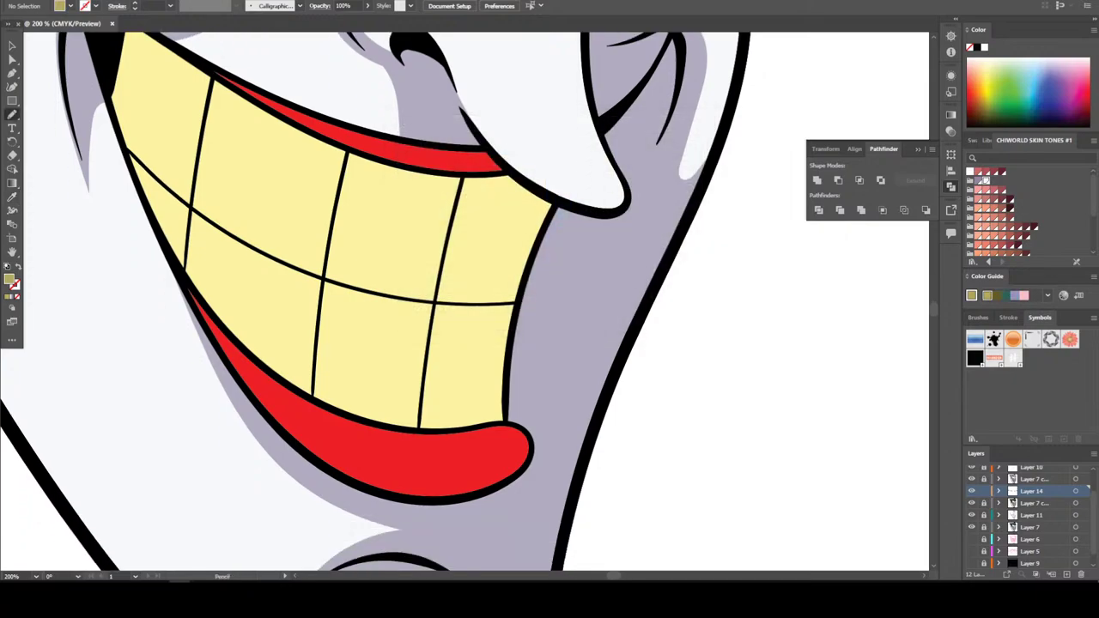
{"action": "key", "text": "ctrl+plus"}
{"action": "scroll", "coordinate": [476, 300], "scroll_direction": "up", "scroll_amount": 1}
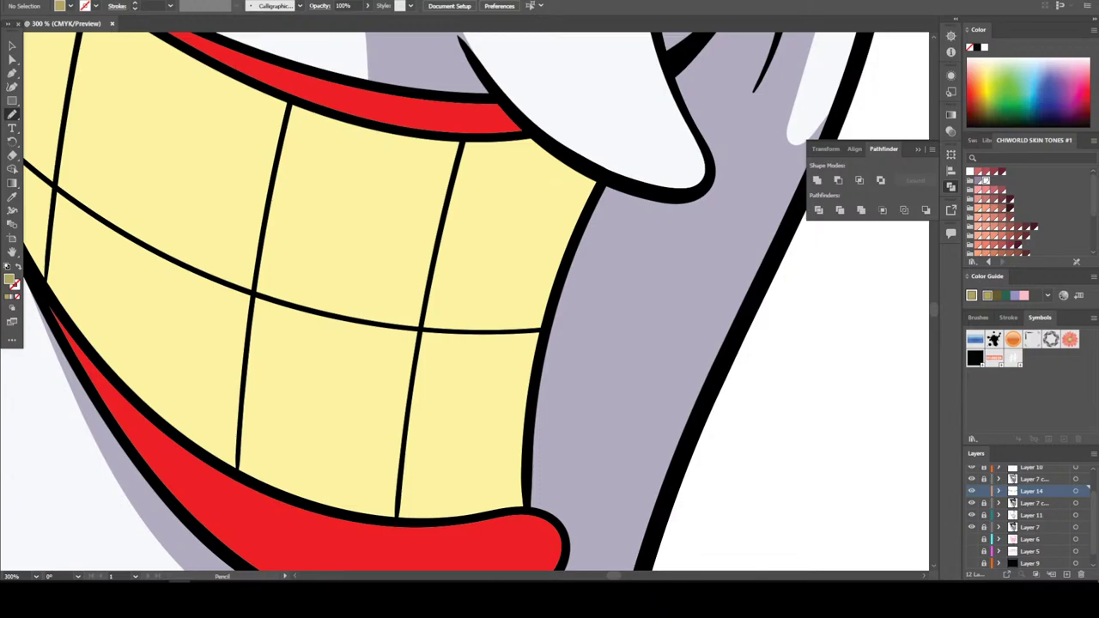
{"action": "left_click_drag", "start_coordinate": [513, 446], "coordinate": [552, 263]}
{"action": "left_click_drag", "start_coordinate": [589, 169], "coordinate": [542, 138]}
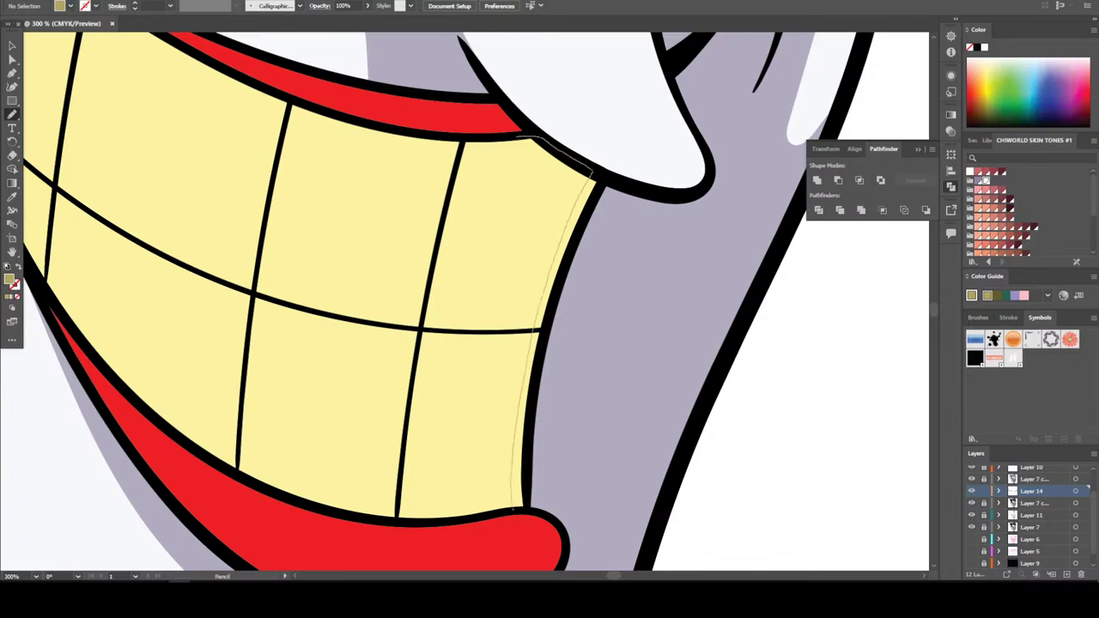
{"action": "left_click_drag", "start_coordinate": [470, 137], "coordinate": [421, 134]}
{"action": "mouse_move", "coordinate": [348, 121]}
{"action": "left_mouse_down"}
{"action": "mouse_move", "coordinate": [472, 255]}
{"action": "mouse_move", "coordinate": [434, 515]}
{"action": "mouse_move", "coordinate": [513, 512]}
{"action": "left_mouse_up"}
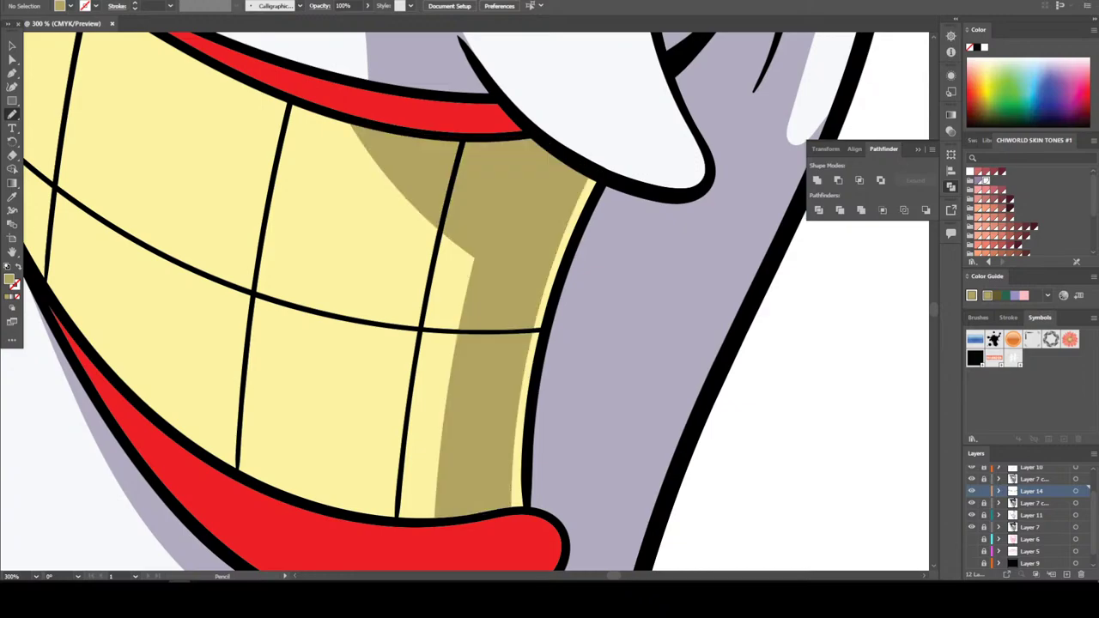
Draw a closed shadow shape down the left side of the teeth
{"action": "key", "text": "ctrl+minus"}
{"action": "key", "text": "ctrl+minus"}
{"action": "key", "text": "ctrl+minus"}
{"action": "key", "text": "ctrl+minus"}
{"action": "key", "text": "ctrl+minus"}
{"action": "key", "text": "ctrl+minus"}
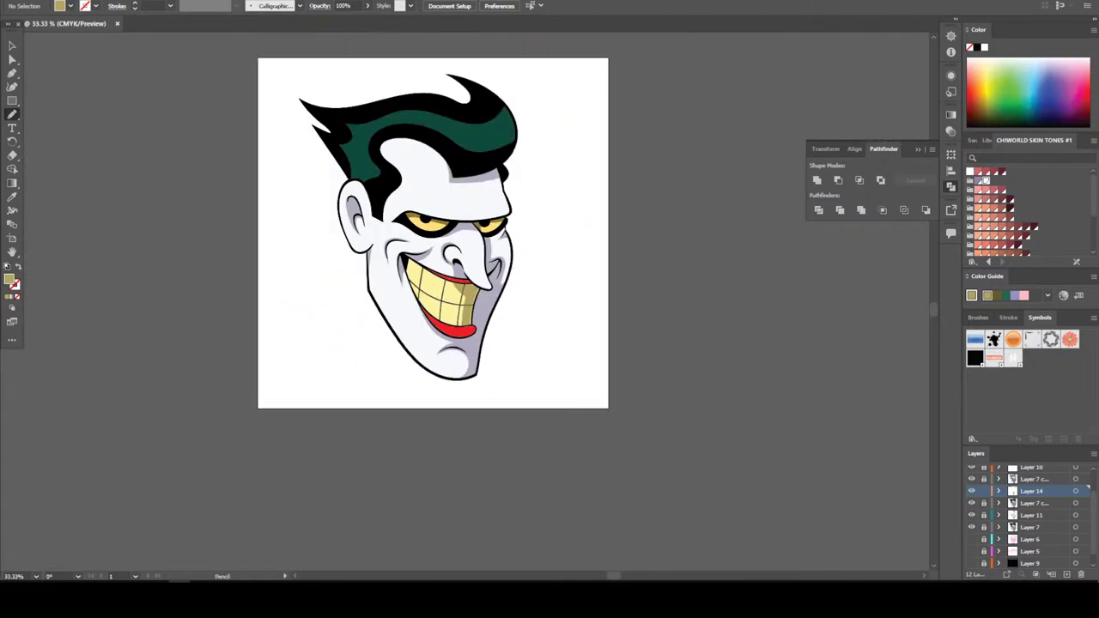
{"action": "key", "text": "ctrl+plus"}
{"action": "key", "text": "ctrl+plus"}
{"action": "key", "text": "ctrl+plus"}
{"action": "key", "text": "ctrl+plus"}
{"action": "key", "text": "ctrl+plus"}
{"action": "key", "text": "ctrl+plus"}
{"action": "key", "text": "ctrl+plus"}
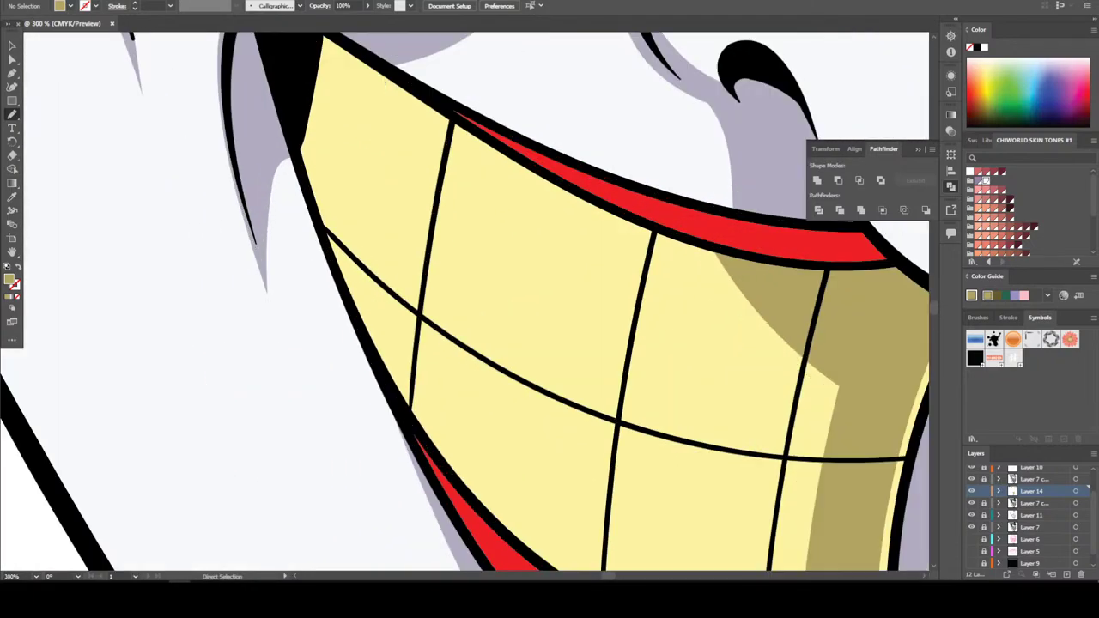
{"action": "scroll", "coordinate": [472, 301], "scroll_direction": "up", "scroll_amount": 2}
{"action": "mouse_move", "coordinate": [236, 172]}
{"action": "left_mouse_down"}
{"action": "mouse_move", "coordinate": [269, 302]}
{"action": "mouse_move", "coordinate": [348, 477]}
{"action": "left_mouse_up"}
{"action": "mouse_move", "coordinate": [316, 426]}
{"action": "left_mouse_down"}
{"action": "mouse_move", "coordinate": [378, 117]}
{"action": "mouse_move", "coordinate": [359, 105]}
{"action": "left_mouse_up"}
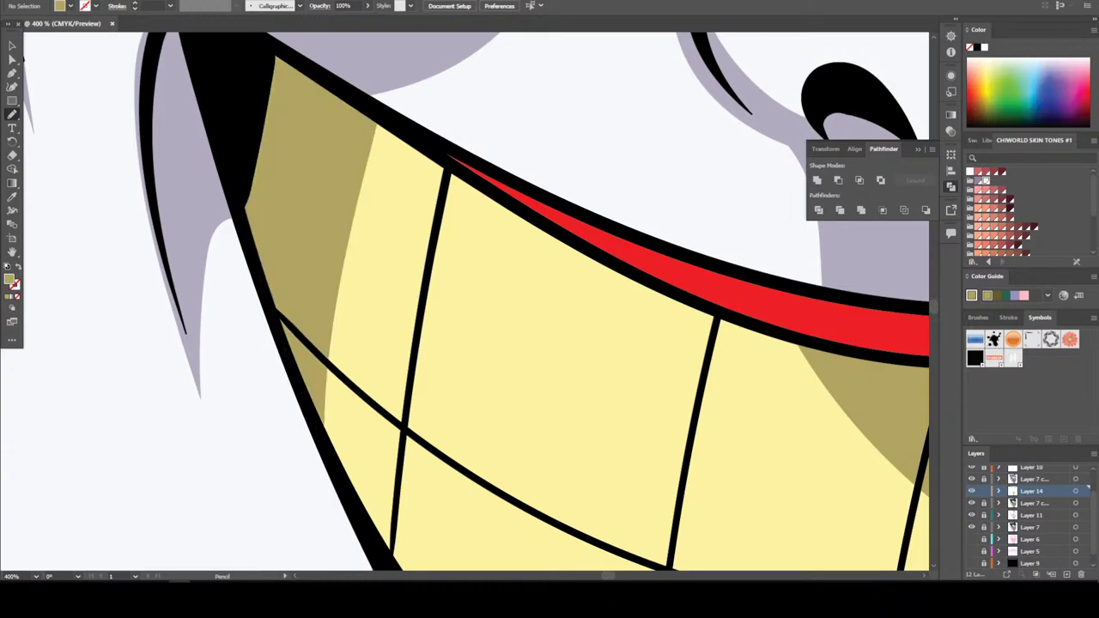
Shade the upper edge of the teeth along the lip with dark gold
{"action": "key", "text": "ctrl+minus"}
{"action": "key", "text": "ctrl+minus"}
{"action": "key", "text": "ctrl+minus"}
{"action": "key", "text": "ctrl+minus"}
{"action": "key", "text": "ctrl+minus"}
{"action": "key", "text": "ctrl+minus"}
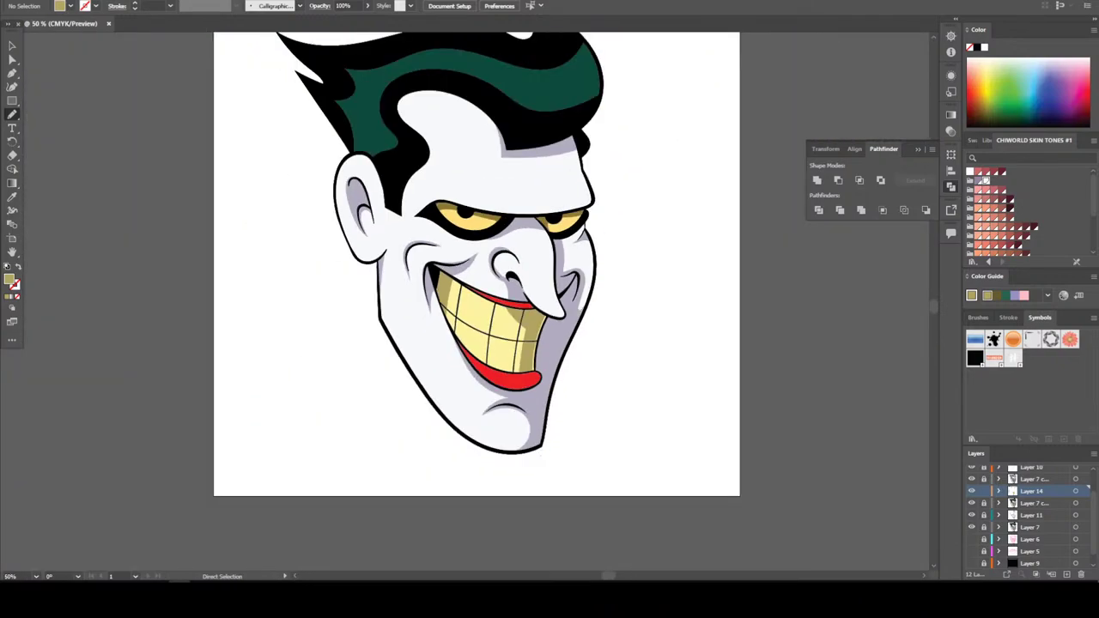
{"action": "key", "text": "ctrl+plus"}
{"action": "key", "text": "ctrl+plus"}
{"action": "key", "text": "ctrl+plus"}
{"action": "key", "text": "ctrl+plus"}
{"action": "key", "text": "ctrl+plus"}
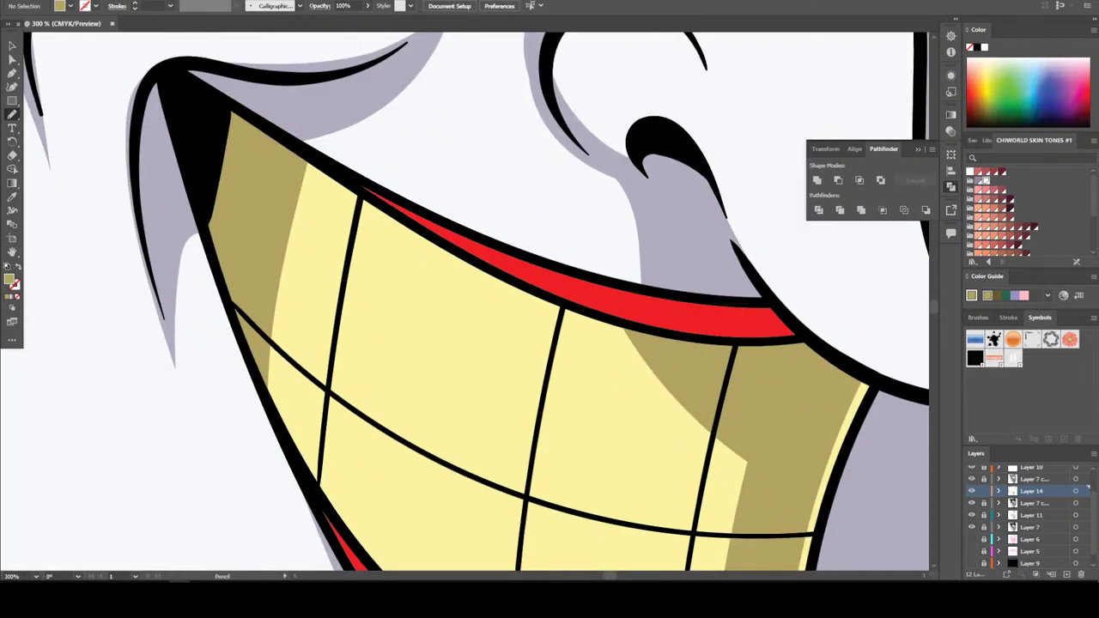
{"action": "mouse_move", "coordinate": [302, 176]}
{"action": "left_mouse_down"}
{"action": "mouse_move", "coordinate": [475, 283]}
{"action": "mouse_move", "coordinate": [641, 357]}
{"action": "mouse_move", "coordinate": [306, 160]}
{"action": "left_mouse_up"}
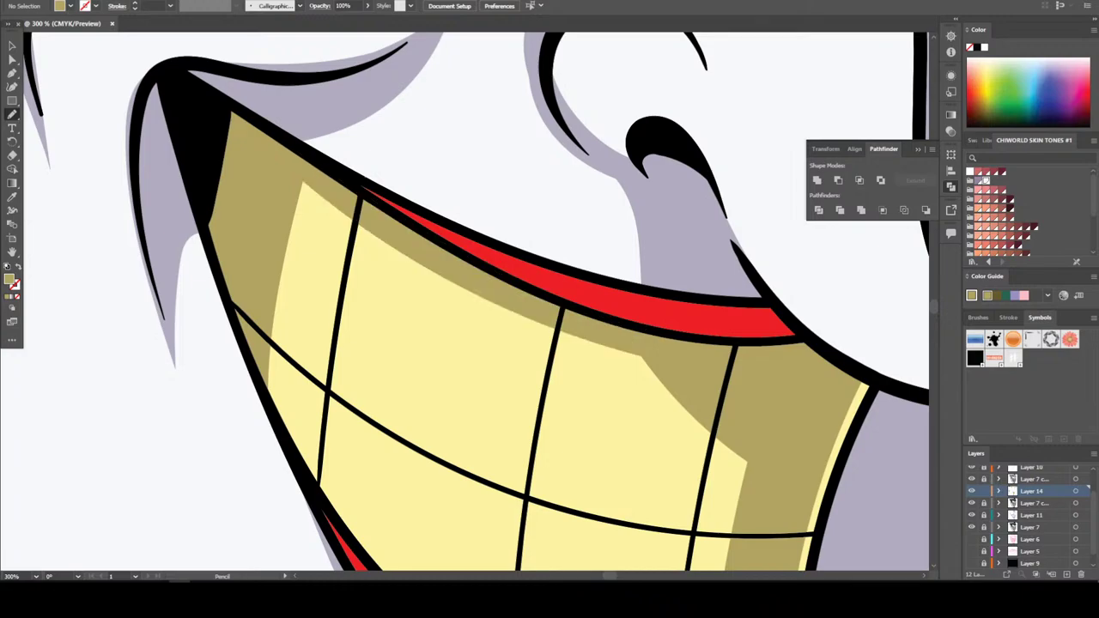
{"action": "key", "text": "ctrl+minus"}
{"action": "key", "text": "ctrl+minus"}
{"action": "key", "text": "ctrl+minus"}
{"action": "key", "text": "ctrl+minus"}
{"action": "key", "text": "ctrl+plus"}
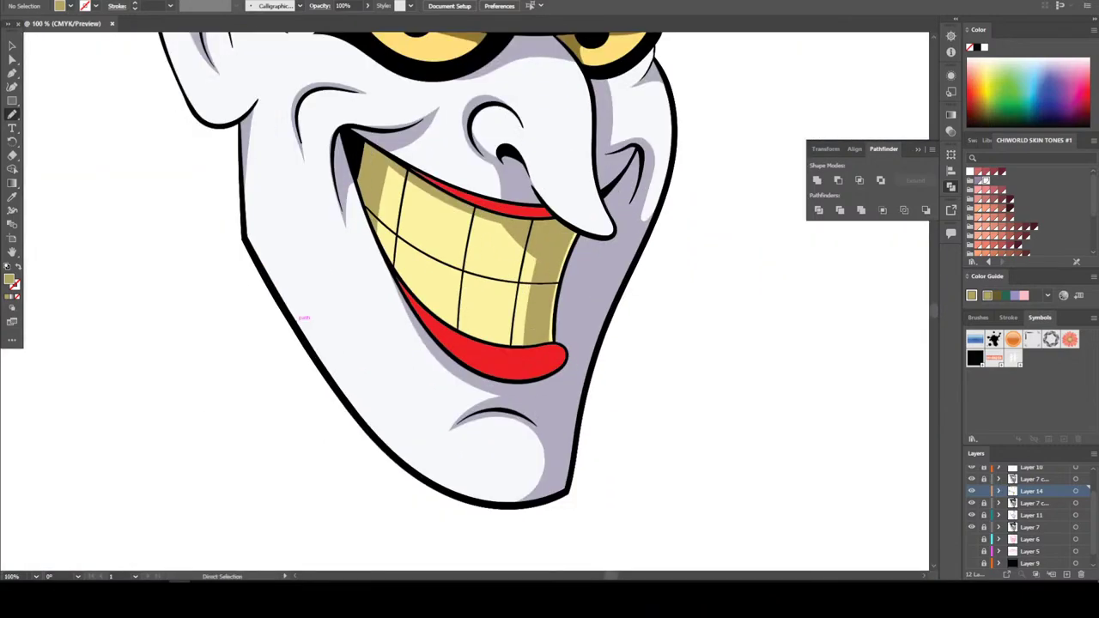
{"action": "key", "text": "ctrl+plus"}
{"action": "key", "text": "ctrl+plus"}
{"action": "key", "text": "ctrl+plus"}
{"action": "mouse_move", "coordinate": [177, 157]}
{"action": "left_mouse_down"}
{"action": "mouse_move", "coordinate": [329, 346]}
{"action": "mouse_move", "coordinate": [444, 411]}
{"action": "mouse_move", "coordinate": [601, 435]}
{"action": "mouse_move", "coordinate": [567, 410]}
{"action": "mouse_move", "coordinate": [481, 391]}
{"action": "mouse_move", "coordinate": [375, 340]}
{"action": "mouse_move", "coordinate": [211, 193]}
{"action": "mouse_move", "coordinate": [169, 115]}
{"action": "left_mouse_up"}
{"action": "key", "text": "ctrl+minus"}
{"action": "key", "text": "ctrl+minus"}
{"action": "key", "text": "ctrl+minus"}
{"action": "key", "text": "ctrl+minus"}
{"action": "key", "text": "ctrl+minus"}
{"action": "key", "text": "ctrl+minus"}
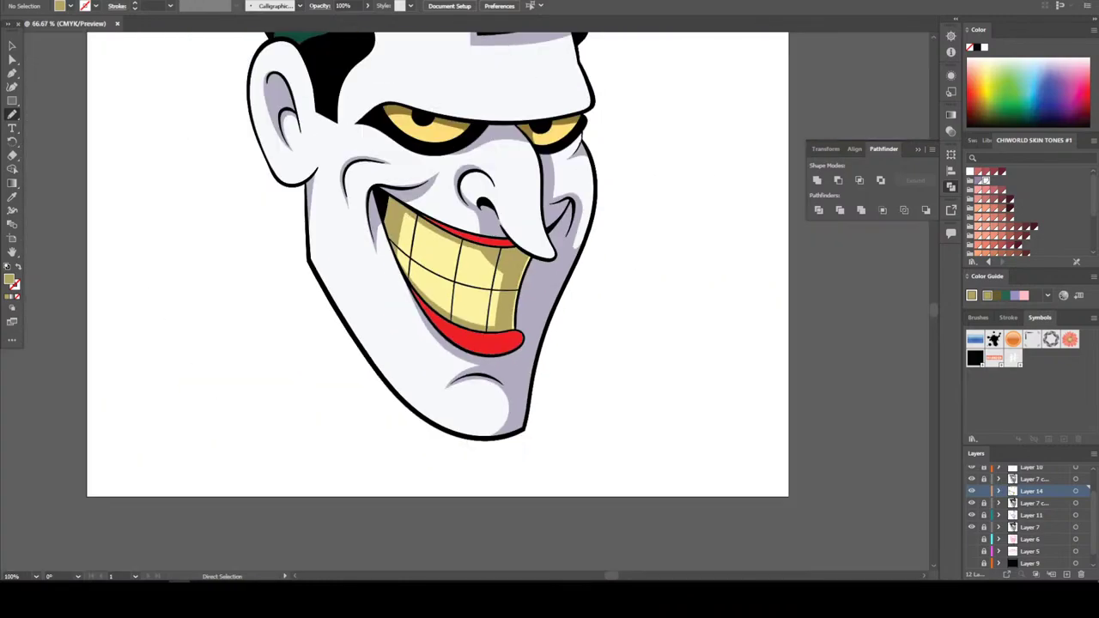
{"action": "key", "text": "ctrl+plus"}
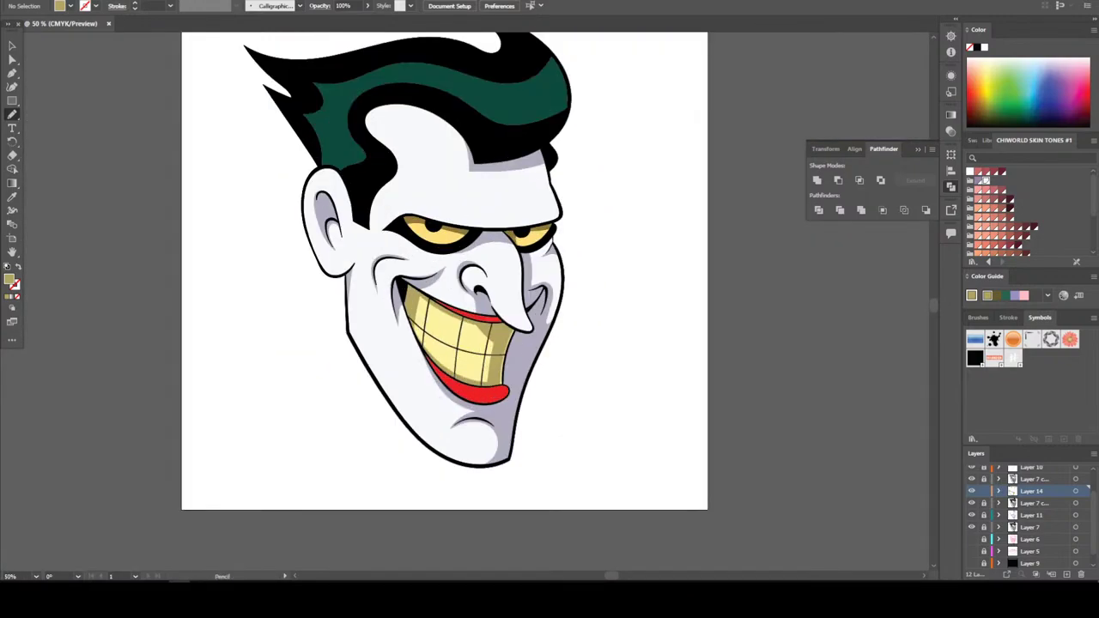
{"action": "scroll", "coordinate": [445, 283], "scroll_direction": "up", "scroll_amount": 2}
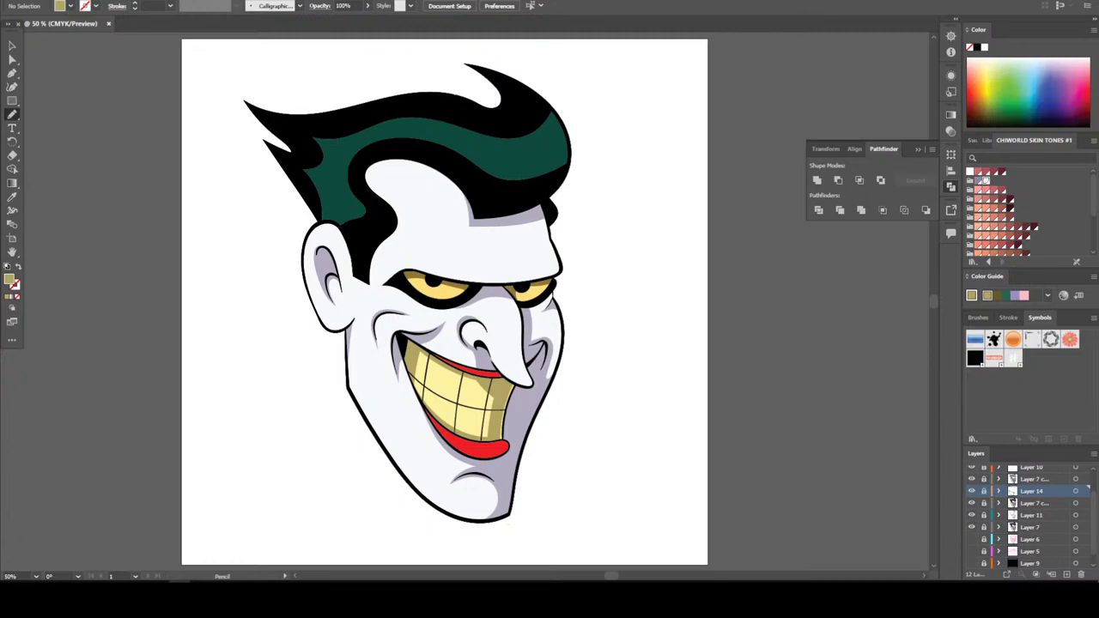
Add a new layer above Layer 14 and set the fill colour to white
{"action": "left_click", "coordinate": [1035, 478]}
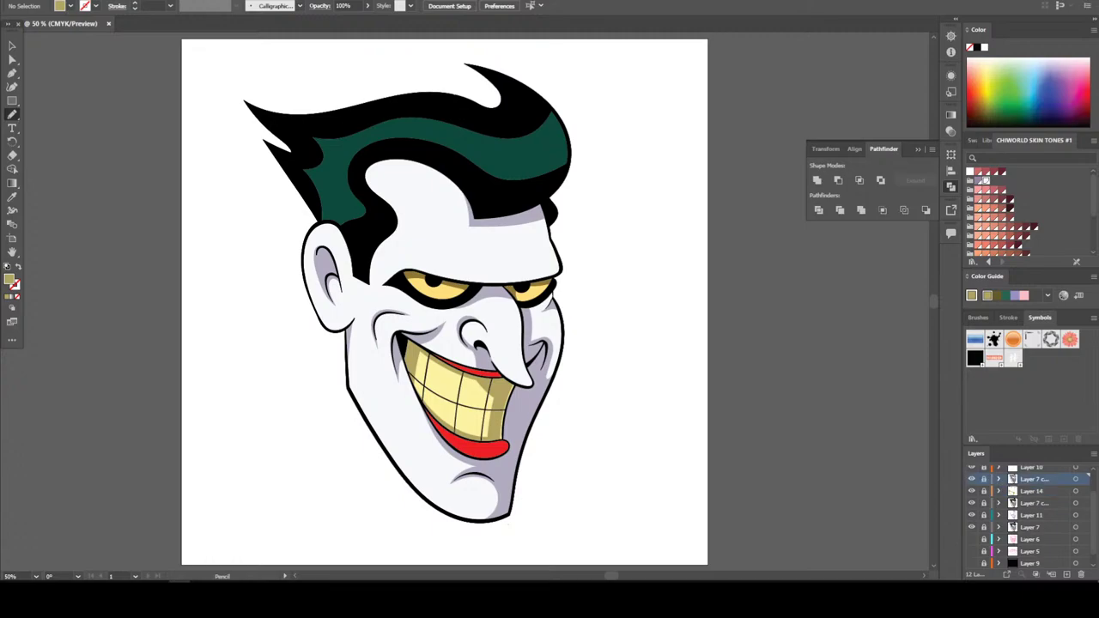
{"action": "key", "text": "ctrl+l"}
{"action": "key", "text": "ctrl+equal"}
{"action": "key", "text": "ctrl+equal"}
{"action": "key", "text": "ctrl+equal"}
{"action": "key", "text": "ctrl+equal"}
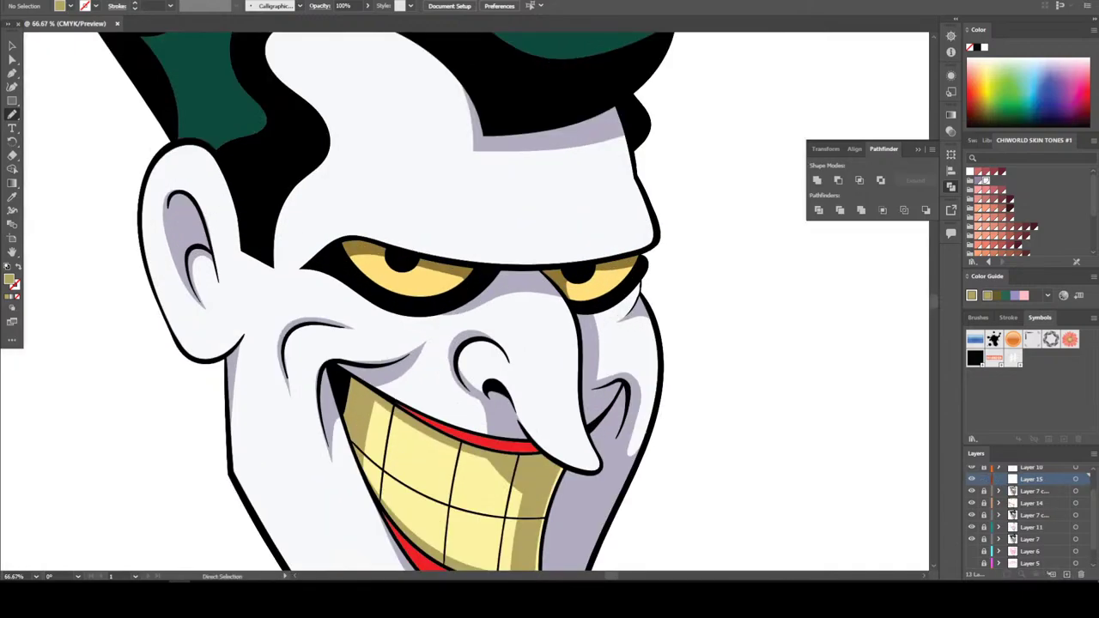
{"action": "key", "text": "ctrl+equal"}
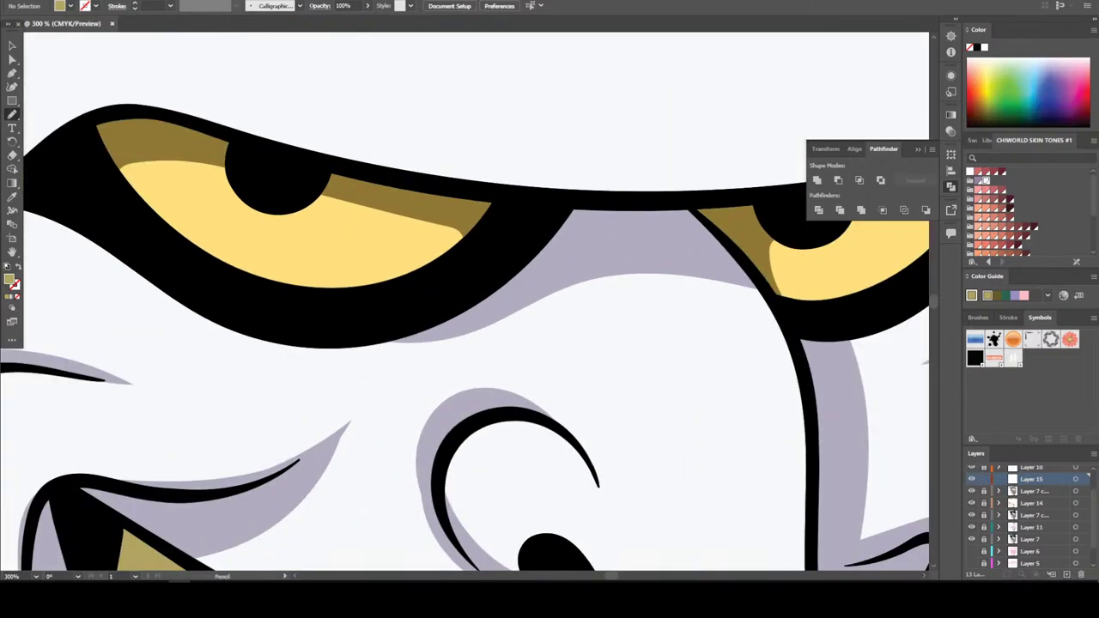
{"action": "double_click", "coordinate": [10, 279]}
{"action": "left_click", "coordinate": [401, 209]}
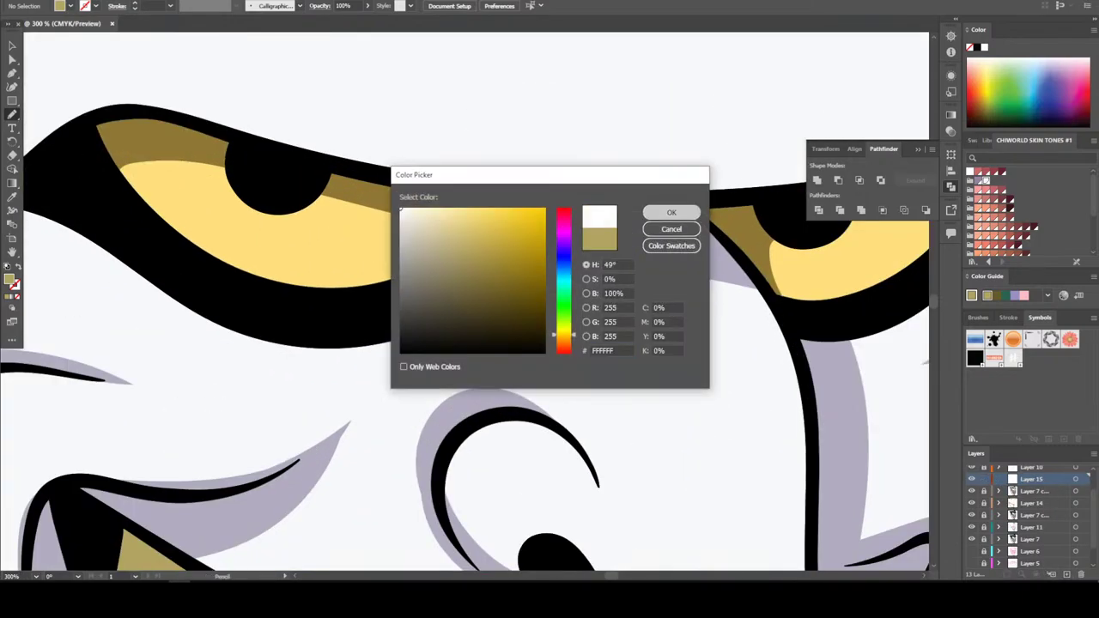
{"action": "key", "text": "Return"}
Place a white highlight dot in the right pupil and Alt-drag a copy to the left pupil
{"action": "scroll", "coordinate": [476, 339], "scroll_direction": "up", "scroll_amount": 1}
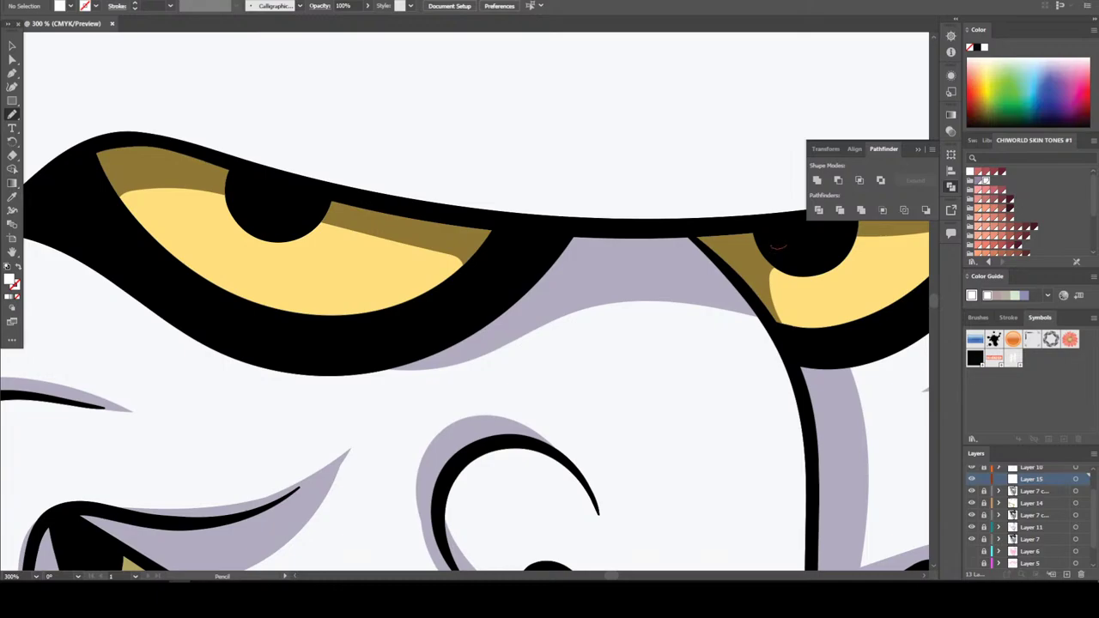
{"action": "left_click", "coordinate": [779, 240]}
{"action": "key", "text": "v"}
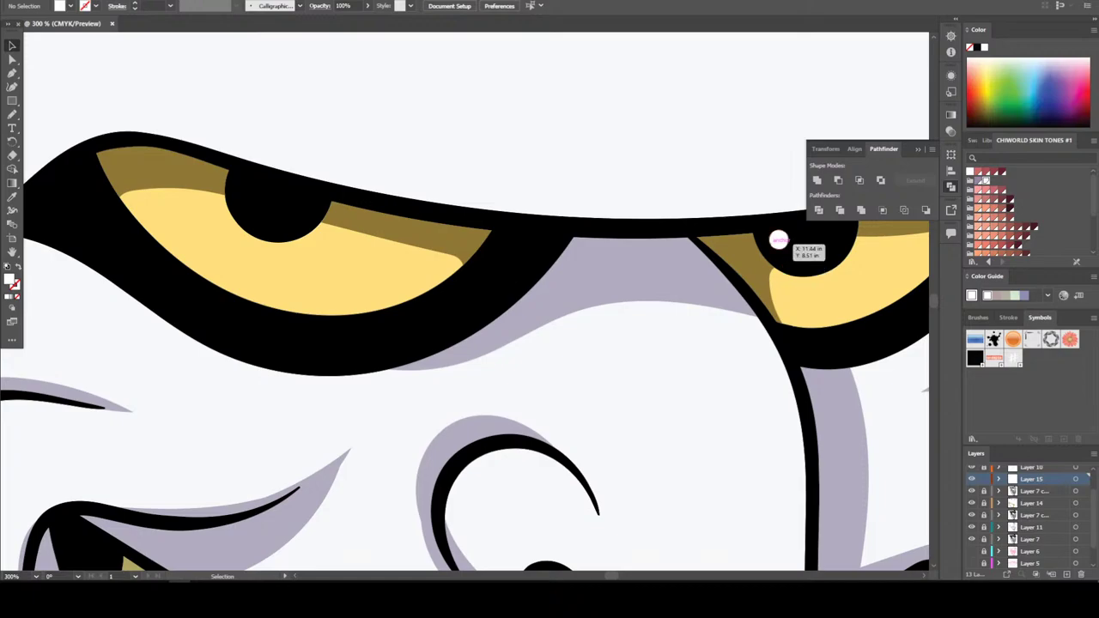
{"action": "left_click_drag", "start_coordinate": [778, 241], "coordinate": [254, 189]}
Duplicate the Joker artwork layer, Layer 7 copy
{"action": "key", "text": "ctrl+minus"}
{"action": "key", "text": "ctrl+minus"}
{"action": "key", "text": "ctrl+minus"}
{"action": "key", "text": "ctrl+minus"}
{"action": "key", "text": "ctrl+minus"}
{"action": "key", "text": "ctrl+minus"}
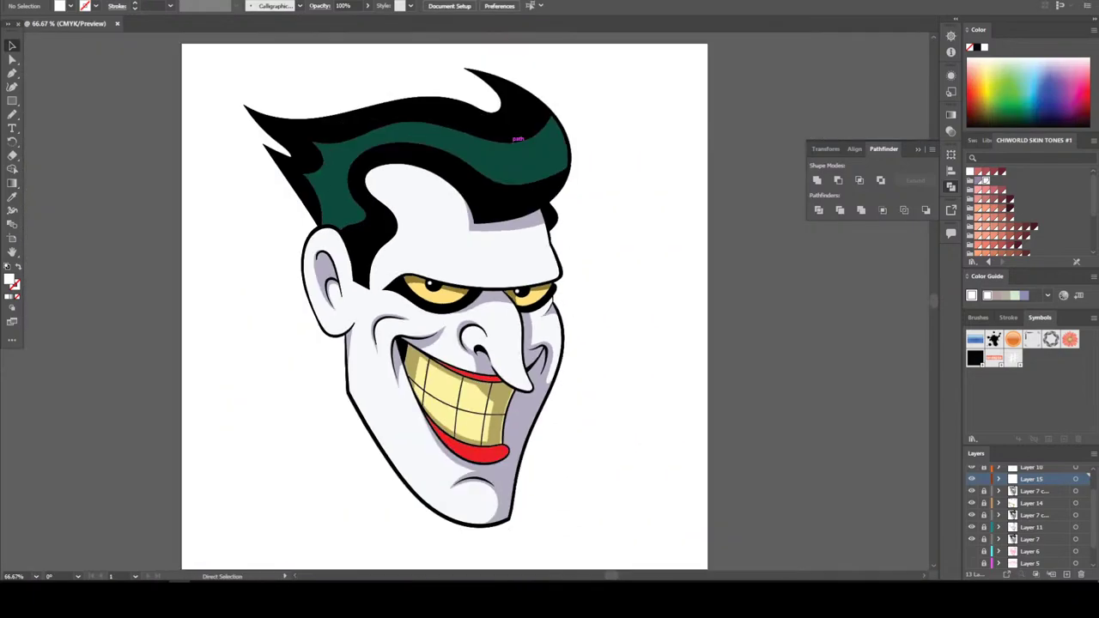
{"action": "key", "text": "ctrl+plus"}
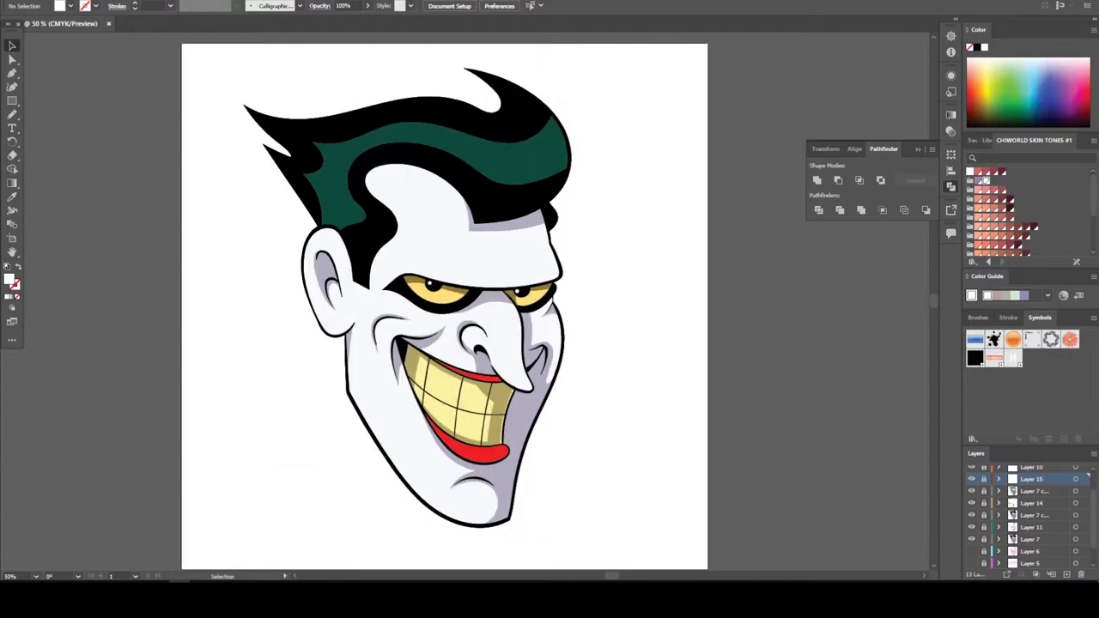
{"action": "scroll", "coordinate": [1026, 516], "scroll_direction": "down", "scroll_amount": 1}
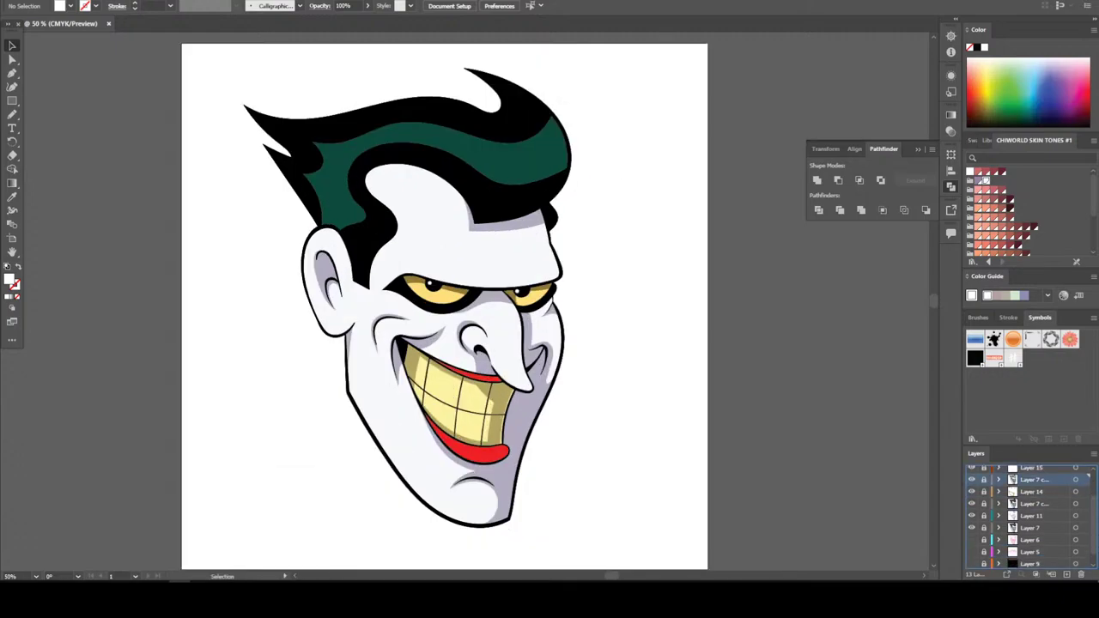
{"action": "left_click_drag", "start_coordinate": [1035, 479], "coordinate": [1066, 574]}
Move the duplicated Joker layer below Layer 7 and select the whole Joker head group
{"action": "left_click", "coordinate": [1035, 491]}
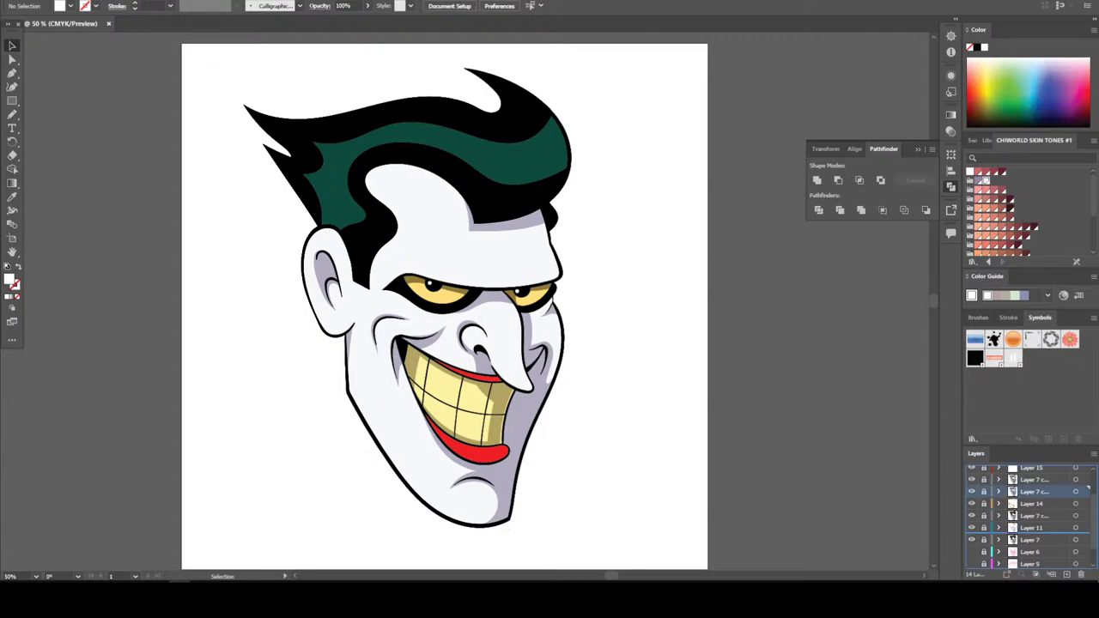
{"action": "left_click_drag", "start_coordinate": [1035, 491], "coordinate": [1035, 546]}
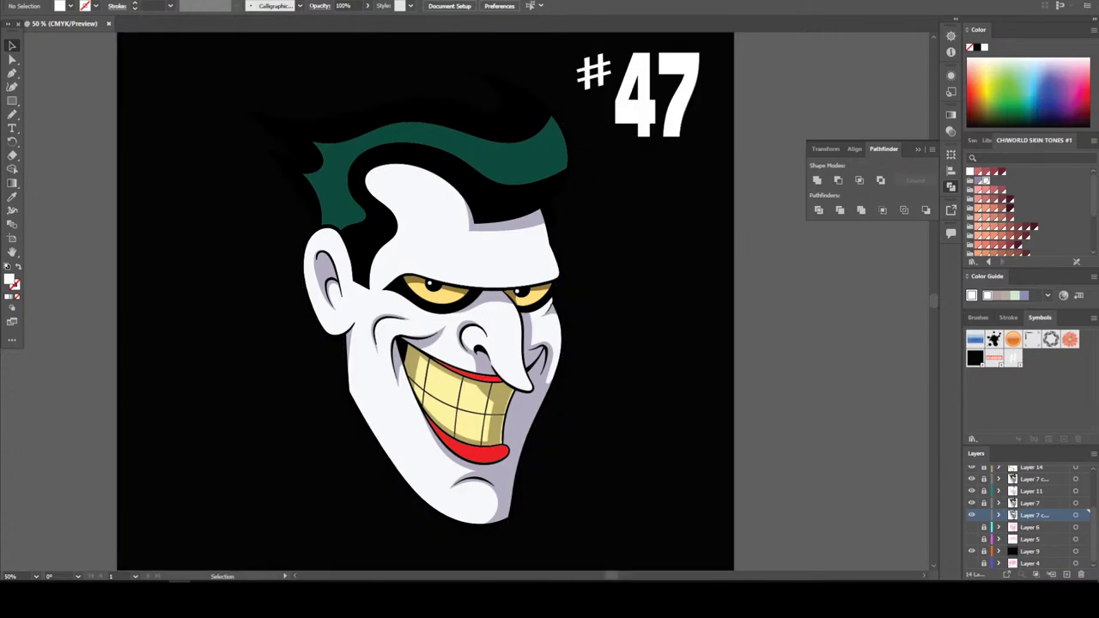
{"action": "left_click_drag", "start_coordinate": [686, 345], "coordinate": [470, 208]}
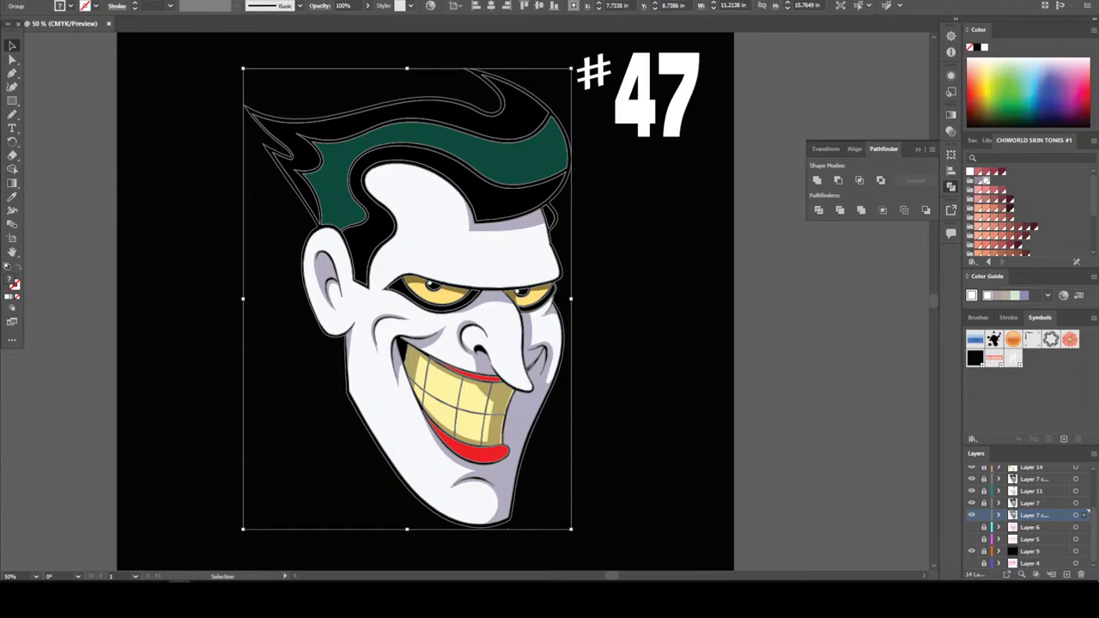
{"action": "left_click", "coordinate": [343, 138]}
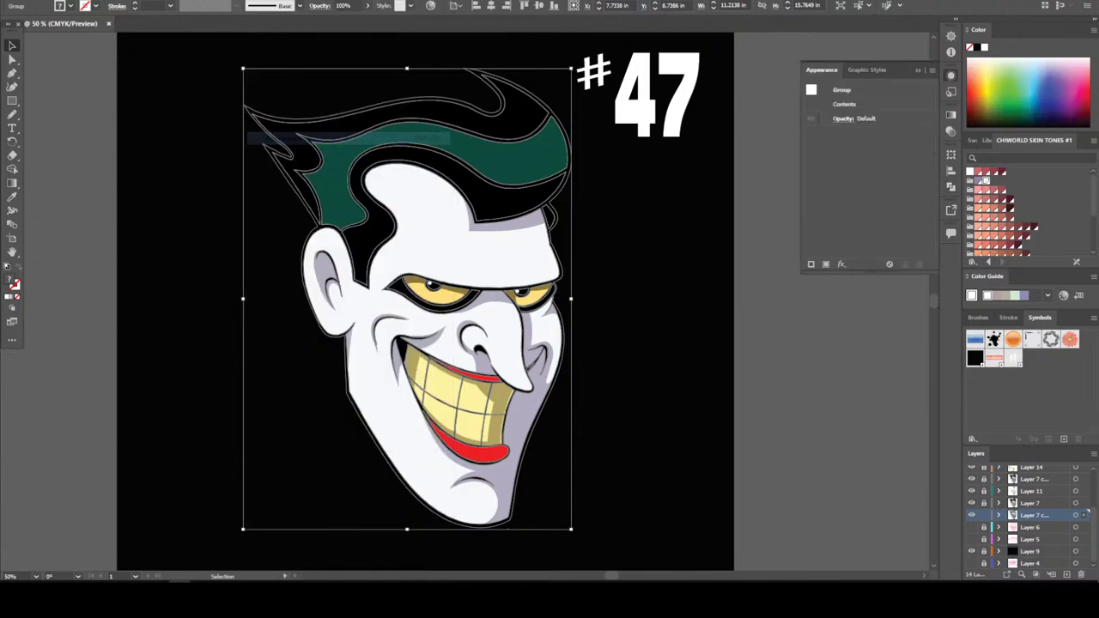
Add a stroke to the Joker group, trying white up to 17 pt, then settle it back at 1 pt
{"action": "left_click", "coordinate": [811, 264]}
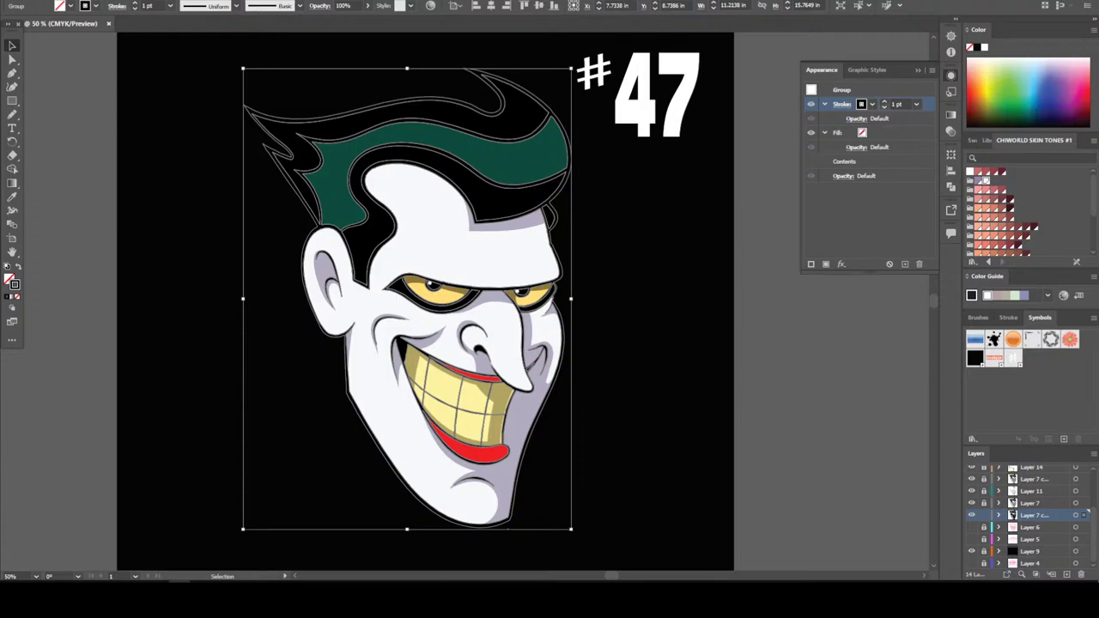
{"action": "left_click", "coordinate": [885, 101]}
{"action": "left_click", "coordinate": [885, 102]}
{"action": "left_click", "coordinate": [884, 101]}
{"action": "left_click", "coordinate": [885, 101]}
{"action": "left_click", "coordinate": [861, 104]}
{"action": "left_click", "coordinate": [758, 123]}
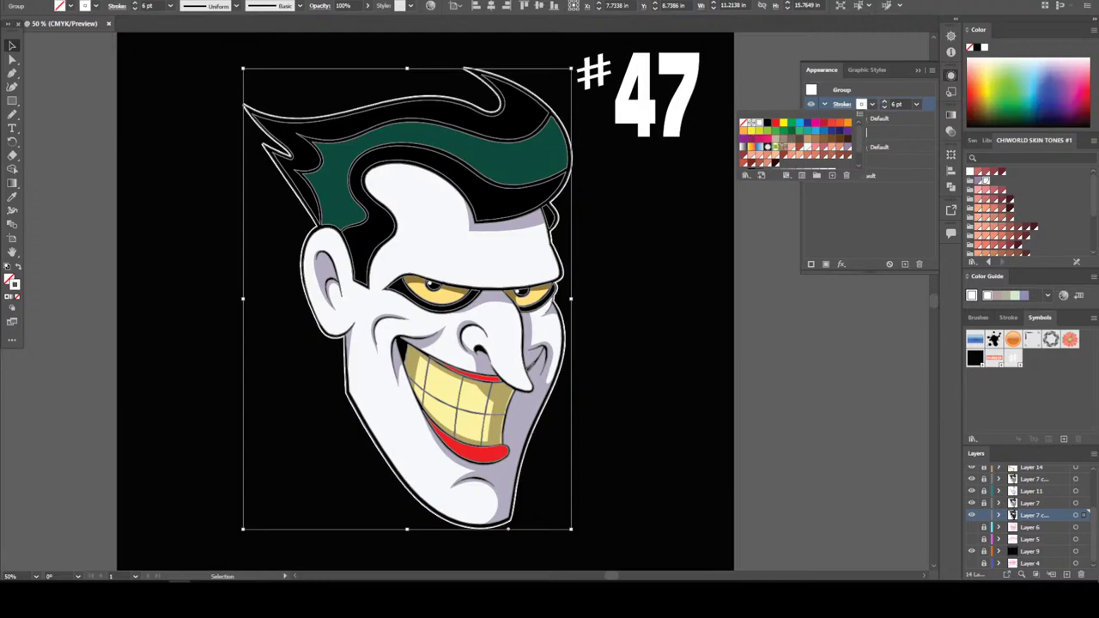
{"action": "left_click", "coordinate": [885, 102]}
{"action": "left_click", "coordinate": [884, 102]}
{"action": "left_click", "coordinate": [884, 102]}
{"action": "left_click", "coordinate": [884, 102]}
{"action": "left_click", "coordinate": [884, 101]}
{"action": "left_click", "coordinate": [884, 102]}
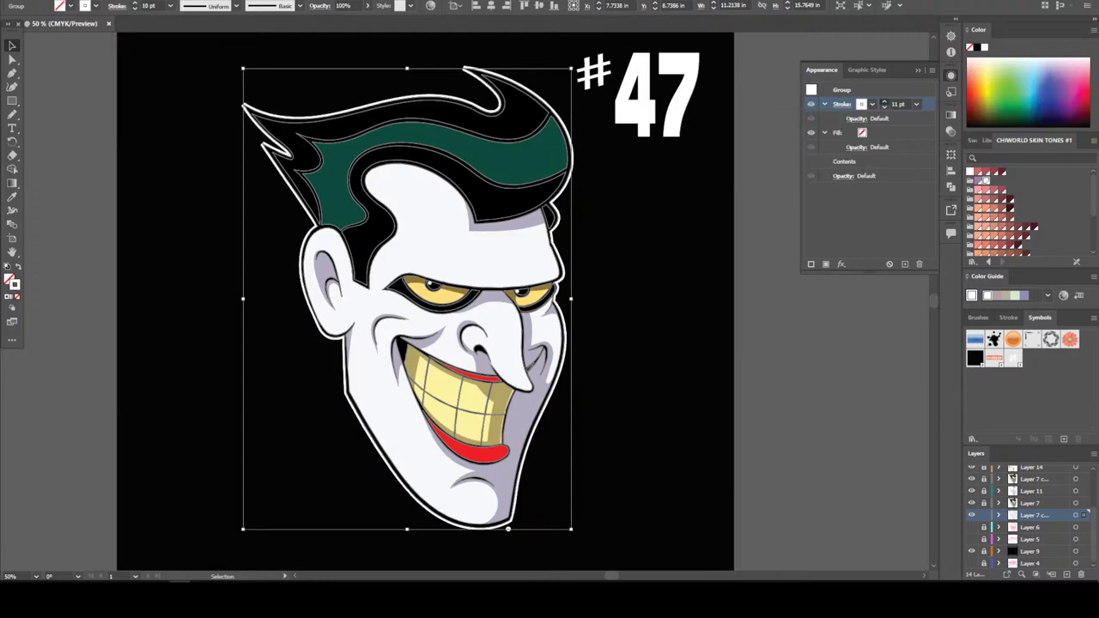
{"action": "left_click", "coordinate": [884, 101]}
{"action": "left_click", "coordinate": [884, 102]}
{"action": "left_click", "coordinate": [885, 102]}
{"action": "left_click", "coordinate": [884, 101]}
{"action": "left_click", "coordinate": [884, 102]}
{"action": "left_click", "coordinate": [885, 101]}
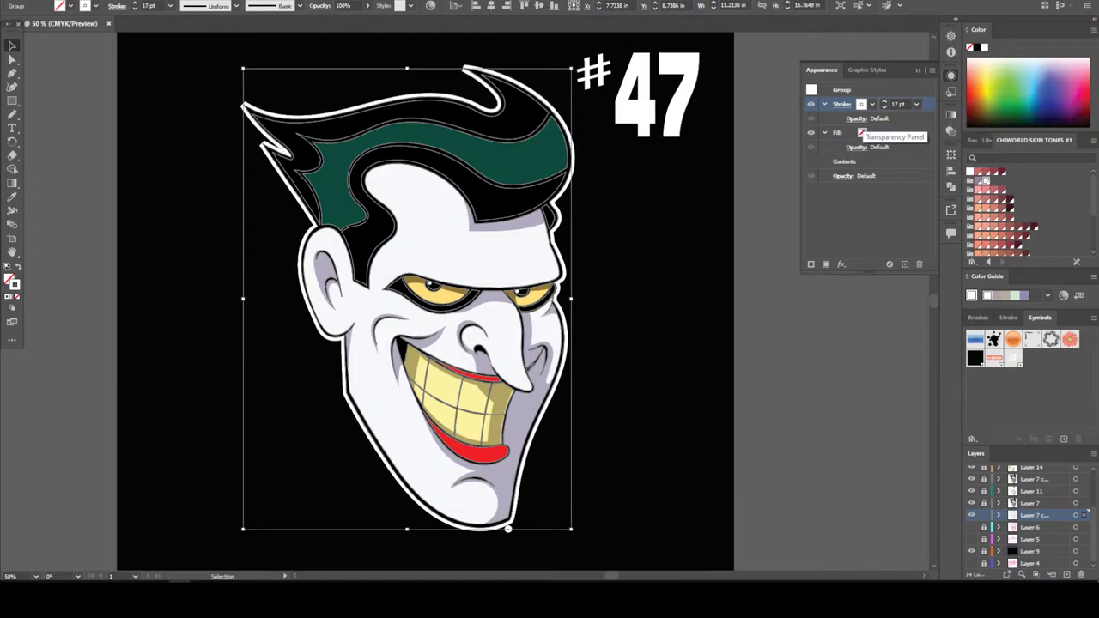
{"action": "key", "text": "Down"}
{"action": "key", "text": "Down"}
{"action": "key", "text": "Down"}
{"action": "key", "text": "Down"}
{"action": "key", "text": "Down"}
{"action": "key", "text": "Down"}
{"action": "key", "text": "Down"}
{"action": "key", "text": "Down"}
{"action": "key", "text": "Down"}
{"action": "key", "text": "Down"}
{"action": "key", "text": "Down"}
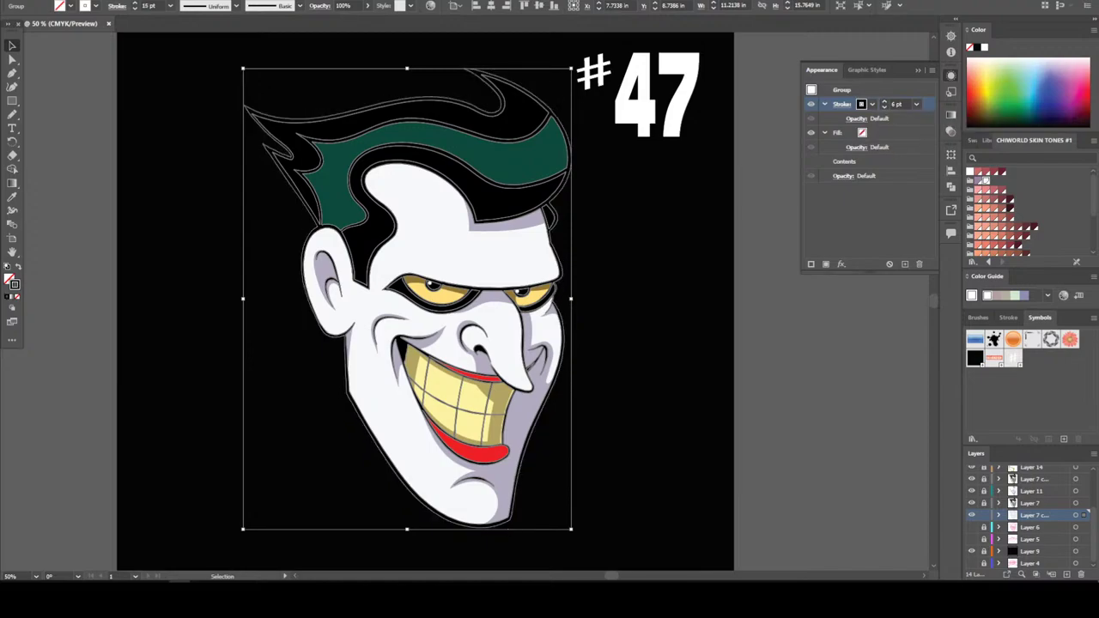
{"action": "key", "text": "Down"}
{"action": "key", "text": "Down"}
{"action": "key", "text": "Down"}
{"action": "key", "text": "Down"}
{"action": "key", "text": "Down"}
Add a second white stroke to the Joker group and thicken it to about 24 pt
{"action": "left_click", "coordinate": [811, 264]}
{"action": "left_click", "coordinate": [843, 132]}
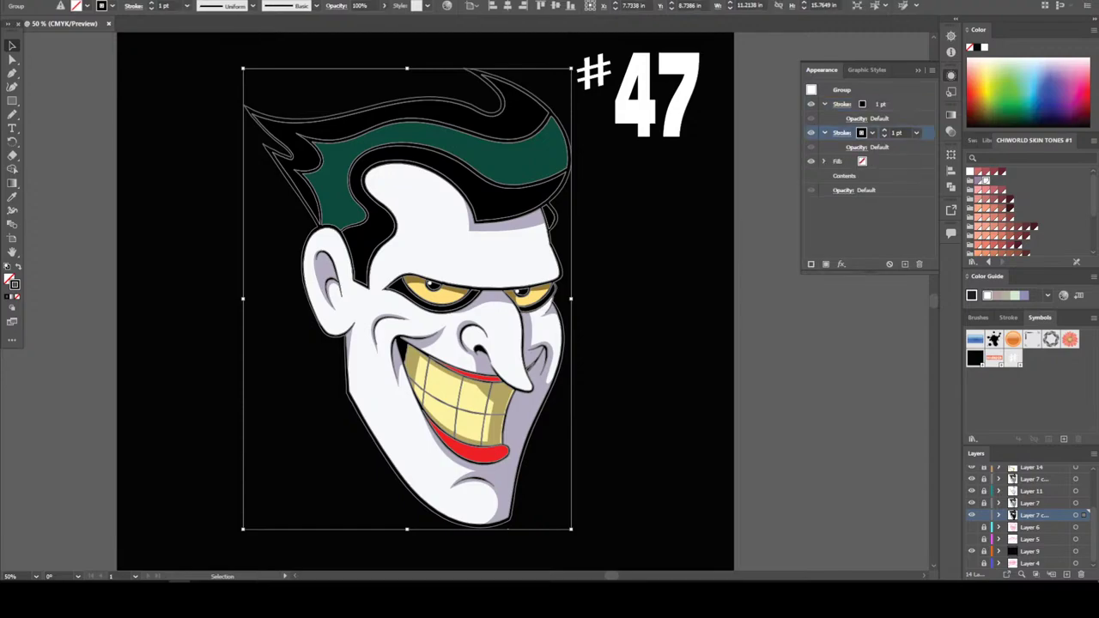
{"action": "left_click", "coordinate": [862, 132]}
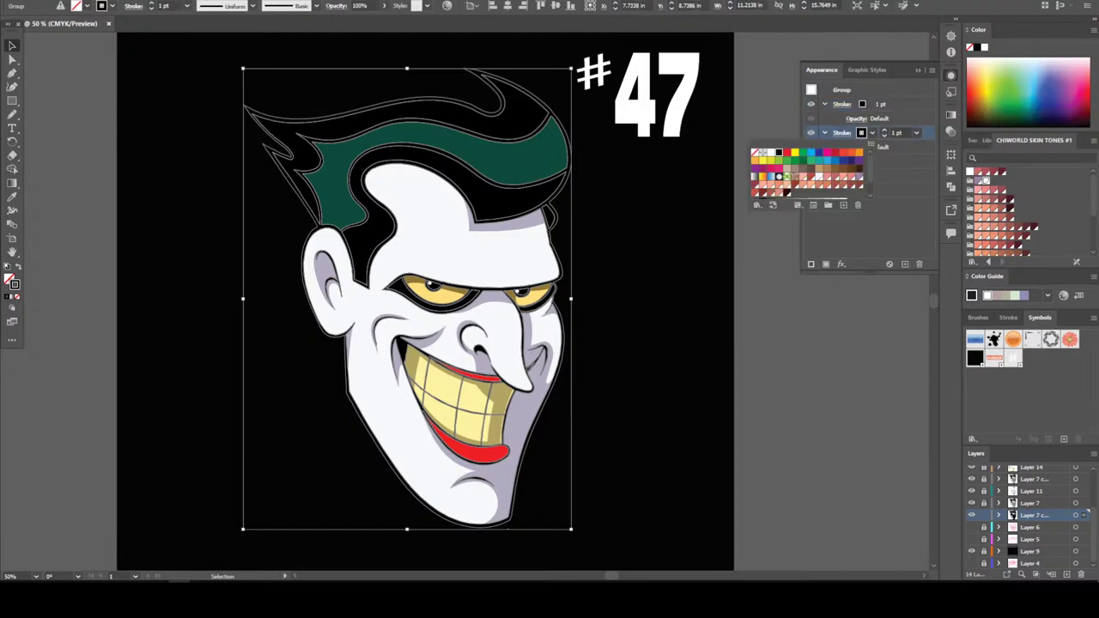
{"action": "left_click", "coordinate": [761, 152]}
{"action": "left_click", "coordinate": [861, 97]}
{"action": "left_click", "coordinate": [884, 131]}
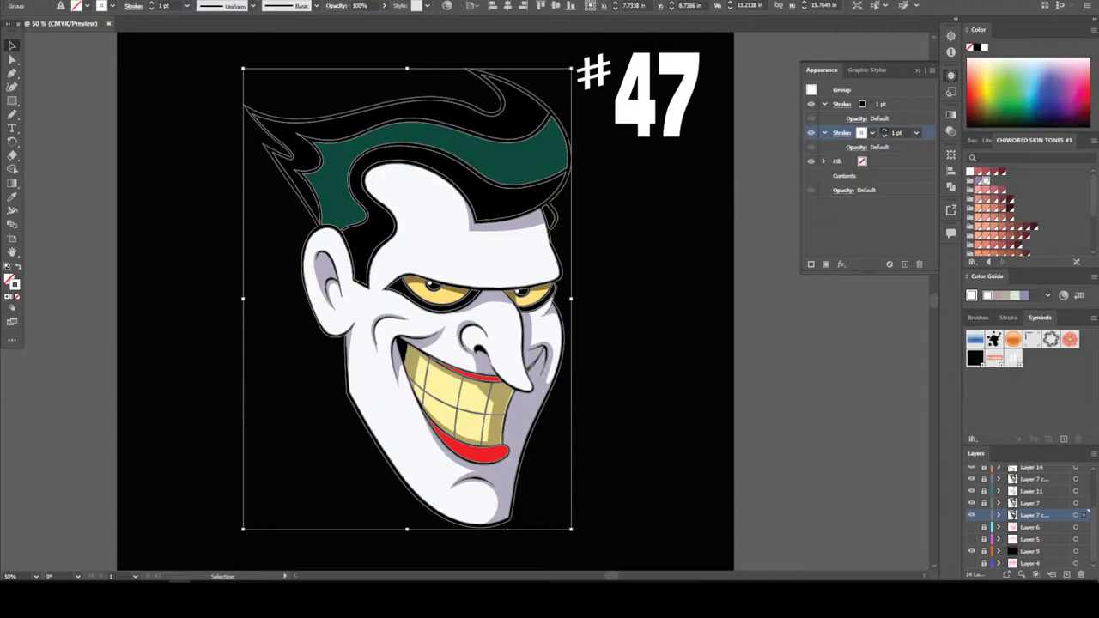
{"action": "left_click", "coordinate": [884, 130]}
{"action": "left_click", "coordinate": [885, 131]}
{"action": "left_click", "coordinate": [885, 131]}
{"action": "left_click", "coordinate": [884, 131]}
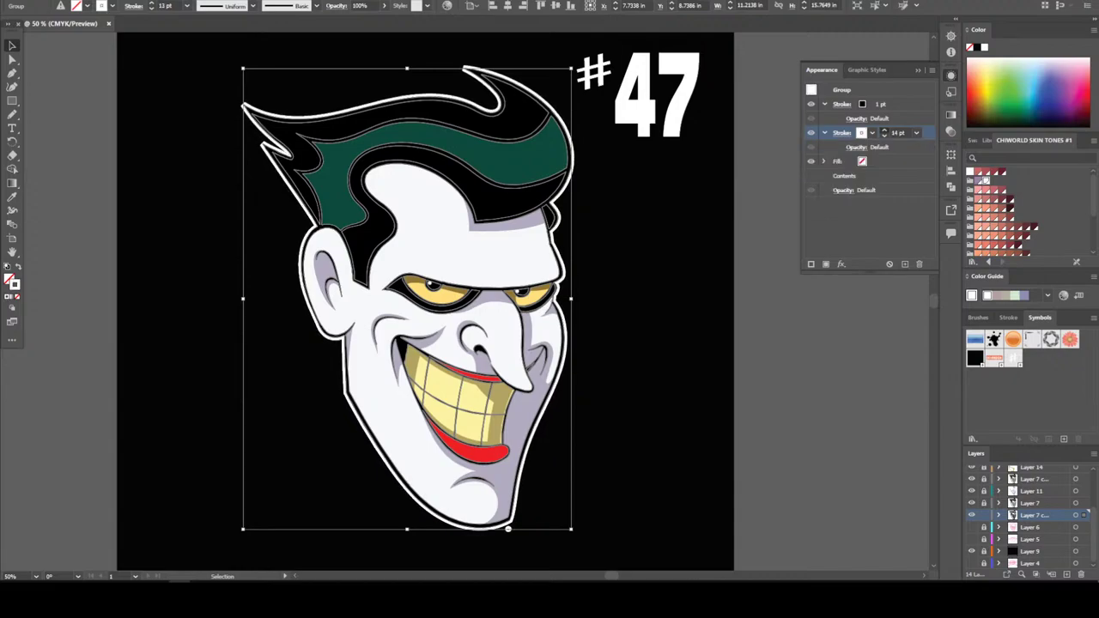
{"action": "left_click", "coordinate": [885, 131]}
{"action": "left_click", "coordinate": [885, 130]}
{"action": "left_click", "coordinate": [885, 130]}
{"action": "left_click", "coordinate": [885, 131]}
{"action": "left_click", "coordinate": [885, 130]}
{"action": "left_click", "coordinate": [885, 130]}
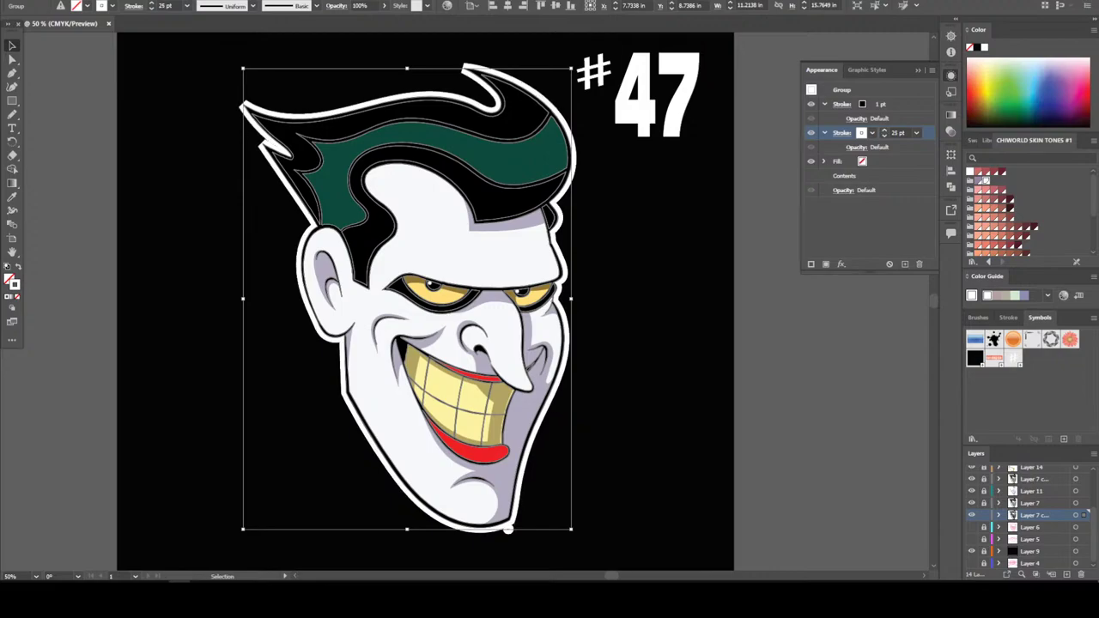
Deselect and zoom out then back to 50% to preview the white sticker outline
{"action": "key", "text": "ctrl+shift+a"}
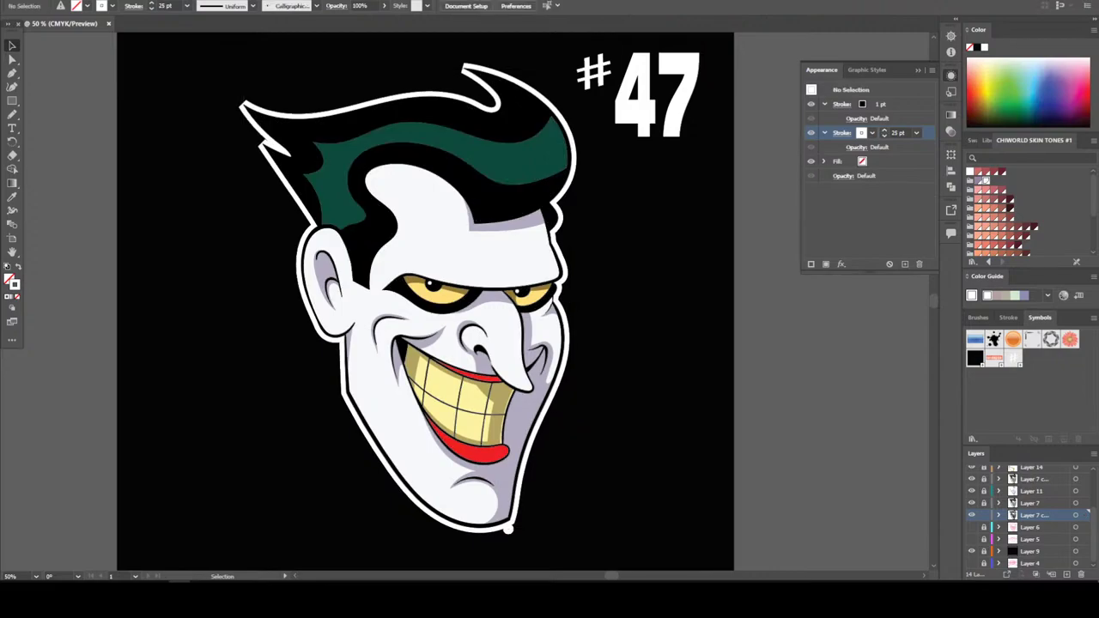
{"action": "key", "text": "ctrl+minus"}
{"action": "key", "text": "ctrl+equal"}
{"action": "left_click", "coordinate": [1084, 514]}
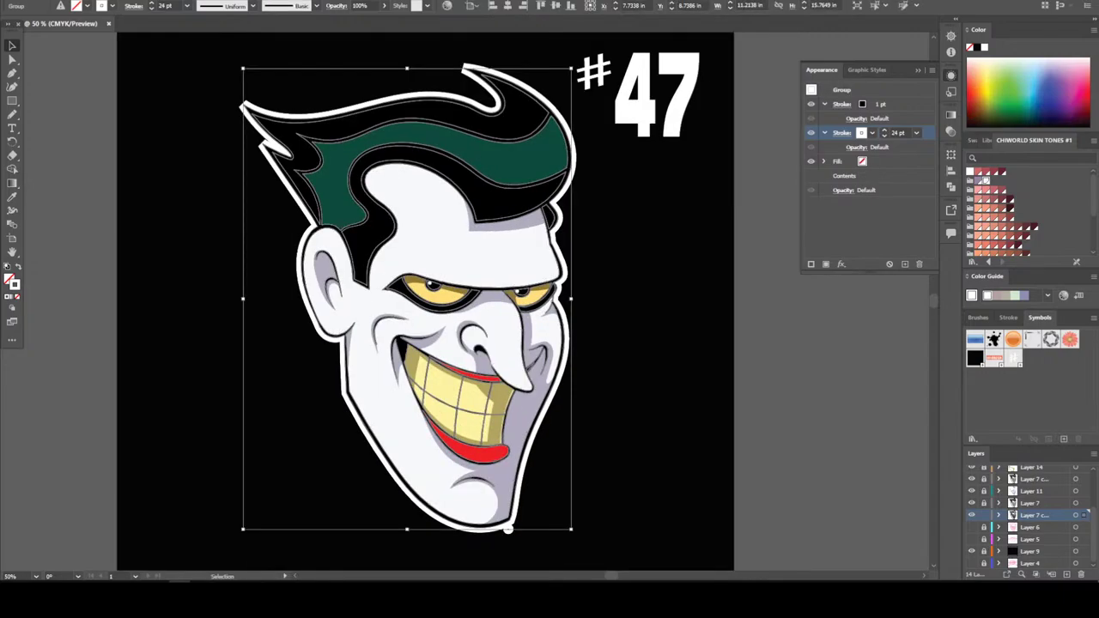
{"action": "key", "text": "ctrl+shift+a"}
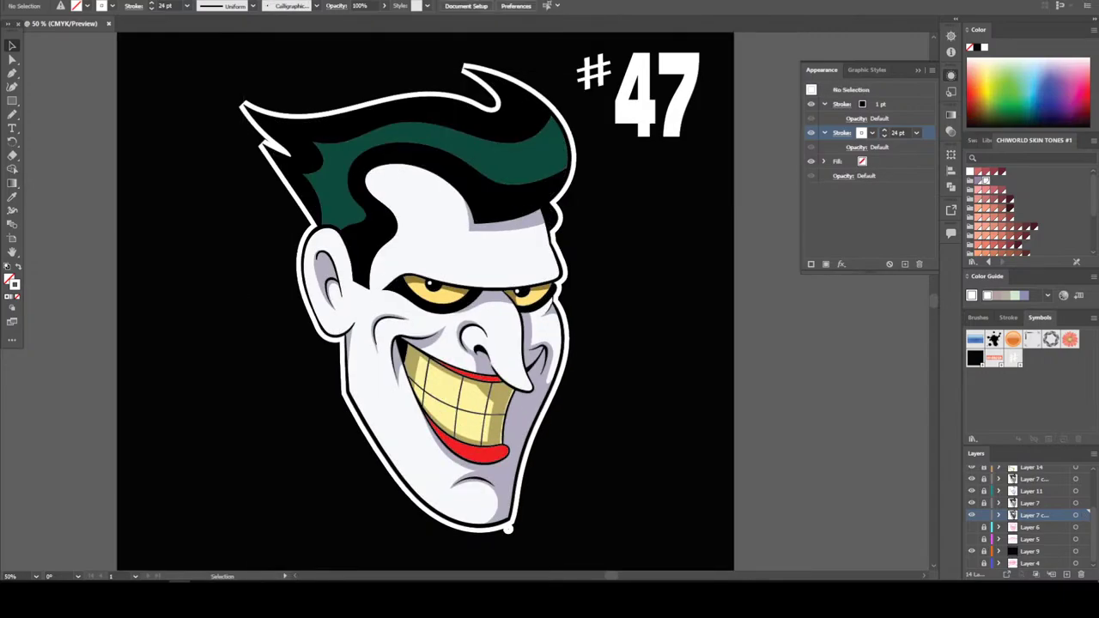
Make the red watermark banner layer visible and set the artboard zoom to 50%
{"action": "scroll", "coordinate": [1026, 515], "scroll_direction": "up", "scroll_amount": 3}
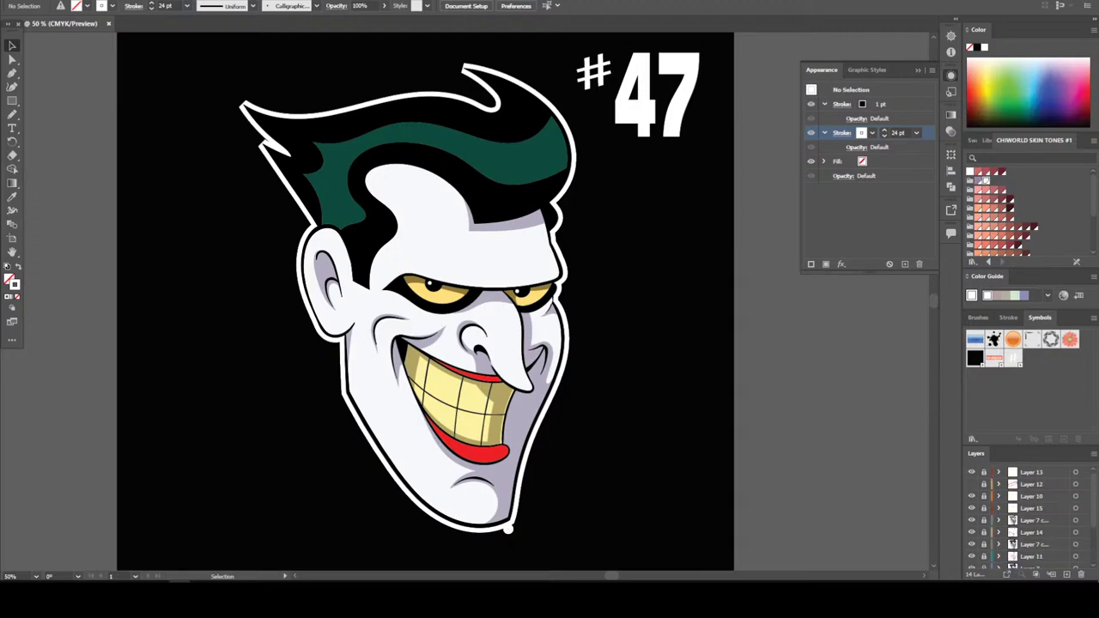
{"action": "left_click", "coordinate": [973, 484]}
{"action": "key", "text": "ctrl+minus"}
{"action": "key", "text": "ctrl+minus"}
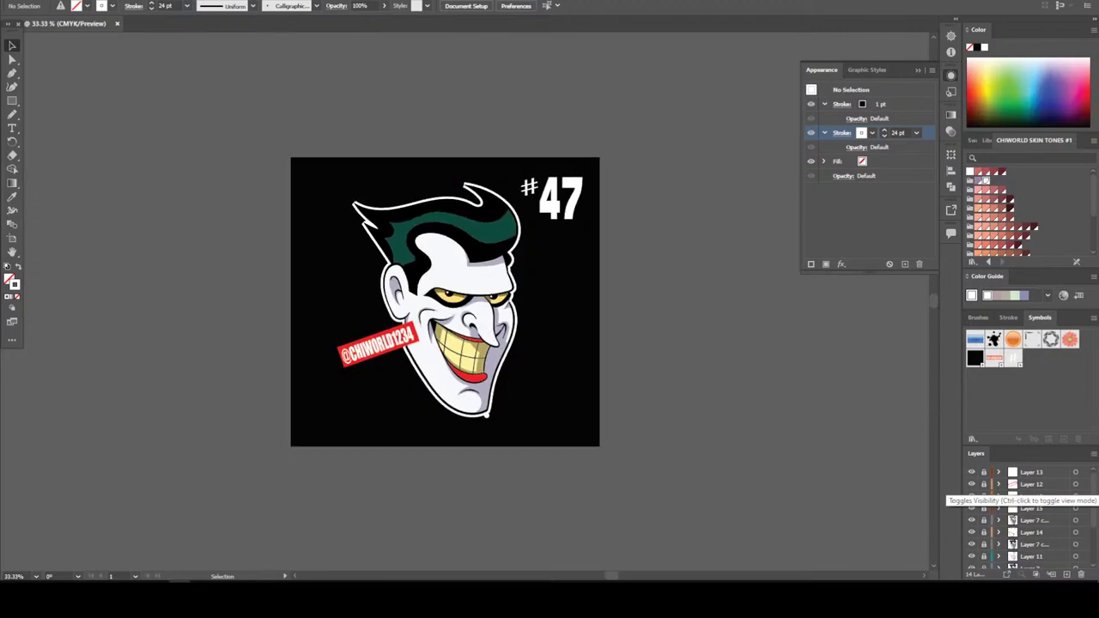
{"action": "key", "text": "ctrl+plus"}
{"action": "key", "text": "ctrl+plus"}
{"action": "key", "text": "ctrl+minus"}
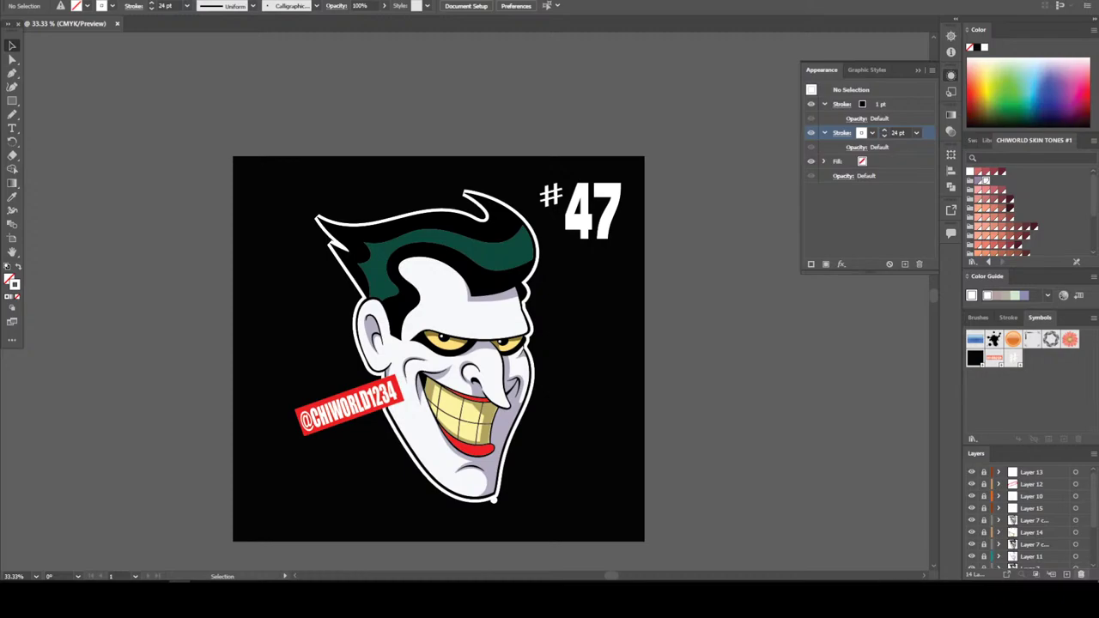
{"action": "key", "text": "ctrl+plus"}
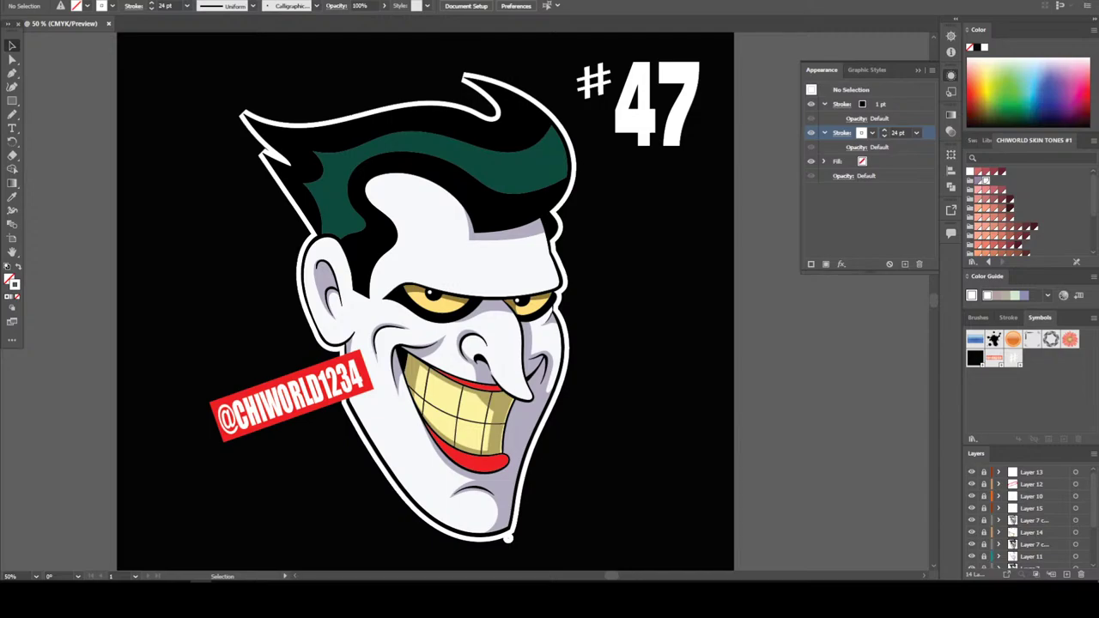
Save the #47 Joker sticker and export it with artboards as a PNG named 47
{"action": "key", "text": "alt+f"}
{"action": "left_click", "coordinate": [103, 91]}
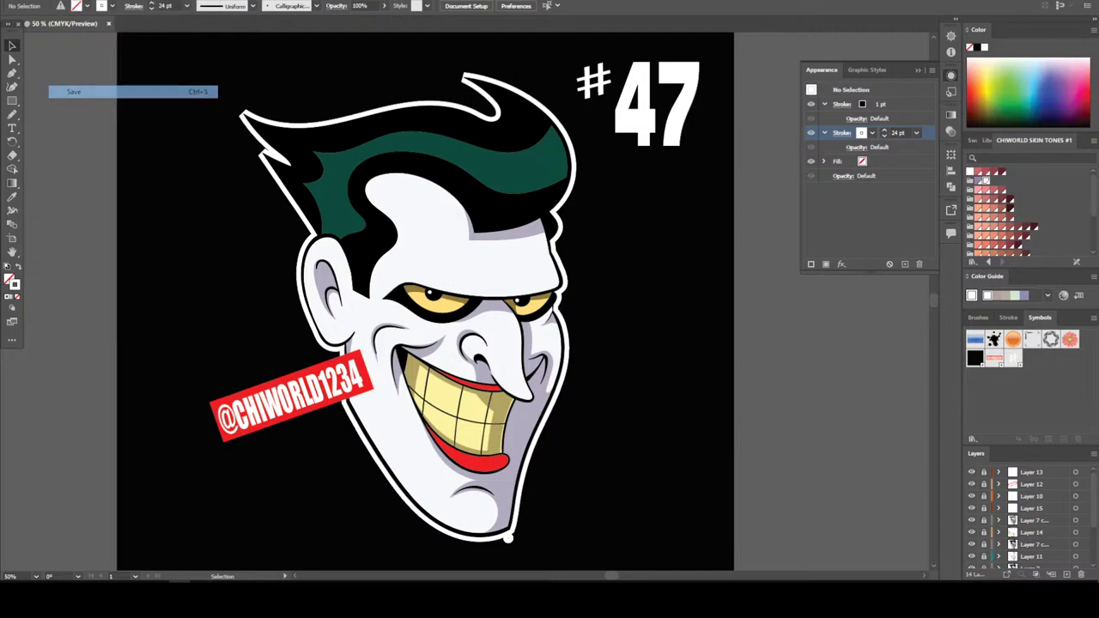
{"action": "key", "text": "alt+f"}
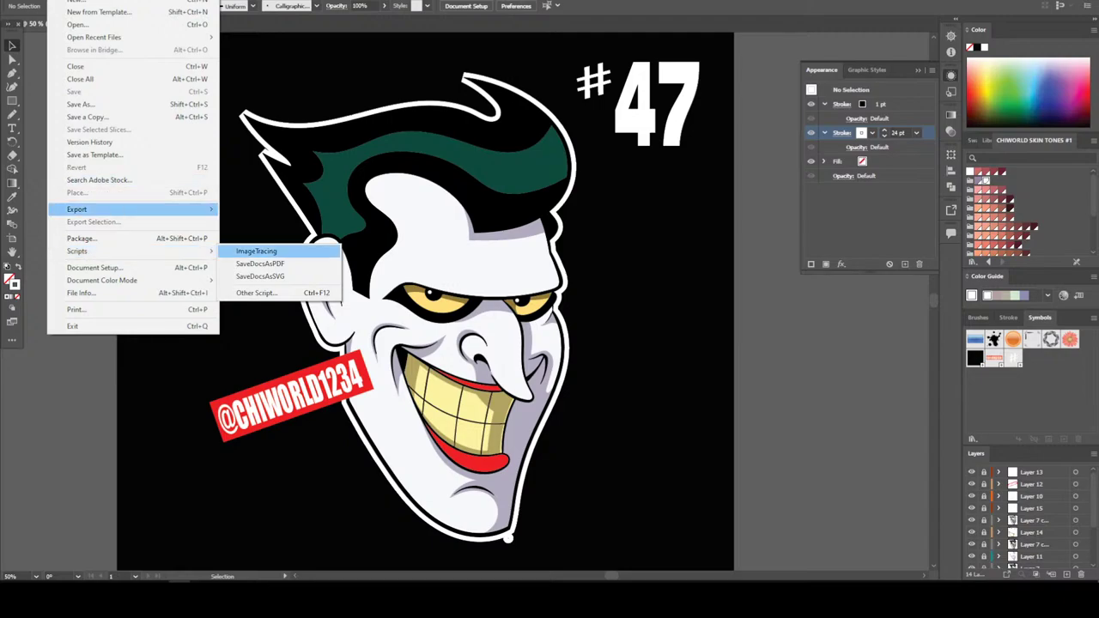
{"action": "mouse_move", "coordinate": [77, 208]}
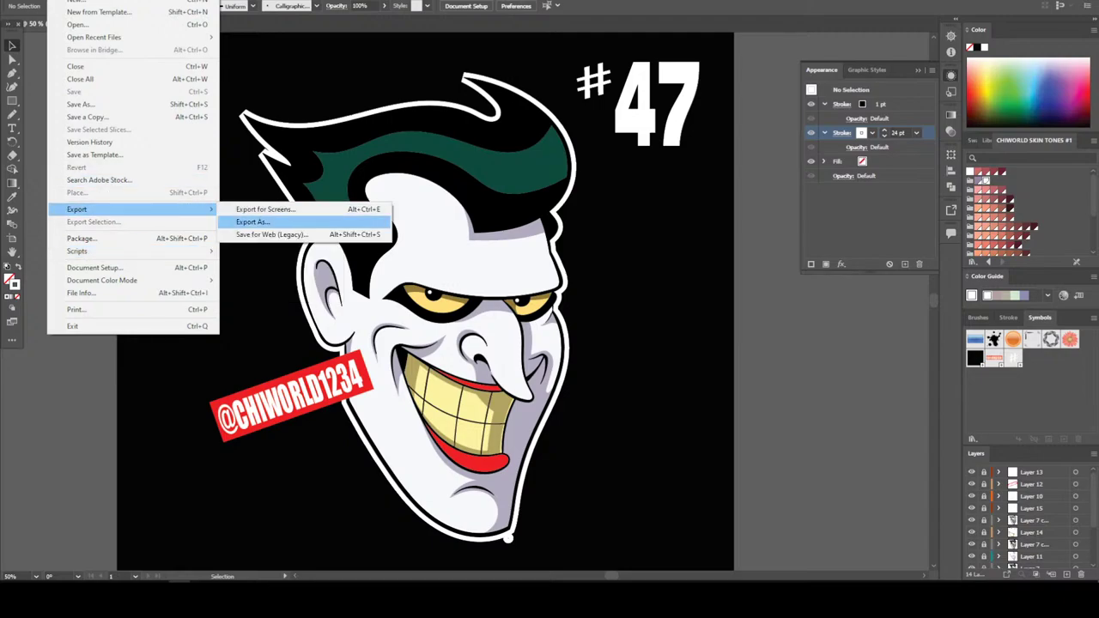
{"action": "key", "text": "Return"}
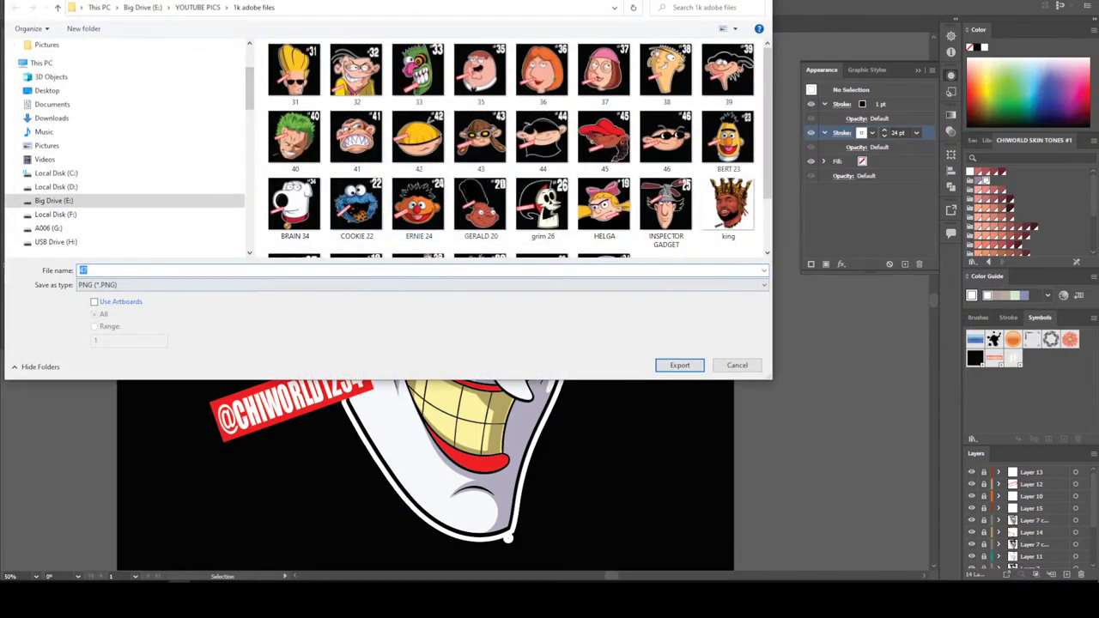
{"action": "left_click", "coordinate": [94, 302]}
{"action": "scroll", "coordinate": [481, 142], "scroll_direction": "down", "scroll_amount": 1}
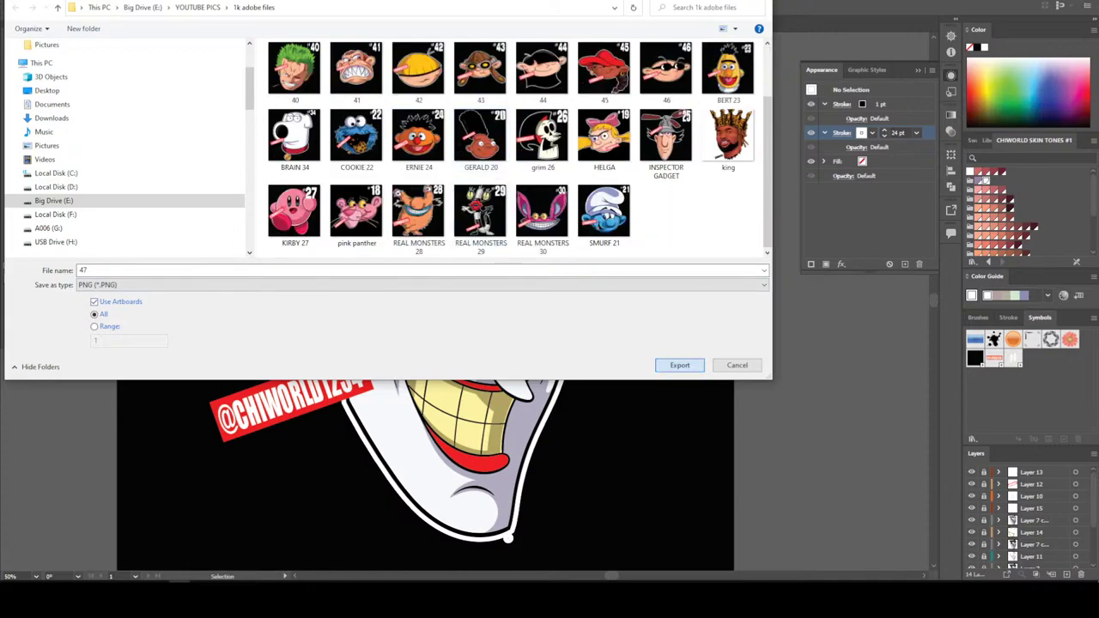
{"action": "key", "text": "Return"}
{"action": "key", "text": "Return"}
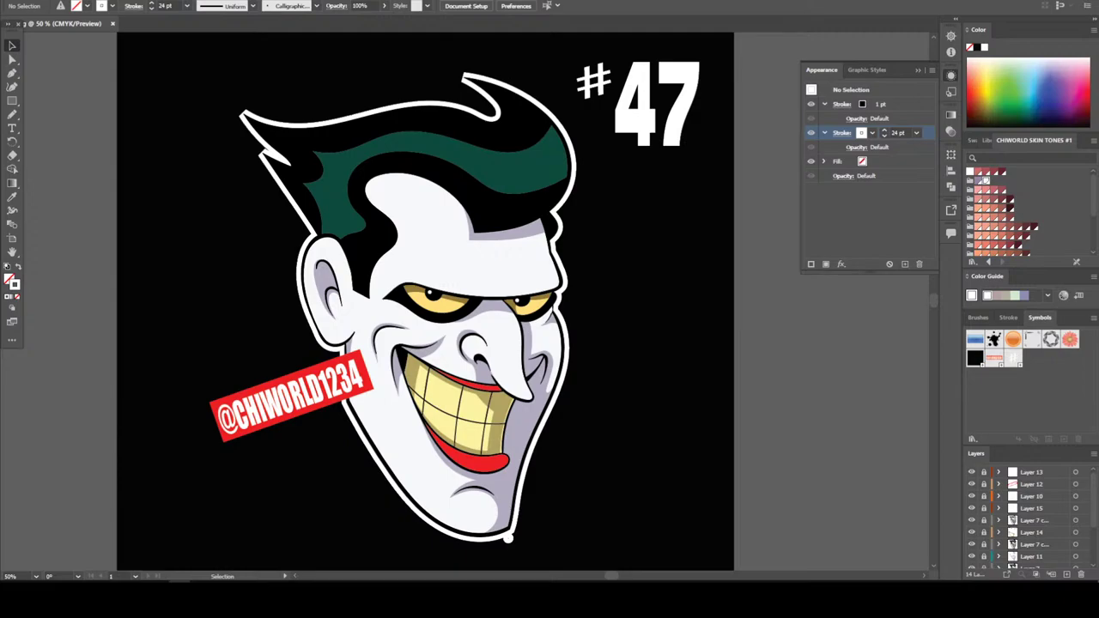
Save a copy of the Joker artwork on this computer as an Illustrator file named 48
{"action": "key", "text": "alt+f"}
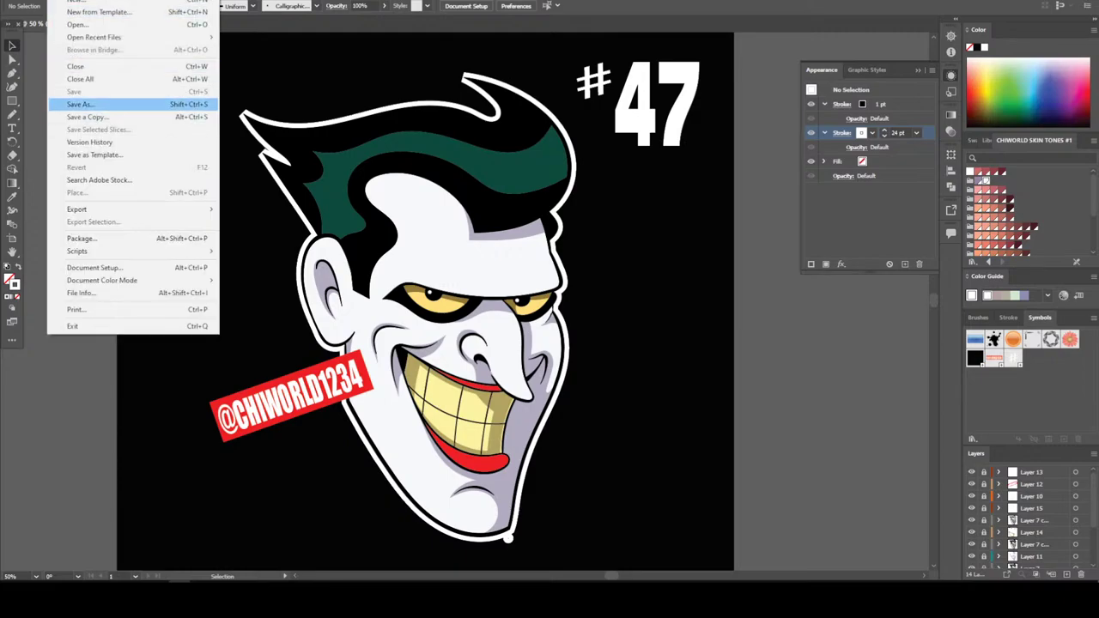
{"action": "left_click", "coordinate": [94, 104]}
{"action": "left_click", "coordinate": [616, 392]}
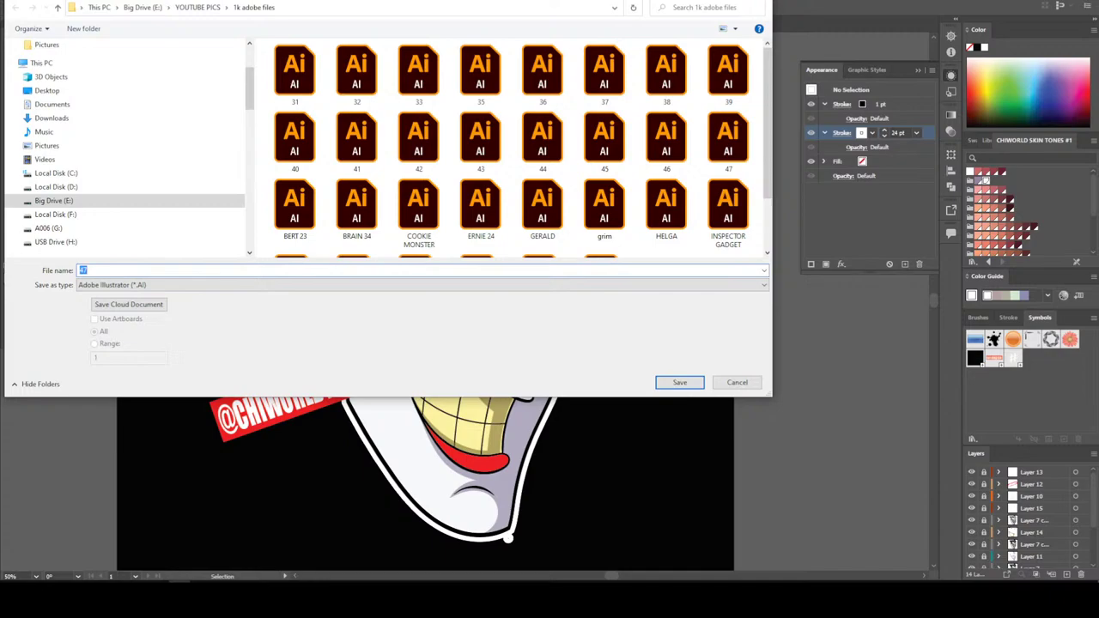
{"action": "type", "text": "48"}
{"action": "key", "text": "Return"}
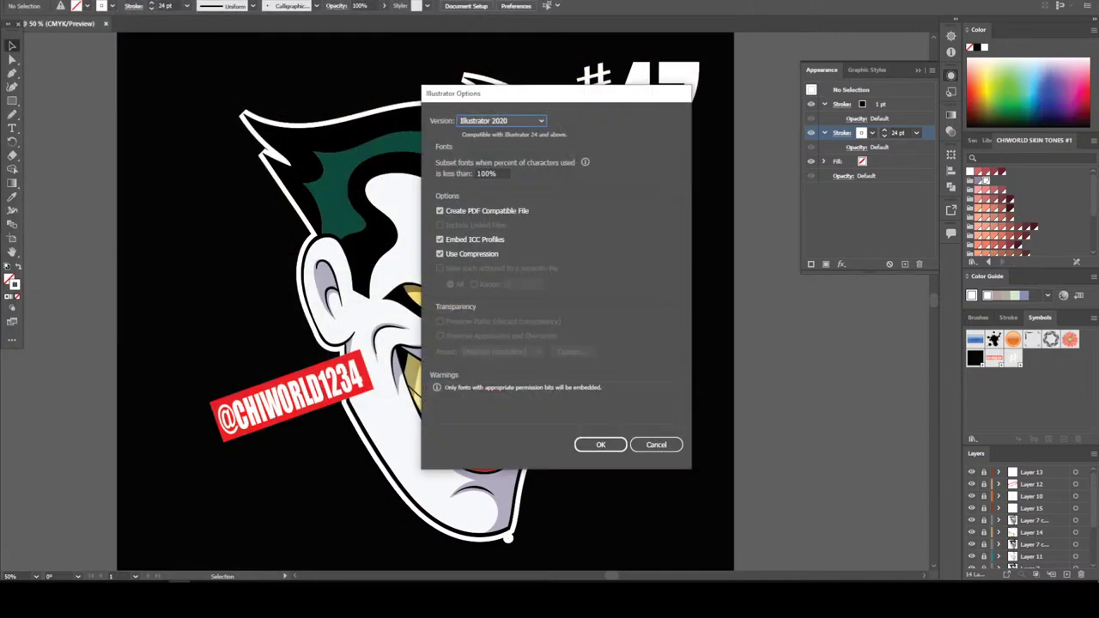
{"action": "key", "text": "Return"}
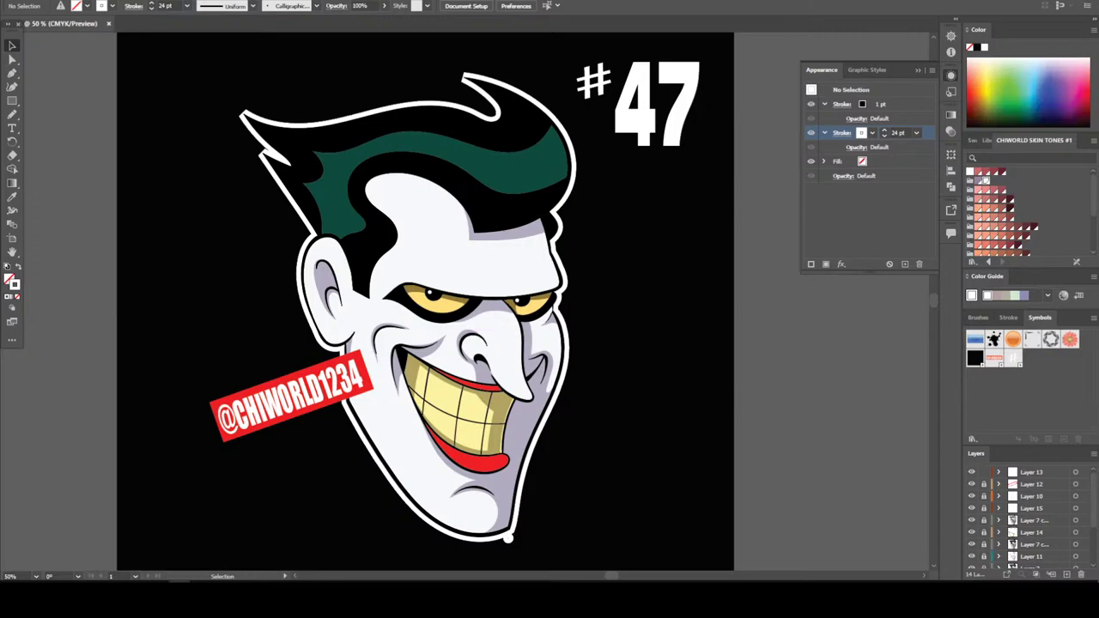
Edit the sticker's corner number text from 47 to 48
{"action": "left_click", "coordinate": [12, 128]}
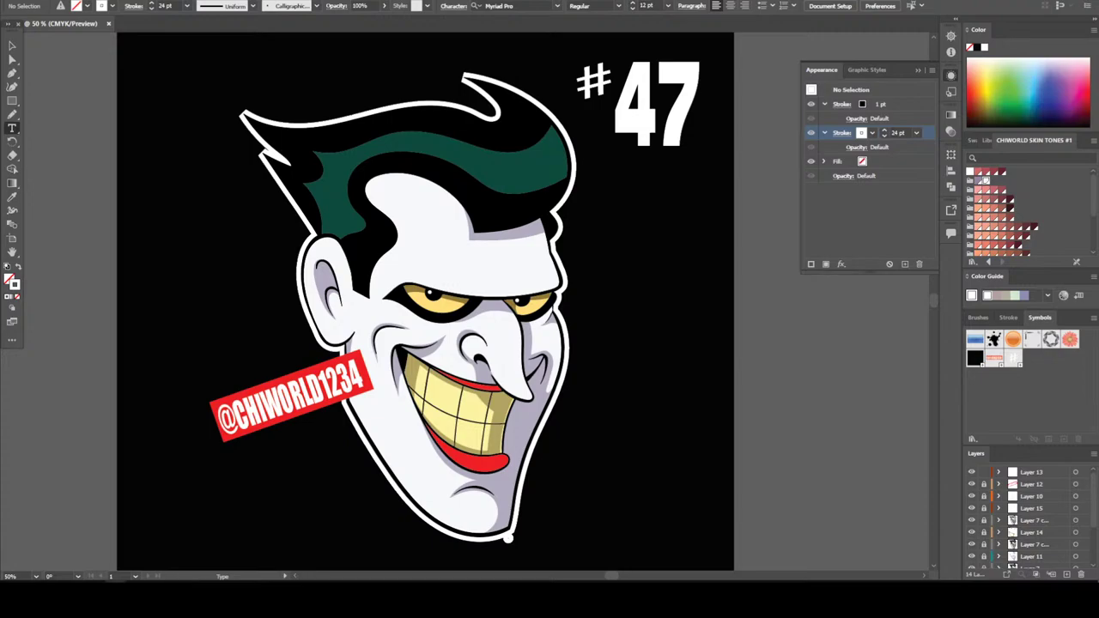
{"action": "key", "text": "v"}
{"action": "left_click", "coordinate": [657, 103]}
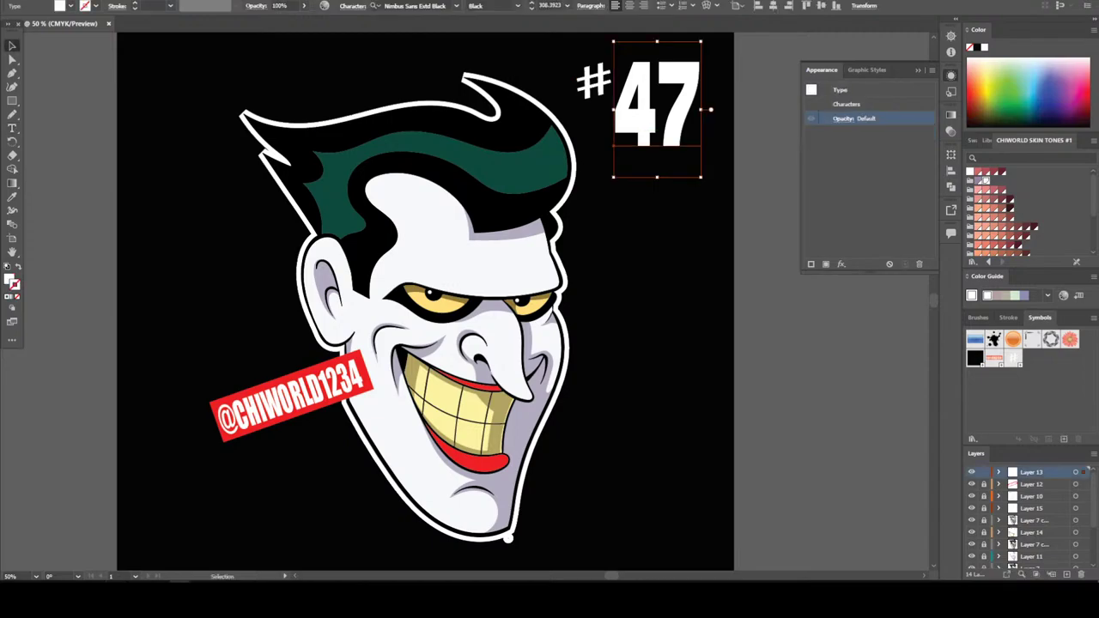
{"action": "left_click", "coordinate": [12, 129]}
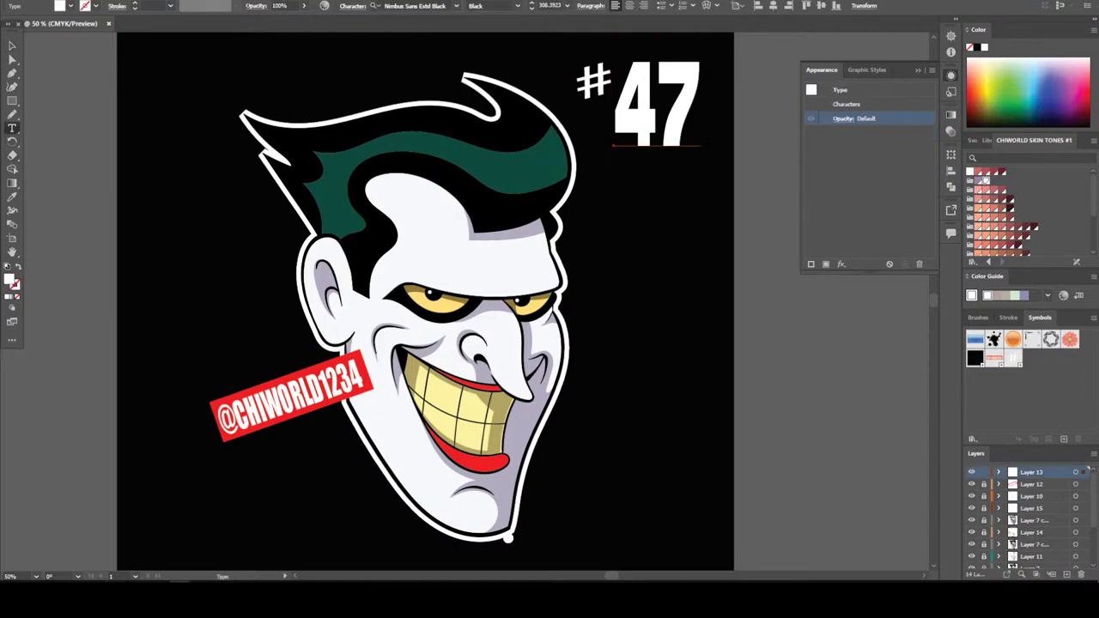
{"action": "left_click", "coordinate": [658, 103]}
{"action": "left_click", "coordinate": [701, 103]}
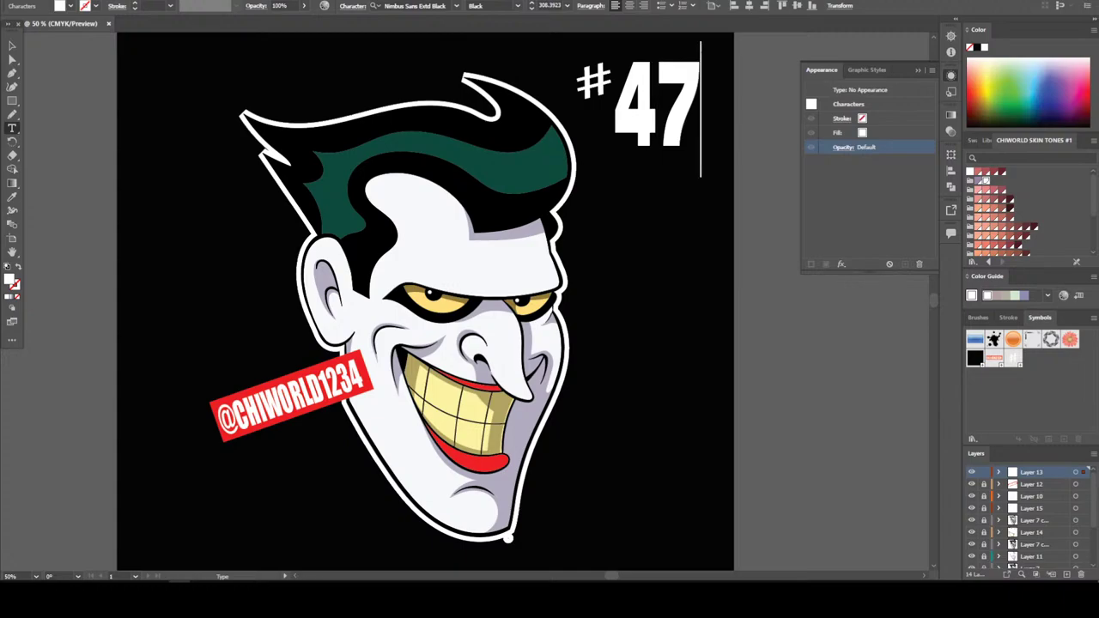
{"action": "key", "text": "BackSpace"}
{"action": "type", "text": "8"}
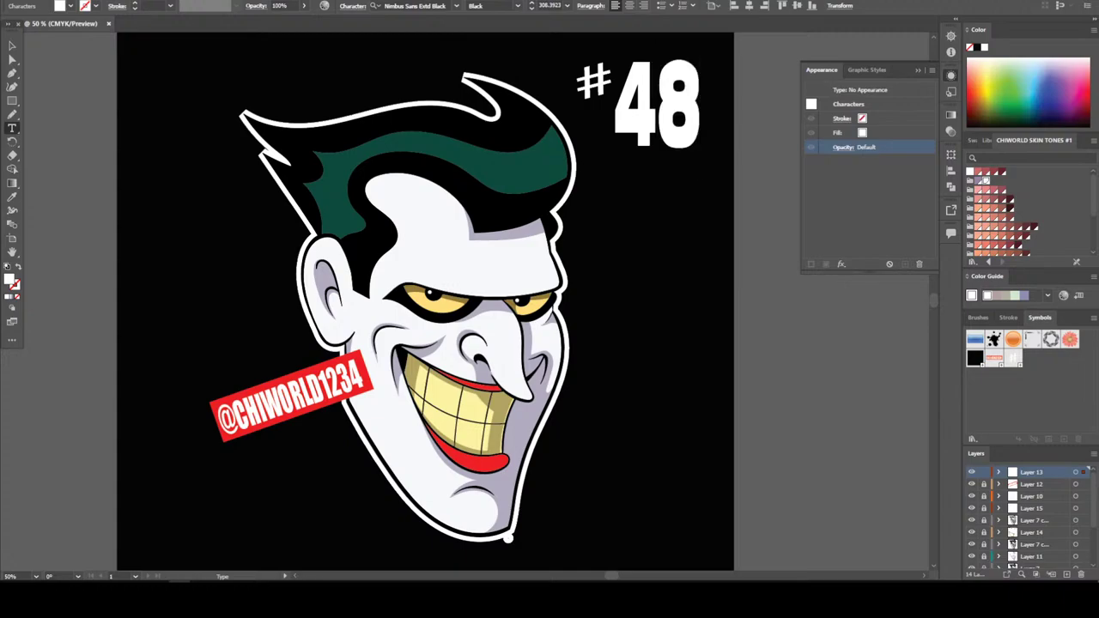
{"action": "key", "text": "ctrl+shift+a"}
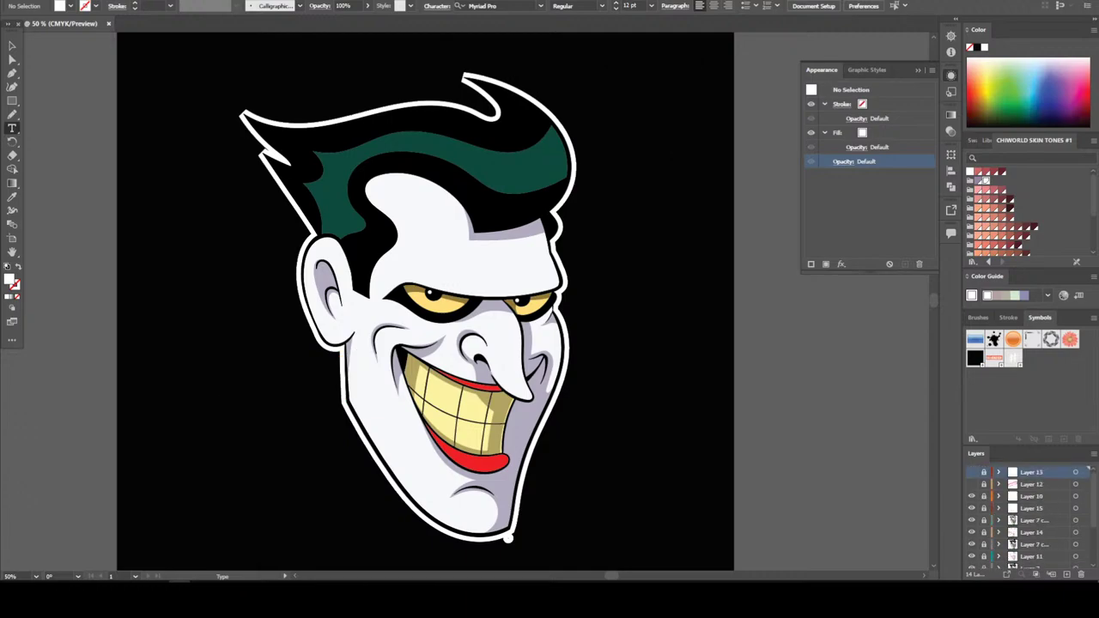
Delete Layer 10, Layer 14 and the Layer 7 copy holding the Joker outline art
{"action": "left_click", "coordinate": [1089, 495]}
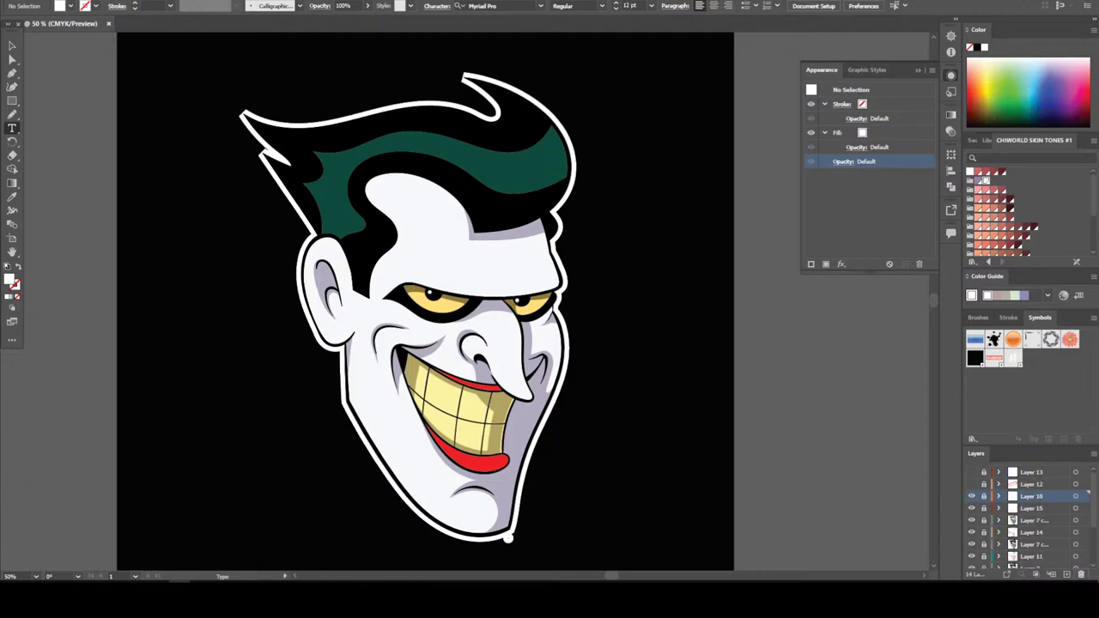
{"action": "left_click", "coordinate": [1080, 574]}
{"action": "key", "text": "Return"}
{"action": "left_click", "coordinate": [1080, 573]}
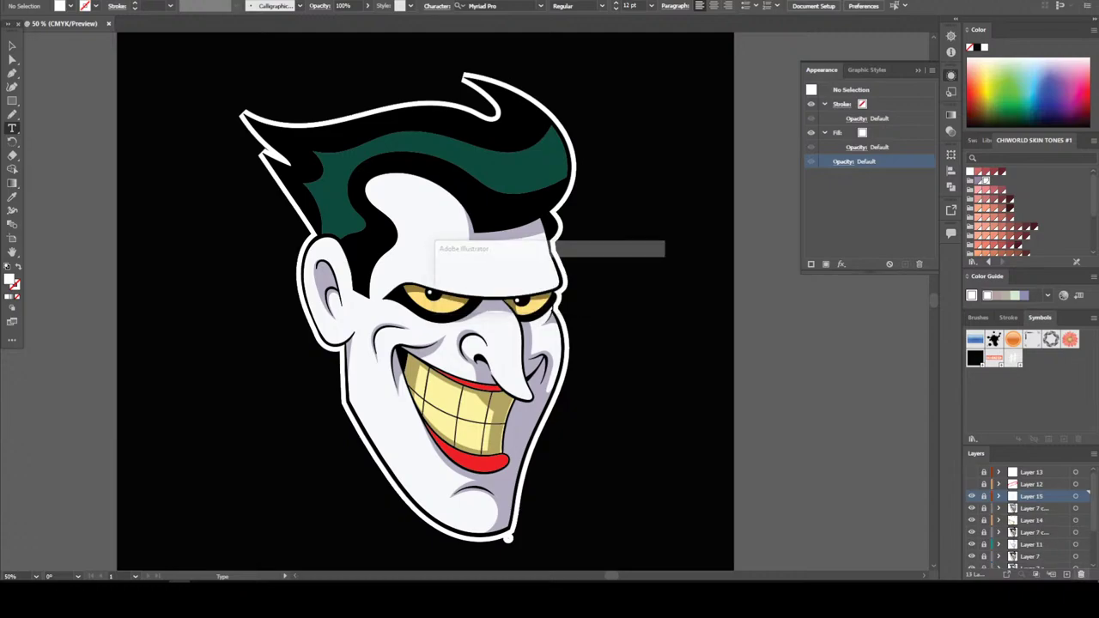
{"action": "key", "text": "Return"}
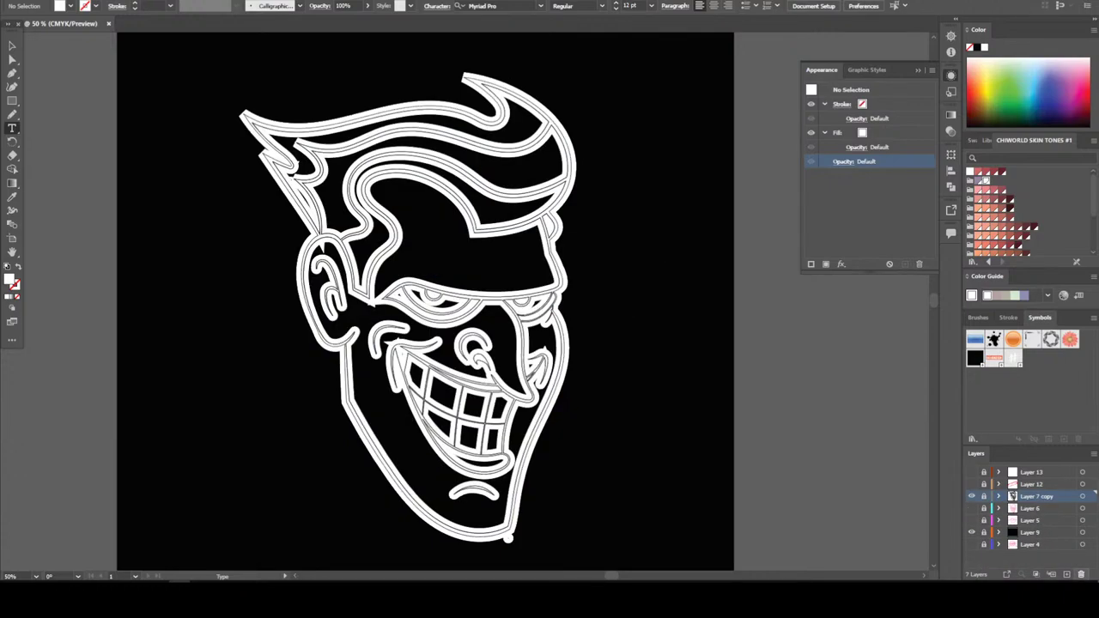
{"action": "left_click", "coordinate": [1080, 574]}
{"action": "key", "text": "Return"}
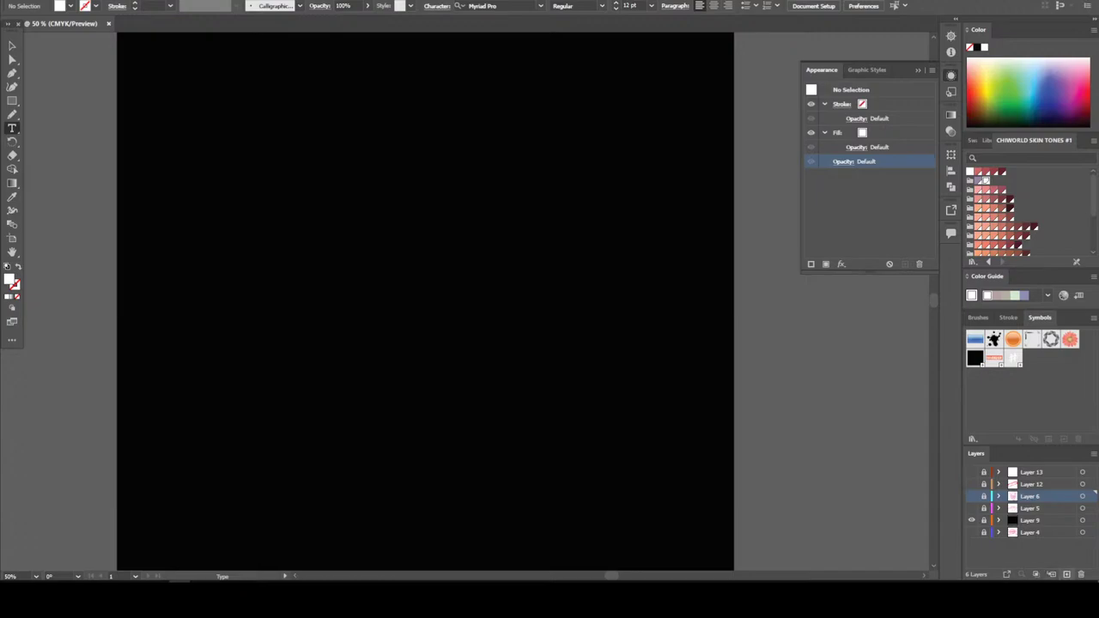
Add a new layer, hide the black background, show the pink sketch and sample its stroke style
{"action": "left_click", "coordinate": [1066, 574]}
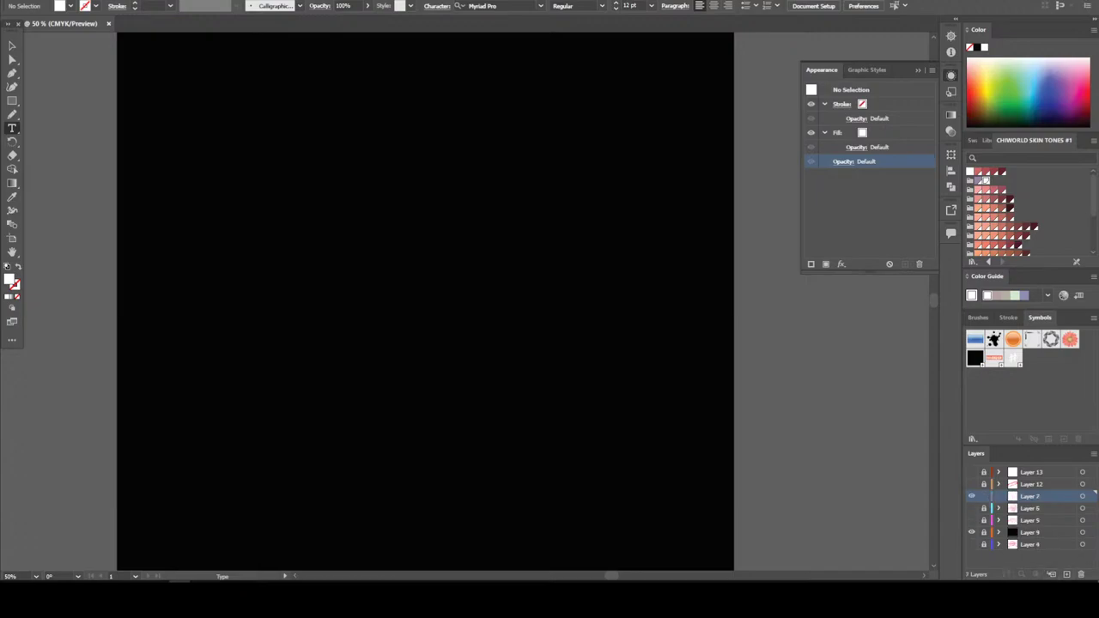
{"action": "left_click", "coordinate": [971, 532]}
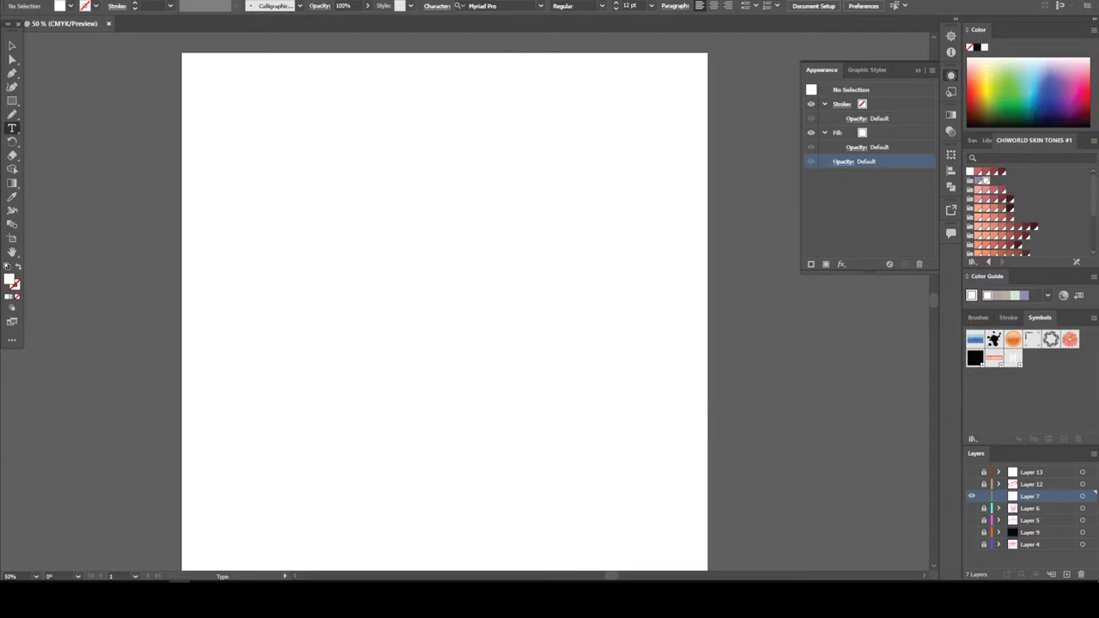
{"action": "left_click", "coordinate": [971, 545]}
{"action": "key", "text": "i"}
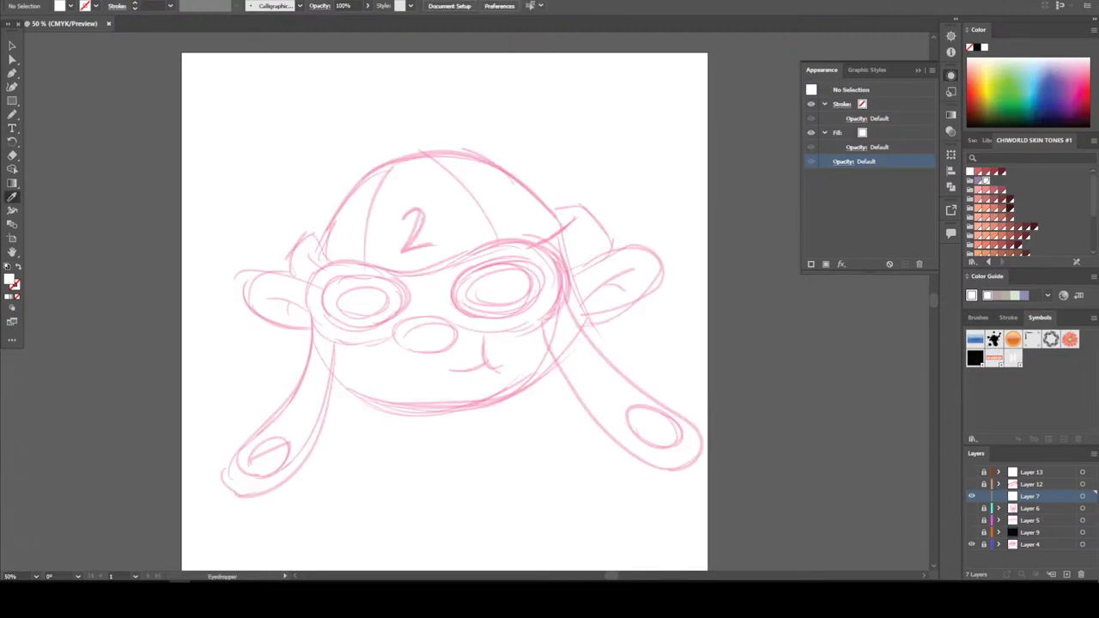
{"action": "left_click", "coordinate": [435, 405]}
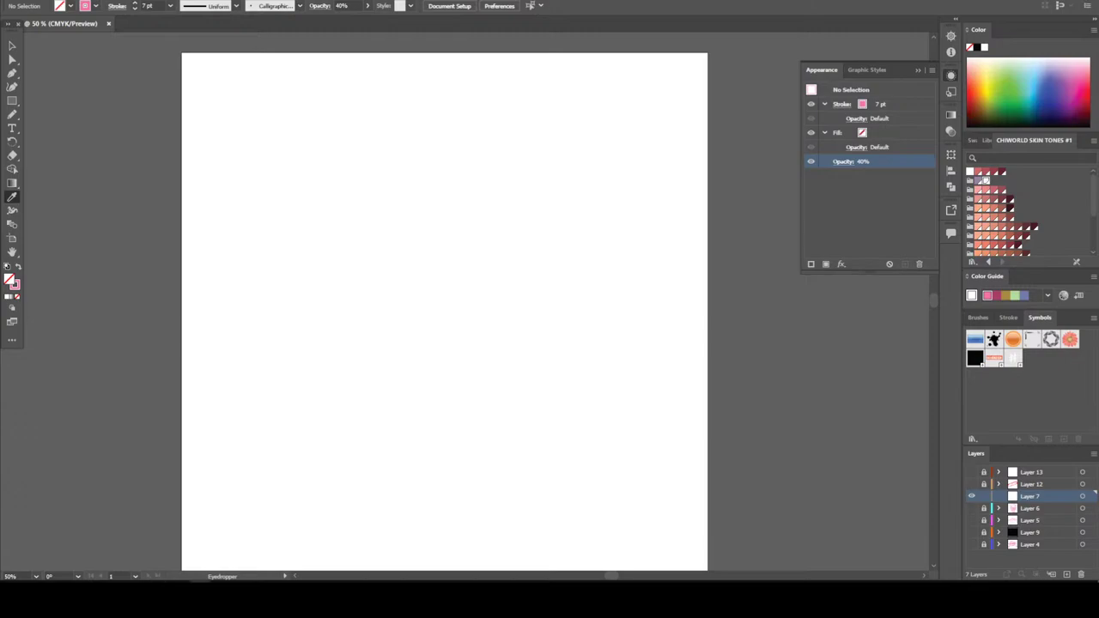
Set the Paintbrush to a 10 pt stroke and paint a test stroke beside the artboard
{"action": "left_click", "coordinate": [12, 115]}
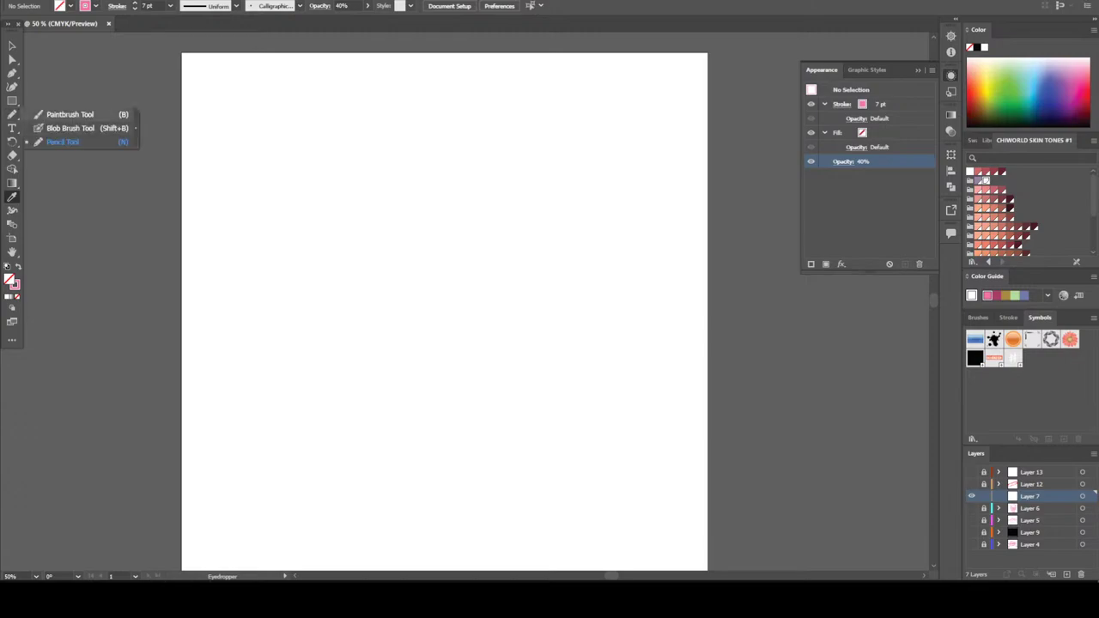
{"action": "left_click", "coordinate": [69, 114]}
{"action": "left_click", "coordinate": [170, 6]}
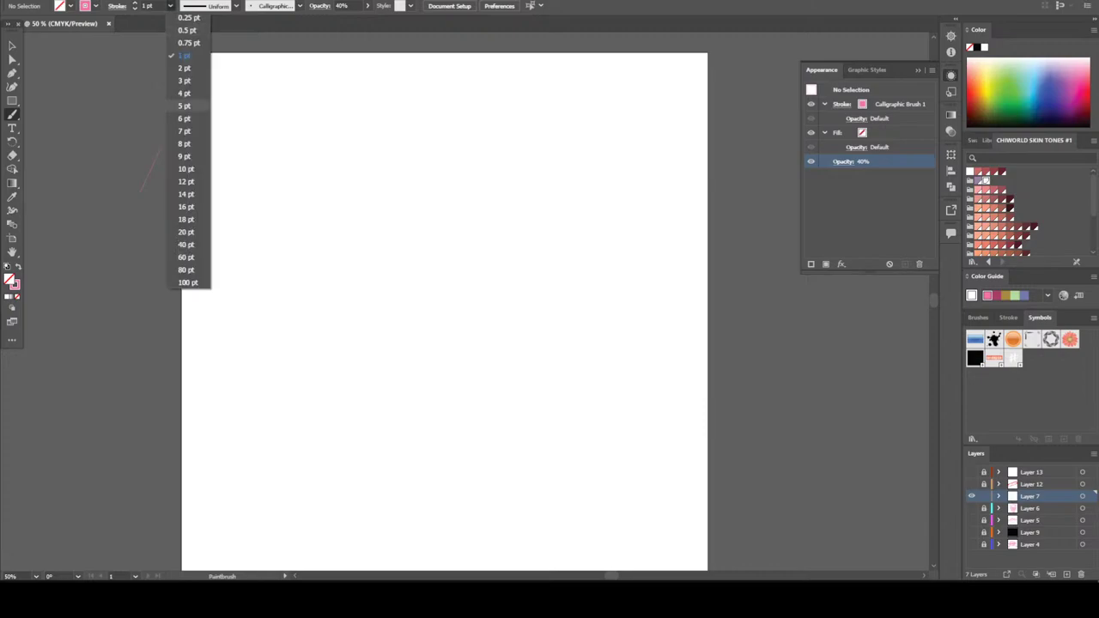
{"action": "left_click", "coordinate": [186, 168]}
{"action": "left_click_drag", "start_coordinate": [156, 148], "coordinate": [114, 216]}
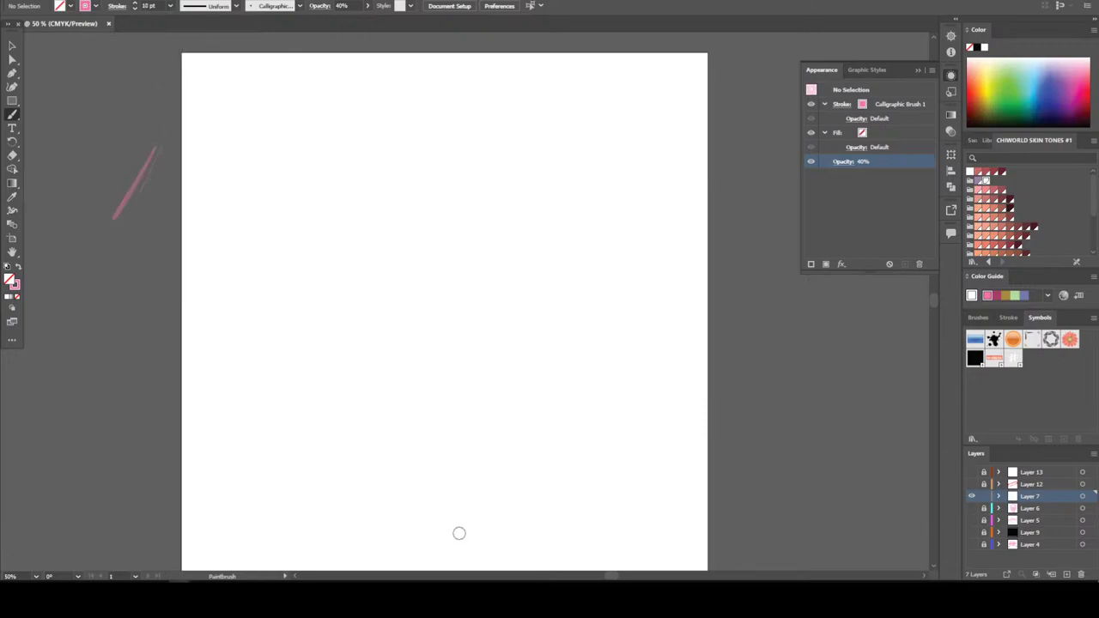
Paint the head's right and lower outline, continuing over the top-right ear
{"action": "scroll", "coordinate": [458, 533], "scroll_direction": "down", "scroll_amount": 1}
{"action": "scroll", "coordinate": [458, 533], "scroll_direction": "up", "scroll_amount": 1}
{"action": "scroll", "coordinate": [380, 424], "scroll_direction": "up", "scroll_amount": 2}
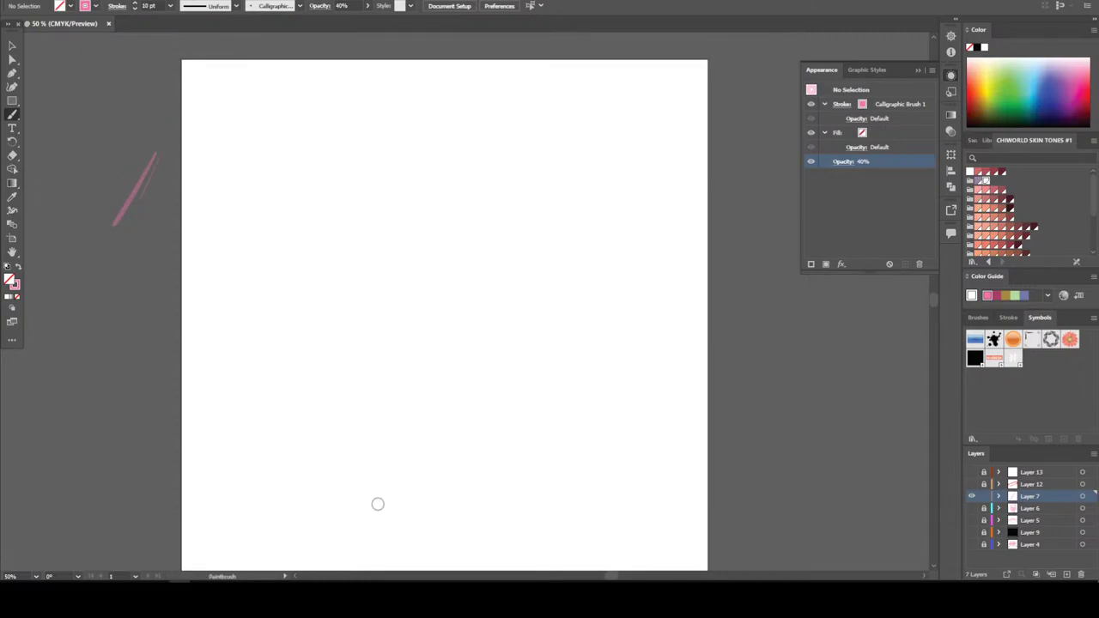
{"action": "scroll", "coordinate": [368, 504], "scroll_direction": "down", "scroll_amount": 1}
{"action": "scroll", "coordinate": [367, 444], "scroll_direction": "up", "scroll_amount": 1}
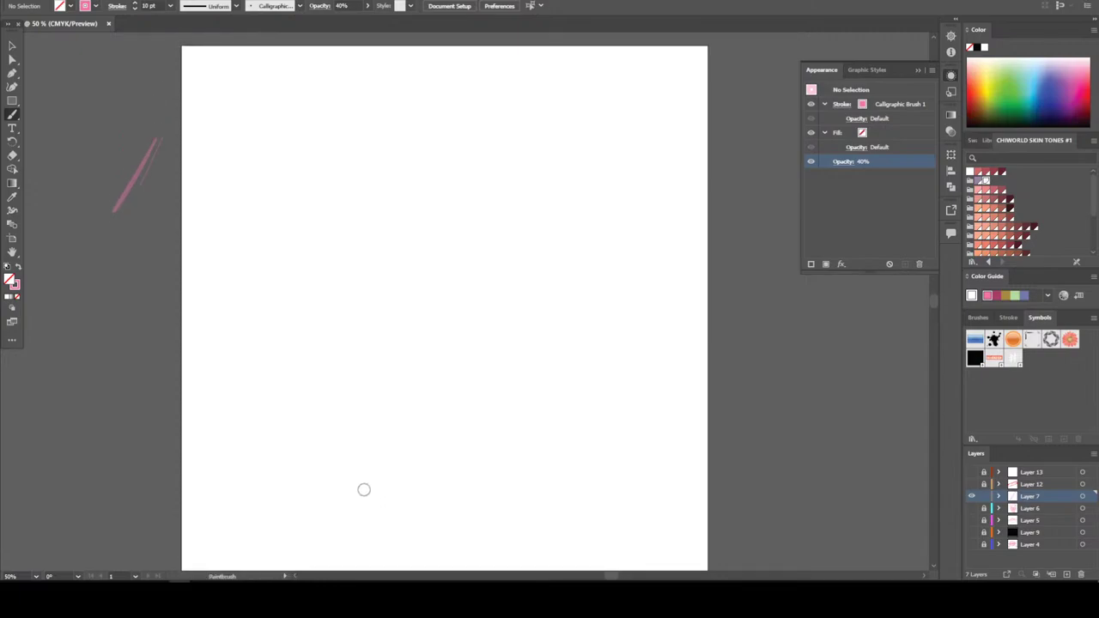
{"action": "mouse_move", "coordinate": [360, 494]}
{"action": "left_mouse_down"}
{"action": "mouse_move", "coordinate": [547, 476]}
{"action": "mouse_move", "coordinate": [574, 461]}
{"action": "mouse_move", "coordinate": [569, 335]}
{"action": "mouse_move", "coordinate": [606, 184]}
{"action": "mouse_move", "coordinate": [586, 125]}
{"action": "mouse_move", "coordinate": [547, 140]}
{"action": "left_mouse_up"}
{"action": "mouse_move", "coordinate": [538, 150]}
{"action": "left_mouse_down"}
{"action": "mouse_move", "coordinate": [570, 165]}
{"action": "mouse_move", "coordinate": [440, 134]}
{"action": "mouse_move", "coordinate": [356, 145]}
{"action": "mouse_move", "coordinate": [356, 106]}
{"action": "mouse_move", "coordinate": [310, 112]}
{"action": "mouse_move", "coordinate": [288, 153]}
{"action": "mouse_move", "coordinate": [262, 289]}
{"action": "mouse_move", "coordinate": [259, 405]}
{"action": "mouse_move", "coordinate": [275, 493]}
{"action": "mouse_move", "coordinate": [494, 489]}
{"action": "left_mouse_up"}
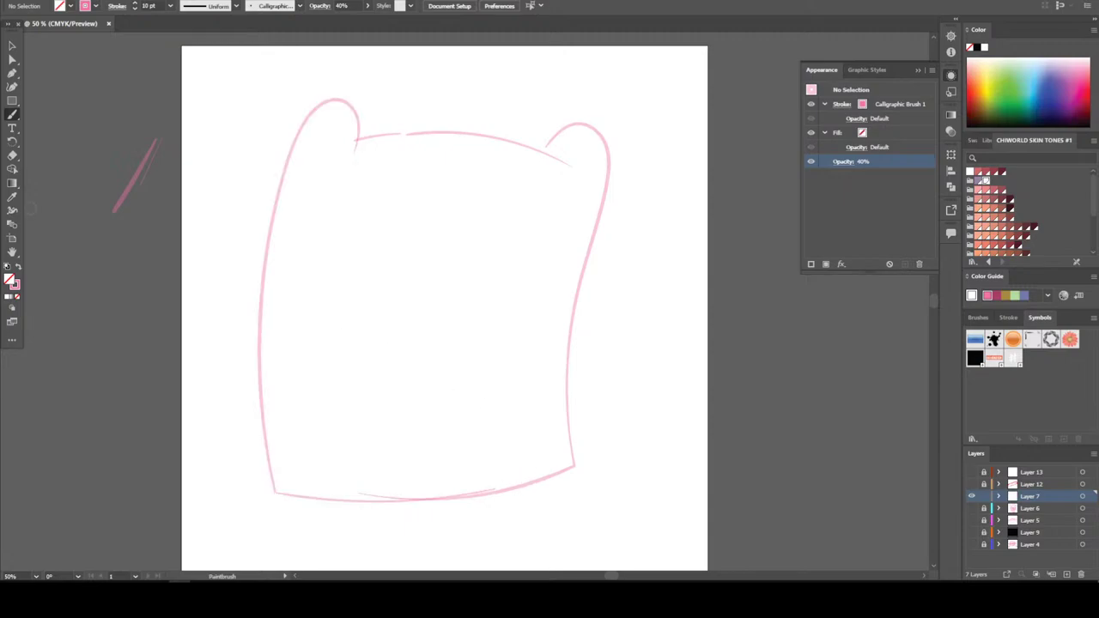
Nudge the right and bottom outline strokes three steps to the right
{"action": "key", "text": "v"}
{"action": "left_click_drag", "start_coordinate": [498, 485], "coordinate": [631, 327]}
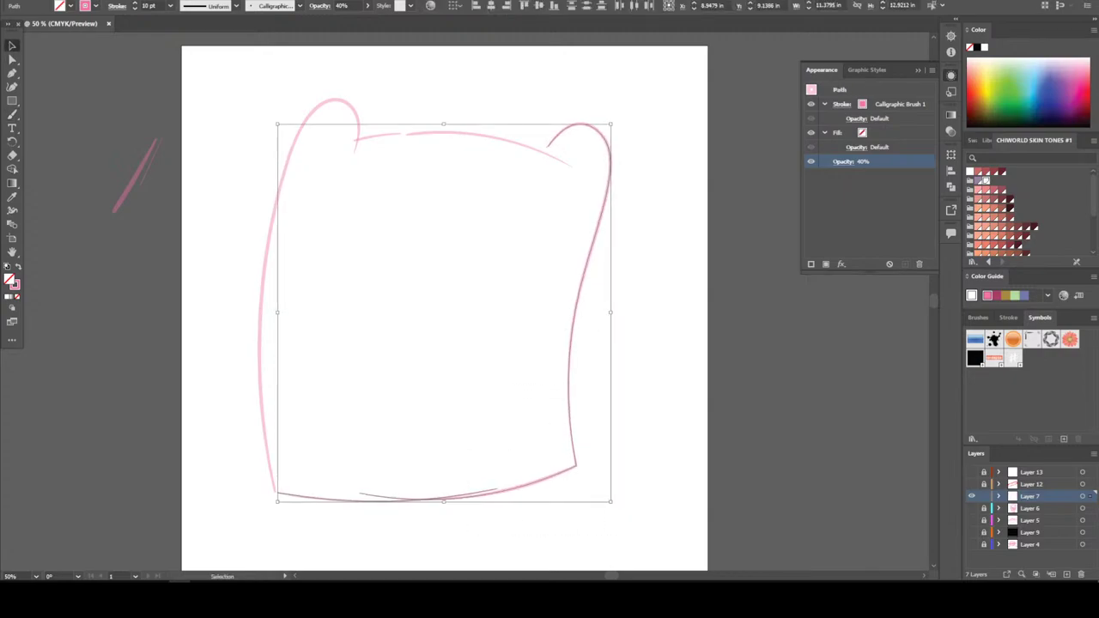
{"action": "key", "text": "Right"}
{"action": "key", "text": "Right"}
{"action": "key", "text": "Right"}
{"action": "key", "text": "Right"}
{"action": "key", "text": "Right"}
{"action": "key", "text": "Right"}
{"action": "key", "text": "Right"}
{"action": "key", "text": "Right"}
{"action": "key", "text": "Right"}
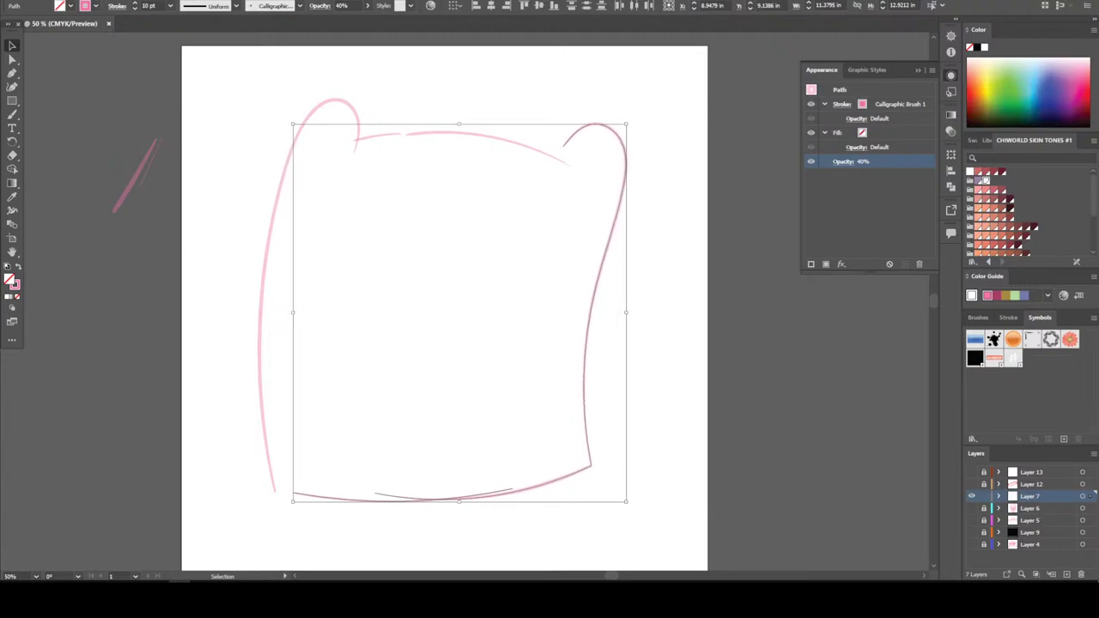
{"action": "key", "text": "Right"}
{"action": "key", "text": "Right"}
{"action": "key", "text": "Right"}
{"action": "key", "text": "Right"}
{"action": "key", "text": "Right"}
{"action": "key", "text": "Right"}
{"action": "key", "text": "Right"}
{"action": "key", "text": "Right"}
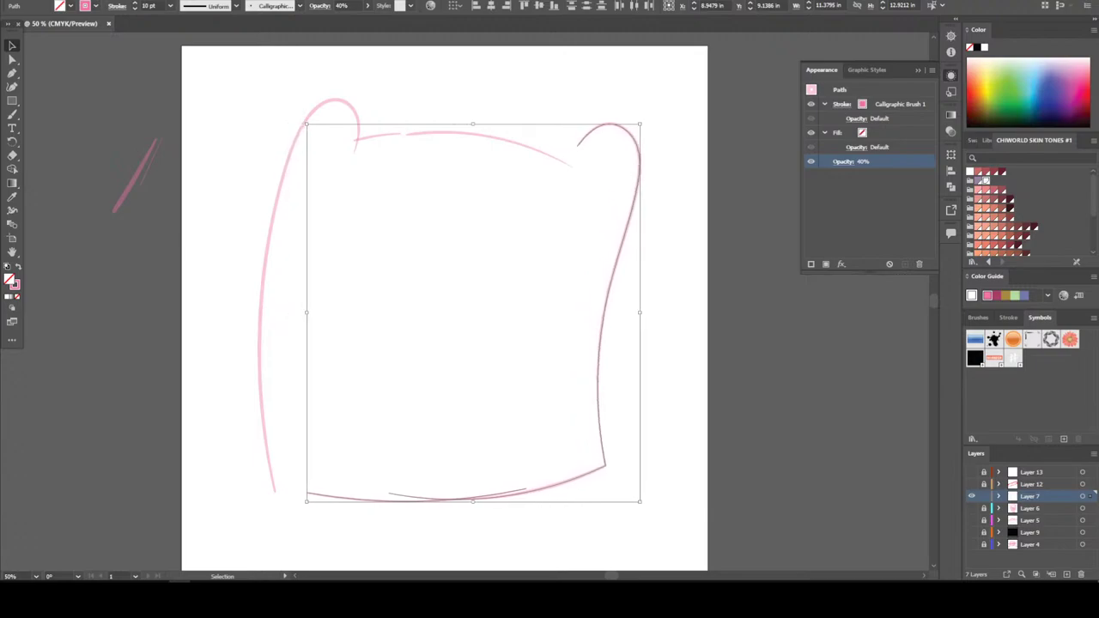
{"action": "key", "text": "Right"}
{"action": "key", "text": "ctrl+shift+a"}
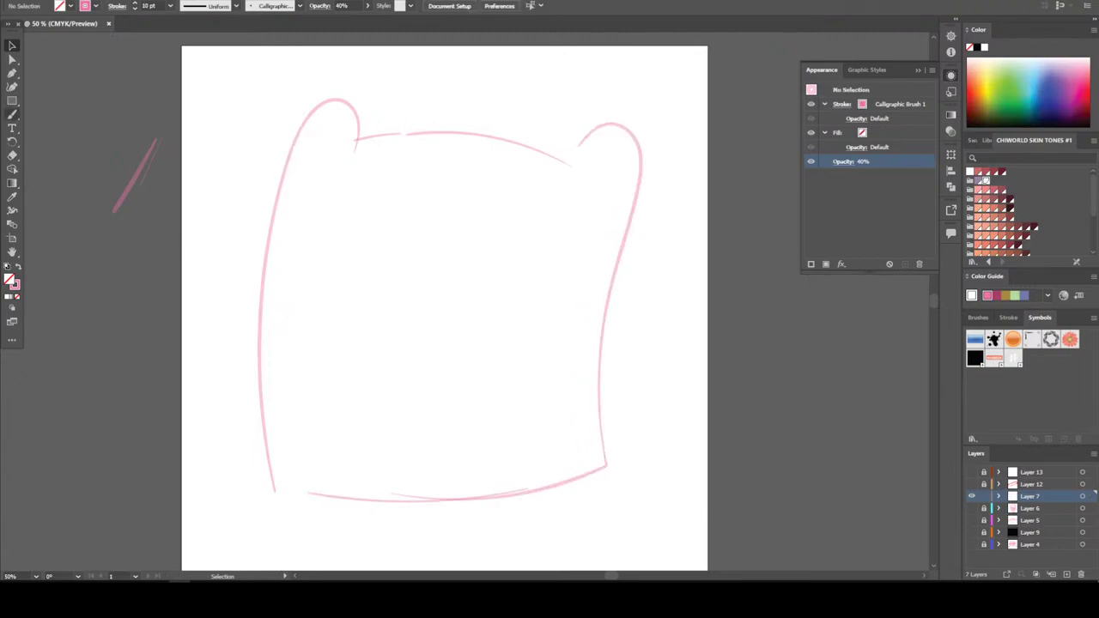
Paint the face oval inside the head, stretch it taller and nudge it down
{"action": "left_click", "coordinate": [12, 114]}
{"action": "mouse_move", "coordinate": [554, 219]}
{"action": "left_mouse_down"}
{"action": "mouse_move", "coordinate": [474, 184]}
{"action": "mouse_move", "coordinate": [432, 182]}
{"action": "mouse_move", "coordinate": [361, 206]}
{"action": "mouse_move", "coordinate": [315, 267]}
{"action": "mouse_move", "coordinate": [310, 316]}
{"action": "mouse_move", "coordinate": [324, 360]}
{"action": "mouse_move", "coordinate": [351, 390]}
{"action": "mouse_move", "coordinate": [402, 414]}
{"action": "mouse_move", "coordinate": [482, 412]}
{"action": "mouse_move", "coordinate": [546, 387]}
{"action": "mouse_move", "coordinate": [582, 341]}
{"action": "mouse_move", "coordinate": [587, 281]}
{"action": "mouse_move", "coordinate": [563, 221]}
{"action": "left_mouse_up"}
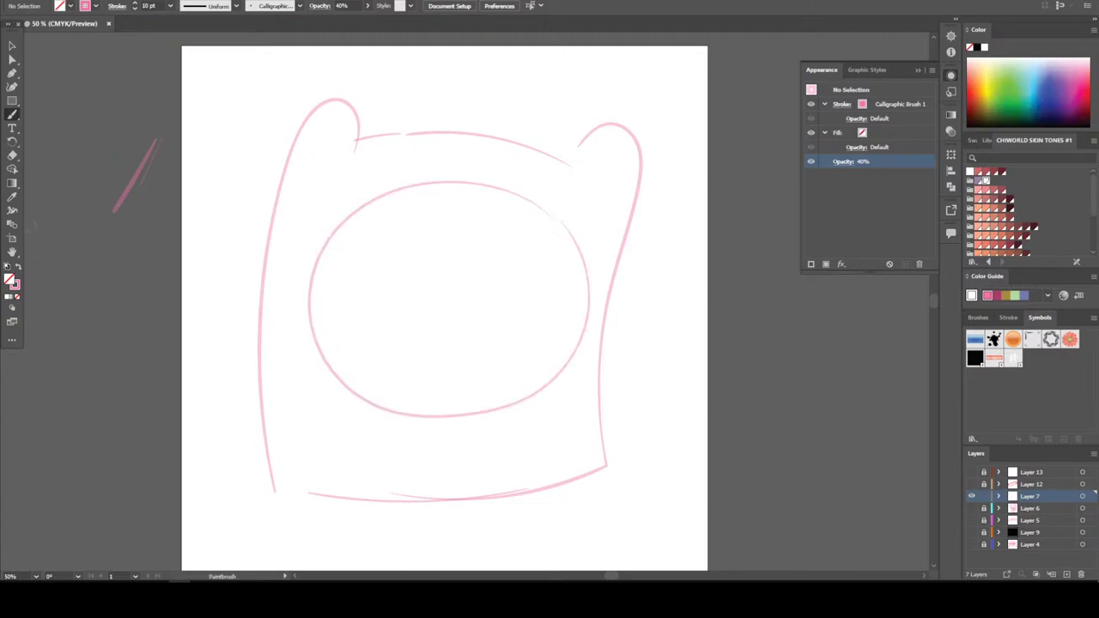
{"action": "key", "text": "v"}
{"action": "left_click_drag", "start_coordinate": [458, 466], "coordinate": [364, 372]}
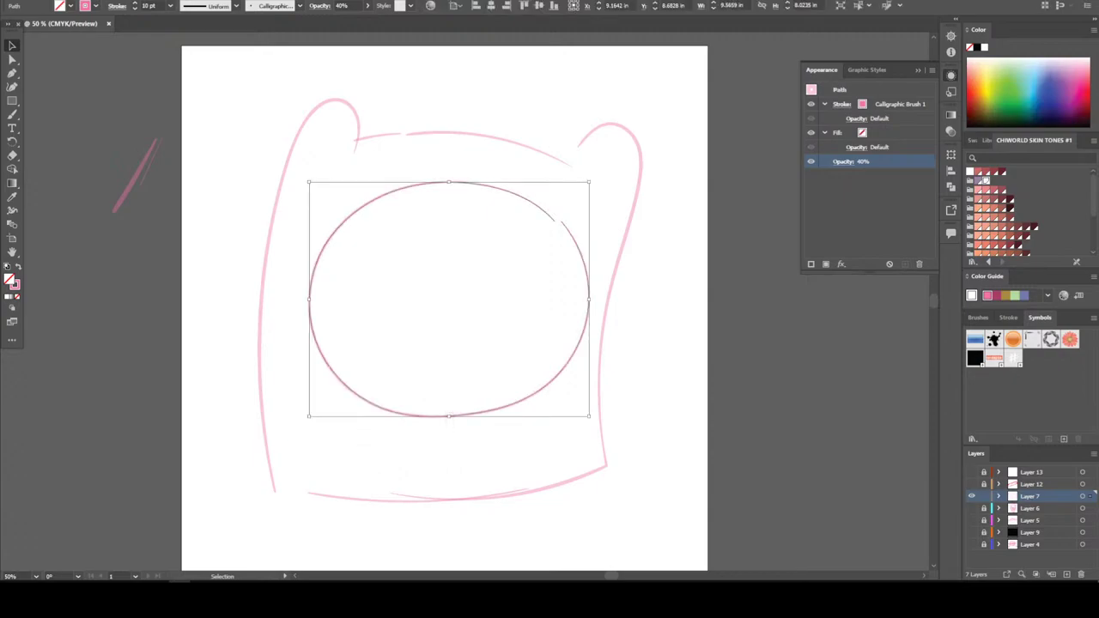
{"action": "mouse_move", "coordinate": [449, 416]}
{"action": "left_mouse_down"}
{"action": "mouse_move", "coordinate": [444, 447]}
{"action": "mouse_move", "coordinate": [446, 429]}
{"action": "left_mouse_up"}
{"action": "key", "text": "Down"}
{"action": "key", "text": "Down"}
{"action": "key", "text": "Down"}
{"action": "key", "text": "Down"}
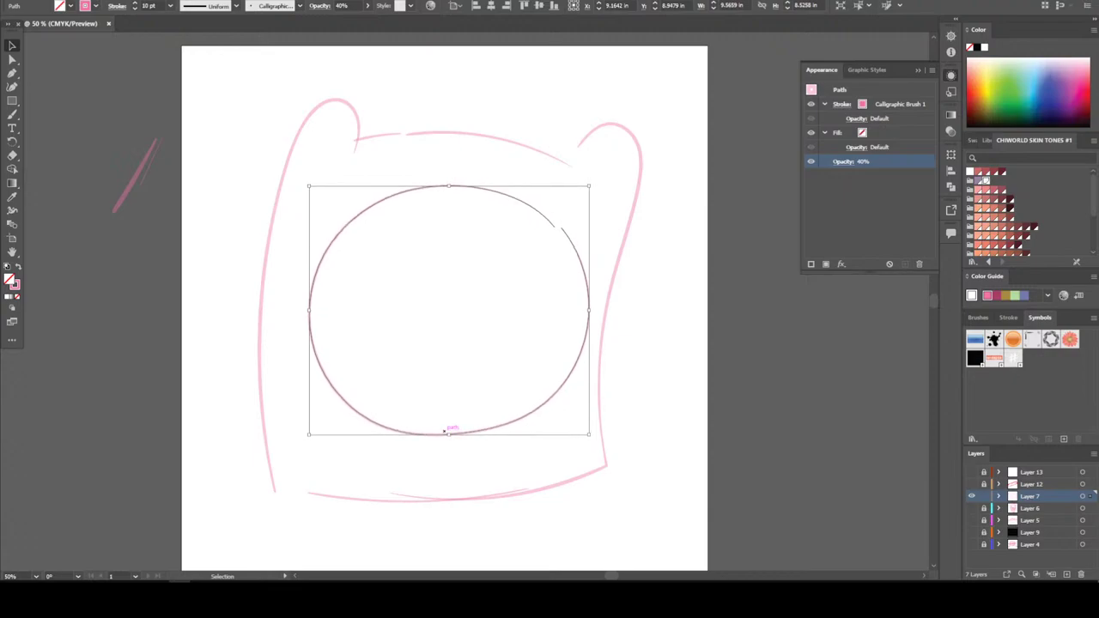
{"action": "key", "text": "ctrl+shift+a"}
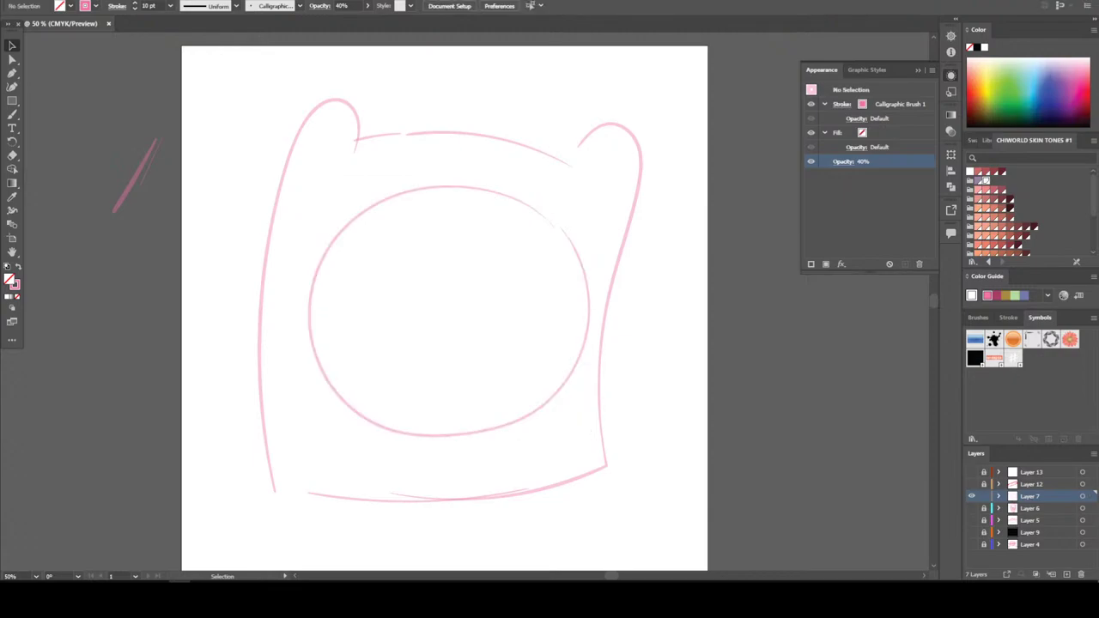
Paint a bean-shaped mouth and two small eyes inside the face
{"action": "key", "text": "ctrl+plus"}
{"action": "key", "text": "b"}
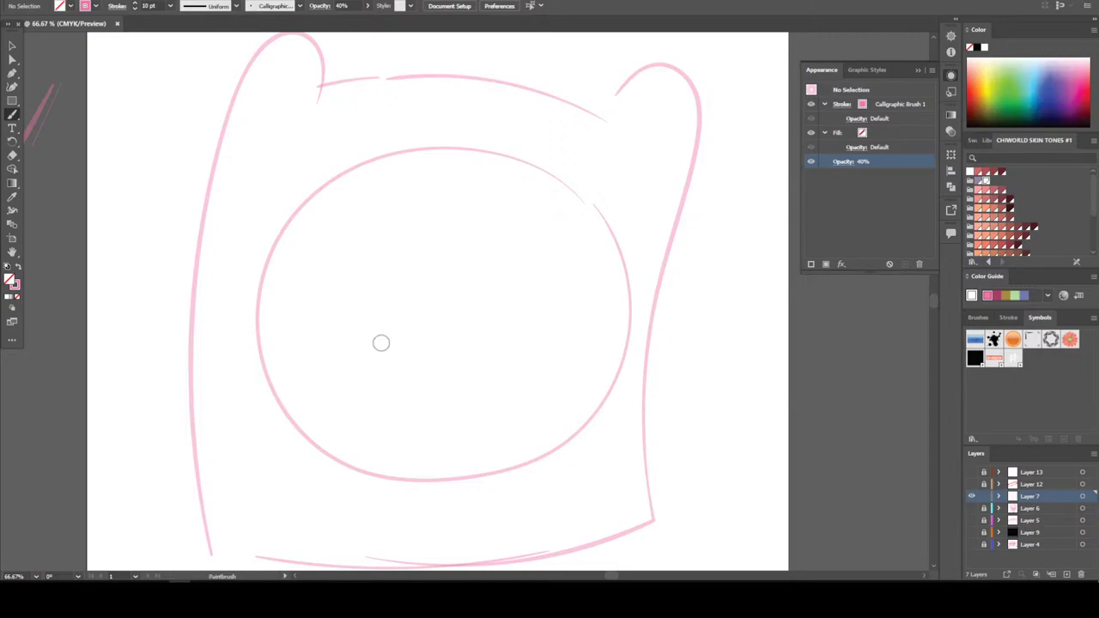
{"action": "mouse_move", "coordinate": [383, 329]}
{"action": "left_mouse_down"}
{"action": "mouse_move", "coordinate": [443, 358]}
{"action": "mouse_move", "coordinate": [484, 347]}
{"action": "left_mouse_up"}
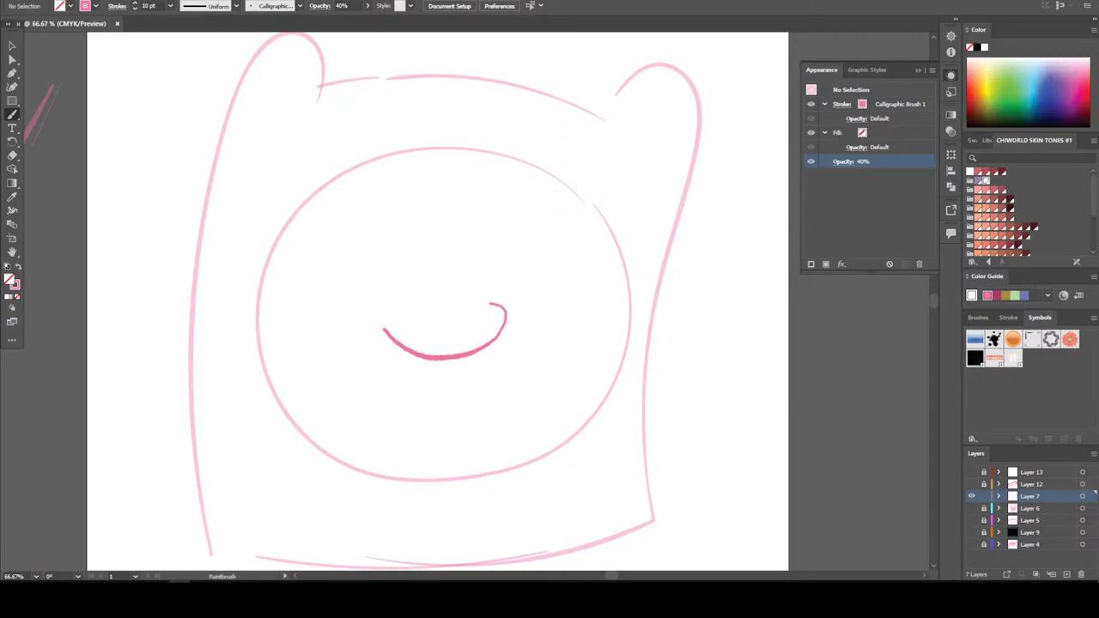
{"action": "left_click_drag", "start_coordinate": [374, 279], "coordinate": [374, 316]}
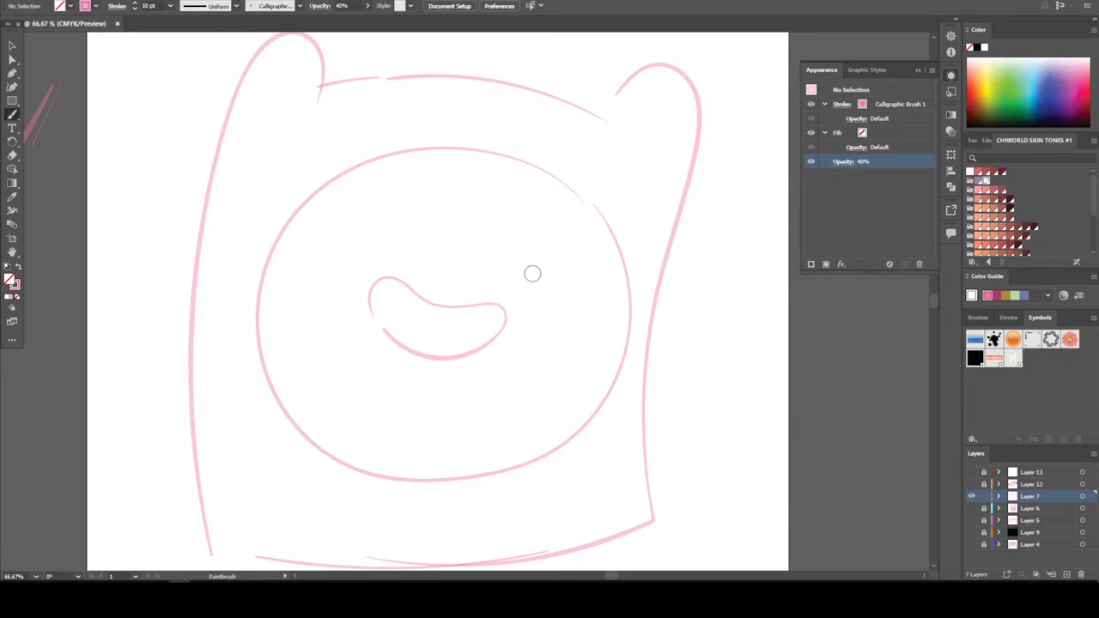
{"action": "left_click_drag", "start_coordinate": [536, 275], "coordinate": [530, 254]}
{"action": "left_click_drag", "start_coordinate": [370, 225], "coordinate": [371, 222]}
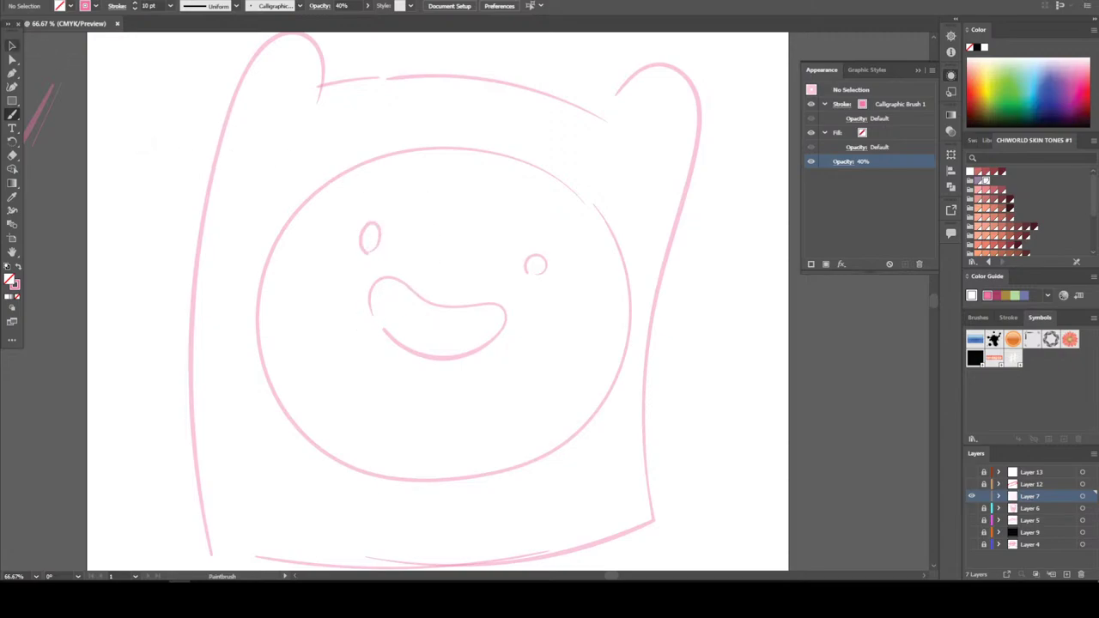
{"action": "key", "text": "v"}
{"action": "left_click", "coordinate": [527, 273]}
Replace the right eye with an Alt-drag copy of the left eye
{"action": "key", "text": "Delete"}
{"action": "left_click", "coordinate": [368, 238]}
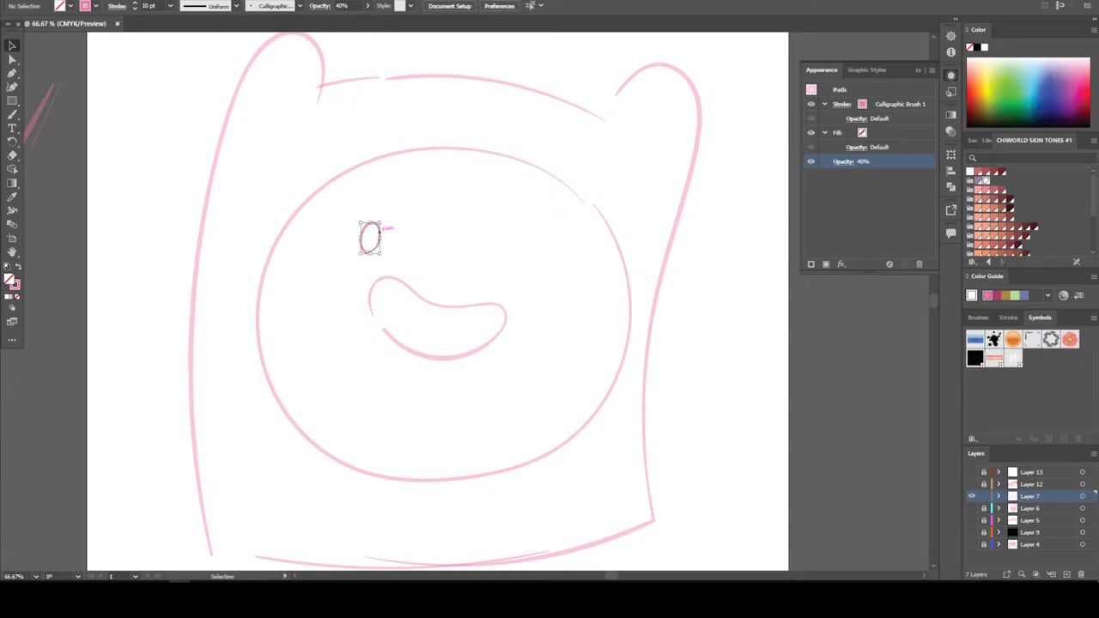
{"action": "left_click_drag", "start_coordinate": [369, 238], "coordinate": [532, 270]}
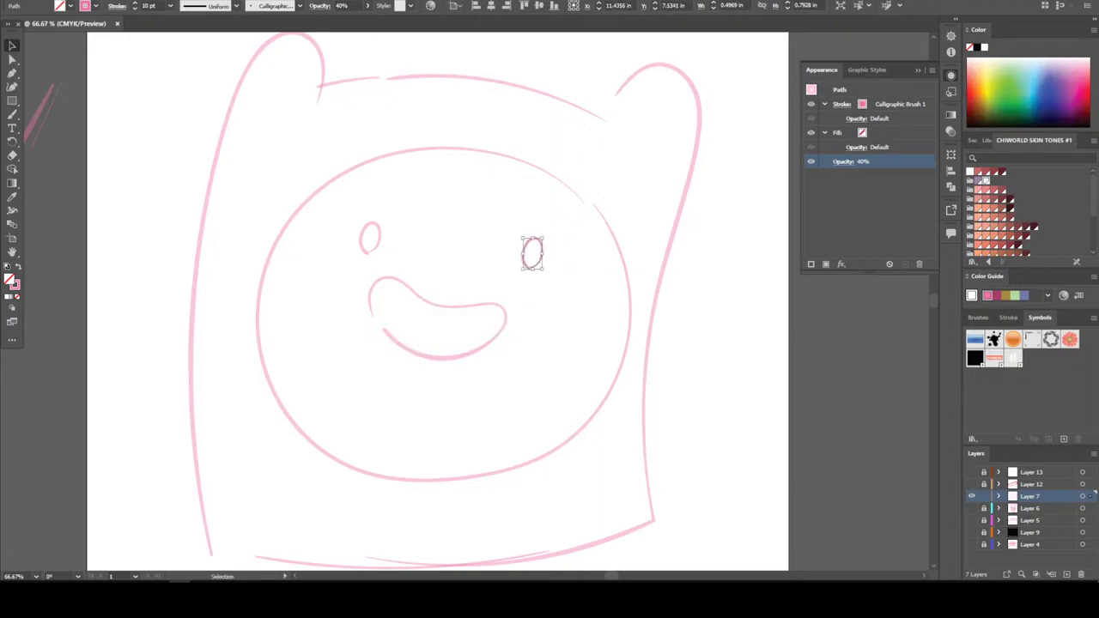
Resize the mouth slightly narrower and zoom in on it
{"action": "left_click", "coordinate": [412, 292]}
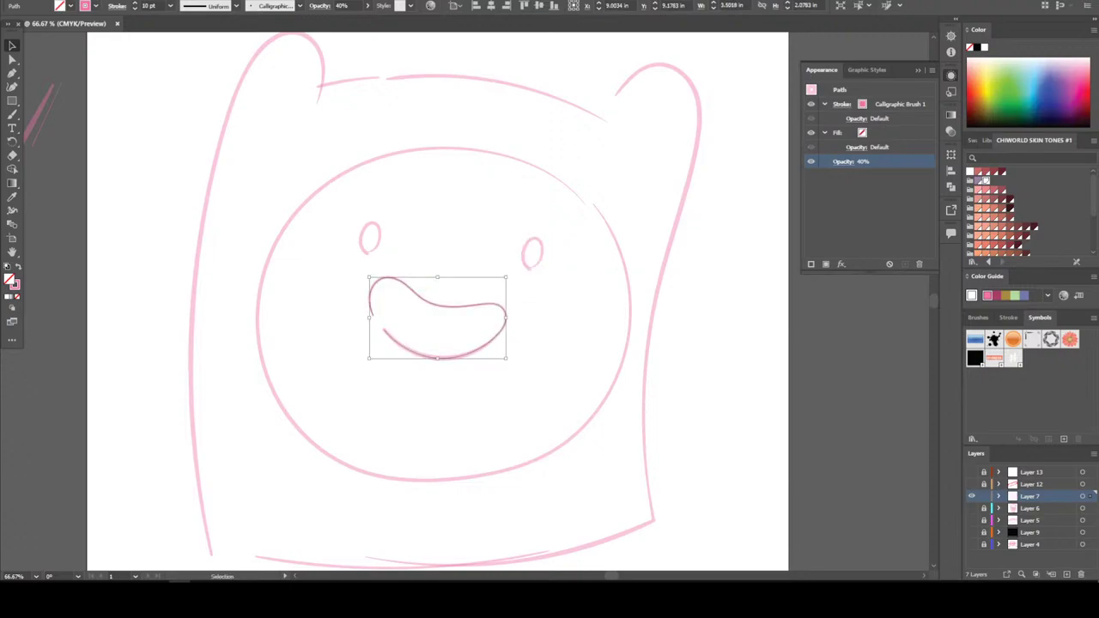
{"action": "left_click_drag", "start_coordinate": [505, 278], "coordinate": [502, 269]}
{"action": "key", "text": "ctrl+shift+a"}
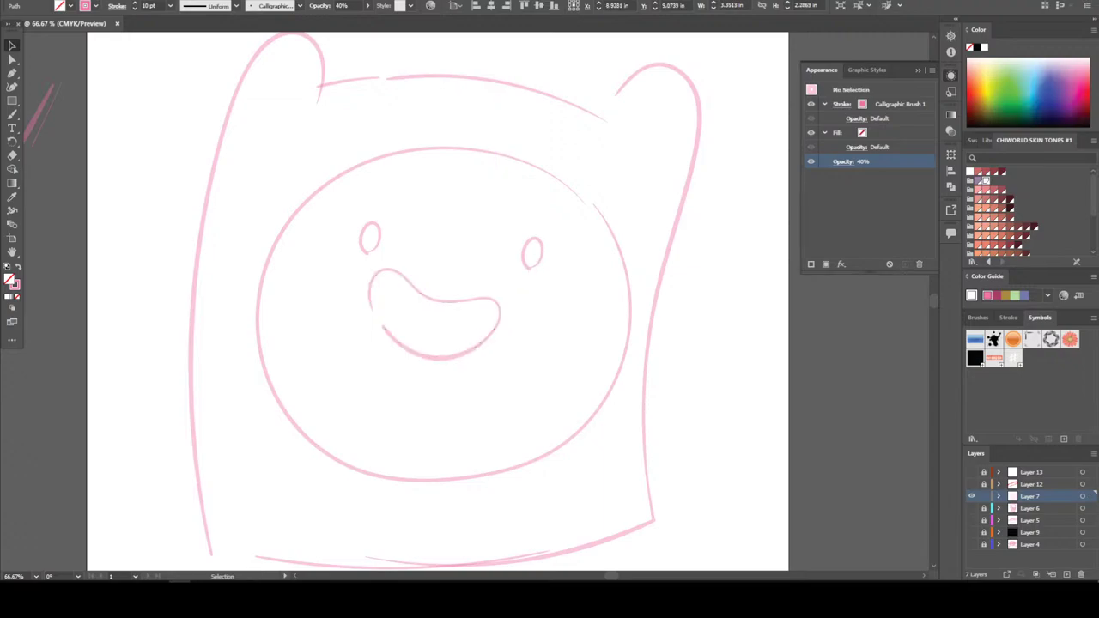
{"action": "key", "text": "ctrl+minus"}
{"action": "key", "text": "ctrl+plus"}
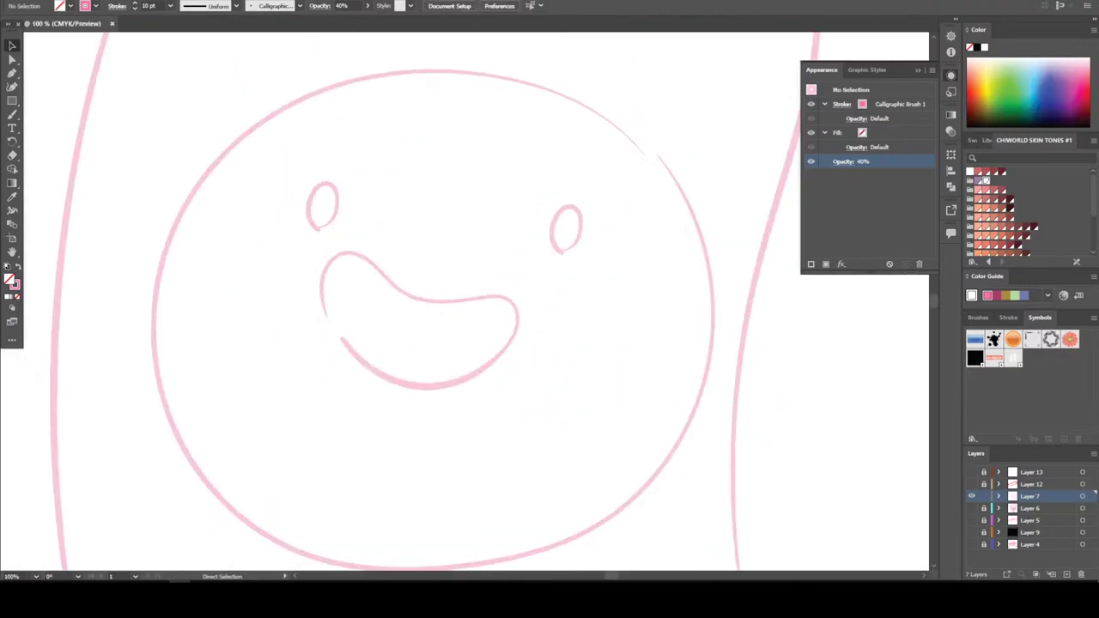
{"action": "key", "text": "ctrl+plus"}
{"action": "key", "text": "b"}
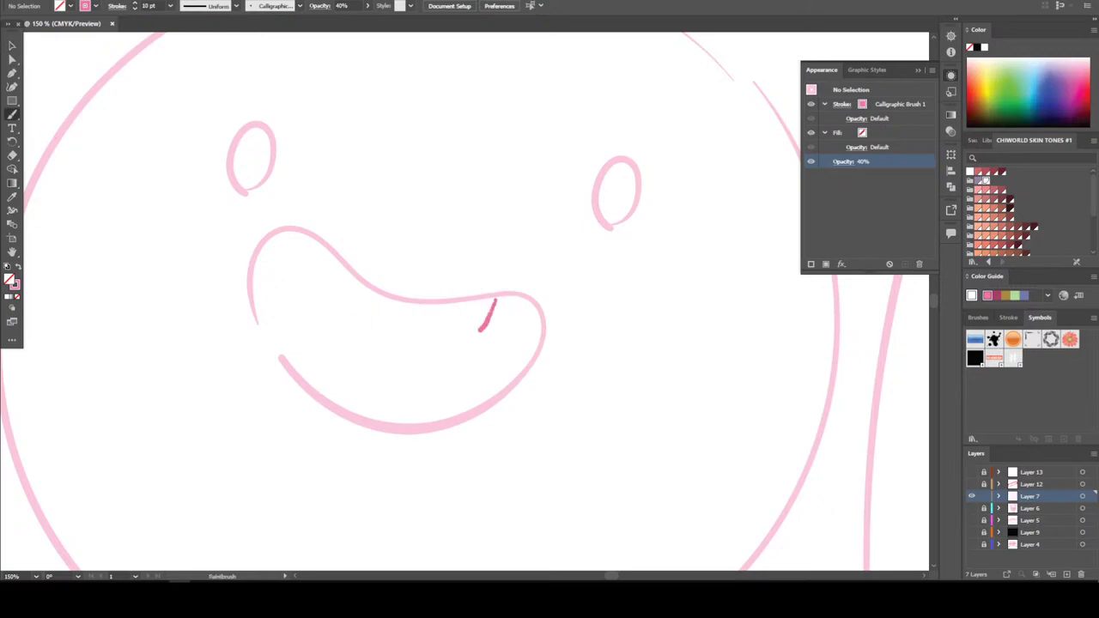
Paint upper teeth along the mouth's top and a curved tongue line inside it
{"action": "mouse_move", "coordinate": [423, 326]}
{"action": "left_mouse_down"}
{"action": "mouse_move", "coordinate": [419, 302]}
{"action": "mouse_move", "coordinate": [458, 325]}
{"action": "left_mouse_up"}
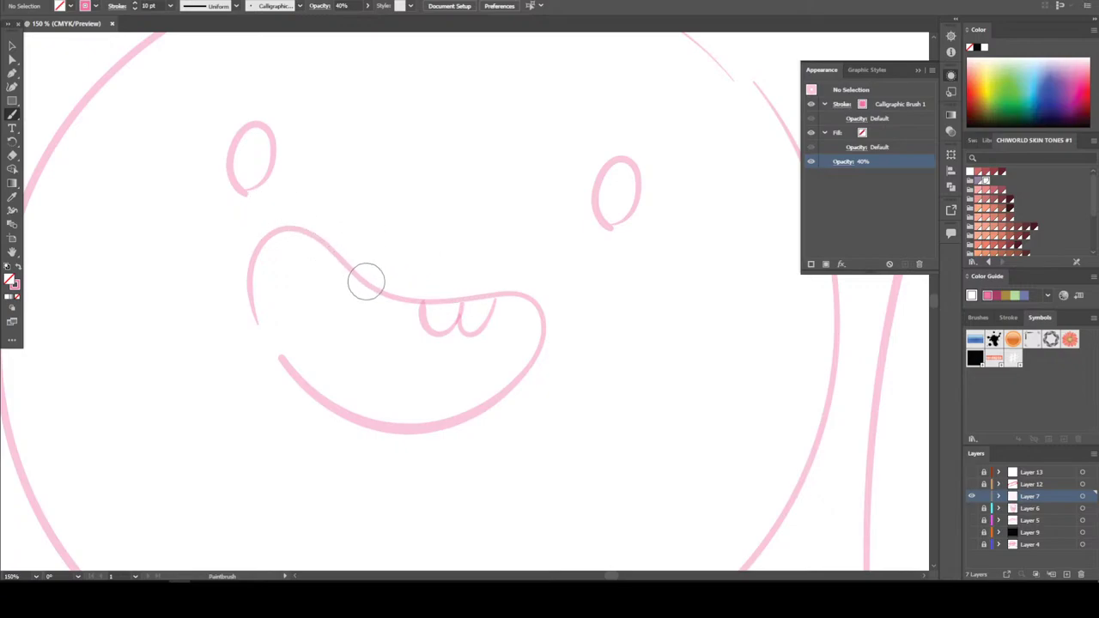
{"action": "mouse_move", "coordinate": [367, 285]}
{"action": "left_mouse_down"}
{"action": "mouse_move", "coordinate": [326, 298]}
{"action": "mouse_move", "coordinate": [325, 263]}
{"action": "left_mouse_up"}
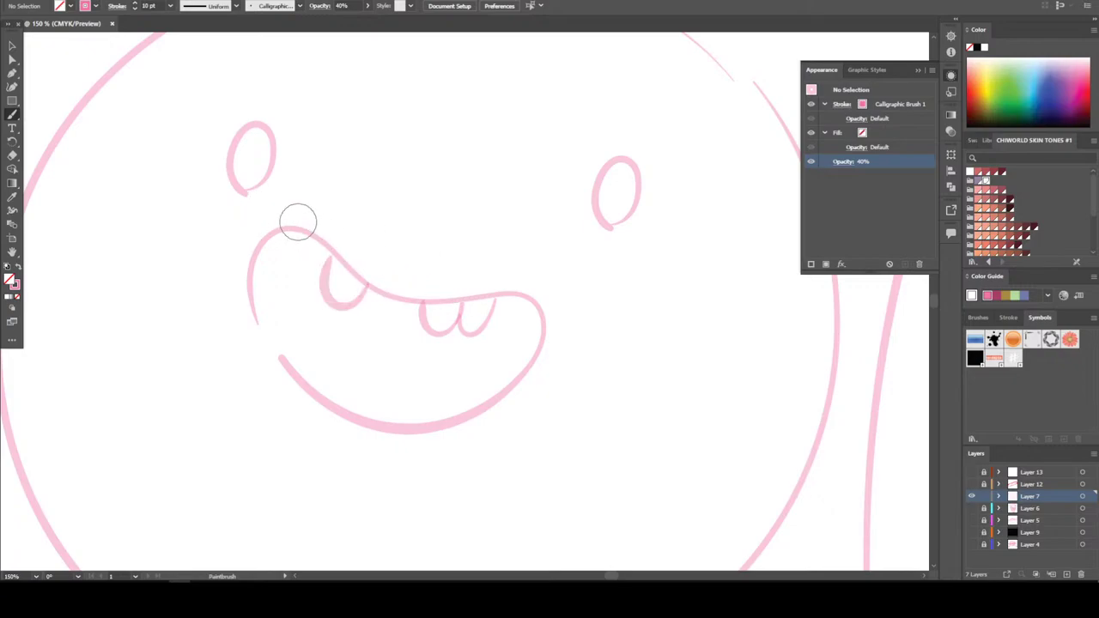
{"action": "mouse_move", "coordinate": [409, 424]}
{"action": "left_mouse_down"}
{"action": "mouse_move", "coordinate": [367, 337]}
{"action": "mouse_move", "coordinate": [286, 335]}
{"action": "left_mouse_up"}
{"action": "key", "text": "ctrl+minus"}
{"action": "key", "text": "ctrl+minus"}
{"action": "key", "text": "ctrl+minus"}
{"action": "key", "text": "ctrl+minus"}
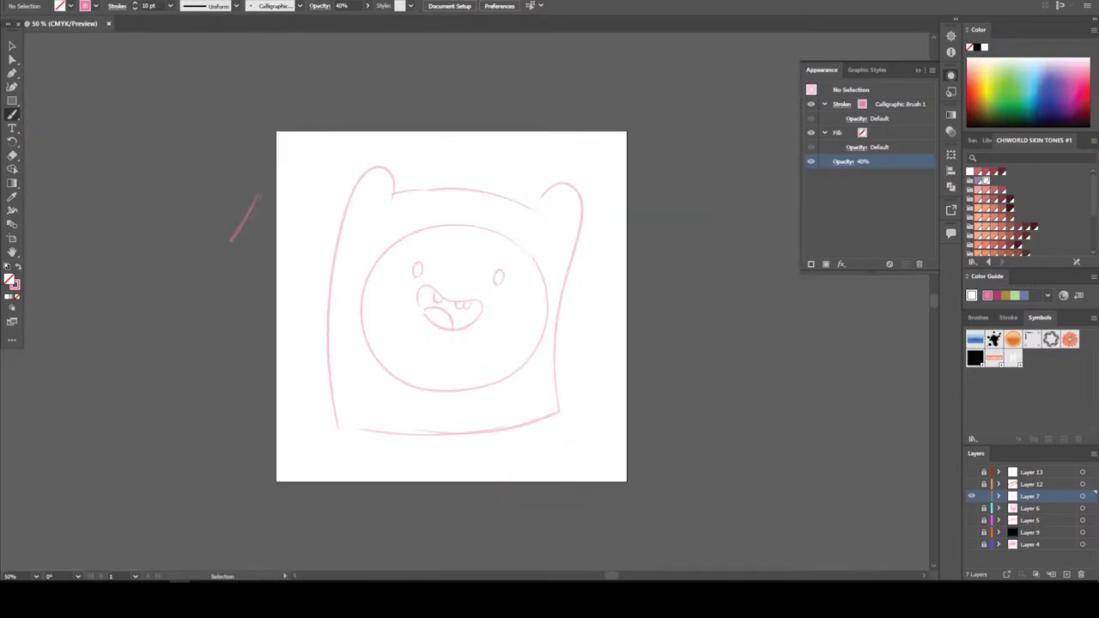
{"action": "key", "text": "ctrl+minus"}
{"action": "key", "text": "ctrl+equal"}
{"action": "key", "text": "ctrl+equal"}
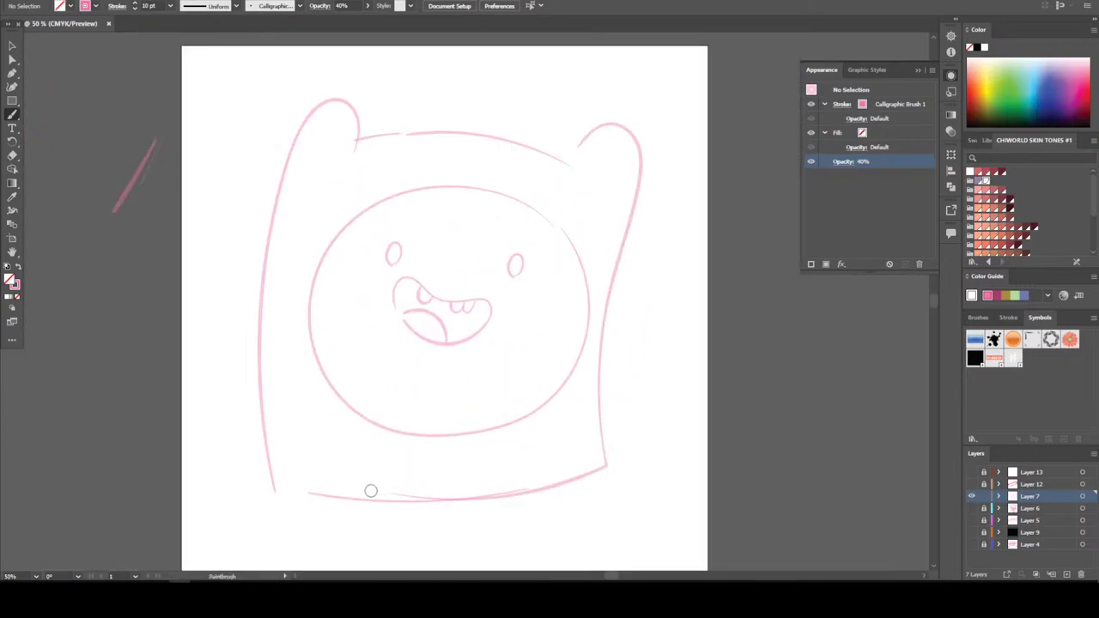
Shorten the head sketch by pulling its bottom edge up
{"action": "key", "text": "v"}
{"action": "left_click_drag", "start_coordinate": [215, 495], "coordinate": [644, 363]}
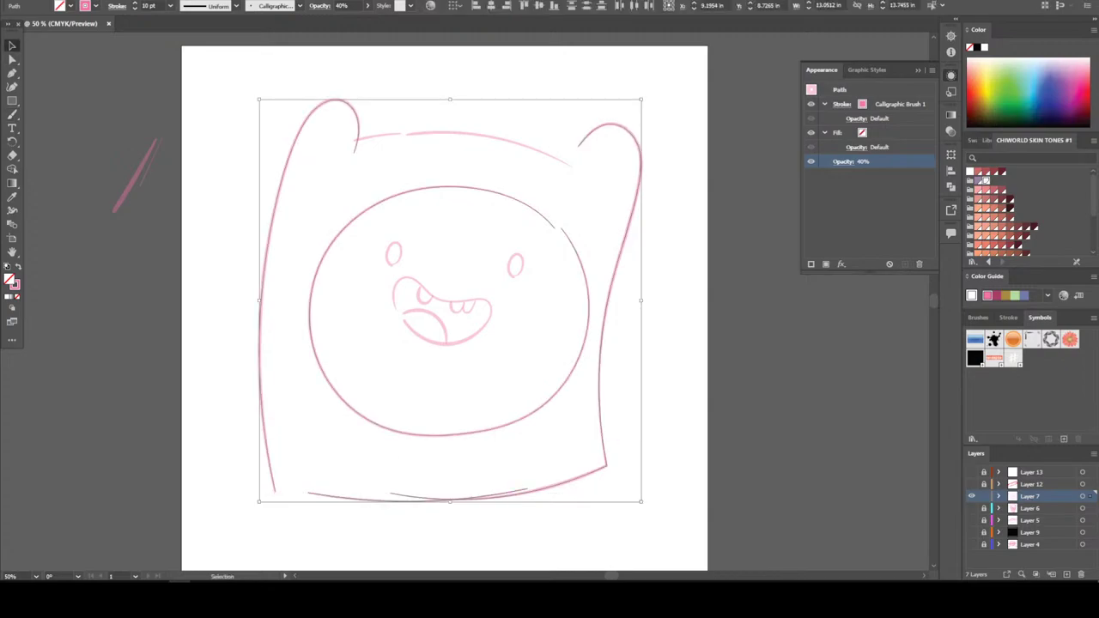
{"action": "left_click_drag", "start_coordinate": [450, 501], "coordinate": [446, 468]}
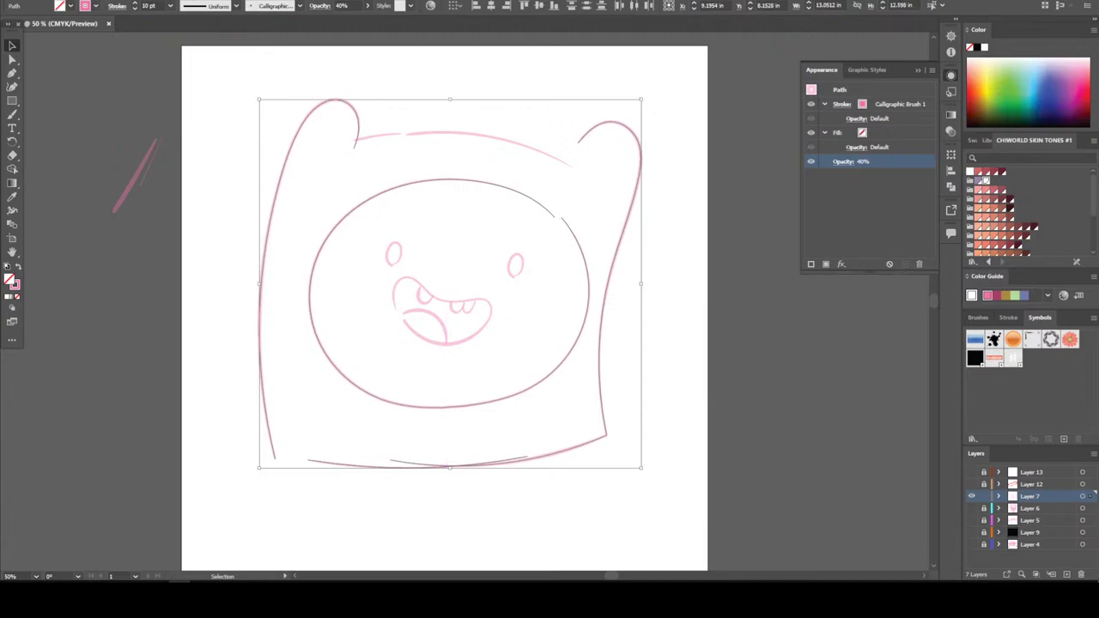
{"action": "key", "text": "ctrl+shift+a"}
{"action": "left_click_drag", "start_coordinate": [296, 527], "coordinate": [644, 117]}
{"action": "left_click_drag", "start_coordinate": [474, 468], "coordinate": [474, 457]}
{"action": "key", "text": "ctrl+shift+a"}
{"action": "key", "text": "ctrl+minus"}
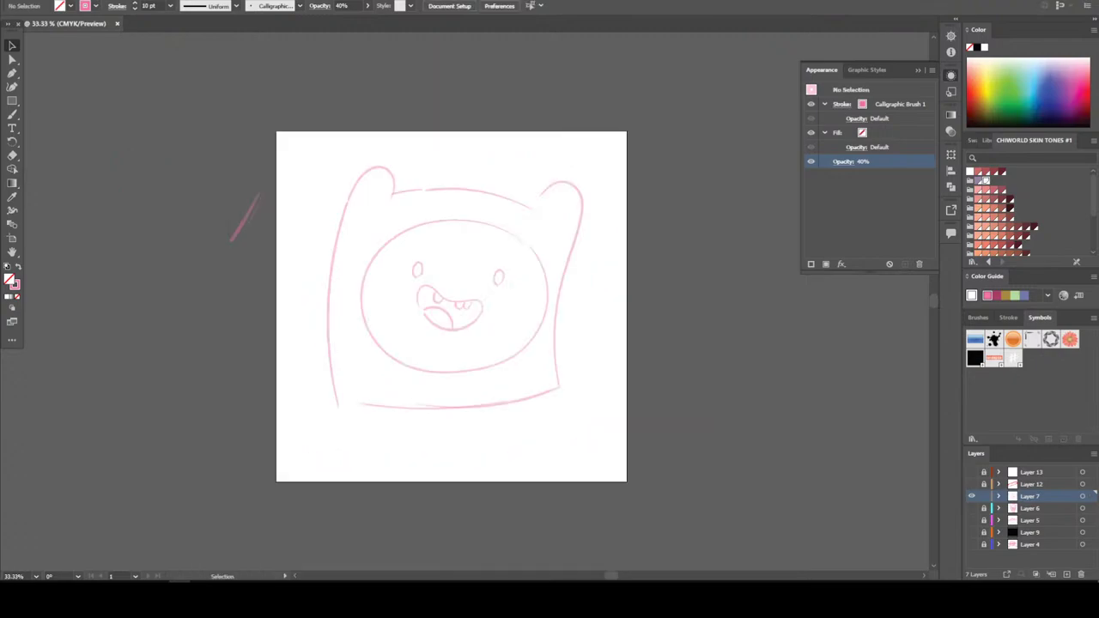
Shift the whole sketch down and slightly right, and delete the stray test stroke
{"action": "key", "text": "ctrl+a"}
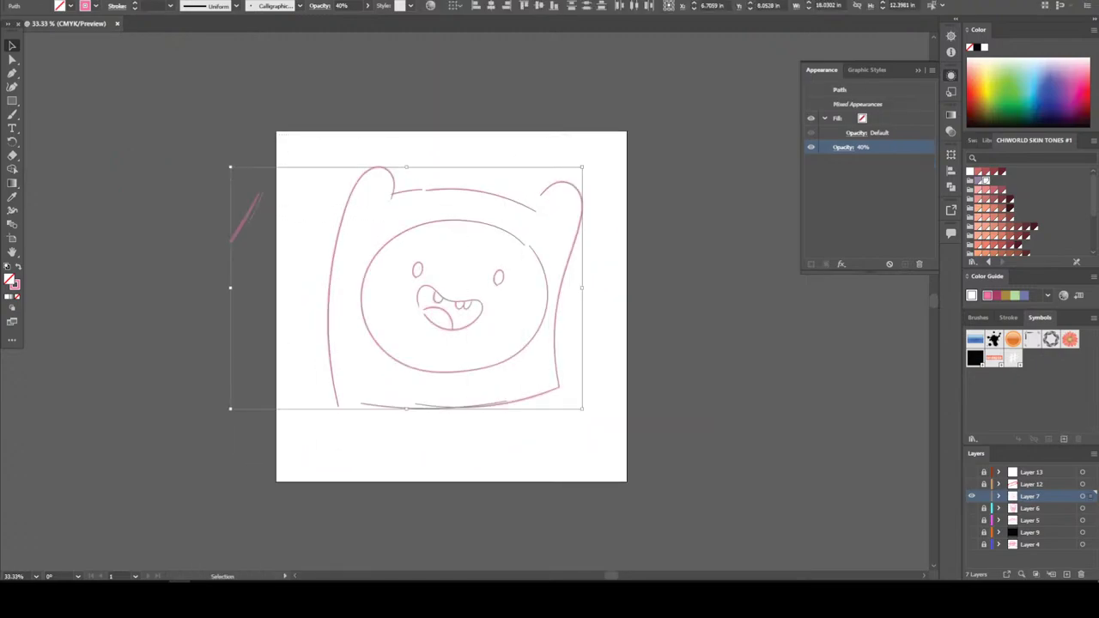
{"action": "key", "text": "shift+Down"}
{"action": "key", "text": "shift+Down"}
{"action": "key", "text": "shift+Down"}
{"action": "key", "text": "shift+Down"}
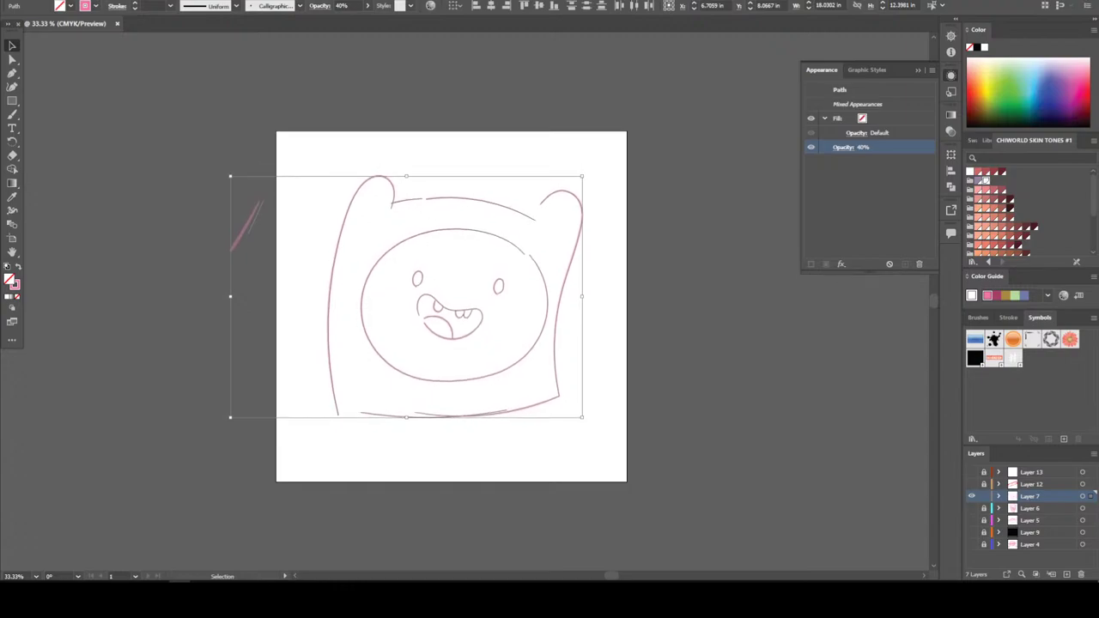
{"action": "key", "text": "shift+Down"}
{"action": "key", "text": "shift+Right"}
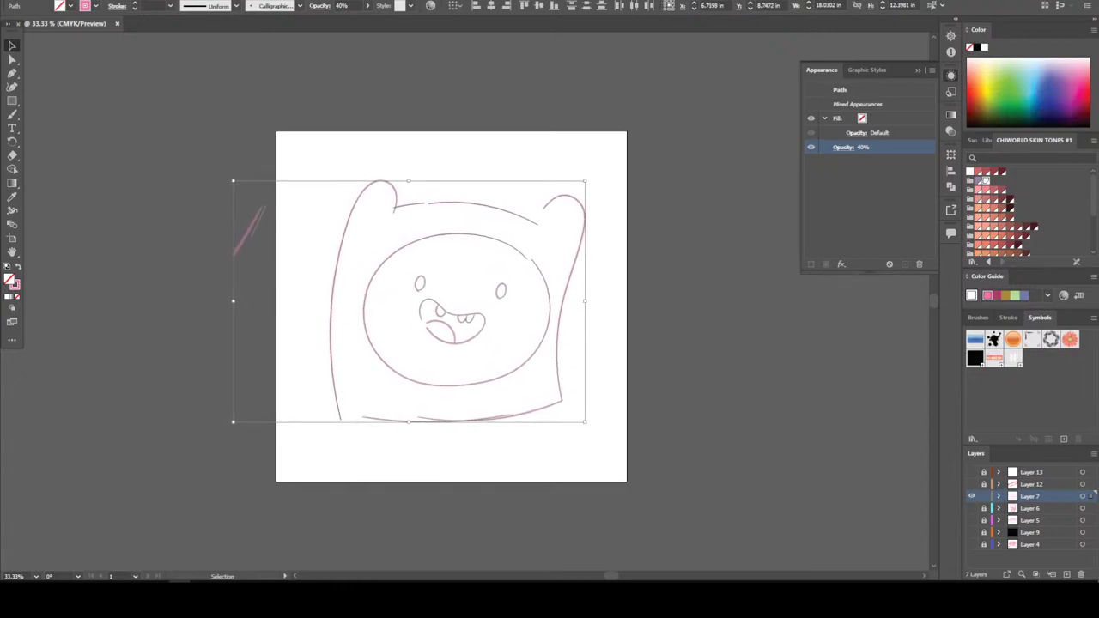
{"action": "key", "text": "ctrl+shift+a"}
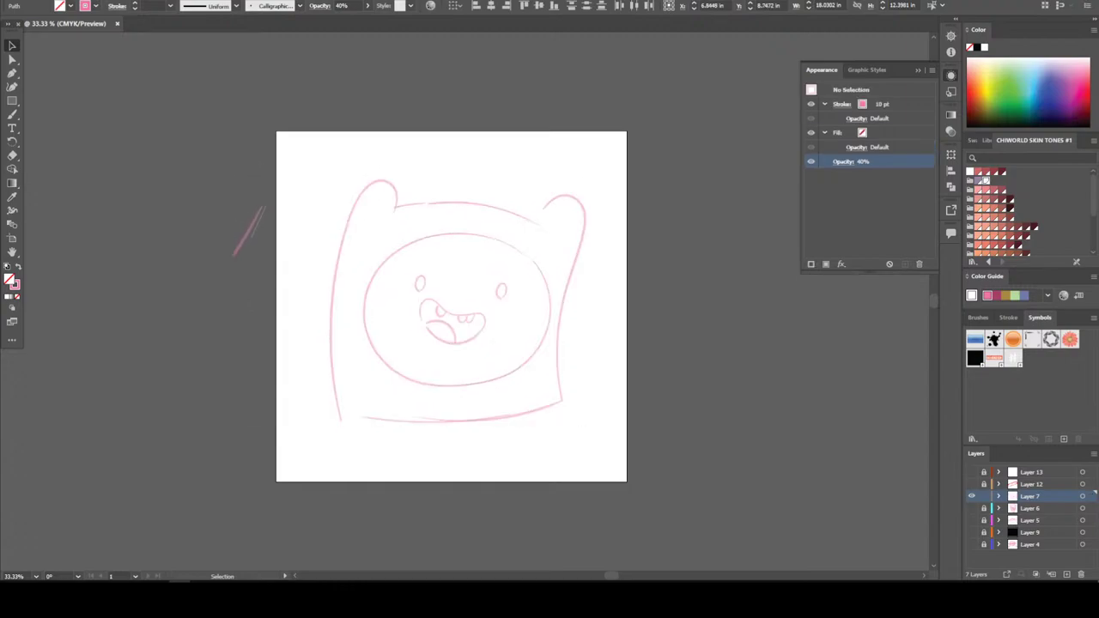
{"action": "left_click", "coordinate": [249, 230]}
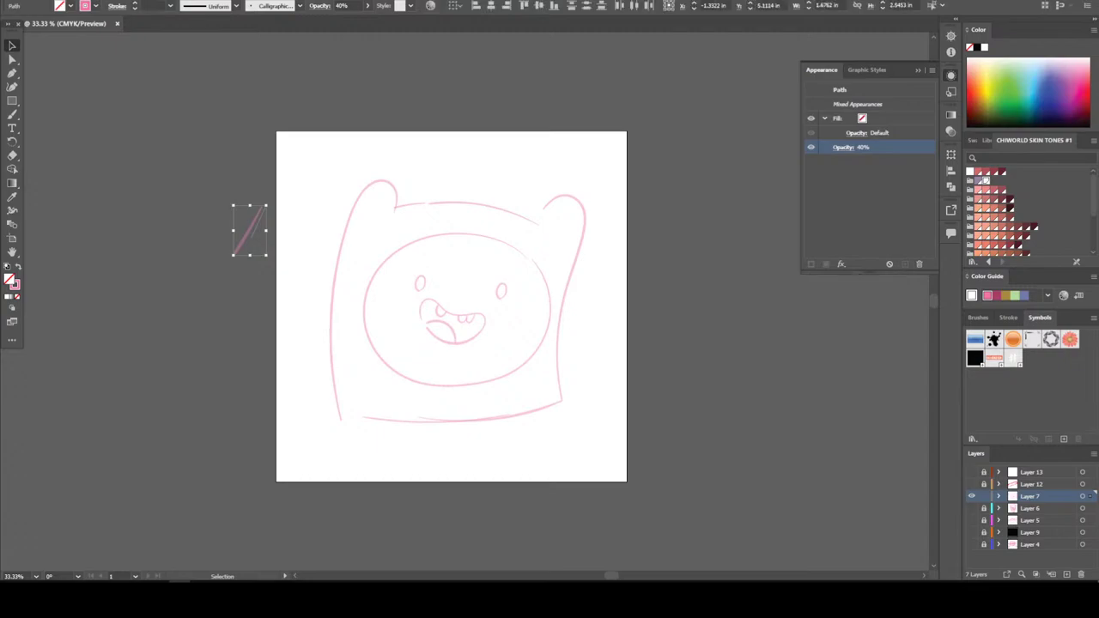
{"action": "key", "text": "Delete"}
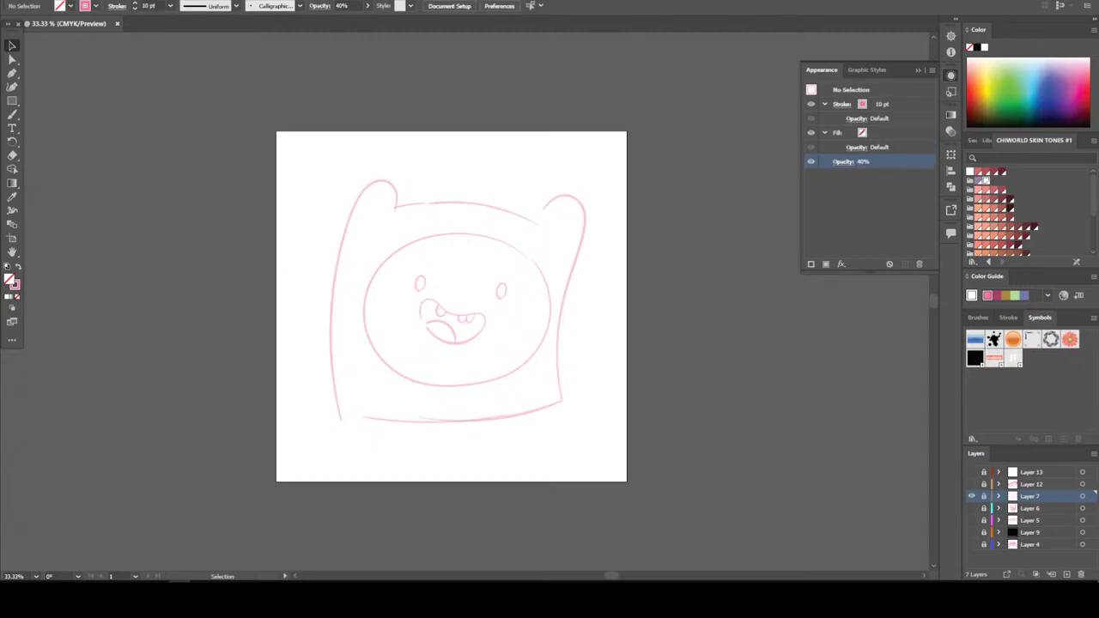
Create a new layer, set a default black 9 pt paintbrush and test it on the pasteboard
{"action": "key", "text": "ctrl+l"}
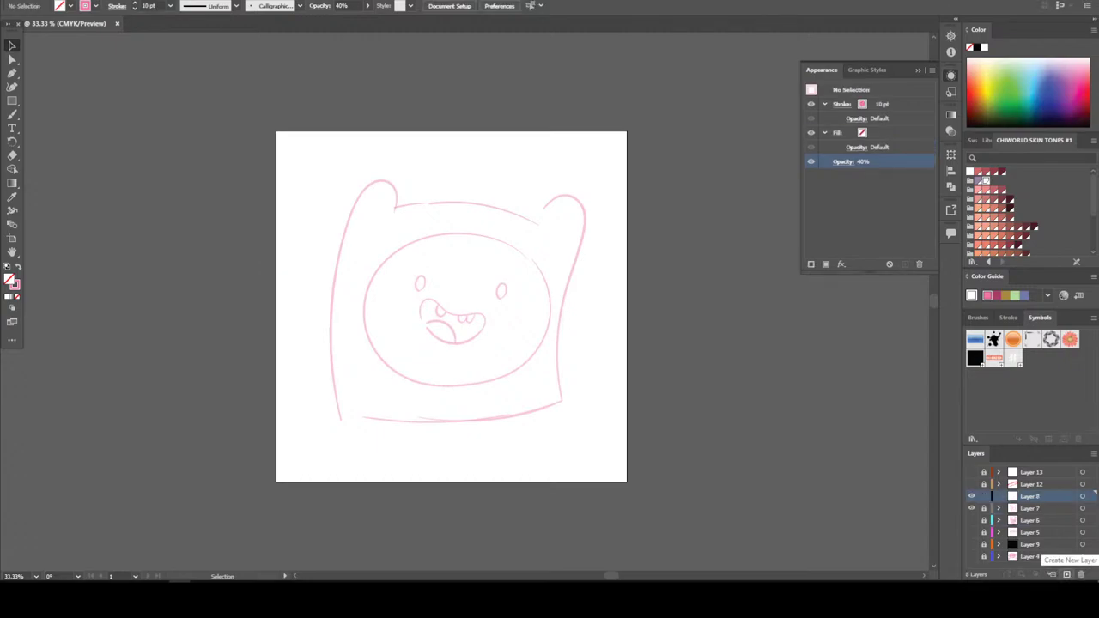
{"action": "key", "text": "ctrl+plus"}
{"action": "key", "text": "ctrl+plus"}
{"action": "scroll", "coordinate": [451, 294], "scroll_direction": "down", "scroll_amount": 1}
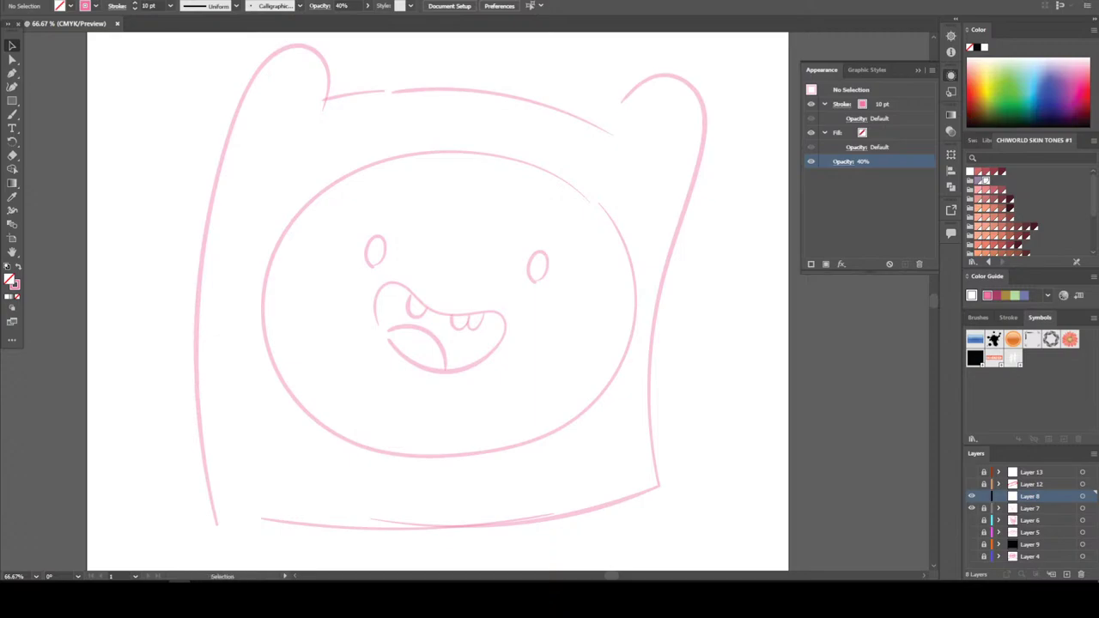
{"action": "key", "text": "d"}
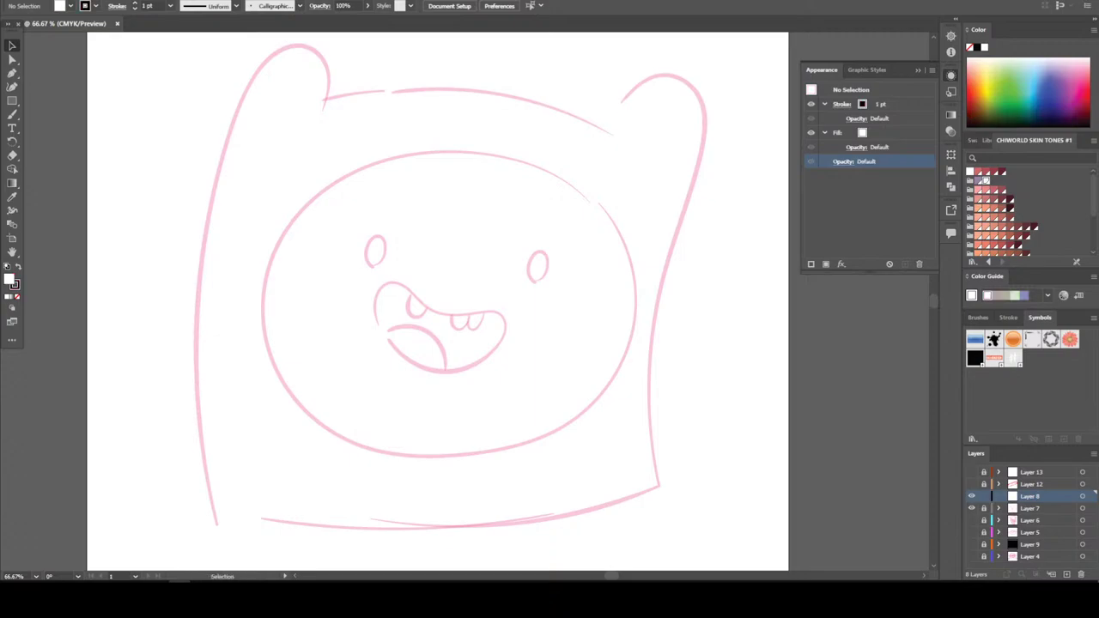
{"action": "key", "text": "b"}
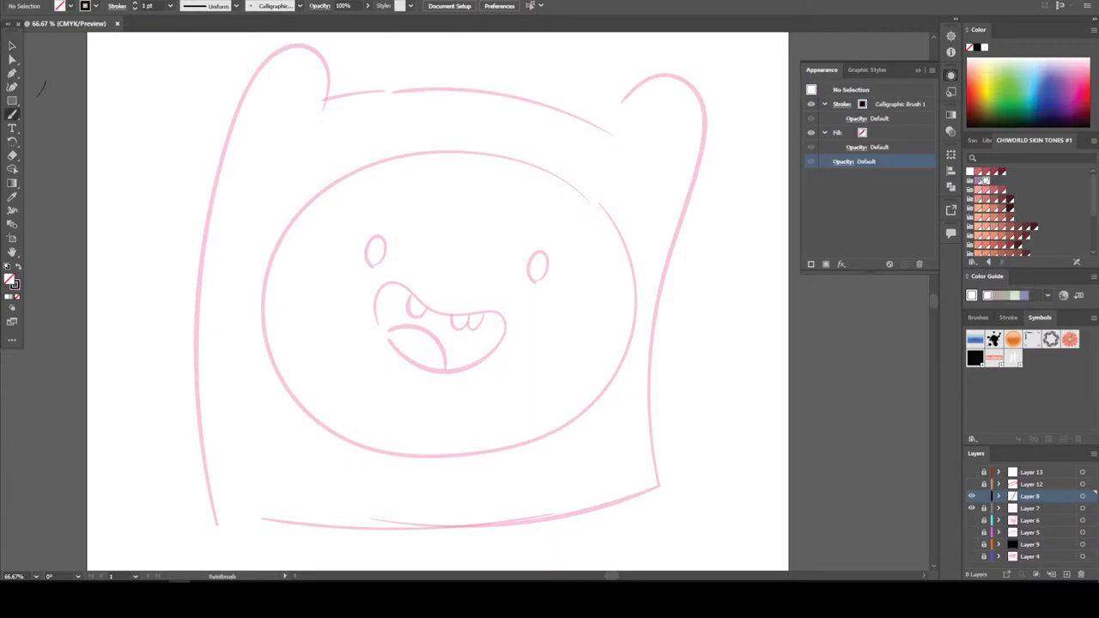
{"action": "left_click", "coordinate": [170, 6]}
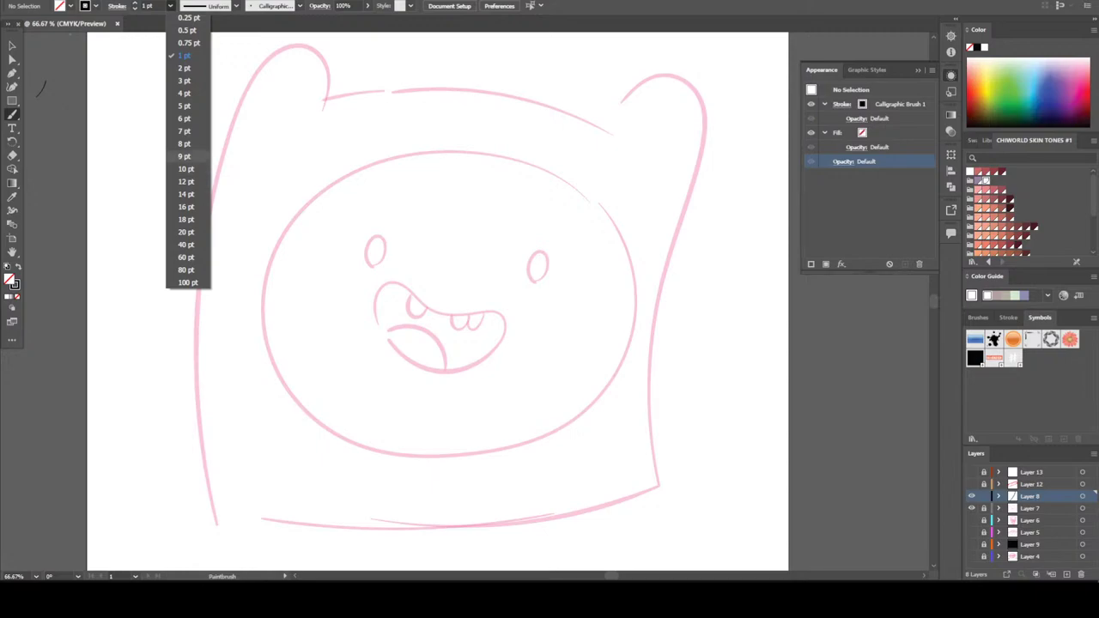
{"action": "left_click", "coordinate": [183, 156]}
{"action": "left_click_drag", "start_coordinate": [50, 79], "coordinate": [40, 139]}
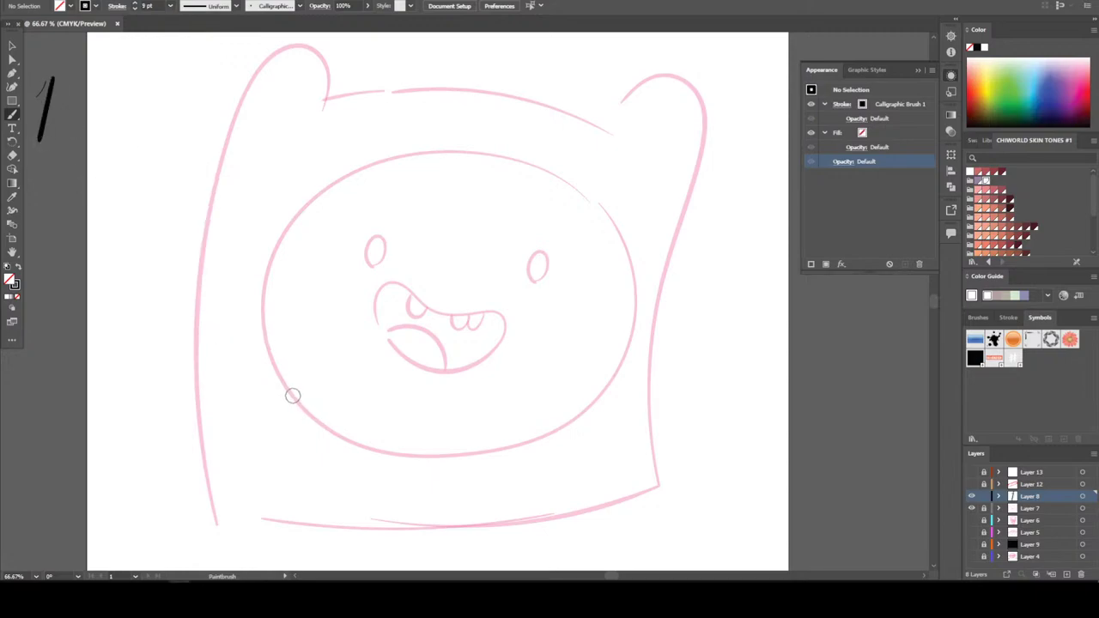
Ink the face oval with black brush strokes, undoing a test stroke and redrawing the oval
{"action": "mouse_move", "coordinate": [296, 401]}
{"action": "left_mouse_down"}
{"action": "mouse_move", "coordinate": [347, 440]}
{"action": "mouse_move", "coordinate": [436, 461]}
{"action": "mouse_move", "coordinate": [513, 454]}
{"action": "mouse_move", "coordinate": [604, 393]}
{"action": "mouse_move", "coordinate": [631, 344]}
{"action": "mouse_move", "coordinate": [636, 284]}
{"action": "mouse_move", "coordinate": [623, 233]}
{"action": "mouse_move", "coordinate": [592, 188]}
{"action": "mouse_move", "coordinate": [548, 159]}
{"action": "mouse_move", "coordinate": [481, 141]}
{"action": "mouse_move", "coordinate": [378, 155]}
{"action": "mouse_move", "coordinate": [320, 186]}
{"action": "mouse_move", "coordinate": [281, 242]}
{"action": "mouse_move", "coordinate": [268, 328]}
{"action": "mouse_move", "coordinate": [296, 398]}
{"action": "mouse_move", "coordinate": [356, 441]}
{"action": "mouse_move", "coordinate": [407, 459]}
{"action": "left_mouse_up"}
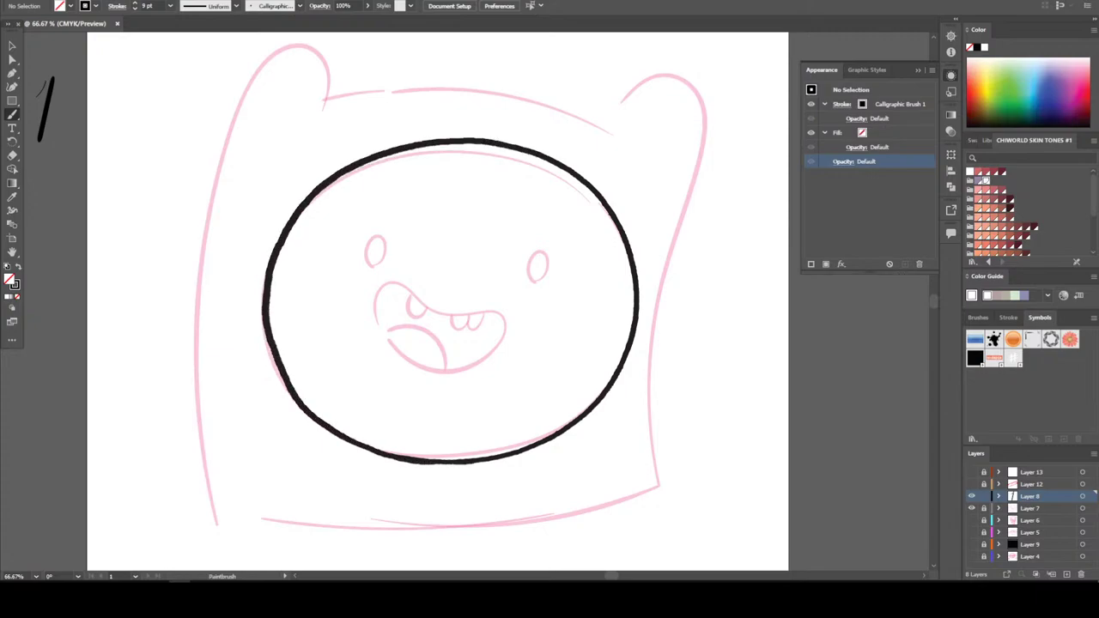
{"action": "left_click_drag", "start_coordinate": [489, 458], "coordinate": [492, 456]}
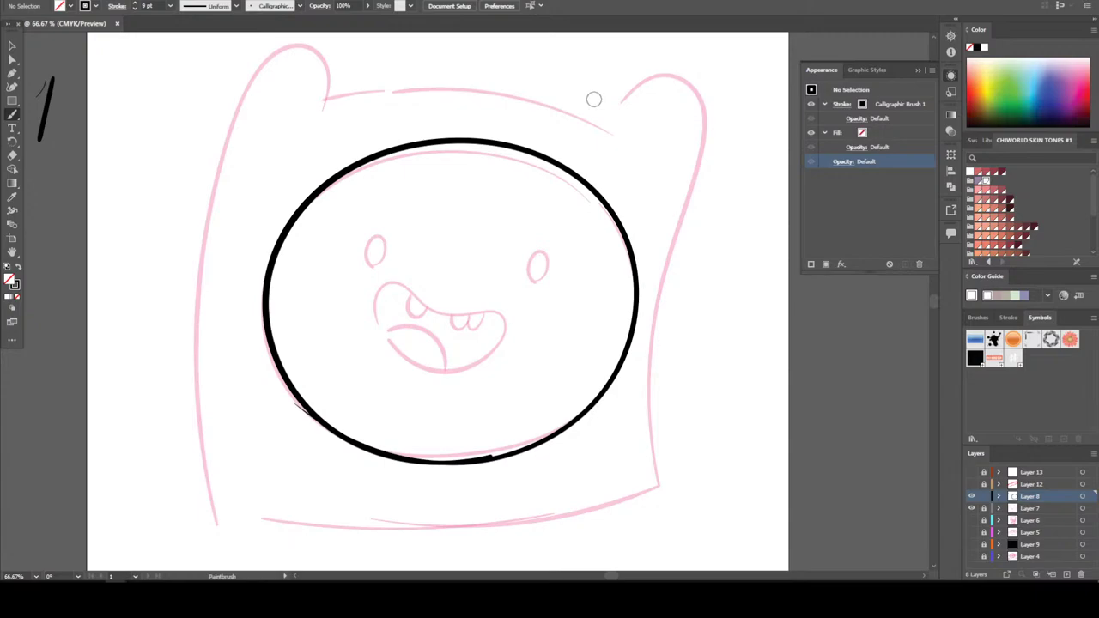
{"action": "left_click_drag", "start_coordinate": [65, 203], "coordinate": [64, 129]}
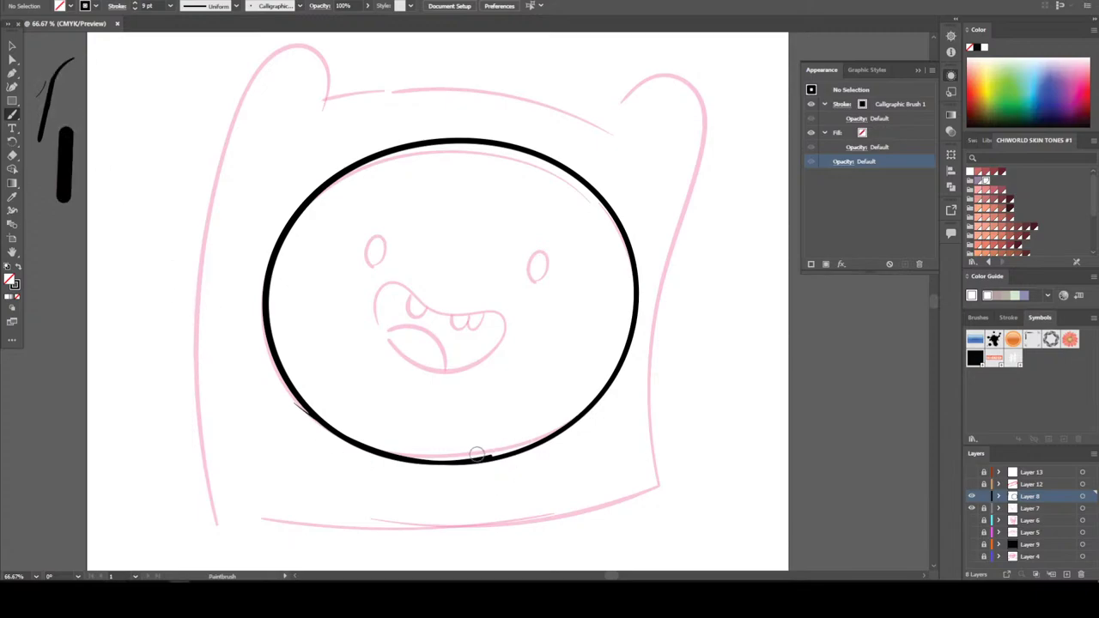
{"action": "key", "text": "v"}
{"action": "key", "text": "ctrl+z"}
{"action": "key", "text": "ctrl+z"}
{"action": "key", "text": "b"}
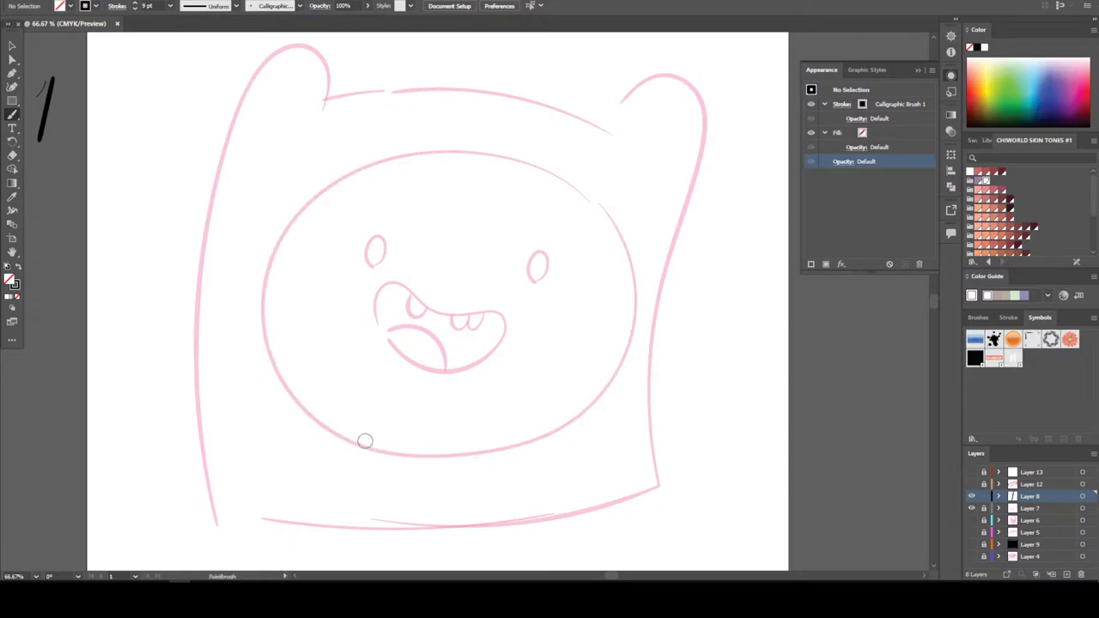
{"action": "mouse_move", "coordinate": [319, 424]}
{"action": "left_mouse_down"}
{"action": "mouse_move", "coordinate": [443, 457]}
{"action": "mouse_move", "coordinate": [578, 423]}
{"action": "mouse_move", "coordinate": [605, 400]}
{"action": "mouse_move", "coordinate": [635, 340]}
{"action": "mouse_move", "coordinate": [627, 247]}
{"action": "mouse_move", "coordinate": [602, 205]}
{"action": "mouse_move", "coordinate": [532, 161]}
{"action": "mouse_move", "coordinate": [490, 151]}
{"action": "mouse_move", "coordinate": [361, 163]}
{"action": "mouse_move", "coordinate": [314, 194]}
{"action": "mouse_move", "coordinate": [277, 242]}
{"action": "mouse_move", "coordinate": [261, 313]}
{"action": "mouse_move", "coordinate": [301, 409]}
{"action": "left_mouse_up"}
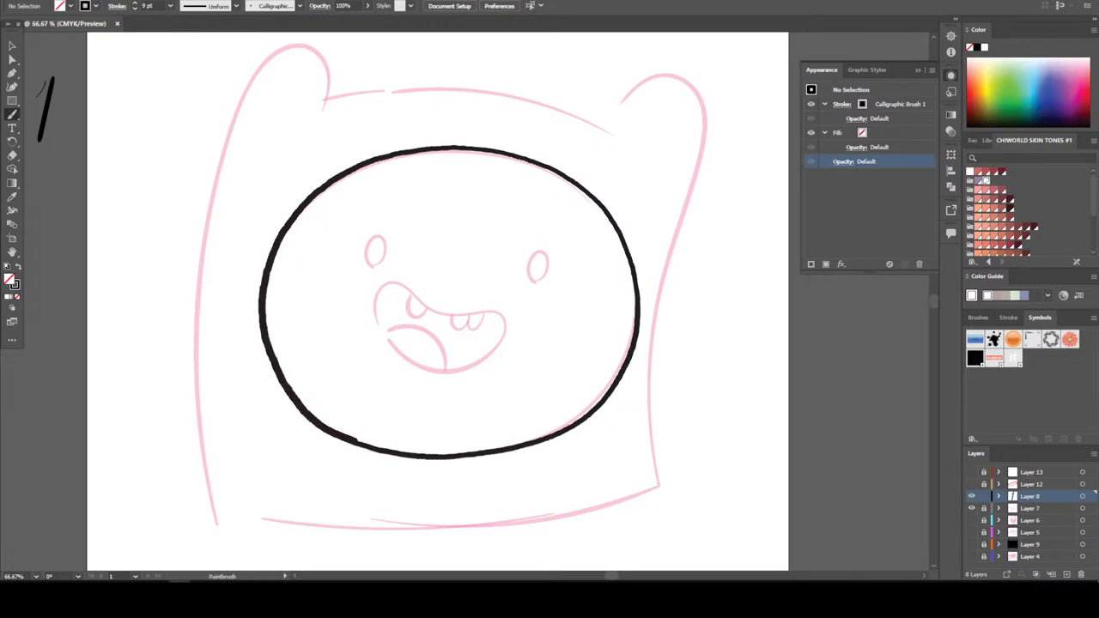
{"action": "left_click_drag", "start_coordinate": [404, 454], "coordinate": [410, 445]}
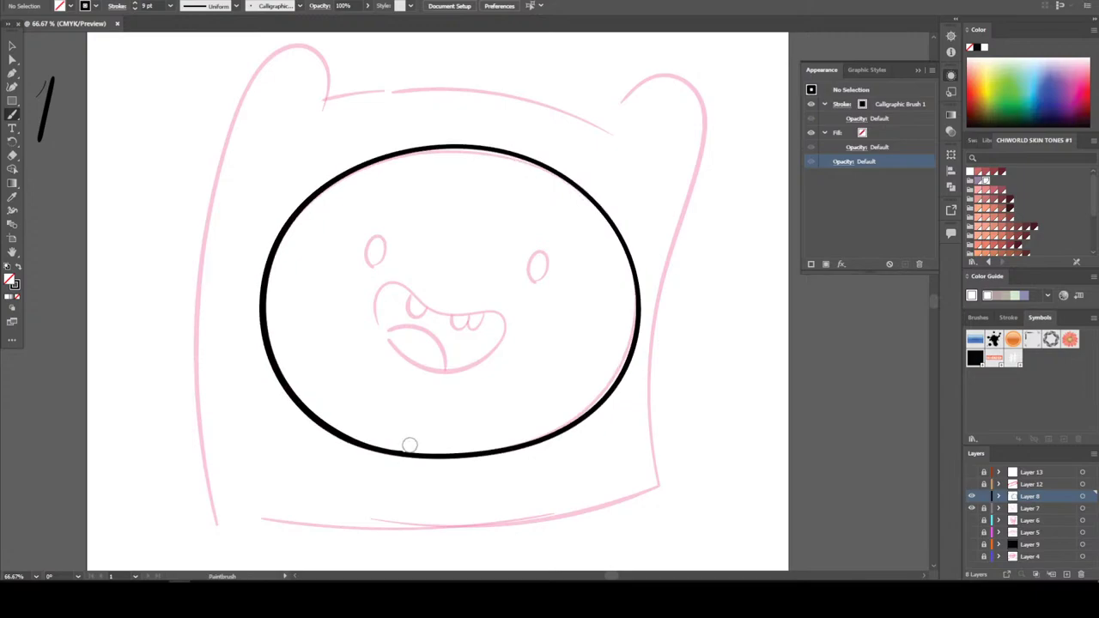
{"action": "key", "text": "ctrl+minus"}
{"action": "key", "text": "ctrl+plus"}
Ink the left and right ears with the hood sides, then the hood's bottom and top edges
{"action": "mouse_move", "coordinate": [328, 79]}
{"action": "left_mouse_down"}
{"action": "mouse_move", "coordinate": [294, 44]}
{"action": "mouse_move", "coordinate": [274, 52]}
{"action": "mouse_move", "coordinate": [240, 100]}
{"action": "mouse_move", "coordinate": [214, 199]}
{"action": "mouse_move", "coordinate": [196, 360]}
{"action": "mouse_move", "coordinate": [218, 549]}
{"action": "left_mouse_up"}
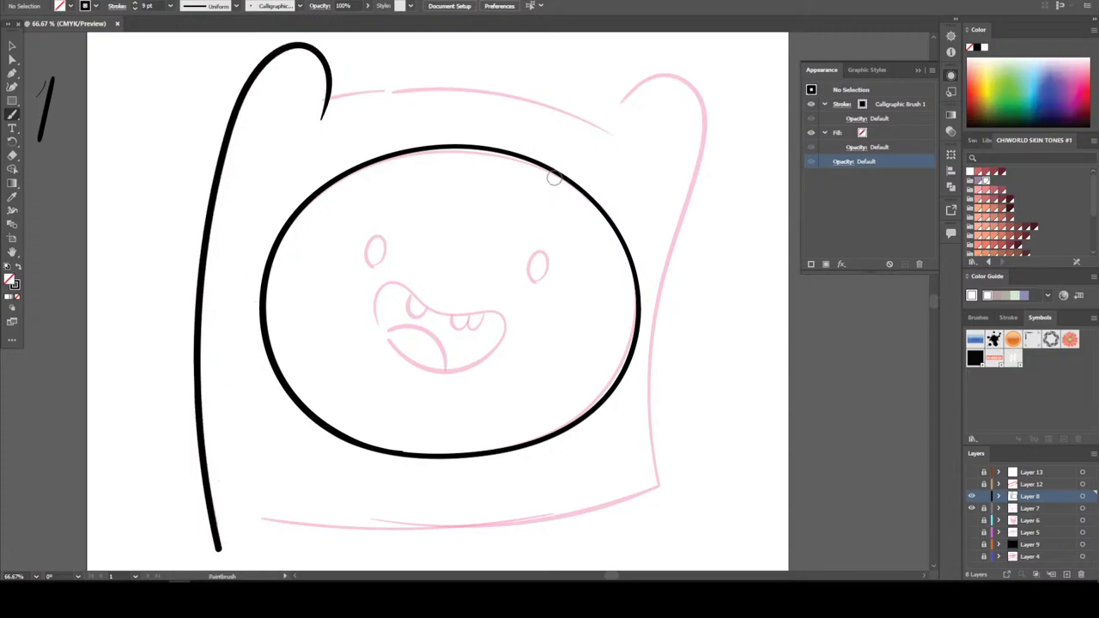
{"action": "mouse_move", "coordinate": [604, 133]}
{"action": "left_mouse_down"}
{"action": "mouse_move", "coordinate": [635, 93]}
{"action": "mouse_move", "coordinate": [665, 81]}
{"action": "mouse_move", "coordinate": [696, 119]}
{"action": "mouse_move", "coordinate": [650, 381]}
{"action": "mouse_move", "coordinate": [660, 519]}
{"action": "left_mouse_up"}
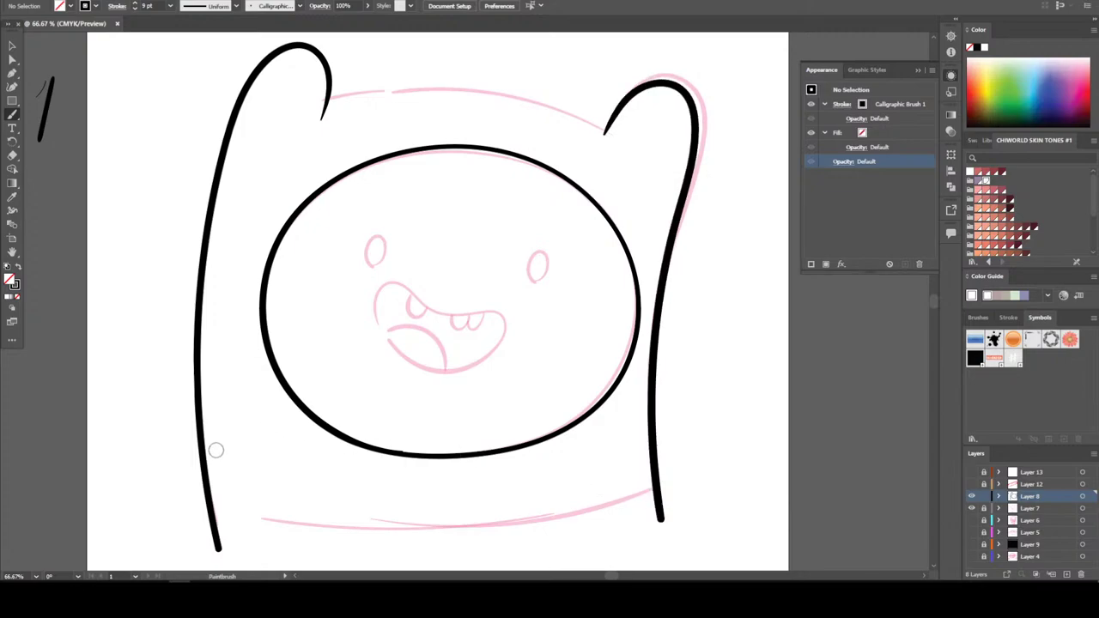
{"action": "mouse_move", "coordinate": [158, 494]}
{"action": "left_mouse_down"}
{"action": "mouse_move", "coordinate": [326, 528]}
{"action": "mouse_move", "coordinate": [519, 527]}
{"action": "mouse_move", "coordinate": [612, 508]}
{"action": "mouse_move", "coordinate": [695, 464]}
{"action": "left_mouse_up"}
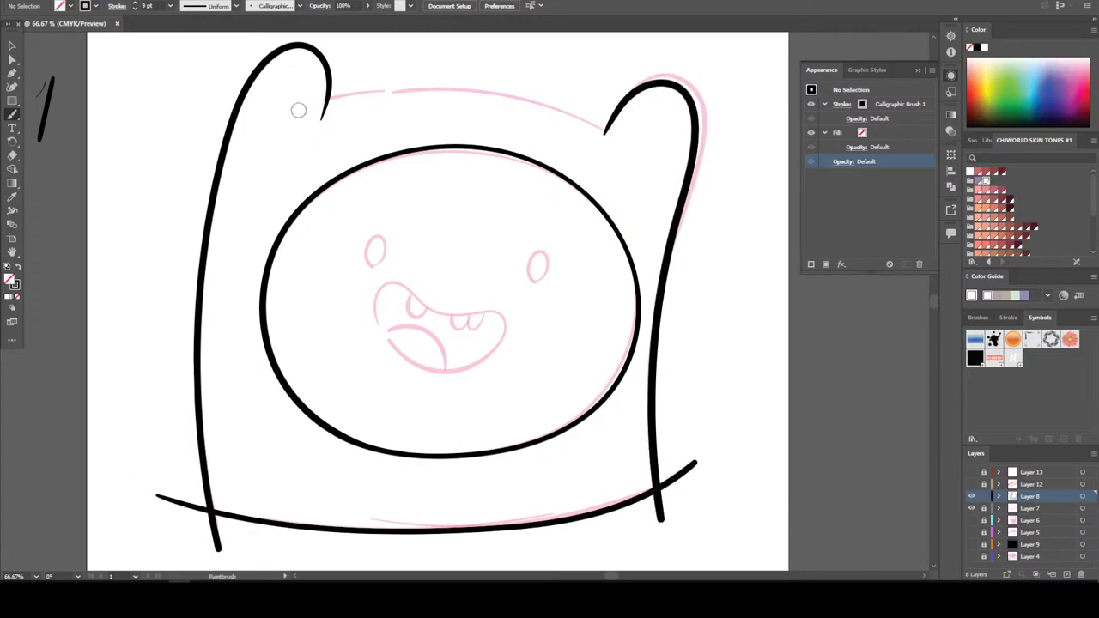
{"action": "mouse_move", "coordinate": [301, 100]}
{"action": "left_mouse_down"}
{"action": "mouse_move", "coordinate": [469, 87]}
{"action": "mouse_move", "coordinate": [550, 101]}
{"action": "mouse_move", "coordinate": [636, 144]}
{"action": "left_mouse_up"}
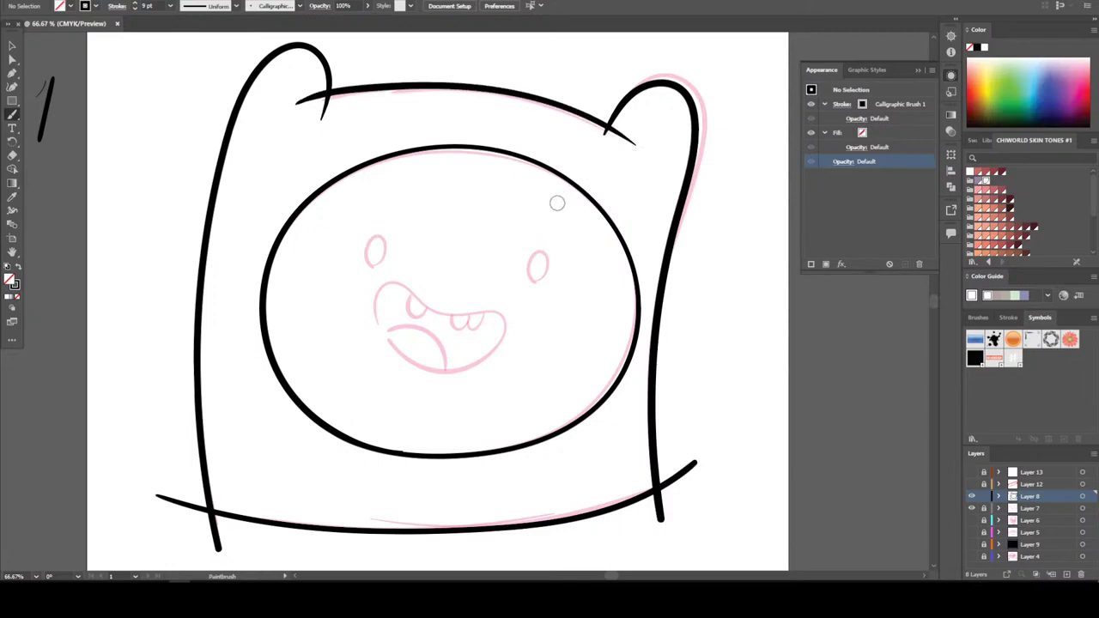
{"action": "key", "text": "ctrl+plus"}
{"action": "key", "text": "ctrl+plus"}
{"action": "key", "text": "ctrl+plus"}
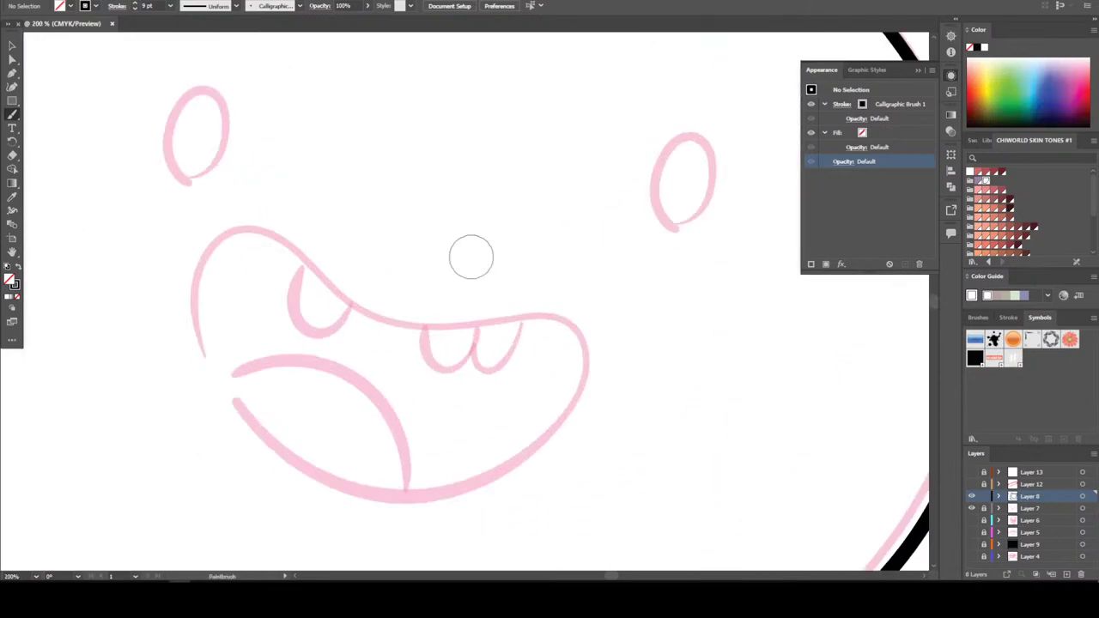
Ink the mouth outline, the tongue curve and the teeth, redrawing the left tooth
{"action": "mouse_move", "coordinate": [194, 262]}
{"action": "left_mouse_down"}
{"action": "mouse_move", "coordinate": [217, 349]}
{"action": "mouse_move", "coordinate": [273, 419]}
{"action": "mouse_move", "coordinate": [343, 460]}
{"action": "mouse_move", "coordinate": [421, 471]}
{"action": "mouse_move", "coordinate": [494, 453]}
{"action": "mouse_move", "coordinate": [547, 419]}
{"action": "mouse_move", "coordinate": [577, 371]}
{"action": "mouse_move", "coordinate": [582, 320]}
{"action": "mouse_move", "coordinate": [562, 294]}
{"action": "mouse_move", "coordinate": [450, 297]}
{"action": "mouse_move", "coordinate": [390, 285]}
{"action": "mouse_move", "coordinate": [264, 198]}
{"action": "mouse_move", "coordinate": [219, 206]}
{"action": "mouse_move", "coordinate": [194, 268]}
{"action": "left_mouse_up"}
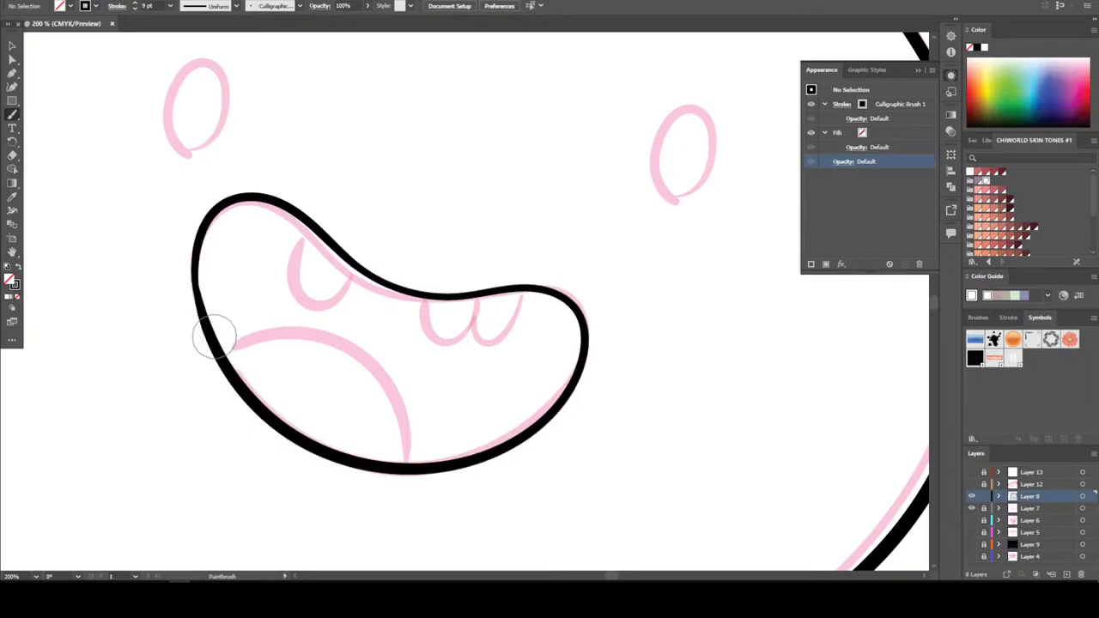
{"action": "mouse_move", "coordinate": [403, 463]}
{"action": "left_mouse_down"}
{"action": "mouse_move", "coordinate": [396, 394]}
{"action": "mouse_move", "coordinate": [371, 361]}
{"action": "mouse_move", "coordinate": [313, 325]}
{"action": "mouse_move", "coordinate": [209, 335]}
{"action": "left_mouse_up"}
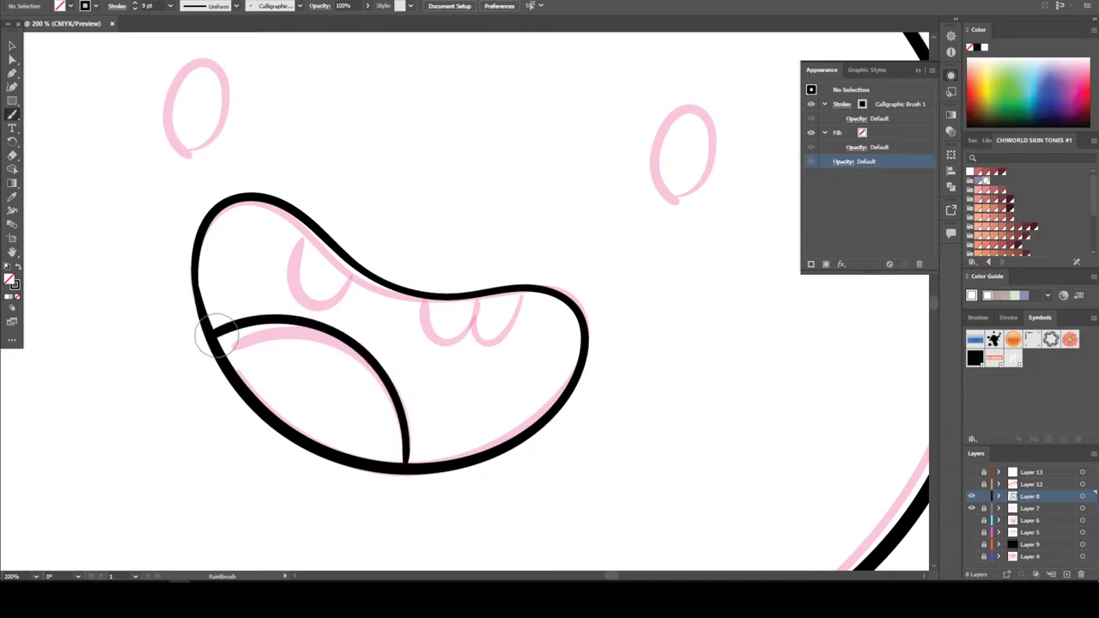
{"action": "mouse_move", "coordinate": [353, 265]}
{"action": "left_mouse_down"}
{"action": "mouse_move", "coordinate": [335, 295]}
{"action": "mouse_move", "coordinate": [301, 300]}
{"action": "mouse_move", "coordinate": [285, 280]}
{"action": "mouse_move", "coordinate": [304, 220]}
{"action": "left_mouse_up"}
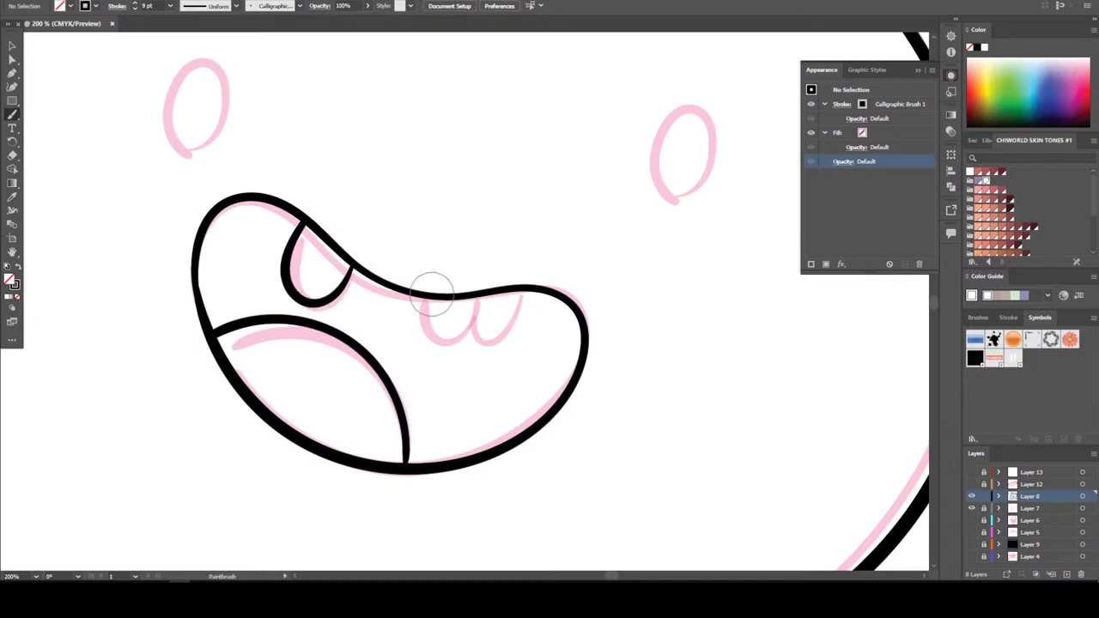
{"action": "key", "text": "ctrl+minus"}
{"action": "key", "text": "ctrl+minus"}
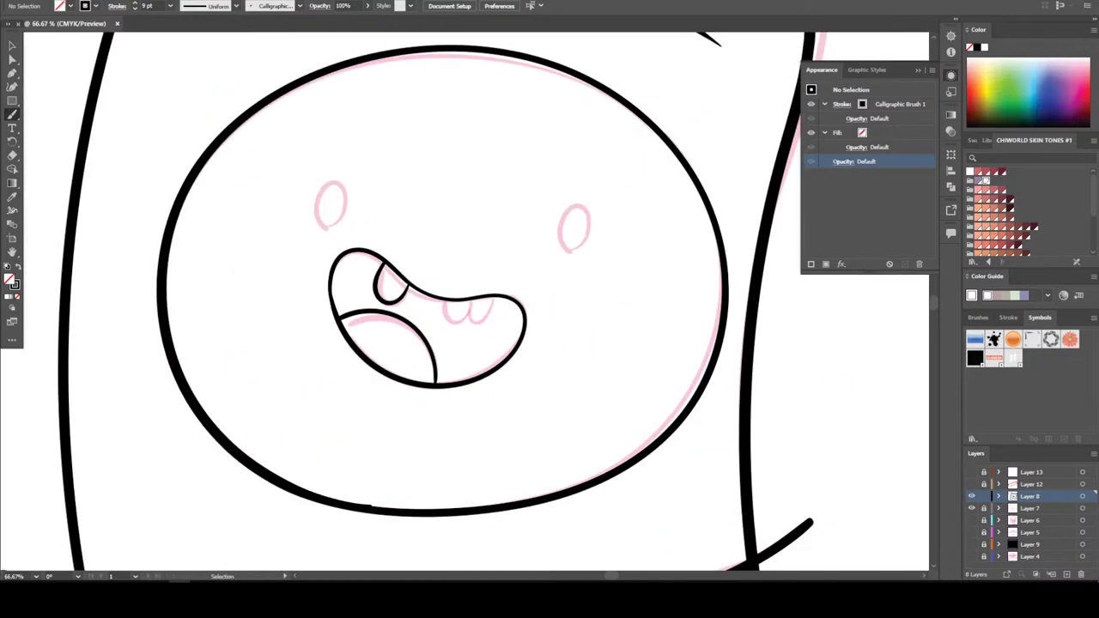
{"action": "key", "text": "ctrl+plus"}
{"action": "key", "text": "ctrl+plus"}
{"action": "key", "text": "ctrl+plus"}
{"action": "key", "text": "ctrl+plus"}
{"action": "key", "text": "ctrl+z"}
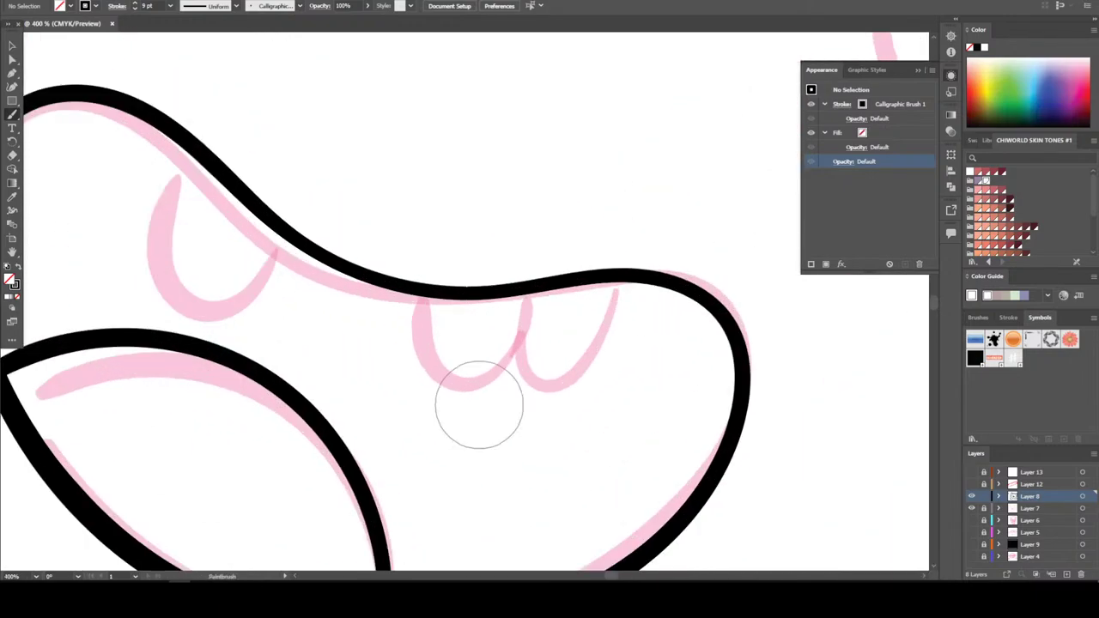
{"action": "mouse_move", "coordinate": [248, 269]}
{"action": "left_mouse_down"}
{"action": "mouse_move", "coordinate": [191, 283]}
{"action": "mouse_move", "coordinate": [164, 256]}
{"action": "mouse_move", "coordinate": [160, 213]}
{"action": "mouse_move", "coordinate": [184, 146]}
{"action": "left_mouse_up"}
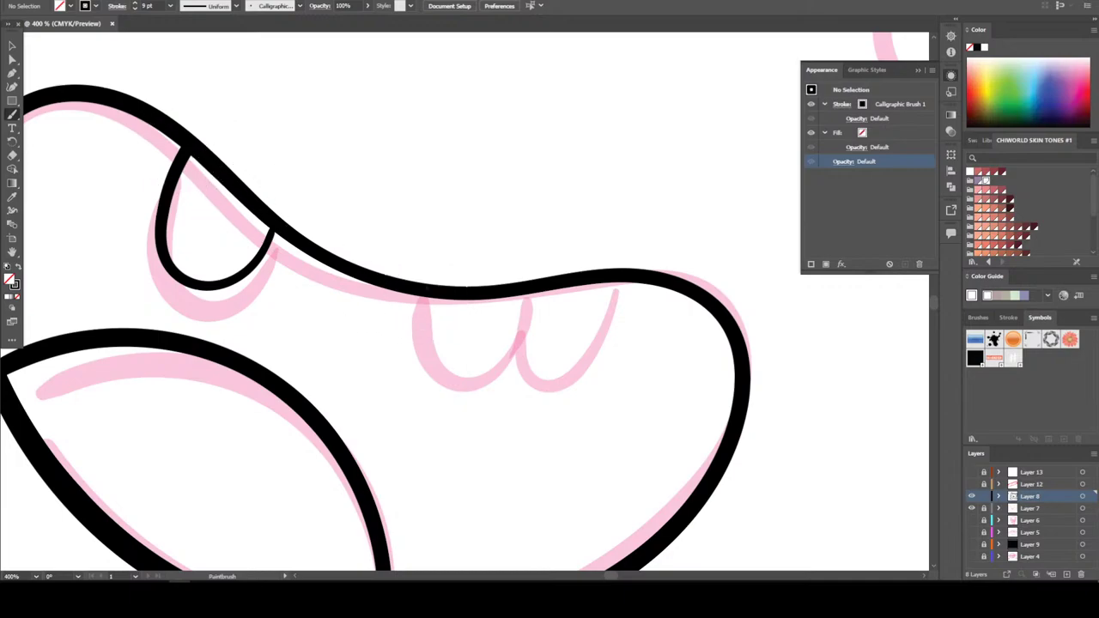
{"action": "mouse_move", "coordinate": [423, 292]}
{"action": "left_mouse_down"}
{"action": "mouse_move", "coordinate": [426, 332]}
{"action": "mouse_move", "coordinate": [450, 372]}
{"action": "mouse_move", "coordinate": [487, 381]}
{"action": "mouse_move", "coordinate": [517, 354]}
{"action": "mouse_move", "coordinate": [533, 288]}
{"action": "left_mouse_up"}
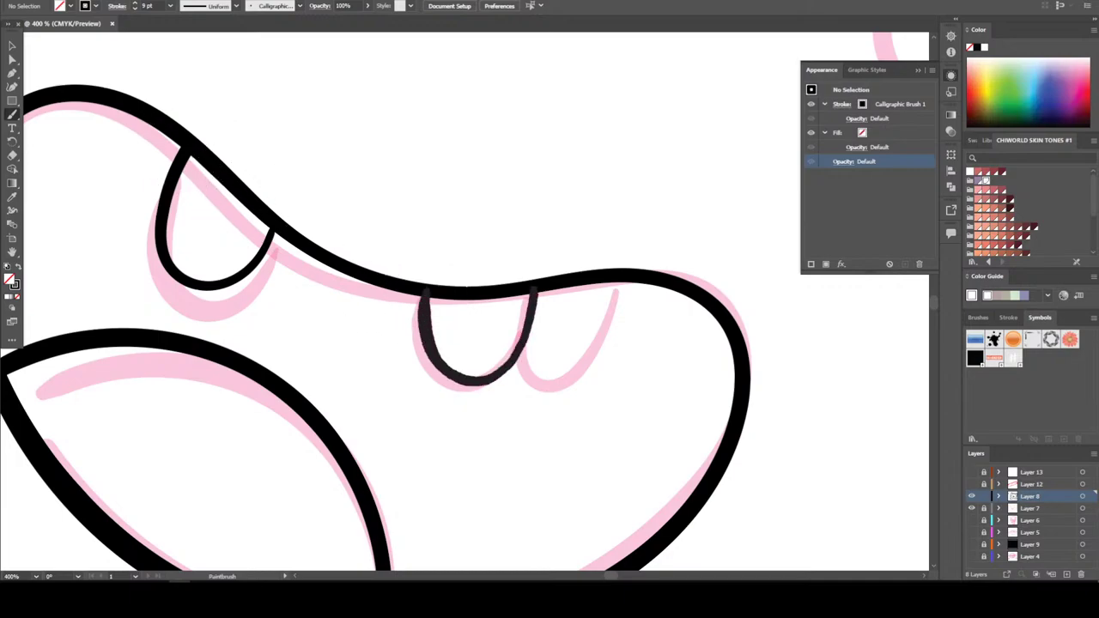
{"action": "mouse_move", "coordinate": [515, 355]}
{"action": "left_mouse_down"}
{"action": "mouse_move", "coordinate": [556, 386]}
{"action": "mouse_move", "coordinate": [599, 361]}
{"action": "mouse_move", "coordinate": [620, 278]}
{"action": "left_mouse_up"}
{"action": "key", "text": "ctrl+minus"}
{"action": "key", "text": "ctrl+minus"}
{"action": "key", "text": "ctrl+minus"}
{"action": "key", "text": "ctrl+minus"}
{"action": "key", "text": "ctrl+minus"}
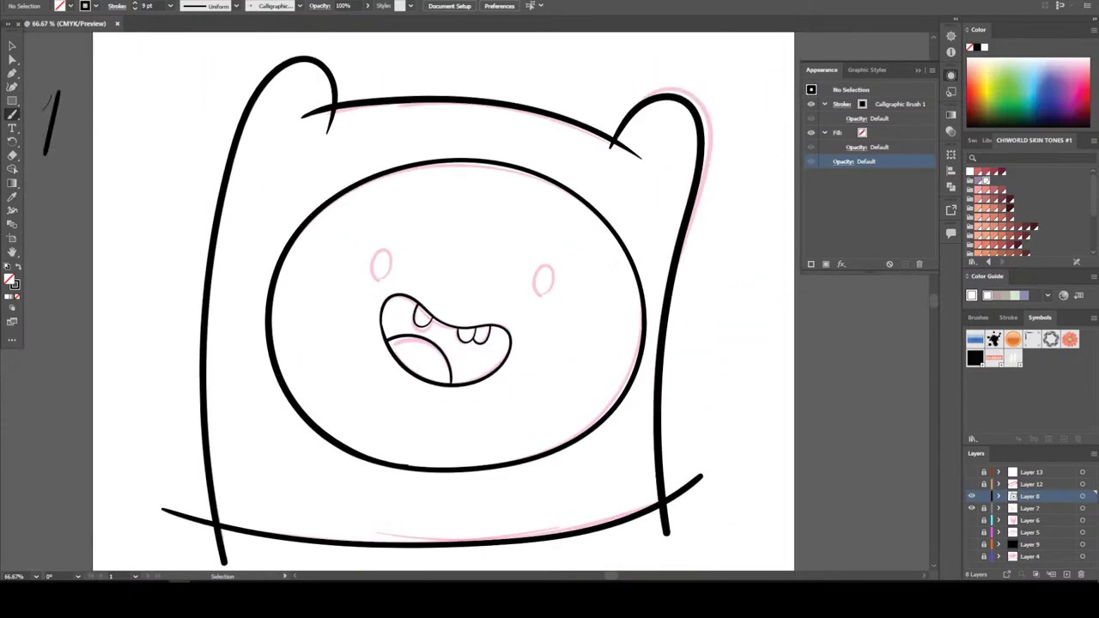
{"action": "key", "text": "ctrl+plus"}
{"action": "key", "text": "ctrl+plus"}
{"action": "key", "text": "ctrl+plus"}
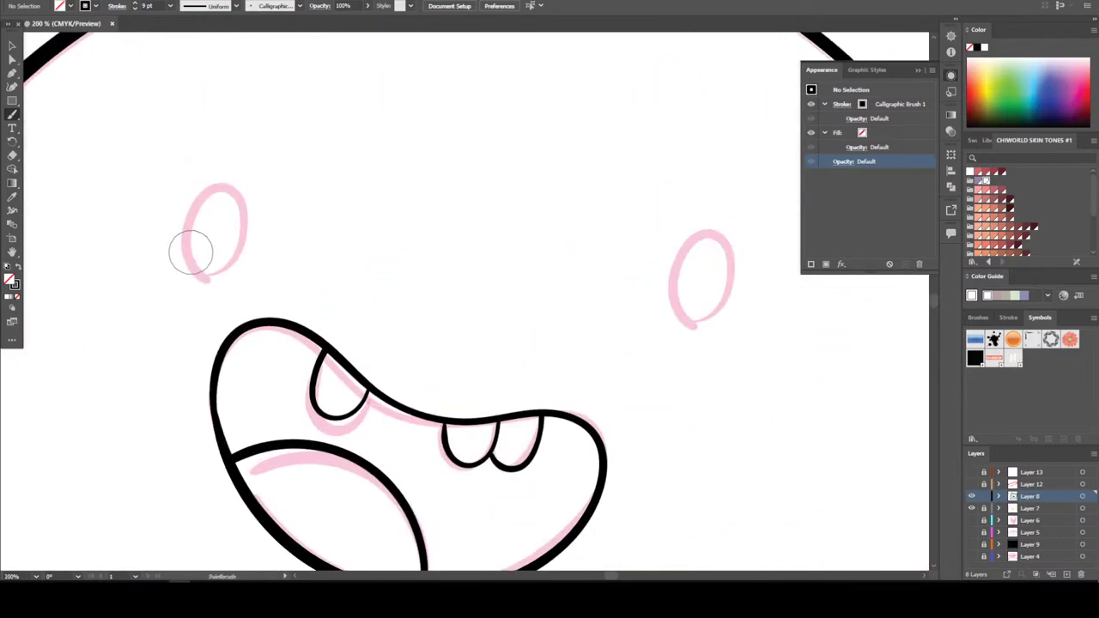
Paint the left eye as a solid black oval and Alt-drag a copy onto the right eye
{"action": "mouse_move", "coordinate": [192, 268]}
{"action": "left_mouse_down"}
{"action": "mouse_move", "coordinate": [199, 276]}
{"action": "mouse_move", "coordinate": [249, 225]}
{"action": "mouse_move", "coordinate": [195, 191]}
{"action": "mouse_move", "coordinate": [182, 262]}
{"action": "mouse_move", "coordinate": [220, 274]}
{"action": "mouse_move", "coordinate": [235, 198]}
{"action": "left_mouse_up"}
{"action": "mouse_move", "coordinate": [206, 243]}
{"action": "left_mouse_down"}
{"action": "mouse_move", "coordinate": [215, 267]}
{"action": "mouse_move", "coordinate": [225, 200]}
{"action": "mouse_move", "coordinate": [198, 258]}
{"action": "mouse_move", "coordinate": [223, 211]}
{"action": "mouse_move", "coordinate": [213, 249]}
{"action": "left_mouse_up"}
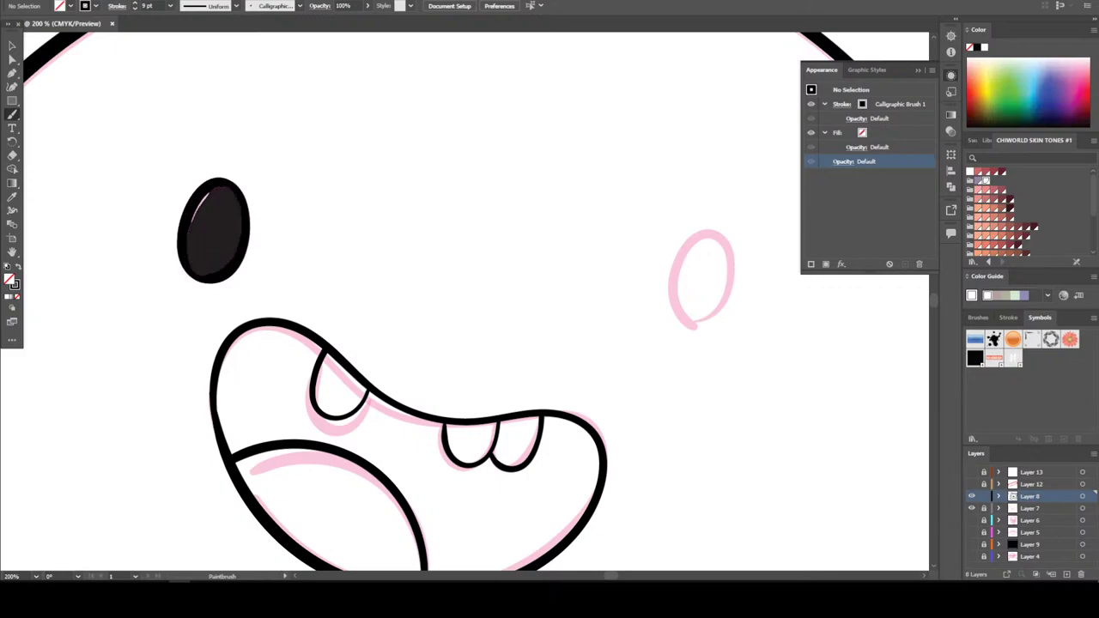
{"action": "key", "text": "ctrl+minus"}
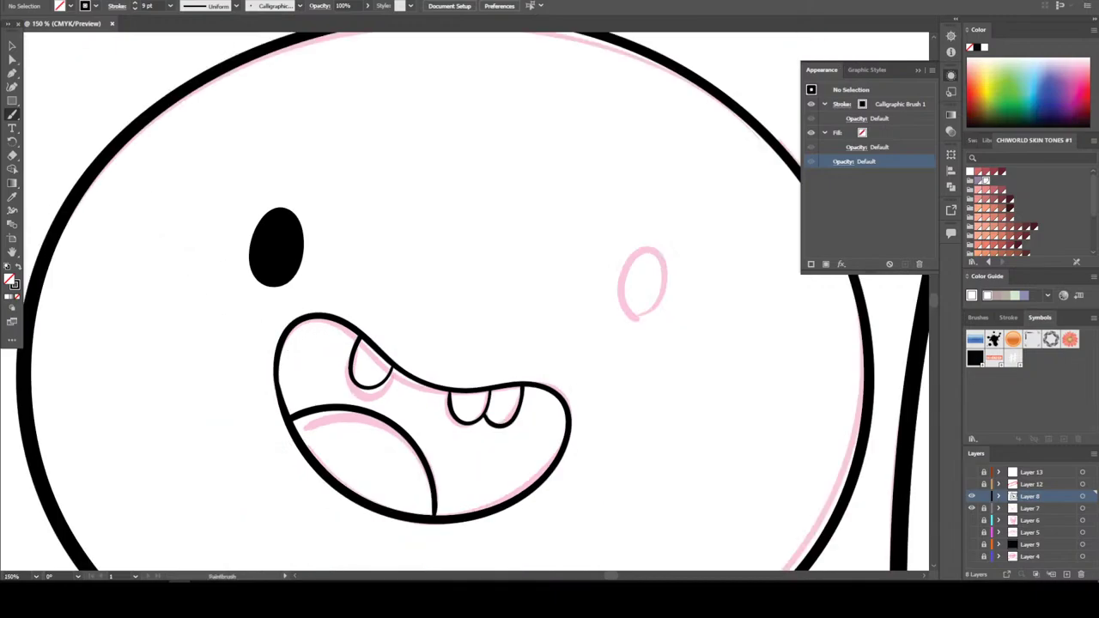
{"action": "key", "text": "v"}
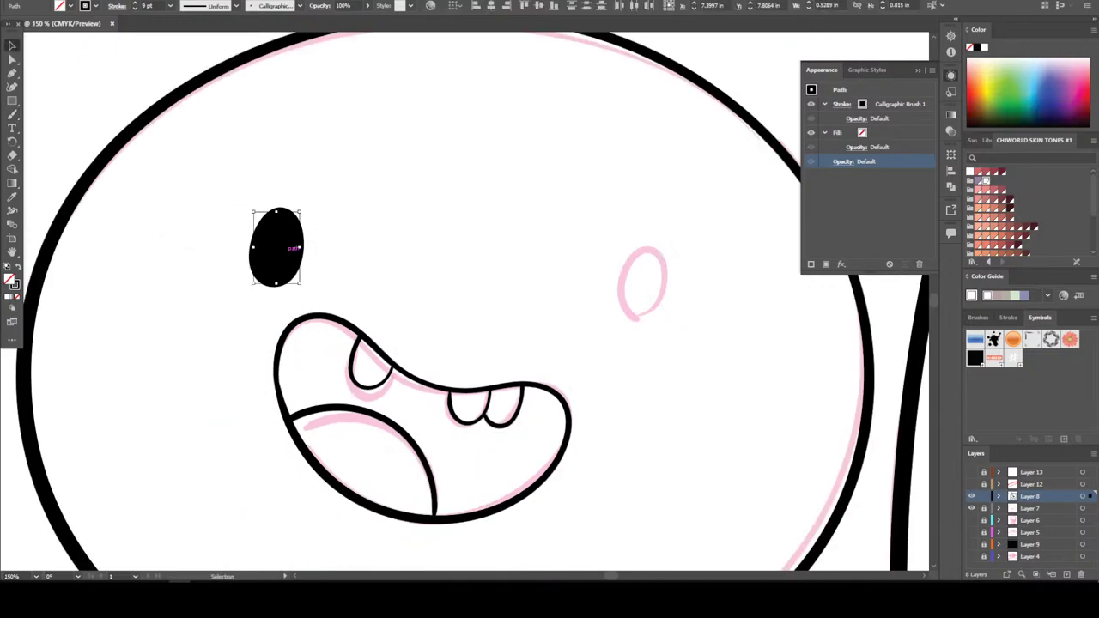
{"action": "left_click_drag", "start_coordinate": [277, 246], "coordinate": [650, 283]}
{"action": "key", "text": "ctrl+shift+a"}
{"action": "key", "text": "ctrl+minus"}
{"action": "key", "text": "ctrl+minus"}
{"action": "key", "text": "ctrl+minus"}
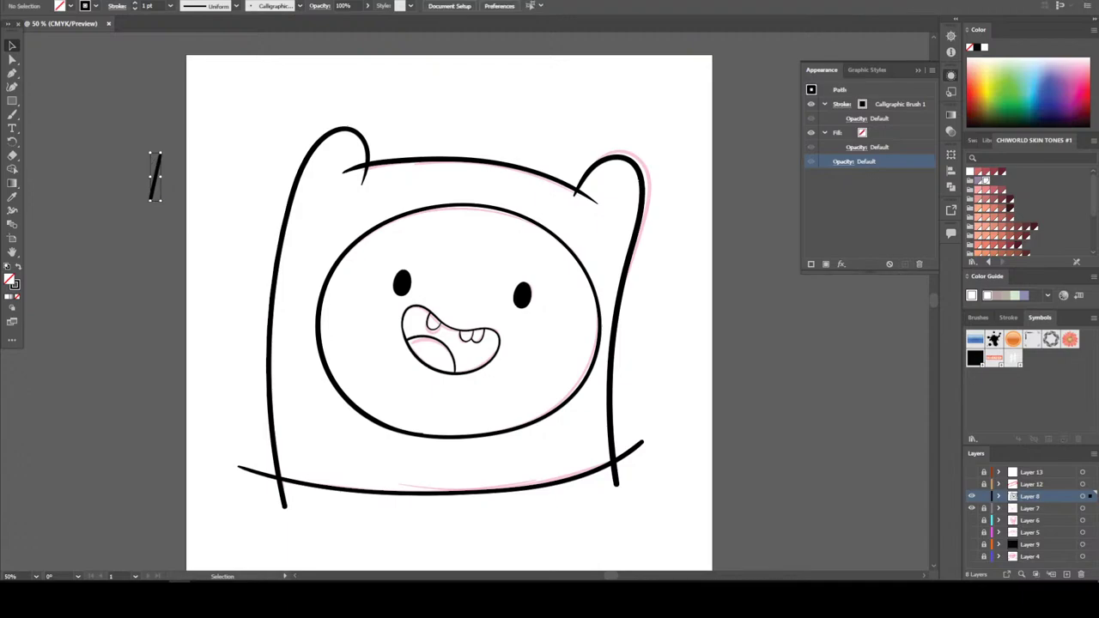
Expand the selected black brush strokes into filled shapes and open the Pathfinder panel
{"action": "mouse_move", "coordinate": [258, 94]}
{"action": "left_mouse_down"}
{"action": "mouse_move", "coordinate": [521, 307]}
{"action": "mouse_move", "coordinate": [641, 510]}
{"action": "left_mouse_up"}
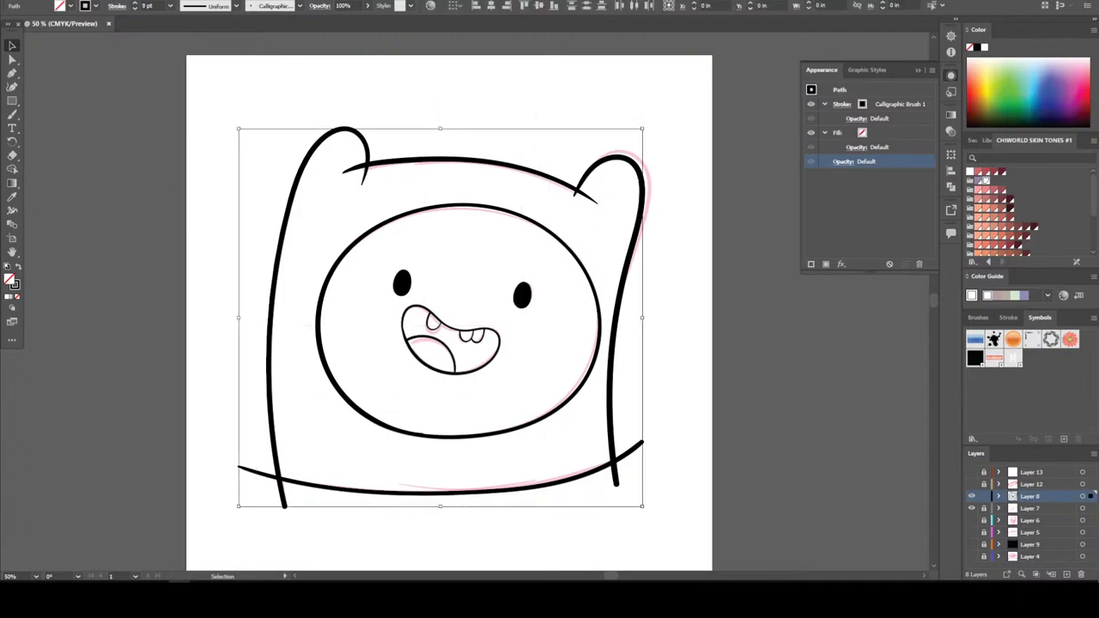
{"action": "key", "text": "alt+o"}
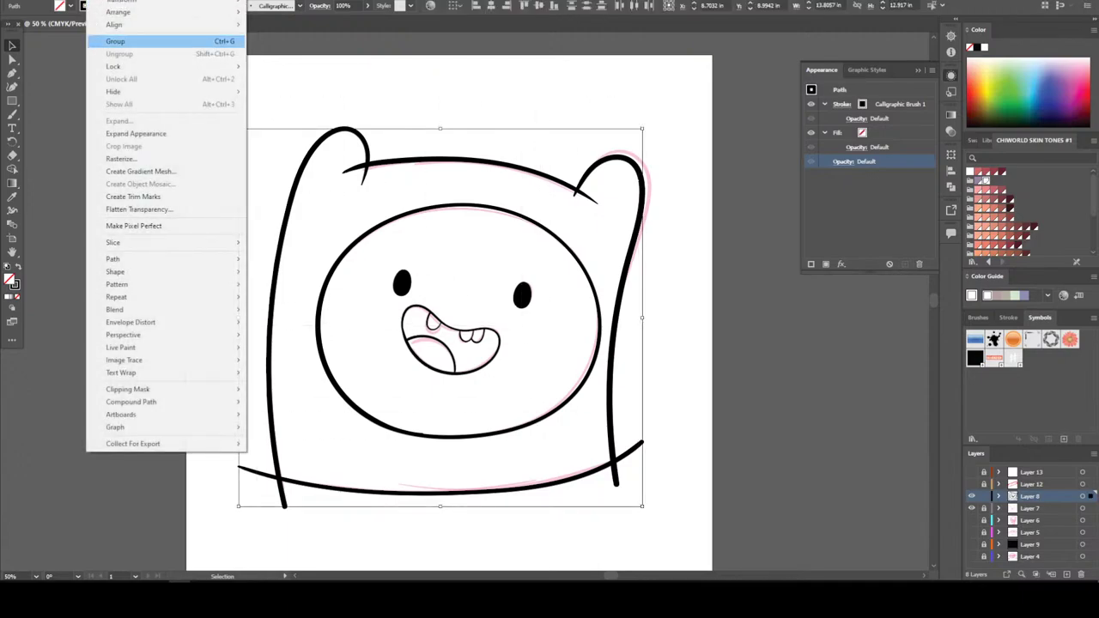
{"action": "key", "text": "Return"}
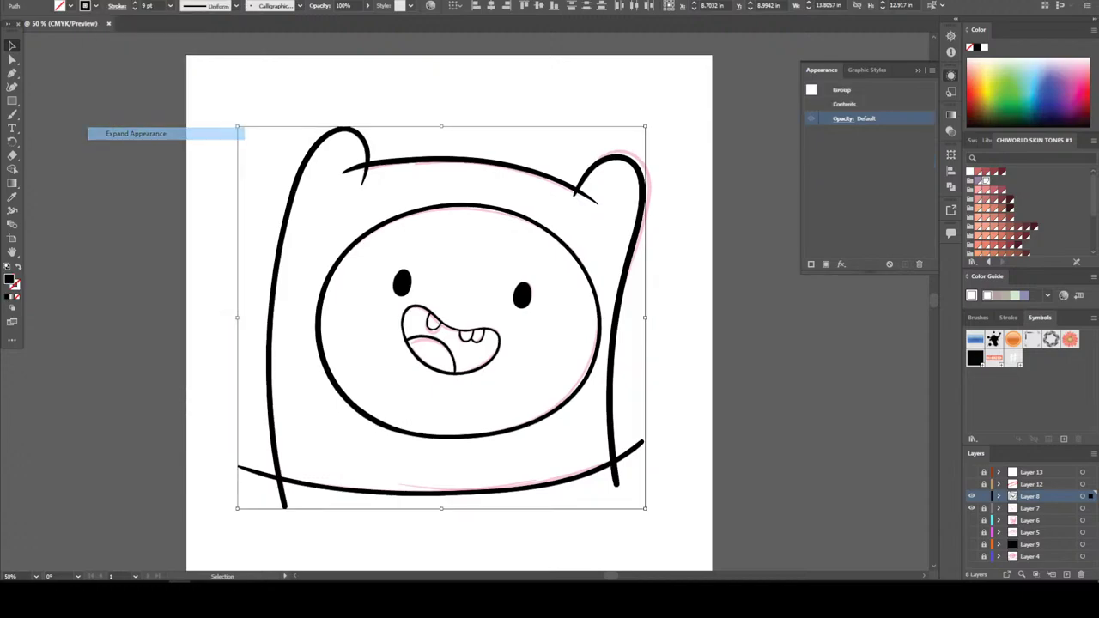
{"action": "key", "text": "alt+w"}
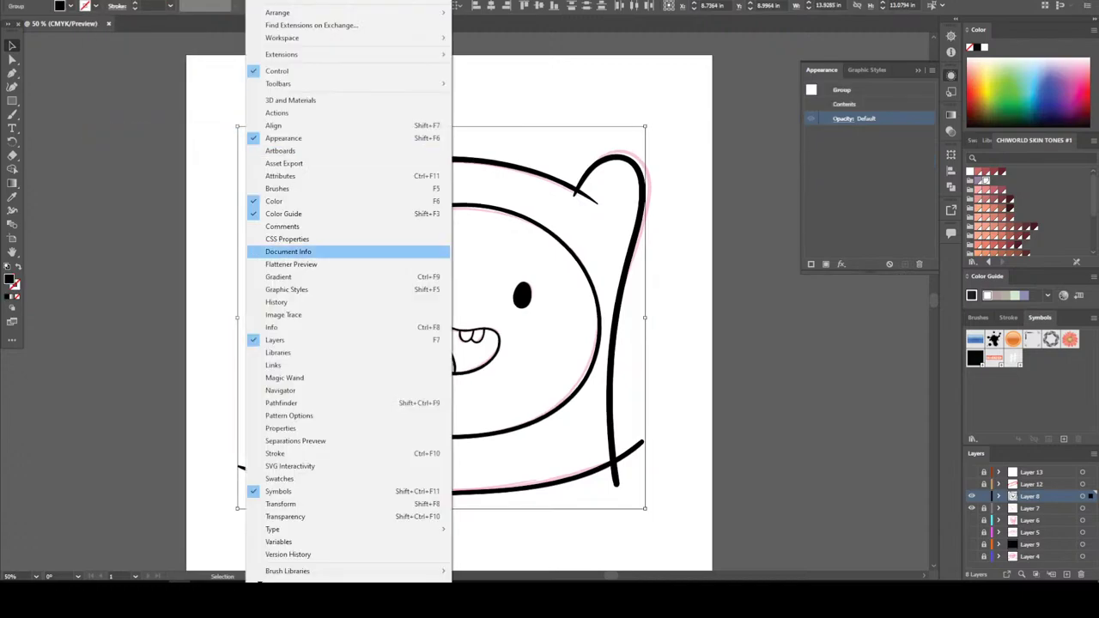
{"action": "key", "text": "Up"}
{"action": "key", "text": "Return"}
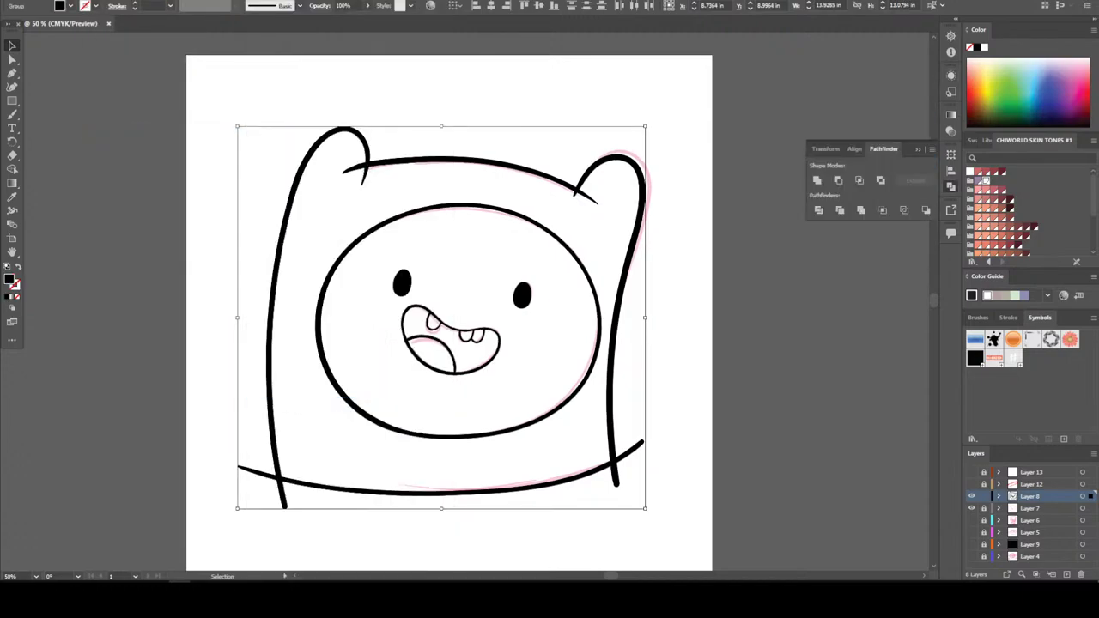
Delete the overhanging stroke tails at the hood's bottom-left and bottom-right corners
{"action": "key", "text": "ctrl+shift+a"}
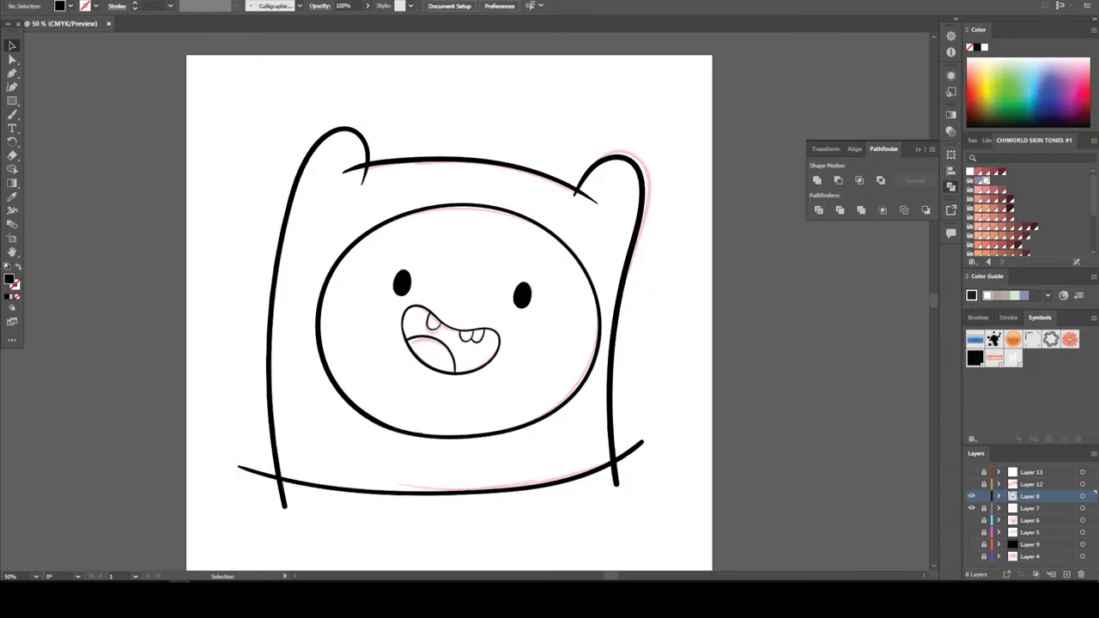
{"action": "key", "text": "a"}
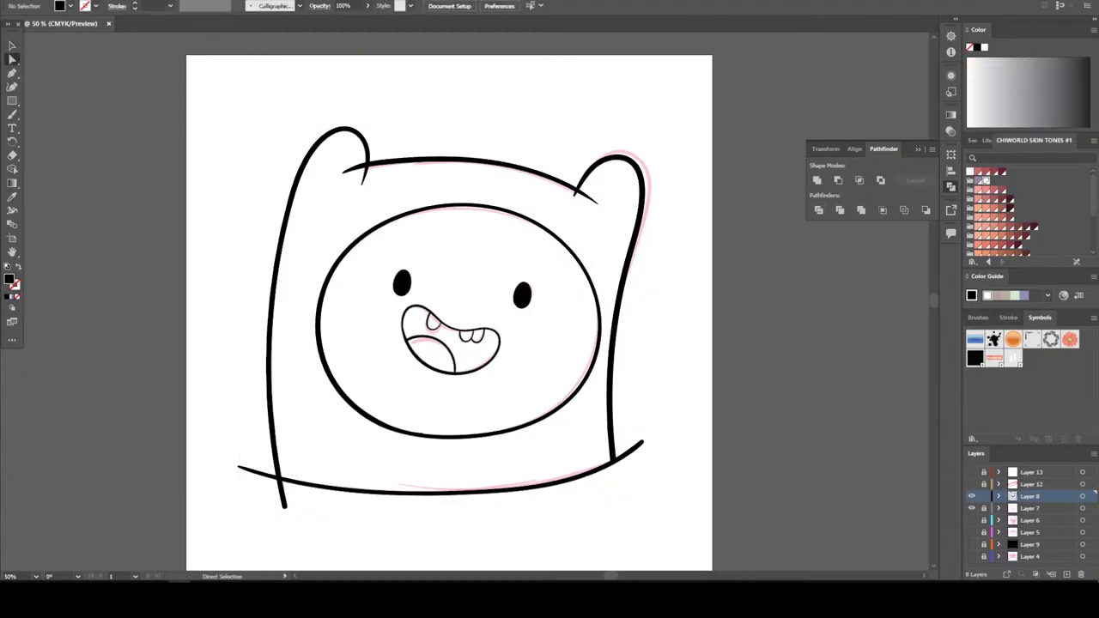
{"action": "left_click", "coordinate": [640, 444]}
{"action": "key", "text": "Delete"}
{"action": "left_click", "coordinate": [250, 471]}
{"action": "key", "text": "Delete"}
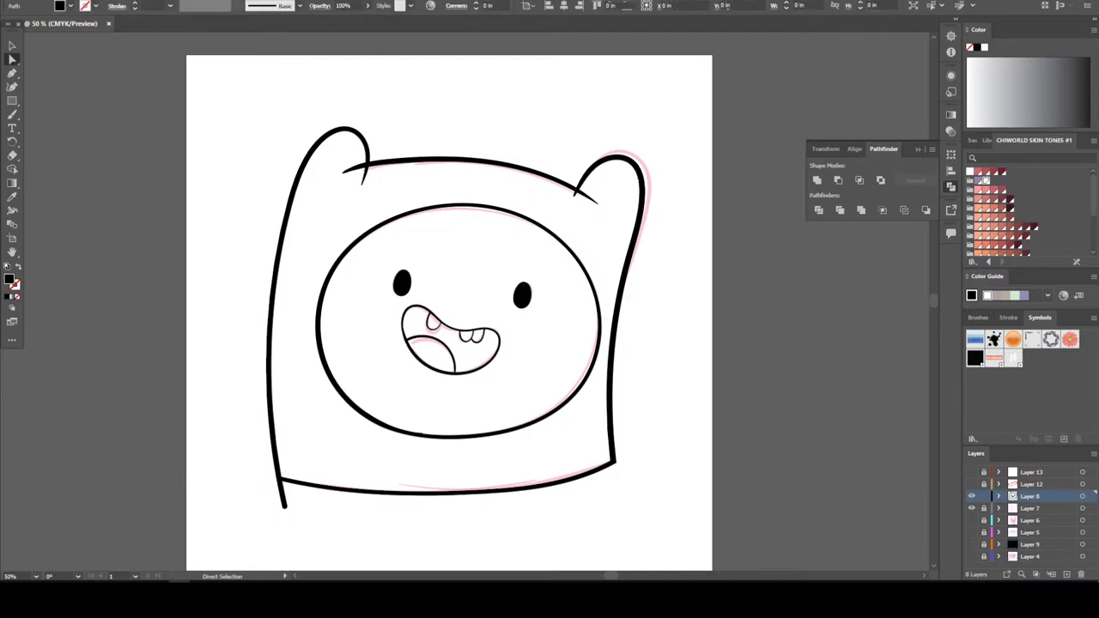
{"action": "left_click", "coordinate": [281, 500]}
{"action": "key", "text": "Delete"}
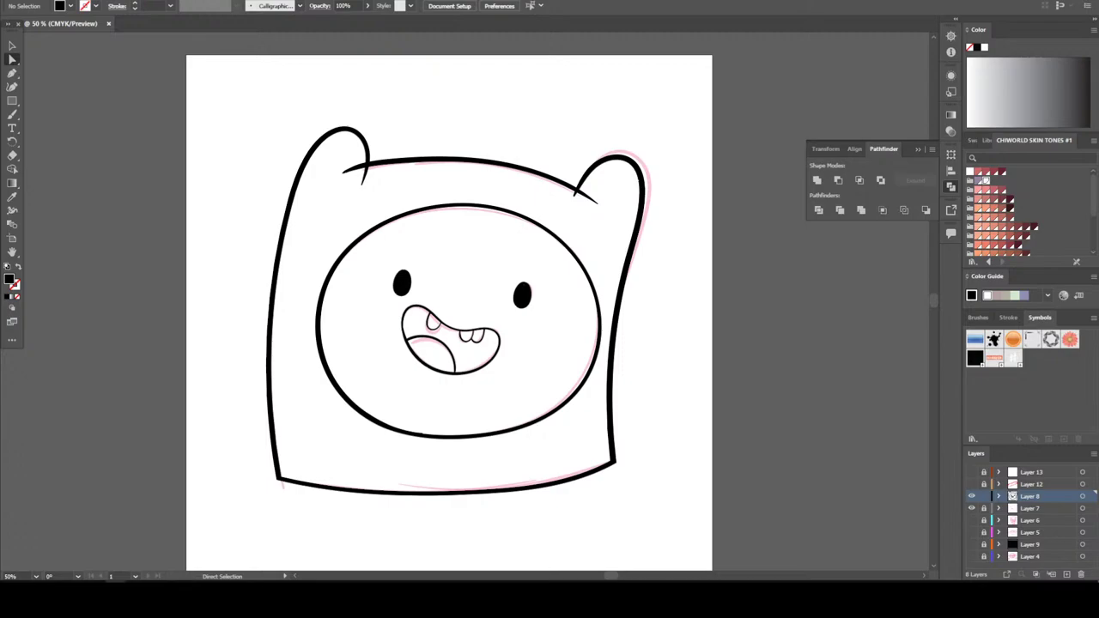
Delete the stray stubs below the right ear and beside the left ear
{"action": "scroll", "coordinate": [466, 190], "scroll_direction": "up", "scroll_amount": 2}
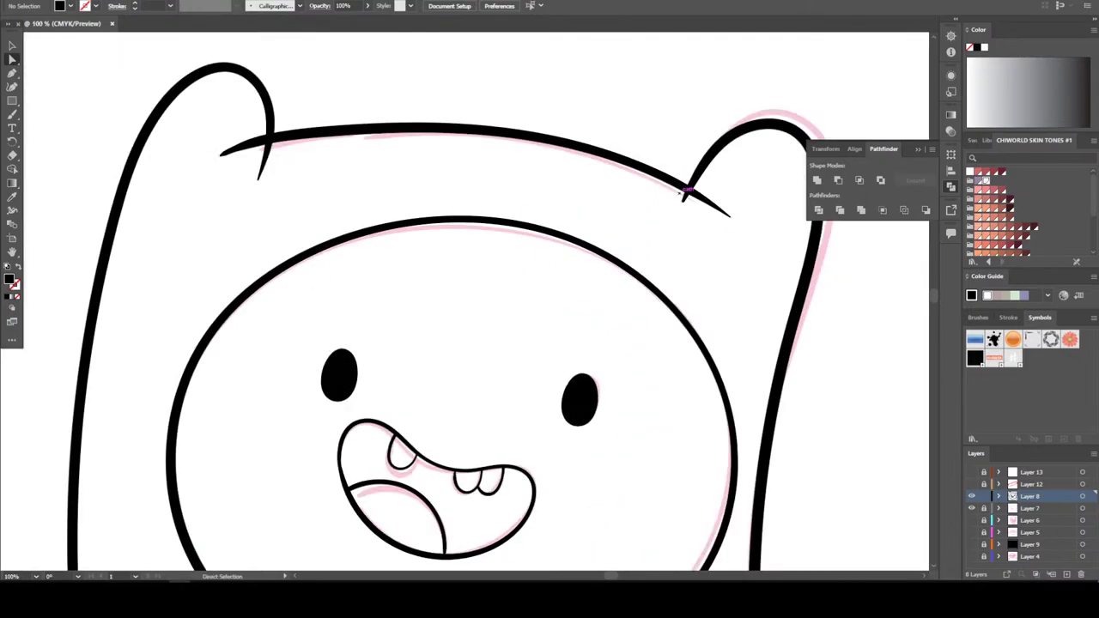
{"action": "left_click", "coordinate": [684, 194]}
{"action": "key", "text": "Delete"}
{"action": "left_click", "coordinate": [230, 152]}
{"action": "key", "text": "Delete"}
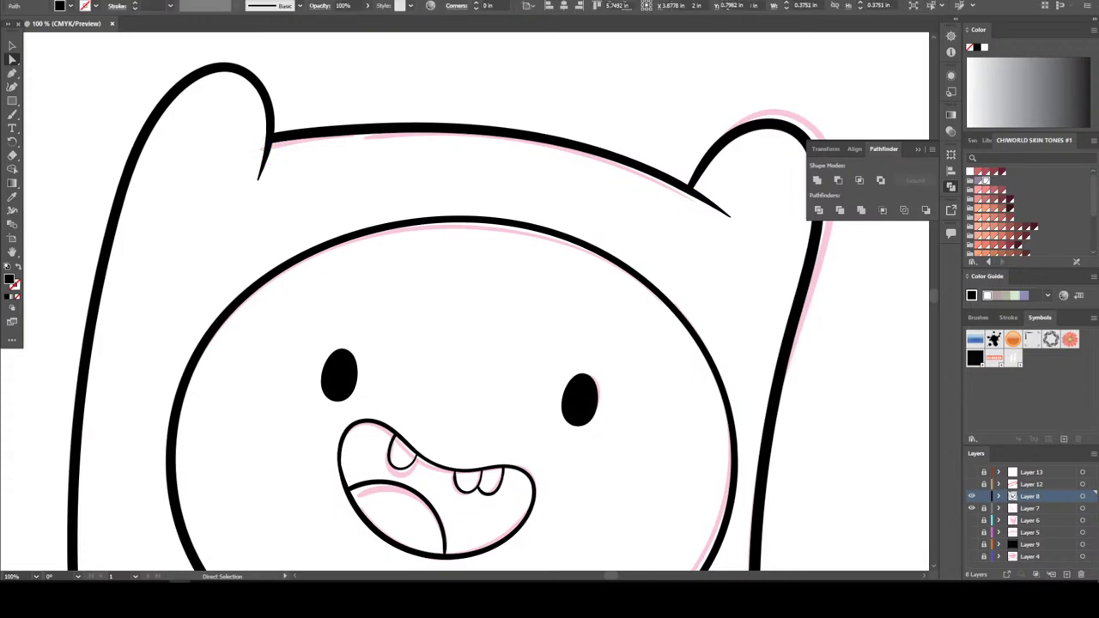
{"action": "scroll", "coordinate": [464, 301], "scroll_direction": "down", "scroll_amount": 3}
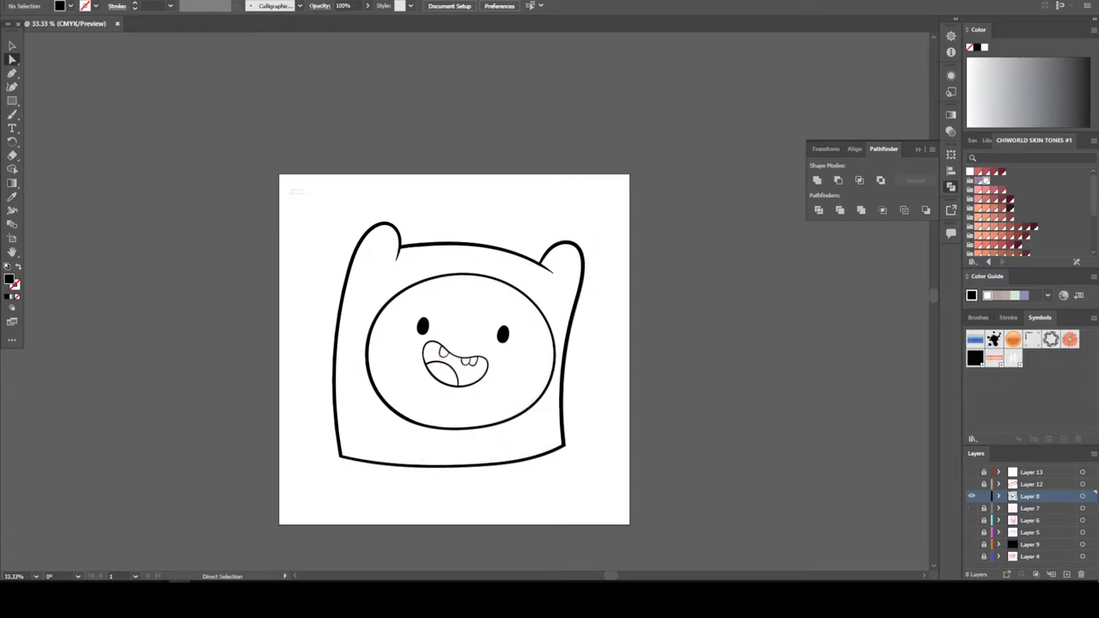
Merge all of Finn's selected line art paths with Pathfinder Merge
{"action": "left_click_drag", "start_coordinate": [295, 191], "coordinate": [616, 497]}
{"action": "left_click", "coordinate": [99, 2]}
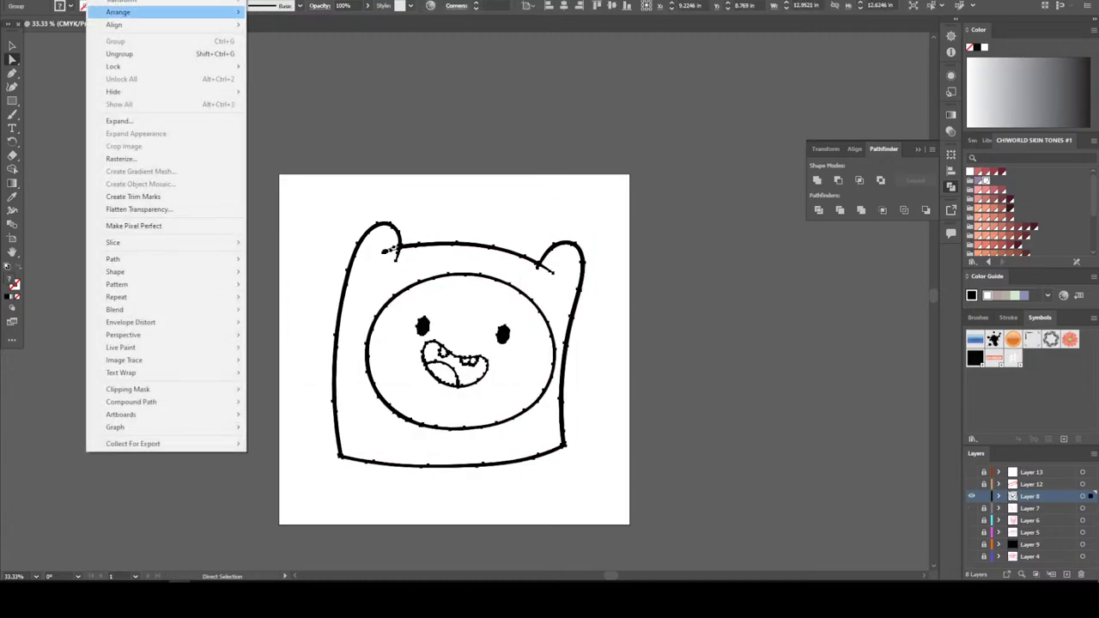
{"action": "left_click", "coordinate": [129, 122]}
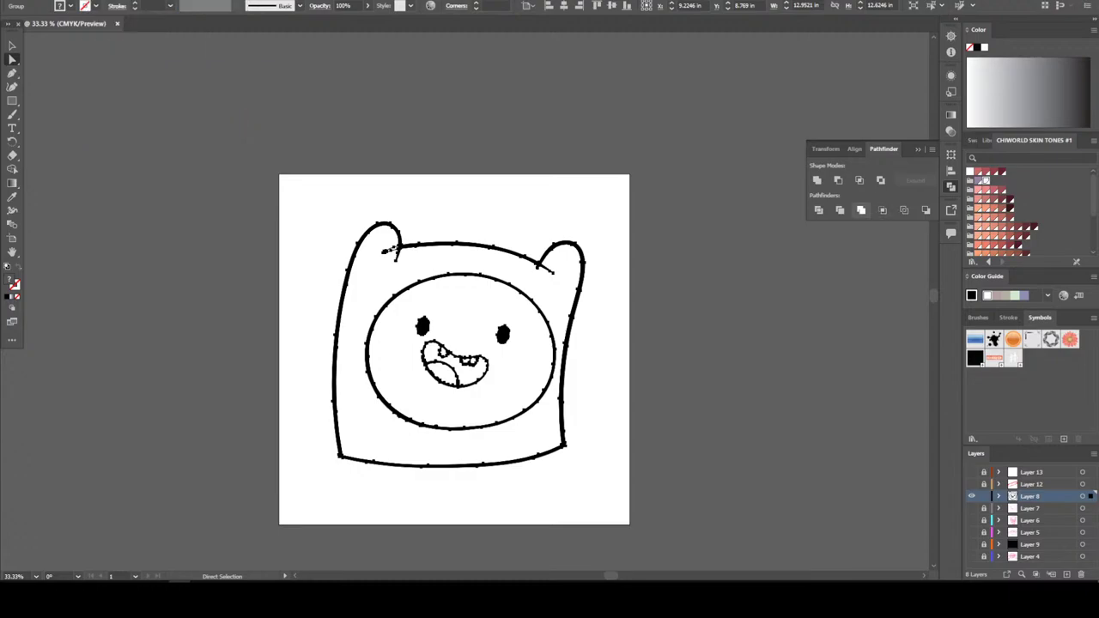
{"action": "left_click", "coordinate": [862, 209]}
{"action": "key", "text": "ctrl+shift+a"}
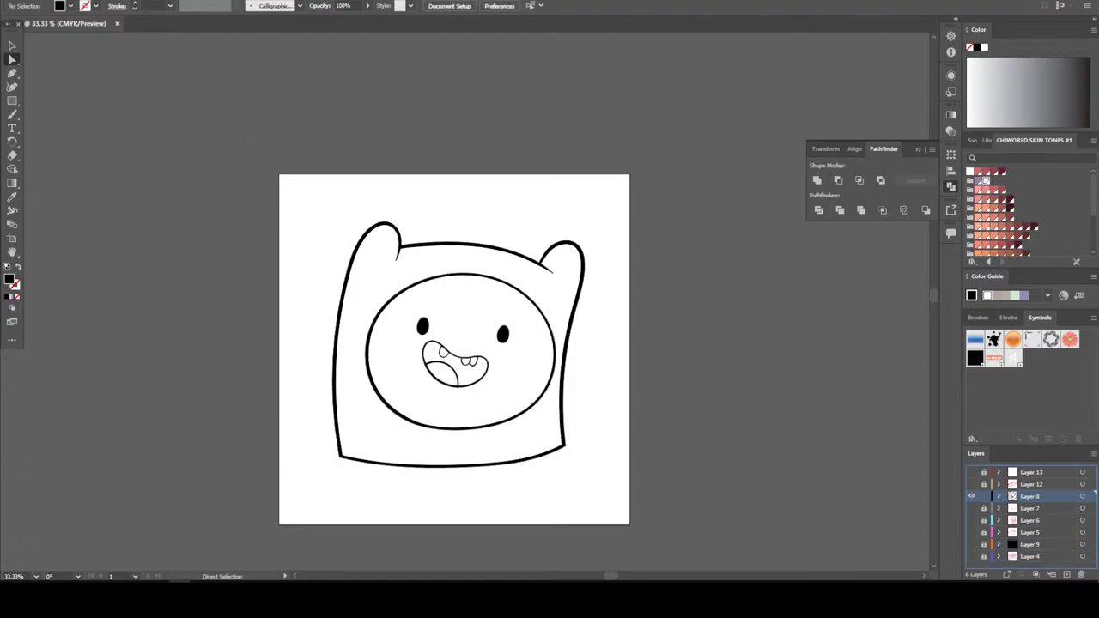
Duplicate Layer 8 as a backup and fill all its paths with a peach skin-tone swatch
{"action": "left_click_drag", "start_coordinate": [1031, 496], "coordinate": [1067, 573]}
{"action": "left_click", "coordinate": [1031, 509]}
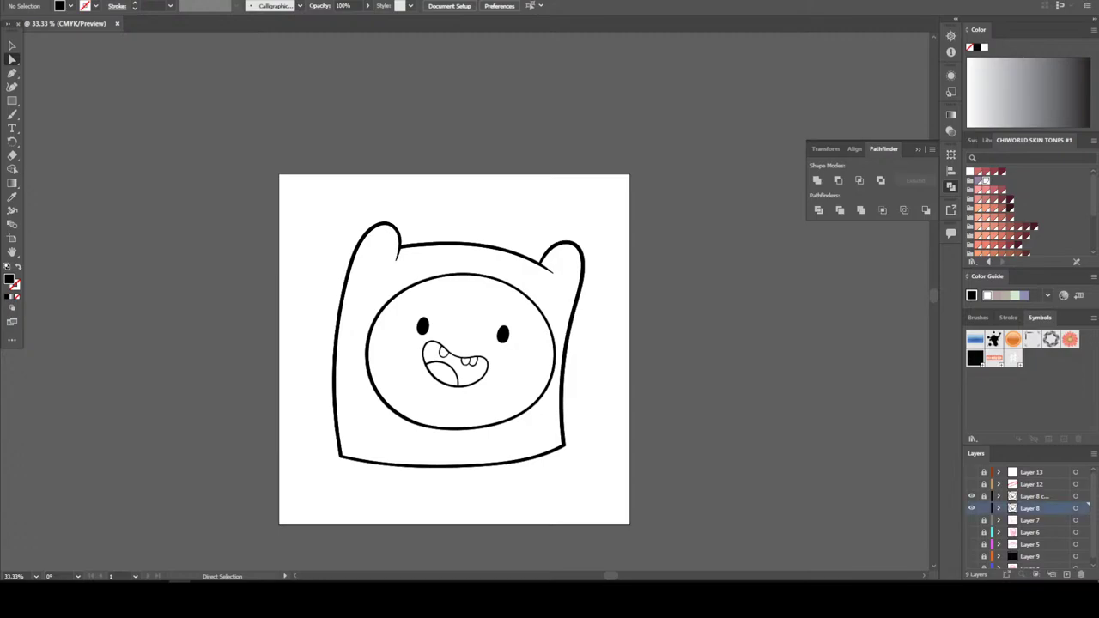
{"action": "key", "text": "ctrl+a"}
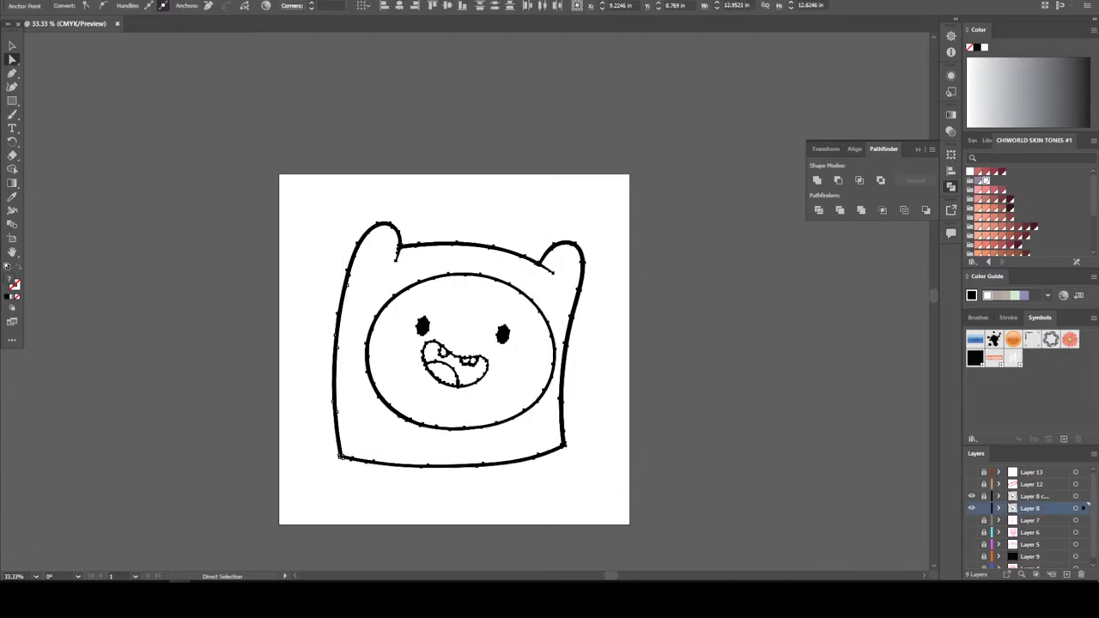
{"action": "left_click", "coordinate": [979, 237]}
{"action": "scroll", "coordinate": [1000, 211], "scroll_direction": "down", "scroll_amount": 2}
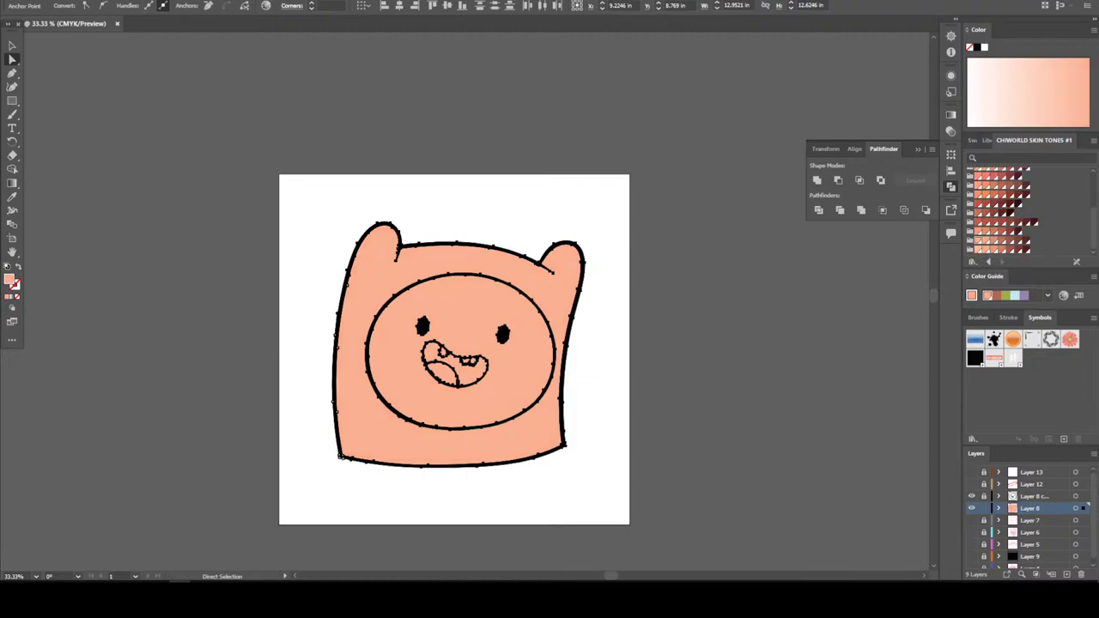
{"action": "key", "text": "ctrl+shift+a"}
{"action": "key", "text": "ctrl+equal"}
{"action": "key", "text": "ctrl+equal"}
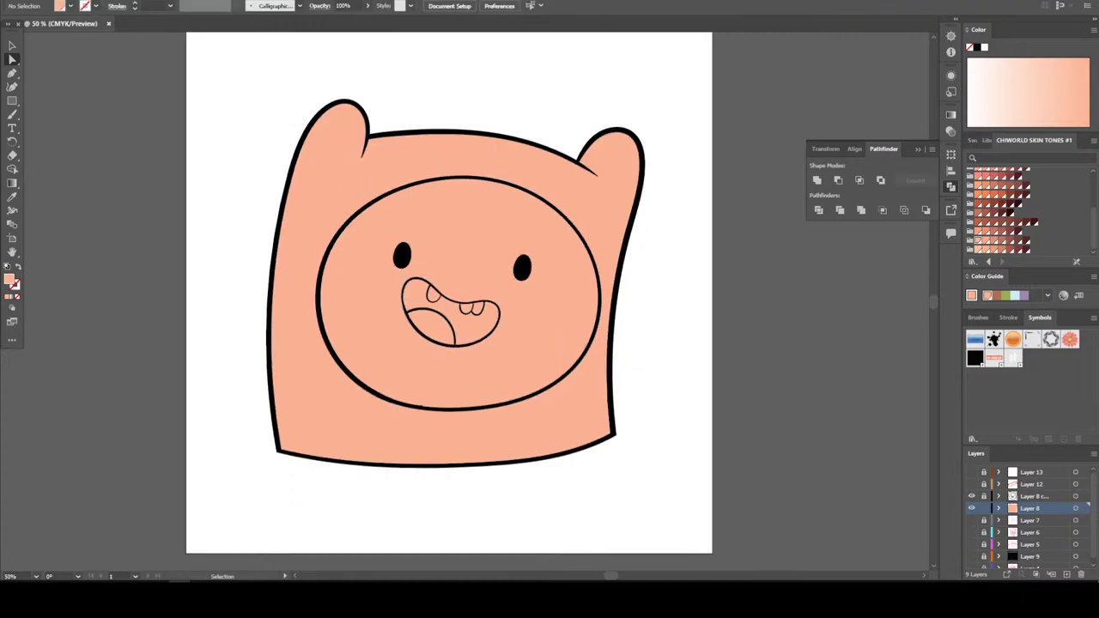
{"action": "key", "text": "ctrl+z"}
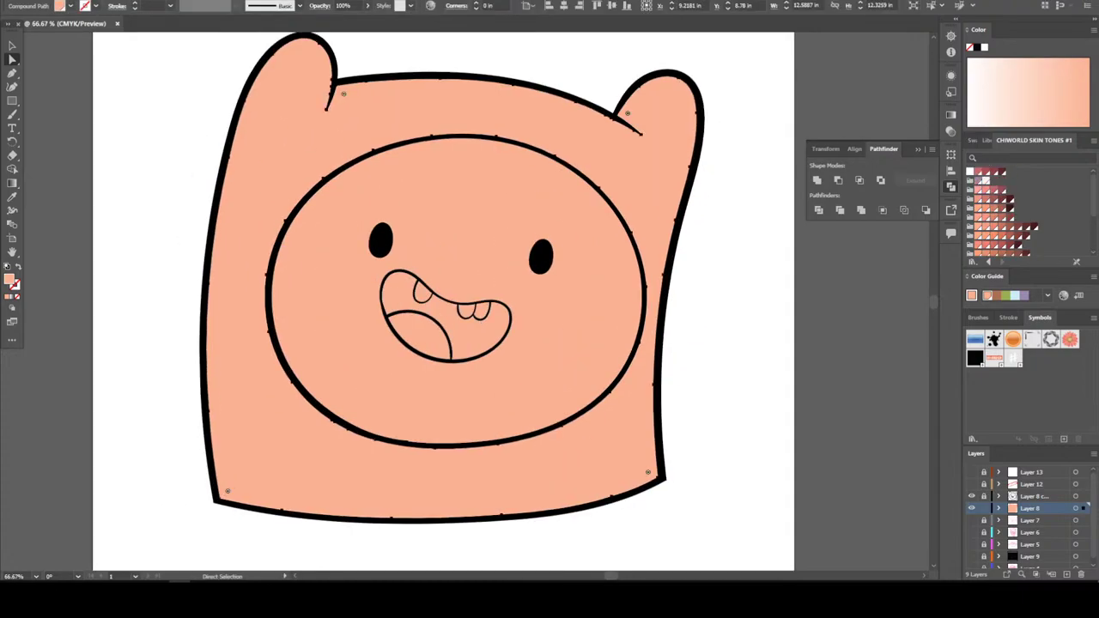
Fill the hood near-white, the mouth dark red and the tongue pink
{"action": "left_click", "coordinate": [985, 181]}
{"action": "key", "text": "ctrl+shift+a"}
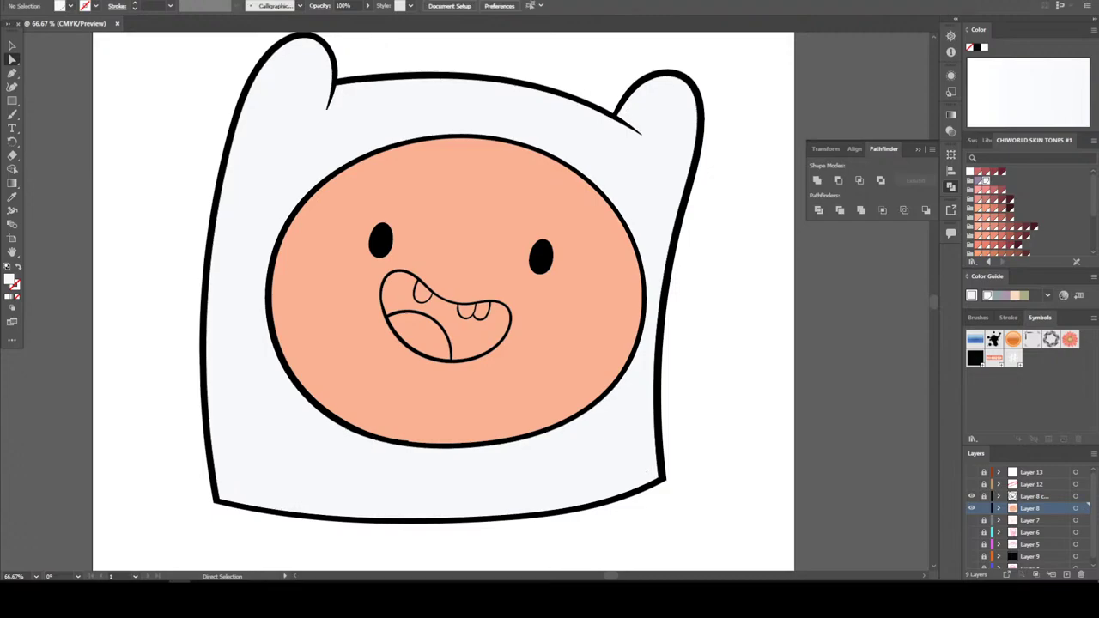
{"action": "key", "text": "ctrl+equal"}
{"action": "key", "text": "ctrl+equal"}
{"action": "key", "text": "ctrl+equal"}
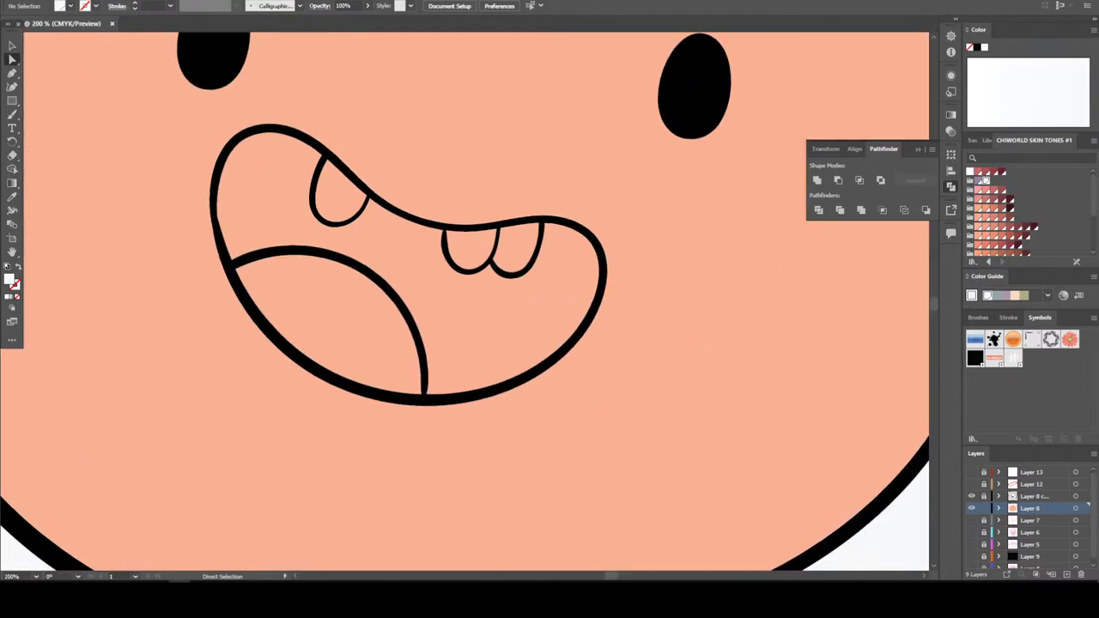
{"action": "left_click", "coordinate": [228, 215]}
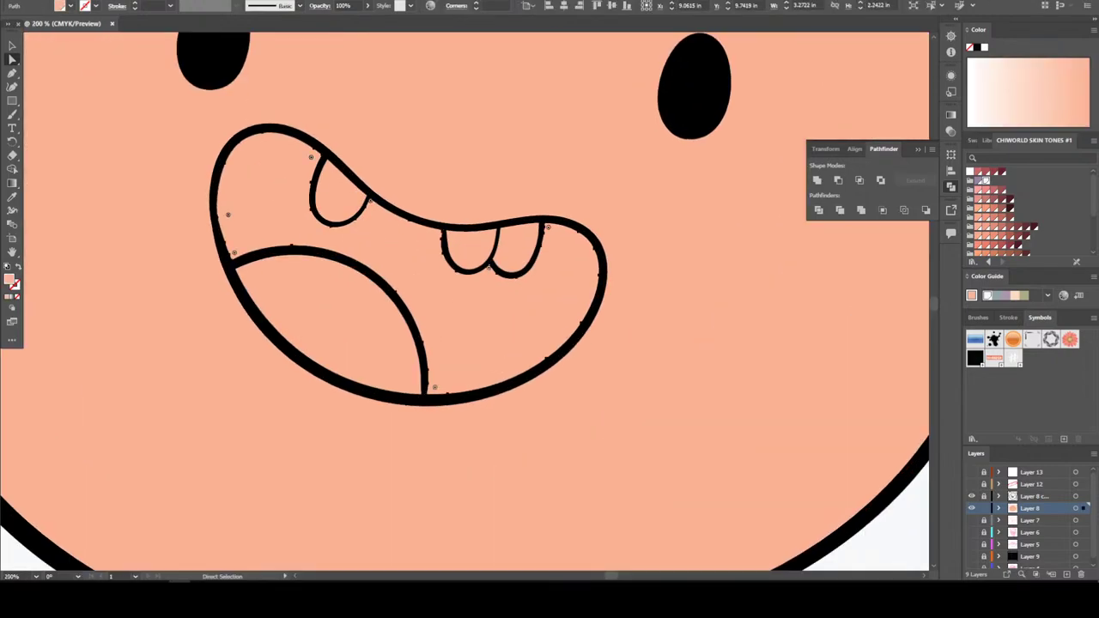
{"action": "left_click", "coordinate": [1002, 244]}
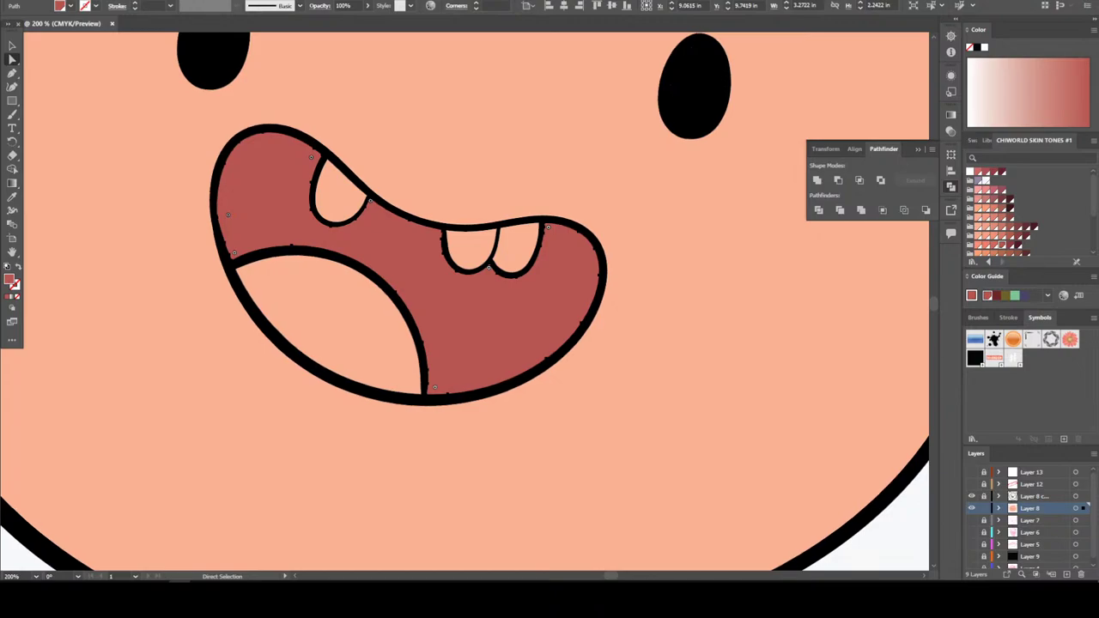
{"action": "left_click", "coordinate": [326, 326]}
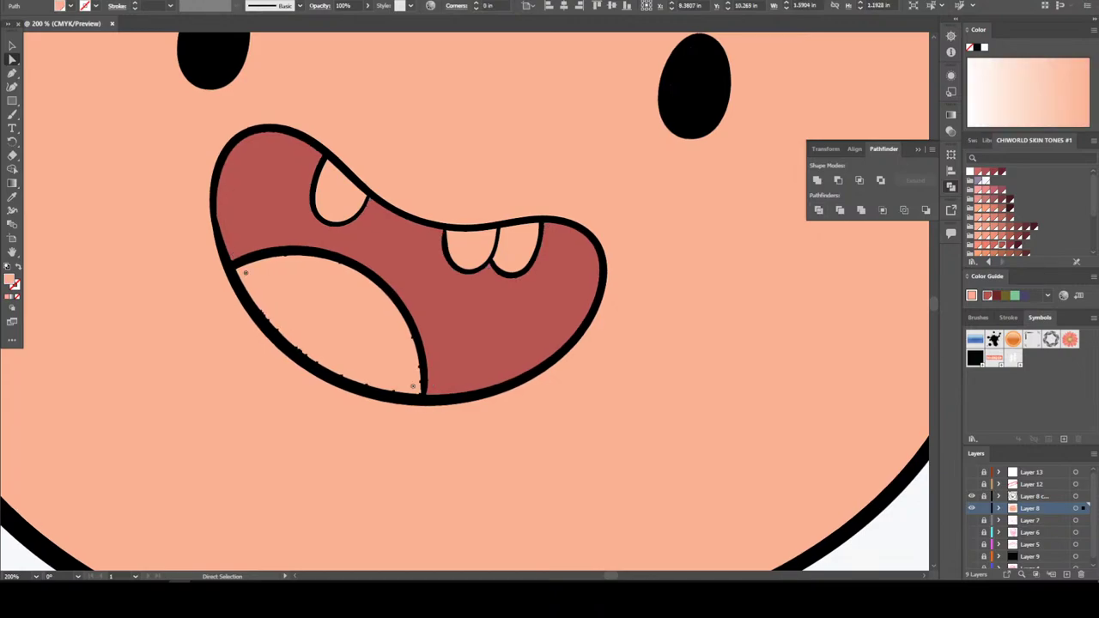
{"action": "left_click", "coordinate": [996, 206]}
Fill the two upper teeth with white
{"action": "key", "text": "ctrl+minus"}
{"action": "key", "text": "ctrl+minus"}
{"action": "key", "text": "ctrl+minus"}
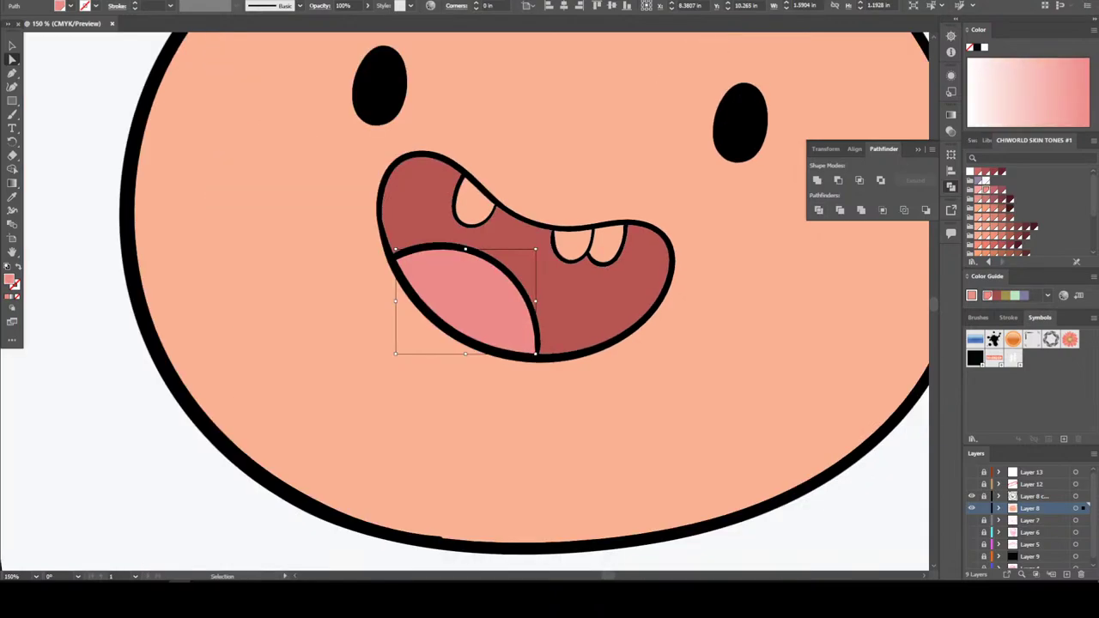
{"action": "key", "text": "ctrl+shift+a"}
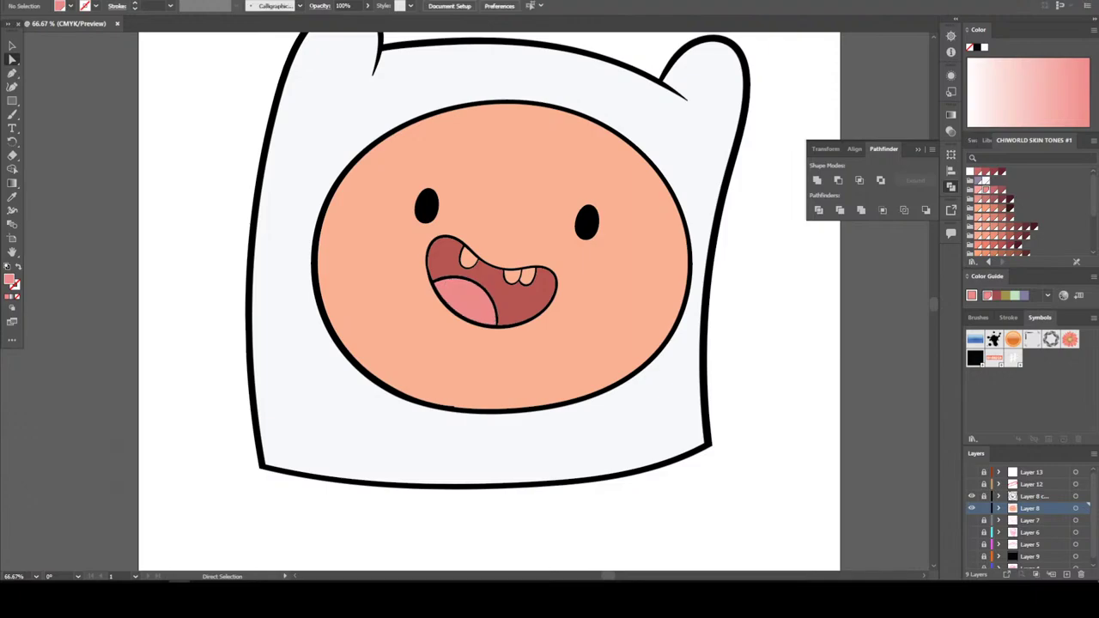
{"action": "key", "text": "ctrl+plus"}
{"action": "key", "text": "ctrl+plus"}
{"action": "key", "text": "ctrl+plus"}
{"action": "key", "text": "ctrl+plus"}
{"action": "key", "text": "ctrl+plus"}
{"action": "scroll", "coordinate": [533, 301], "scroll_direction": "up", "scroll_amount": 2}
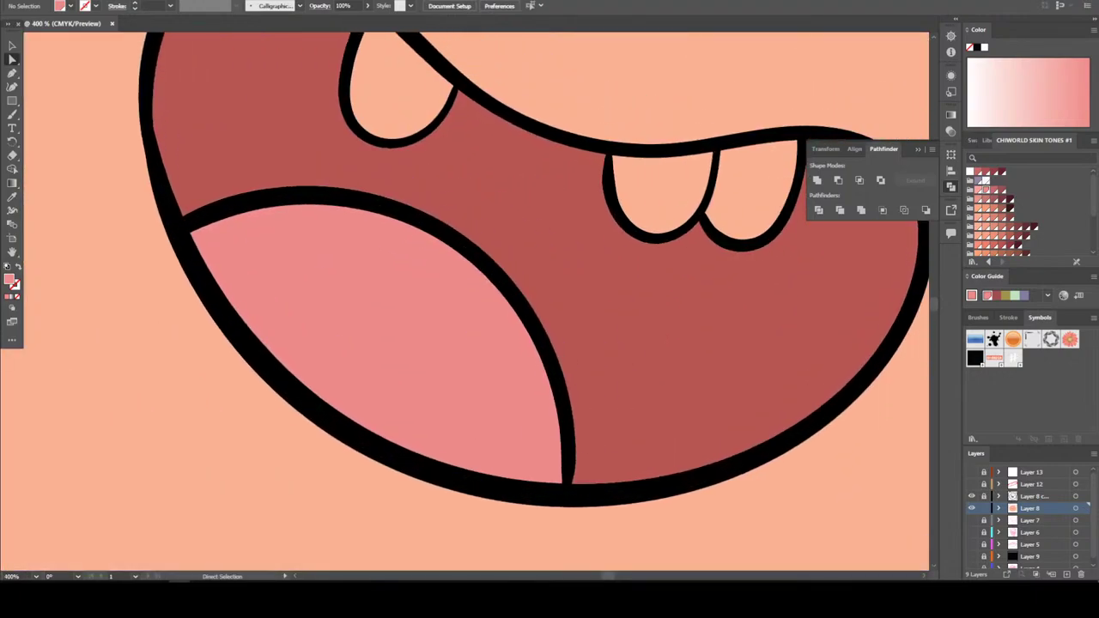
{"action": "left_click", "coordinate": [751, 206]}
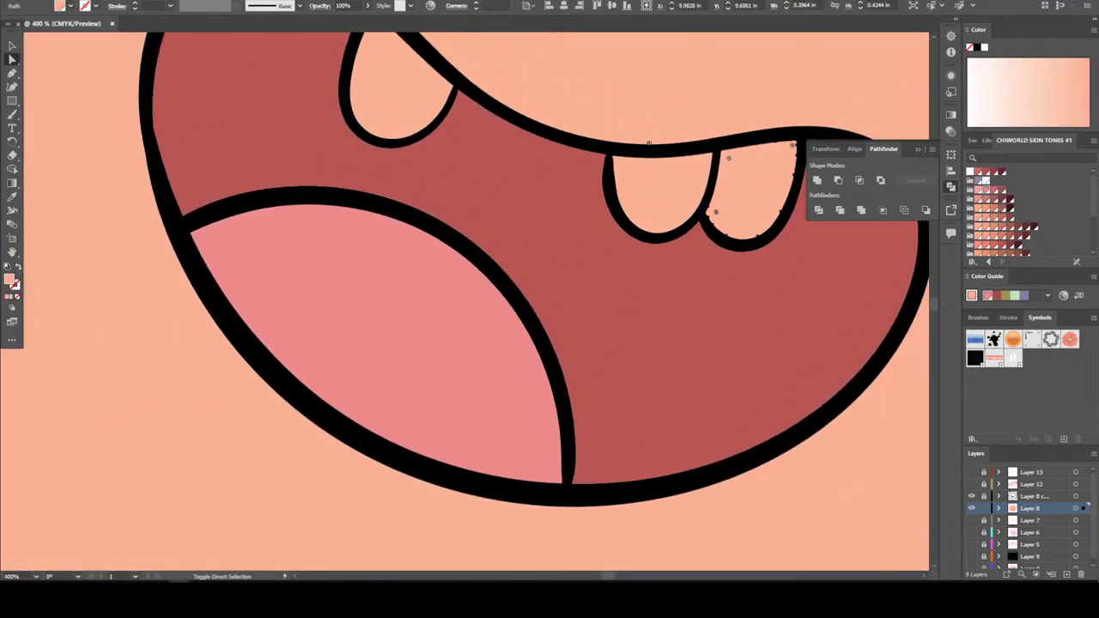
{"action": "left_click", "coordinate": [657, 206], "text": "shift"}
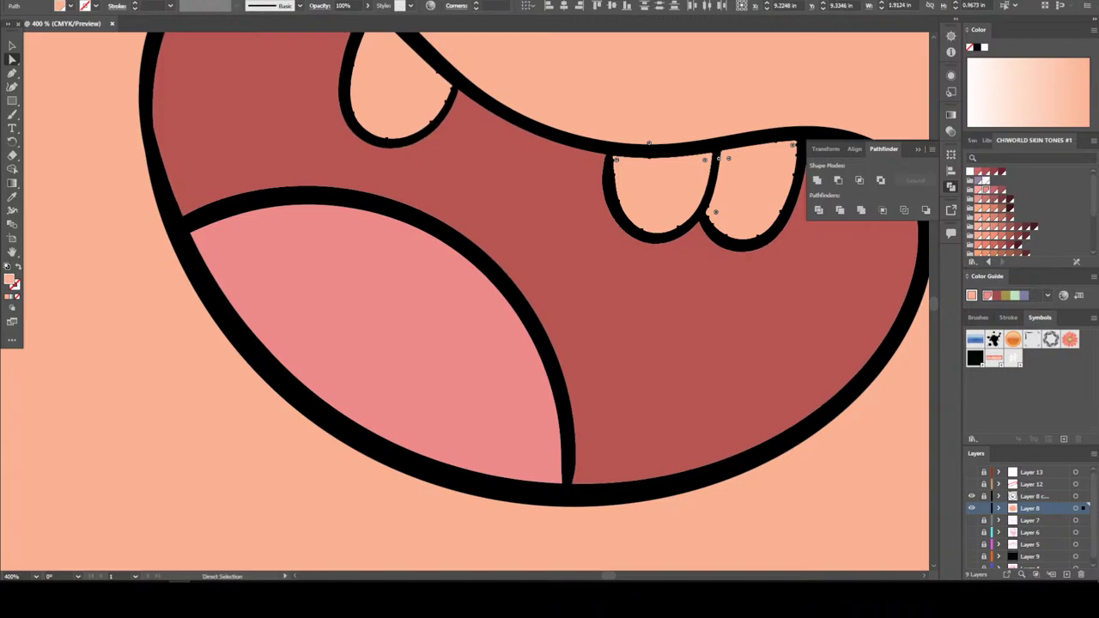
{"action": "left_click", "coordinate": [985, 47]}
{"action": "key", "text": "ctrl+minus"}
{"action": "key", "text": "ctrl+minus"}
{"action": "key", "text": "ctrl+minus"}
{"action": "key", "text": "ctrl+minus"}
{"action": "key", "text": "ctrl+minus"}
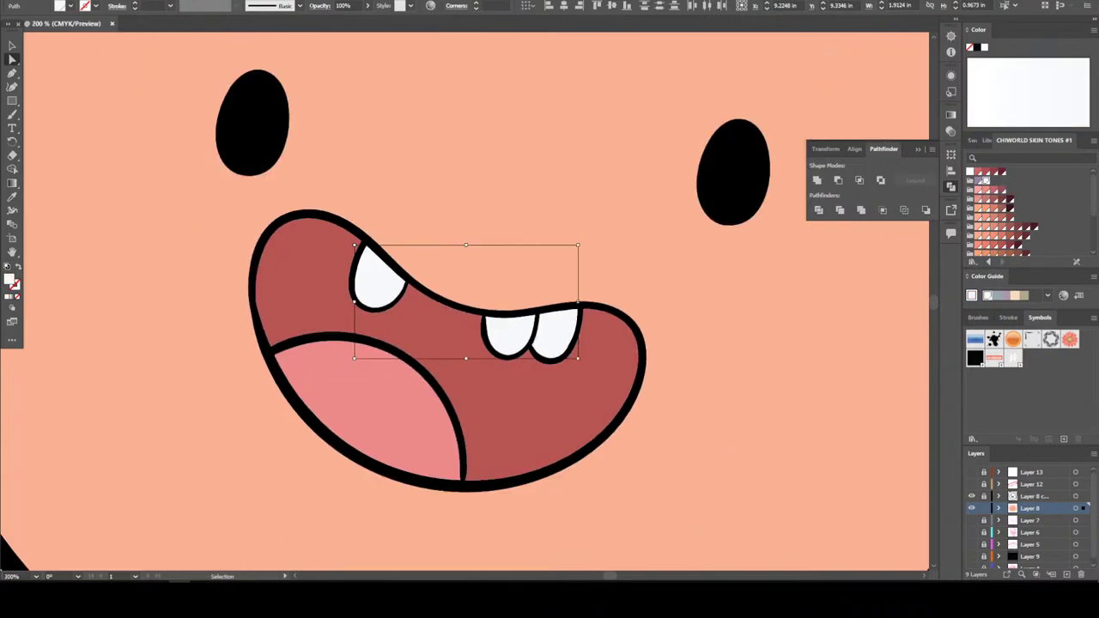
{"action": "key", "text": "ctrl+minus"}
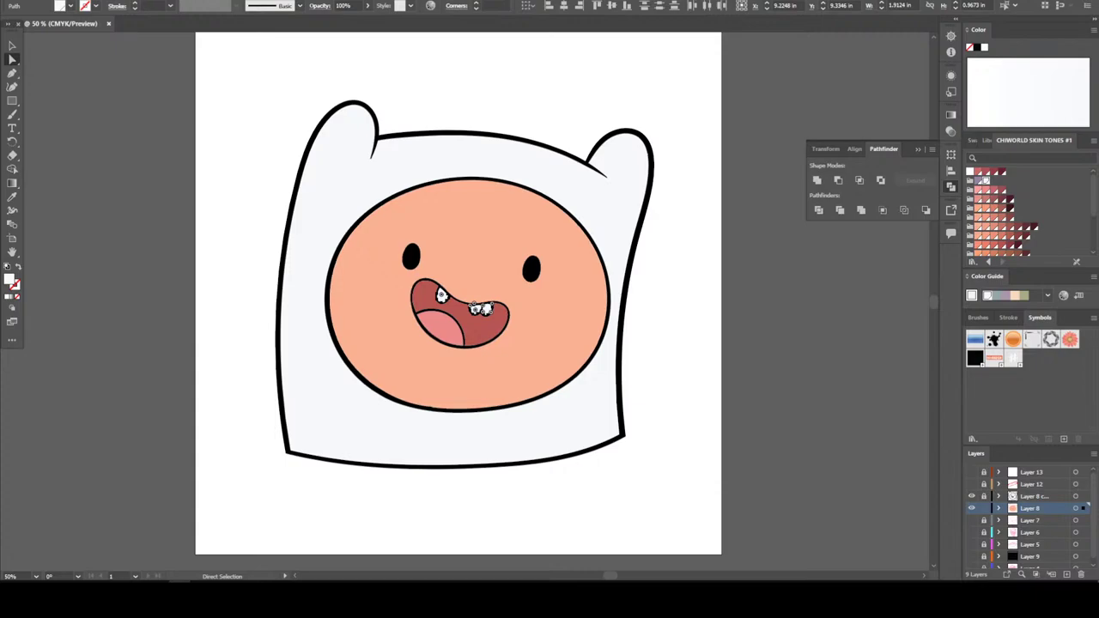
{"action": "key", "text": "v"}
{"action": "key", "text": "ctrl+shift+a"}
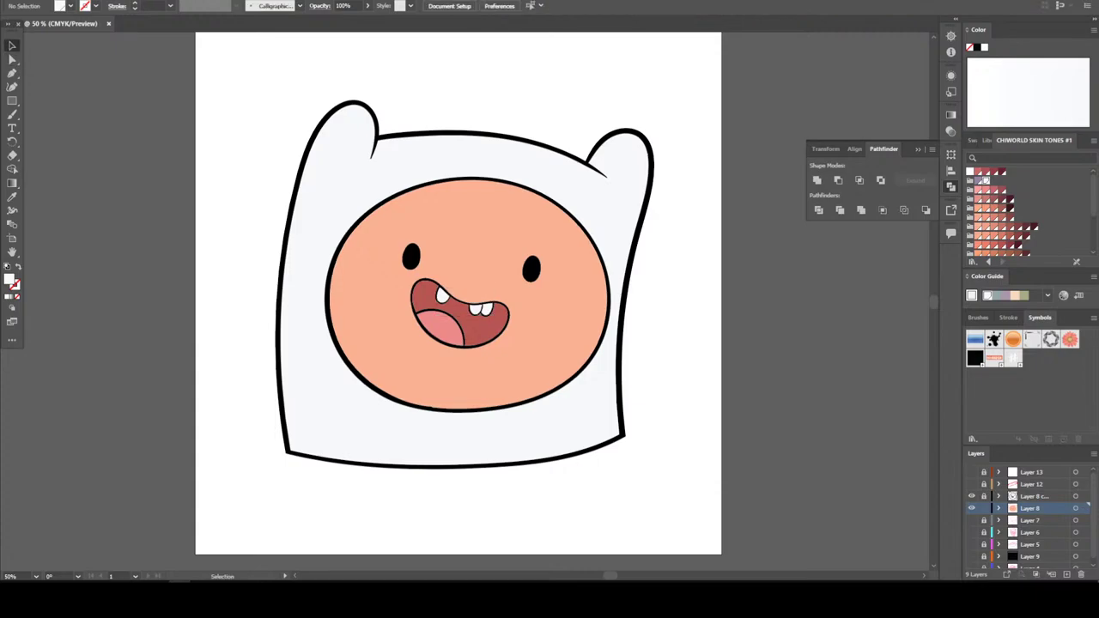
{"action": "key", "text": "ctrl+minus"}
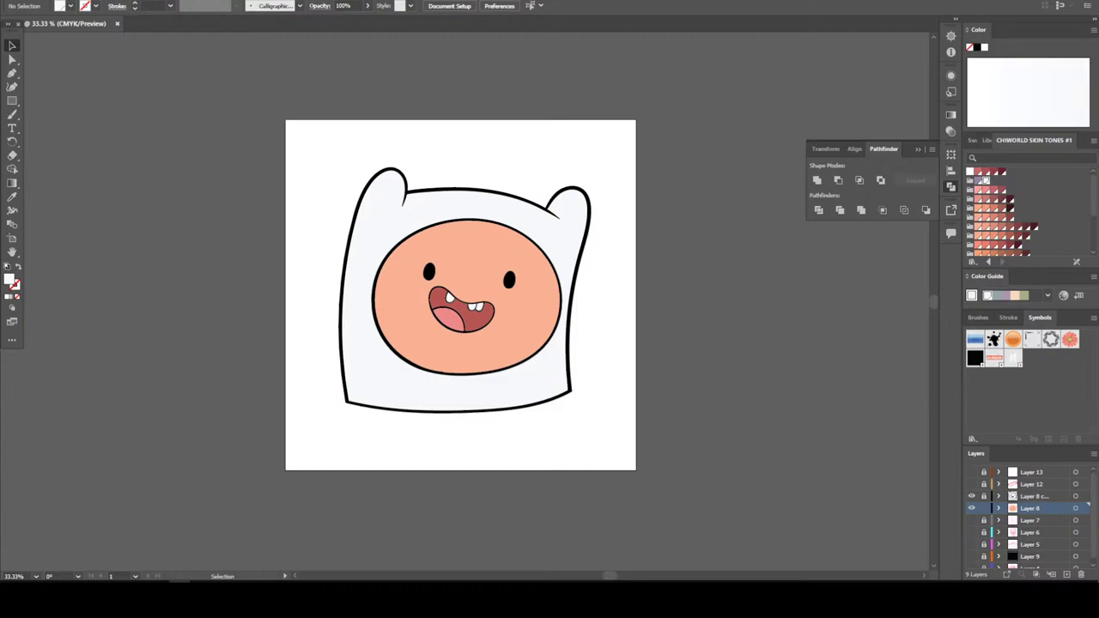
{"action": "scroll", "coordinate": [1028, 515], "scroll_direction": "down", "scroll_amount": 1}
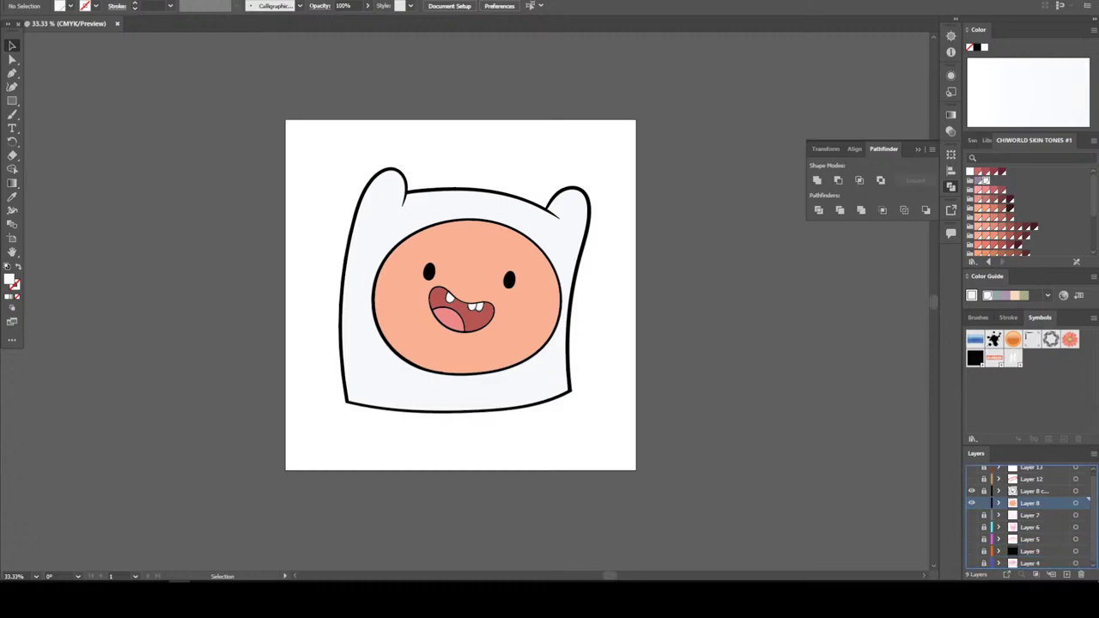
Copy Layer 8 again, clearing and then restoring the face's peach fill
{"action": "left_click_drag", "start_coordinate": [1030, 503], "coordinate": [1068, 574]}
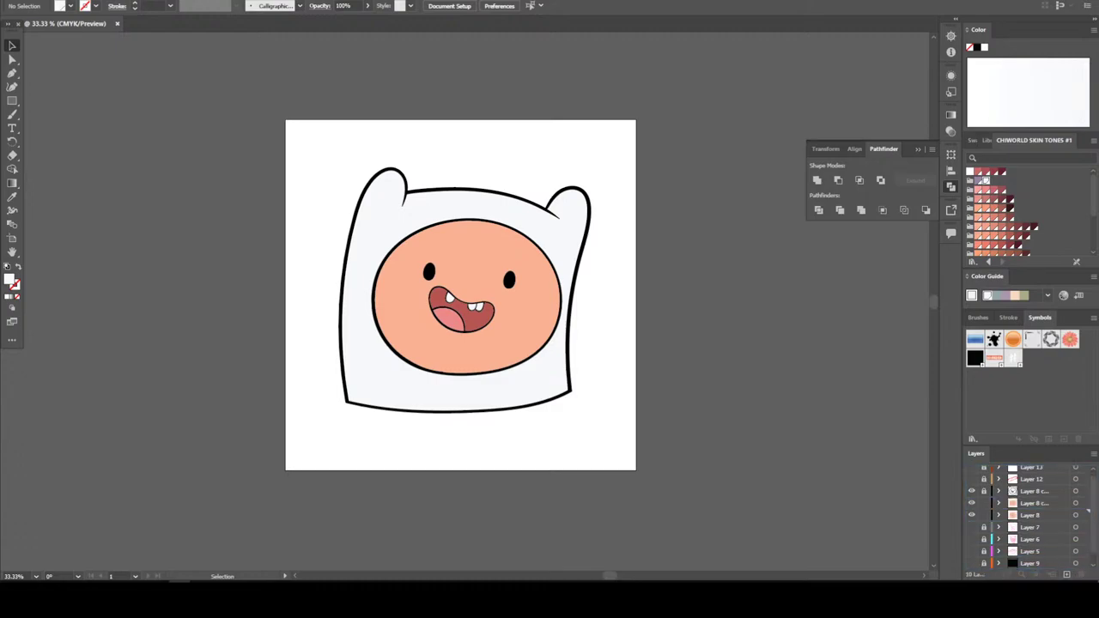
{"action": "left_click", "coordinate": [1035, 503]}
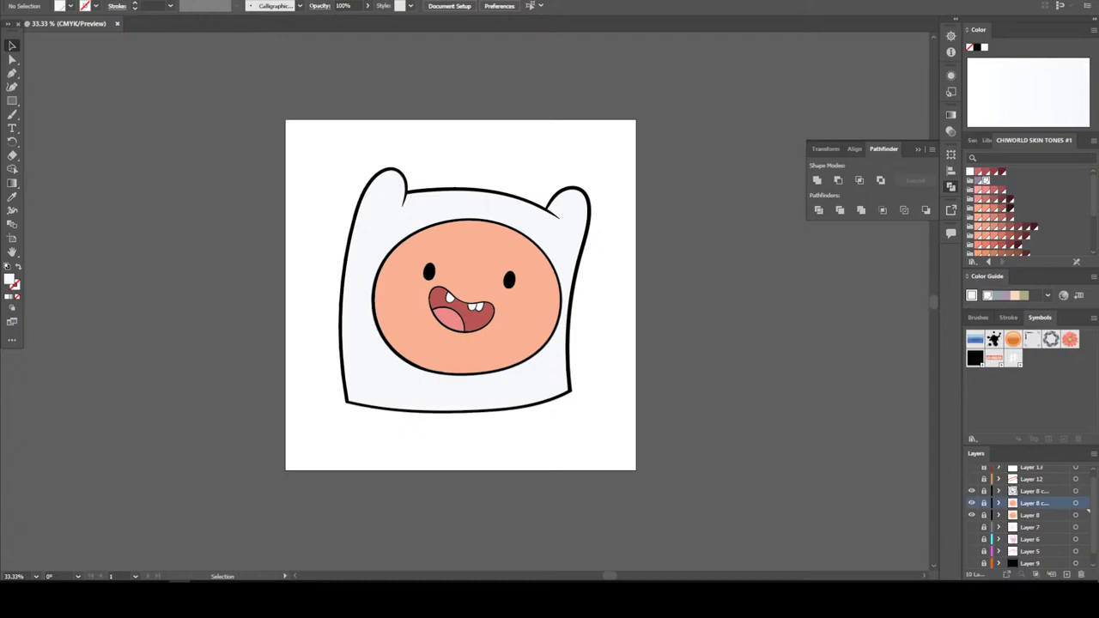
{"action": "key", "text": "ctrl+1"}
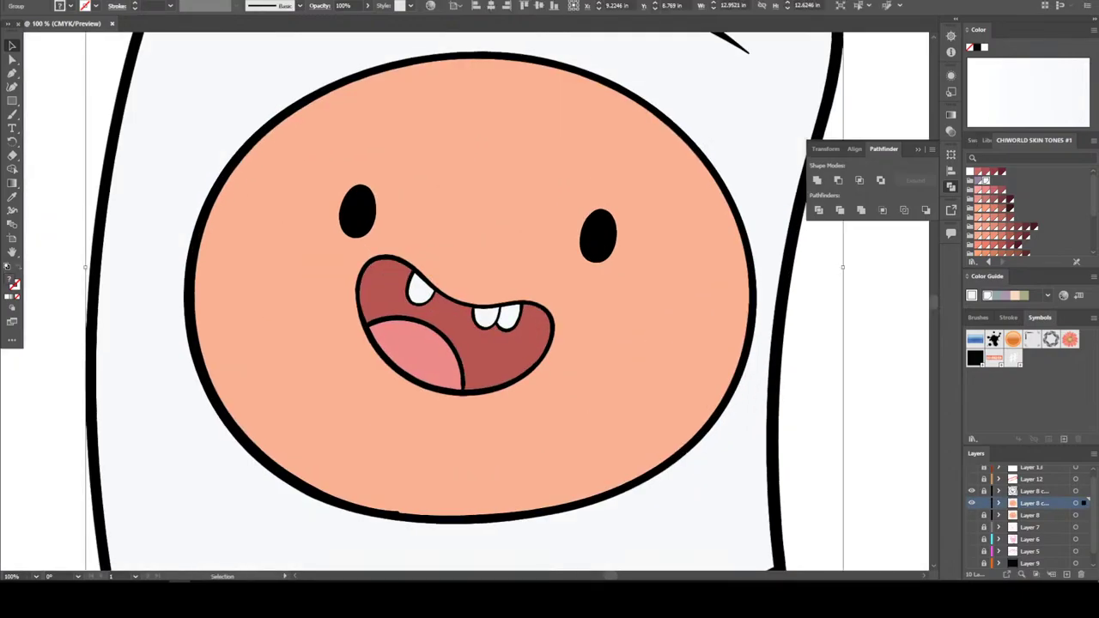
{"action": "key", "text": "a"}
{"action": "key", "text": "ctrl+a"}
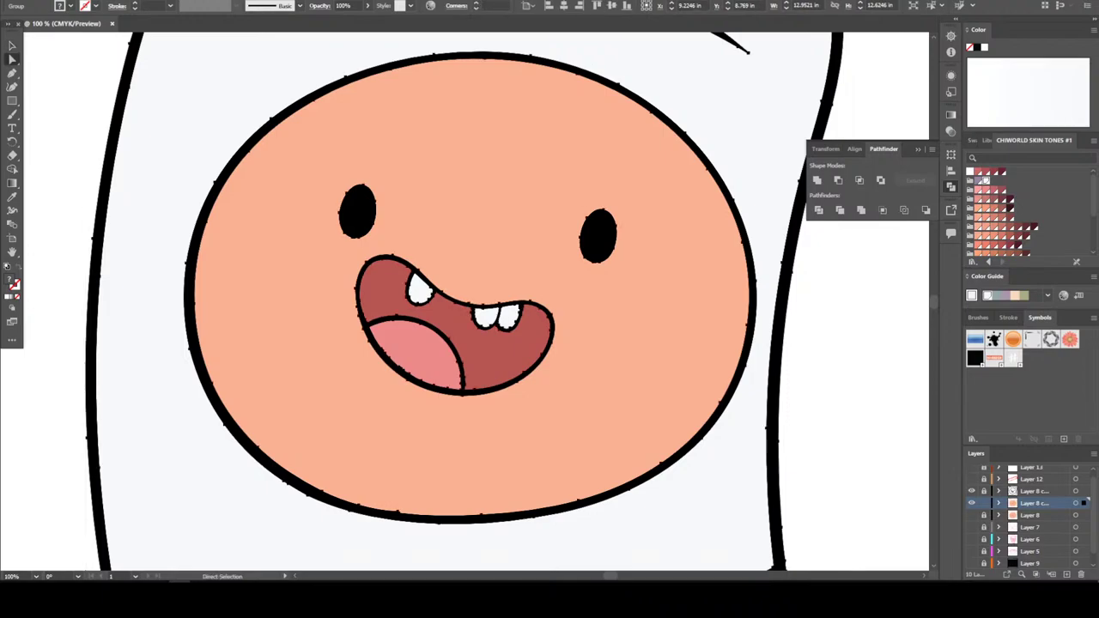
{"action": "key", "text": "ctrl+shift+a"}
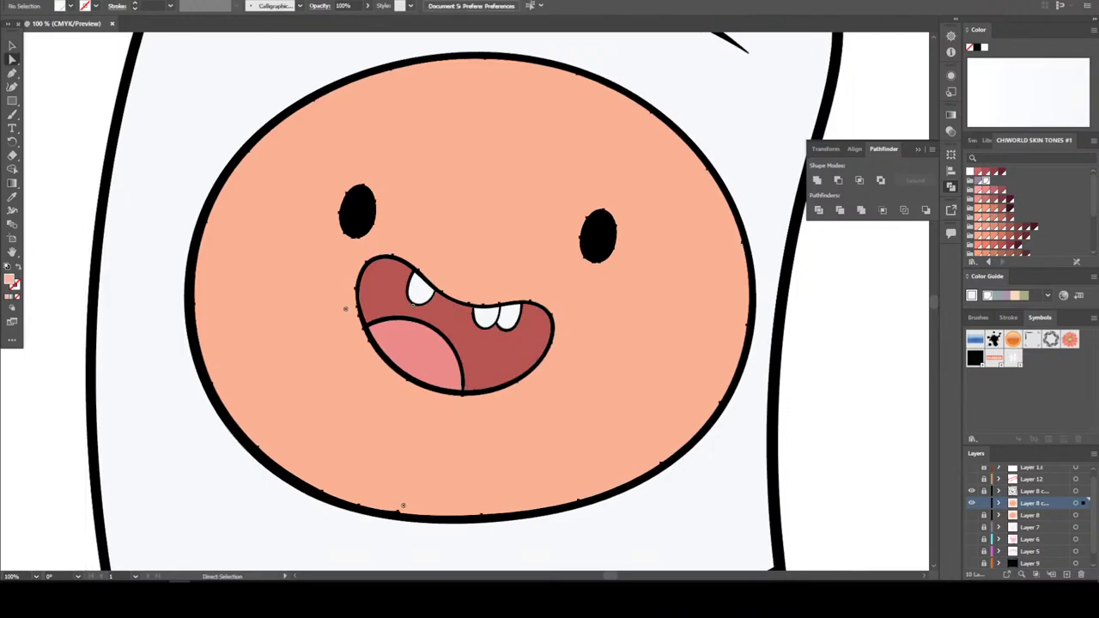
{"action": "key", "text": "Delete"}
{"action": "key", "text": "v"}
{"action": "key", "text": "ctrl+minus"}
{"action": "key", "text": "ctrl+minus"}
{"action": "key", "text": "ctrl+minus"}
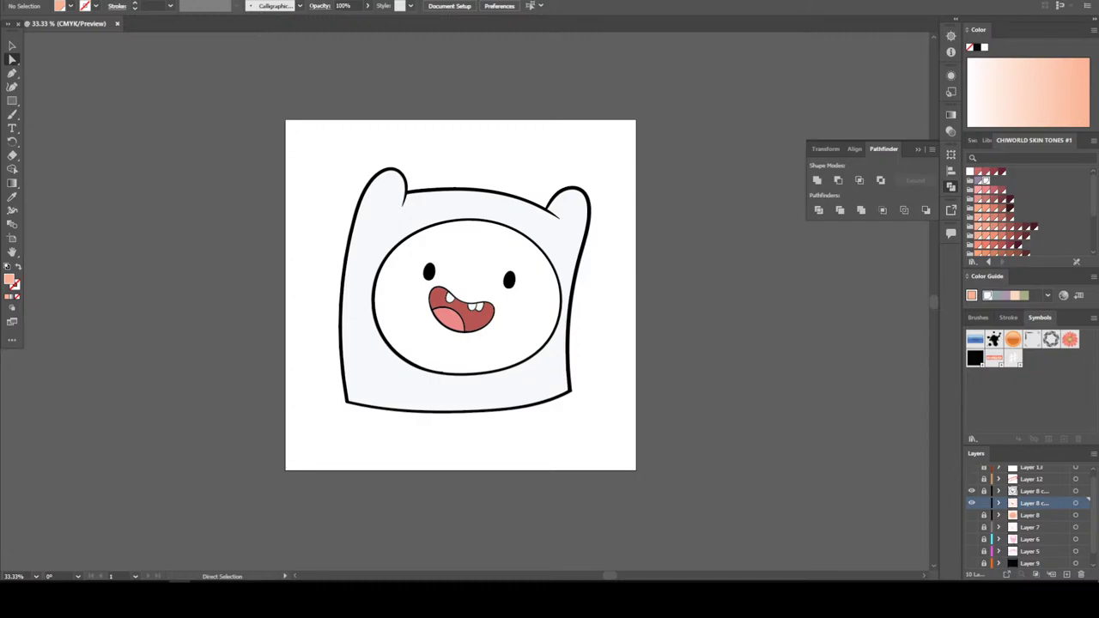
{"action": "key", "text": "ctrl+z"}
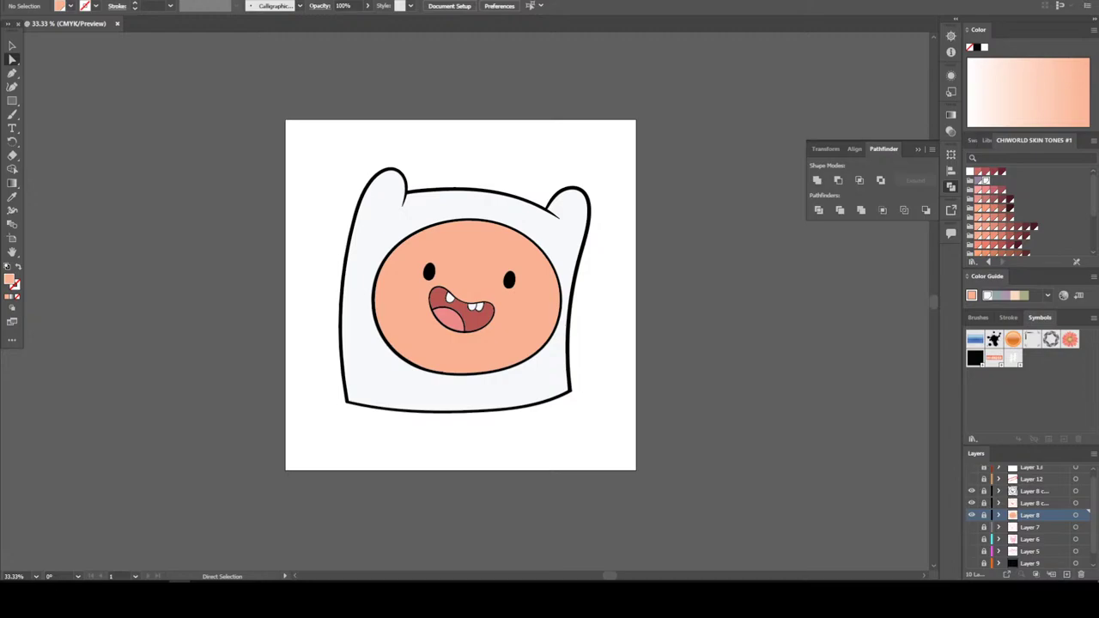
Add new Layer 11 above Layer 8 and zoom to 100%
{"action": "left_click", "coordinate": [1030, 562]}
{"action": "key", "text": "ctrl+l"}
{"action": "key", "text": "ctrl+1"}
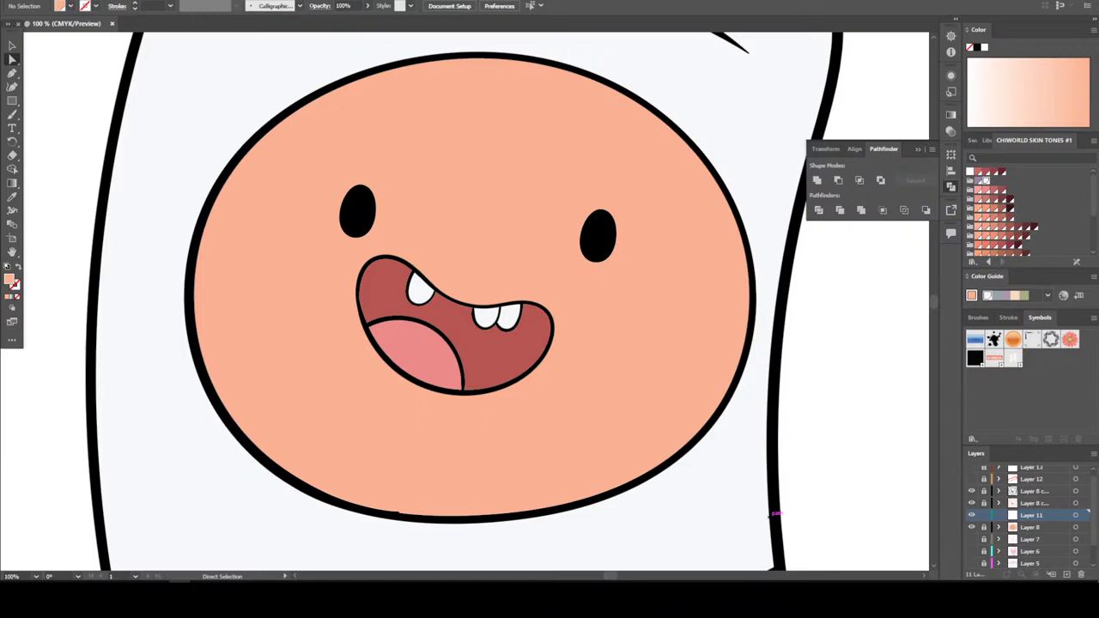
{"action": "scroll", "coordinate": [1000, 211], "scroll_direction": "down", "scroll_amount": 3}
Choose a darker skin-tone fill and the Pencil Tool, undoing a trial stroke
{"action": "left_click", "coordinate": [991, 246]}
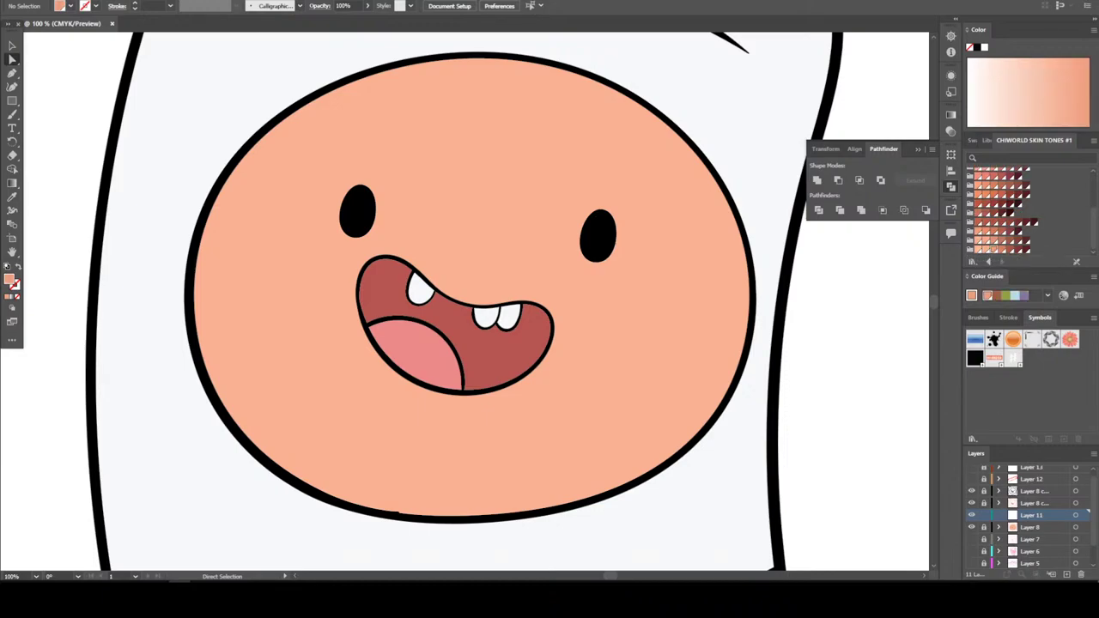
{"action": "left_click", "coordinate": [12, 114]}
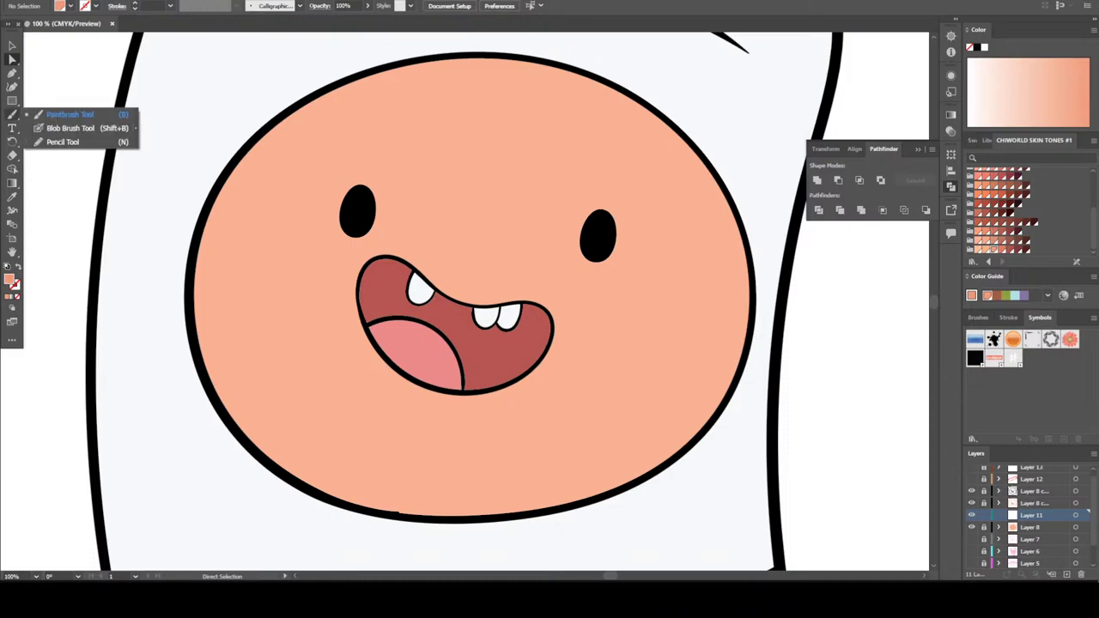
{"action": "left_click", "coordinate": [62, 141]}
{"action": "mouse_move", "coordinate": [692, 485]}
{"action": "left_mouse_down"}
{"action": "mouse_move", "coordinate": [448, 540]}
{"action": "mouse_move", "coordinate": [337, 533]}
{"action": "mouse_move", "coordinate": [505, 507]}
{"action": "mouse_move", "coordinate": [572, 469]}
{"action": "mouse_move", "coordinate": [659, 328]}
{"action": "mouse_move", "coordinate": [631, 137]}
{"action": "mouse_move", "coordinate": [491, 34]}
{"action": "mouse_move", "coordinate": [747, 249]}
{"action": "mouse_move", "coordinate": [748, 275]}
{"action": "left_mouse_up"}
{"action": "key", "text": "ctrl+minus"}
{"action": "key", "text": "ctrl+minus"}
{"action": "key", "text": "ctrl+minus"}
{"action": "key", "text": "ctrl+minus"}
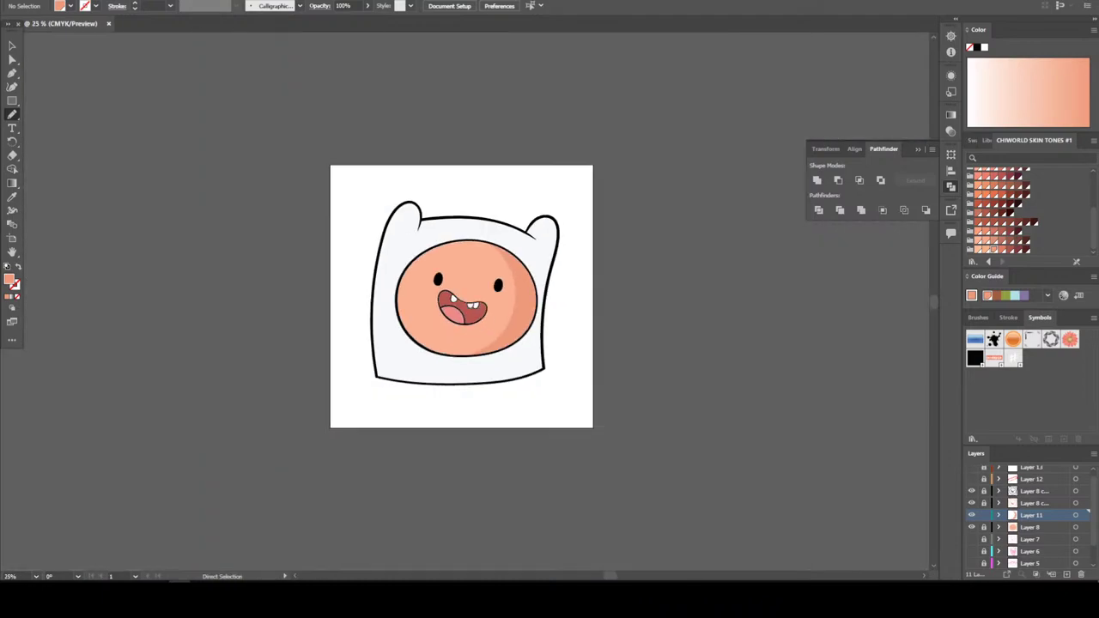
{"action": "key", "text": "ctrl+plus"}
{"action": "key", "text": "ctrl+plus"}
{"action": "key", "text": "ctrl+plus"}
{"action": "scroll", "coordinate": [464, 292], "scroll_direction": "up", "scroll_amount": 1}
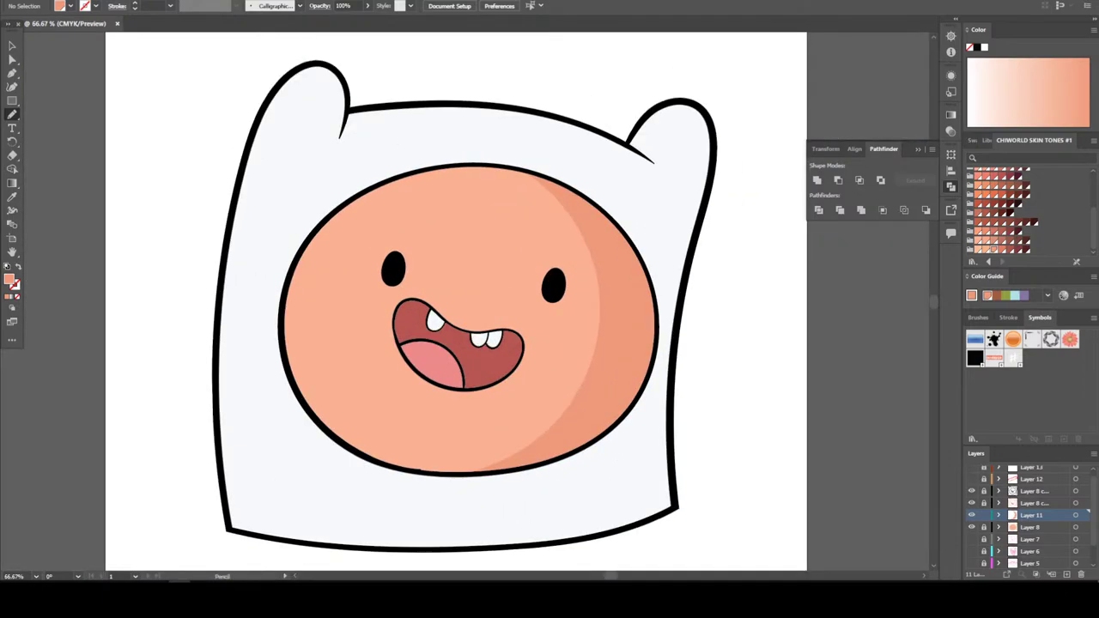
{"action": "key", "text": "ctrl+z"}
Draw a darker peach shadow along the face's left side
{"action": "mouse_move", "coordinate": [297, 470]}
{"action": "left_mouse_down"}
{"action": "mouse_move", "coordinate": [370, 492]}
{"action": "mouse_move", "coordinate": [594, 461]}
{"action": "mouse_move", "coordinate": [620, 440]}
{"action": "mouse_move", "coordinate": [433, 438]}
{"action": "mouse_move", "coordinate": [352, 349]}
{"action": "mouse_move", "coordinate": [366, 249]}
{"action": "mouse_move", "coordinate": [448, 182]}
{"action": "mouse_move", "coordinate": [569, 173]}
{"action": "mouse_move", "coordinate": [307, 215]}
{"action": "mouse_move", "coordinate": [271, 281]}
{"action": "left_mouse_up"}
{"action": "key", "text": "ctrl+minus"}
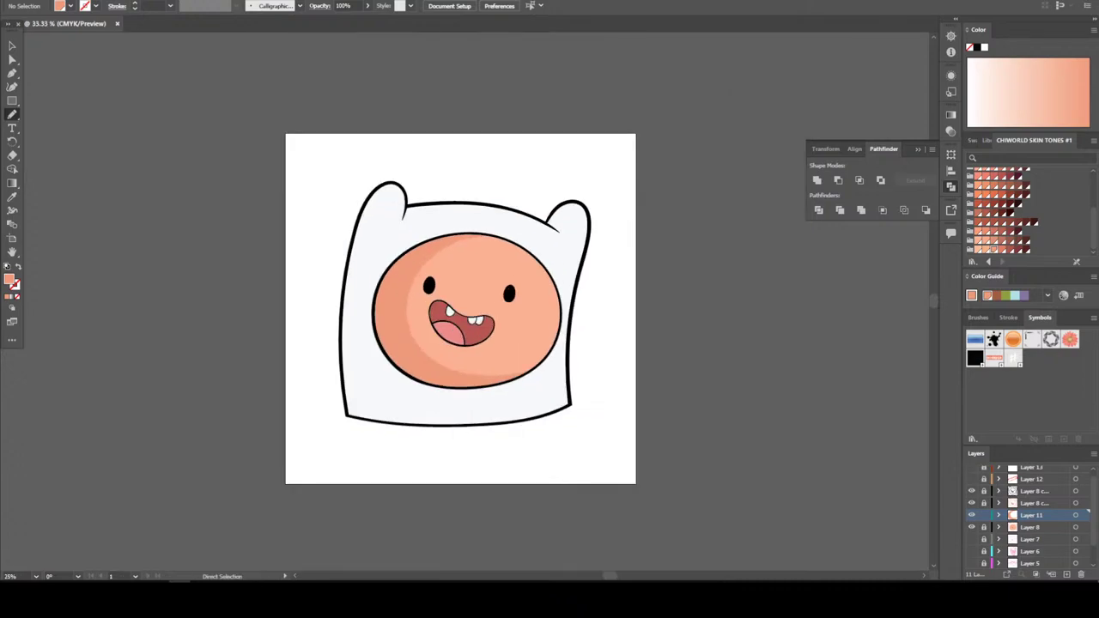
{"action": "key", "text": "ctrl+plus"}
{"action": "key", "text": "ctrl+plus"}
{"action": "key", "text": "ctrl+plus"}
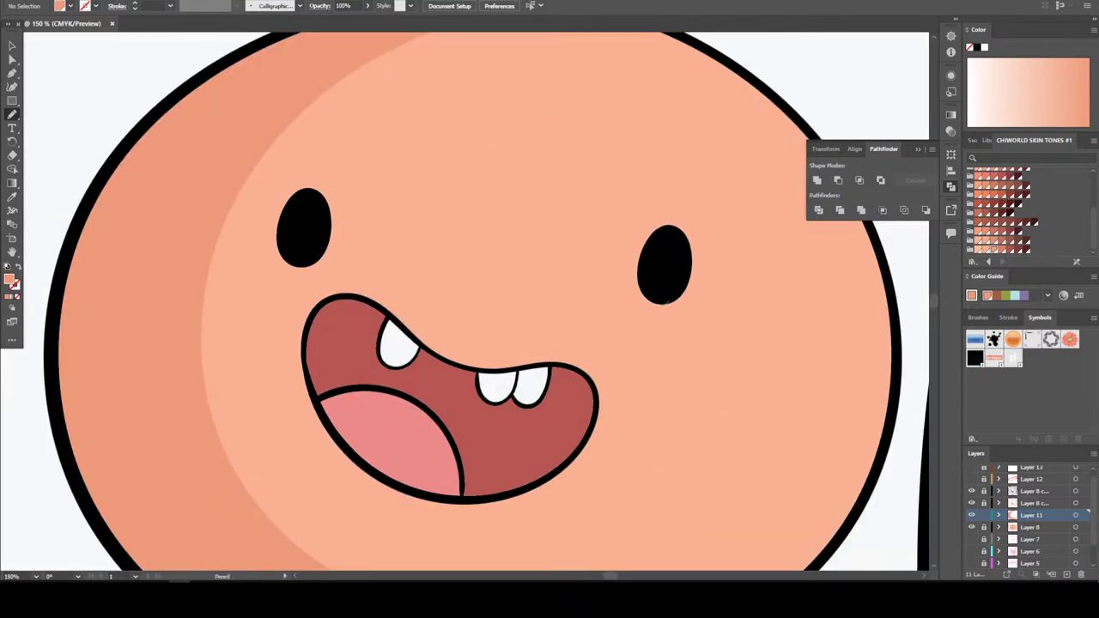
{"action": "mouse_move", "coordinate": [663, 302]}
{"action": "left_mouse_down"}
{"action": "mouse_move", "coordinate": [622, 286]}
{"action": "mouse_move", "coordinate": [627, 241]}
{"action": "mouse_move", "coordinate": [673, 223]}
{"action": "left_mouse_up"}
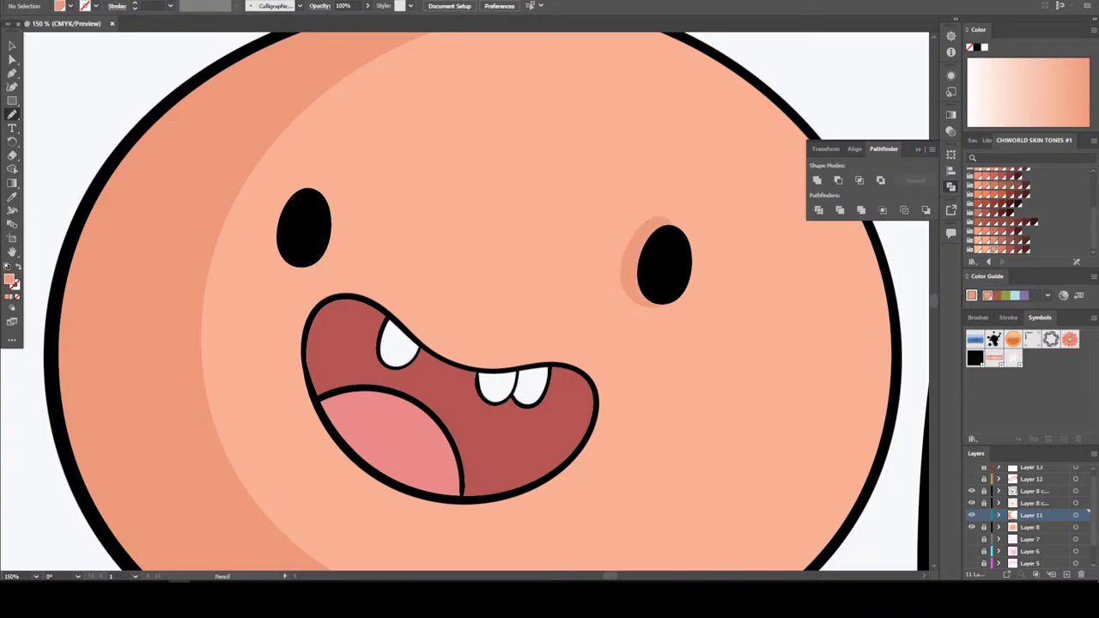
{"action": "key", "text": "ctrl+z"}
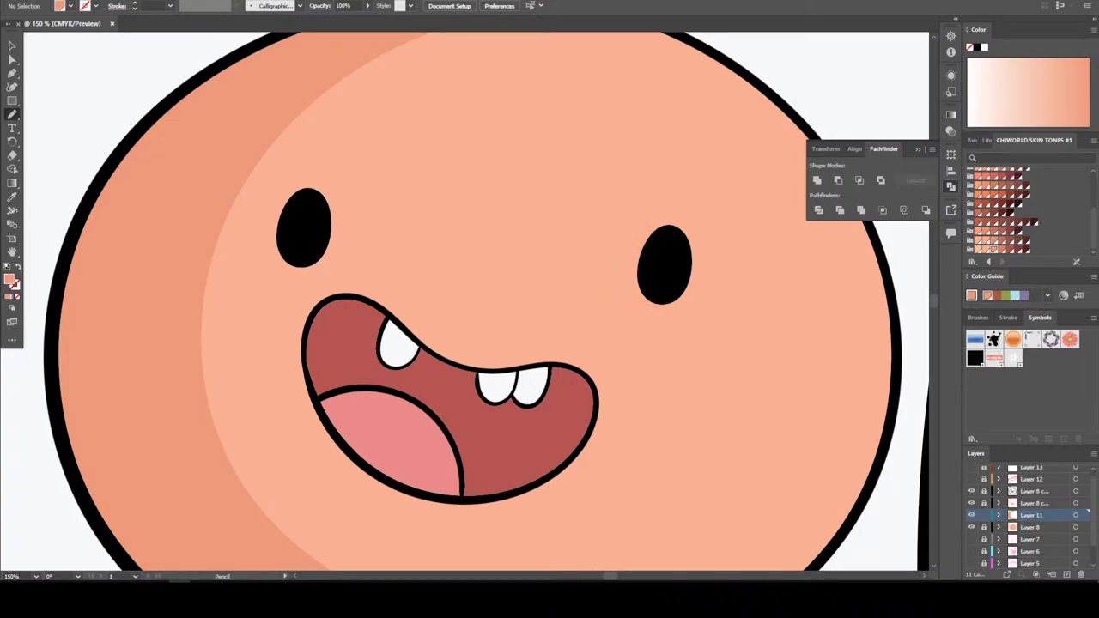
Add shadows under the mouth's lower left, around both eyes and along the mouth's right edge
{"action": "mouse_move", "coordinate": [304, 352]}
{"action": "left_mouse_down"}
{"action": "mouse_move", "coordinate": [311, 407]}
{"action": "mouse_move", "coordinate": [393, 501]}
{"action": "mouse_move", "coordinate": [526, 486]}
{"action": "mouse_move", "coordinate": [515, 481]}
{"action": "left_mouse_up"}
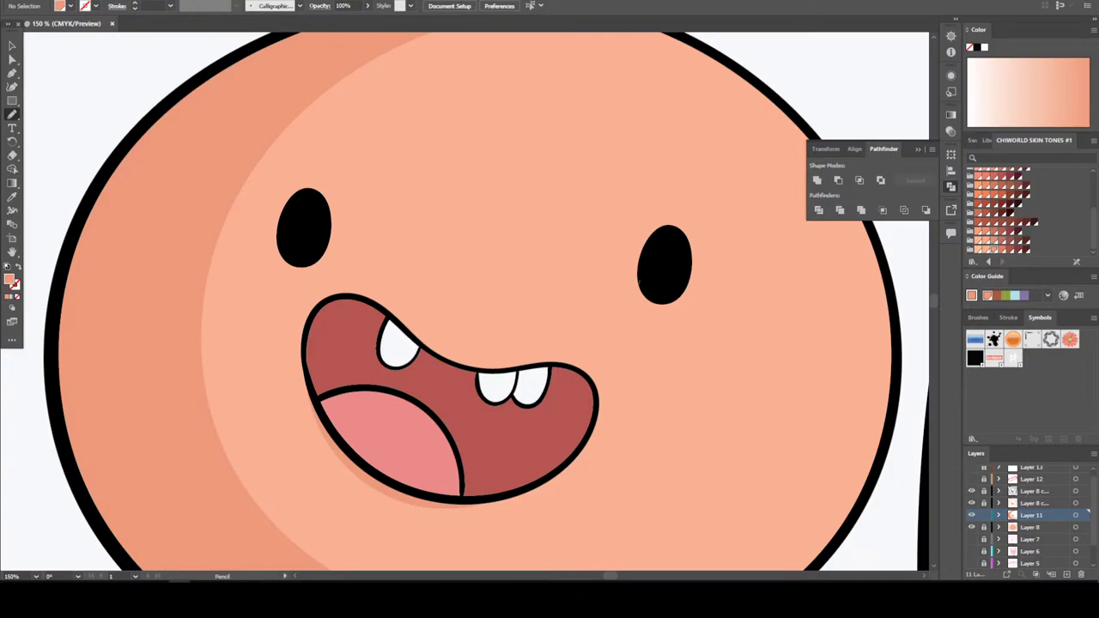
{"action": "mouse_move", "coordinate": [639, 279]}
{"action": "left_mouse_down"}
{"action": "mouse_move", "coordinate": [679, 312]}
{"action": "mouse_move", "coordinate": [694, 292]}
{"action": "mouse_move", "coordinate": [694, 242]}
{"action": "mouse_move", "coordinate": [668, 228]}
{"action": "left_mouse_up"}
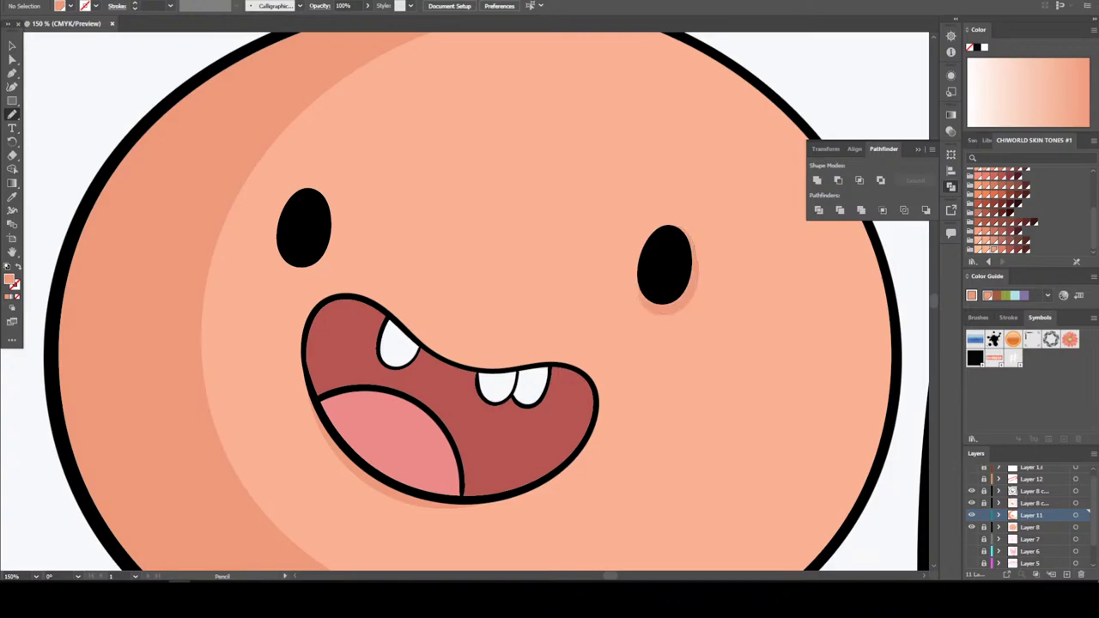
{"action": "mouse_move", "coordinate": [297, 272]}
{"action": "left_mouse_down"}
{"action": "mouse_move", "coordinate": [338, 223]}
{"action": "mouse_move", "coordinate": [293, 184]}
{"action": "mouse_move", "coordinate": [284, 242]}
{"action": "left_mouse_up"}
{"action": "scroll", "coordinate": [284, 242], "scroll_direction": "down", "scroll_amount": 1}
{"action": "mouse_move", "coordinate": [574, 445]}
{"action": "left_mouse_down"}
{"action": "mouse_move", "coordinate": [605, 379]}
{"action": "mouse_move", "coordinate": [528, 347]}
{"action": "mouse_move", "coordinate": [482, 353]}
{"action": "left_mouse_up"}
{"action": "scroll", "coordinate": [465, 302], "scroll_direction": "down", "scroll_amount": 8}
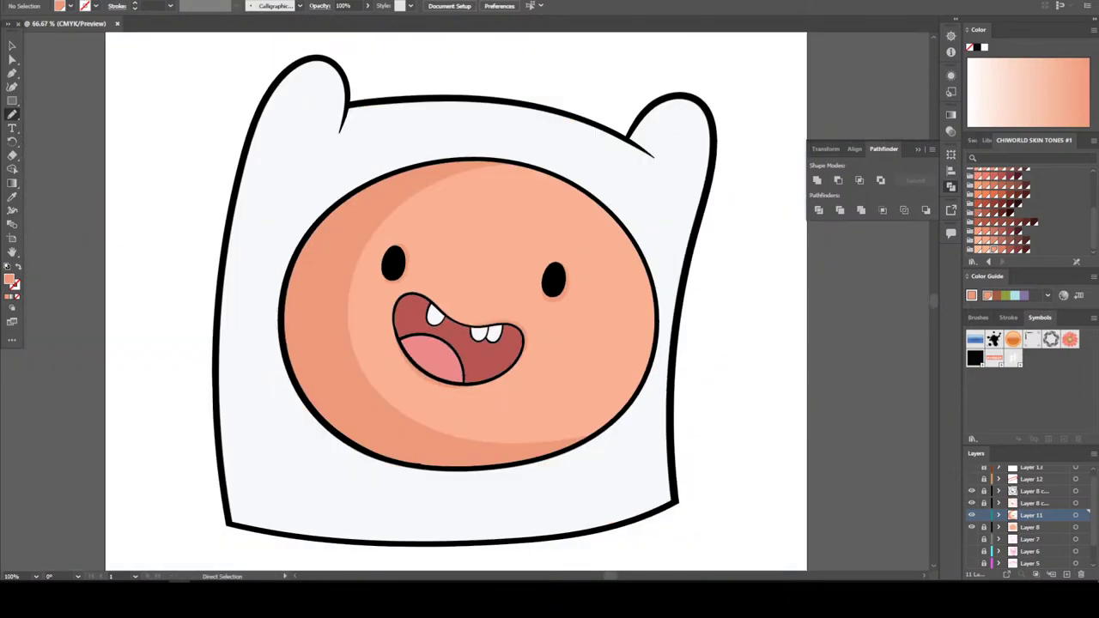
{"action": "scroll", "coordinate": [464, 301], "scroll_direction": "up", "scroll_amount": 3}
{"action": "scroll", "coordinate": [464, 302], "scroll_direction": "up", "scroll_amount": 3}
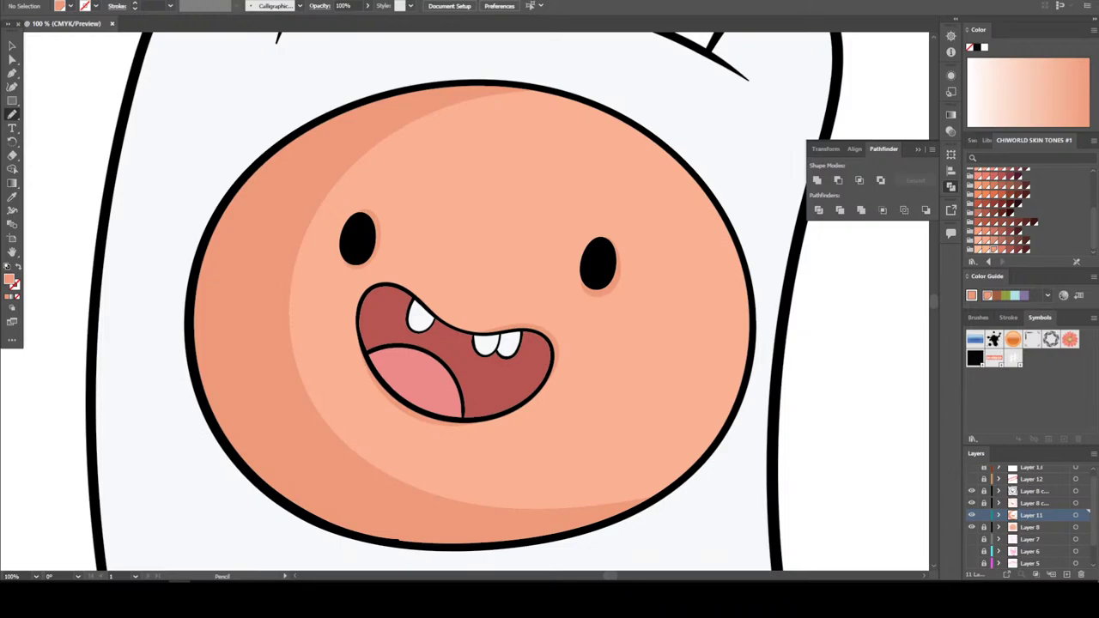
Add a new layer above the copied face layer for the hood shading
{"action": "left_click", "coordinate": [1035, 503]}
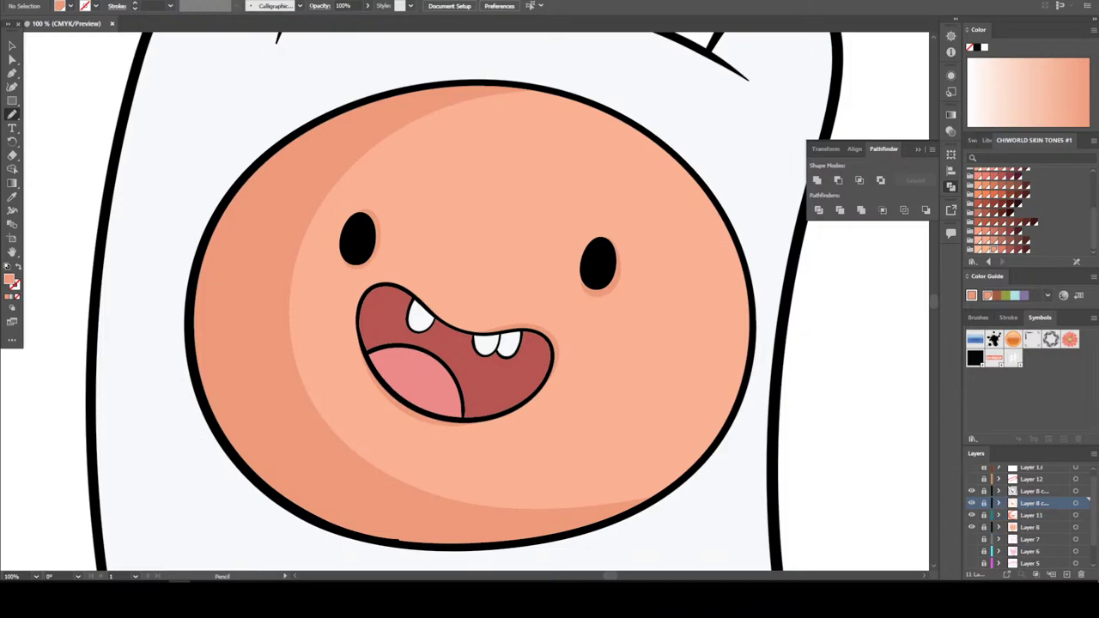
{"action": "left_click", "coordinate": [1066, 575]}
{"action": "key", "text": "ctrl+minus"}
{"action": "key", "text": "ctrl+minus"}
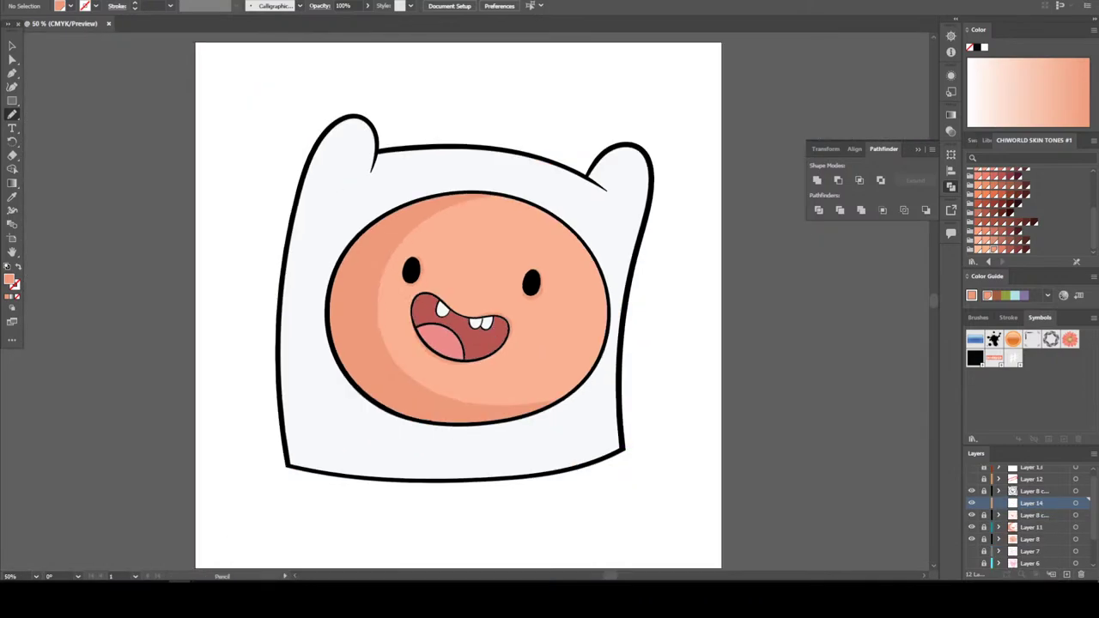
{"action": "key", "text": "ctrl+plus"}
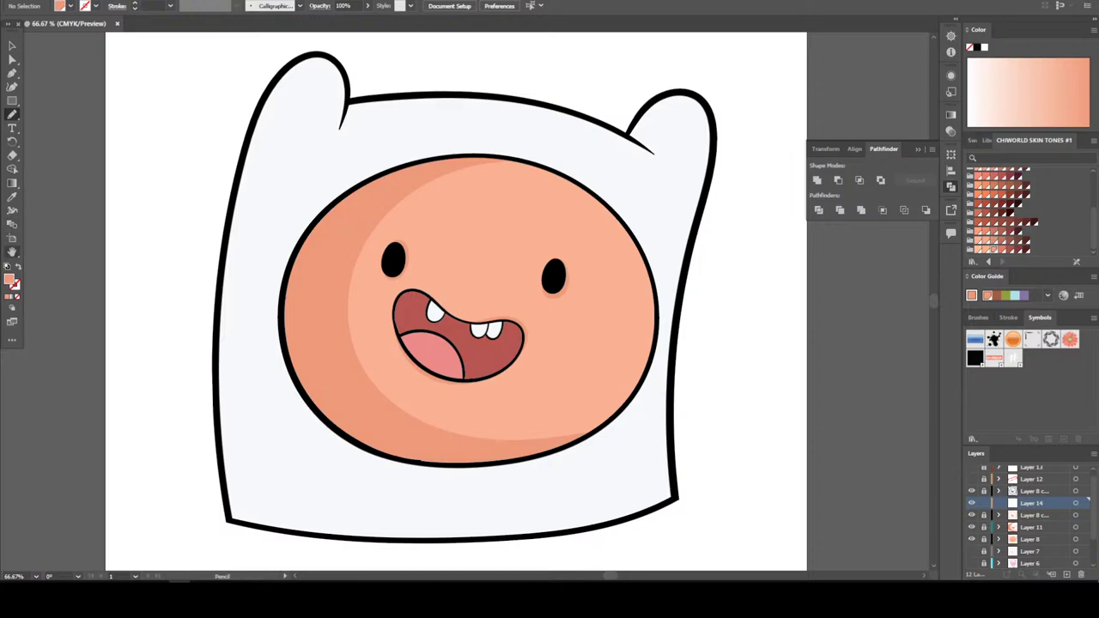
Lighten the fill colour to a pale pink
{"action": "double_click", "coordinate": [8, 278]}
{"action": "mouse_move", "coordinate": [429, 225]}
{"action": "left_mouse_down"}
{"action": "mouse_move", "coordinate": [417, 236]}
{"action": "mouse_move", "coordinate": [427, 227]}
{"action": "left_mouse_up"}
{"action": "left_click", "coordinate": [672, 212]}
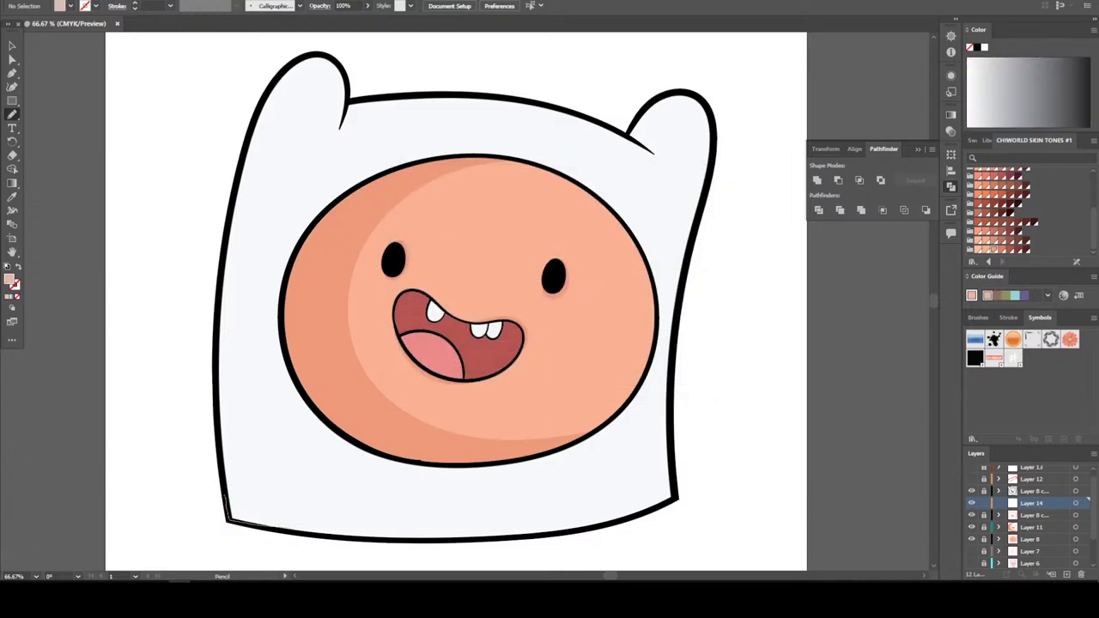
Draw pink shadow shapes up the hood's left inner side and down the ear's inner left edge
{"action": "mouse_move", "coordinate": [316, 535]}
{"action": "left_mouse_down"}
{"action": "mouse_move", "coordinate": [266, 431]}
{"action": "mouse_move", "coordinate": [260, 281]}
{"action": "mouse_move", "coordinate": [289, 151]}
{"action": "left_mouse_up"}
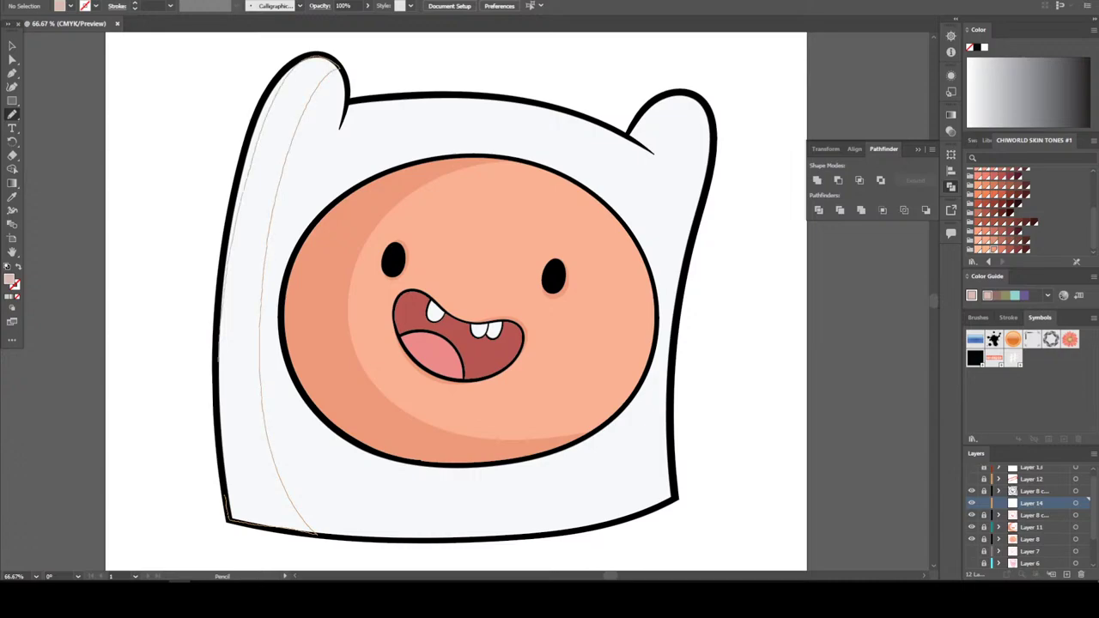
{"action": "left_click_drag", "start_coordinate": [333, 71], "coordinate": [340, 82]}
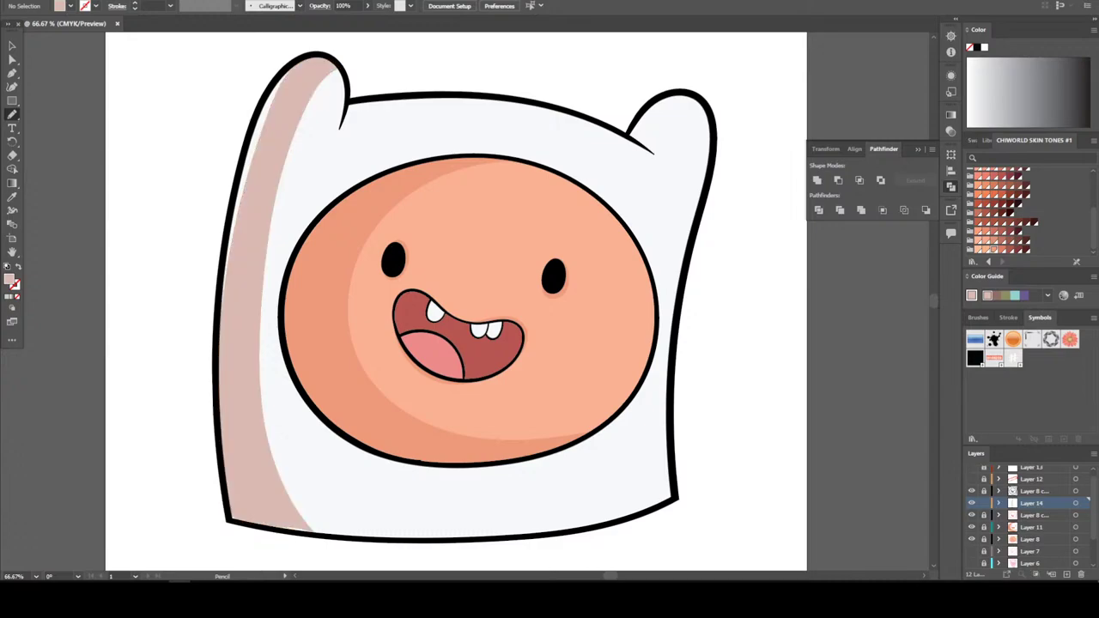
{"action": "key", "text": "ctrl+minus"}
{"action": "key", "text": "ctrl+minus"}
{"action": "key", "text": "ctrl+plus"}
{"action": "key", "text": "ctrl+plus"}
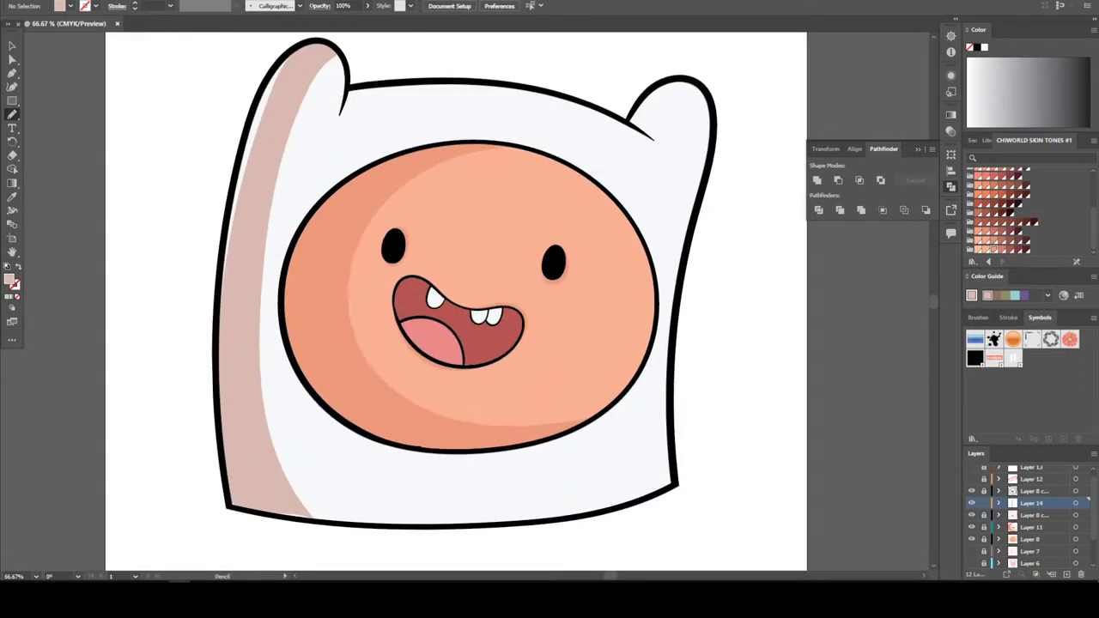
{"action": "scroll", "coordinate": [455, 300], "scroll_direction": "down", "scroll_amount": 1}
{"action": "scroll", "coordinate": [455, 301], "scroll_direction": "up", "scroll_amount": 1}
{"action": "scroll", "coordinate": [455, 300], "scroll_direction": "left", "scroll_amount": 2}
{"action": "scroll", "coordinate": [455, 300], "scroll_direction": "up", "scroll_amount": 1}
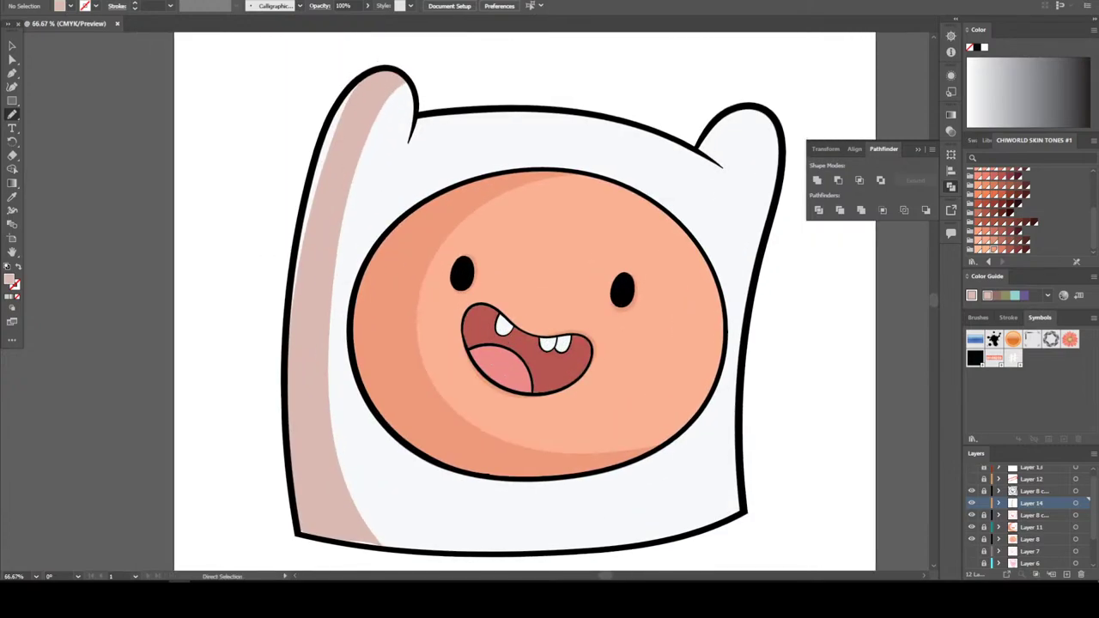
{"action": "key", "text": "ctrl+plus"}
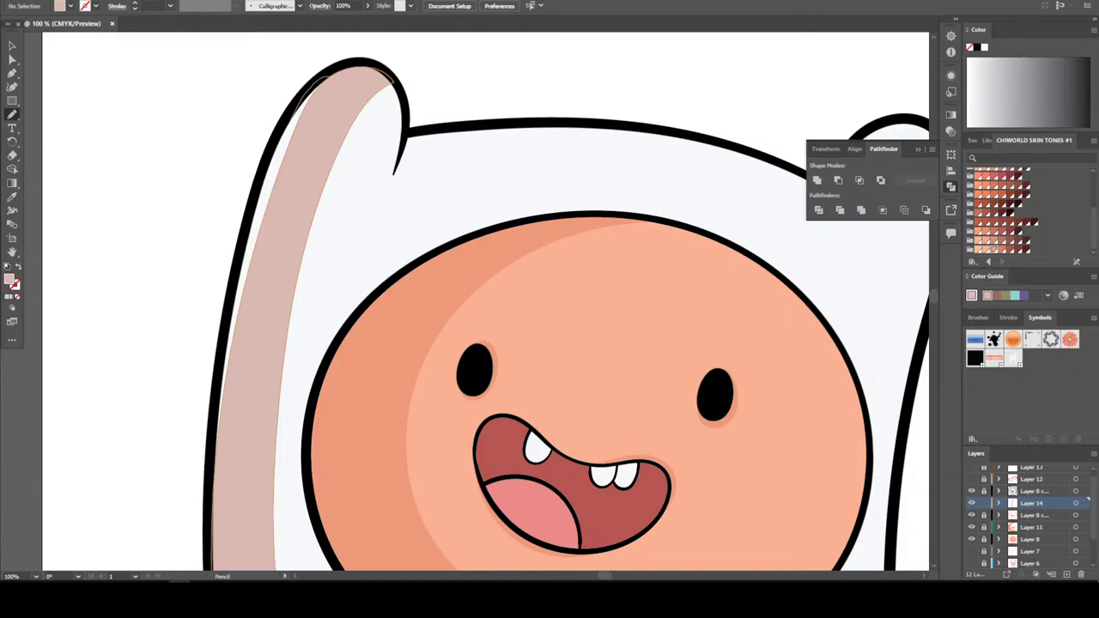
{"action": "left_click_drag", "start_coordinate": [254, 181], "coordinate": [214, 455]}
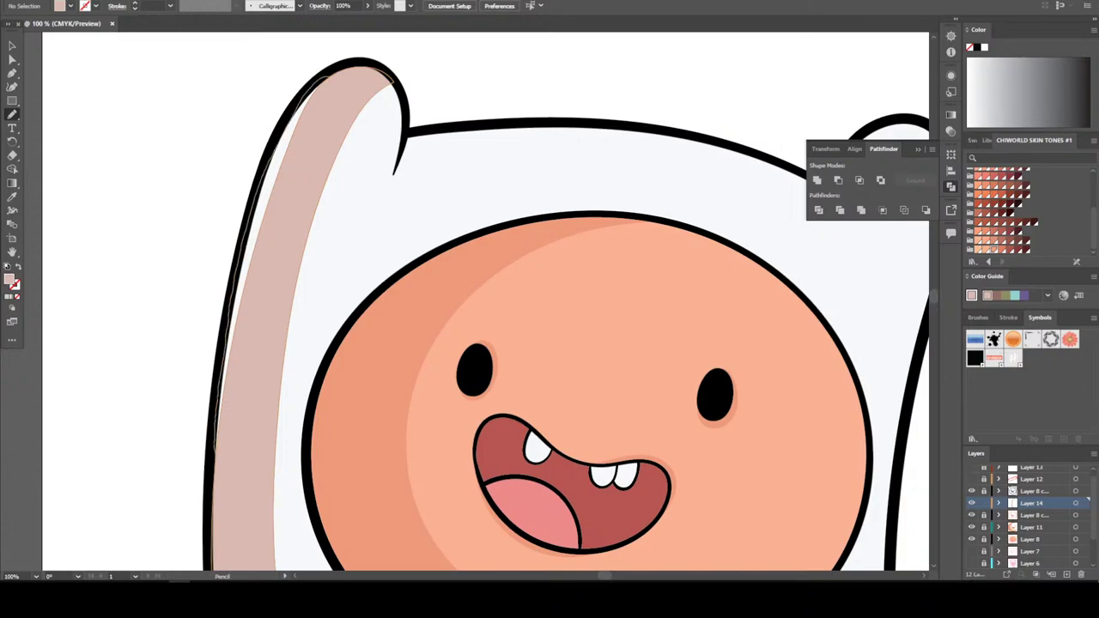
Draw a pale shadow shape along the hood's bottom edge and the face's lower-left outline
{"action": "key", "text": "ctrl+minus"}
{"action": "key", "text": "ctrl+minus"}
{"action": "key", "text": "ctrl+minus"}
{"action": "key", "text": "ctrl+minus"}
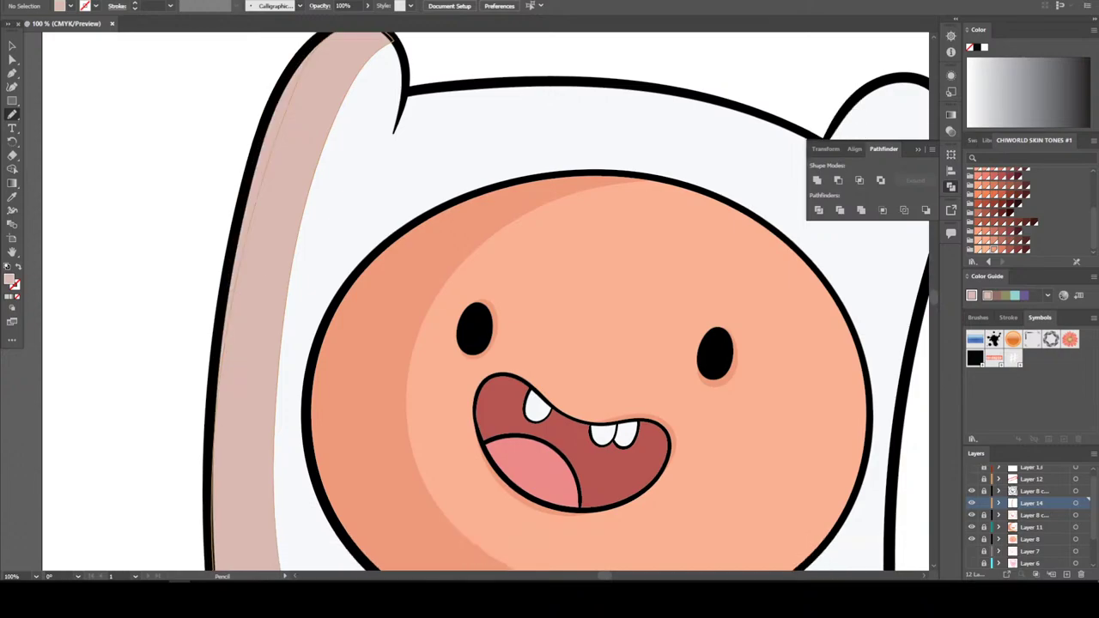
{"action": "key", "text": "ctrl+plus"}
{"action": "key", "text": "ctrl+plus"}
{"action": "key", "text": "ctrl+plus"}
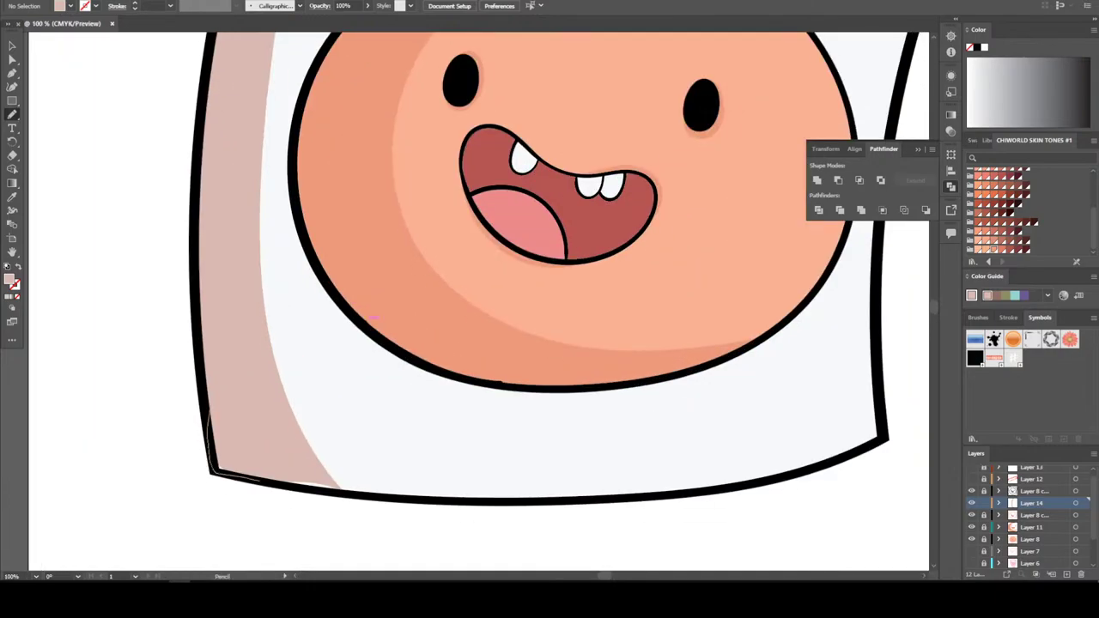
{"action": "left_click_drag", "start_coordinate": [260, 480], "coordinate": [346, 491]}
{"action": "left_click_drag", "start_coordinate": [417, 499], "coordinate": [577, 500]}
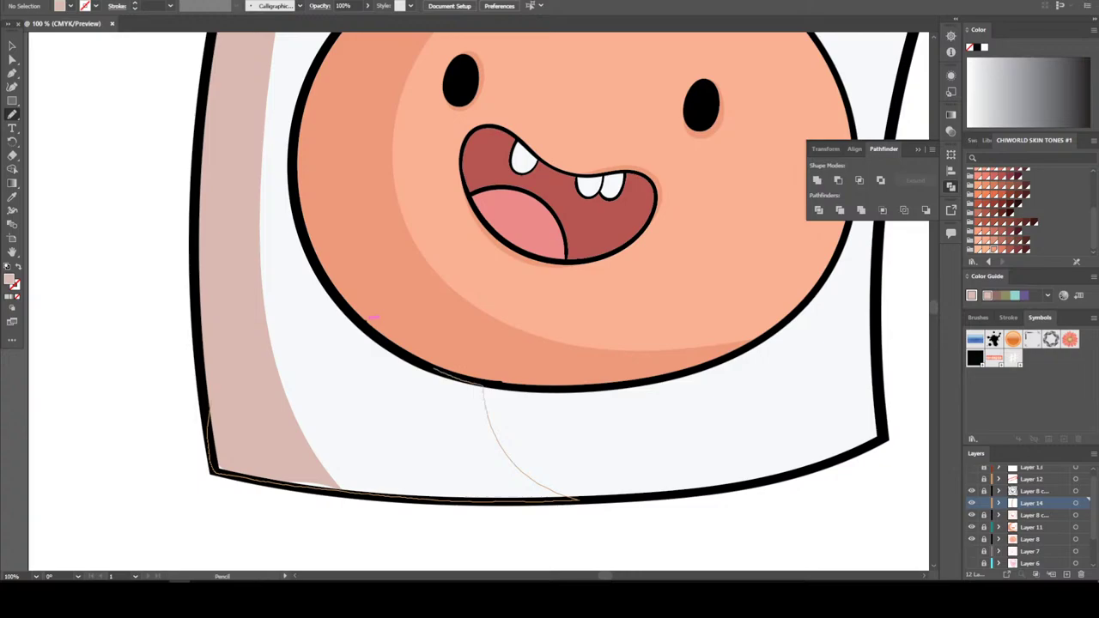
{"action": "left_click_drag", "start_coordinate": [435, 369], "coordinate": [369, 329]}
{"action": "mouse_move", "coordinate": [325, 281]}
{"action": "left_mouse_down"}
{"action": "mouse_move", "coordinate": [299, 199]}
{"action": "mouse_move", "coordinate": [293, 133]}
{"action": "mouse_move", "coordinate": [265, 136]}
{"action": "left_mouse_up"}
{"action": "key", "text": "ctrl+minus"}
{"action": "key", "text": "ctrl+minus"}
{"action": "key", "text": "ctrl+minus"}
{"action": "key", "text": "ctrl+minus"}
{"action": "key", "text": "ctrl+minus"}
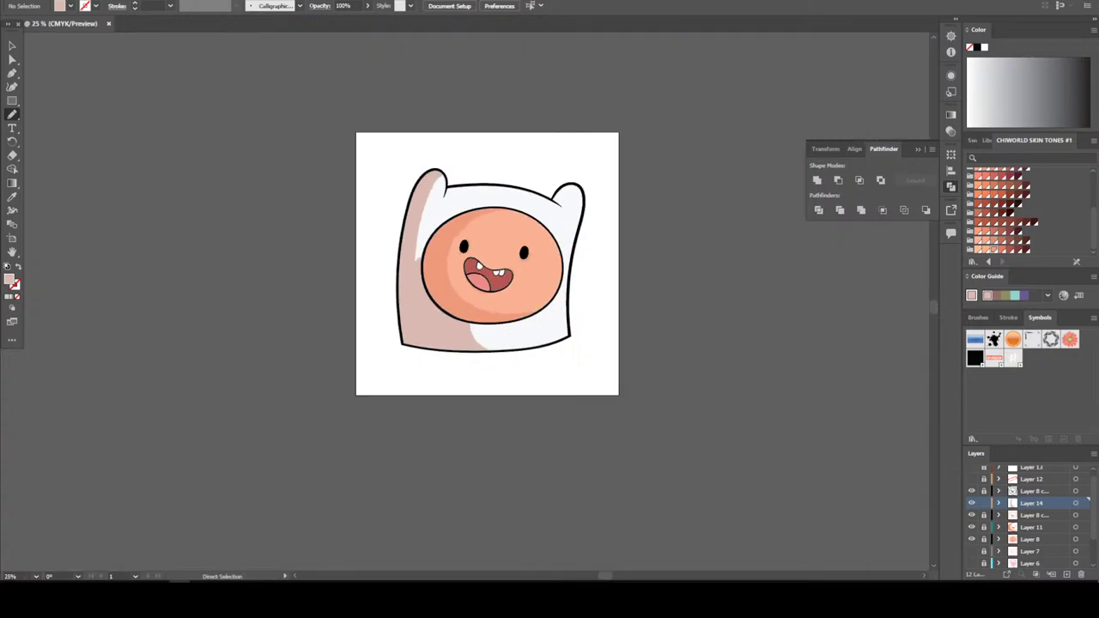
{"action": "key", "text": "ctrl+plus"}
{"action": "key", "text": "ctrl+plus"}
{"action": "key", "text": "ctrl+plus"}
{"action": "key", "text": "ctrl+plus"}
{"action": "key", "text": "ctrl+plus"}
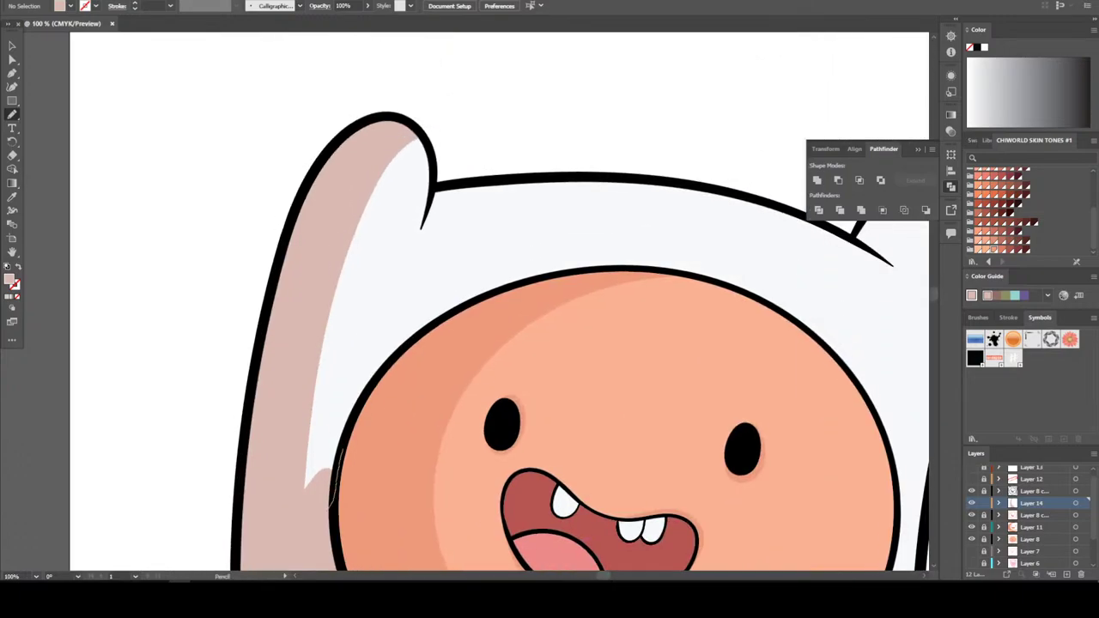
Draw a closed shading shape along the hood's inner edge up beside the left ear
{"action": "left_click_drag", "start_coordinate": [344, 448], "coordinate": [370, 390]}
{"action": "left_click_drag", "start_coordinate": [381, 339], "coordinate": [407, 229]}
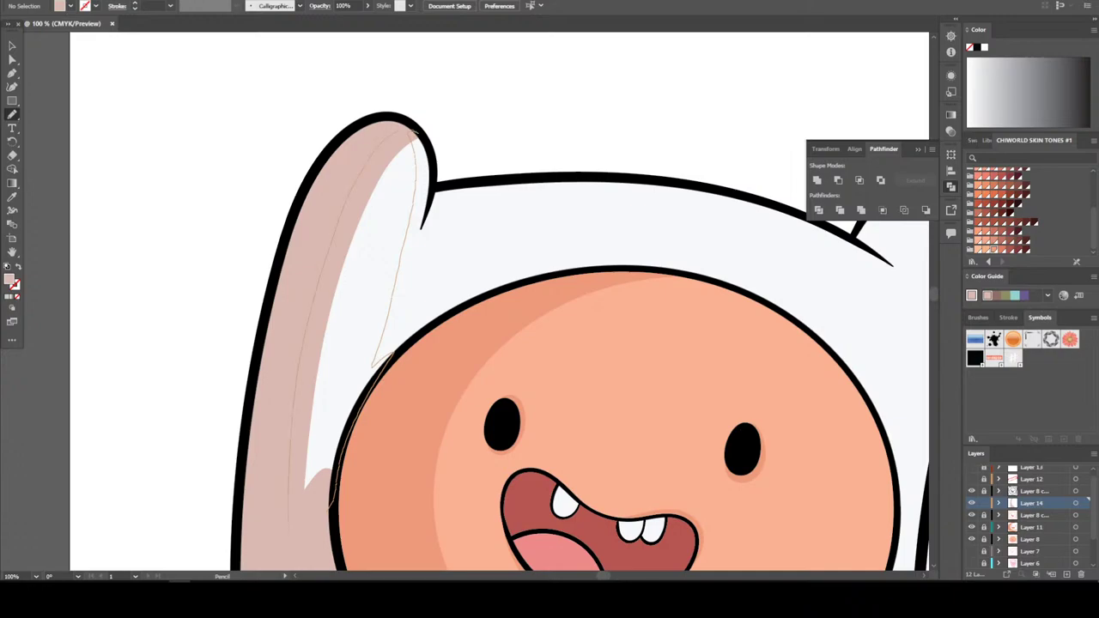
{"action": "left_click_drag", "start_coordinate": [407, 228], "coordinate": [418, 136]}
{"action": "scroll", "coordinate": [580, 343], "scroll_direction": "up", "scroll_amount": 3}
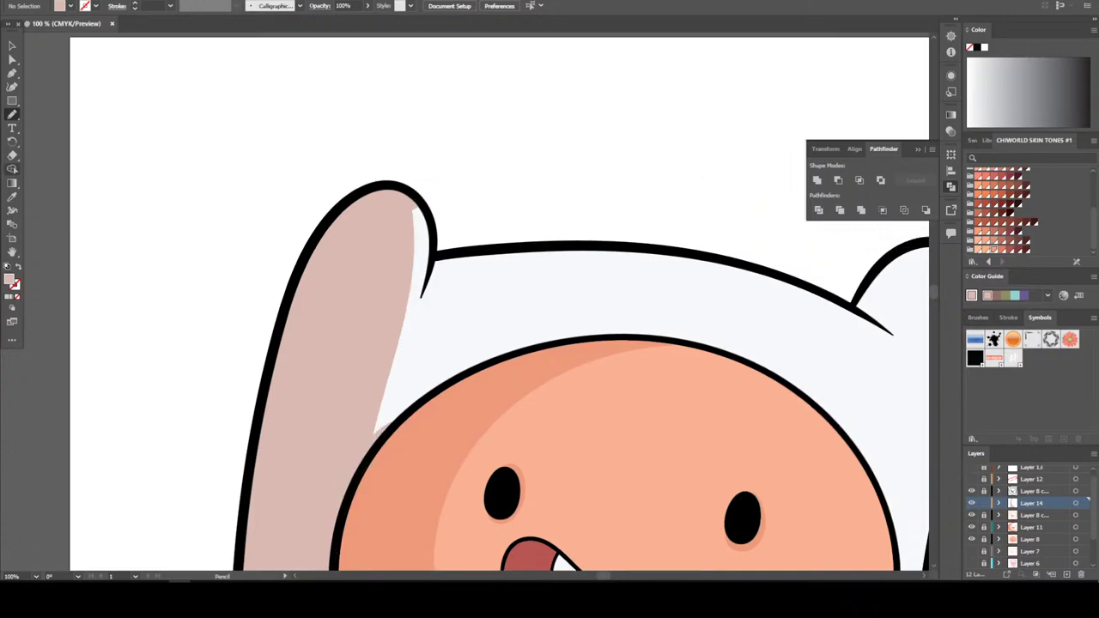
{"action": "left_click", "coordinate": [12, 156]}
Erase the shading along the left ear's top and right edges to leave white highlights
{"action": "mouse_move", "coordinate": [418, 217]}
{"action": "left_mouse_down"}
{"action": "mouse_move", "coordinate": [367, 185]}
{"action": "mouse_move", "coordinate": [332, 206]}
{"action": "mouse_move", "coordinate": [297, 252]}
{"action": "left_mouse_up"}
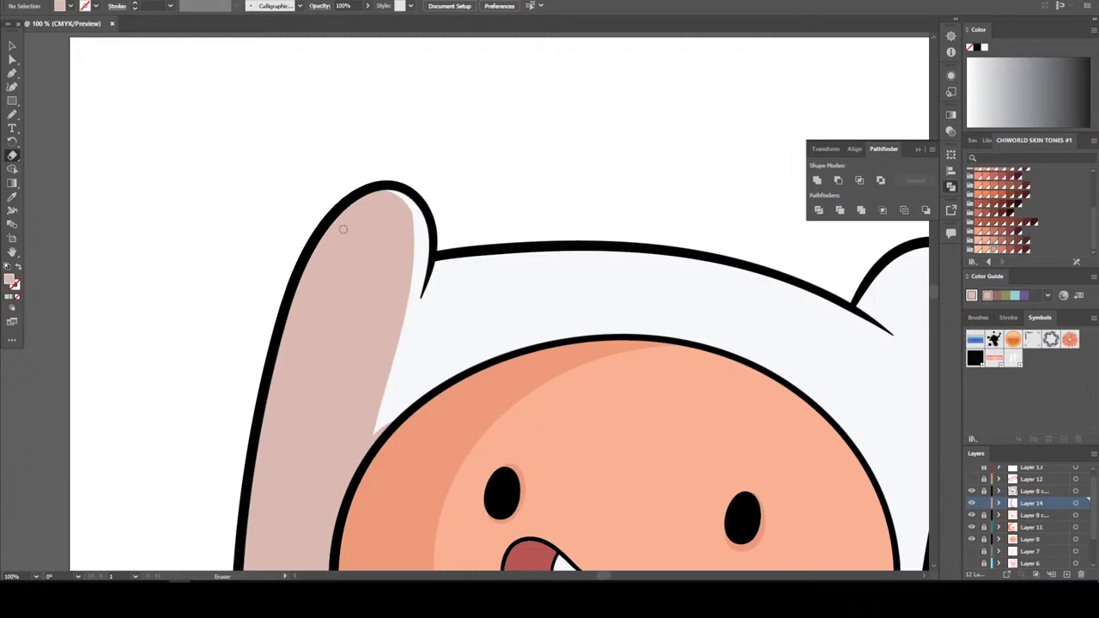
{"action": "mouse_move", "coordinate": [416, 285]}
{"action": "left_mouse_down"}
{"action": "mouse_move", "coordinate": [411, 213]}
{"action": "mouse_move", "coordinate": [369, 195]}
{"action": "mouse_move", "coordinate": [294, 247]}
{"action": "left_mouse_up"}
{"action": "left_click_drag", "start_coordinate": [345, 444], "coordinate": [343, 483]}
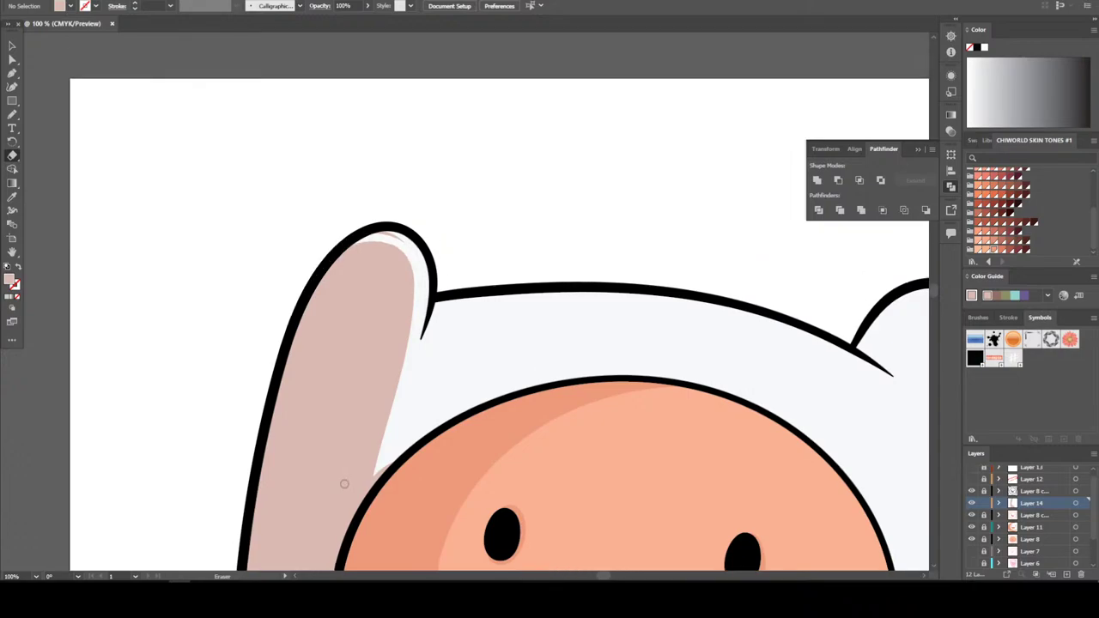
{"action": "key", "text": "ctrl+equal"}
{"action": "key", "text": "ctrl+equal"}
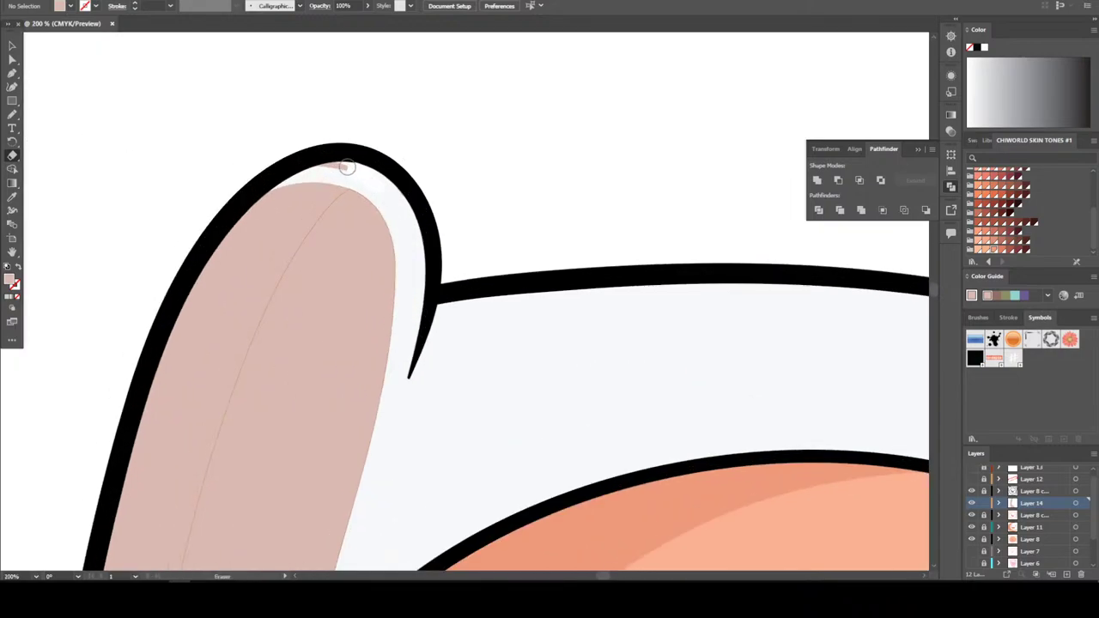
{"action": "key", "text": "ctrl+minus"}
{"action": "key", "text": "ctrl+minus"}
{"action": "key", "text": "ctrl+minus"}
{"action": "key", "text": "ctrl+minus"}
{"action": "key", "text": "ctrl+minus"}
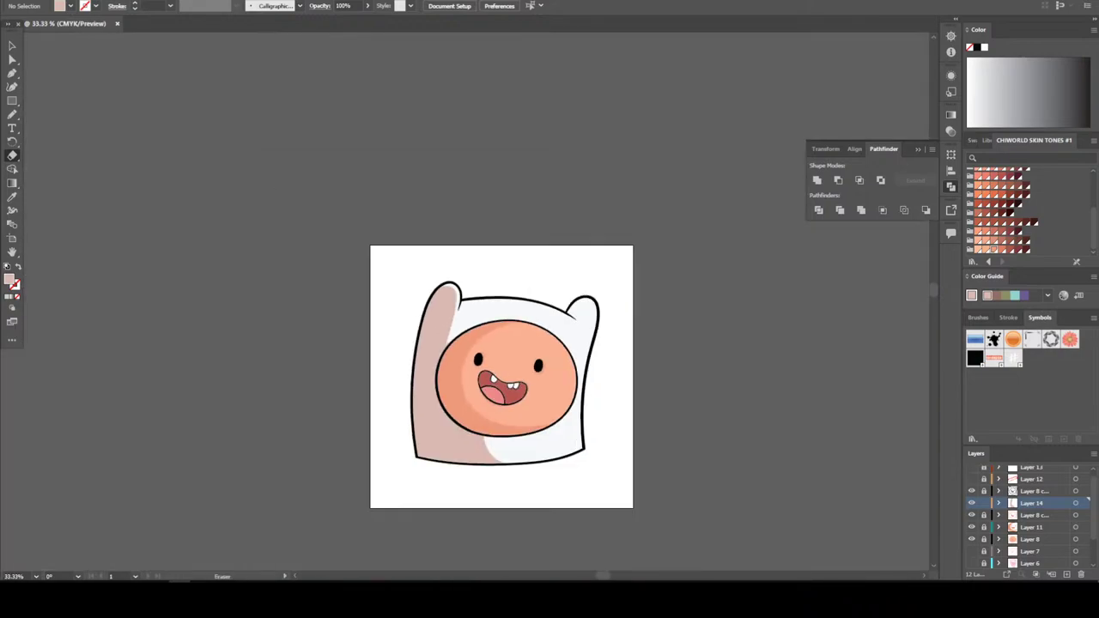
{"action": "key", "text": "ctrl+equal"}
{"action": "key", "text": "ctrl+equal"}
{"action": "key", "text": "ctrl+equal"}
{"action": "key", "text": "ctrl+equal"}
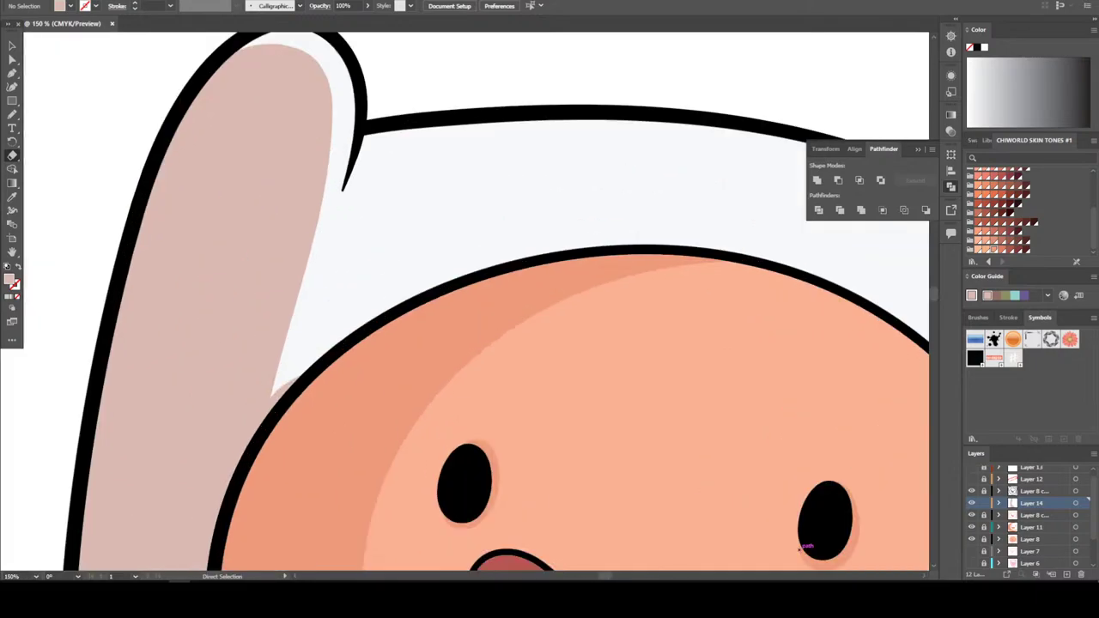
{"action": "scroll", "coordinate": [799, 544], "scroll_direction": "up", "scroll_amount": 2}
Draw pink shading along the face outline from the ear and across the hood top
{"action": "key", "text": "n"}
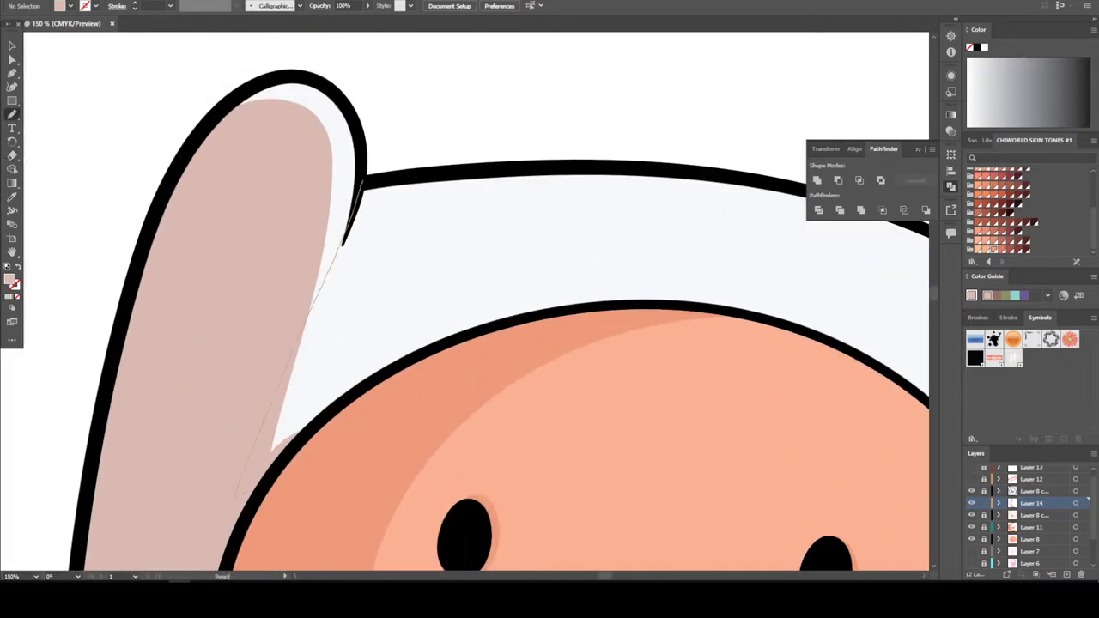
{"action": "left_click_drag", "start_coordinate": [270, 468], "coordinate": [382, 380]}
{"action": "mouse_move", "coordinate": [474, 327]}
{"action": "left_mouse_down"}
{"action": "mouse_move", "coordinate": [553, 253]}
{"action": "mouse_move", "coordinate": [656, 208]}
{"action": "mouse_move", "coordinate": [777, 192]}
{"action": "mouse_move", "coordinate": [623, 171]}
{"action": "mouse_move", "coordinate": [369, 180]}
{"action": "left_mouse_up"}
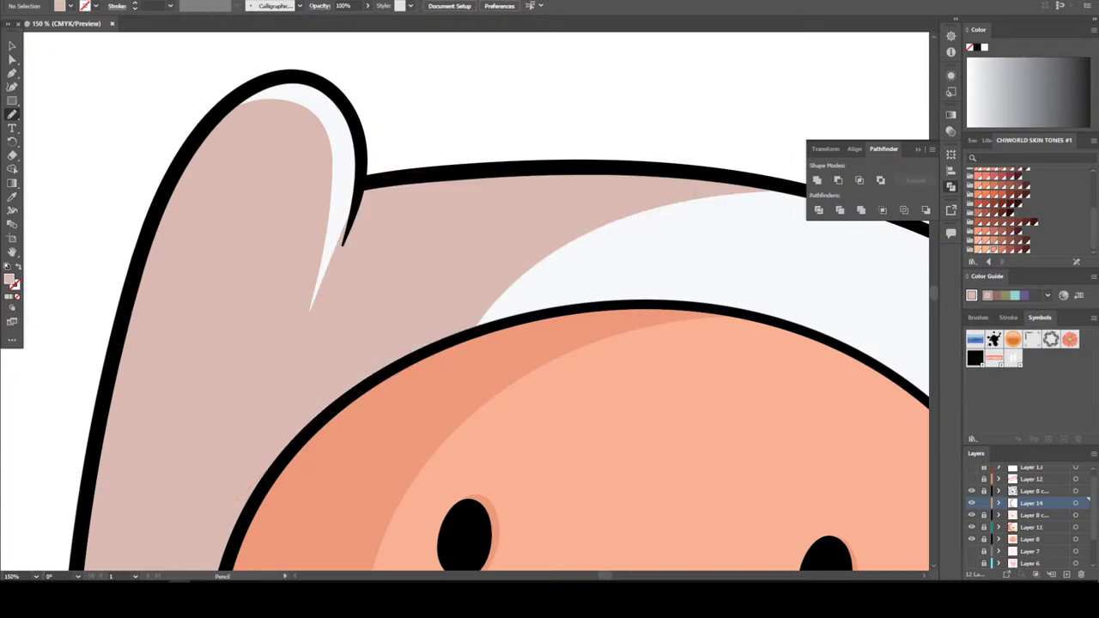
{"action": "key", "text": "ctrl+minus"}
{"action": "key", "text": "ctrl+minus"}
{"action": "key", "text": "ctrl+minus"}
{"action": "key", "text": "ctrl+minus"}
{"action": "key", "text": "ctrl+minus"}
{"action": "key", "text": "ctrl+minus"}
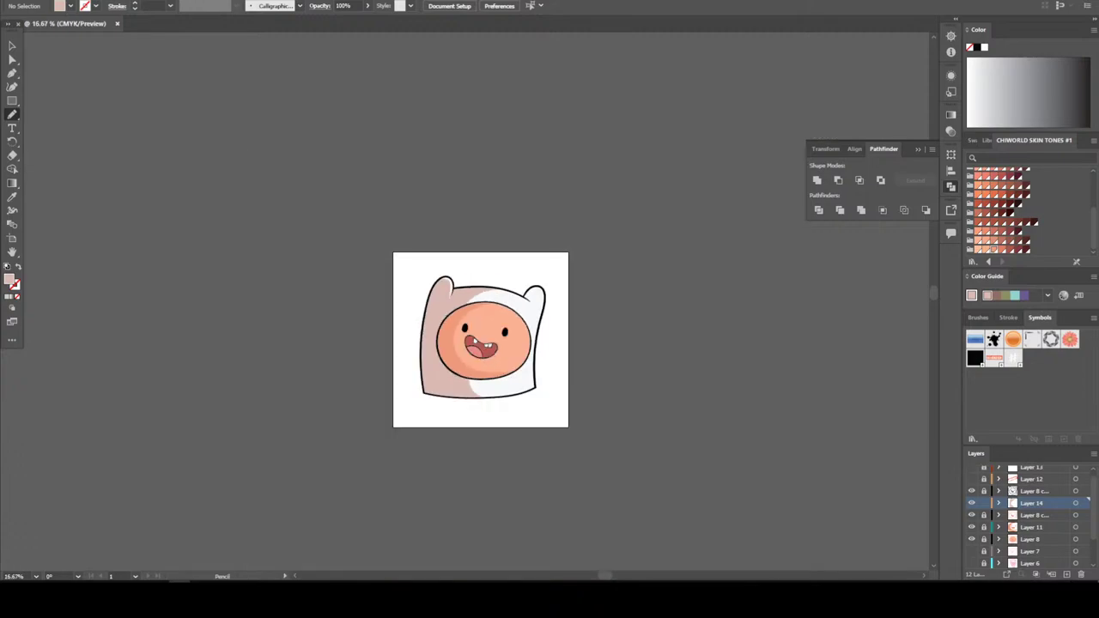
{"action": "key", "text": "ctrl+plus"}
{"action": "key", "text": "ctrl+plus"}
{"action": "key", "text": "ctrl+plus"}
{"action": "key", "text": "ctrl+plus"}
{"action": "key", "text": "ctrl+plus"}
{"action": "key", "text": "ctrl+plus"}
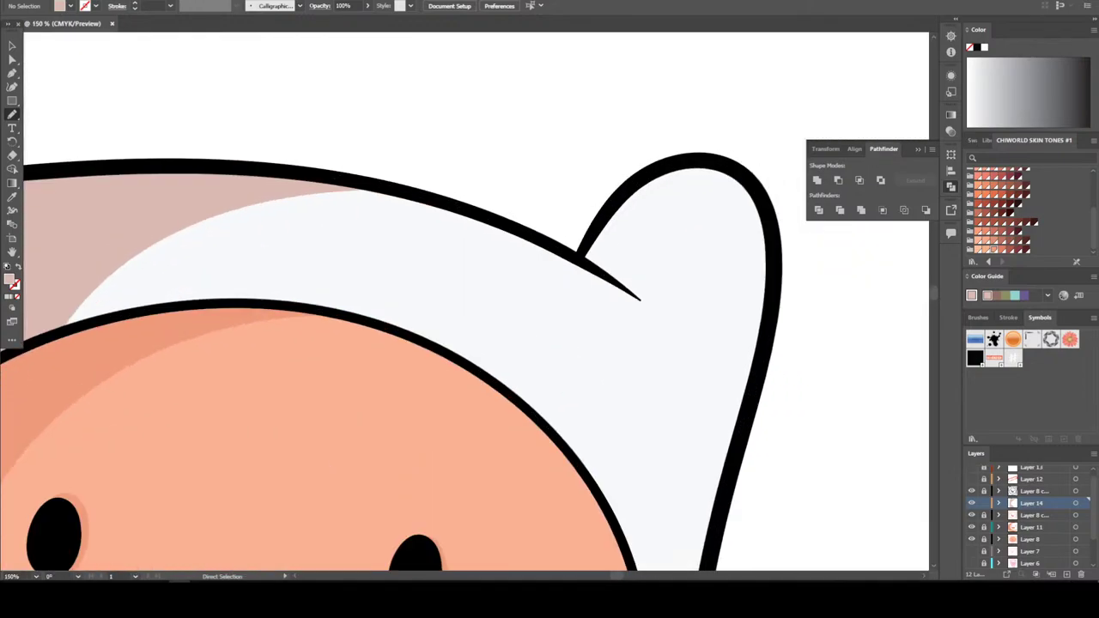
{"action": "scroll", "coordinate": [392, 362], "scroll_direction": "up", "scroll_amount": 1}
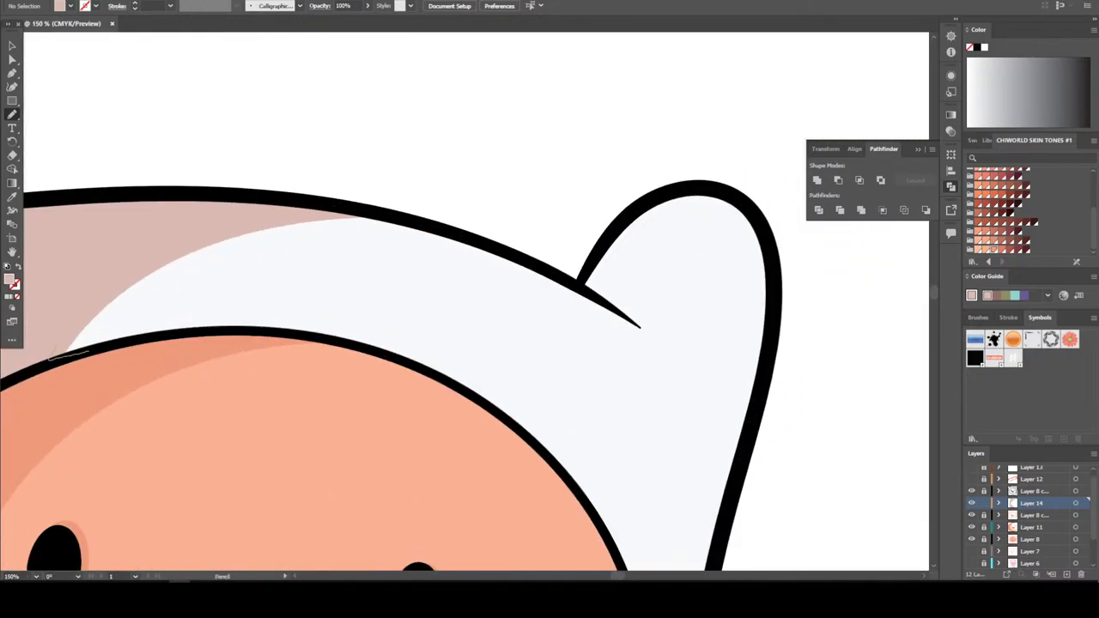
Draw a closed pink shading shape along the hood and inside the right ear
{"action": "mouse_move", "coordinate": [93, 341]}
{"action": "left_mouse_down"}
{"action": "mouse_move", "coordinate": [139, 307]}
{"action": "mouse_move", "coordinate": [323, 240]}
{"action": "mouse_move", "coordinate": [479, 237]}
{"action": "mouse_move", "coordinate": [254, 204]}
{"action": "left_mouse_up"}
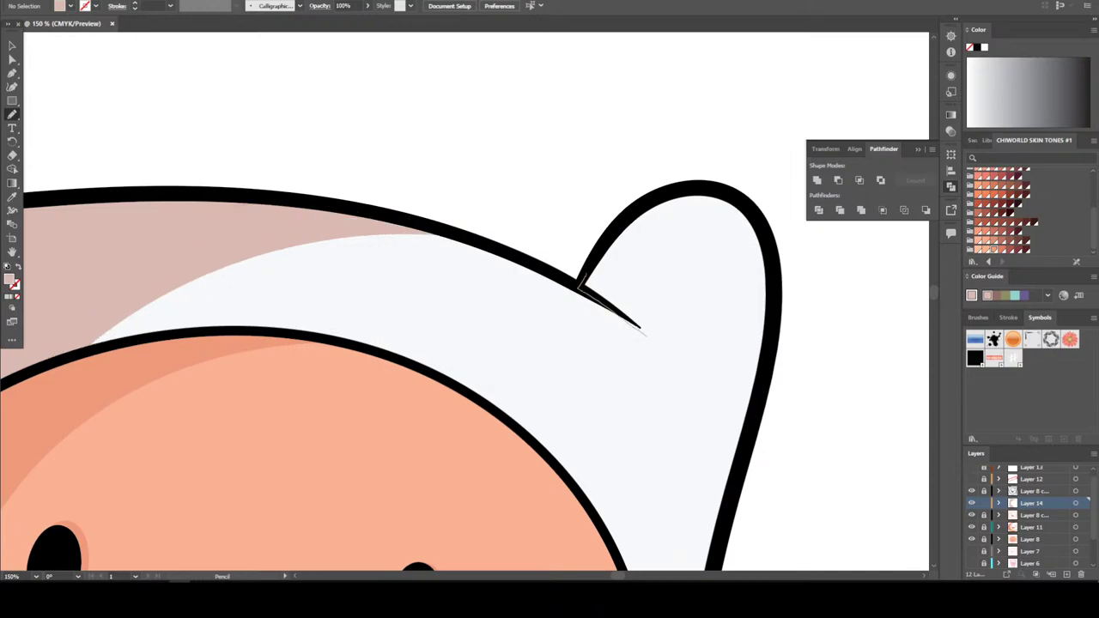
{"action": "mouse_move", "coordinate": [664, 340]}
{"action": "left_mouse_down"}
{"action": "mouse_move", "coordinate": [660, 242]}
{"action": "mouse_move", "coordinate": [746, 215]}
{"action": "mouse_move", "coordinate": [734, 200]}
{"action": "mouse_move", "coordinate": [630, 207]}
{"action": "left_mouse_up"}
{"action": "left_click_drag", "start_coordinate": [640, 326], "coordinate": [661, 339]}
{"action": "key", "text": "ctrl+minus"}
{"action": "key", "text": "ctrl+minus"}
{"action": "key", "text": "ctrl+minus"}
{"action": "key", "text": "ctrl+minus"}
{"action": "key", "text": "ctrl+minus"}
{"action": "key", "text": "ctrl+minus"}
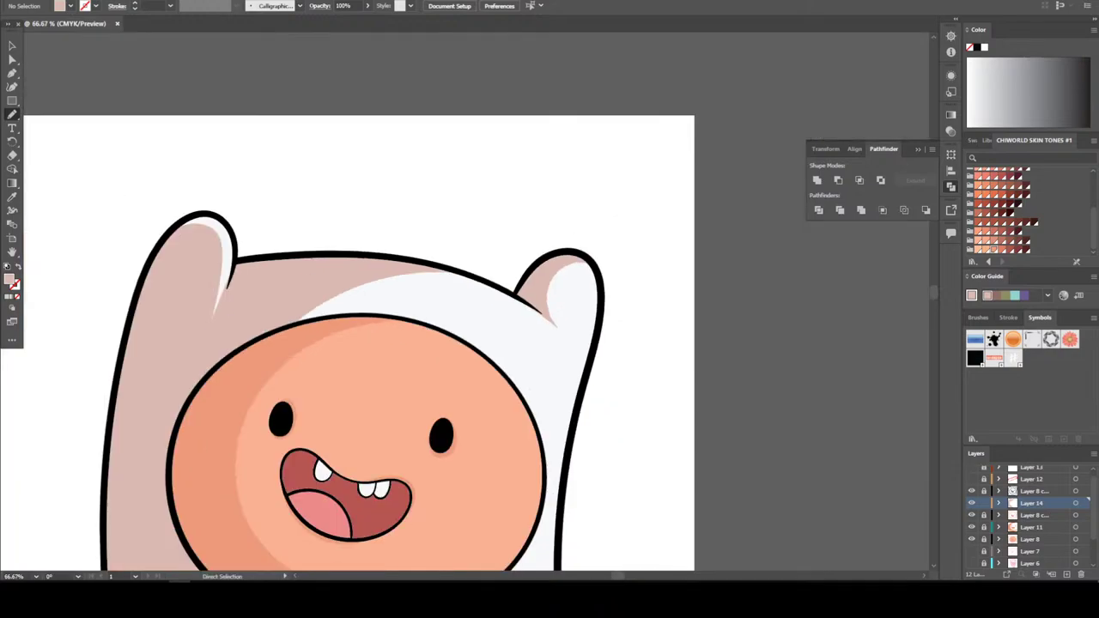
{"action": "key", "text": "ctrl+plus"}
{"action": "key", "text": "ctrl+plus"}
{"action": "scroll", "coordinate": [623, 543], "scroll_direction": "down", "scroll_amount": 2}
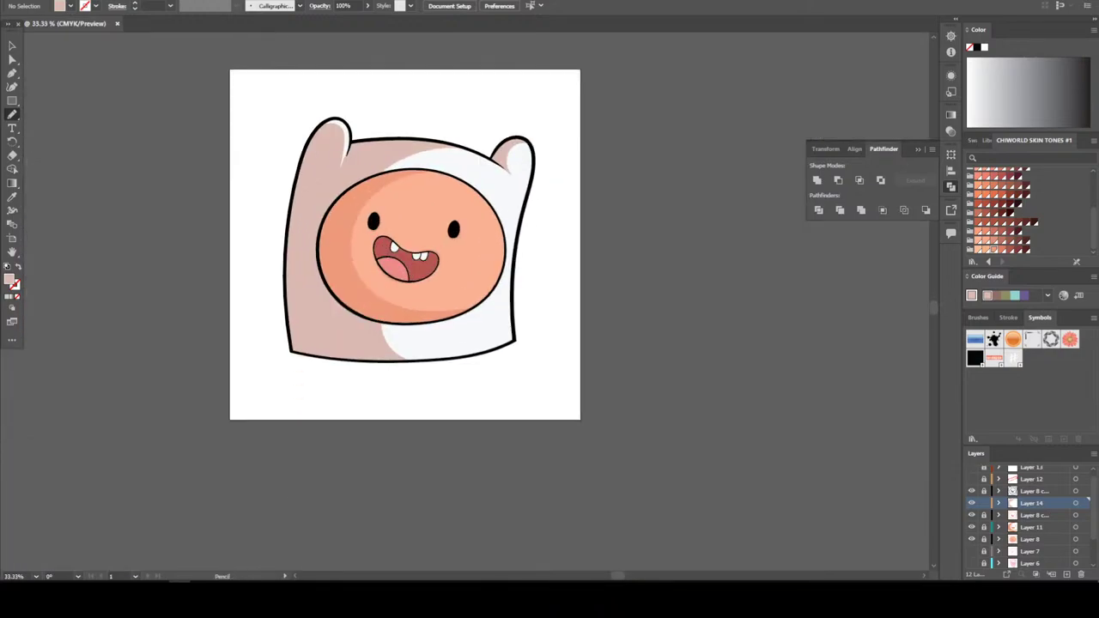
Shade along the chin outline and fit the artboard in view
{"action": "key", "text": "ctrl+plus"}
{"action": "key", "text": "ctrl+plus"}
{"action": "key", "text": "ctrl+plus"}
{"action": "key", "text": "ctrl+plus"}
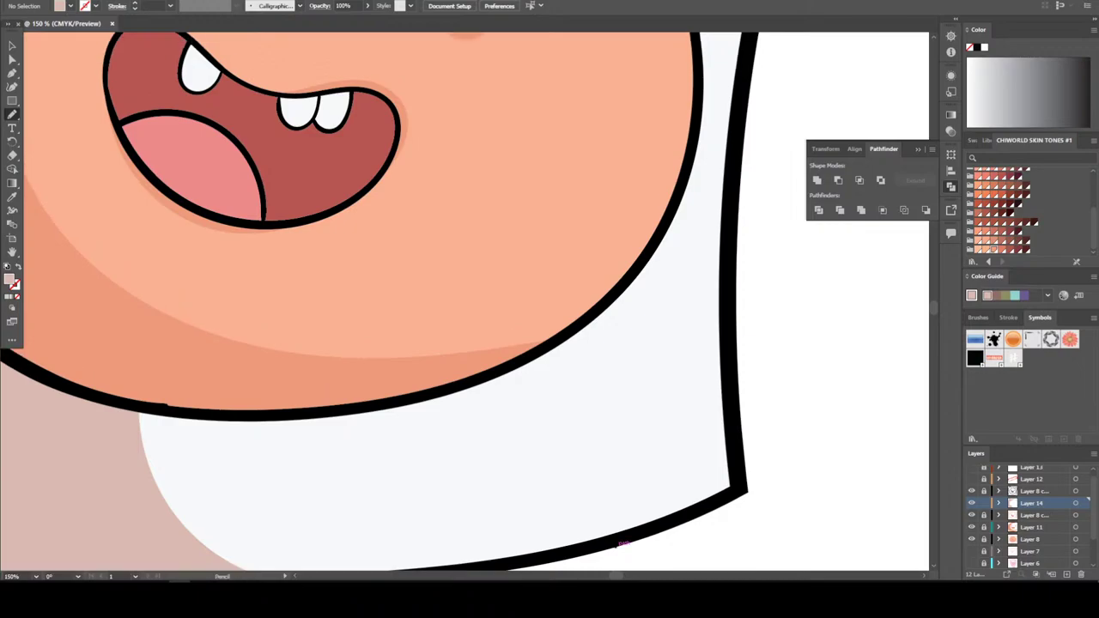
{"action": "mouse_move", "coordinate": [109, 422]}
{"action": "left_mouse_down"}
{"action": "mouse_move", "coordinate": [194, 442]}
{"action": "mouse_move", "coordinate": [371, 434]}
{"action": "mouse_move", "coordinate": [528, 384]}
{"action": "mouse_move", "coordinate": [627, 304]}
{"action": "mouse_move", "coordinate": [679, 217]}
{"action": "left_mouse_up"}
{"action": "mouse_move", "coordinate": [689, 159]}
{"action": "left_mouse_down"}
{"action": "mouse_move", "coordinate": [651, 244]}
{"action": "mouse_move", "coordinate": [599, 306]}
{"action": "mouse_move", "coordinate": [525, 362]}
{"action": "mouse_move", "coordinate": [402, 406]}
{"action": "mouse_move", "coordinate": [270, 417]}
{"action": "mouse_move", "coordinate": [129, 416]}
{"action": "left_mouse_up"}
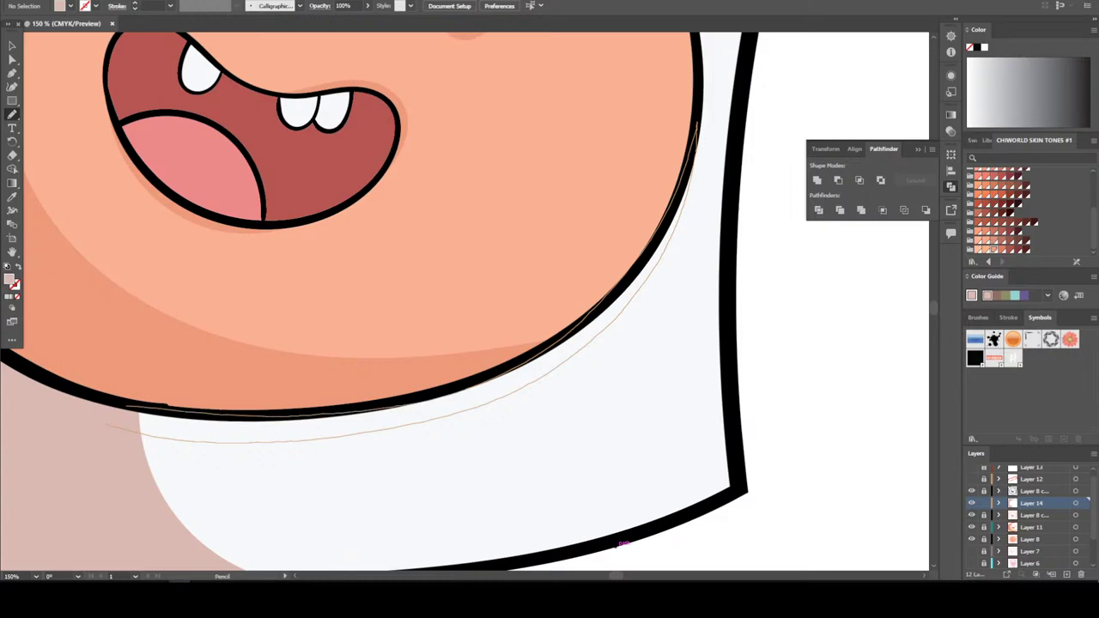
{"action": "key", "text": "ctrl+minus"}
{"action": "key", "text": "ctrl+minus"}
{"action": "key", "text": "ctrl+minus"}
{"action": "key", "text": "ctrl+minus"}
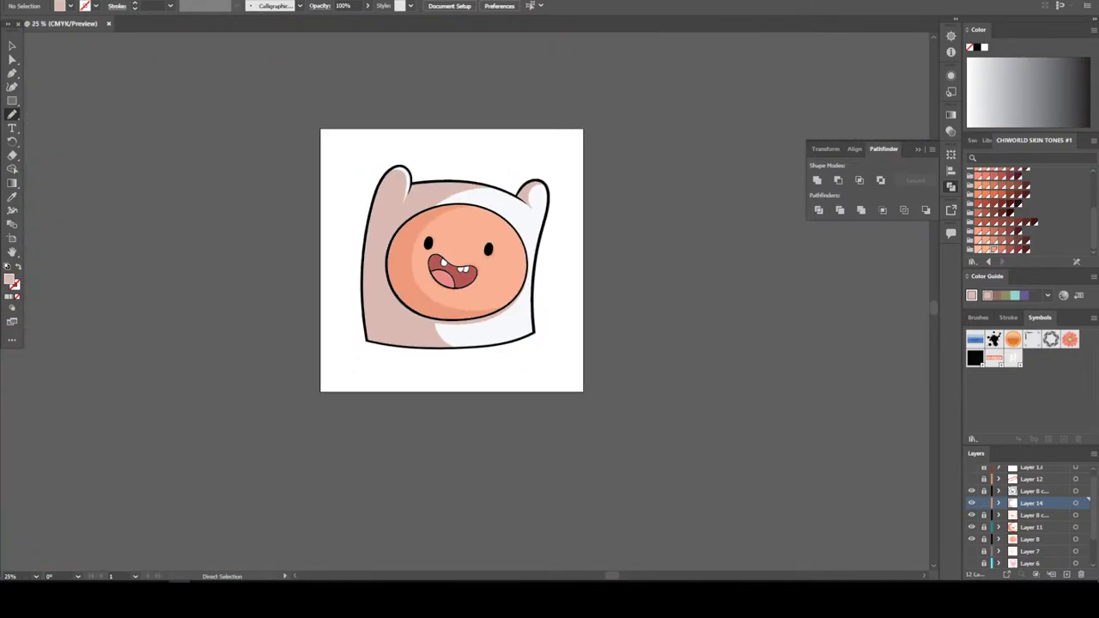
{"action": "key", "text": "ctrl+0"}
Draw pale pink shading on the left sides of the two front teeth and the upper tooth
{"action": "key", "text": "ctrl+plus"}
{"action": "key", "text": "ctrl+plus"}
{"action": "key", "text": "ctrl+plus"}
{"action": "key", "text": "ctrl+plus"}
{"action": "key", "text": "ctrl+plus"}
{"action": "key", "text": "ctrl+plus"}
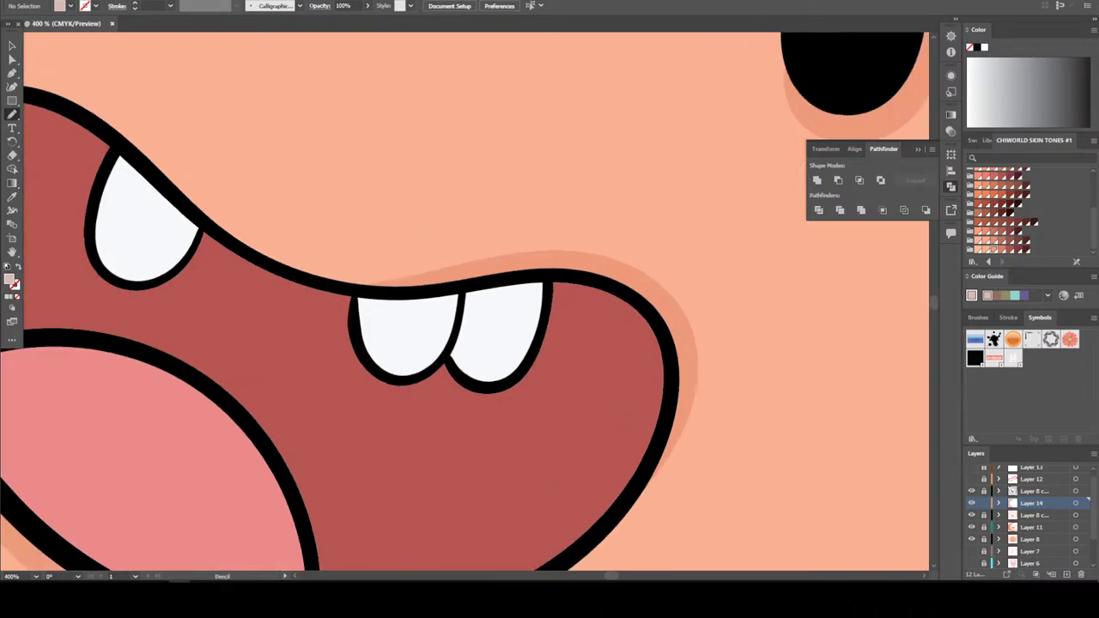
{"action": "scroll", "coordinate": [464, 301], "scroll_direction": "up", "scroll_amount": 3}
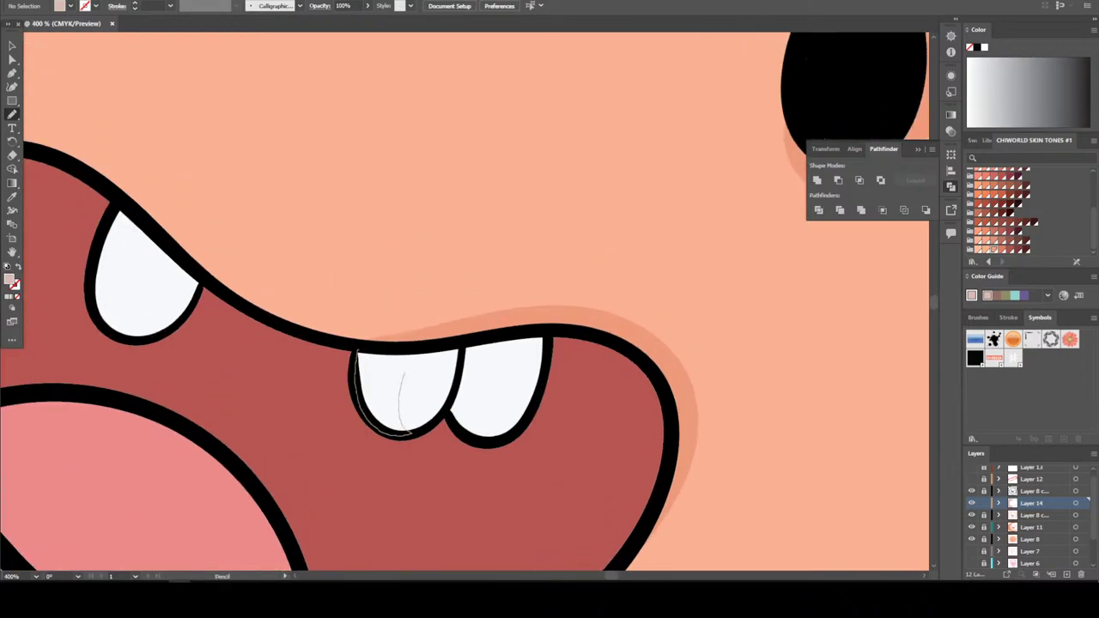
{"action": "left_click_drag", "start_coordinate": [356, 352], "coordinate": [358, 354]}
{"action": "left_click_drag", "start_coordinate": [465, 344], "coordinate": [448, 407]}
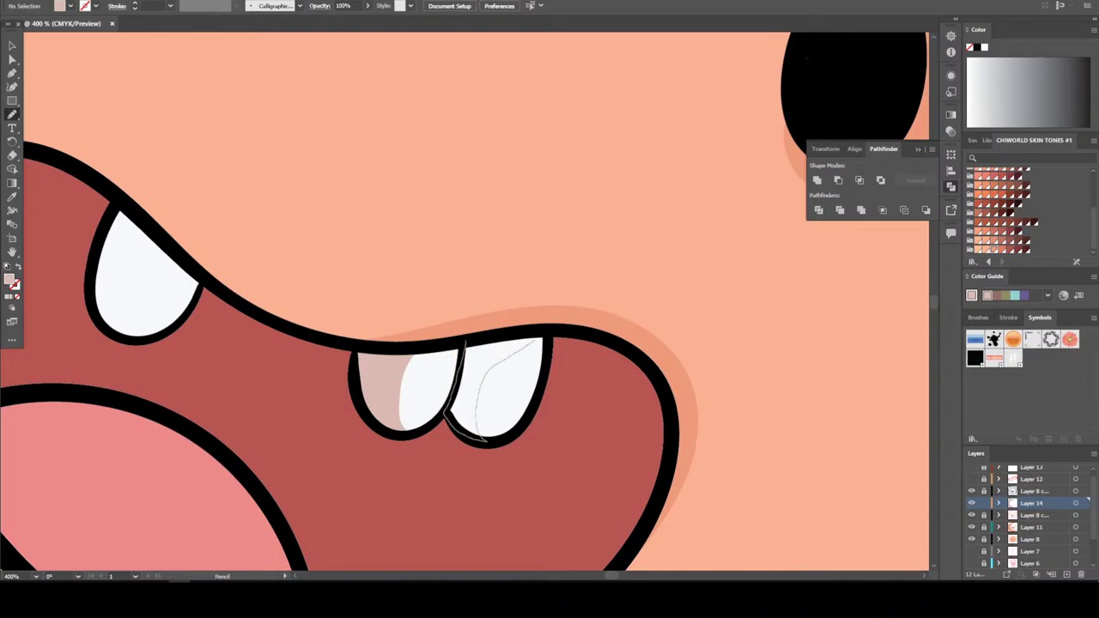
{"action": "left_click_drag", "start_coordinate": [535, 340], "coordinate": [546, 335]}
{"action": "key", "text": "ctrl+minus"}
{"action": "key", "text": "ctrl+minus"}
{"action": "key", "text": "ctrl+minus"}
{"action": "key", "text": "ctrl+minus"}
{"action": "key", "text": "ctrl+minus"}
{"action": "key", "text": "ctrl+minus"}
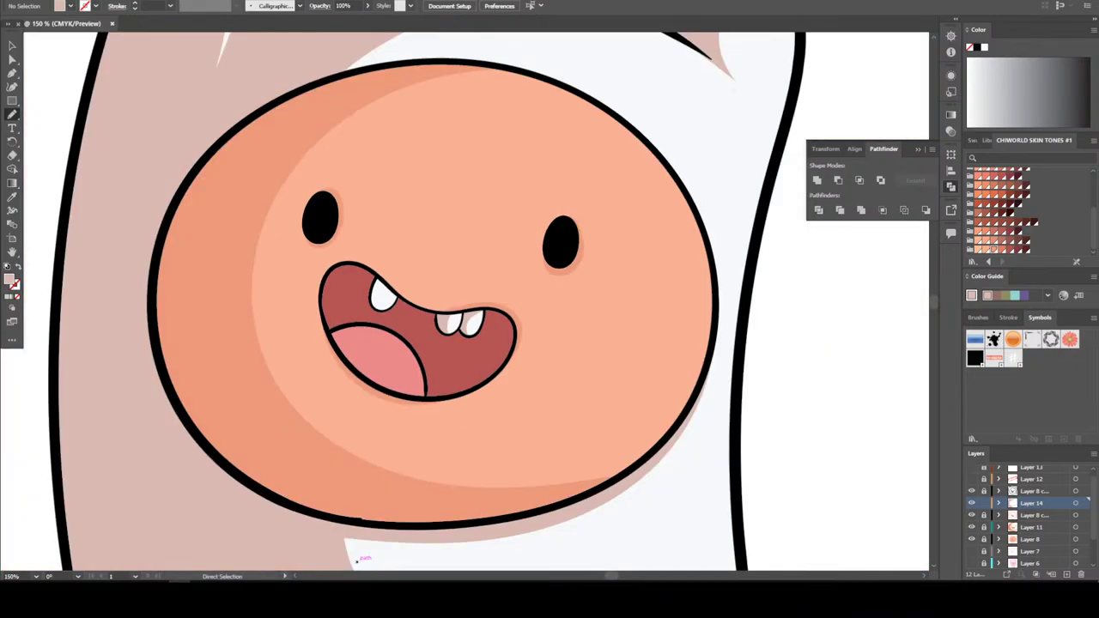
{"action": "key", "text": "ctrl+plus"}
{"action": "key", "text": "ctrl+plus"}
{"action": "key", "text": "ctrl+plus"}
{"action": "key", "text": "ctrl+plus"}
{"action": "key", "text": "ctrl+plus"}
{"action": "key", "text": "ctrl+plus"}
{"action": "key", "text": "ctrl+plus"}
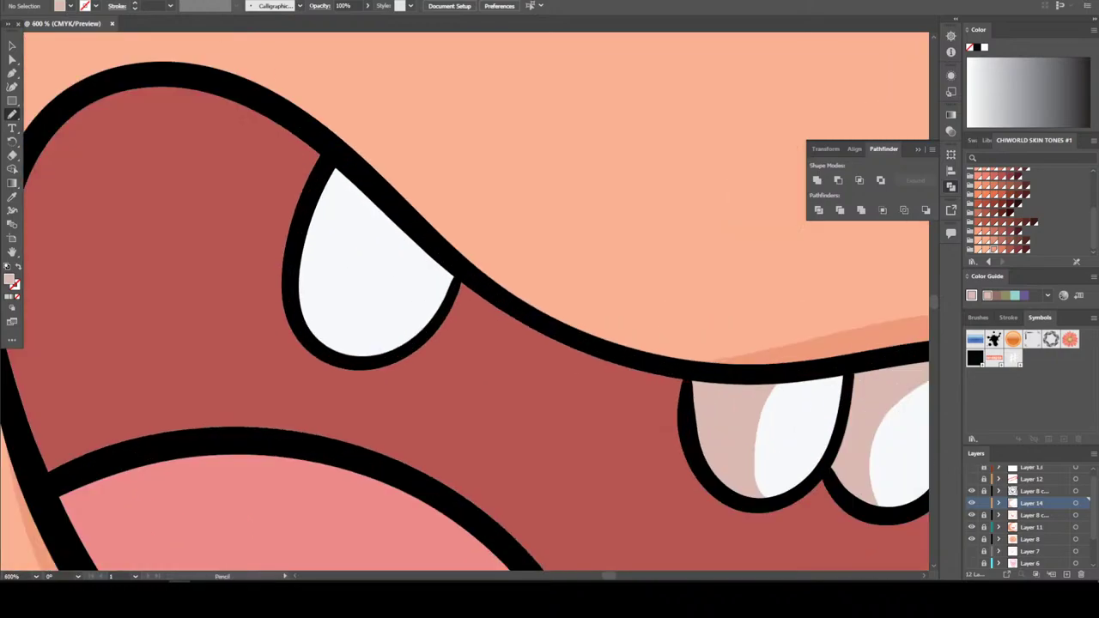
{"action": "mouse_move", "coordinate": [290, 294]}
{"action": "left_mouse_down"}
{"action": "mouse_move", "coordinate": [335, 354]}
{"action": "mouse_move", "coordinate": [365, 364]}
{"action": "mouse_move", "coordinate": [340, 340]}
{"action": "mouse_move", "coordinate": [363, 247]}
{"action": "mouse_move", "coordinate": [396, 217]}
{"action": "mouse_move", "coordinate": [319, 165]}
{"action": "left_mouse_up"}
{"action": "key", "text": "ctrl+minus"}
{"action": "key", "text": "ctrl+minus"}
{"action": "key", "text": "ctrl+minus"}
{"action": "key", "text": "ctrl+minus"}
{"action": "key", "text": "ctrl+minus"}
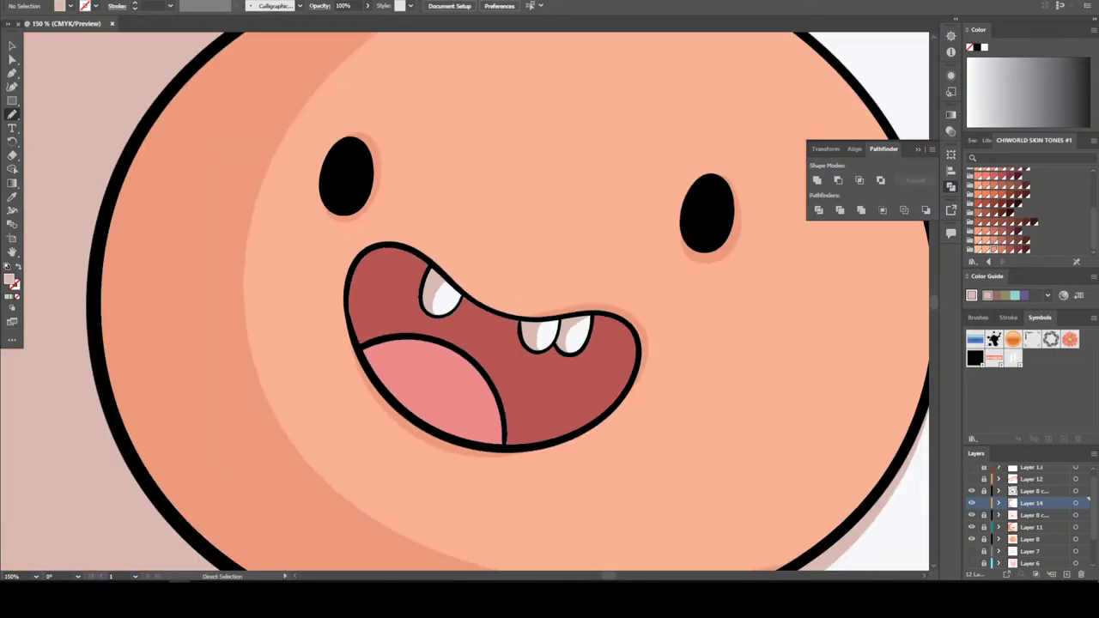
{"action": "key", "text": "ctrl+plus"}
{"action": "key", "text": "ctrl+plus"}
{"action": "key", "text": "ctrl+plus"}
{"action": "key", "text": "ctrl+plus"}
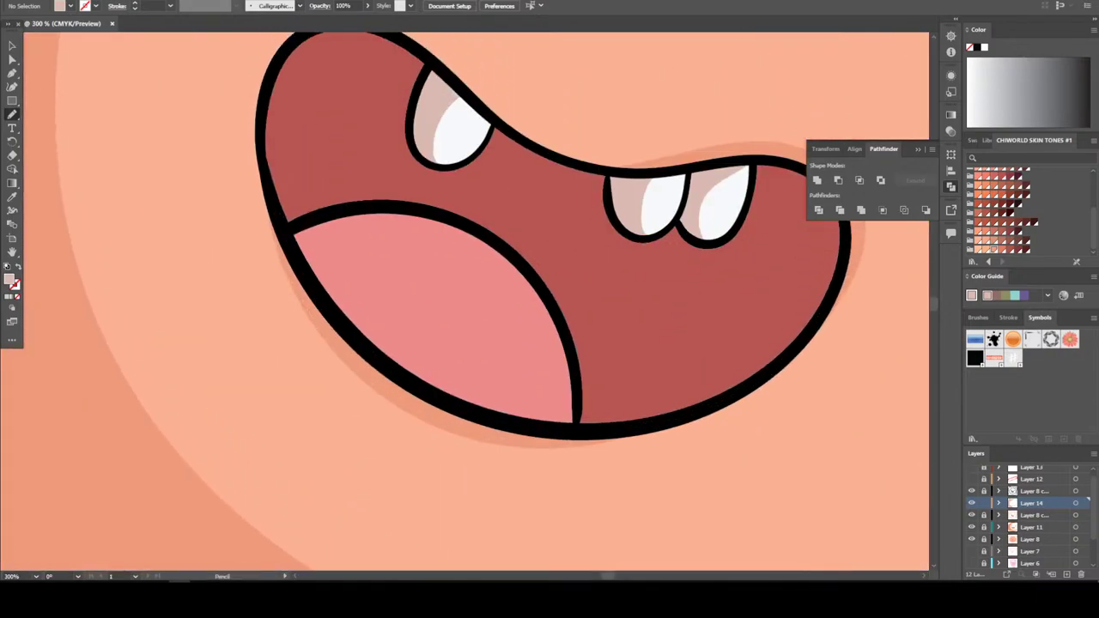
Sample the tongue's pink and adjust it to a deeper rose fill colour
{"action": "double_click", "coordinate": [10, 280]}
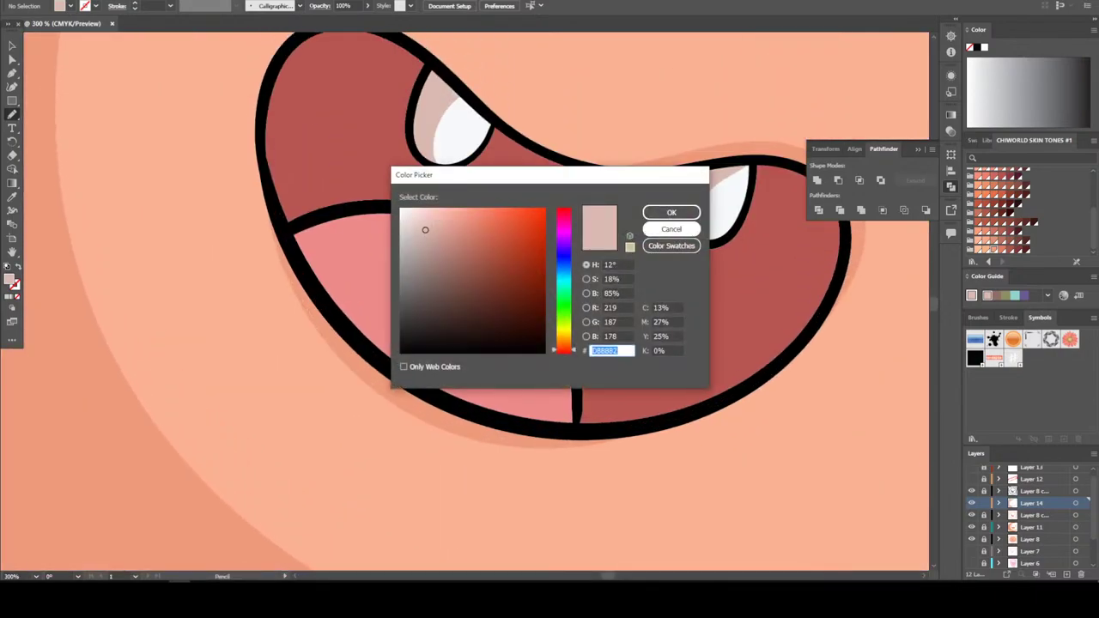
{"action": "key", "text": "Escape"}
{"action": "key", "text": "i"}
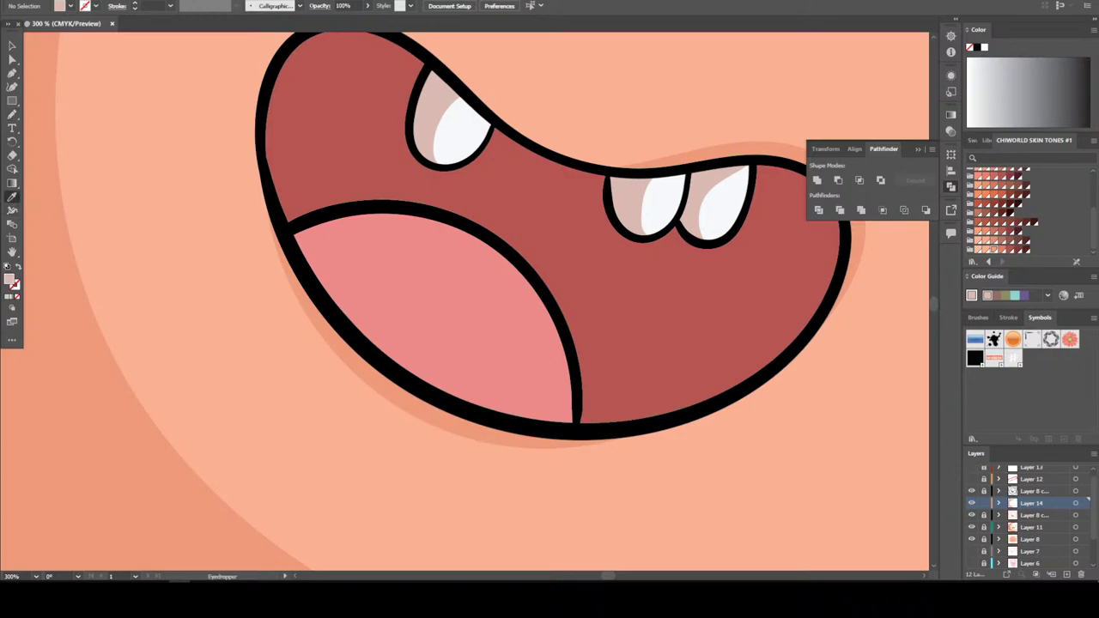
{"action": "left_click", "coordinate": [429, 309]}
{"action": "double_click", "coordinate": [10, 280]}
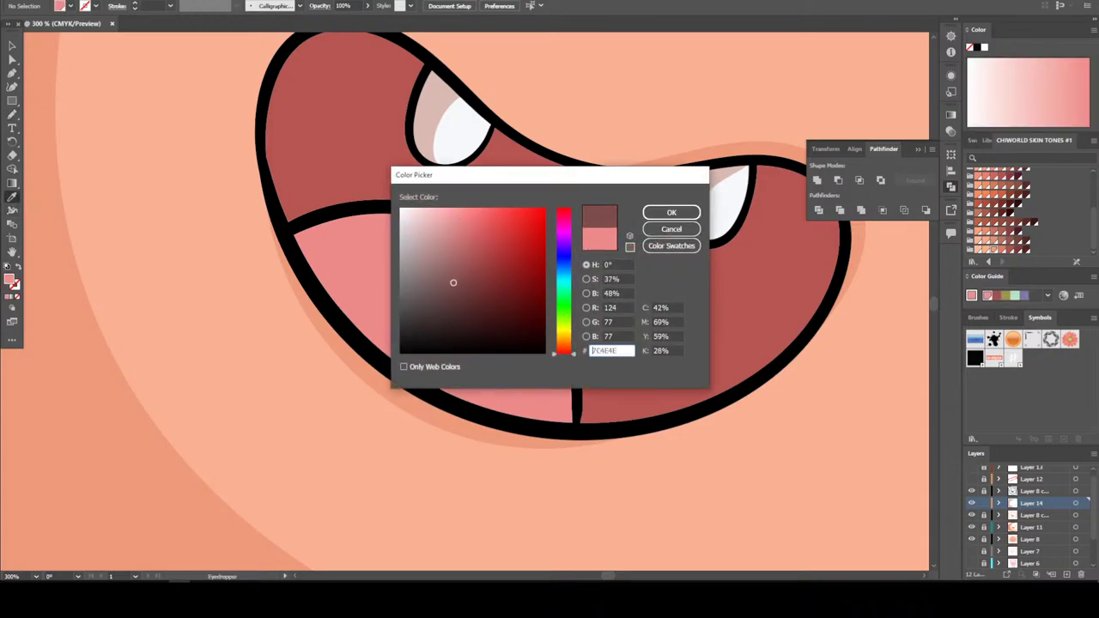
{"action": "mouse_move", "coordinate": [474, 262]}
{"action": "left_mouse_down"}
{"action": "mouse_move", "coordinate": [457, 265]}
{"action": "mouse_move", "coordinate": [468, 266]}
{"action": "left_mouse_up"}
{"action": "left_click", "coordinate": [563, 212]}
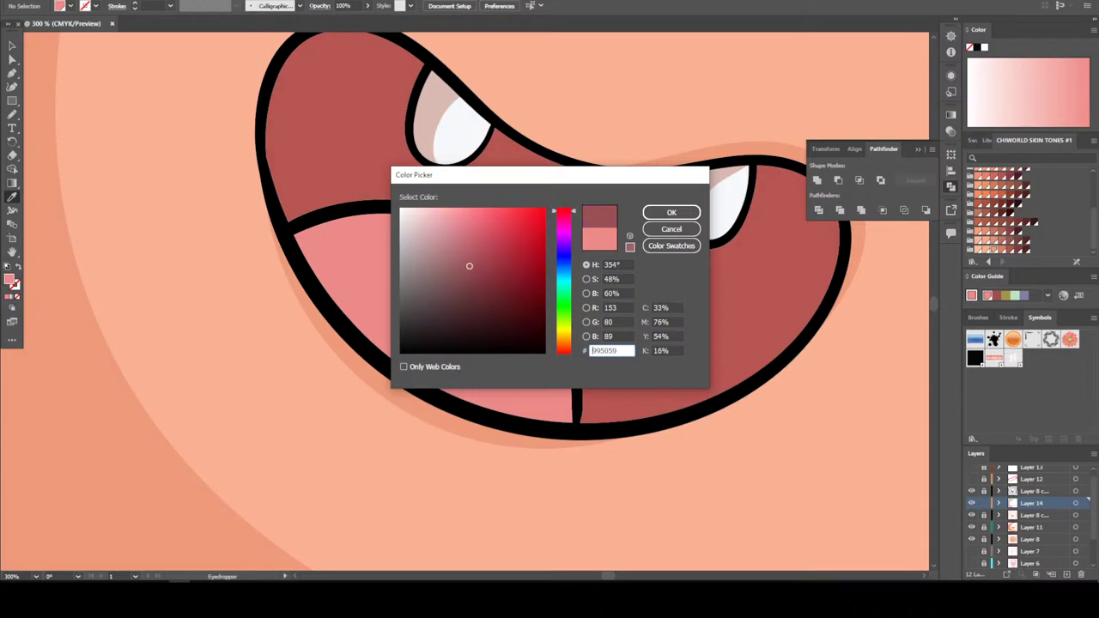
{"action": "mouse_move", "coordinate": [469, 266]}
{"action": "left_mouse_down"}
{"action": "mouse_move", "coordinate": [479, 244]}
{"action": "mouse_move", "coordinate": [474, 251]}
{"action": "left_mouse_up"}
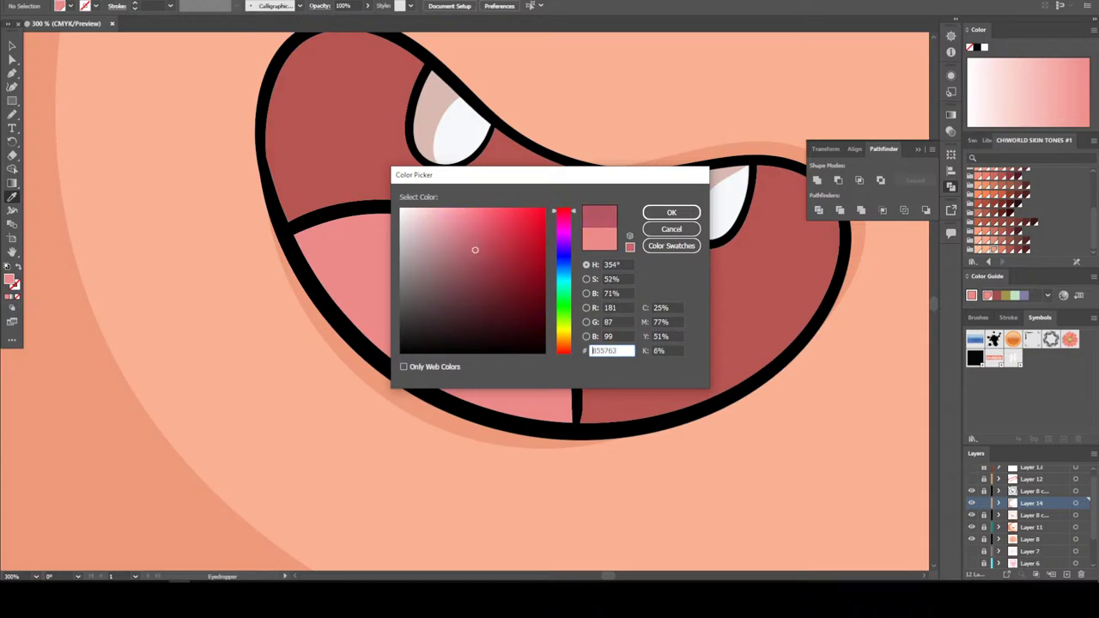
{"action": "left_click", "coordinate": [671, 212]}
Pencil a closed shadow shape along the tongue's upper left edge
{"action": "key", "text": "n"}
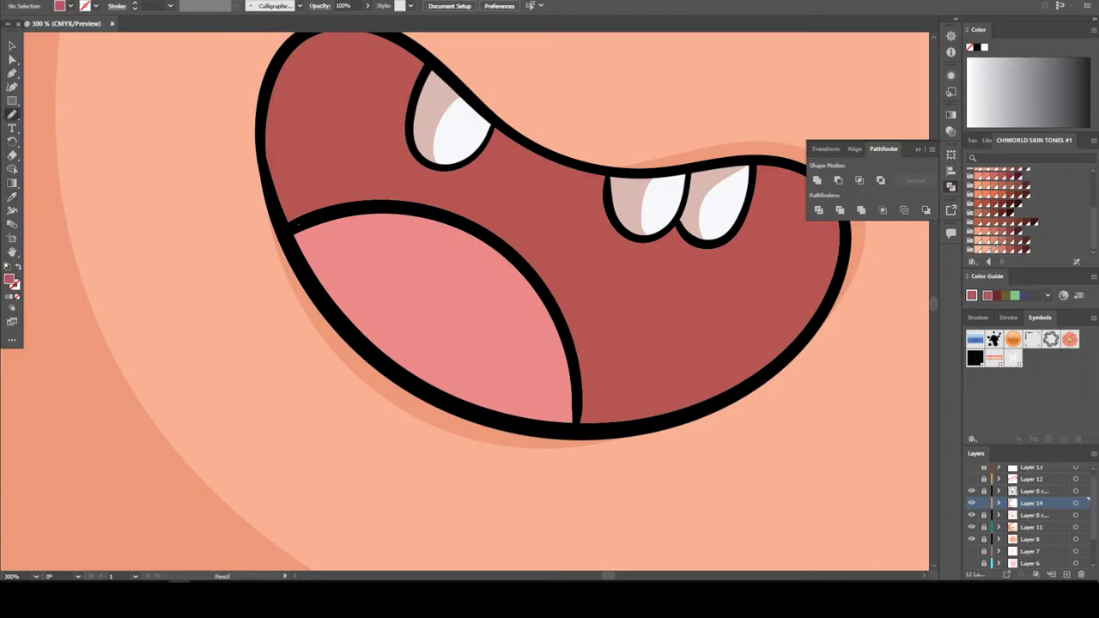
{"action": "left_click_drag", "start_coordinate": [301, 269], "coordinate": [361, 346]}
{"action": "mouse_move", "coordinate": [564, 339]}
{"action": "left_mouse_down"}
{"action": "mouse_move", "coordinate": [539, 287]}
{"action": "mouse_move", "coordinate": [460, 221]}
{"action": "mouse_move", "coordinate": [339, 204]}
{"action": "mouse_move", "coordinate": [294, 229]}
{"action": "left_mouse_up"}
{"action": "key", "text": "ctrl+minus"}
{"action": "key", "text": "ctrl+minus"}
{"action": "key", "text": "ctrl+minus"}
{"action": "key", "text": "ctrl+minus"}
{"action": "key", "text": "ctrl+minus"}
{"action": "key", "text": "ctrl+minus"}
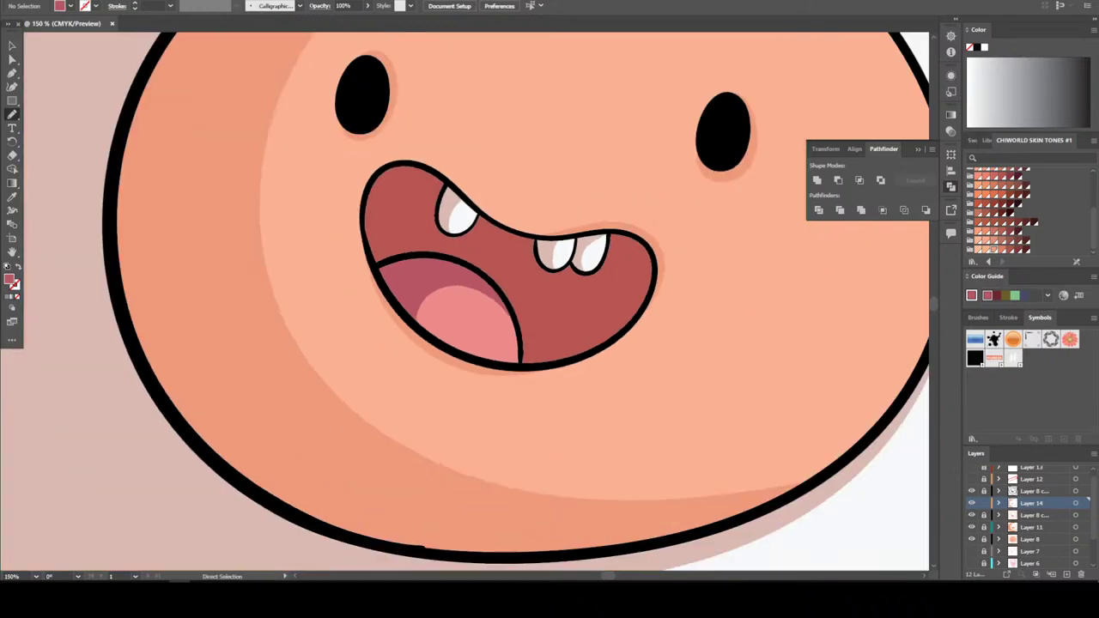
{"action": "key", "text": "ctrl+equal"}
{"action": "key", "text": "ctrl+equal"}
{"action": "key", "text": "ctrl+equal"}
{"action": "key", "text": "ctrl+equal"}
{"action": "key", "text": "ctrl+equal"}
{"action": "key", "text": "ctrl+equal"}
{"action": "key", "text": "ctrl+equal"}
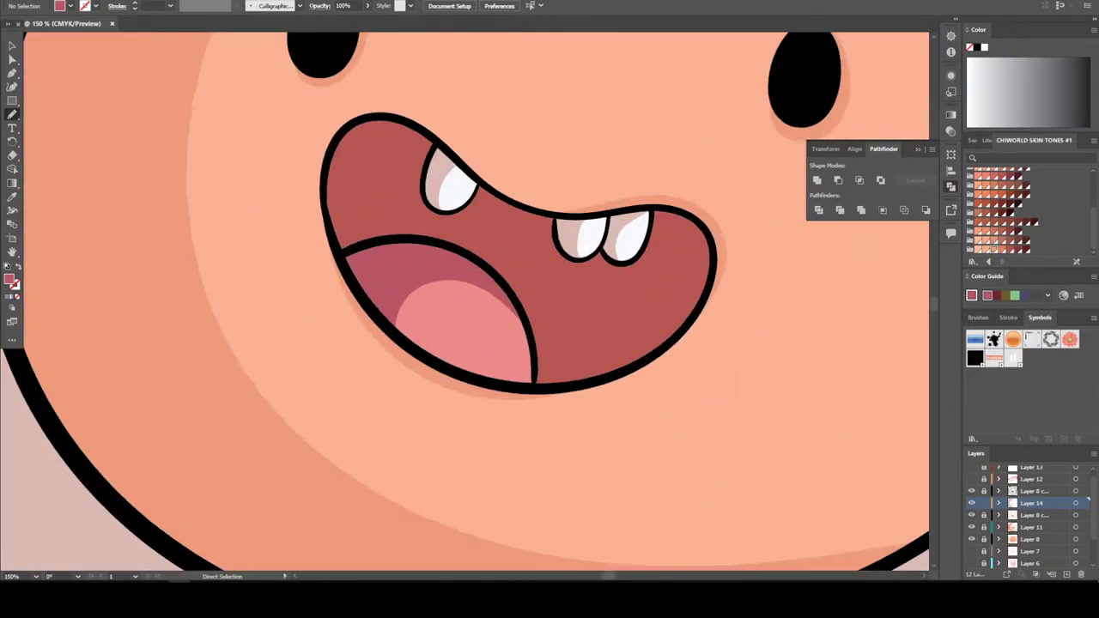
Set the fill colour to a dark maroon red, 702A34
{"action": "key", "text": "i"}
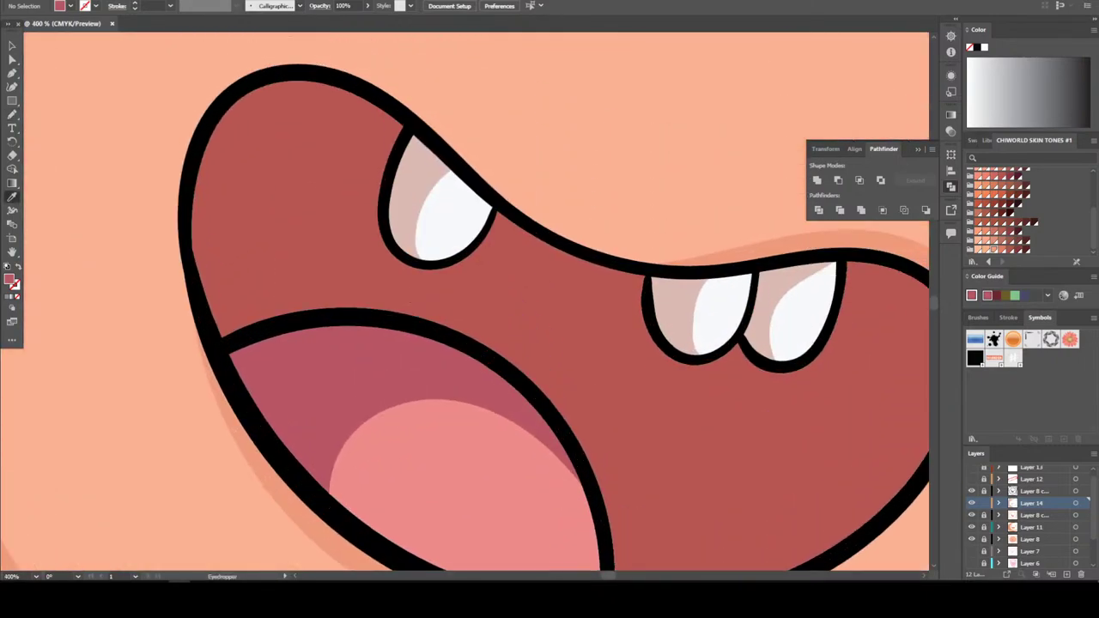
{"action": "double_click", "coordinate": [10, 279]}
{"action": "left_click_drag", "start_coordinate": [478, 292], "coordinate": [491, 290]}
{"action": "left_click_drag", "start_coordinate": [563, 352], "coordinate": [563, 213]}
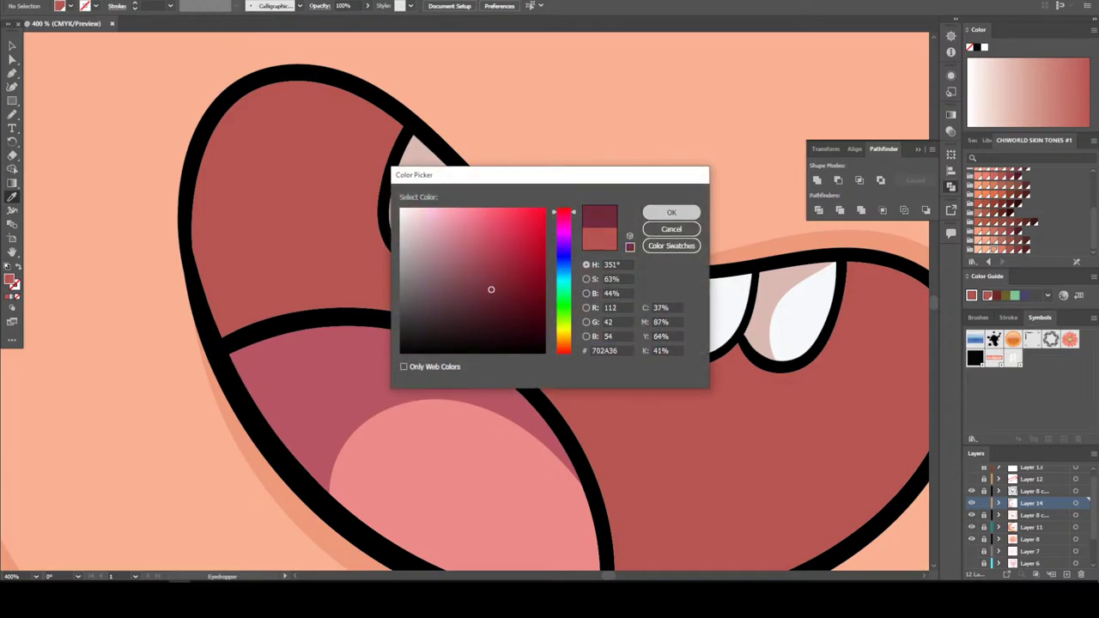
{"action": "key", "text": "Return"}
Draw dark red shadow shapes along the mouth's inner left edge and upper lip
{"action": "key", "text": "n"}
{"action": "mouse_move", "coordinate": [192, 161]}
{"action": "left_mouse_down"}
{"action": "mouse_move", "coordinate": [201, 310]}
{"action": "mouse_move", "coordinate": [228, 342]}
{"action": "mouse_move", "coordinate": [358, 317]}
{"action": "left_mouse_up"}
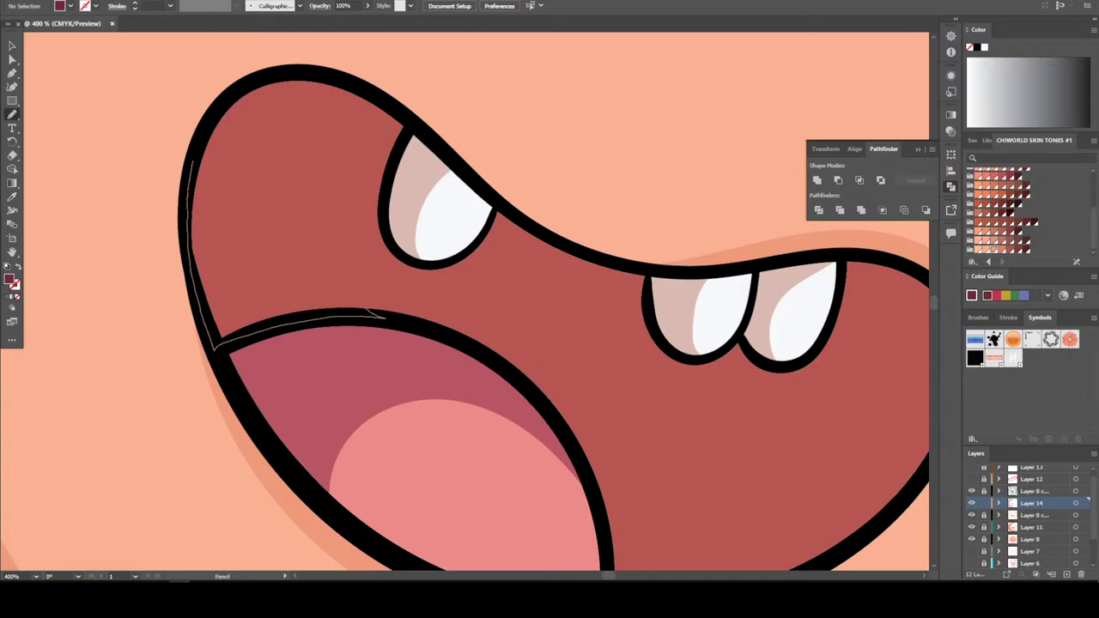
{"action": "mouse_move", "coordinate": [409, 122]}
{"action": "left_mouse_down"}
{"action": "mouse_move", "coordinate": [335, 88]}
{"action": "mouse_move", "coordinate": [245, 83]}
{"action": "left_mouse_up"}
{"action": "left_click_drag", "start_coordinate": [322, 108], "coordinate": [291, 73]}
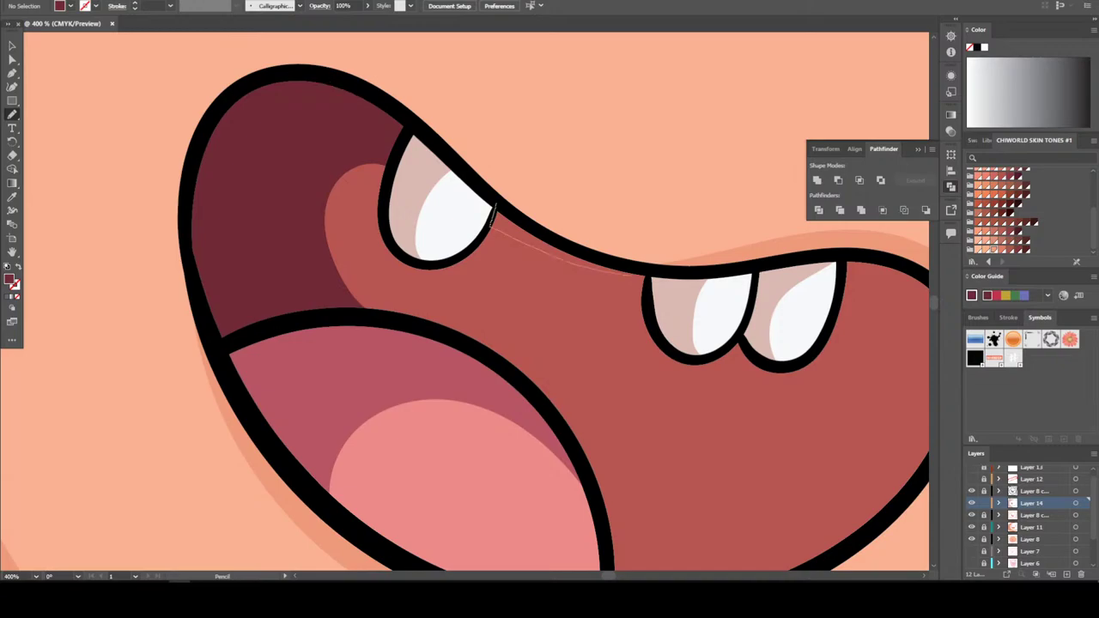
{"action": "left_click_drag", "start_coordinate": [650, 275], "coordinate": [650, 276]}
{"action": "key", "text": "ctrl+minus"}
{"action": "key", "text": "ctrl+minus"}
{"action": "key", "text": "ctrl+minus"}
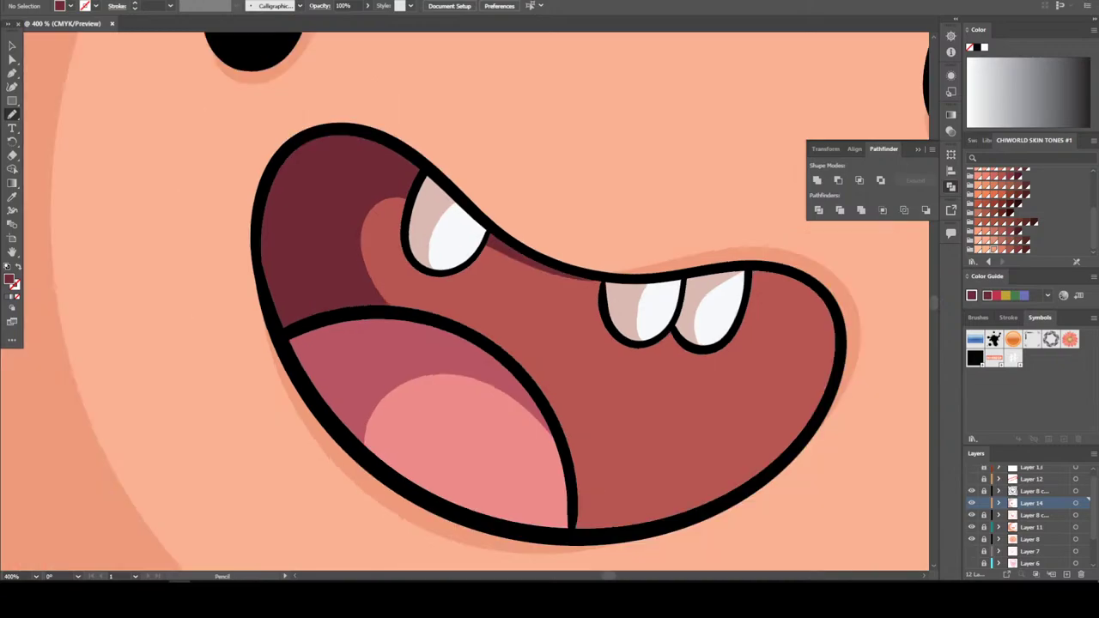
{"action": "key", "text": "ctrl+minus"}
{"action": "key", "text": "ctrl+minus"}
{"action": "key", "text": "ctrl+minus"}
{"action": "key", "text": "ctrl+minus"}
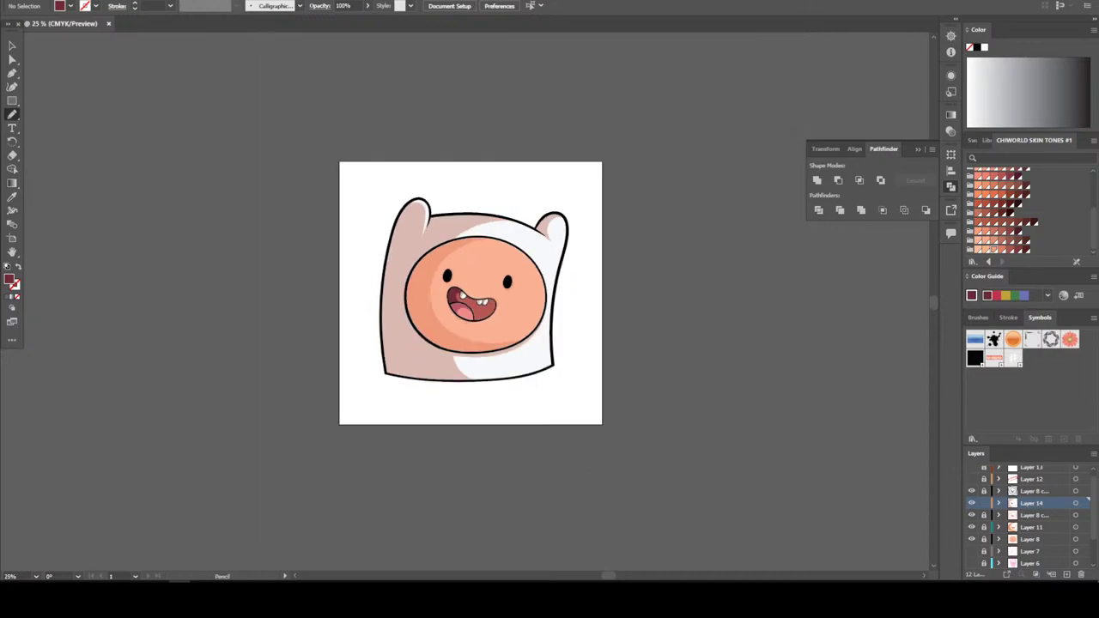
{"action": "key", "text": "ctrl+plus"}
{"action": "key", "text": "ctrl+plus"}
{"action": "key", "text": "ctrl+plus"}
{"action": "key", "text": "ctrl+plus"}
{"action": "key", "text": "ctrl+plus"}
{"action": "key", "text": "ctrl+plus"}
{"action": "key", "text": "ctrl+plus"}
{"action": "key", "text": "ctrl+plus"}
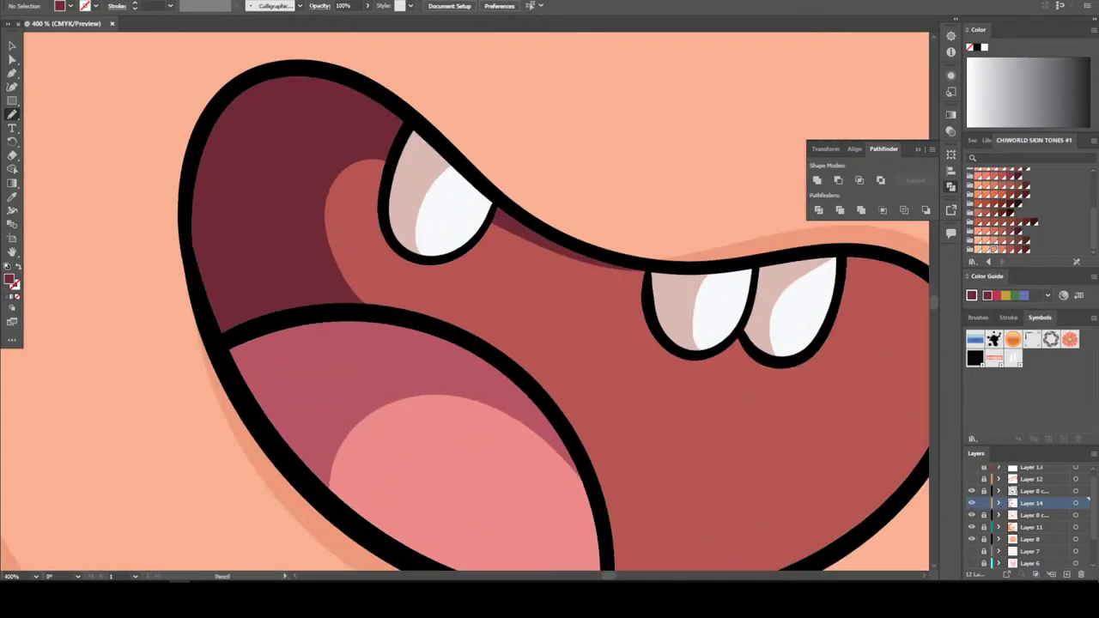
Extend the maroon shadow through the mouth's middle and under the right teeth
{"action": "mouse_move", "coordinate": [604, 515]}
{"action": "left_mouse_down"}
{"action": "mouse_move", "coordinate": [569, 357]}
{"action": "mouse_move", "coordinate": [508, 252]}
{"action": "left_mouse_up"}
{"action": "mouse_move", "coordinate": [386, 183]}
{"action": "left_mouse_down"}
{"action": "mouse_move", "coordinate": [311, 201]}
{"action": "mouse_move", "coordinate": [343, 304]}
{"action": "mouse_move", "coordinate": [458, 336]}
{"action": "mouse_move", "coordinate": [581, 438]}
{"action": "left_mouse_up"}
{"action": "left_click_drag", "start_coordinate": [603, 514], "coordinate": [604, 517]}
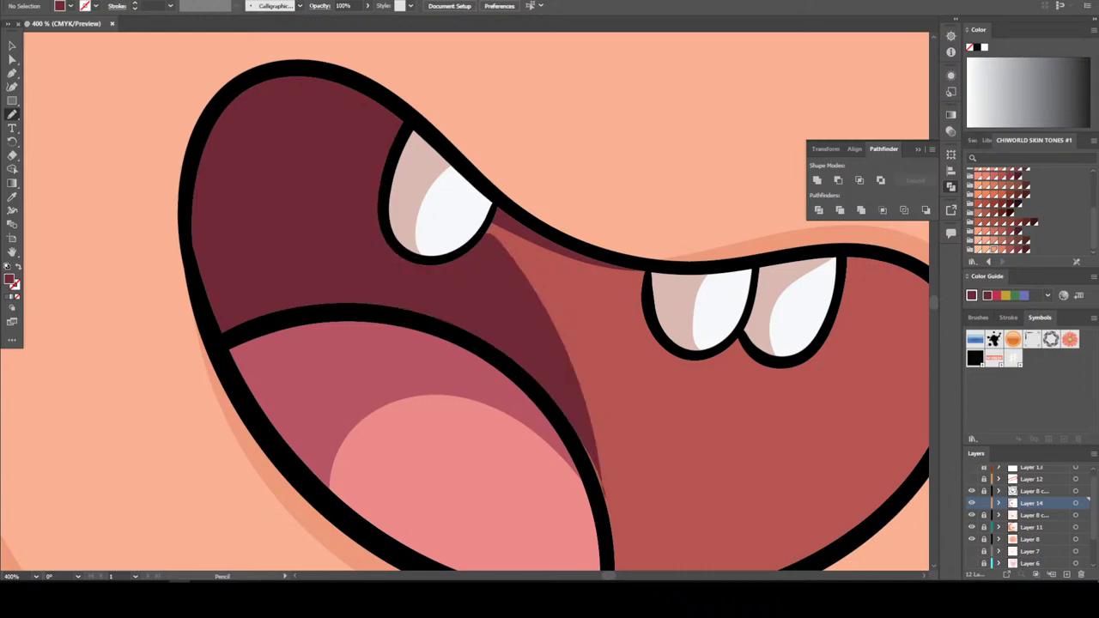
{"action": "mouse_move", "coordinate": [520, 353]}
{"action": "left_mouse_down"}
{"action": "mouse_move", "coordinate": [602, 498]}
{"action": "mouse_move", "coordinate": [606, 532]}
{"action": "mouse_move", "coordinate": [625, 302]}
{"action": "left_mouse_up"}
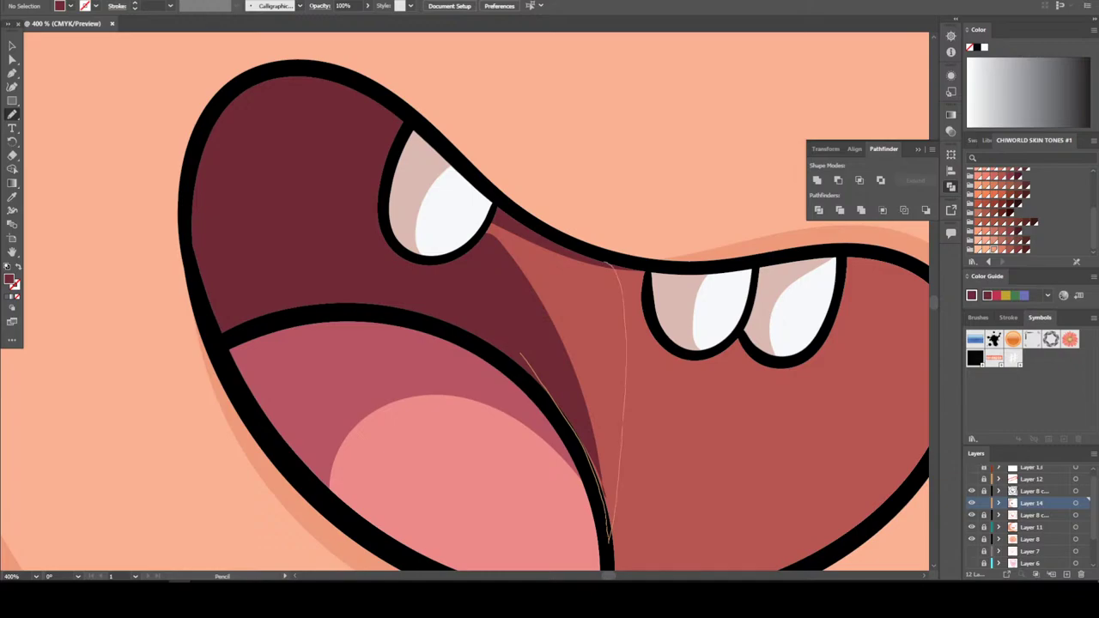
{"action": "left_click_drag", "start_coordinate": [605, 262], "coordinate": [502, 215]}
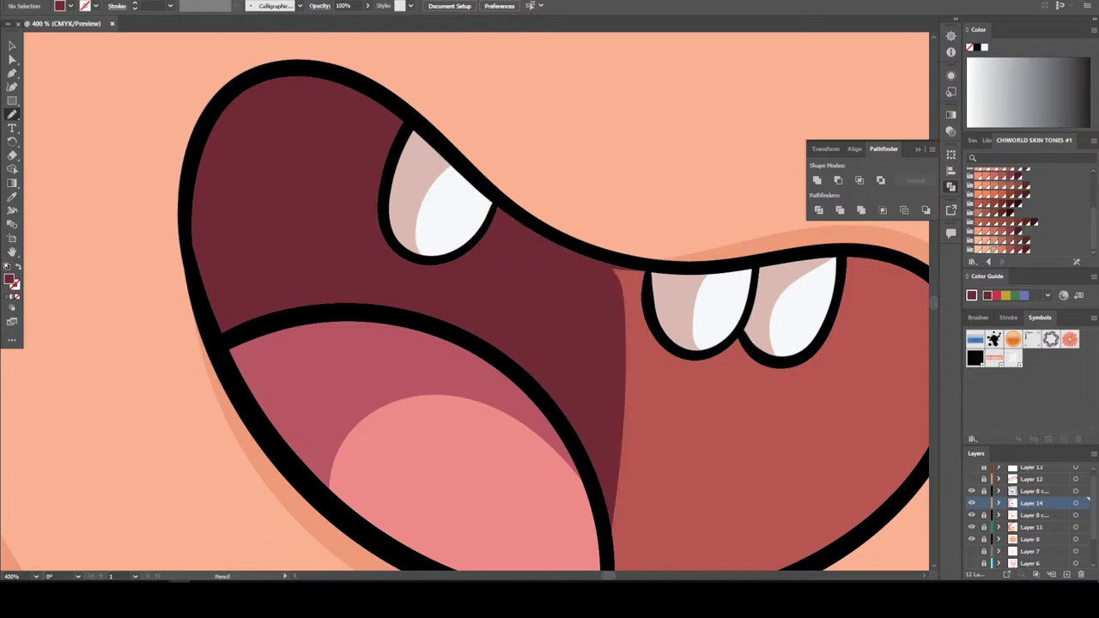
{"action": "mouse_move", "coordinate": [611, 295]}
{"action": "left_mouse_down"}
{"action": "mouse_move", "coordinate": [668, 347]}
{"action": "mouse_move", "coordinate": [645, 306]}
{"action": "mouse_move", "coordinate": [645, 272]}
{"action": "mouse_move", "coordinate": [608, 267]}
{"action": "left_mouse_up"}
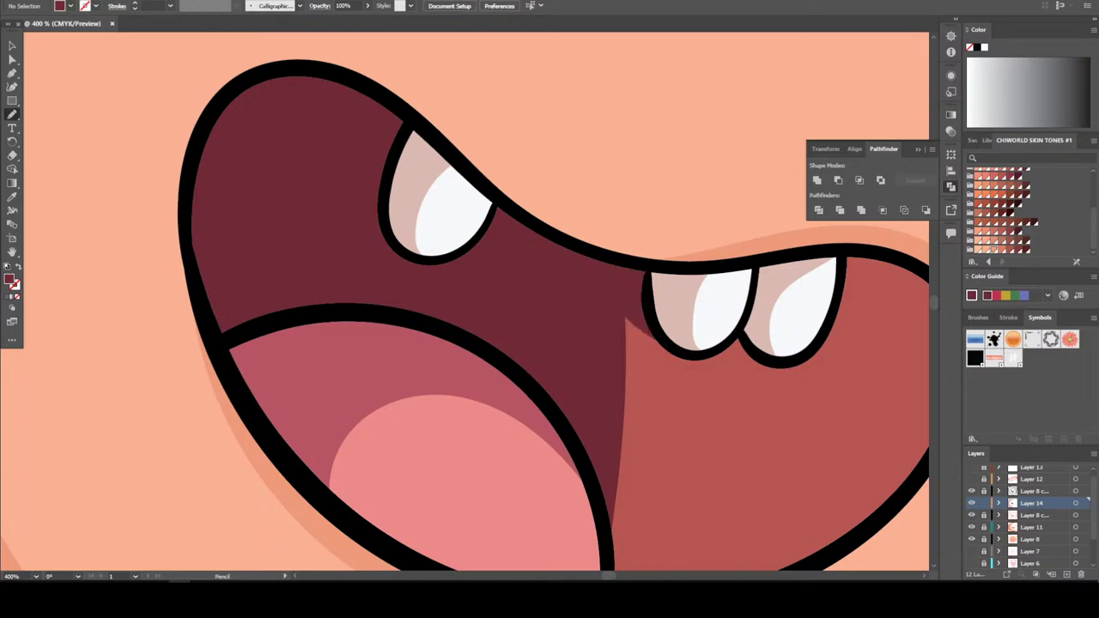
{"action": "key", "text": "ctrl+minus"}
{"action": "key", "text": "ctrl+minus"}
{"action": "key", "text": "ctrl+minus"}
{"action": "key", "text": "ctrl+minus"}
{"action": "key", "text": "ctrl+minus"}
{"action": "key", "text": "ctrl+minus"}
{"action": "key", "text": "ctrl+minus"}
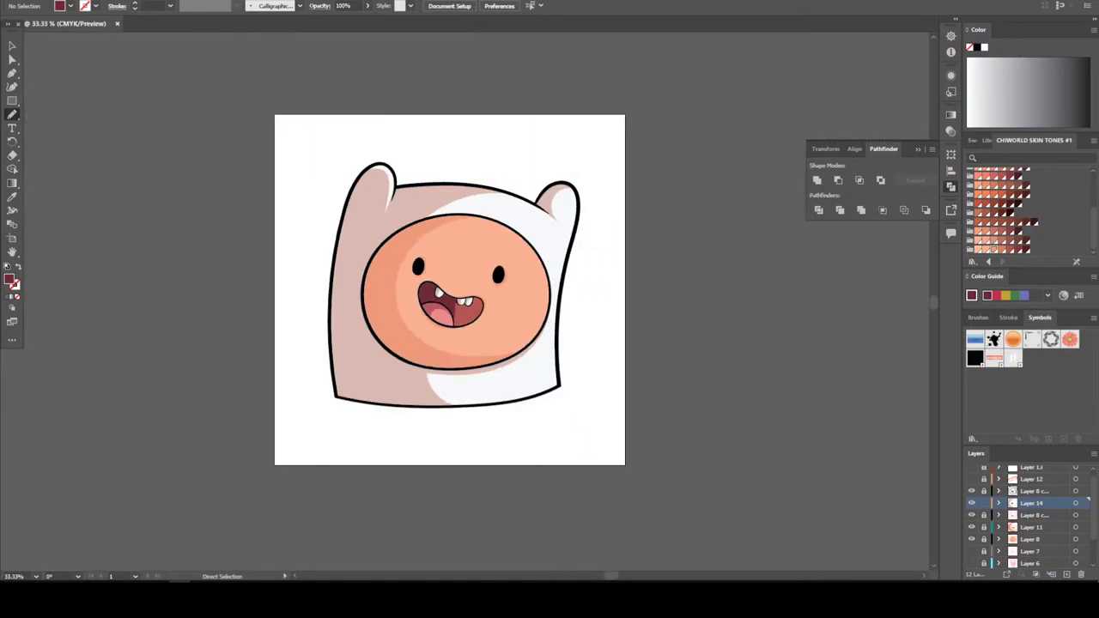
Draw a thin dark shadow along the mouth's right inner edge and lock Layer 14
{"action": "key", "text": "ctrl+plus"}
{"action": "key", "text": "ctrl+plus"}
{"action": "key", "text": "ctrl+plus"}
{"action": "key", "text": "ctrl+plus"}
{"action": "key", "text": "ctrl+plus"}
{"action": "key", "text": "ctrl+plus"}
{"action": "key", "text": "ctrl+plus"}
{"action": "key", "text": "ctrl+plus"}
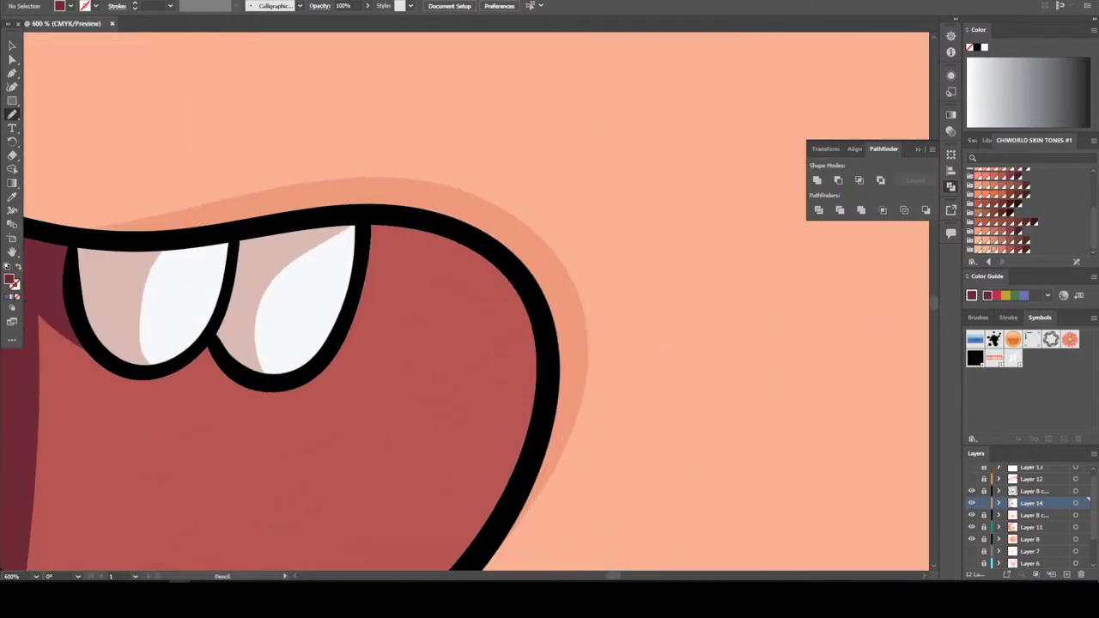
{"action": "mouse_move", "coordinate": [370, 216]}
{"action": "left_mouse_down"}
{"action": "mouse_move", "coordinate": [358, 278]}
{"action": "mouse_move", "coordinate": [487, 343]}
{"action": "mouse_move", "coordinate": [513, 375]}
{"action": "mouse_move", "coordinate": [521, 419]}
{"action": "mouse_move", "coordinate": [509, 493]}
{"action": "mouse_move", "coordinate": [542, 384]}
{"action": "mouse_move", "coordinate": [523, 285]}
{"action": "mouse_move", "coordinate": [453, 232]}
{"action": "mouse_move", "coordinate": [370, 220]}
{"action": "left_mouse_up"}
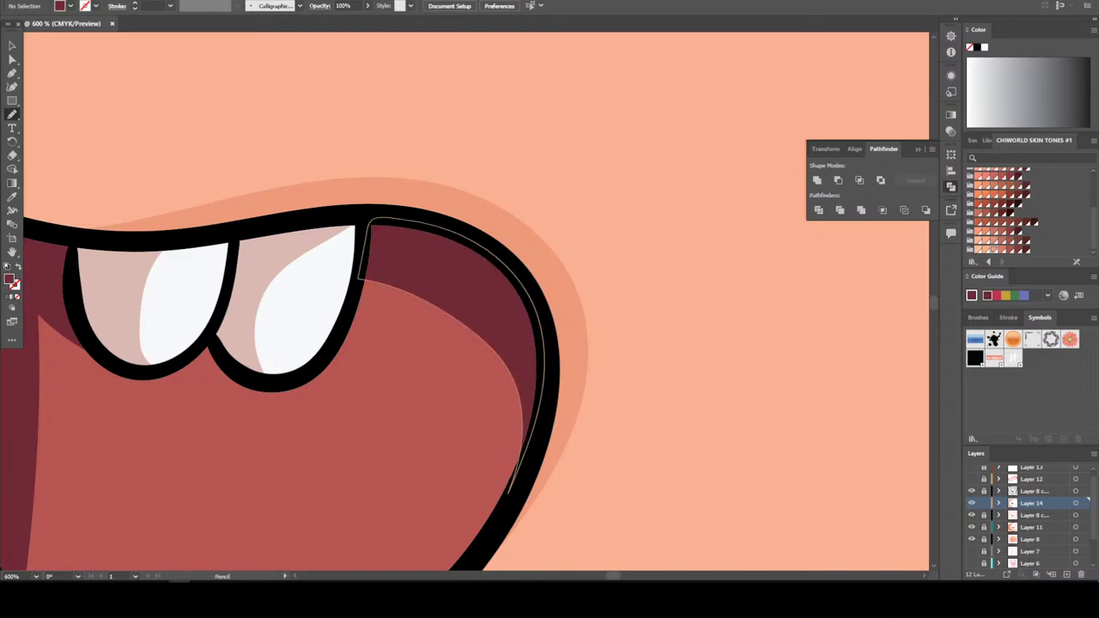
{"action": "key", "text": "ctrl+minus"}
{"action": "key", "text": "ctrl+minus"}
{"action": "key", "text": "ctrl+minus"}
{"action": "key", "text": "ctrl+minus"}
{"action": "key", "text": "ctrl+minus"}
{"action": "key", "text": "ctrl+minus"}
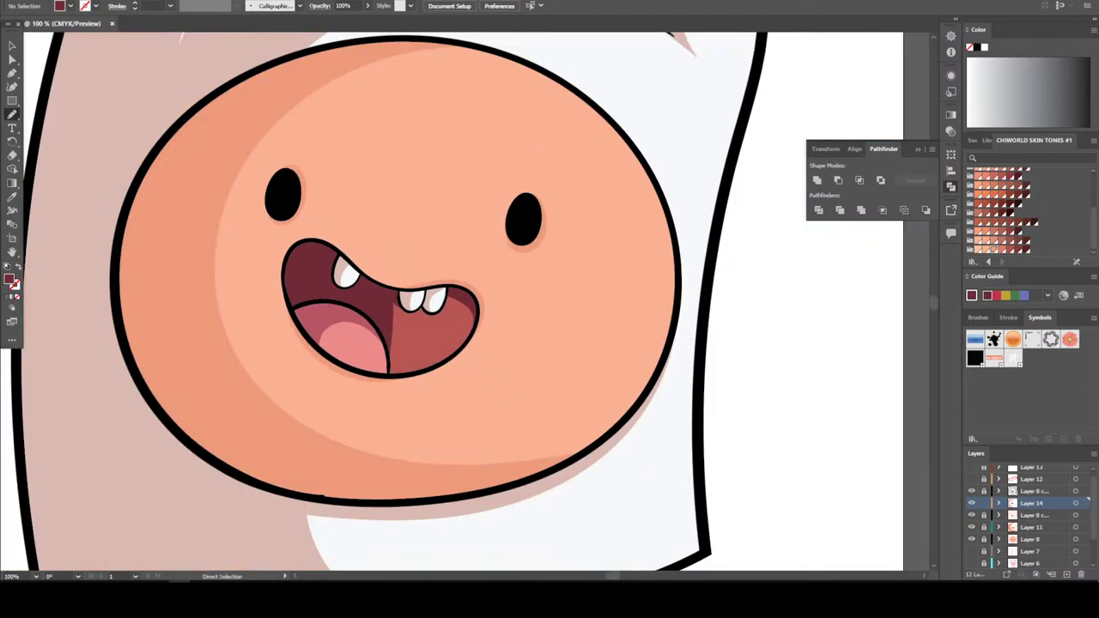
{"action": "key", "text": "ctrl+minus"}
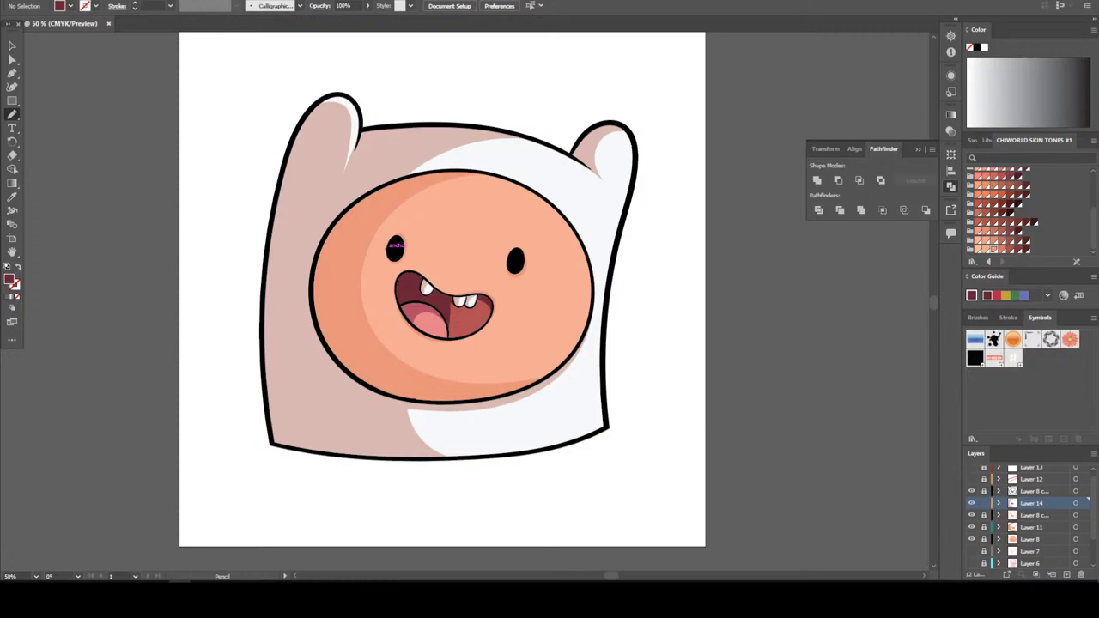
{"action": "key", "text": "ctrl+minus"}
{"action": "key", "text": "ctrl+minus"}
{"action": "key", "text": "ctrl+plus"}
{"action": "key", "text": "ctrl+plus"}
{"action": "key", "text": "ctrl+plus"}
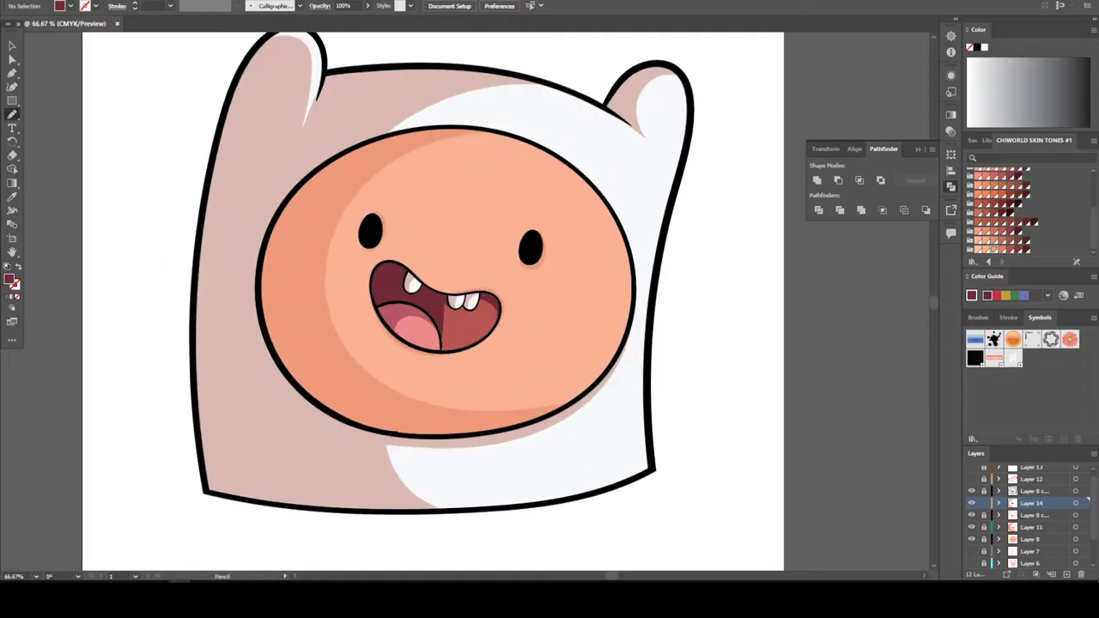
{"action": "left_click", "coordinate": [985, 503]}
Create a new layer for eye highlights and set the fill to white
{"action": "key", "text": "ctrl+l"}
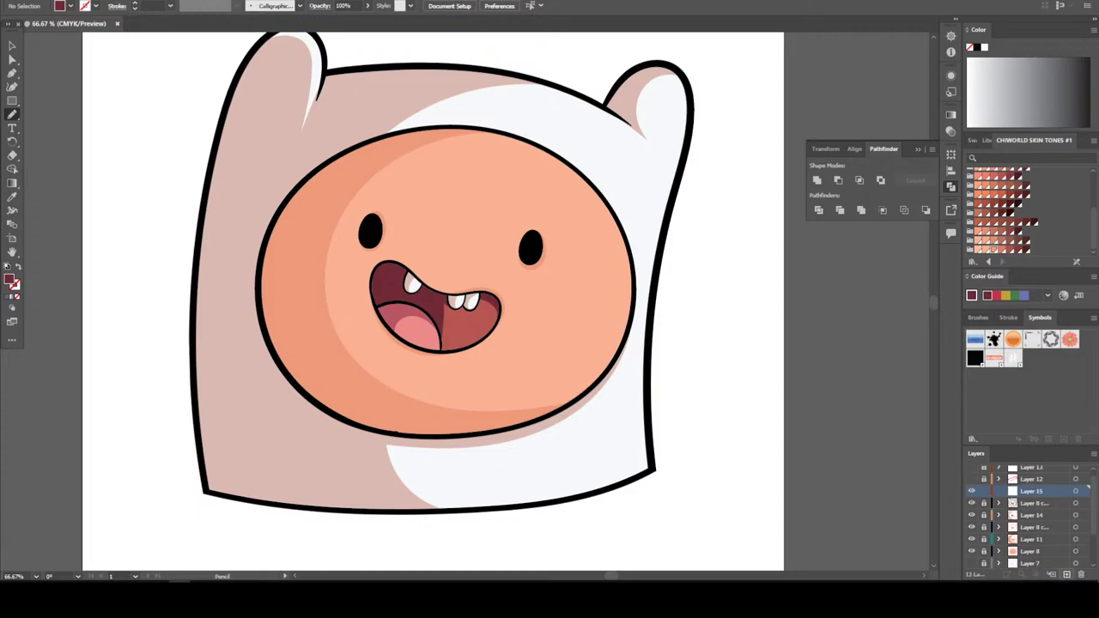
{"action": "key", "text": "ctrl+minus"}
{"action": "key", "text": "ctrl+minus"}
{"action": "key", "text": "ctrl+plus"}
{"action": "key", "text": "ctrl+plus"}
{"action": "key", "text": "ctrl+plus"}
{"action": "key", "text": "ctrl+plus"}
{"action": "key", "text": "ctrl+plus"}
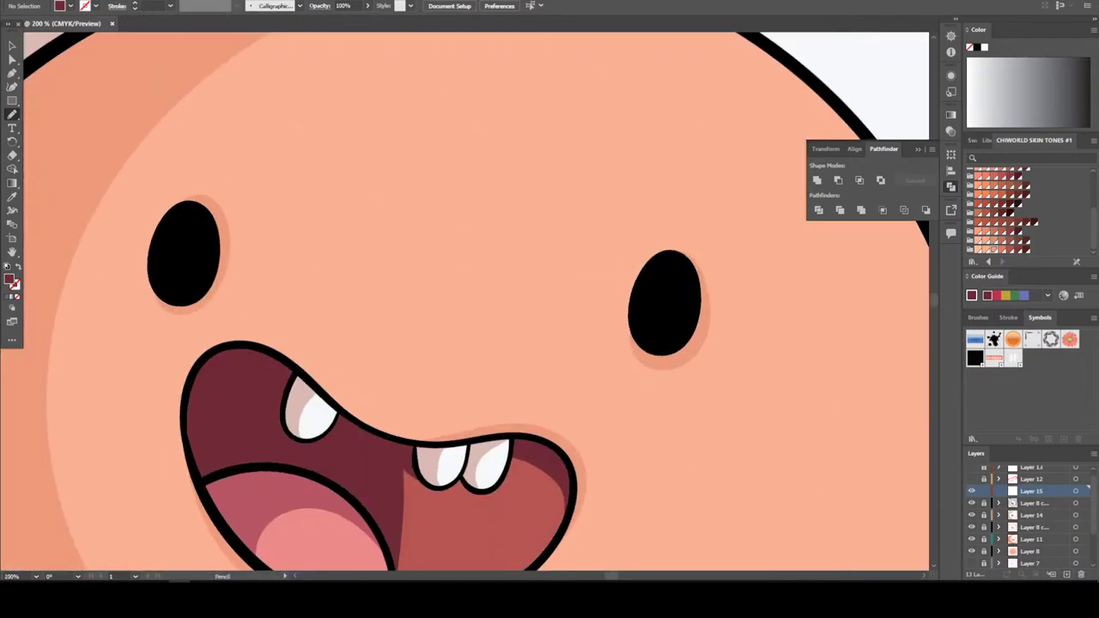
{"action": "double_click", "coordinate": [10, 280]}
{"action": "left_click", "coordinate": [401, 208]}
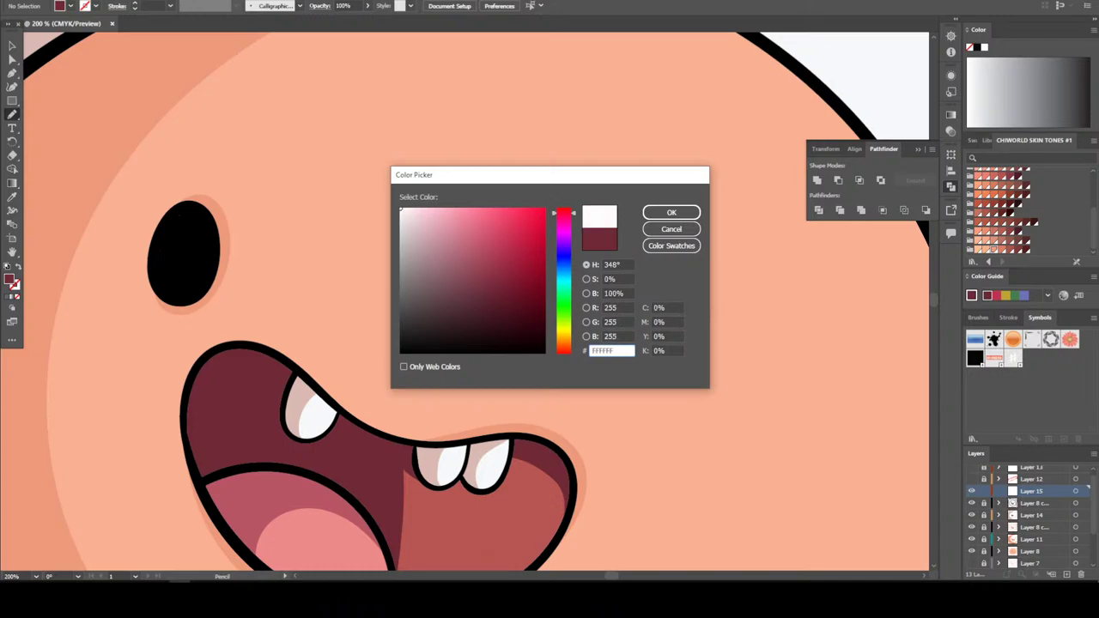
{"action": "left_click", "coordinate": [672, 212]}
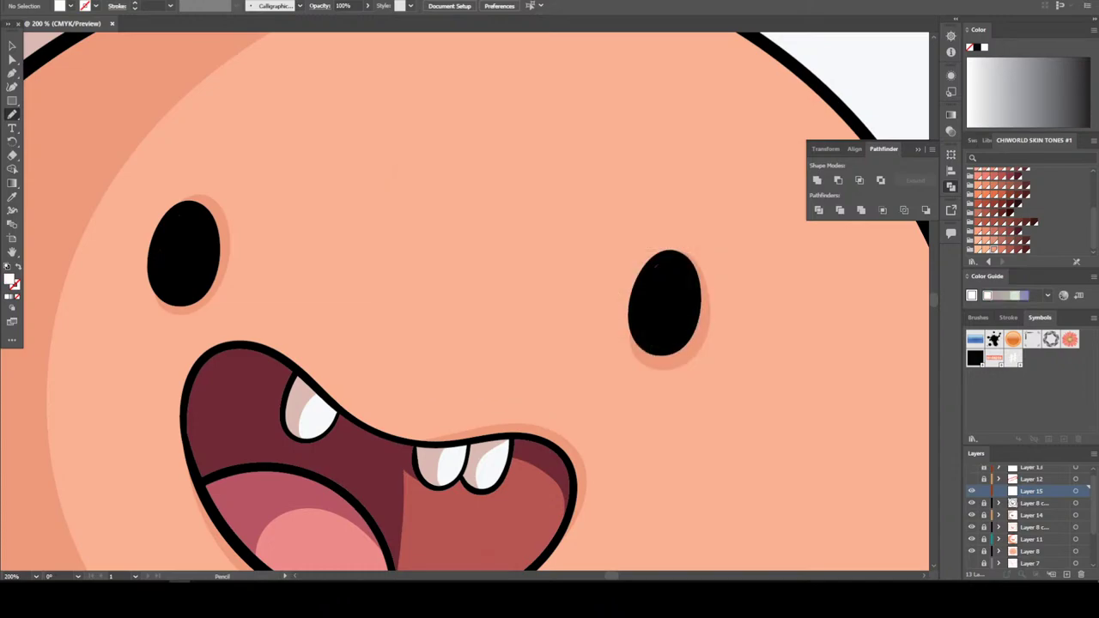
Draw a smooth white oval highlight in the right eye
{"action": "mouse_move", "coordinate": [656, 267]}
{"action": "left_mouse_down"}
{"action": "mouse_move", "coordinate": [653, 280]}
{"action": "mouse_move", "coordinate": [658, 262]}
{"action": "left_mouse_up"}
{"action": "scroll", "coordinate": [476, 301], "scroll_direction": "up", "scroll_amount": 1}
{"action": "key", "text": "ctrl+equal"}
{"action": "key", "text": "ctrl+equal"}
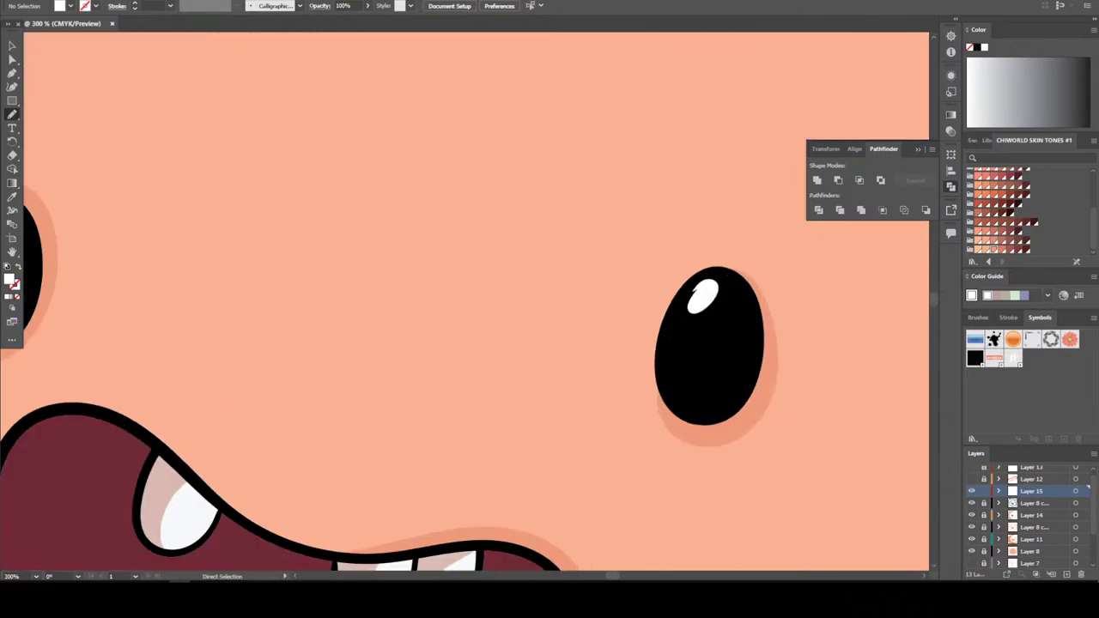
{"action": "key", "text": "ctrl+equal"}
{"action": "key", "text": "ctrl+equal"}
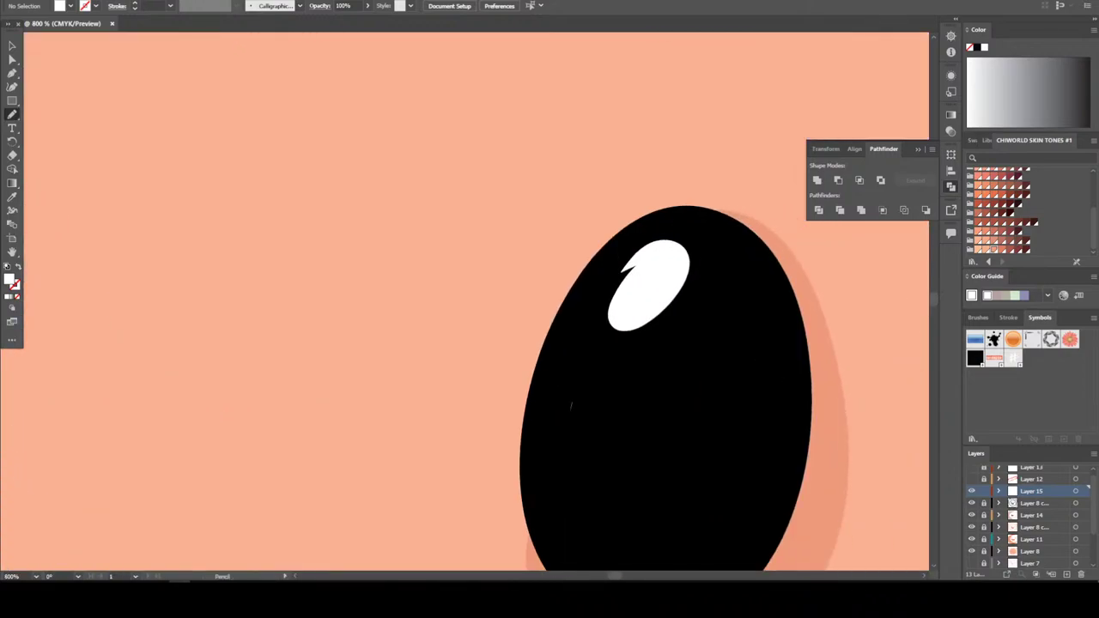
{"action": "mouse_move", "coordinate": [644, 250]}
{"action": "left_mouse_down"}
{"action": "mouse_move", "coordinate": [606, 314]}
{"action": "mouse_move", "coordinate": [637, 327]}
{"action": "mouse_move", "coordinate": [683, 235]}
{"action": "mouse_move", "coordinate": [608, 287]}
{"action": "mouse_move", "coordinate": [631, 335]}
{"action": "mouse_move", "coordinate": [657, 320]}
{"action": "left_mouse_up"}
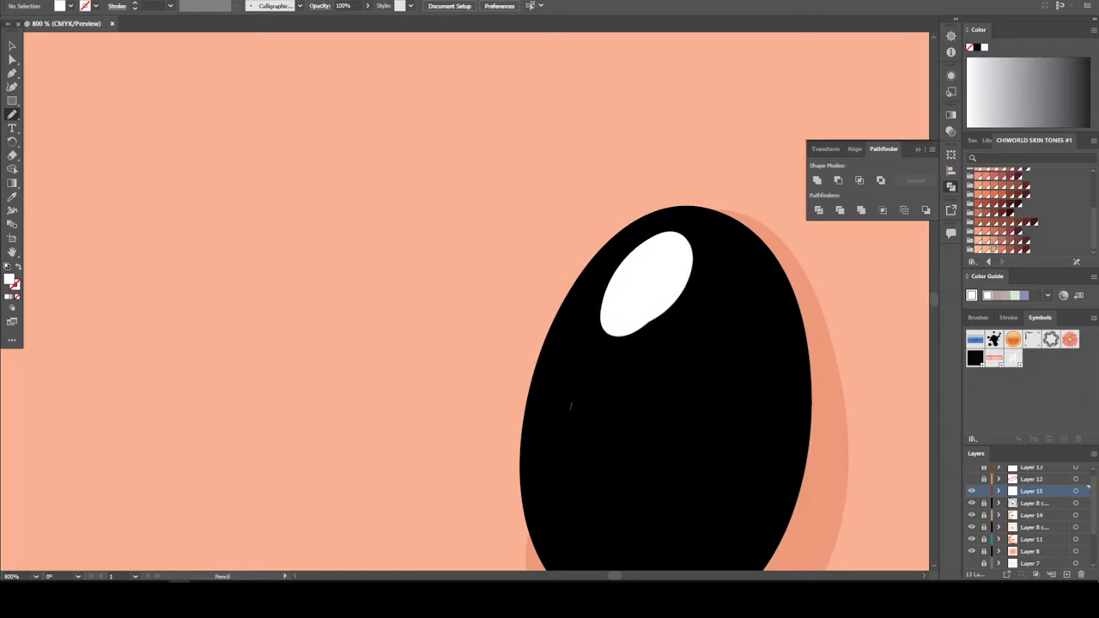
Copy the right eye's white highlight onto the left eye
{"action": "key", "text": "ctrl+minus"}
{"action": "key", "text": "ctrl+minus"}
{"action": "key", "text": "ctrl+minus"}
{"action": "key", "text": "ctrl+minus"}
{"action": "key", "text": "ctrl+minus"}
{"action": "scroll", "coordinate": [472, 300], "scroll_direction": "left", "scroll_amount": 3}
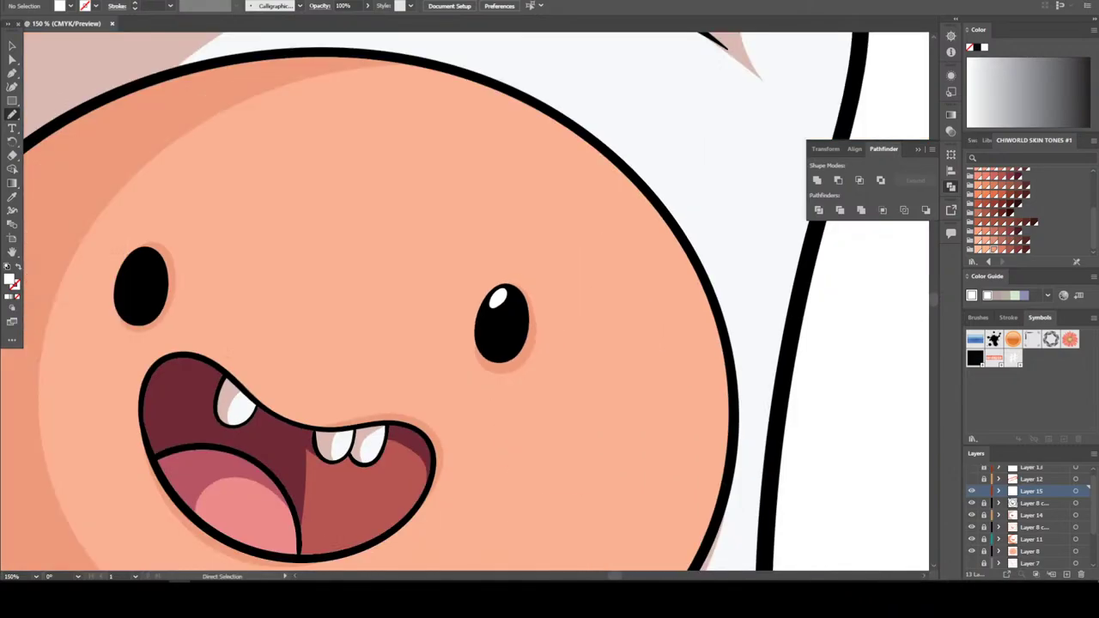
{"action": "key", "text": "ctrl+plus"}
{"action": "scroll", "coordinate": [476, 300], "scroll_direction": "left", "scroll_amount": 2}
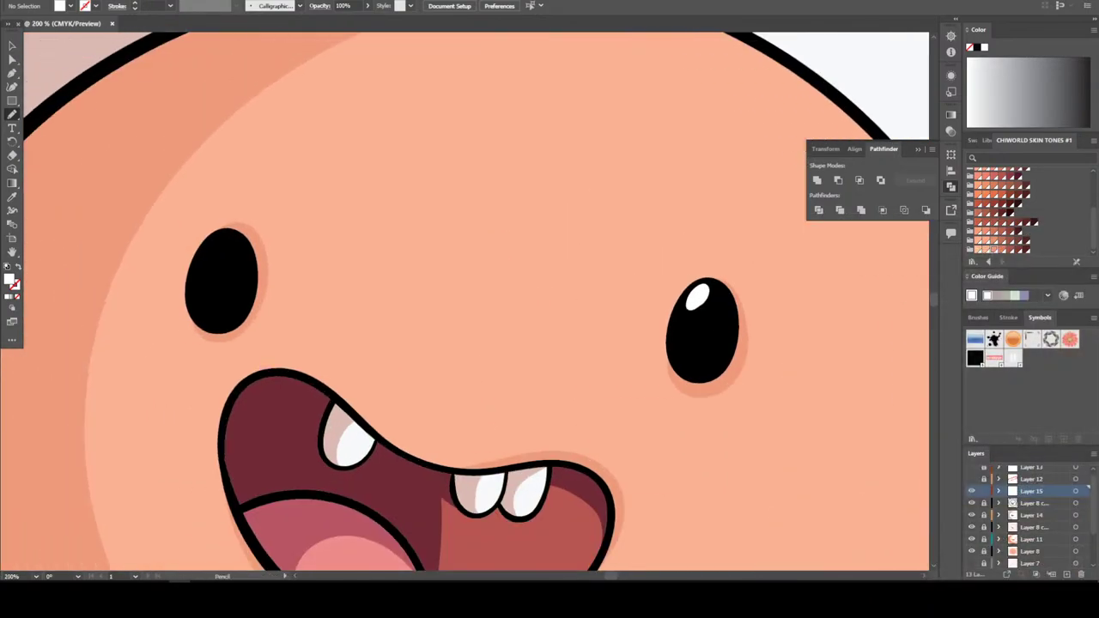
{"action": "key", "text": "v"}
{"action": "left_click", "coordinate": [692, 291]}
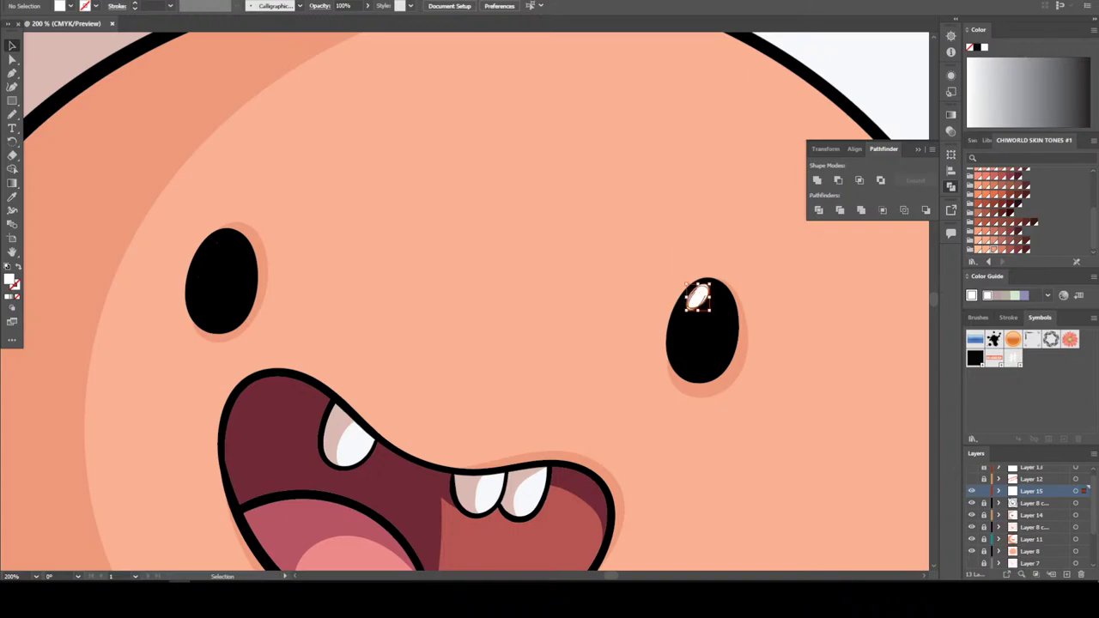
{"action": "left_click_drag", "start_coordinate": [695, 294], "coordinate": [216, 251]}
{"action": "key", "text": "ctrl+shift+a"}
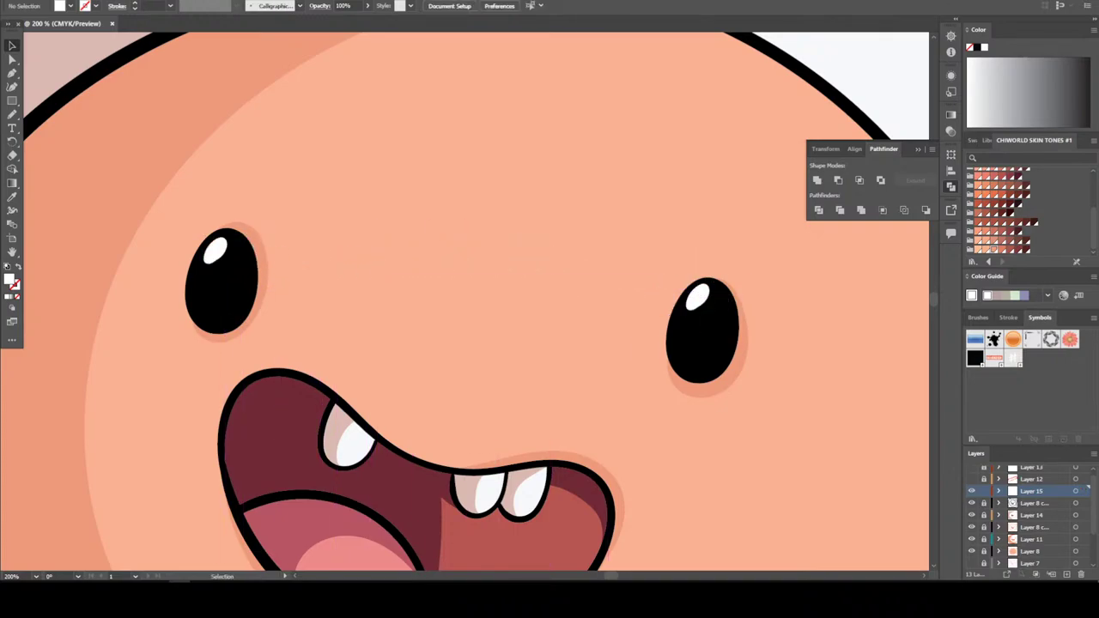
Change the fill colour to dark grey-brown #59494D
{"action": "key", "text": "ctrl+0"}
{"action": "key", "text": "ctrl+1"}
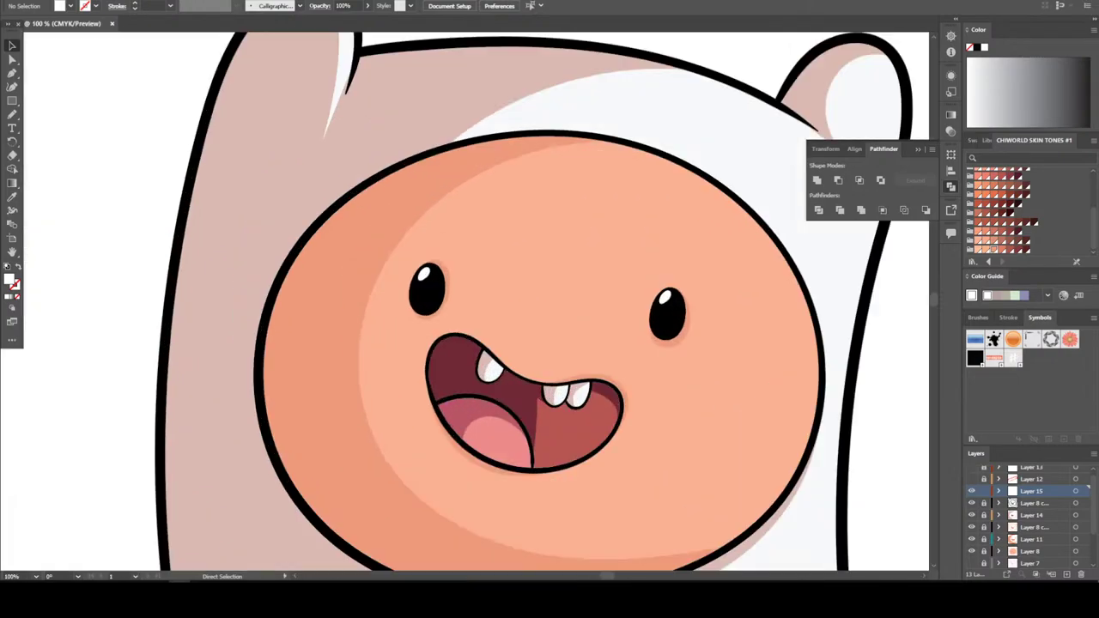
{"action": "scroll", "coordinate": [420, 304], "scroll_direction": "up", "scroll_amount": 5}
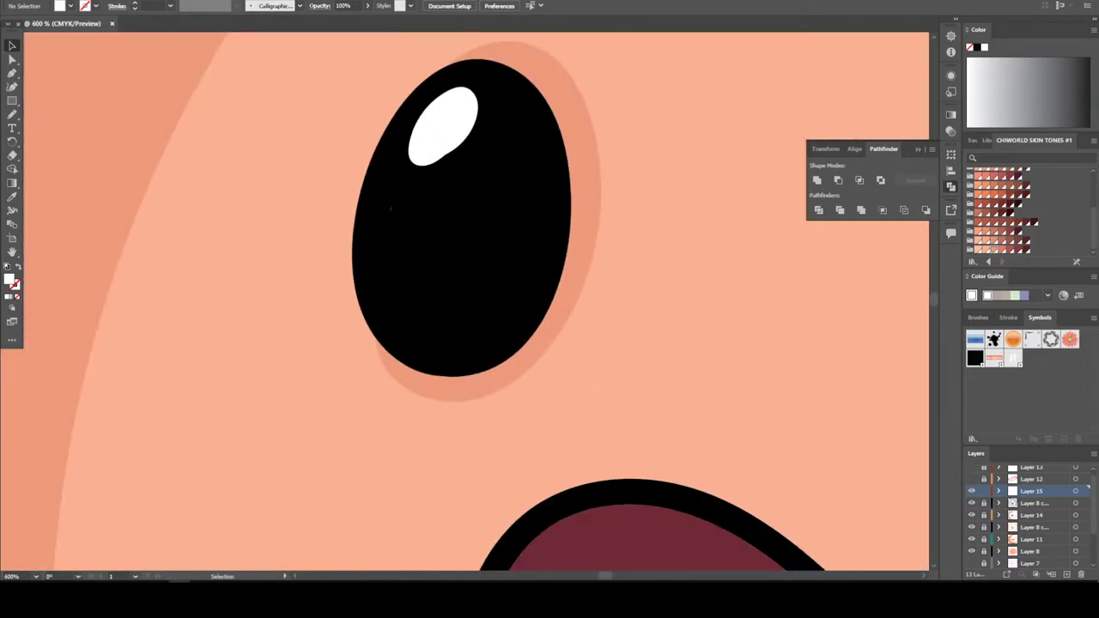
{"action": "double_click", "coordinate": [10, 277]}
{"action": "left_click_drag", "start_coordinate": [438, 275], "coordinate": [425, 302]}
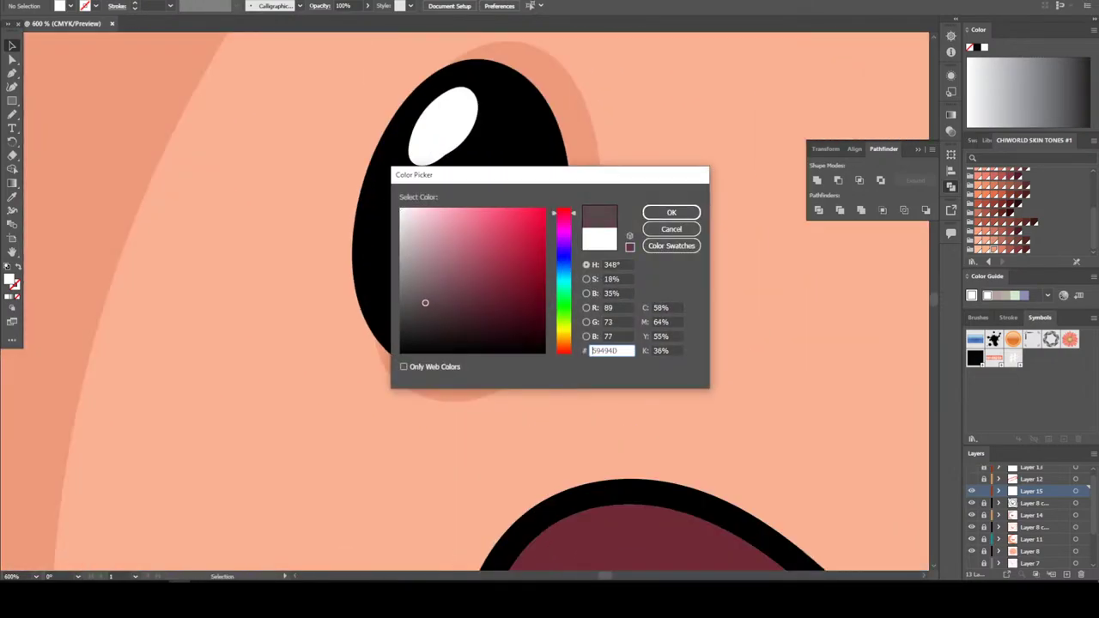
{"action": "left_click", "coordinate": [671, 212]}
Pencil a dark reflection shape into the lower part of each eye
{"action": "key", "text": "n"}
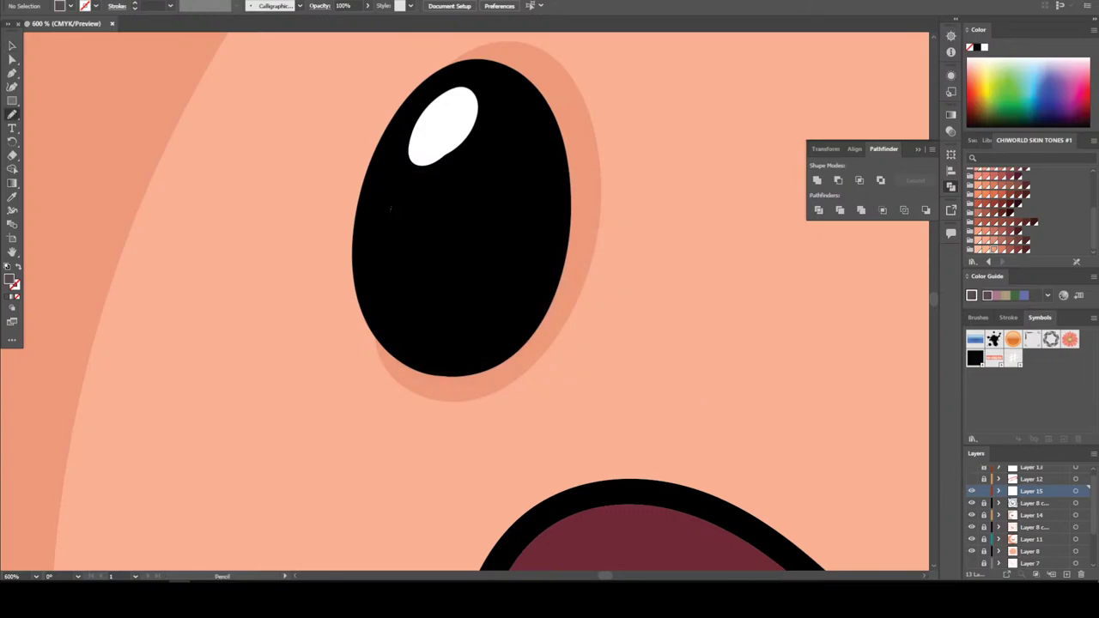
{"action": "mouse_move", "coordinate": [449, 360]}
{"action": "left_mouse_down"}
{"action": "mouse_move", "coordinate": [505, 342]}
{"action": "mouse_move", "coordinate": [518, 311]}
{"action": "mouse_move", "coordinate": [416, 335]}
{"action": "mouse_move", "coordinate": [445, 361]}
{"action": "left_mouse_up"}
{"action": "key", "text": "ctrl+minus"}
{"action": "key", "text": "ctrl+minus"}
{"action": "key", "text": "ctrl+minus"}
{"action": "key", "text": "ctrl+minus"}
{"action": "key", "text": "ctrl+minus"}
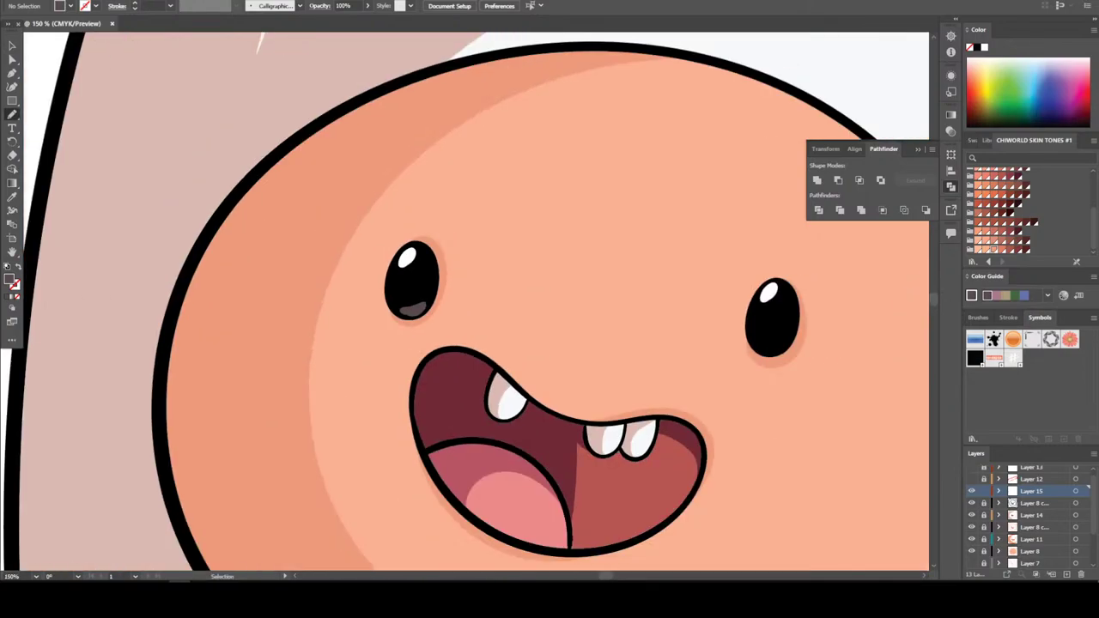
{"action": "key", "text": "ctrl+plus"}
{"action": "key", "text": "ctrl+plus"}
{"action": "key", "text": "ctrl+plus"}
{"action": "key", "text": "ctrl+plus"}
{"action": "key", "text": "ctrl+plus"}
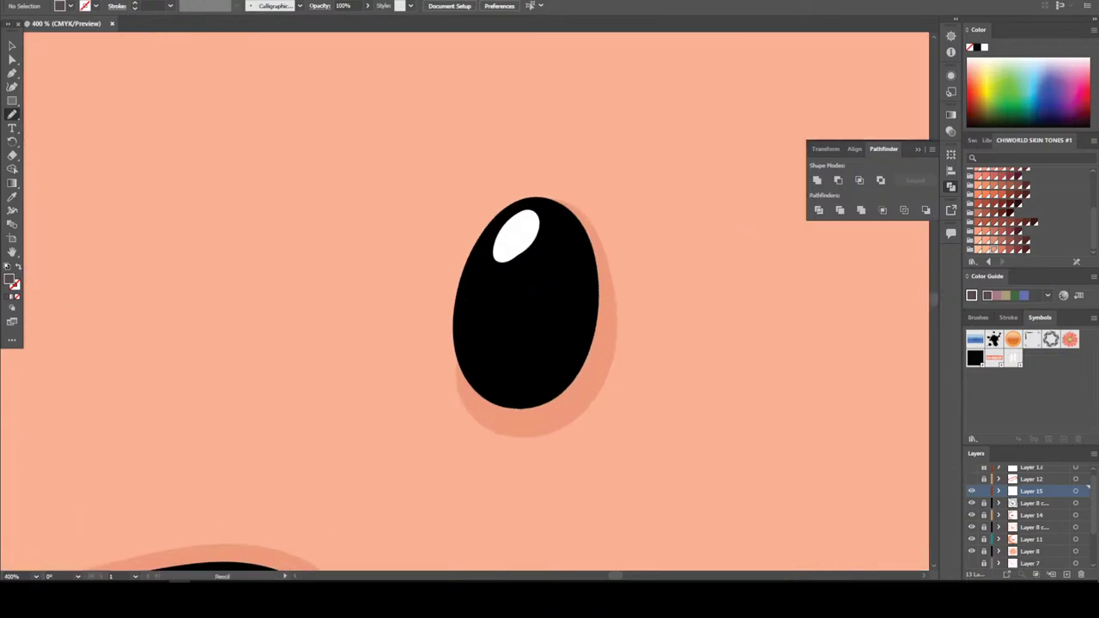
{"action": "mouse_move", "coordinate": [500, 393]}
{"action": "left_mouse_down"}
{"action": "mouse_move", "coordinate": [546, 391]}
{"action": "mouse_move", "coordinate": [562, 364]}
{"action": "mouse_move", "coordinate": [555, 350]}
{"action": "mouse_move", "coordinate": [503, 392]}
{"action": "left_mouse_up"}
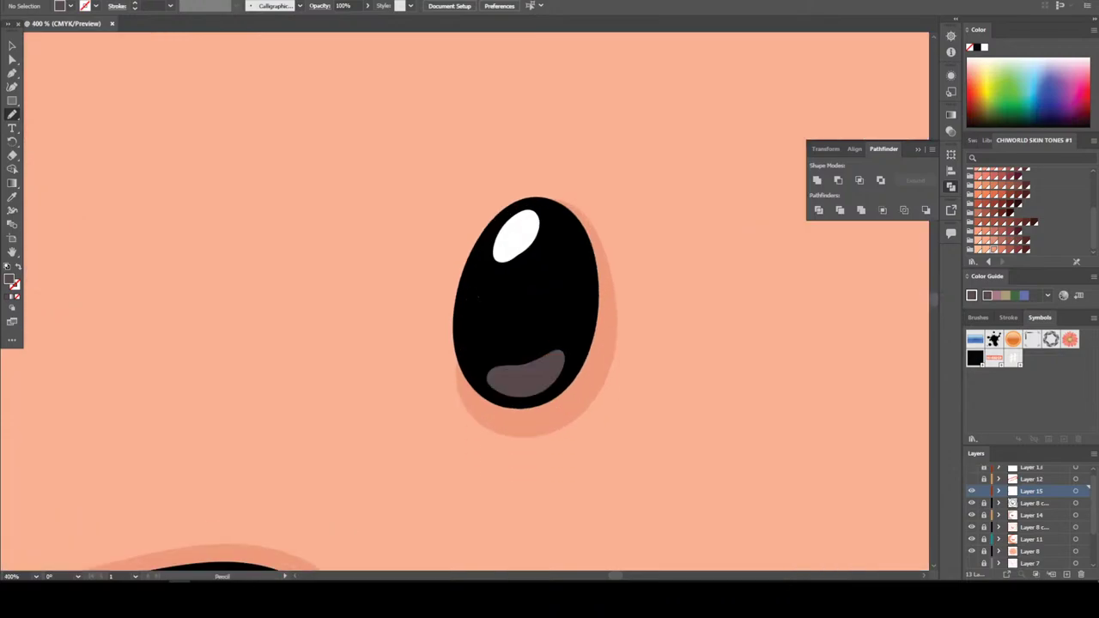
{"action": "key", "text": "ctrl+minus"}
{"action": "key", "text": "ctrl+minus"}
{"action": "key", "text": "ctrl+minus"}
{"action": "key", "text": "ctrl+minus"}
{"action": "key", "text": "ctrl+minus"}
{"action": "key", "text": "ctrl+minus"}
{"action": "key", "text": "ctrl+minus"}
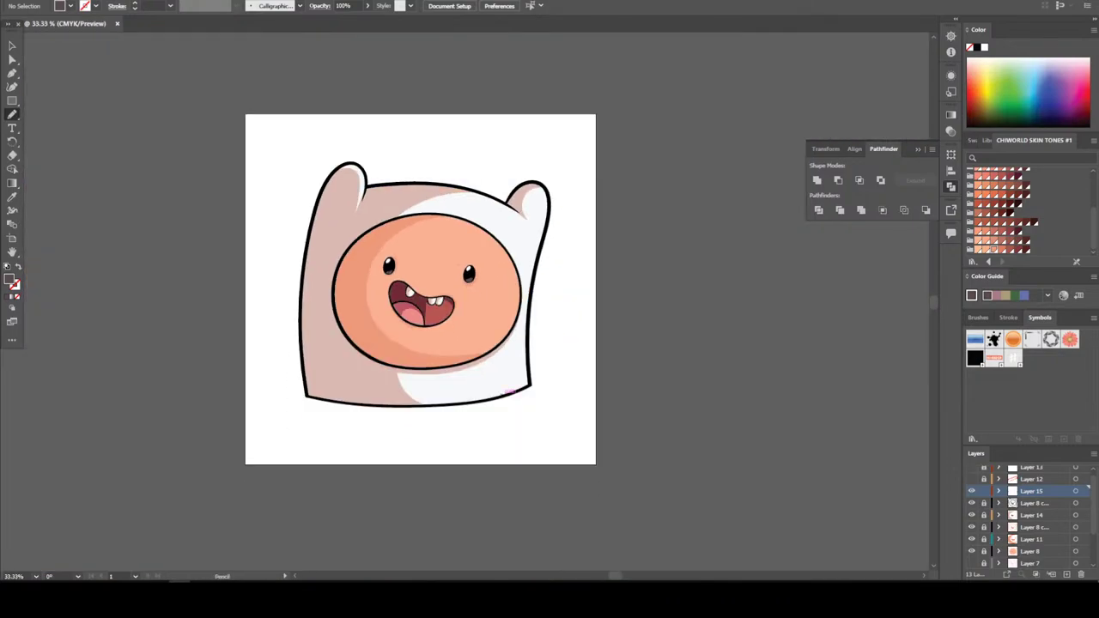
Duplicate the character artwork layer and move the copy below the original in the stack
{"action": "key", "text": "ctrl+plus"}
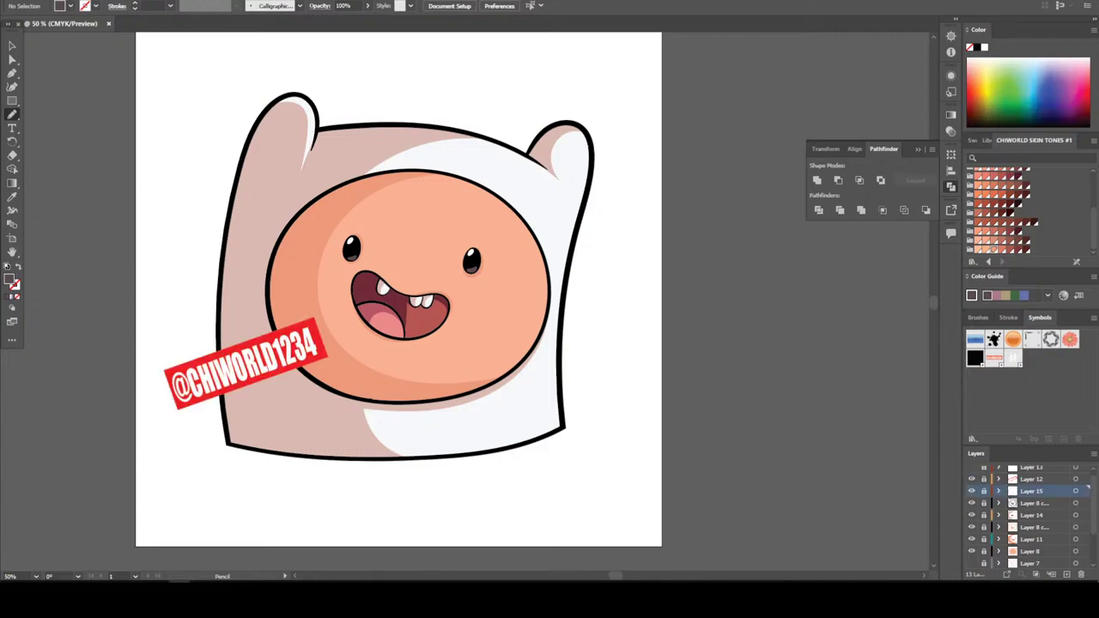
{"action": "scroll", "coordinate": [1026, 515], "scroll_direction": "up", "scroll_amount": 1}
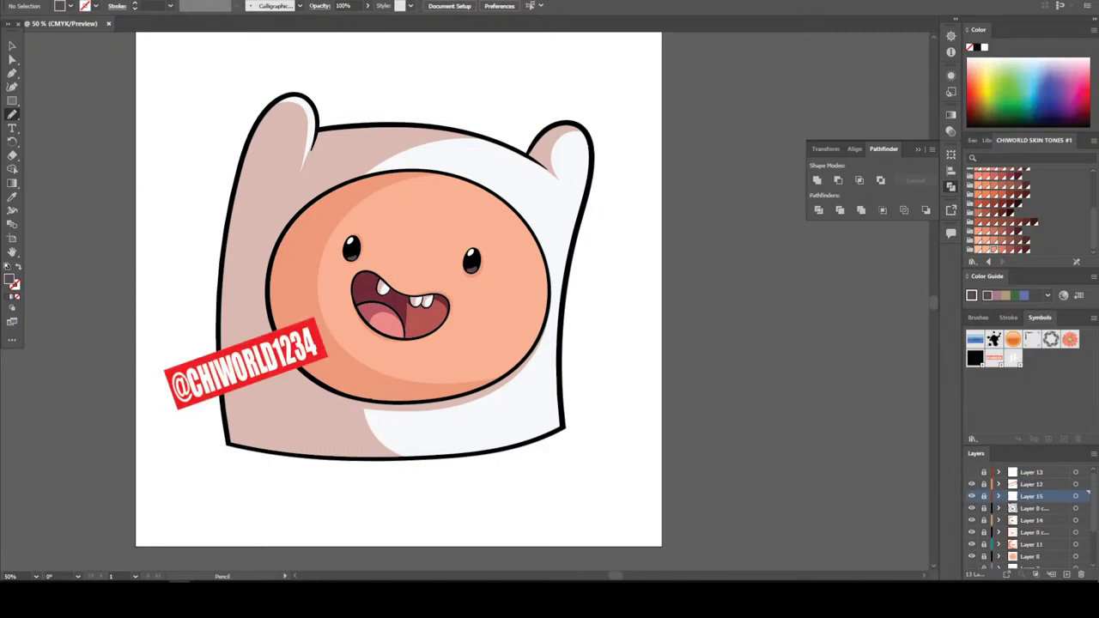
{"action": "scroll", "coordinate": [1026, 515], "scroll_direction": "down", "scroll_amount": 3}
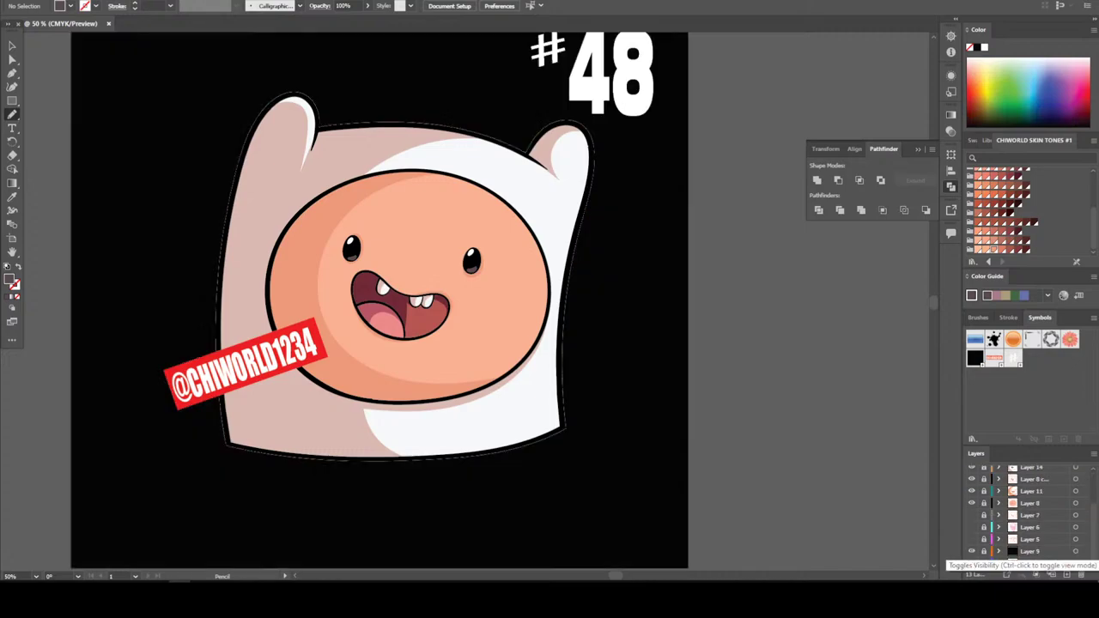
{"action": "key", "text": "ctrl+minus"}
{"action": "key", "text": "ctrl+minus"}
{"action": "key", "text": "ctrl+minus"}
{"action": "key", "text": "ctrl+plus"}
{"action": "key", "text": "ctrl+plus"}
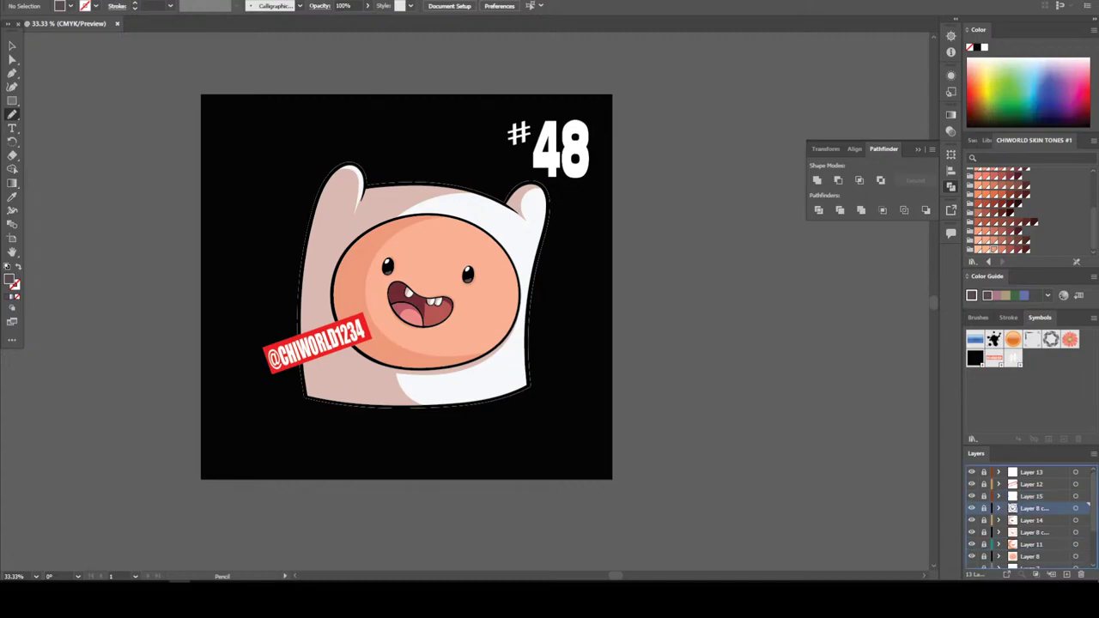
{"action": "left_click_drag", "start_coordinate": [1035, 508], "coordinate": [1066, 574]}
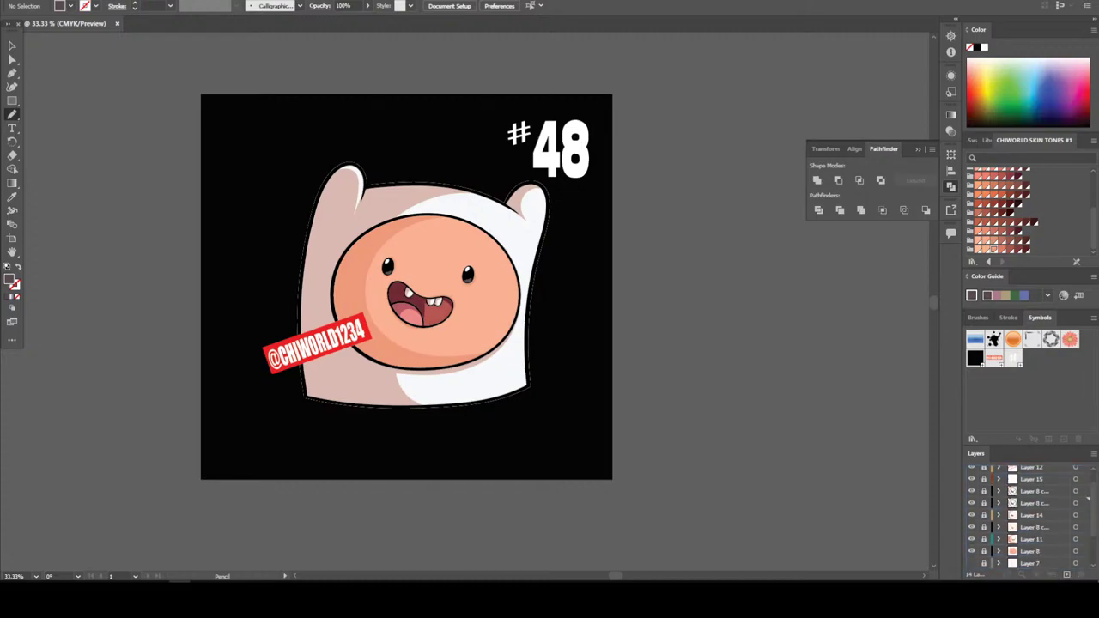
{"action": "left_click_drag", "start_coordinate": [1035, 504], "coordinate": [1035, 532]}
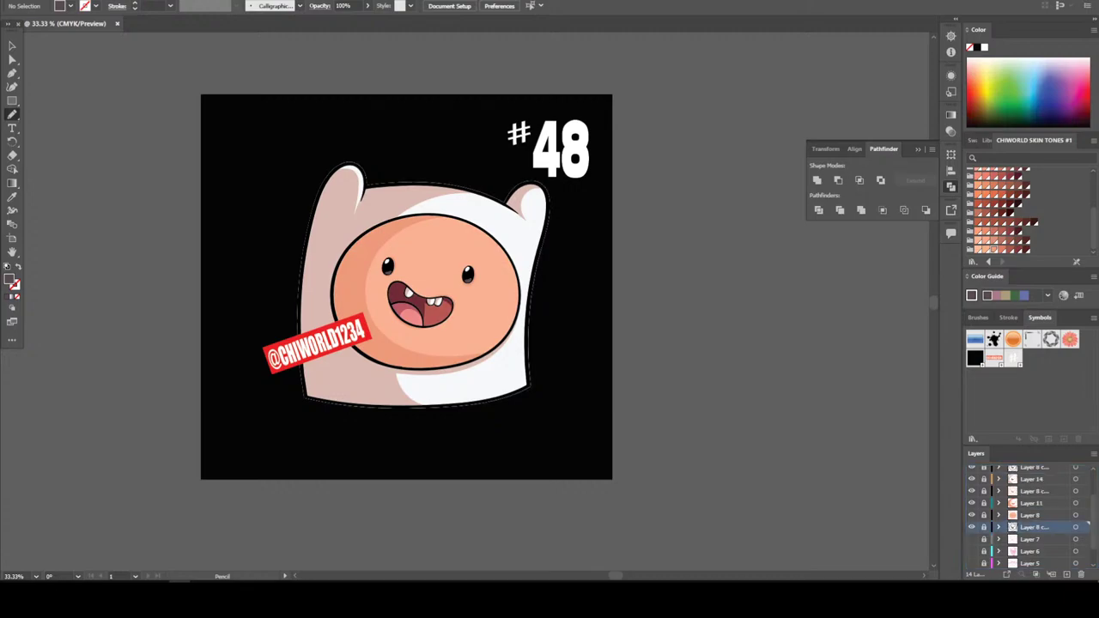
Unlock the duplicated layer and marquee-select the whole character group
{"action": "left_click", "coordinate": [984, 528]}
{"action": "left_click", "coordinate": [12, 45]}
{"action": "left_click_drag", "start_coordinate": [281, 143], "coordinate": [579, 414]}
In the Appearance panel, add a stroke, duplicate it, and move the copy beneath the fill
{"action": "left_click", "coordinate": [258, 2]}
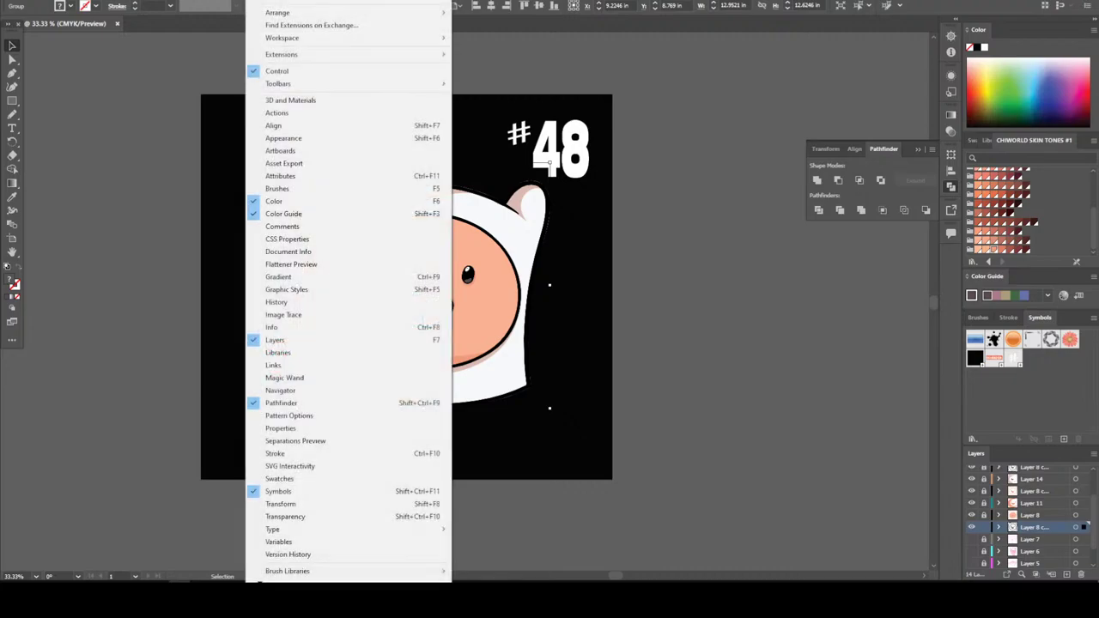
{"action": "left_click", "coordinate": [327, 138]}
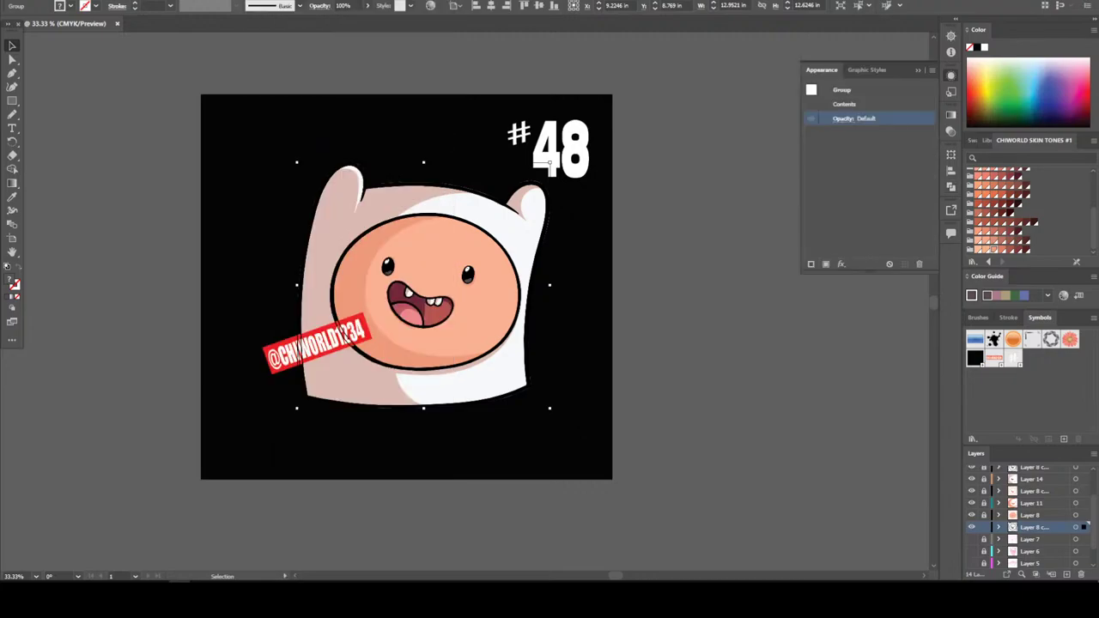
{"action": "left_click", "coordinate": [810, 263]}
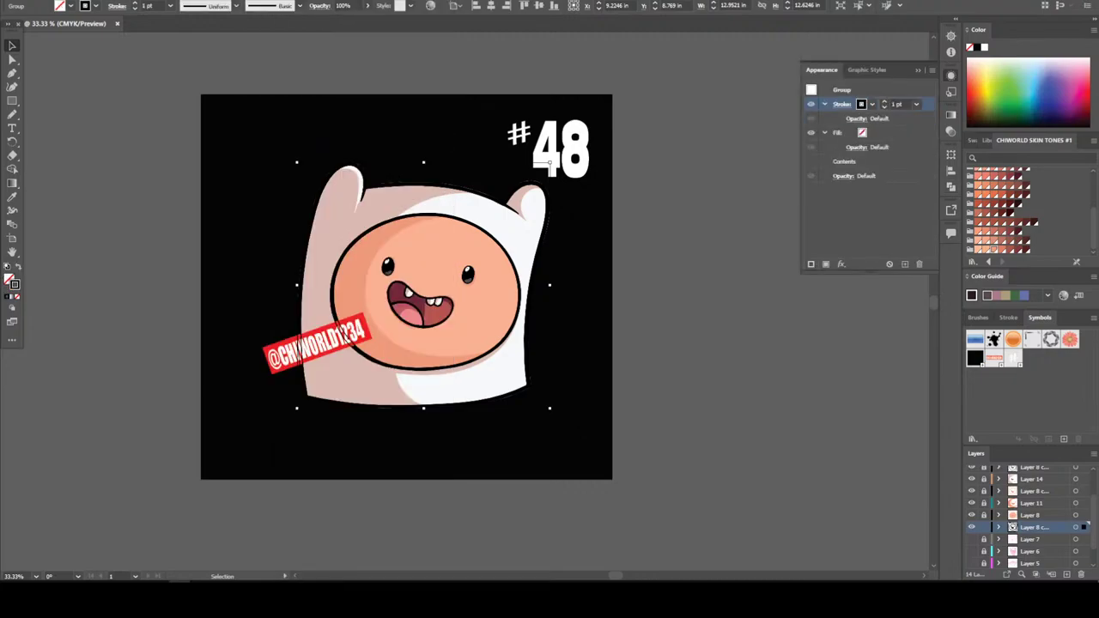
{"action": "left_click", "coordinate": [905, 264]}
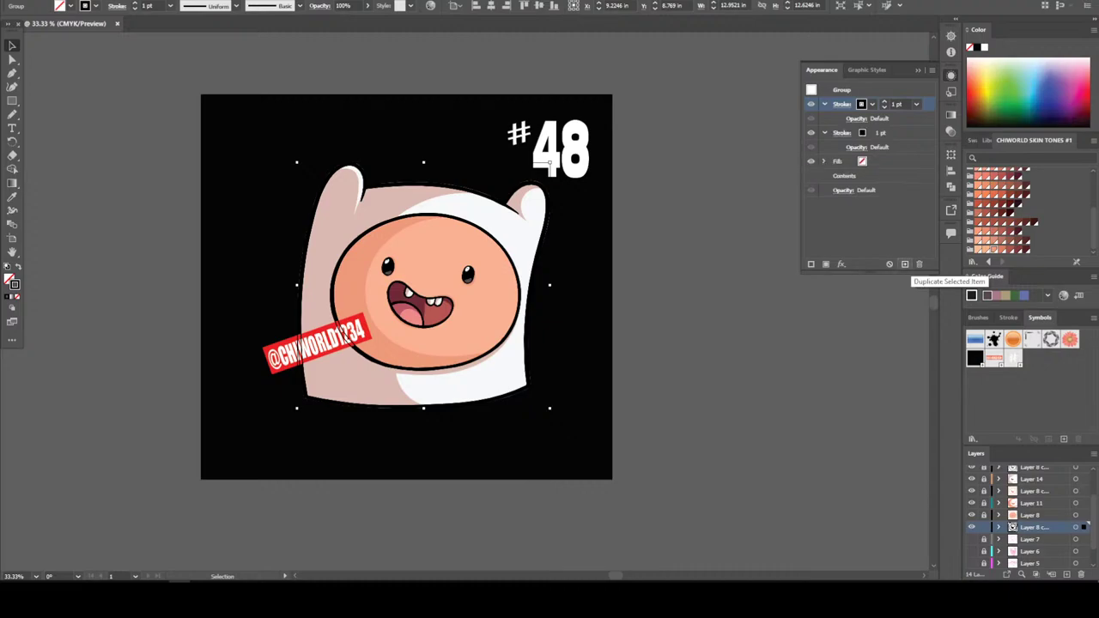
{"action": "left_click_drag", "start_coordinate": [841, 133], "coordinate": [842, 167]}
Make the lower stroke white with a 35 pt weight, then deselect
{"action": "left_click", "coordinate": [862, 162]}
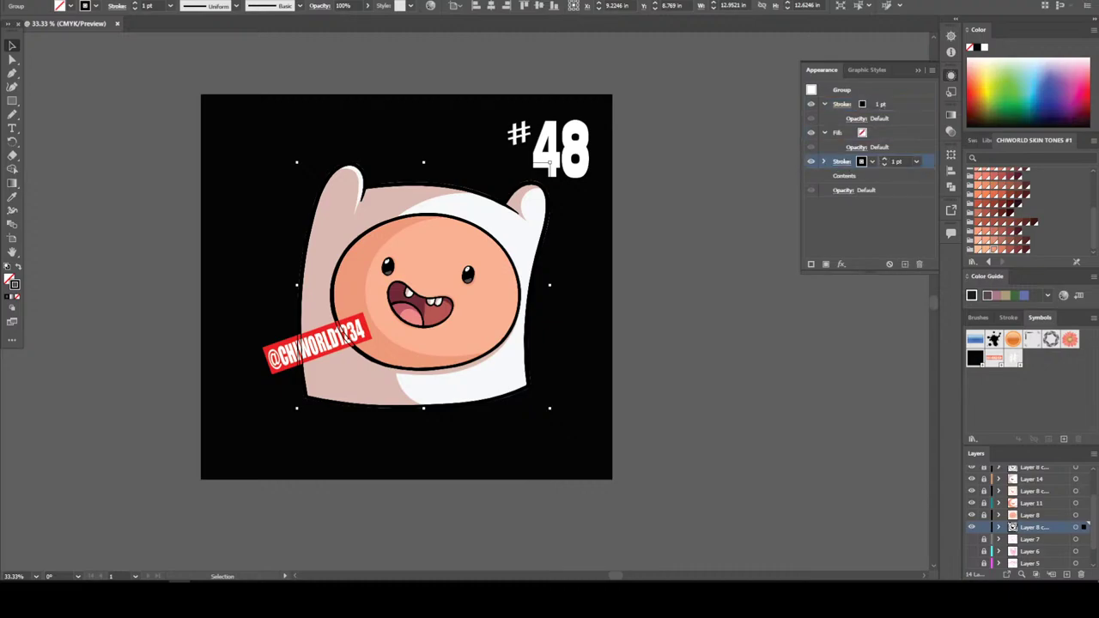
{"action": "left_click", "coordinate": [862, 162]}
{"action": "left_click", "coordinate": [767, 180]}
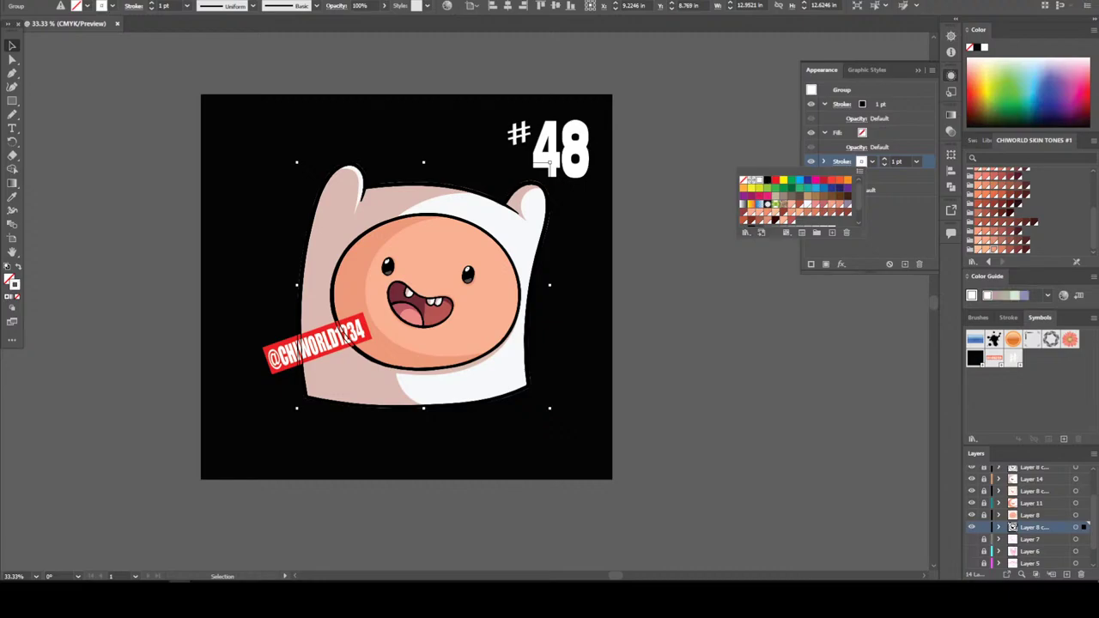
{"action": "key", "text": "Escape"}
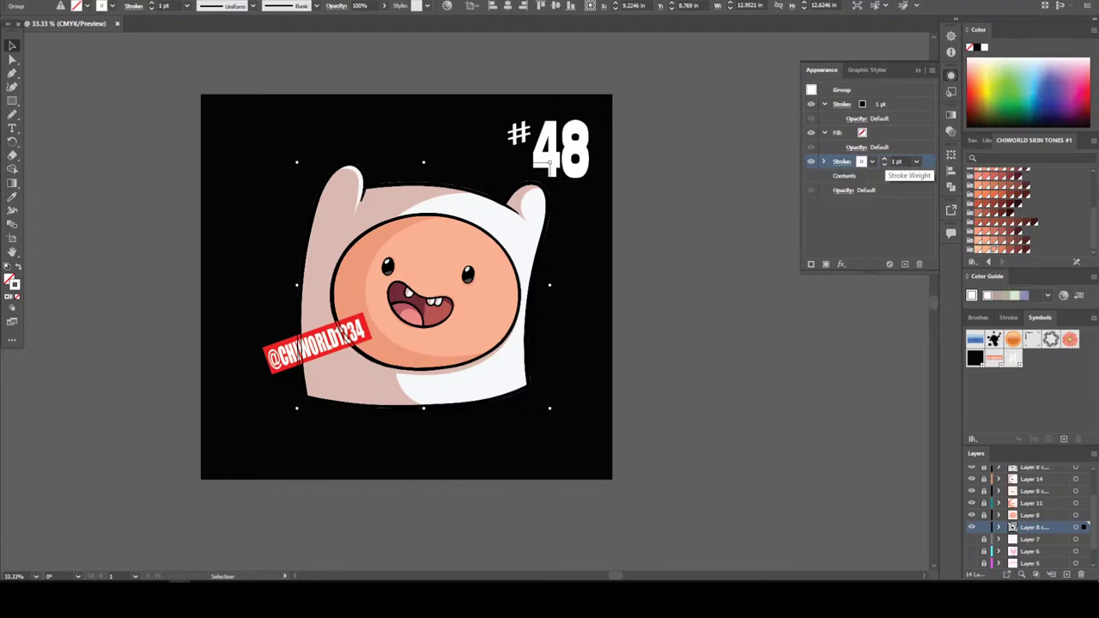
{"action": "left_click", "coordinate": [897, 162]}
{"action": "type", "text": "12"}
{"action": "key", "text": "Return"}
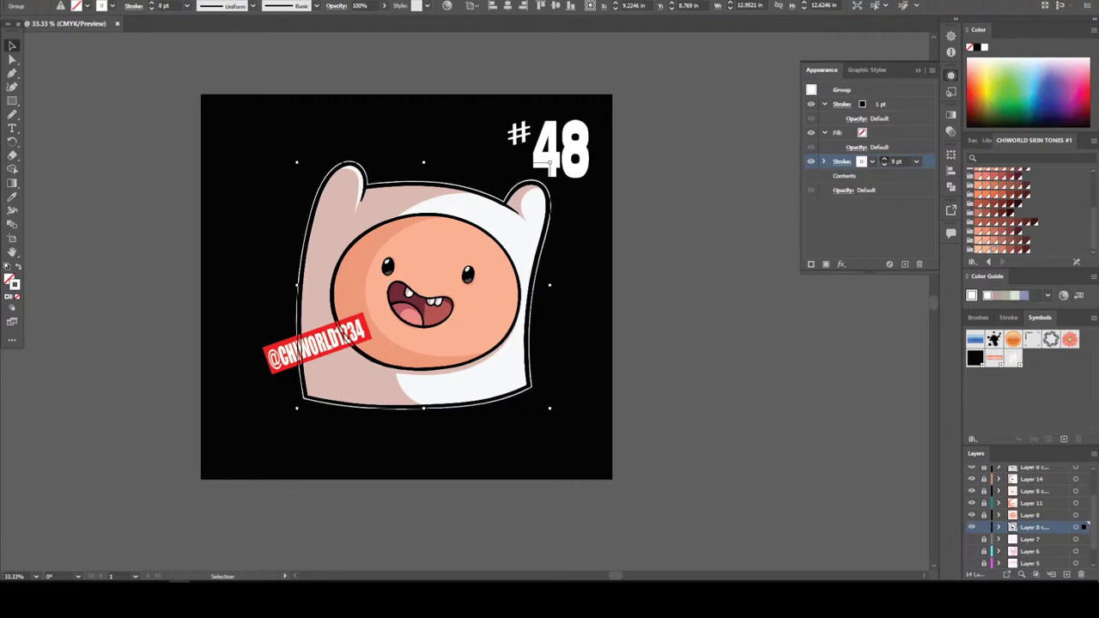
{"action": "key", "text": "Up"}
{"action": "key", "text": "Up"}
{"action": "key", "text": "Up"}
{"action": "key", "text": "Up"}
{"action": "key", "text": "Up"}
{"action": "key", "text": "Up"}
{"action": "key", "text": "Up"}
{"action": "key", "text": "Up"}
{"action": "key", "text": "Up"}
{"action": "key", "text": "Up"}
{"action": "key", "text": "Up"}
{"action": "key", "text": "Up"}
{"action": "key", "text": "Up"}
{"action": "key", "text": "Up"}
{"action": "key", "text": "Up"}
{"action": "key", "text": "Up"}
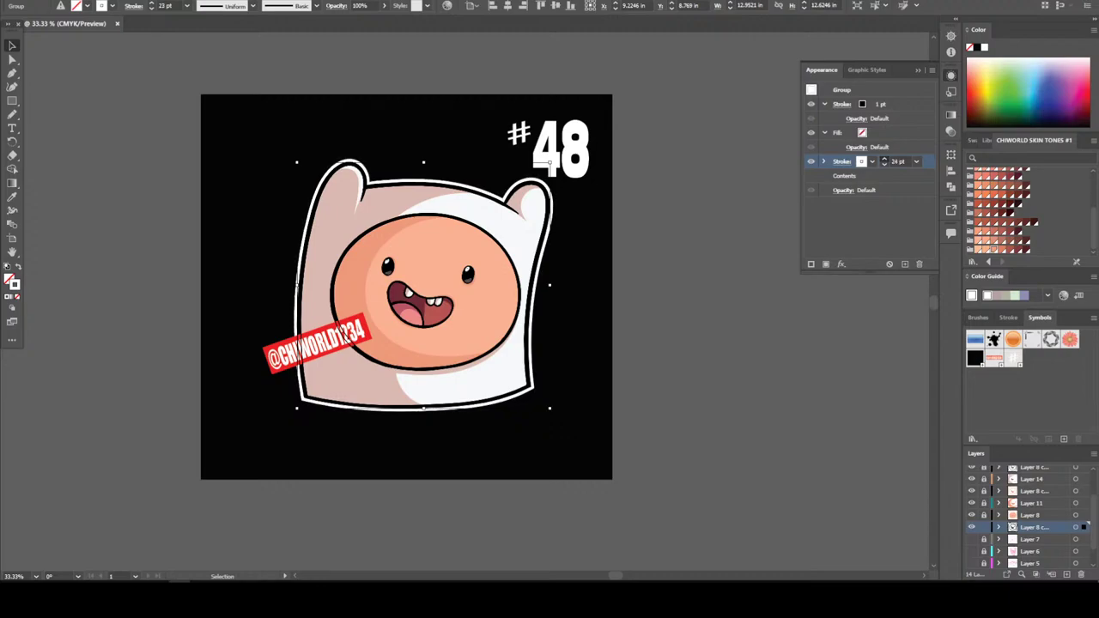
{"action": "key", "text": "Up"}
{"action": "key", "text": "Up"}
{"action": "key", "text": "Up"}
{"action": "key", "text": "Up"}
{"action": "key", "text": "Up"}
{"action": "key", "text": "Up"}
{"action": "key", "text": "Up"}
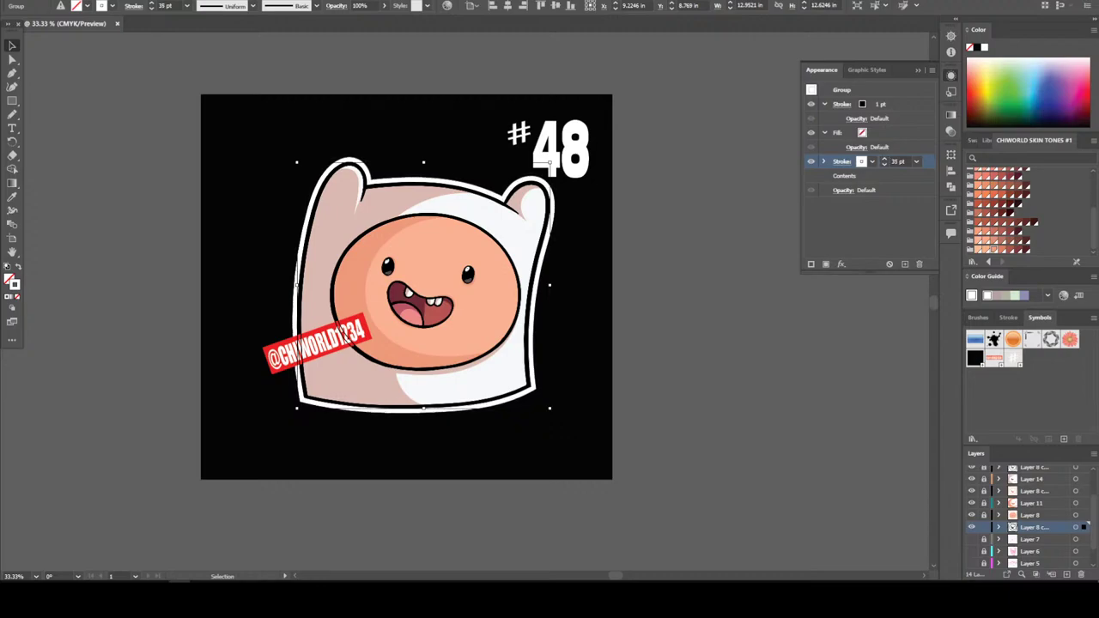
{"action": "key", "text": "ctrl+shift+a"}
{"action": "key", "text": "ctrl+plus"}
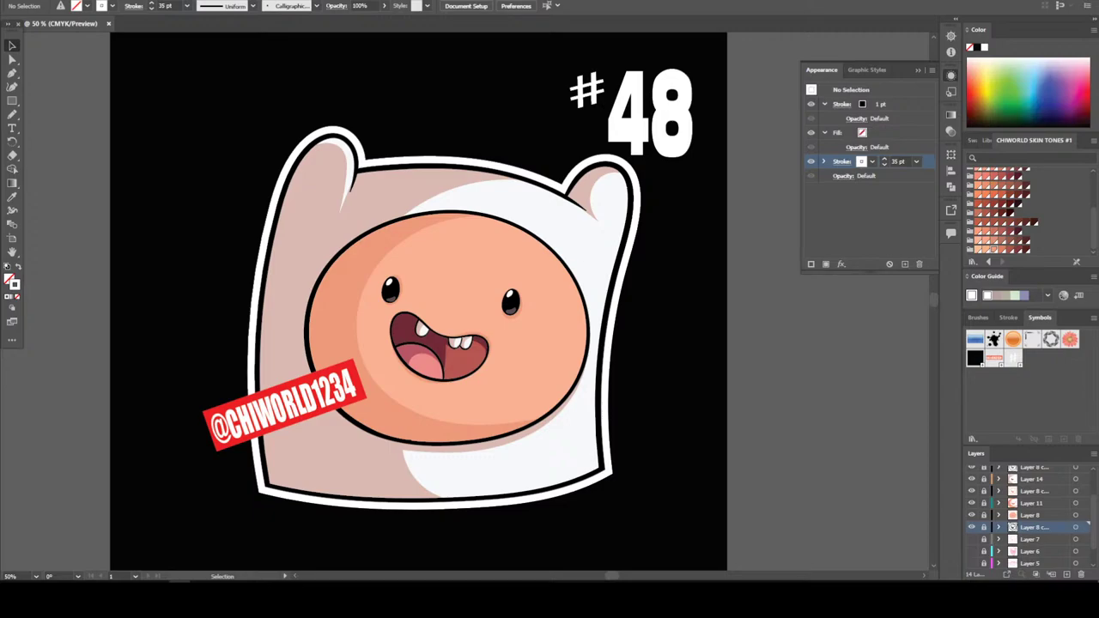
Save the document and export it as a 300 ppi PNG named '48' in the 1k adobe files folder
{"action": "key", "text": "alt+f"}
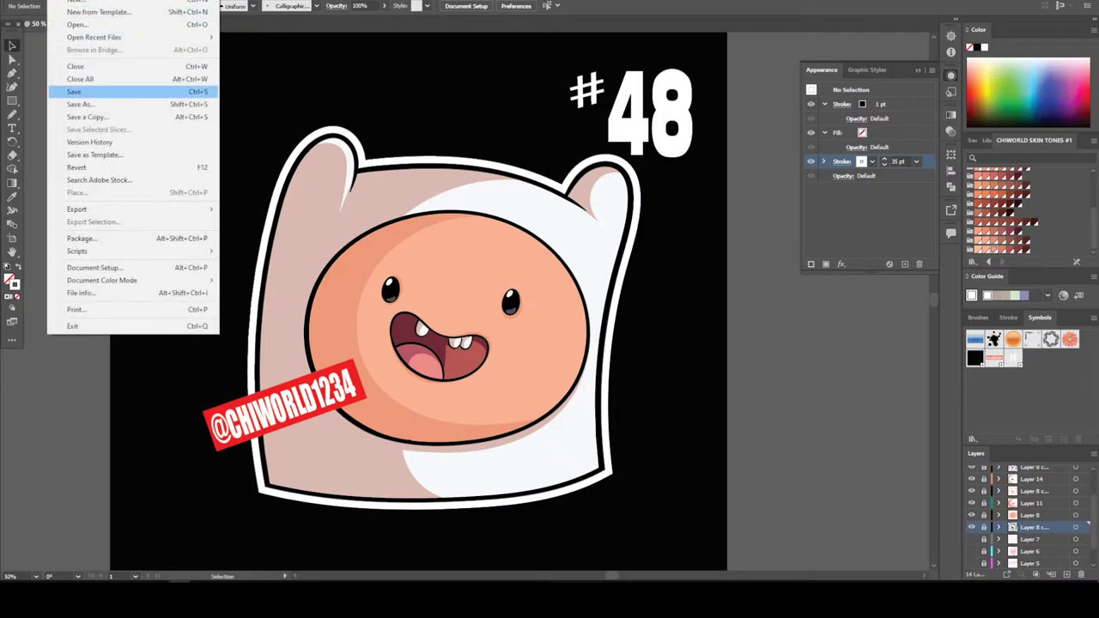
{"action": "key", "text": "Return"}
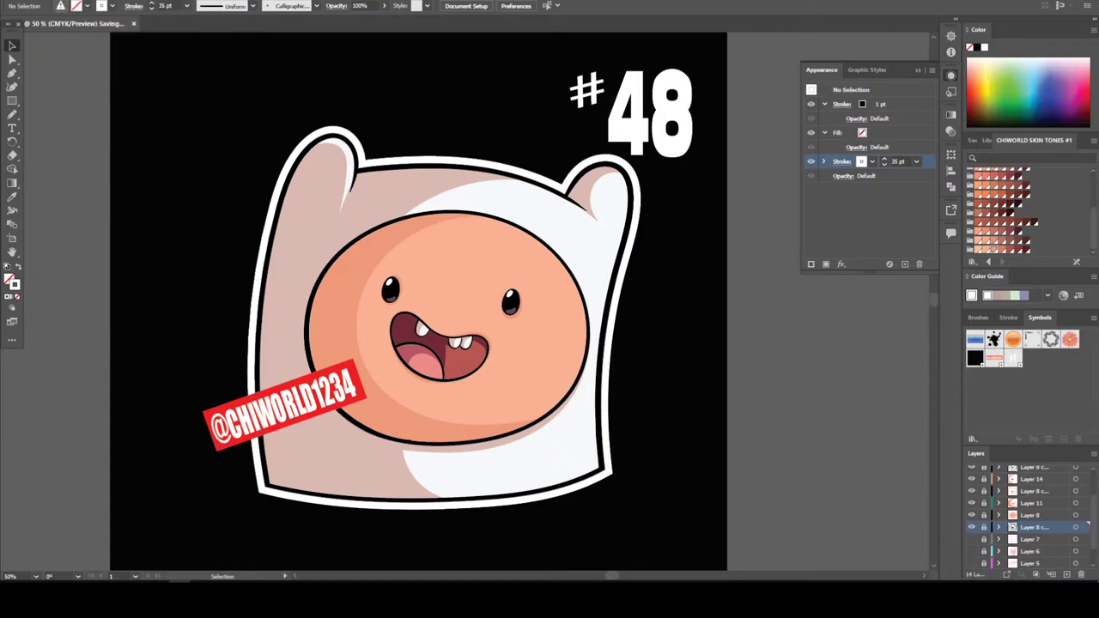
{"action": "key", "text": "alt+f"}
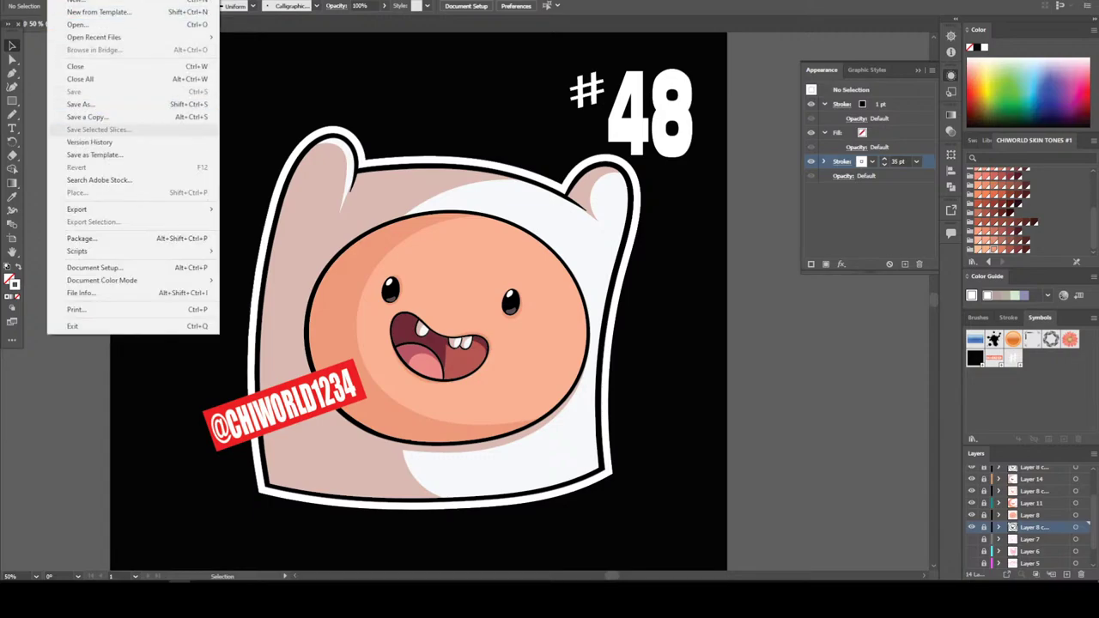
{"action": "mouse_move", "coordinate": [129, 208]}
{"action": "key", "text": "Right"}
{"action": "key", "text": "Down"}
{"action": "key", "text": "Return"}
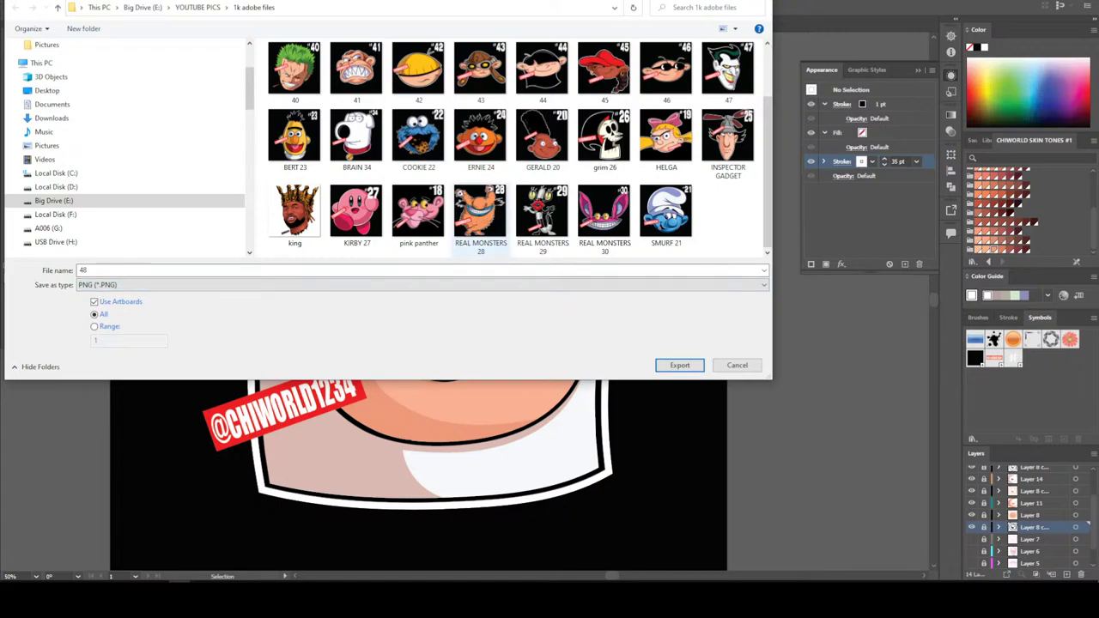
{"action": "scroll", "coordinate": [481, 215], "scroll_direction": "up", "scroll_amount": 1}
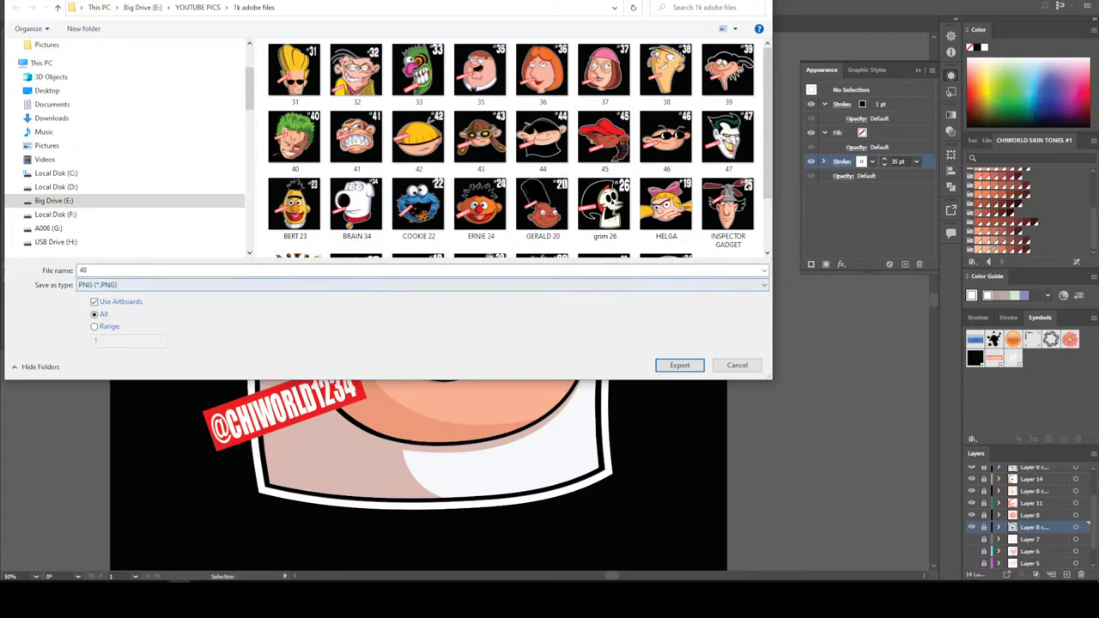
{"action": "key", "text": "Return"}
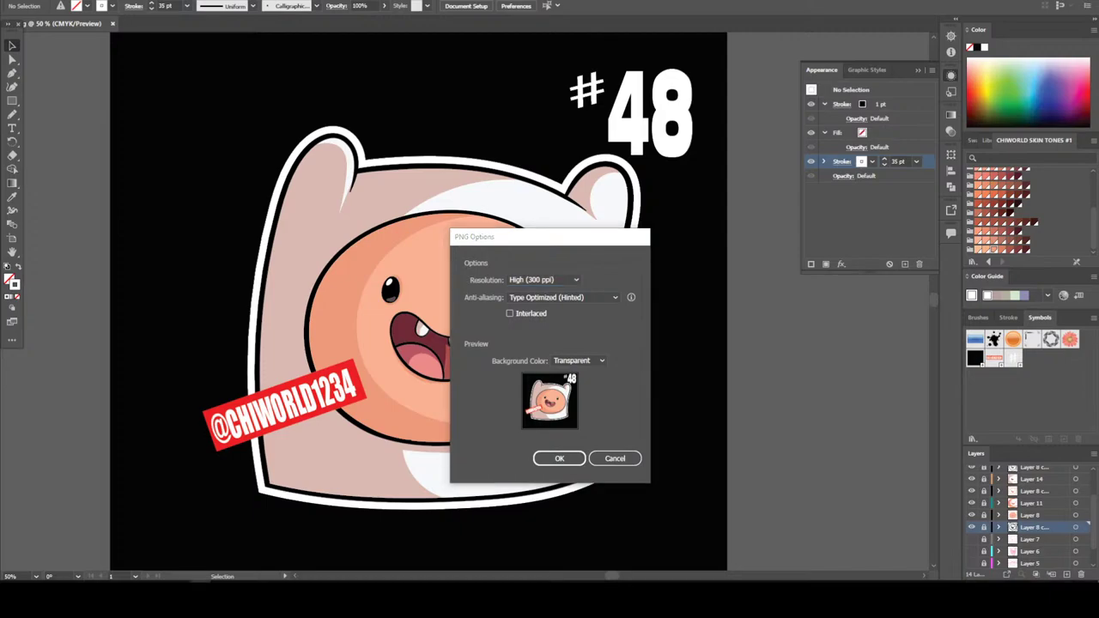
{"action": "left_click", "coordinate": [559, 459]}
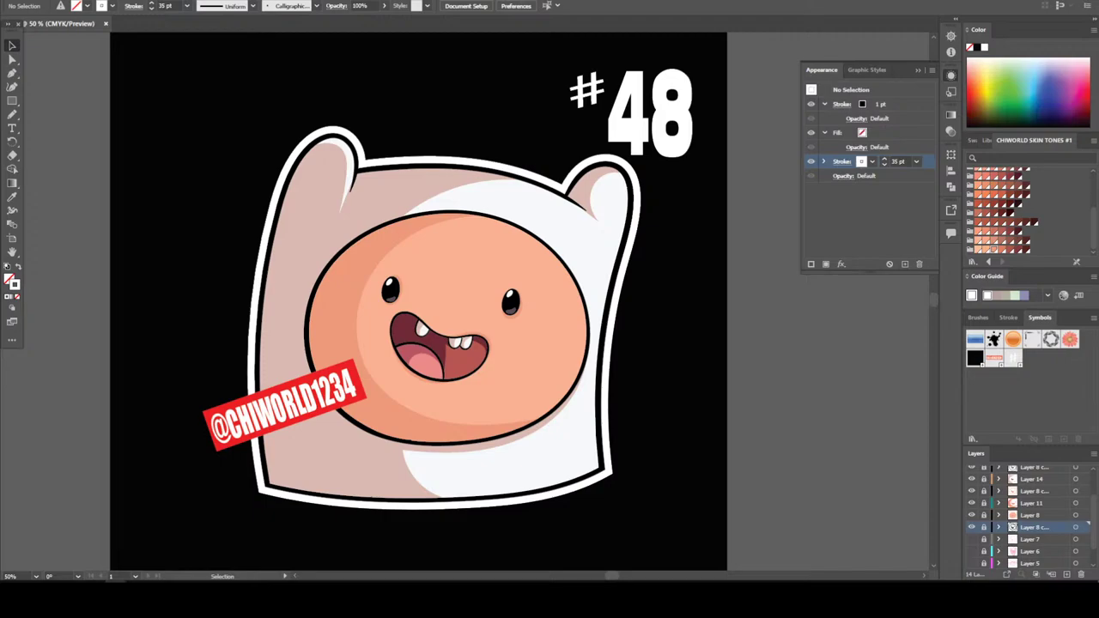
Save the sticker locally as a new Illustrator file named 49, accepting the default save options
{"action": "key", "text": "alt+f"}
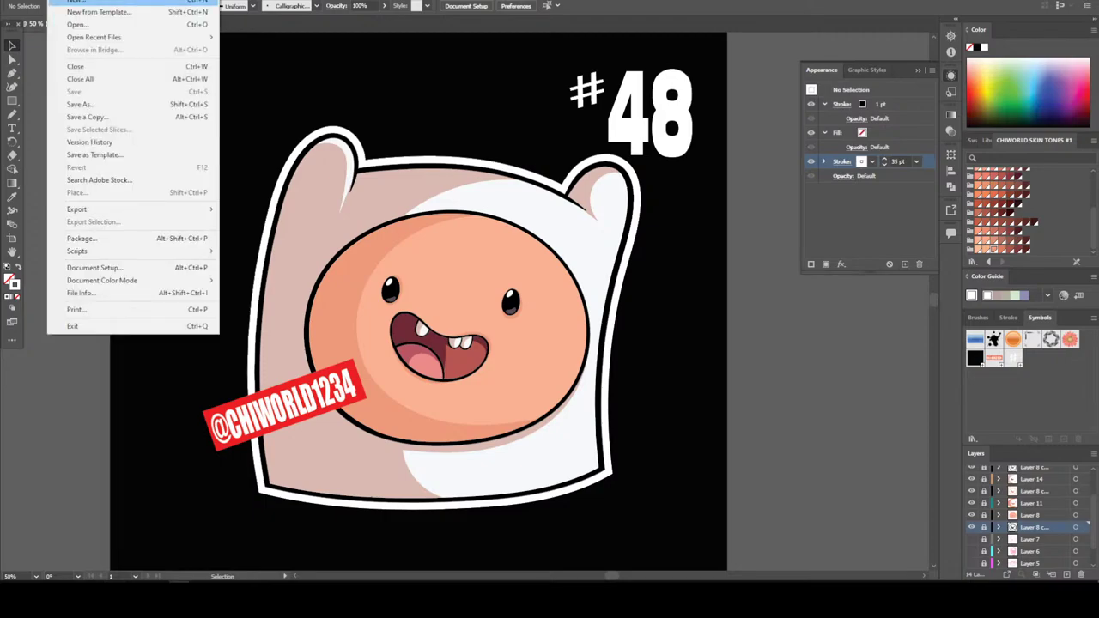
{"action": "key", "text": "Down"}
{"action": "key", "text": "Return"}
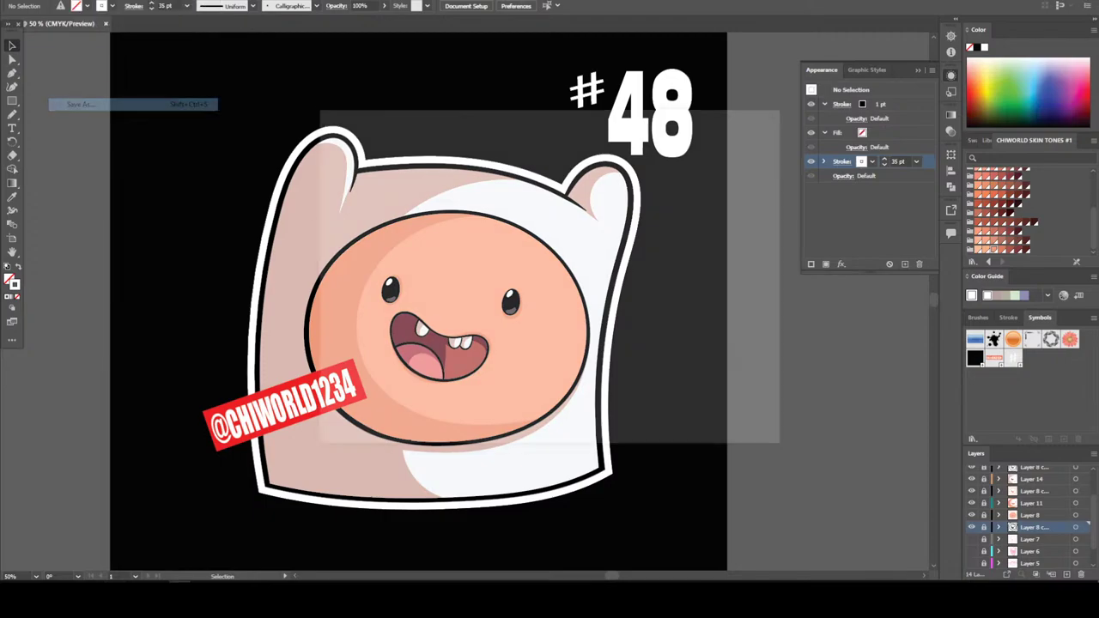
{"action": "key", "text": "Tab"}
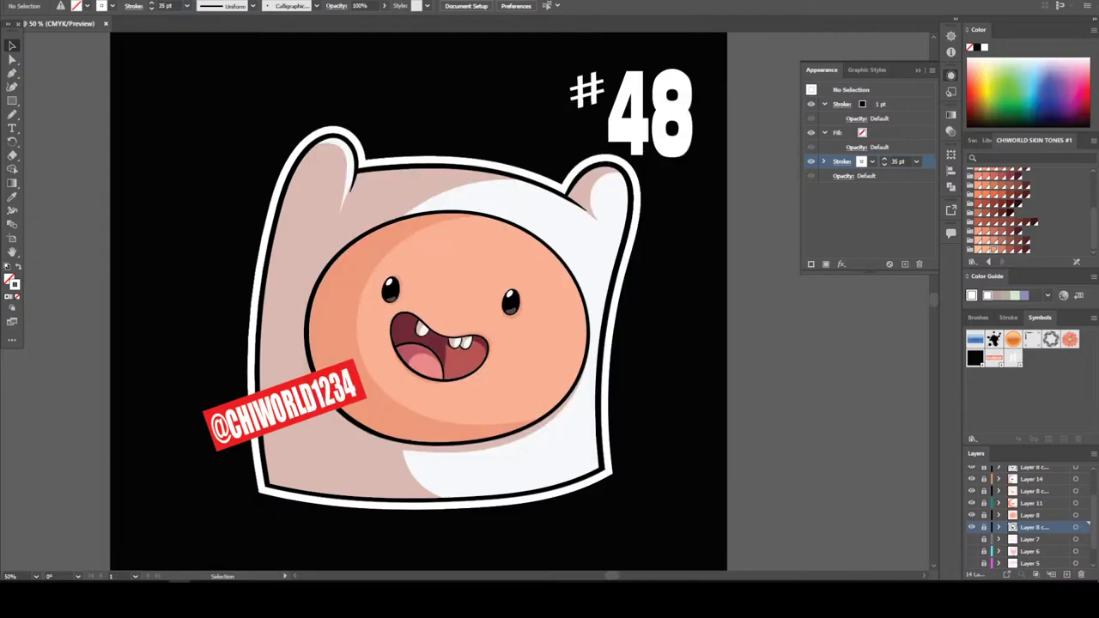
{"action": "key", "text": "Return"}
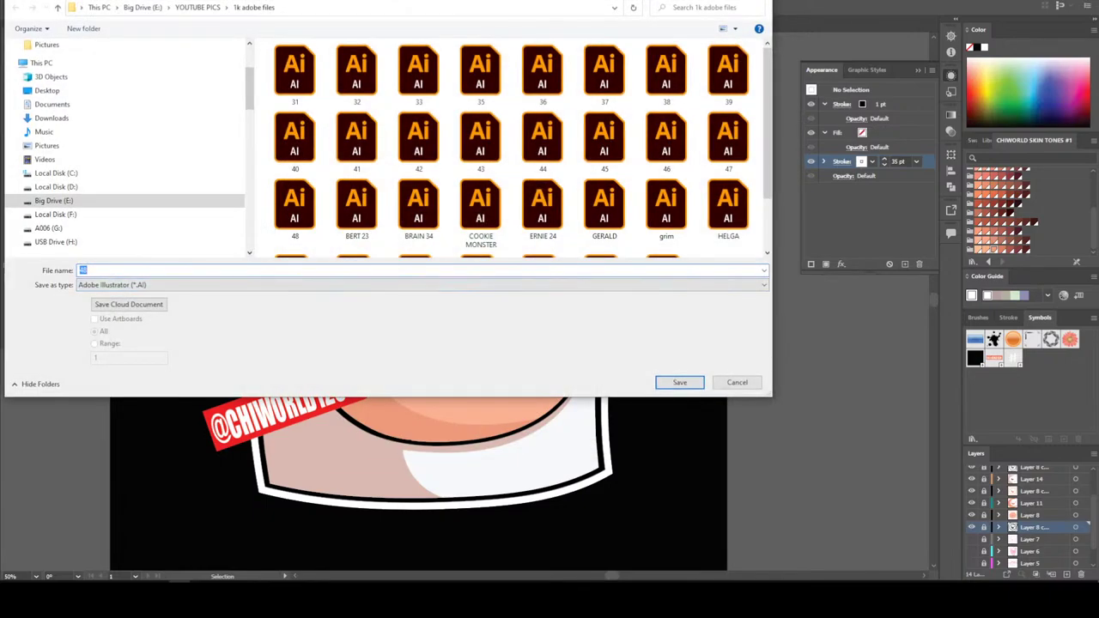
{"action": "type", "text": "49"}
{"action": "key", "text": "Return"}
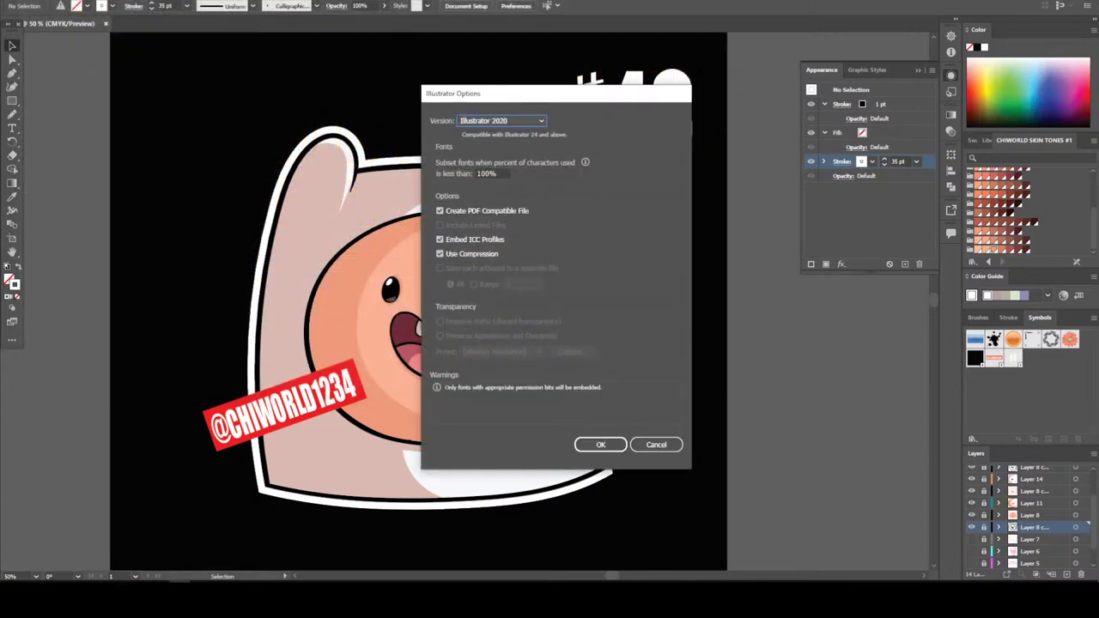
{"action": "left_click", "coordinate": [601, 444]}
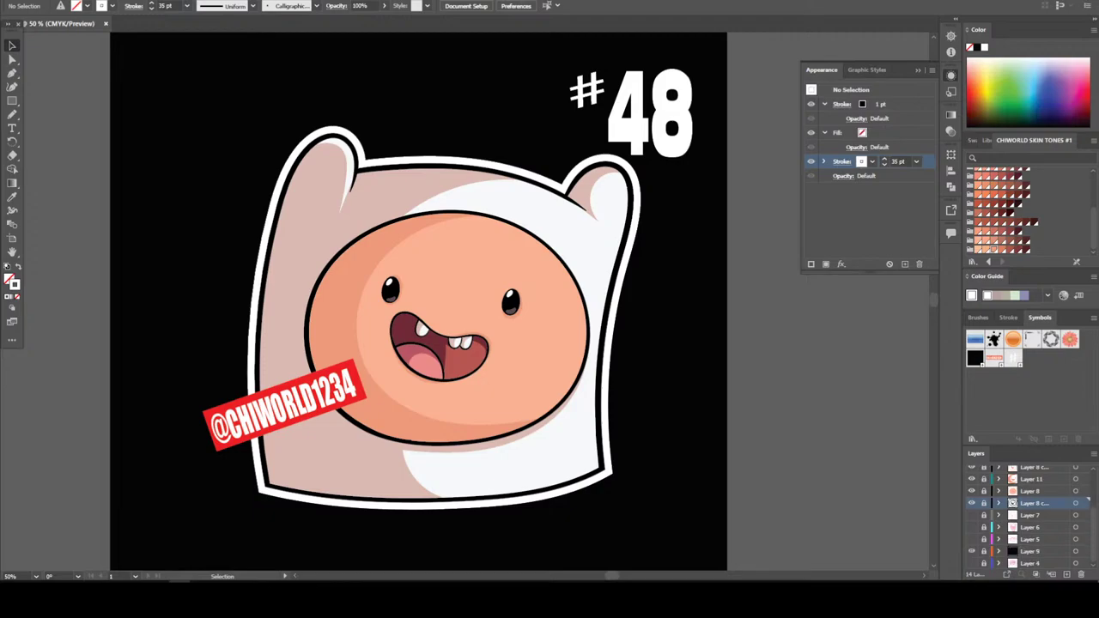
{"action": "scroll", "coordinate": [1026, 516], "scroll_direction": "up", "scroll_amount": 2}
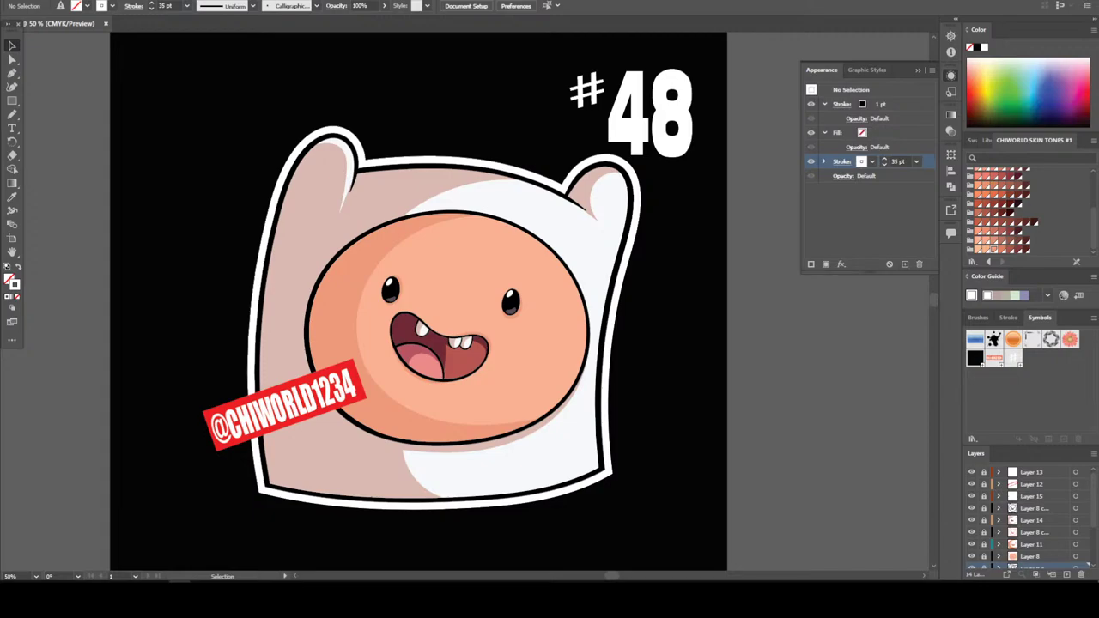
Select the #48 number text and nudge it slightly to the right
{"action": "key", "text": "alt+f"}
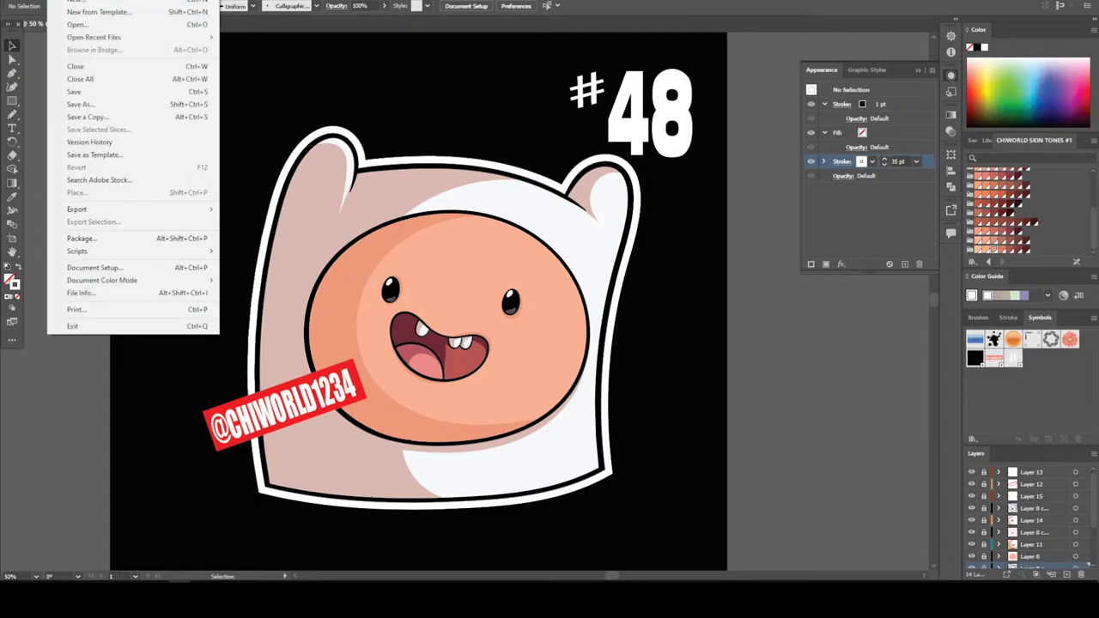
{"action": "key", "text": "Escape"}
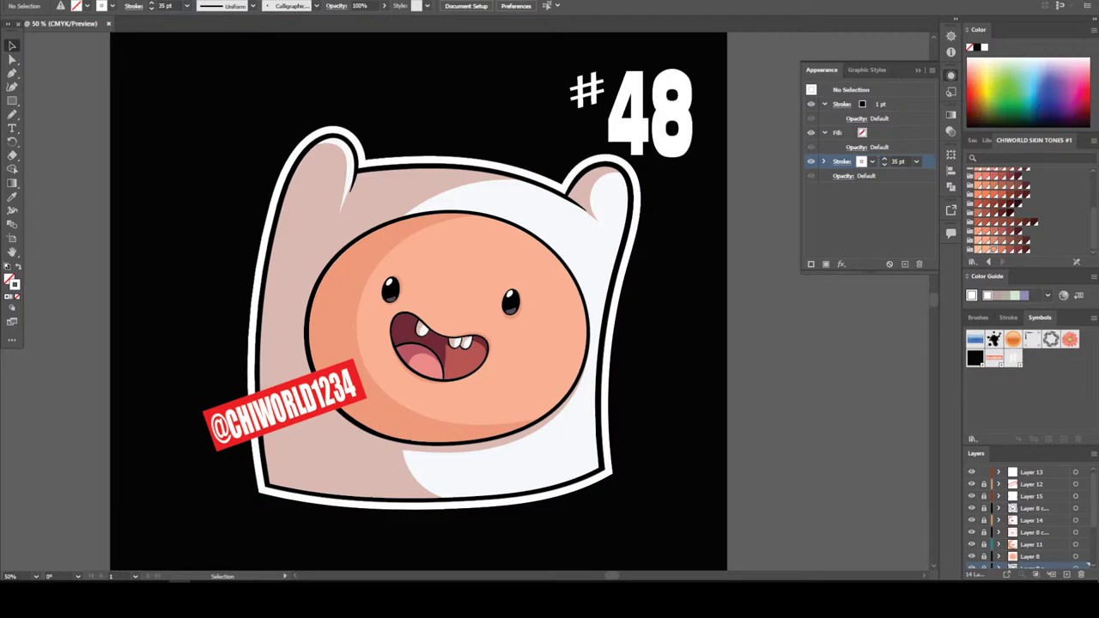
{"action": "left_click", "coordinate": [12, 128]}
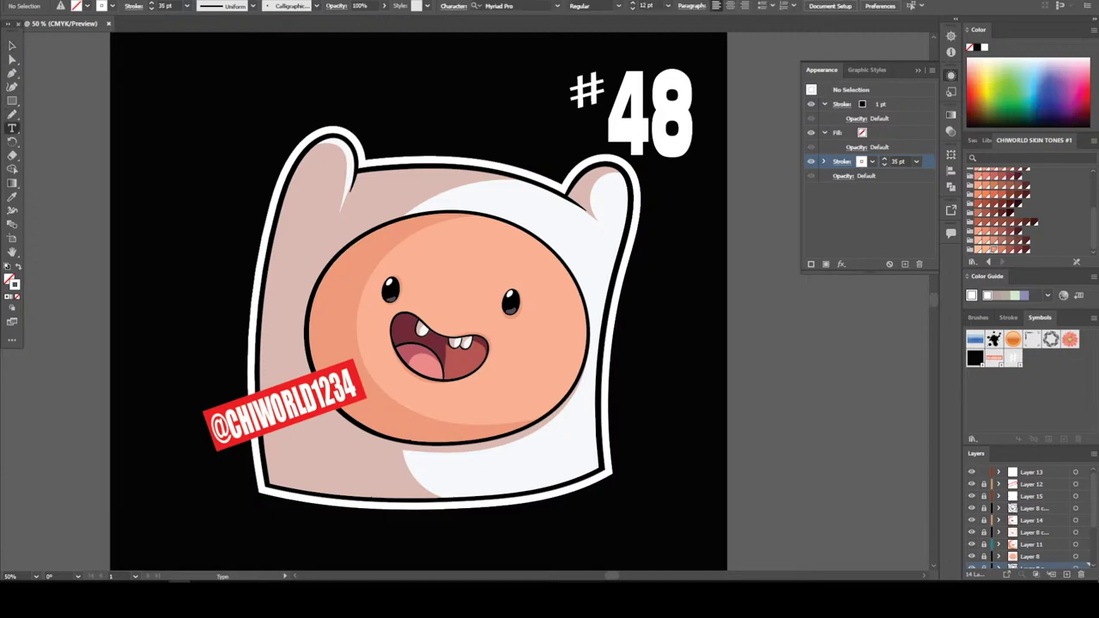
{"action": "key", "text": "v"}
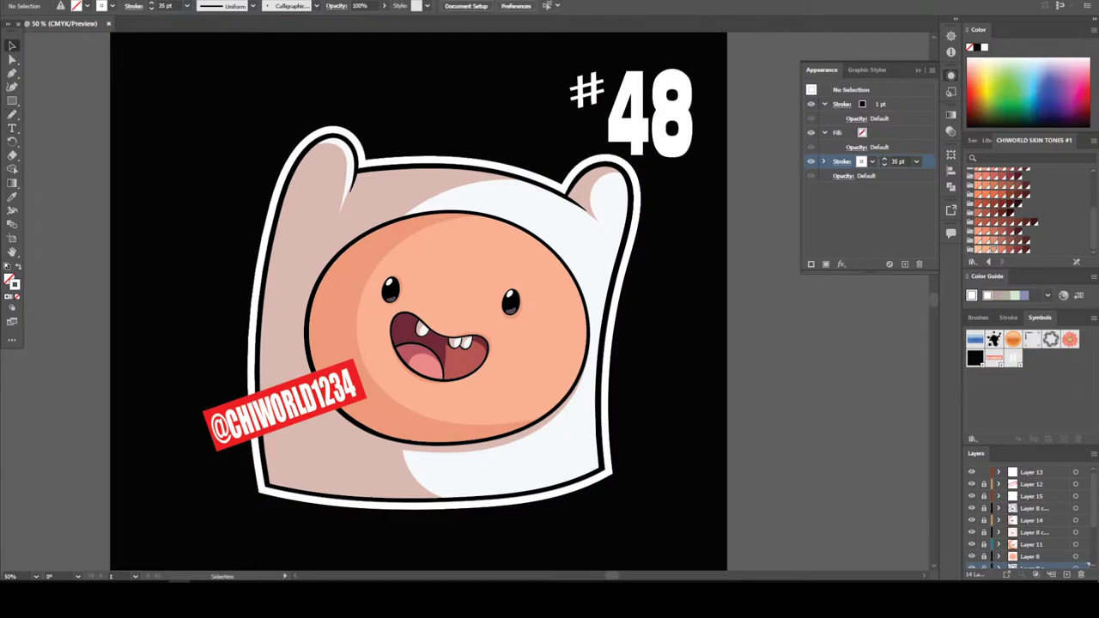
{"action": "left_click", "coordinate": [650, 112]}
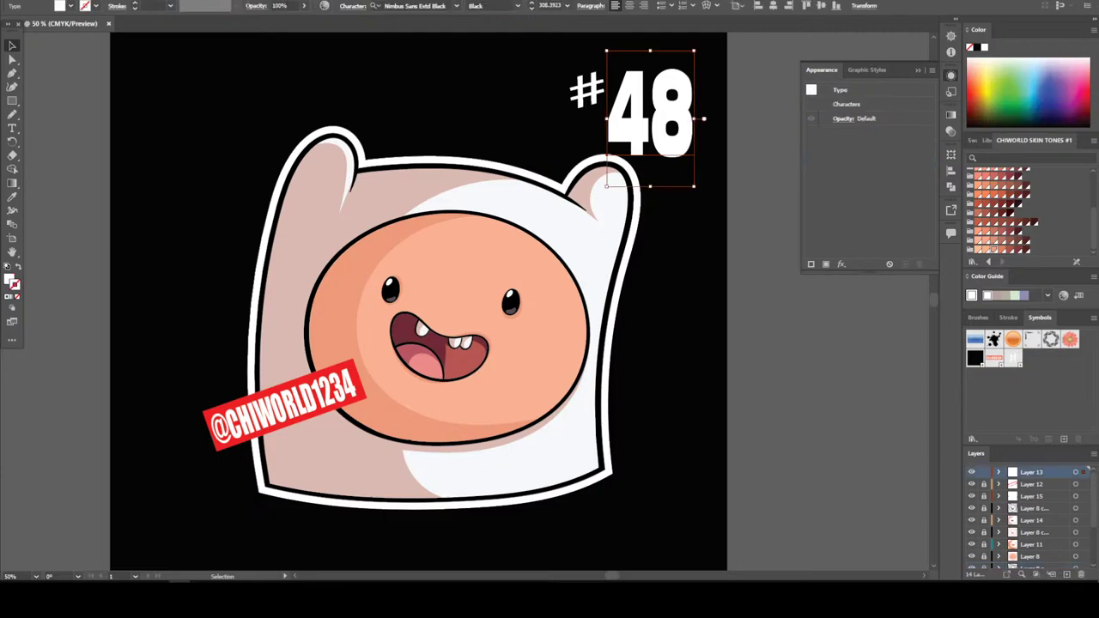
{"action": "key", "text": "alt+Right"}
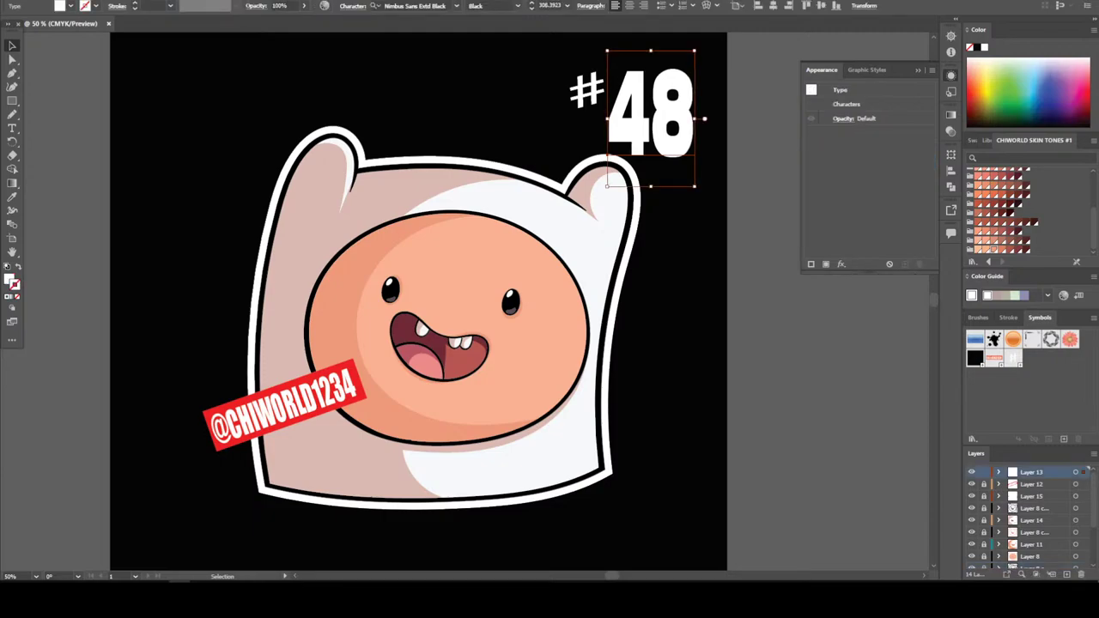
Change the sticker number text from #48 to #49 and deselect it
{"action": "key", "text": "t"}
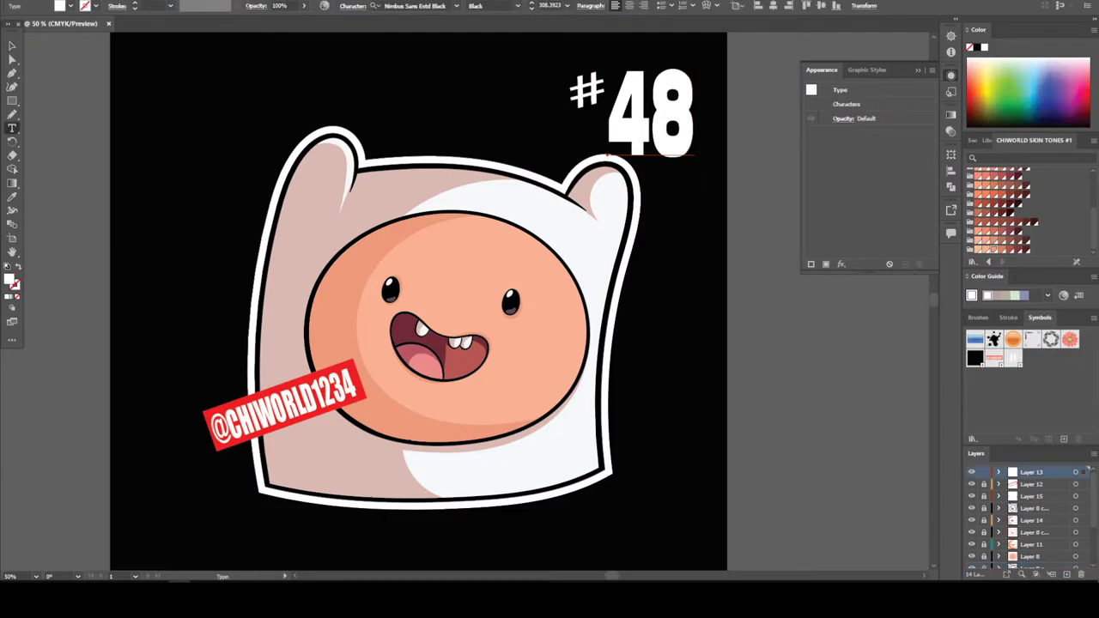
{"action": "left_click", "coordinate": [651, 112]}
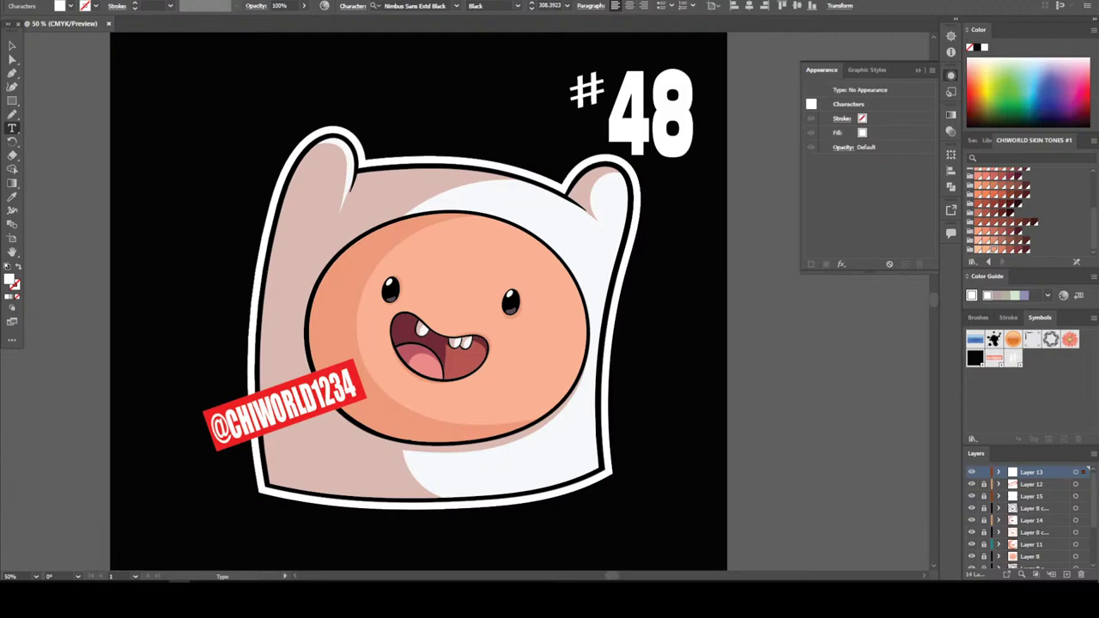
{"action": "key", "text": "Right"}
{"action": "key", "text": "BackSpace"}
{"action": "type", "text": "9"}
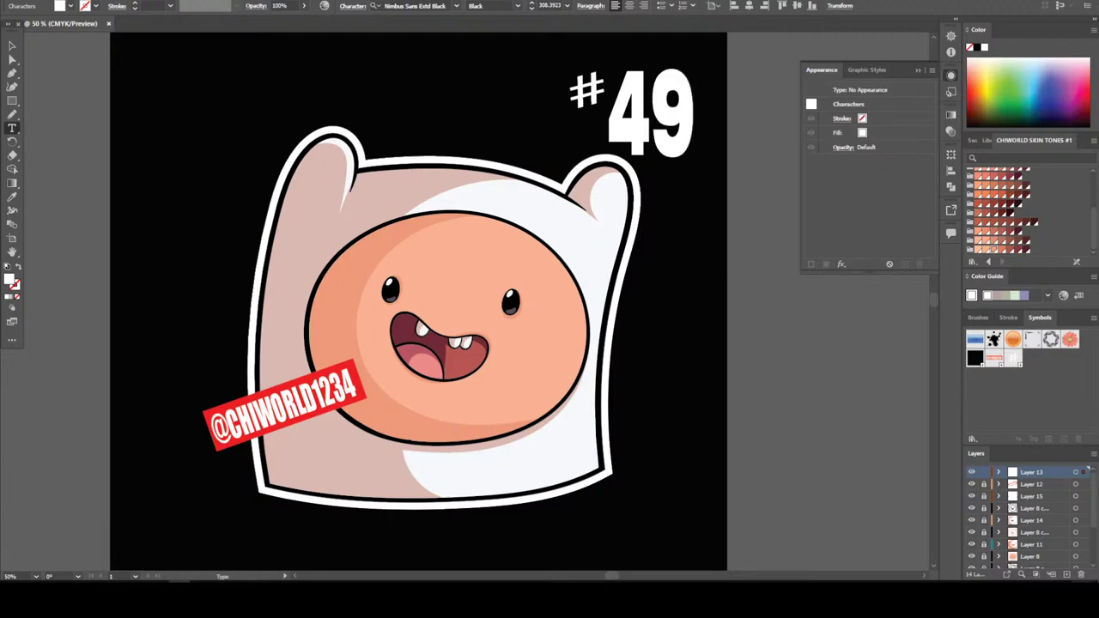
{"action": "key", "text": "ctrl+shift+a"}
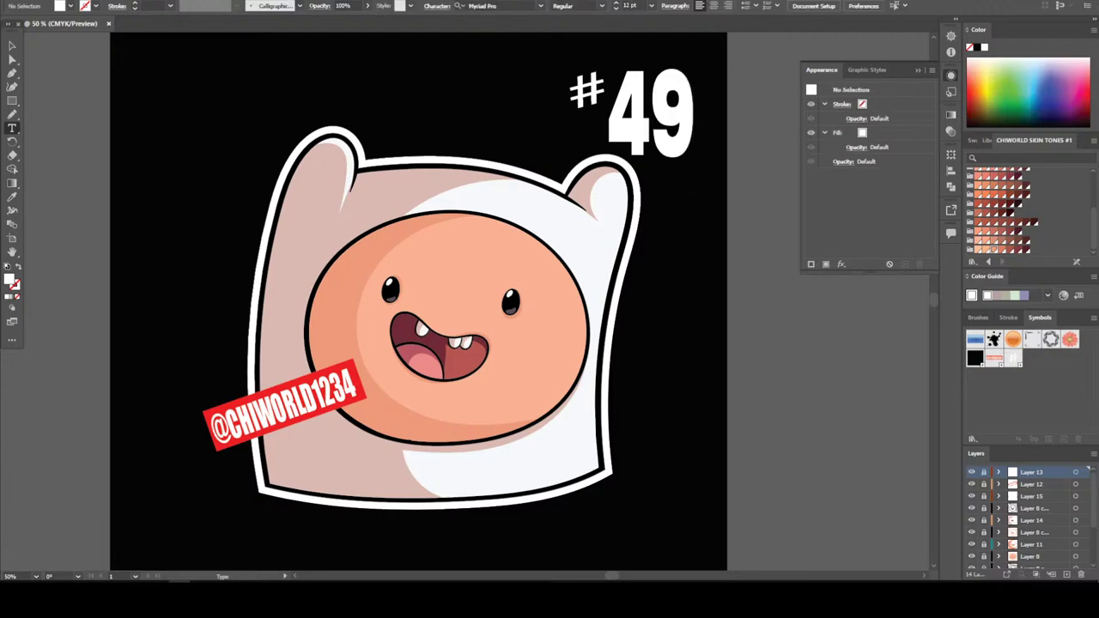
Delete Layer 15, Layer 14 and two Layer 8 copies from the Layers panel
{"action": "left_click", "coordinate": [1088, 496]}
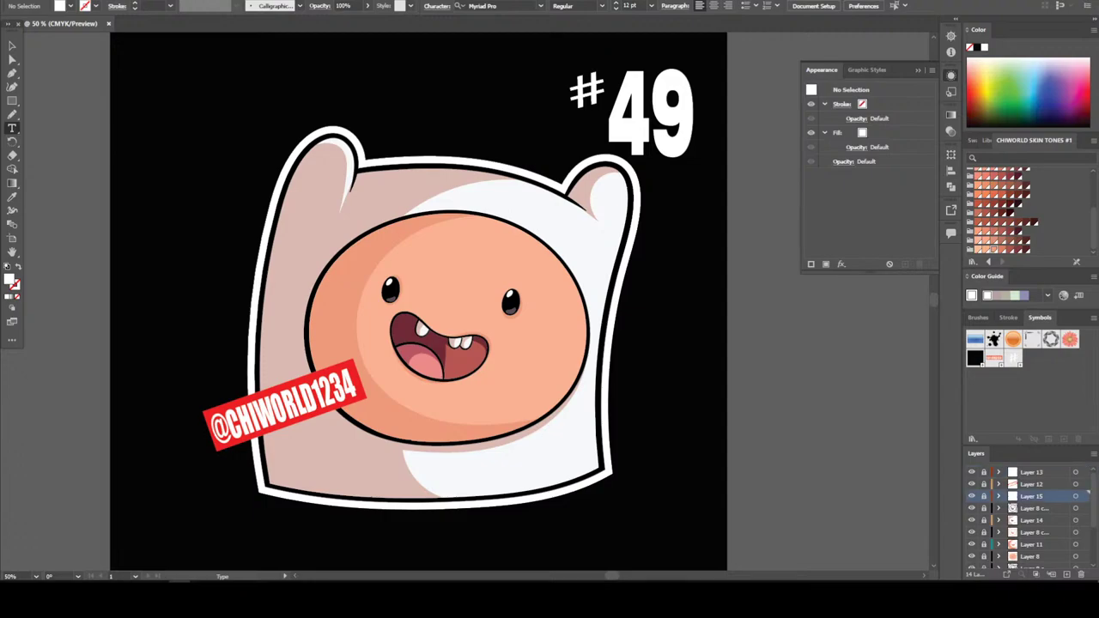
{"action": "left_click", "coordinate": [1081, 574]}
{"action": "key", "text": "Return"}
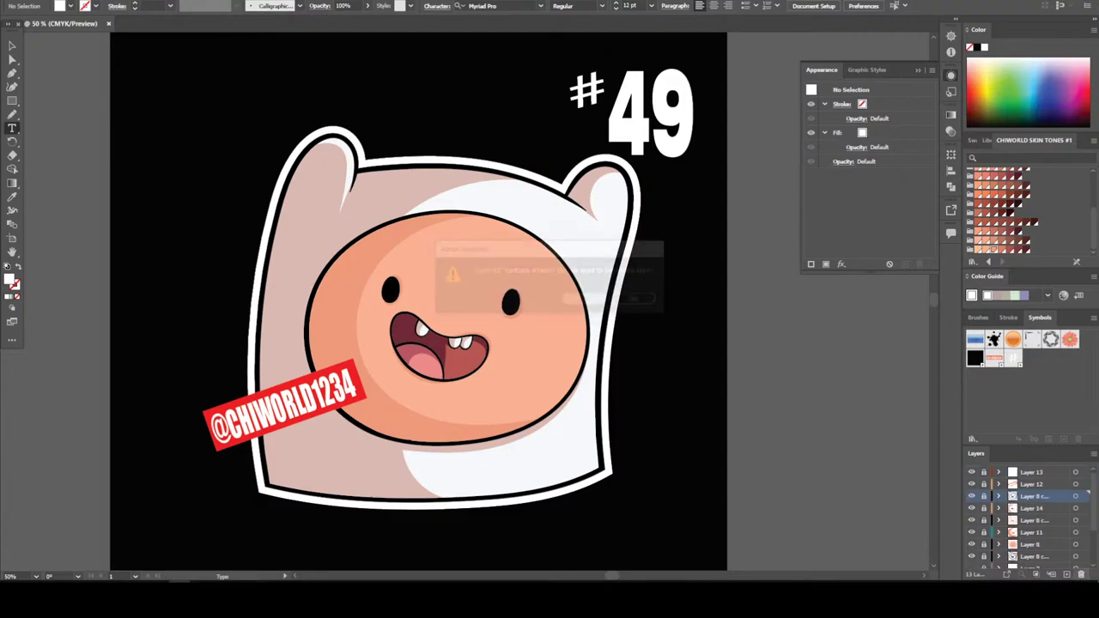
{"action": "left_click", "coordinate": [1081, 574]}
{"action": "key", "text": "Return"}
{"action": "left_click", "coordinate": [1082, 574]}
{"action": "key", "text": "Return"}
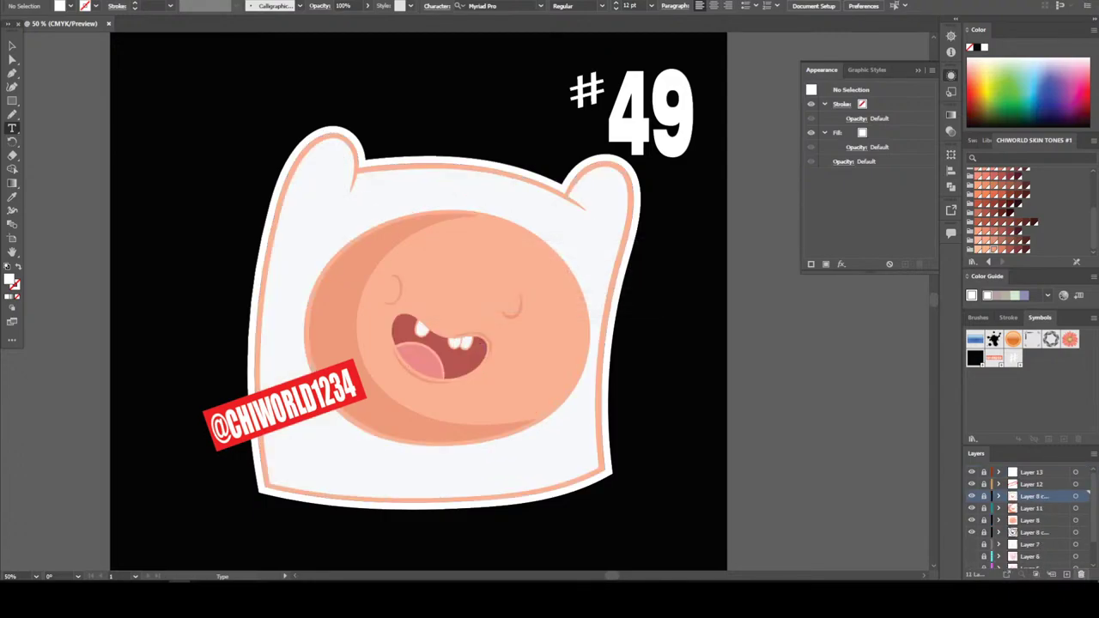
{"action": "left_click", "coordinate": [1082, 574]}
{"action": "key", "text": "Return"}
Delete Layer 11, Layer 8 and the last Layer 8 copy, then select background Layer 9
{"action": "left_click", "coordinate": [1082, 574]}
{"action": "key", "text": "Return"}
{"action": "left_click", "coordinate": [1082, 574]}
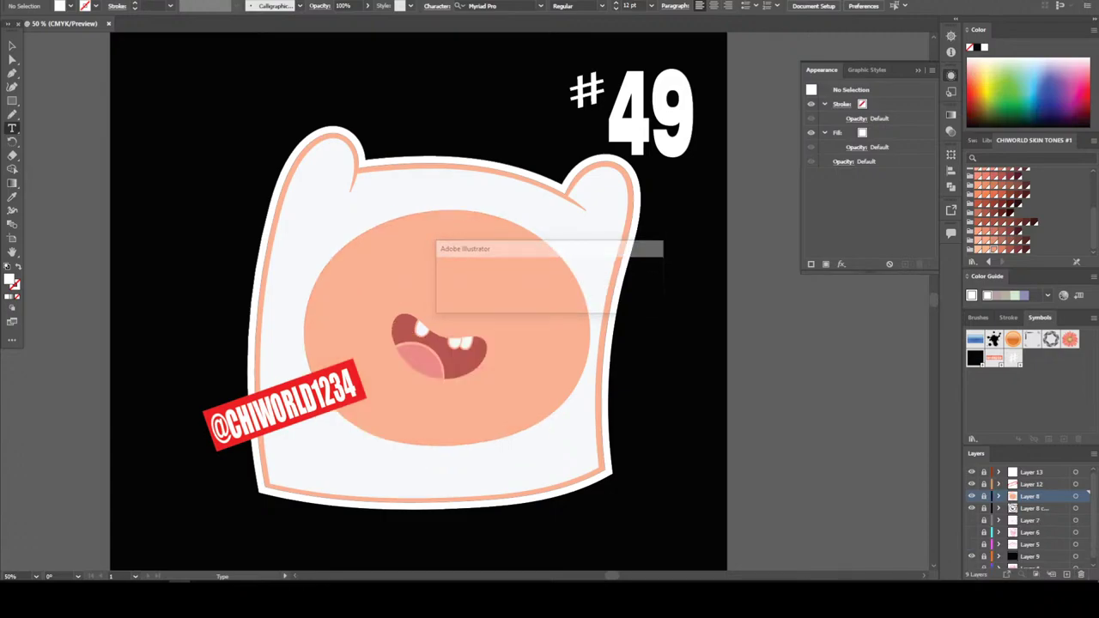
{"action": "key", "text": "Return"}
{"action": "left_click", "coordinate": [1082, 574]}
{"action": "key", "text": "Return"}
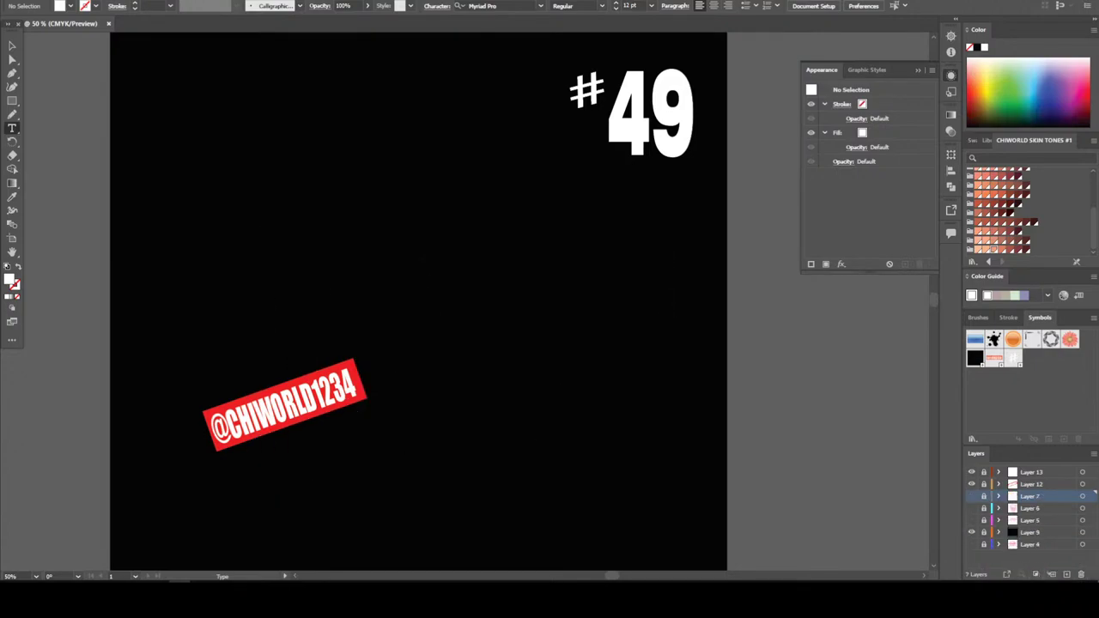
{"action": "left_click", "coordinate": [1031, 533]}
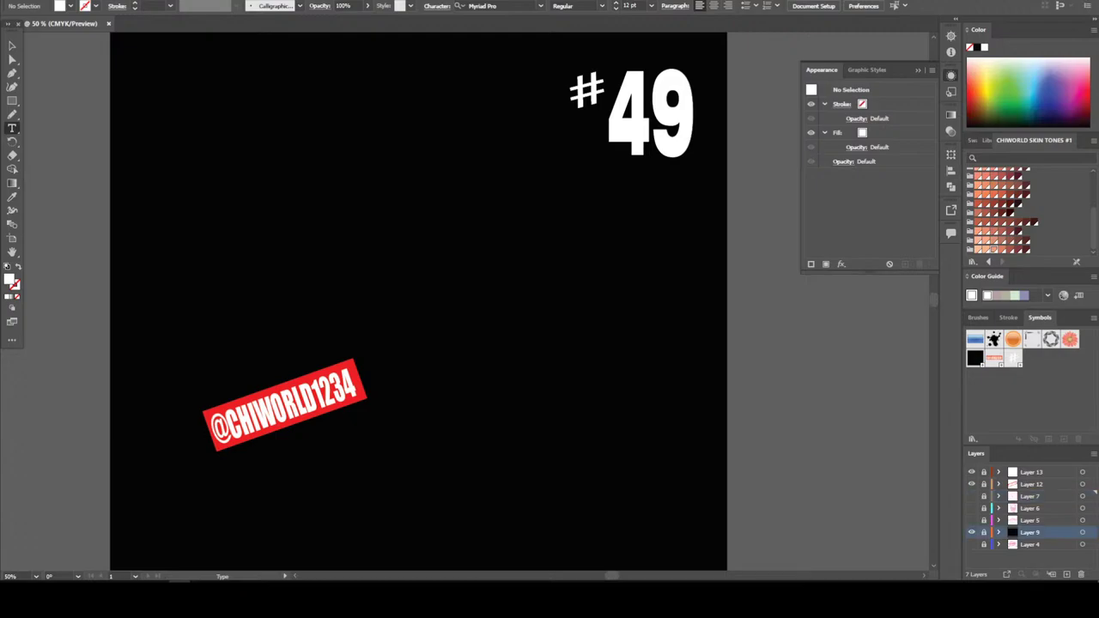
Hide the black background, show the pink sketch, add a matching pink stroke along the ear strap, and lock Layer 4
{"action": "left_click", "coordinate": [971, 532]}
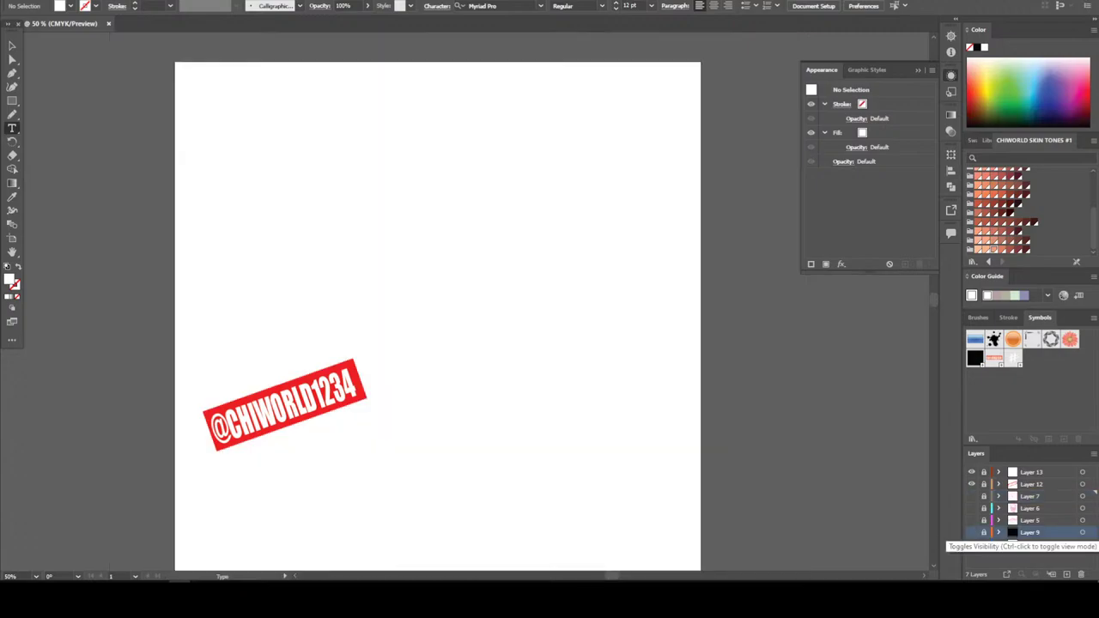
{"action": "left_click", "coordinate": [971, 545]}
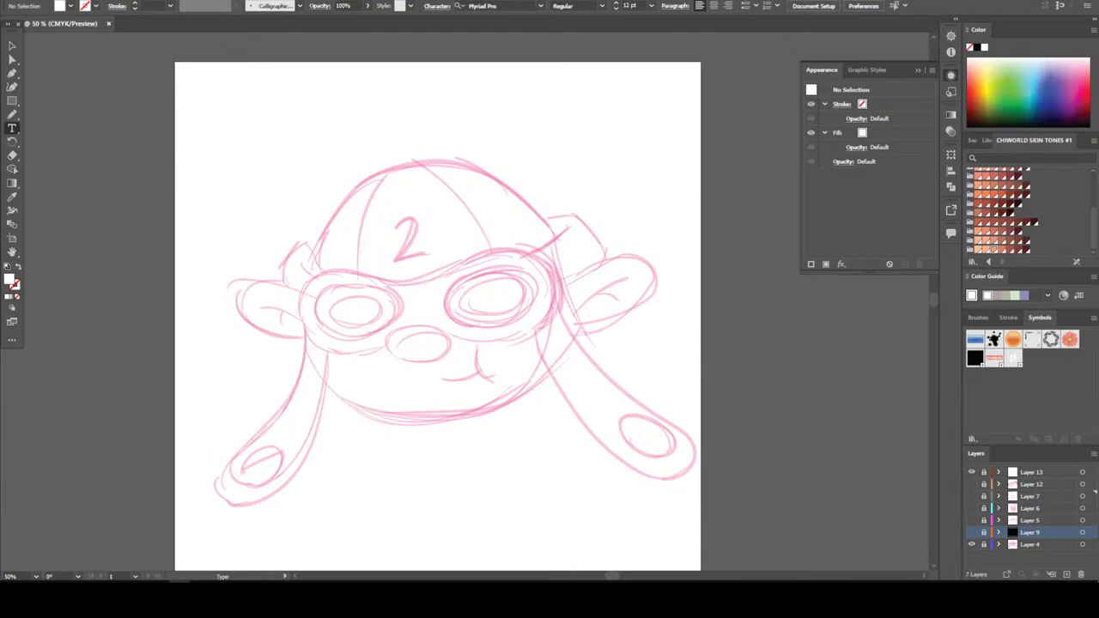
{"action": "left_click", "coordinate": [12, 196]}
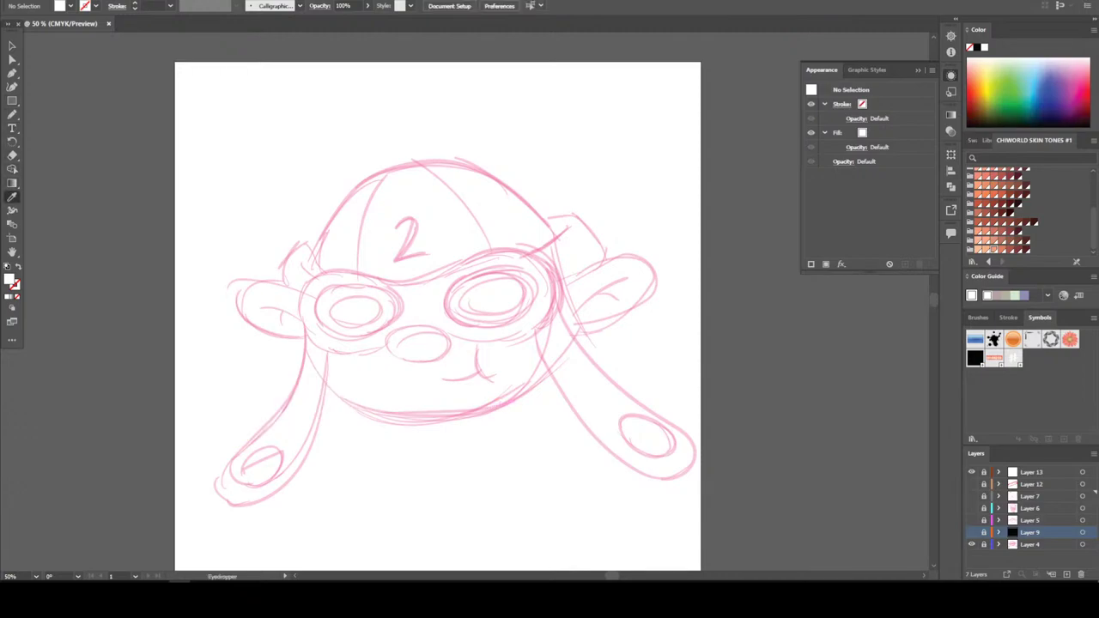
{"action": "left_click", "coordinate": [1094, 544]}
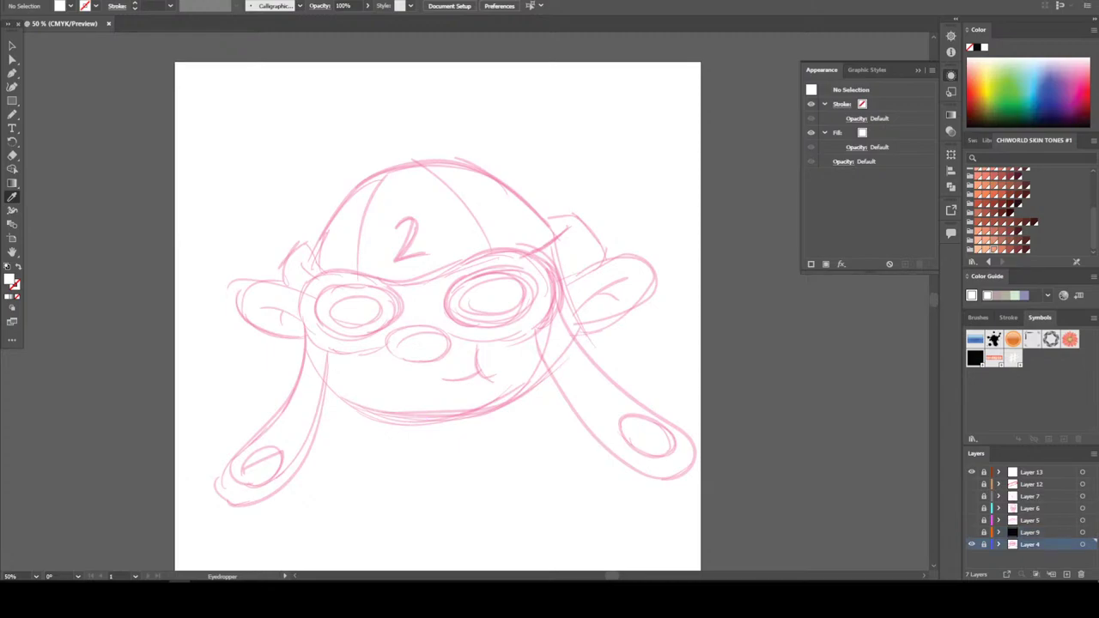
{"action": "left_click", "coordinate": [412, 416]}
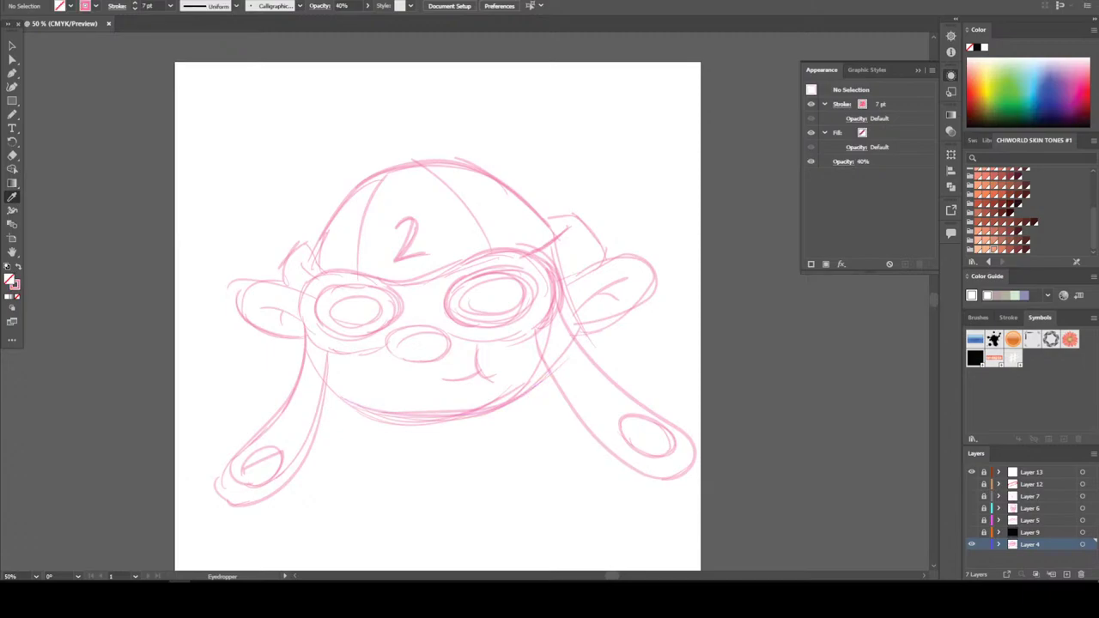
{"action": "left_click_drag", "start_coordinate": [536, 340], "coordinate": [694, 464]}
{"action": "left_click_drag", "start_coordinate": [622, 459], "coordinate": [622, 460]}
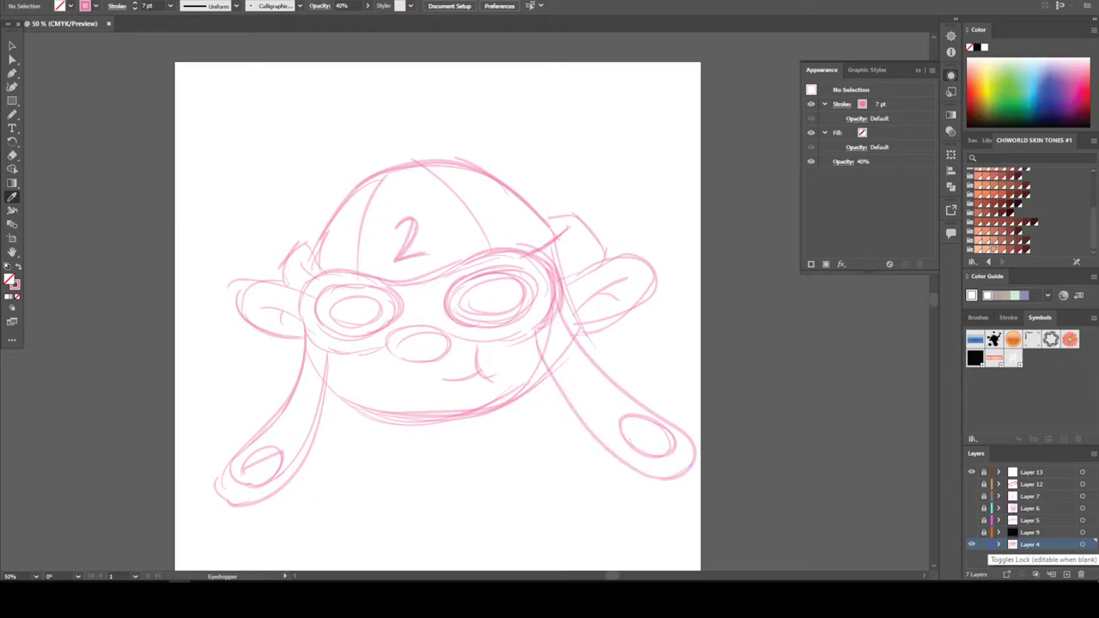
{"action": "left_click", "coordinate": [984, 545]}
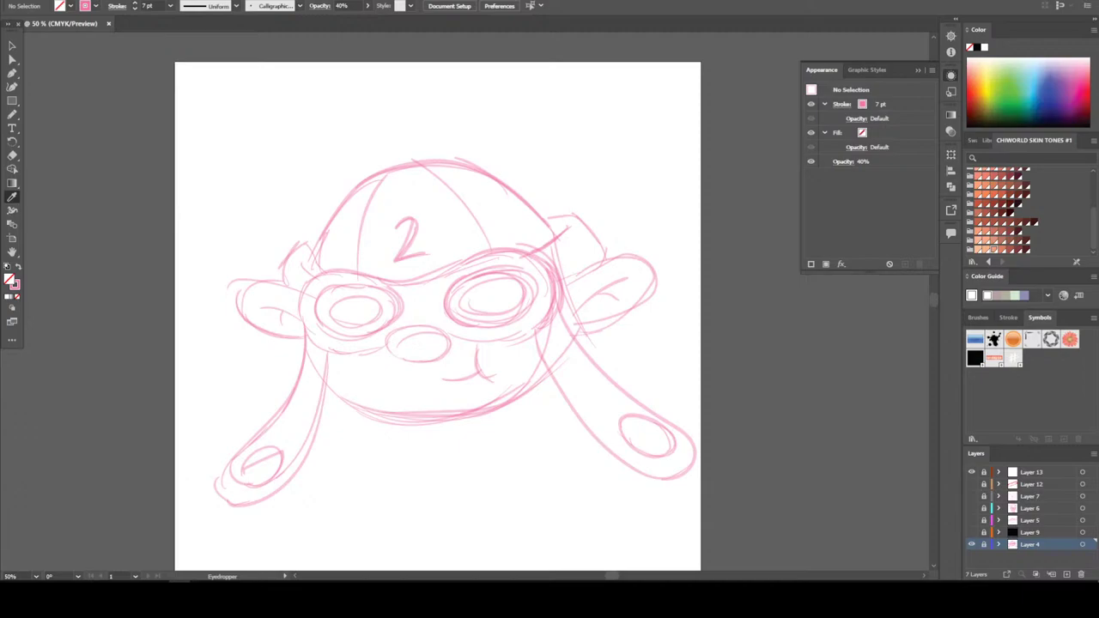
Delete Layer 7, Layer 6 and another unused layer with their artwork
{"action": "left_click", "coordinate": [1039, 497]}
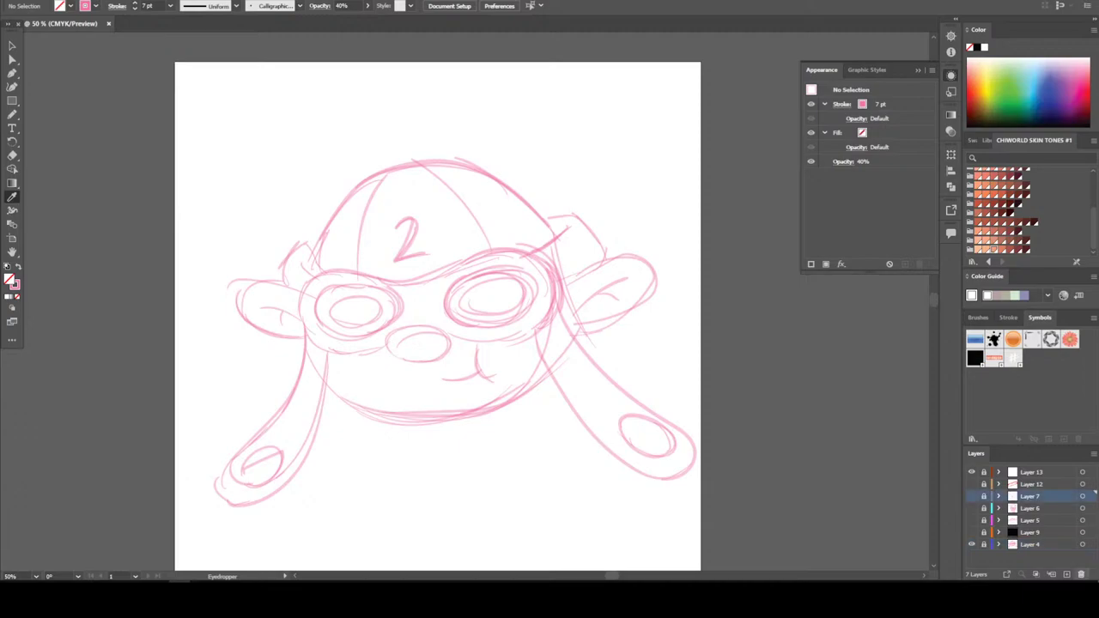
{"action": "left_click", "coordinate": [1081, 574]}
{"action": "key", "text": "Return"}
{"action": "left_click", "coordinate": [1081, 574]}
{"action": "key", "text": "Return"}
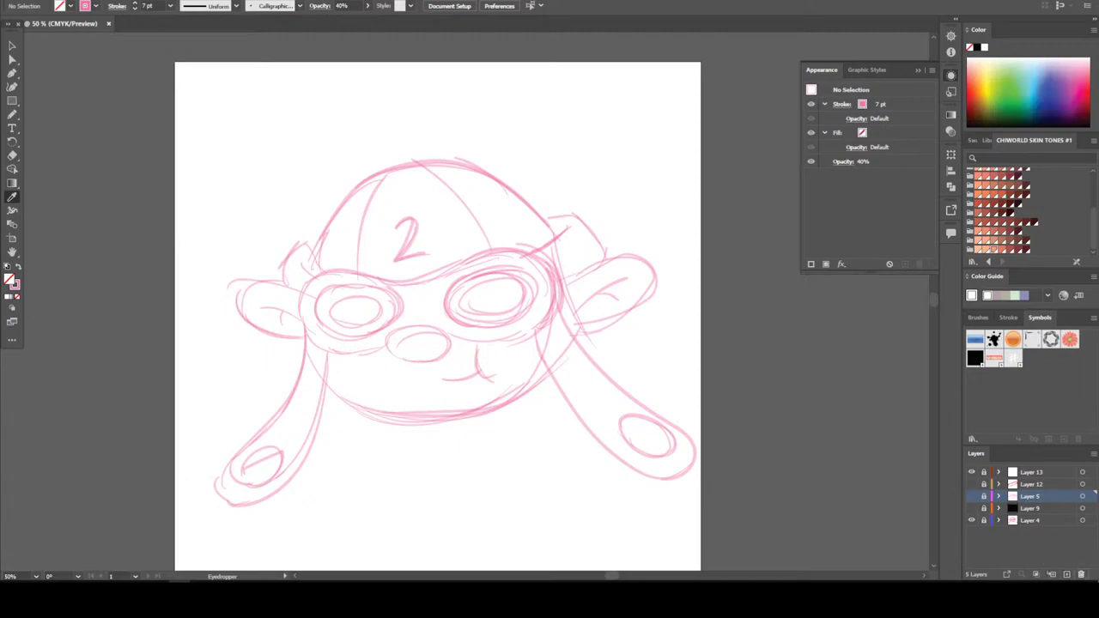
{"action": "left_click", "coordinate": [1081, 574]}
{"action": "key", "text": "Return"}
Add a new empty layer and hide the Layer 4 pink monkey sketch
{"action": "left_click", "coordinate": [1066, 574]}
{"action": "left_click", "coordinate": [972, 519]}
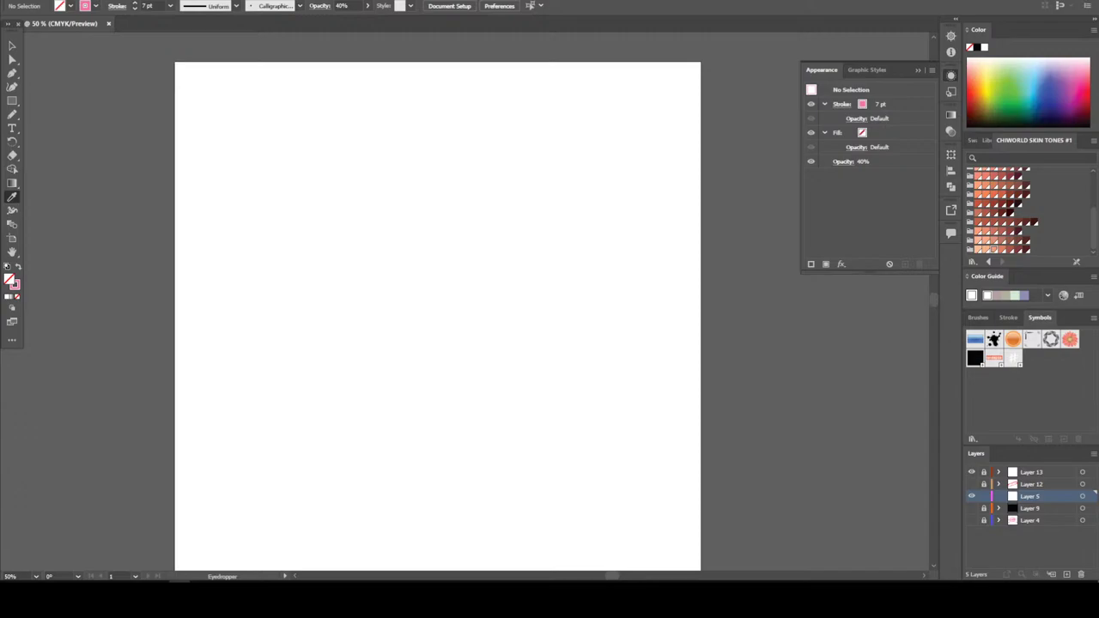
Set up the Paintbrush with Calligraphic Brush 1 at a 9 pt stroke weight
{"action": "left_click", "coordinate": [12, 114]}
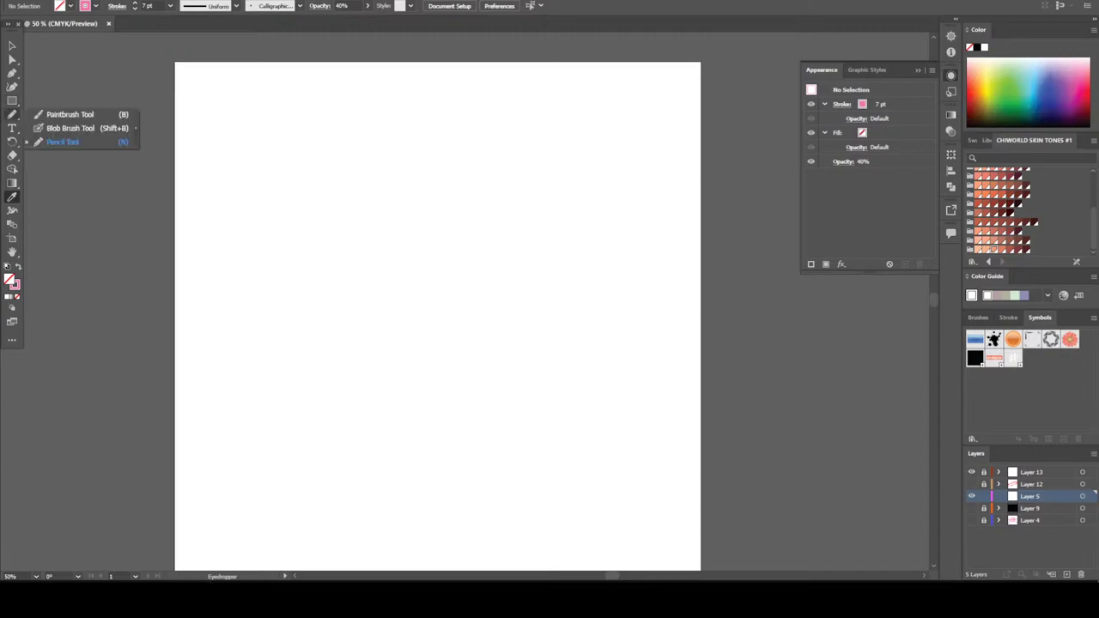
{"action": "left_click", "coordinate": [65, 112]}
{"action": "left_click_drag", "start_coordinate": [155, 203], "coordinate": [134, 255]}
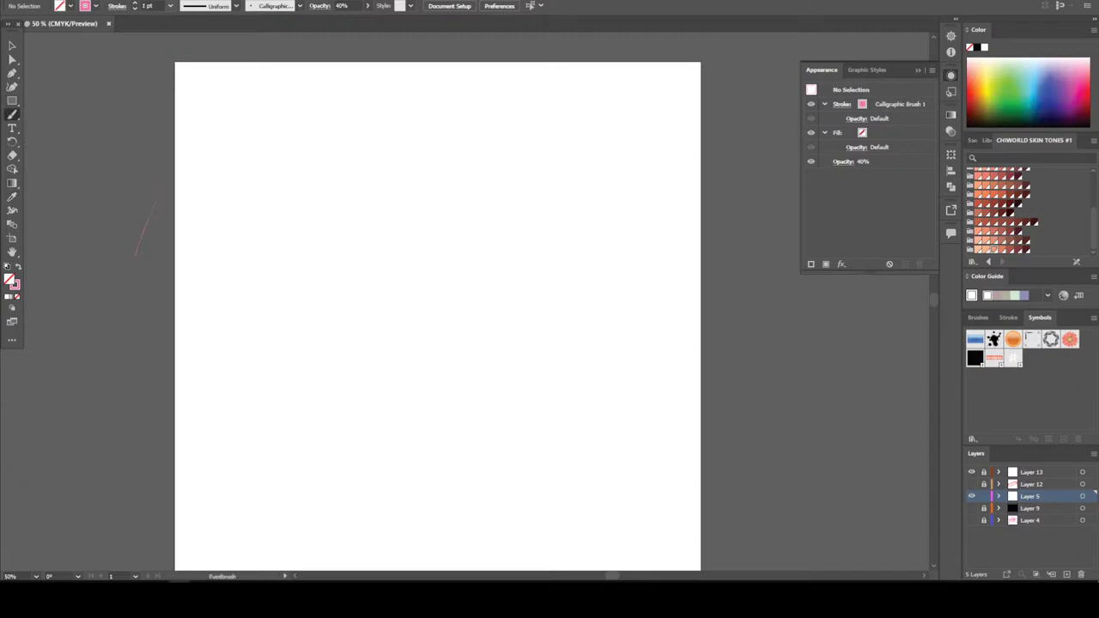
{"action": "left_click", "coordinate": [170, 5]}
{"action": "left_click", "coordinate": [185, 157]}
{"action": "left_click_drag", "start_coordinate": [143, 208], "coordinate": [129, 249]}
{"action": "key", "text": "ctrl+z"}
{"action": "scroll", "coordinate": [417, 482], "scroll_direction": "down", "scroll_amount": 1}
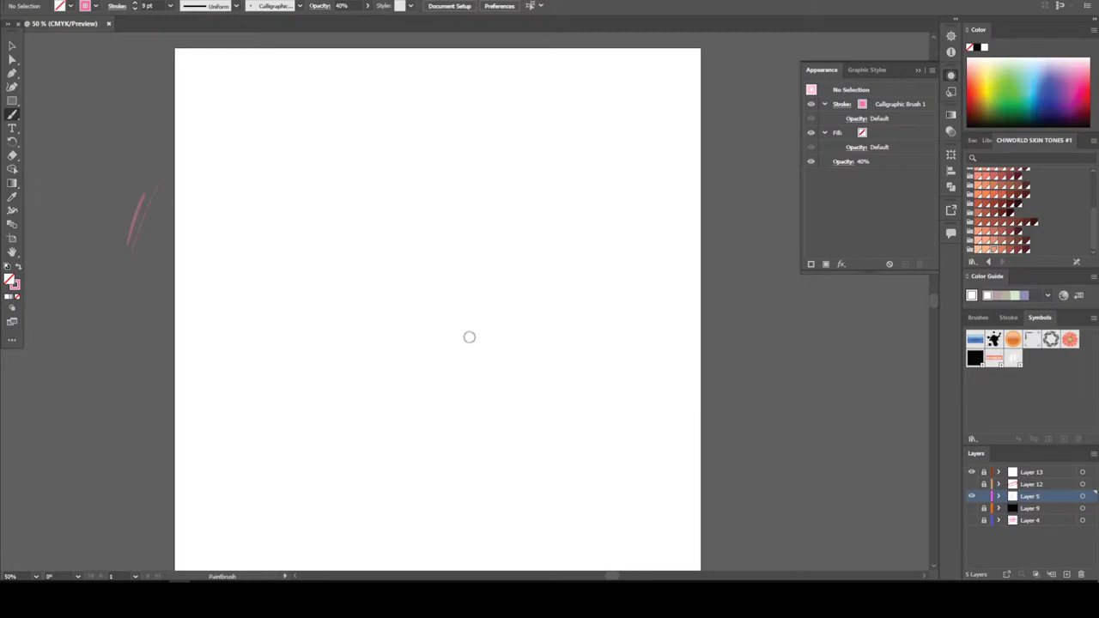
Sketch the sailor's nose, head outline, cheek and chin, ear, eye, brow and a brow wrinkle
{"action": "mouse_move", "coordinate": [448, 371]}
{"action": "left_mouse_down"}
{"action": "mouse_move", "coordinate": [516, 402]}
{"action": "mouse_move", "coordinate": [560, 381]}
{"action": "mouse_move", "coordinate": [591, 324]}
{"action": "mouse_move", "coordinate": [575, 280]}
{"action": "mouse_move", "coordinate": [517, 286]}
{"action": "mouse_move", "coordinate": [481, 340]}
{"action": "left_mouse_up"}
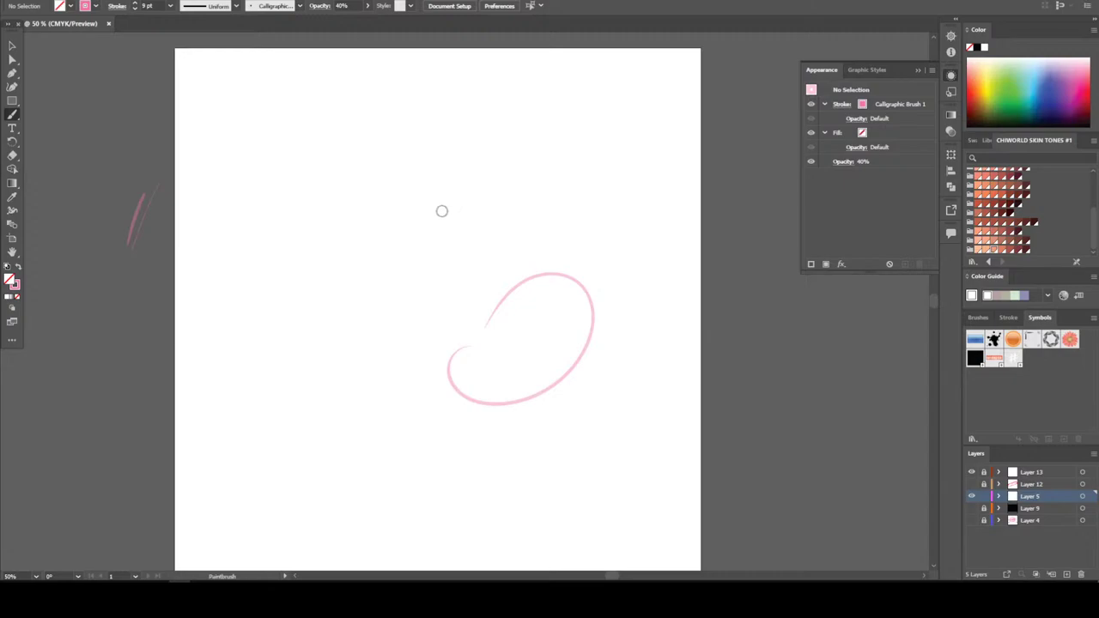
{"action": "mouse_move", "coordinate": [435, 210]}
{"action": "left_mouse_down"}
{"action": "mouse_move", "coordinate": [506, 242]}
{"action": "mouse_move", "coordinate": [519, 273]}
{"action": "left_mouse_up"}
{"action": "mouse_move", "coordinate": [590, 311]}
{"action": "left_mouse_down"}
{"action": "mouse_move", "coordinate": [648, 348]}
{"action": "mouse_move", "coordinate": [639, 436]}
{"action": "mouse_move", "coordinate": [586, 462]}
{"action": "mouse_move", "coordinate": [556, 543]}
{"action": "mouse_move", "coordinate": [514, 568]}
{"action": "mouse_move", "coordinate": [423, 556]}
{"action": "left_mouse_up"}
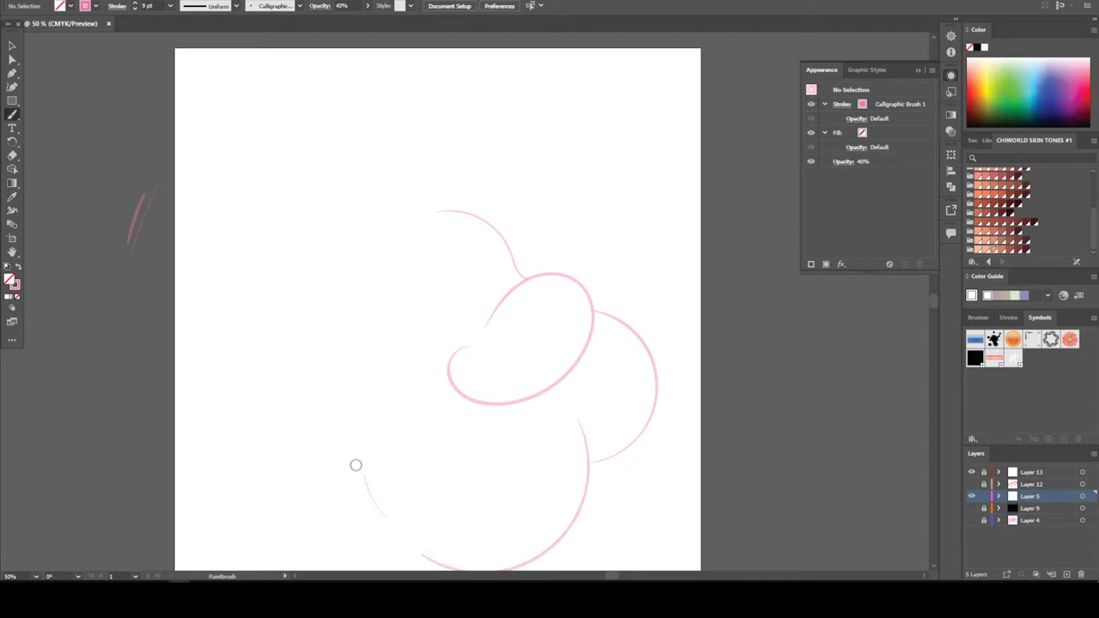
{"action": "mouse_move", "coordinate": [359, 468]}
{"action": "left_mouse_down"}
{"action": "mouse_move", "coordinate": [289, 459]}
{"action": "mouse_move", "coordinate": [283, 420]}
{"action": "mouse_move", "coordinate": [331, 419]}
{"action": "left_mouse_up"}
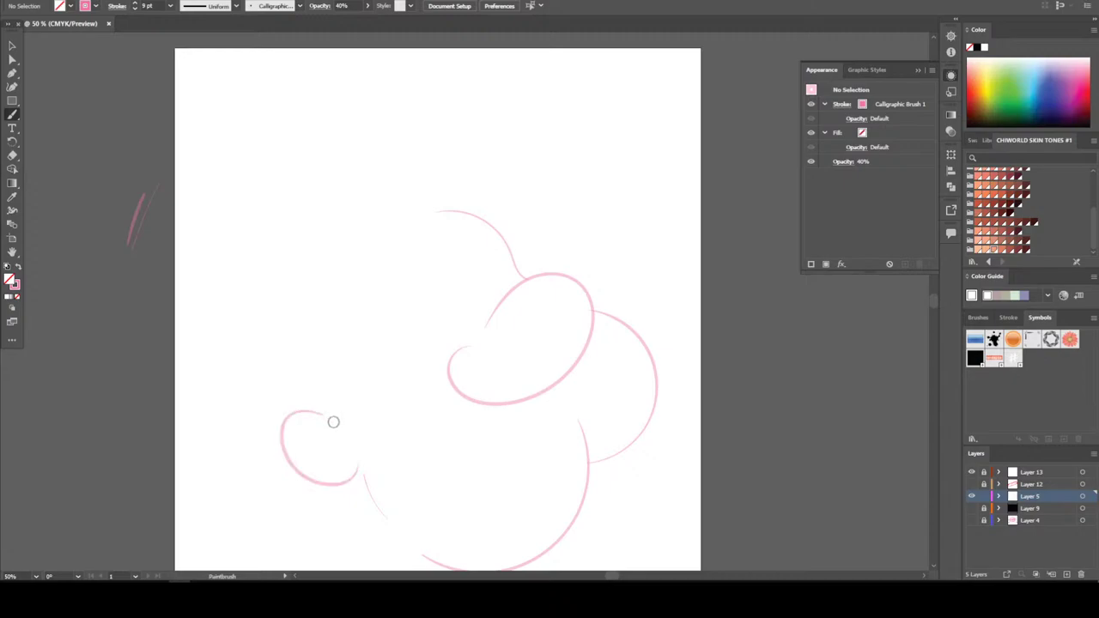
{"action": "mouse_move", "coordinate": [297, 384]}
{"action": "left_mouse_down"}
{"action": "mouse_move", "coordinate": [283, 288]}
{"action": "mouse_move", "coordinate": [333, 245]}
{"action": "mouse_move", "coordinate": [464, 220]}
{"action": "left_mouse_up"}
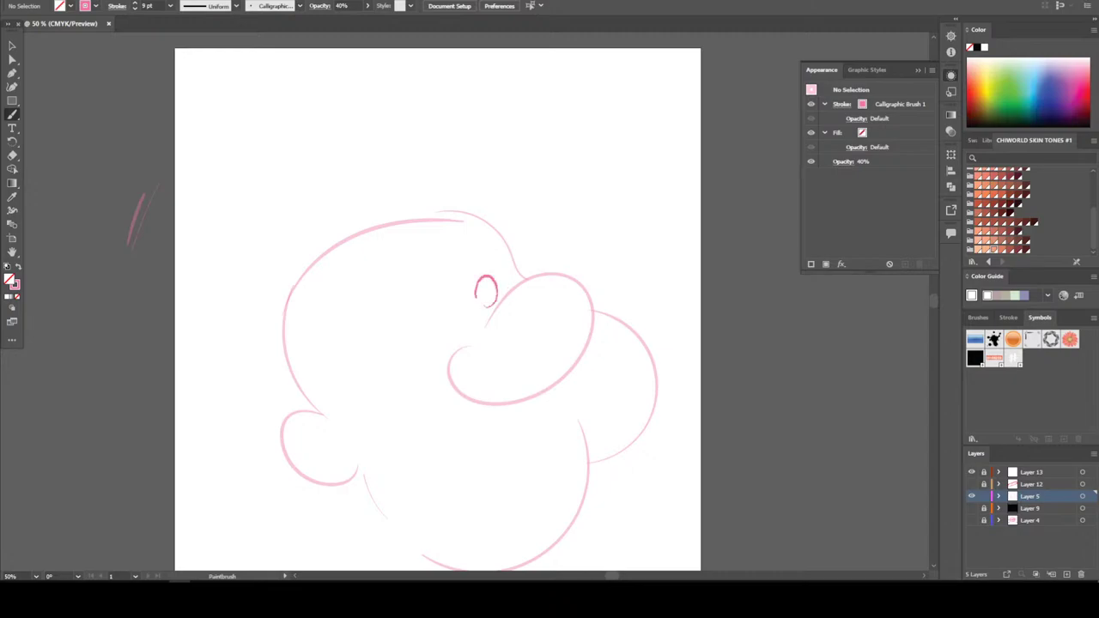
{"action": "left_click_drag", "start_coordinate": [477, 294], "coordinate": [478, 297]}
{"action": "left_click_drag", "start_coordinate": [491, 238], "coordinate": [490, 241]}
{"action": "mouse_move", "coordinate": [413, 314]}
{"action": "left_mouse_down"}
{"action": "mouse_move", "coordinate": [371, 289]}
{"action": "mouse_move", "coordinate": [324, 304]}
{"action": "left_mouse_up"}
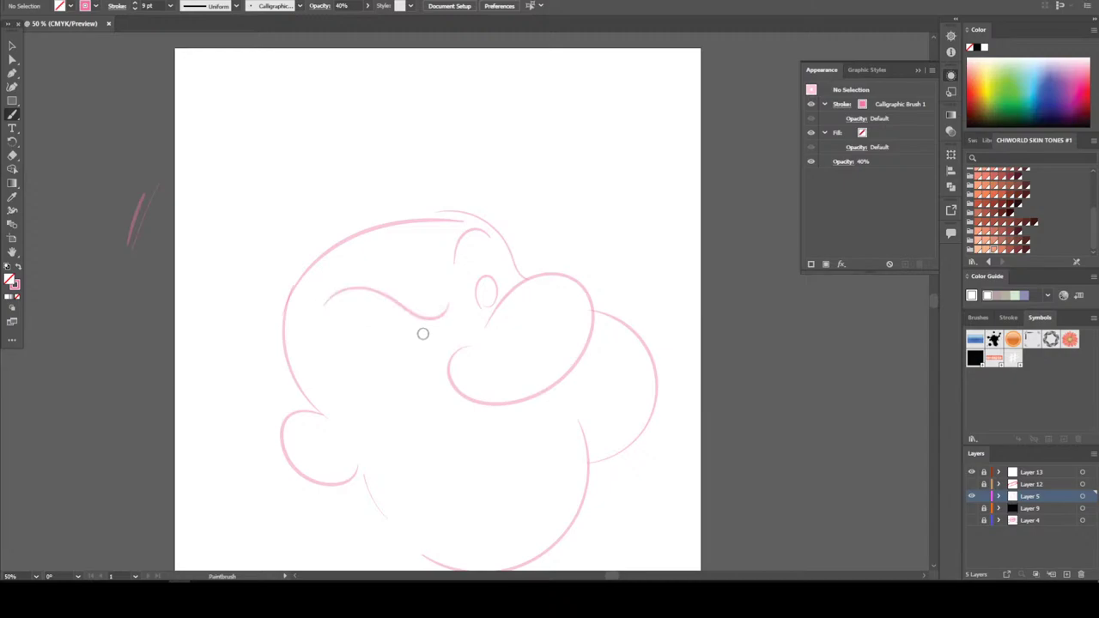
{"action": "left_click_drag", "start_coordinate": [404, 335], "coordinate": [377, 345]}
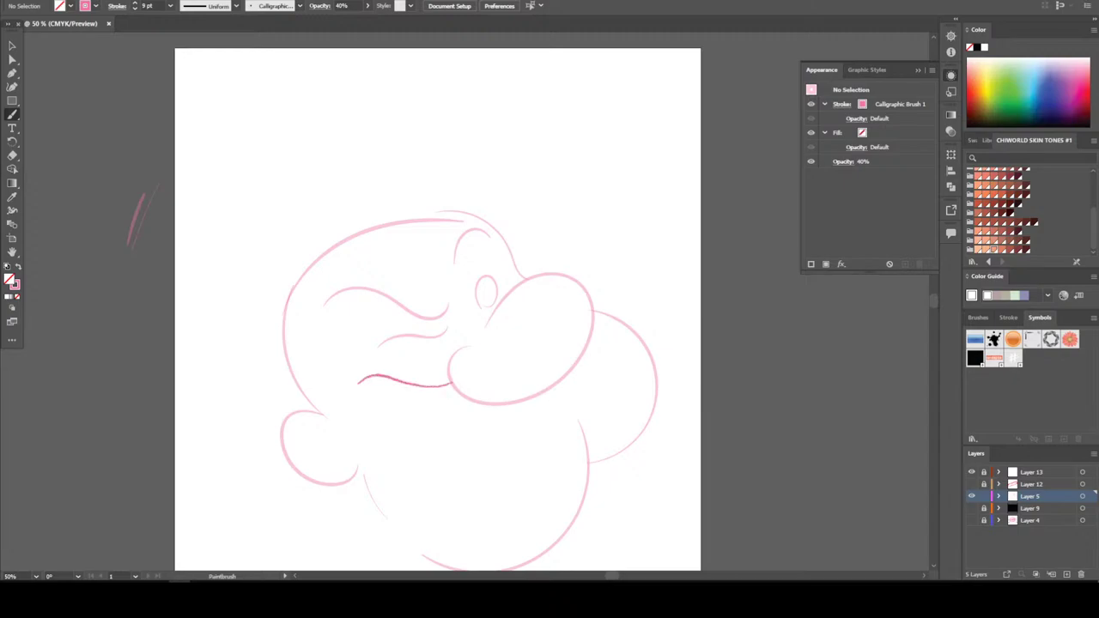
Sketch the open laughing mouth with its tongue and lower lip
{"action": "left_click_drag", "start_coordinate": [358, 379], "coordinate": [352, 394]}
{"action": "scroll", "coordinate": [343, 465], "scroll_direction": "down", "scroll_amount": 3}
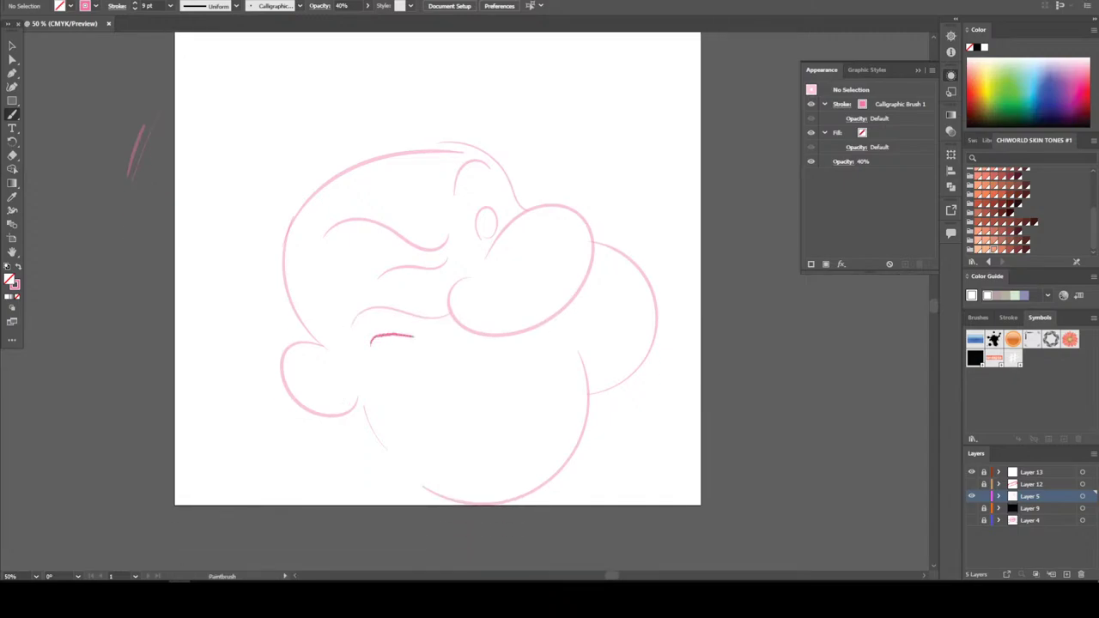
{"action": "mouse_move", "coordinate": [414, 337]}
{"action": "left_mouse_down"}
{"action": "mouse_move", "coordinate": [445, 337]}
{"action": "mouse_move", "coordinate": [395, 408]}
{"action": "mouse_move", "coordinate": [467, 443]}
{"action": "mouse_move", "coordinate": [509, 343]}
{"action": "left_mouse_up"}
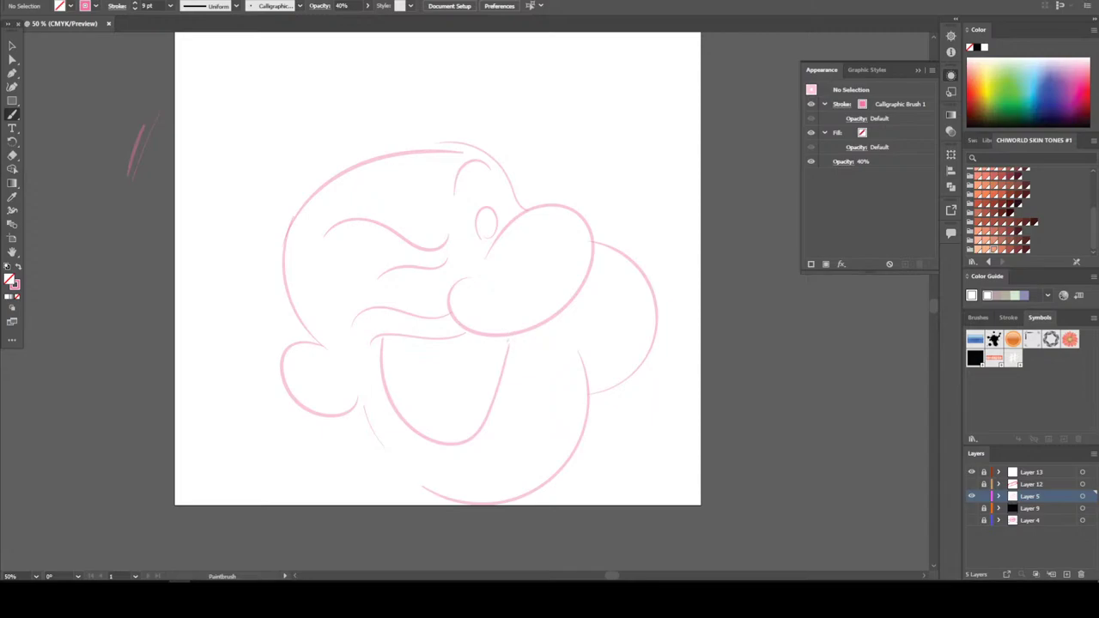
{"action": "left_click_drag", "start_coordinate": [508, 344], "coordinate": [375, 361]}
{"action": "left_click_drag", "start_coordinate": [471, 398], "coordinate": [415, 387]}
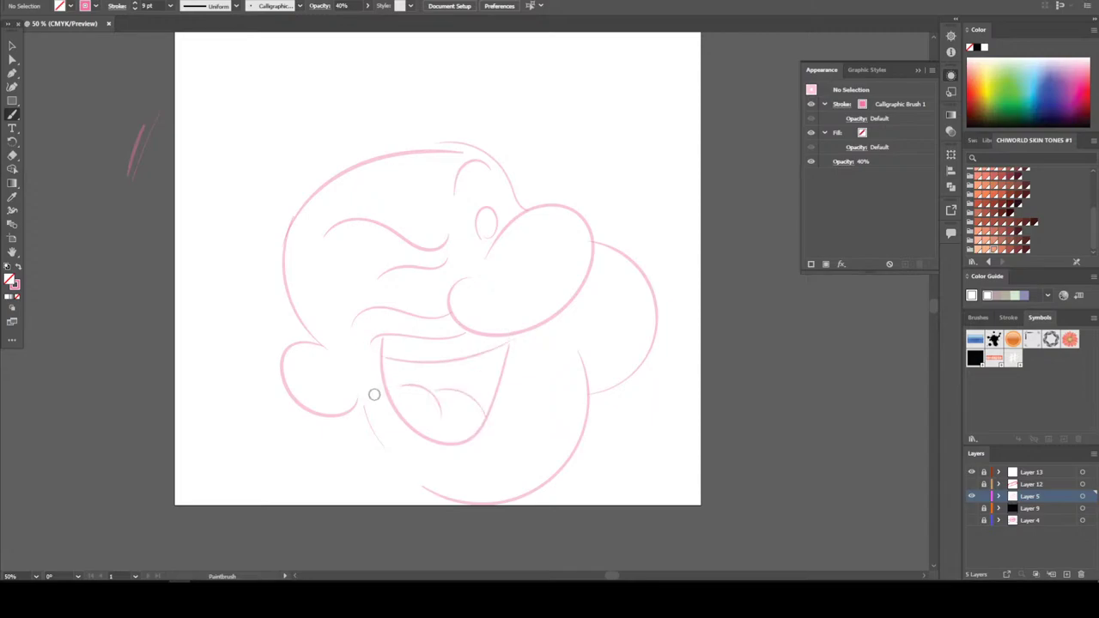
{"action": "mouse_move", "coordinate": [510, 424]}
{"action": "left_mouse_down"}
{"action": "mouse_move", "coordinate": [449, 468]}
{"action": "mouse_move", "coordinate": [375, 421]}
{"action": "left_mouse_up"}
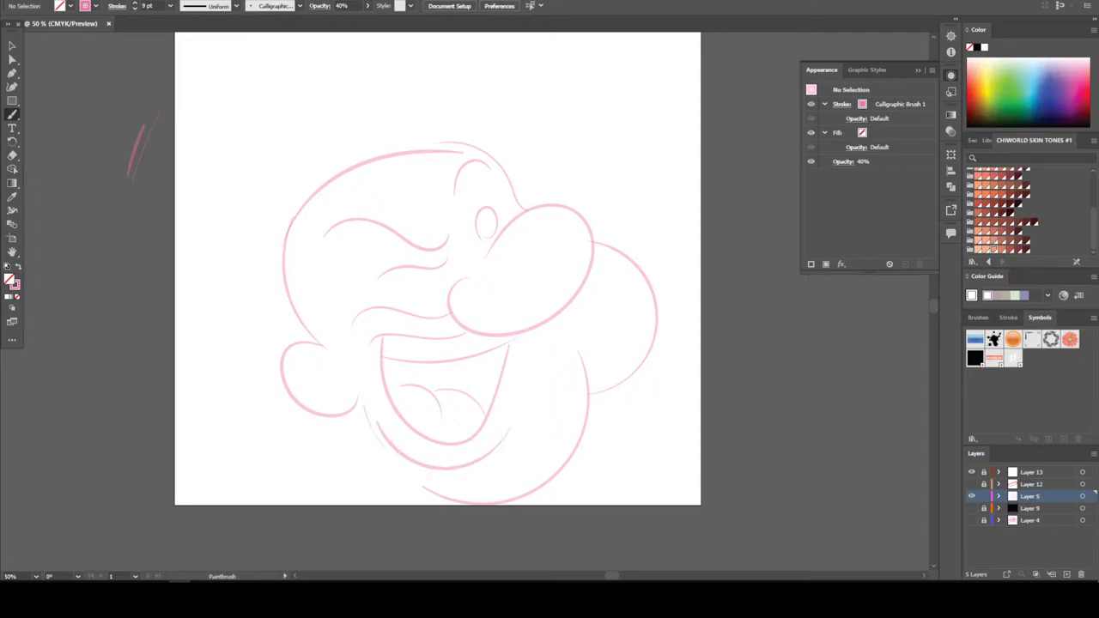
Select the whole face sketch, tilt it slightly counterclockwise and move it up
{"action": "key", "text": "v"}
{"action": "left_click_drag", "start_coordinate": [207, 105], "coordinate": [667, 503]}
{"action": "left_click_drag", "start_coordinate": [284, 508], "coordinate": [322, 539]}
{"action": "left_click_drag", "start_coordinate": [584, 191], "coordinate": [586, 163]}
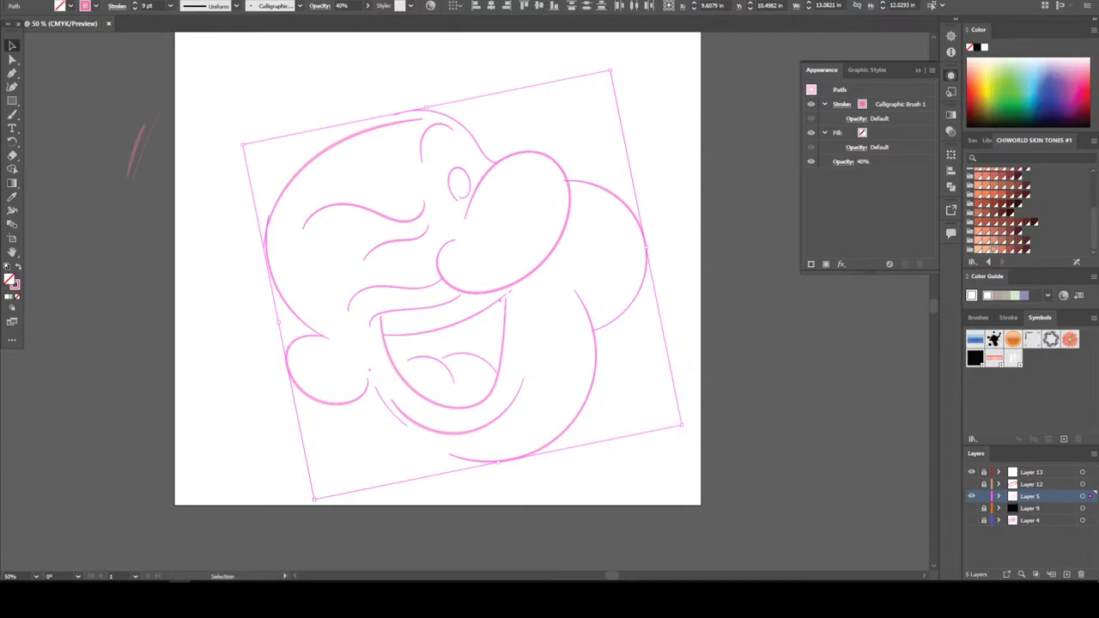
Fade the sailor sketch to 8% opacity and deselect it
{"action": "left_click", "coordinate": [369, 6]}
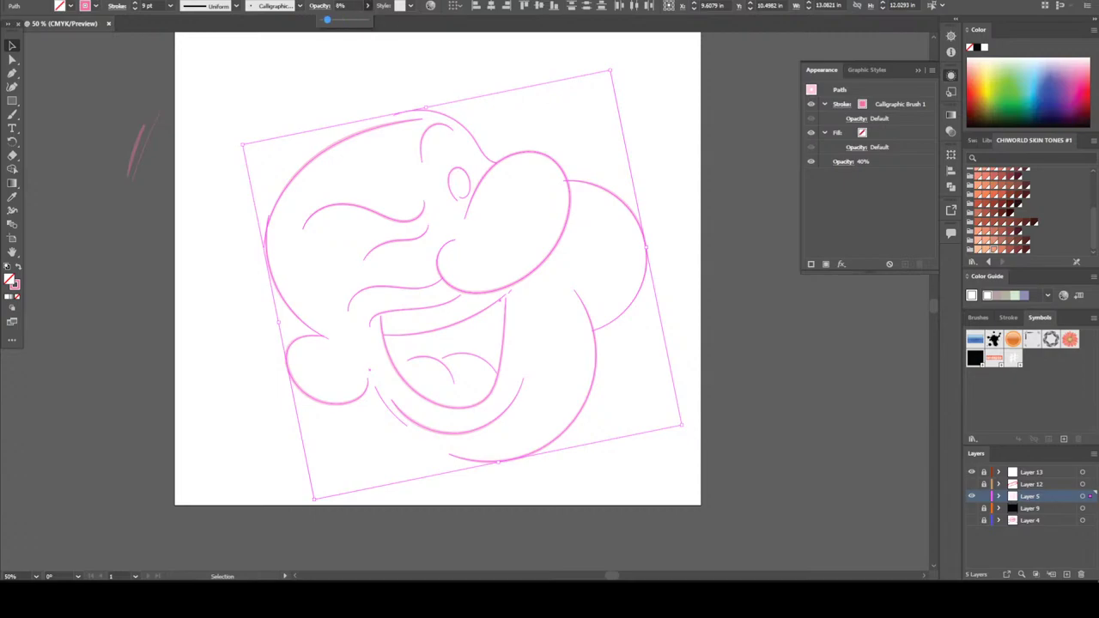
{"action": "key", "text": "Return"}
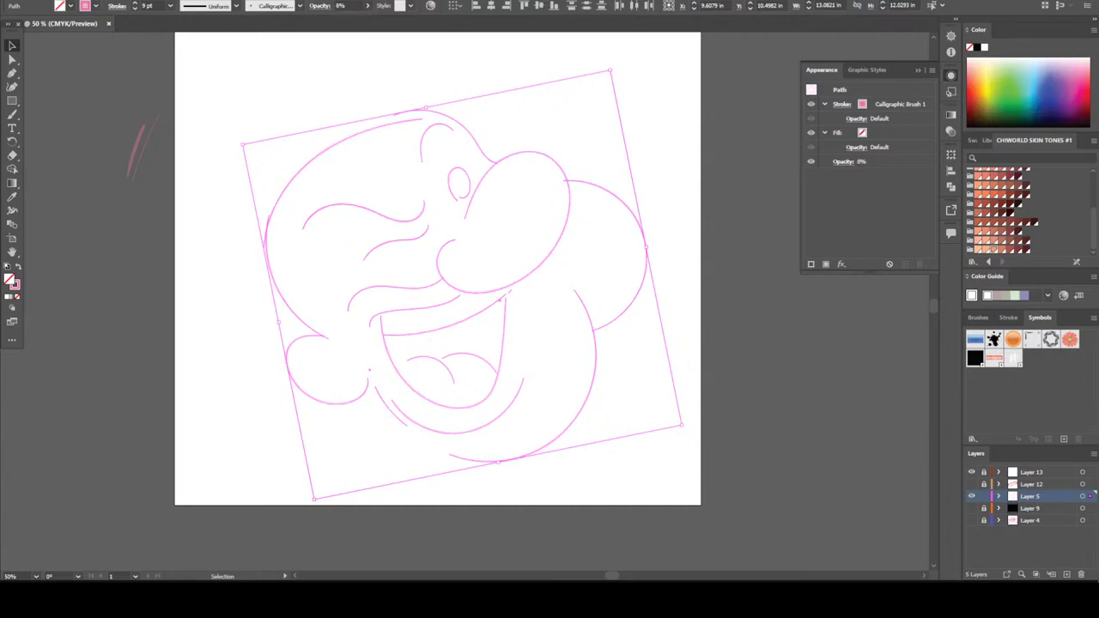
{"action": "key", "text": "ctrl+shift+a"}
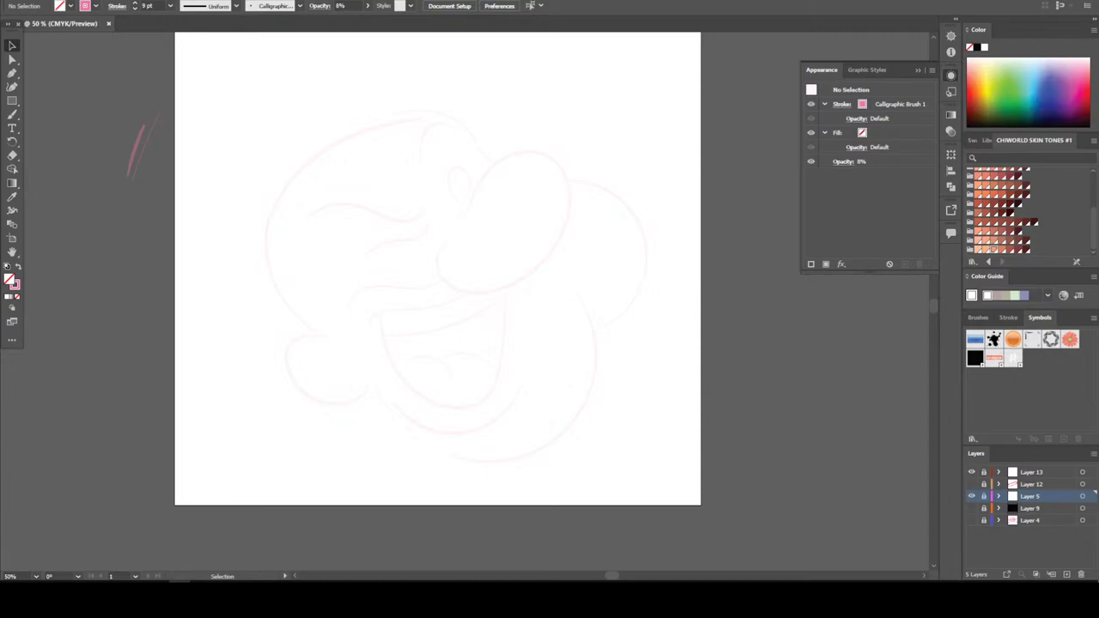
Add a new layer above the sketch, zoom in, and prepare the brush at 49% opacity
{"action": "key", "text": "ctrl+l"}
{"action": "key", "text": "ctrl+equal"}
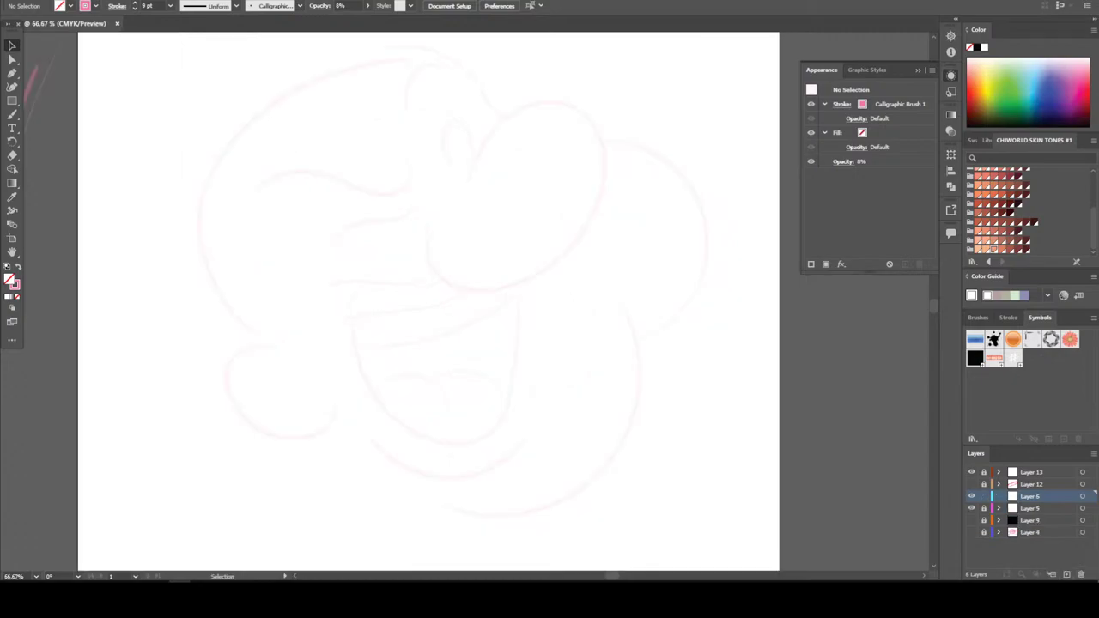
{"action": "scroll", "coordinate": [430, 301], "scroll_direction": "up", "scroll_amount": 1}
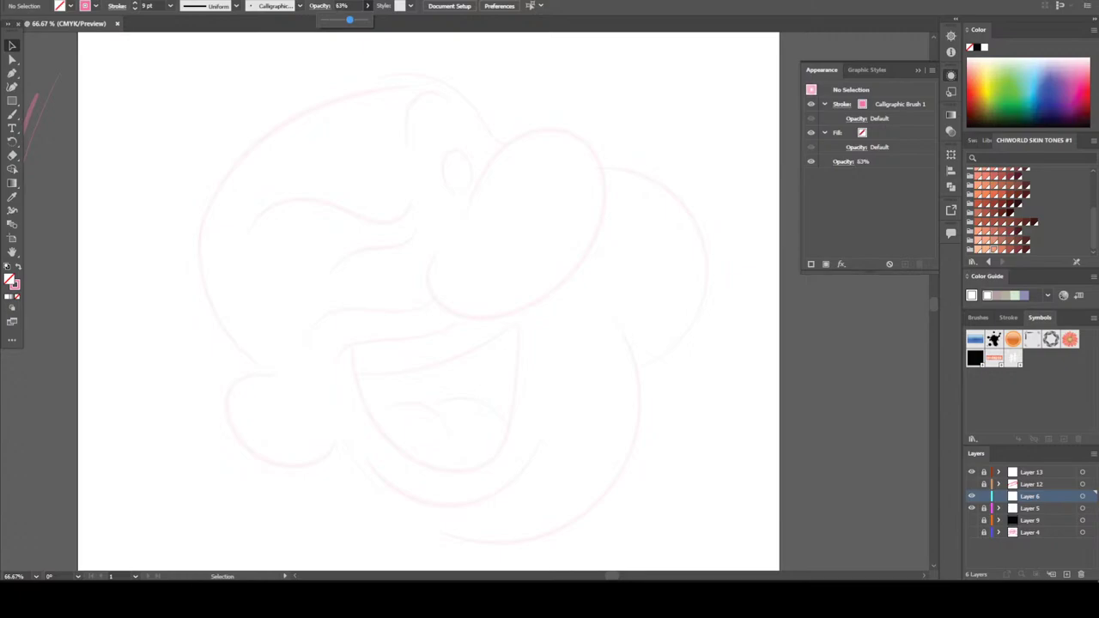
{"action": "key", "text": "Escape"}
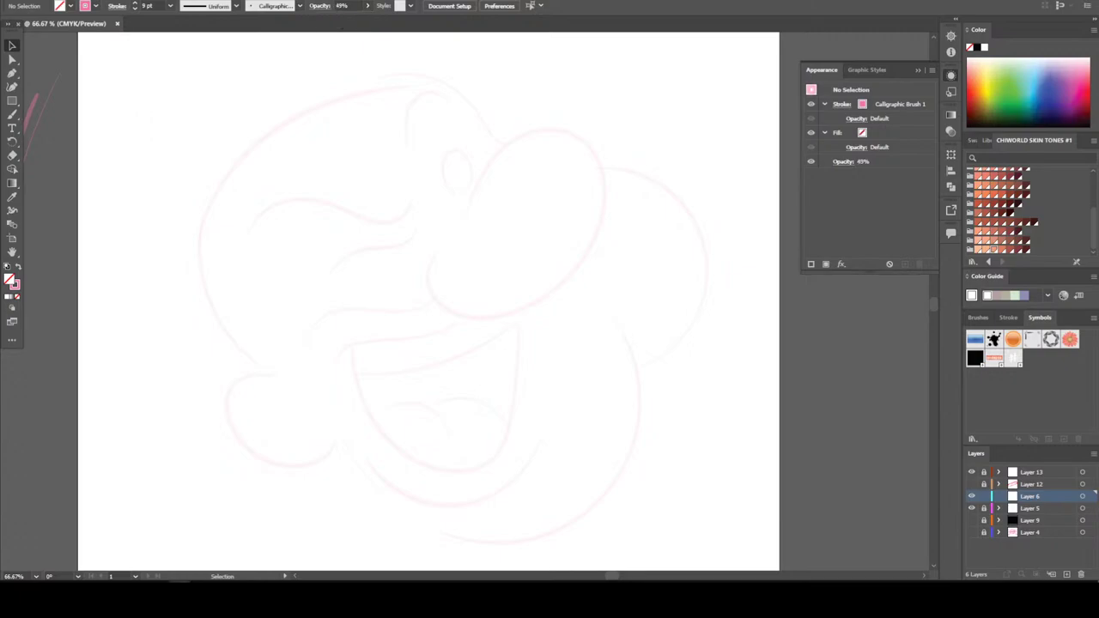
{"action": "key", "text": "b"}
{"action": "left_click_drag", "start_coordinate": [60, 156], "coordinate": [50, 237]}
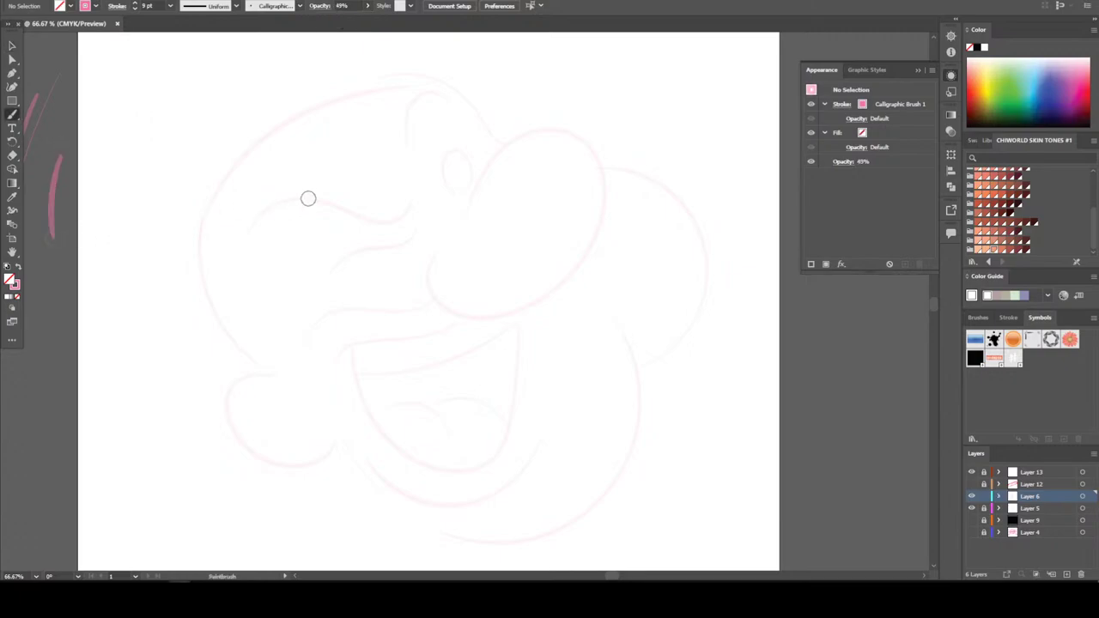
Ink the wavy brow, head arch, eye oval, brow wrinkle and nose outline over the faint sketch
{"action": "scroll", "coordinate": [368, 197], "scroll_direction": "up", "scroll_amount": 1}
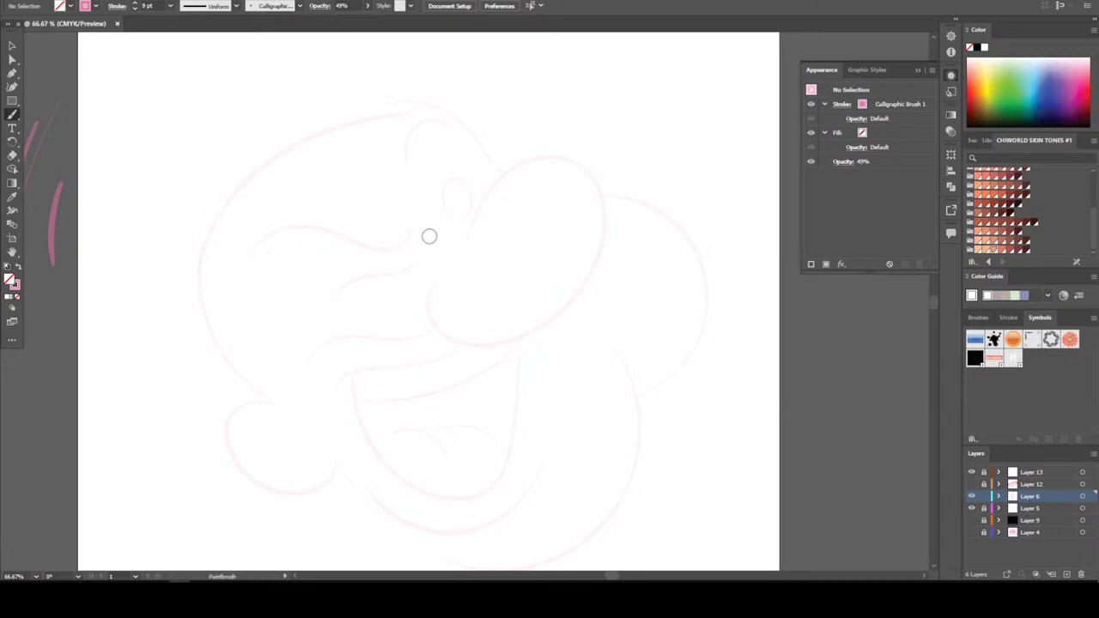
{"action": "mouse_move", "coordinate": [400, 245]}
{"action": "left_mouse_down"}
{"action": "mouse_move", "coordinate": [420, 238]}
{"action": "mouse_move", "coordinate": [384, 249]}
{"action": "mouse_move", "coordinate": [284, 211]}
{"action": "mouse_move", "coordinate": [244, 221]}
{"action": "mouse_move", "coordinate": [351, 230]}
{"action": "mouse_move", "coordinate": [404, 249]}
{"action": "mouse_move", "coordinate": [421, 243]}
{"action": "mouse_move", "coordinate": [425, 222]}
{"action": "left_mouse_up"}
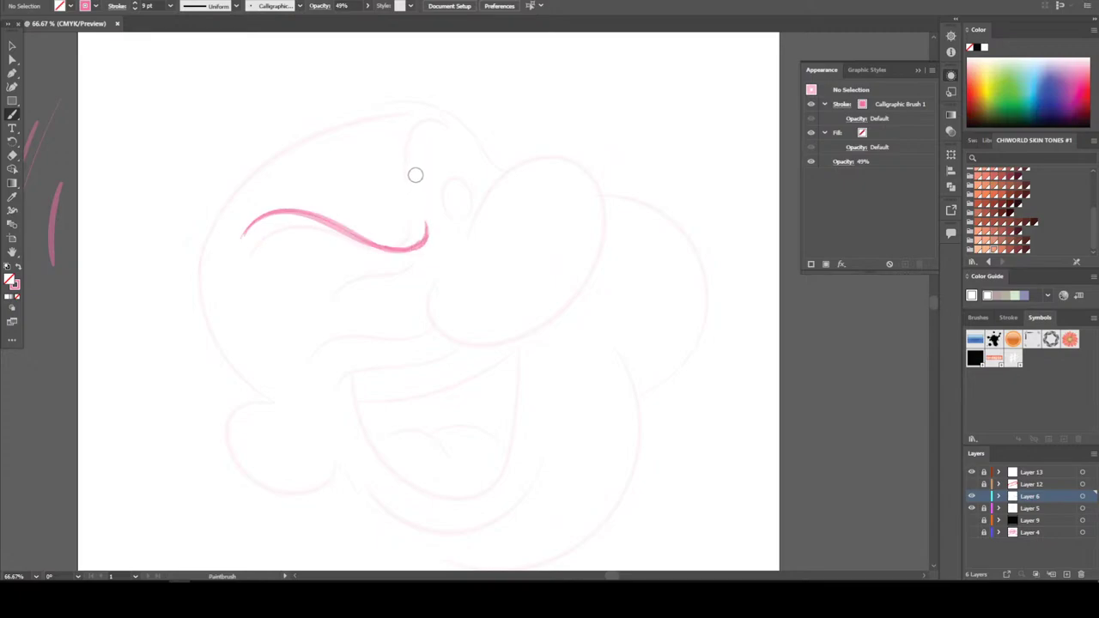
{"action": "left_click_drag", "start_coordinate": [414, 168], "coordinate": [456, 128]}
{"action": "left_click_drag", "start_coordinate": [448, 214], "coordinate": [451, 222]}
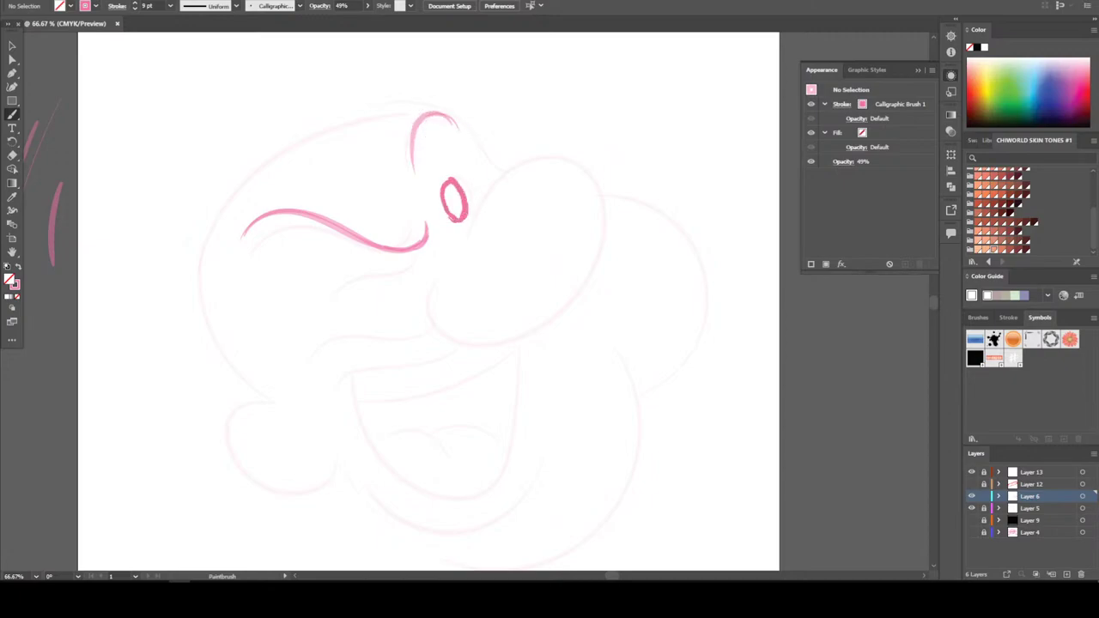
{"action": "left_click_drag", "start_coordinate": [452, 177], "coordinate": [453, 178]}
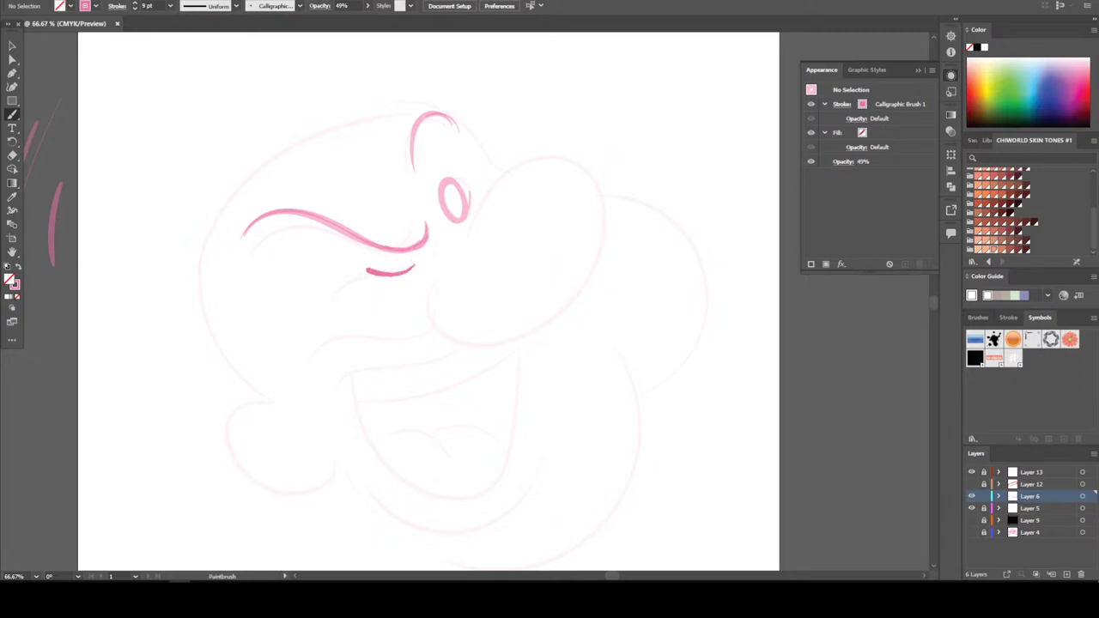
{"action": "left_click_drag", "start_coordinate": [339, 272], "coordinate": [328, 278]}
{"action": "mouse_move", "coordinate": [444, 279]}
{"action": "left_mouse_down"}
{"action": "mouse_move", "coordinate": [429, 324]}
{"action": "mouse_move", "coordinate": [473, 341]}
{"action": "mouse_move", "coordinate": [516, 338]}
{"action": "mouse_move", "coordinate": [579, 301]}
{"action": "mouse_move", "coordinate": [607, 240]}
{"action": "mouse_move", "coordinate": [602, 206]}
{"action": "mouse_move", "coordinate": [572, 170]}
{"action": "mouse_move", "coordinate": [542, 160]}
{"action": "mouse_move", "coordinate": [513, 169]}
{"action": "mouse_move", "coordinate": [469, 245]}
{"action": "mouse_move", "coordinate": [506, 178]}
{"action": "mouse_move", "coordinate": [559, 167]}
{"action": "left_mouse_up"}
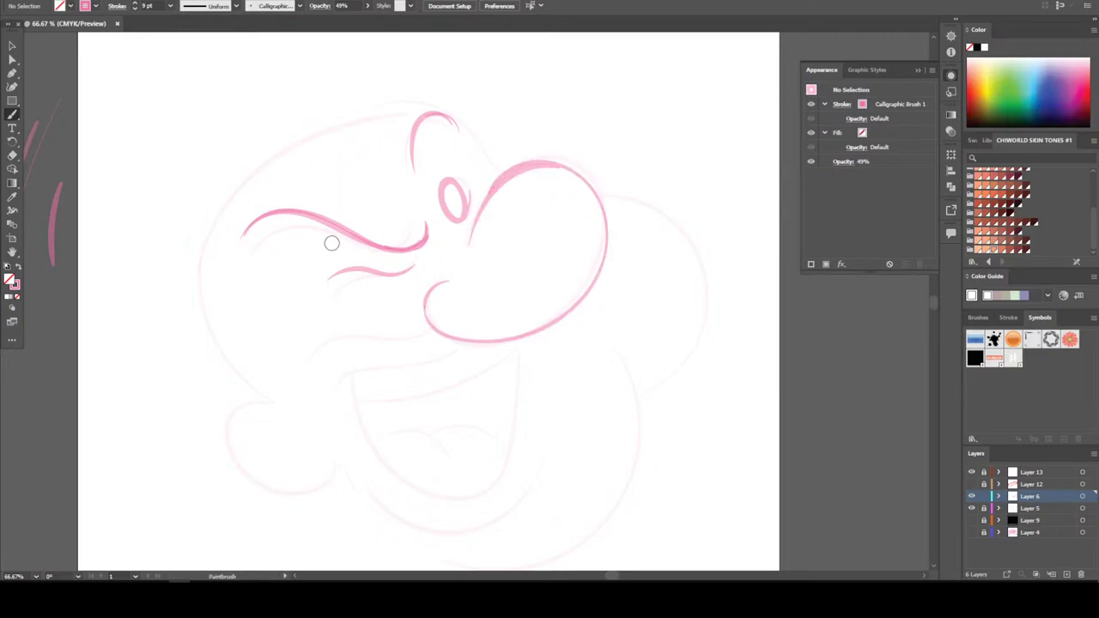
Ink the line under the nose, undo a stray stroke, and repaint the lip stroke
{"action": "scroll", "coordinate": [331, 243], "scroll_direction": "down", "scroll_amount": 2}
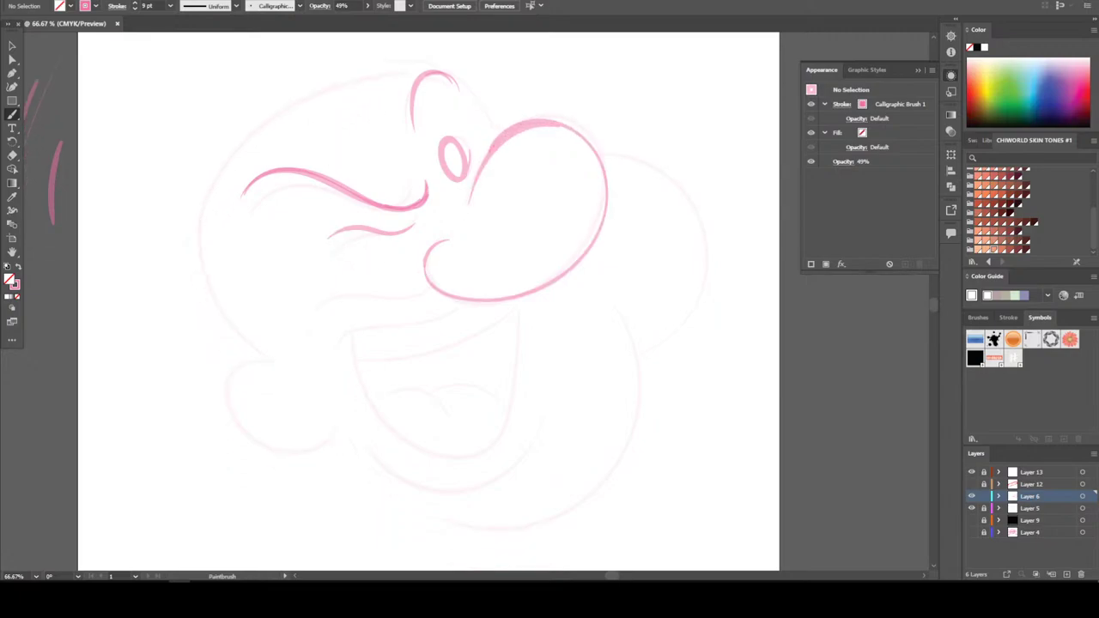
{"action": "mouse_move", "coordinate": [421, 280]}
{"action": "left_mouse_down"}
{"action": "mouse_move", "coordinate": [373, 287]}
{"action": "mouse_move", "coordinate": [321, 275]}
{"action": "mouse_move", "coordinate": [286, 313]}
{"action": "left_mouse_up"}
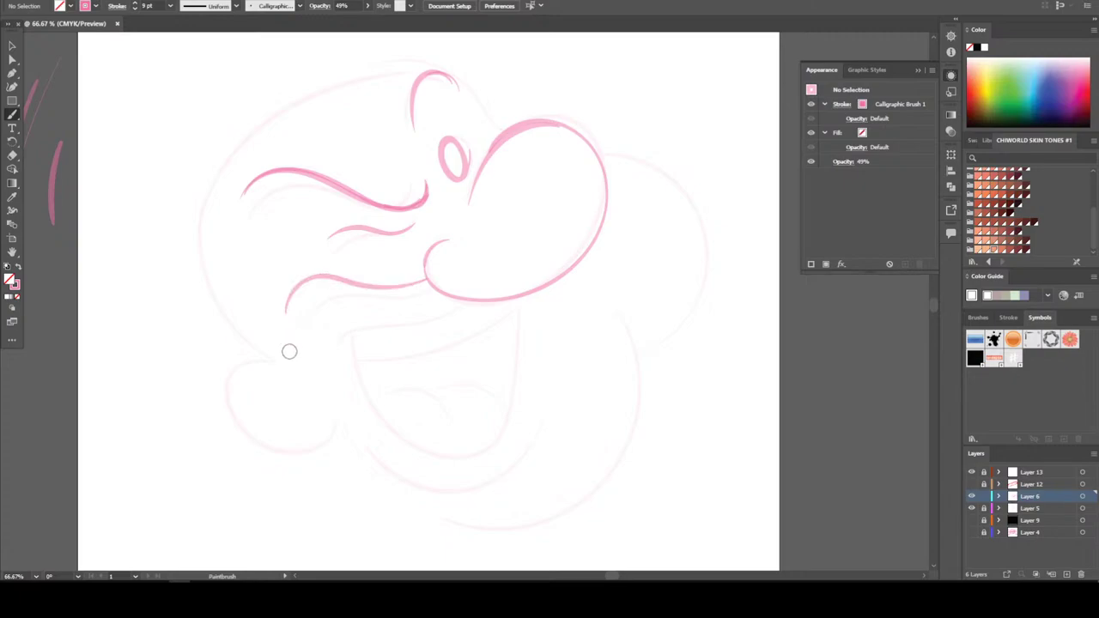
{"action": "key", "text": "shift+s"}
{"action": "key", "text": "ctrl+z"}
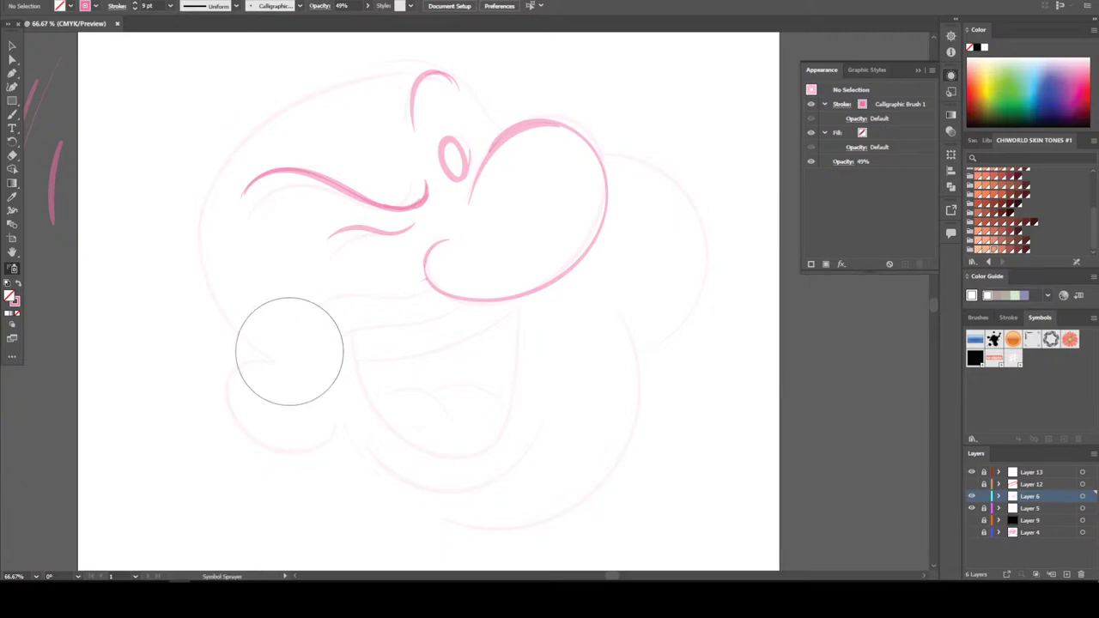
{"action": "key", "text": "b"}
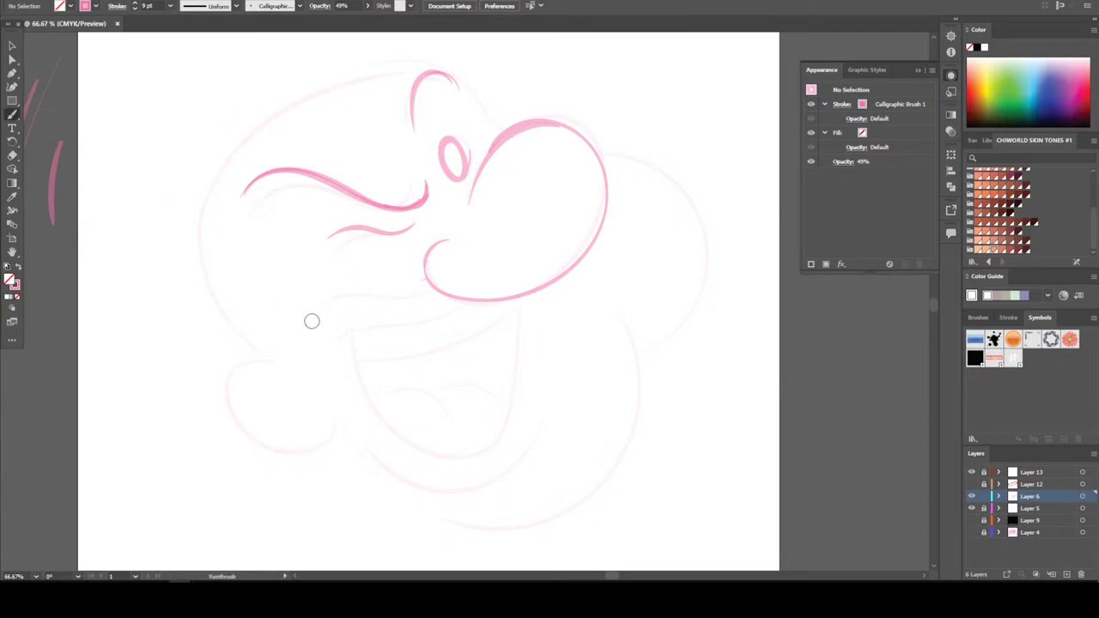
{"action": "mouse_move", "coordinate": [310, 296]}
{"action": "left_mouse_down"}
{"action": "mouse_move", "coordinate": [376, 301]}
{"action": "mouse_move", "coordinate": [418, 288]}
{"action": "mouse_move", "coordinate": [434, 307]}
{"action": "mouse_move", "coordinate": [400, 317]}
{"action": "mouse_move", "coordinate": [434, 305]}
{"action": "mouse_move", "coordinate": [370, 325]}
{"action": "mouse_move", "coordinate": [382, 317]}
{"action": "mouse_move", "coordinate": [309, 321]}
{"action": "left_mouse_up"}
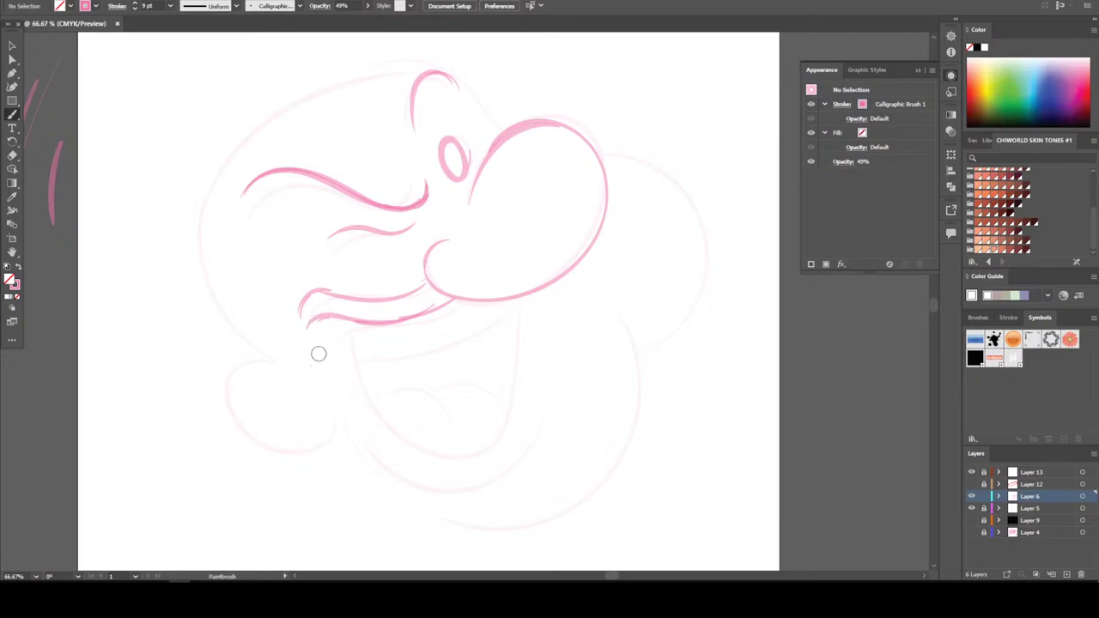
Select the lip strokes under the nose and stretch them wider toward the left
{"action": "key", "text": "v"}
{"action": "left_click_drag", "start_coordinate": [340, 335], "coordinate": [340, 335]}
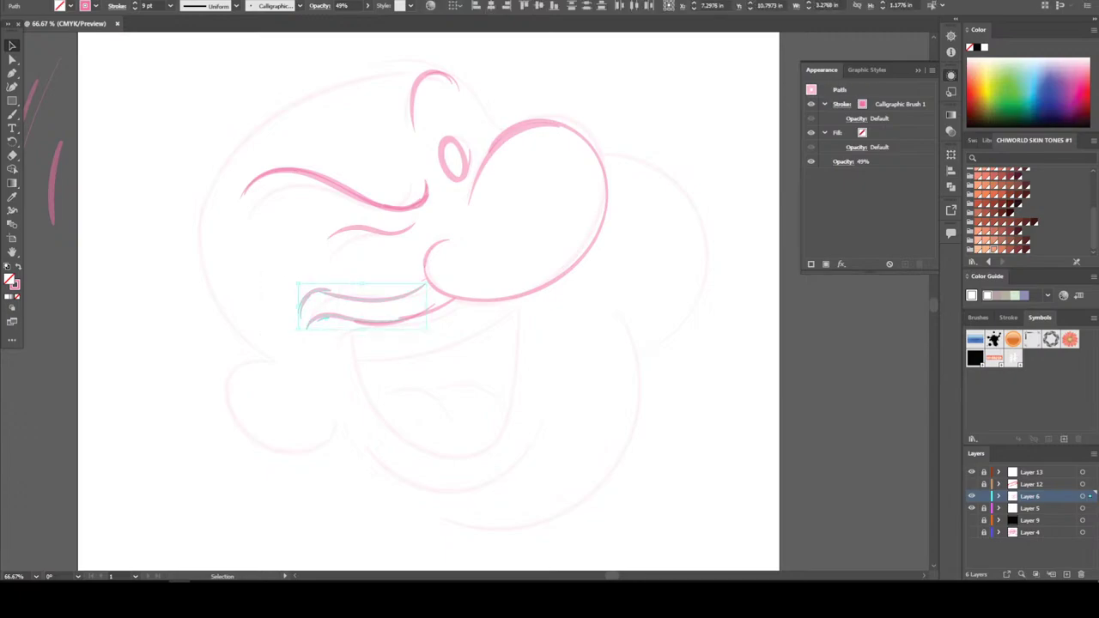
{"action": "left_click_drag", "start_coordinate": [299, 304], "coordinate": [274, 292]}
{"action": "key", "text": "ctrl+shift+a"}
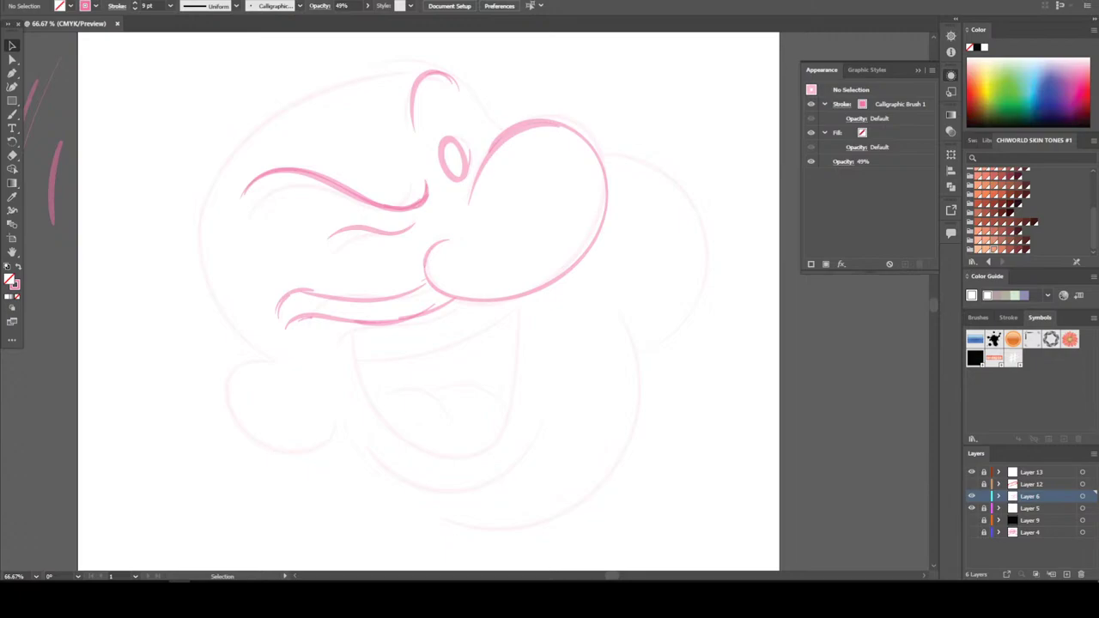
{"action": "left_click", "coordinate": [12, 114]}
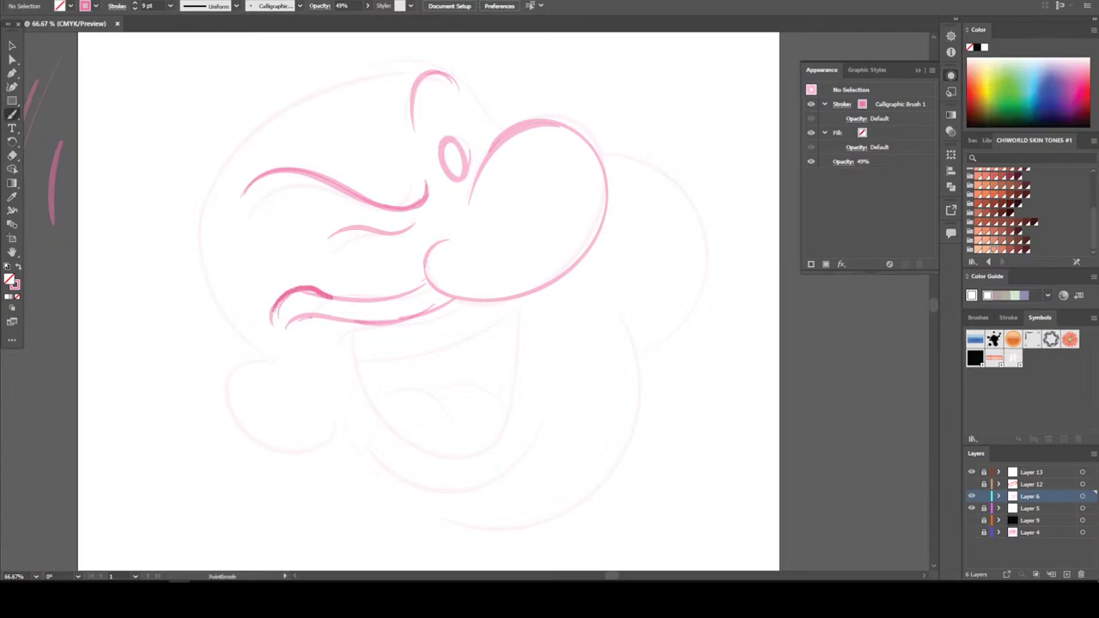
Ink the upper lip, the sides and bottom of the open mouth, and the tongue curve
{"action": "mouse_move", "coordinate": [334, 296]}
{"action": "left_mouse_down"}
{"action": "mouse_move", "coordinate": [400, 298]}
{"action": "mouse_move", "coordinate": [429, 287]}
{"action": "left_mouse_up"}
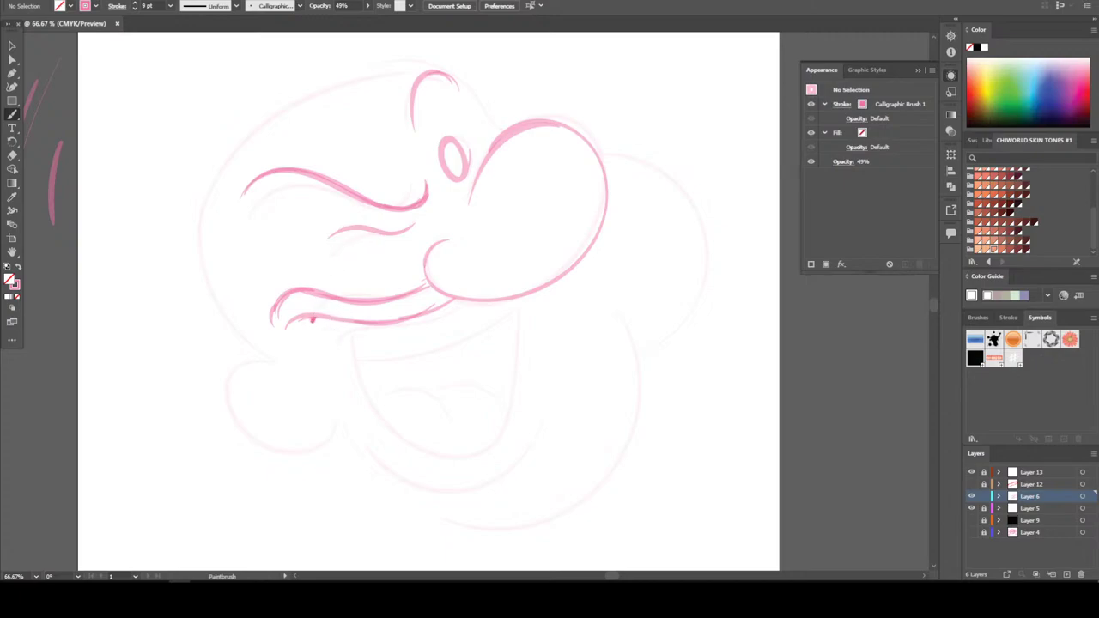
{"action": "mouse_move", "coordinate": [311, 319]}
{"action": "left_mouse_down"}
{"action": "mouse_move", "coordinate": [317, 365]}
{"action": "mouse_move", "coordinate": [351, 420]}
{"action": "mouse_move", "coordinate": [426, 459]}
{"action": "mouse_move", "coordinate": [454, 455]}
{"action": "left_mouse_up"}
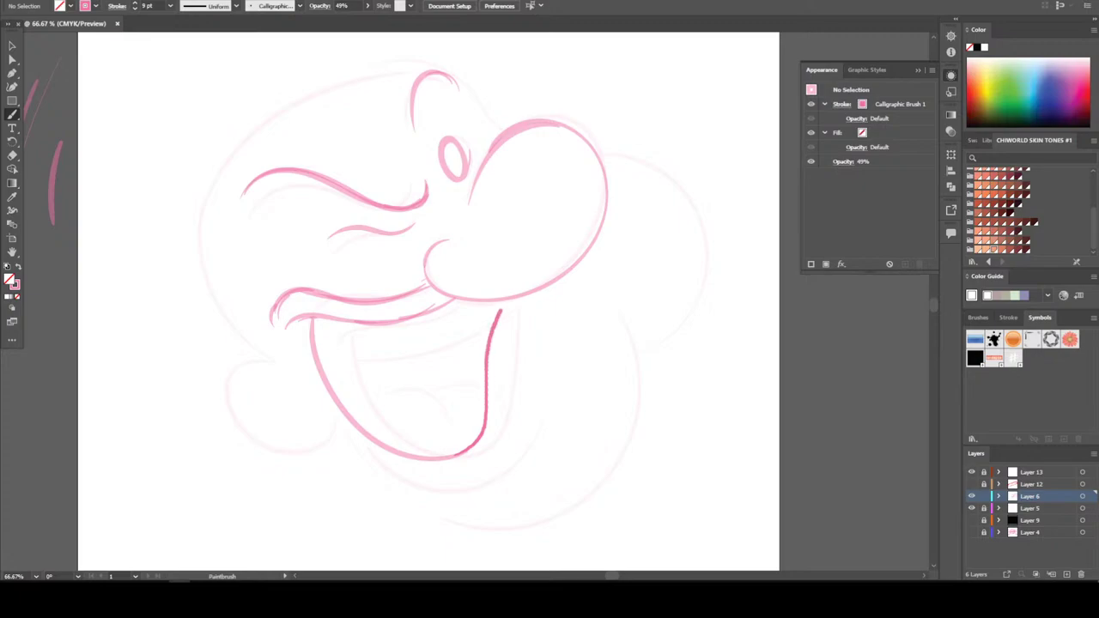
{"action": "left_click_drag", "start_coordinate": [501, 311], "coordinate": [508, 299]}
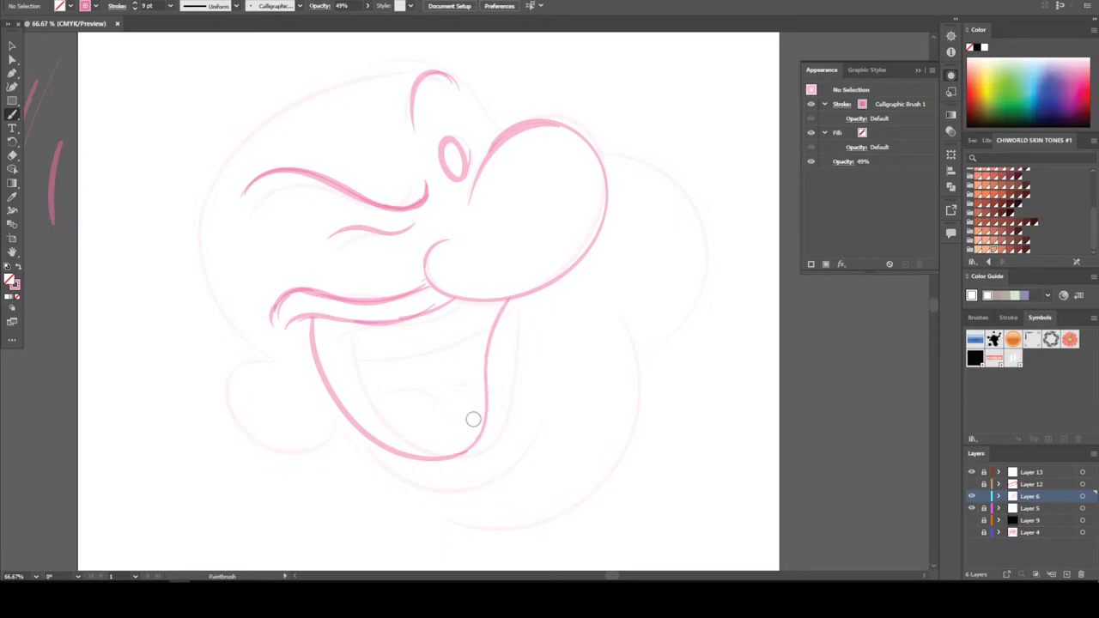
{"action": "left_click_drag", "start_coordinate": [469, 401], "coordinate": [413, 385]}
{"action": "mouse_move", "coordinate": [427, 427]}
{"action": "left_mouse_down"}
{"action": "mouse_move", "coordinate": [396, 378]}
{"action": "mouse_move", "coordinate": [361, 371]}
{"action": "mouse_move", "coordinate": [329, 385]}
{"action": "left_mouse_up"}
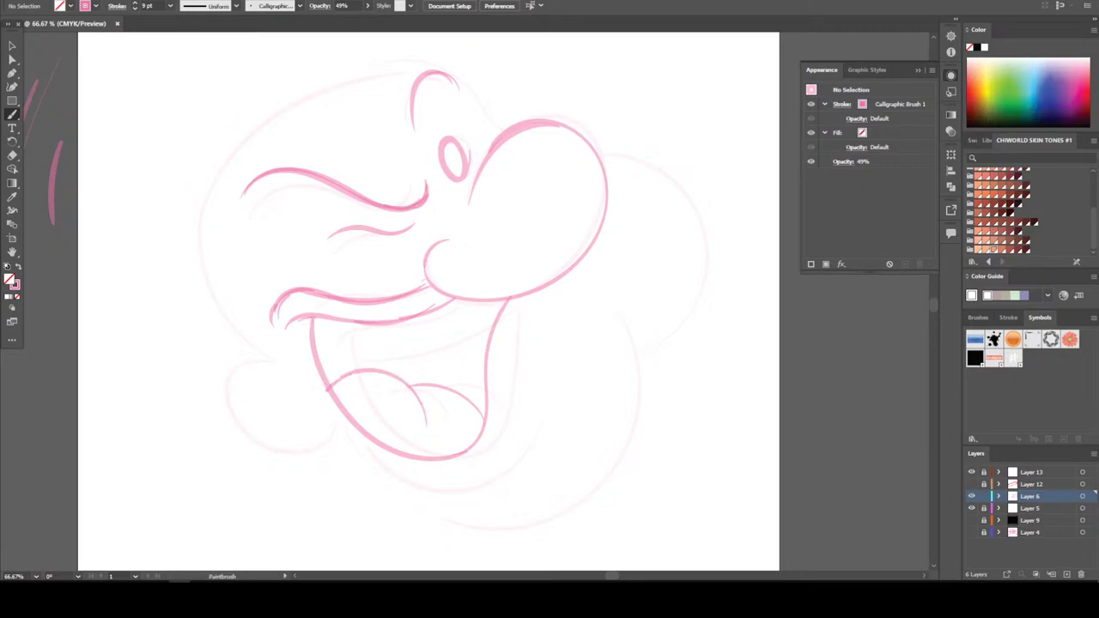
Thicken the mouth's left and right edges and undo a trial chin curve
{"action": "mouse_move", "coordinate": [305, 327]}
{"action": "left_mouse_down"}
{"action": "mouse_move", "coordinate": [311, 340]}
{"action": "mouse_move", "coordinate": [386, 349]}
{"action": "mouse_move", "coordinate": [505, 298]}
{"action": "left_mouse_up"}
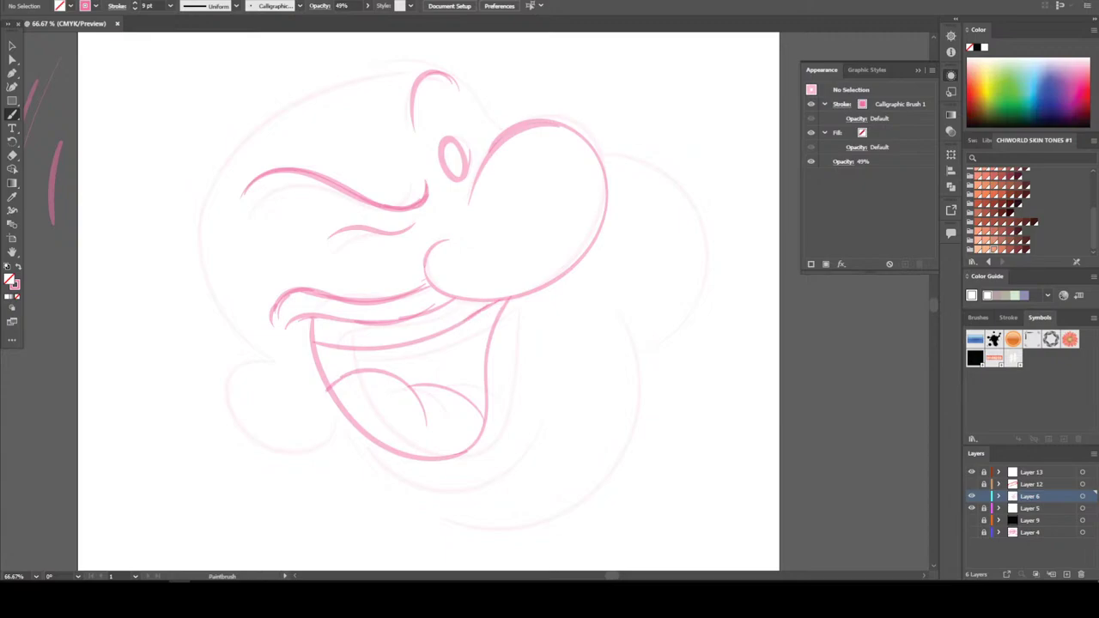
{"action": "mouse_move", "coordinate": [488, 395]}
{"action": "left_mouse_down"}
{"action": "mouse_move", "coordinate": [493, 323]}
{"action": "mouse_move", "coordinate": [507, 296]}
{"action": "left_mouse_up"}
{"action": "mouse_move", "coordinate": [486, 348]}
{"action": "left_mouse_down"}
{"action": "mouse_move", "coordinate": [487, 422]}
{"action": "mouse_move", "coordinate": [465, 450]}
{"action": "mouse_move", "coordinate": [409, 453]}
{"action": "mouse_move", "coordinate": [511, 431]}
{"action": "mouse_move", "coordinate": [480, 474]}
{"action": "left_mouse_up"}
{"action": "mouse_move", "coordinate": [507, 440]}
{"action": "left_mouse_down"}
{"action": "mouse_move", "coordinate": [386, 486]}
{"action": "mouse_move", "coordinate": [346, 431]}
{"action": "mouse_move", "coordinate": [353, 457]}
{"action": "mouse_move", "coordinate": [442, 490]}
{"action": "mouse_move", "coordinate": [510, 439]}
{"action": "left_mouse_up"}
{"action": "key", "text": "ctrl+z"}
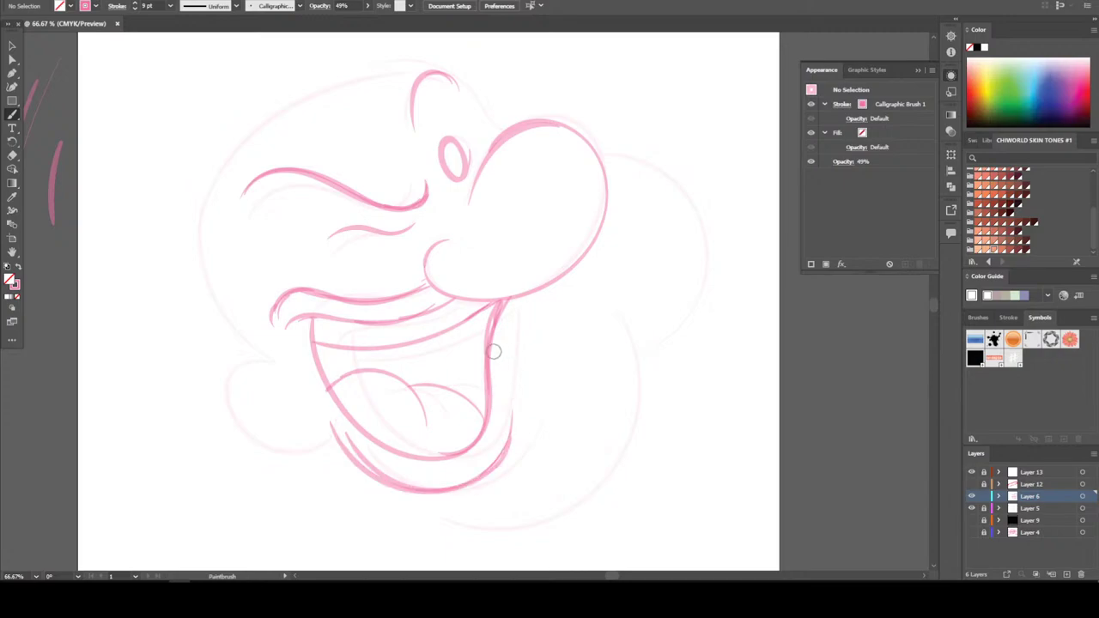
Draw the ear outline left of the mouth and shift it down and left
{"action": "key", "text": "ctrl+minus"}
{"action": "key", "text": "ctrl+minus"}
{"action": "key", "text": "ctrl+plus"}
{"action": "key", "text": "ctrl+plus"}
{"action": "scroll", "coordinate": [275, 404], "scroll_direction": "down", "scroll_amount": 1}
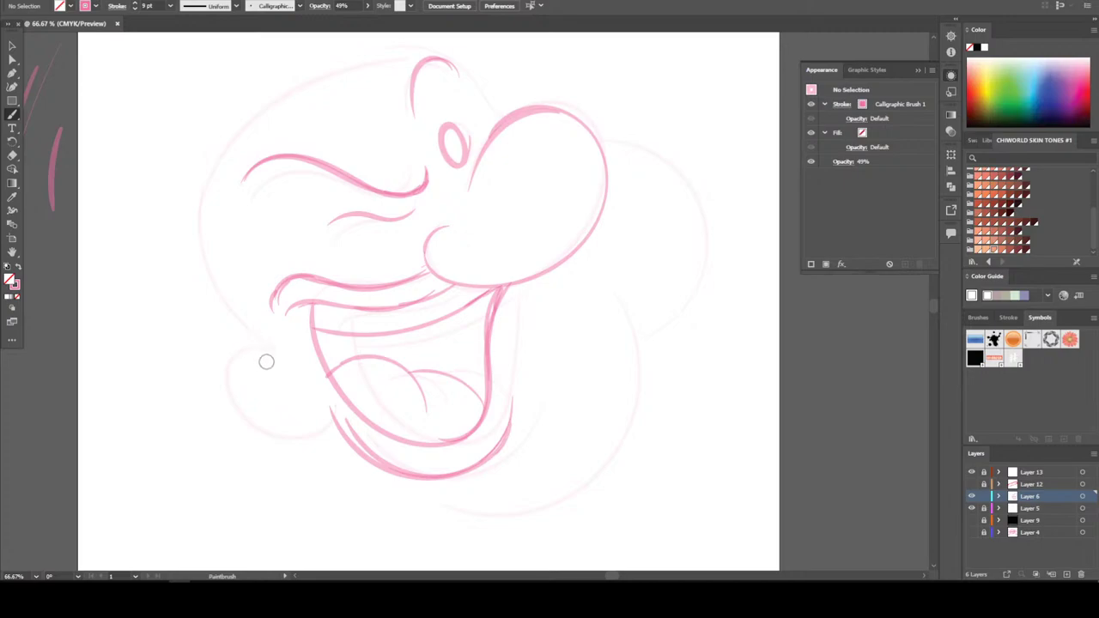
{"action": "mouse_move", "coordinate": [265, 360]}
{"action": "left_mouse_down"}
{"action": "mouse_move", "coordinate": [211, 347]}
{"action": "mouse_move", "coordinate": [188, 399]}
{"action": "left_mouse_up"}
{"action": "mouse_move", "coordinate": [266, 453]}
{"action": "left_mouse_down"}
{"action": "mouse_move", "coordinate": [298, 448]}
{"action": "mouse_move", "coordinate": [310, 405]}
{"action": "left_mouse_up"}
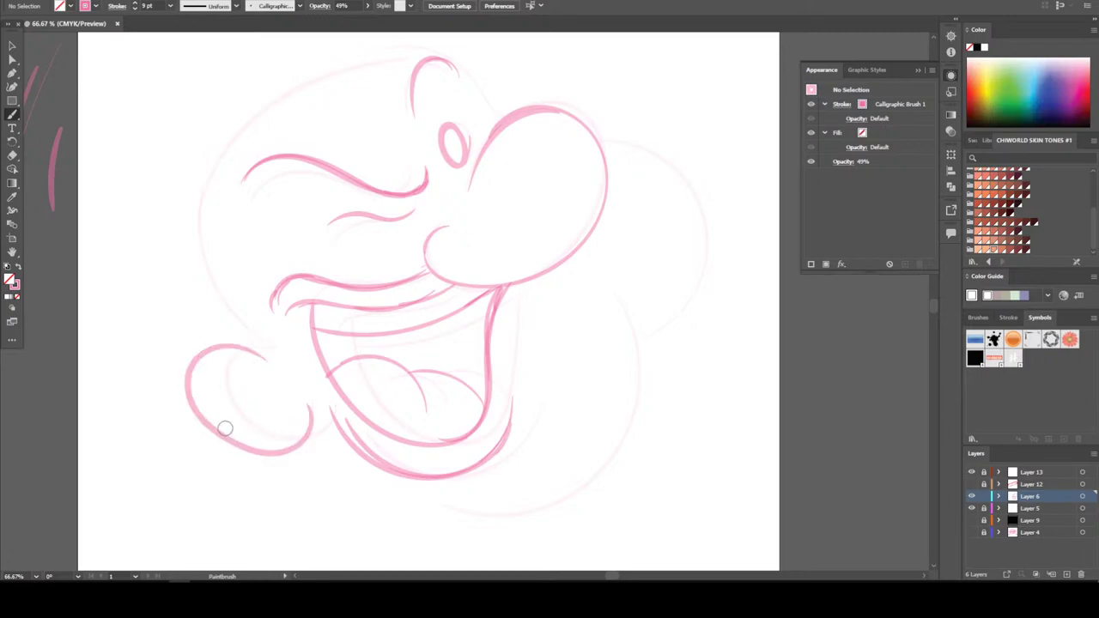
{"action": "key", "text": "v"}
{"action": "left_click_drag", "start_coordinate": [196, 355], "coordinate": [233, 405]}
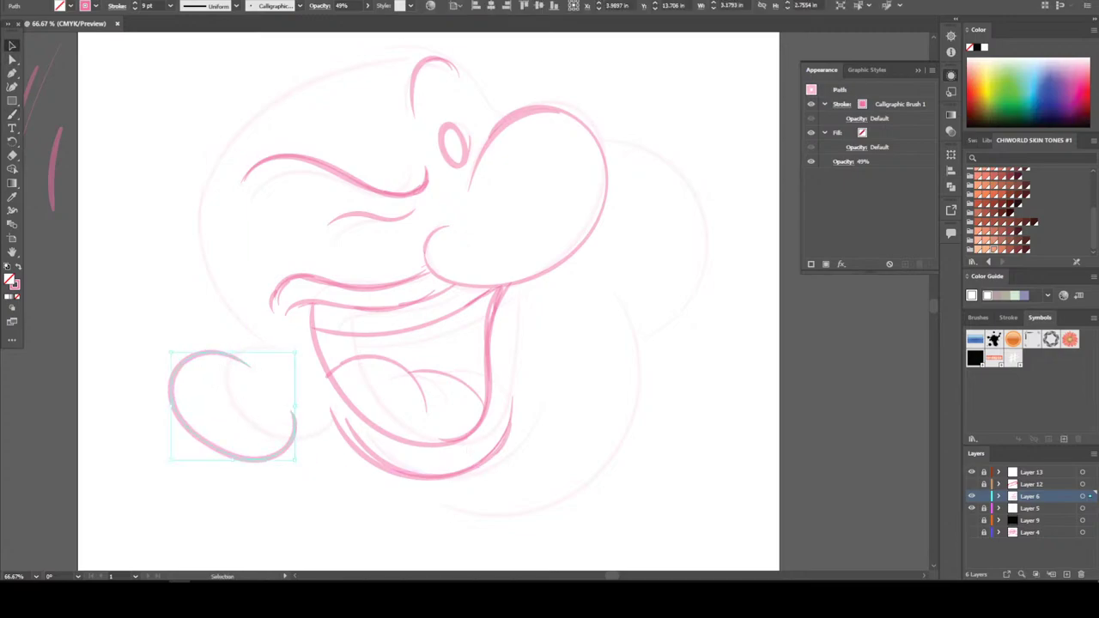
{"action": "key", "text": "ctrl+shift+a"}
Add the ear's inner and upper curves and two short curves left of the brow, removing a stray stroke
{"action": "key", "text": "b"}
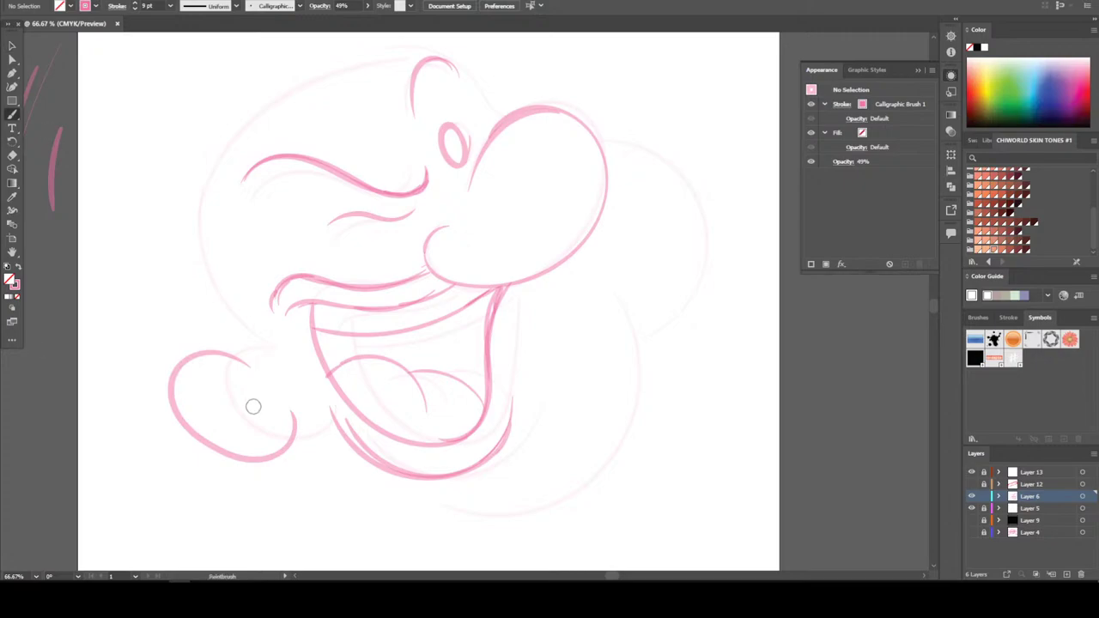
{"action": "mouse_move", "coordinate": [264, 420]}
{"action": "left_mouse_down"}
{"action": "mouse_move", "coordinate": [221, 392]}
{"action": "mouse_move", "coordinate": [180, 393]}
{"action": "mouse_move", "coordinate": [226, 410]}
{"action": "mouse_move", "coordinate": [293, 412]}
{"action": "mouse_move", "coordinate": [352, 468]}
{"action": "mouse_move", "coordinate": [459, 514]}
{"action": "mouse_move", "coordinate": [559, 509]}
{"action": "mouse_move", "coordinate": [622, 461]}
{"action": "mouse_move", "coordinate": [650, 409]}
{"action": "mouse_move", "coordinate": [655, 322]}
{"action": "mouse_move", "coordinate": [632, 283]}
{"action": "left_mouse_up"}
{"action": "scroll", "coordinate": [249, 402], "scroll_direction": "down", "scroll_amount": 1}
{"action": "scroll", "coordinate": [196, 307], "scroll_direction": "up", "scroll_amount": 1}
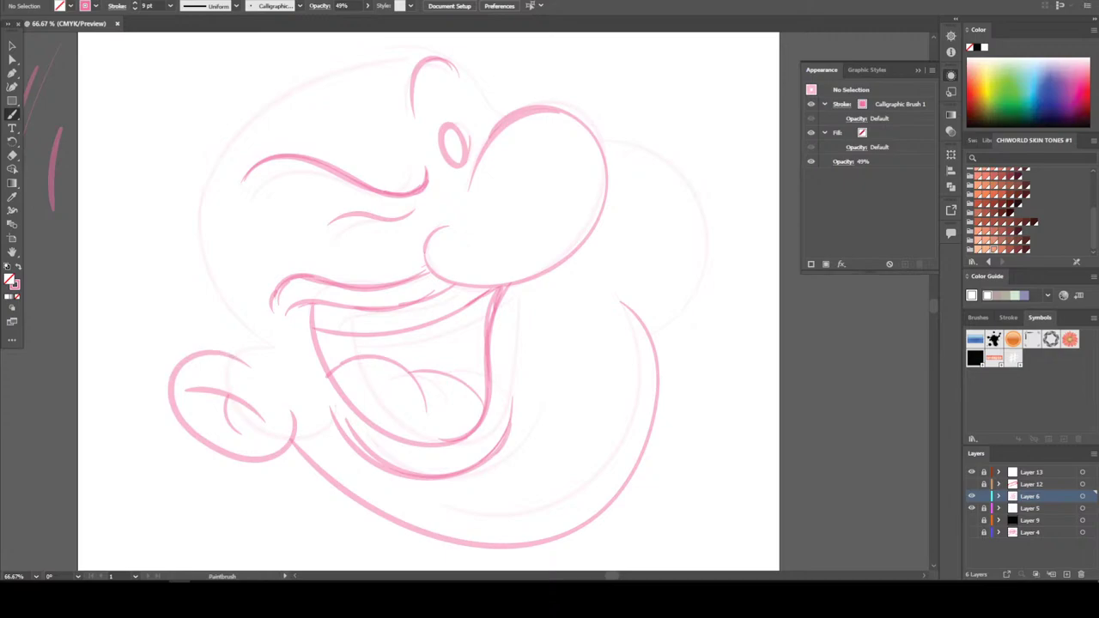
{"action": "mouse_move", "coordinate": [211, 337]}
{"action": "left_mouse_down"}
{"action": "mouse_move", "coordinate": [222, 347]}
{"action": "mouse_move", "coordinate": [189, 298]}
{"action": "mouse_move", "coordinate": [170, 211]}
{"action": "mouse_move", "coordinate": [177, 176]}
{"action": "left_mouse_up"}
{"action": "mouse_move", "coordinate": [263, 238]}
{"action": "left_mouse_down"}
{"action": "mouse_move", "coordinate": [222, 206]}
{"action": "mouse_move", "coordinate": [217, 178]}
{"action": "left_mouse_up"}
{"action": "left_click_drag", "start_coordinate": [230, 250], "coordinate": [203, 213]}
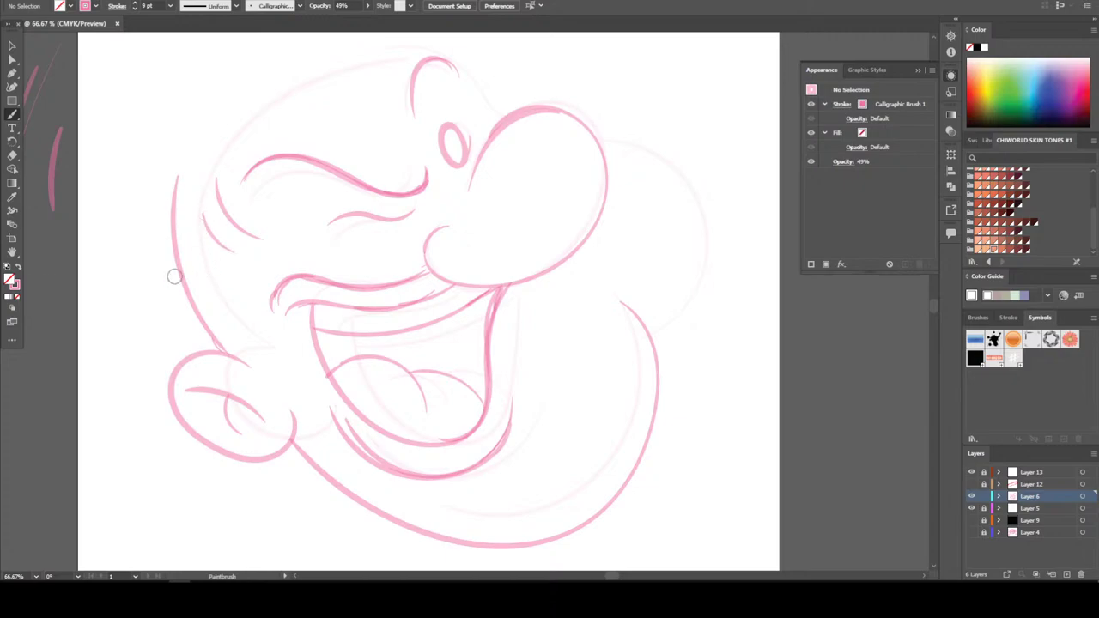
{"action": "key", "text": "v"}
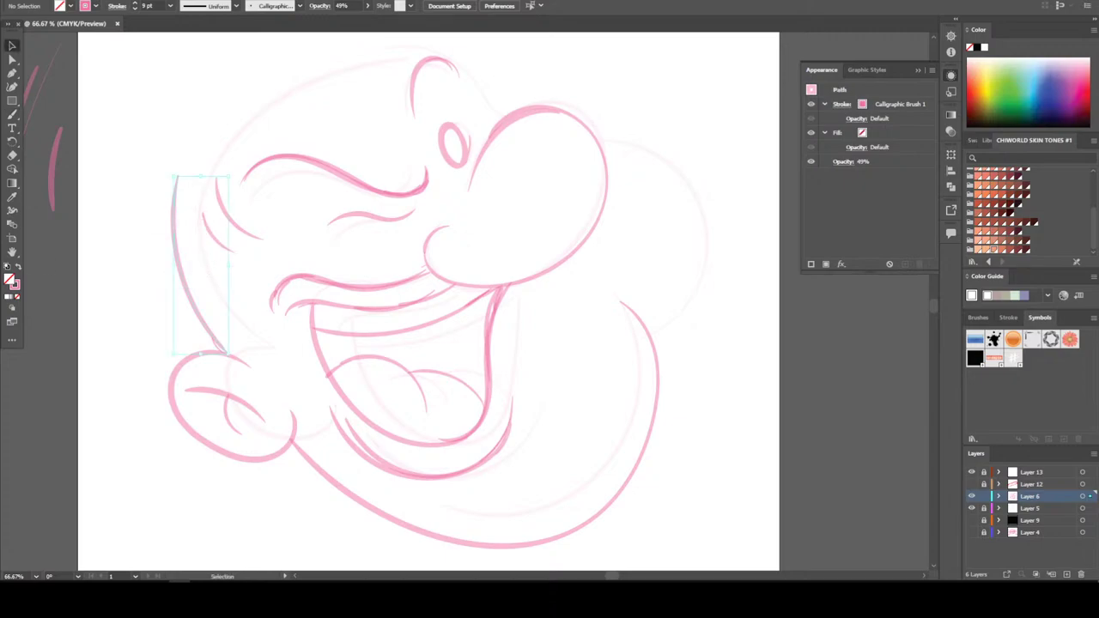
{"action": "key", "text": "ctrl+z"}
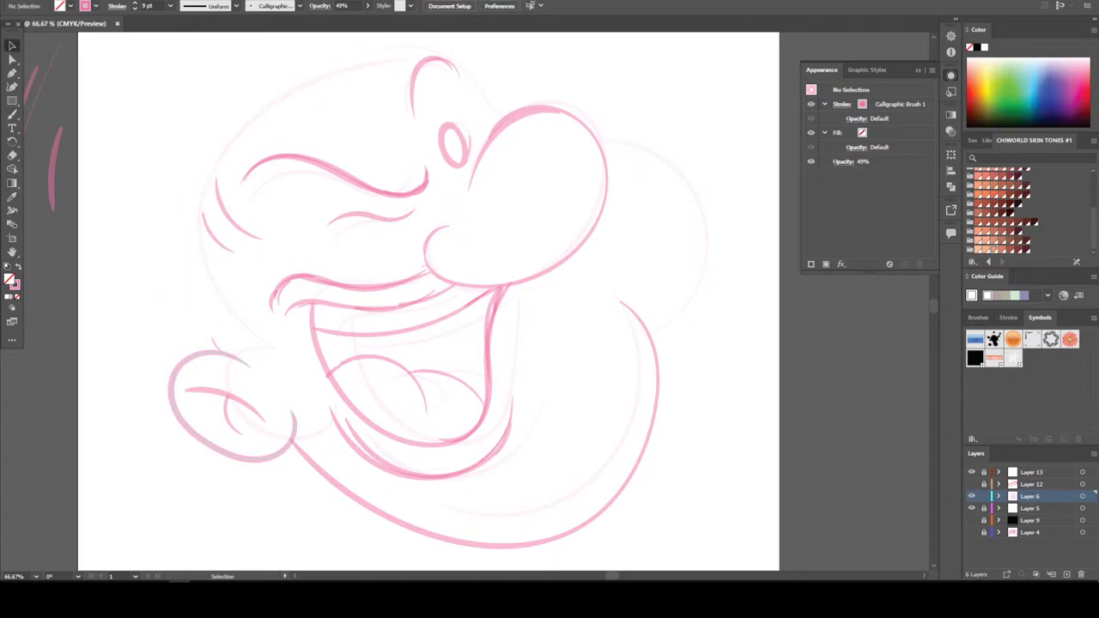
Ink the back of the head above the ear, the jaw line and the right cheek curve
{"action": "key", "text": "b"}
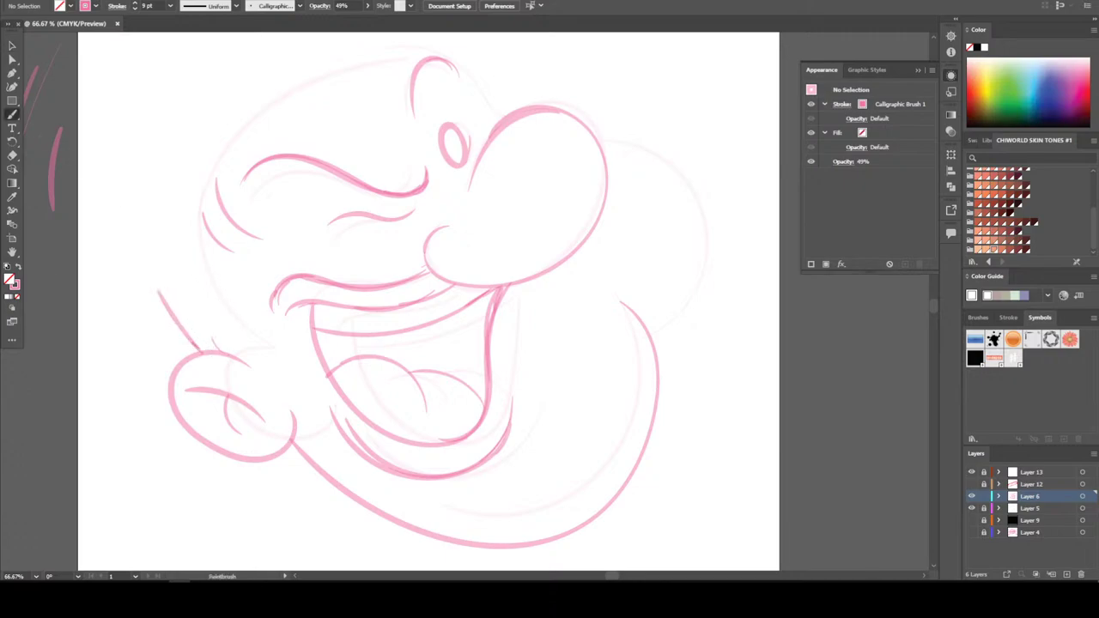
{"action": "left_click_drag", "start_coordinate": [199, 348], "coordinate": [129, 208]}
{"action": "left_click_drag", "start_coordinate": [155, 291], "coordinate": [130, 200]}
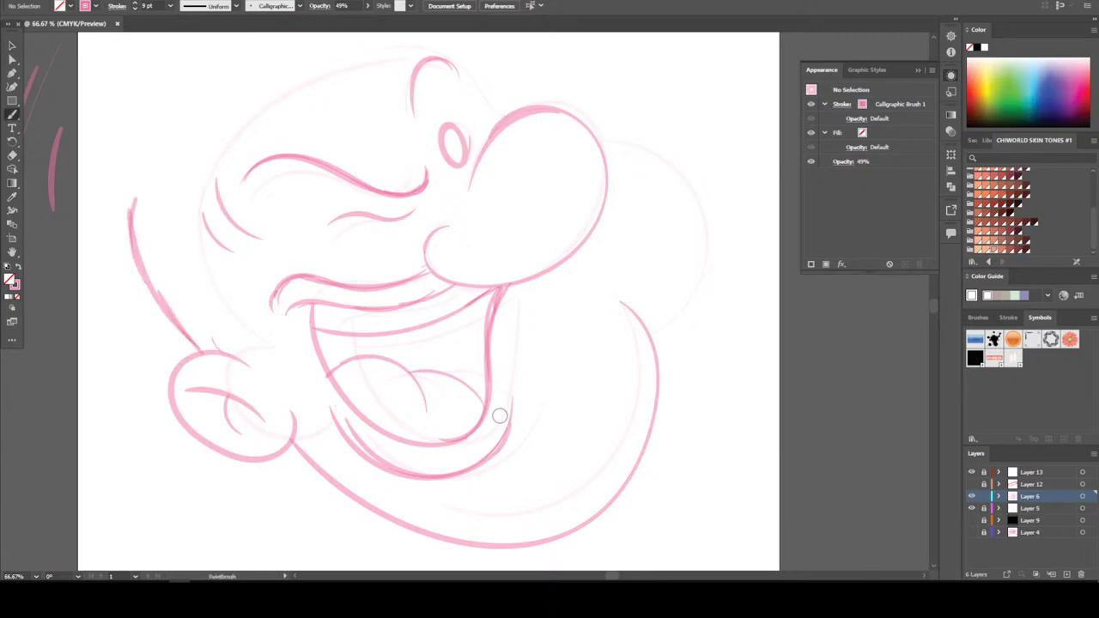
{"action": "scroll", "coordinate": [335, 421], "scroll_direction": "down", "scroll_amount": 2}
{"action": "mouse_move", "coordinate": [290, 397]}
{"action": "left_mouse_down"}
{"action": "mouse_move", "coordinate": [338, 444]}
{"action": "mouse_move", "coordinate": [438, 499]}
{"action": "mouse_move", "coordinate": [527, 502]}
{"action": "mouse_move", "coordinate": [585, 476]}
{"action": "mouse_move", "coordinate": [614, 443]}
{"action": "mouse_move", "coordinate": [649, 322]}
{"action": "left_mouse_up"}
{"action": "left_click_drag", "start_coordinate": [632, 255], "coordinate": [654, 378]}
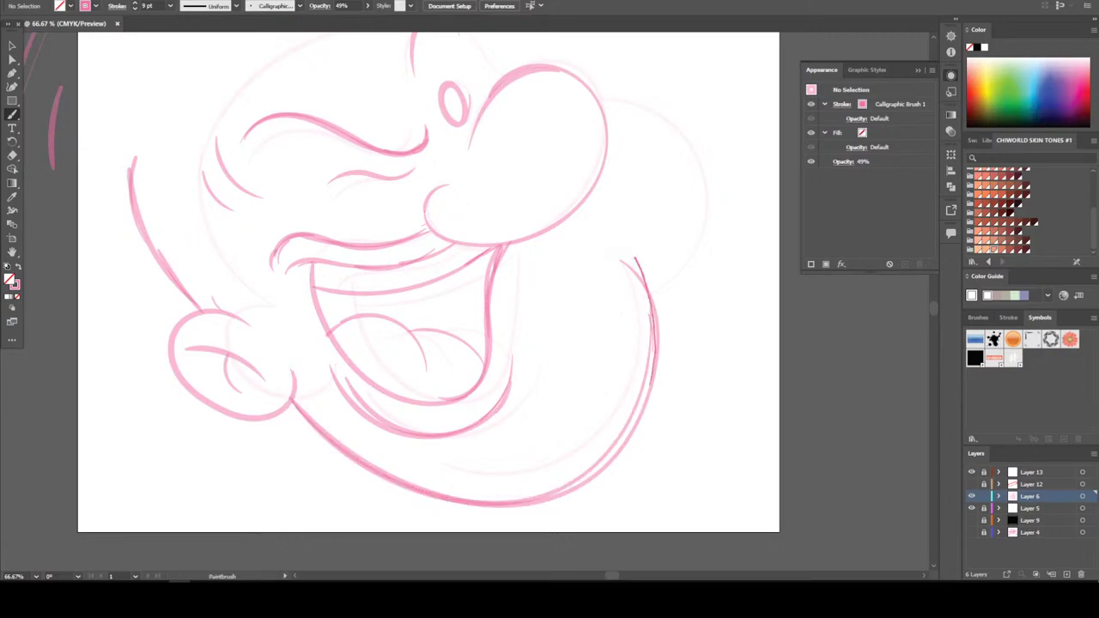
{"action": "left_click_drag", "start_coordinate": [651, 326], "coordinate": [627, 262]}
{"action": "mouse_move", "coordinate": [590, 226]}
{"action": "left_mouse_down"}
{"action": "mouse_move", "coordinate": [632, 254]}
{"action": "mouse_move", "coordinate": [656, 312]}
{"action": "mouse_move", "coordinate": [655, 402]}
{"action": "left_mouse_up"}
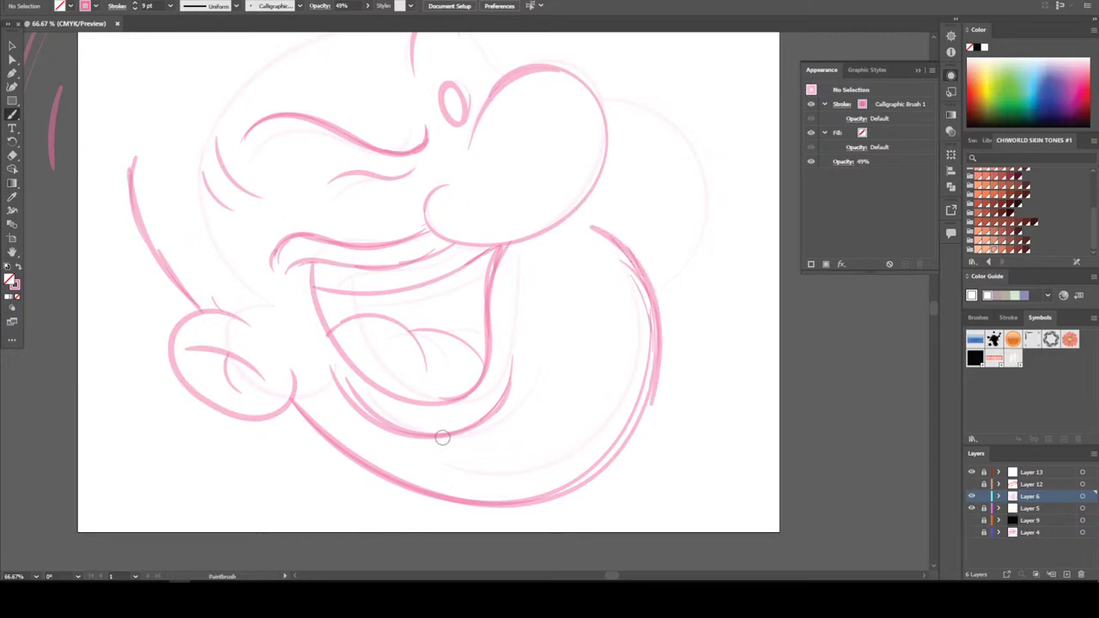
Ink the nose's top edge and select the right outer arc of the head
{"action": "scroll", "coordinate": [442, 438], "scroll_direction": "up", "scroll_amount": 1}
{"action": "scroll", "coordinate": [566, 129], "scroll_direction": "up", "scroll_amount": 2}
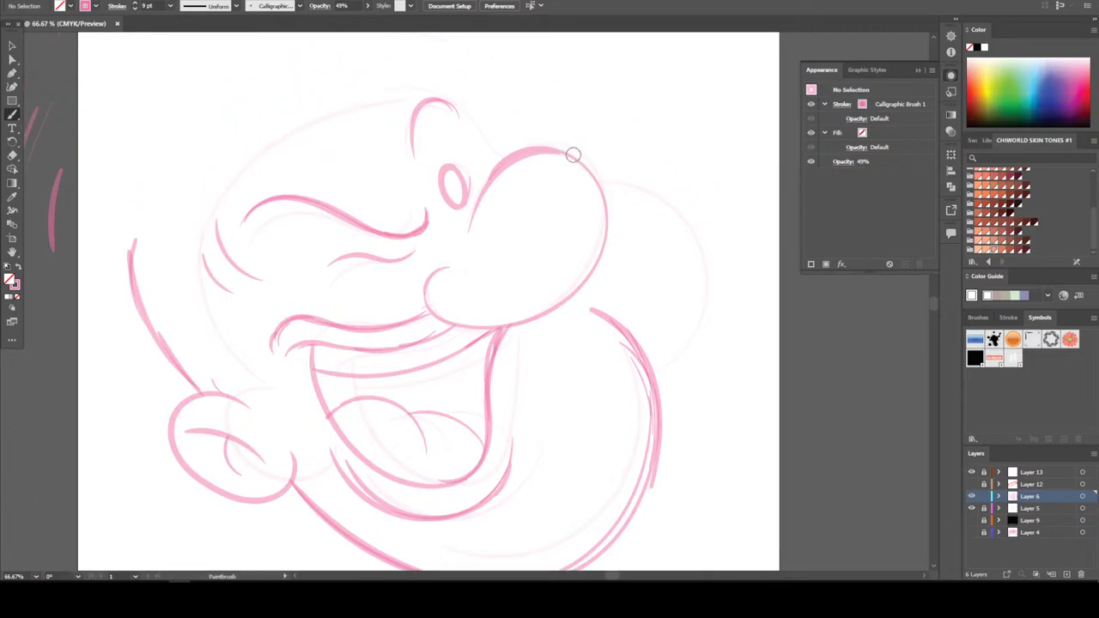
{"action": "scroll", "coordinate": [501, 134], "scroll_direction": "up", "scroll_amount": 1}
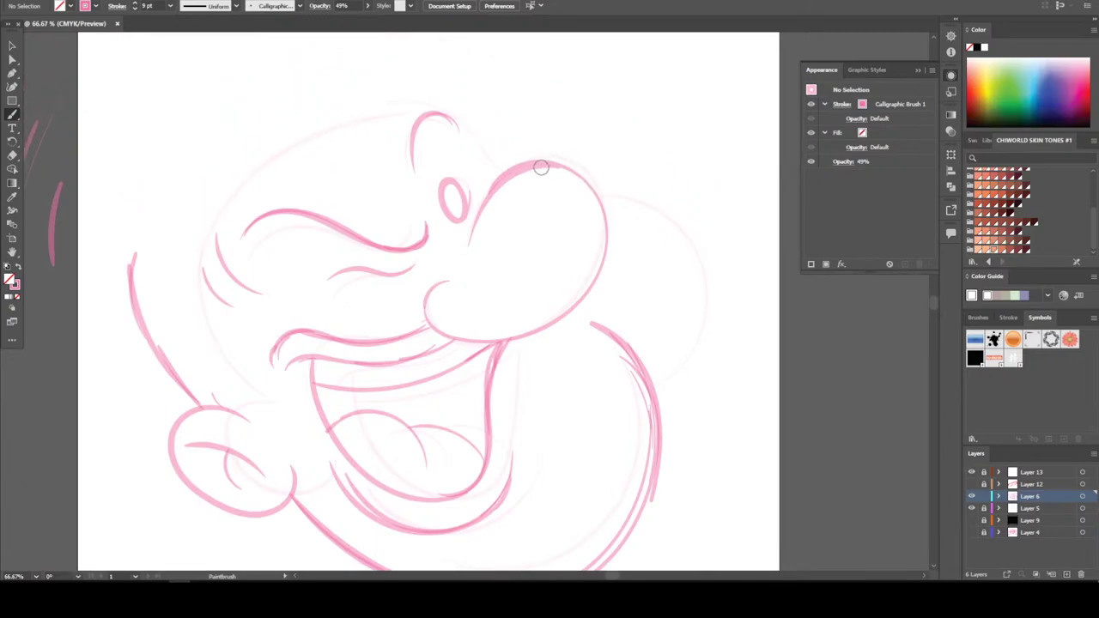
{"action": "mouse_move", "coordinate": [541, 166]}
{"action": "left_mouse_down"}
{"action": "mouse_move", "coordinate": [618, 166]}
{"action": "mouse_move", "coordinate": [667, 190]}
{"action": "mouse_move", "coordinate": [707, 254]}
{"action": "mouse_move", "coordinate": [706, 326]}
{"action": "mouse_move", "coordinate": [661, 393]}
{"action": "mouse_move", "coordinate": [704, 338]}
{"action": "mouse_move", "coordinate": [712, 249]}
{"action": "left_mouse_up"}
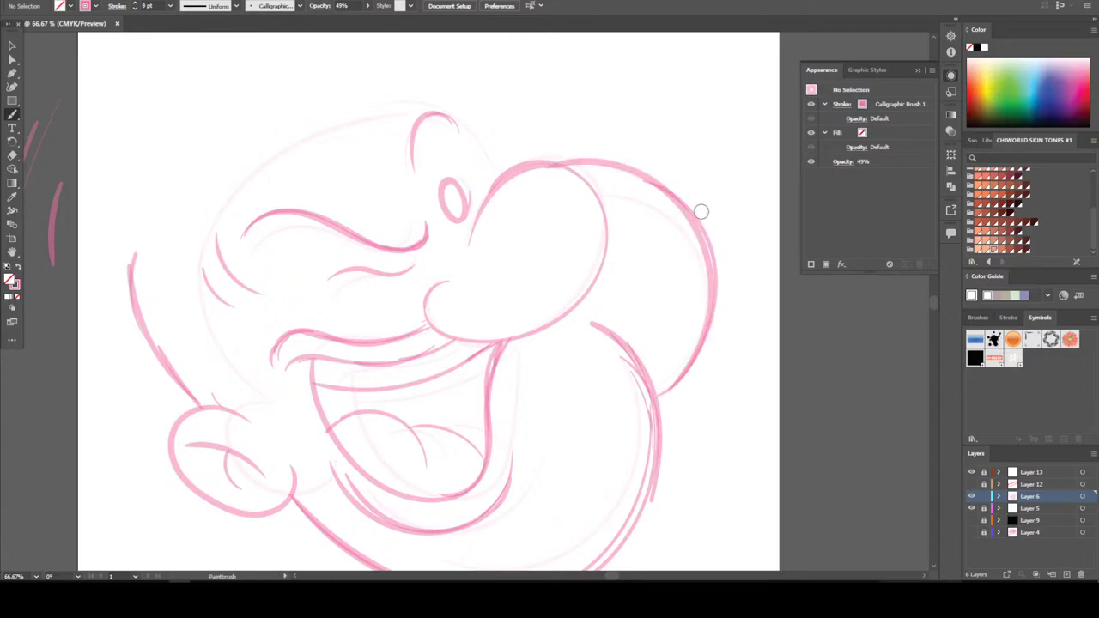
{"action": "key", "text": "ctrl+minus"}
{"action": "key", "text": "ctrl+minus"}
{"action": "key", "text": "ctrl+minus"}
{"action": "key", "text": "ctrl+equal"}
{"action": "key", "text": "ctrl+equal"}
{"action": "key", "text": "ctrl+equal"}
{"action": "scroll", "coordinate": [609, 188], "scroll_direction": "down", "scroll_amount": 1}
{"action": "left_click", "coordinate": [12, 45]}
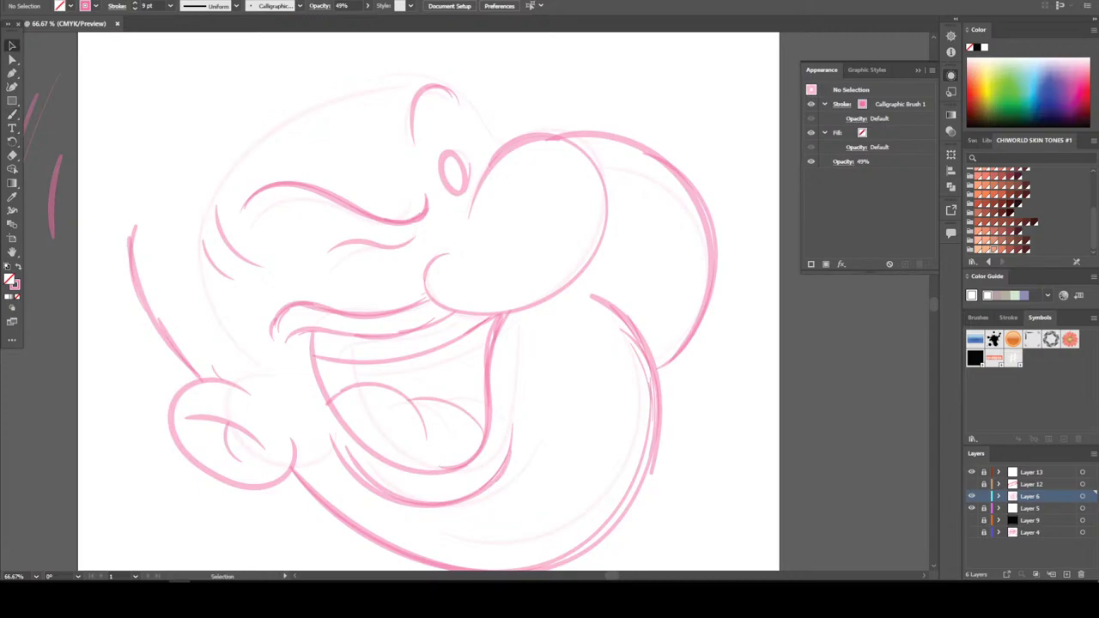
{"action": "left_click_drag", "start_coordinate": [685, 296], "coordinate": [720, 409]}
{"action": "key", "text": "ctrl+minus"}
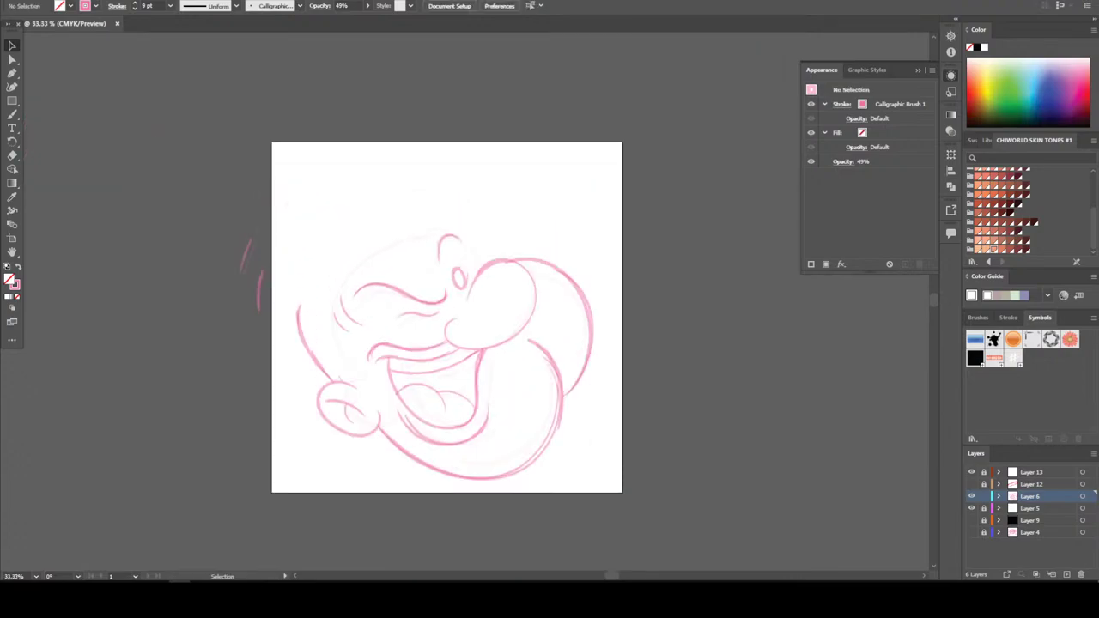
Ink two strokes along the nose's top-left edge
{"action": "key", "text": "ctrl+plus"}
{"action": "scroll", "coordinate": [510, 258], "scroll_direction": "up", "scroll_amount": 1}
{"action": "key", "text": "b"}
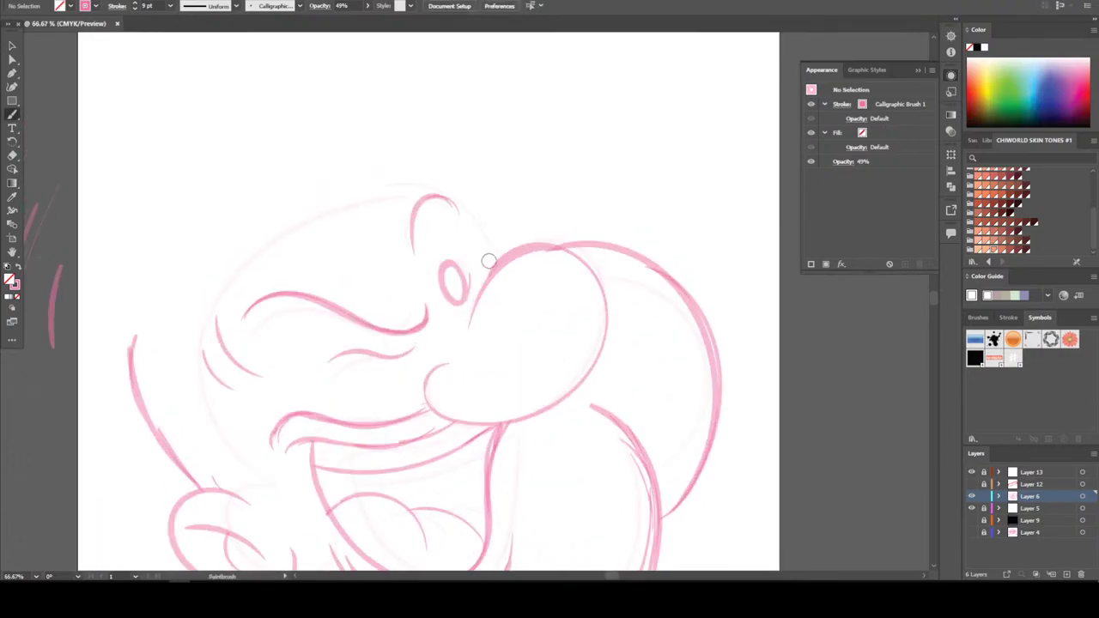
{"action": "mouse_move", "coordinate": [507, 255]}
{"action": "left_mouse_down"}
{"action": "mouse_move", "coordinate": [479, 258]}
{"action": "mouse_move", "coordinate": [445, 201]}
{"action": "left_mouse_up"}
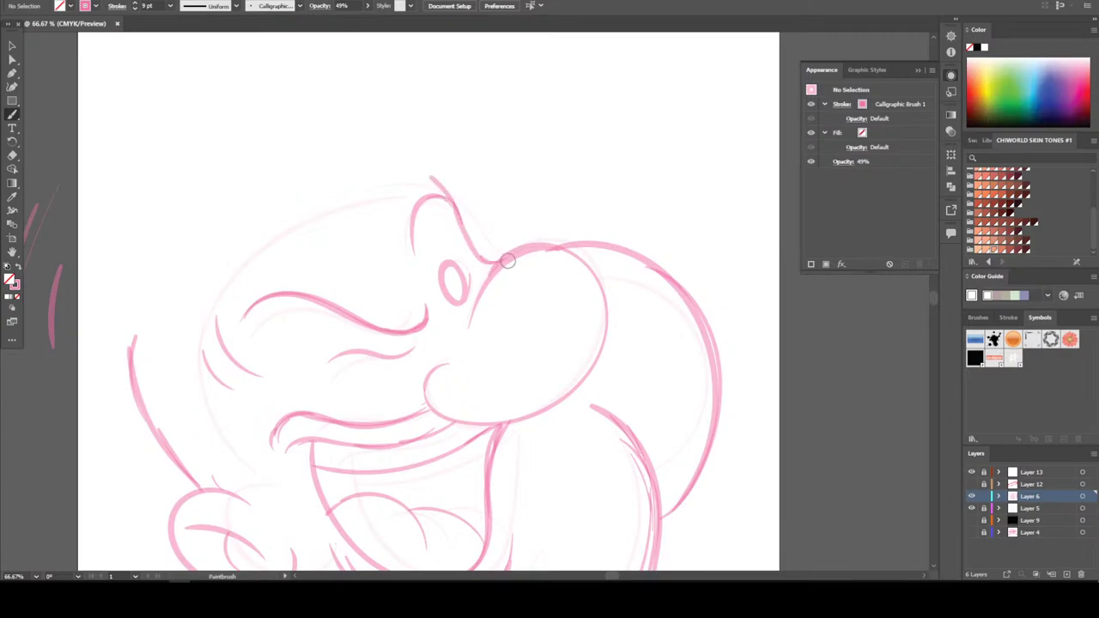
{"action": "left_click_drag", "start_coordinate": [498, 261], "coordinate": [469, 246]}
Draw an arc over the head top, redraw it, and extend it with a longer arc
{"action": "left_click_drag", "start_coordinate": [406, 183], "coordinate": [448, 206]}
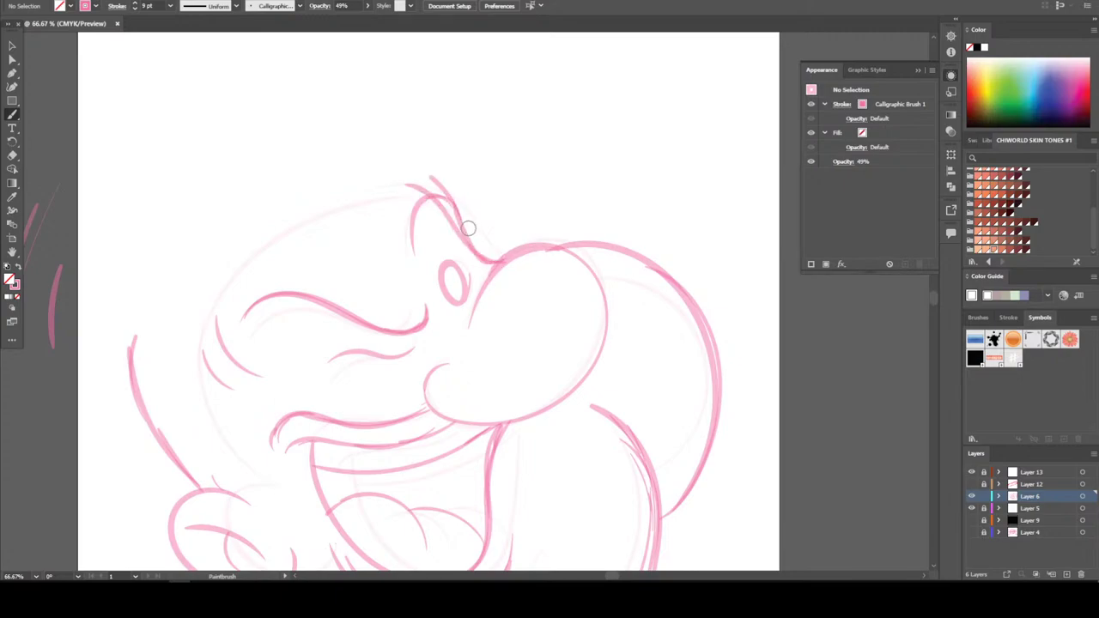
{"action": "key", "text": "ctrl+z"}
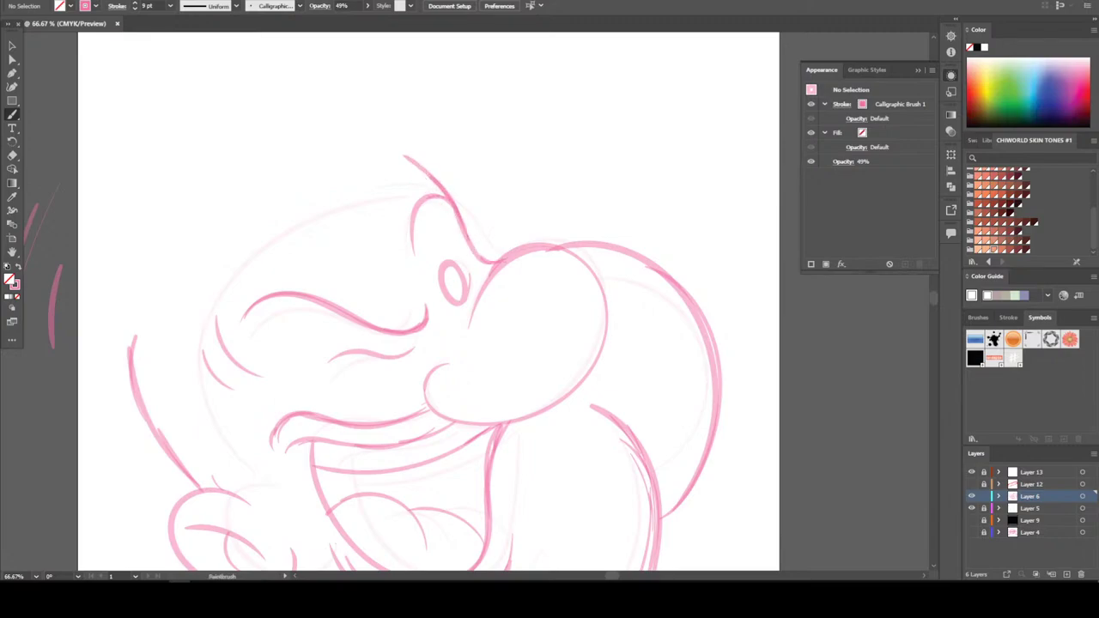
{"action": "mouse_move", "coordinate": [391, 155]}
{"action": "left_mouse_down"}
{"action": "mouse_move", "coordinate": [448, 200]}
{"action": "mouse_move", "coordinate": [344, 139]}
{"action": "mouse_move", "coordinate": [305, 159]}
{"action": "left_mouse_up"}
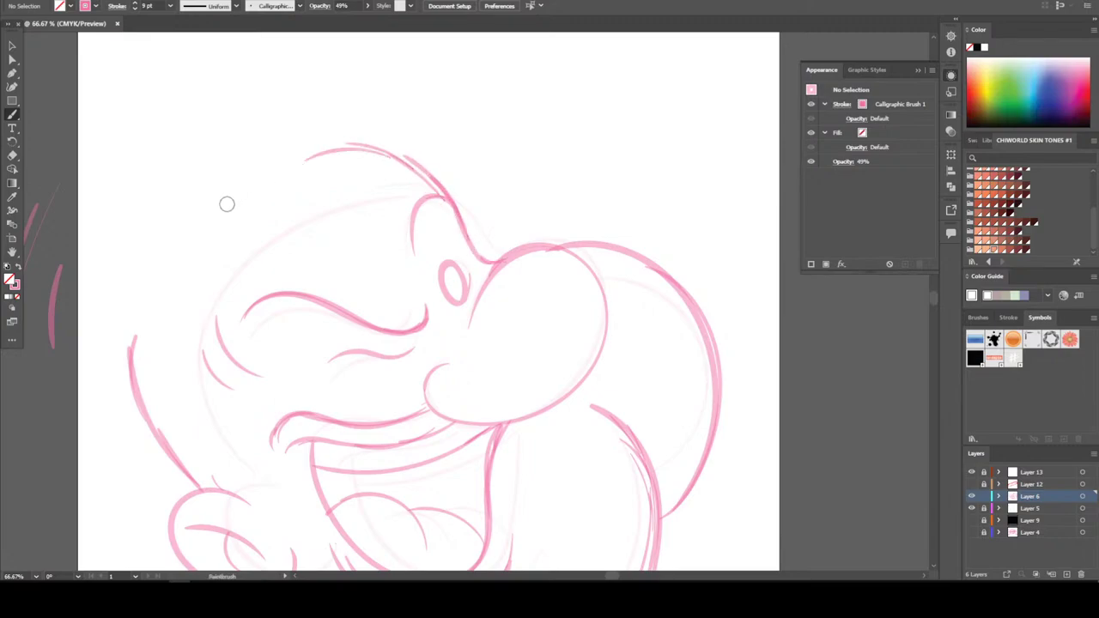
{"action": "mouse_move", "coordinate": [239, 192]}
{"action": "left_mouse_down"}
{"action": "mouse_move", "coordinate": [285, 165]}
{"action": "mouse_move", "coordinate": [352, 151]}
{"action": "mouse_move", "coordinate": [417, 163]}
{"action": "mouse_move", "coordinate": [442, 184]}
{"action": "left_mouse_up"}
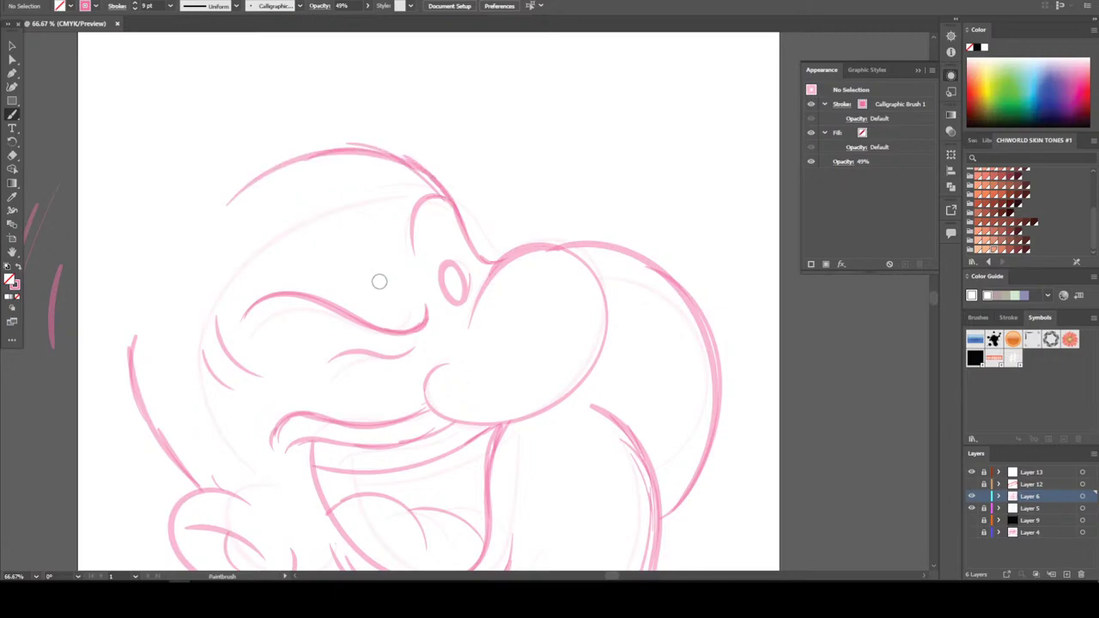
Move the small arched stroke above the eye up and to the left
{"action": "left_click", "coordinate": [12, 45]}
{"action": "mouse_move", "coordinate": [413, 217]}
{"action": "left_mouse_down"}
{"action": "mouse_move", "coordinate": [432, 223]}
{"action": "mouse_move", "coordinate": [400, 218]}
{"action": "mouse_move", "coordinate": [404, 209]}
{"action": "left_mouse_up"}
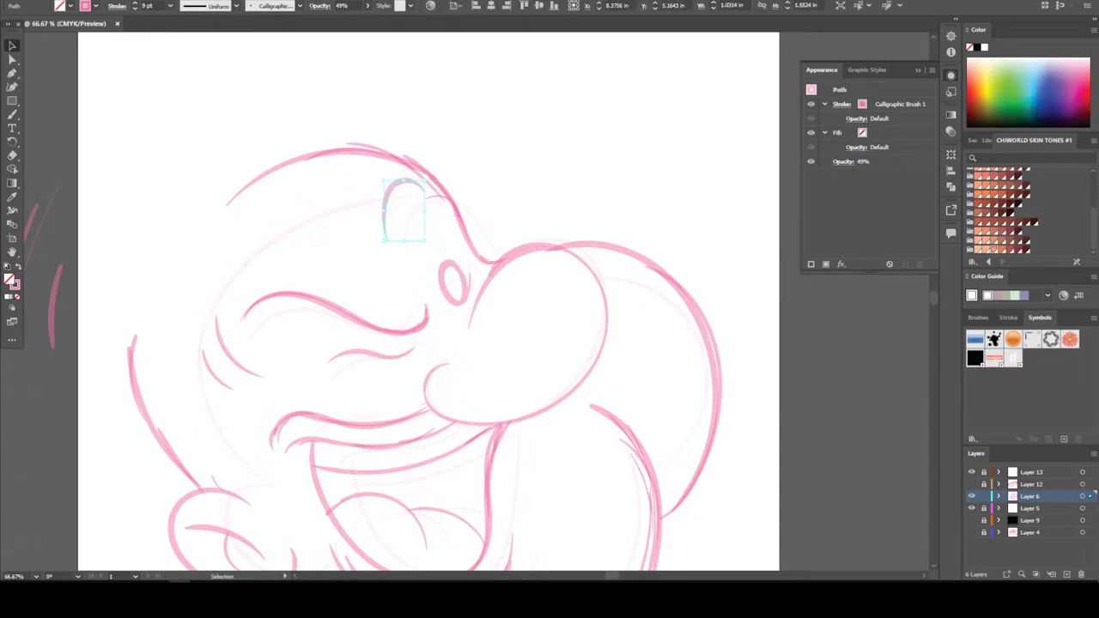
{"action": "left_click", "coordinate": [436, 196]}
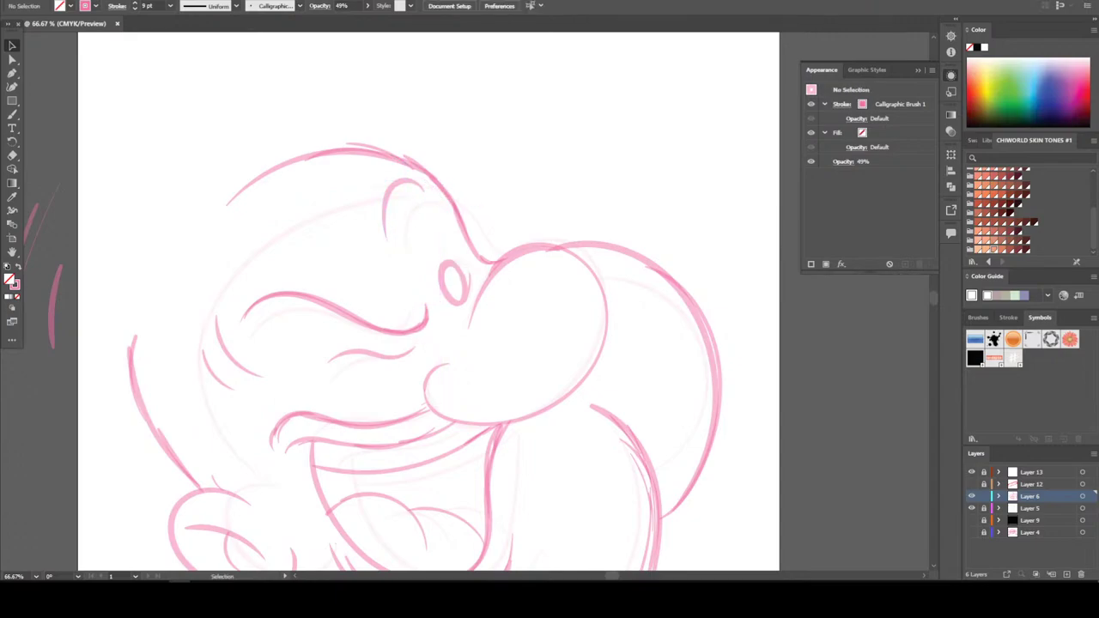
{"action": "key", "text": "ctrl+minus"}
{"action": "key", "text": "ctrl+minus"}
{"action": "key", "text": "ctrl+minus"}
{"action": "key", "text": "ctrl+plus"}
{"action": "key", "text": "ctrl+plus"}
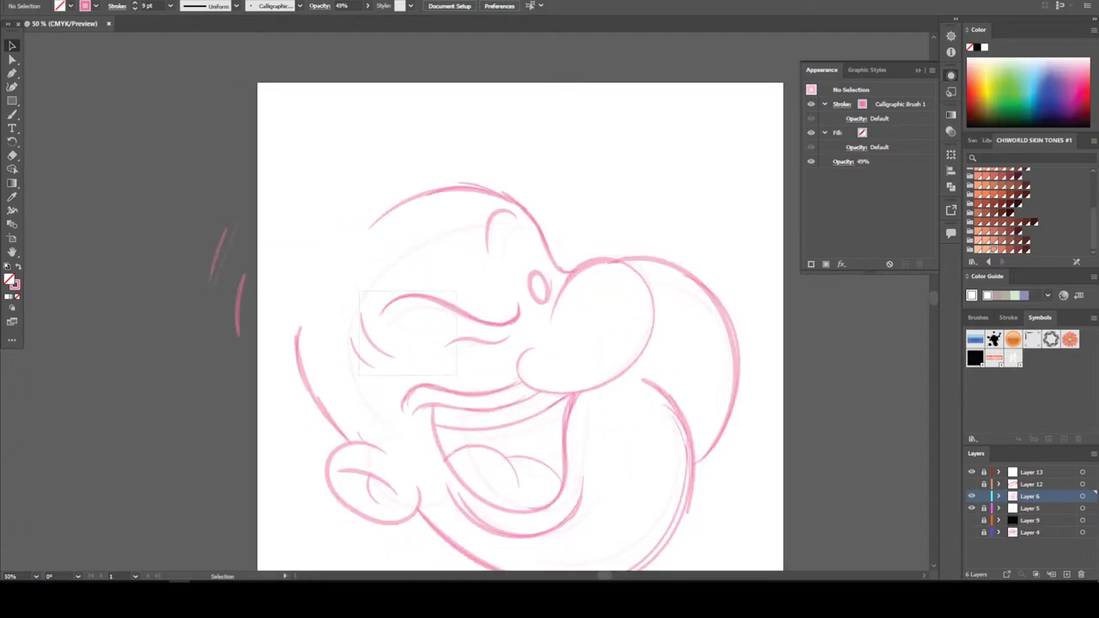
Nudge the eye and eyebrow strokes slightly left
{"action": "left_click_drag", "start_coordinate": [455, 374], "coordinate": [455, 374]}
{"action": "key", "text": "Left"}
{"action": "key", "text": "Left"}
{"action": "key", "text": "Left"}
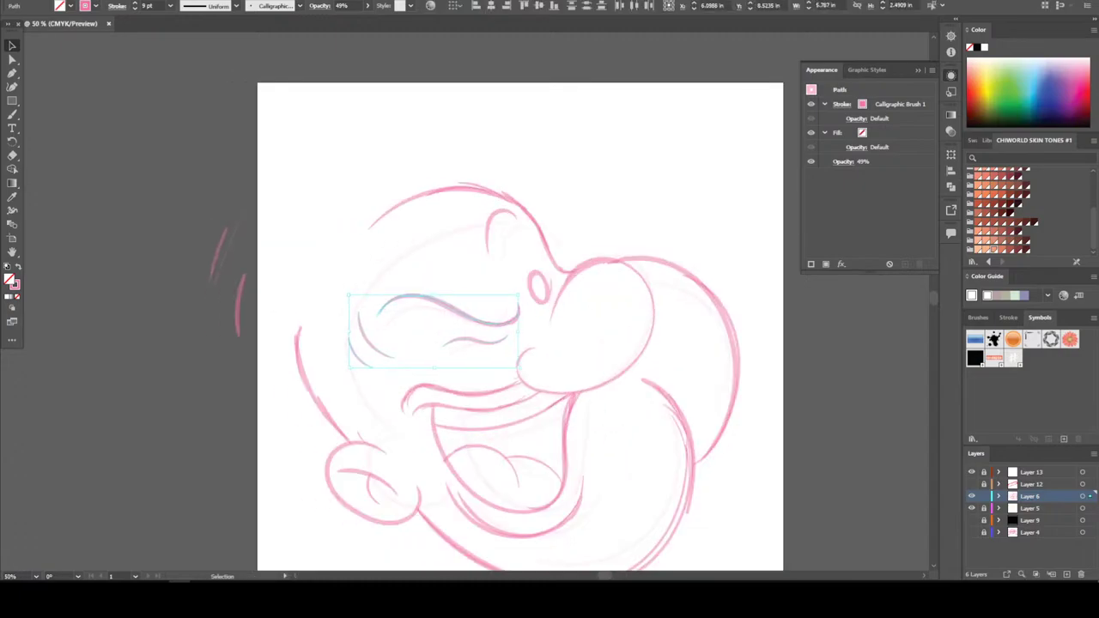
{"action": "key", "text": "a"}
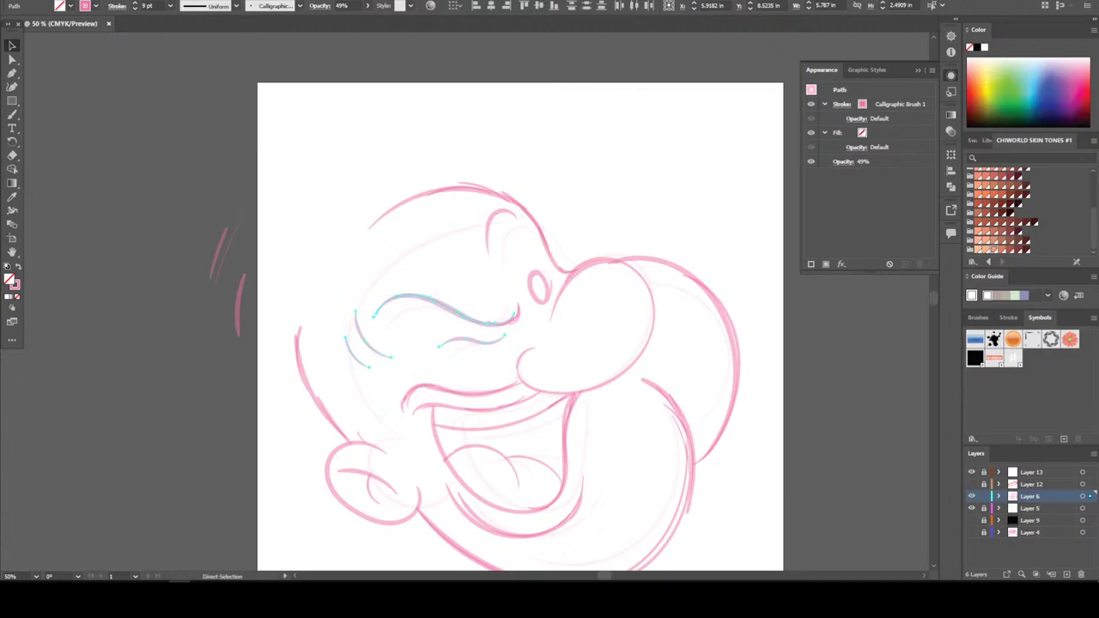
{"action": "key", "text": "v"}
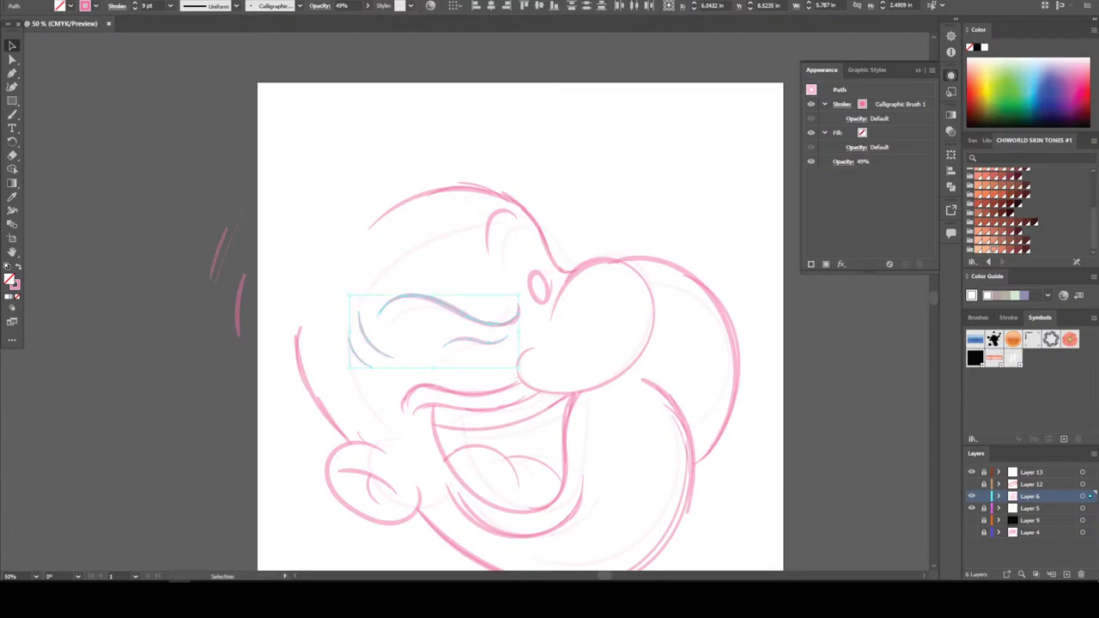
{"action": "key", "text": "ctrl+shift+a"}
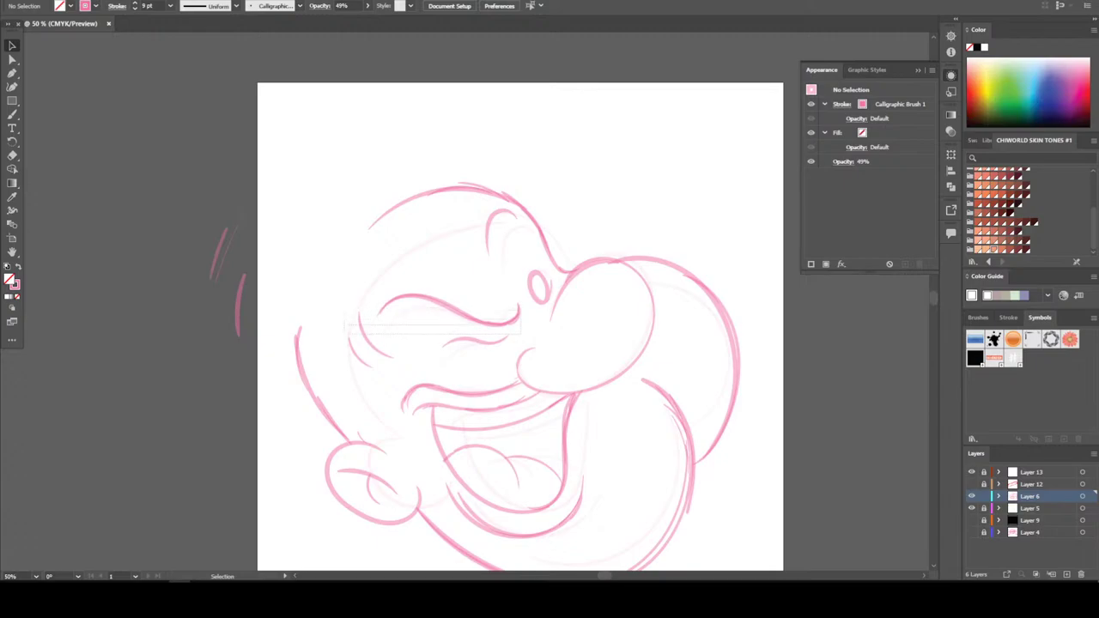
Shift the small stroke left of the eyebrow and the upper eyebrow stroke further left
{"action": "left_click", "coordinate": [365, 335]}
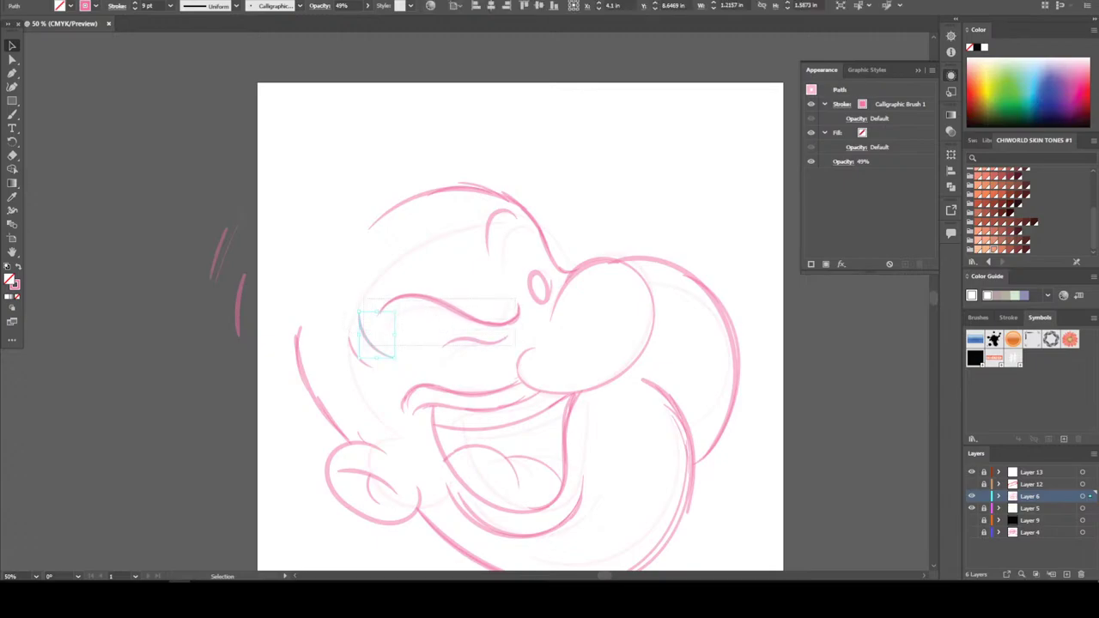
{"action": "left_click", "coordinate": [514, 319], "text": "shift"}
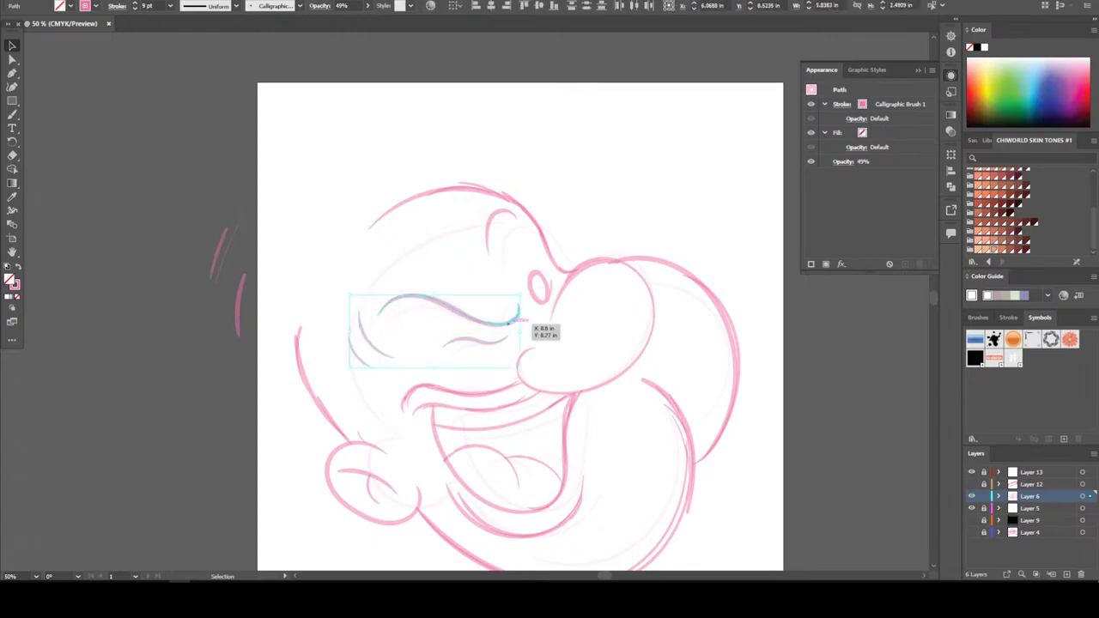
{"action": "mouse_move", "coordinate": [513, 322]}
{"action": "left_mouse_down"}
{"action": "mouse_move", "coordinate": [491, 325]}
{"action": "mouse_move", "coordinate": [513, 321]}
{"action": "left_mouse_up"}
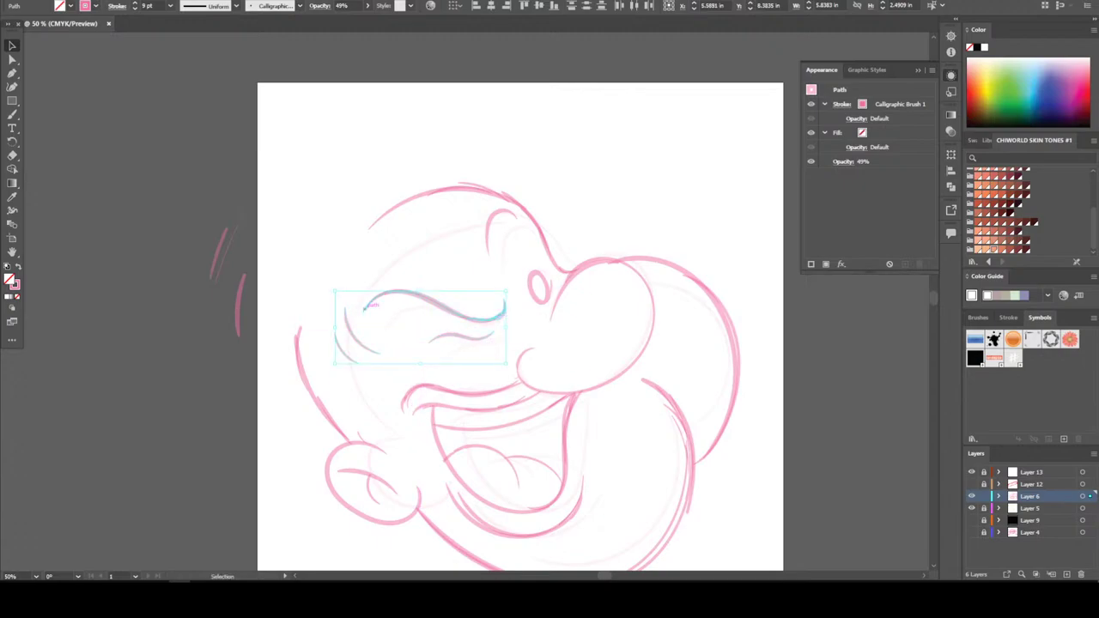
{"action": "left_click_drag", "start_coordinate": [542, 524], "coordinate": [327, 287]}
{"action": "key", "text": "a"}
{"action": "key", "text": "ctrl+minus"}
{"action": "key", "text": "ctrl+minus"}
{"action": "key", "text": "ctrl+equal"}
{"action": "key", "text": "ctrl+equal"}
{"action": "key", "text": "ctrl+equal"}
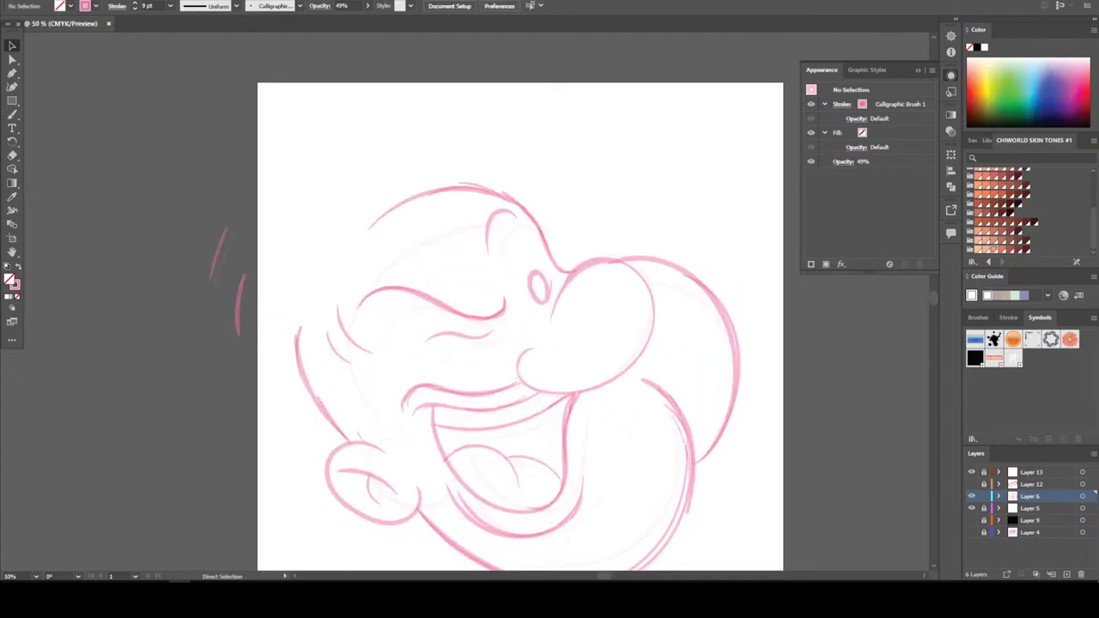
Trace the left cheek line and the upper-left head contour up to the crown
{"action": "key", "text": "b"}
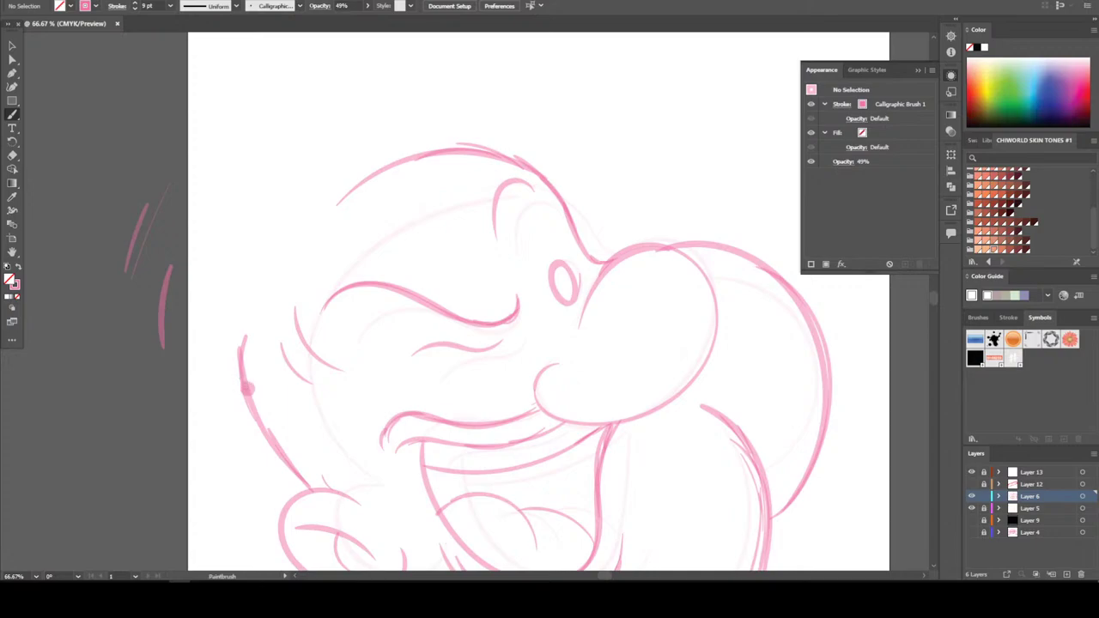
{"action": "mouse_move", "coordinate": [243, 337]}
{"action": "left_mouse_down"}
{"action": "mouse_move", "coordinate": [241, 365]}
{"action": "mouse_move", "coordinate": [280, 256]}
{"action": "left_mouse_up"}
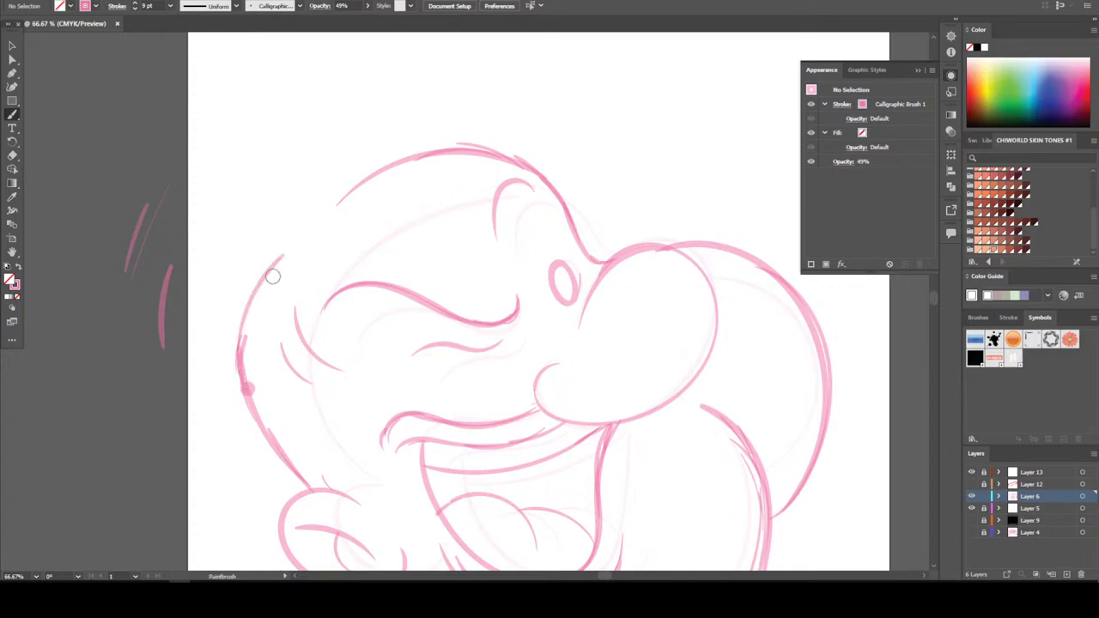
{"action": "mouse_move", "coordinate": [250, 325]}
{"action": "left_mouse_down"}
{"action": "mouse_move", "coordinate": [273, 272]}
{"action": "mouse_move", "coordinate": [349, 195]}
{"action": "left_mouse_up"}
{"action": "mouse_move", "coordinate": [292, 250]}
{"action": "left_mouse_down"}
{"action": "mouse_move", "coordinate": [394, 173]}
{"action": "mouse_move", "coordinate": [489, 151]}
{"action": "mouse_move", "coordinate": [536, 176]}
{"action": "left_mouse_up"}
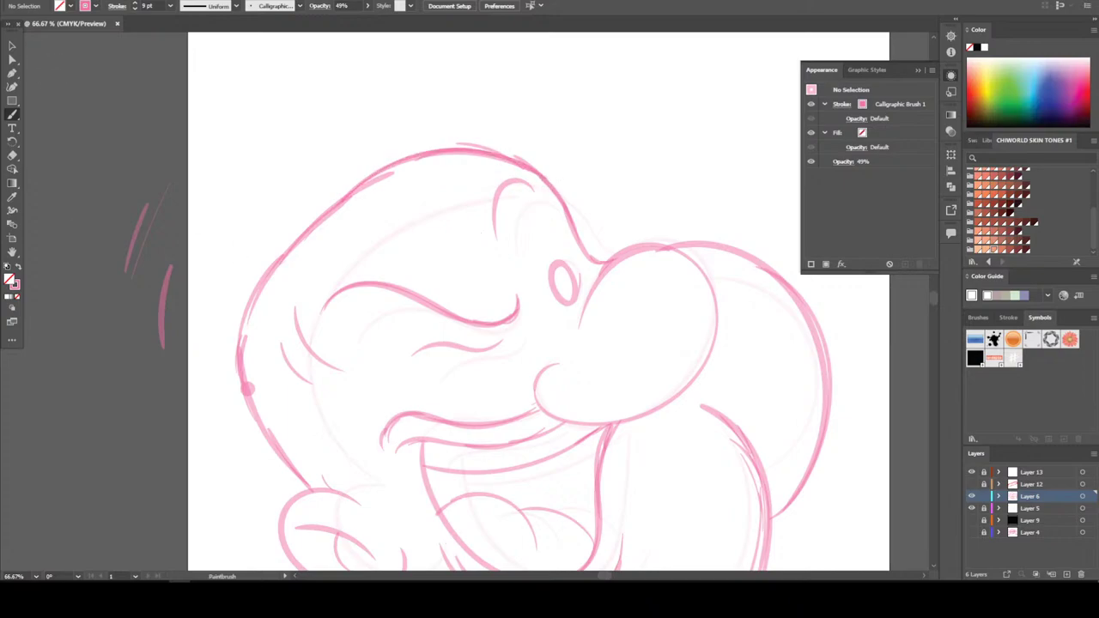
{"action": "key", "text": "v"}
{"action": "key", "text": "ctrl+minus"}
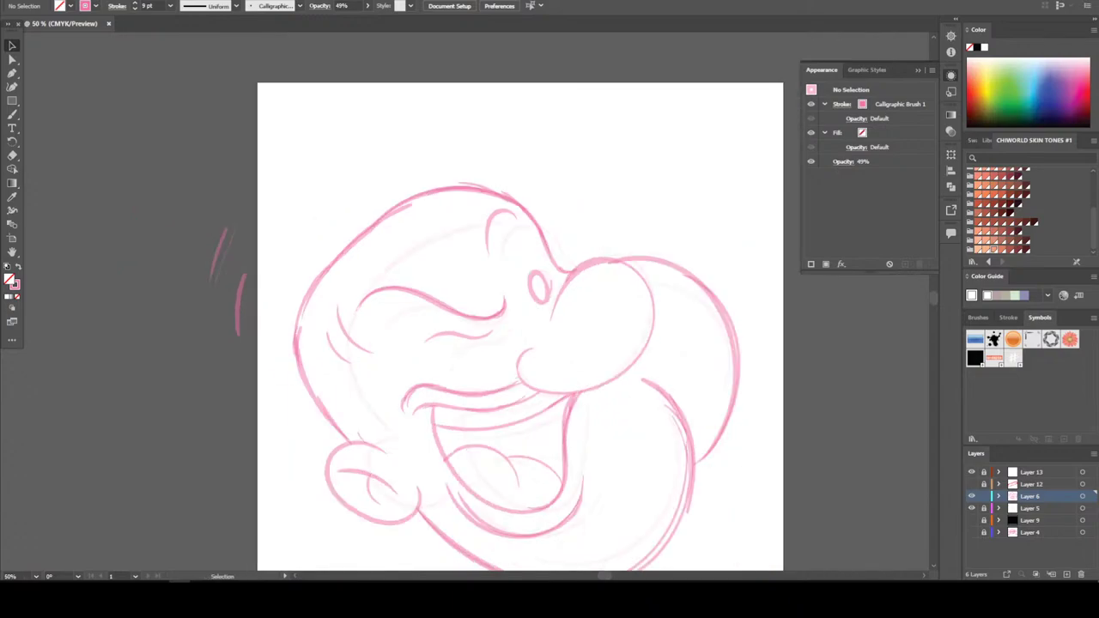
{"action": "scroll", "coordinate": [521, 301], "scroll_direction": "down", "scroll_amount": 2}
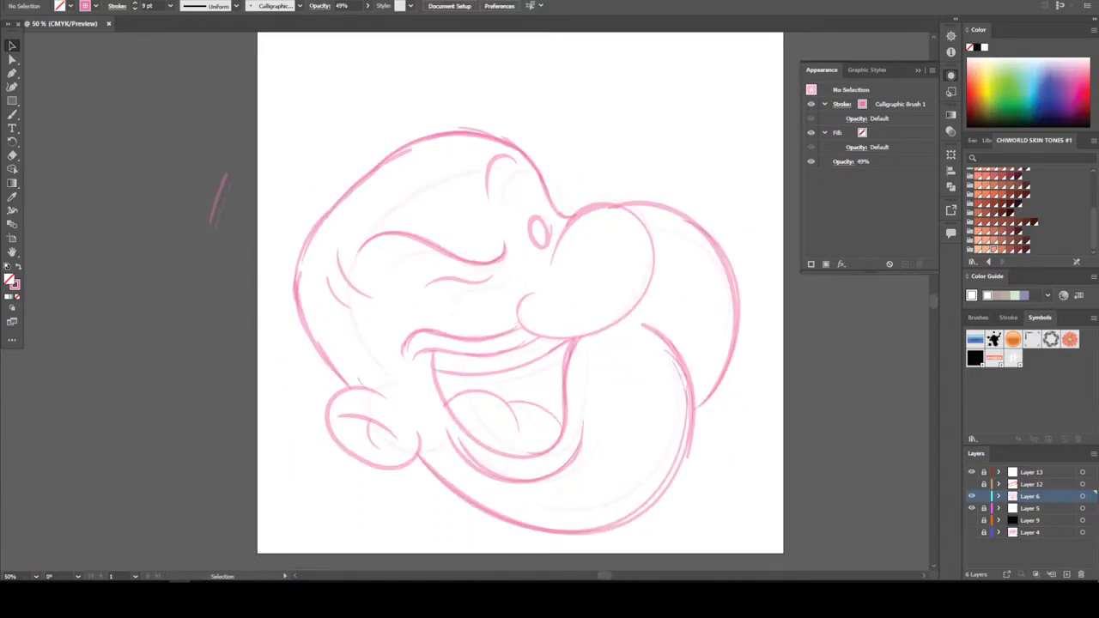
Scale the whole face sketch down and move it up and to the right
{"action": "mouse_move", "coordinate": [270, 109]}
{"action": "left_mouse_down"}
{"action": "mouse_move", "coordinate": [337, 163]}
{"action": "mouse_move", "coordinate": [620, 501]}
{"action": "mouse_move", "coordinate": [770, 545]}
{"action": "left_mouse_up"}
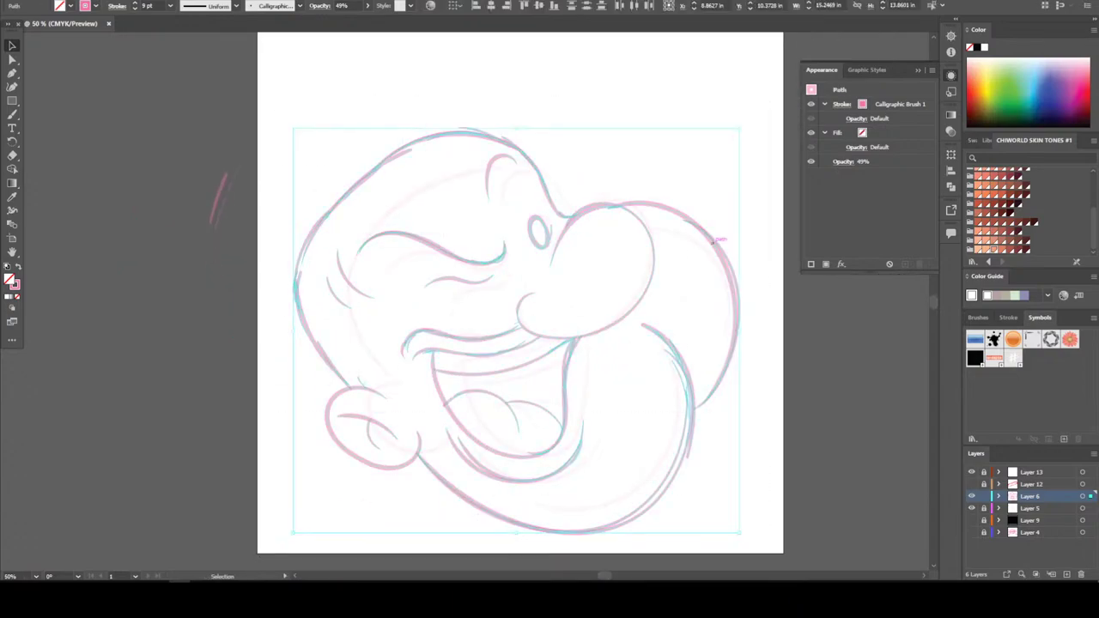
{"action": "left_click_drag", "start_coordinate": [740, 128], "coordinate": [674, 187]}
{"action": "mouse_move", "coordinate": [646, 271]}
{"action": "left_mouse_down"}
{"action": "mouse_move", "coordinate": [710, 238]}
{"action": "mouse_move", "coordinate": [710, 251]}
{"action": "left_mouse_up"}
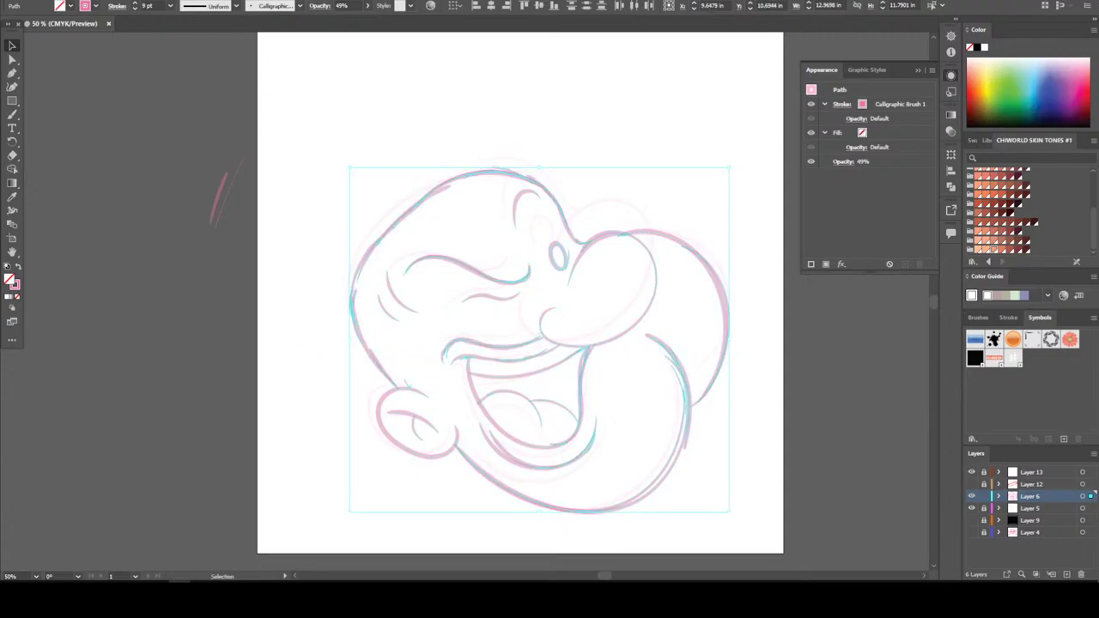
{"action": "key", "text": "ctrl+shift+a"}
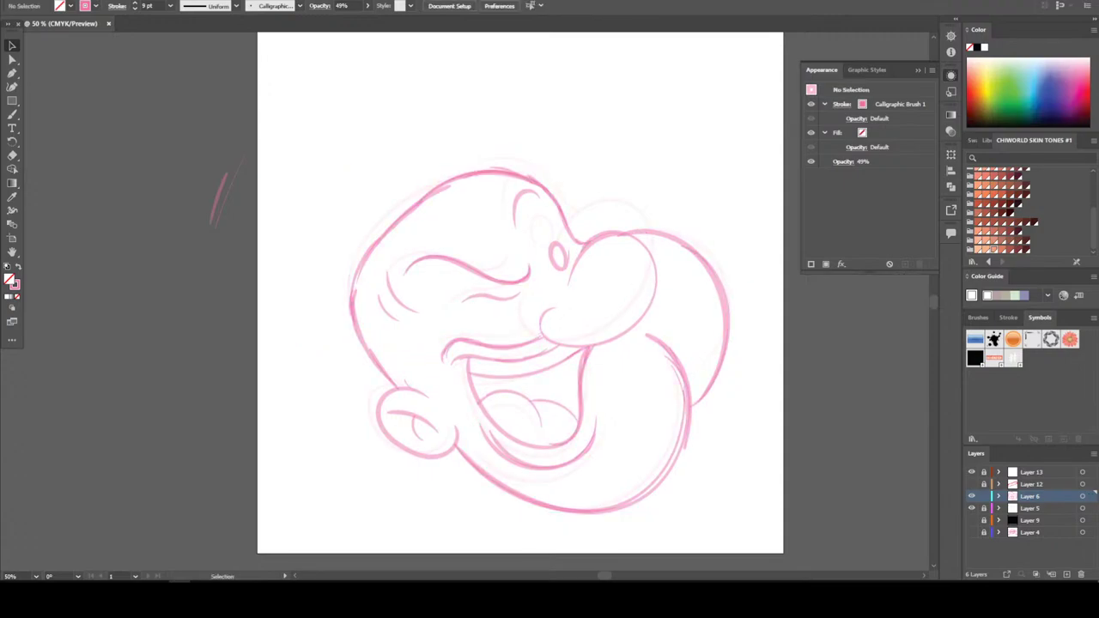
Enlarge the upper-left head strokes outward and widen the left cheek stroke toward the left
{"action": "left_click_drag", "start_coordinate": [330, 119], "coordinate": [560, 267]}
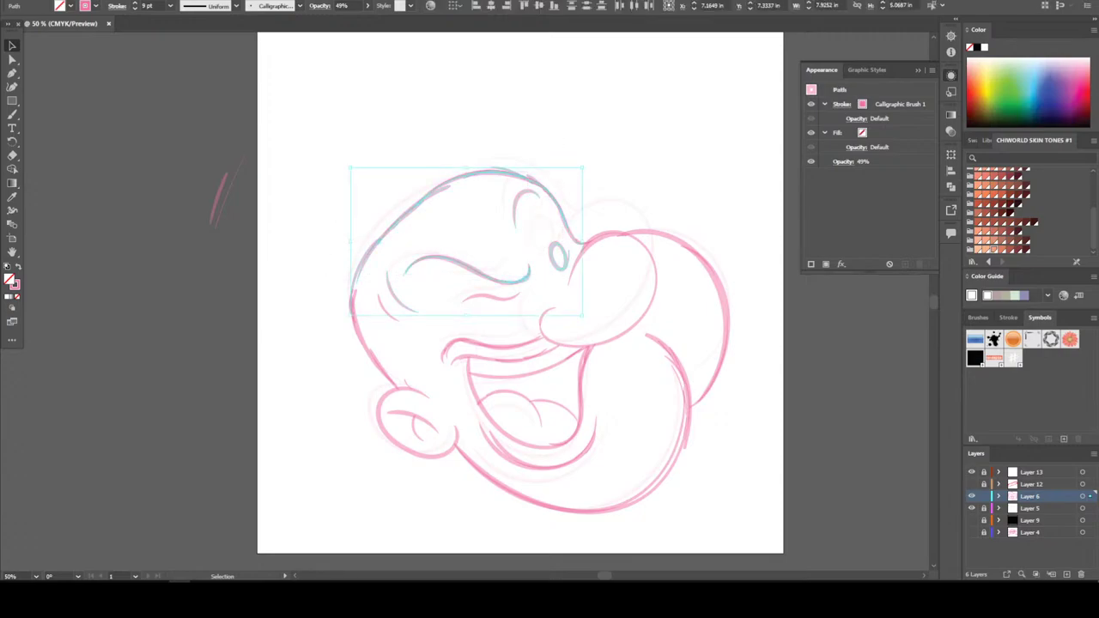
{"action": "left_click_drag", "start_coordinate": [350, 168], "coordinate": [329, 153]}
{"action": "key", "text": "ctrl+shift+a"}
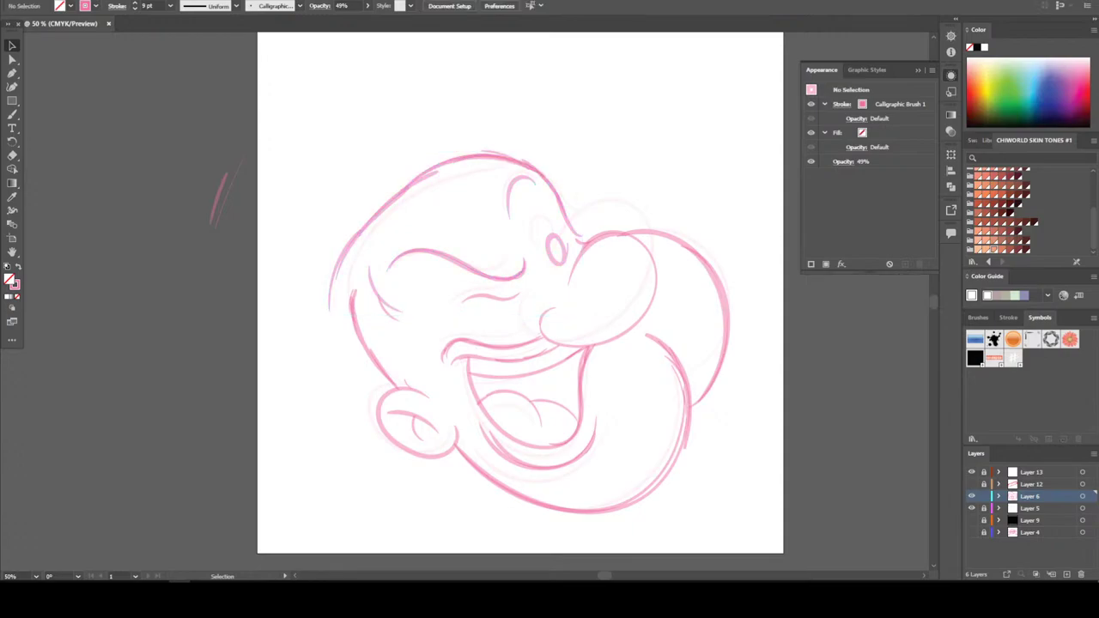
{"action": "left_click_drag", "start_coordinate": [355, 359], "coordinate": [384, 382]}
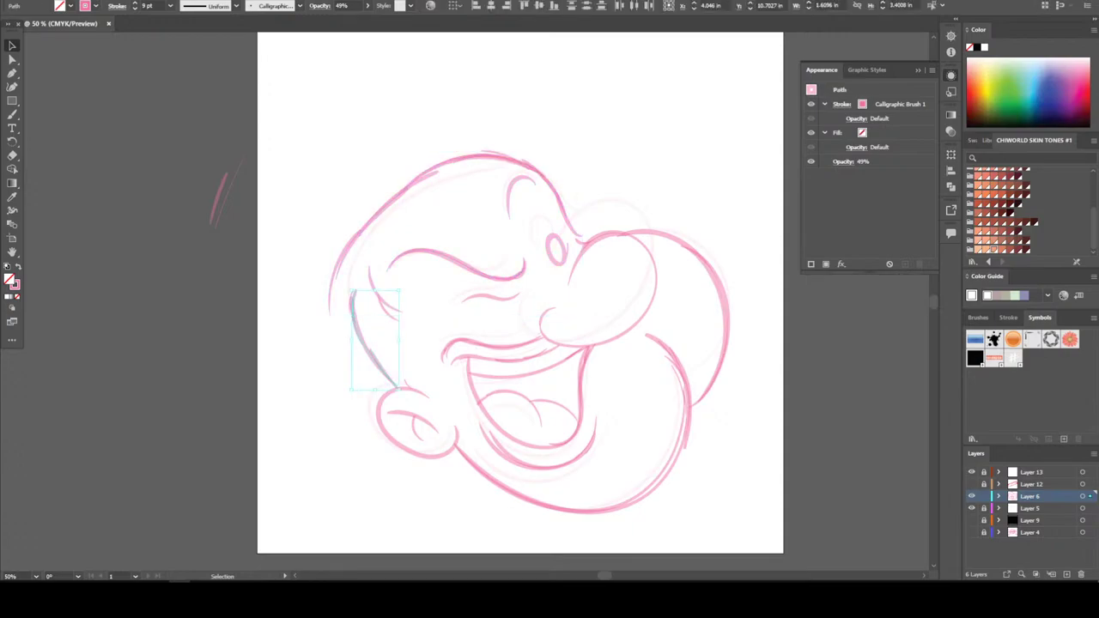
{"action": "left_click_drag", "start_coordinate": [350, 341], "coordinate": [329, 340]}
{"action": "key", "text": "ctrl+shift+a"}
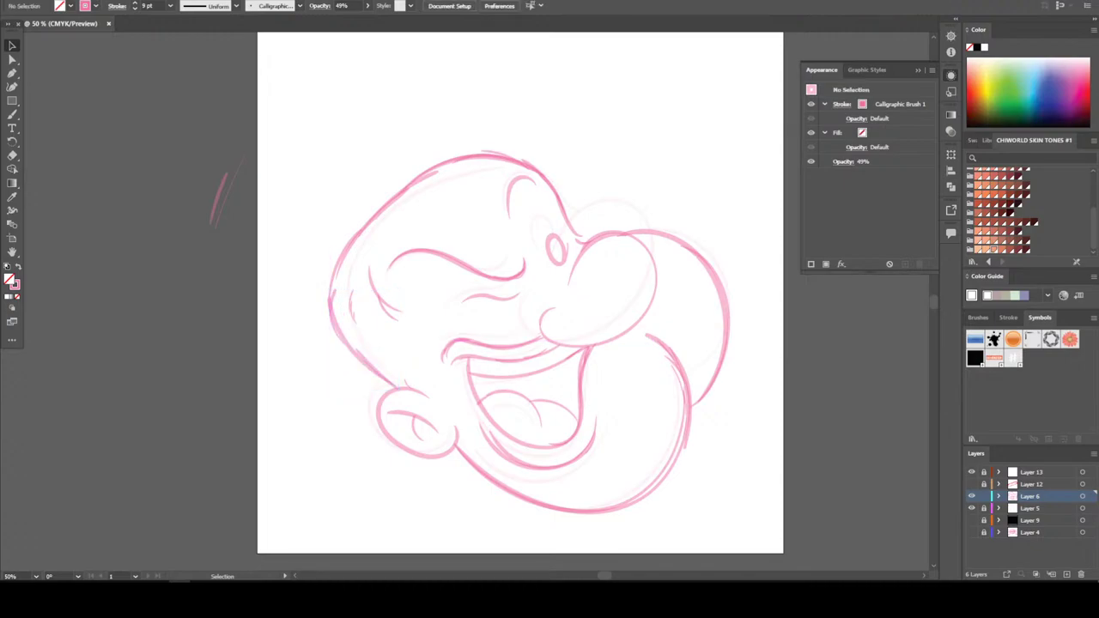
{"action": "scroll", "coordinate": [520, 301], "scroll_direction": "up", "scroll_amount": 2}
{"action": "key", "text": "b"}
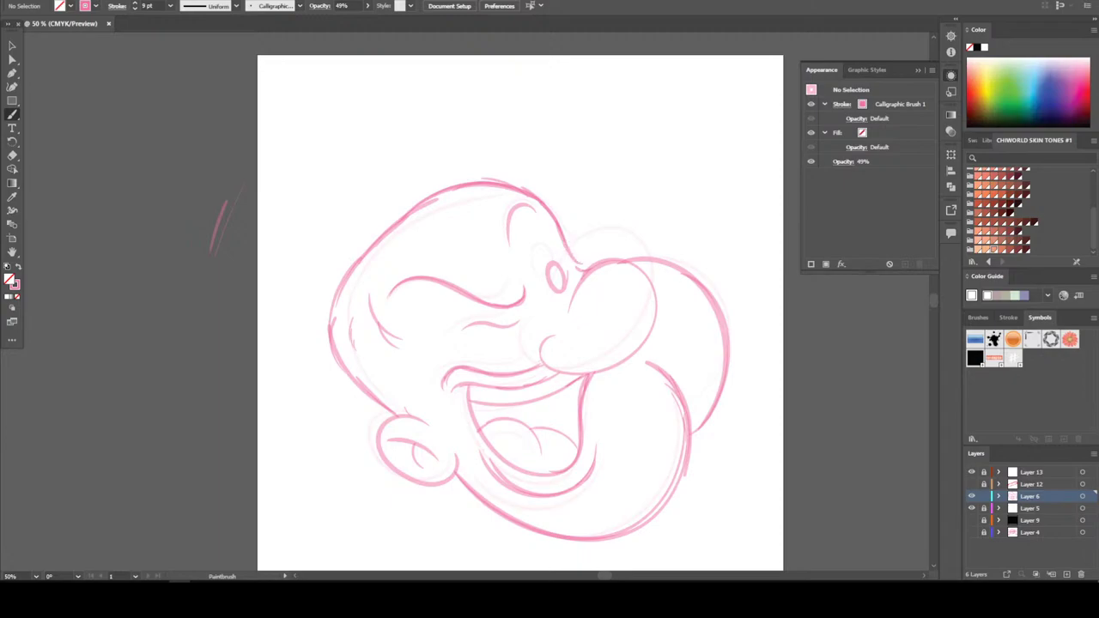
Draw the cap outline with a small circle, the head's left side, and the tall rounded crown
{"action": "mouse_move", "coordinate": [577, 246]}
{"action": "left_mouse_down"}
{"action": "mouse_move", "coordinate": [642, 225]}
{"action": "mouse_move", "coordinate": [657, 189]}
{"action": "mouse_move", "coordinate": [630, 161]}
{"action": "mouse_move", "coordinate": [519, 149]}
{"action": "mouse_move", "coordinate": [399, 201]}
{"action": "left_mouse_up"}
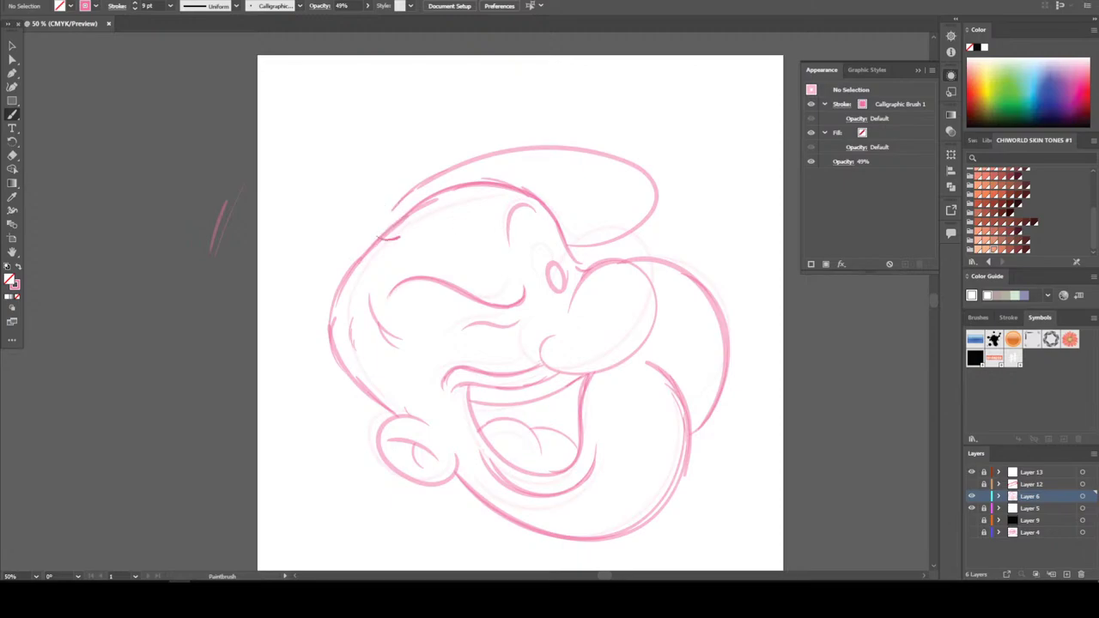
{"action": "mouse_move", "coordinate": [411, 193]}
{"action": "left_mouse_down"}
{"action": "mouse_move", "coordinate": [376, 202]}
{"action": "mouse_move", "coordinate": [372, 230]}
{"action": "left_mouse_up"}
{"action": "left_click_drag", "start_coordinate": [402, 196], "coordinate": [412, 198]}
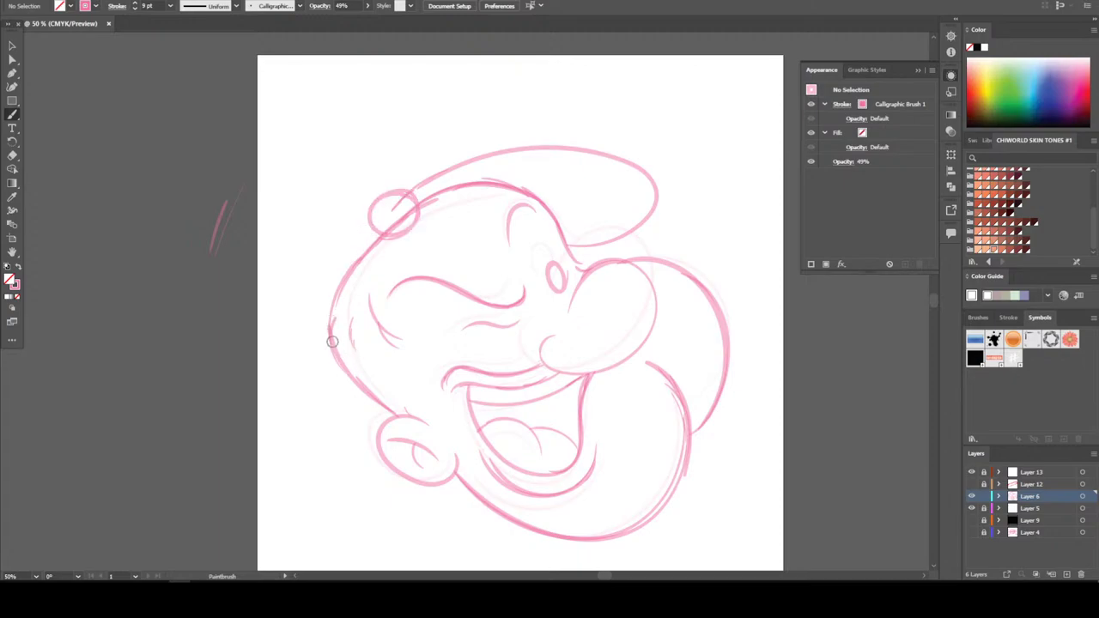
{"action": "mouse_move", "coordinate": [318, 319]}
{"action": "left_mouse_down"}
{"action": "mouse_move", "coordinate": [314, 273]}
{"action": "mouse_move", "coordinate": [378, 220]}
{"action": "left_mouse_up"}
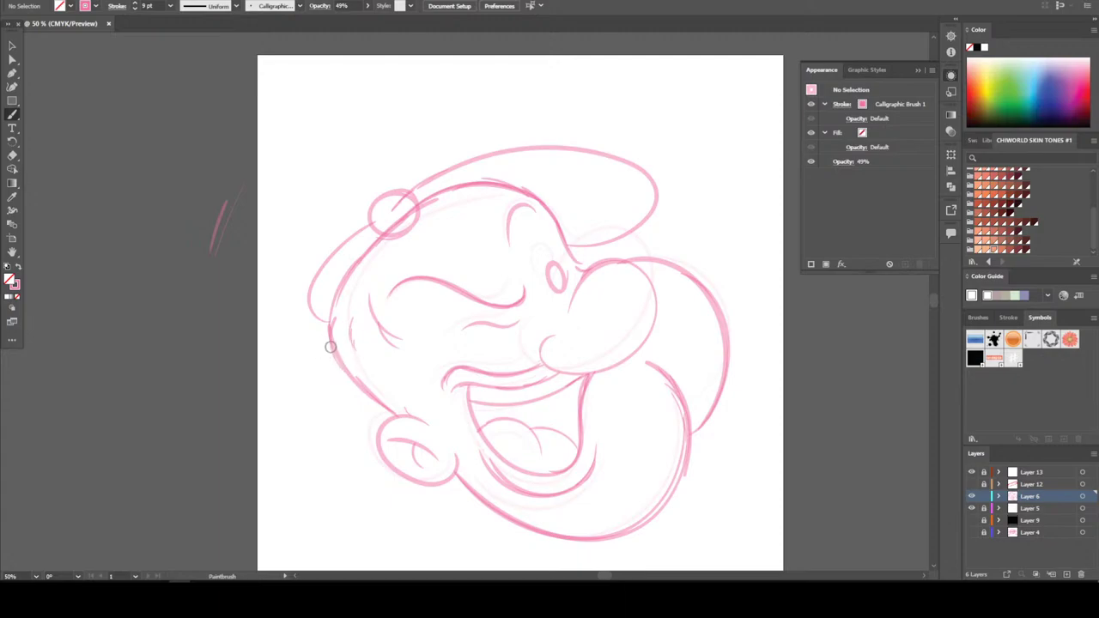
{"action": "mouse_move", "coordinate": [311, 347]}
{"action": "left_mouse_down"}
{"action": "mouse_move", "coordinate": [255, 303]}
{"action": "mouse_move", "coordinate": [273, 230]}
{"action": "mouse_move", "coordinate": [299, 211]}
{"action": "left_mouse_up"}
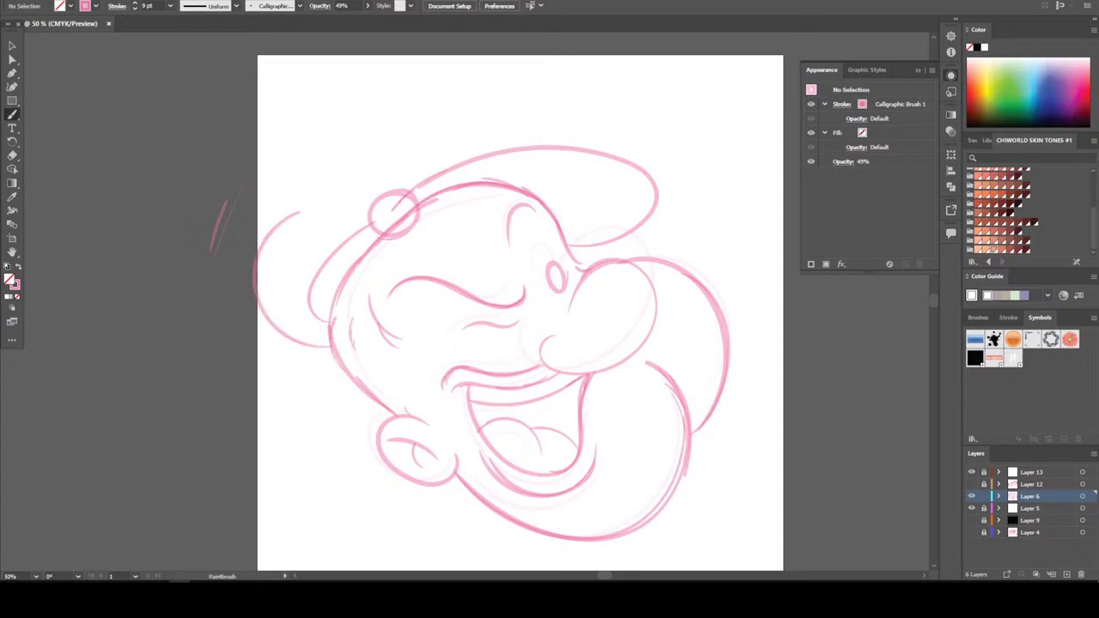
{"action": "mouse_move", "coordinate": [508, 58]}
{"action": "left_mouse_down"}
{"action": "mouse_move", "coordinate": [392, 89]}
{"action": "mouse_move", "coordinate": [318, 202]}
{"action": "left_mouse_up"}
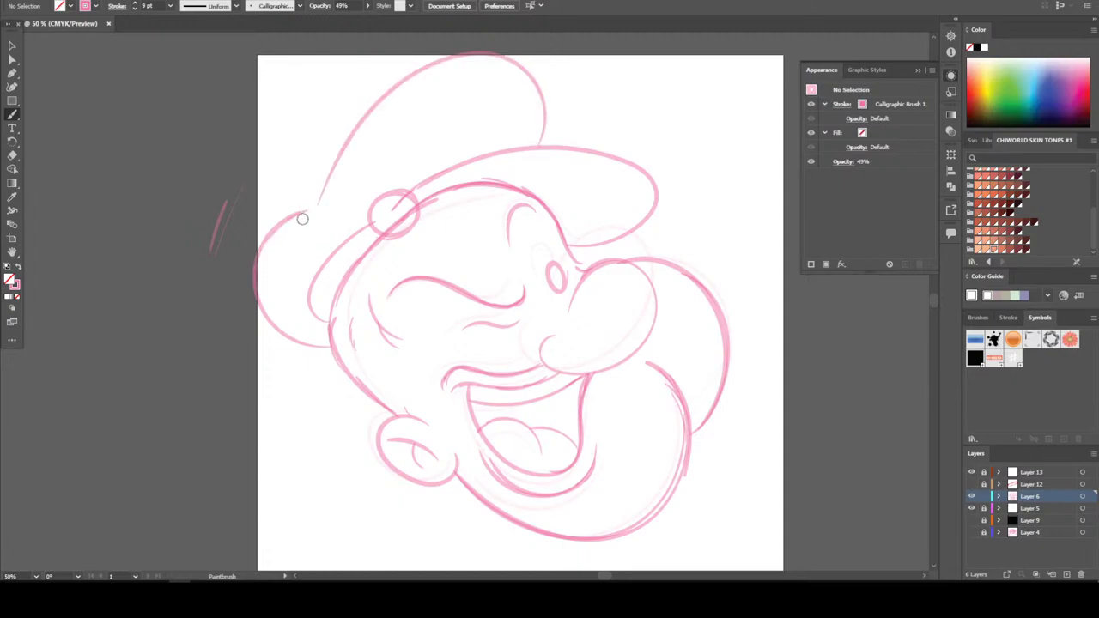
{"action": "mouse_move", "coordinate": [314, 167]}
{"action": "left_mouse_down"}
{"action": "mouse_move", "coordinate": [395, 68]}
{"action": "mouse_move", "coordinate": [455, 47]}
{"action": "mouse_move", "coordinate": [510, 53]}
{"action": "mouse_move", "coordinate": [546, 83]}
{"action": "mouse_move", "coordinate": [557, 151]}
{"action": "left_mouse_up"}
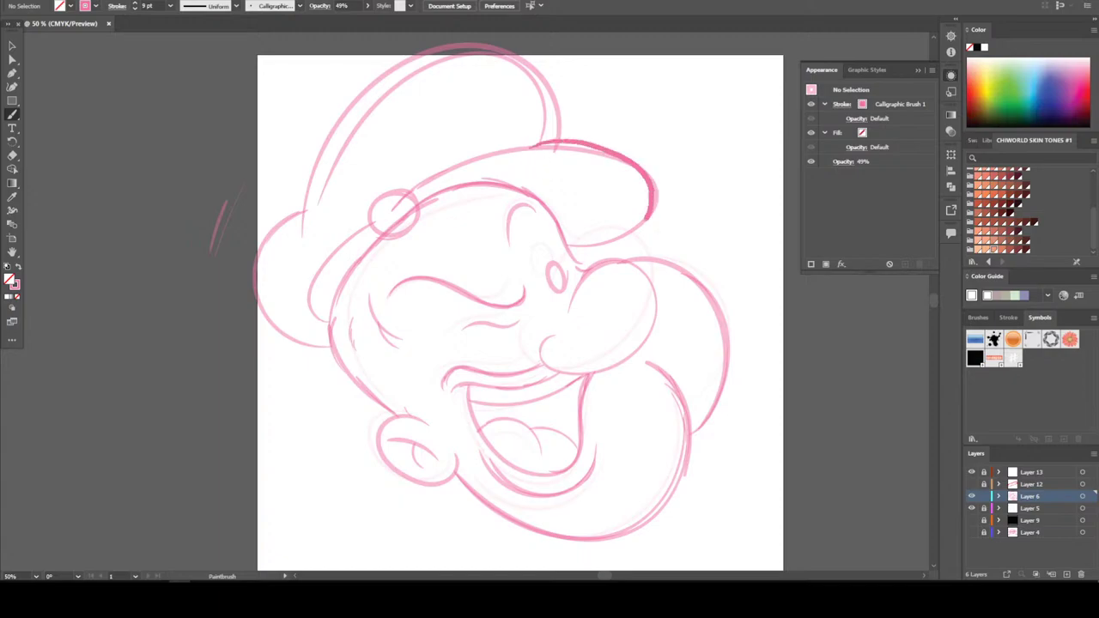
Sketch the hat brim's right edge and the pipe stem rising from the mouth, redrawing the stem once
{"action": "left_click_drag", "start_coordinate": [617, 239], "coordinate": [580, 244]}
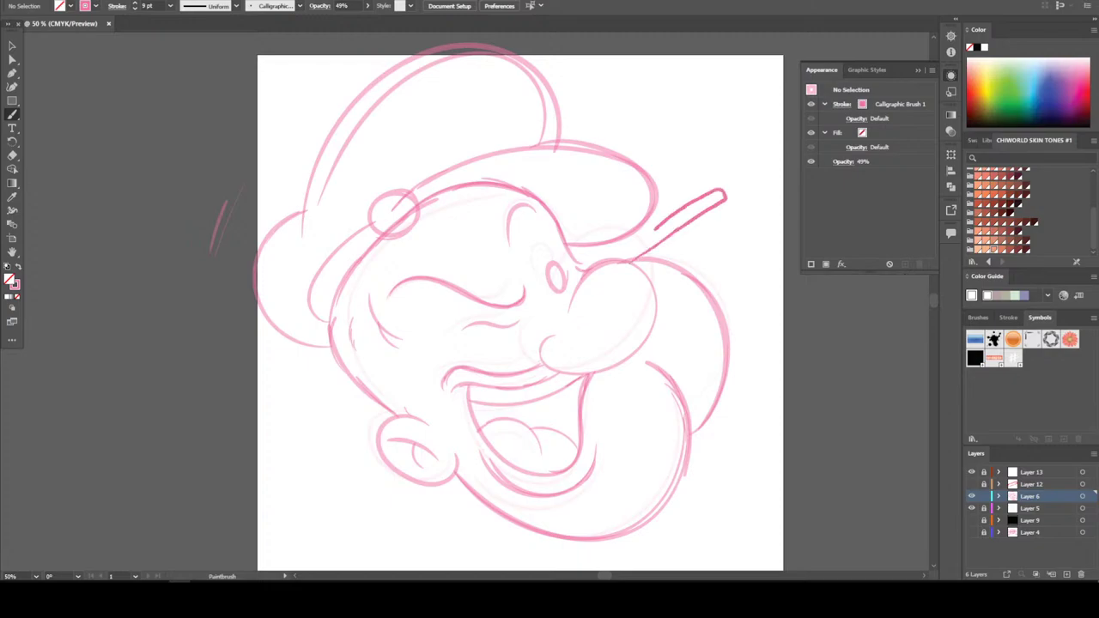
{"action": "left_click_drag", "start_coordinate": [628, 256], "coordinate": [622, 259]}
{"action": "scroll", "coordinate": [620, 345], "scroll_direction": "right", "scroll_amount": 1}
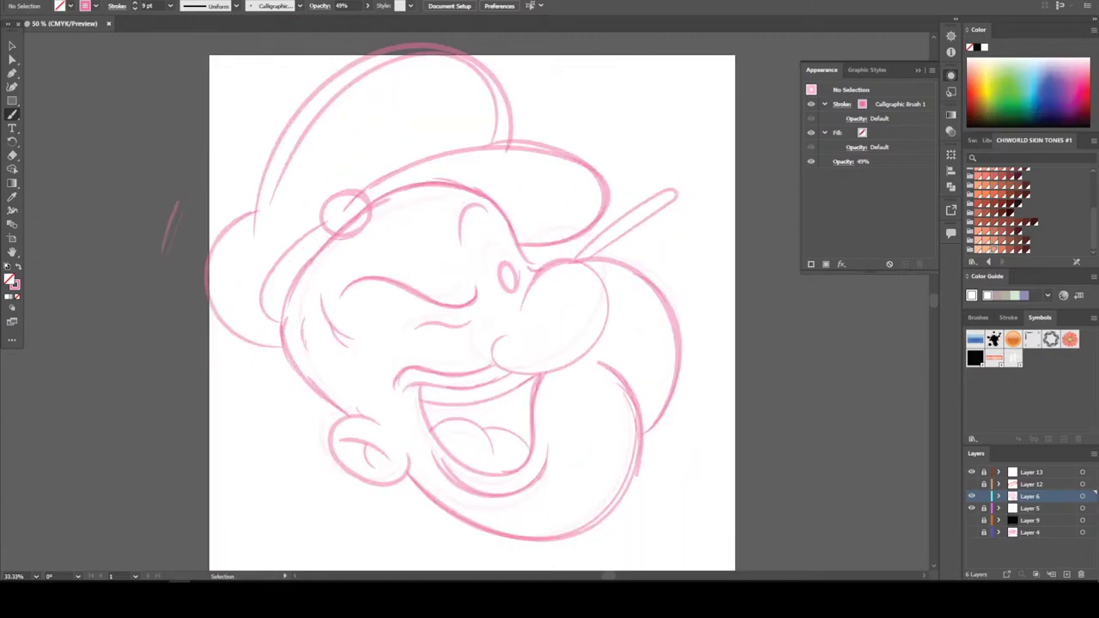
{"action": "scroll", "coordinate": [621, 345], "scroll_direction": "up", "scroll_amount": 1}
{"action": "scroll", "coordinate": [620, 346], "scroll_direction": "right", "scroll_amount": 1}
{"action": "key", "text": "ctrl+z"}
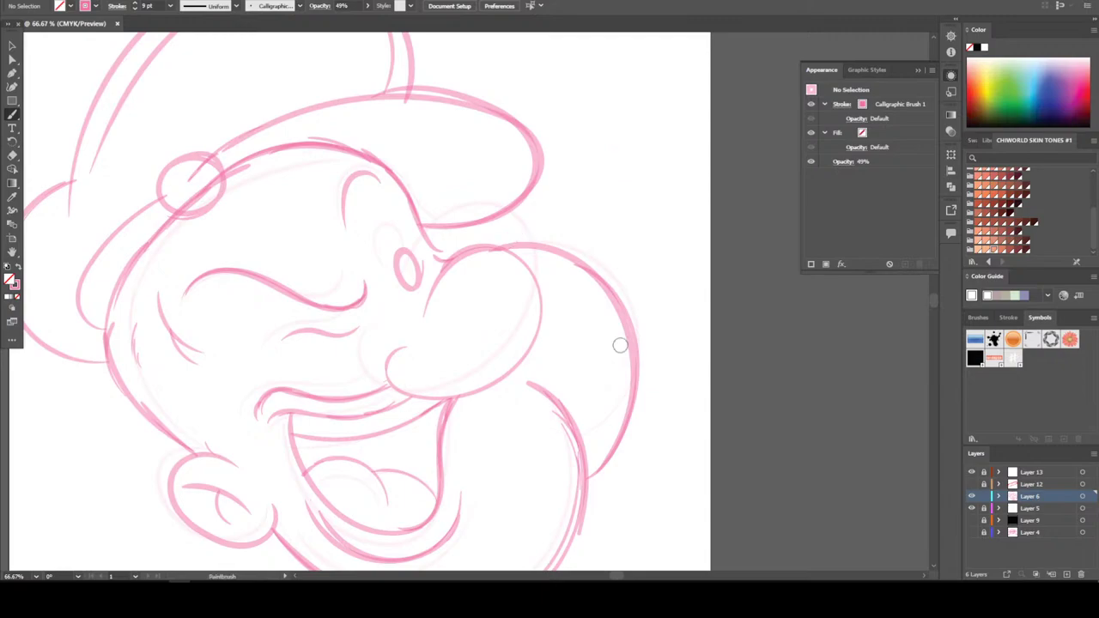
{"action": "scroll", "coordinate": [620, 345], "scroll_direction": "up", "scroll_amount": 3}
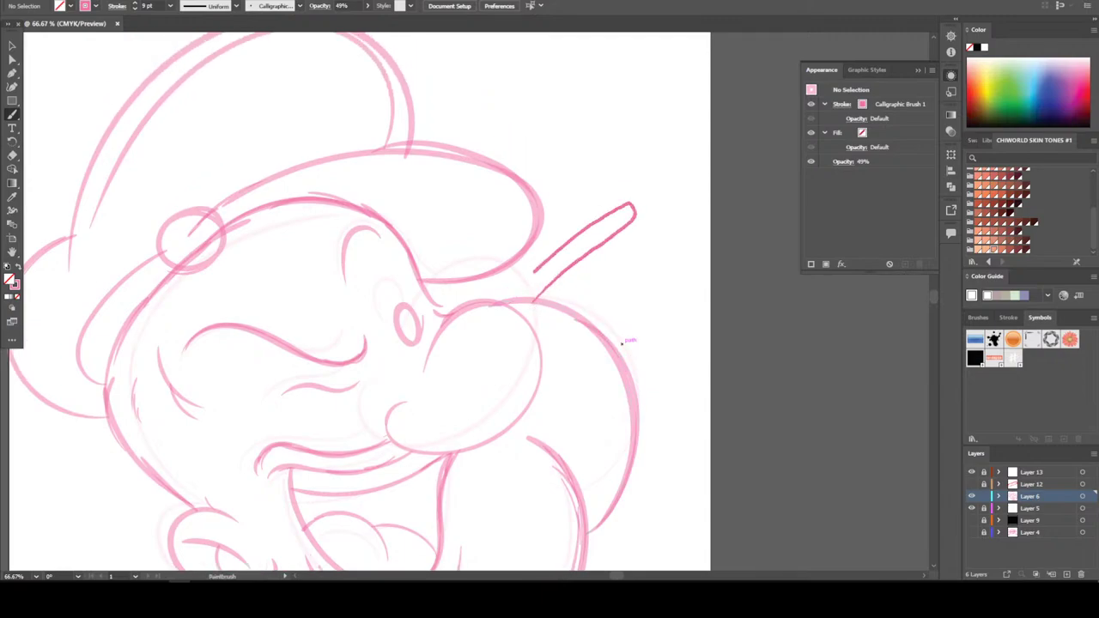
{"action": "left_click_drag", "start_coordinate": [535, 273], "coordinate": [507, 302]}
{"action": "scroll", "coordinate": [590, 272], "scroll_direction": "up", "scroll_amount": 3}
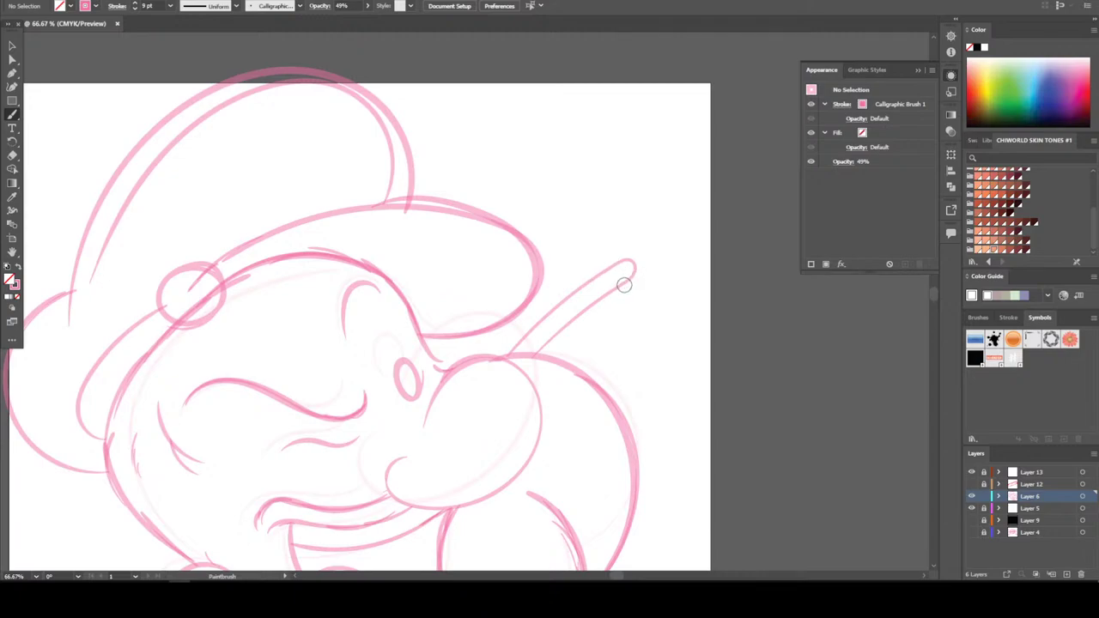
Outline the pipe bowl's sides, bottom and top rim
{"action": "left_click_drag", "start_coordinate": [699, 278], "coordinate": [700, 279]}
{"action": "left_click_drag", "start_coordinate": [688, 255], "coordinate": [698, 281]}
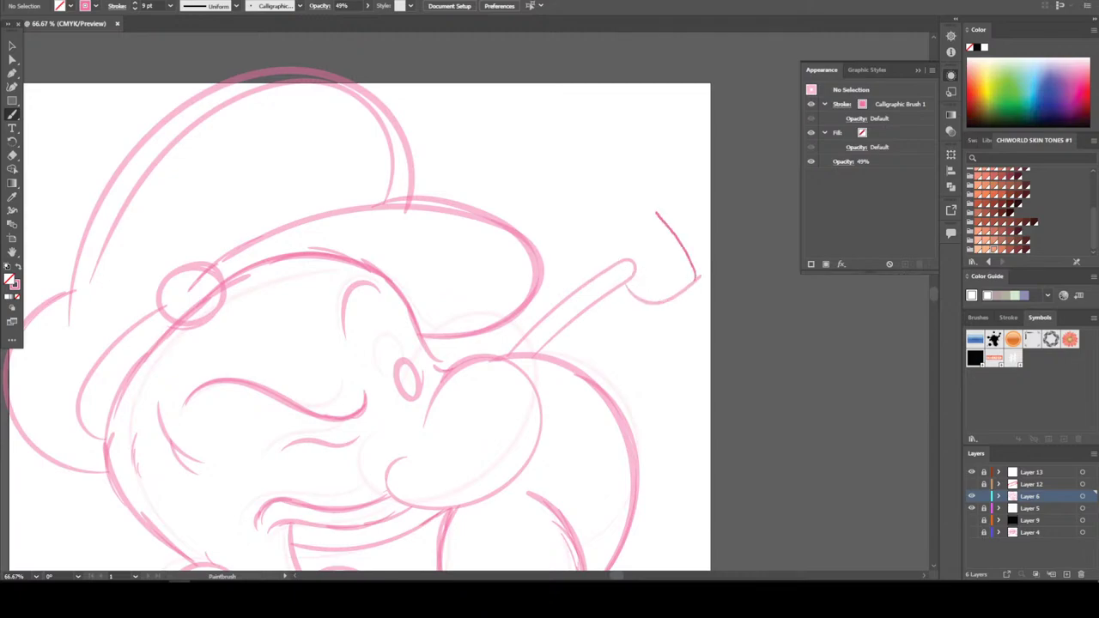
{"action": "left_click_drag", "start_coordinate": [656, 212], "coordinate": [644, 199]}
{"action": "left_click_drag", "start_coordinate": [596, 243], "coordinate": [611, 259]}
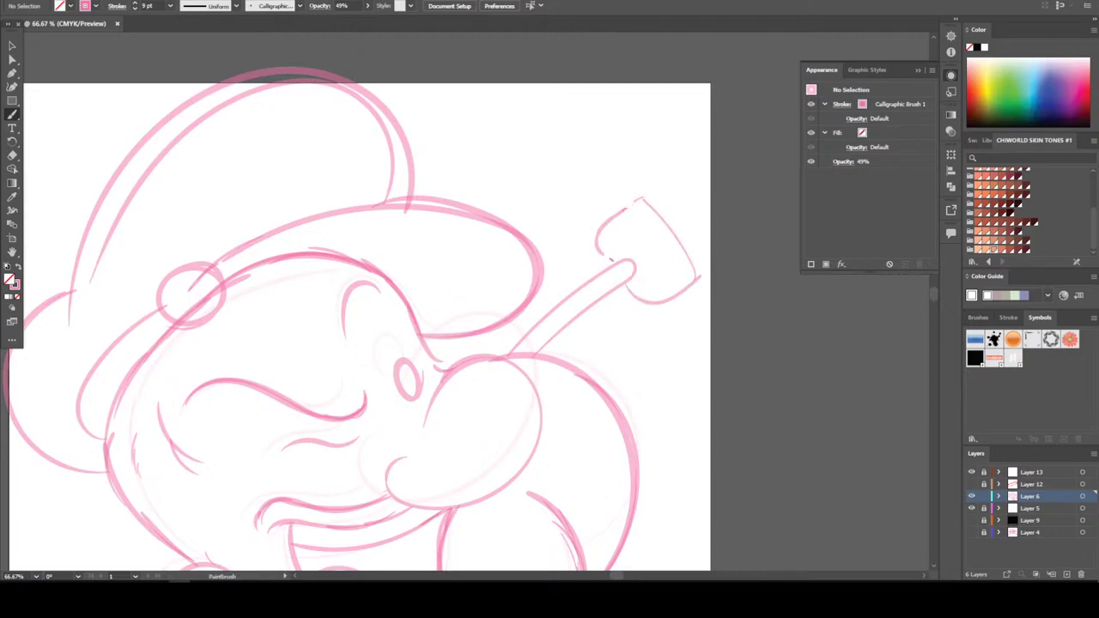
{"action": "left_click_drag", "start_coordinate": [644, 199], "coordinate": [644, 199]}
{"action": "left_click_drag", "start_coordinate": [634, 201], "coordinate": [660, 190]}
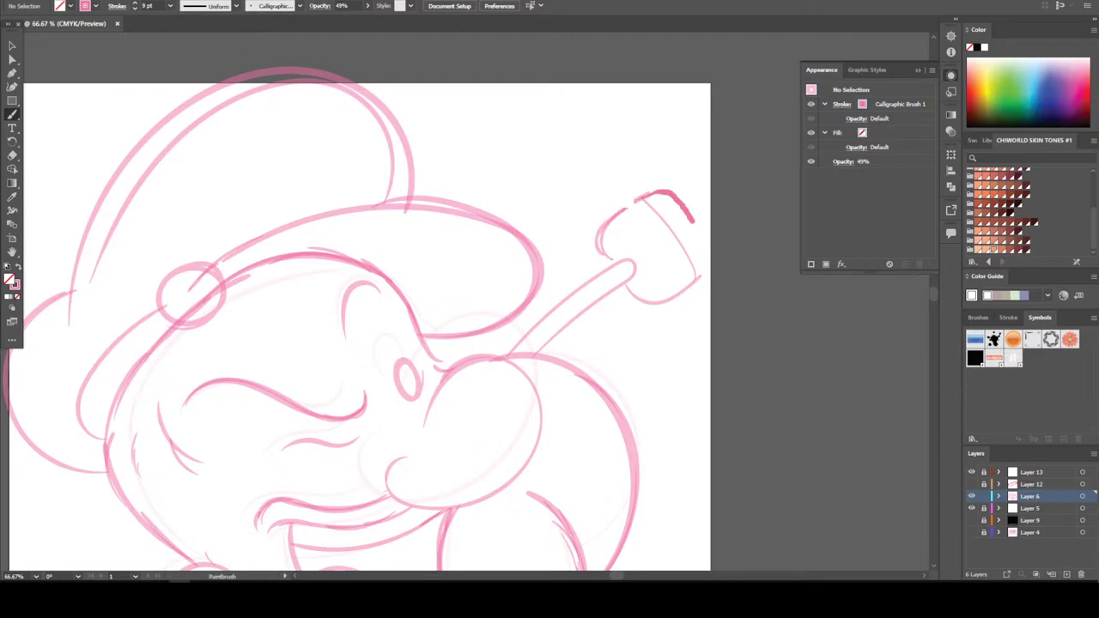
{"action": "mouse_move", "coordinate": [706, 272]}
{"action": "left_mouse_down"}
{"action": "mouse_move", "coordinate": [624, 285]}
{"action": "mouse_move", "coordinate": [626, 296]}
{"action": "left_mouse_up"}
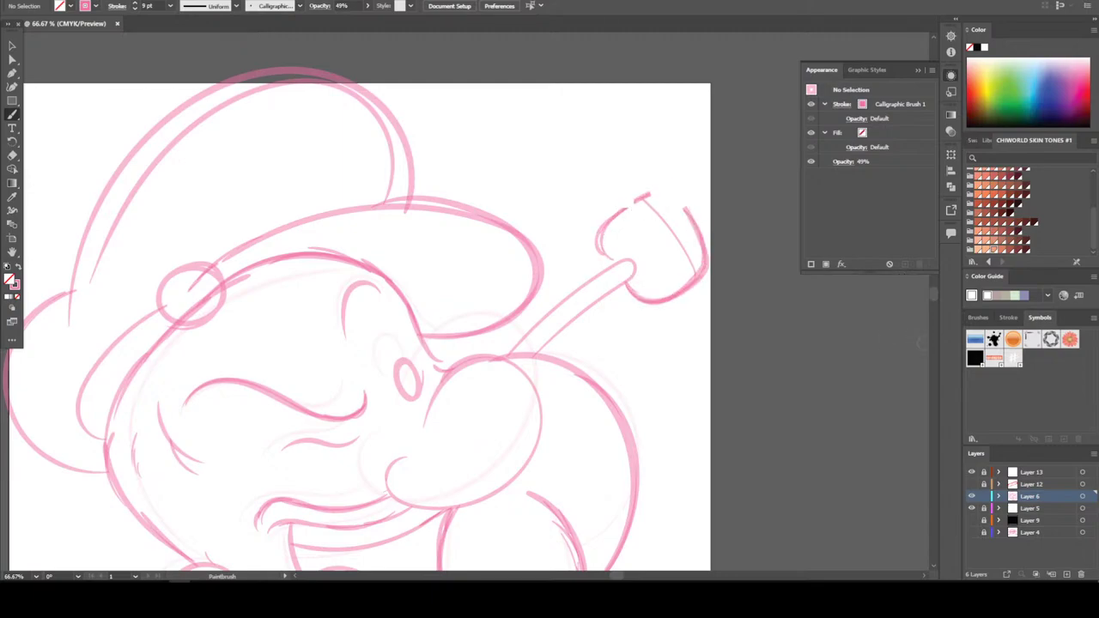
{"action": "left_click_drag", "start_coordinate": [635, 199], "coordinate": [687, 208]}
{"action": "key", "text": "ctrl+minus"}
{"action": "key", "text": "ctrl+minus"}
{"action": "key", "text": "ctrl+minus"}
{"action": "key", "text": "ctrl+plus"}
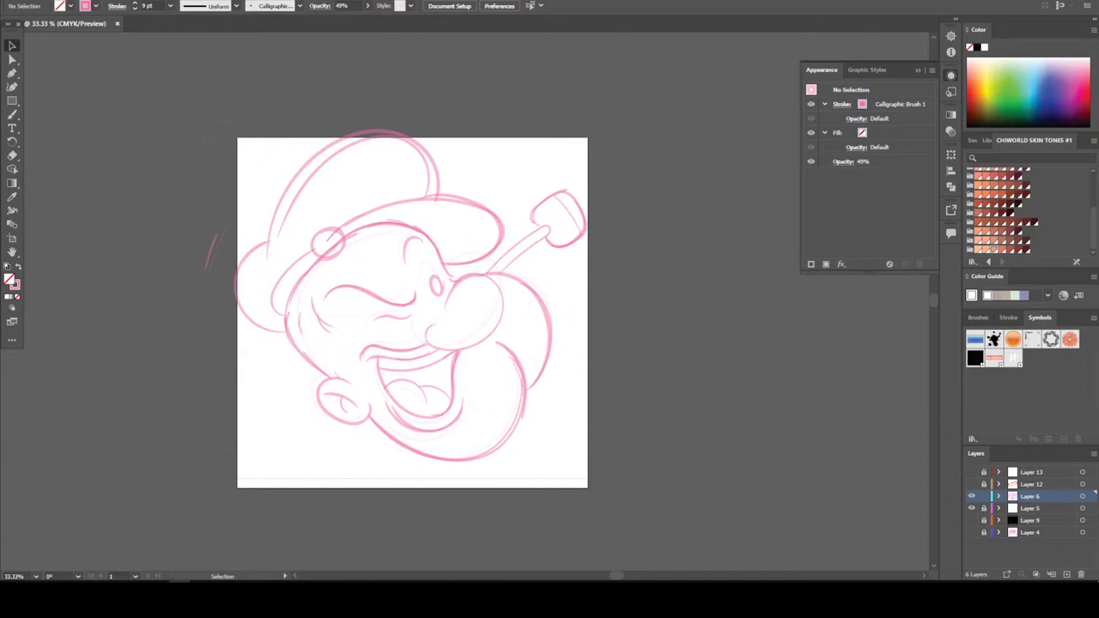
Resize the whole sketch and move it right and slightly up to fill the artboard
{"action": "key", "text": "ctrl+a"}
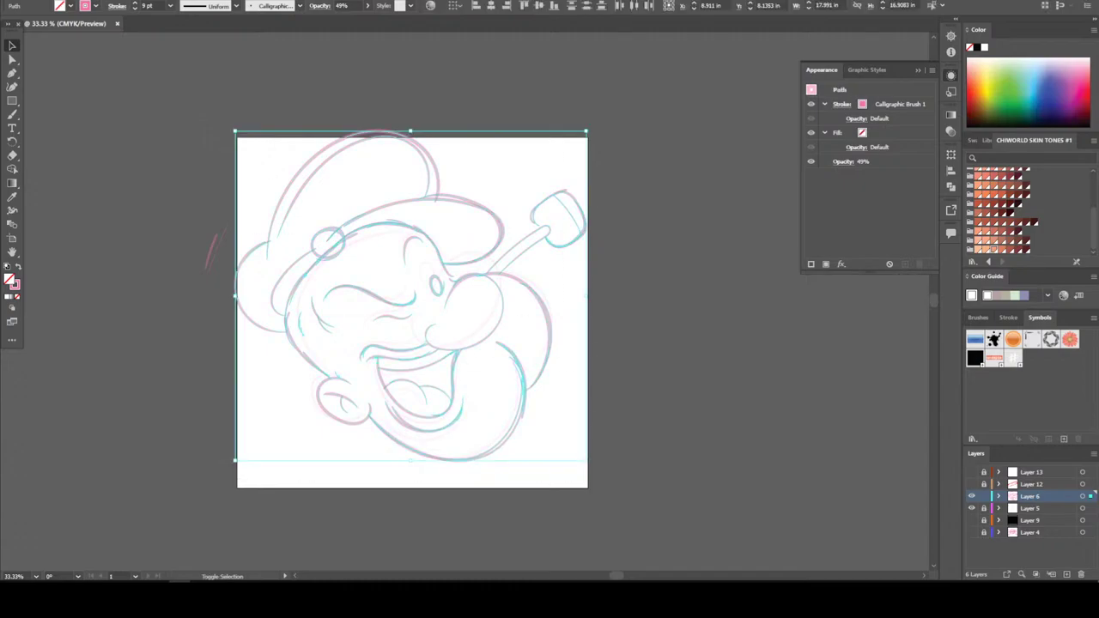
{"action": "mouse_move", "coordinate": [586, 133]}
{"action": "left_mouse_down"}
{"action": "mouse_move", "coordinate": [589, 149]}
{"action": "mouse_move", "coordinate": [503, 208]}
{"action": "left_mouse_up"}
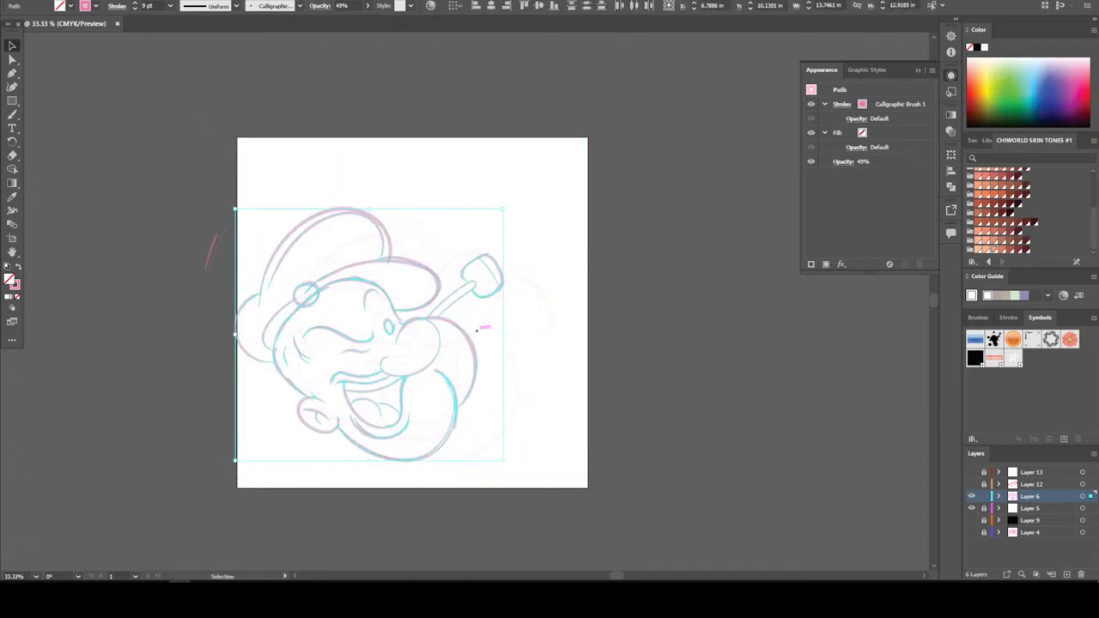
{"action": "left_click_drag", "start_coordinate": [490, 325], "coordinate": [526, 319]}
{"action": "left_click_drag", "start_coordinate": [540, 203], "coordinate": [564, 180]}
{"action": "key", "text": "ctrl+shift+a"}
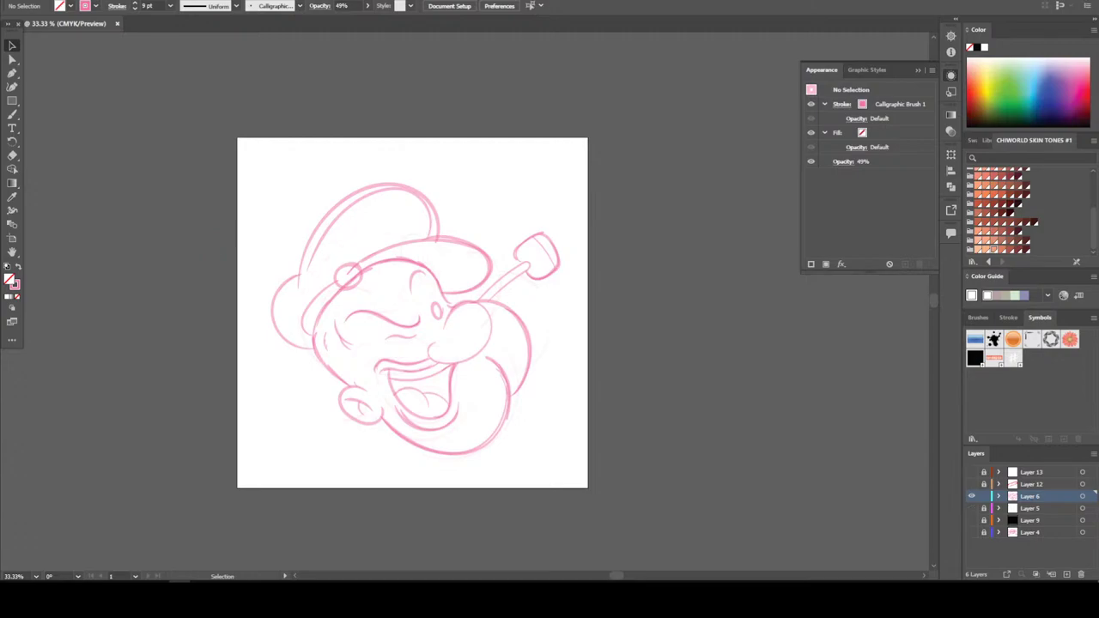
Stretch the pipe bowl taller and sketch the oval opening inside its rim
{"action": "scroll", "coordinate": [518, 254], "scroll_direction": "up", "scroll_amount": 4}
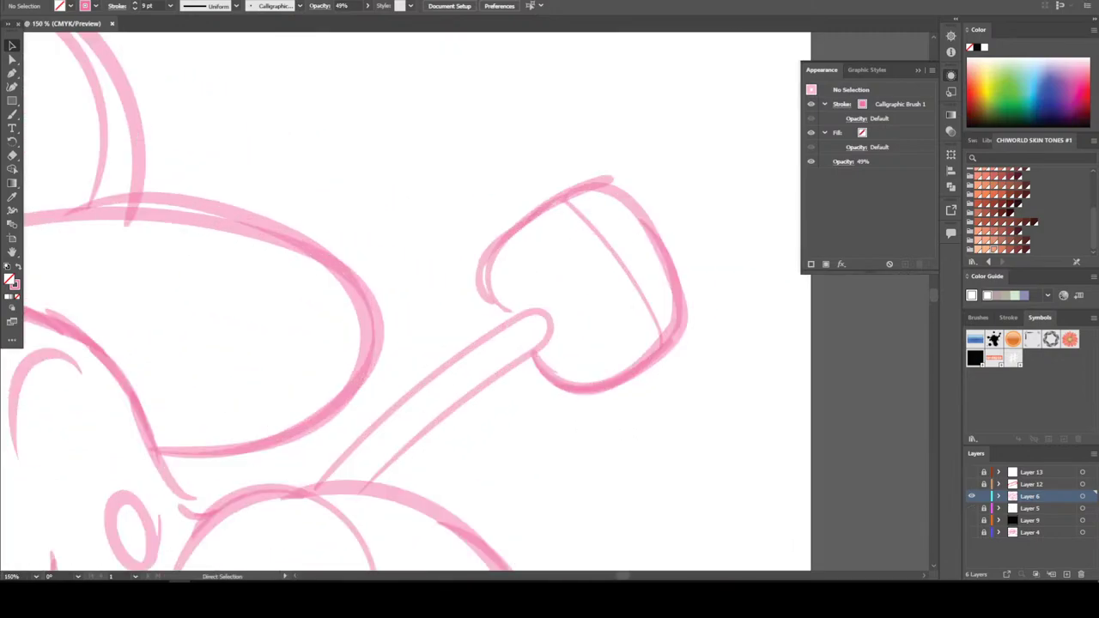
{"action": "left_click_drag", "start_coordinate": [666, 266], "coordinate": [696, 306]}
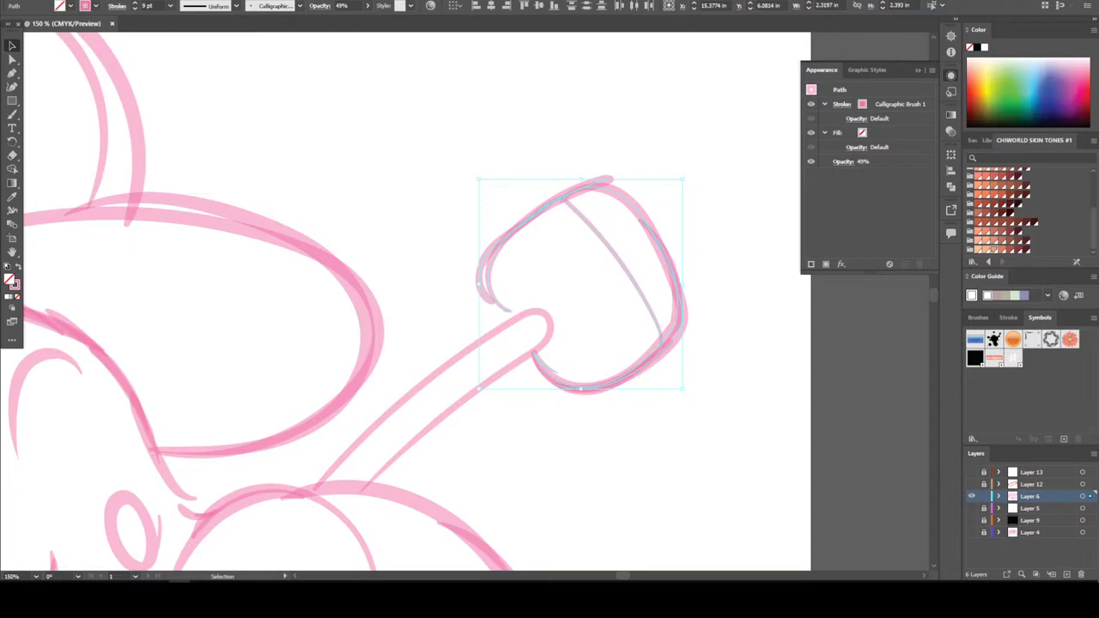
{"action": "left_click_drag", "start_coordinate": [683, 180], "coordinate": [683, 138]}
{"action": "key", "text": "ctrl+shift+a"}
{"action": "scroll", "coordinate": [459, 307], "scroll_direction": "down", "scroll_amount": 4}
{"action": "scroll", "coordinate": [460, 306], "scroll_direction": "up", "scroll_amount": 2}
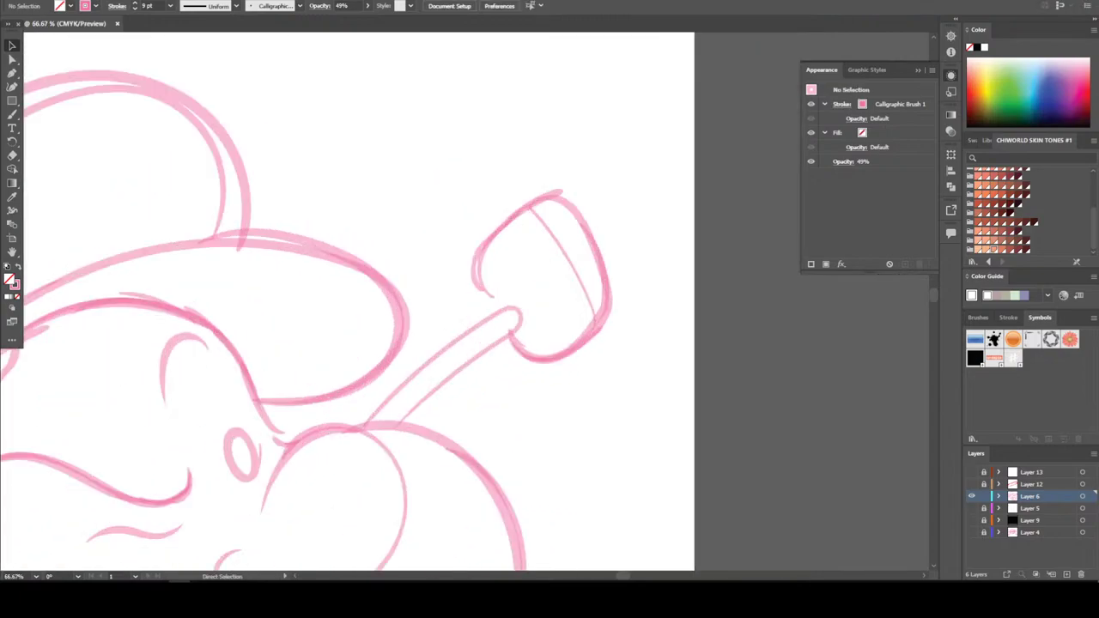
{"action": "scroll", "coordinate": [550, 301], "scroll_direction": "up", "scroll_amount": 1}
{"action": "key", "text": "b"}
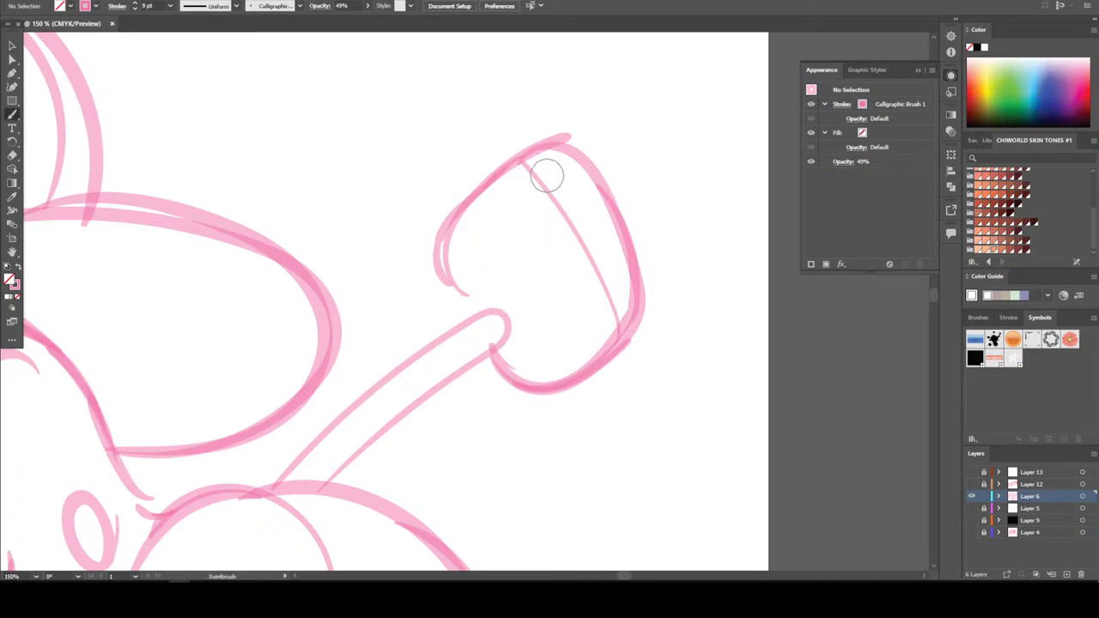
{"action": "mouse_move", "coordinate": [543, 176]}
{"action": "left_mouse_down"}
{"action": "mouse_move", "coordinate": [521, 223]}
{"action": "mouse_move", "coordinate": [460, 251]}
{"action": "left_mouse_up"}
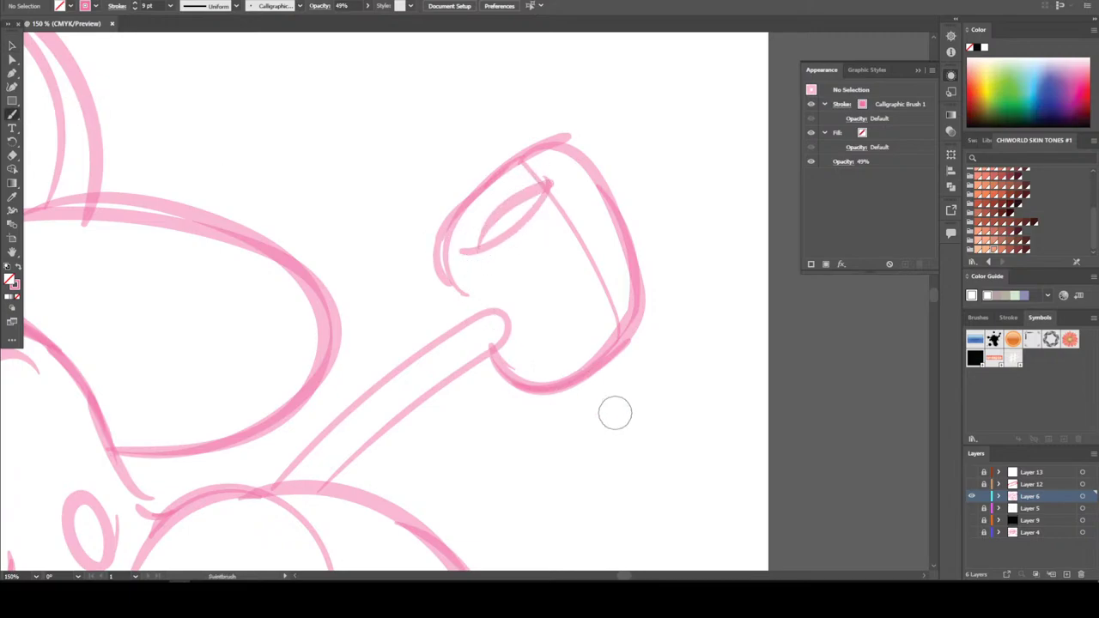
{"action": "scroll", "coordinate": [614, 413], "scroll_direction": "down", "scroll_amount": 4}
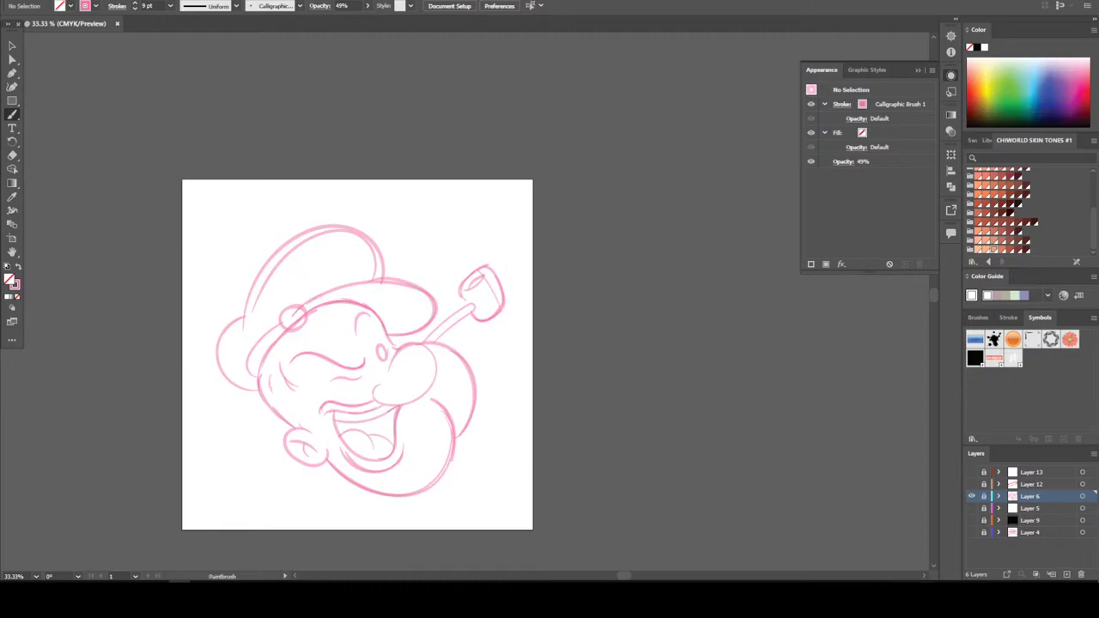
Add a new layer for inking and set the brush to black stroke with no fill
{"action": "key", "text": "ctrl+l"}
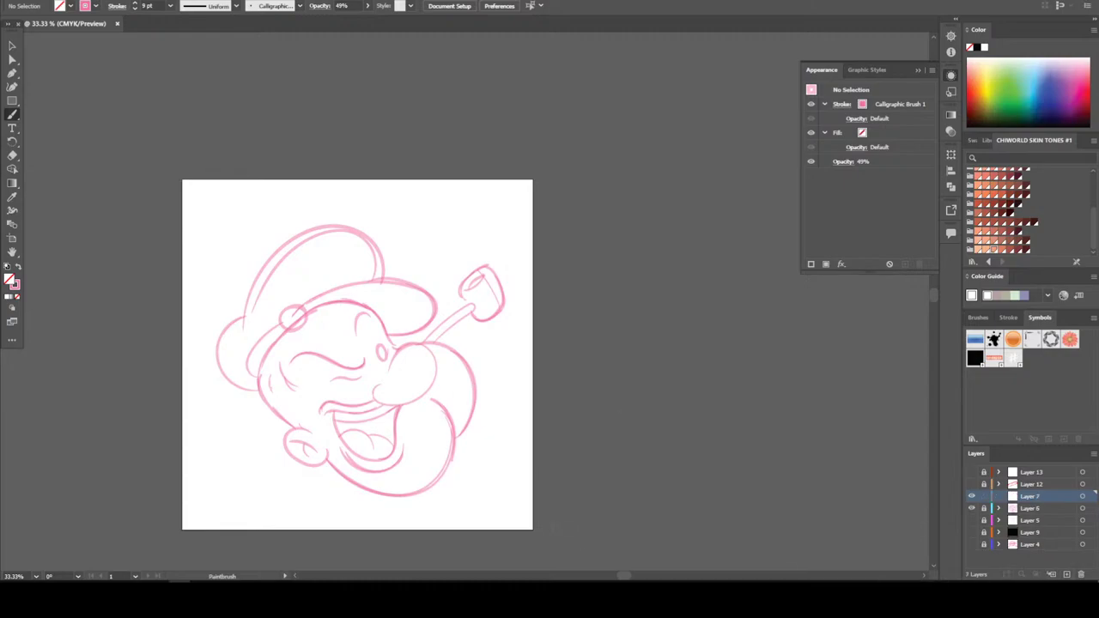
{"action": "scroll", "coordinate": [357, 412], "scroll_direction": "up", "scroll_amount": 3}
{"action": "scroll", "coordinate": [533, 515], "scroll_direction": "down", "scroll_amount": 1}
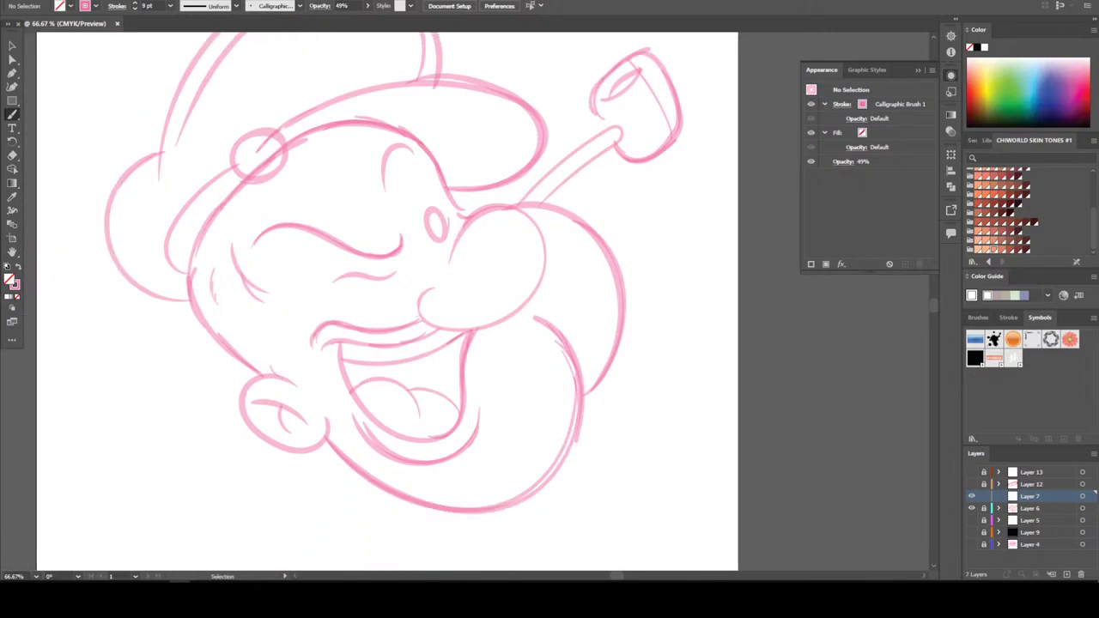
{"action": "key", "text": "d"}
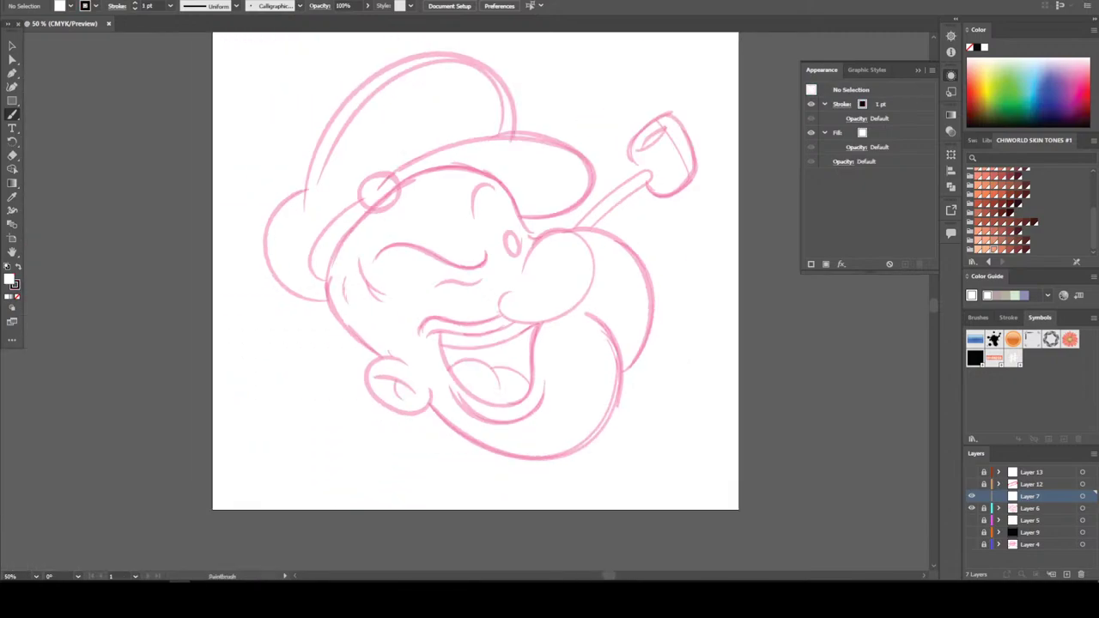
{"action": "key", "text": "b"}
Set the stroke weight to 9 pt and test a stroke beside the artboard
{"action": "left_click", "coordinate": [170, 6]}
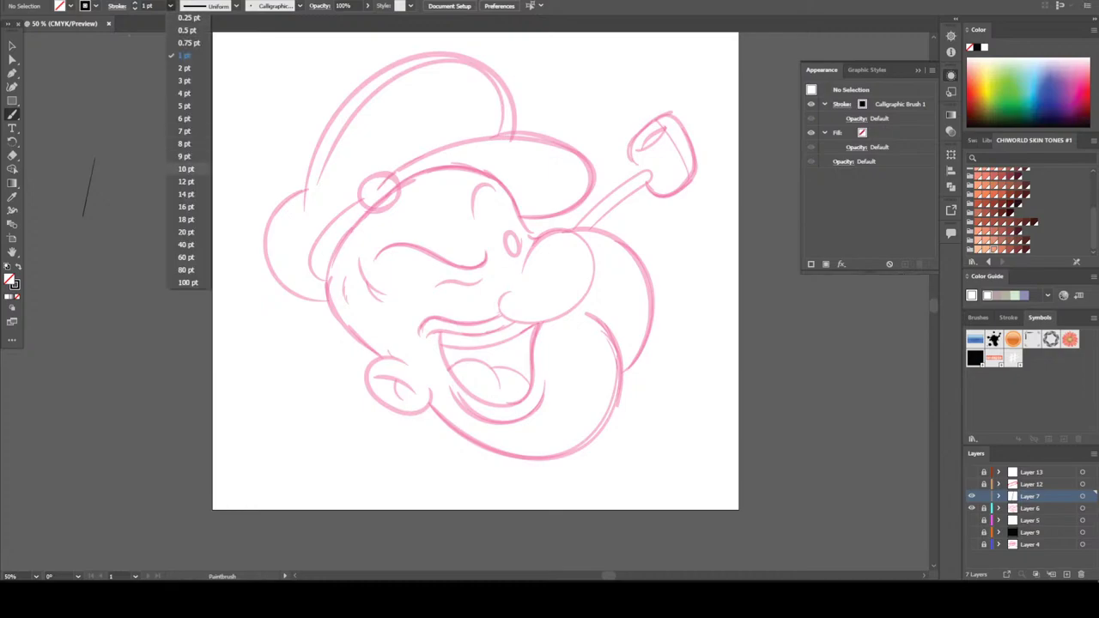
{"action": "left_click", "coordinate": [185, 86]}
{"action": "left_click_drag", "start_coordinate": [157, 160], "coordinate": [127, 244]}
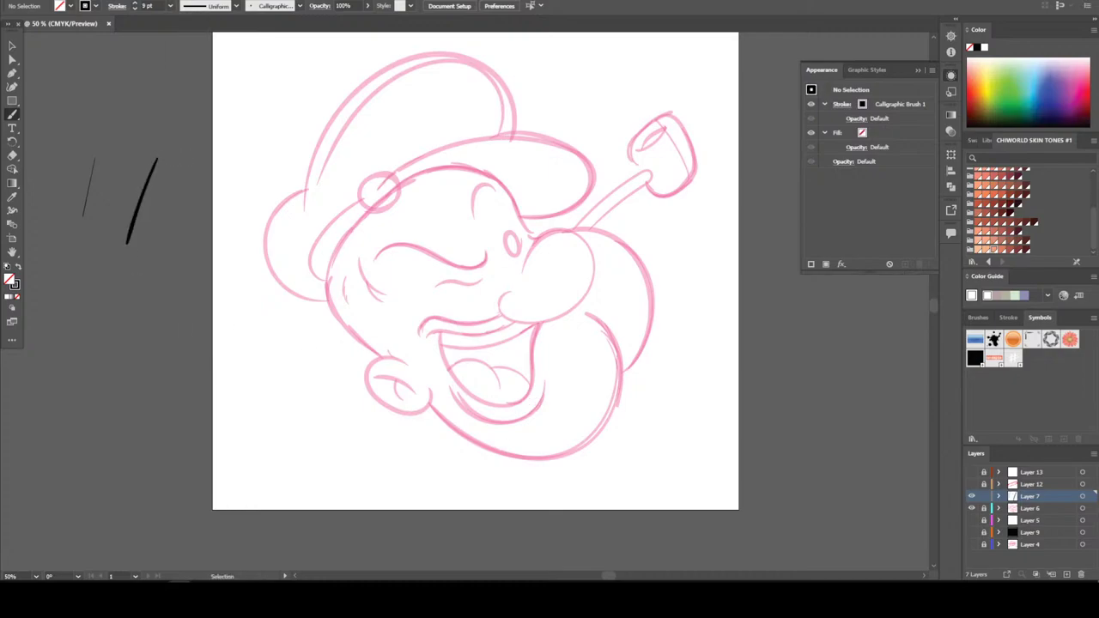
{"action": "scroll", "coordinate": [520, 301], "scroll_direction": "right", "scroll_amount": 2}
{"action": "scroll", "coordinate": [520, 301], "scroll_direction": "up", "scroll_amount": 2}
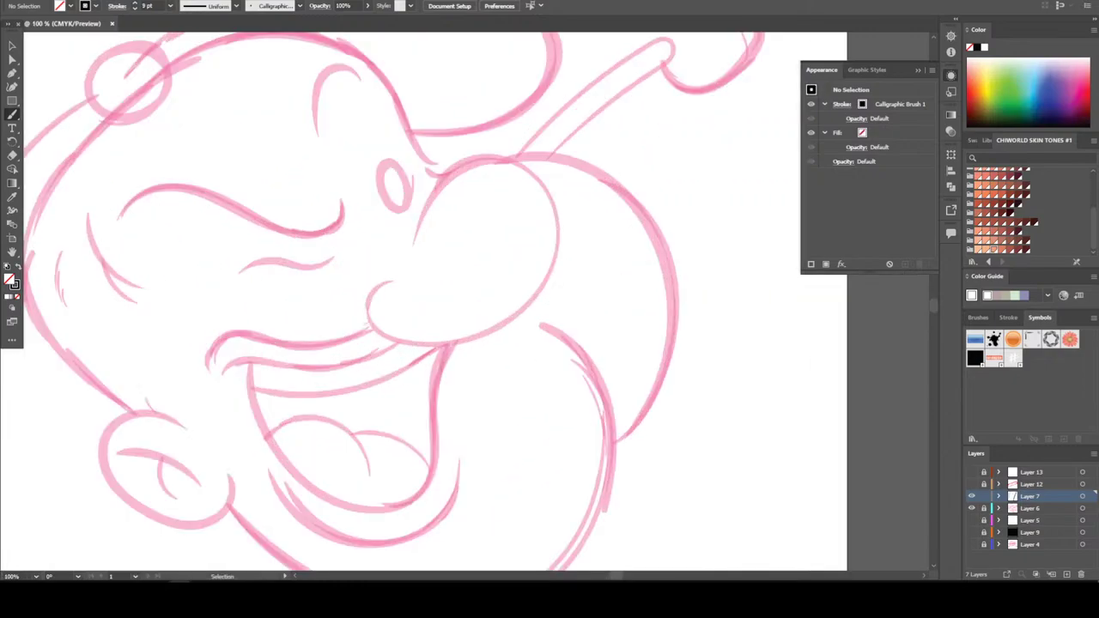
{"action": "scroll", "coordinate": [486, 211], "scroll_direction": "down", "scroll_amount": 2}
{"action": "scroll", "coordinate": [464, 270], "scroll_direction": "up", "scroll_amount": 2}
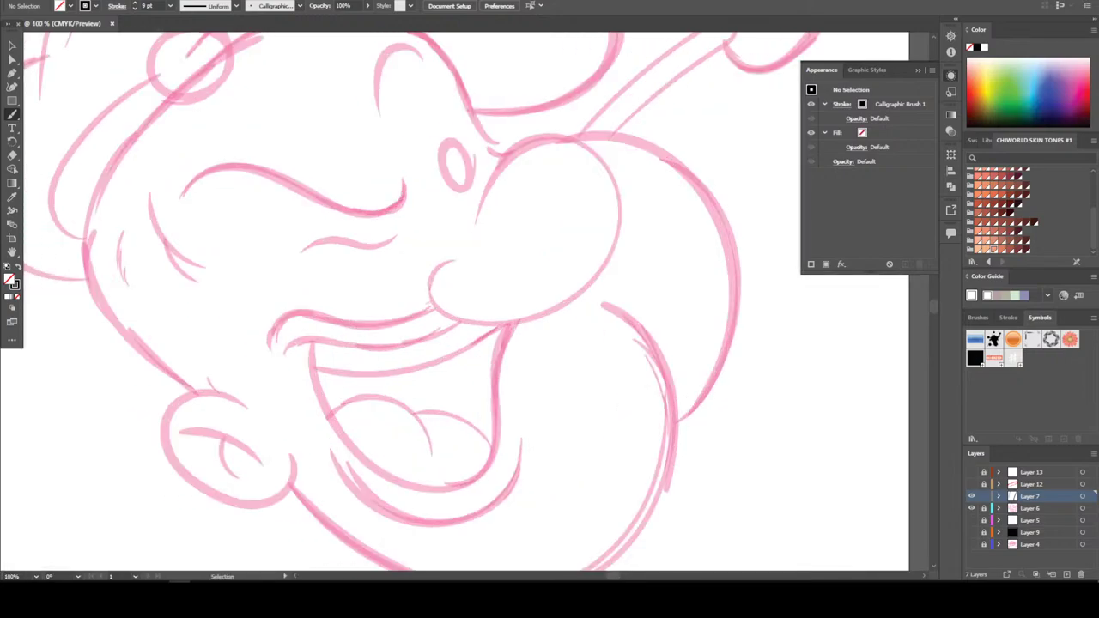
{"action": "scroll", "coordinate": [468, 309], "scroll_direction": "down", "scroll_amount": 1}
{"action": "scroll", "coordinate": [533, 378], "scroll_direction": "down", "scroll_amount": 2}
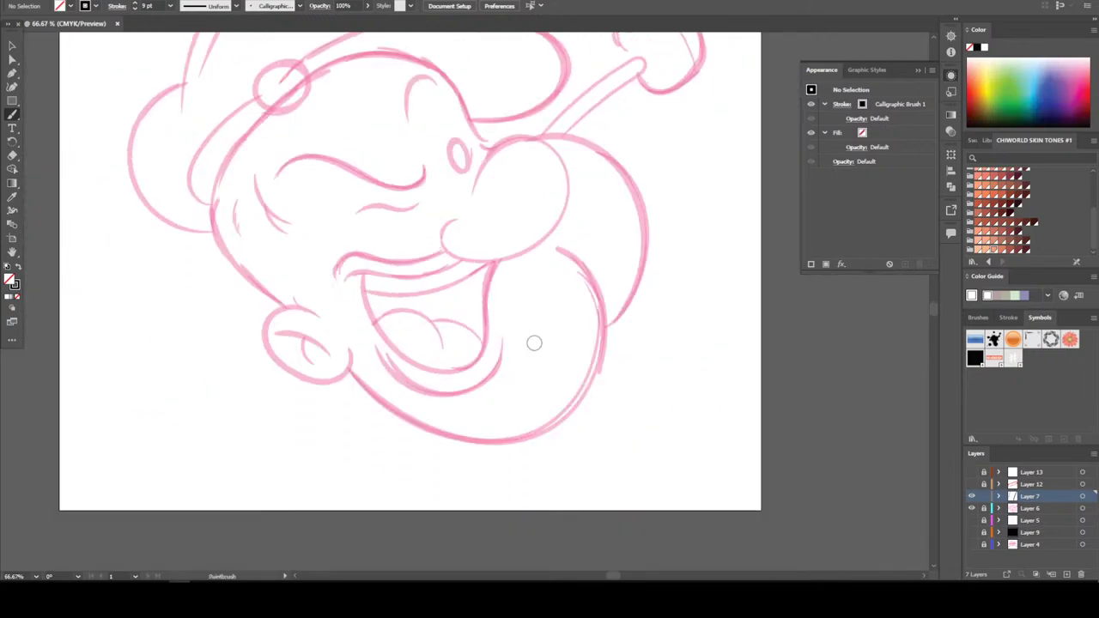
{"action": "scroll", "coordinate": [532, 341], "scroll_direction": "up", "scroll_amount": 1}
{"action": "scroll", "coordinate": [514, 403], "scroll_direction": "left", "scroll_amount": 3}
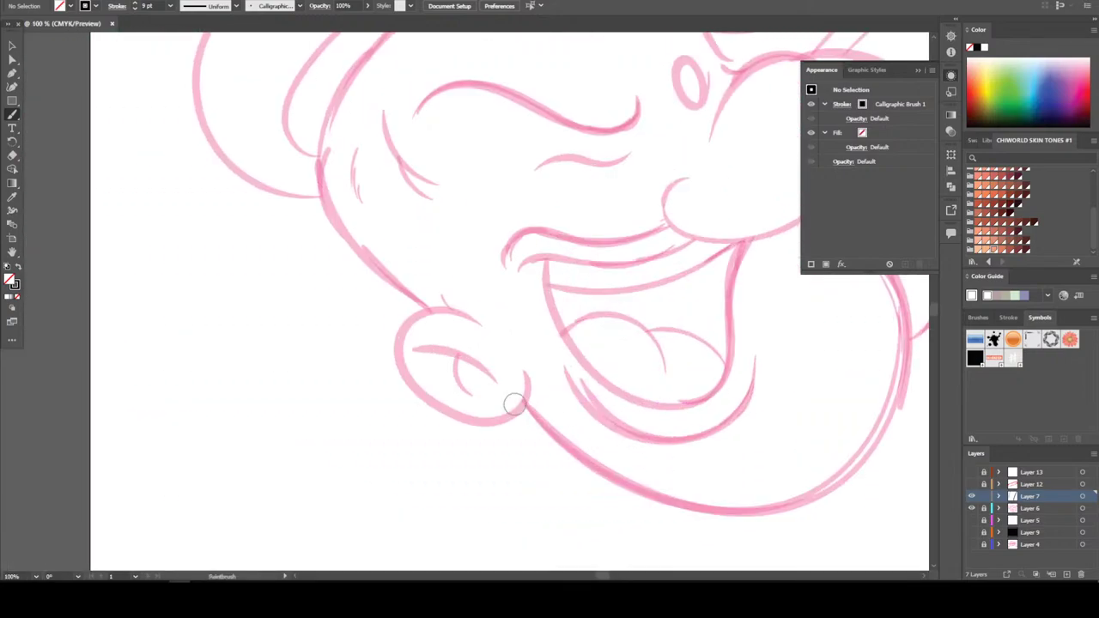
Raise the stroke weight to 10 pt and test it on the pasteboard
{"action": "left_click", "coordinate": [170, 7]}
{"action": "left_click", "coordinate": [184, 169]}
{"action": "left_click_drag", "start_coordinate": [53, 216], "coordinate": [45, 256]}
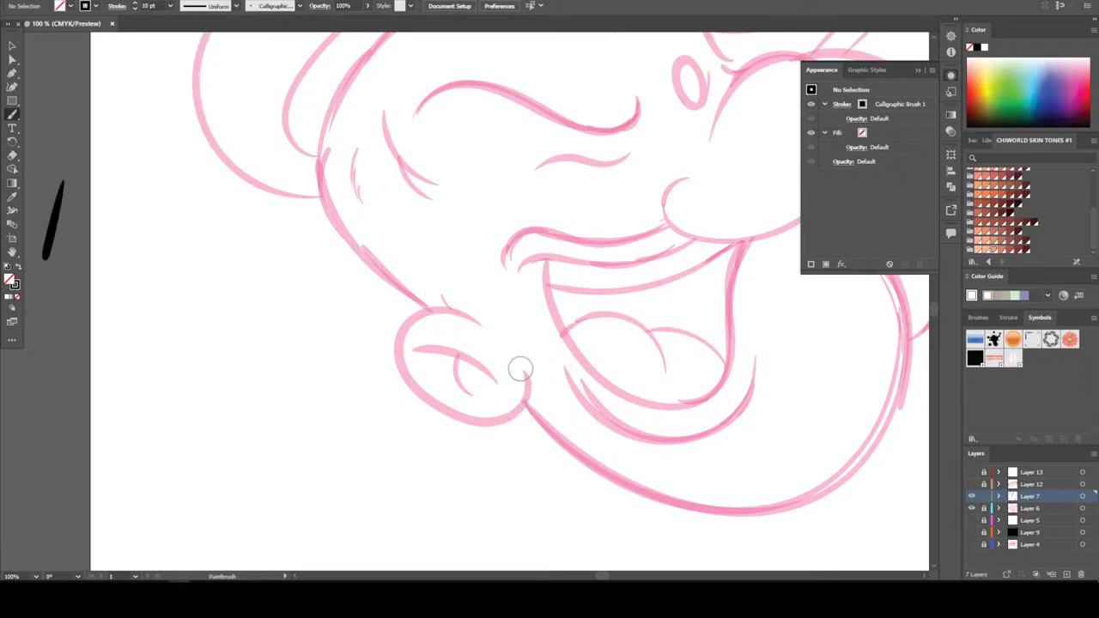
Ink the ear's outer curve and the jaw line from ear around the chin
{"action": "mouse_move", "coordinate": [478, 418]}
{"action": "left_mouse_down"}
{"action": "mouse_move", "coordinate": [417, 393]}
{"action": "mouse_move", "coordinate": [393, 337]}
{"action": "left_mouse_up"}
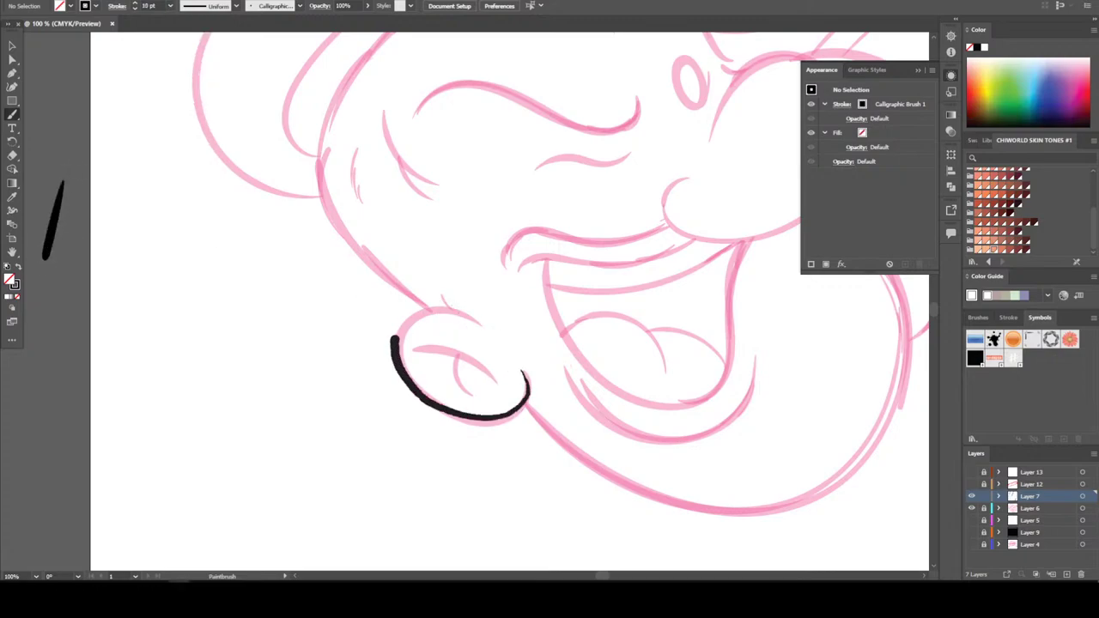
{"action": "left_click_drag", "start_coordinate": [454, 309], "coordinate": [468, 311]}
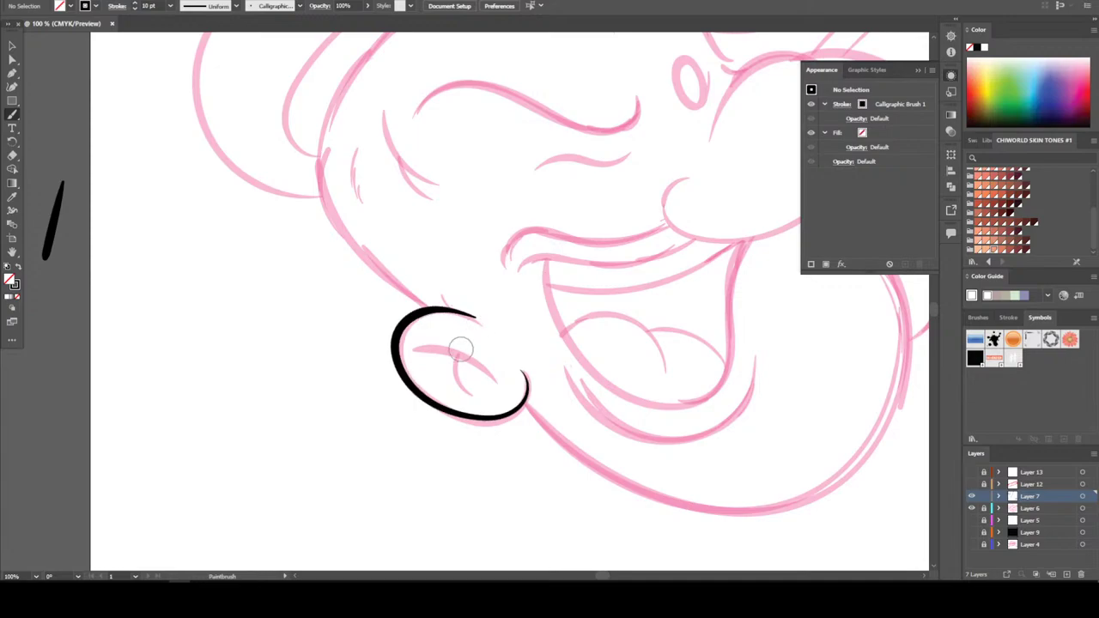
{"action": "key", "text": "ctrl+minus"}
{"action": "key", "text": "ctrl+minus"}
{"action": "key", "text": "ctrl+plus"}
{"action": "key", "text": "ctrl+plus"}
{"action": "mouse_move", "coordinate": [503, 379]}
{"action": "left_mouse_down"}
{"action": "mouse_move", "coordinate": [554, 367]}
{"action": "mouse_move", "coordinate": [553, 352]}
{"action": "left_mouse_up"}
{"action": "mouse_move", "coordinate": [309, 378]}
{"action": "left_mouse_down"}
{"action": "mouse_move", "coordinate": [405, 461]}
{"action": "mouse_move", "coordinate": [485, 493]}
{"action": "mouse_move", "coordinate": [575, 497]}
{"action": "mouse_move", "coordinate": [626, 480]}
{"action": "mouse_move", "coordinate": [667, 449]}
{"action": "mouse_move", "coordinate": [708, 364]}
{"action": "mouse_move", "coordinate": [705, 279]}
{"action": "mouse_move", "coordinate": [670, 222]}
{"action": "left_mouse_up"}
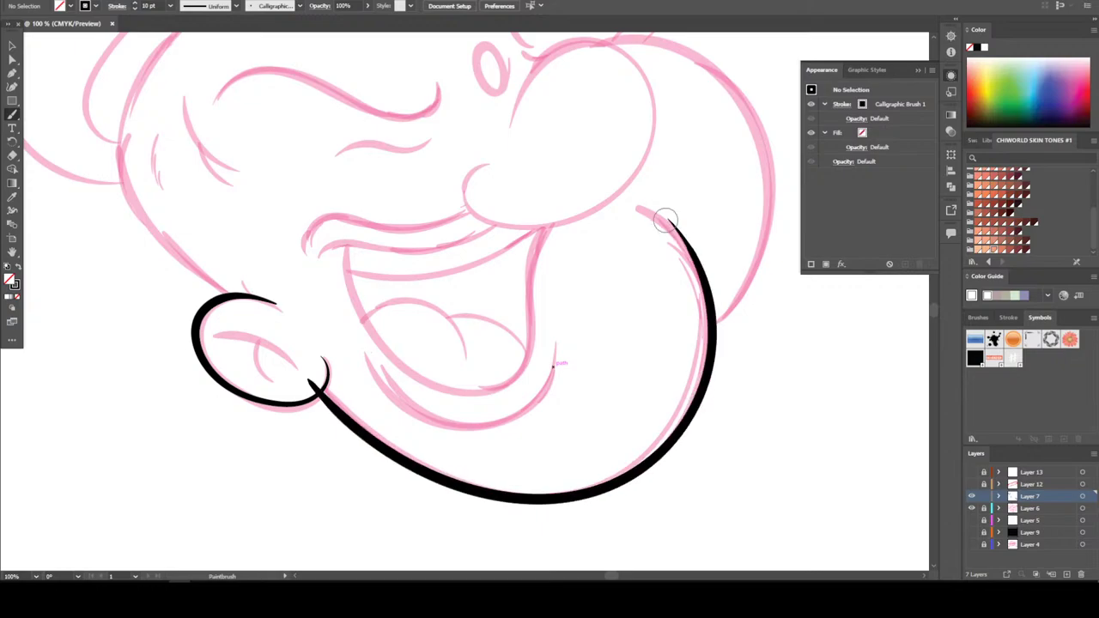
Ink the nose outline, redrawing it after an unsatisfying first stroke
{"action": "scroll", "coordinate": [662, 359], "scroll_direction": "down", "scroll_amount": 4}
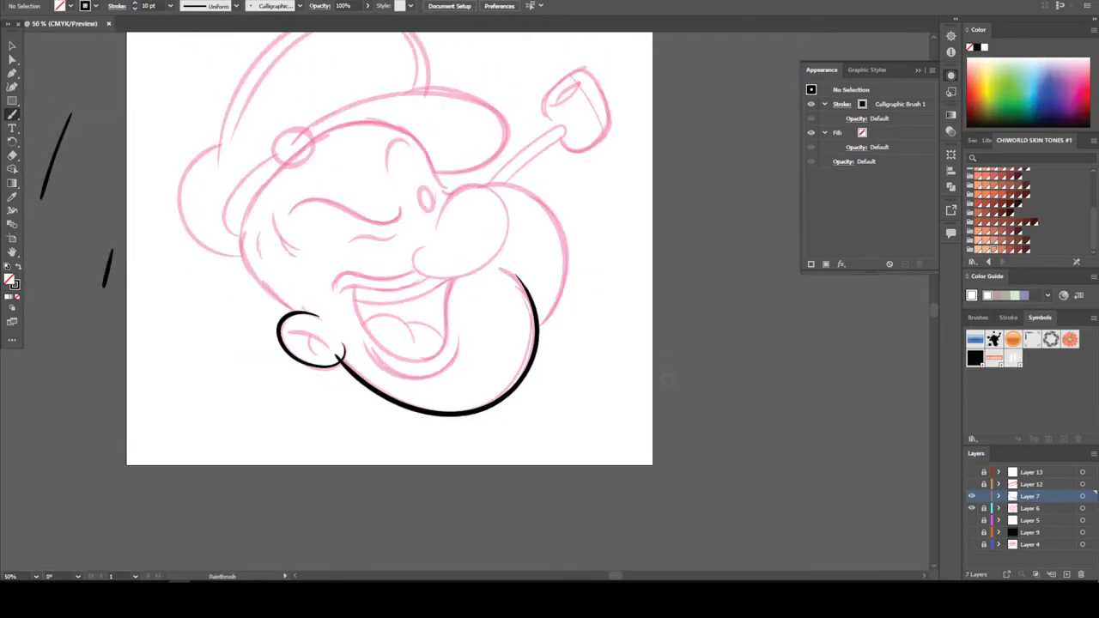
{"action": "scroll", "coordinate": [479, 233], "scroll_direction": "up", "scroll_amount": 6}
{"action": "scroll", "coordinate": [662, 373], "scroll_direction": "left", "scroll_amount": 1}
{"action": "scroll", "coordinate": [665, 351], "scroll_direction": "down", "scroll_amount": 1}
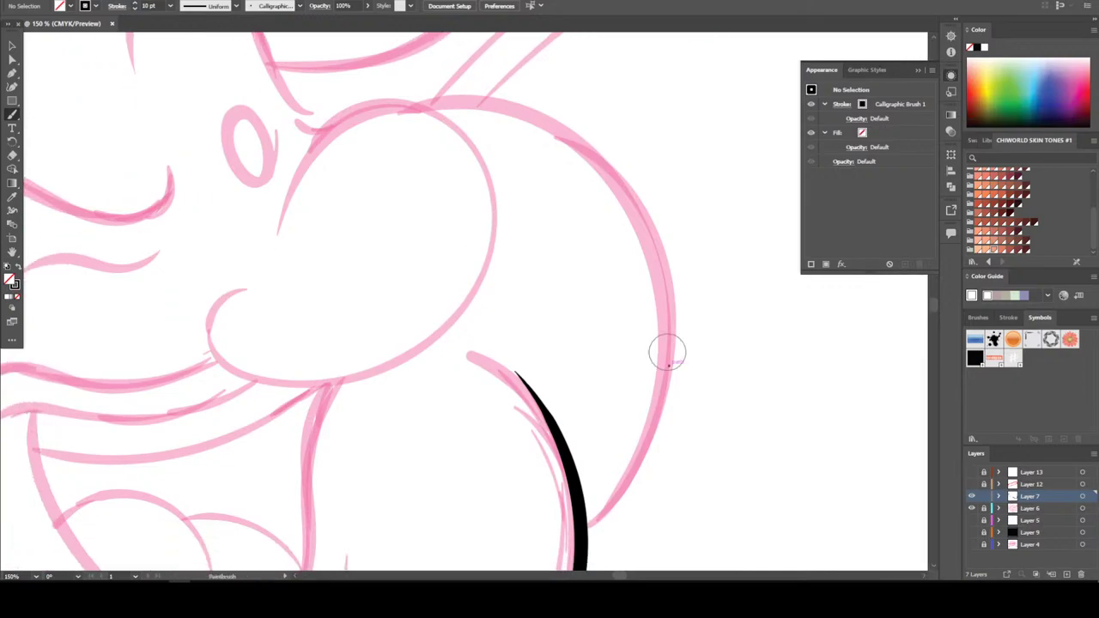
{"action": "mouse_move", "coordinate": [234, 293]}
{"action": "left_mouse_down"}
{"action": "mouse_move", "coordinate": [205, 333]}
{"action": "mouse_move", "coordinate": [222, 361]}
{"action": "mouse_move", "coordinate": [317, 384]}
{"action": "mouse_move", "coordinate": [417, 349]}
{"action": "mouse_move", "coordinate": [464, 307]}
{"action": "mouse_move", "coordinate": [494, 233]}
{"action": "mouse_move", "coordinate": [489, 174]}
{"action": "mouse_move", "coordinate": [455, 124]}
{"action": "mouse_move", "coordinate": [382, 99]}
{"action": "mouse_move", "coordinate": [331, 127]}
{"action": "mouse_move", "coordinate": [286, 206]}
{"action": "left_mouse_up"}
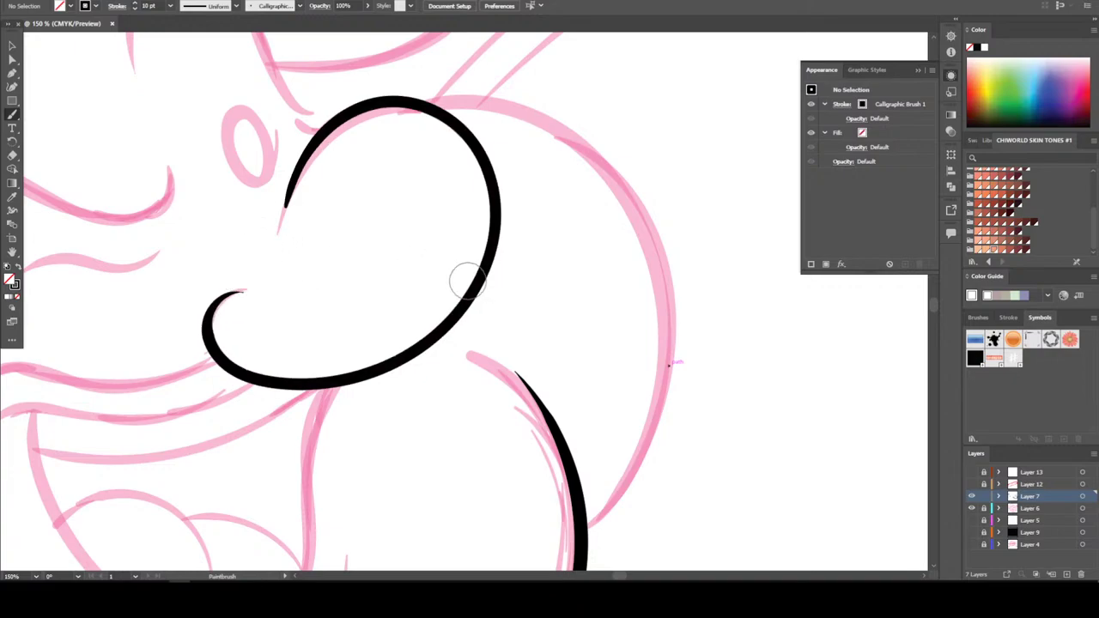
{"action": "key", "text": "ctrl+z"}
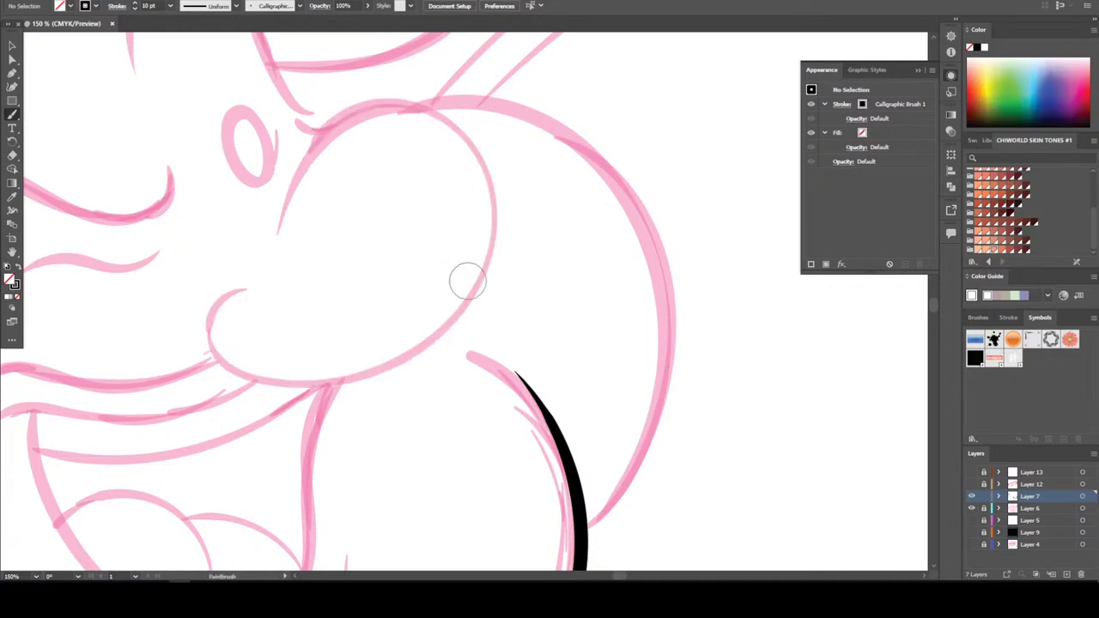
{"action": "mouse_move", "coordinate": [277, 234]}
{"action": "left_mouse_down"}
{"action": "mouse_move", "coordinate": [306, 157]}
{"action": "mouse_move", "coordinate": [348, 118]}
{"action": "mouse_move", "coordinate": [385, 110]}
{"action": "mouse_move", "coordinate": [446, 122]}
{"action": "mouse_move", "coordinate": [490, 157]}
{"action": "mouse_move", "coordinate": [501, 220]}
{"action": "mouse_move", "coordinate": [488, 276]}
{"action": "mouse_move", "coordinate": [465, 316]}
{"action": "mouse_move", "coordinate": [387, 373]}
{"action": "mouse_move", "coordinate": [304, 393]}
{"action": "mouse_move", "coordinate": [213, 353]}
{"action": "left_mouse_up"}
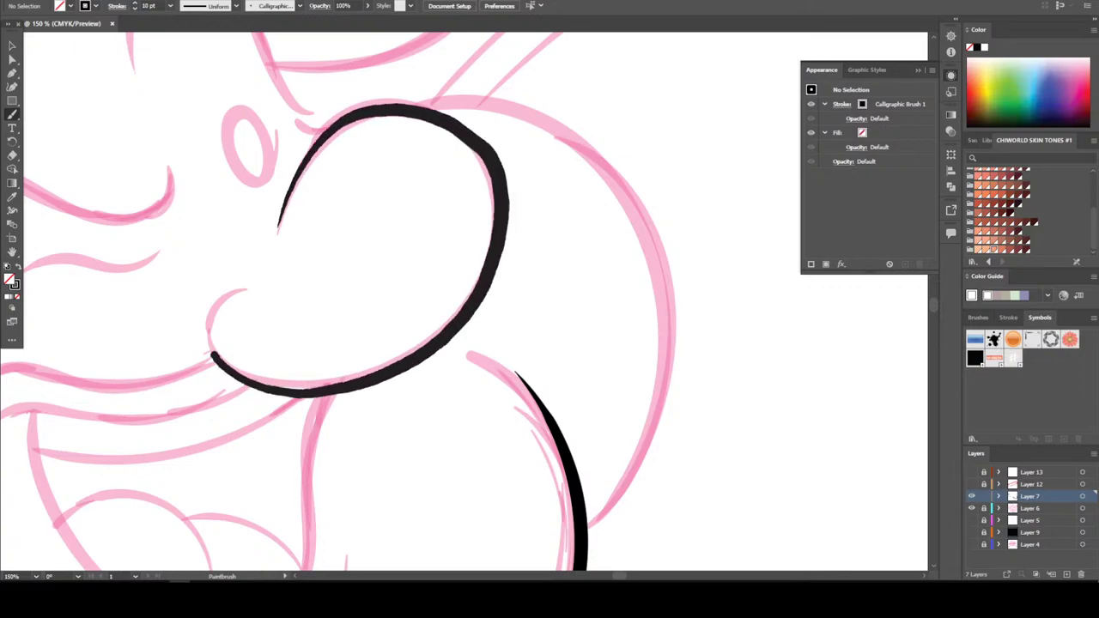
{"action": "left_click_drag", "start_coordinate": [258, 287], "coordinate": [259, 286]}
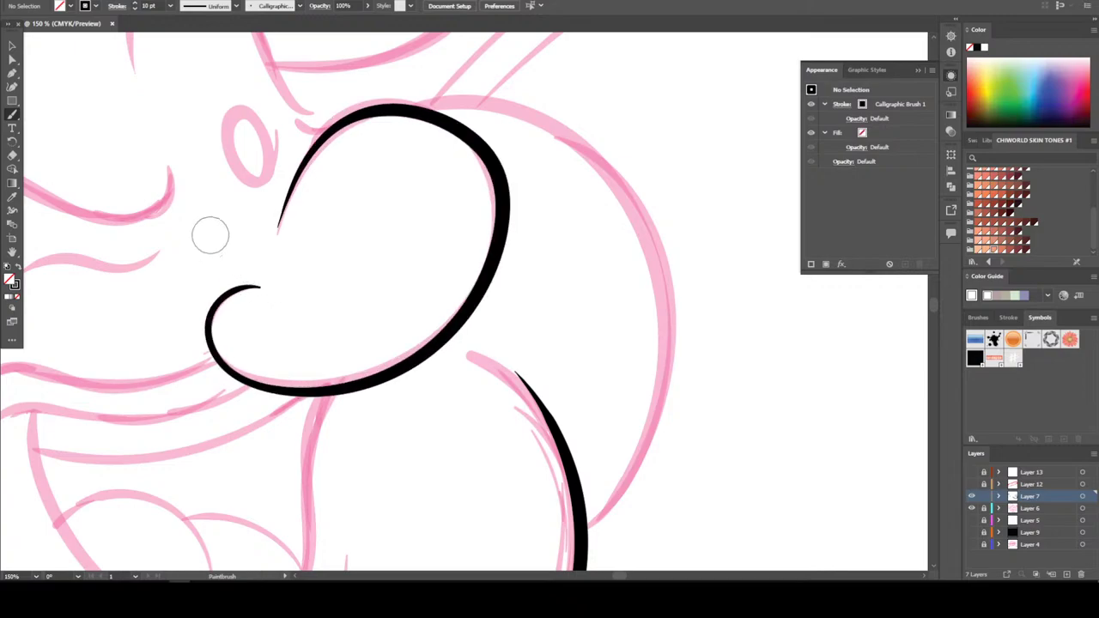
{"action": "scroll", "coordinate": [248, 209], "scroll_direction": "up", "scroll_amount": 2}
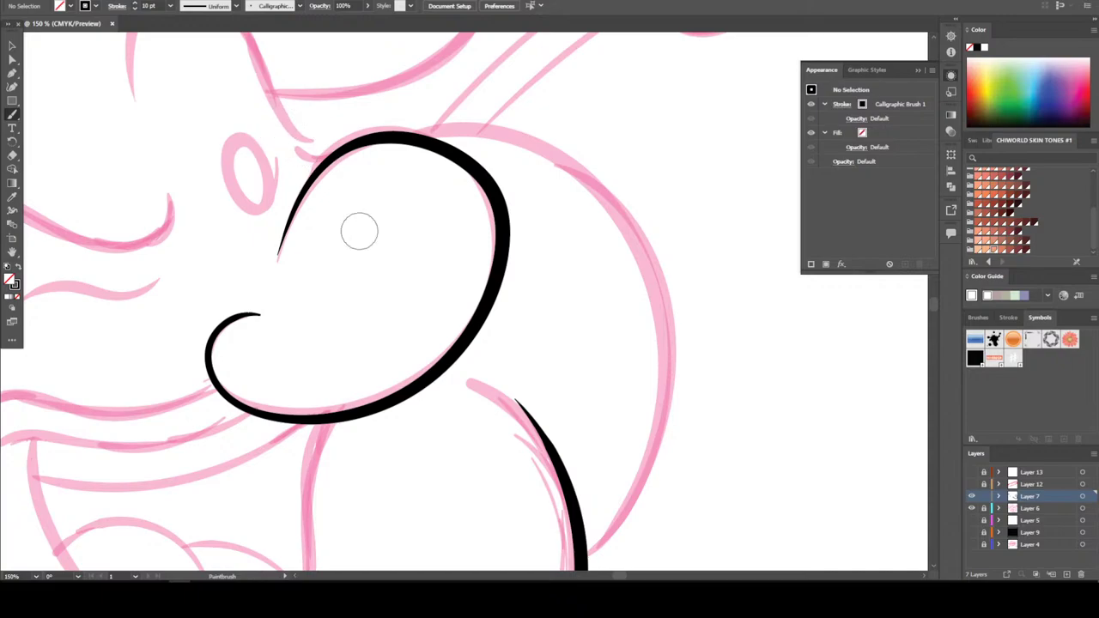
Ink the top of the head down to the nose and around the right cheek
{"action": "key", "text": "ctrl+minus"}
{"action": "scroll", "coordinate": [284, 154], "scroll_direction": "up", "scroll_amount": 2}
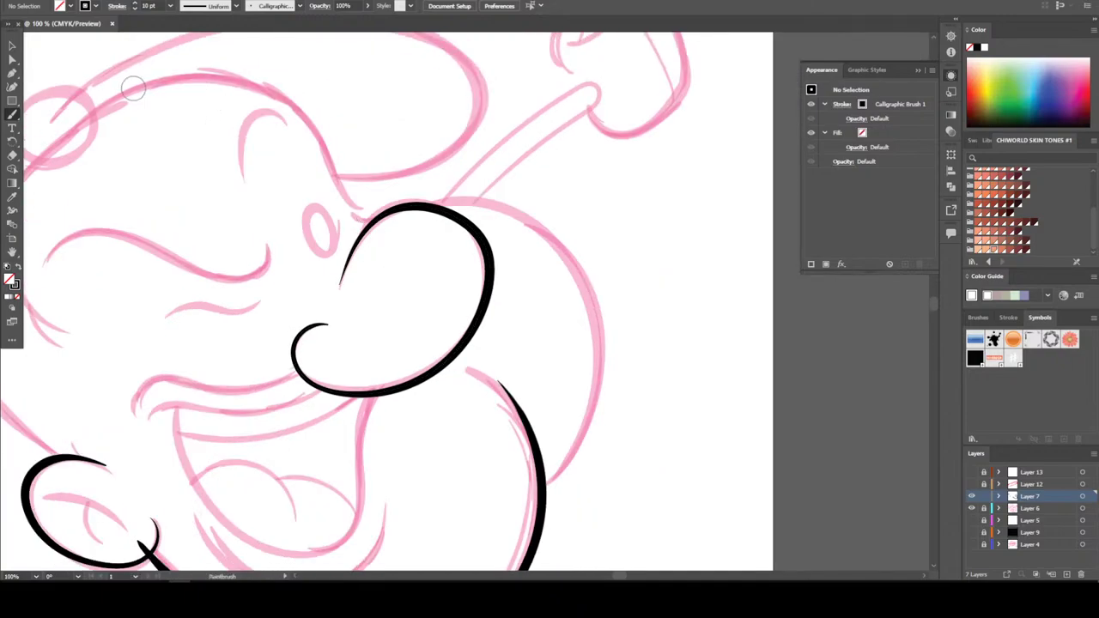
{"action": "mouse_move", "coordinate": [120, 98]}
{"action": "left_mouse_down"}
{"action": "mouse_move", "coordinate": [233, 81]}
{"action": "mouse_move", "coordinate": [297, 113]}
{"action": "mouse_move", "coordinate": [320, 145]}
{"action": "left_mouse_up"}
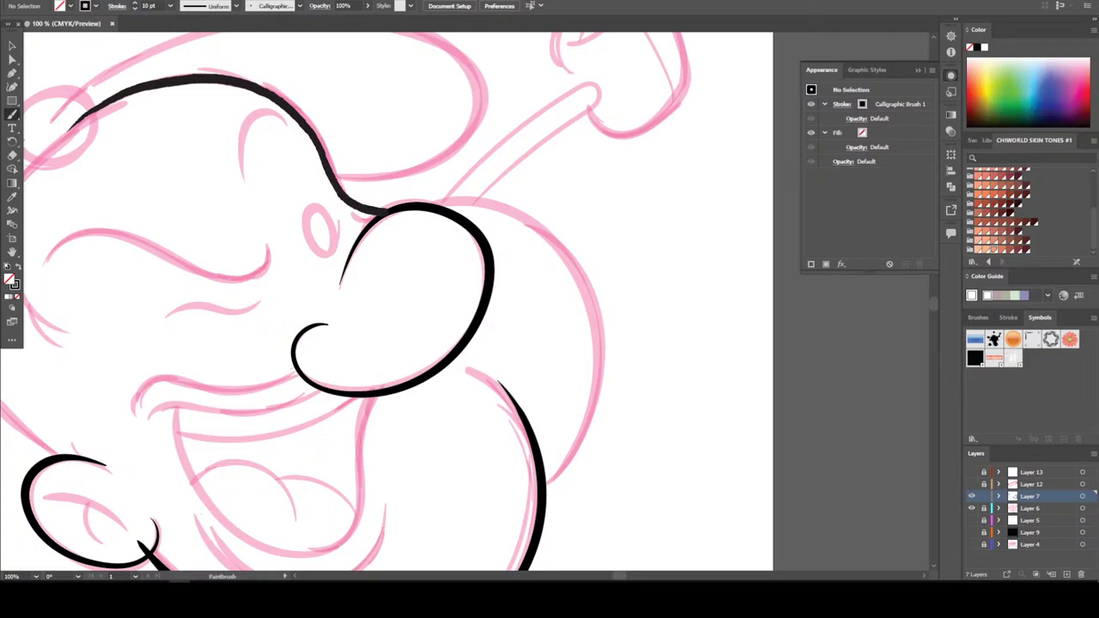
{"action": "mouse_move", "coordinate": [439, 203]}
{"action": "left_mouse_down"}
{"action": "mouse_move", "coordinate": [508, 208]}
{"action": "mouse_move", "coordinate": [537, 225]}
{"action": "mouse_move", "coordinate": [567, 249]}
{"action": "mouse_move", "coordinate": [601, 312]}
{"action": "mouse_move", "coordinate": [607, 371]}
{"action": "mouse_move", "coordinate": [592, 425]}
{"action": "mouse_move", "coordinate": [524, 498]}
{"action": "left_mouse_up"}
{"action": "key", "text": "ctrl+minus"}
{"action": "key", "text": "ctrl+minus"}
{"action": "key", "text": "ctrl+minus"}
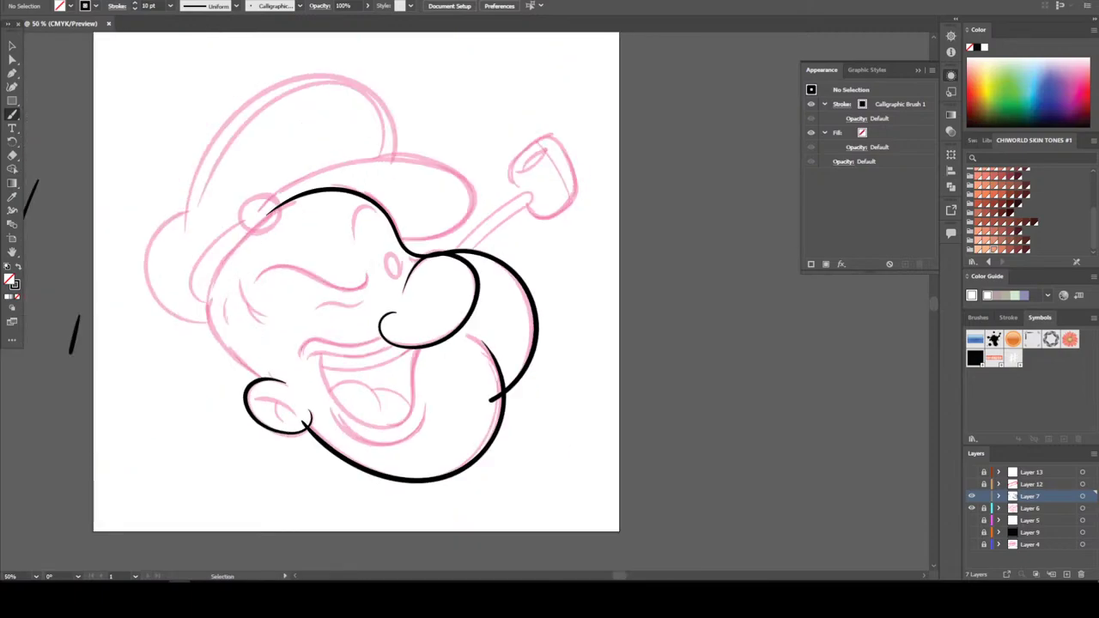
{"action": "key", "text": "ctrl+plus"}
{"action": "key", "text": "ctrl+plus"}
{"action": "key", "text": "ctrl+plus"}
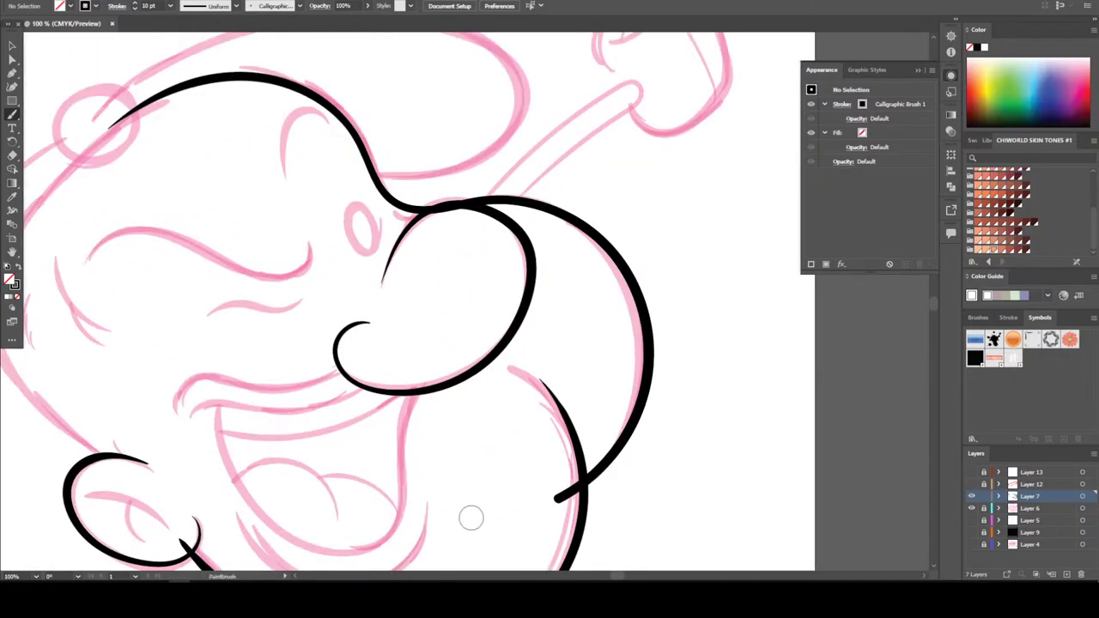
{"action": "key", "text": "ctrl+z"}
{"action": "key", "text": "ctrl+z"}
{"action": "mouse_move", "coordinate": [92, 140]}
{"action": "left_mouse_down"}
{"action": "mouse_move", "coordinate": [201, 86]}
{"action": "mouse_move", "coordinate": [292, 86]}
{"action": "mouse_move", "coordinate": [354, 128]}
{"action": "mouse_move", "coordinate": [395, 209]}
{"action": "left_mouse_up"}
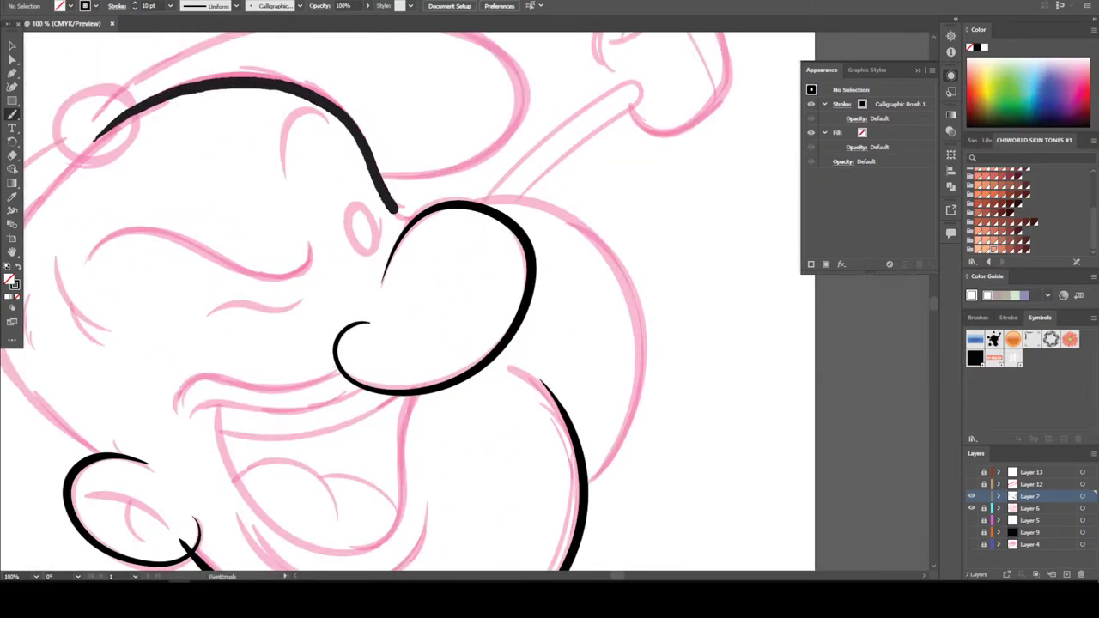
{"action": "mouse_move", "coordinate": [471, 212]}
{"action": "left_mouse_down"}
{"action": "mouse_move", "coordinate": [540, 211]}
{"action": "mouse_move", "coordinate": [575, 228]}
{"action": "mouse_move", "coordinate": [608, 253]}
{"action": "mouse_move", "coordinate": [632, 293]}
{"action": "mouse_move", "coordinate": [648, 367]}
{"action": "mouse_move", "coordinate": [633, 427]}
{"action": "mouse_move", "coordinate": [563, 497]}
{"action": "left_mouse_up"}
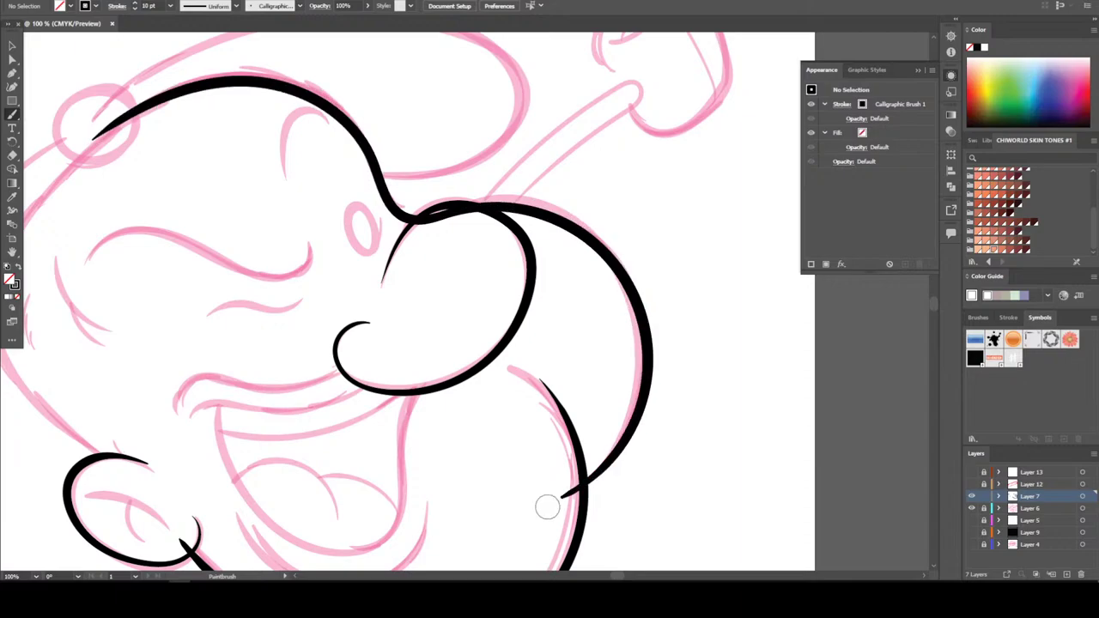
{"action": "scroll", "coordinate": [548, 507], "scroll_direction": "down", "scroll_amount": 5}
{"action": "scroll", "coordinate": [528, 518], "scroll_direction": "up", "scroll_amount": 5}
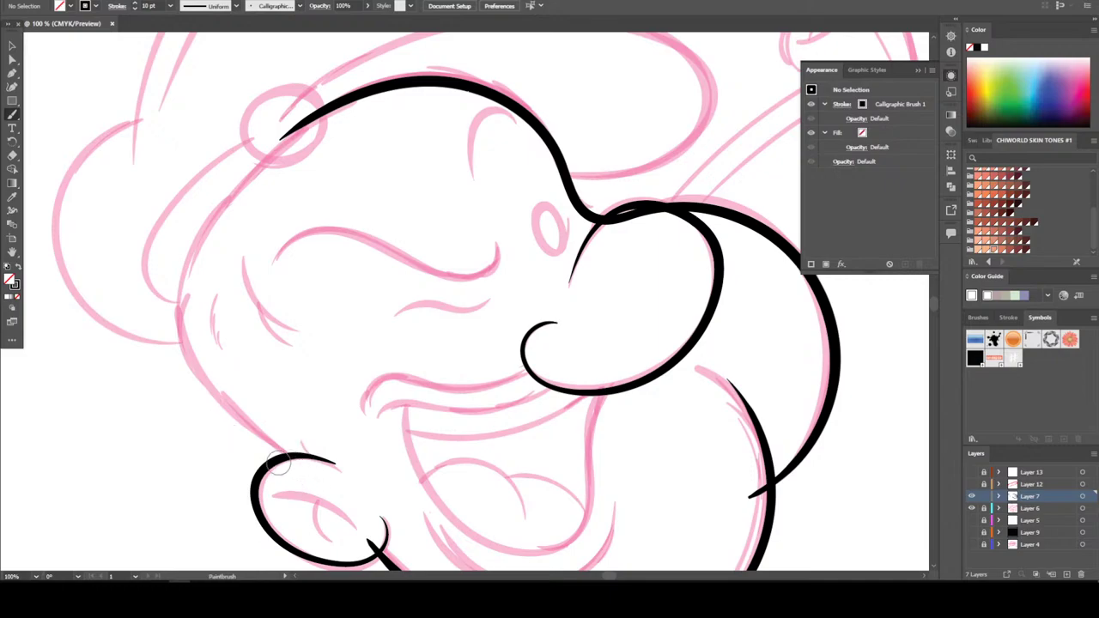
Ink two left cheek strokes up from the ear to the head outline
{"action": "mouse_move", "coordinate": [284, 455]}
{"action": "left_mouse_down"}
{"action": "mouse_move", "coordinate": [198, 399]}
{"action": "mouse_move", "coordinate": [172, 337]}
{"action": "mouse_move", "coordinate": [171, 290]}
{"action": "mouse_move", "coordinate": [196, 246]}
{"action": "mouse_move", "coordinate": [279, 145]}
{"action": "left_mouse_up"}
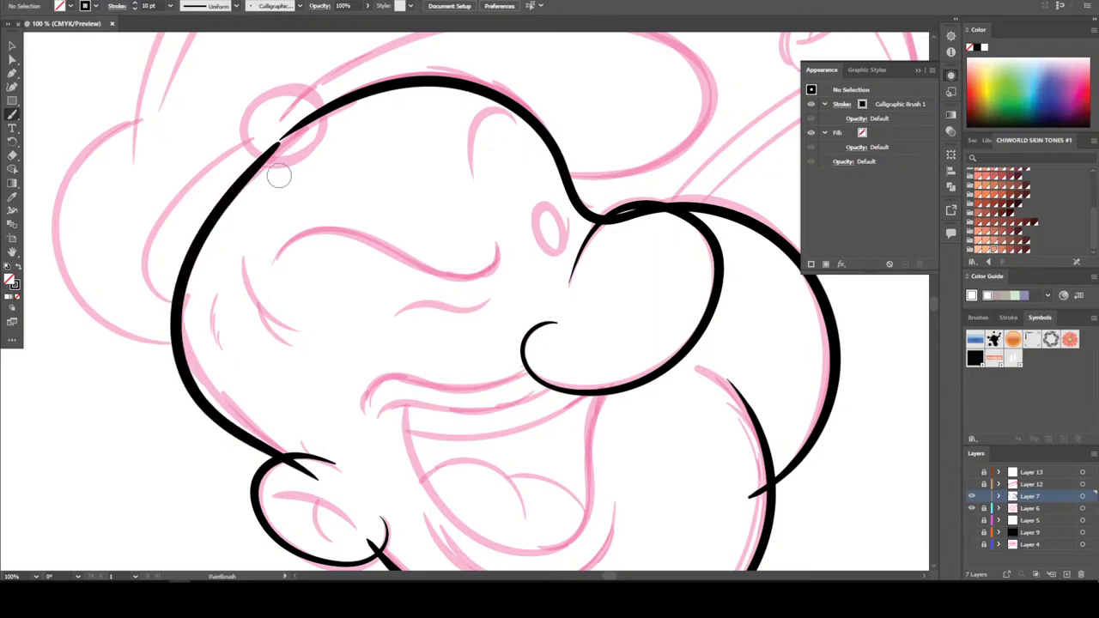
{"action": "key", "text": "ctrl+minus"}
{"action": "key", "text": "ctrl+minus"}
{"action": "key", "text": "ctrl+minus"}
{"action": "key", "text": "ctrl+plus"}
{"action": "key", "text": "ctrl+plus"}
{"action": "key", "text": "ctrl+plus"}
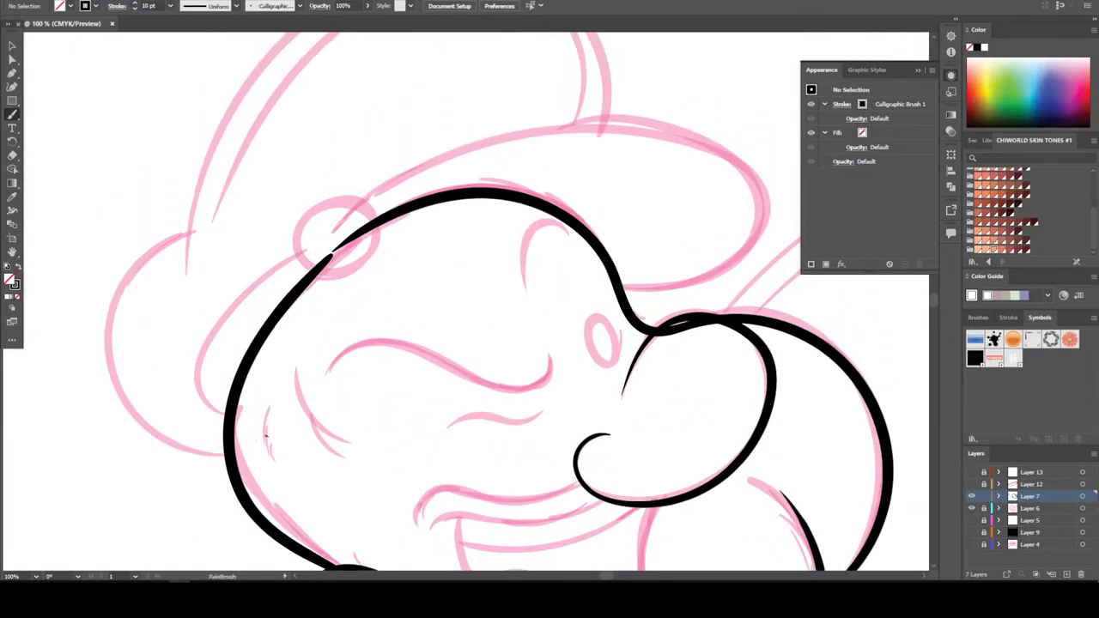
{"action": "left_click_drag", "start_coordinate": [210, 330], "coordinate": [309, 248]}
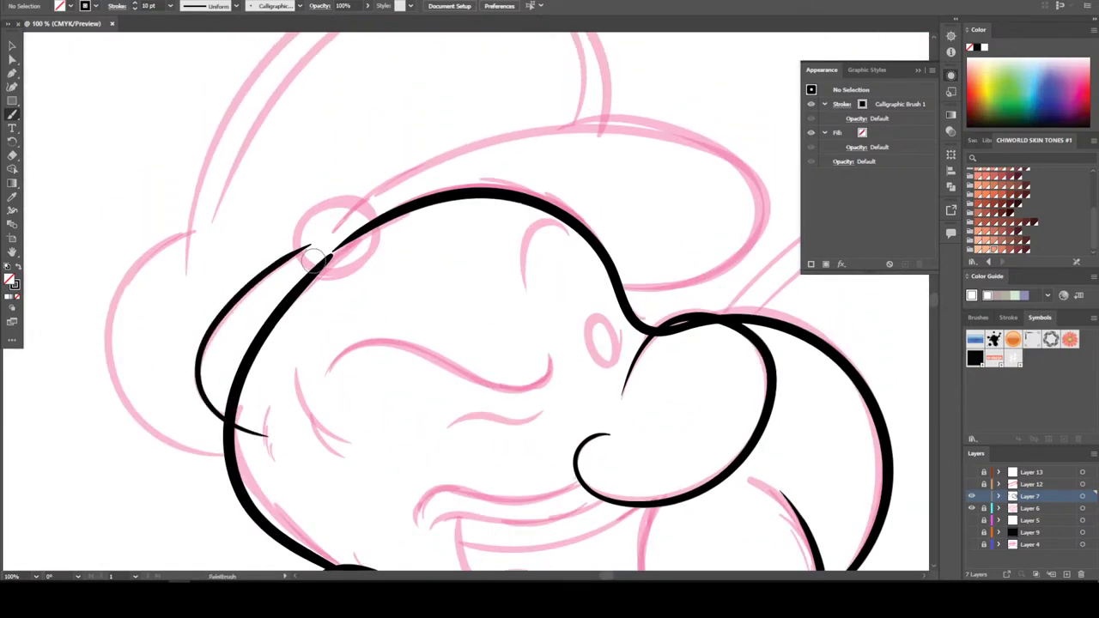
Ink the small circle at the hat's edge over the sketch
{"action": "key", "text": "ctrl+plus"}
{"action": "key", "text": "ctrl+plus"}
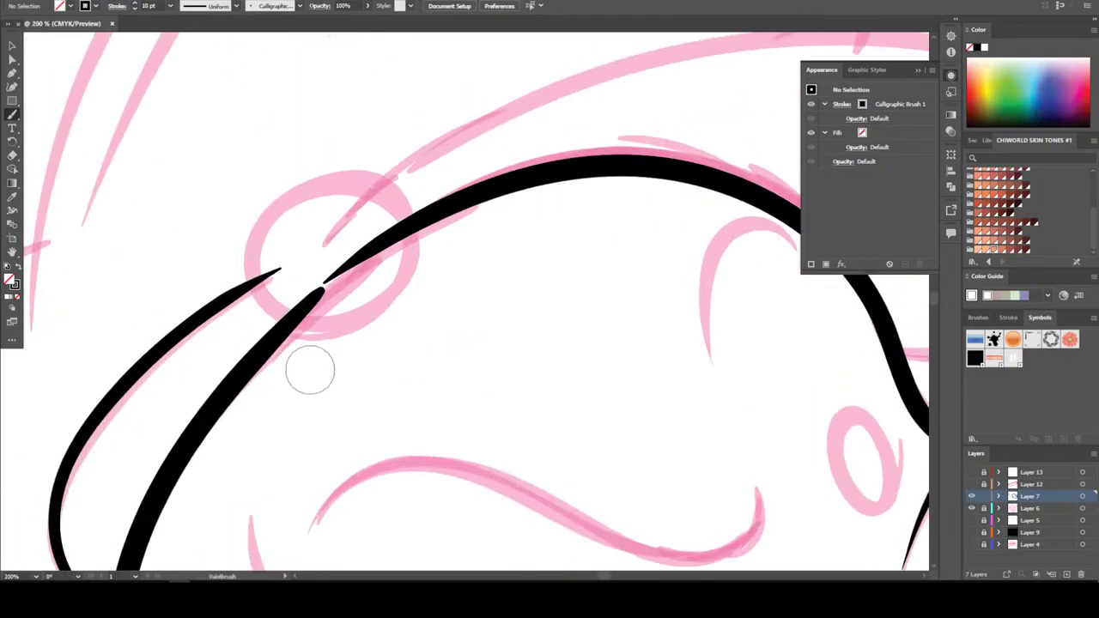
{"action": "mouse_move", "coordinate": [247, 316]}
{"action": "left_mouse_down"}
{"action": "mouse_move", "coordinate": [249, 354]}
{"action": "mouse_move", "coordinate": [357, 404]}
{"action": "mouse_move", "coordinate": [413, 298]}
{"action": "mouse_move", "coordinate": [316, 245]}
{"action": "mouse_move", "coordinate": [251, 302]}
{"action": "mouse_move", "coordinate": [239, 359]}
{"action": "mouse_move", "coordinate": [378, 397]}
{"action": "mouse_move", "coordinate": [403, 365]}
{"action": "left_mouse_up"}
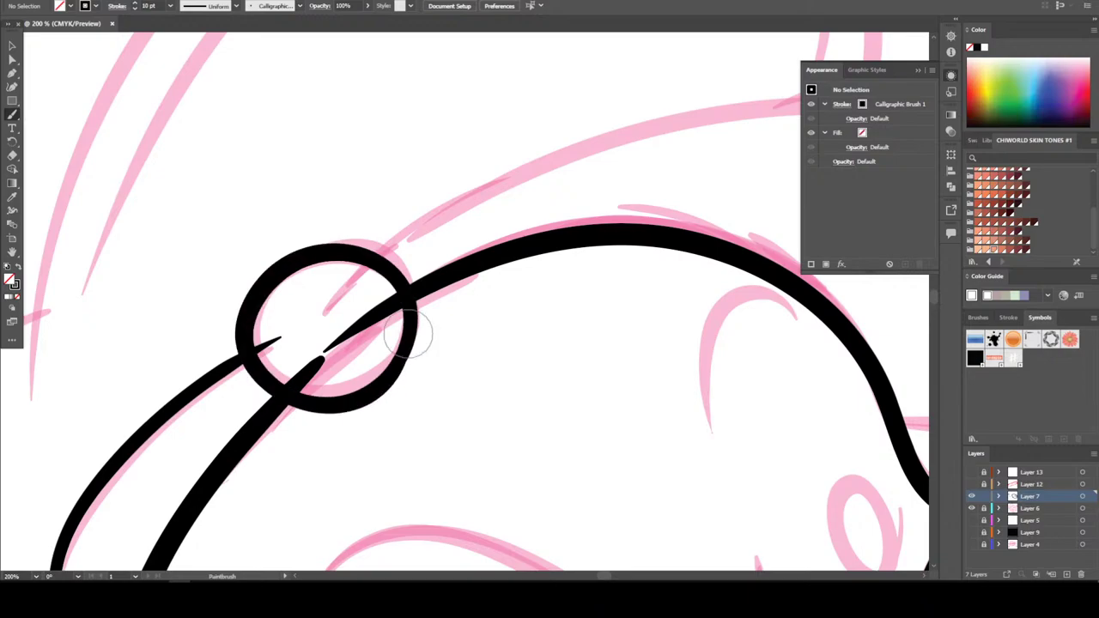
{"action": "key", "text": "ctrl+minus"}
{"action": "key", "text": "ctrl+0"}
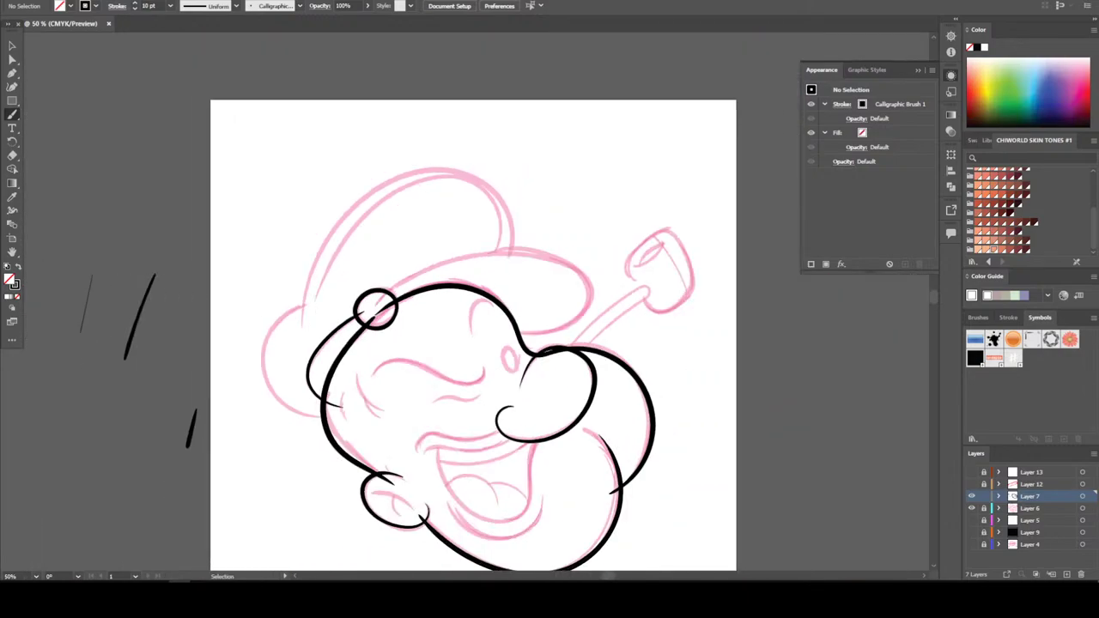
Ink the cap's left brim curve from the circle and its tall rounded crown
{"action": "key", "text": "ctrl+1"}
{"action": "mouse_move", "coordinate": [220, 306]}
{"action": "left_mouse_down"}
{"action": "mouse_move", "coordinate": [288, 250]}
{"action": "mouse_move", "coordinate": [417, 210]}
{"action": "mouse_move", "coordinate": [520, 210]}
{"action": "mouse_move", "coordinate": [599, 236]}
{"action": "mouse_move", "coordinate": [637, 265]}
{"action": "mouse_move", "coordinate": [649, 299]}
{"action": "mouse_move", "coordinate": [623, 342]}
{"action": "mouse_move", "coordinate": [563, 364]}
{"action": "mouse_move", "coordinate": [472, 370]}
{"action": "left_mouse_up"}
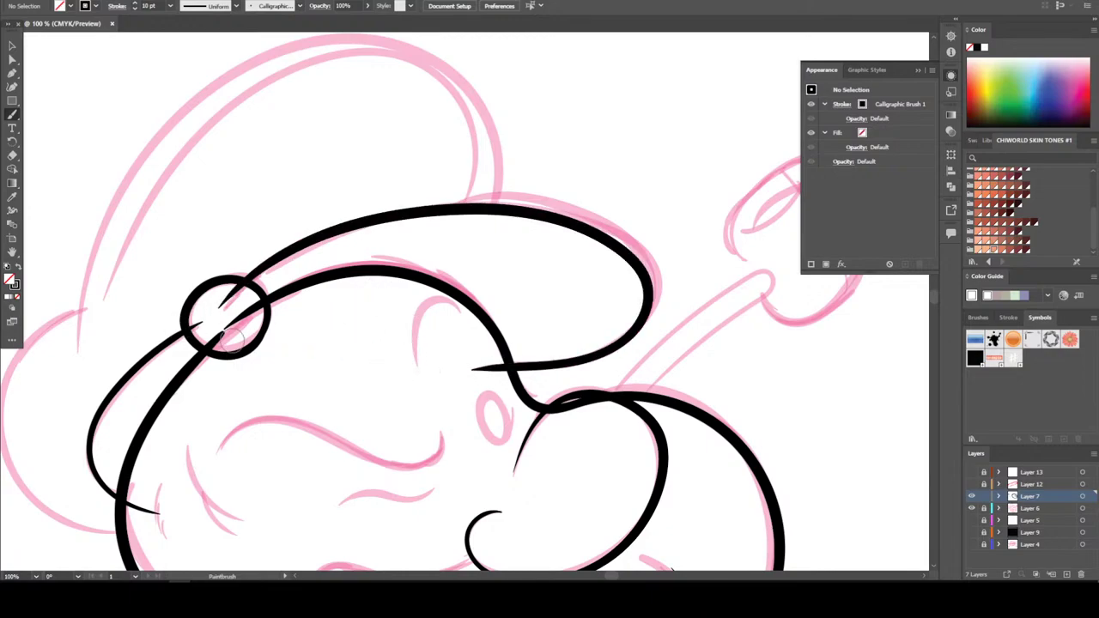
{"action": "key", "text": "ctrl+minus"}
{"action": "key", "text": "ctrl+minus"}
{"action": "key", "text": "ctrl+plus"}
{"action": "key", "text": "ctrl+plus"}
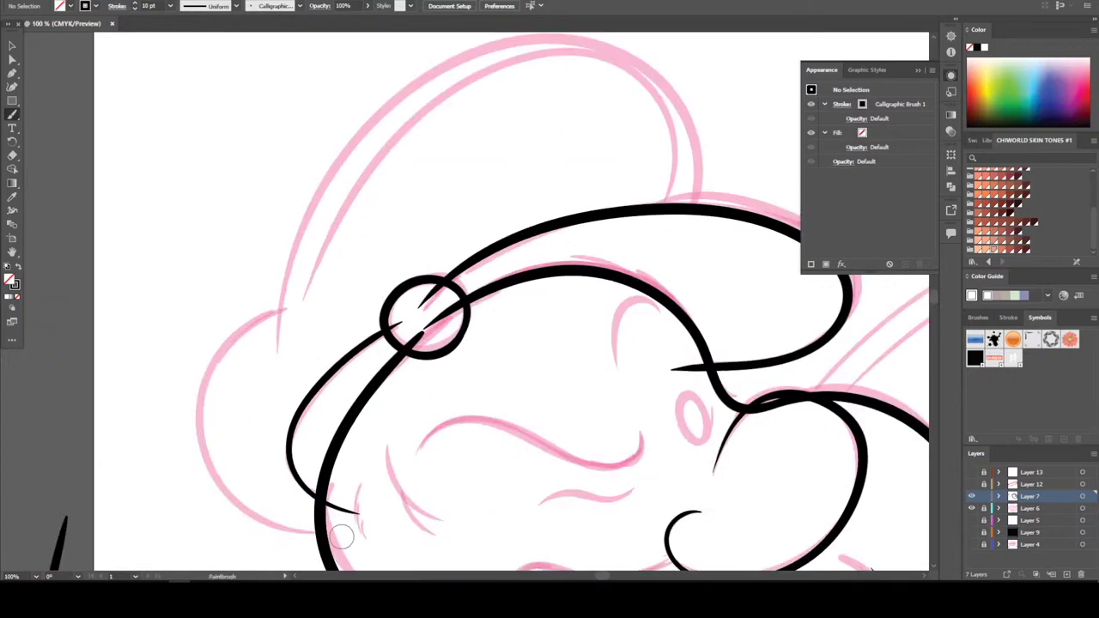
{"action": "mouse_move", "coordinate": [339, 523]}
{"action": "left_mouse_down"}
{"action": "mouse_move", "coordinate": [266, 532]}
{"action": "mouse_move", "coordinate": [189, 456]}
{"action": "mouse_move", "coordinate": [205, 363]}
{"action": "mouse_move", "coordinate": [273, 311]}
{"action": "mouse_move", "coordinate": [317, 305]}
{"action": "left_mouse_up"}
{"action": "scroll", "coordinate": [269, 437], "scroll_direction": "up", "scroll_amount": 3}
{"action": "mouse_move", "coordinate": [273, 443]}
{"action": "left_mouse_down"}
{"action": "mouse_move", "coordinate": [294, 328]}
{"action": "mouse_move", "coordinate": [329, 251]}
{"action": "mouse_move", "coordinate": [375, 188]}
{"action": "mouse_move", "coordinate": [437, 142]}
{"action": "mouse_move", "coordinate": [510, 122]}
{"action": "mouse_move", "coordinate": [573, 121]}
{"action": "mouse_move", "coordinate": [661, 152]}
{"action": "mouse_move", "coordinate": [695, 207]}
{"action": "mouse_move", "coordinate": [700, 266]}
{"action": "mouse_move", "coordinate": [674, 330]}
{"action": "left_mouse_up"}
{"action": "key", "text": "ctrl+minus"}
{"action": "key", "text": "ctrl+minus"}
{"action": "key", "text": "ctrl+minus"}
{"action": "key", "text": "ctrl+minus"}
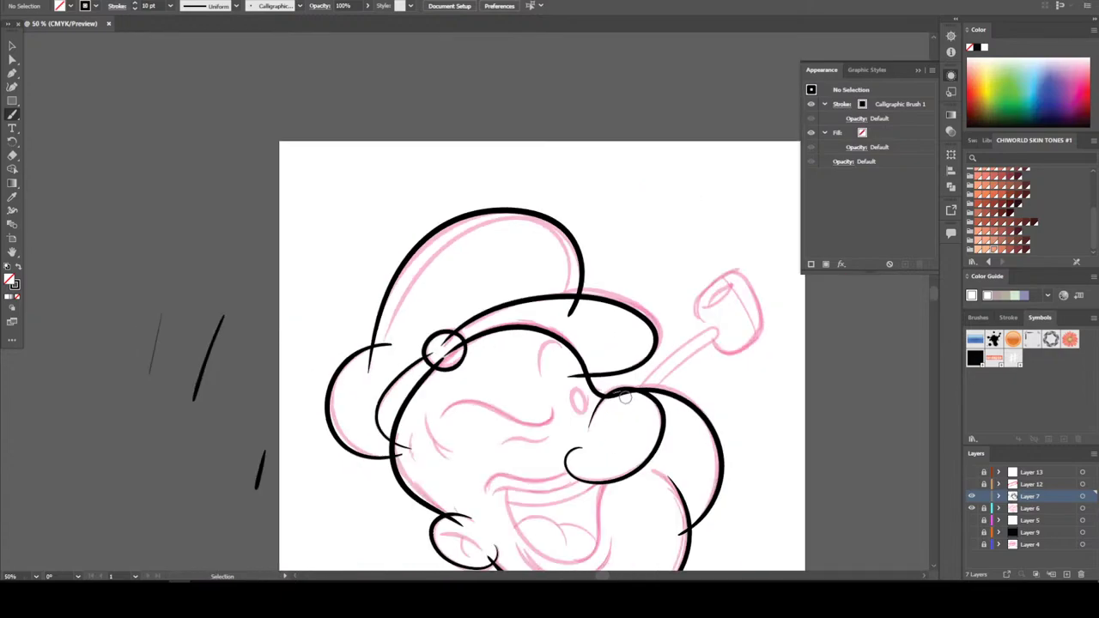
{"action": "key", "text": "ctrl+plus"}
{"action": "key", "text": "ctrl+plus"}
{"action": "key", "text": "ctrl+plus"}
{"action": "key", "text": "ctrl+plus"}
{"action": "key", "text": "ctrl+plus"}
{"action": "key", "text": "ctrl+plus"}
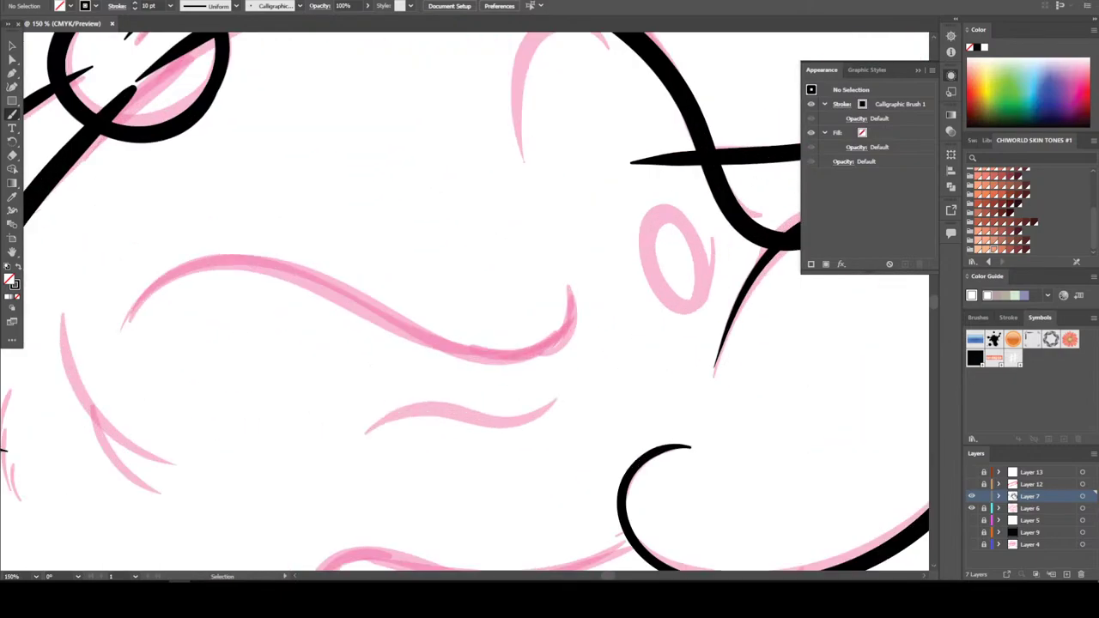
Replace a misplaced stroke with the wavy eye line and the wrinkle along the pink guide
{"action": "scroll", "coordinate": [687, 386], "scroll_direction": "down", "scroll_amount": 1}
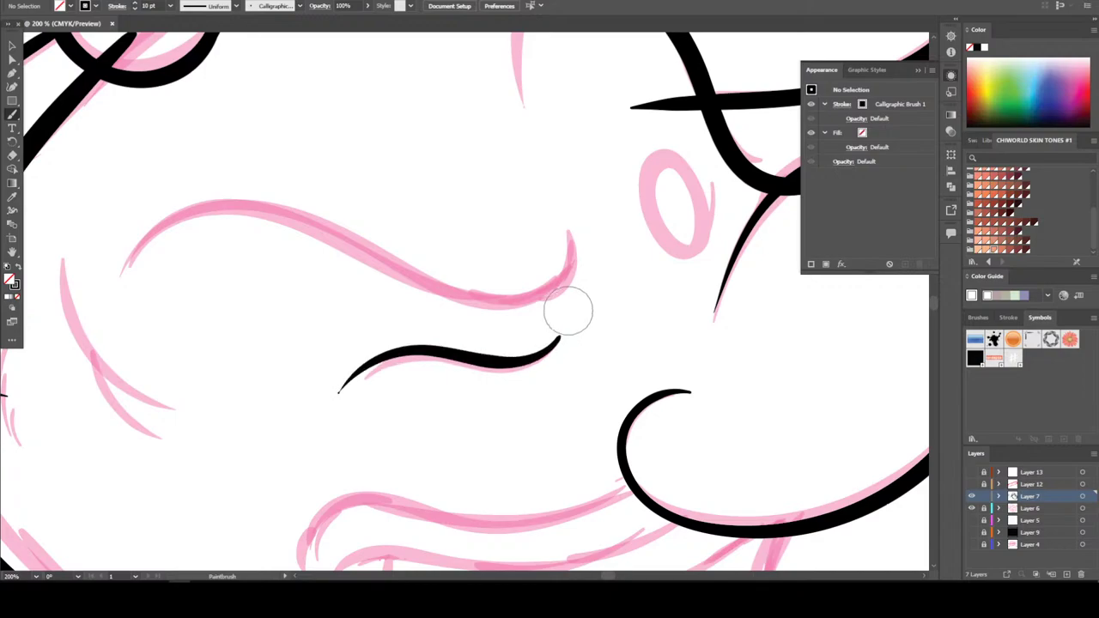
{"action": "scroll", "coordinate": [167, 257], "scroll_direction": "up", "scroll_amount": 1}
{"action": "key", "text": "ctrl+z"}
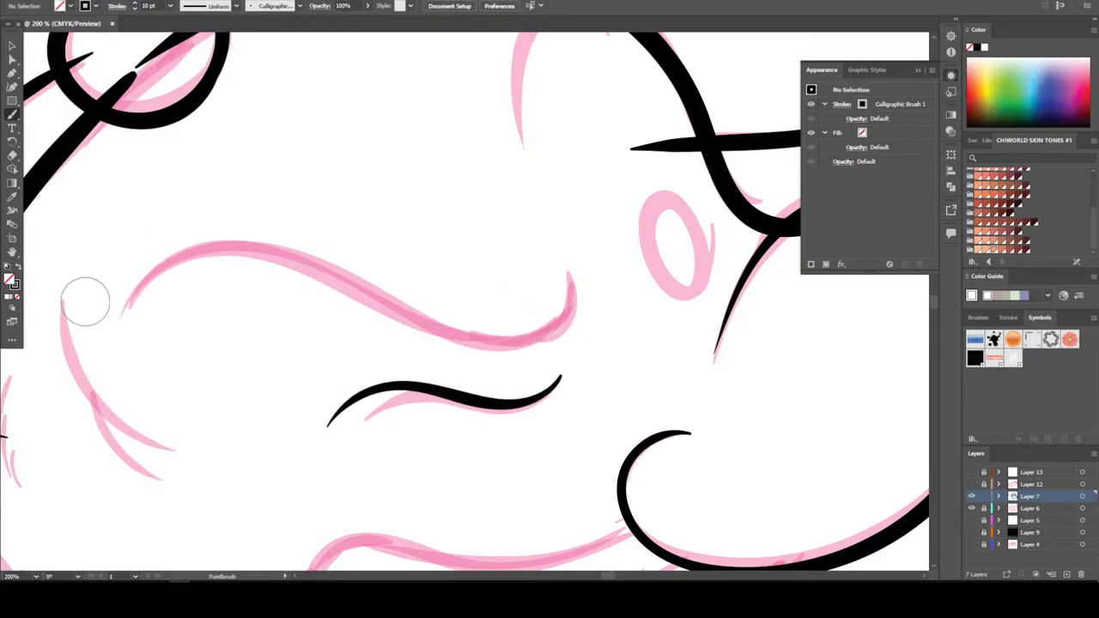
{"action": "mouse_move", "coordinate": [137, 280]}
{"action": "left_mouse_down"}
{"action": "mouse_move", "coordinate": [224, 260]}
{"action": "mouse_move", "coordinate": [318, 277]}
{"action": "mouse_move", "coordinate": [491, 341]}
{"action": "mouse_move", "coordinate": [535, 337]}
{"action": "mouse_move", "coordinate": [562, 319]}
{"action": "left_mouse_up"}
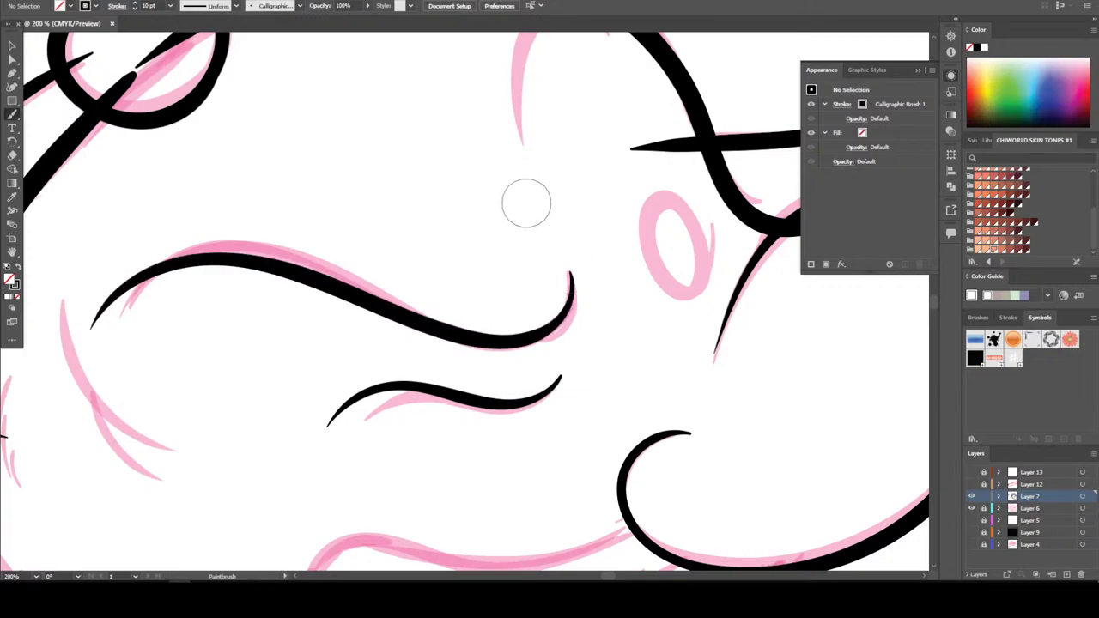
{"action": "scroll", "coordinate": [524, 201], "scroll_direction": "up", "scroll_amount": 3}
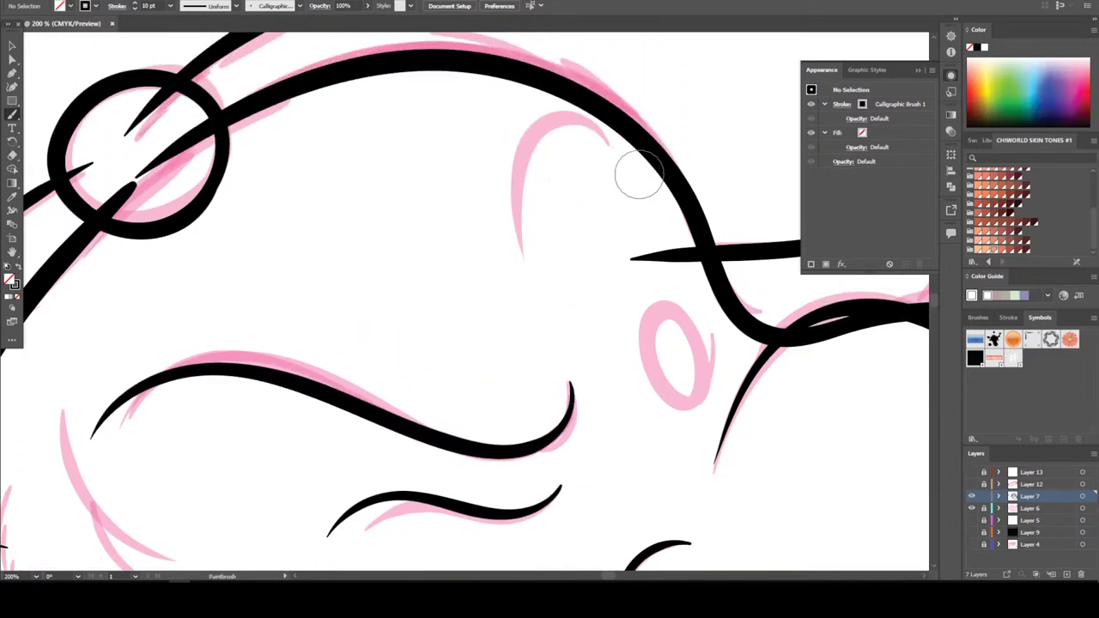
{"action": "mouse_move", "coordinate": [528, 144]}
{"action": "left_mouse_down"}
{"action": "mouse_move", "coordinate": [511, 178]}
{"action": "mouse_move", "coordinate": [518, 233]}
{"action": "left_mouse_up"}
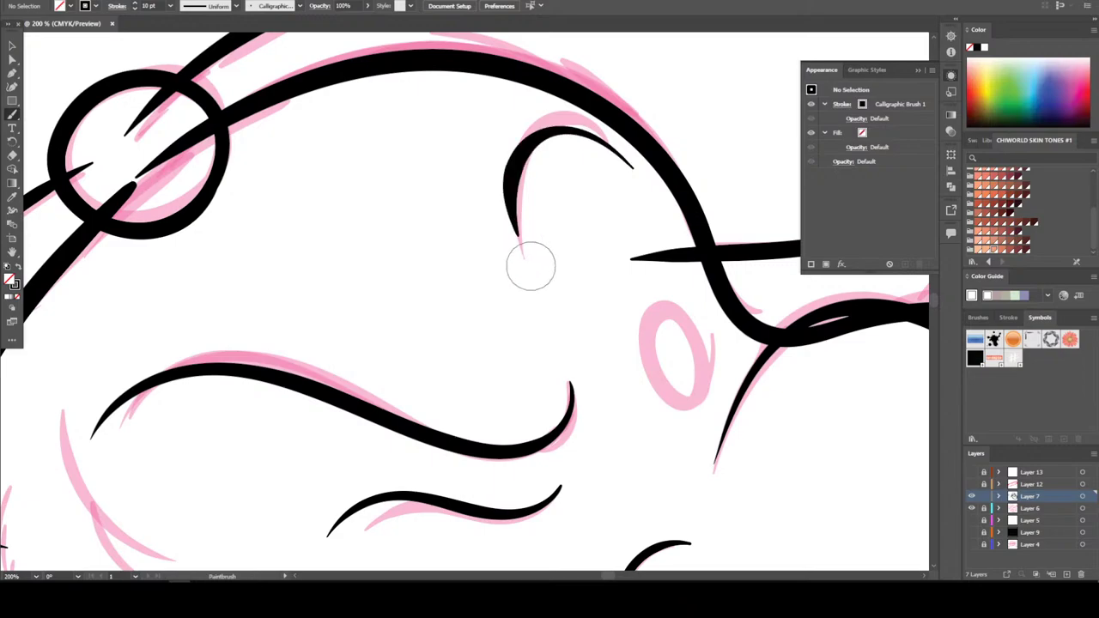
{"action": "scroll", "coordinate": [531, 329], "scroll_direction": "down", "scroll_amount": 5}
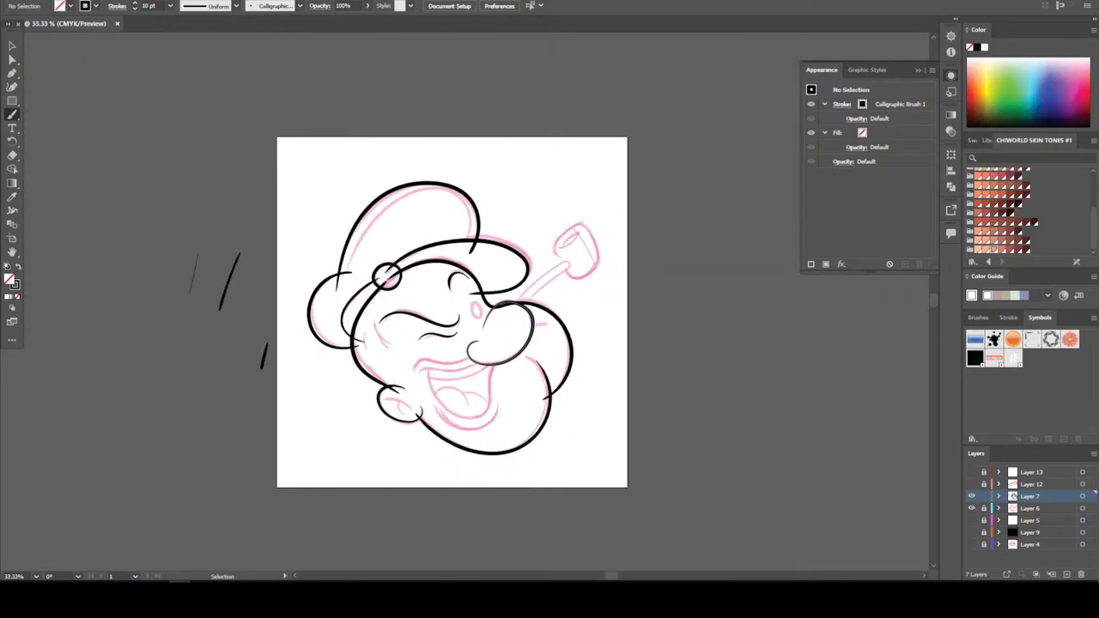
{"action": "scroll", "coordinate": [556, 335], "scroll_direction": "up", "scroll_amount": 4}
{"action": "scroll", "coordinate": [545, 386], "scroll_direction": "up", "scroll_amount": 3}
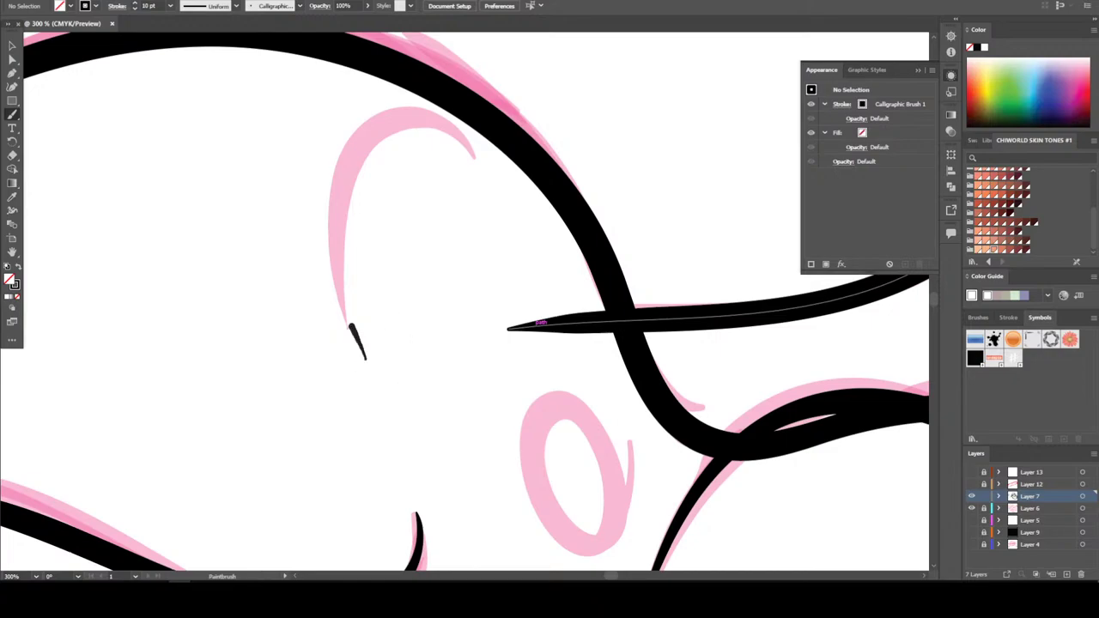
Ink the brow arc upward and right, then thicken its tip
{"action": "left_click_drag", "start_coordinate": [350, 325], "coordinate": [328, 214]}
{"action": "left_click_drag", "start_coordinate": [364, 148], "coordinate": [414, 131]}
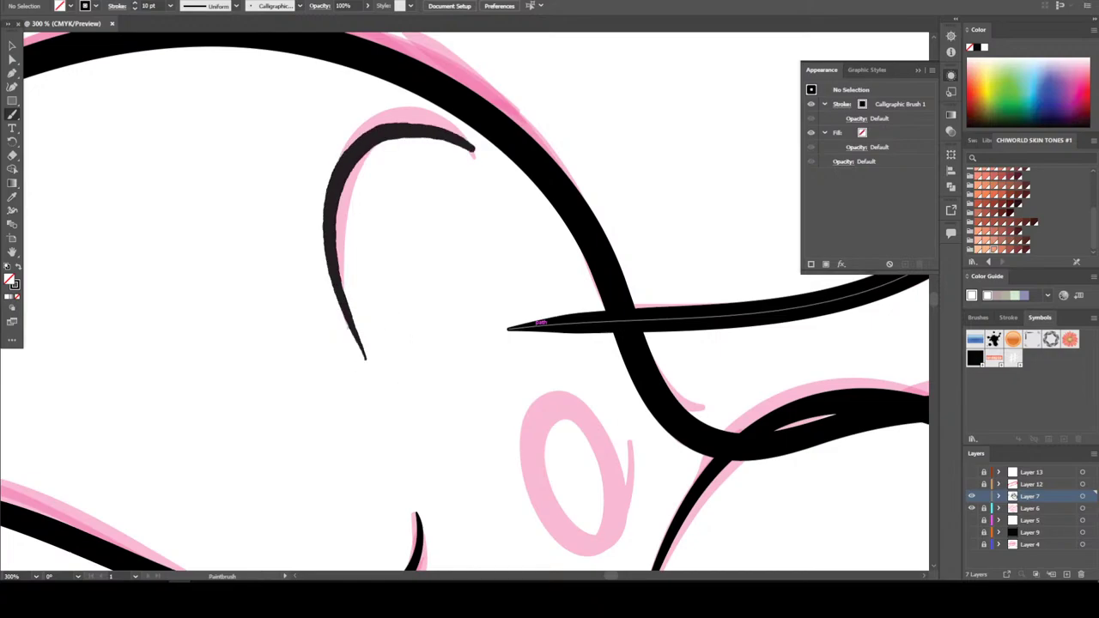
{"action": "key", "text": "ctrl+1"}
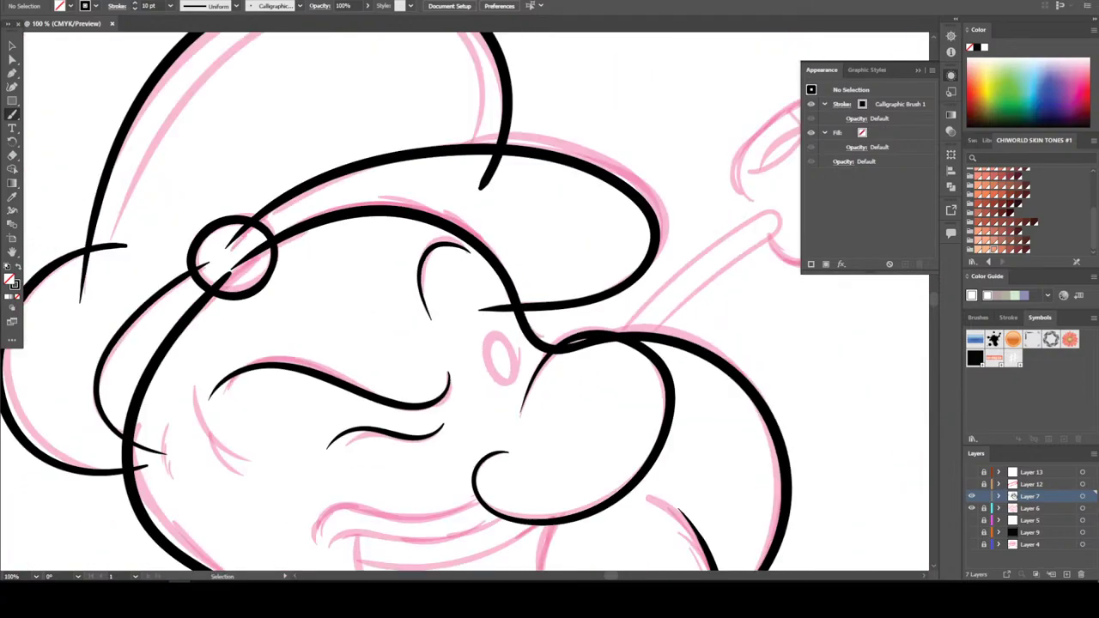
{"action": "scroll", "coordinate": [421, 301], "scroll_direction": "down", "scroll_amount": 3}
{"action": "scroll", "coordinate": [421, 302], "scroll_direction": "up", "scroll_amount": 6}
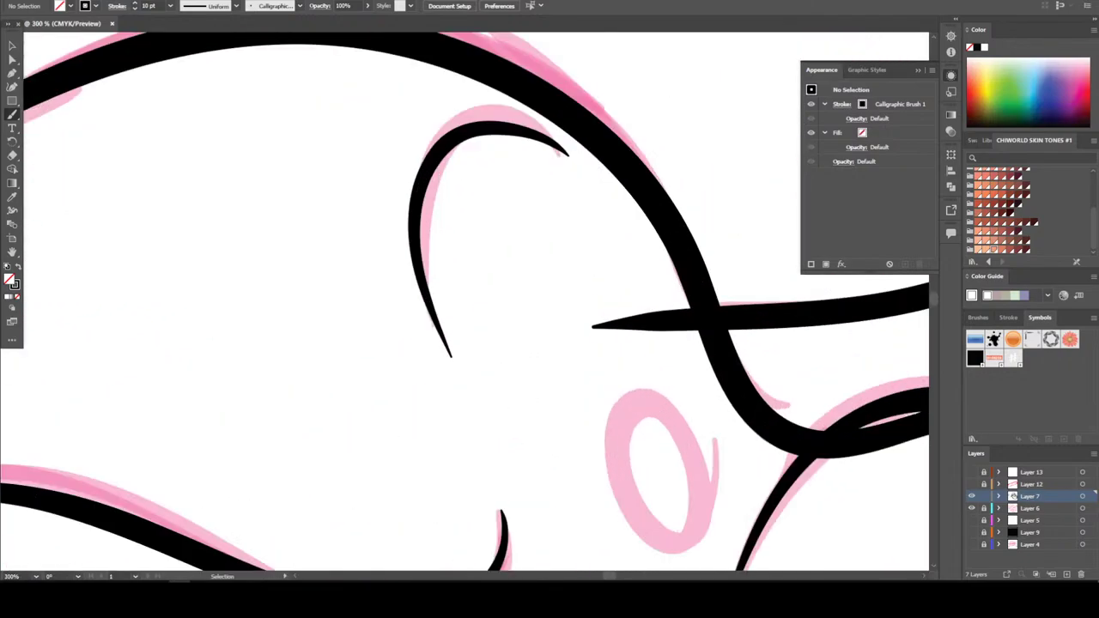
{"action": "scroll", "coordinate": [468, 129], "scroll_direction": "up", "scroll_amount": 1}
{"action": "mouse_move", "coordinate": [626, 192]}
{"action": "left_mouse_down"}
{"action": "mouse_move", "coordinate": [599, 153]}
{"action": "mouse_move", "coordinate": [556, 129]}
{"action": "mouse_move", "coordinate": [476, 112]}
{"action": "mouse_move", "coordinate": [405, 152]}
{"action": "mouse_move", "coordinate": [379, 232]}
{"action": "left_mouse_up"}
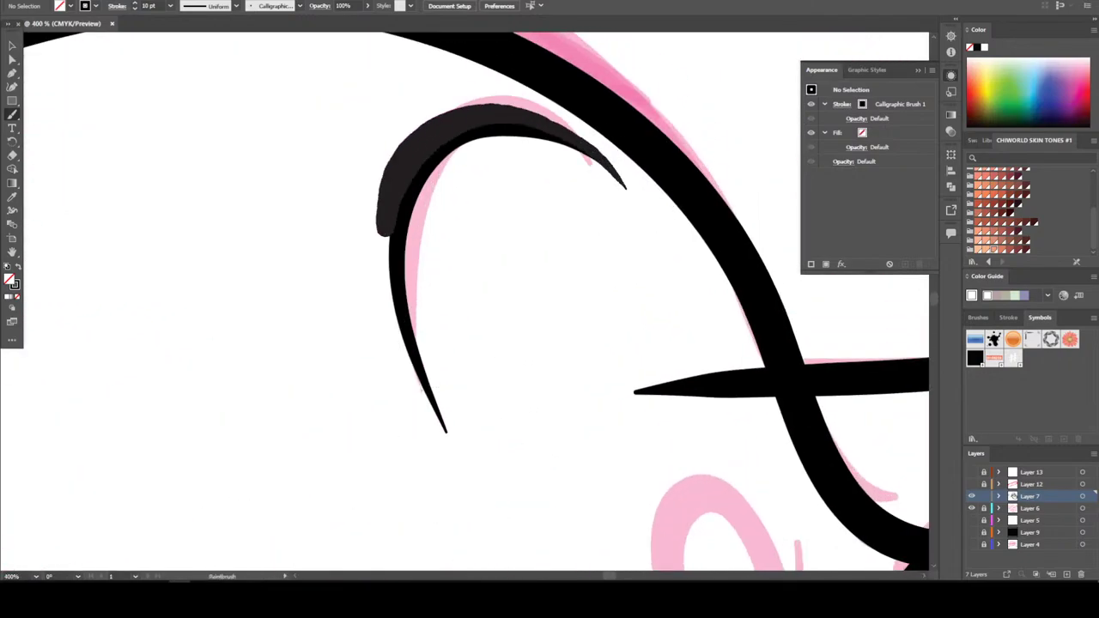
{"action": "key", "text": "ctrl+1"}
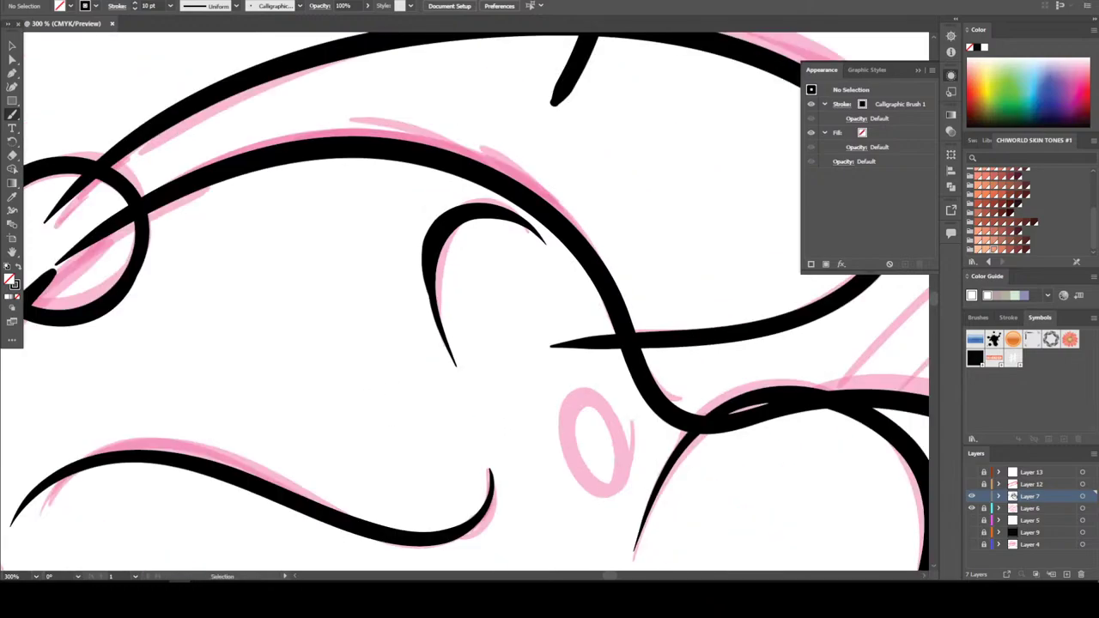
{"action": "scroll", "coordinate": [507, 447], "scroll_direction": "up", "scroll_amount": 3}
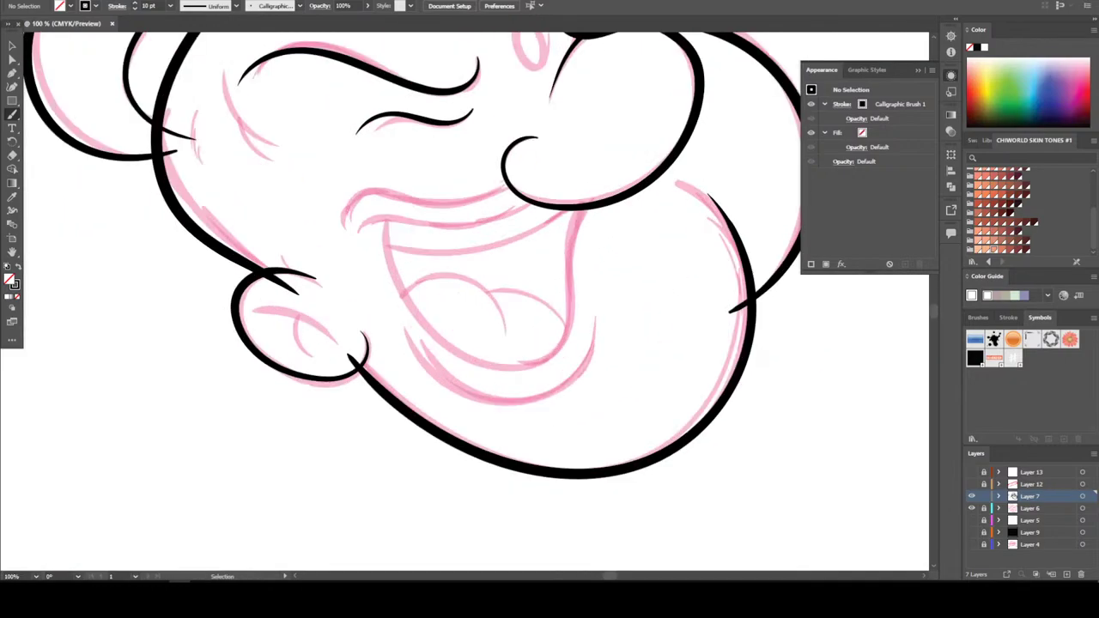
Ink the two upper lip lines, the mouth outline around the jaw, and the inner mouth line
{"action": "scroll", "coordinate": [507, 447], "scroll_direction": "up", "scroll_amount": 2}
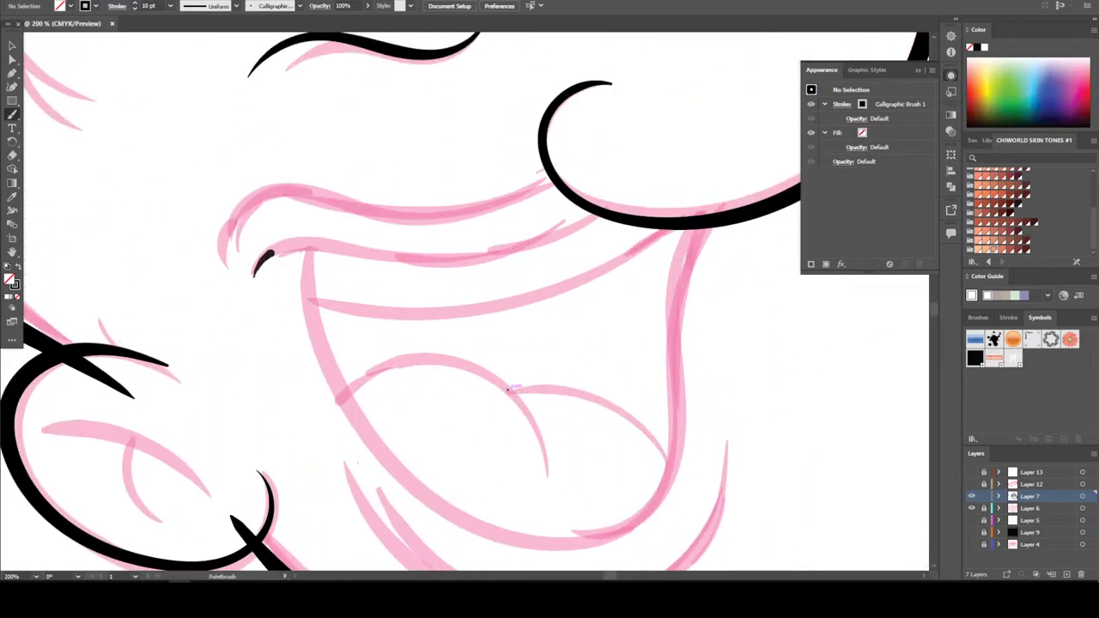
{"action": "left_click_drag", "start_coordinate": [369, 250], "coordinate": [498, 255]}
{"action": "left_click_drag", "start_coordinate": [595, 223], "coordinate": [603, 216]}
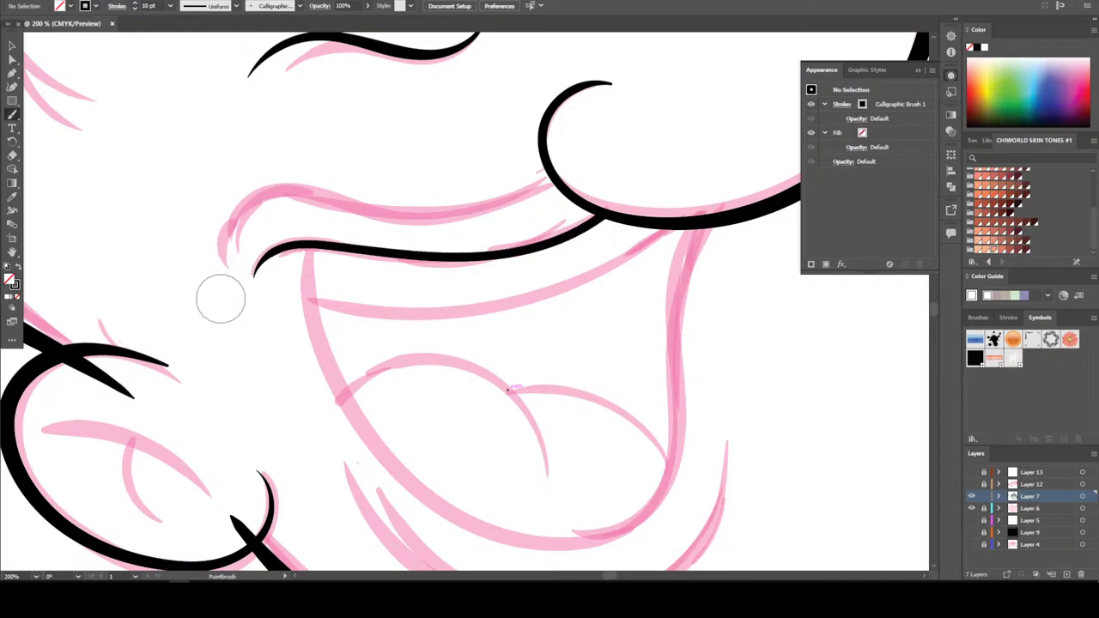
{"action": "mouse_move", "coordinate": [289, 191]}
{"action": "left_mouse_down"}
{"action": "mouse_move", "coordinate": [432, 211]}
{"action": "mouse_move", "coordinate": [538, 193]}
{"action": "left_mouse_up"}
{"action": "scroll", "coordinate": [312, 208], "scroll_direction": "down", "scroll_amount": 2}
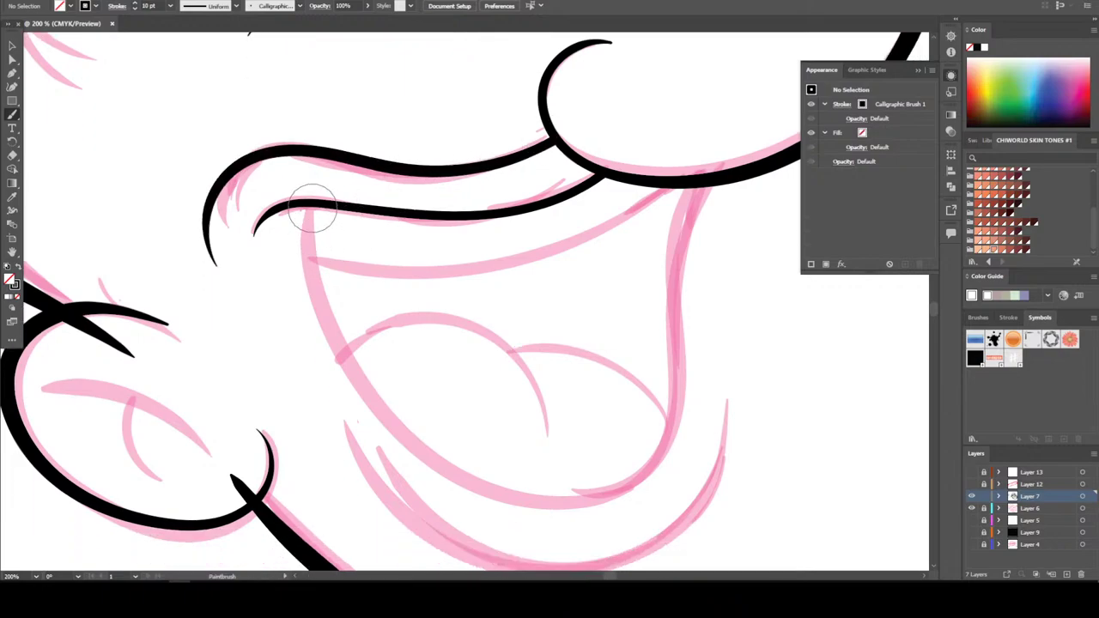
{"action": "mouse_move", "coordinate": [311, 209]}
{"action": "left_mouse_down"}
{"action": "mouse_move", "coordinate": [309, 263]}
{"action": "mouse_move", "coordinate": [353, 378]}
{"action": "mouse_move", "coordinate": [451, 475]}
{"action": "mouse_move", "coordinate": [533, 502]}
{"action": "mouse_move", "coordinate": [619, 491]}
{"action": "left_mouse_up"}
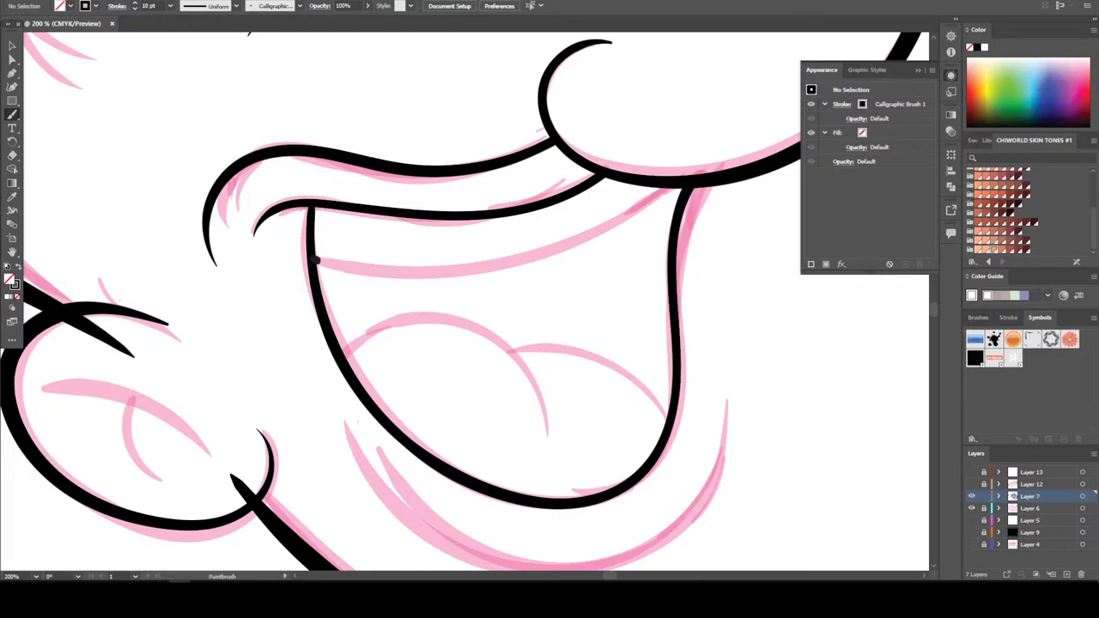
{"action": "mouse_move", "coordinate": [316, 261]}
{"action": "left_mouse_down"}
{"action": "mouse_move", "coordinate": [438, 272]}
{"action": "mouse_move", "coordinate": [553, 250]}
{"action": "mouse_move", "coordinate": [615, 225]}
{"action": "left_mouse_up"}
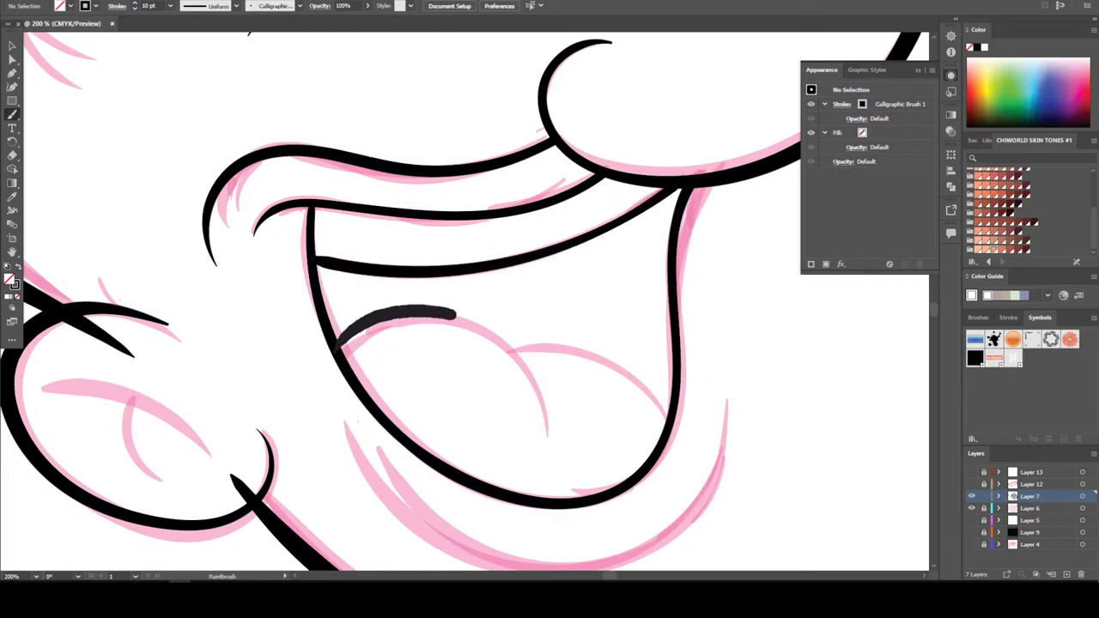
Ink the upper and lower tongue curves, redrawing one misplaced stroke
{"action": "left_click_drag", "start_coordinate": [524, 361], "coordinate": [546, 429]}
{"action": "scroll", "coordinate": [447, 339], "scroll_direction": "down", "scroll_amount": 1}
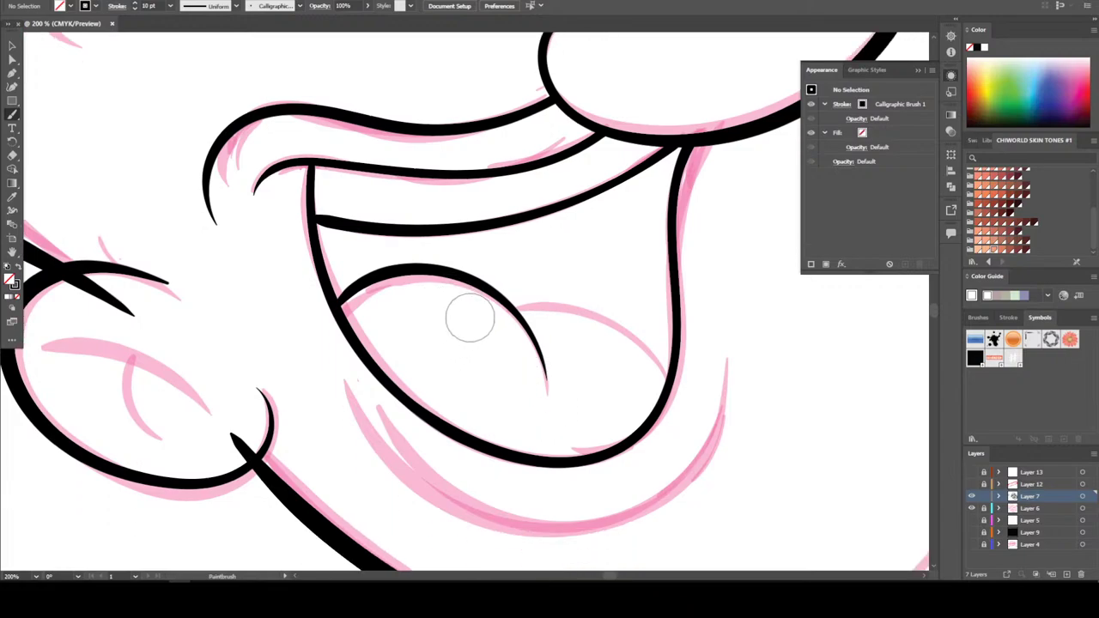
{"action": "left_click_drag", "start_coordinate": [465, 320], "coordinate": [483, 307]}
{"action": "mouse_move", "coordinate": [579, 294]}
{"action": "left_mouse_down"}
{"action": "mouse_move", "coordinate": [637, 318]}
{"action": "mouse_move", "coordinate": [669, 361]}
{"action": "mouse_move", "coordinate": [687, 419]}
{"action": "left_mouse_up"}
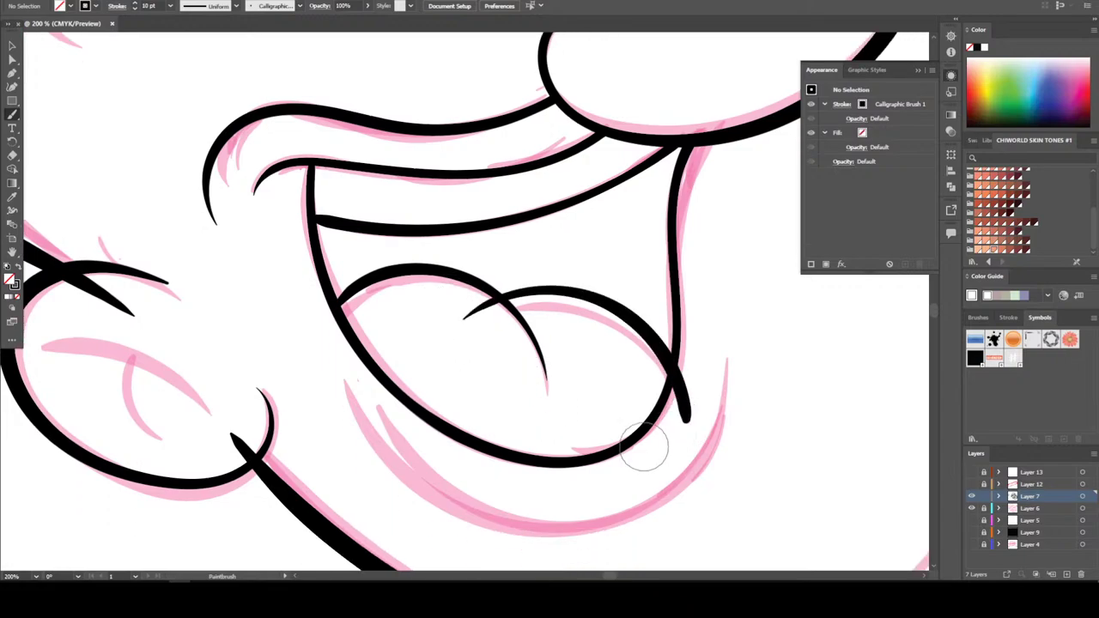
{"action": "scroll", "coordinate": [644, 404], "scroll_direction": "down", "scroll_amount": 1}
{"action": "key", "text": "ctrl+z"}
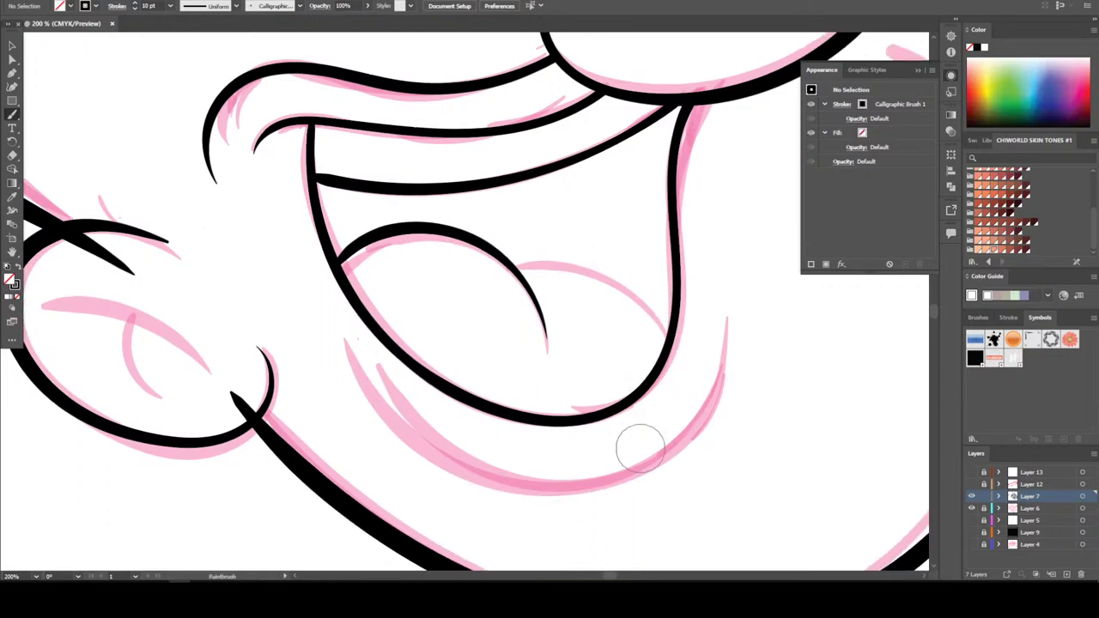
{"action": "mouse_move", "coordinate": [625, 315]}
{"action": "left_mouse_down"}
{"action": "mouse_move", "coordinate": [537, 262]}
{"action": "mouse_move", "coordinate": [482, 283]}
{"action": "left_mouse_up"}
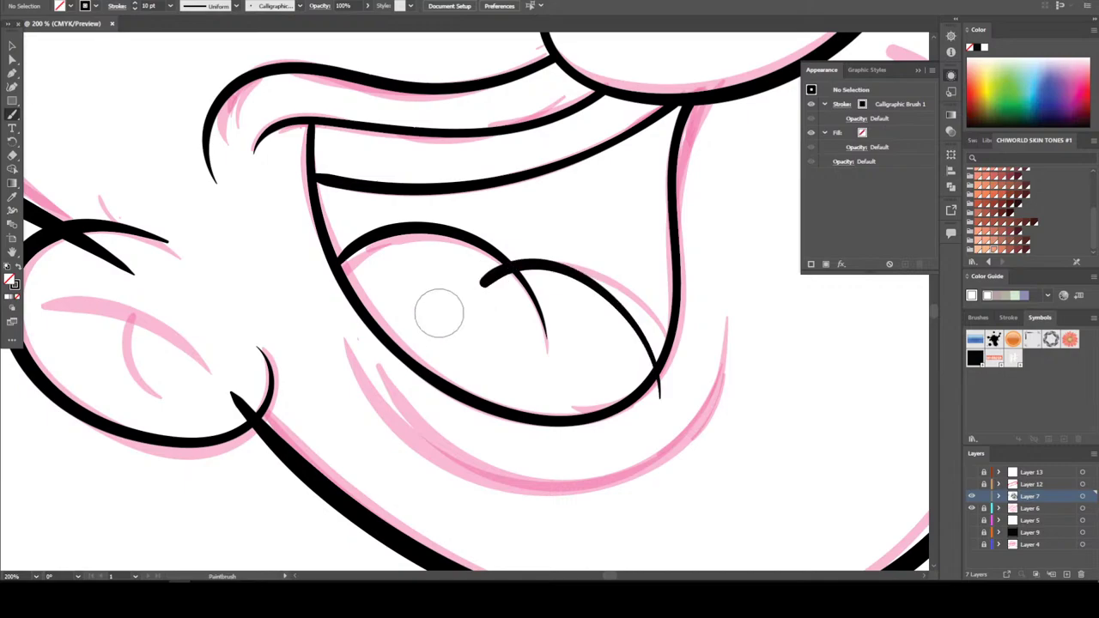
{"action": "mouse_move", "coordinate": [335, 345]}
{"action": "left_mouse_down"}
{"action": "mouse_move", "coordinate": [440, 457]}
{"action": "mouse_move", "coordinate": [517, 484]}
{"action": "mouse_move", "coordinate": [604, 487]}
{"action": "mouse_move", "coordinate": [648, 472]}
{"action": "mouse_move", "coordinate": [700, 428]}
{"action": "left_mouse_up"}
{"action": "left_click_drag", "start_coordinate": [725, 365], "coordinate": [727, 361]}
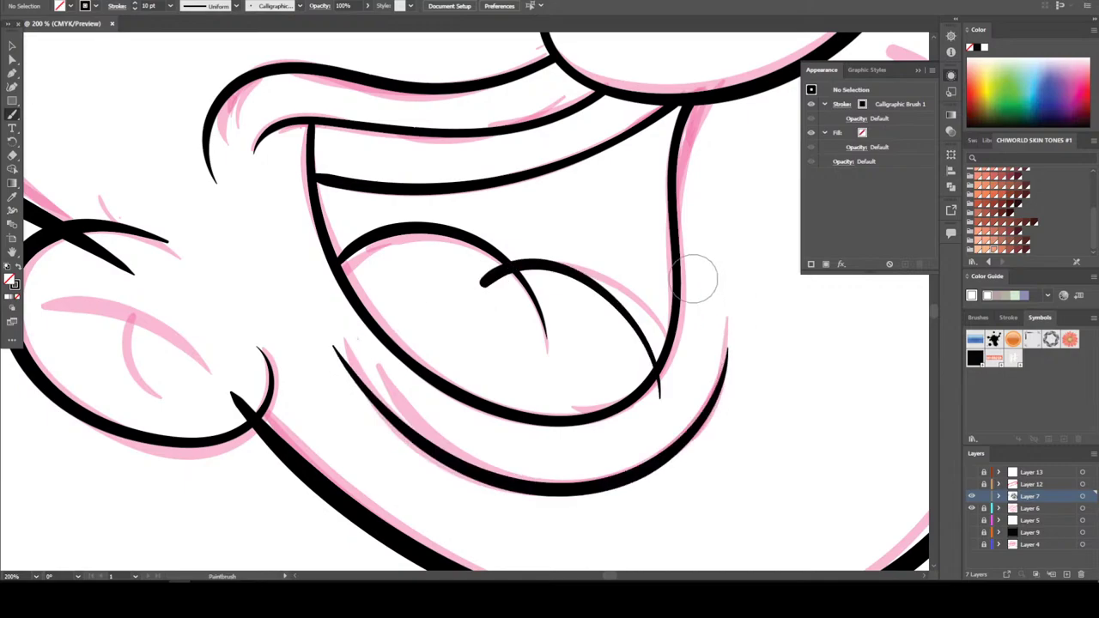
{"action": "key", "text": "ctrl+minus"}
{"action": "key", "text": "ctrl+minus"}
{"action": "key", "text": "ctrl+minus"}
{"action": "key", "text": "ctrl+minus"}
{"action": "key", "text": "ctrl+minus"}
Ink the ear's upper and lower inner curves along the pink guides
{"action": "key", "text": "ctrl+plus"}
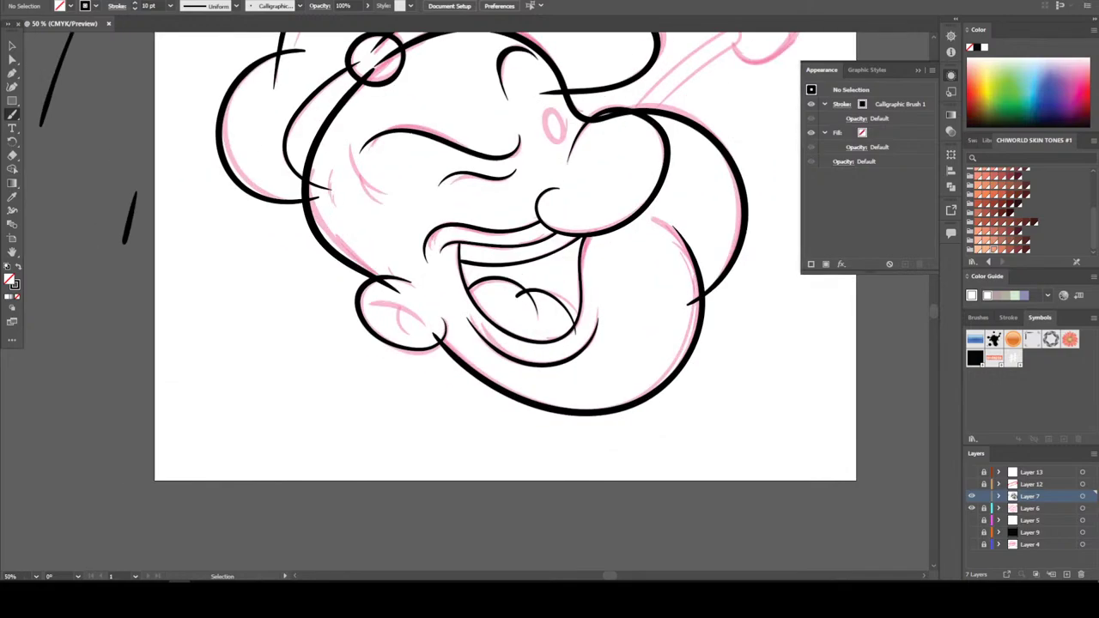
{"action": "key", "text": "ctrl+plus"}
{"action": "key", "text": "ctrl+plus"}
{"action": "key", "text": "ctrl+plus"}
{"action": "key", "text": "ctrl+plus"}
{"action": "key", "text": "ctrl+plus"}
{"action": "scroll", "coordinate": [601, 292], "scroll_direction": "down", "scroll_amount": 1}
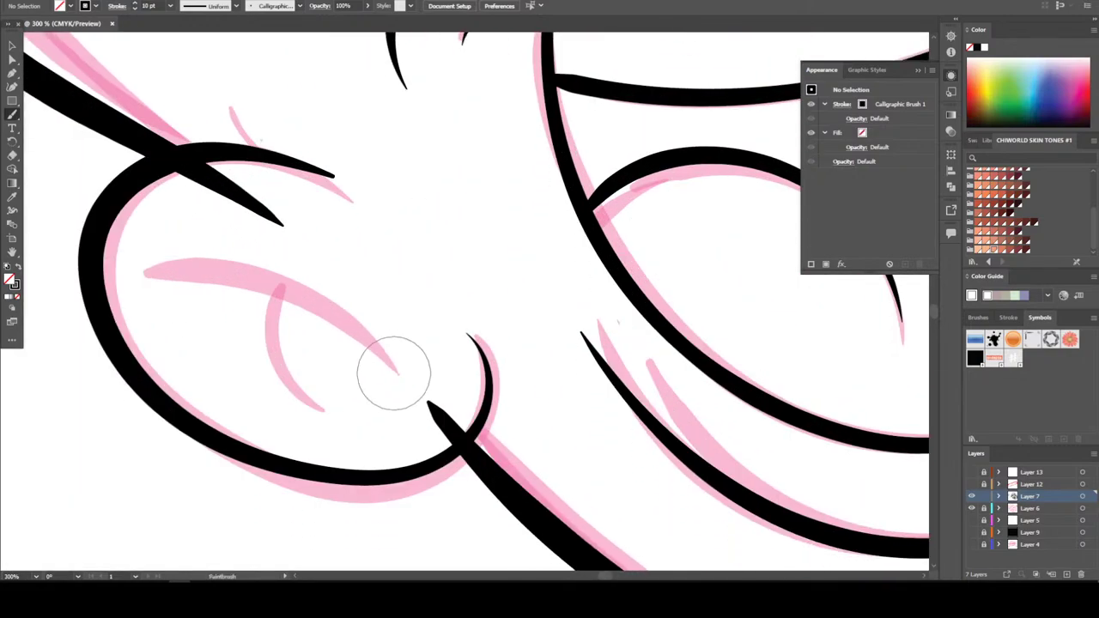
{"action": "left_click_drag", "start_coordinate": [350, 324], "coordinate": [234, 280]}
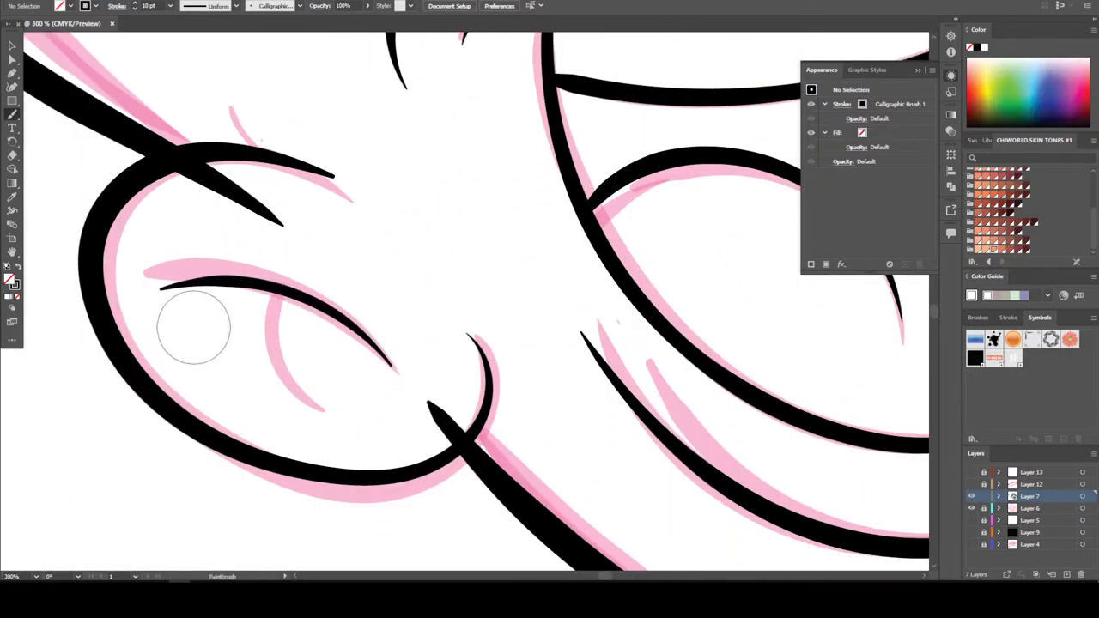
{"action": "left_click_drag", "start_coordinate": [331, 402], "coordinate": [274, 361]}
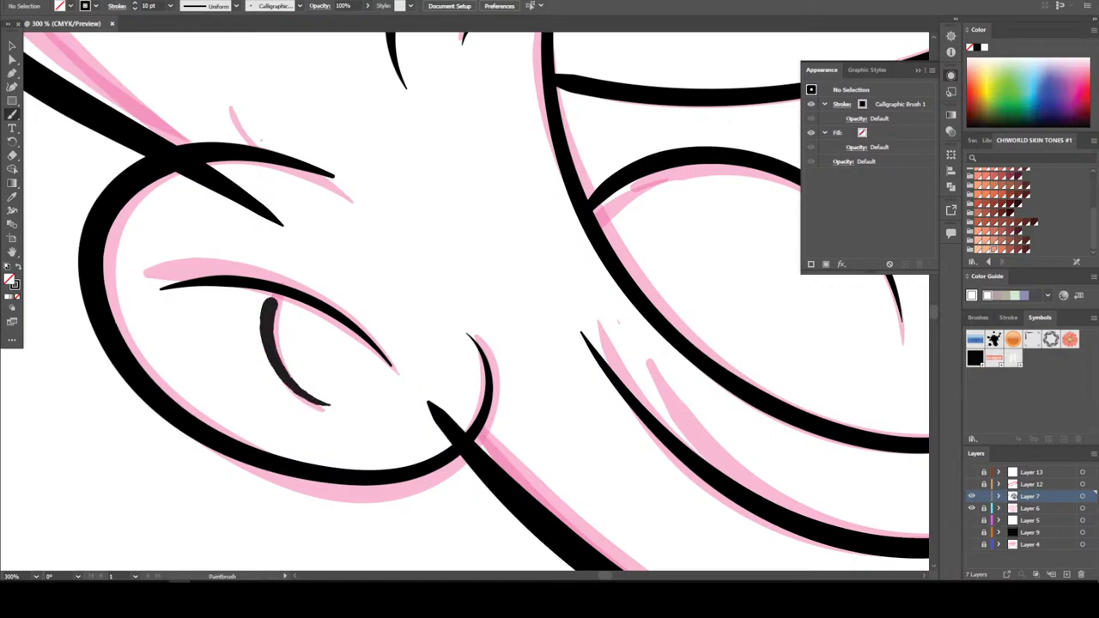
Extend the cheek crease stroke up and to the left
{"action": "scroll", "coordinate": [464, 301], "scroll_direction": "down", "scroll_amount": 5}
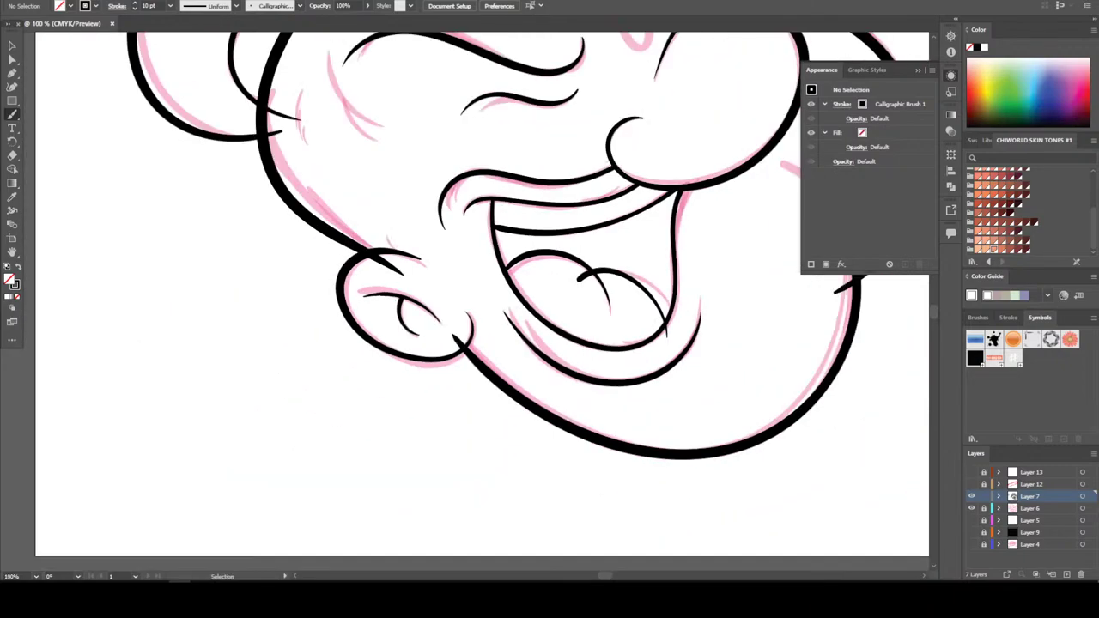
{"action": "scroll", "coordinate": [464, 300], "scroll_direction": "up", "scroll_amount": 4}
{"action": "scroll", "coordinate": [425, 172], "scroll_direction": "up", "scroll_amount": 1}
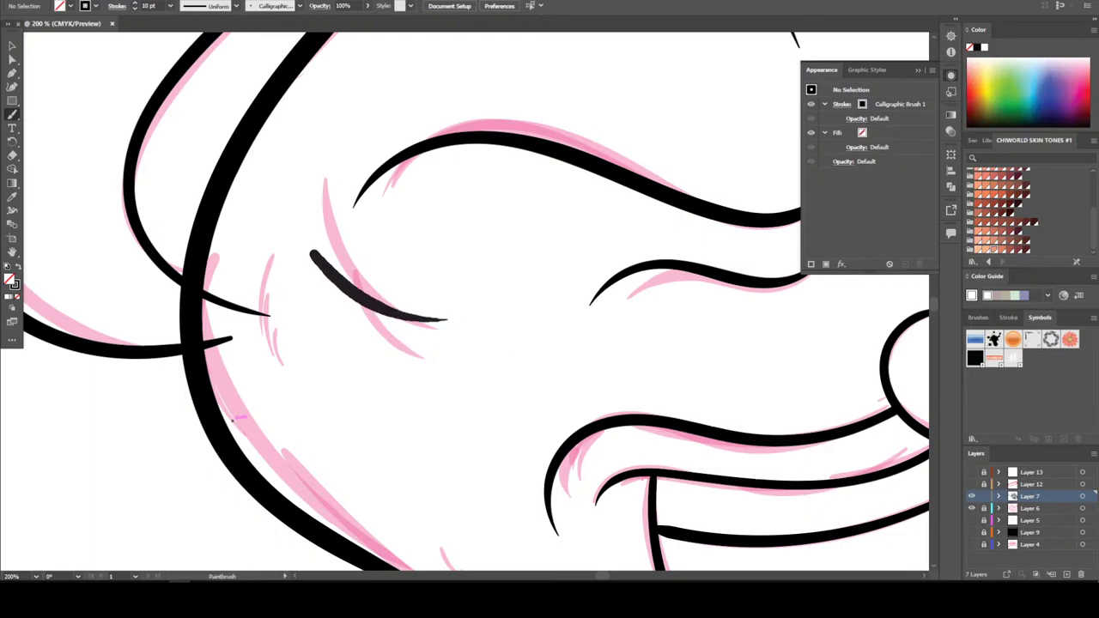
{"action": "left_click_drag", "start_coordinate": [316, 256], "coordinate": [299, 201]}
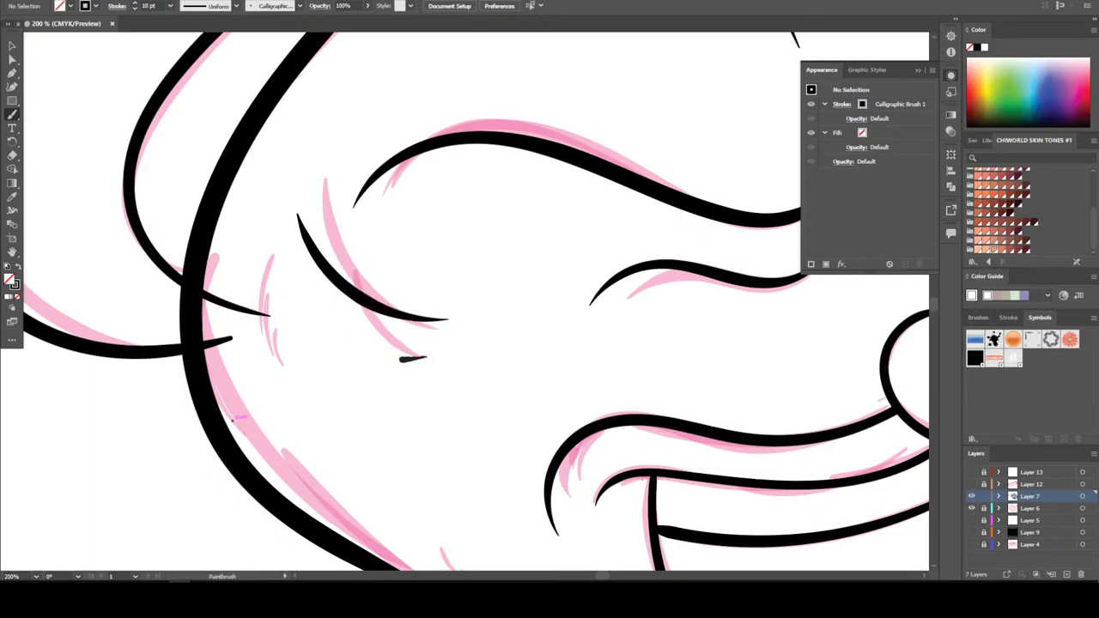
{"action": "key", "text": "ctrl+minus"}
{"action": "key", "text": "ctrl+minus"}
{"action": "key", "text": "ctrl+minus"}
{"action": "key", "text": "ctrl+minus"}
{"action": "key", "text": "ctrl+minus"}
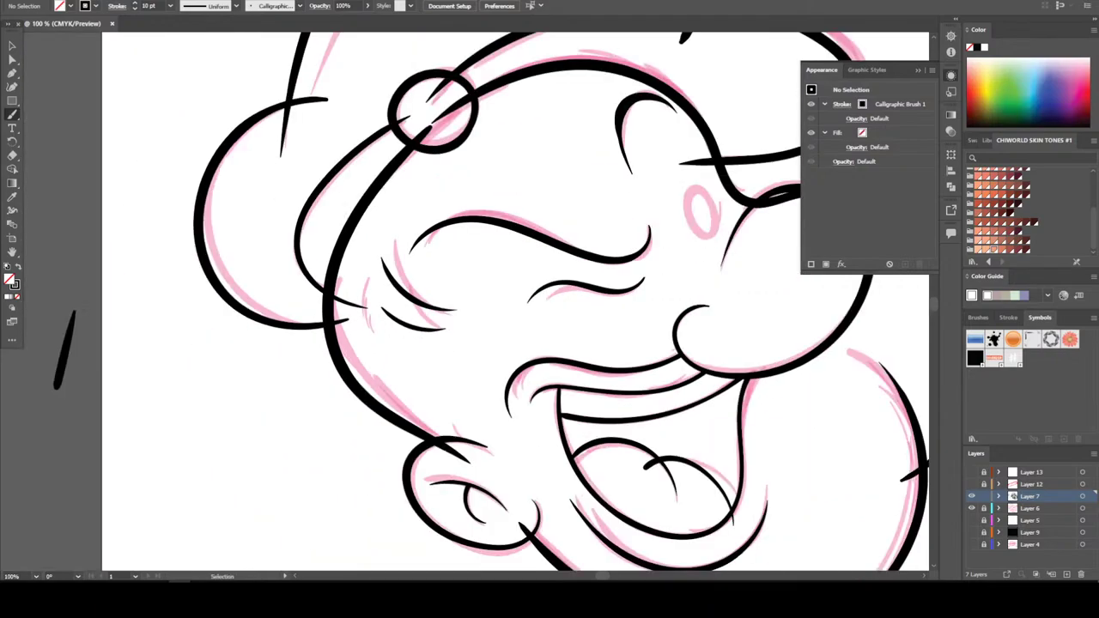
Zoom in on the eye and scribble its oval solid black
{"action": "key", "text": "ctrl+plus"}
{"action": "key", "text": "ctrl+plus"}
{"action": "key", "text": "ctrl+plus"}
{"action": "key", "text": "ctrl+plus"}
{"action": "key", "text": "ctrl+plus"}
{"action": "key", "text": "ctrl+plus"}
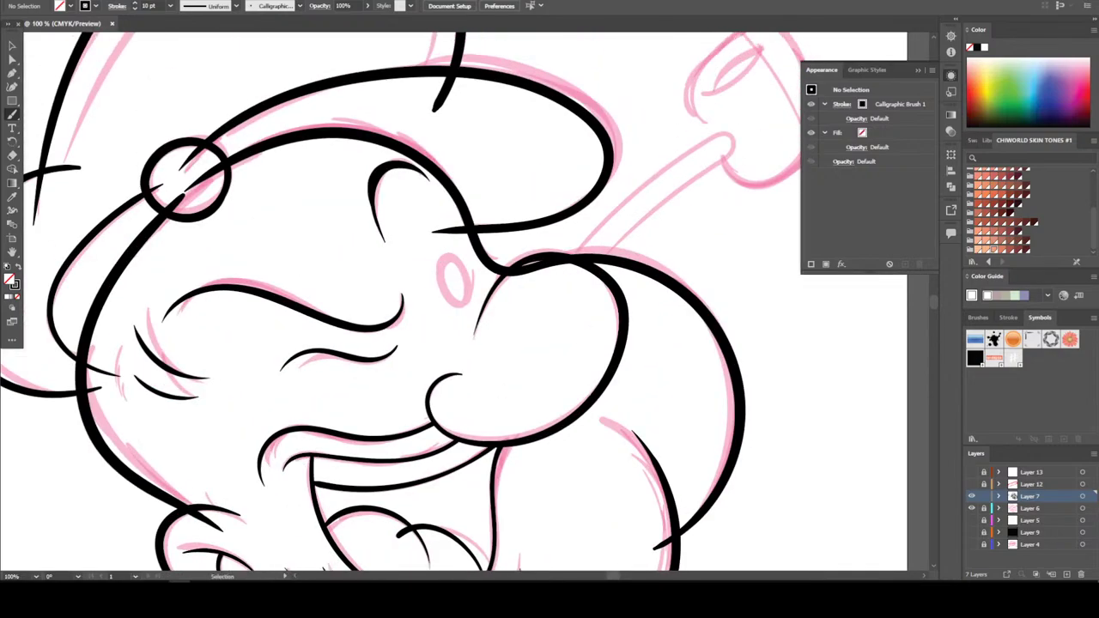
{"action": "key", "text": "ctrl+plus"}
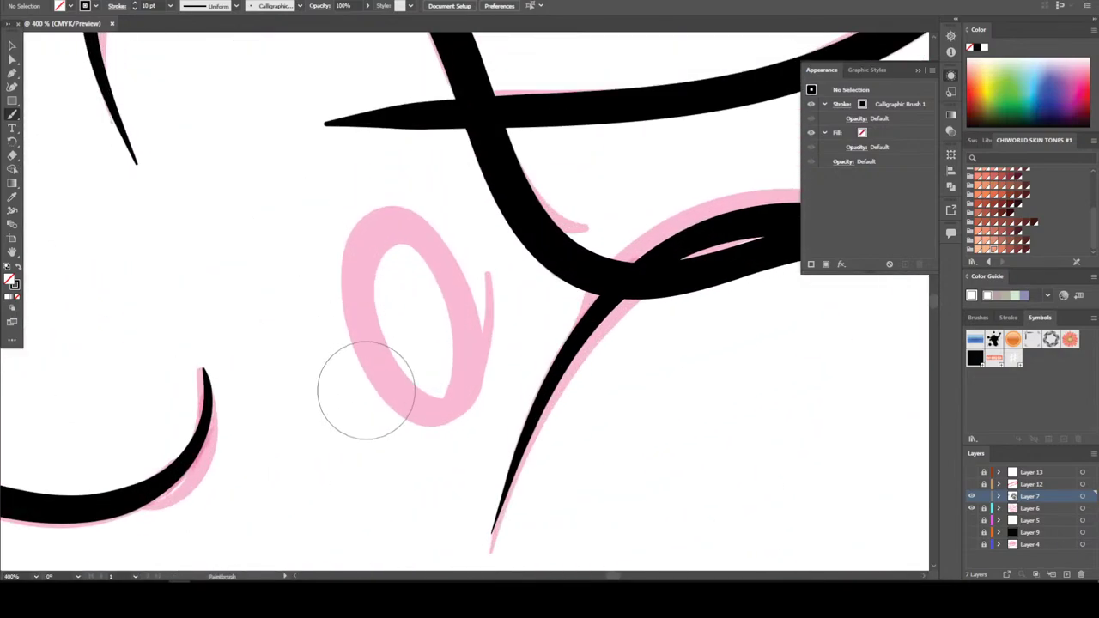
{"action": "mouse_move", "coordinate": [367, 391]}
{"action": "left_mouse_down"}
{"action": "mouse_move", "coordinate": [395, 425]}
{"action": "mouse_move", "coordinate": [440, 431]}
{"action": "mouse_move", "coordinate": [462, 403]}
{"action": "mouse_move", "coordinate": [450, 297]}
{"action": "mouse_move", "coordinate": [398, 225]}
{"action": "mouse_move", "coordinate": [341, 223]}
{"action": "mouse_move", "coordinate": [329, 282]}
{"action": "mouse_move", "coordinate": [340, 341]}
{"action": "mouse_move", "coordinate": [359, 391]}
{"action": "mouse_move", "coordinate": [400, 426]}
{"action": "left_mouse_up"}
{"action": "mouse_move", "coordinate": [449, 343]}
{"action": "left_mouse_down"}
{"action": "mouse_move", "coordinate": [380, 230]}
{"action": "mouse_move", "coordinate": [348, 310]}
{"action": "mouse_move", "coordinate": [441, 401]}
{"action": "mouse_move", "coordinate": [412, 304]}
{"action": "mouse_move", "coordinate": [369, 318]}
{"action": "mouse_move", "coordinate": [422, 397]}
{"action": "mouse_move", "coordinate": [354, 241]}
{"action": "mouse_move", "coordinate": [411, 413]}
{"action": "mouse_move", "coordinate": [368, 258]}
{"action": "mouse_move", "coordinate": [408, 300]}
{"action": "mouse_move", "coordinate": [368, 349]}
{"action": "mouse_move", "coordinate": [395, 273]}
{"action": "left_mouse_up"}
{"action": "key", "text": "ctrl+minus"}
{"action": "key", "text": "ctrl+minus"}
{"action": "key", "text": "ctrl+minus"}
{"action": "key", "text": "ctrl+minus"}
{"action": "key", "text": "ctrl+minus"}
{"action": "key", "text": "ctrl+minus"}
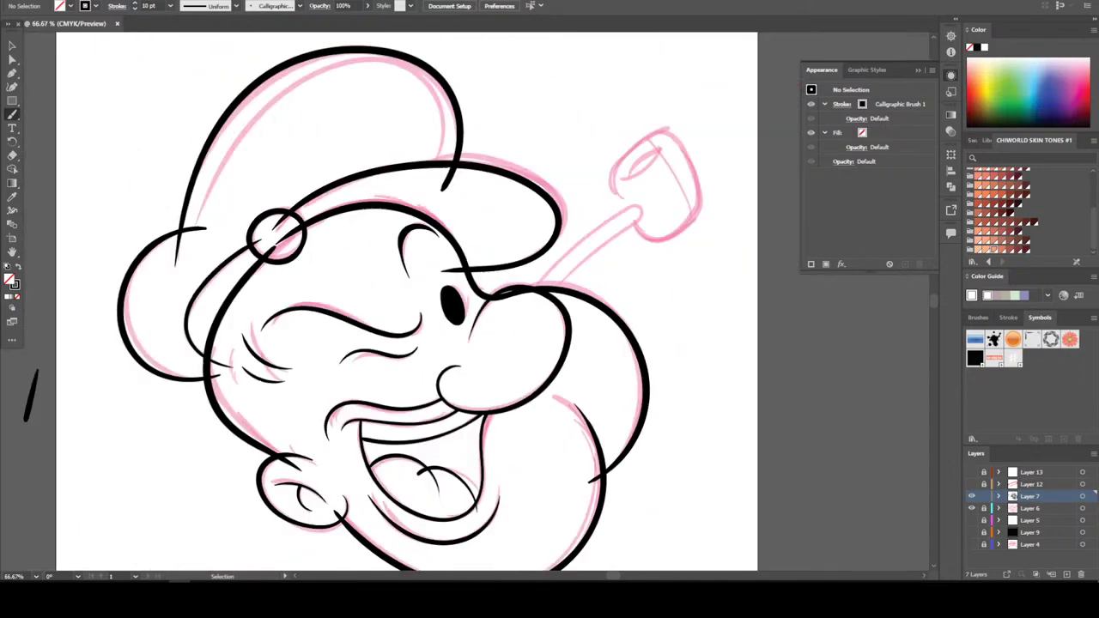
Ink the pipe stem's lower and upper outlines out to the bowl
{"action": "scroll", "coordinate": [620, 255], "scroll_direction": "up", "scroll_amount": 5}
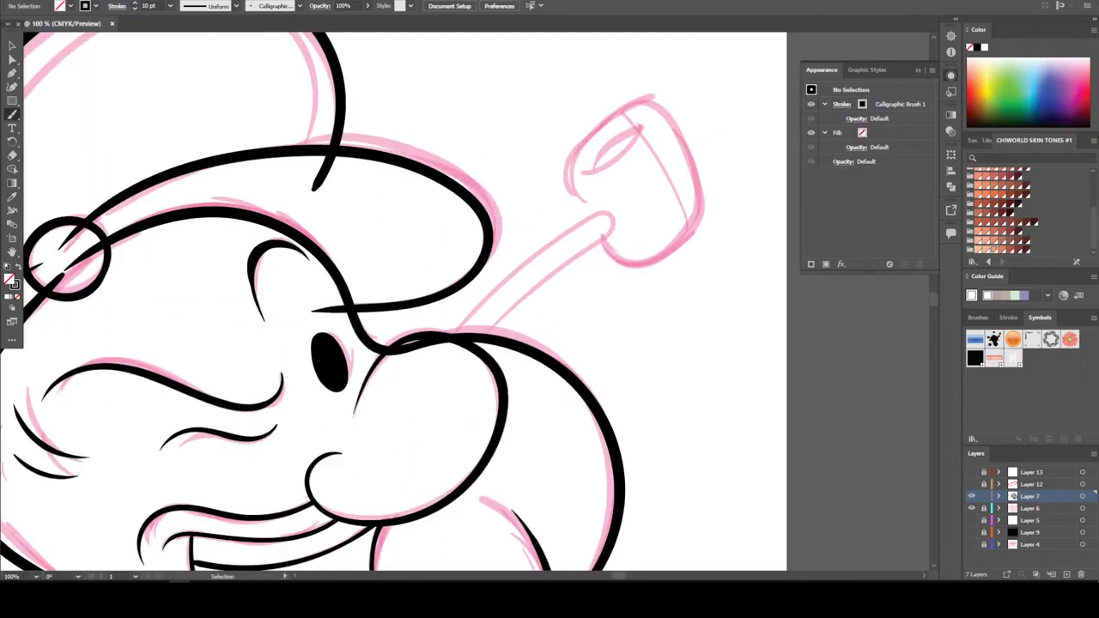
{"action": "scroll", "coordinate": [709, 506], "scroll_direction": "up", "scroll_amount": 1}
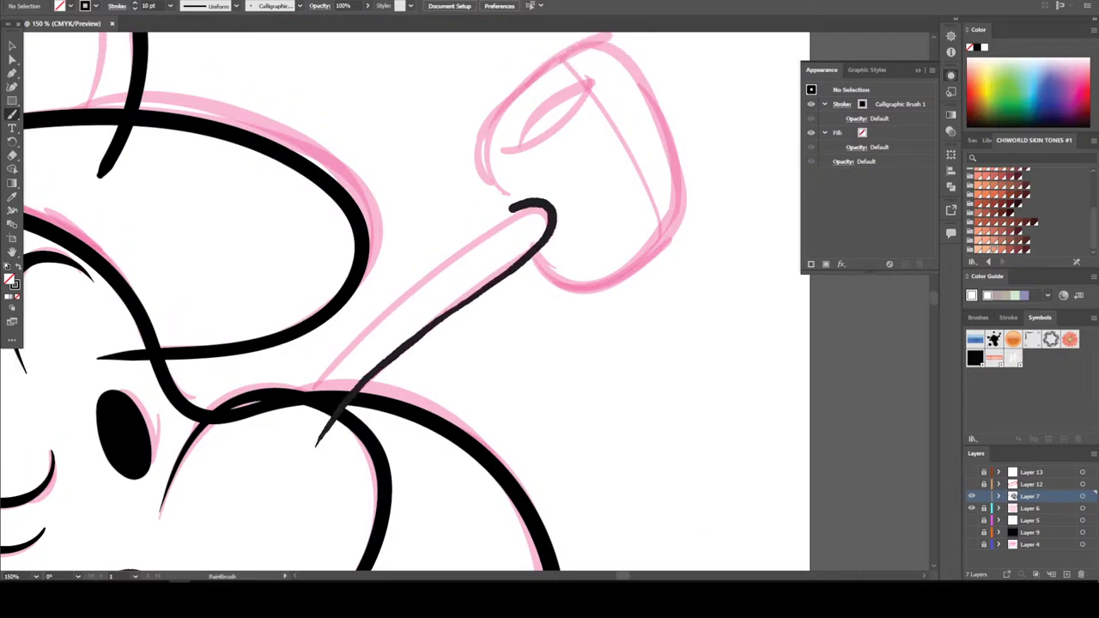
{"action": "left_click_drag", "start_coordinate": [411, 278], "coordinate": [292, 433]}
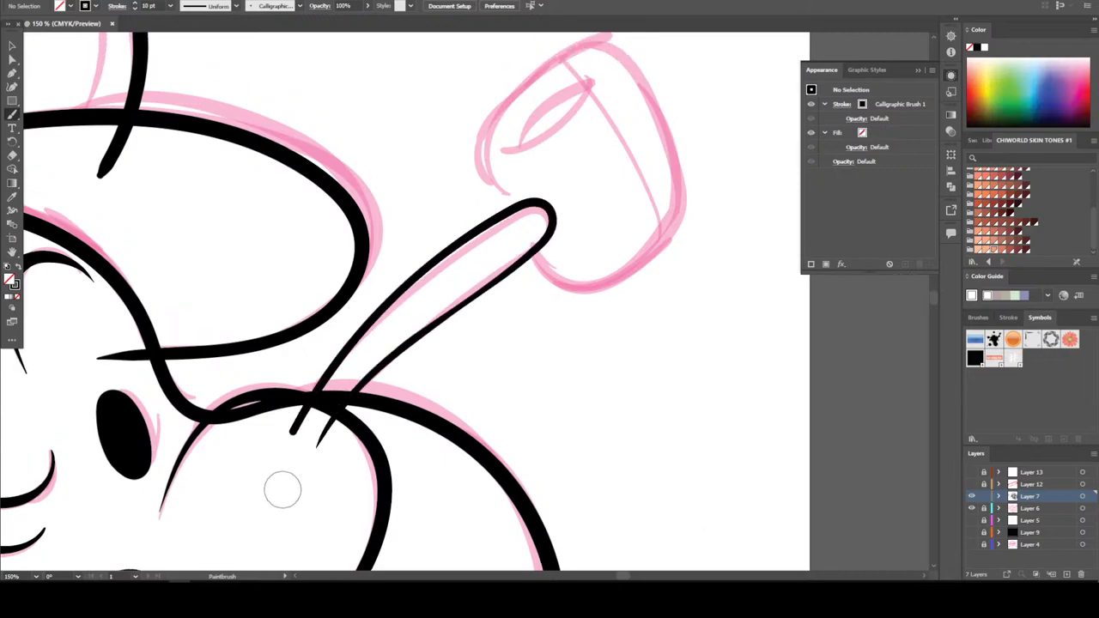
{"action": "scroll", "coordinate": [283, 489], "scroll_direction": "up", "scroll_amount": 1}
{"action": "key", "text": "ctrl+z"}
{"action": "key", "text": "ctrl+z"}
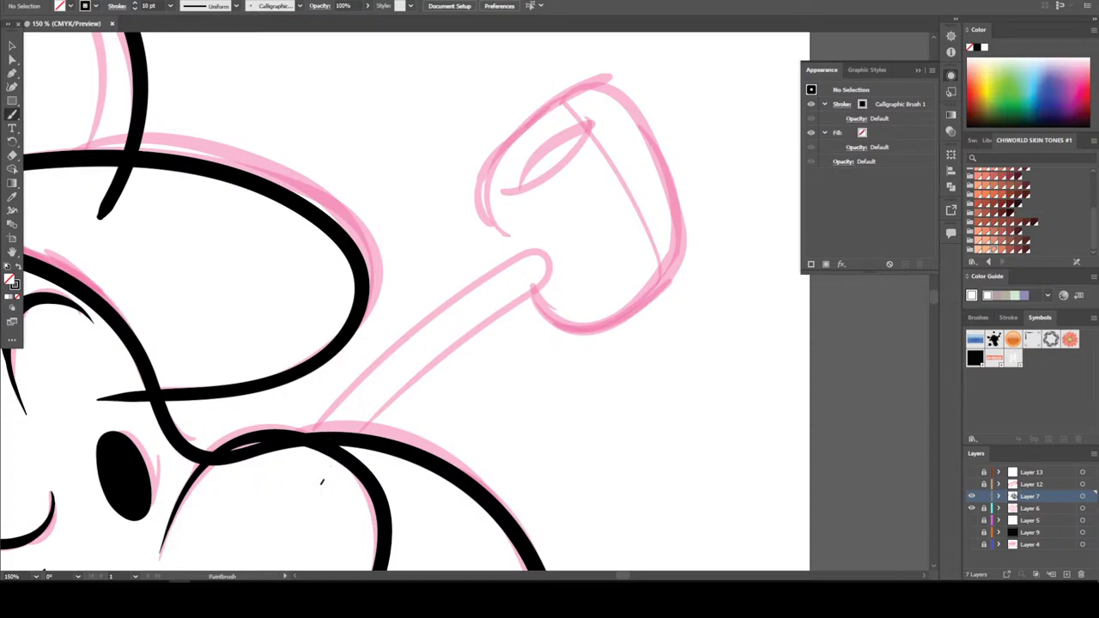
{"action": "left_click_drag", "start_coordinate": [322, 482], "coordinate": [434, 364]}
{"action": "left_click_drag", "start_coordinate": [515, 303], "coordinate": [599, 262]}
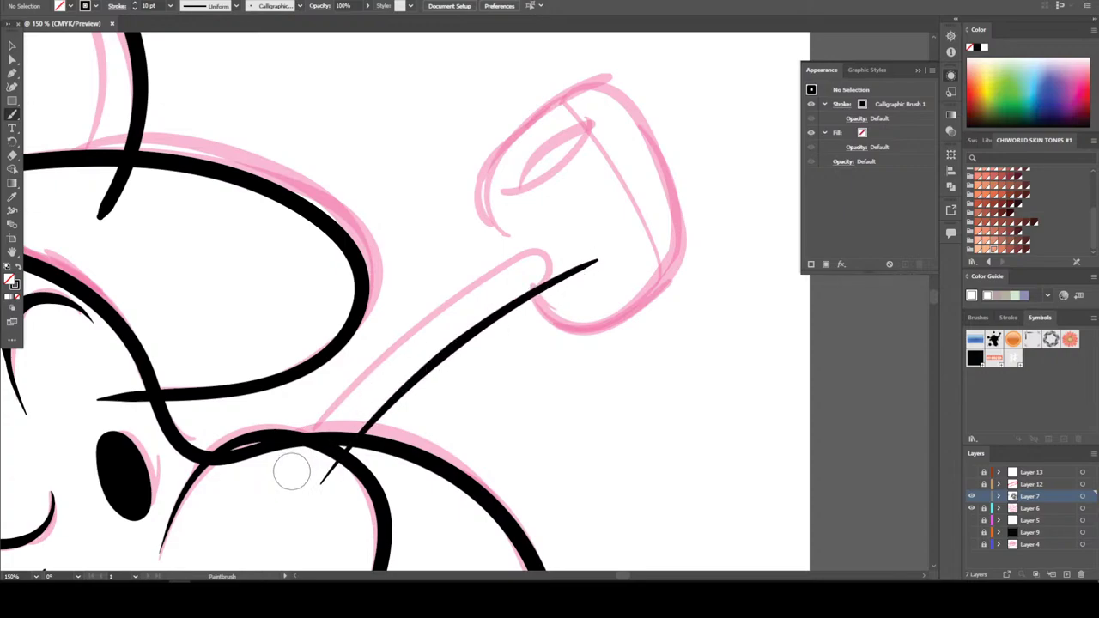
{"action": "left_click_drag", "start_coordinate": [344, 405], "coordinate": [449, 312]}
{"action": "left_click_drag", "start_coordinate": [542, 257], "coordinate": [594, 242]}
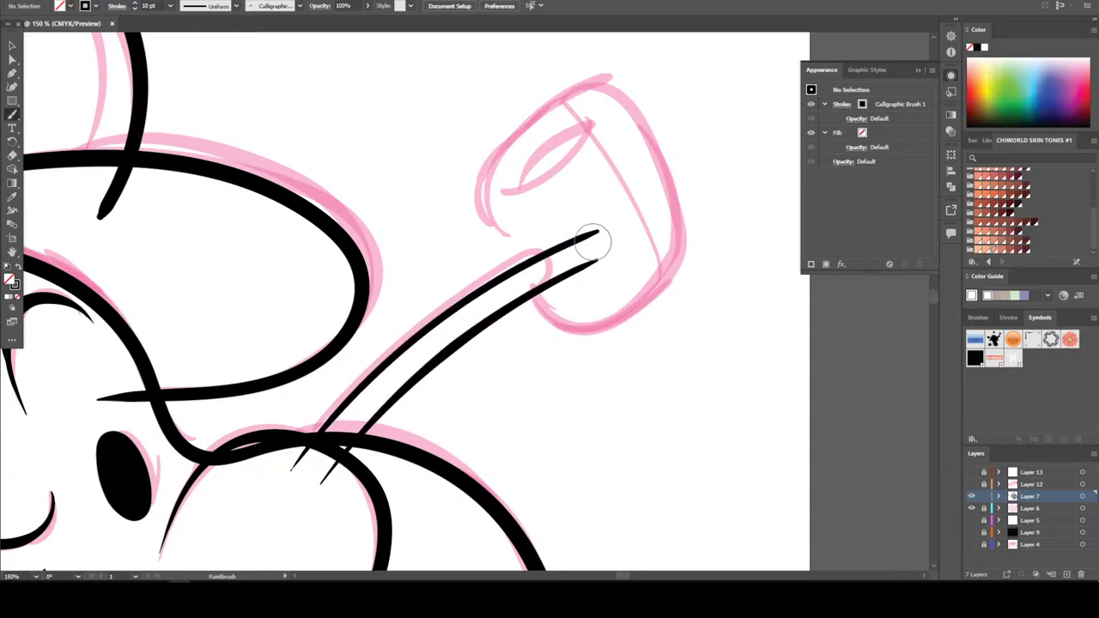
Draw the hook where the stem meets the bowl, redoing the first attempt
{"action": "mouse_move", "coordinate": [554, 292]}
{"action": "left_mouse_down"}
{"action": "mouse_move", "coordinate": [537, 256]}
{"action": "mouse_move", "coordinate": [486, 262]}
{"action": "left_mouse_up"}
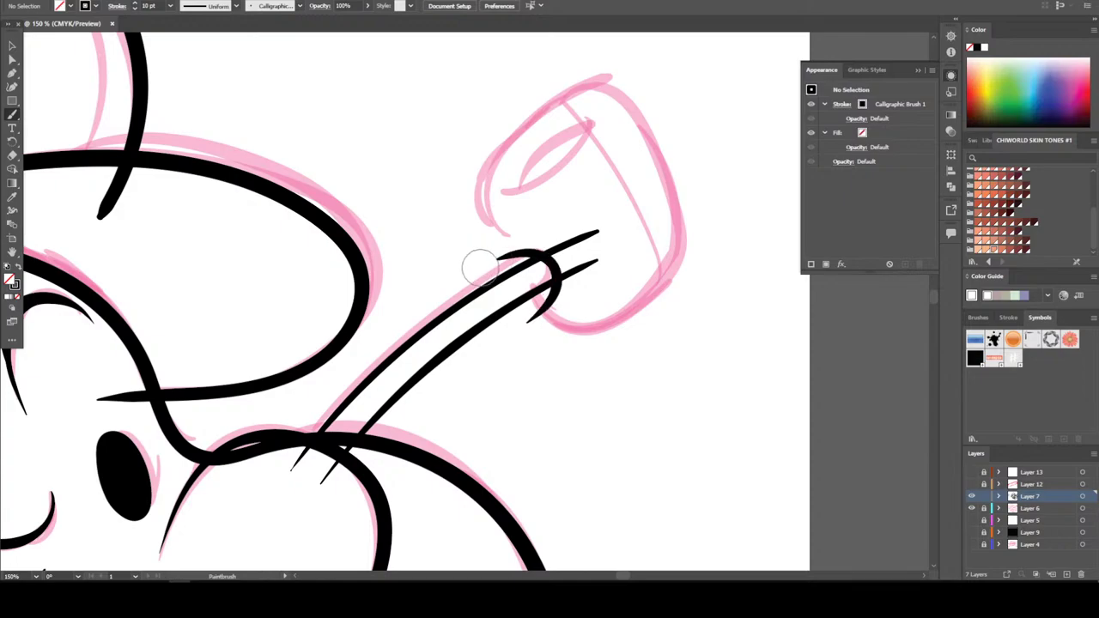
{"action": "scroll", "coordinate": [485, 284], "scroll_direction": "up", "scroll_amount": 2}
{"action": "scroll", "coordinate": [541, 382], "scroll_direction": "up", "scroll_amount": 5}
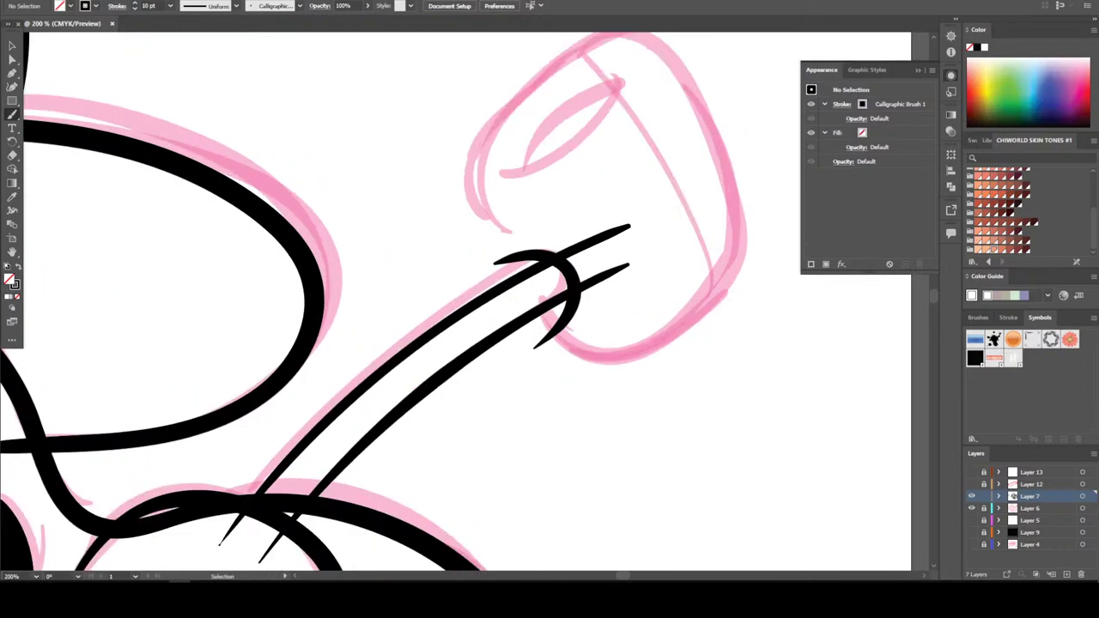
{"action": "key", "text": "ctrl+z"}
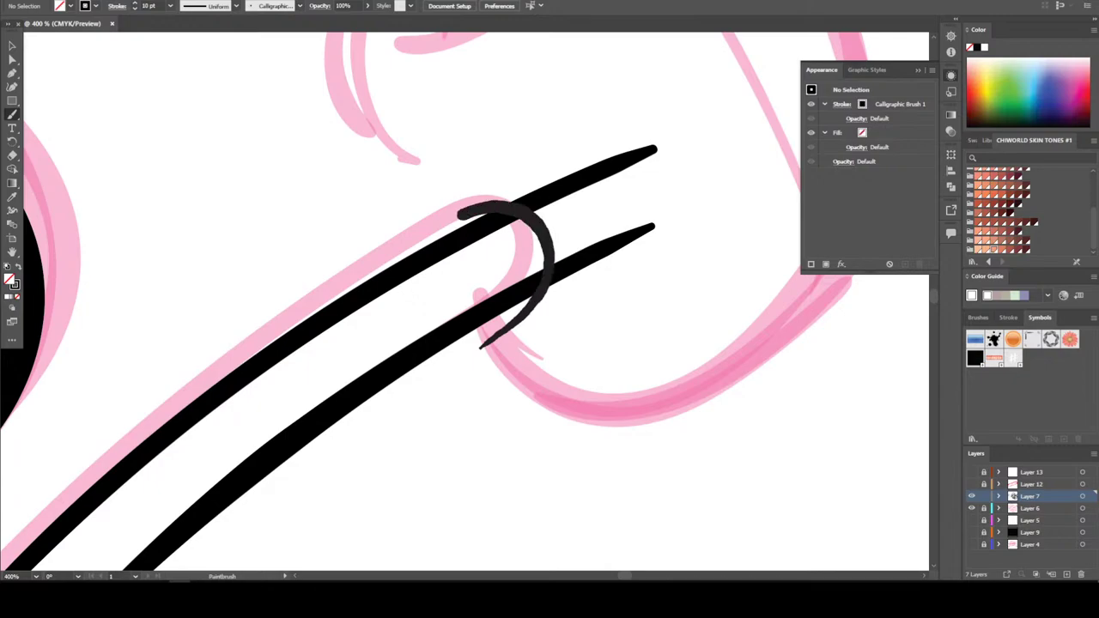
{"action": "left_click_drag", "start_coordinate": [481, 346], "coordinate": [481, 346]}
{"action": "scroll", "coordinate": [412, 371], "scroll_direction": "down", "scroll_amount": 2}
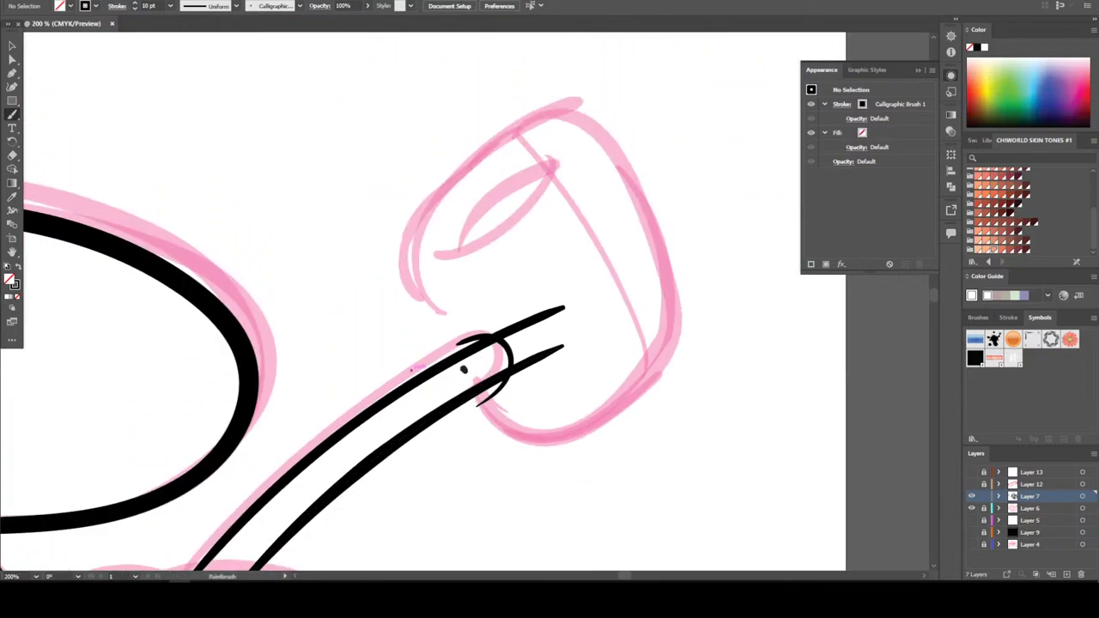
Ink the pipe bowl's left side, top rim, right side and bottom
{"action": "left_click_drag", "start_coordinate": [464, 370], "coordinate": [337, 216]}
{"action": "mouse_move", "coordinate": [368, 302]}
{"action": "left_mouse_down"}
{"action": "mouse_move", "coordinate": [425, 187]}
{"action": "mouse_move", "coordinate": [603, 93]}
{"action": "left_mouse_up"}
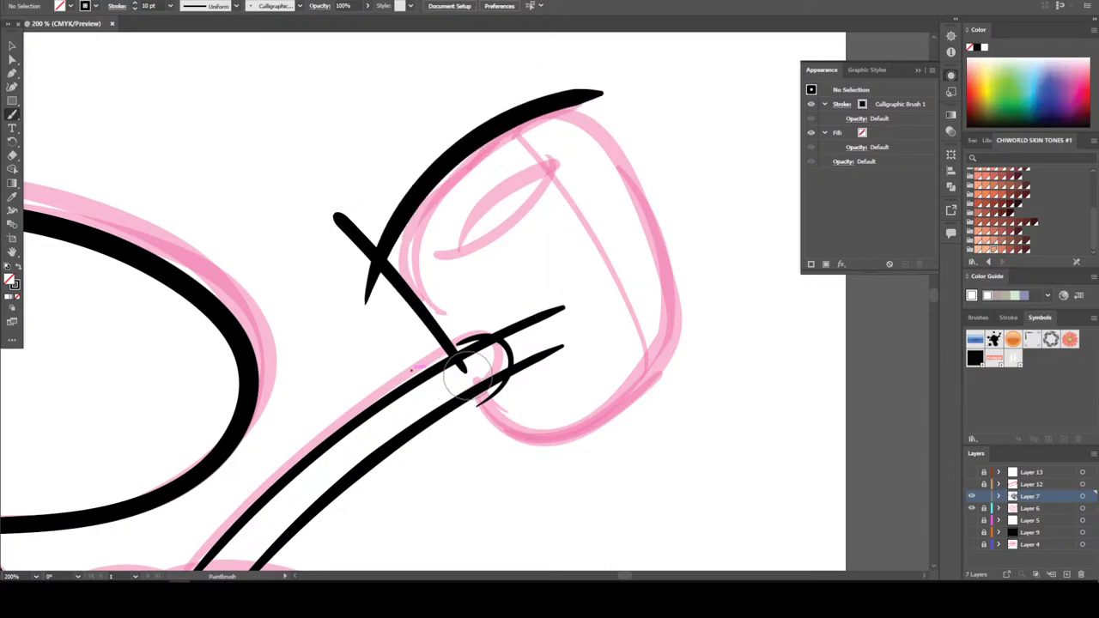
{"action": "mouse_move", "coordinate": [472, 388]}
{"action": "left_mouse_down"}
{"action": "mouse_move", "coordinate": [506, 434]}
{"action": "mouse_move", "coordinate": [614, 426]}
{"action": "mouse_move", "coordinate": [667, 388]}
{"action": "mouse_move", "coordinate": [696, 337]}
{"action": "mouse_move", "coordinate": [627, 168]}
{"action": "mouse_move", "coordinate": [533, 53]}
{"action": "left_mouse_up"}
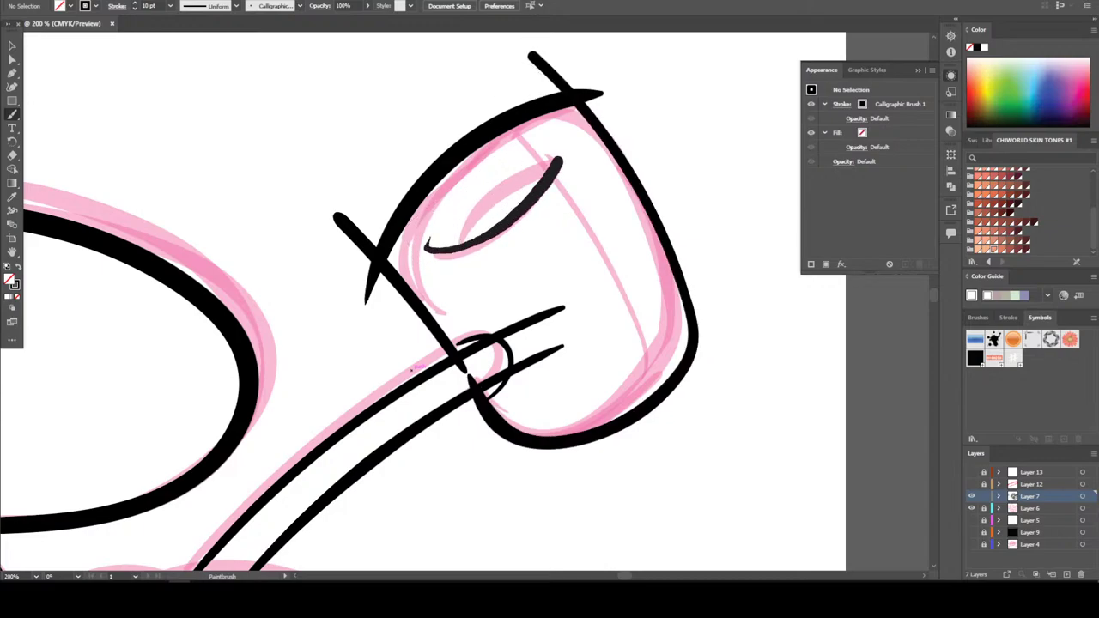
{"action": "scroll", "coordinate": [463, 331], "scroll_direction": "up", "scroll_amount": 5}
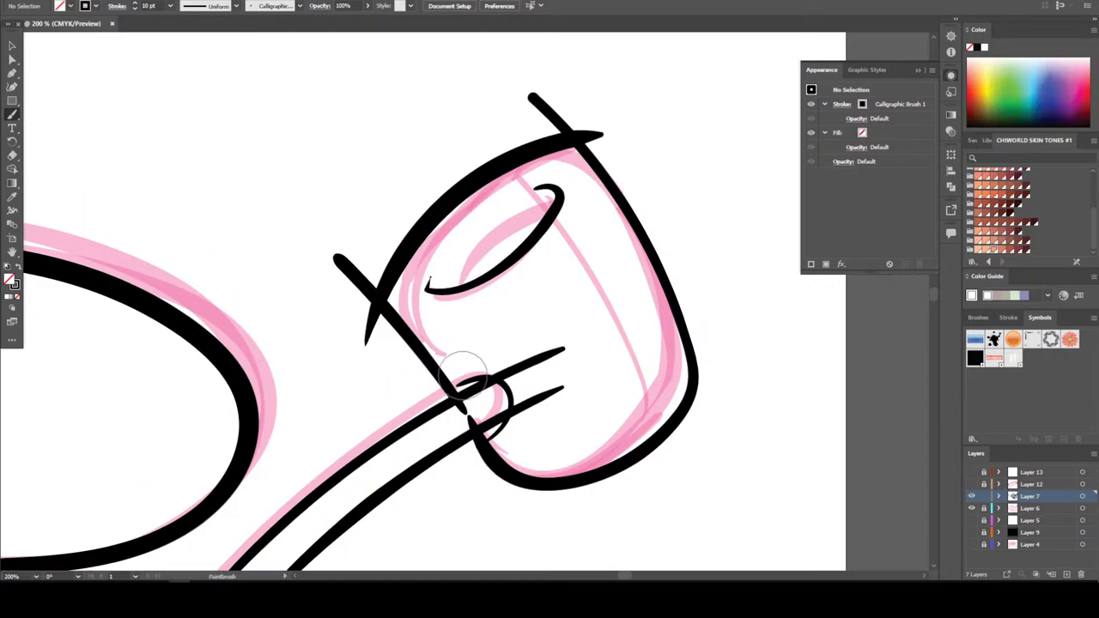
Undo the stroke inside the bowl opening and set the brush weight to 5 pt
{"action": "key", "text": "ctrl+z"}
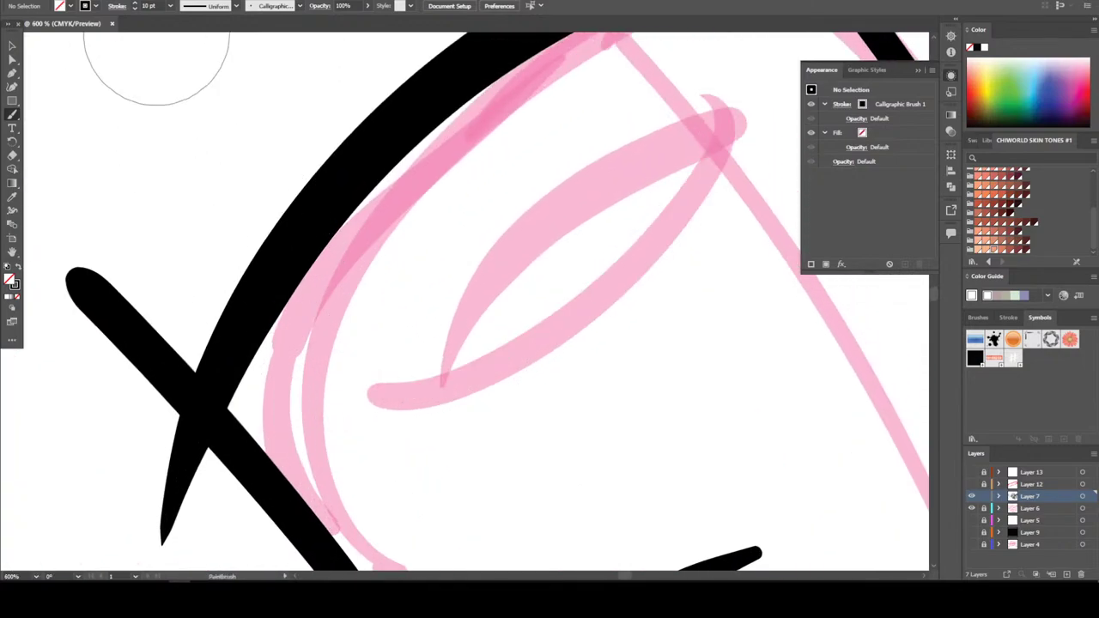
{"action": "left_click", "coordinate": [170, 5]}
{"action": "left_click", "coordinate": [189, 106]}
{"action": "scroll", "coordinate": [435, 301], "scroll_direction": "up", "scroll_amount": 1}
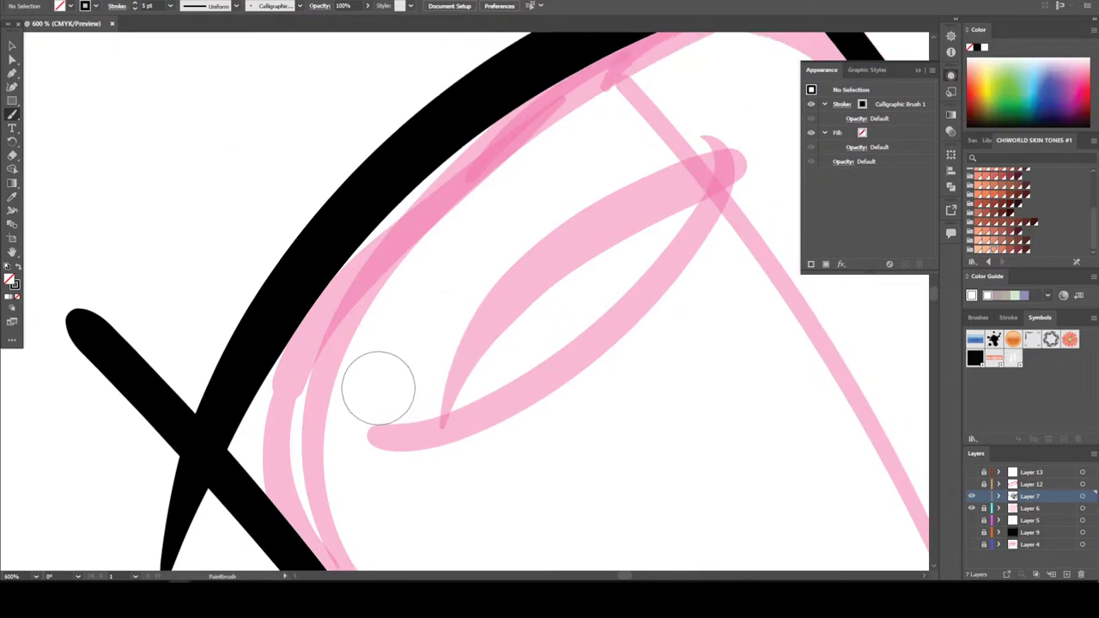
Trace the bowl opening's lower edge, left tip and left-end curve, undoing the misfired strokes
{"action": "mouse_move", "coordinate": [378, 391]}
{"action": "left_mouse_down"}
{"action": "mouse_move", "coordinate": [379, 424]}
{"action": "mouse_move", "coordinate": [433, 429]}
{"action": "mouse_move", "coordinate": [522, 401]}
{"action": "mouse_move", "coordinate": [627, 325]}
{"action": "mouse_move", "coordinate": [705, 232]}
{"action": "mouse_move", "coordinate": [730, 160]}
{"action": "left_mouse_up"}
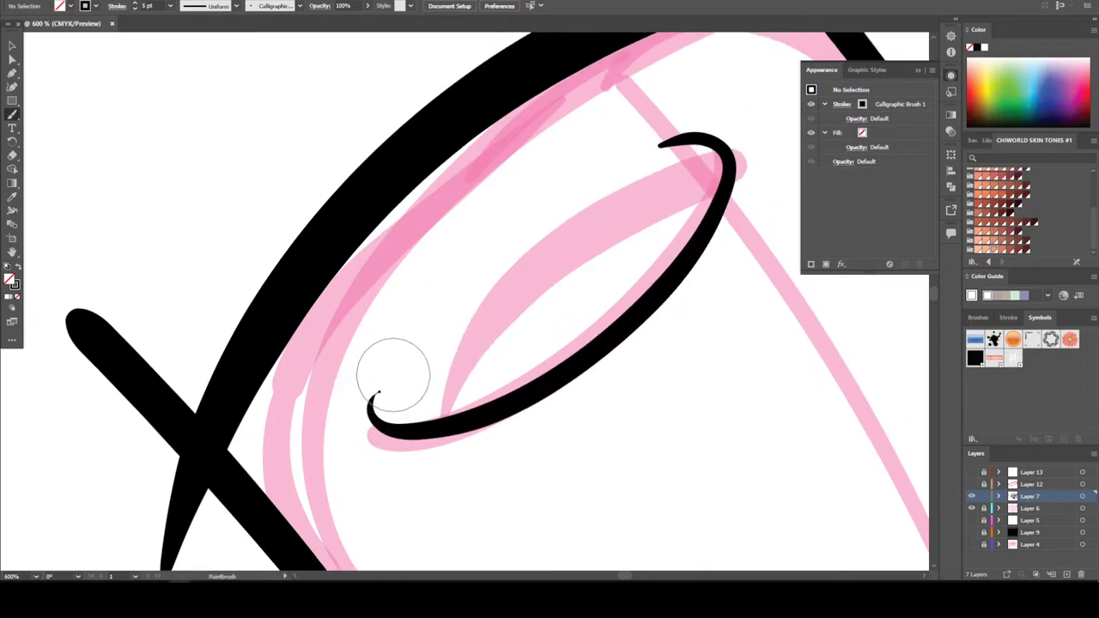
{"action": "mouse_move", "coordinate": [391, 374]}
{"action": "left_mouse_down"}
{"action": "mouse_move", "coordinate": [377, 417]}
{"action": "mouse_move", "coordinate": [412, 428]}
{"action": "left_mouse_up"}
{"action": "key", "text": "ctrl+z"}
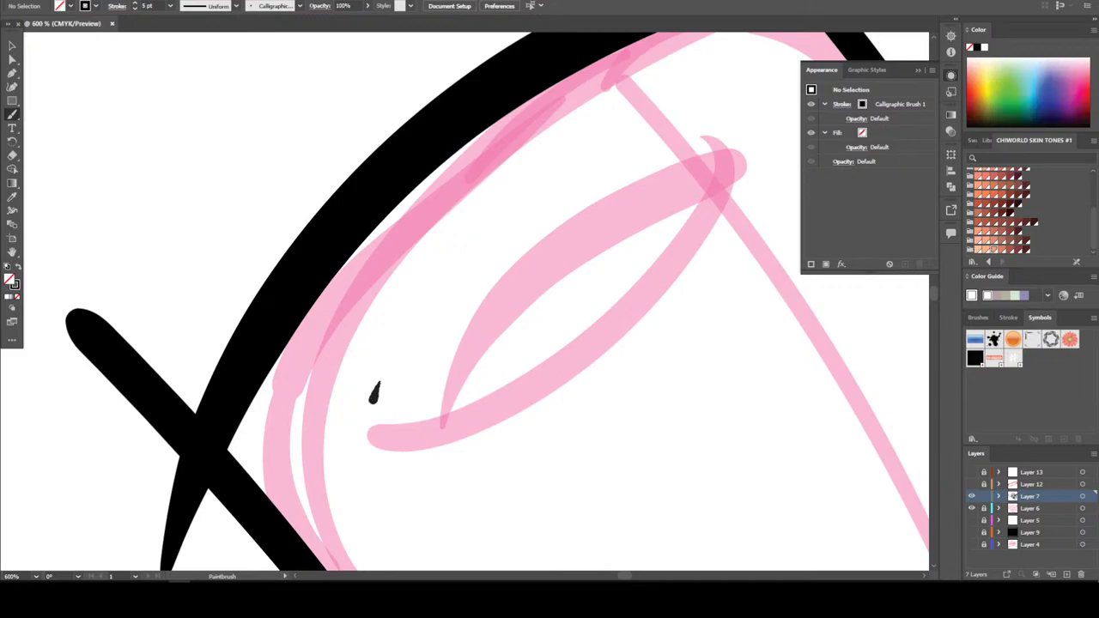
{"action": "left_click_drag", "start_coordinate": [375, 399], "coordinate": [384, 494]}
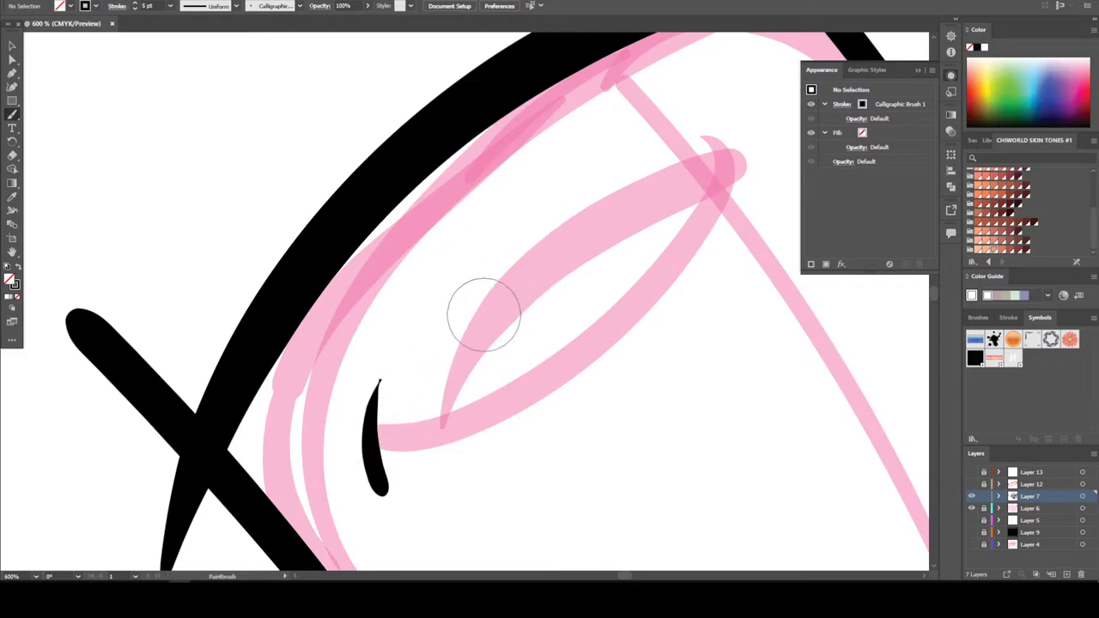
{"action": "key", "text": "ctrl+z"}
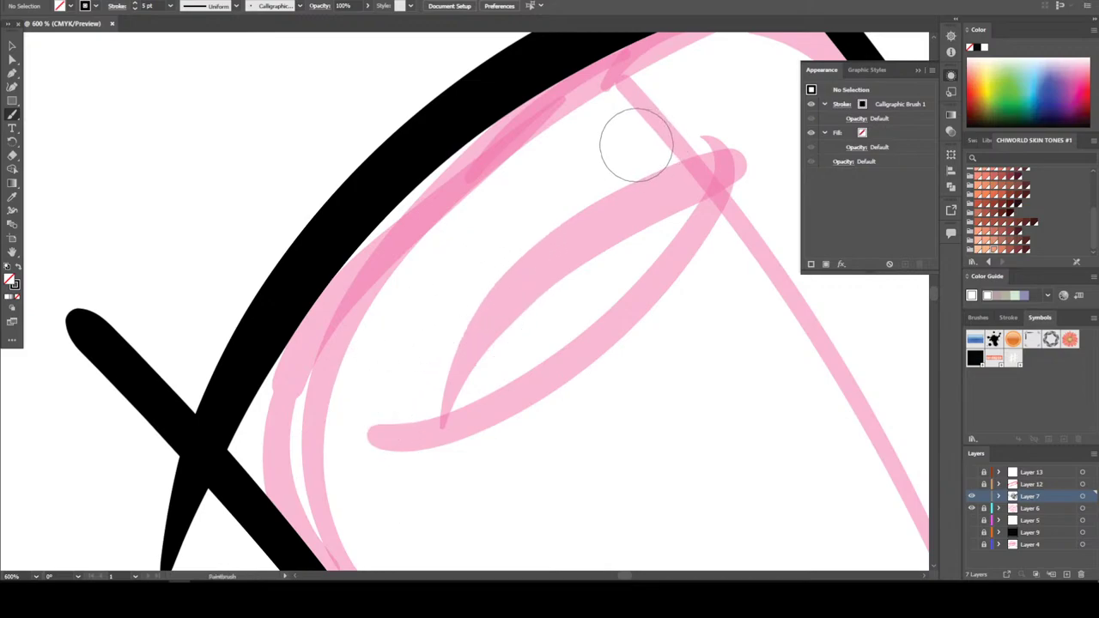
Ink the bowl opening's top edge, left-end curve and two long lower edges with 5 pt strokes
{"action": "mouse_move", "coordinate": [637, 145]}
{"action": "left_mouse_down"}
{"action": "mouse_move", "coordinate": [714, 140]}
{"action": "mouse_move", "coordinate": [786, 175]}
{"action": "left_mouse_up"}
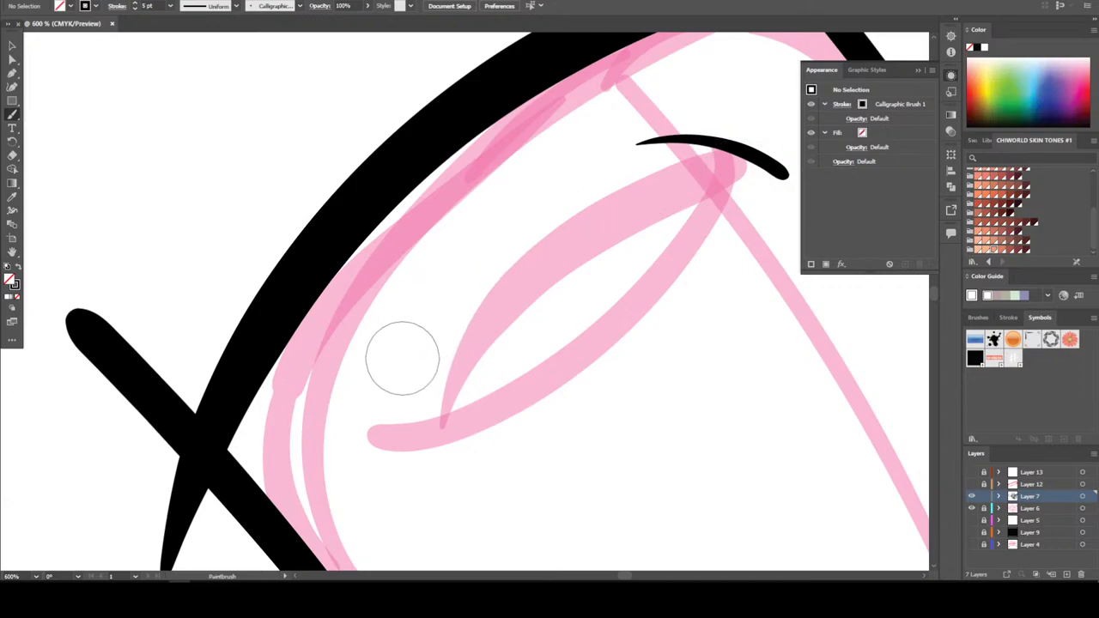
{"action": "mouse_move", "coordinate": [375, 409]}
{"action": "left_mouse_down"}
{"action": "mouse_move", "coordinate": [373, 466]}
{"action": "mouse_move", "coordinate": [386, 498]}
{"action": "left_mouse_up"}
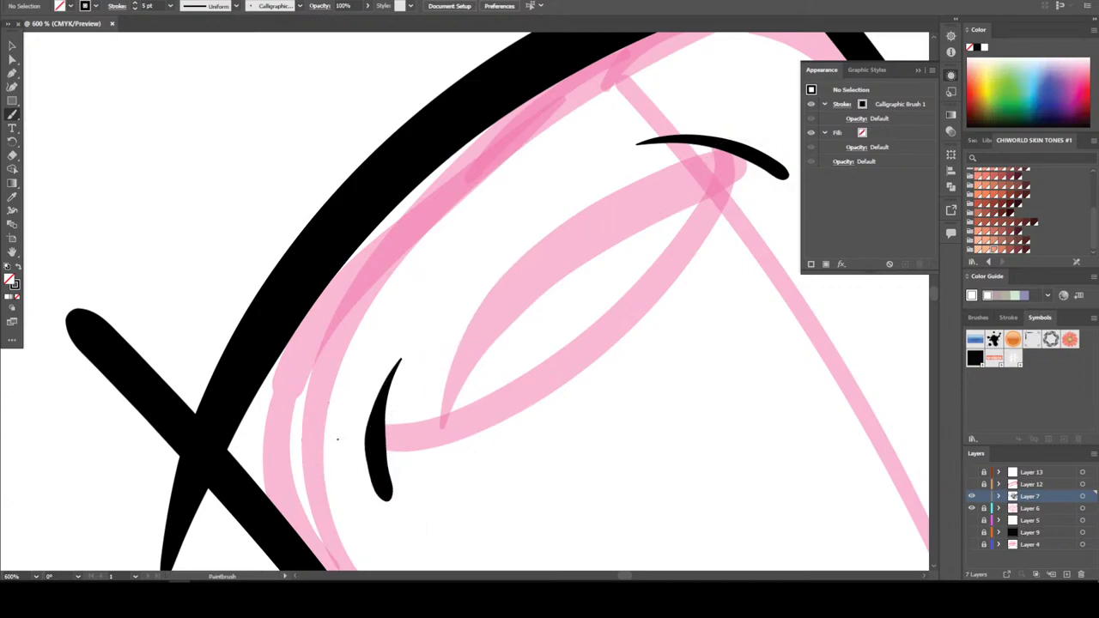
{"action": "mouse_move", "coordinate": [338, 442]}
{"action": "left_mouse_down"}
{"action": "mouse_move", "coordinate": [494, 411]}
{"action": "mouse_move", "coordinate": [692, 254]}
{"action": "mouse_move", "coordinate": [754, 87]}
{"action": "left_mouse_up"}
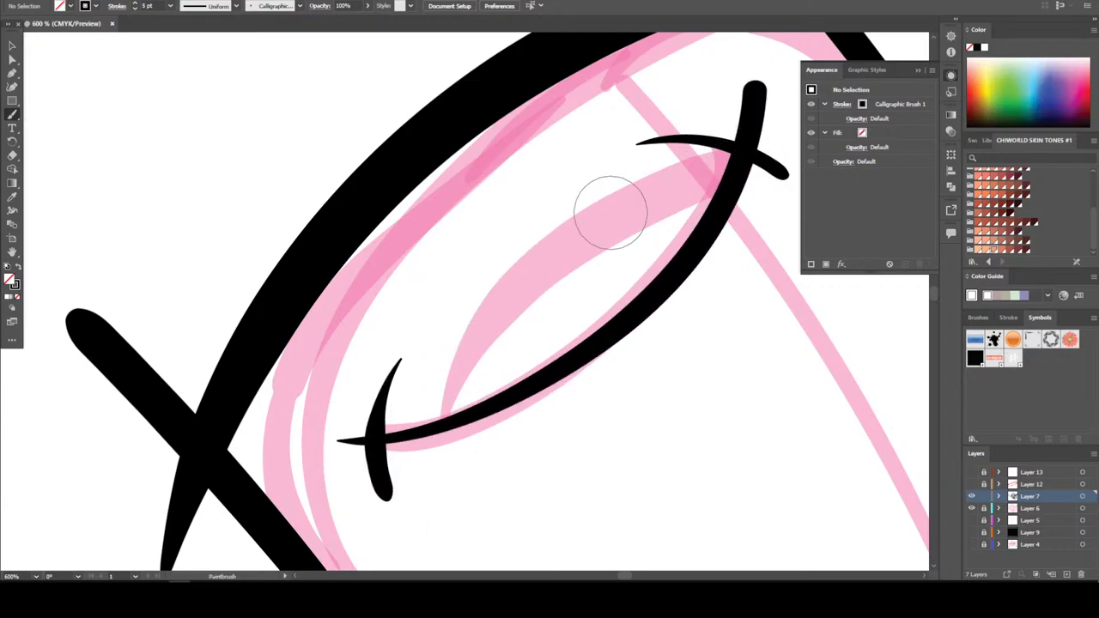
{"action": "mouse_move", "coordinate": [784, 138]}
{"action": "left_mouse_down"}
{"action": "mouse_move", "coordinate": [648, 178]}
{"action": "mouse_move", "coordinate": [581, 219]}
{"action": "mouse_move", "coordinate": [499, 294]}
{"action": "mouse_move", "coordinate": [368, 494]}
{"action": "left_mouse_up"}
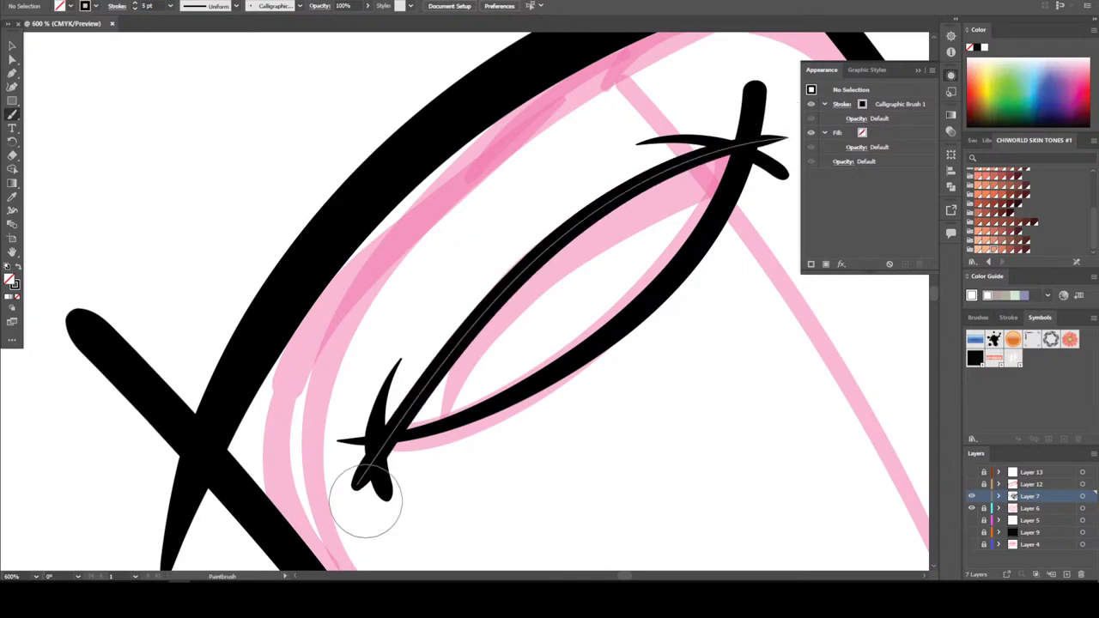
{"action": "key", "text": "ctrl+minus"}
{"action": "key", "text": "ctrl+minus"}
{"action": "key", "text": "ctrl+minus"}
{"action": "key", "text": "ctrl+minus"}
{"action": "key", "text": "ctrl+minus"}
{"action": "key", "text": "ctrl+minus"}
{"action": "key", "text": "ctrl+minus"}
Zoom out to the full artboard and remove the stray marks beside it
{"action": "scroll", "coordinate": [296, 339], "scroll_direction": "down", "scroll_amount": 1}
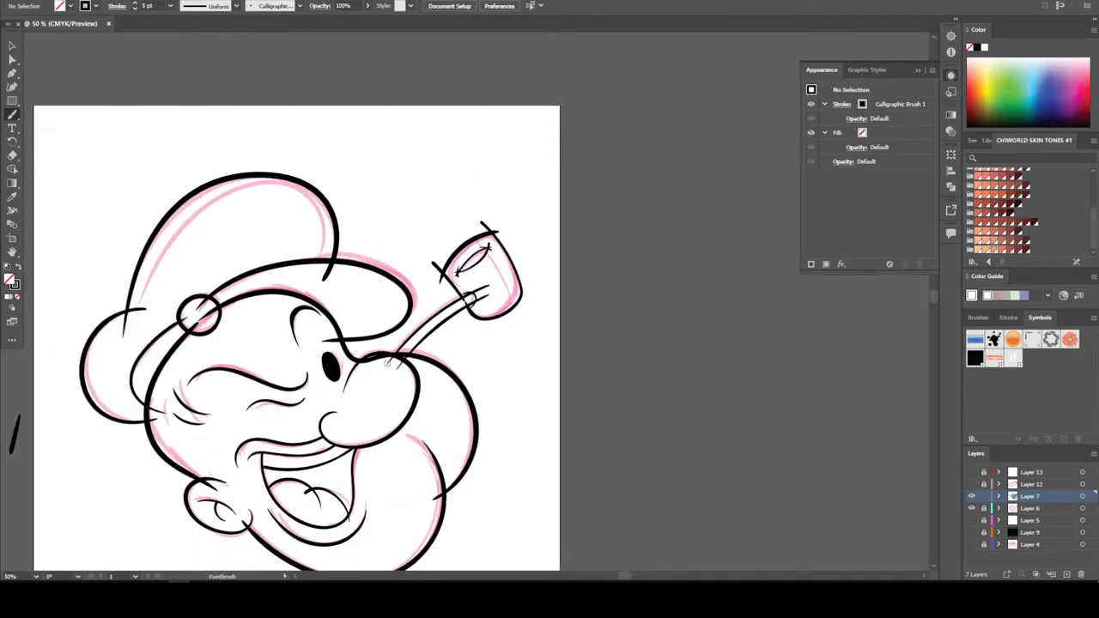
{"action": "key", "text": "ctrl+minus"}
{"action": "scroll", "coordinate": [372, 418], "scroll_direction": "left", "scroll_amount": 1}
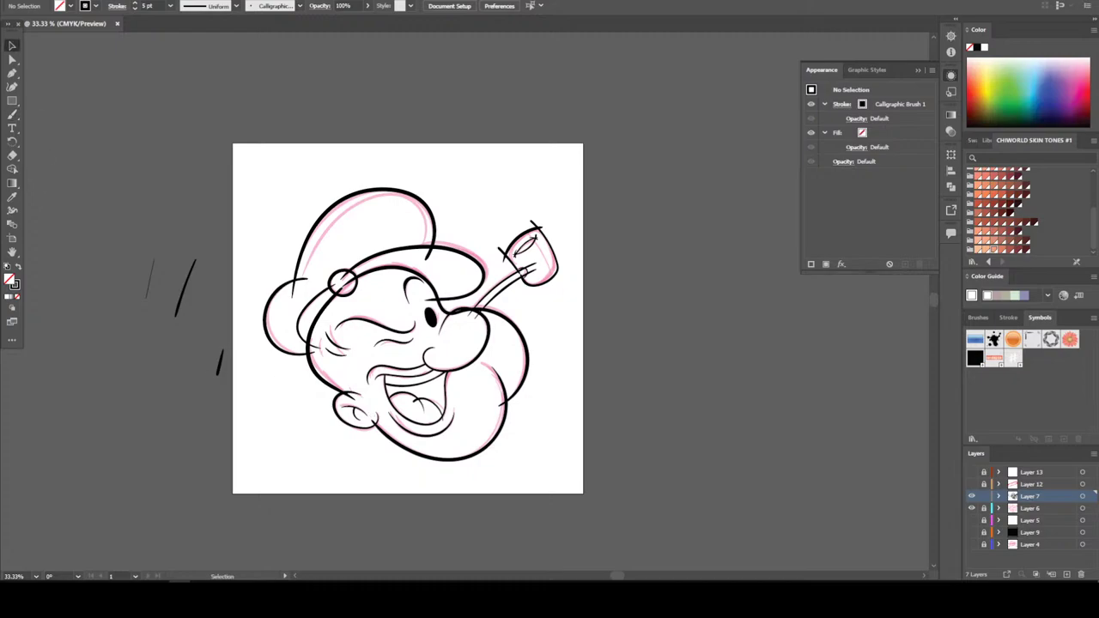
{"action": "key", "text": "ctrl+z"}
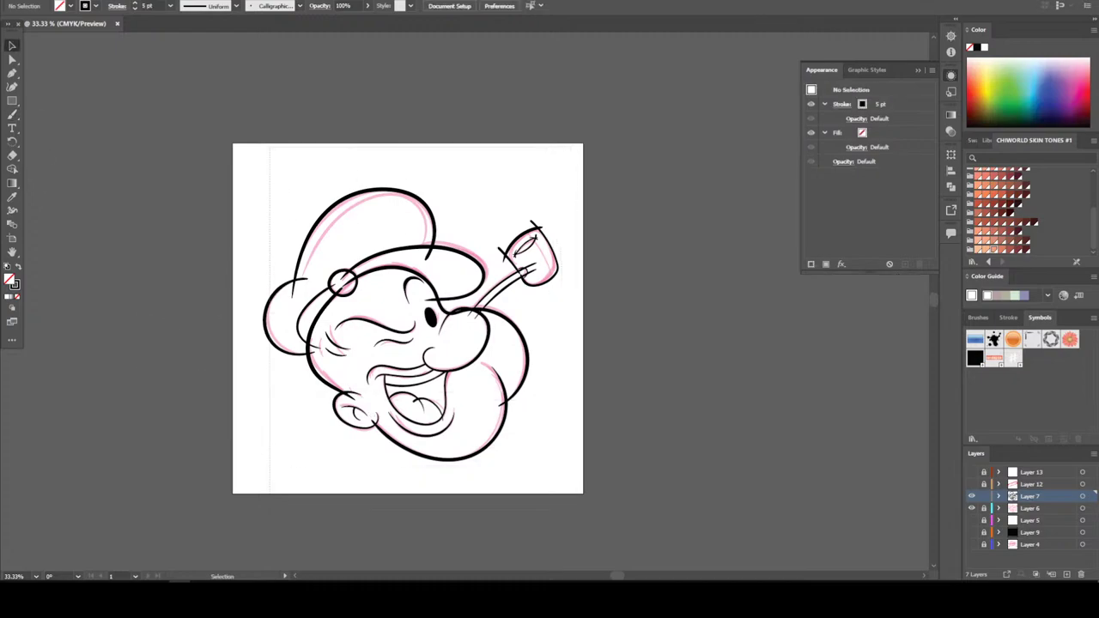
Expand the appearance of all inked artwork into filled paths and show the Pathfinder panel
{"action": "key", "text": "ctrl+a"}
{"action": "left_click", "coordinate": [101, 1]}
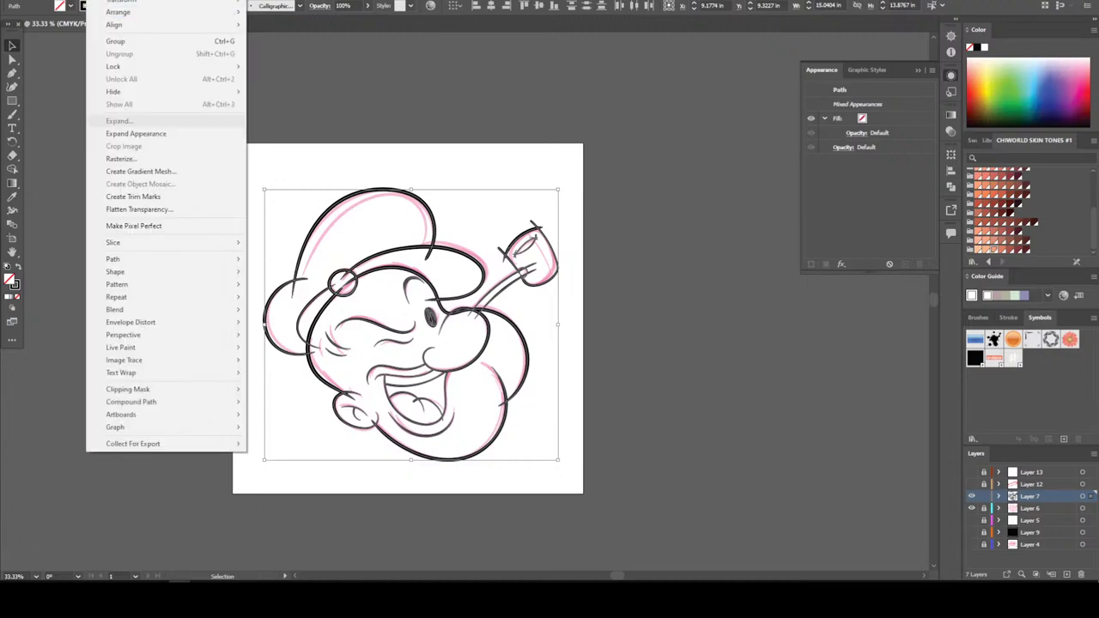
{"action": "left_click", "coordinate": [129, 129]}
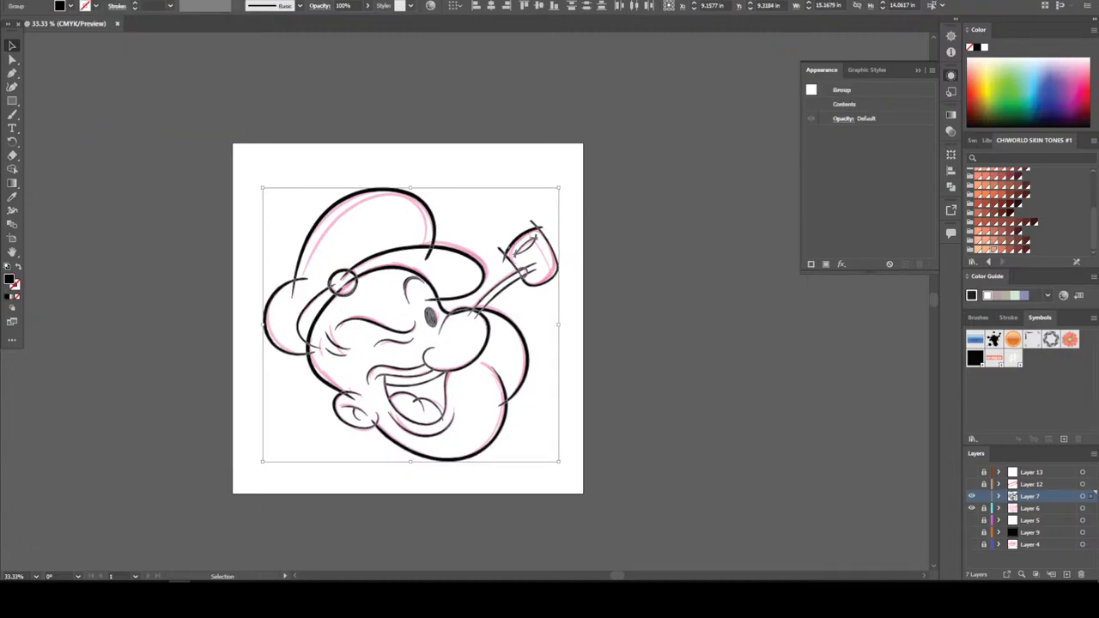
{"action": "left_click", "coordinate": [258, 1]}
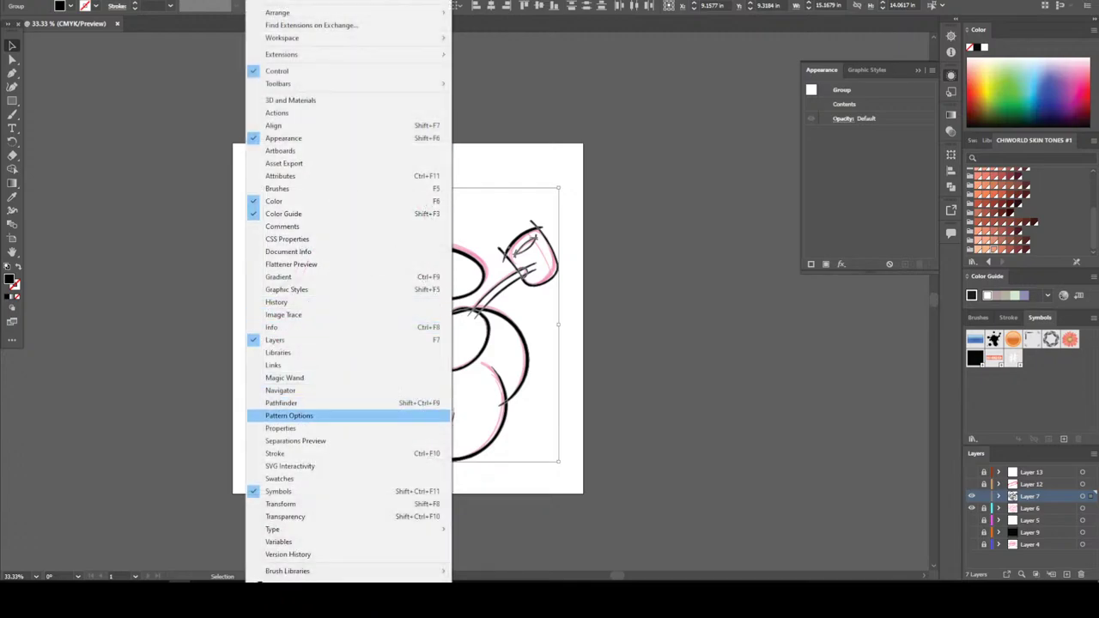
{"action": "left_click", "coordinate": [281, 403]}
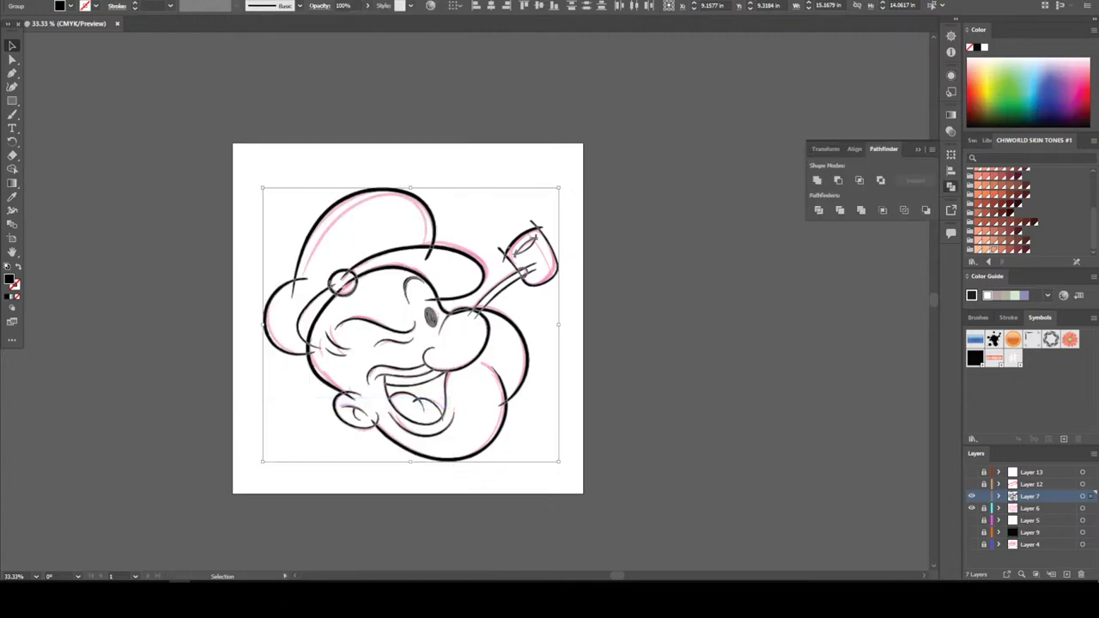
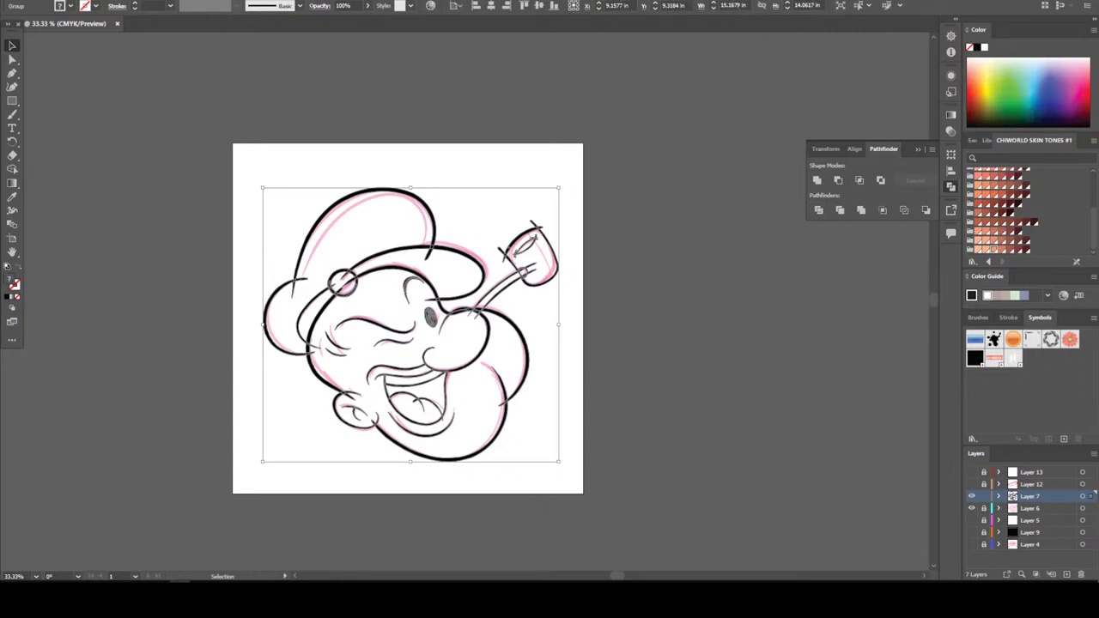
Trim the overhanging stroke end and the lower tail at the pipe bowl's corner
{"action": "key", "text": "ctrl+shift+a"}
{"action": "key", "text": "ctrl+1"}
{"action": "key", "text": "ctrl+plus"}
{"action": "key", "text": "ctrl+plus"}
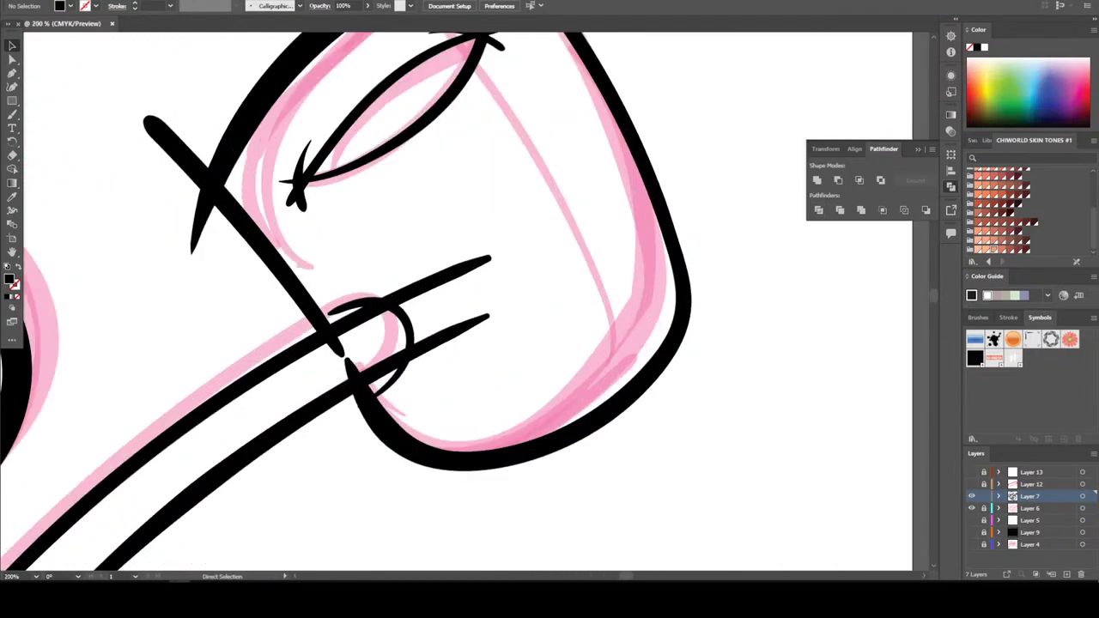
{"action": "scroll", "coordinate": [346, 300], "scroll_direction": "up", "scroll_amount": 5}
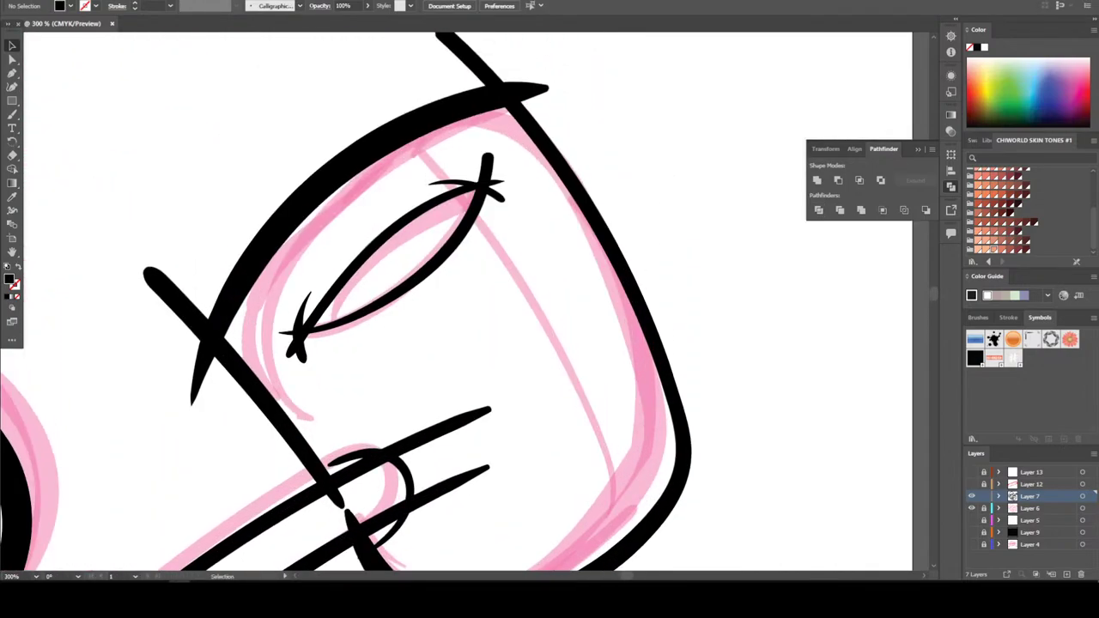
{"action": "key", "text": "a"}
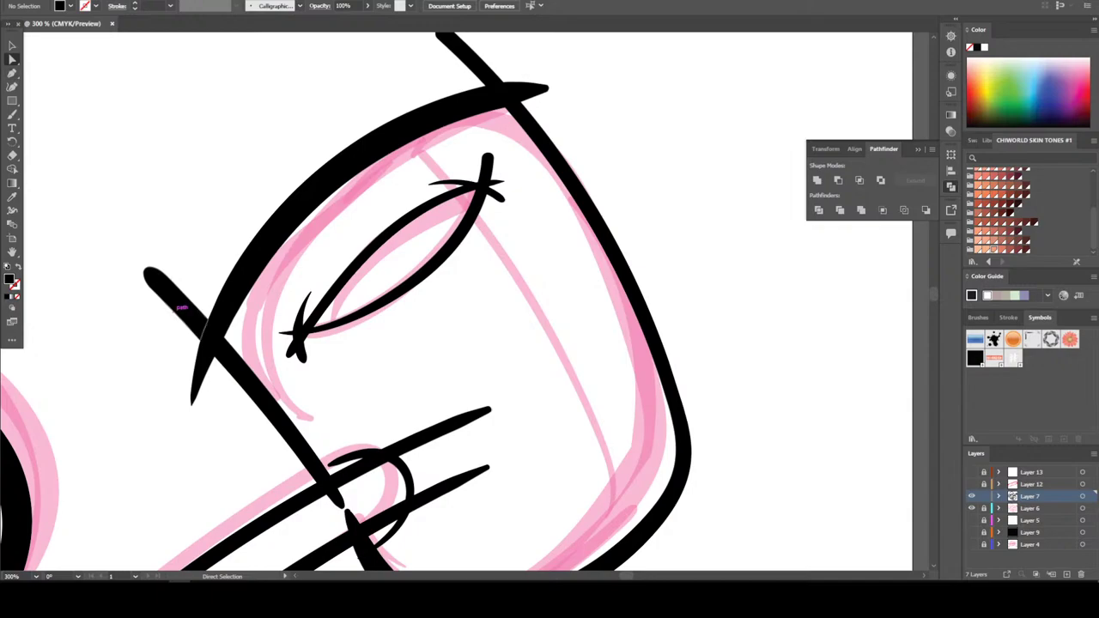
{"action": "left_click", "coordinate": [146, 270]}
{"action": "key", "text": "Delete"}
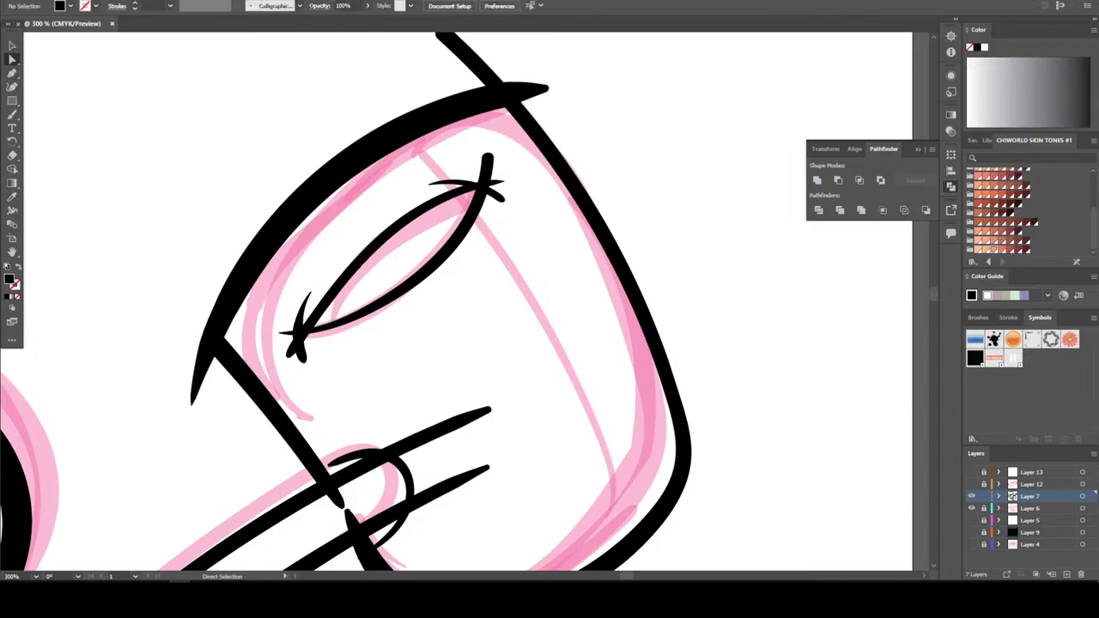
{"action": "left_click", "coordinate": [211, 371]}
{"action": "key", "text": "Delete"}
Delete the bowl's top stroke piece and its top-right corner overhang
{"action": "scroll", "coordinate": [343, 344], "scroll_direction": "up", "scroll_amount": 3}
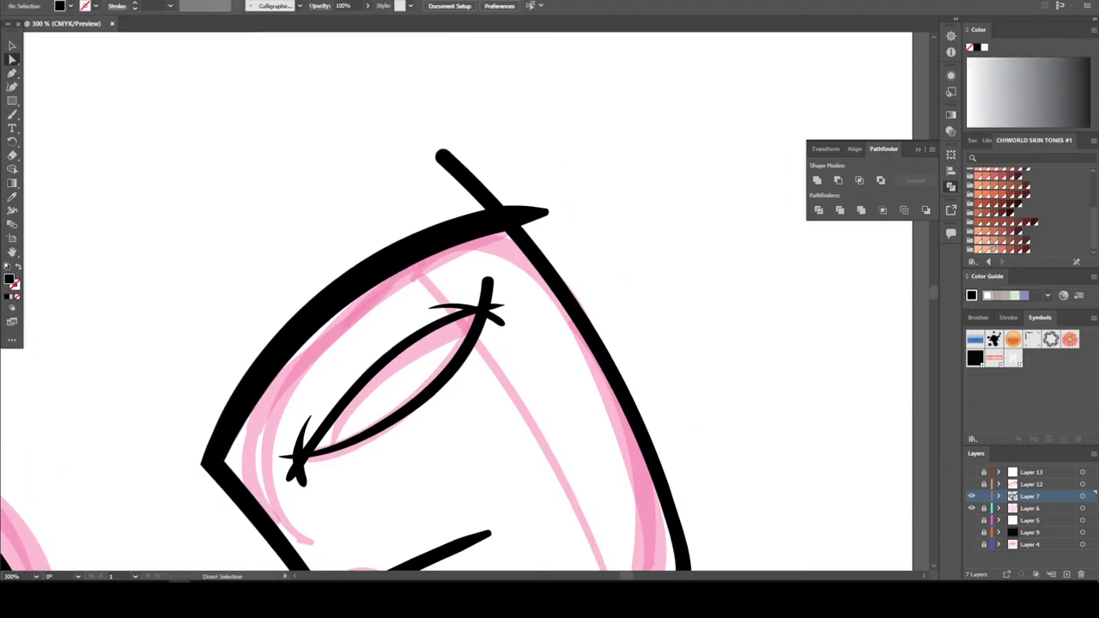
{"action": "left_click", "coordinate": [449, 159]}
{"action": "key", "text": "Delete"}
{"action": "left_click", "coordinate": [528, 213]}
{"action": "key", "text": "Delete"}
{"action": "scroll", "coordinate": [455, 344], "scroll_direction": "down", "scroll_amount": 3}
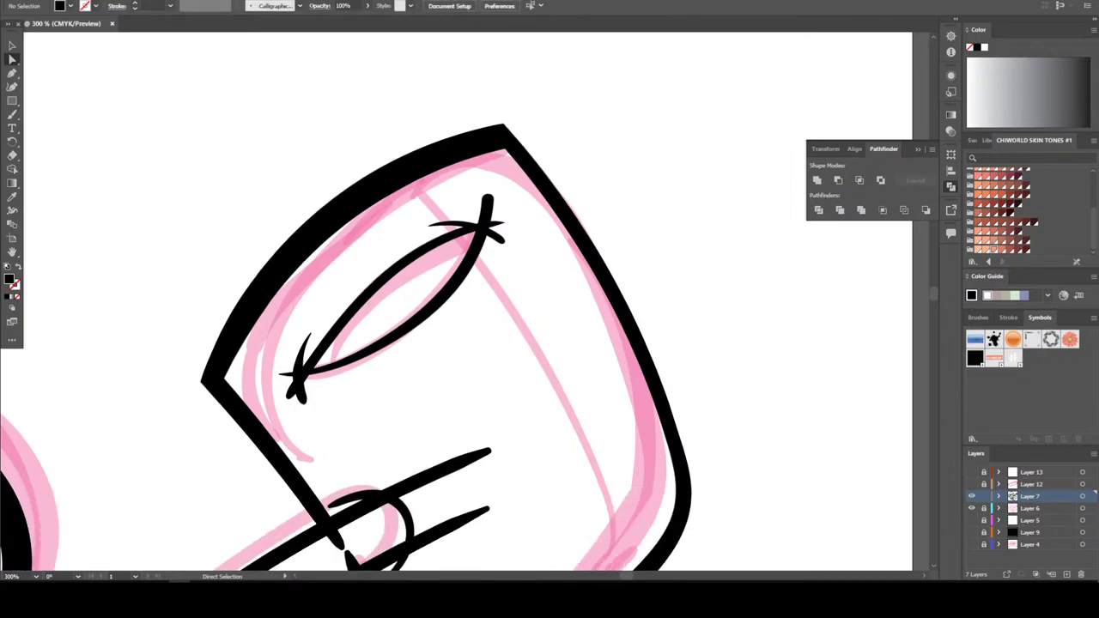
{"action": "scroll", "coordinate": [446, 343], "scroll_direction": "up", "scroll_amount": 2}
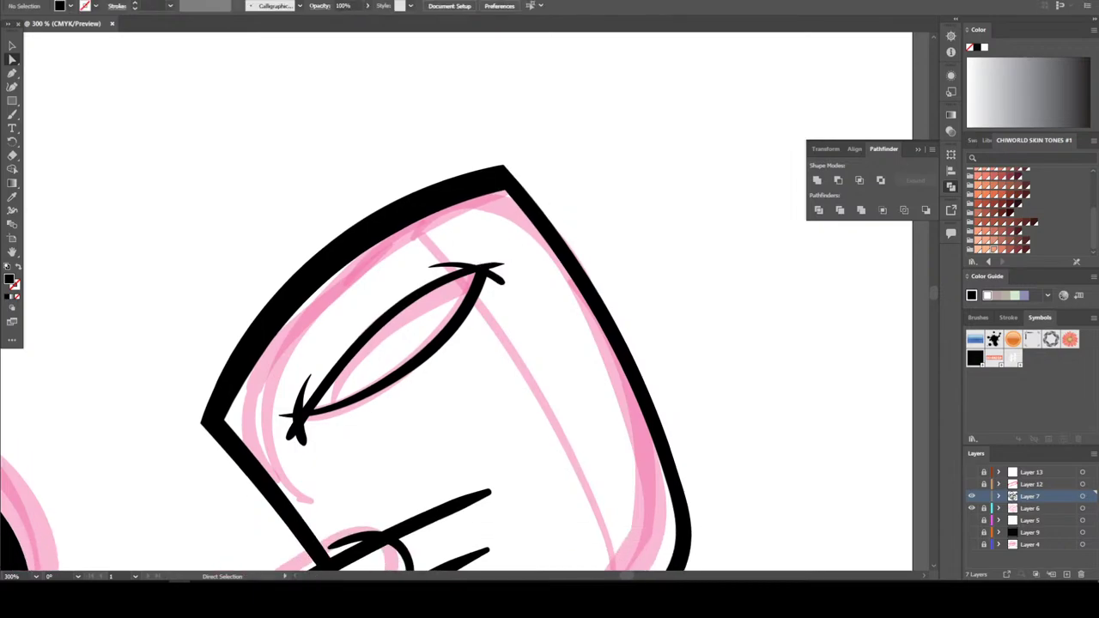
{"action": "scroll", "coordinate": [487, 243], "scroll_direction": "up", "scroll_amount": 5}
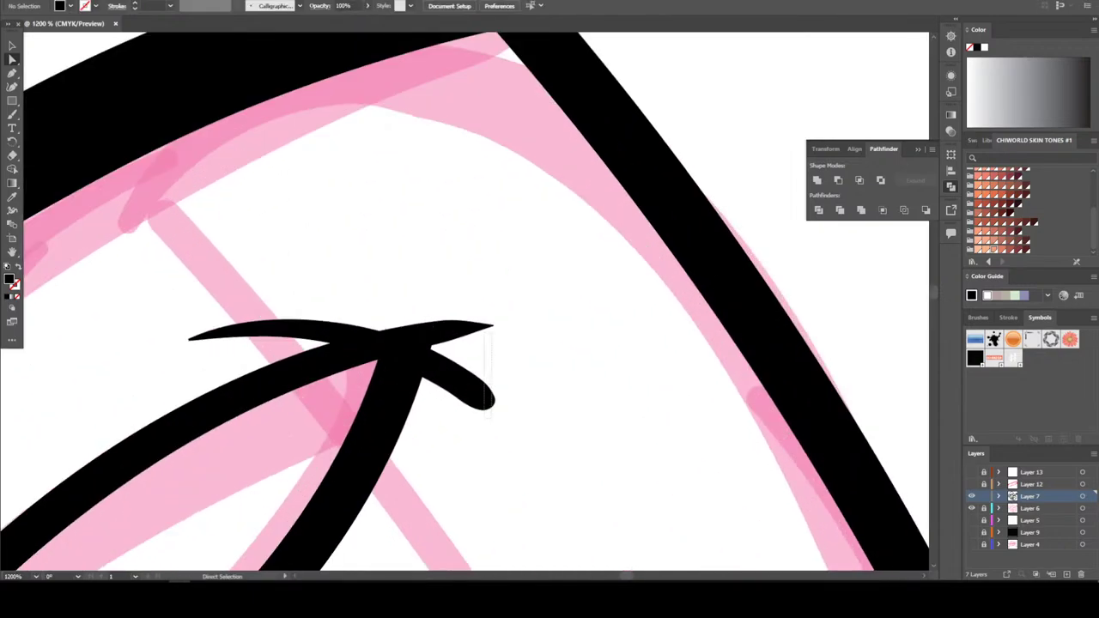
Undo the curl at the opening's upper tip and move its anchor to shorten the point
{"action": "key", "text": "ctrl+z"}
{"action": "key", "text": "ctrl+z"}
{"action": "key", "text": "ctrl+z"}
{"action": "key", "text": "ctrl+z"}
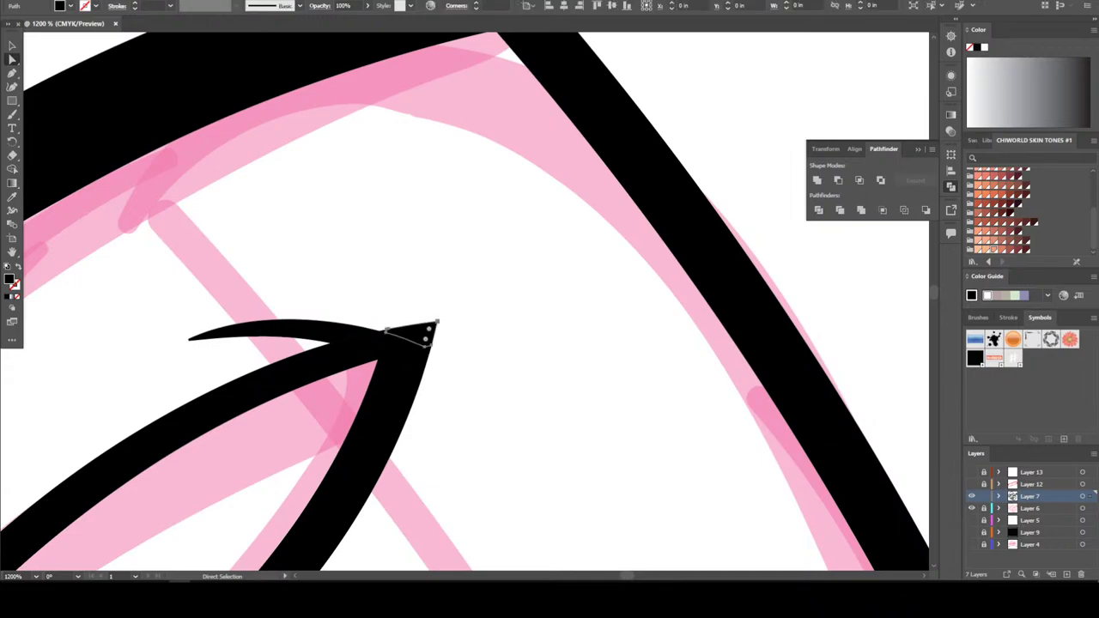
{"action": "left_click_drag", "start_coordinate": [429, 347], "coordinate": [430, 348]}
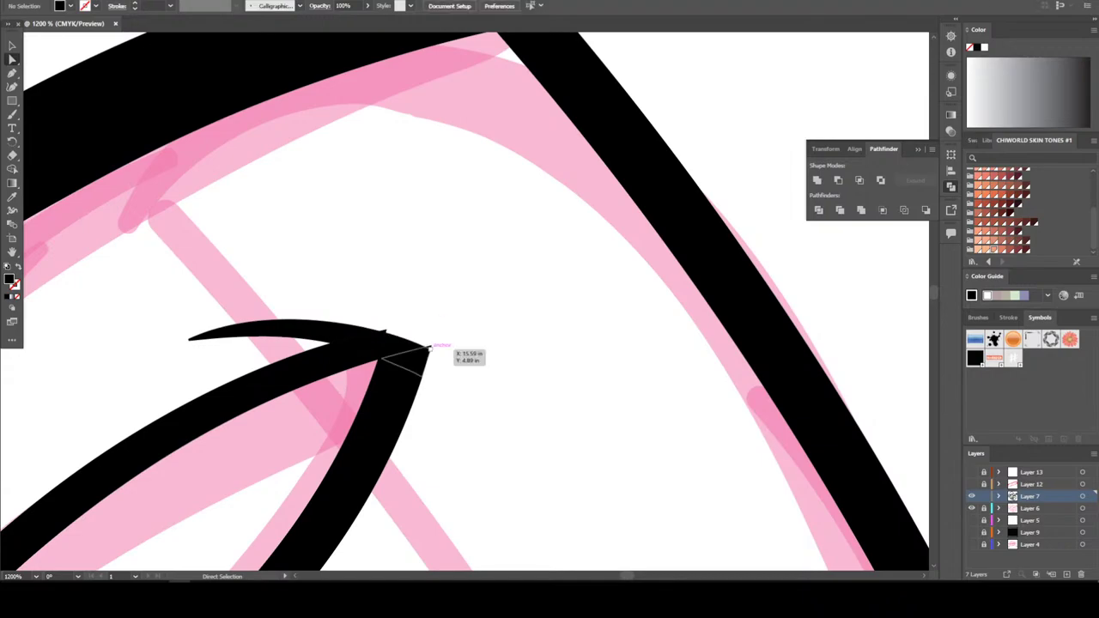
{"action": "scroll", "coordinate": [429, 346], "scroll_direction": "down", "scroll_amount": 1}
{"action": "key", "text": "ctrl+equal"}
{"action": "key", "text": "ctrl+equal"}
{"action": "key", "text": "ctrl+equal"}
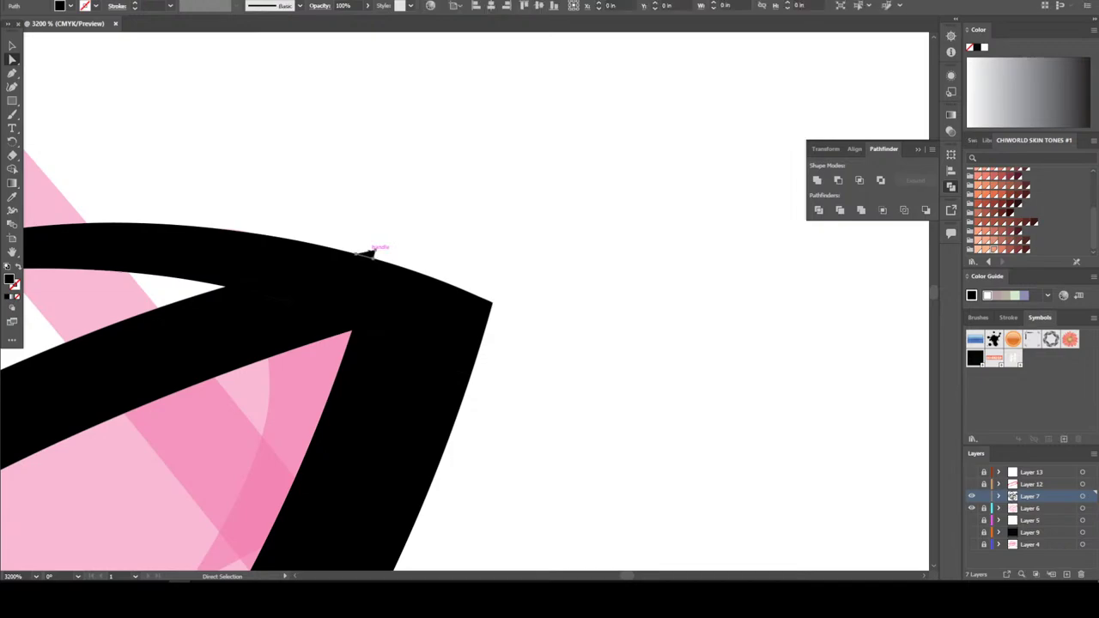
{"action": "key", "text": "ctrl+minus"}
{"action": "key", "text": "ctrl+minus"}
{"action": "key", "text": "ctrl+minus"}
{"action": "key", "text": "ctrl+minus"}
{"action": "key", "text": "ctrl+minus"}
{"action": "key", "text": "ctrl+minus"}
Remove the black blob and stray stroke tip at the opening's lower end
{"action": "scroll", "coordinate": [207, 494], "scroll_direction": "down", "scroll_amount": 1}
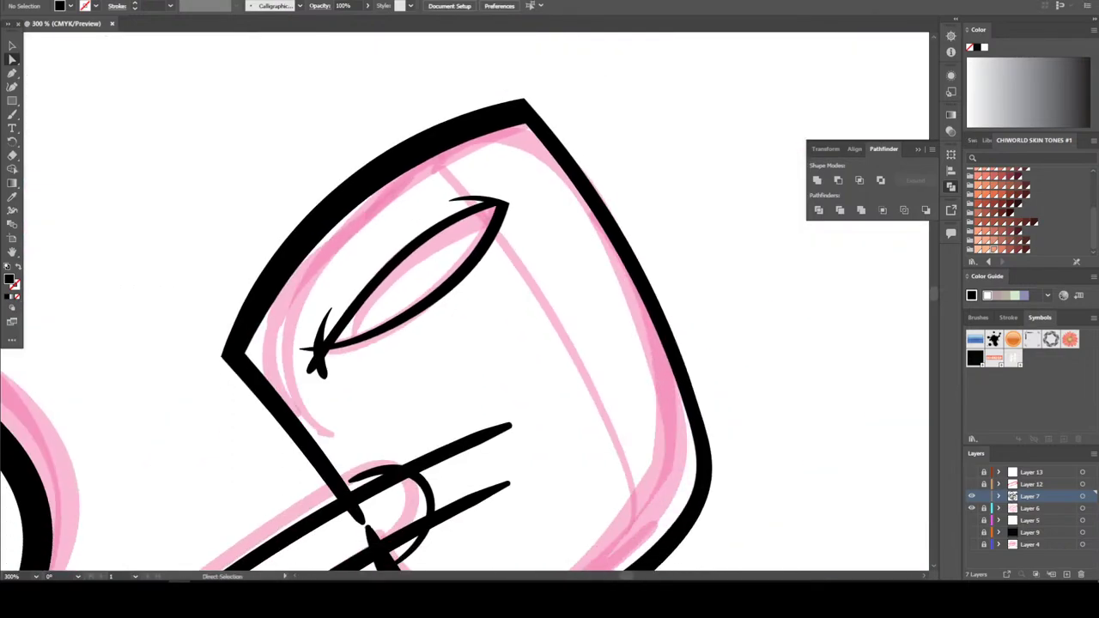
{"action": "scroll", "coordinate": [206, 494], "scroll_direction": "up", "scroll_amount": 3}
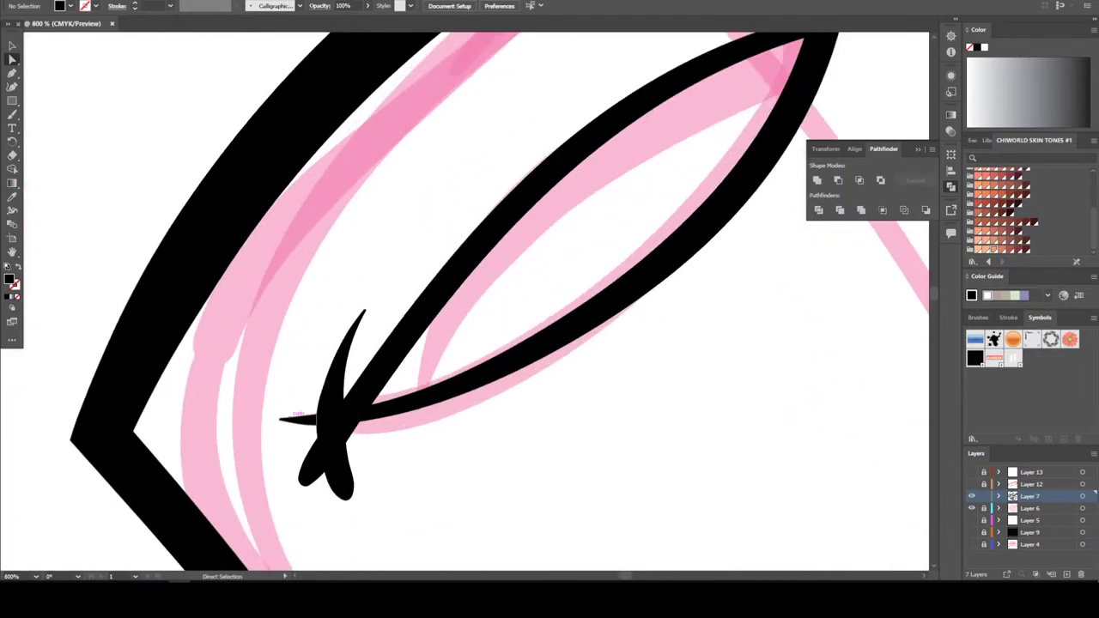
{"action": "left_click", "coordinate": [315, 420]}
{"action": "left_click_drag", "start_coordinate": [383, 445], "coordinate": [280, 501]}
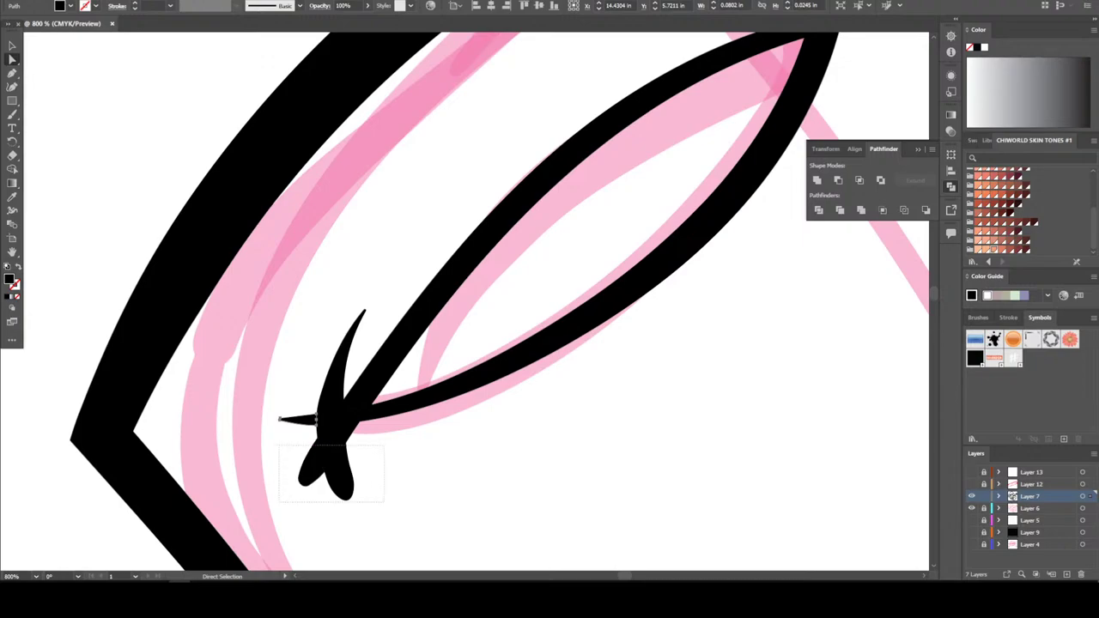
{"action": "key", "text": "Delete"}
{"action": "key", "text": "Delete"}
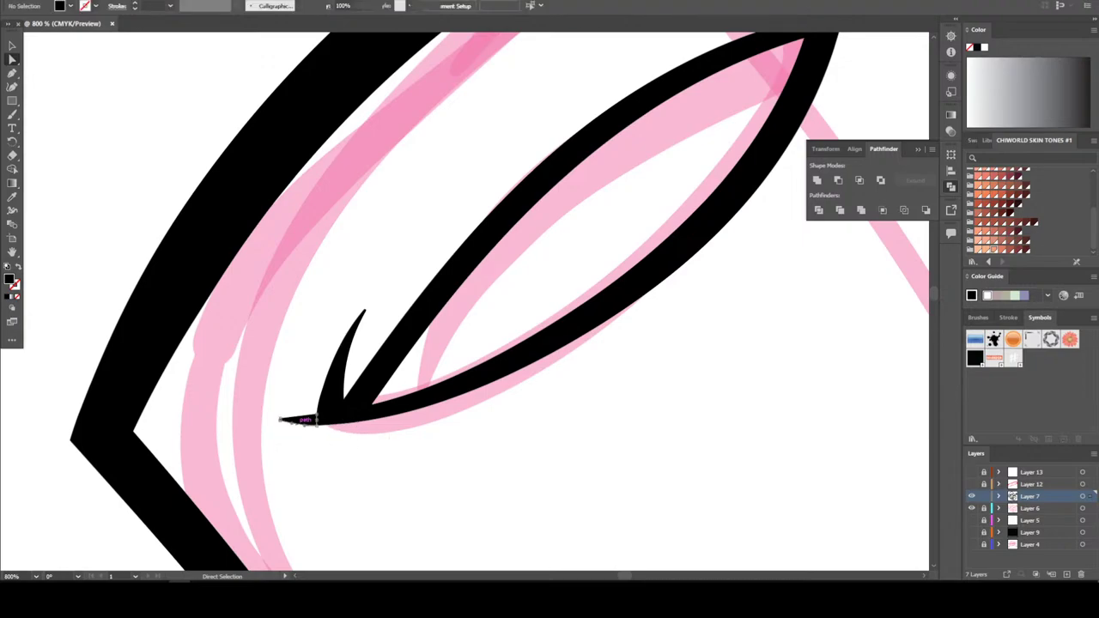
Delete the stroke beside the stem loop, its leftover lower curve, and two small stray pieces
{"action": "scroll", "coordinate": [463, 300], "scroll_direction": "down", "scroll_amount": 4}
{"action": "scroll", "coordinate": [464, 301], "scroll_direction": "up", "scroll_amount": 3}
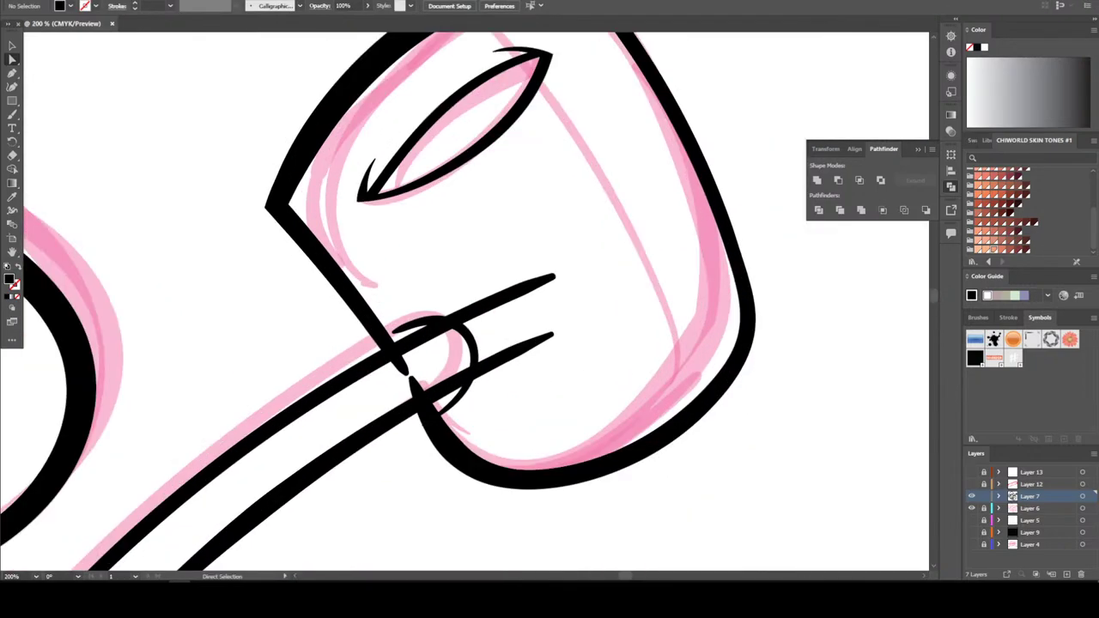
{"action": "left_click", "coordinate": [381, 429]}
{"action": "key", "text": "Delete"}
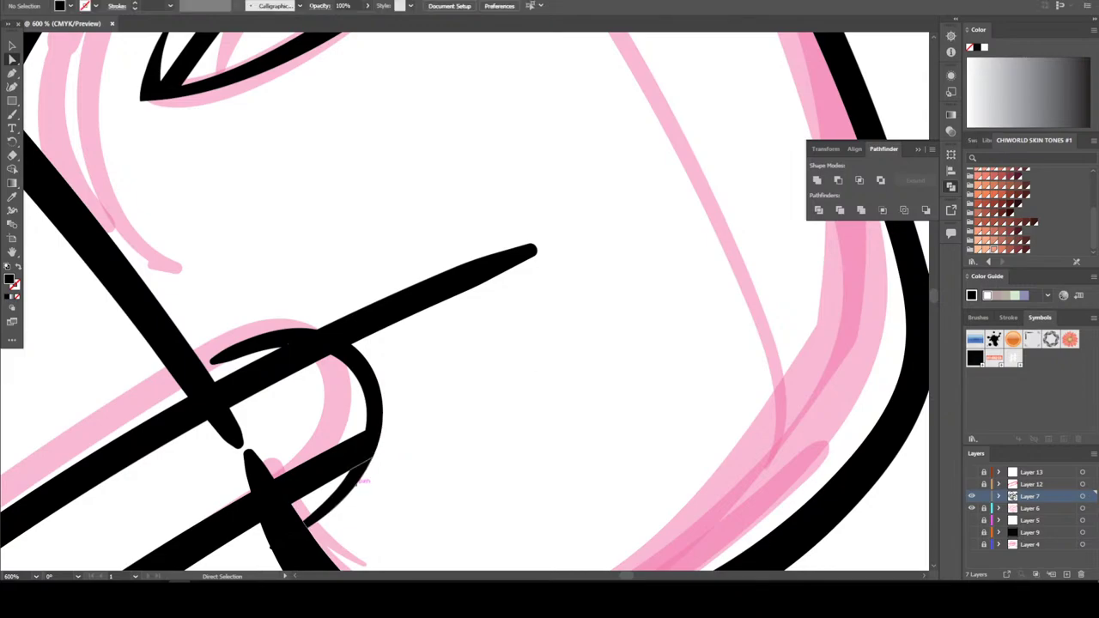
{"action": "key", "text": "Delete"}
{"action": "left_click", "coordinate": [249, 463]}
{"action": "key", "text": "Delete"}
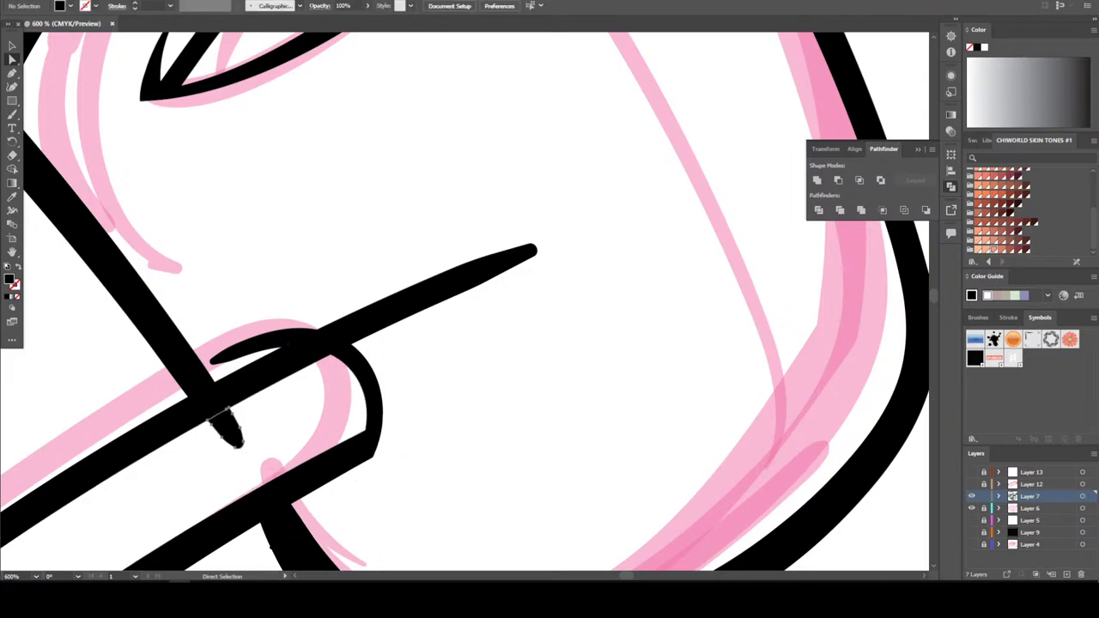
{"action": "left_click", "coordinate": [225, 425]}
{"action": "key", "text": "Delete"}
Delete the thin stroke over the loop top and the long diagonal stroke
{"action": "left_click", "coordinate": [261, 356]}
{"action": "key", "text": "Delete"}
{"action": "left_click", "coordinate": [412, 296]}
{"action": "key", "text": "Delete"}
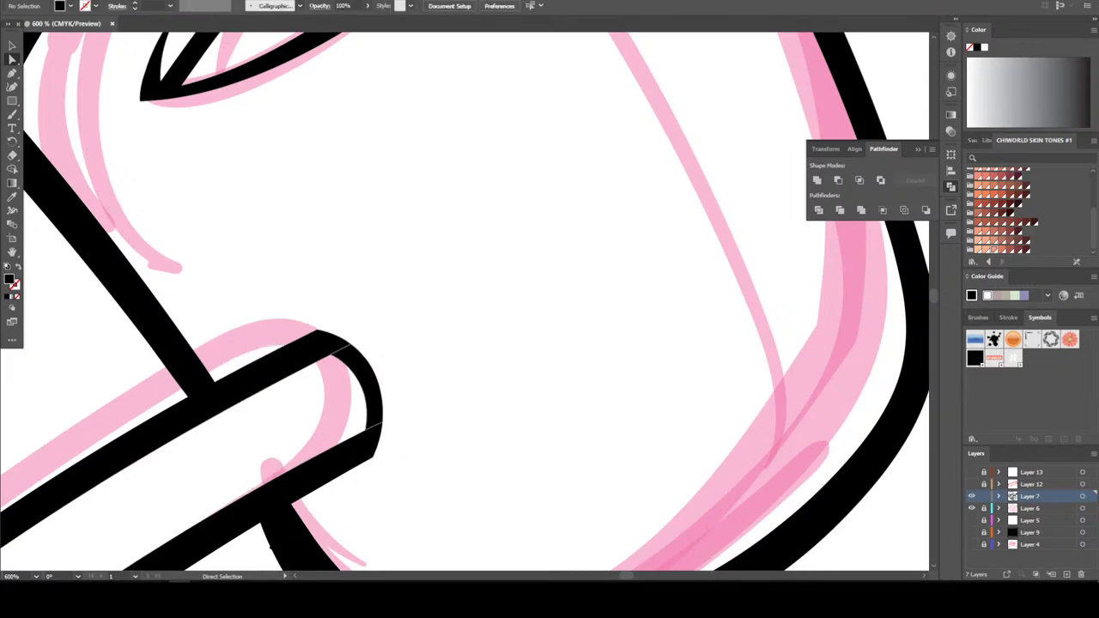
{"action": "key", "text": "ctrl+minus"}
{"action": "key", "text": "ctrl+minus"}
{"action": "key", "text": "v"}
{"action": "scroll", "coordinate": [548, 300], "scroll_direction": "down", "scroll_amount": 5}
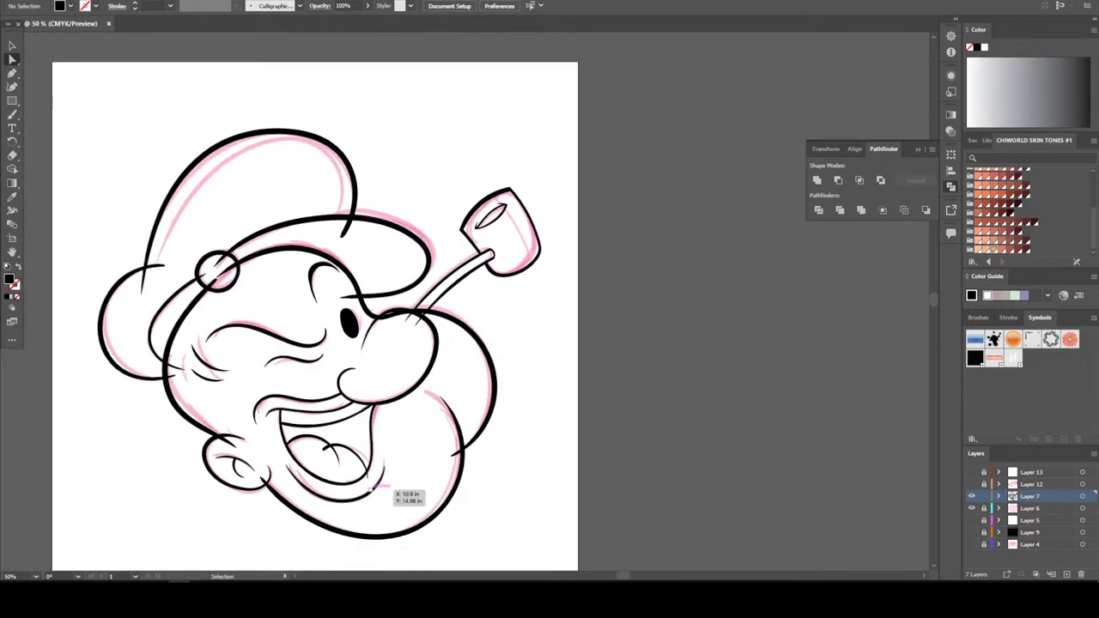
Delete the thin pointed stray stroke segments at the stem join
{"action": "scroll", "coordinate": [421, 324], "scroll_direction": "up", "scroll_amount": 5}
{"action": "scroll", "coordinate": [498, 358], "scroll_direction": "up", "scroll_amount": 4}
{"action": "key", "text": "a"}
{"action": "left_click_drag", "start_coordinate": [220, 319], "coordinate": [374, 375]}
{"action": "key", "text": "Delete"}
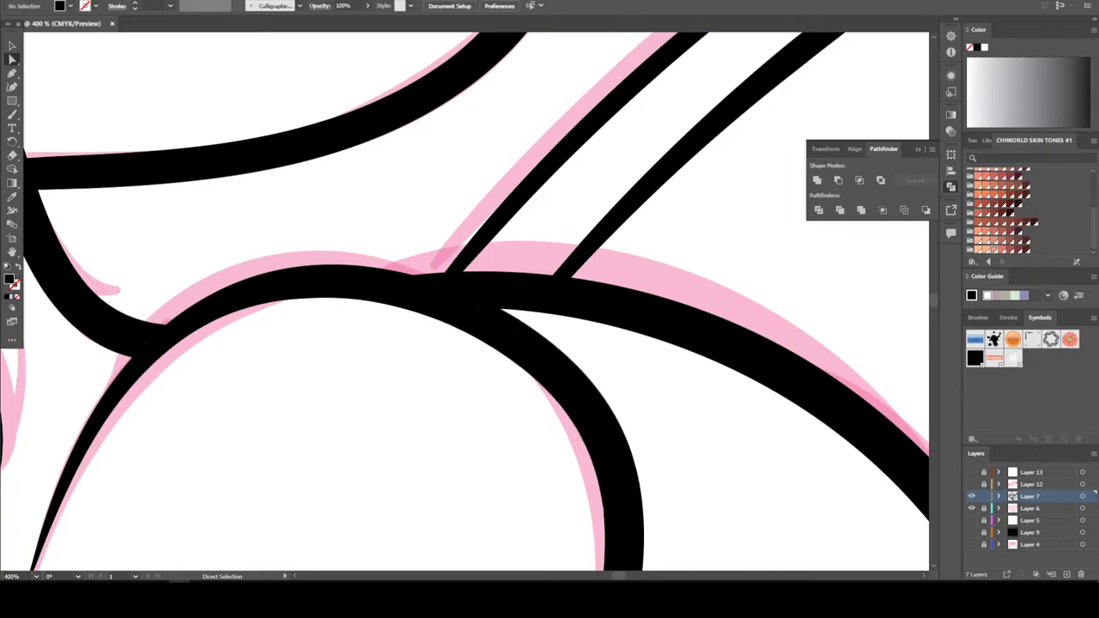
{"action": "key", "text": "v"}
{"action": "key", "text": "ctrl+minus"}
{"action": "key", "text": "ctrl+minus"}
{"action": "key", "text": "ctrl+minus"}
{"action": "key", "text": "ctrl+minus"}
Delete the three black stroke pieces crossing inside the cap button
{"action": "key", "text": "a"}
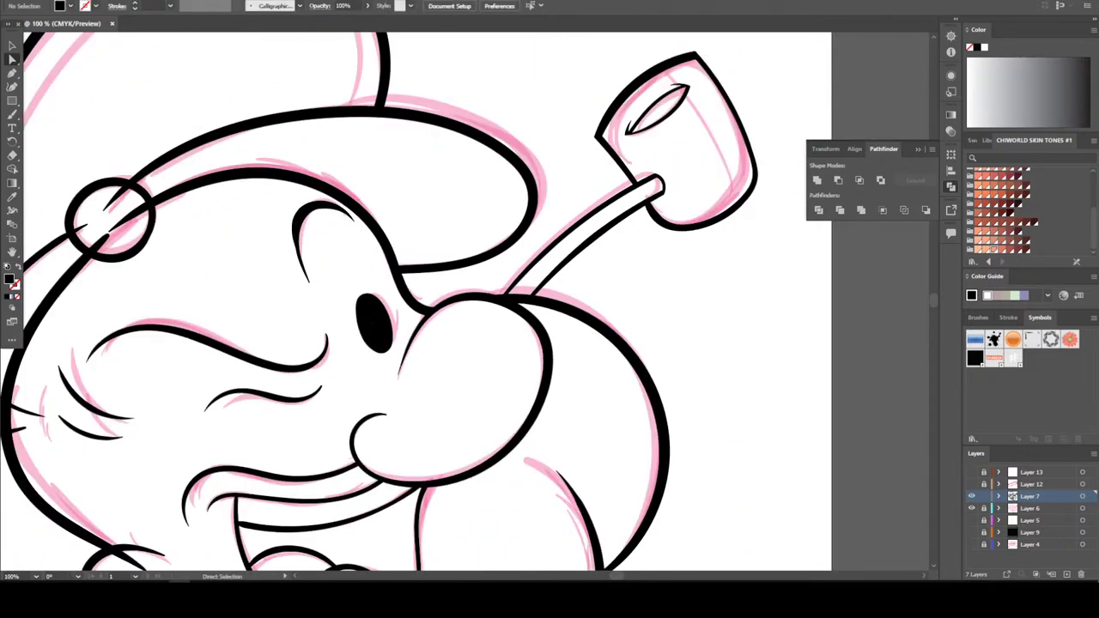
{"action": "key", "text": "ctrl+minus"}
{"action": "key", "text": "ctrl+minus"}
{"action": "key", "text": "ctrl+plus"}
{"action": "key", "text": "ctrl+plus"}
{"action": "key", "text": "ctrl+plus"}
{"action": "key", "text": "ctrl+plus"}
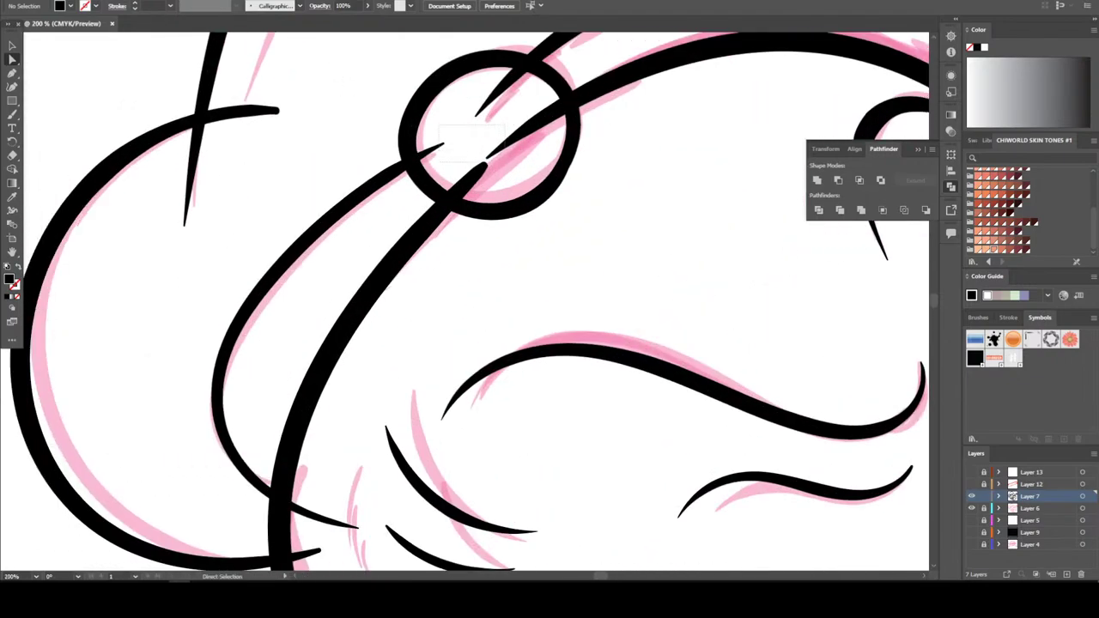
{"action": "left_click_drag", "start_coordinate": [438, 125], "coordinate": [505, 162]}
{"action": "key", "text": "Delete"}
{"action": "key", "text": "Delete"}
{"action": "left_click_drag", "start_coordinate": [473, 68], "coordinate": [529, 118]}
{"action": "key", "text": "Delete"}
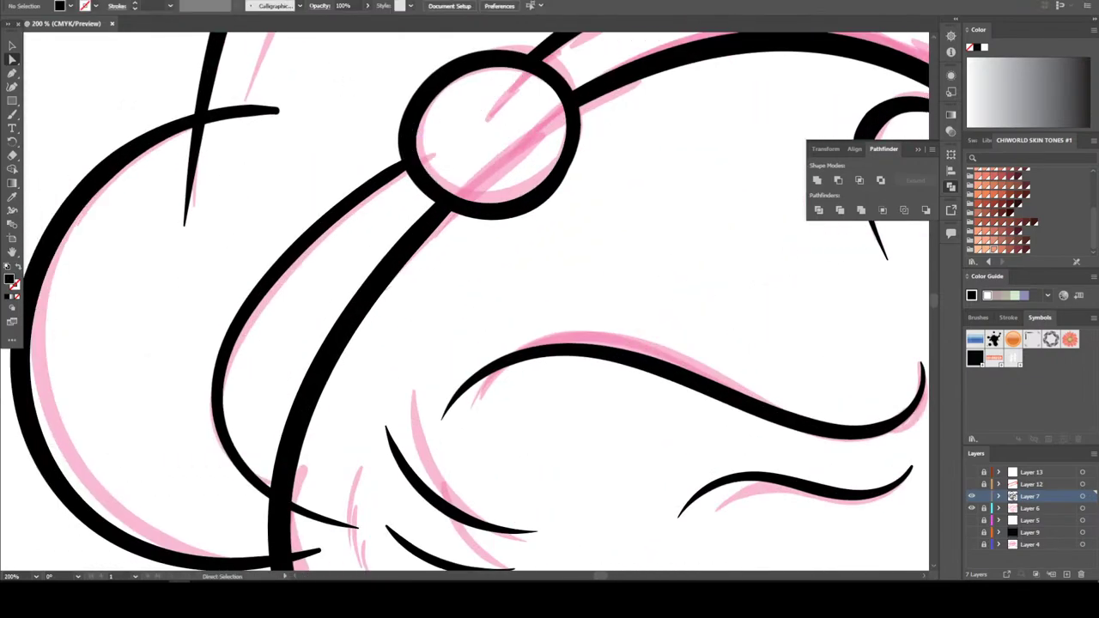
{"action": "left_click_drag", "start_coordinate": [190, 129], "coordinate": [206, 191]}
{"action": "key", "text": "Delete"}
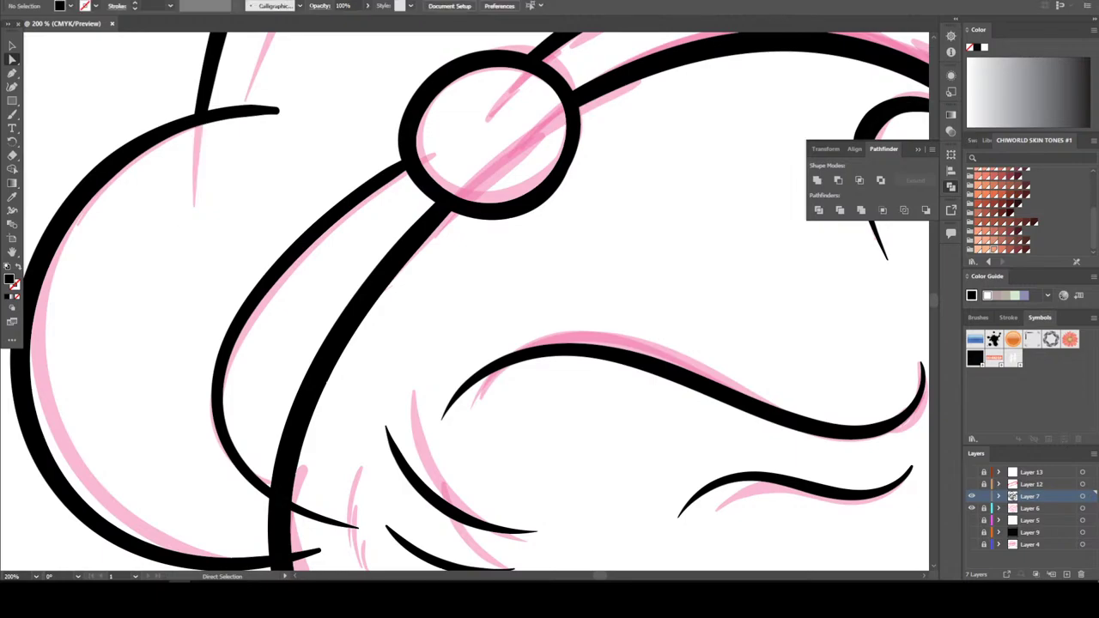
{"action": "scroll", "coordinate": [470, 301], "scroll_direction": "down", "scroll_amount": 3}
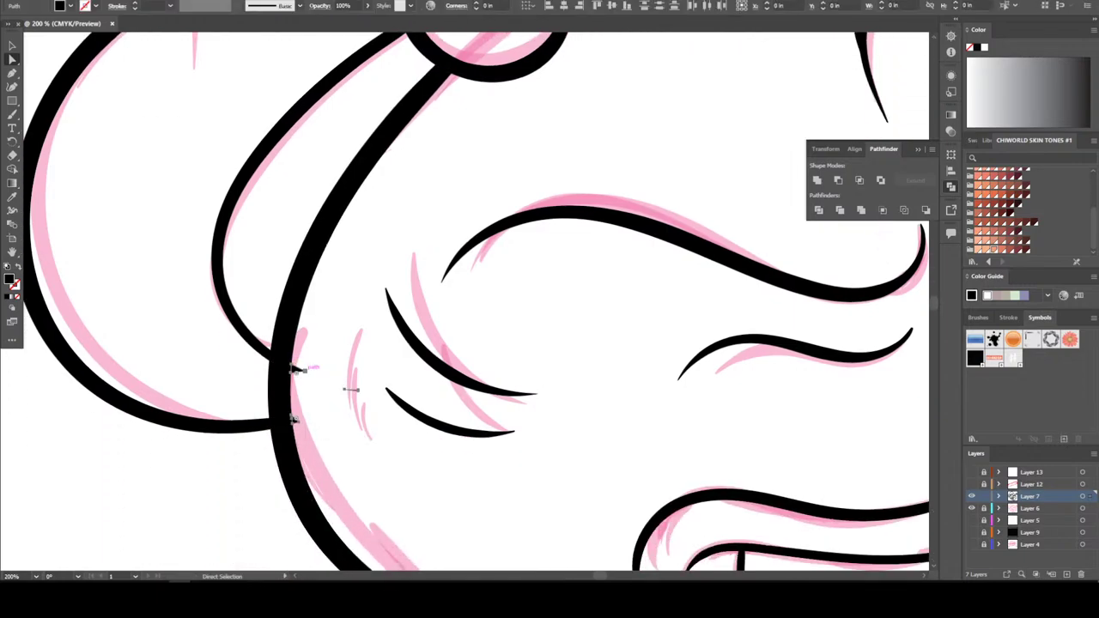
Undo the last edit near the ear, then inspect the mouth and frame the whole head
{"action": "key", "text": "ctrl+minus"}
{"action": "key", "text": "ctrl+minus"}
{"action": "key", "text": "ctrl+minus"}
{"action": "key", "text": "ctrl+minus"}
{"action": "key", "text": "ctrl+plus"}
{"action": "key", "text": "ctrl+plus"}
{"action": "key", "text": "ctrl+plus"}
{"action": "key", "text": "ctrl+plus"}
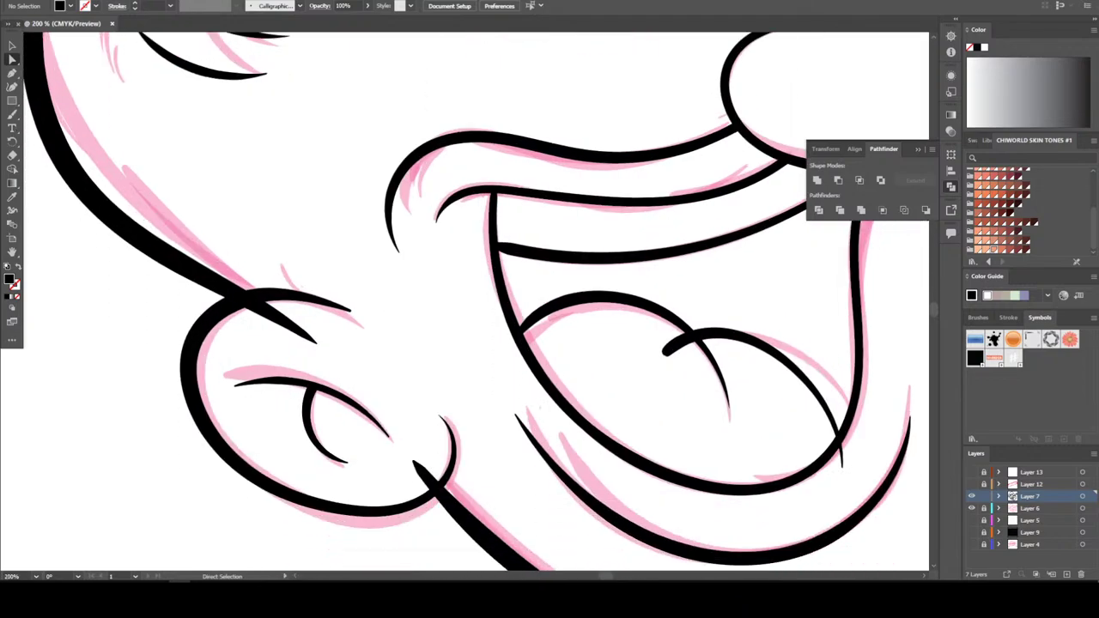
{"action": "key", "text": "ctrl+z"}
{"action": "key", "text": "ctrl+z"}
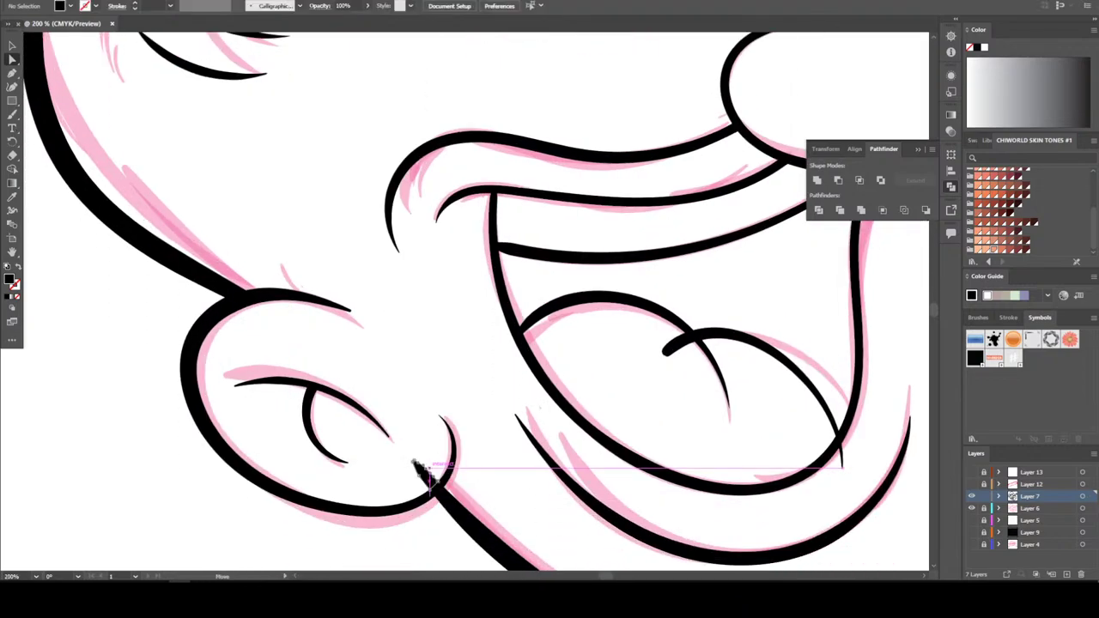
{"action": "key", "text": "ctrl+minus"}
{"action": "key", "text": "ctrl+minus"}
{"action": "key", "text": "ctrl+plus"}
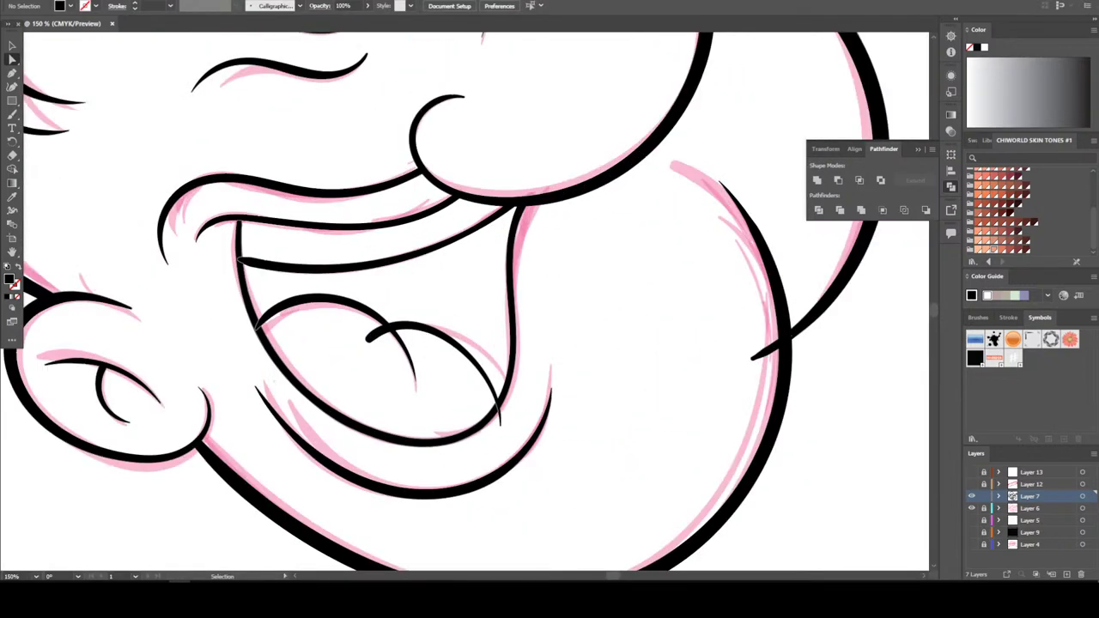
{"action": "key", "text": "ctrl+plus"}
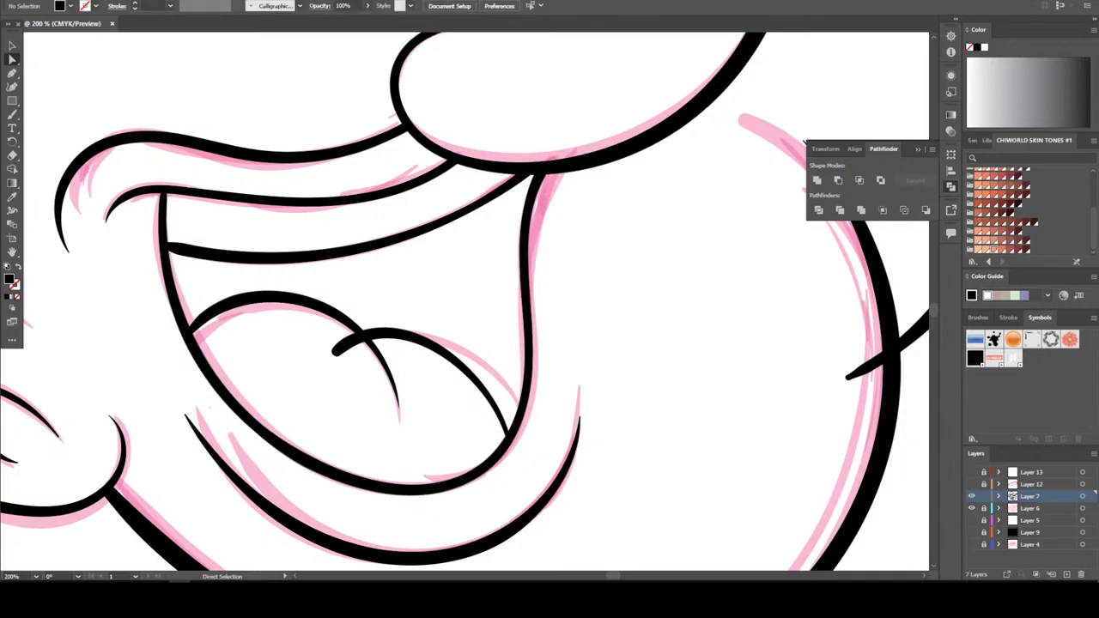
{"action": "key", "text": "ctrl+minus"}
{"action": "key", "text": "ctrl+minus"}
{"action": "key", "text": "ctrl+minus"}
{"action": "key", "text": "ctrl+minus"}
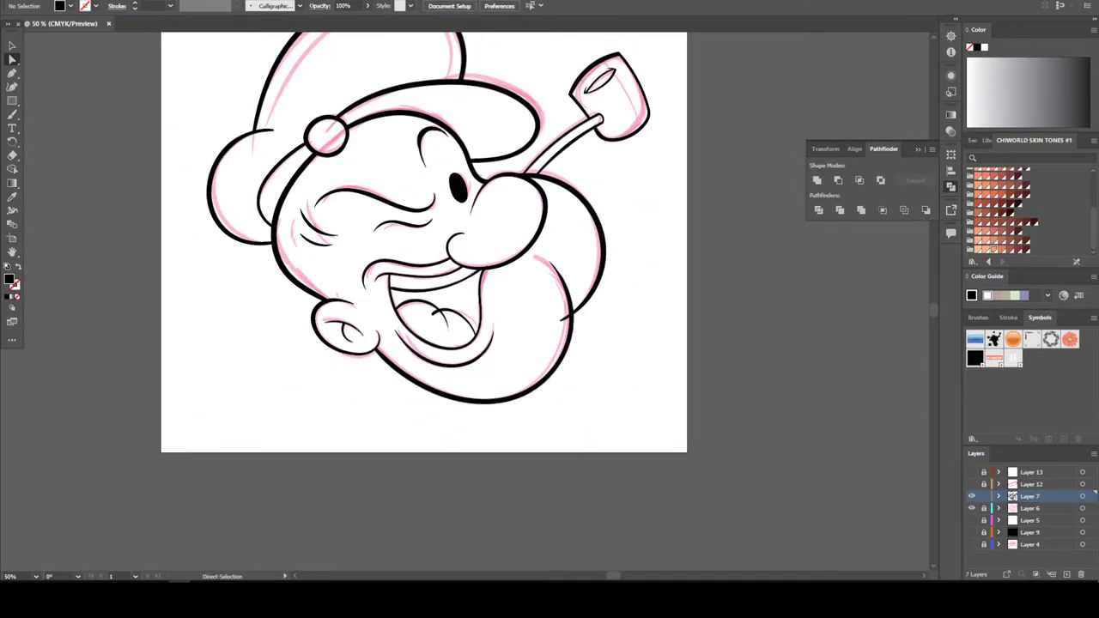
{"action": "scroll", "coordinate": [566, 318], "scroll_direction": "up", "scroll_amount": 2}
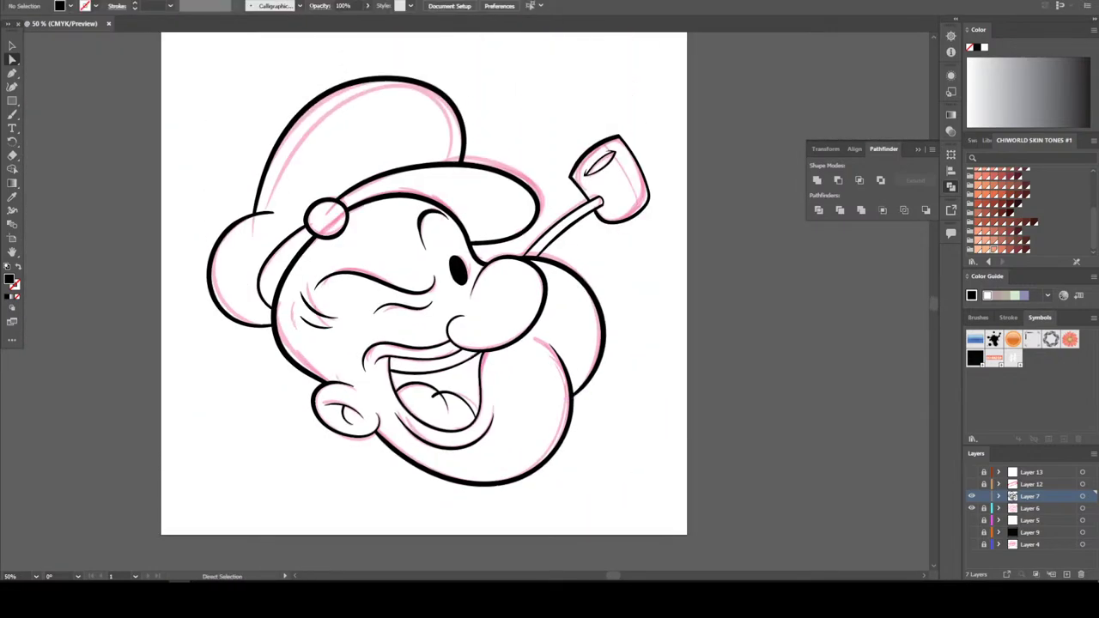
{"action": "scroll", "coordinate": [423, 283], "scroll_direction": "up", "scroll_amount": 1}
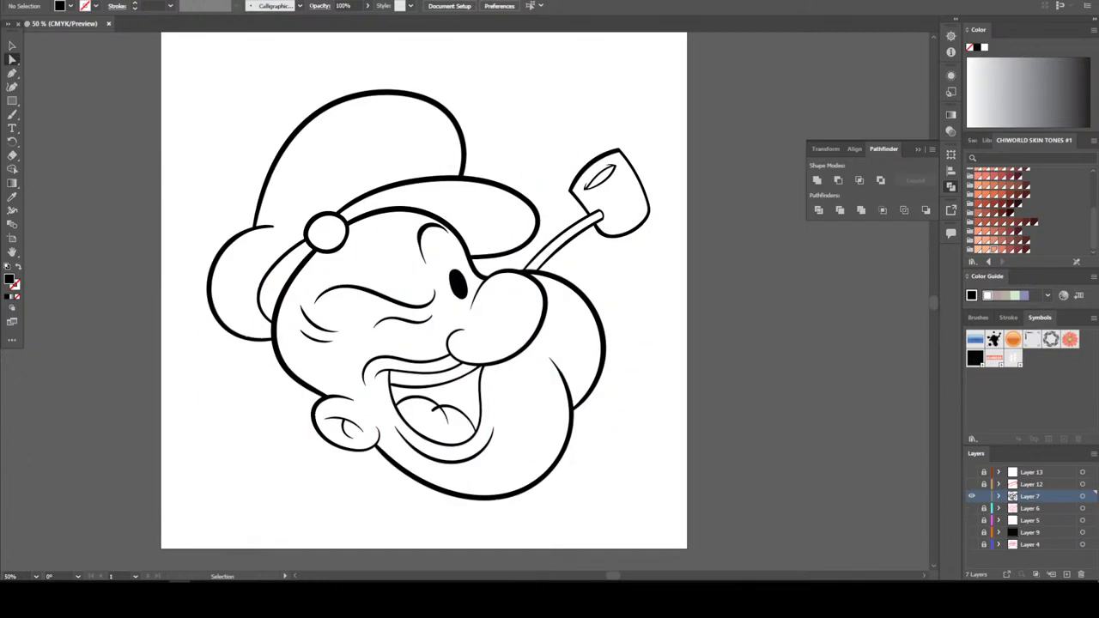
Draw a closed black pencil shape filling the inside of the open mouth
{"action": "scroll", "coordinate": [424, 292], "scroll_direction": "down", "scroll_amount": 2}
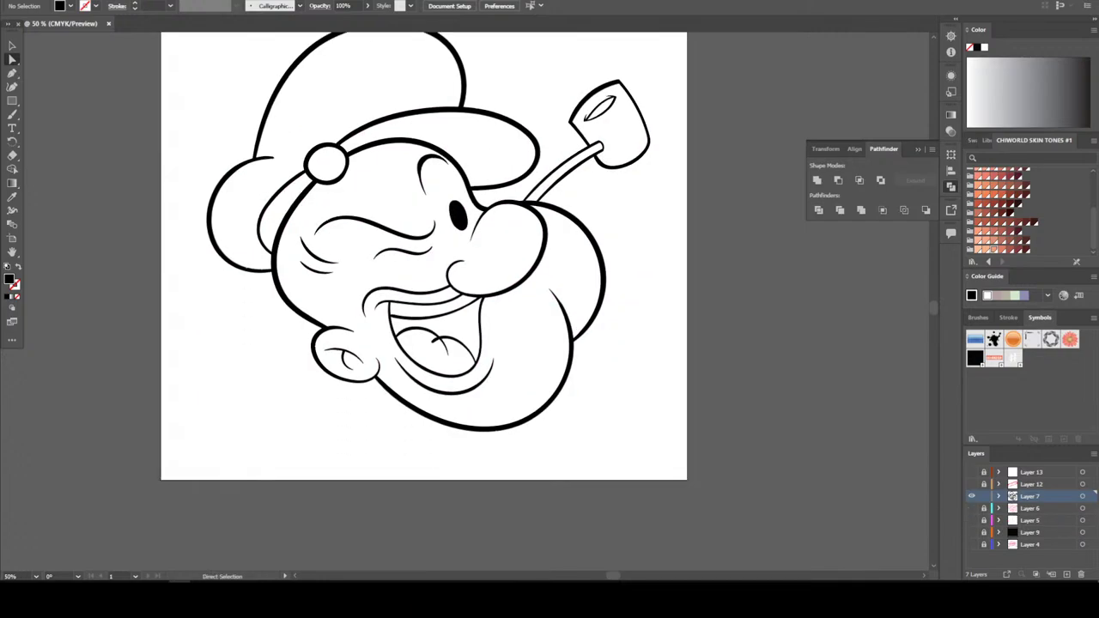
{"action": "scroll", "coordinate": [401, 343], "scroll_direction": "up", "scroll_amount": 3}
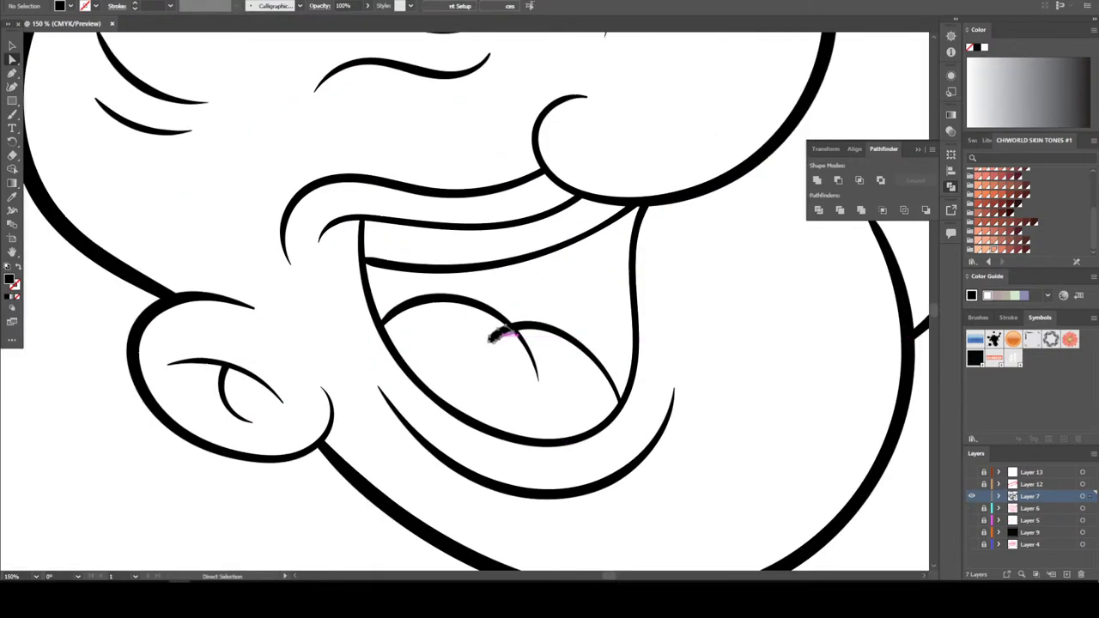
{"action": "scroll", "coordinate": [503, 331], "scroll_direction": "down", "scroll_amount": 3}
{"action": "scroll", "coordinate": [464, 258], "scroll_direction": "up", "scroll_amount": 1}
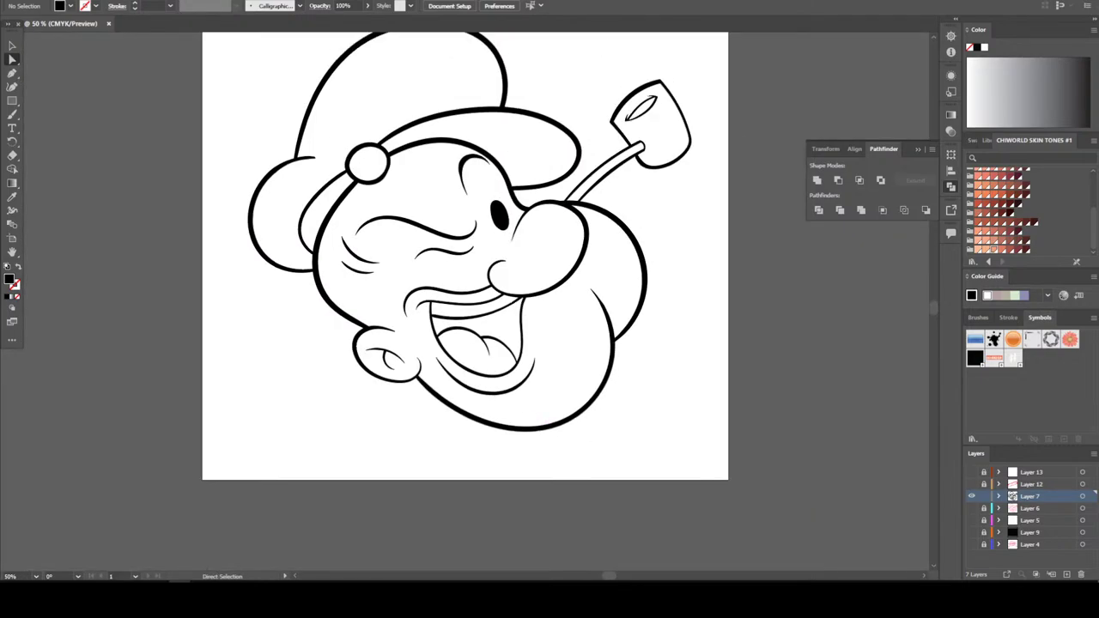
{"action": "left_click_drag", "start_coordinate": [12, 114], "coordinate": [60, 128]}
{"action": "scroll", "coordinate": [480, 357], "scroll_direction": "up", "scroll_amount": 8}
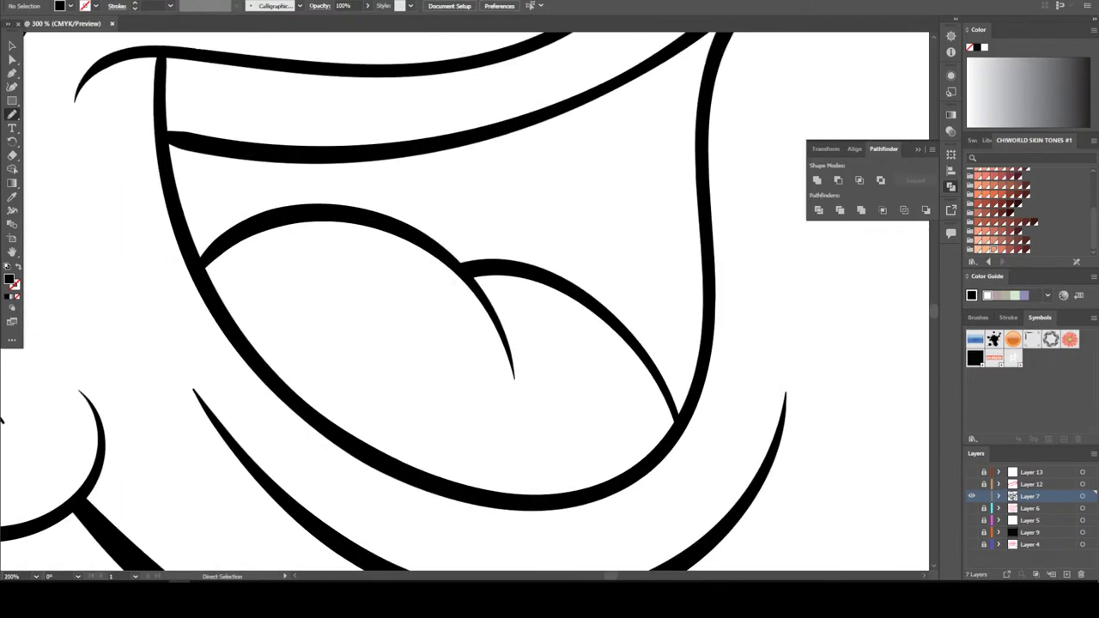
{"action": "scroll", "coordinate": [476, 300], "scroll_direction": "up", "scroll_amount": 1}
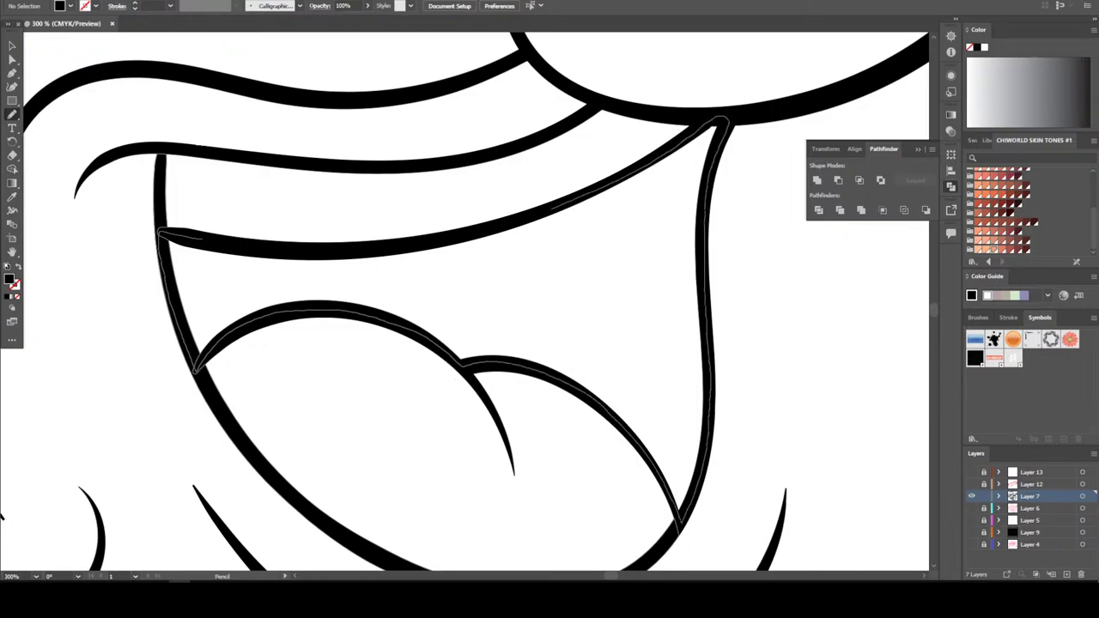
{"action": "left_click_drag", "start_coordinate": [419, 246], "coordinate": [266, 254]}
{"action": "left_click_drag", "start_coordinate": [169, 234], "coordinate": [163, 230]}
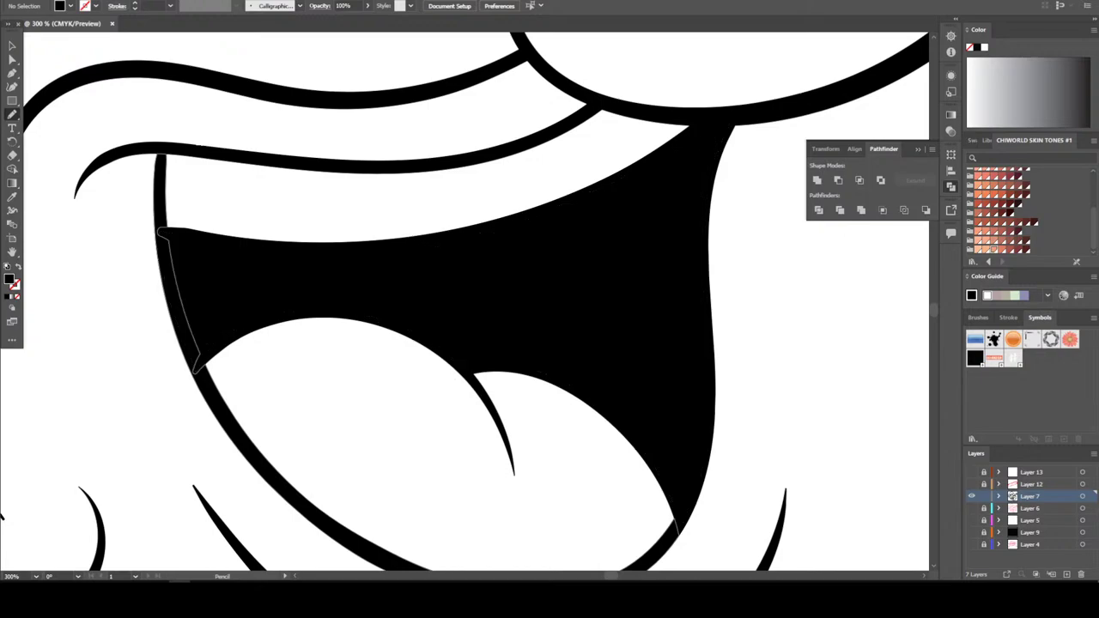
Fill the pipe bowl opening with a black pencil shape and check the black hat band
{"action": "key", "text": "ctrl+minus"}
{"action": "key", "text": "ctrl+minus"}
{"action": "key", "text": "ctrl+minus"}
{"action": "key", "text": "ctrl+minus"}
{"action": "key", "text": "ctrl+minus"}
{"action": "key", "text": "ctrl+minus"}
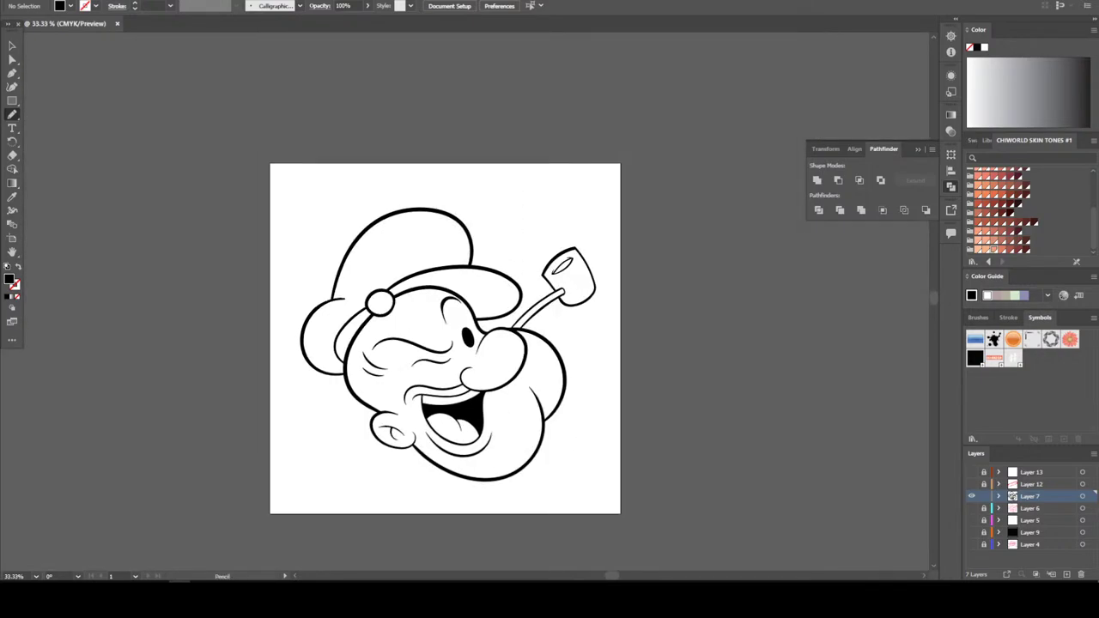
{"action": "key", "text": "ctrl+plus"}
{"action": "key", "text": "ctrl+plus"}
{"action": "key", "text": "ctrl+plus"}
{"action": "key", "text": "ctrl+plus"}
{"action": "key", "text": "ctrl+plus"}
{"action": "key", "text": "ctrl+plus"}
{"action": "key", "text": "ctrl+plus"}
{"action": "key", "text": "ctrl+plus"}
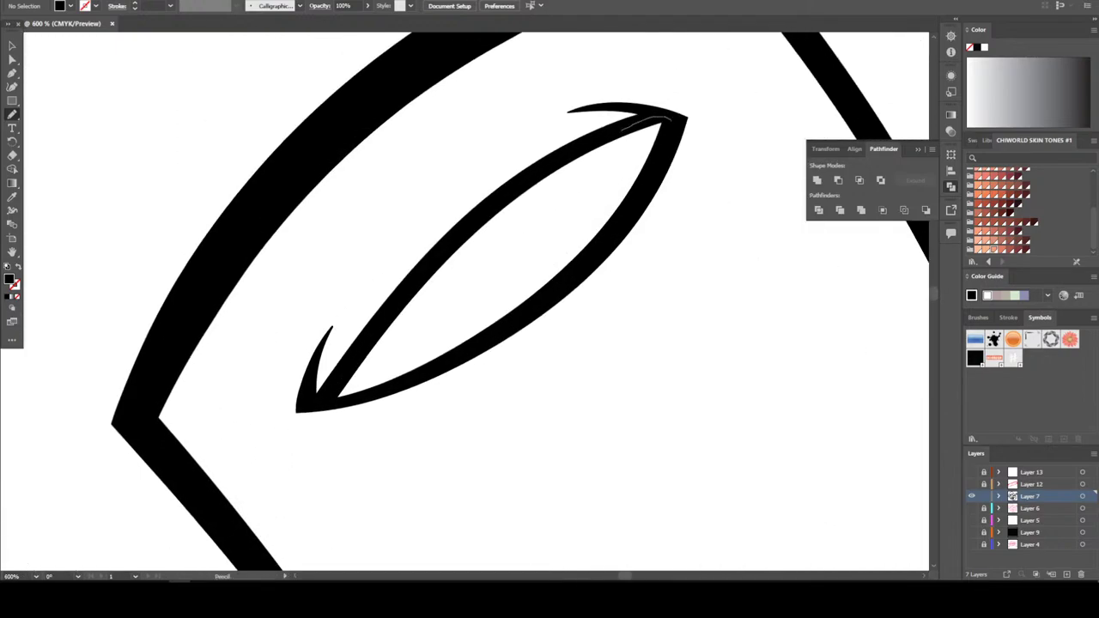
{"action": "mouse_move", "coordinate": [622, 130]}
{"action": "left_mouse_down"}
{"action": "mouse_move", "coordinate": [477, 214]}
{"action": "mouse_move", "coordinate": [369, 328]}
{"action": "left_mouse_up"}
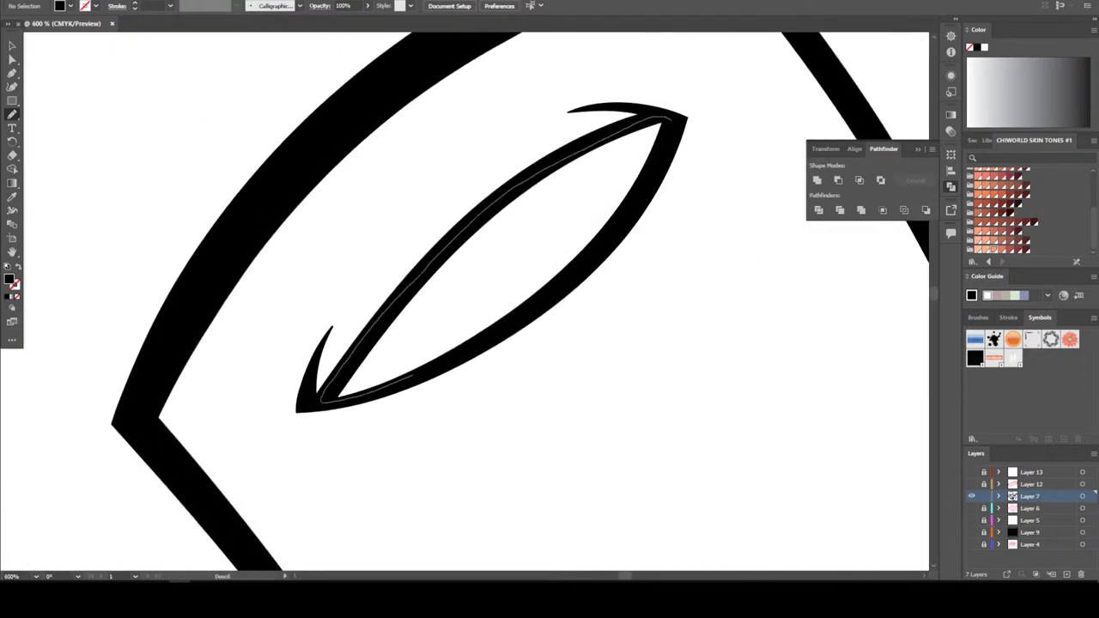
{"action": "mouse_move", "coordinate": [412, 376]}
{"action": "left_mouse_down"}
{"action": "mouse_move", "coordinate": [573, 275]}
{"action": "mouse_move", "coordinate": [635, 197]}
{"action": "mouse_move", "coordinate": [659, 125]}
{"action": "left_mouse_up"}
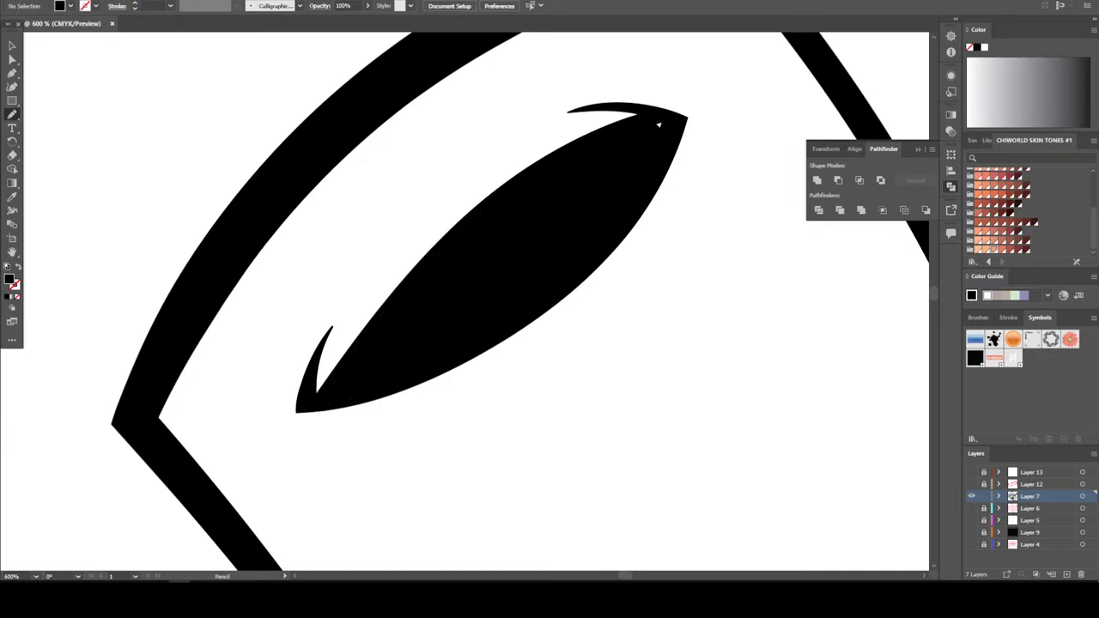
{"action": "key", "text": "ctrl+minus"}
{"action": "key", "text": "ctrl+minus"}
{"action": "key", "text": "ctrl+minus"}
{"action": "key", "text": "ctrl+minus"}
{"action": "key", "text": "ctrl+minus"}
{"action": "key", "text": "ctrl+minus"}
{"action": "key", "text": "ctrl+minus"}
{"action": "key", "text": "ctrl+minus"}
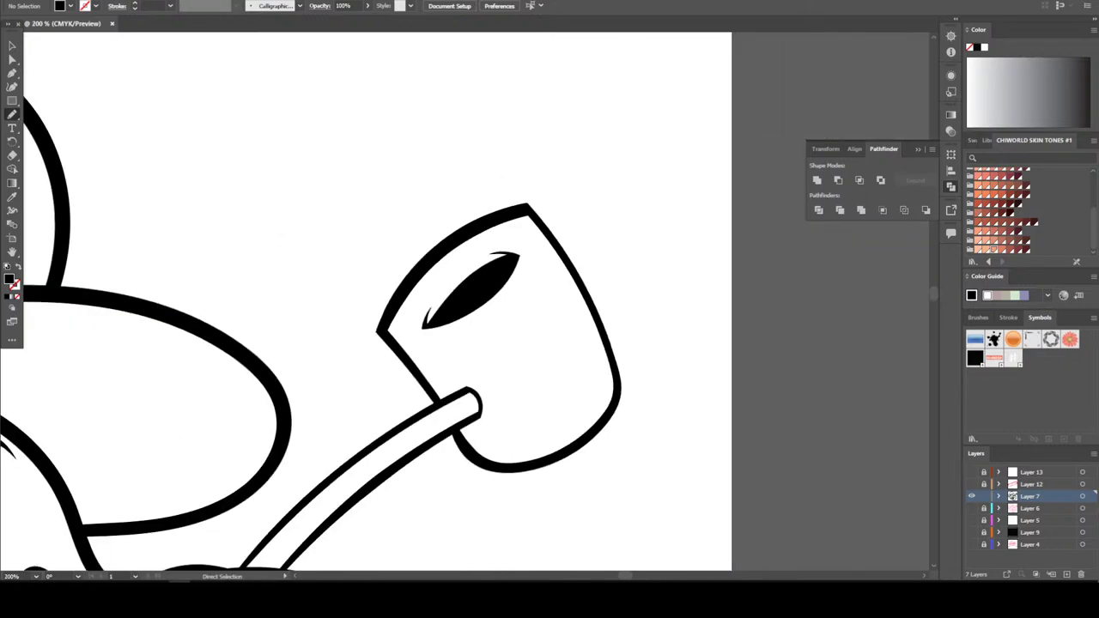
{"action": "scroll", "coordinate": [404, 369], "scroll_direction": "left", "scroll_amount": 5}
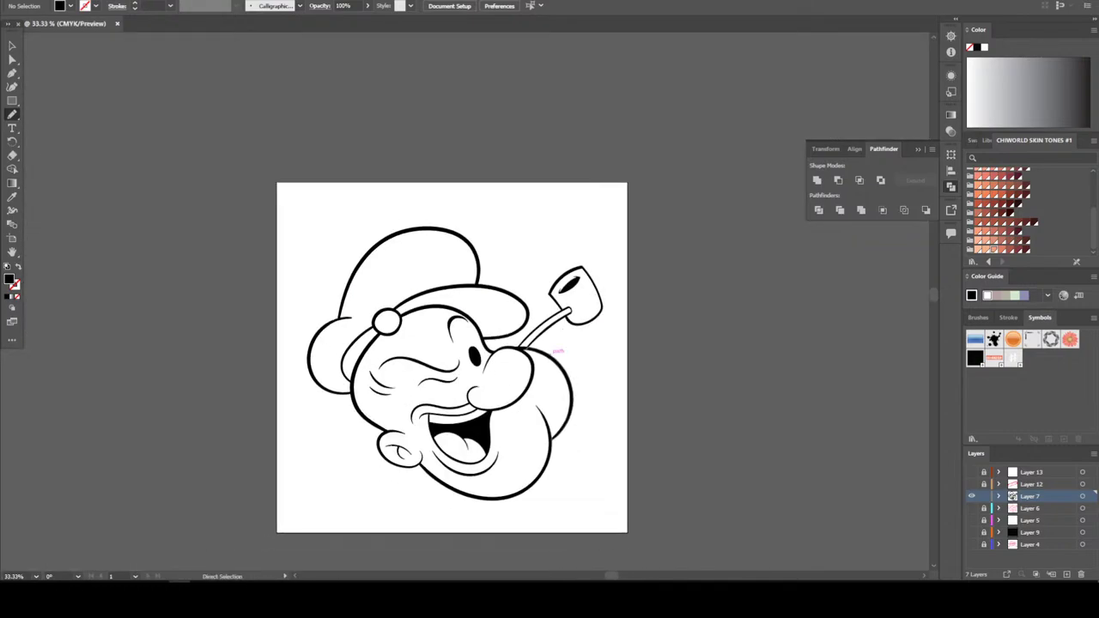
{"action": "key", "text": "ctrl+plus"}
{"action": "key", "text": "ctrl+plus"}
{"action": "key", "text": "ctrl+plus"}
{"action": "key", "text": "ctrl+plus"}
{"action": "key", "text": "ctrl+plus"}
{"action": "scroll", "coordinate": [473, 301], "scroll_direction": "left", "scroll_amount": 4}
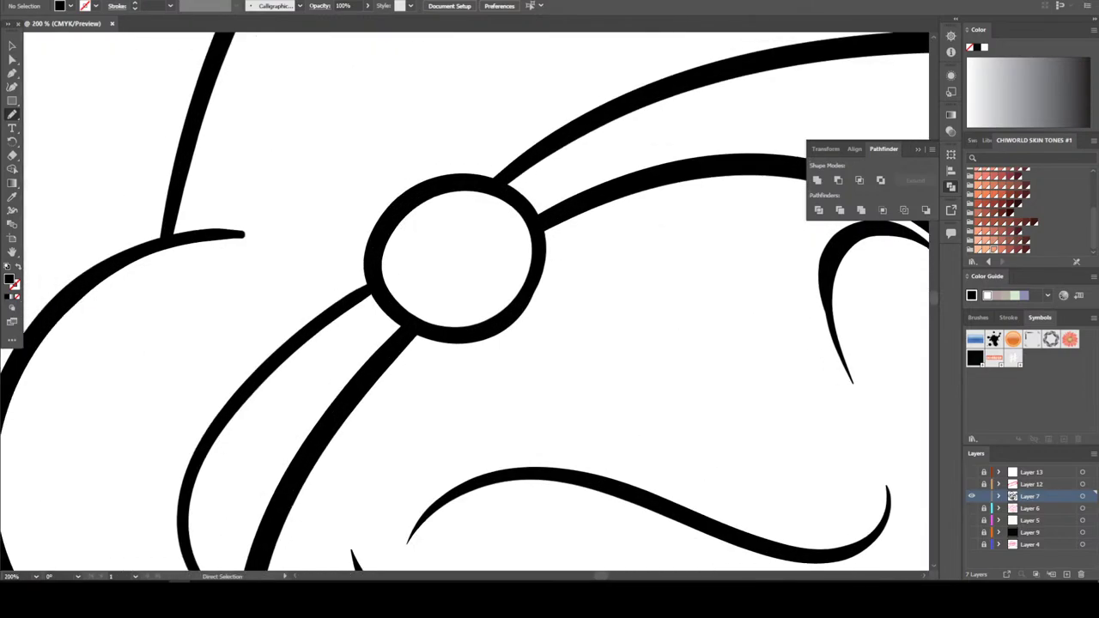
{"action": "scroll", "coordinate": [472, 300], "scroll_direction": "down", "scroll_amount": 4}
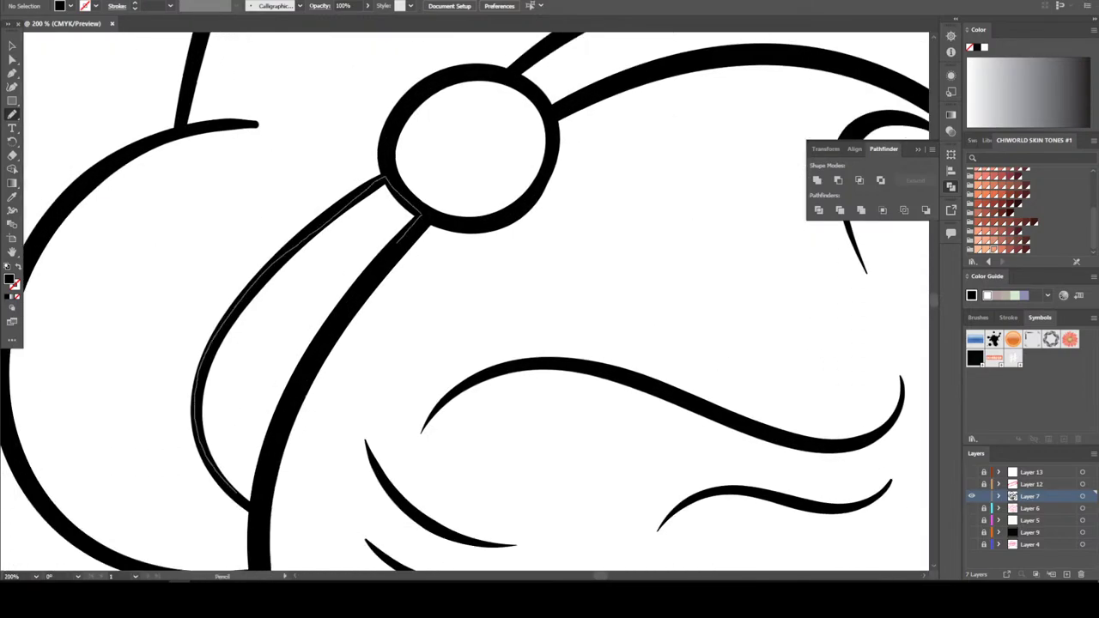
{"action": "key", "text": "ctrl+minus"}
{"action": "key", "text": "ctrl+minus"}
{"action": "key", "text": "ctrl+minus"}
{"action": "key", "text": "ctrl+minus"}
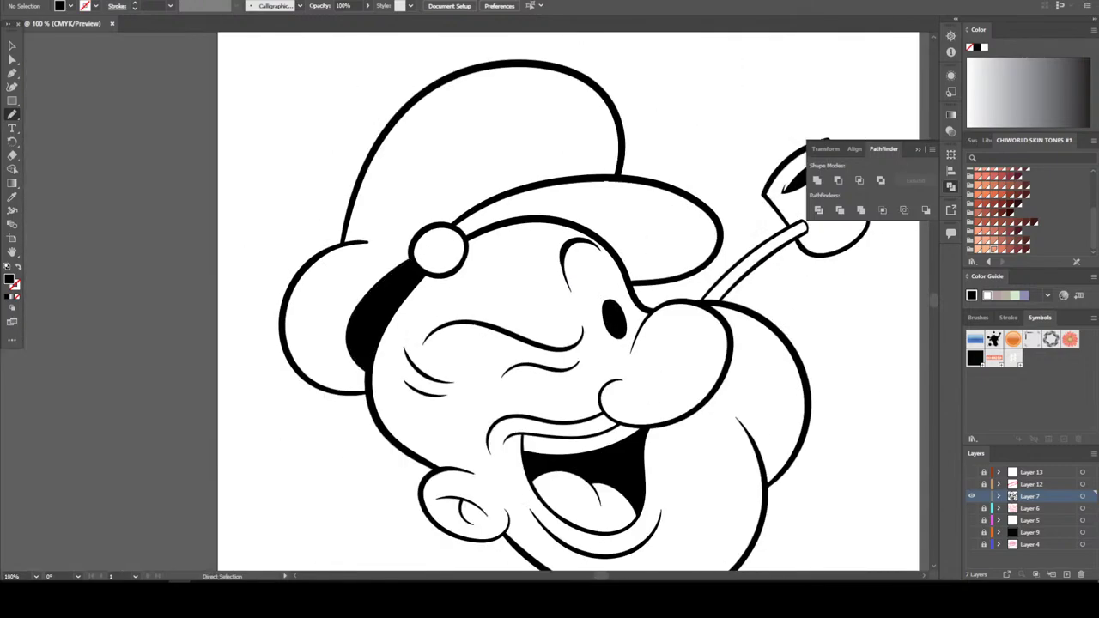
Draw a curved black shading stroke under the cap visor
{"action": "key", "text": "ctrl+plus"}
{"action": "key", "text": "ctrl+plus"}
{"action": "key", "text": "ctrl+plus"}
{"action": "key", "text": "ctrl+plus"}
{"action": "scroll", "coordinate": [464, 300], "scroll_direction": "up", "scroll_amount": 5}
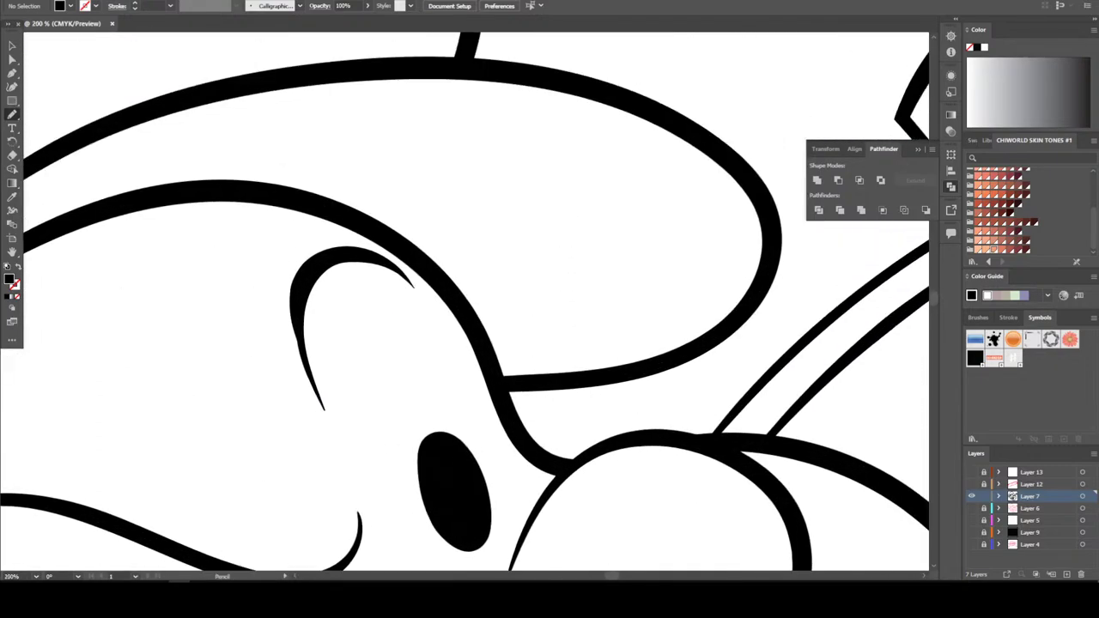
{"action": "left_click_drag", "start_coordinate": [442, 279], "coordinate": [675, 300]}
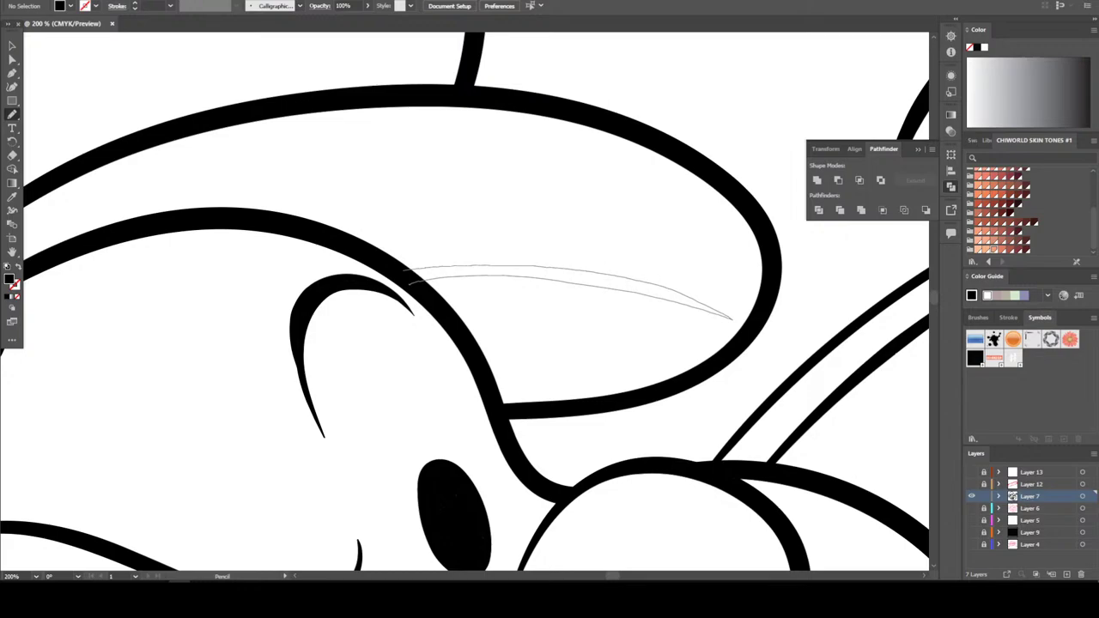
{"action": "left_click_drag", "start_coordinate": [409, 282], "coordinate": [406, 276]}
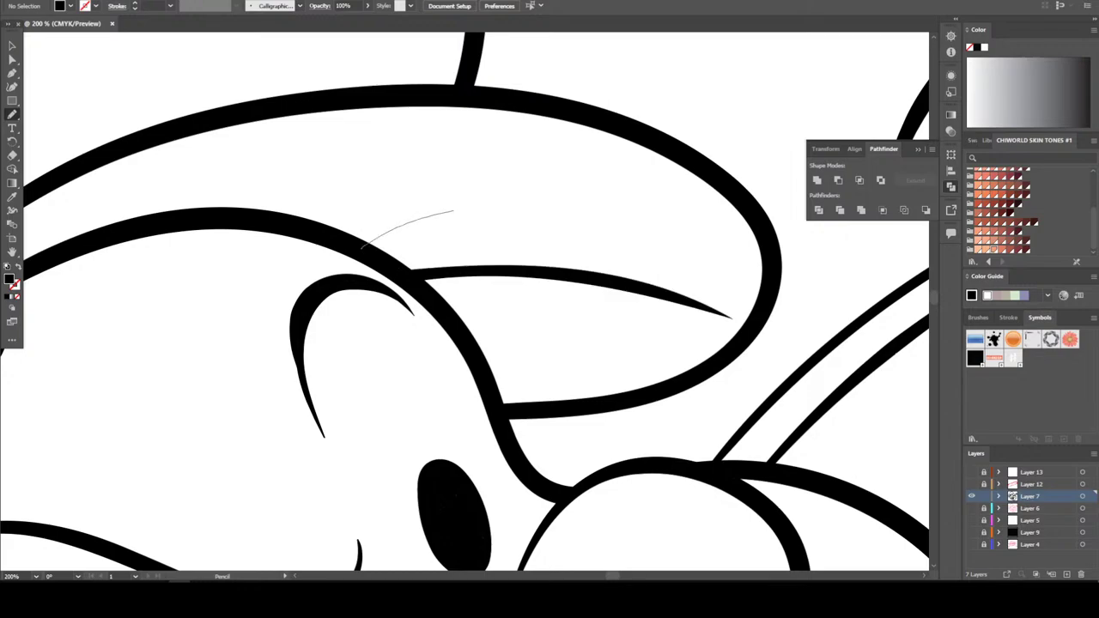
Add a second black shading arc on the visor, redrawing it once
{"action": "mouse_move", "coordinate": [454, 210]}
{"action": "left_mouse_down"}
{"action": "mouse_move", "coordinate": [552, 207]}
{"action": "mouse_move", "coordinate": [636, 223]}
{"action": "left_mouse_up"}
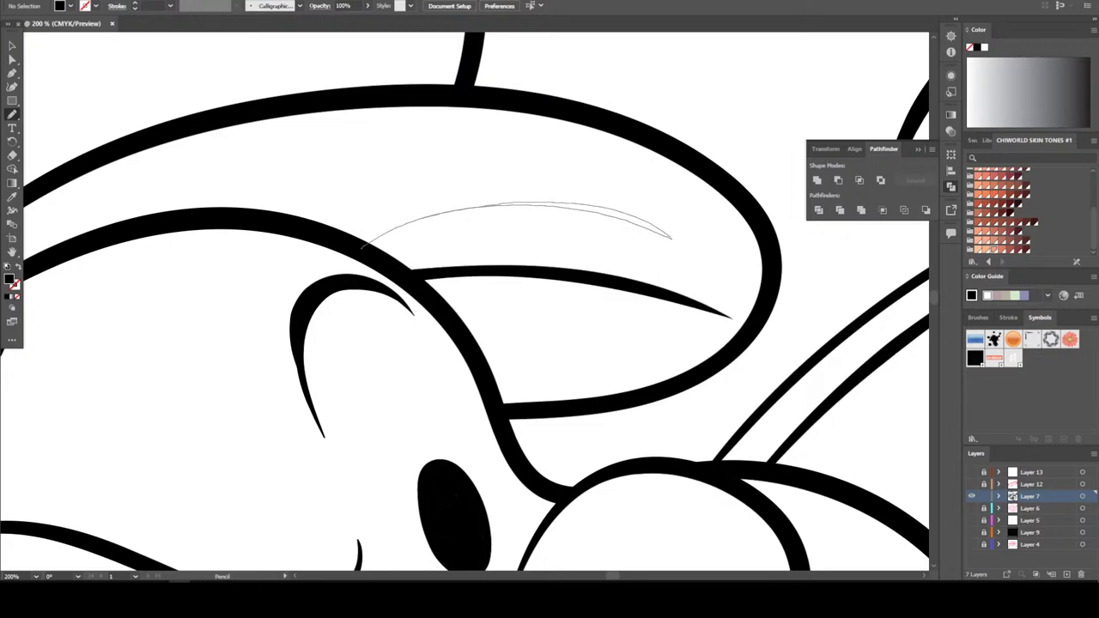
{"action": "left_click_drag", "start_coordinate": [364, 239], "coordinate": [357, 242]}
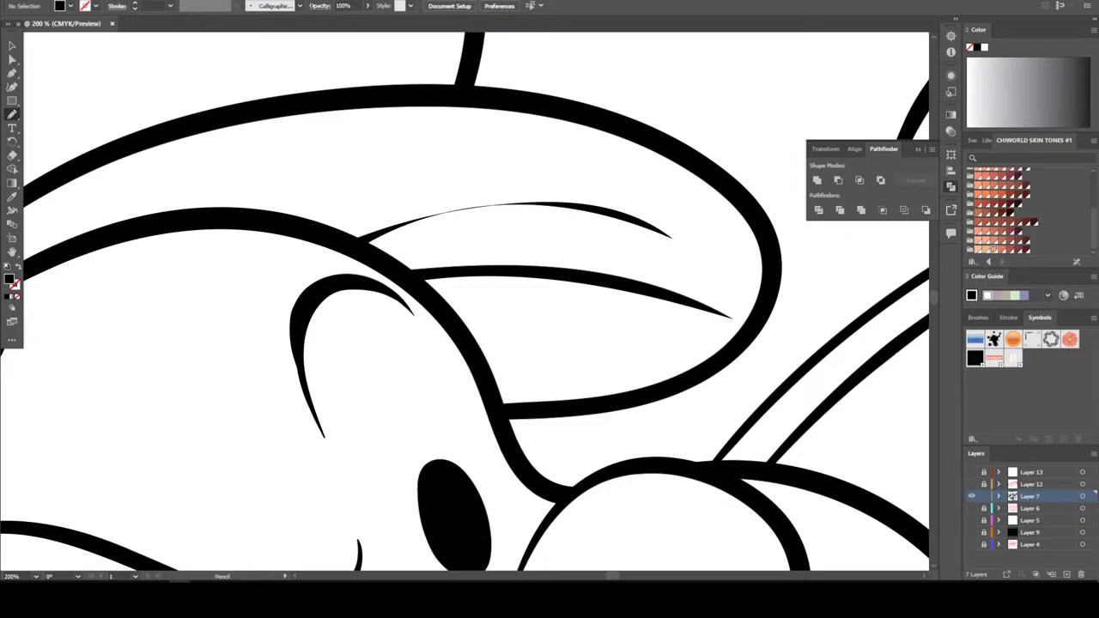
{"action": "key", "text": "ctrl+z"}
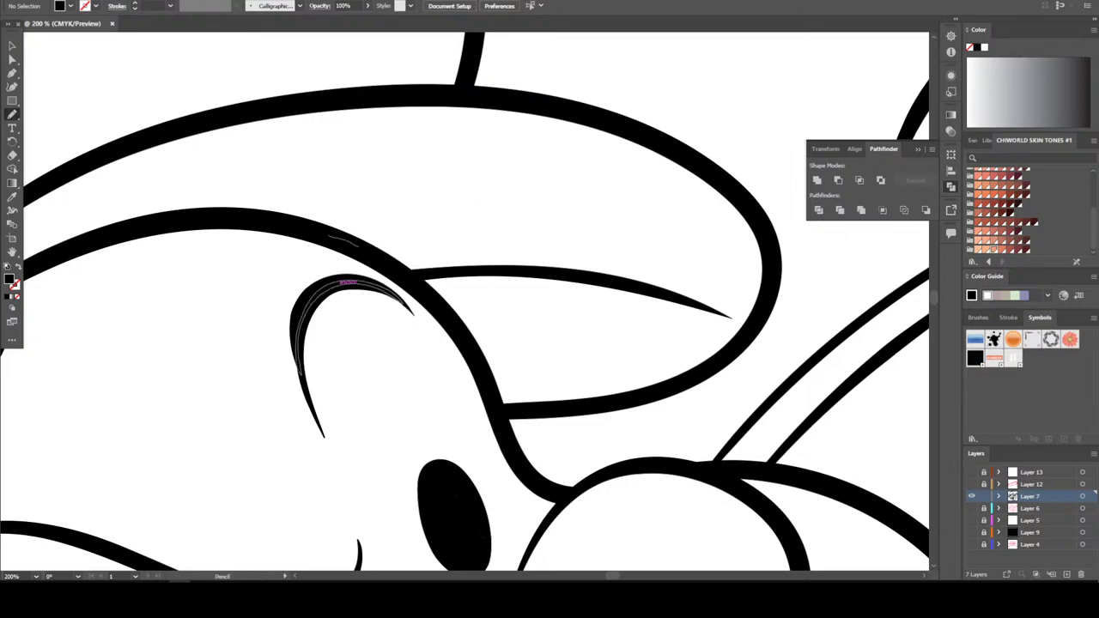
{"action": "mouse_move", "coordinate": [359, 242]}
{"action": "left_mouse_down"}
{"action": "mouse_move", "coordinate": [483, 196]}
{"action": "mouse_move", "coordinate": [602, 200]}
{"action": "mouse_move", "coordinate": [698, 228]}
{"action": "left_mouse_up"}
{"action": "left_click_drag", "start_coordinate": [646, 204], "coordinate": [462, 185]}
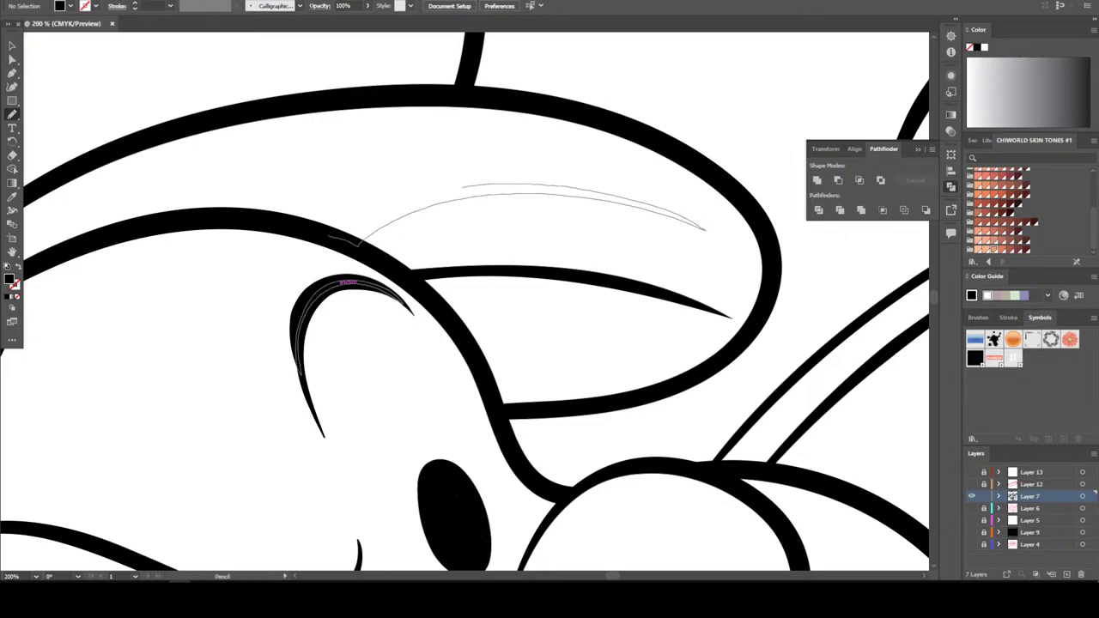
{"action": "left_click_drag", "start_coordinate": [352, 243], "coordinate": [348, 242]}
{"action": "key", "text": "ctrl+0"}
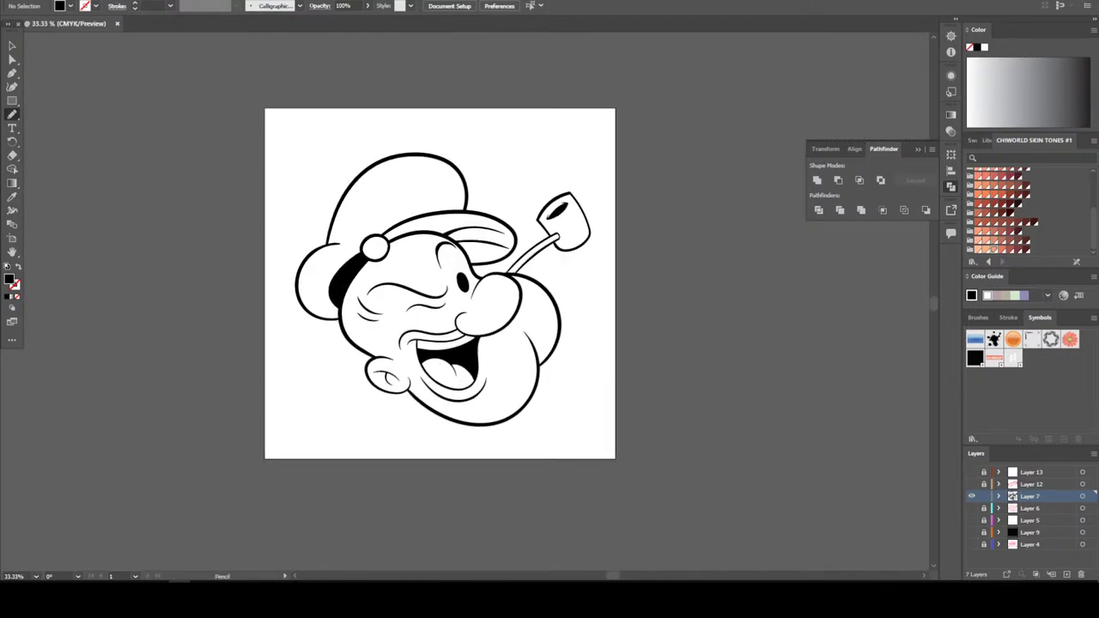
{"action": "key", "text": "ctrl+plus"}
{"action": "key", "text": "ctrl+plus"}
{"action": "key", "text": "ctrl+plus"}
{"action": "key", "text": "ctrl+plus"}
{"action": "scroll", "coordinate": [465, 301], "scroll_direction": "up", "scroll_amount": 4}
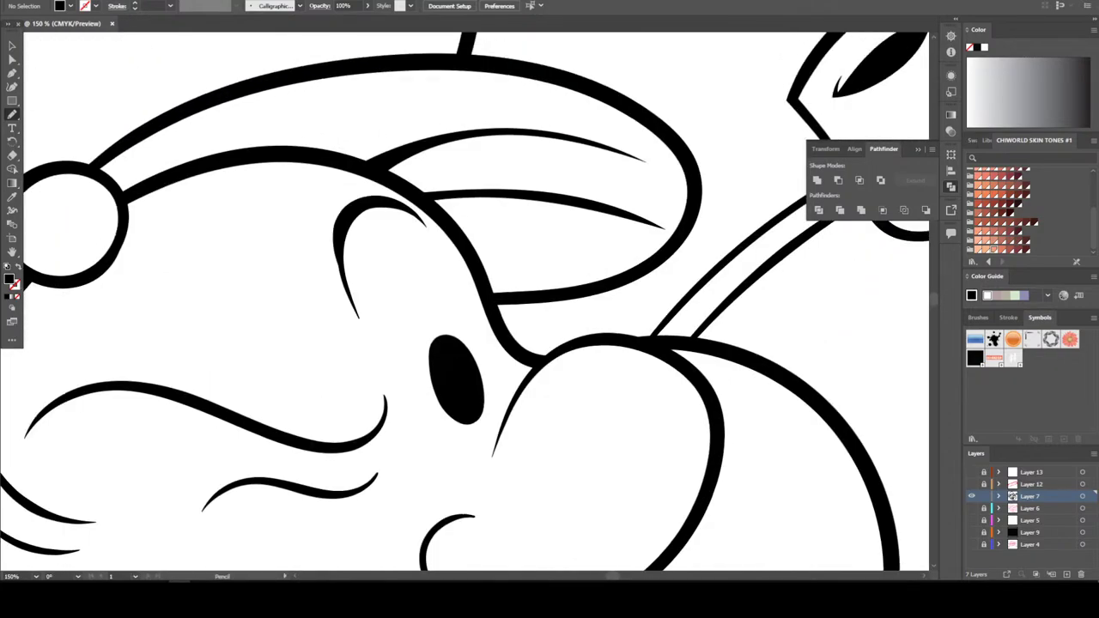
Shrink the upper visor shading arc and nudge it right and down
{"action": "key", "text": "v"}
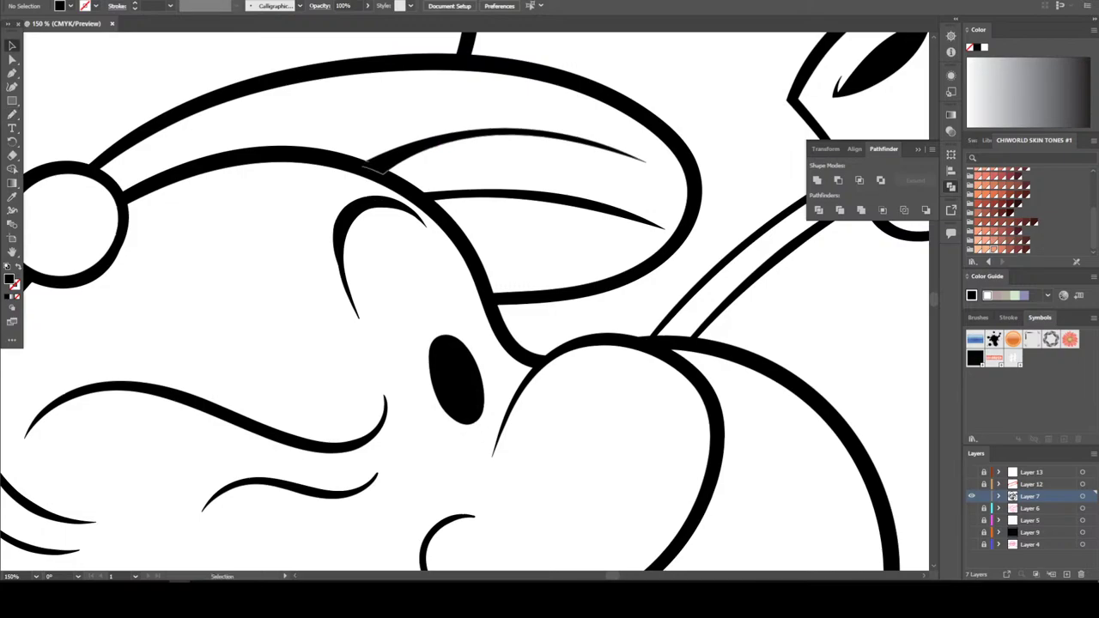
{"action": "left_click", "coordinate": [369, 164]}
{"action": "mouse_move", "coordinate": [650, 128]}
{"action": "left_mouse_down"}
{"action": "mouse_move", "coordinate": [598, 148]}
{"action": "mouse_move", "coordinate": [579, 128]}
{"action": "left_mouse_up"}
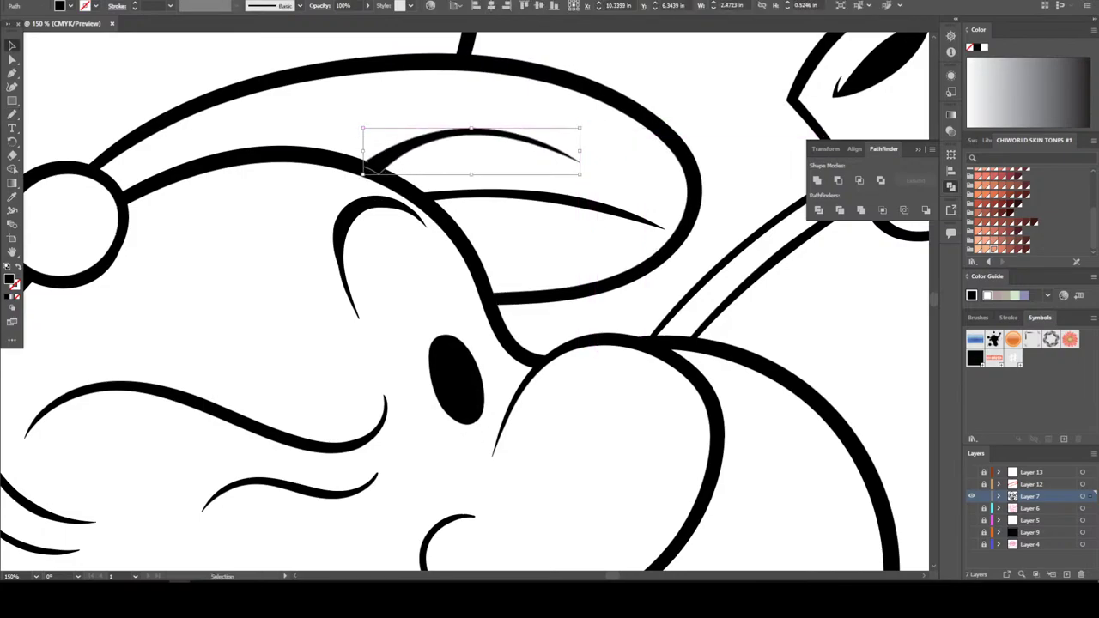
{"action": "key", "text": "Right"}
{"action": "key", "text": "Right"}
{"action": "key", "text": "Right"}
{"action": "key", "text": "Right"}
{"action": "key", "text": "Right"}
{"action": "key", "text": "Right"}
{"action": "key", "text": "Right"}
{"action": "key", "text": "Right"}
{"action": "key", "text": "Right"}
{"action": "key", "text": "Right"}
{"action": "key", "text": "Right"}
{"action": "key", "text": "Right"}
{"action": "key", "text": "Right"}
{"action": "key", "text": "Right"}
{"action": "key", "text": "Right"}
{"action": "key", "text": "Right"}
{"action": "key", "text": "Right"}
{"action": "key", "text": "Right"}
{"action": "key", "text": "Right"}
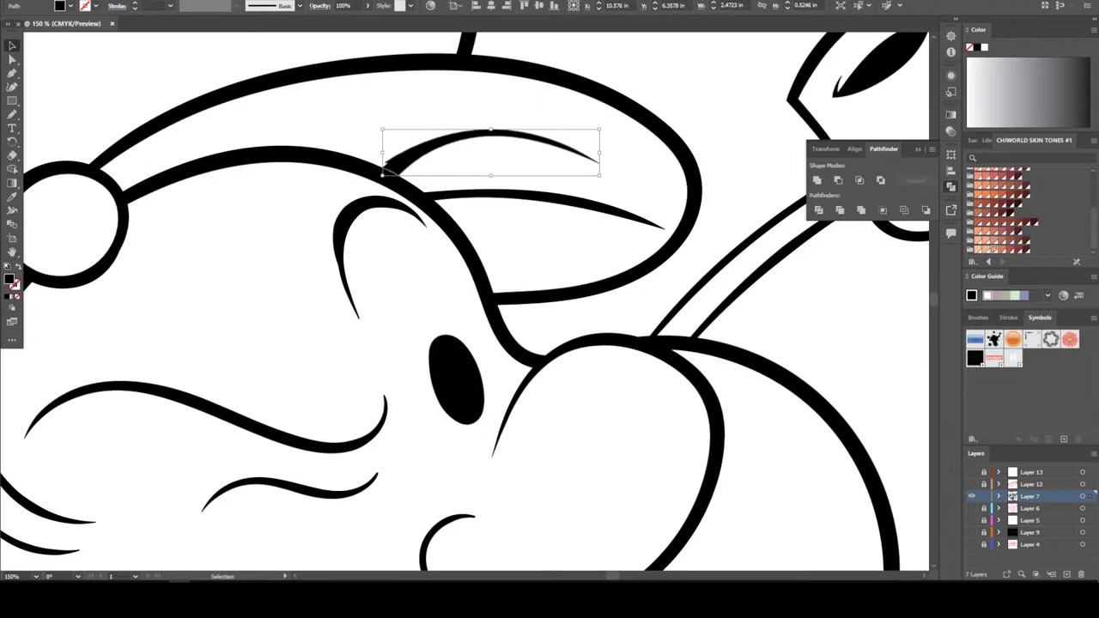
{"action": "key", "text": "Down"}
{"action": "key", "text": "Down"}
{"action": "key", "text": "Down"}
{"action": "key", "text": "Down"}
{"action": "key", "text": "Down"}
{"action": "key", "text": "Down"}
{"action": "key", "text": "Down"}
{"action": "key", "text": "Down"}
{"action": "key", "text": "Down"}
{"action": "key", "text": "Down"}
{"action": "key", "text": "Right"}
{"action": "key", "text": "Right"}
{"action": "key", "text": "Down"}
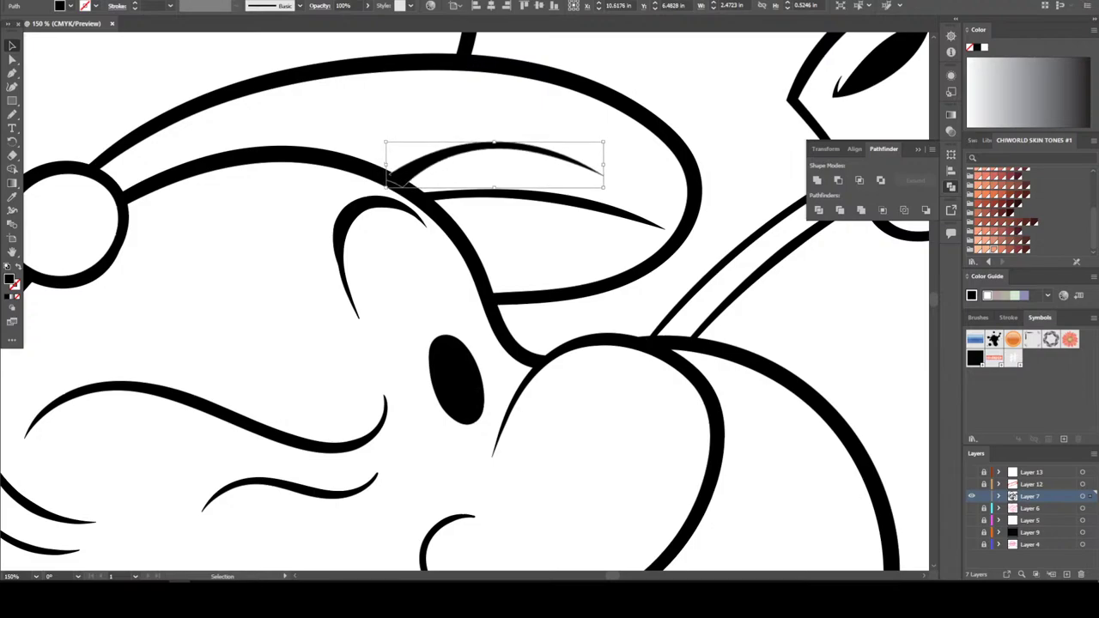
{"action": "key", "text": "ctrl+shift+a"}
Select all the Popeye artwork and expand it from the Object menu
{"action": "key", "text": "ctrl+0"}
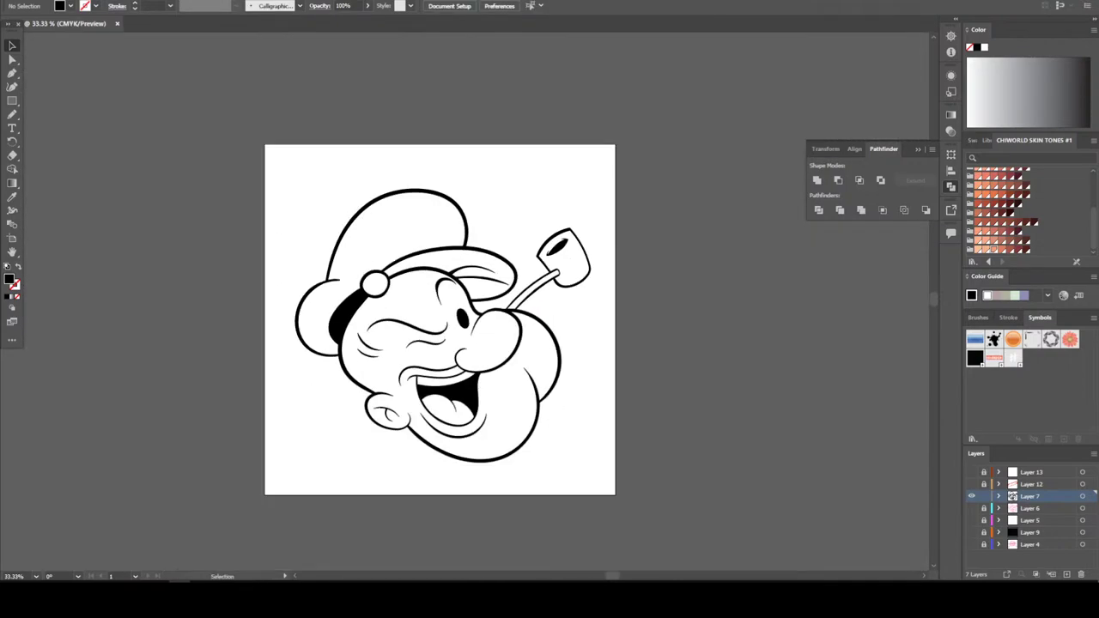
{"action": "key", "text": "ctrl+a"}
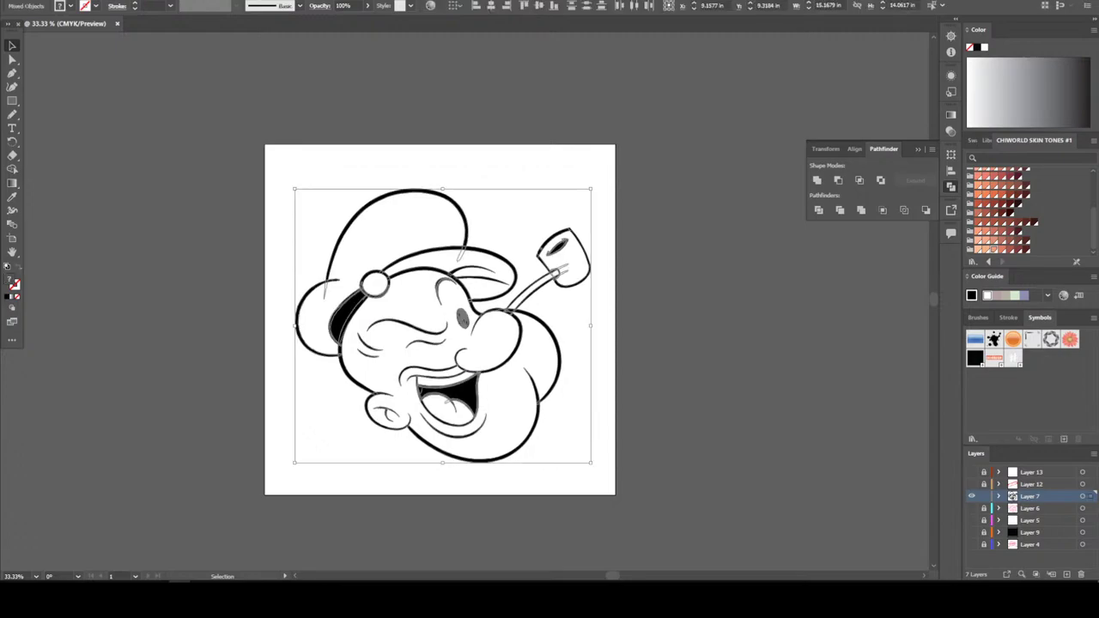
{"action": "key", "text": "alt+o"}
{"action": "left_click", "coordinate": [164, 122]}
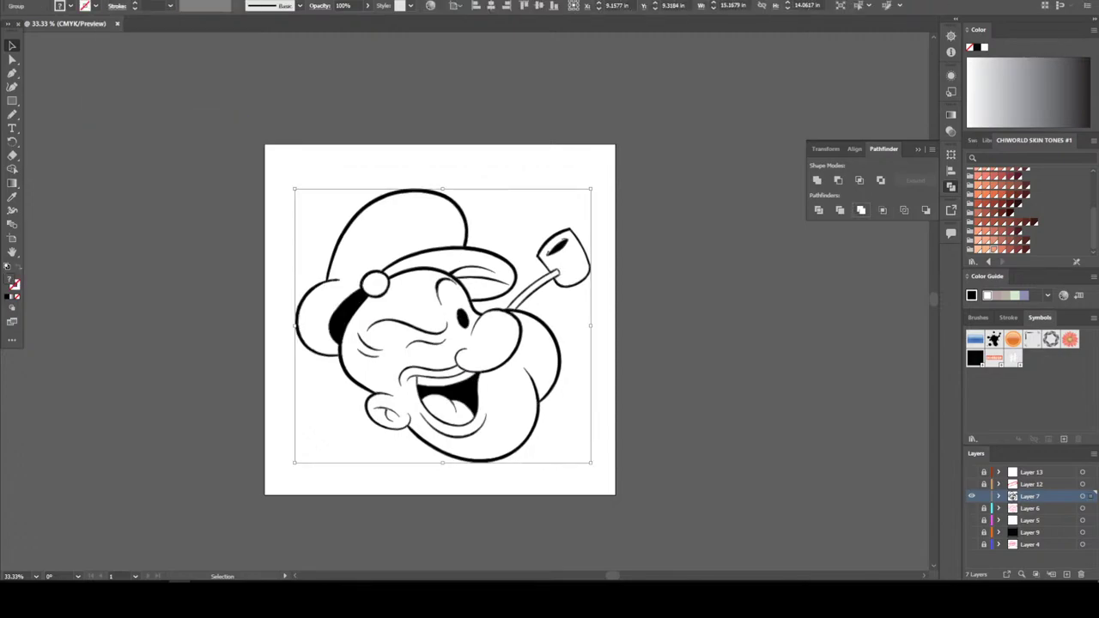
Duplicate Layer 7 as Layer 7 copy, then select all artwork on Layer 7
{"action": "key", "text": "ctrl+shift+a"}
{"action": "key", "text": "ctrl+equal"}
{"action": "scroll", "coordinate": [551, 302], "scroll_direction": "down", "scroll_amount": 1}
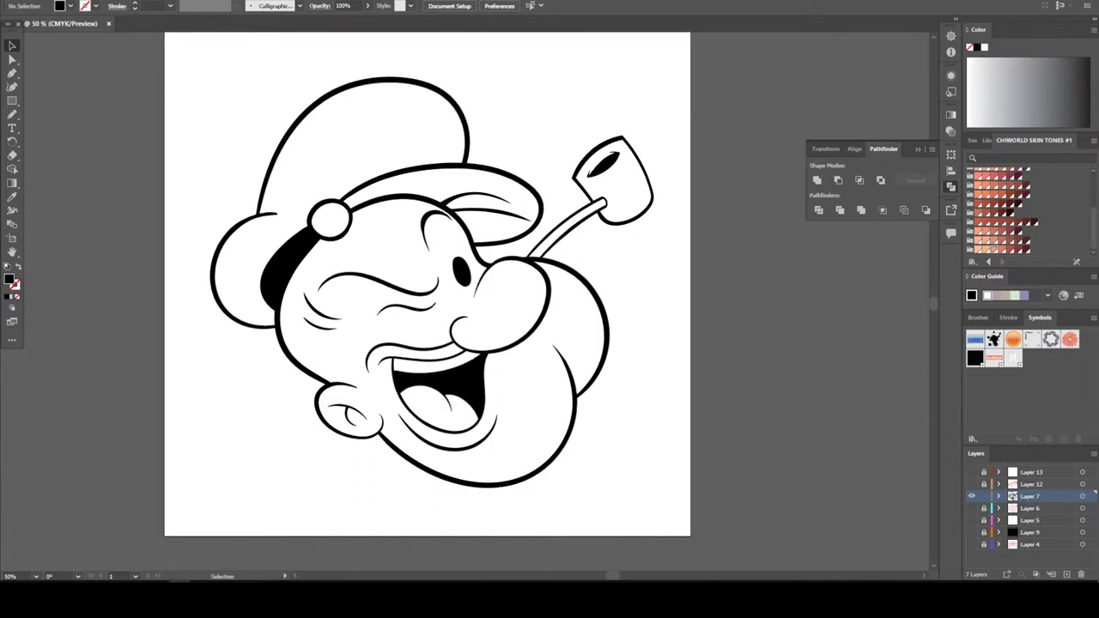
{"action": "left_click_drag", "start_coordinate": [1031, 496], "coordinate": [1067, 574]}
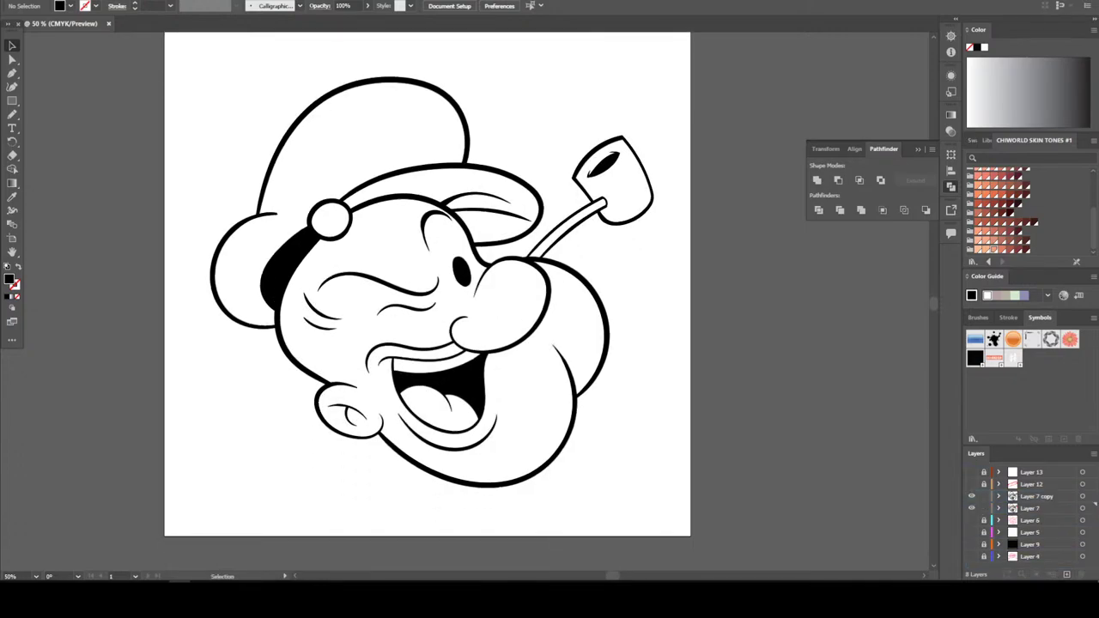
{"action": "left_click", "coordinate": [1044, 508]}
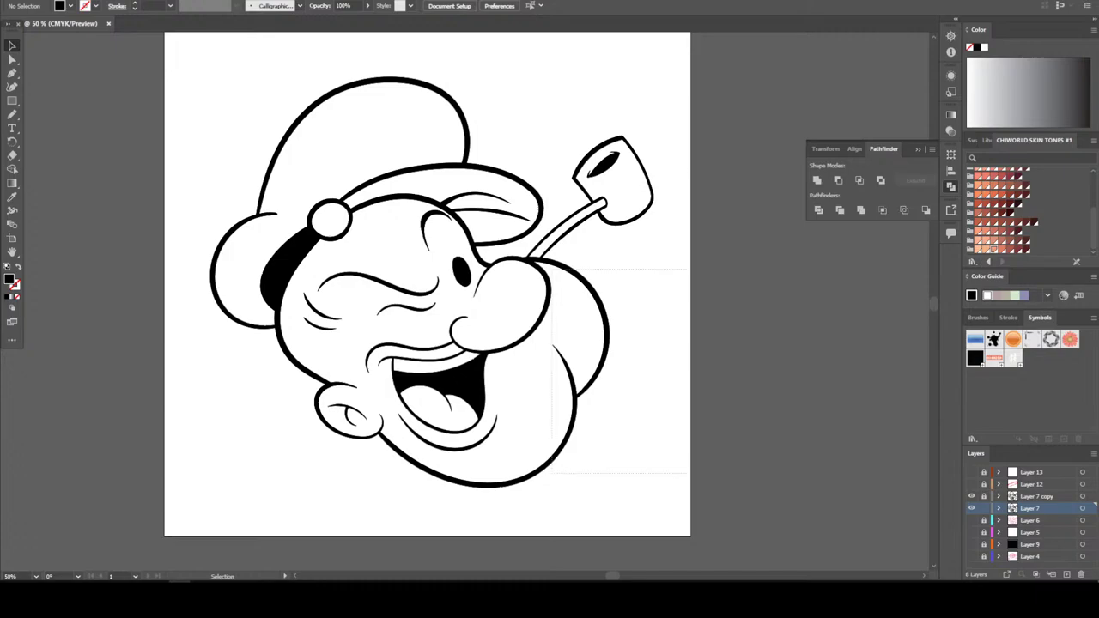
{"action": "scroll", "coordinate": [427, 291], "scroll_direction": "up", "scroll_amount": 2}
{"action": "key", "text": "ctrl+a"}
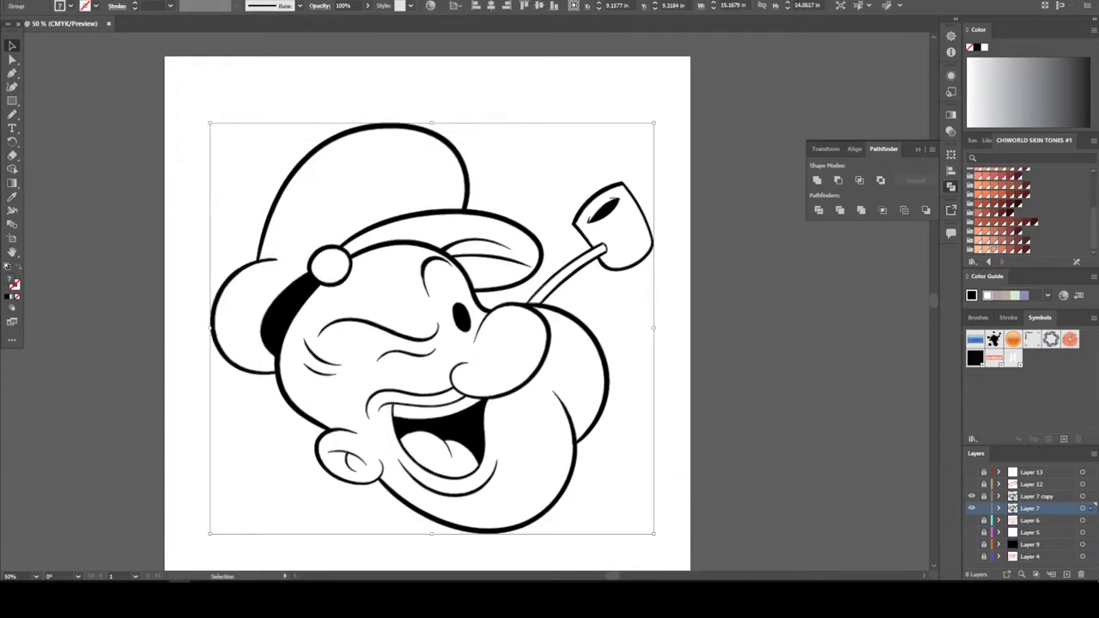
Fill the Popeye group with the peach skin swatch and colour the tongue salmon pink
{"action": "left_click", "coordinate": [975, 174]}
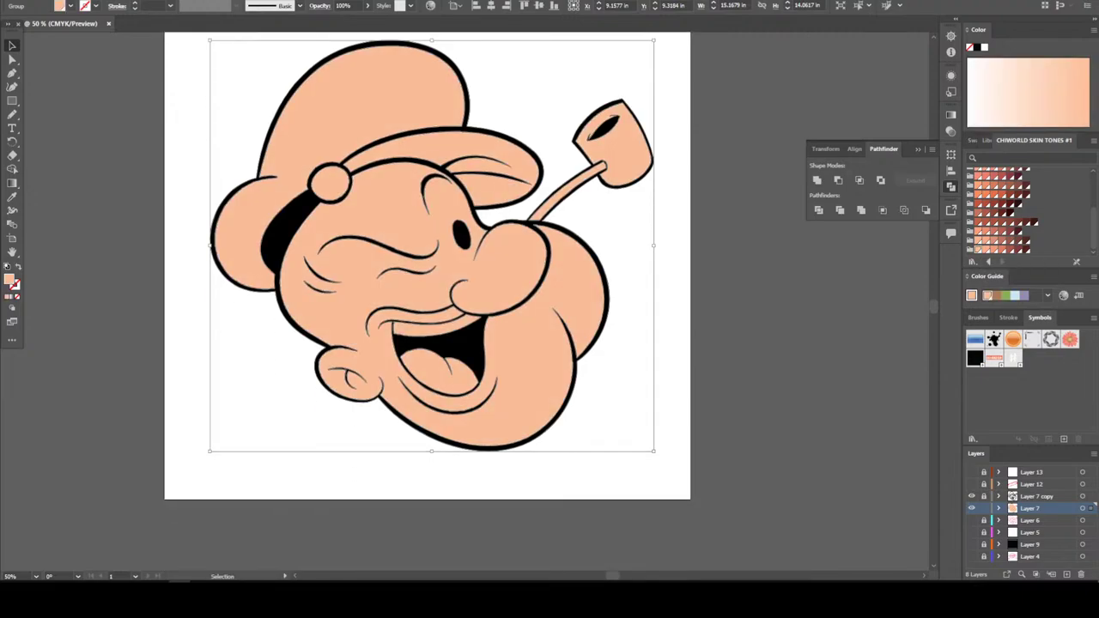
{"action": "key", "text": "ctrl+equal"}
{"action": "key", "text": "ctrl+equal"}
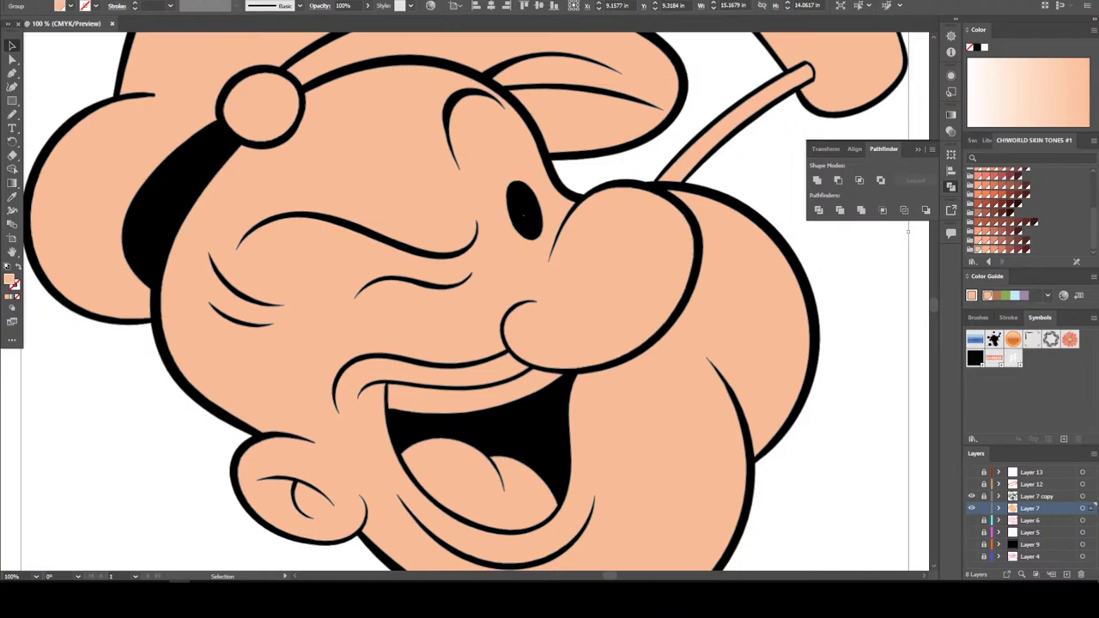
{"action": "key", "text": "a"}
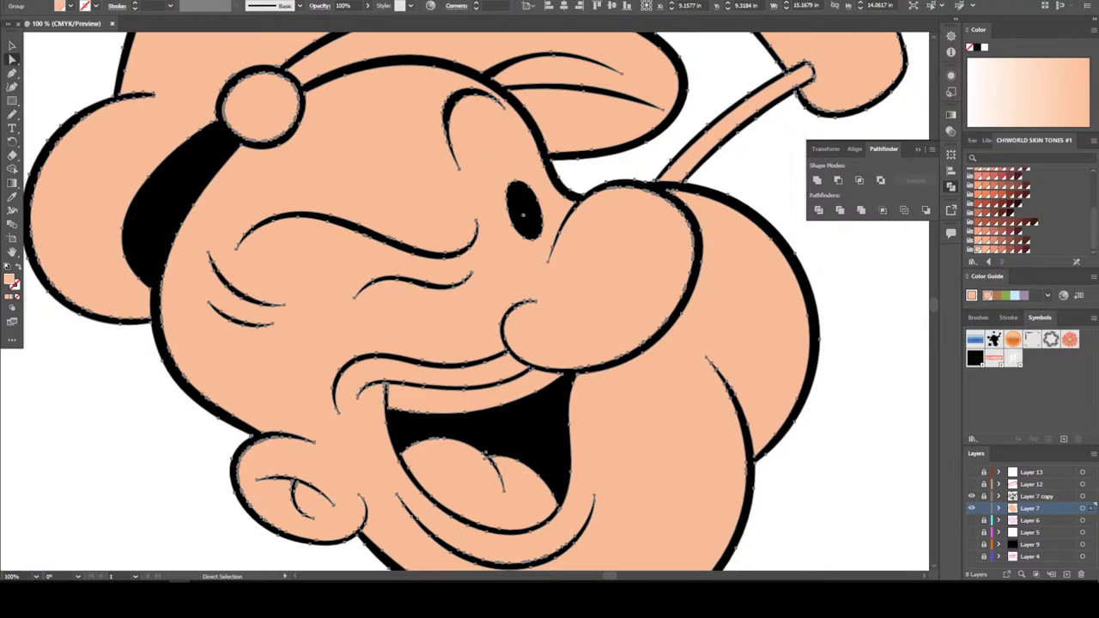
{"action": "left_click", "coordinate": [485, 464]}
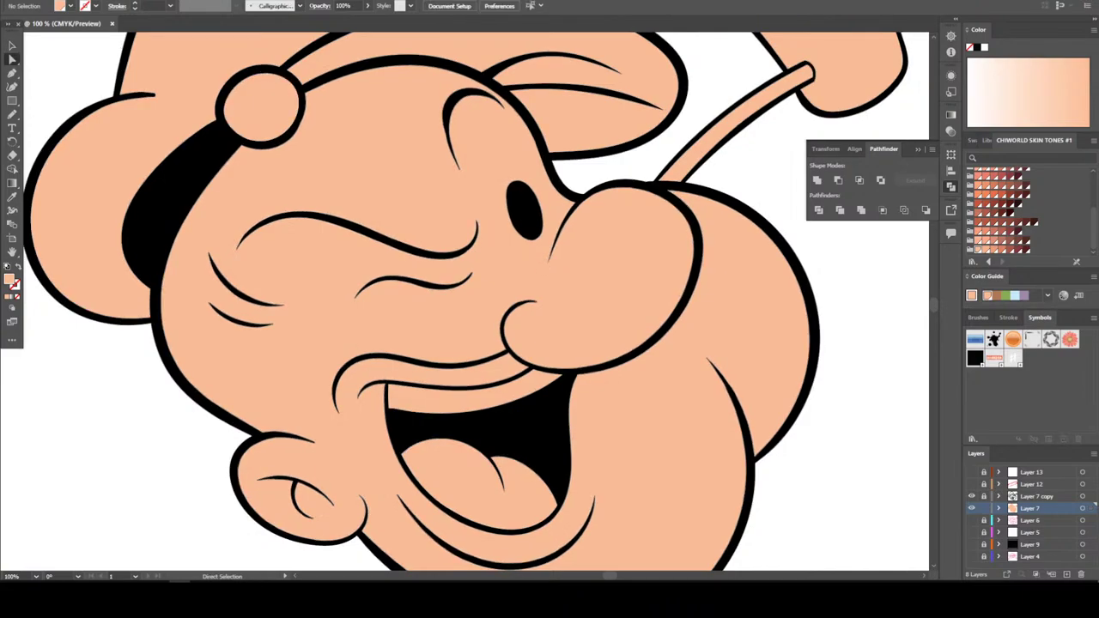
{"action": "scroll", "coordinate": [1002, 212], "scroll_direction": "up", "scroll_amount": 3}
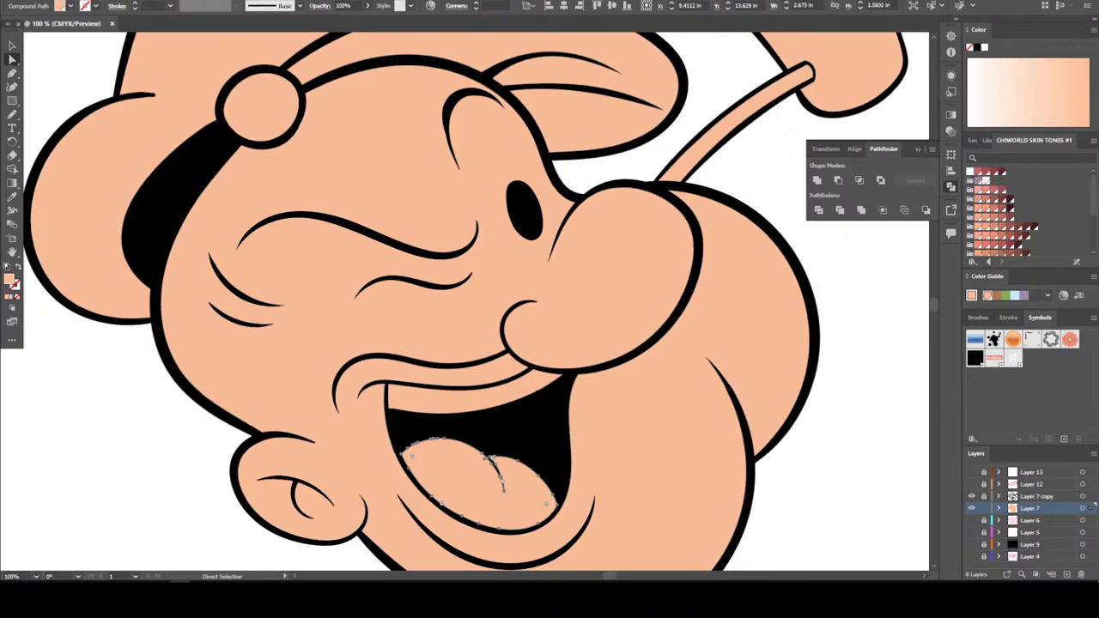
{"action": "left_click", "coordinate": [996, 206]}
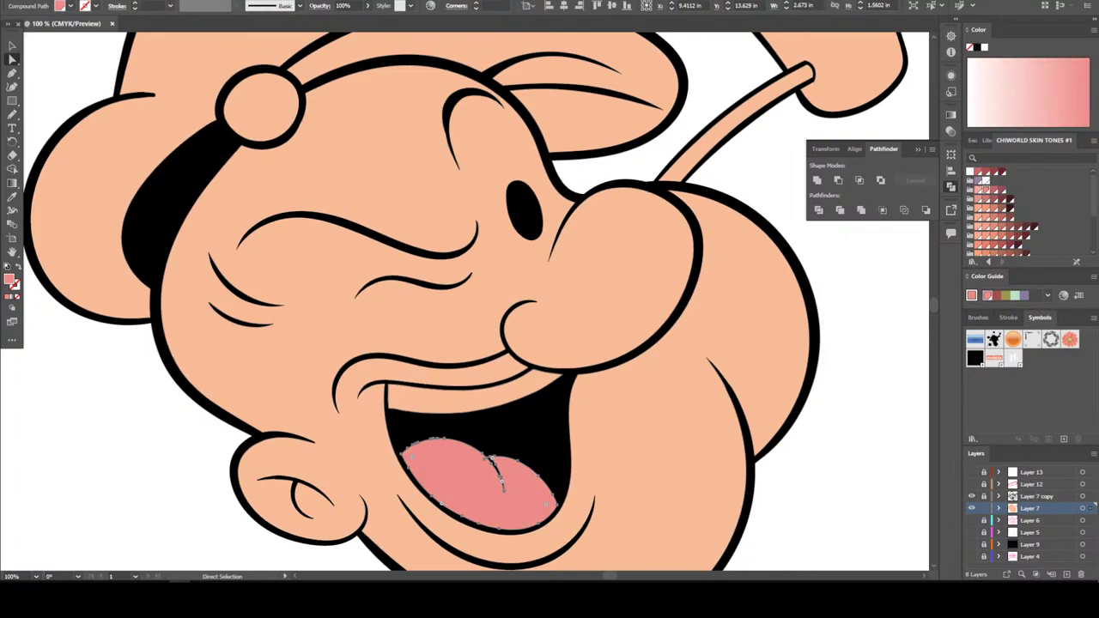
Fill the teeth and the cap's crown white
{"action": "left_click", "coordinate": [391, 421]}
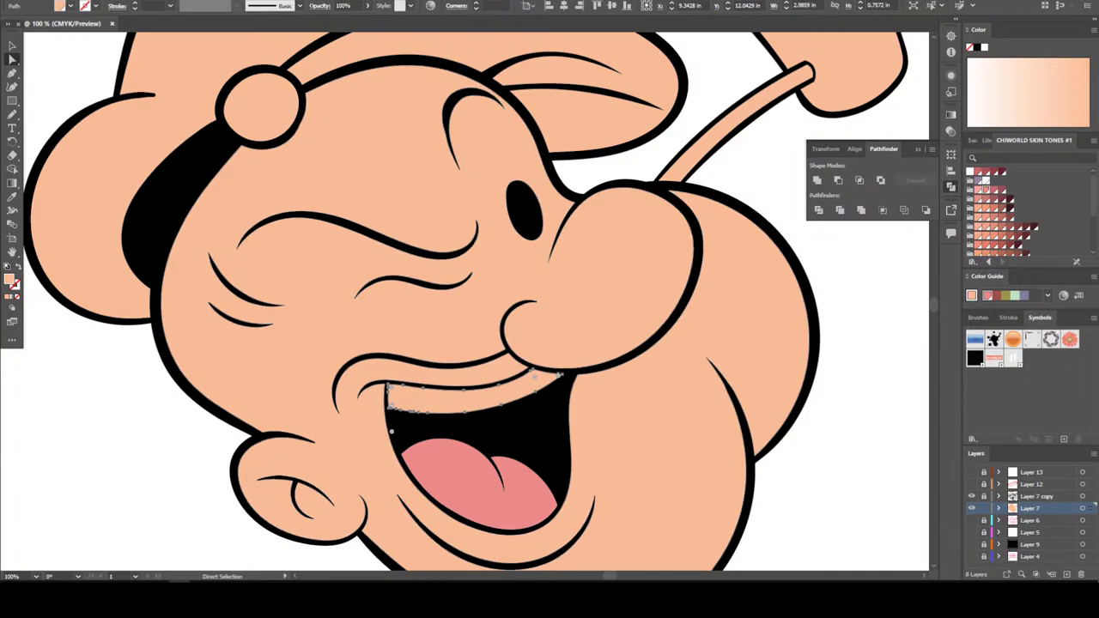
{"action": "left_click", "coordinate": [986, 180]}
{"action": "key", "text": "ctrl+shift+a"}
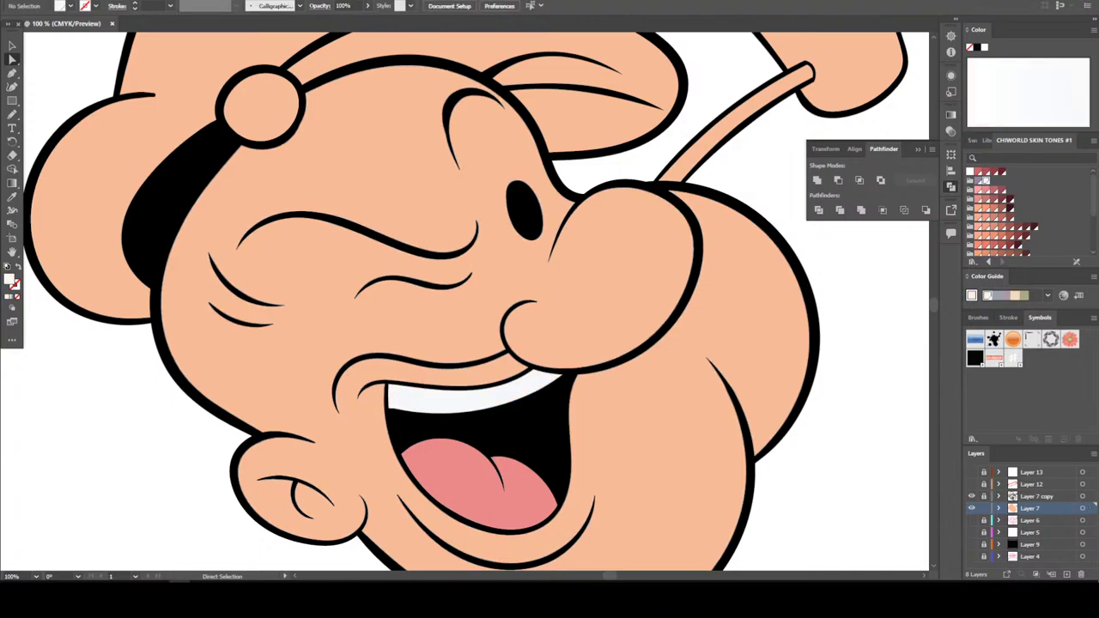
{"action": "key", "text": "ctrl+0"}
{"action": "key", "text": "ctrl+equal"}
{"action": "key", "text": "ctrl+equal"}
{"action": "key", "text": "ctrl+equal"}
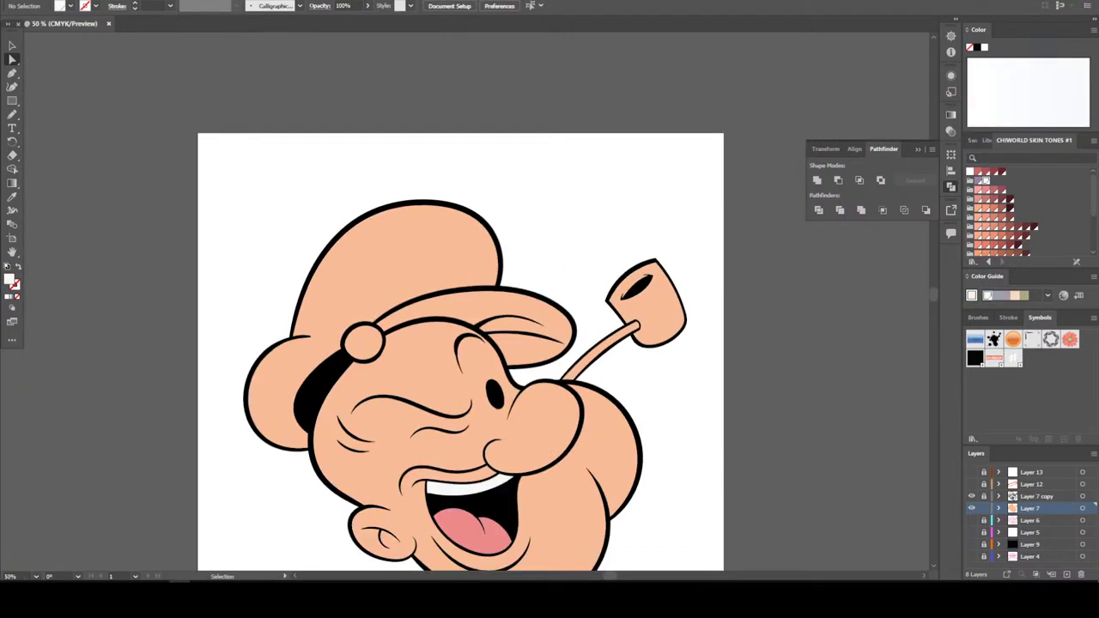
{"action": "left_click", "coordinate": [249, 388]}
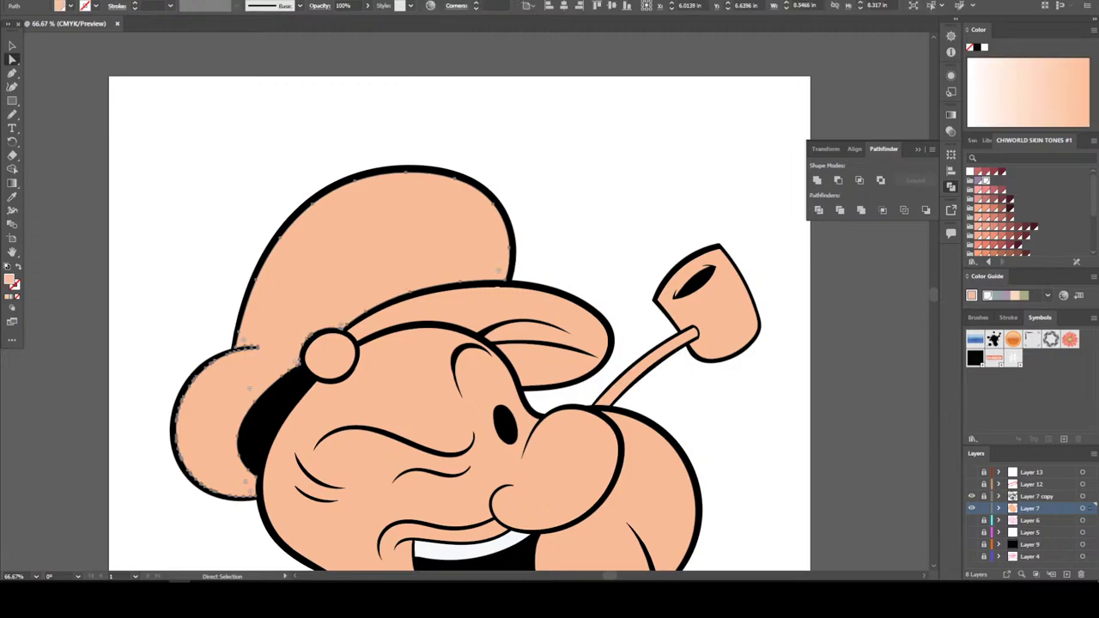
{"action": "left_click", "coordinate": [977, 182]}
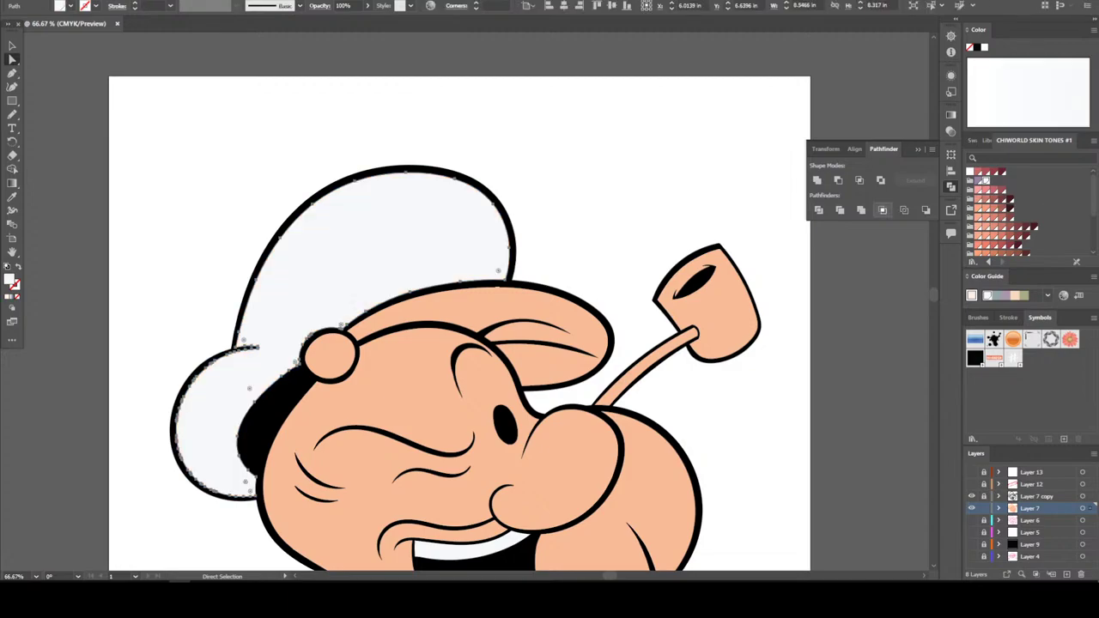
{"action": "key", "text": "ctrl+shift+a"}
Fill the round cap button with orange #FFB533 through the Color Picker
{"action": "left_click", "coordinate": [328, 353]}
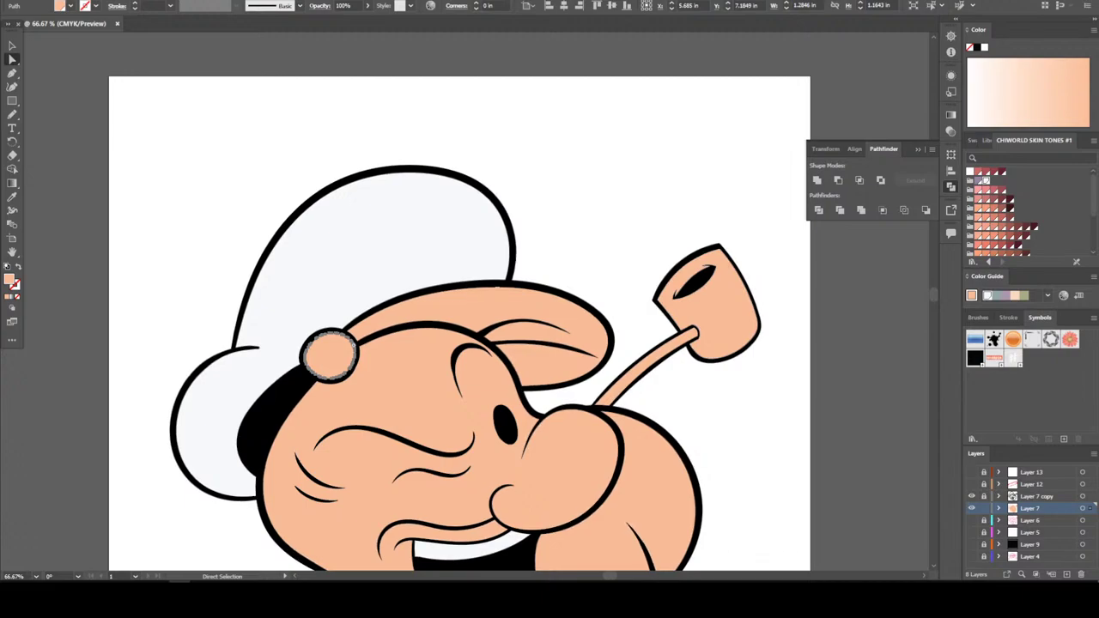
{"action": "double_click", "coordinate": [10, 280]}
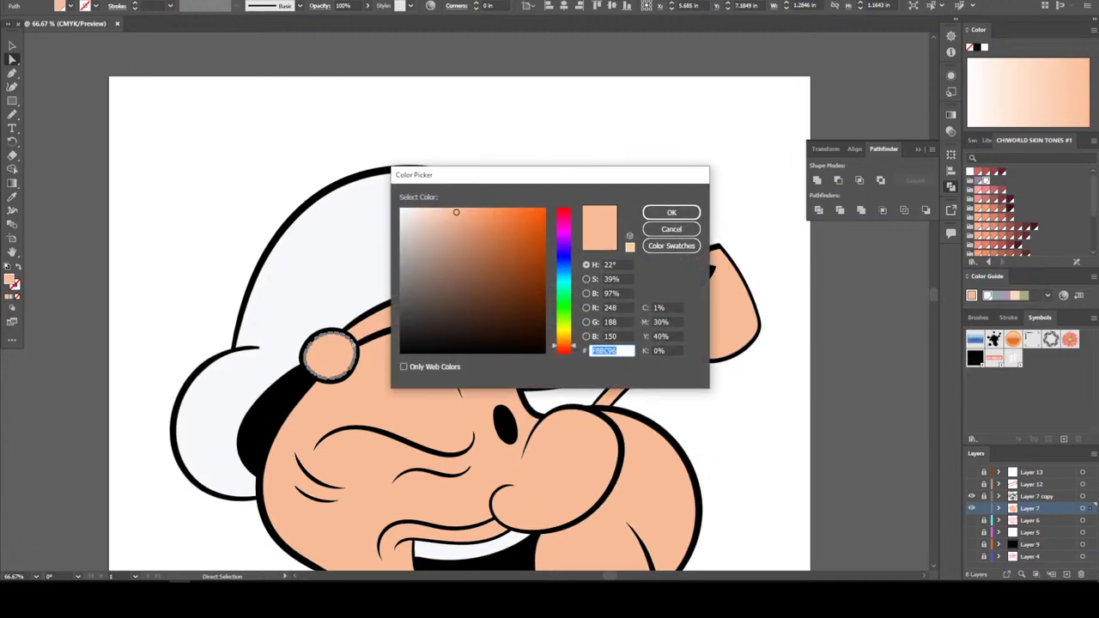
{"action": "type", "text": "F7D497"}
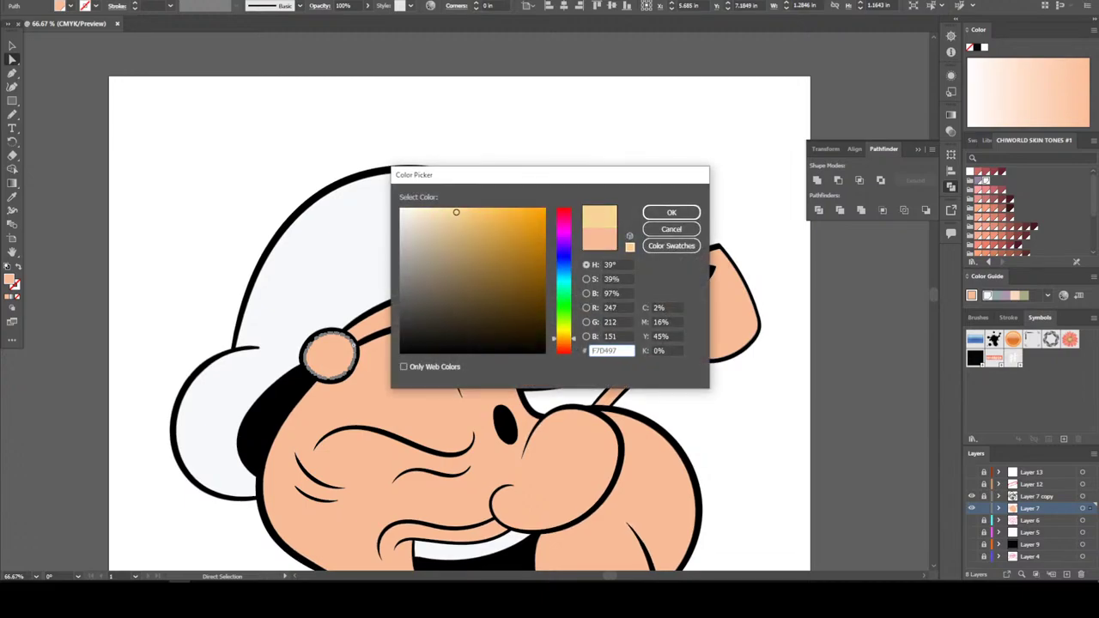
{"action": "type", "text": "FFB533"}
{"action": "left_click", "coordinate": [672, 212]}
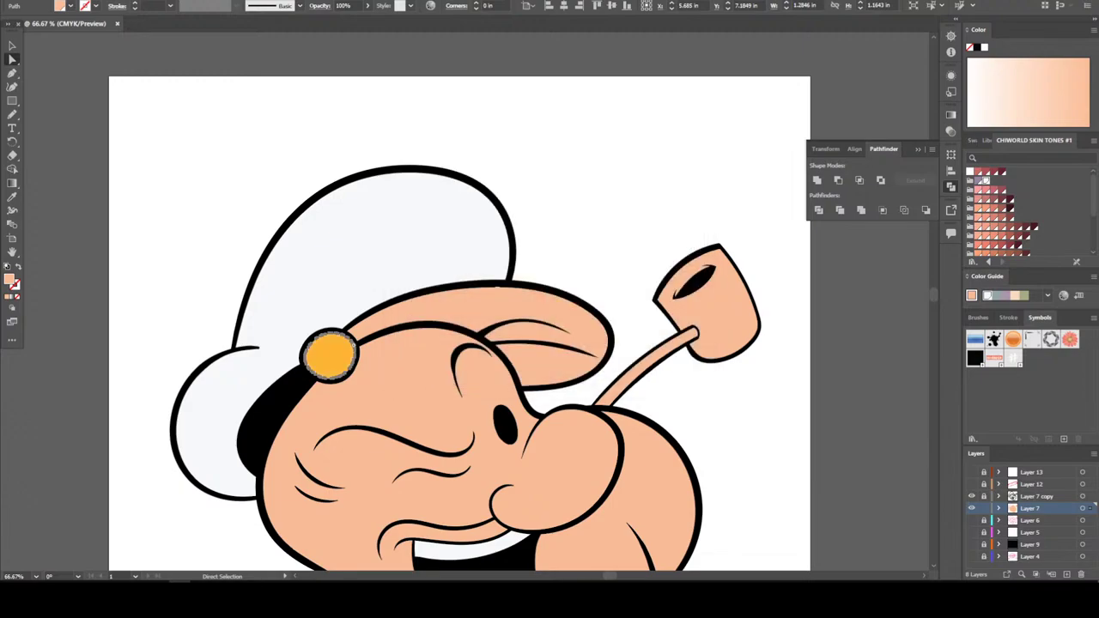
{"action": "key", "text": "ctrl+shift+a"}
{"action": "key", "text": "ctrl+minus"}
{"action": "key", "text": "ctrl+plus"}
{"action": "key", "text": "ctrl+plus"}
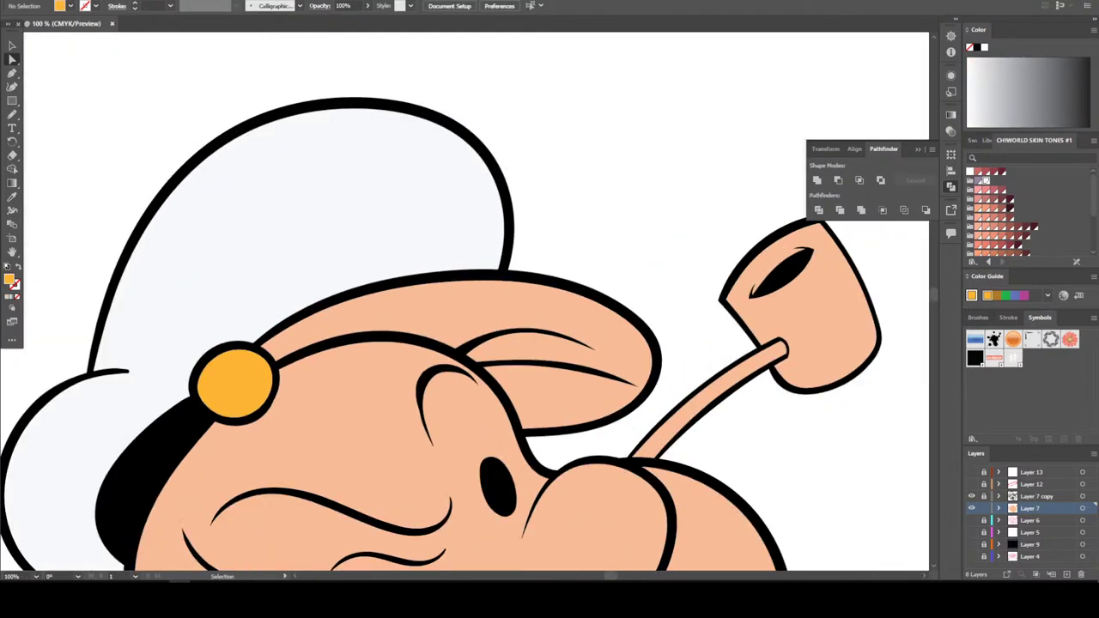
Enter Isolation Mode on the group containing the pipe
{"action": "right_click", "coordinate": [593, 316]}
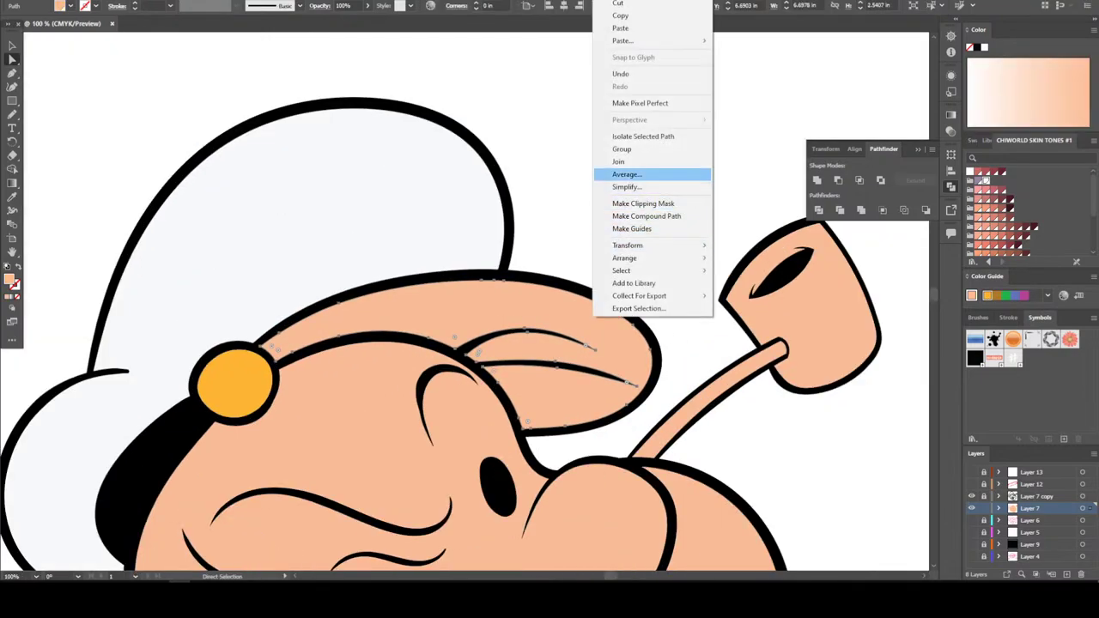
{"action": "left_click", "coordinate": [643, 136]}
{"action": "key", "text": "v"}
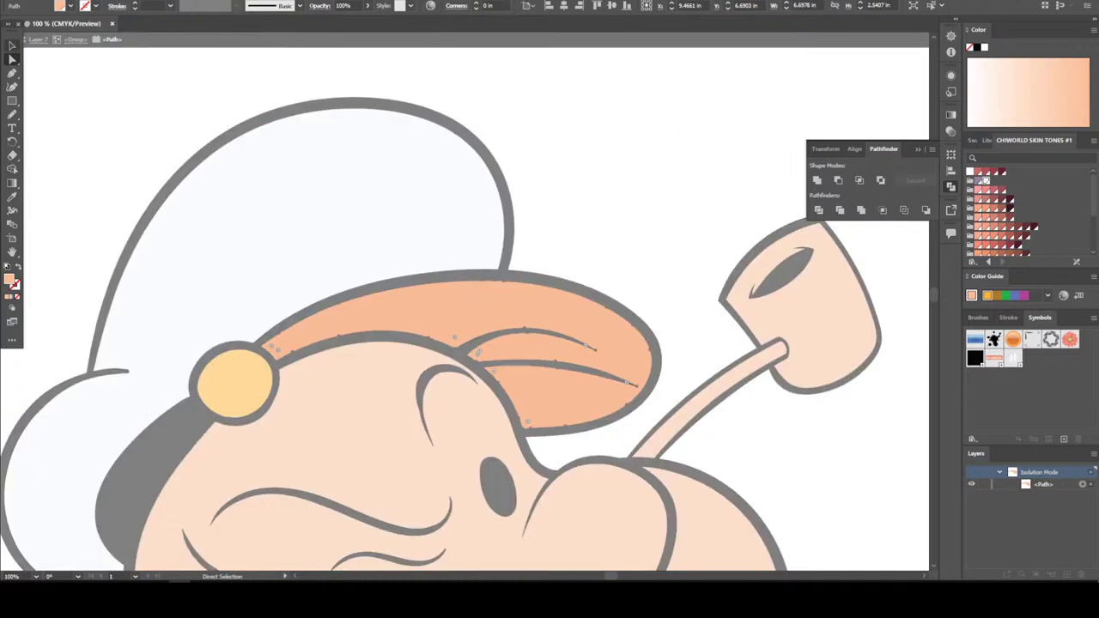
{"action": "key", "text": "Escape"}
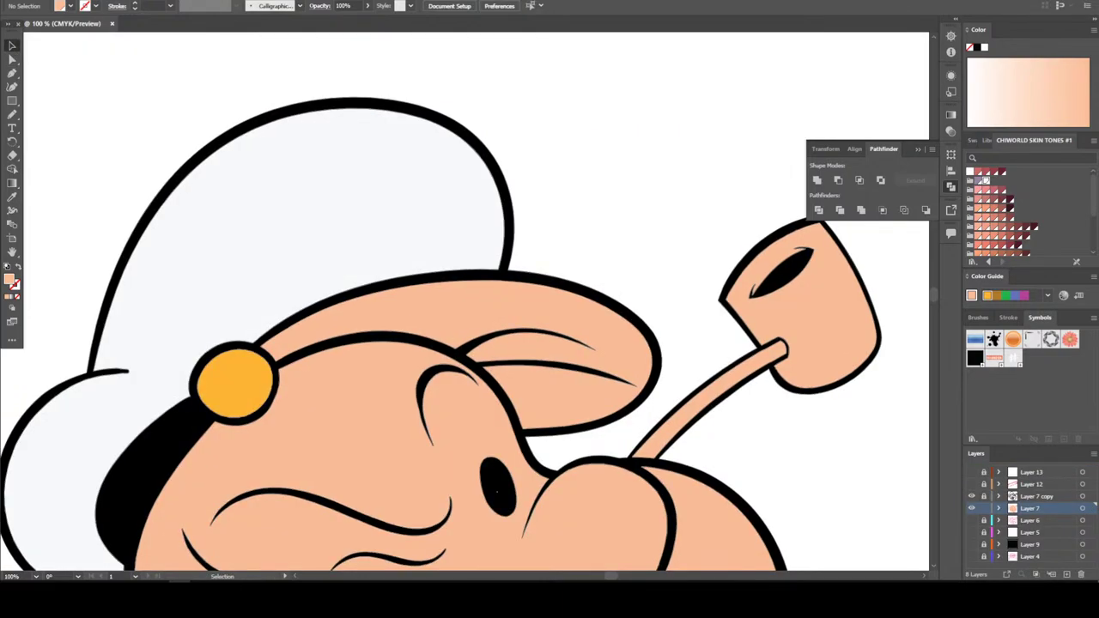
{"action": "left_click", "coordinate": [766, 324]}
{"action": "right_click", "coordinate": [766, 324]}
{"action": "left_click", "coordinate": [819, 460]}
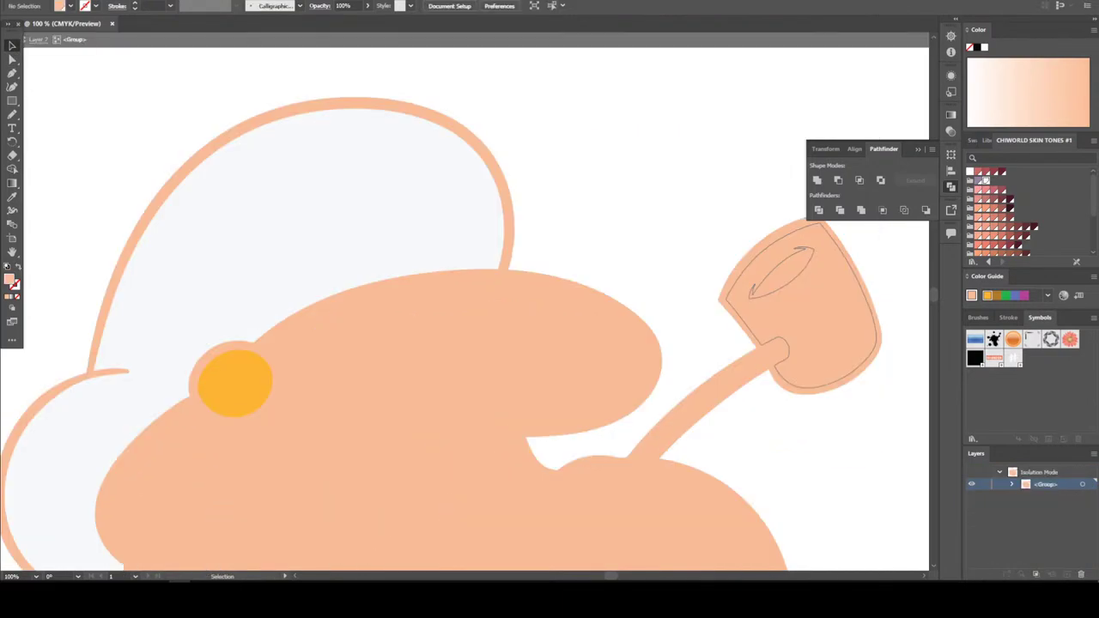
Copy the button's orange onto the pipe bowl, pipe stem and visor with the Eyedropper
{"action": "left_click", "coordinate": [803, 343]}
{"action": "left_click", "coordinate": [704, 404], "text": "shift"}
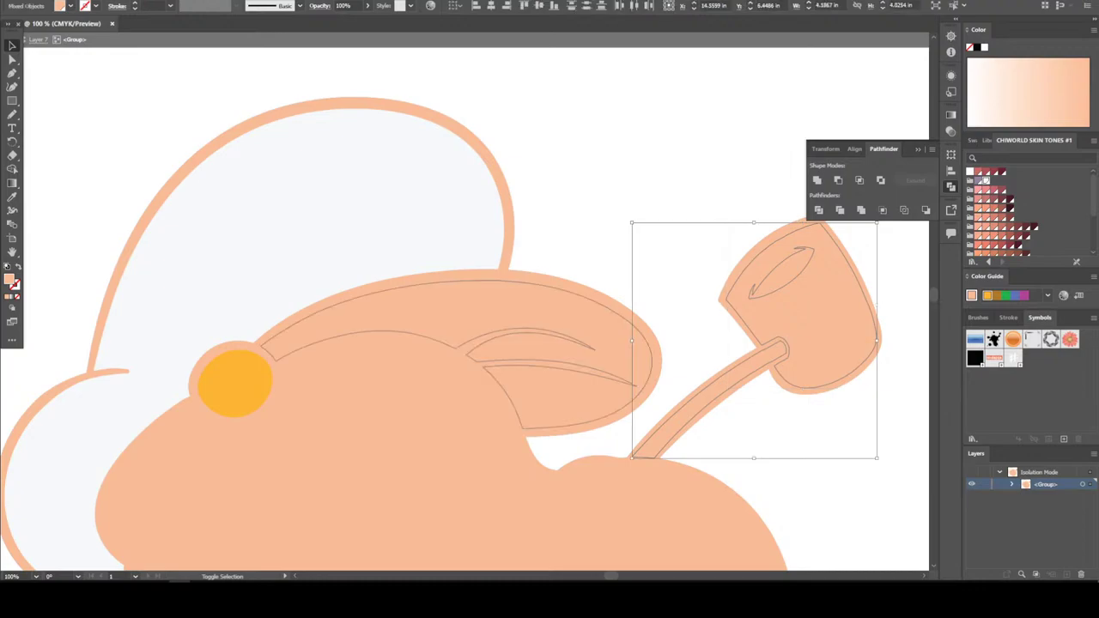
{"action": "left_click", "coordinate": [447, 387], "text": "shift"}
{"action": "key", "text": "i"}
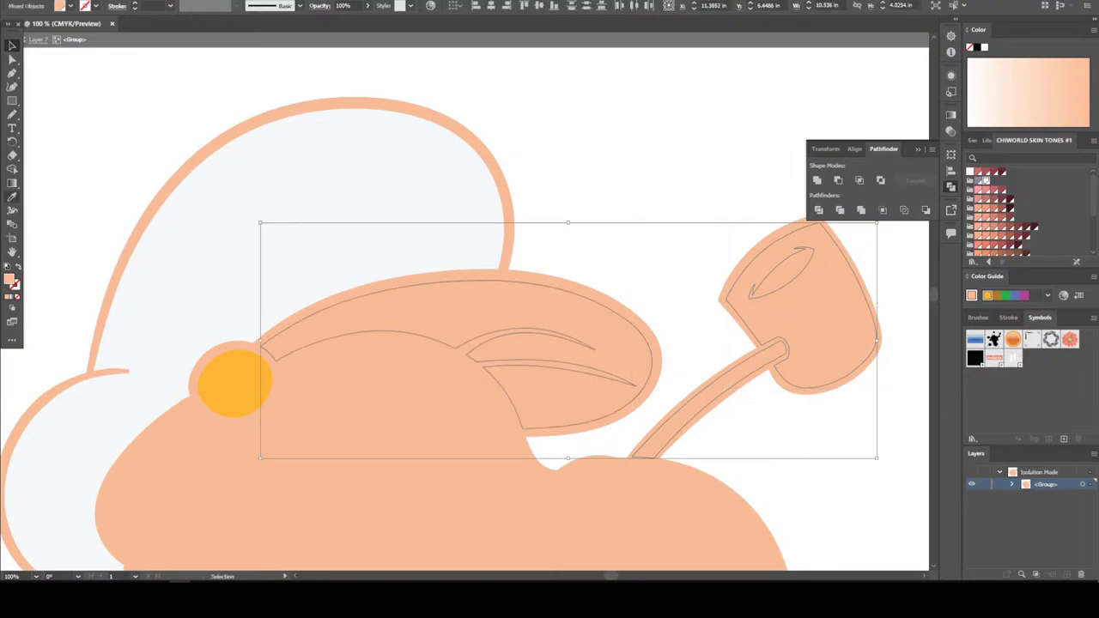
{"action": "left_click", "coordinate": [234, 382]}
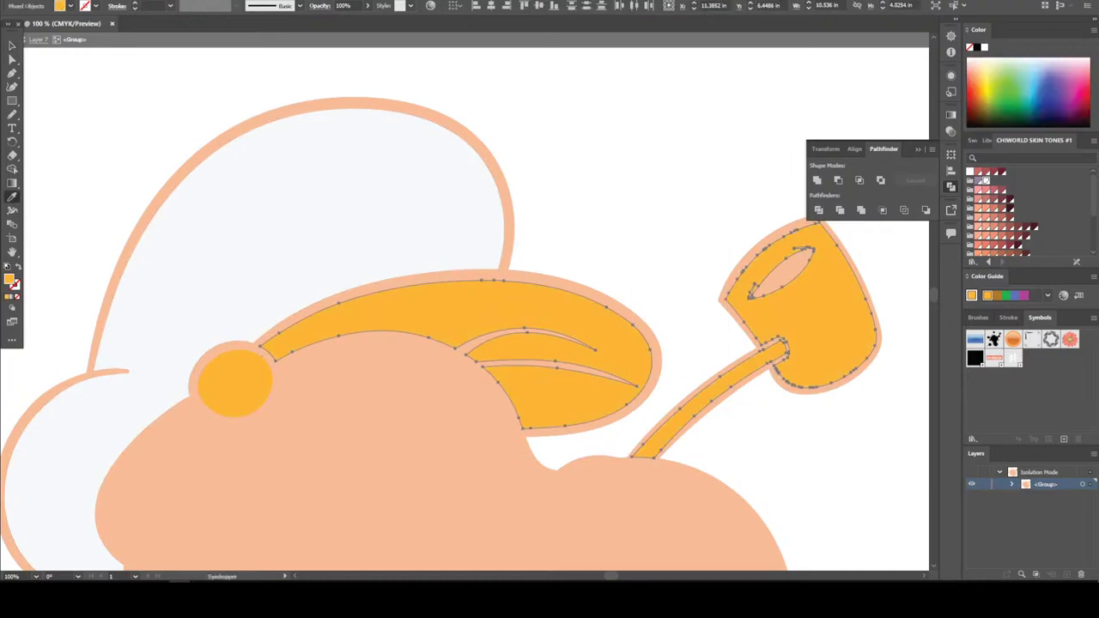
{"action": "key", "text": "v"}
{"action": "key", "text": "ctrl+shift+a"}
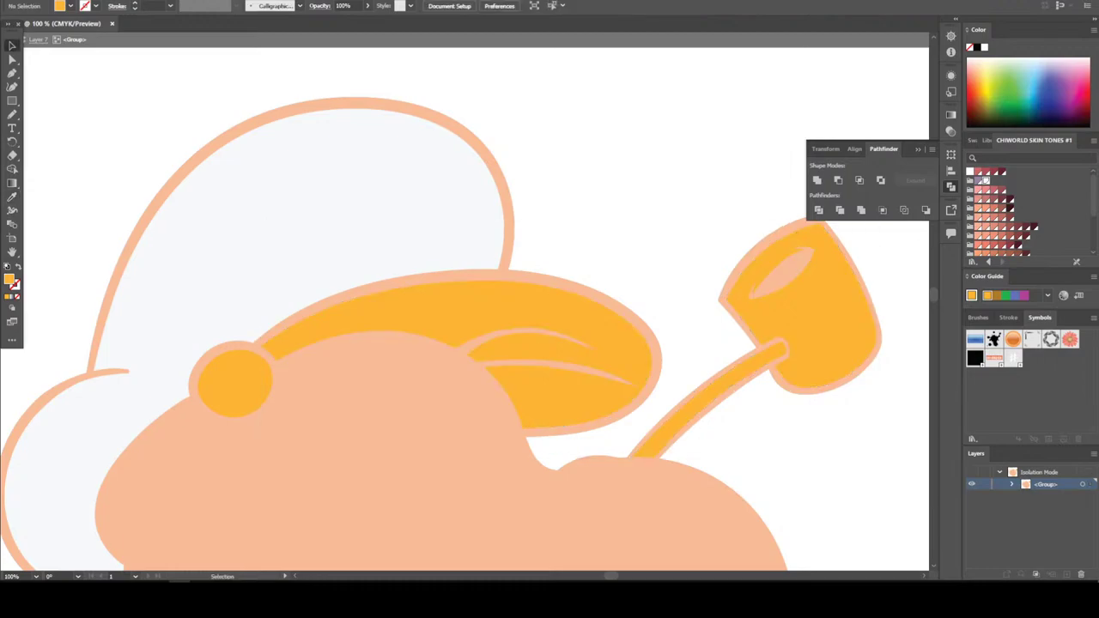
{"action": "key", "text": "Escape"}
Recolour the visor dark brown in the Color Picker and return to the full artwork
{"action": "left_click", "coordinate": [432, 310]}
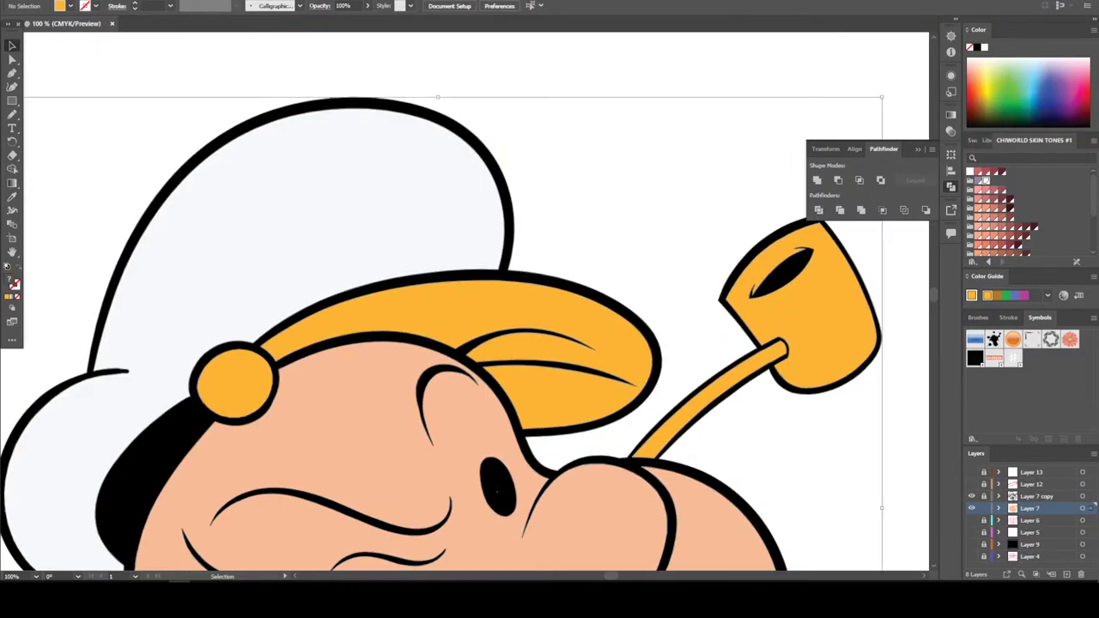
{"action": "right_click", "coordinate": [433, 310]}
{"action": "left_click", "coordinate": [485, 446]}
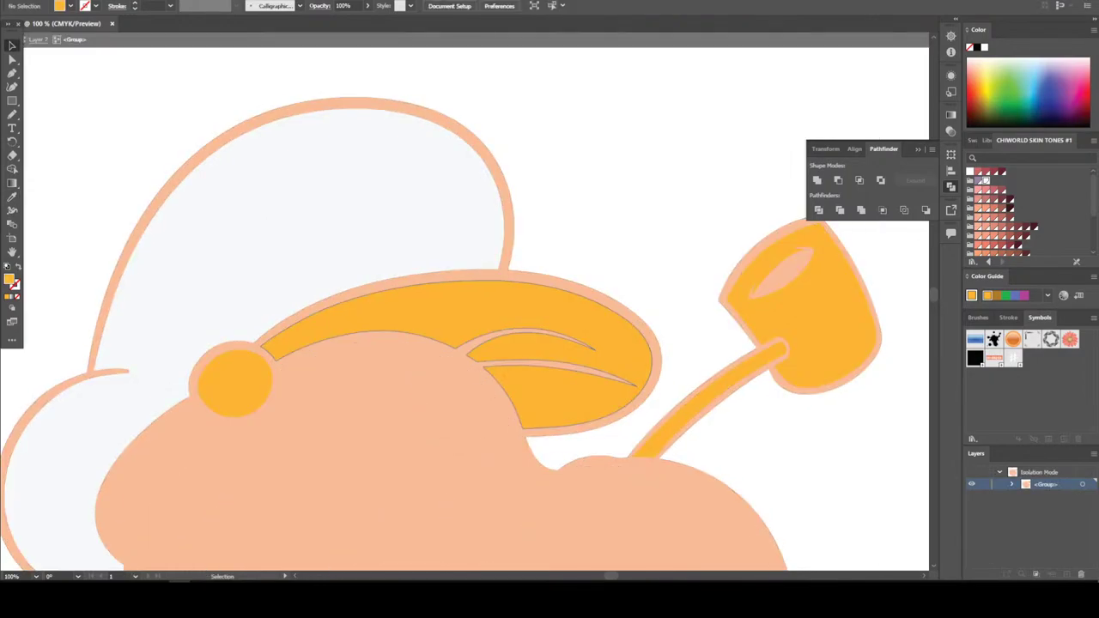
{"action": "left_click", "coordinate": [558, 395]}
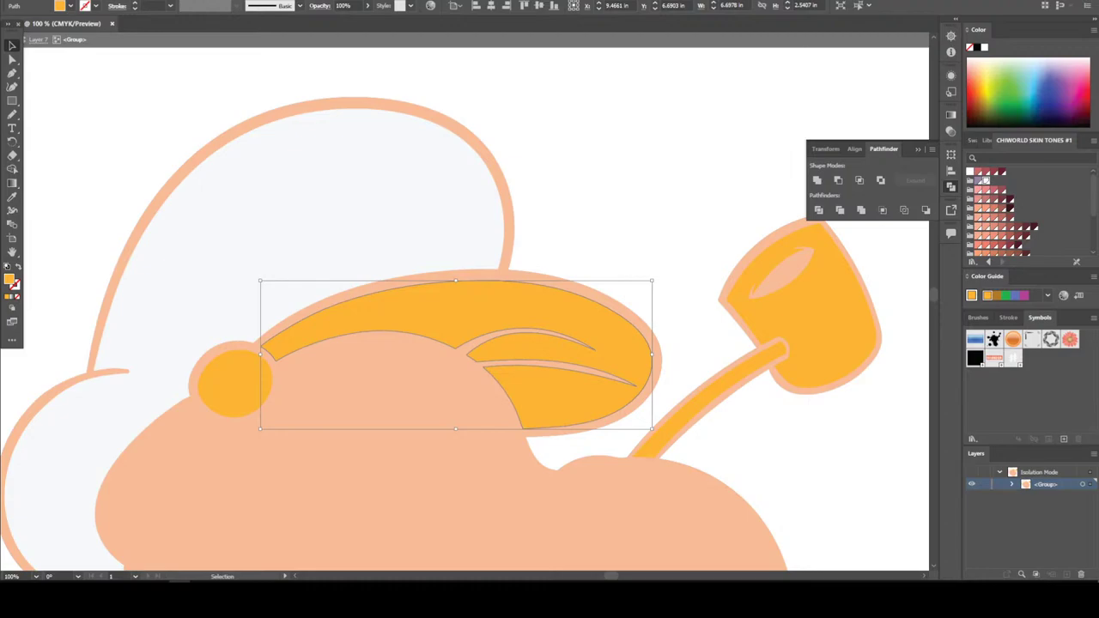
{"action": "double_click", "coordinate": [9, 279]}
{"action": "mouse_move", "coordinate": [447, 318]}
{"action": "left_mouse_down"}
{"action": "mouse_move", "coordinate": [429, 320]}
{"action": "mouse_move", "coordinate": [429, 310]}
{"action": "left_mouse_up"}
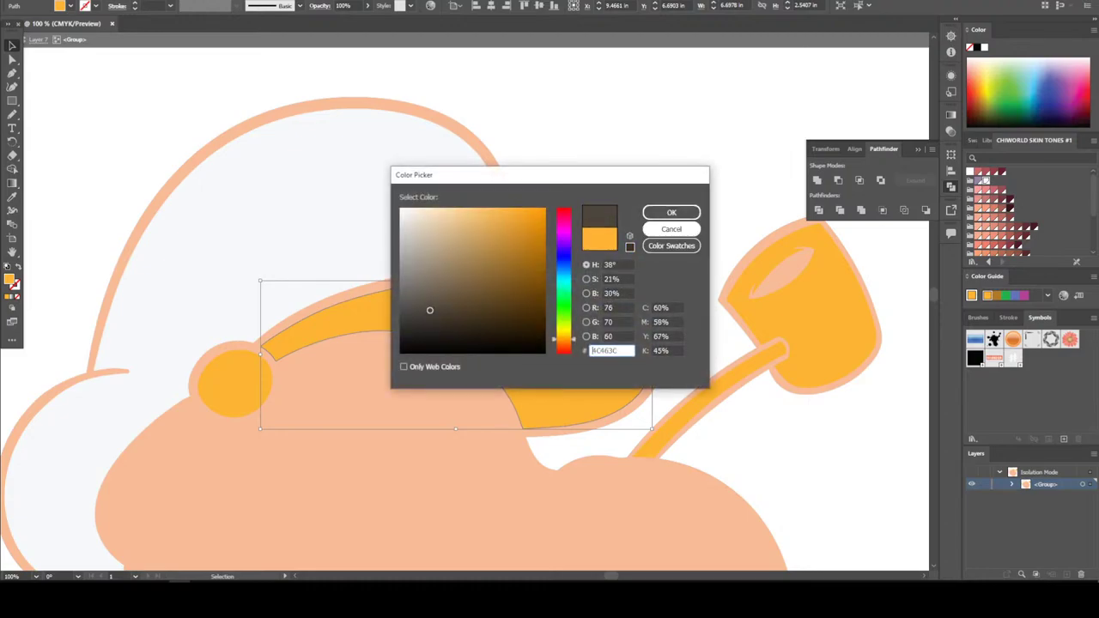
{"action": "left_click", "coordinate": [671, 212]}
{"action": "key", "text": "Escape"}
{"action": "key", "text": "ctrl+minus"}
{"action": "key", "text": "ctrl+minus"}
{"action": "key", "text": "ctrl+minus"}
{"action": "key", "text": "ctrl+minus"}
{"action": "key", "text": "ctrl+minus"}
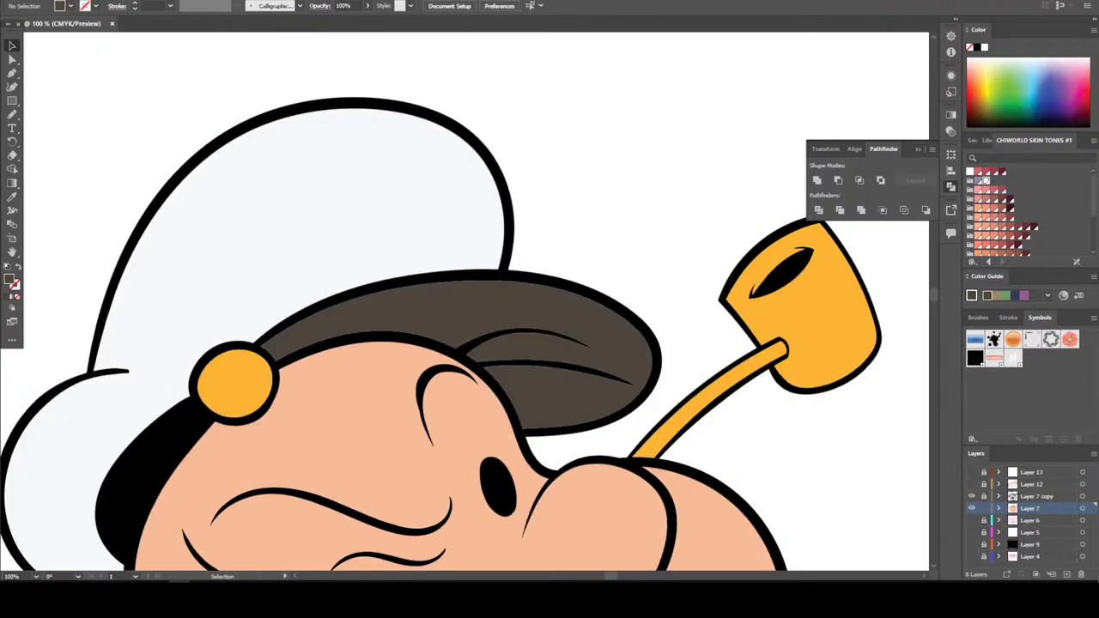
{"action": "key", "text": "ctrl+plus"}
{"action": "key", "text": "ctrl+plus"}
{"action": "key", "text": "ctrl+plus"}
{"action": "key", "text": "ctrl+plus"}
{"action": "key", "text": "ctrl+plus"}
{"action": "key", "text": "ctrl+plus"}
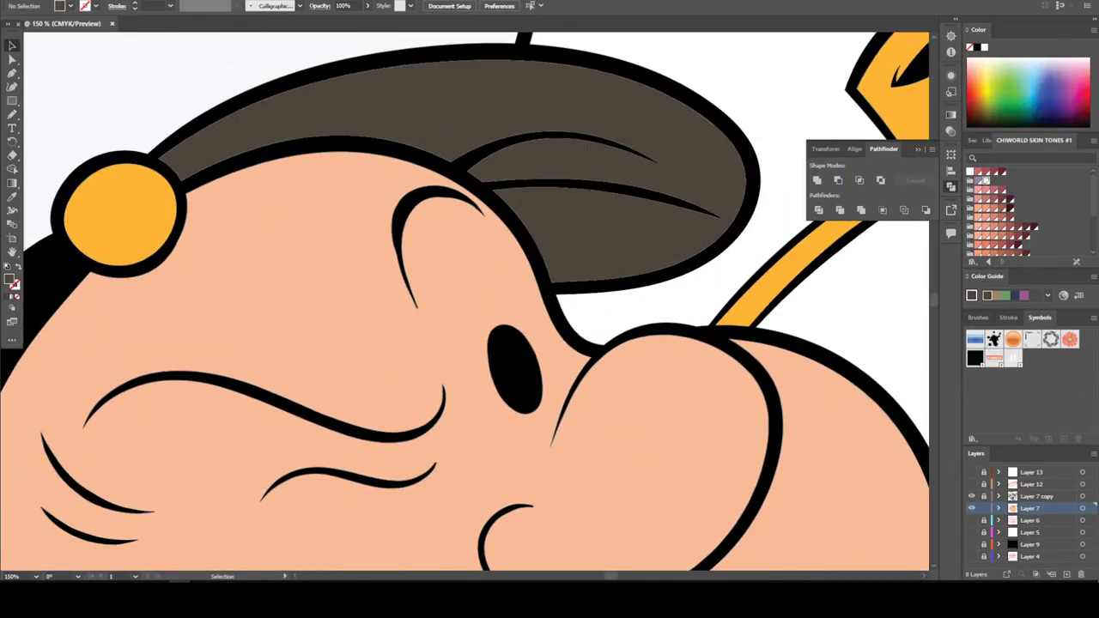
Check the face group's outlines in isolation, then duplicate Layer 7 for nine layers
{"action": "right_click", "coordinate": [550, 243]}
{"action": "left_click", "coordinate": [602, 377]}
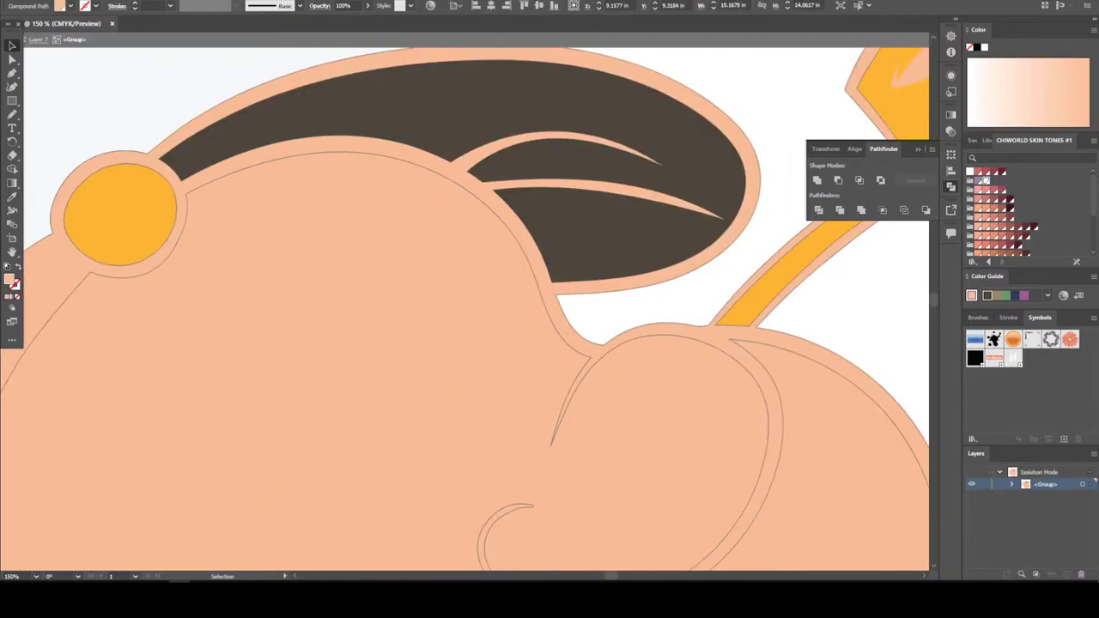
{"action": "key", "text": "d"}
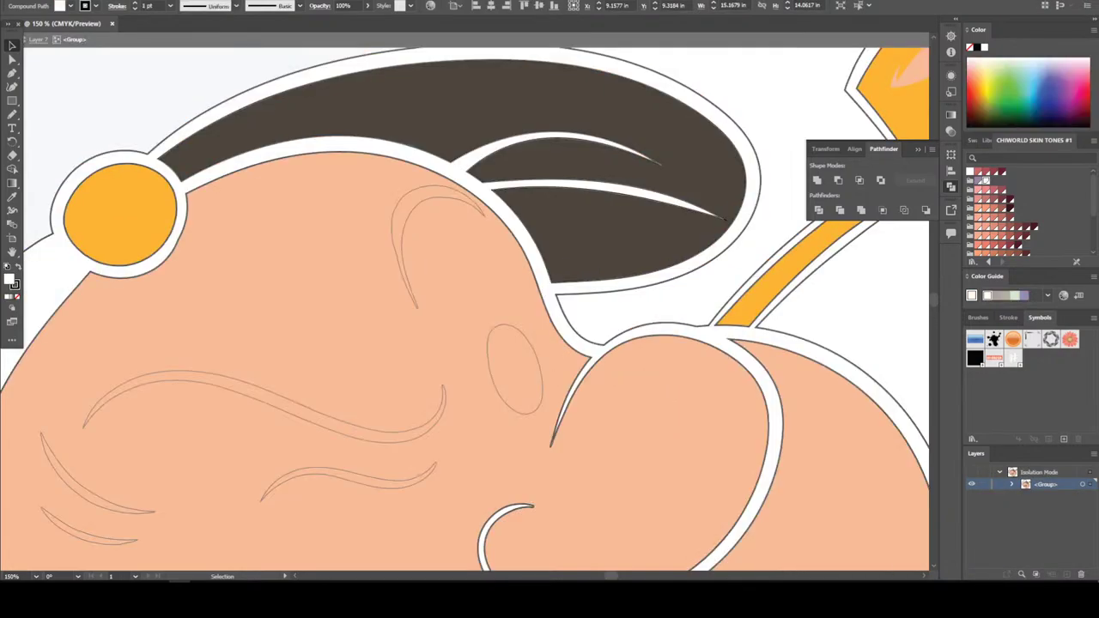
{"action": "key", "text": "slash"}
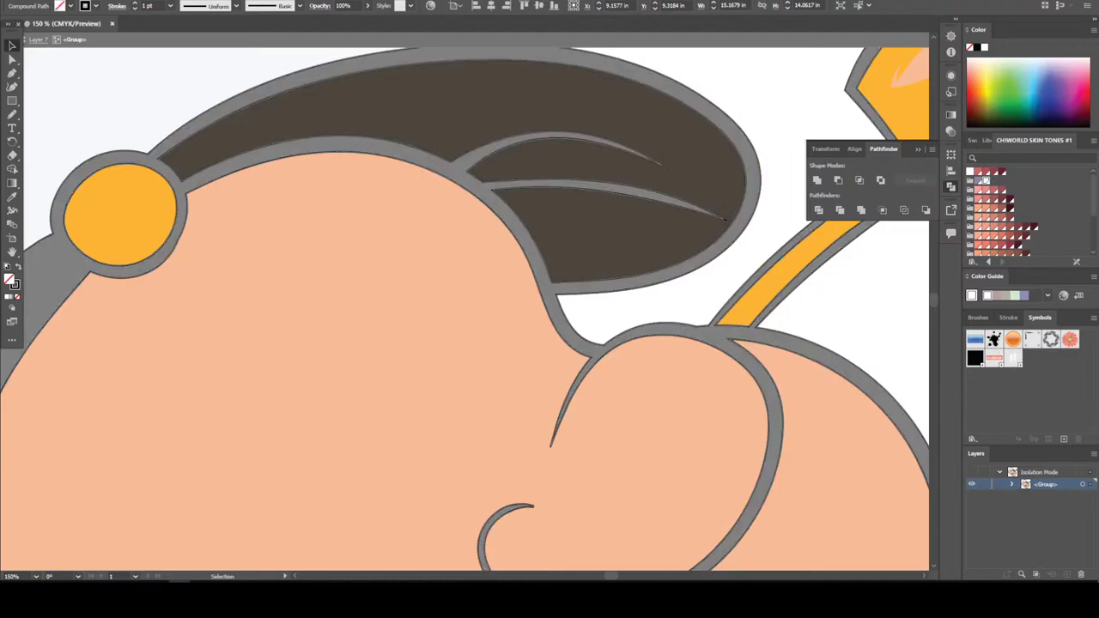
{"action": "key", "text": "Escape"}
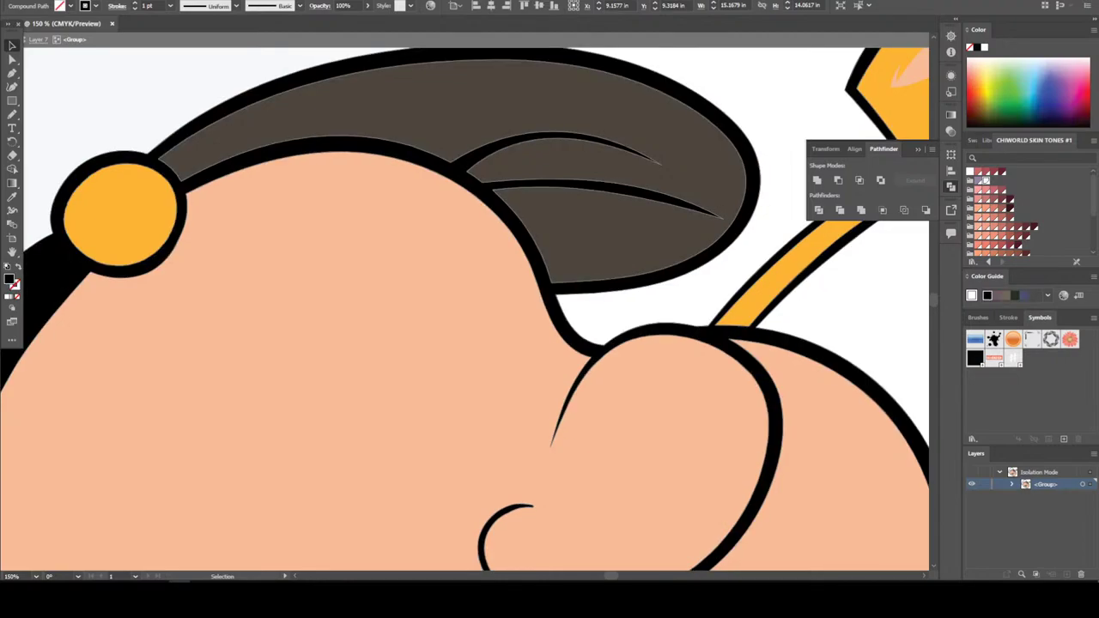
{"action": "key", "text": "ctrl+minus"}
{"action": "key", "text": "ctrl+minus"}
{"action": "key", "text": "ctrl+minus"}
{"action": "key", "text": "ctrl+minus"}
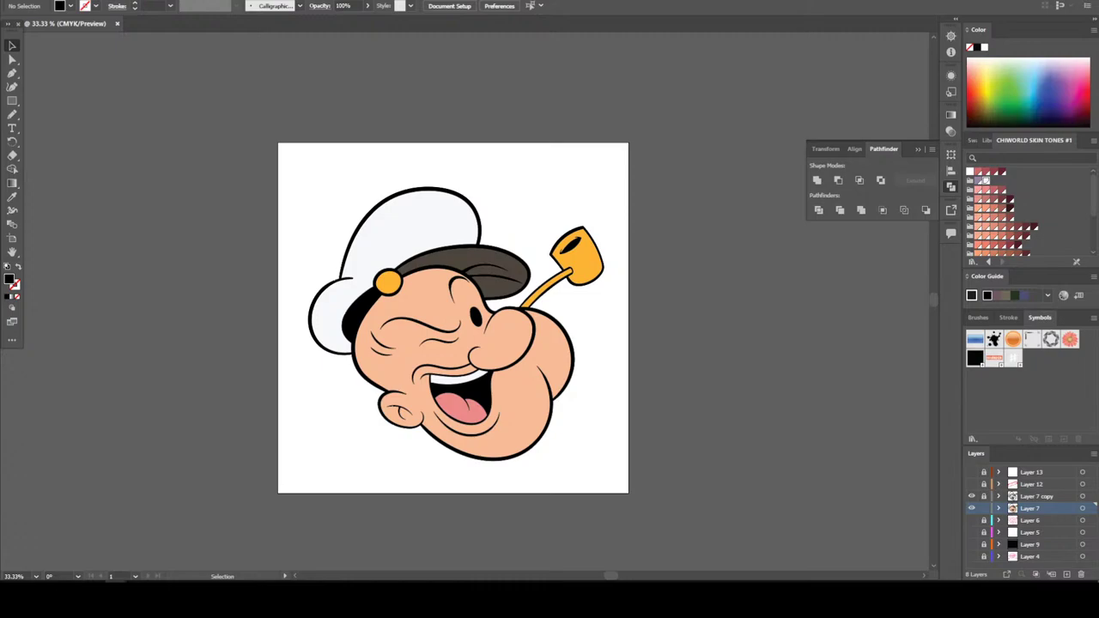
{"action": "left_click_drag", "start_coordinate": [1031, 509], "coordinate": [1066, 574]}
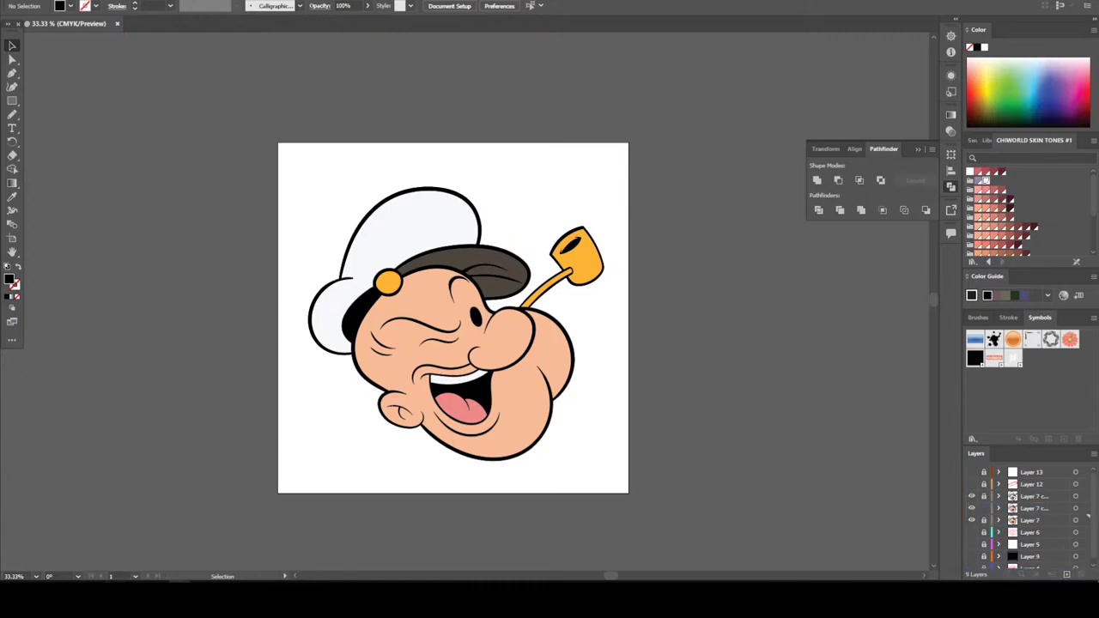
Undo the accidental deletion of the skin shape so the face keeps its colour
{"action": "key", "text": "ctrl+="}
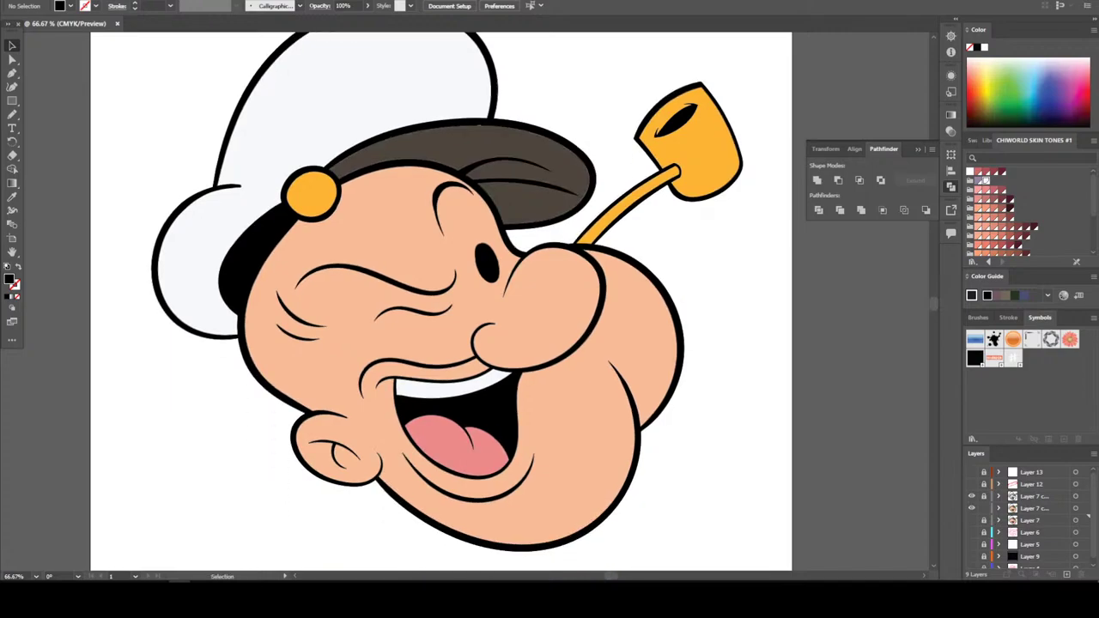
{"action": "key", "text": "a"}
{"action": "key", "text": "Delete"}
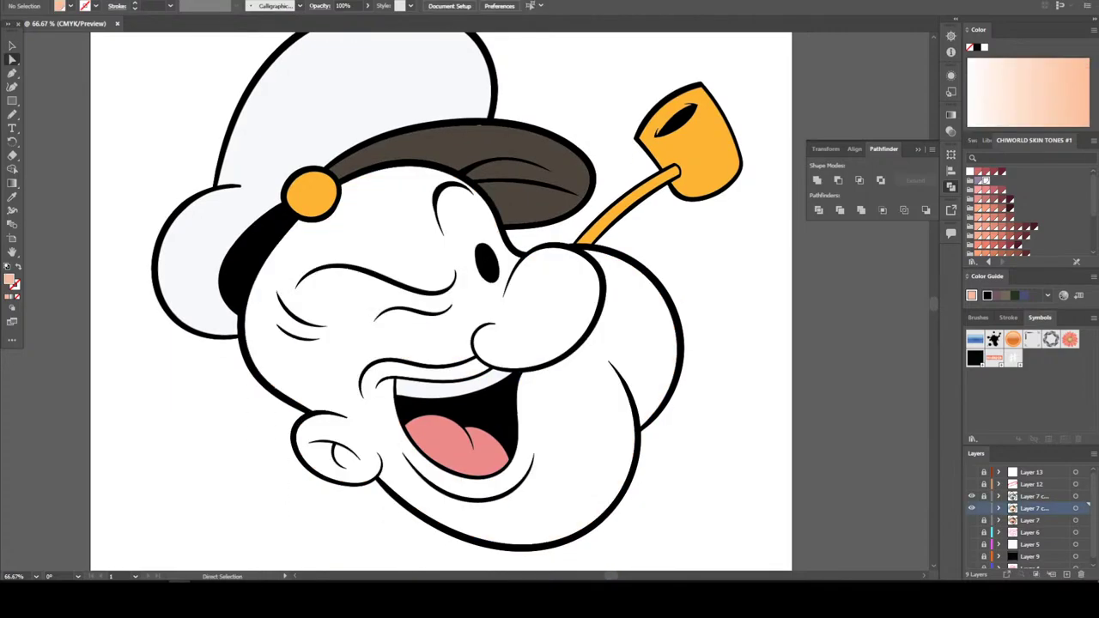
{"action": "key", "text": "ctrl+minus"}
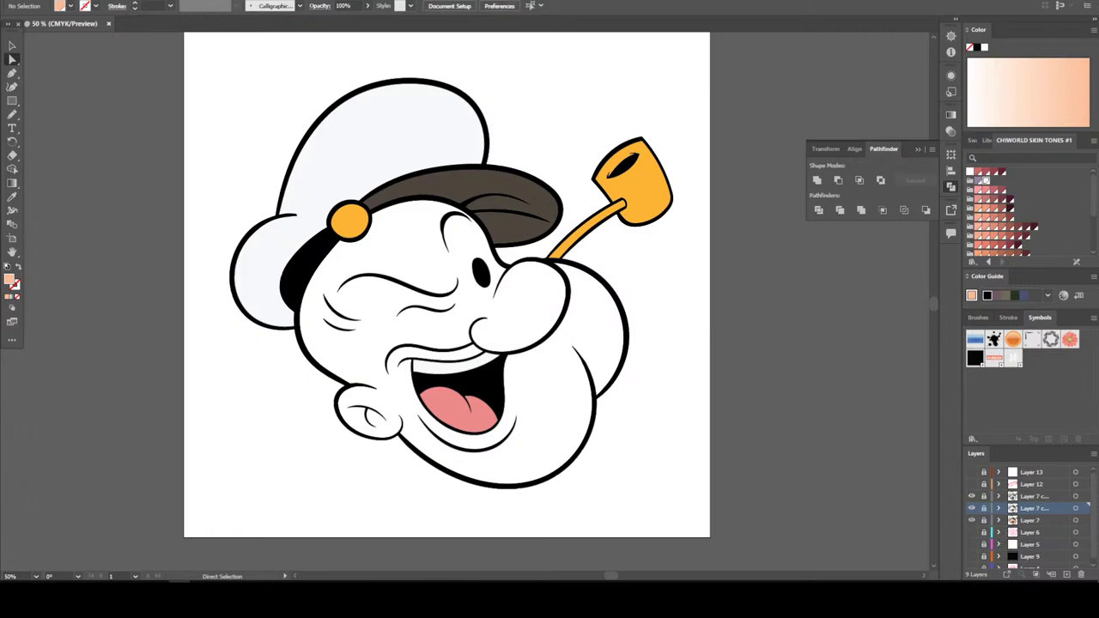
{"action": "key", "text": "ctrl+z"}
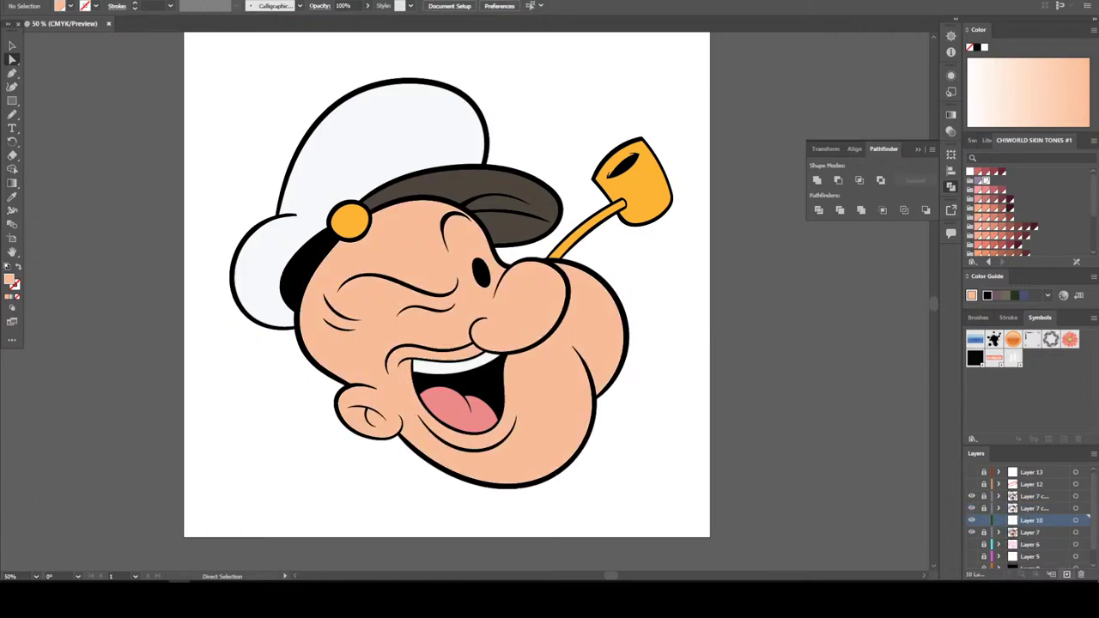
{"action": "scroll", "coordinate": [1002, 212], "scroll_direction": "down", "scroll_amount": 2}
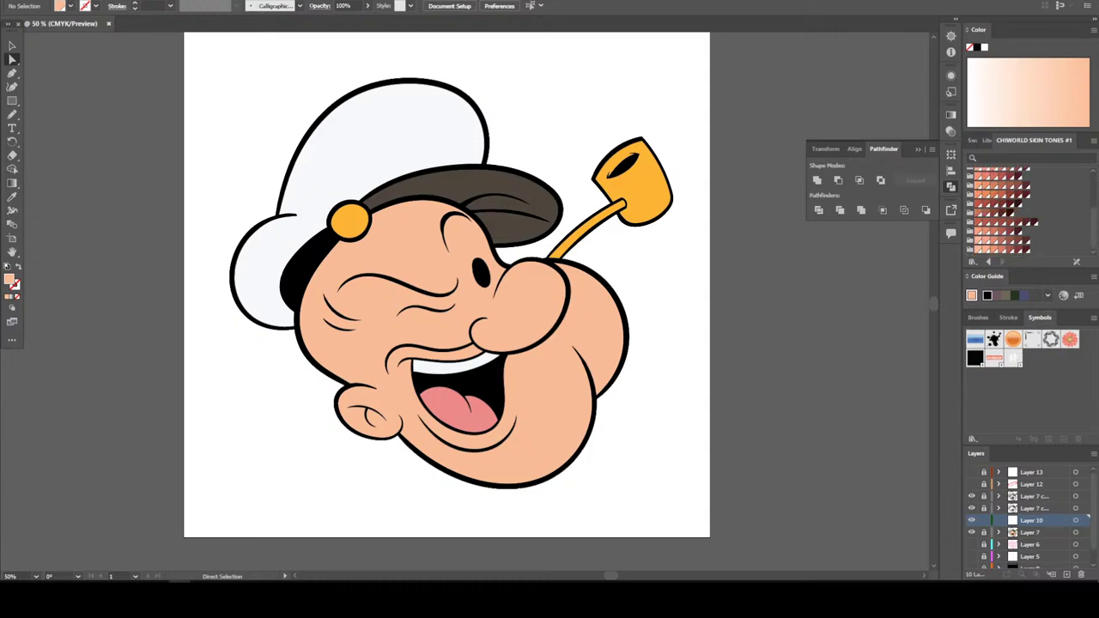
Pick a darker salmon swatch and pencil a closed cheek shadow beside the nose
{"action": "left_click", "coordinate": [1009, 248]}
{"action": "key", "text": "n"}
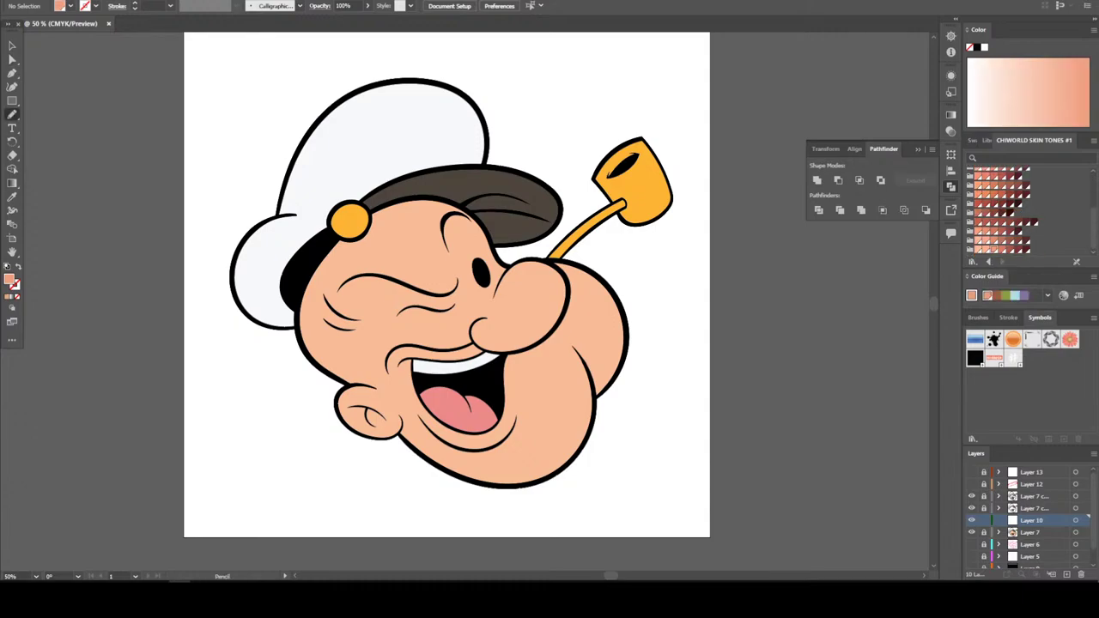
{"action": "key", "text": "ctrl+minus"}
{"action": "key", "text": "ctrl+minus"}
{"action": "key", "text": "ctrl+plus"}
{"action": "key", "text": "ctrl+plus"}
{"action": "key", "text": "ctrl+plus"}
{"action": "key", "text": "ctrl+plus"}
{"action": "key", "text": "ctrl+plus"}
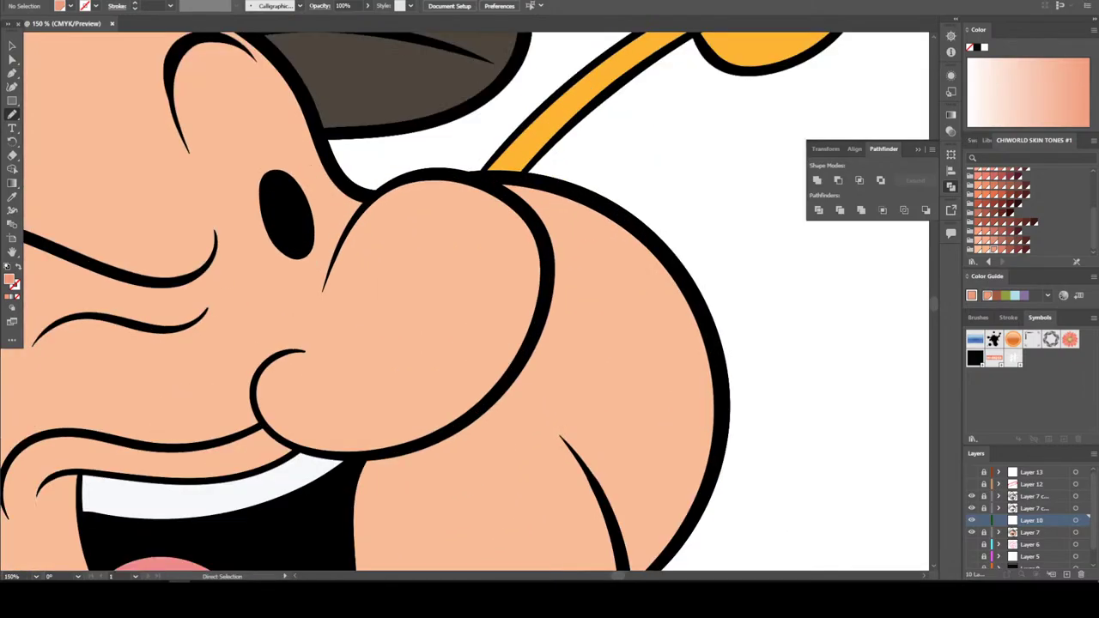
{"action": "scroll", "coordinate": [464, 301], "scroll_direction": "down", "scroll_amount": 2}
{"action": "scroll", "coordinate": [464, 301], "scroll_direction": "down", "scroll_amount": 2}
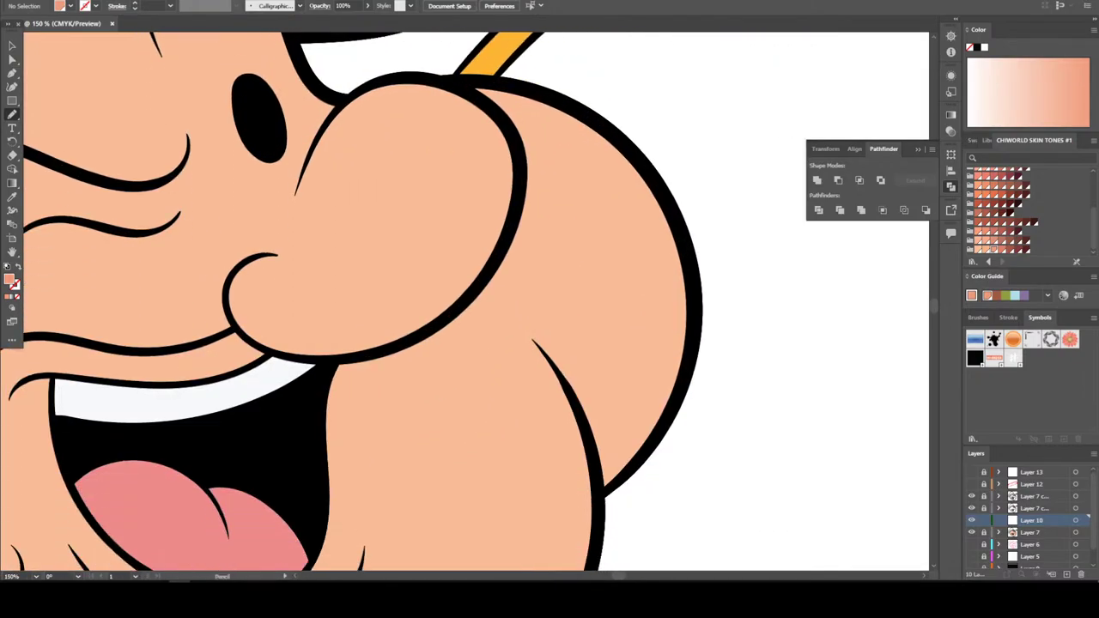
{"action": "mouse_move", "coordinate": [312, 410]}
{"action": "left_mouse_down"}
{"action": "mouse_move", "coordinate": [427, 397]}
{"action": "mouse_move", "coordinate": [497, 358]}
{"action": "mouse_move", "coordinate": [546, 294]}
{"action": "mouse_move", "coordinate": [569, 206]}
{"action": "mouse_move", "coordinate": [561, 148]}
{"action": "mouse_move", "coordinate": [531, 94]}
{"action": "left_mouse_up"}
{"action": "mouse_move", "coordinate": [513, 168]}
{"action": "left_mouse_down"}
{"action": "mouse_move", "coordinate": [505, 211]}
{"action": "mouse_move", "coordinate": [421, 307]}
{"action": "mouse_move", "coordinate": [316, 333]}
{"action": "mouse_move", "coordinate": [235, 251]}
{"action": "mouse_move", "coordinate": [219, 331]}
{"action": "mouse_move", "coordinate": [284, 383]}
{"action": "left_mouse_up"}
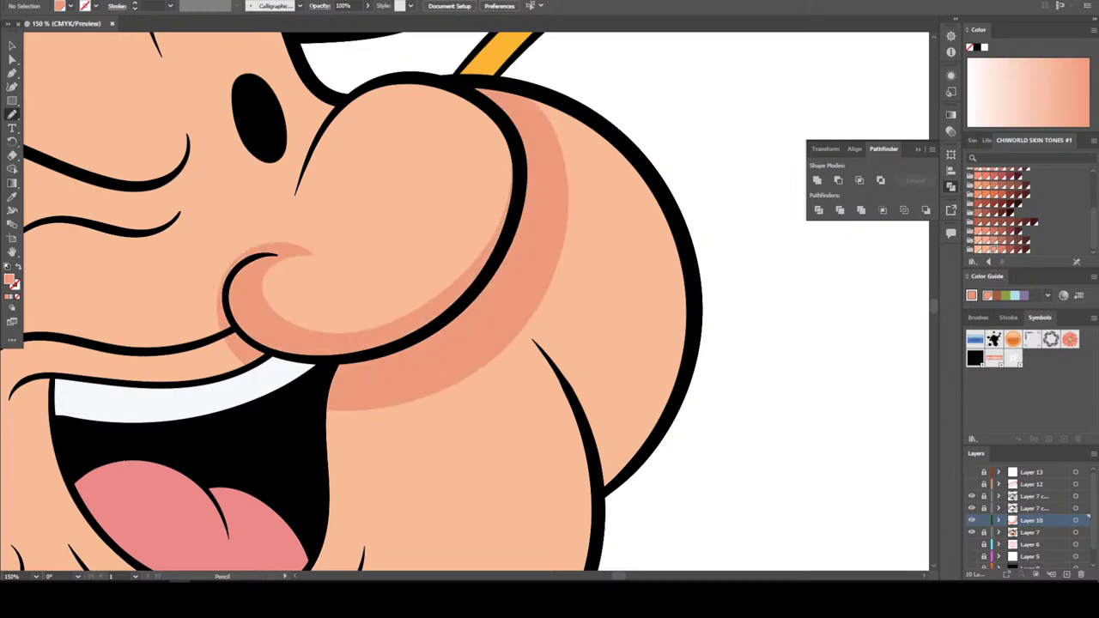
Pencil closed shadow shapes above the upper teeth and along the upper lip
{"action": "key", "text": "ctrl+0"}
{"action": "key", "text": "ctrl+1"}
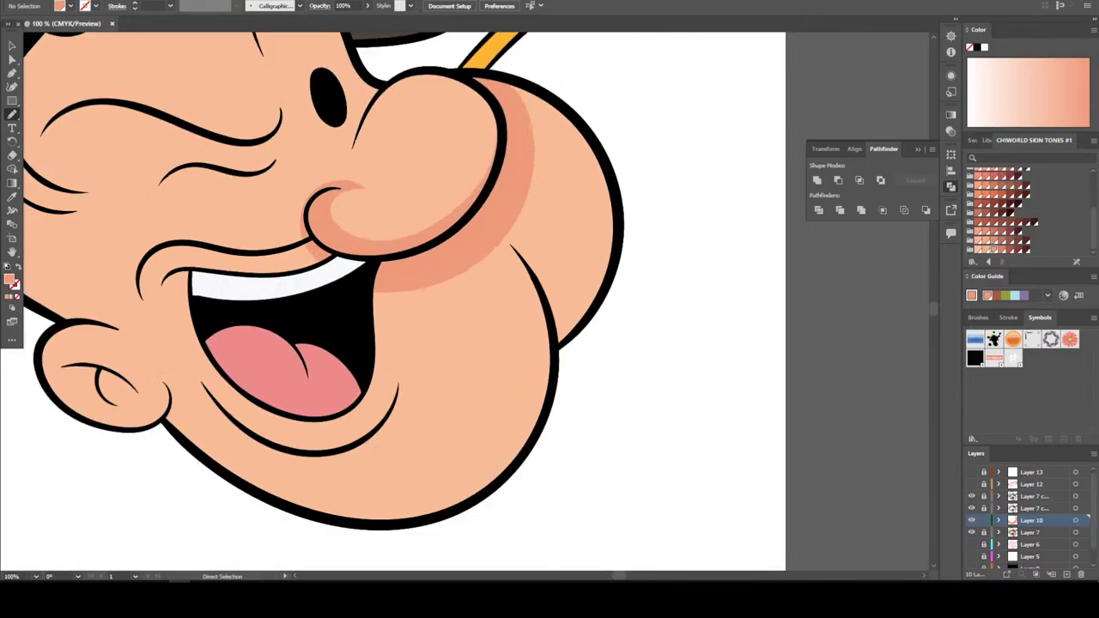
{"action": "scroll", "coordinate": [81, 241], "scroll_direction": "up", "scroll_amount": 4}
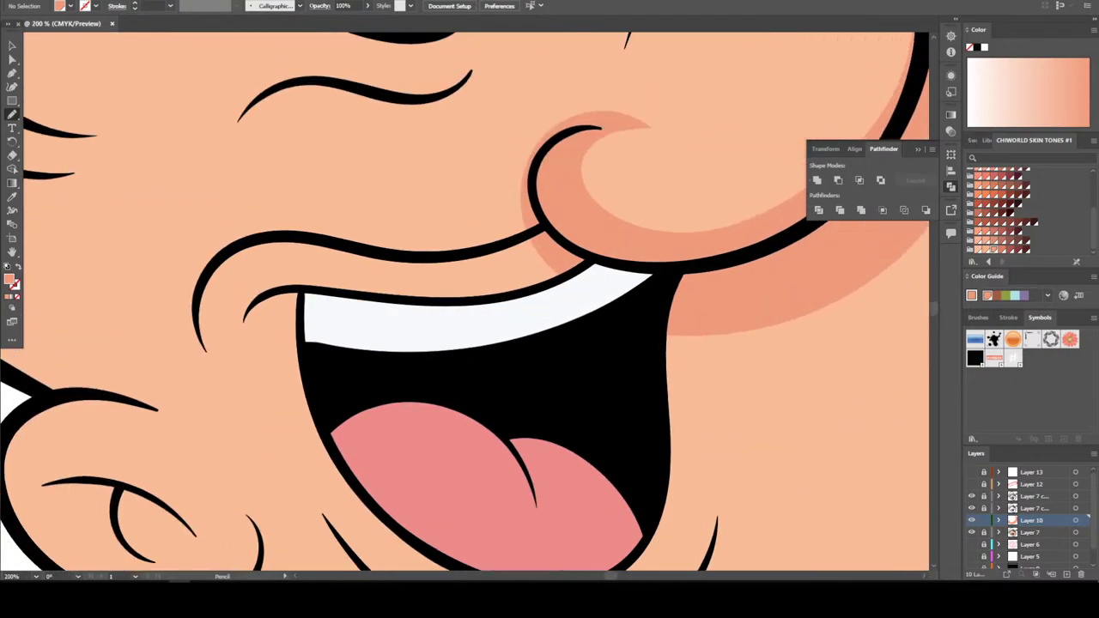
{"action": "mouse_move", "coordinate": [550, 262]}
{"action": "left_mouse_down"}
{"action": "mouse_move", "coordinate": [455, 288]}
{"action": "mouse_move", "coordinate": [277, 284]}
{"action": "left_mouse_up"}
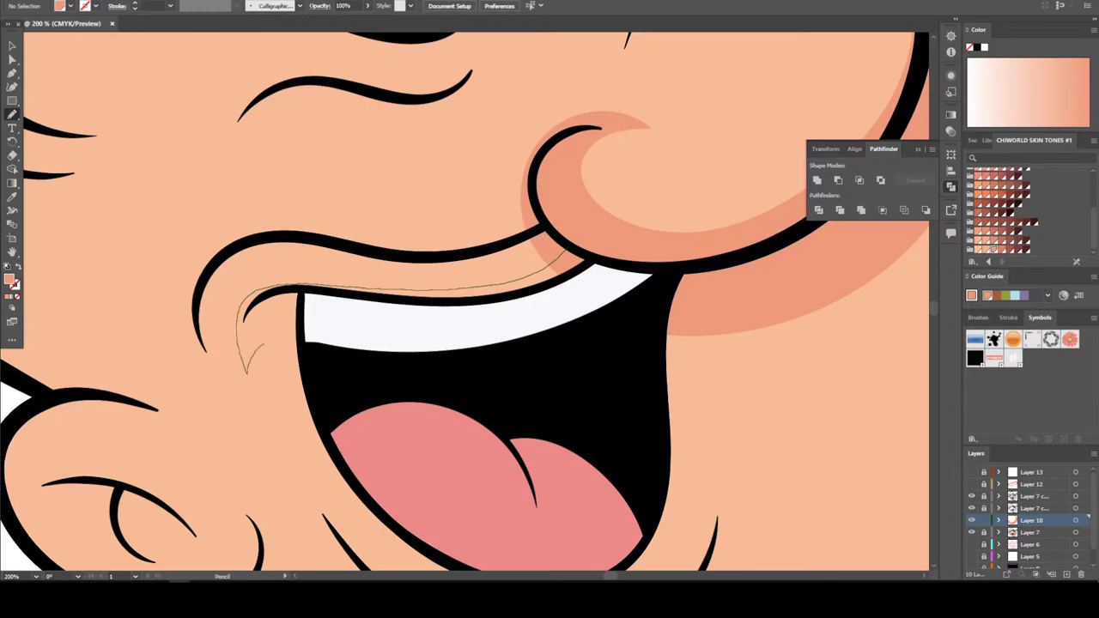
{"action": "mouse_move", "coordinate": [248, 371]}
{"action": "left_mouse_down"}
{"action": "mouse_move", "coordinate": [446, 352]}
{"action": "mouse_move", "coordinate": [563, 257]}
{"action": "left_mouse_up"}
{"action": "scroll", "coordinate": [464, 303], "scroll_direction": "up", "scroll_amount": 2}
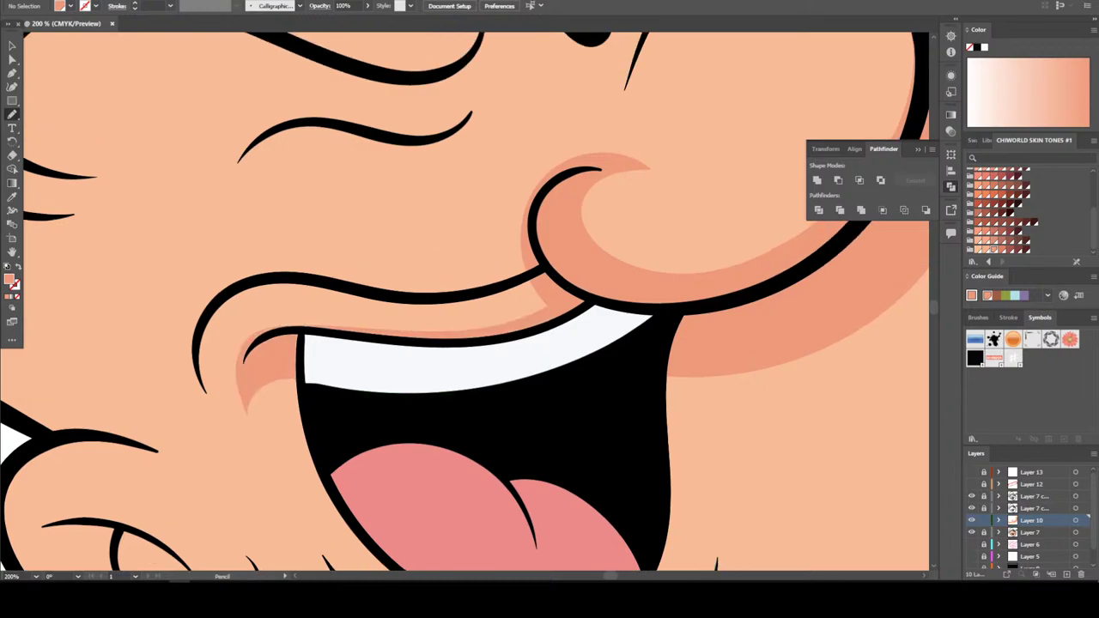
{"action": "left_click_drag", "start_coordinate": [495, 292], "coordinate": [374, 292]}
{"action": "mouse_move", "coordinate": [219, 301]}
{"action": "left_mouse_down"}
{"action": "mouse_move", "coordinate": [277, 273]}
{"action": "mouse_move", "coordinate": [446, 275]}
{"action": "mouse_move", "coordinate": [520, 255]}
{"action": "left_mouse_up"}
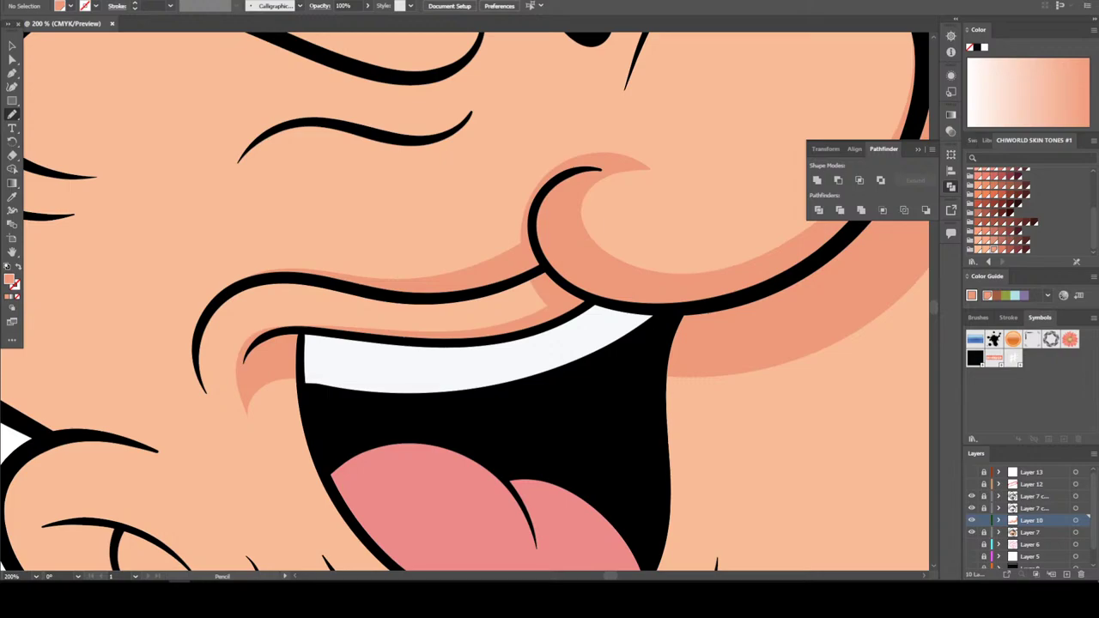
{"action": "key", "text": "ctrl+0"}
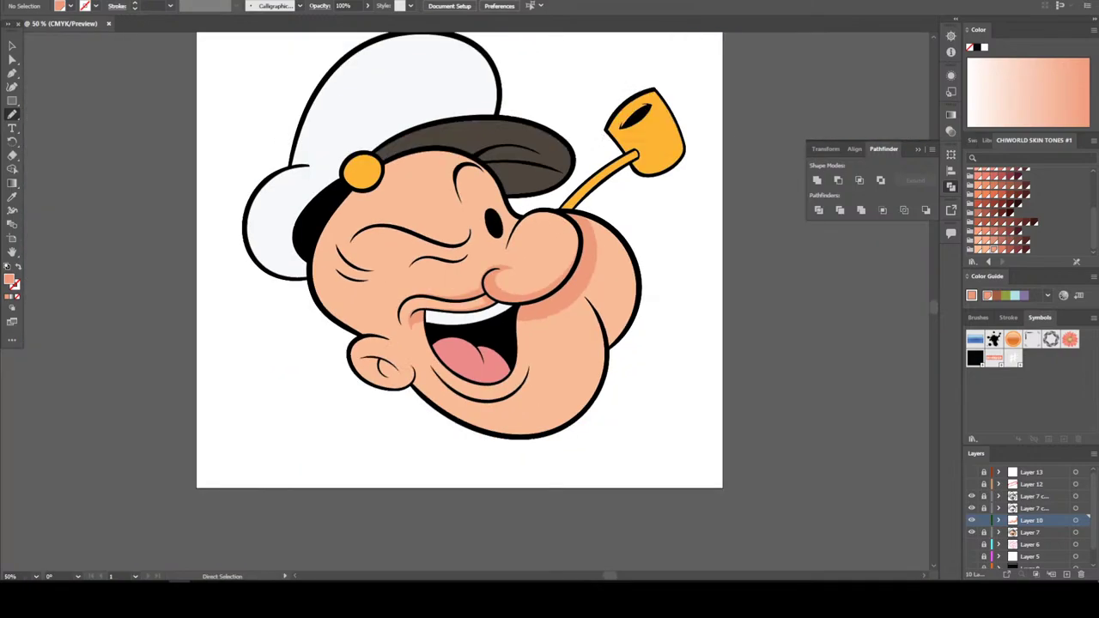
Draw darker salmon shading along the nose bridge outline
{"action": "key", "text": "ctrl+1"}
{"action": "key", "text": "ctrl+plus"}
{"action": "key", "text": "ctrl+plus"}
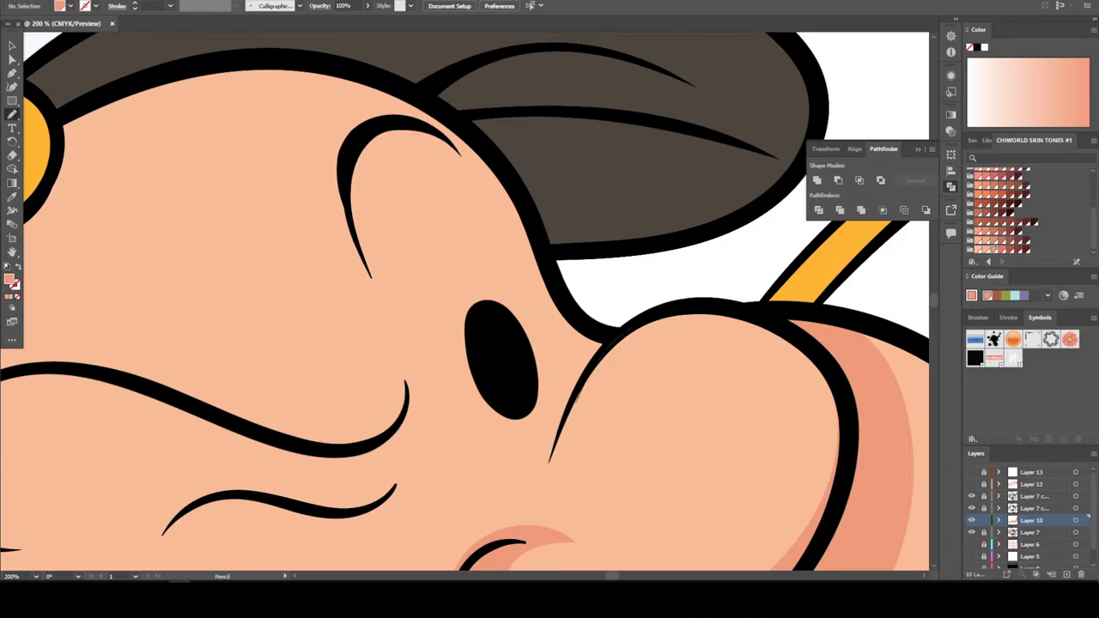
{"action": "mouse_move", "coordinate": [577, 397]}
{"action": "left_mouse_down"}
{"action": "mouse_move", "coordinate": [543, 489]}
{"action": "mouse_move", "coordinate": [534, 411]}
{"action": "mouse_move", "coordinate": [447, 256]}
{"action": "mouse_move", "coordinate": [370, 180]}
{"action": "mouse_move", "coordinate": [383, 286]}
{"action": "mouse_move", "coordinate": [364, 276]}
{"action": "mouse_move", "coordinate": [331, 168]}
{"action": "mouse_move", "coordinate": [224, 76]}
{"action": "mouse_move", "coordinate": [302, 58]}
{"action": "mouse_move", "coordinate": [486, 146]}
{"action": "mouse_move", "coordinate": [550, 261]}
{"action": "mouse_move", "coordinate": [611, 338]}
{"action": "mouse_move", "coordinate": [601, 352]}
{"action": "left_mouse_up"}
Draw a closed crescent shadow down the outer edge of the right cheek
{"action": "key", "text": "ctrl+minus"}
{"action": "key", "text": "ctrl+minus"}
{"action": "key", "text": "ctrl+minus"}
{"action": "key", "text": "ctrl+minus"}
{"action": "key", "text": "ctrl+minus"}
{"action": "key", "text": "ctrl+minus"}
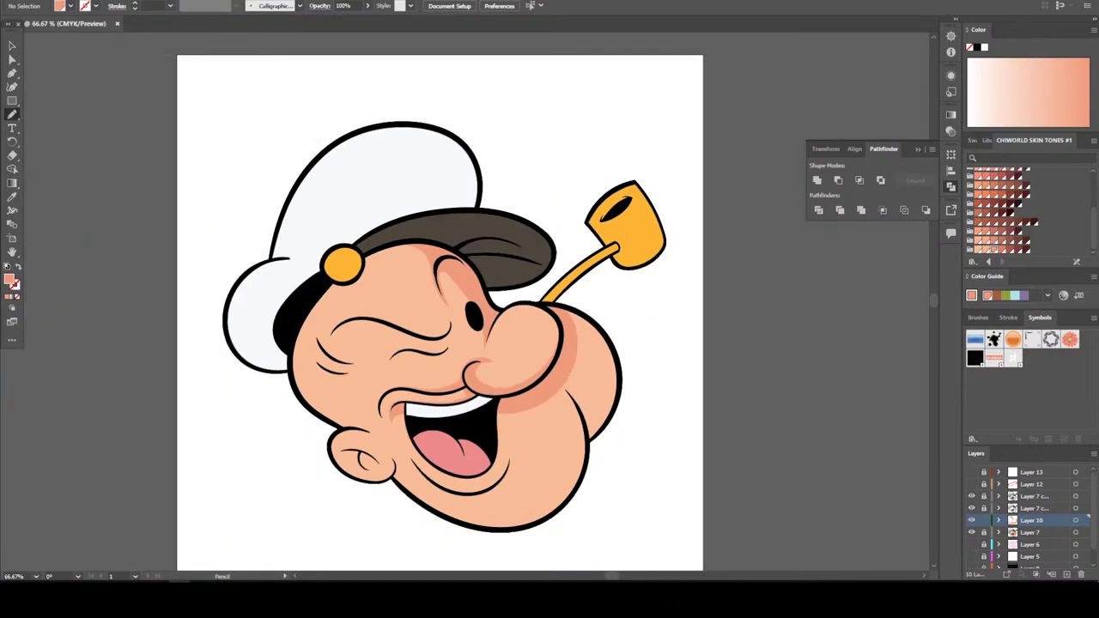
{"action": "key", "text": "ctrl+plus"}
{"action": "key", "text": "ctrl+plus"}
{"action": "key", "text": "ctrl+plus"}
{"action": "key", "text": "ctrl+plus"}
{"action": "key", "text": "ctrl+plus"}
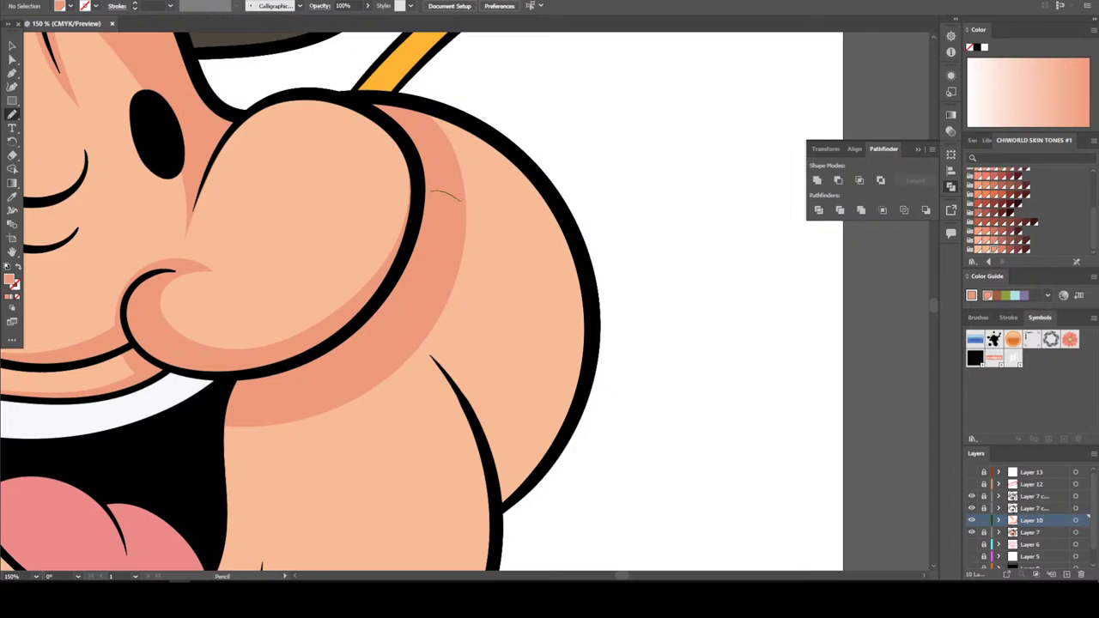
{"action": "mouse_move", "coordinate": [459, 199]}
{"action": "left_mouse_down"}
{"action": "mouse_move", "coordinate": [519, 384]}
{"action": "mouse_move", "coordinate": [489, 444]}
{"action": "mouse_move", "coordinate": [577, 362]}
{"action": "mouse_move", "coordinate": [582, 309]}
{"action": "mouse_move", "coordinate": [483, 139]}
{"action": "mouse_move", "coordinate": [389, 112]}
{"action": "left_mouse_up"}
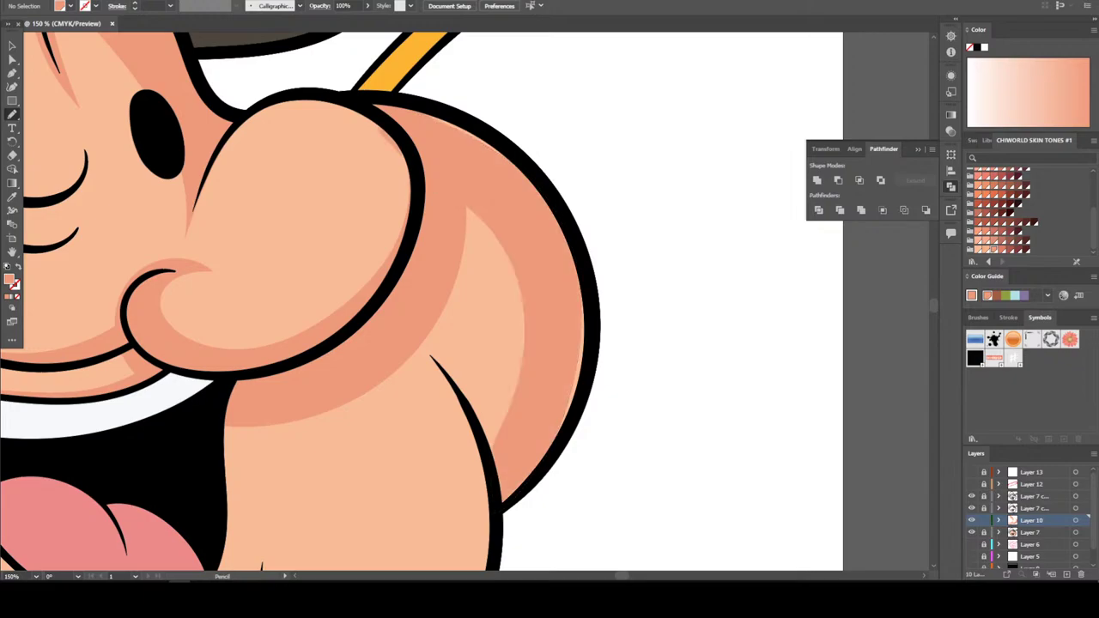
{"action": "scroll", "coordinate": [300, 301], "scroll_direction": "up", "scroll_amount": 2}
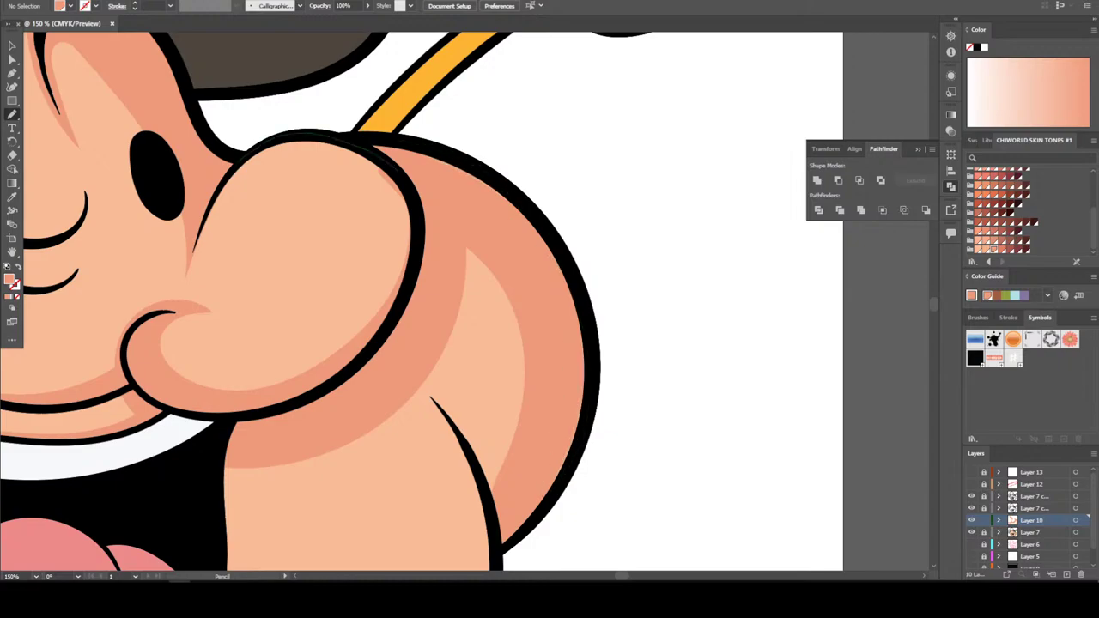
{"action": "mouse_move", "coordinate": [234, 172]}
{"action": "left_mouse_down"}
{"action": "mouse_move", "coordinate": [327, 163]}
{"action": "mouse_move", "coordinate": [403, 258]}
{"action": "mouse_move", "coordinate": [383, 335]}
{"action": "mouse_move", "coordinate": [240, 180]}
{"action": "left_mouse_up"}
{"action": "scroll", "coordinate": [473, 300], "scroll_direction": "down", "scroll_amount": 4}
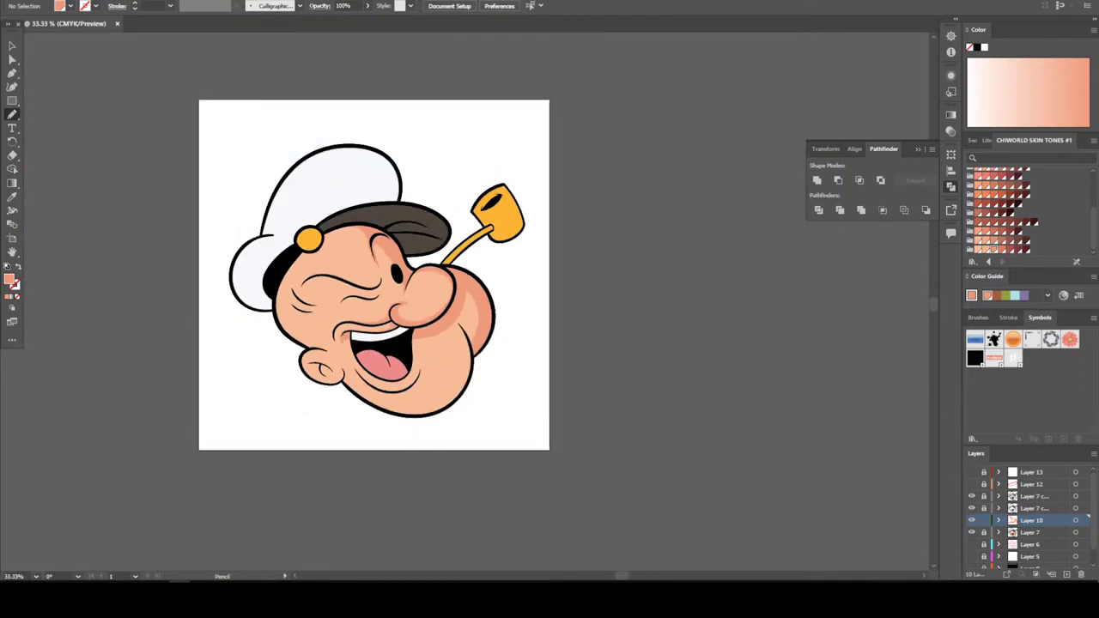
Pencil shadows around the lower lip curve and up the cheek
{"action": "scroll", "coordinate": [472, 301], "scroll_direction": "down", "scroll_amount": 1}
{"action": "scroll", "coordinate": [416, 306], "scroll_direction": "up", "scroll_amount": 4}
{"action": "scroll", "coordinate": [415, 307], "scroll_direction": "down", "scroll_amount": 1}
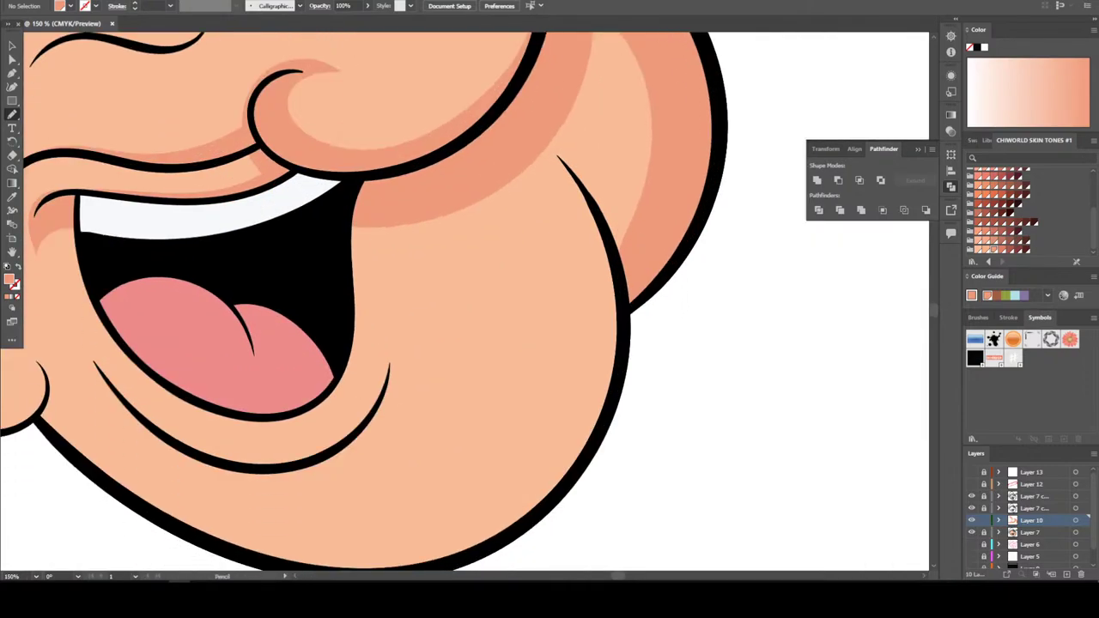
{"action": "mouse_move", "coordinate": [324, 296]}
{"action": "left_mouse_down"}
{"action": "mouse_move", "coordinate": [319, 346]}
{"action": "mouse_move", "coordinate": [352, 305]}
{"action": "mouse_move", "coordinate": [371, 343]}
{"action": "mouse_move", "coordinate": [359, 404]}
{"action": "mouse_move", "coordinate": [313, 447]}
{"action": "mouse_move", "coordinate": [247, 462]}
{"action": "mouse_move", "coordinate": [185, 442]}
{"action": "mouse_move", "coordinate": [157, 421]}
{"action": "left_mouse_up"}
{"action": "mouse_move", "coordinate": [80, 324]}
{"action": "left_mouse_down"}
{"action": "mouse_move", "coordinate": [103, 395]}
{"action": "mouse_move", "coordinate": [155, 445]}
{"action": "mouse_move", "coordinate": [232, 472]}
{"action": "mouse_move", "coordinate": [322, 468]}
{"action": "mouse_move", "coordinate": [386, 438]}
{"action": "mouse_move", "coordinate": [420, 378]}
{"action": "mouse_move", "coordinate": [436, 185]}
{"action": "left_mouse_up"}
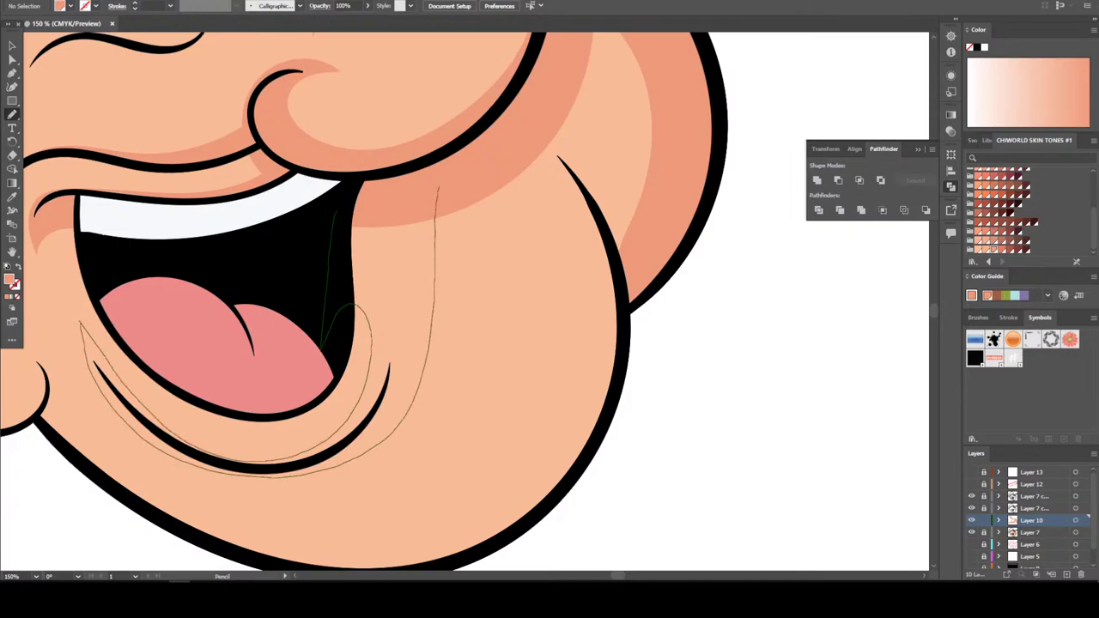
{"action": "scroll", "coordinate": [464, 301], "scroll_direction": "down", "scroll_amount": 5}
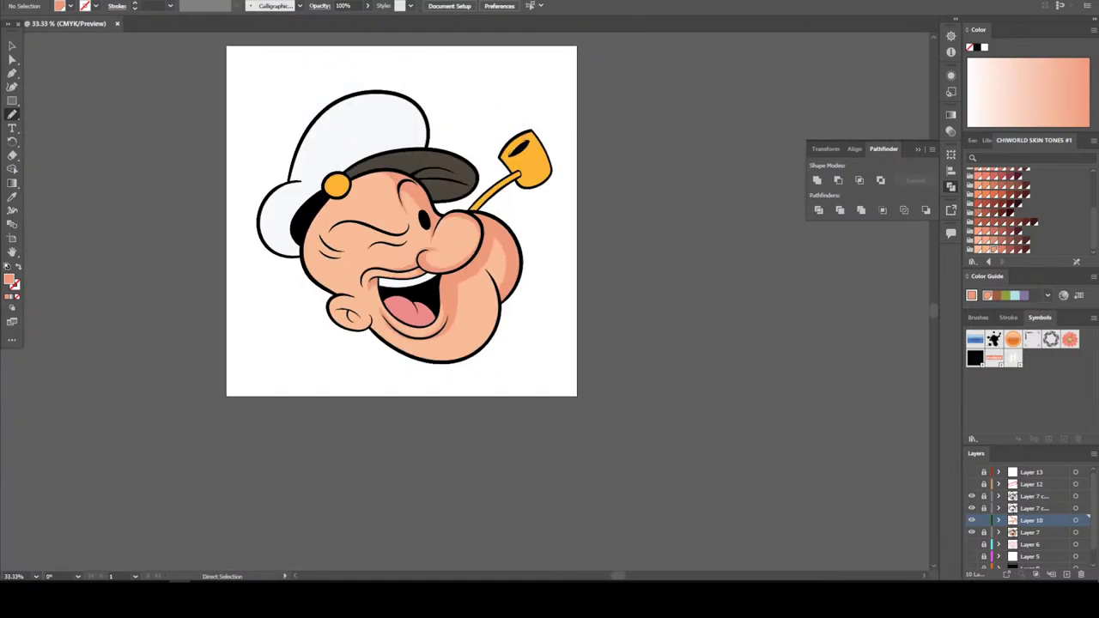
{"action": "scroll", "coordinate": [464, 300], "scroll_direction": "up", "scroll_amount": 5}
{"action": "scroll", "coordinate": [464, 301], "scroll_direction": "up", "scroll_amount": 1}
{"action": "mouse_move", "coordinate": [396, 230]}
{"action": "left_mouse_down"}
{"action": "mouse_move", "coordinate": [402, 425]}
{"action": "mouse_move", "coordinate": [440, 299]}
{"action": "mouse_move", "coordinate": [495, 198]}
{"action": "mouse_move", "coordinate": [397, 229]}
{"action": "left_mouse_up"}
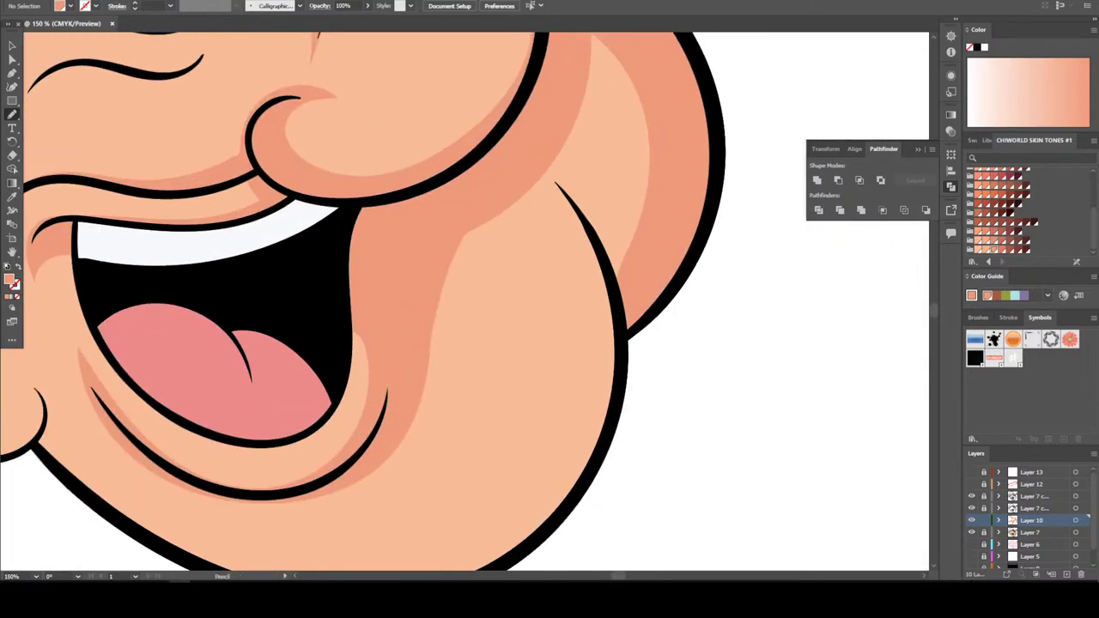
Add a darker shading shape on the cheek beside the nose
{"action": "key", "text": "ctrl+0"}
{"action": "key", "text": "ctrl+1"}
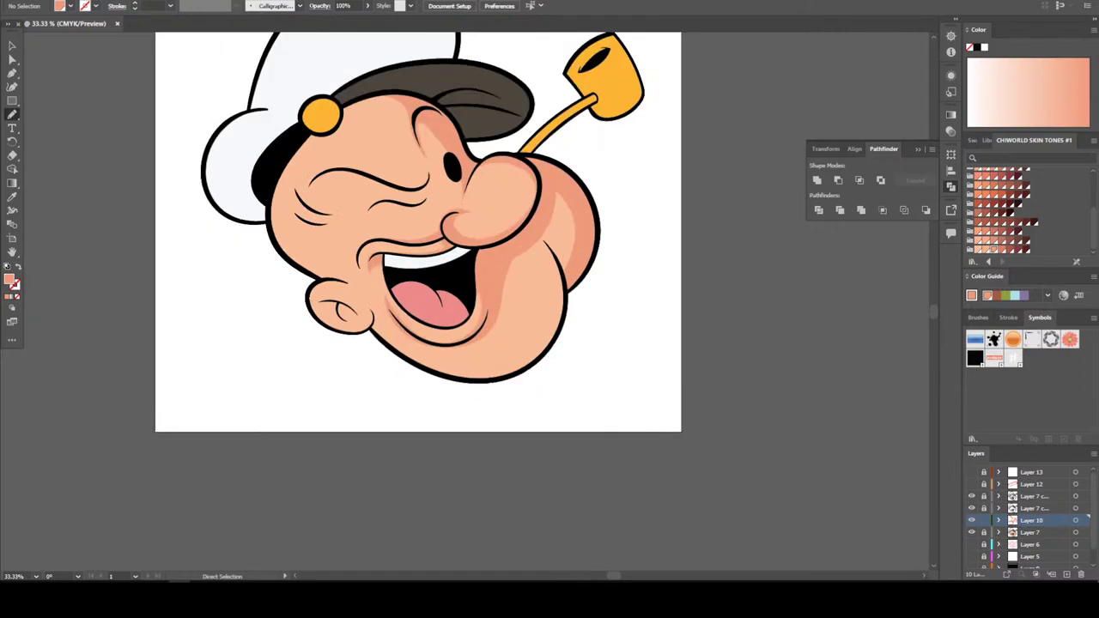
{"action": "scroll", "coordinate": [463, 300], "scroll_direction": "up", "scroll_amount": 2}
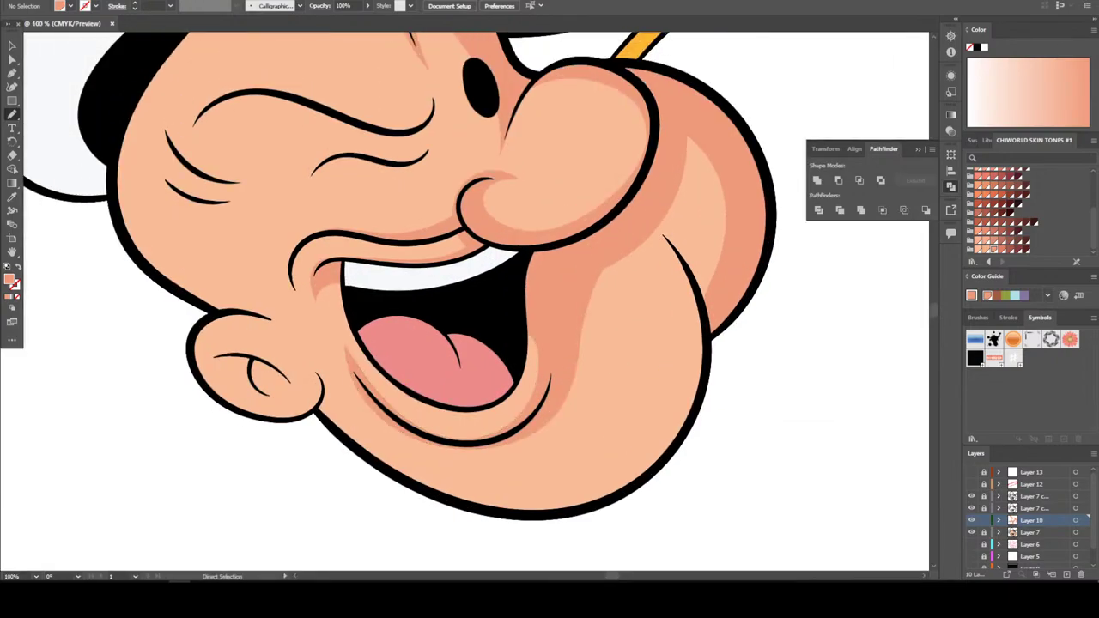
{"action": "key", "text": "ctrl+equal"}
{"action": "left_click_drag", "start_coordinate": [392, 367], "coordinate": [308, 316]}
{"action": "key", "text": "n"}
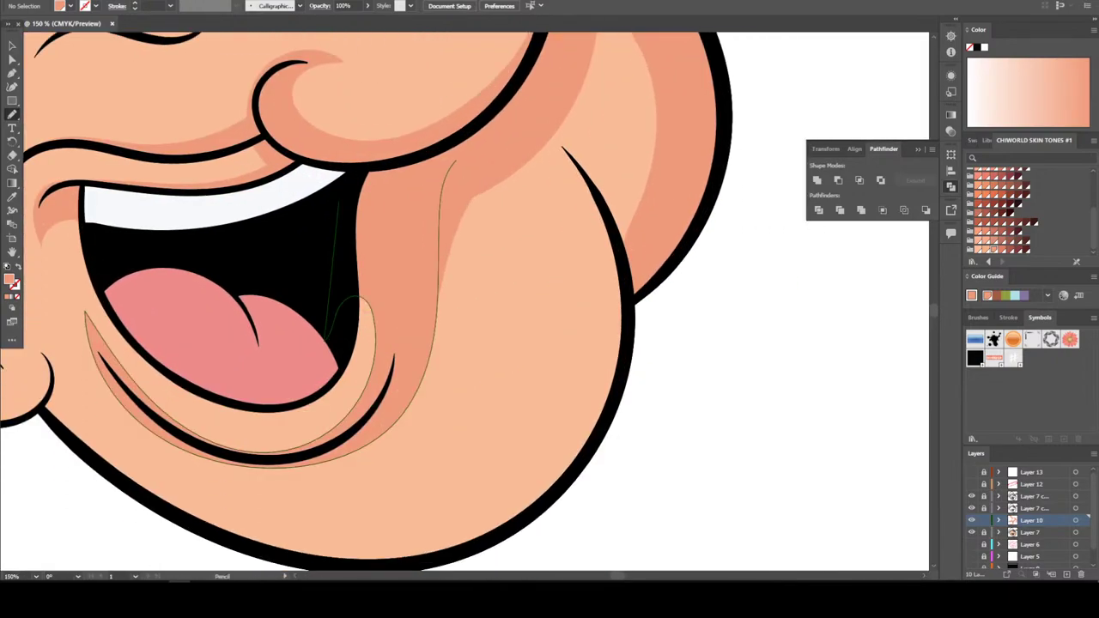
{"action": "mouse_move", "coordinate": [422, 329]}
{"action": "left_mouse_down"}
{"action": "mouse_move", "coordinate": [449, 280]}
{"action": "mouse_move", "coordinate": [505, 255]}
{"action": "mouse_move", "coordinate": [554, 326]}
{"action": "mouse_move", "coordinate": [542, 449]}
{"action": "mouse_move", "coordinate": [497, 498]}
{"action": "mouse_move", "coordinate": [398, 535]}
{"action": "mouse_move", "coordinate": [329, 539]}
{"action": "mouse_move", "coordinate": [402, 543]}
{"action": "mouse_move", "coordinate": [477, 522]}
{"action": "mouse_move", "coordinate": [539, 486]}
{"action": "mouse_move", "coordinate": [597, 398]}
{"action": "mouse_move", "coordinate": [609, 301]}
{"action": "mouse_move", "coordinate": [591, 213]}
{"action": "mouse_move", "coordinate": [559, 146]}
{"action": "mouse_move", "coordinate": [533, 110]}
{"action": "mouse_move", "coordinate": [472, 120]}
{"action": "left_mouse_up"}
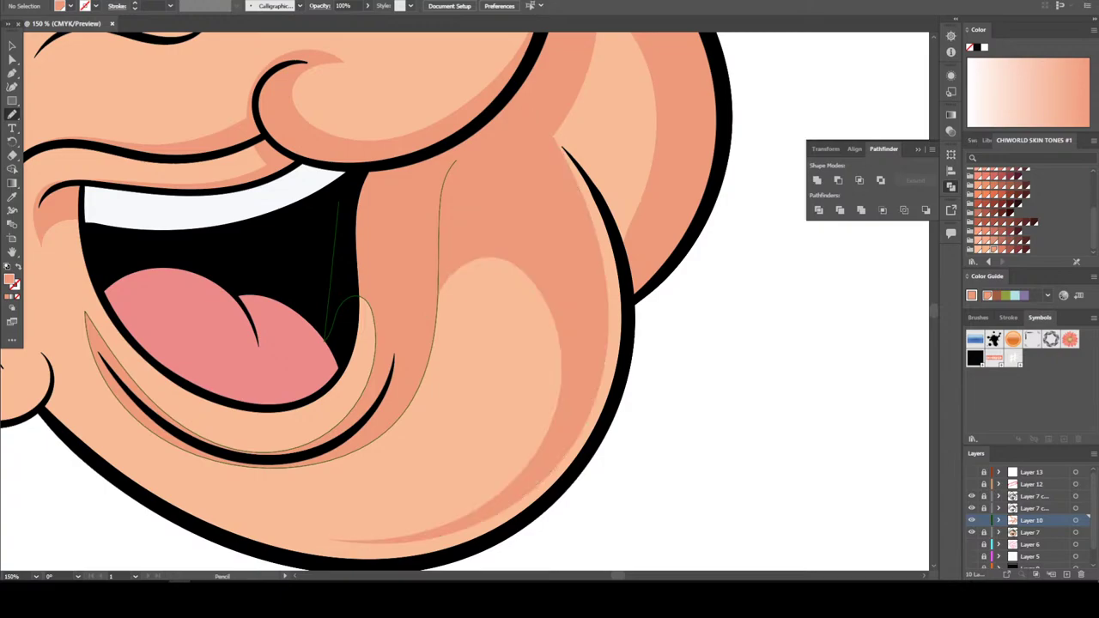
Shade beneath the winking eyebrow crease
{"action": "key", "text": "ctrl+minus"}
{"action": "key", "text": "ctrl+minus"}
{"action": "key", "text": "ctrl+minus"}
{"action": "key", "text": "ctrl+minus"}
{"action": "key", "text": "ctrl+minus"}
{"action": "key", "text": "ctrl+plus"}
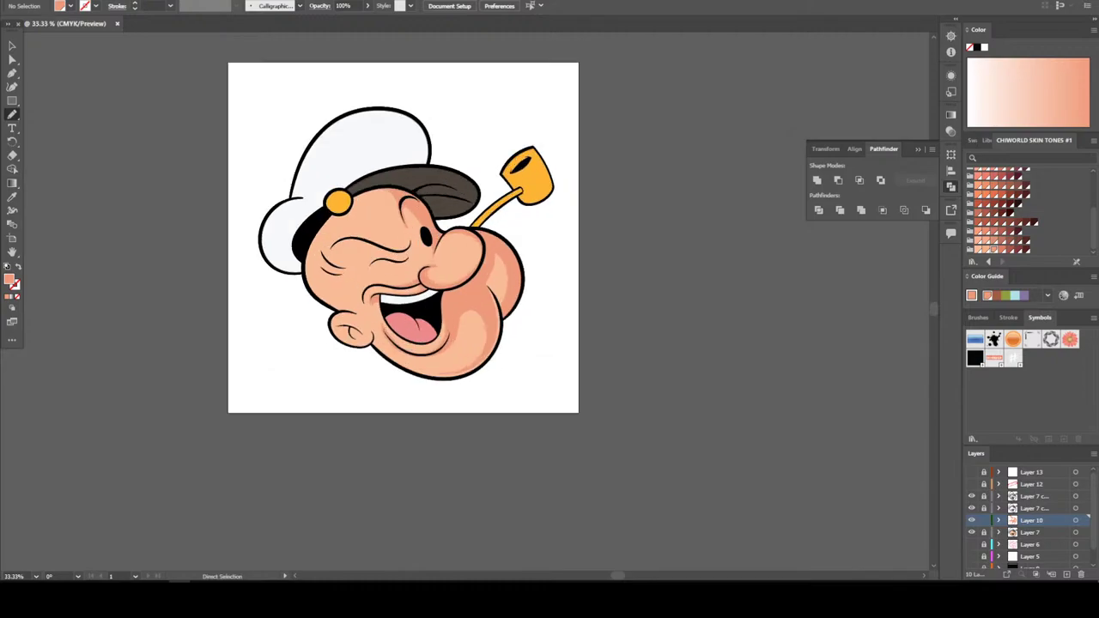
{"action": "key", "text": "ctrl+plus"}
{"action": "key", "text": "ctrl+plus"}
{"action": "key", "text": "ctrl+plus"}
{"action": "key", "text": "ctrl+plus"}
{"action": "key", "text": "ctrl+plus"}
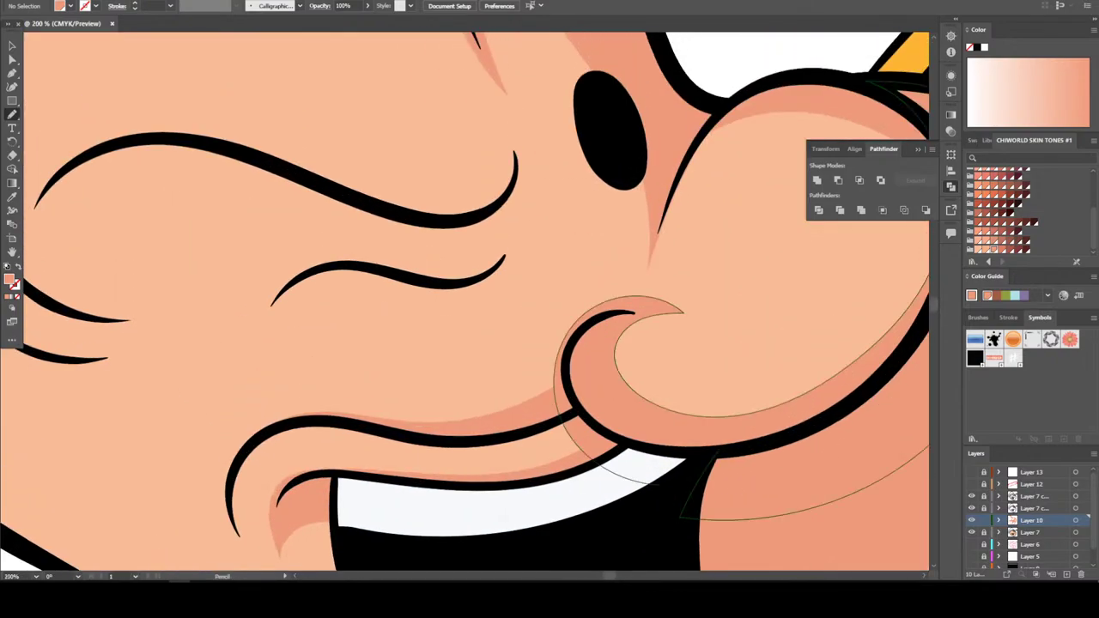
{"action": "scroll", "coordinate": [464, 300], "scroll_direction": "up", "scroll_amount": 2}
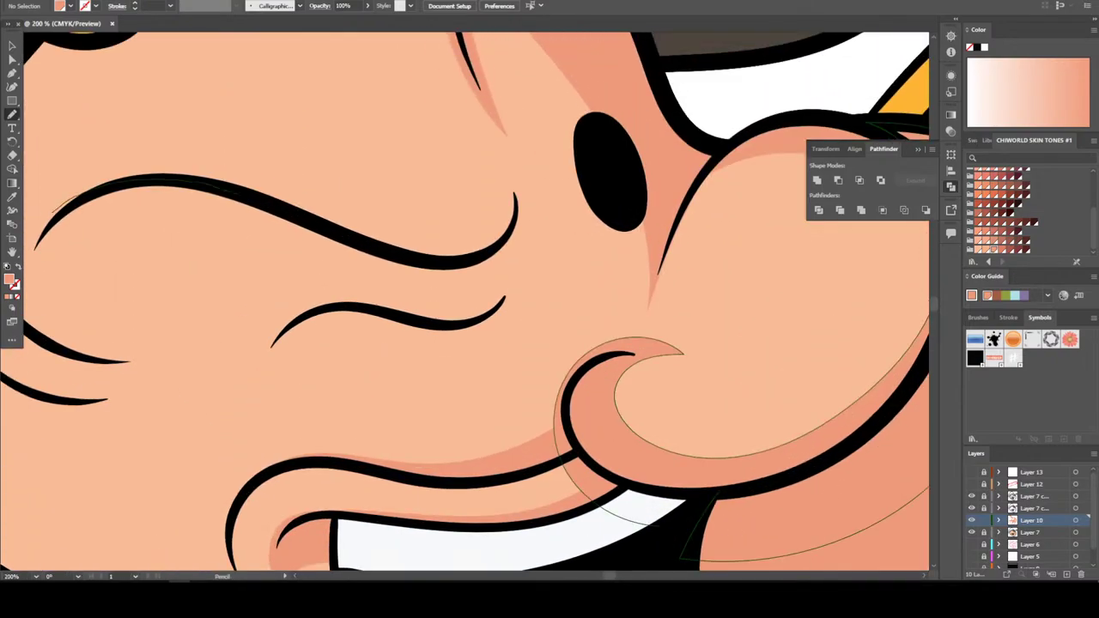
{"action": "left_click_drag", "start_coordinate": [28, 269], "coordinate": [83, 233]}
{"action": "mouse_move", "coordinate": [207, 225]}
{"action": "left_mouse_down"}
{"action": "mouse_move", "coordinate": [372, 292]}
{"action": "mouse_move", "coordinate": [284, 315]}
{"action": "mouse_move", "coordinate": [242, 383]}
{"action": "mouse_move", "coordinate": [344, 335]}
{"action": "mouse_move", "coordinate": [492, 335]}
{"action": "mouse_move", "coordinate": [522, 268]}
{"action": "mouse_move", "coordinate": [452, 297]}
{"action": "mouse_move", "coordinate": [518, 168]}
{"action": "mouse_move", "coordinate": [481, 229]}
{"action": "mouse_move", "coordinate": [311, 221]}
{"action": "mouse_move", "coordinate": [257, 199]}
{"action": "left_mouse_up"}
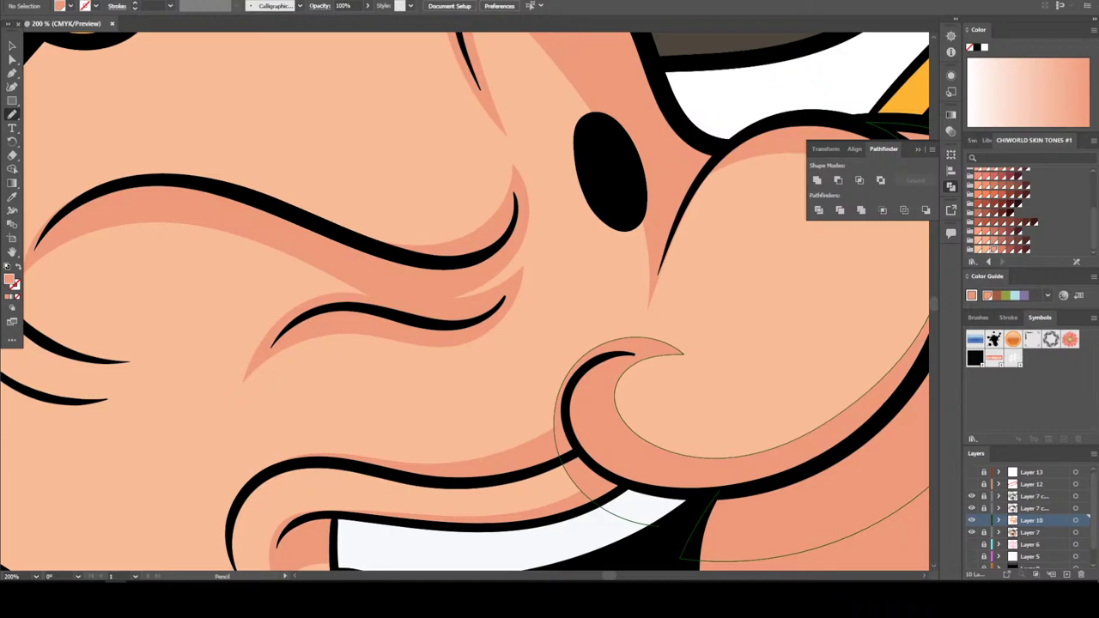
{"action": "key", "text": "ctrl+minus"}
{"action": "key", "text": "ctrl+minus"}
{"action": "key", "text": "ctrl+minus"}
{"action": "key", "text": "ctrl+minus"}
{"action": "key", "text": "ctrl+minus"}
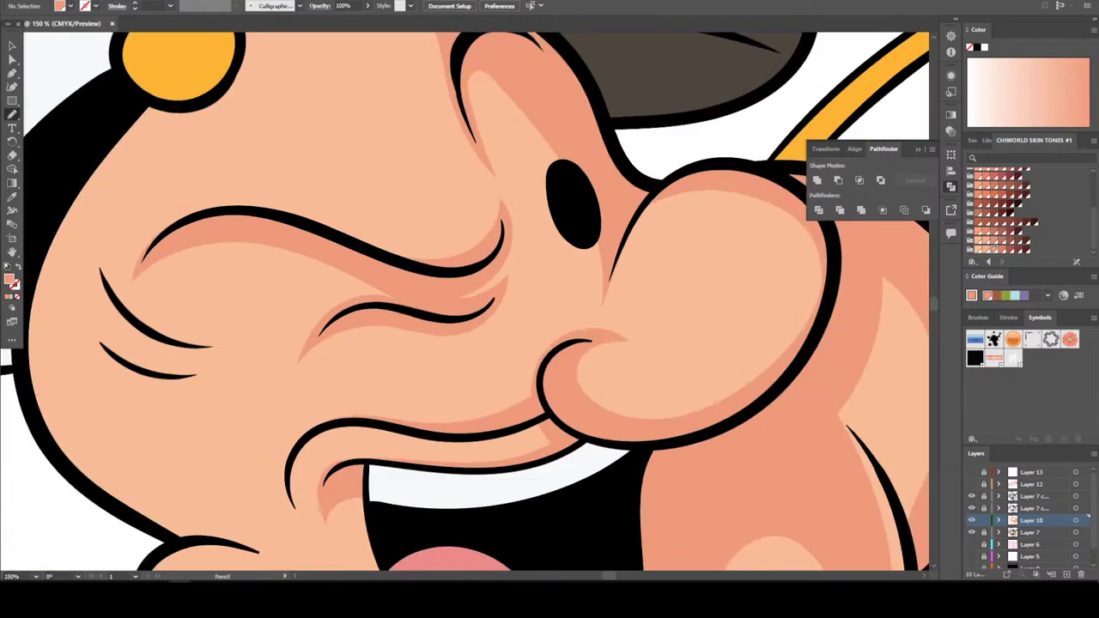
{"action": "key", "text": "ctrl+plus"}
{"action": "key", "text": "ctrl+plus"}
{"action": "key", "text": "ctrl+plus"}
{"action": "key", "text": "ctrl+plus"}
{"action": "key", "text": "ctrl+plus"}
{"action": "key", "text": "ctrl+plus"}
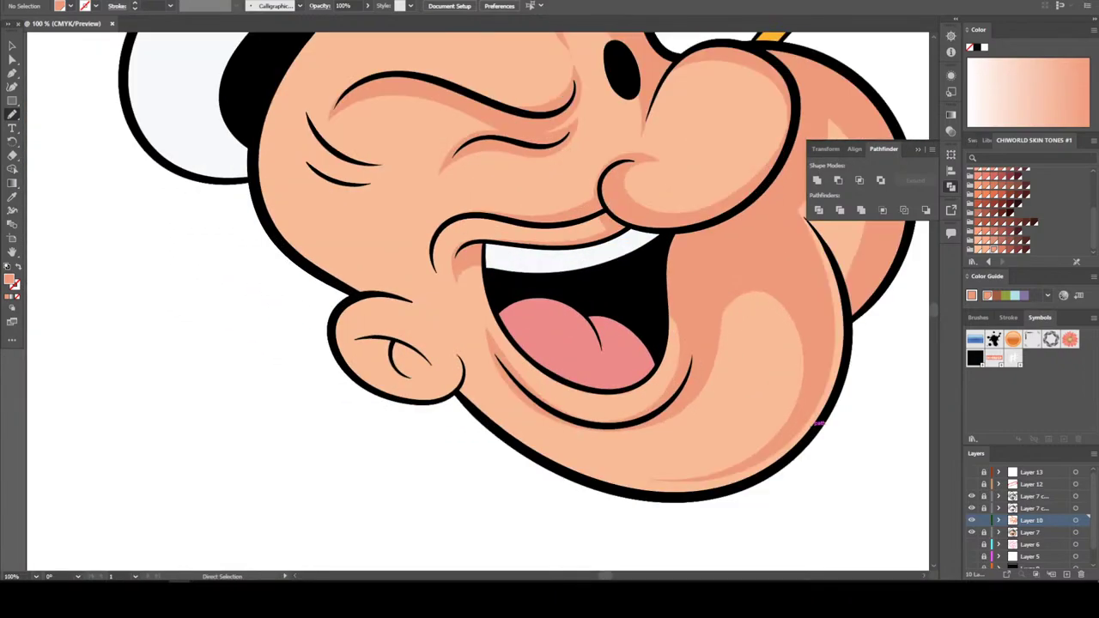
Add shading along the chin beside the ear and inside the ear curl
{"action": "scroll", "coordinate": [549, 301], "scroll_direction": "up", "scroll_amount": 3}
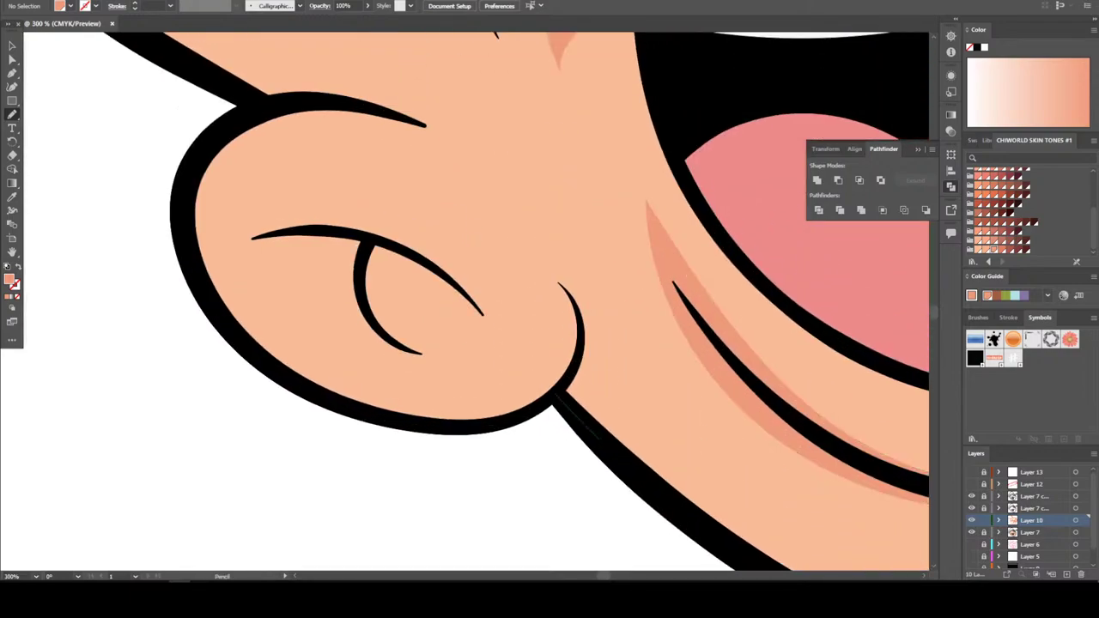
{"action": "mouse_move", "coordinate": [602, 434]}
{"action": "left_mouse_down"}
{"action": "mouse_move", "coordinate": [615, 332]}
{"action": "mouse_move", "coordinate": [557, 268]}
{"action": "mouse_move", "coordinate": [560, 370]}
{"action": "mouse_move", "coordinate": [601, 436]}
{"action": "left_mouse_up"}
{"action": "scroll", "coordinate": [550, 300], "scroll_direction": "up", "scroll_amount": 2}
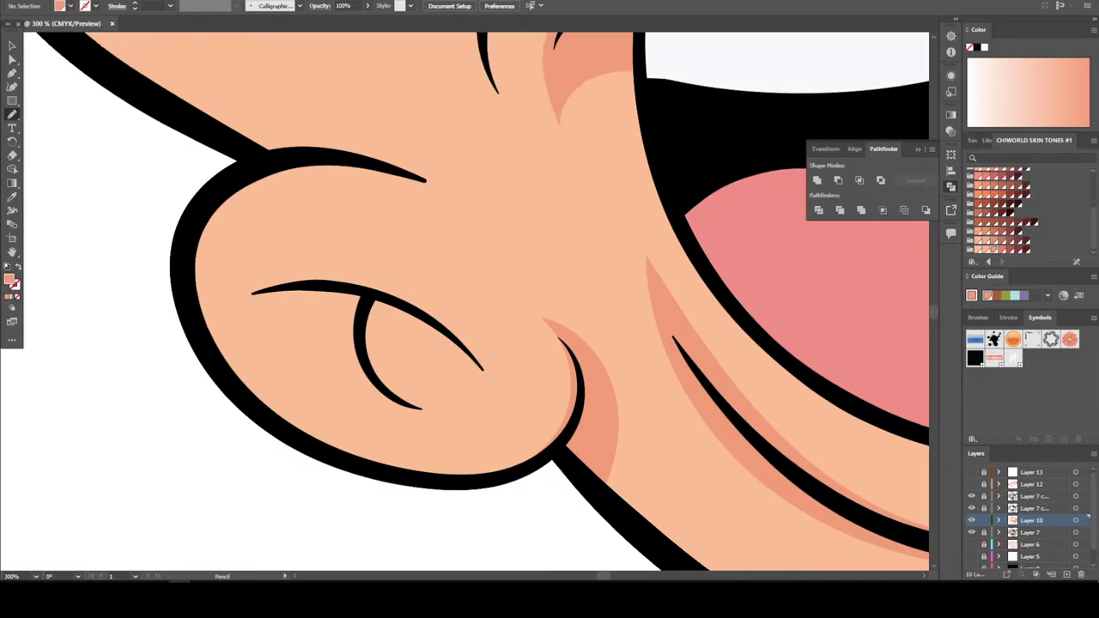
{"action": "mouse_move", "coordinate": [238, 296]}
{"action": "left_mouse_down"}
{"action": "mouse_move", "coordinate": [455, 429]}
{"action": "mouse_move", "coordinate": [412, 386]}
{"action": "mouse_move", "coordinate": [502, 386]}
{"action": "mouse_move", "coordinate": [361, 295]}
{"action": "left_mouse_up"}
{"action": "key", "text": "ctrl+minus"}
{"action": "key", "text": "ctrl+minus"}
{"action": "key", "text": "ctrl+minus"}
{"action": "key", "text": "ctrl+minus"}
{"action": "key", "text": "ctrl+minus"}
{"action": "key", "text": "ctrl+minus"}
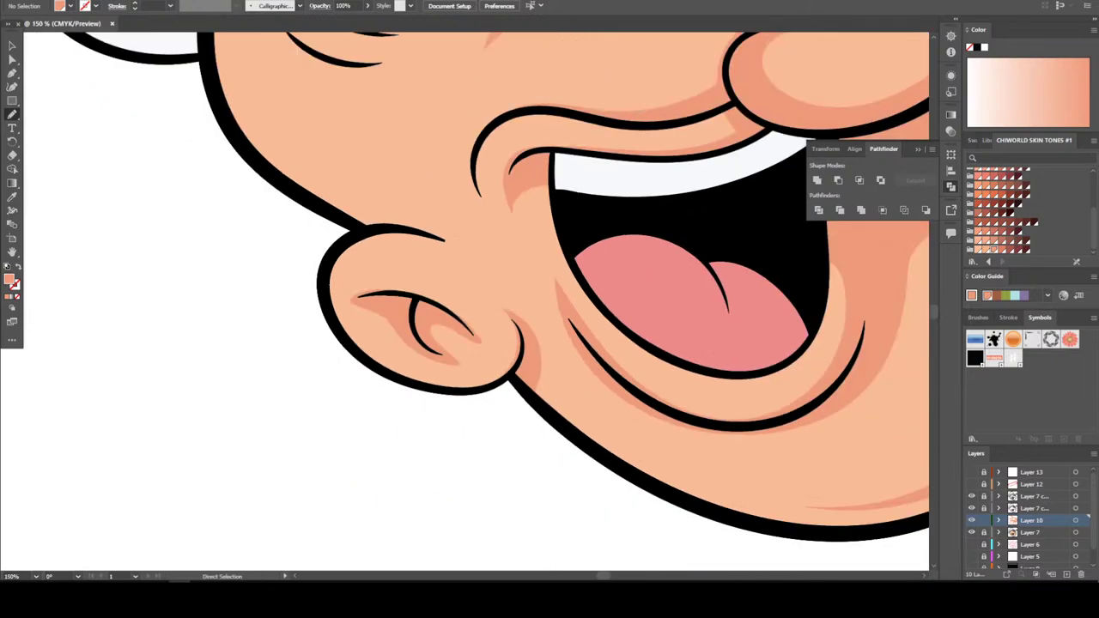
{"action": "key", "text": "ctrl+plus"}
{"action": "key", "text": "ctrl+plus"}
{"action": "key", "text": "ctrl+plus"}
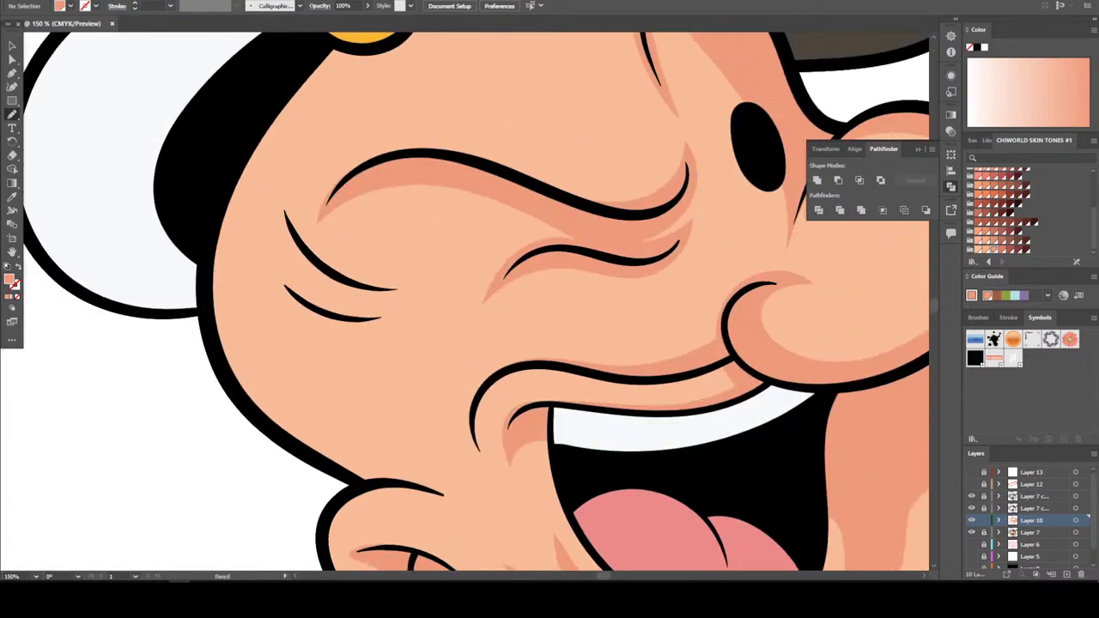
Shade along the lower eye crease and beside the eye
{"action": "scroll", "coordinate": [472, 301], "scroll_direction": "up", "scroll_amount": 2}
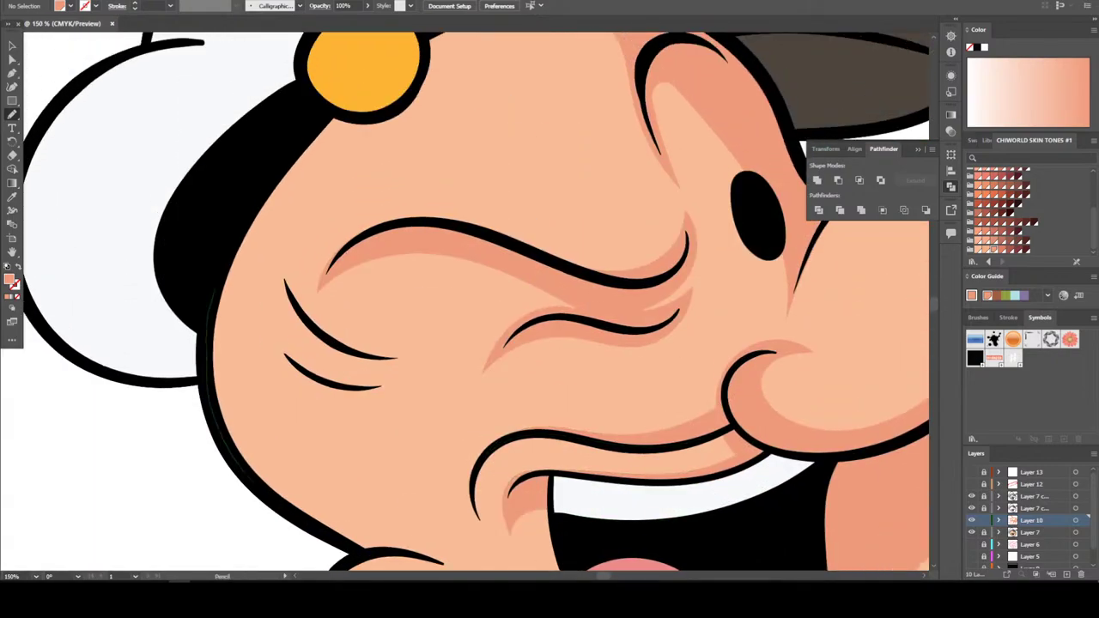
{"action": "mouse_move", "coordinate": [270, 477]}
{"action": "left_mouse_down"}
{"action": "mouse_move", "coordinate": [260, 368]}
{"action": "mouse_move", "coordinate": [343, 388]}
{"action": "mouse_move", "coordinate": [281, 323]}
{"action": "mouse_move", "coordinate": [329, 343]}
{"action": "mouse_move", "coordinate": [295, 253]}
{"action": "mouse_move", "coordinate": [323, 183]}
{"action": "mouse_move", "coordinate": [382, 98]}
{"action": "left_mouse_up"}
{"action": "scroll", "coordinate": [382, 98], "scroll_direction": "up", "scroll_amount": 3}
{"action": "mouse_move", "coordinate": [292, 352]}
{"action": "left_mouse_down"}
{"action": "mouse_move", "coordinate": [370, 279]}
{"action": "mouse_move", "coordinate": [458, 225]}
{"action": "mouse_move", "coordinate": [598, 179]}
{"action": "mouse_move", "coordinate": [685, 181]}
{"action": "mouse_move", "coordinate": [580, 107]}
{"action": "left_mouse_up"}
Finish the jaw shading, then shade the inner cheek edge and nose toward the mouth
{"action": "key", "text": "ctrl+minus"}
{"action": "key", "text": "ctrl+minus"}
{"action": "key", "text": "ctrl+minus"}
{"action": "key", "text": "ctrl+minus"}
{"action": "key", "text": "ctrl+minus"}
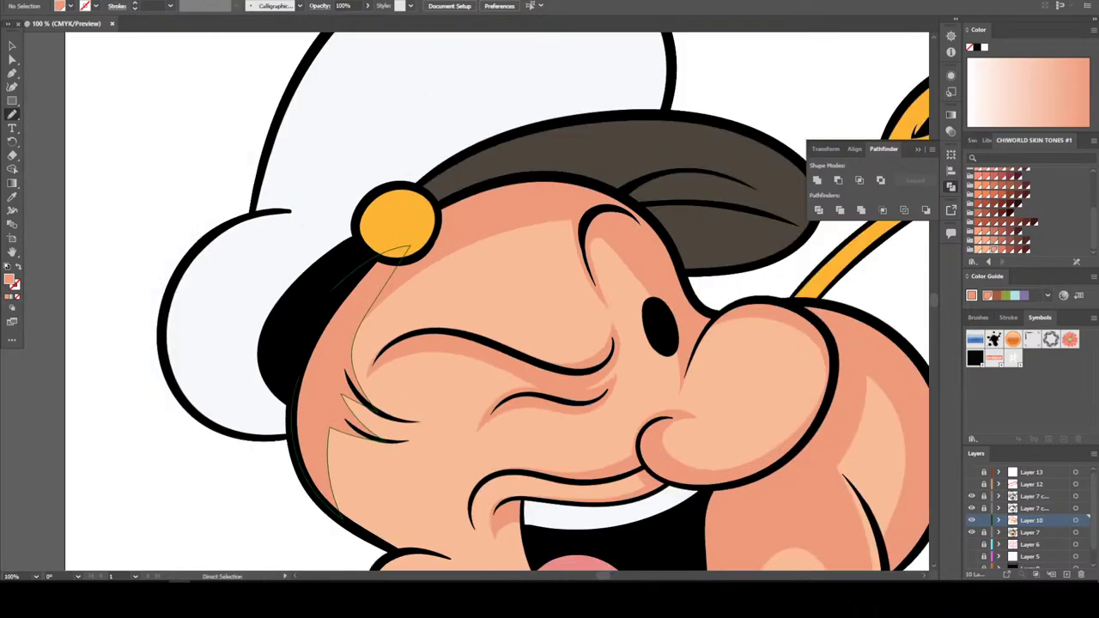
{"action": "key", "text": "ctrl+plus"}
{"action": "key", "text": "ctrl+plus"}
{"action": "key", "text": "ctrl+plus"}
{"action": "key", "text": "ctrl+plus"}
{"action": "key", "text": "ctrl+plus"}
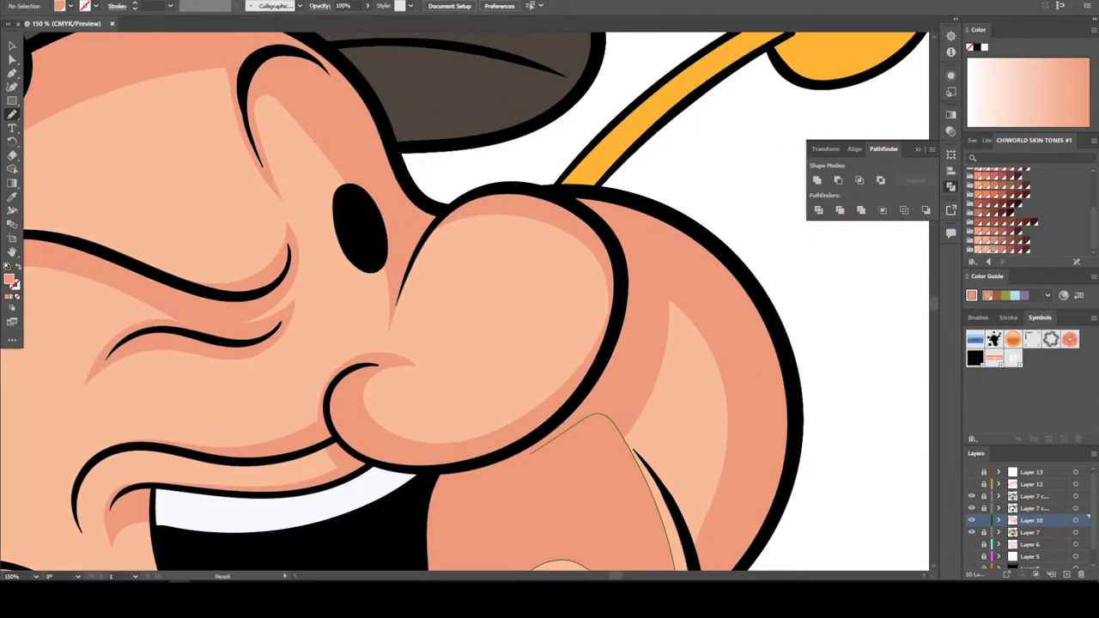
{"action": "left_click_drag", "start_coordinate": [661, 528], "coordinate": [675, 569]}
{"action": "mouse_move", "coordinate": [616, 361]}
{"action": "left_mouse_down"}
{"action": "mouse_move", "coordinate": [580, 227]}
{"action": "mouse_move", "coordinate": [527, 403]}
{"action": "mouse_move", "coordinate": [443, 464]}
{"action": "left_mouse_up"}
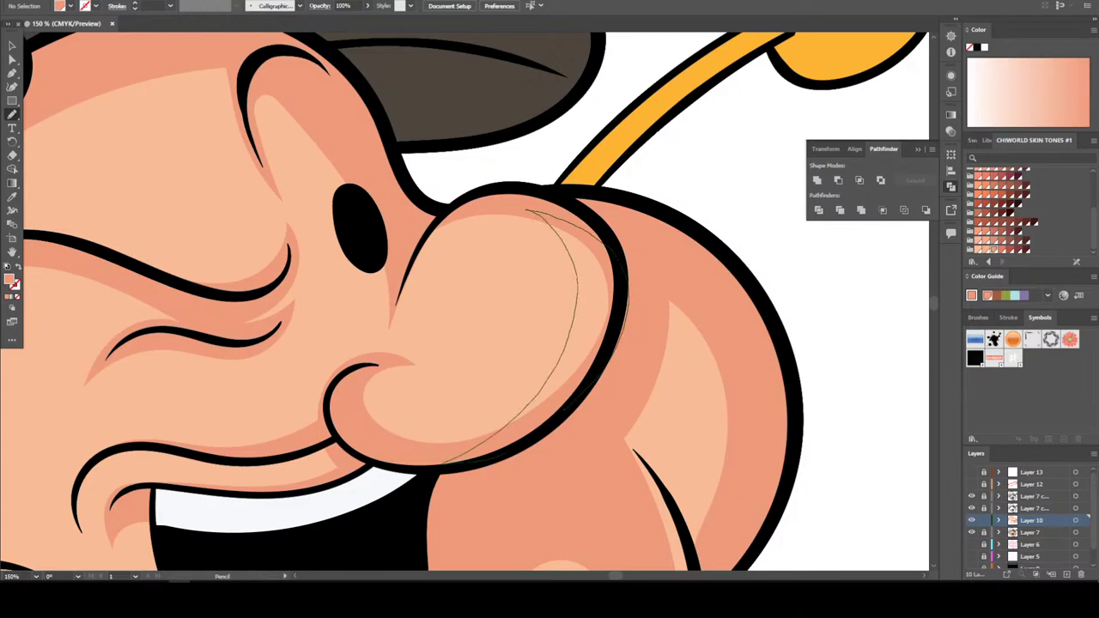
{"action": "left_click_drag", "start_coordinate": [531, 453], "coordinate": [675, 568]}
{"action": "key", "text": "ctrl+minus"}
{"action": "key", "text": "ctrl+minus"}
{"action": "key", "text": "ctrl+minus"}
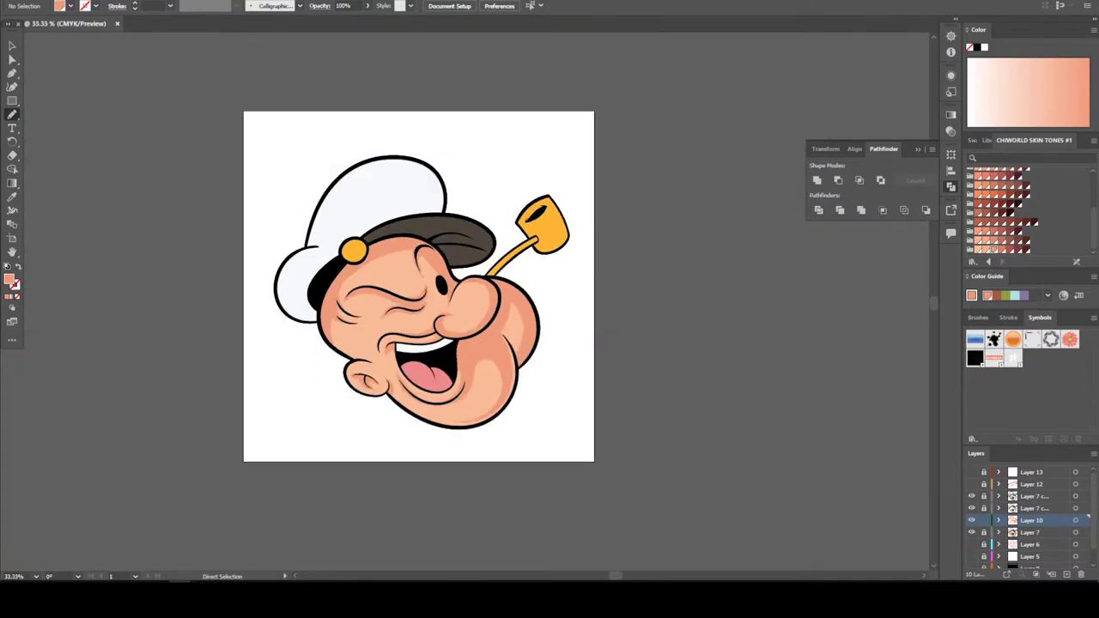
Sample the tongue pink and darken it to the deep red fill A04752
{"action": "scroll", "coordinate": [402, 288], "scroll_direction": "left", "scroll_amount": 2}
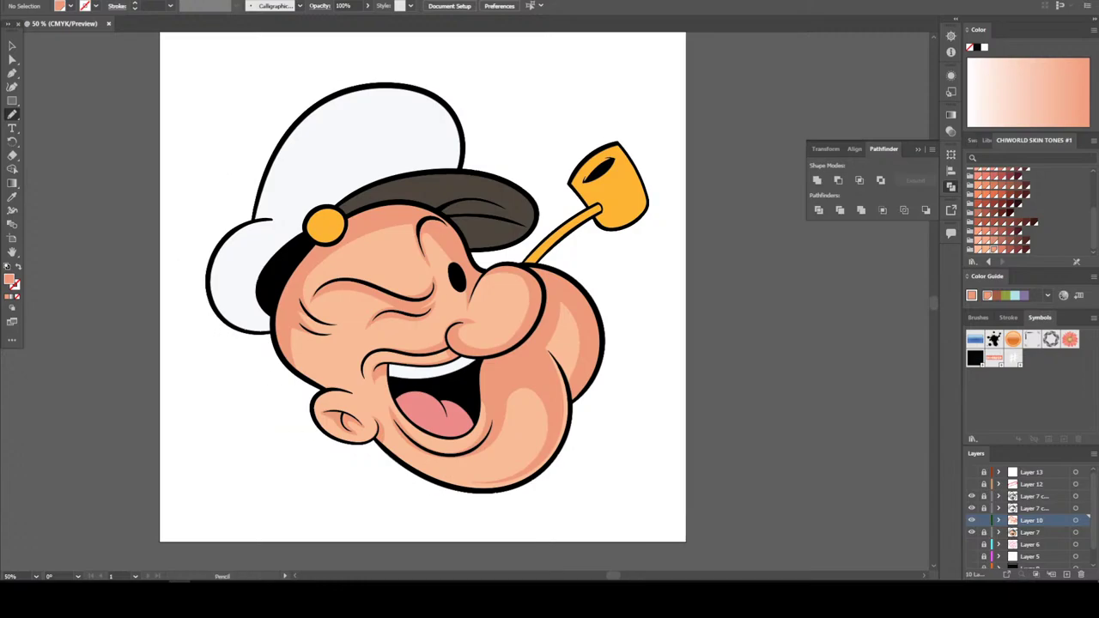
{"action": "scroll", "coordinate": [434, 408], "scroll_direction": "up", "scroll_amount": 5}
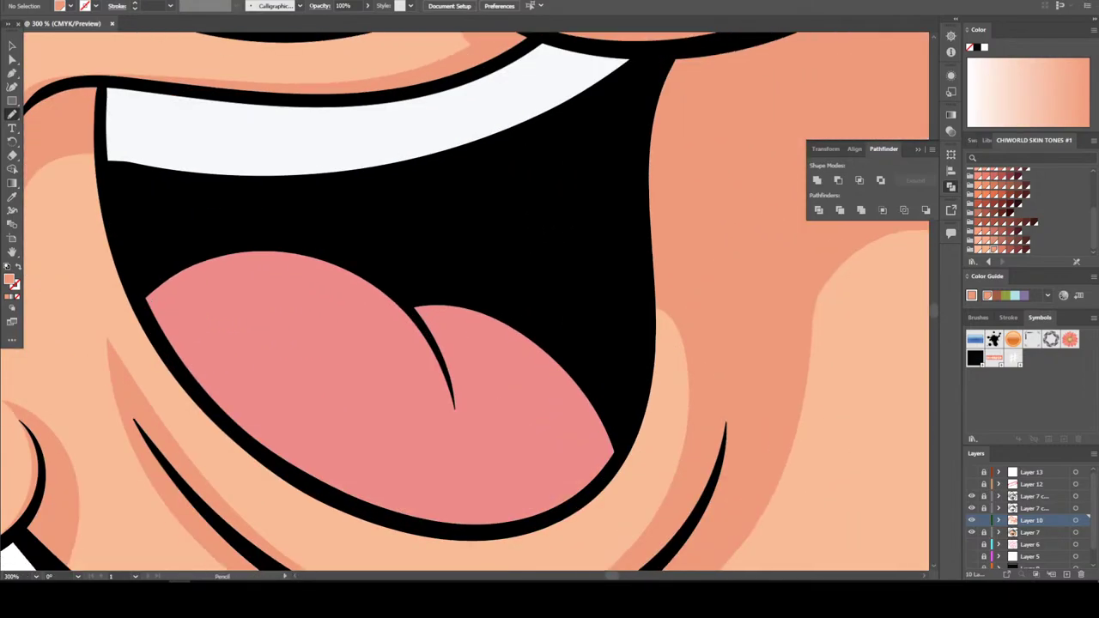
{"action": "scroll", "coordinate": [464, 305], "scroll_direction": "down", "scroll_amount": 1}
{"action": "left_click", "coordinate": [12, 197]}
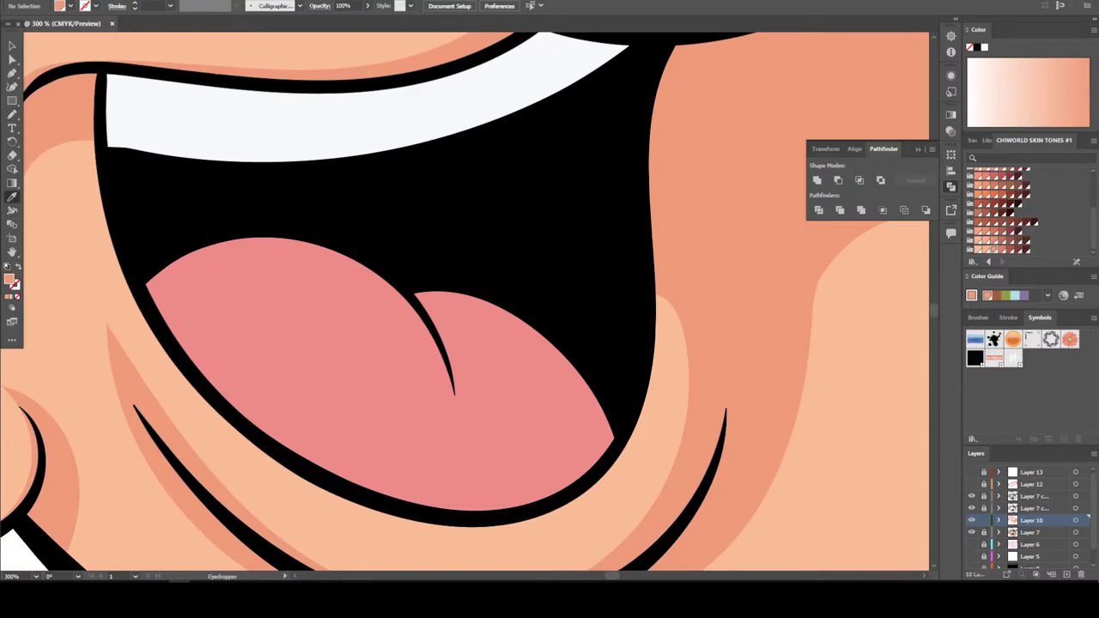
{"action": "double_click", "coordinate": [10, 279]}
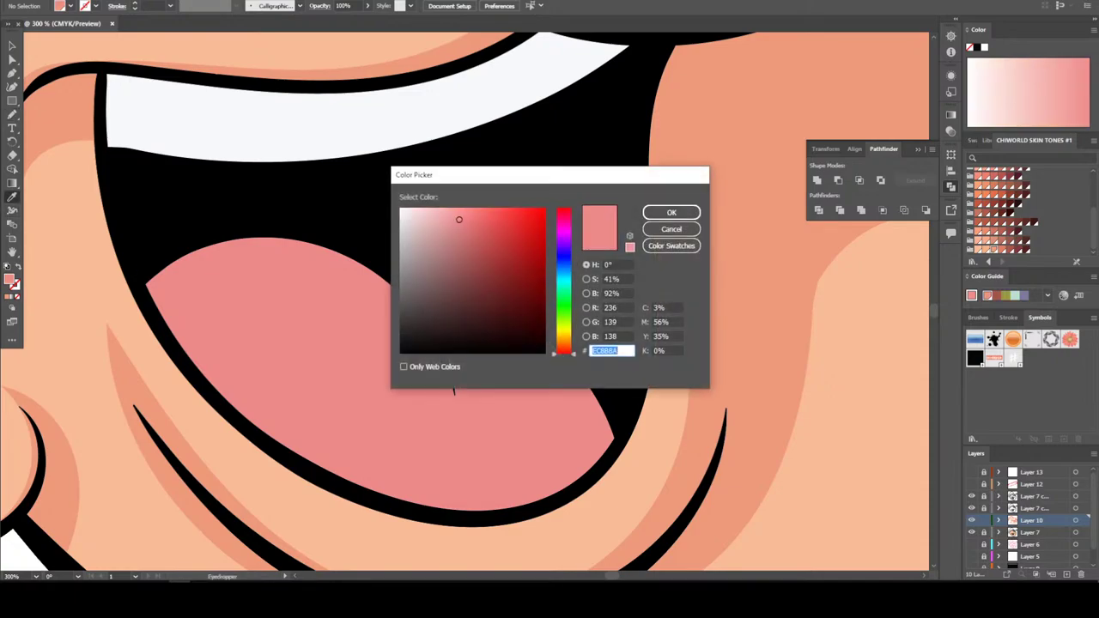
{"action": "left_click_drag", "start_coordinate": [464, 268], "coordinate": [470, 267]}
{"action": "left_click_drag", "start_coordinate": [563, 240], "coordinate": [563, 211]}
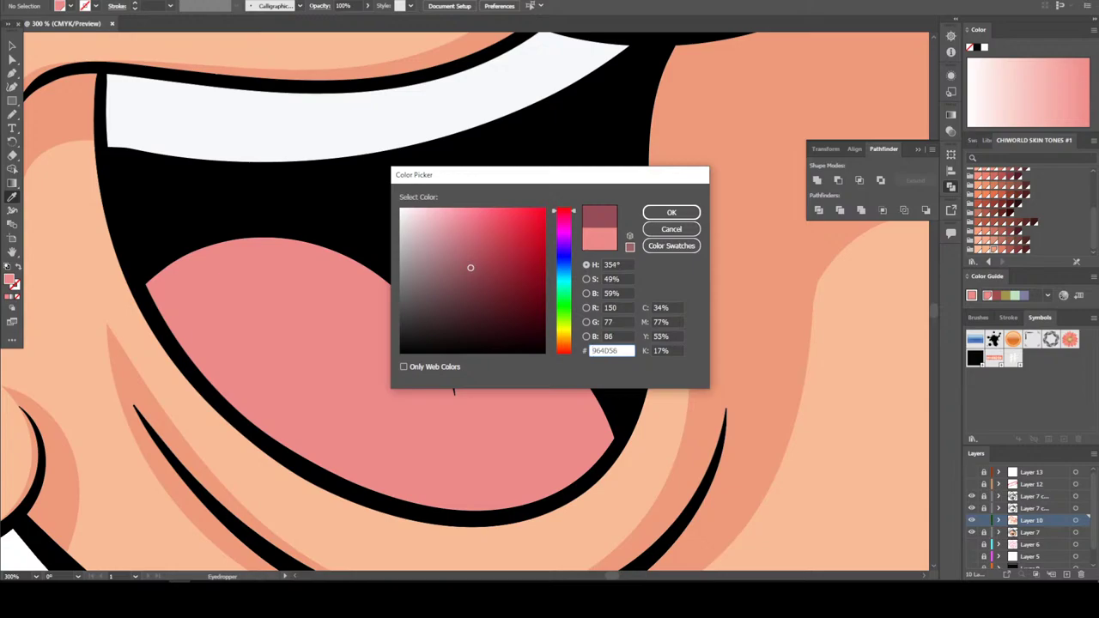
{"action": "left_click_drag", "start_coordinate": [471, 268], "coordinate": [481, 262]}
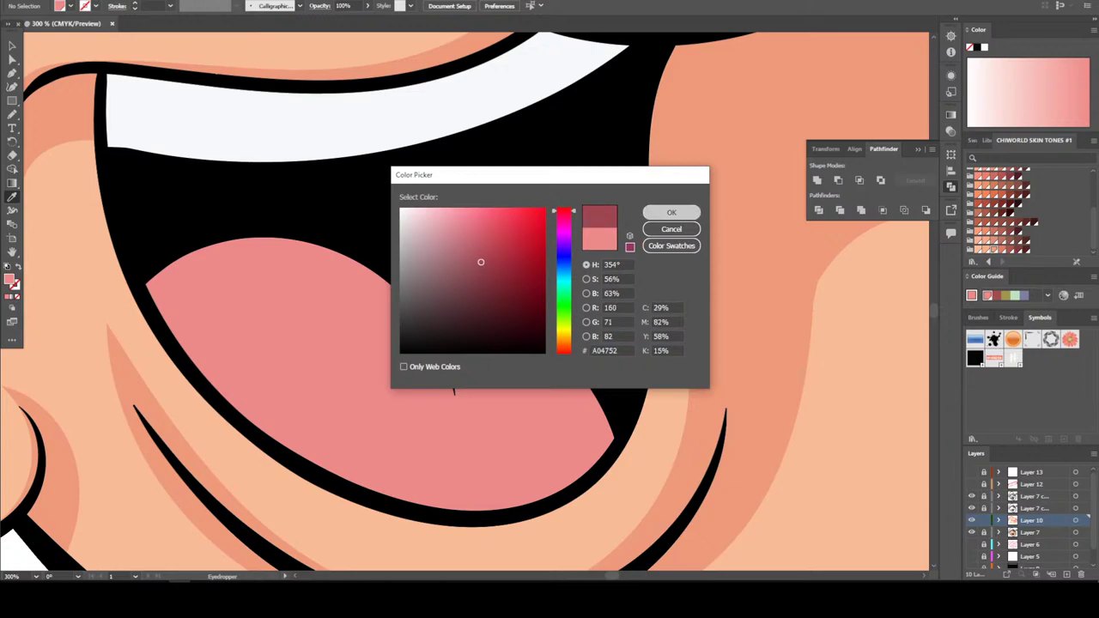
{"action": "key", "text": "Return"}
On a new Layer 11, pencil a dark red shadow shape over the tongue
{"action": "key", "text": "n"}
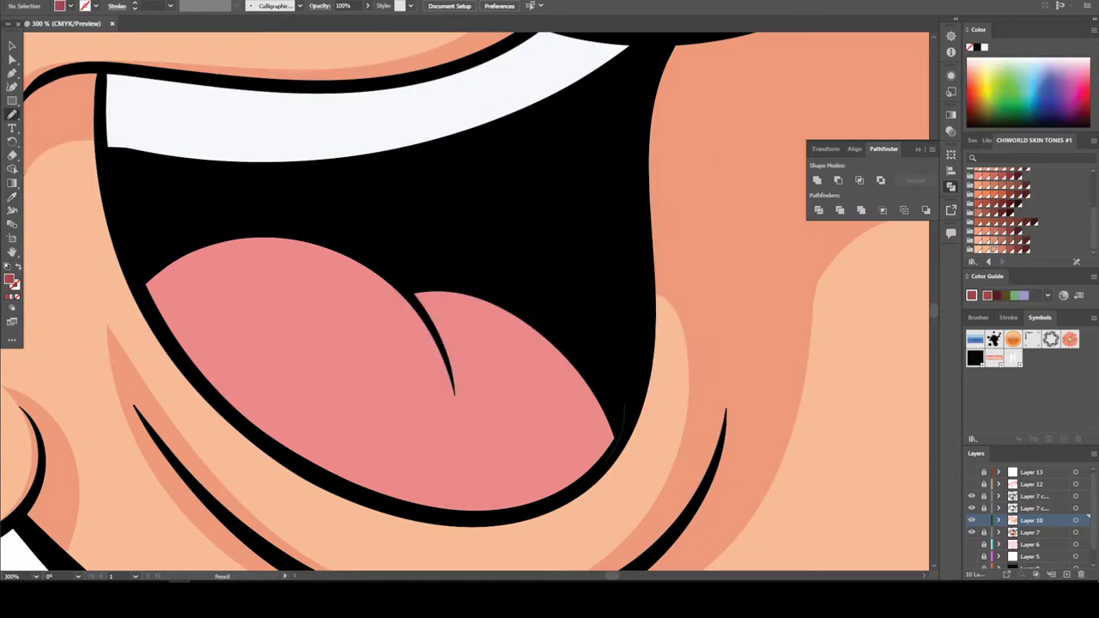
{"action": "mouse_move", "coordinate": [456, 515]}
{"action": "left_mouse_down"}
{"action": "mouse_move", "coordinate": [496, 479]}
{"action": "mouse_move", "coordinate": [475, 394]}
{"action": "mouse_move", "coordinate": [447, 406]}
{"action": "mouse_move", "coordinate": [368, 316]}
{"action": "mouse_move", "coordinate": [202, 277]}
{"action": "mouse_move", "coordinate": [227, 213]}
{"action": "mouse_move", "coordinate": [412, 216]}
{"action": "left_mouse_up"}
{"action": "left_click", "coordinate": [1035, 508]}
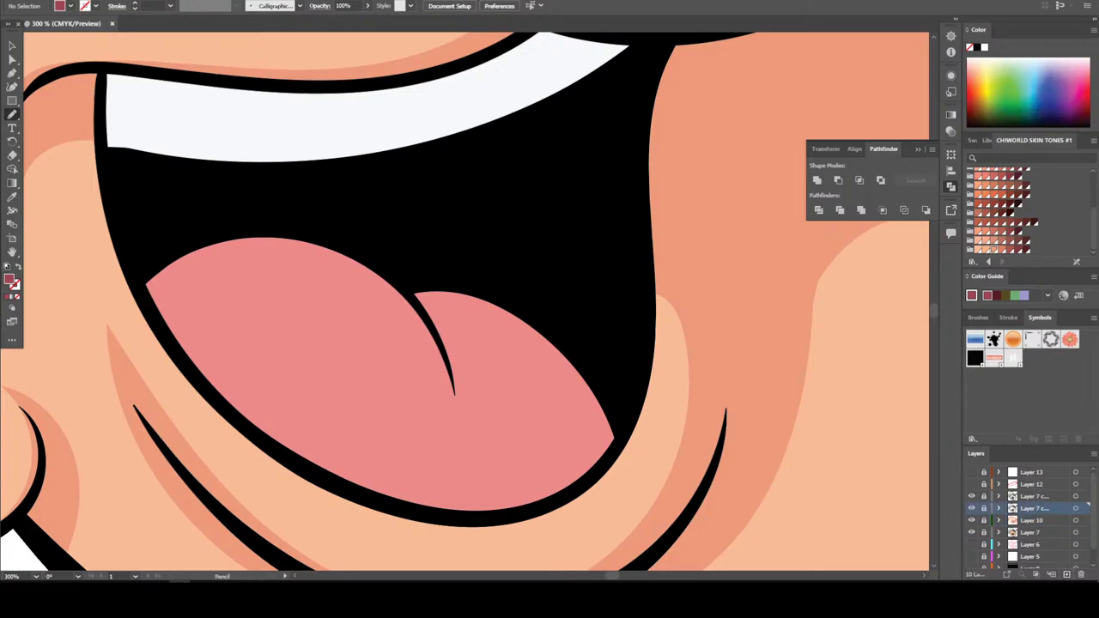
{"action": "left_click", "coordinate": [1067, 573]}
{"action": "mouse_move", "coordinate": [615, 439]}
{"action": "left_mouse_down"}
{"action": "mouse_move", "coordinate": [592, 479]}
{"action": "mouse_move", "coordinate": [483, 520]}
{"action": "left_mouse_up"}
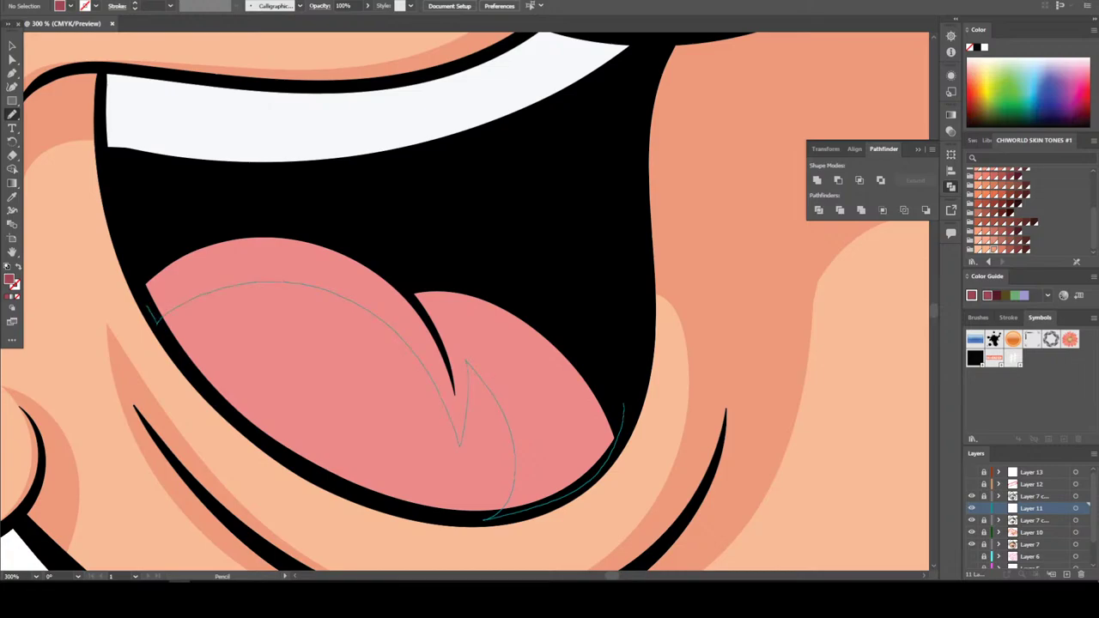
{"action": "mouse_move", "coordinate": [157, 319]}
{"action": "left_mouse_down"}
{"action": "mouse_move", "coordinate": [160, 243]}
{"action": "mouse_move", "coordinate": [344, 219]}
{"action": "mouse_move", "coordinate": [550, 262]}
{"action": "left_mouse_up"}
Add a dark red shadow along the tongue's lower edge and check the whole head
{"action": "key", "text": "ctrl+minus"}
{"action": "key", "text": "ctrl+minus"}
{"action": "key", "text": "ctrl+minus"}
{"action": "key", "text": "ctrl+minus"}
{"action": "key", "text": "ctrl+minus"}
{"action": "key", "text": "ctrl+minus"}
{"action": "key", "text": "ctrl+minus"}
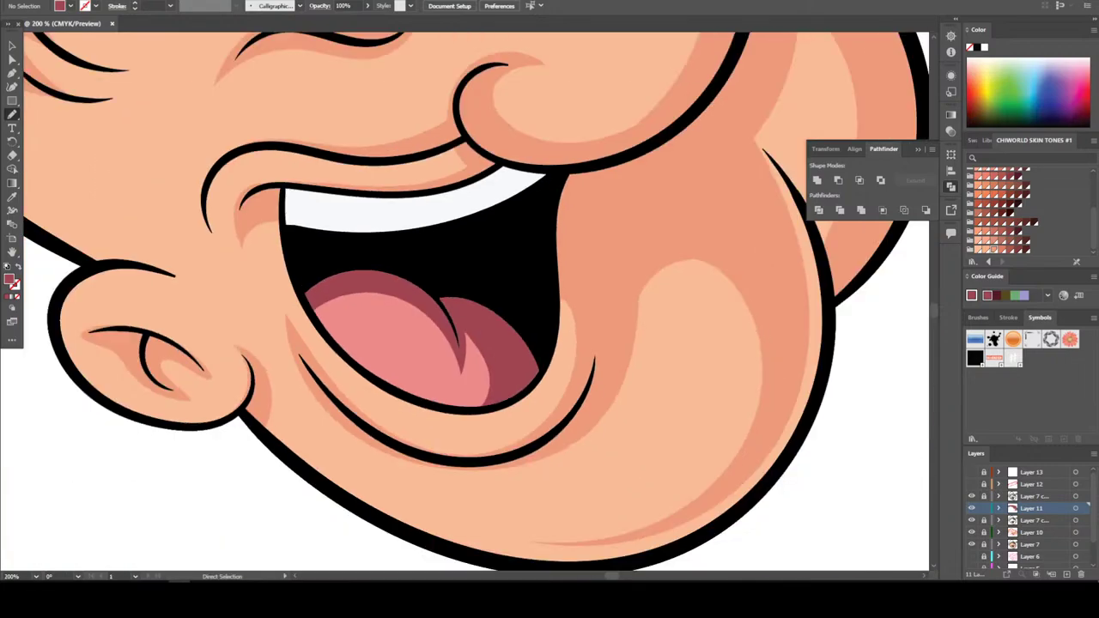
{"action": "key", "text": "ctrl+plus"}
{"action": "key", "text": "ctrl+plus"}
{"action": "key", "text": "ctrl+plus"}
{"action": "key", "text": "ctrl+plus"}
{"action": "key", "text": "ctrl+plus"}
{"action": "key", "text": "ctrl+plus"}
{"action": "key", "text": "ctrl+plus"}
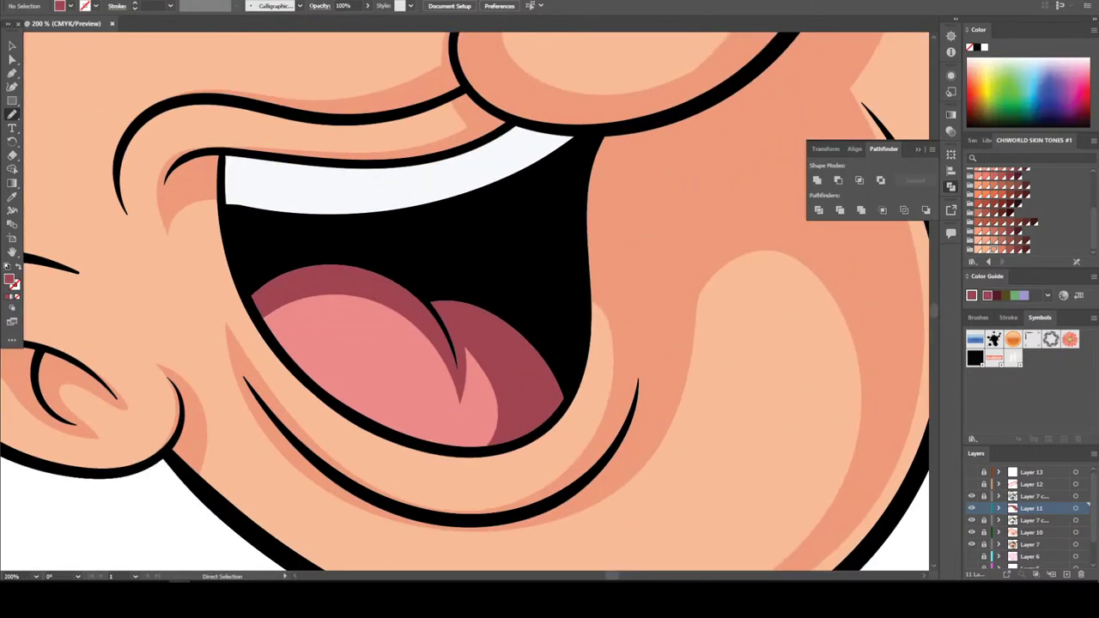
{"action": "key", "text": "ctrl+minus"}
{"action": "key", "text": "ctrl+minus"}
{"action": "key", "text": "ctrl+minus"}
{"action": "key", "text": "ctrl+minus"}
{"action": "key", "text": "ctrl+plus"}
{"action": "key", "text": "ctrl+plus"}
{"action": "key", "text": "ctrl+plus"}
{"action": "key", "text": "n"}
{"action": "mouse_move", "coordinate": [287, 365]}
{"action": "left_mouse_down"}
{"action": "mouse_move", "coordinate": [380, 430]}
{"action": "mouse_move", "coordinate": [496, 449]}
{"action": "left_mouse_up"}
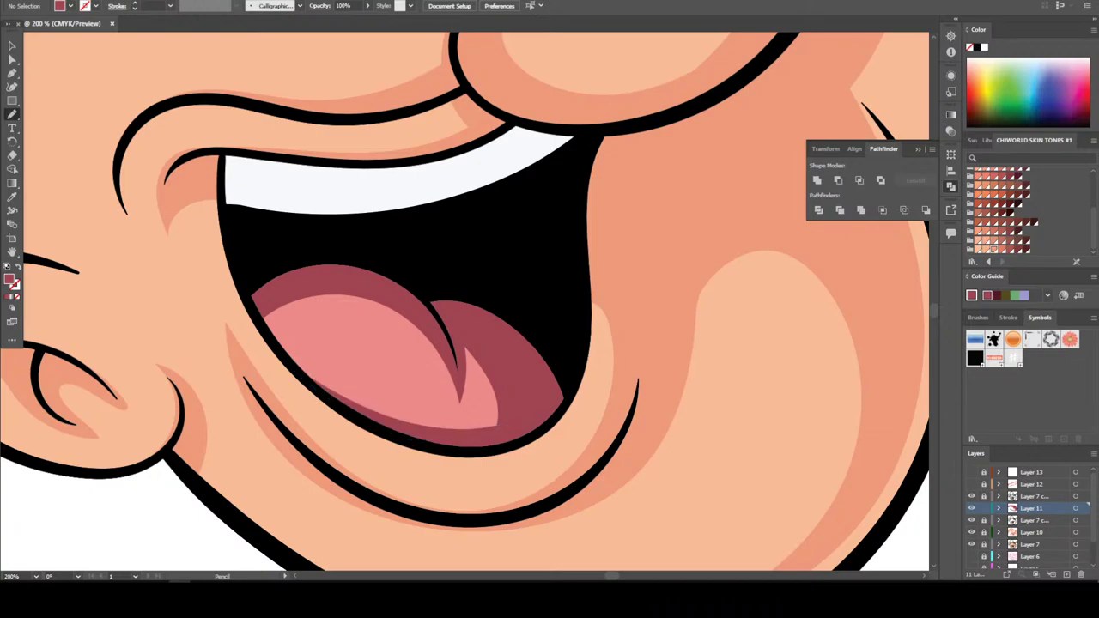
{"action": "key", "text": "ctrl+minus"}
{"action": "key", "text": "ctrl+minus"}
{"action": "key", "text": "ctrl+minus"}
{"action": "key", "text": "ctrl+minus"}
{"action": "key", "text": "ctrl+minus"}
Redraw the dark red shadow over the tongue's right half
{"action": "key", "text": "ctrl+plus"}
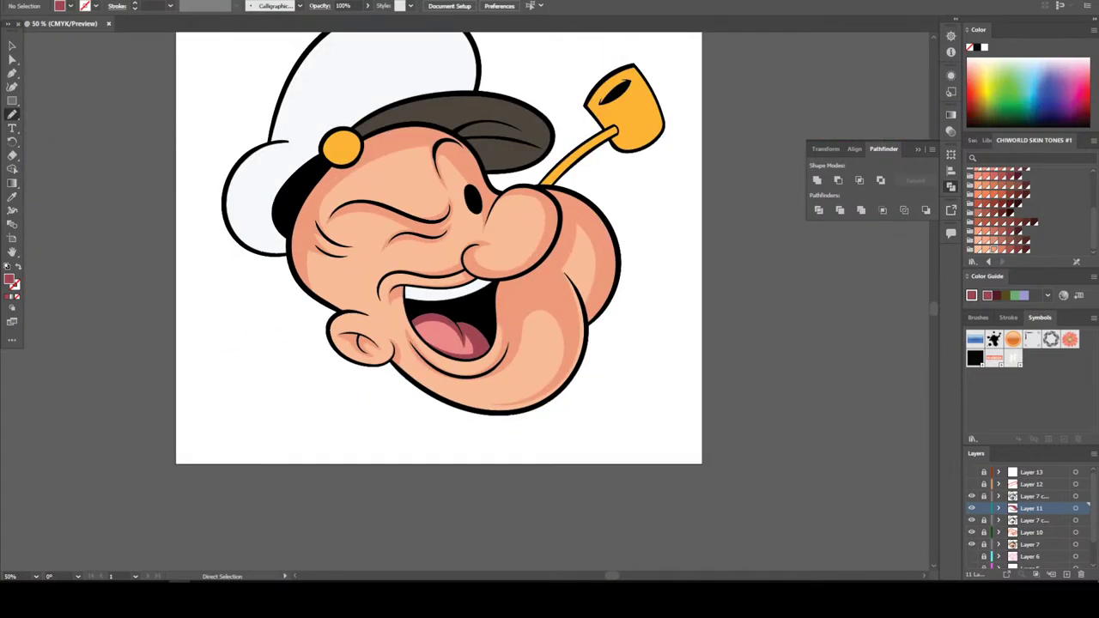
{"action": "key", "text": "ctrl+plus"}
{"action": "key", "text": "ctrl+plus"}
{"action": "key", "text": "ctrl+plus"}
{"action": "key", "text": "ctrl+plus"}
{"action": "key", "text": "ctrl+plus"}
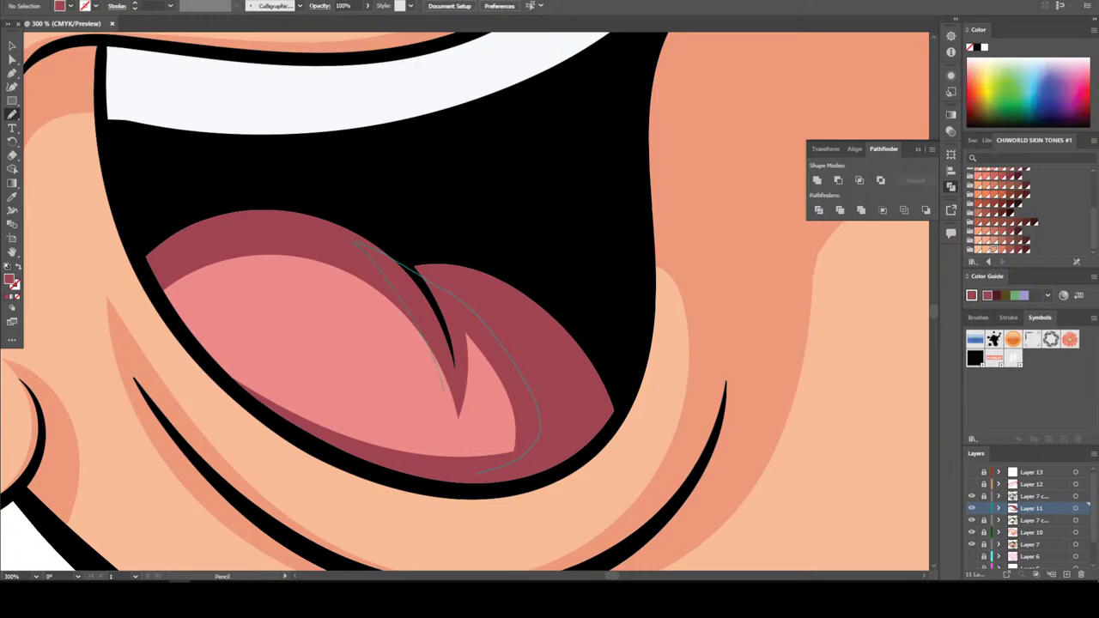
{"action": "left_click_drag", "start_coordinate": [476, 472], "coordinate": [442, 453]}
{"action": "key", "text": "ctrl+minus"}
{"action": "key", "text": "ctrl+minus"}
{"action": "key", "text": "ctrl+minus"}
{"action": "key", "text": "ctrl+minus"}
{"action": "key", "text": "ctrl+minus"}
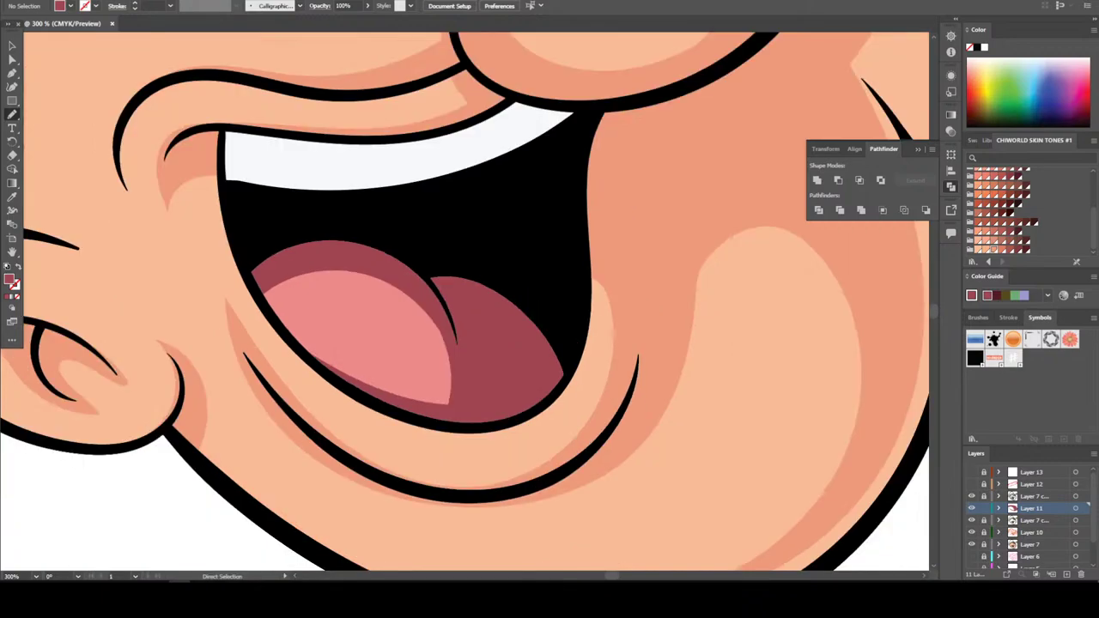
{"action": "key", "text": "ctrl+plus"}
{"action": "key", "text": "ctrl+plus"}
{"action": "key", "text": "ctrl+plus"}
{"action": "key", "text": "ctrl+plus"}
{"action": "key", "text": "ctrl+plus"}
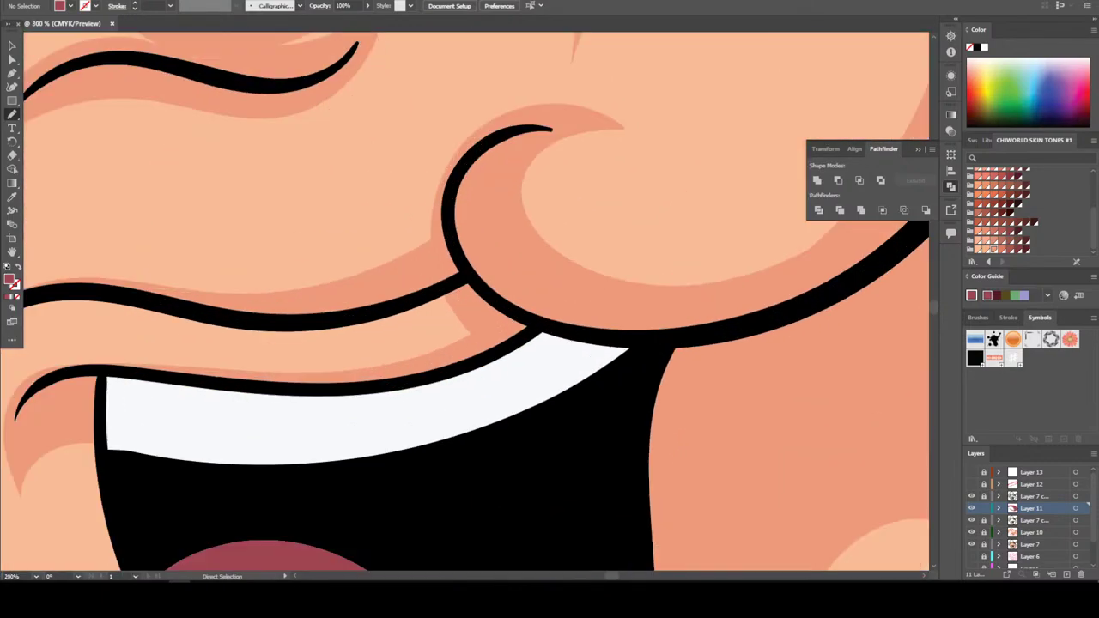
Set the fill to a greyish-purple in the Color Picker
{"action": "key", "text": "i"}
{"action": "double_click", "coordinate": [9, 278]}
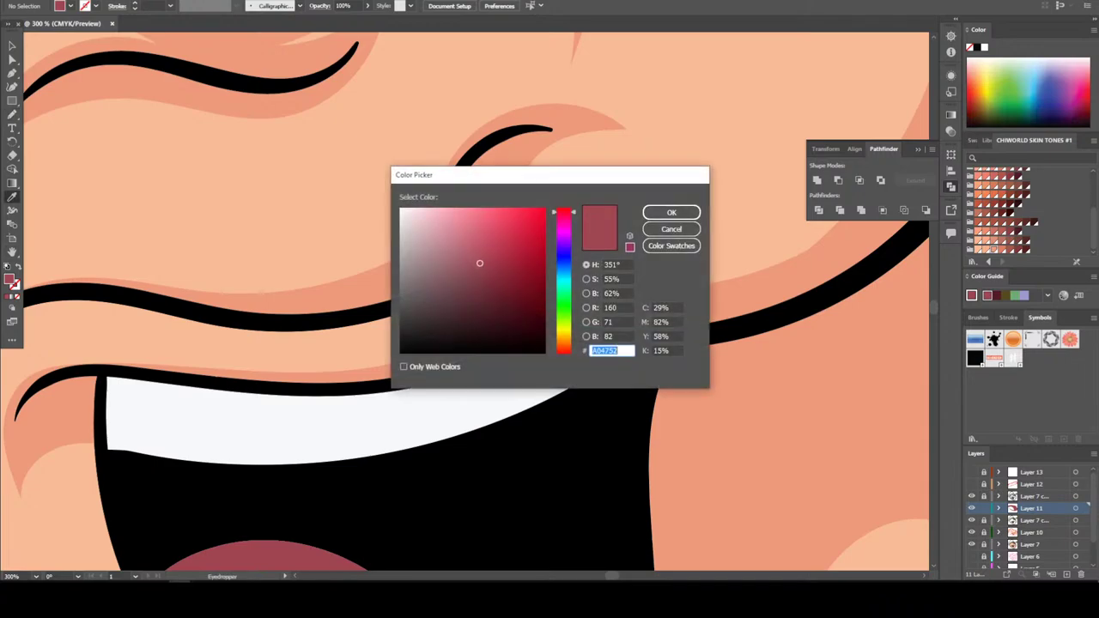
{"action": "type", "text": "A8858B9286A5"}
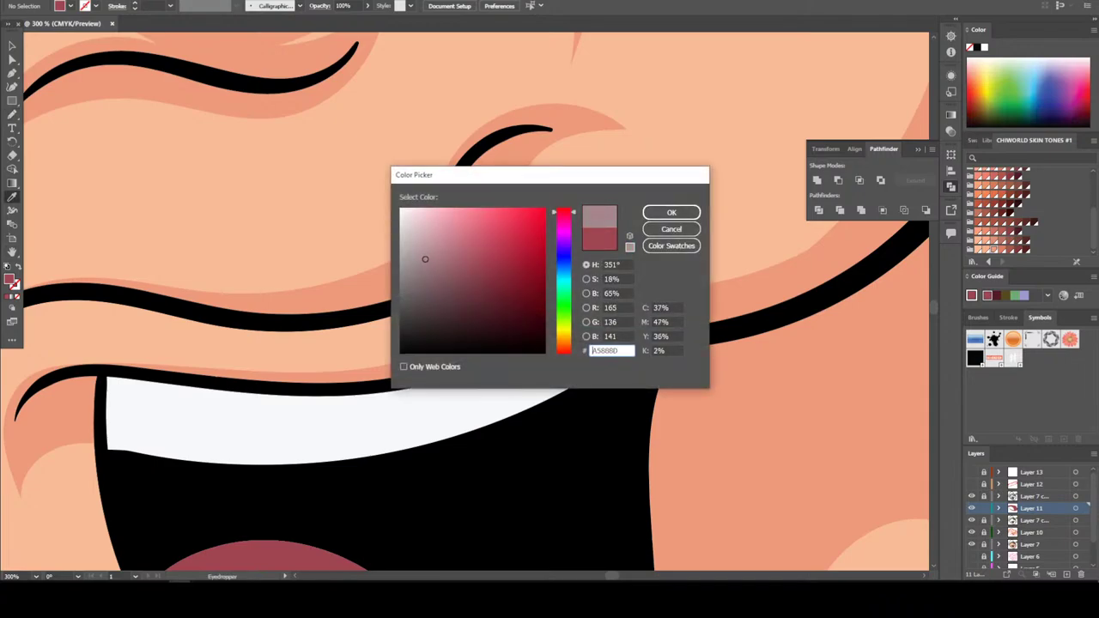
{"action": "key", "text": "Return"}
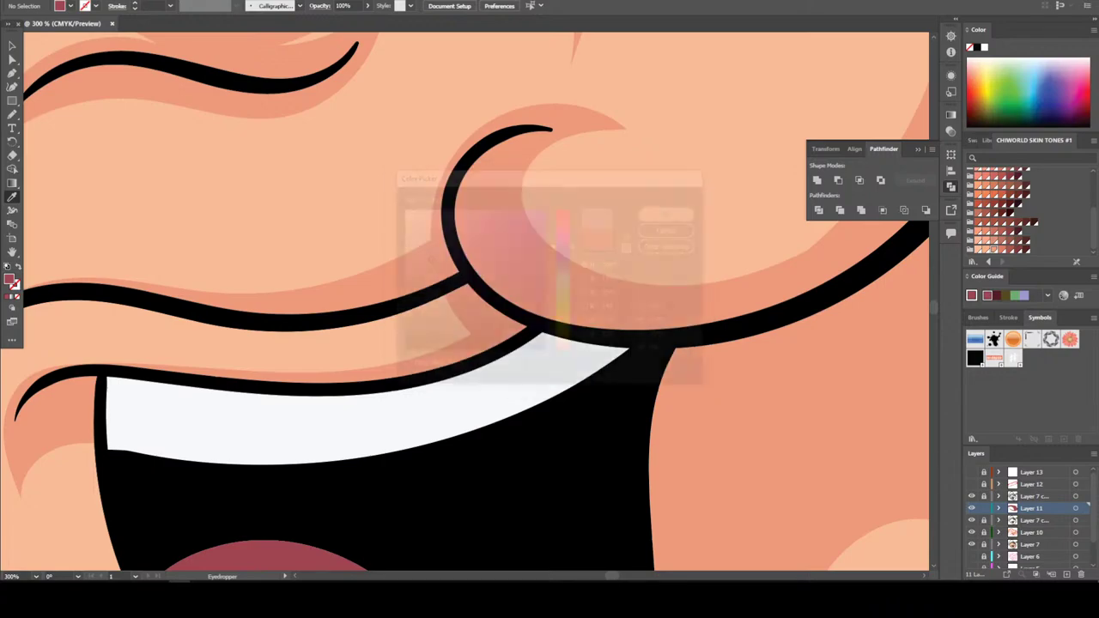
Pencil a greyish-purple shadow strip along the top of the teeth
{"action": "key", "text": "n"}
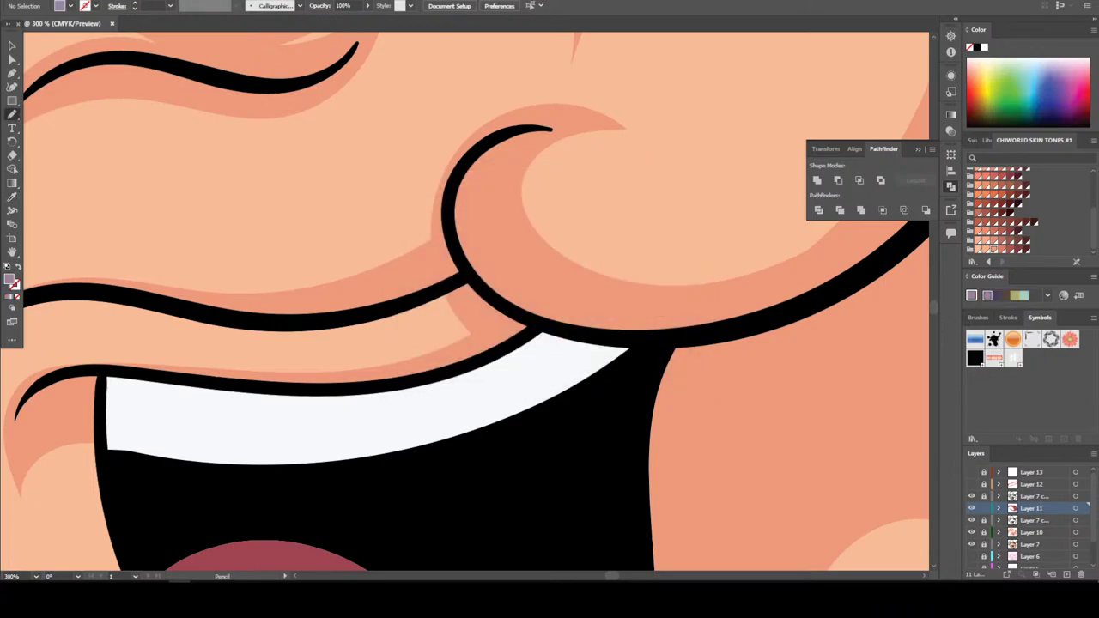
{"action": "mouse_move", "coordinate": [103, 386]}
{"action": "left_mouse_down"}
{"action": "mouse_move", "coordinate": [259, 407]}
{"action": "mouse_move", "coordinate": [460, 397]}
{"action": "mouse_move", "coordinate": [525, 441]}
{"action": "mouse_move", "coordinate": [640, 351]}
{"action": "mouse_move", "coordinate": [554, 325]}
{"action": "mouse_move", "coordinate": [395, 388]}
{"action": "mouse_move", "coordinate": [101, 378]}
{"action": "left_mouse_up"}
{"action": "key", "text": "ctrl+minus"}
{"action": "key", "text": "ctrl+minus"}
{"action": "key", "text": "ctrl+minus"}
{"action": "key", "text": "ctrl+minus"}
{"action": "key", "text": "ctrl+minus"}
{"action": "key", "text": "ctrl+minus"}
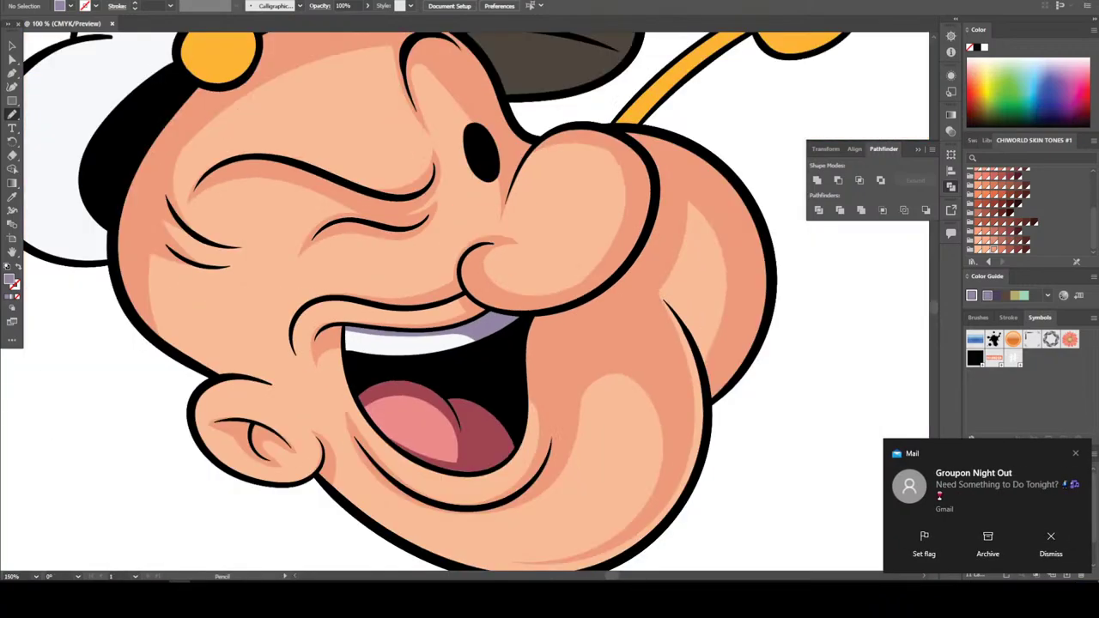
{"action": "key", "text": "ctrl+plus"}
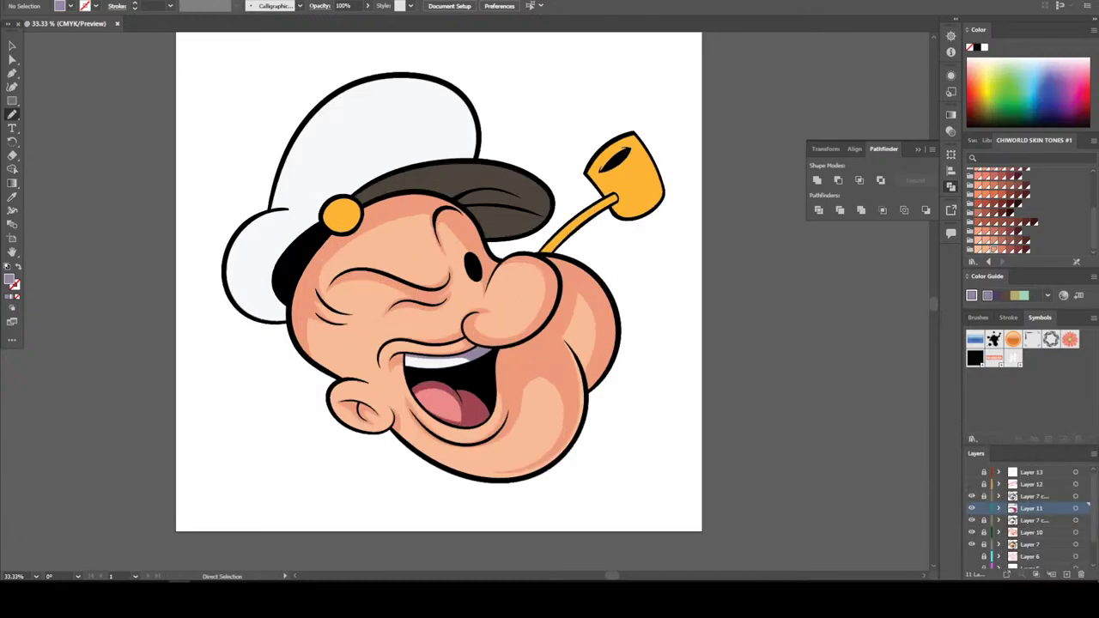
{"action": "key", "text": "ctrl+plus"}
{"action": "key", "text": "ctrl+plus"}
{"action": "key", "text": "ctrl+plus"}
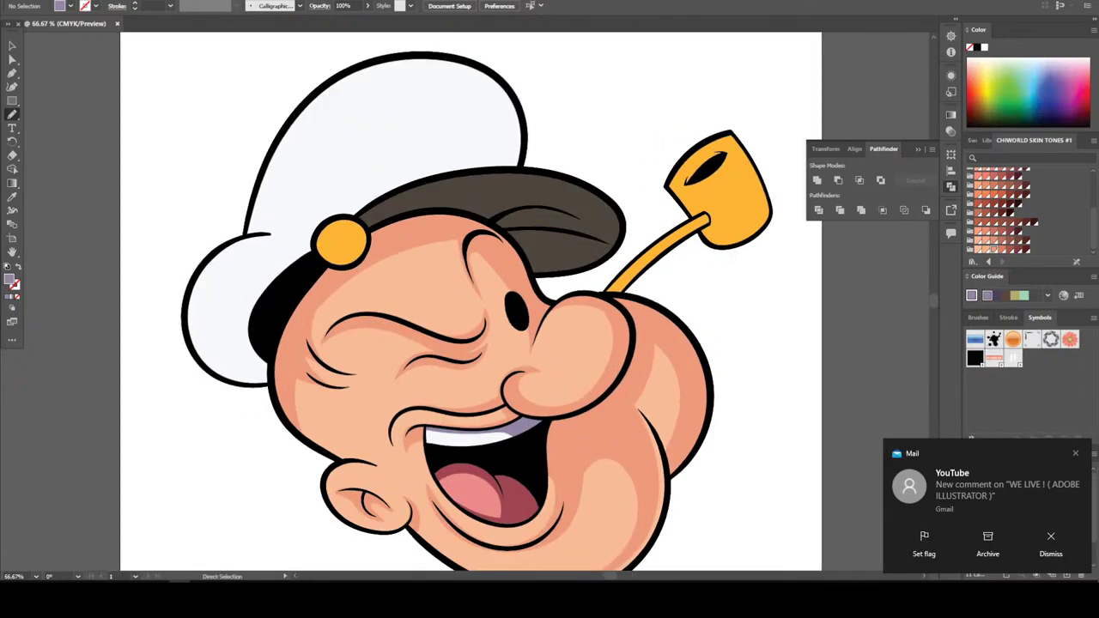
Trace a purple shadow around the cap crown's right edge down to the button
{"action": "scroll", "coordinate": [464, 300], "scroll_direction": "up", "scroll_amount": 4}
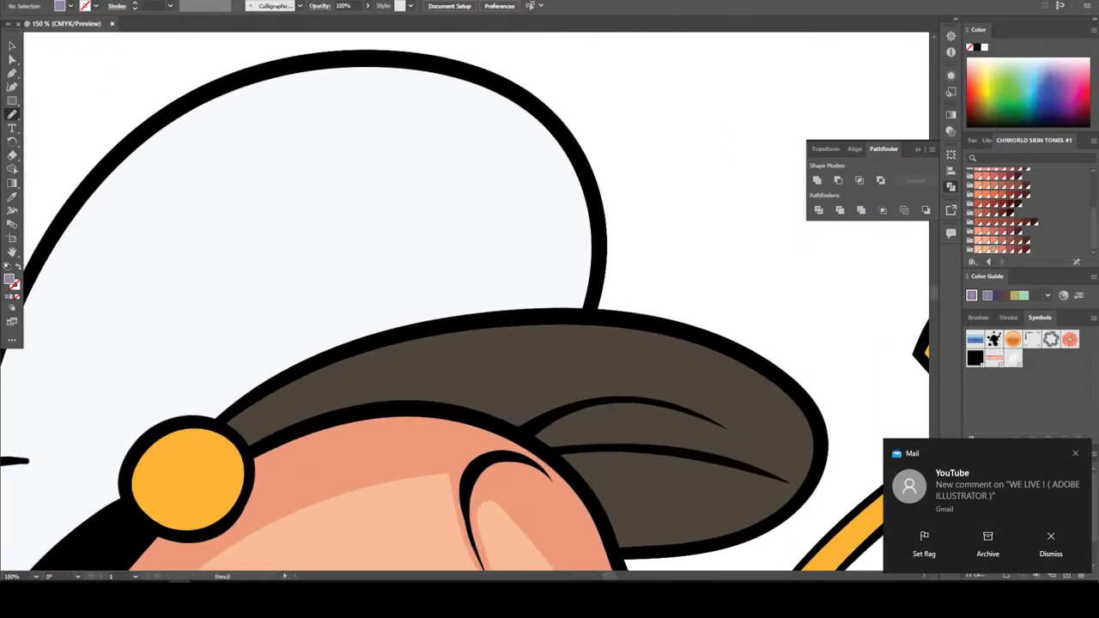
{"action": "left_click_drag", "start_coordinate": [438, 379], "coordinate": [531, 368]}
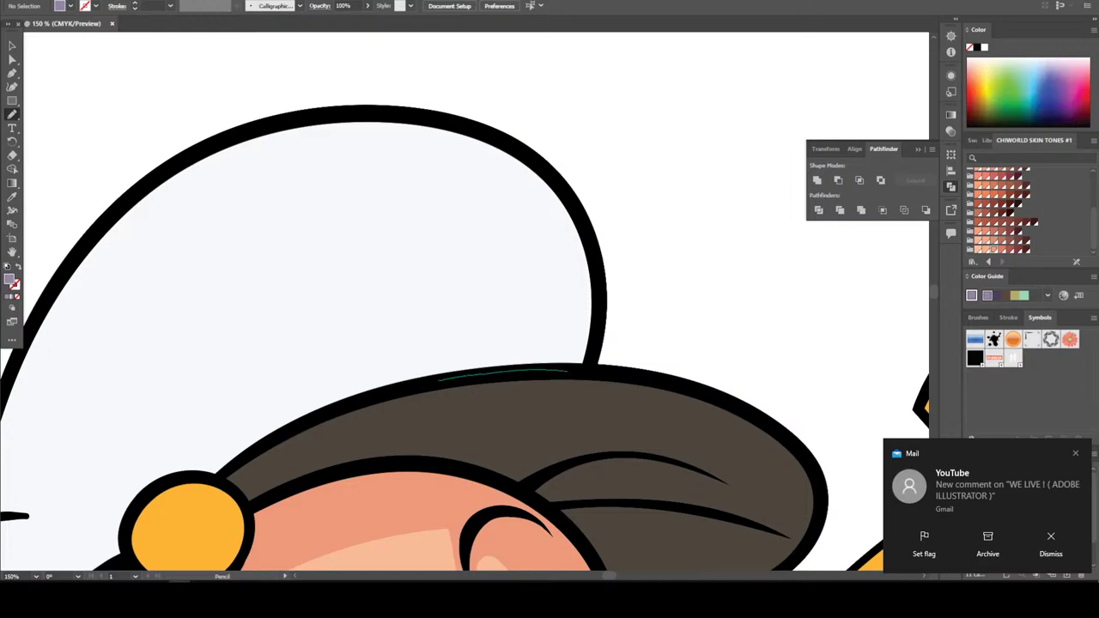
{"action": "mouse_move", "coordinate": [574, 326]}
{"action": "left_mouse_down"}
{"action": "mouse_move", "coordinate": [557, 204]}
{"action": "mouse_move", "coordinate": [486, 140]}
{"action": "mouse_move", "coordinate": [429, 125]}
{"action": "mouse_move", "coordinate": [298, 125]}
{"action": "mouse_move", "coordinate": [240, 137]}
{"action": "mouse_move", "coordinate": [146, 186]}
{"action": "mouse_move", "coordinate": [107, 222]}
{"action": "mouse_move", "coordinate": [157, 200]}
{"action": "mouse_move", "coordinate": [237, 193]}
{"action": "mouse_move", "coordinate": [347, 246]}
{"action": "mouse_move", "coordinate": [370, 309]}
{"action": "mouse_move", "coordinate": [354, 400]}
{"action": "left_mouse_up"}
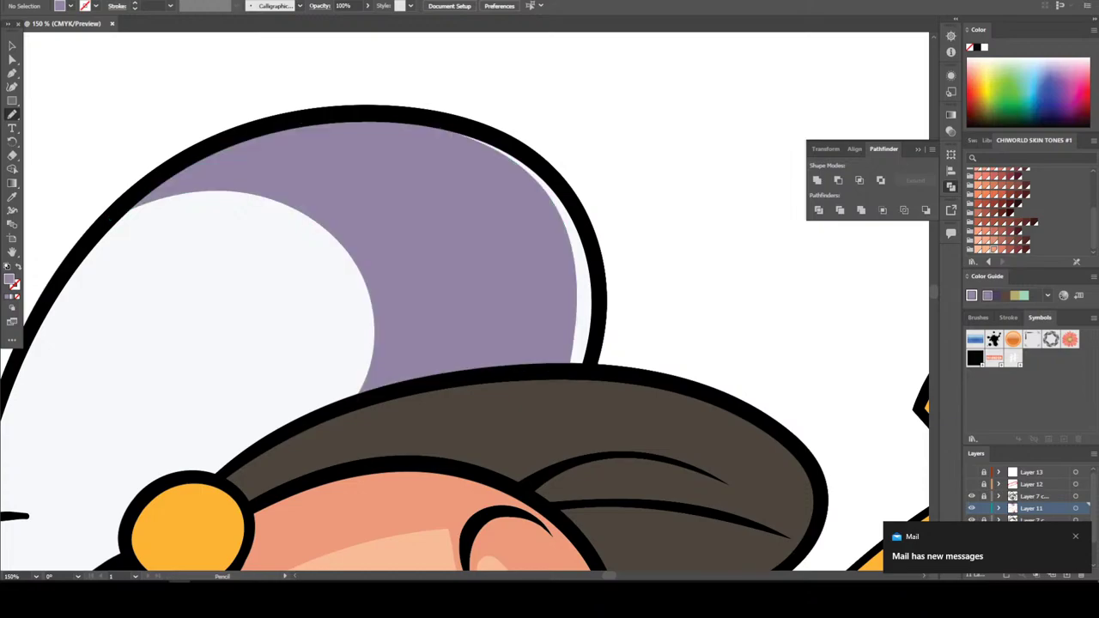
{"action": "key", "text": "ctrl+minus"}
{"action": "key", "text": "ctrl+minus"}
{"action": "key", "text": "ctrl+minus"}
{"action": "key", "text": "ctrl+minus"}
{"action": "key", "text": "ctrl+minus"}
{"action": "key", "text": "ctrl+plus"}
{"action": "key", "text": "ctrl+plus"}
{"action": "key", "text": "ctrl+plus"}
{"action": "key", "text": "ctrl+plus"}
{"action": "key", "text": "ctrl+plus"}
{"action": "key", "text": "ctrl+plus"}
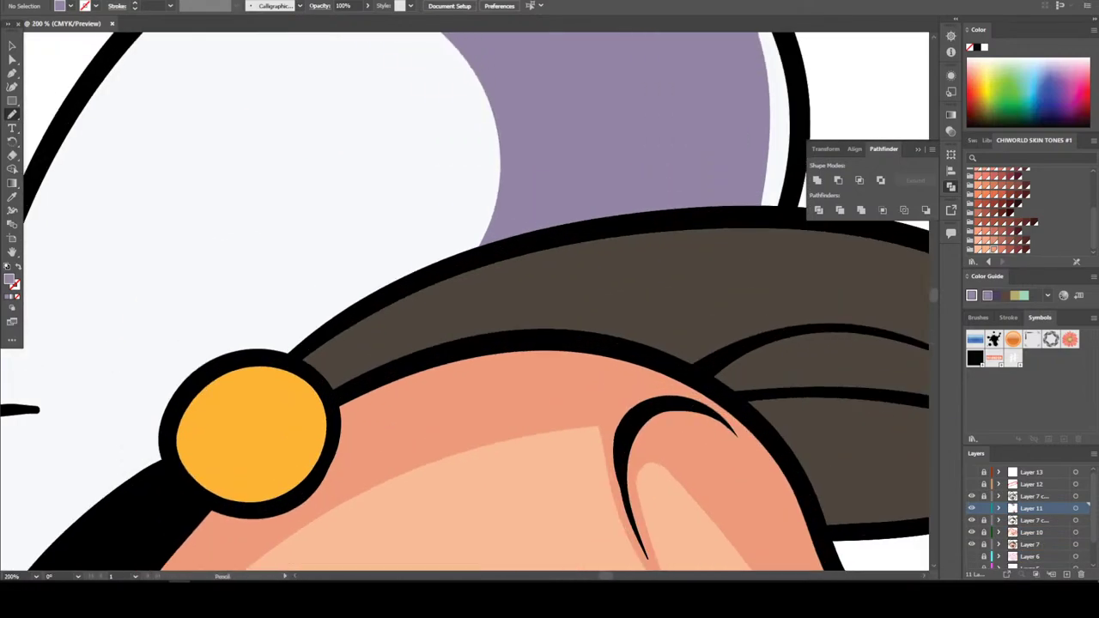
{"action": "mouse_move", "coordinate": [495, 200]}
{"action": "left_mouse_down"}
{"action": "mouse_move", "coordinate": [345, 284]}
{"action": "mouse_move", "coordinate": [268, 352]}
{"action": "mouse_move", "coordinate": [399, 283]}
{"action": "mouse_move", "coordinate": [498, 201]}
{"action": "left_mouse_up"}
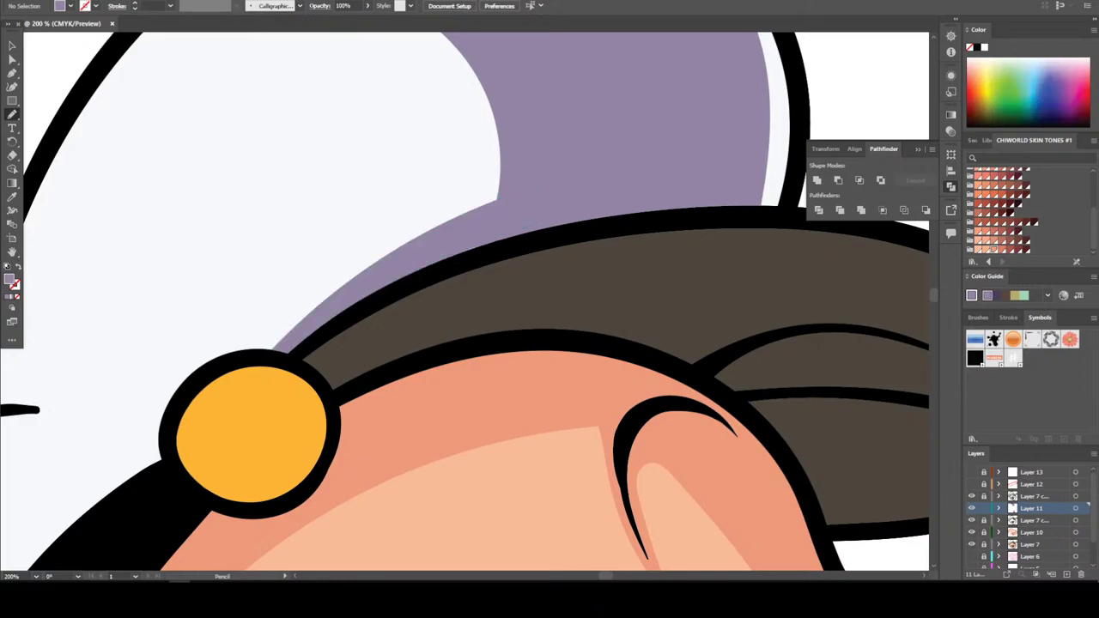
Eyedrop the button's yellow-orange colour into the fill and open its Color Picker
{"action": "key", "text": "ctrl+minus"}
{"action": "key", "text": "ctrl+minus"}
{"action": "key", "text": "ctrl+minus"}
{"action": "key", "text": "ctrl+minus"}
{"action": "key", "text": "ctrl+minus"}
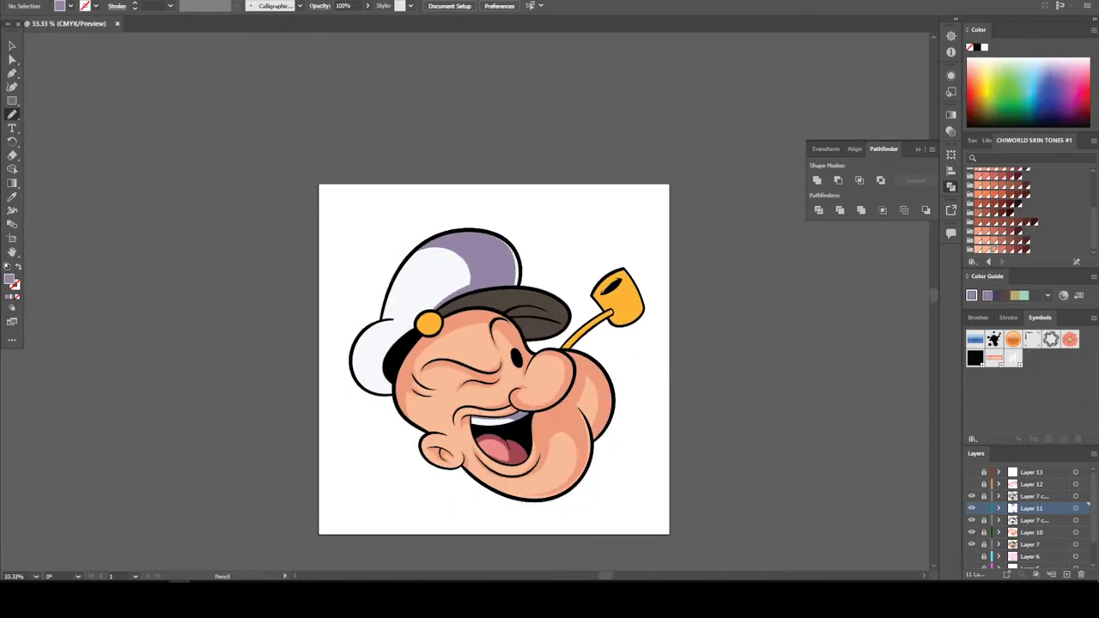
{"action": "key", "text": "ctrl+plus"}
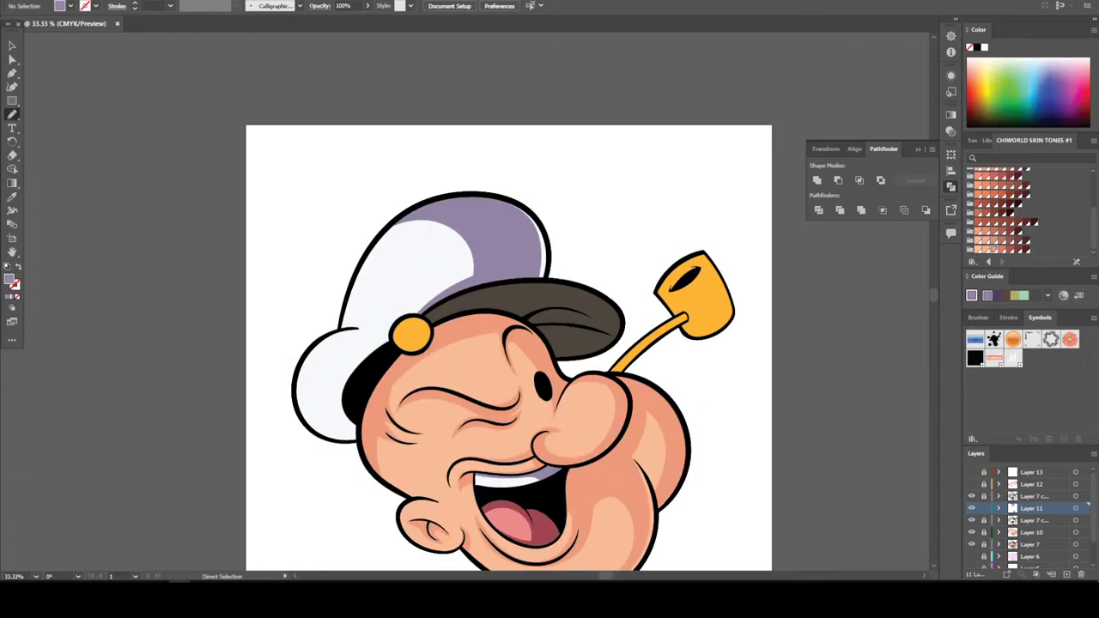
{"action": "key", "text": "ctrl+plus"}
{"action": "key", "text": "ctrl+minus"}
{"action": "scroll", "coordinate": [488, 338], "scroll_direction": "down", "scroll_amount": 1}
{"action": "key", "text": "ctrl+plus"}
{"action": "key", "text": "ctrl+plus"}
{"action": "key", "text": "ctrl+plus"}
{"action": "key", "text": "ctrl+plus"}
{"action": "key", "text": "ctrl+plus"}
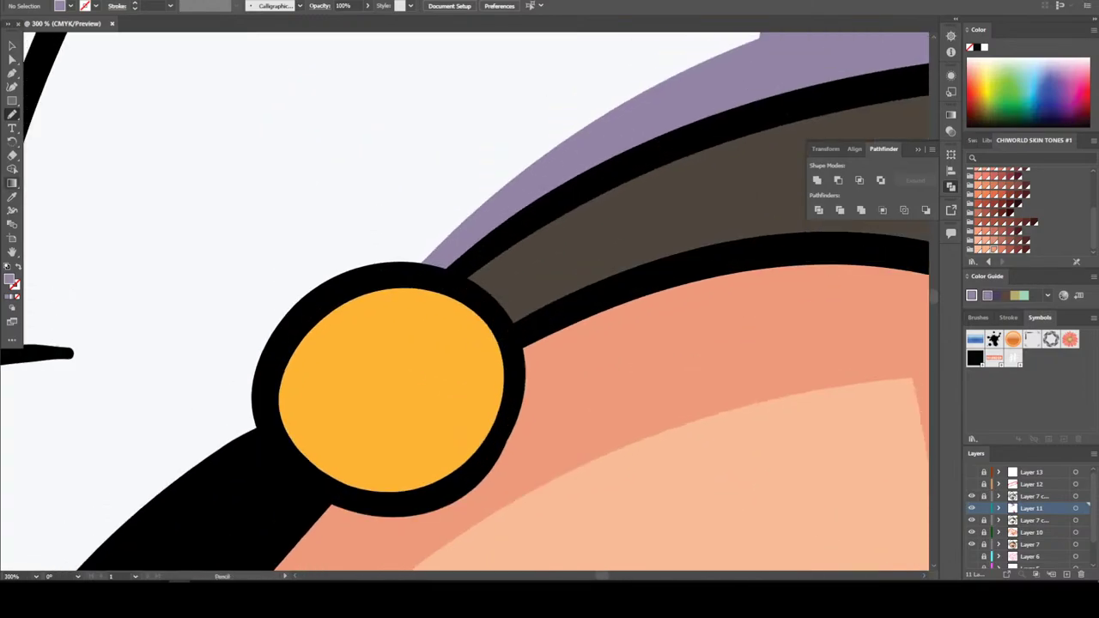
{"action": "double_click", "coordinate": [12, 196]}
{"action": "key", "text": "Return"}
{"action": "left_click", "coordinate": [391, 391]}
{"action": "double_click", "coordinate": [9, 278]}
Darken the fill to brown 915E0D and shade the button's right side
{"action": "mouse_move", "coordinate": [516, 216]}
{"action": "left_mouse_down"}
{"action": "mouse_move", "coordinate": [517, 284]}
{"action": "mouse_move", "coordinate": [532, 271]}
{"action": "left_mouse_up"}
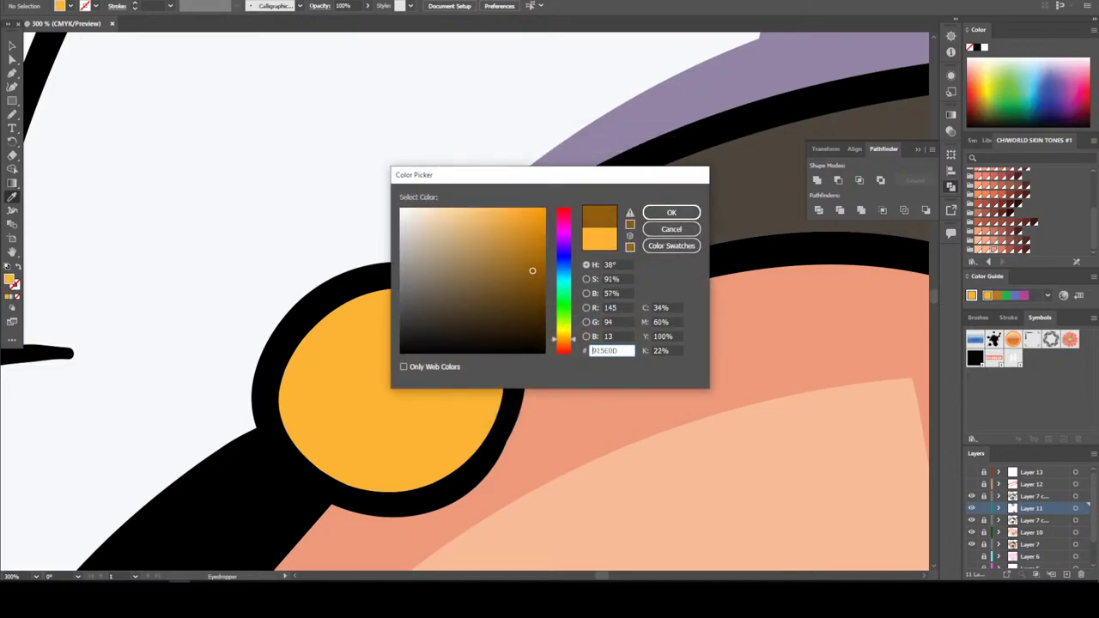
{"action": "left_click", "coordinate": [672, 212]}
{"action": "key", "text": "n"}
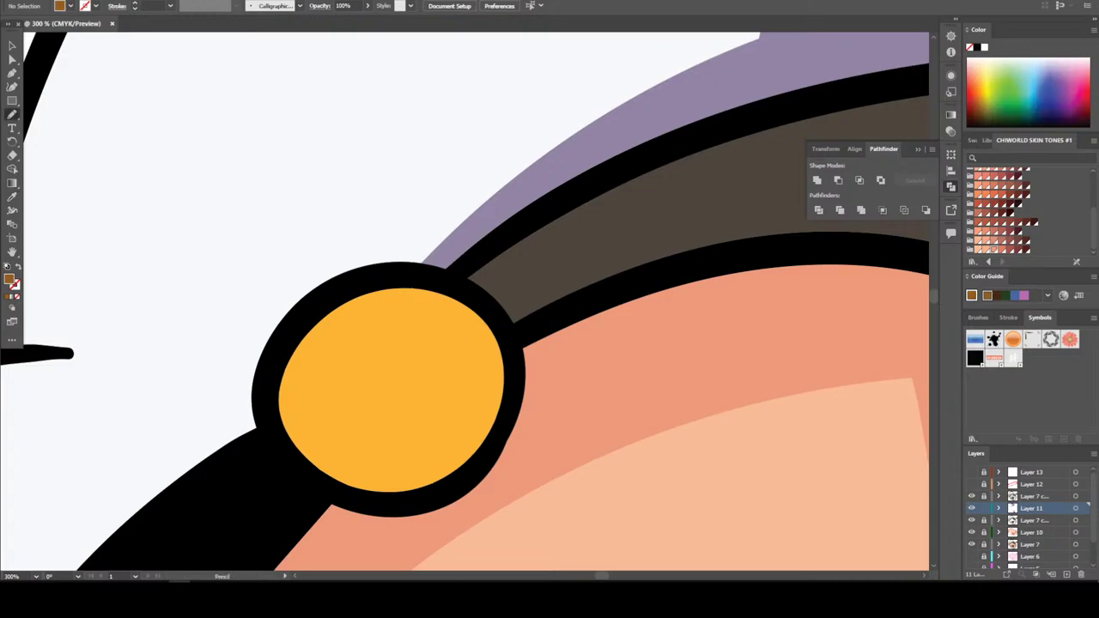
{"action": "mouse_move", "coordinate": [305, 320]}
{"action": "left_mouse_down"}
{"action": "mouse_move", "coordinate": [412, 354]}
{"action": "mouse_move", "coordinate": [365, 474]}
{"action": "mouse_move", "coordinate": [483, 420]}
{"action": "mouse_move", "coordinate": [470, 305]}
{"action": "mouse_move", "coordinate": [309, 316]}
{"action": "left_mouse_up"}
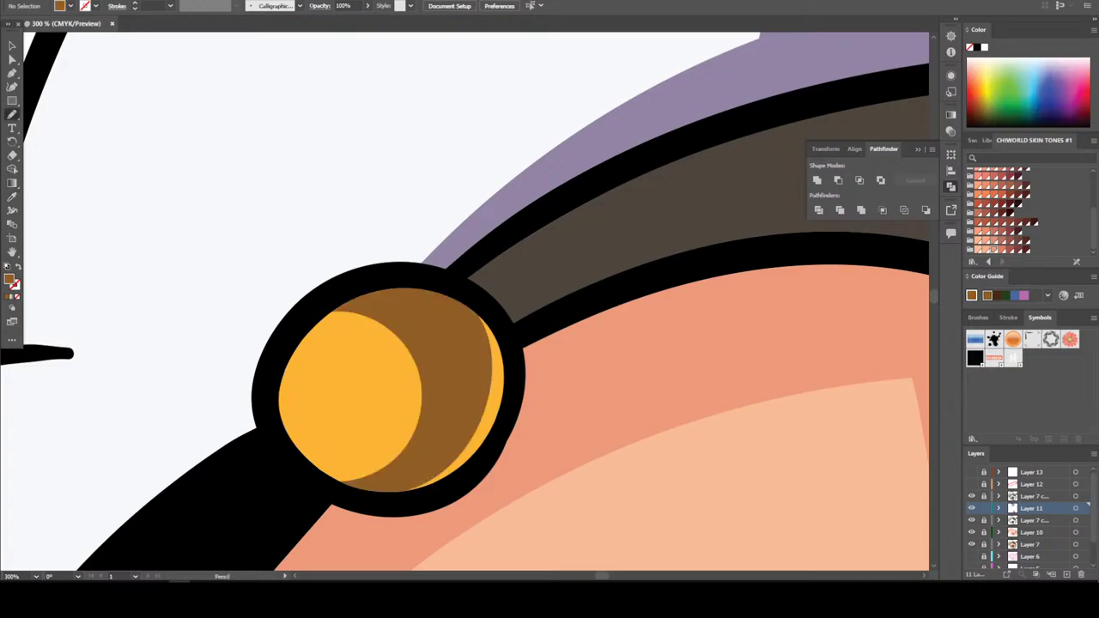
Draw brown shadows along the pipe stem and over the pipe bowl's right side
{"action": "key", "text": "ctrl+minus"}
{"action": "key", "text": "ctrl+minus"}
{"action": "key", "text": "ctrl+minus"}
{"action": "key", "text": "ctrl+minus"}
{"action": "key", "text": "ctrl+minus"}
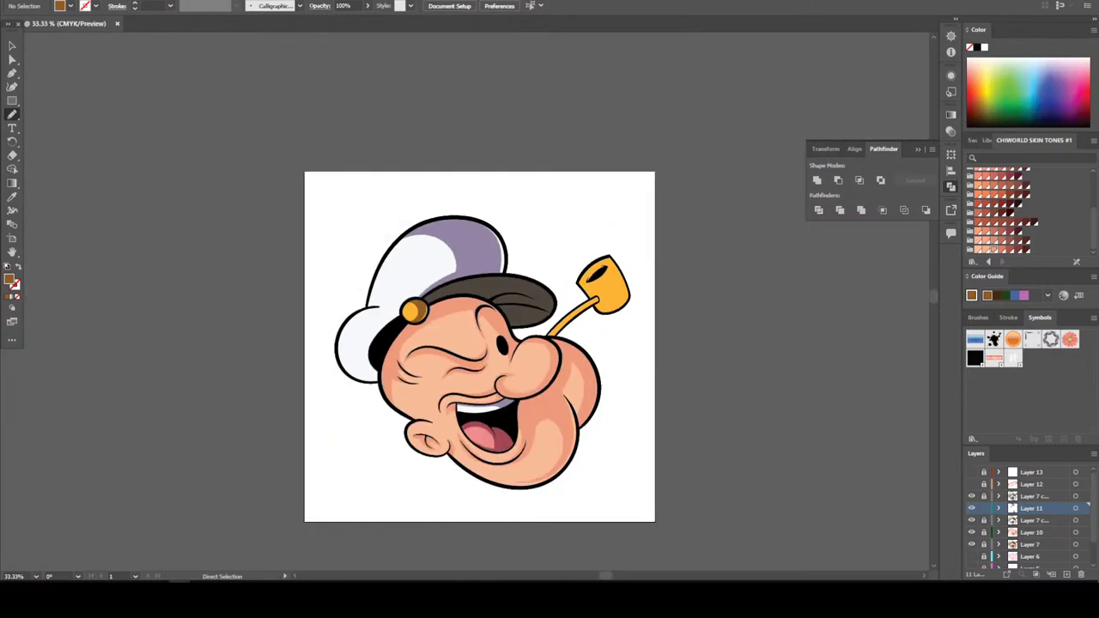
{"action": "key", "text": "a"}
{"action": "scroll", "coordinate": [655, 308], "scroll_direction": "up", "scroll_amount": 4}
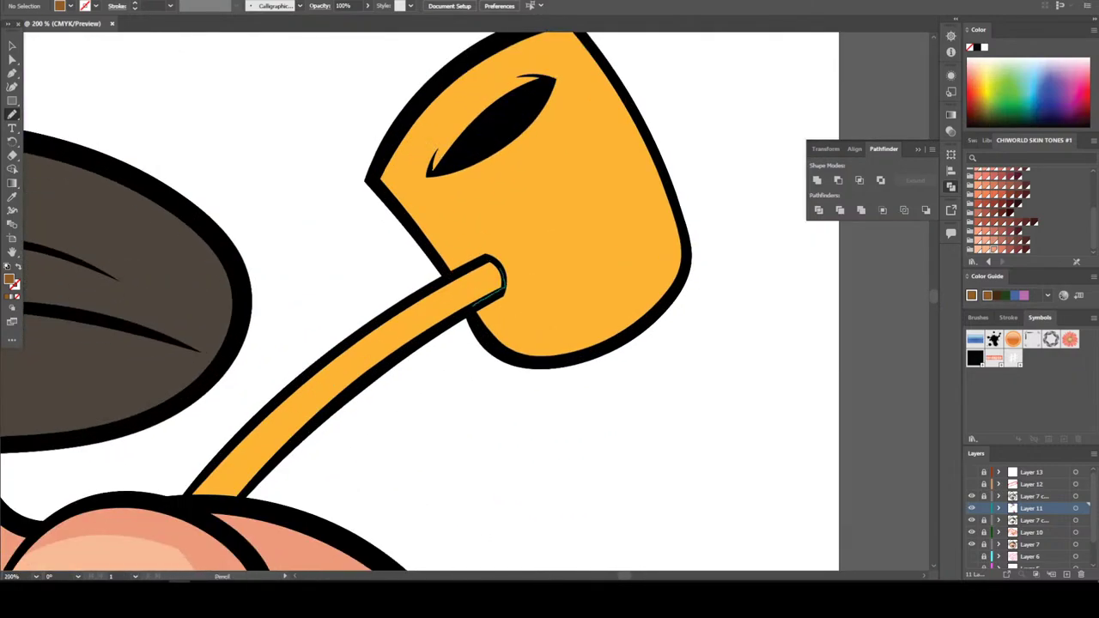
{"action": "mouse_move", "coordinate": [389, 337]}
{"action": "left_mouse_down"}
{"action": "mouse_move", "coordinate": [287, 411]}
{"action": "mouse_move", "coordinate": [209, 490]}
{"action": "mouse_move", "coordinate": [498, 283]}
{"action": "left_mouse_up"}
{"action": "scroll", "coordinate": [302, 269], "scroll_direction": "down", "scroll_amount": 2}
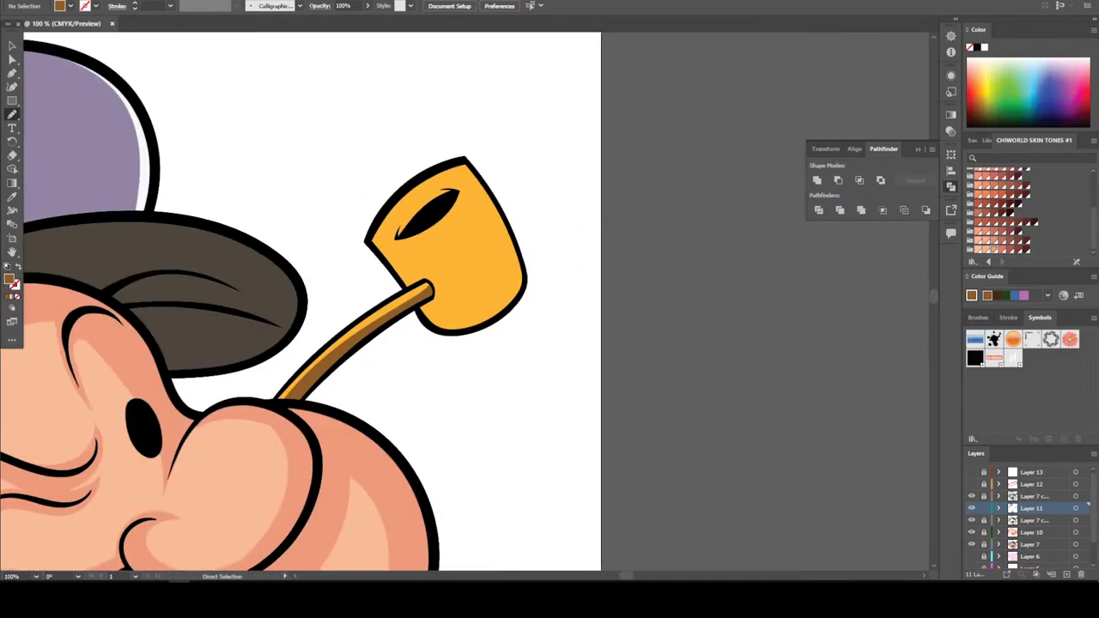
{"action": "scroll", "coordinate": [481, 309], "scroll_direction": "up", "scroll_amount": 2}
{"action": "left_click_drag", "start_coordinate": [410, 244], "coordinate": [518, 434]}
{"action": "left_click_drag", "start_coordinate": [498, 475], "coordinate": [564, 430]}
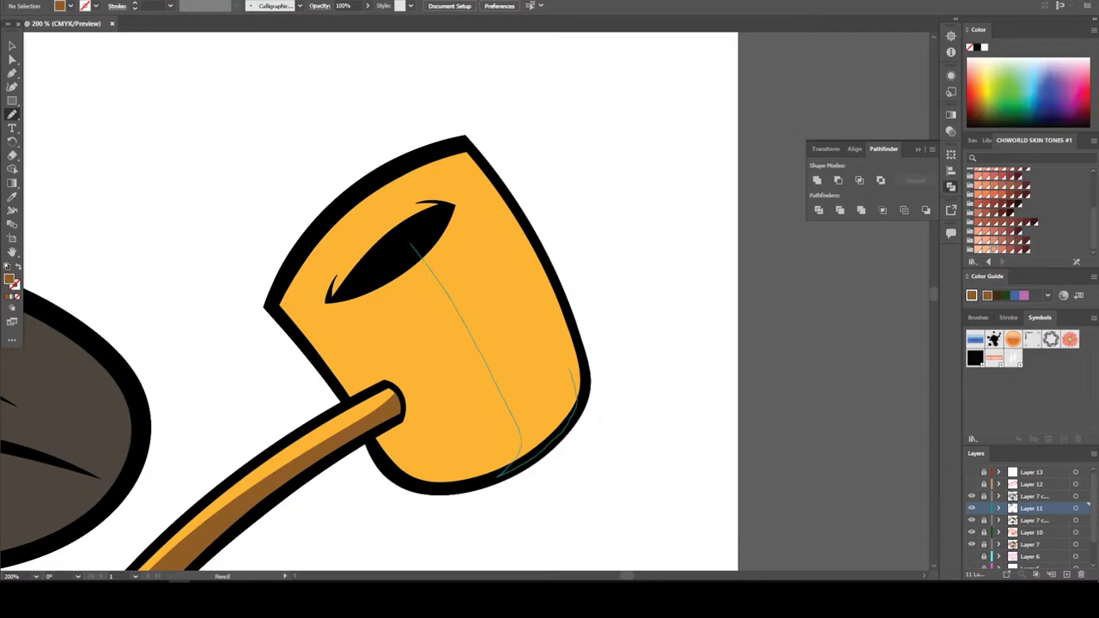
{"action": "left_click_drag", "start_coordinate": [570, 369], "coordinate": [504, 235]}
{"action": "mouse_move", "coordinate": [463, 172]}
{"action": "left_mouse_down"}
{"action": "mouse_move", "coordinate": [397, 184]}
{"action": "mouse_move", "coordinate": [320, 267]}
{"action": "left_mouse_up"}
{"action": "left_click_drag", "start_coordinate": [515, 451], "coordinate": [502, 473]}
Add shadow along the bowl's black edge and under the pipe spout
{"action": "key", "text": "ctrl+minus"}
{"action": "key", "text": "ctrl+minus"}
{"action": "key", "text": "ctrl+minus"}
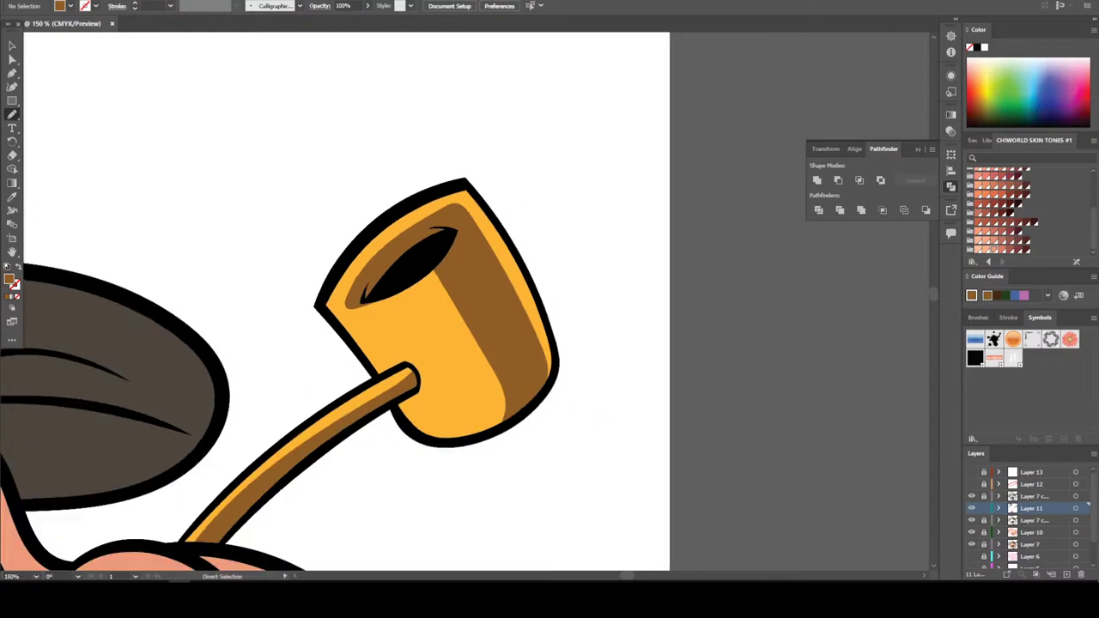
{"action": "key", "text": "ctrl+1"}
{"action": "key", "text": "ctrl+plus"}
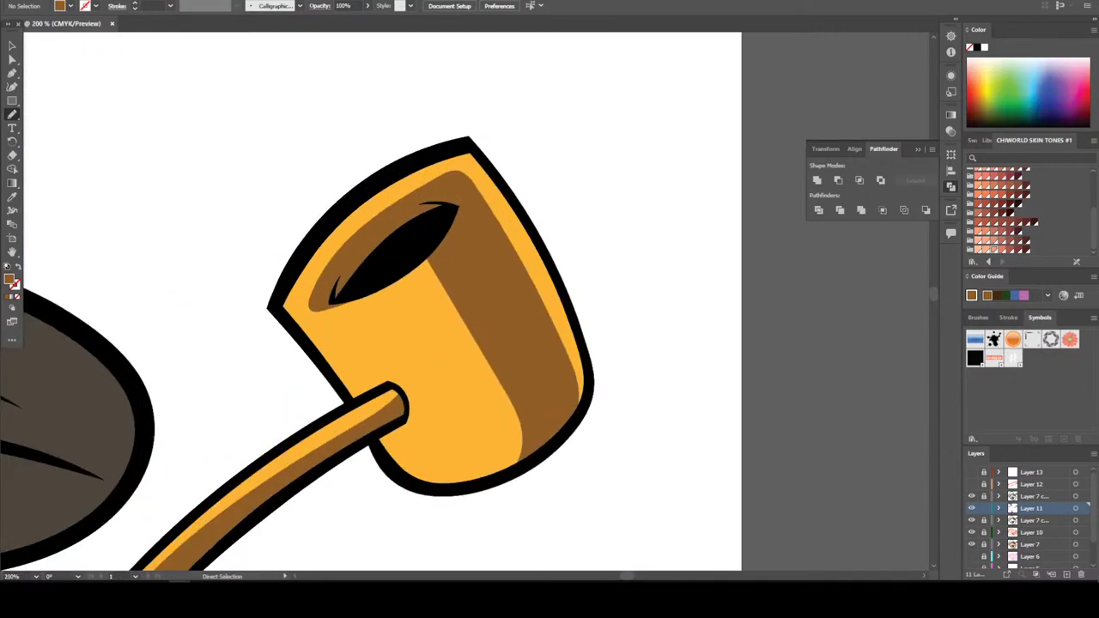
{"action": "key", "text": "ctrl+plus"}
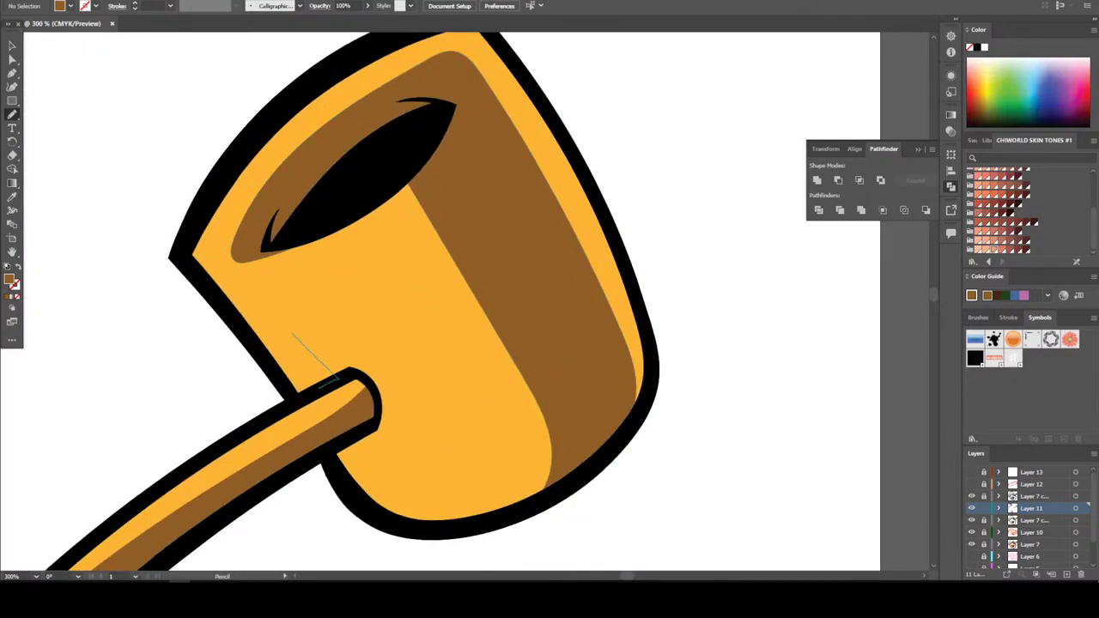
{"action": "left_click_drag", "start_coordinate": [335, 382], "coordinate": [216, 270]}
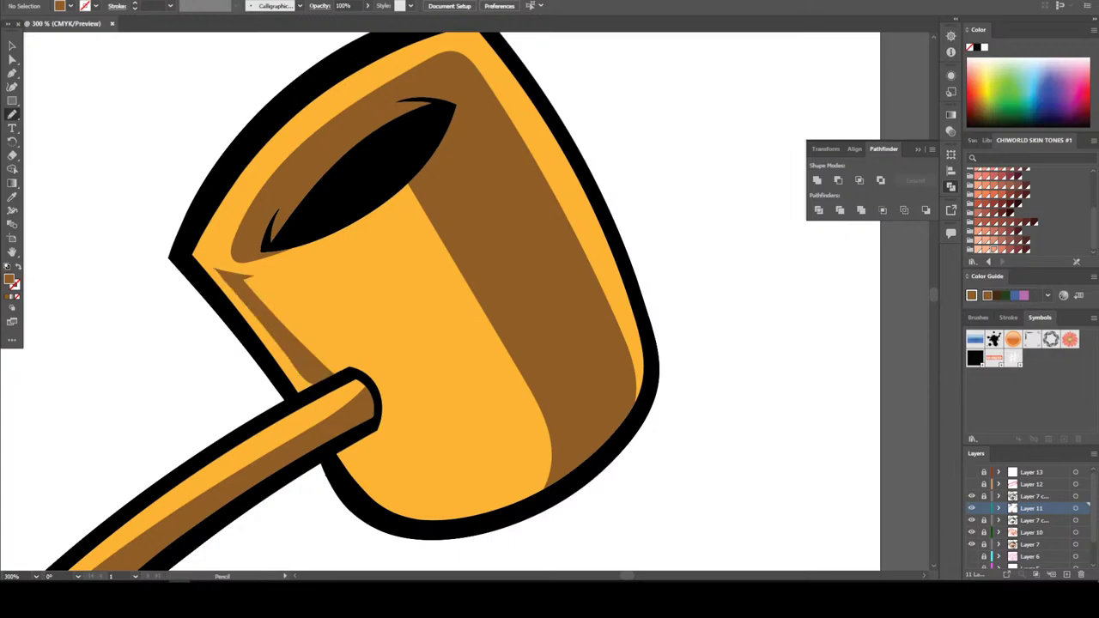
{"action": "mouse_move", "coordinate": [268, 331]}
{"action": "left_mouse_down"}
{"action": "mouse_move", "coordinate": [301, 391]}
{"action": "mouse_move", "coordinate": [326, 401]}
{"action": "left_mouse_up"}
{"action": "mouse_move", "coordinate": [340, 441]}
{"action": "left_mouse_down"}
{"action": "mouse_move", "coordinate": [387, 515]}
{"action": "mouse_move", "coordinate": [474, 521]}
{"action": "mouse_move", "coordinate": [392, 453]}
{"action": "left_mouse_up"}
{"action": "left_click_drag", "start_coordinate": [381, 415], "coordinate": [361, 428]}
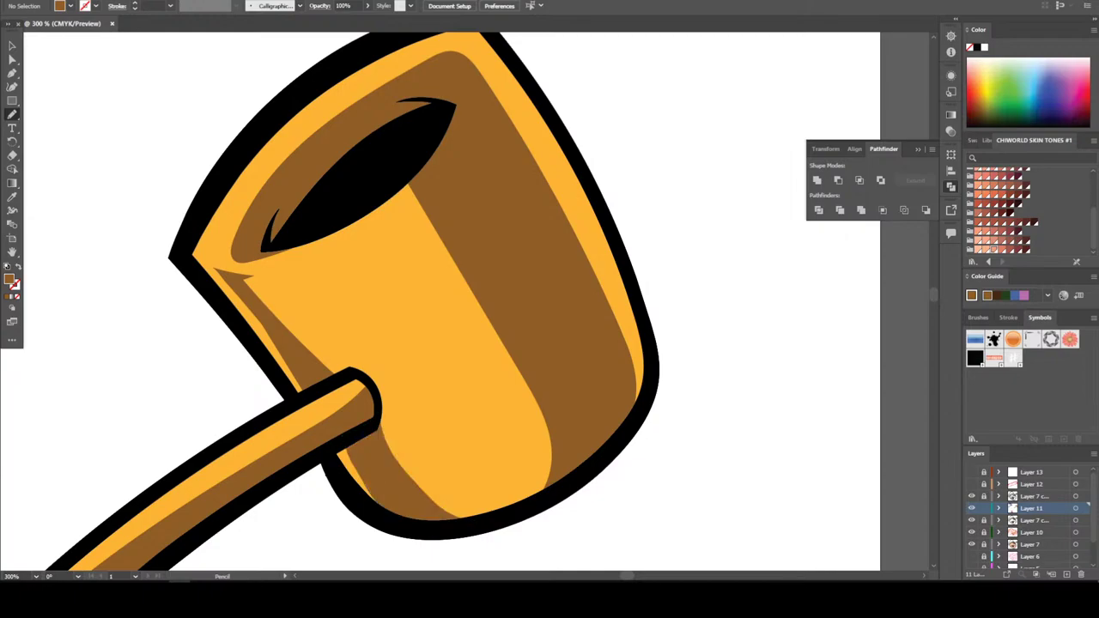
{"action": "key", "text": "ctrl+minus"}
{"action": "key", "text": "ctrl+minus"}
{"action": "key", "text": "ctrl+minus"}
{"action": "key", "text": "ctrl+minus"}
{"action": "key", "text": "ctrl+minus"}
{"action": "key", "text": "ctrl+minus"}
{"action": "key", "text": "ctrl+minus"}
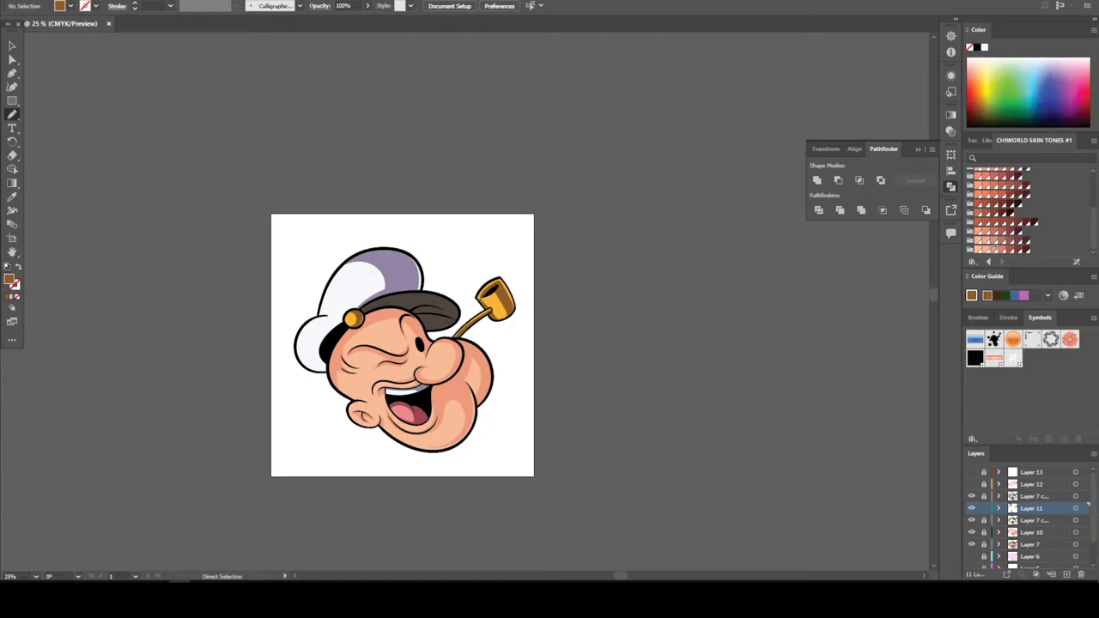
{"action": "key", "text": "ctrl+minus"}
{"action": "key", "text": "ctrl+minus"}
Eyedrop the visor's dark brown and darken it to 2D2820
{"action": "key", "text": "ctrl+plus"}
{"action": "key", "text": "ctrl+plus"}
{"action": "key", "text": "ctrl+plus"}
{"action": "key", "text": "ctrl+plus"}
{"action": "scroll", "coordinate": [425, 489], "scroll_direction": "down", "scroll_amount": 2}
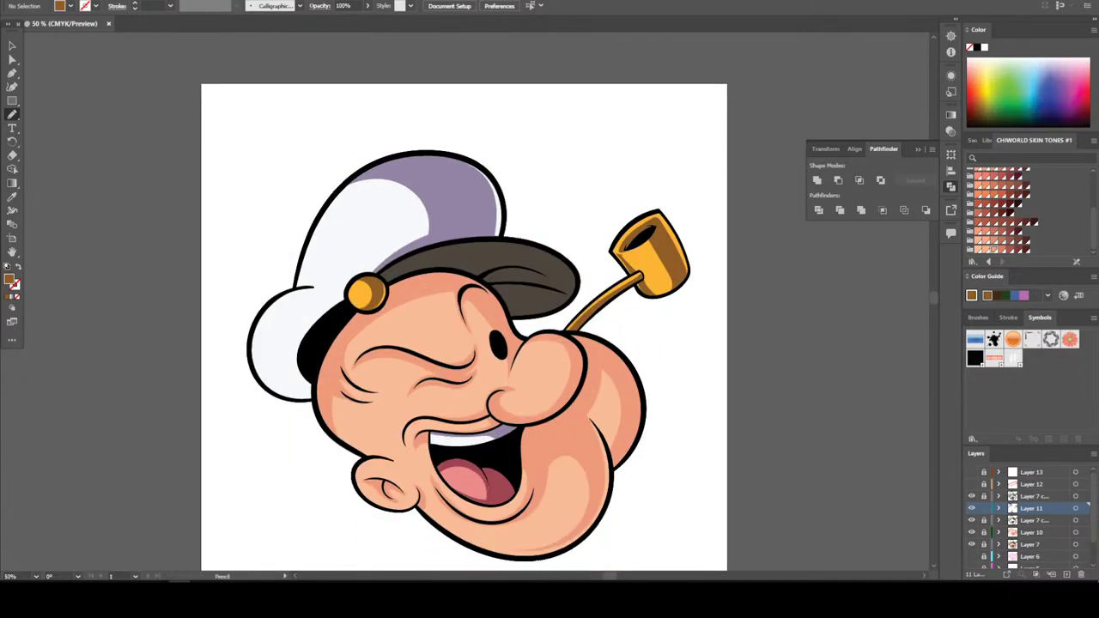
{"action": "key", "text": "ctrl+plus"}
{"action": "key", "text": "ctrl+plus"}
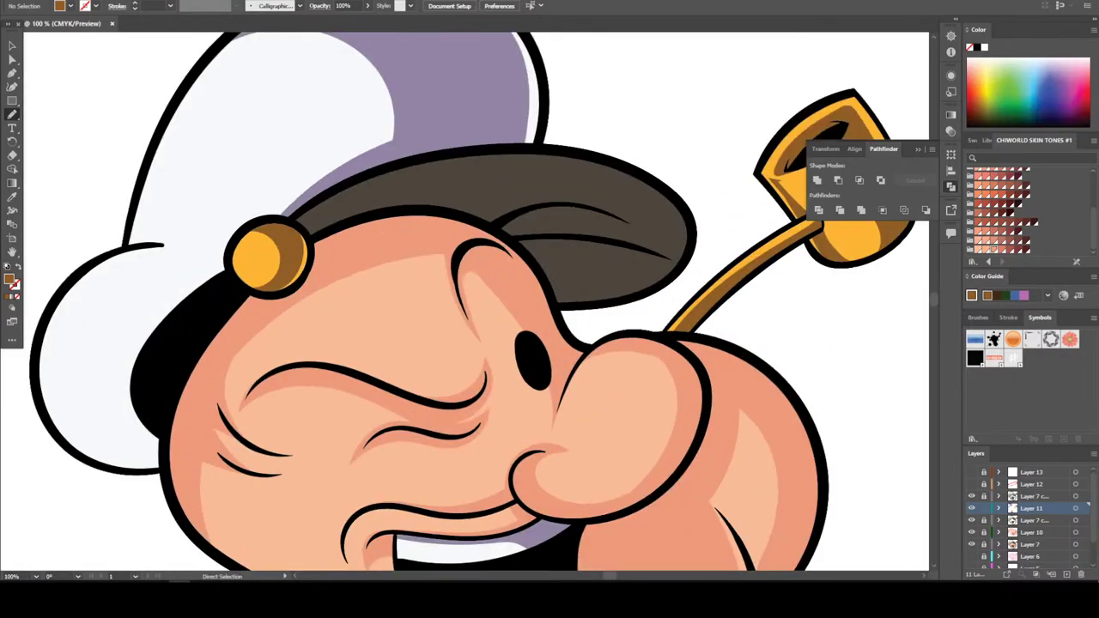
{"action": "scroll", "coordinate": [474, 305], "scroll_direction": "down", "scroll_amount": 2}
{"action": "key", "text": "ctrl+plus"}
{"action": "key", "text": "ctrl+plus"}
{"action": "key", "text": "i"}
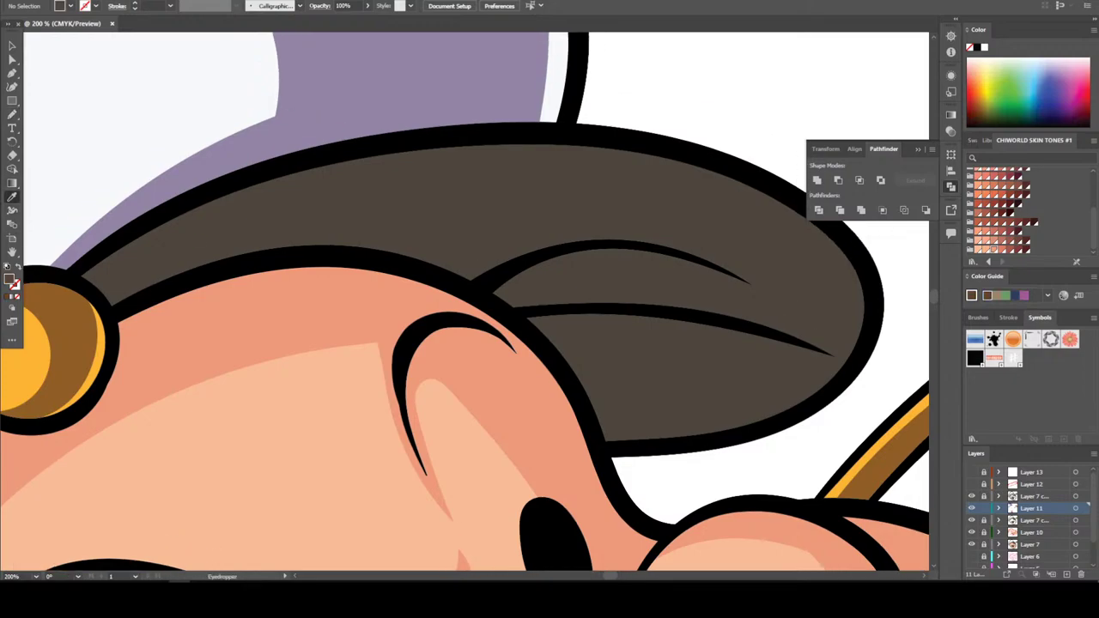
{"action": "double_click", "coordinate": [9, 279]}
{"action": "left_click_drag", "start_coordinate": [428, 312], "coordinate": [442, 328]}
{"action": "left_click", "coordinate": [671, 213]}
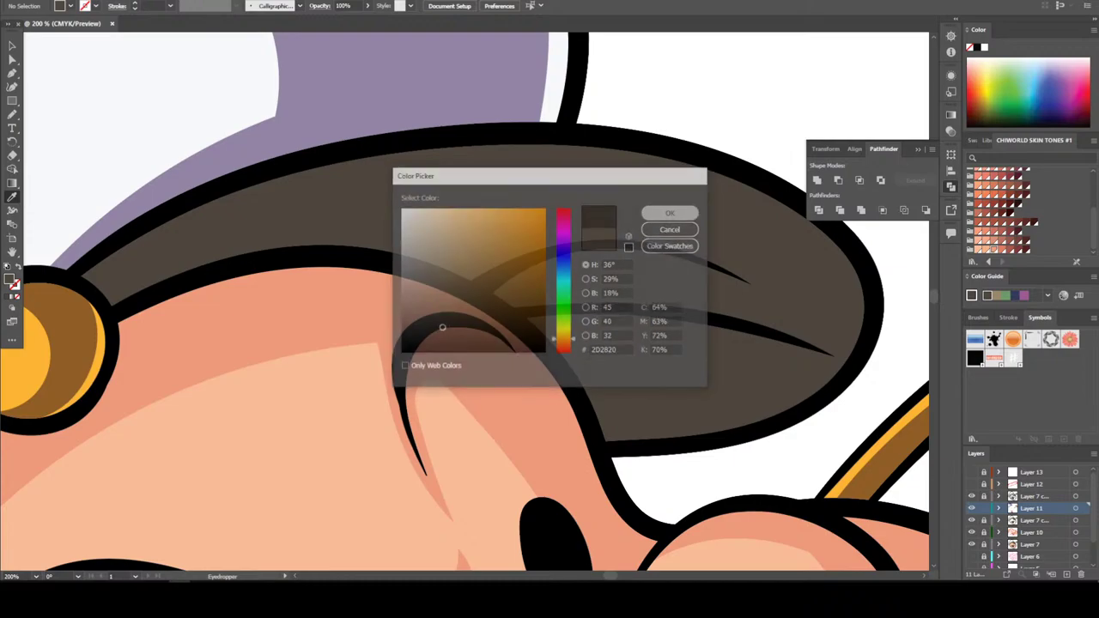
Pencil the darker brown shadow across the visor, leaving a lighter upper band
{"action": "left_click", "coordinate": [12, 115]}
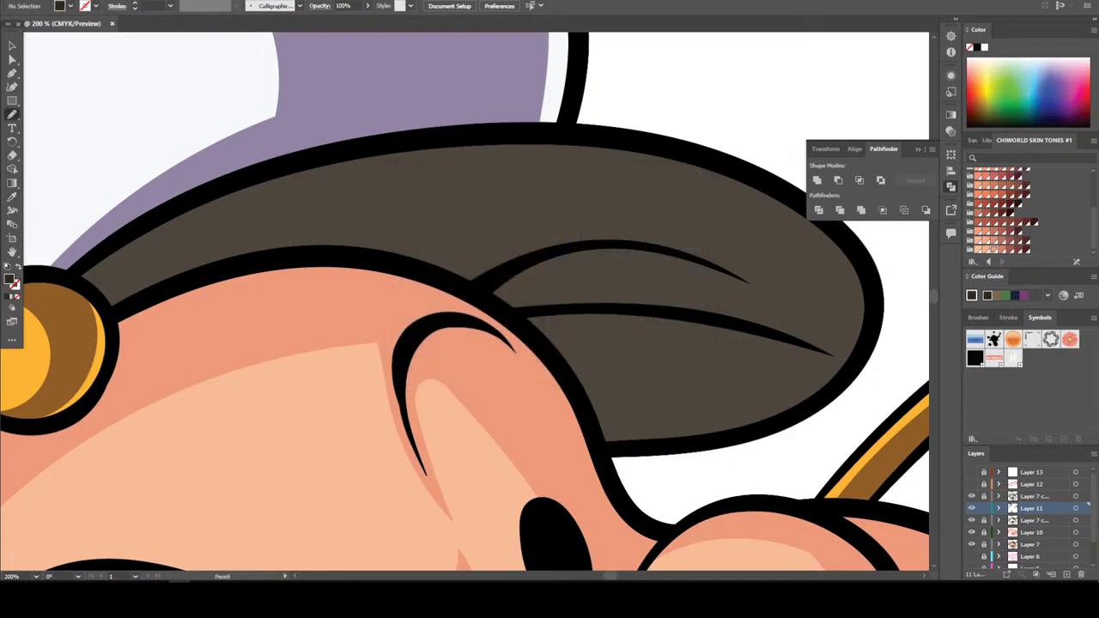
{"action": "mouse_move", "coordinate": [322, 162]}
{"action": "left_mouse_down"}
{"action": "mouse_move", "coordinate": [386, 160]}
{"action": "mouse_move", "coordinate": [475, 194]}
{"action": "mouse_move", "coordinate": [438, 242]}
{"action": "mouse_move", "coordinate": [361, 255]}
{"action": "mouse_move", "coordinate": [467, 275]}
{"action": "mouse_move", "coordinate": [525, 314]}
{"action": "mouse_move", "coordinate": [593, 412]}
{"action": "mouse_move", "coordinate": [655, 415]}
{"action": "mouse_move", "coordinate": [767, 388]}
{"action": "mouse_move", "coordinate": [834, 318]}
{"action": "mouse_move", "coordinate": [820, 246]}
{"action": "mouse_move", "coordinate": [756, 192]}
{"action": "mouse_move", "coordinate": [667, 156]}
{"action": "mouse_move", "coordinate": [484, 138]}
{"action": "mouse_move", "coordinate": [326, 161]}
{"action": "left_mouse_up"}
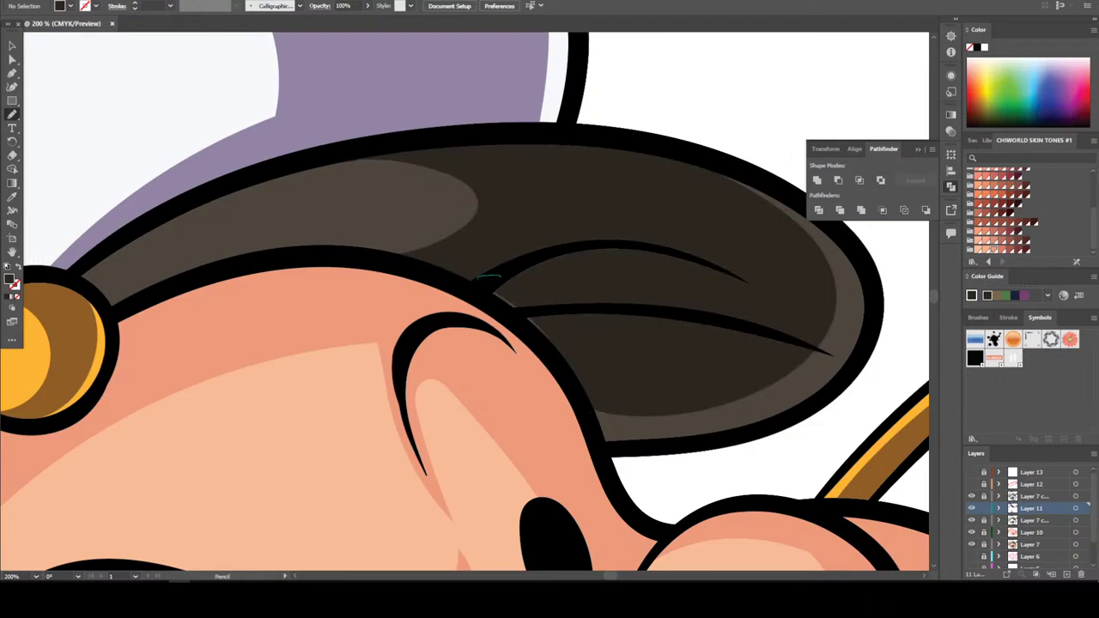
{"action": "key", "text": "ctrl+minus"}
{"action": "key", "text": "ctrl+minus"}
{"action": "key", "text": "ctrl+minus"}
{"action": "key", "text": "ctrl+minus"}
{"action": "key", "text": "ctrl+minus"}
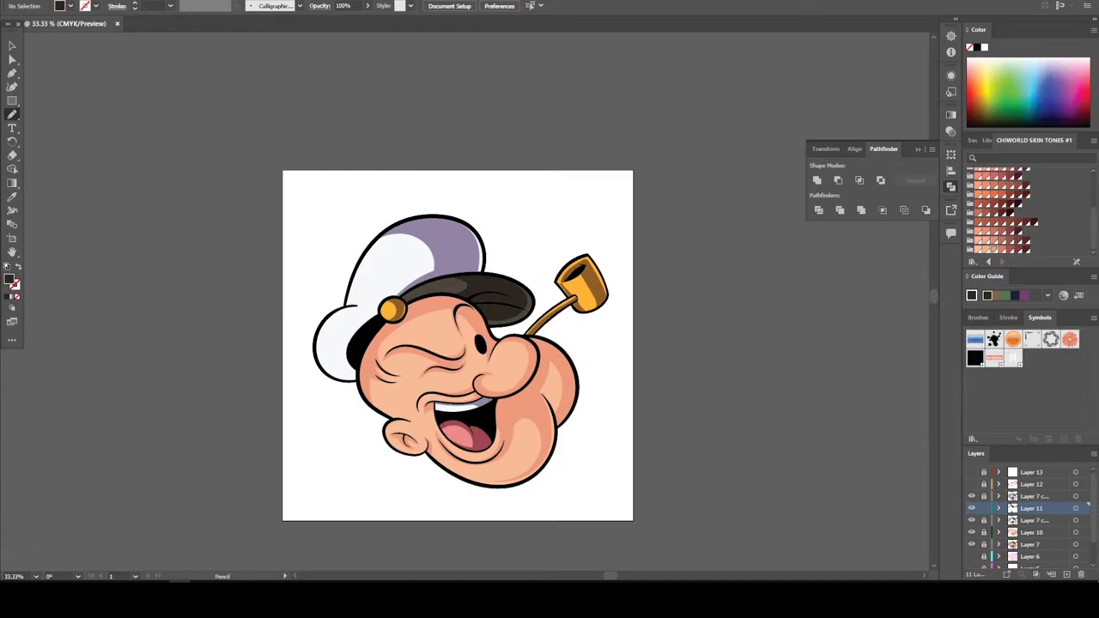
{"action": "key", "text": "ctrl+plus"}
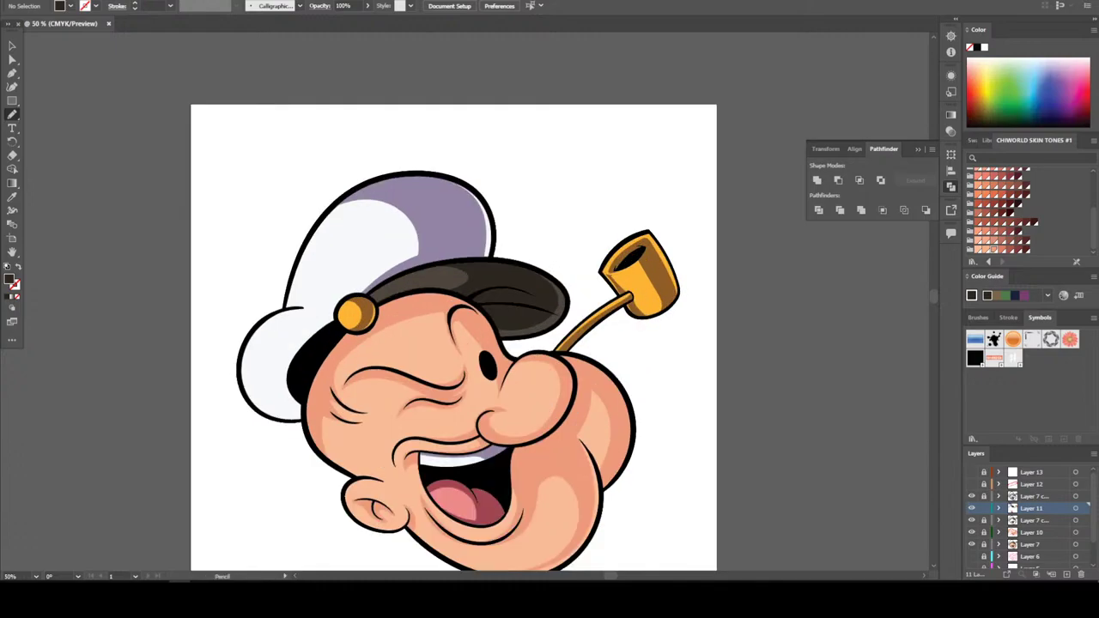
Stretch the cap's purple shadow further down and recolour it lavender C6B9D6
{"action": "key", "text": "v"}
{"action": "key", "text": "ctrl+plus"}
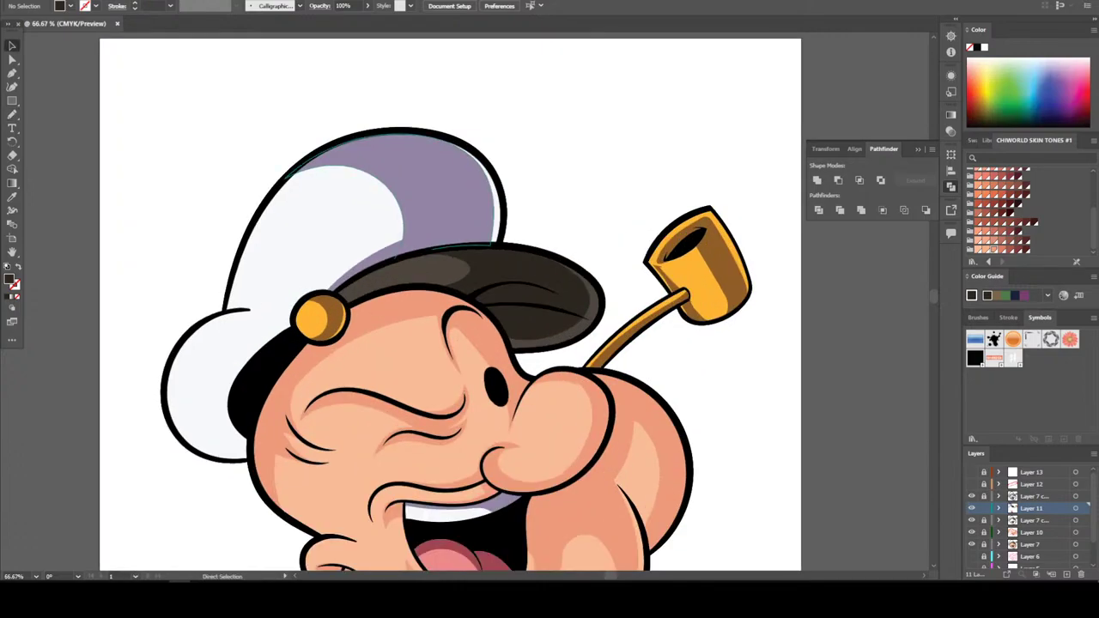
{"action": "left_click", "coordinate": [382, 172]}
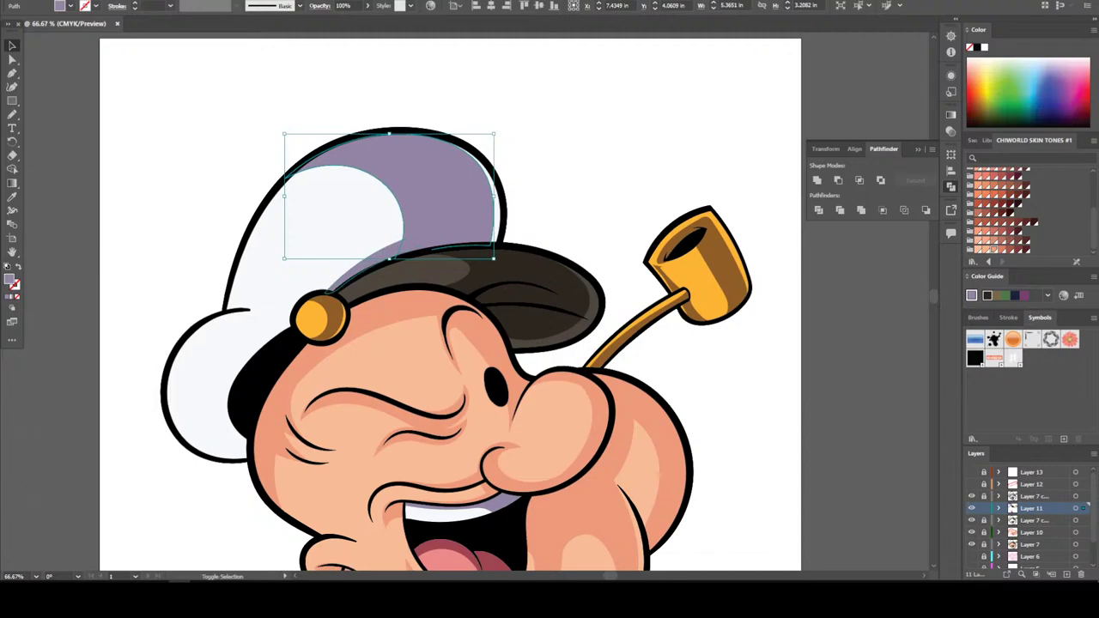
{"action": "left_click_drag", "start_coordinate": [389, 257], "coordinate": [389, 294]}
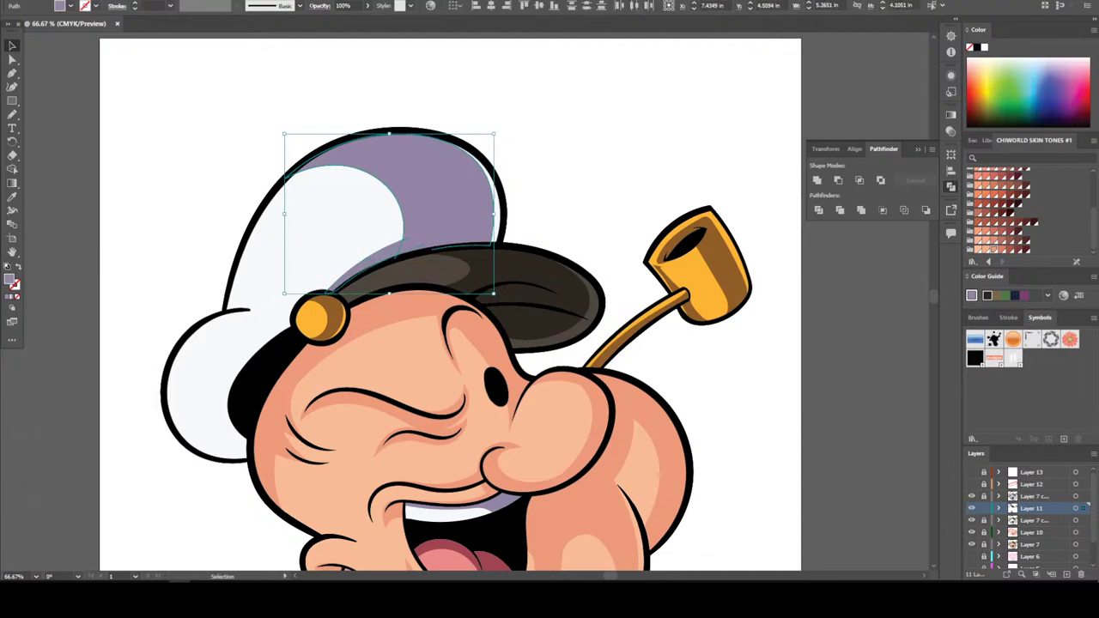
{"action": "double_click", "coordinate": [12, 280]}
{"action": "type", "text": "C7BED3"}
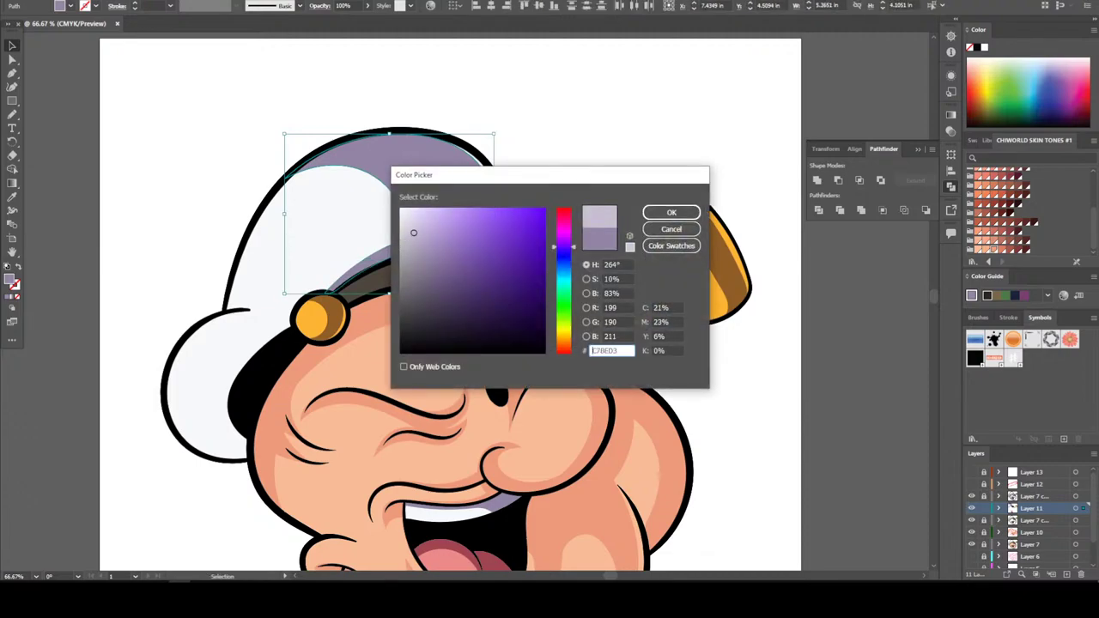
{"action": "left_click_drag", "start_coordinate": [413, 233], "coordinate": [419, 231]}
{"action": "type", "text": "C6B9D6CAB9D6"}
{"action": "key", "text": "Return"}
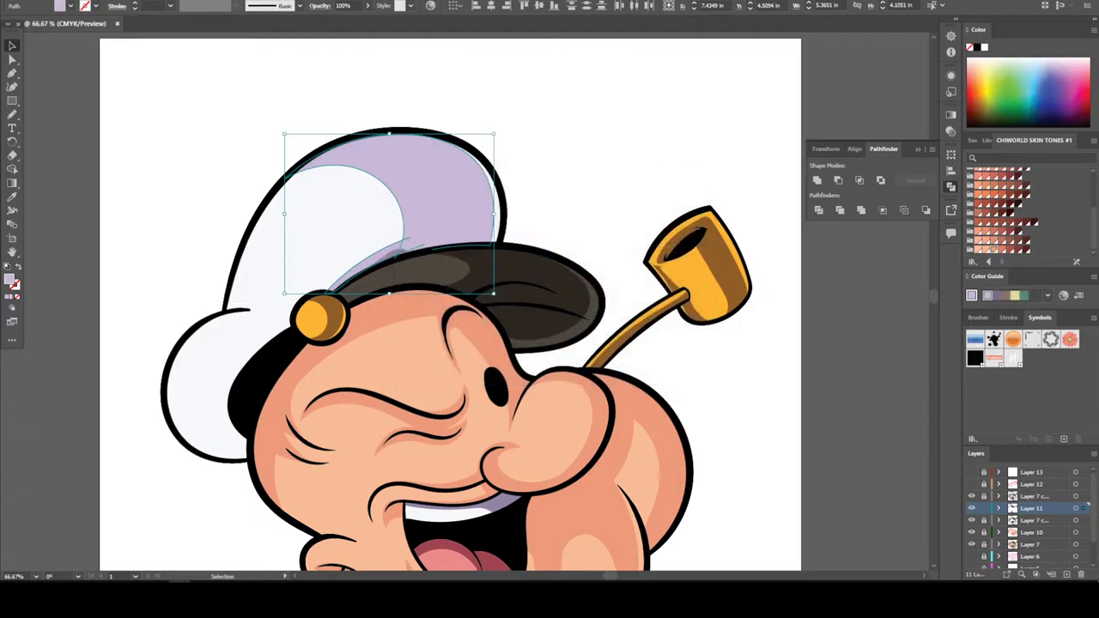
Match the small shadow at the cap's edge to the new lavender with the Eyedropper
{"action": "key", "text": "ctrl+shift+a"}
{"action": "key", "text": "ctrl+minus"}
{"action": "key", "text": "ctrl+1"}
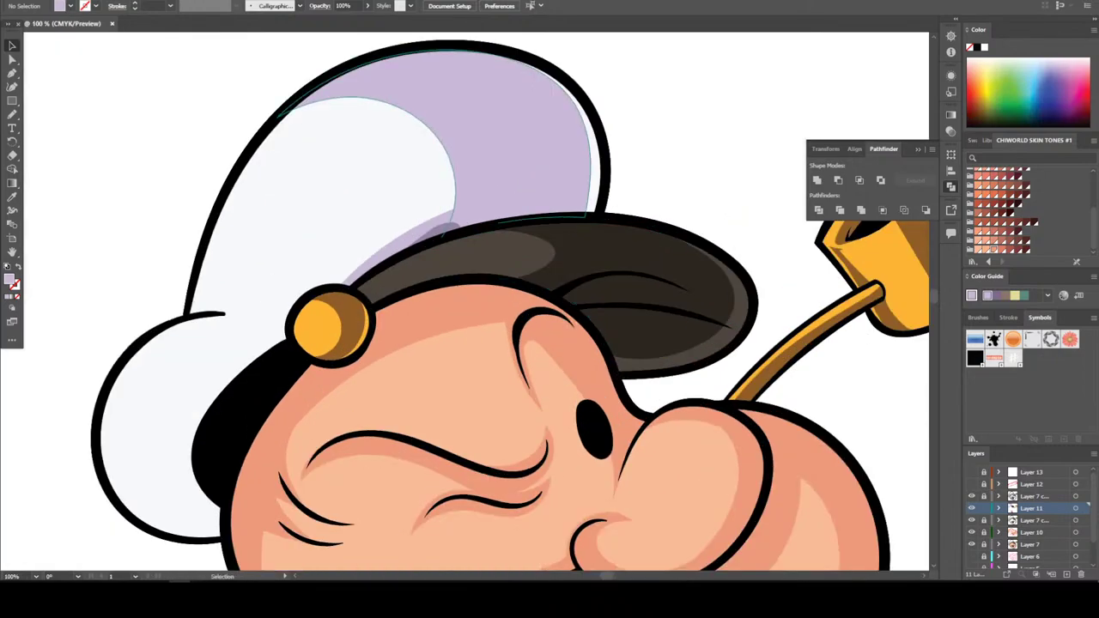
{"action": "left_click", "coordinate": [434, 233]}
{"action": "key", "text": "i"}
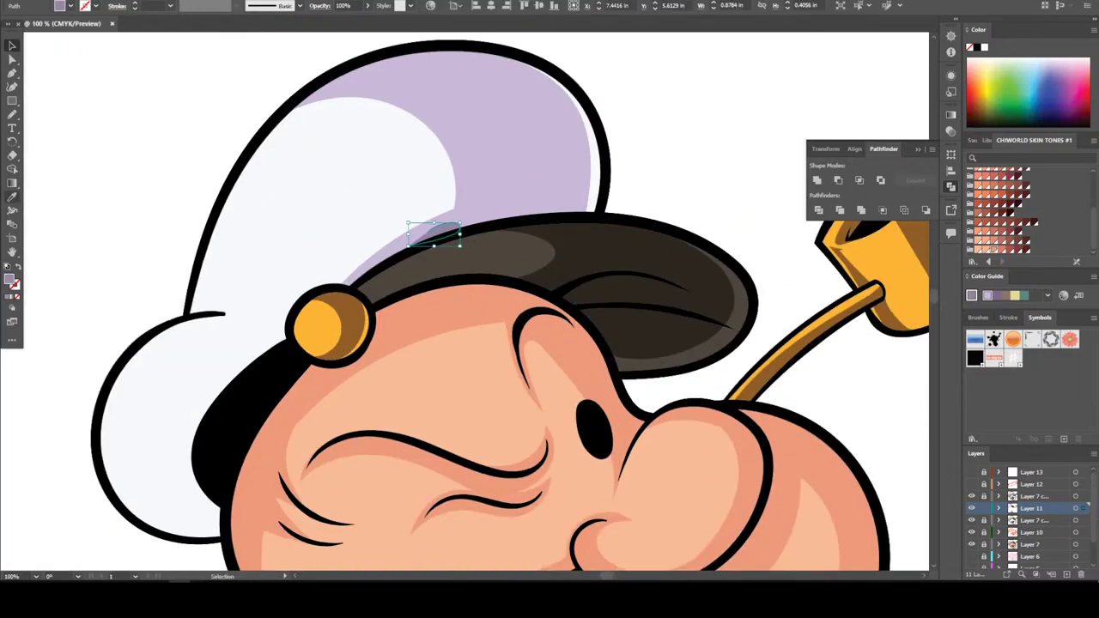
{"action": "key", "text": "a"}
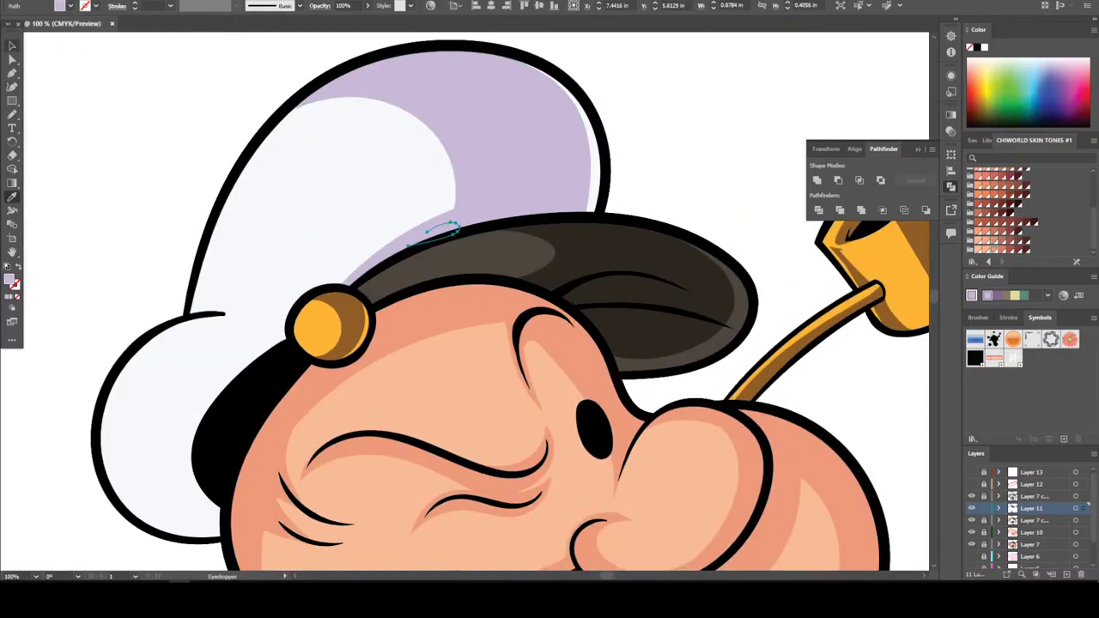
Pencil a lavender shadow along the cap's left fold
{"action": "key", "text": "ctrl+shift+a"}
{"action": "key", "text": "ctrl+0"}
{"action": "scroll", "coordinate": [388, 289], "scroll_direction": "up", "scroll_amount": 10}
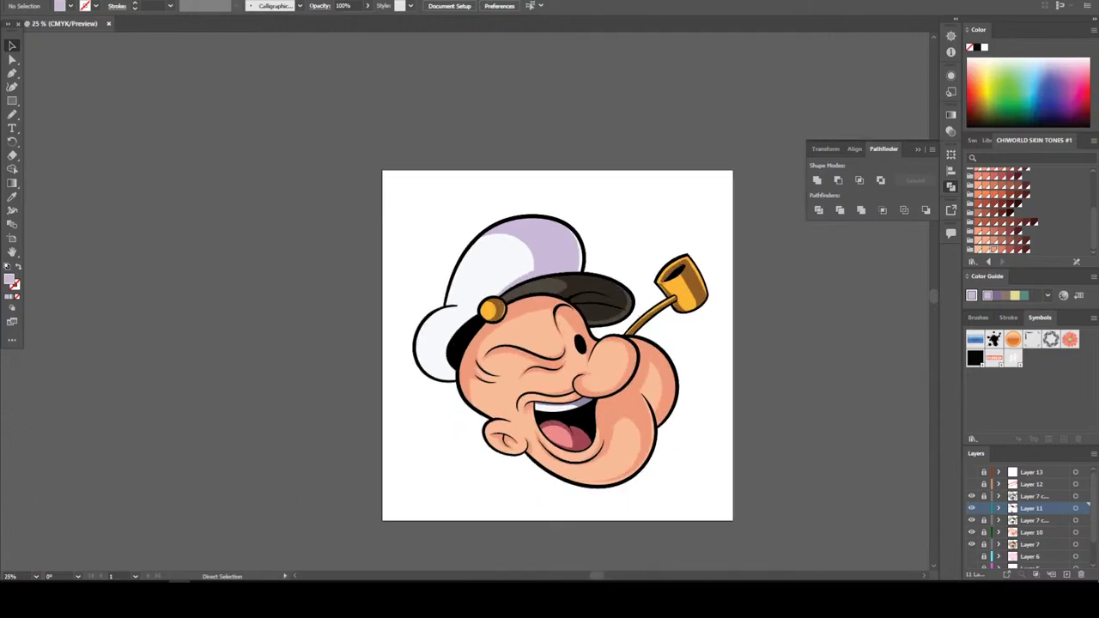
{"action": "key", "text": "n"}
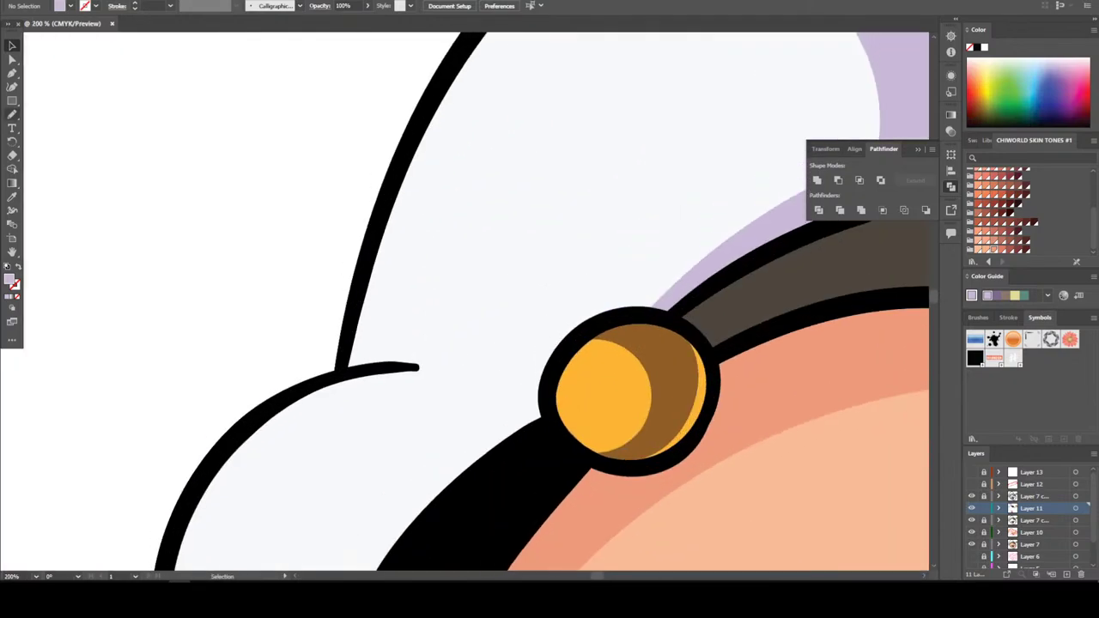
{"action": "mouse_move", "coordinate": [347, 334]}
{"action": "left_mouse_down"}
{"action": "mouse_move", "coordinate": [339, 378]}
{"action": "mouse_move", "coordinate": [452, 369]}
{"action": "mouse_move", "coordinate": [402, 305]}
{"action": "mouse_move", "coordinate": [404, 168]}
{"action": "left_mouse_up"}
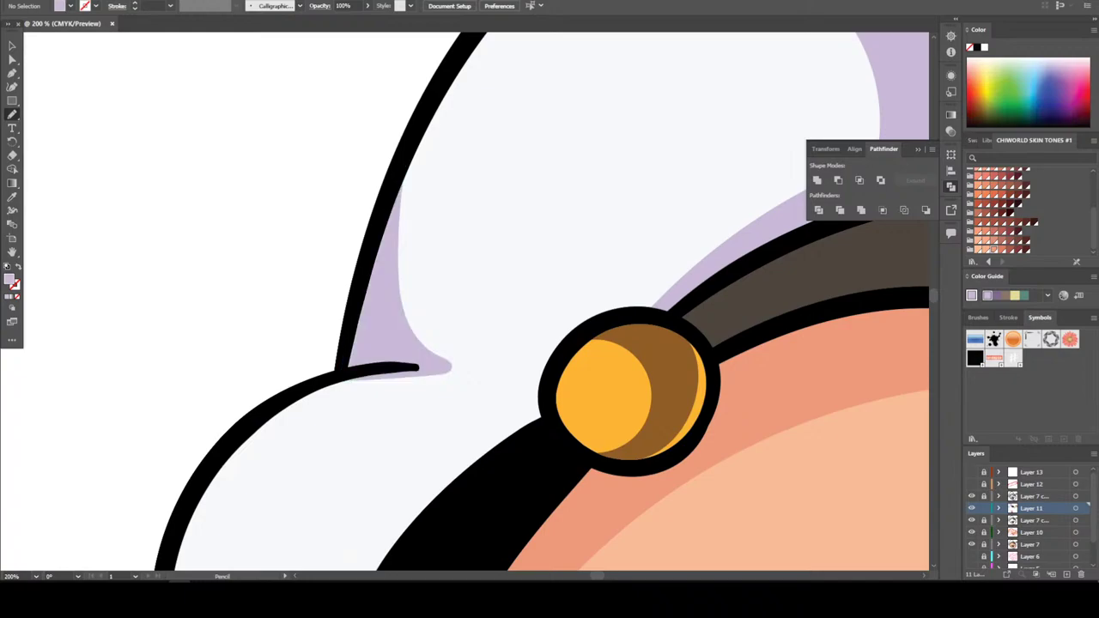
{"action": "key", "text": "ctrl+minus"}
{"action": "key", "text": "ctrl+minus"}
{"action": "key", "text": "ctrl+minus"}
{"action": "key", "text": "ctrl+minus"}
{"action": "key", "text": "ctrl+minus"}
{"action": "key", "text": "ctrl+minus"}
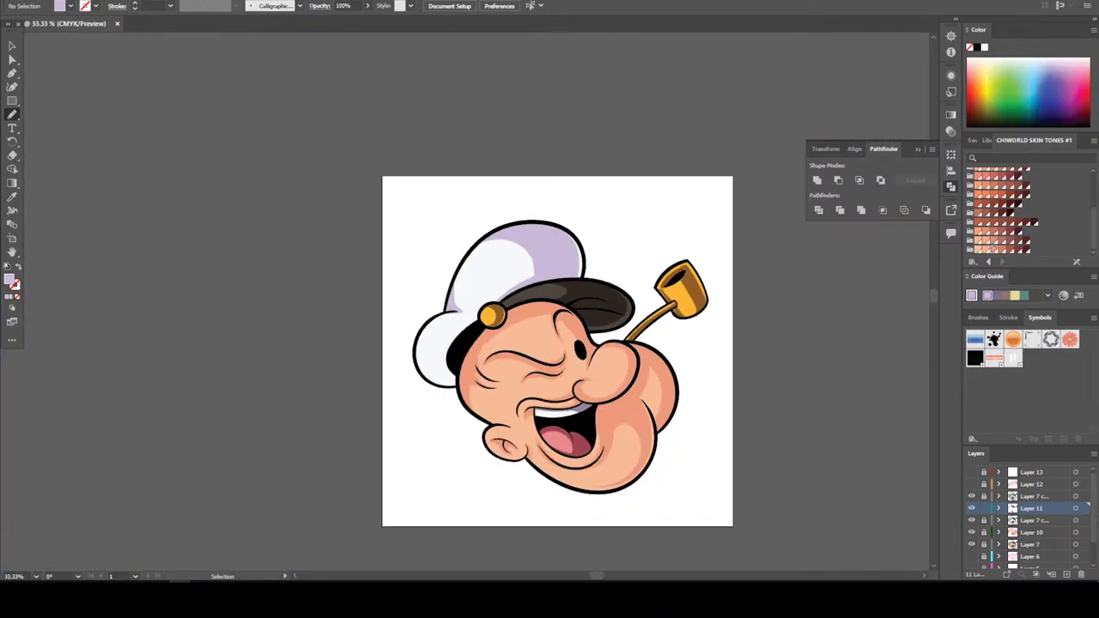
{"action": "key", "text": "ctrl+plus"}
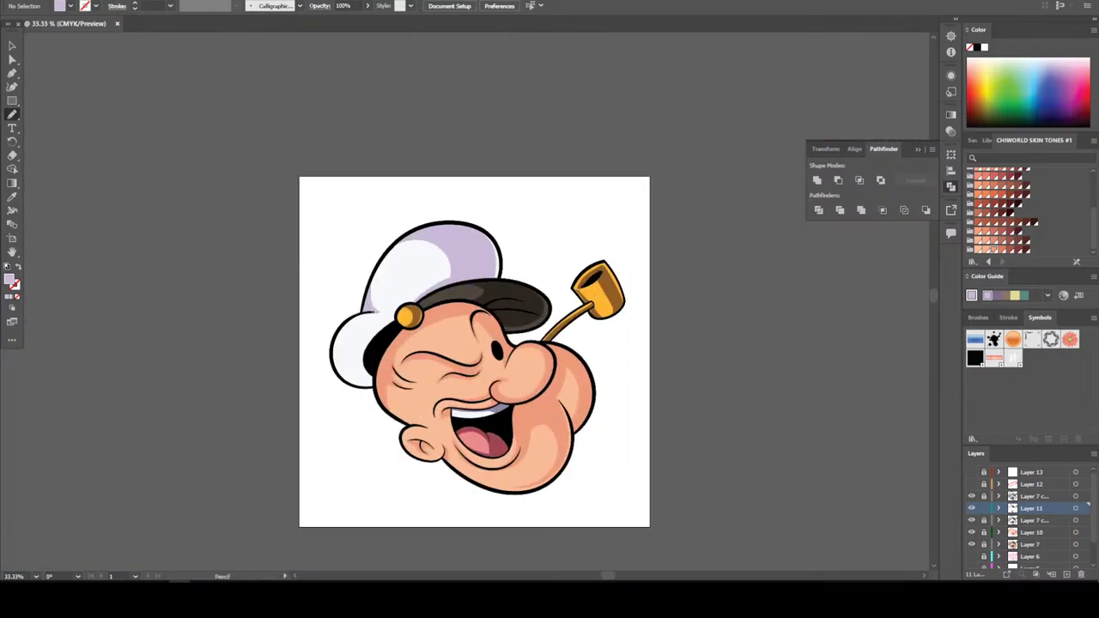
Lock Layer 11, add Layer 14, and draw a white highlight on the pupil
{"action": "left_click", "coordinate": [984, 508]}
{"action": "key", "text": "ctrl+l"}
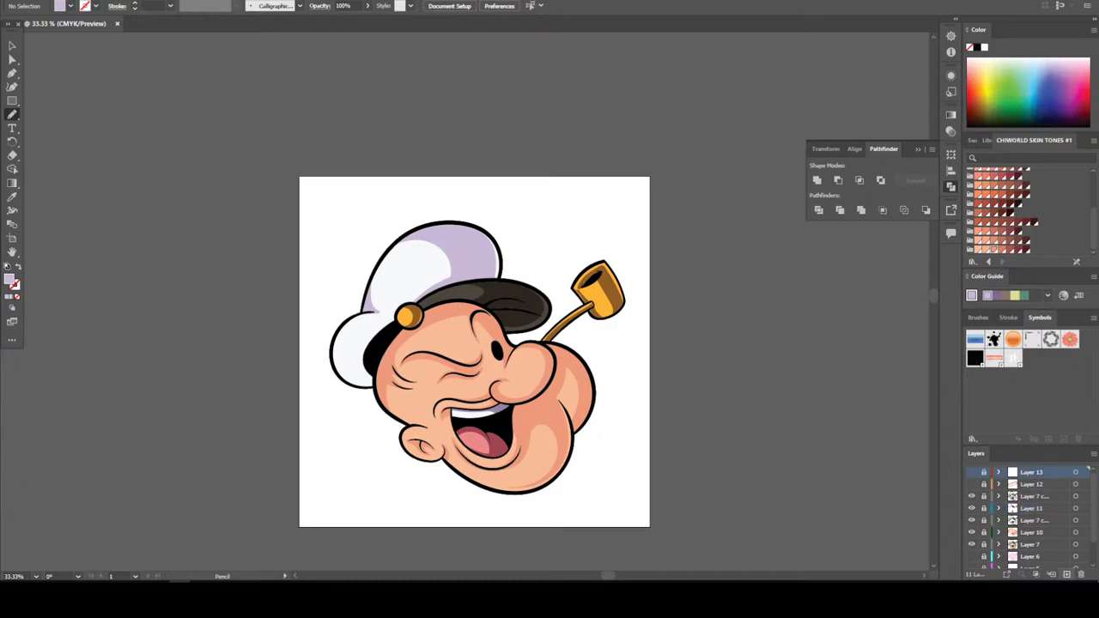
{"action": "key", "text": "ctrl+plus"}
{"action": "scroll", "coordinate": [512, 360], "scroll_direction": "up", "scroll_amount": 5}
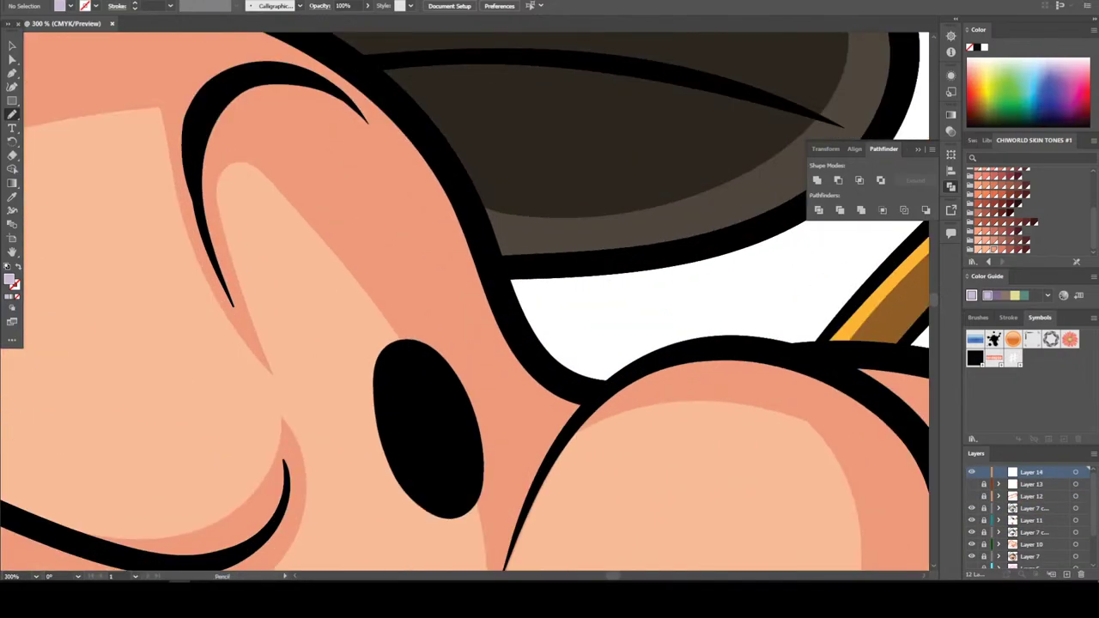
{"action": "double_click", "coordinate": [10, 279]}
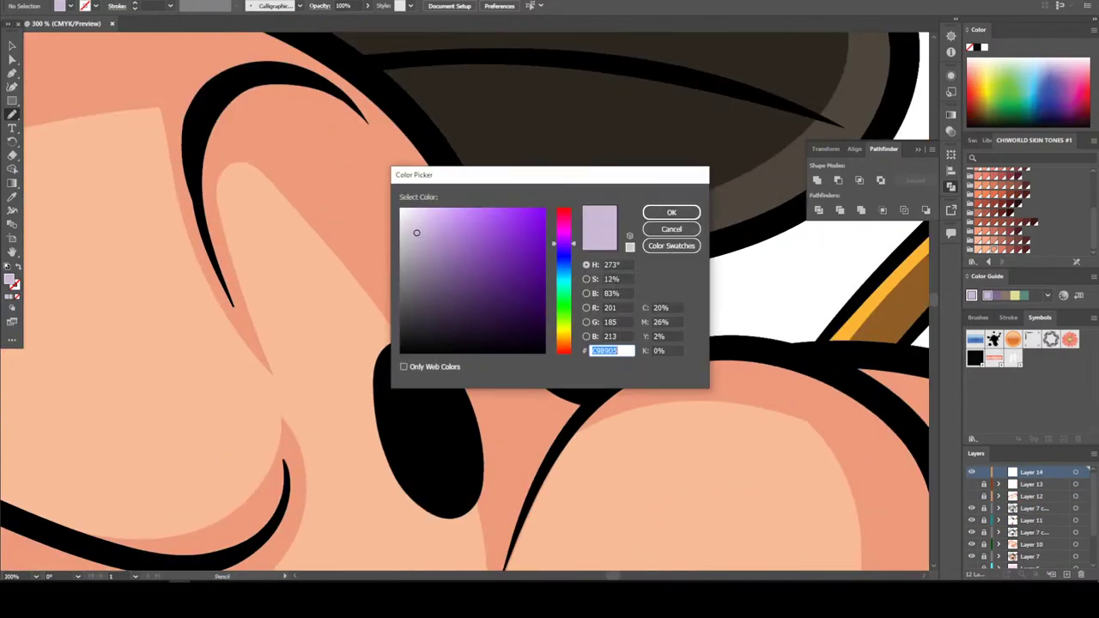
{"action": "left_click", "coordinate": [672, 213]}
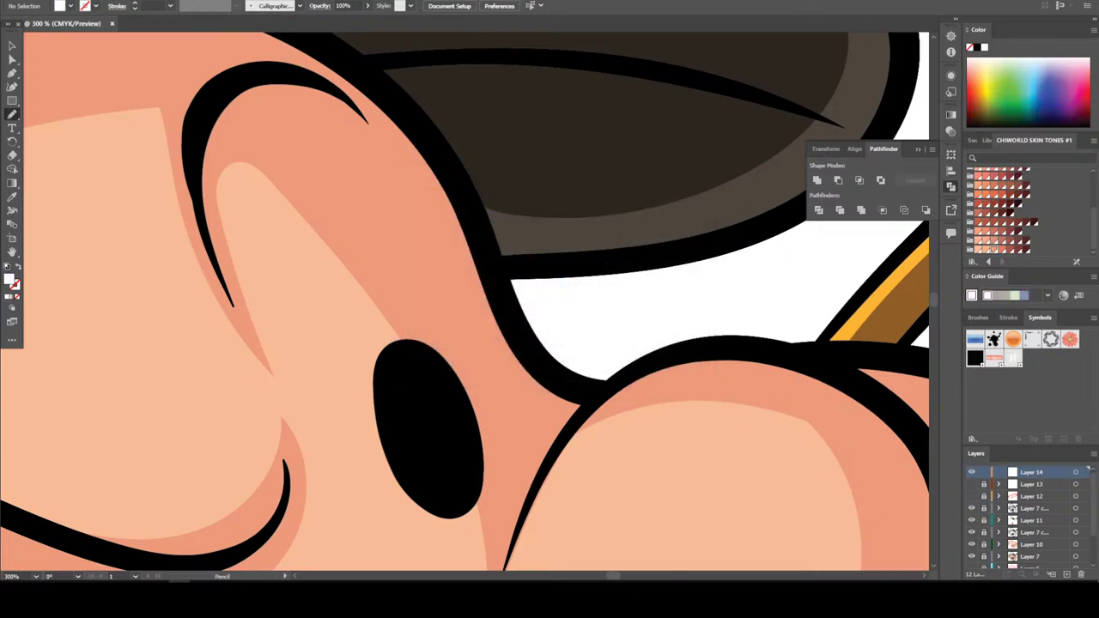
{"action": "mouse_move", "coordinate": [390, 387]}
{"action": "left_mouse_down"}
{"action": "mouse_move", "coordinate": [419, 380]}
{"action": "mouse_move", "coordinate": [411, 360]}
{"action": "mouse_move", "coordinate": [391, 389]}
{"action": "left_mouse_up"}
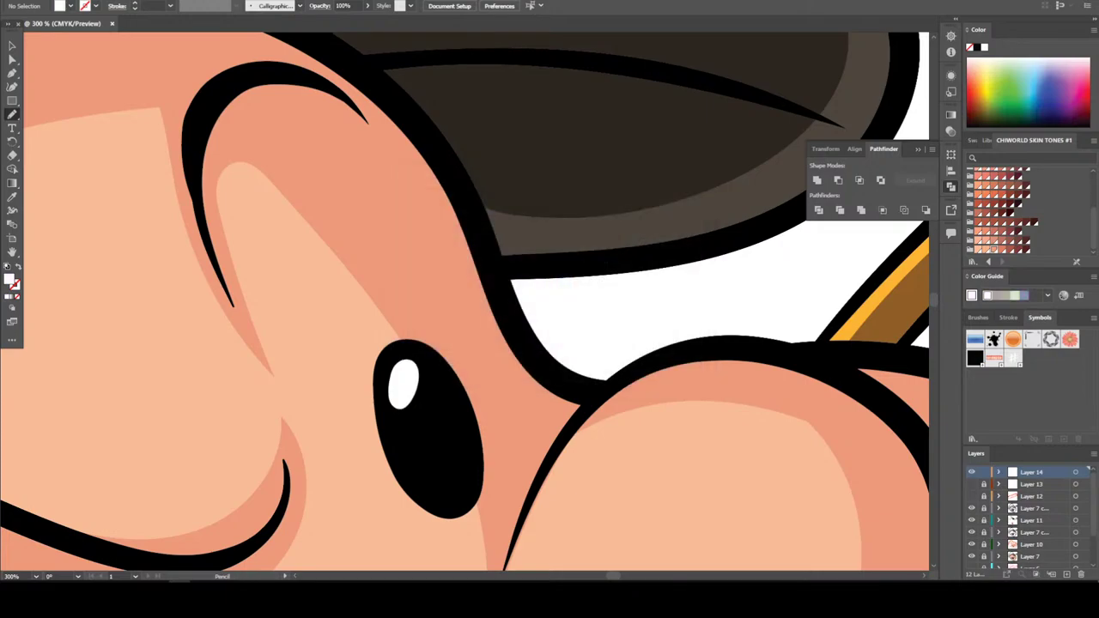
Draw dark grey shading on the pupil's lower right
{"action": "double_click", "coordinate": [10, 279]}
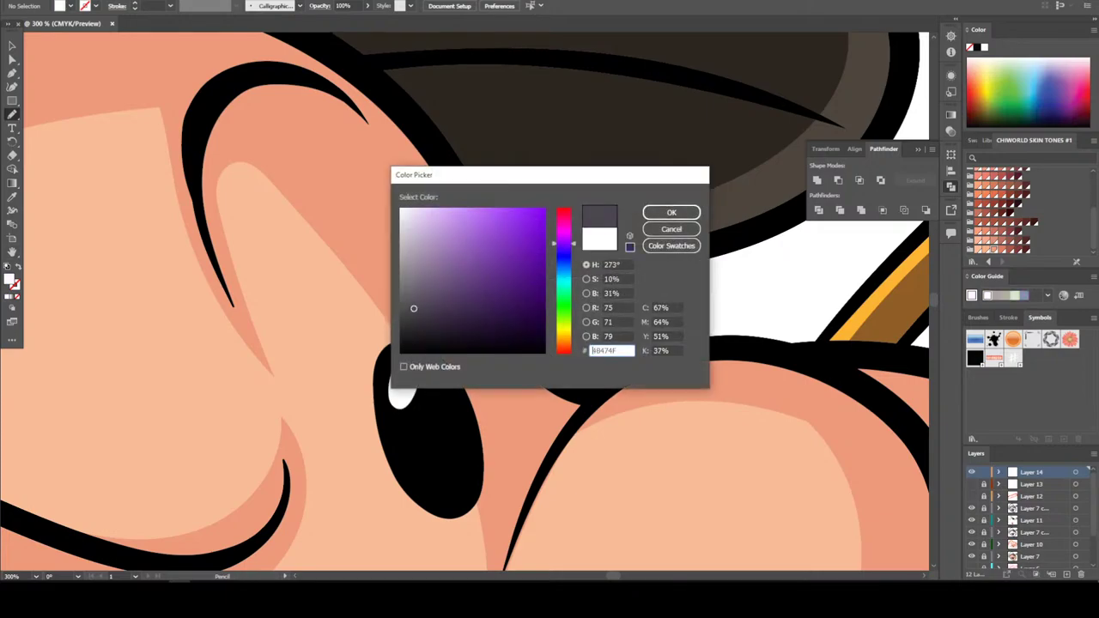
{"action": "key", "text": "Return"}
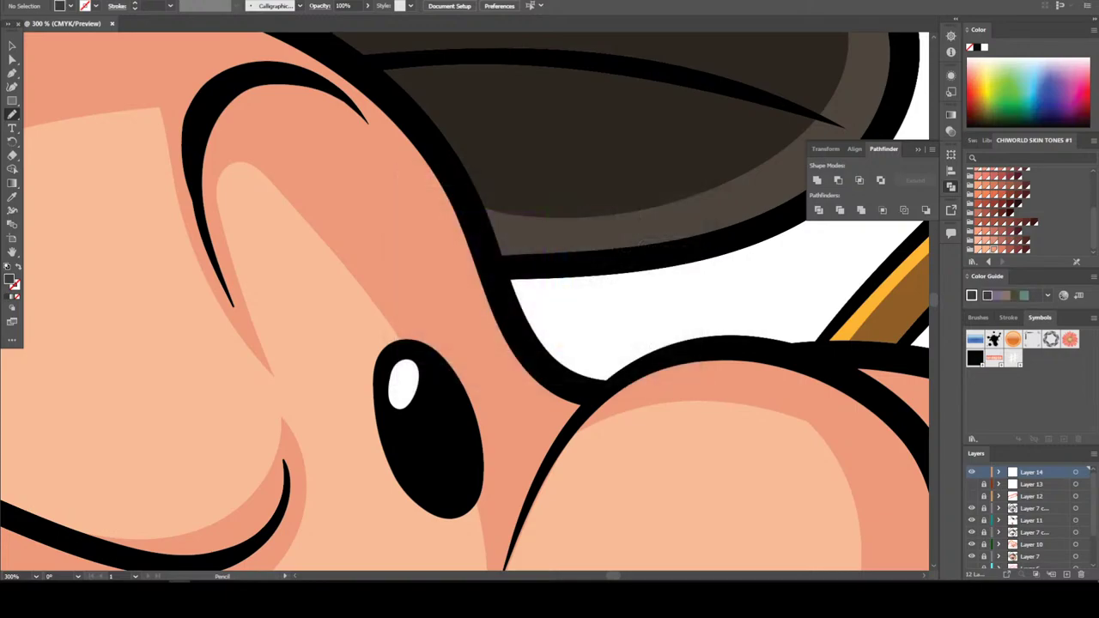
{"action": "mouse_move", "coordinate": [469, 498]}
{"action": "left_mouse_down"}
{"action": "mouse_move", "coordinate": [465, 469]}
{"action": "mouse_move", "coordinate": [443, 499]}
{"action": "mouse_move", "coordinate": [465, 505]}
{"action": "left_mouse_up"}
{"action": "key", "text": "ctrl+minus"}
{"action": "key", "text": "ctrl+minus"}
{"action": "key", "text": "ctrl+minus"}
{"action": "key", "text": "ctrl+minus"}
{"action": "key", "text": "ctrl+minus"}
{"action": "key", "text": "ctrl+minus"}
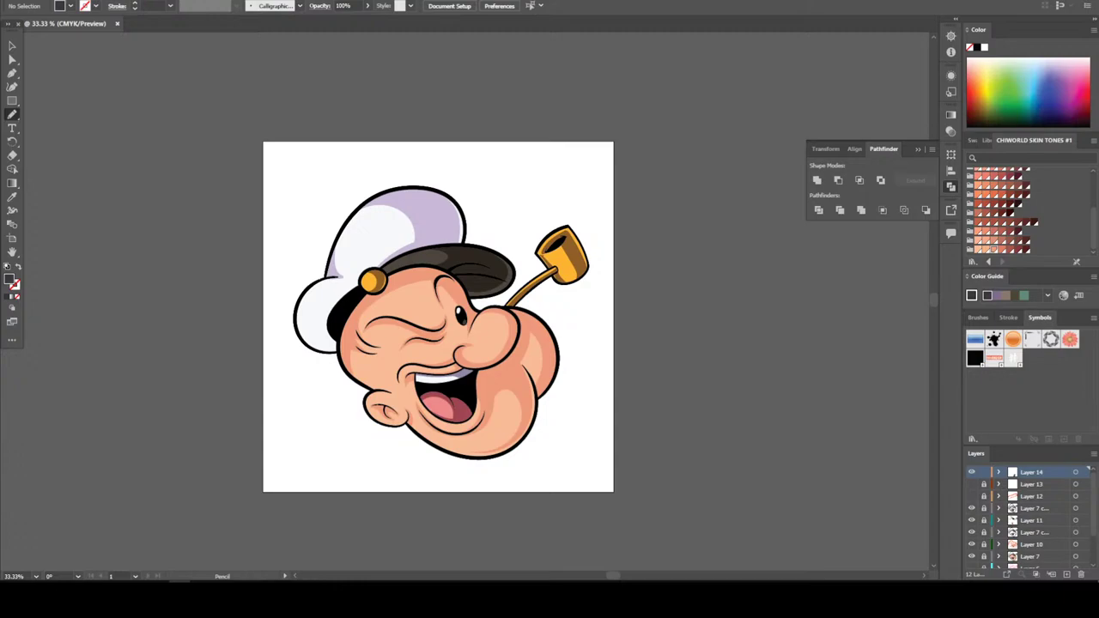
{"action": "key", "text": "ctrl+plus"}
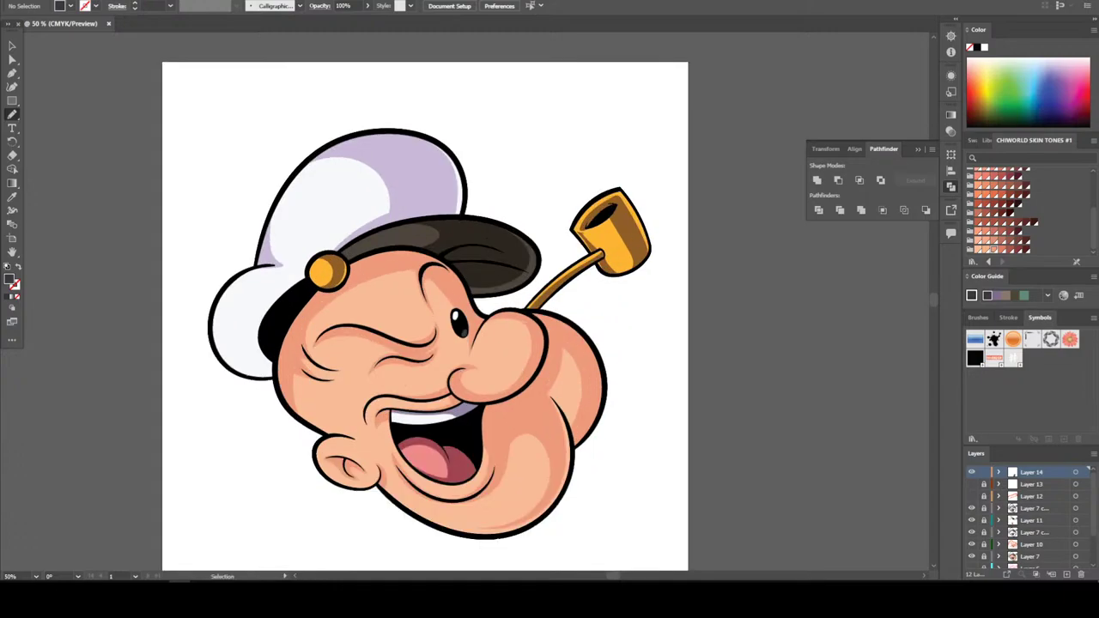